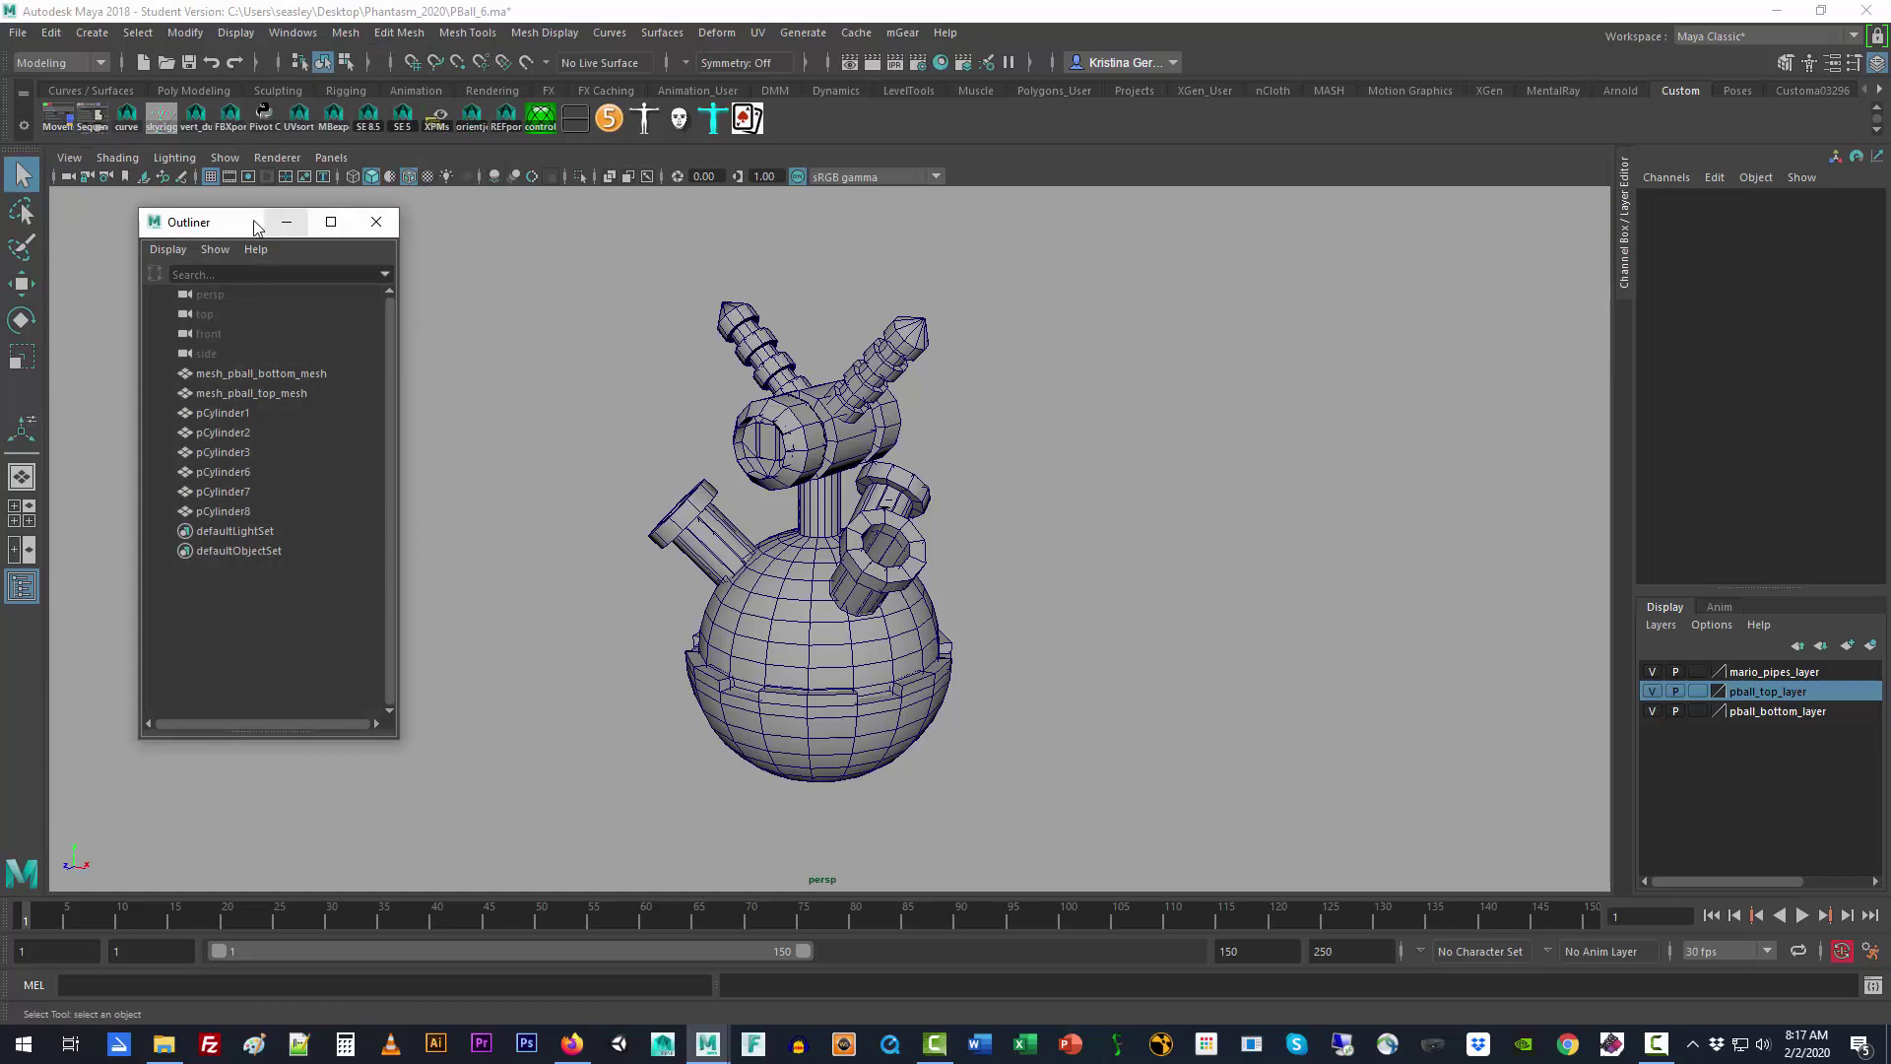
Step: Move the Outliner clear of the model and select the bottom mesh, top mesh and pCylinder1 in turn to identify them
left_click_drag(241, 222, 1202, 233)
left_click(1190, 384)
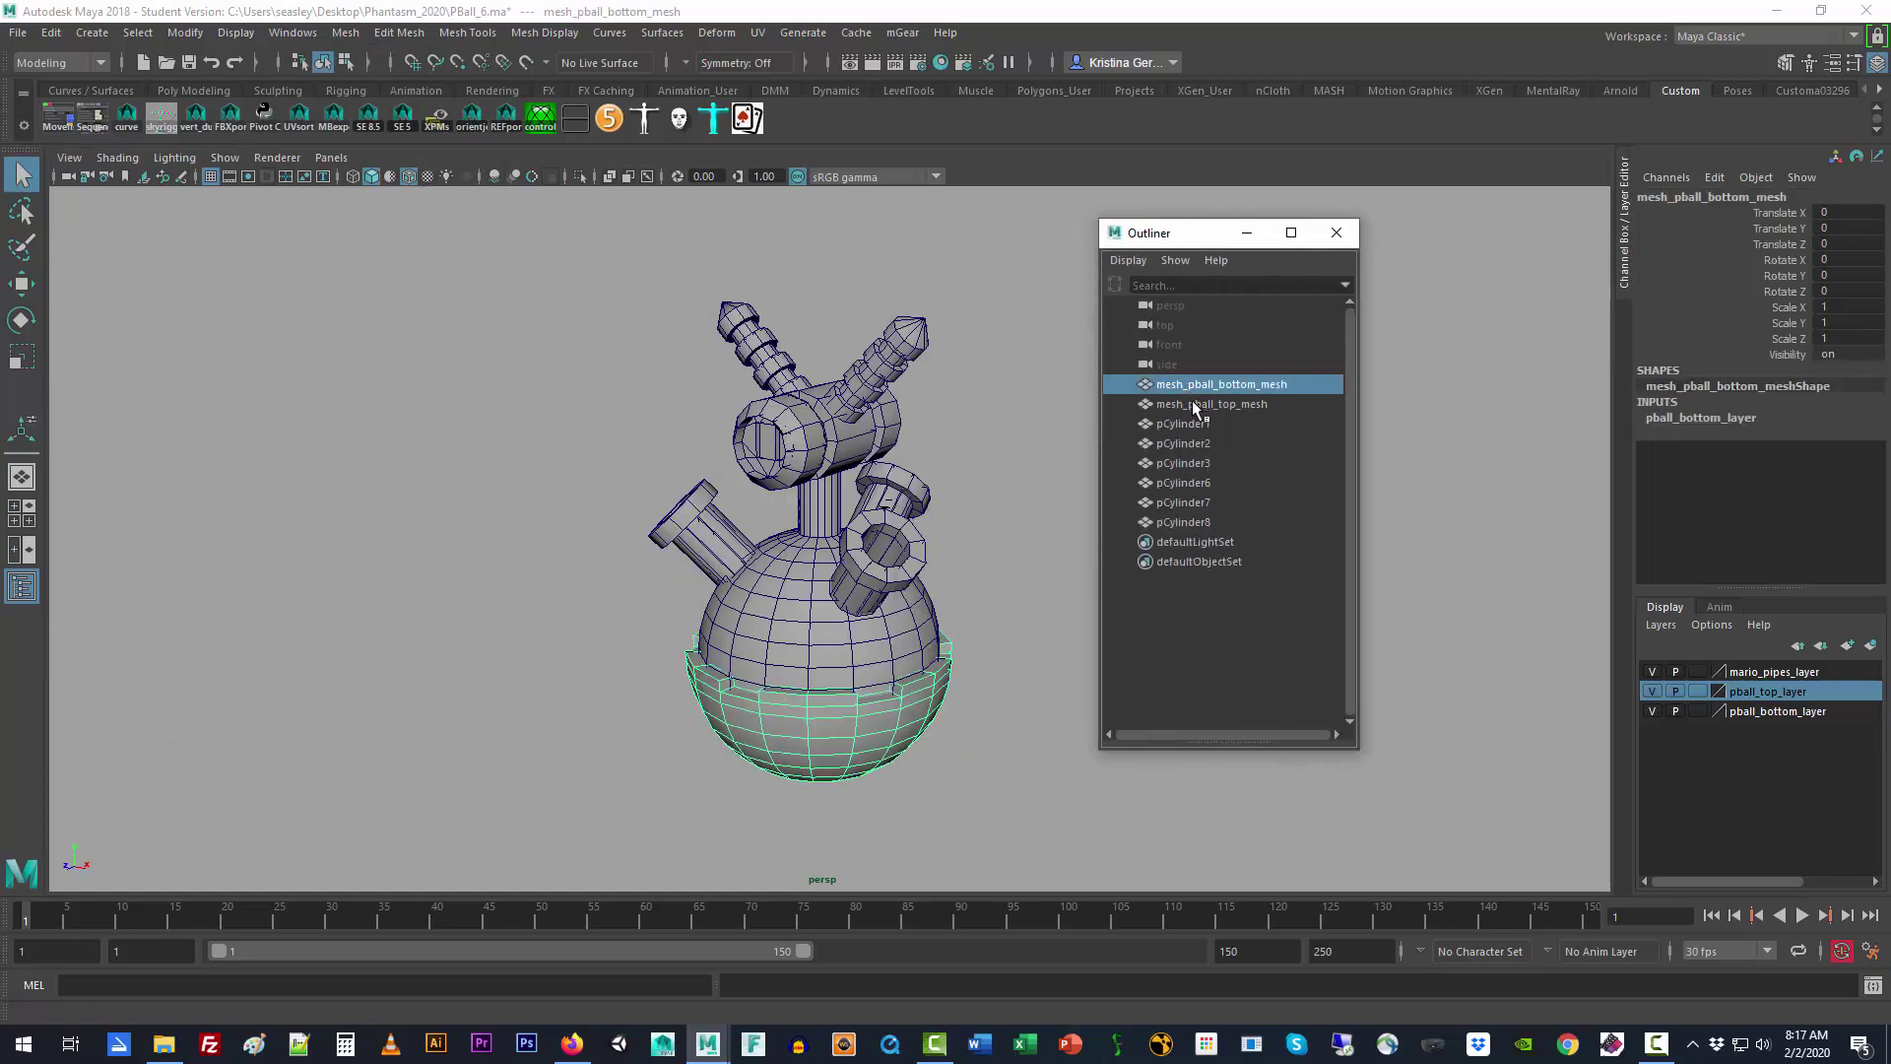
left_click(1202, 404)
left_click(1202, 423)
Step: Toggle the visibility of mario_pipes_layer, pball_top_layer and pball_bottom_layer to check which parts each one holds
left_click(1652, 672)
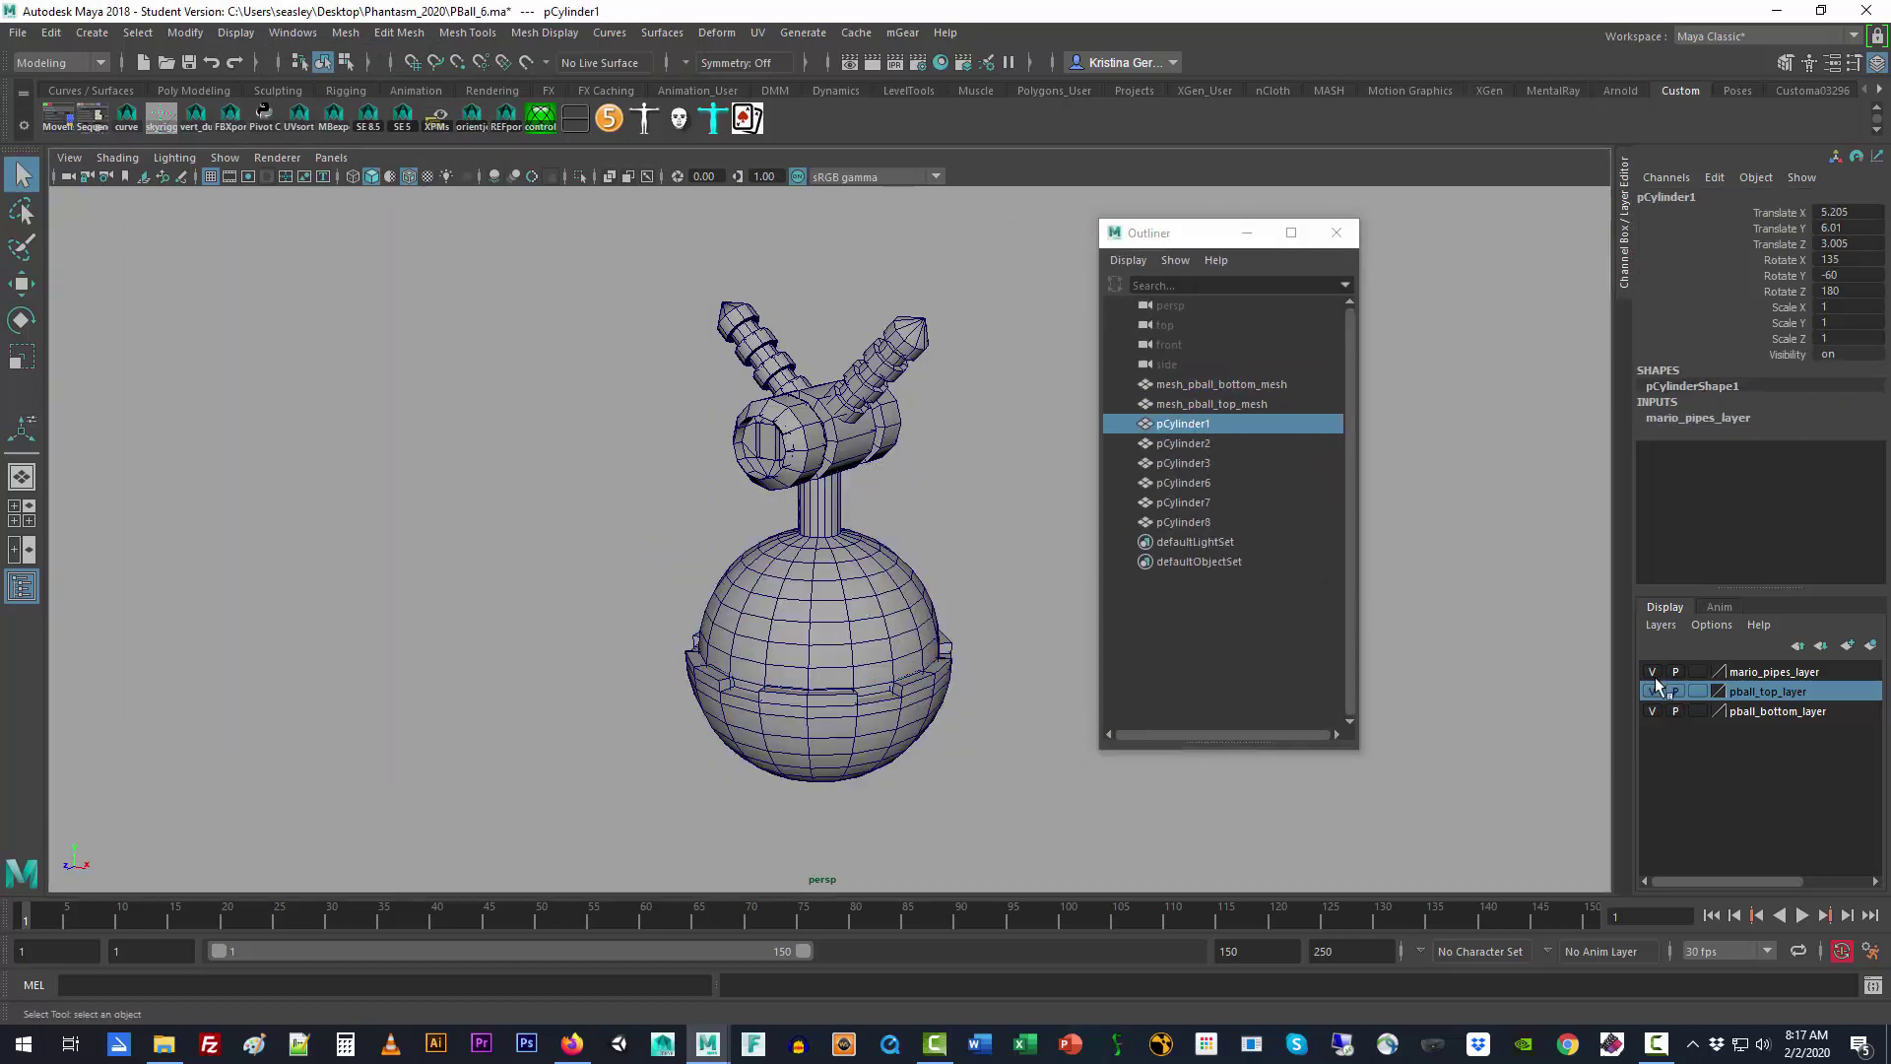
left_click(1652, 691)
left_click(1652, 711)
left_click(1652, 691)
left_click(1652, 672)
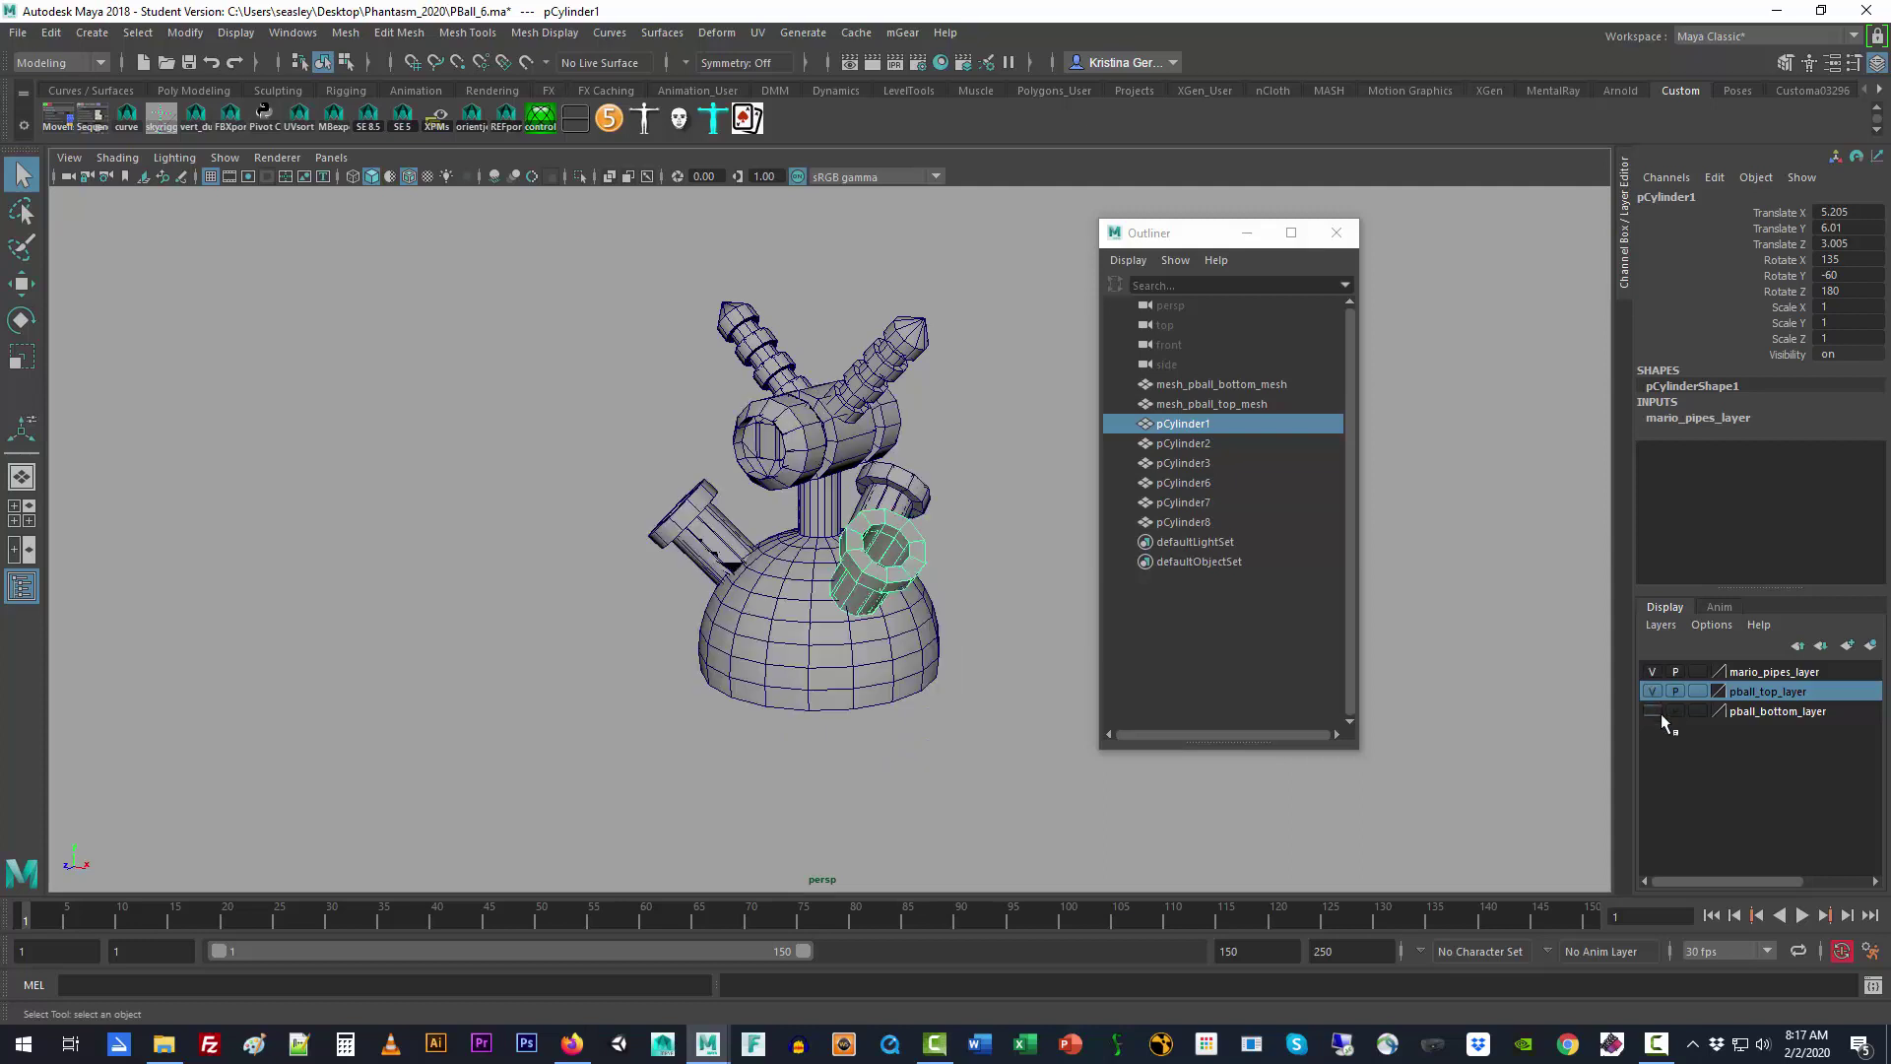
left_click(1652, 711)
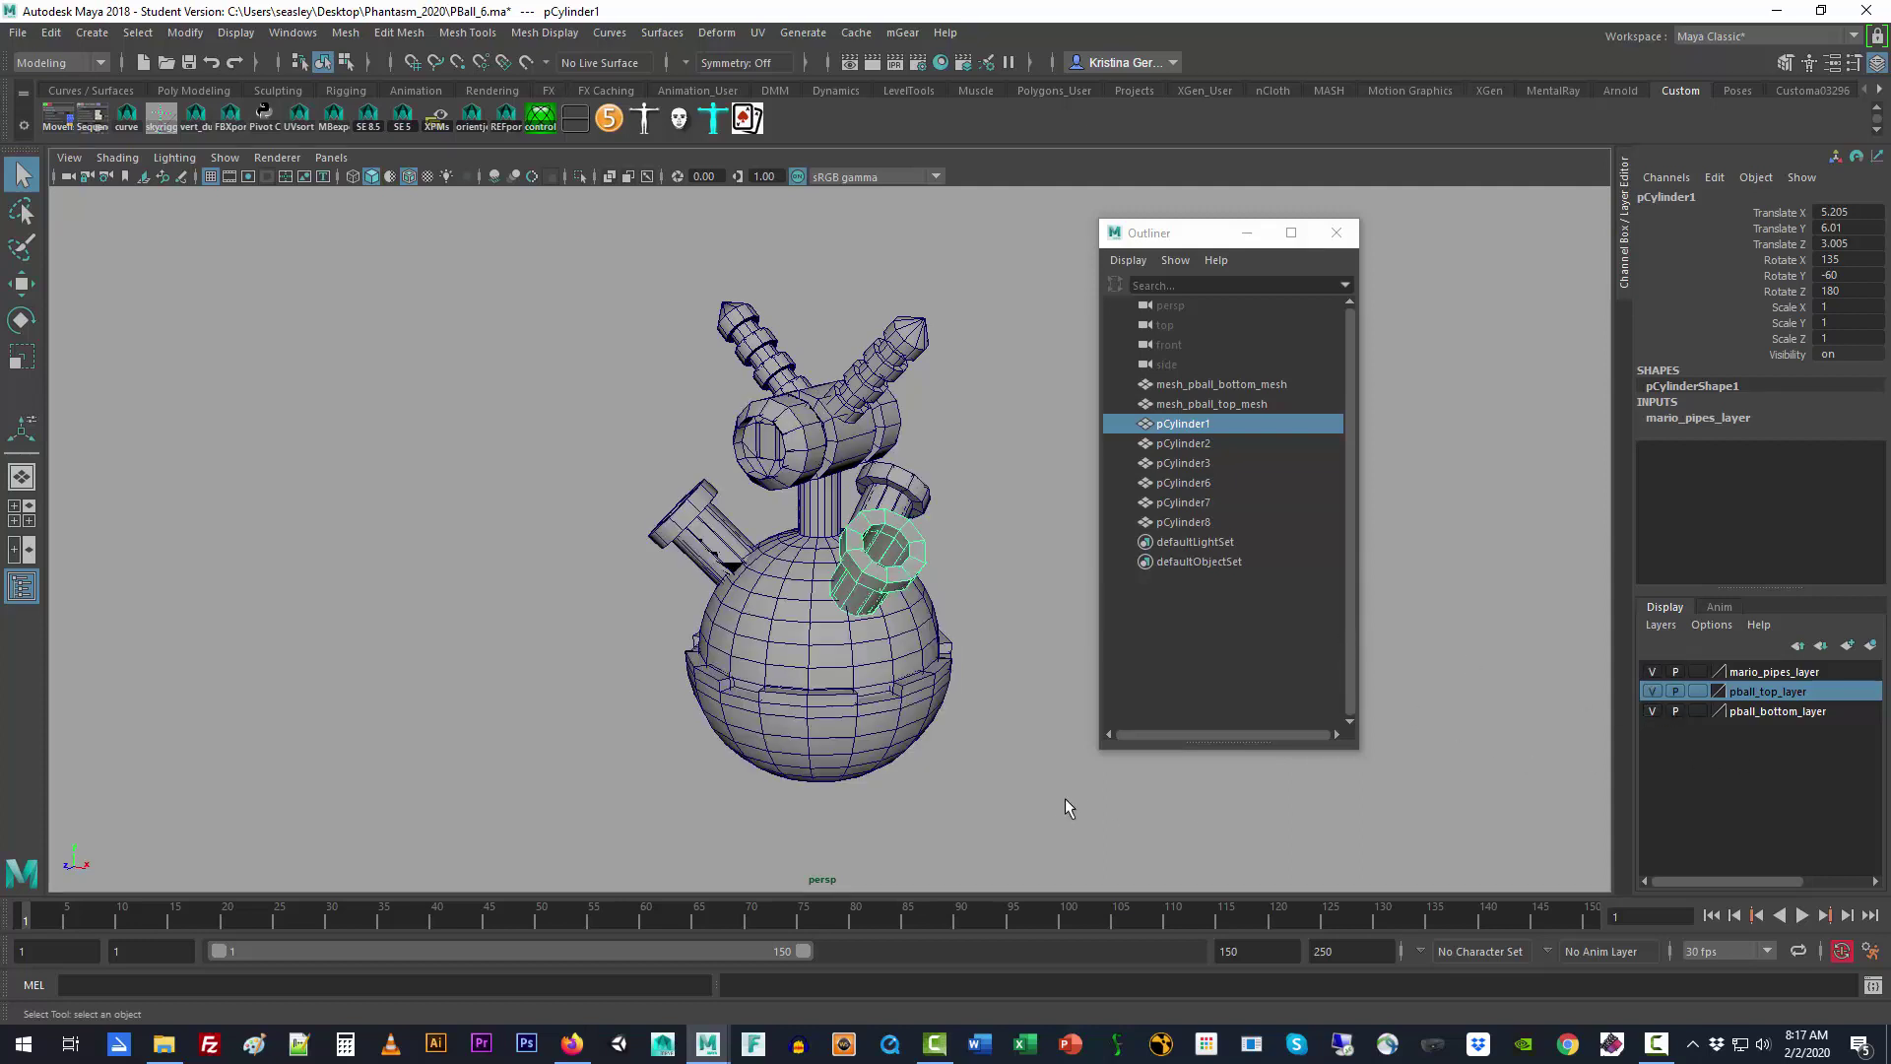
Step: Clear the selection, and select pCylinder1, pCylinder3 and pCylinder8 in turn to see which part each one is
left_click(1000, 682)
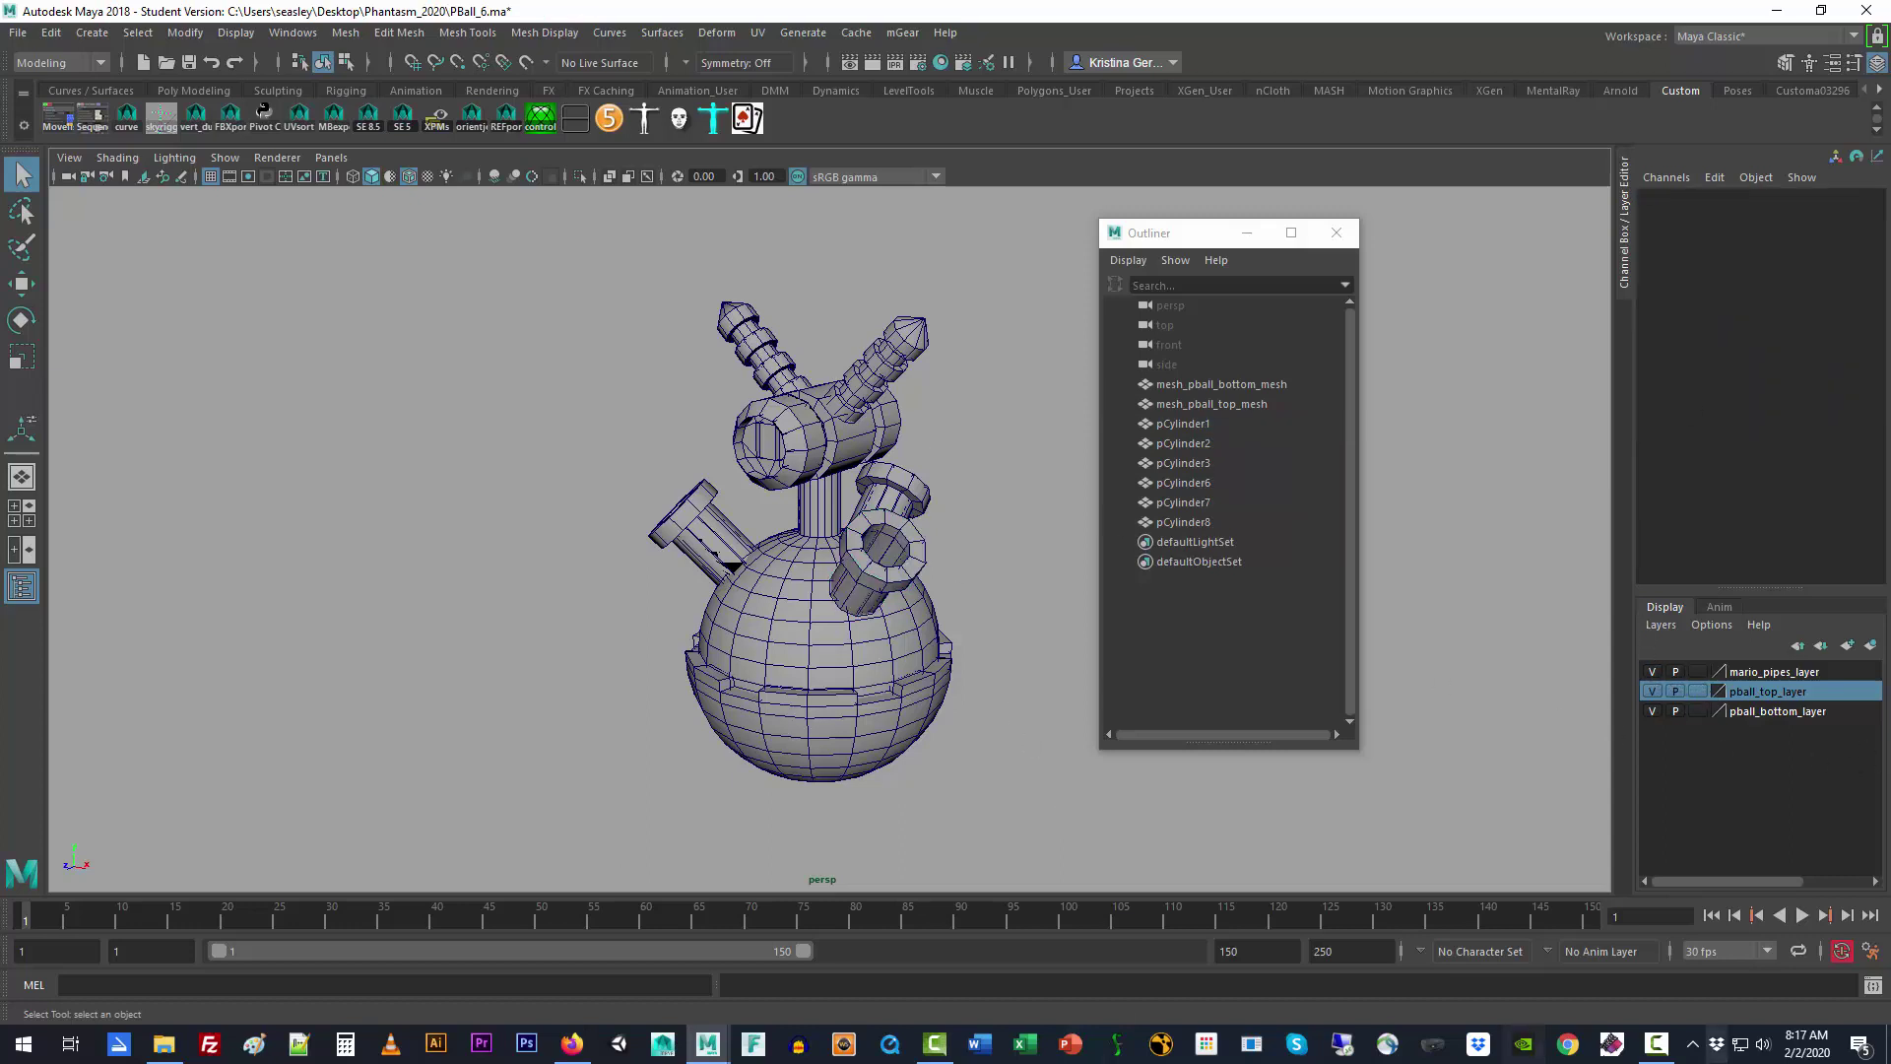
left_click(1194, 429)
left_click(1192, 465)
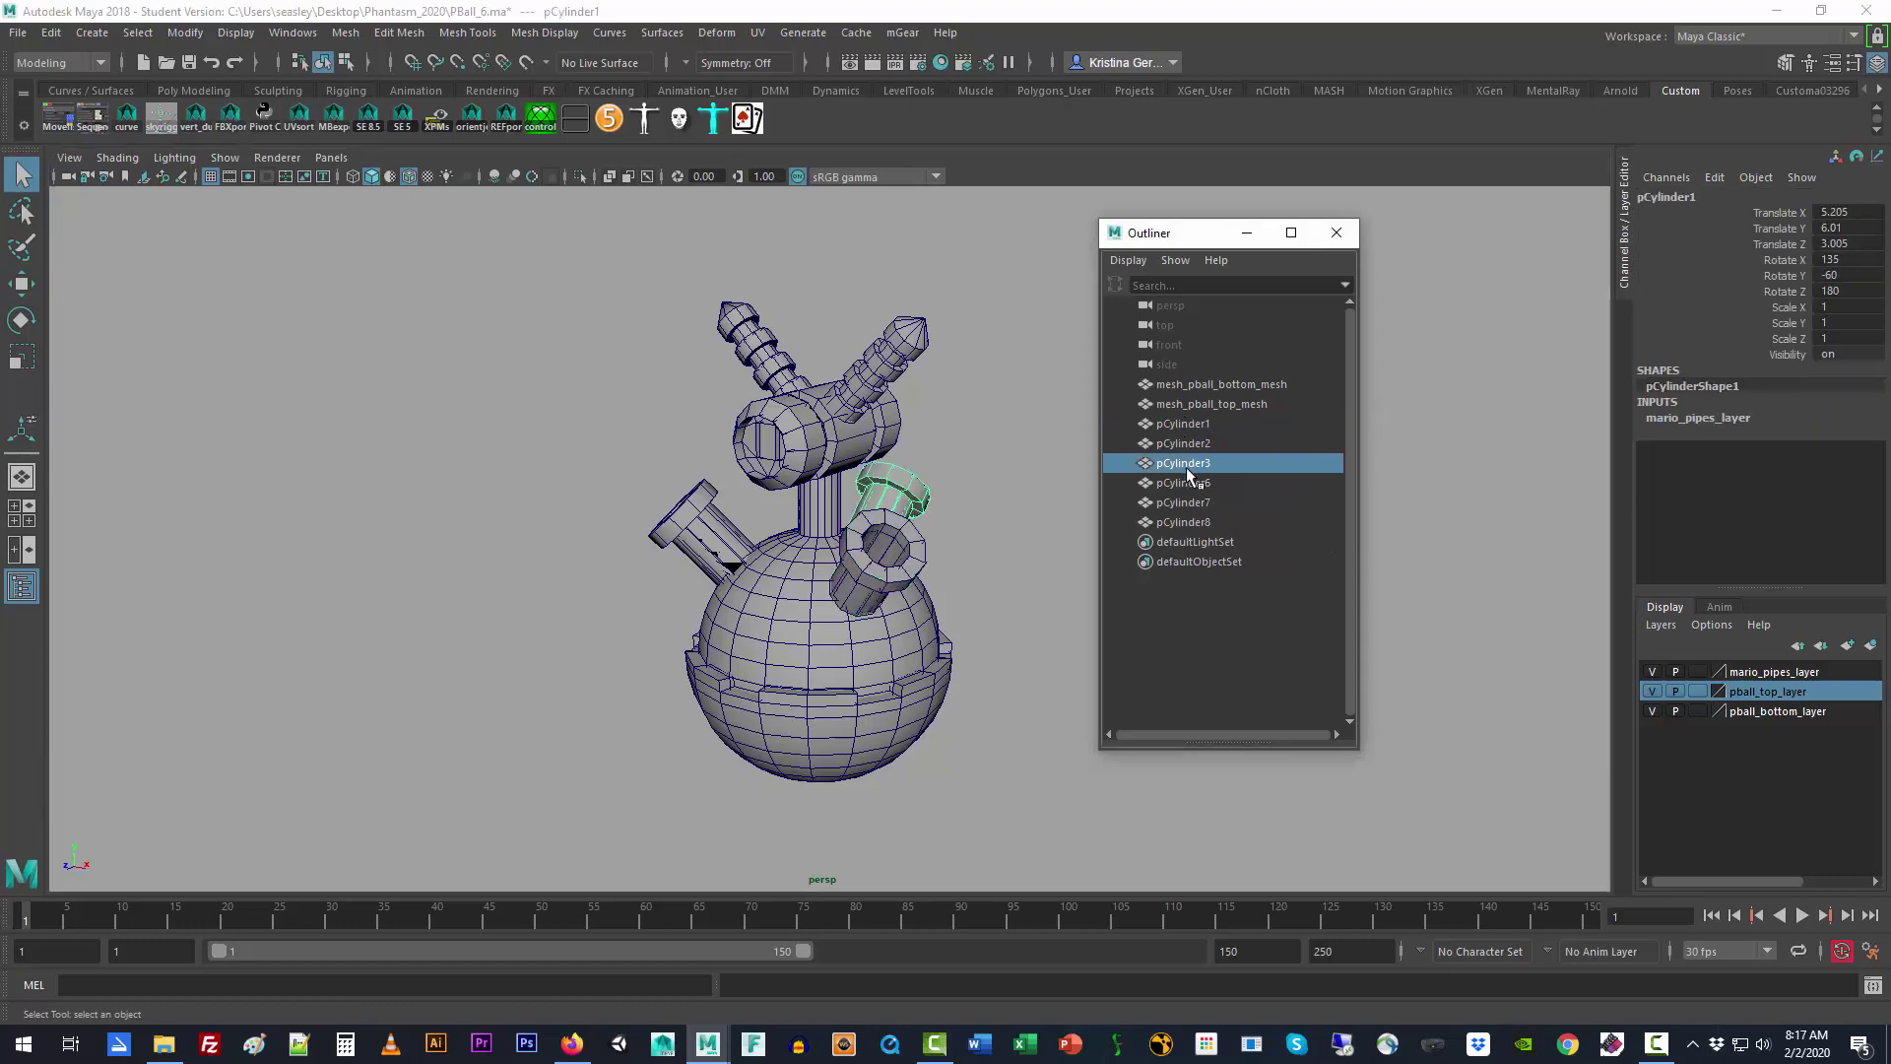
left_click(1194, 525)
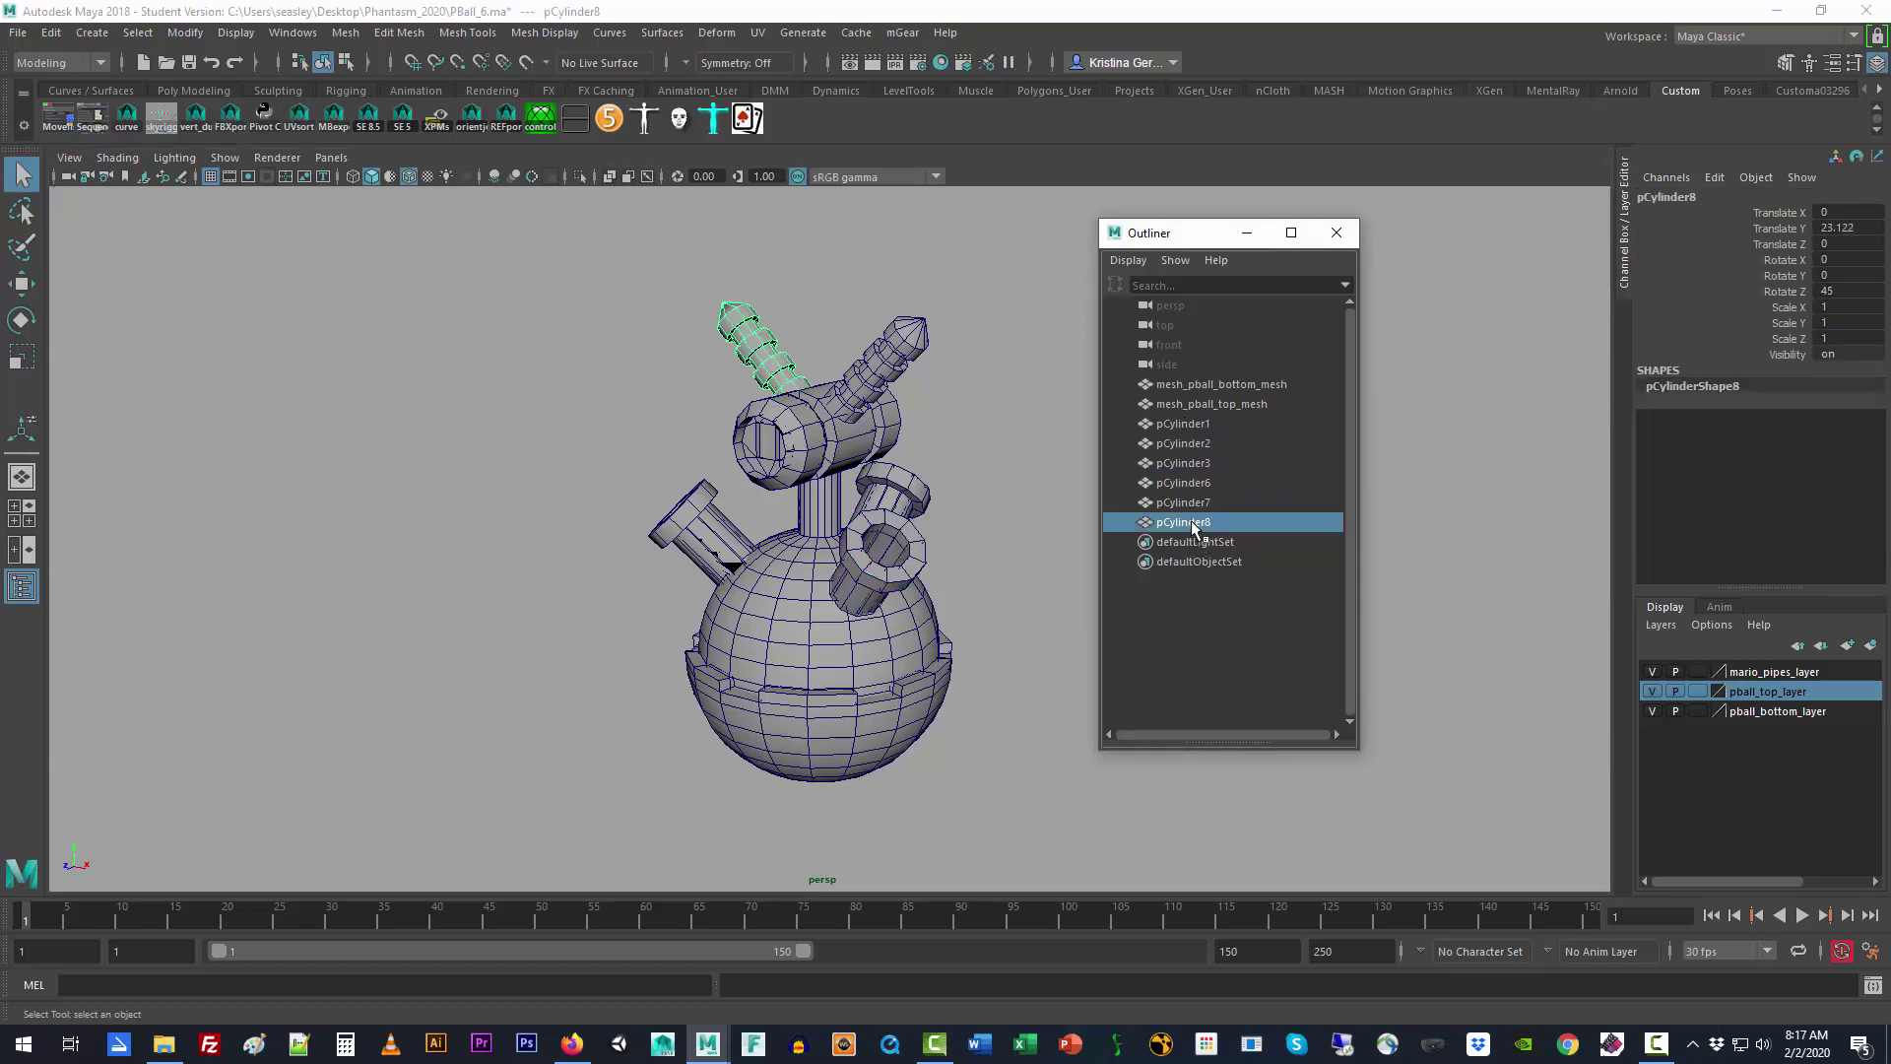
Step: Rename mesh_pball_top_mesh to pball_top_mesh by removing its prefix
double_click(1210, 384)
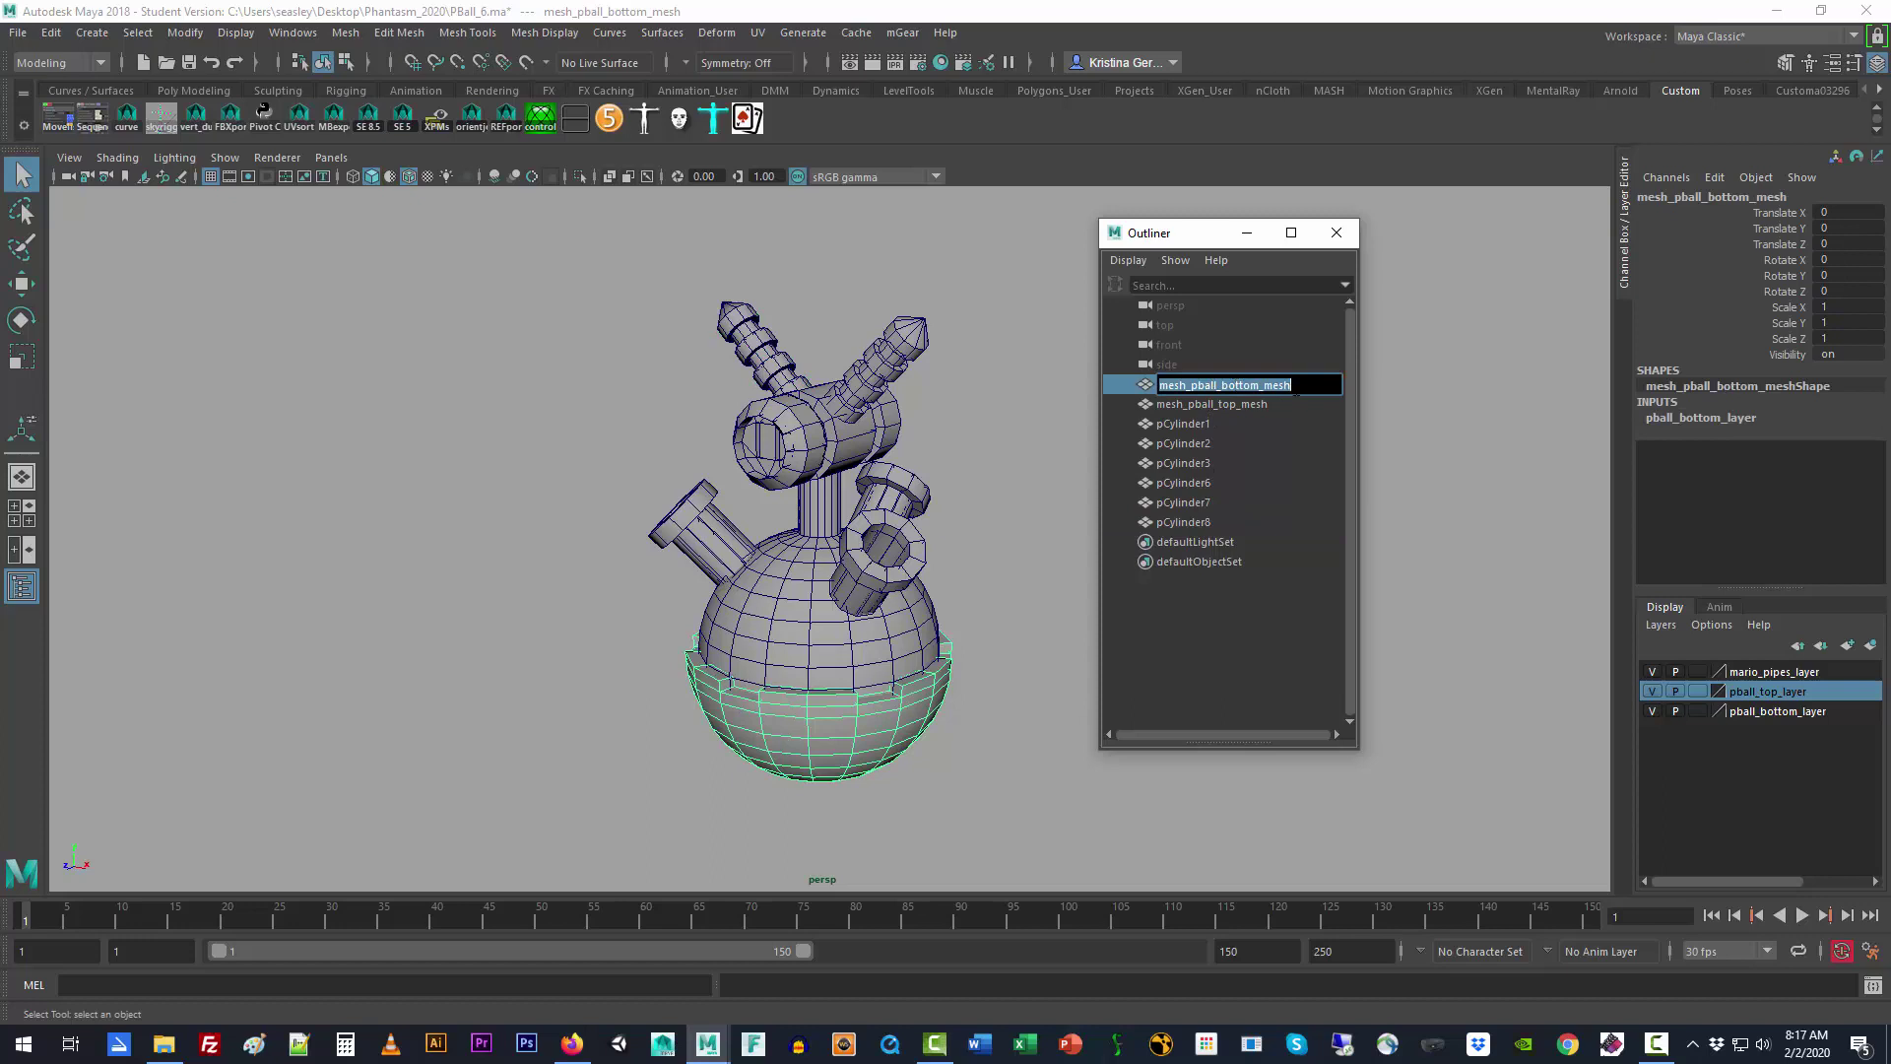
left_click(1261, 405)
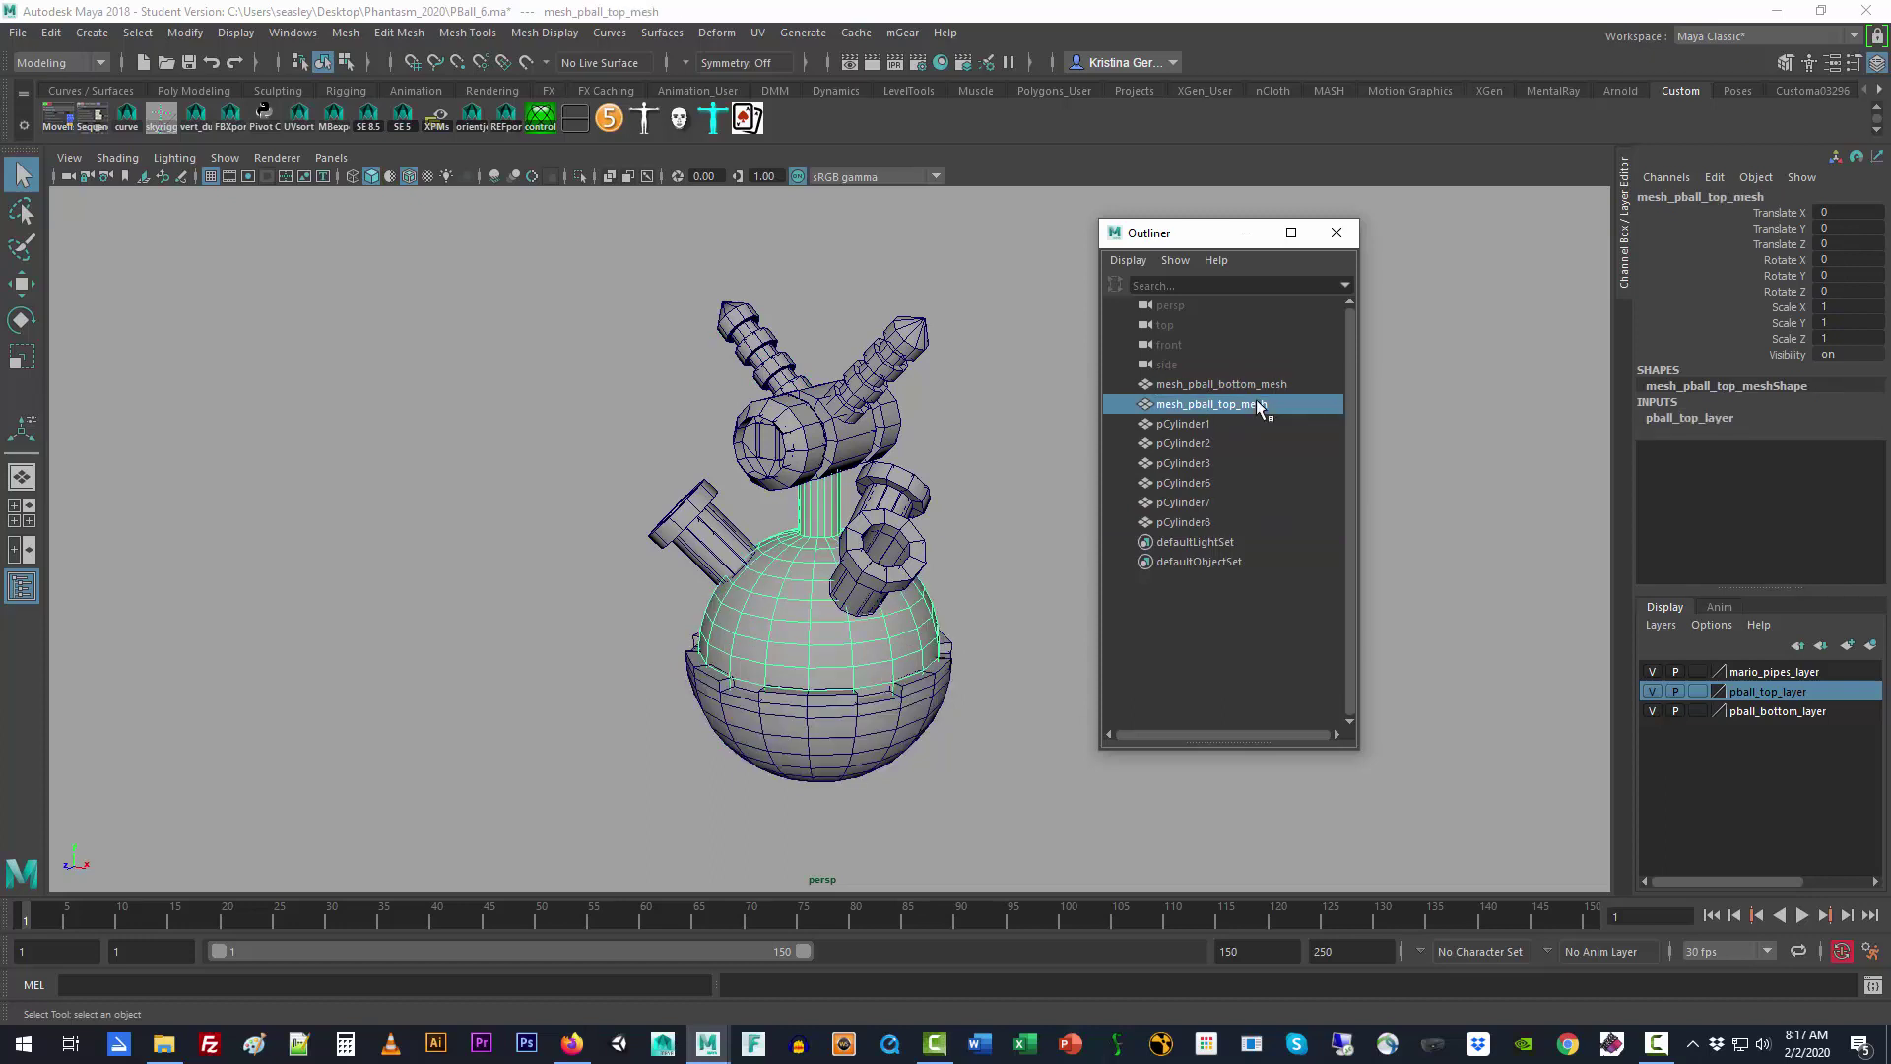
double_click(1192, 405)
left_click(1190, 404)
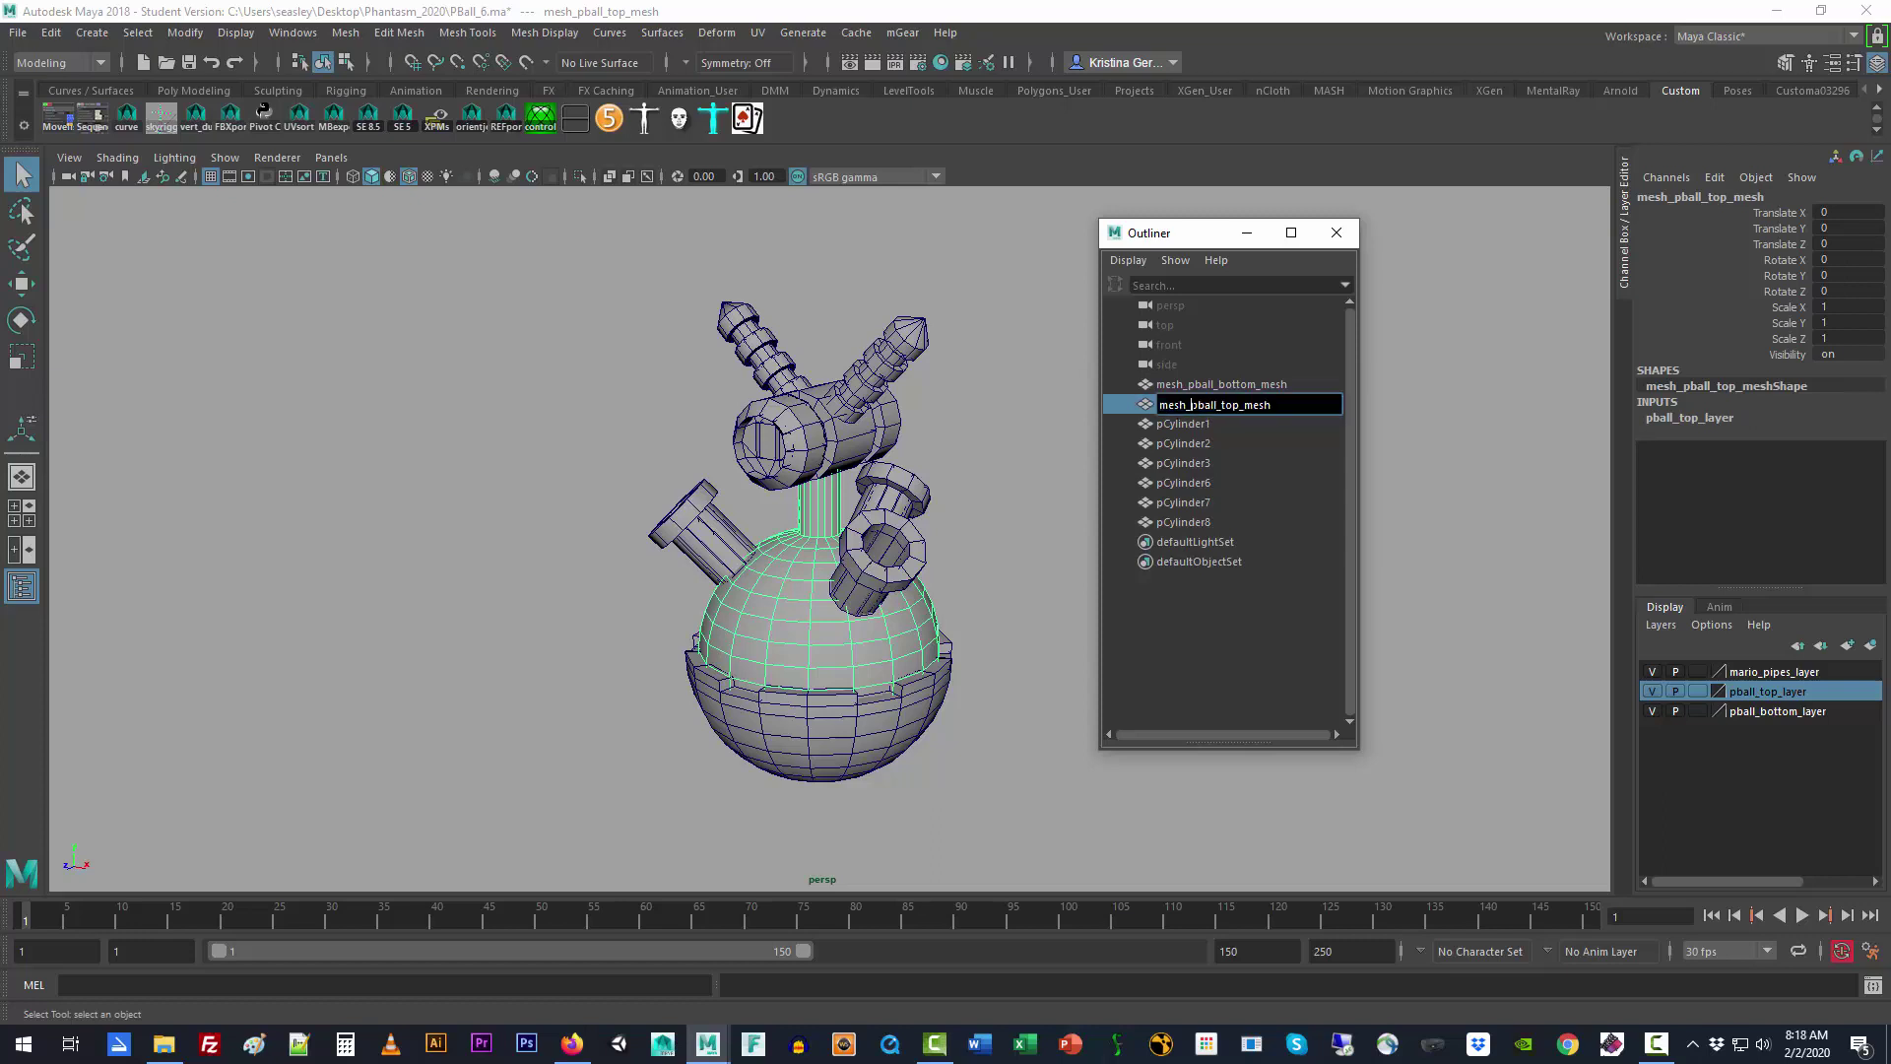
key("BackSpace")
key("BackSpace")
key("BackSpace")
key("BackSpace")
key("BackSpace")
key("Return")
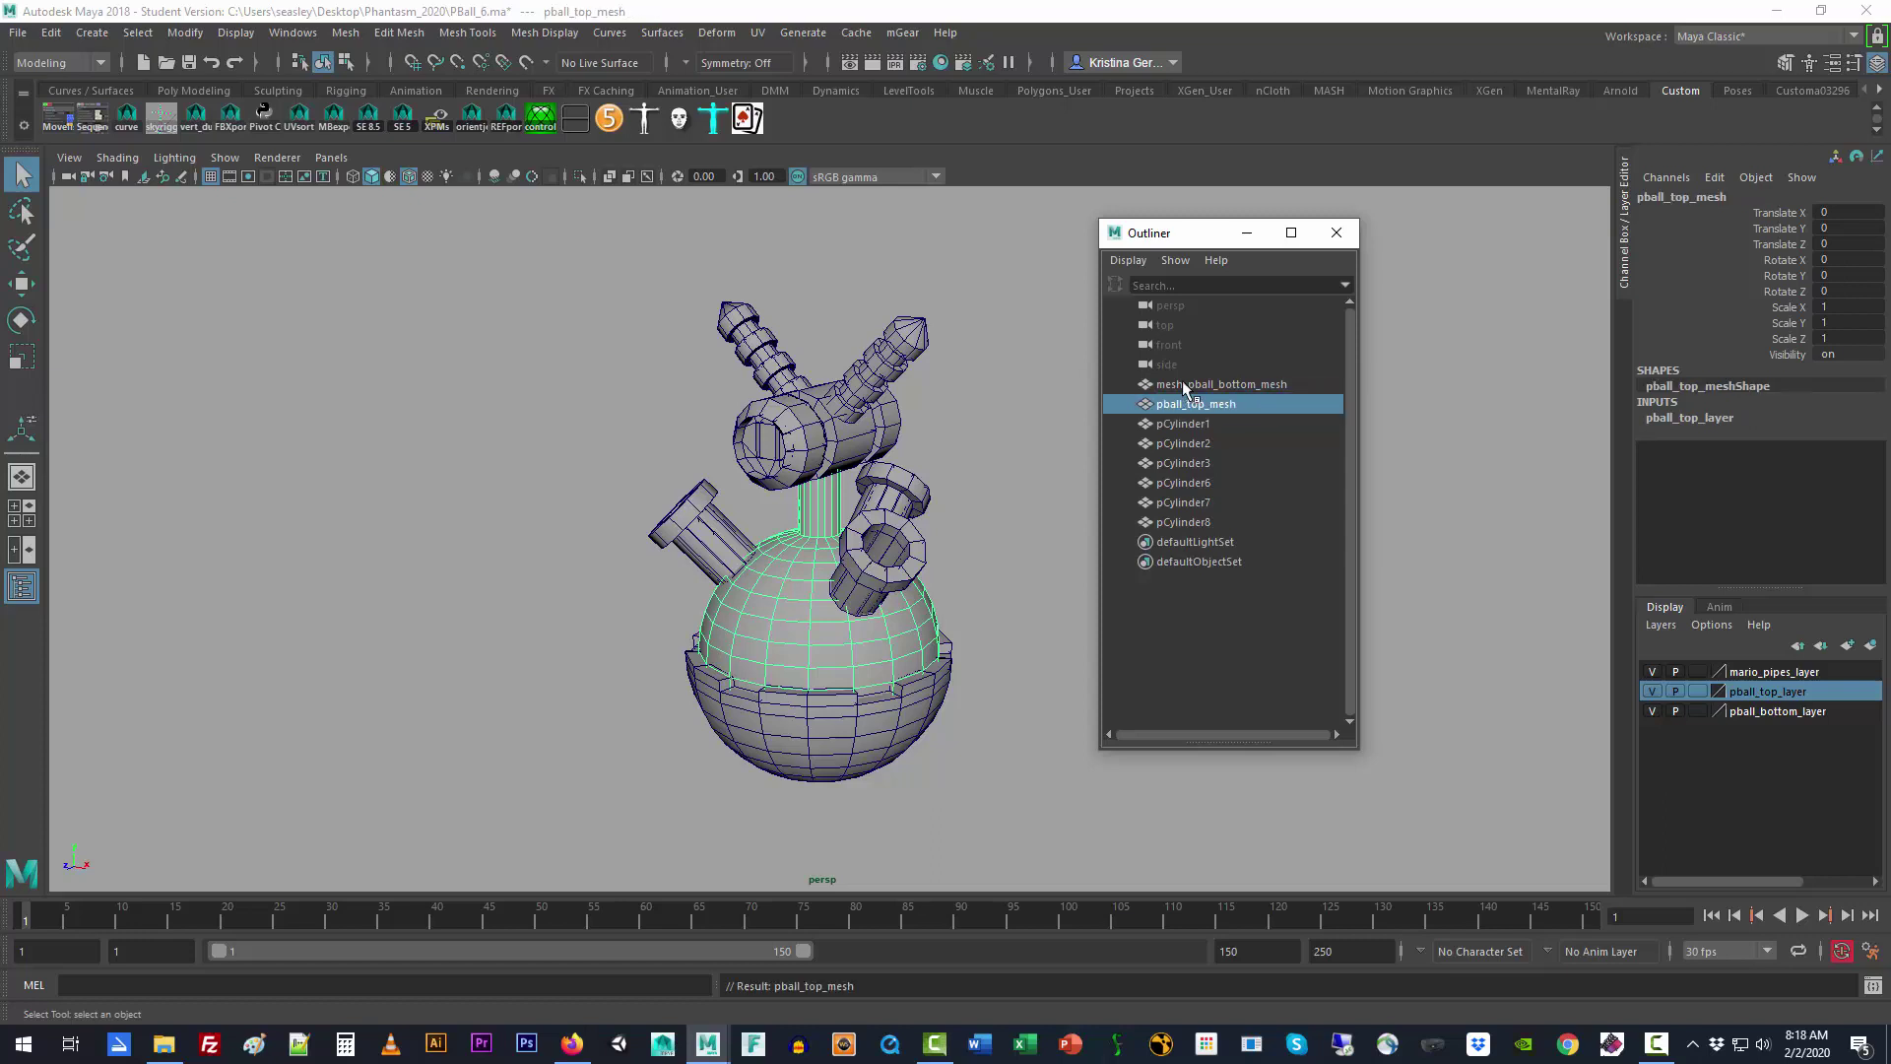
Step: Rename mesh_pball_bottom_mesh to pball_bottom_mesh by removing its prefix
double_click(1192, 385)
left_click(1188, 385)
key("BackSpace")
key("BackSpace")
key("BackSpace")
key("BackSpace")
key("BackSpace")
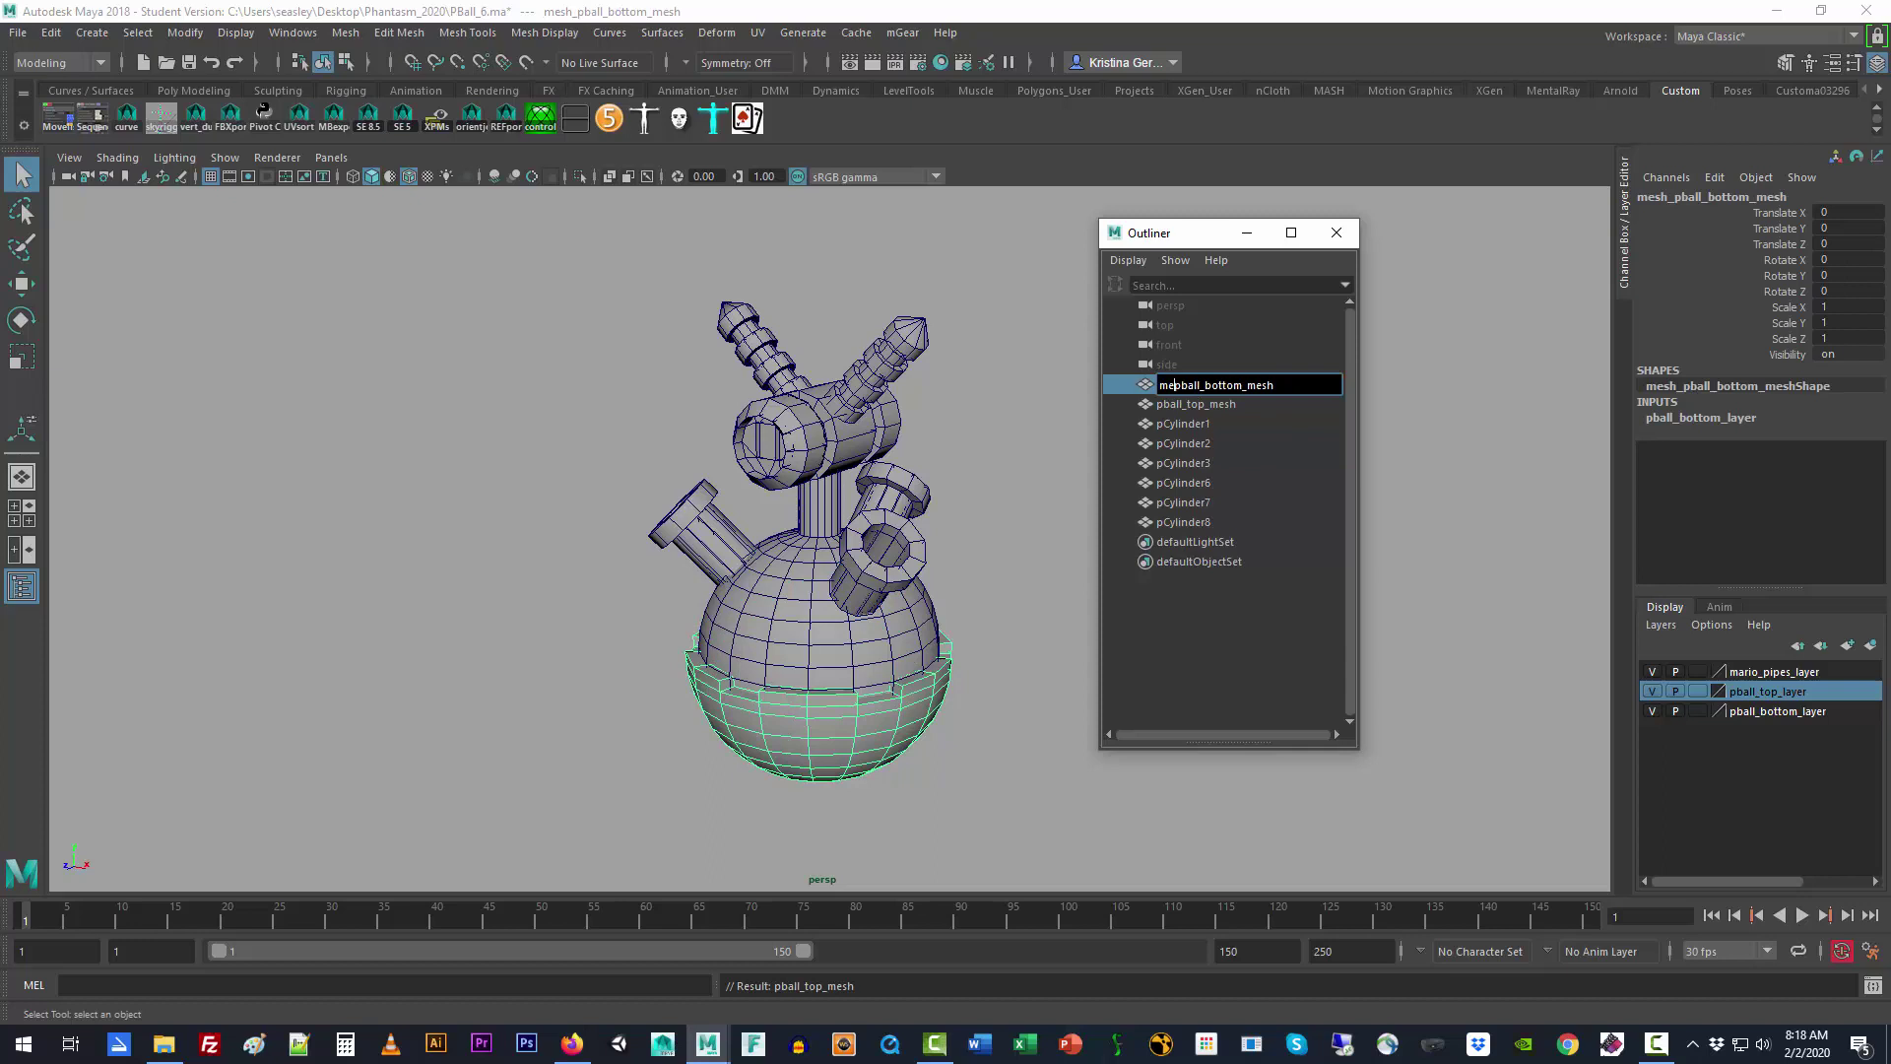
key("Return")
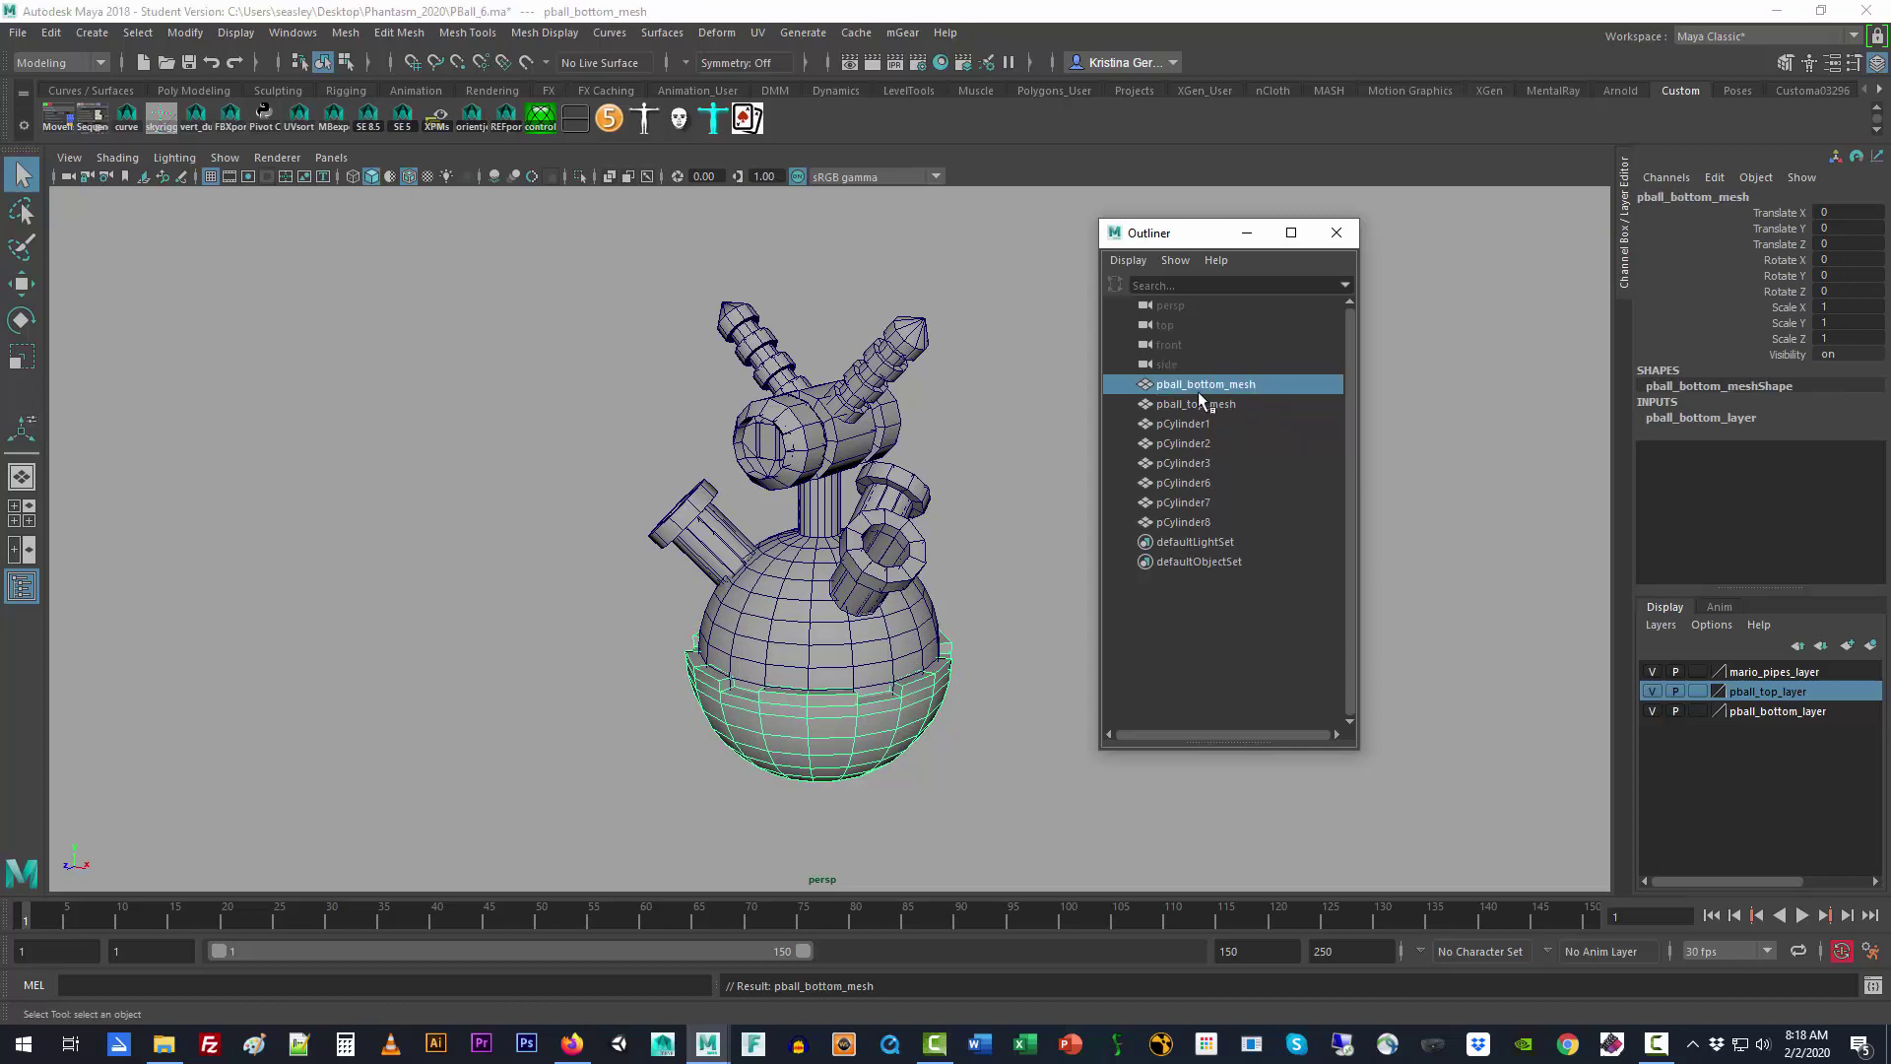
Step: Create a polygon sphere and move it beside the model to about -37.1 along X
left_click(1192, 424)
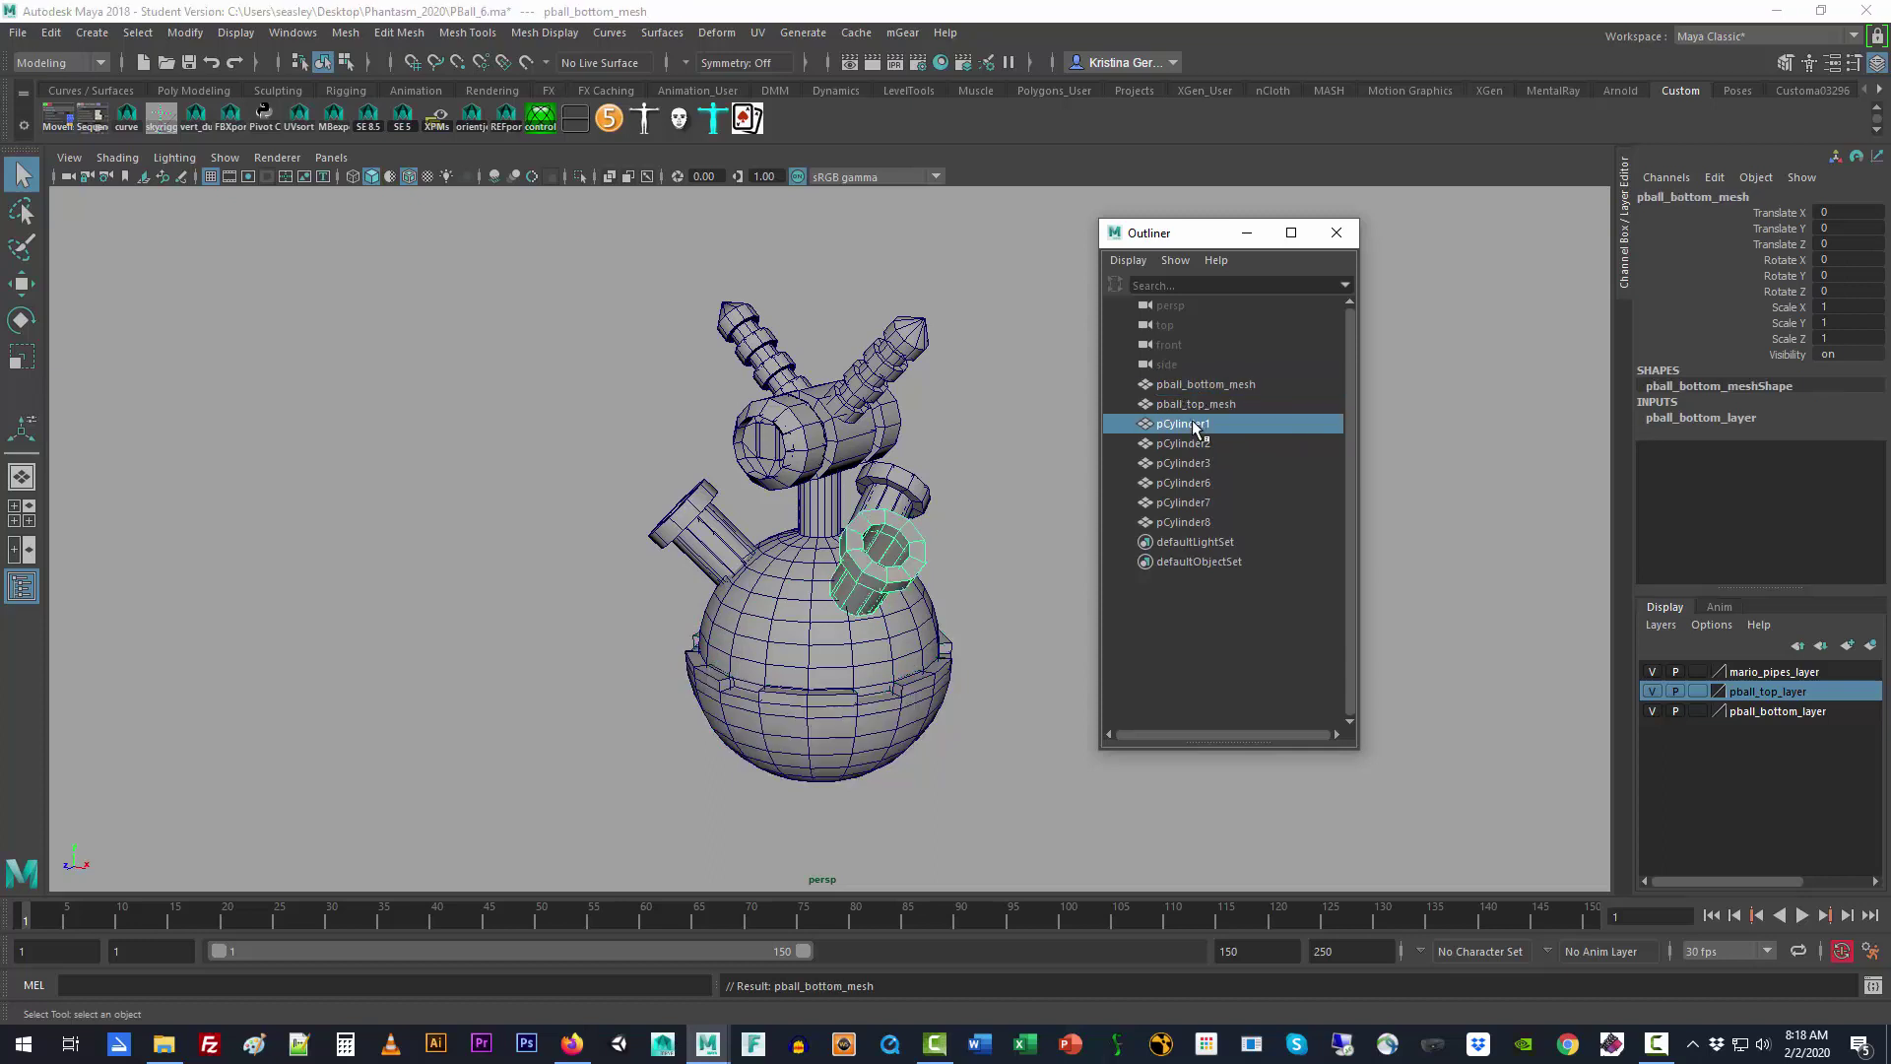
left_click(1092, 426)
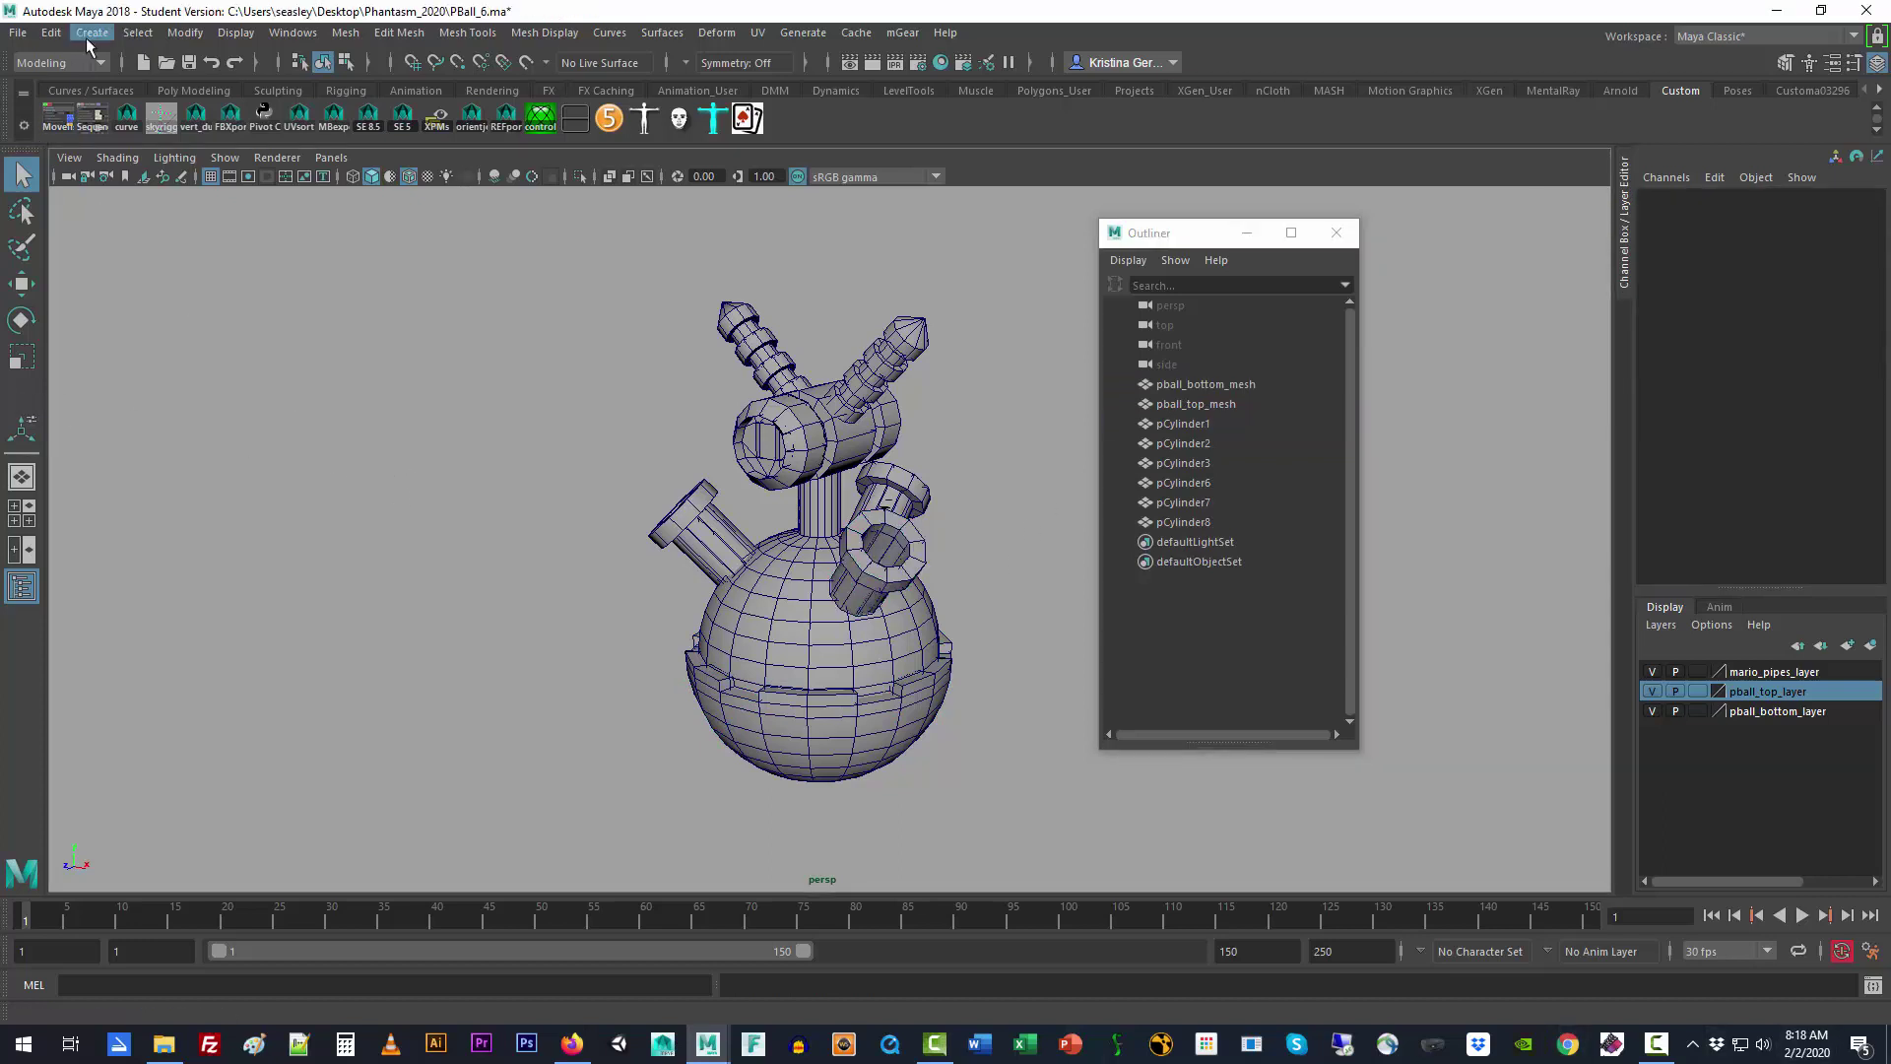
left_click(91, 33)
mouse_move(148, 119)
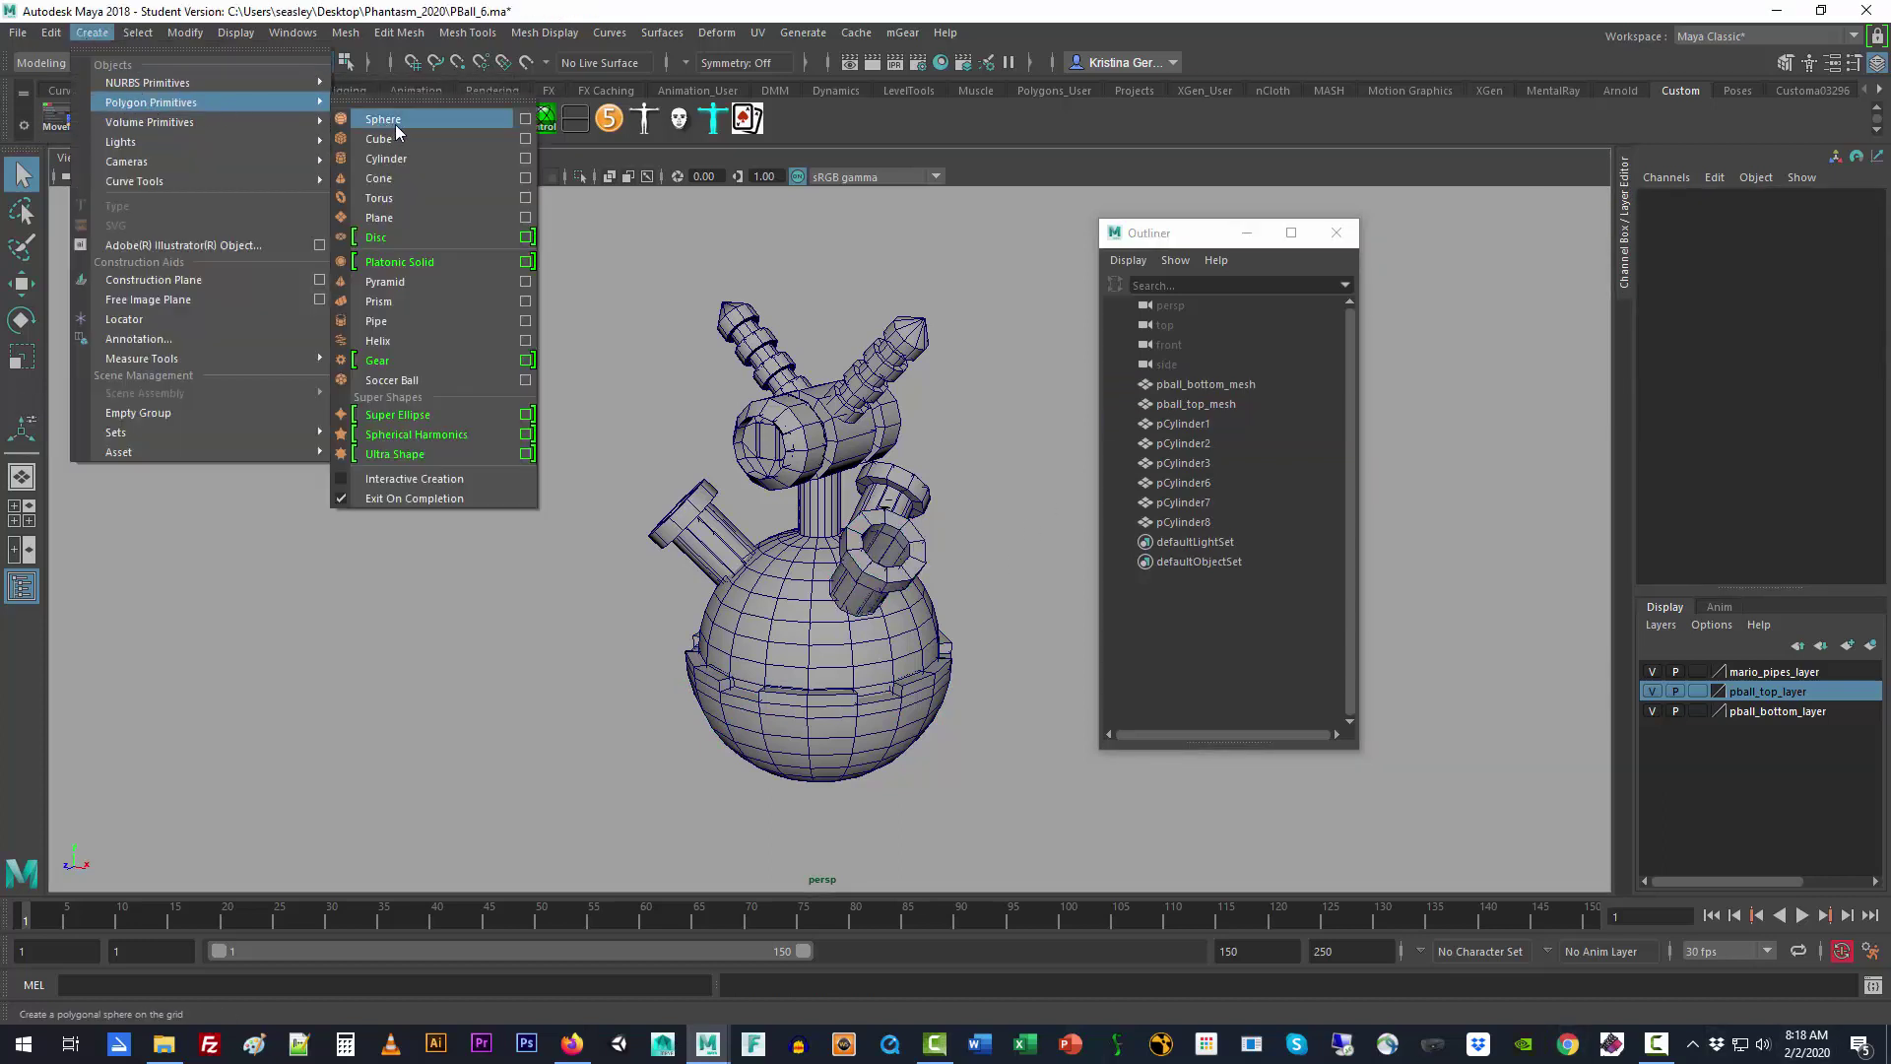
left_click(399, 130)
key("w")
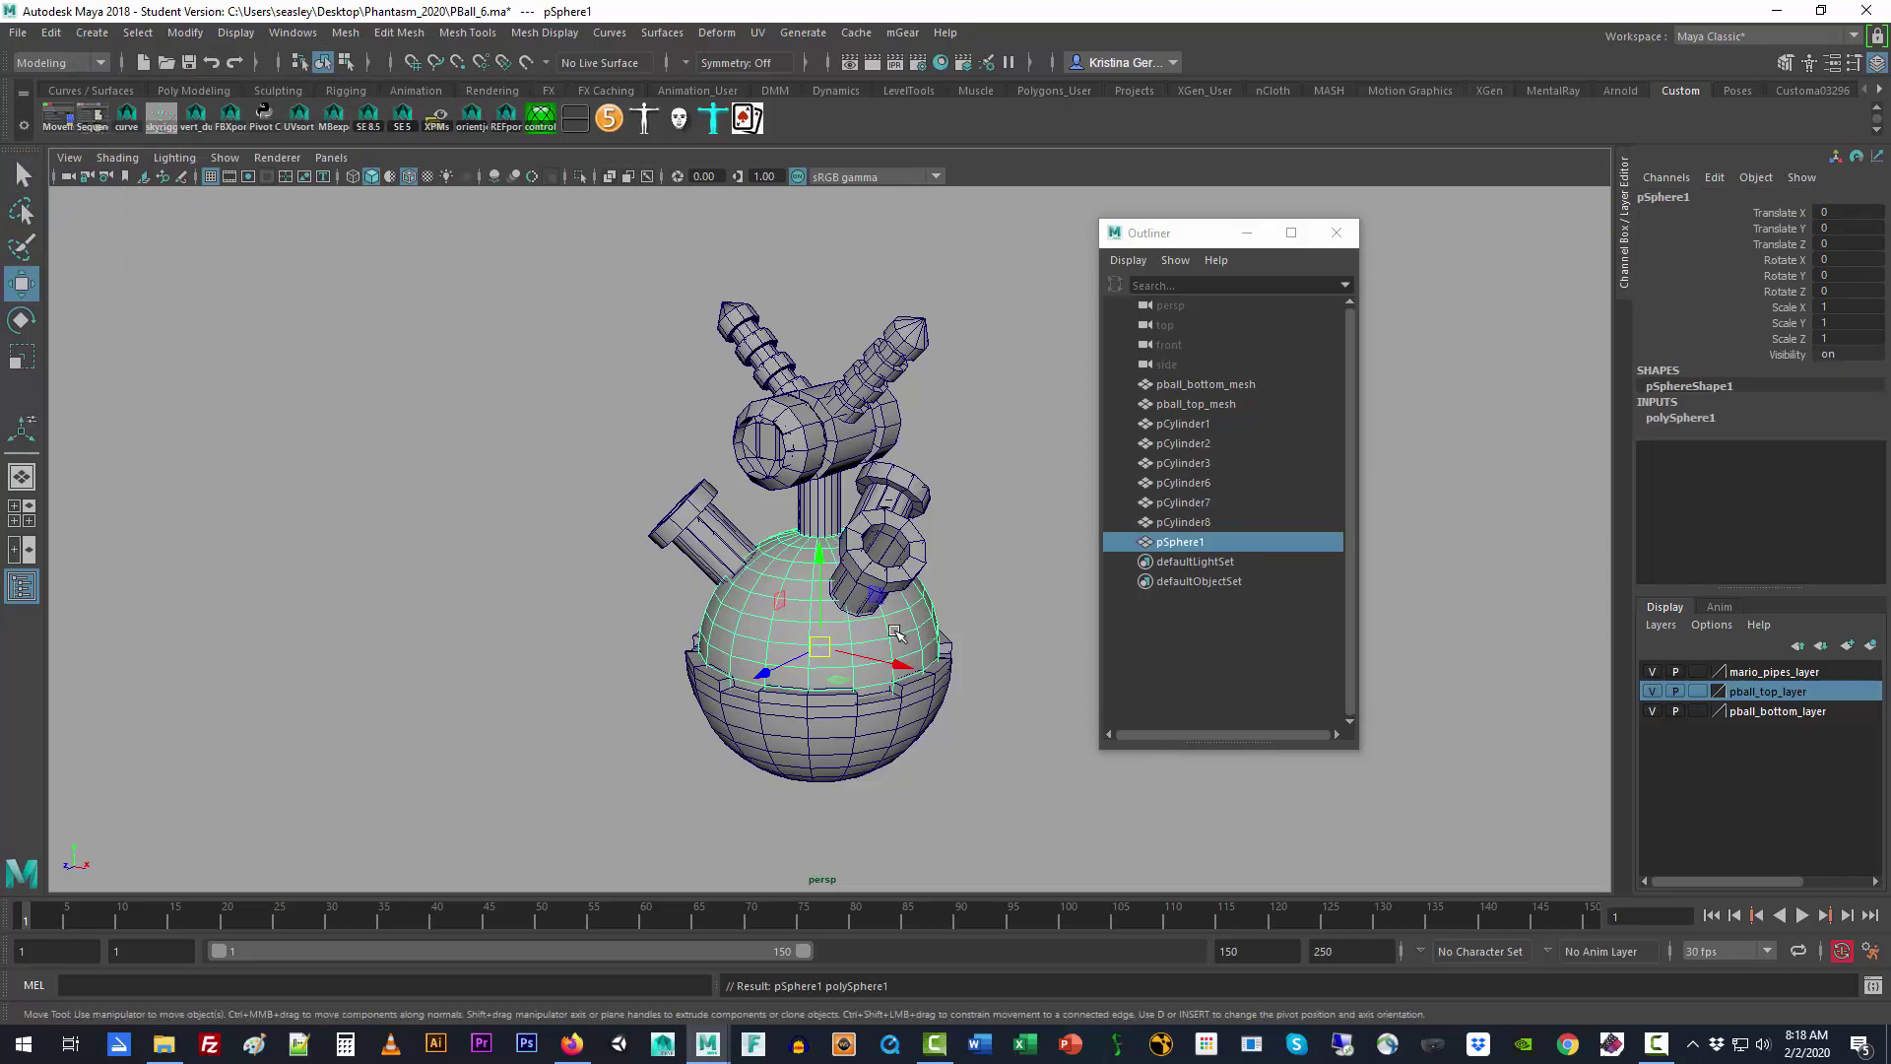
left_click_drag(899, 665, 541, 545)
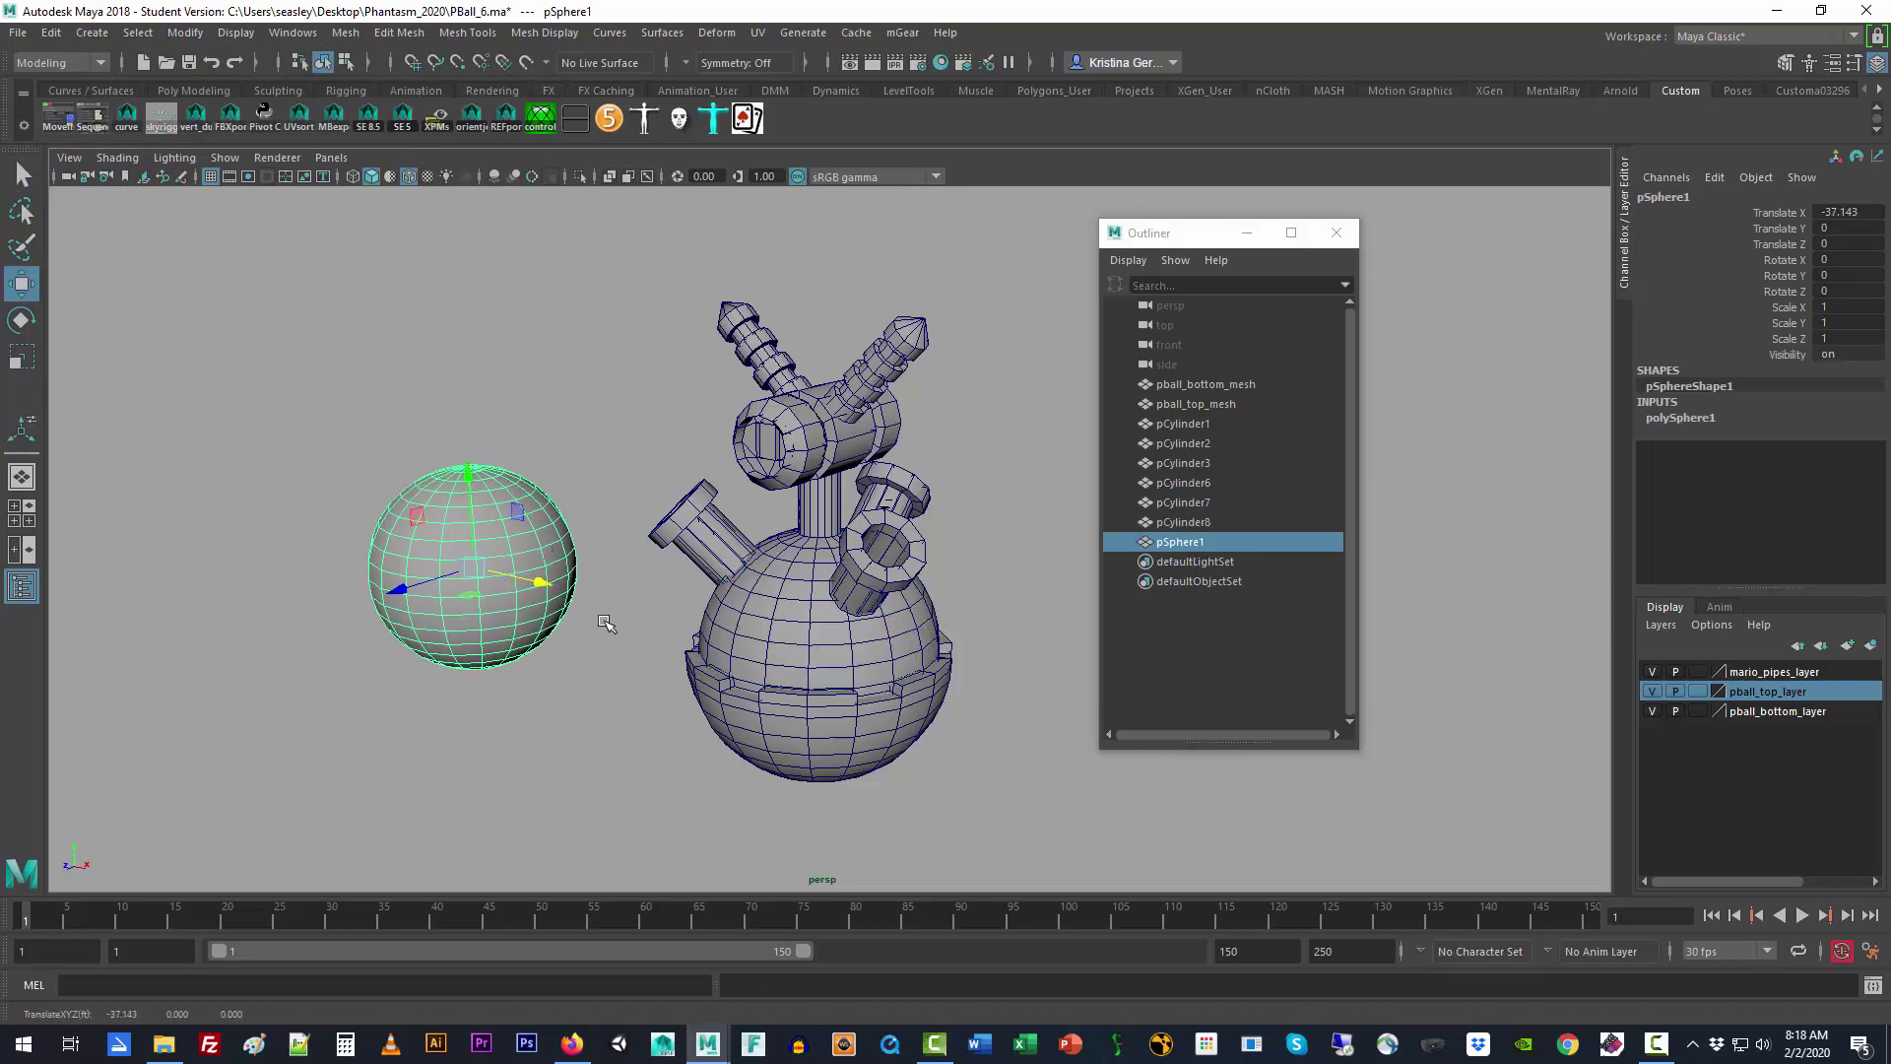
Step: Open the UV Editor for the sphere and arrange it and the UV Toolkit so the sphere stays visible
left_click(293, 33)
mouse_move(394, 122)
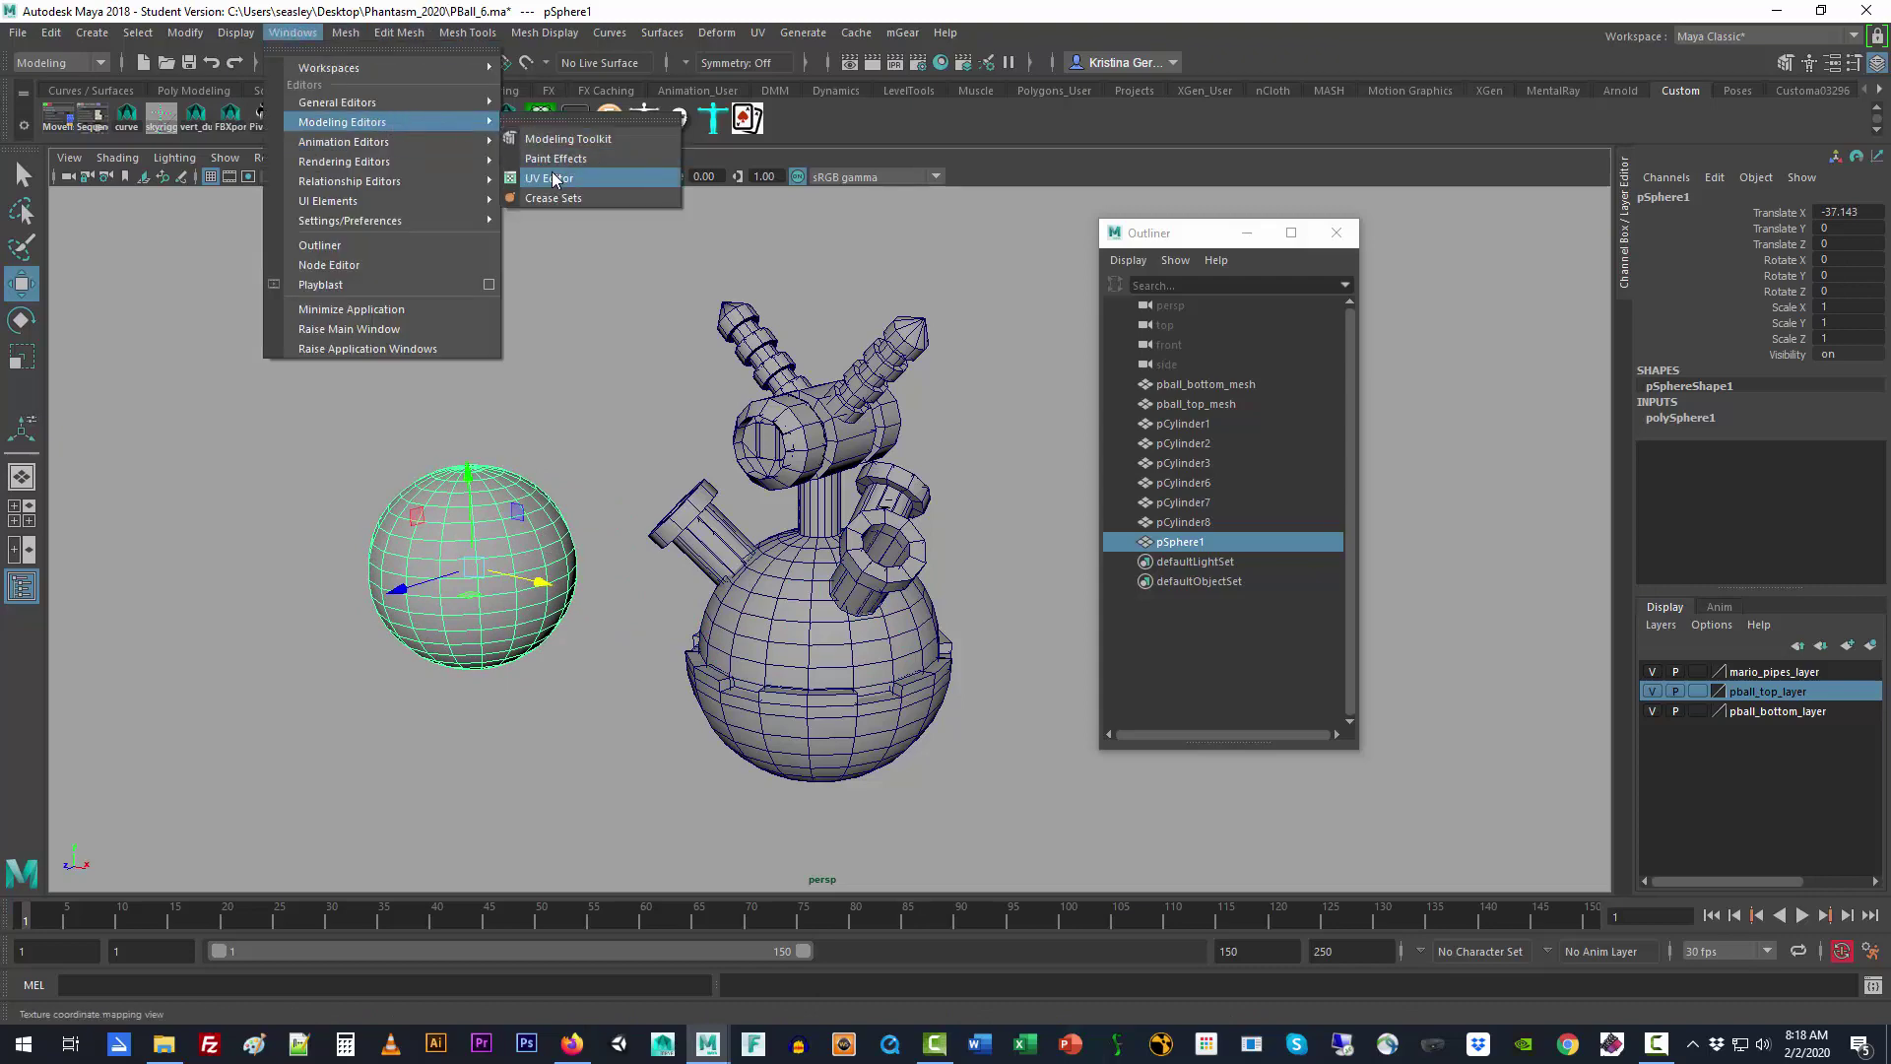
left_click(564, 181)
left_click_drag(492, 246, 1064, 256)
left_click_drag(1382, 228, 1620, 221)
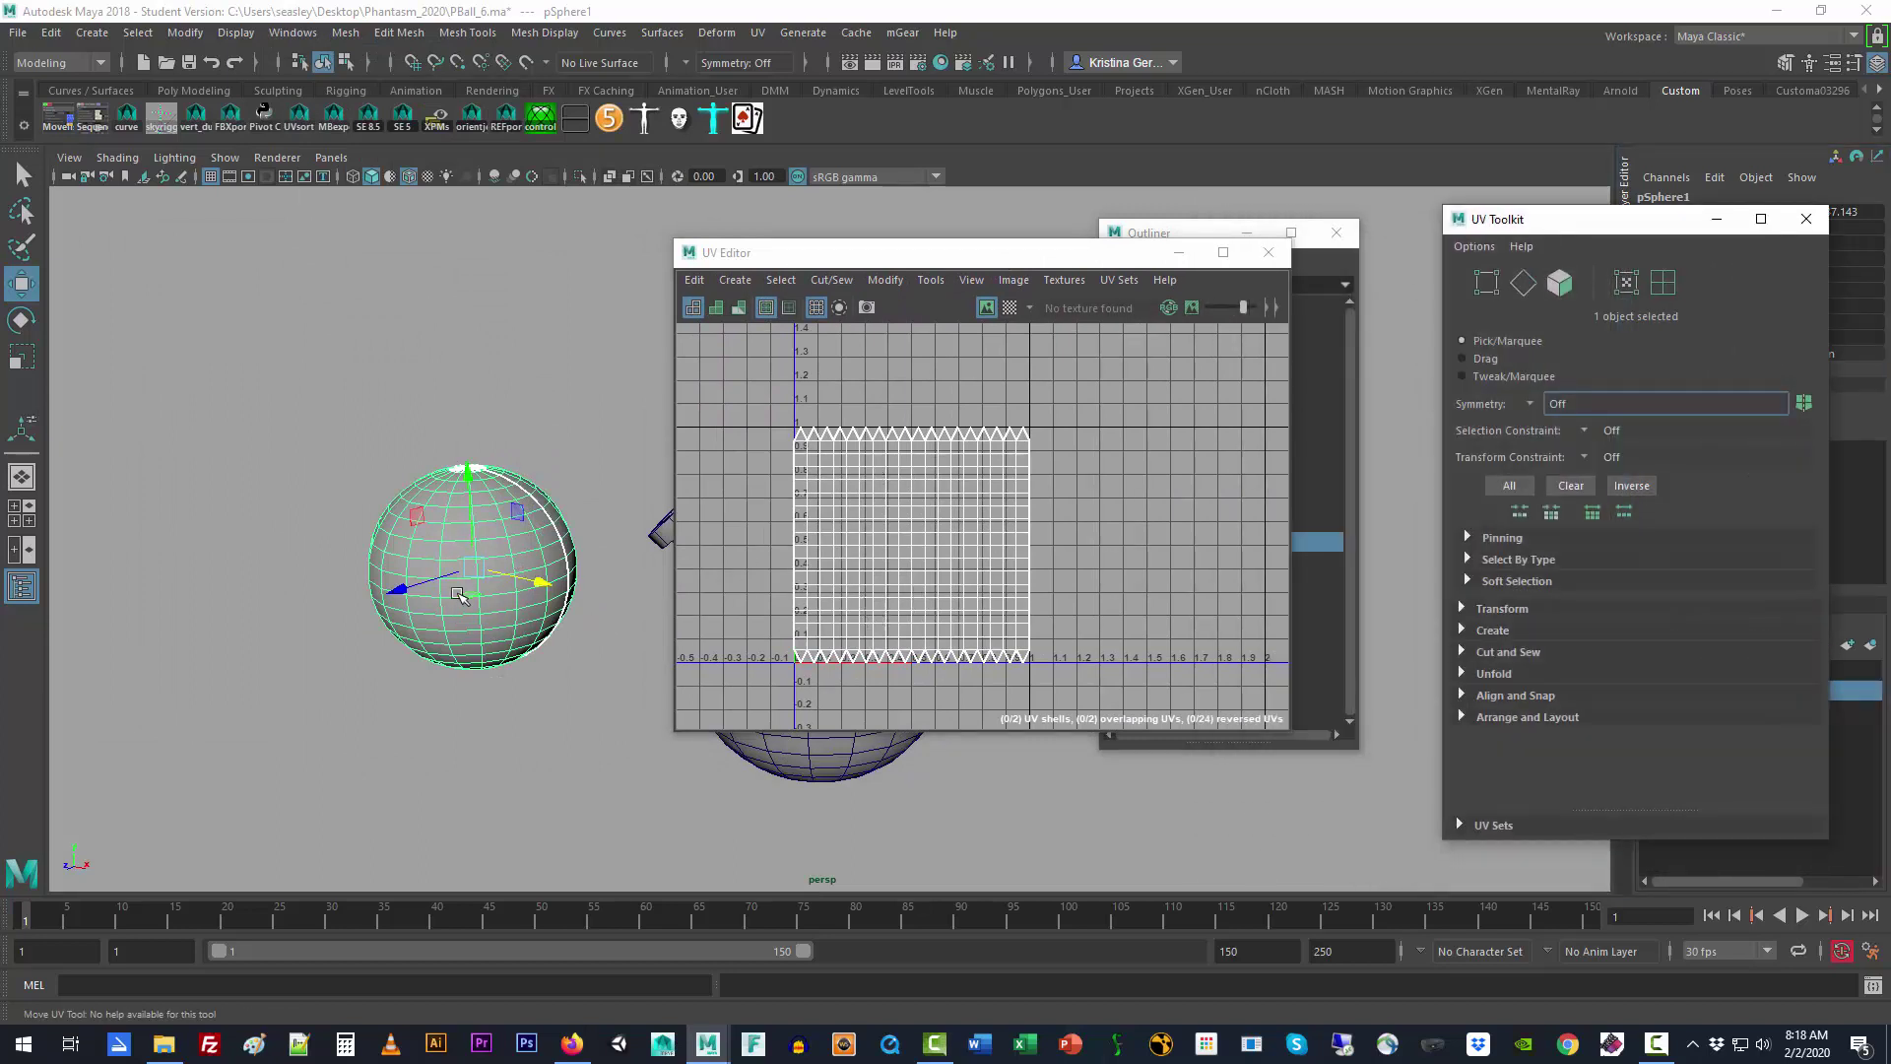
Step: Nudge the sphere in the XY plane to about X -37.25, Y -0.08 and frame it beside the UV Editor
scroll(461, 596, "up", 3)
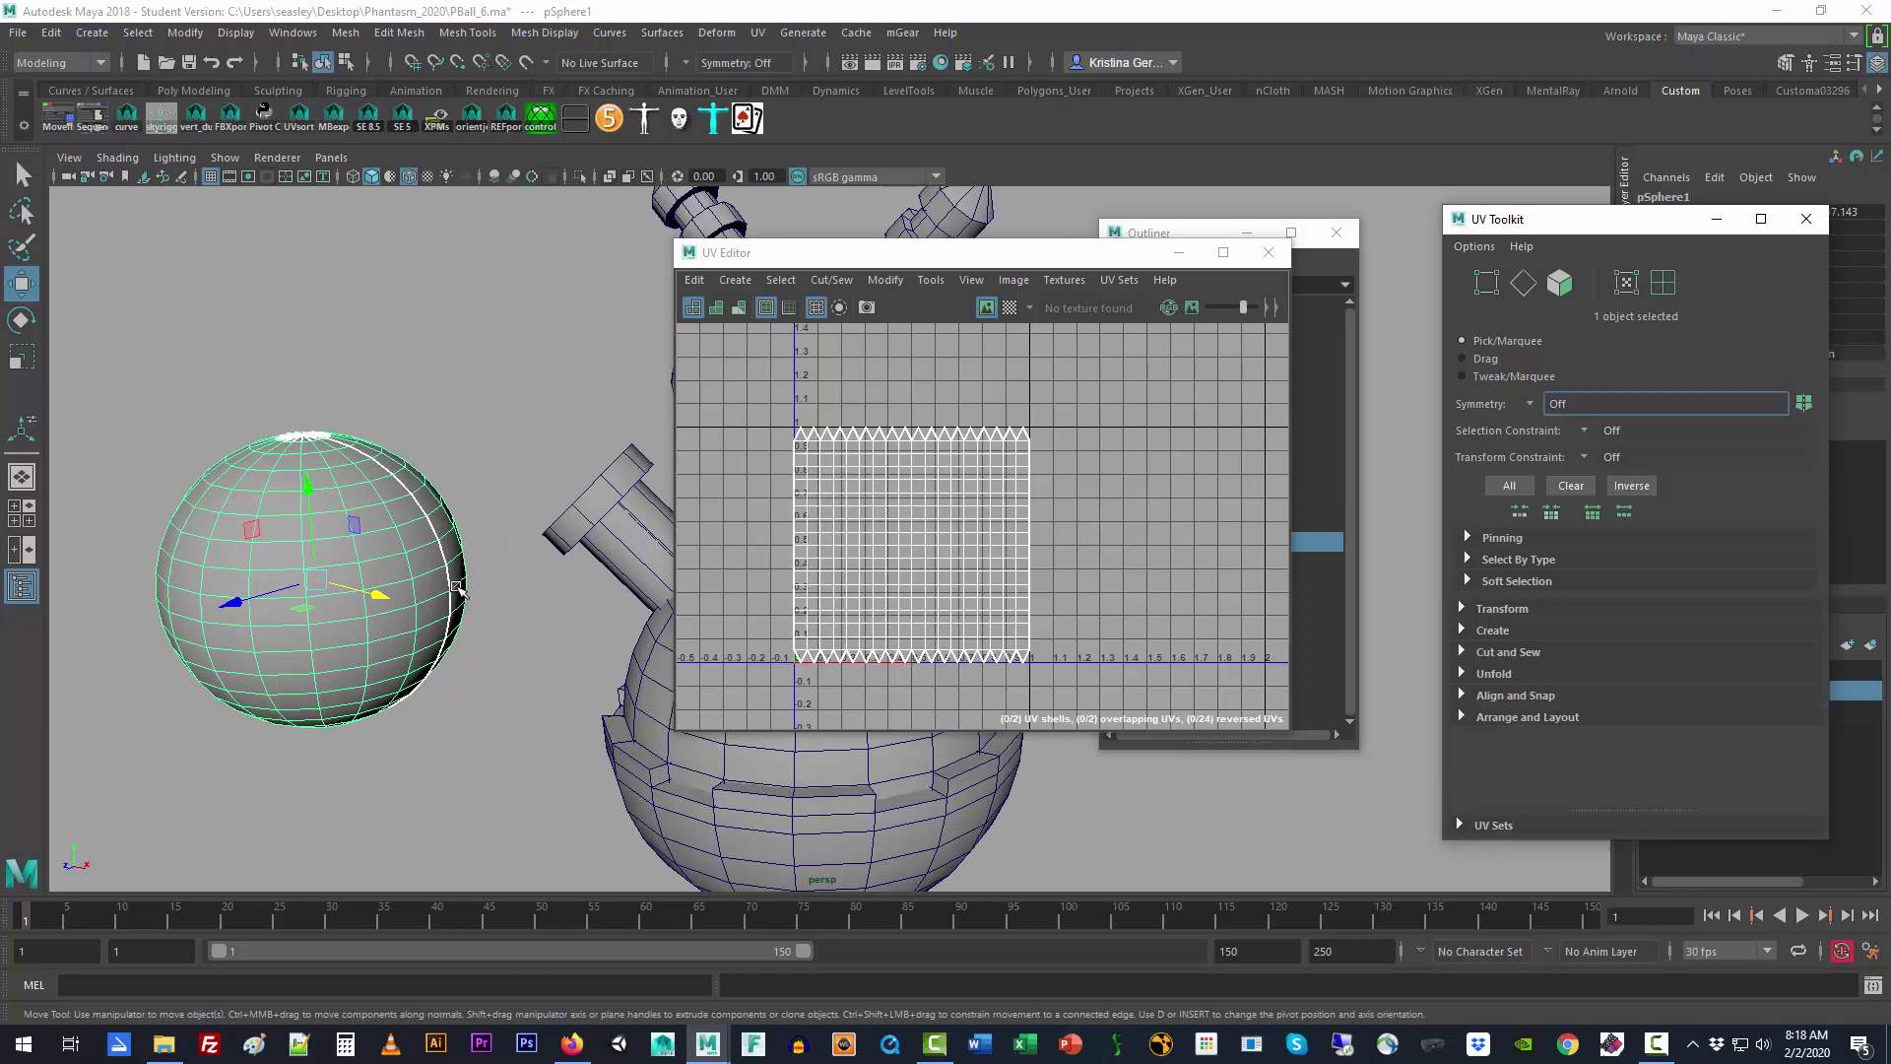
left_click_drag(357, 527, 404, 529)
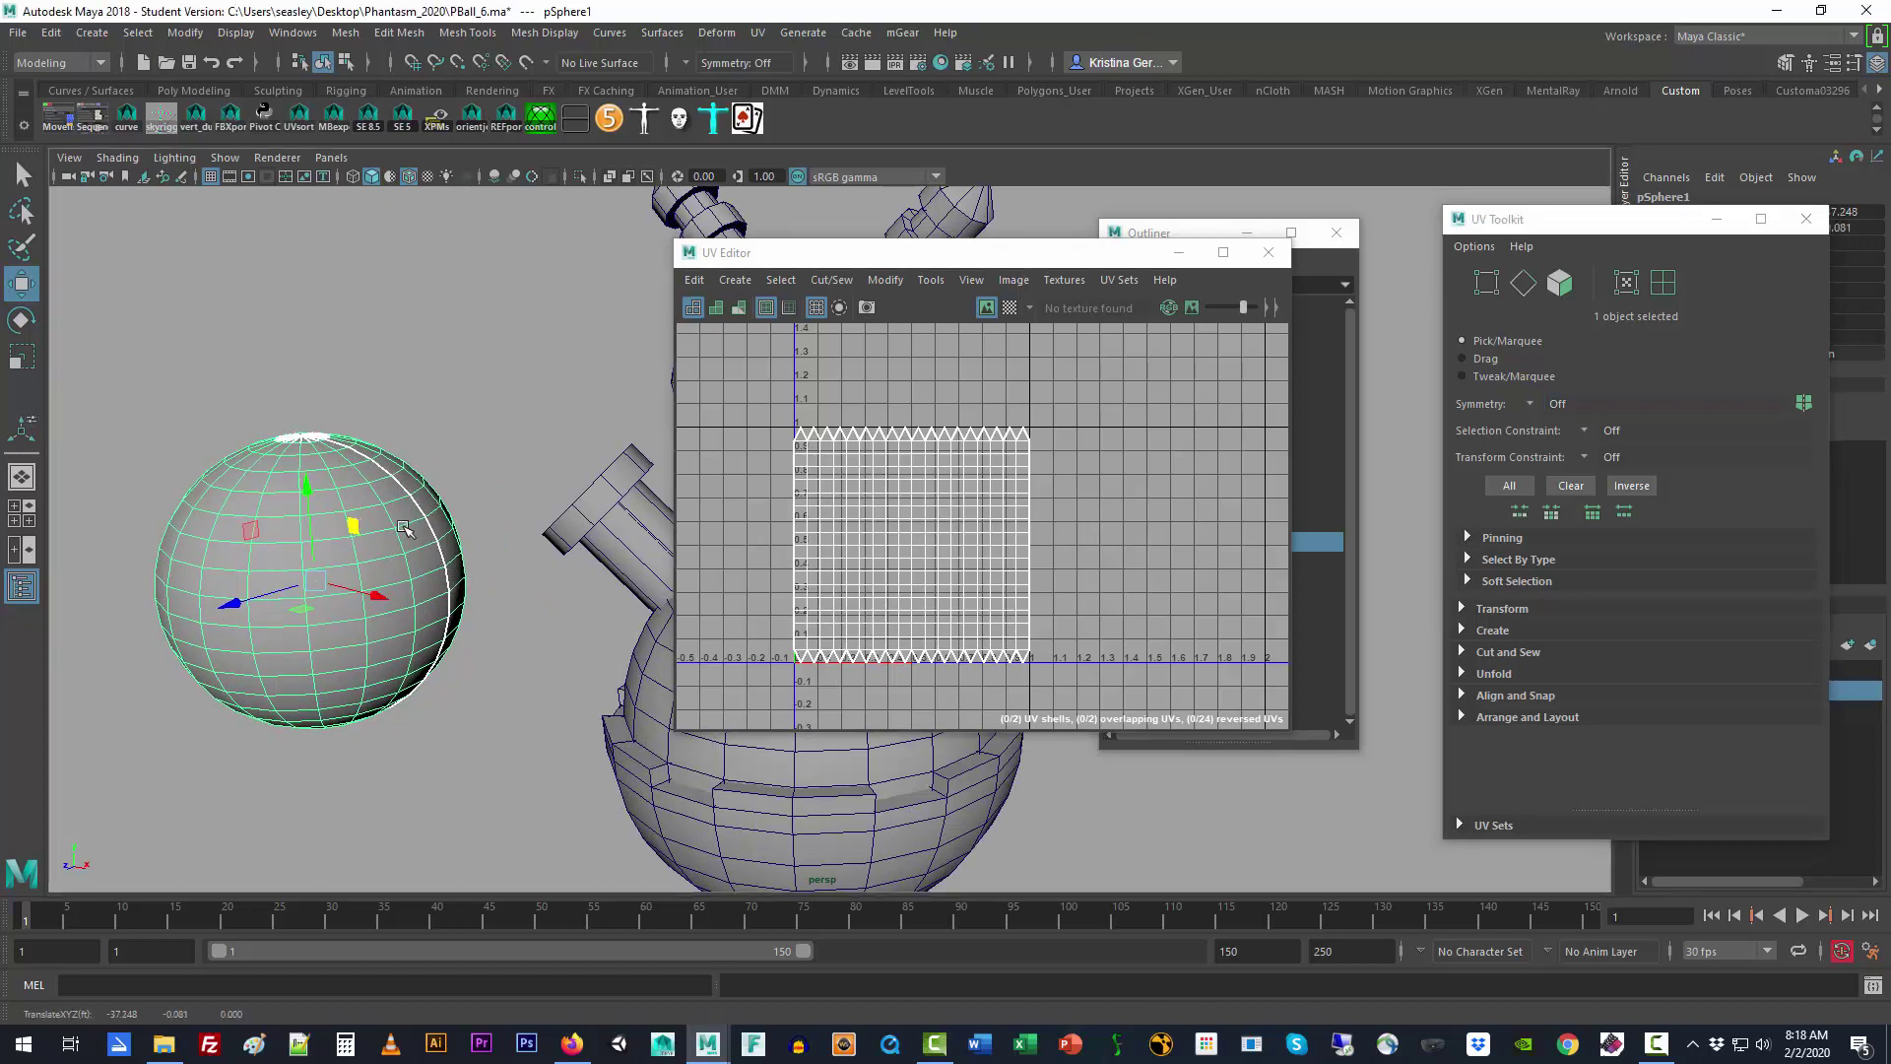
key("f")
middle_click_drag(512, 569, 138, 623, "alt")
left_click_drag(194, 626, 243, 620, "alt")
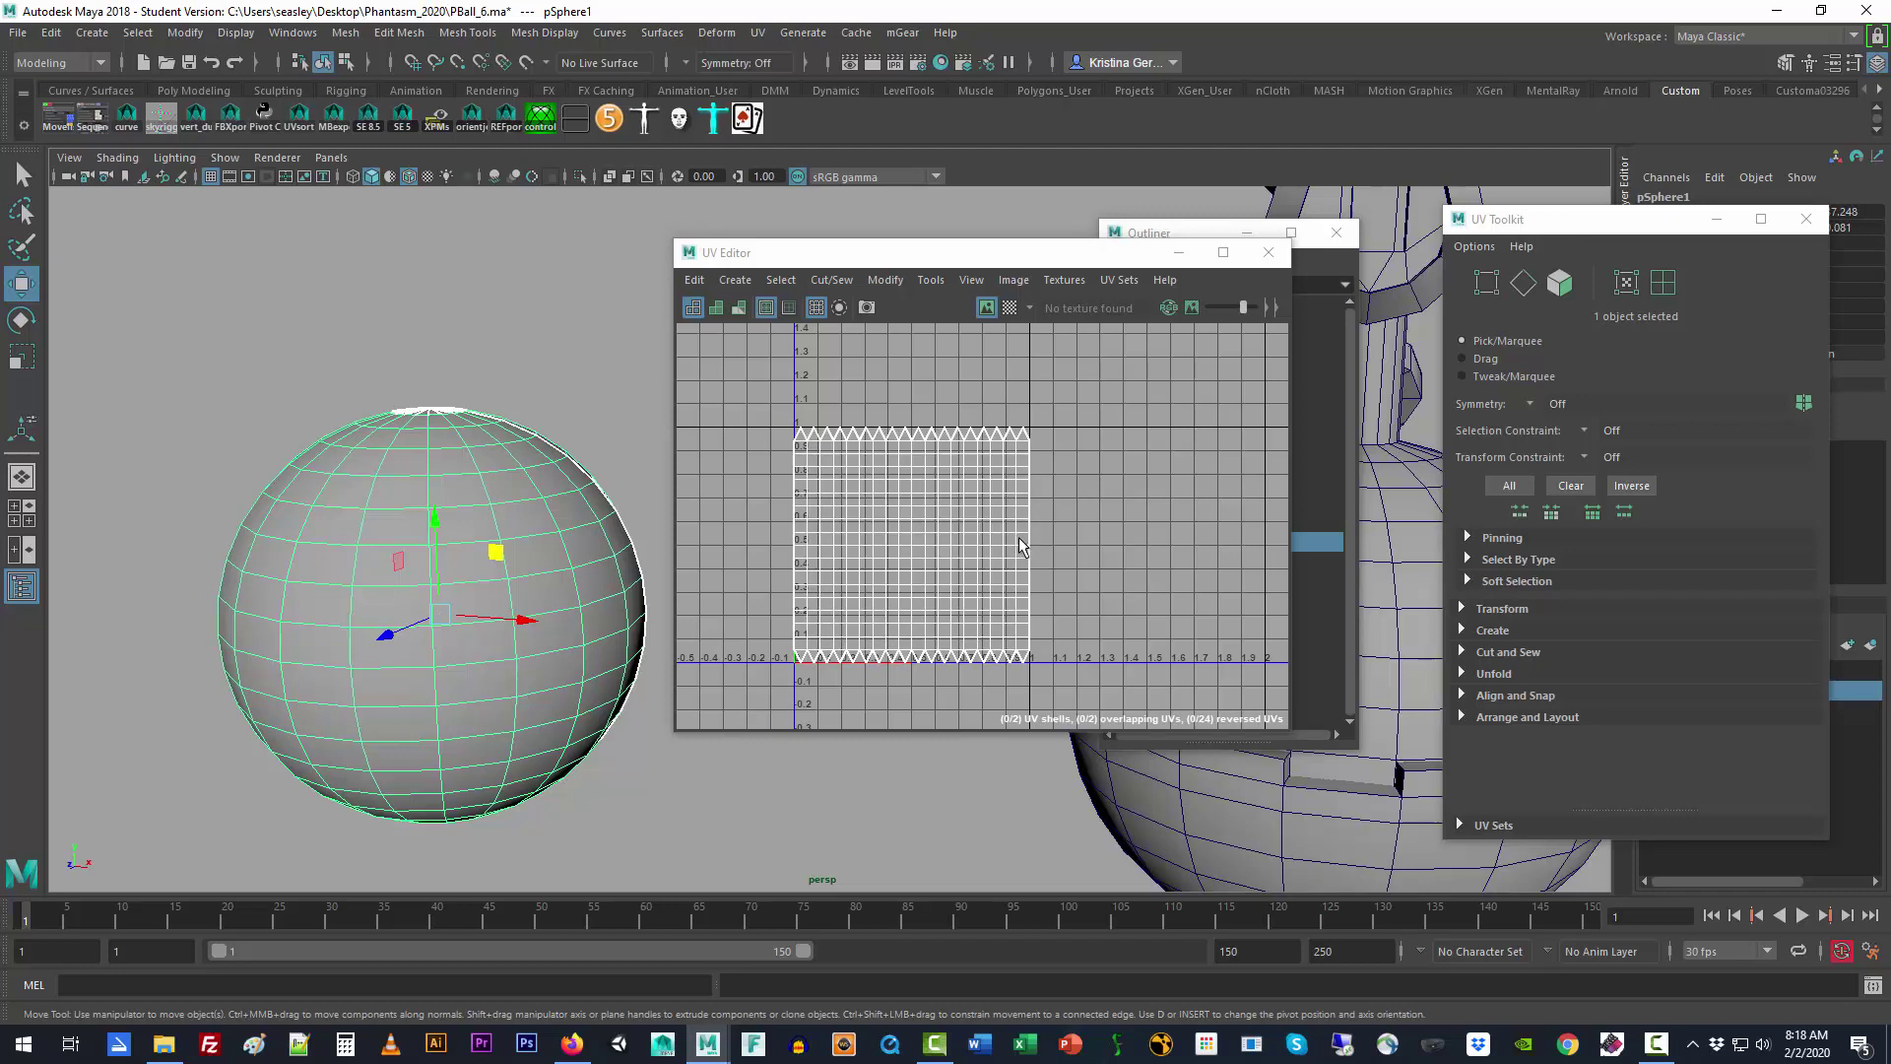
Step: In face mode, select faces along the UV layout's right edge to locate them on the sphere, and clear the selection
right_click_drag(1020, 544, 1024, 588)
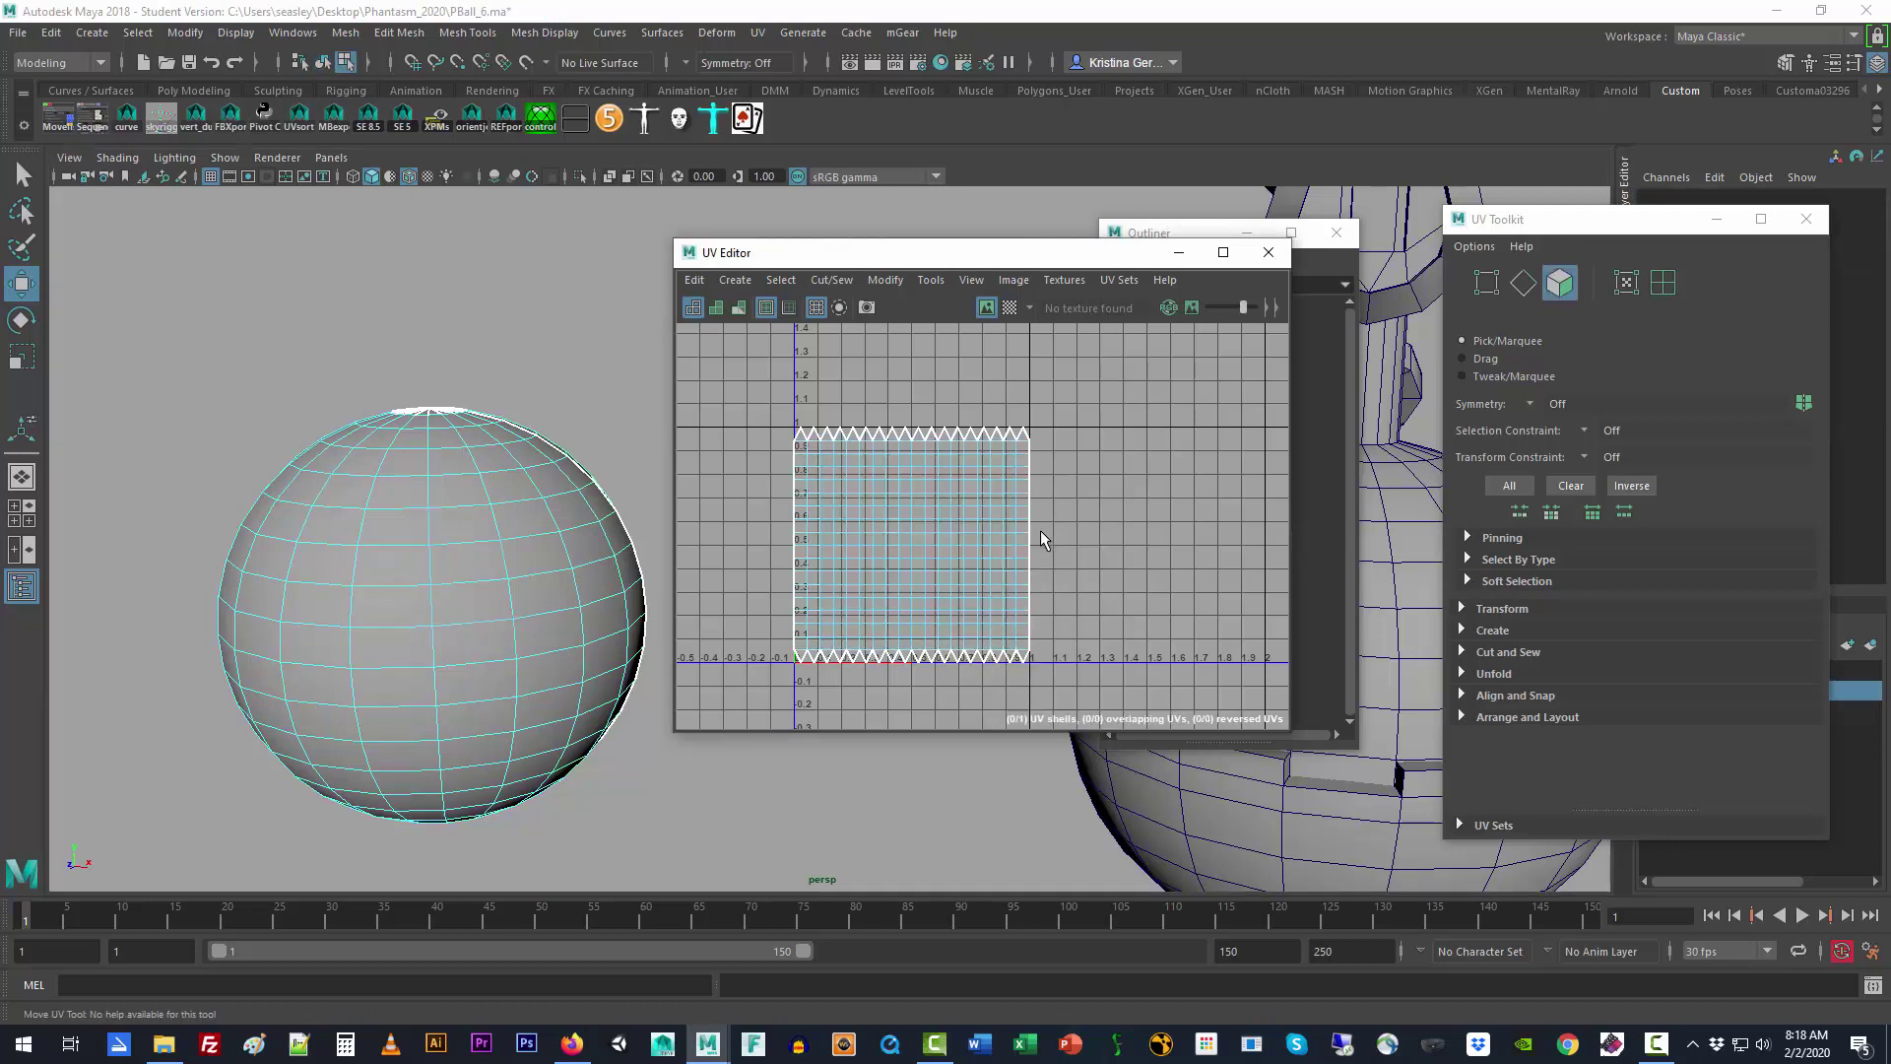
left_click(1018, 541)
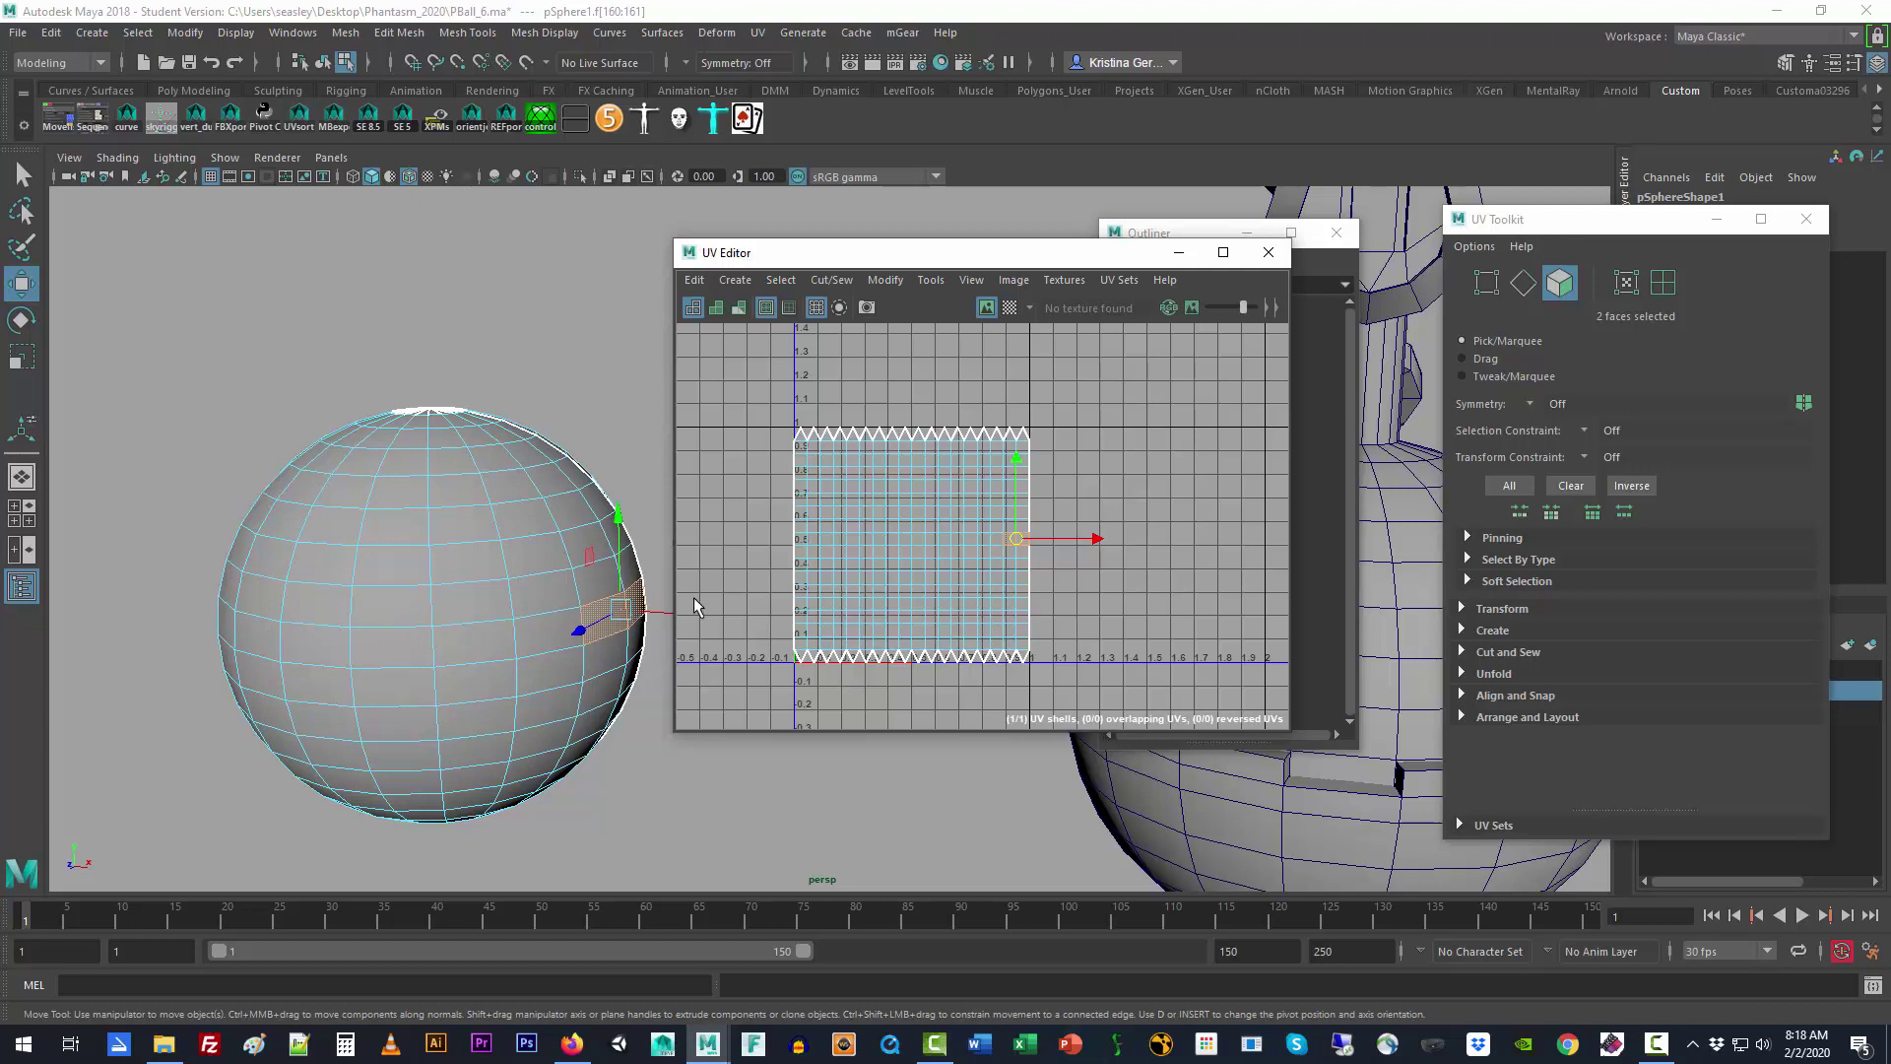
left_click(1023, 448, "shift")
key("f")
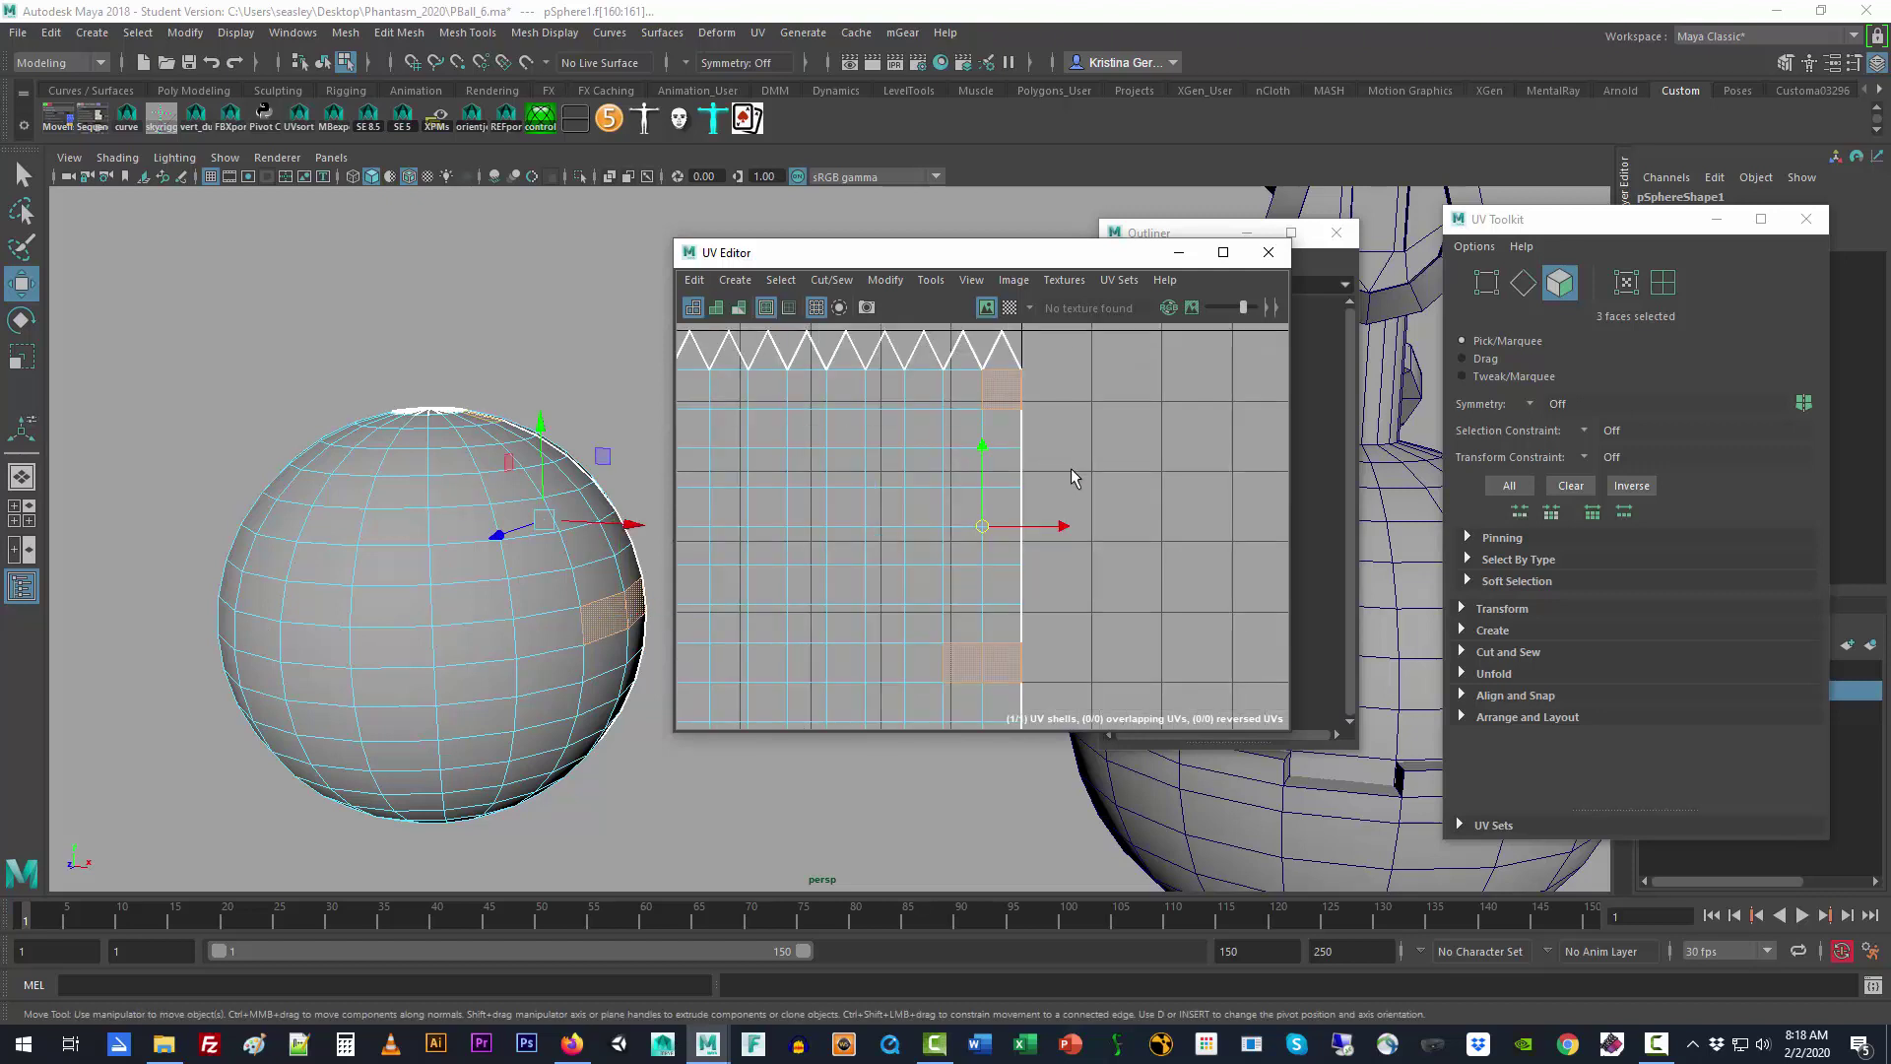
left_click(1002, 622, "ctrl")
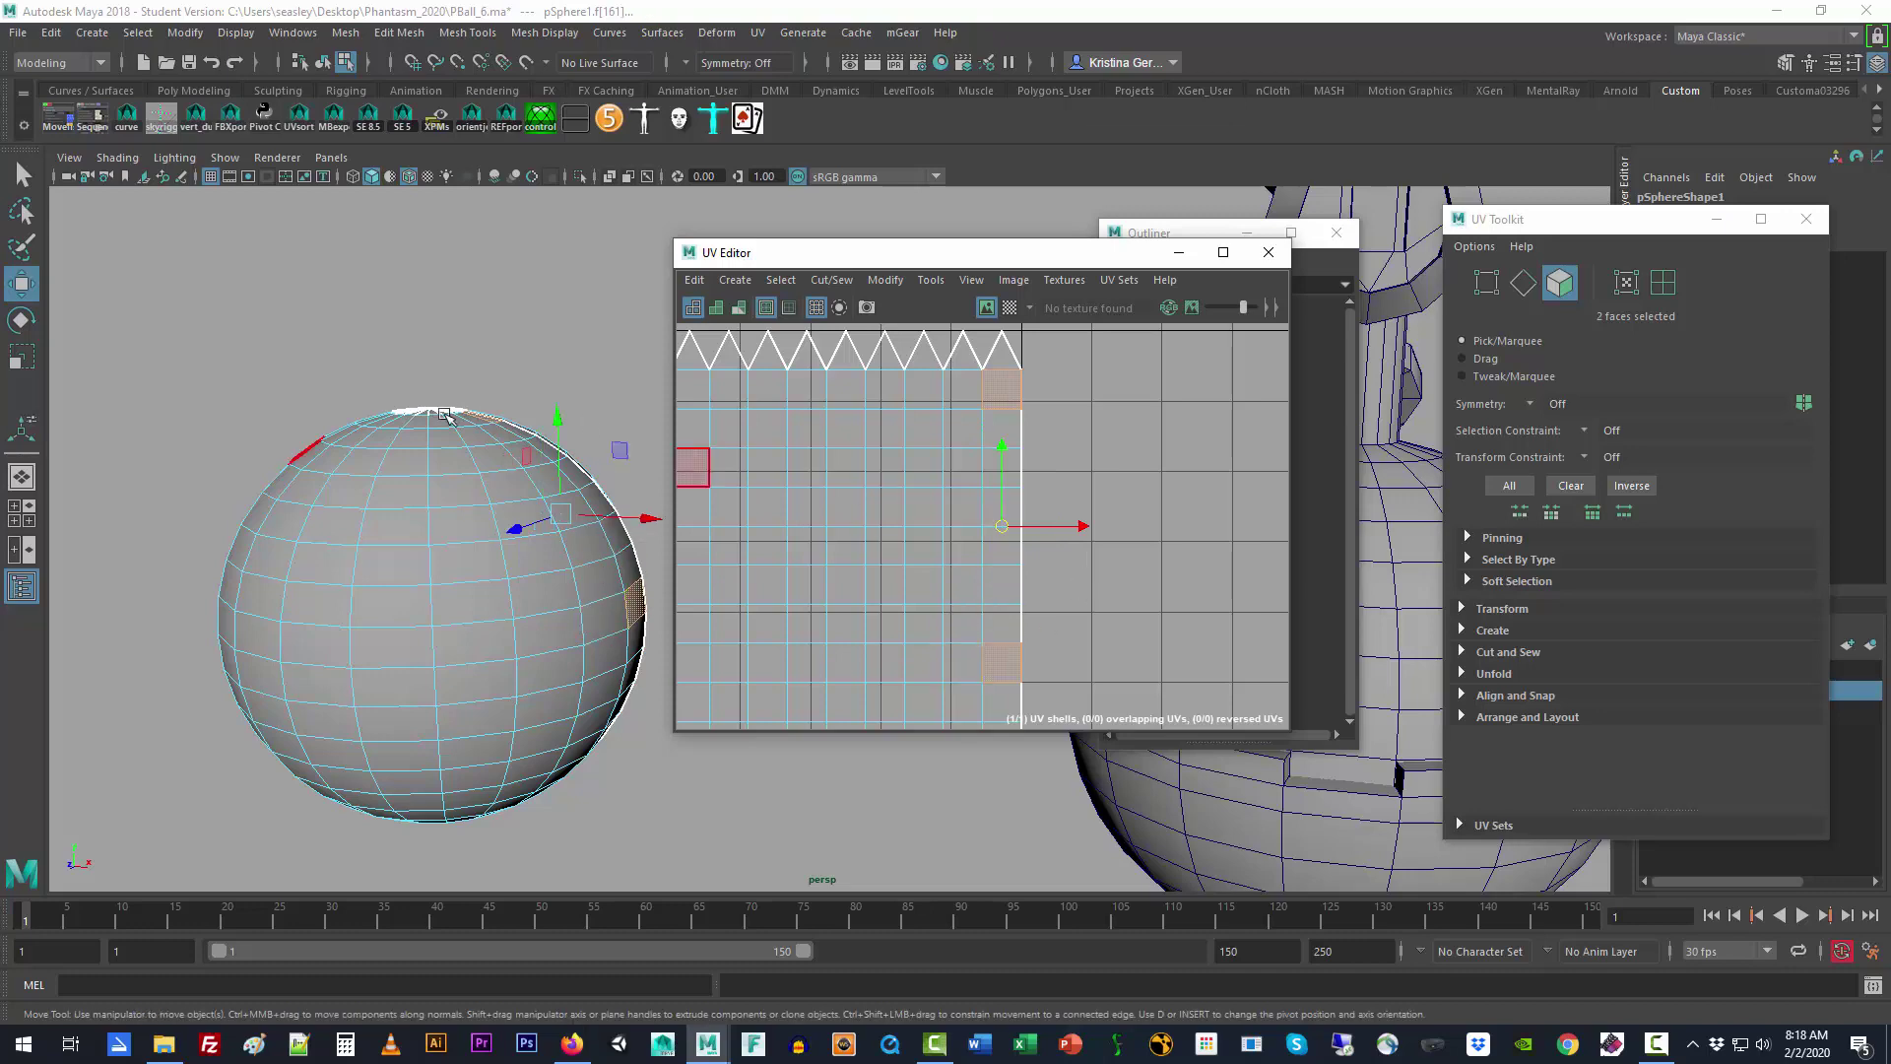
left_click_drag(472, 537, 366, 565, "alt")
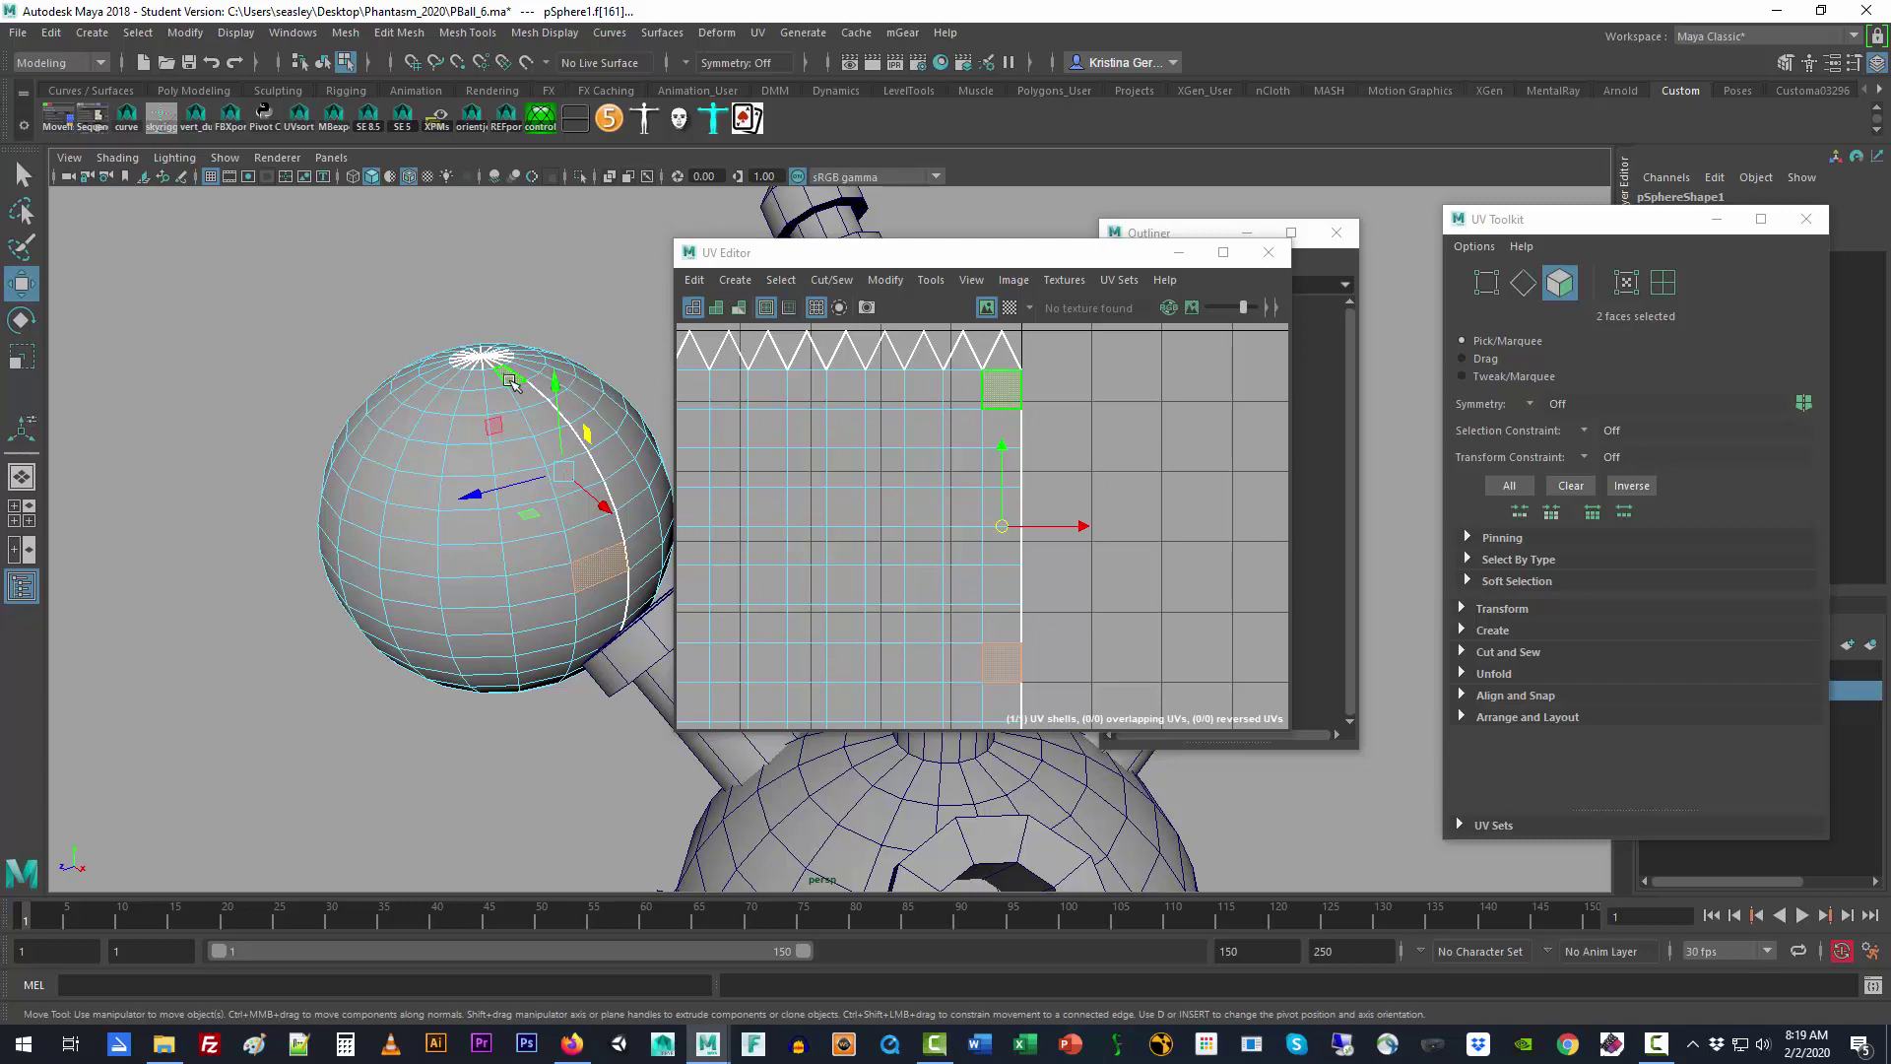
scroll(860, 515, "down", 3)
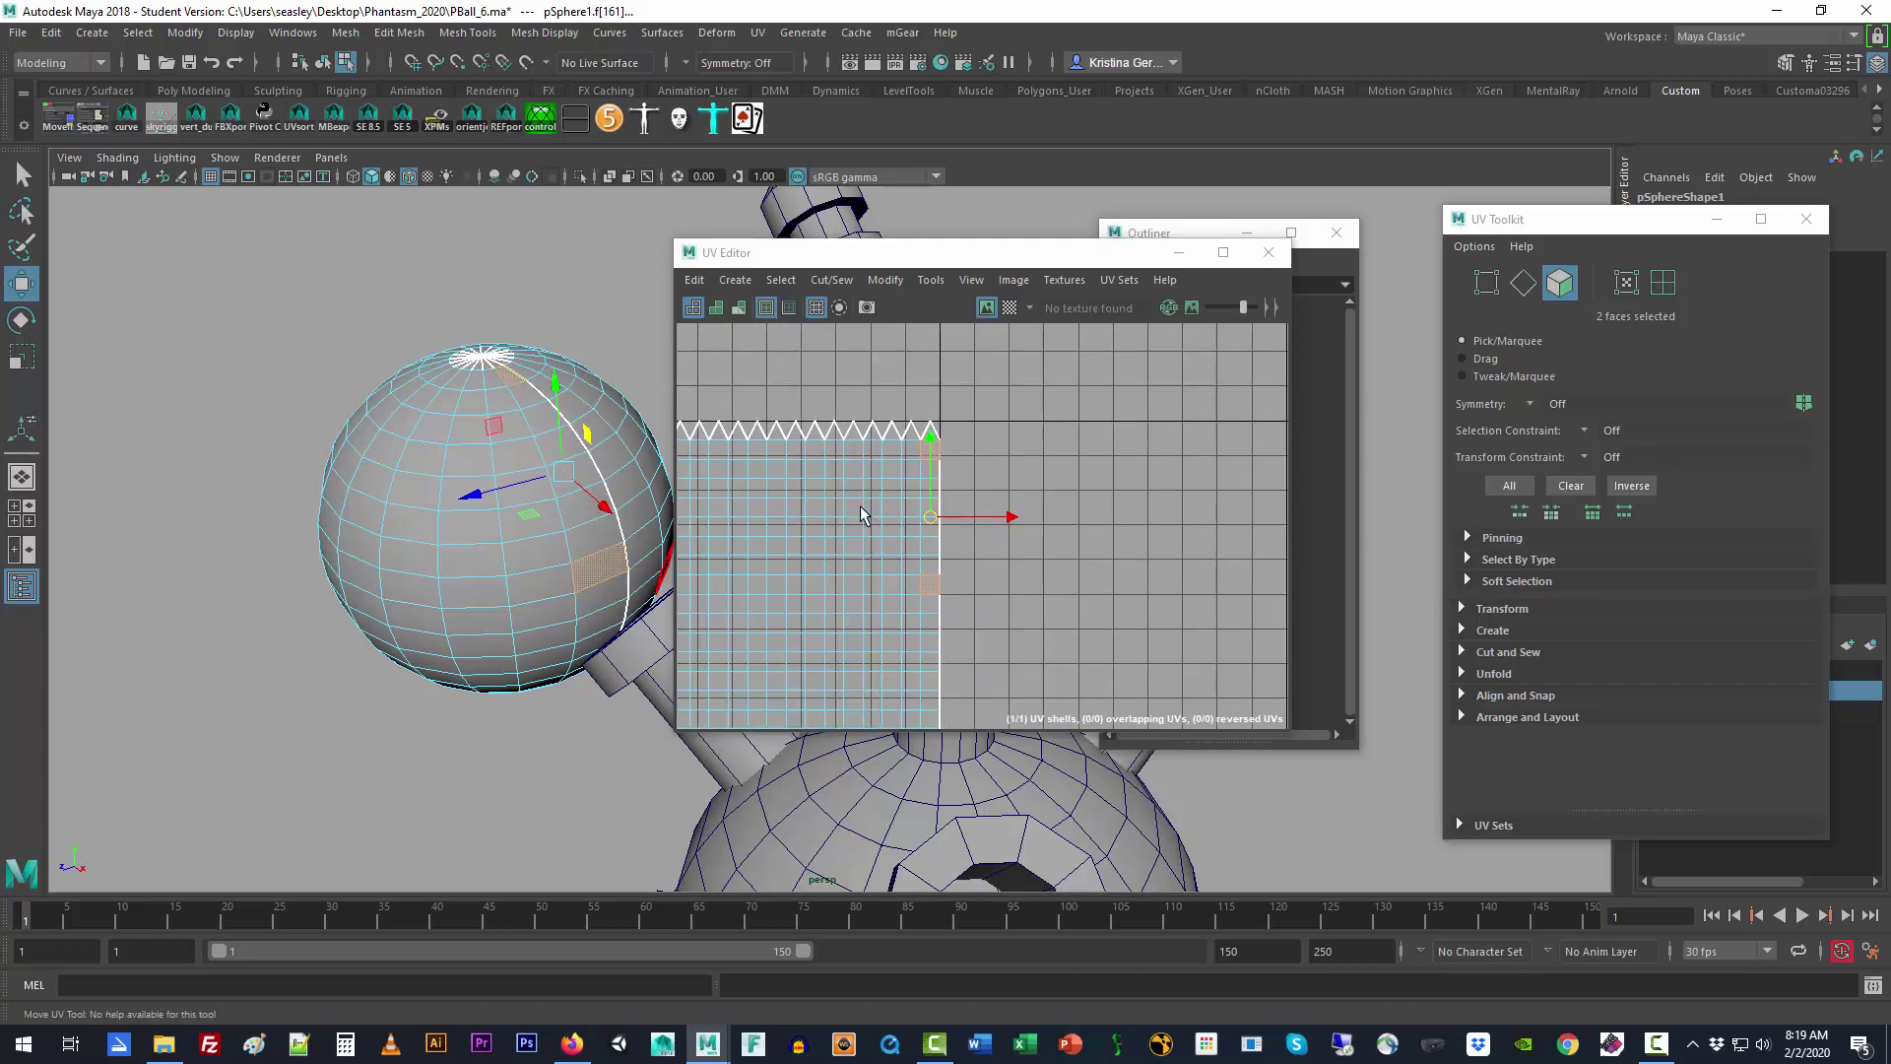
scroll(862, 517, "down", 1)
middle_click_drag(938, 541, 1110, 505, "alt")
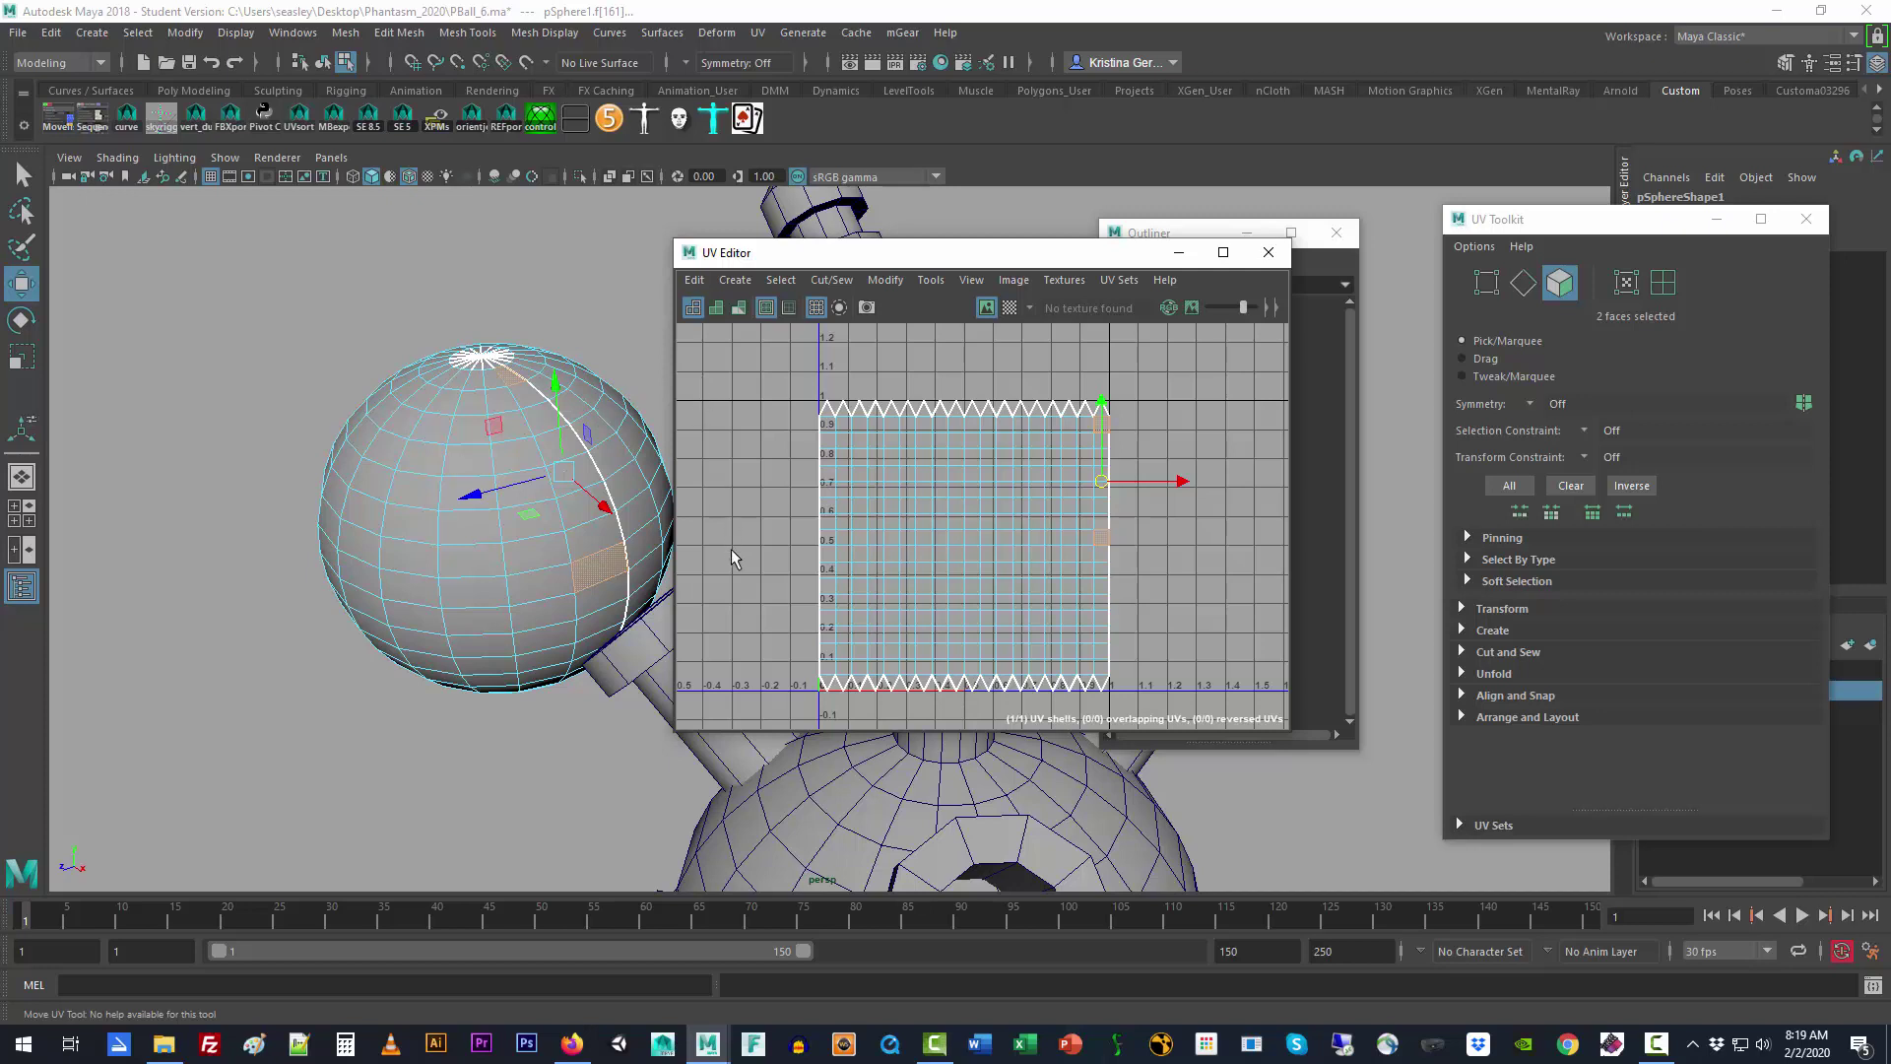
left_click(1149, 639)
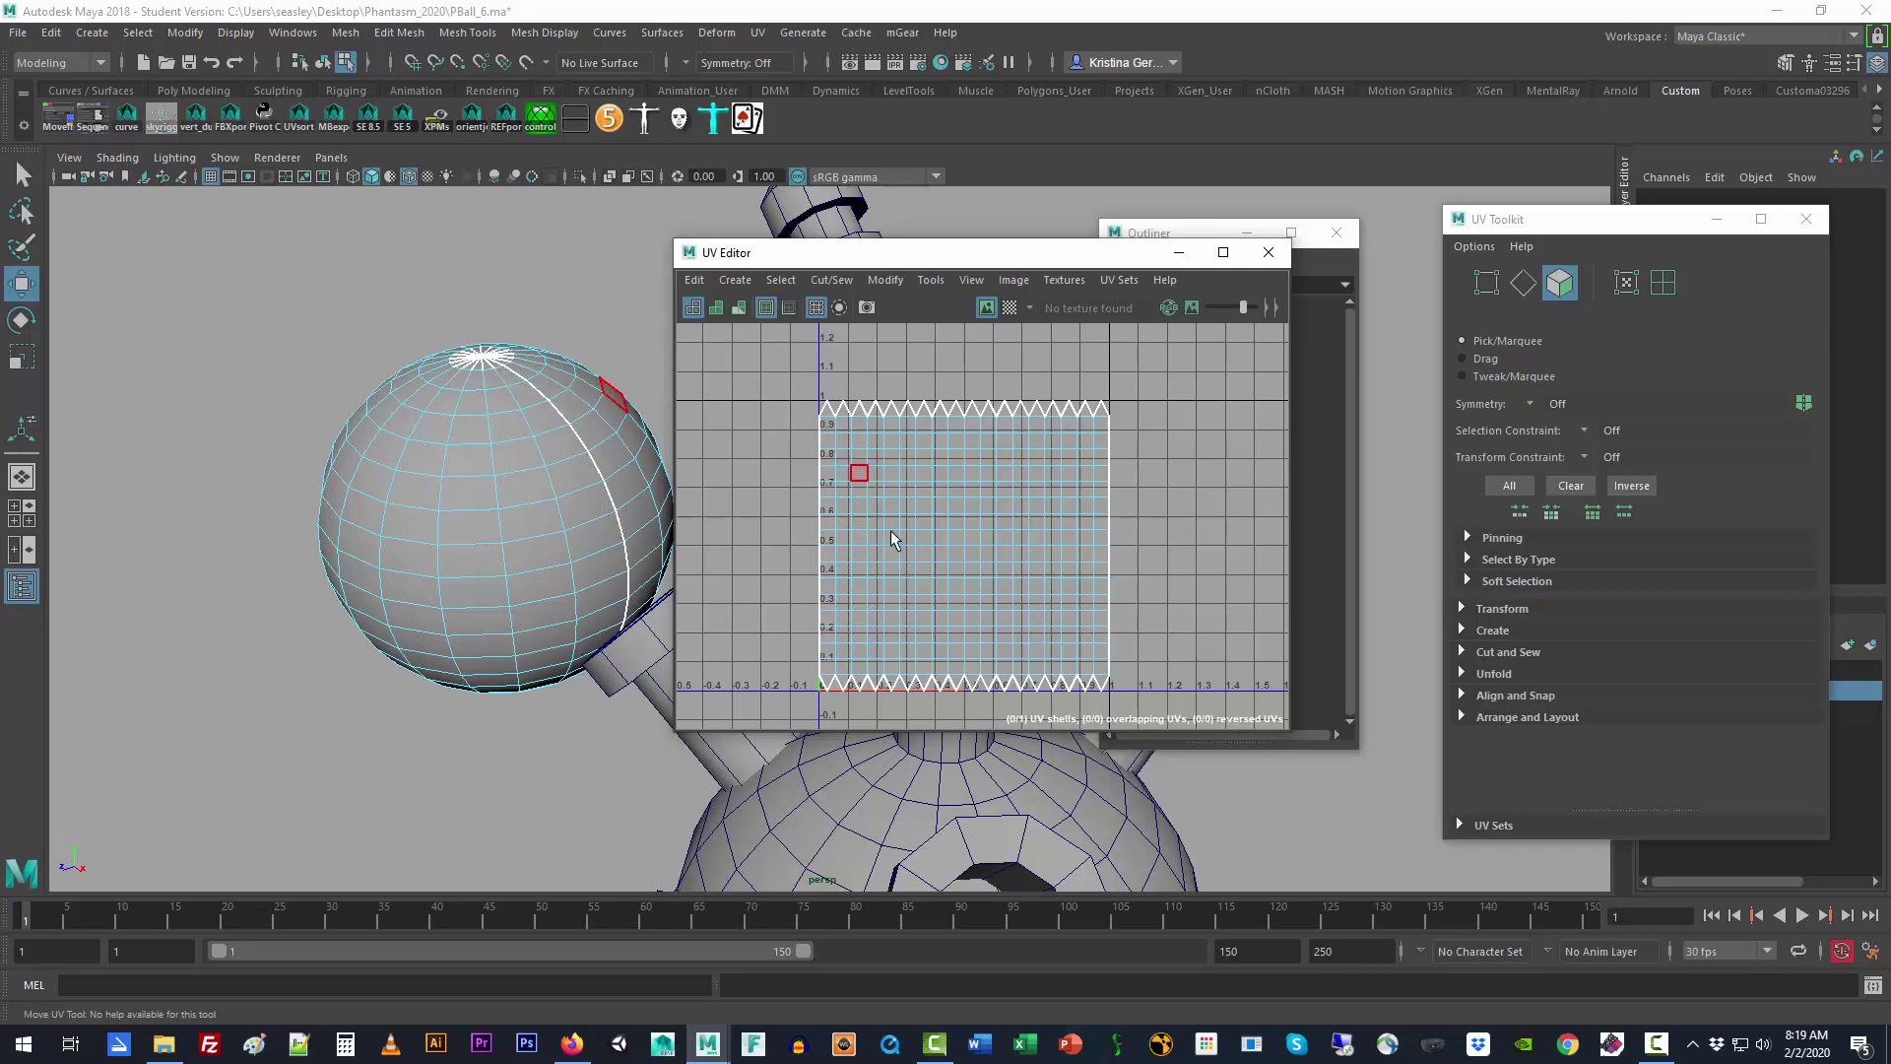
Step: Expand the UV Editor to full screen height around the sphere's layout and switch to edge selection mode
double_click(967, 243)
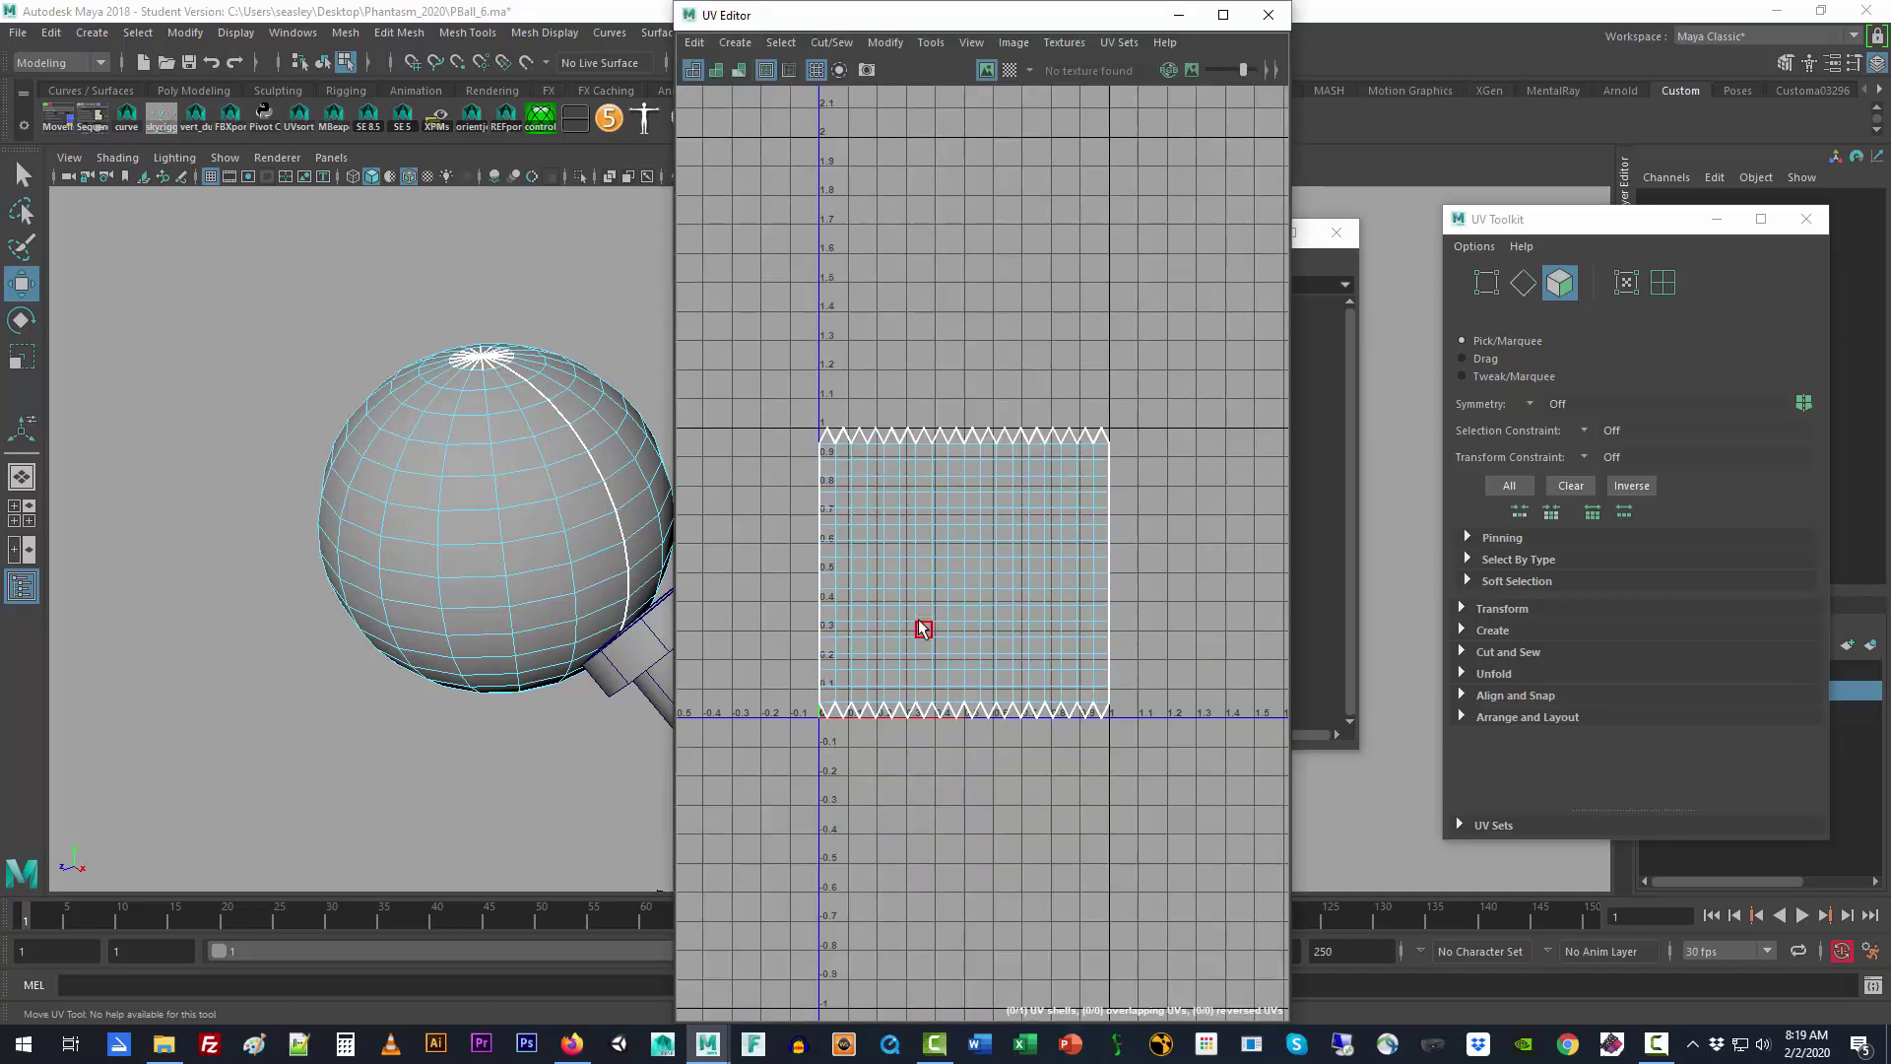
scroll(918, 619, "up", 3)
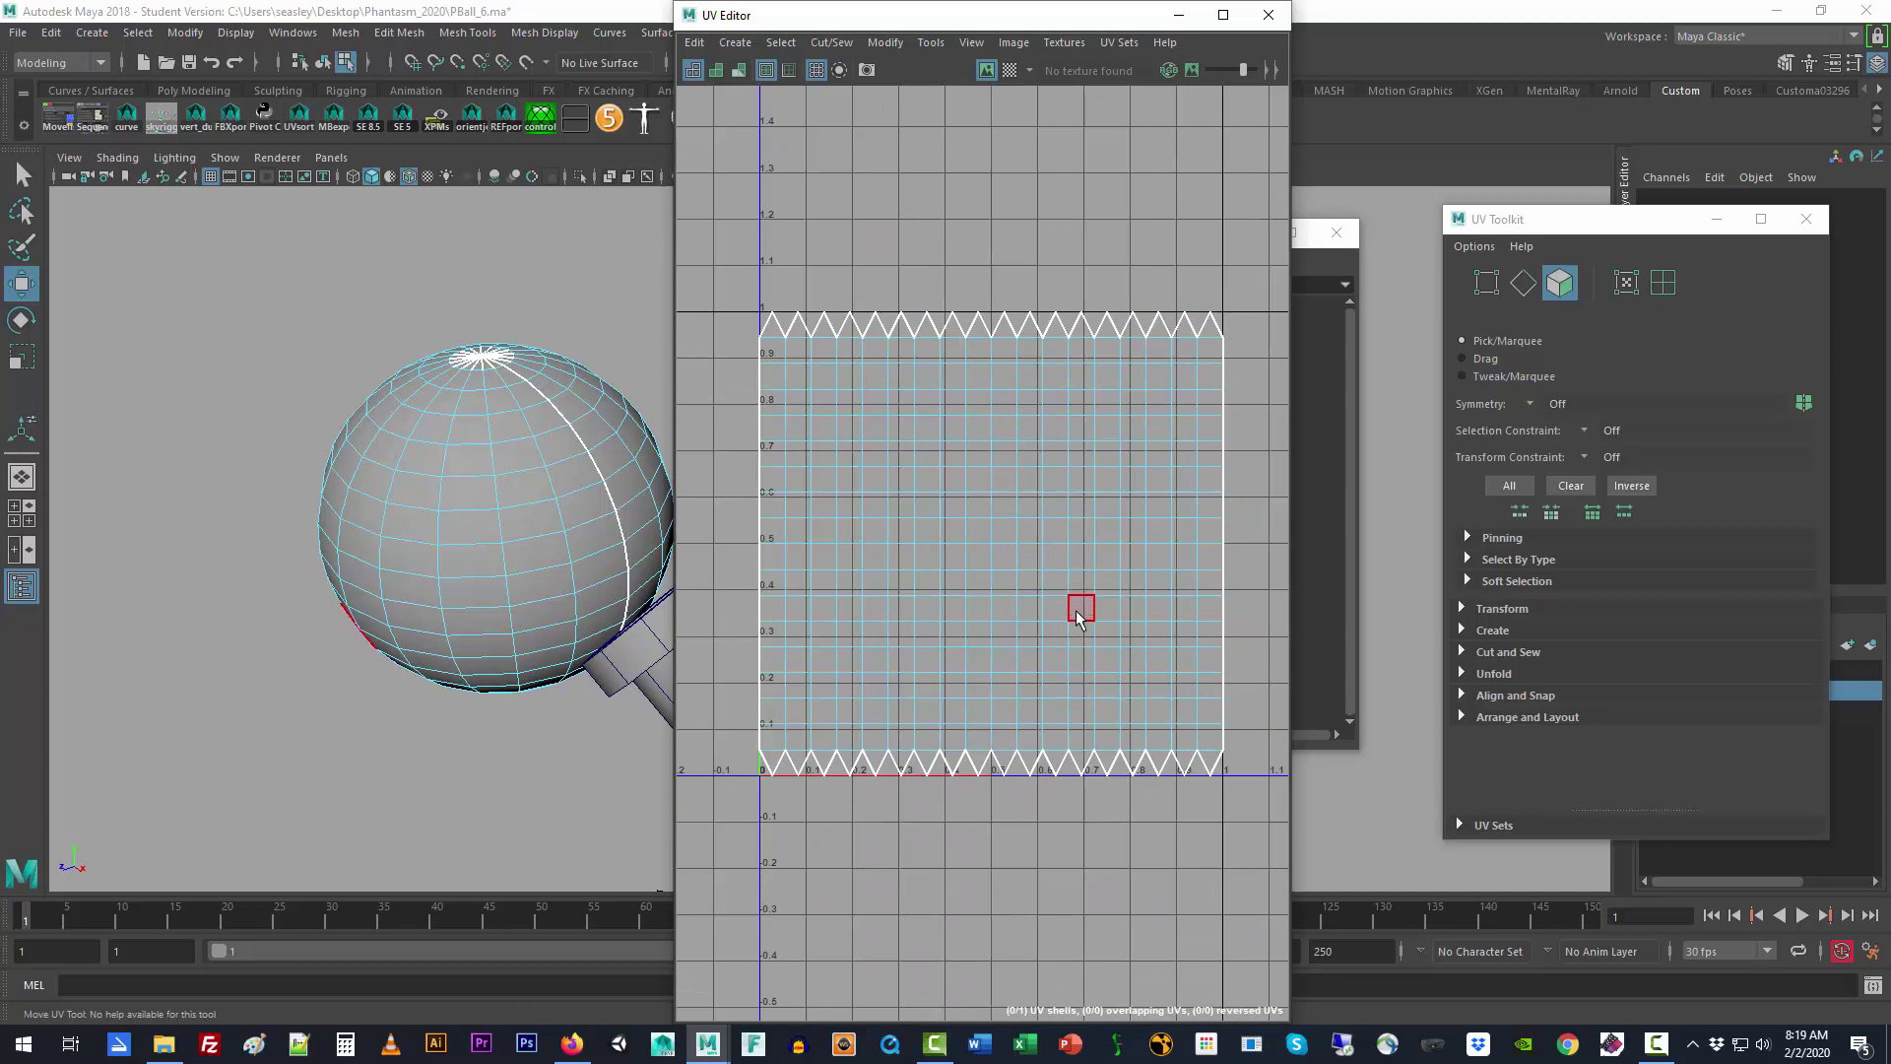
right_click_drag(838, 576, 841, 560)
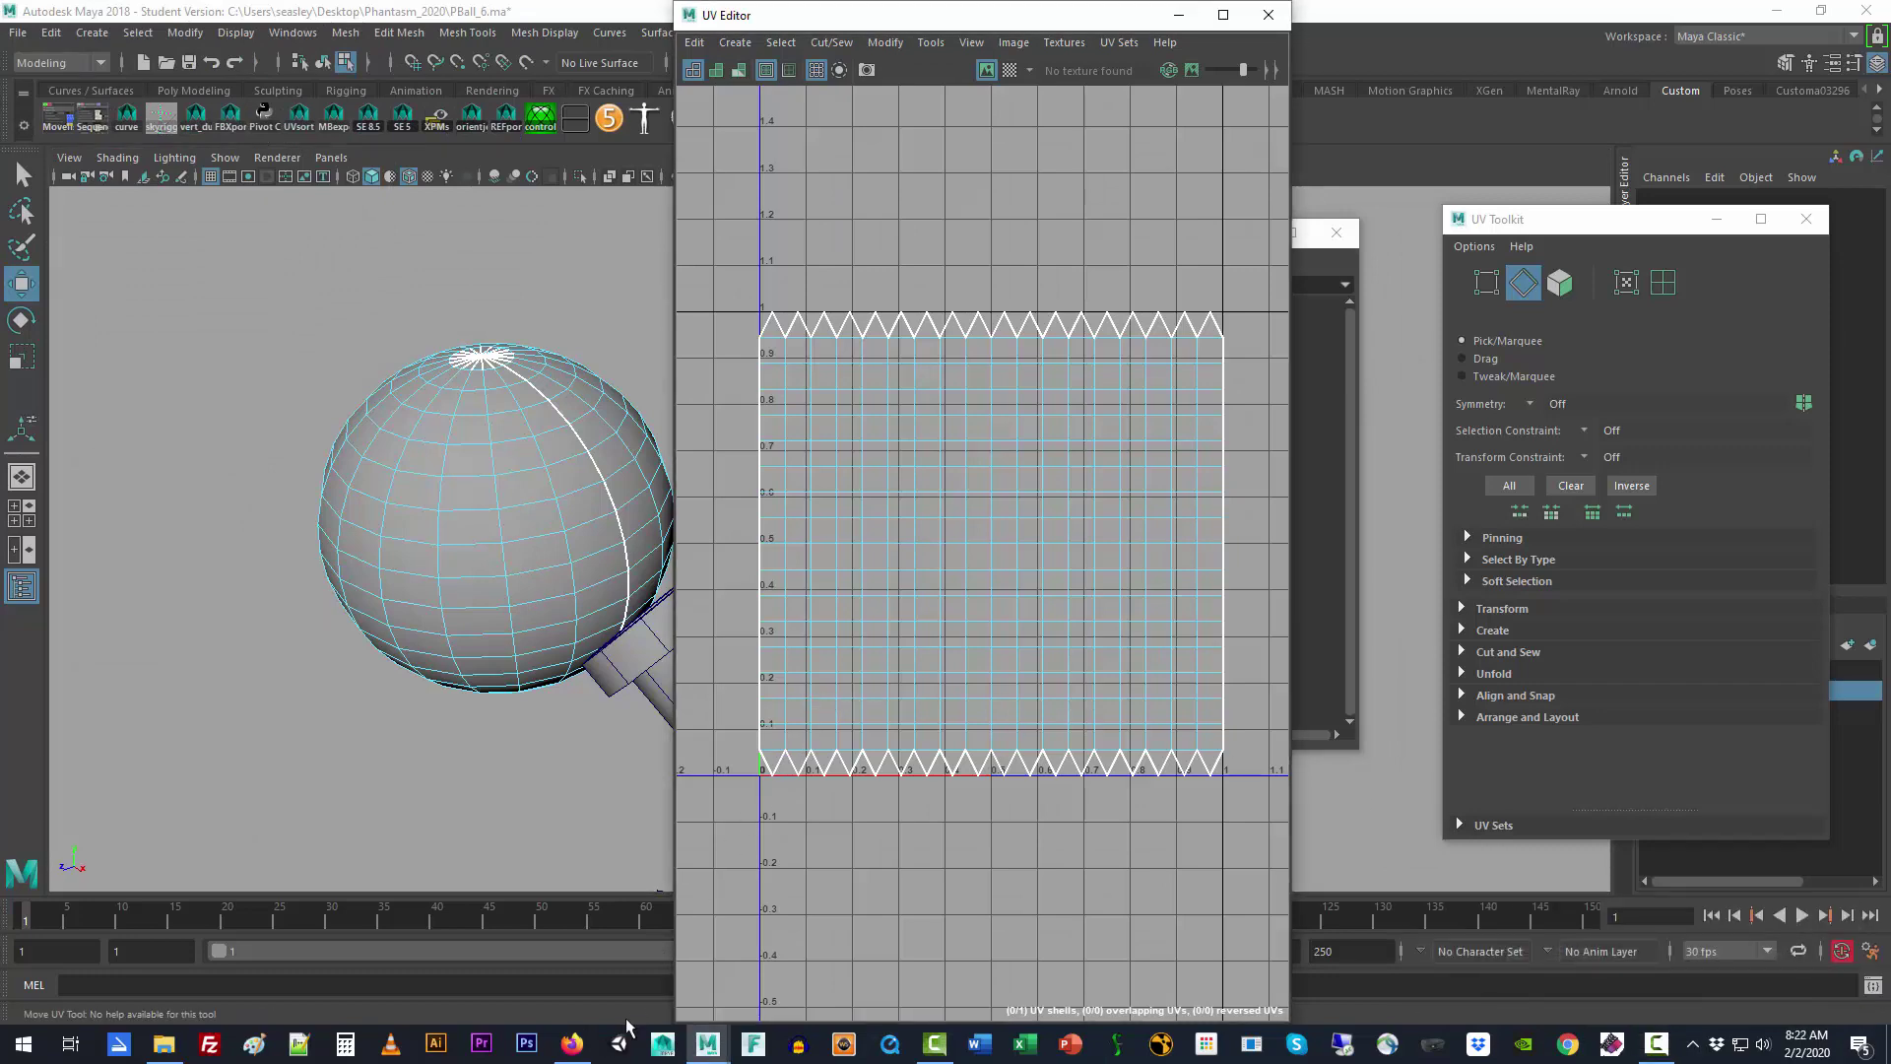
Step: Switch to Firefox to examine the EarthSlices.jpg image as an example of an unwrapped sphere
left_click(571, 1043)
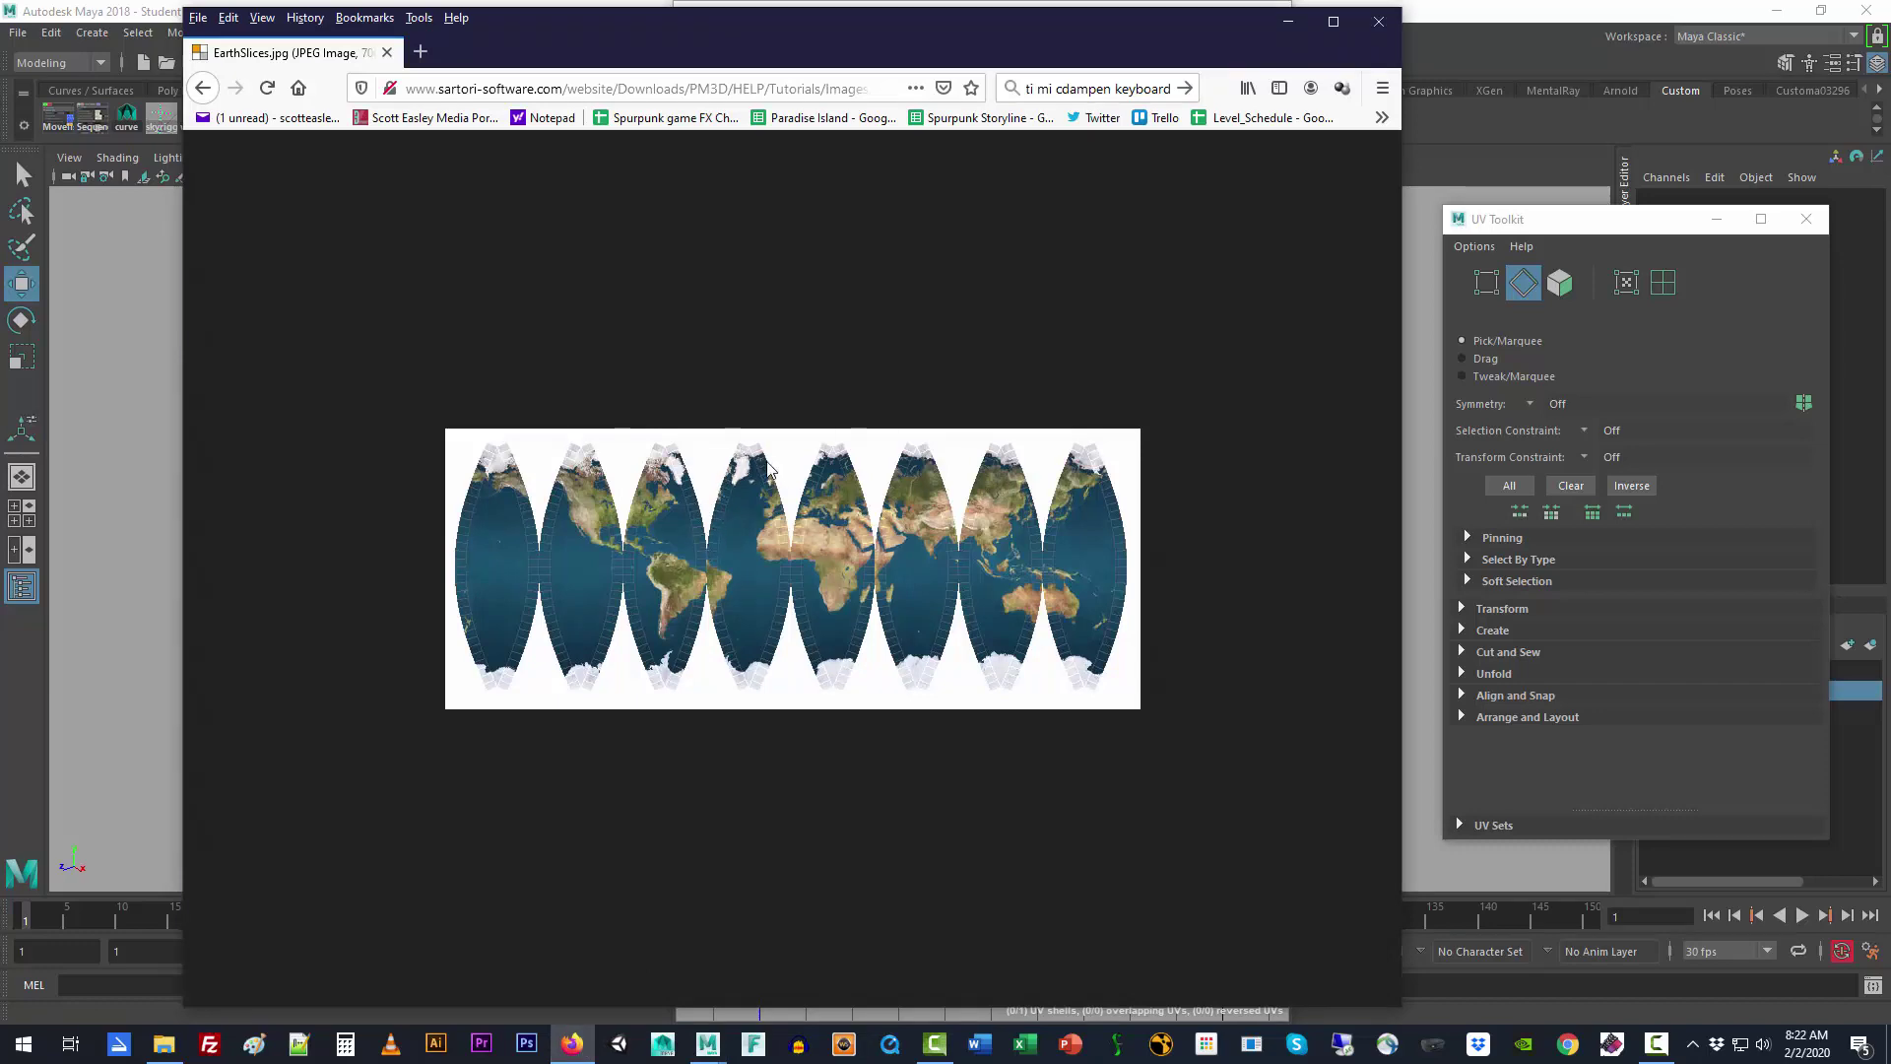
Step: Back in Maya, select four vertical edge loops across the sphere's UV layout and compare them with EarthSlices.jpg in Firefox
left_click(1273, 21)
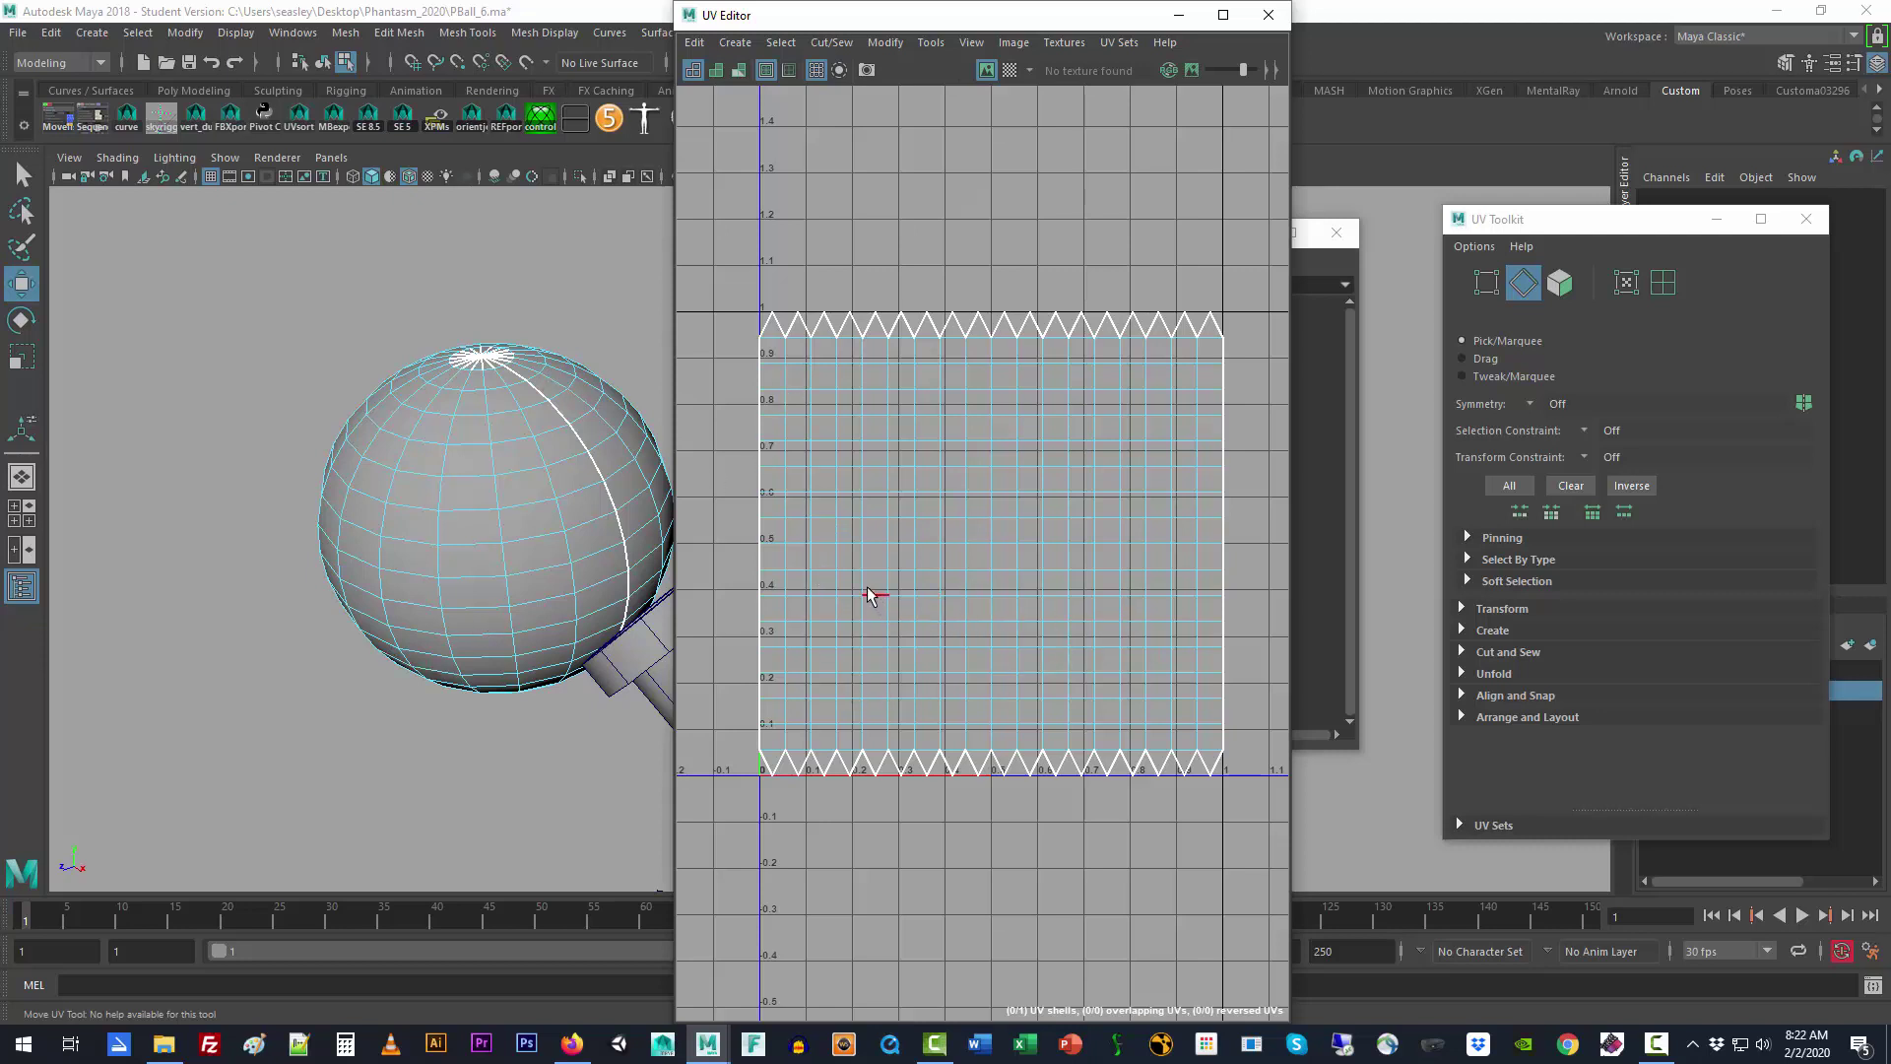
right_click_drag(867, 586, 865, 536)
left_click(863, 575)
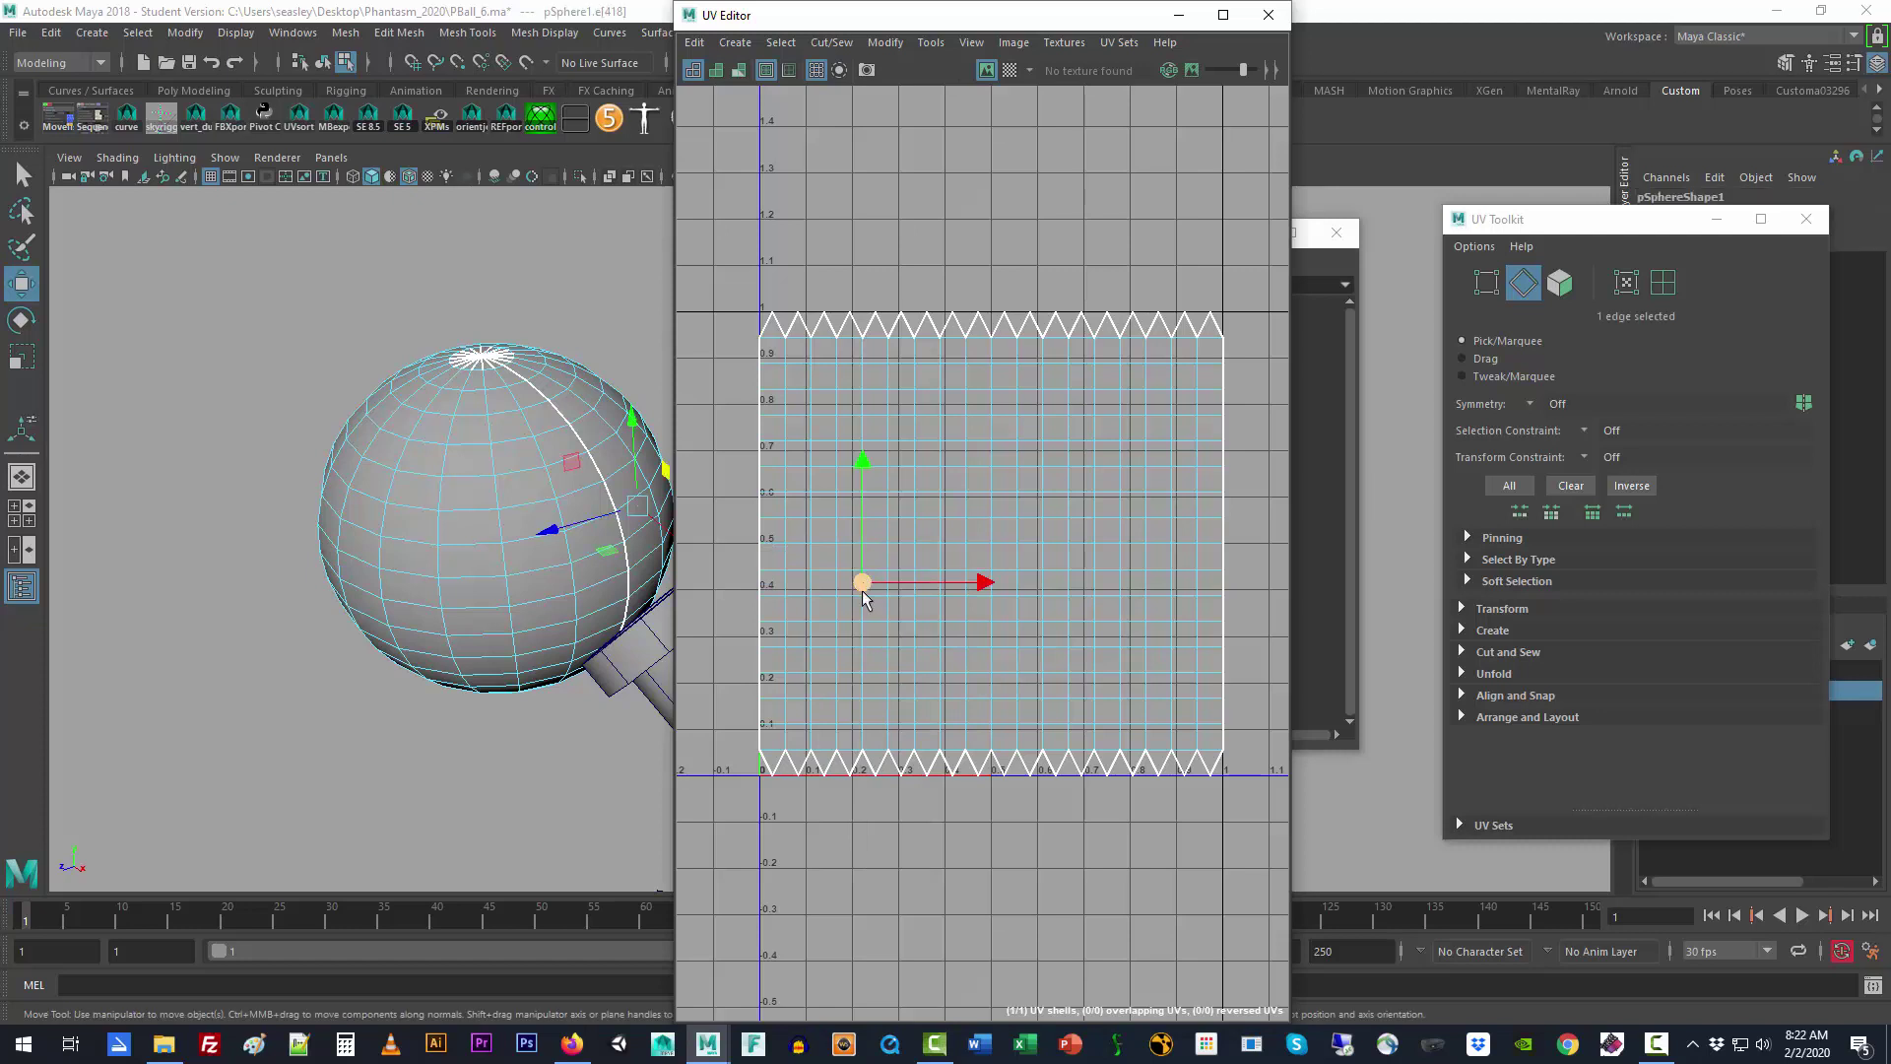
double_click(863, 606)
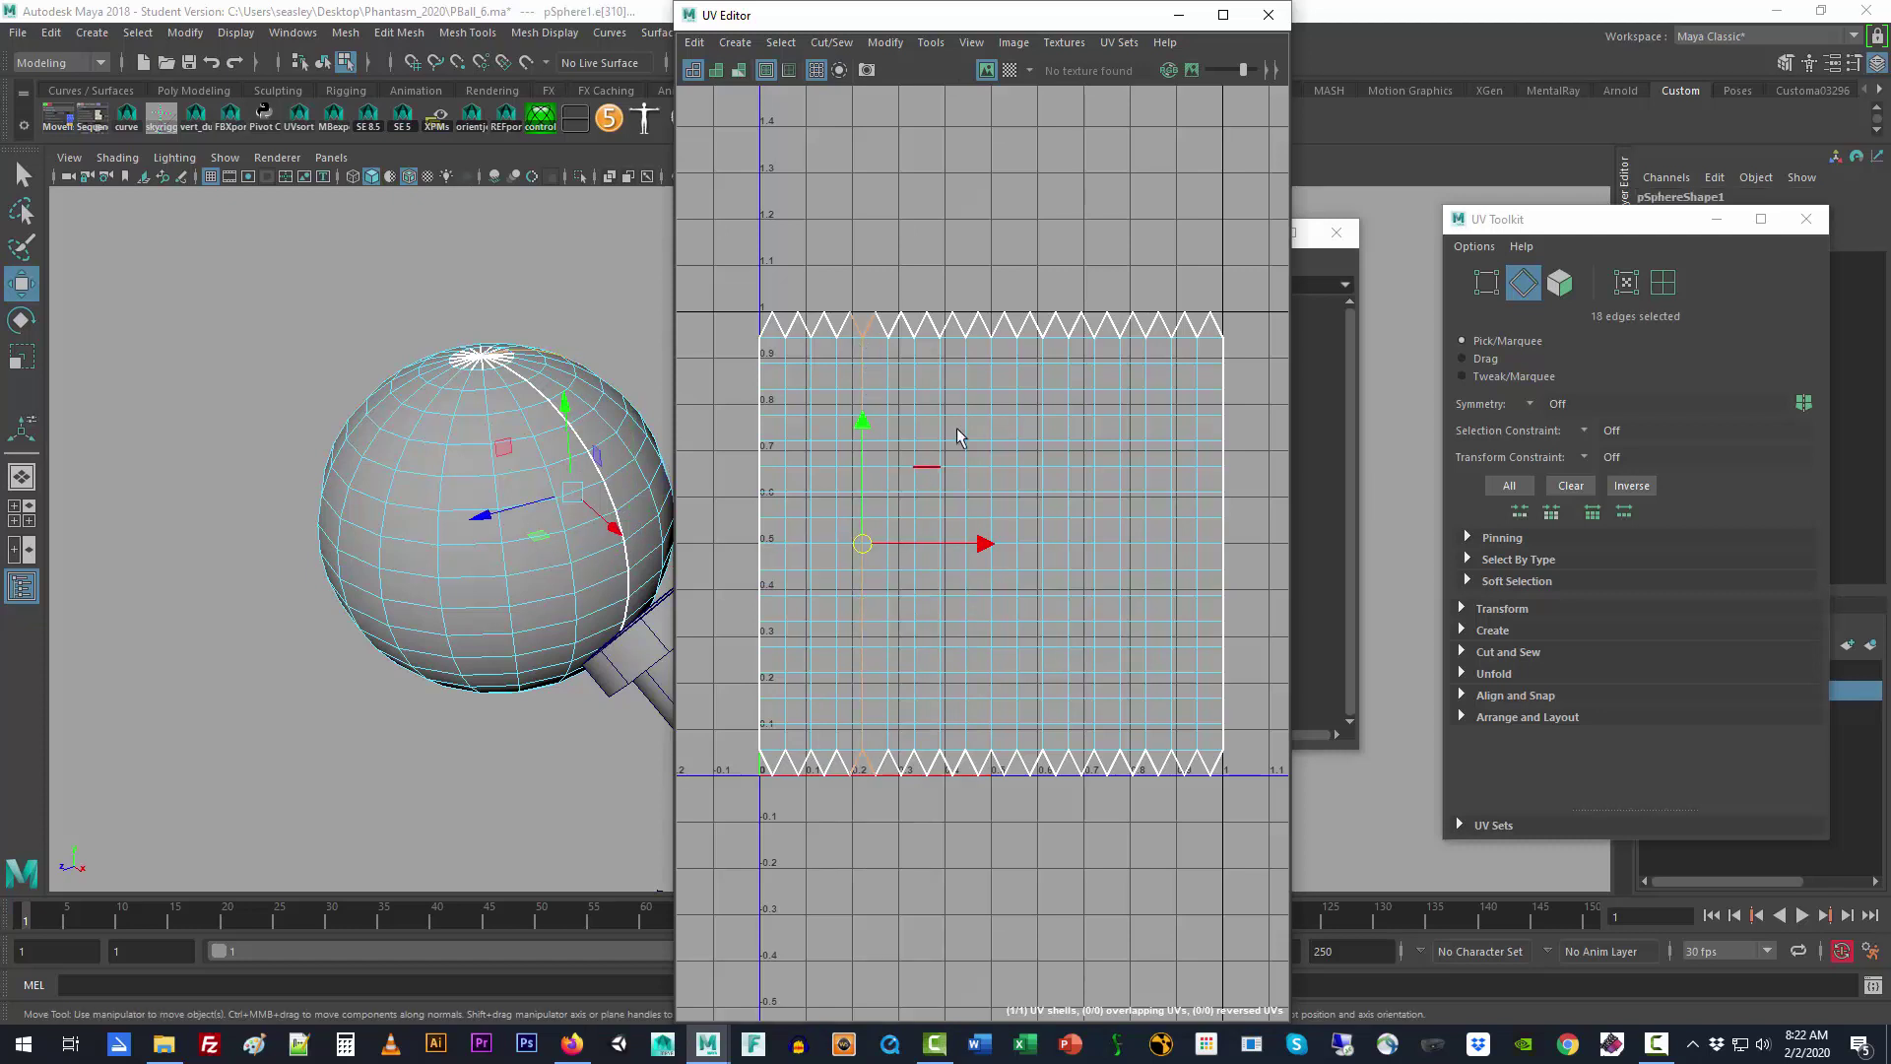
double_click(965, 346, "shift")
double_click(1070, 350, "shift")
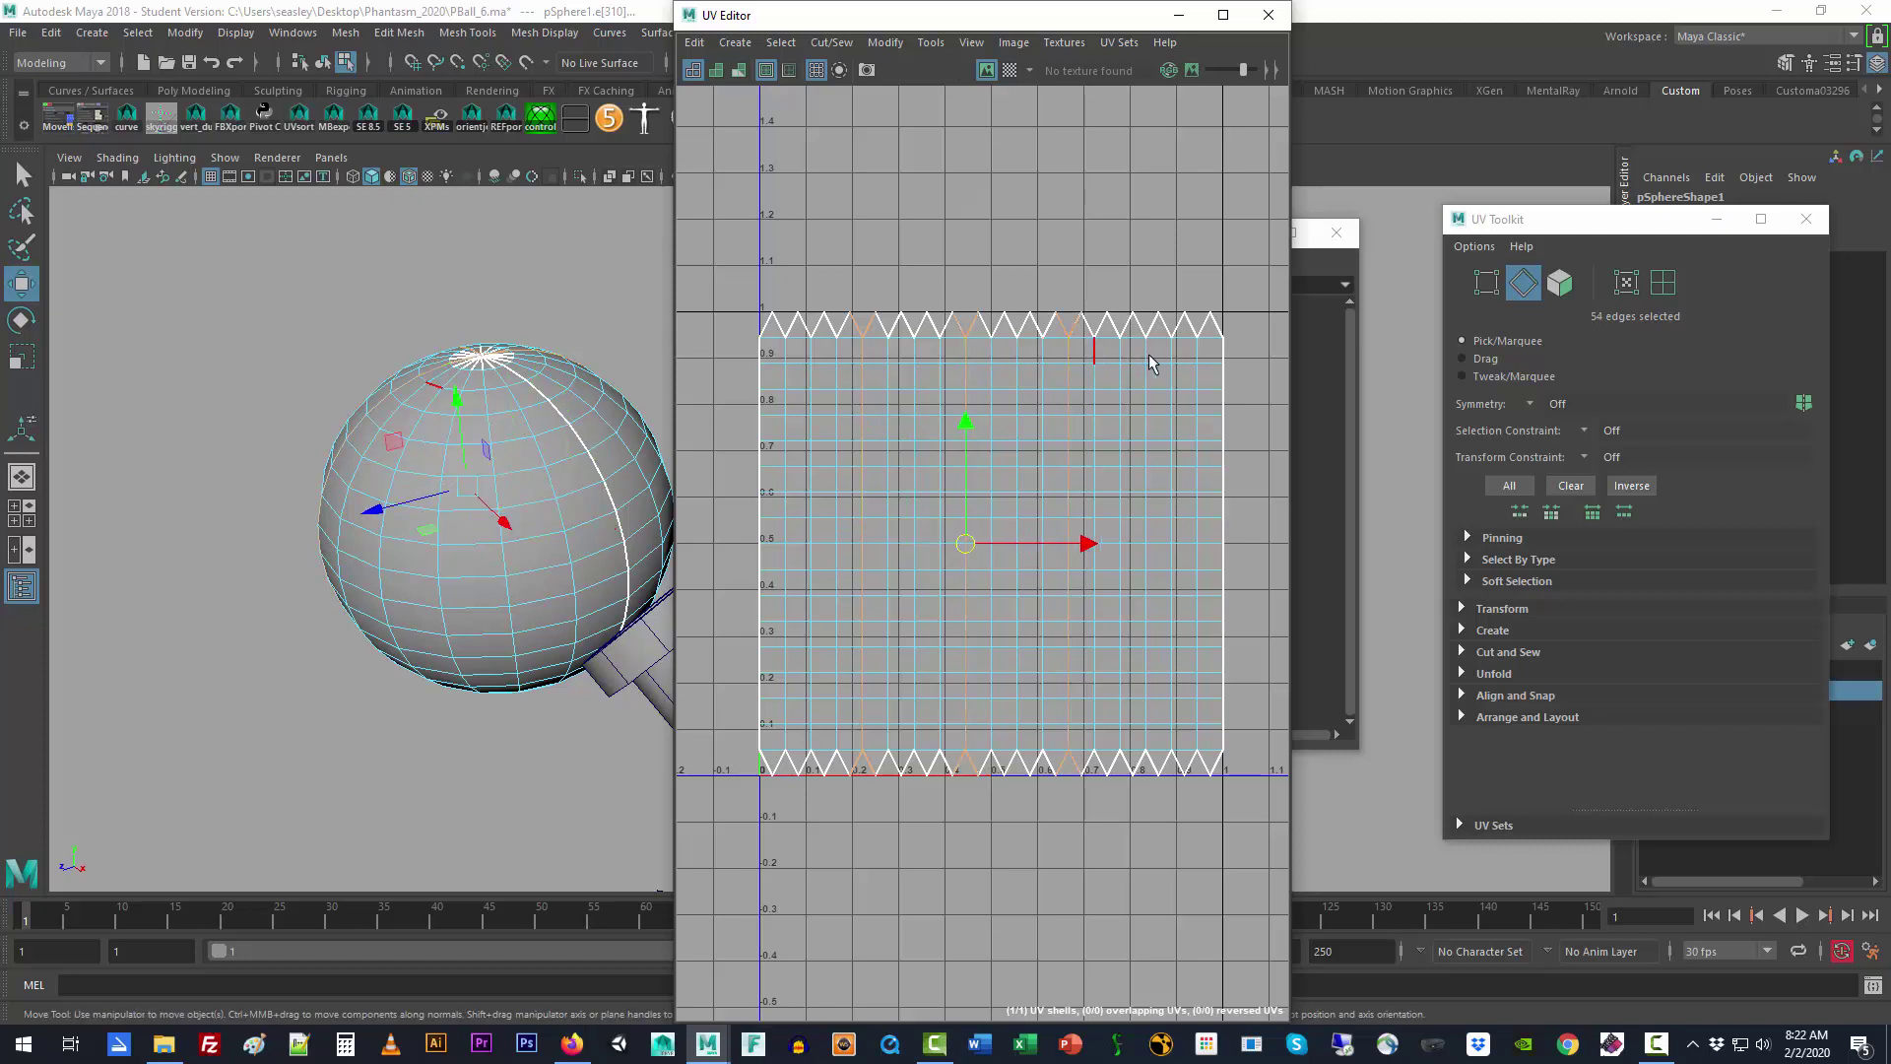
double_click(1148, 360, "shift")
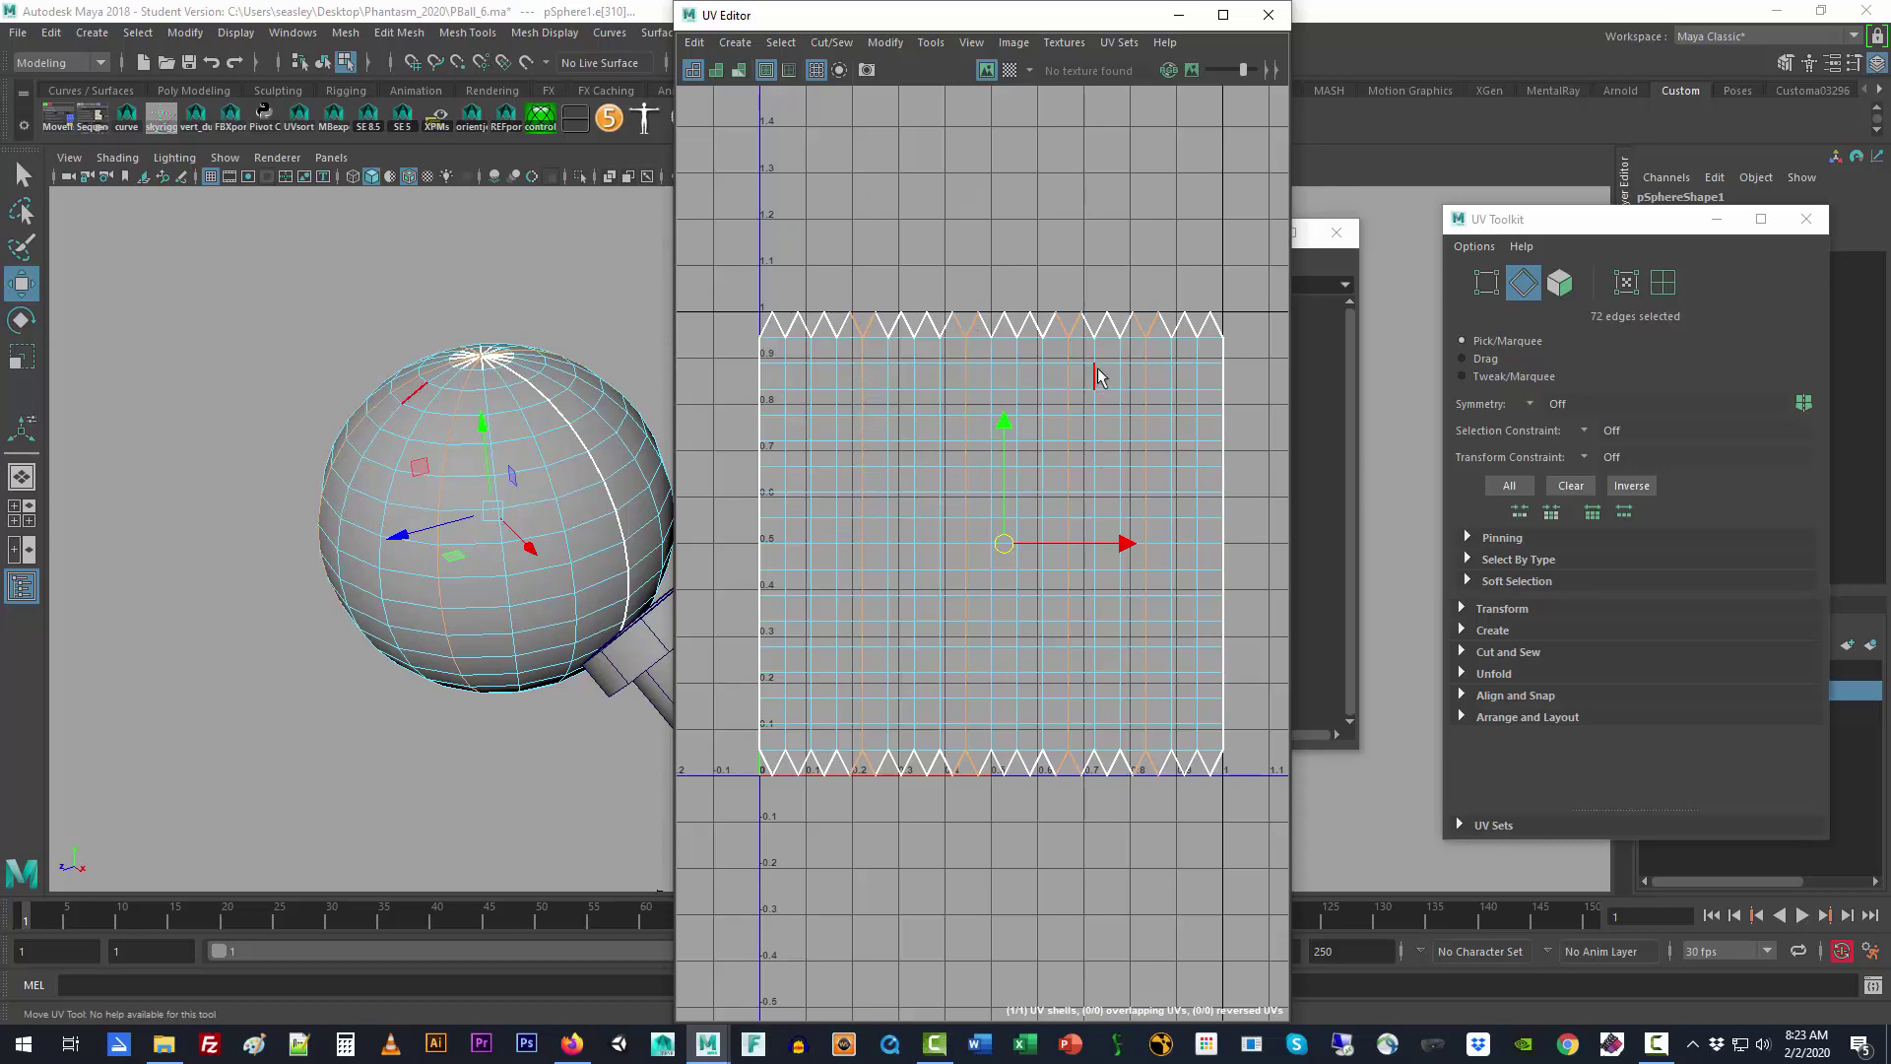
left_click(571, 1043)
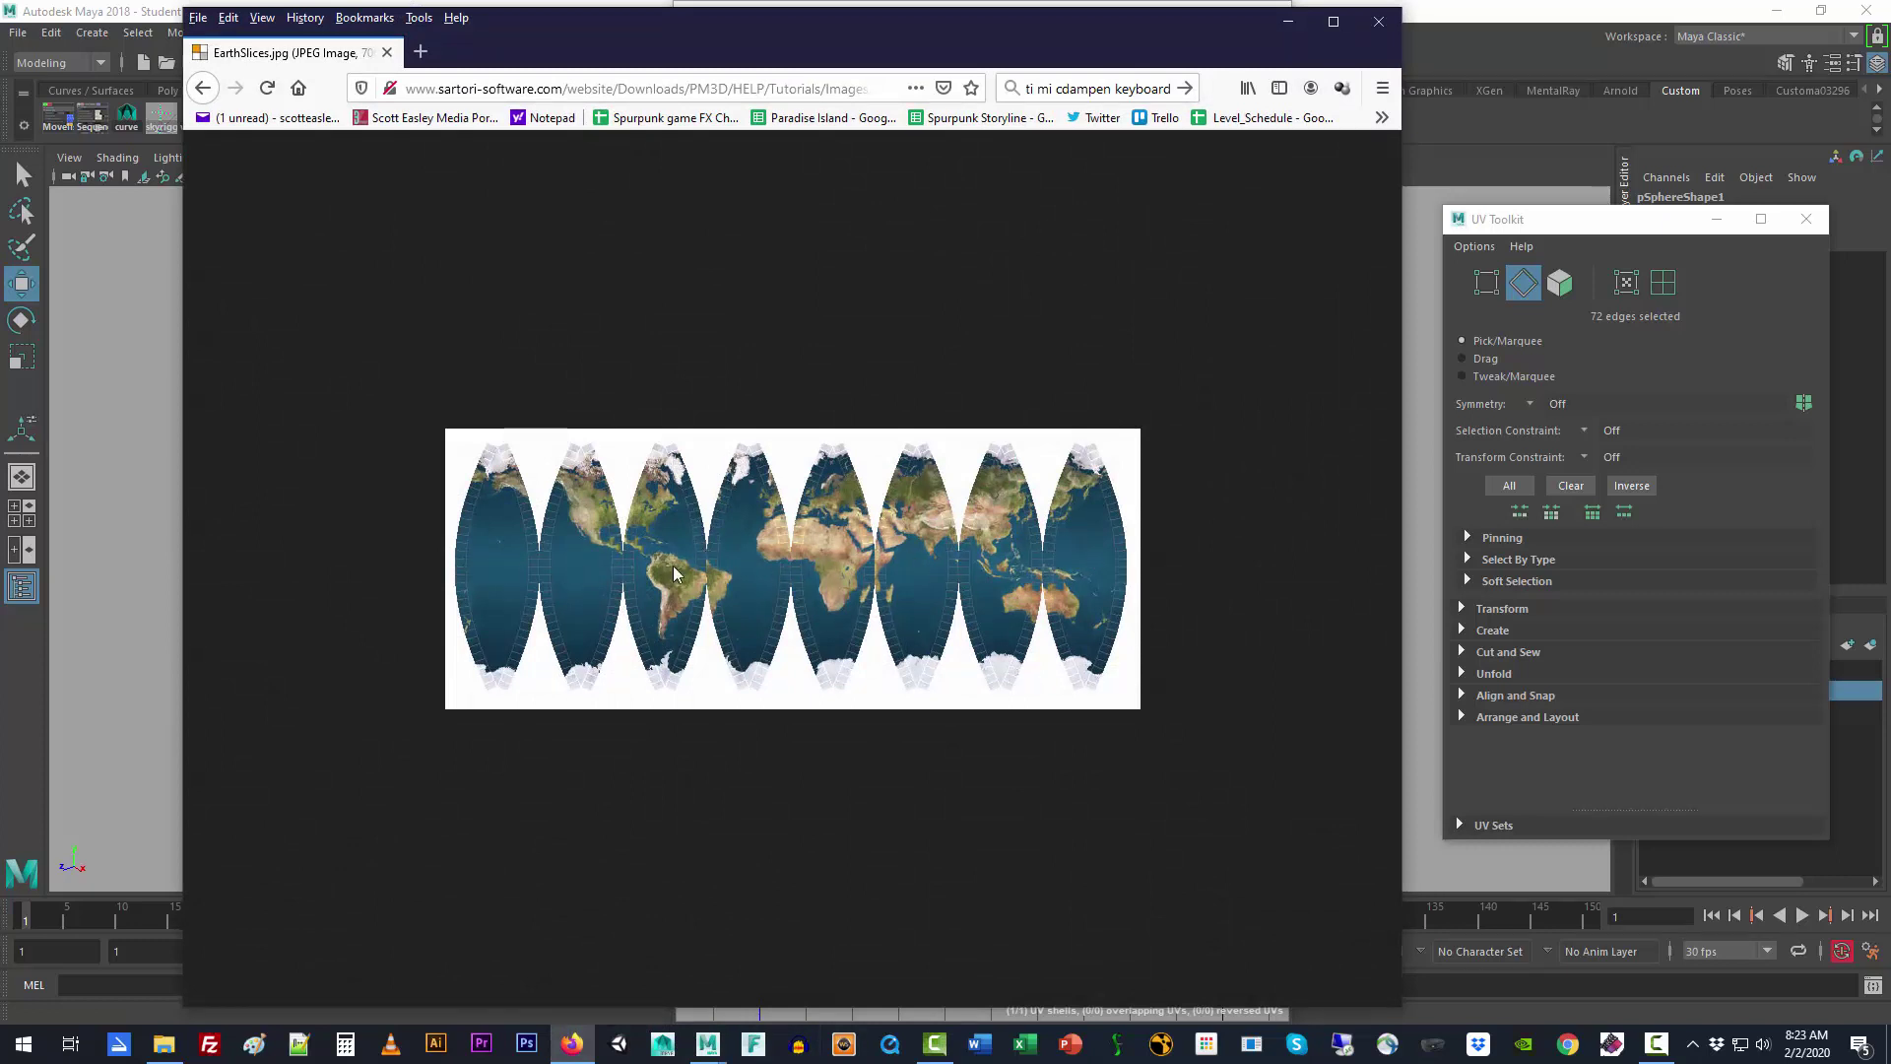
left_click(1288, 23)
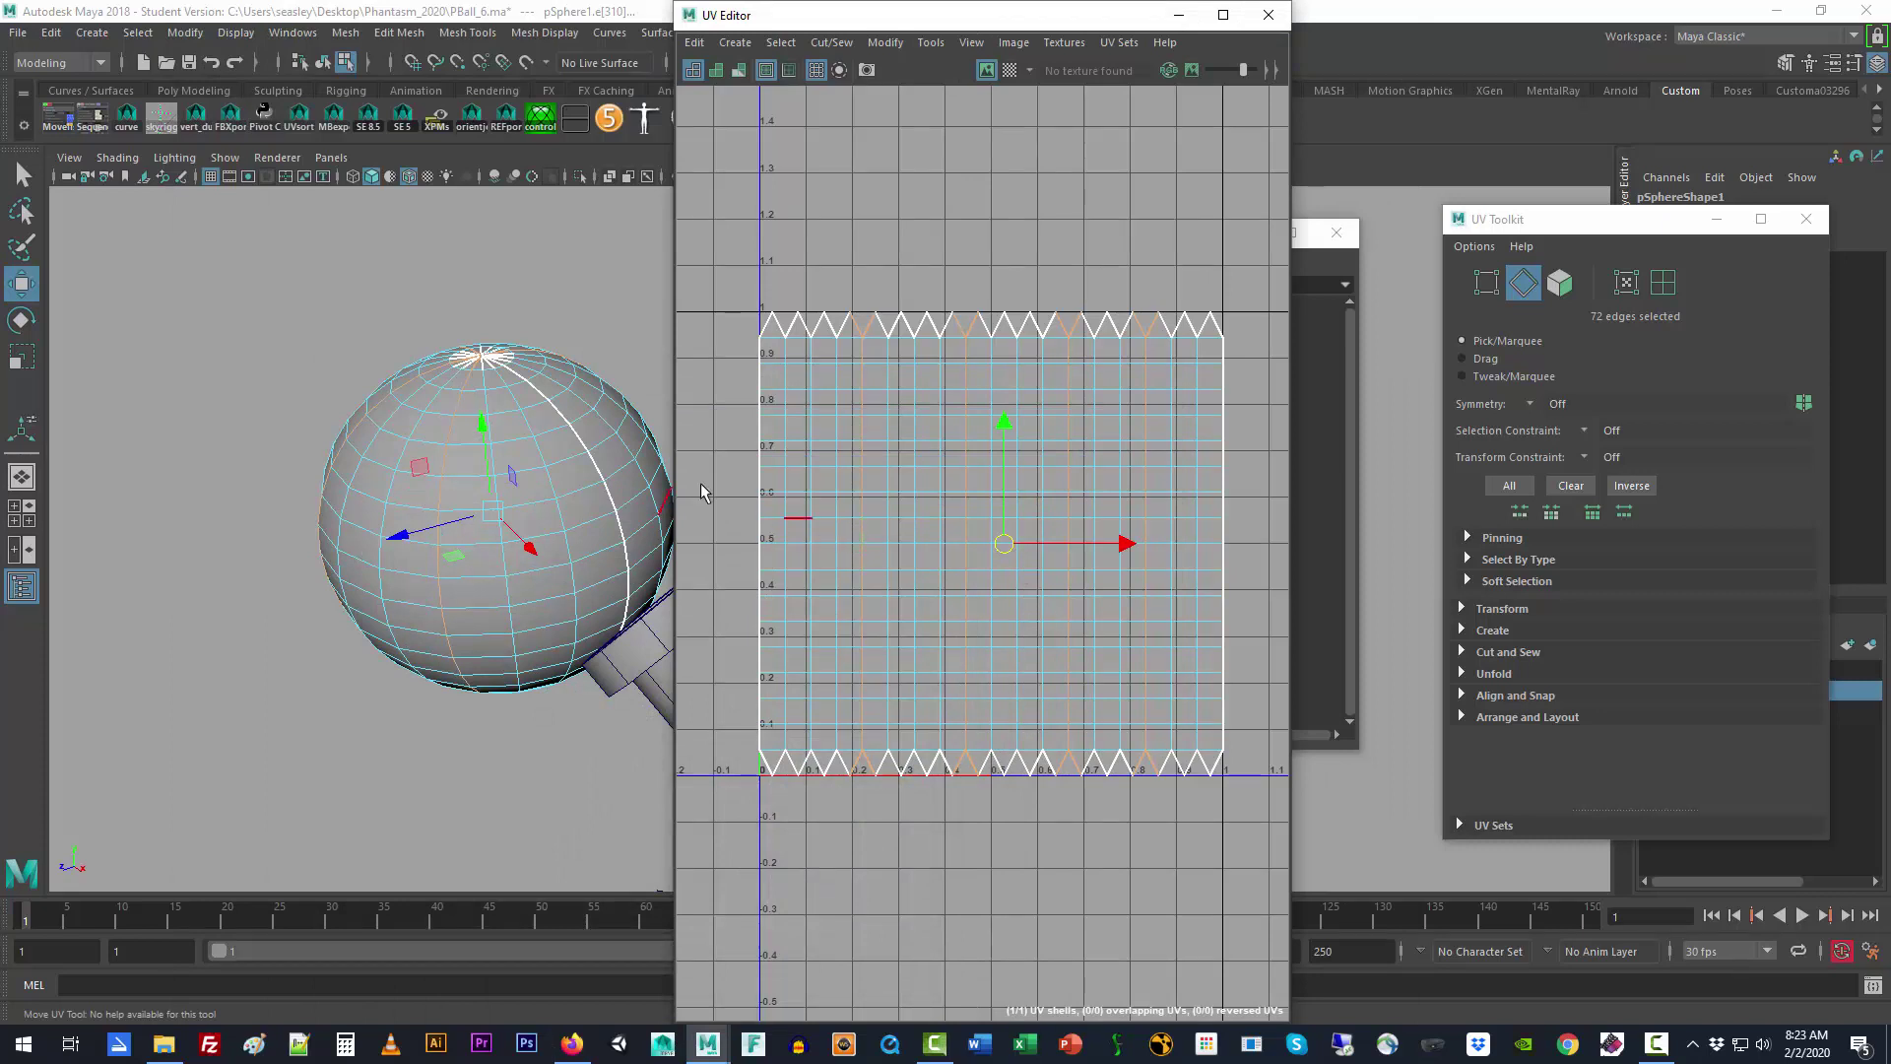
Step: Deselect the mid-height edge of each of the four selected loops and cut the UVs along the remaining edges
left_click(867, 532, "shift")
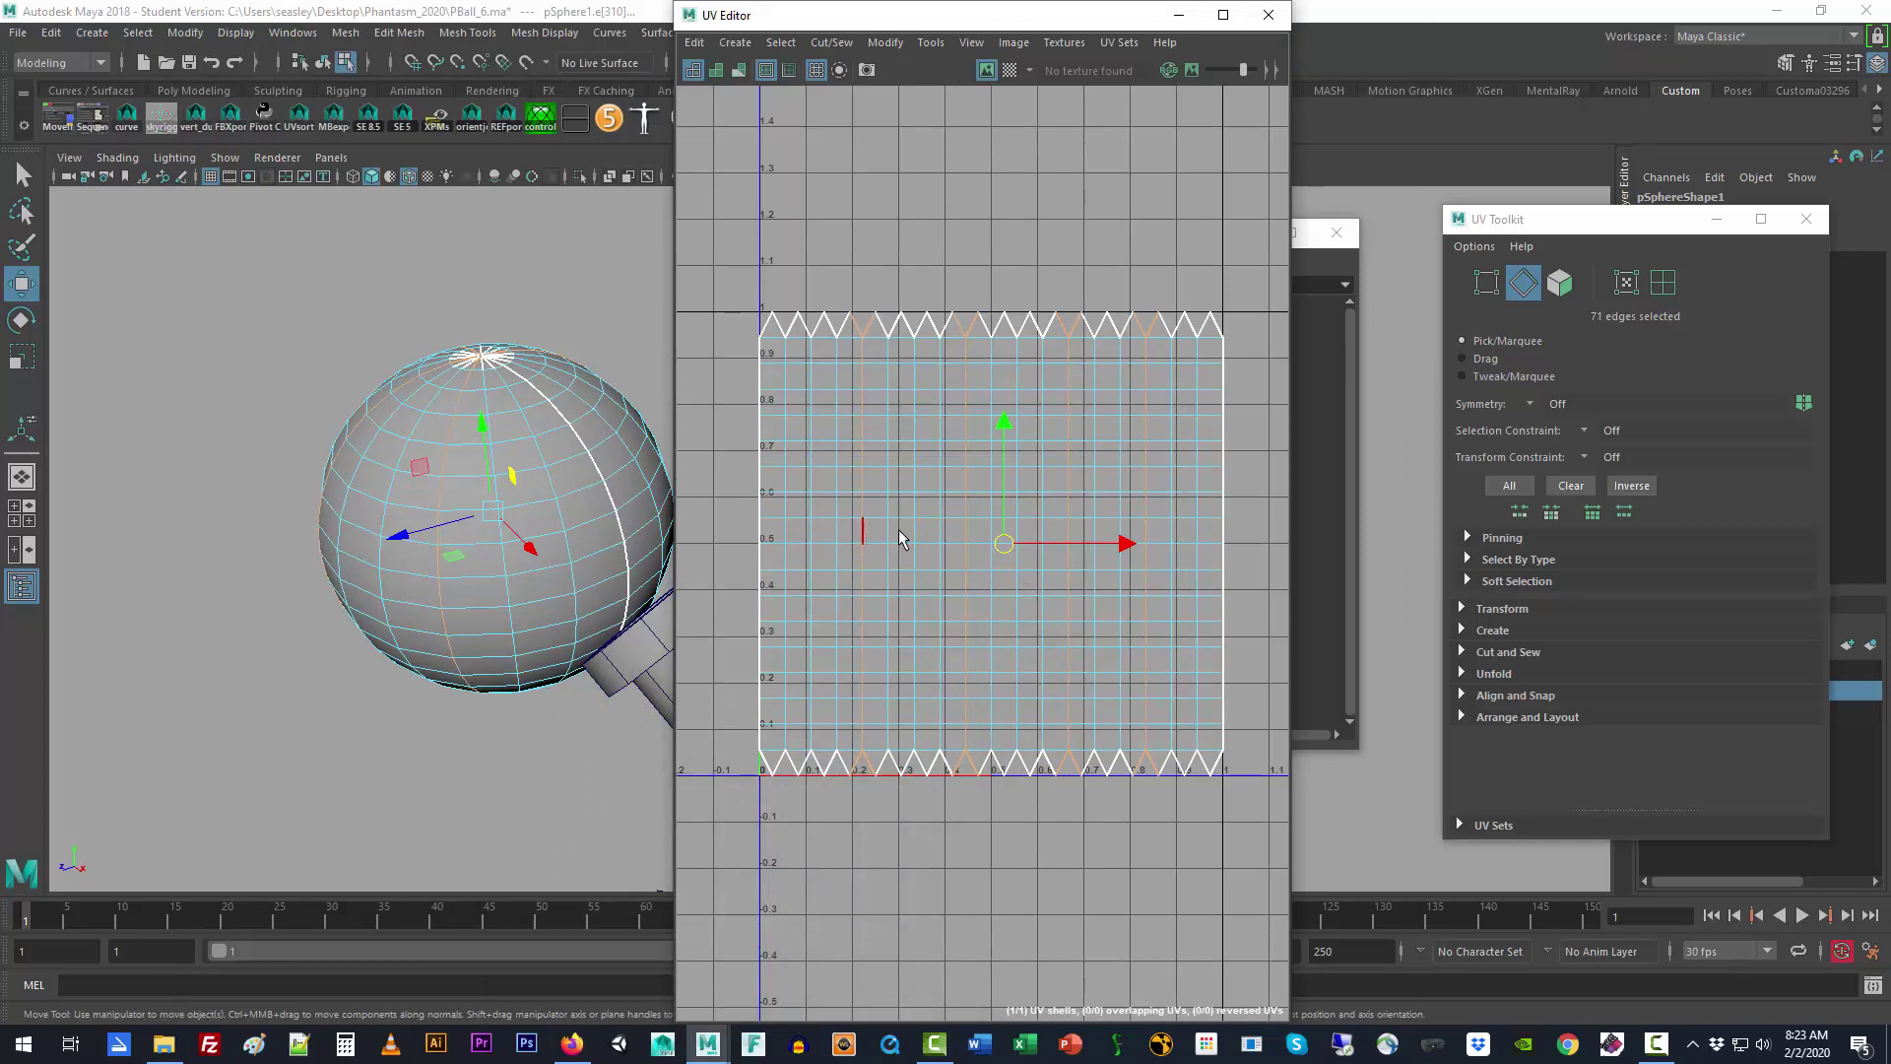
left_click(965, 529, "shift")
left_click(1069, 531, "shift")
left_click(832, 45)
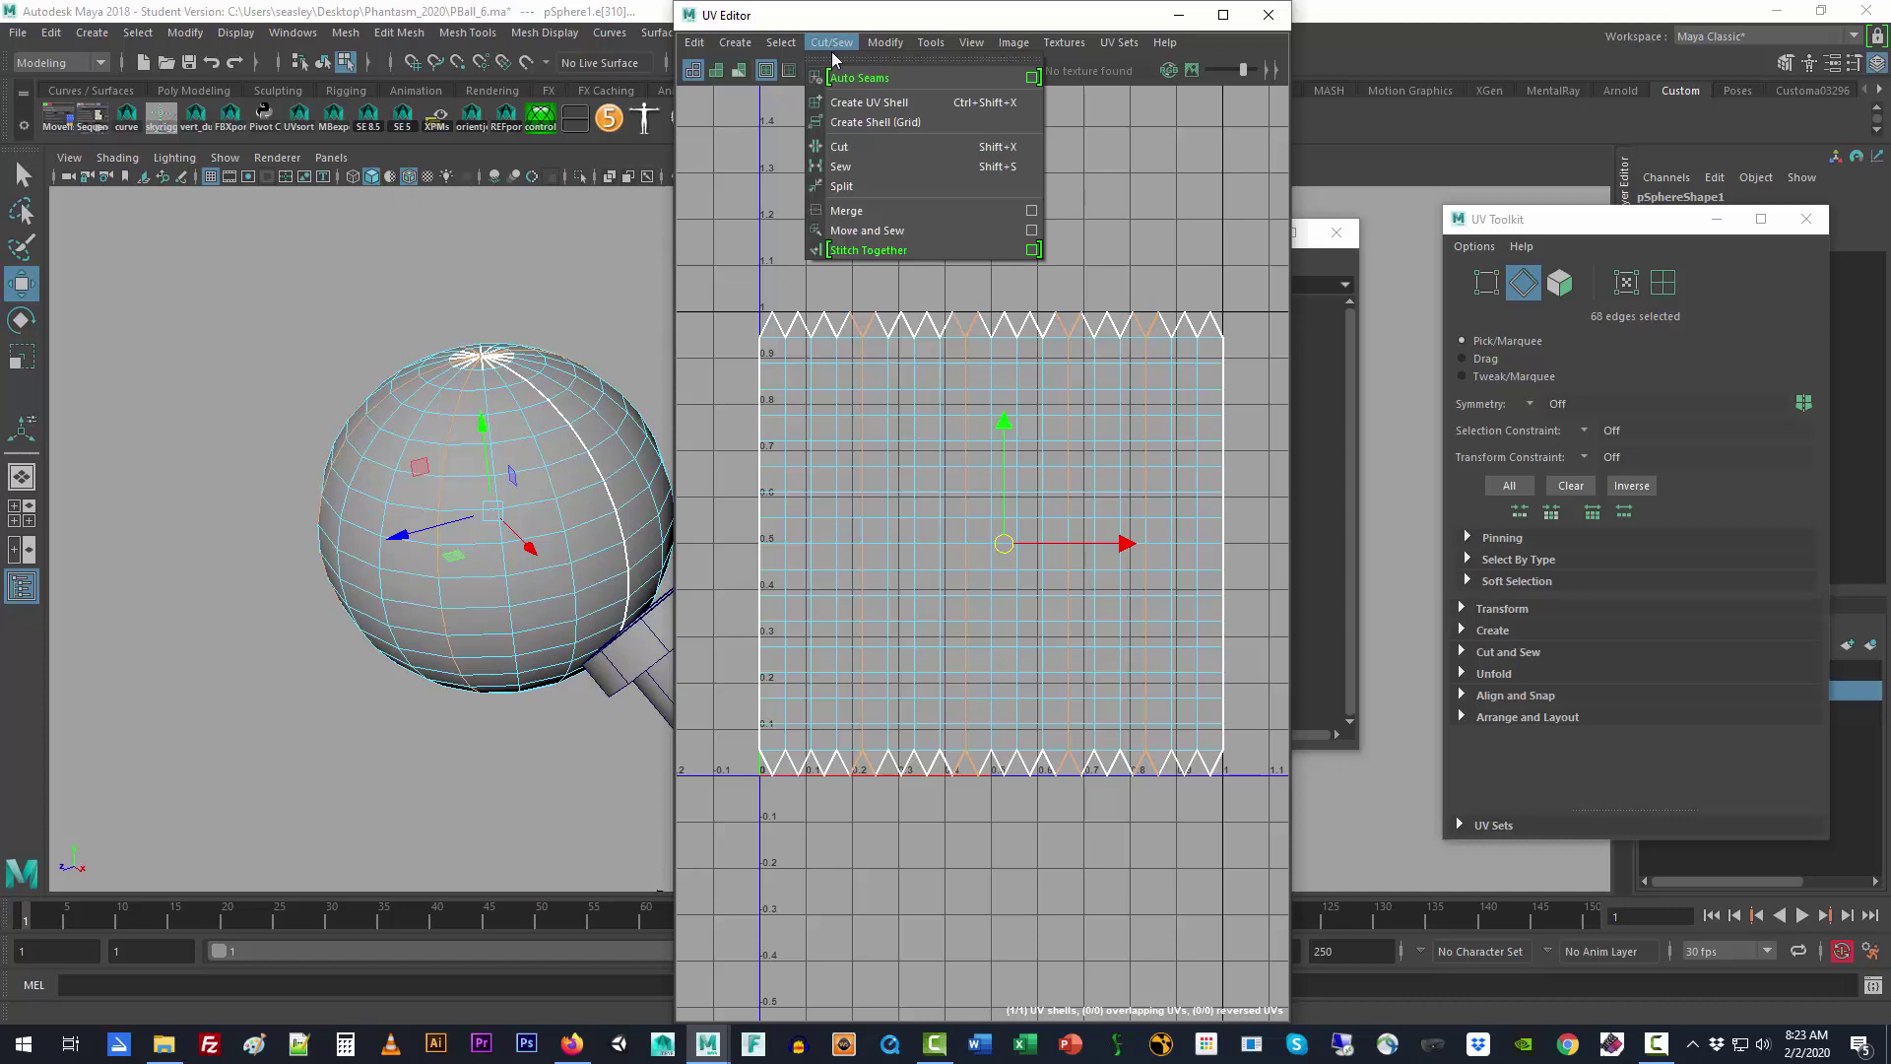
left_click(864, 148)
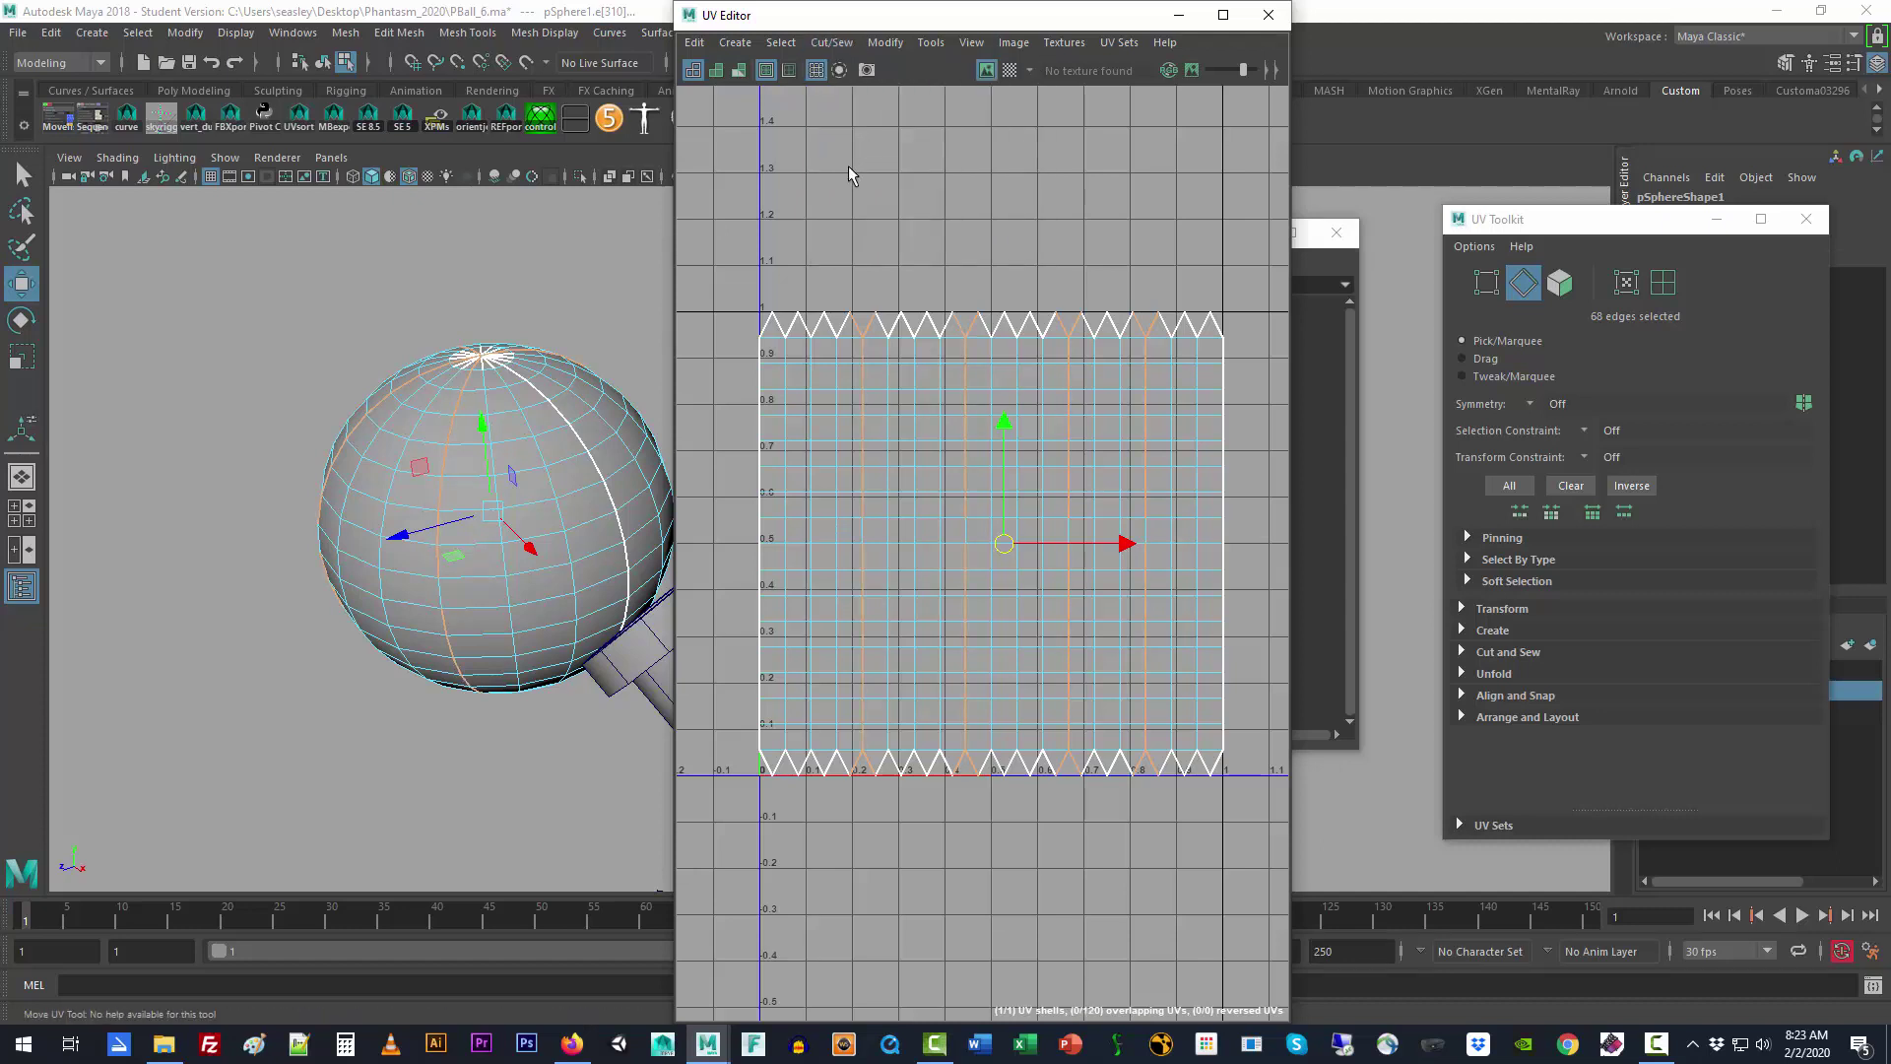
left_click(848, 165)
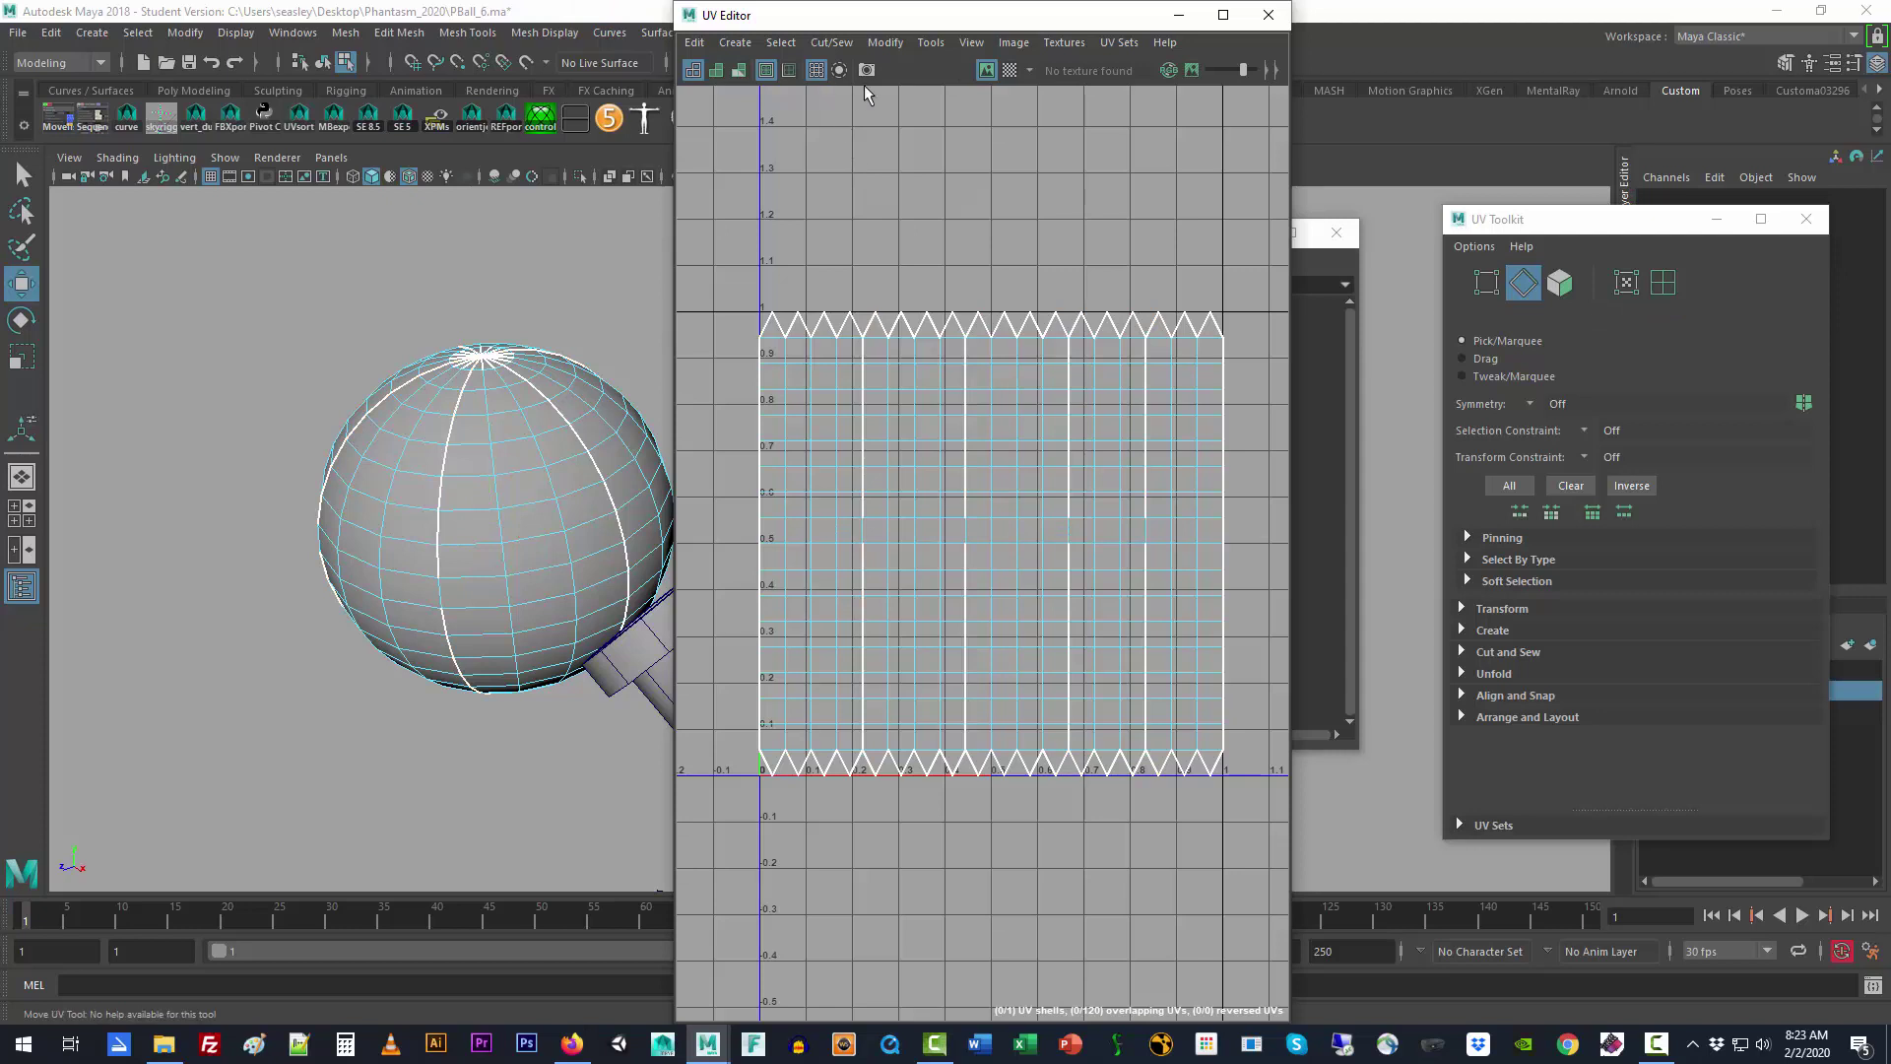
Step: Toggle the texture border display off and on, and marquee-select the upper and lower halves of the sphere's UVs
left_click(766, 69)
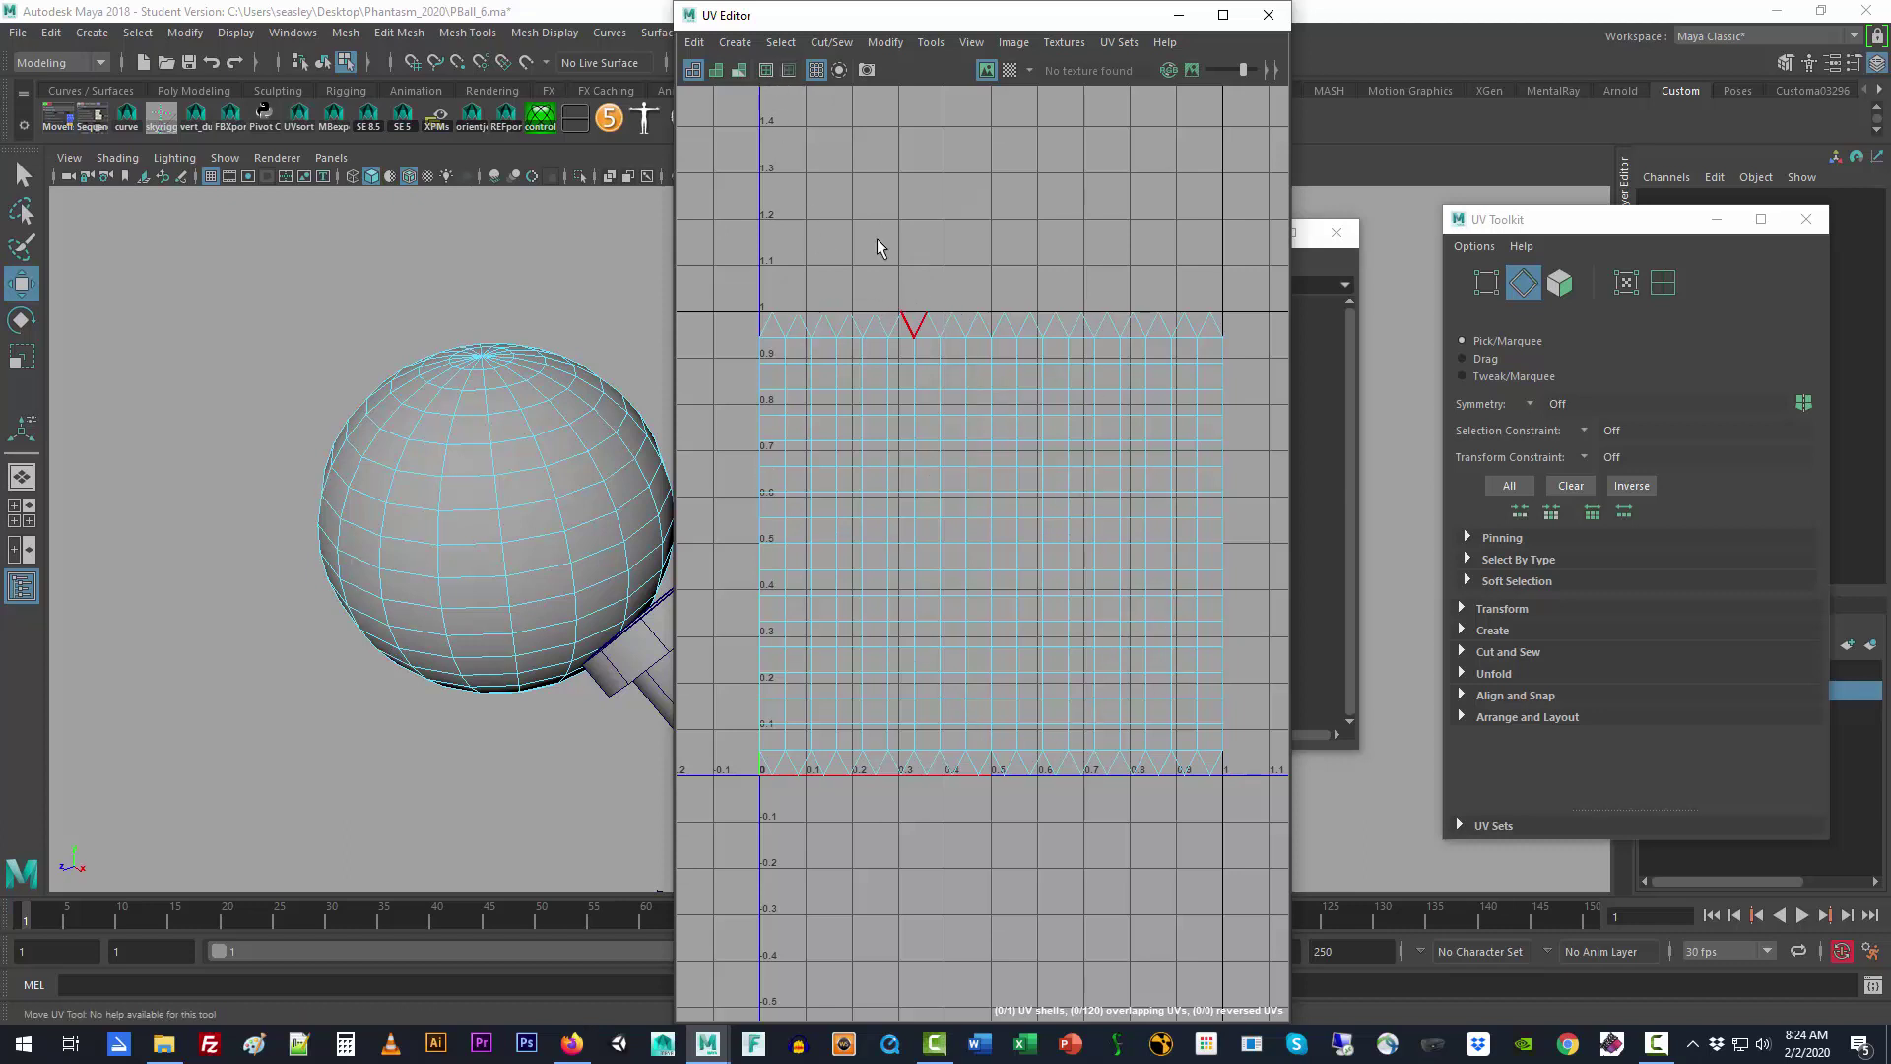
left_click(766, 71)
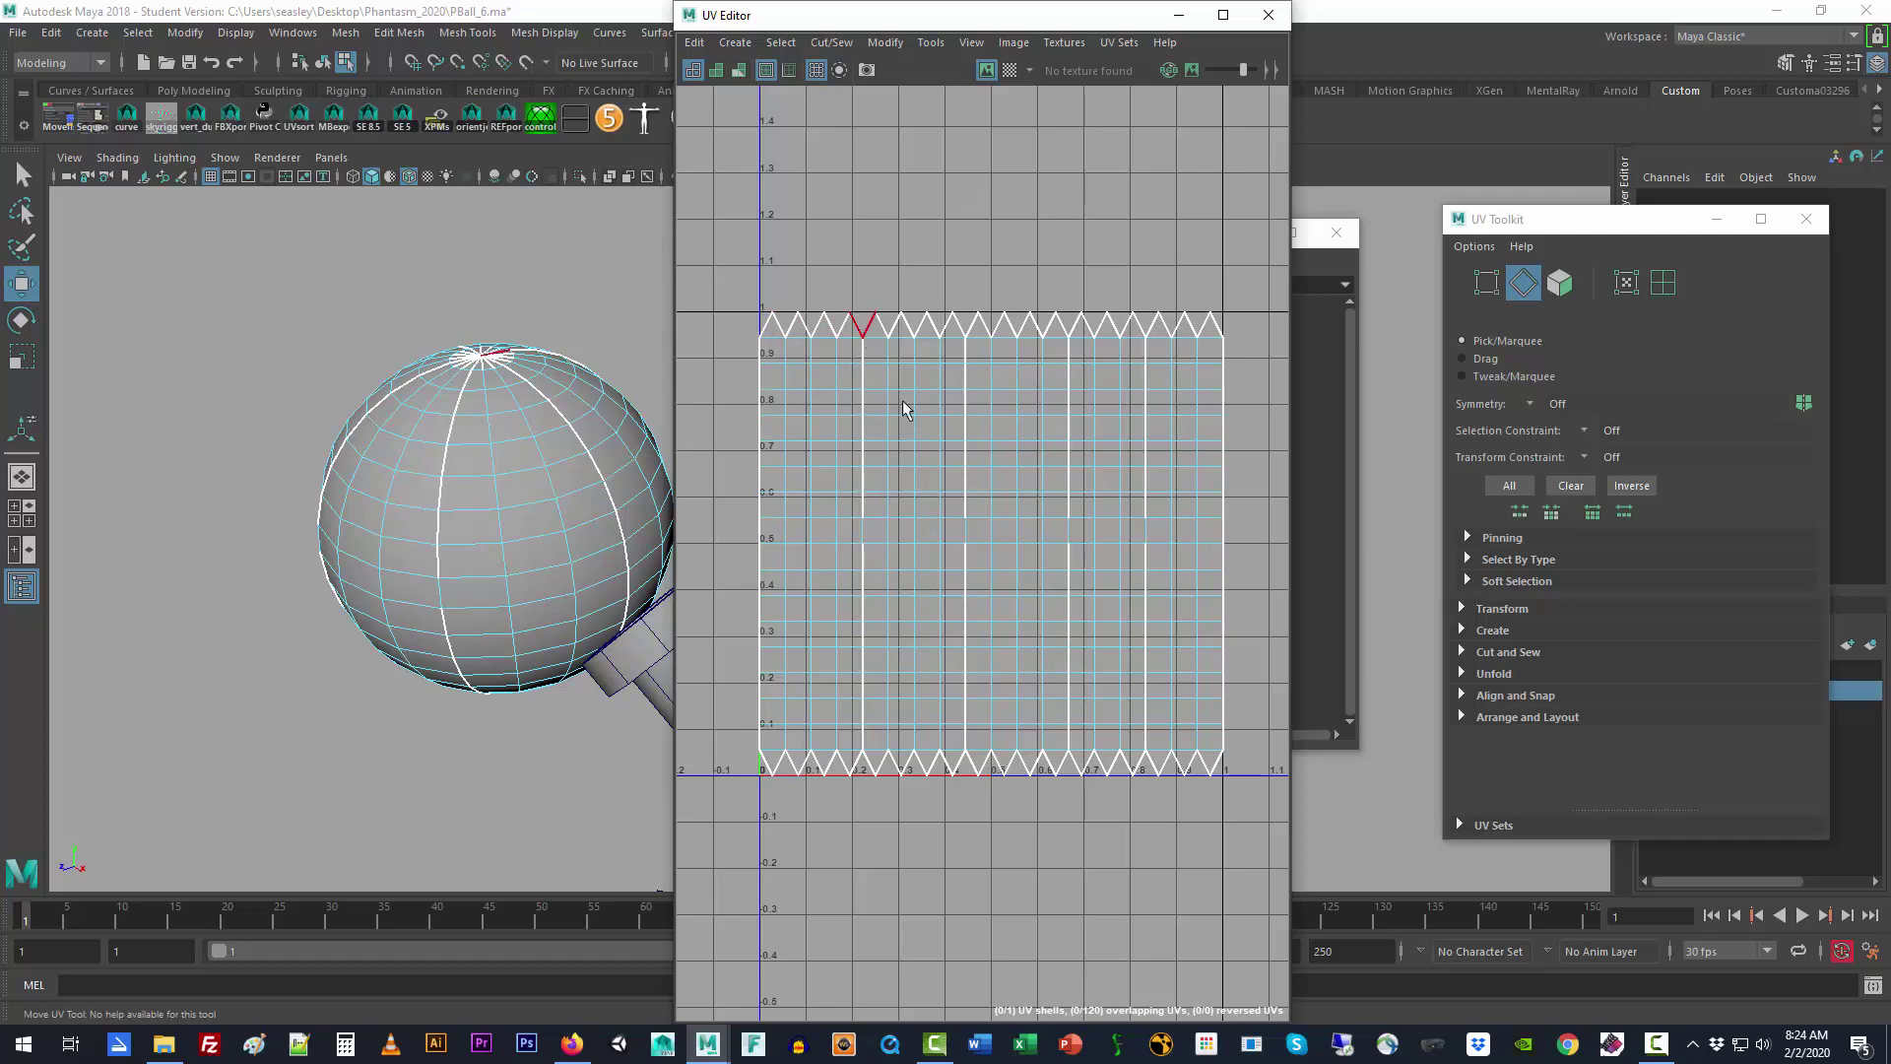
right_click_drag(973, 420, 1037, 425)
left_click_drag(720, 220, 1259, 503)
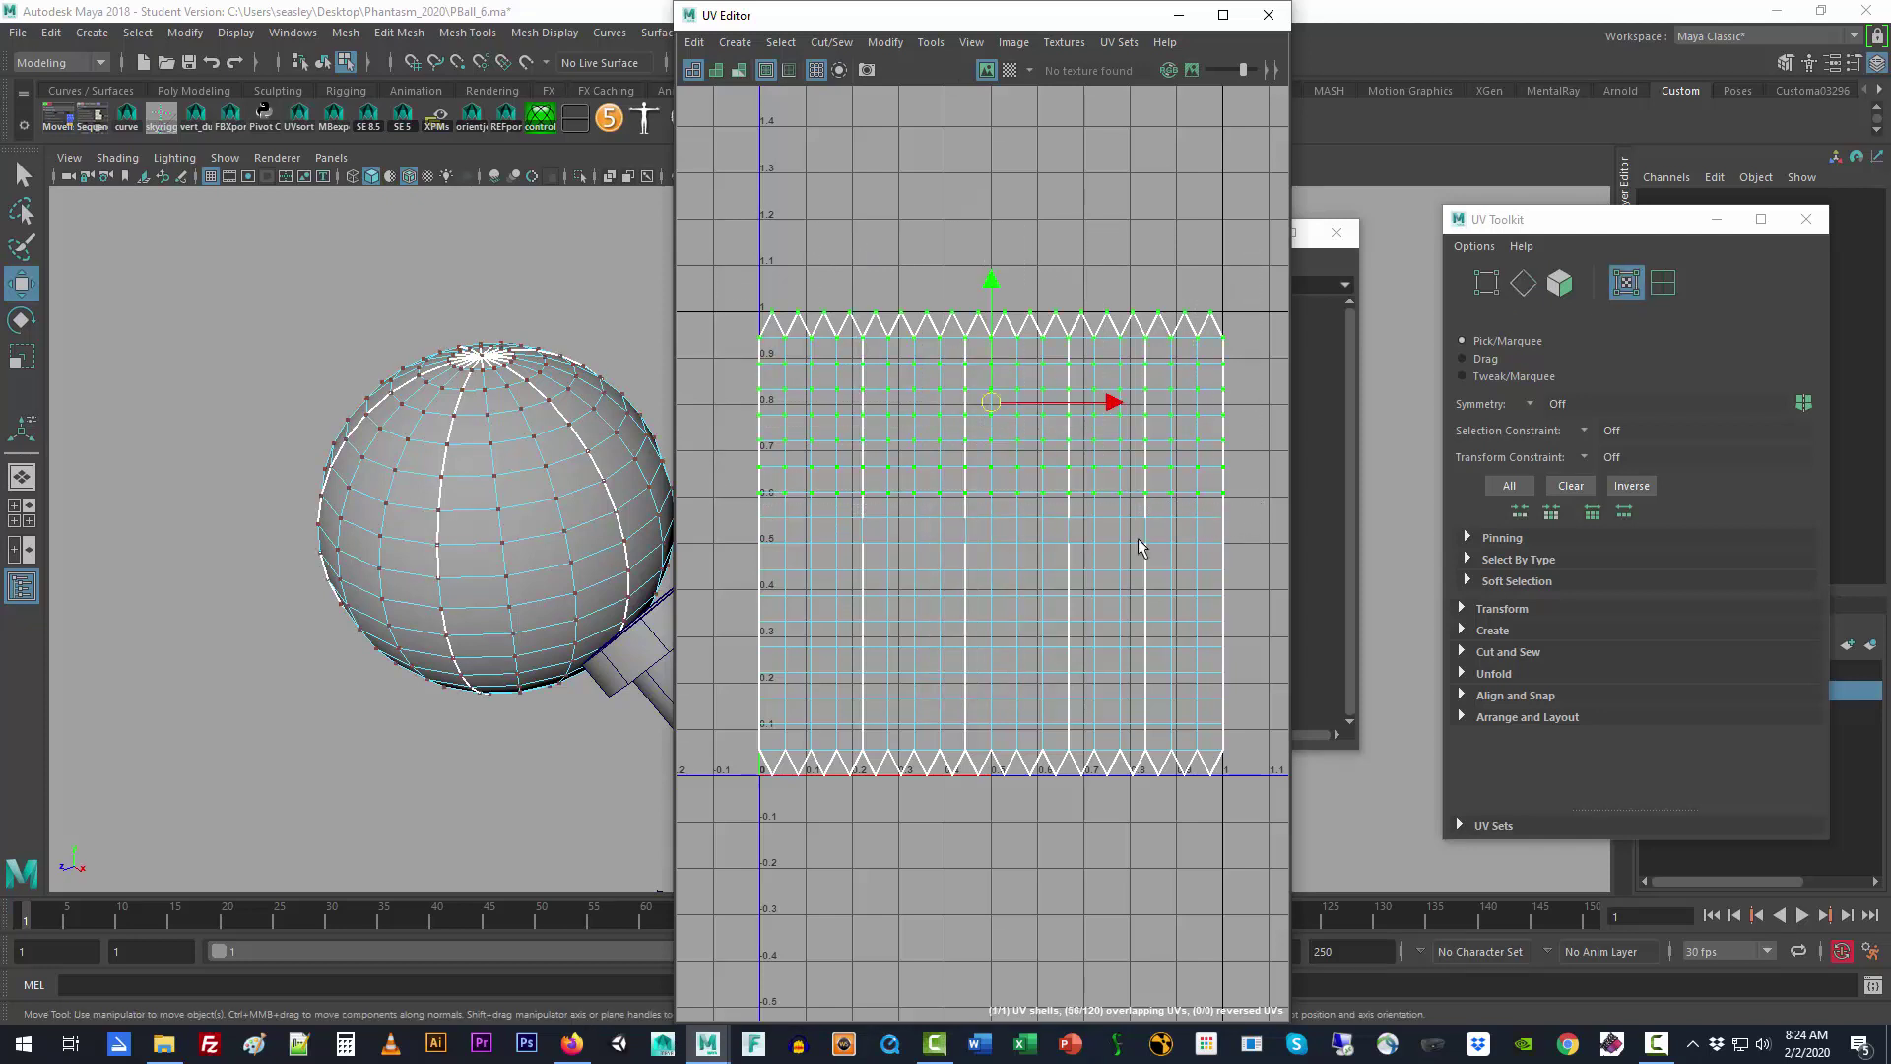
left_click_drag(731, 557, 1238, 847)
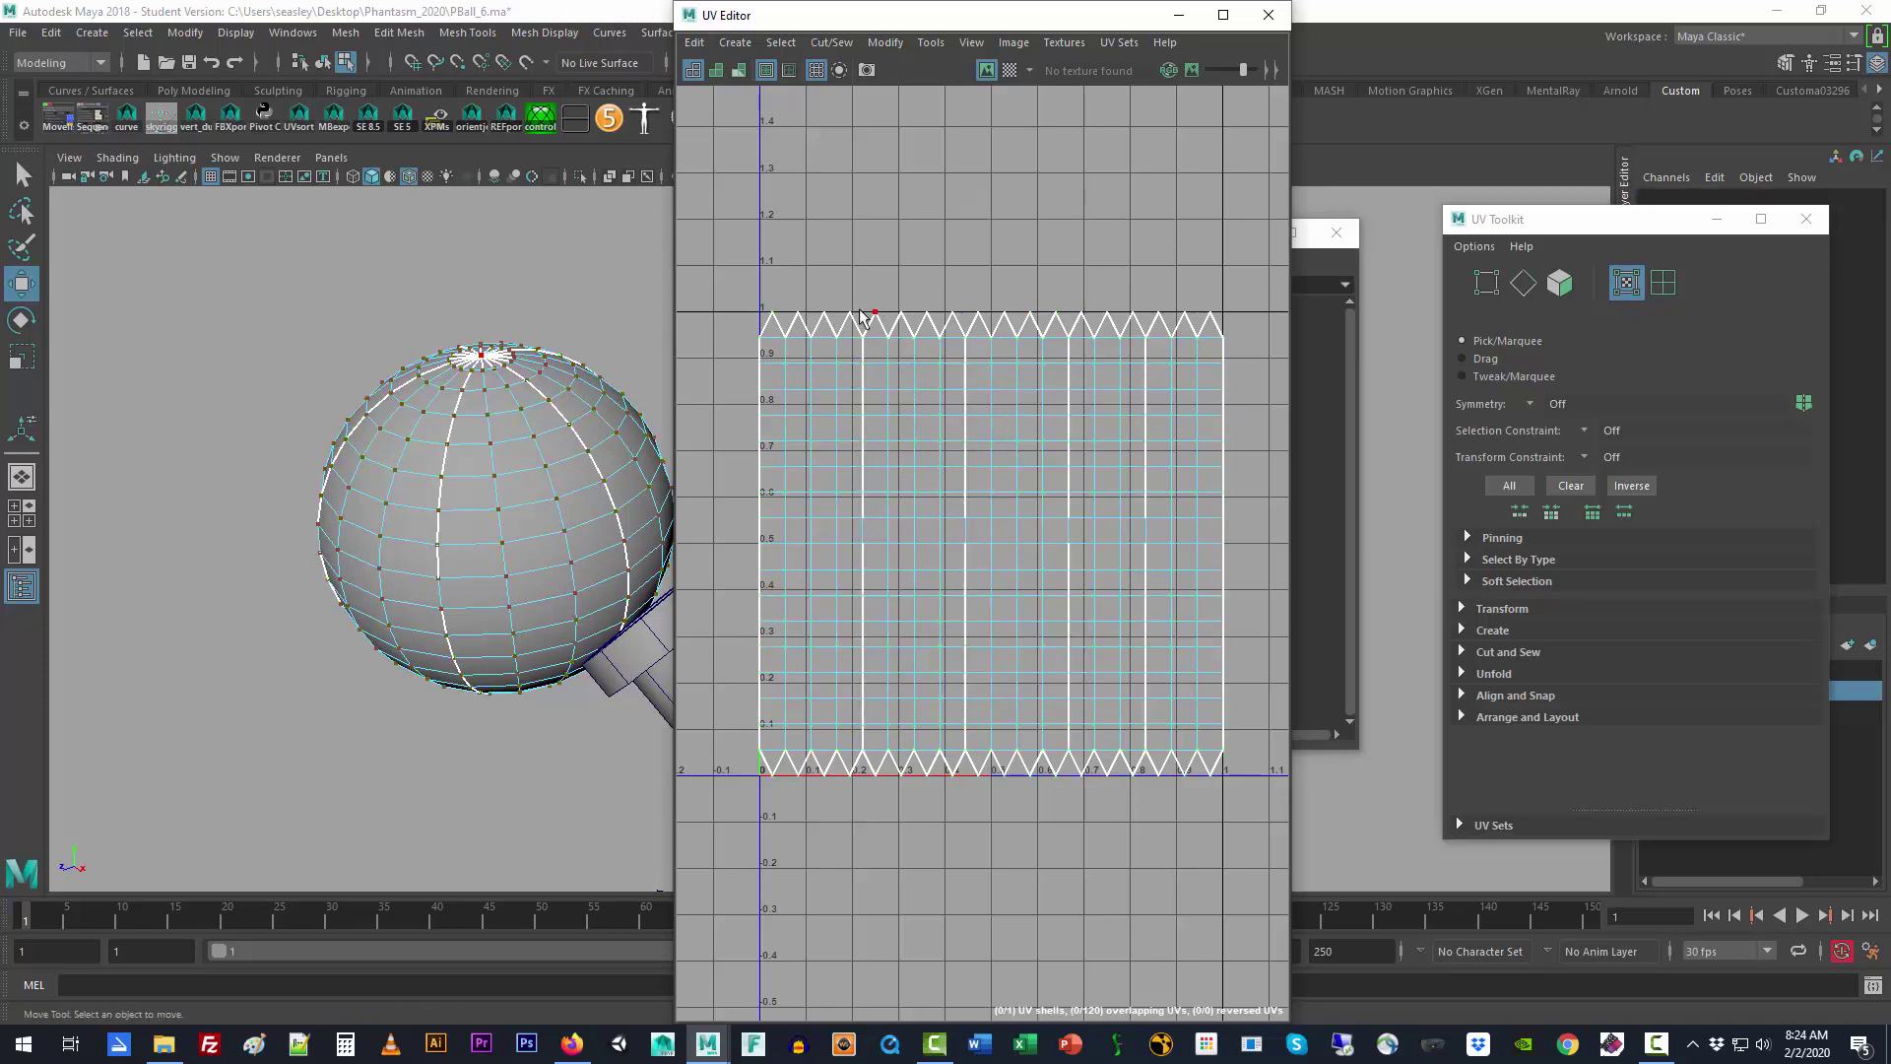
Step: In edge selection mode, select the three inner pole edges at the top of the first UV section and sew them
right_click_drag(856, 319, 870, 286)
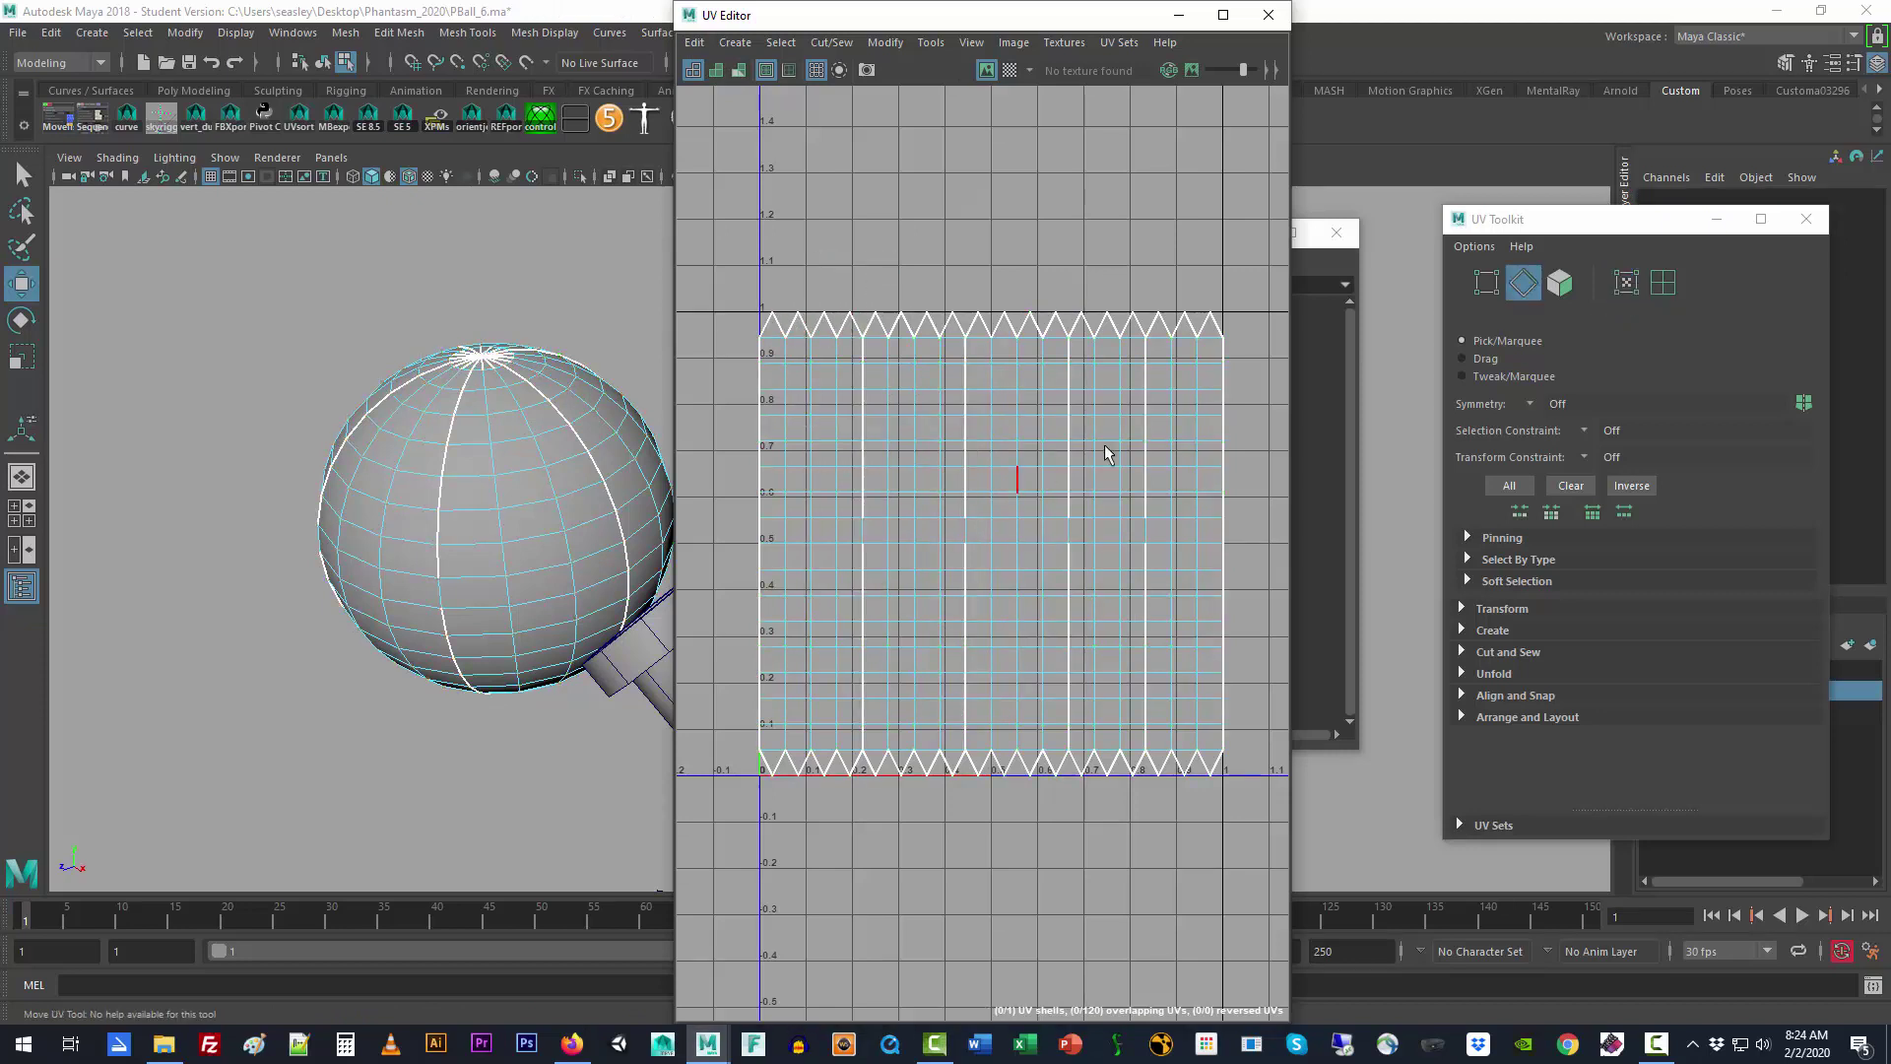
left_click(783, 327)
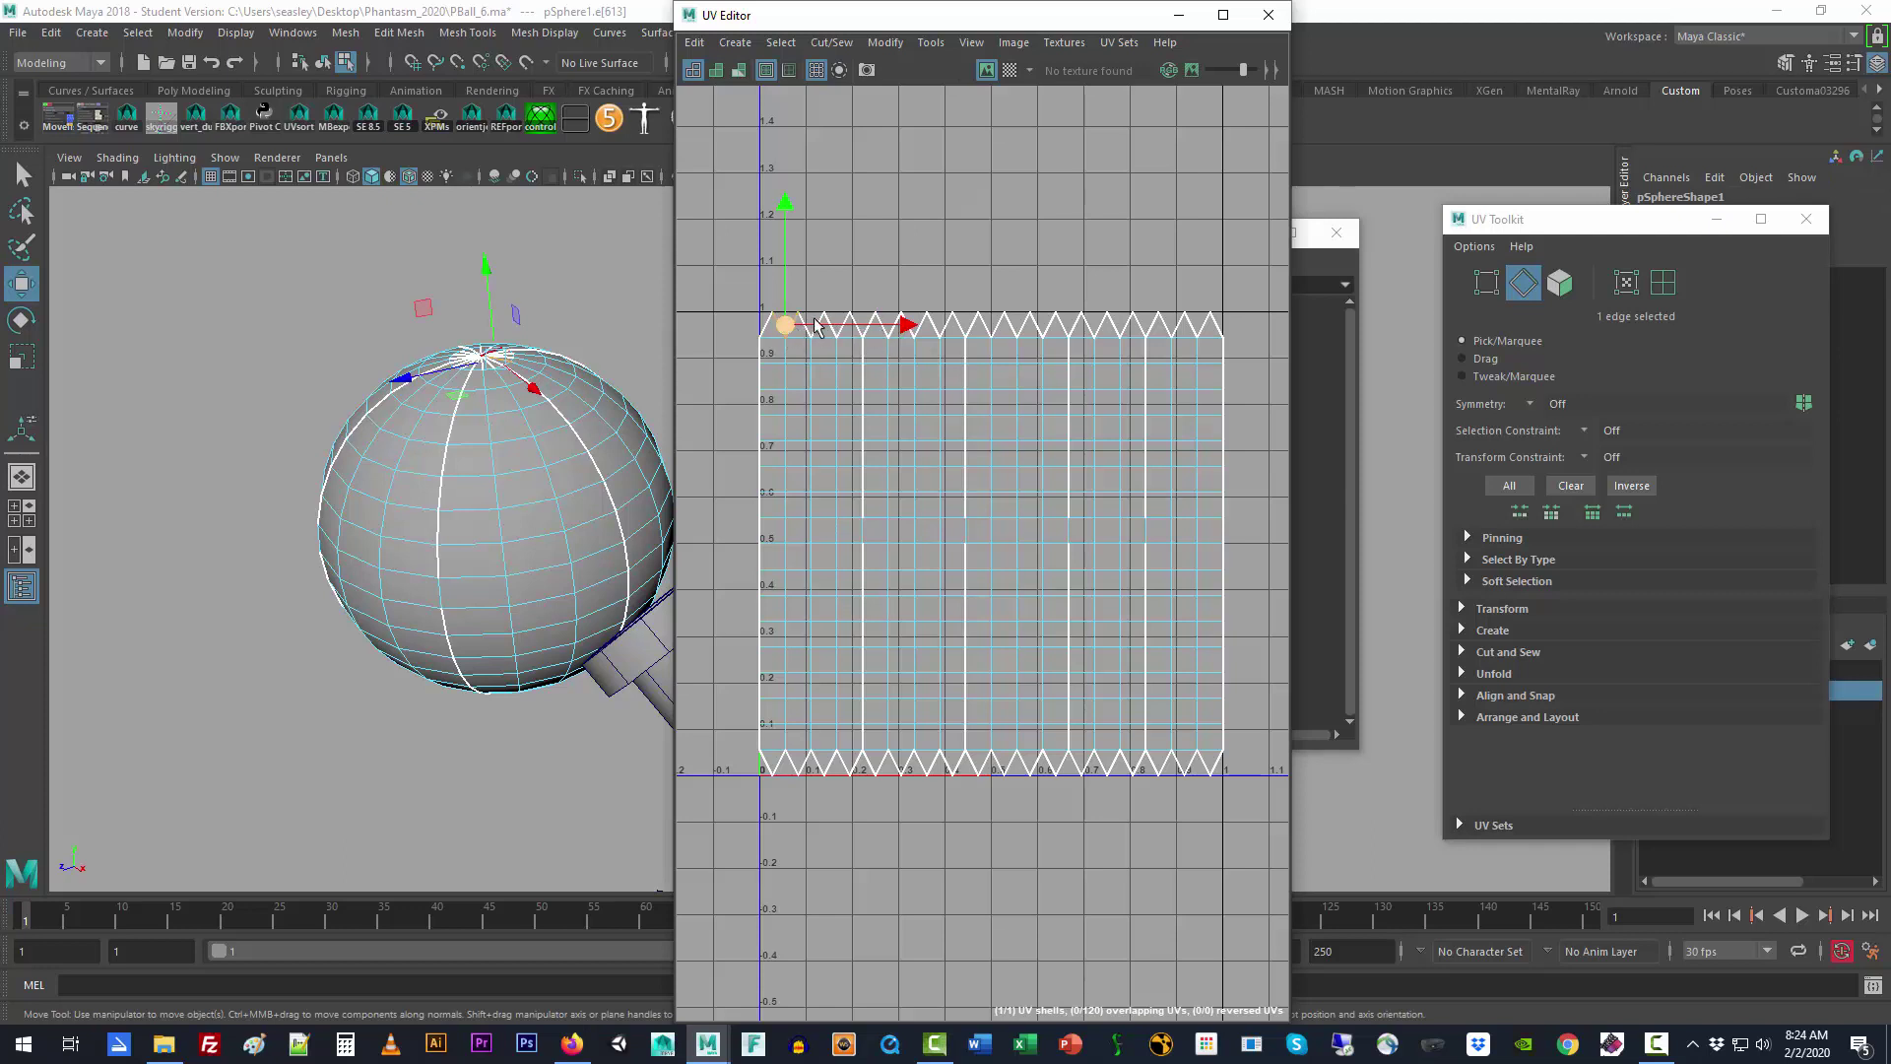
left_click(835, 44)
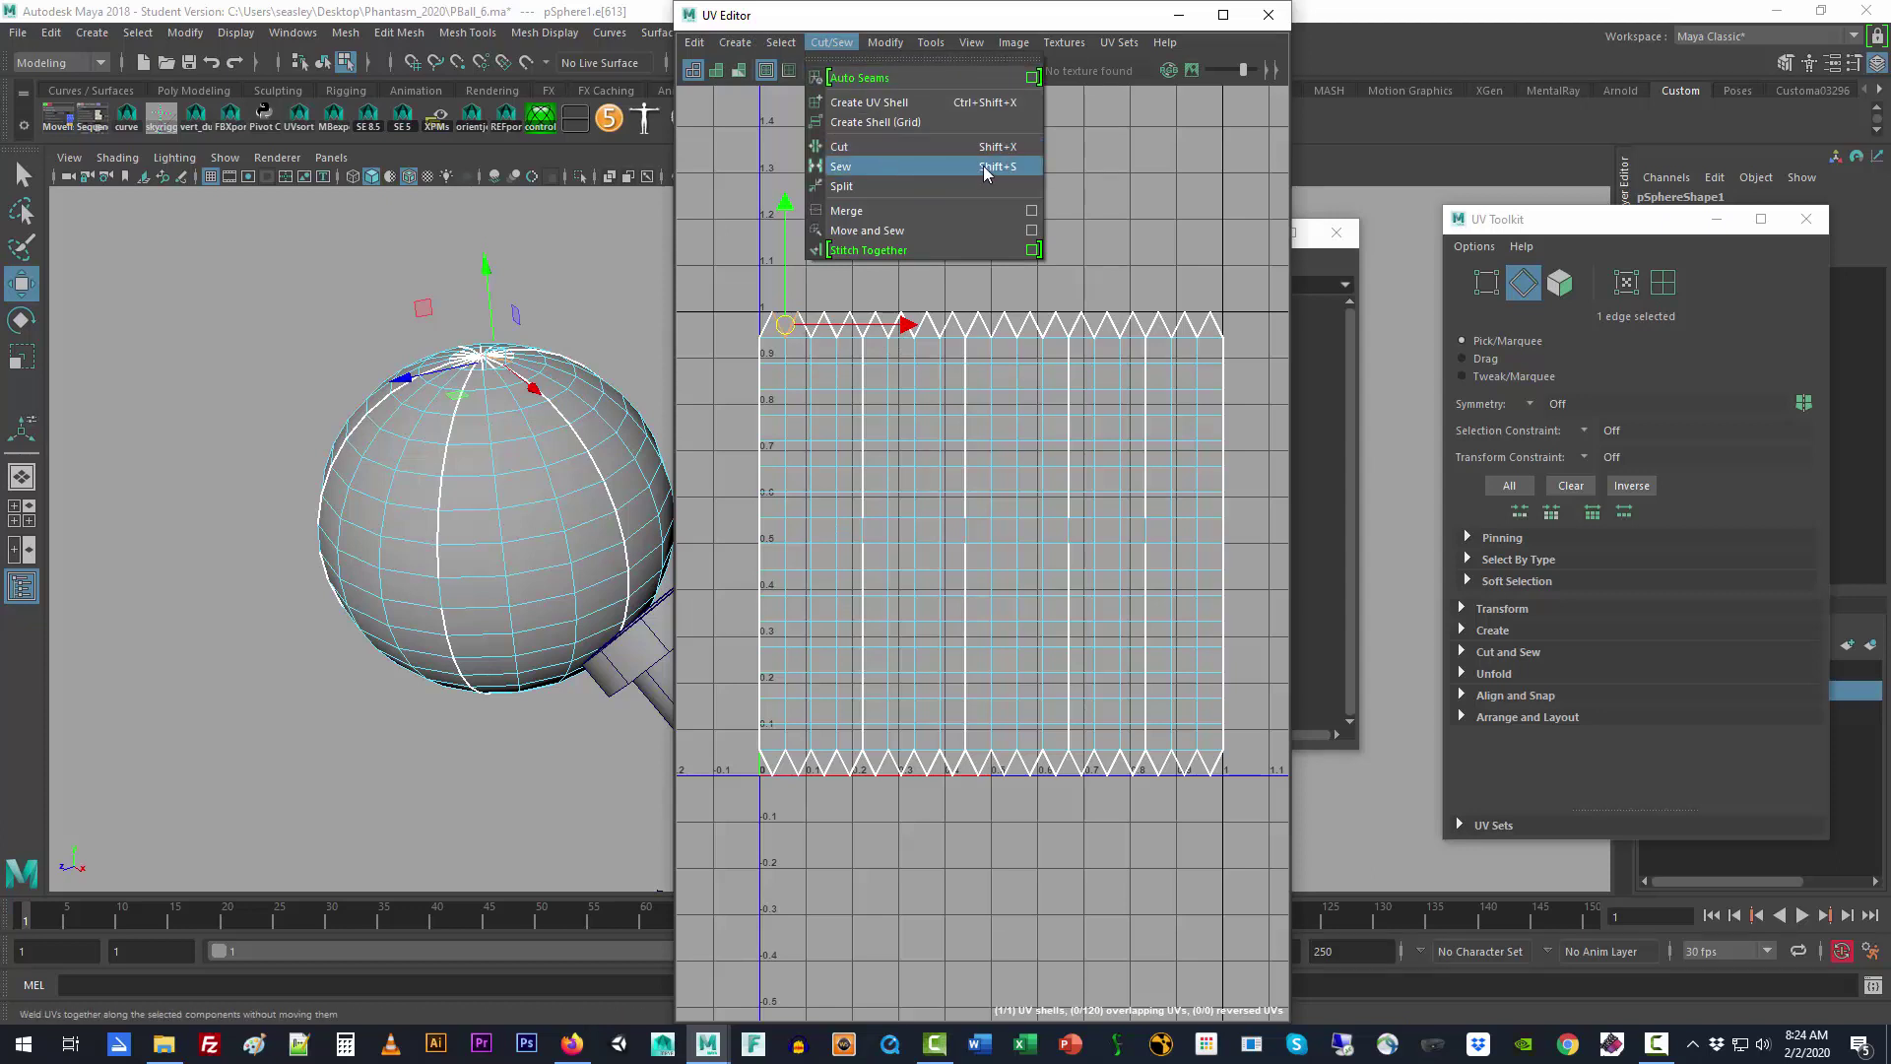
left_click(1082, 197)
left_click(830, 323)
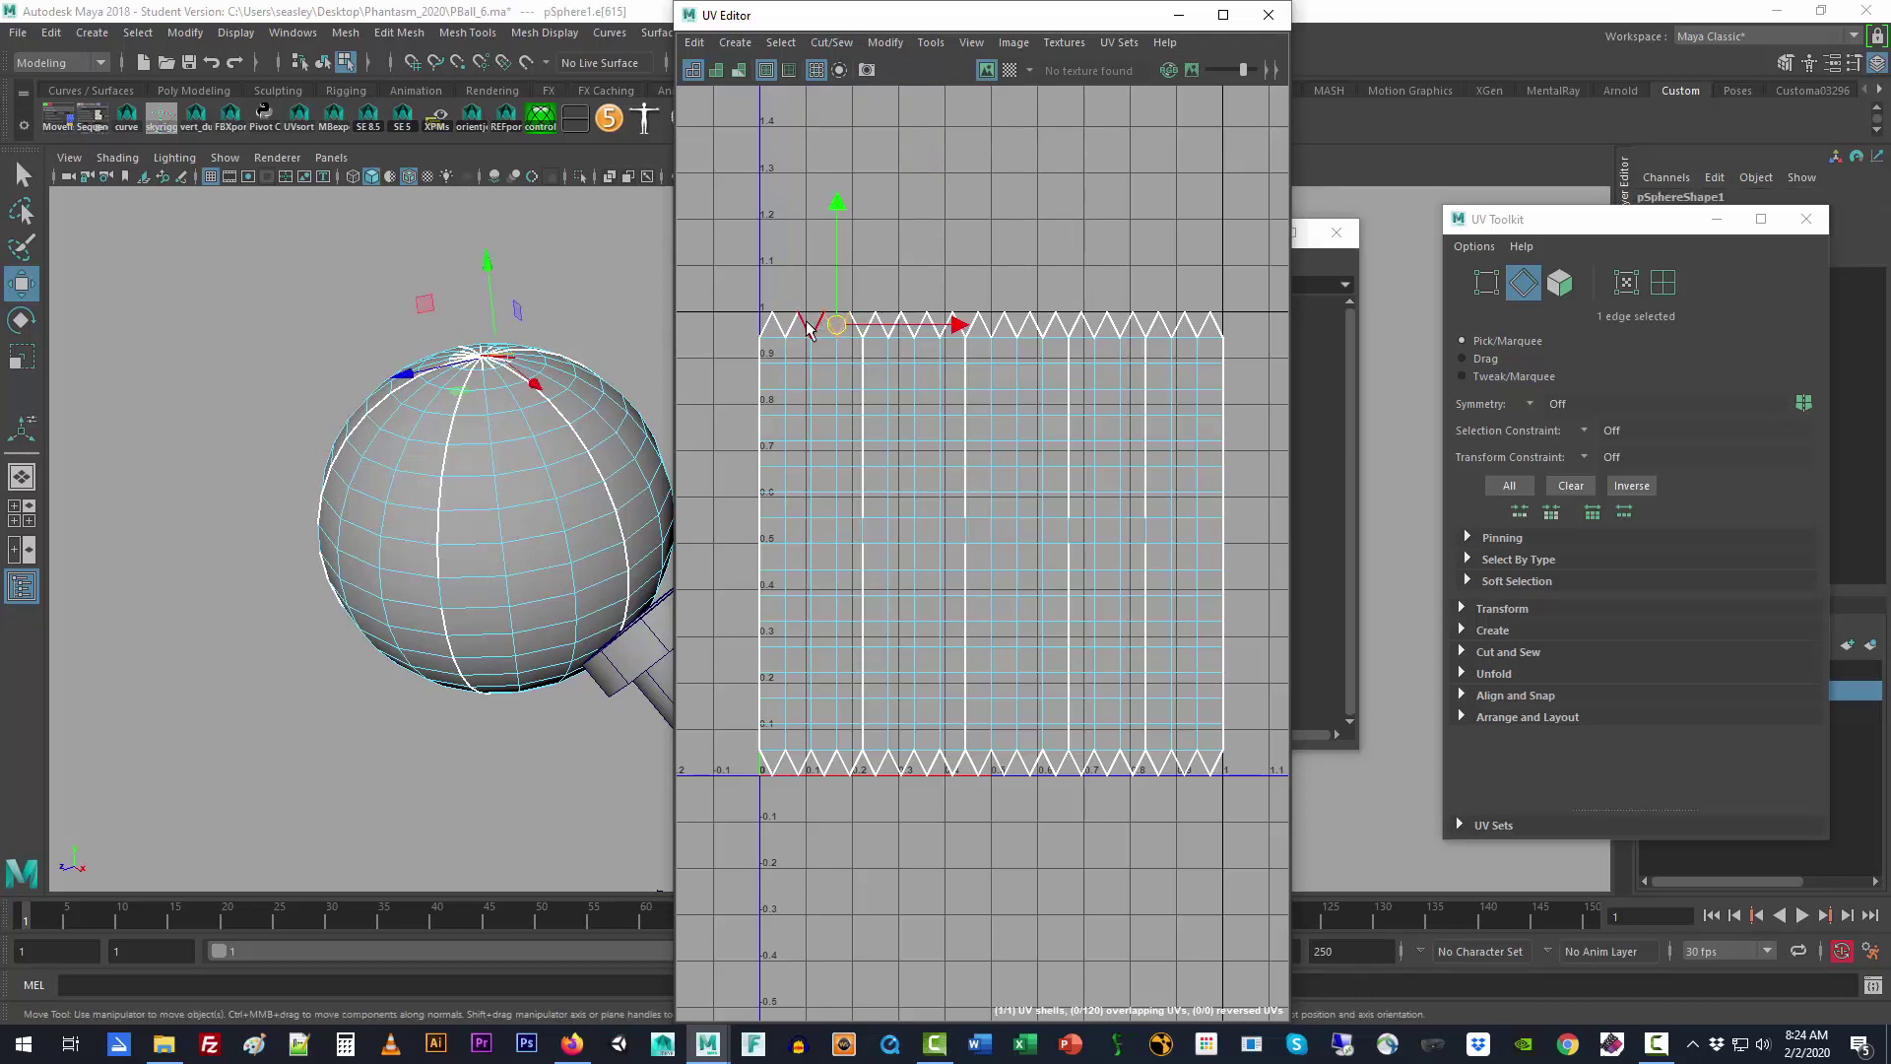
left_click(805, 322, "shift")
left_click(783, 323, "shift")
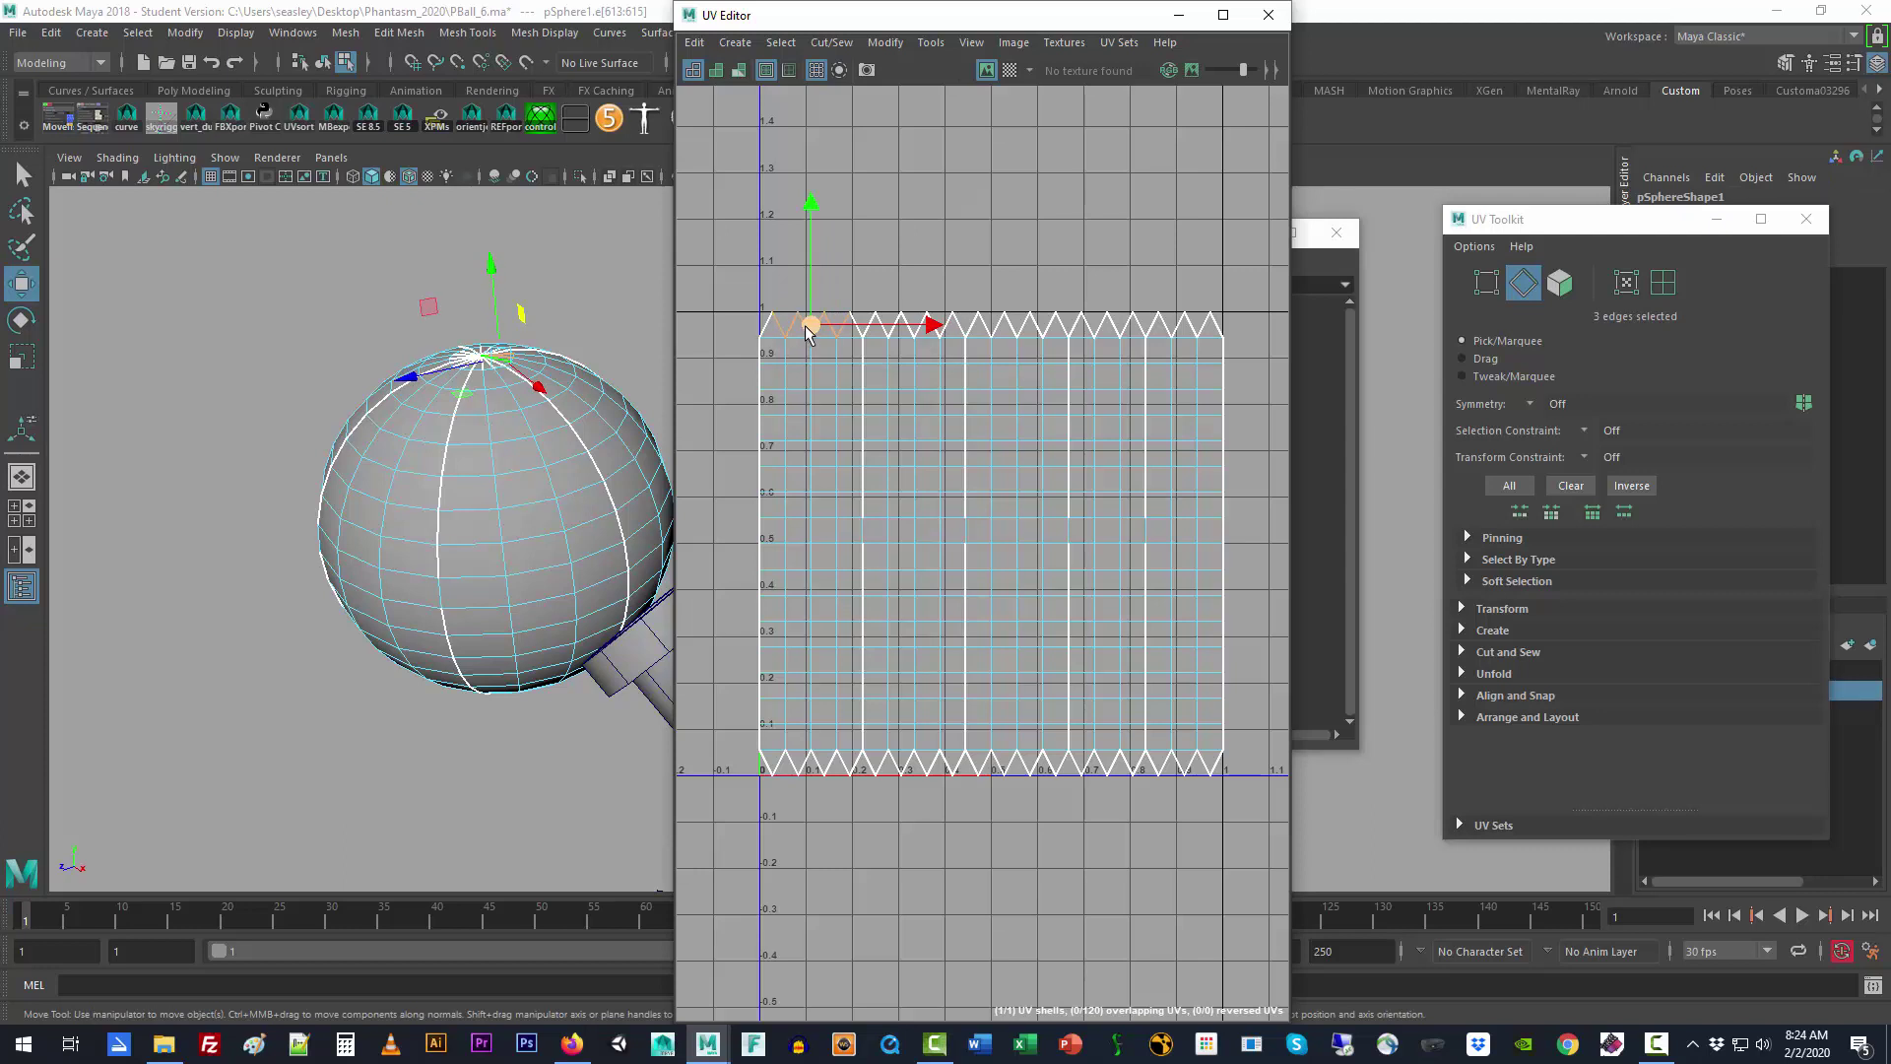
left_click(844, 44)
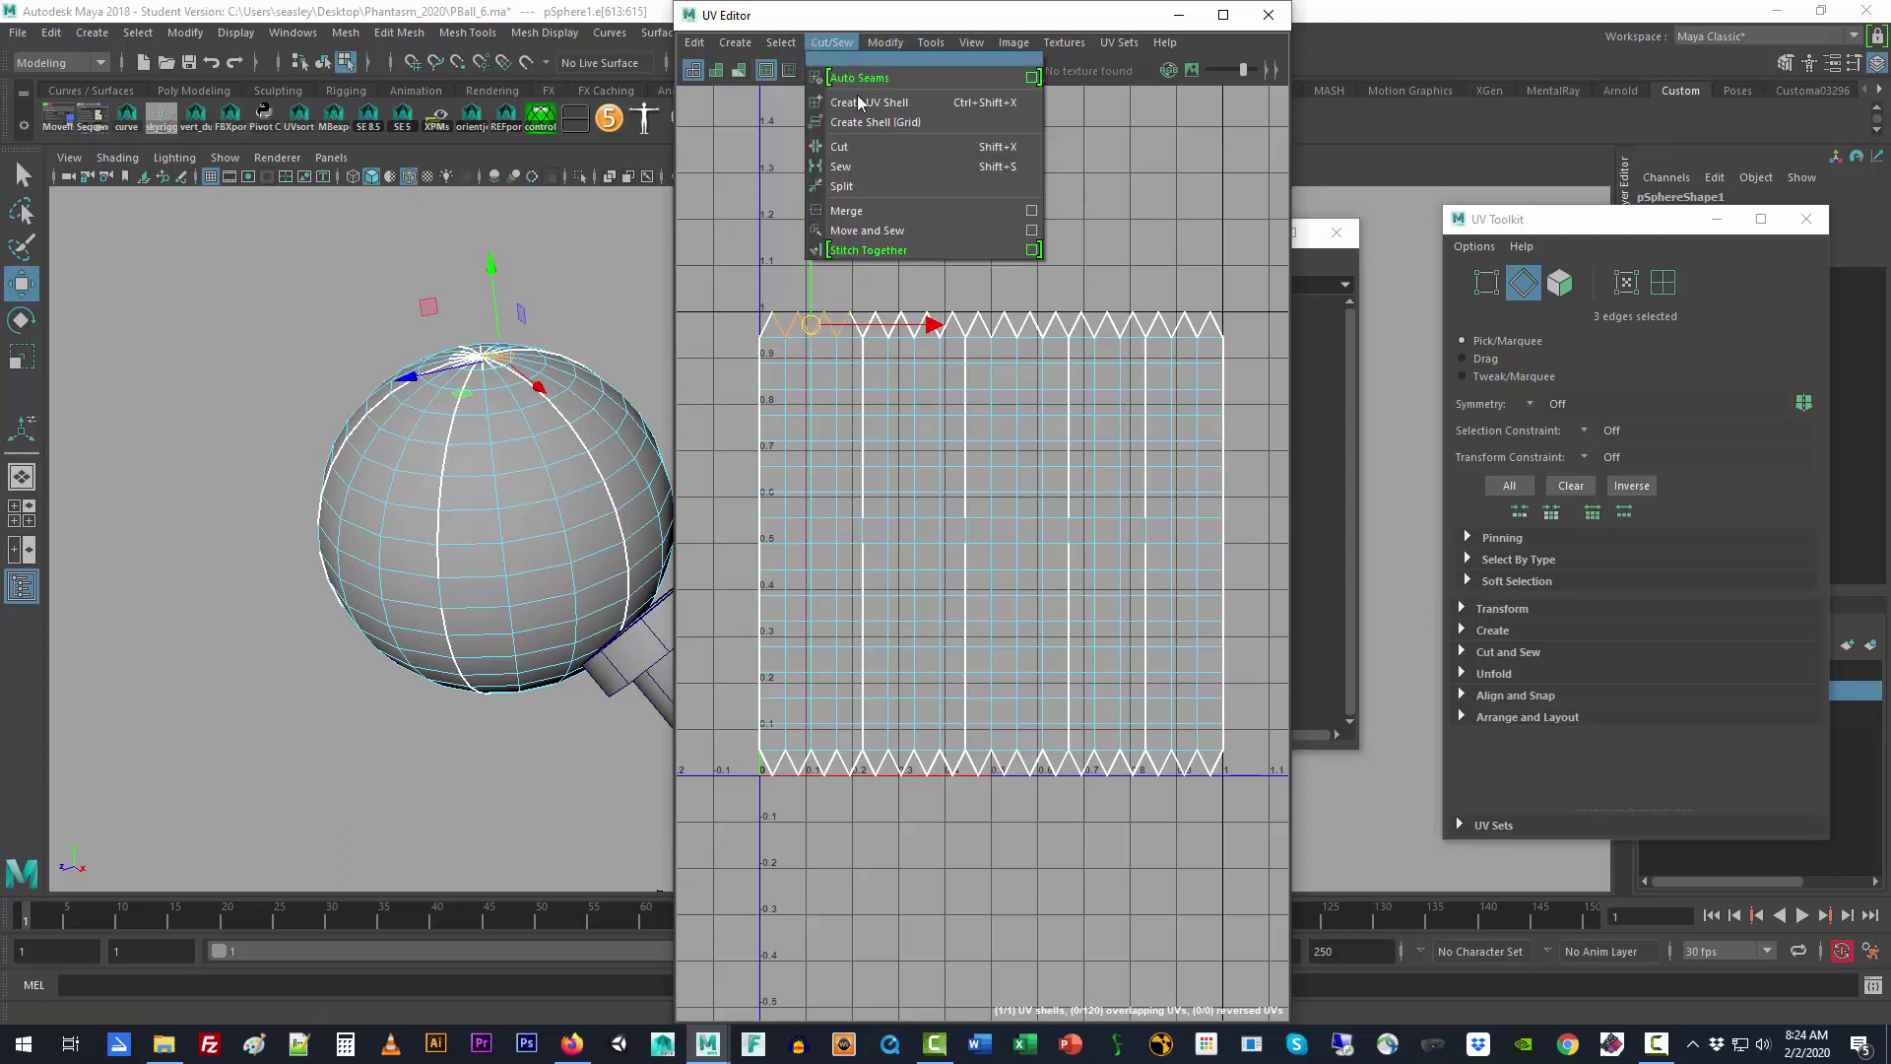
left_click(875, 165)
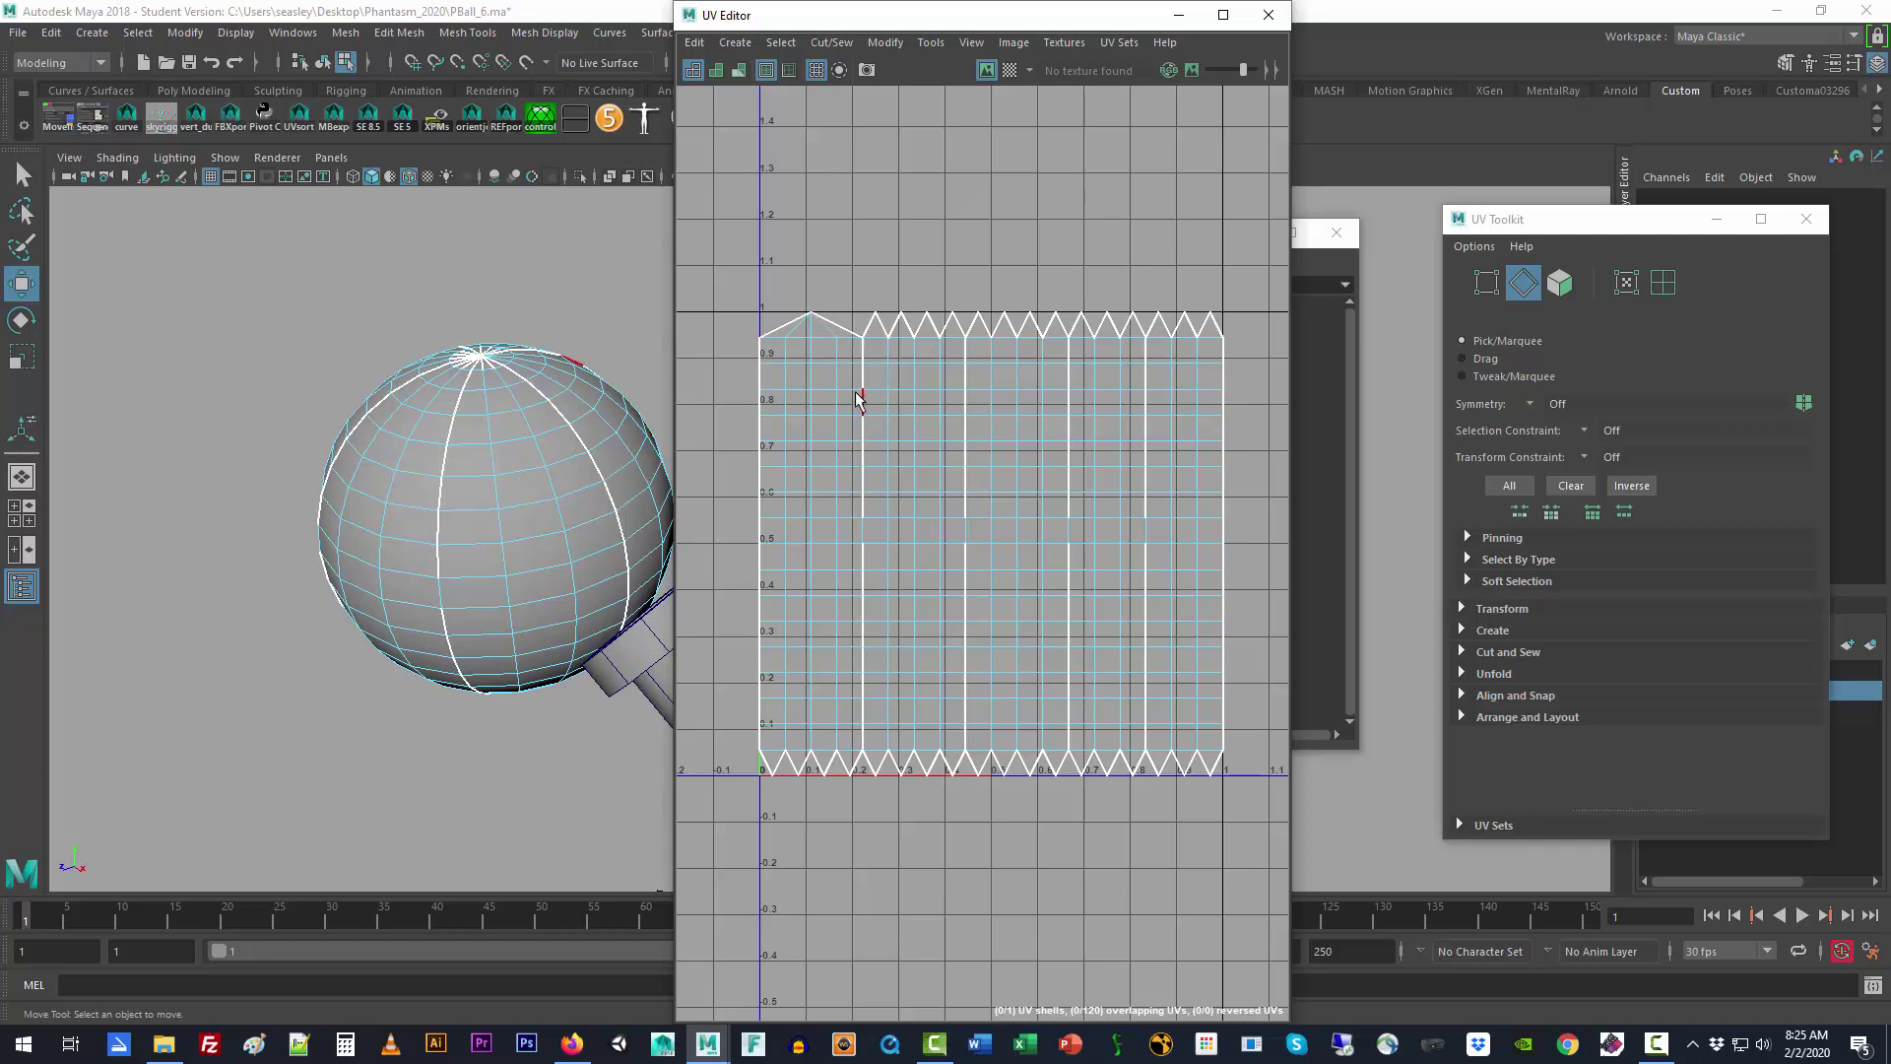
Step: Select the three inner pole edges at the top of the second UV section, sew them, and clear the selection
left_click(886, 328)
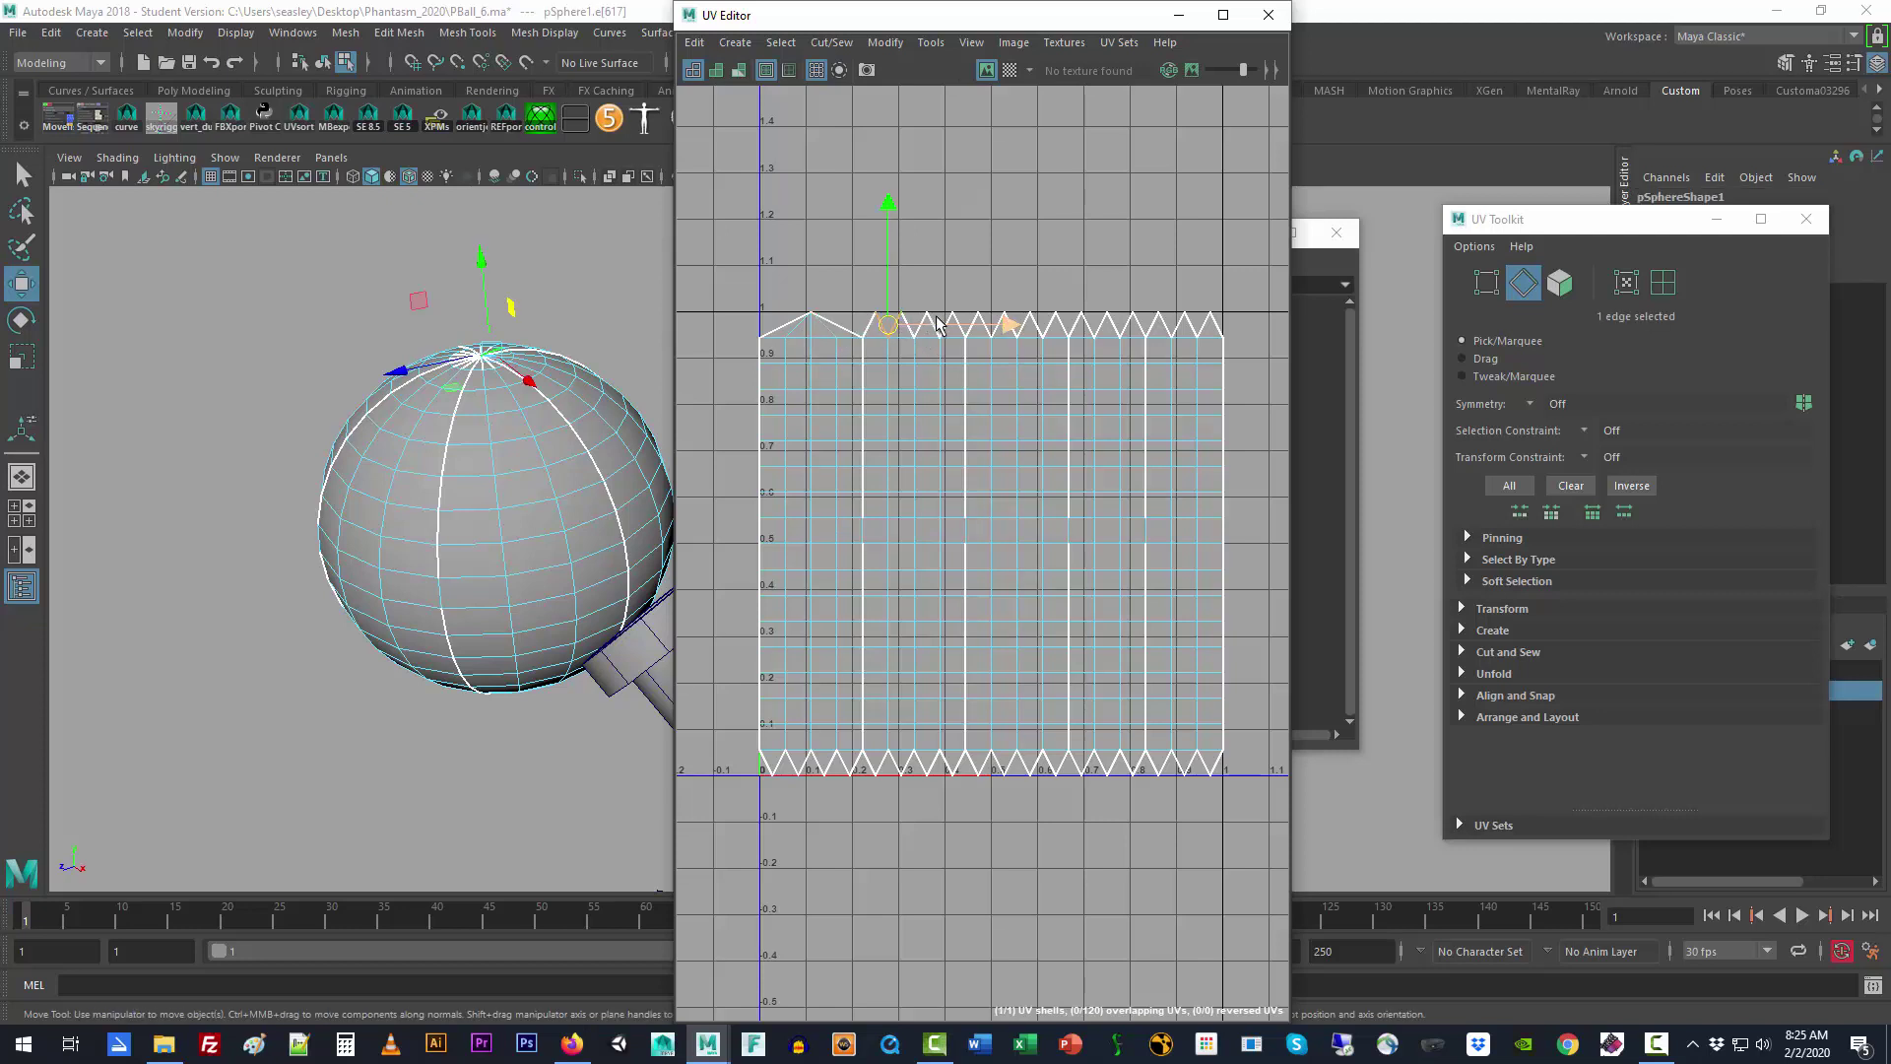
left_click(946, 326, "shift")
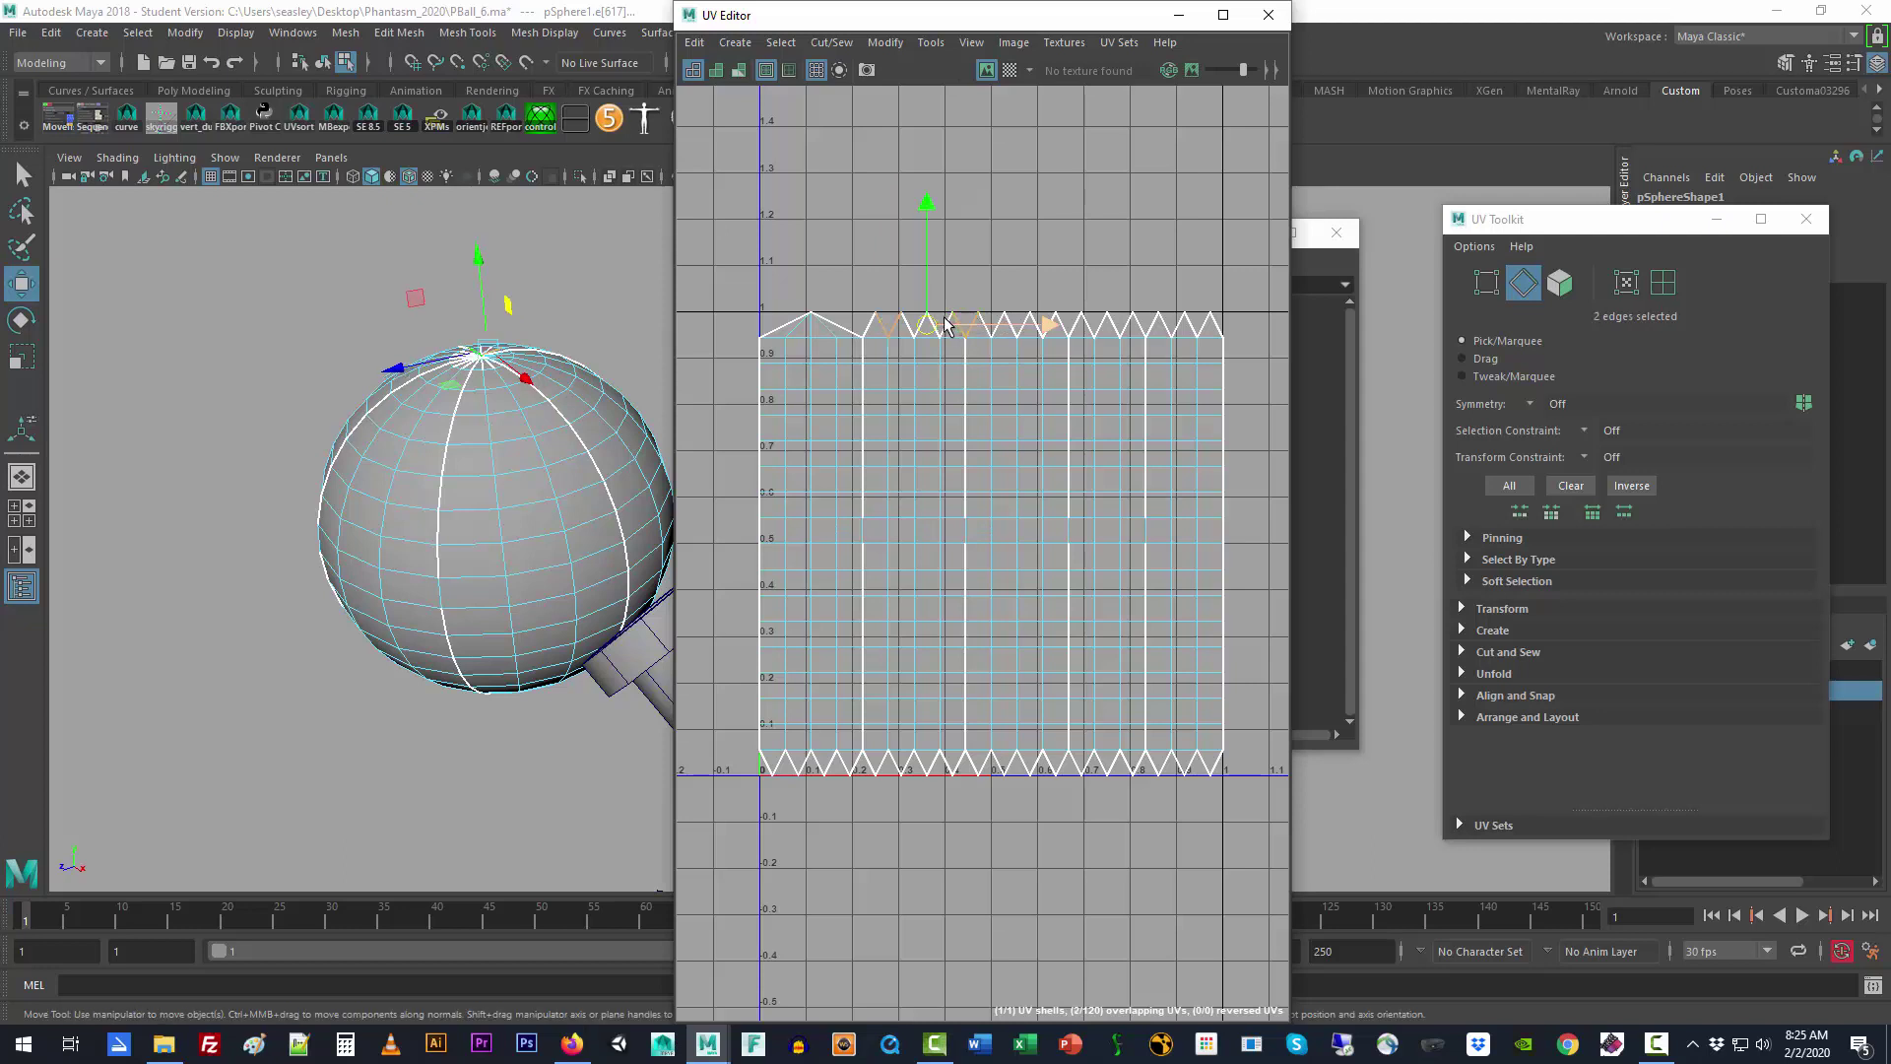
left_click(975, 276)
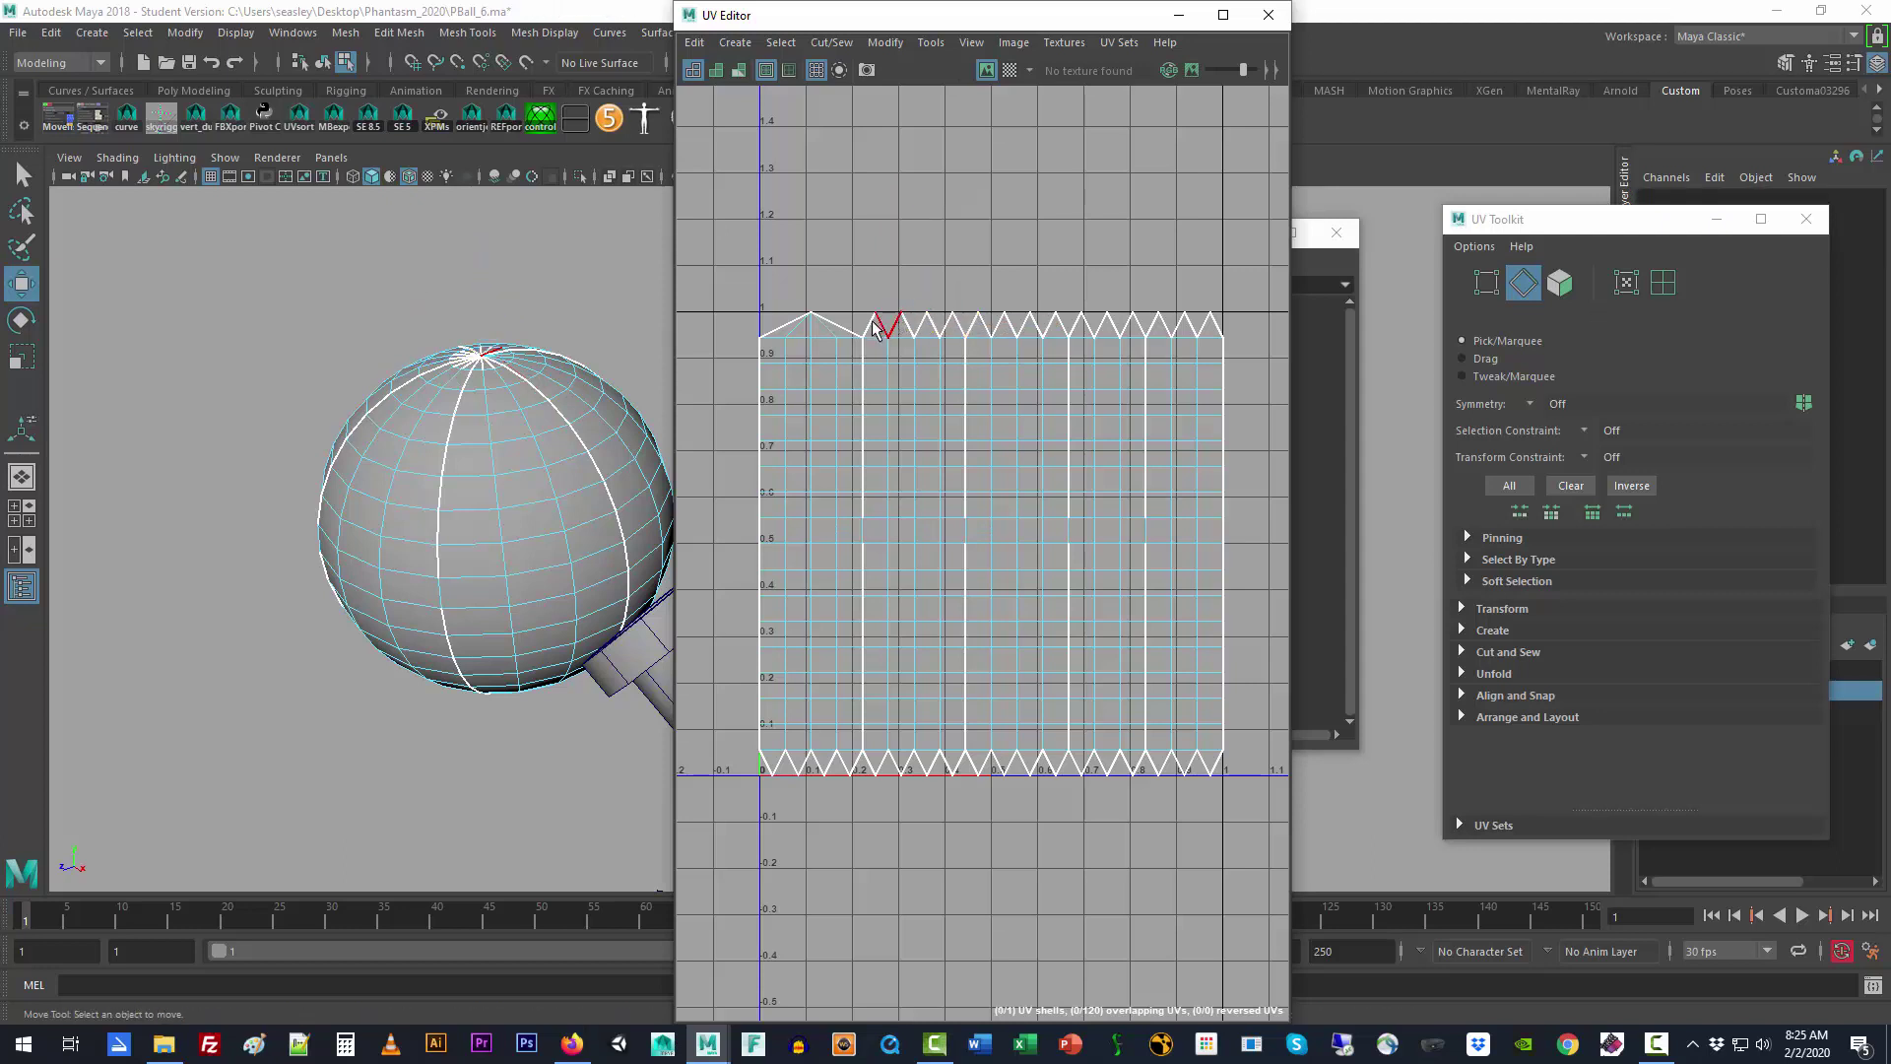
left_click_drag(888, 318, 941, 328)
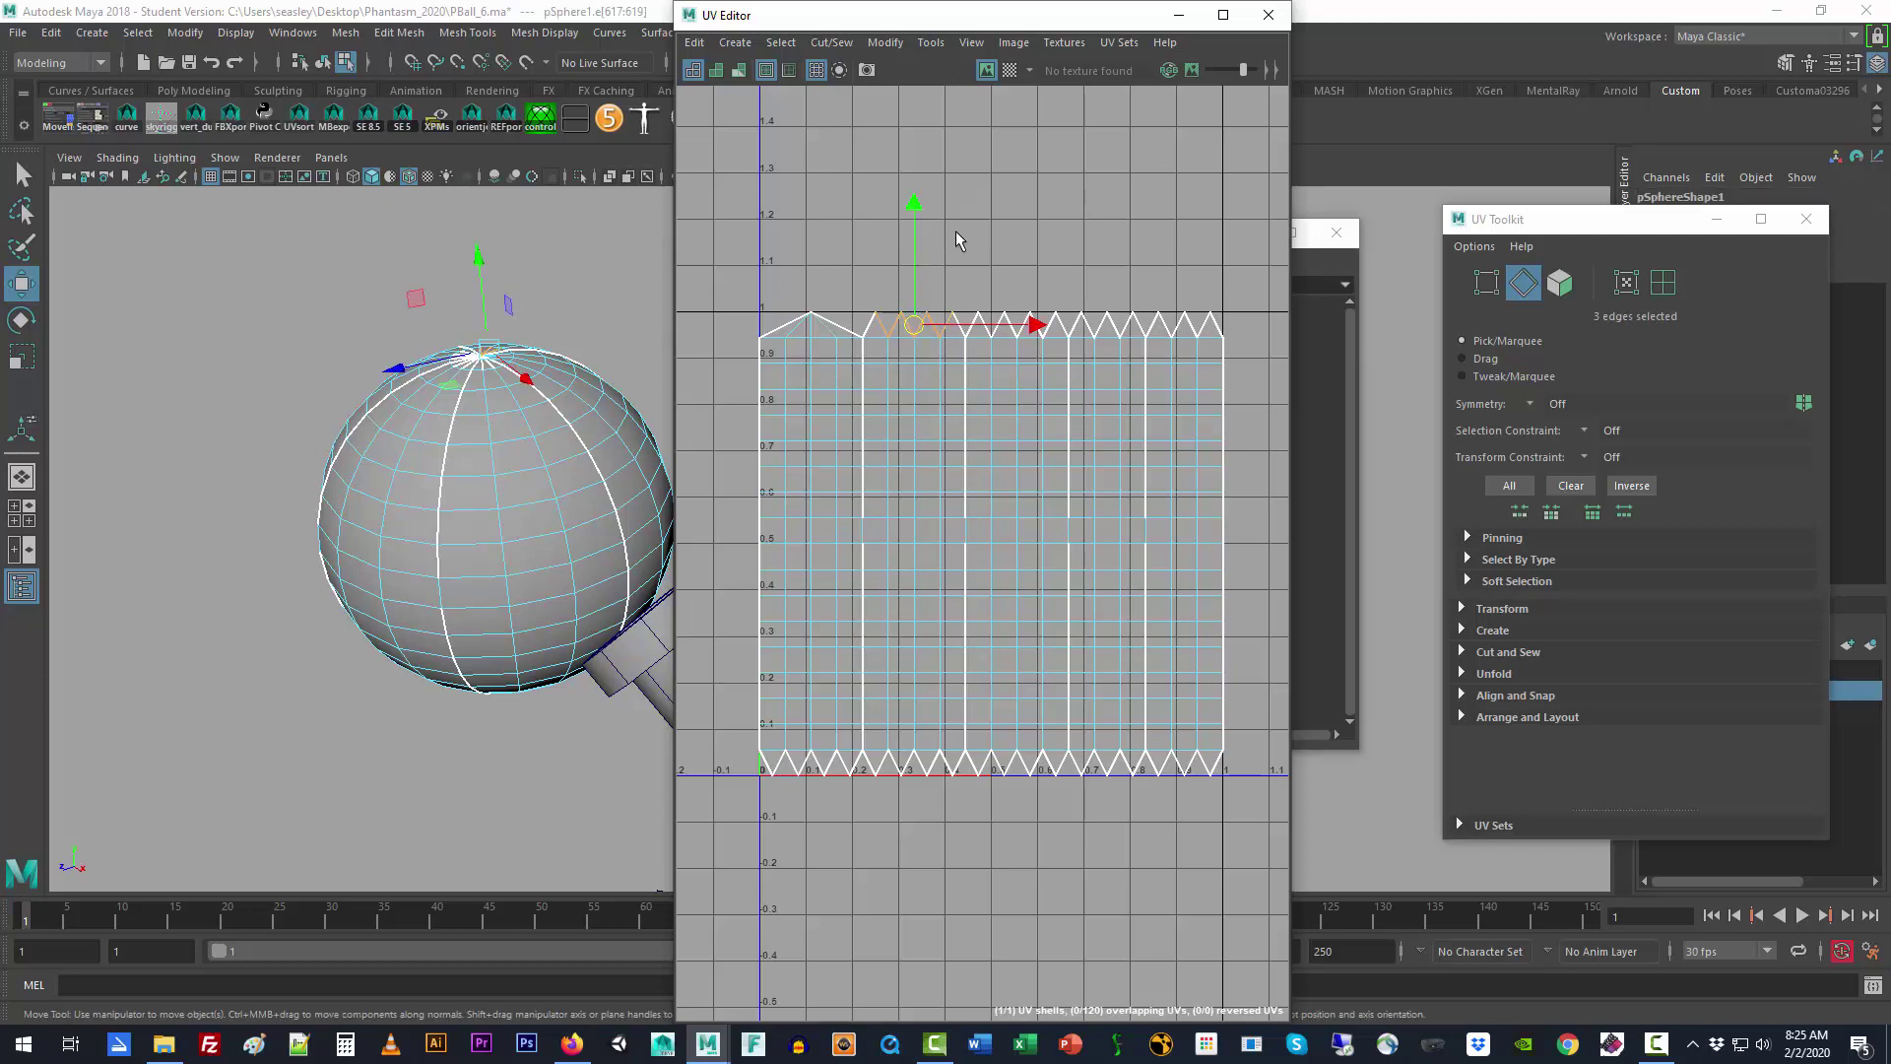
left_click(837, 43)
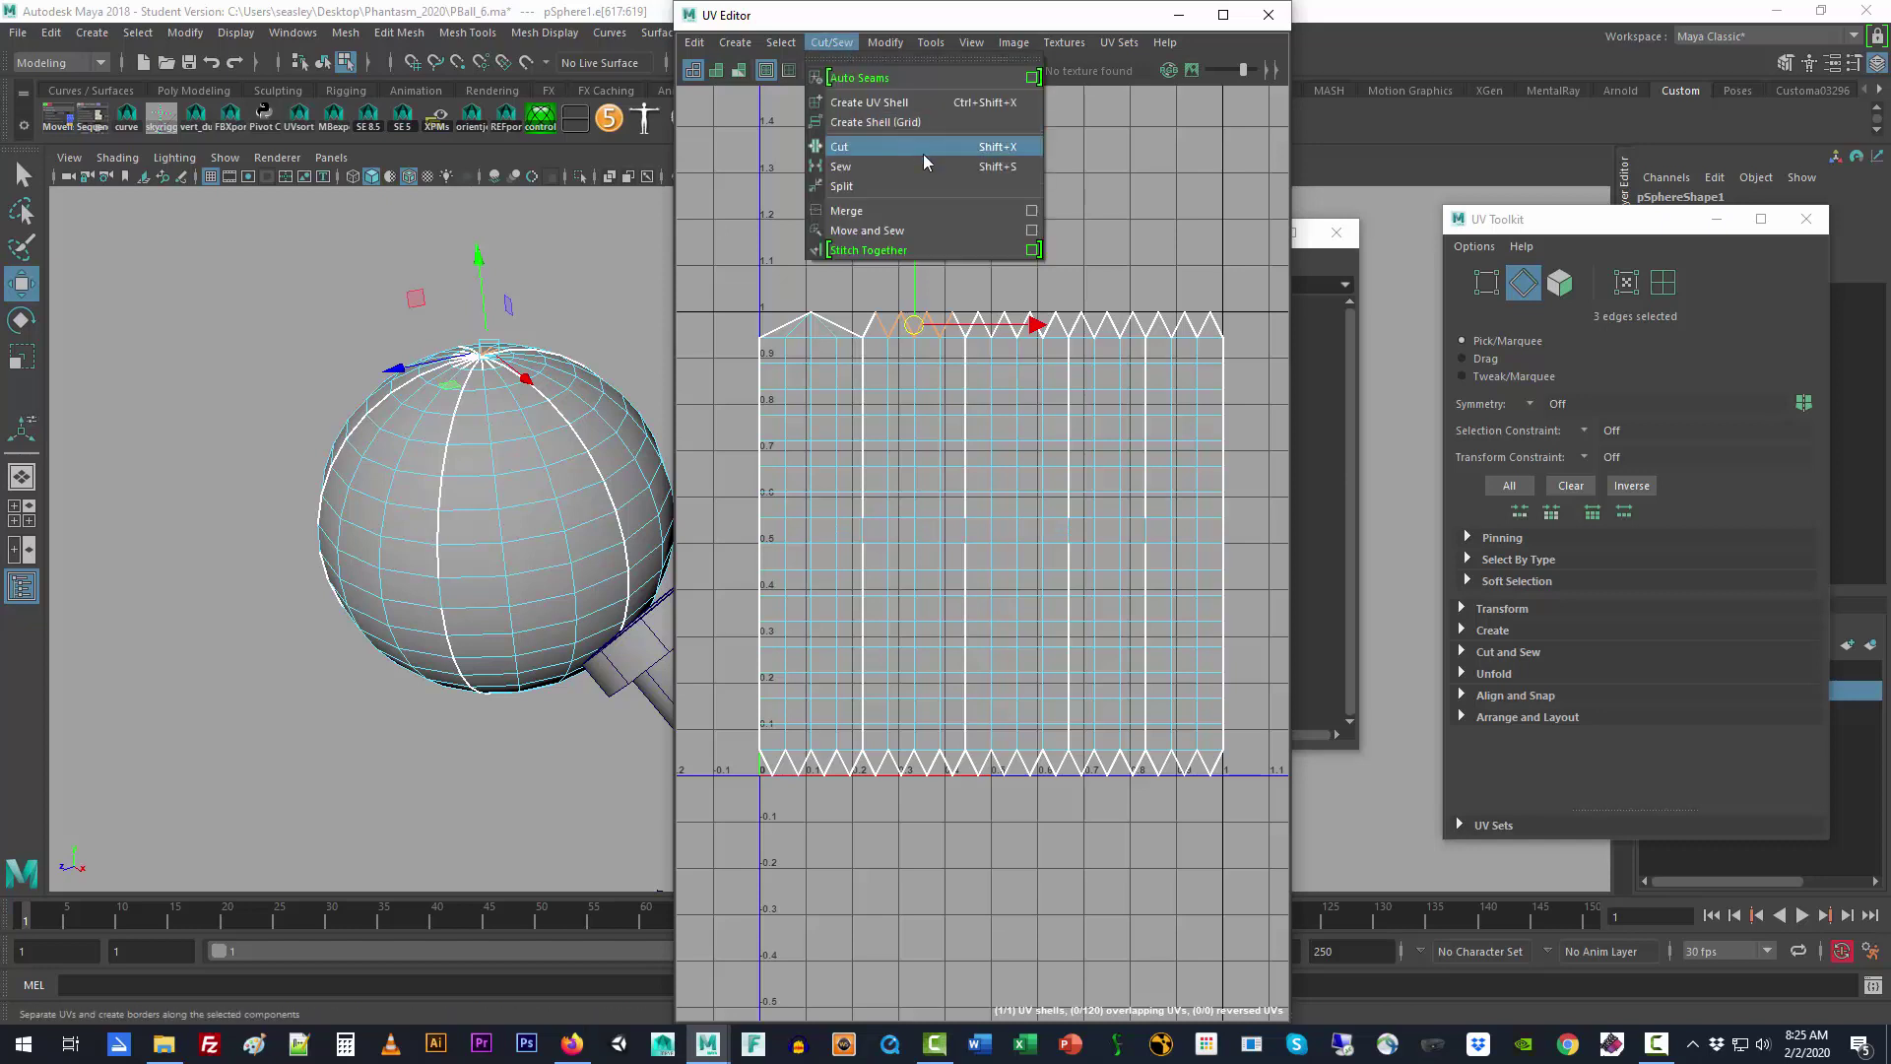
left_click(1096, 196)
left_click(1091, 198)
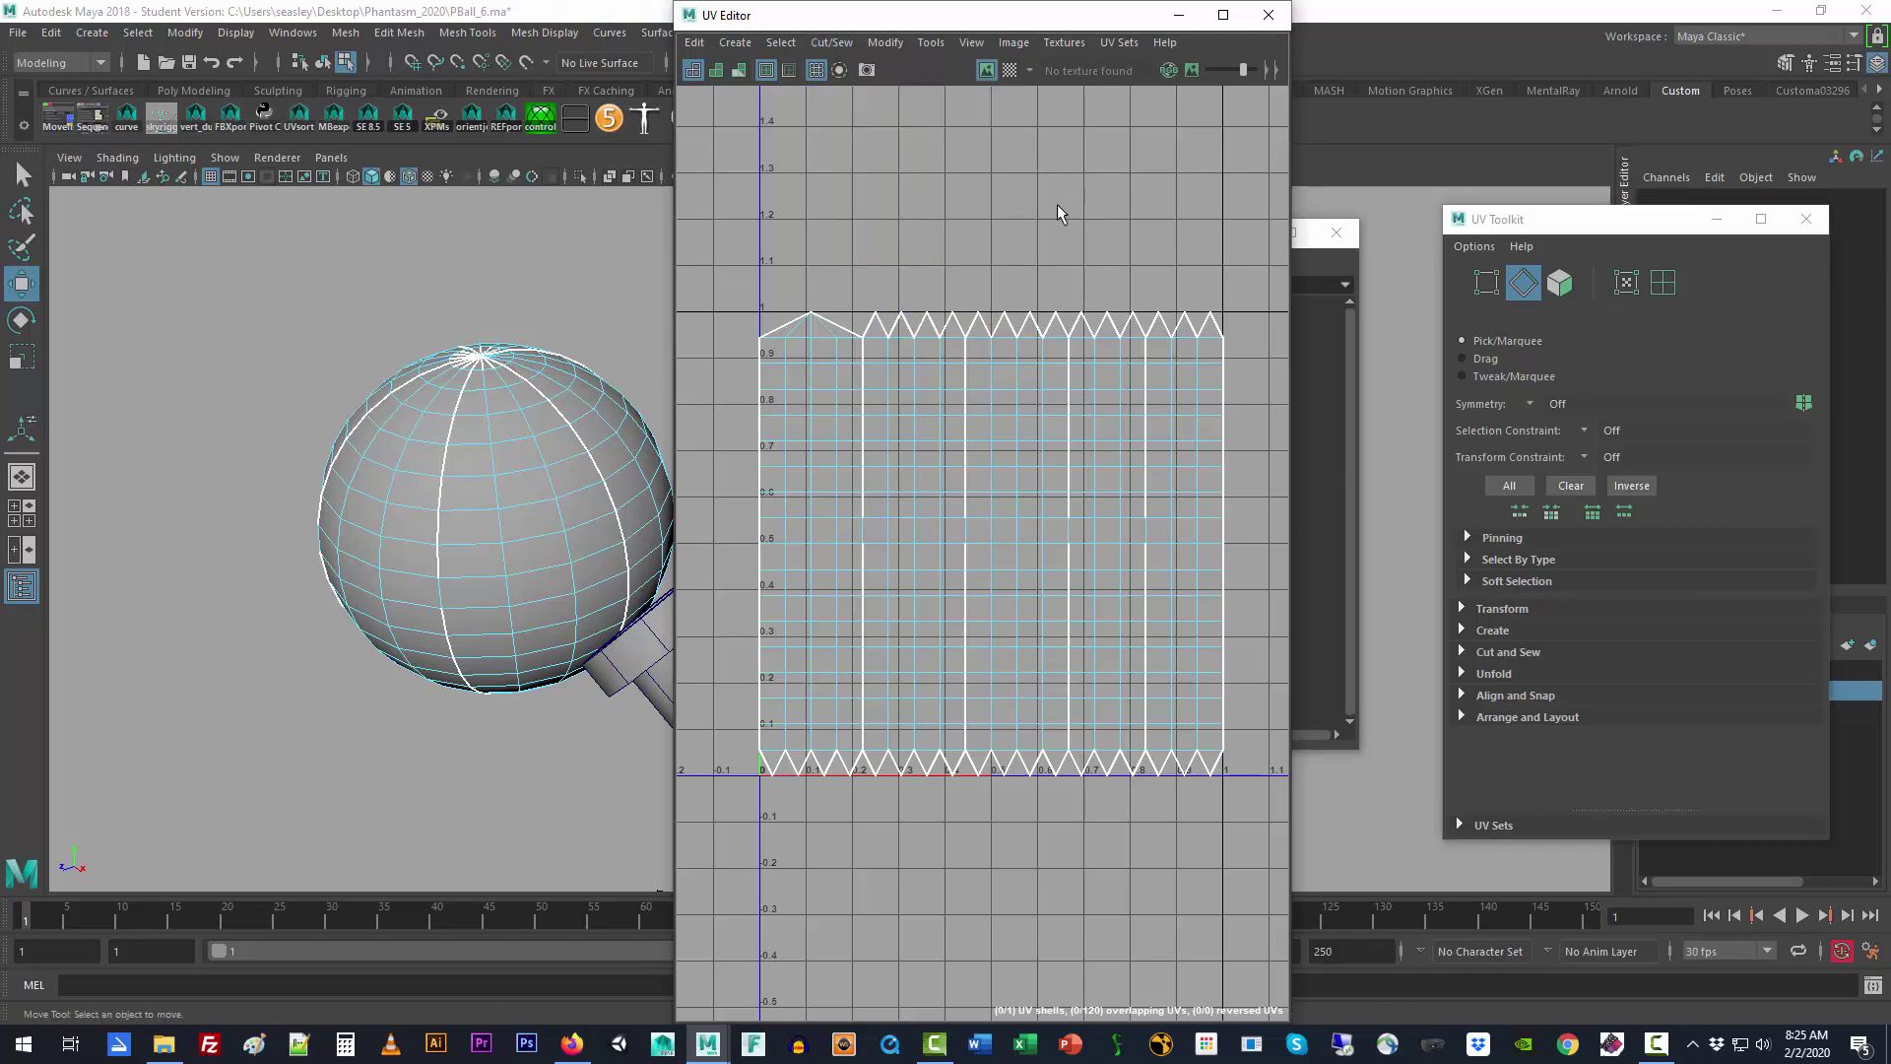
key("ctrl+z")
key("ctrl+x")
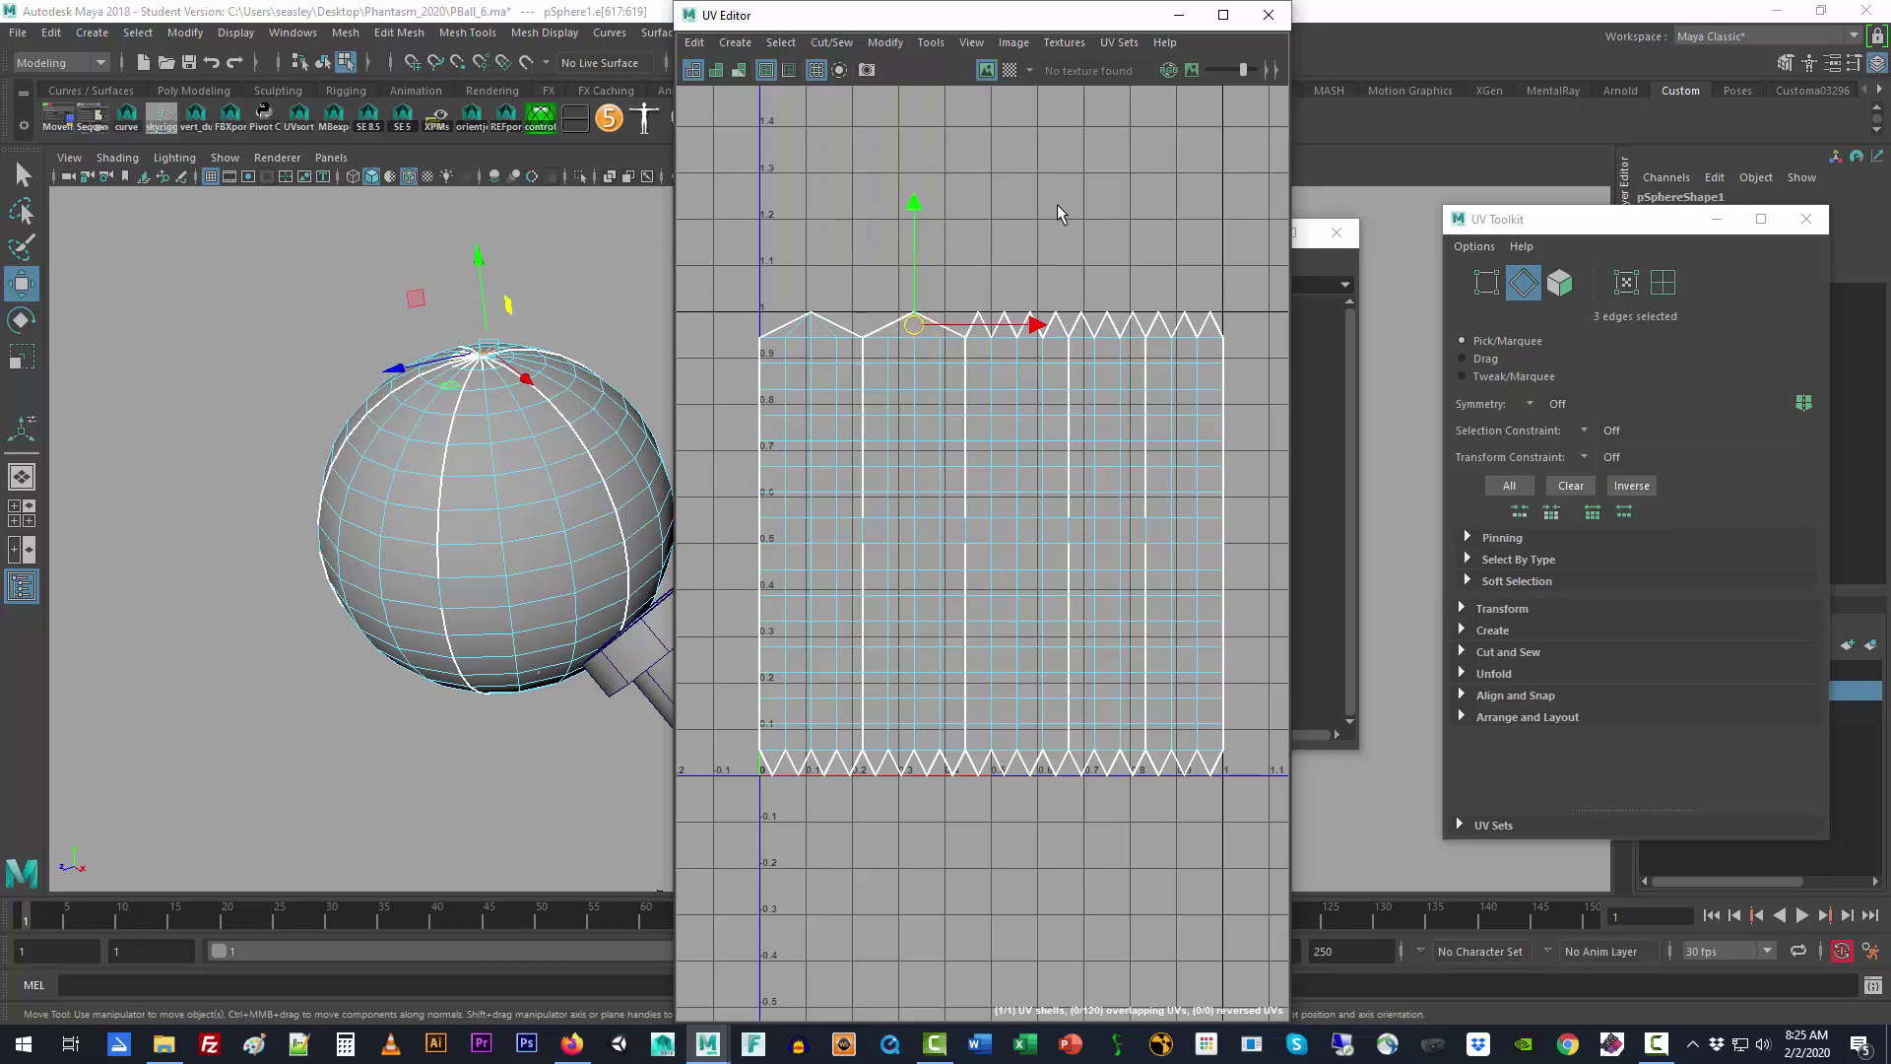
left_click(1030, 232)
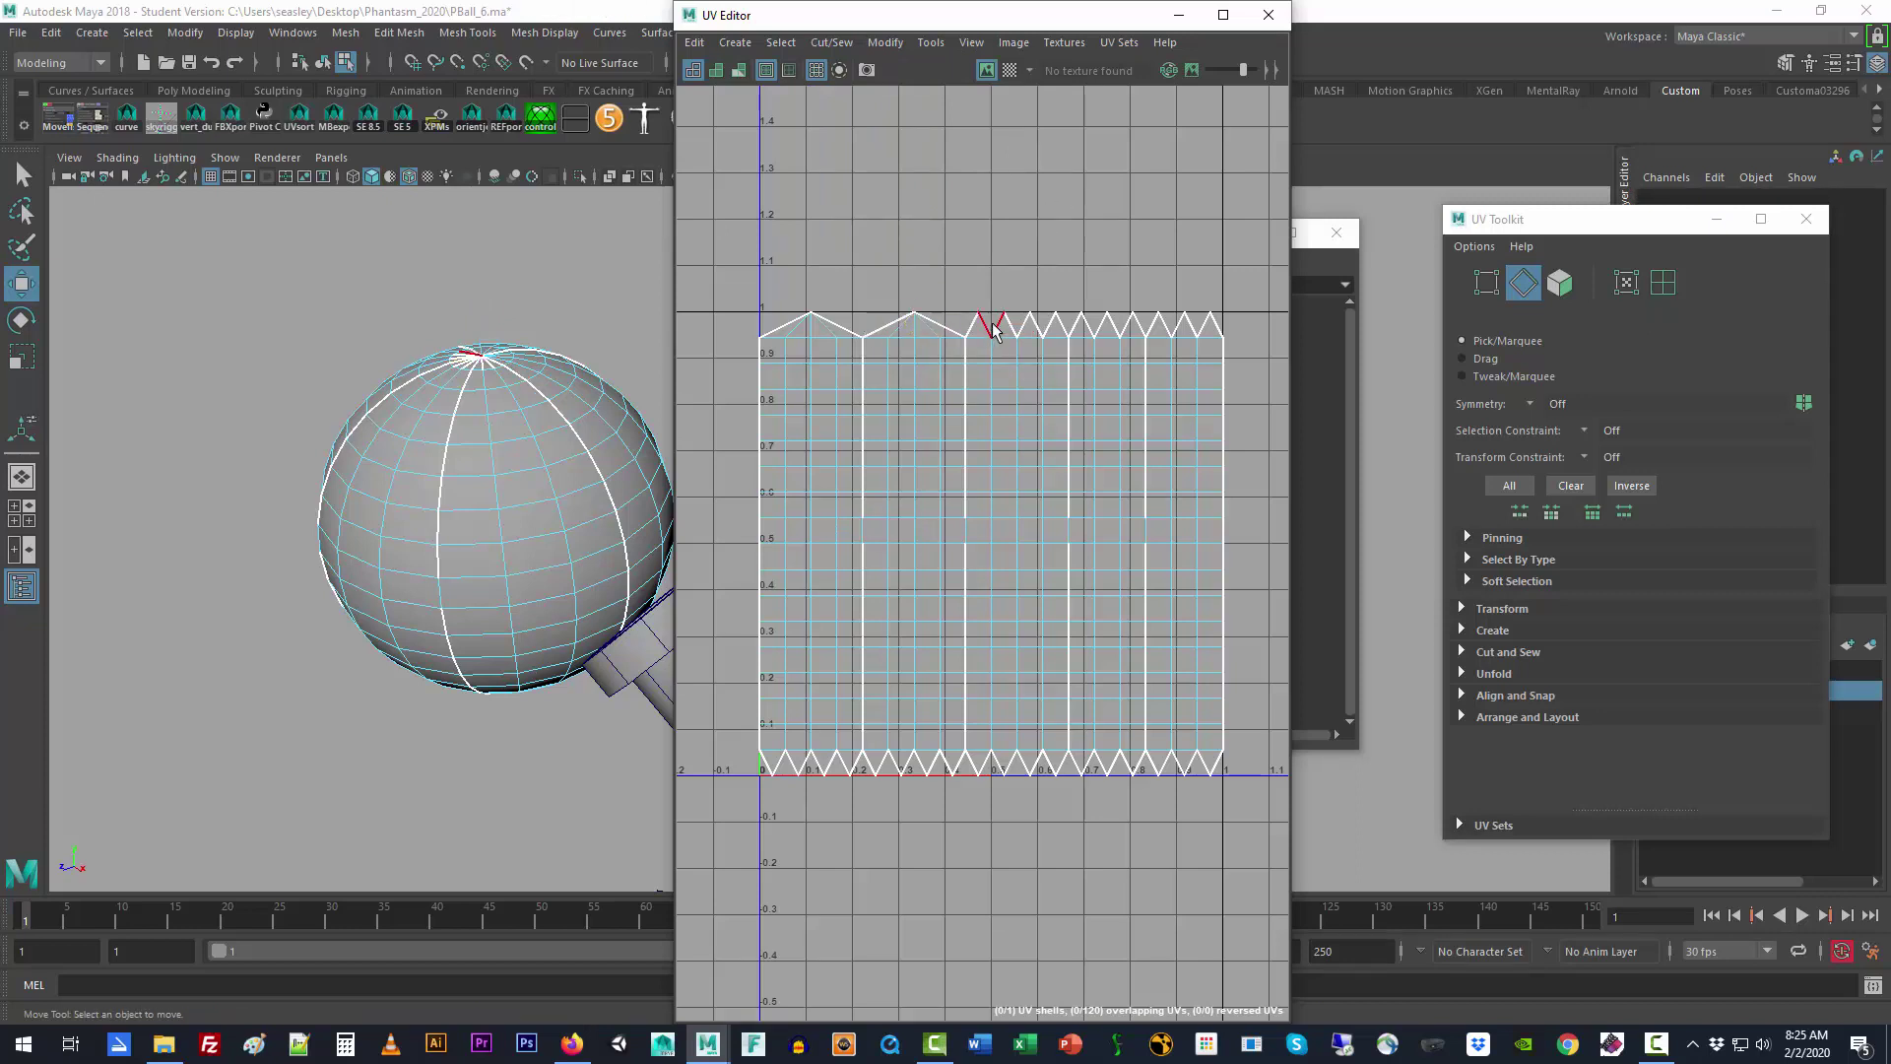
Step: Sew the inner pole edges at the top of the third, fourth and fifth UV sections, one section at a time
left_click(1040, 328)
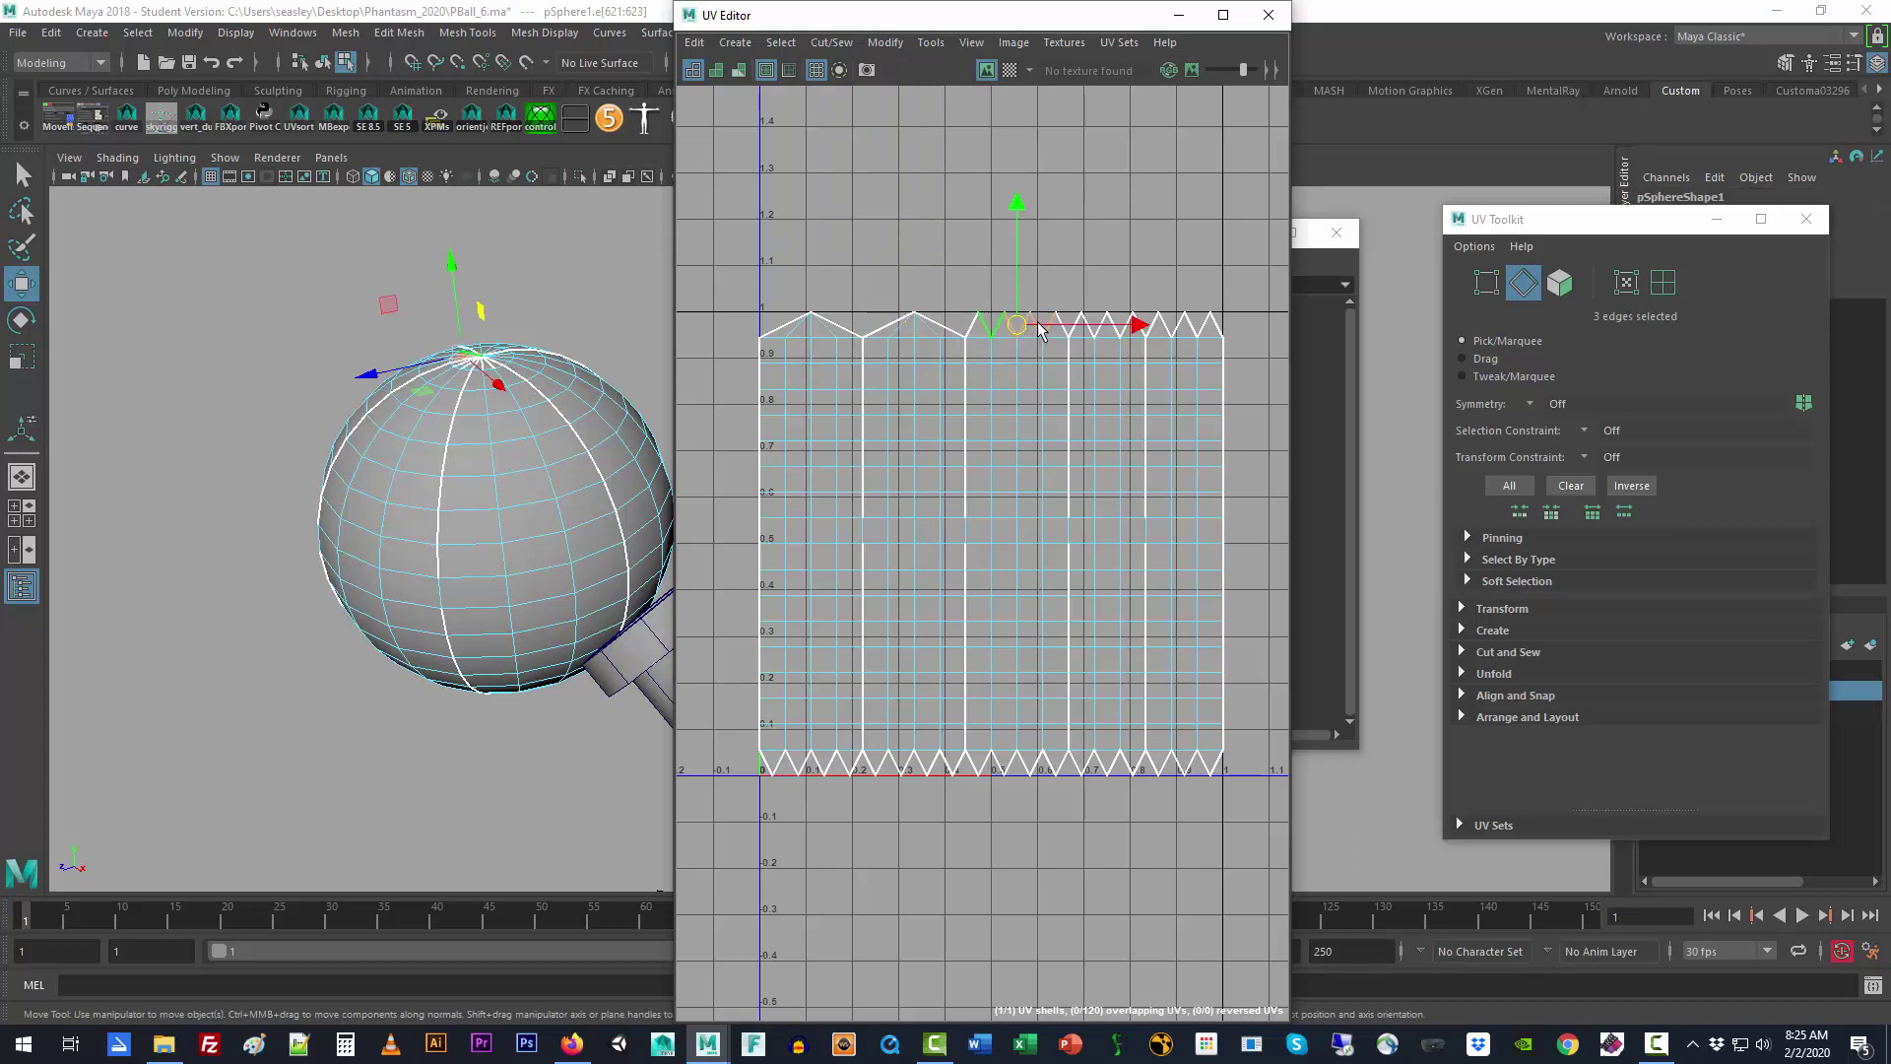
left_click(1123, 275)
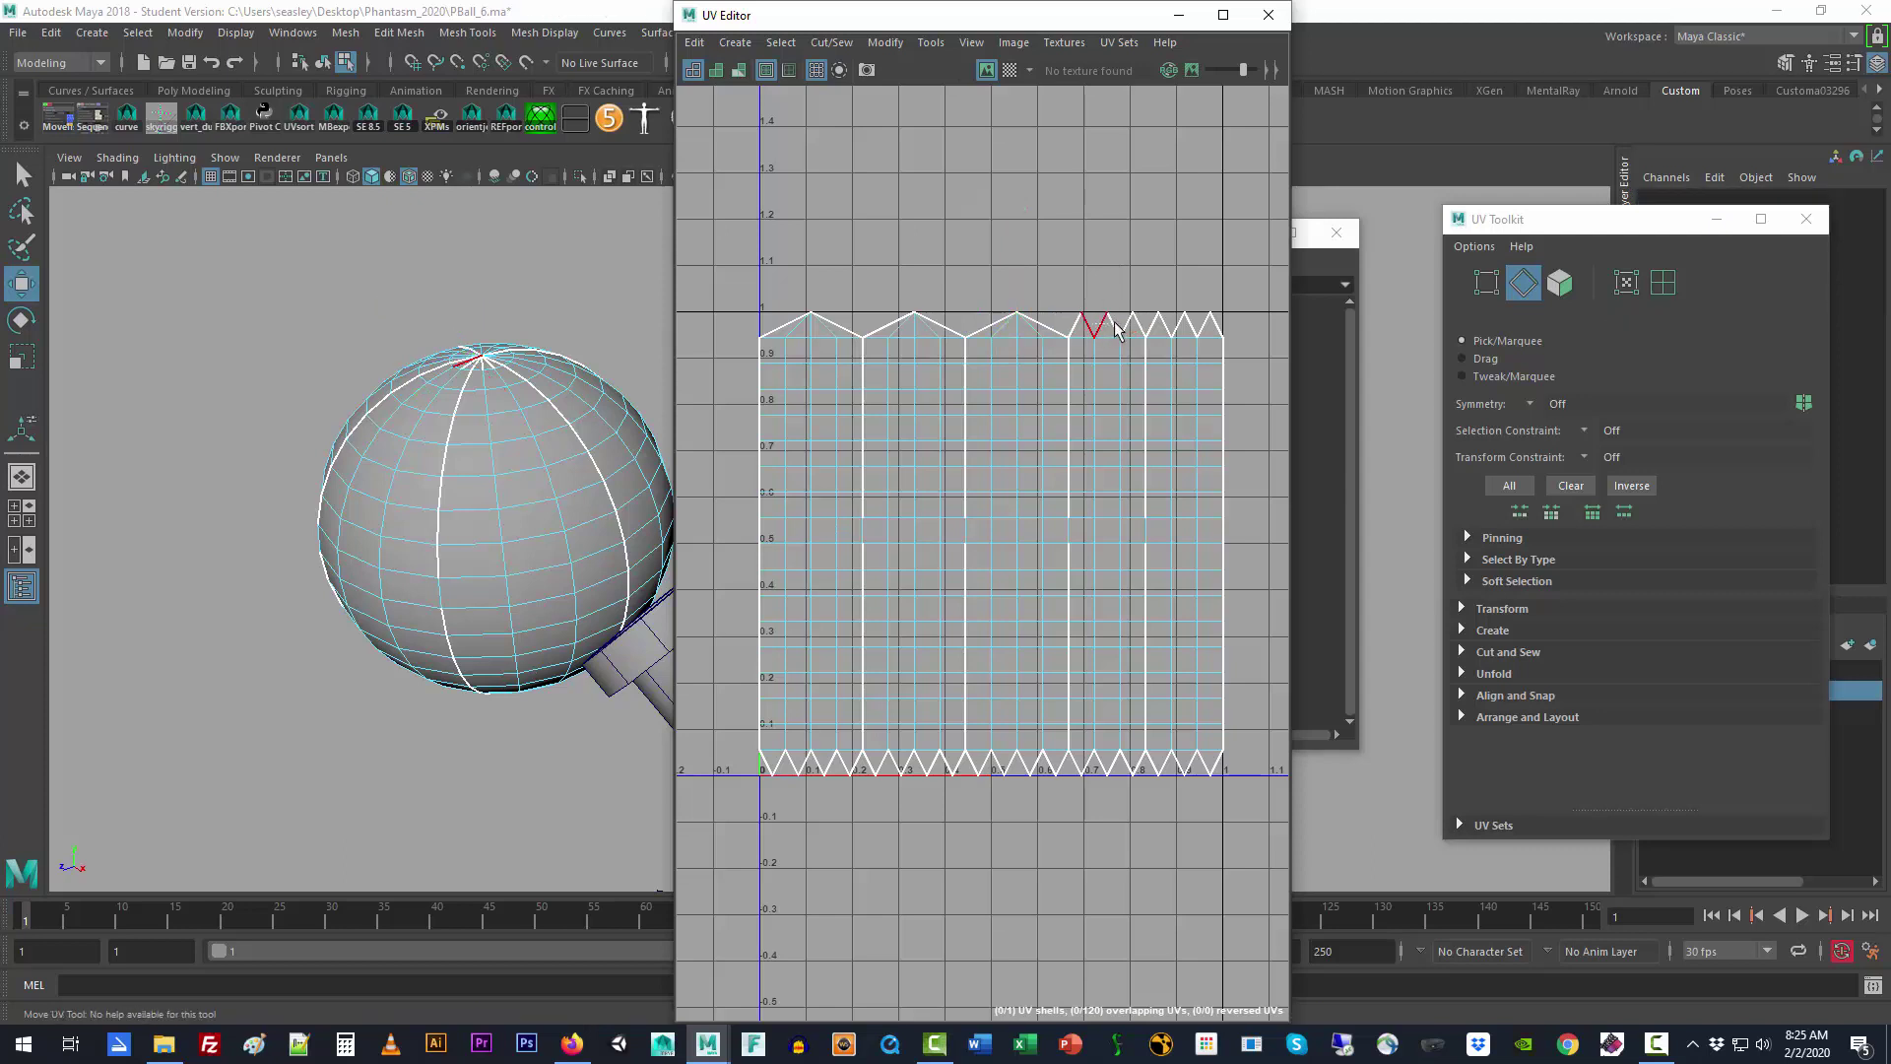
left_click(1118, 328)
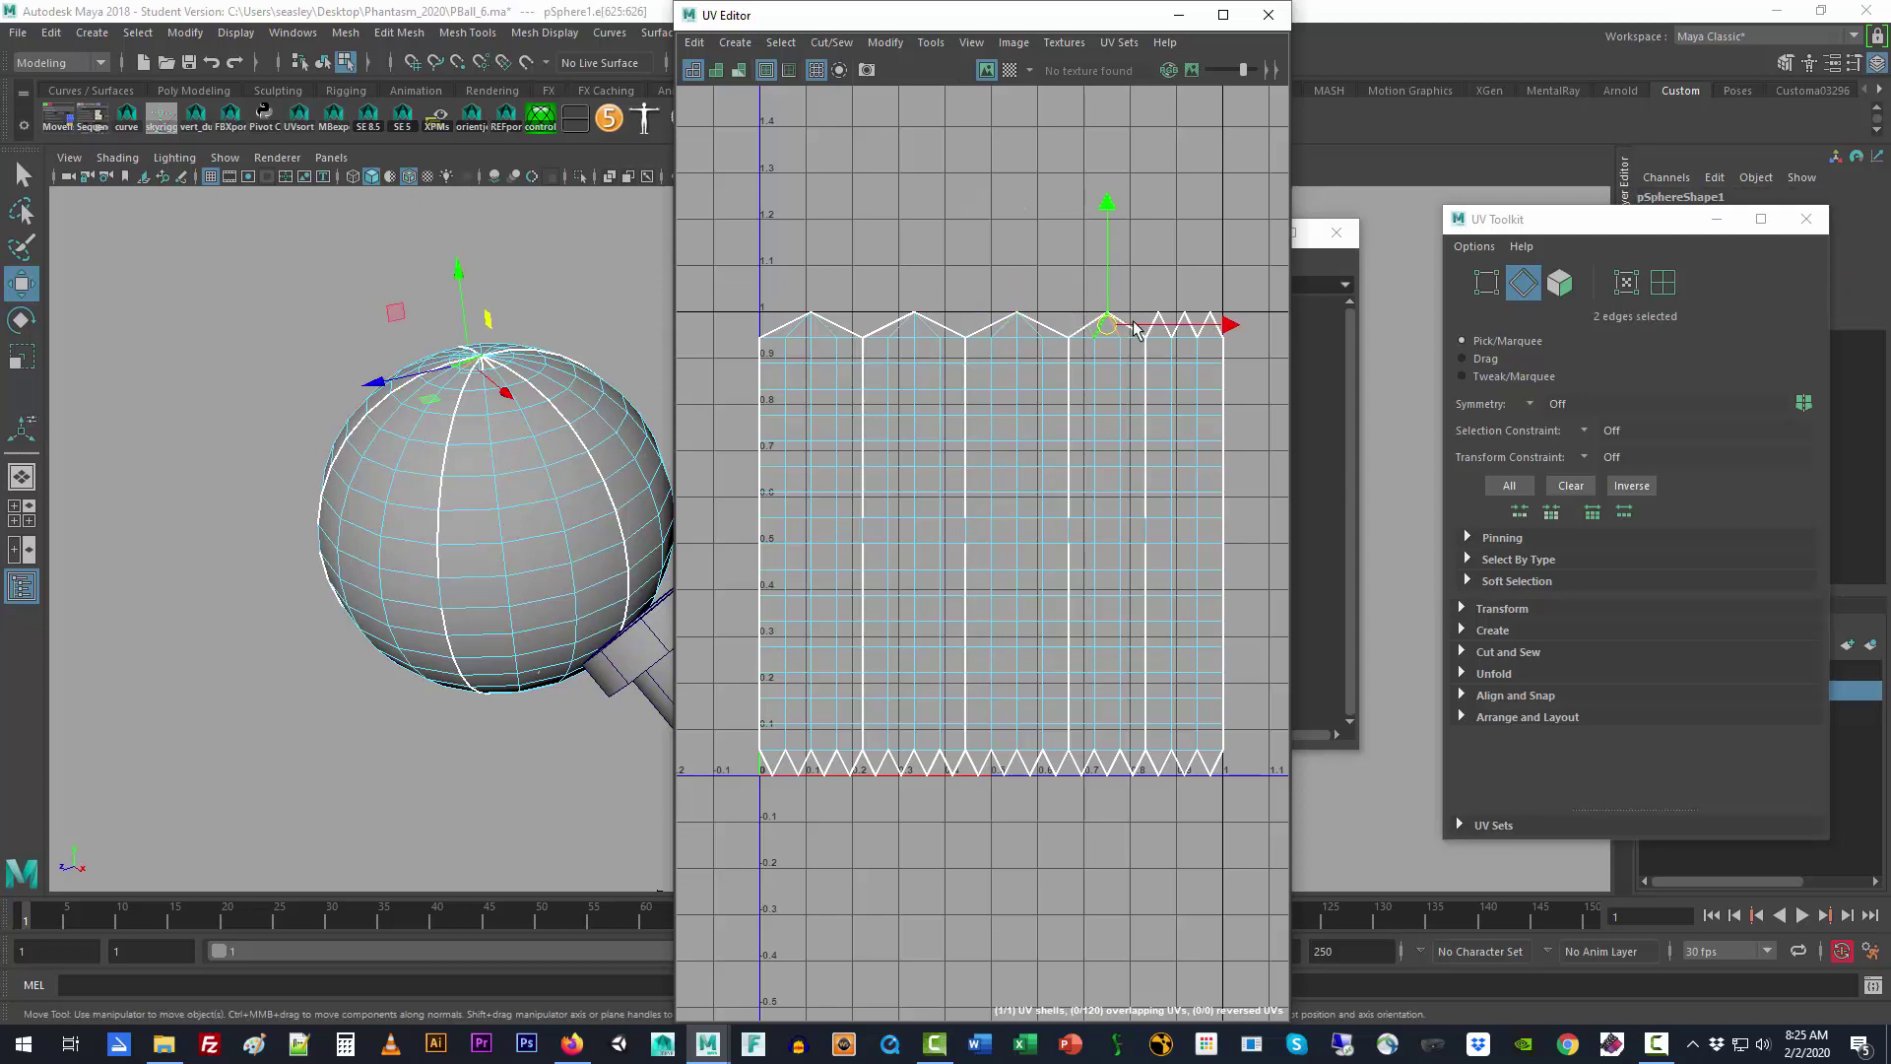
left_click(1182, 284)
left_click(1204, 329)
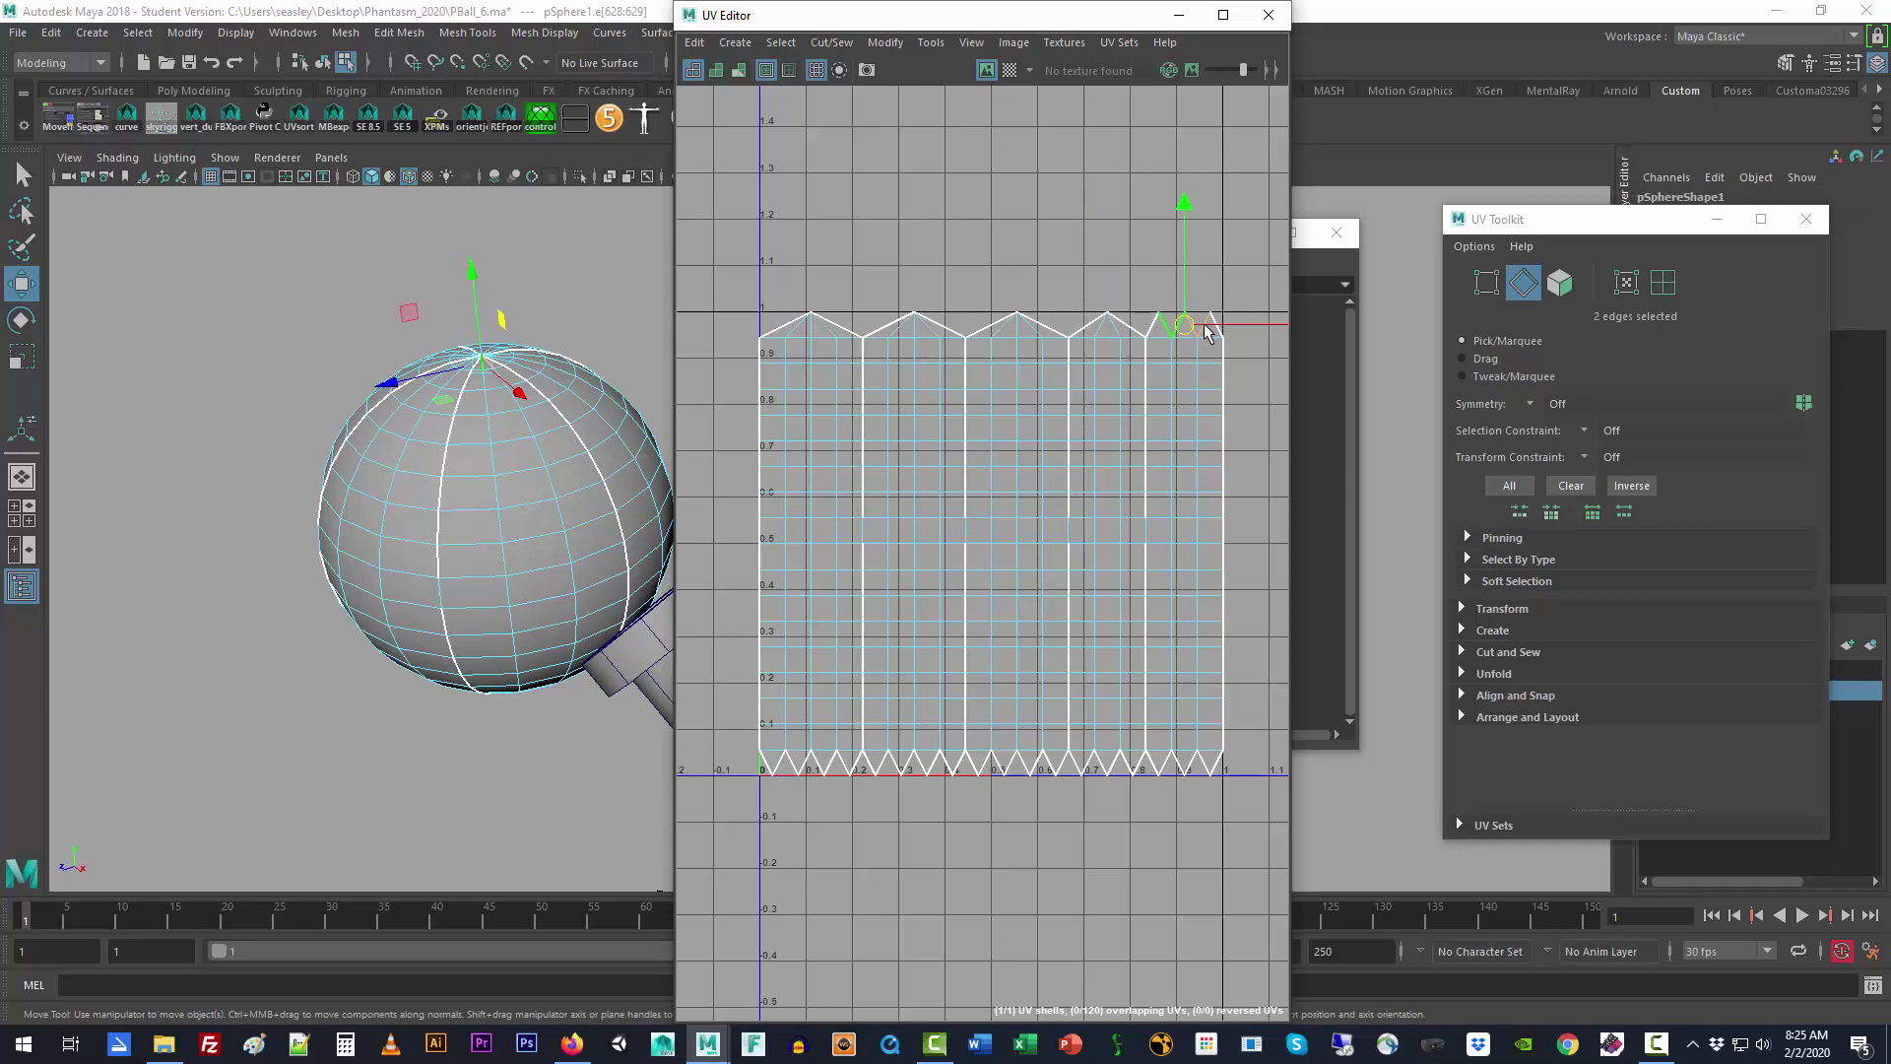
left_click(987, 256)
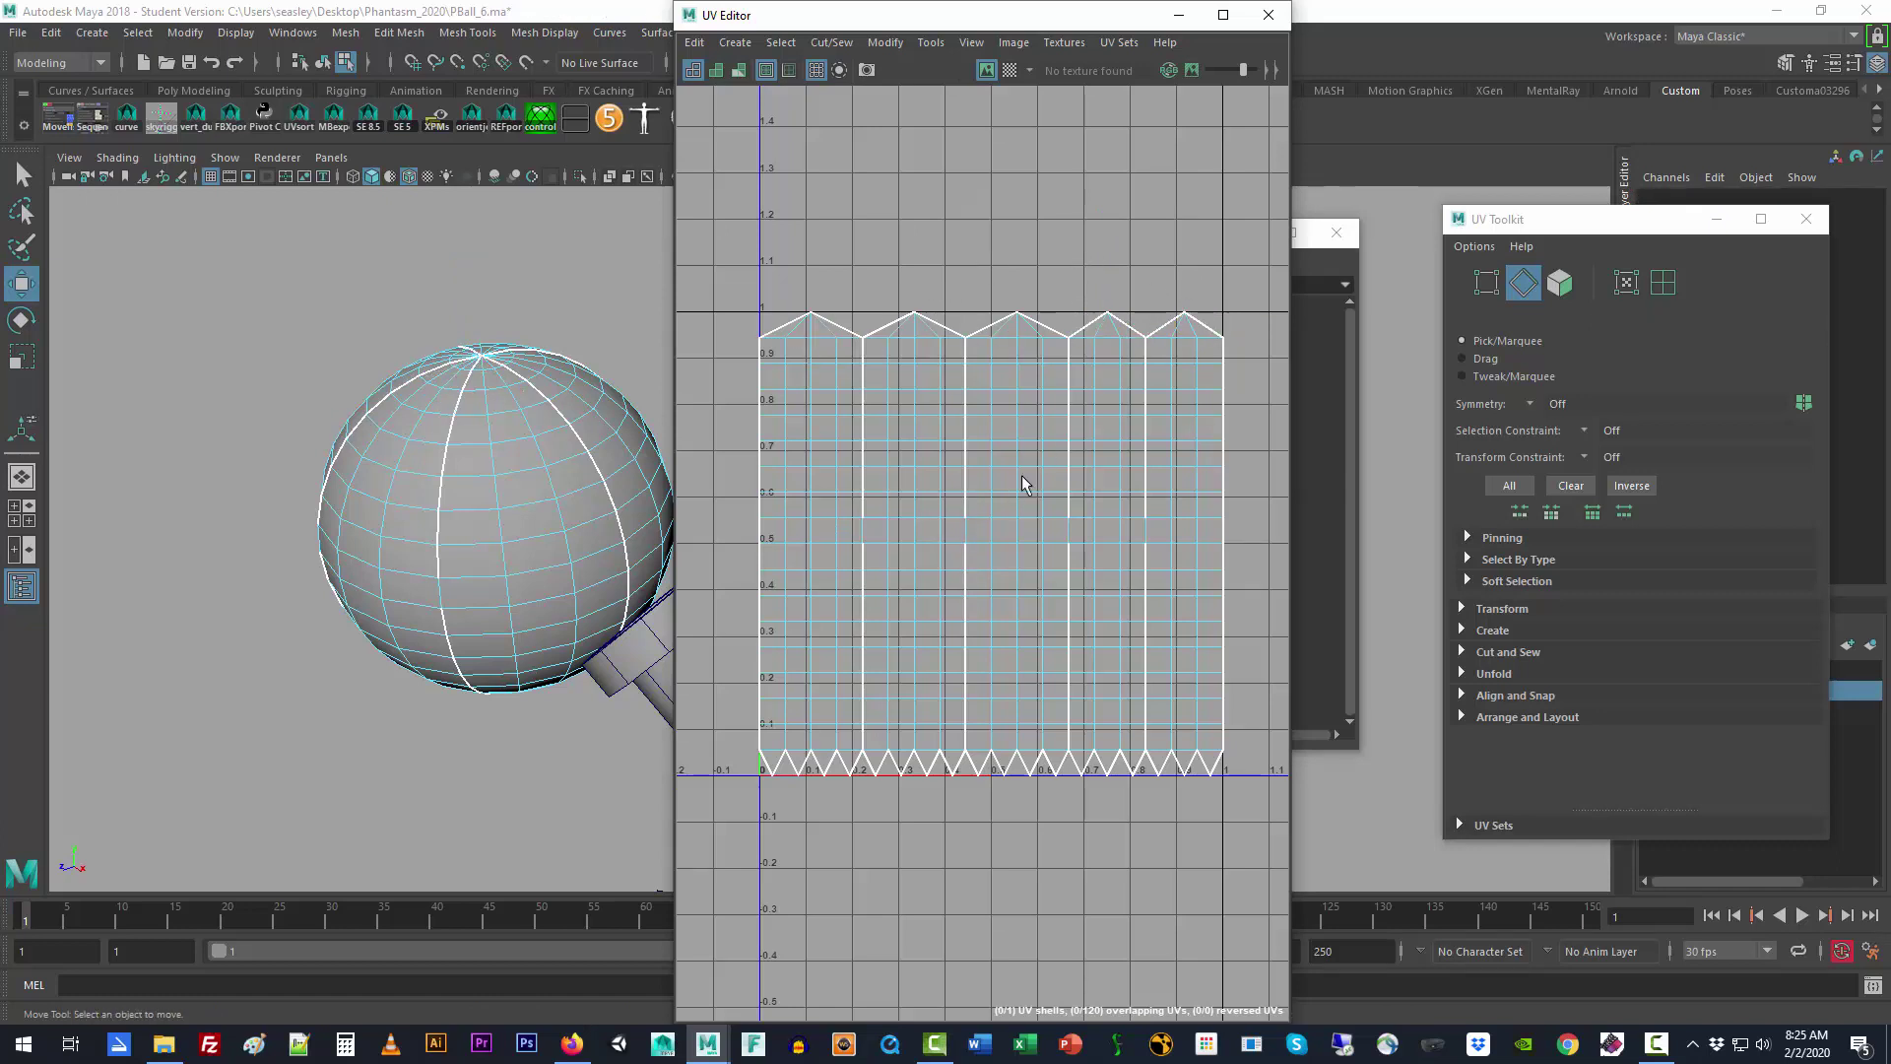
Step: Select the sphere's UVs above and below the equator row, unfold them, and clear the selection
right_click_drag(943, 434, 1055, 433)
left_click_drag(736, 246, 1271, 511)
left_click_drag(737, 564, 1269, 816, "shift")
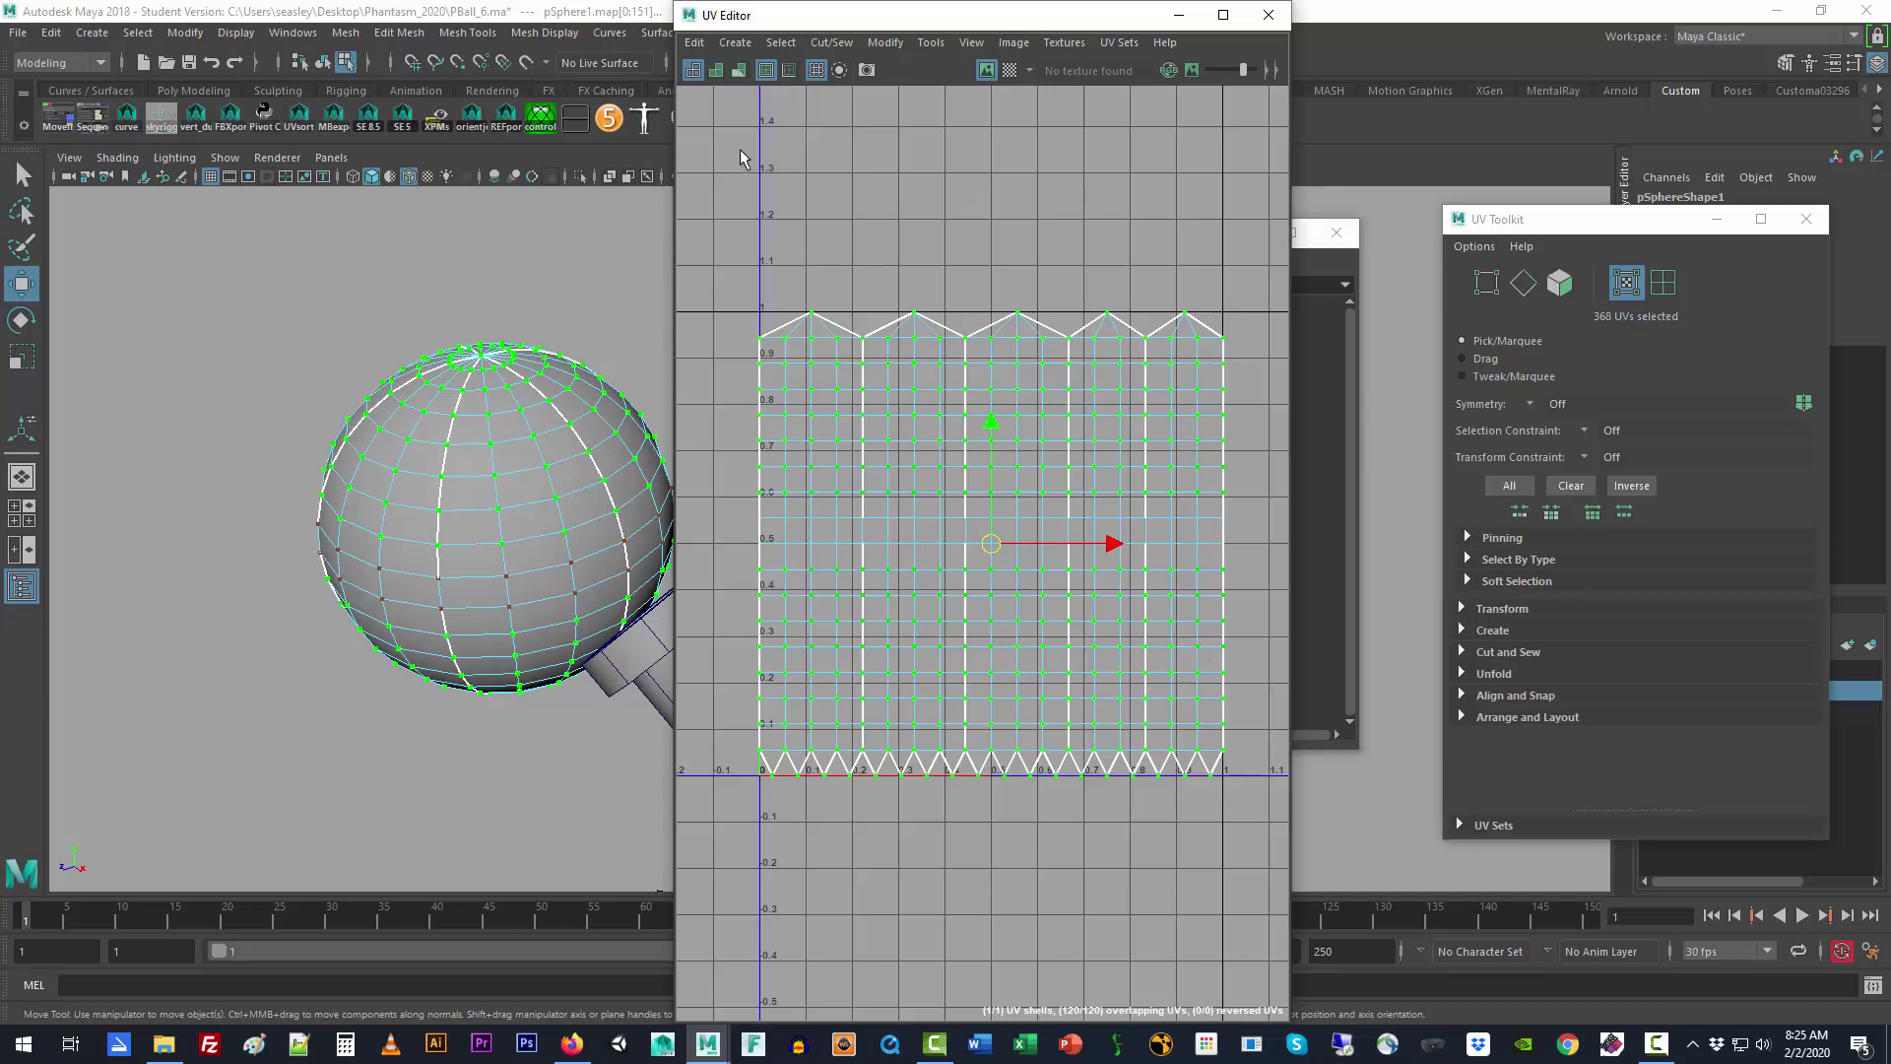
left_click(695, 44)
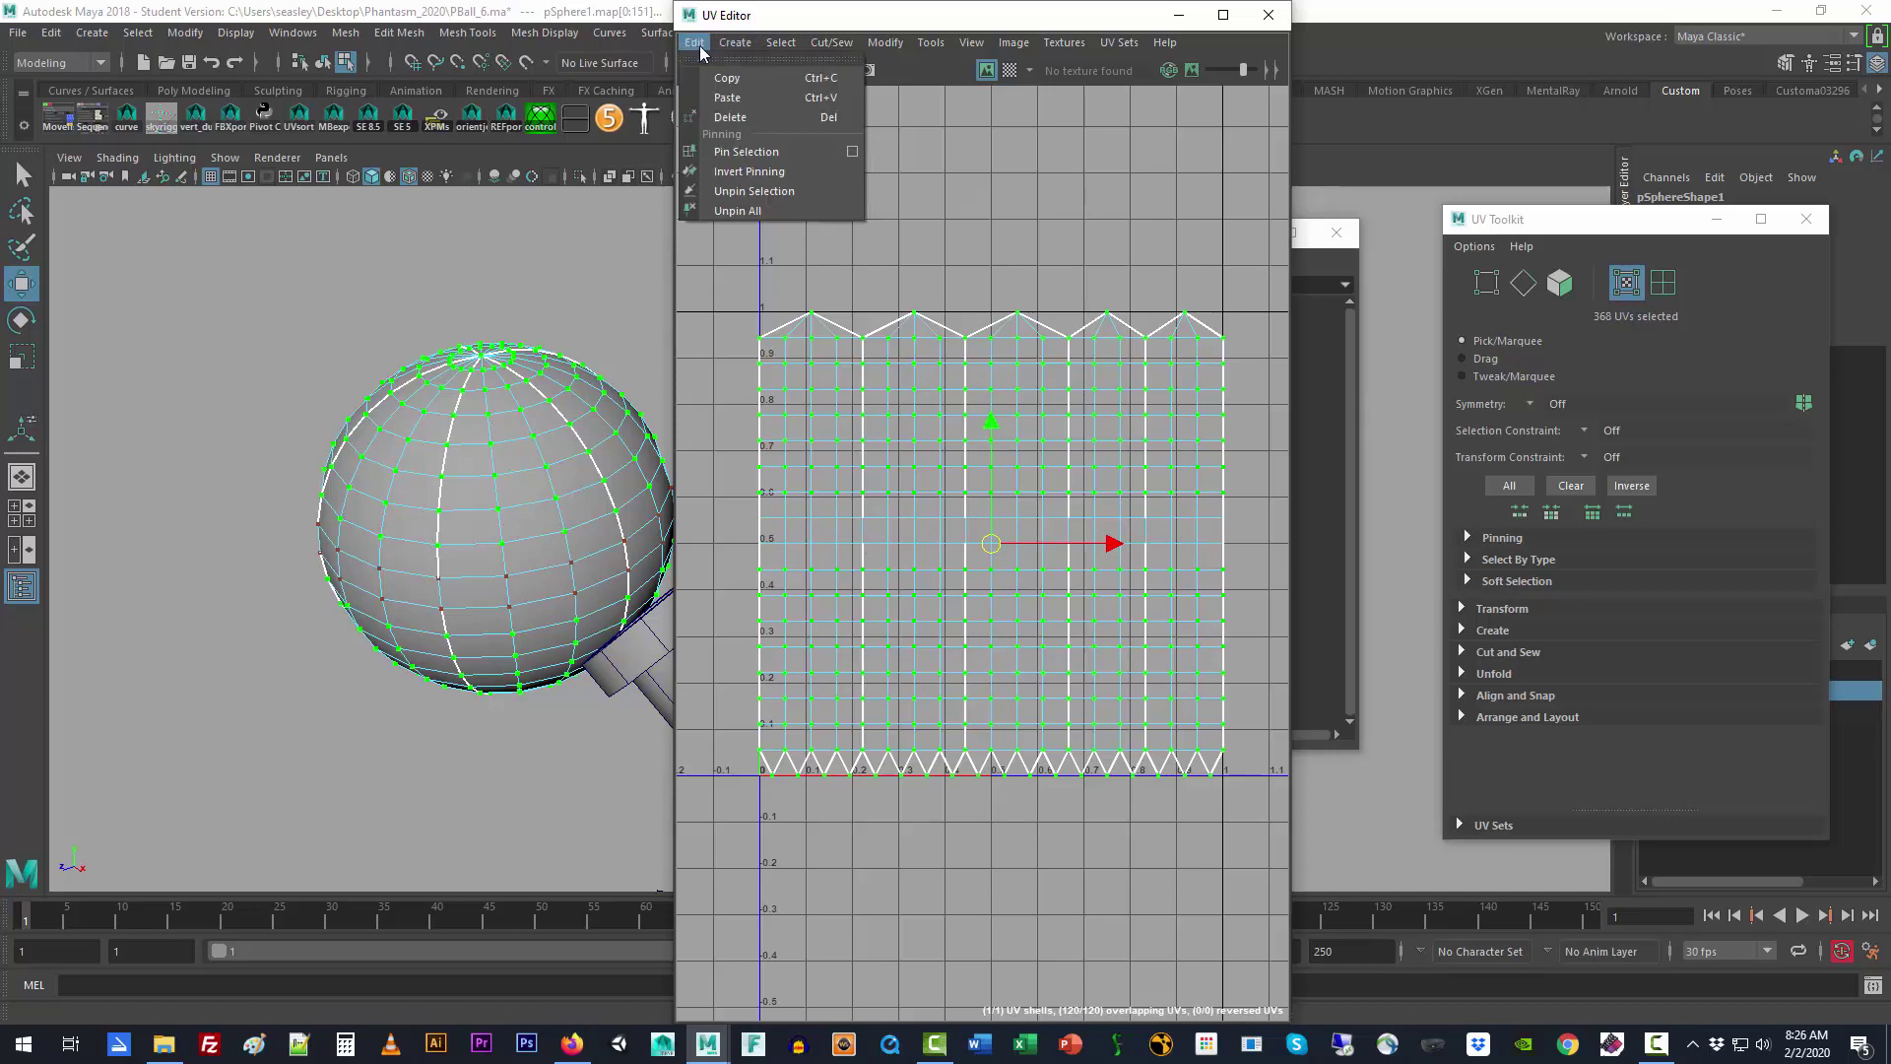
mouse_move(895, 47)
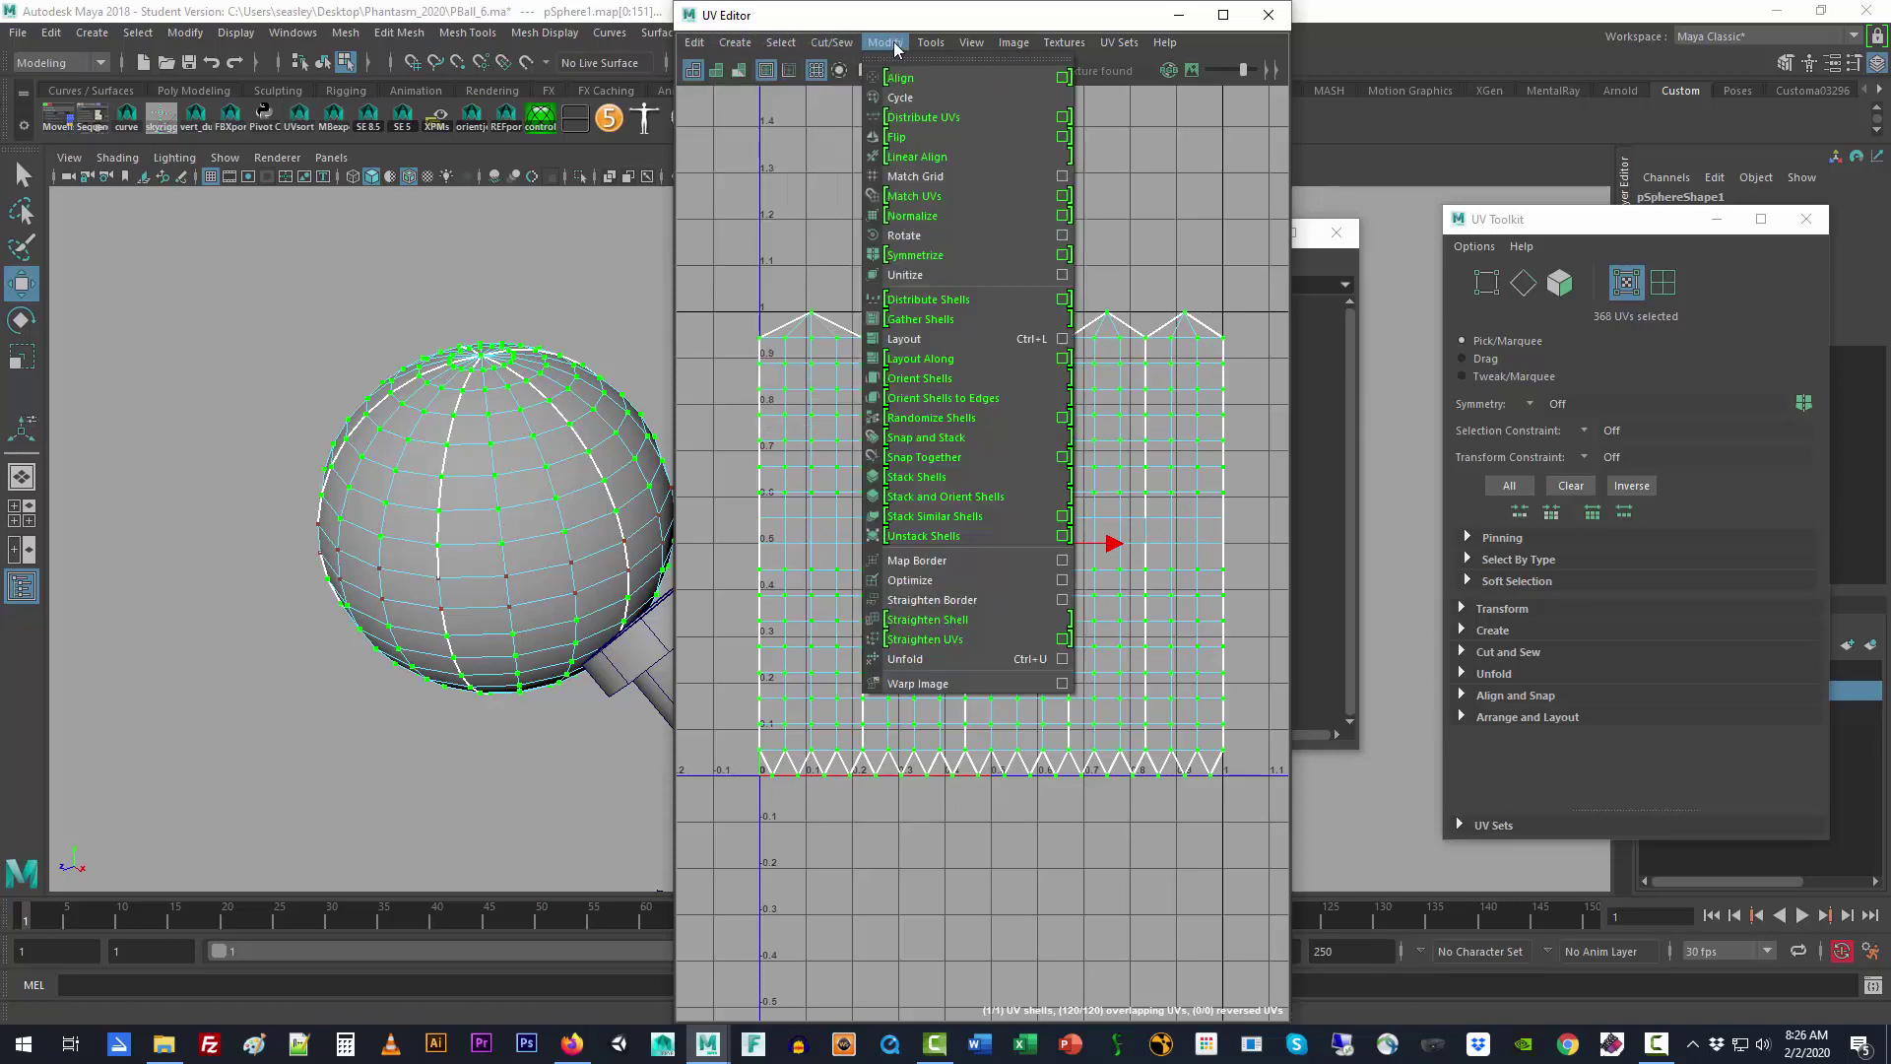
left_click(952, 661)
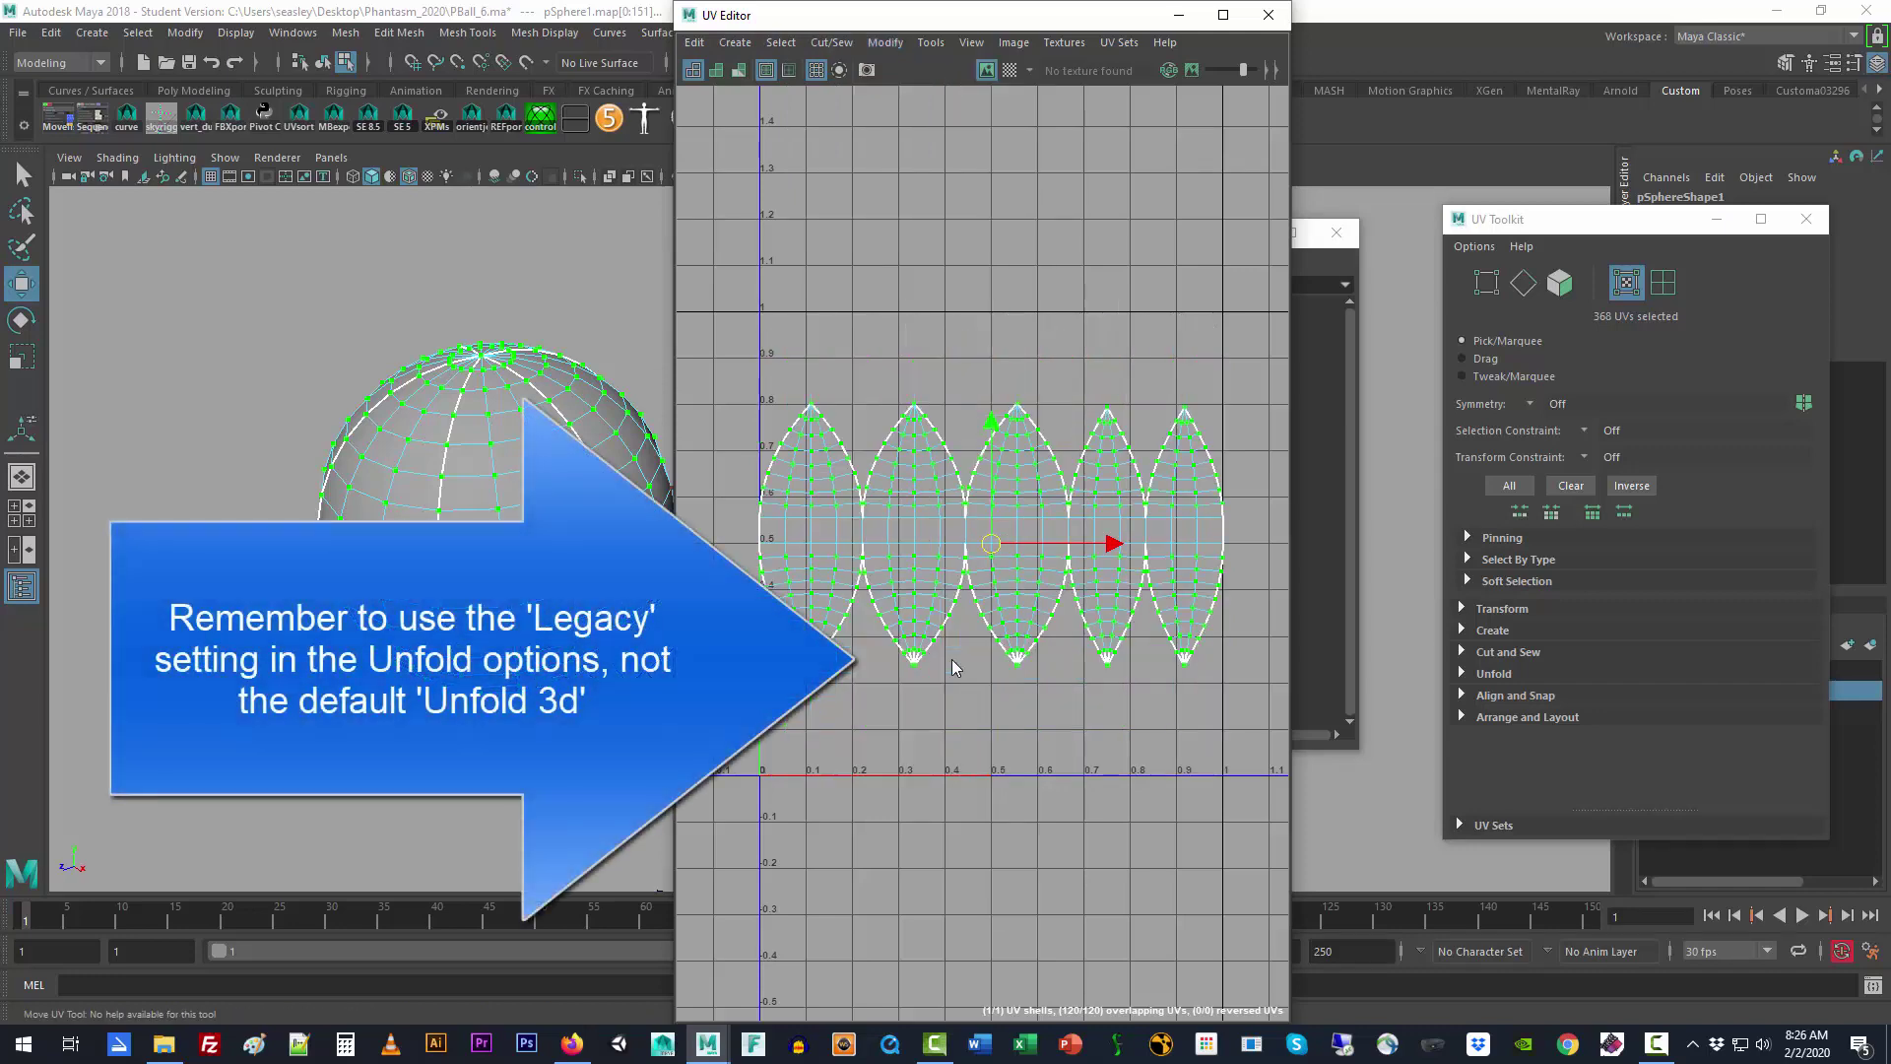
left_click(980, 761)
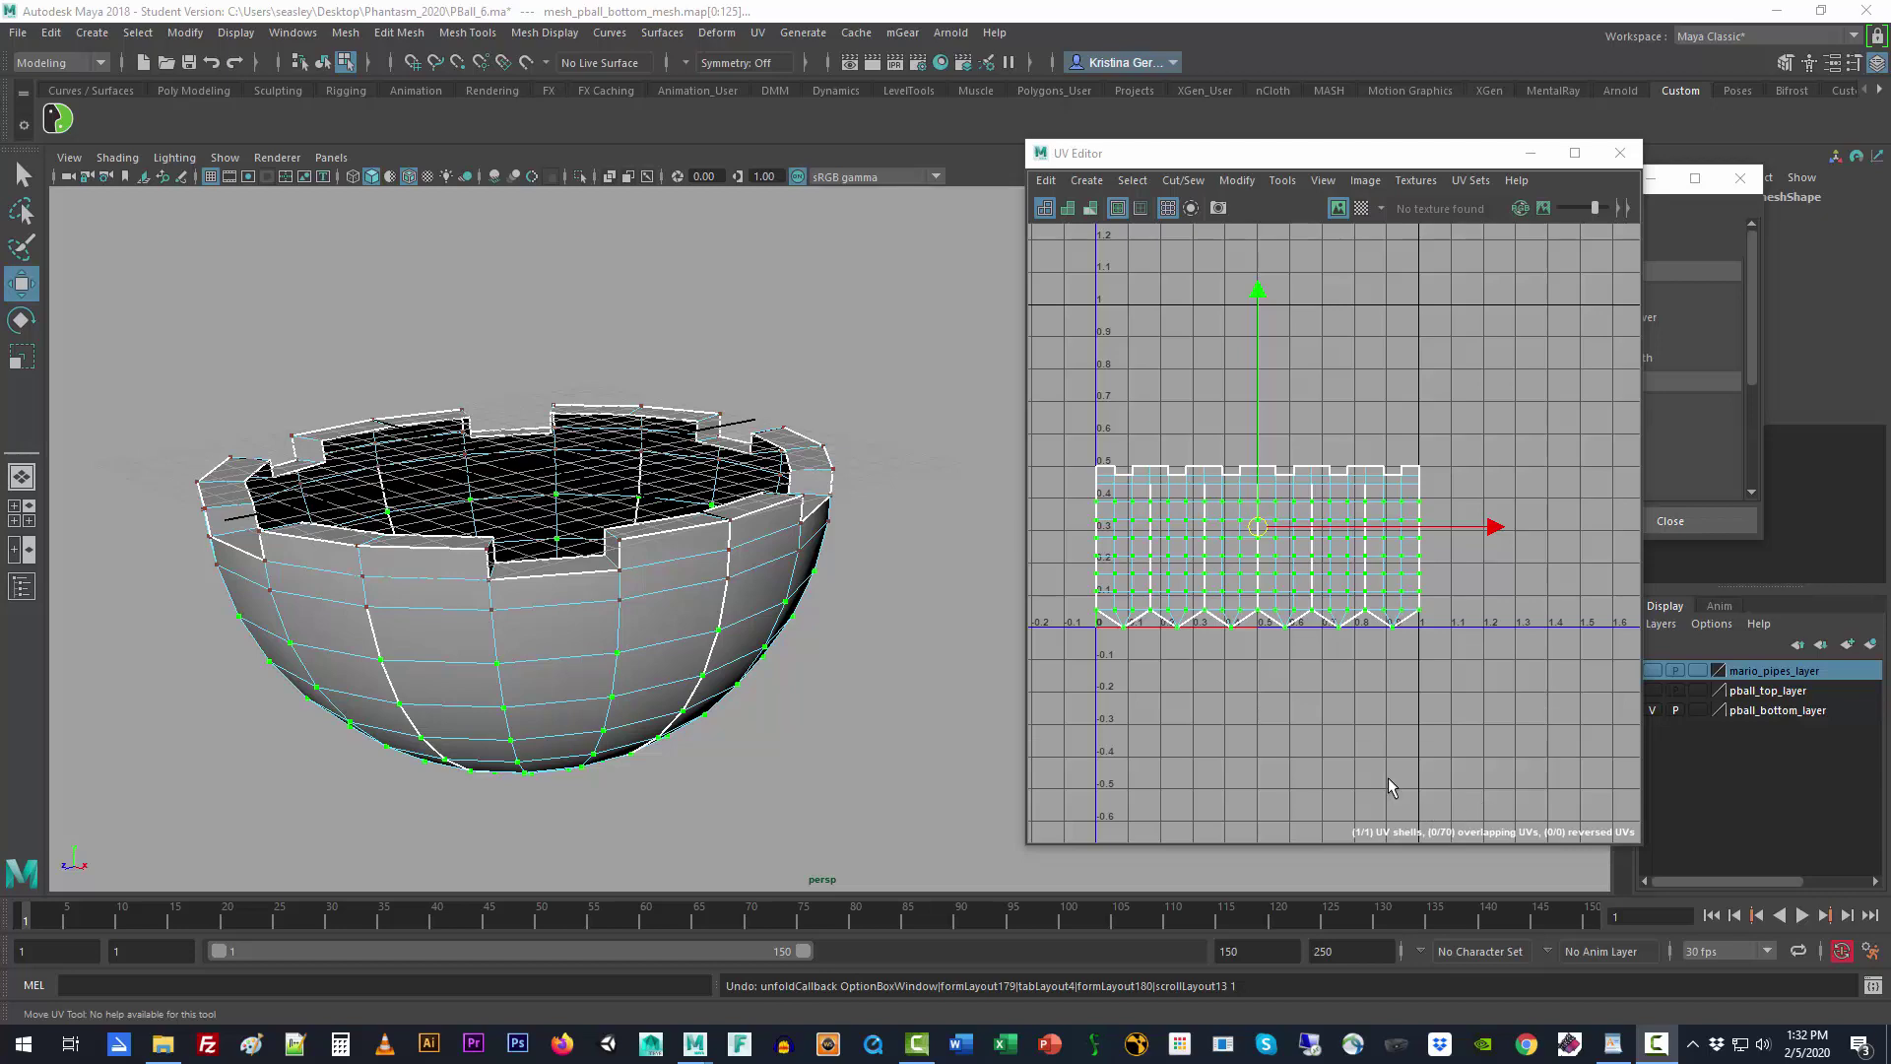
Step: In a maximized UV Editor, reset the Unfold options to the default Unfold3D method and apply it to the bottom mesh's selected UVs
double_click(1206, 155)
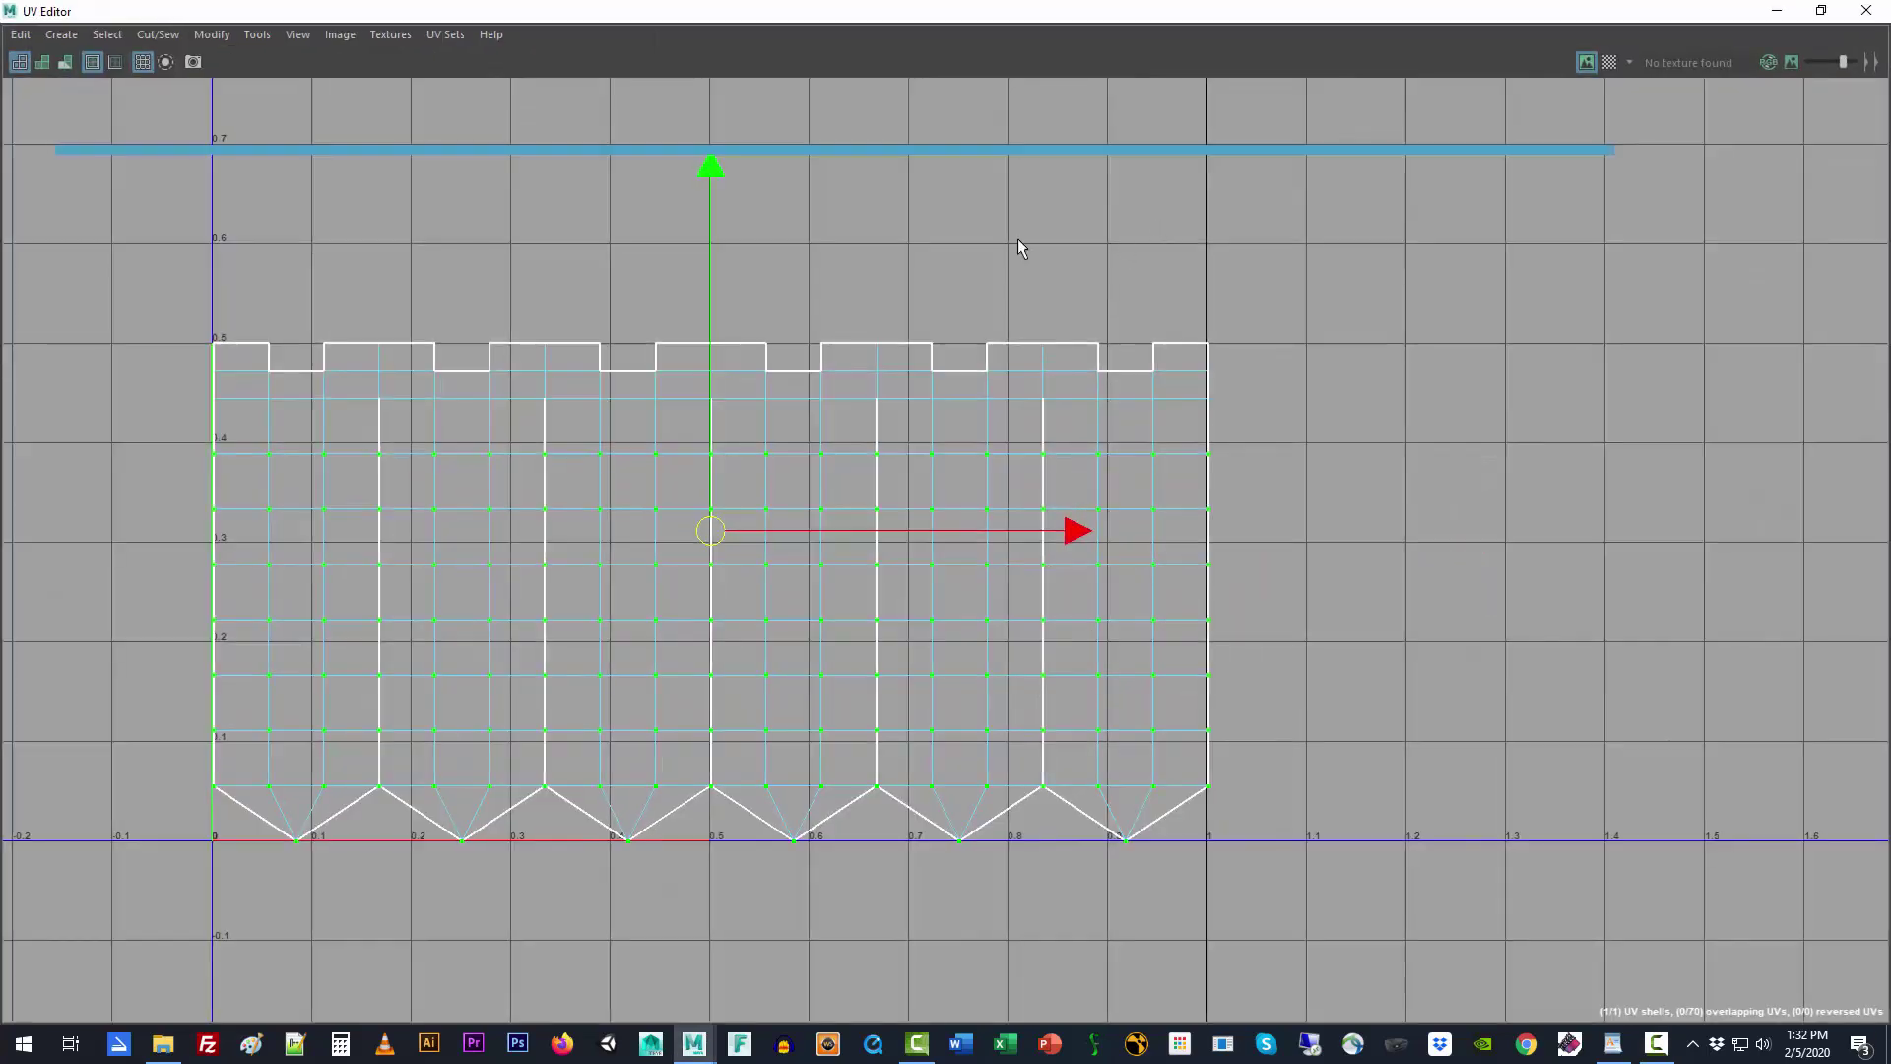
left_click(213, 38)
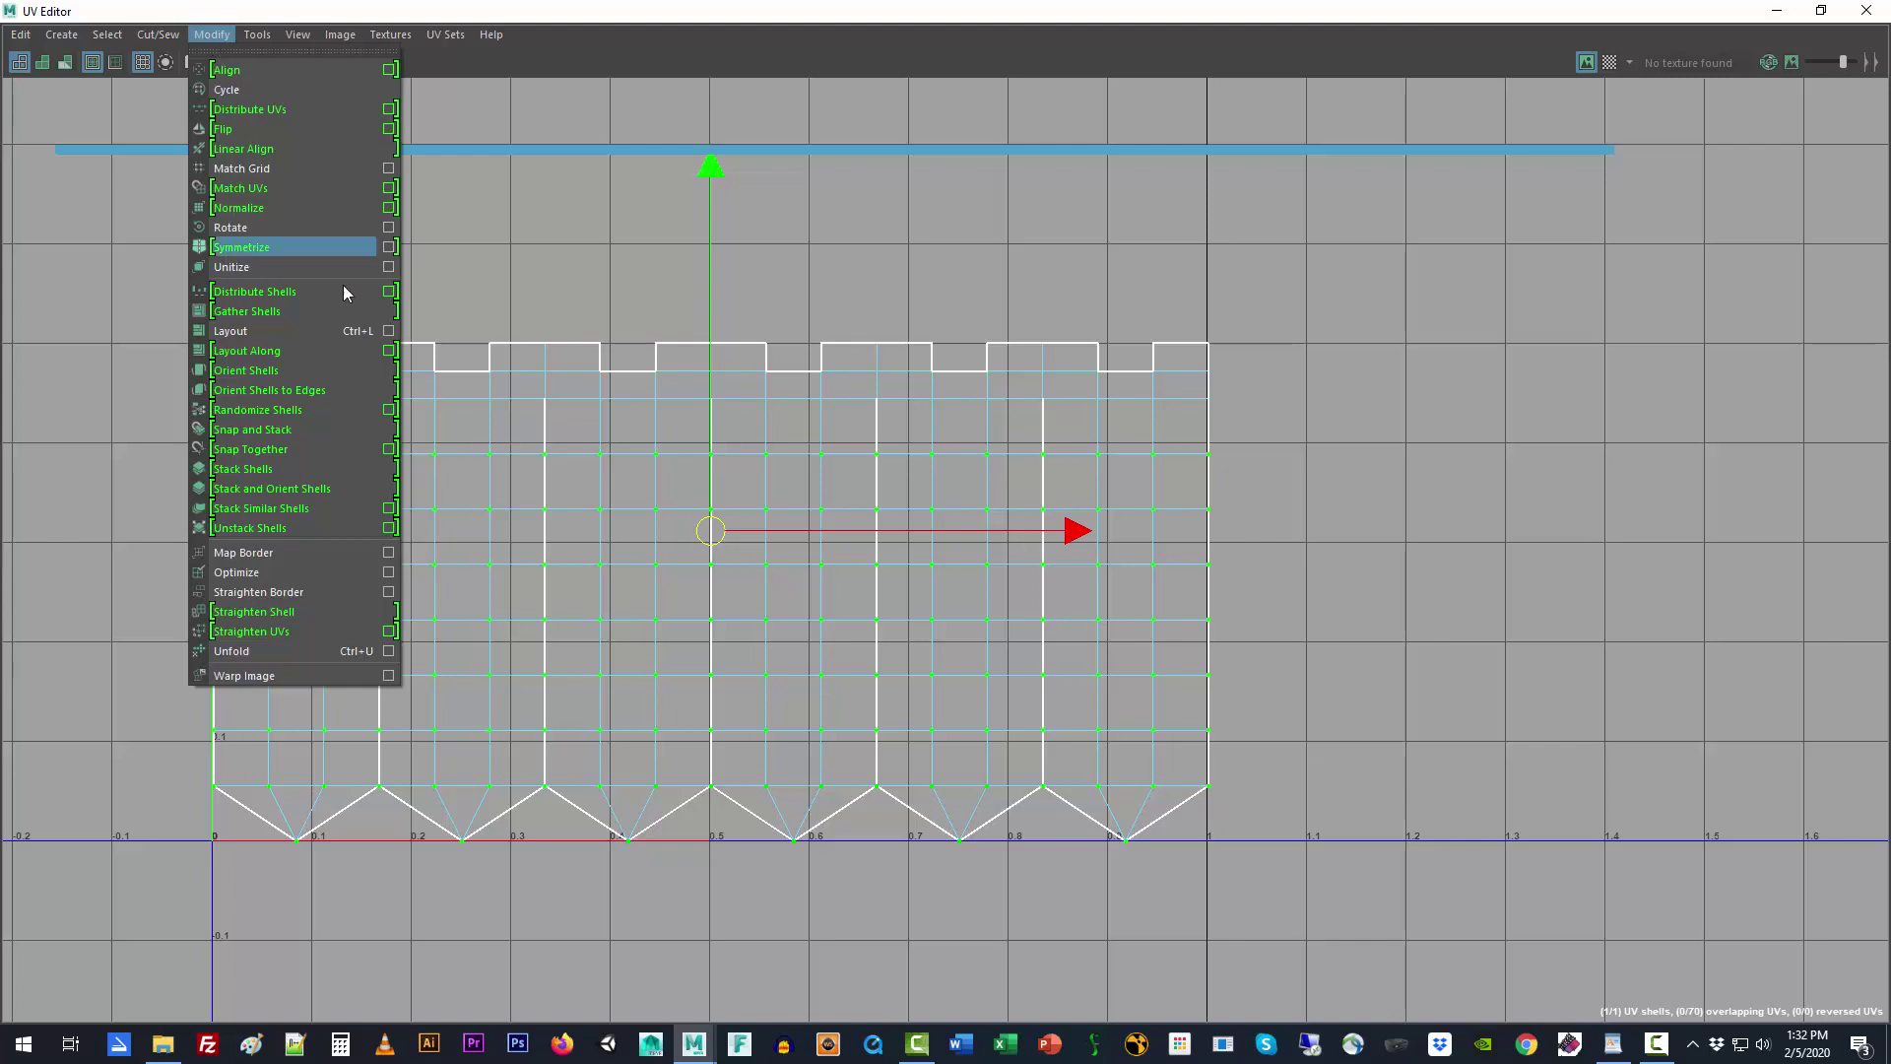
left_click(390, 652)
left_click(1246, 204)
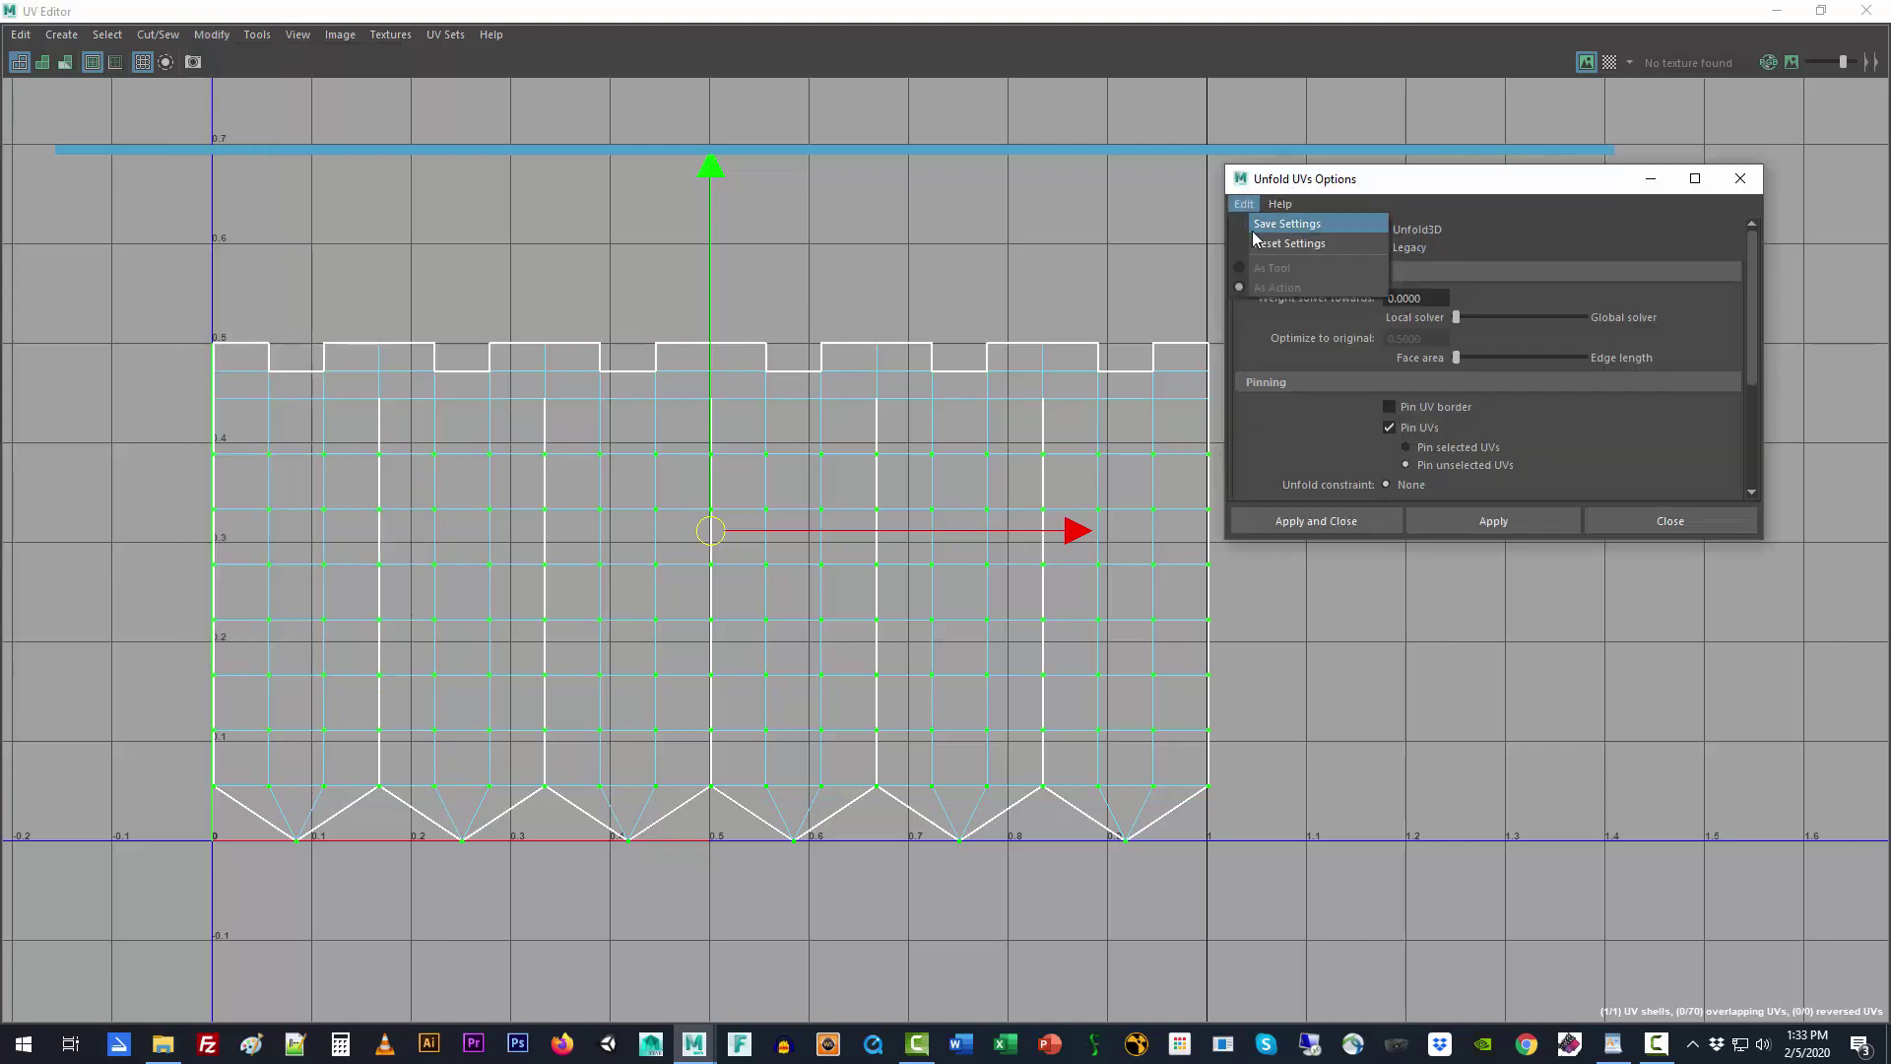
left_click(1269, 241)
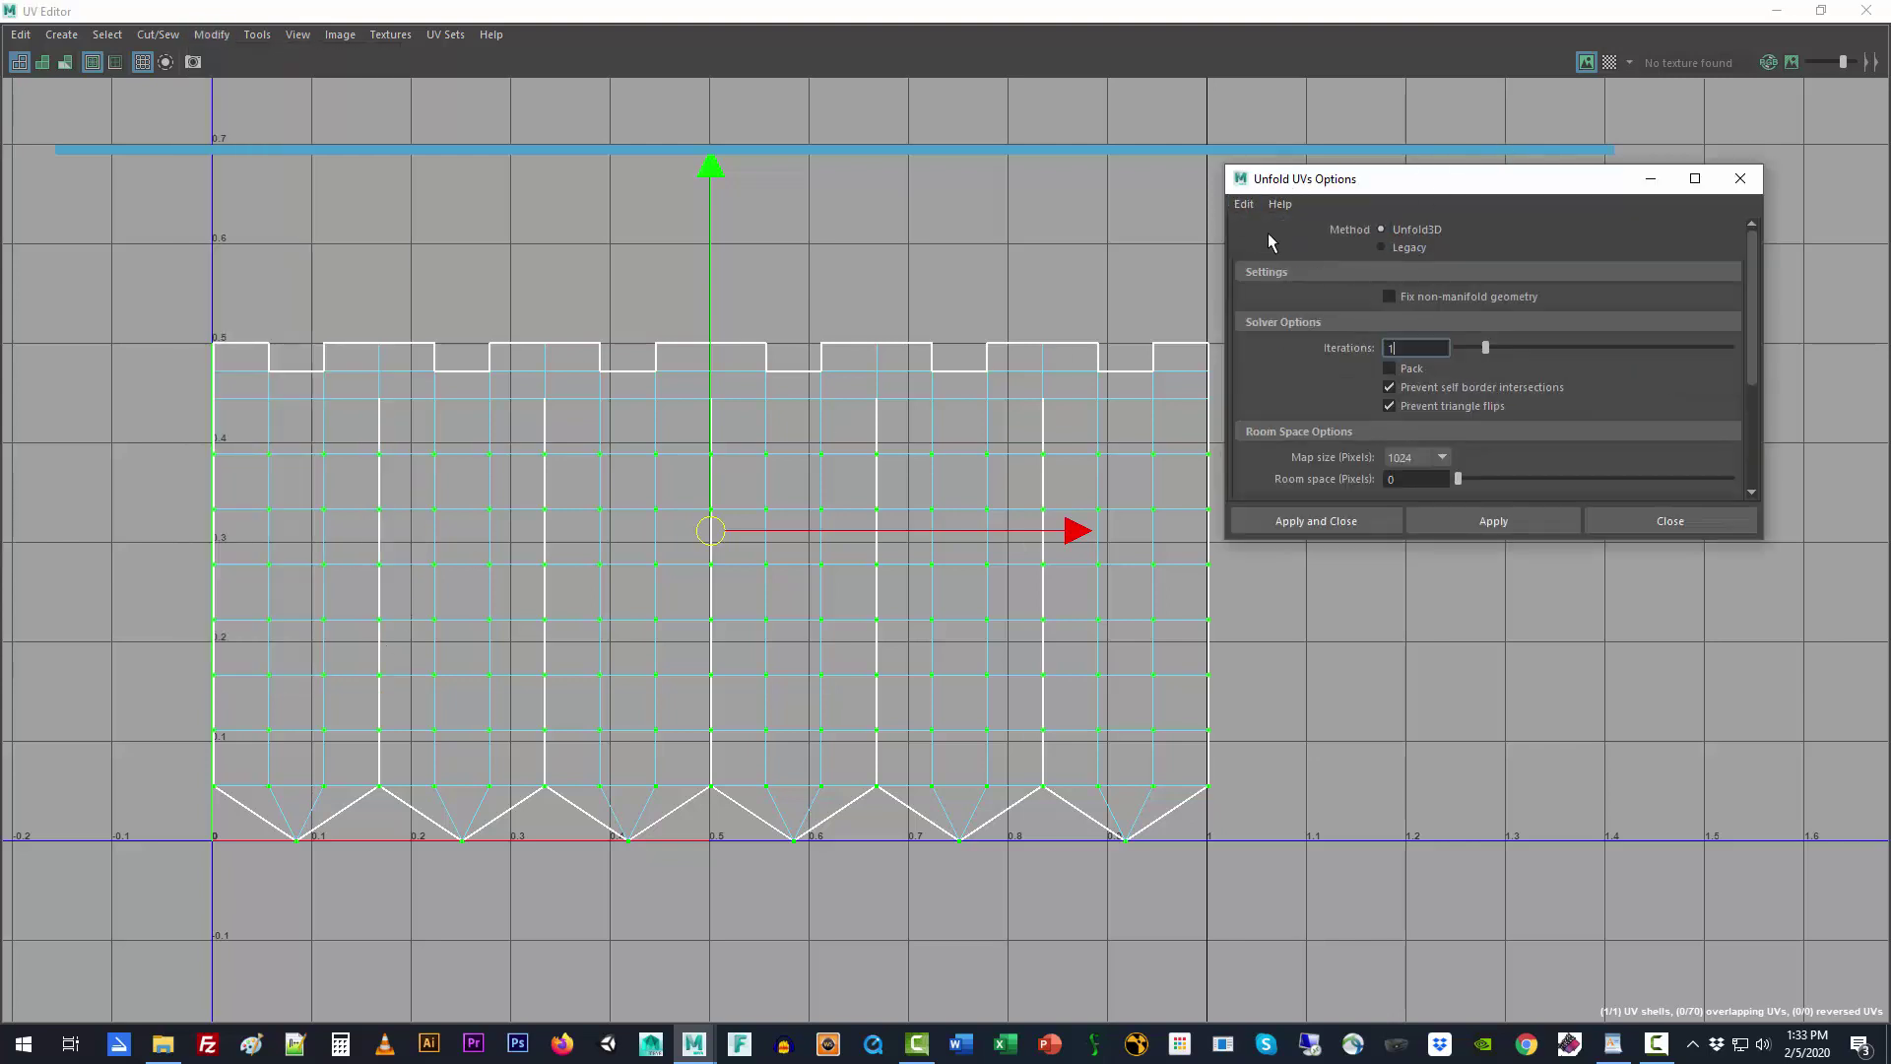
left_click(1497, 521)
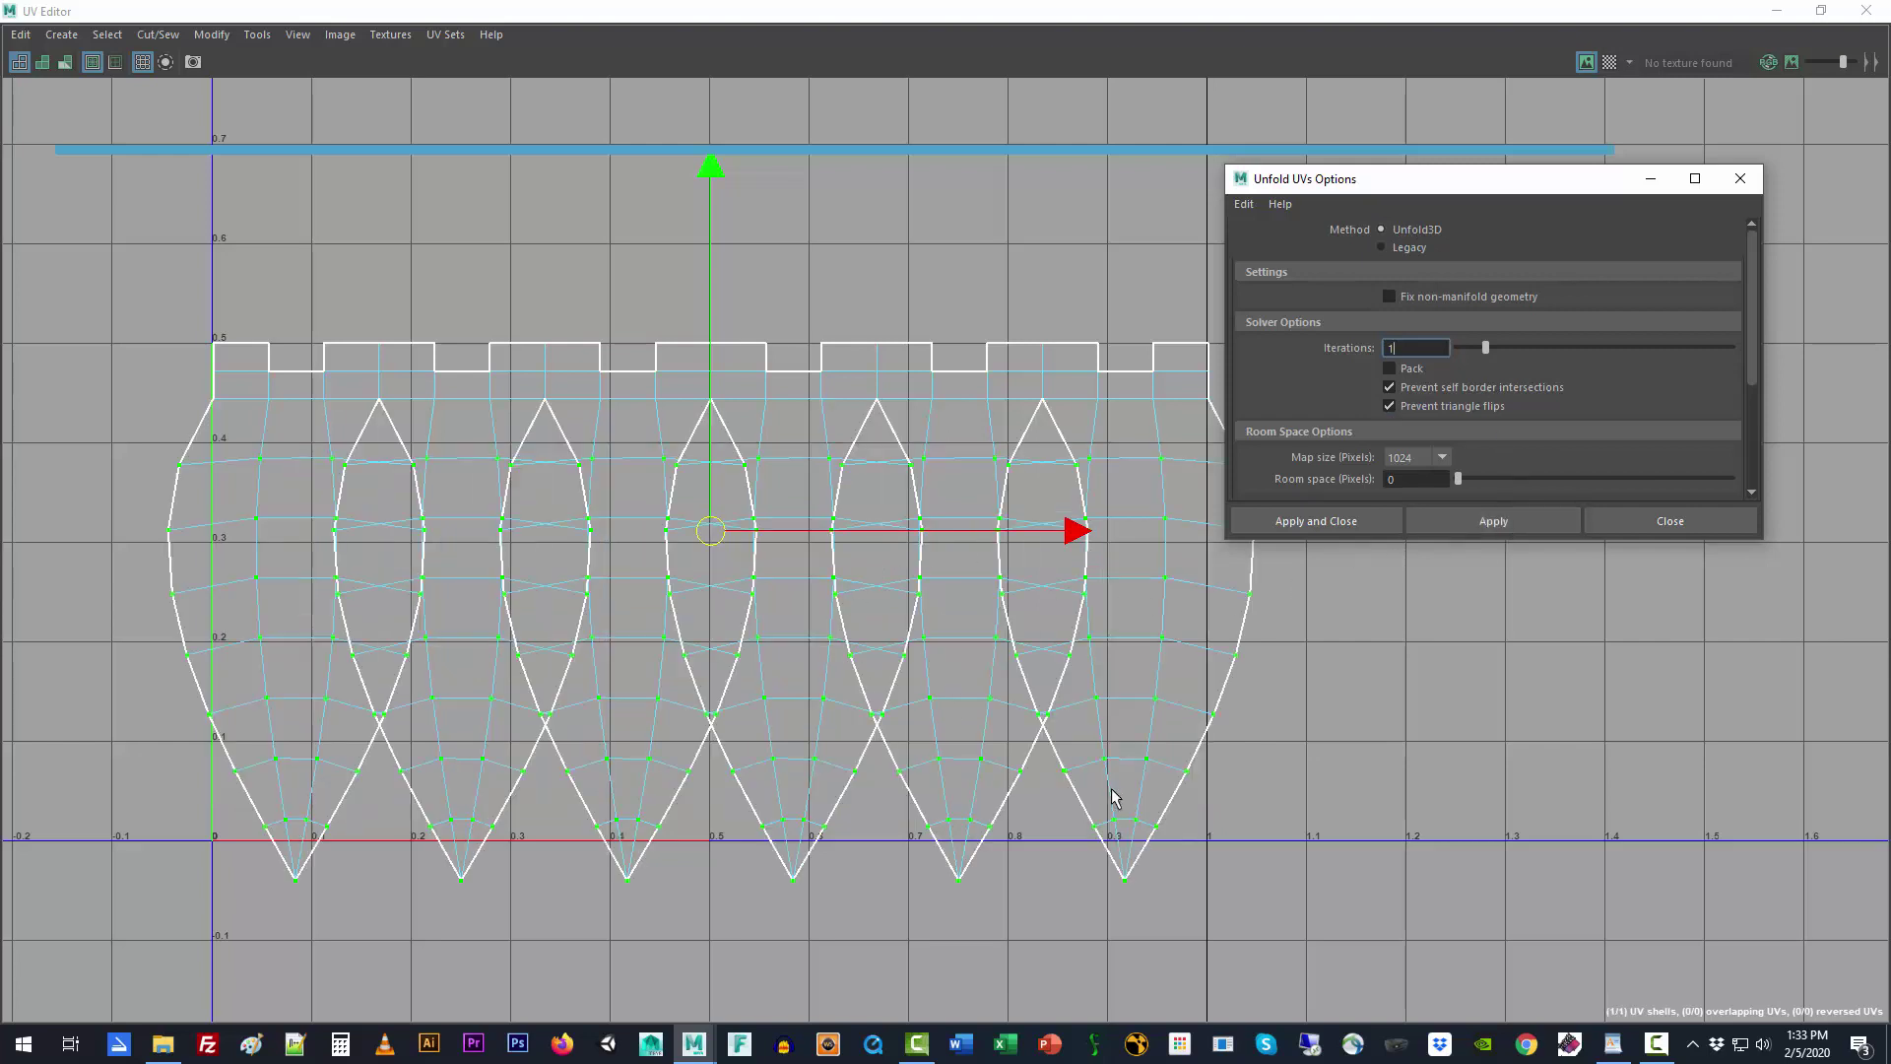
Step: Undo the Unfold3D operation on the bottom mesh's UVs
left_click(1243, 853)
key("ctrl+z")
key("ctrl+z")
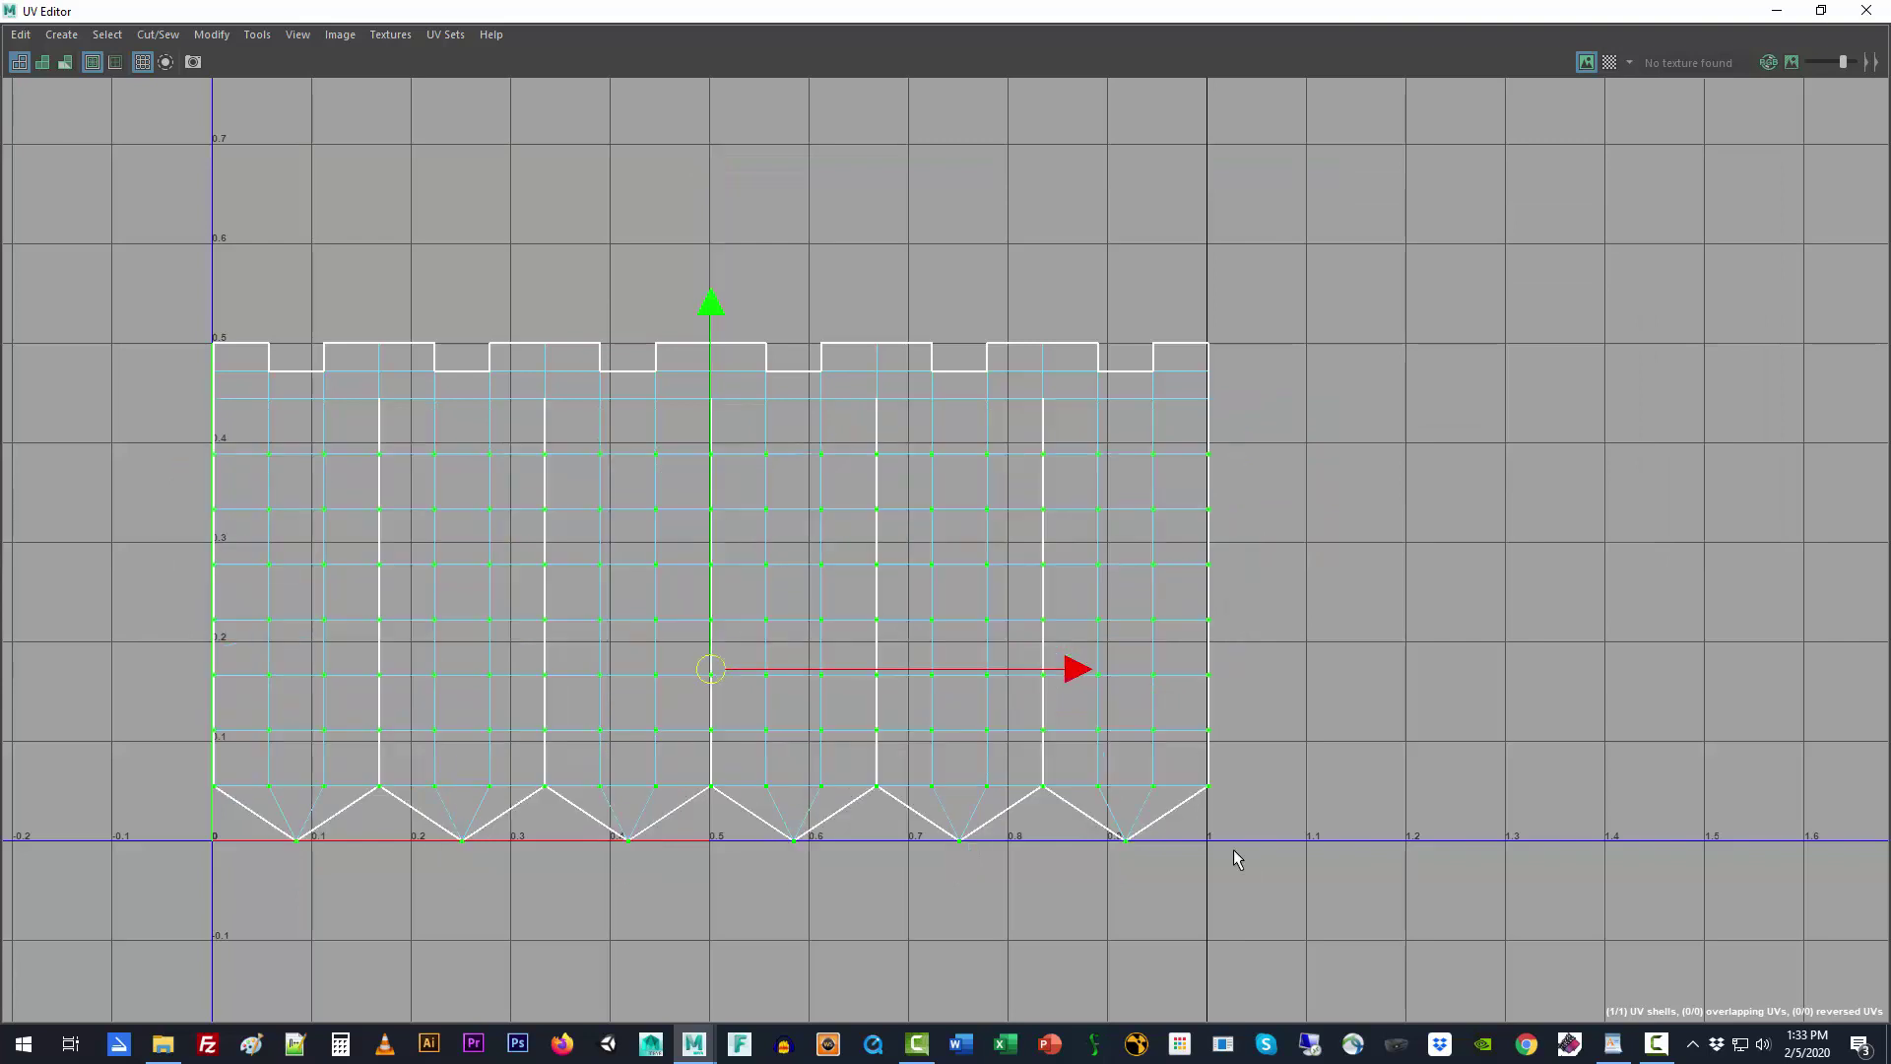
Step: Unfold the bottom mesh's selected UVs with the Unfold method set to Legacy
left_click(211, 34)
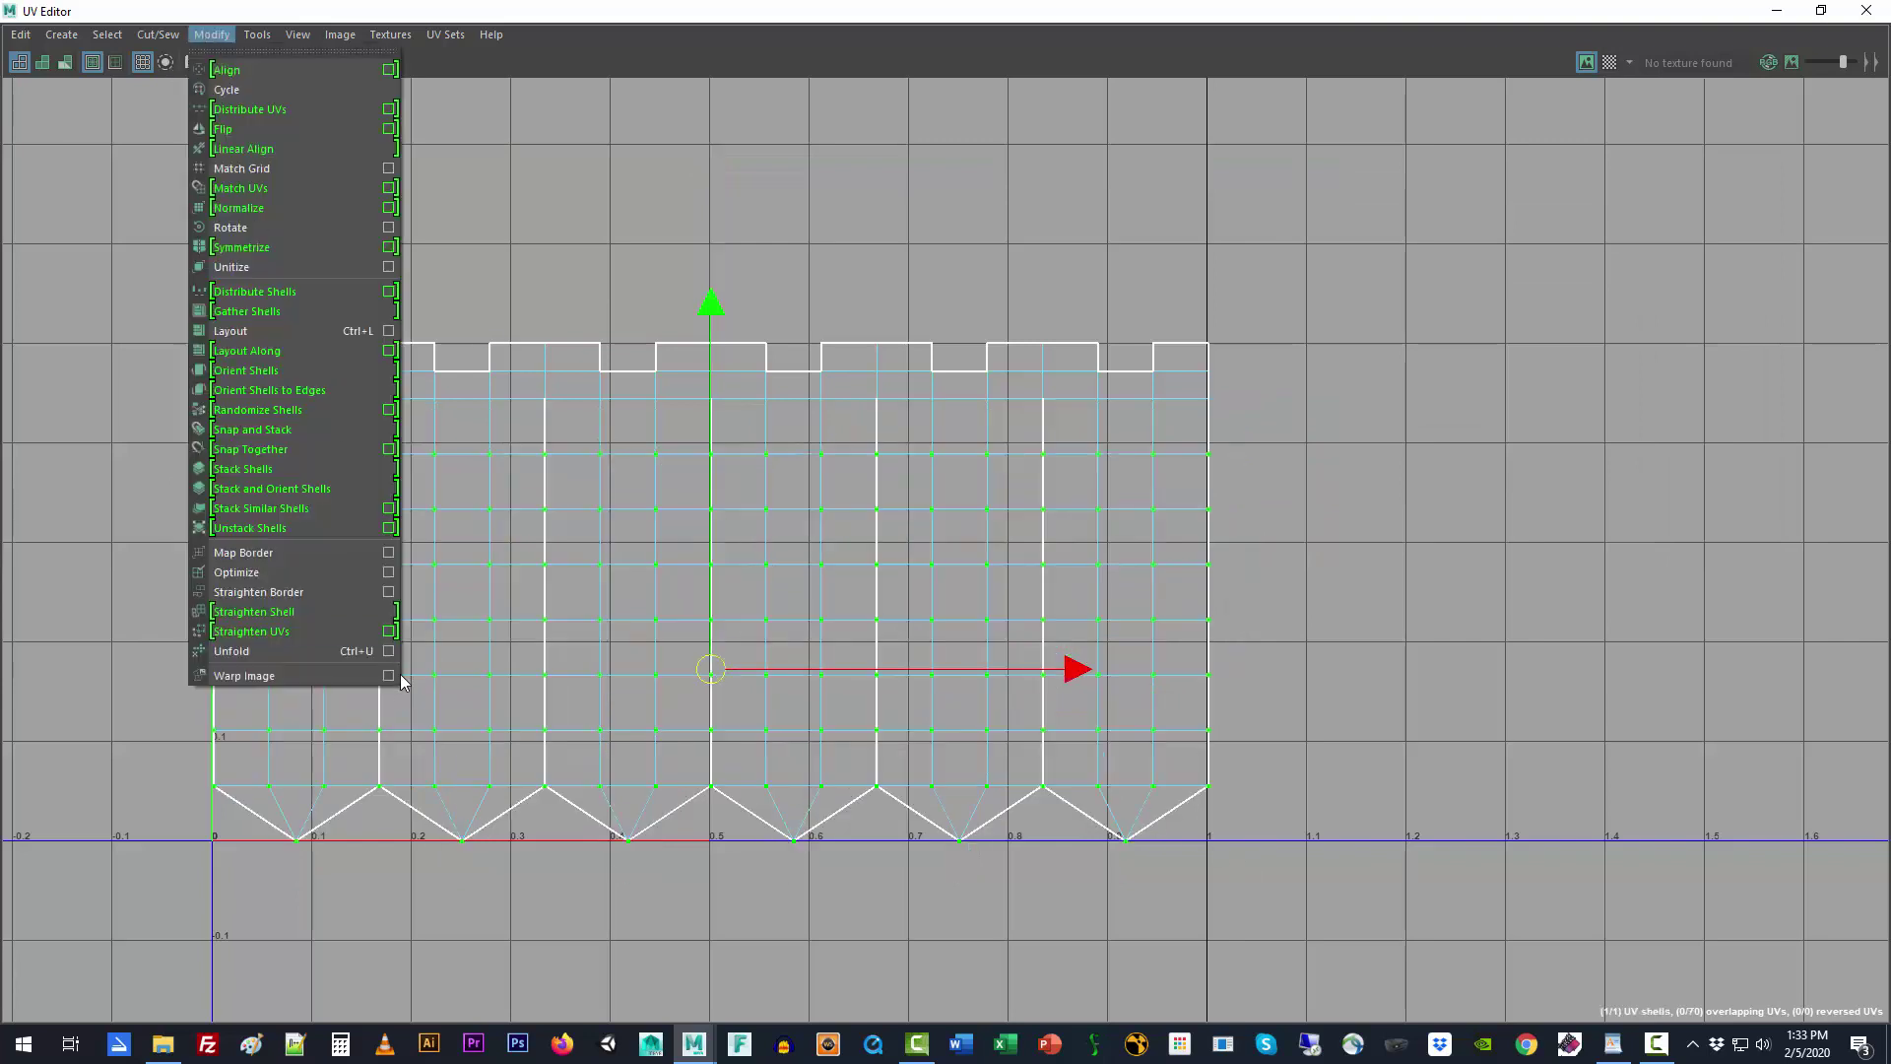
left_click(388, 651)
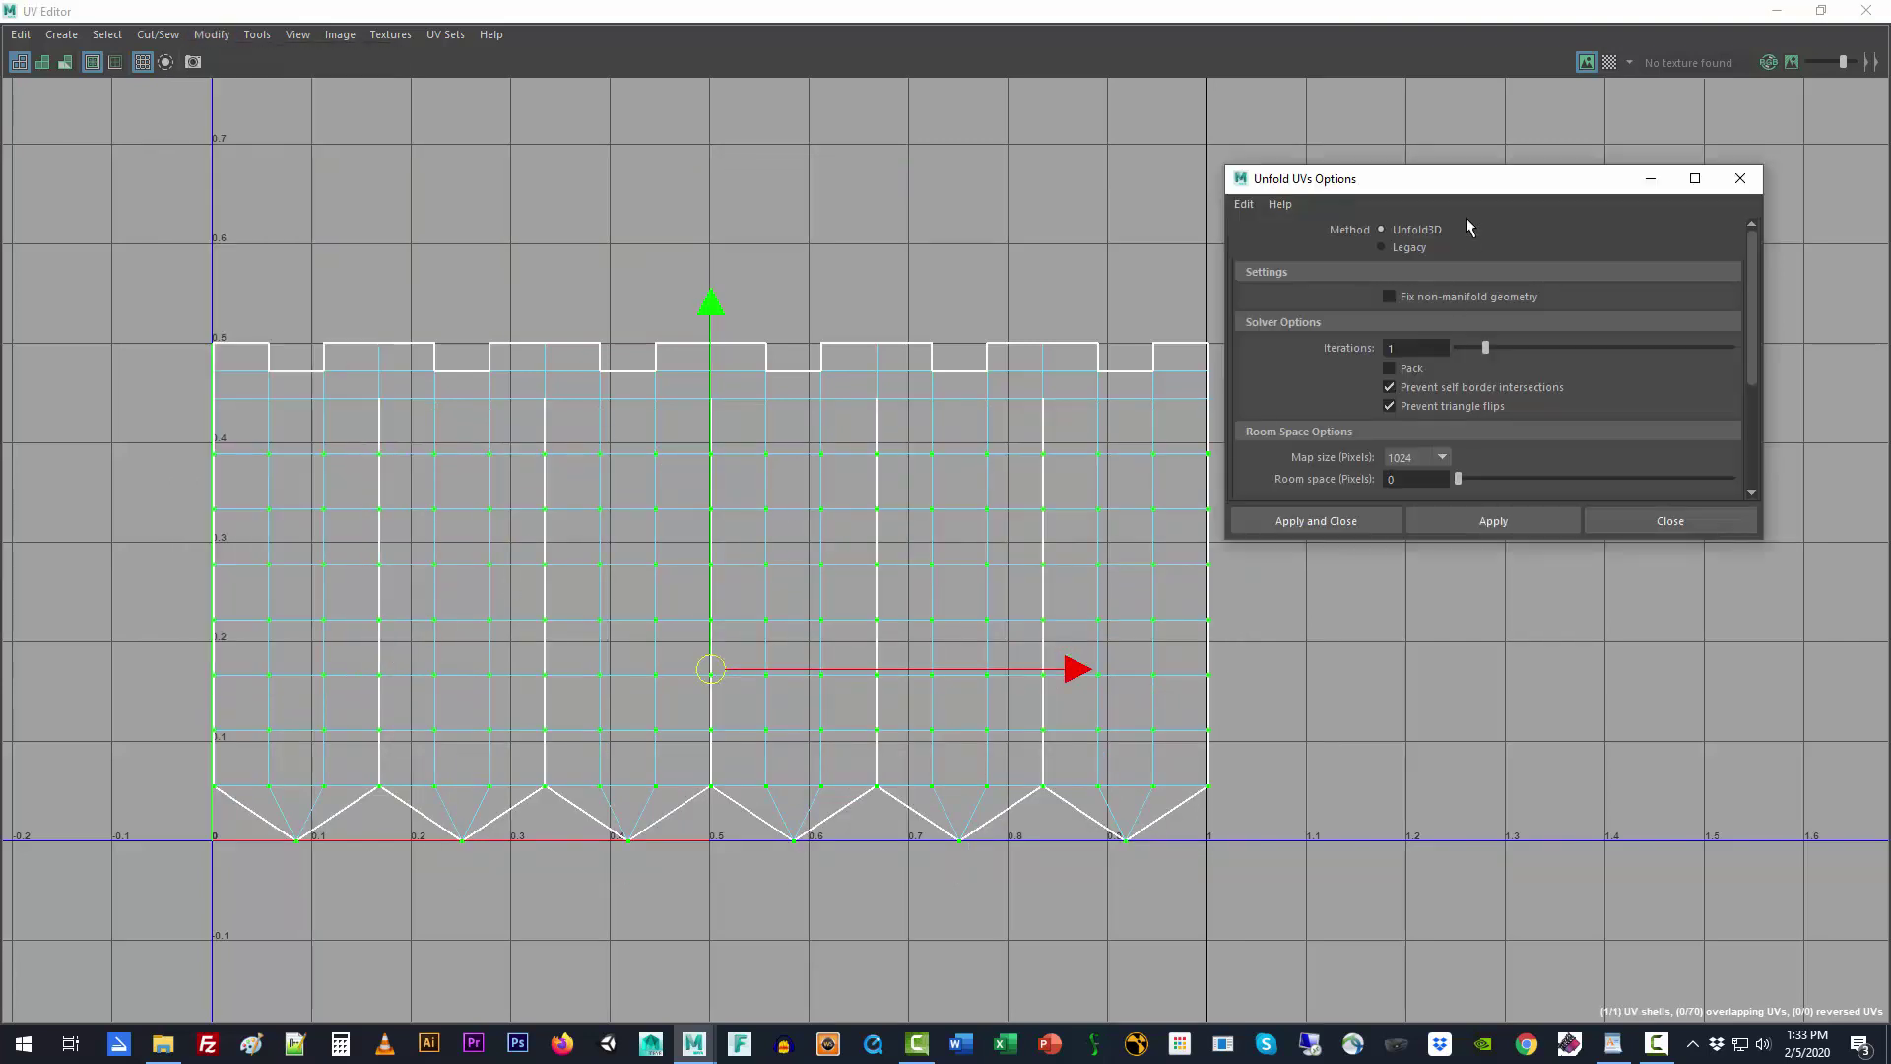
left_click(1411, 250)
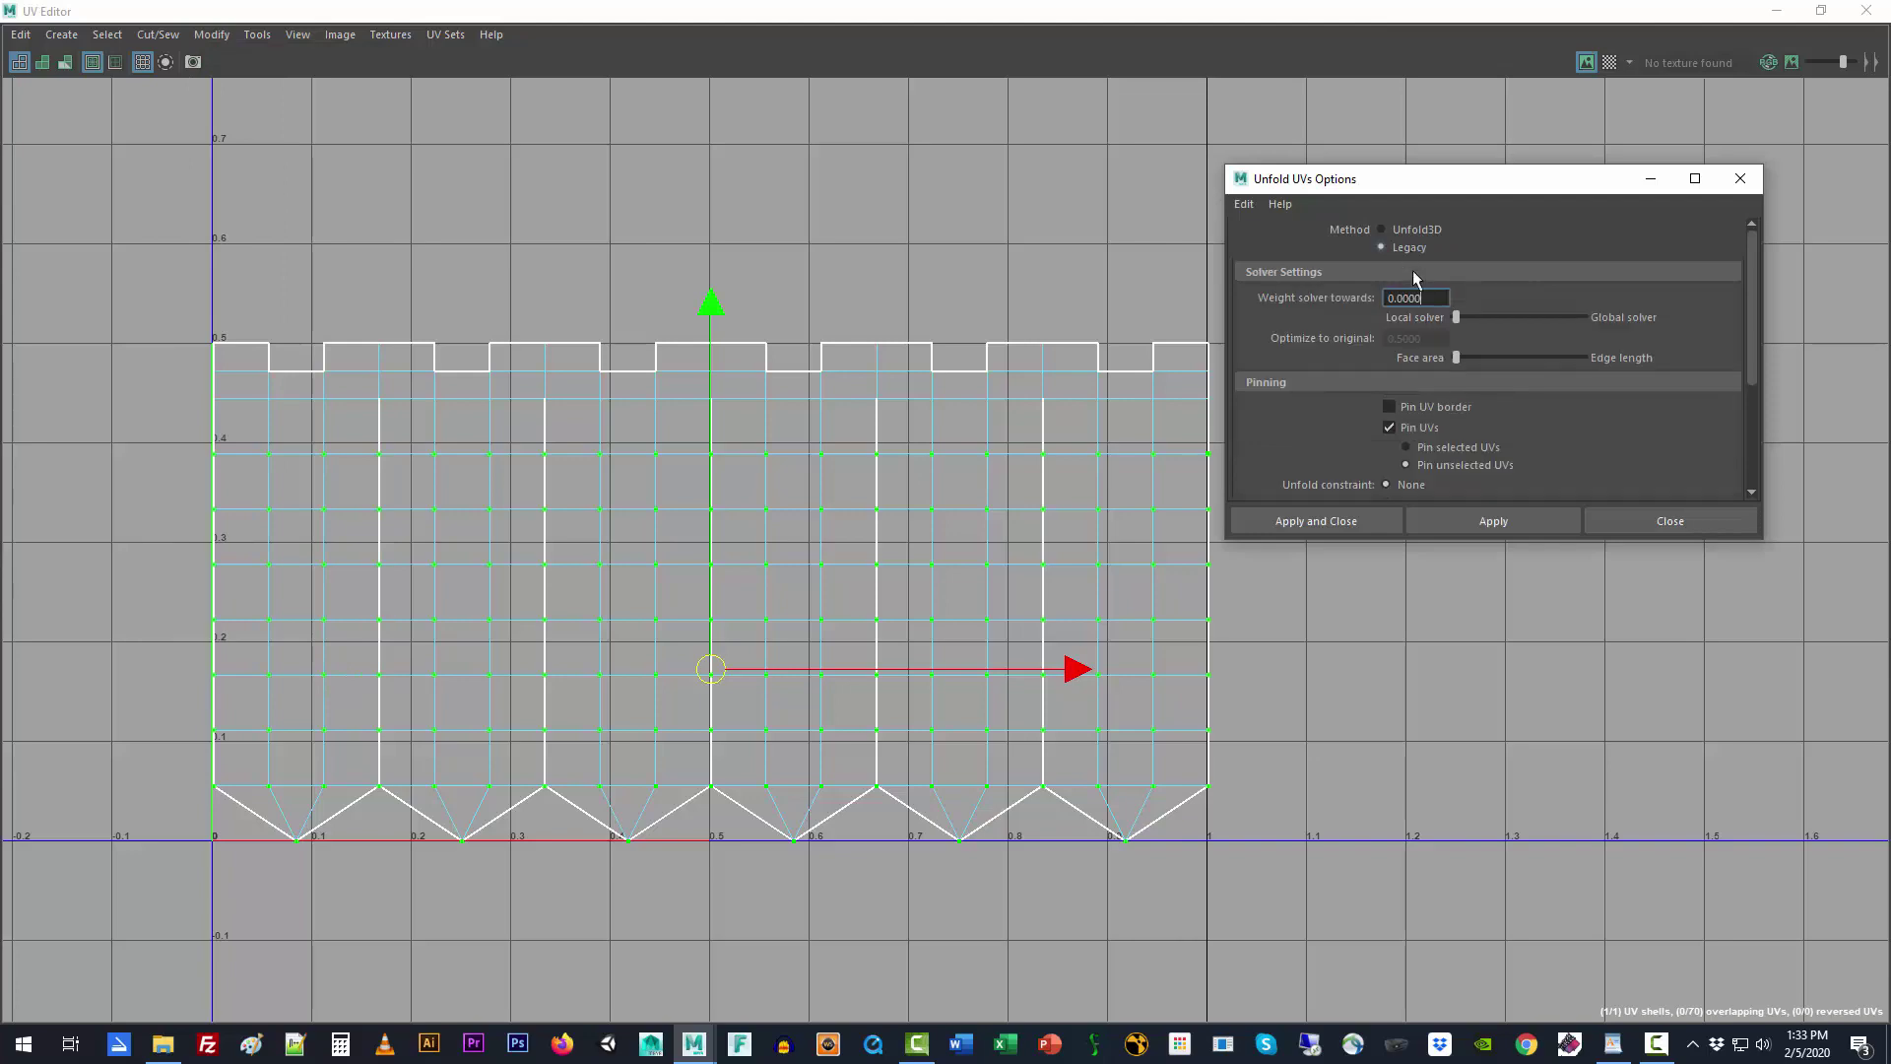
left_click(1527, 522)
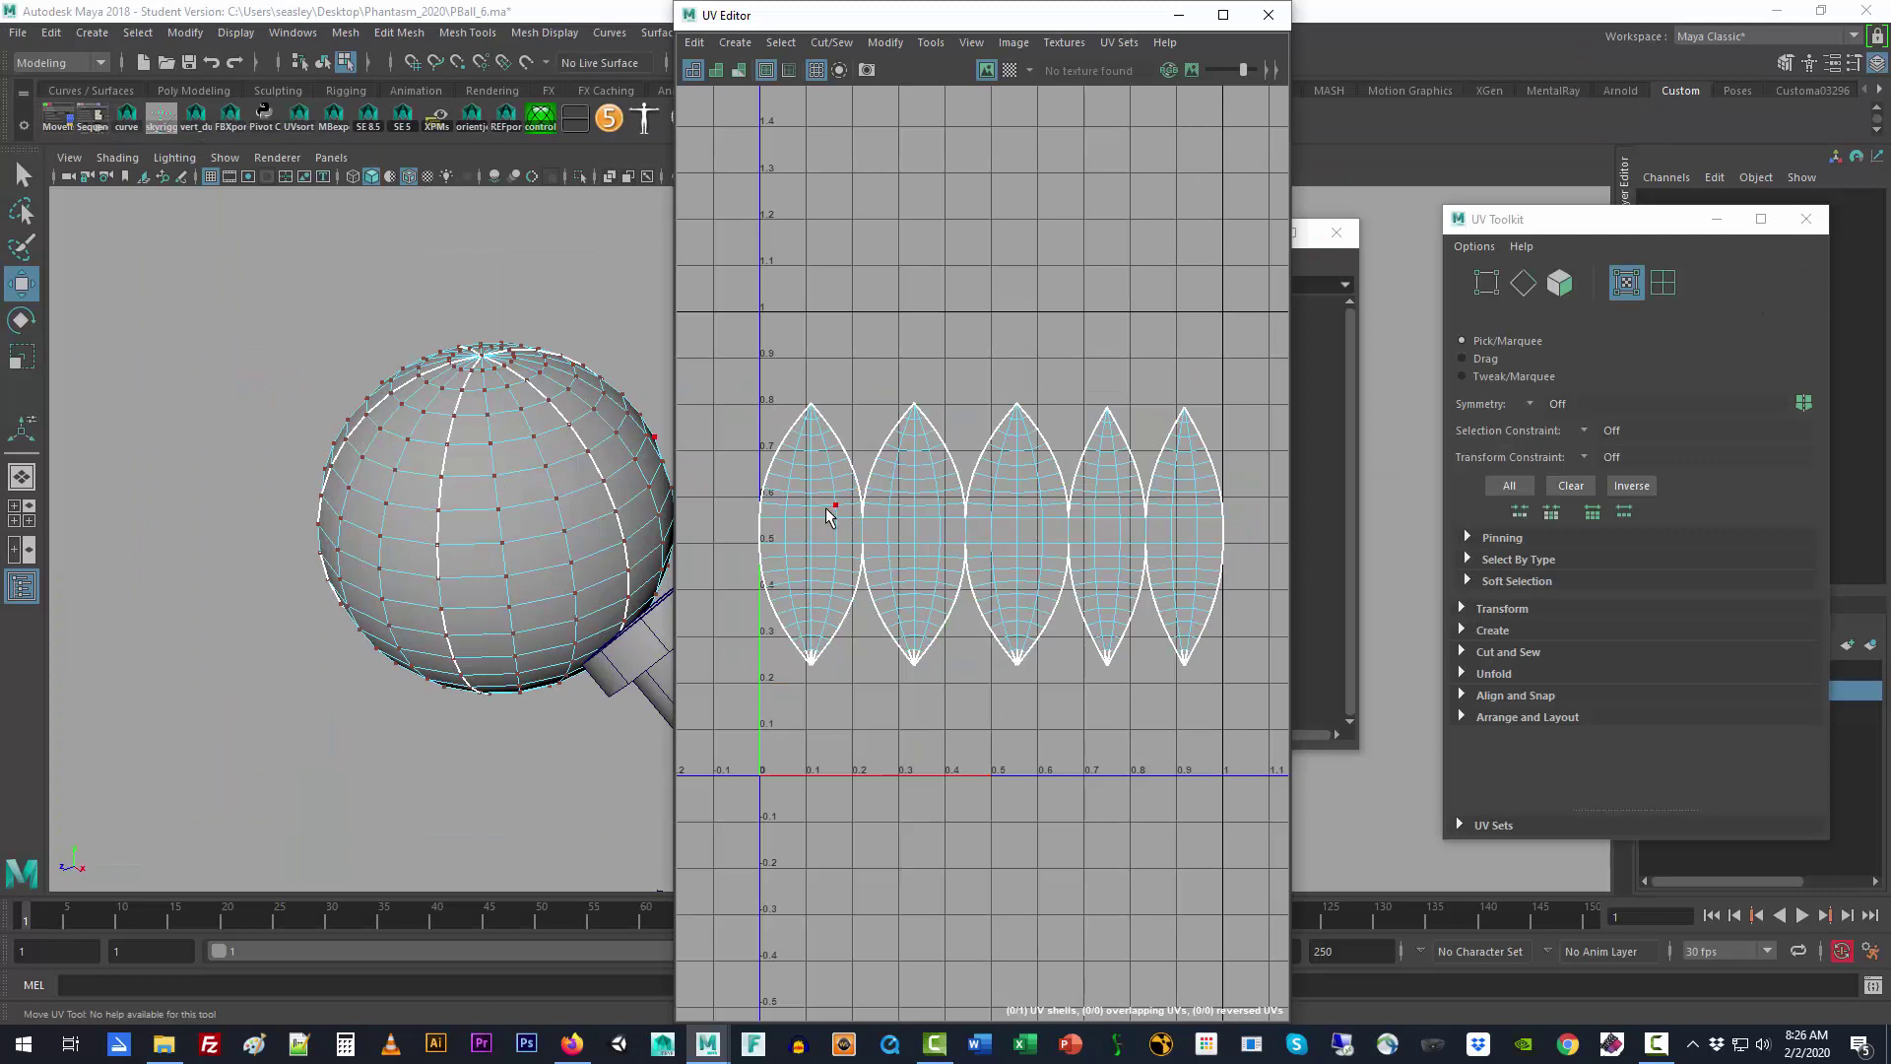
Step: Select one face near the equator and one pole face in the first UV slice, and compare them with the matching faces on the sphere
right_click_drag(837, 508, 842, 561)
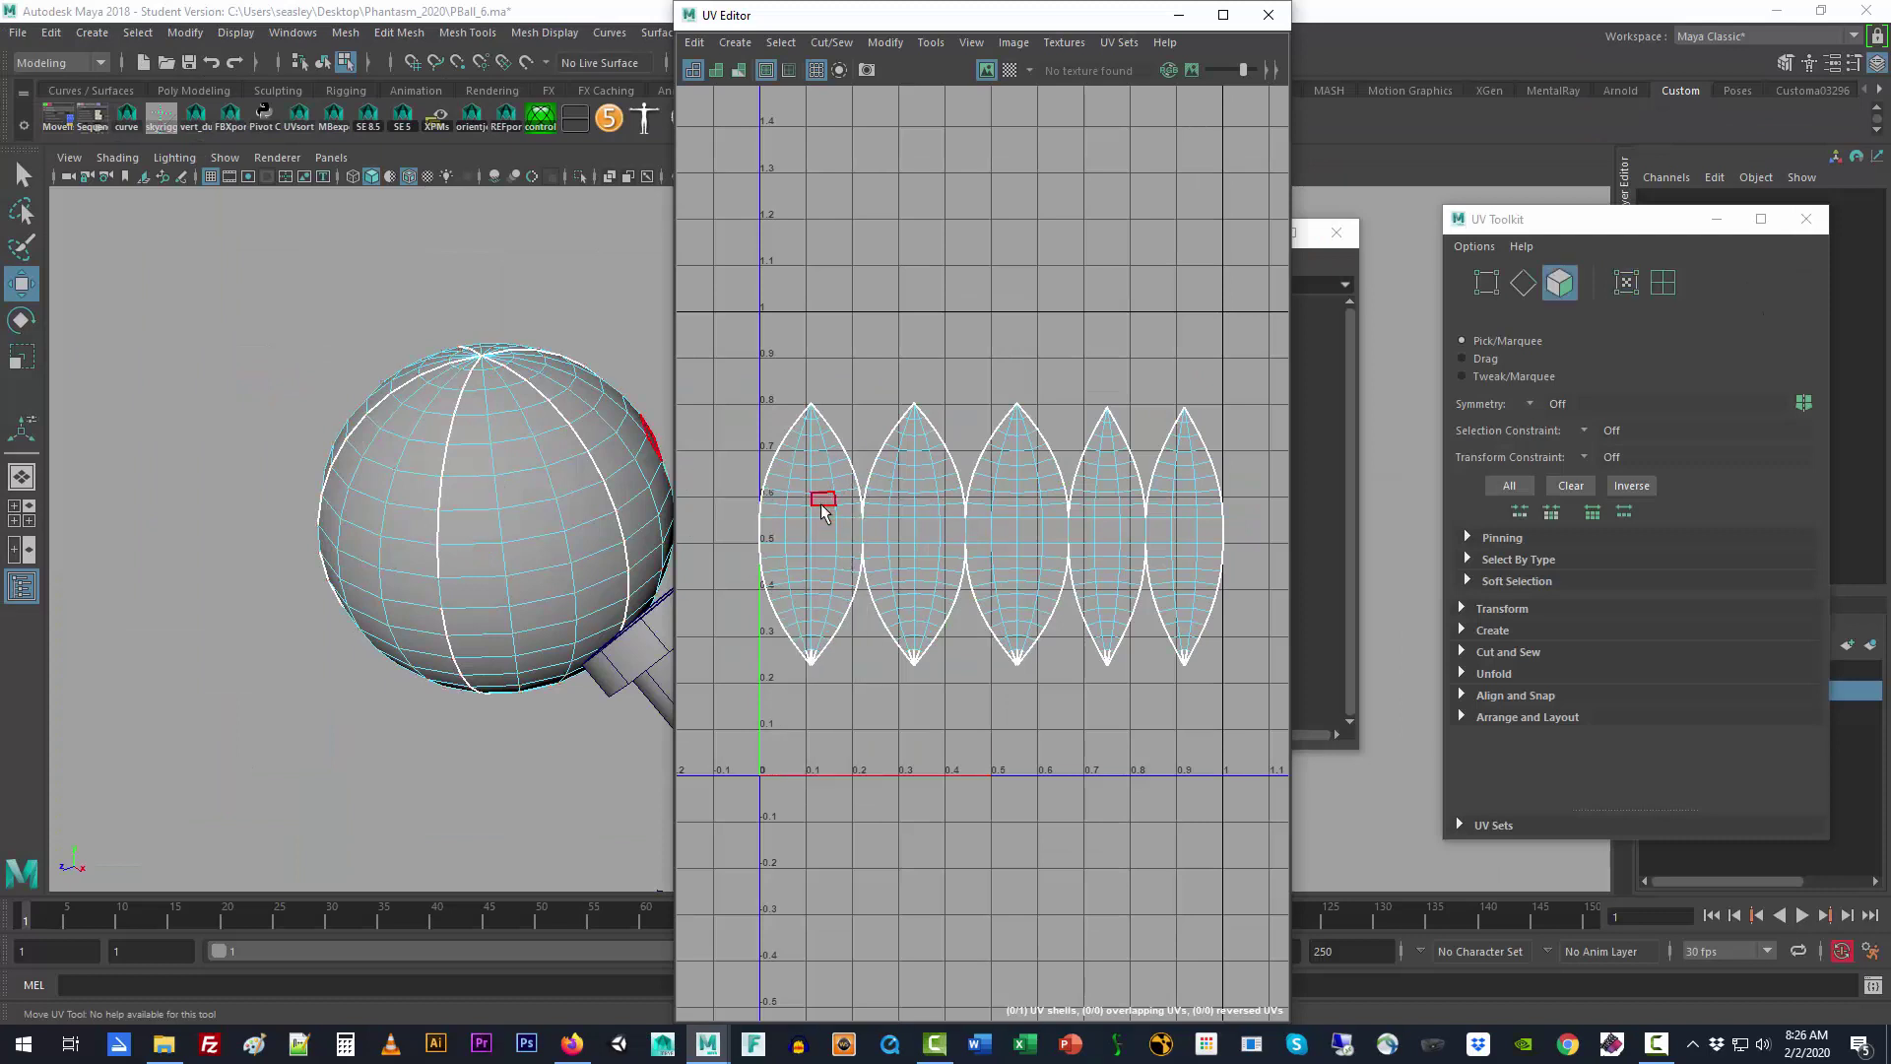
left_click(823, 508)
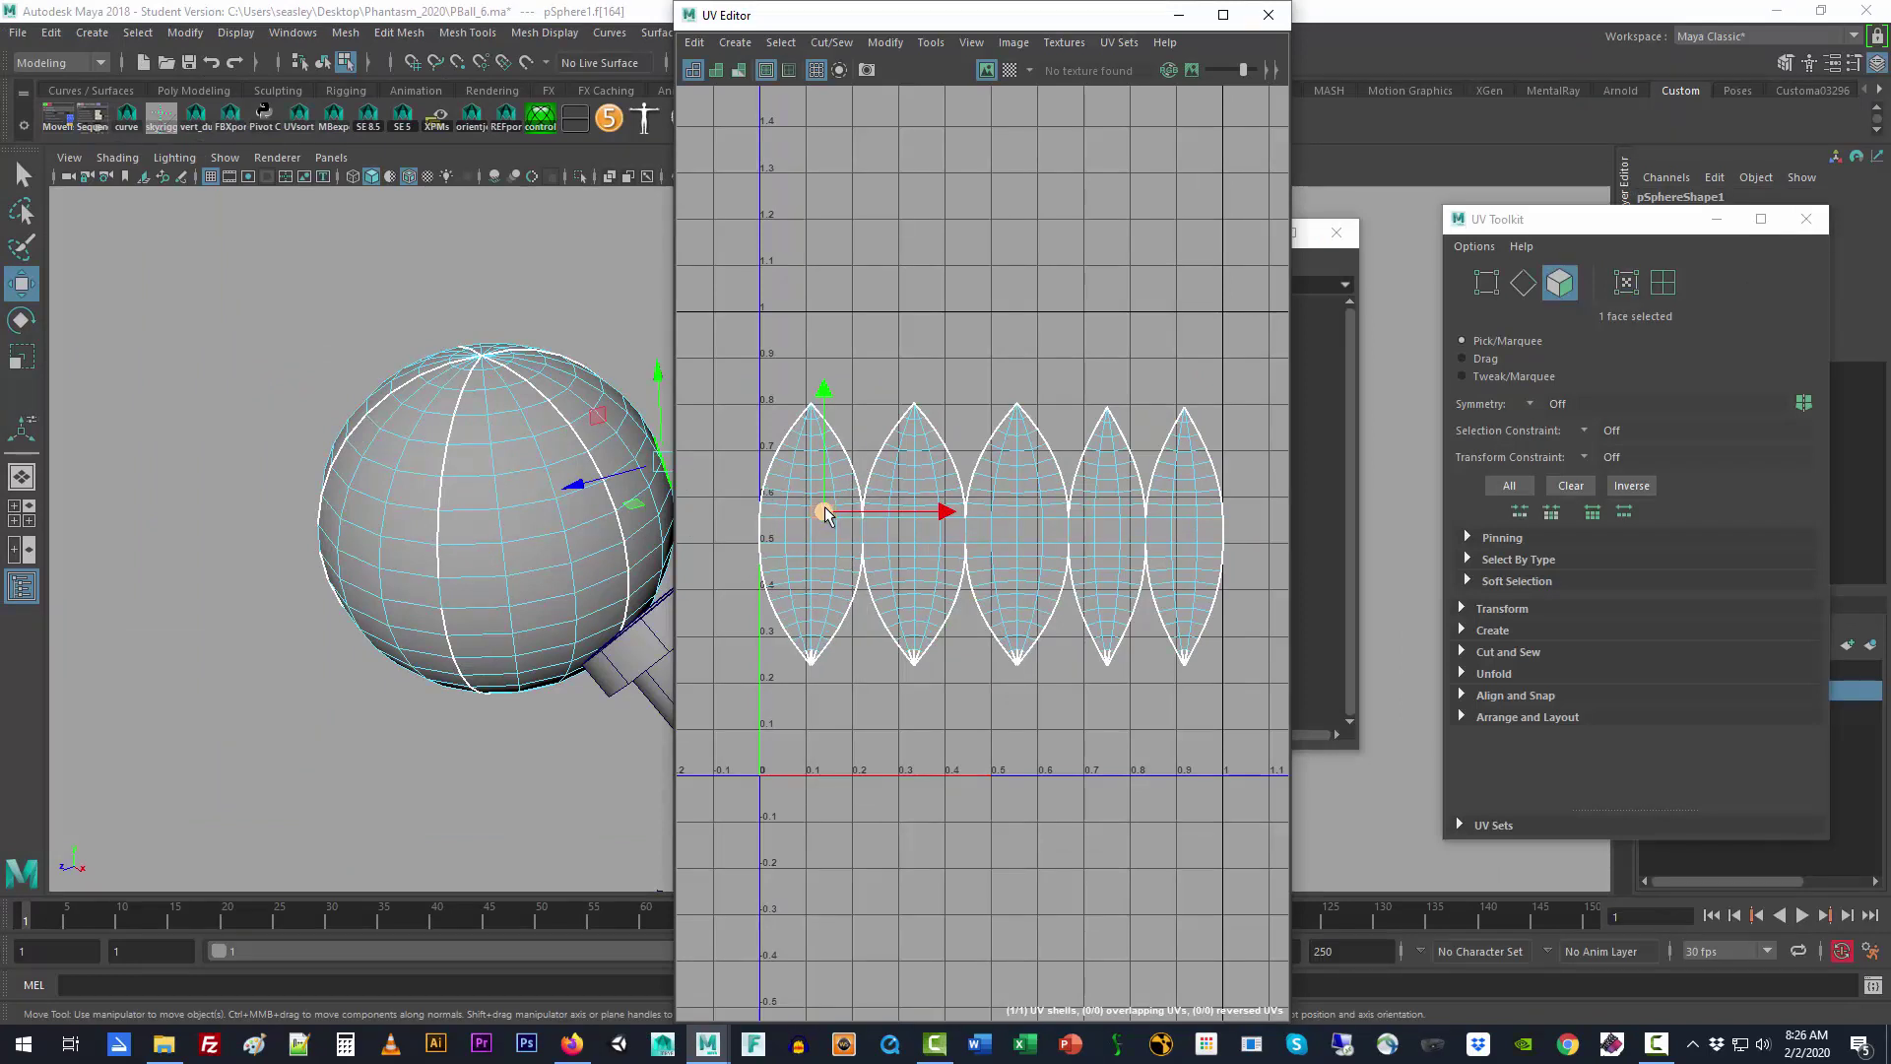
left_click(828, 435, "shift")
key("f")
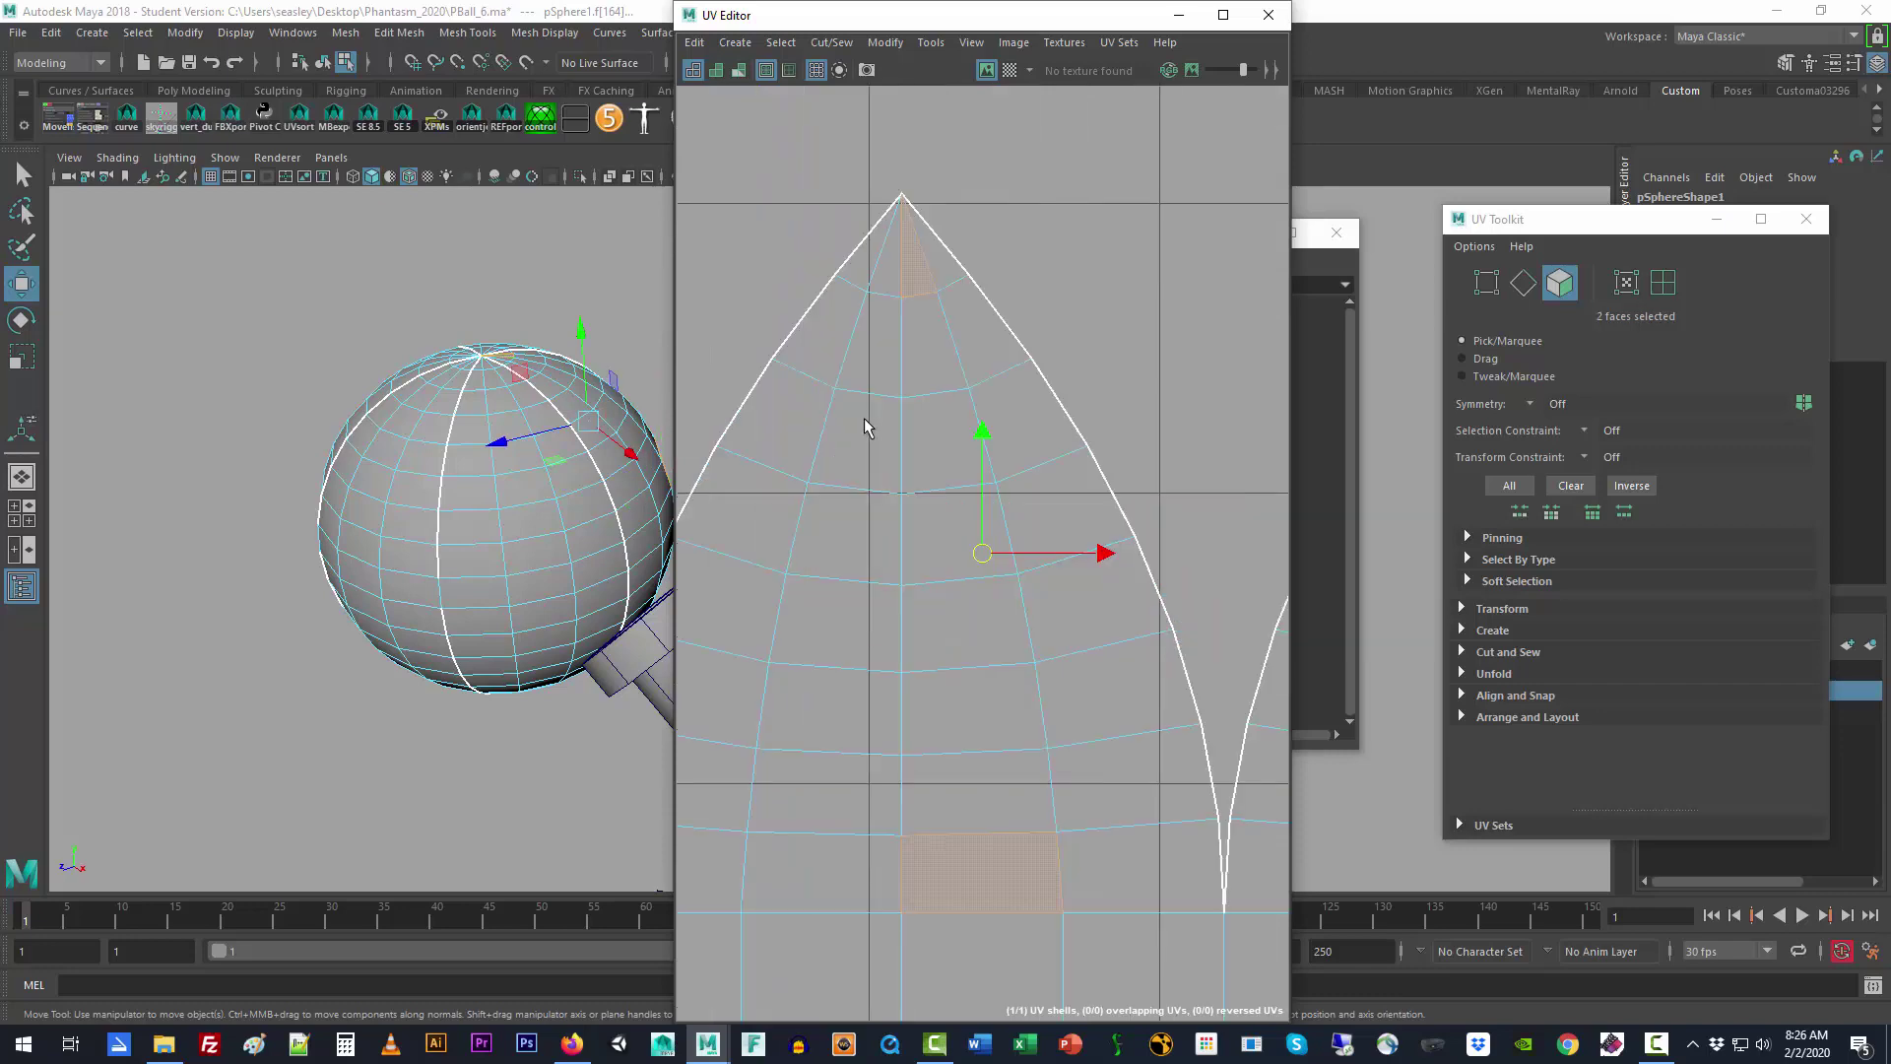
left_click_drag(559, 672, 202, 608, "alt")
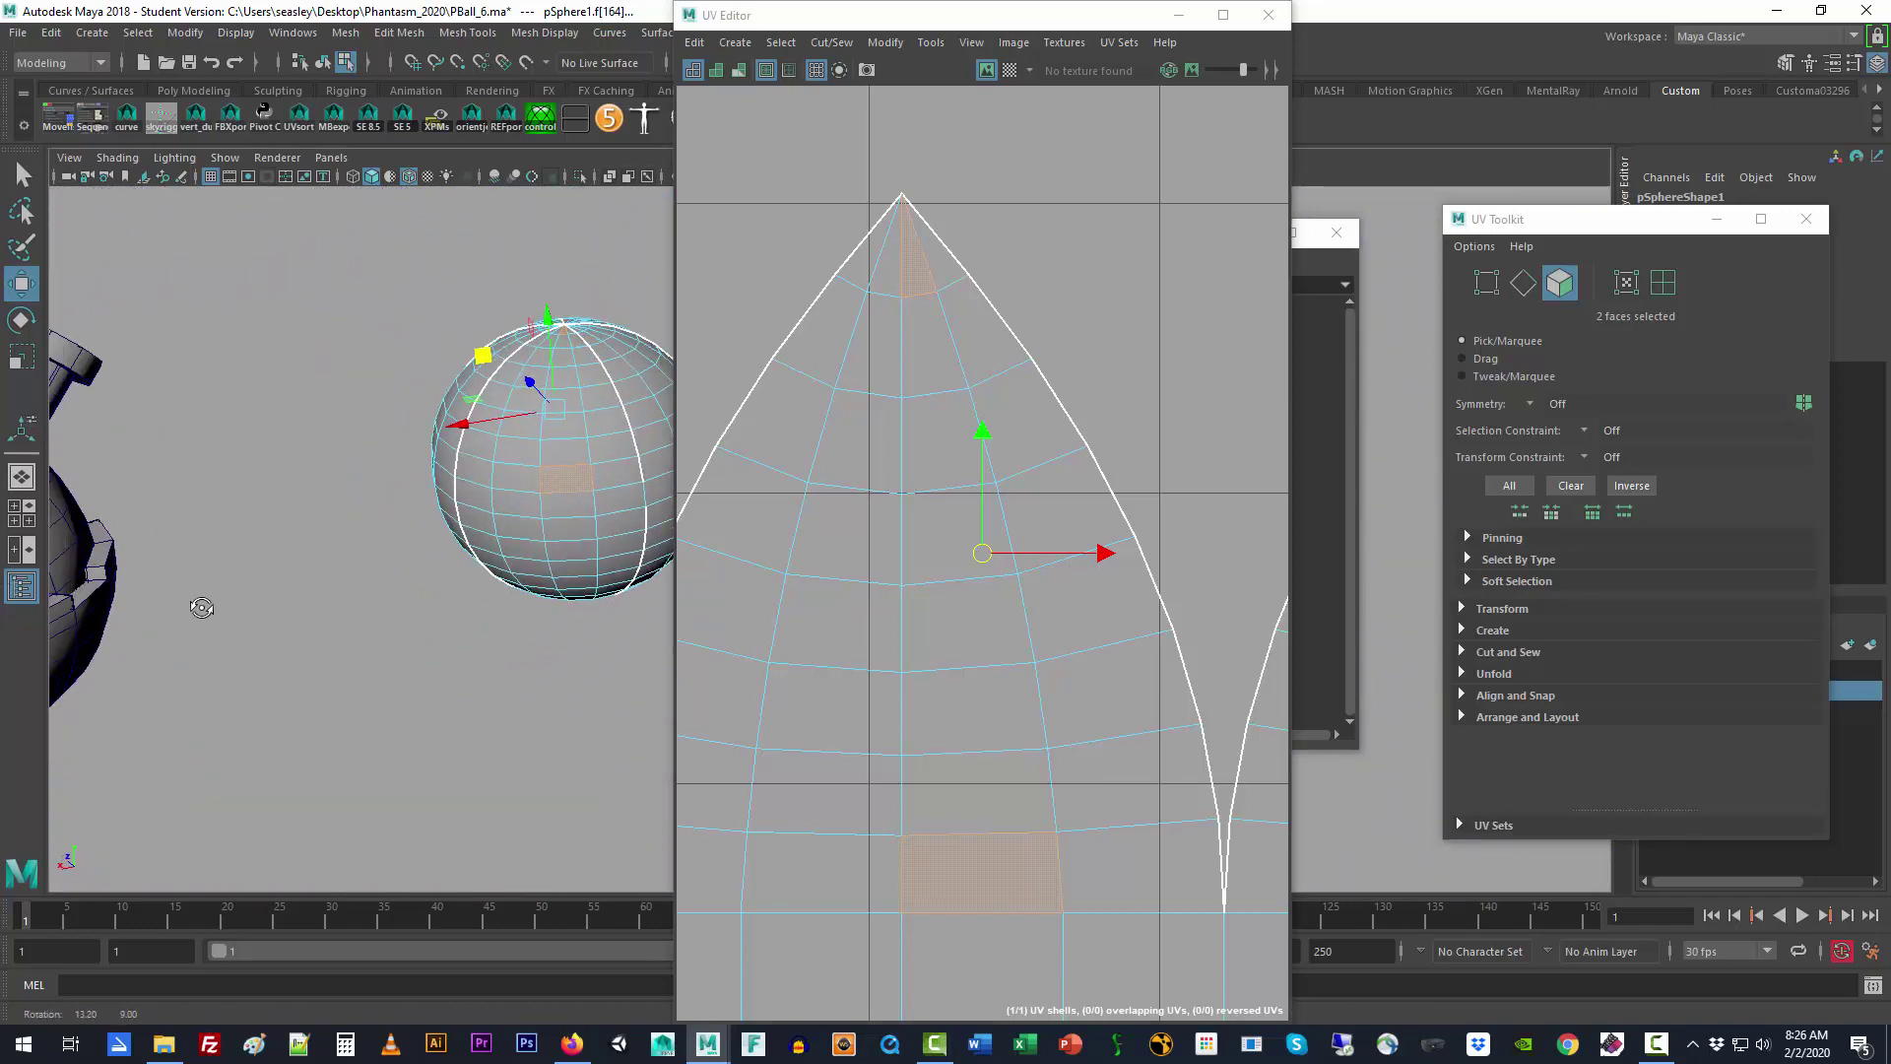
left_click_drag(362, 578, 309, 640, "alt")
right_click_drag(339, 638, 686, 614, "alt")
middle_click_drag(458, 676, 498, 685, "alt")
left_click_drag(478, 731, 500, 730, "alt")
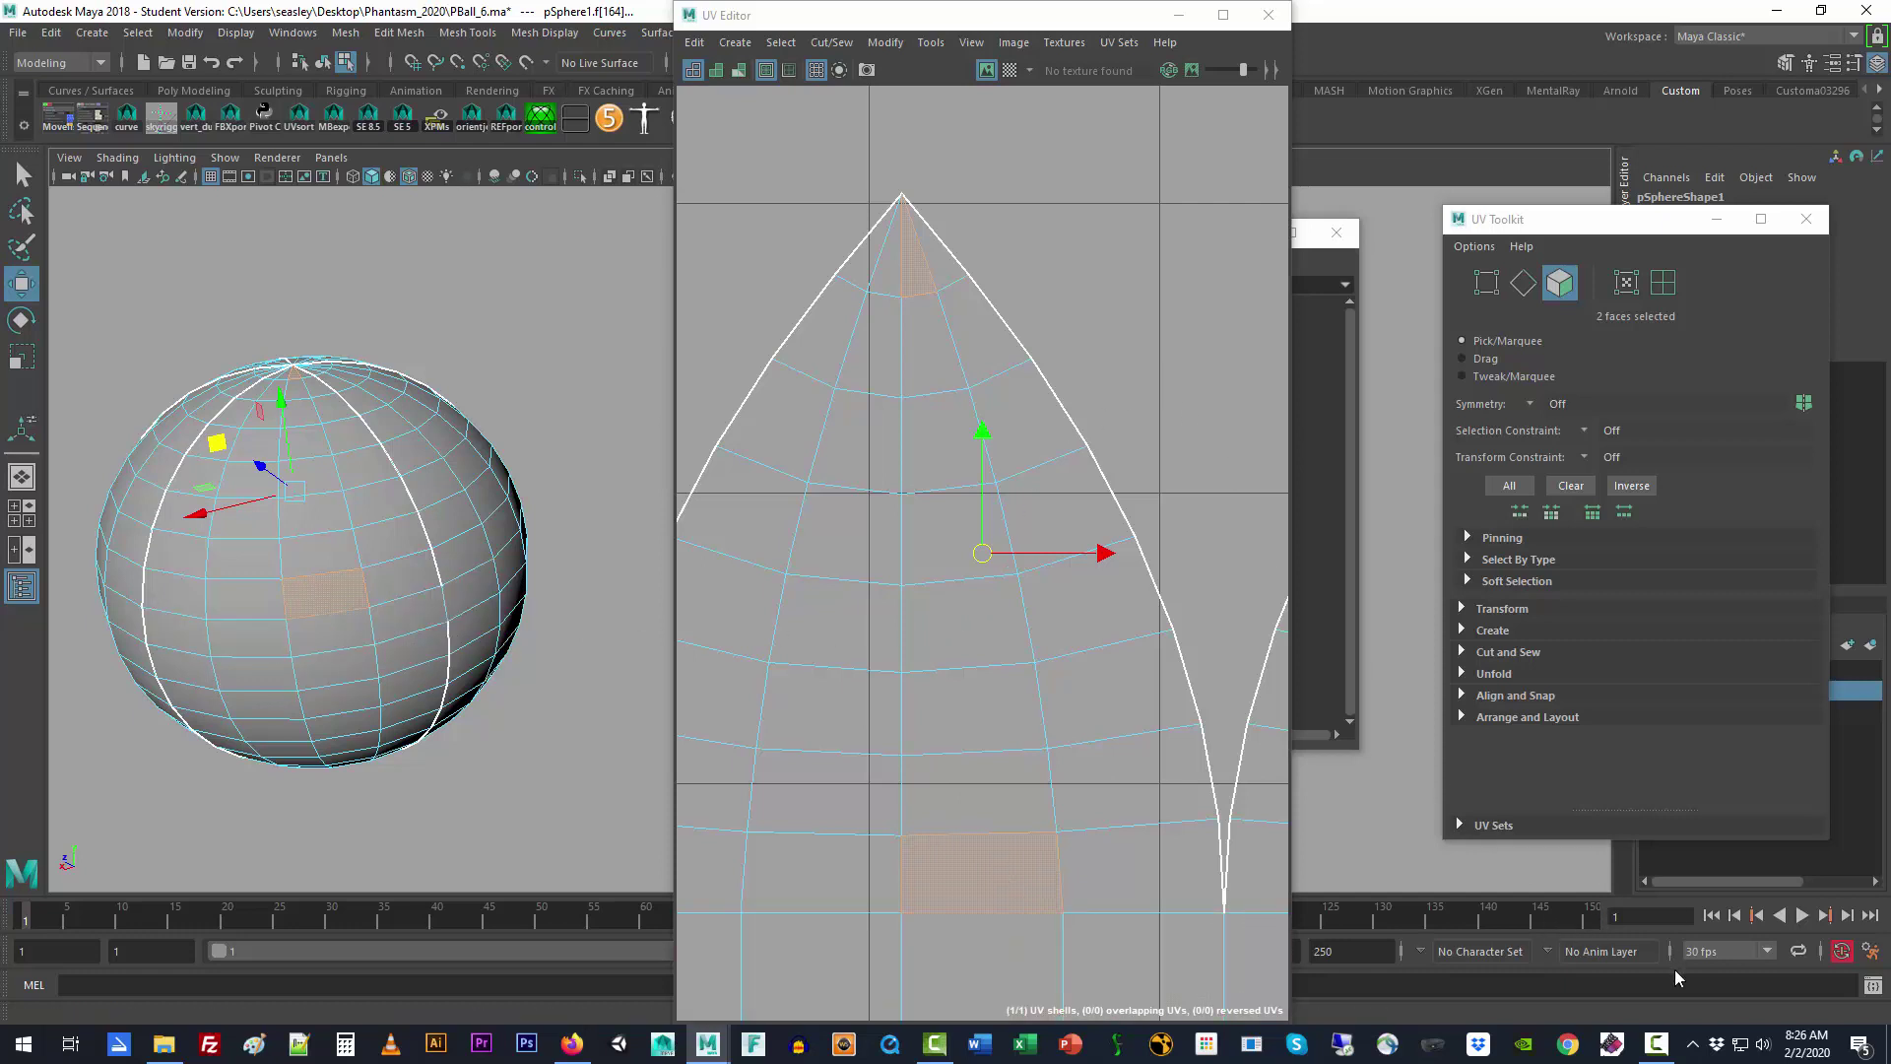
Step: Put the UV Editor away and delete the practice sphere pSphere1
left_click(1661, 1049)
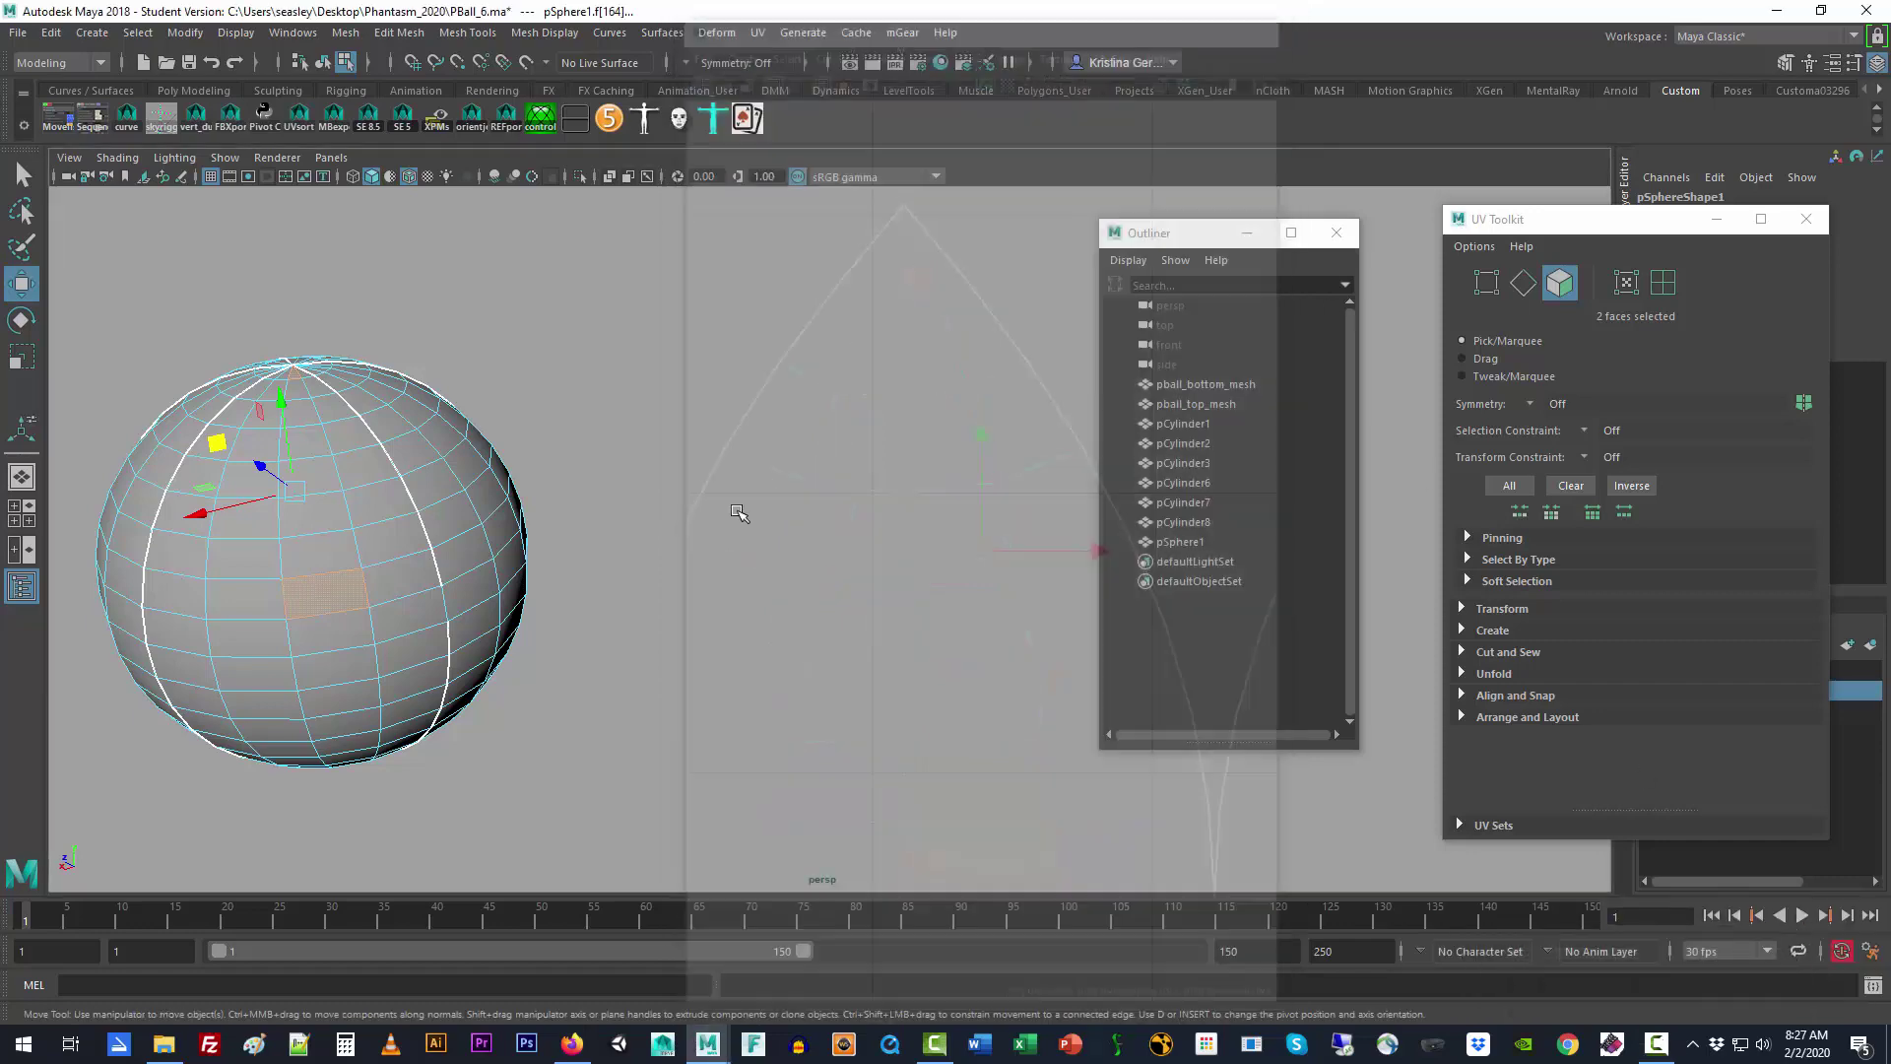
scroll(693, 561, "down", 5)
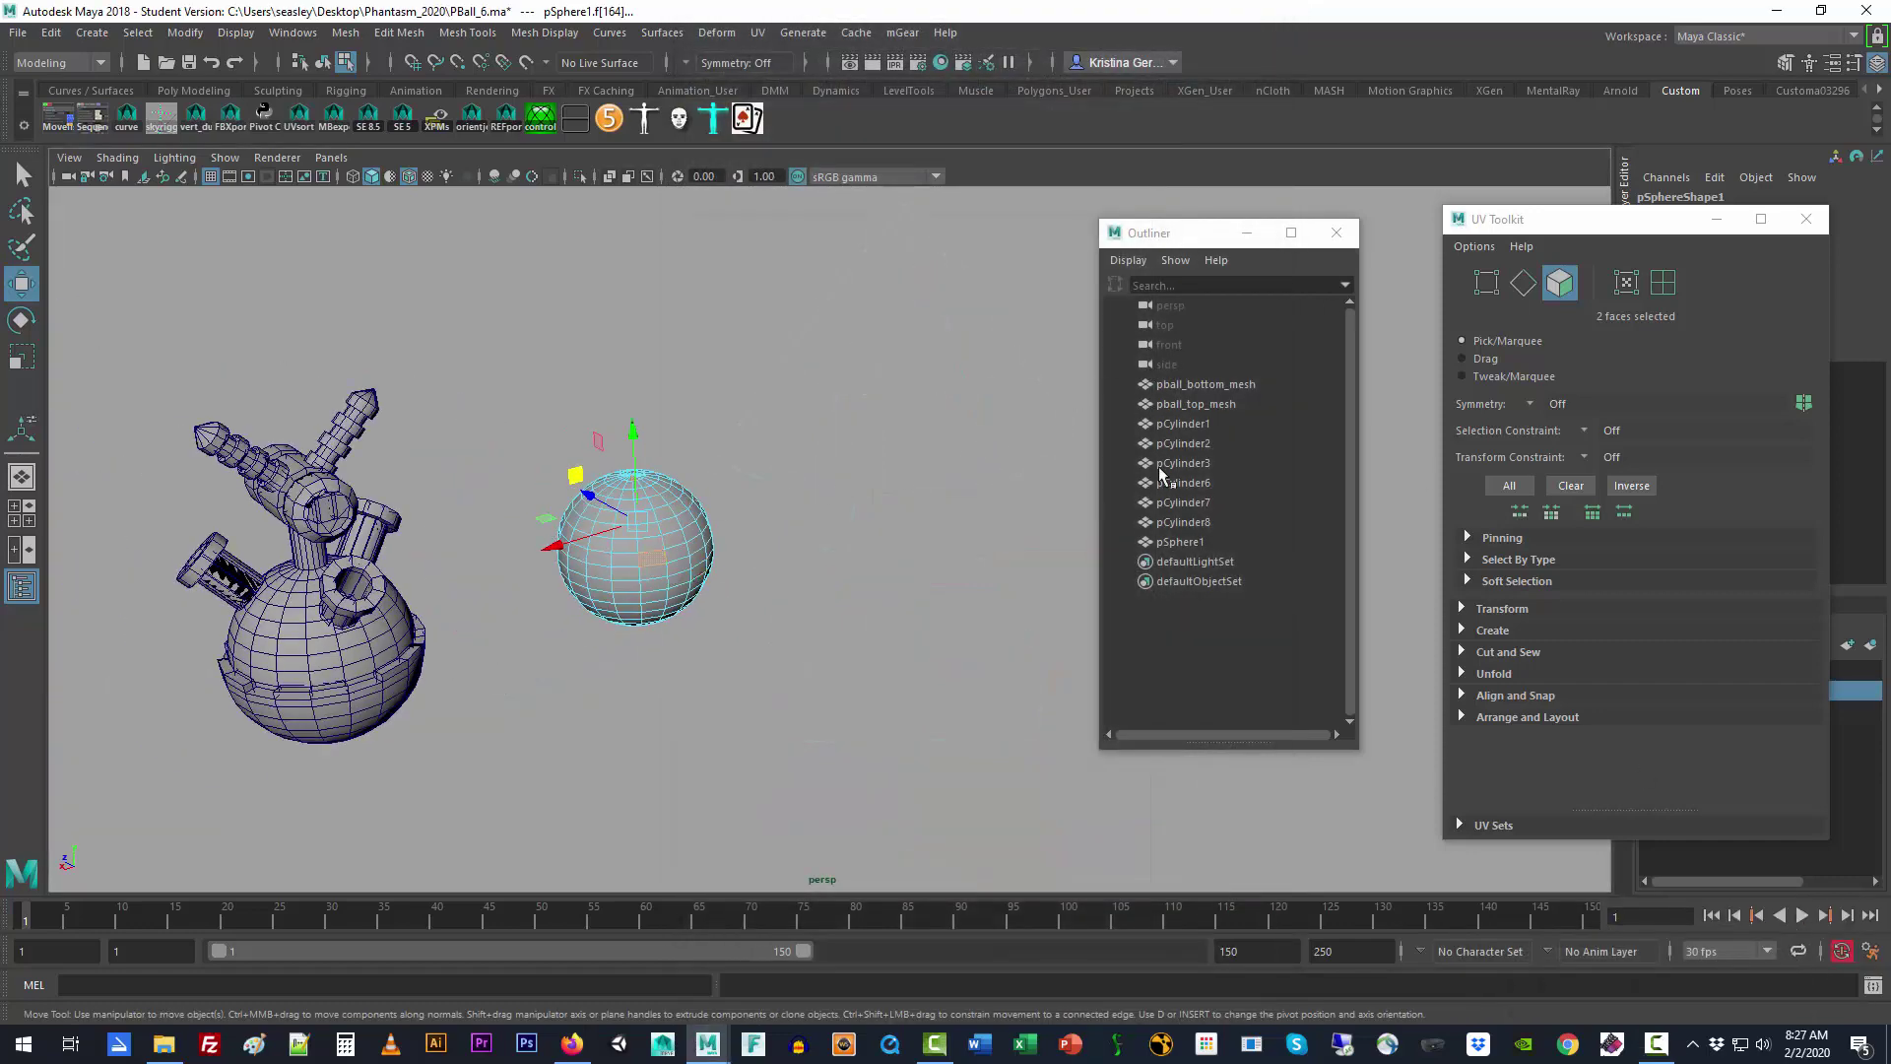
left_click(1172, 541)
key("Delete")
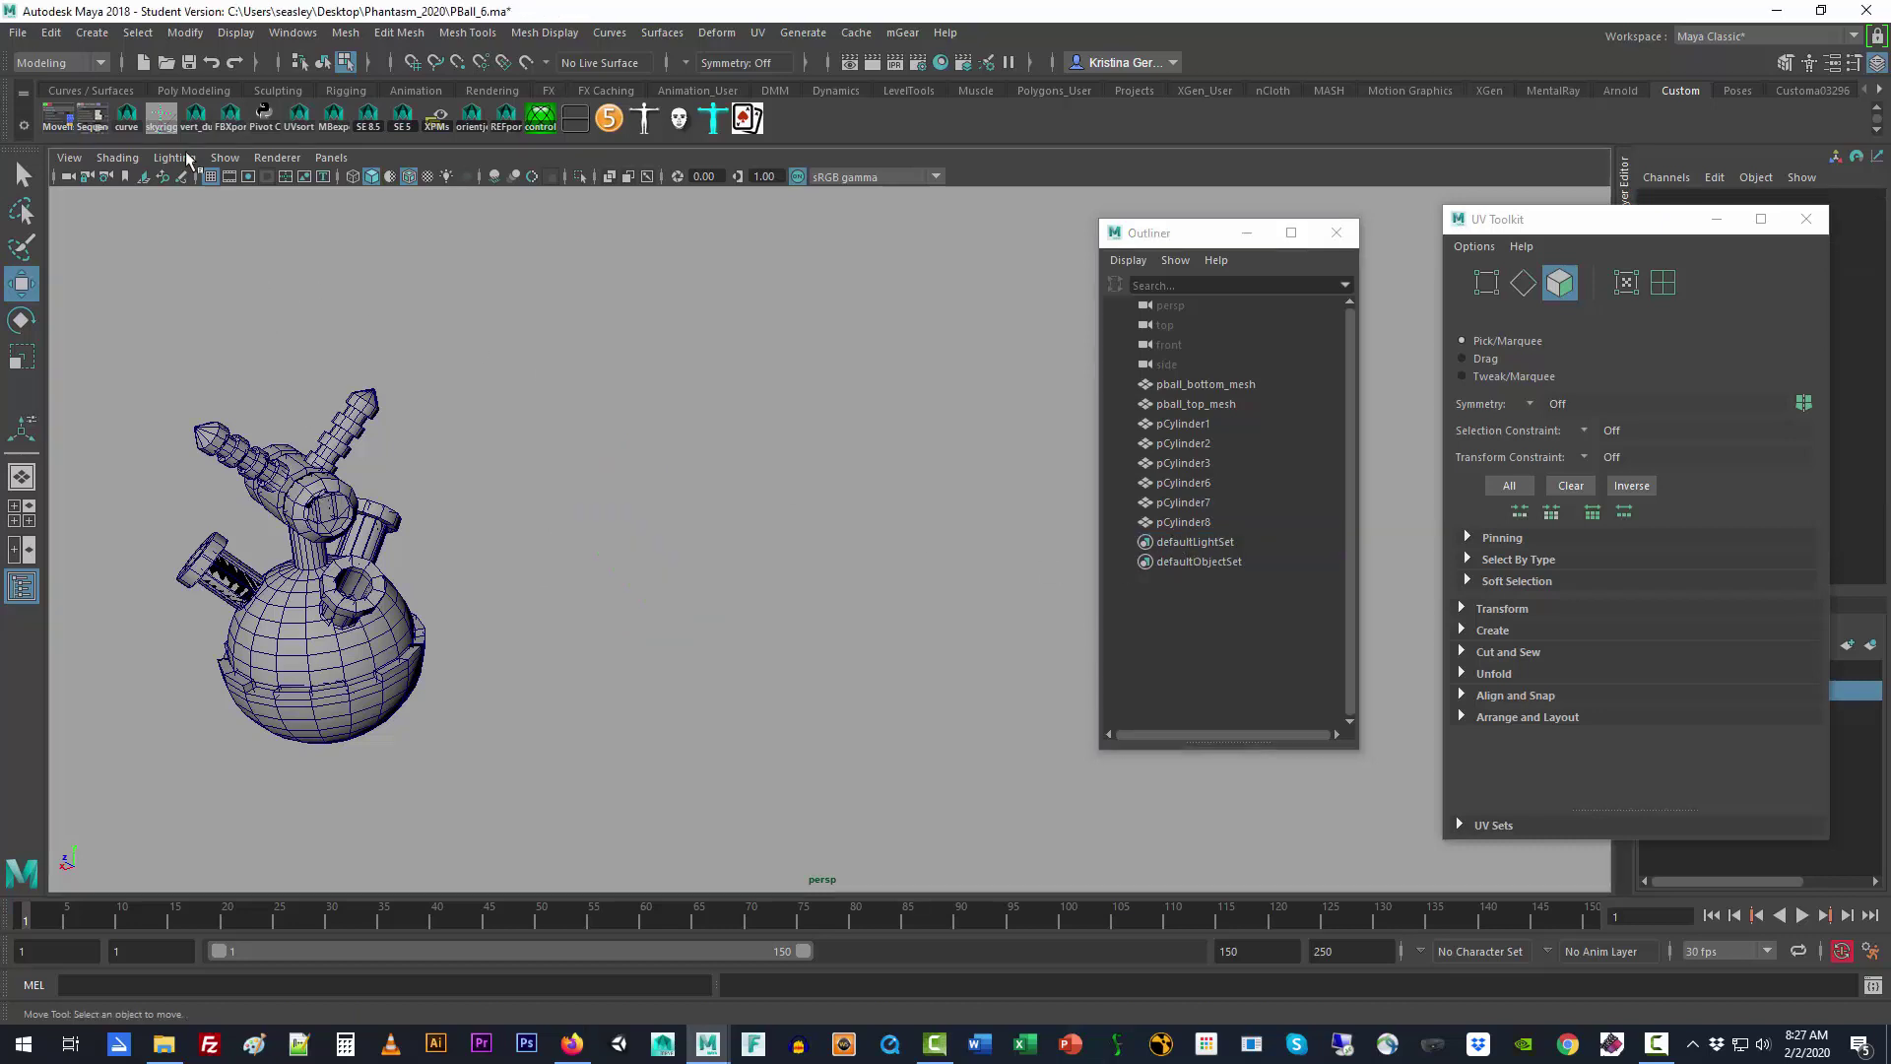
Step: Create a polygon cylinder, move it clear of the PBall model, and frame it in the view
left_click(91, 33)
mouse_move(197, 83)
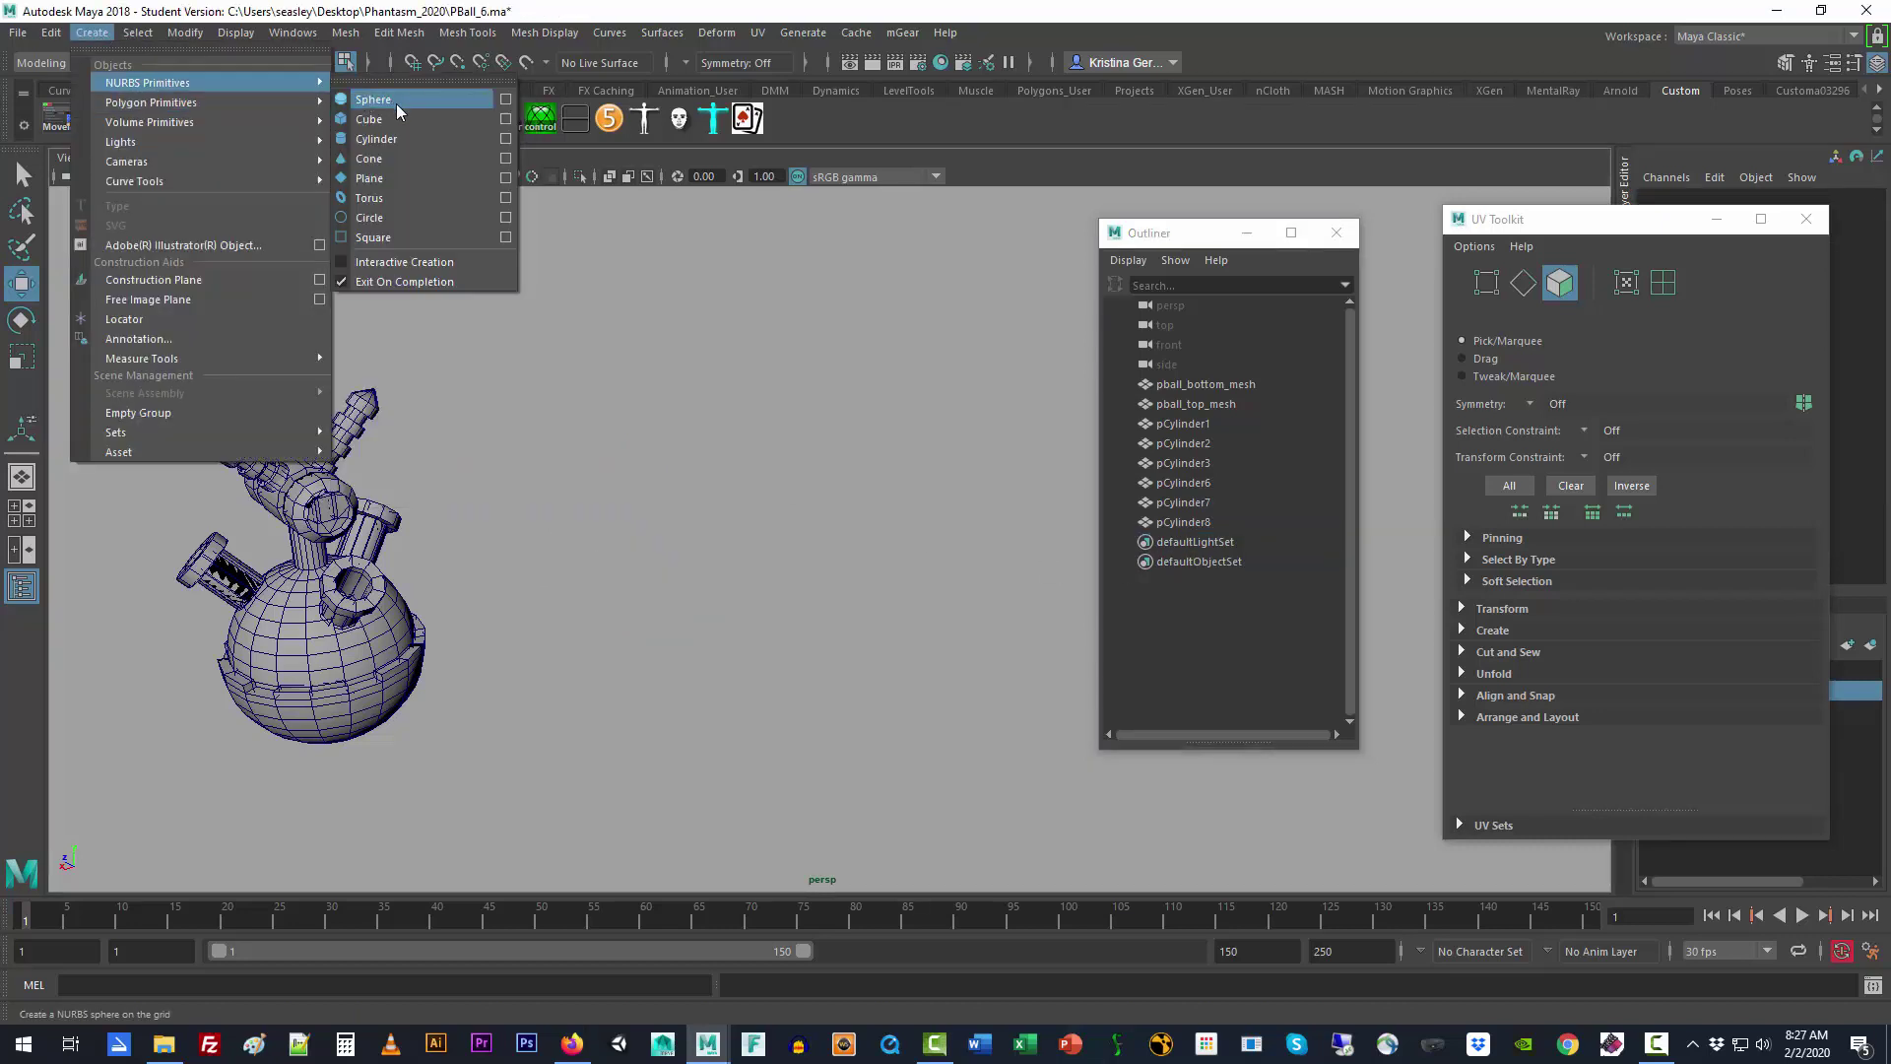
mouse_move(247, 102)
left_click(377, 139)
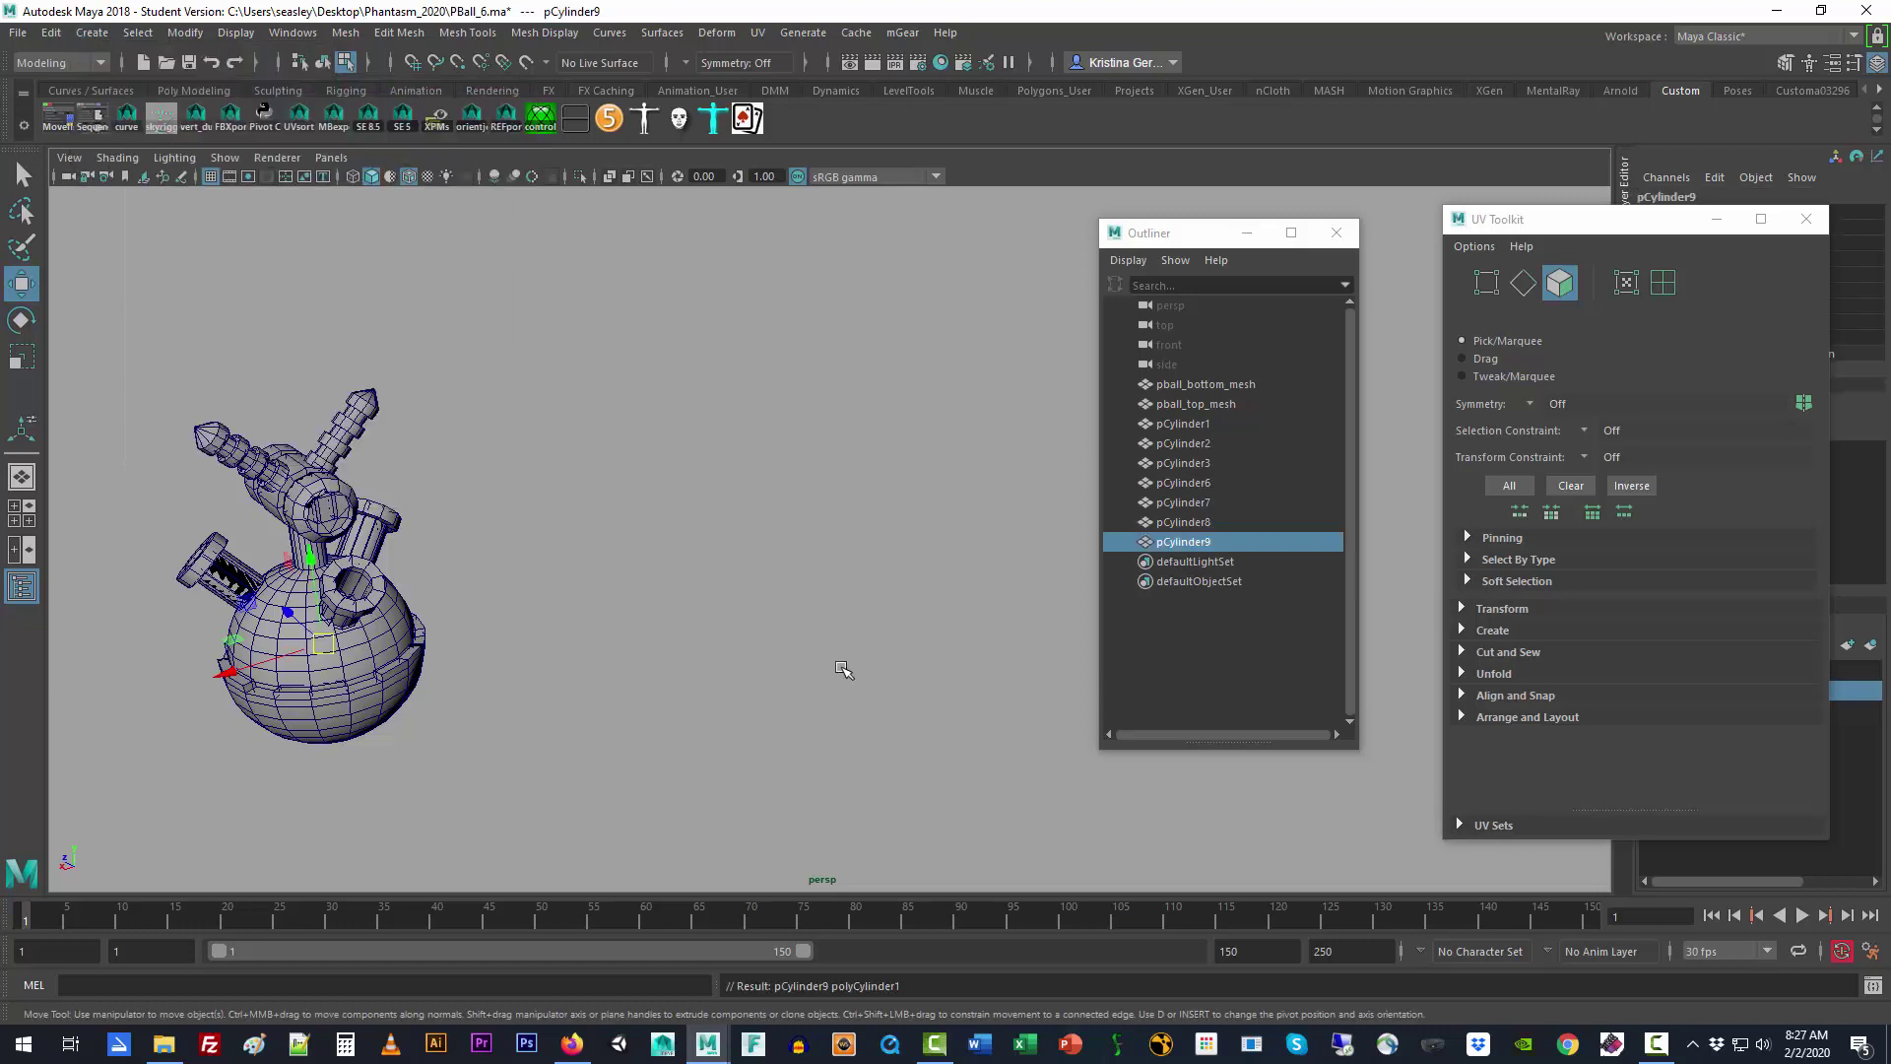
left_click_drag(292, 611, 697, 629)
key("f")
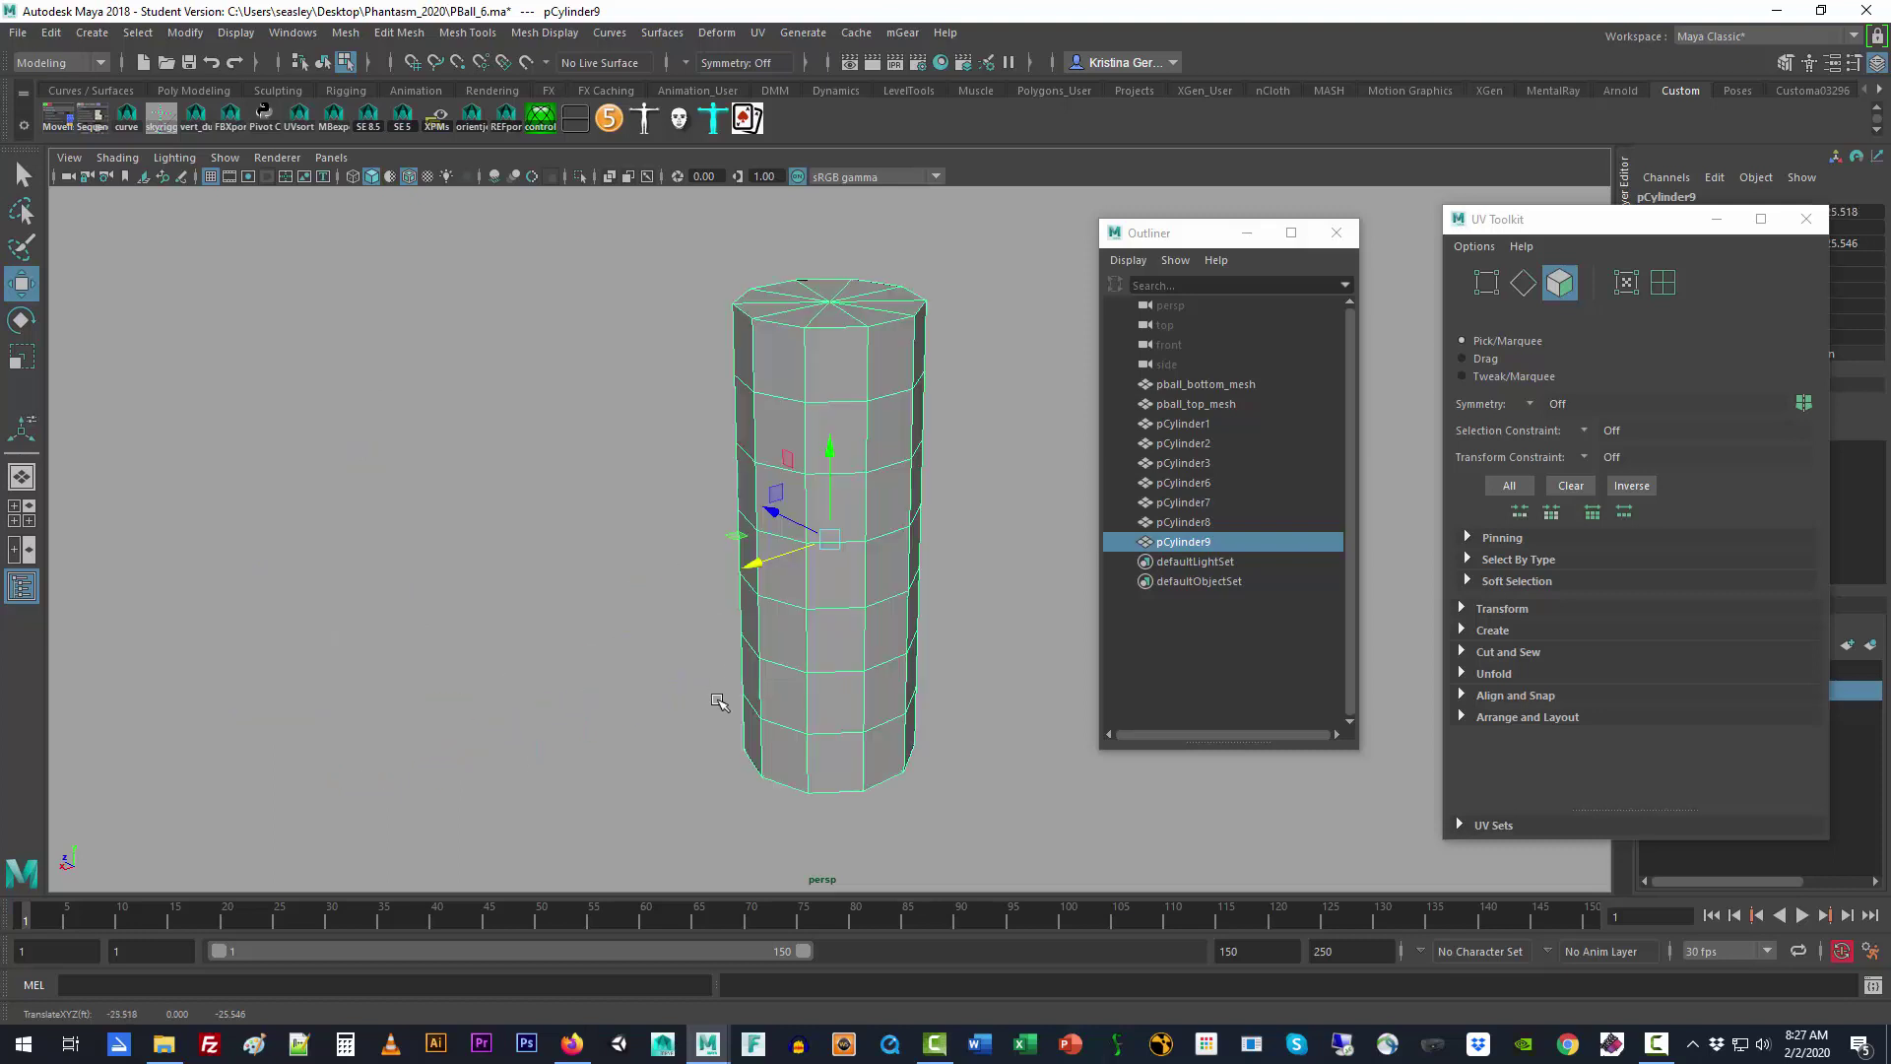
Step: In edge selection mode, select three horizontal edges in the cylinder's front column, leaving an unselected edge between some of them
left_click(694, 603)
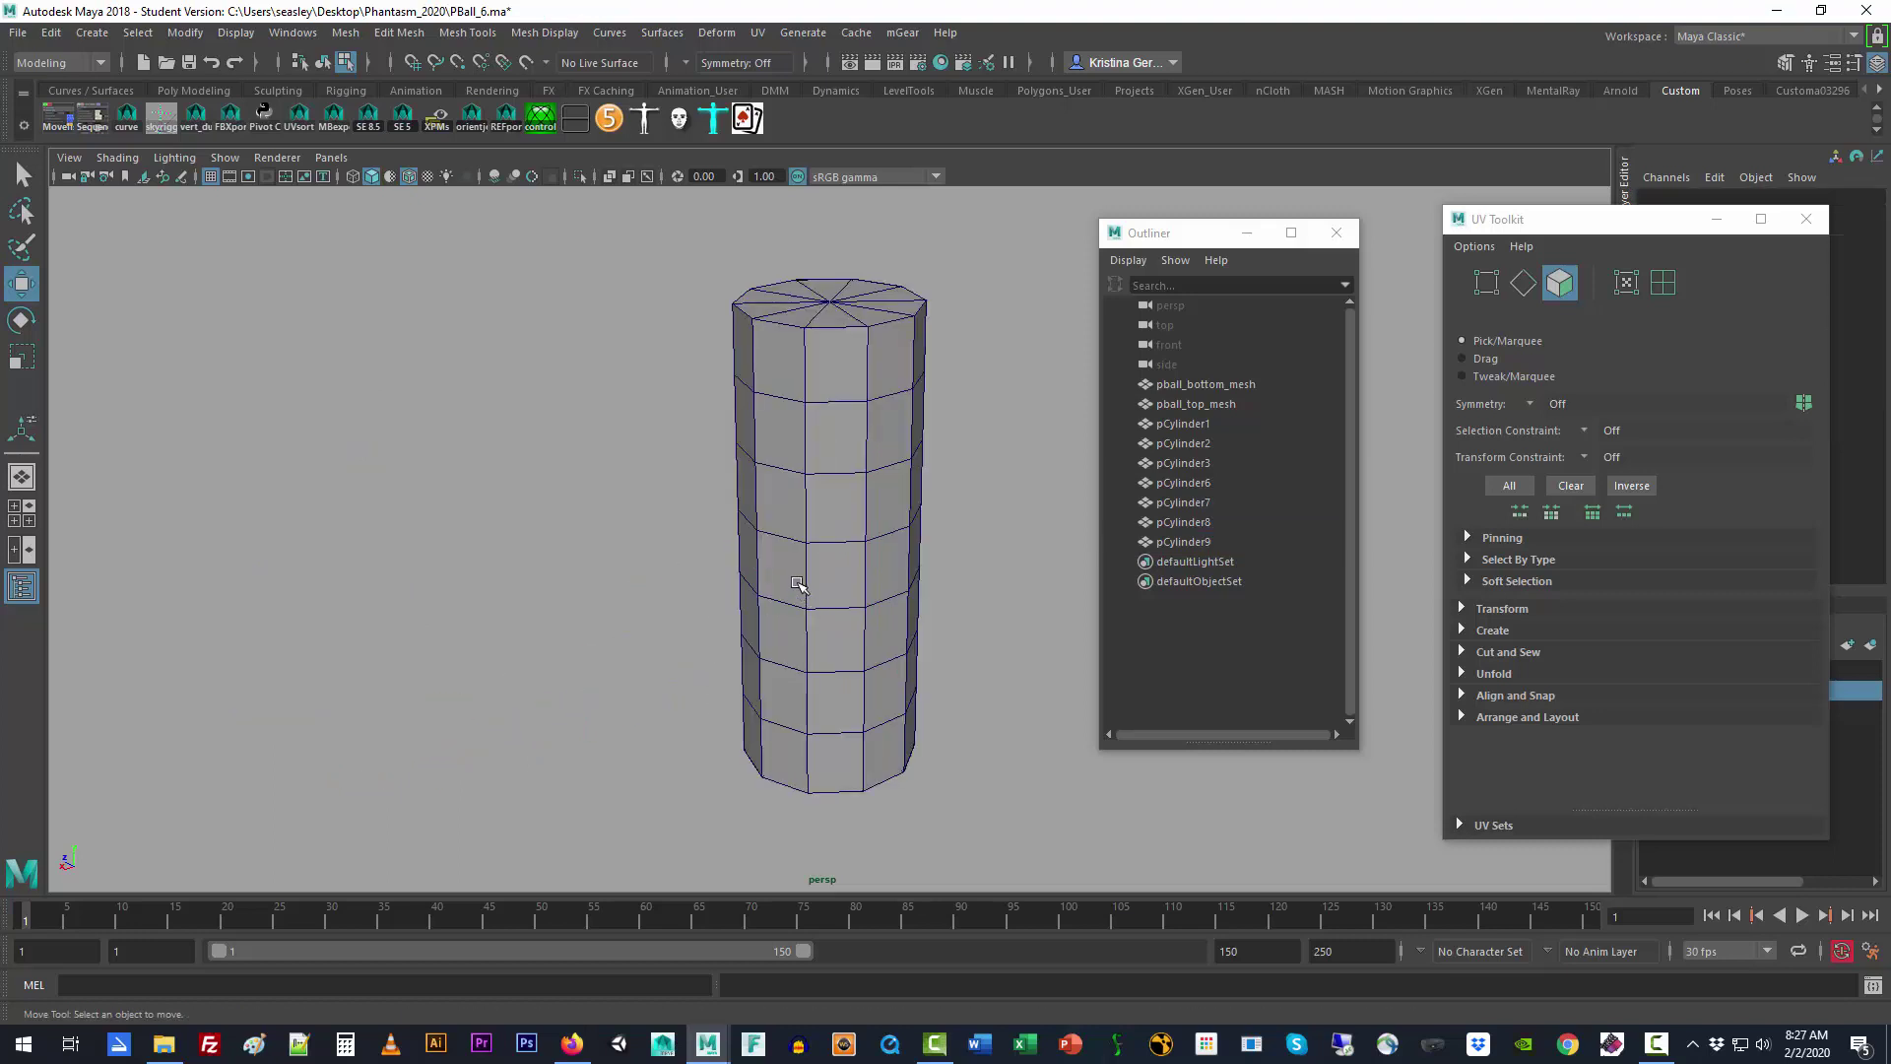
right_click_drag(827, 515, 833, 497)
left_click(836, 540)
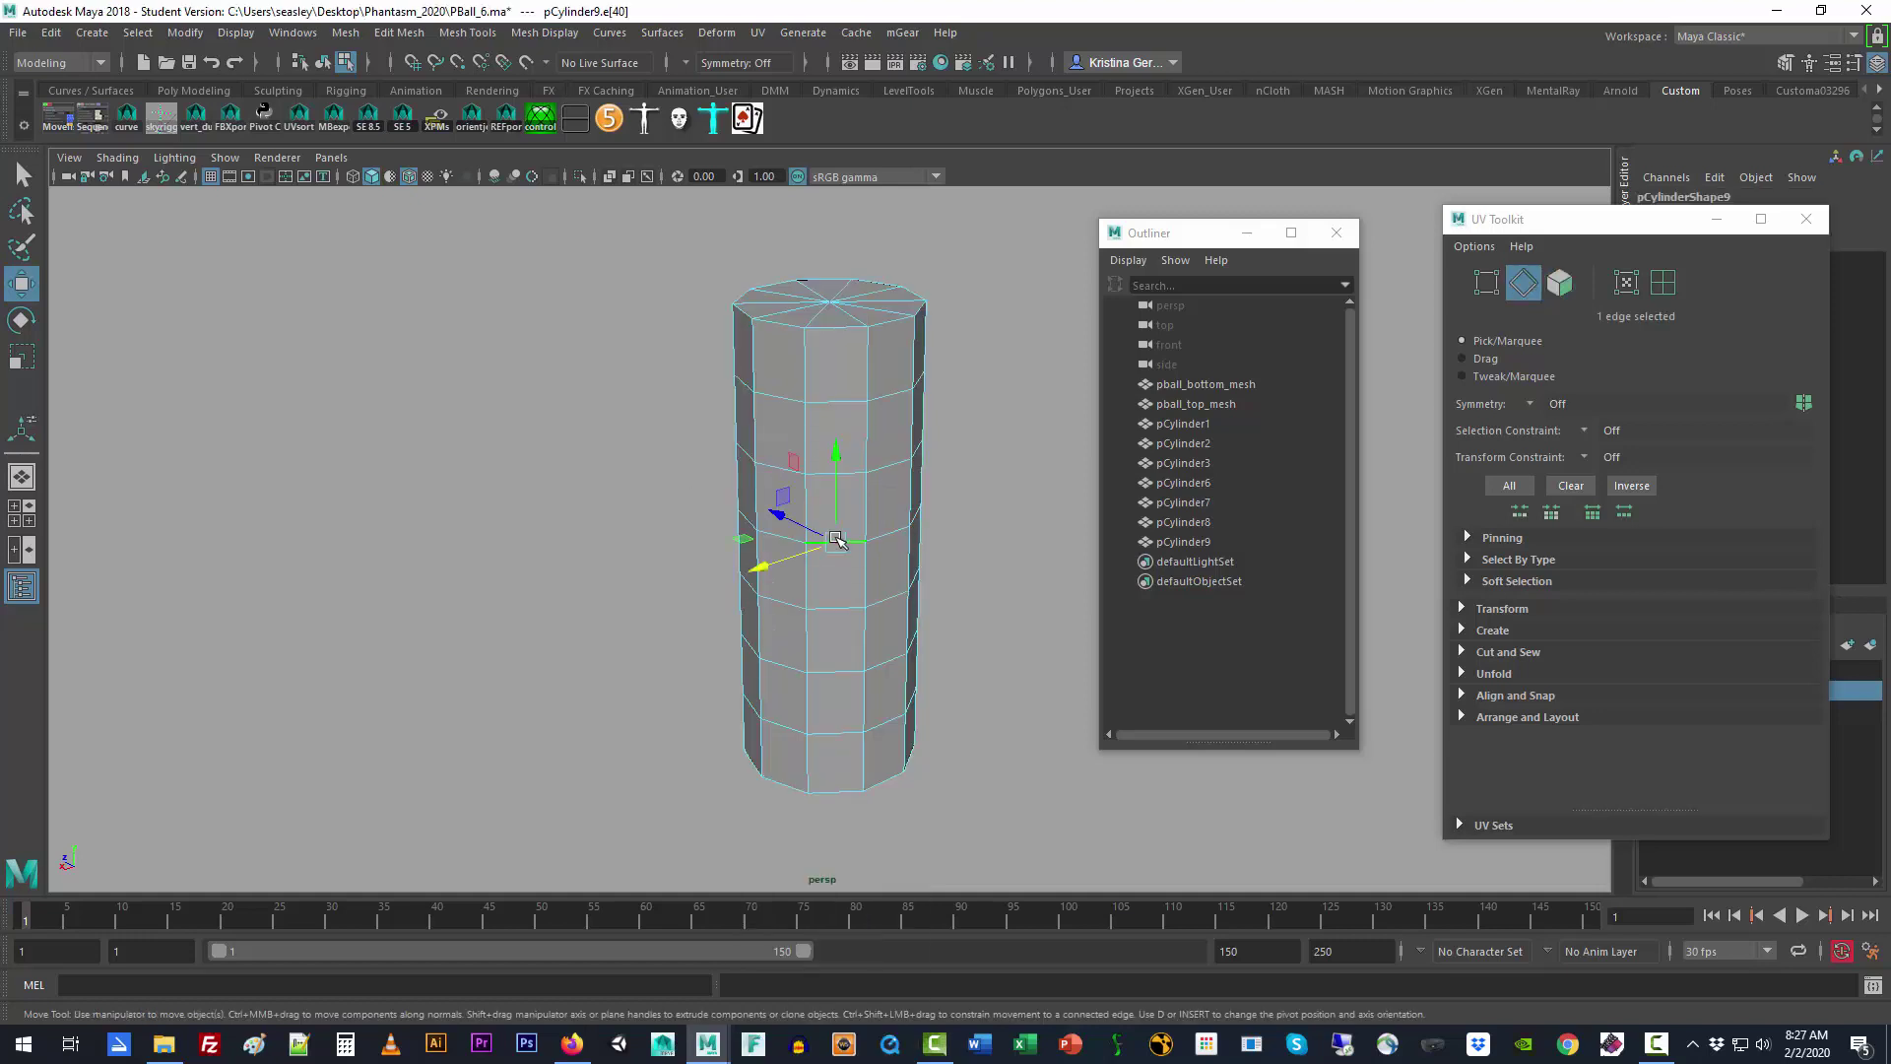
left_click(832, 665, "shift")
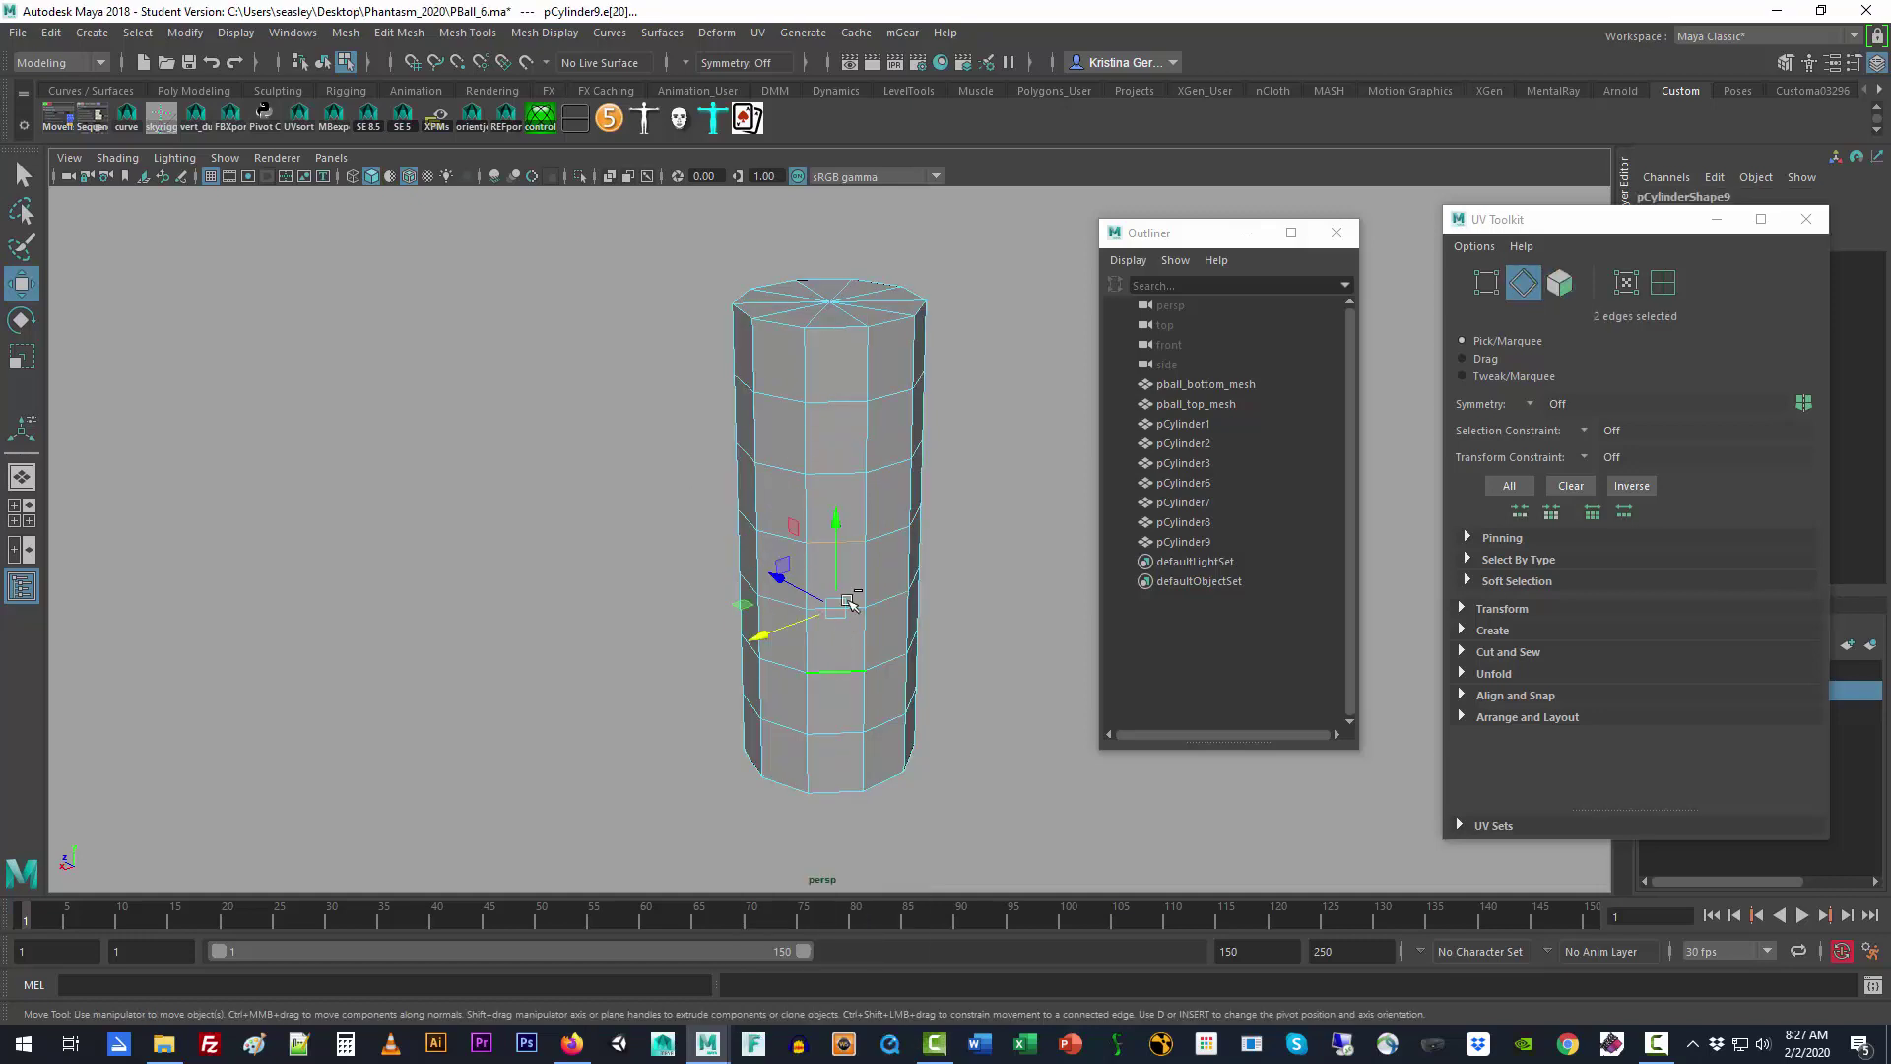
left_click(838, 400, "shift")
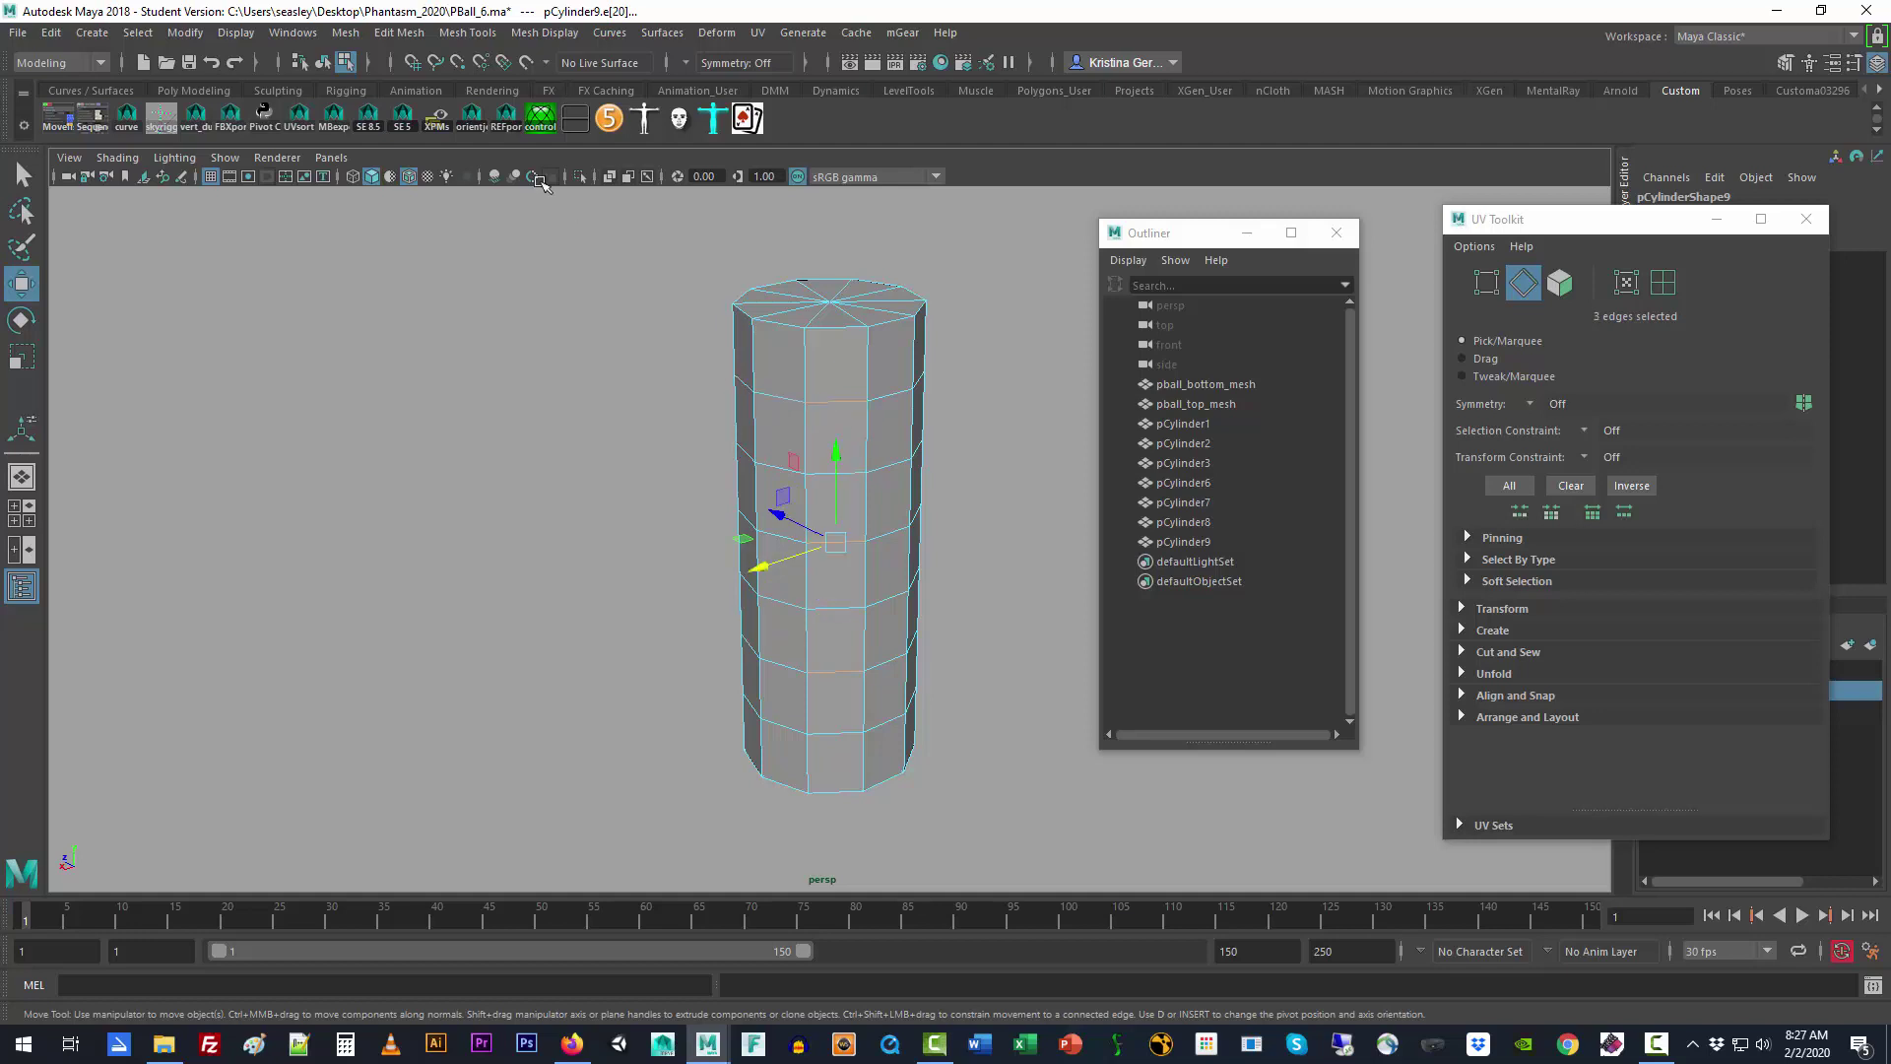
Step: Convert the selected edges in the cylinder's front column to an edge ring and undo the conversion
left_click(138, 33)
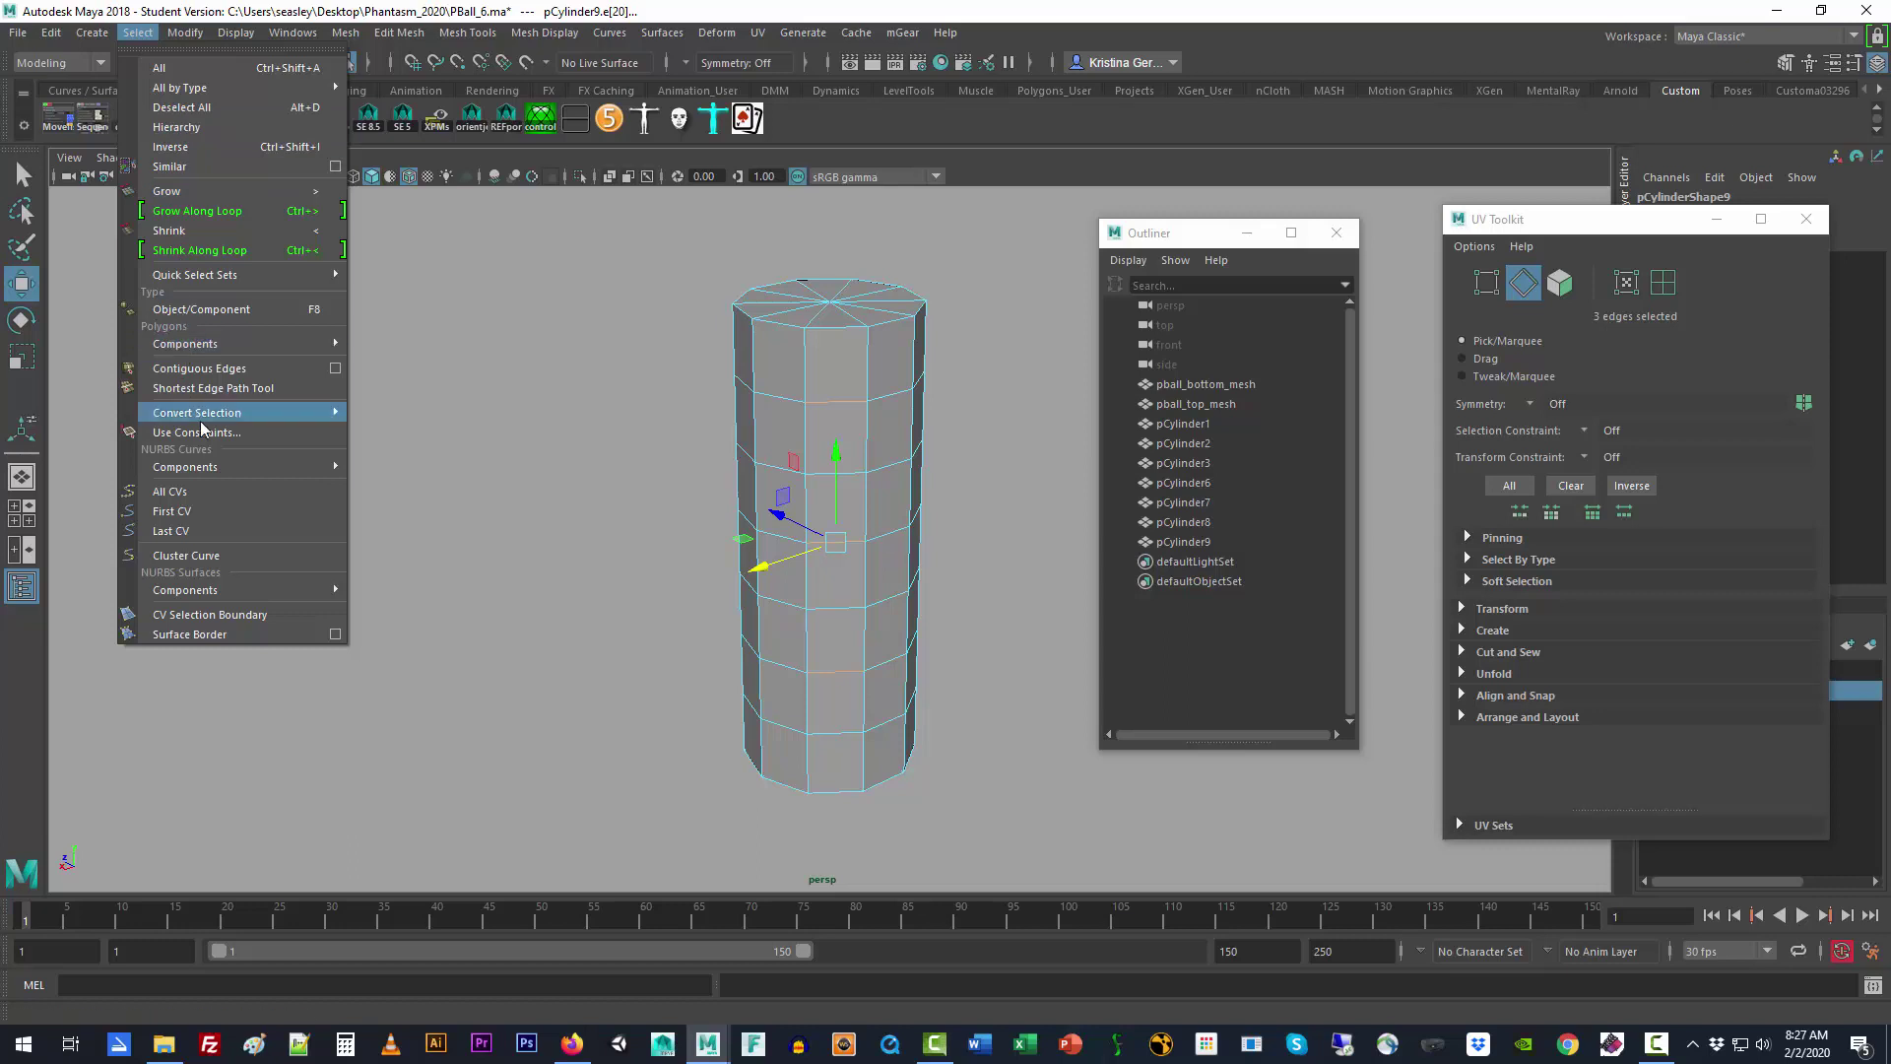
mouse_move(219, 472)
mouse_move(226, 420)
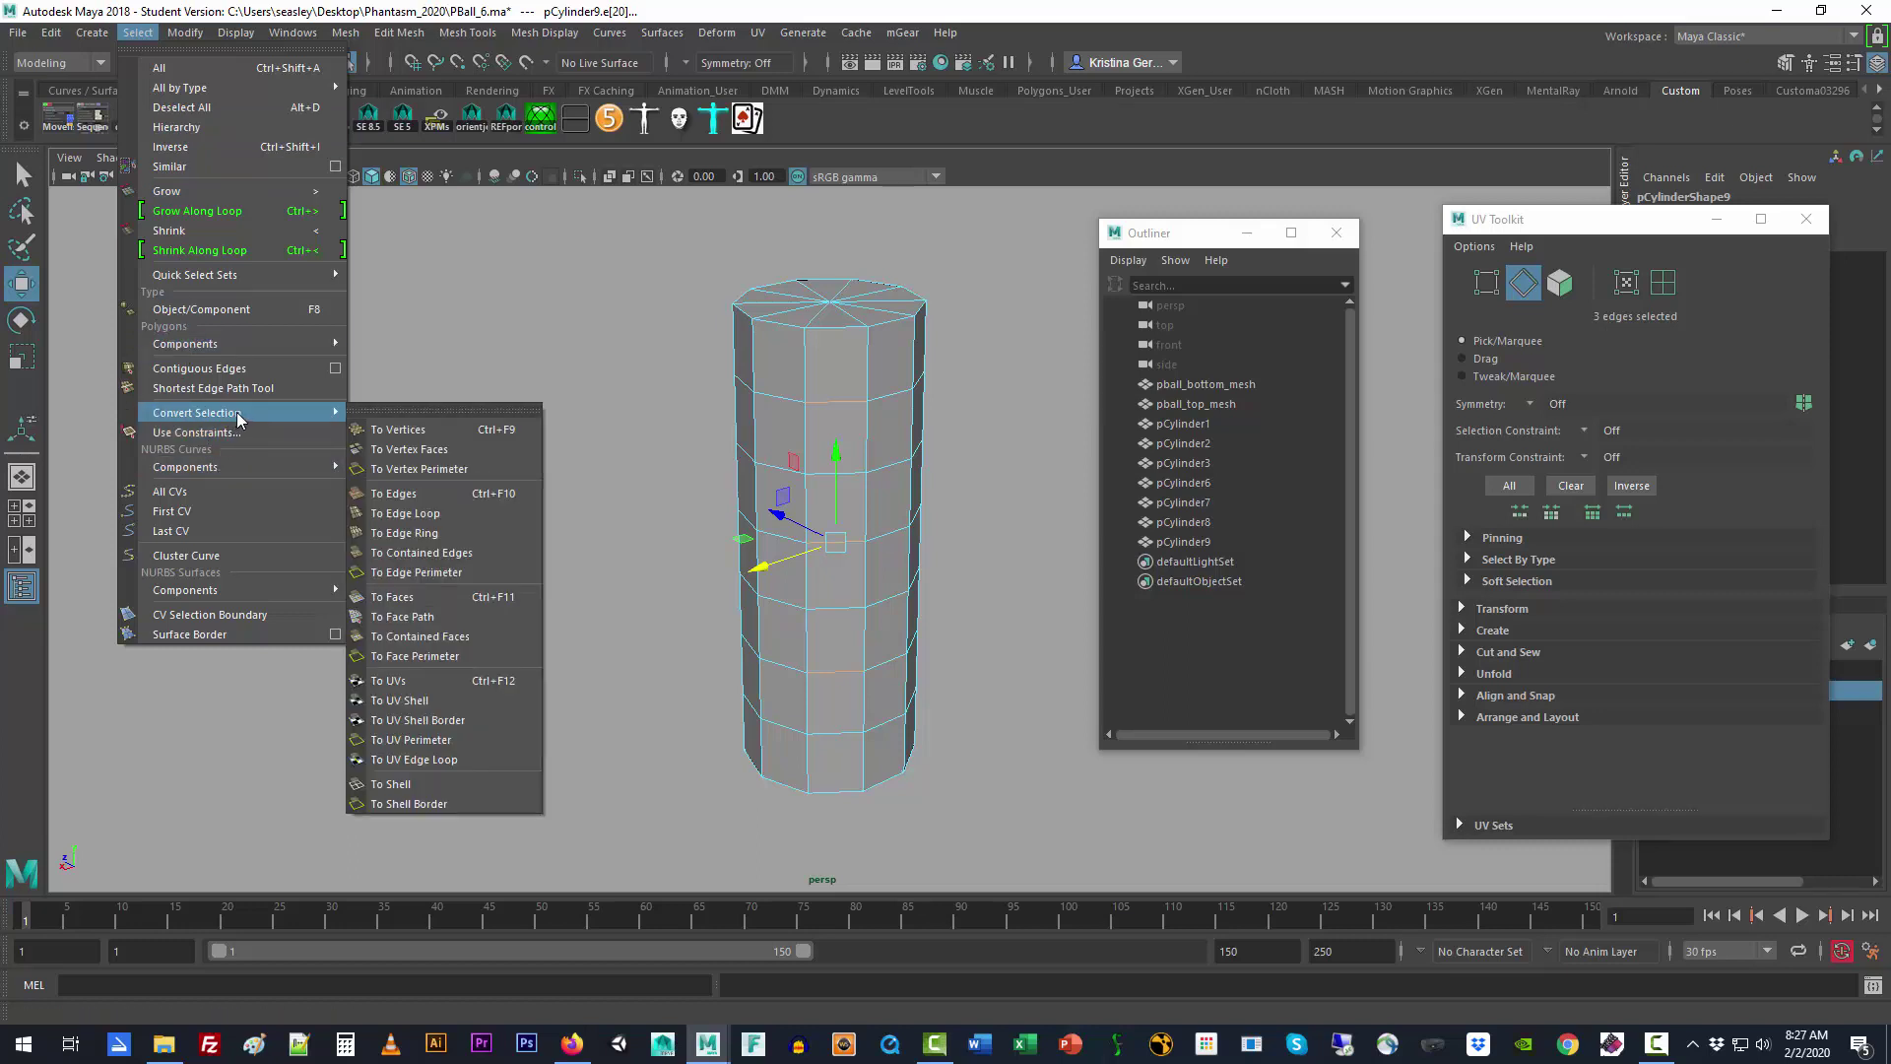
left_click(467, 533)
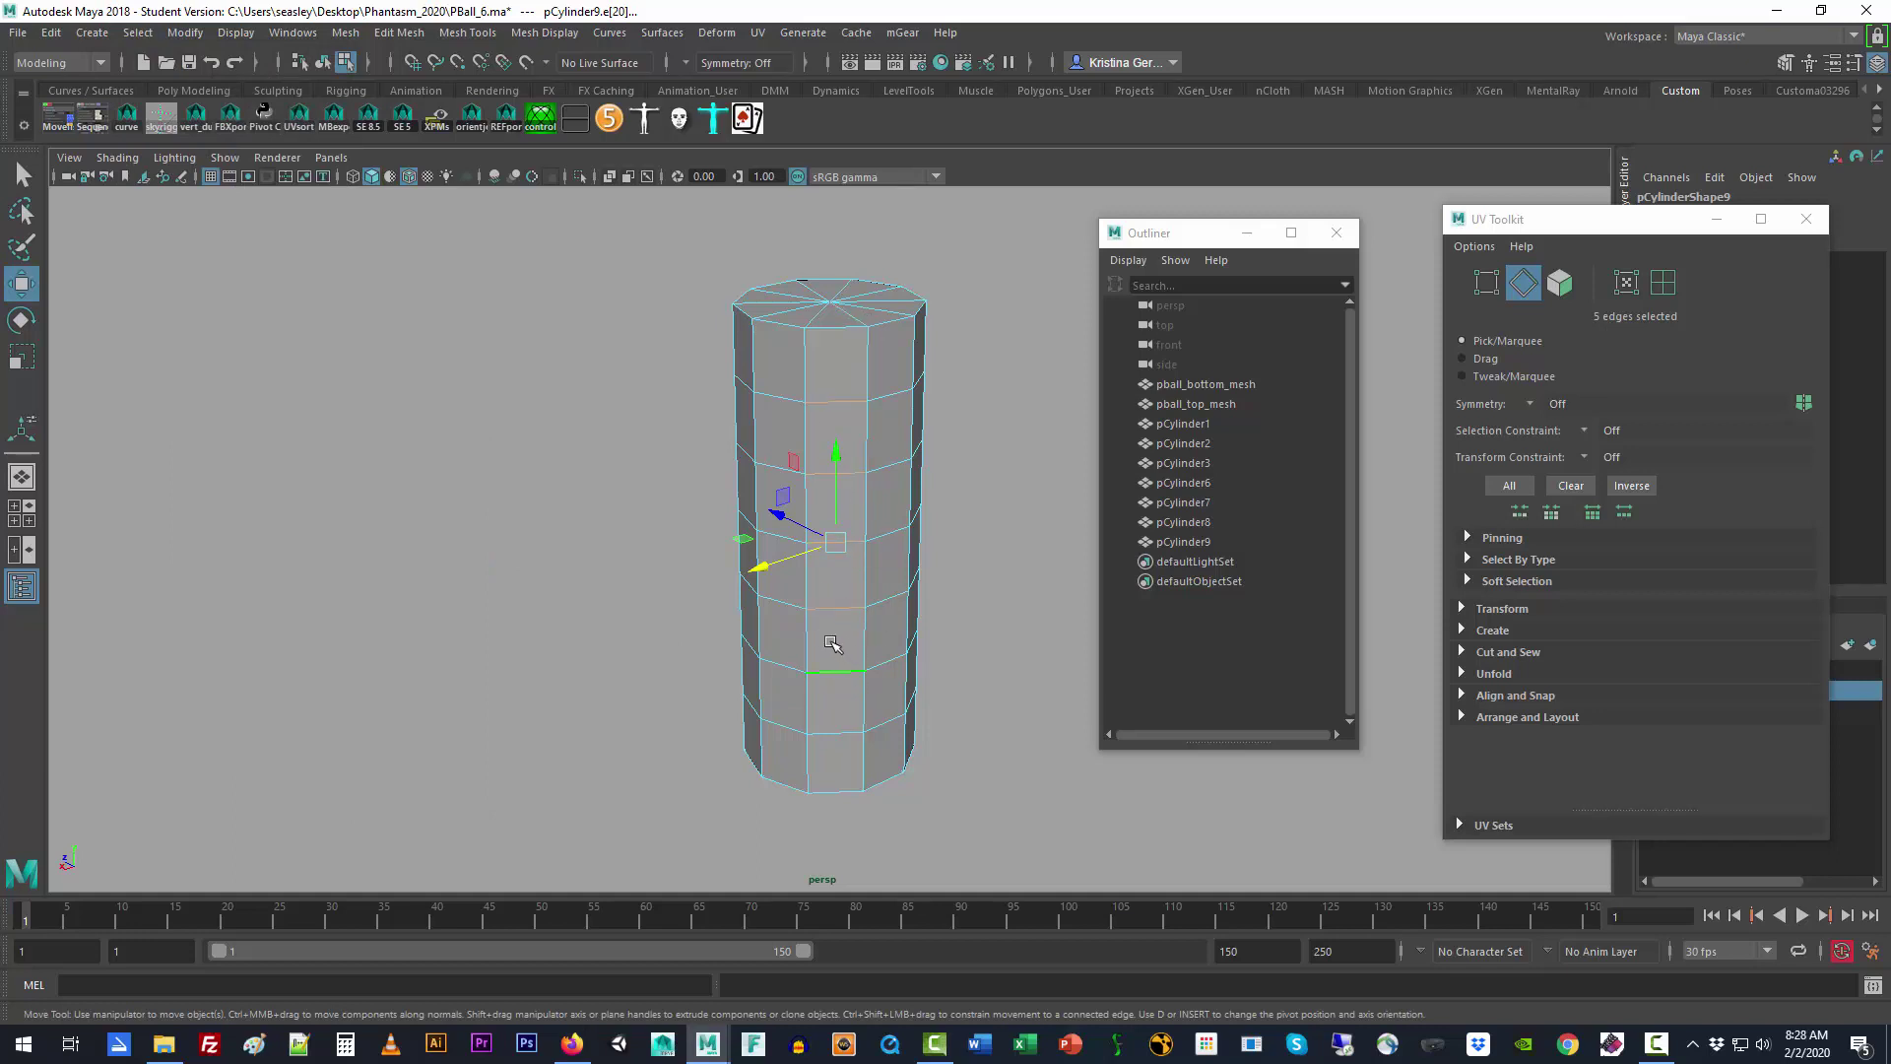
key("ctrl+z")
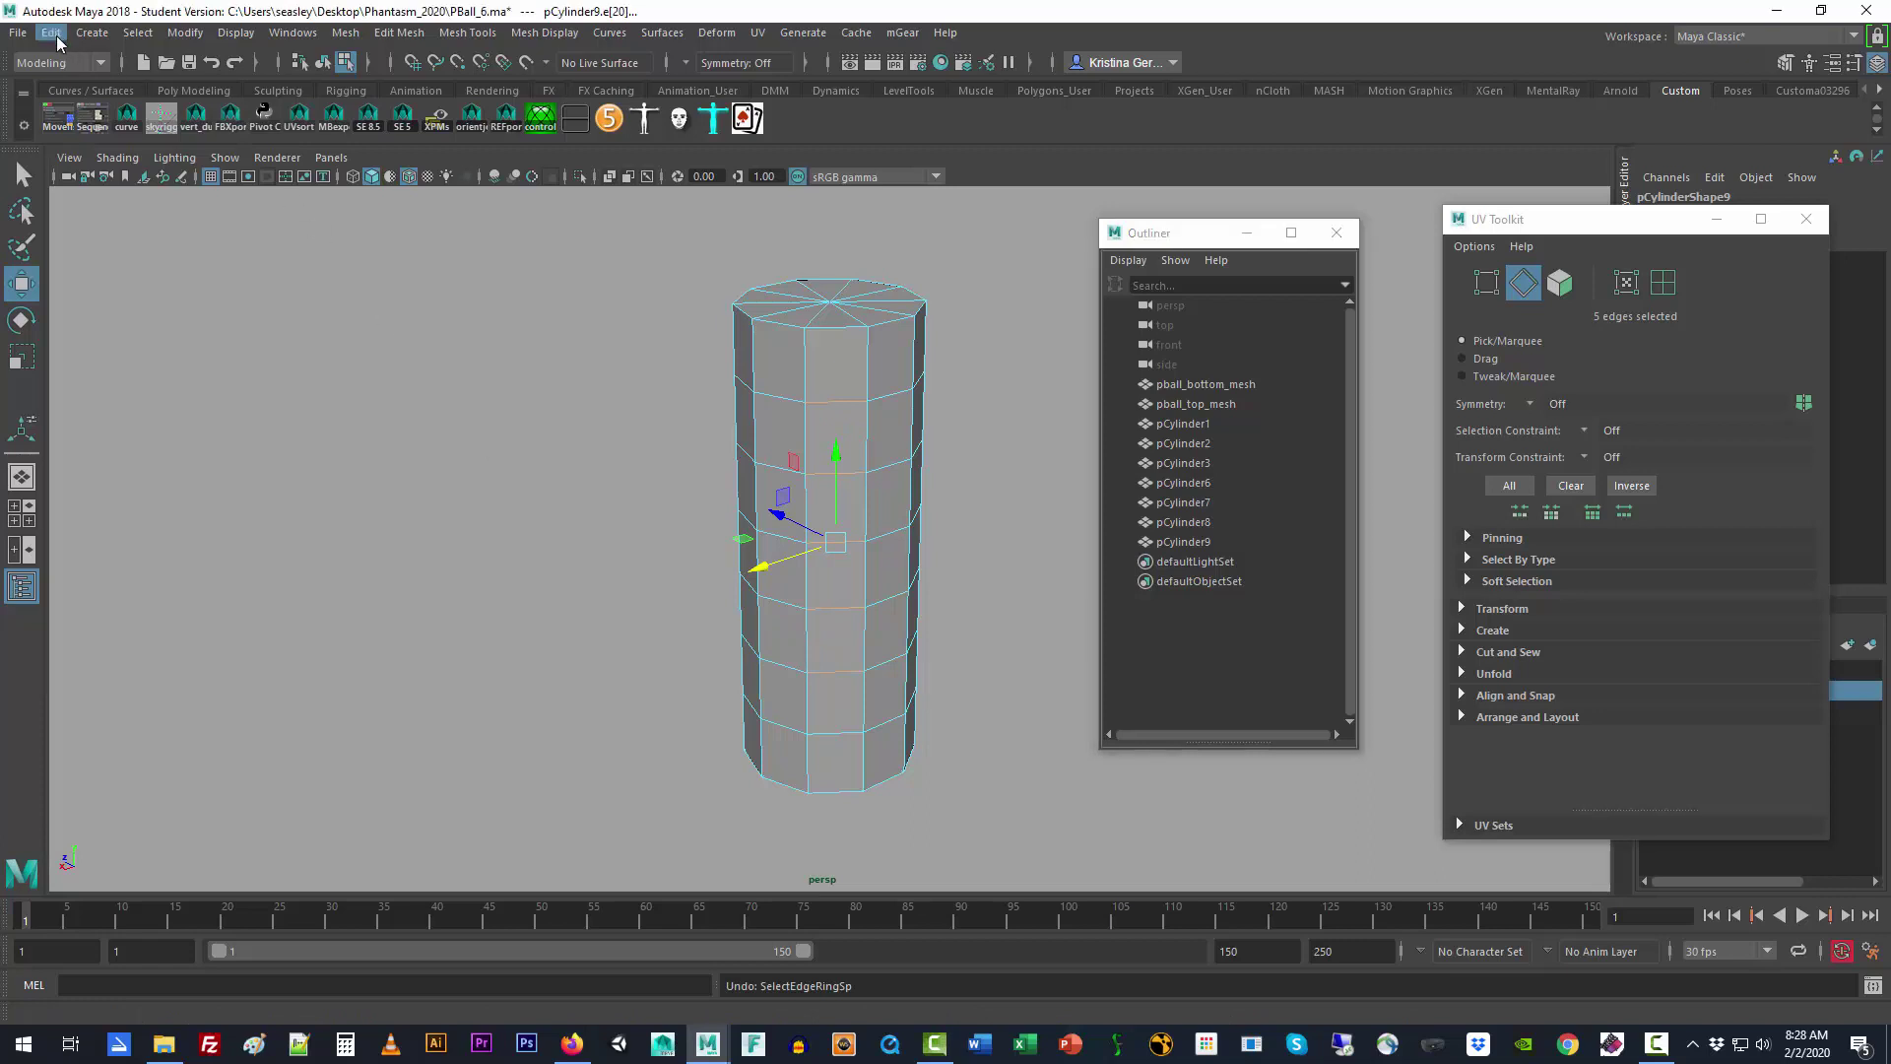
Step: Convert the selected horizontal edges in the cylinder's front column to edge loops and clear the selection
left_click(51, 33)
mouse_move(91, 32)
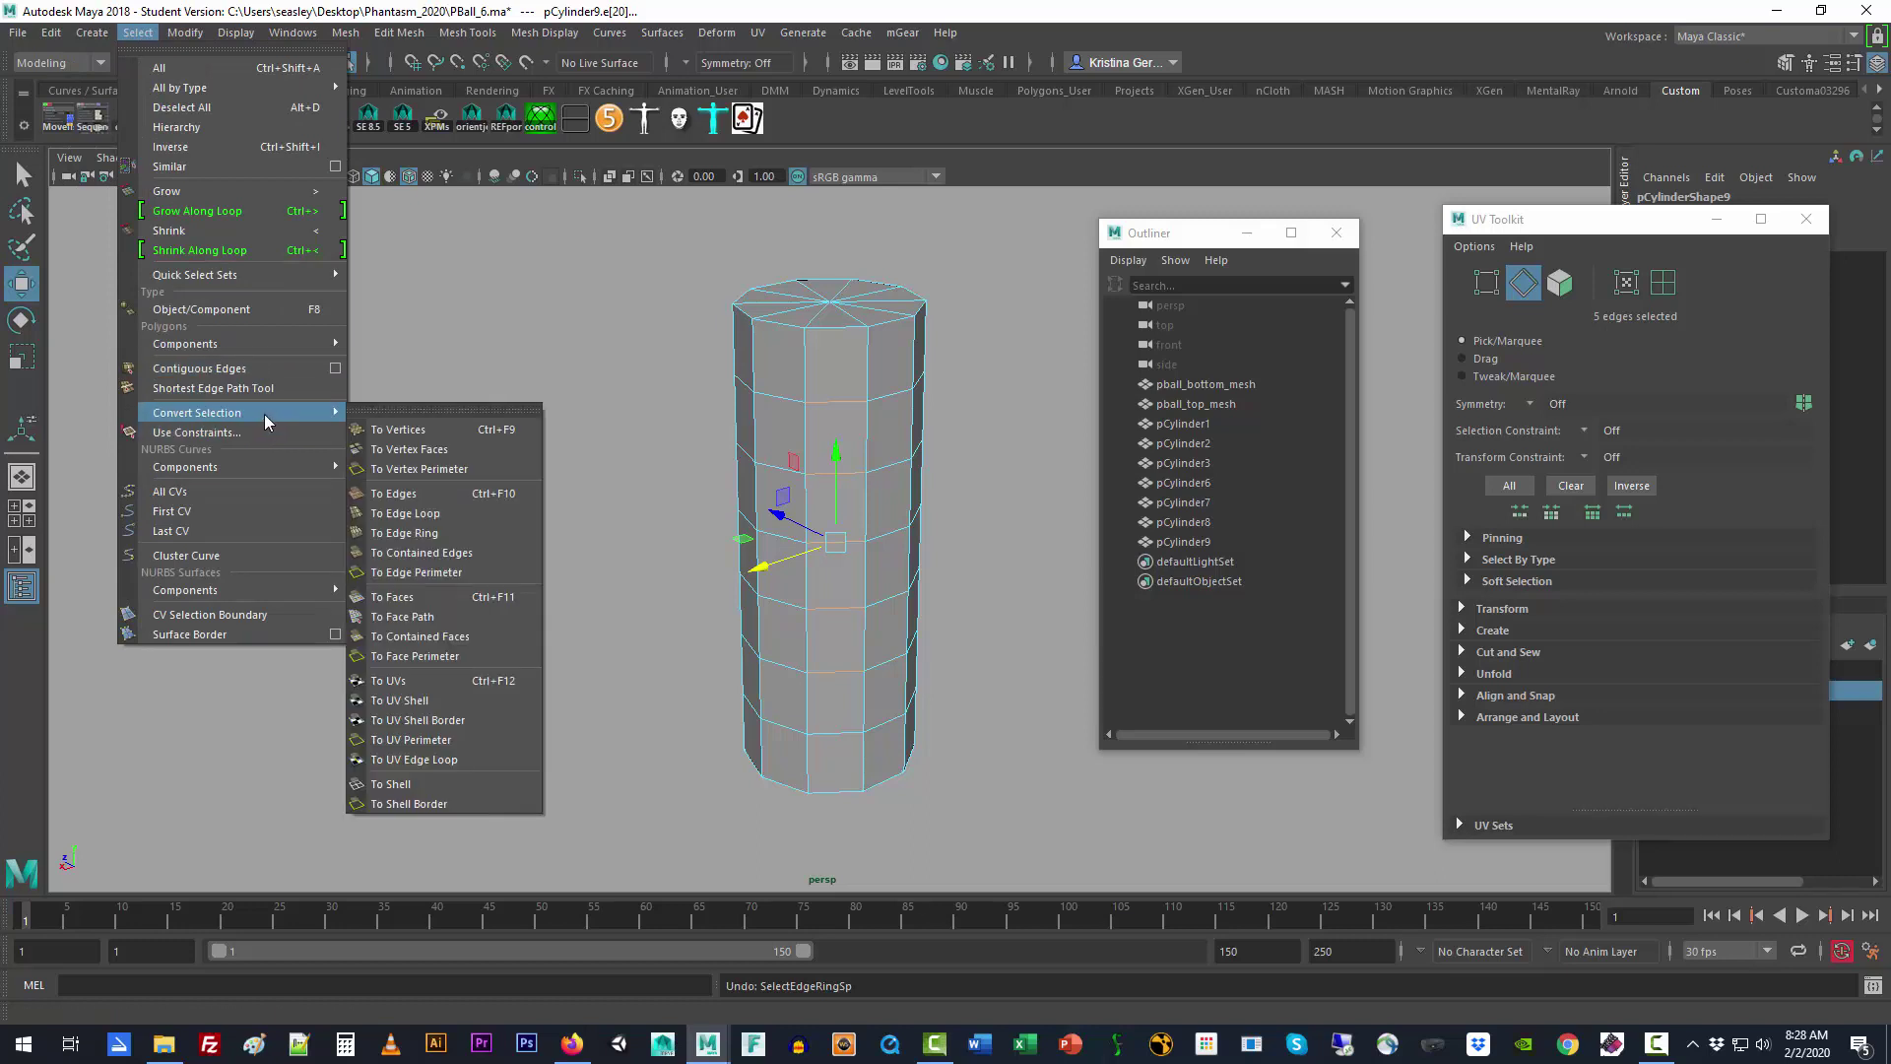
left_click(464, 515)
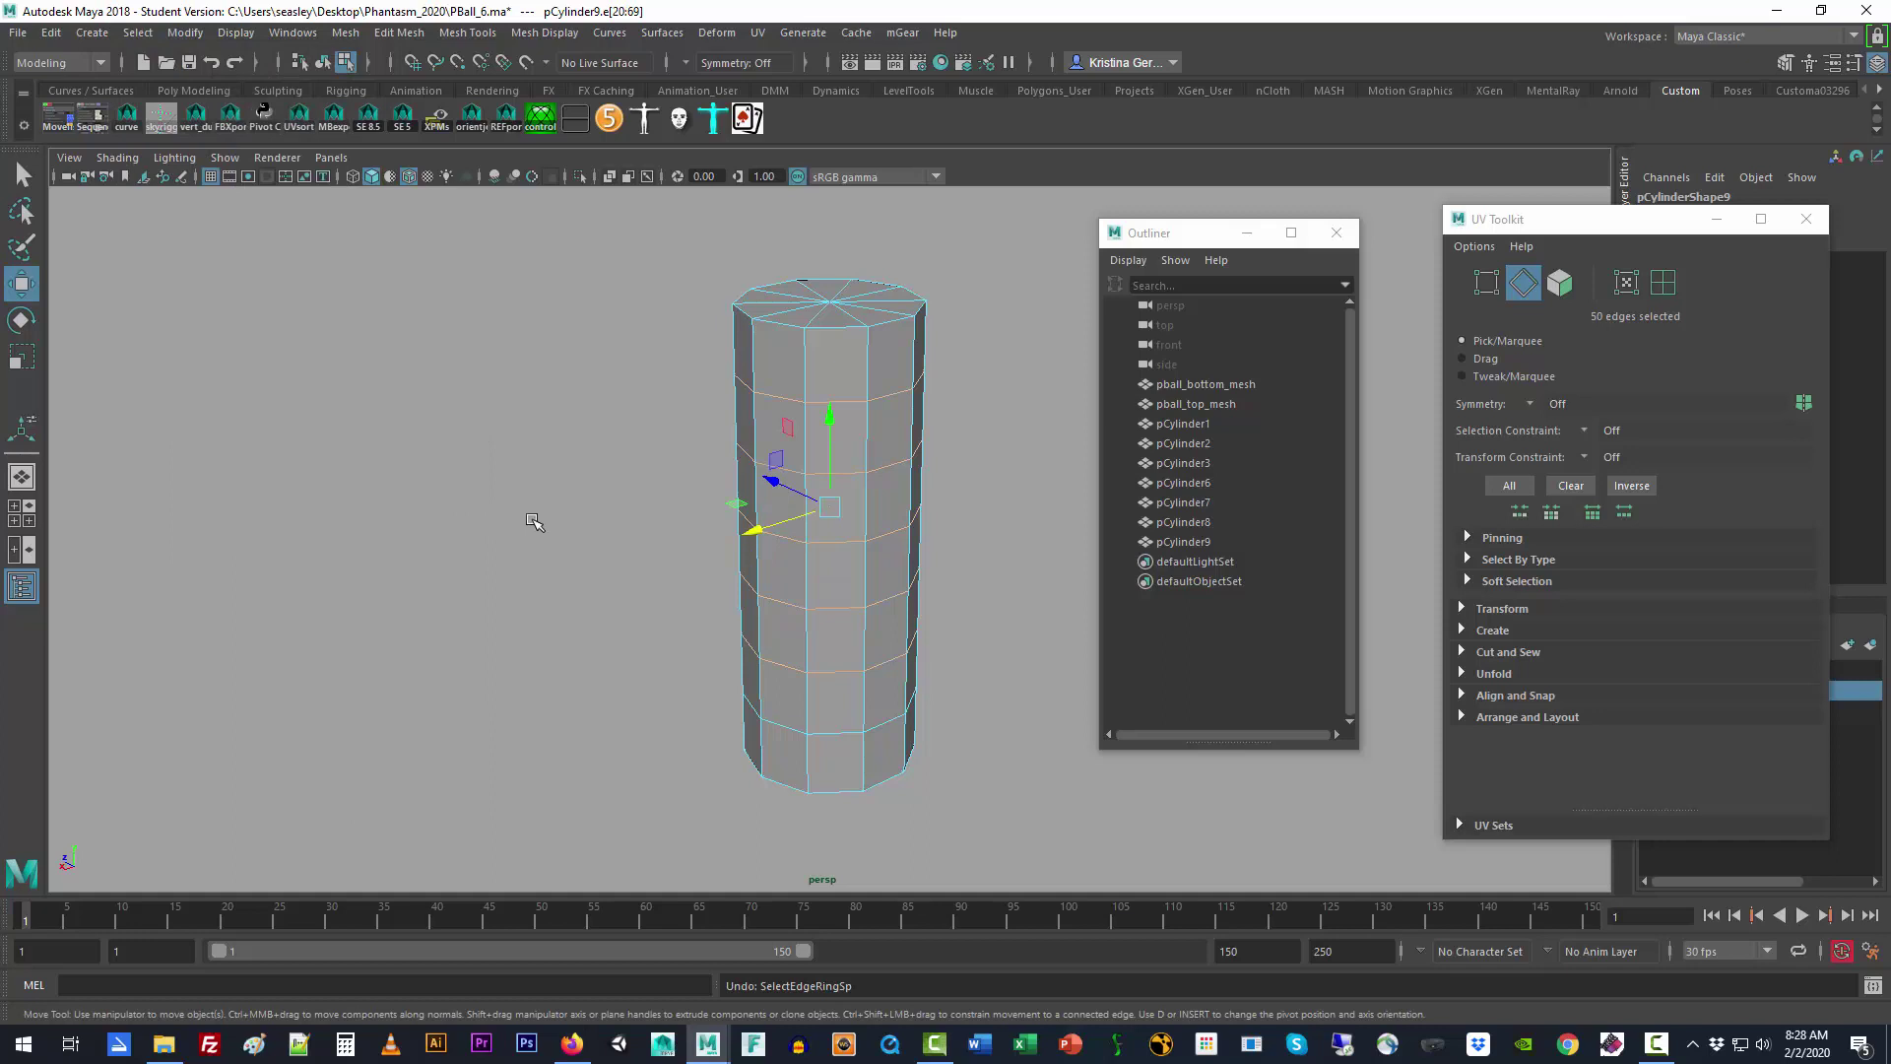
left_click(534, 522)
Step: Select a single vertical edge in the cylinder's second row, convert it to an edge ring, and clear the selection
left_click(834, 669)
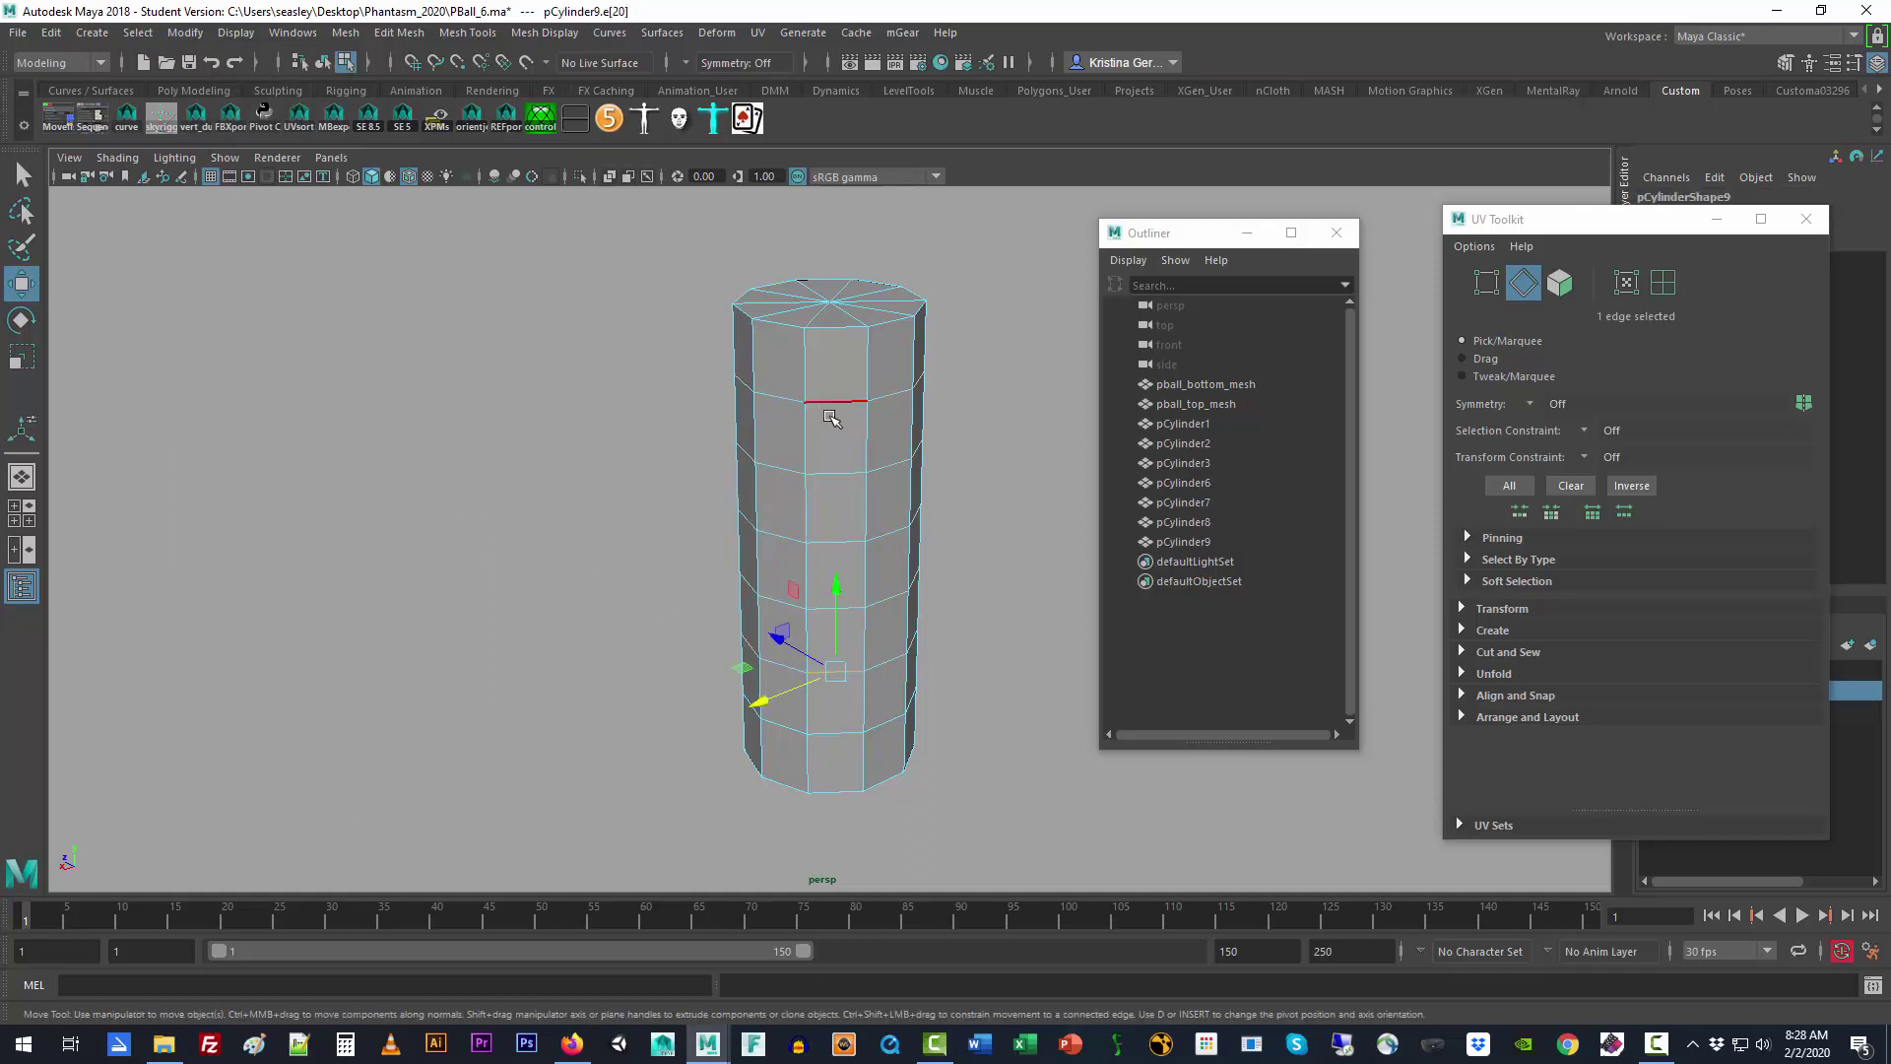
left_click(806, 443)
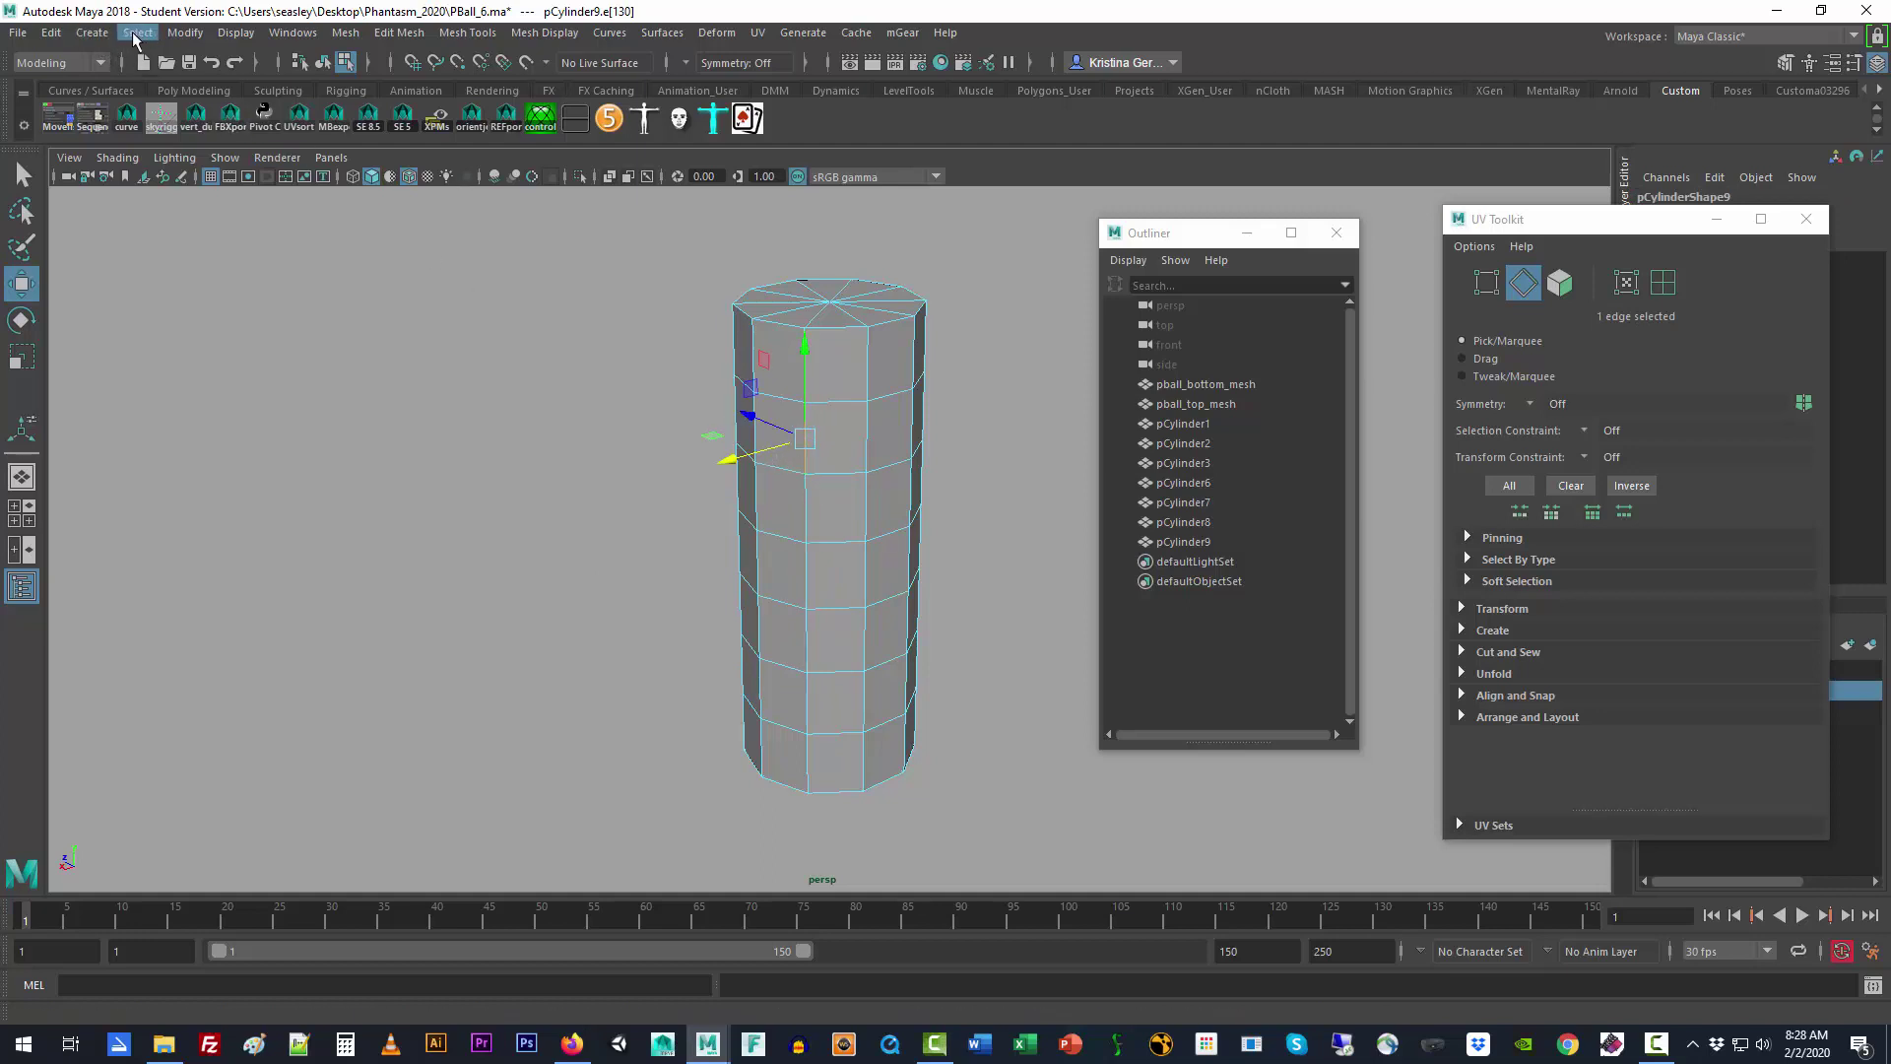
left_click(138, 33)
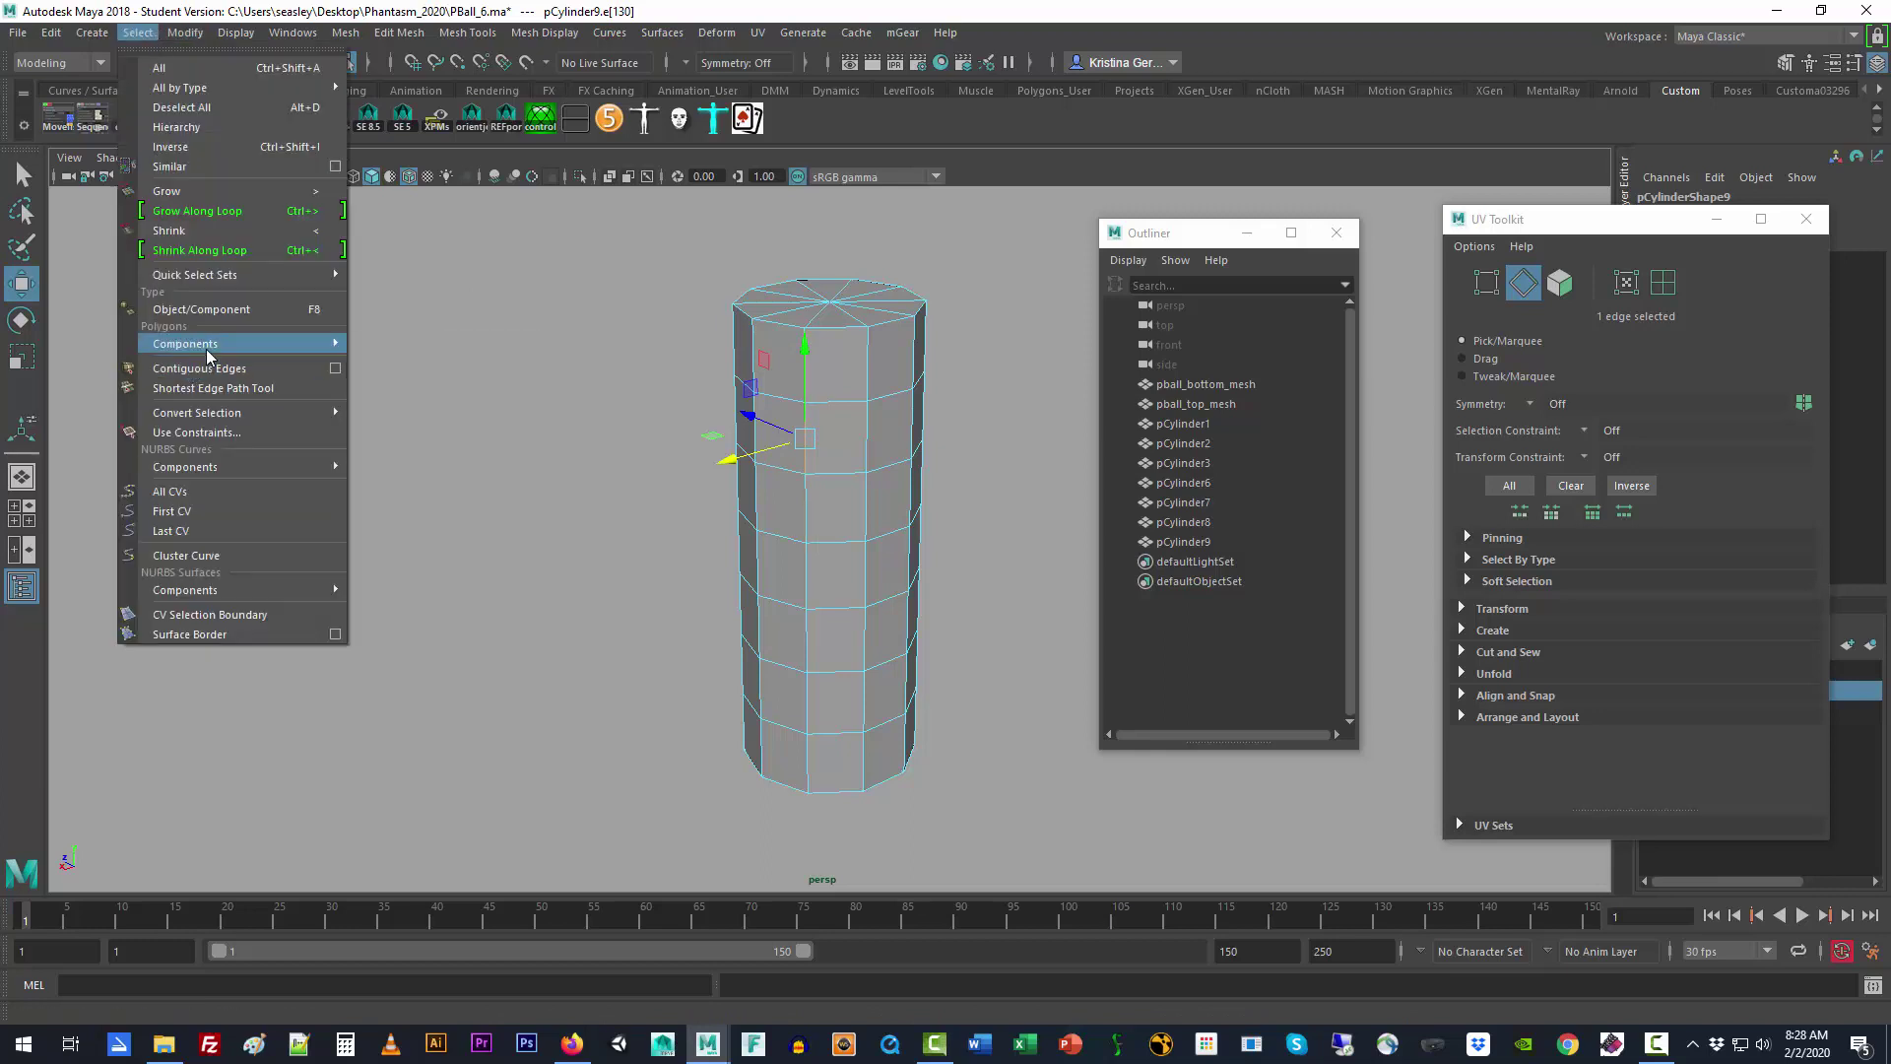
mouse_move(236, 411)
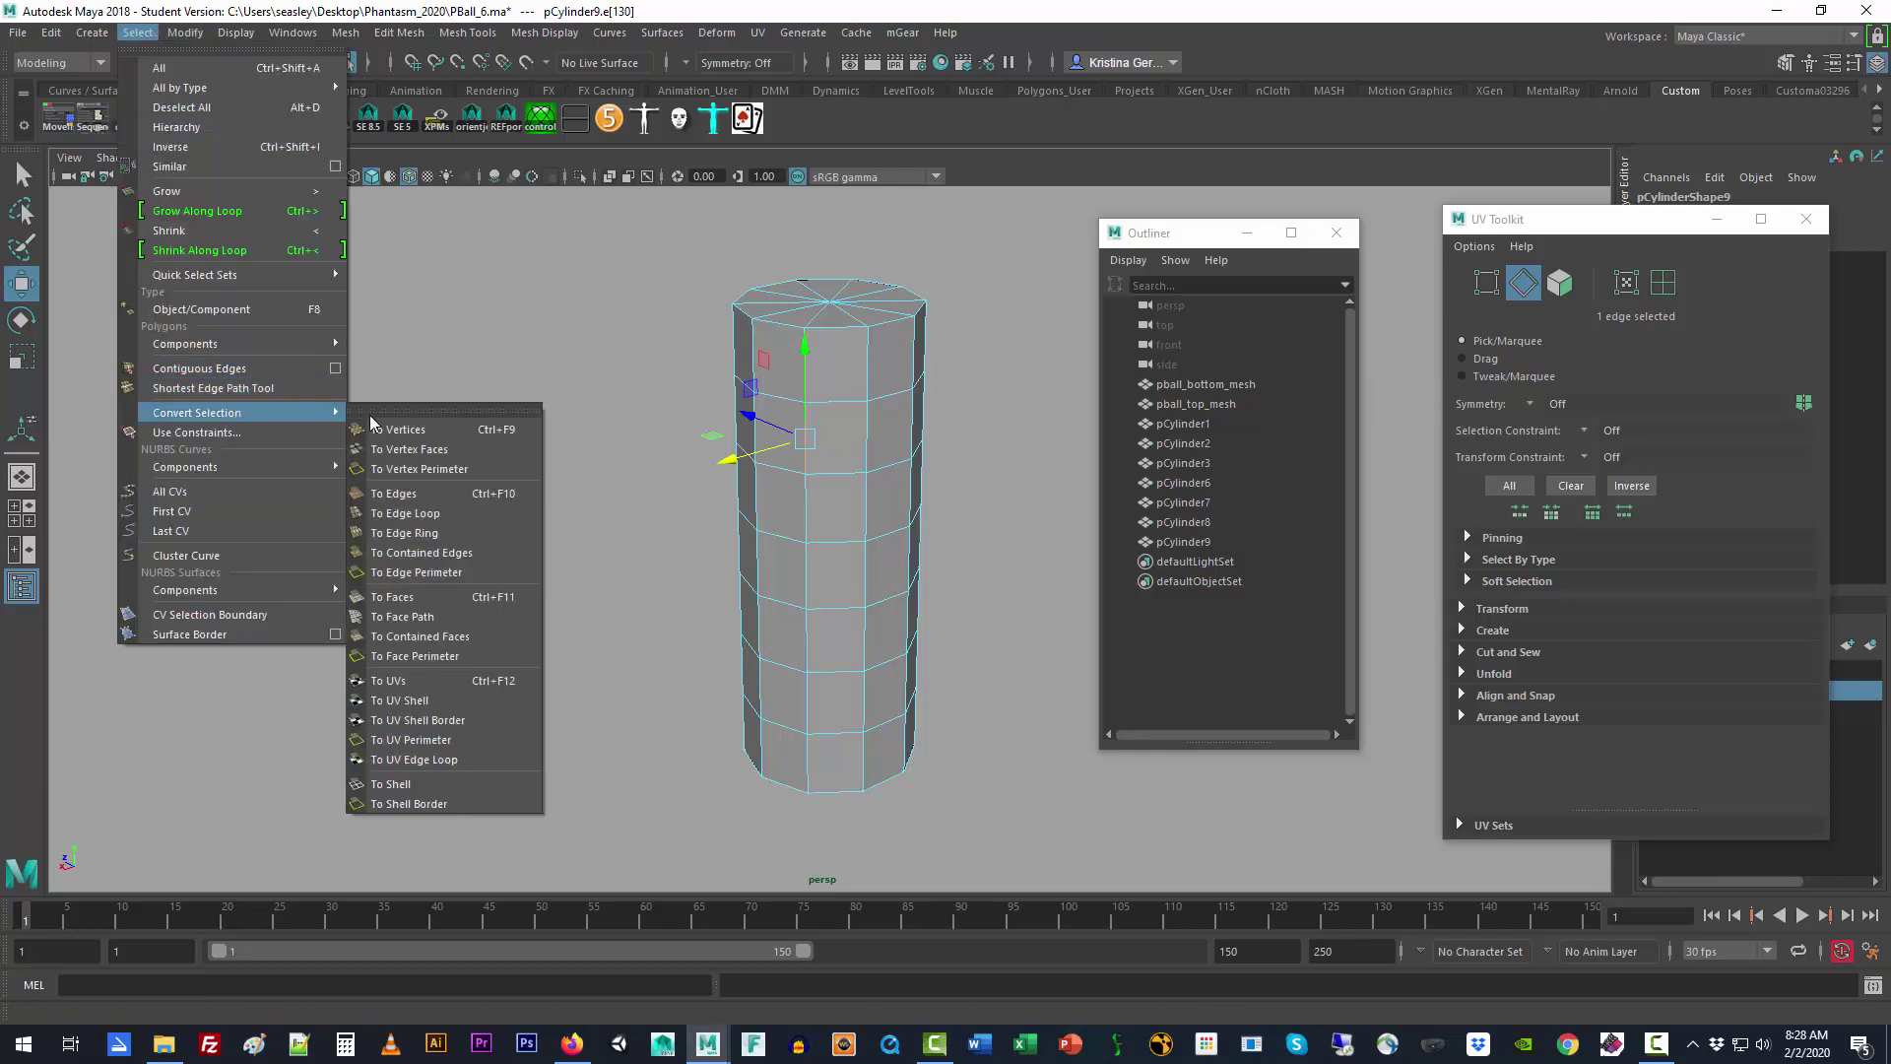
left_click(421, 518)
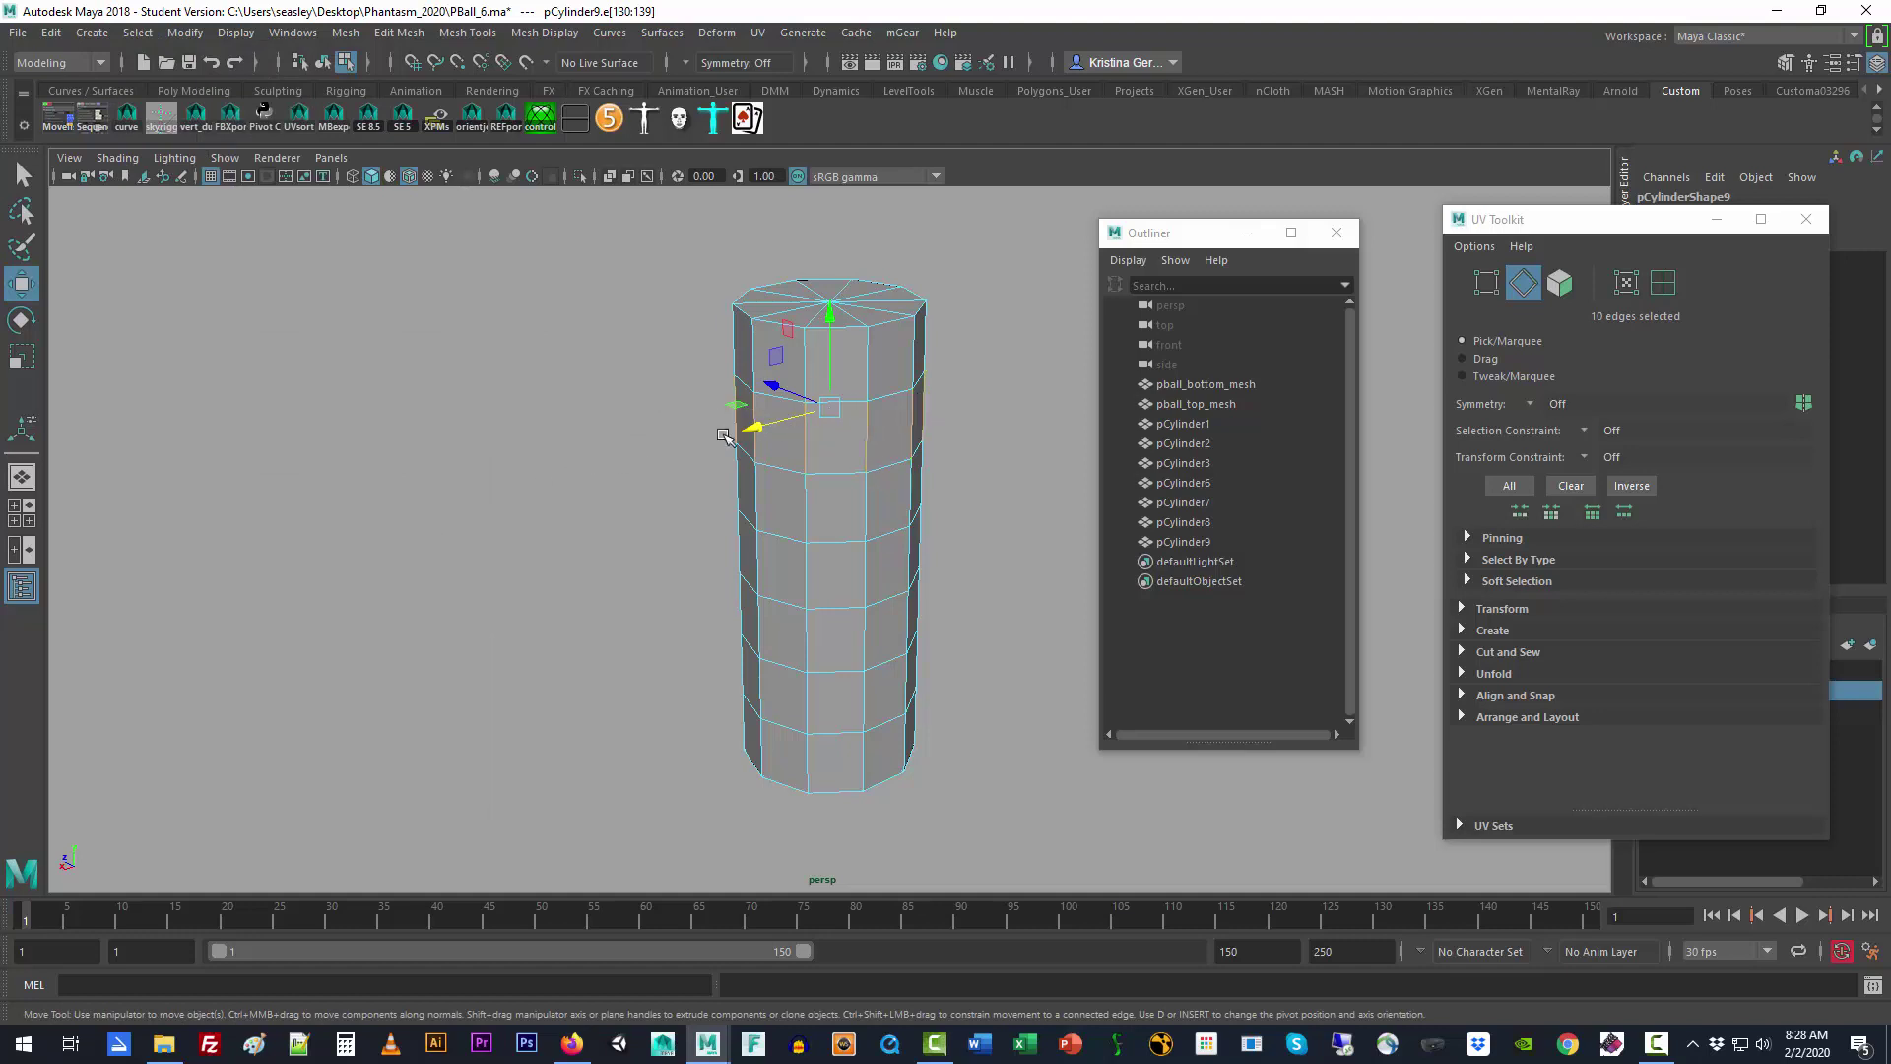
left_click(566, 504)
Step: Select a full horizontal edge loop directly on the cylinder, clear it, and do the same with a vertical edge loop
double_click(832, 473)
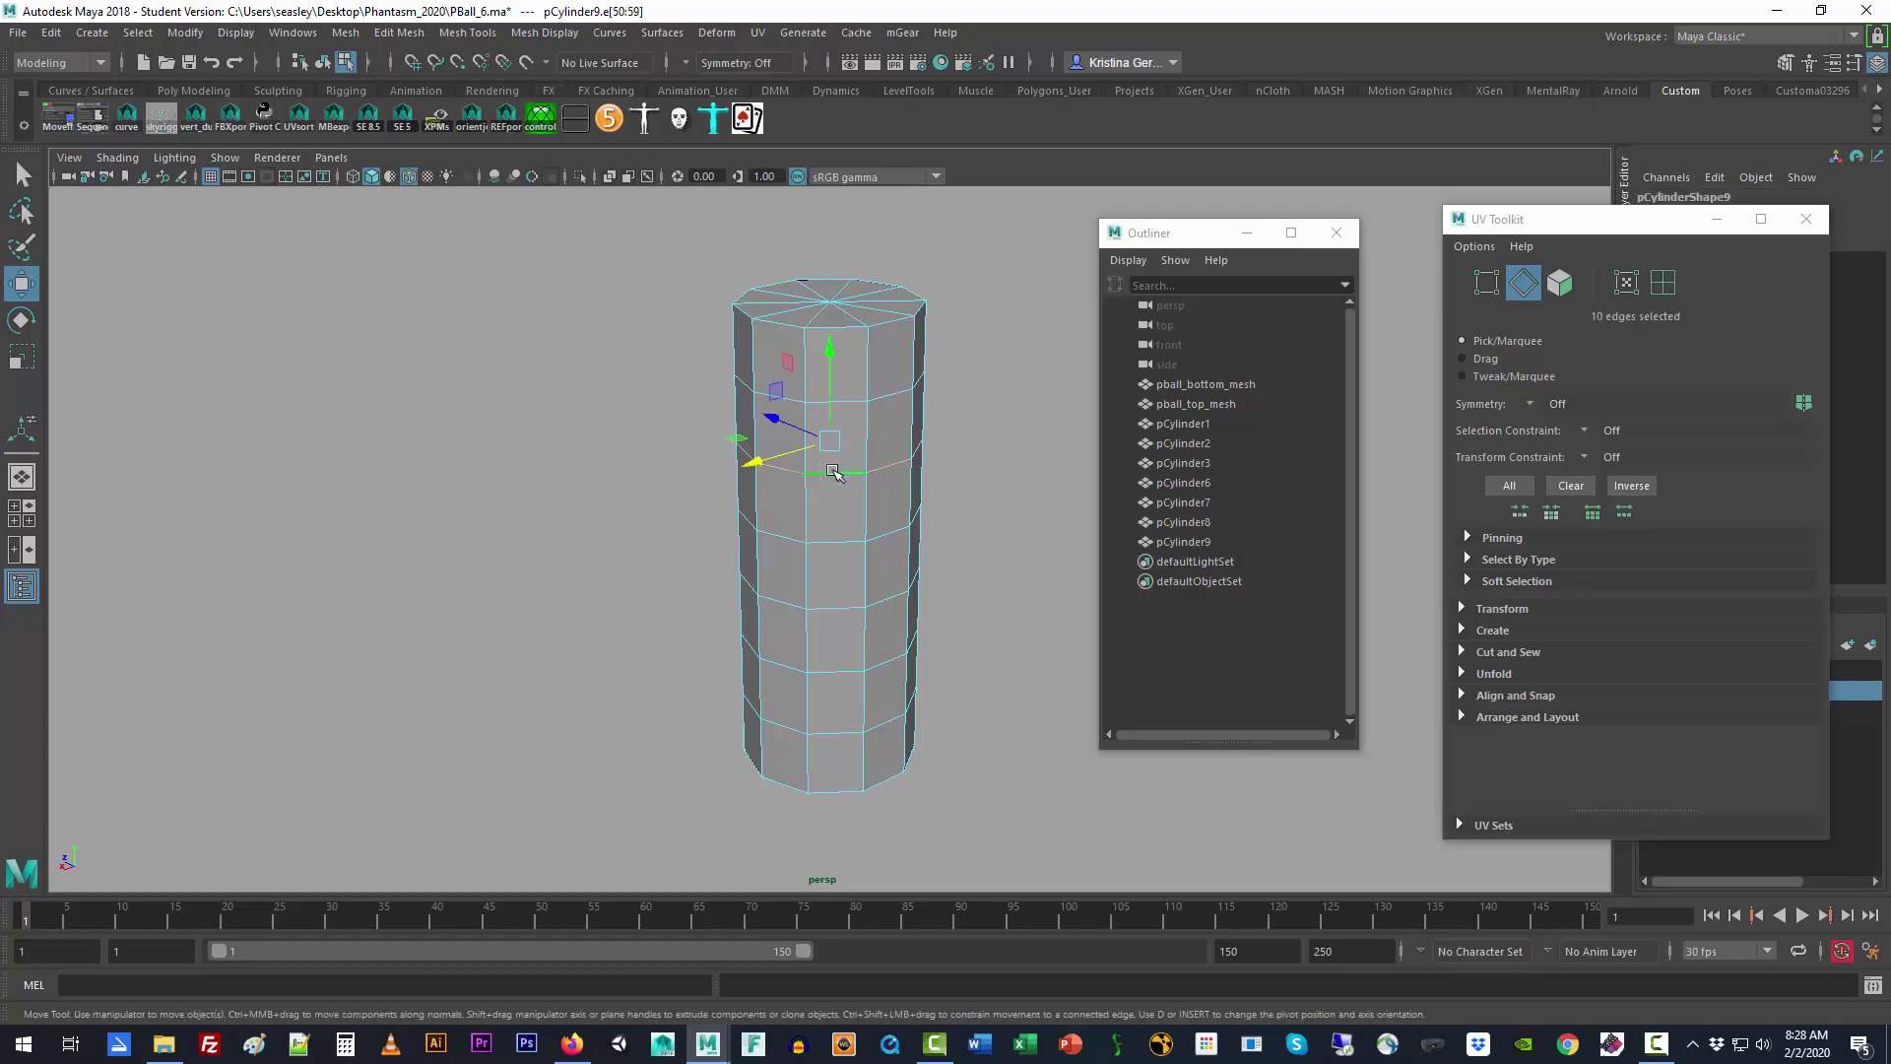
left_click(606, 473)
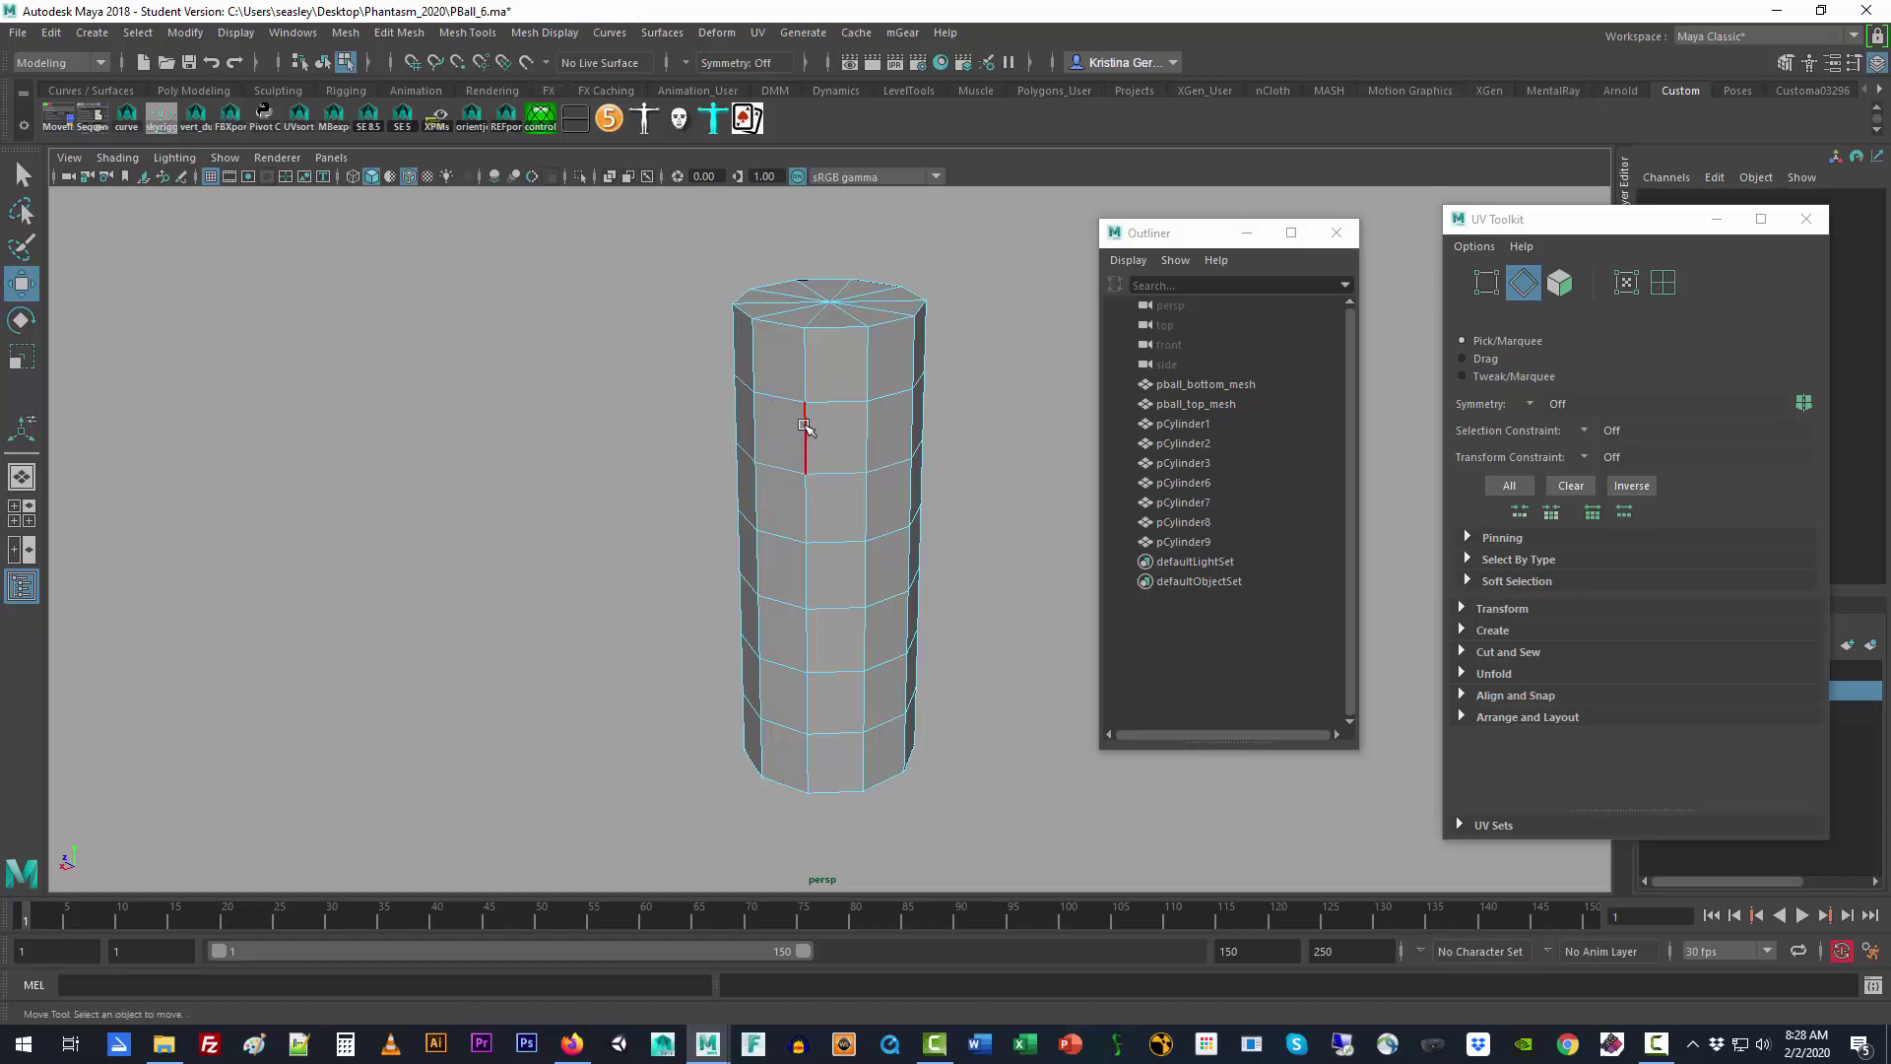
double_click(805, 426)
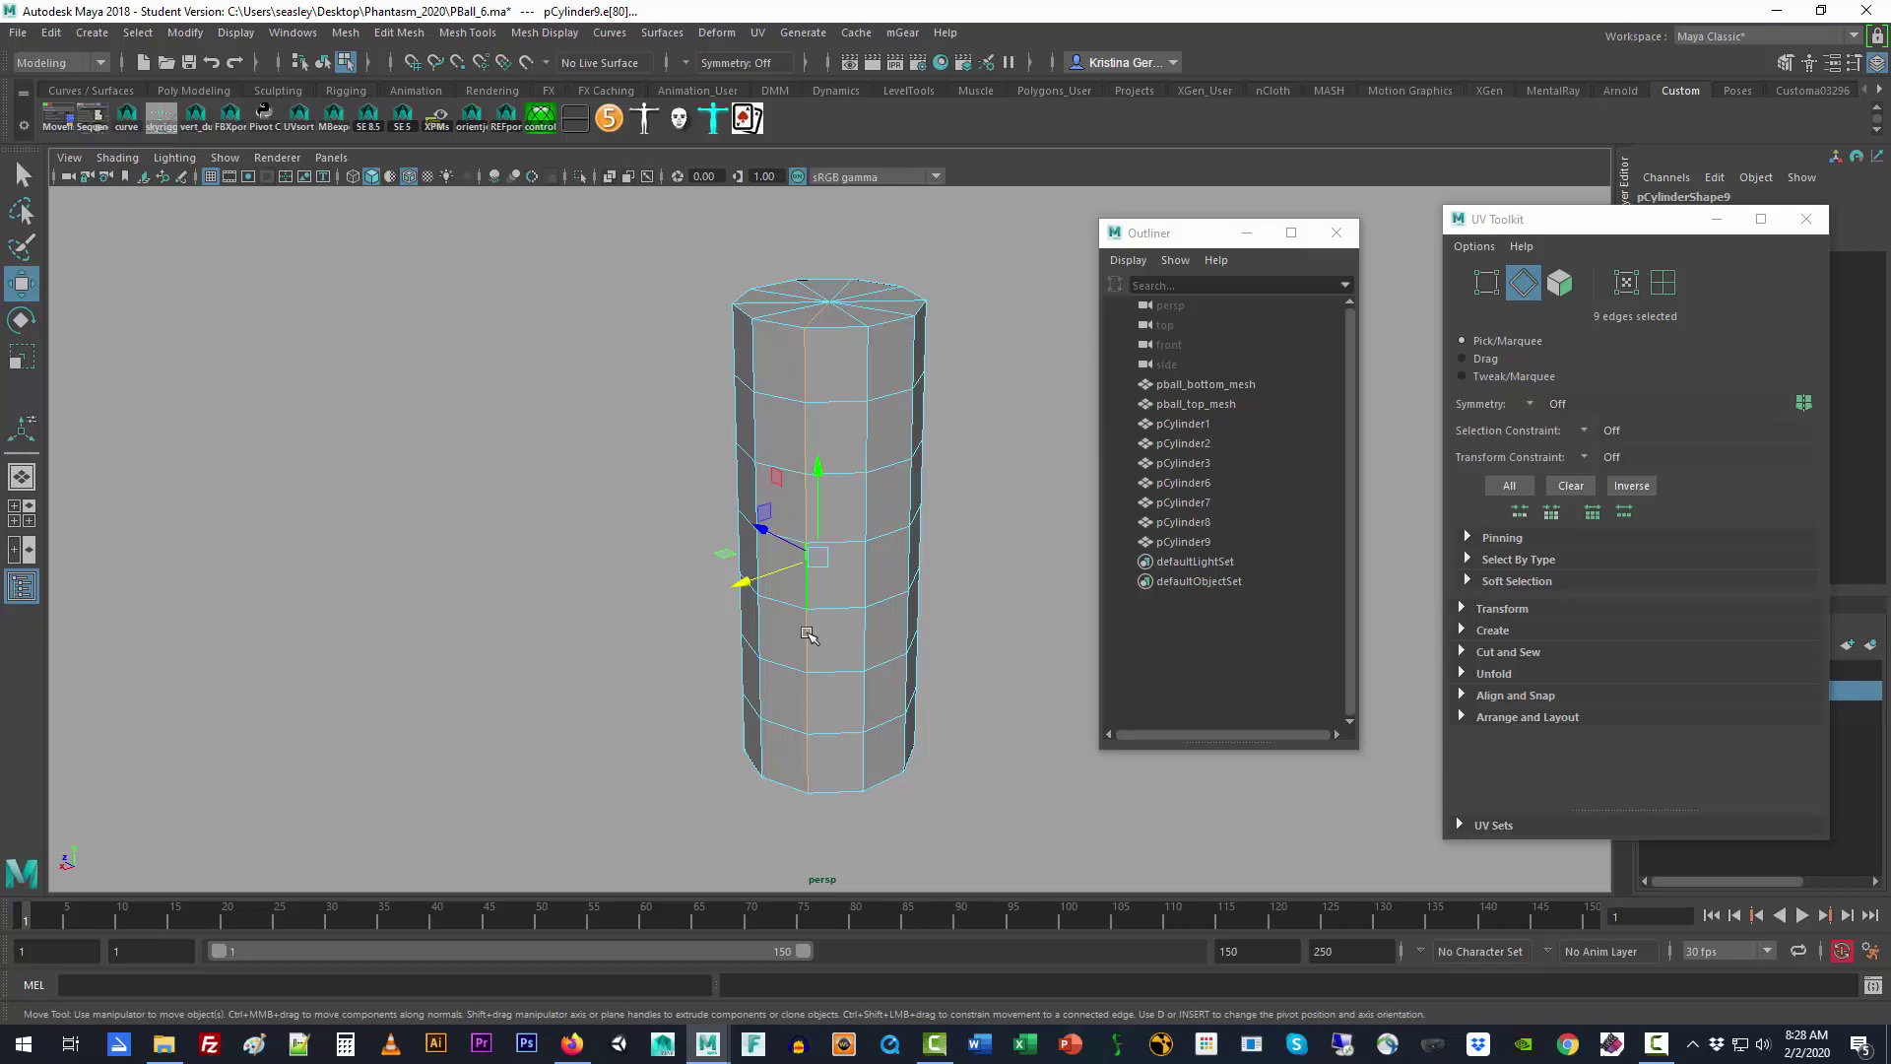
left_click(589, 394)
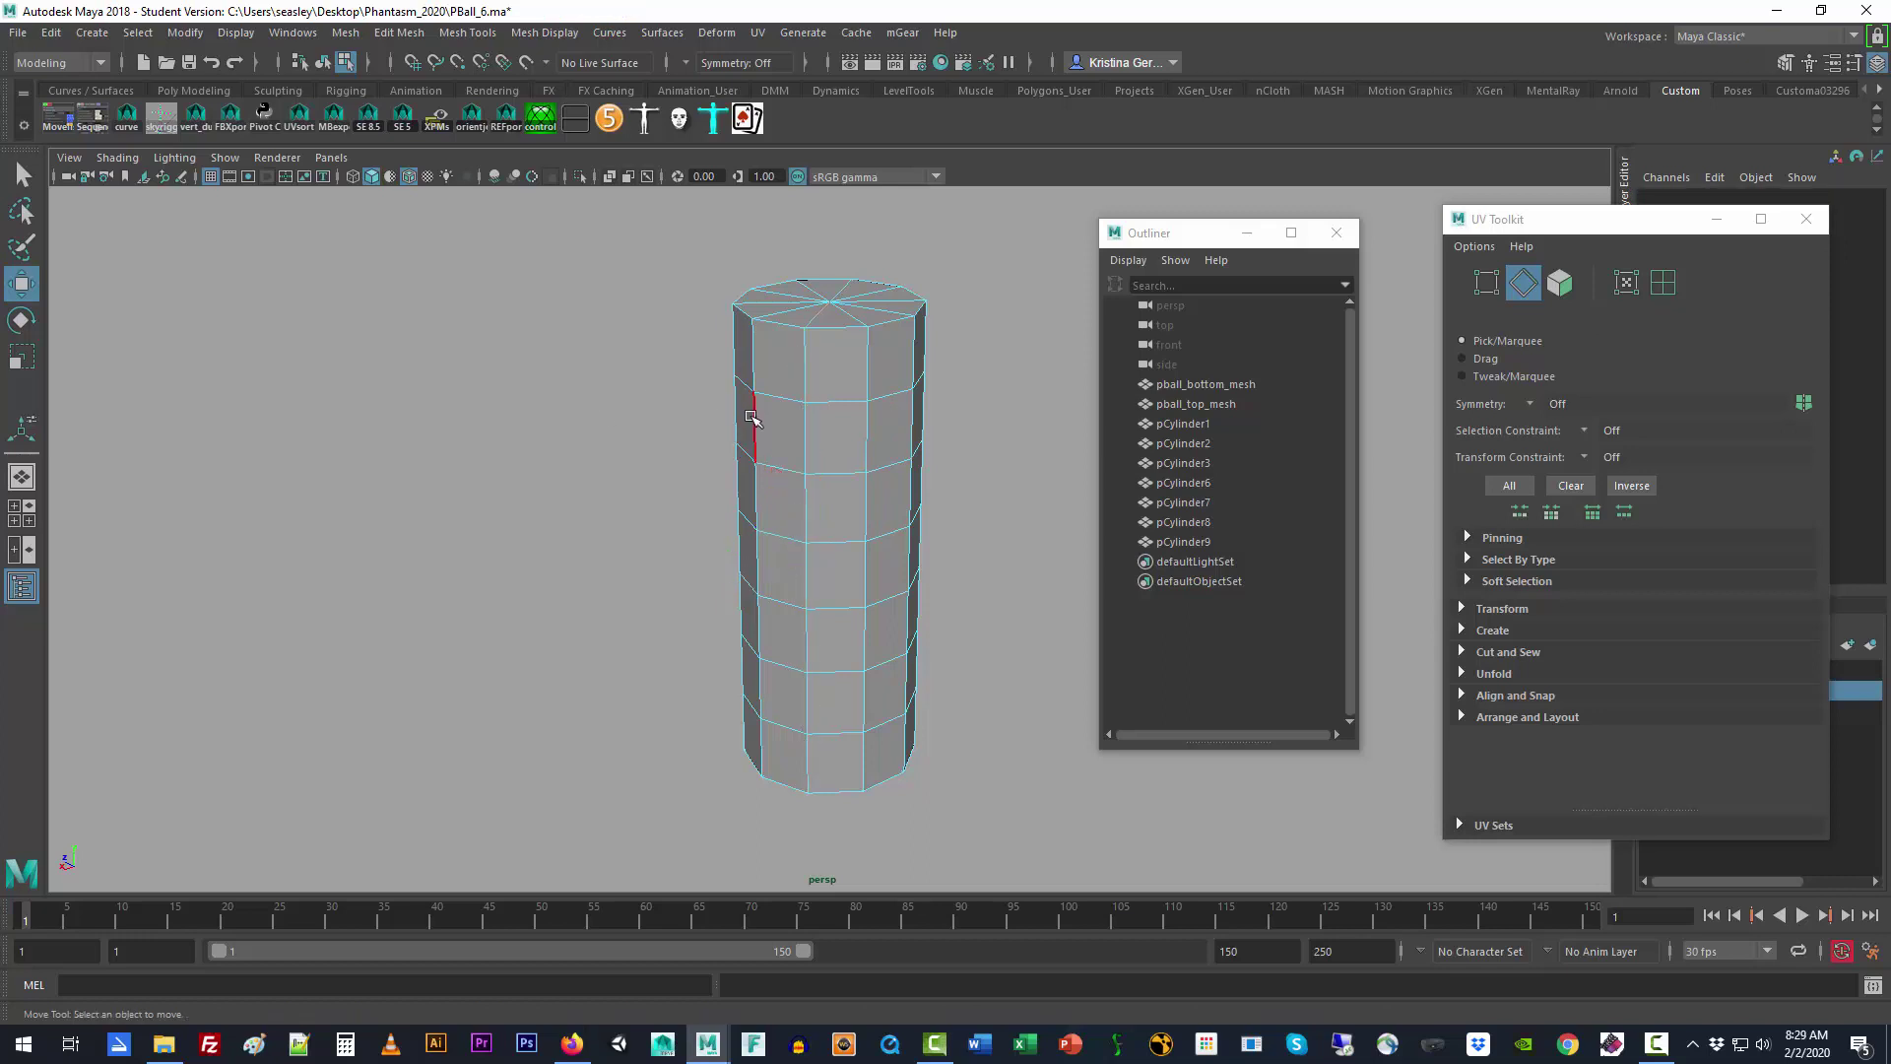
Step: Select three non-adjacent vertical edges along one line of the cylinder, convert them to edge rings, and clear the selection
left_click(751, 413)
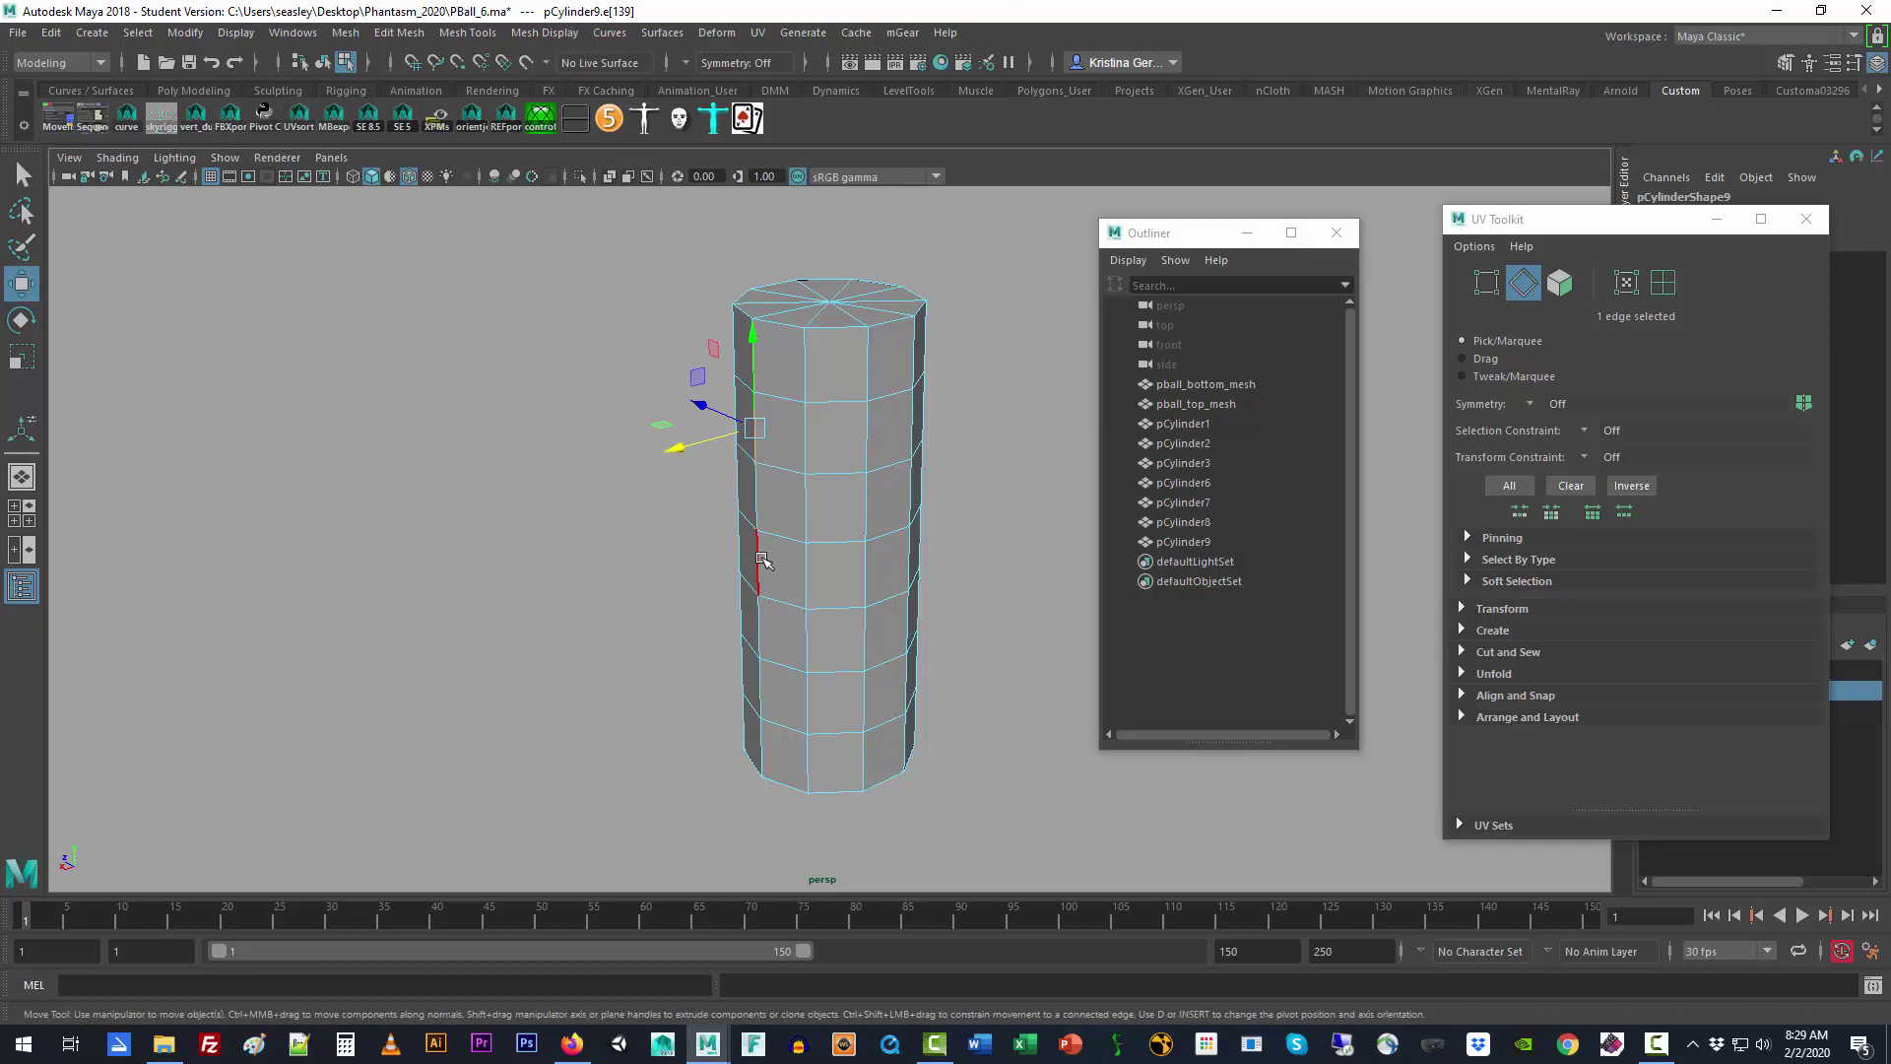
left_click(812, 570)
left_click(811, 433, "shift")
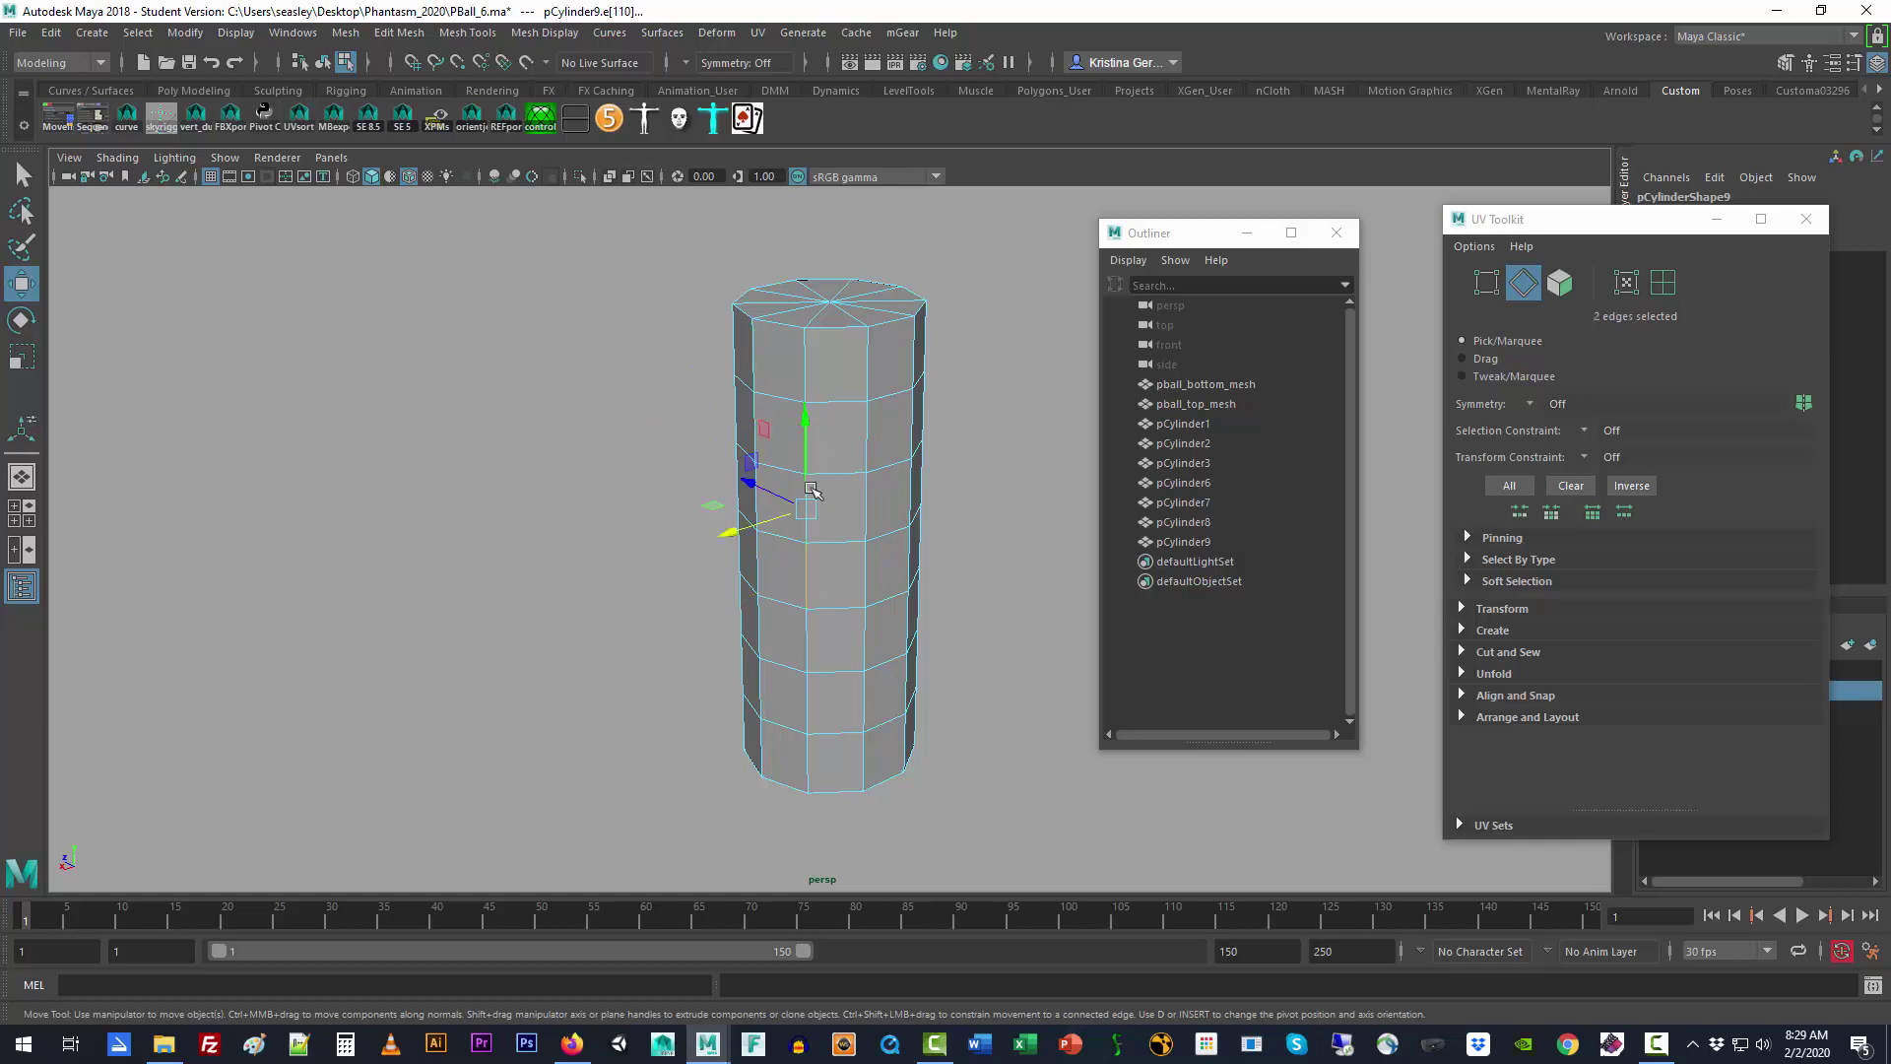
left_click(809, 704, "shift")
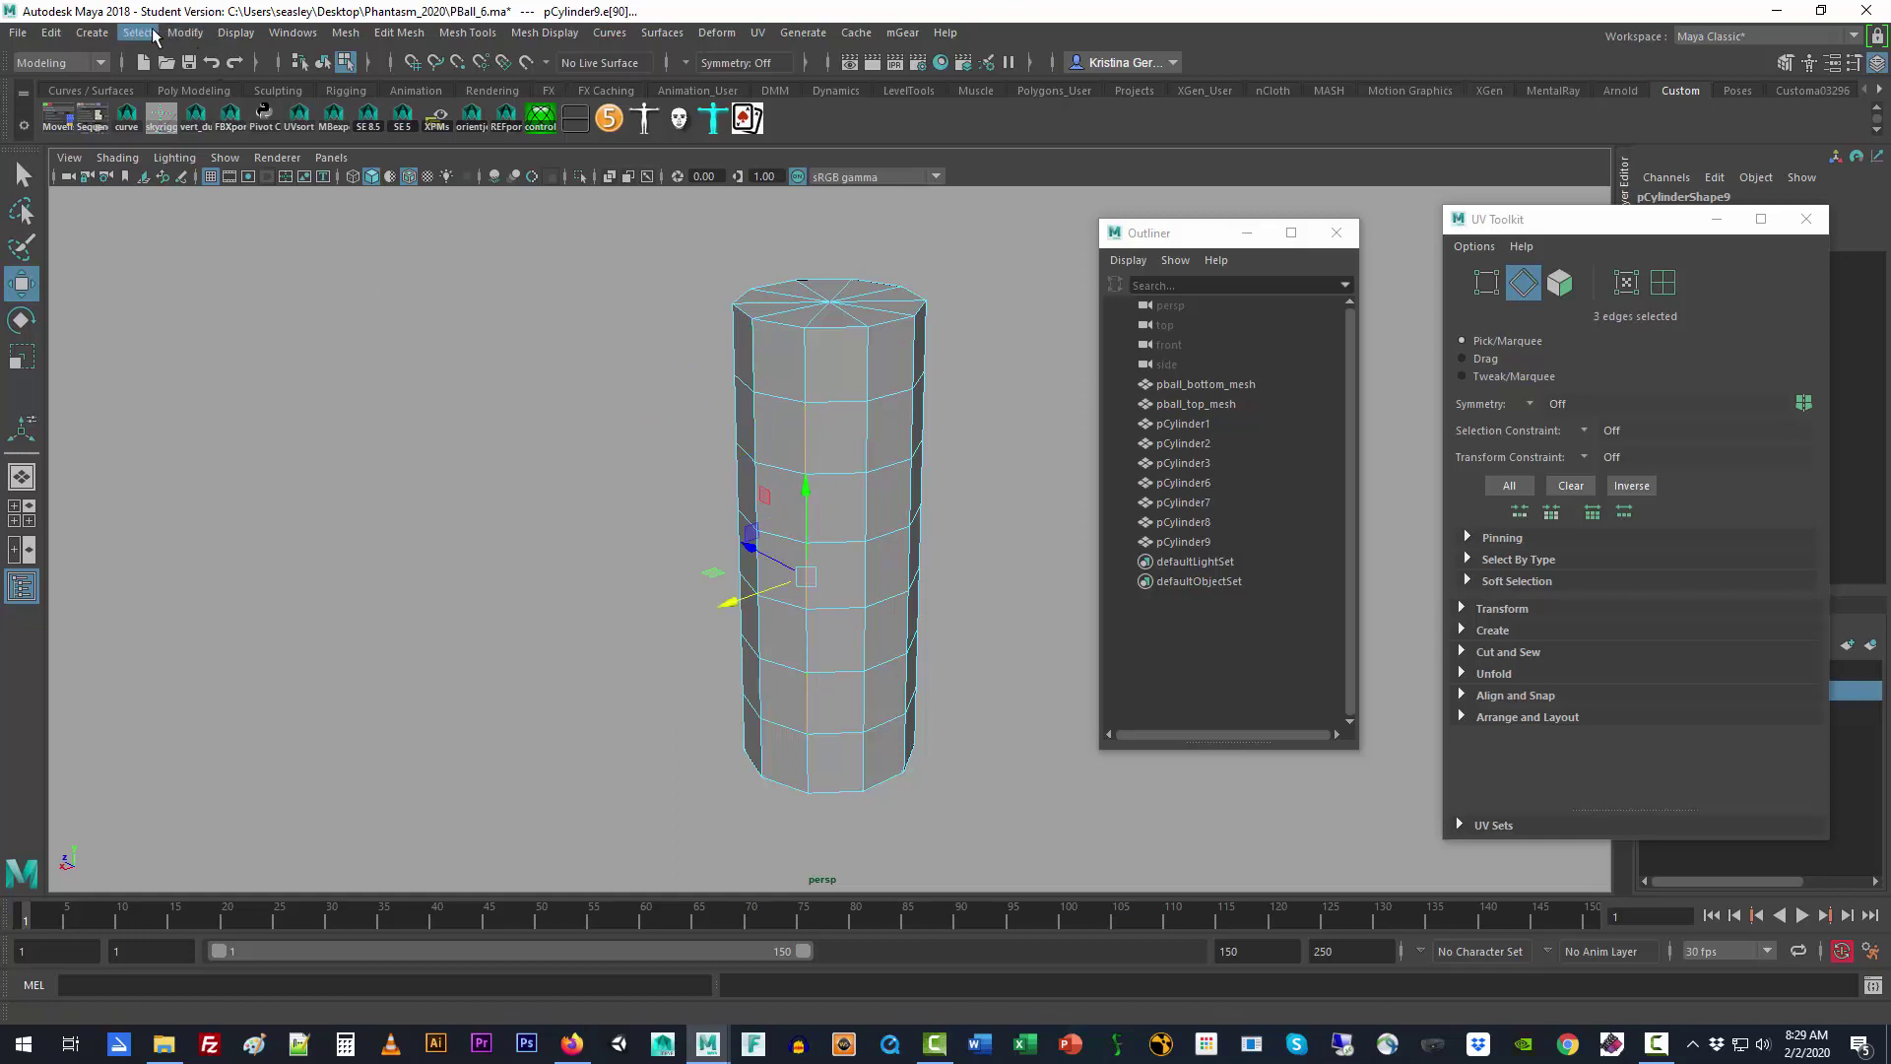
left_click(155, 36)
mouse_move(281, 413)
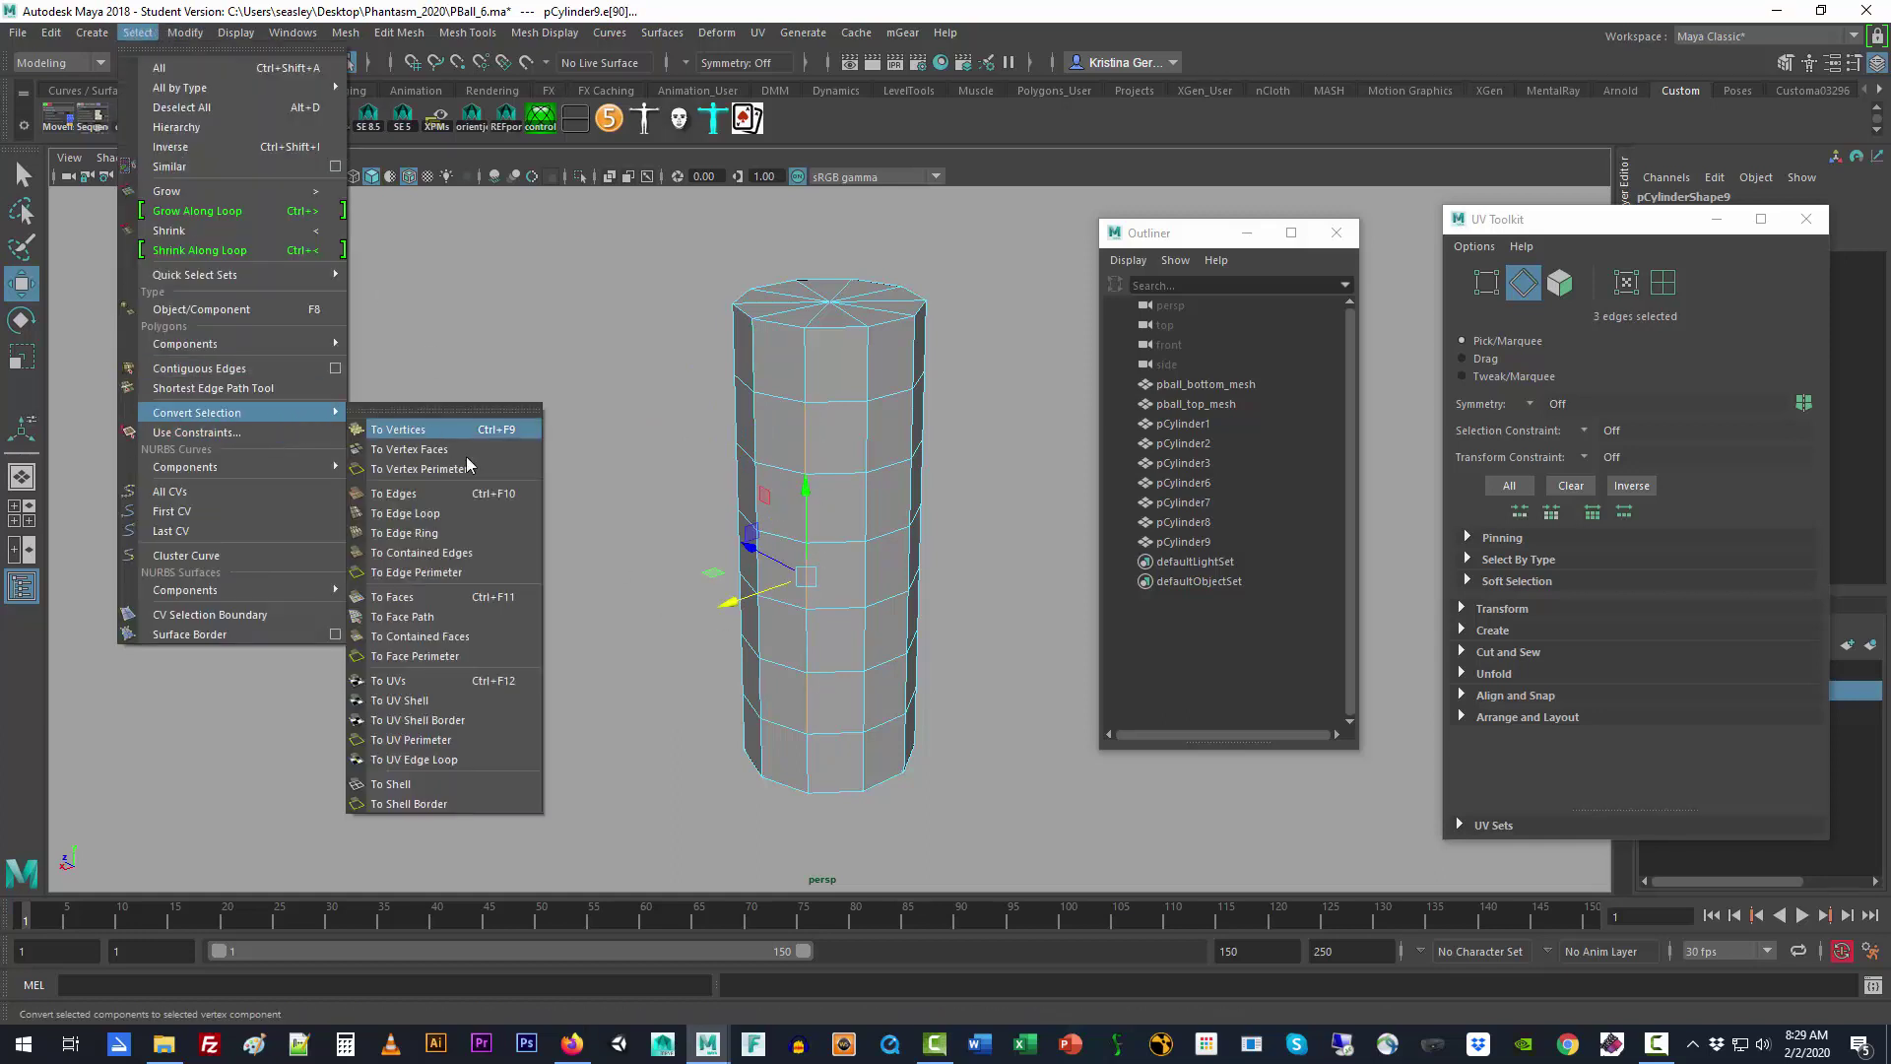
left_click(469, 540)
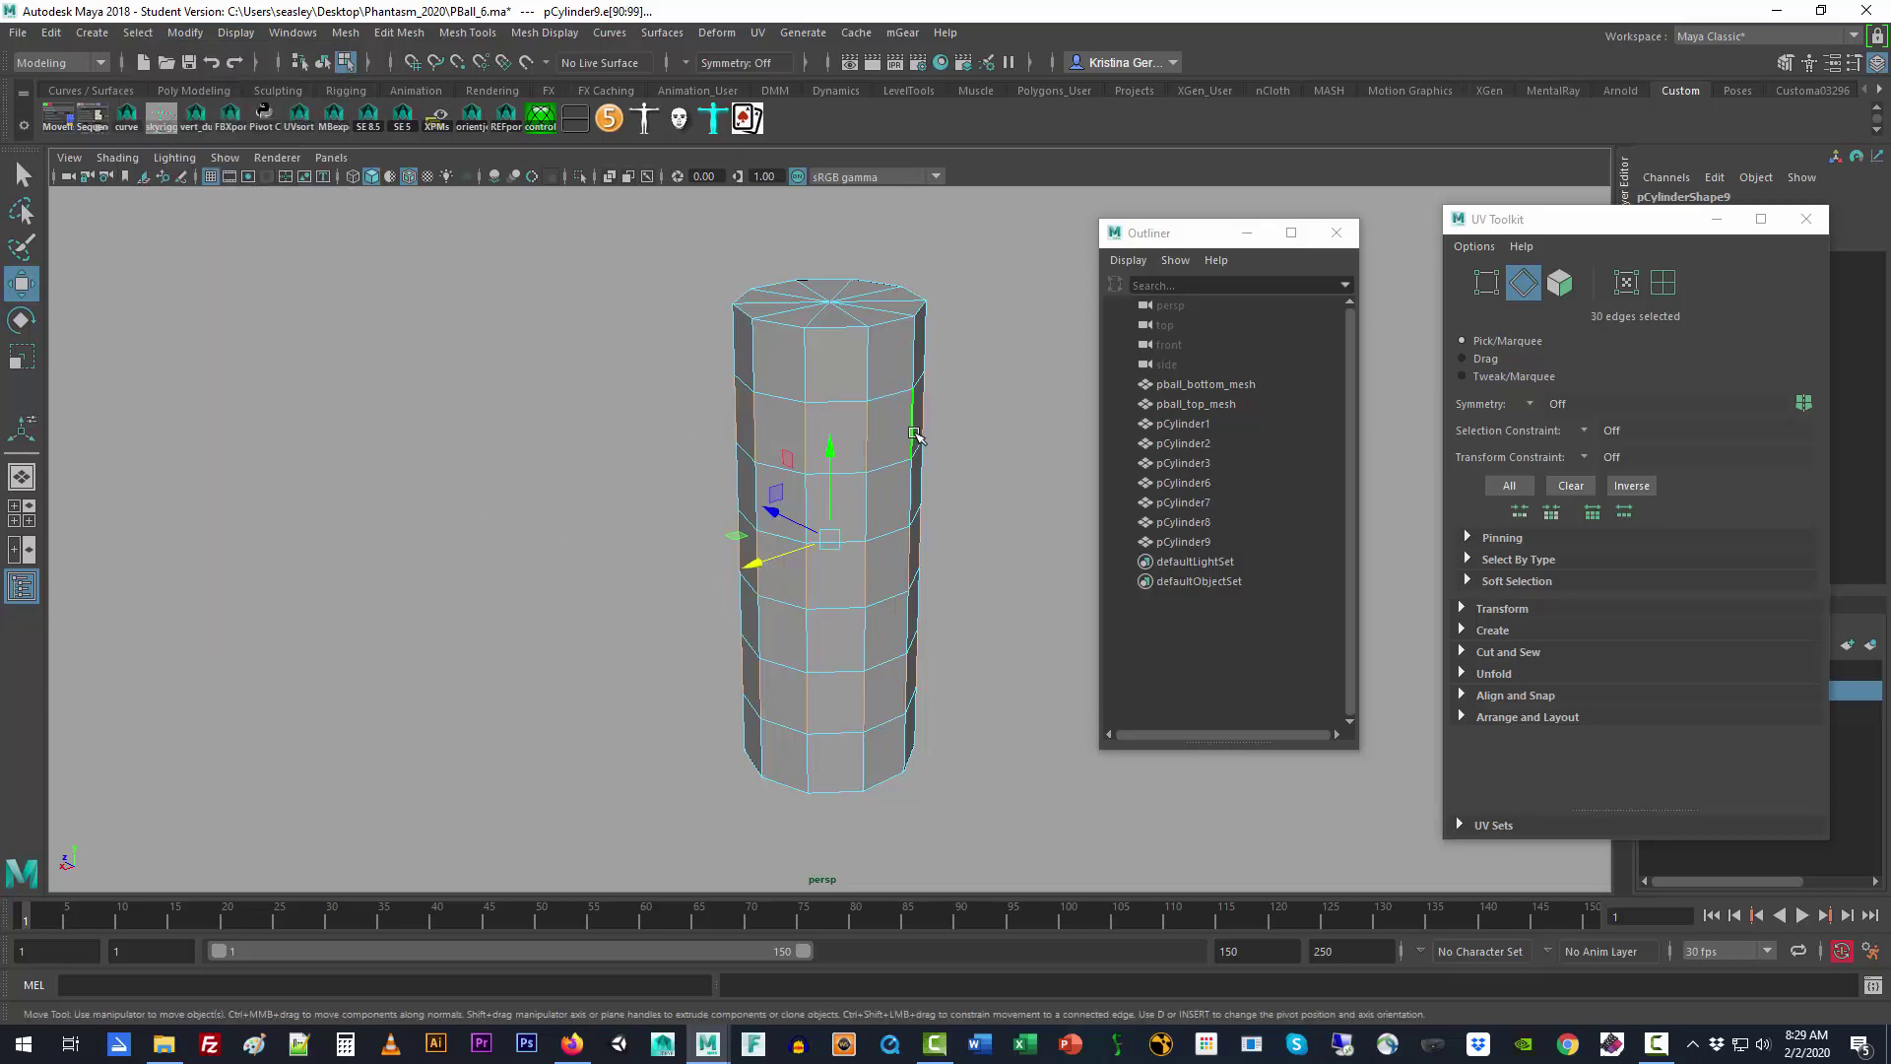
left_click(973, 464)
Step: Delete the practice cylinder pCylinder9 and frame the whole PBall model in the perspective view
left_click(1201, 540)
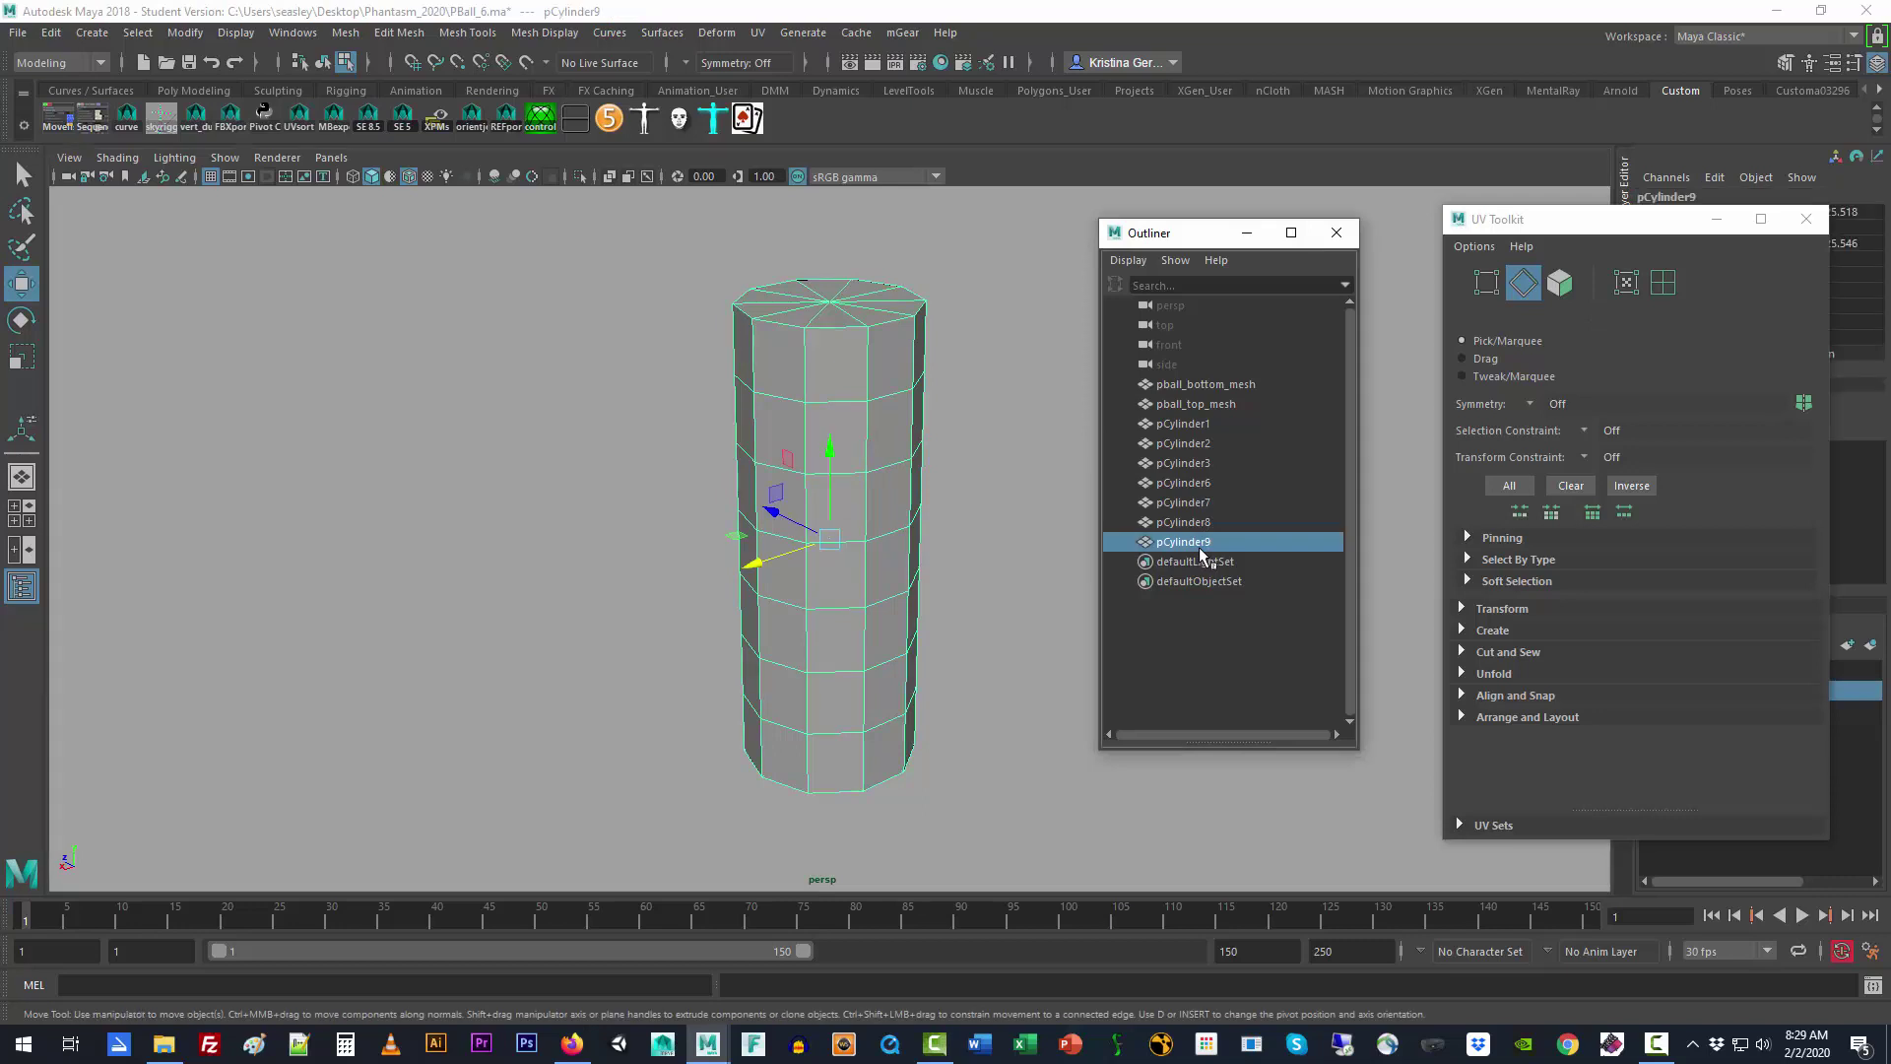
key("Delete")
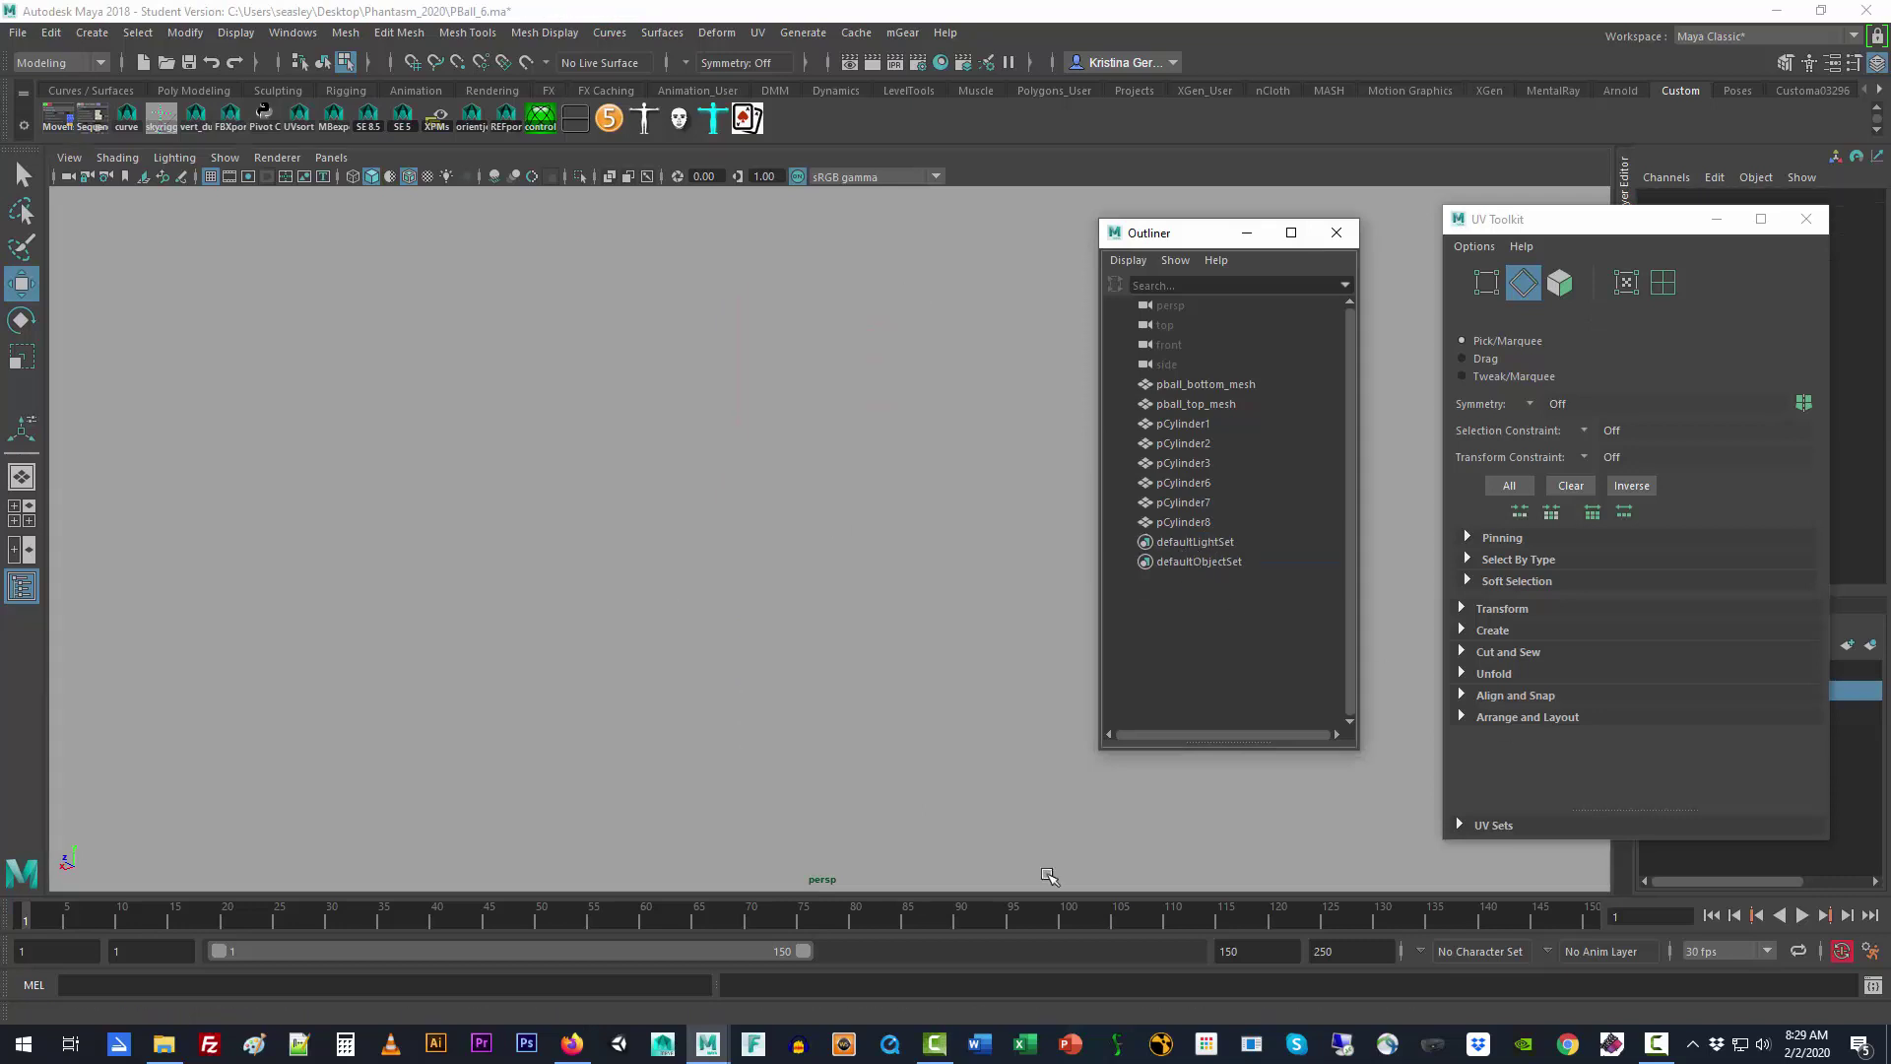
left_click(1048, 791)
key("a")
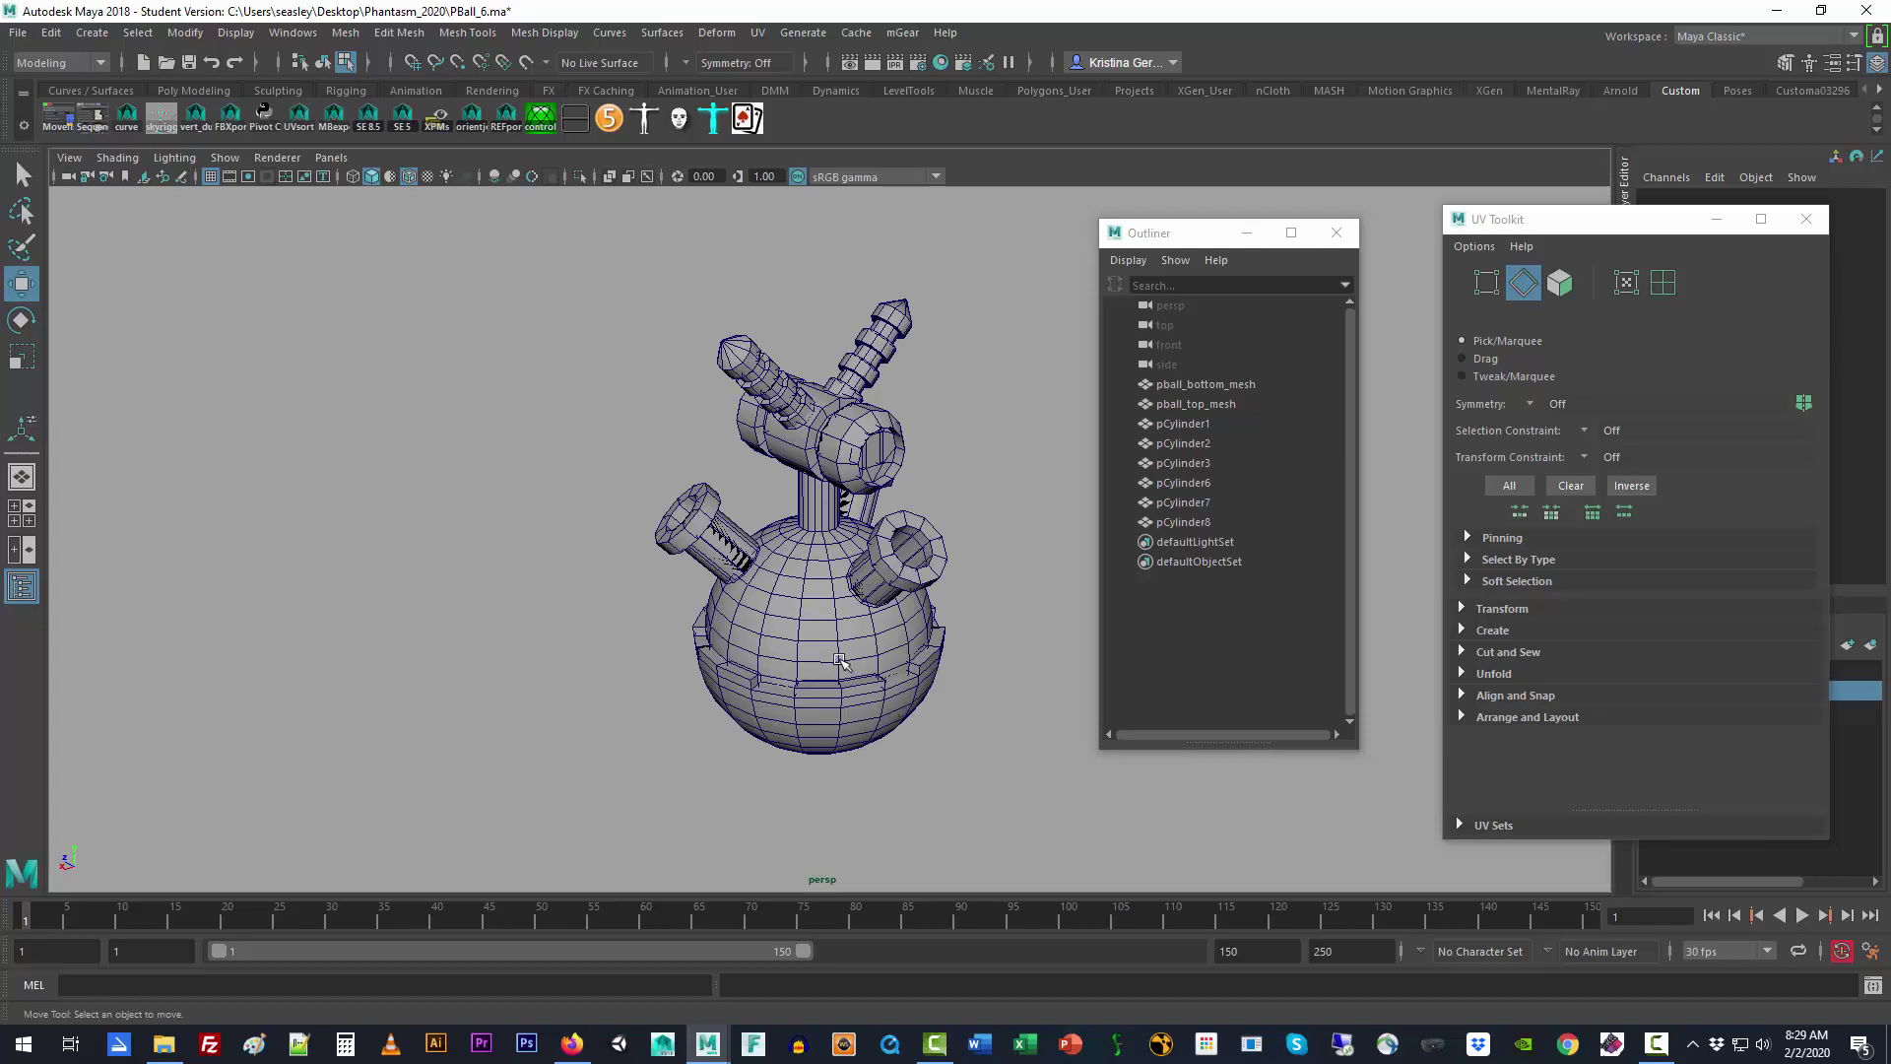
scroll(838, 665, "down", 3)
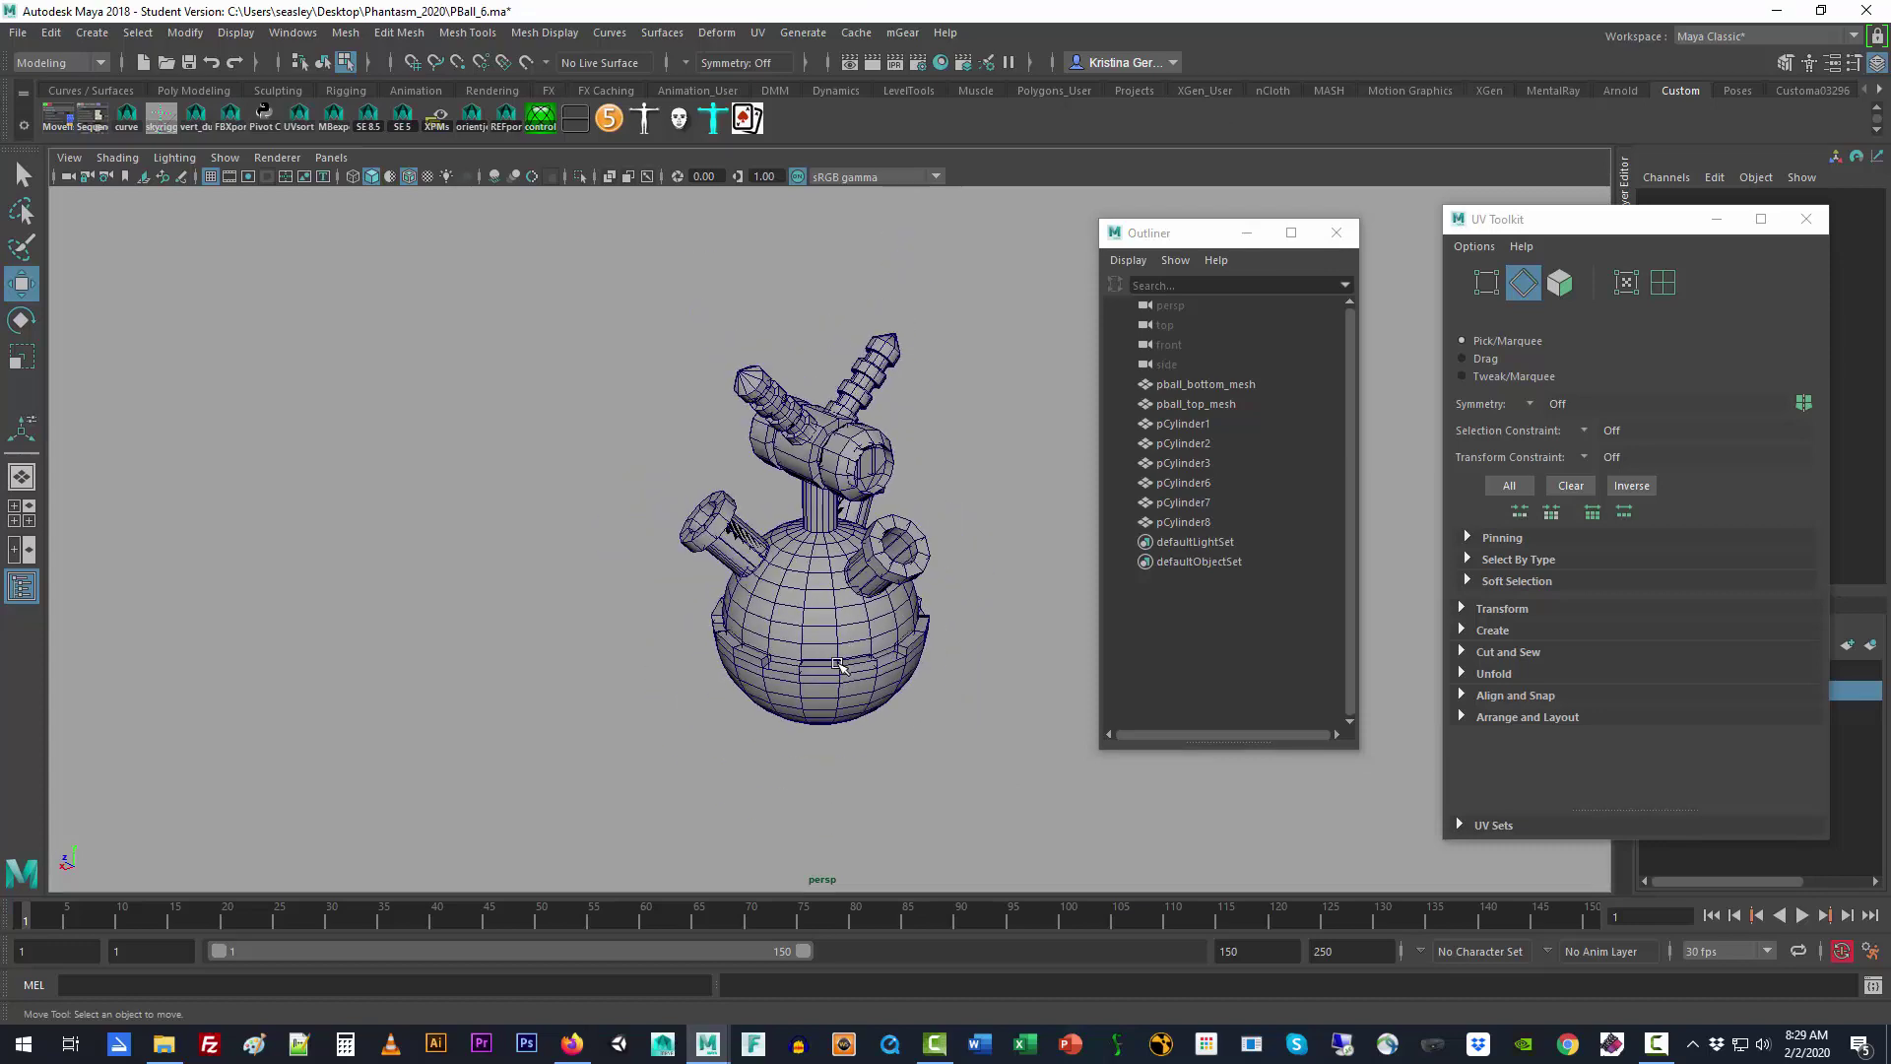
left_click_drag(848, 646, 882, 627, "alt")
middle_click_drag(935, 626, 877, 664, "alt")
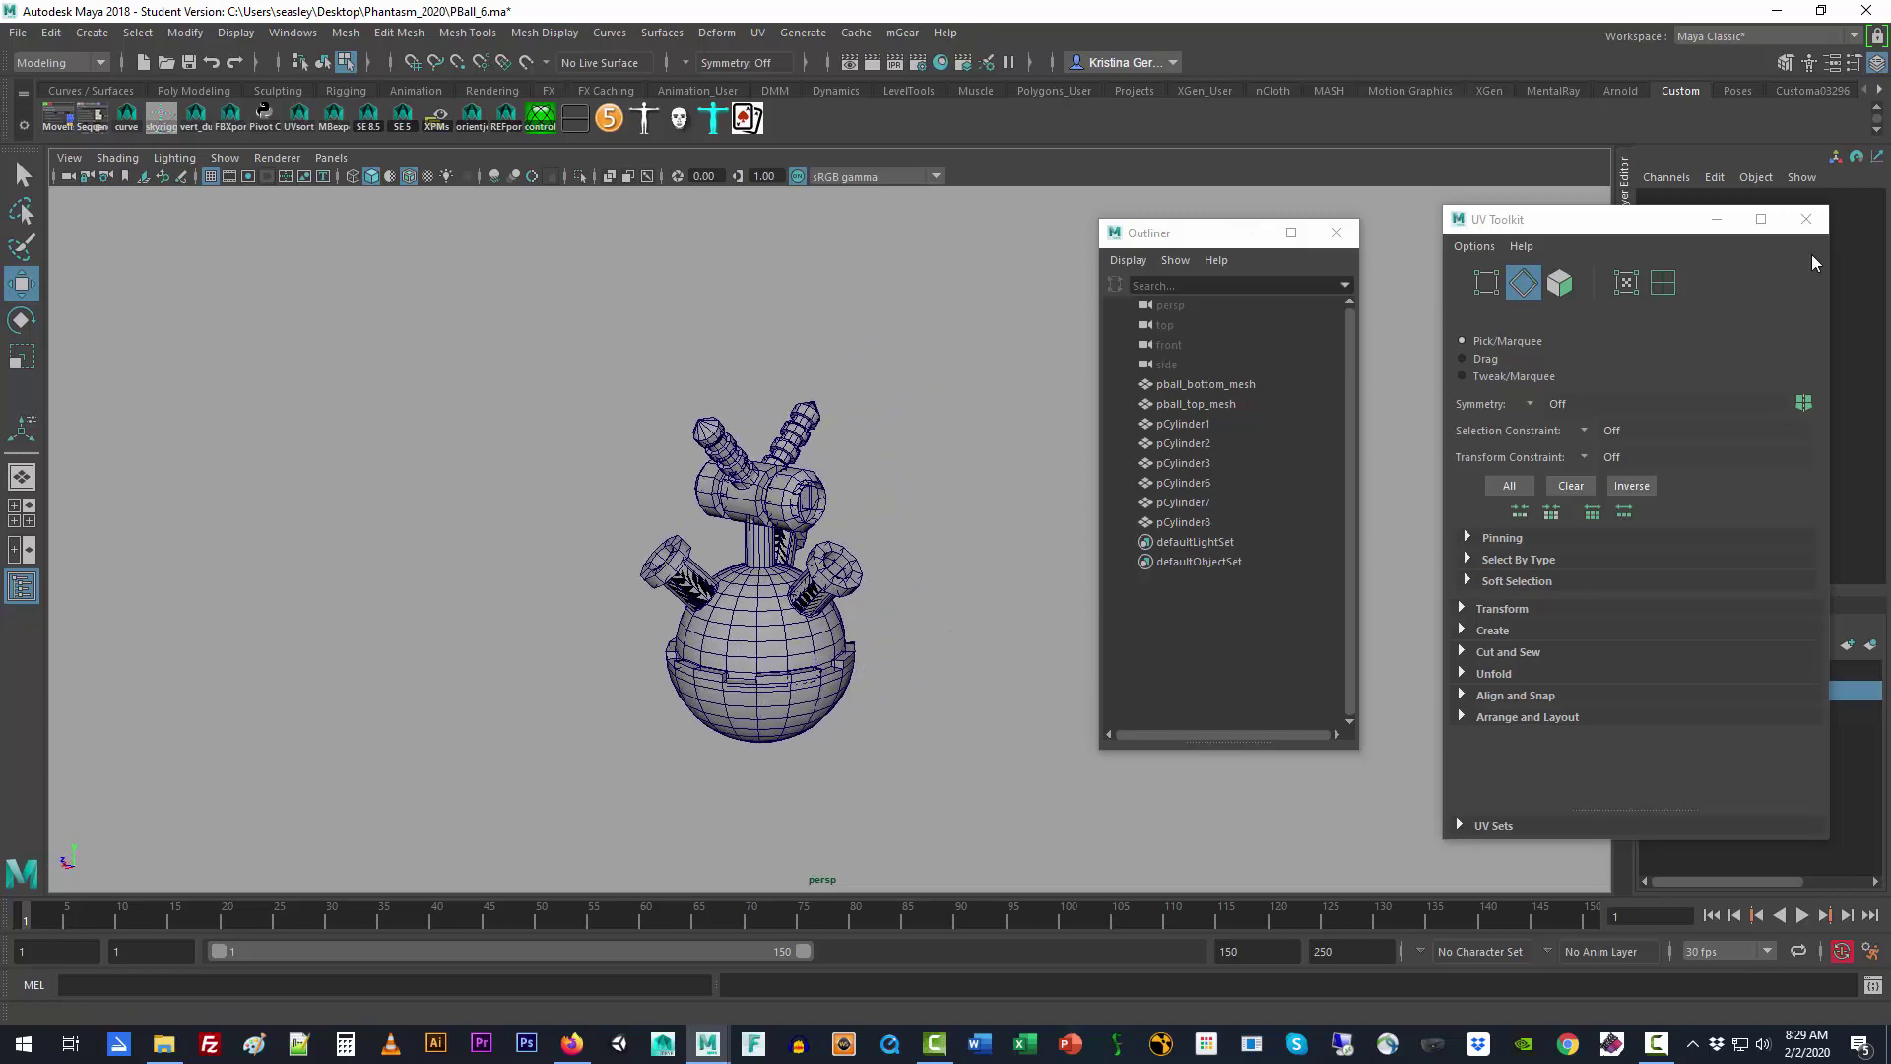
Step: Close the UV Toolkit and the Outliner, and inspect the pipes on the PBall model from several angles
left_click(1807, 219)
left_click(1337, 232)
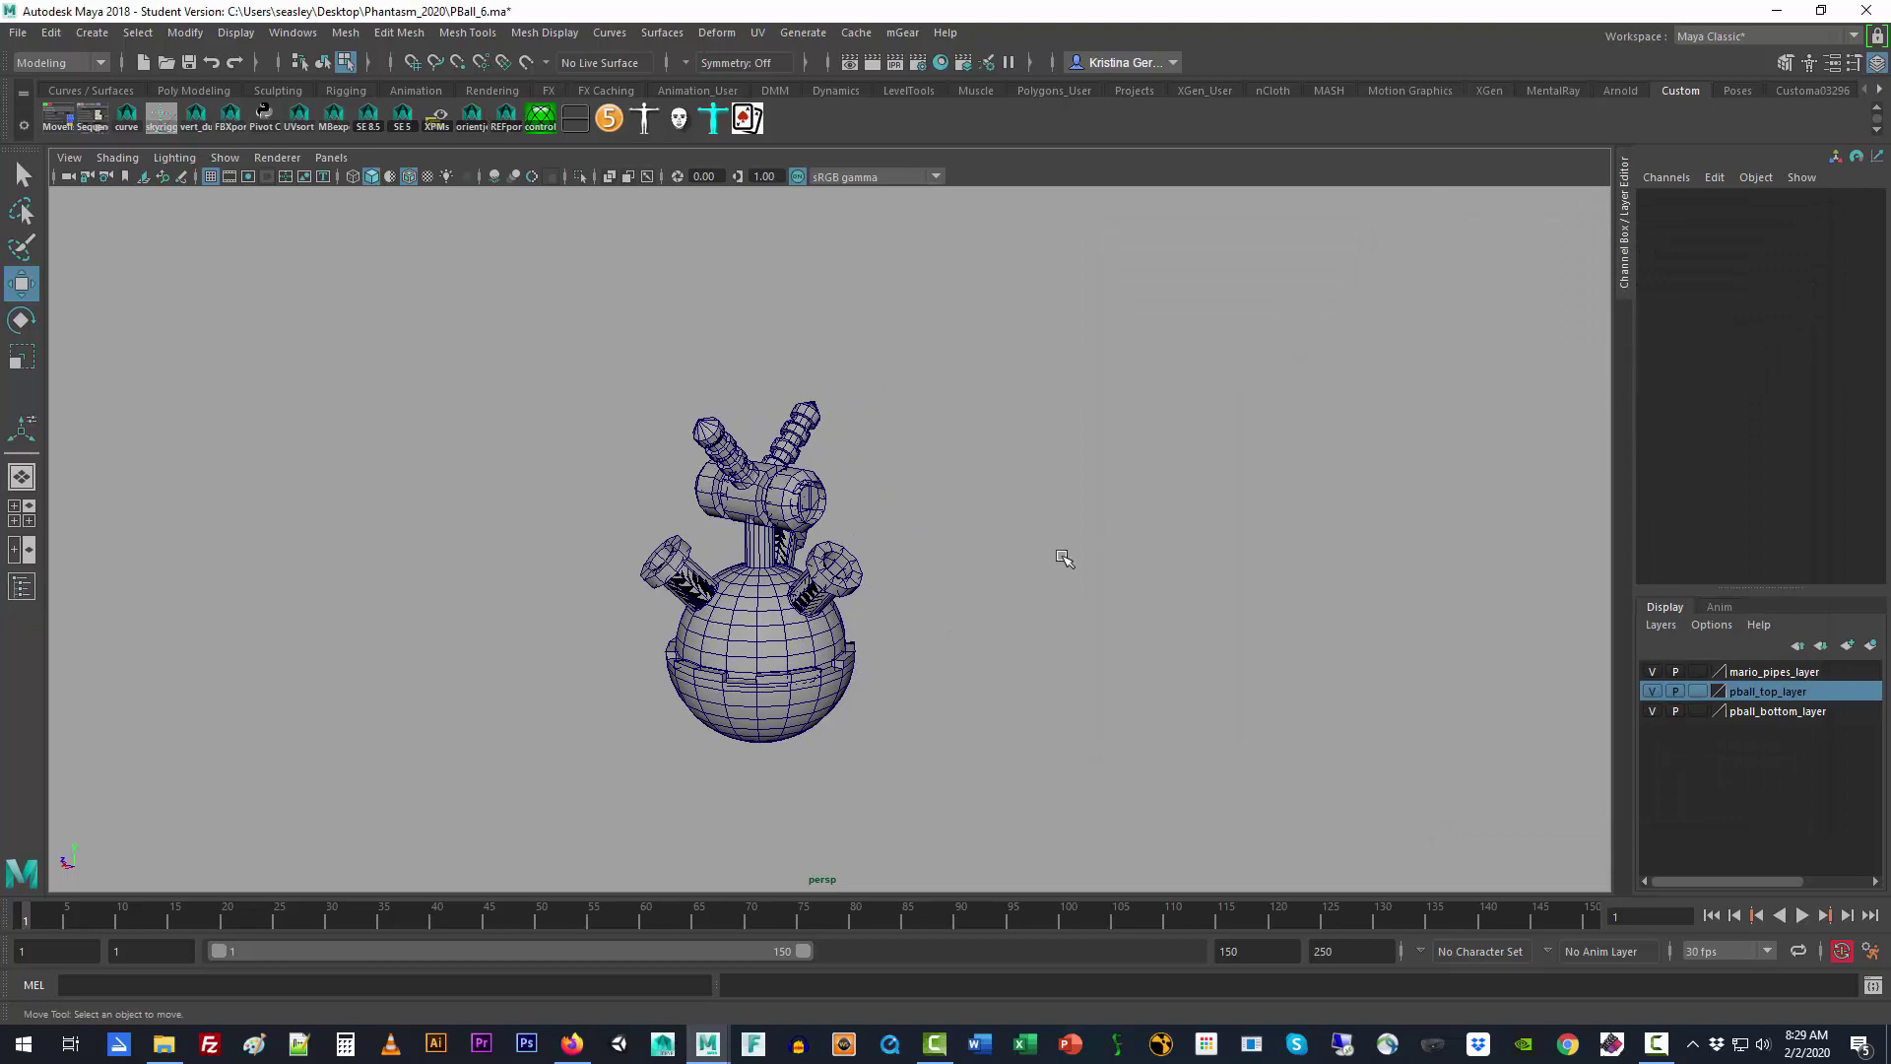
scroll(980, 636, "up", 3)
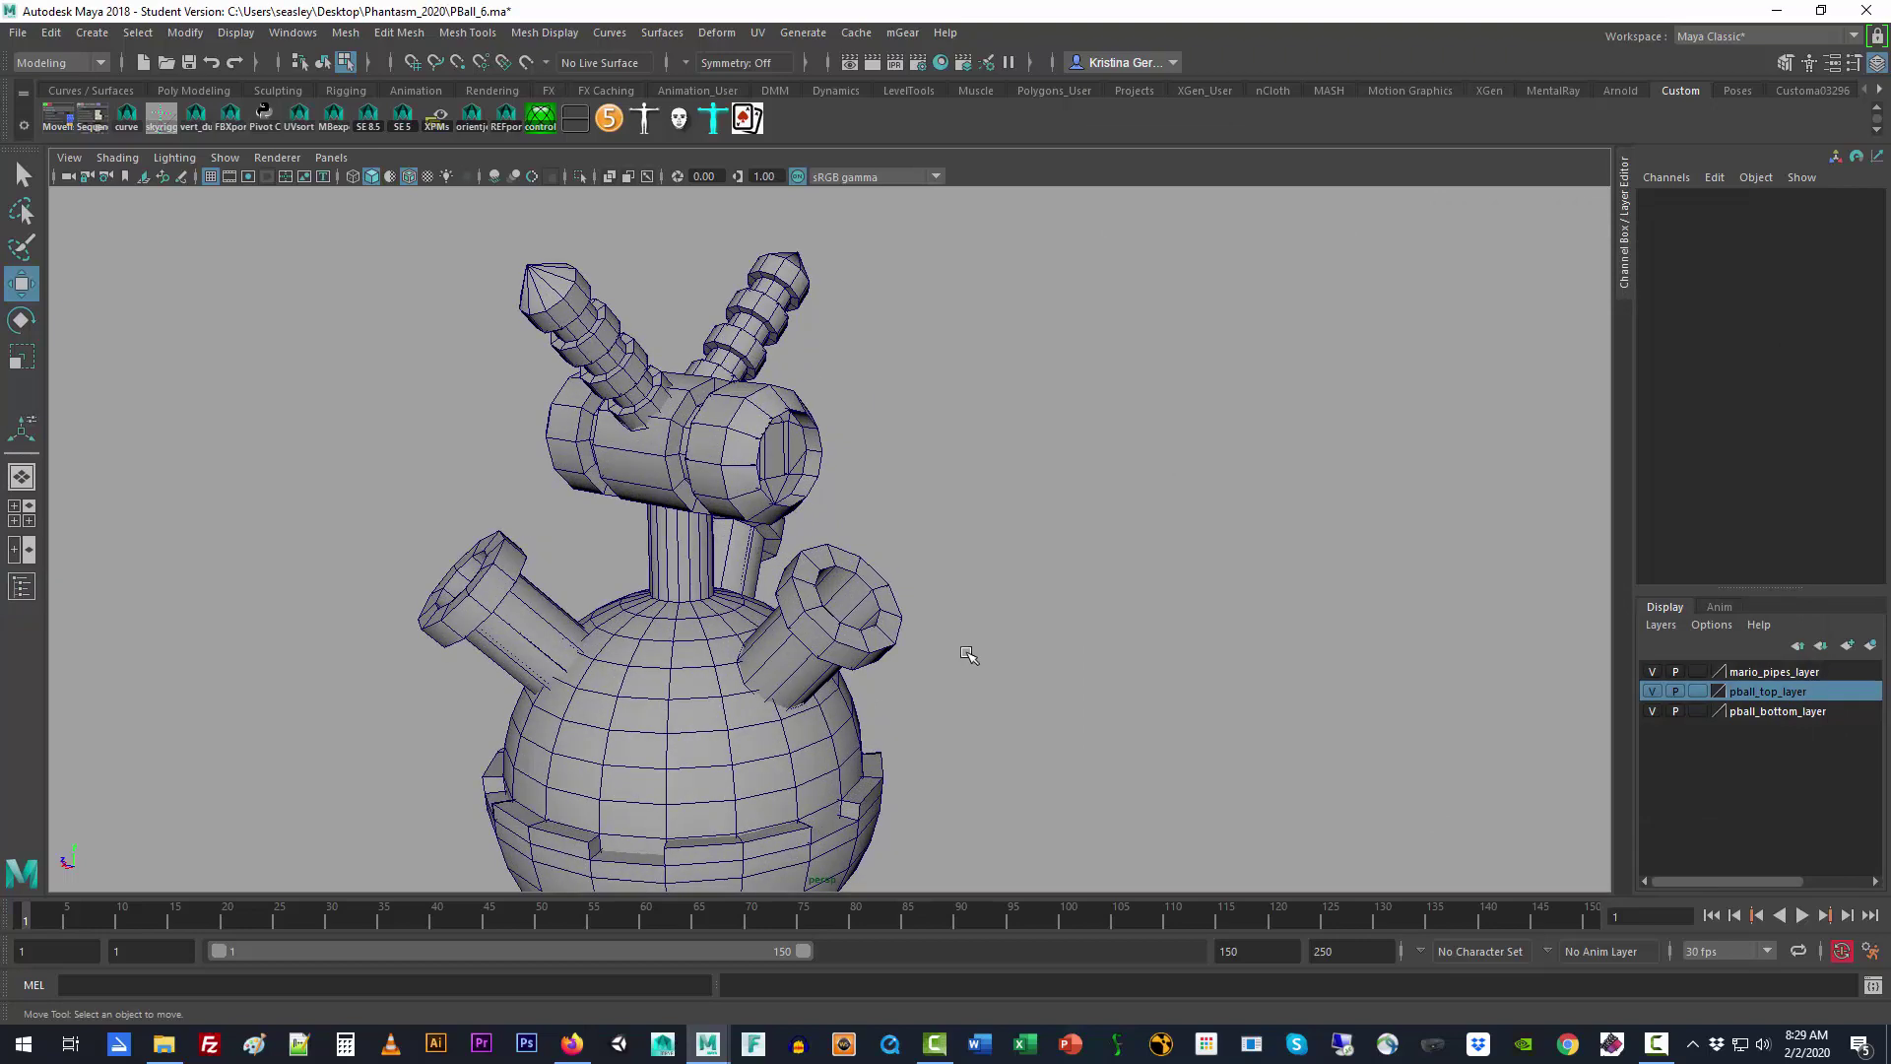
scroll(1014, 621, "up", 3)
middle_click_drag(1055, 591, 1103, 574, "alt")
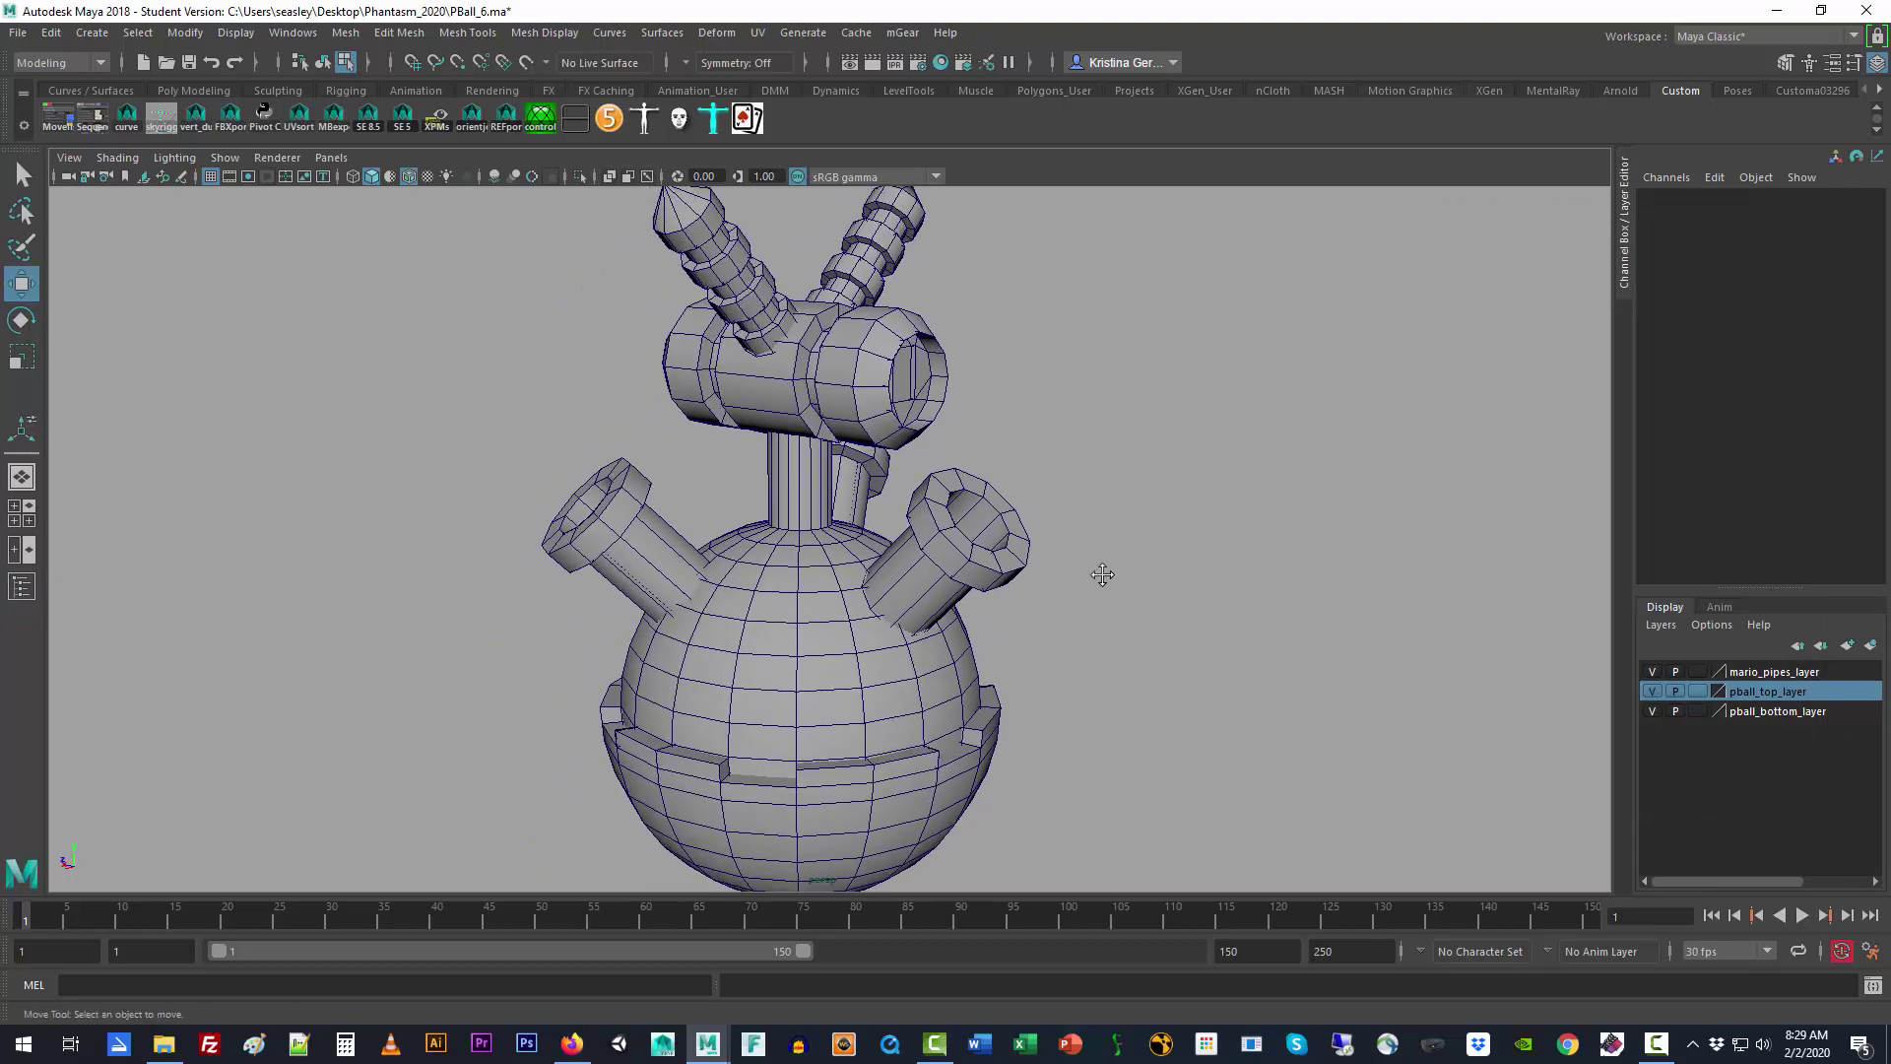
scroll(1105, 578, "down", 3)
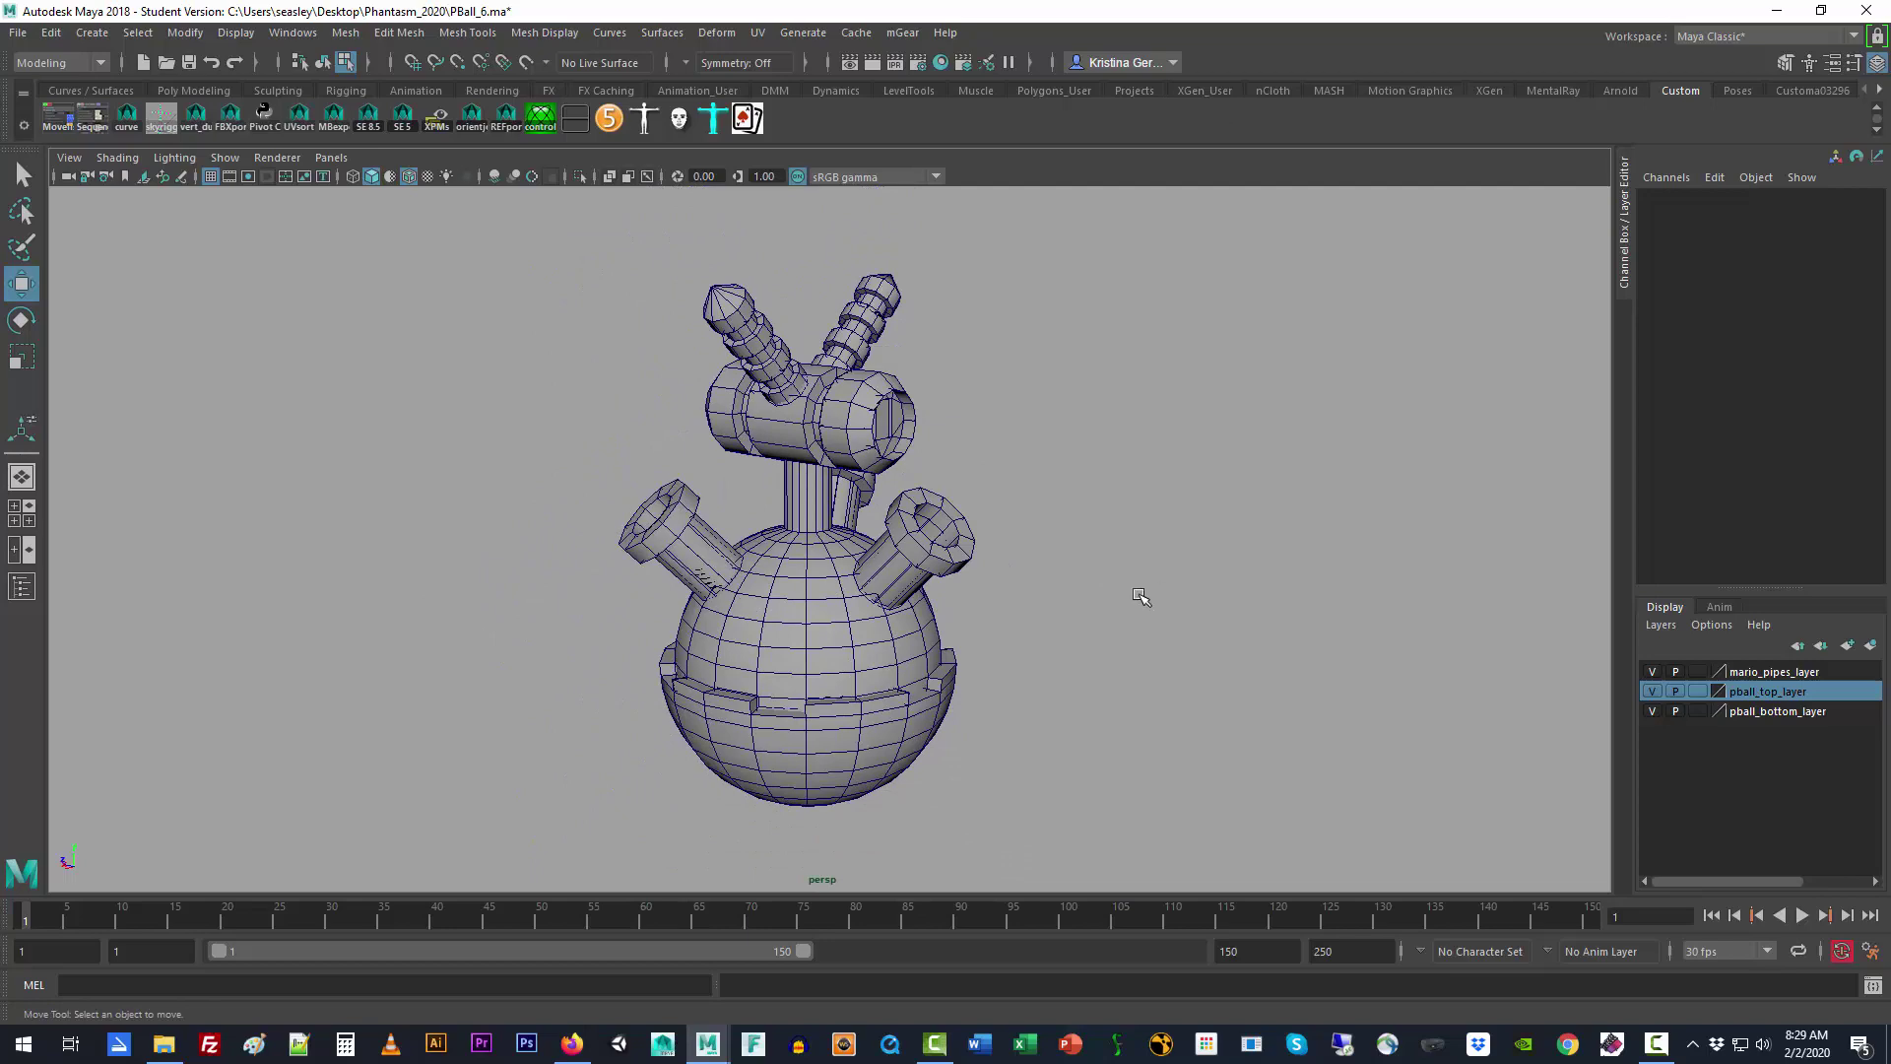
left_click_drag(1141, 595, 1078, 595, "alt")
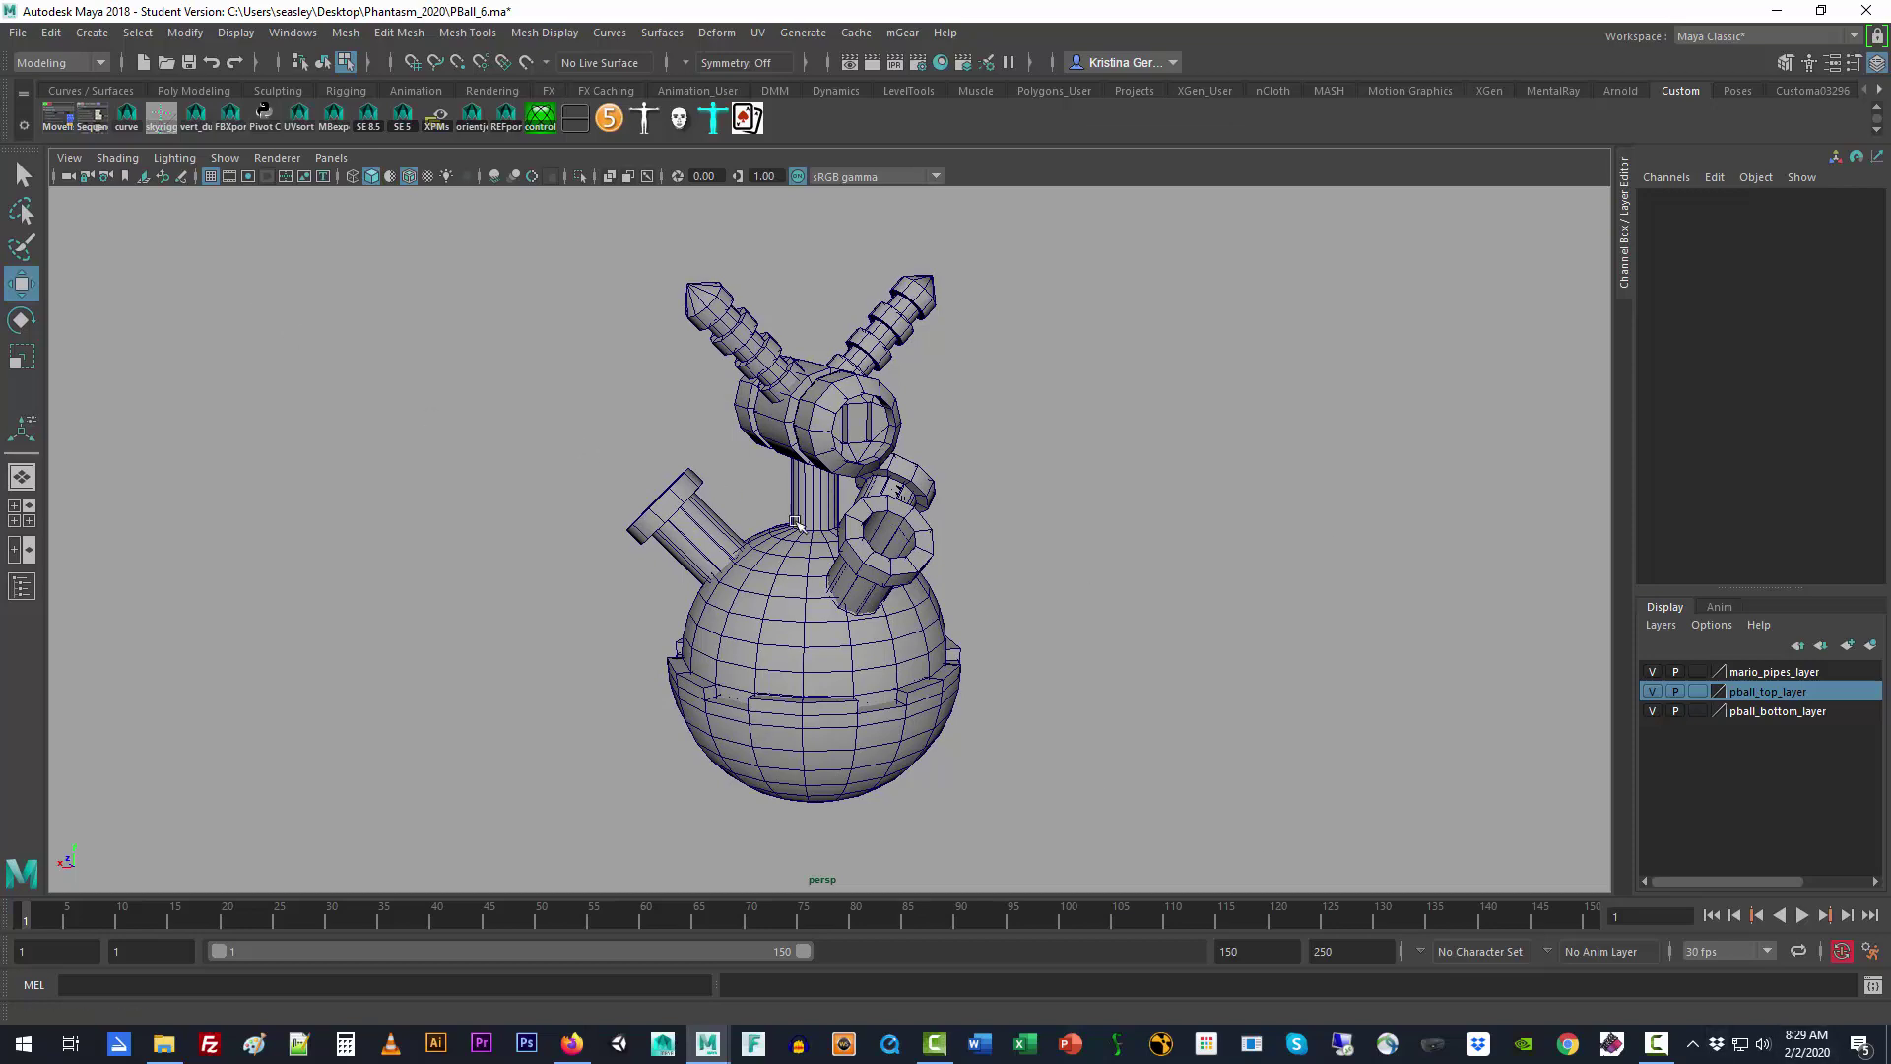
left_click_drag(813, 532, 781, 561, "alt")
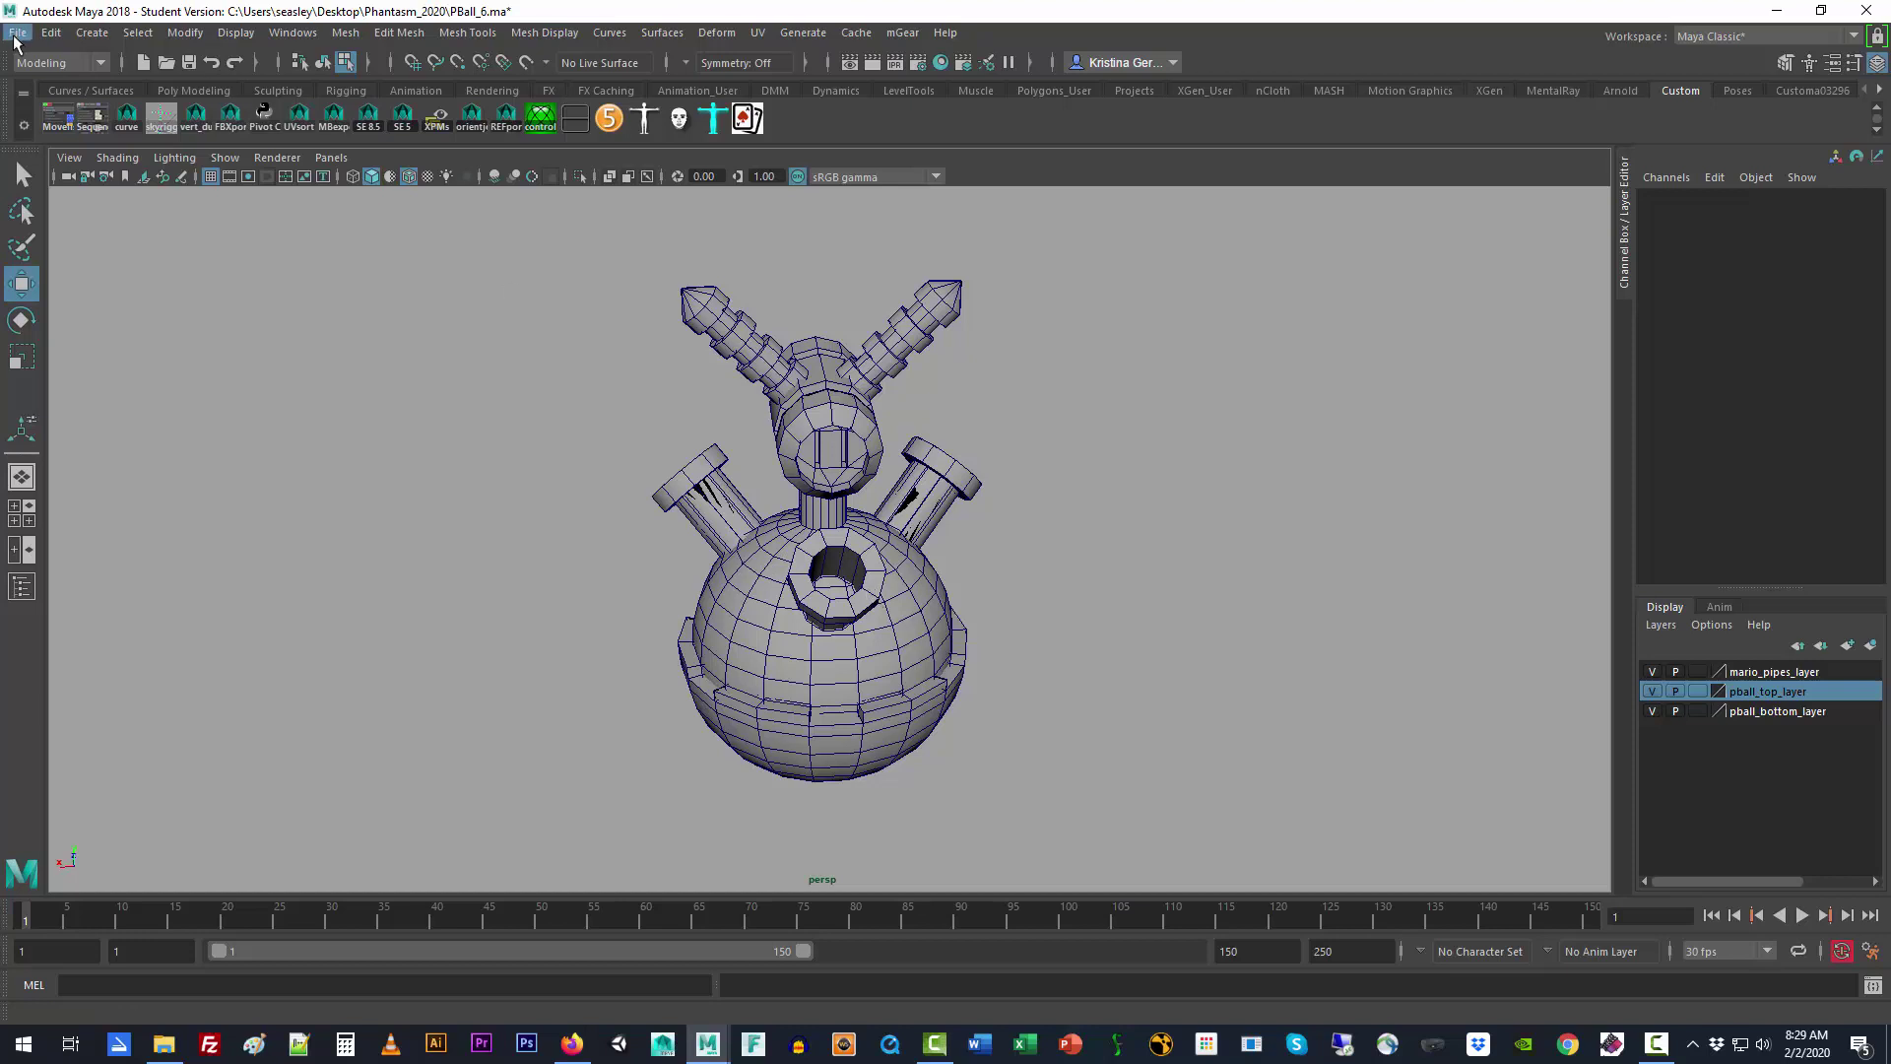
Step: Select the persp camera, open its attributes, and set the Near Clip Plane to 1
left_click(69, 157)
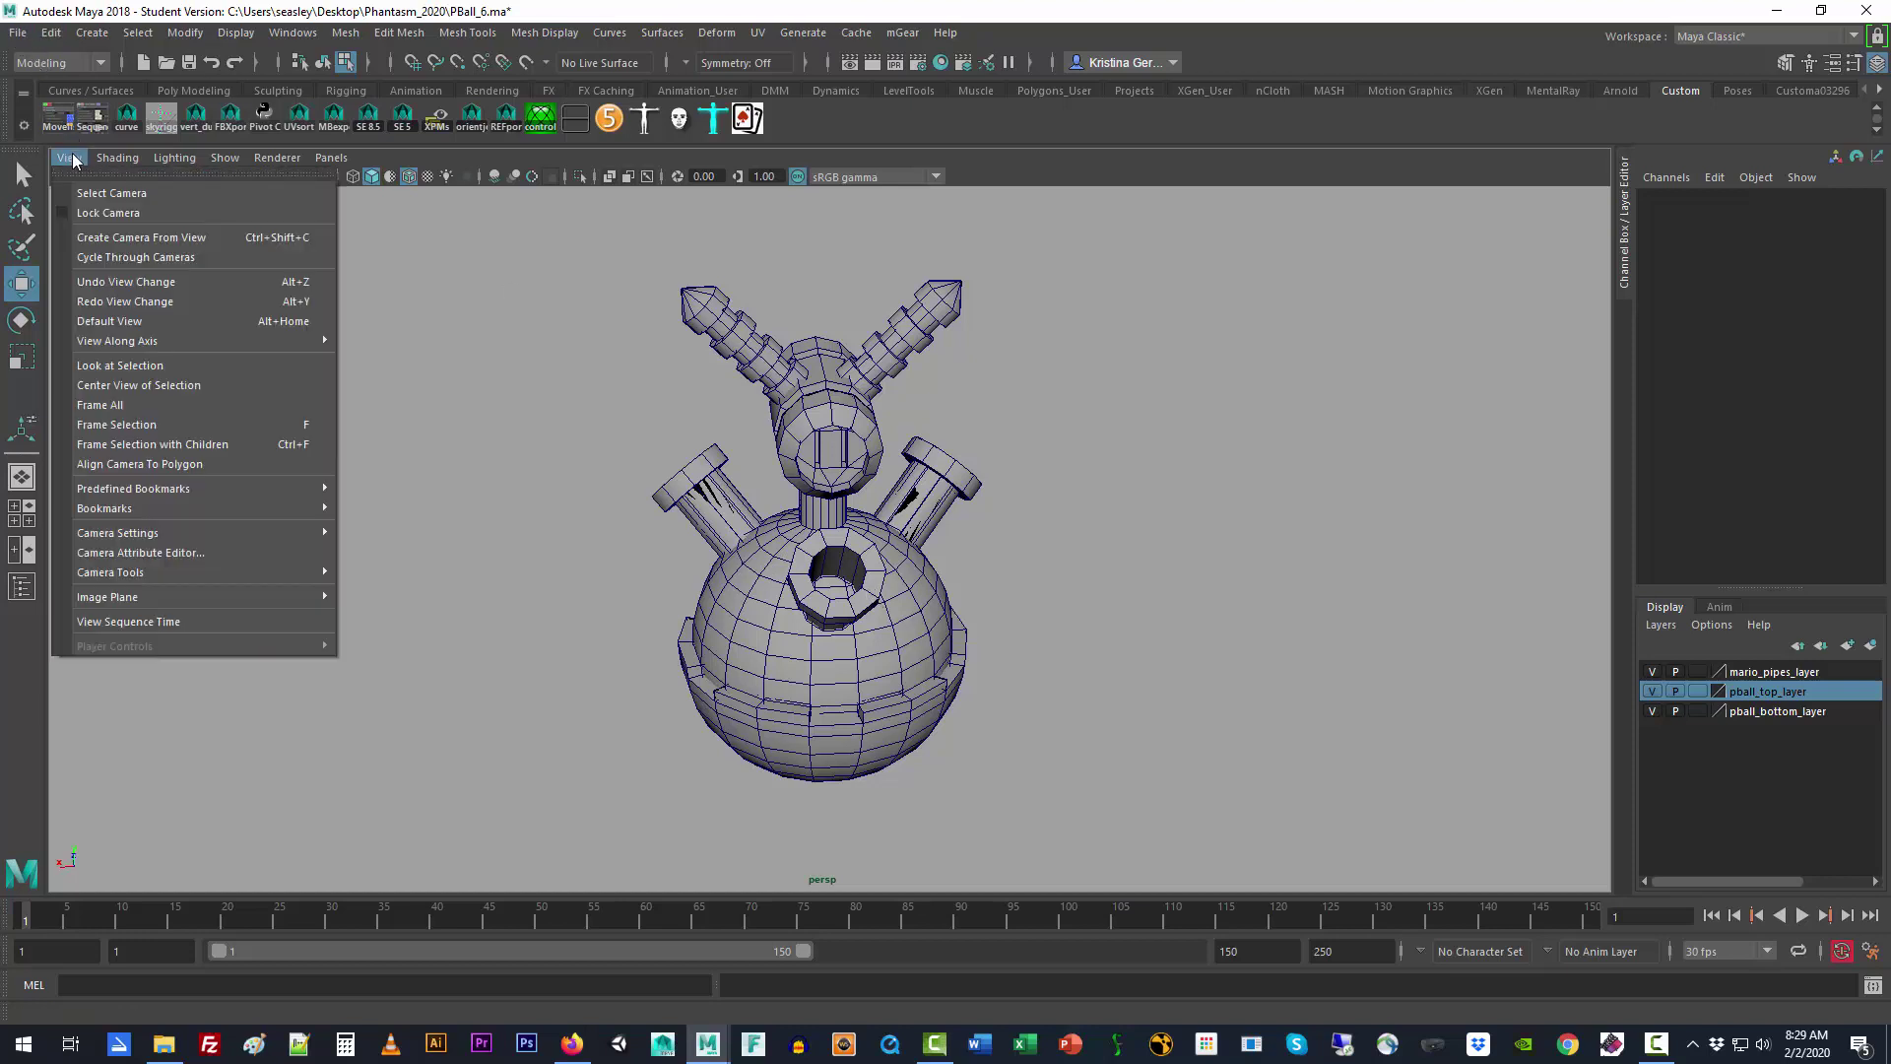
left_click(124, 196)
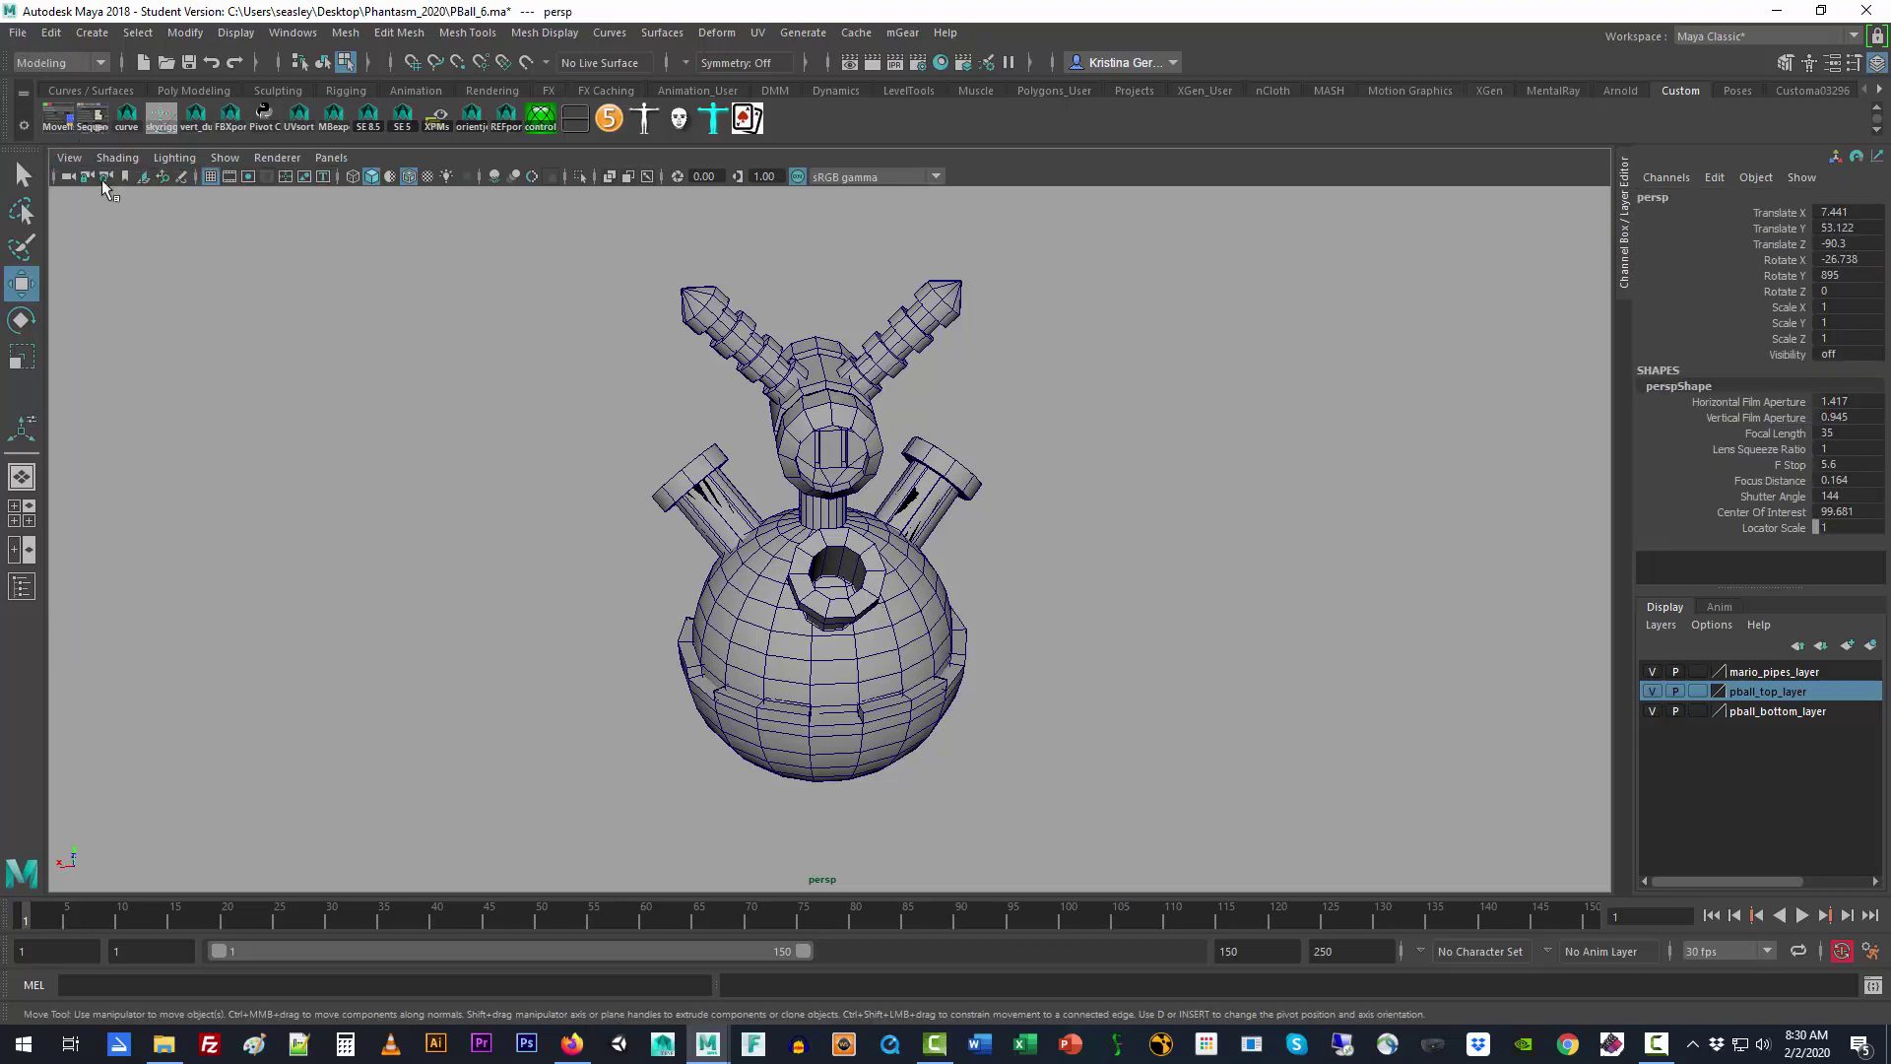
left_click(71, 159)
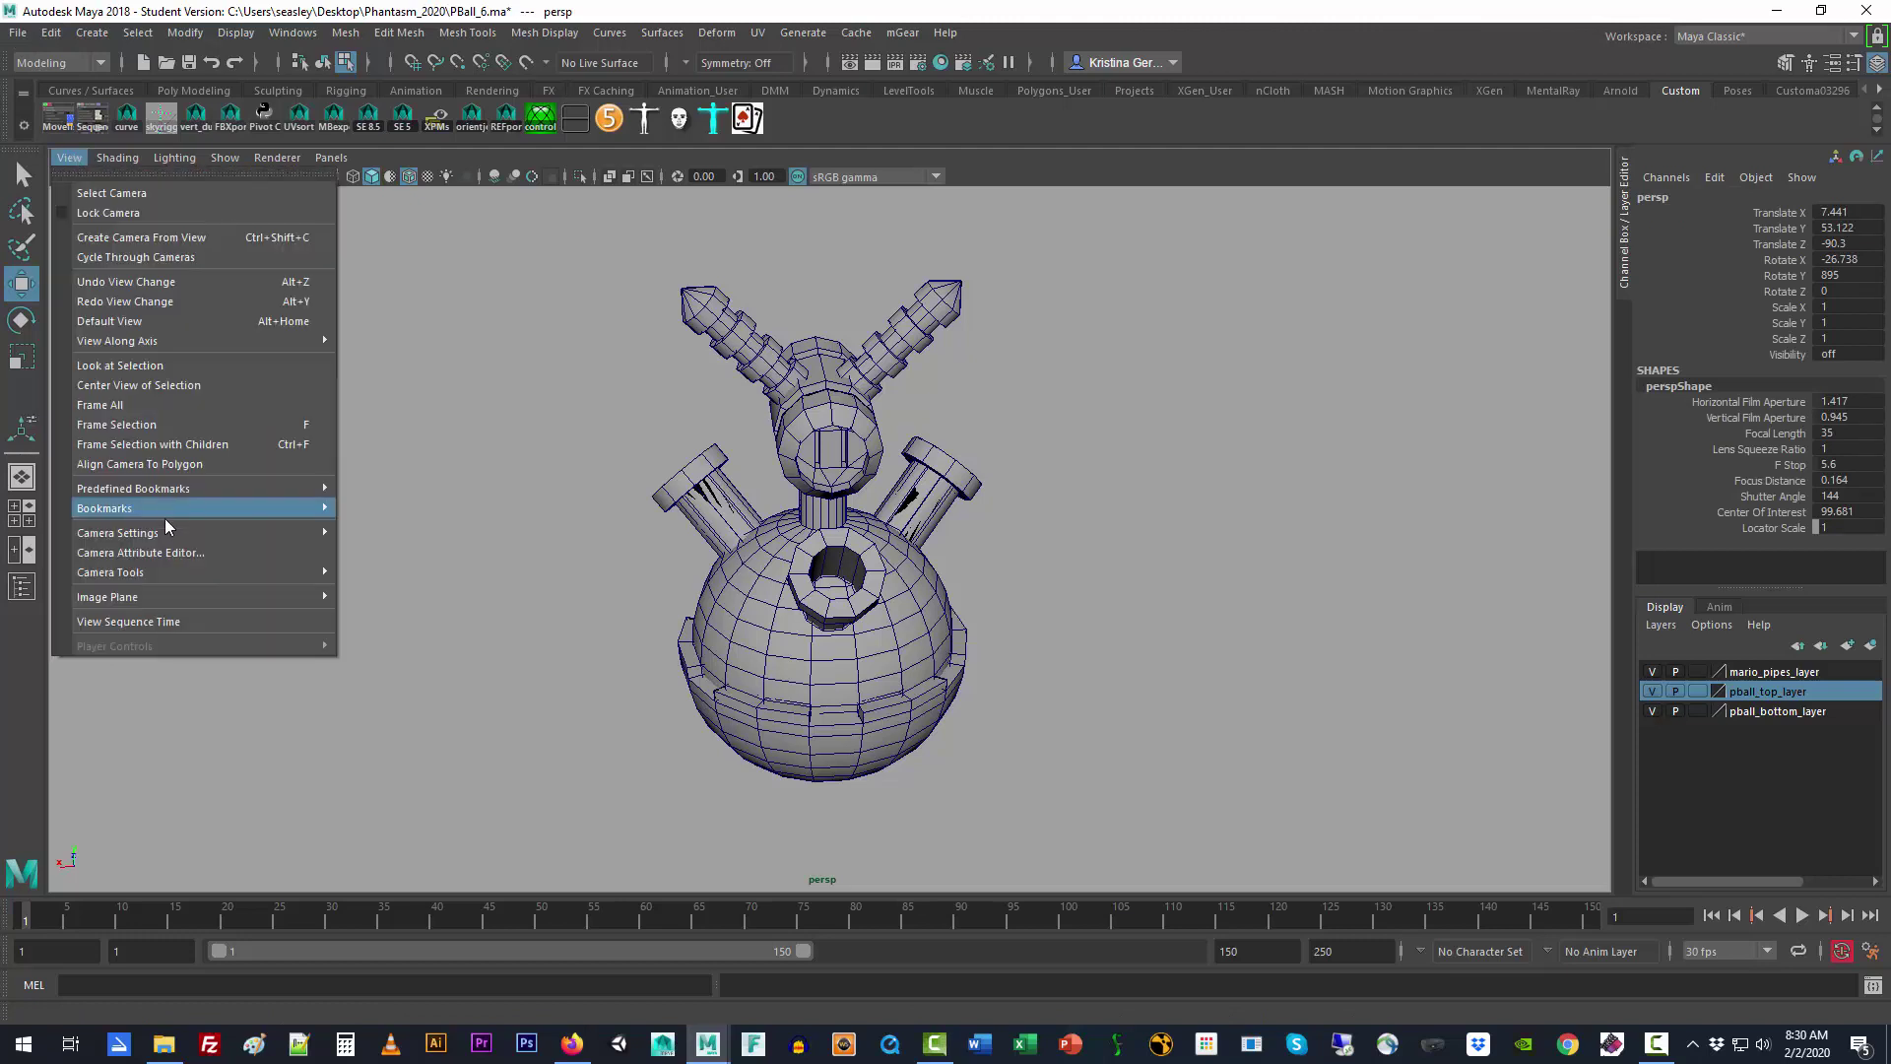
left_click(165, 553)
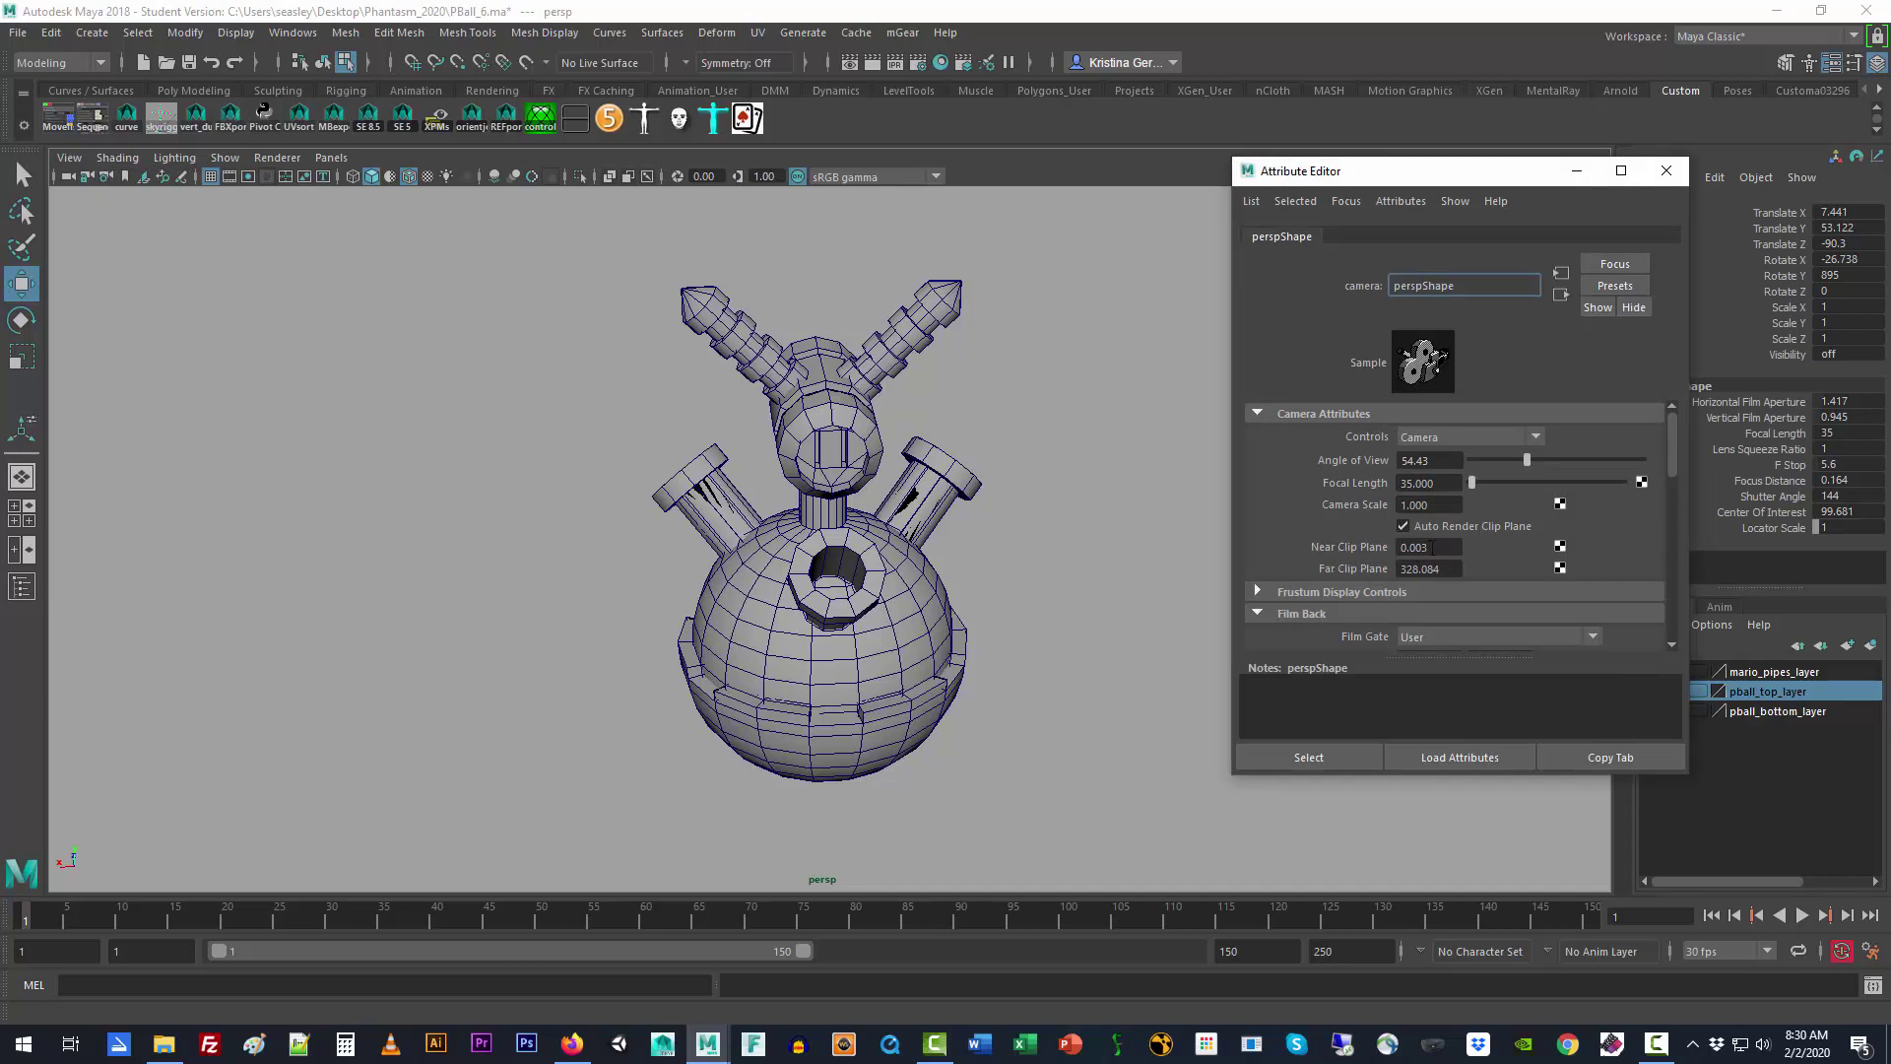
left_click(1432, 548)
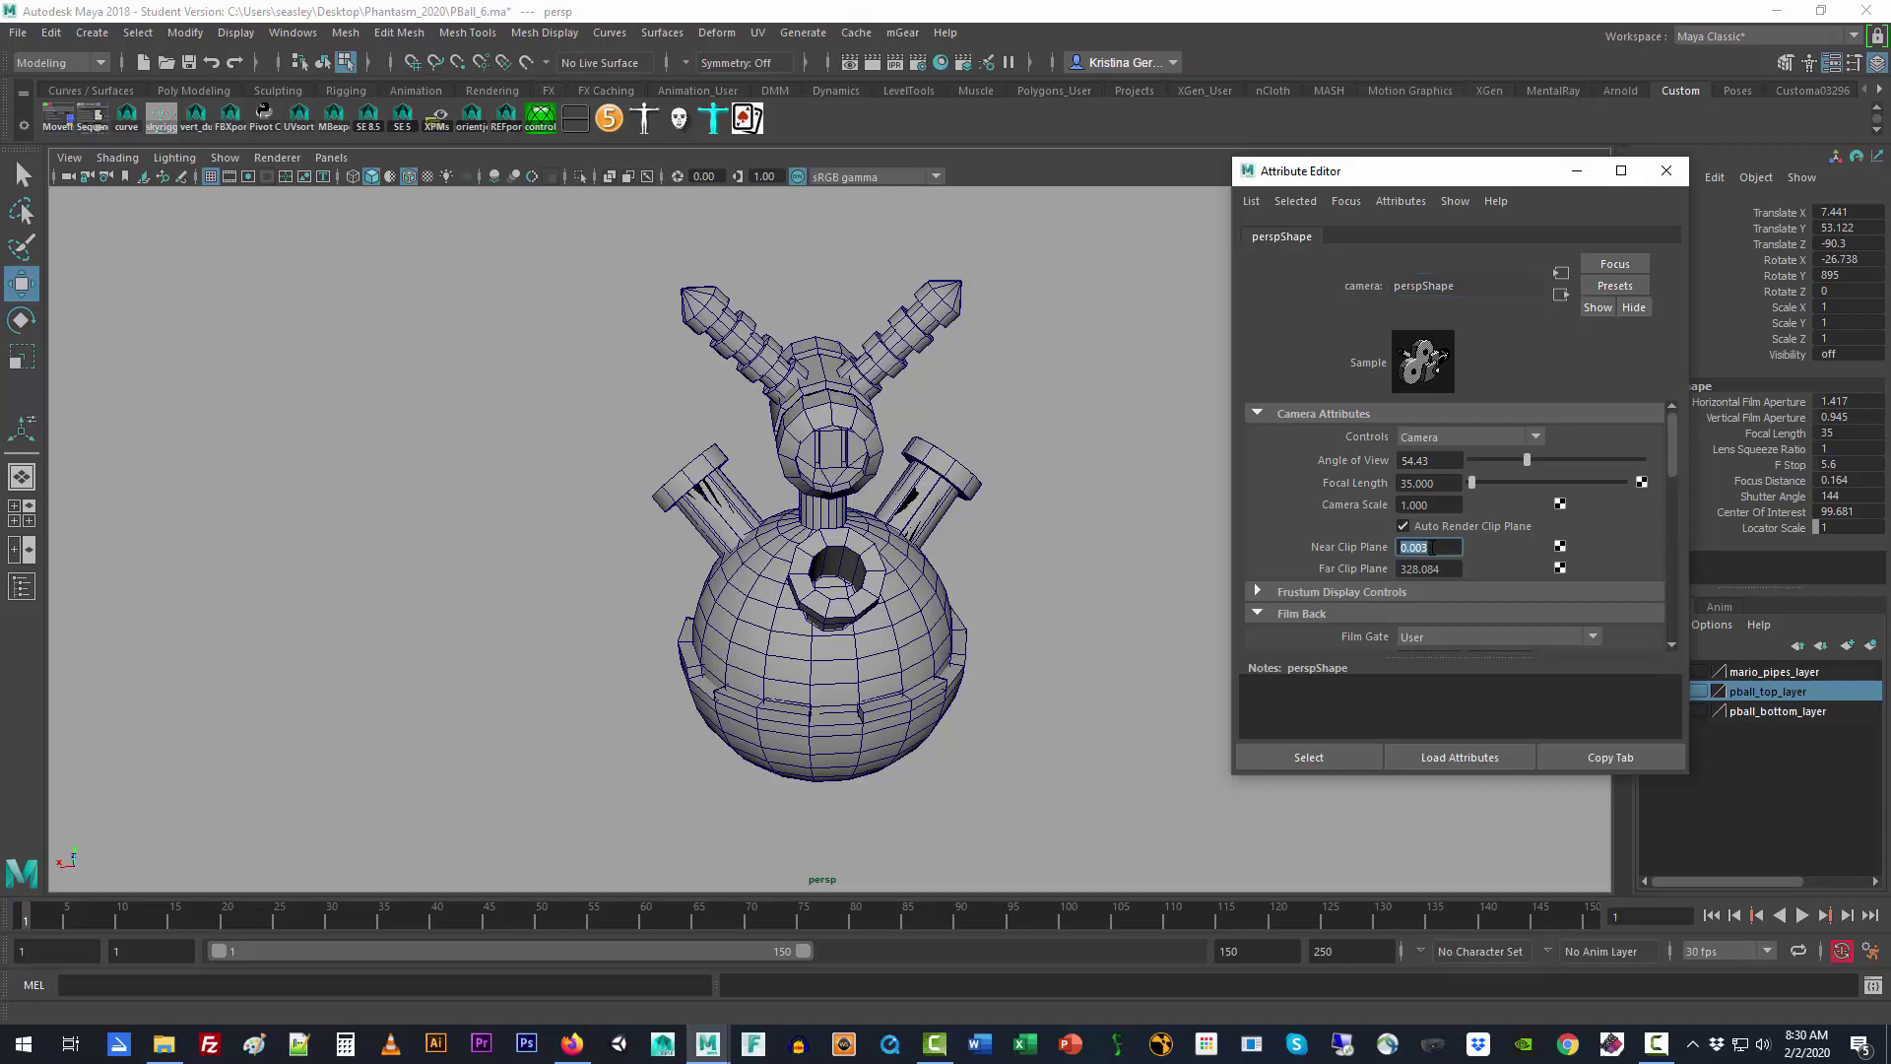
type("1")
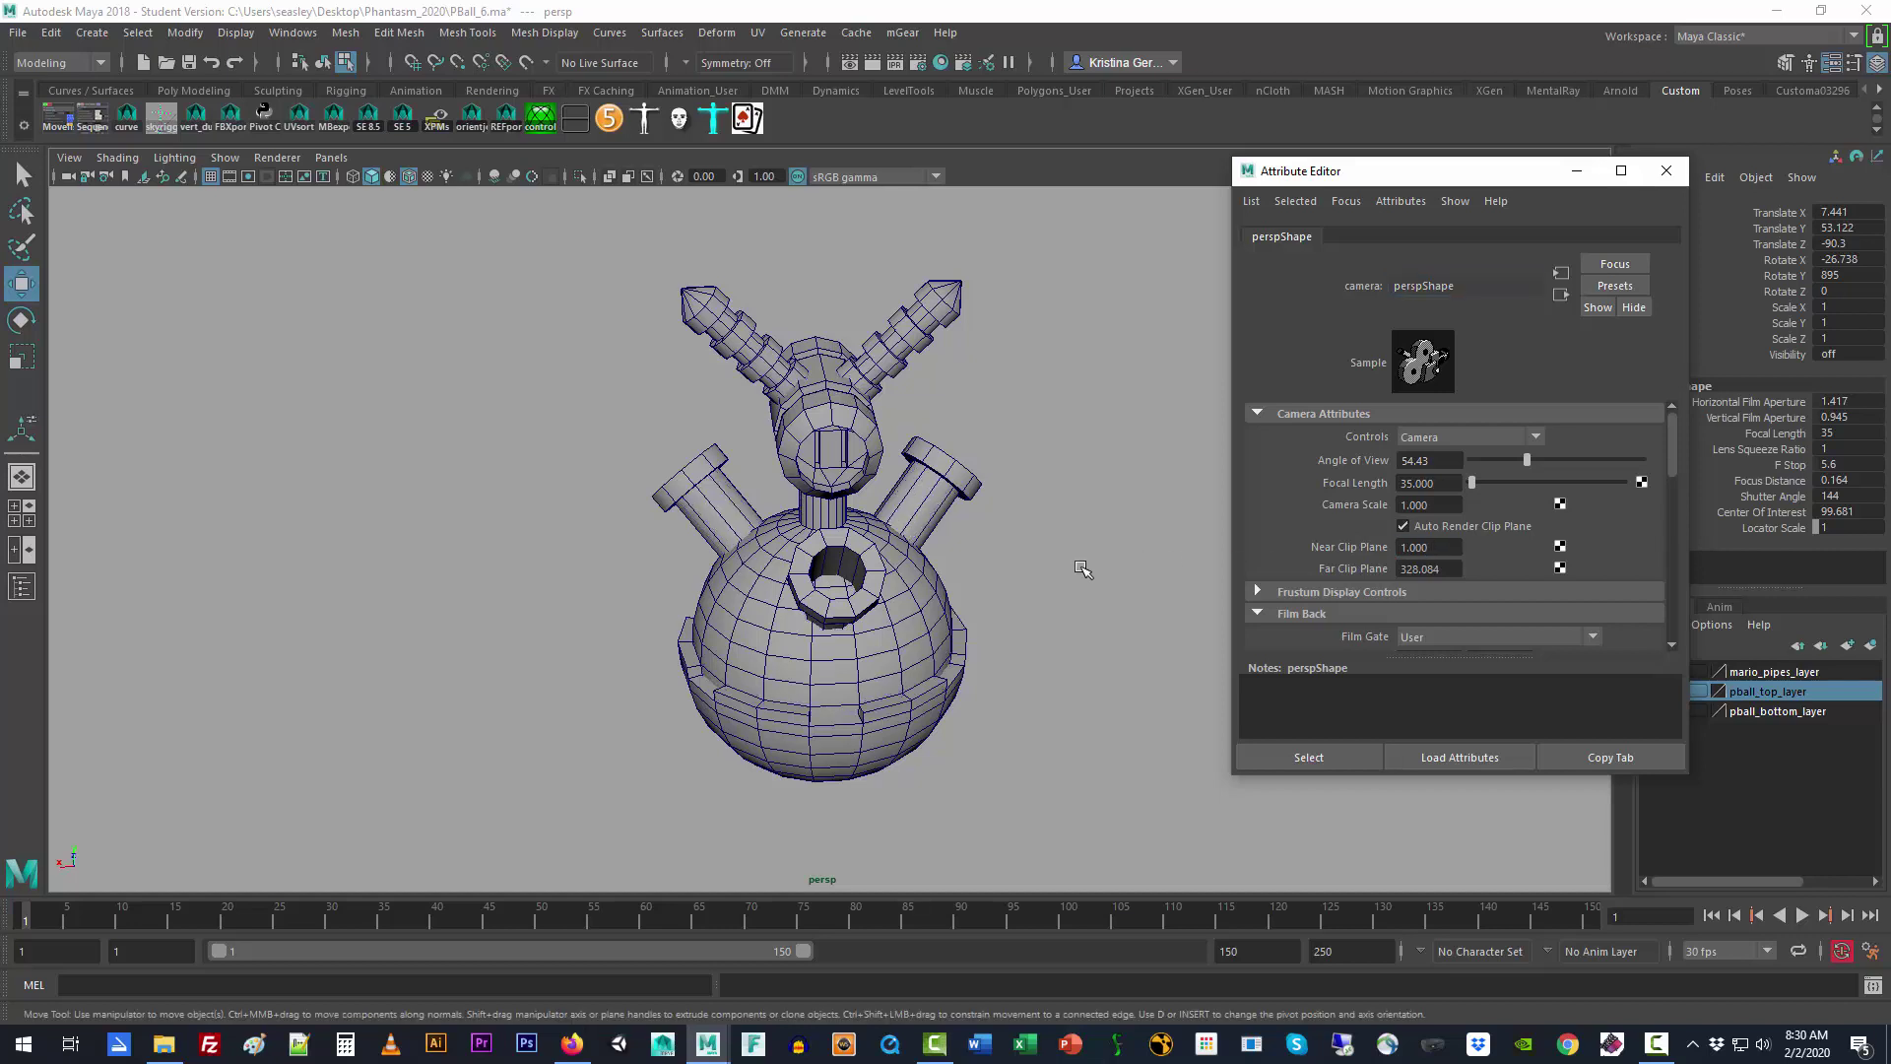
Step: Set the persp camera's Far Clip Plane to 100000
mouse_move(1087, 567)
left_mouse_down("alt")
mouse_move(974, 570)
mouse_move(1140, 553)
mouse_move(1093, 554)
left_mouse_up("alt")
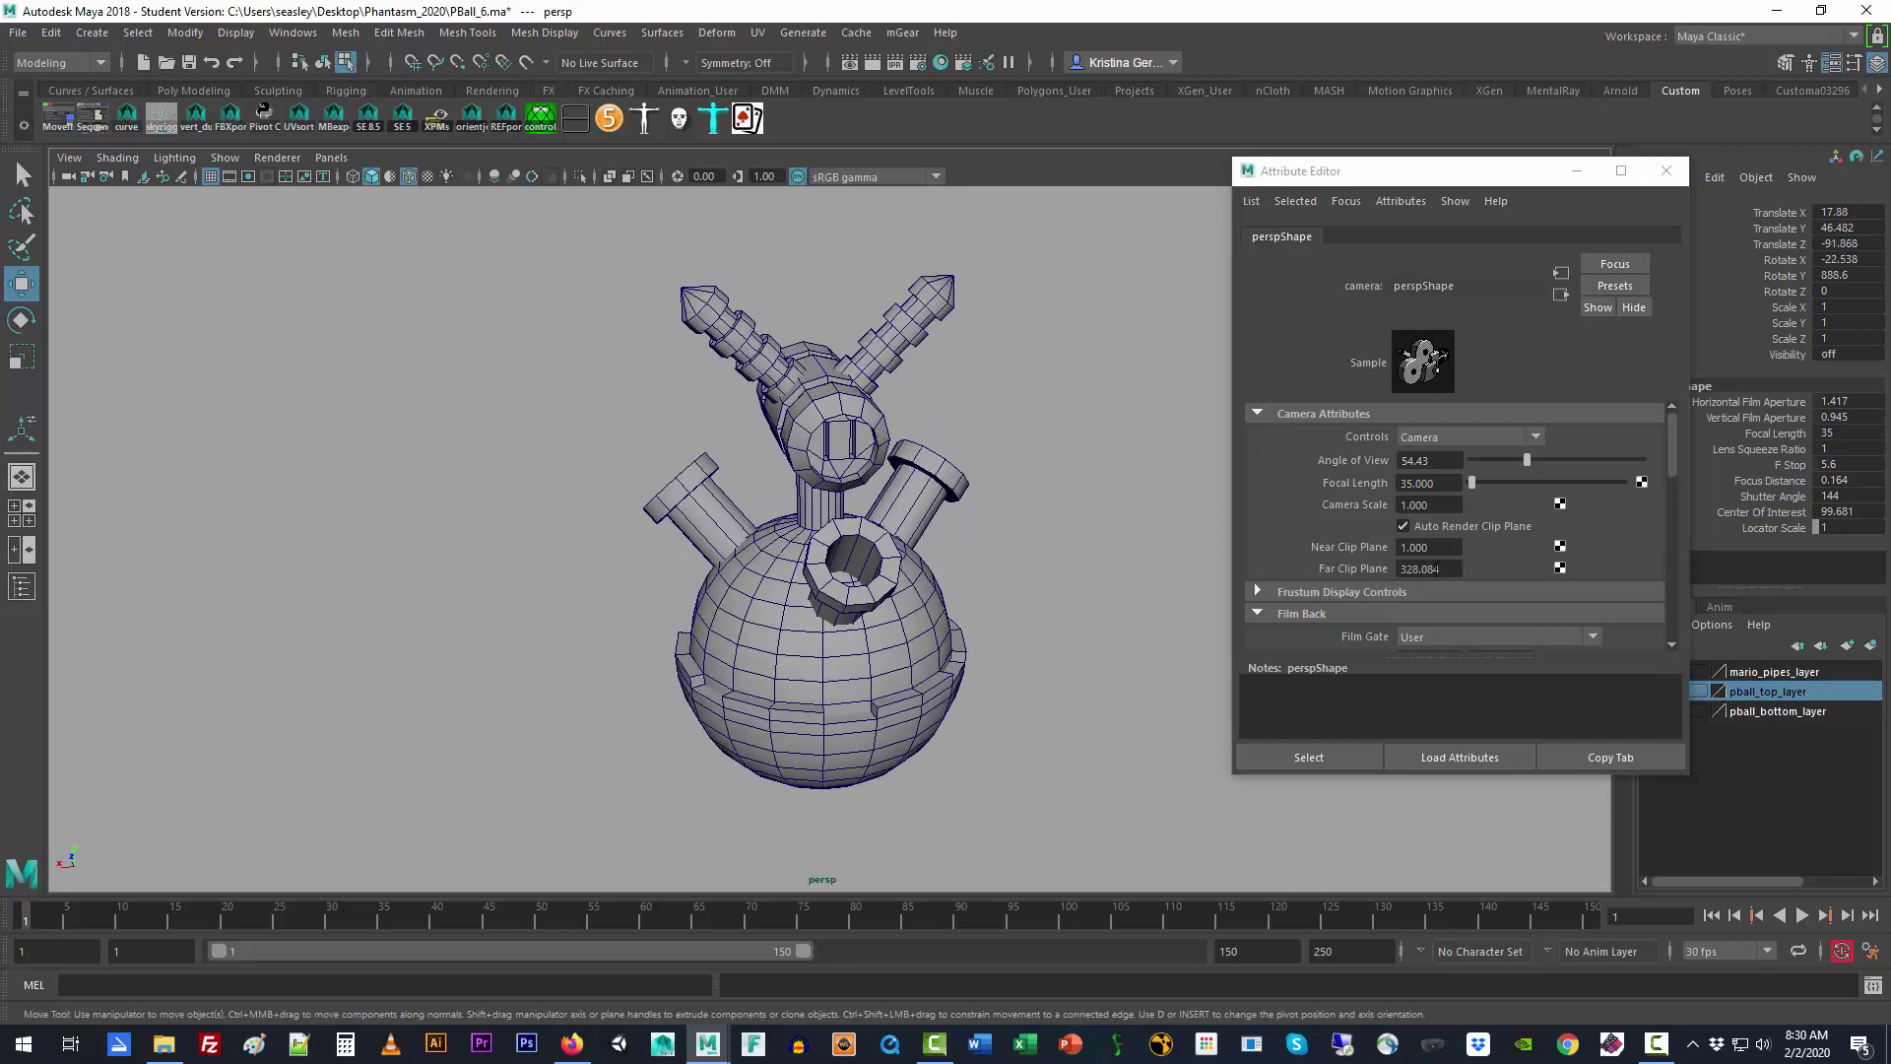
left_click(1448, 569)
double_click(1448, 569)
type("100000")
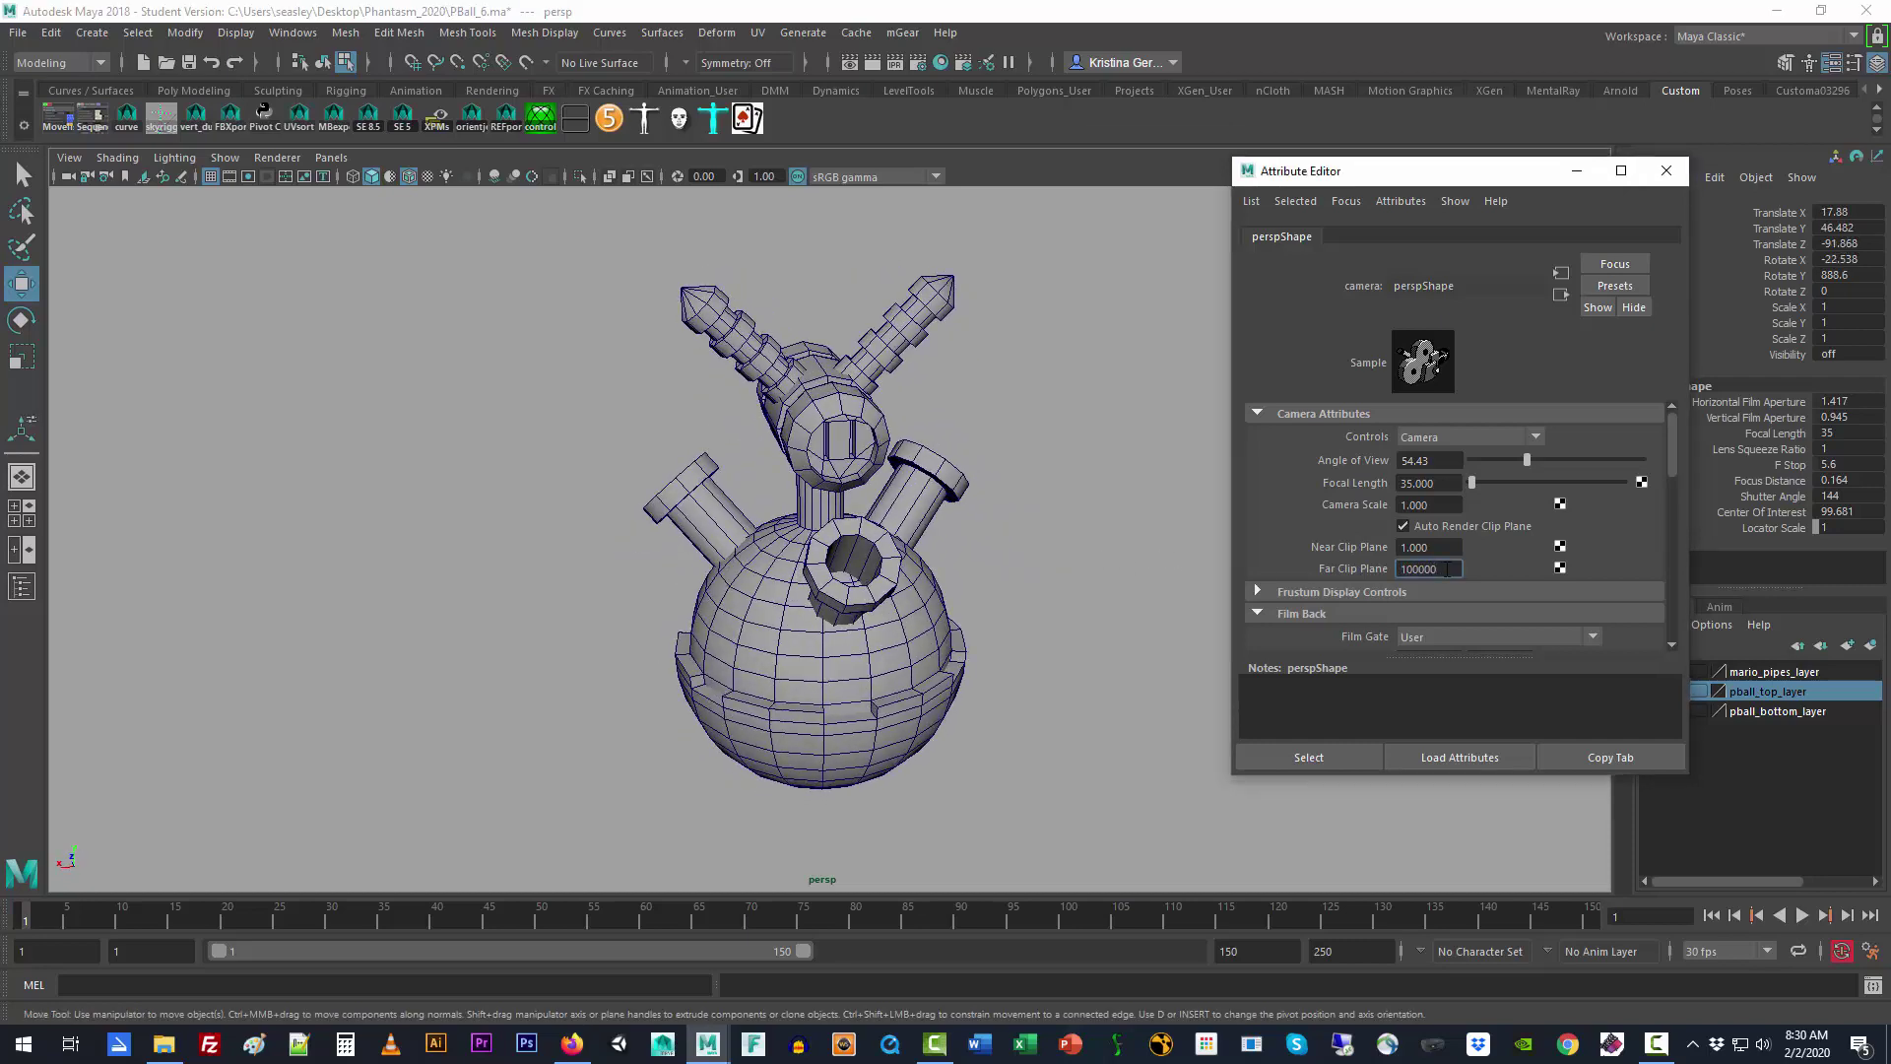
Step: Deselect the camera, return to object selection mode, and select the ball's lower bowl, pball_bottom_mesh
key("Return")
left_click(1110, 605)
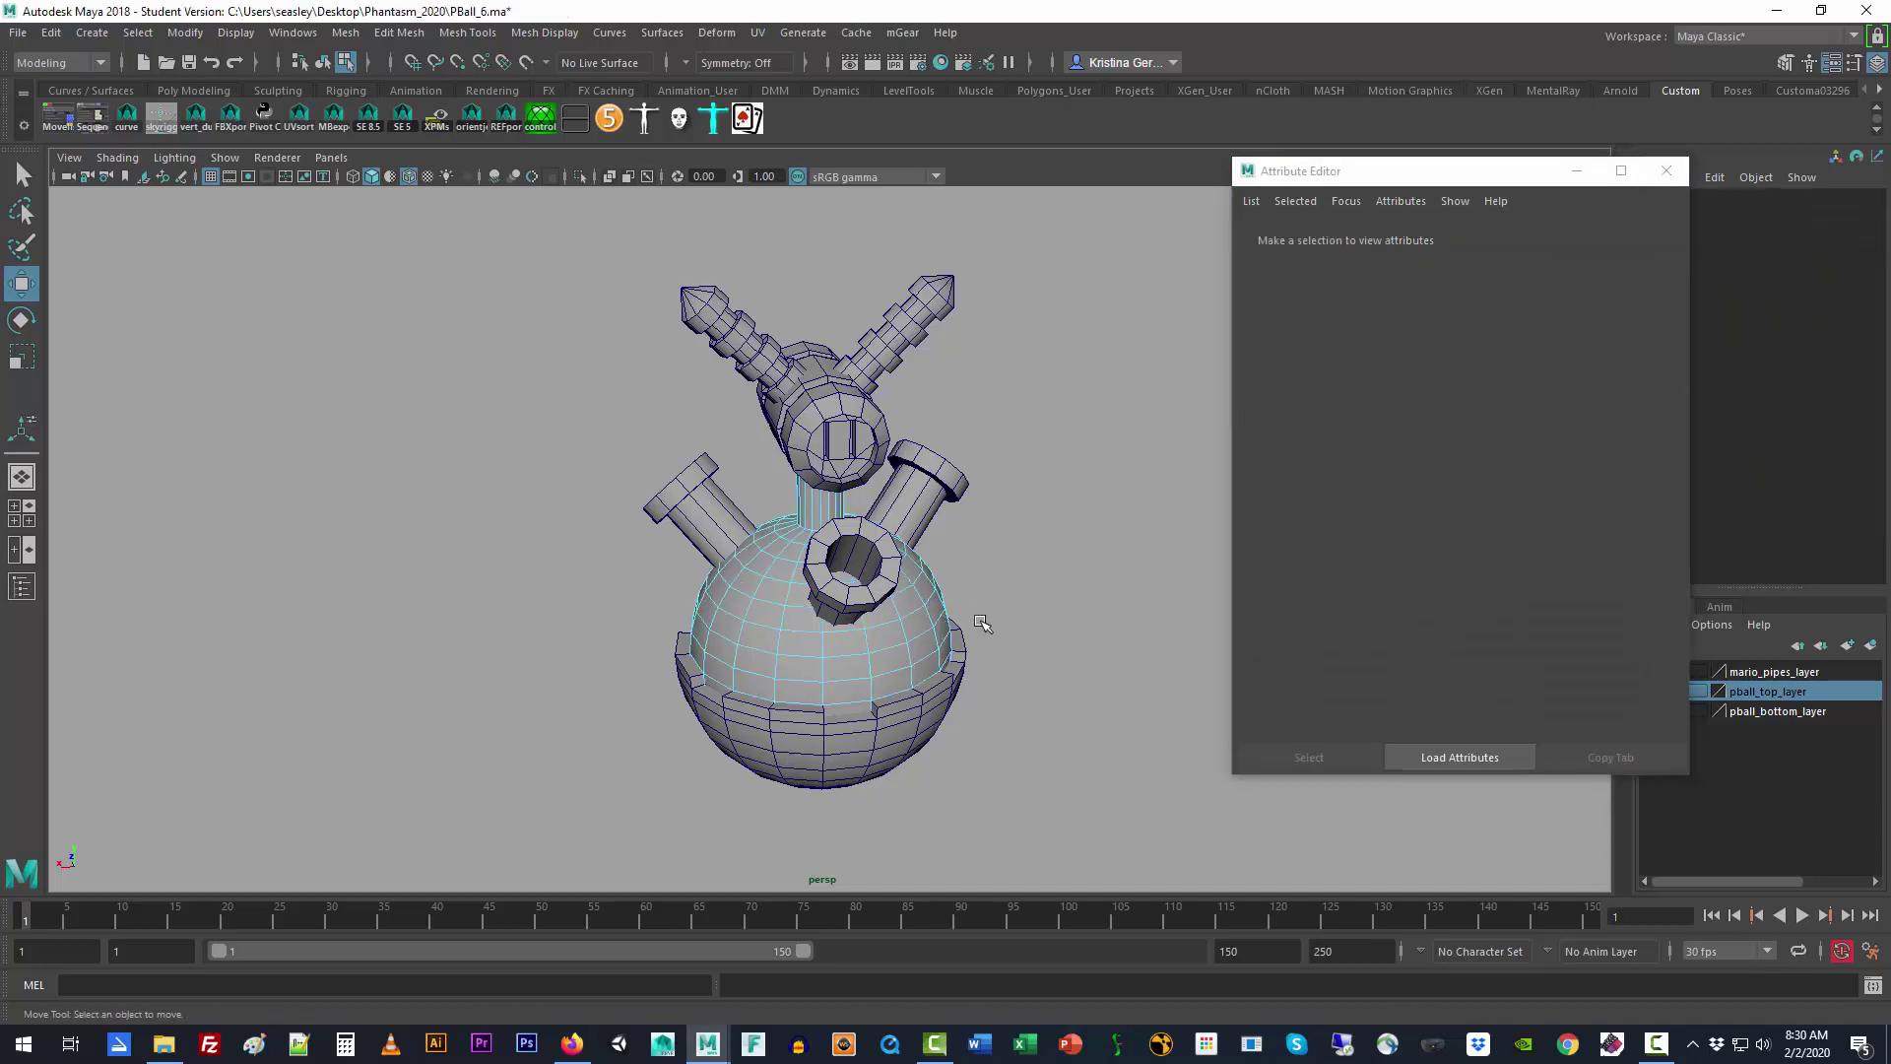
scroll(788, 769, "up", 3)
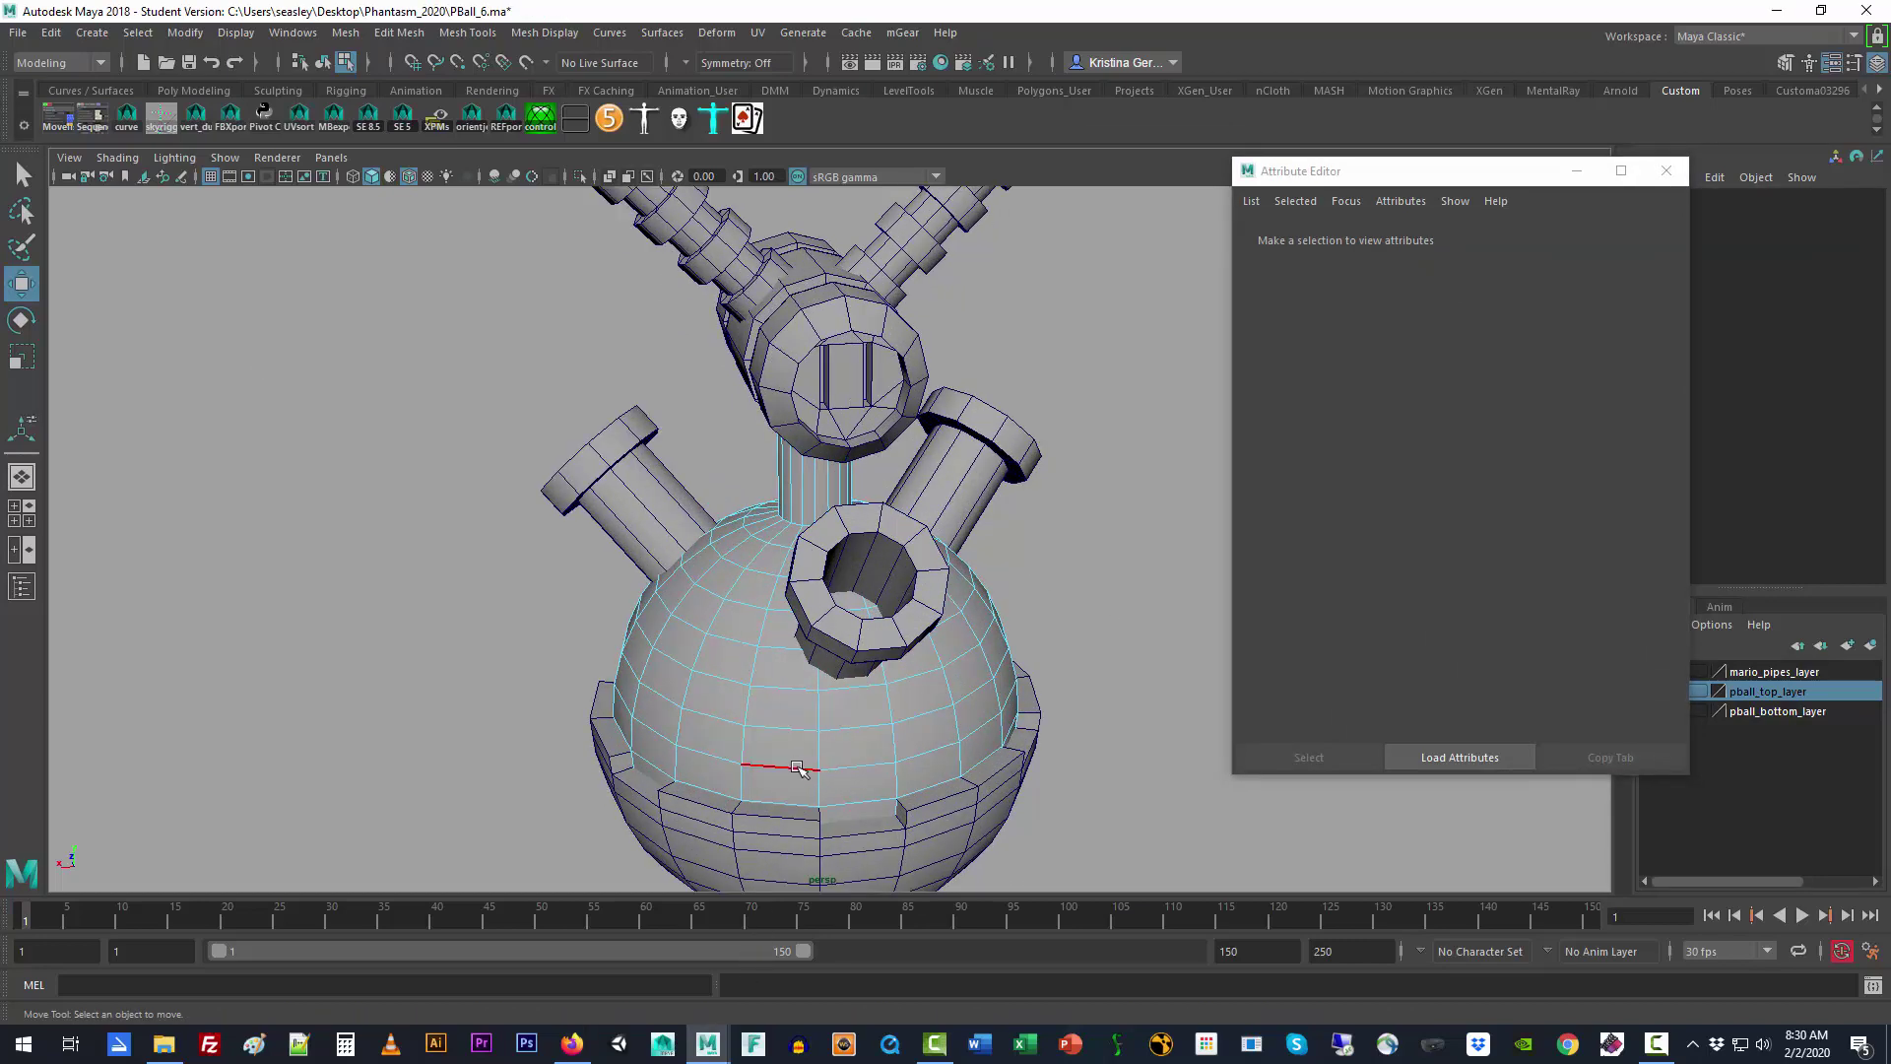
scroll(853, 680, "up", 4)
left_click_drag(868, 677, 894, 693, "alt")
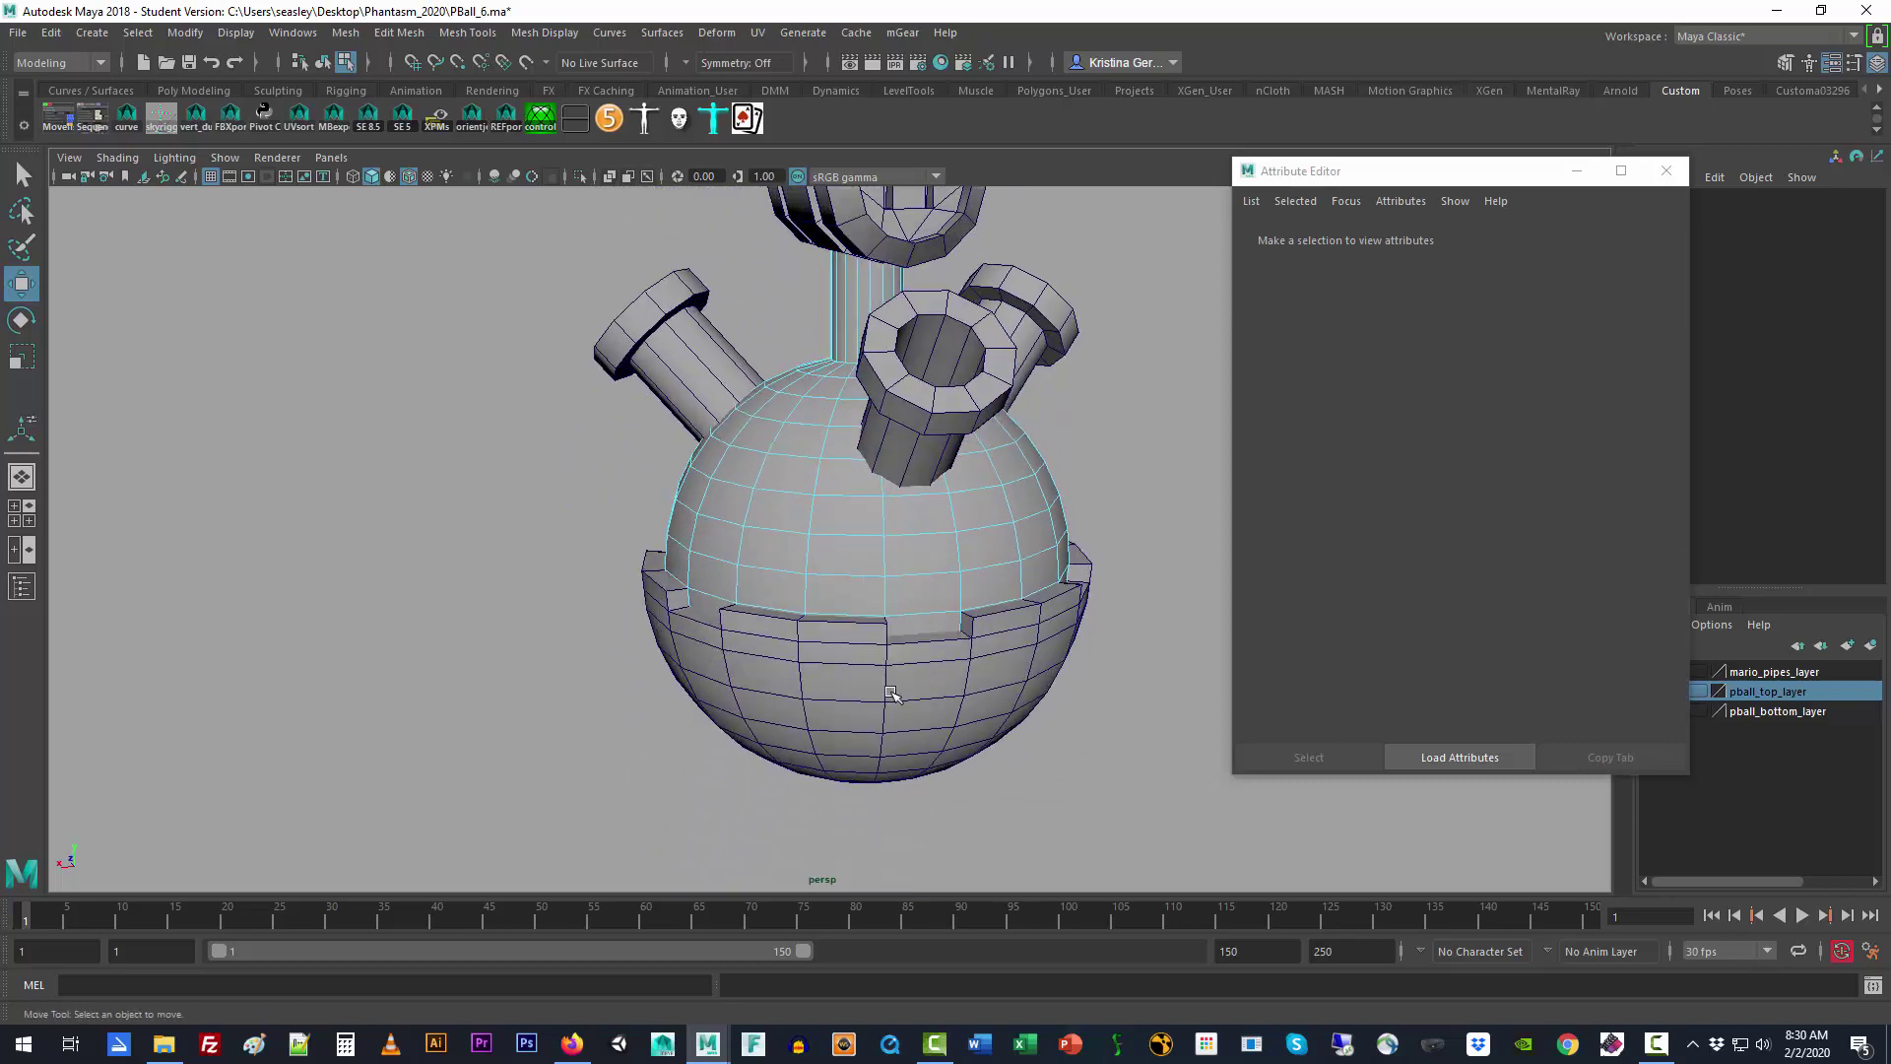
right_click_drag(964, 739, 1103, 481)
left_click(1005, 651)
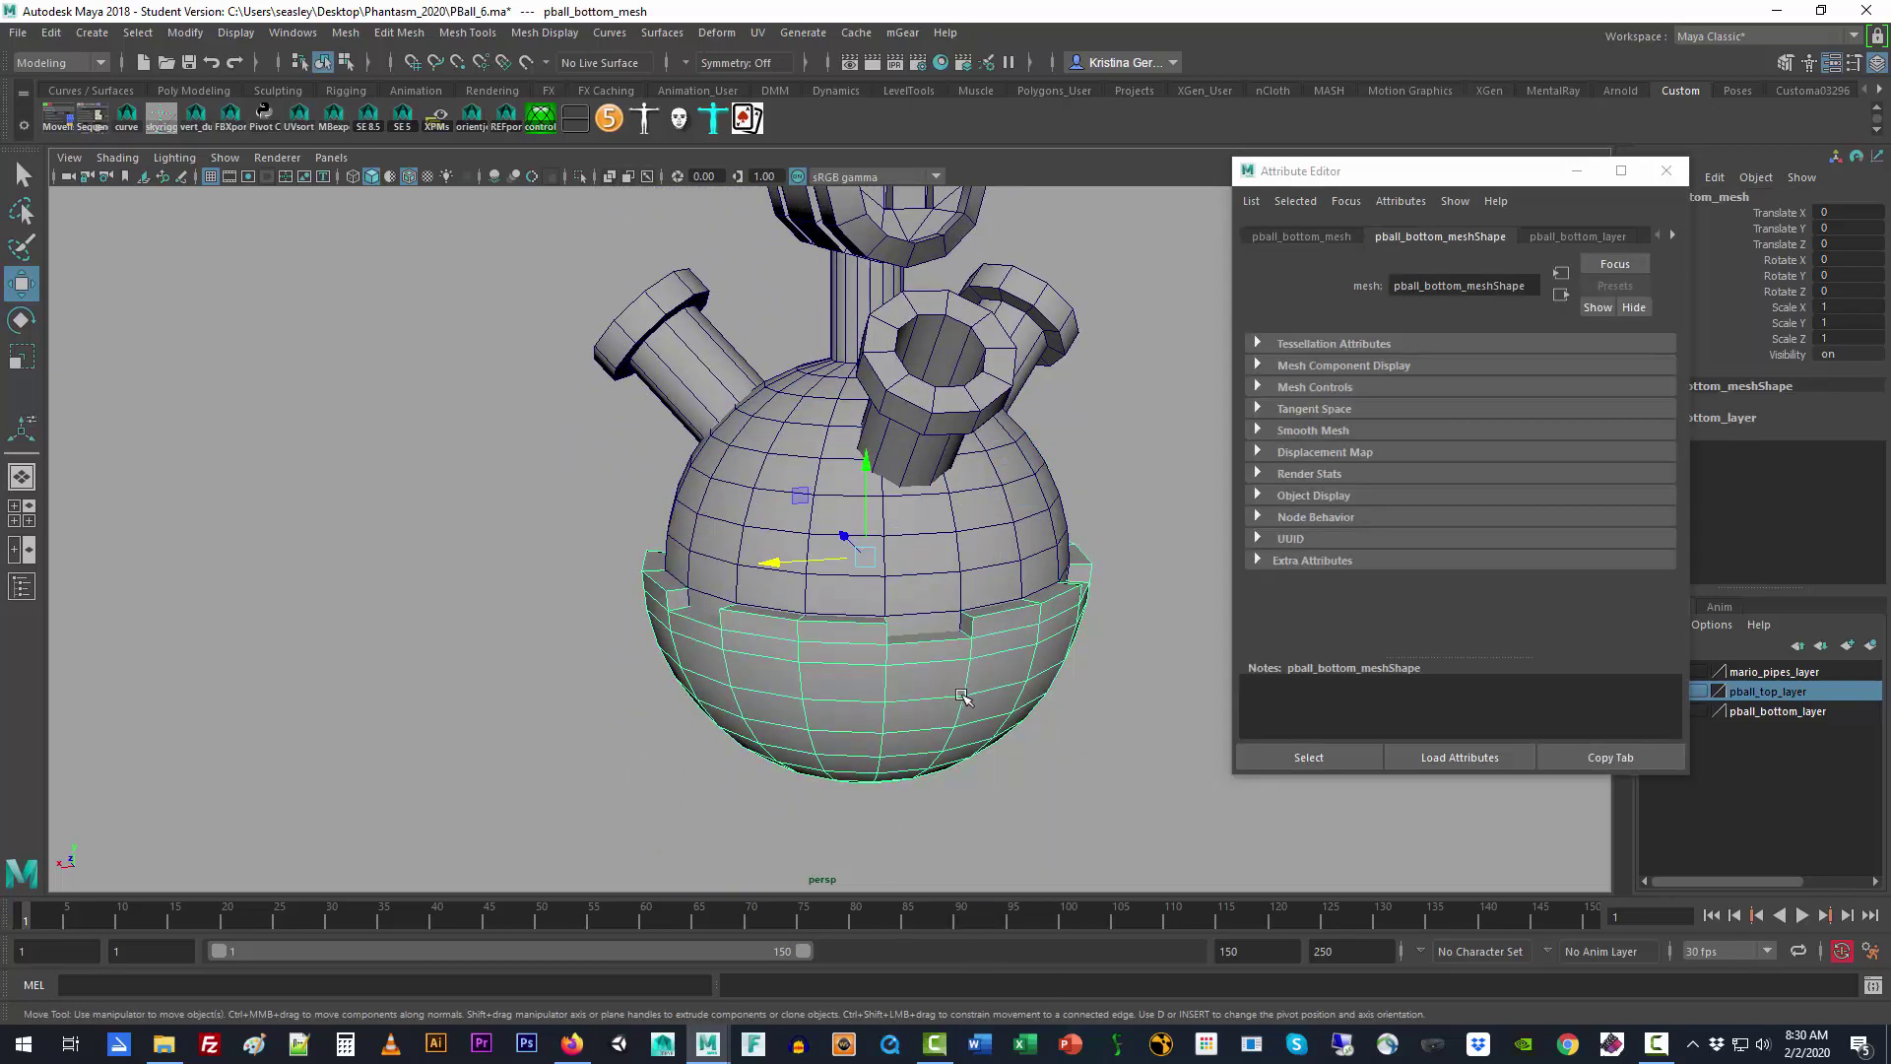
Step: Close the Attribute Editor and hide mario_pipes_layer and pball_top_layer, leaving only the lower bowl visible
left_click(1667, 170)
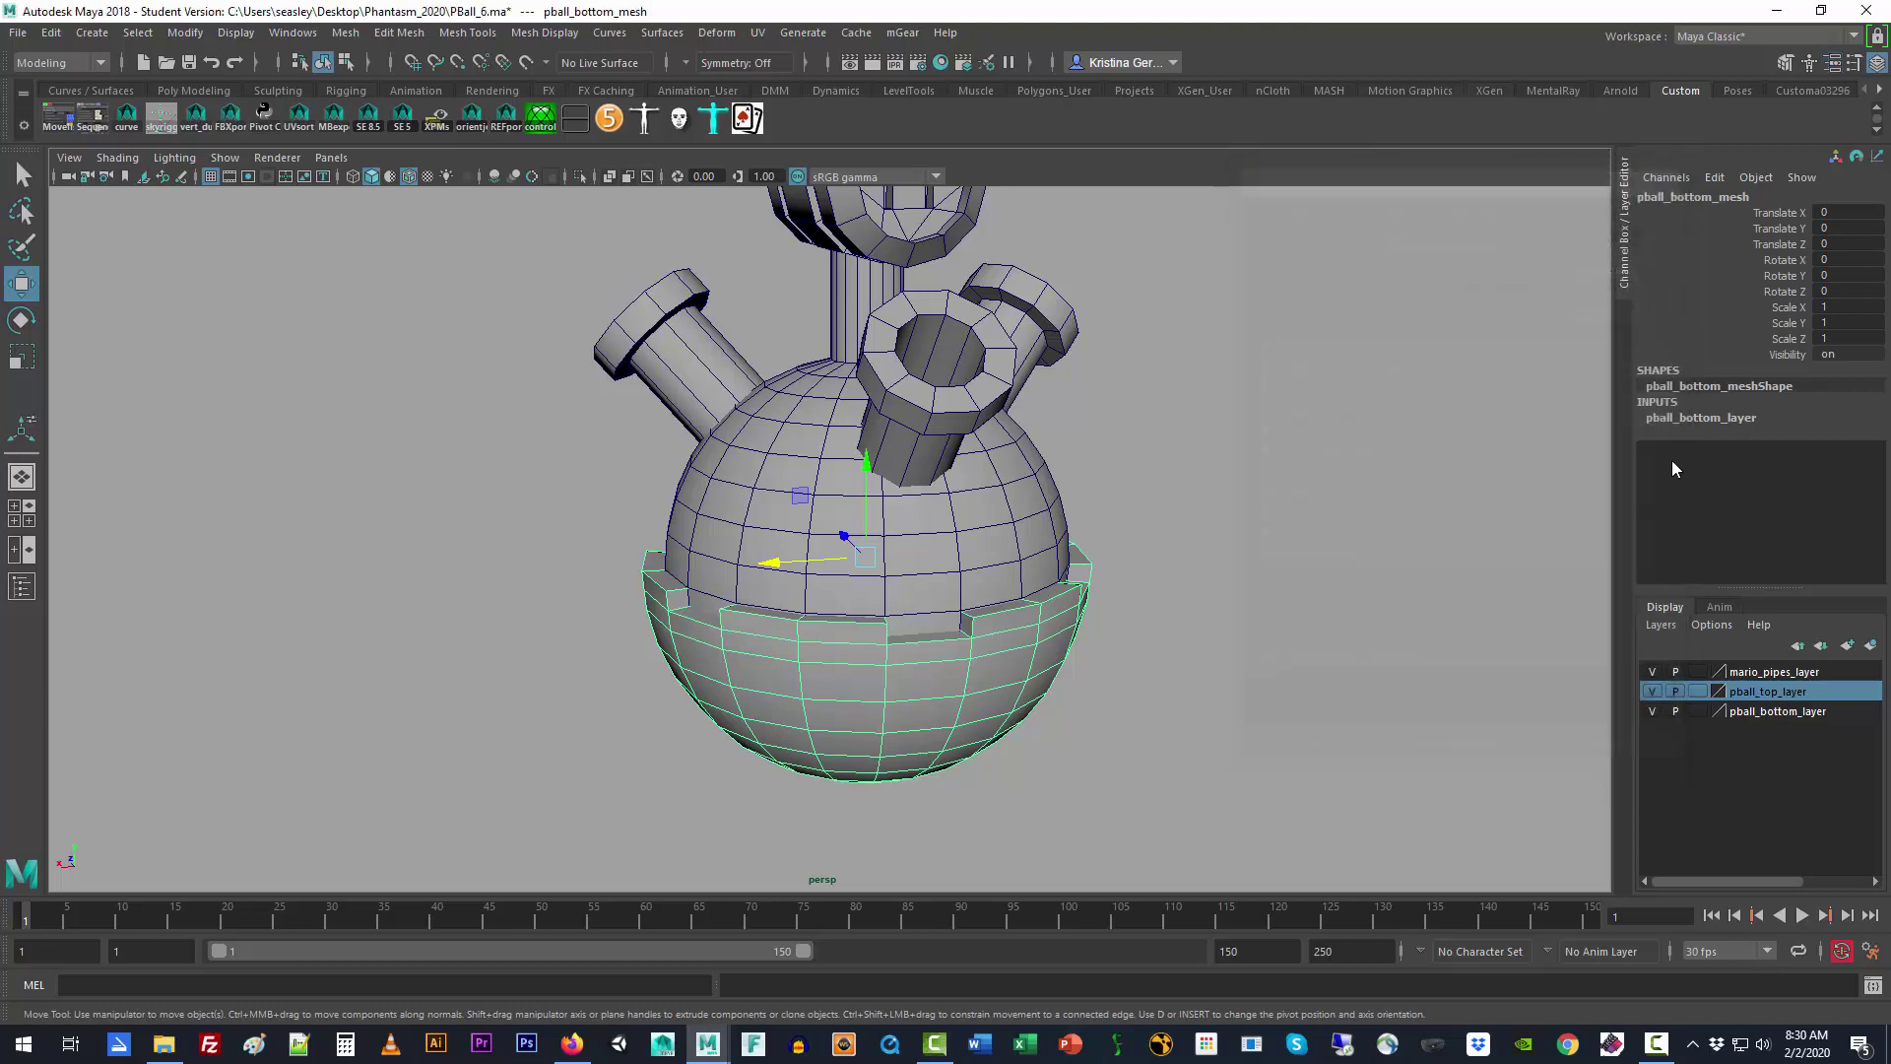
left_click(1652, 672)
left_click(1652, 691)
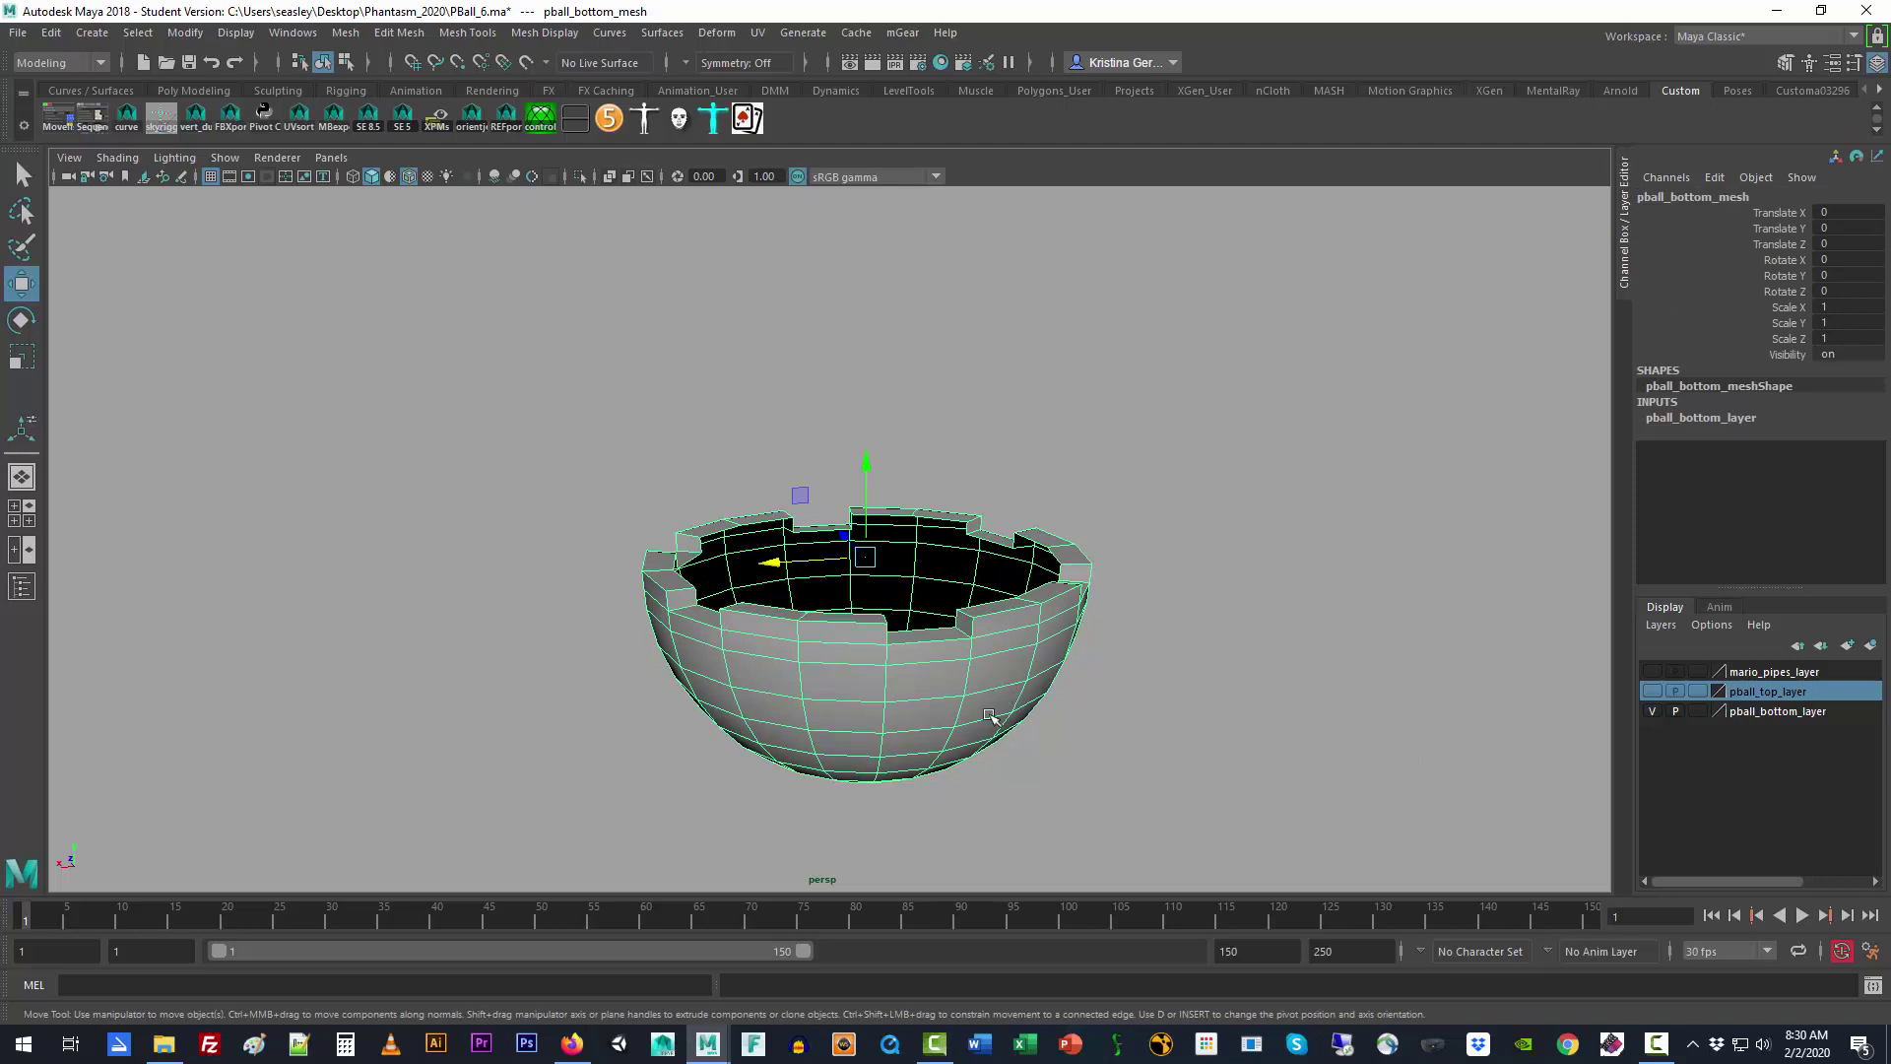
left_click(1656, 1035)
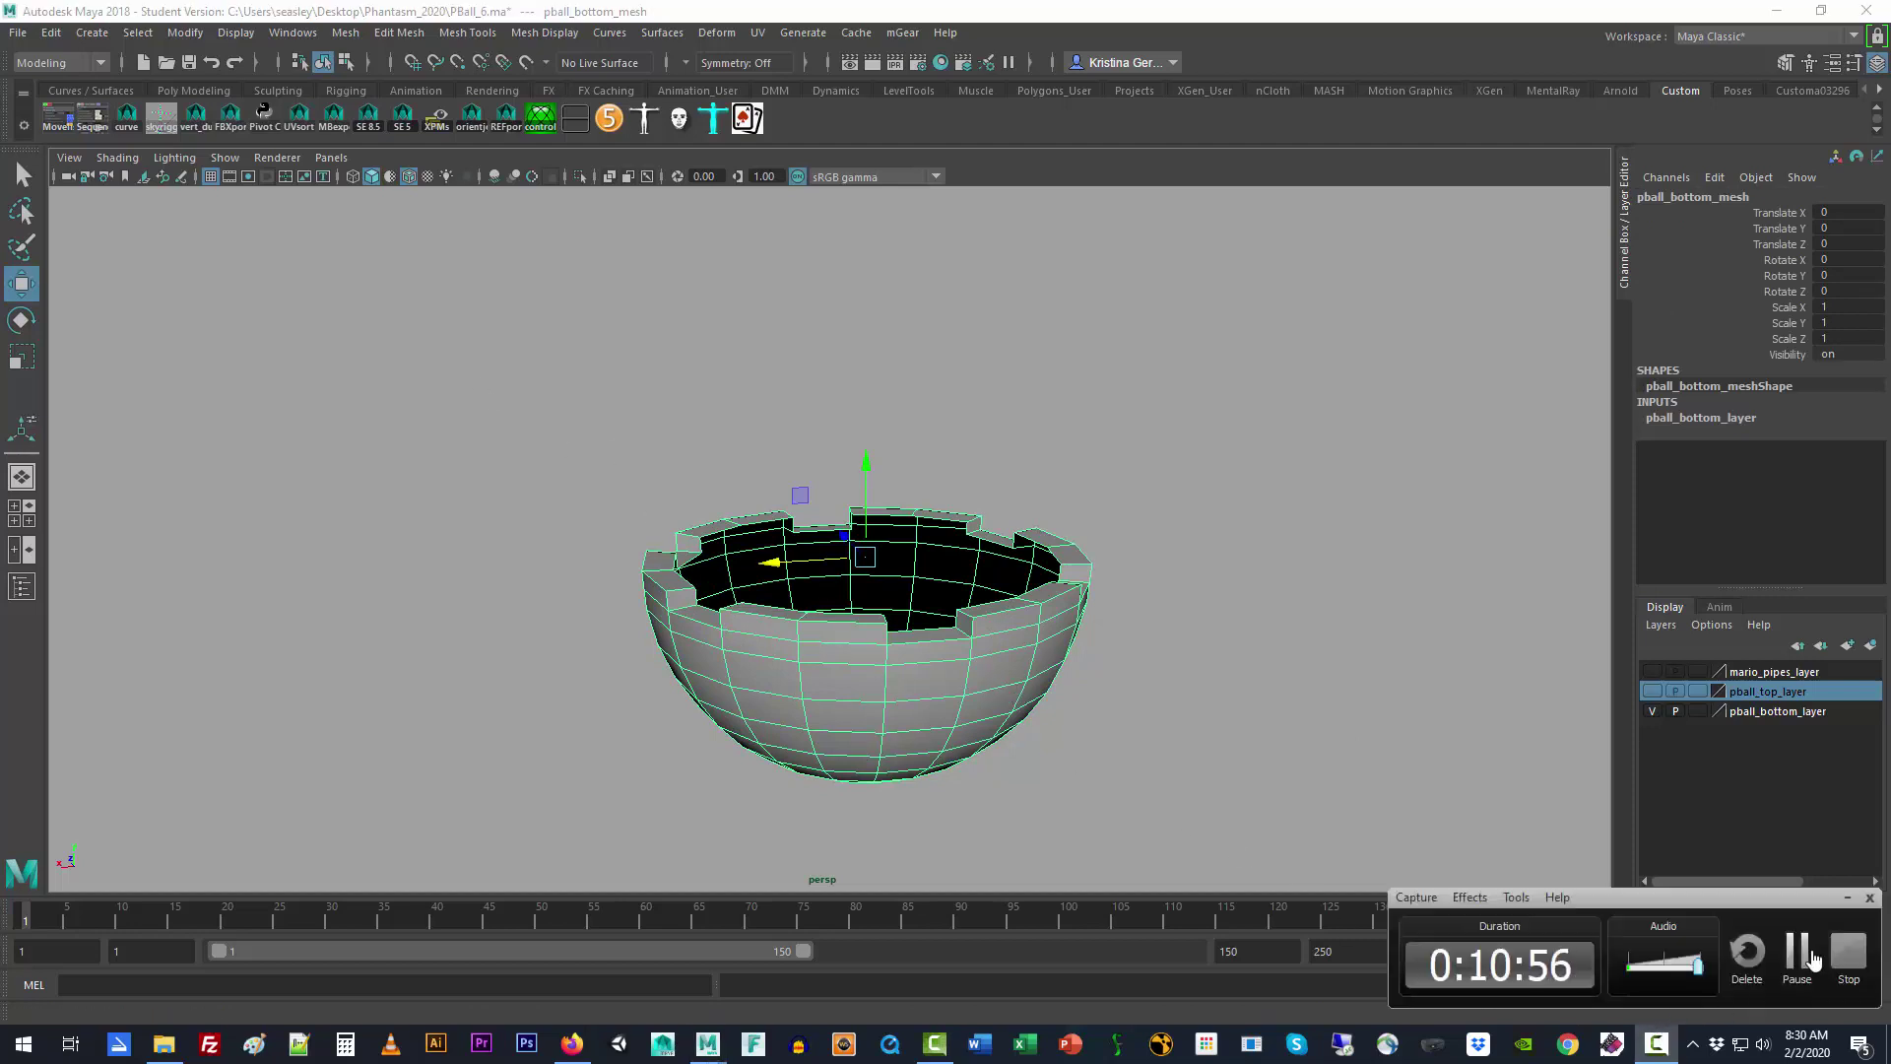
left_click(1805, 957)
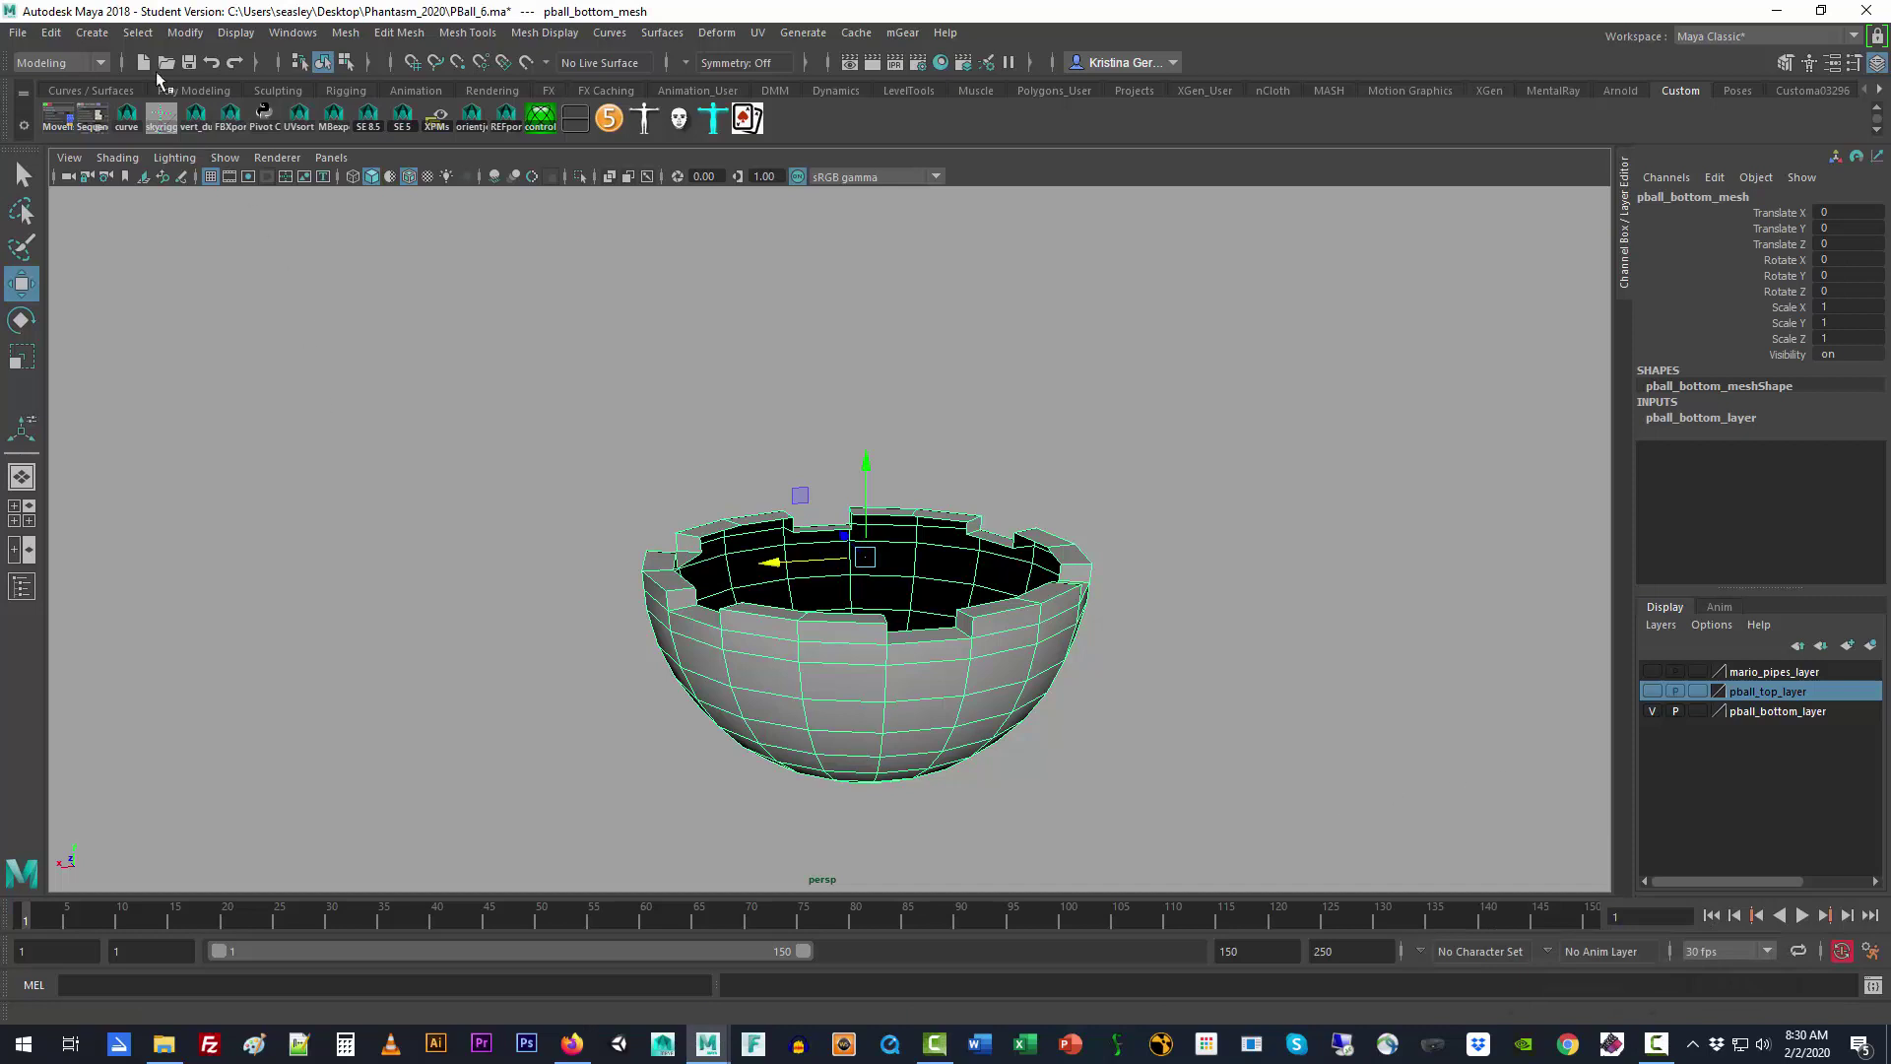
Step: Open the UV Editor for the selected bottom mesh
left_click(300, 40)
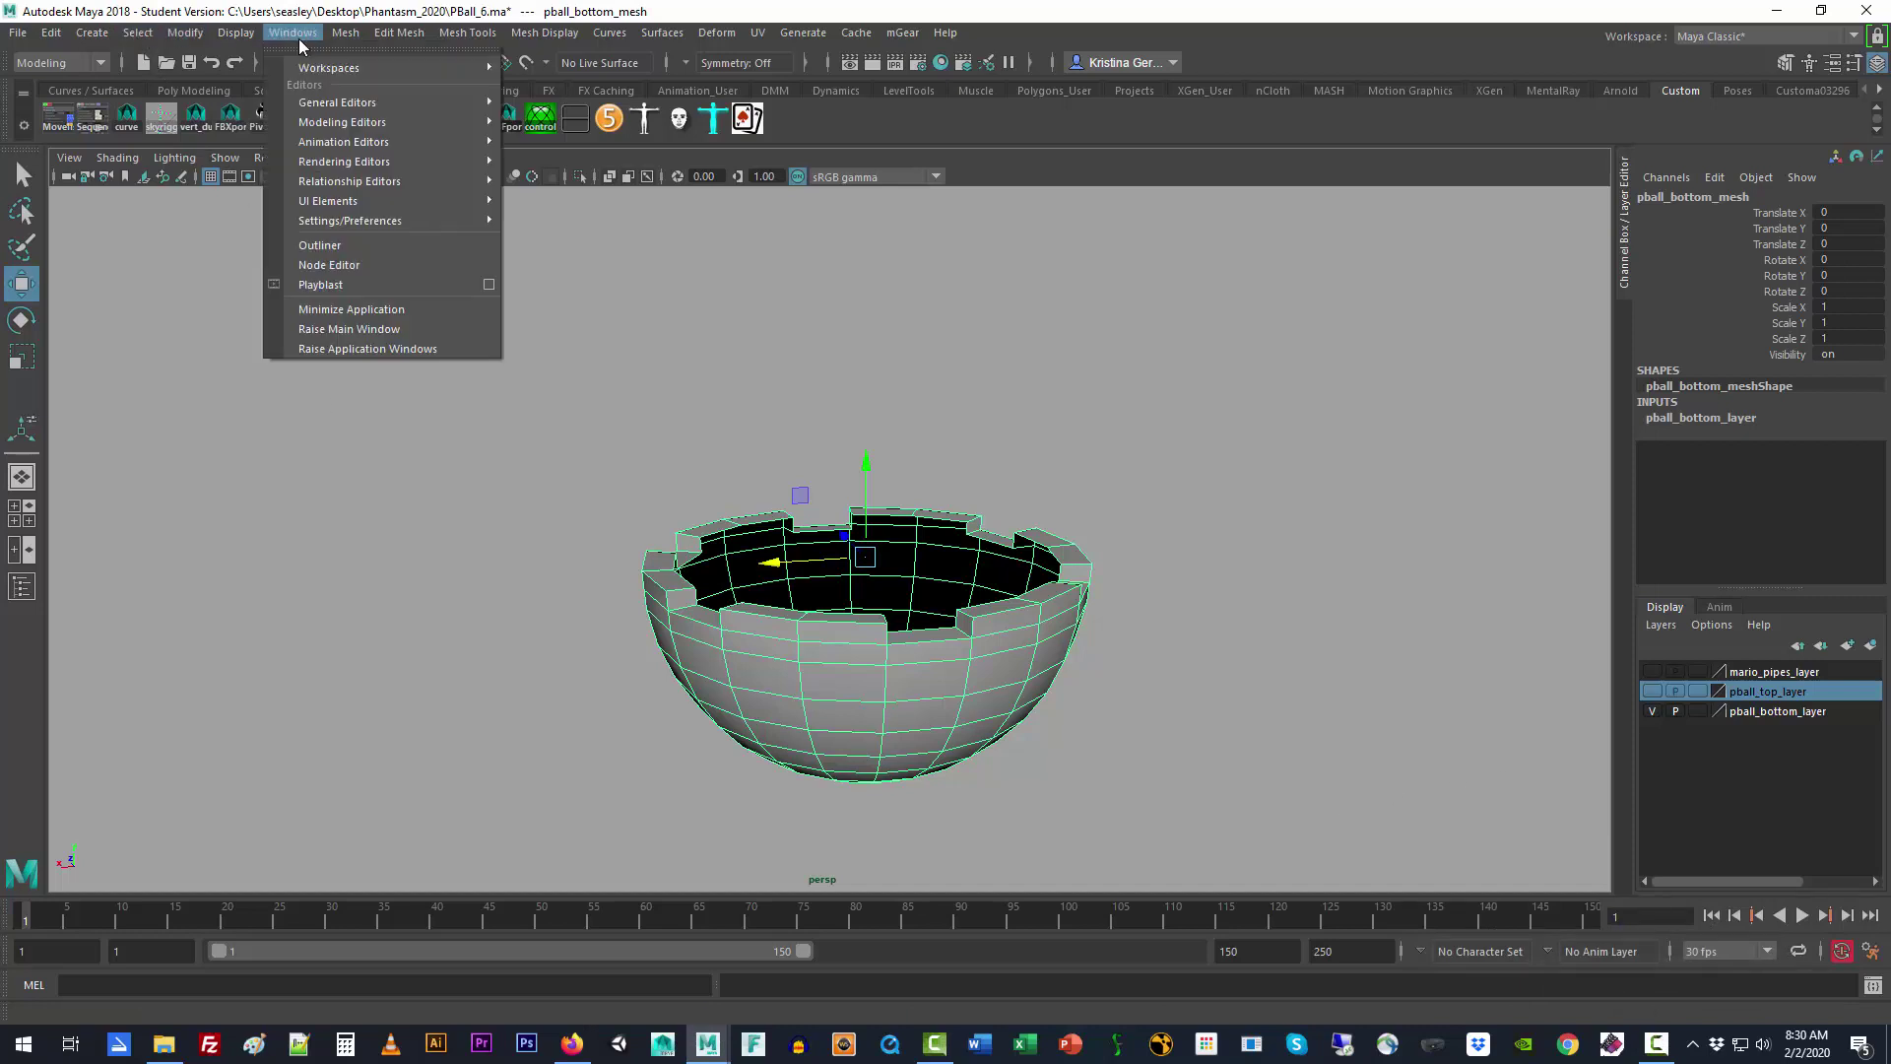
mouse_move(350, 122)
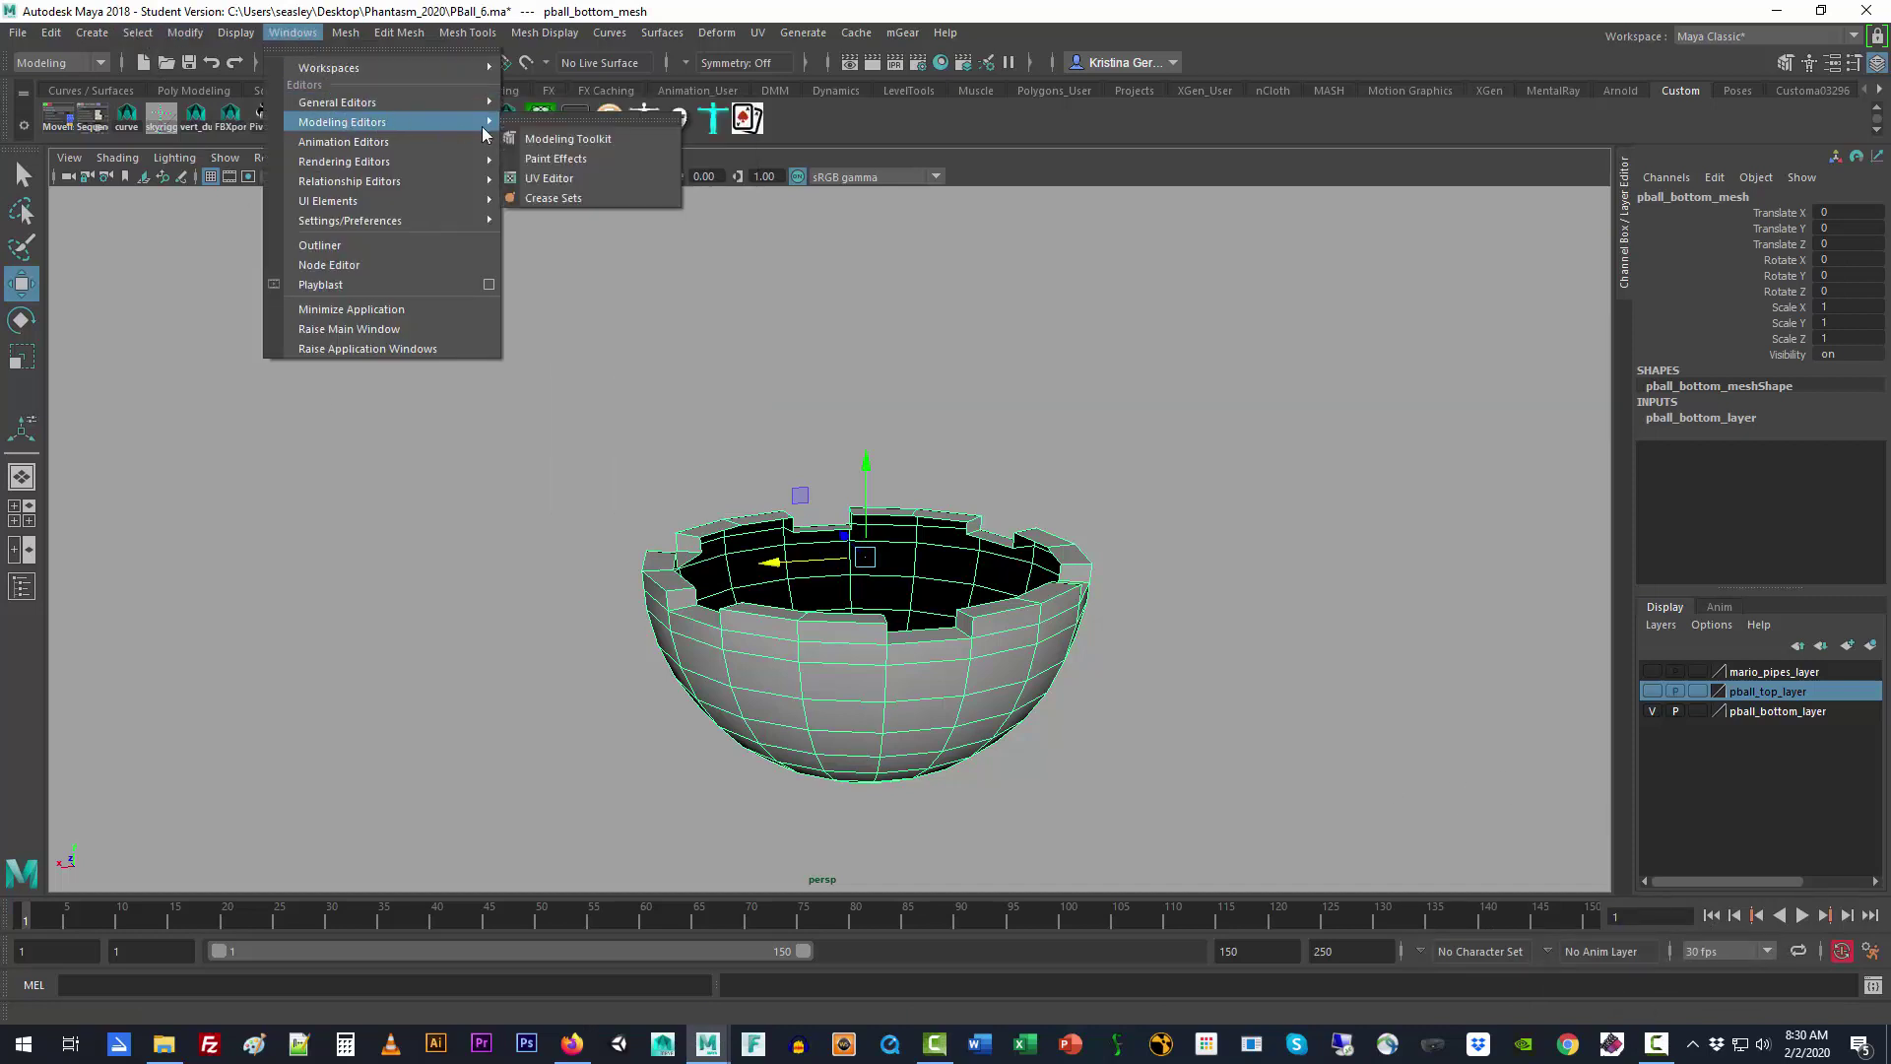
left_click(550, 178)
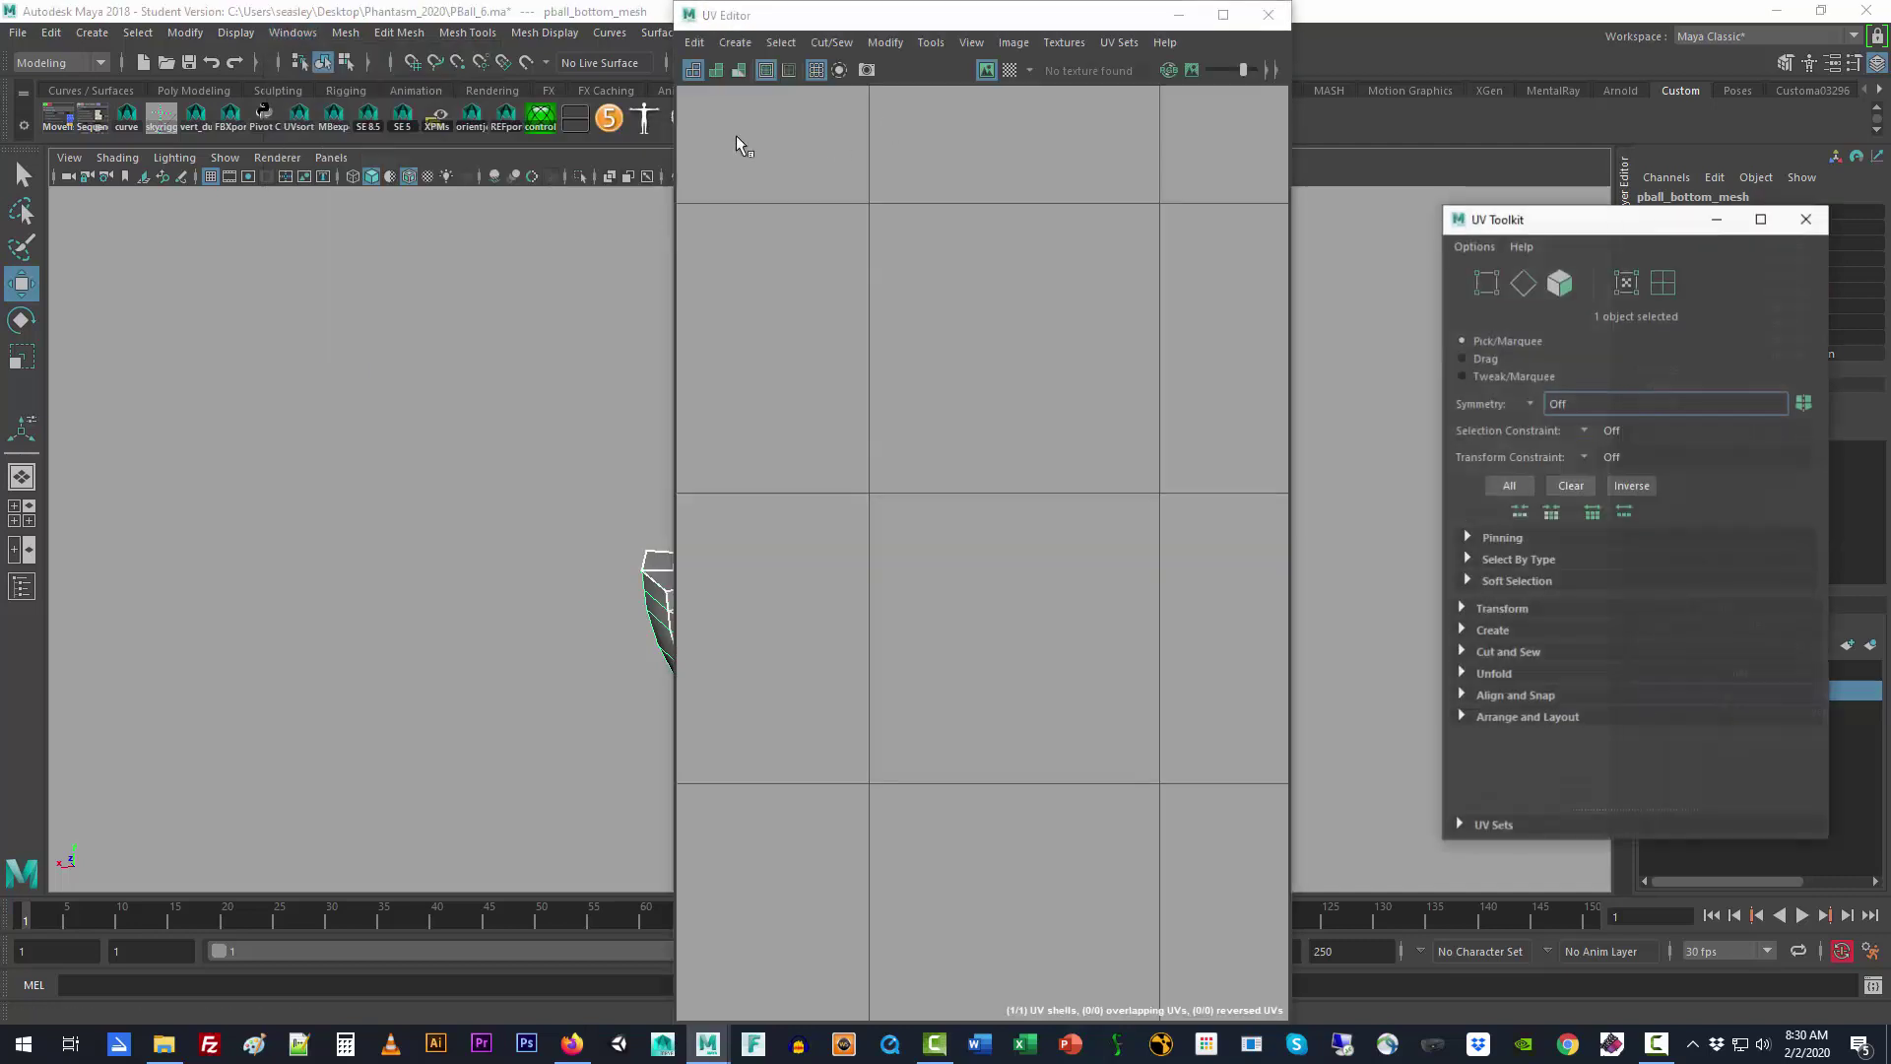
Step: Open the Outliner, place it and the UV Toolkit on opposite sides of the model, and close the UV Editor
left_click(303, 37)
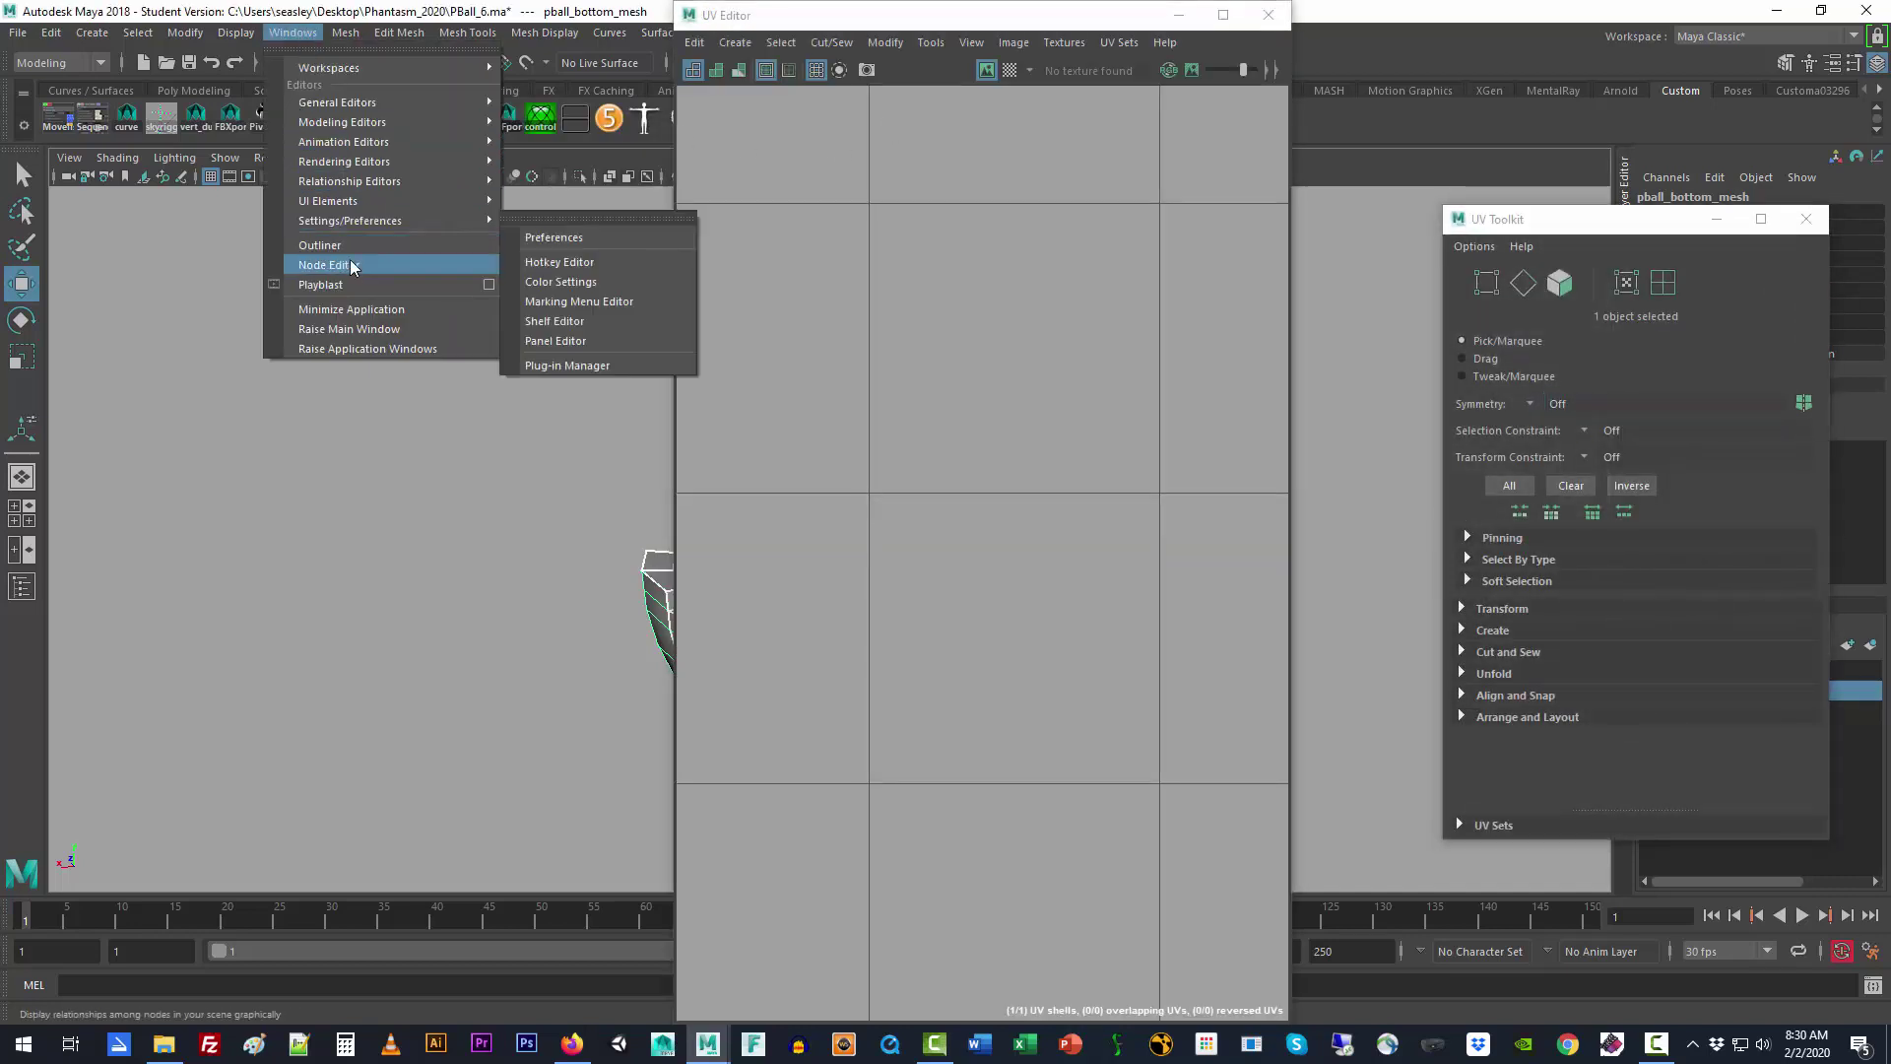
left_click(321, 246)
left_click_drag(1182, 239, 96, 281)
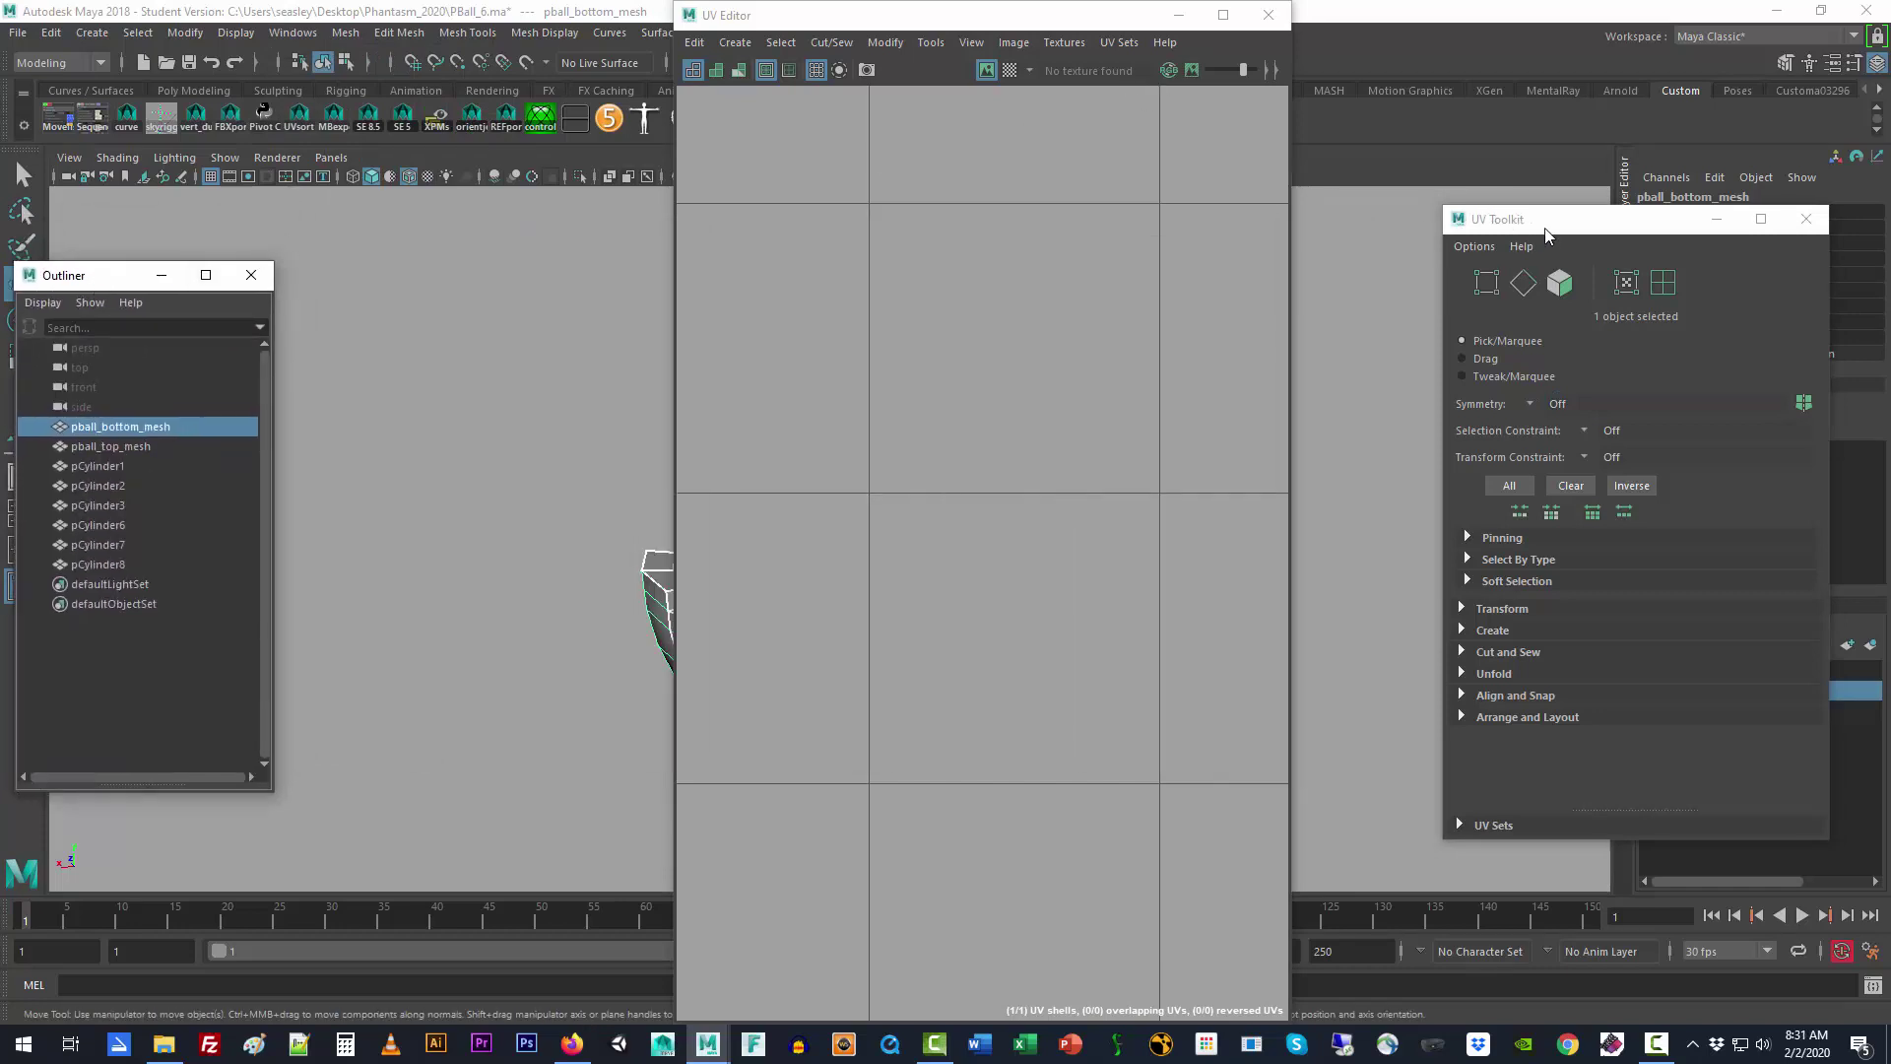
left_click_drag(1545, 234, 1584, 257)
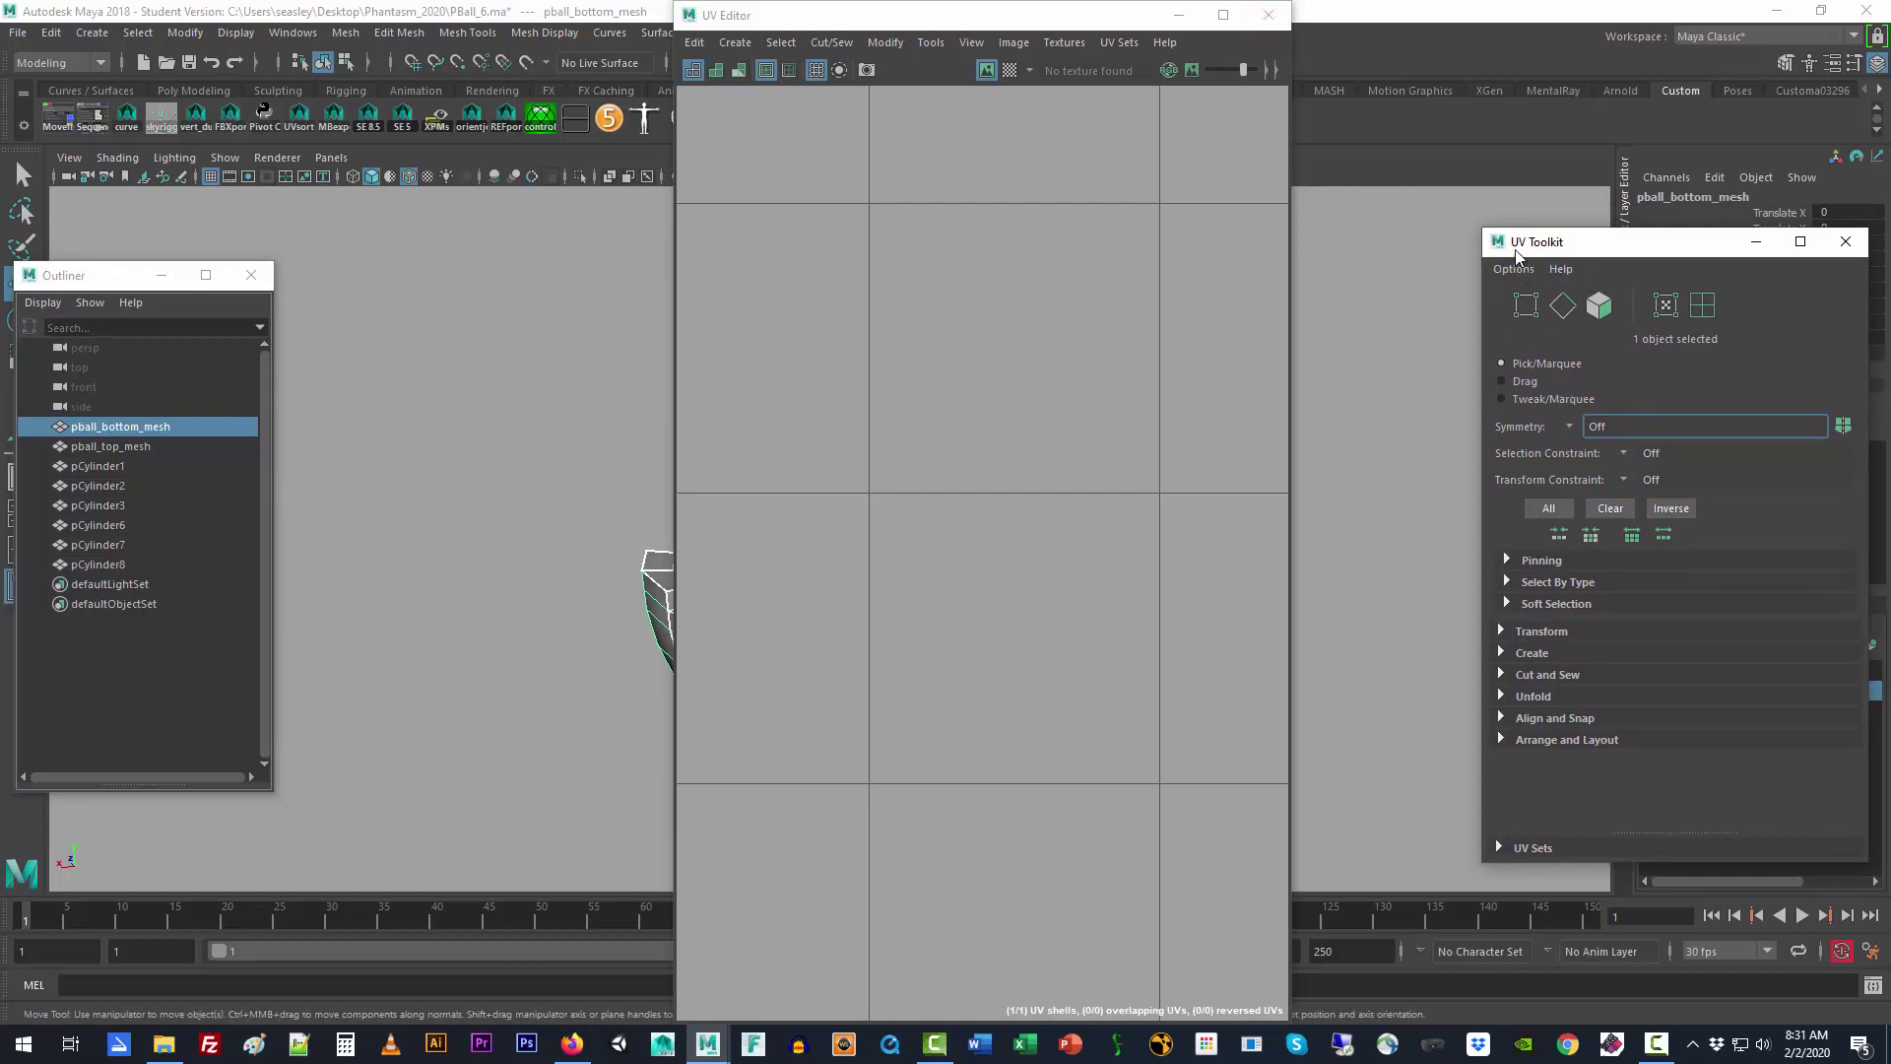
left_click(1269, 15)
left_click(1657, 1044)
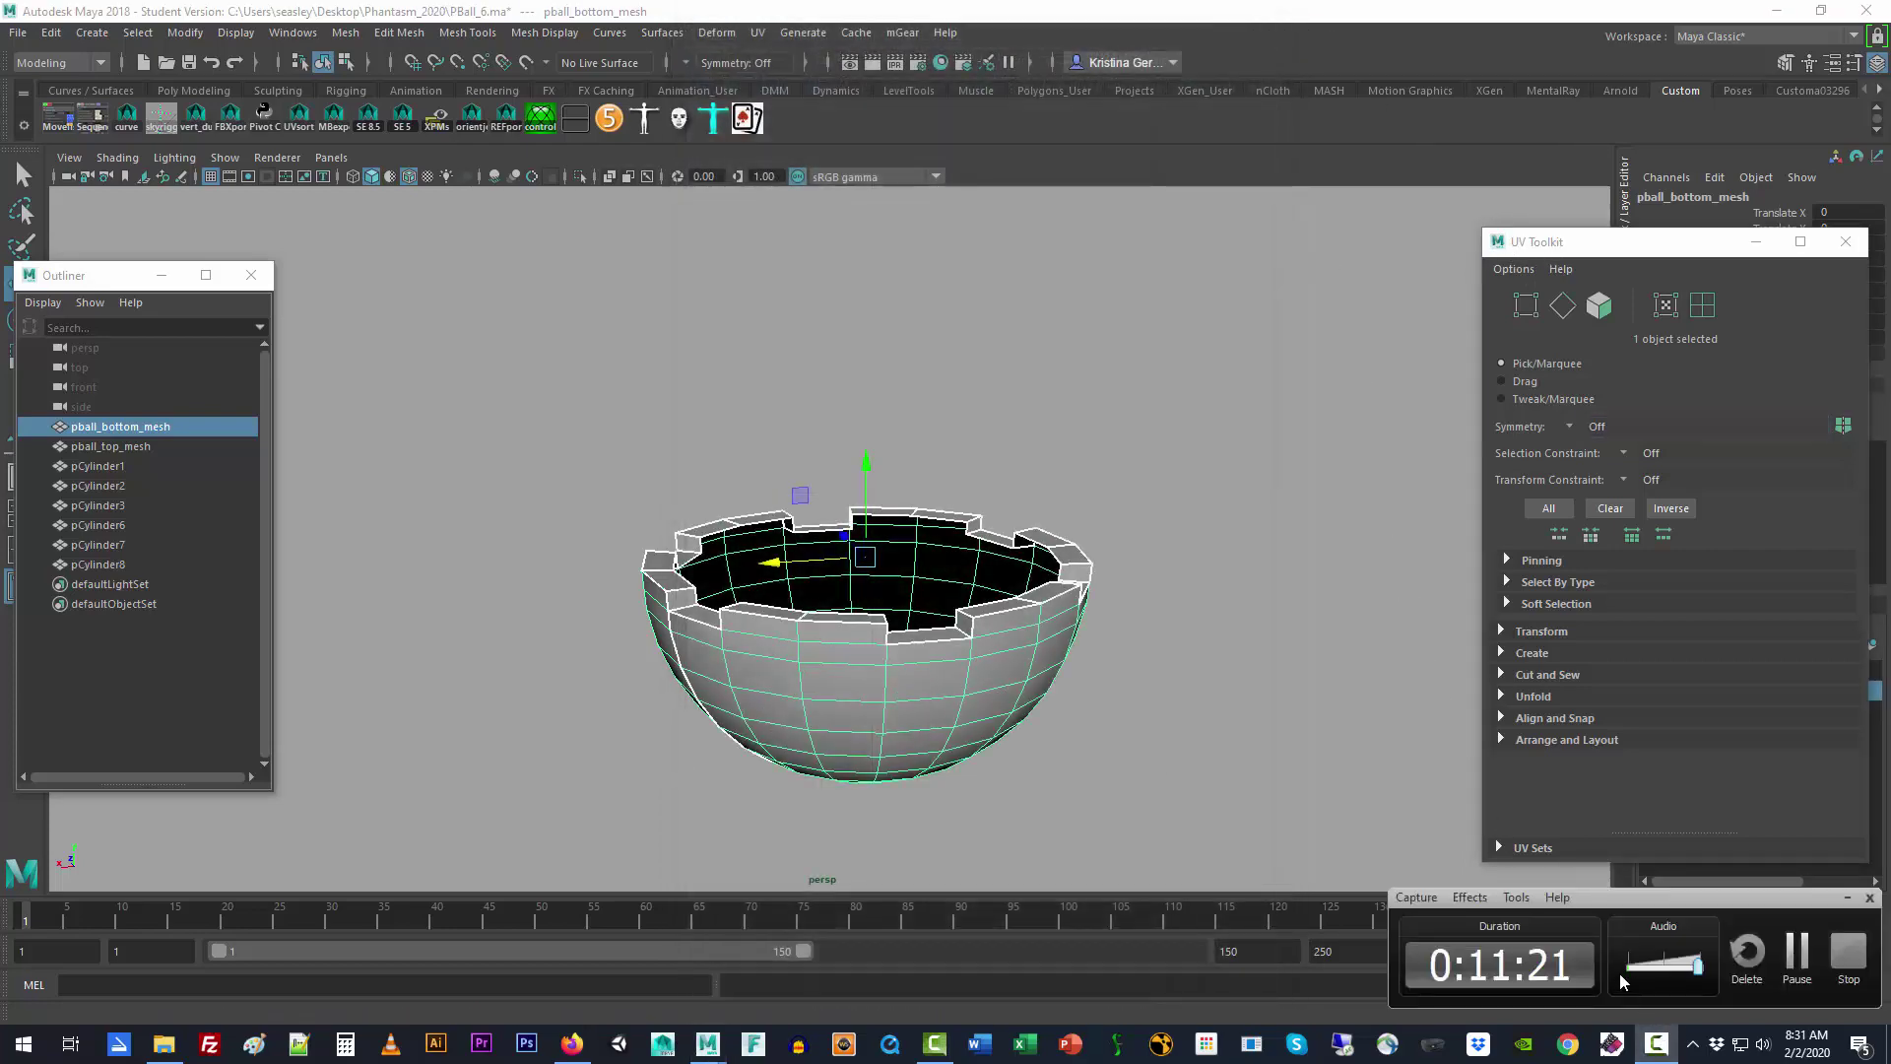
left_click(1795, 958)
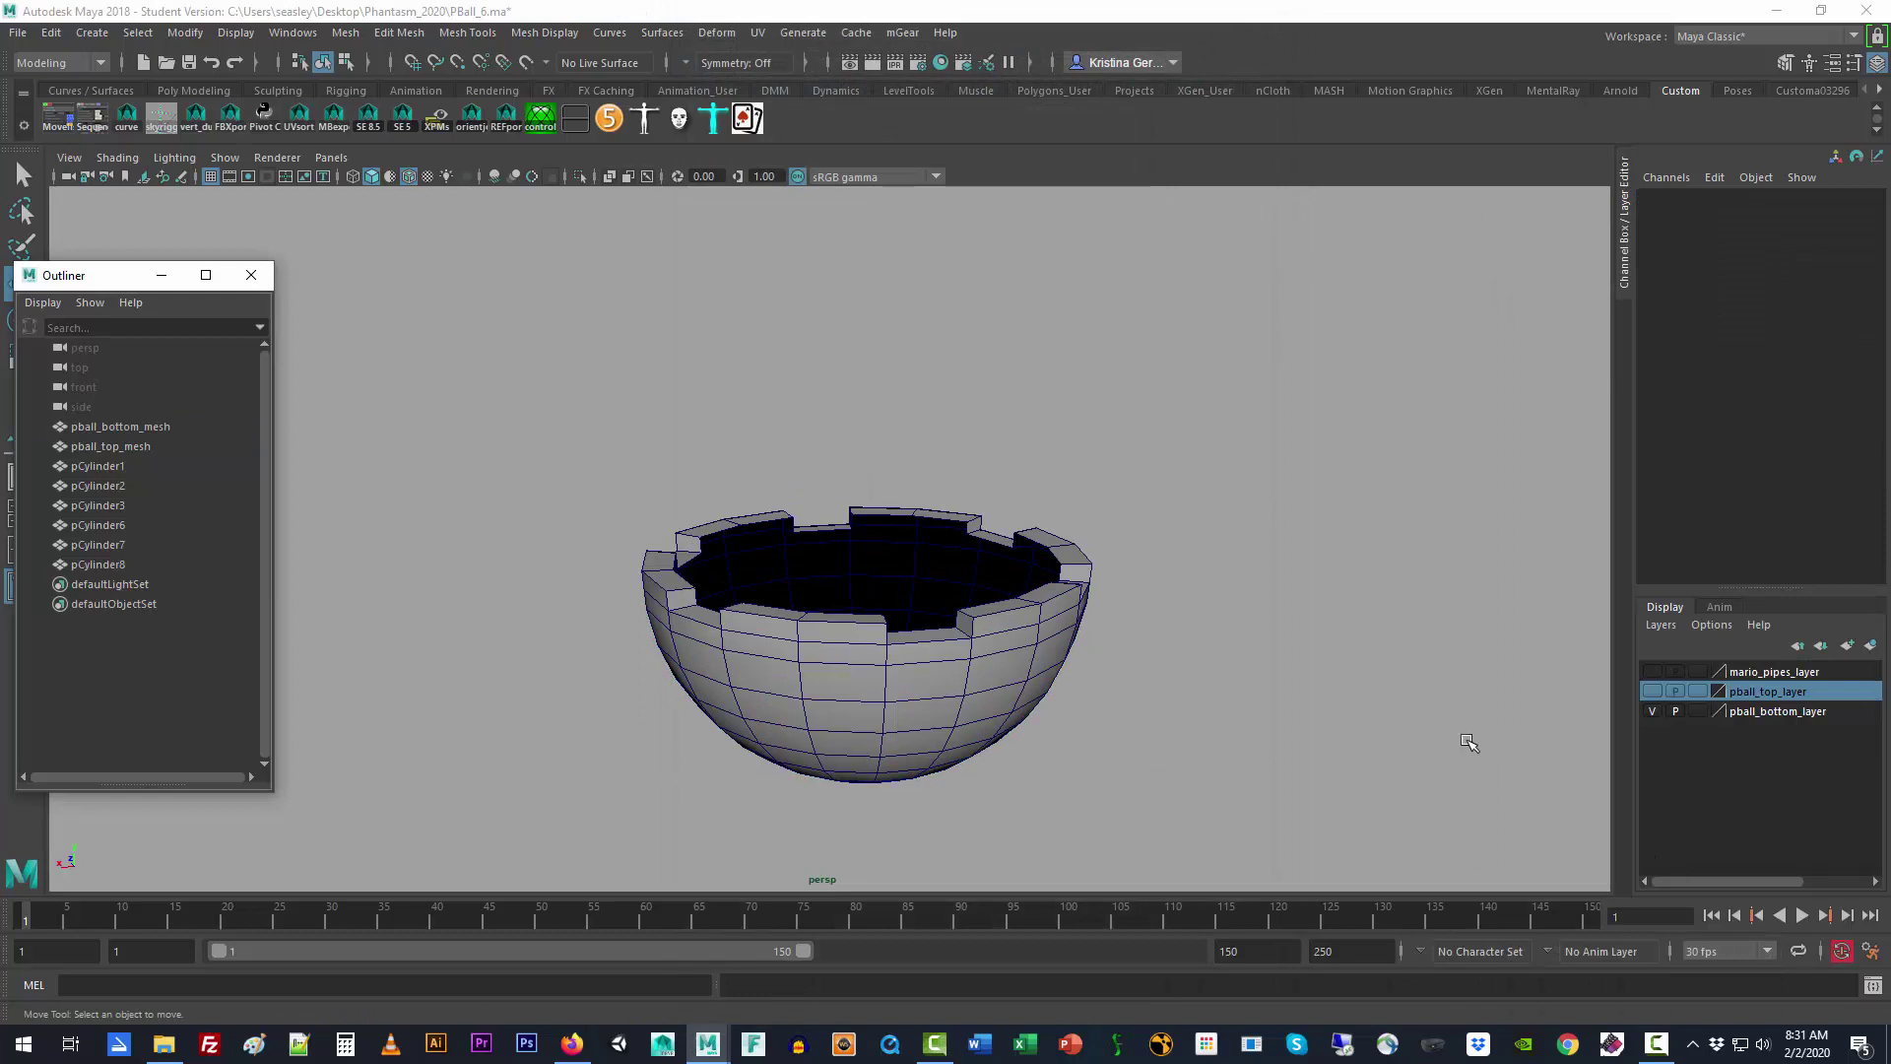
Step: Open the Modeling Toolkit and select the lower bowl mesh in the viewport
left_click(279, 36)
mouse_move(463, 121)
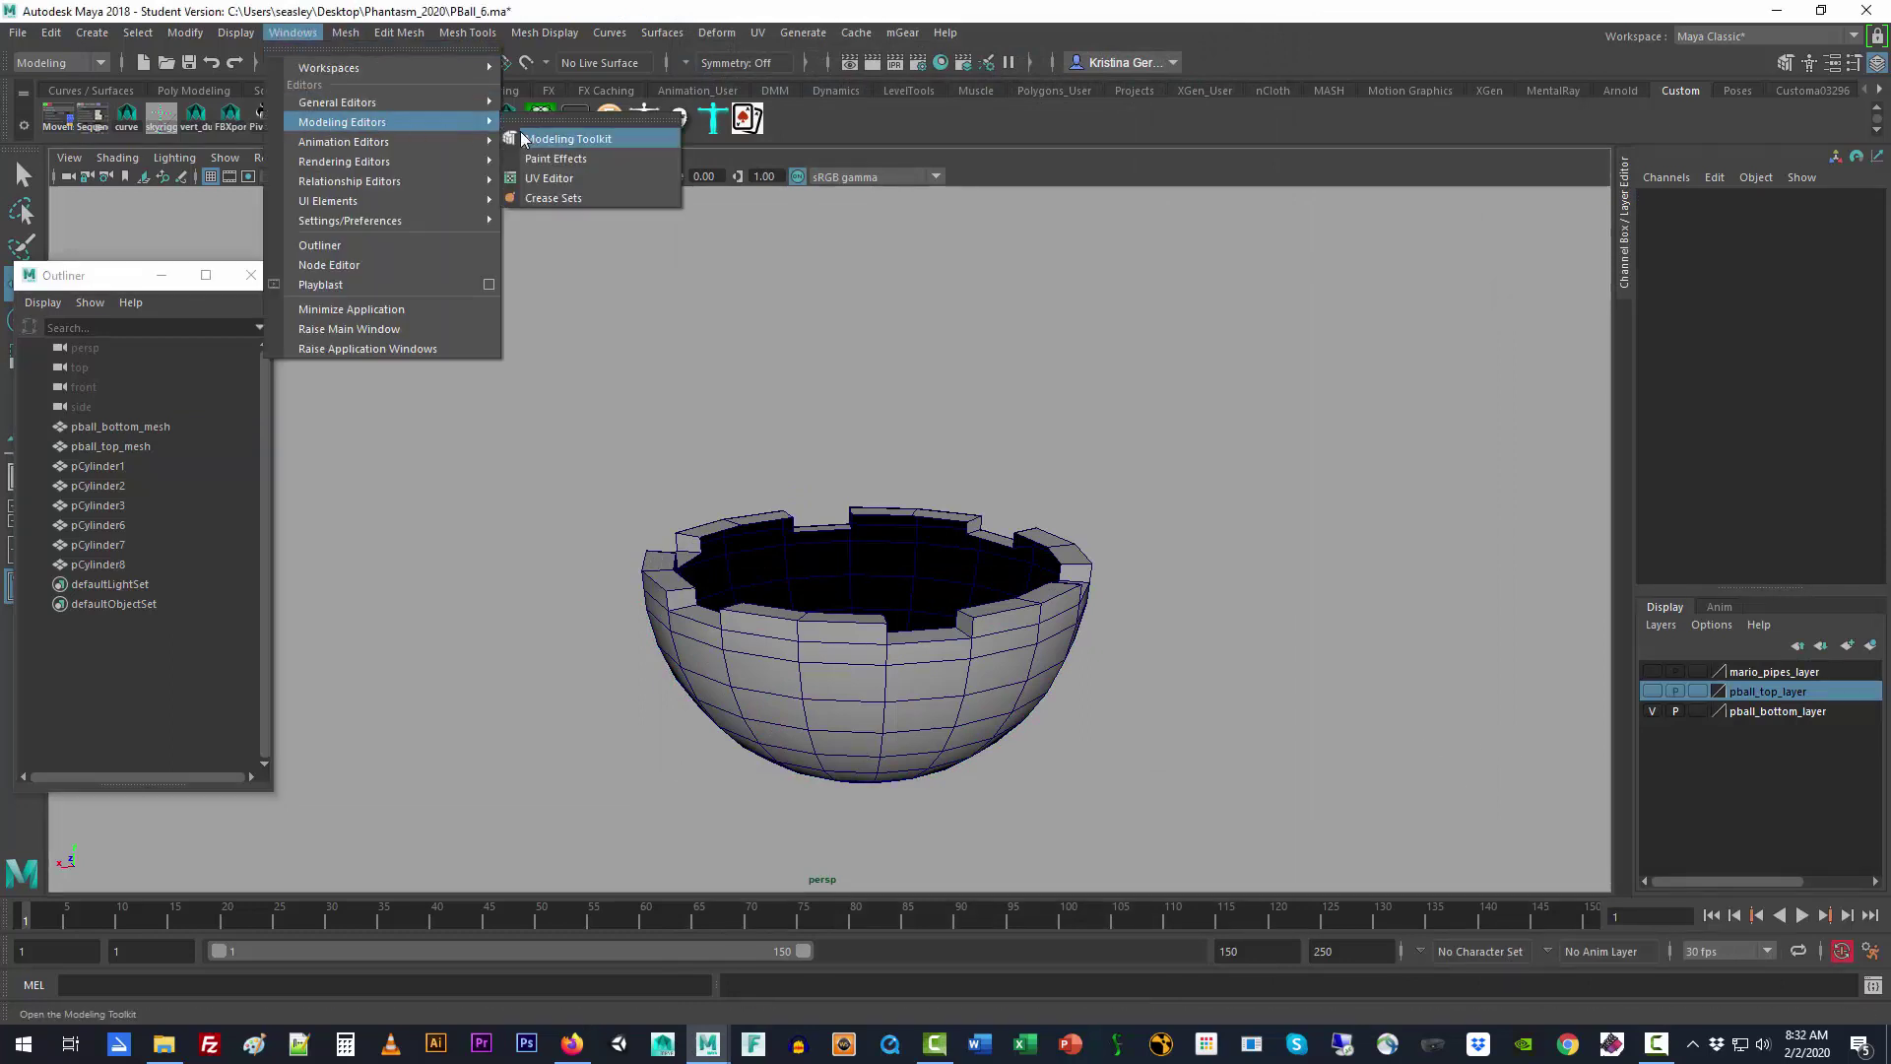
left_click(585, 143)
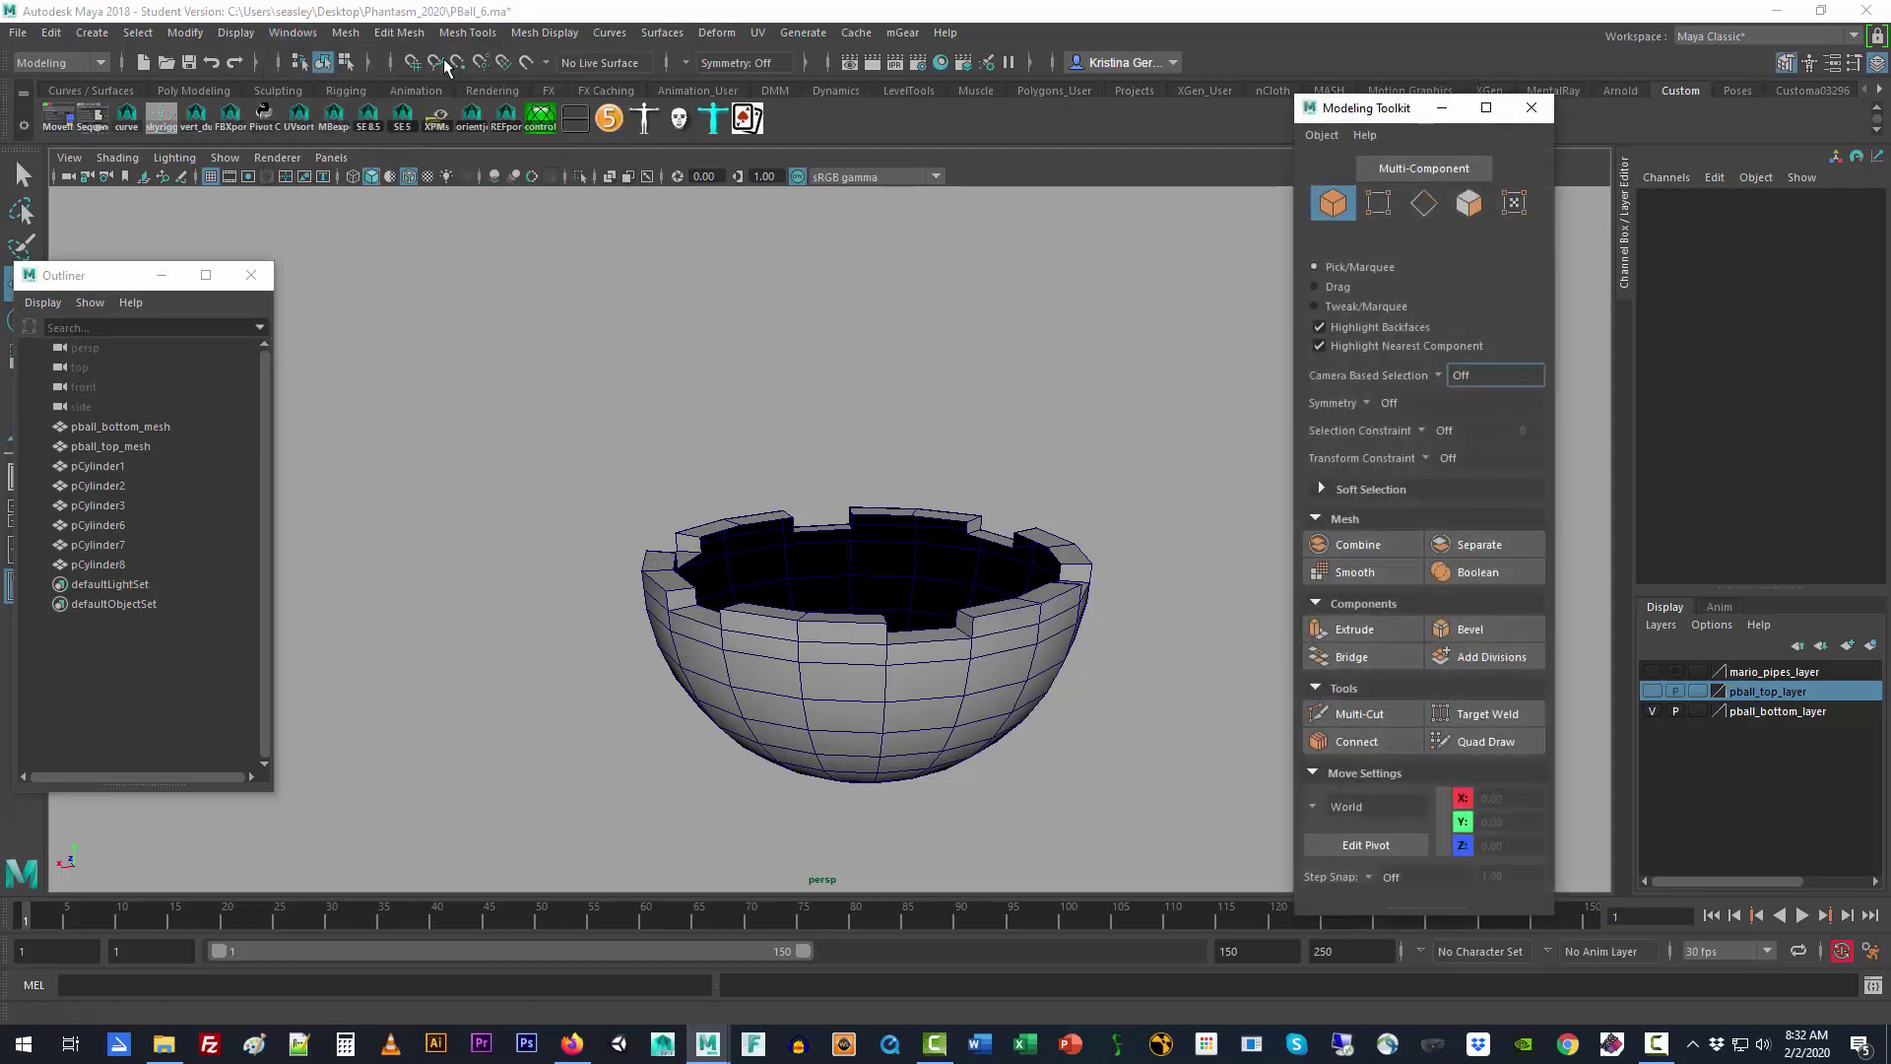
left_click(790, 629)
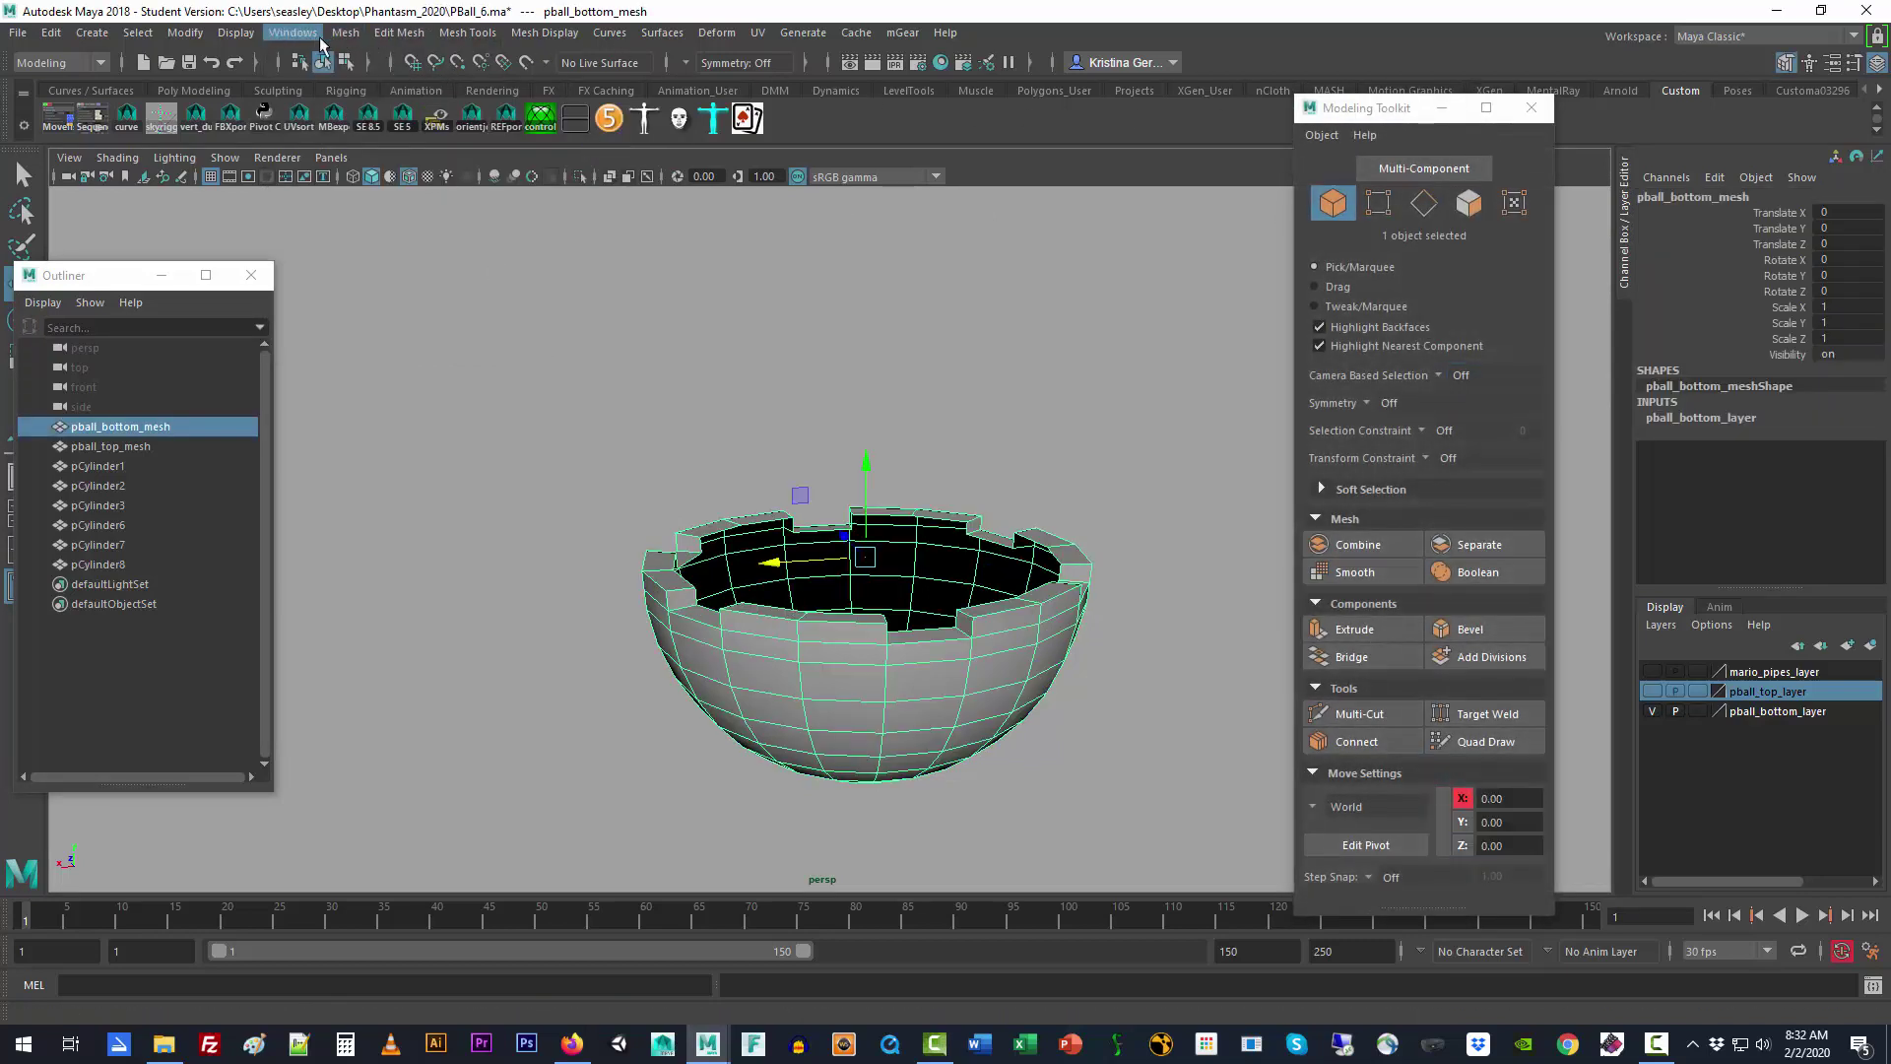
Step: Open the UV Editor for pball_bottom_mesh and frame all of its UVs
left_click(311, 35)
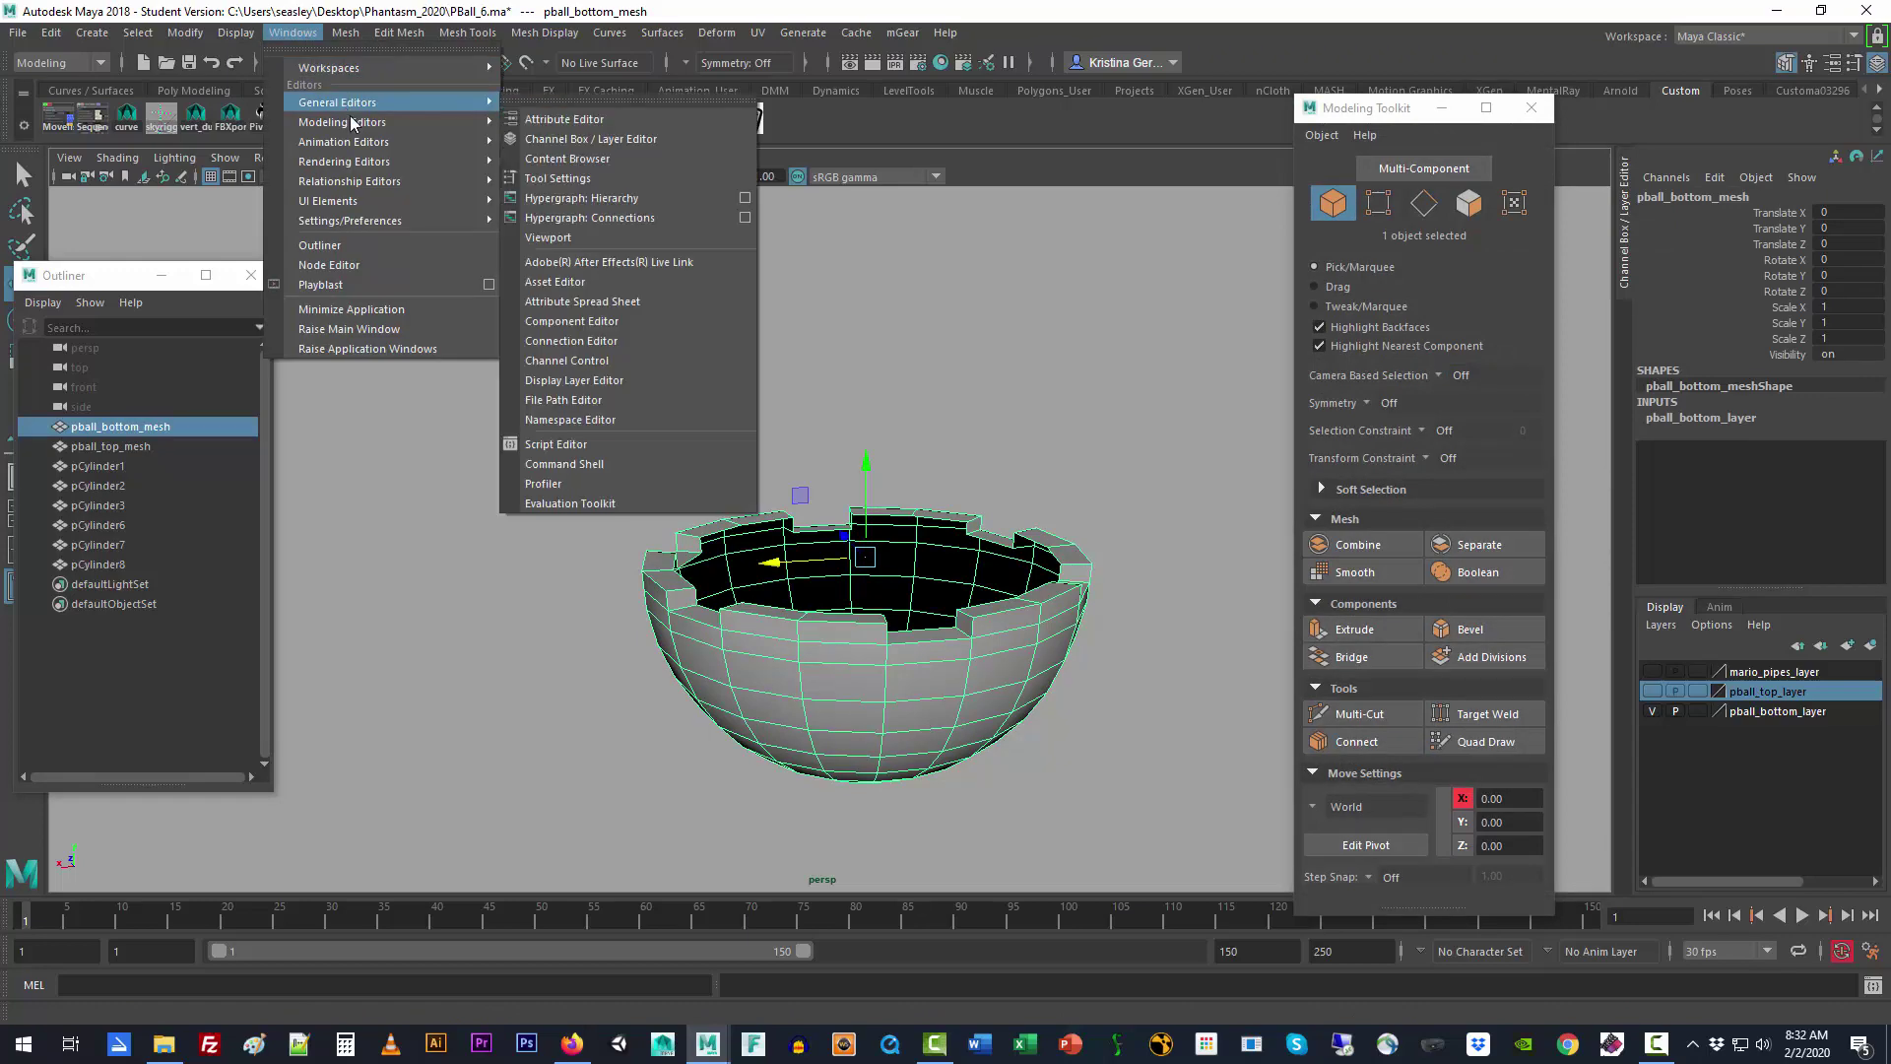
mouse_move(463, 122)
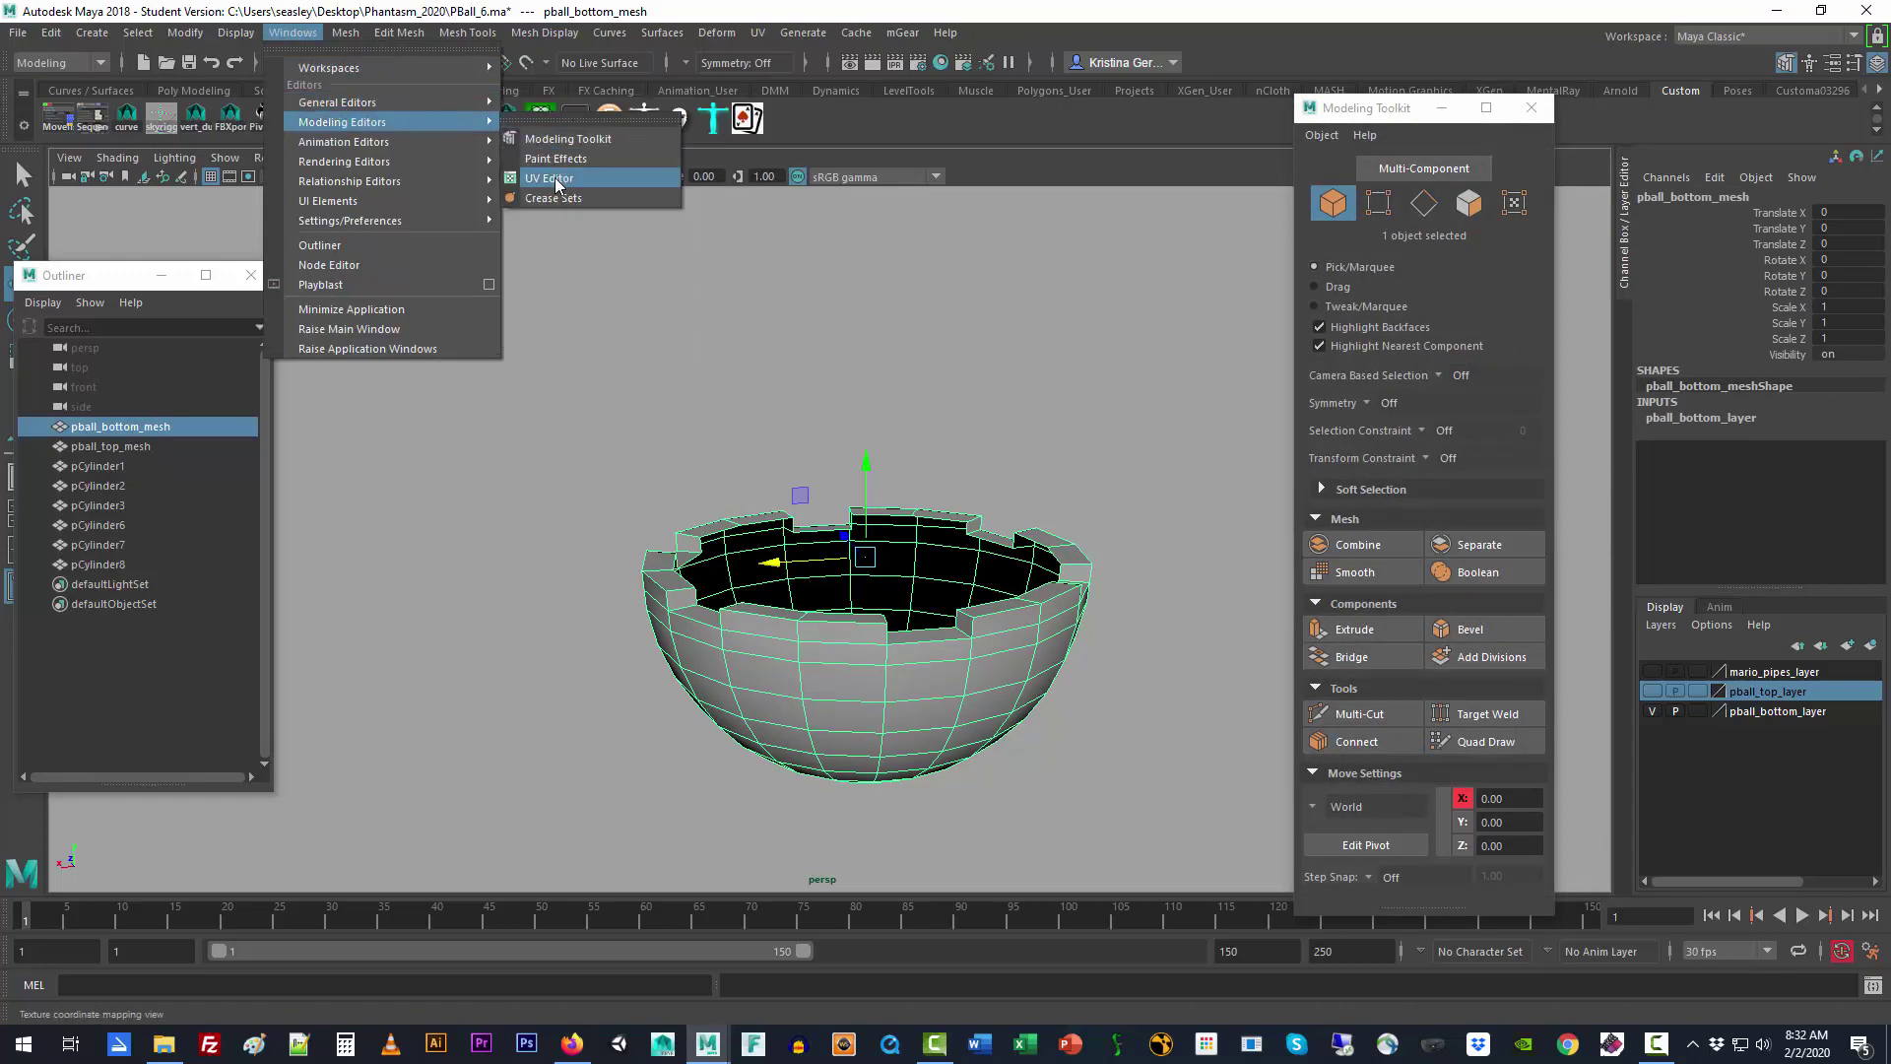
left_click(552, 178)
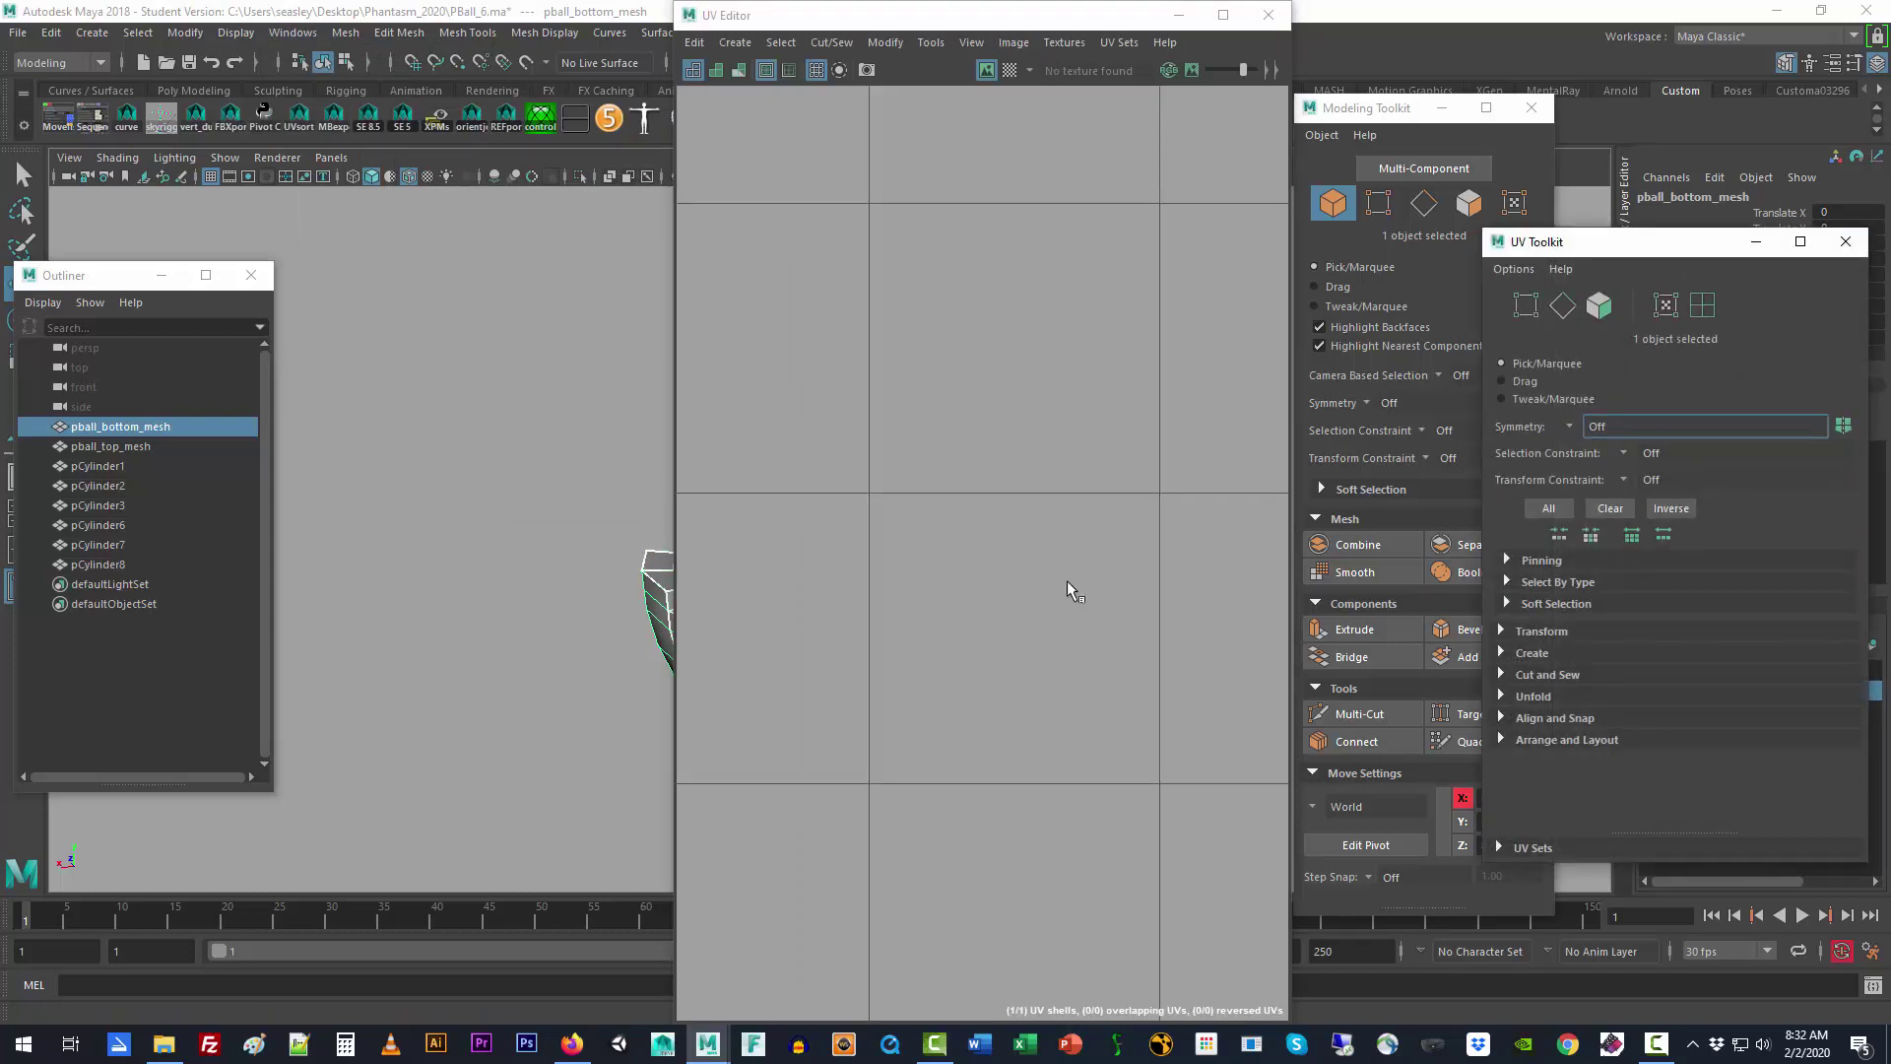
left_click(957, 540)
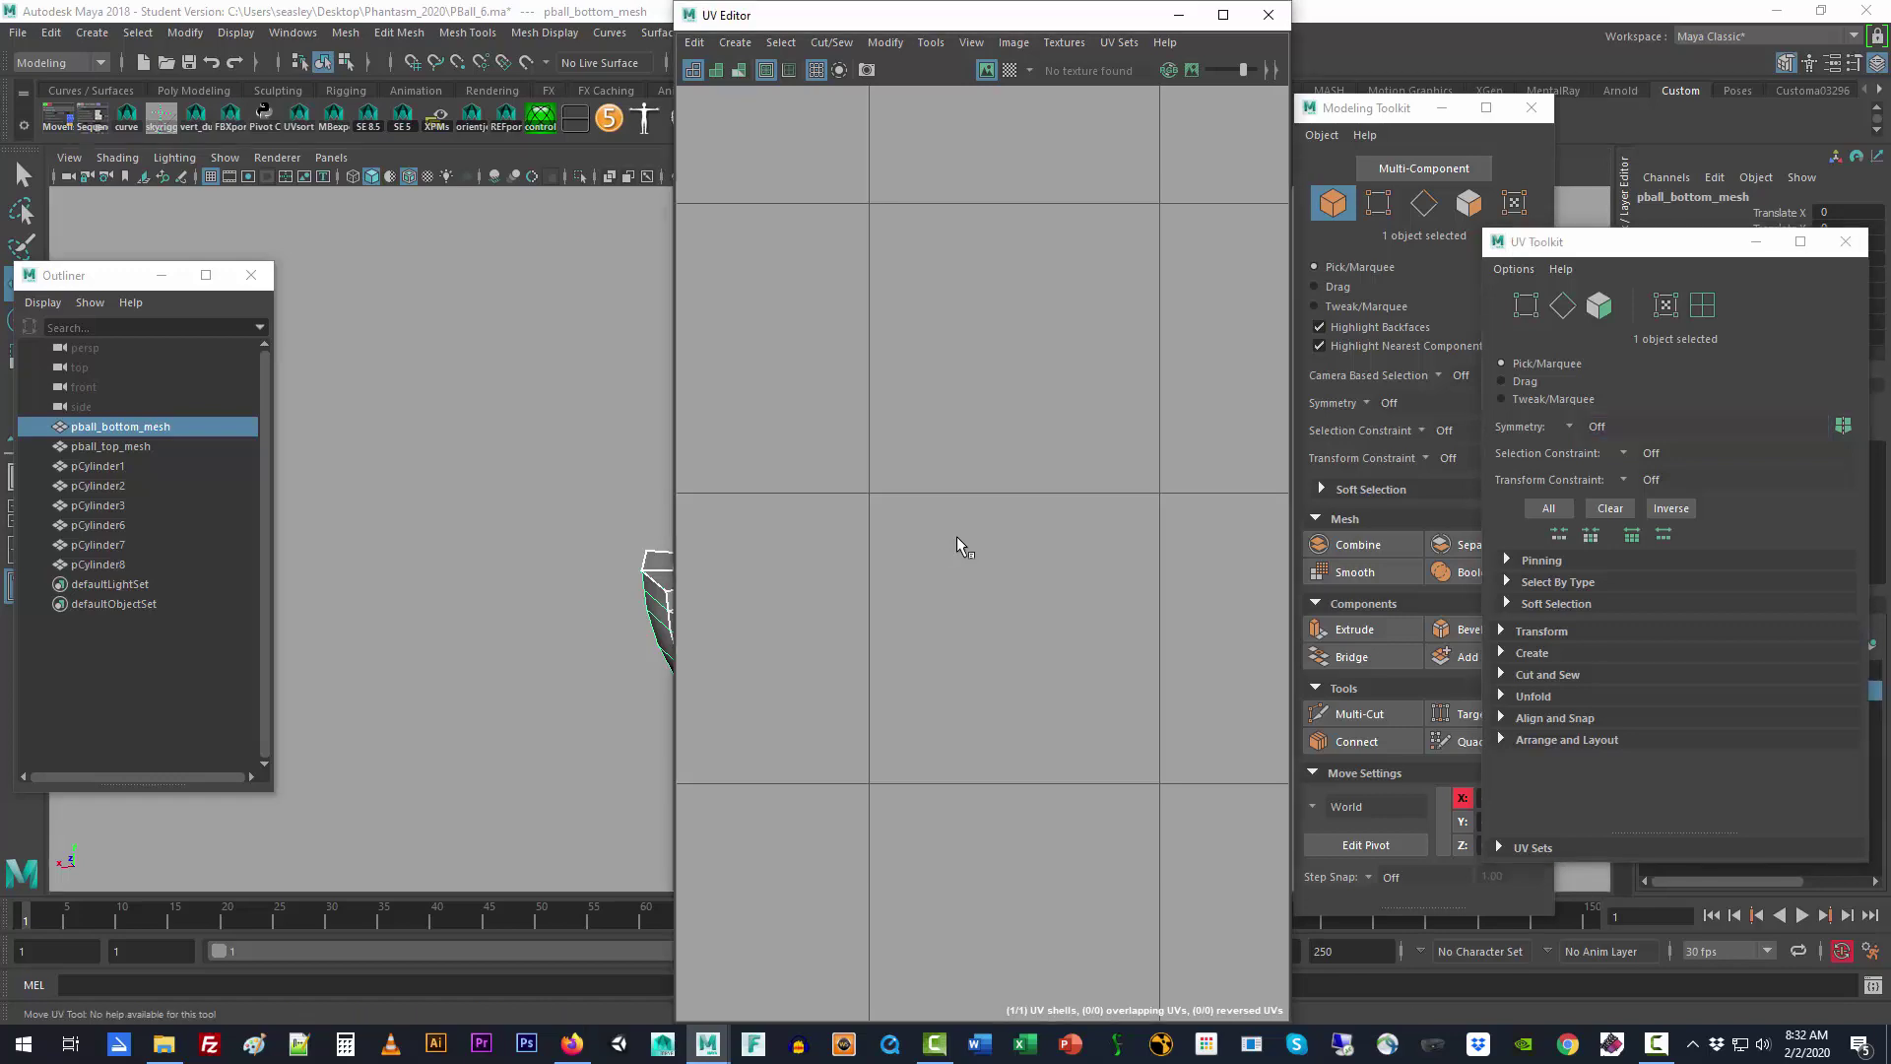
key("f")
scroll(831, 550, "down", 3)
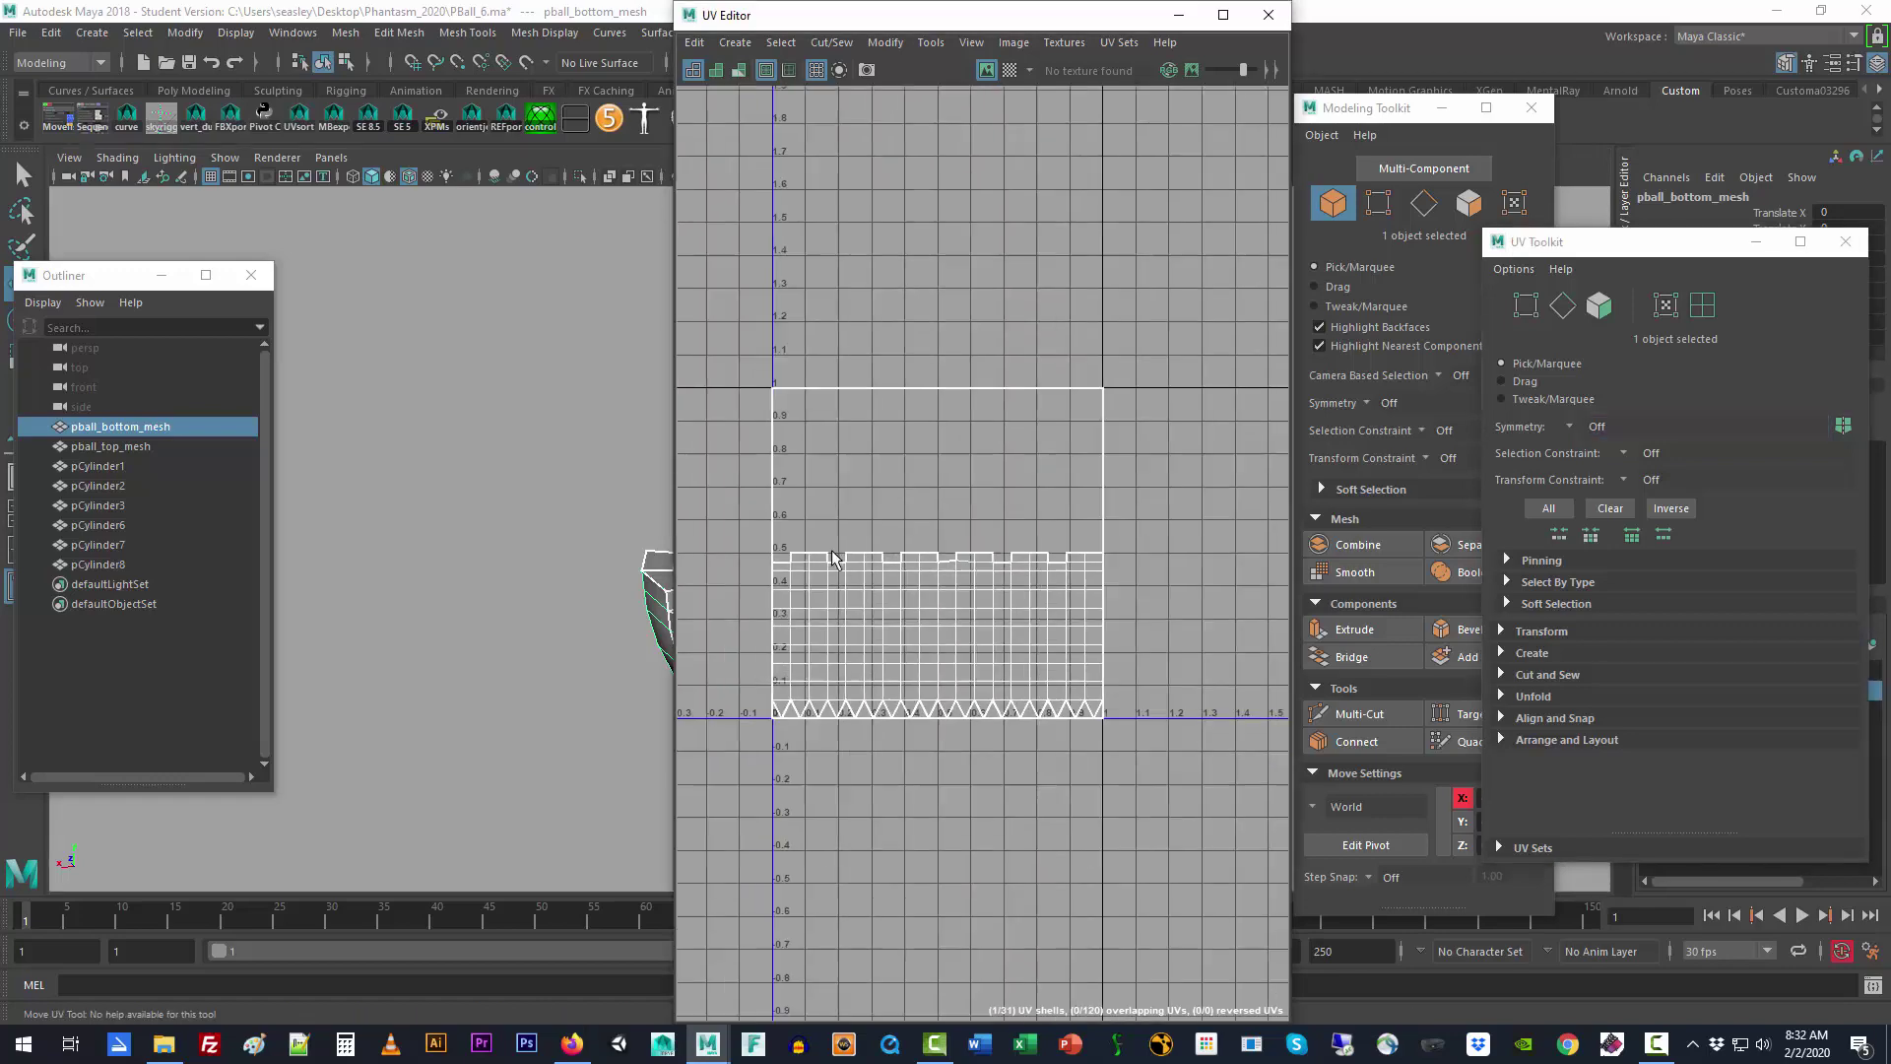
Step: Shrink and reposition the UV Editor so it sits beside the lower bowl, with the bowl's rim in view
left_click_drag(884, 8, 1142, 160)
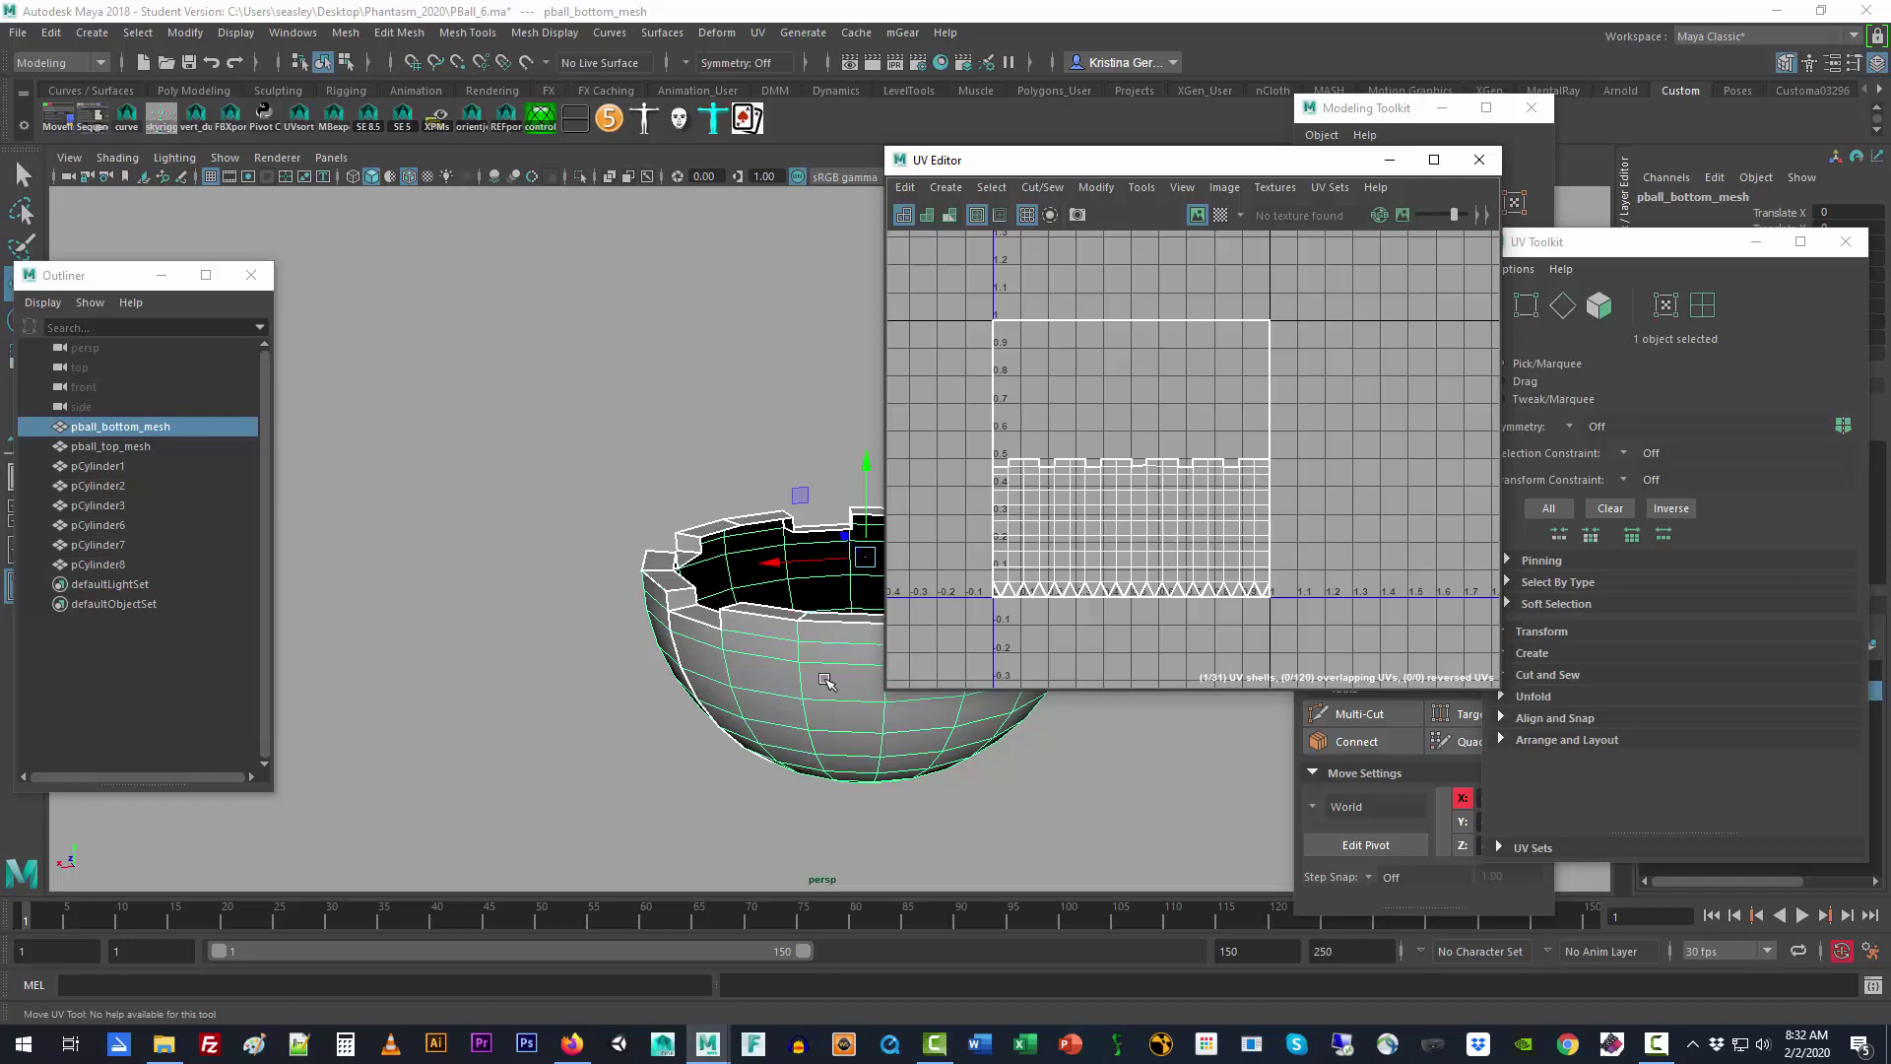
left_click_drag(826, 680, 523, 638, "alt")
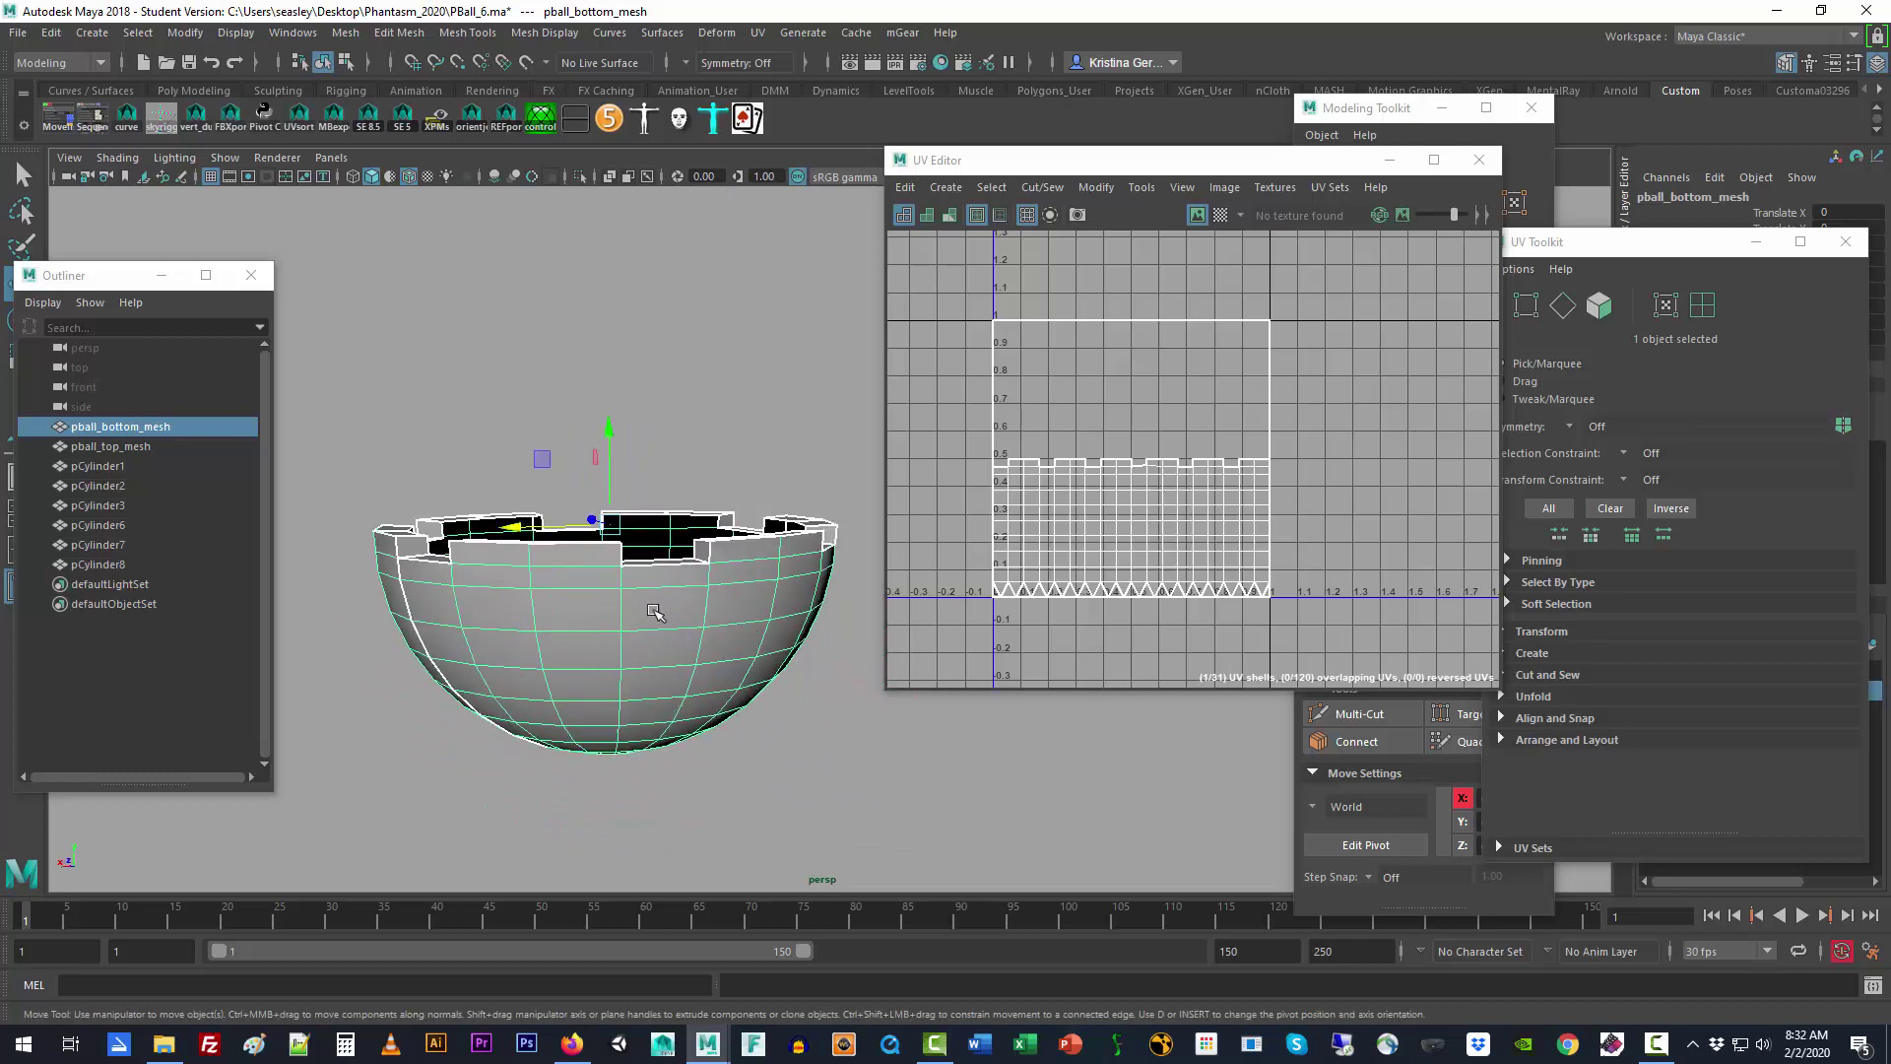
left_click_drag(769, 621, 788, 642, "alt")
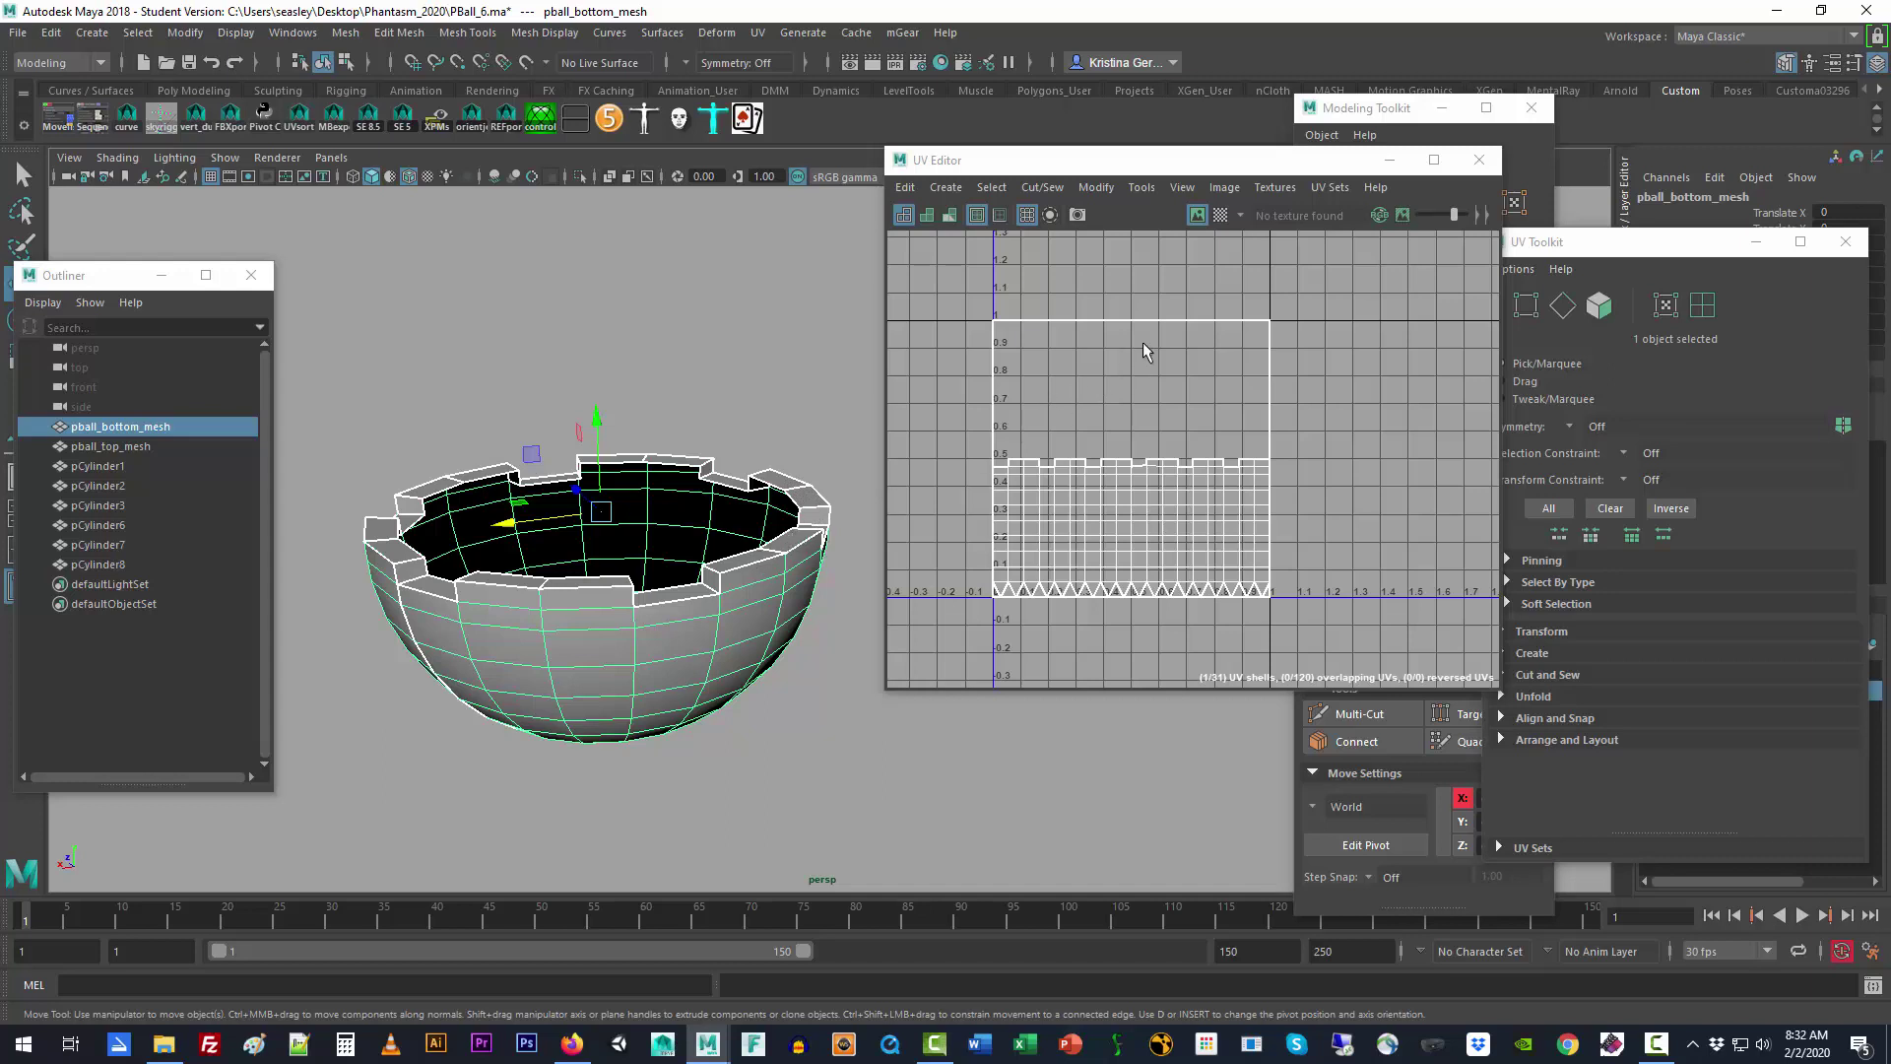
Step: Select the stacked full-square UV faces belonging to the bowl's notched rim, using face mode in the UV Editor
right_click_drag(1265, 343, 1273, 388)
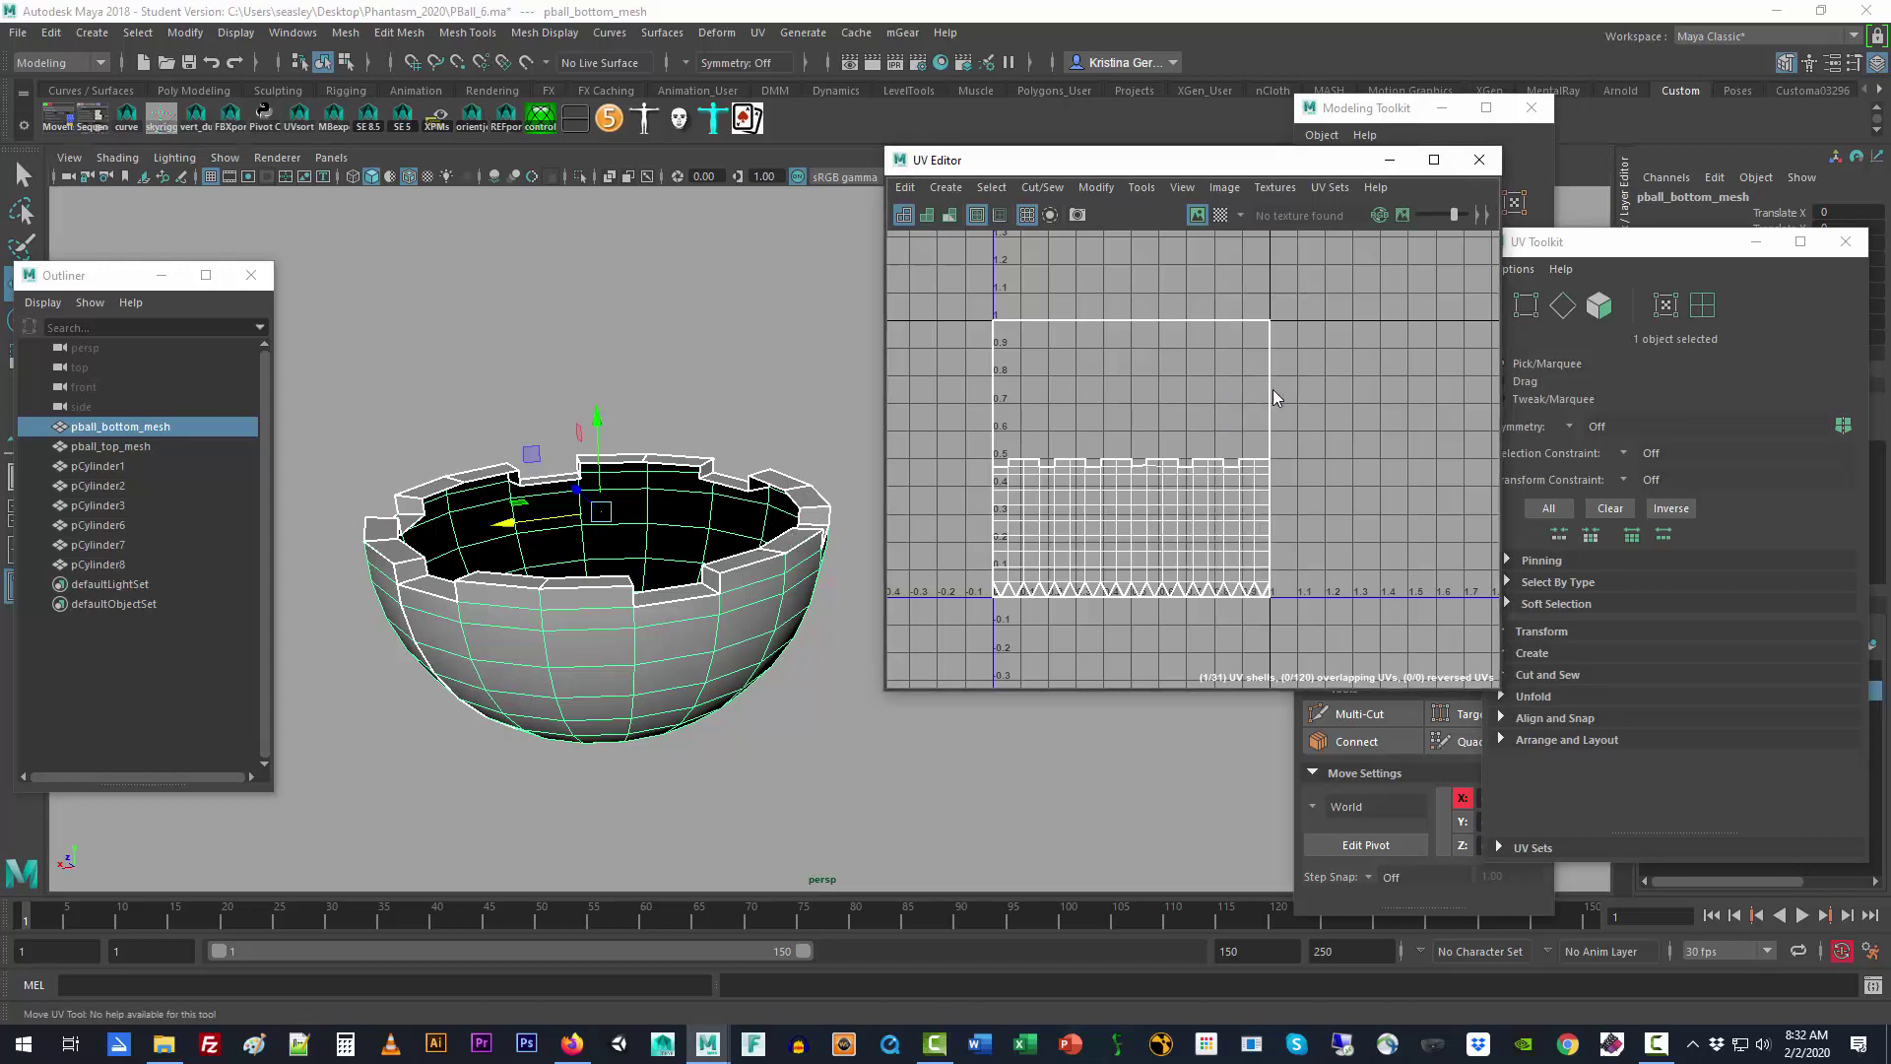
left_click_drag(1239, 281, 1345, 359)
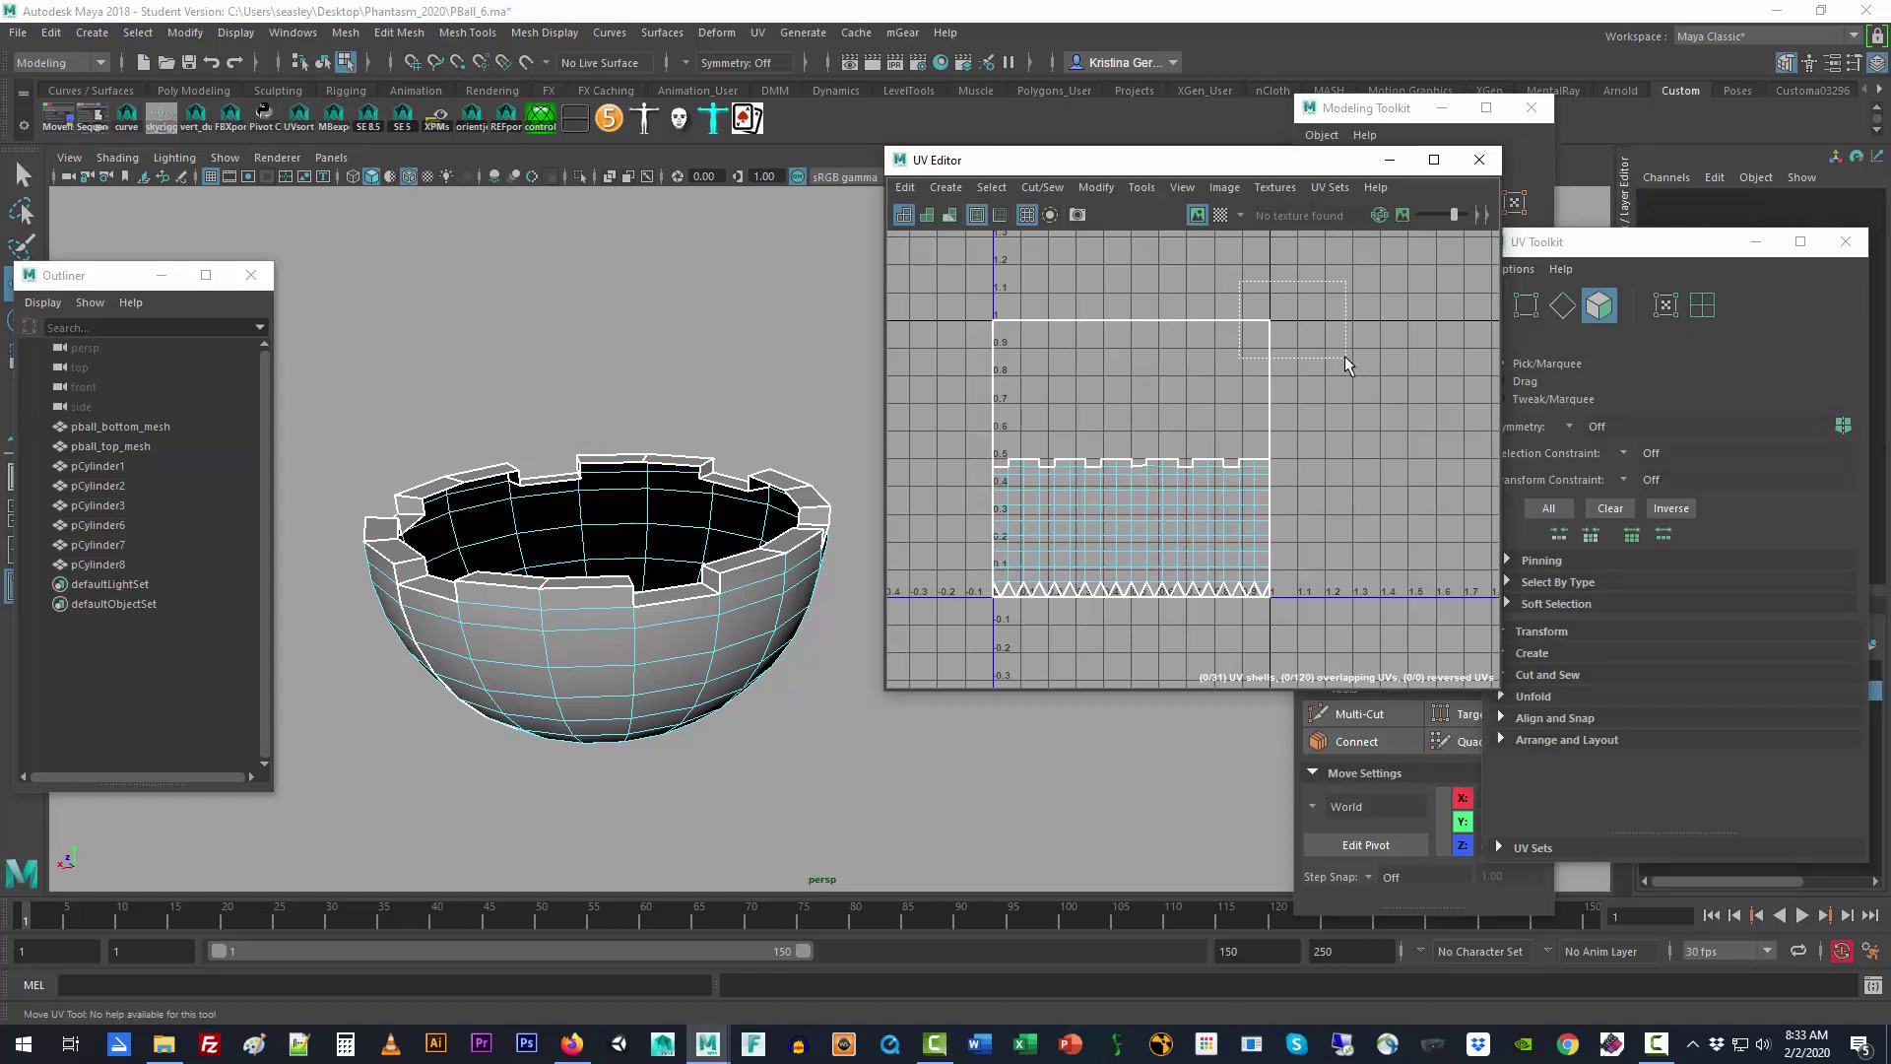
left_click_drag(1345, 357, 1344, 357)
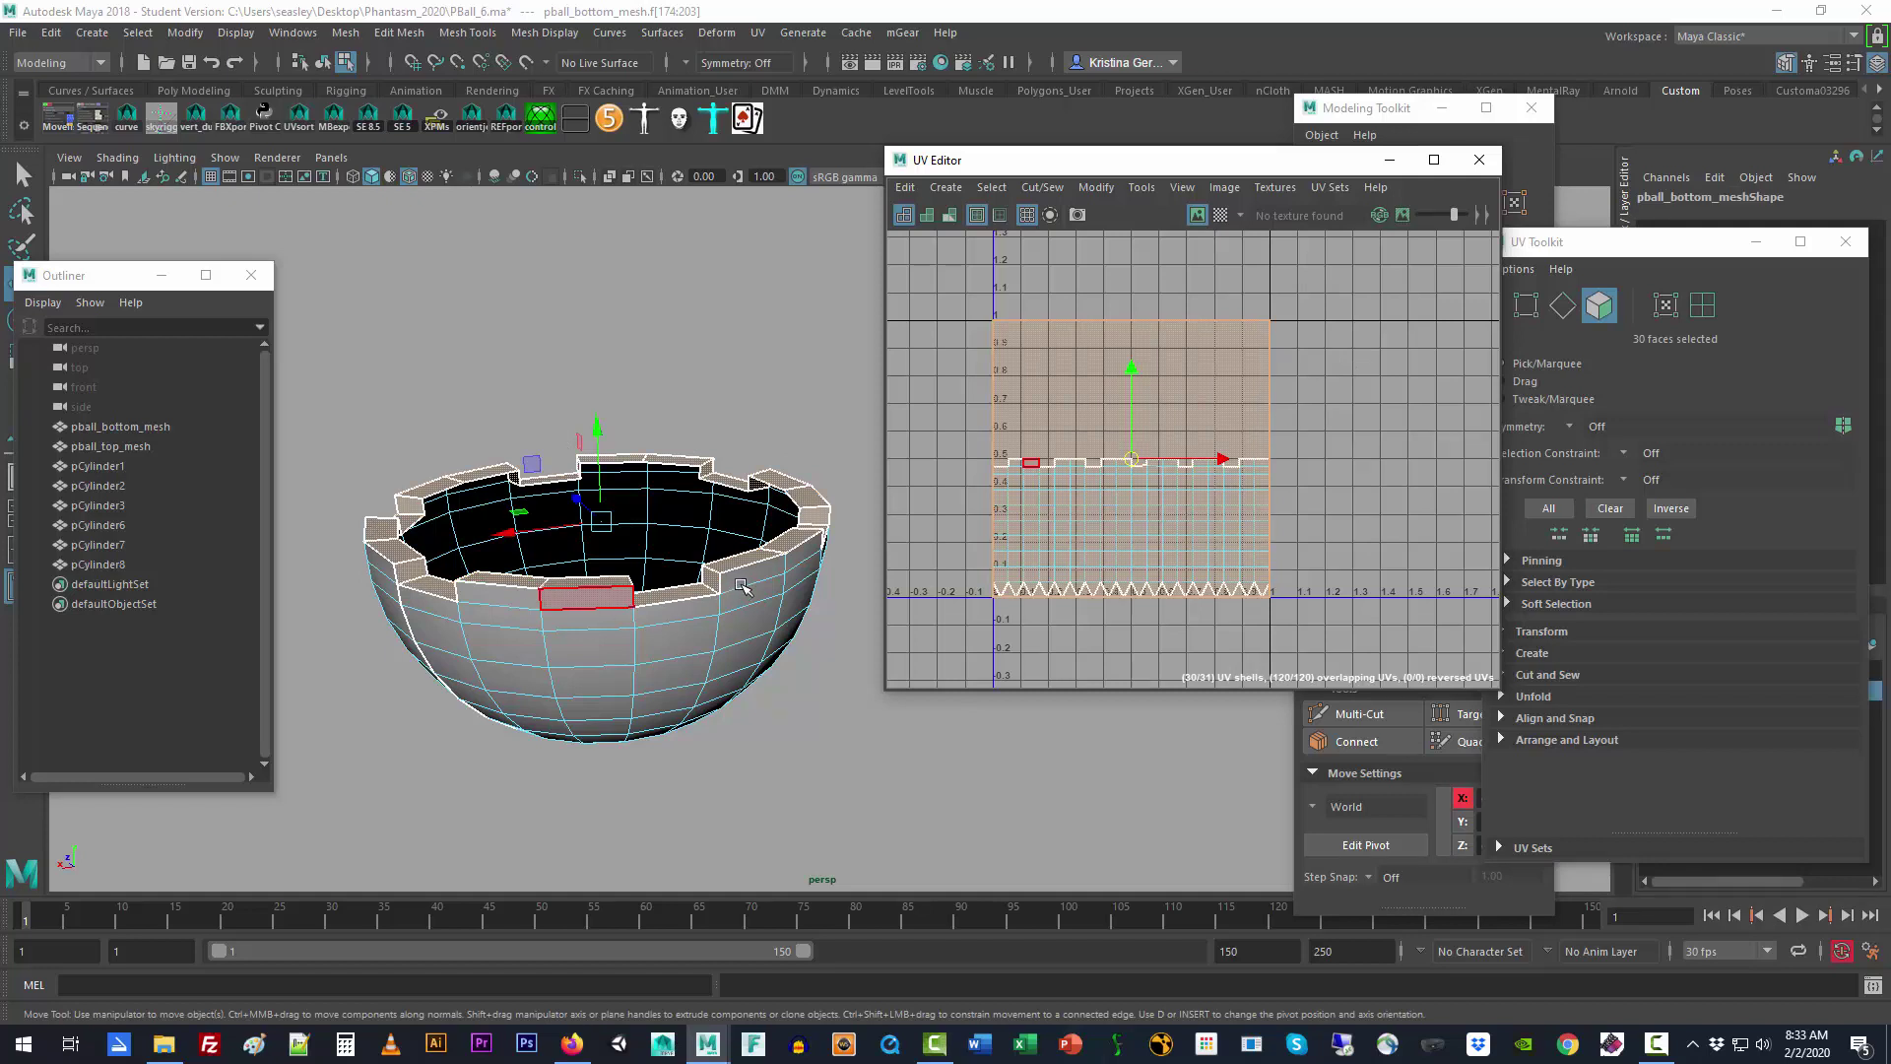
Step: Apply a planar UV mapping to the selected rim faces, fitted to the bounding box and projected from the Y axis
left_click(760, 36)
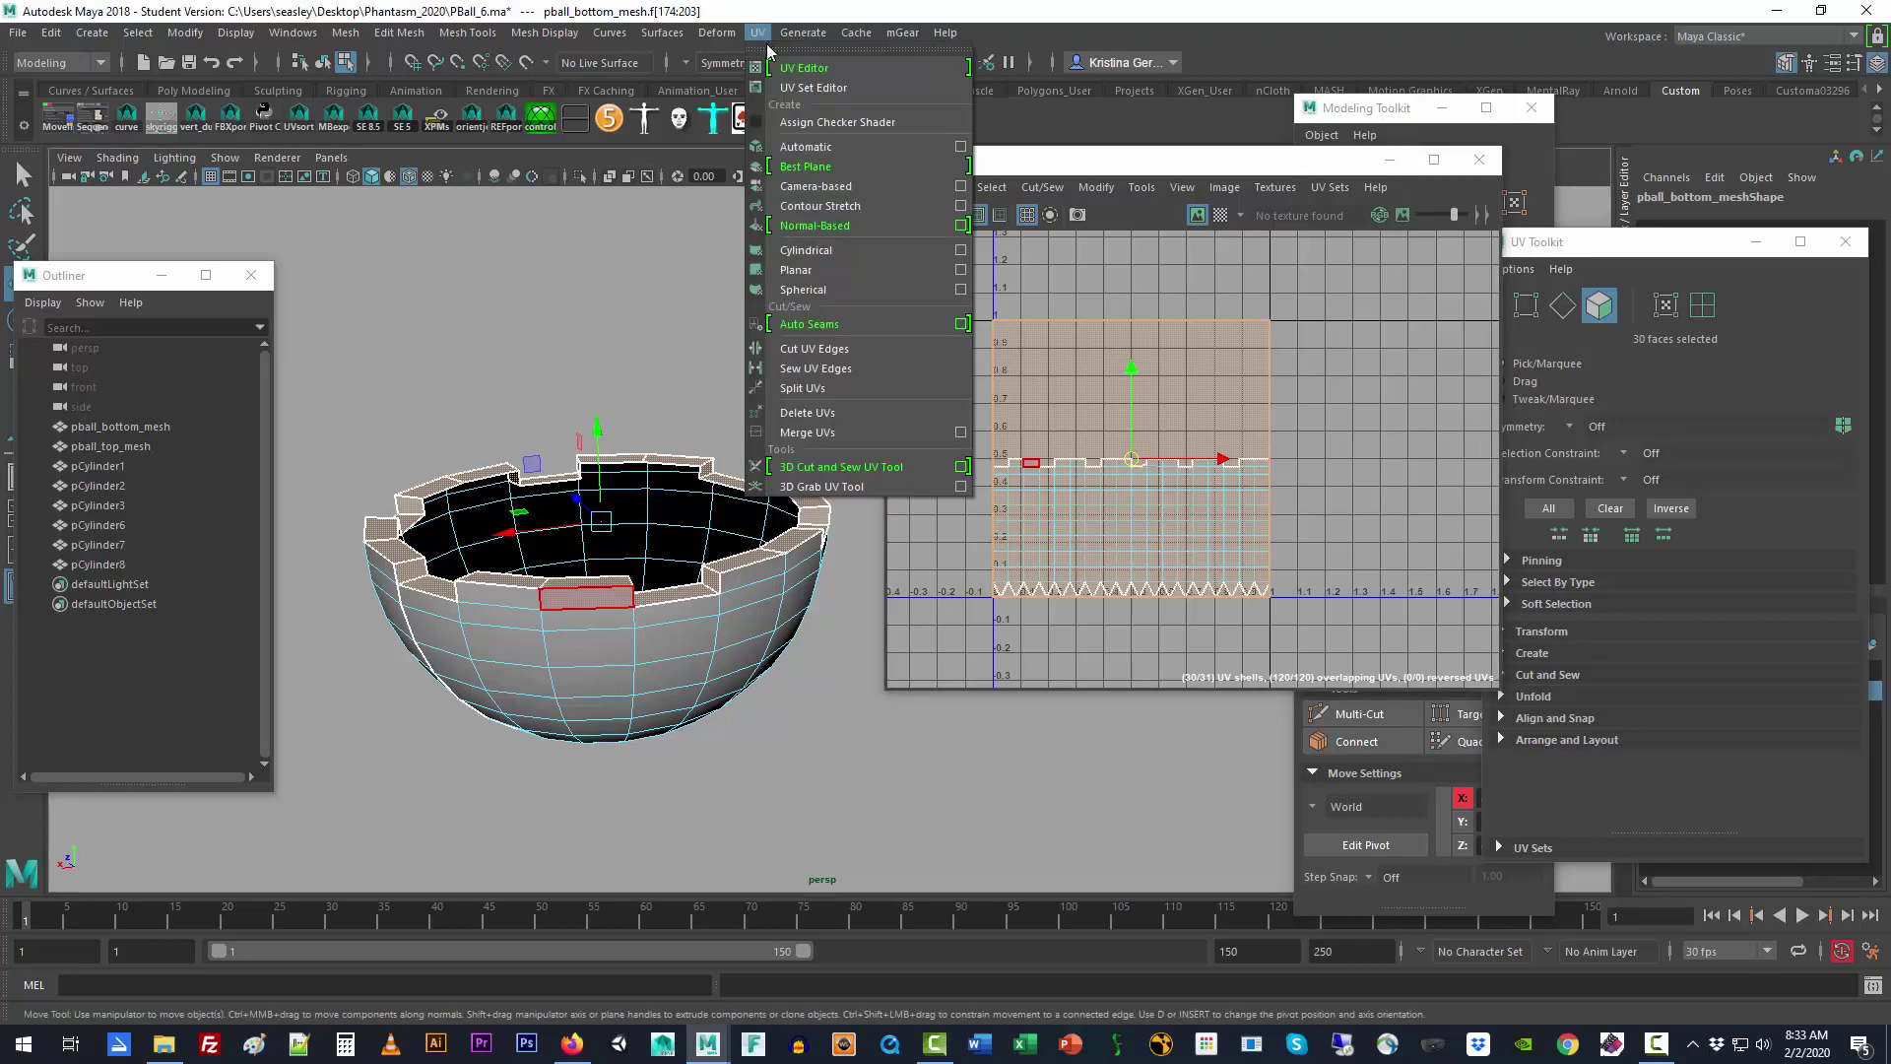
left_click(961, 270)
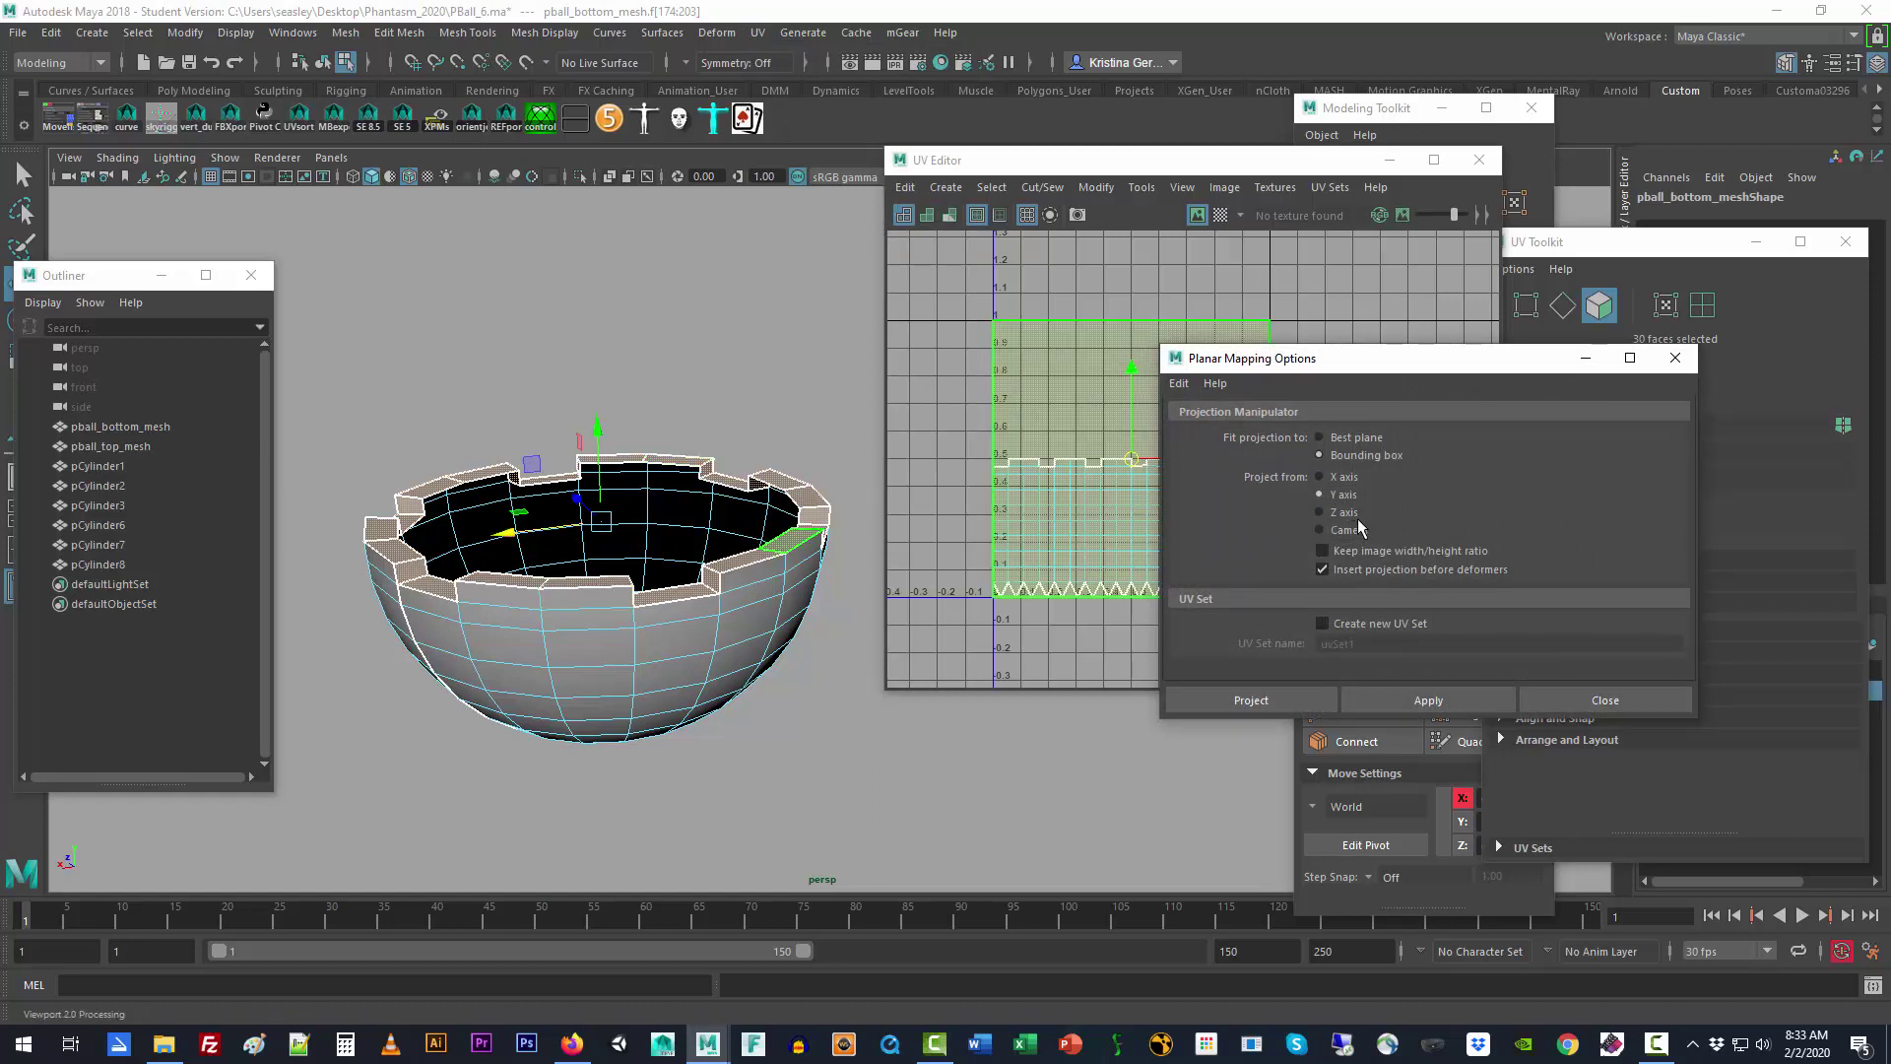
left_click(1433, 697)
Step: Move the planar options window aside and shift the ring-shaped rim UVs horizontally out of the 0–1 square, clear of the bowl's UVs
left_click_drag(1379, 361, 1527, 615)
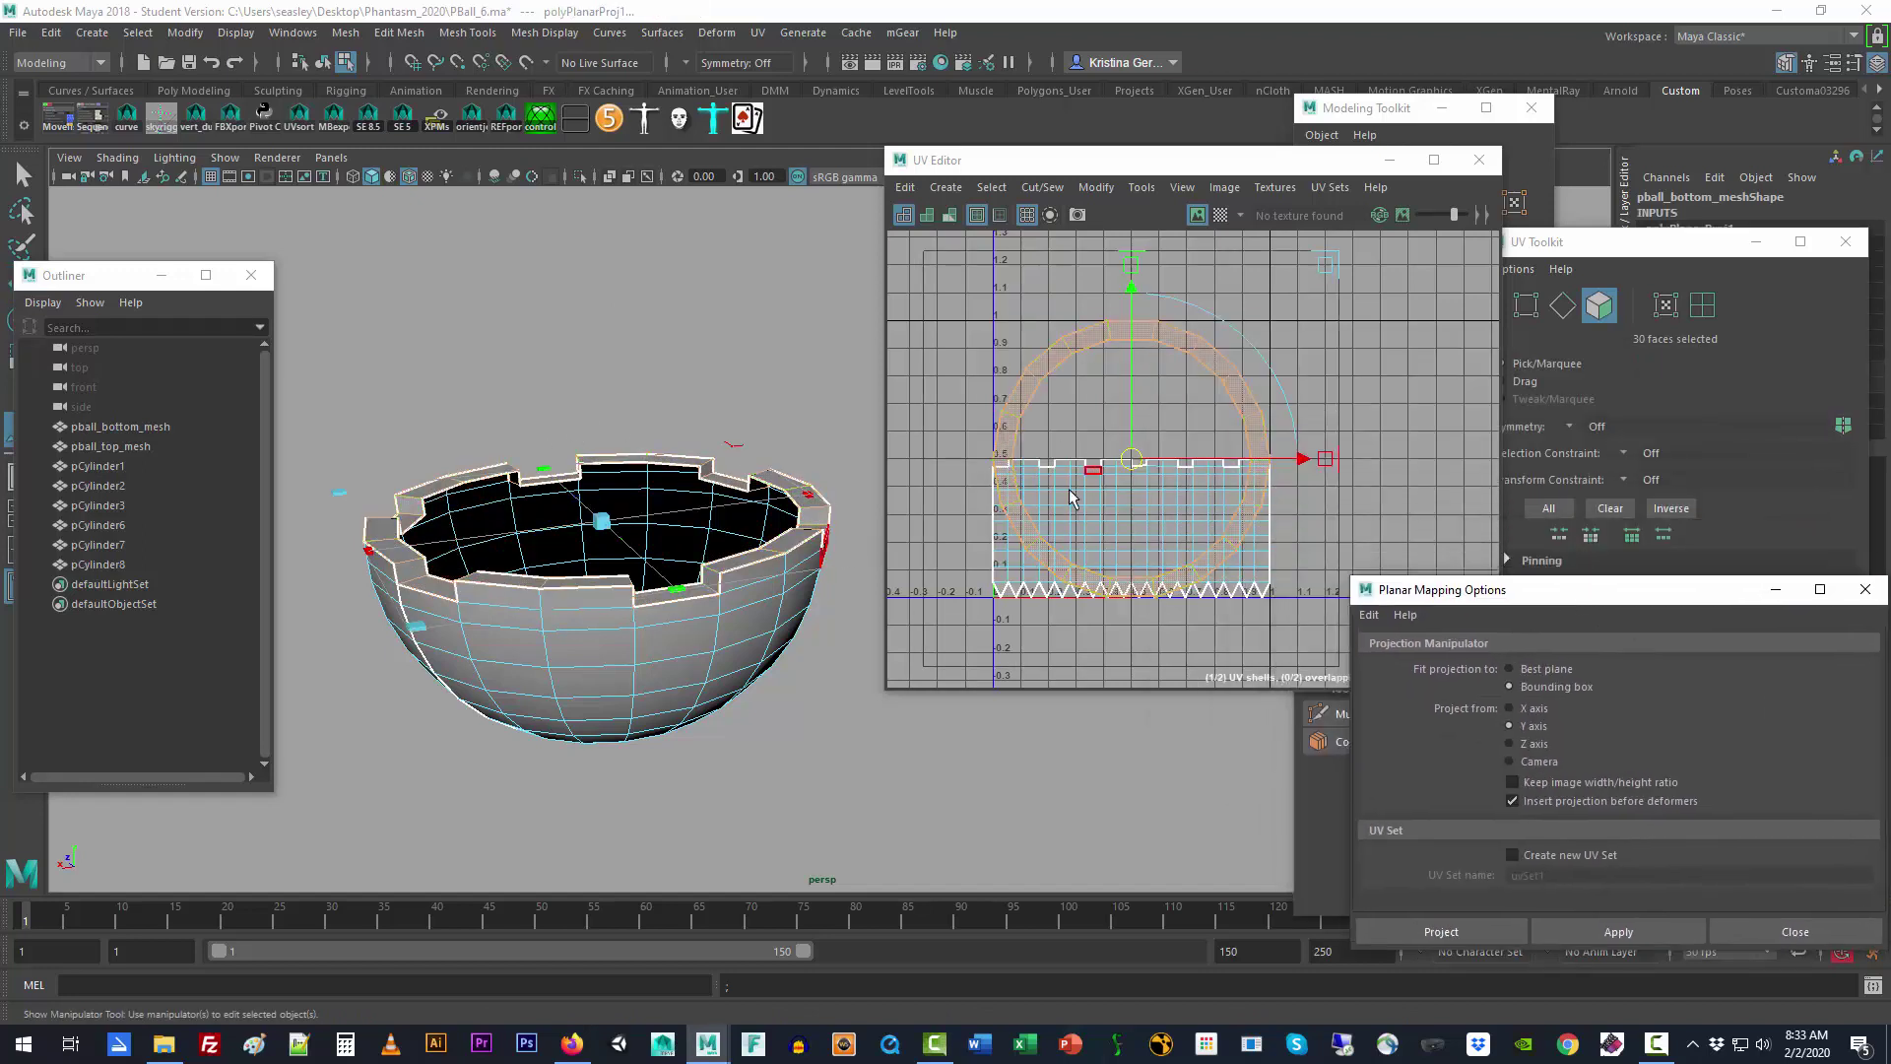
scroll(1165, 543, "down", 4)
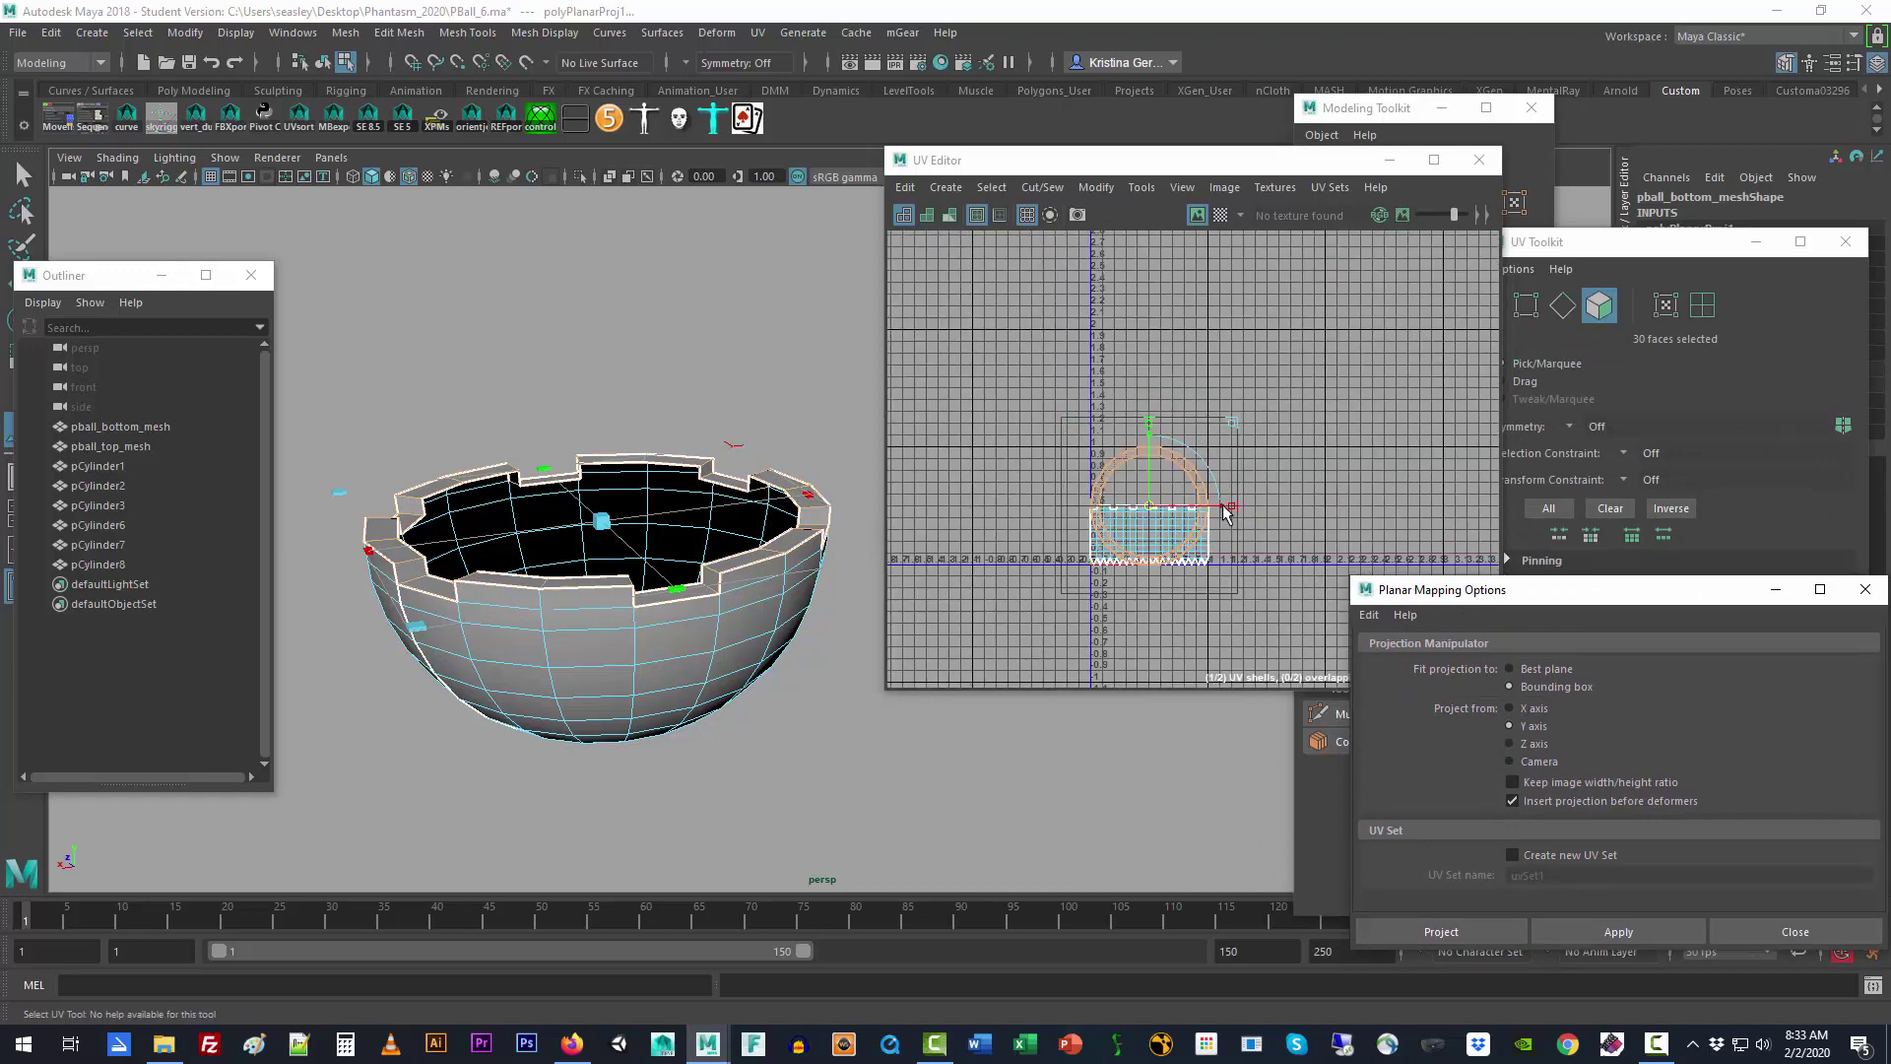
left_click_drag(1227, 512, 1056, 509)
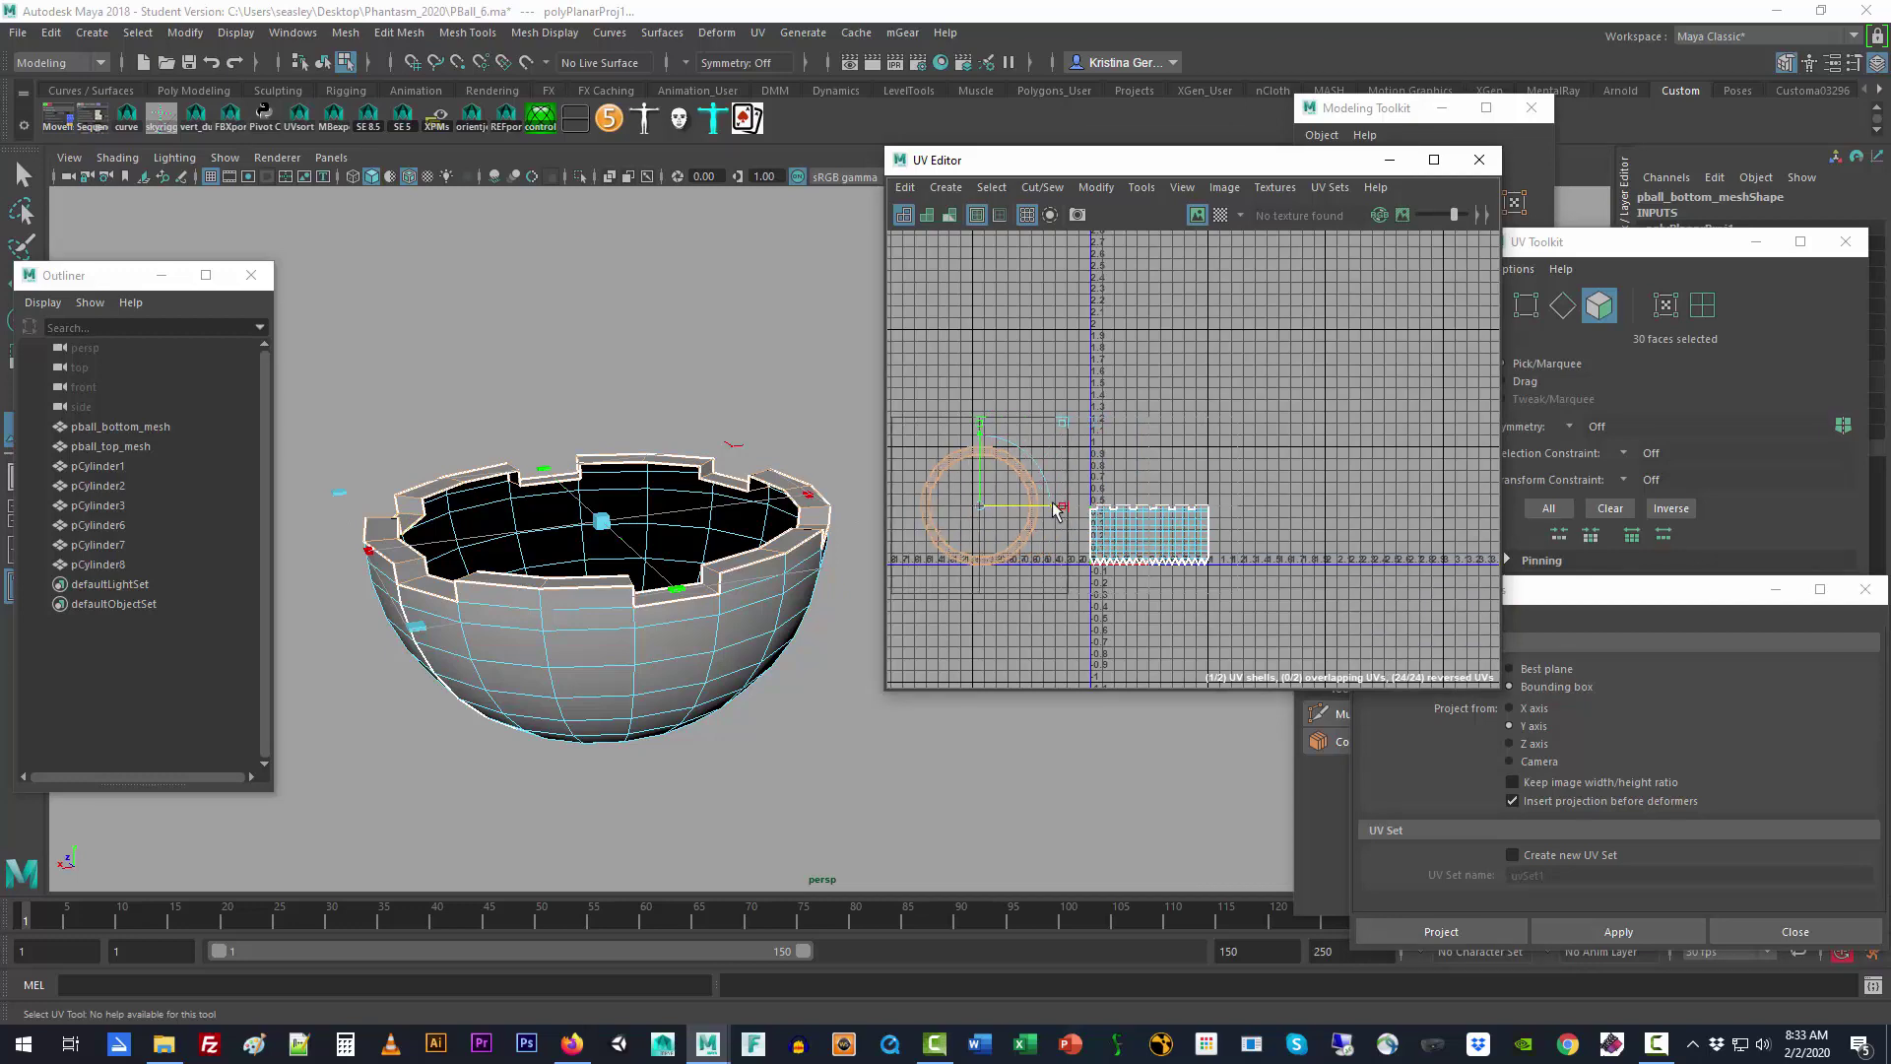
Step: Clear the rim face selection and inspect the bowl's UV shell up close in the UV Editor
left_click(1208, 447)
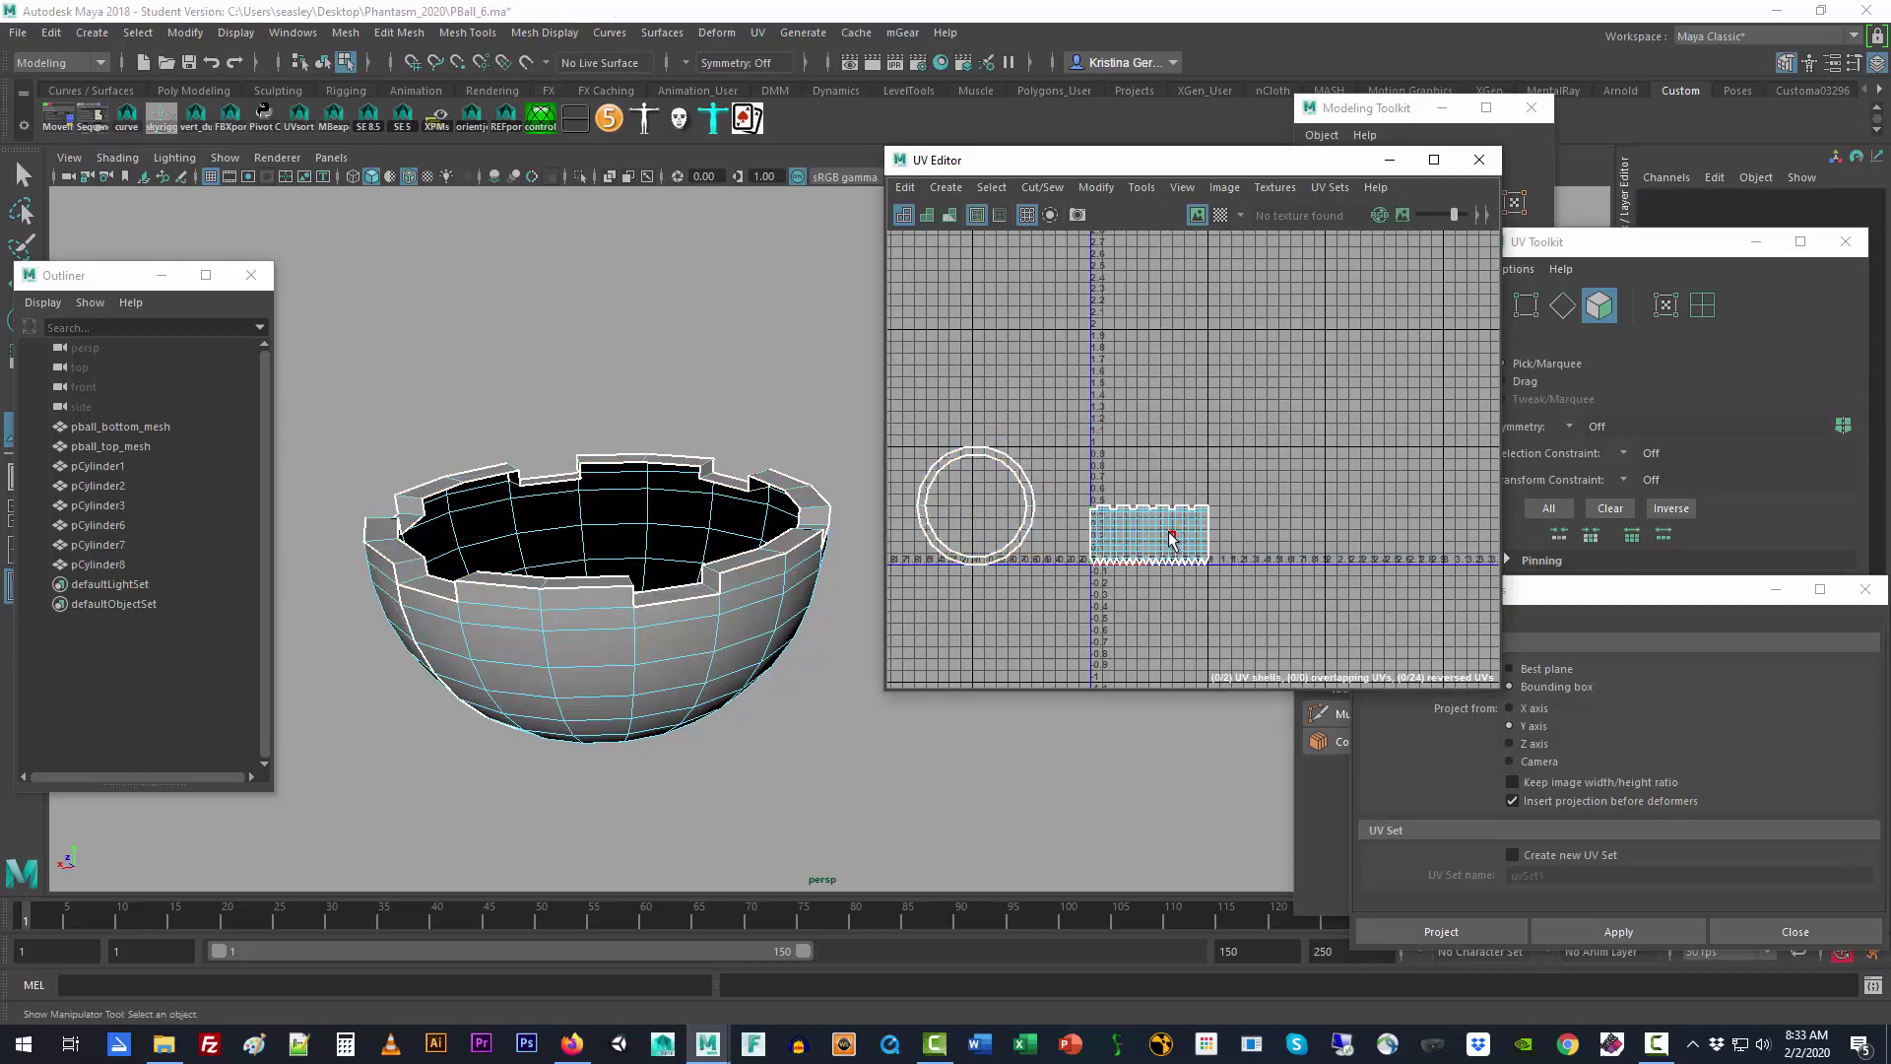
scroll(1172, 537, "up", 5)
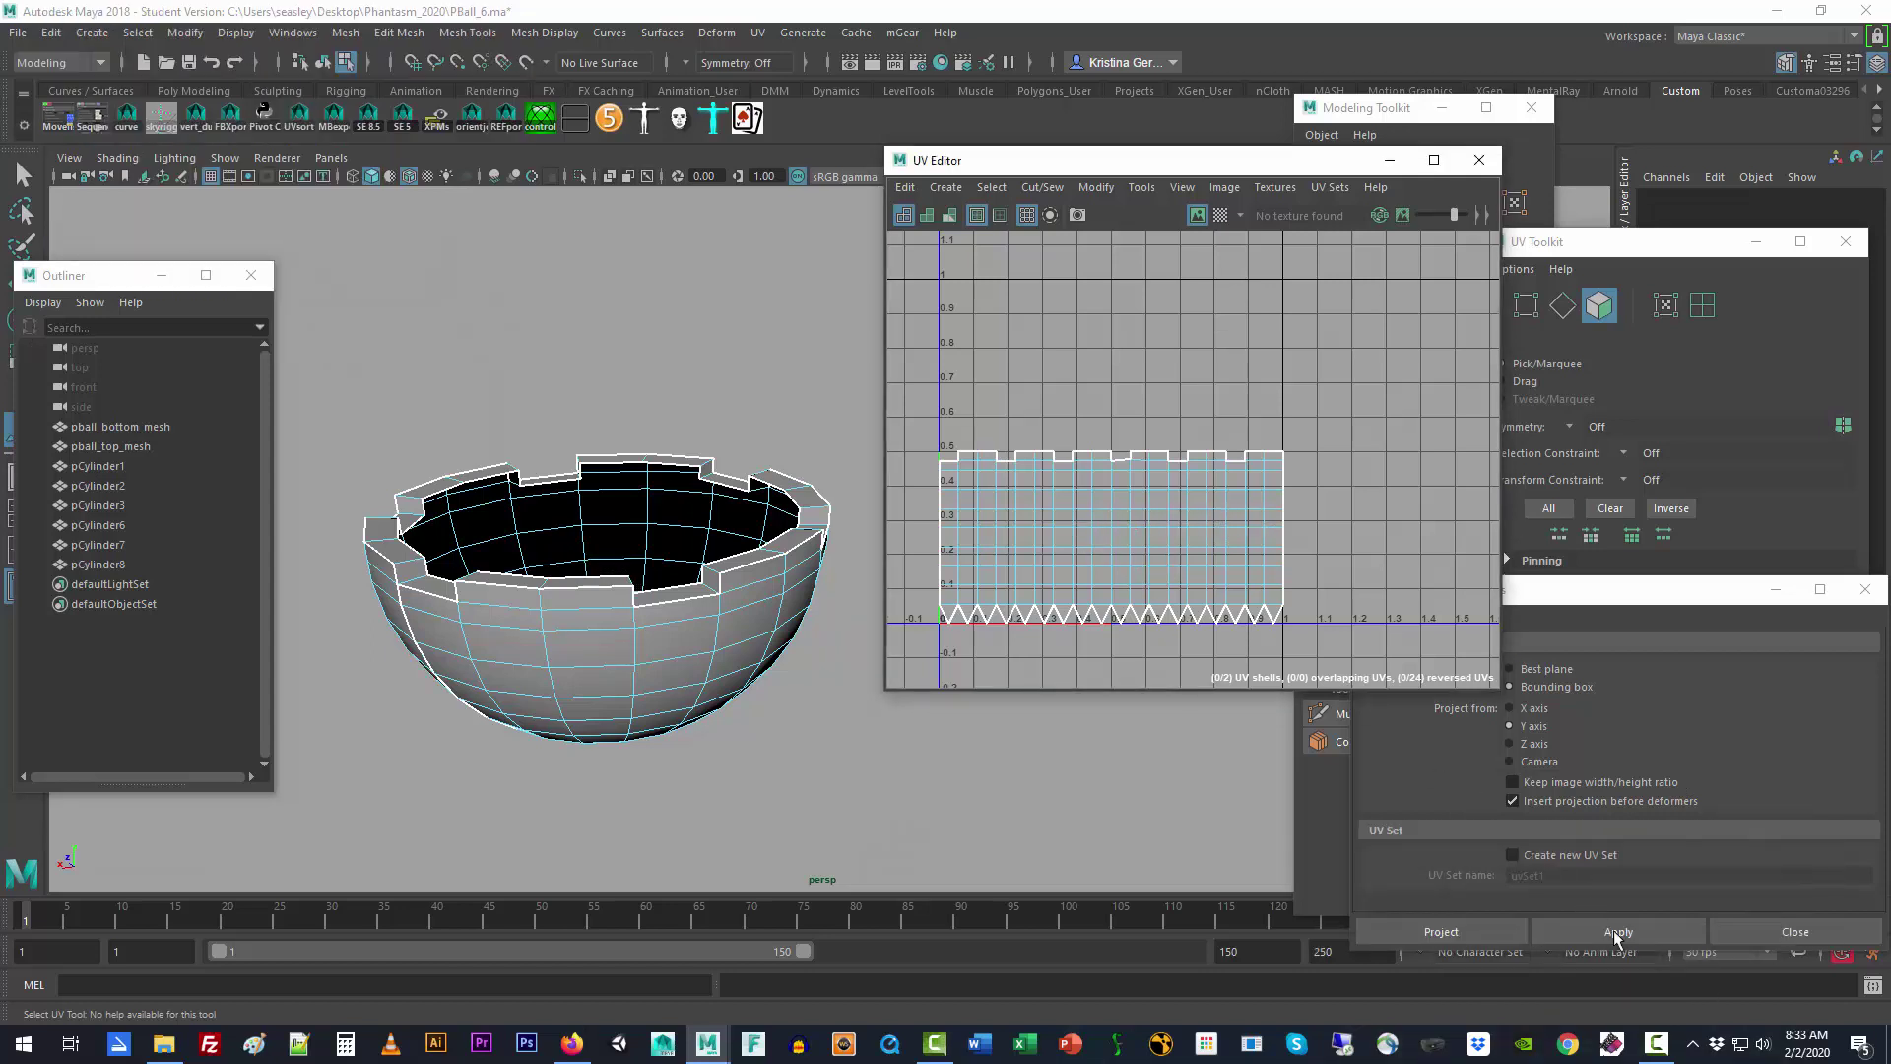
left_click(1656, 1045)
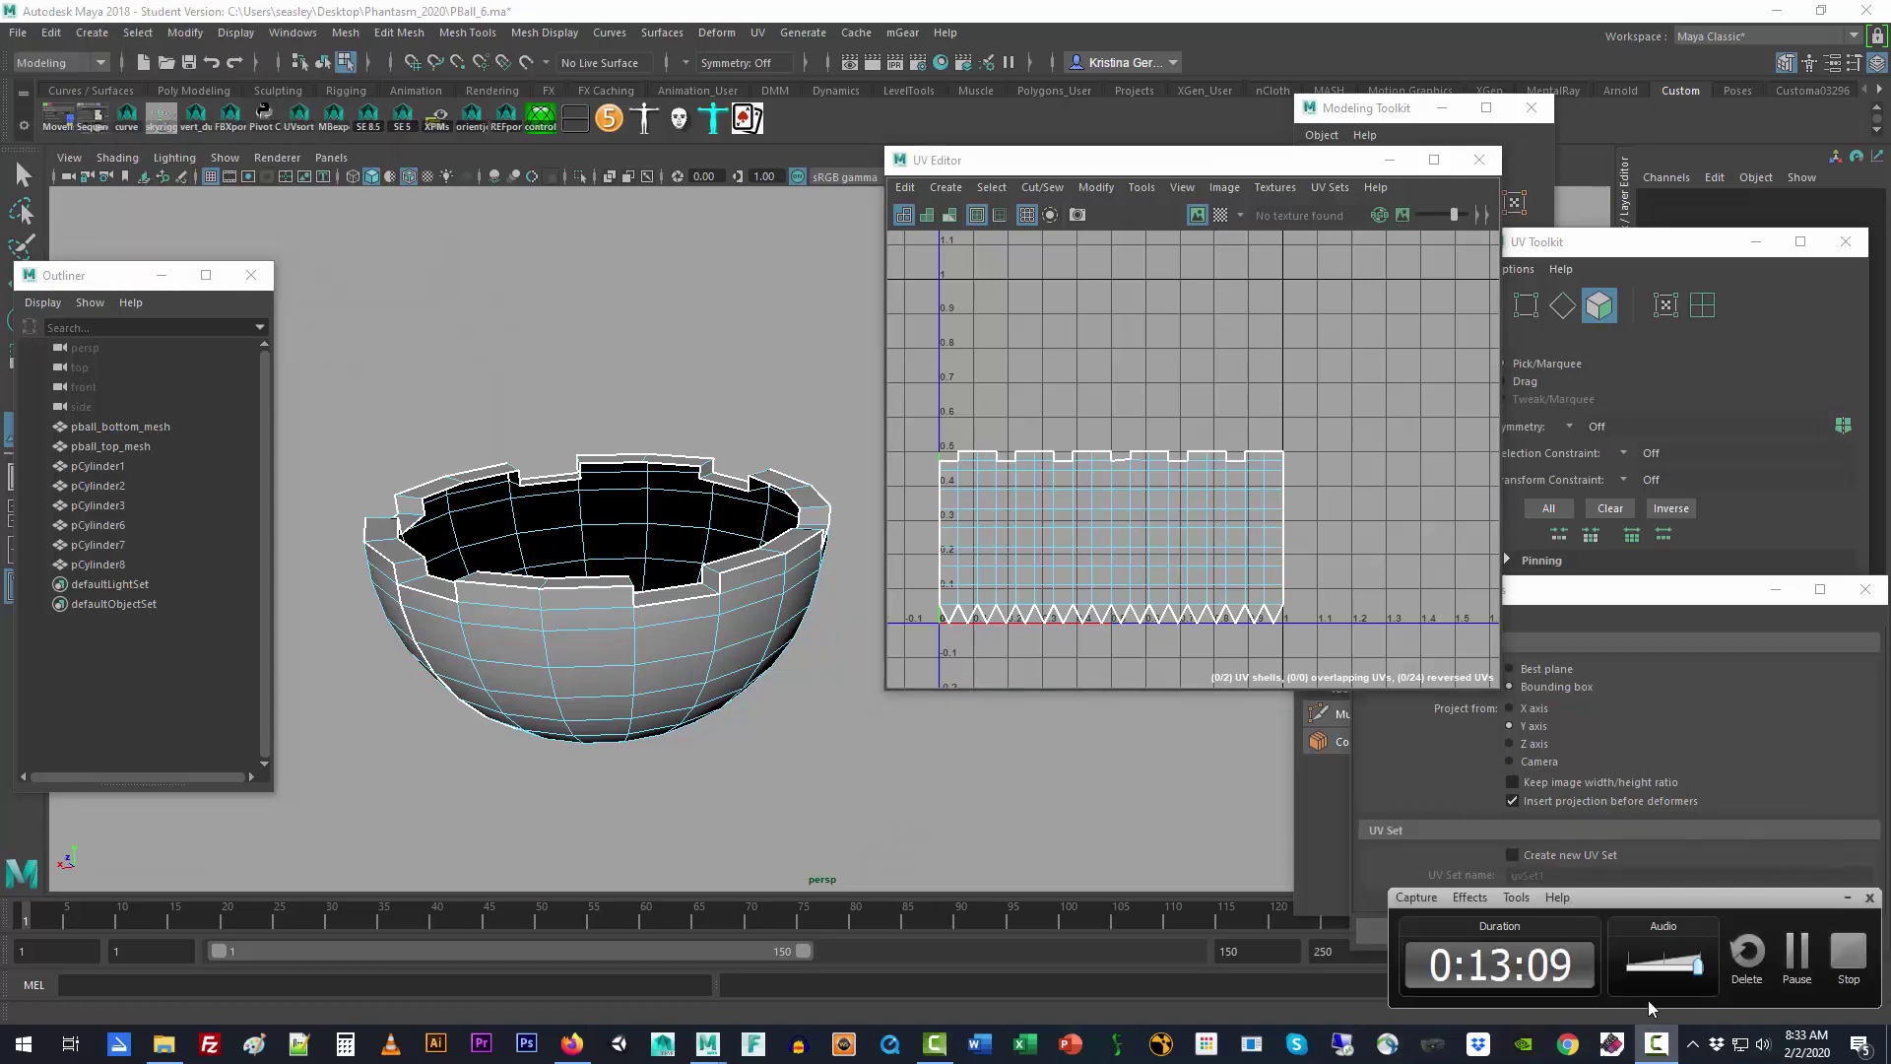
left_click(1799, 958)
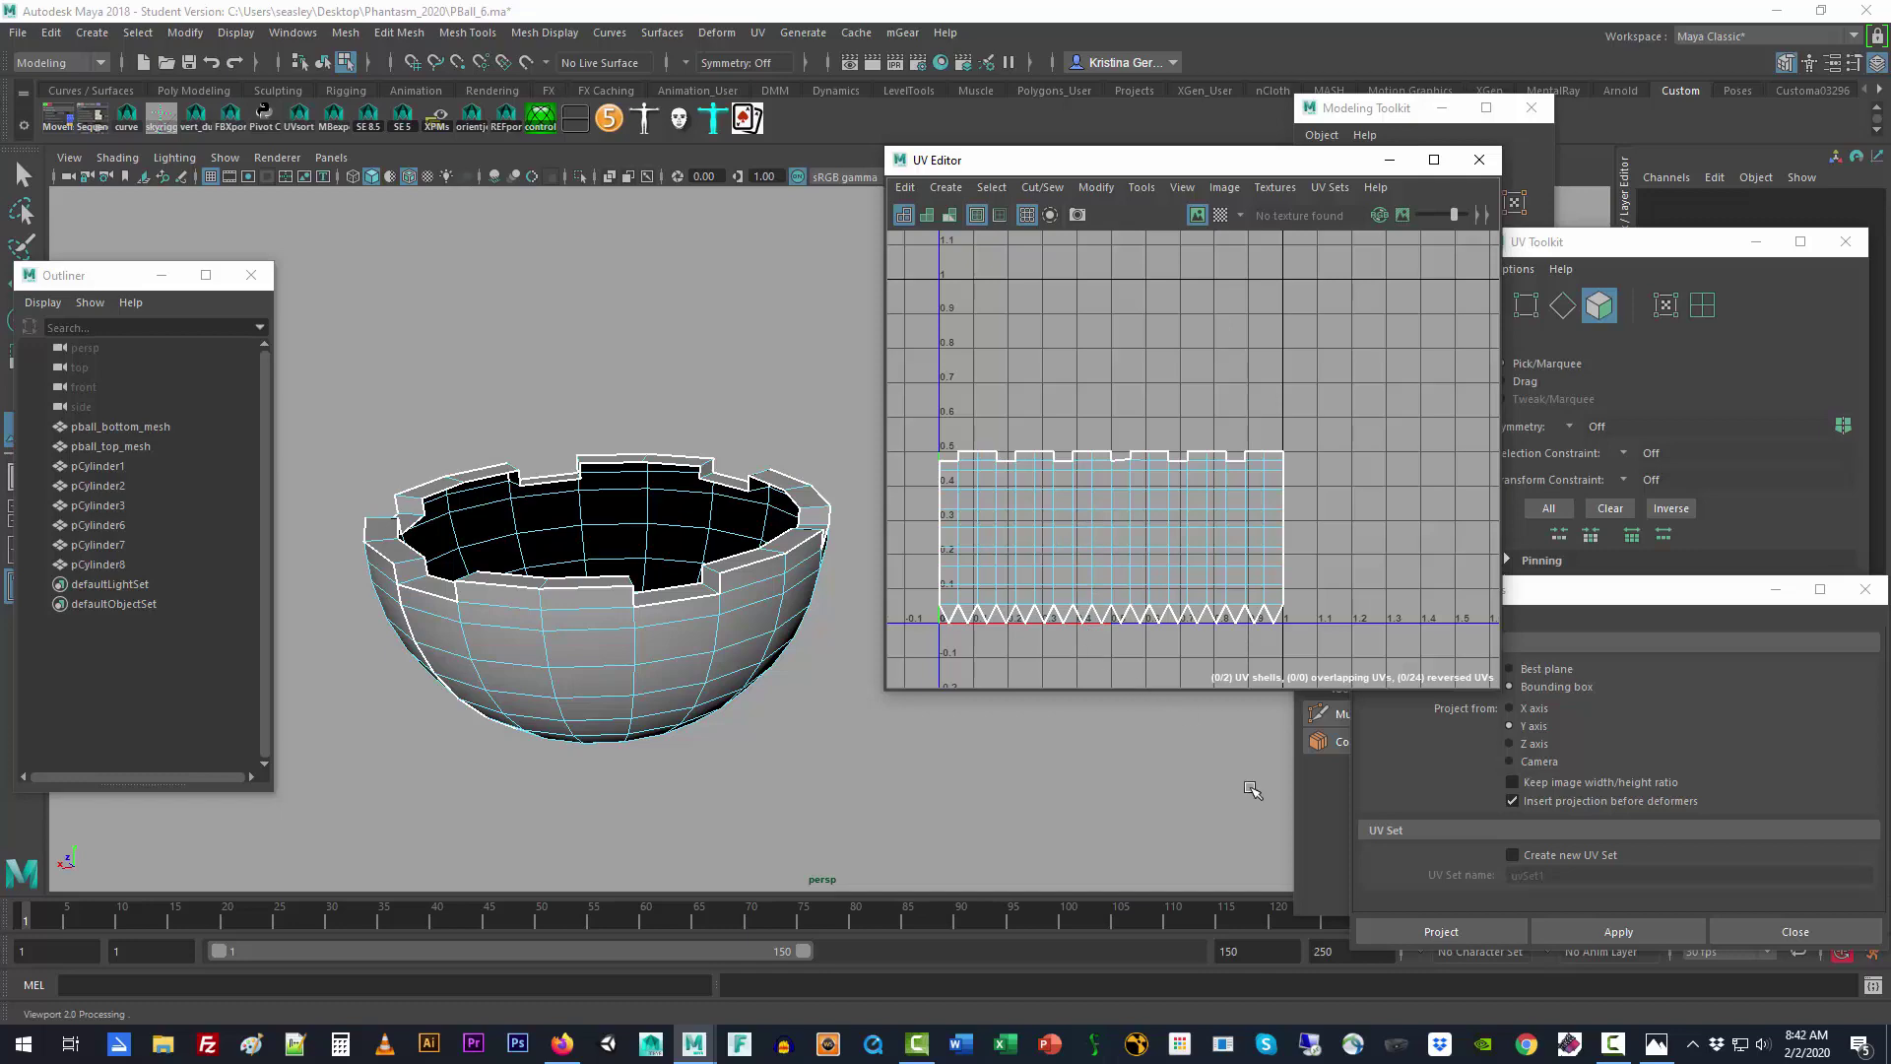
Step: Switch to Photos to examine Pball_texture.jpg, and check its entry on the Blackboard course content page in the browser
left_click(1655, 1044)
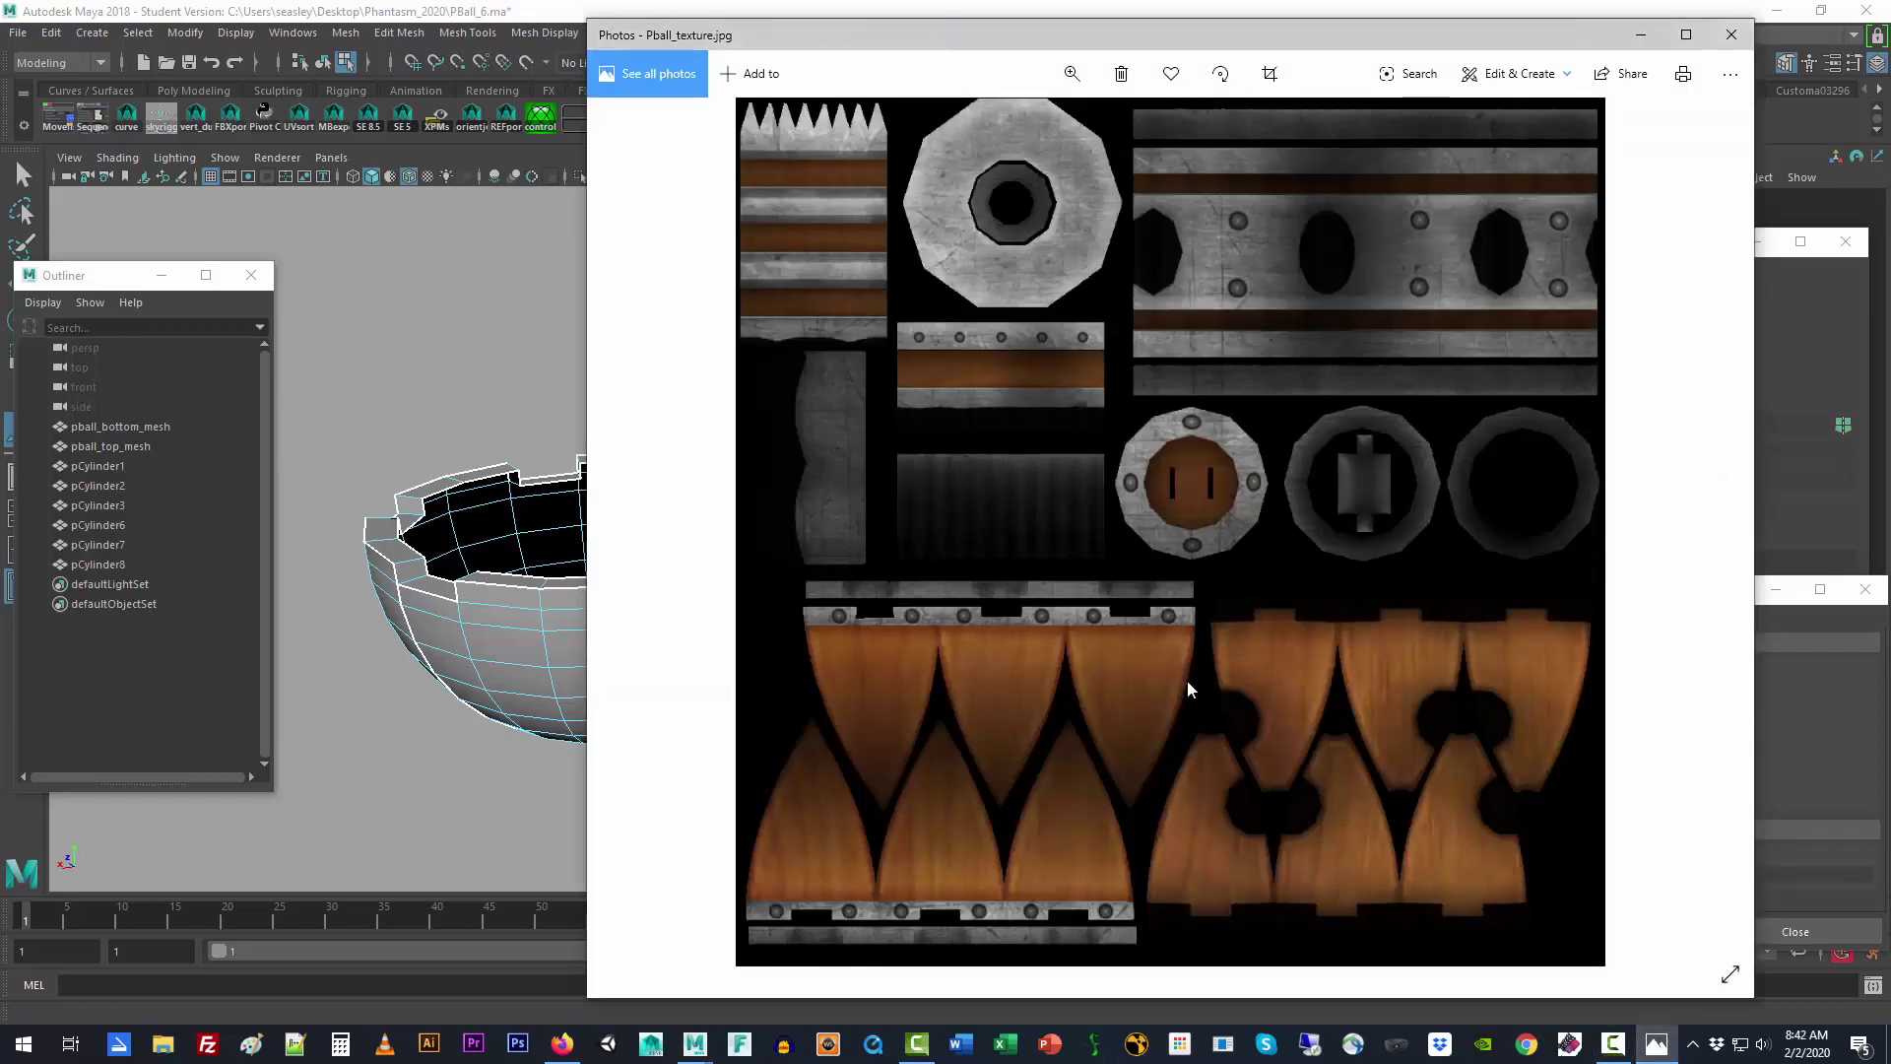
left_click_drag(677, 46, 736, 44)
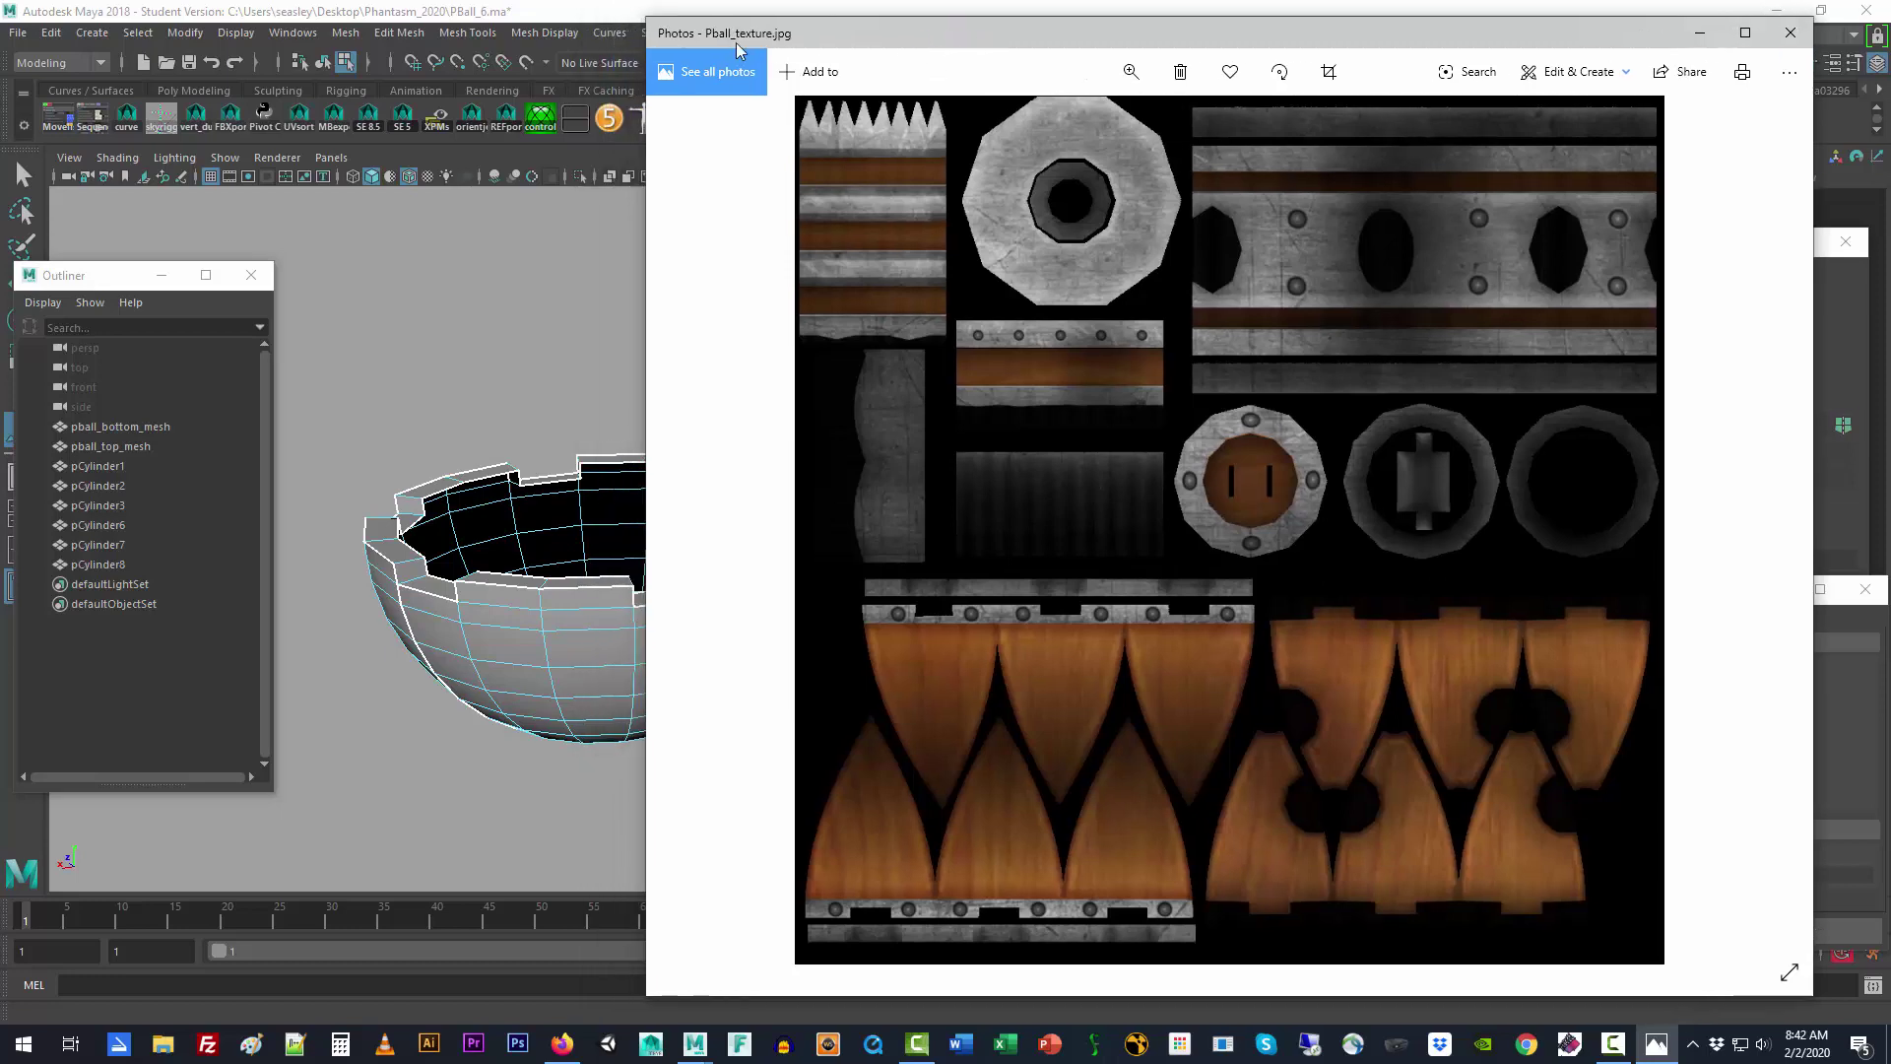
left_click(562, 1044)
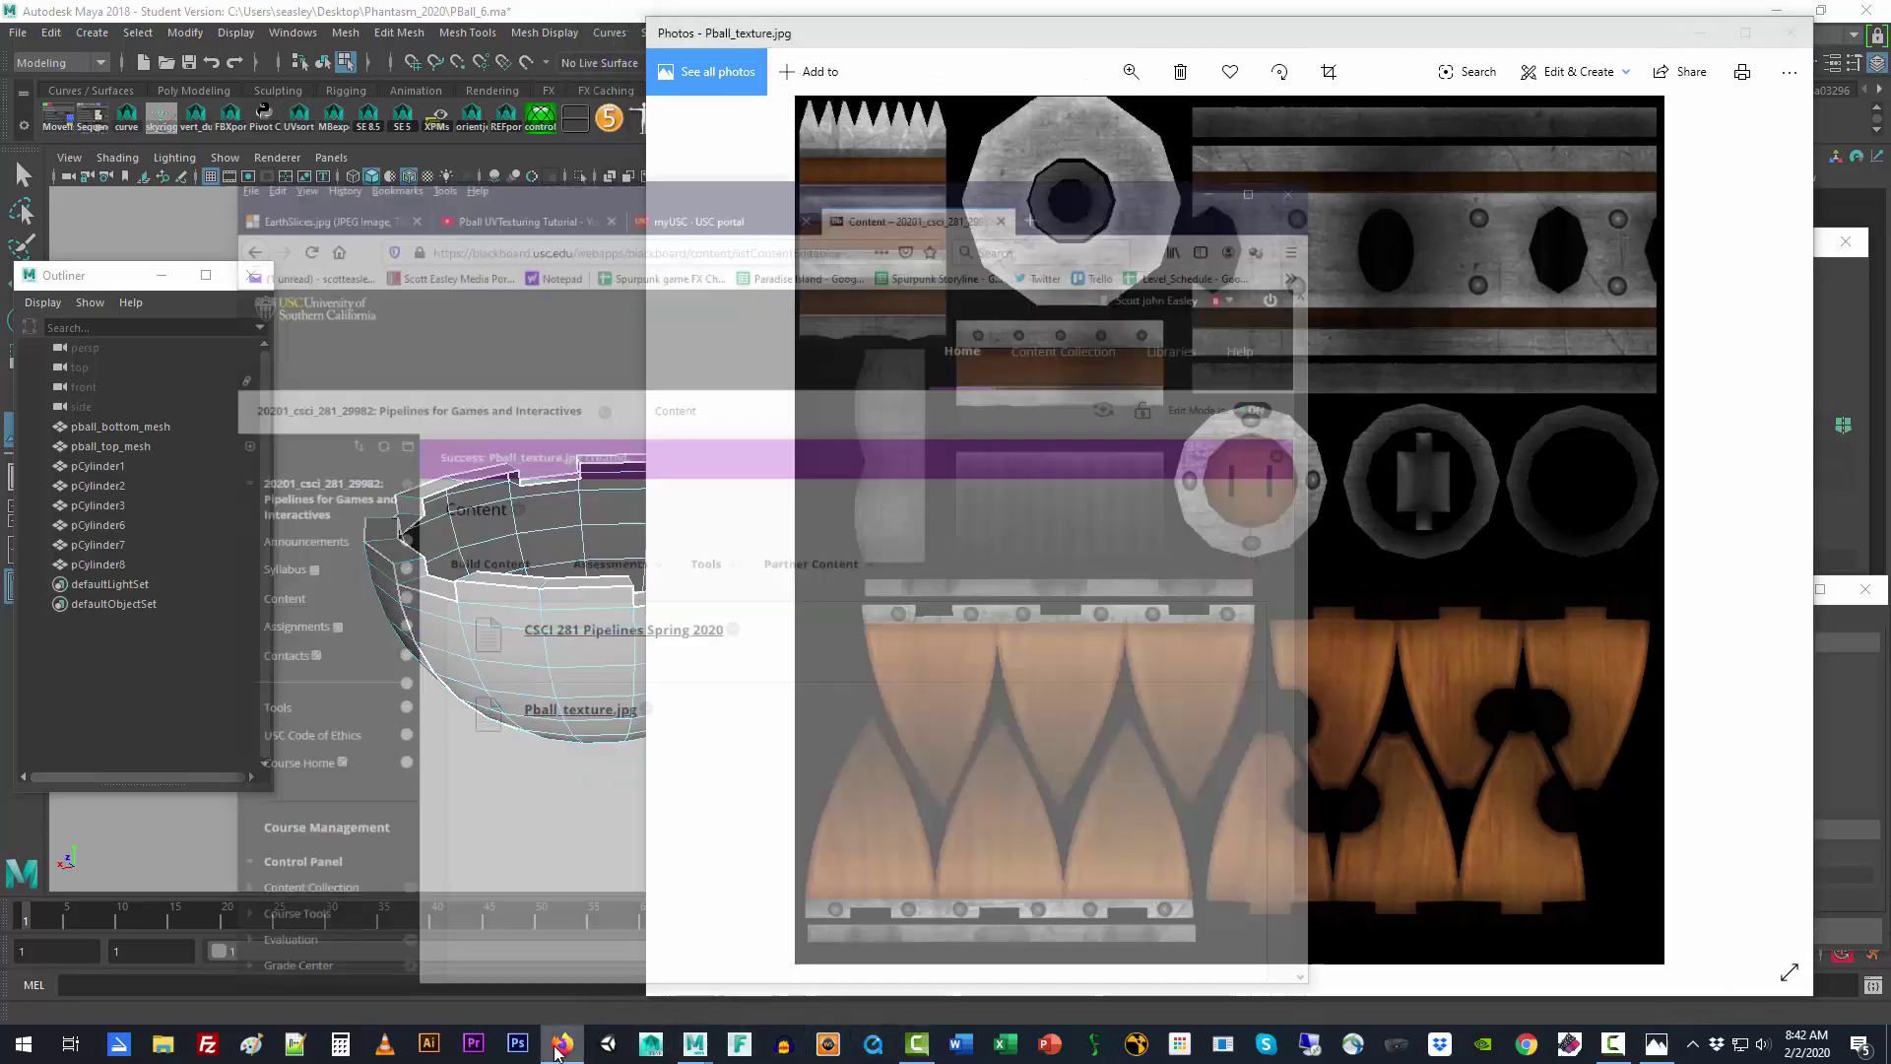
left_click(1441, 43)
left_click(536, 51)
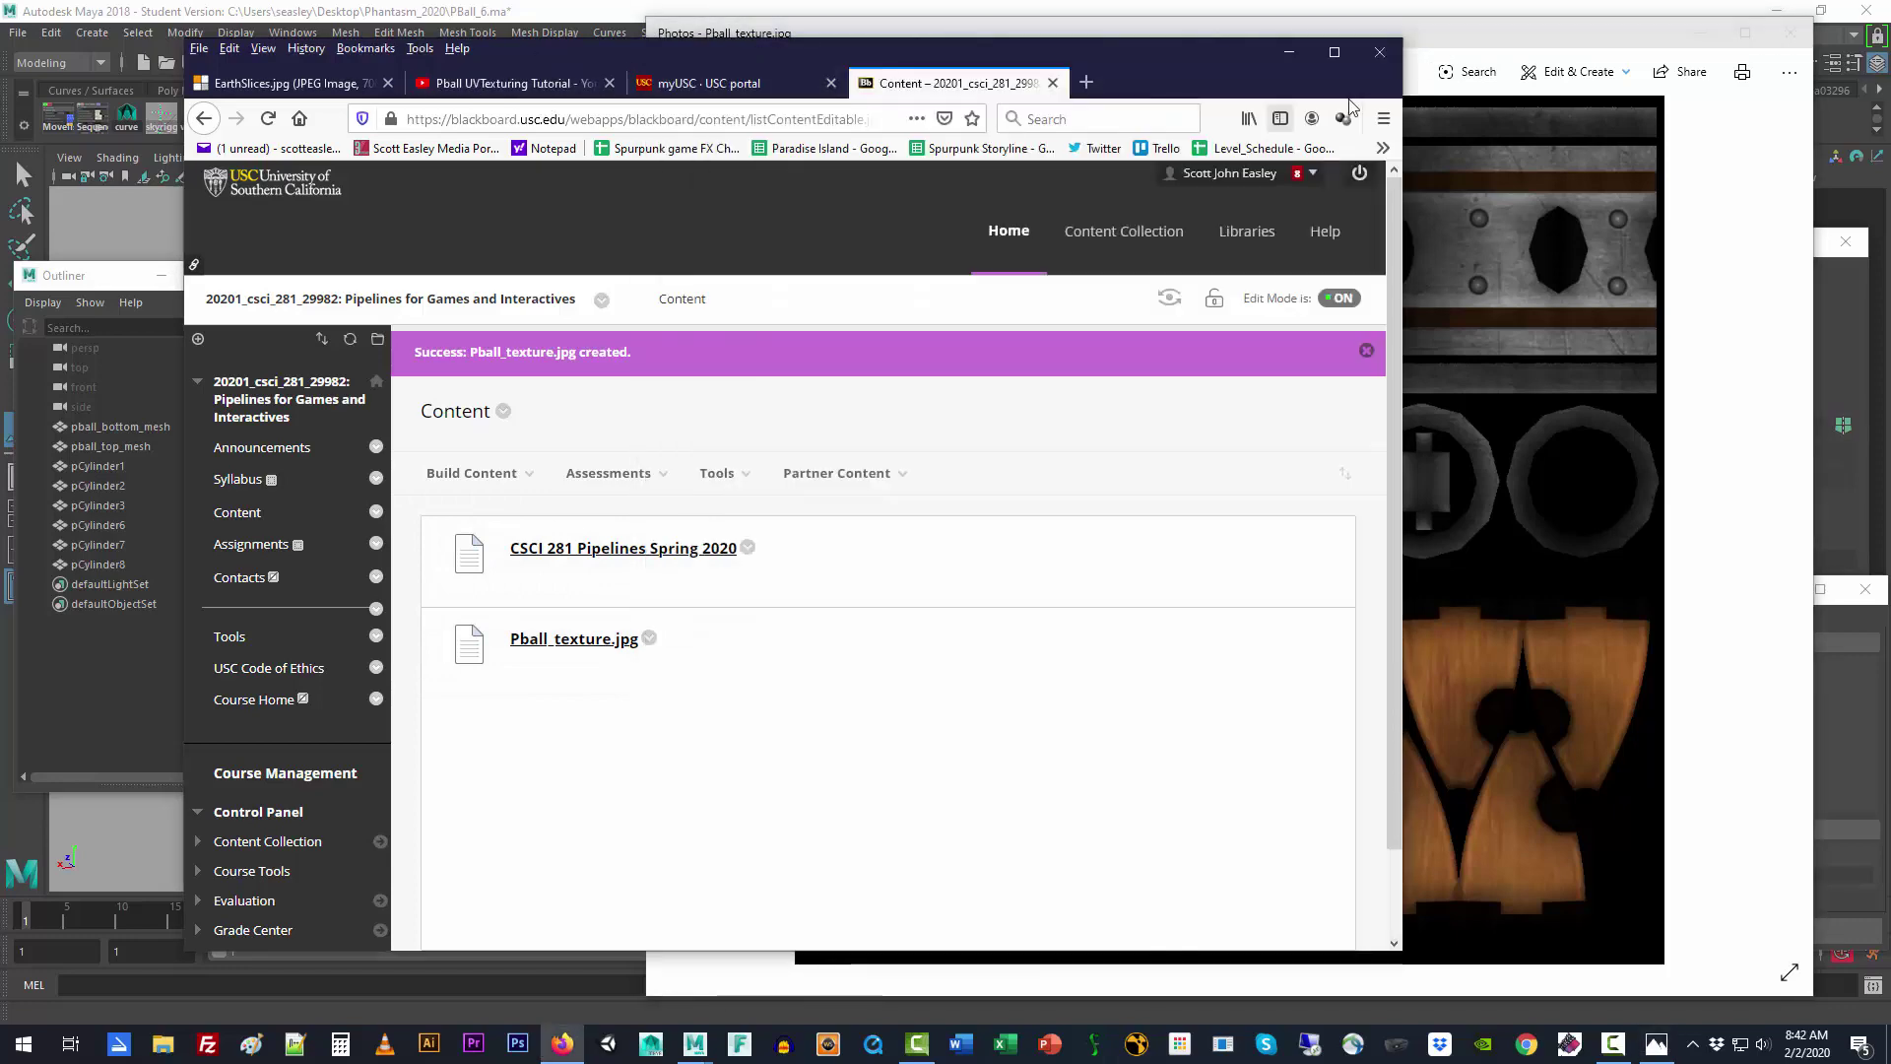
left_click(1300, 58)
left_click_drag(1324, 37, 1389, 45)
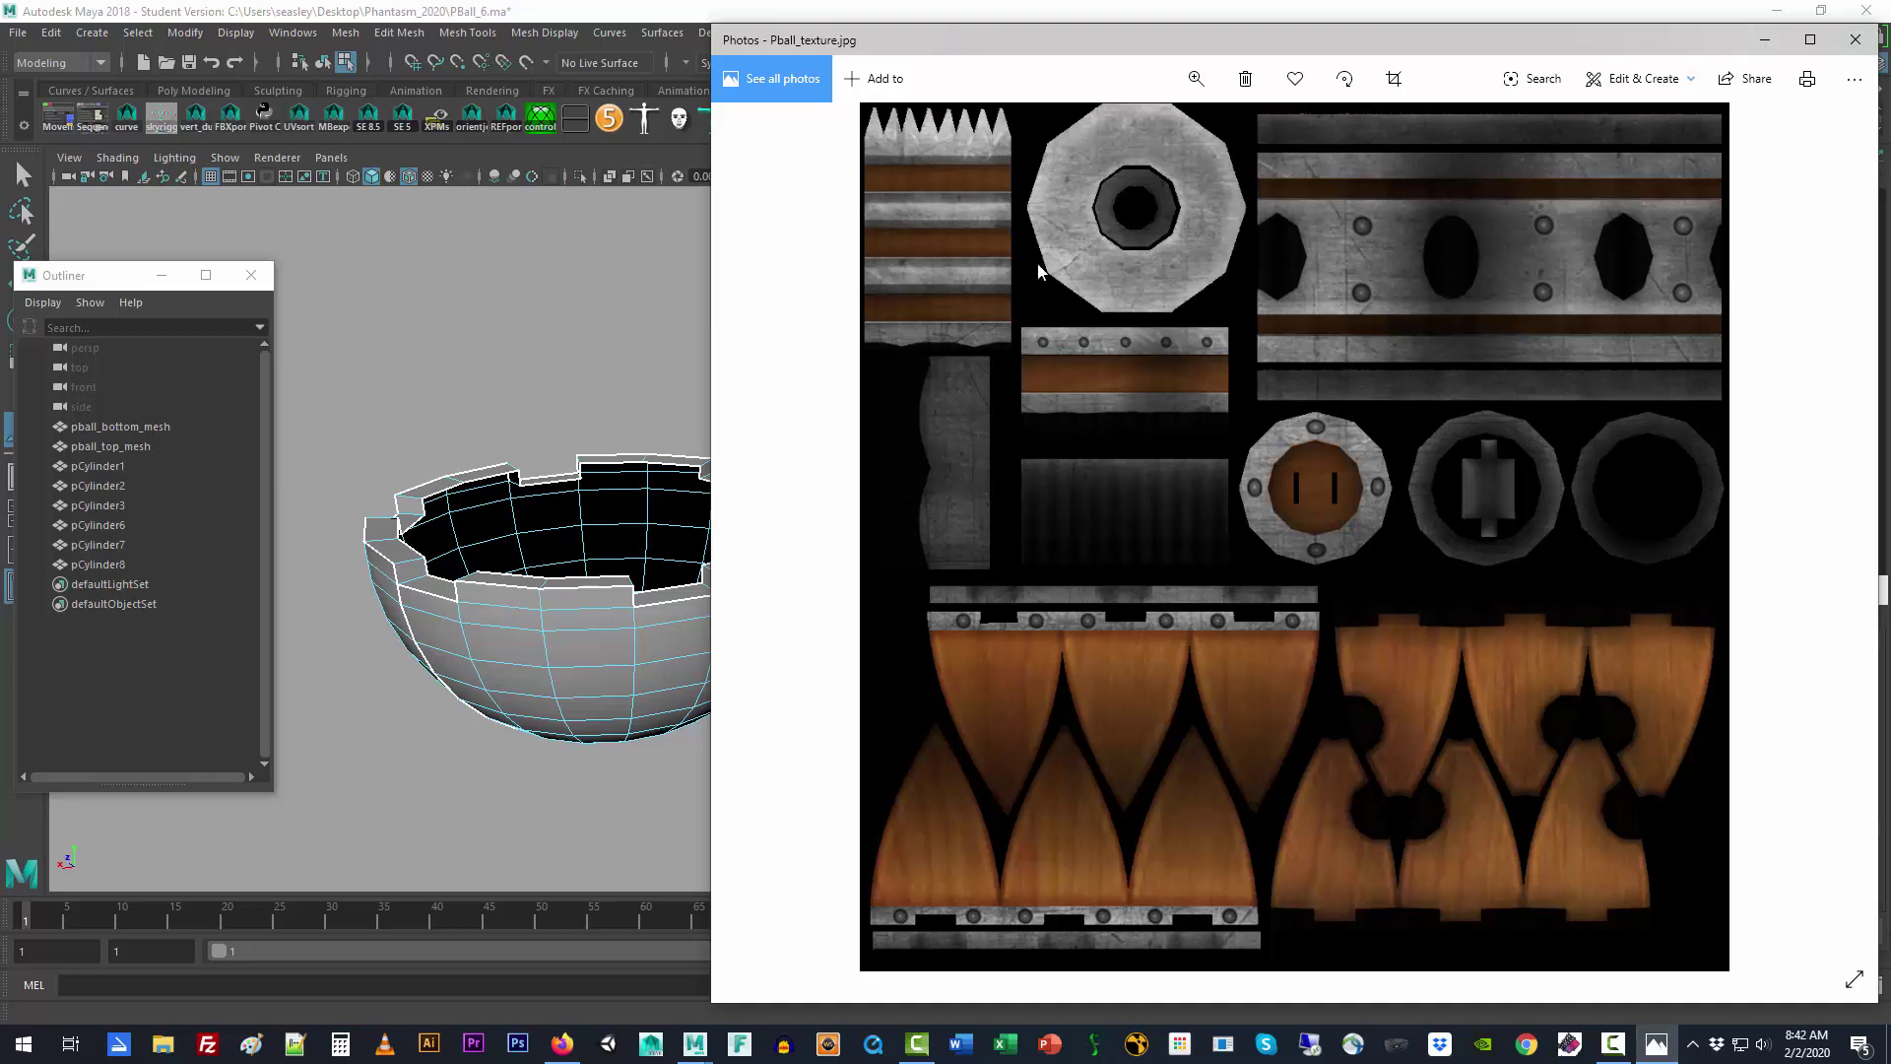
Step: Return to Maya, switch the lower bowl to object mode, and turn off the texture image display in the UV Editor
left_click(548, 410)
right_click_drag(670, 498, 713, 462)
left_click(610, 366)
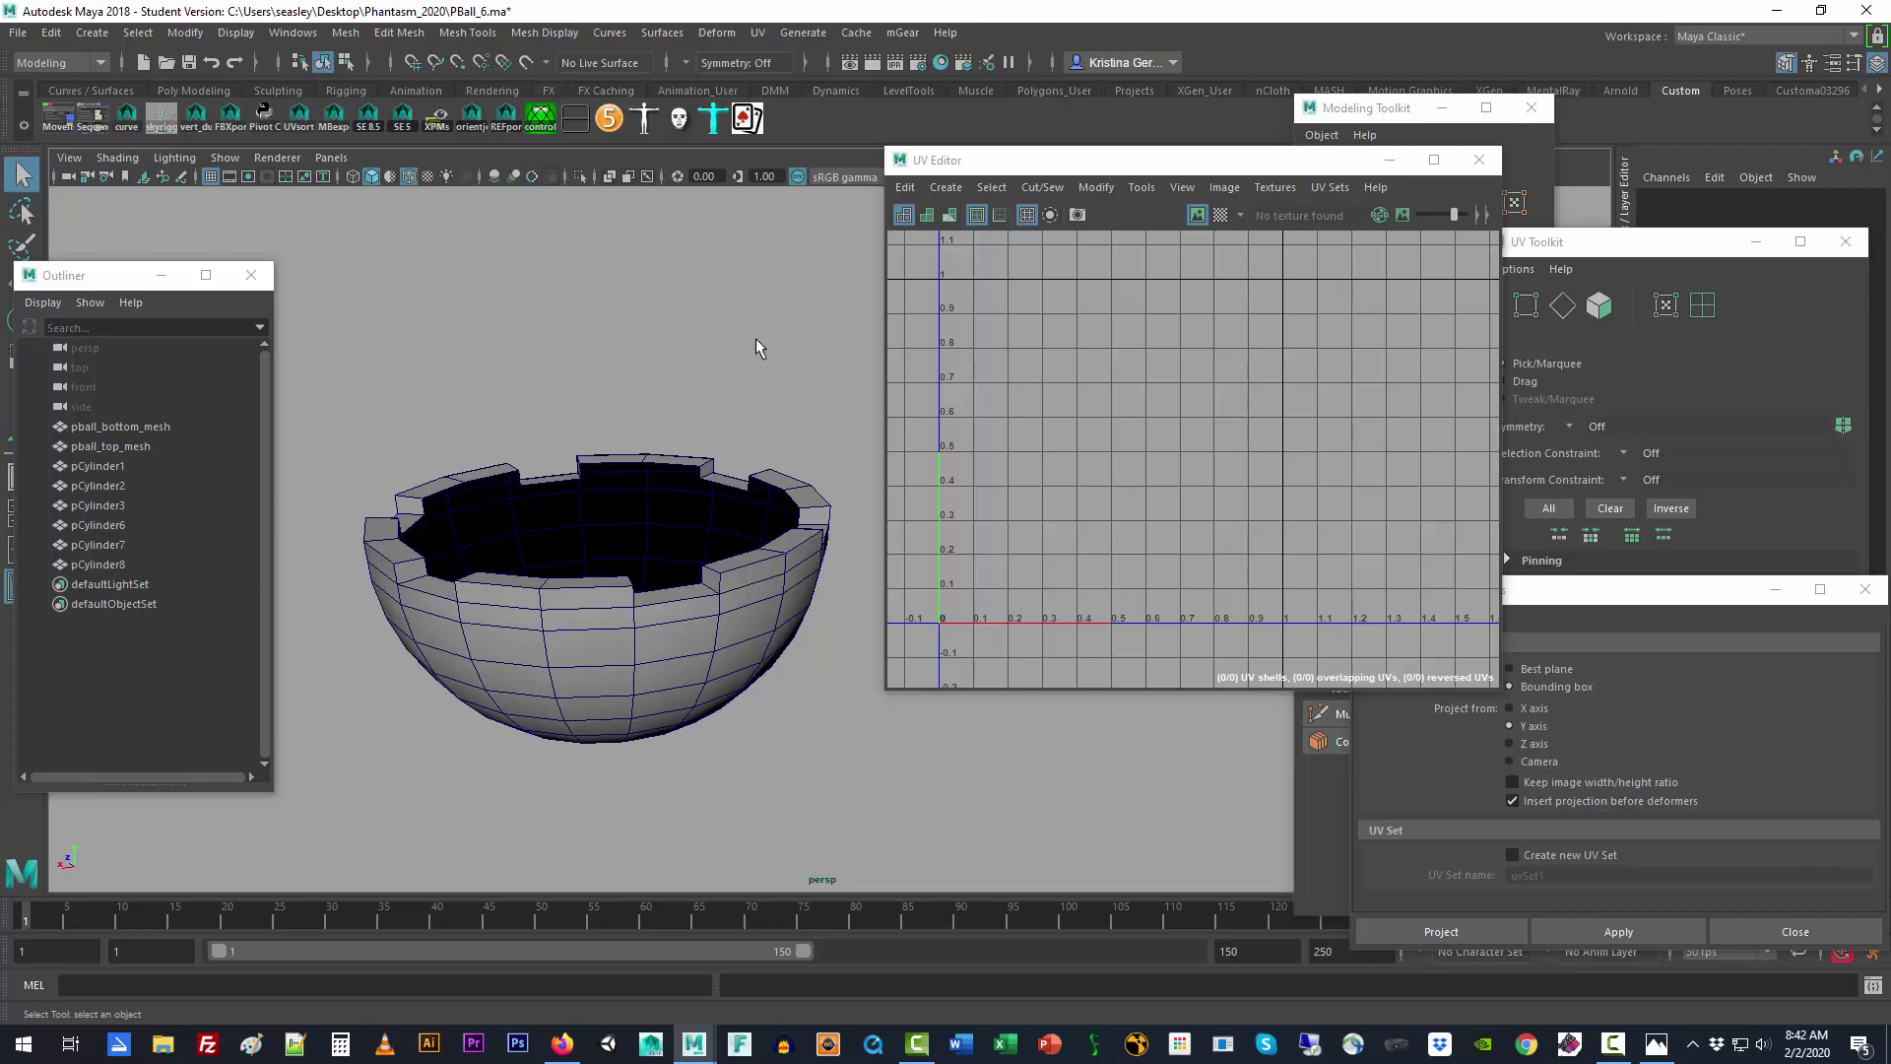
left_click(1198, 219)
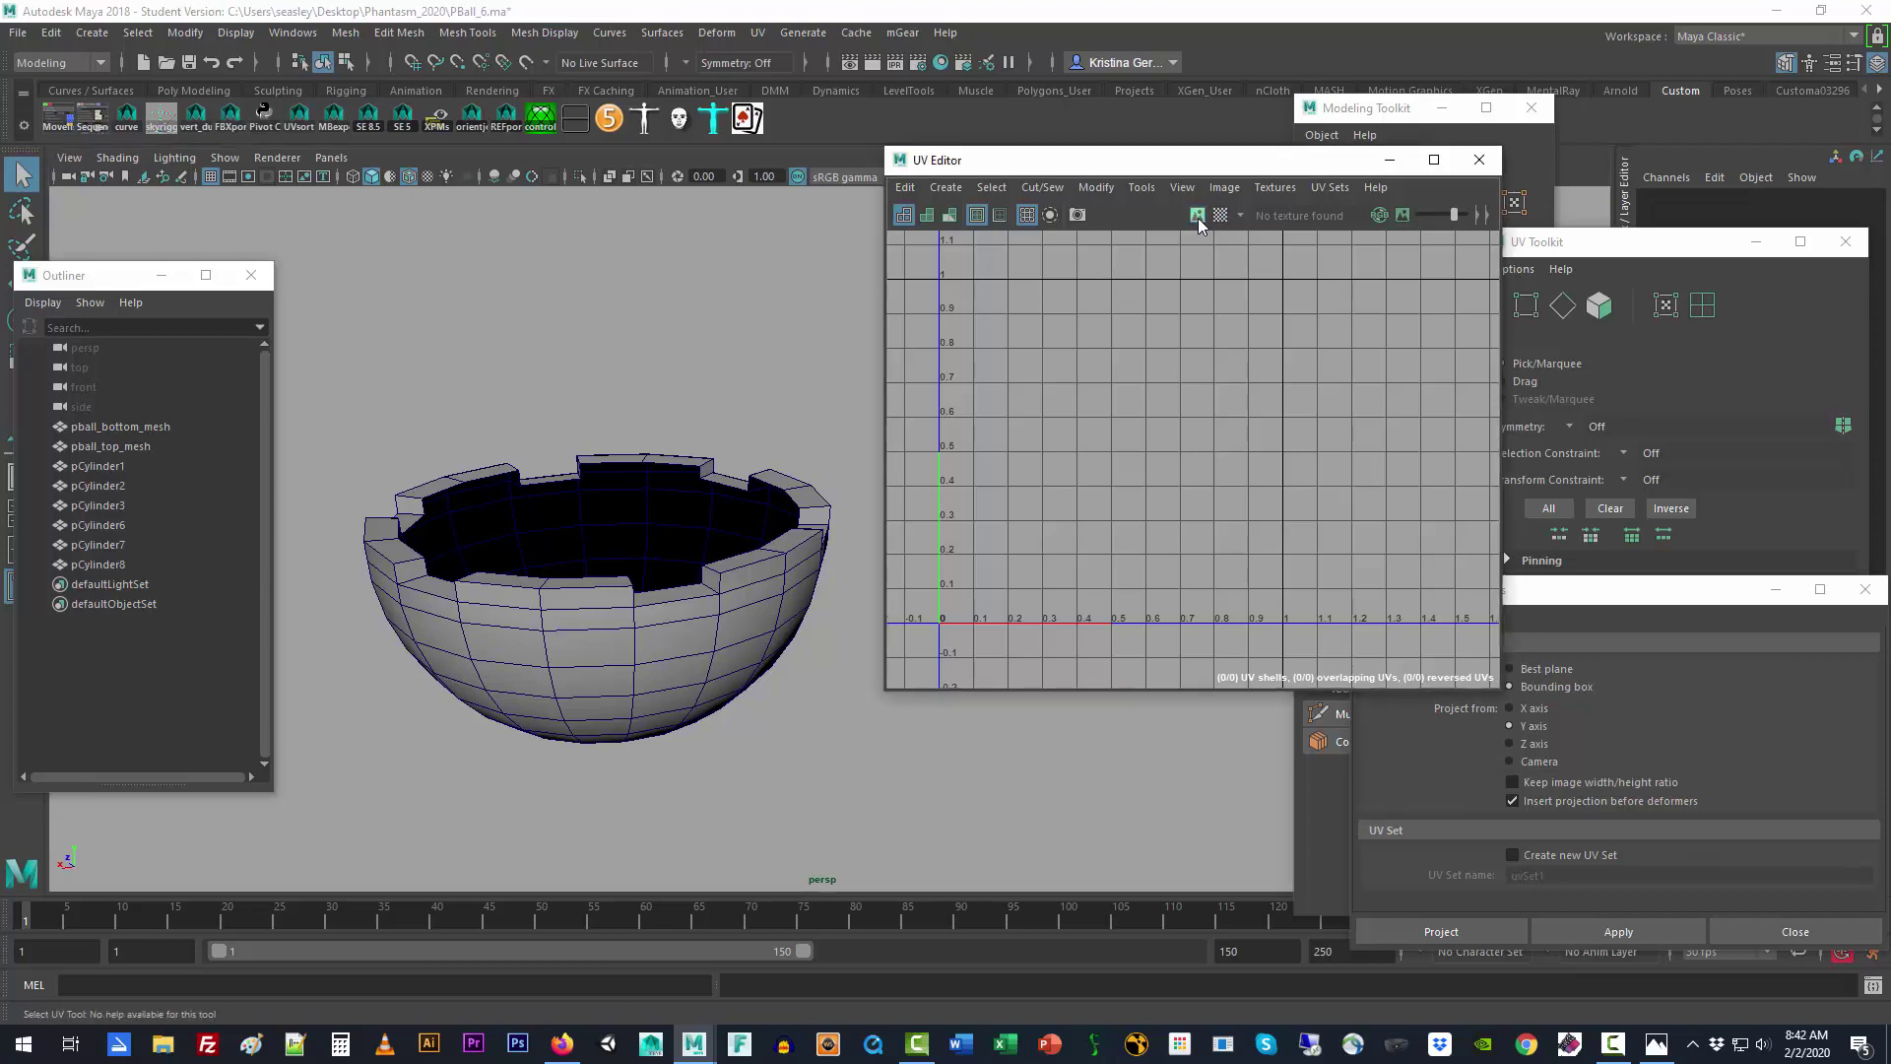
left_click(1198, 216)
left_click(729, 673)
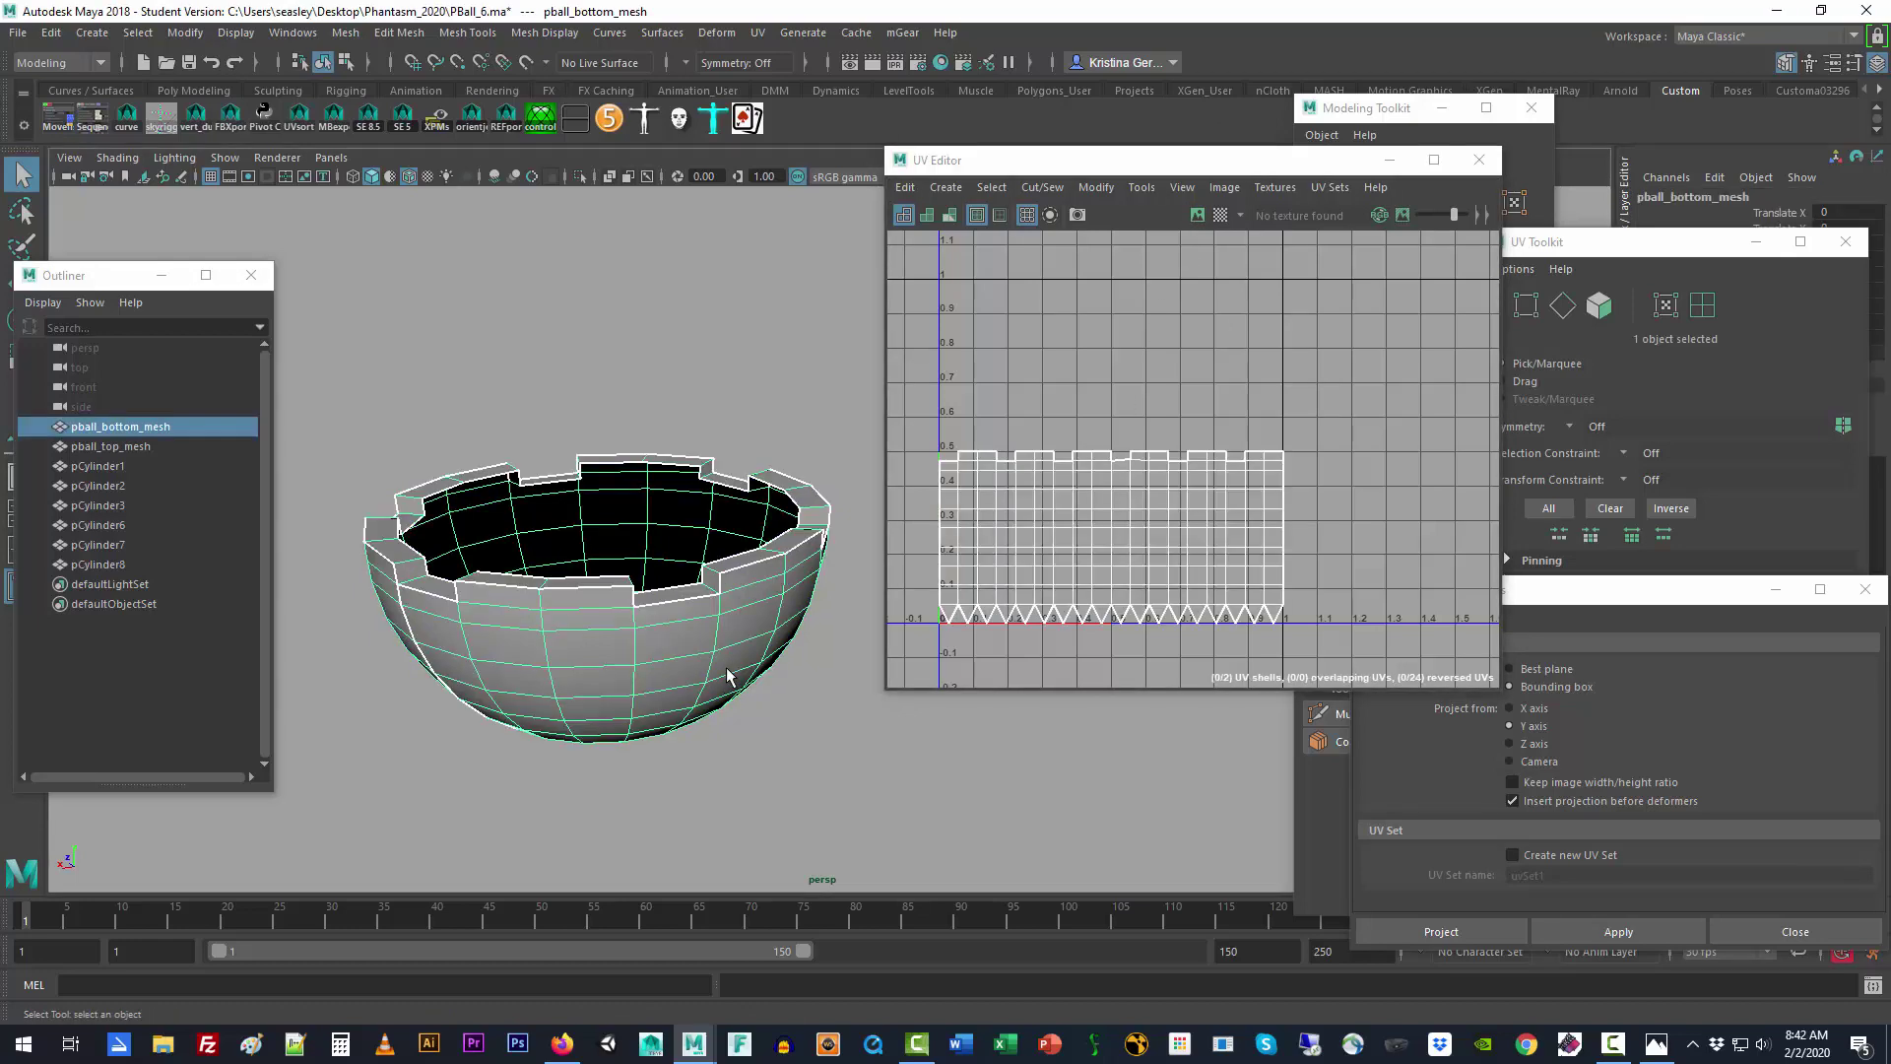
left_click(814, 776)
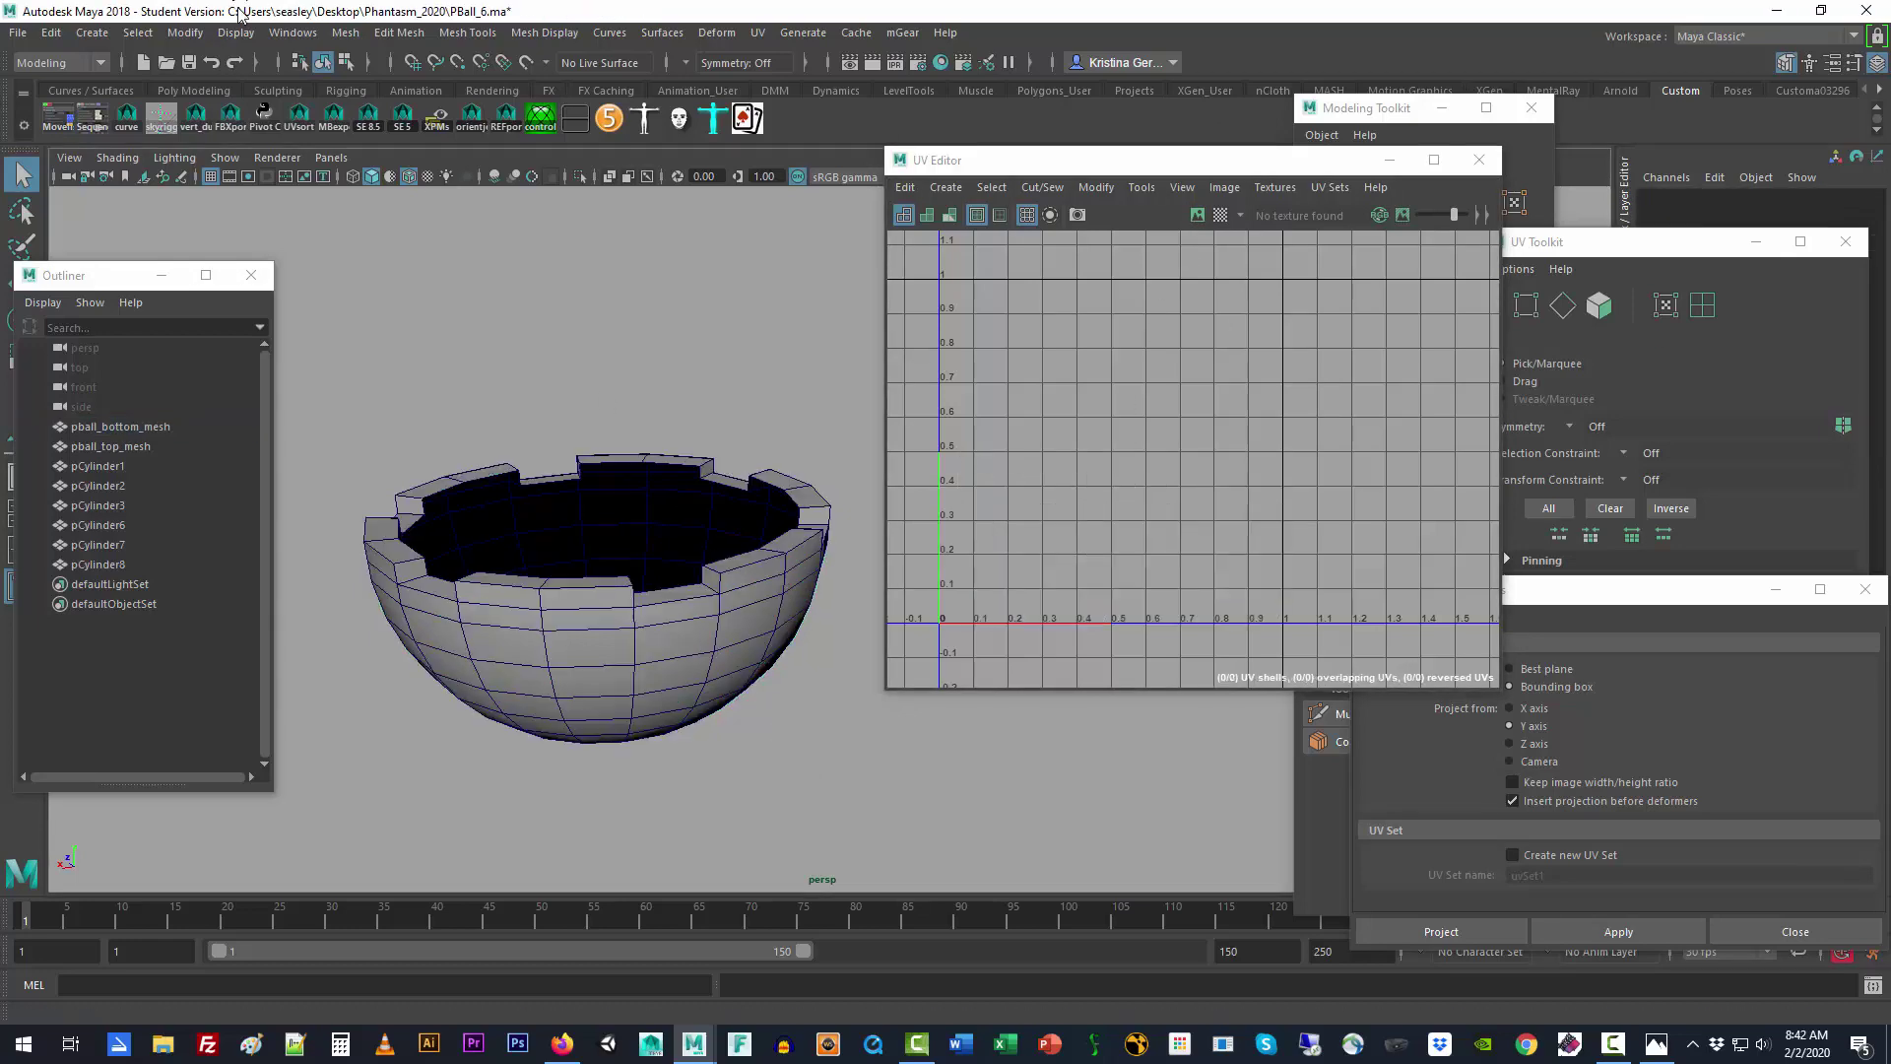
Step: Open the Hypershade and create a new Lambert material
left_click(292, 32)
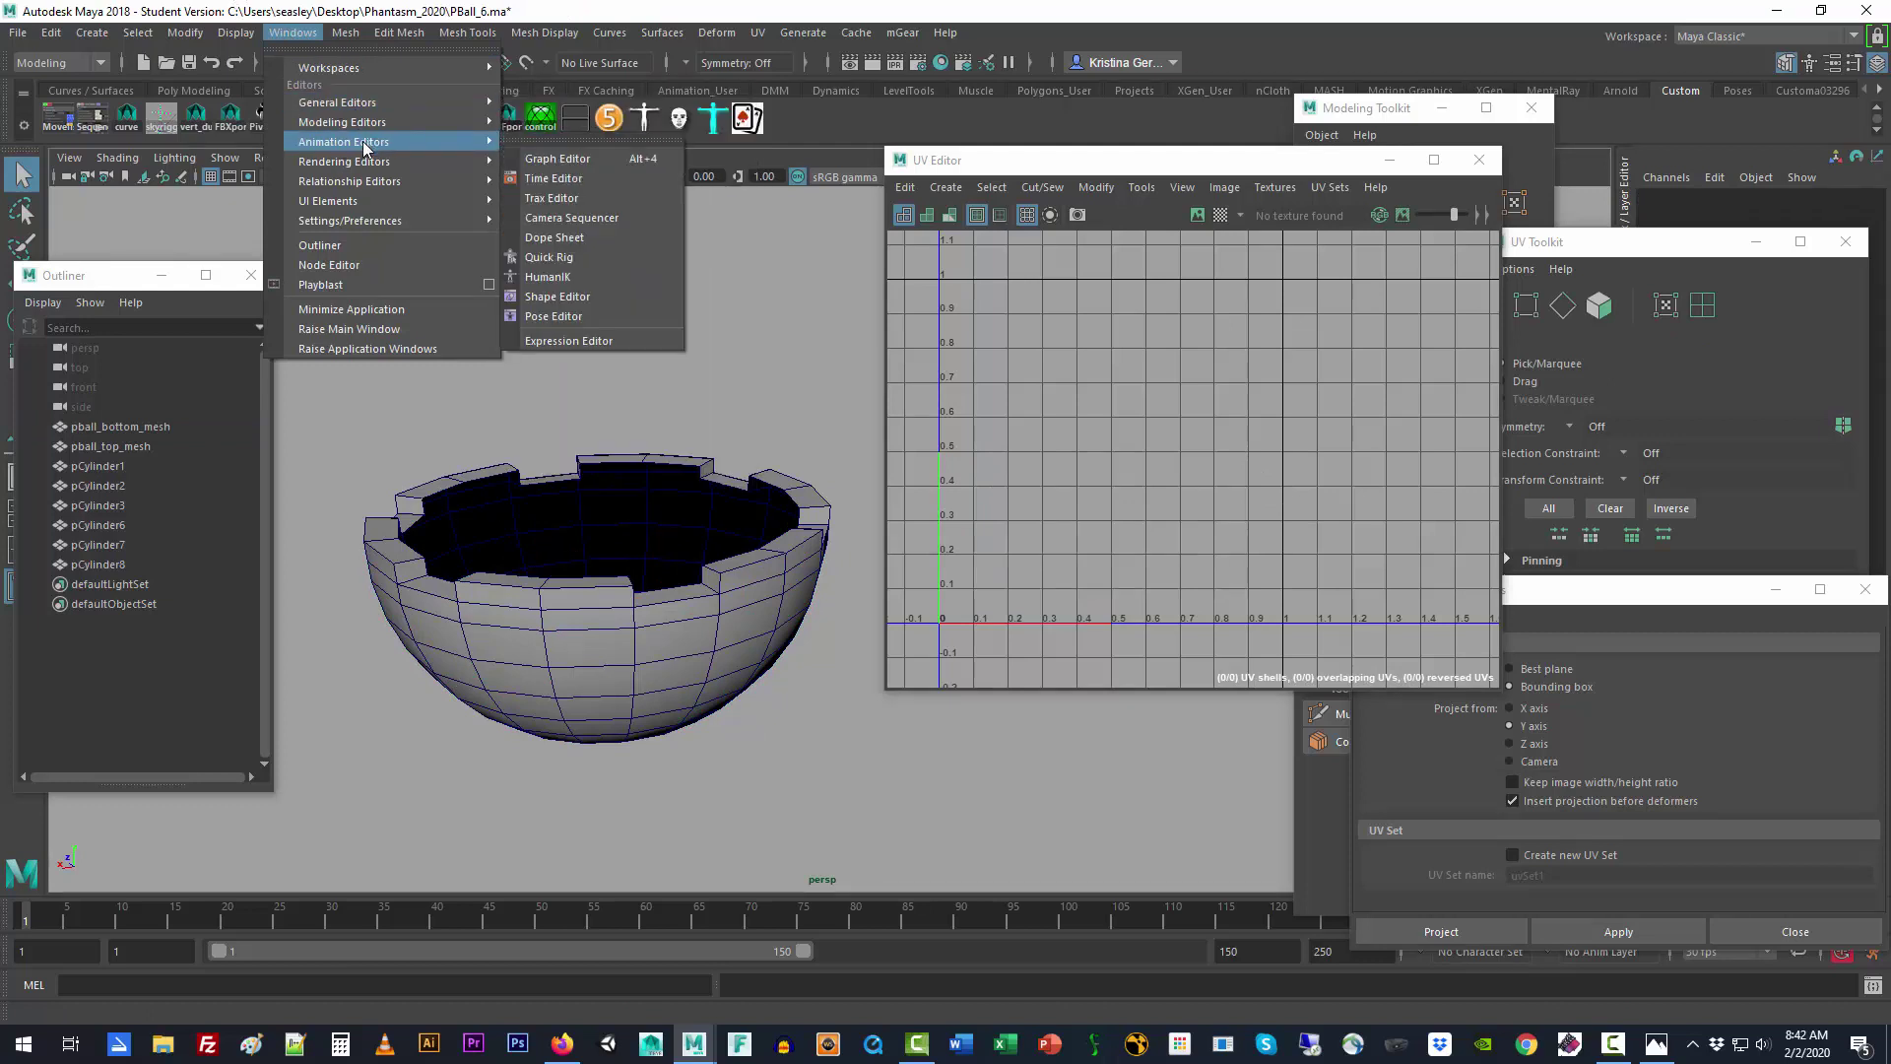
mouse_move(363, 163)
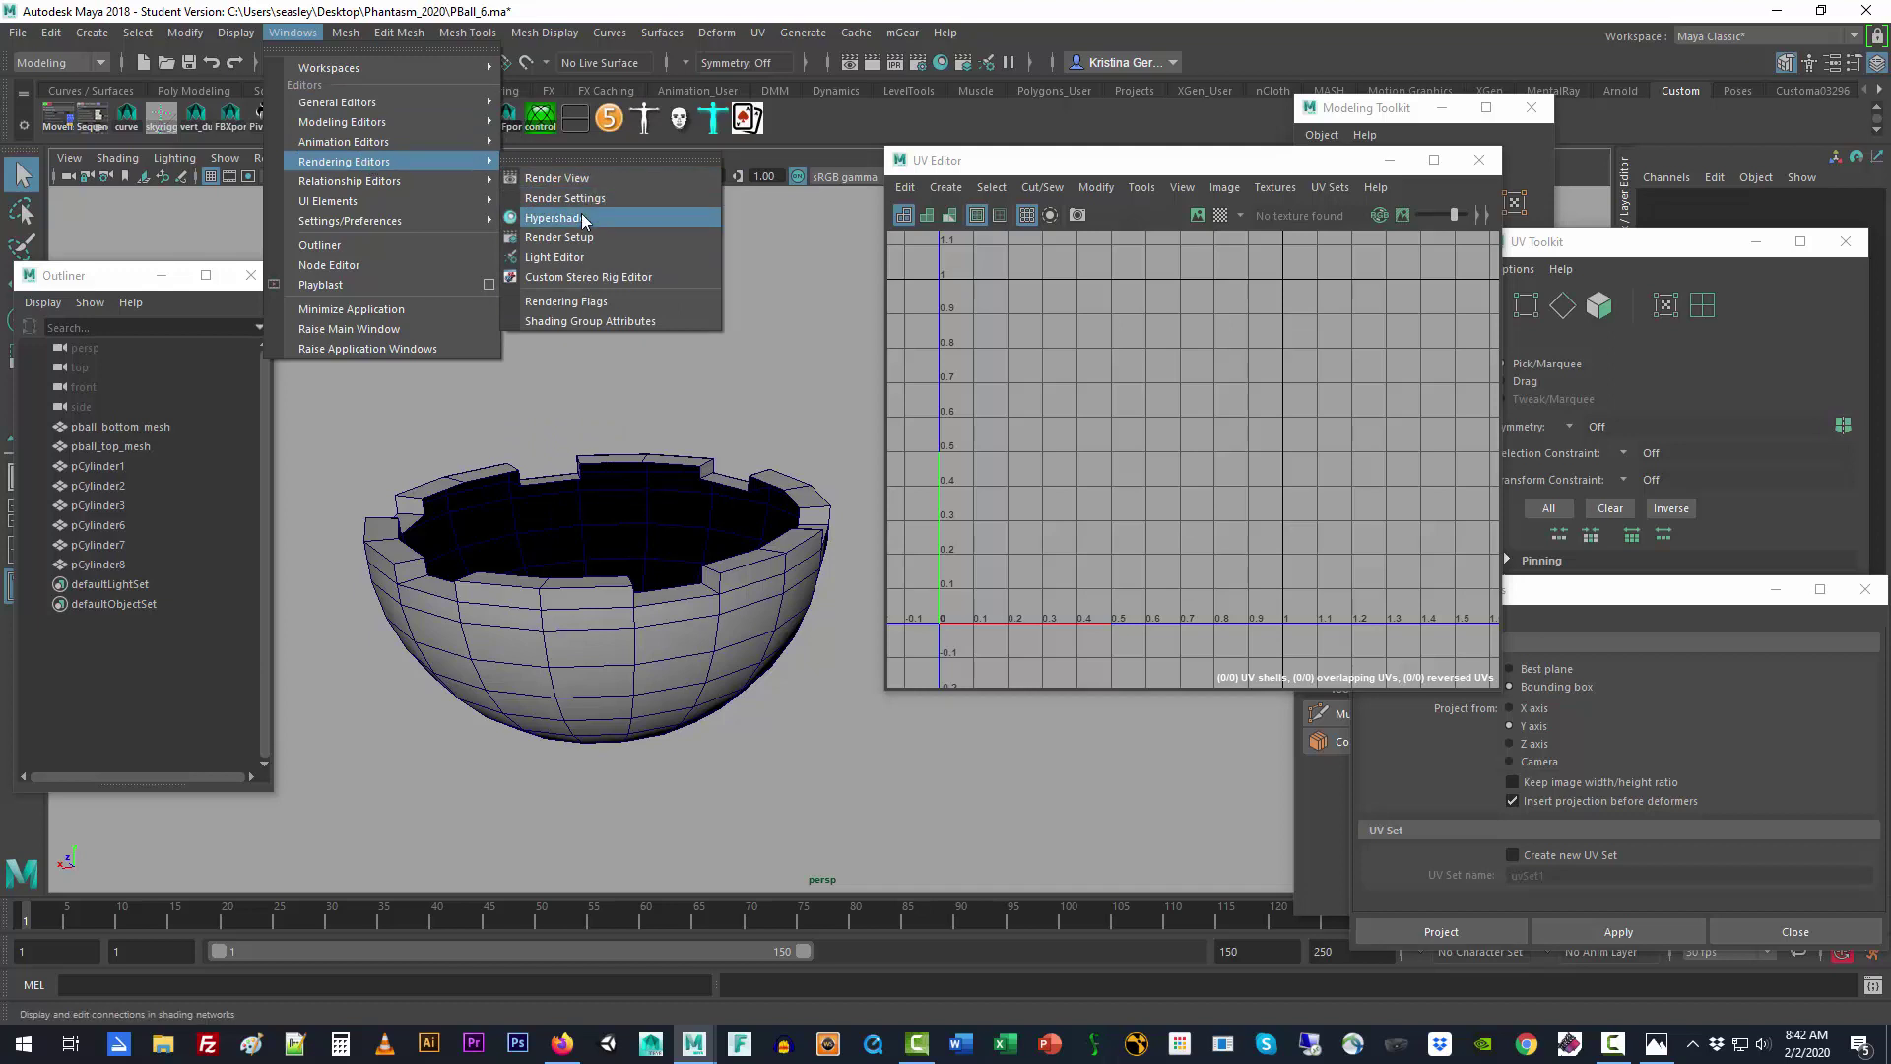
left_click(553, 217)
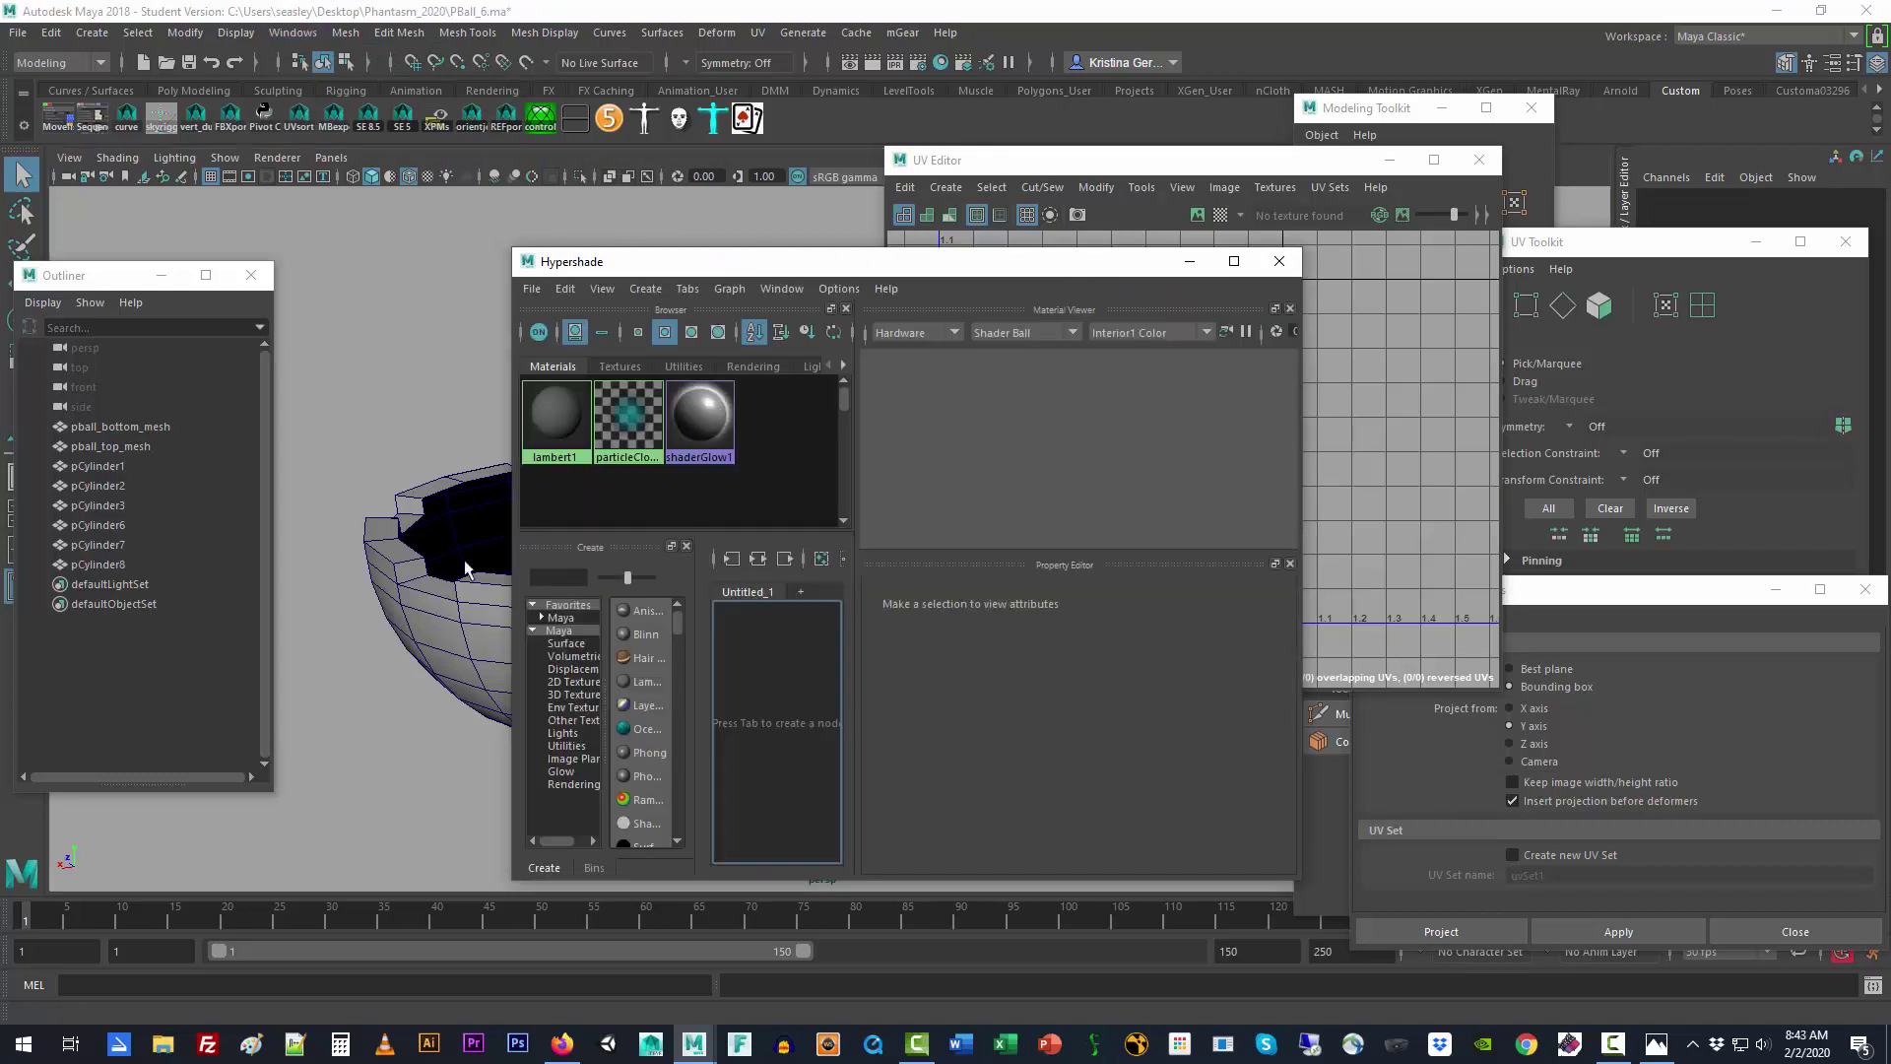
left_click(649, 682)
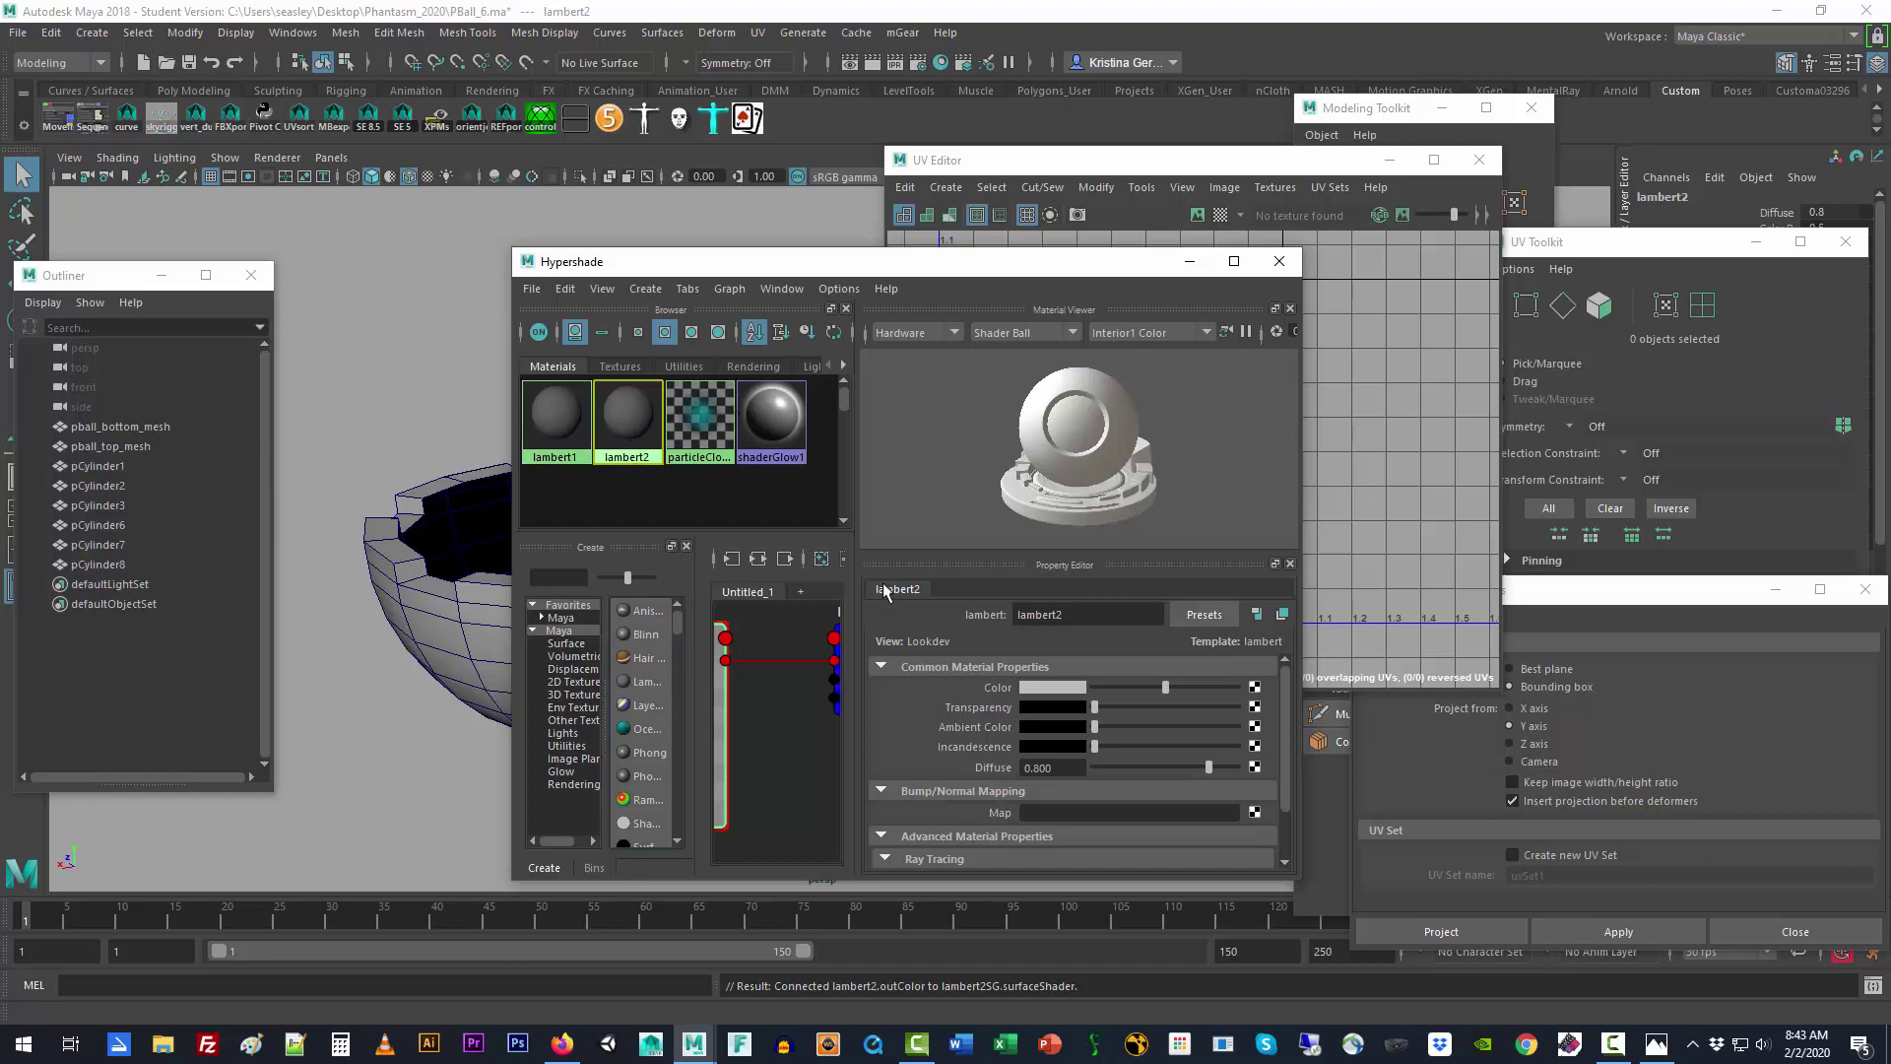
Step: Name the new Lambert material pball_texture_shader
double_click(1058, 616)
type("pball_texture_shade")
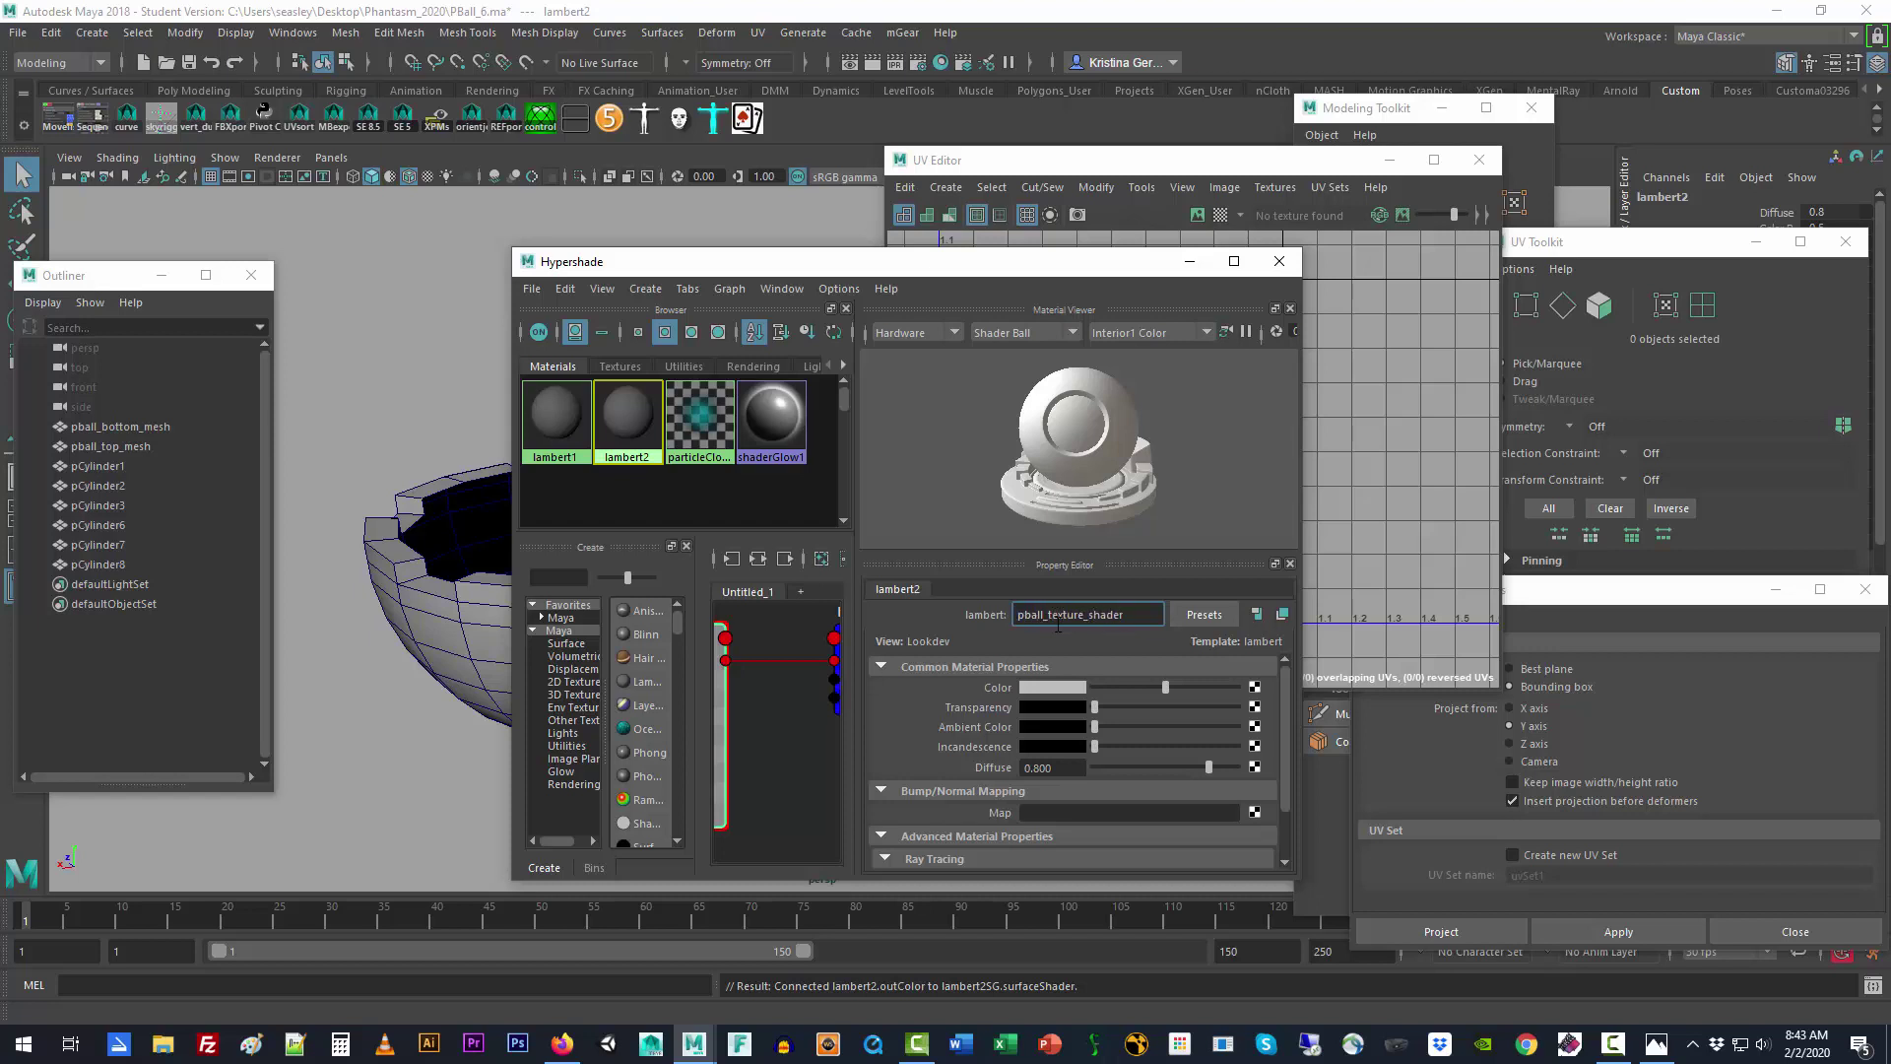
key("Return")
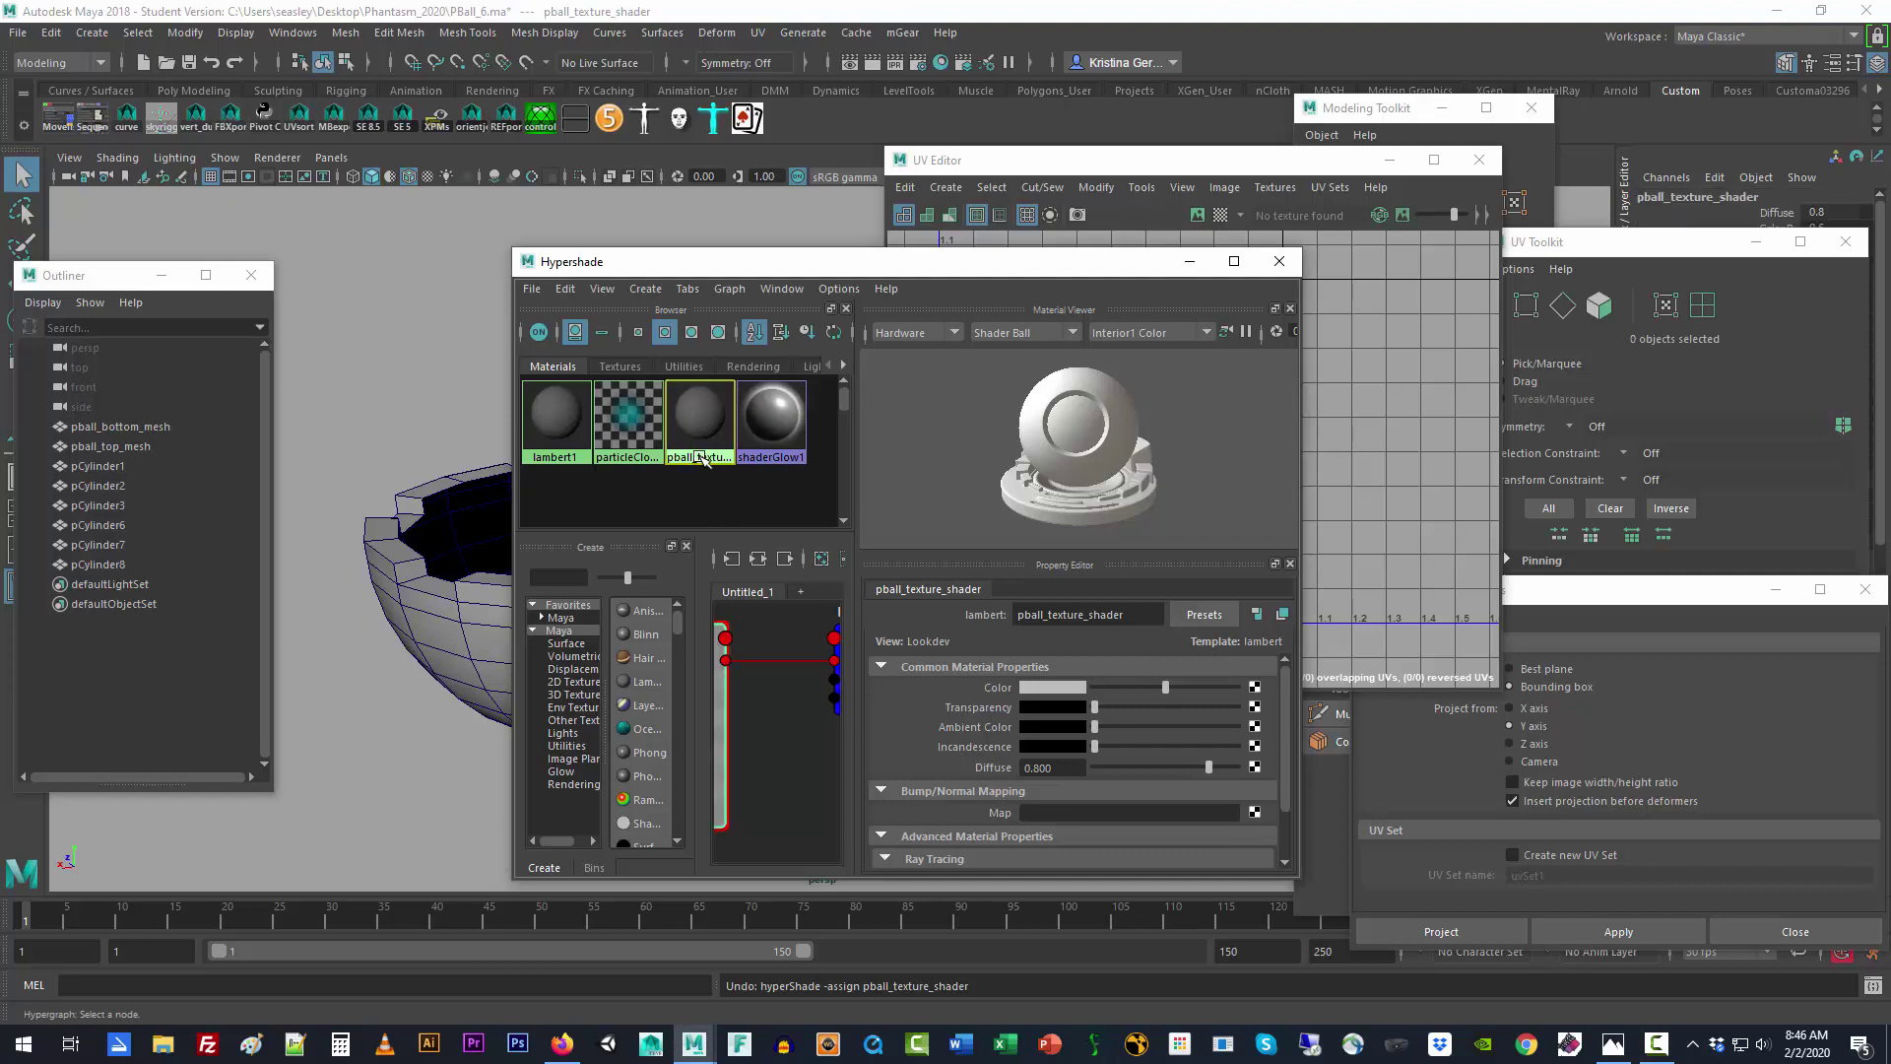
Step: Rename the Lambert material to pball_shader
left_click(1083, 612)
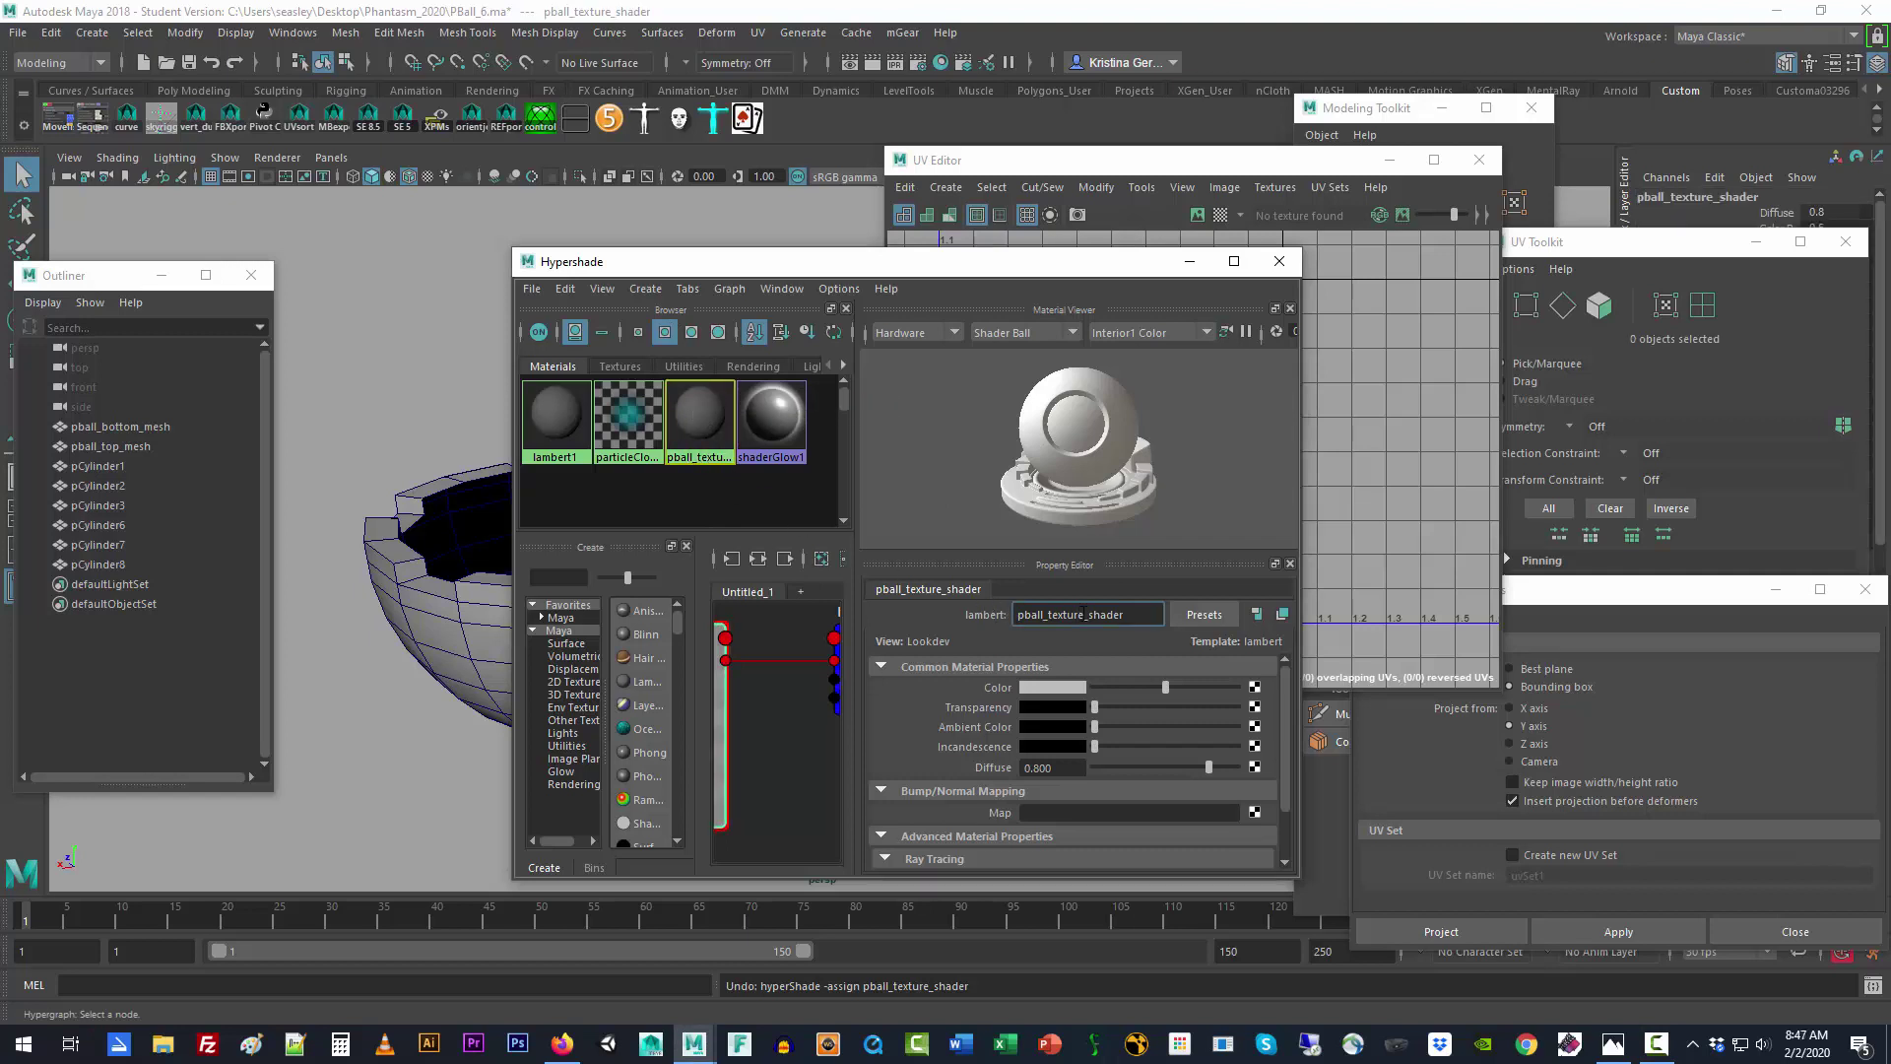
left_click_drag(1085, 613, 1046, 613)
key("Return")
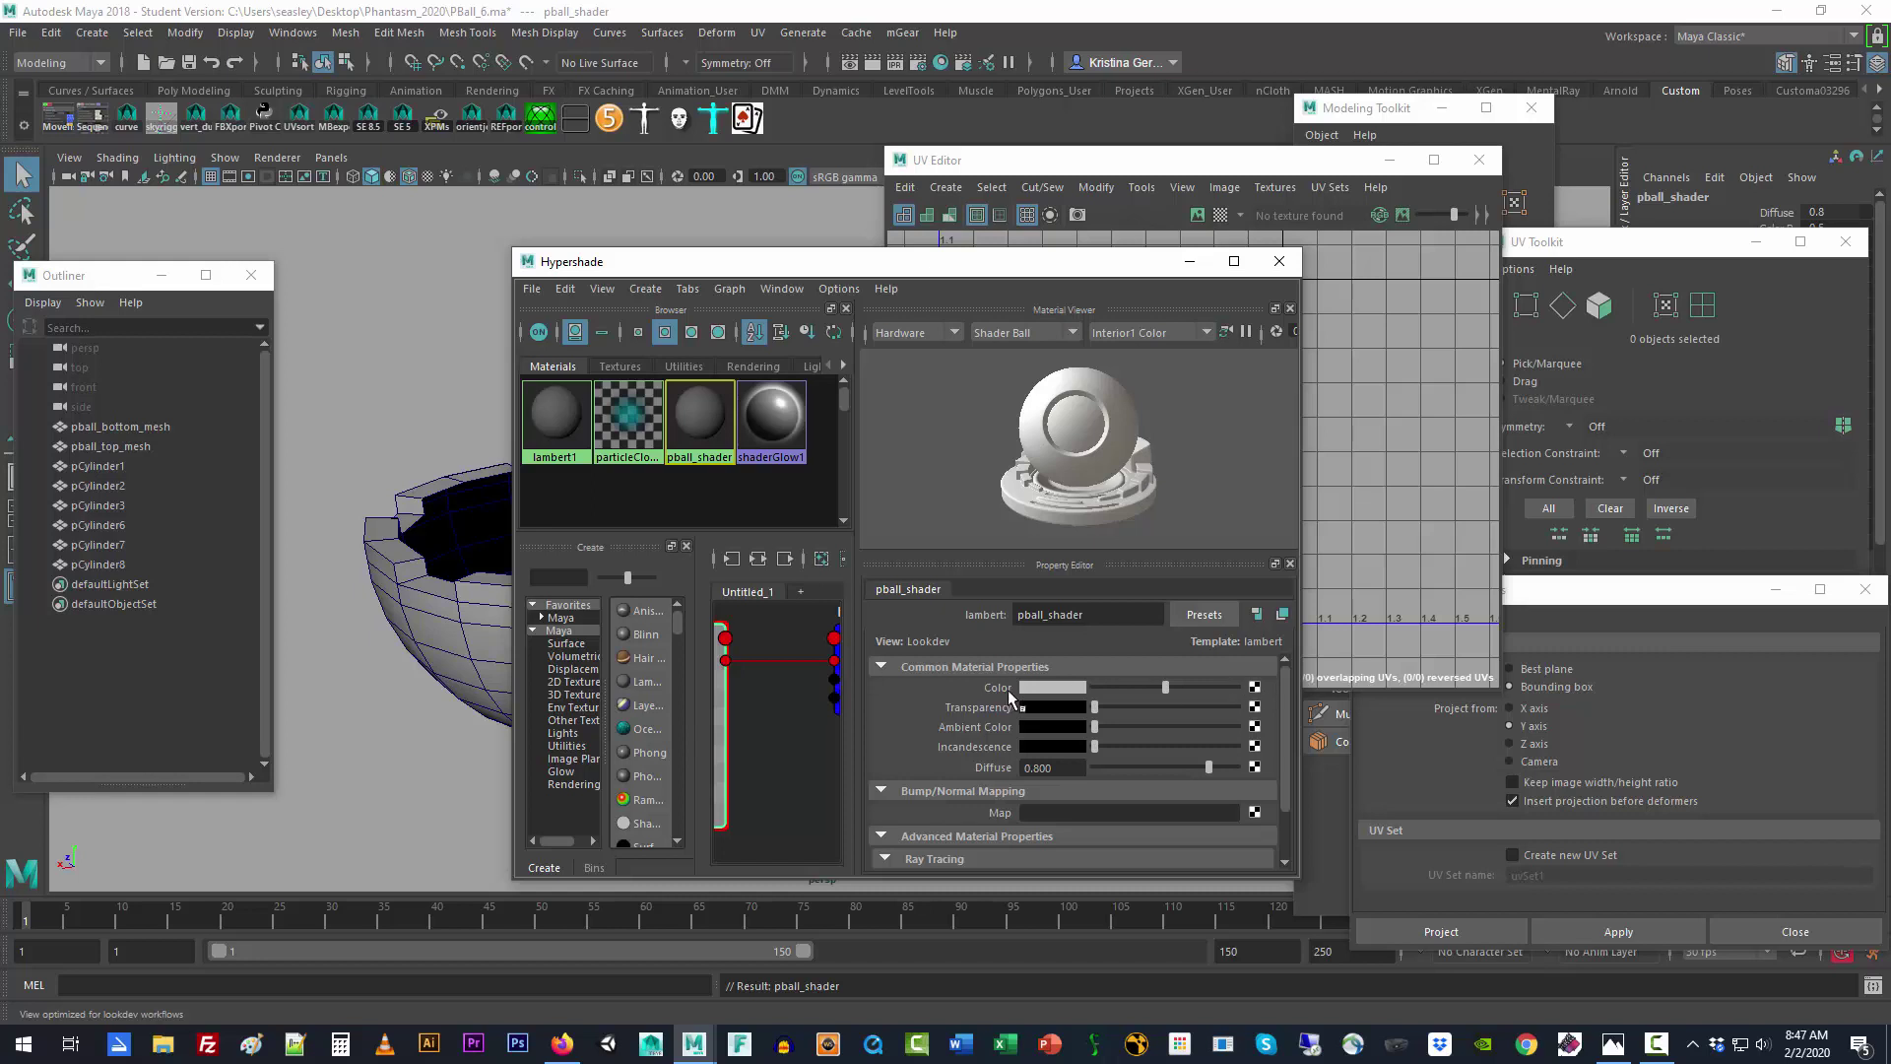
Step: Connect a 2D File texture node to the color attribute of pball_shader
left_click(1256, 689)
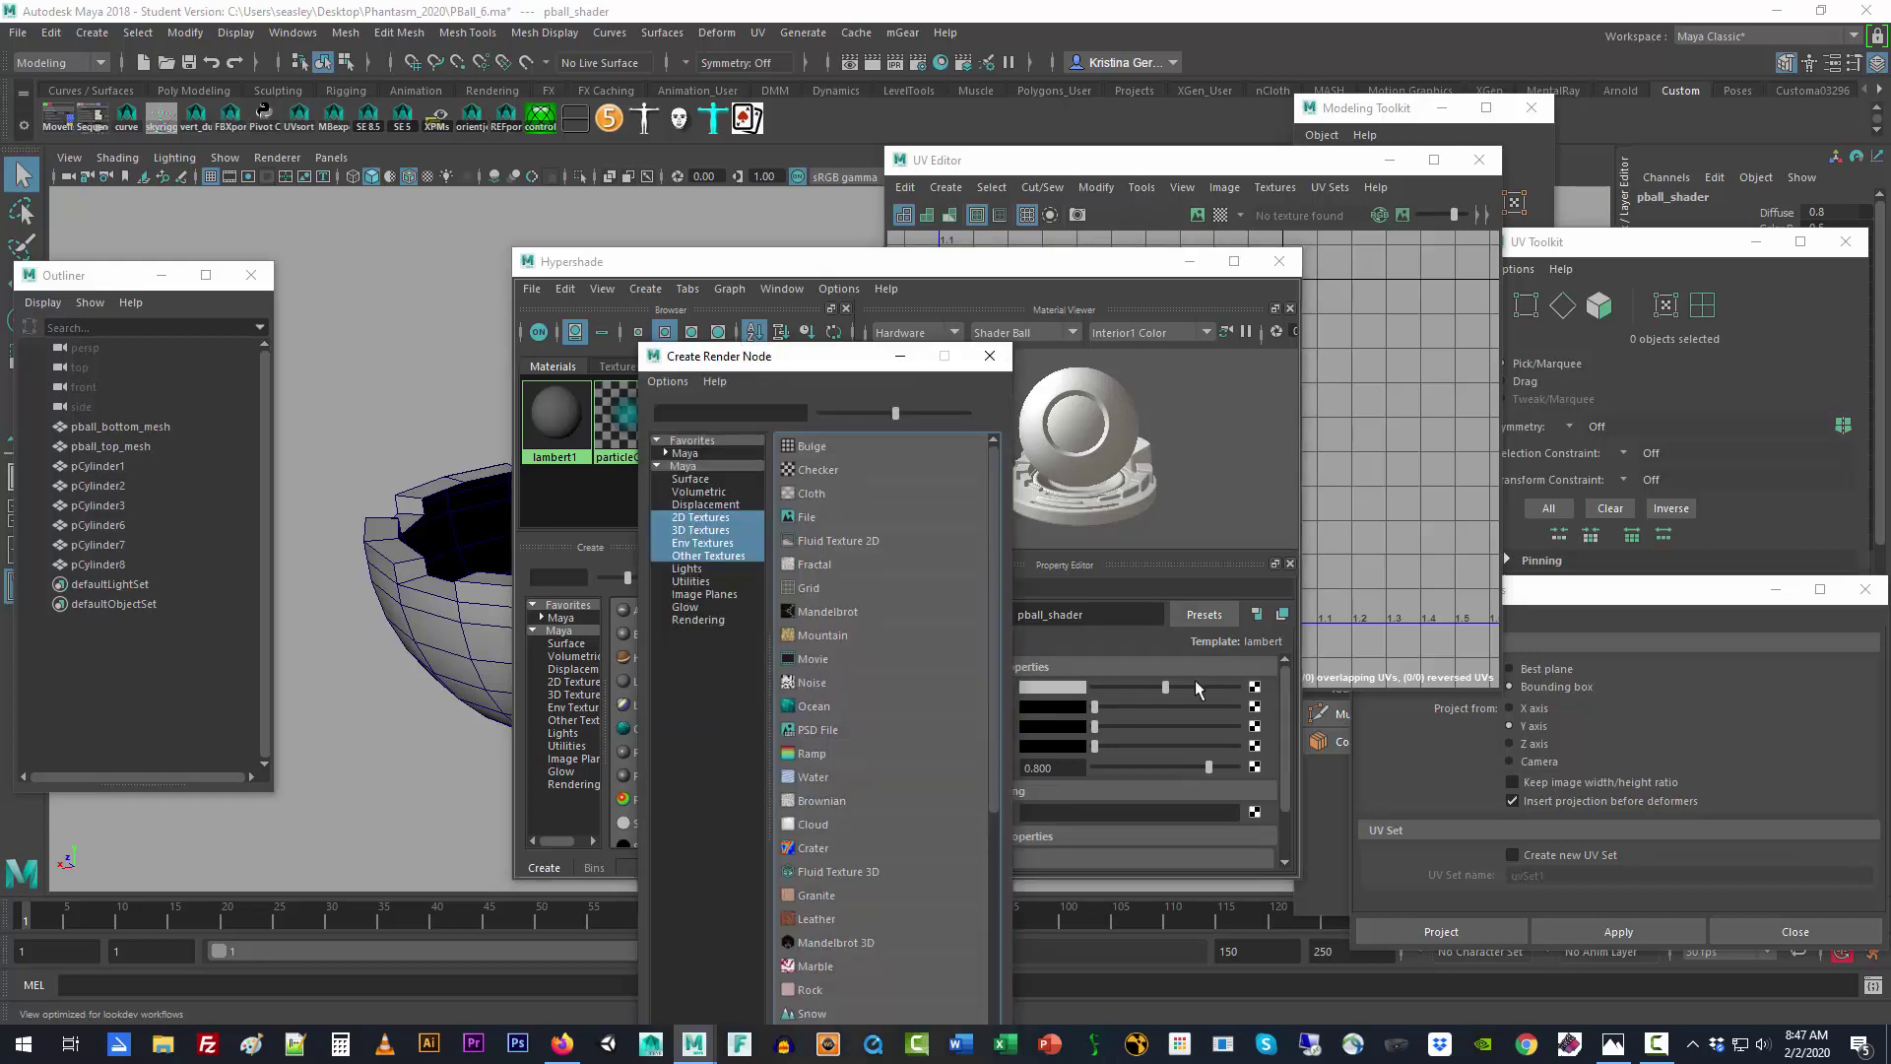
left_click_drag(780, 368, 766, 218)
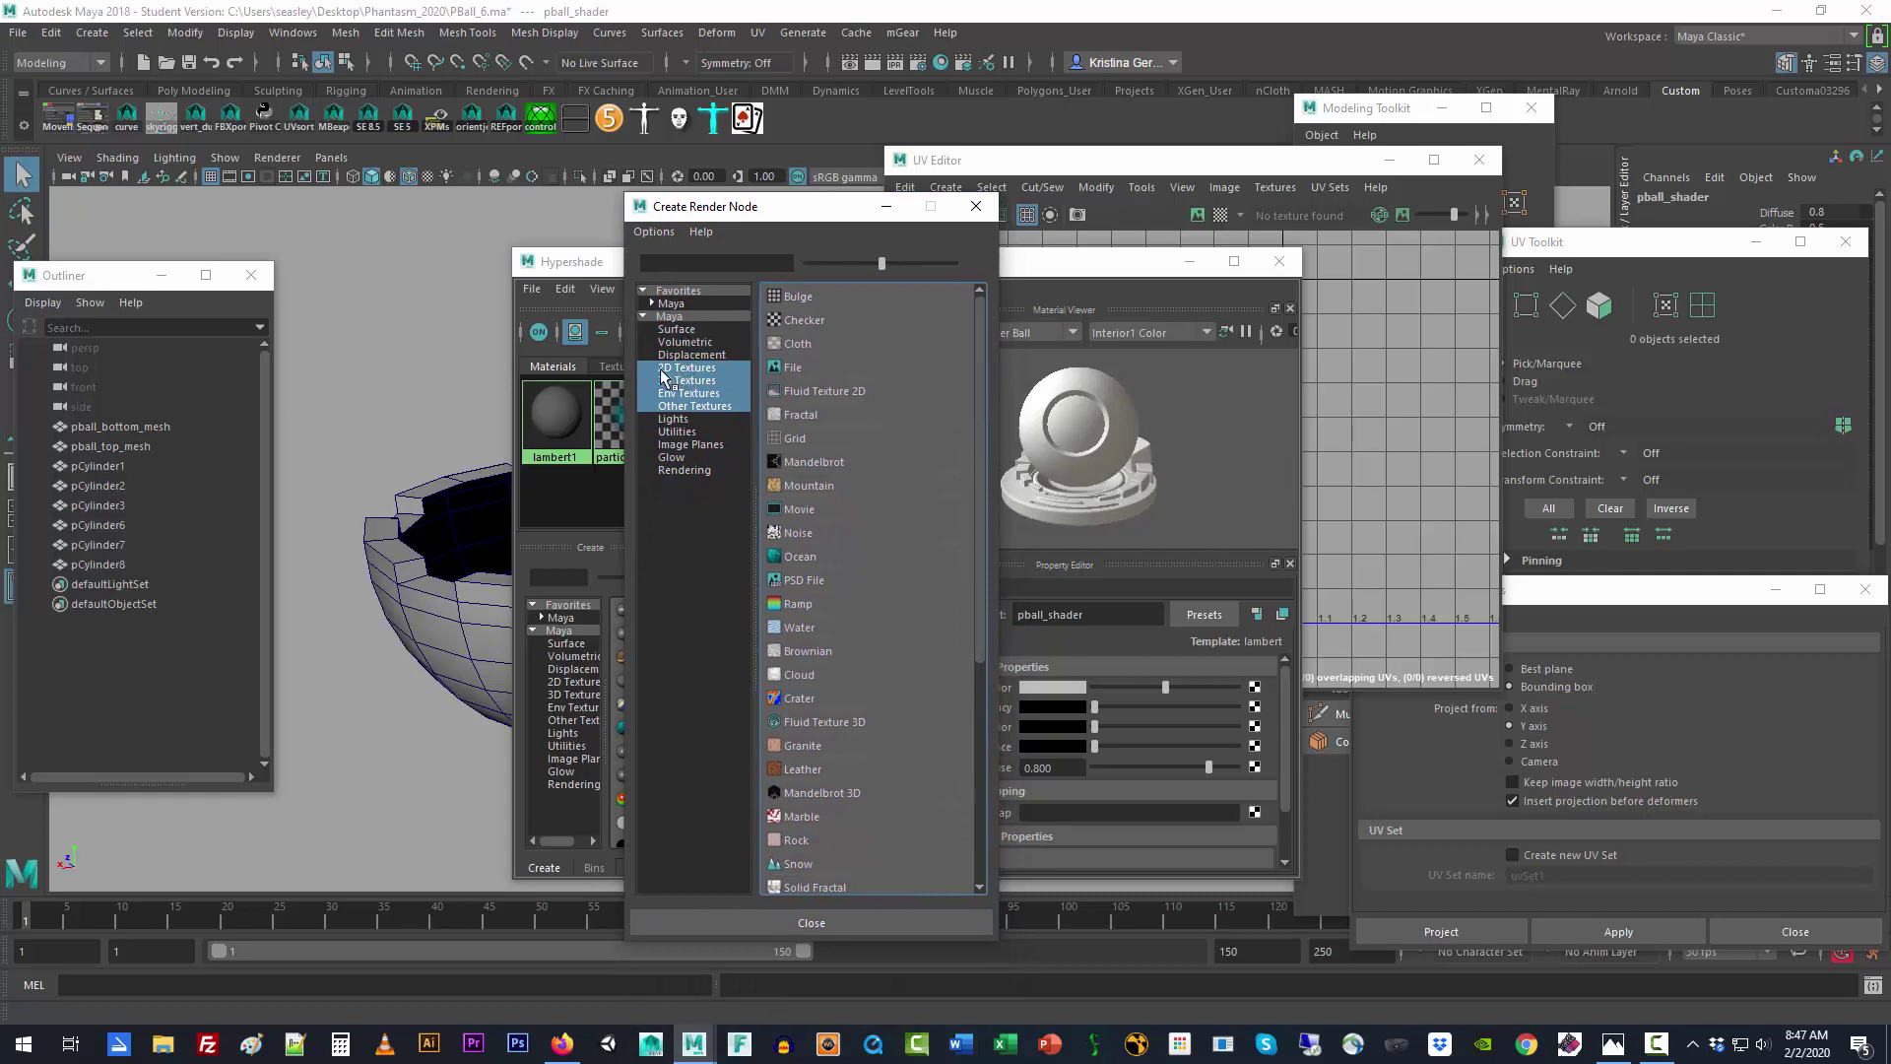
left_click(691, 368)
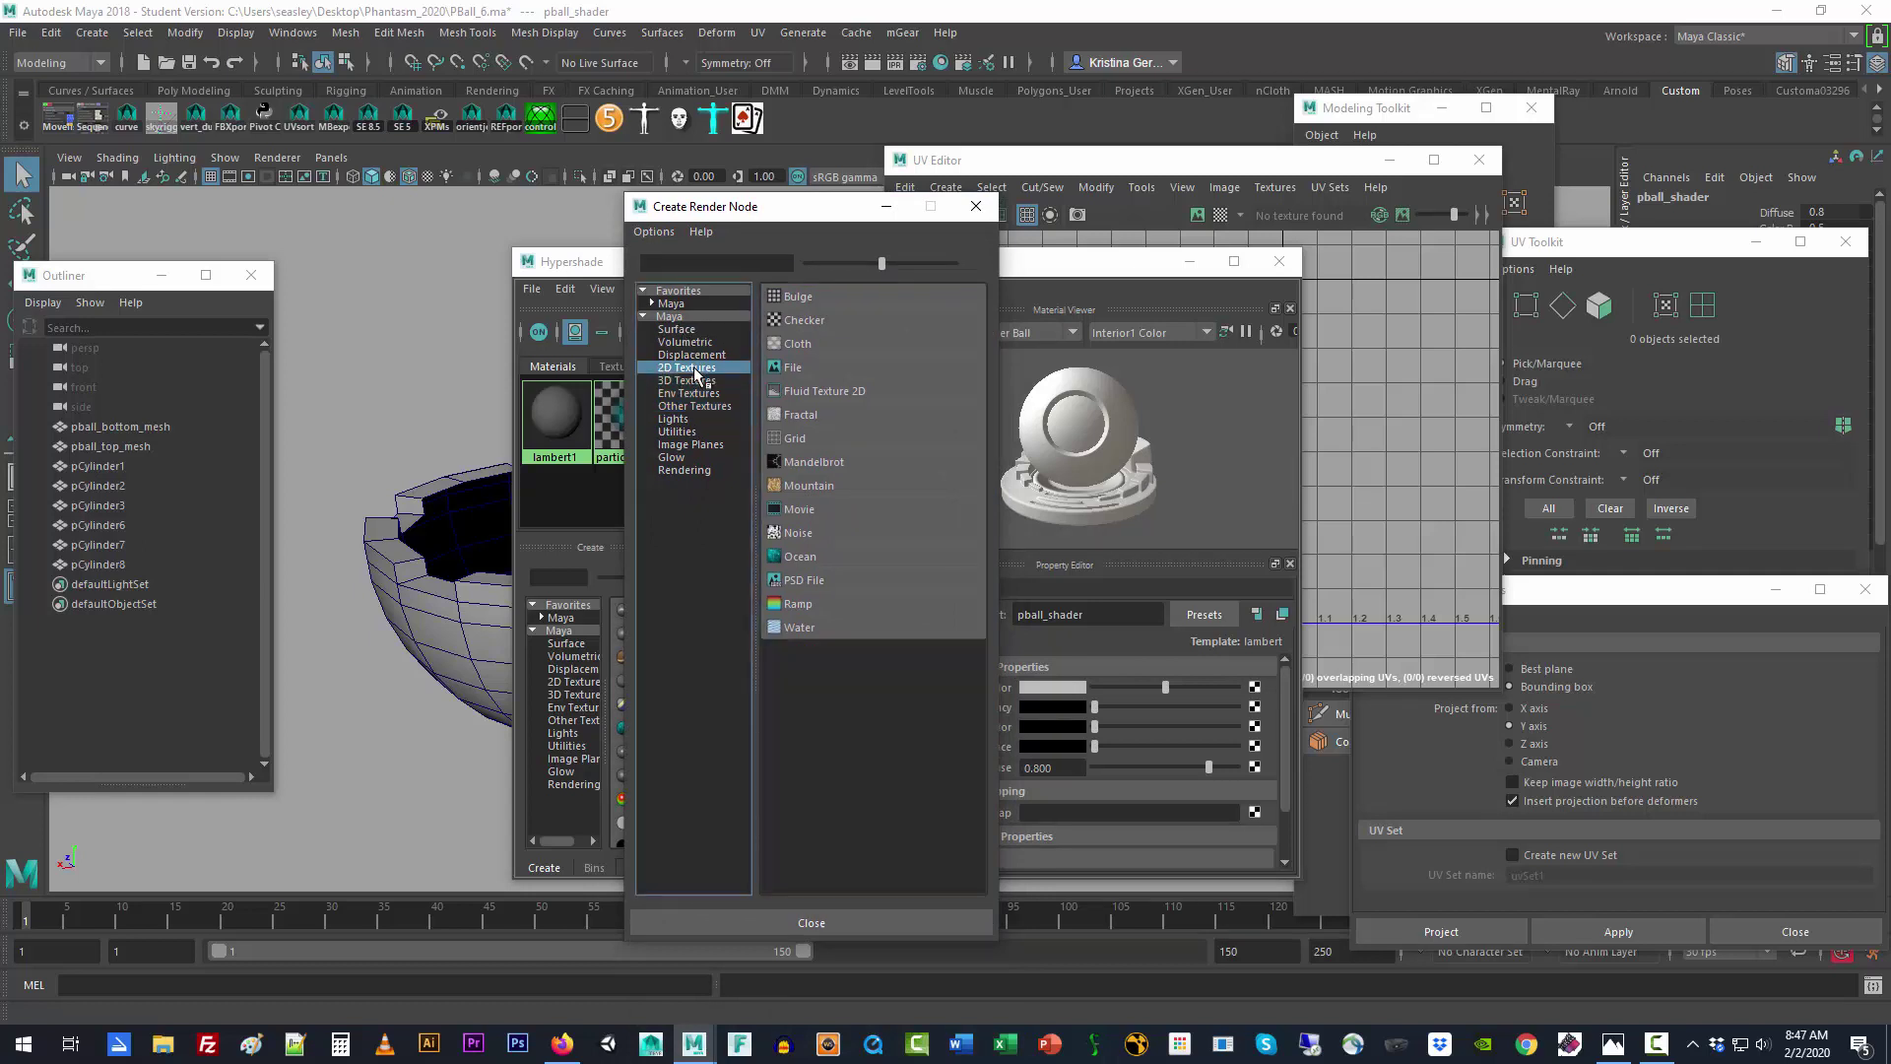
left_click(792, 370)
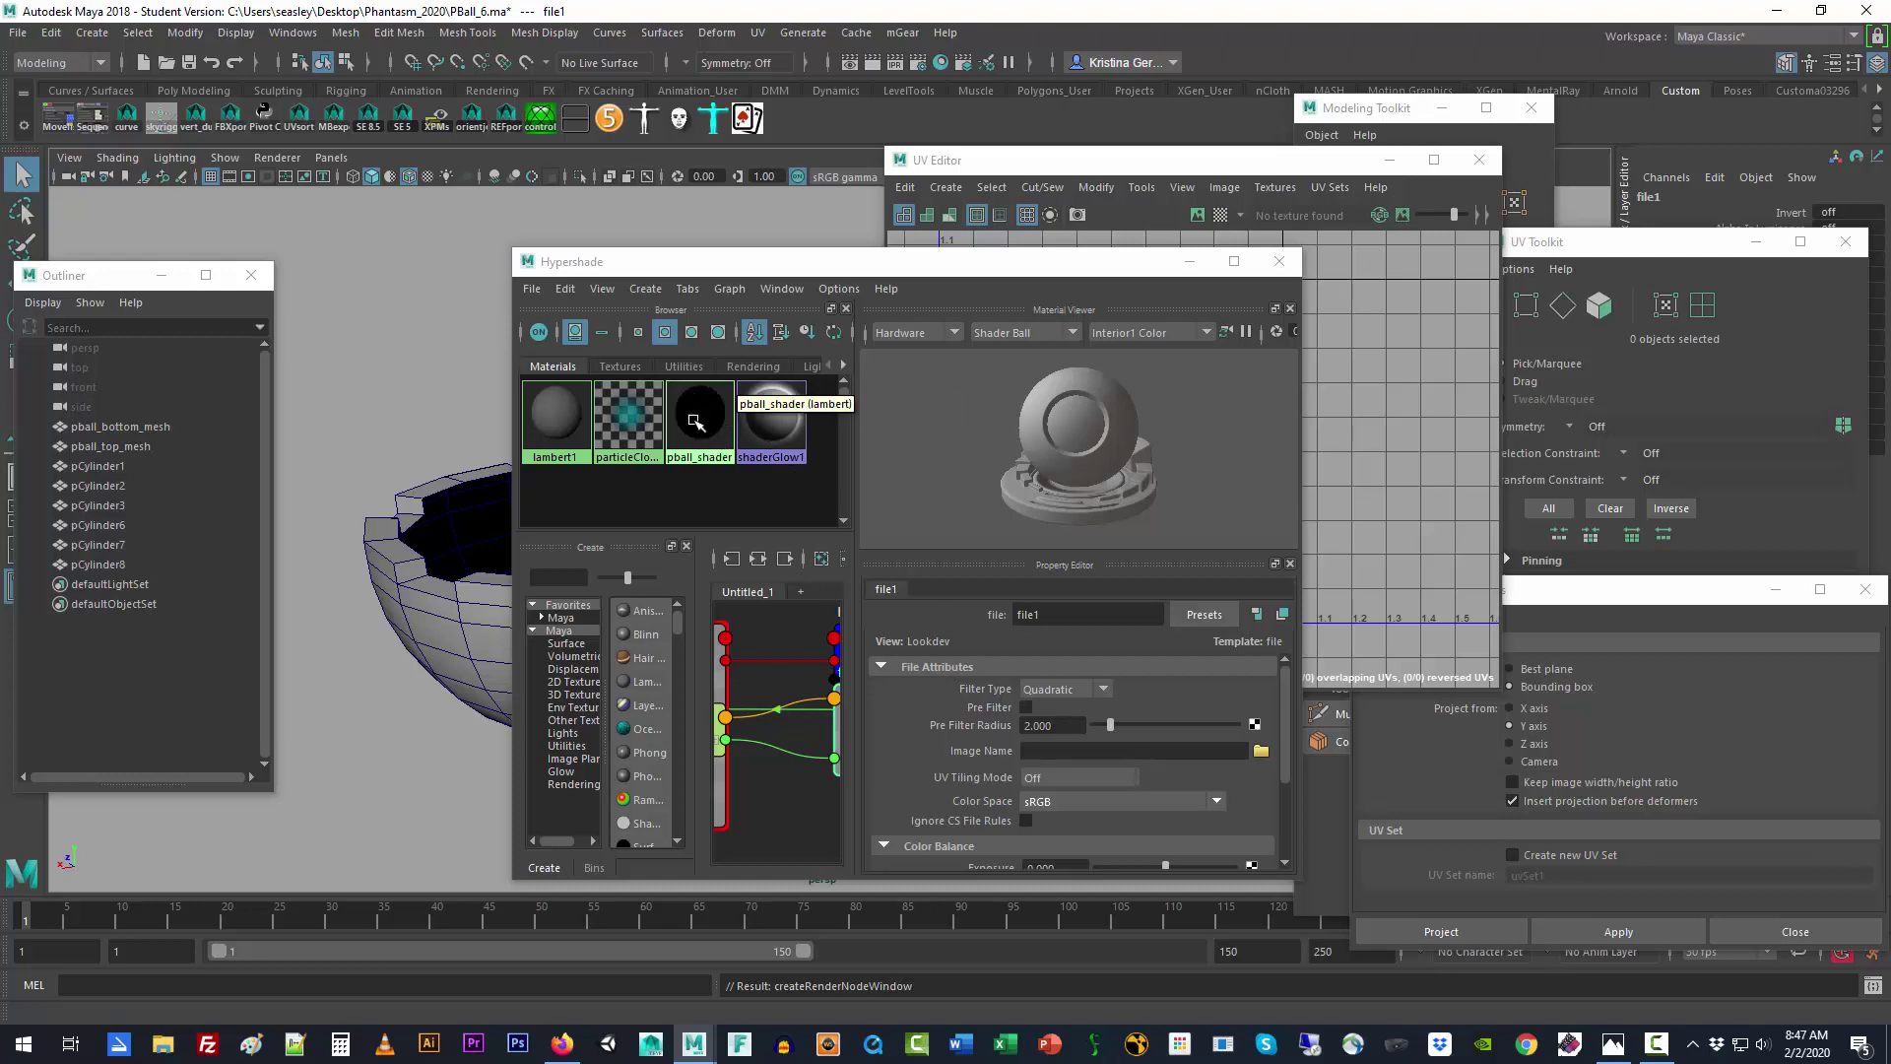
Step: Assign the pball_shader material to the lower bowl mesh
left_click(486, 639)
right_click(699, 418)
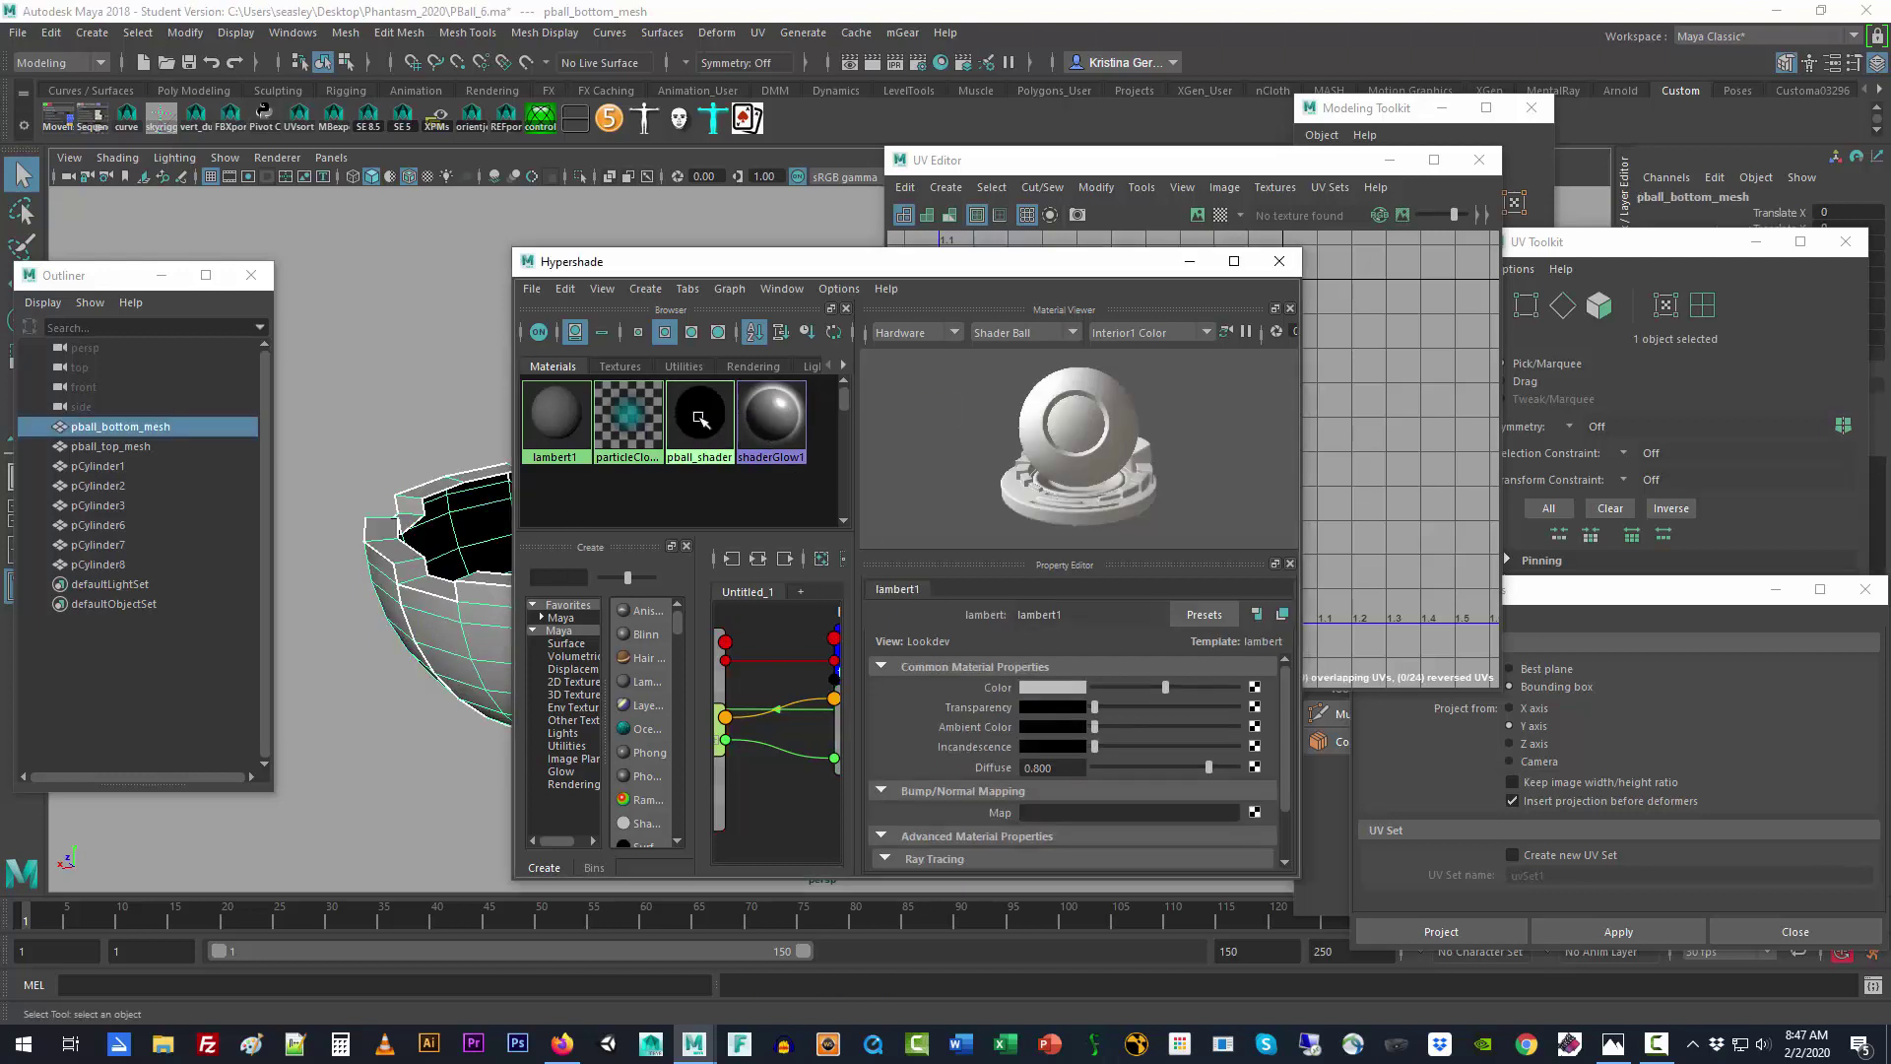
right_click_drag(700, 419, 703, 380)
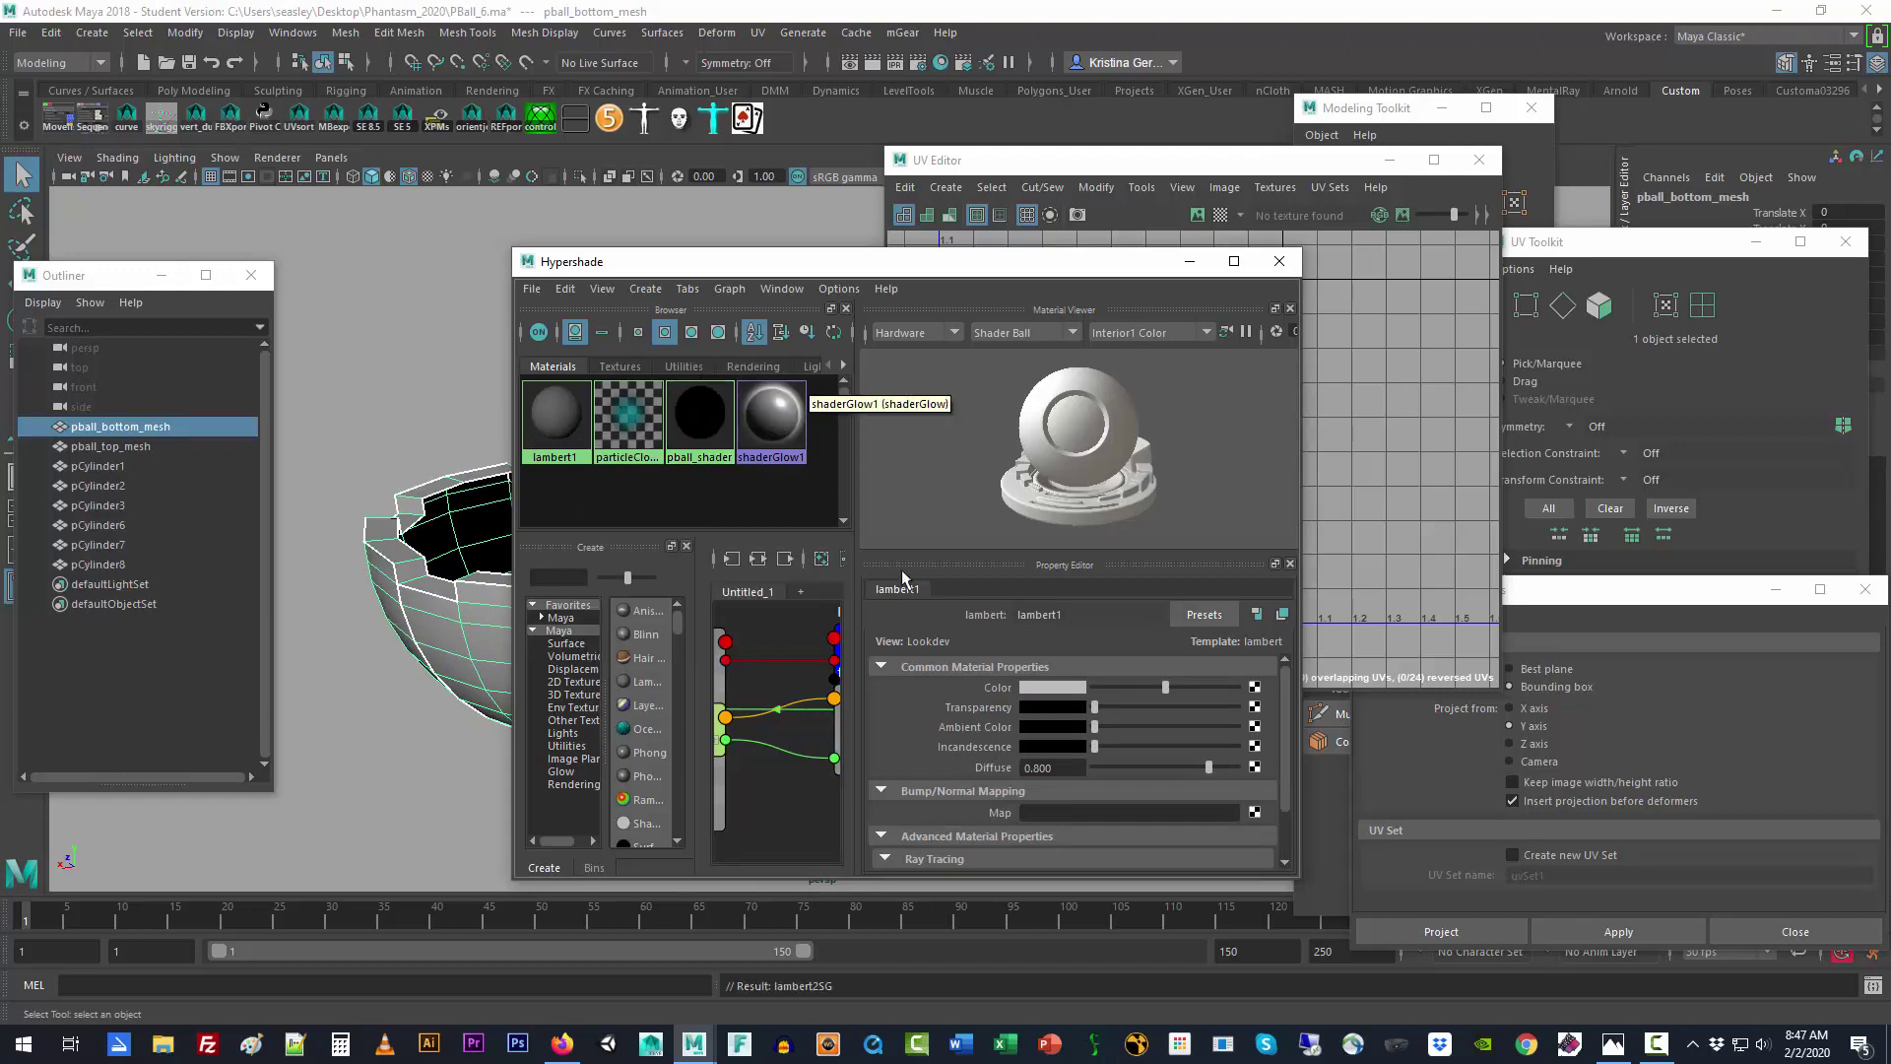
left_click(1256, 688)
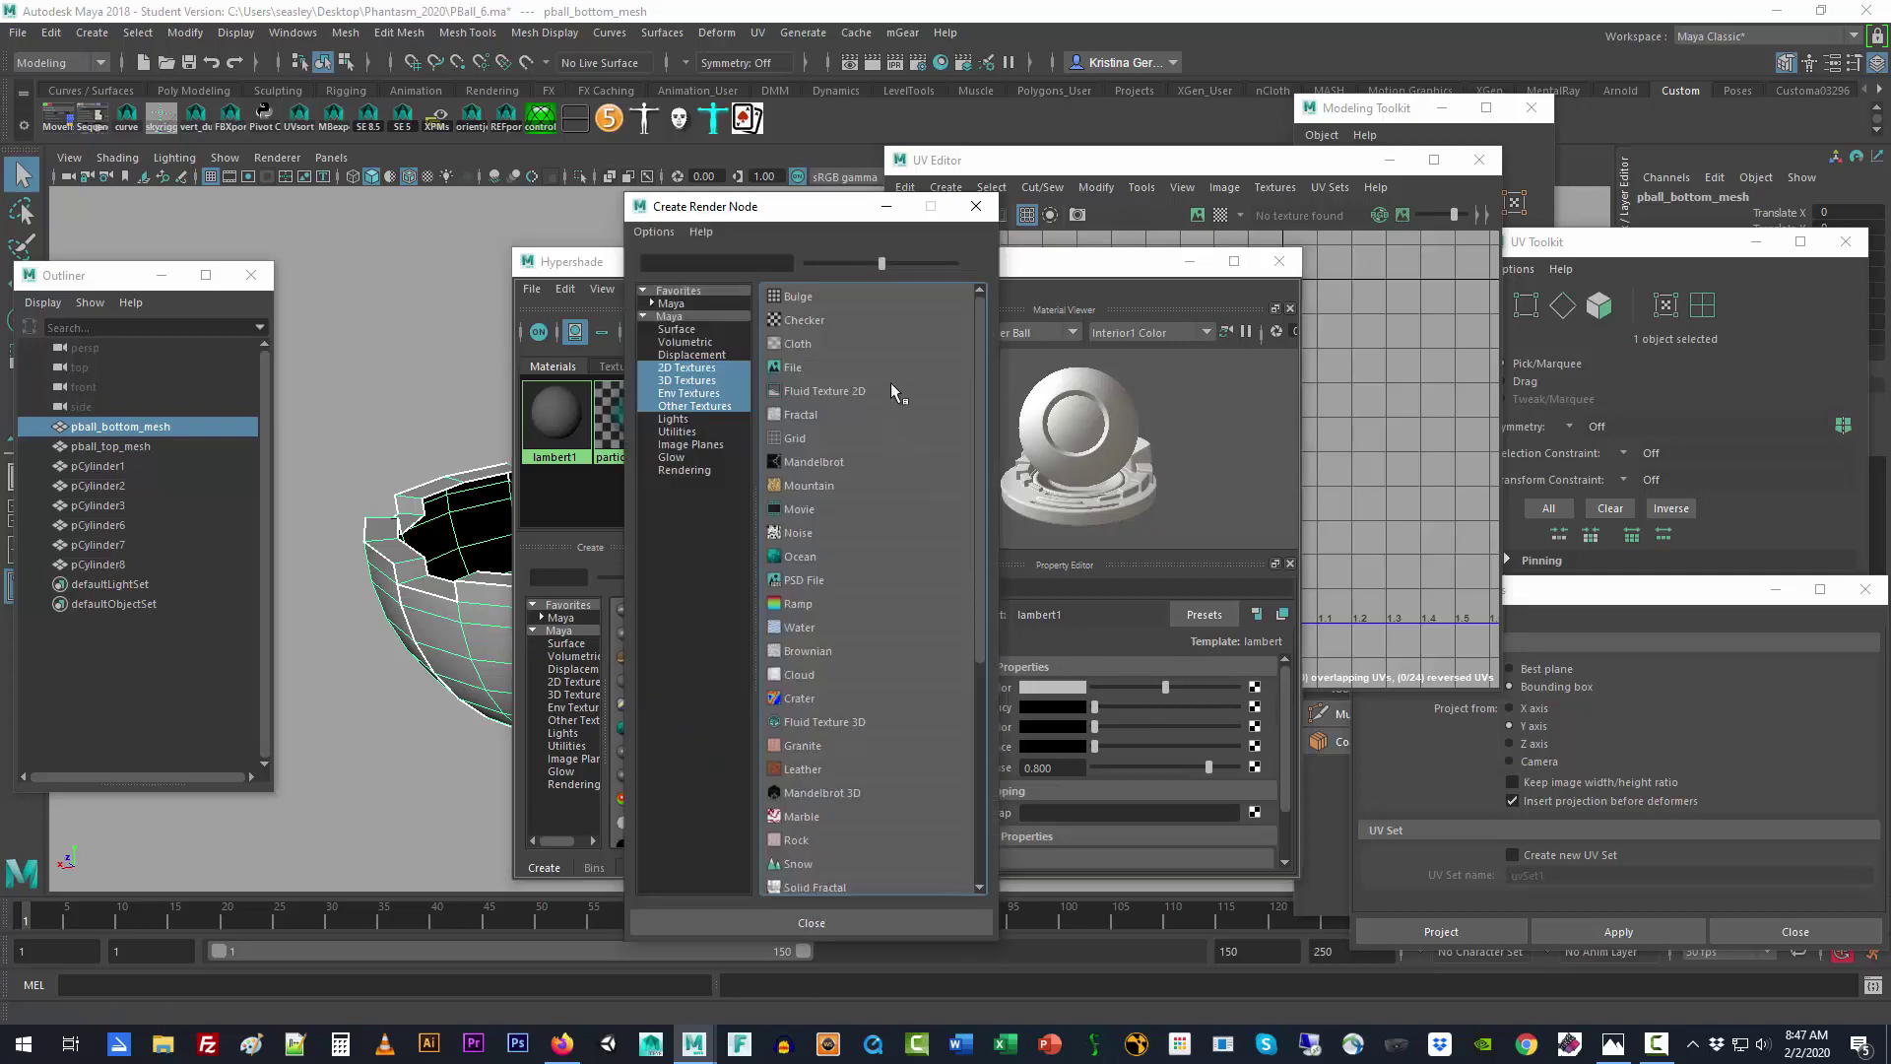
left_click(976, 206)
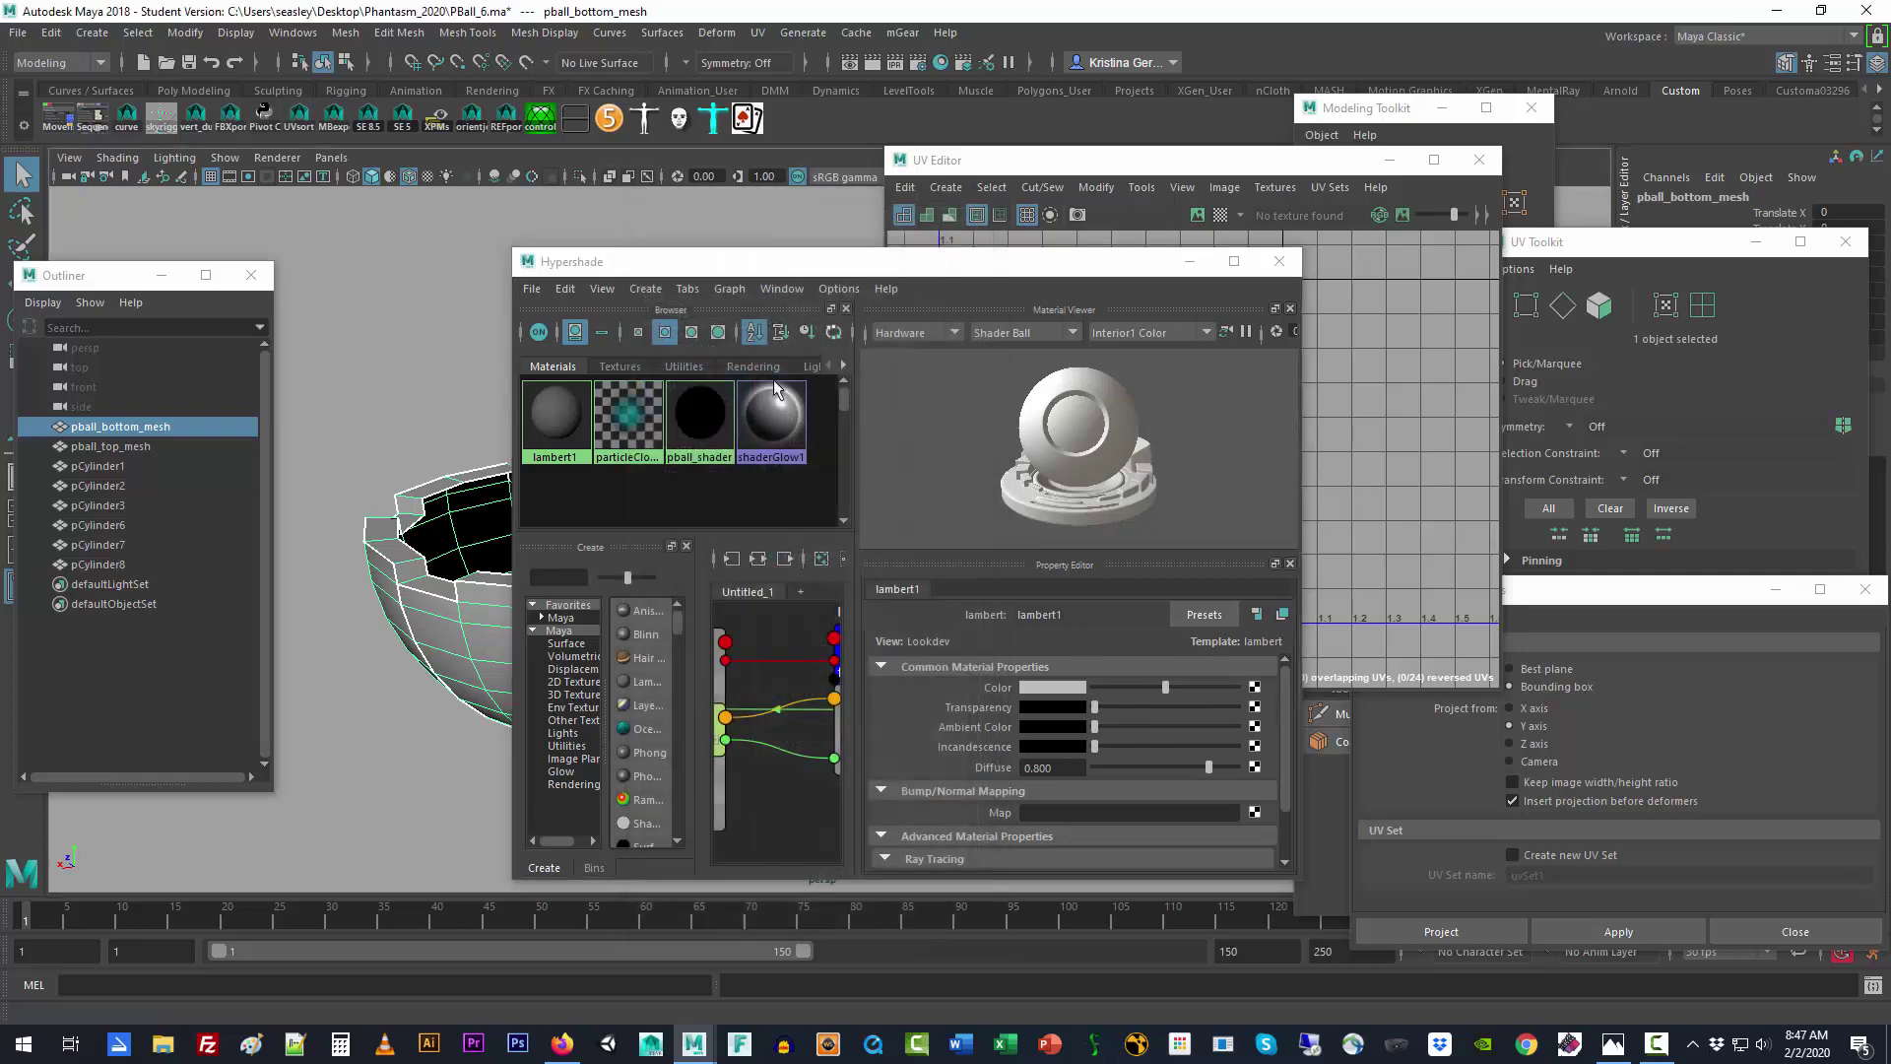
Step: Load Pball_texture.jpg from the Desktop's Phantasm_2020 folder as the image for pball_shader's color file node
left_click(700, 429)
left_click(1255, 687)
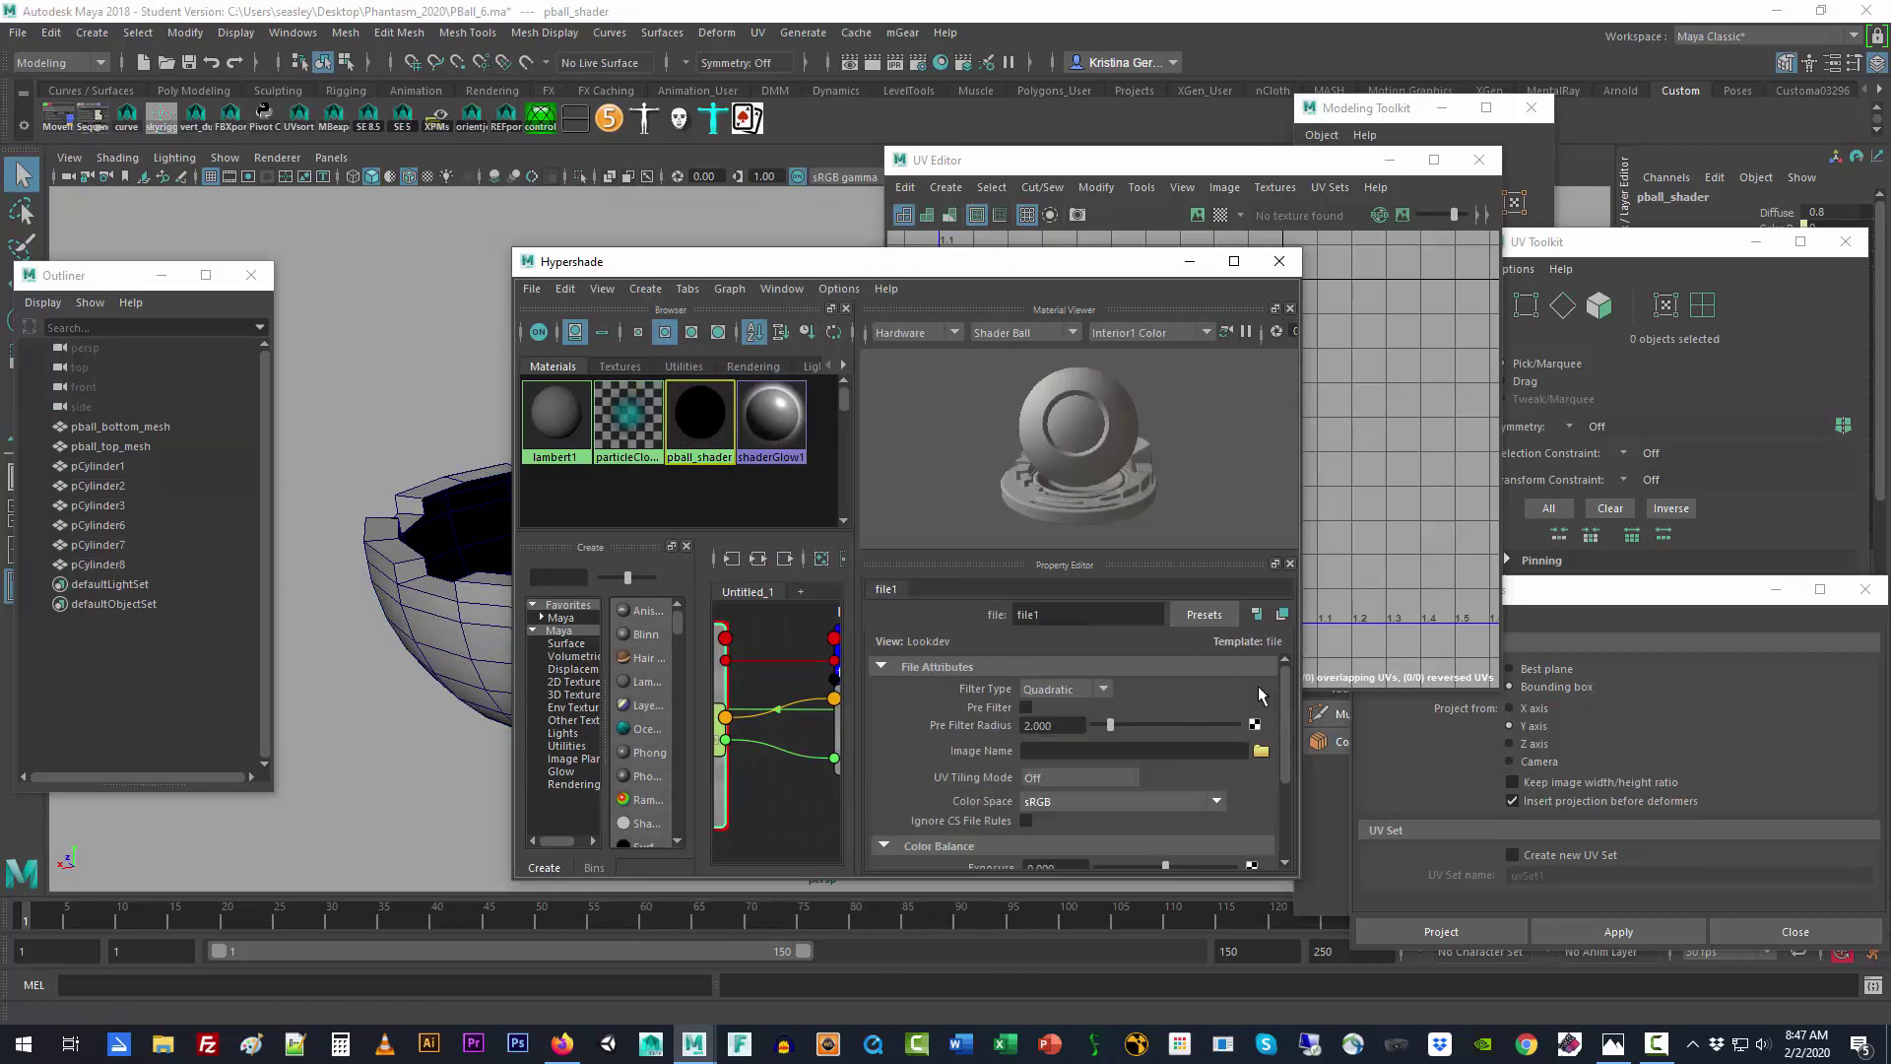
left_click(1260, 747)
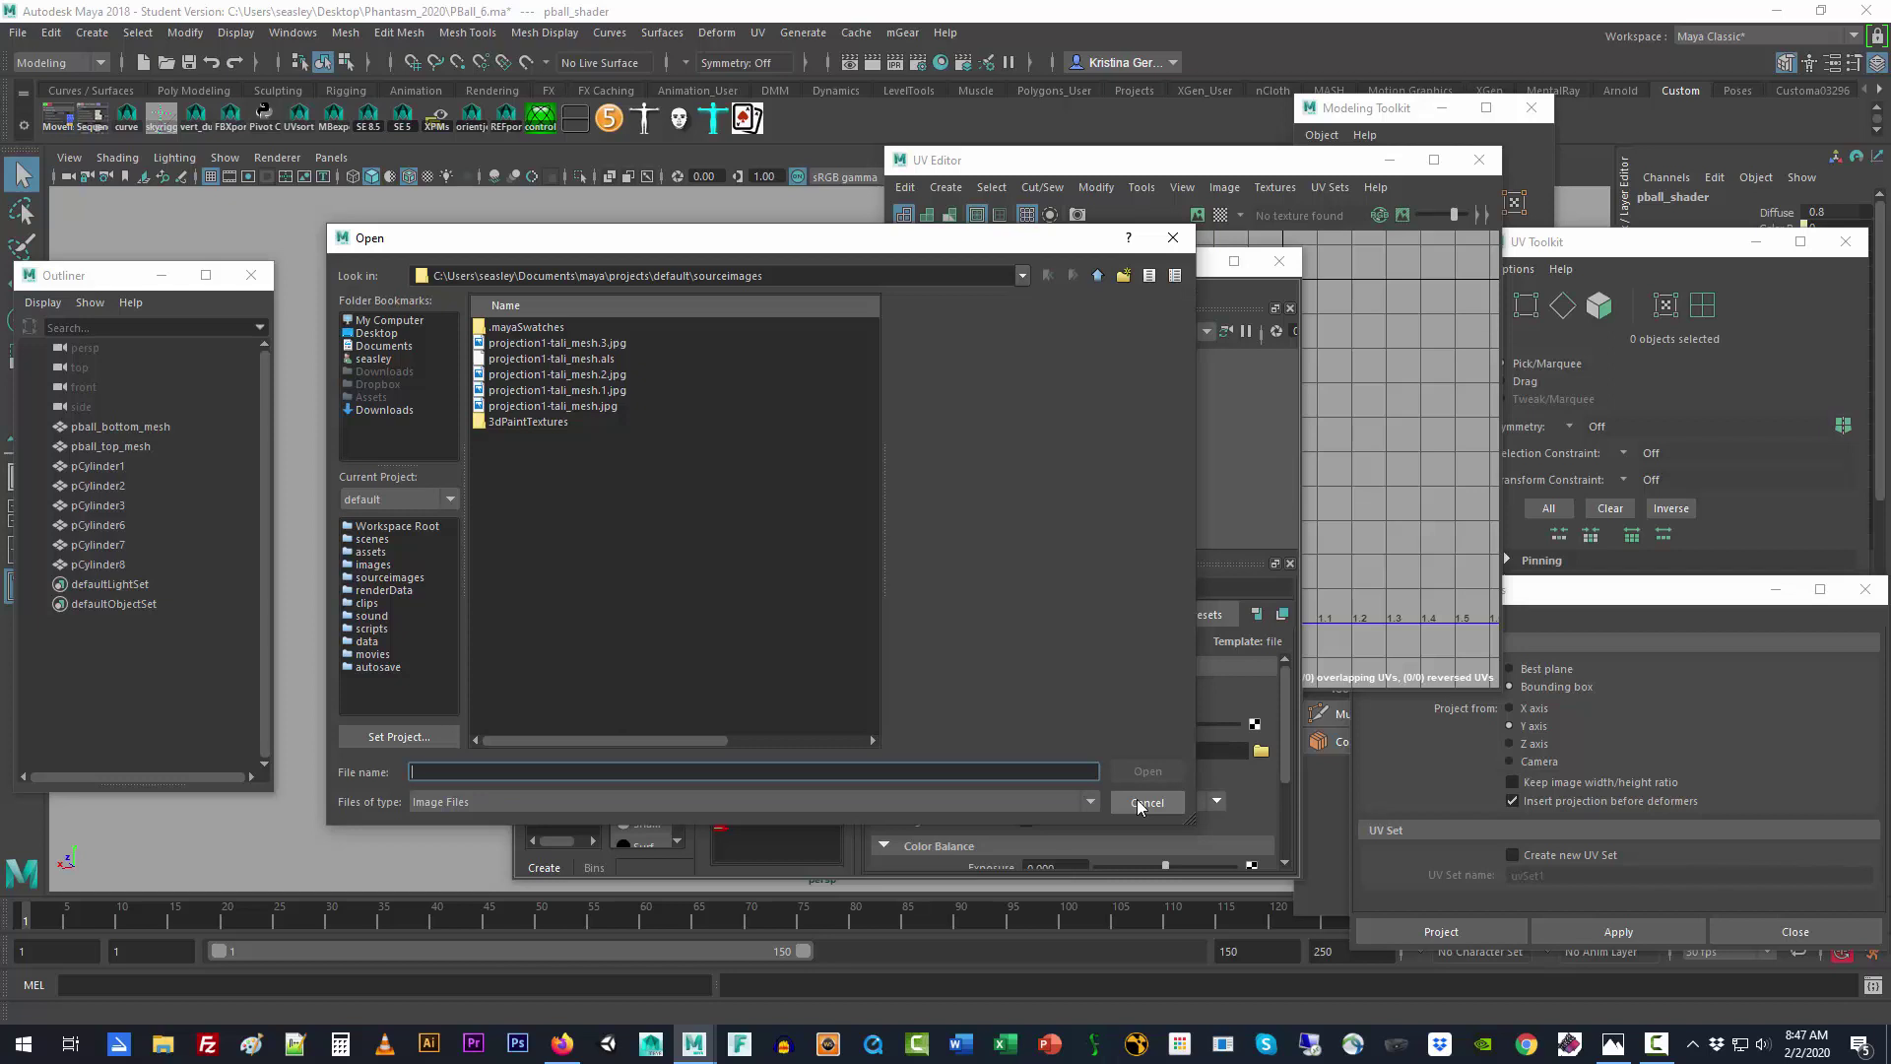
left_click(382, 333)
double_click(509, 328)
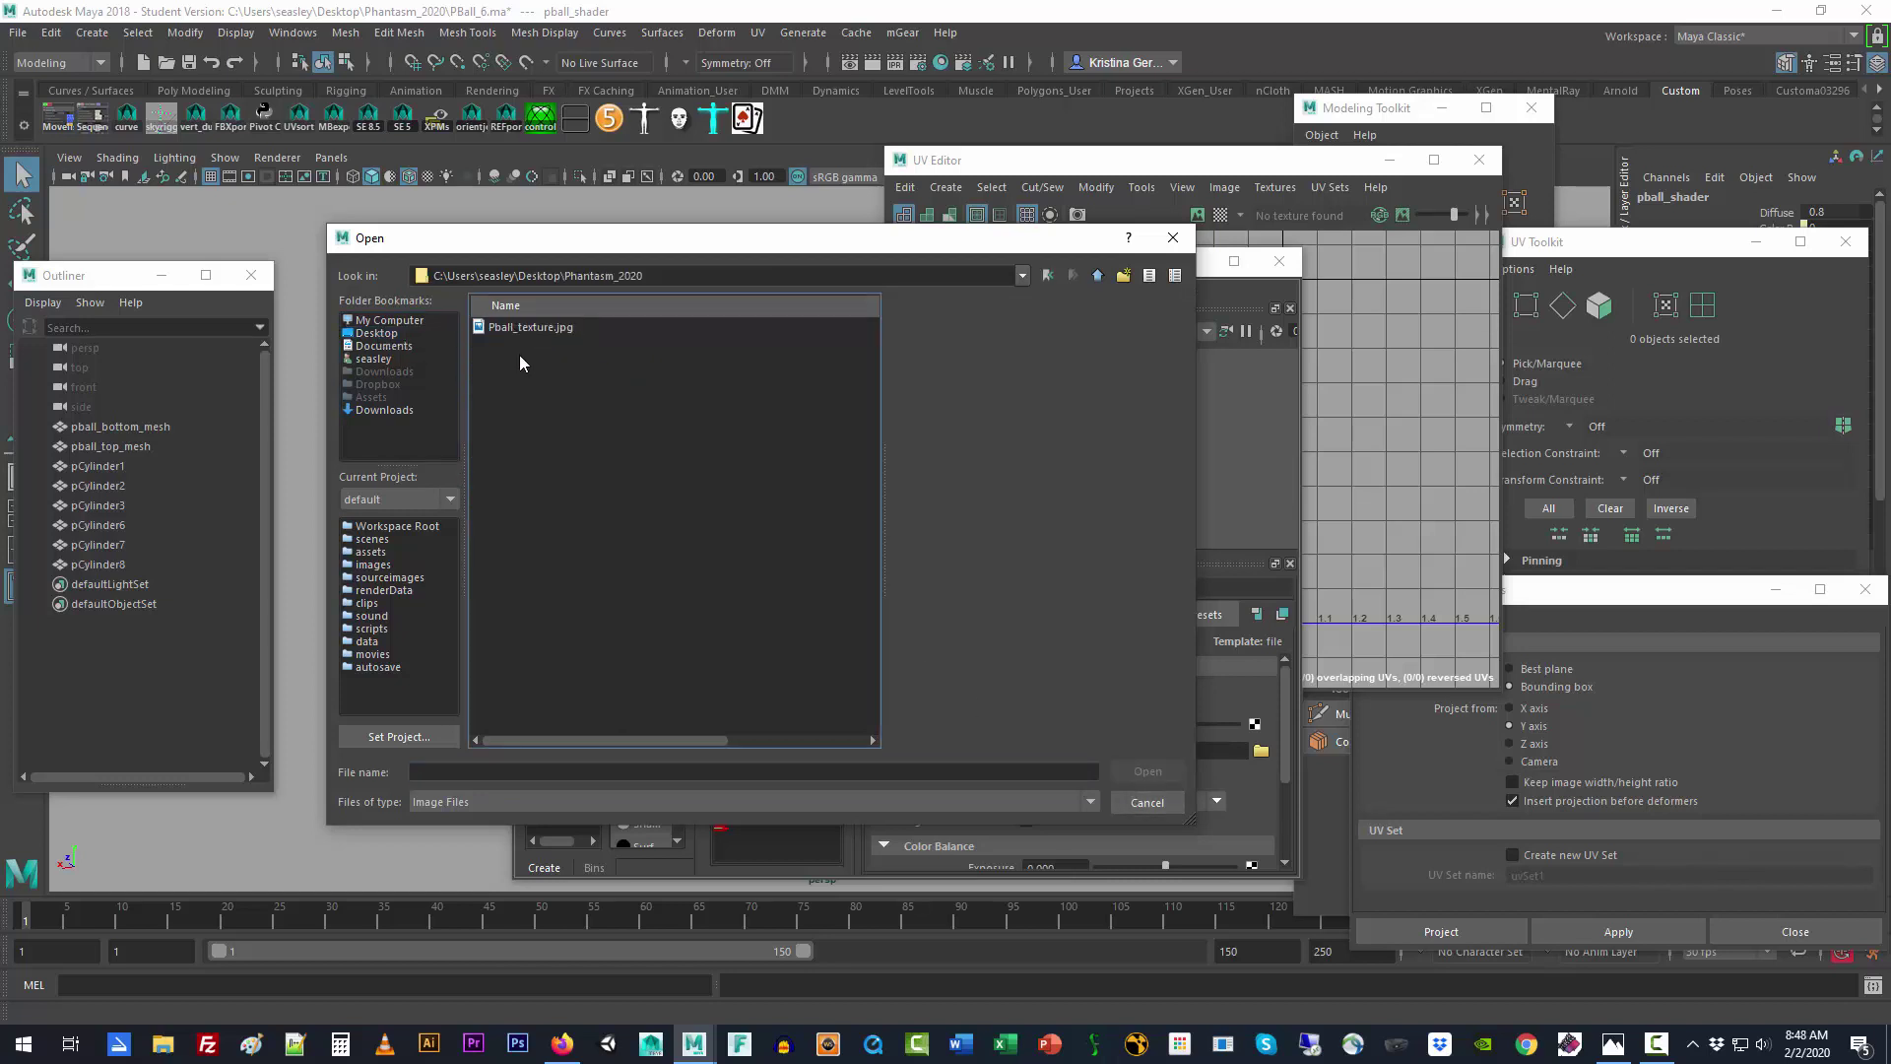
left_click(525, 331)
left_click(1144, 771)
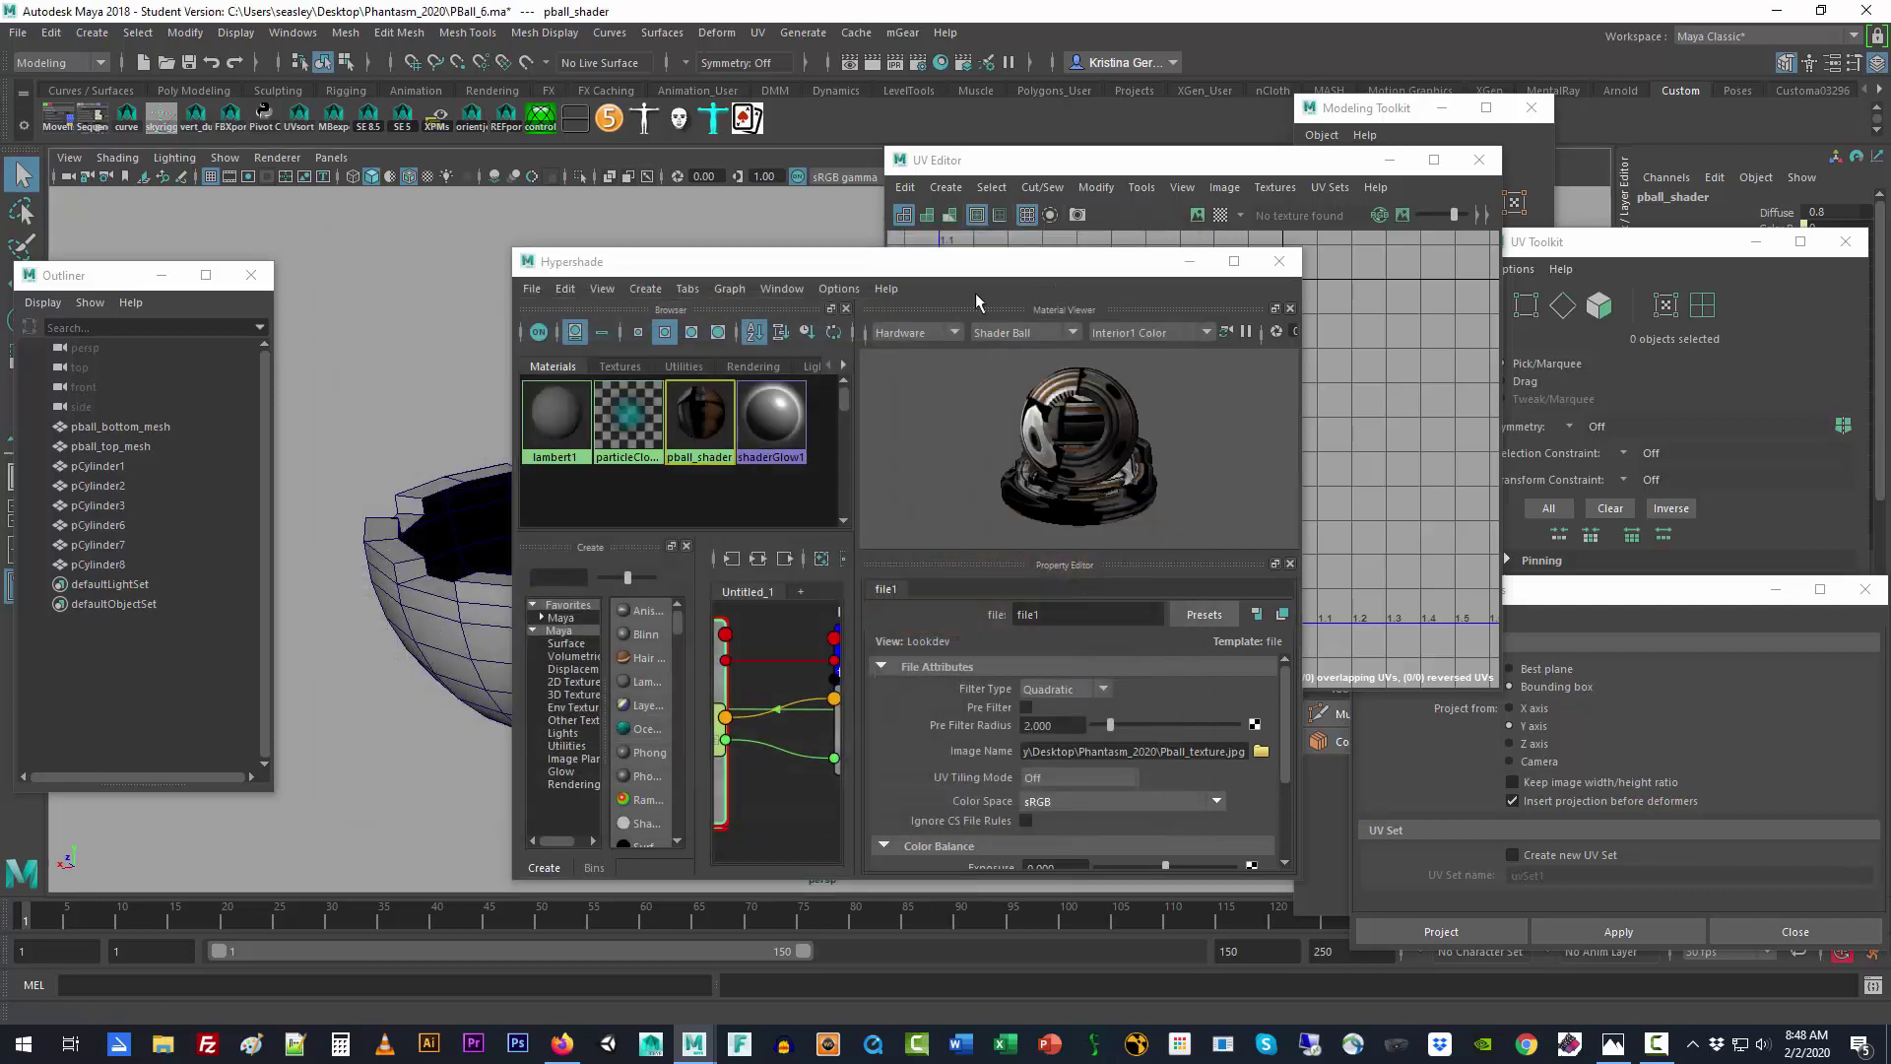
Step: Minimize the Hypershade and turn on textured display in the perspective viewport
left_click(1190, 261)
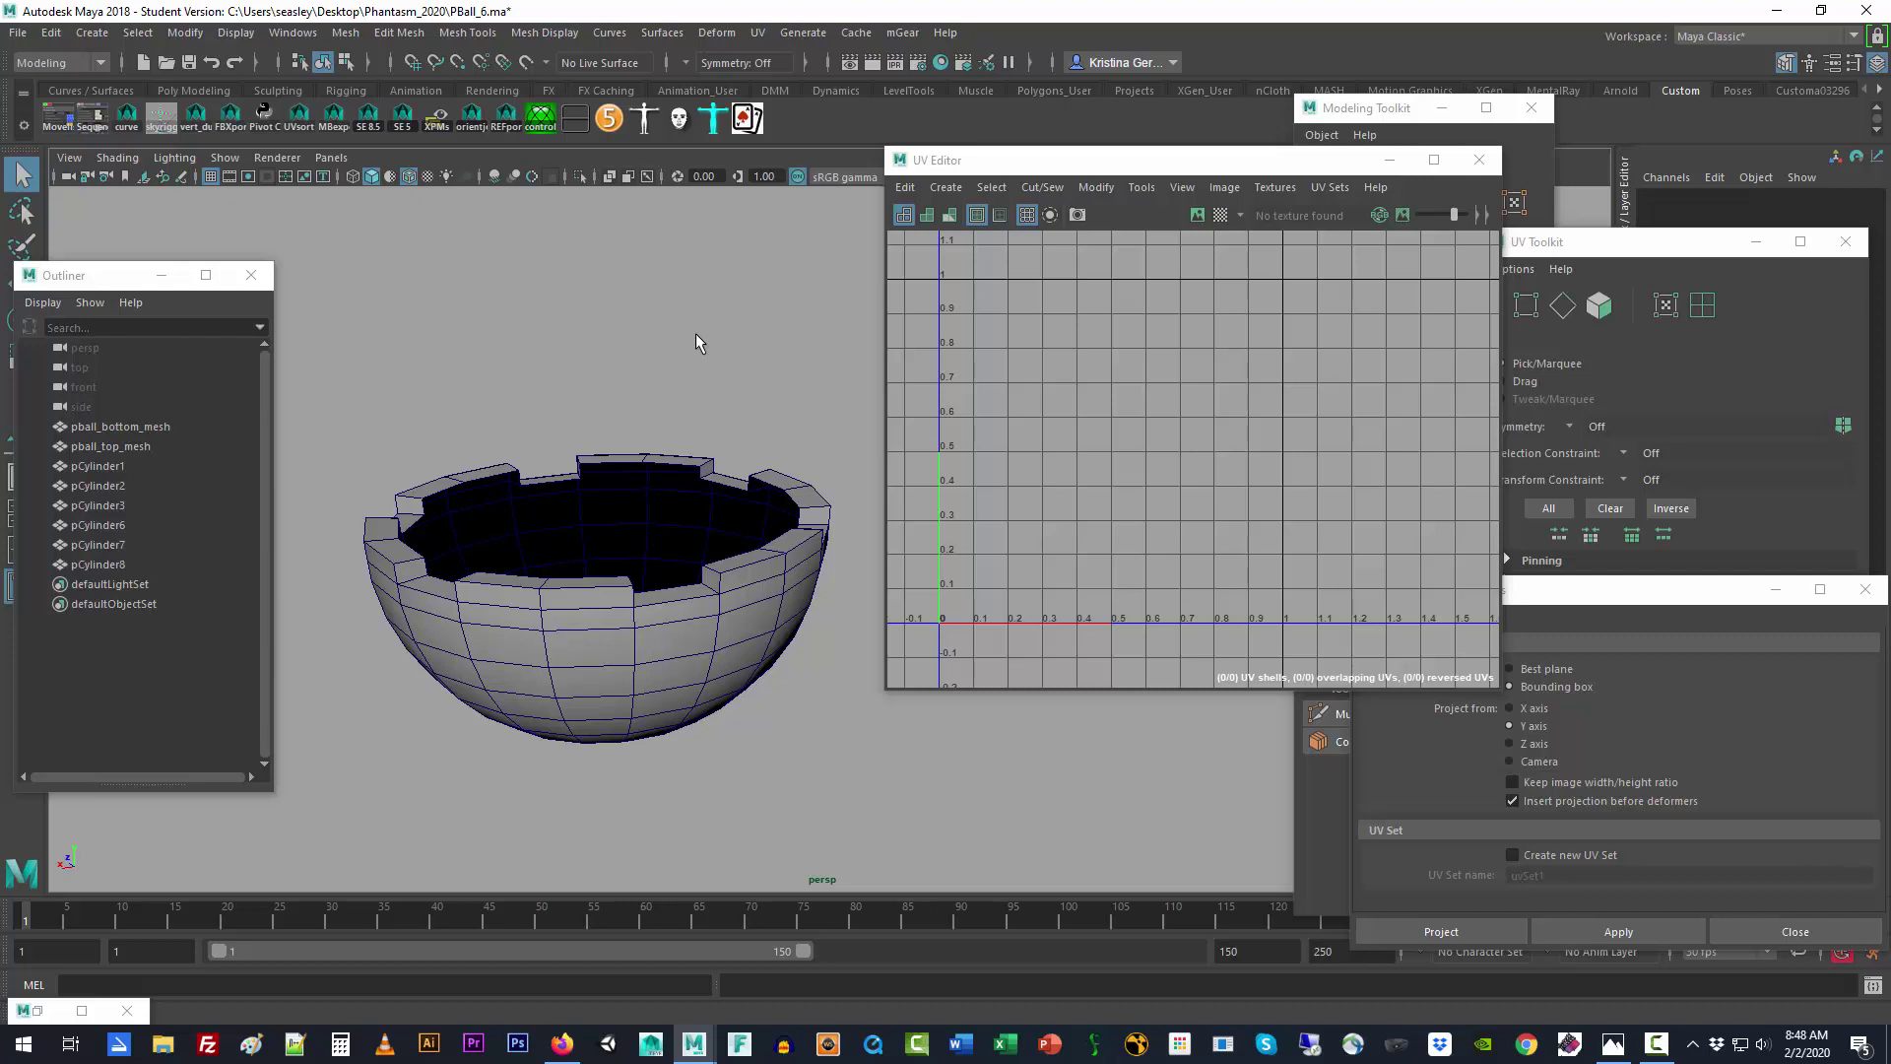
key("6")
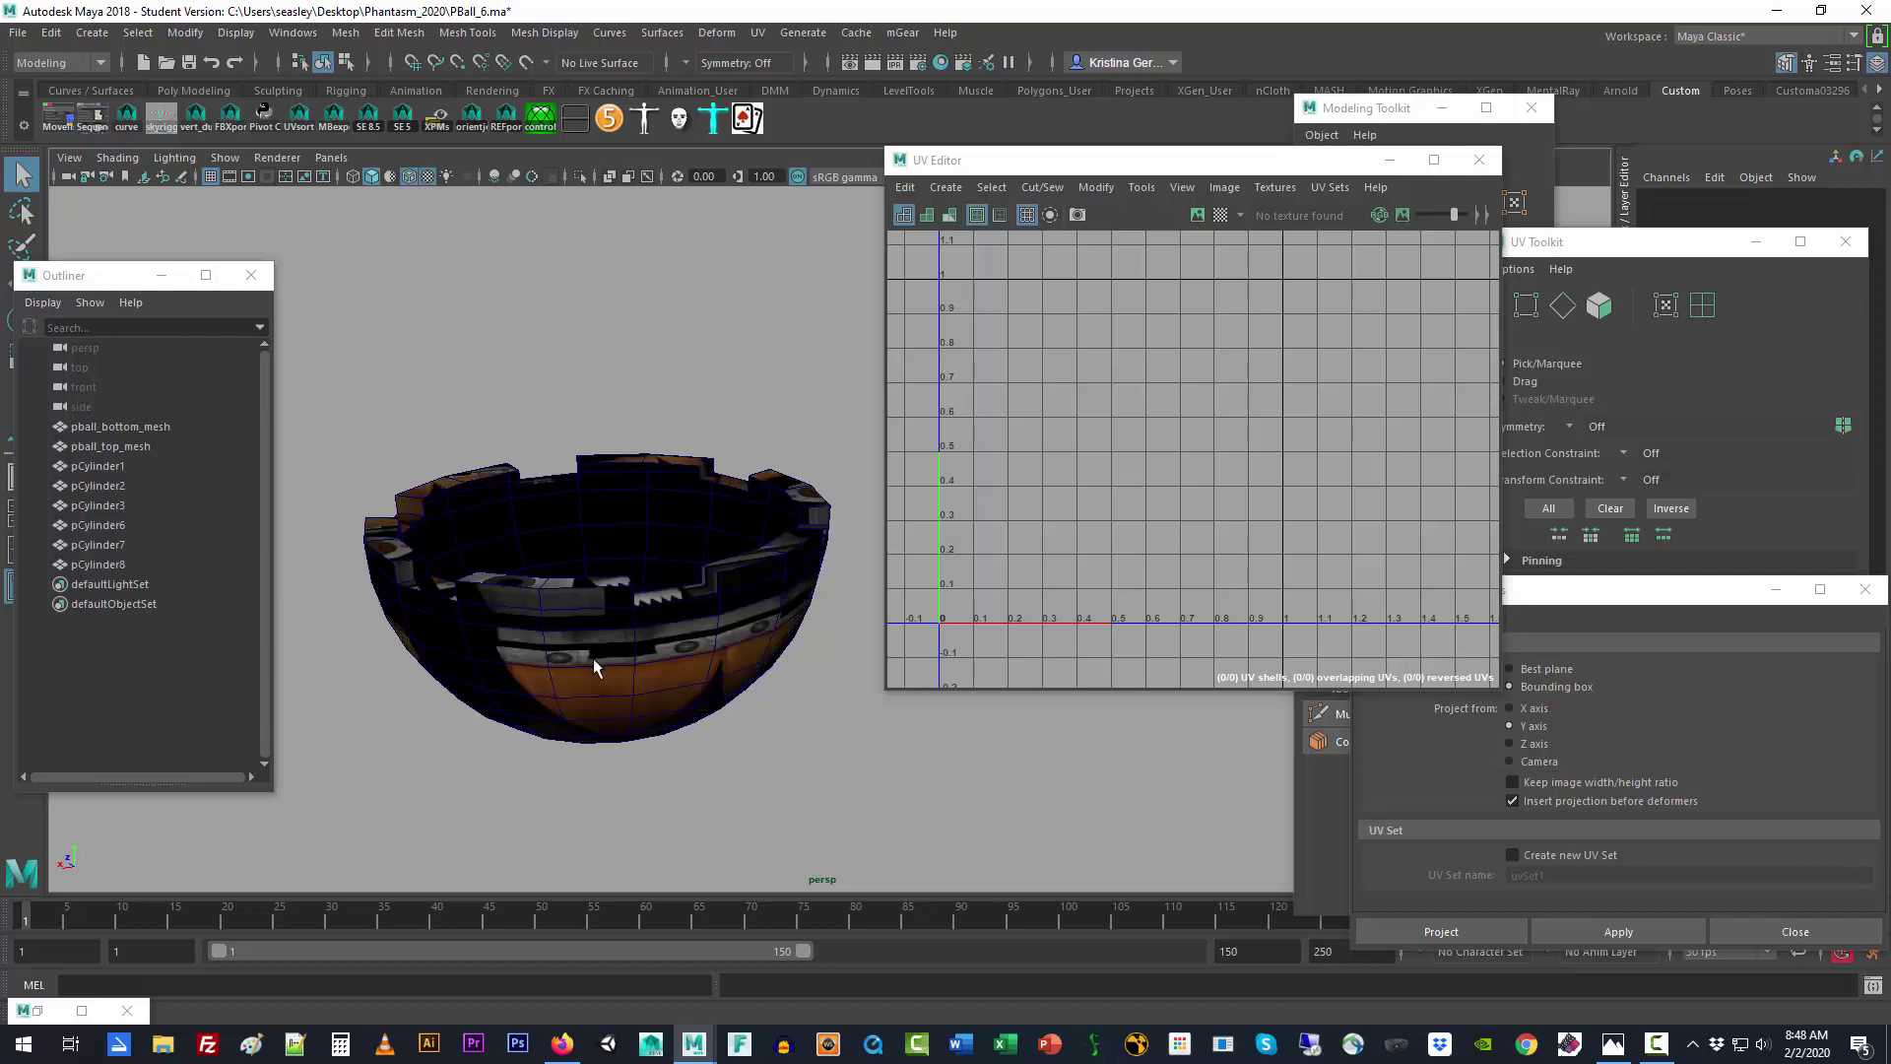
Step: Select the lower bowl mesh and display Pball_texture.jpg behind its UVs in the UV Editor
left_click(633, 653)
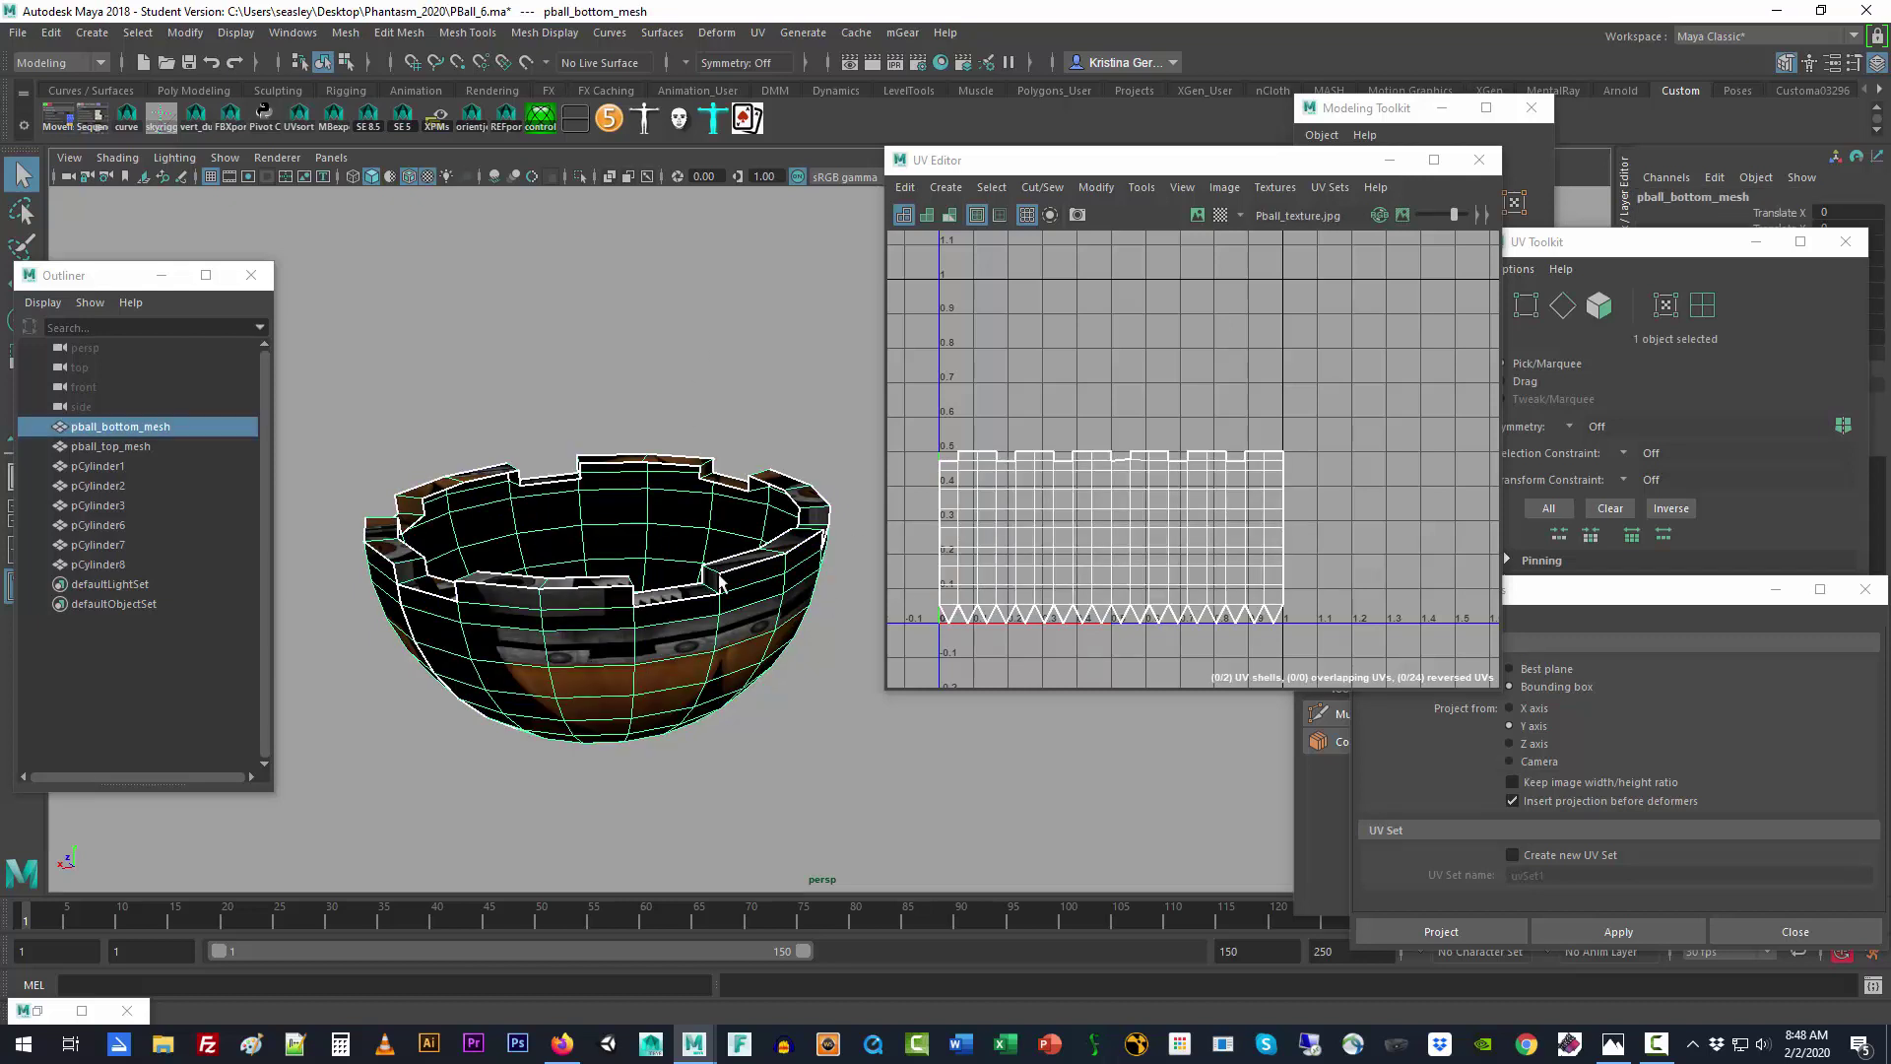
left_click(1197, 215)
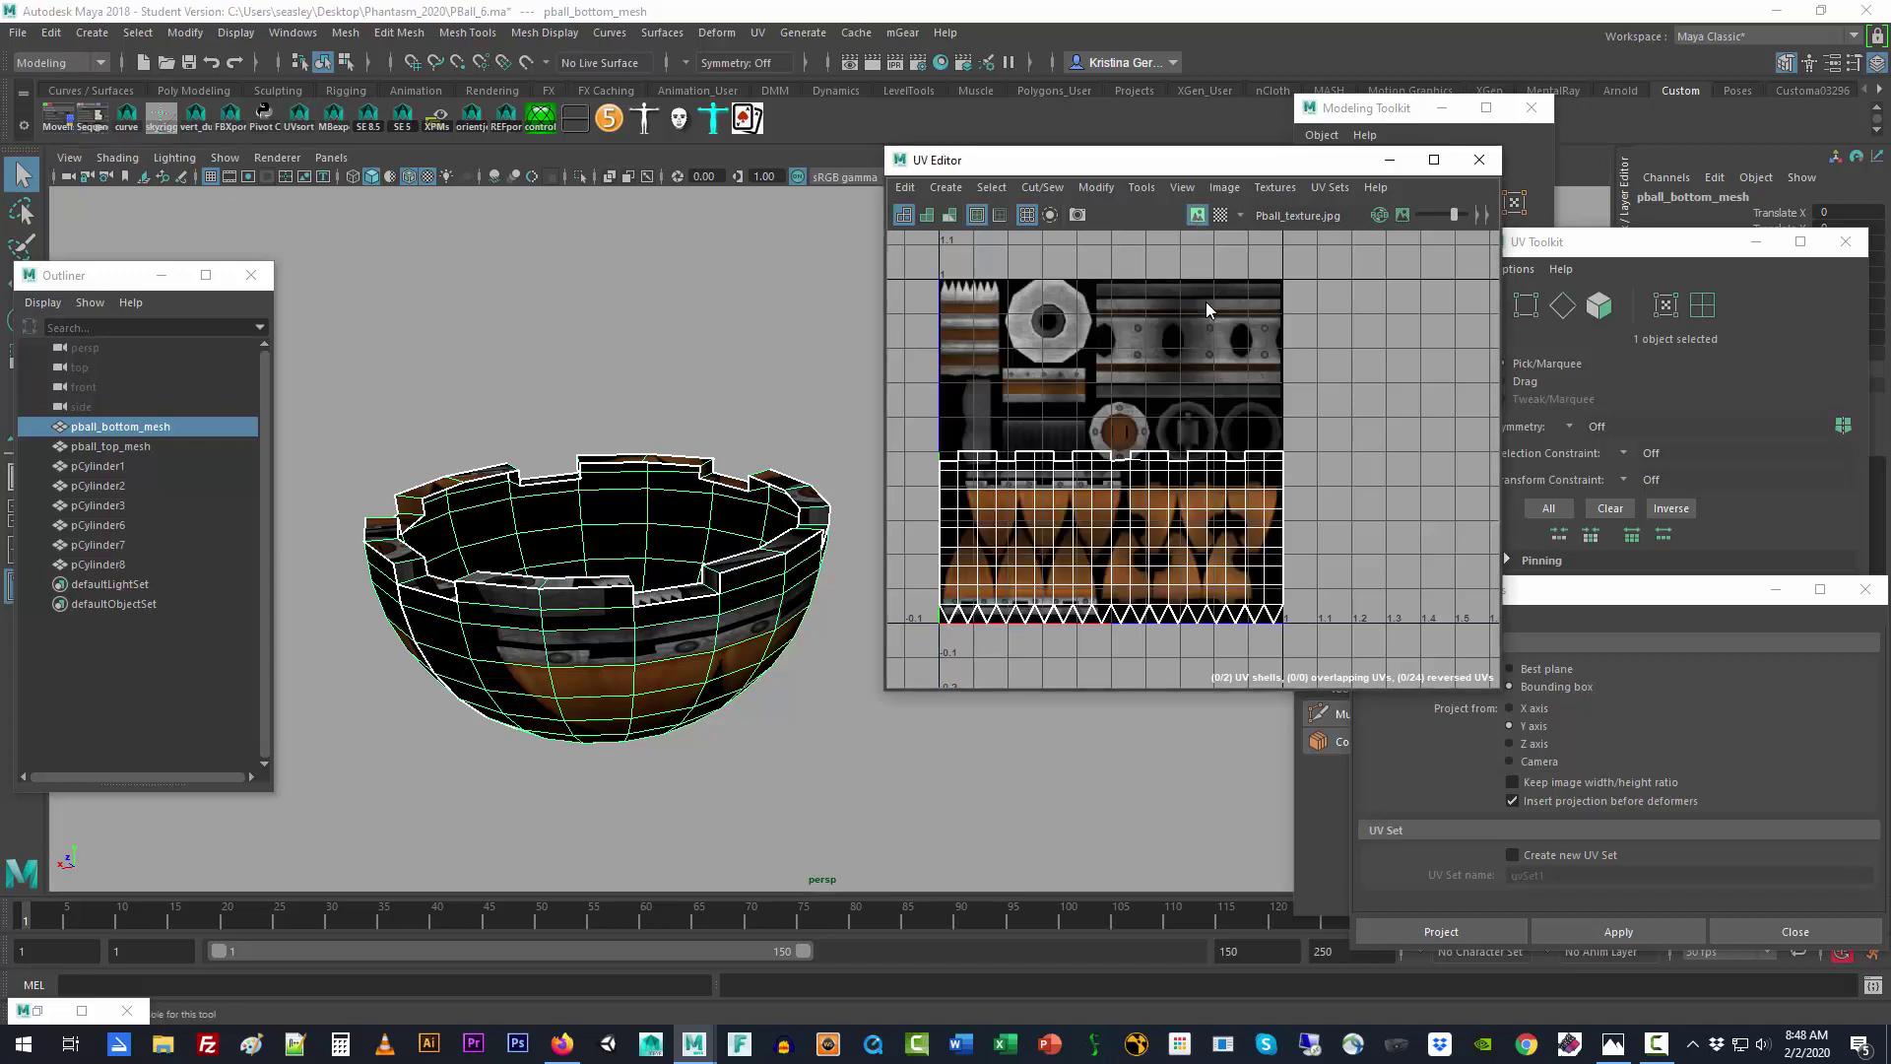
scroll(1205, 301, "down", 2)
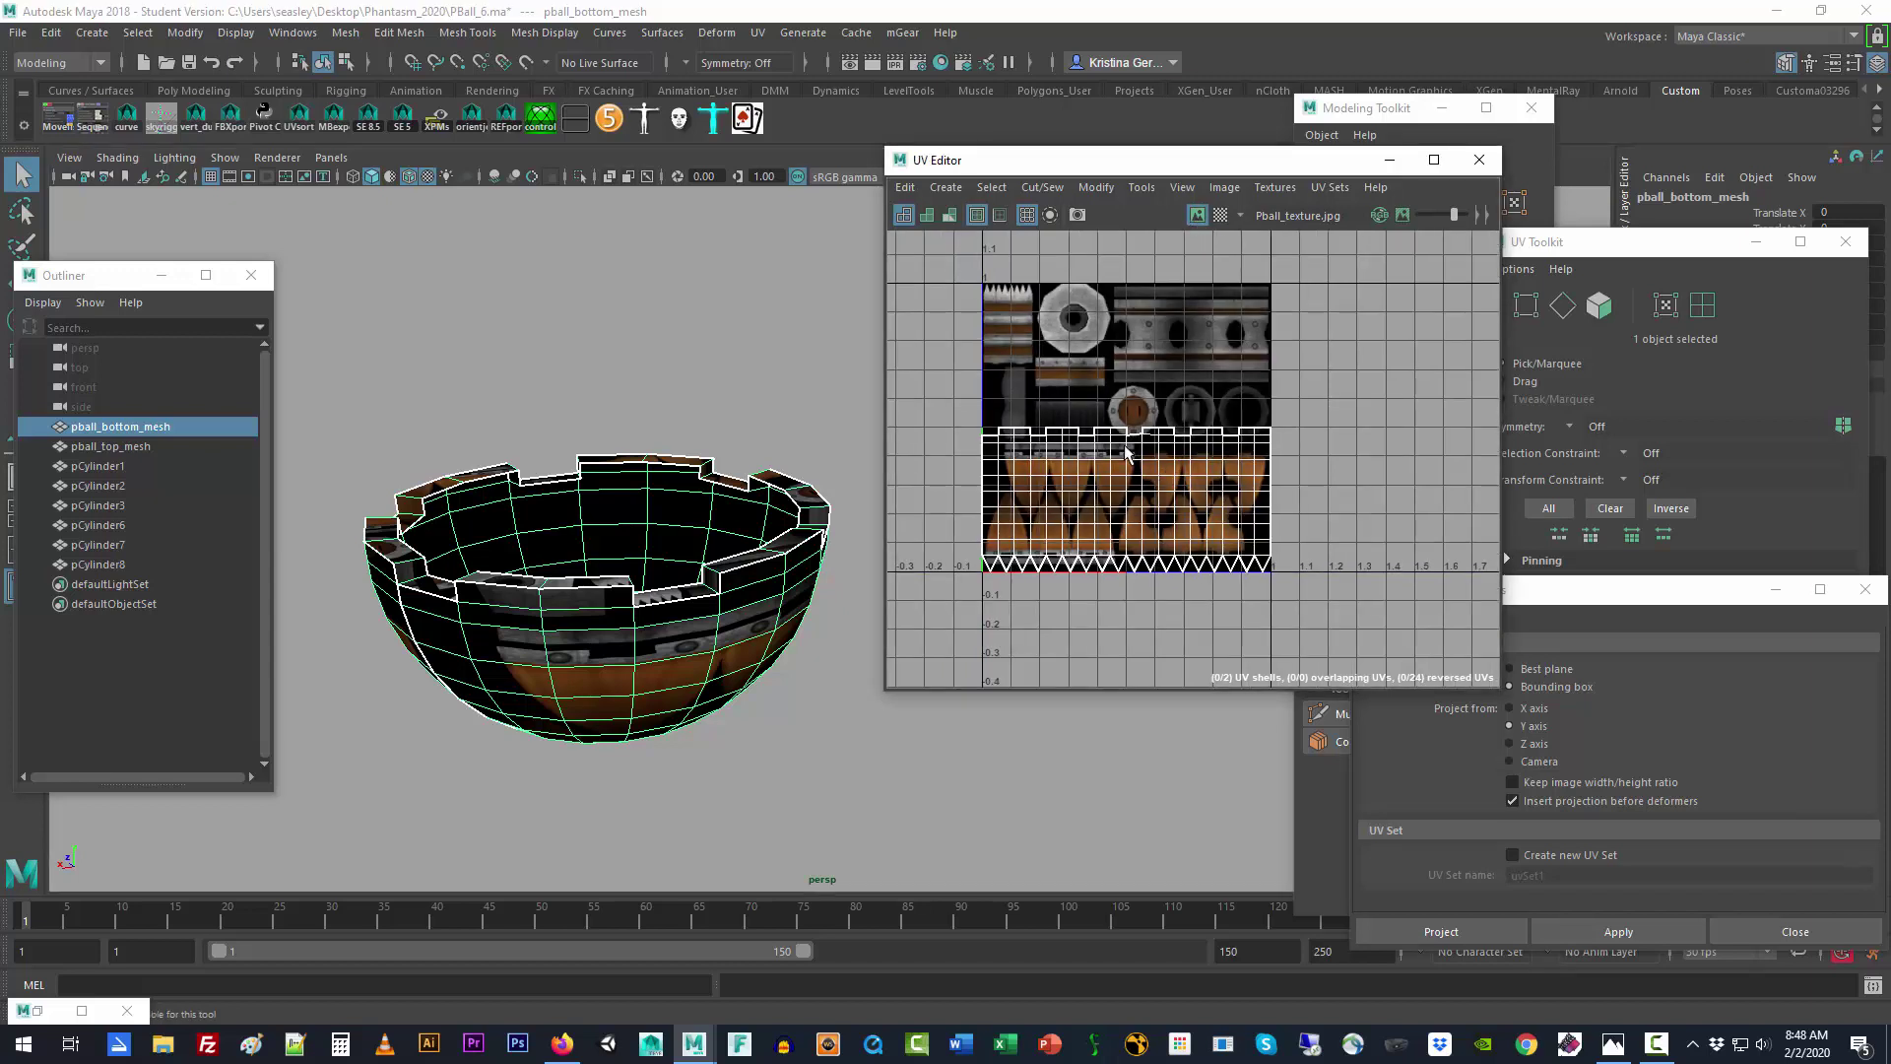
Step: Reselect the lower bowl mesh and set the perspective viewport to shaded display without textures
left_click(807, 373)
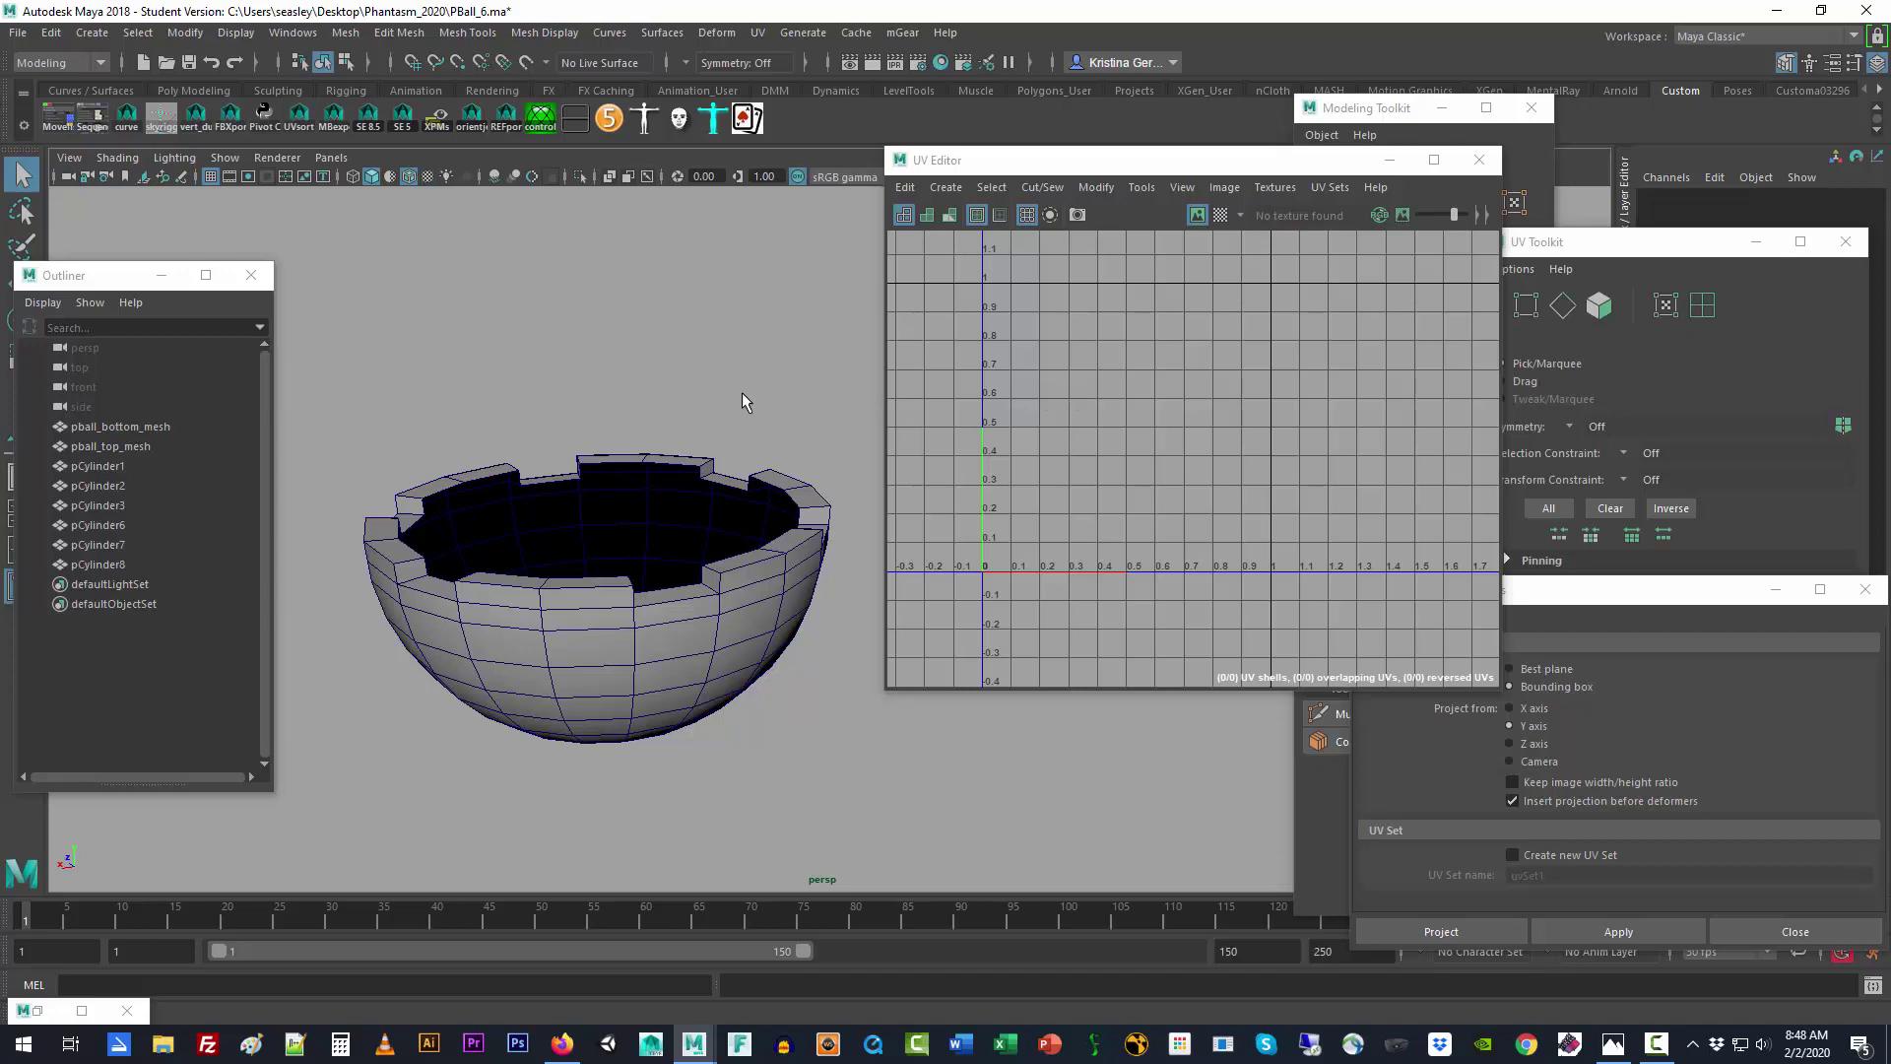
left_click(683, 460)
key("6")
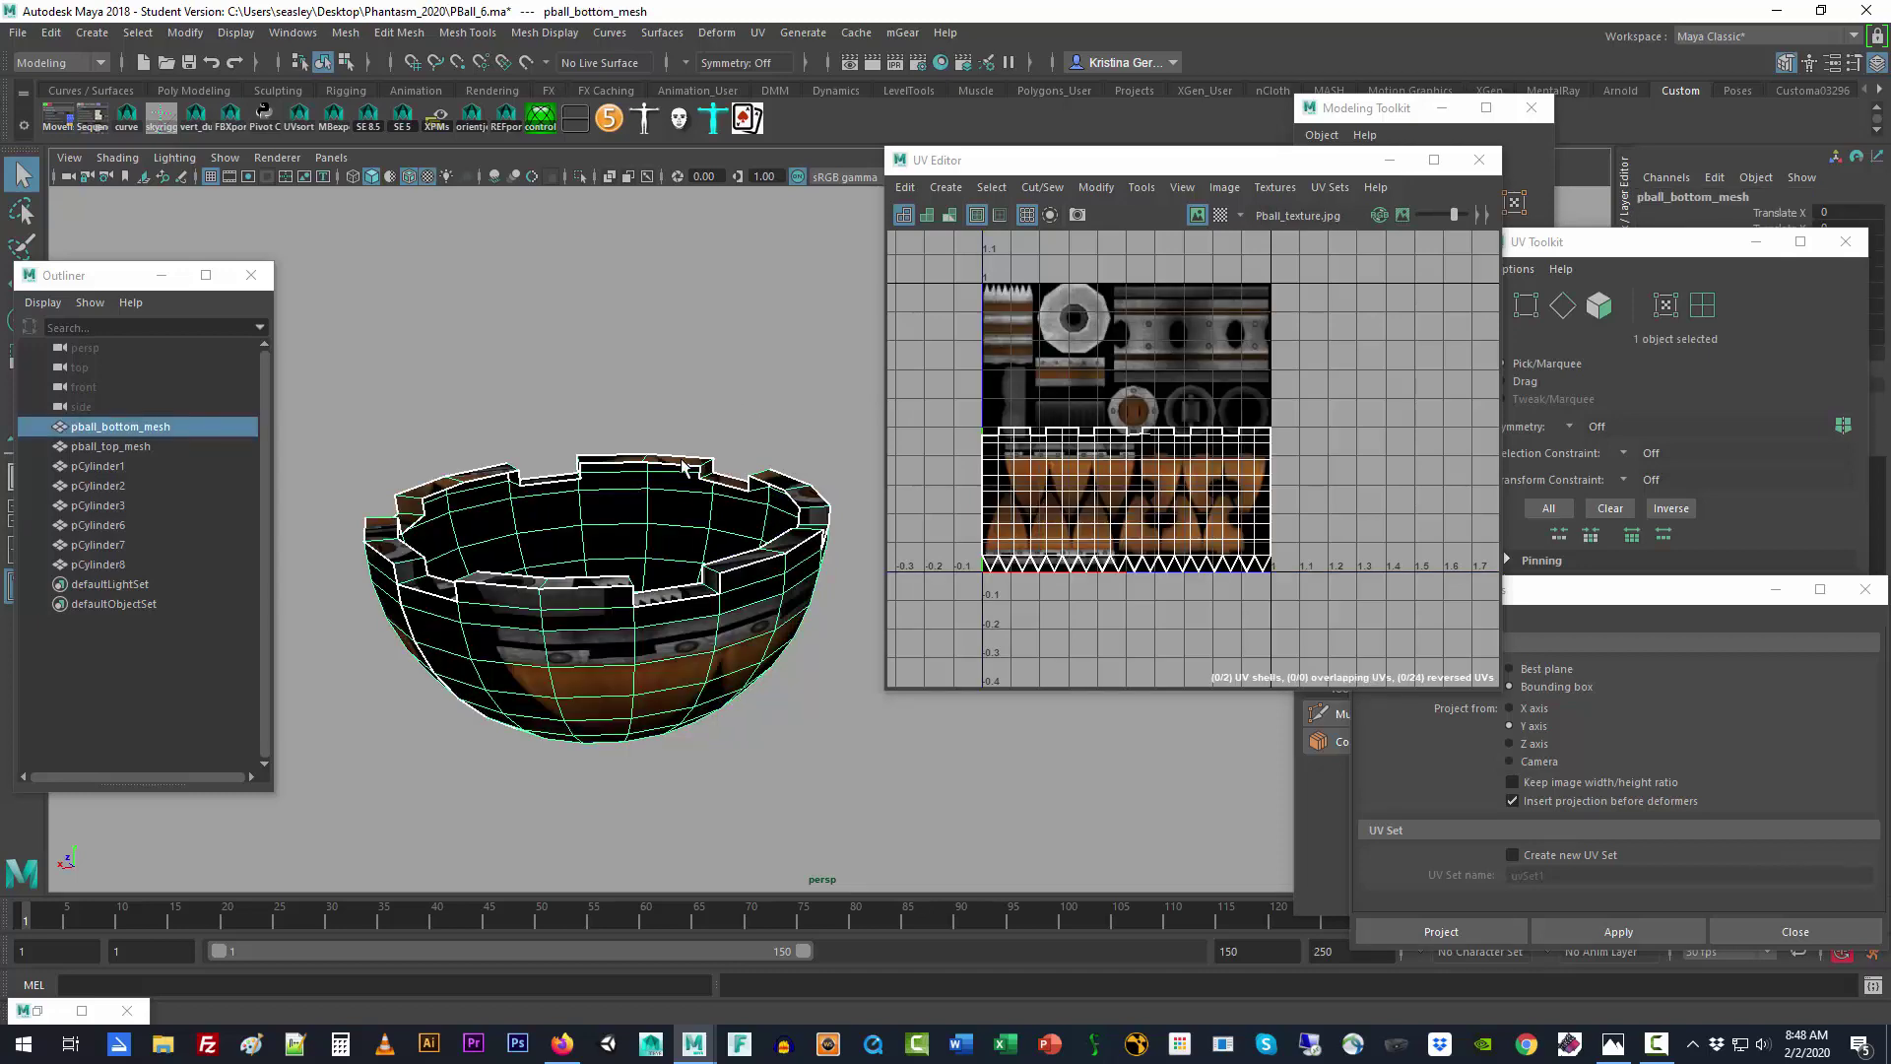
key("5")
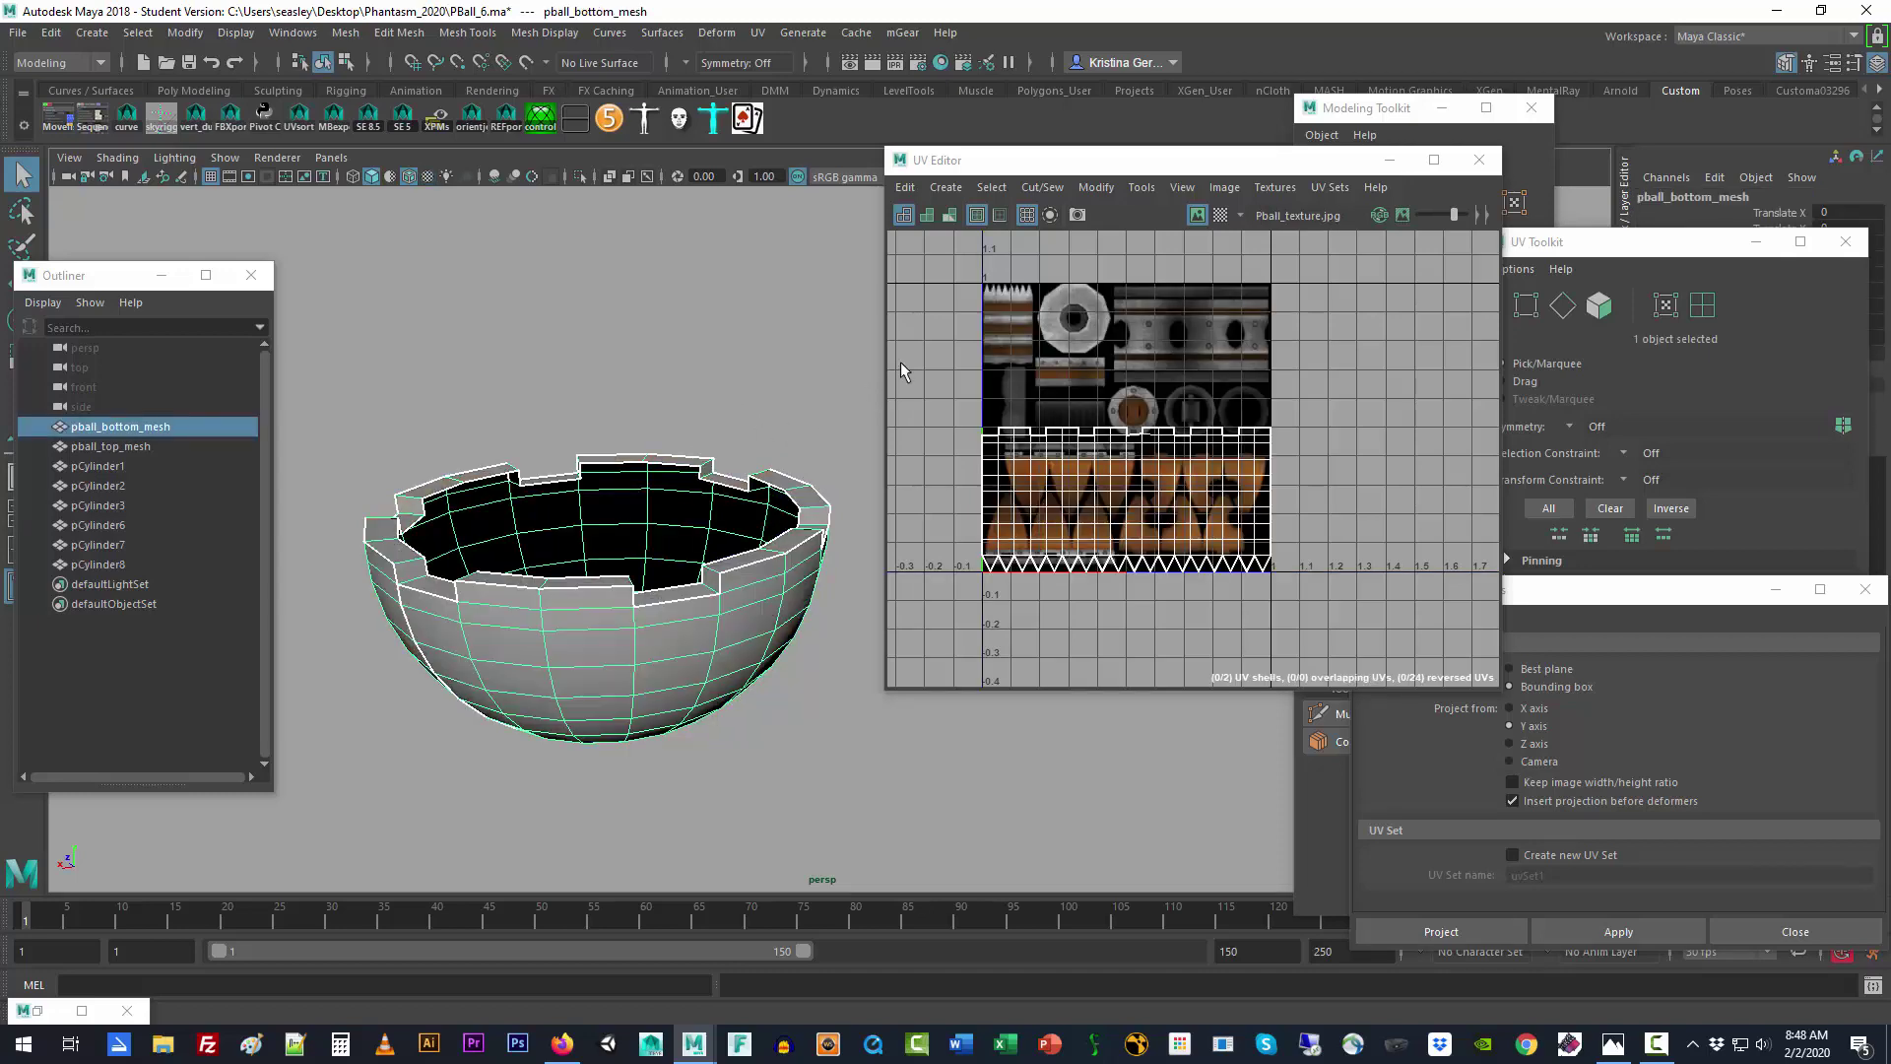
Step: Toggle the texture image in the UV Editor off and on several times, leaving it hidden
left_click(1198, 216)
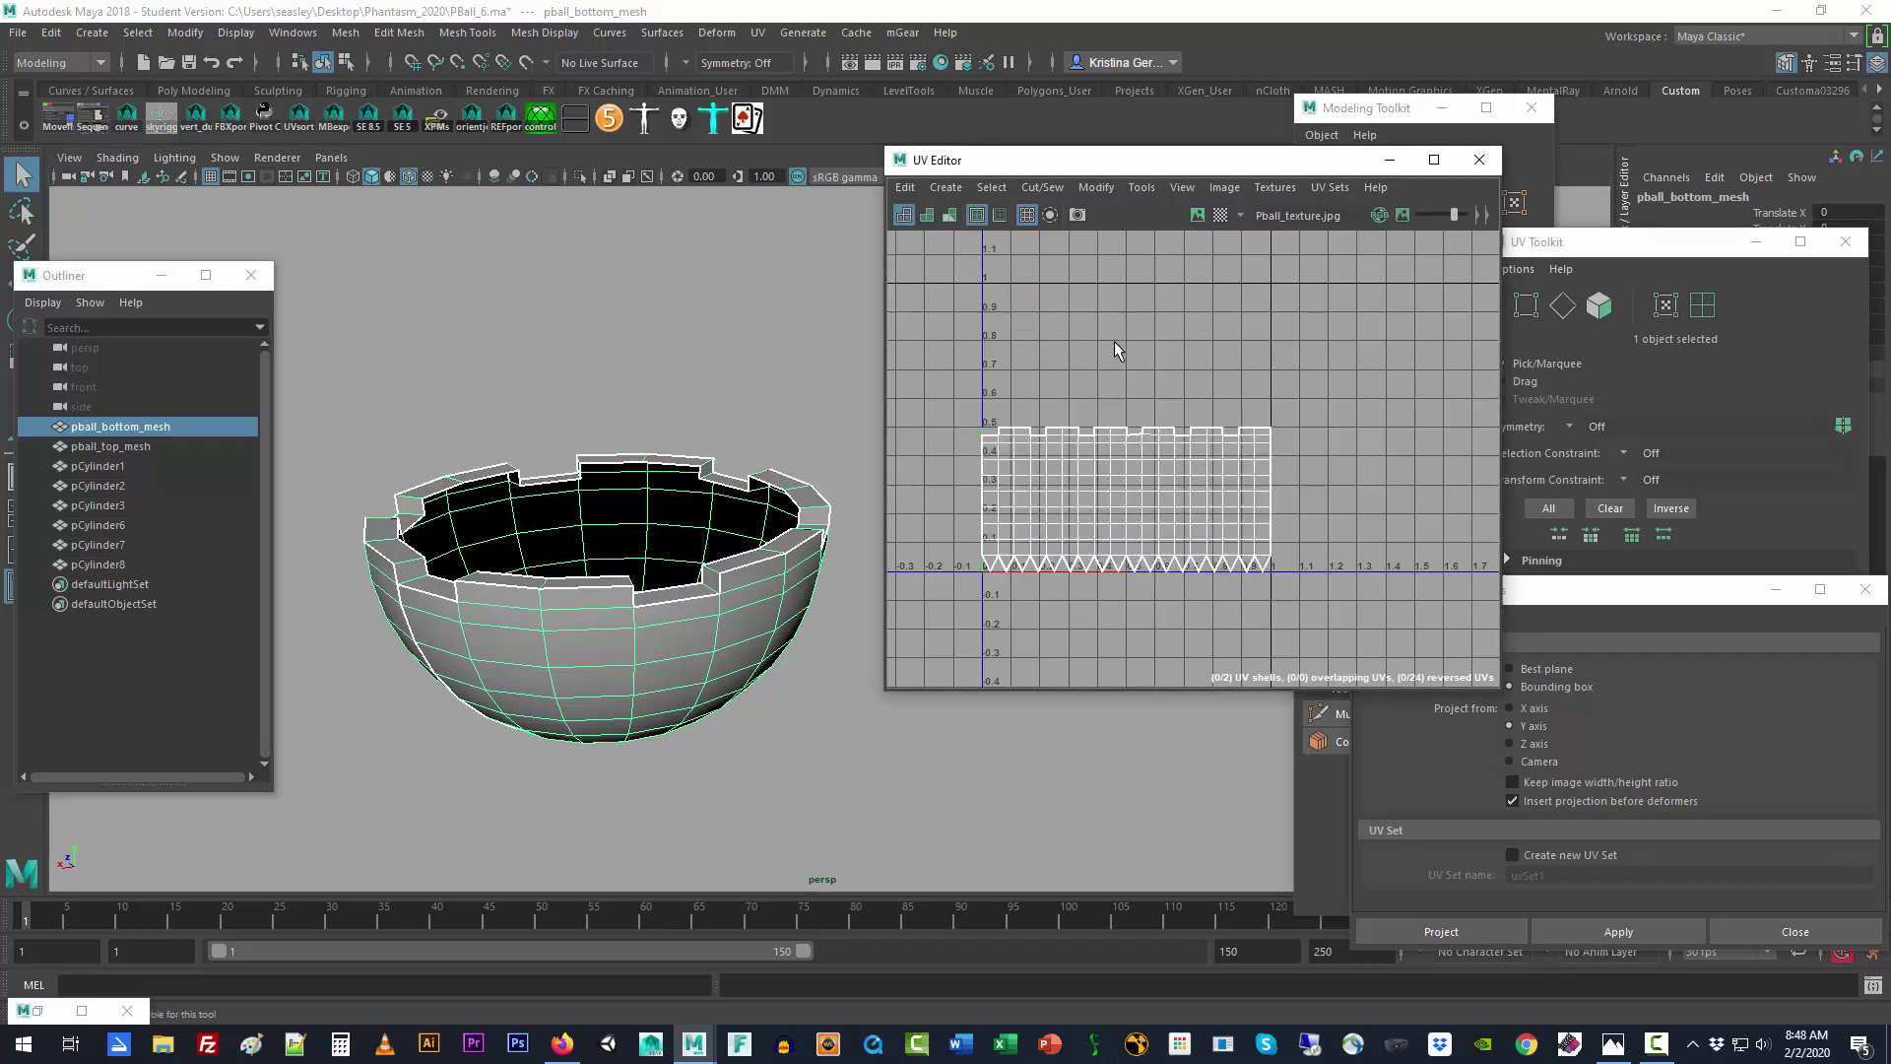
left_click(1198, 219)
left_click(1198, 215)
left_click(1198, 215)
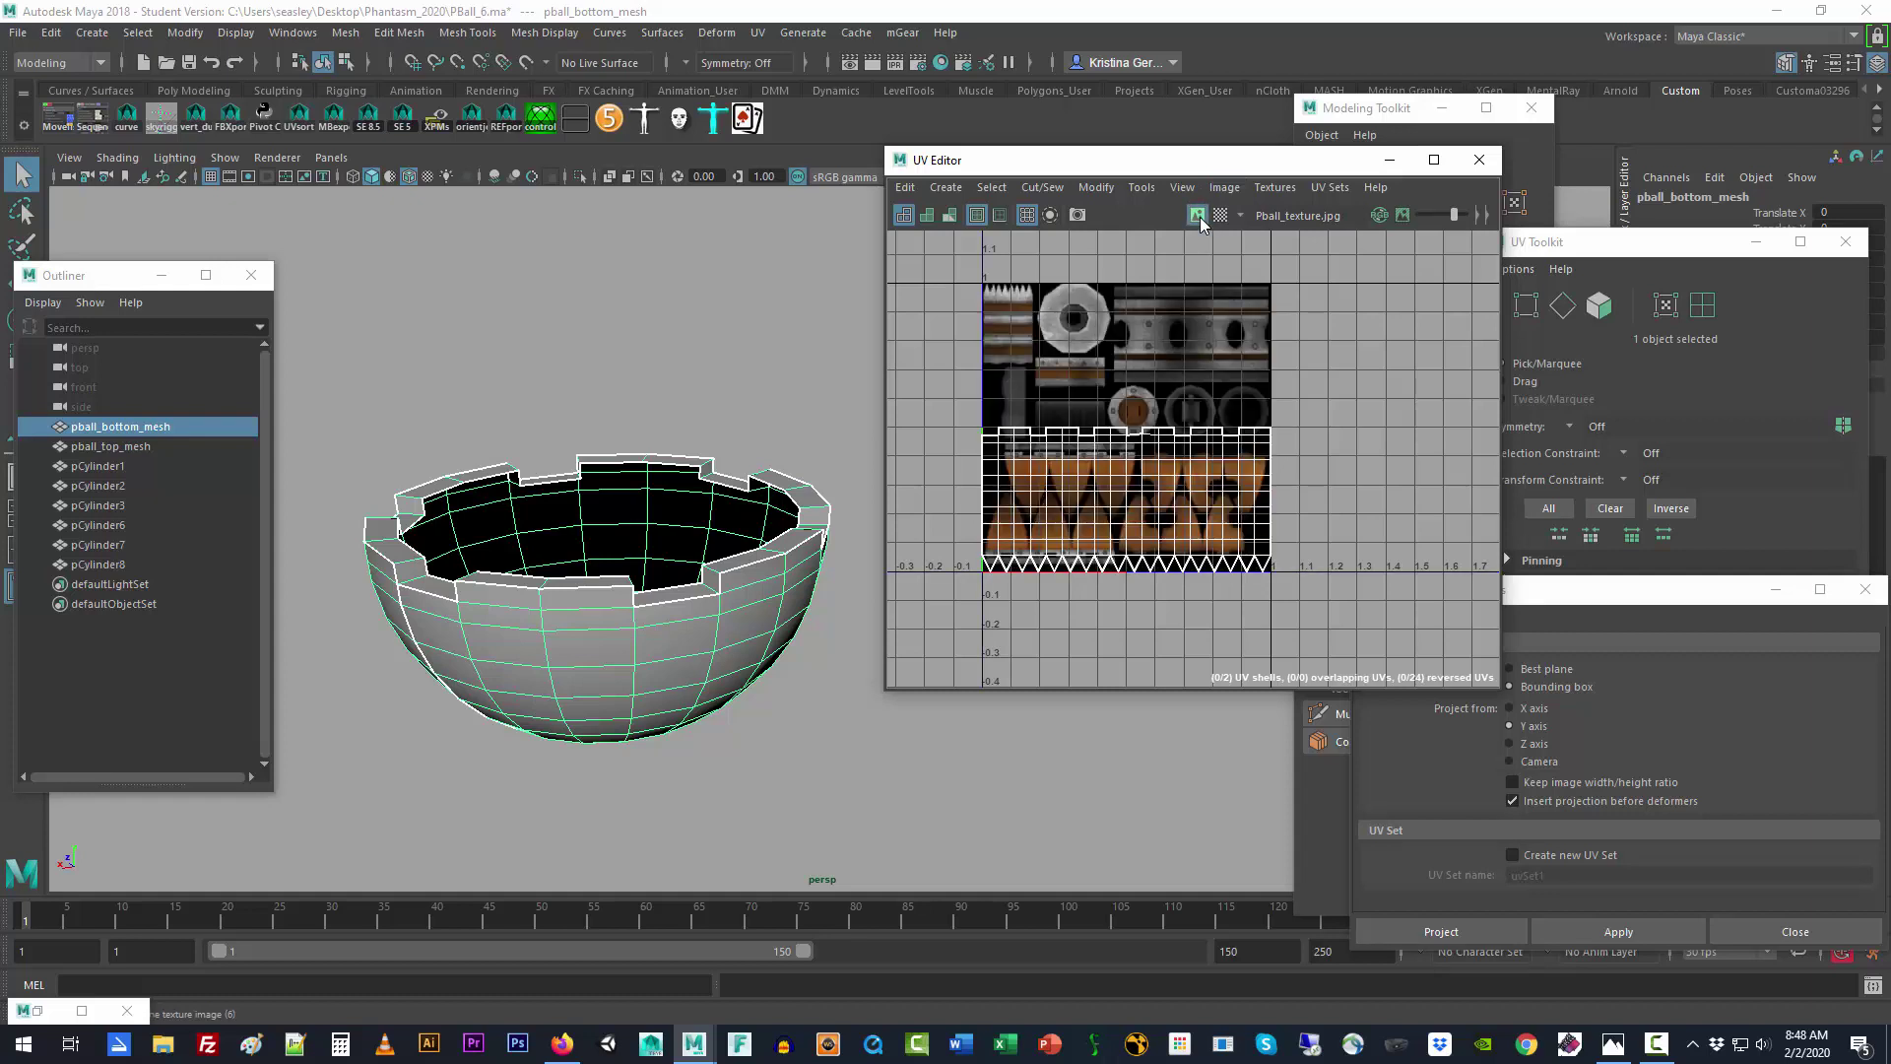
left_click(1198, 216)
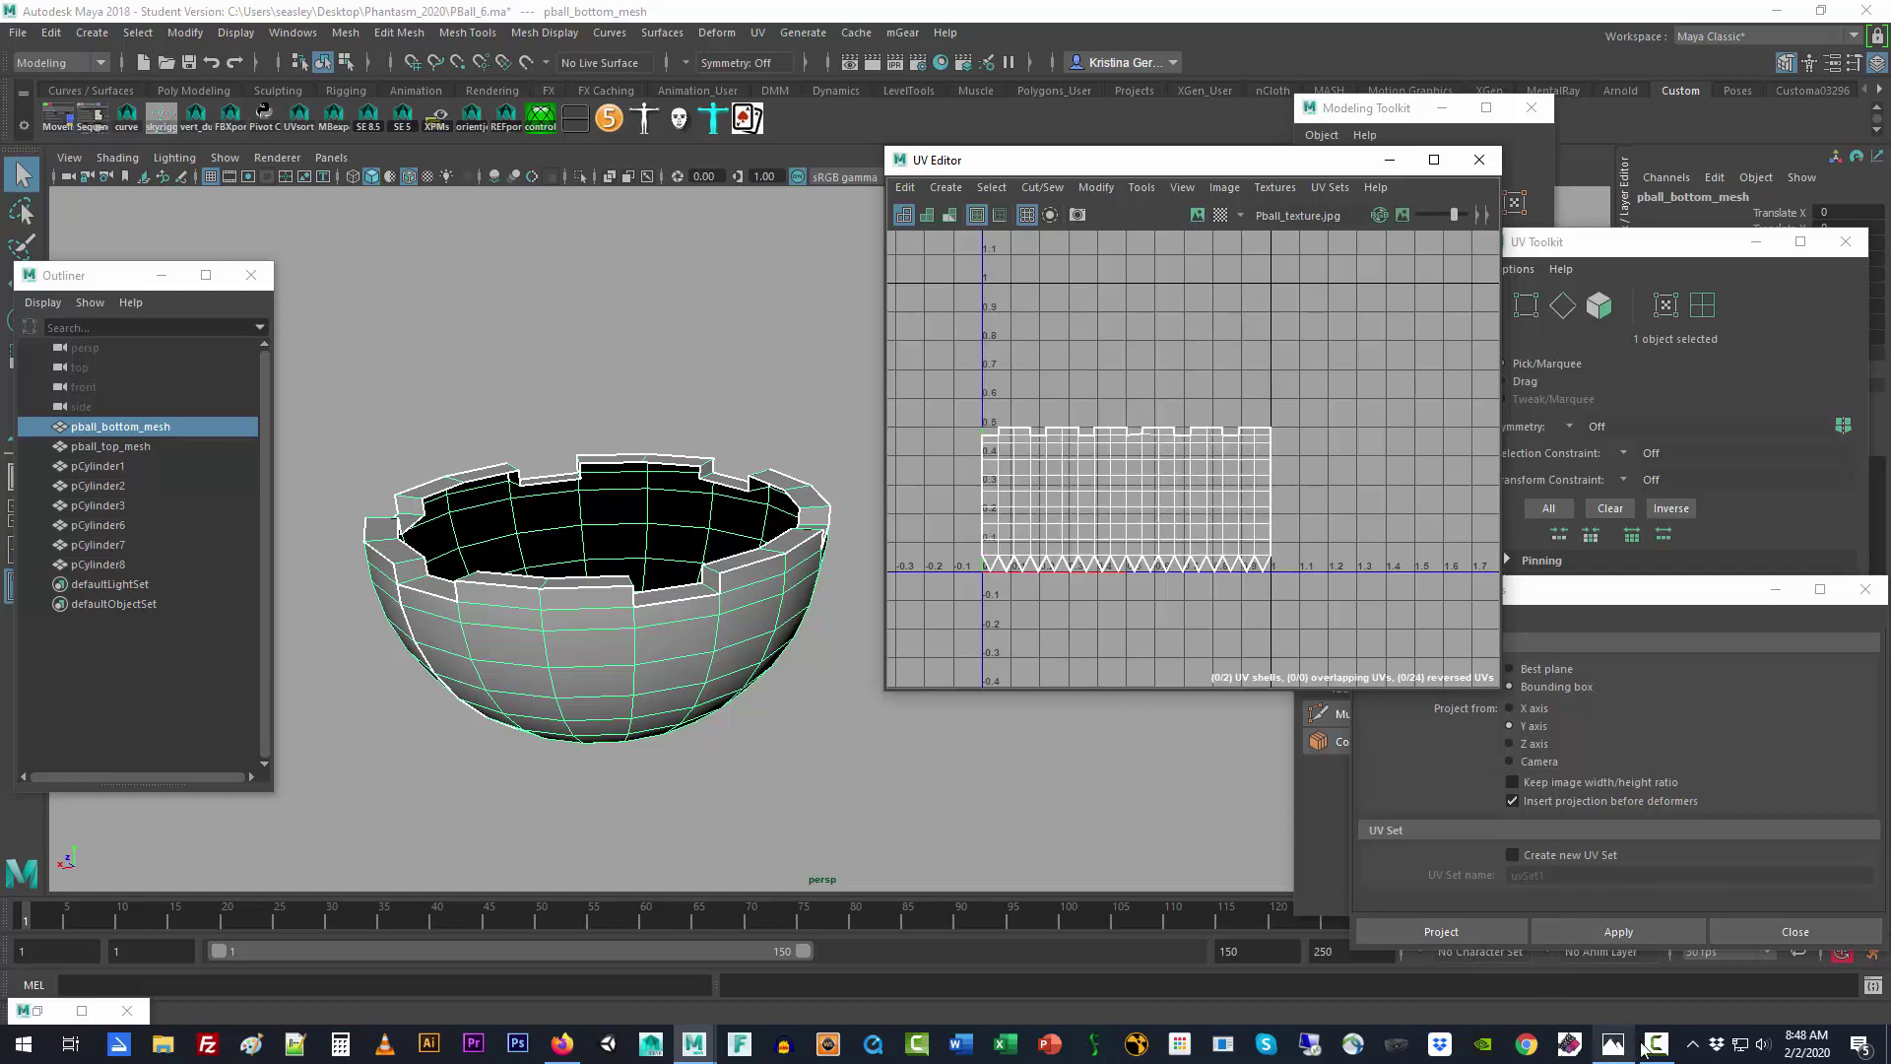
mouse_move(1656, 1052)
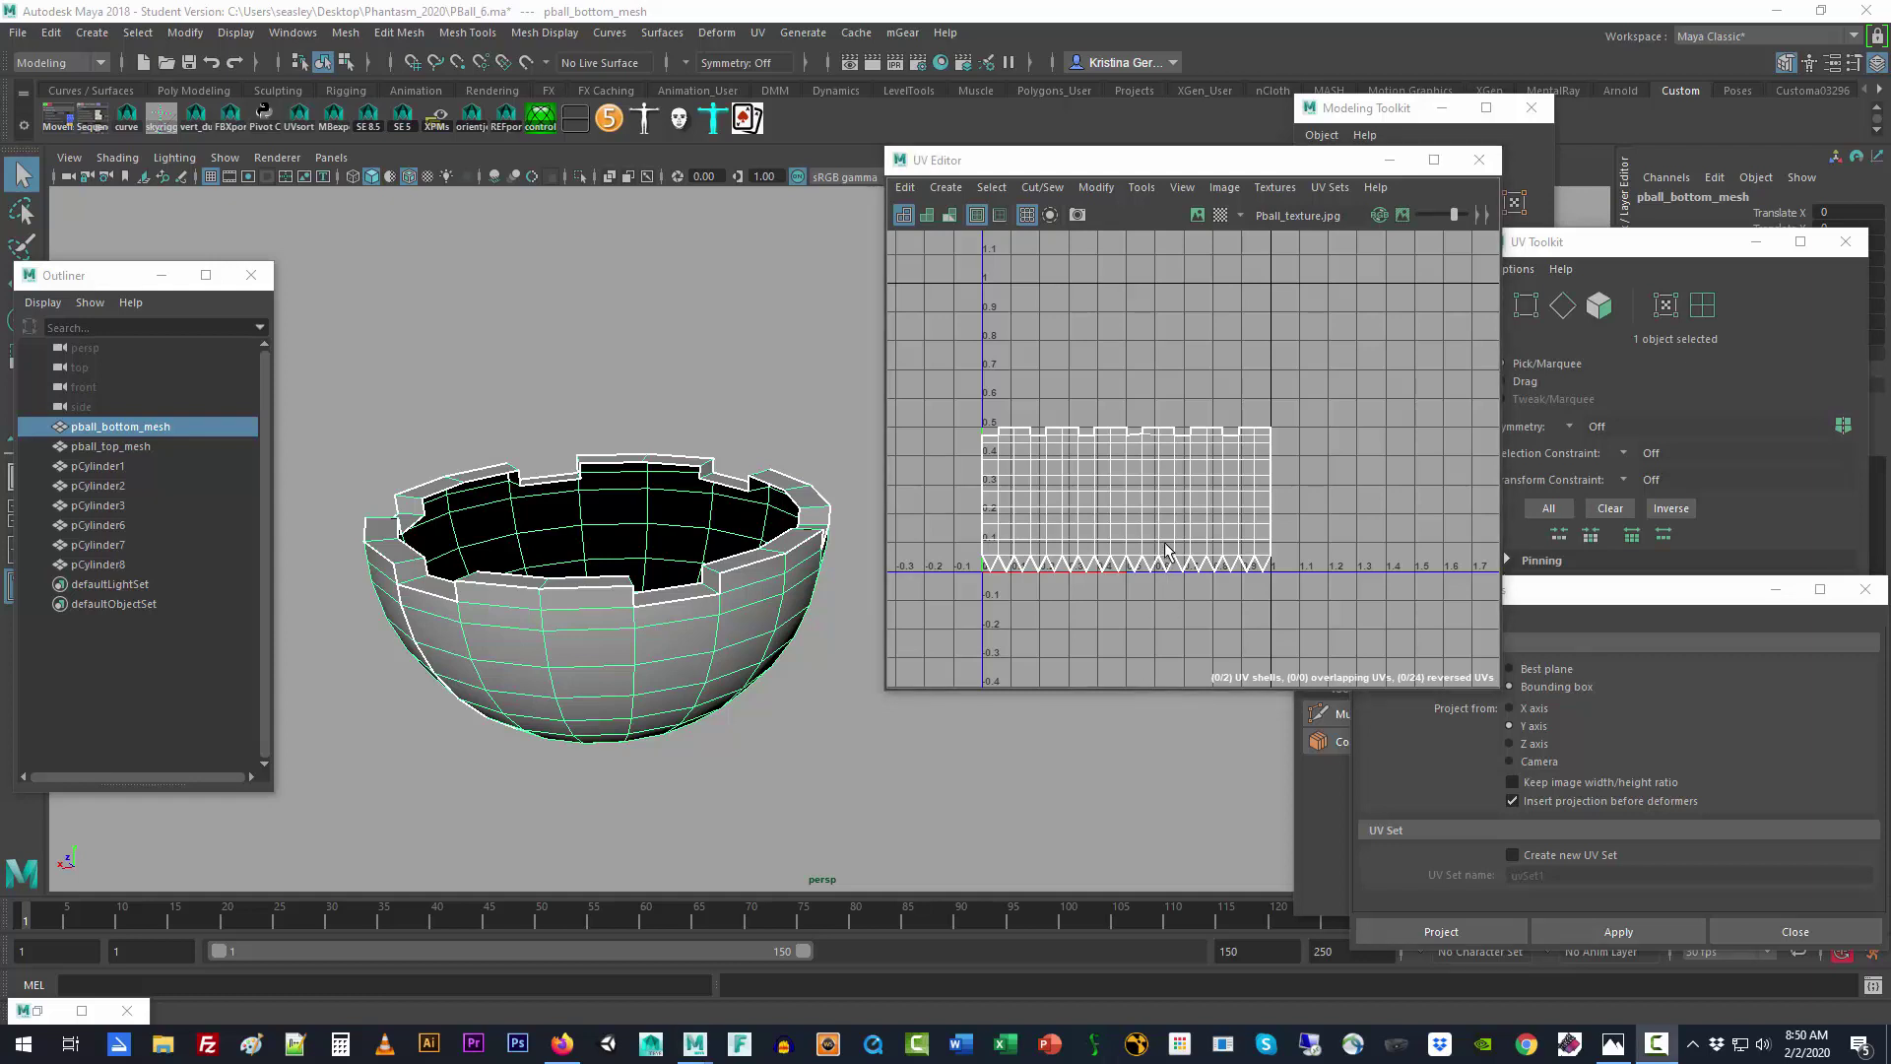
Step: Compare the lower bowl's UV layout with the wood and metal pieces of the texture image, hiding the image when done
left_click(1198, 215)
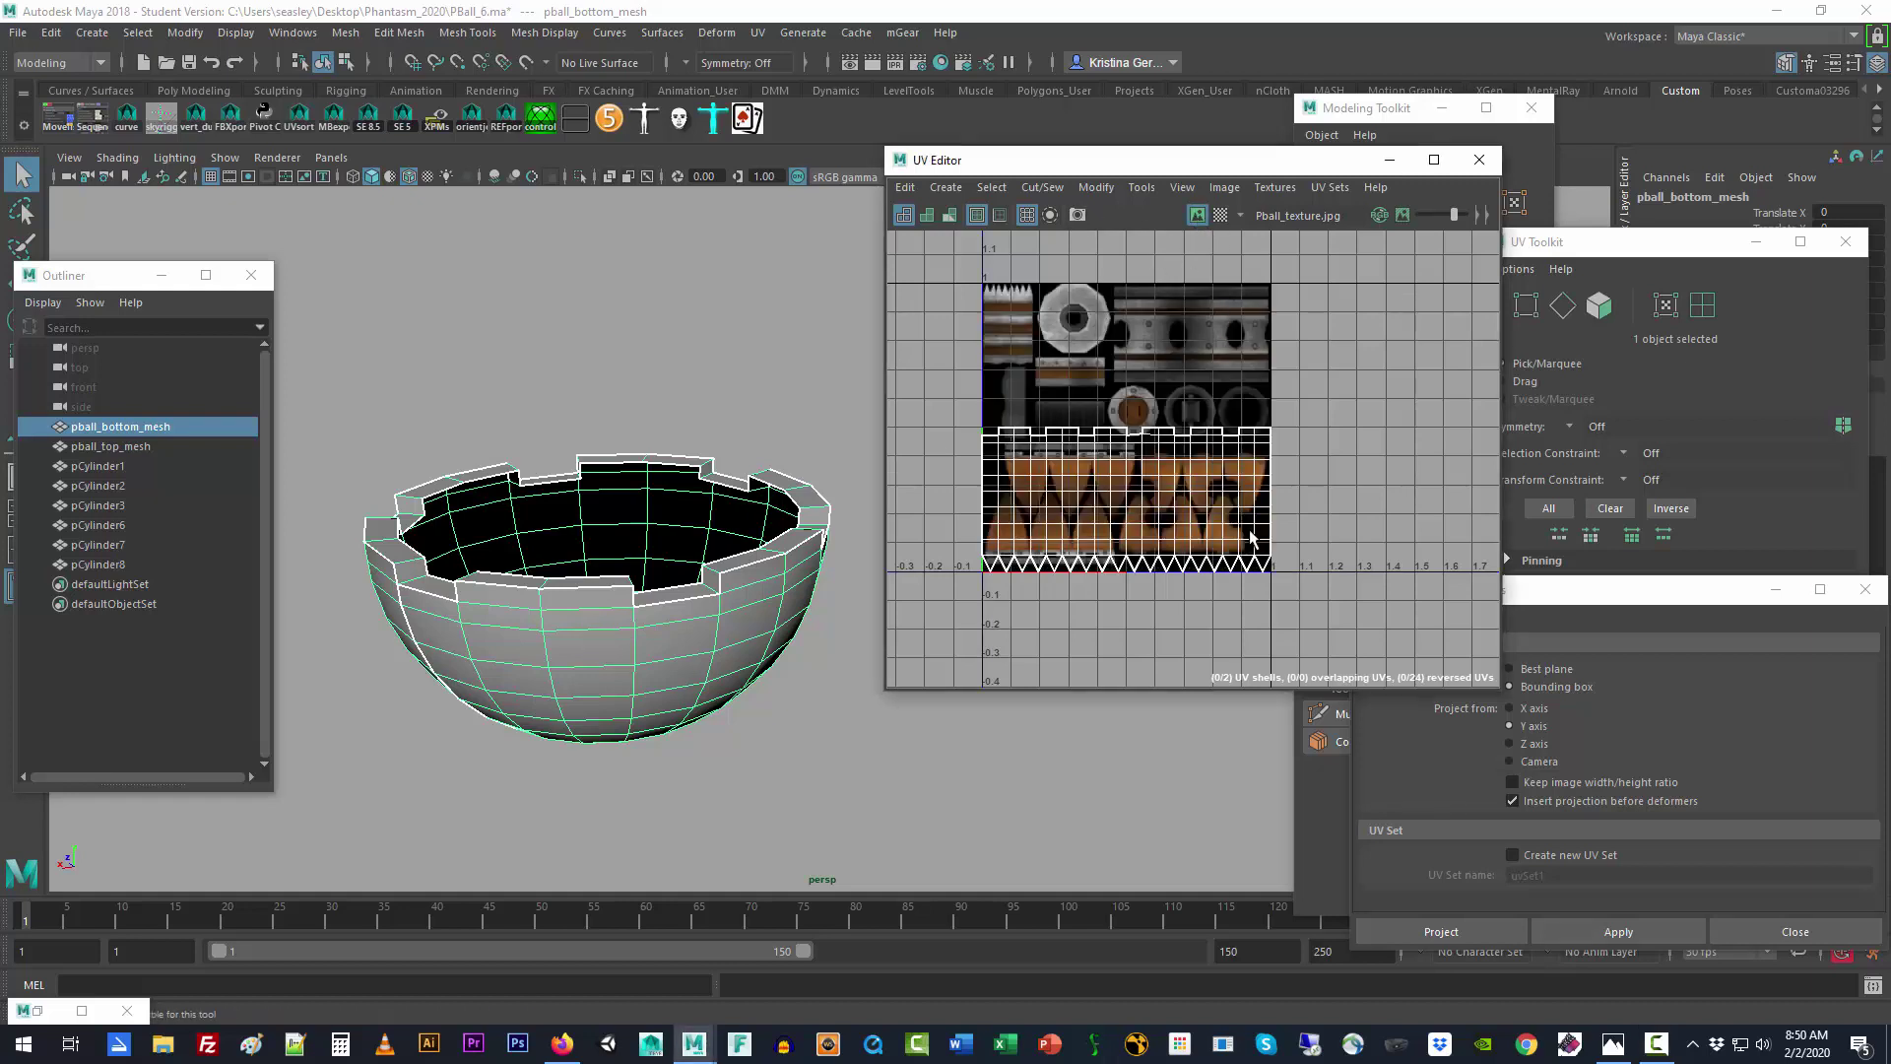
scroll(1252, 537, "up", 2)
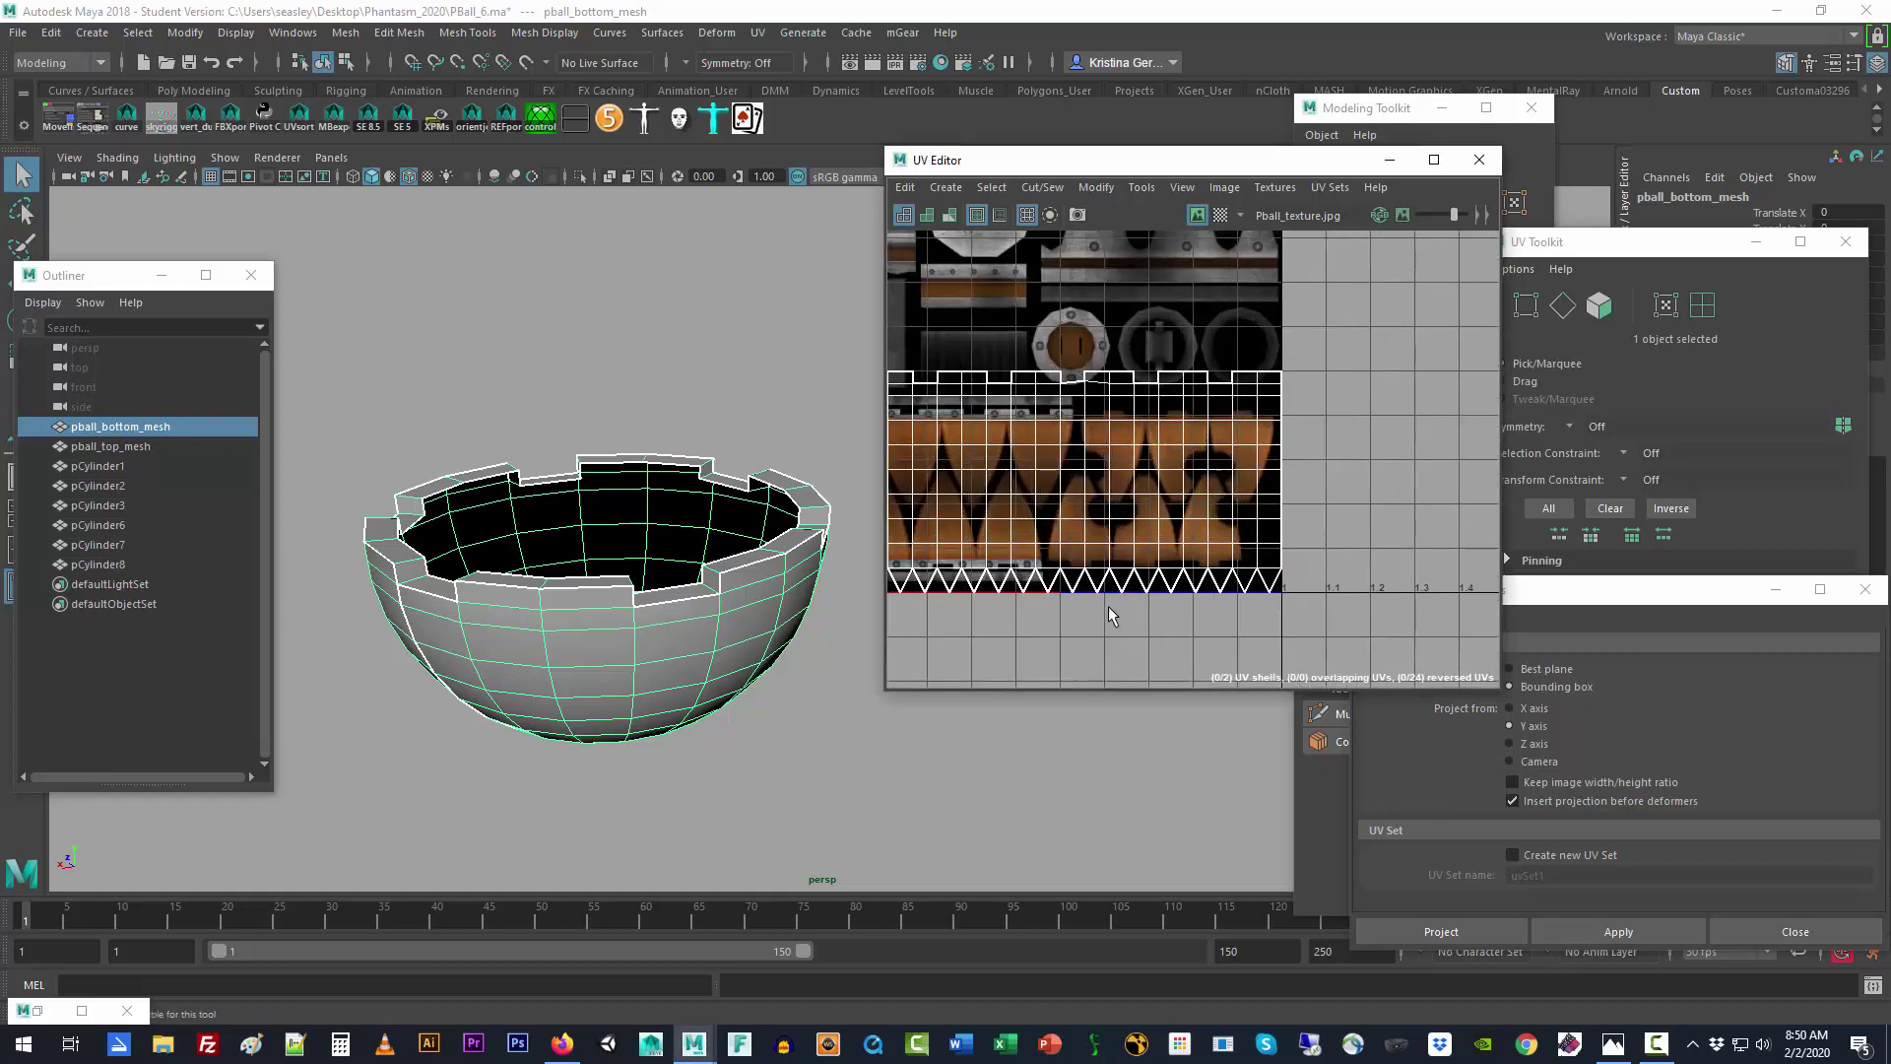
middle_click_drag(1085, 623, 1200, 628, "alt")
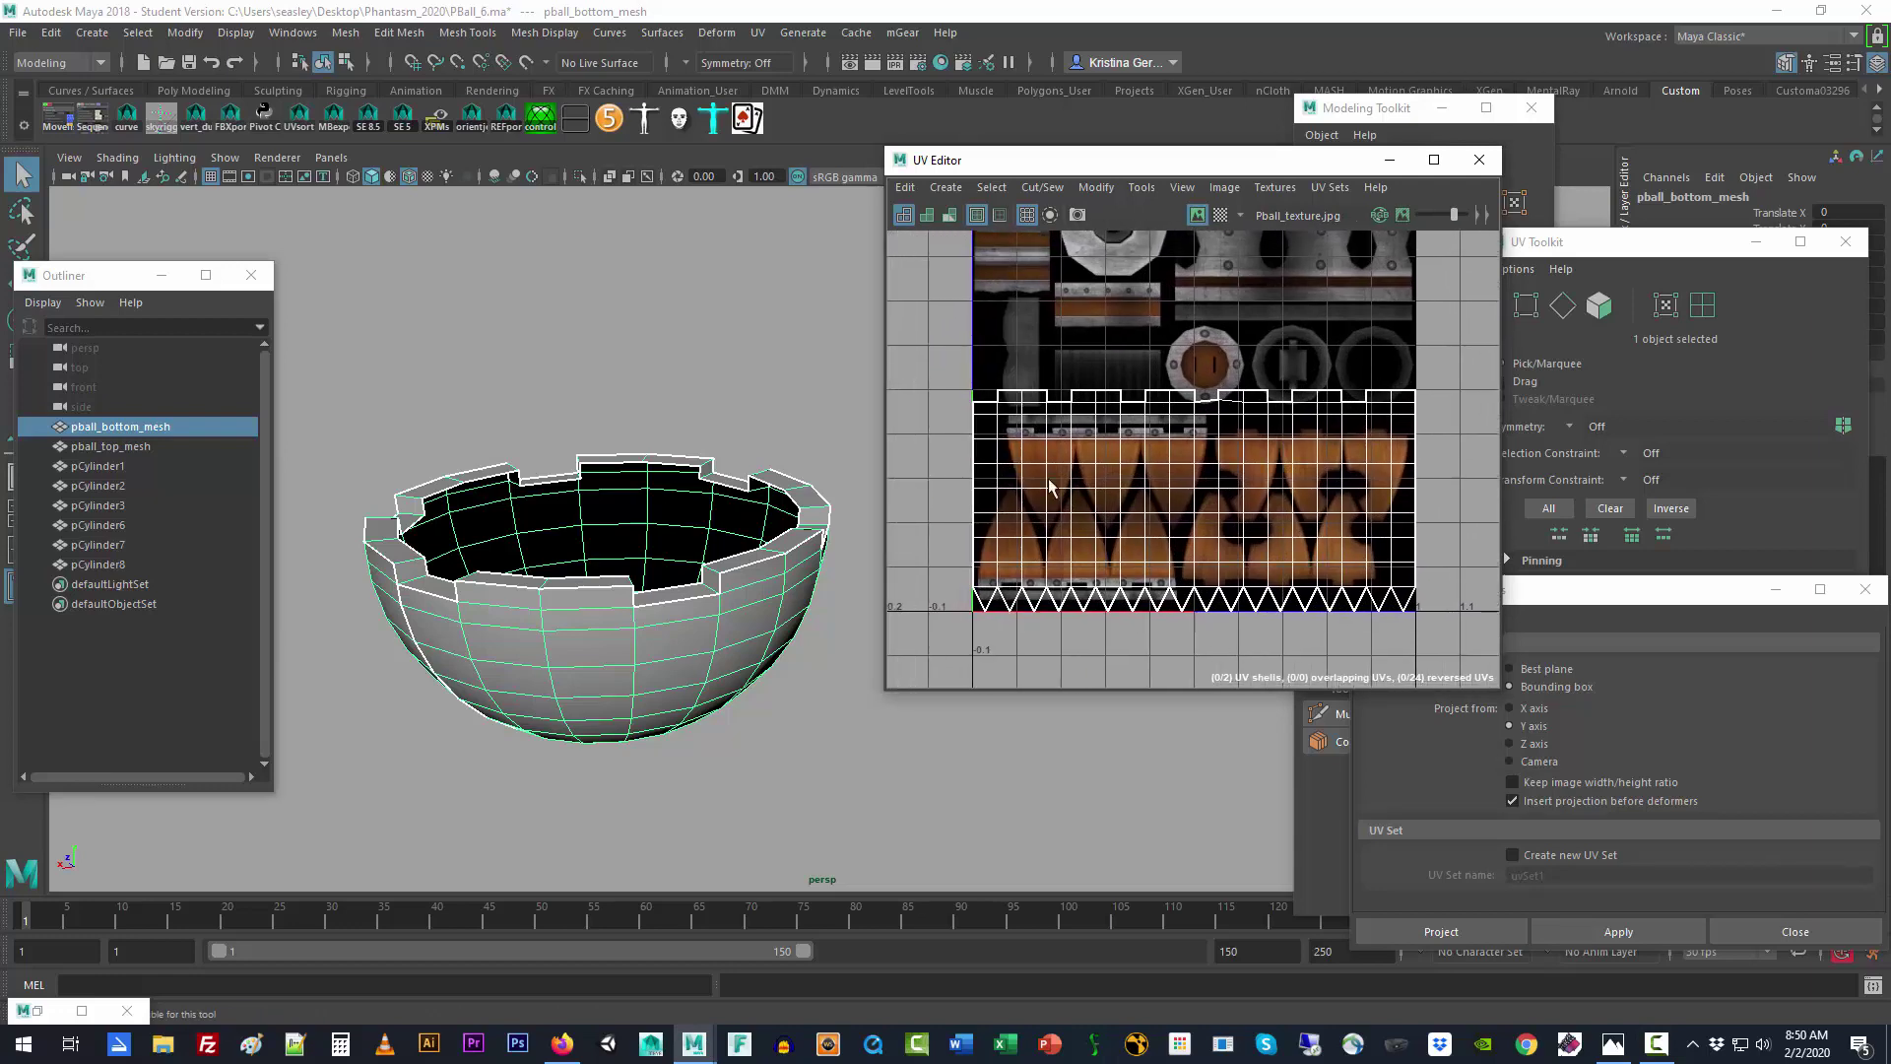
scroll(1036, 439, "up", 3)
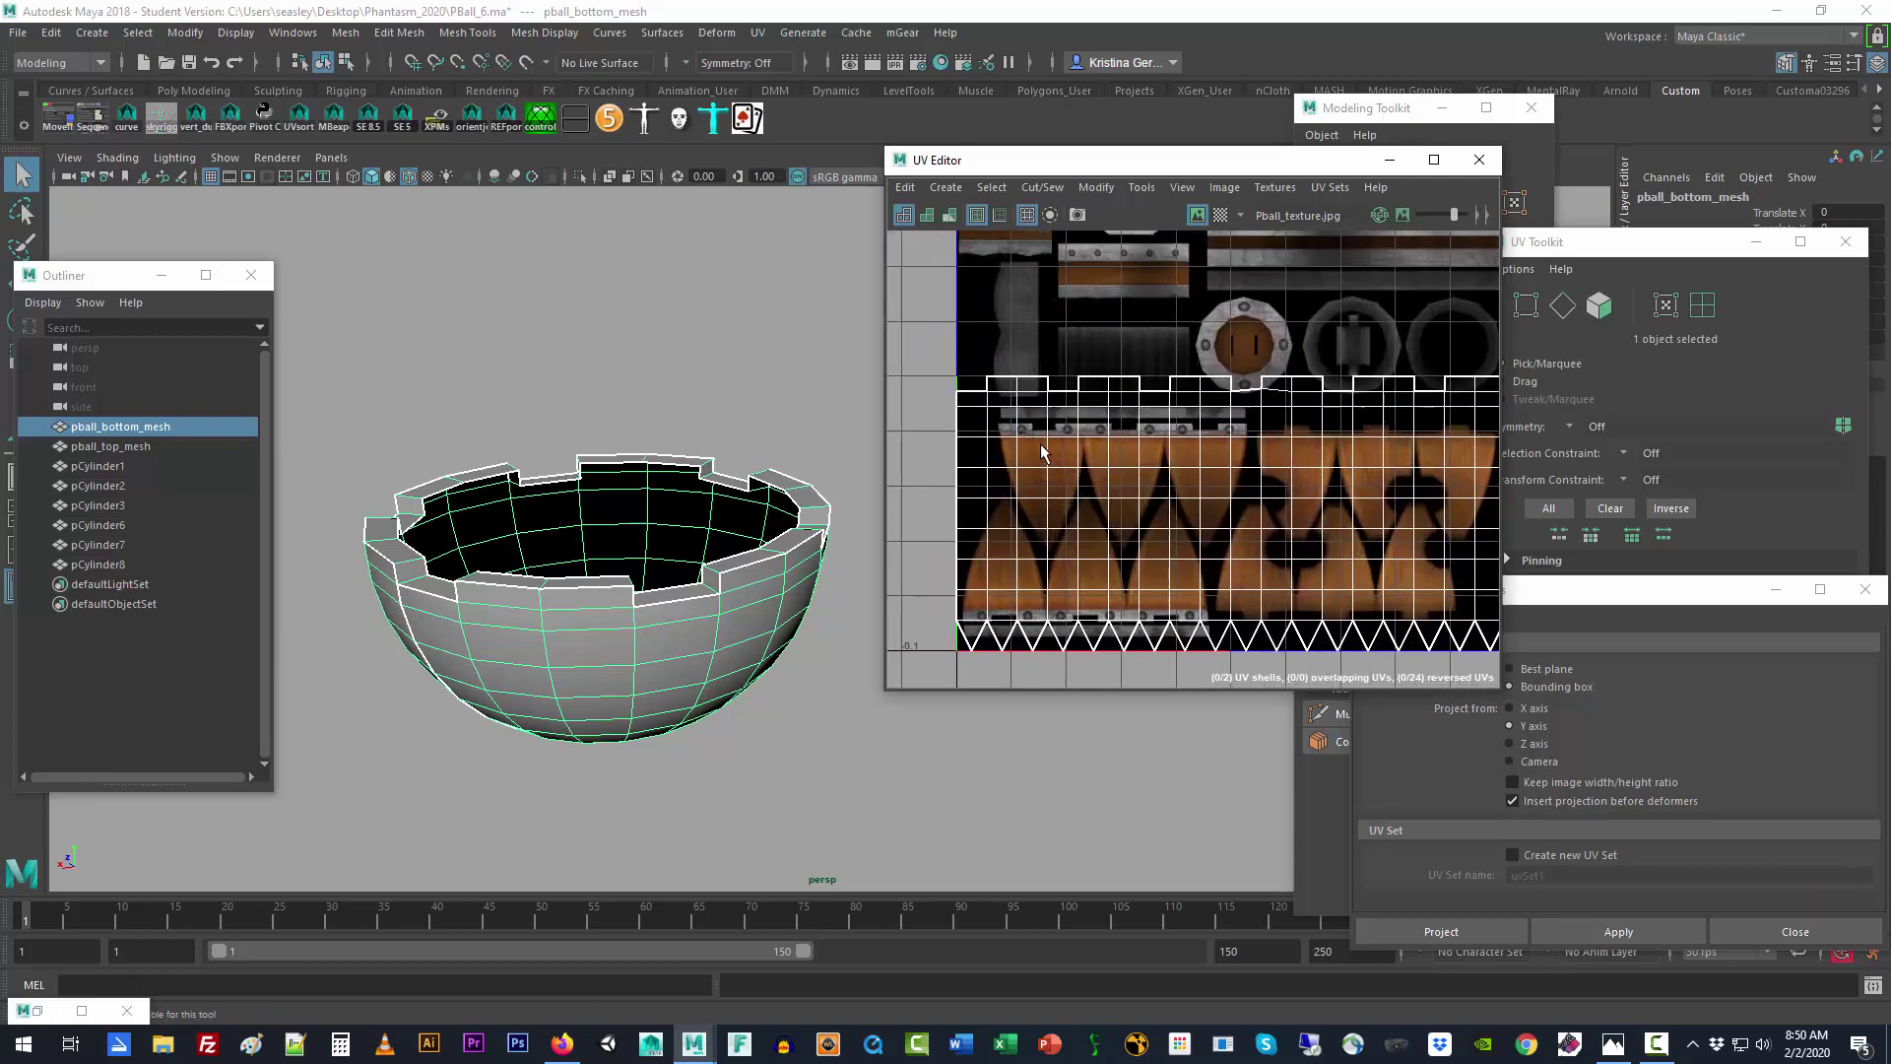
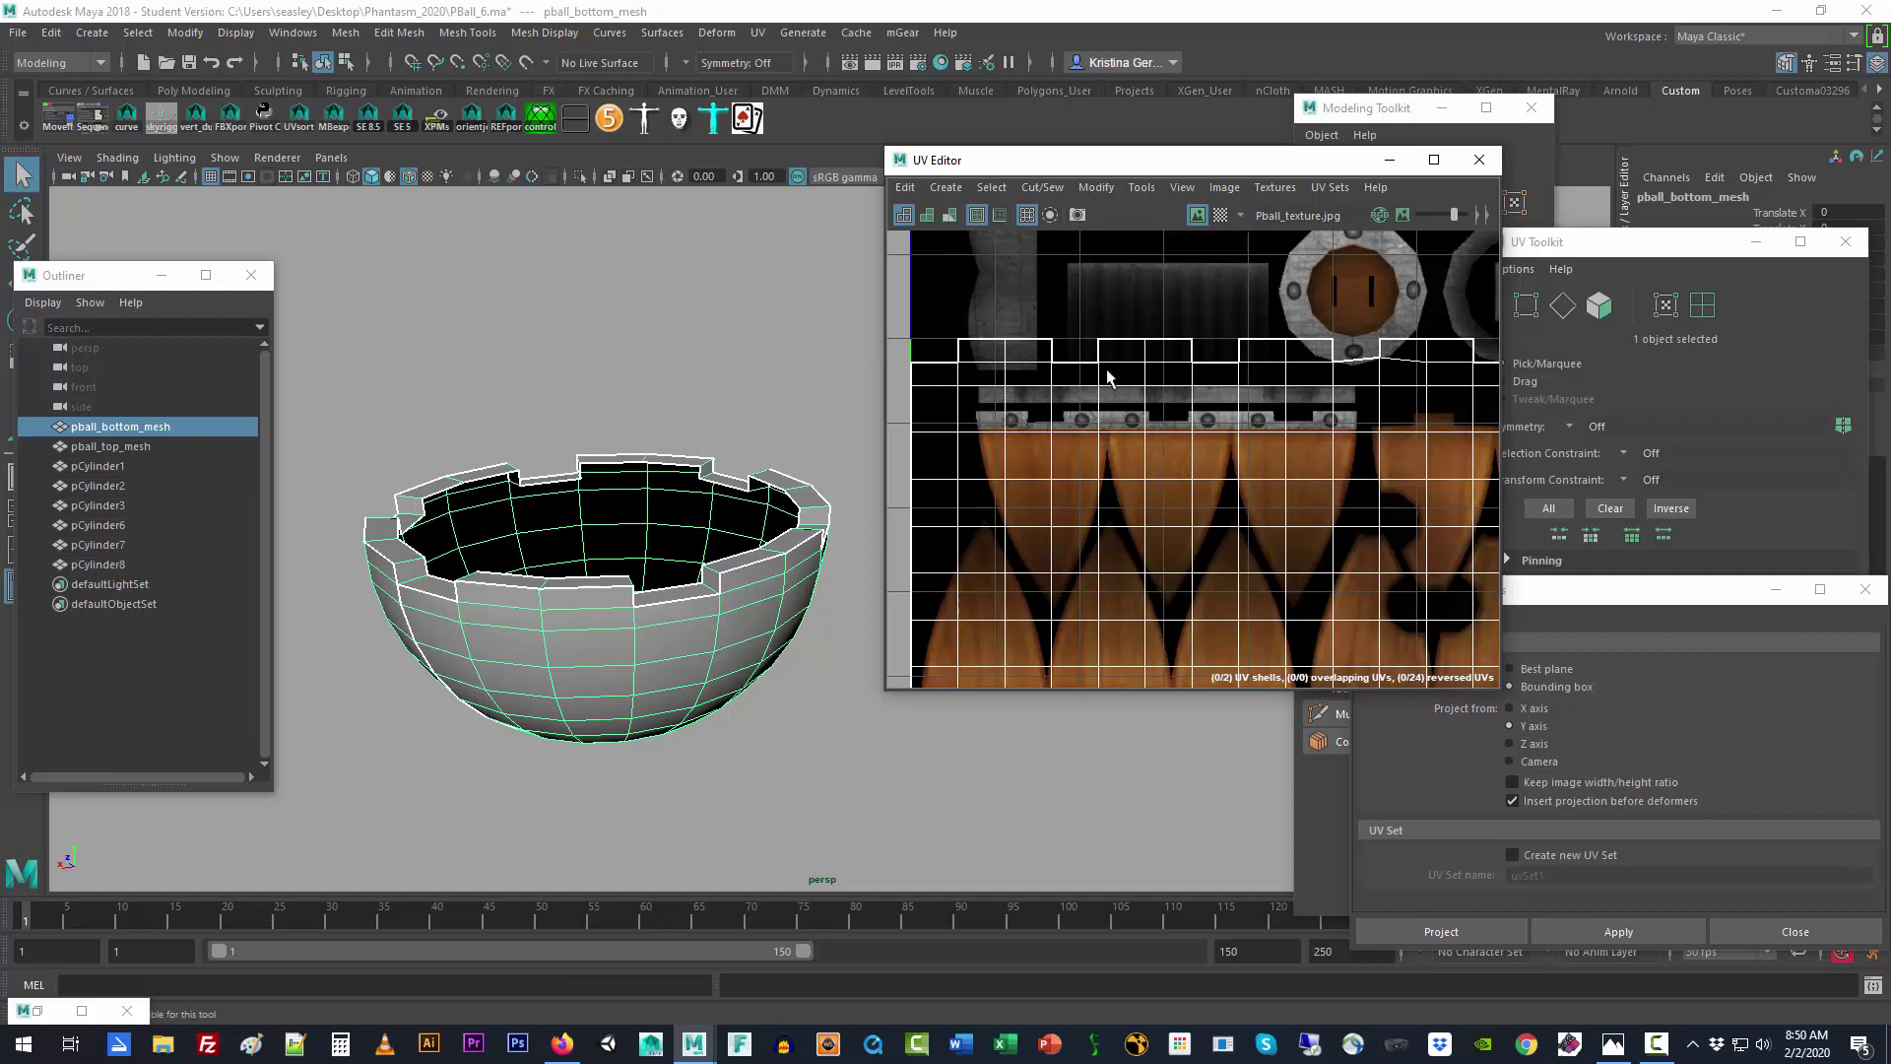
left_click(1197, 215)
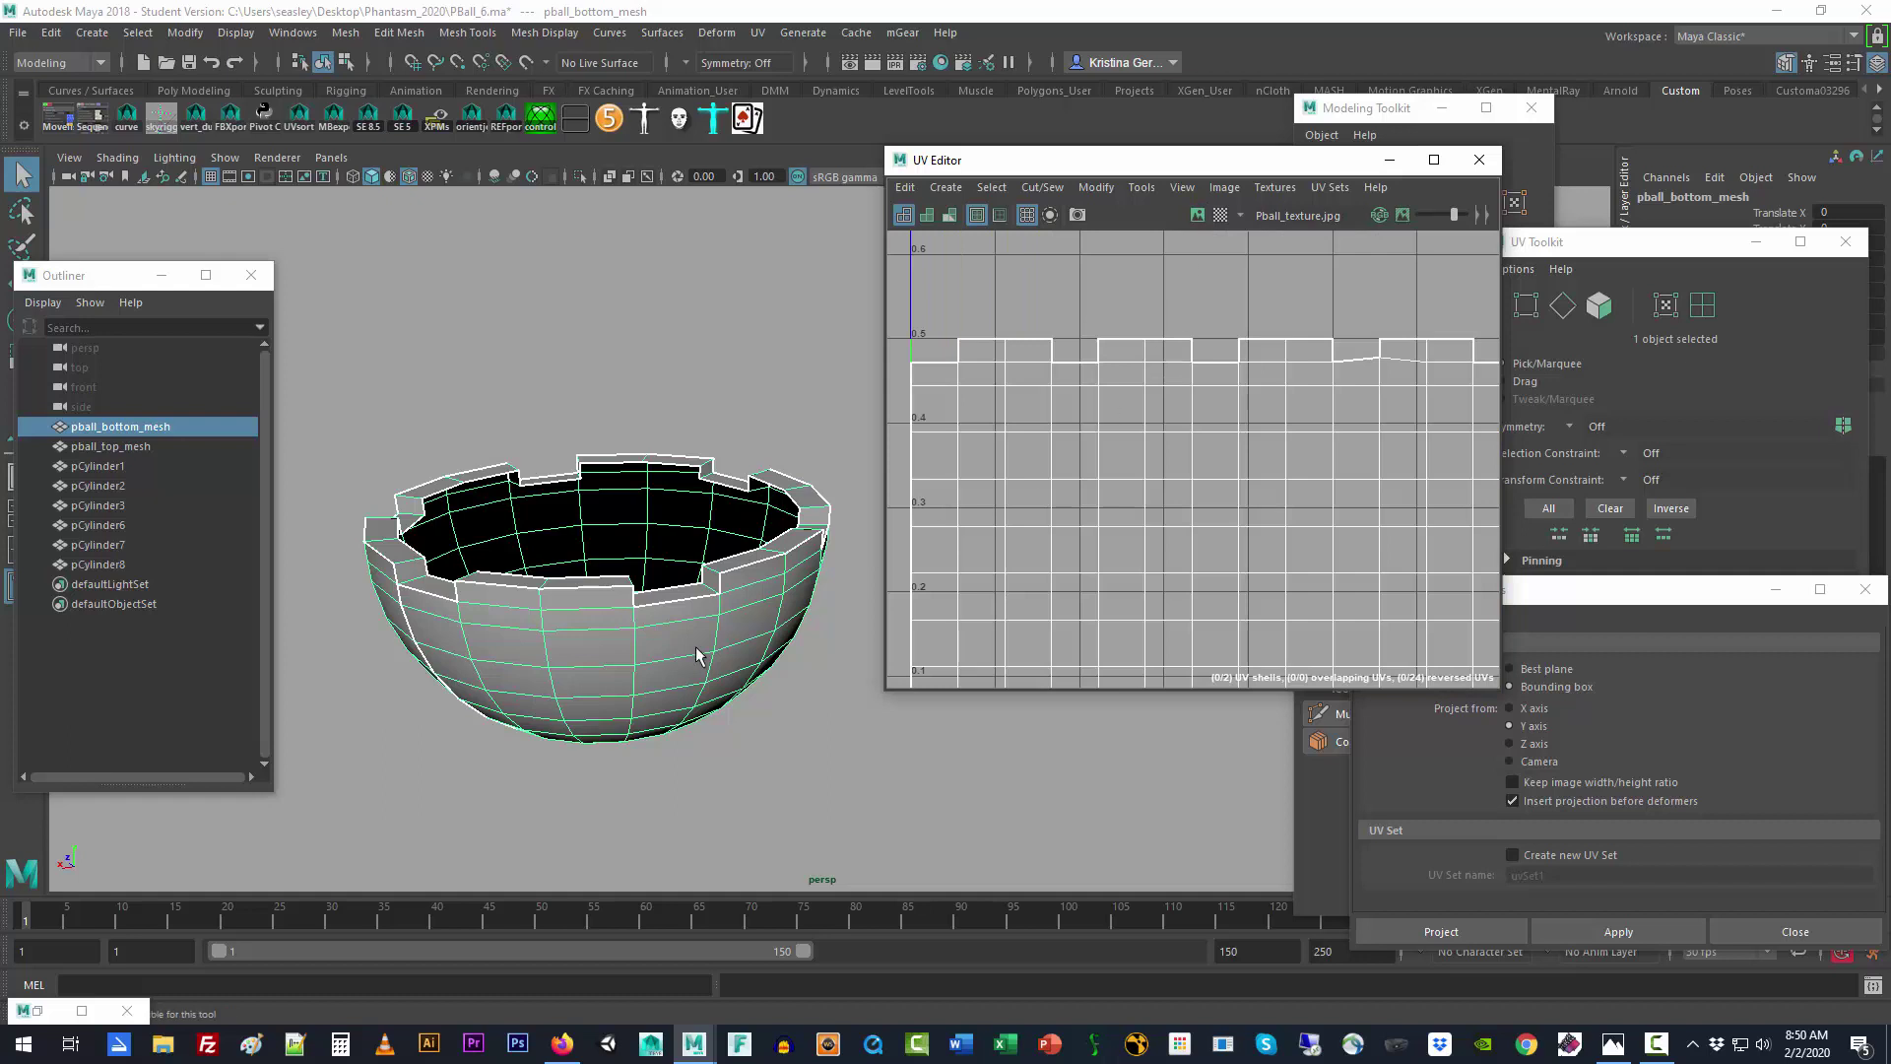
Step: Switch the lower bowl's UVs to edge selection and select rim edges to identify their counterparts on the ring shell and mesh
scroll(1114, 502, "down", 4)
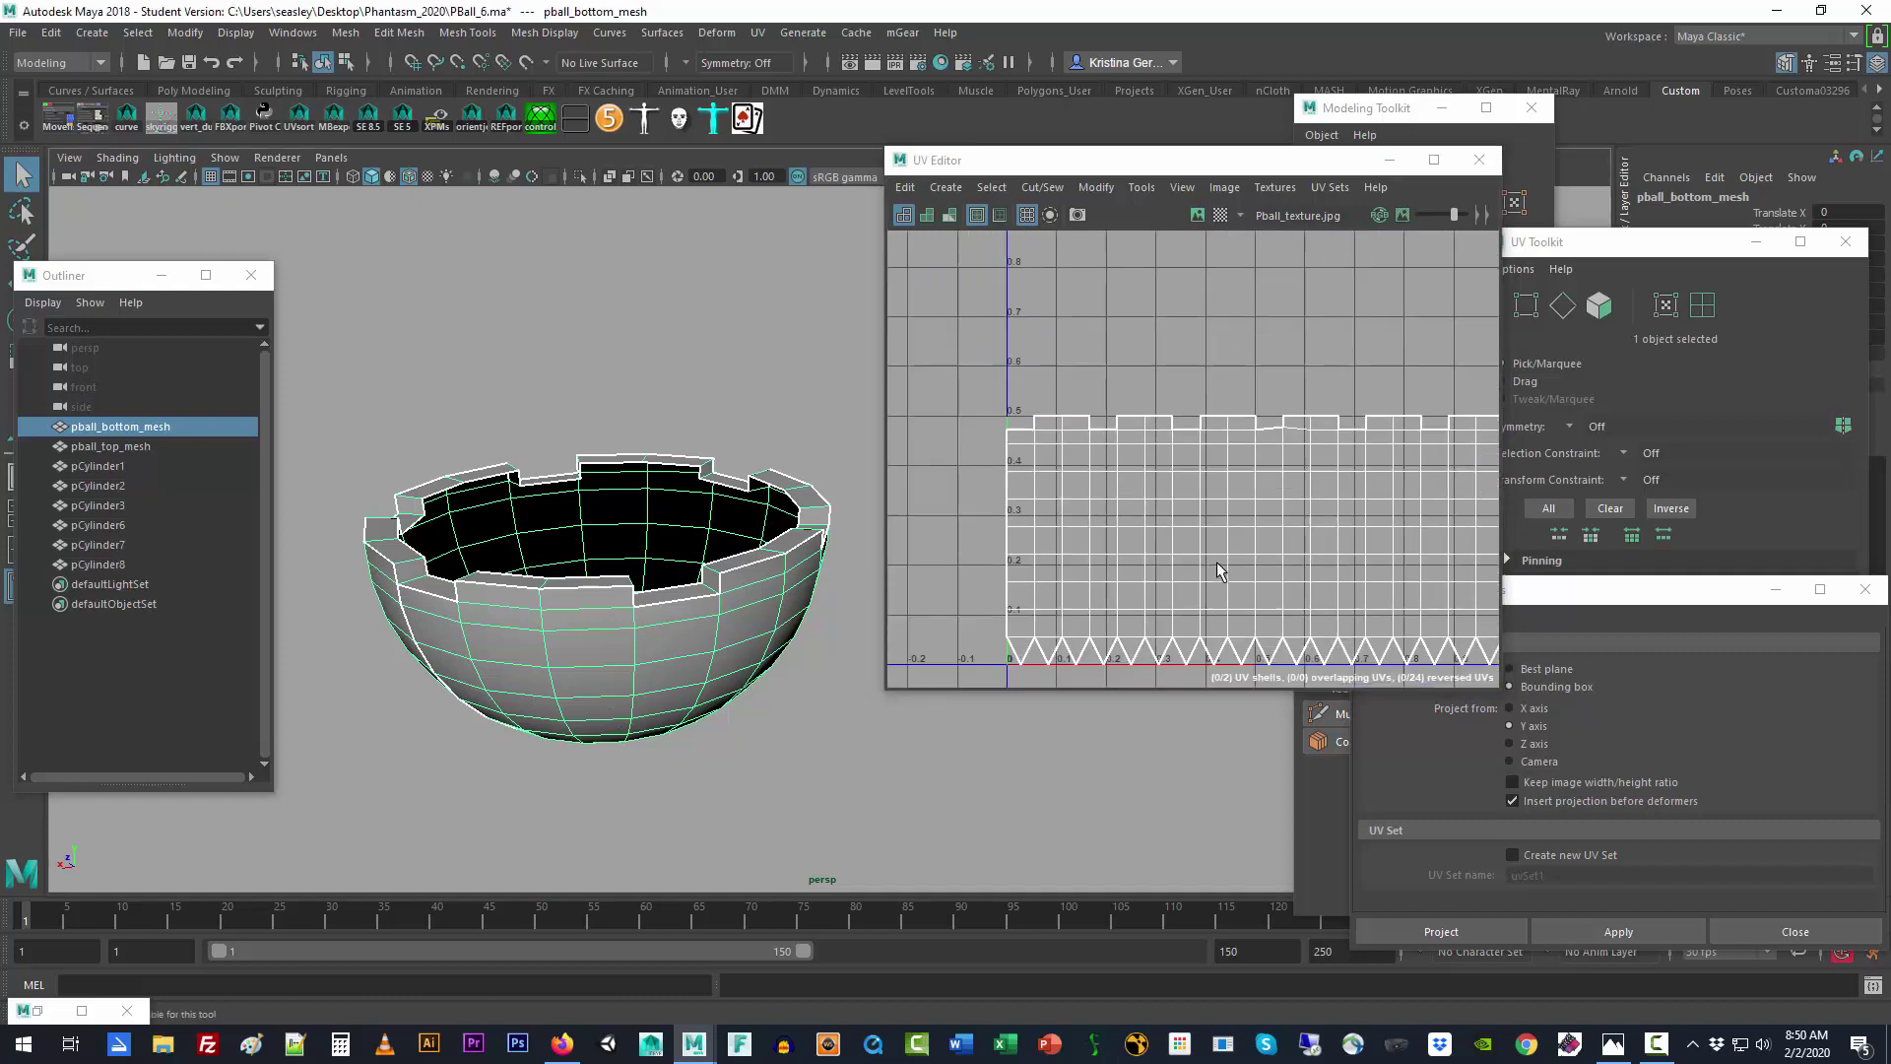
middle_click_drag(1244, 554, 1134, 556, "alt")
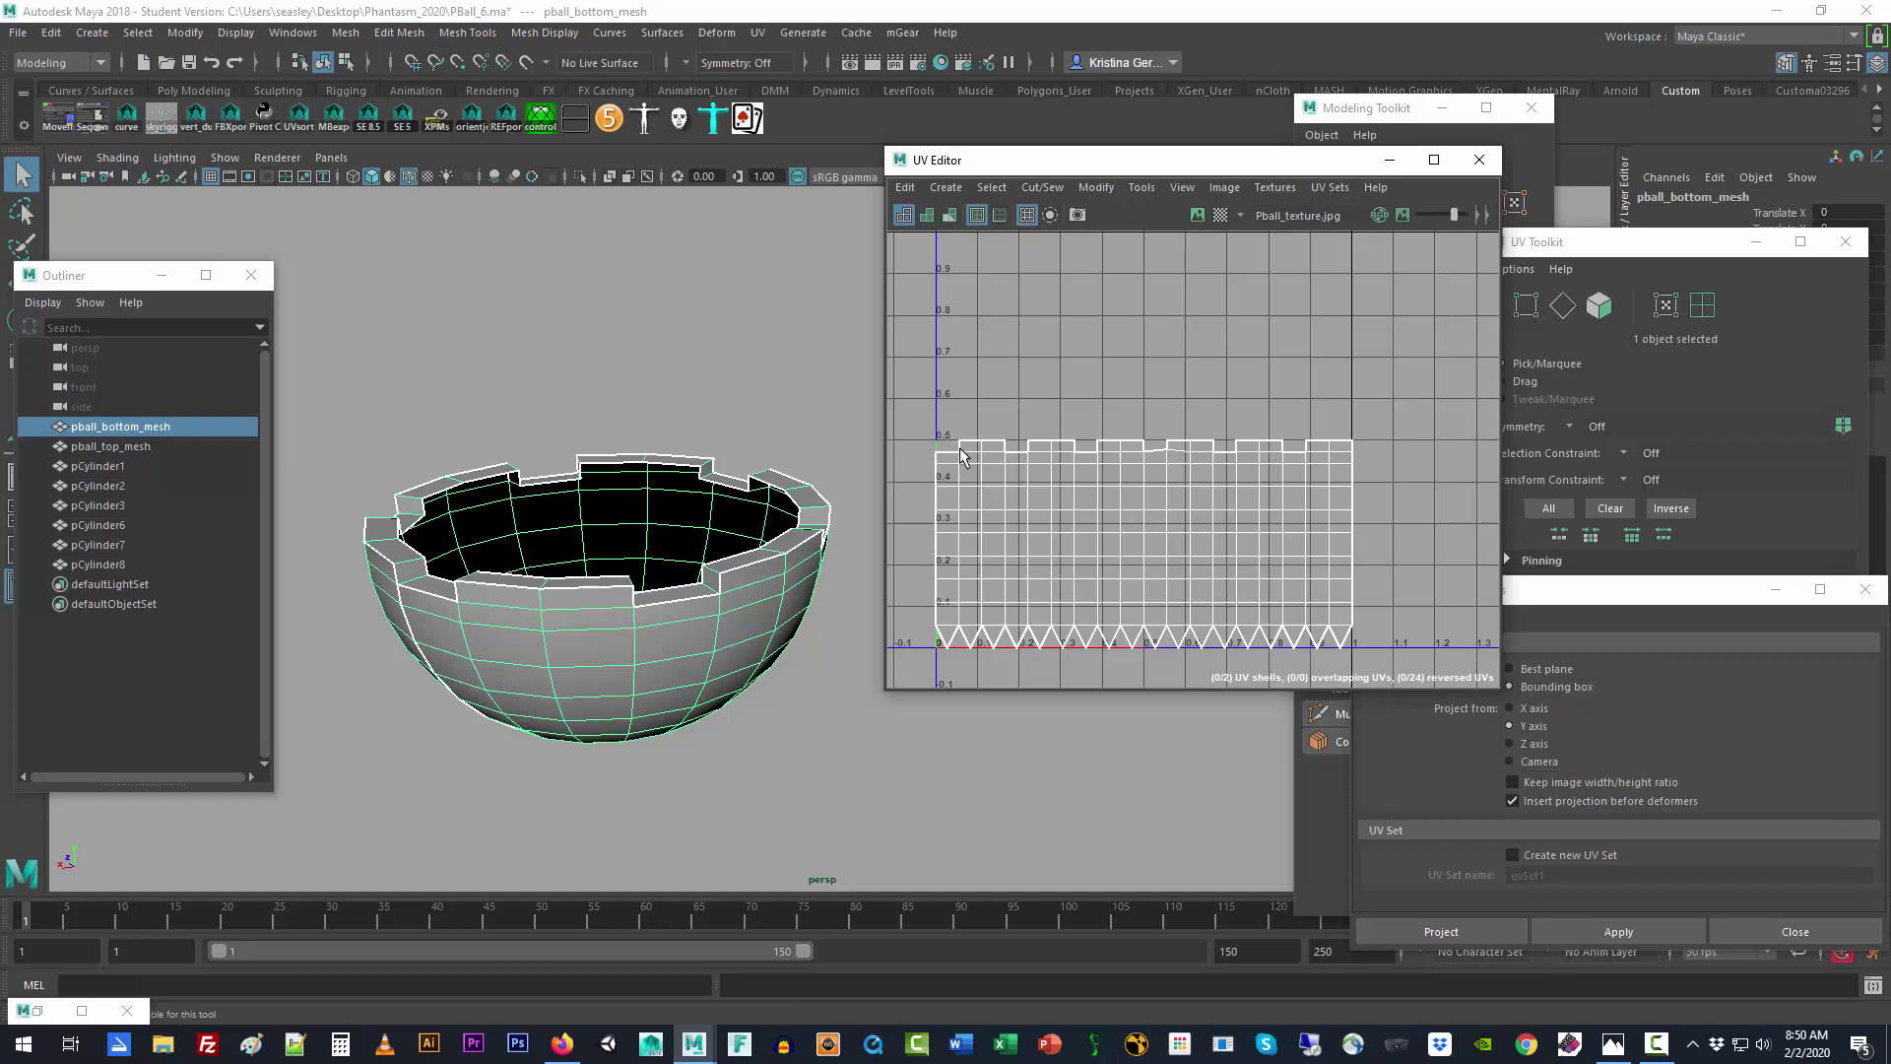
right_click_drag(961, 449, 951, 409)
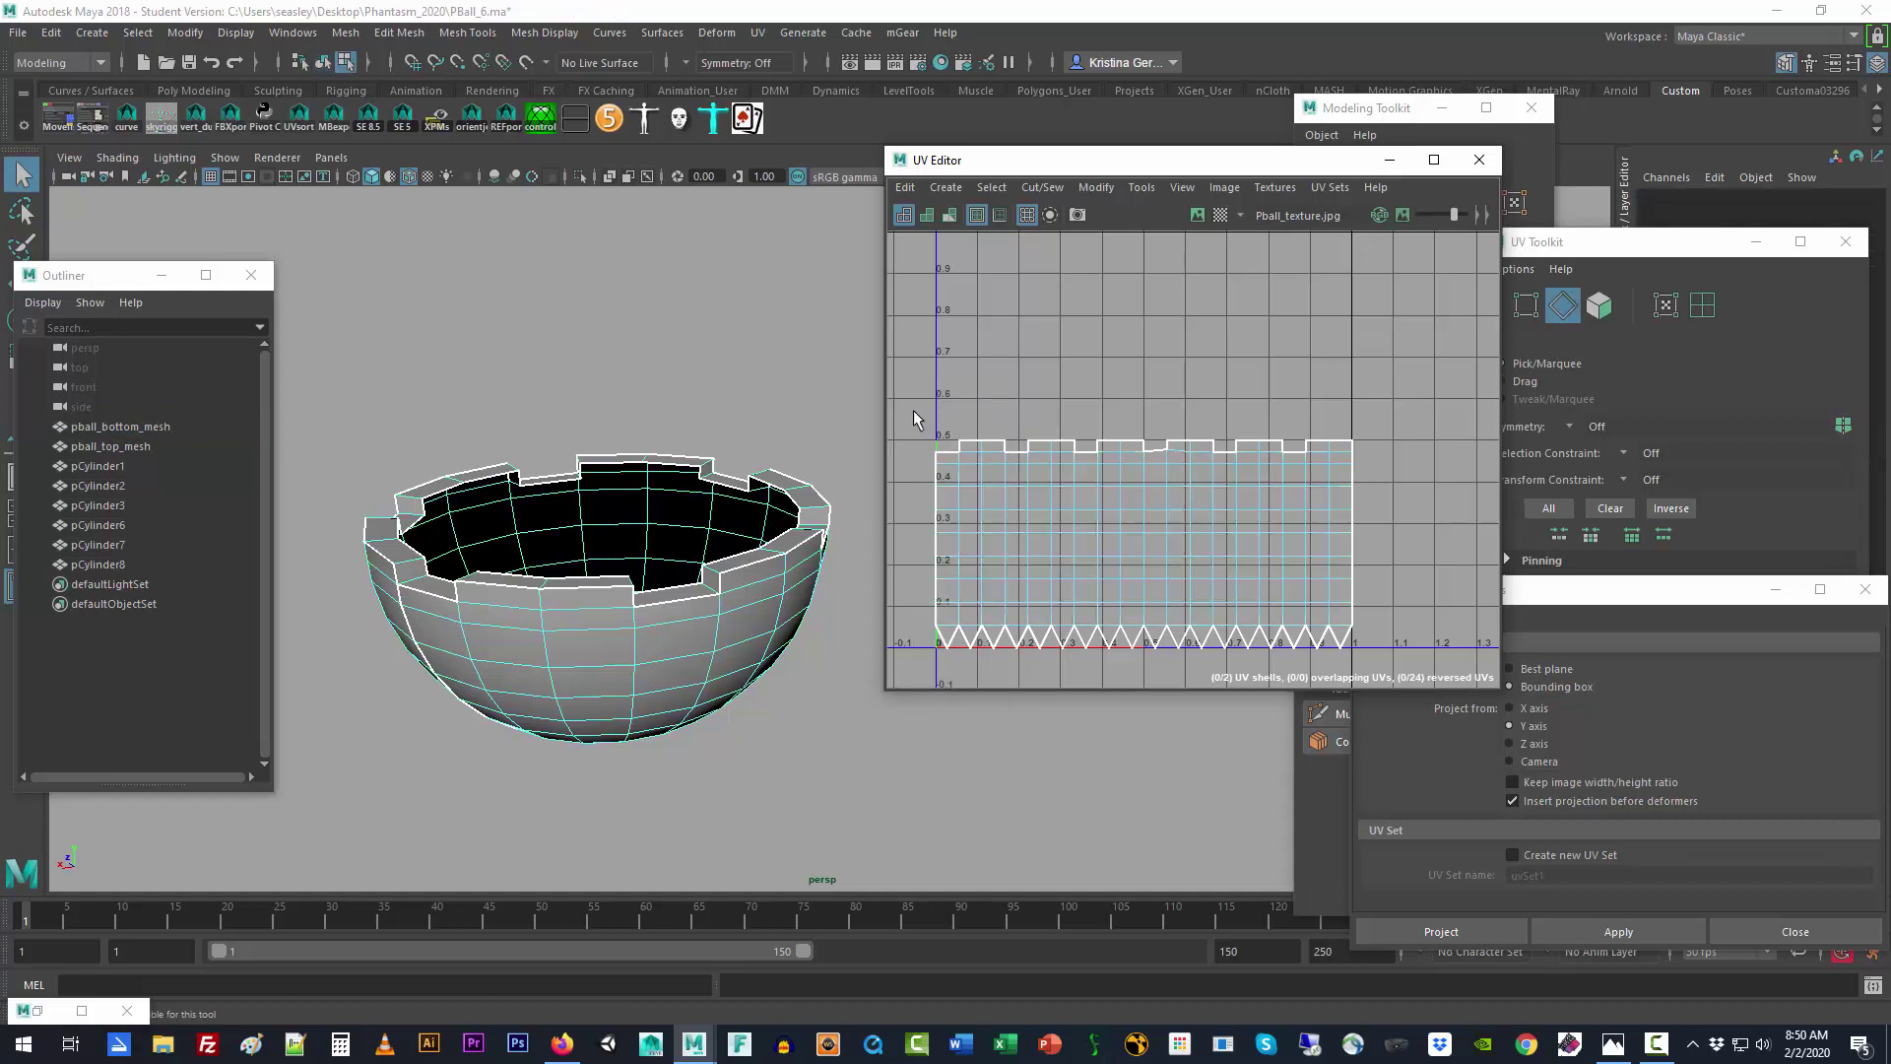
left_click_drag(916, 412, 971, 468)
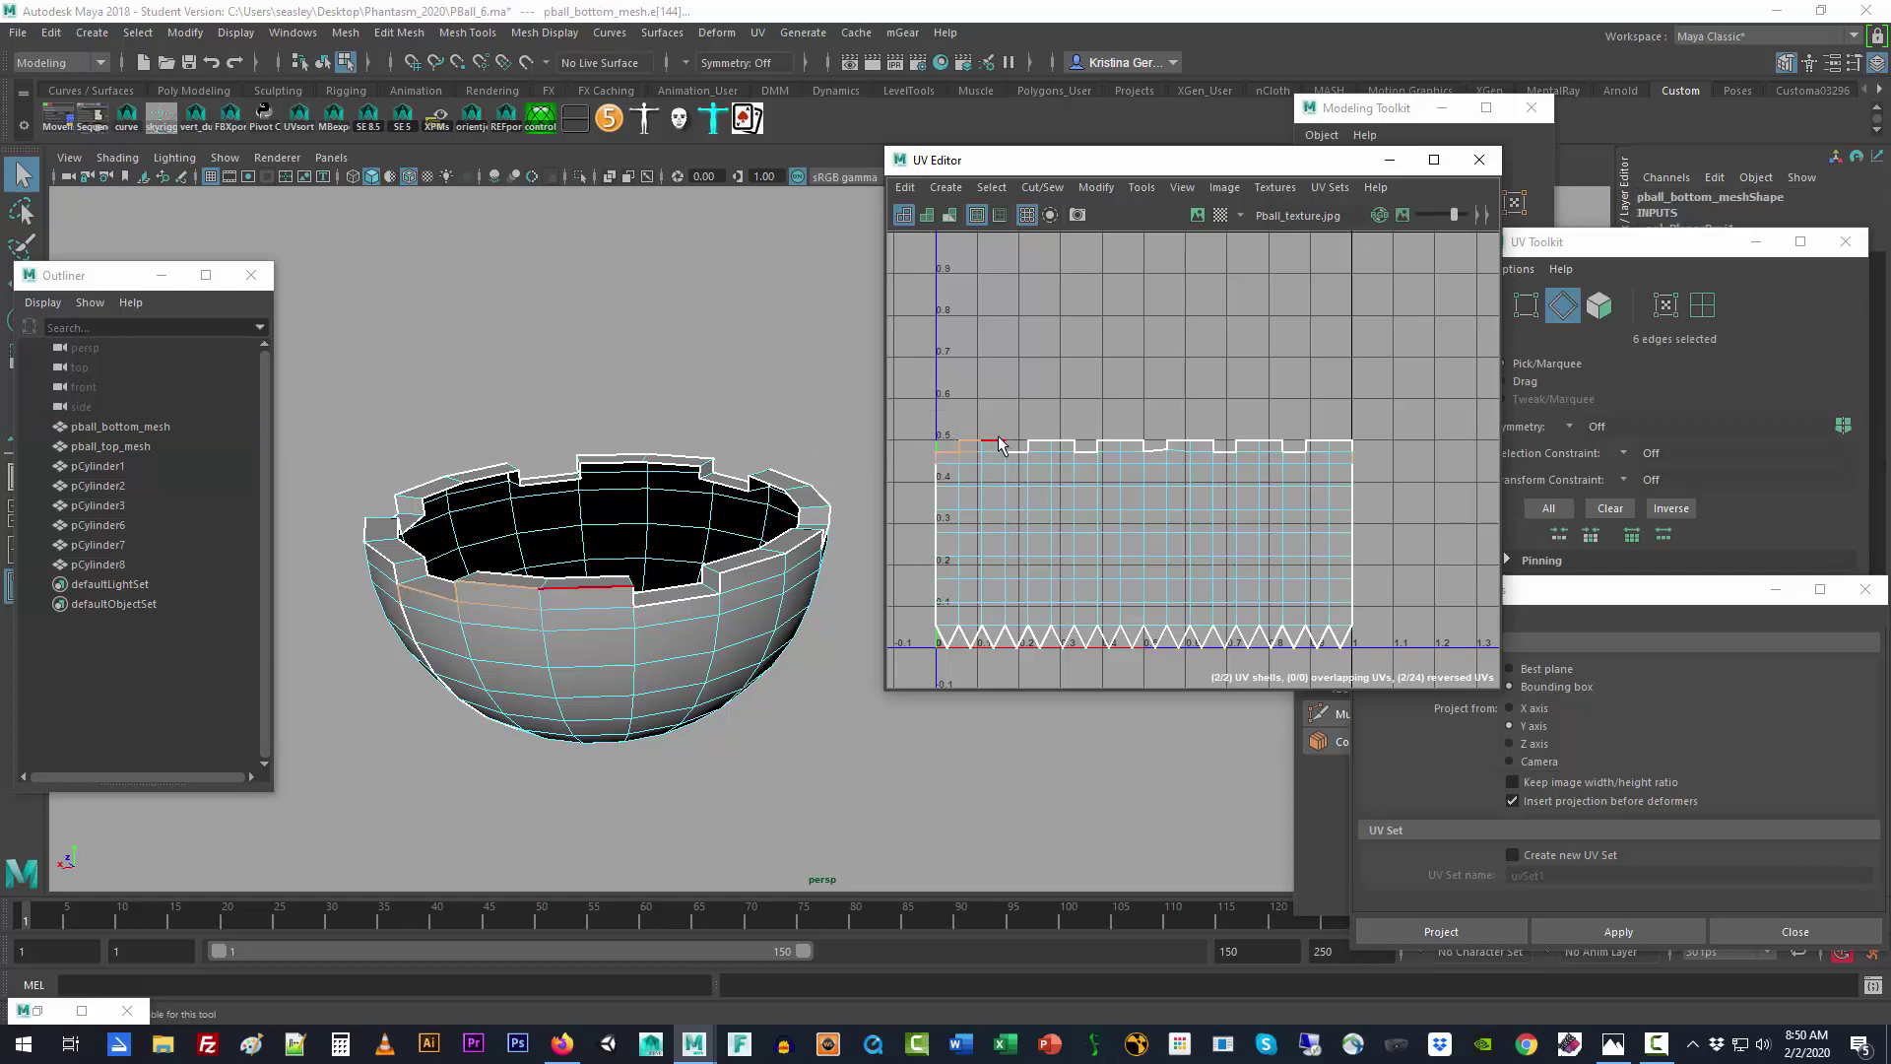
key("f")
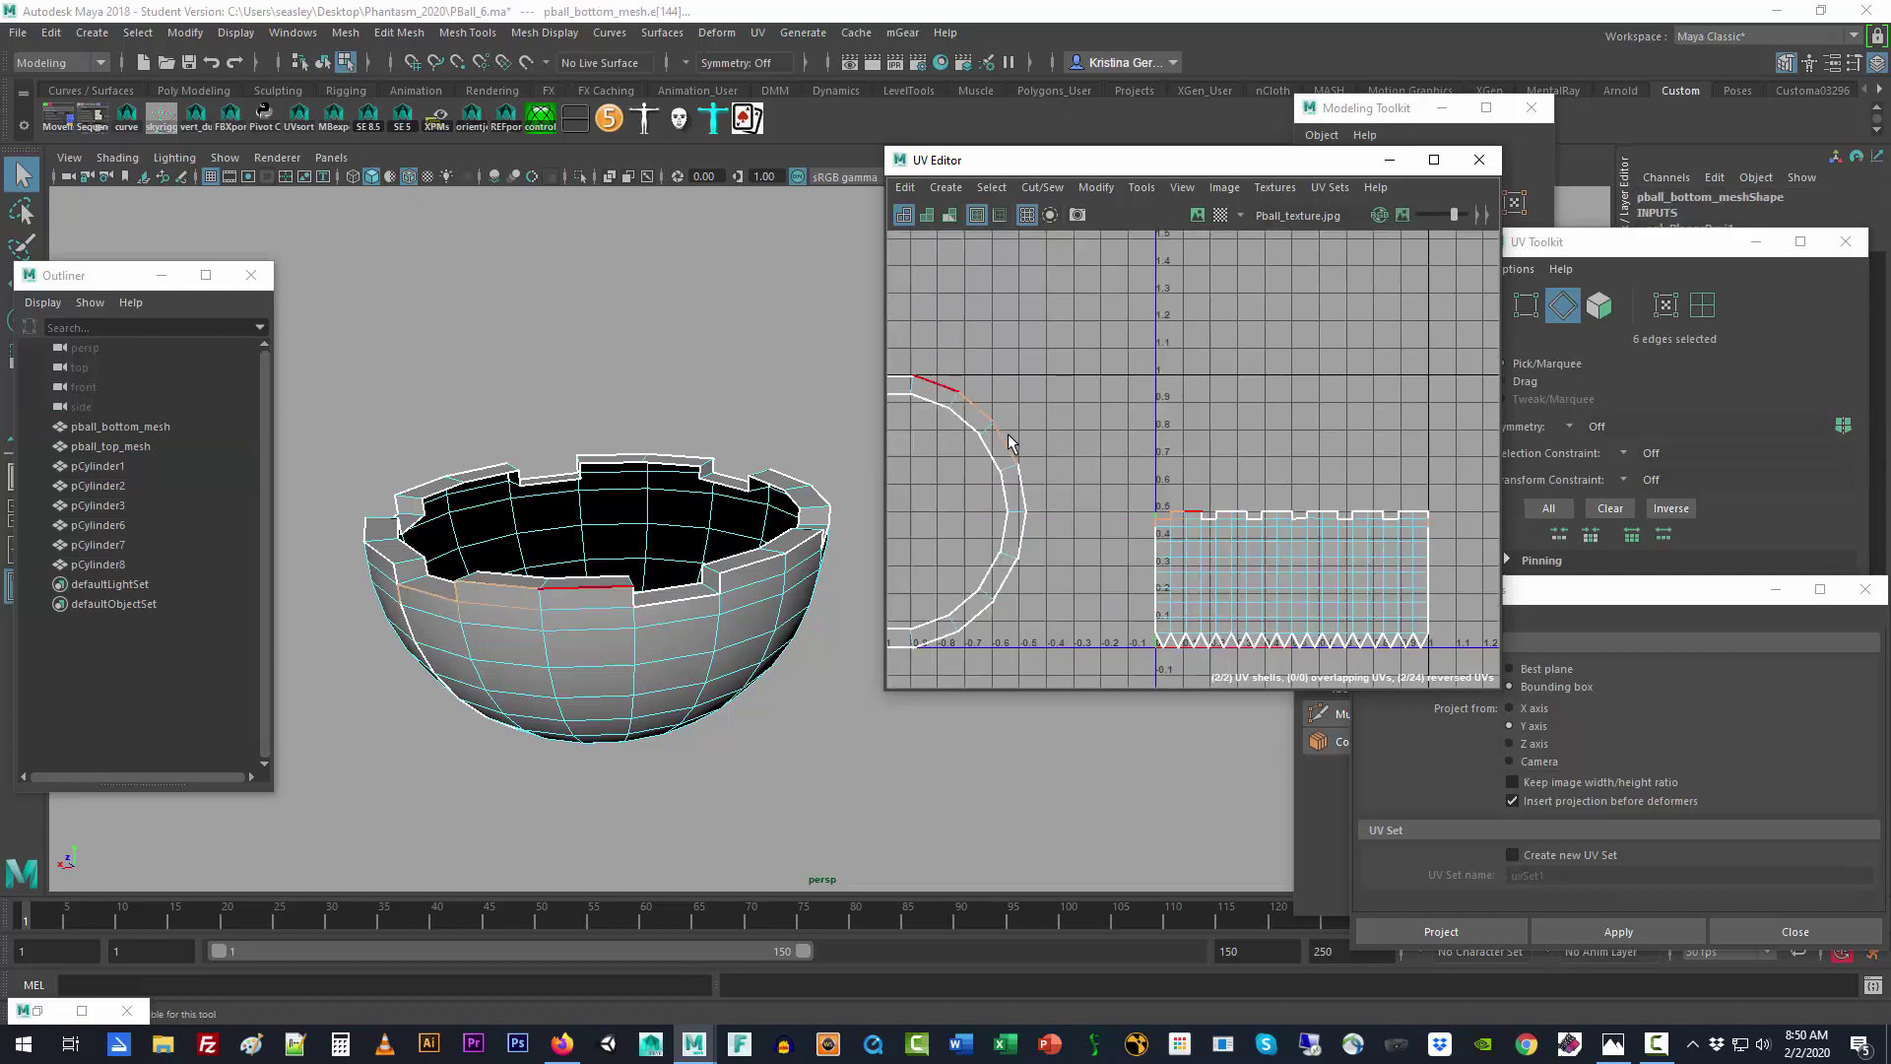
left_click(1103, 441)
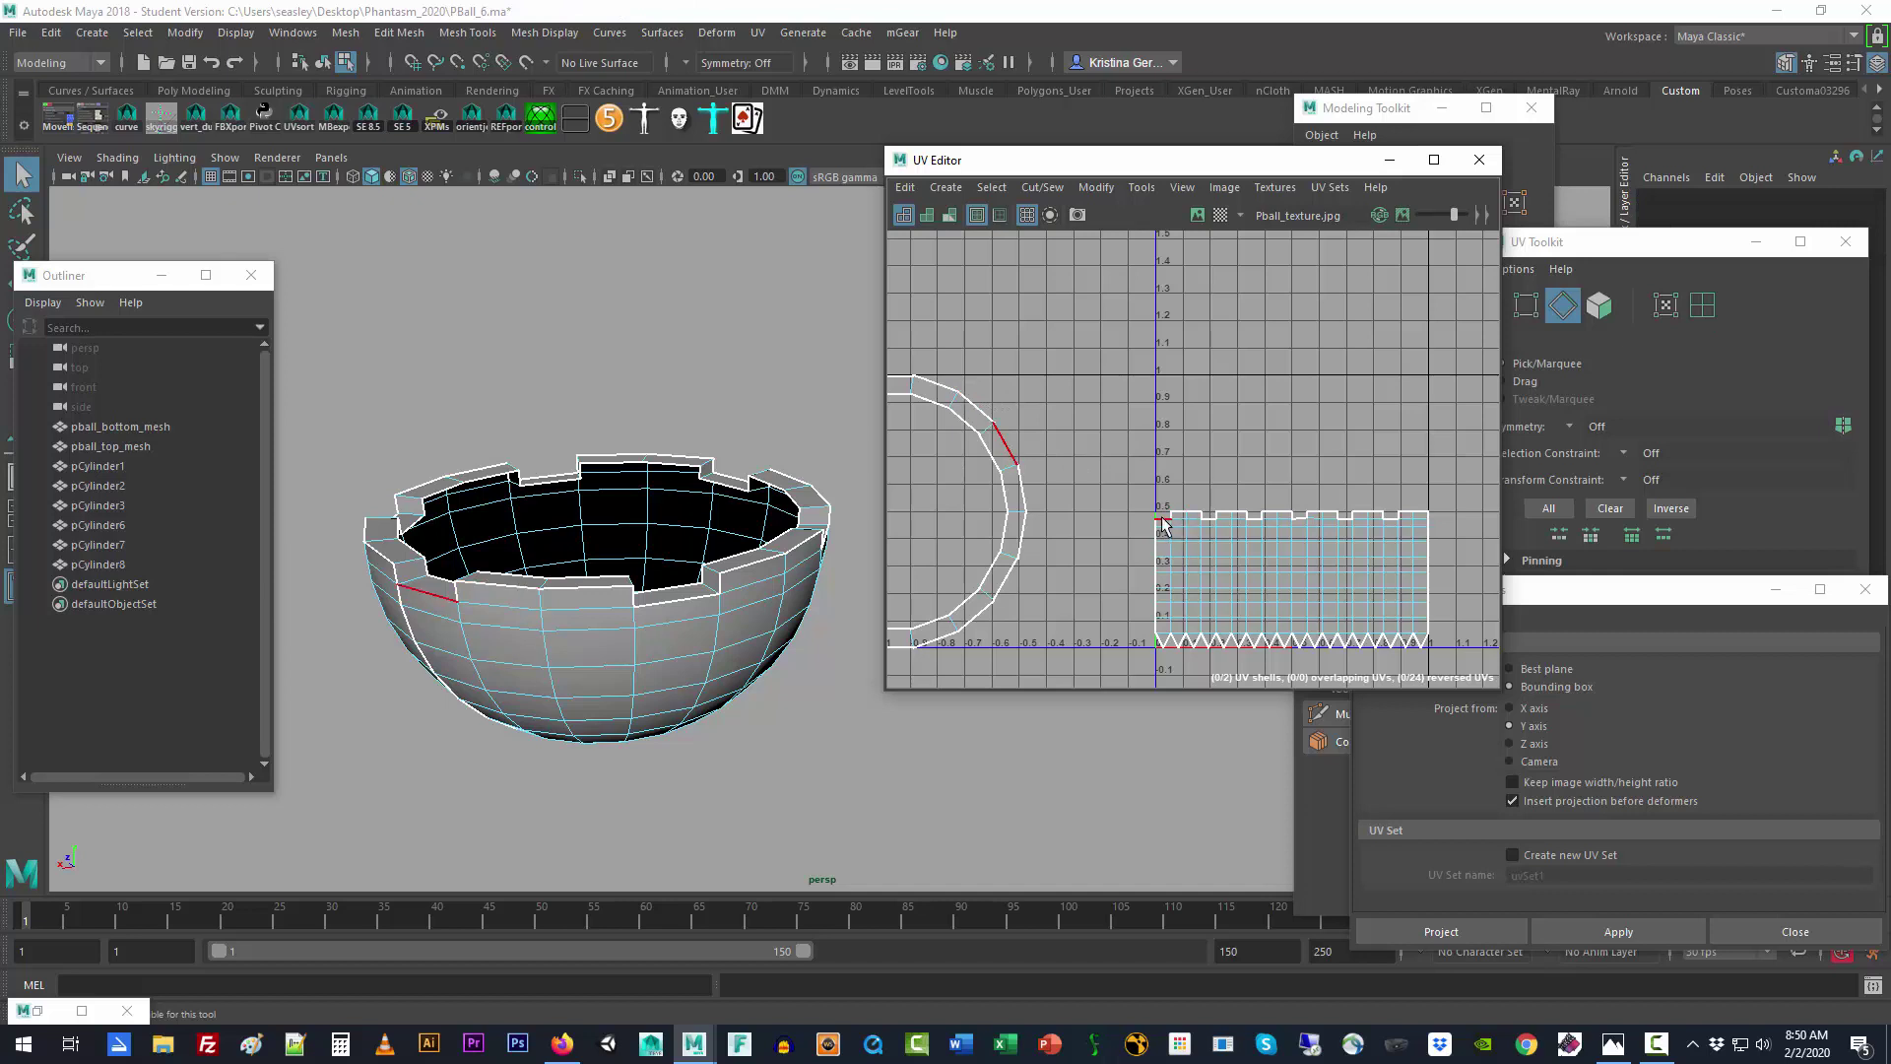
left_click(1005, 443)
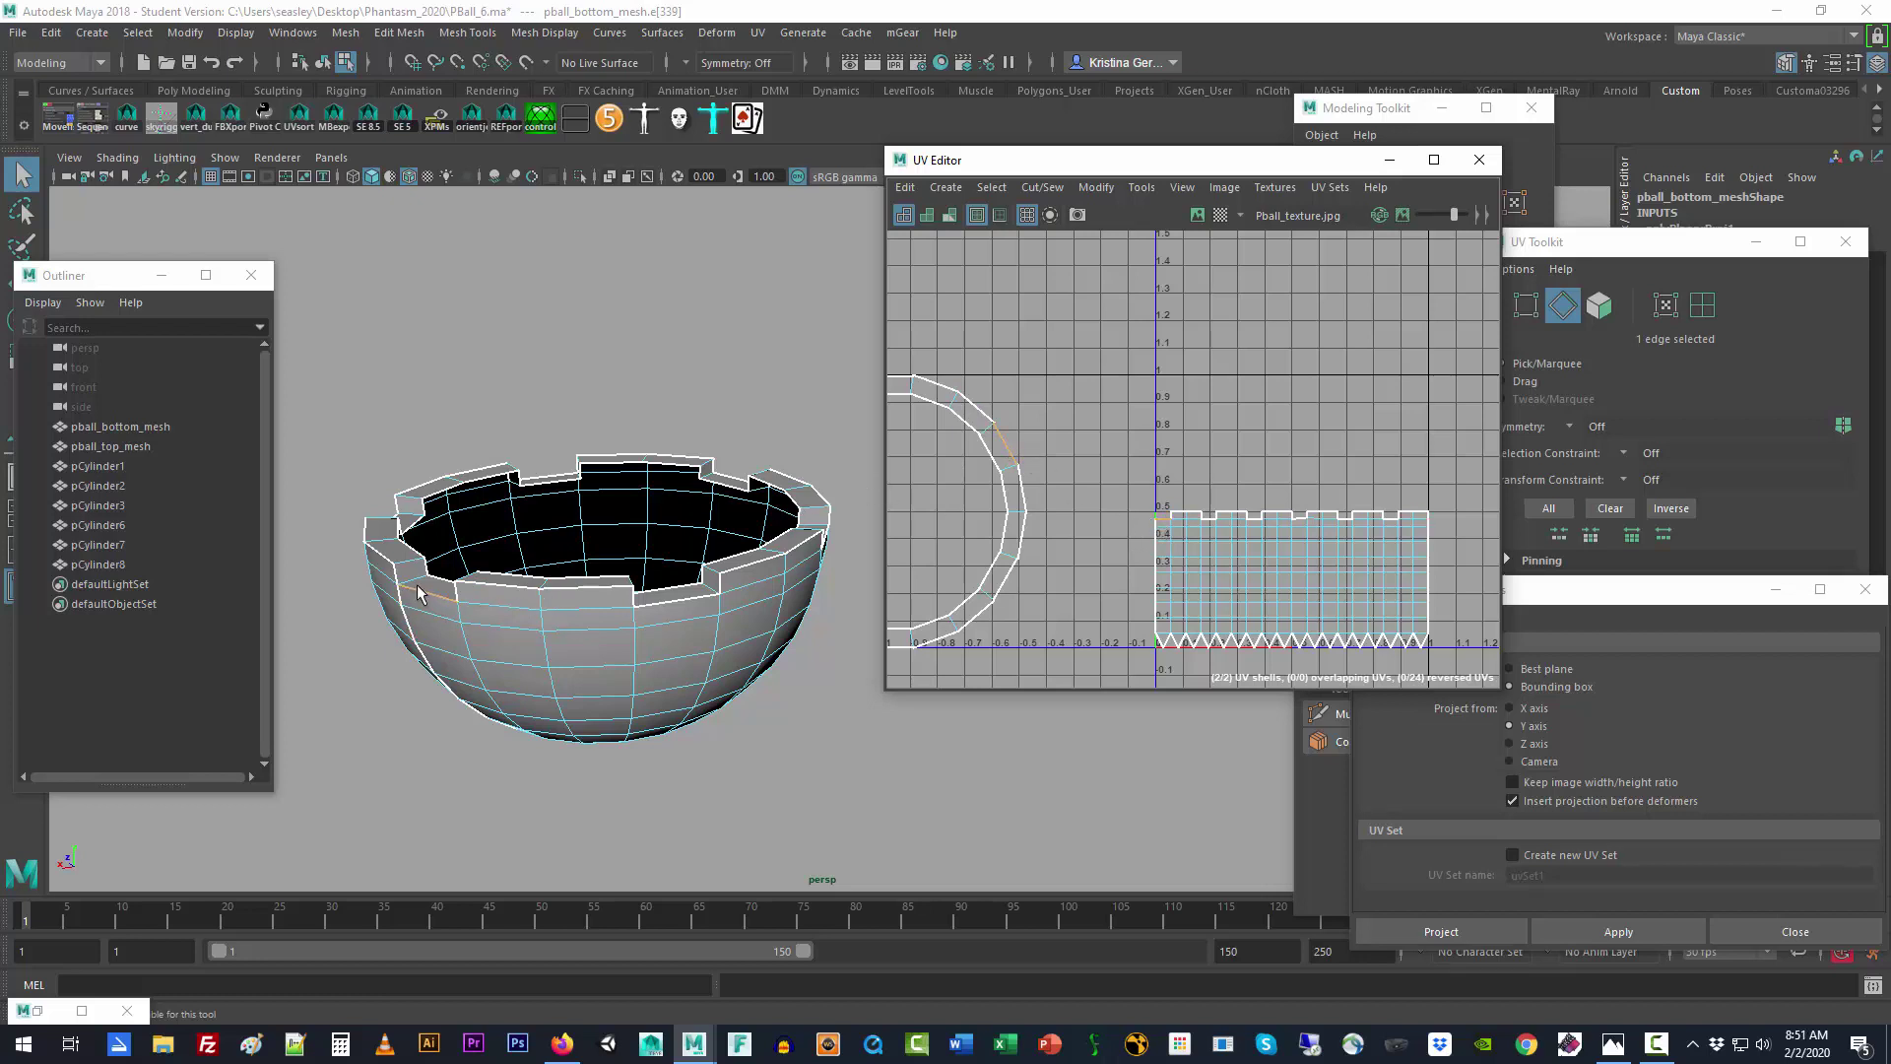
Step: Examine the edges around the first raised tooth of the bowl's UV shell by selecting them, and clear the selection
left_click(1429, 530)
scroll(1103, 552, "up", 5)
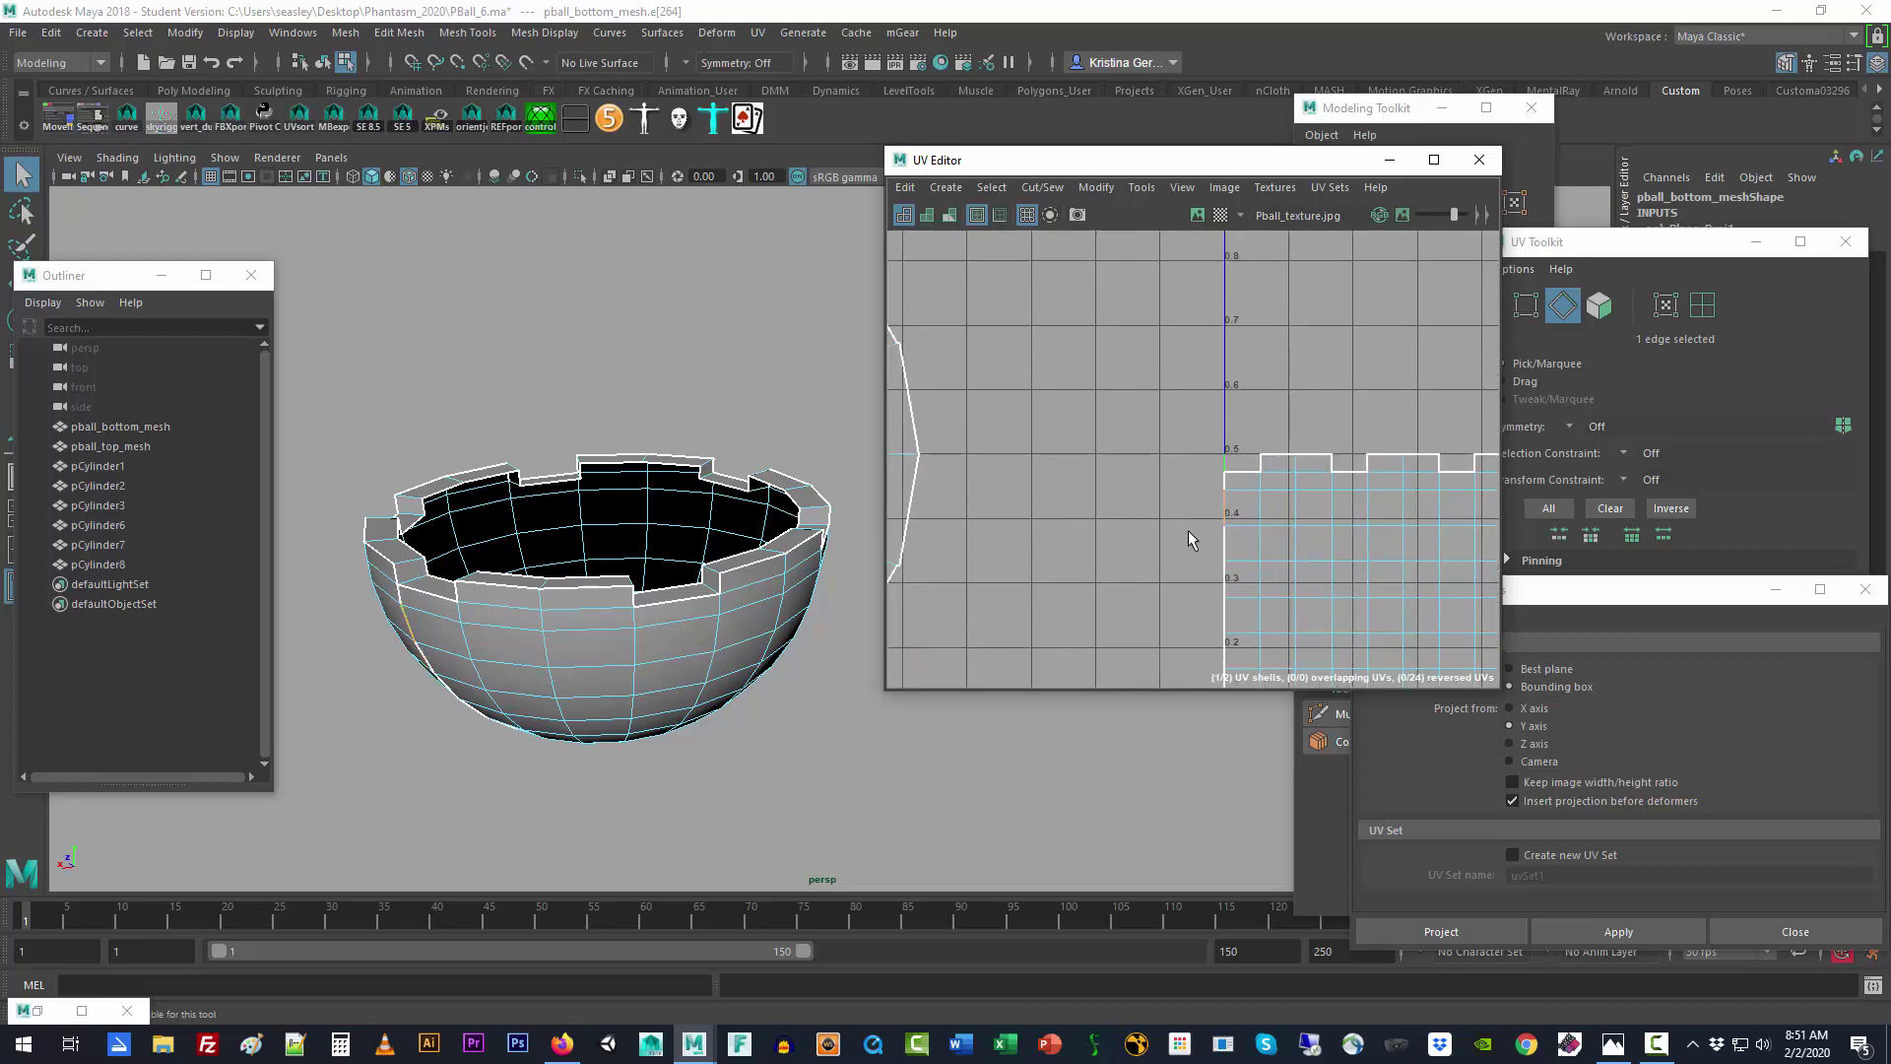
left_click(1264, 487)
scroll(1297, 461, "up", 5)
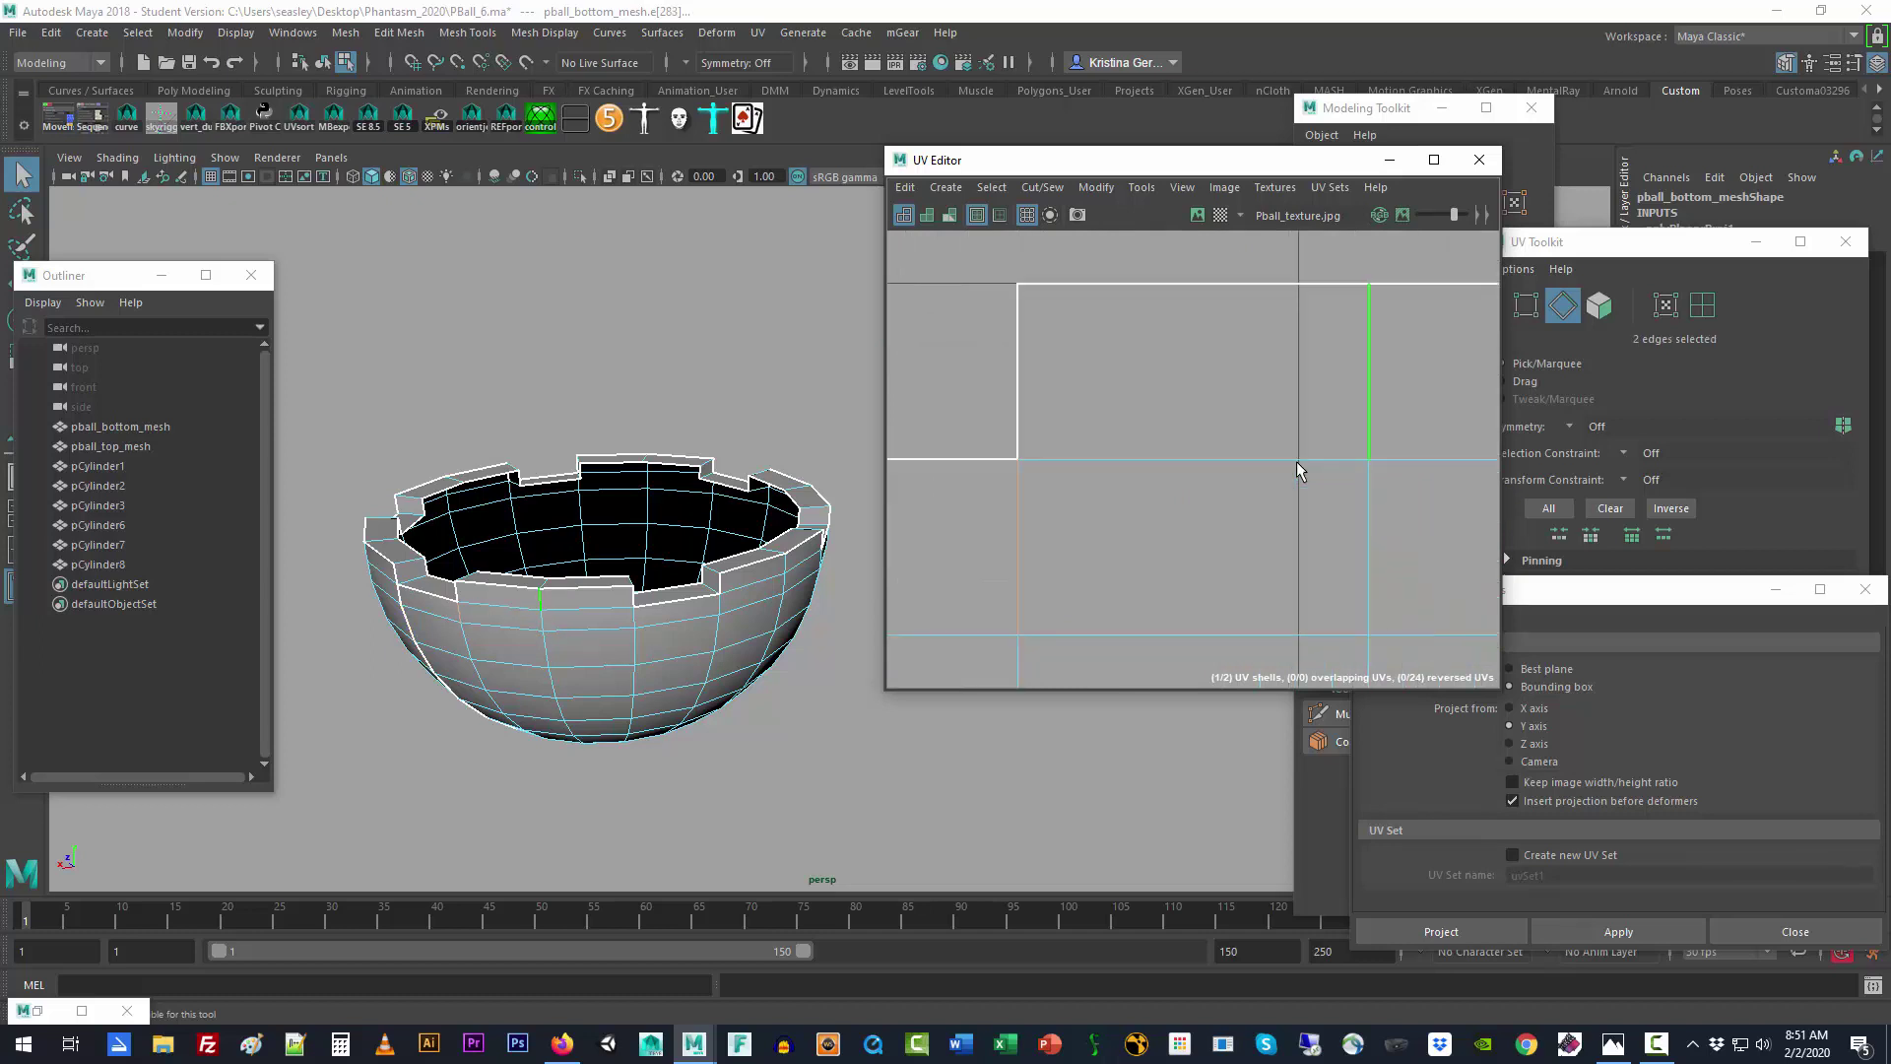
left_click(1296, 461)
scroll(1201, 386, "down", 1)
scroll(1202, 386, "down", 2)
left_click(1200, 372)
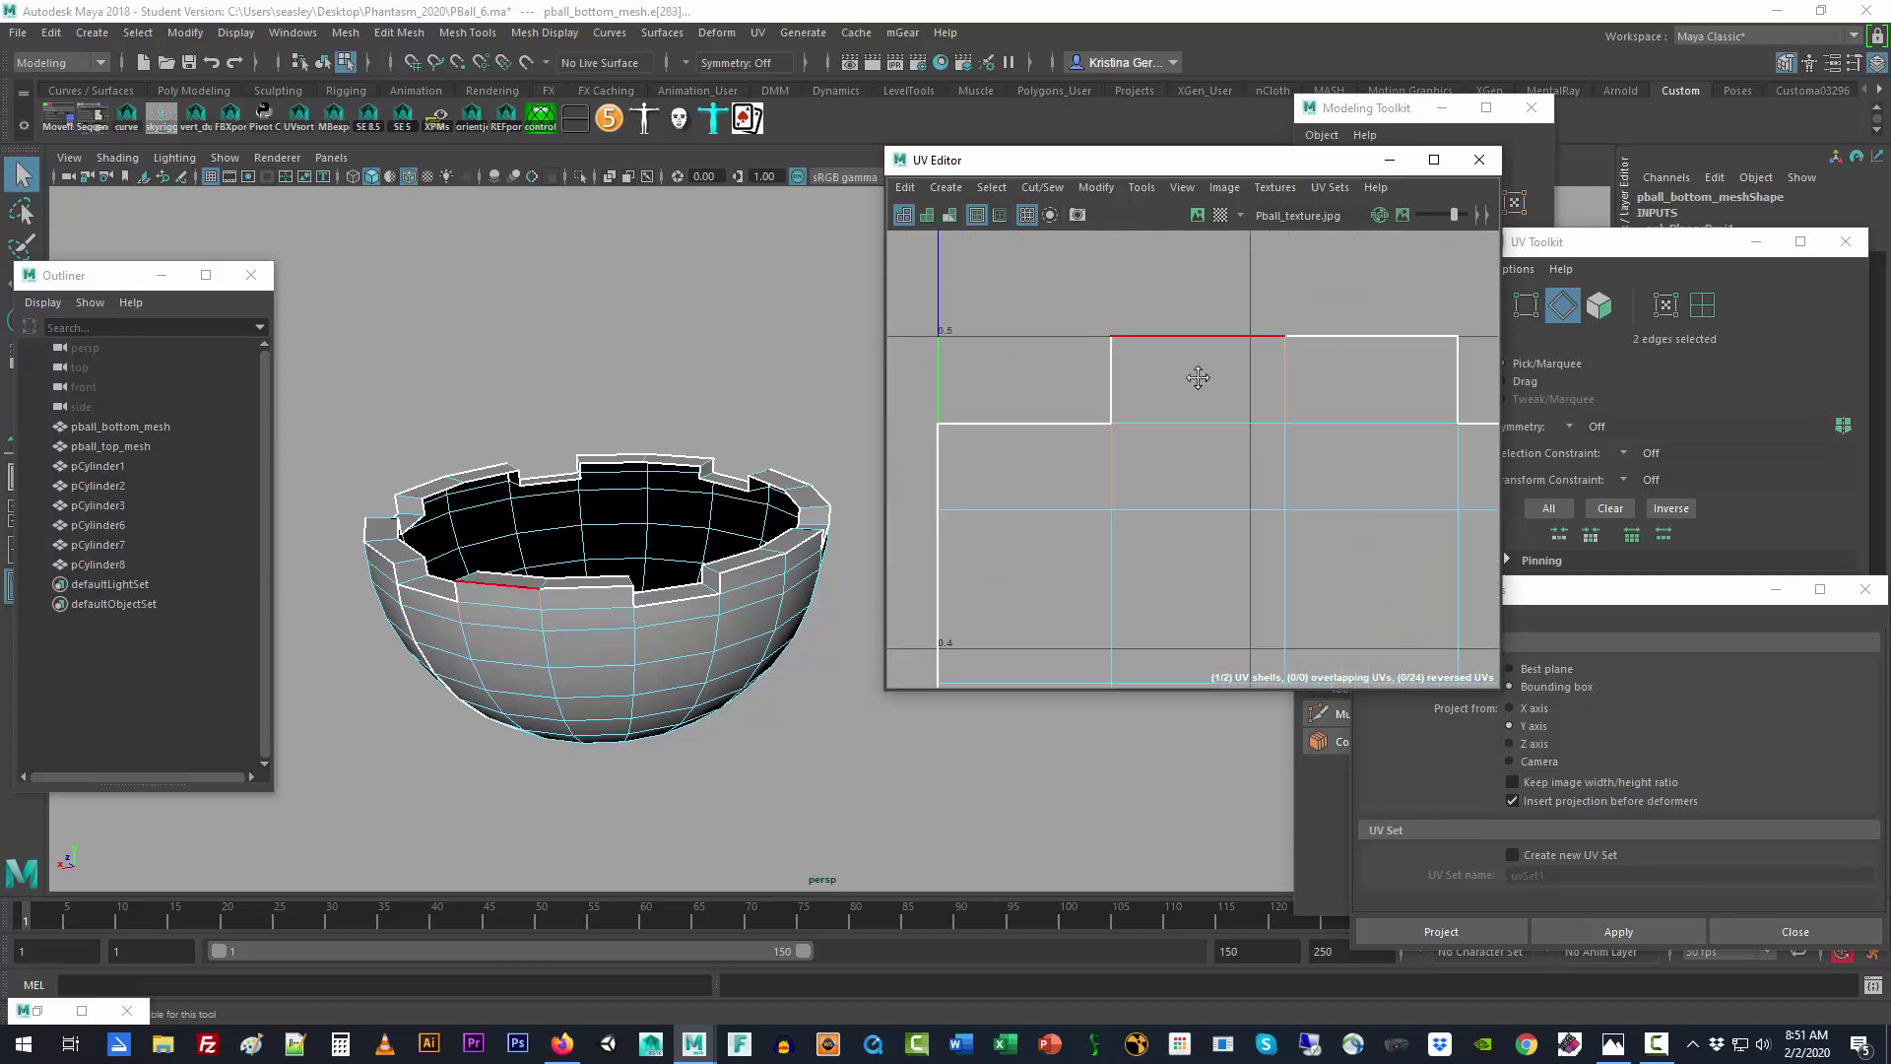
middle_click_drag(1200, 371, 1221, 439, "alt")
left_click(1192, 325)
scroll(1192, 325, "down", 2)
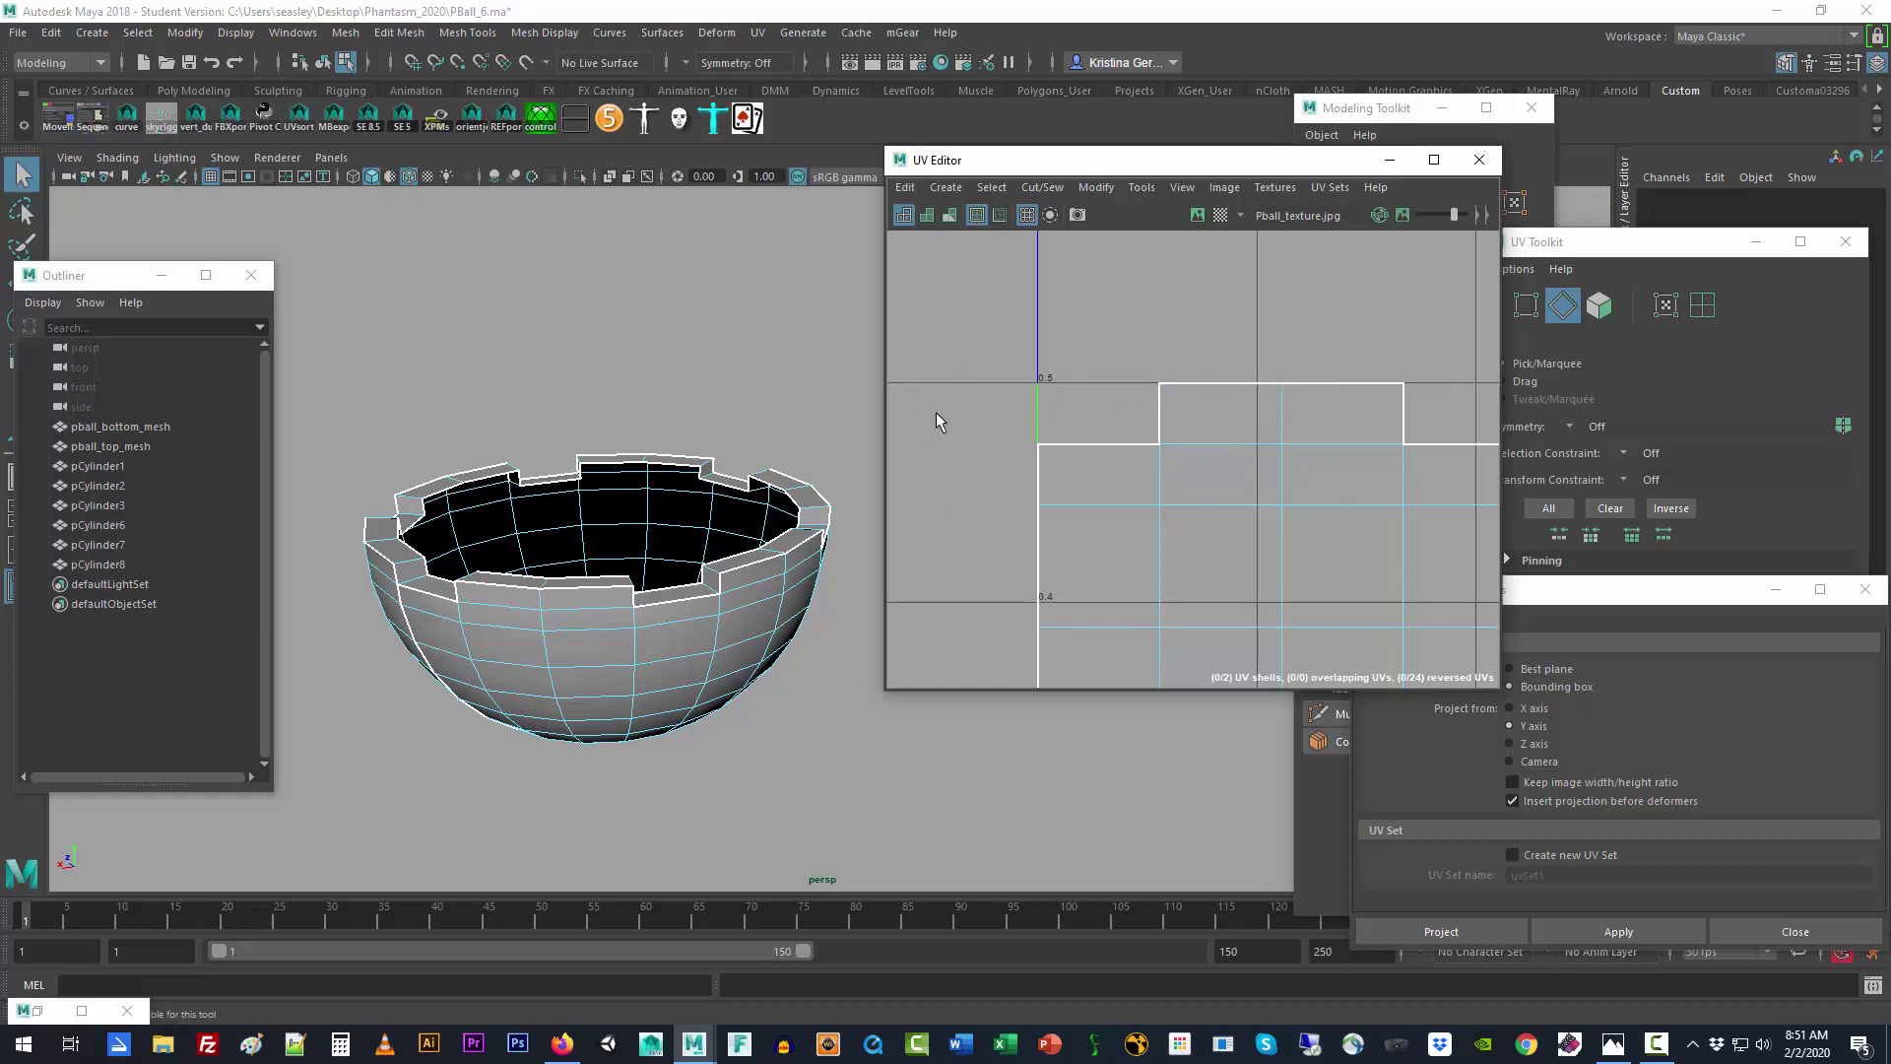
Step: Check the first teeth of the bowl's UV shell against the texture's metal band and wood panels, and hide the image again
left_click(1197, 215)
scroll(1268, 409, "down", 2)
scroll(1268, 409, "down", 1)
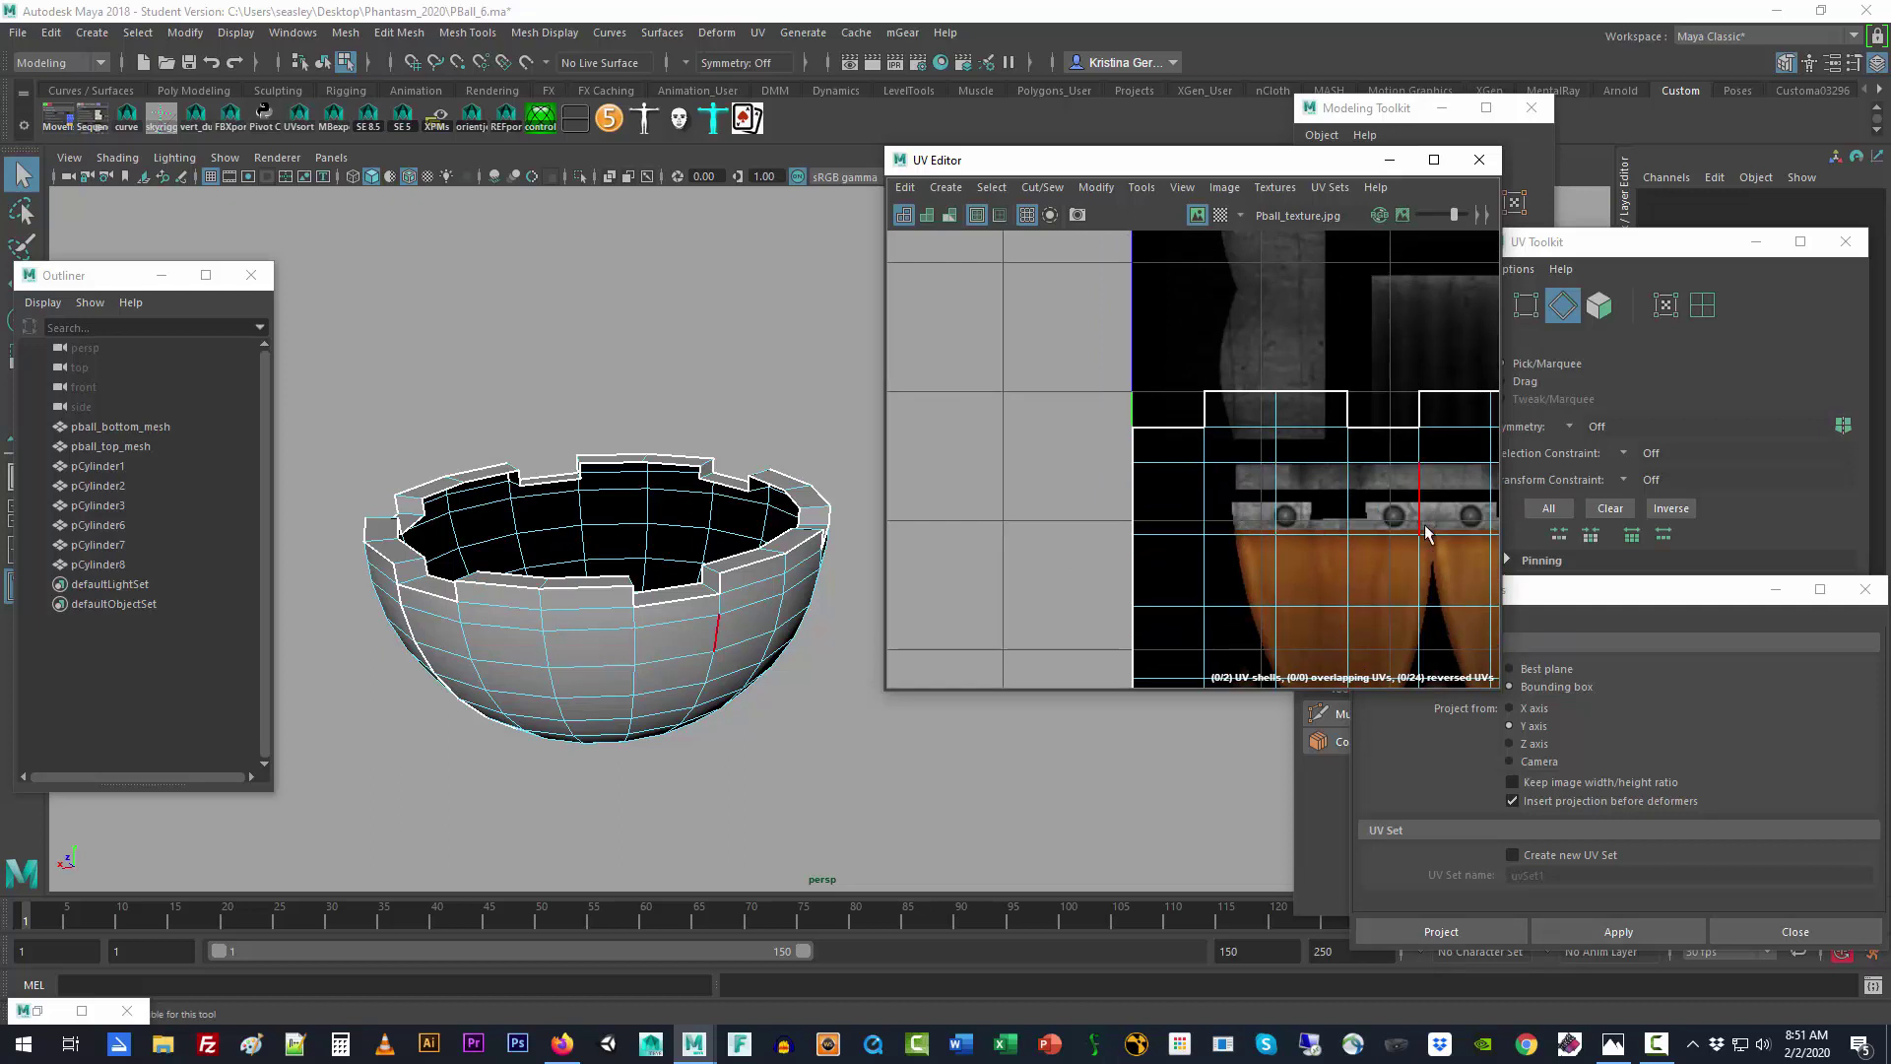
left_click(1196, 215)
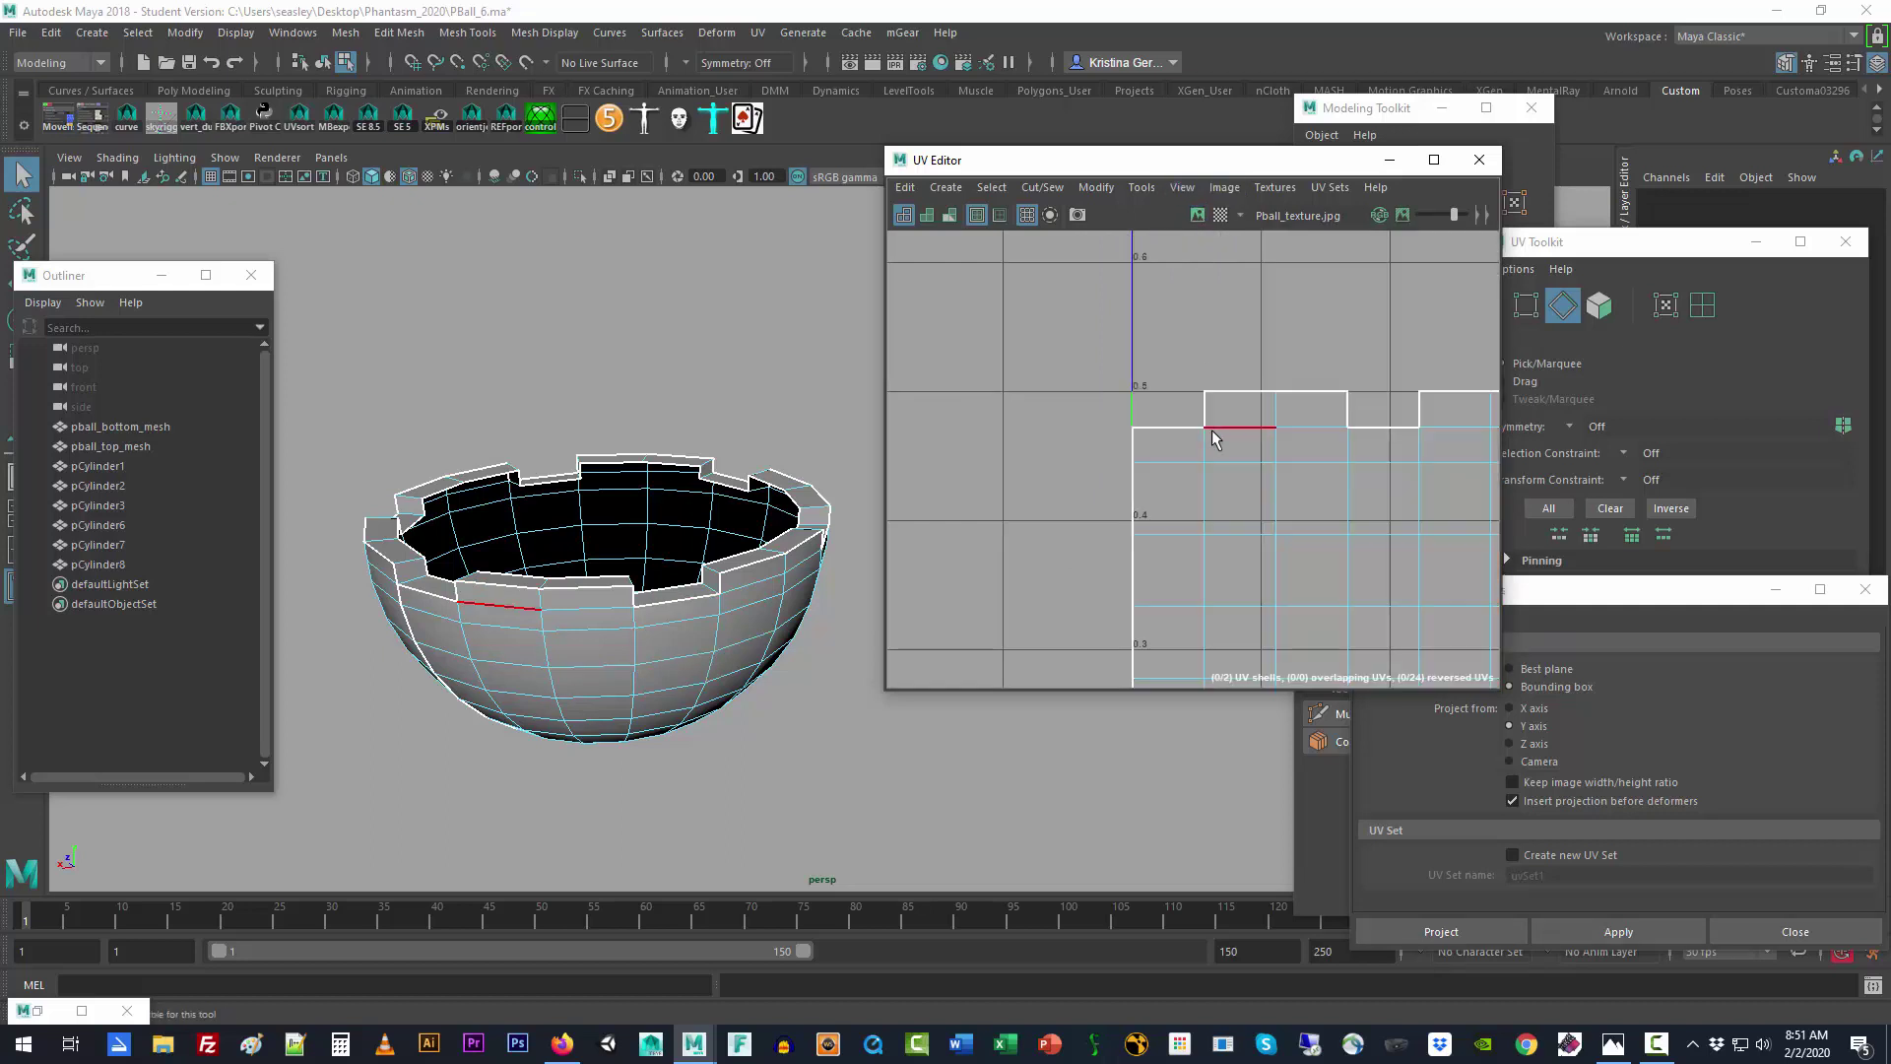
Step: Cut the bowl's UVs along the vertical edge loop one column in from the shell's right border
scroll(1281, 477, "down", 2)
middle_click_drag(1281, 478, 1046, 473, "alt")
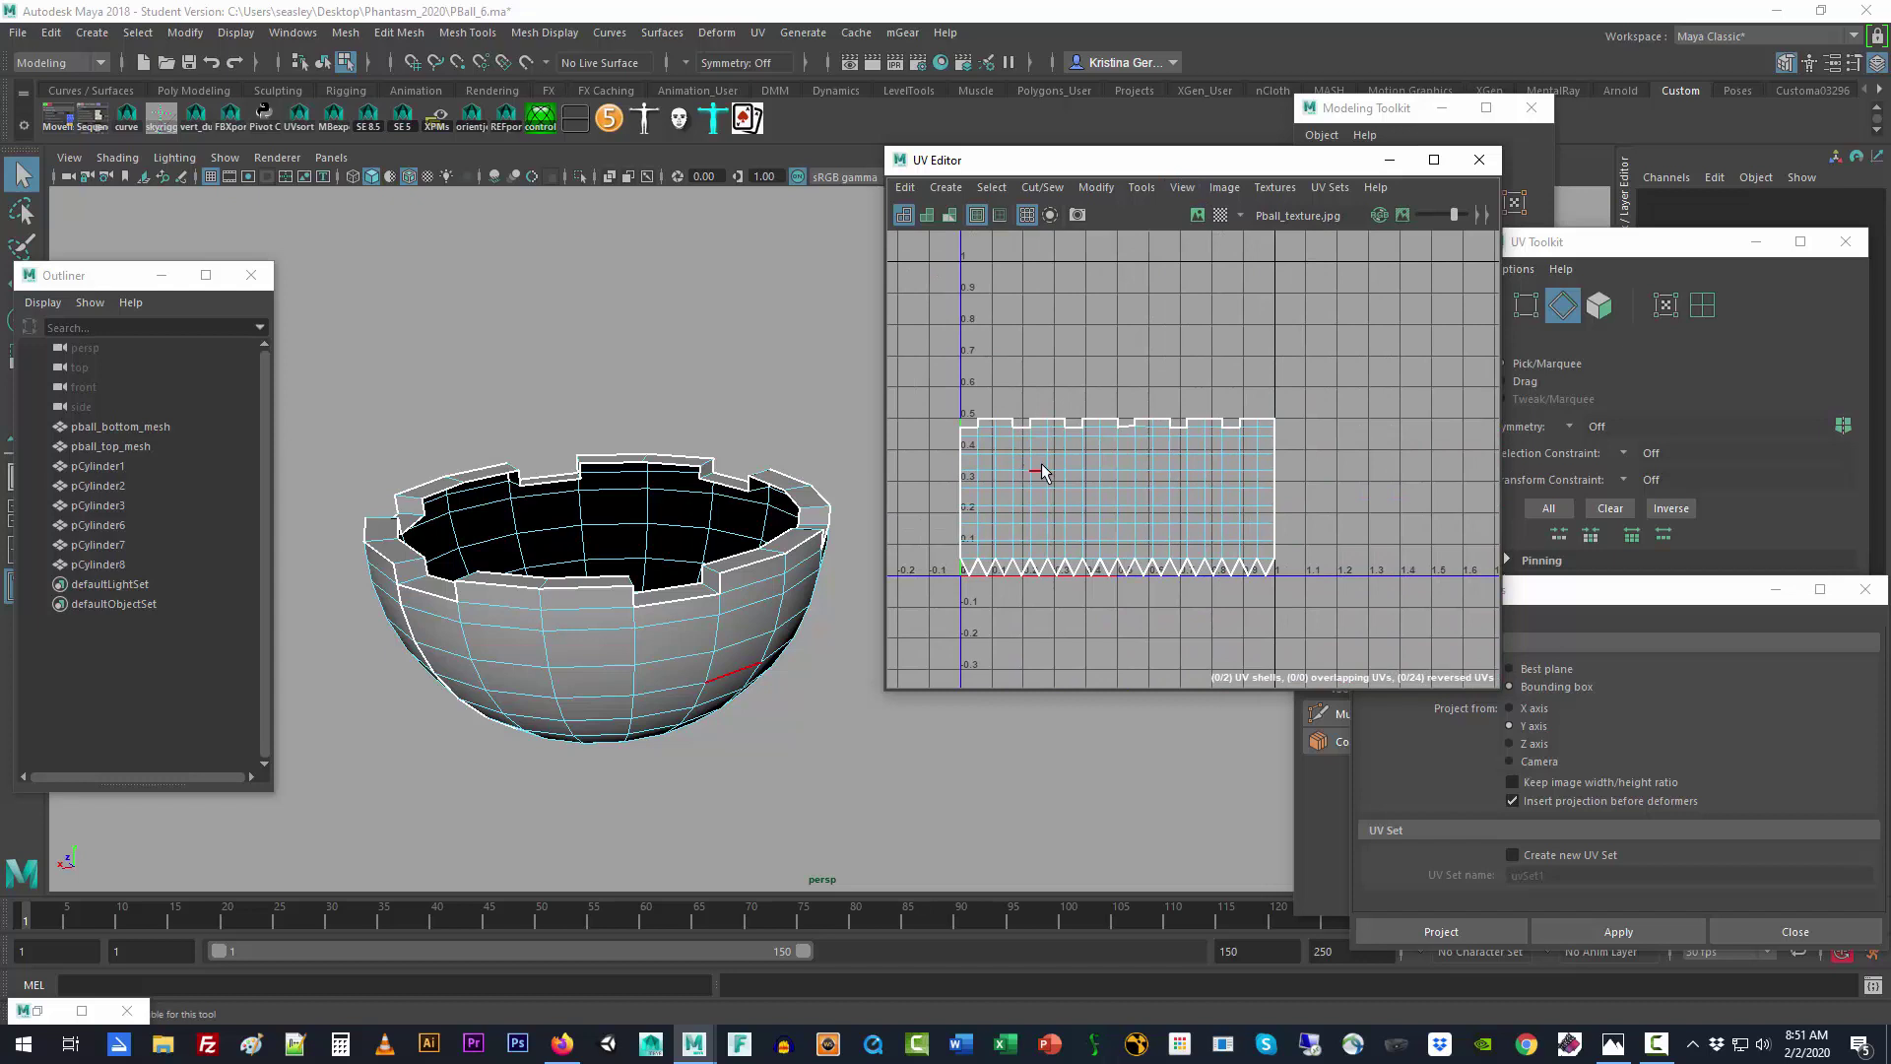
right_click(1261, 443)
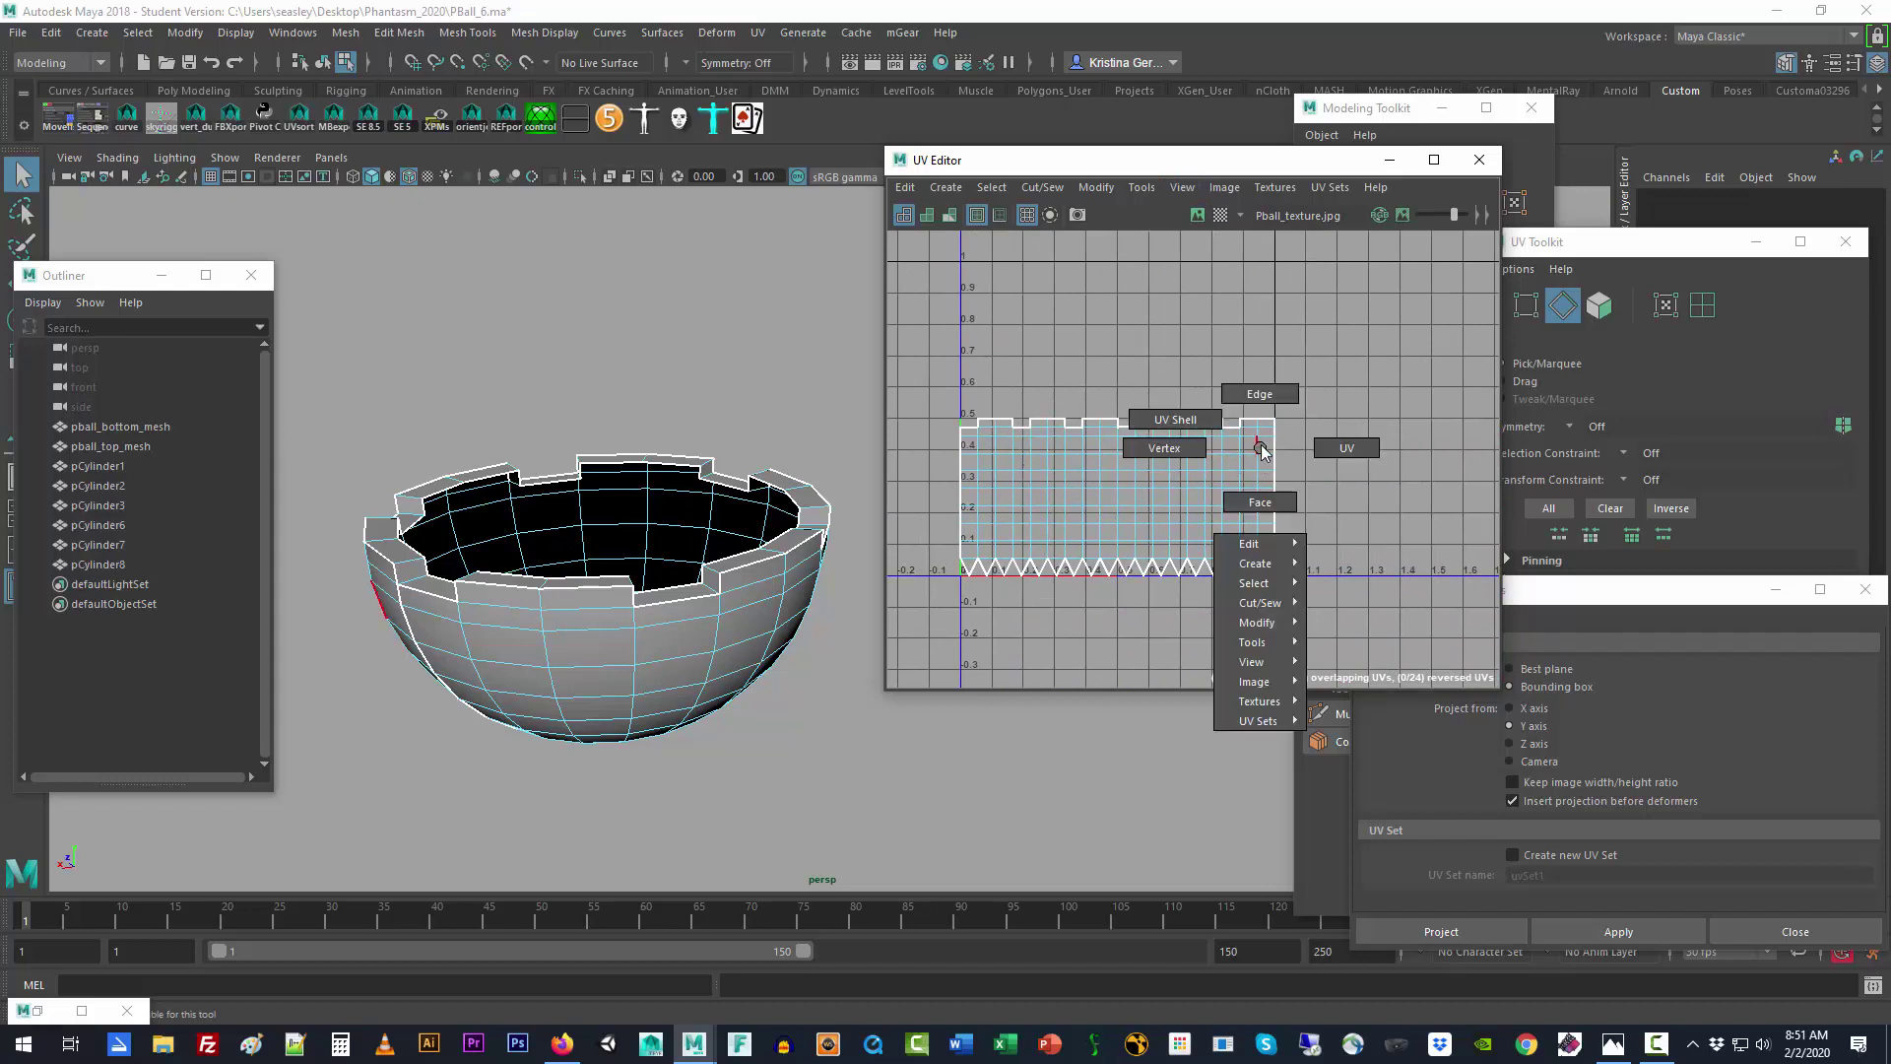
double_click(1258, 445)
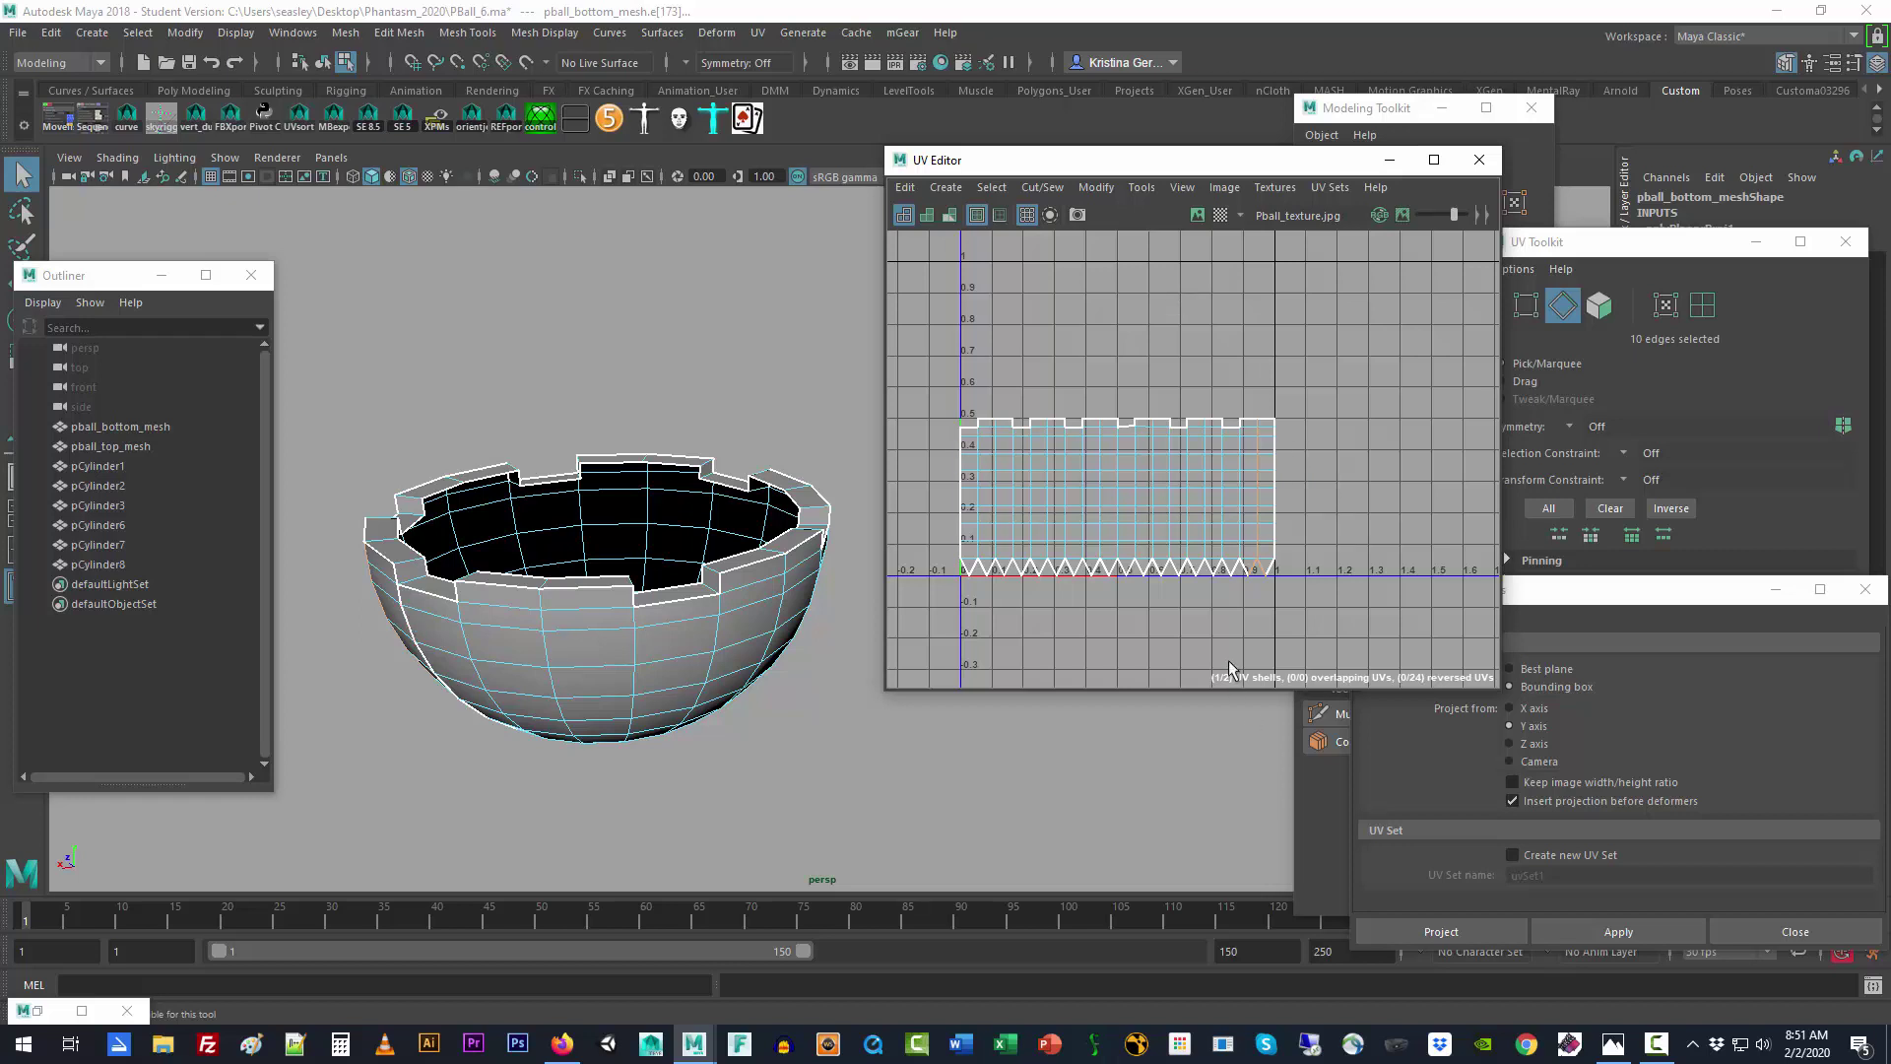
left_click(1042, 187)
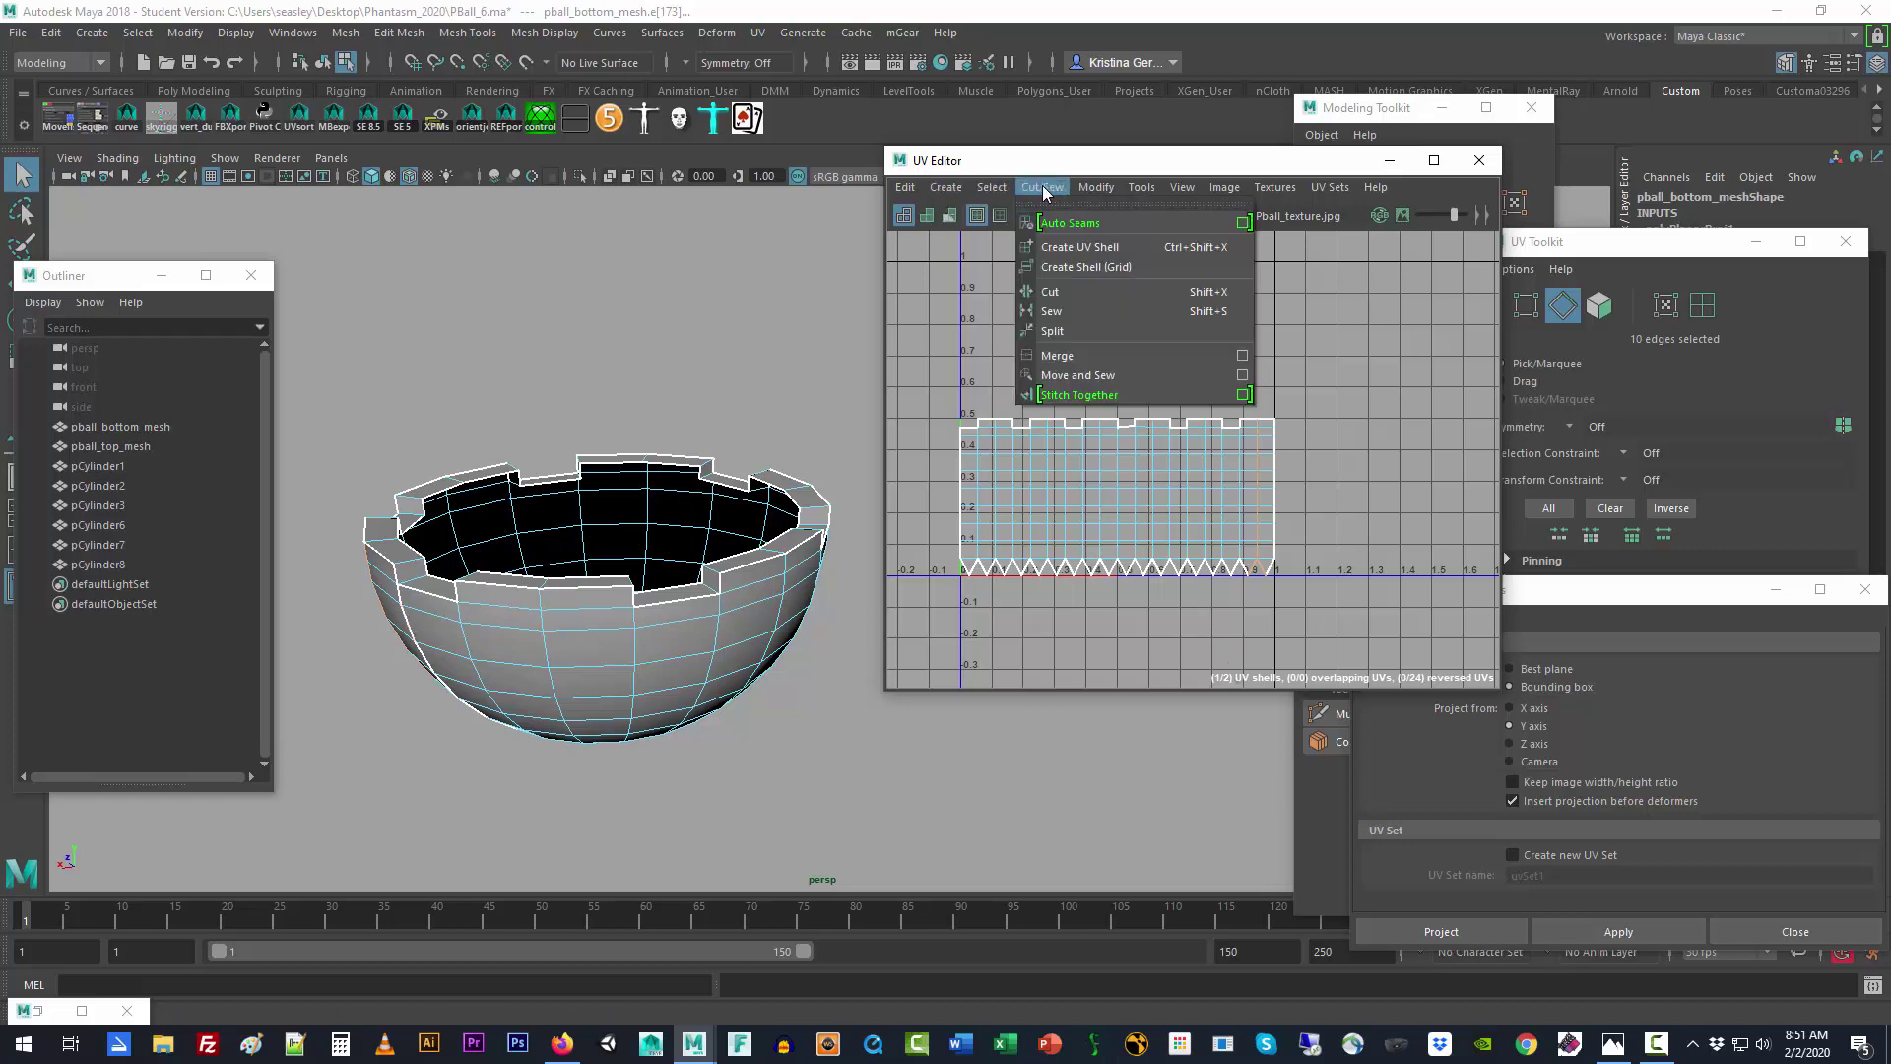
left_click(1050, 292)
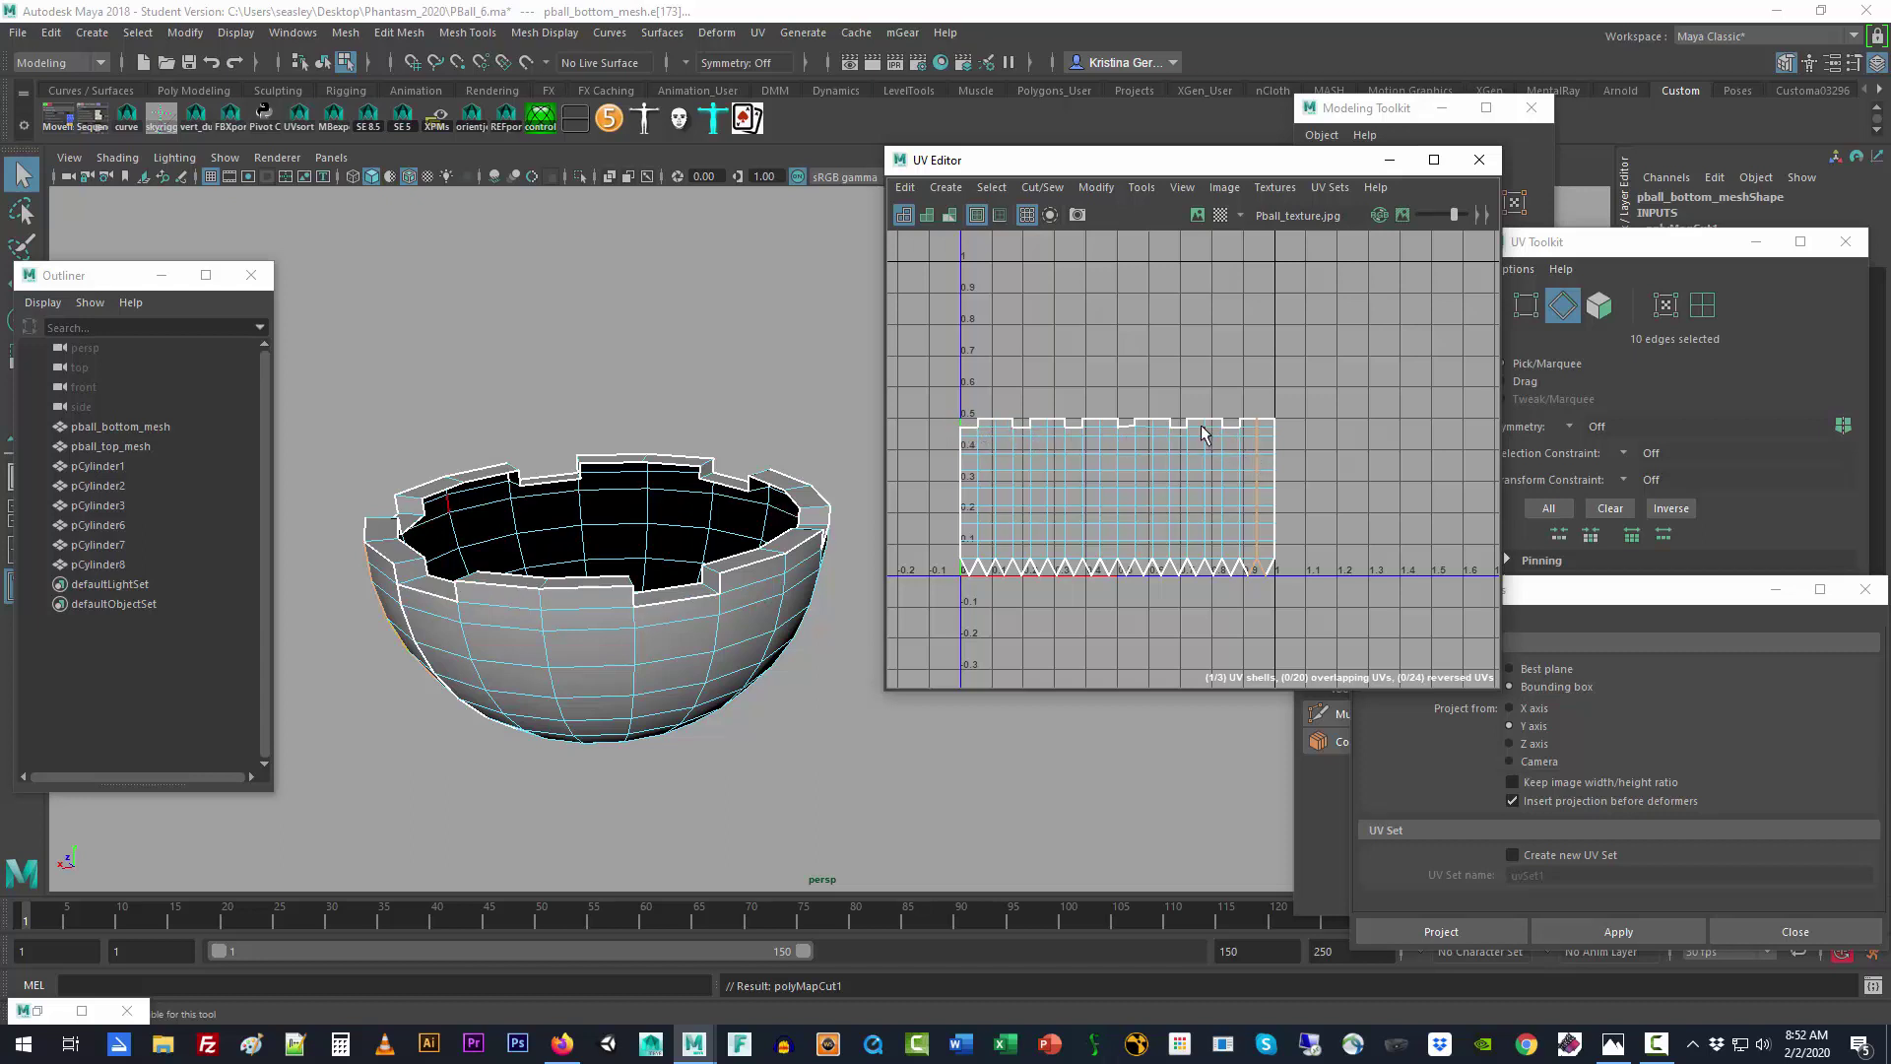
Step: Select the separated single-column UV shell and move it horizontally to just outside the opposite border of the bowl's main shell
right_click(1209, 482)
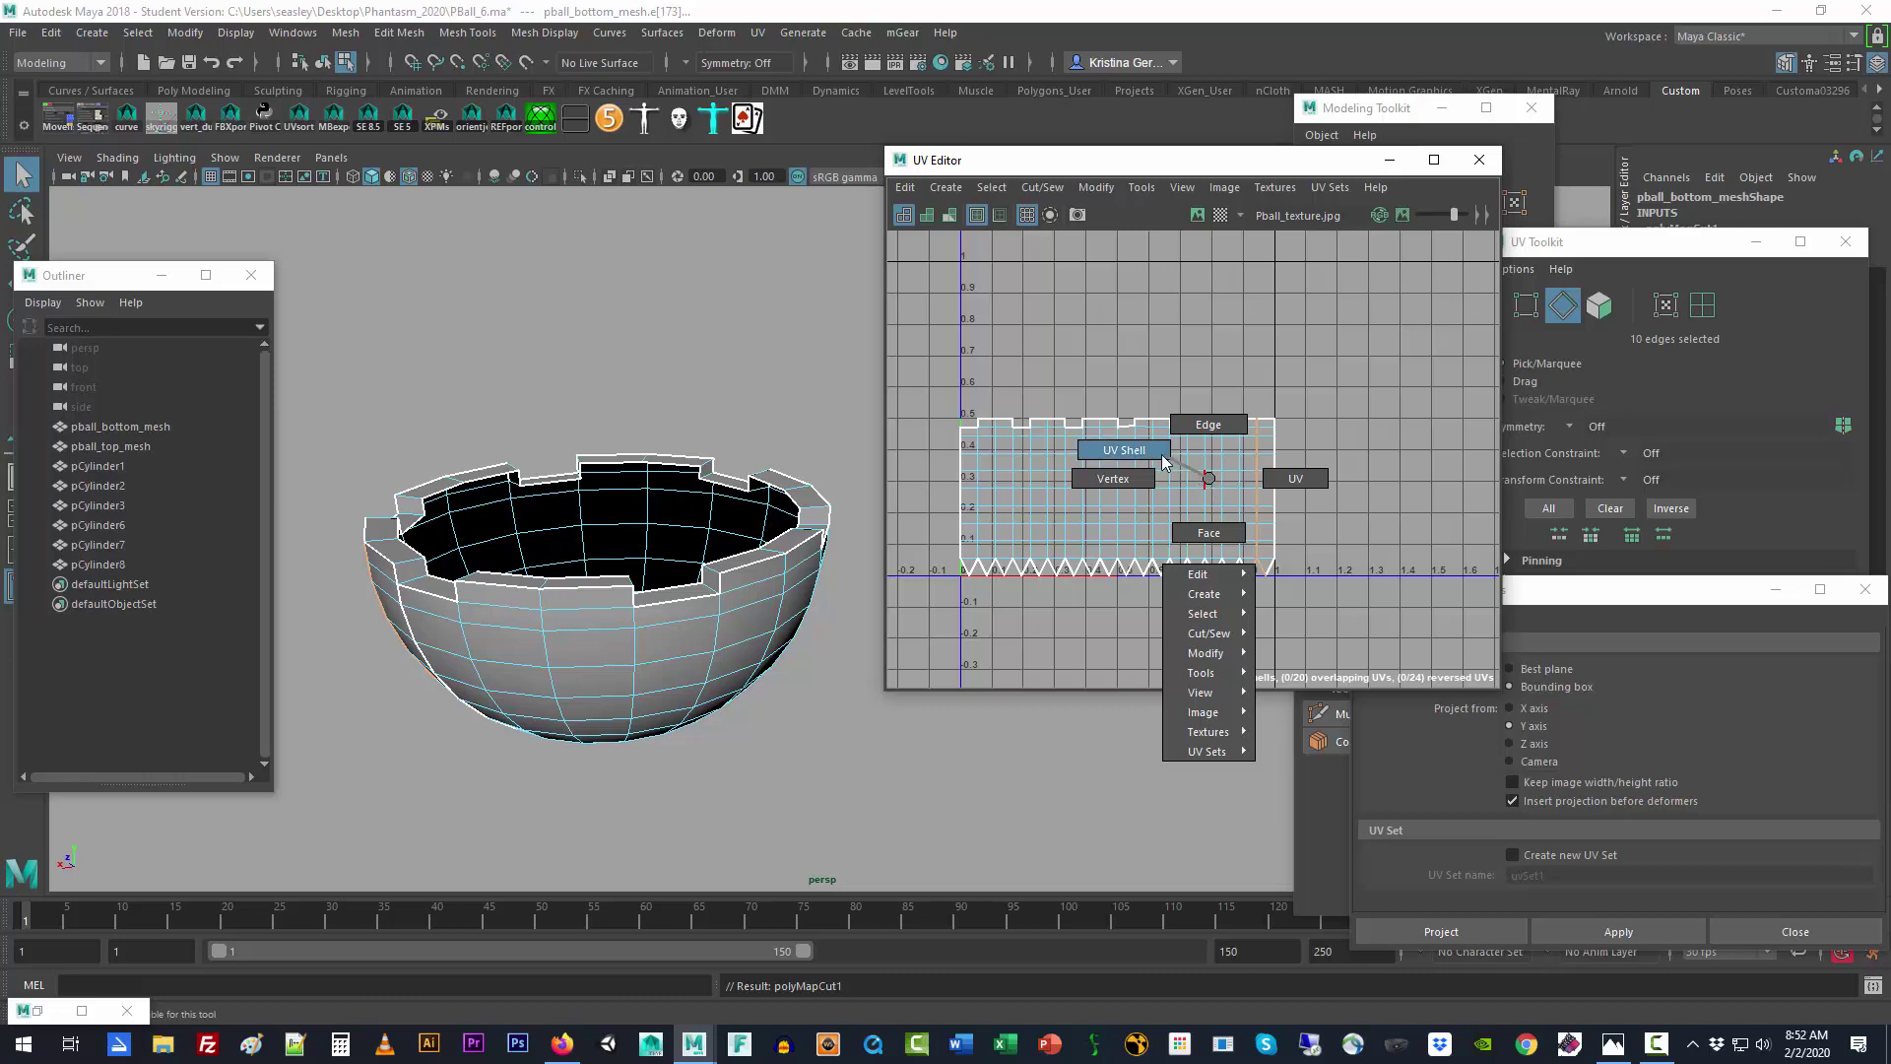
left_click(1162, 460)
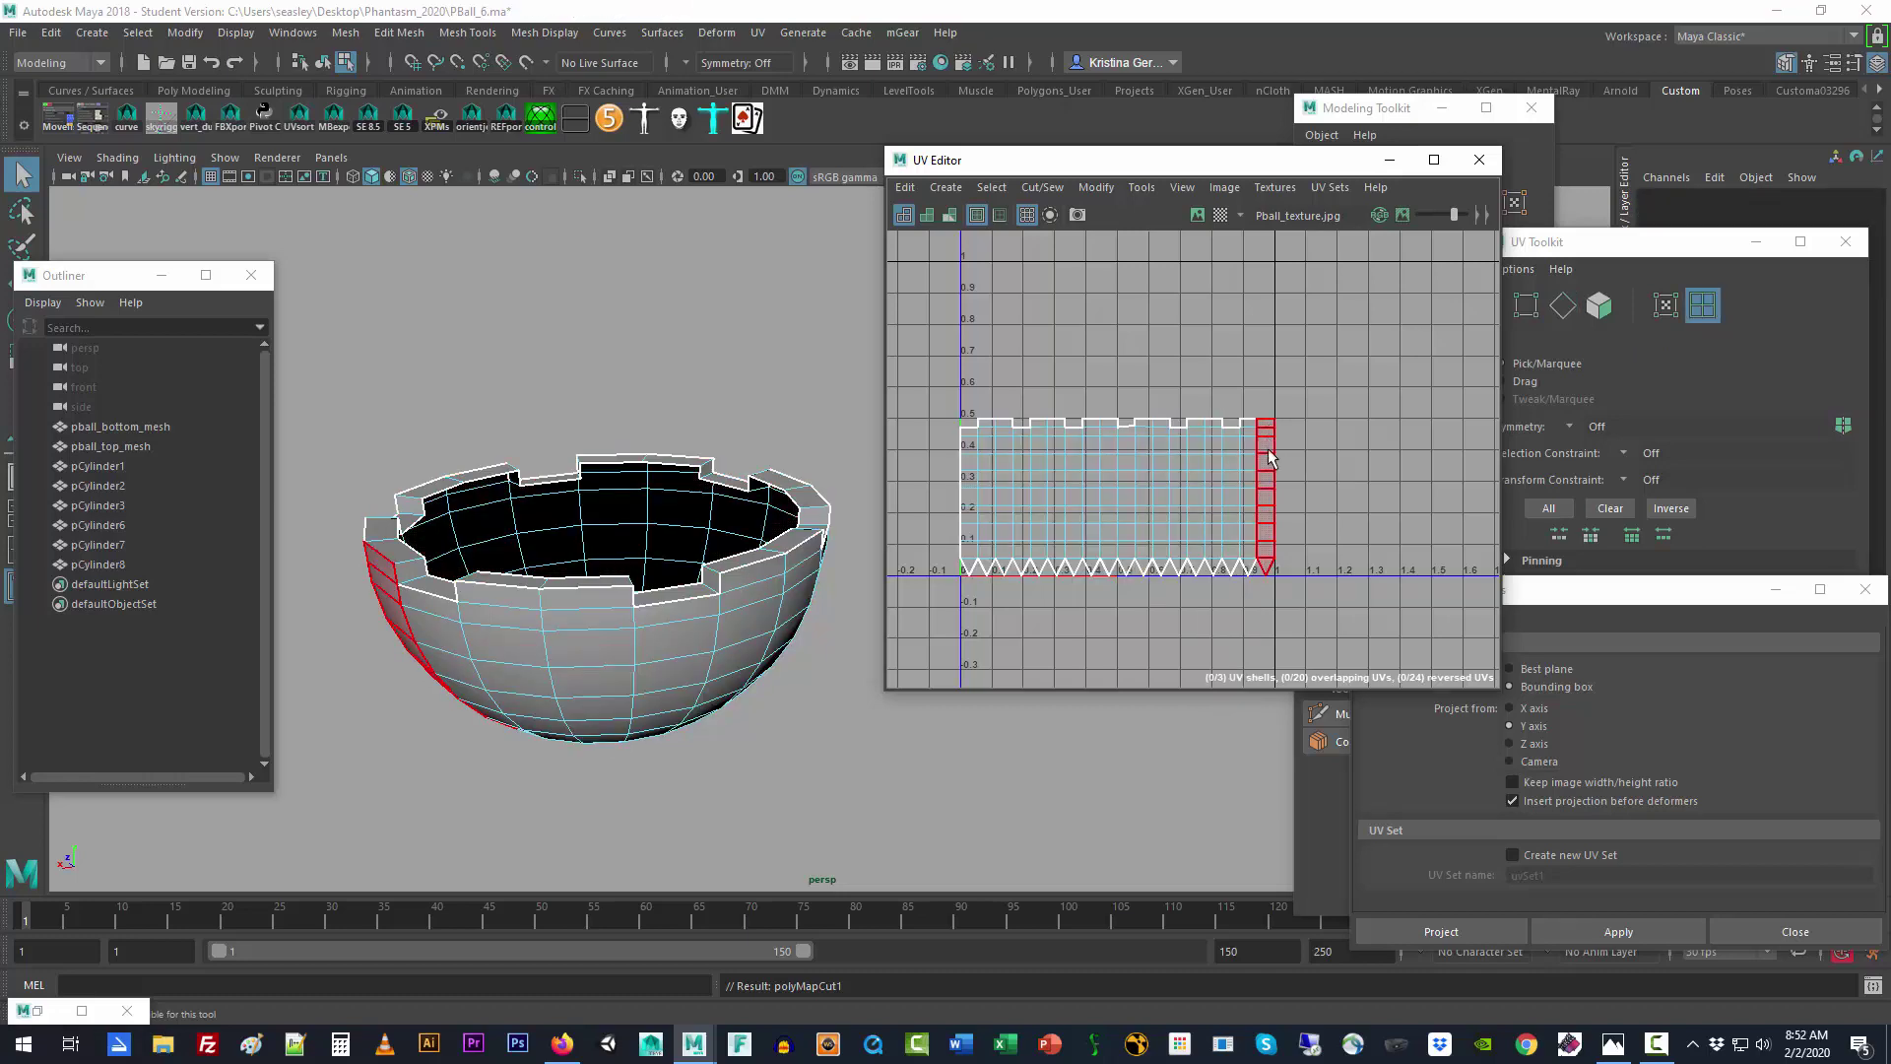
left_click(1276, 547)
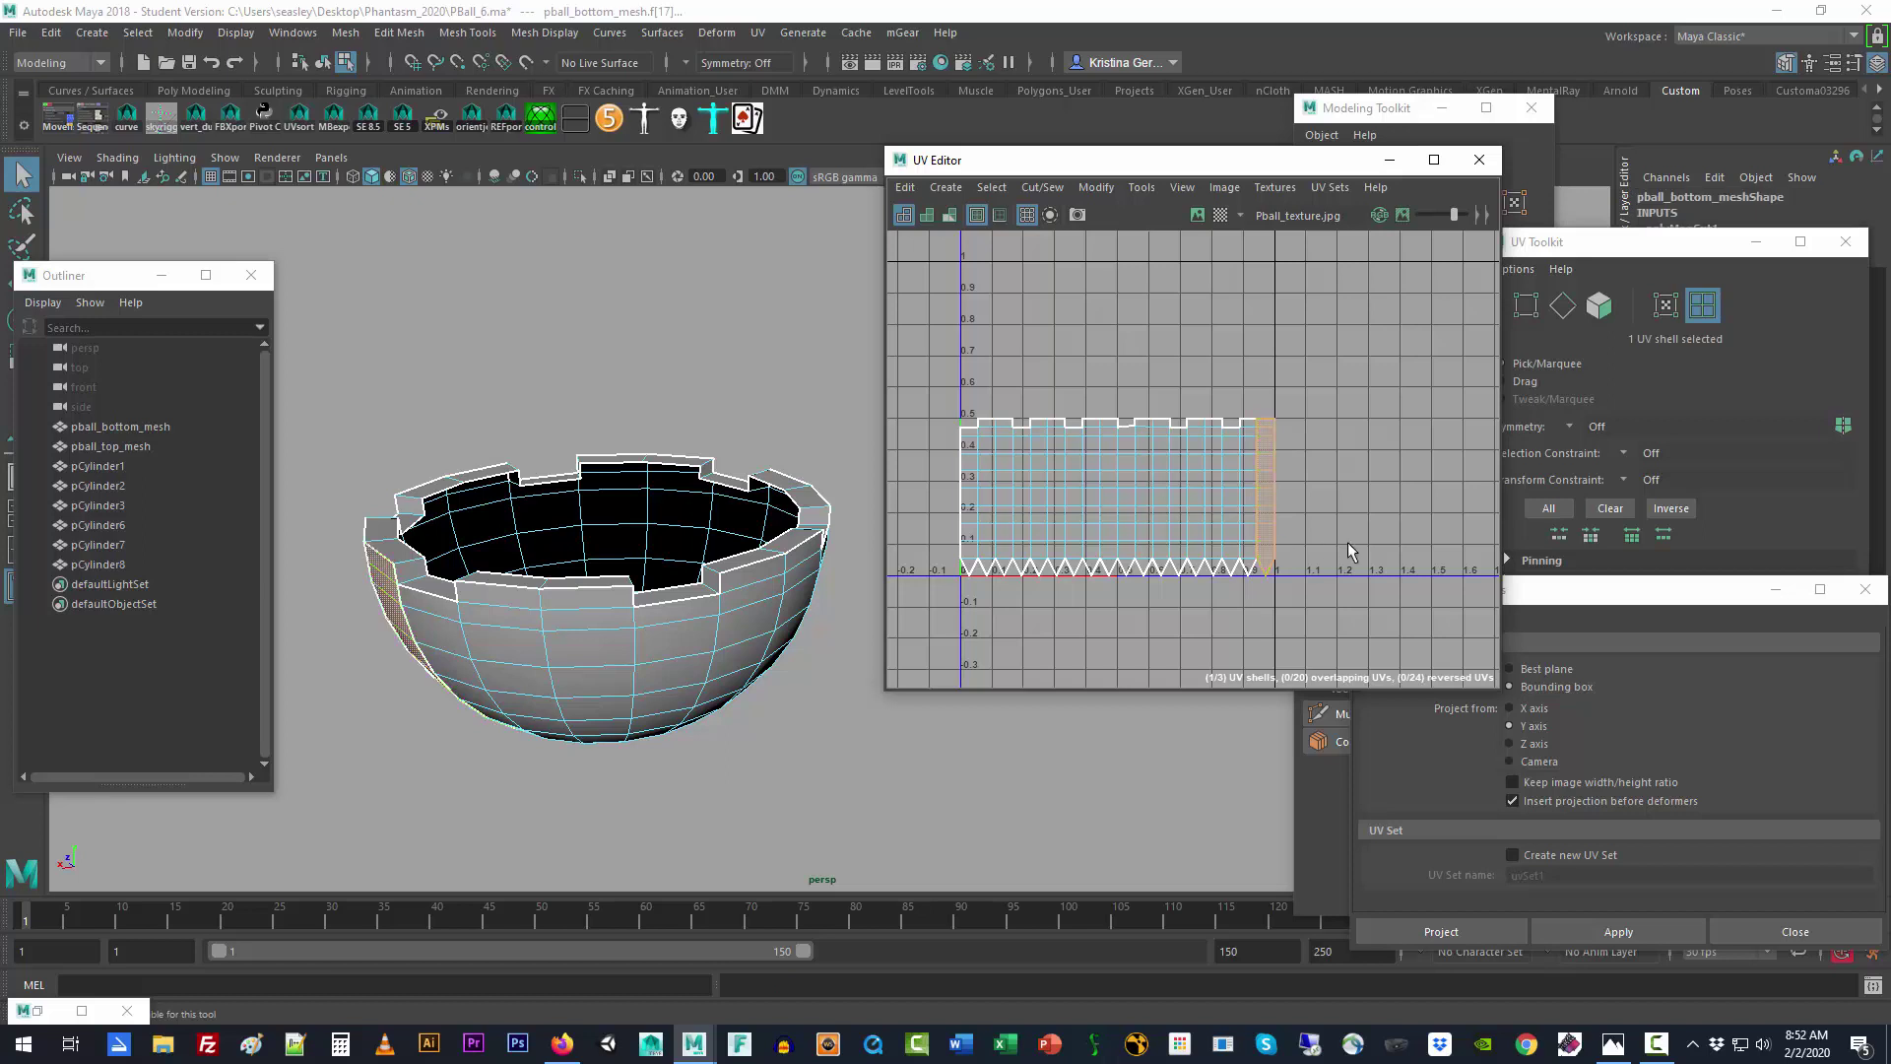
key("w")
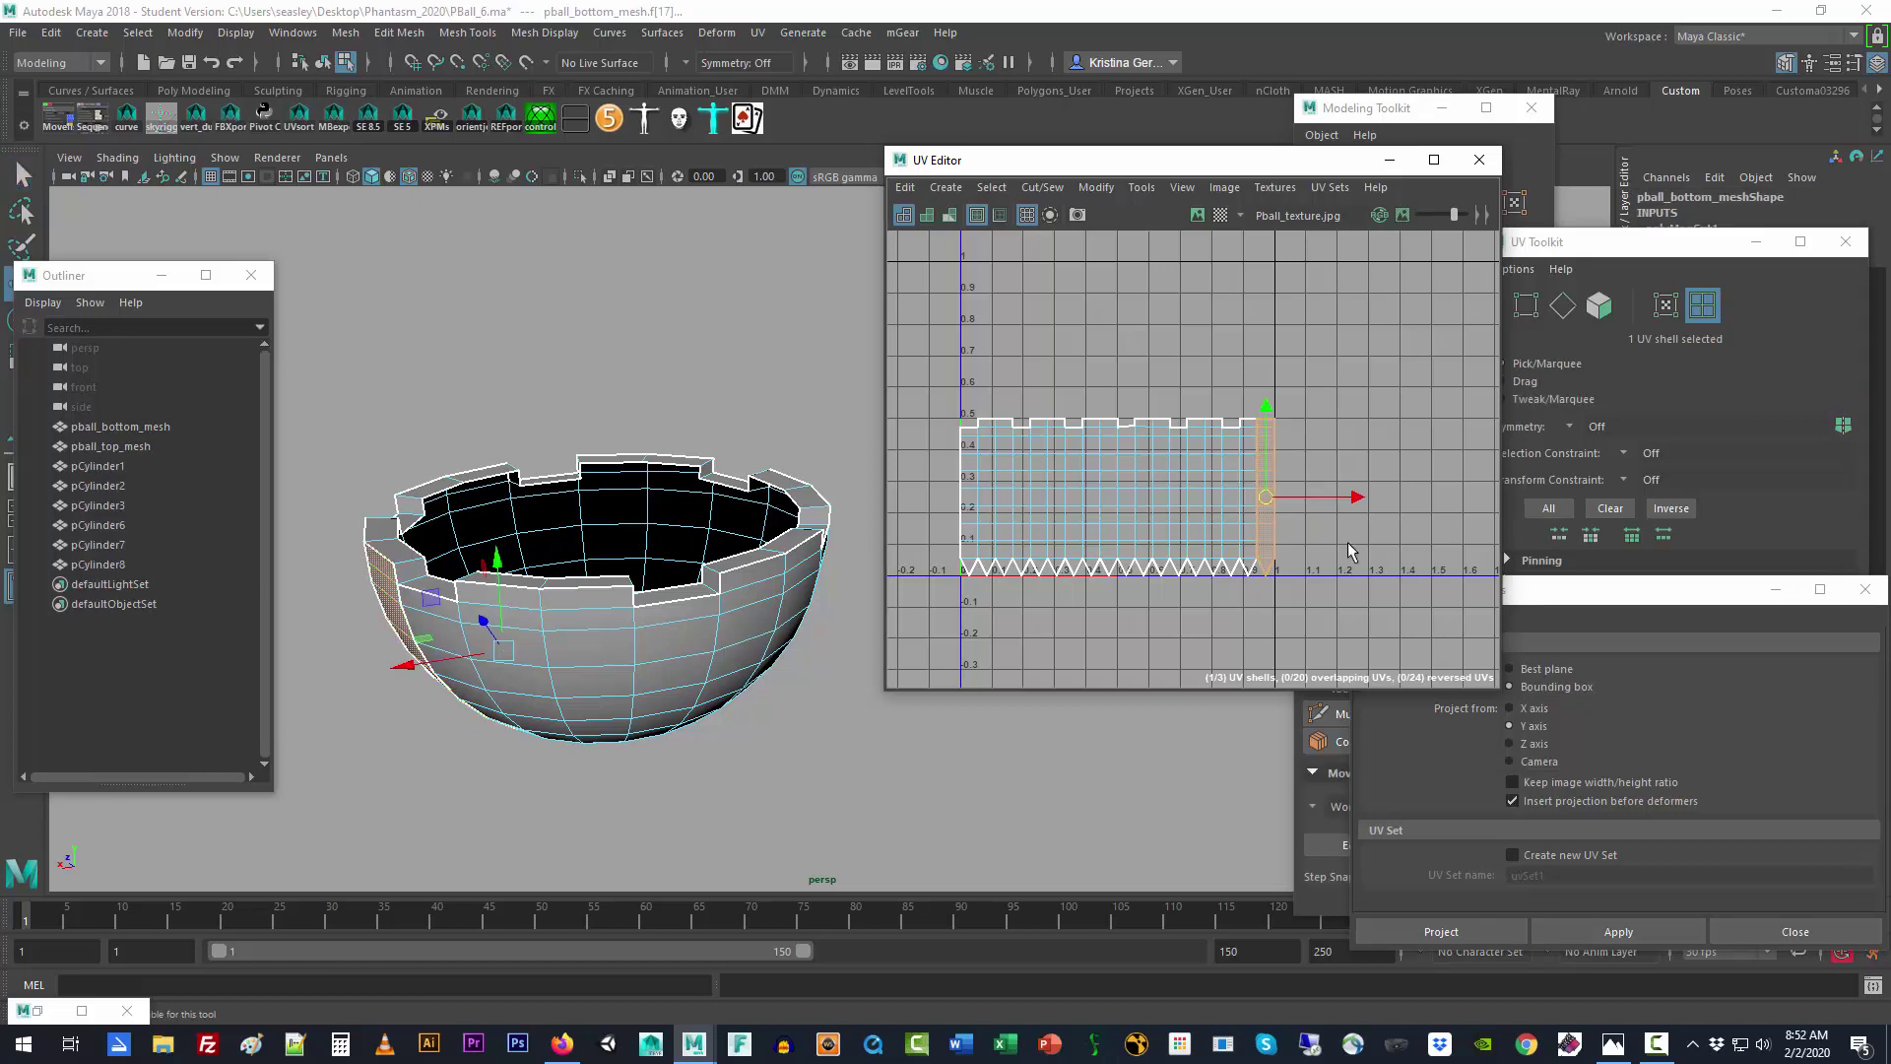
left_click_drag(1356, 504, 1032, 504)
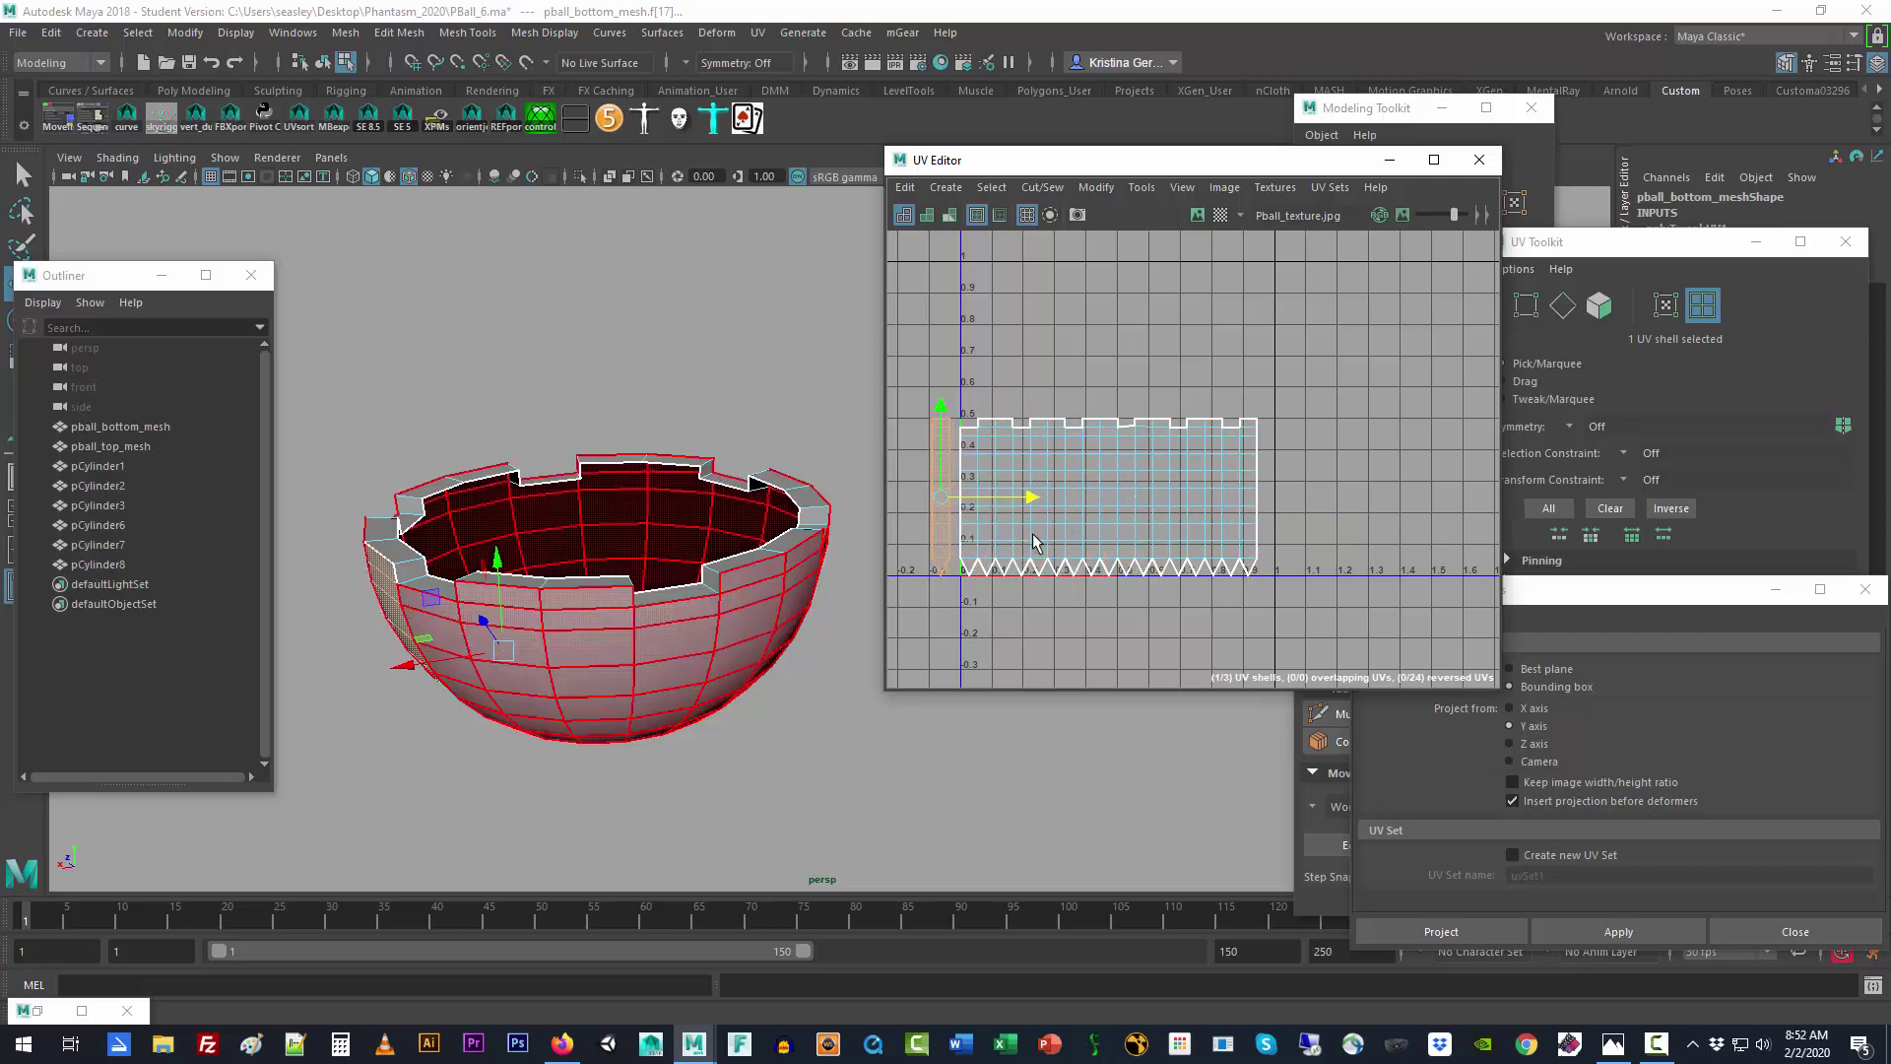
left_click(1018, 607)
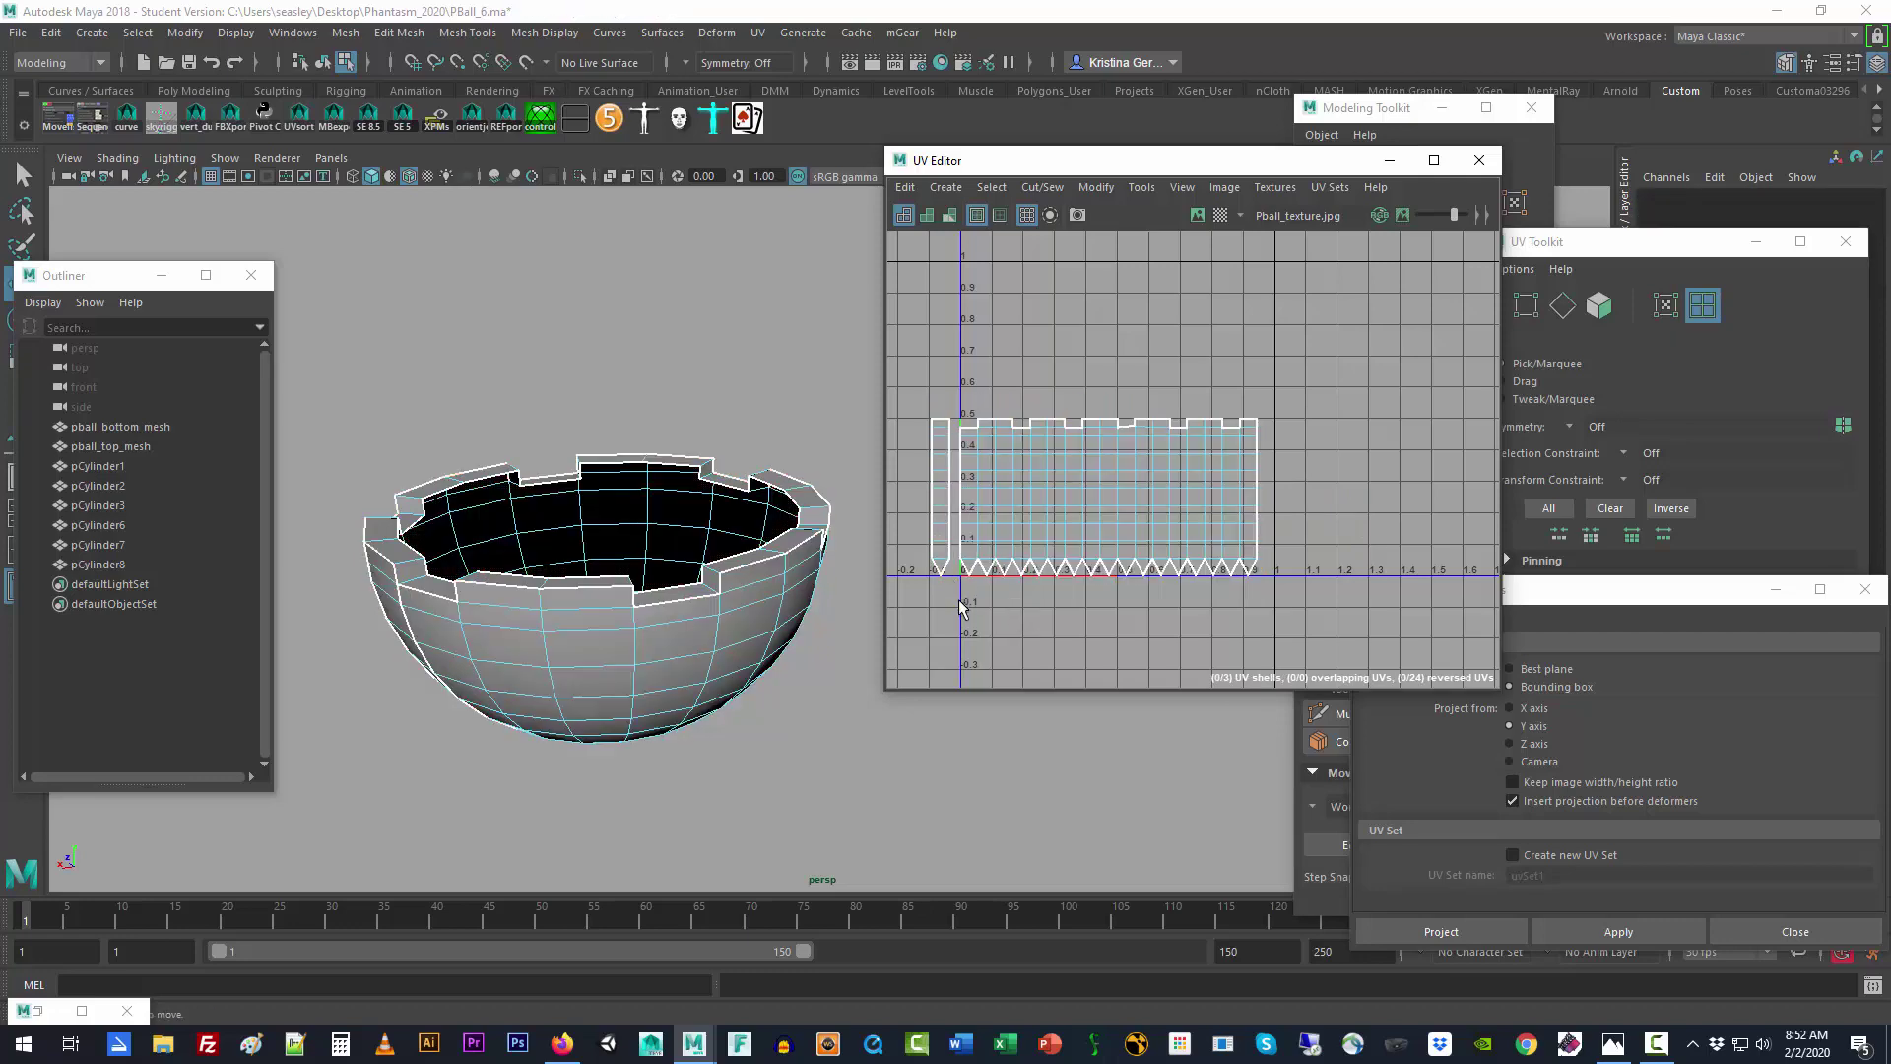
Step: Switch to edge selection and try to select the whole seam between the separated strip and the bowl's main UV shell
scroll(964, 621, "up", 3)
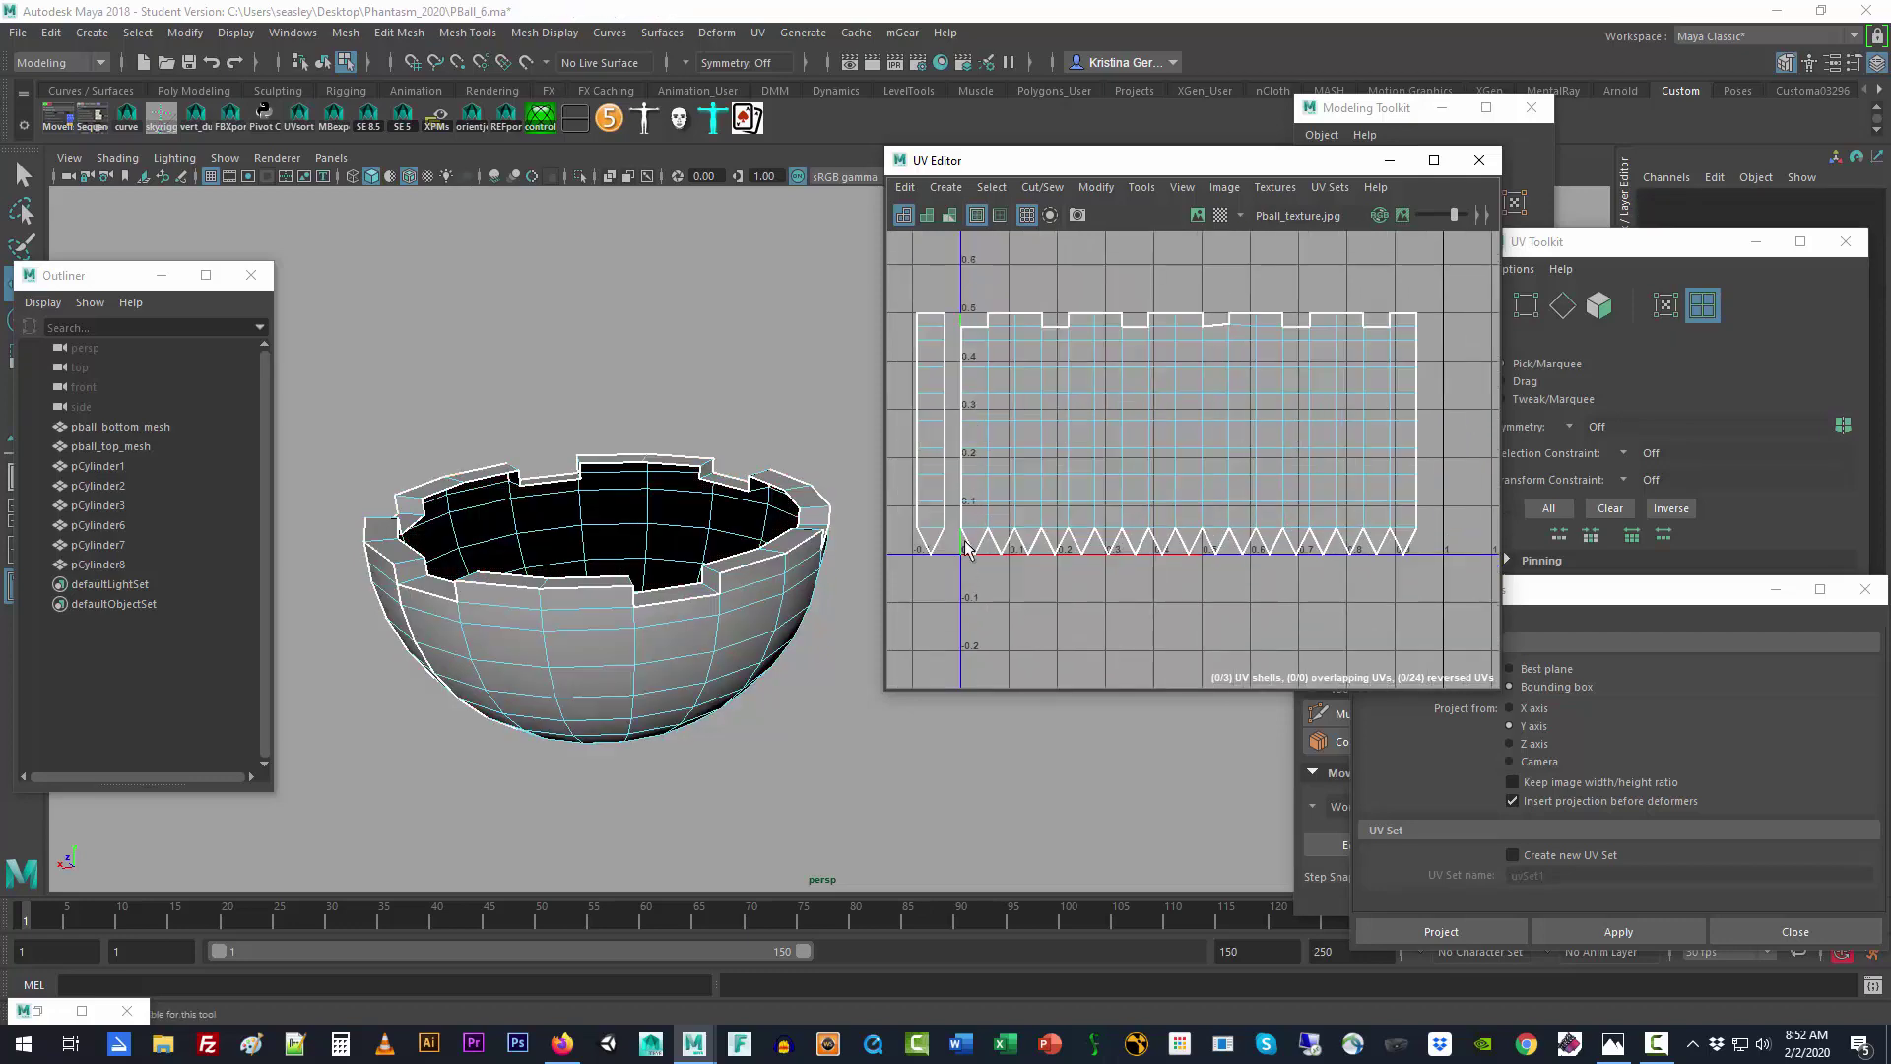
right_click(948, 381)
right_click_drag(947, 382, 946, 328)
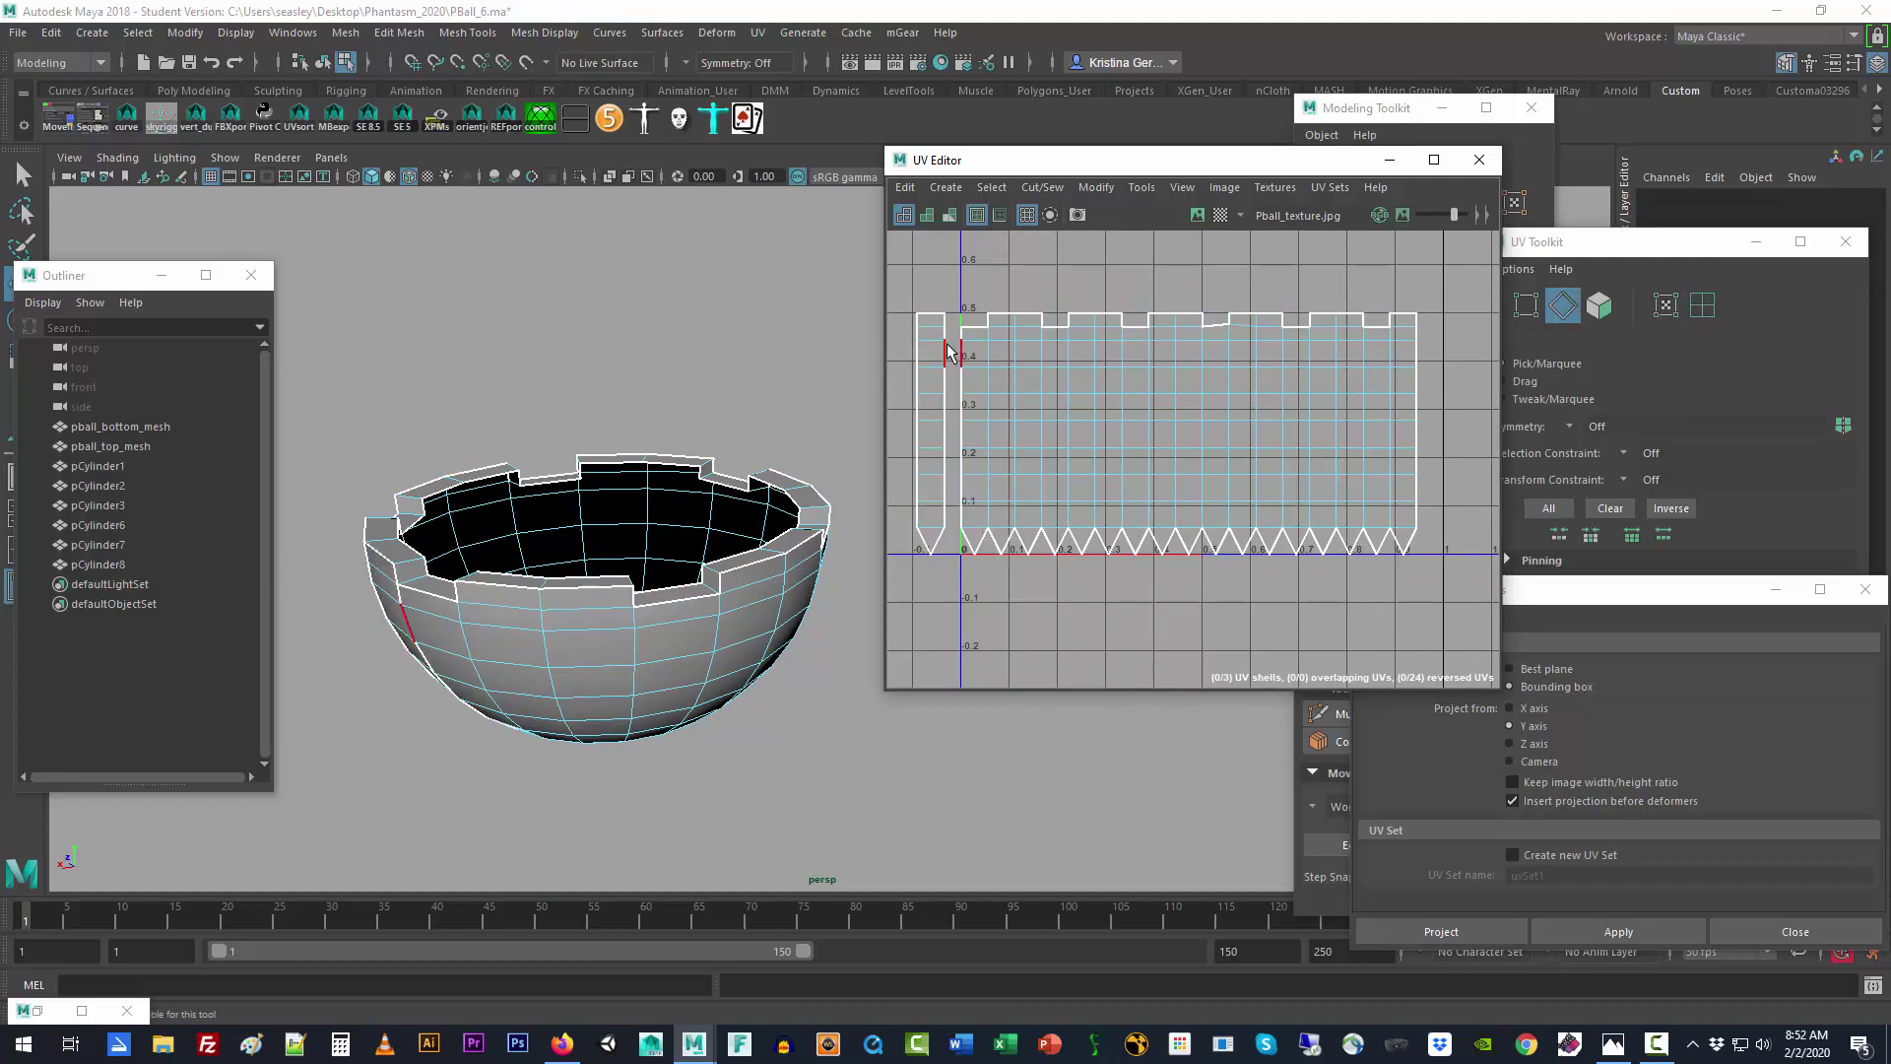
double_click(949, 356)
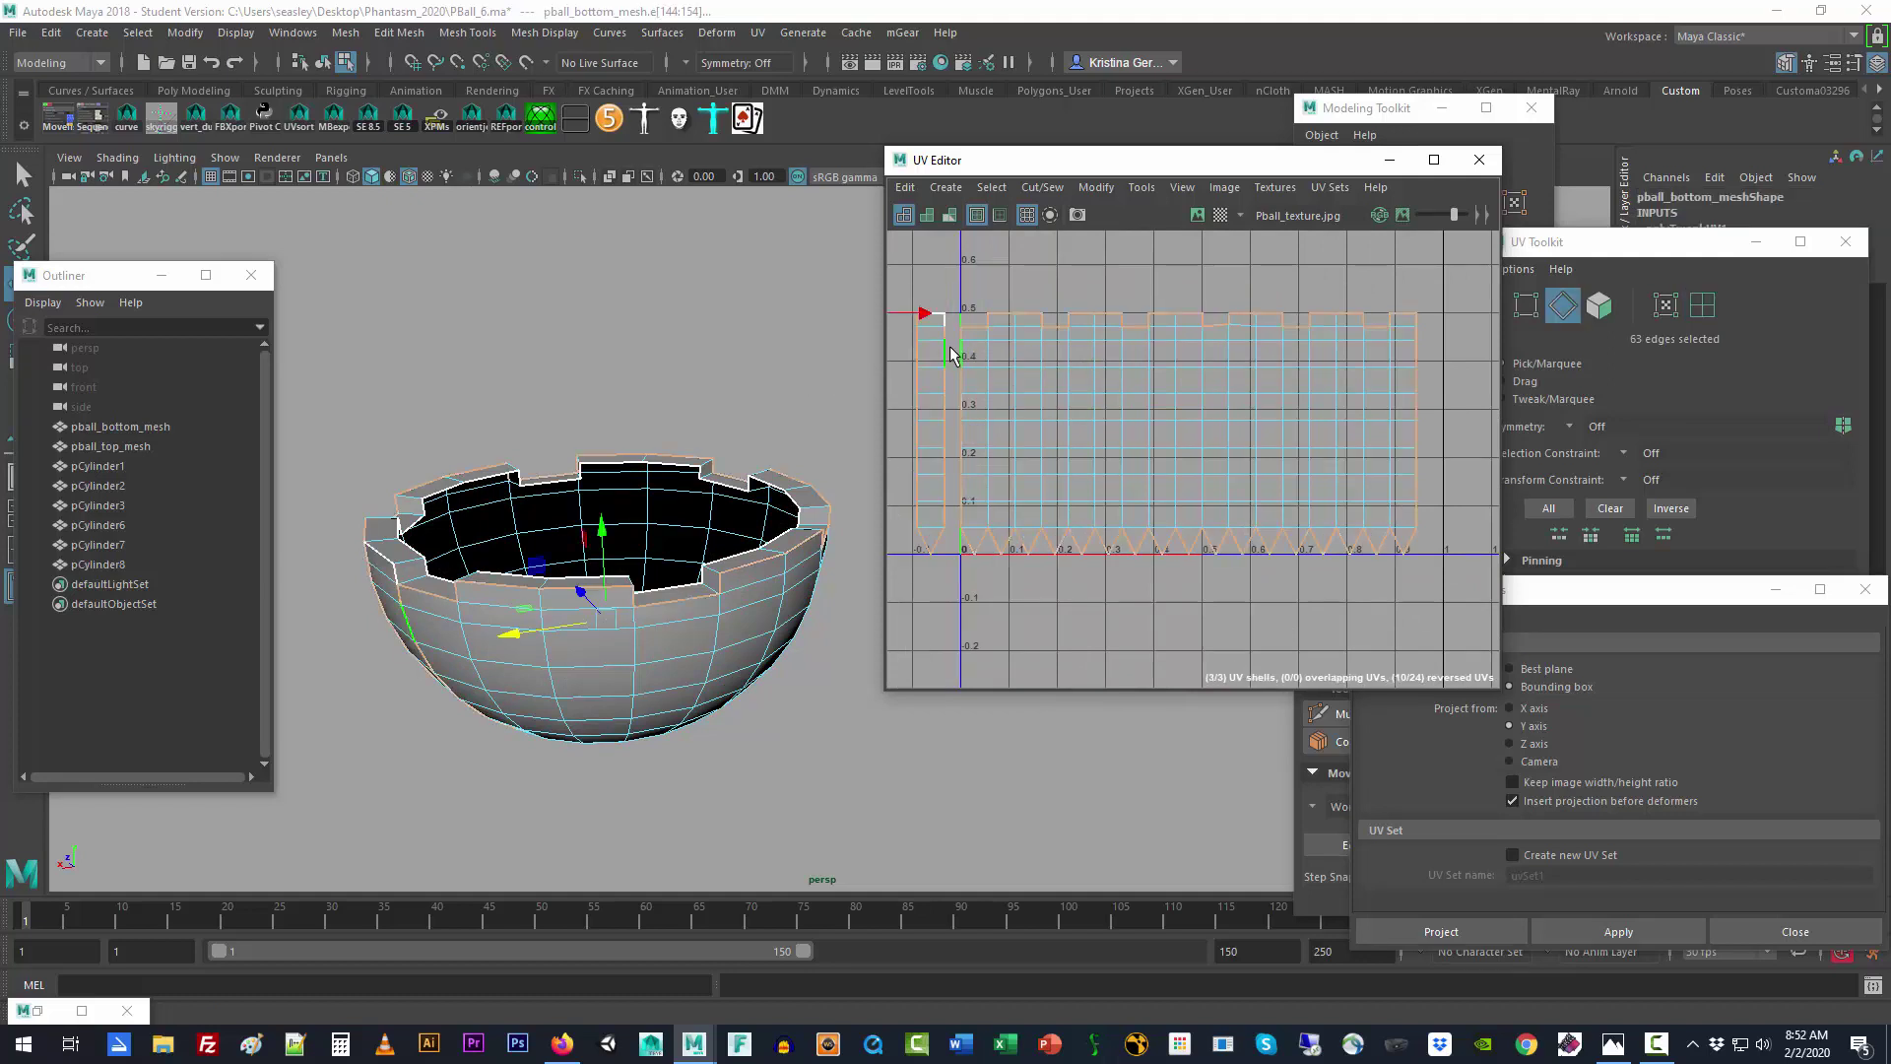
left_click(989, 286)
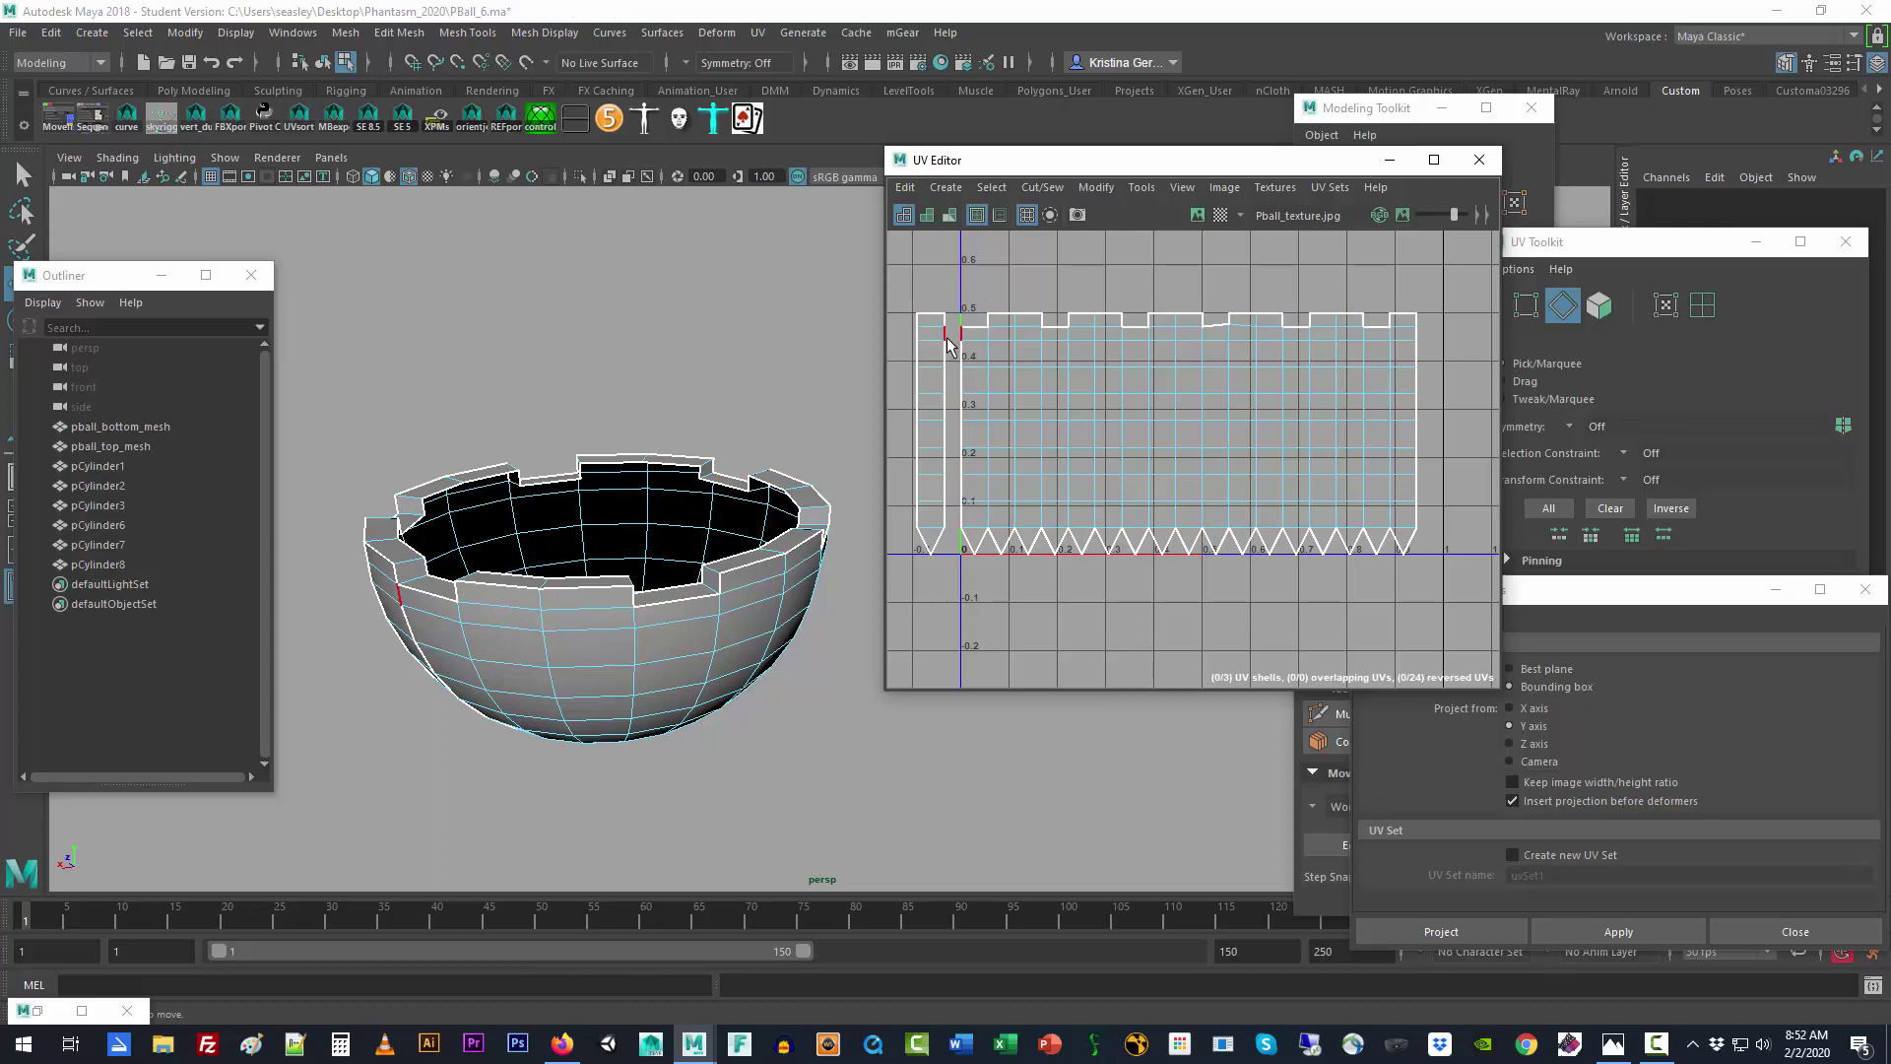
left_click(948, 340)
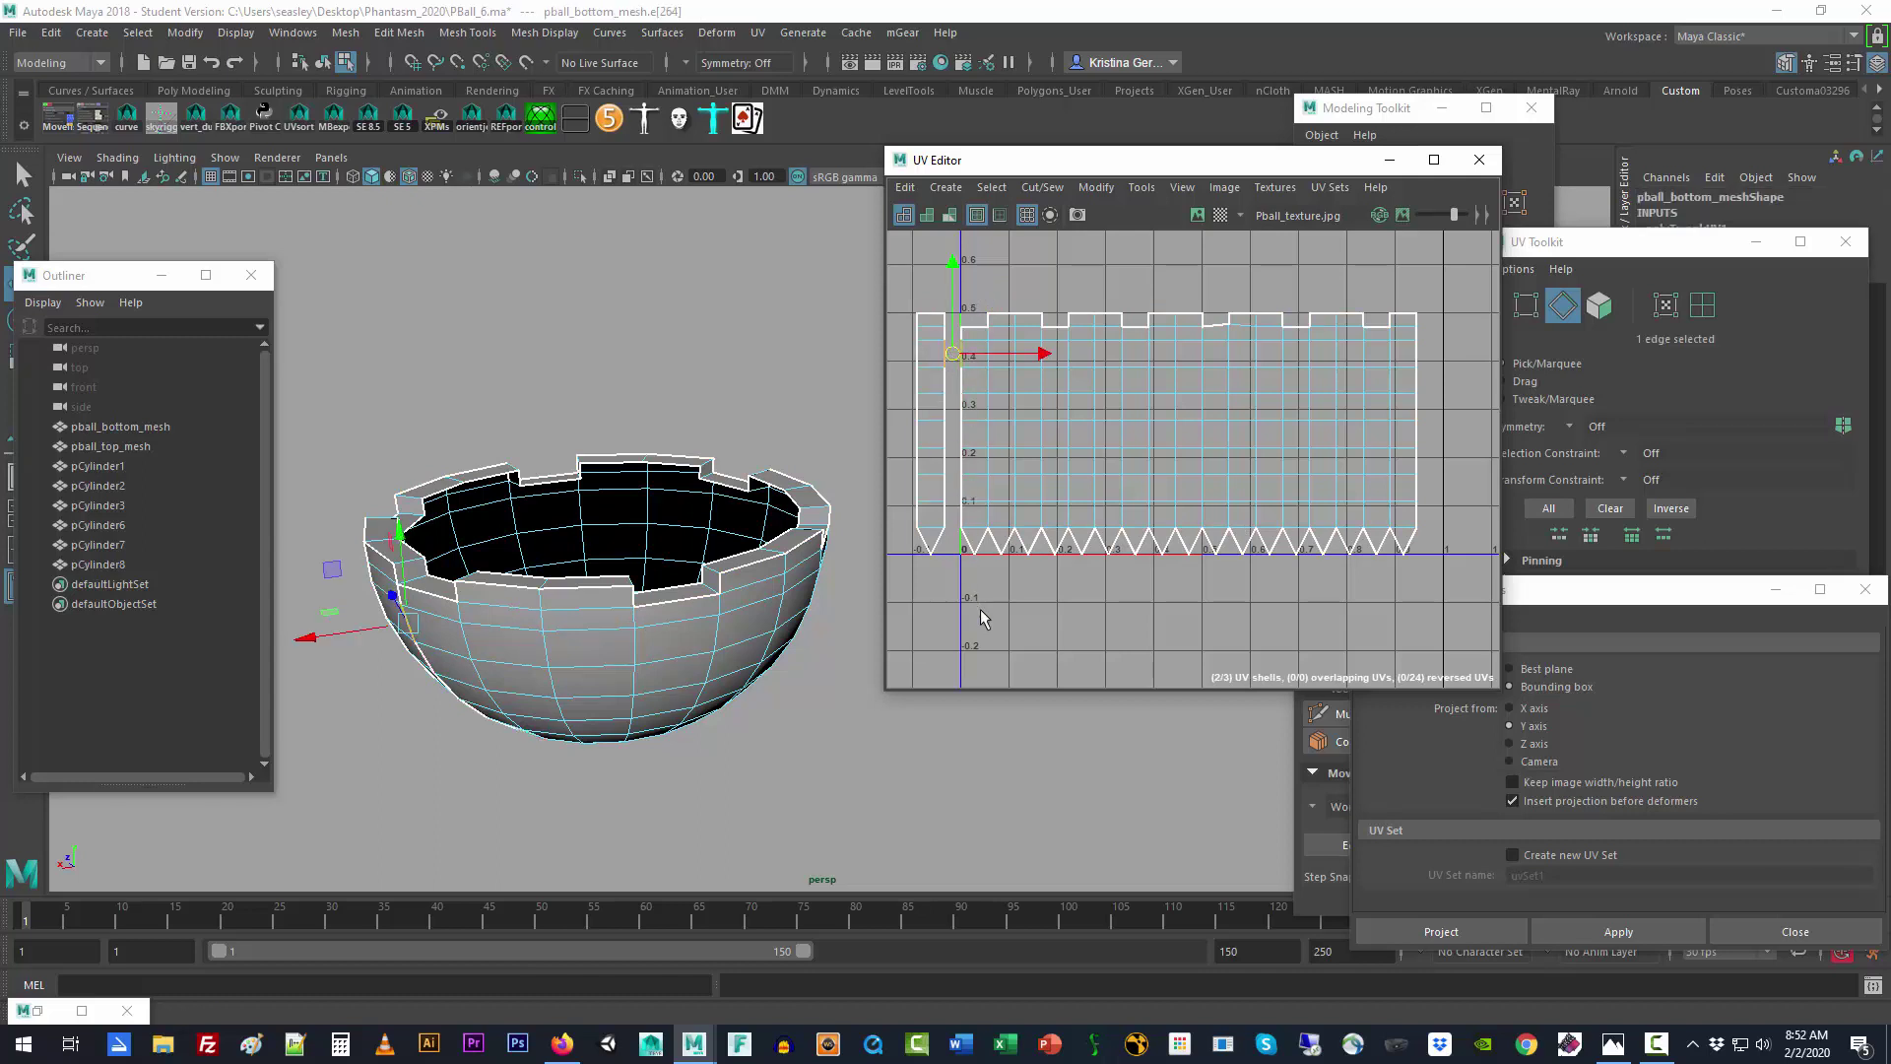
left_click(1094, 189)
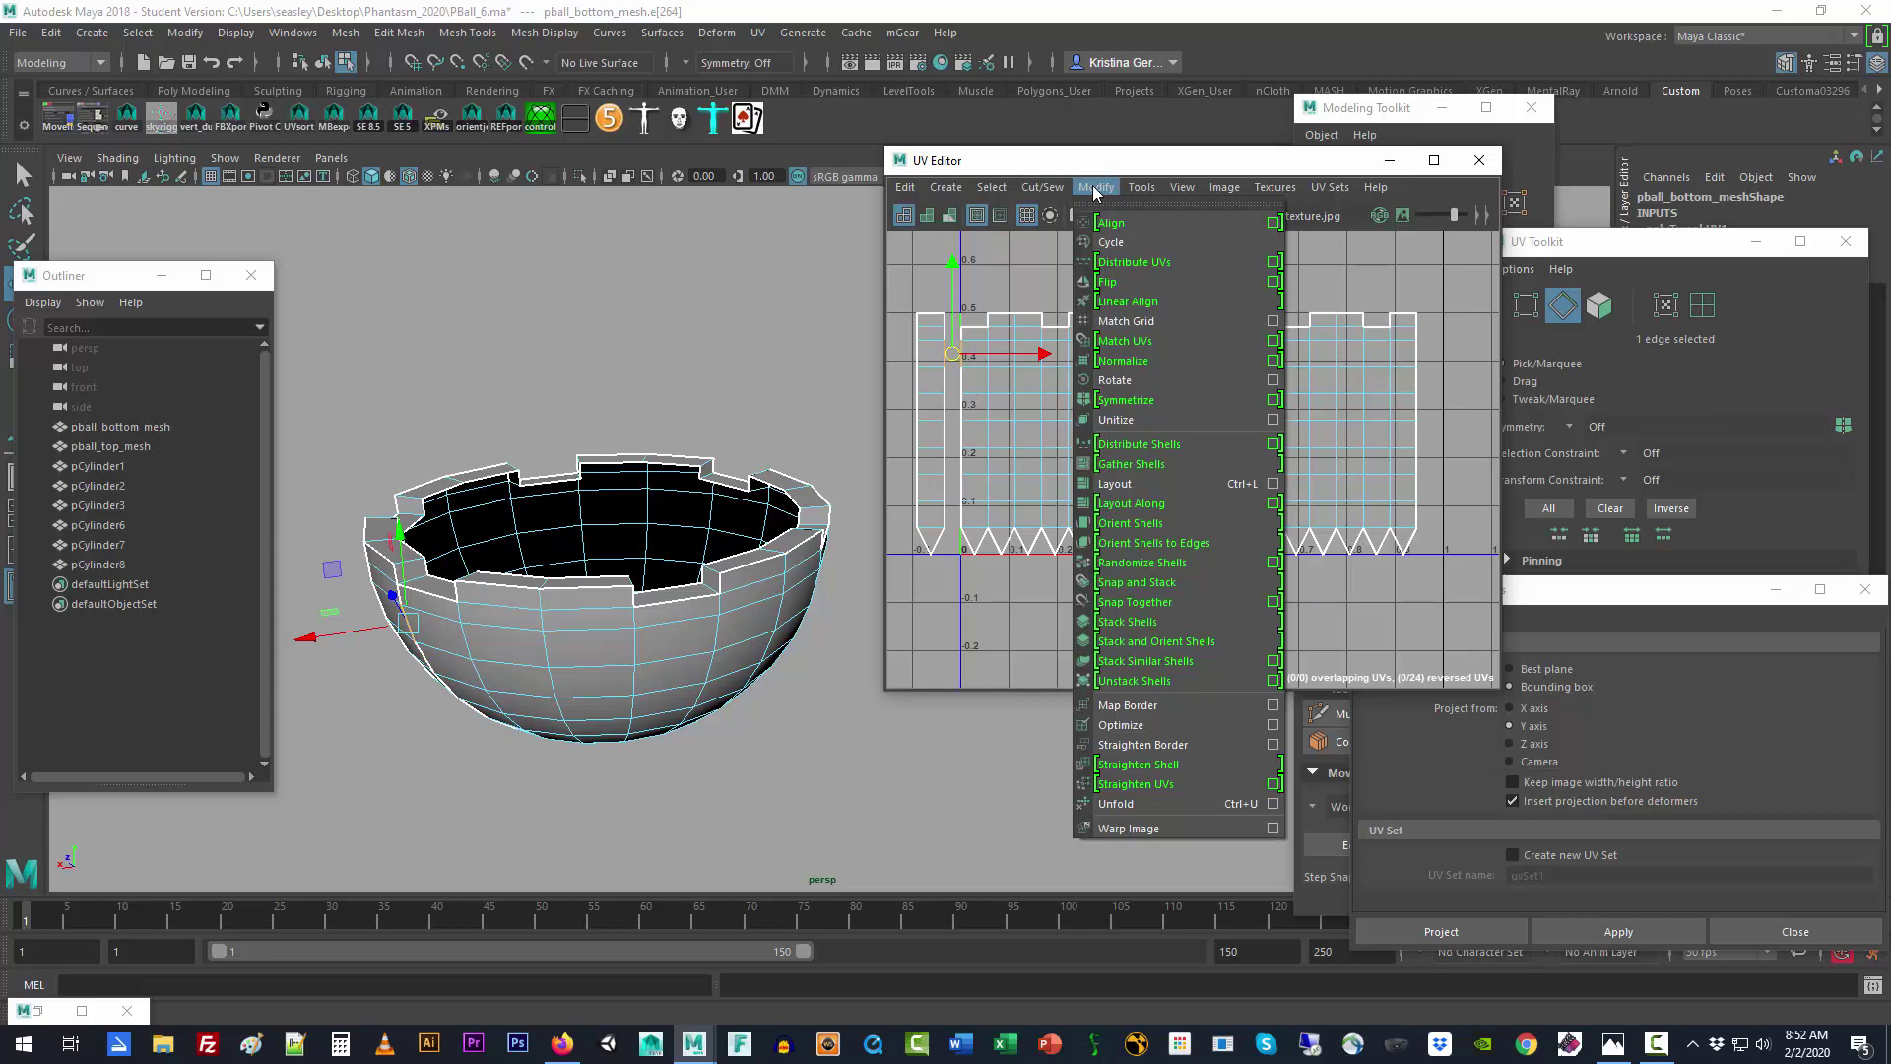
left_click(1003, 615)
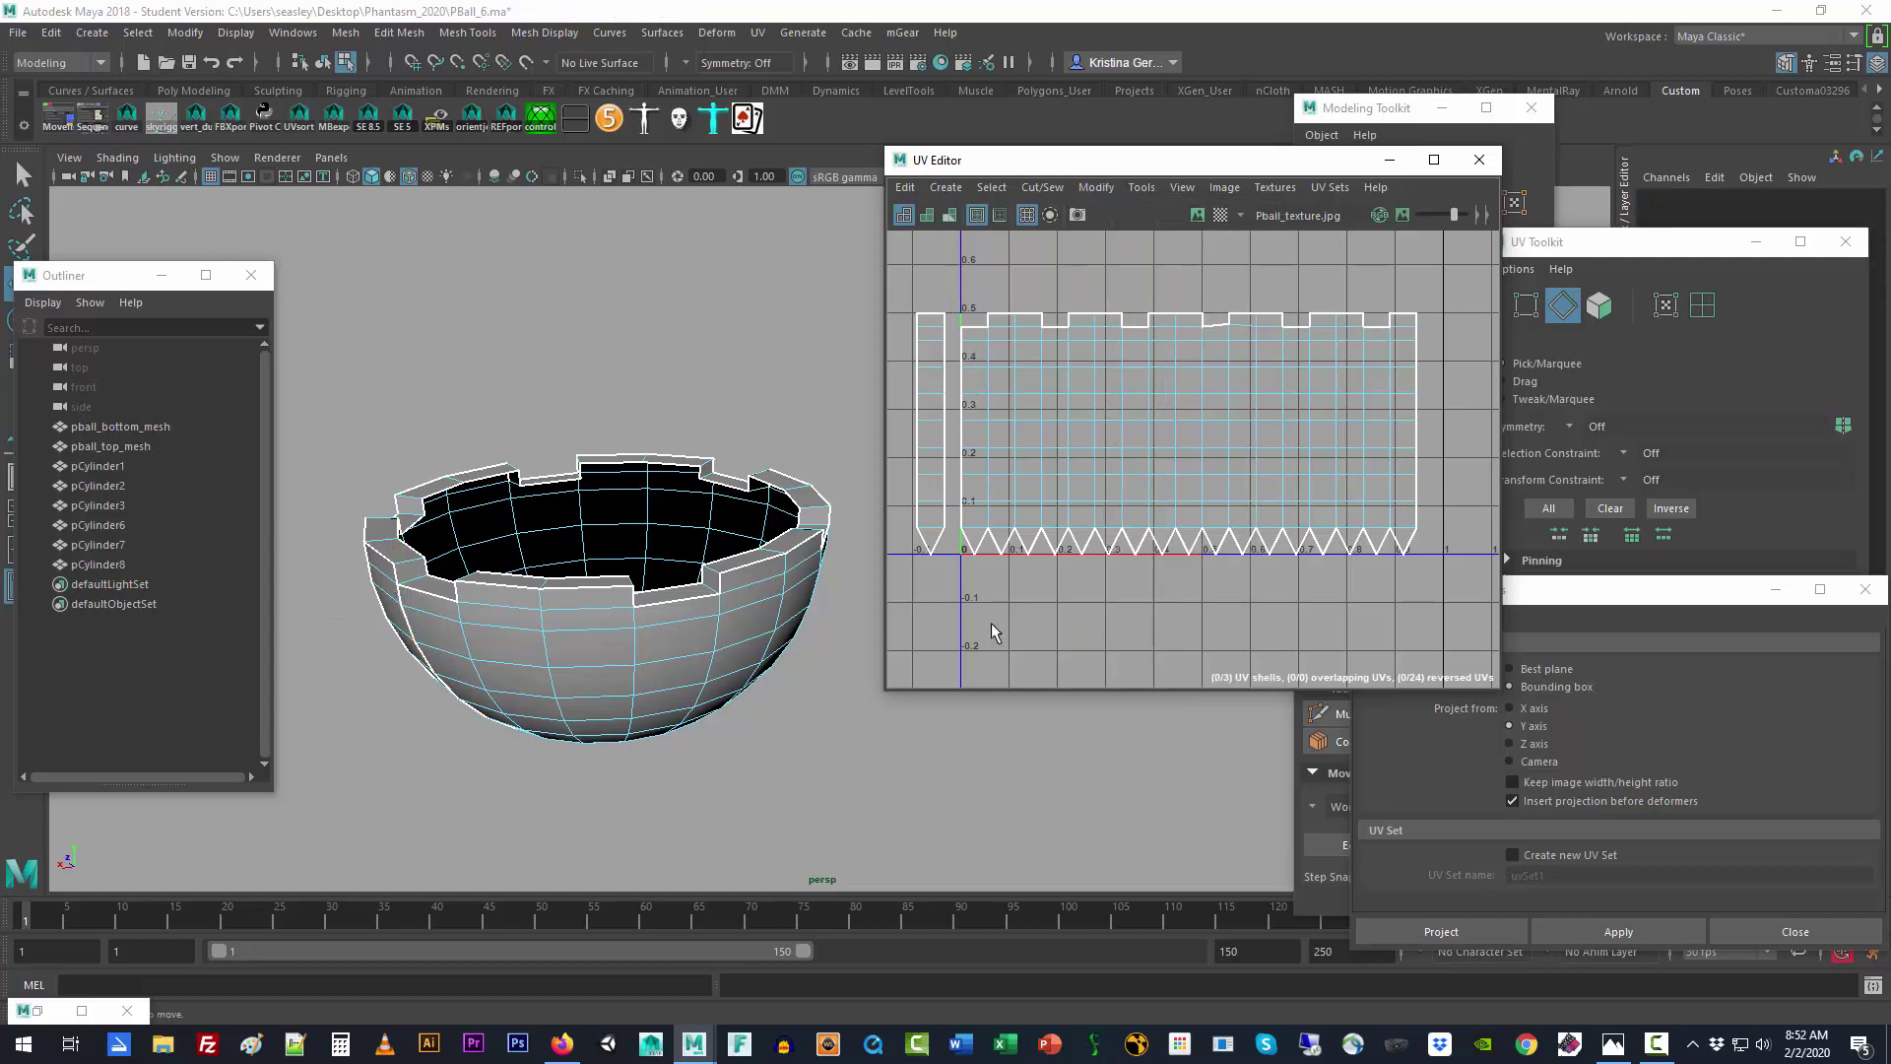
left_click(1011, 589)
key("ctrl+z")
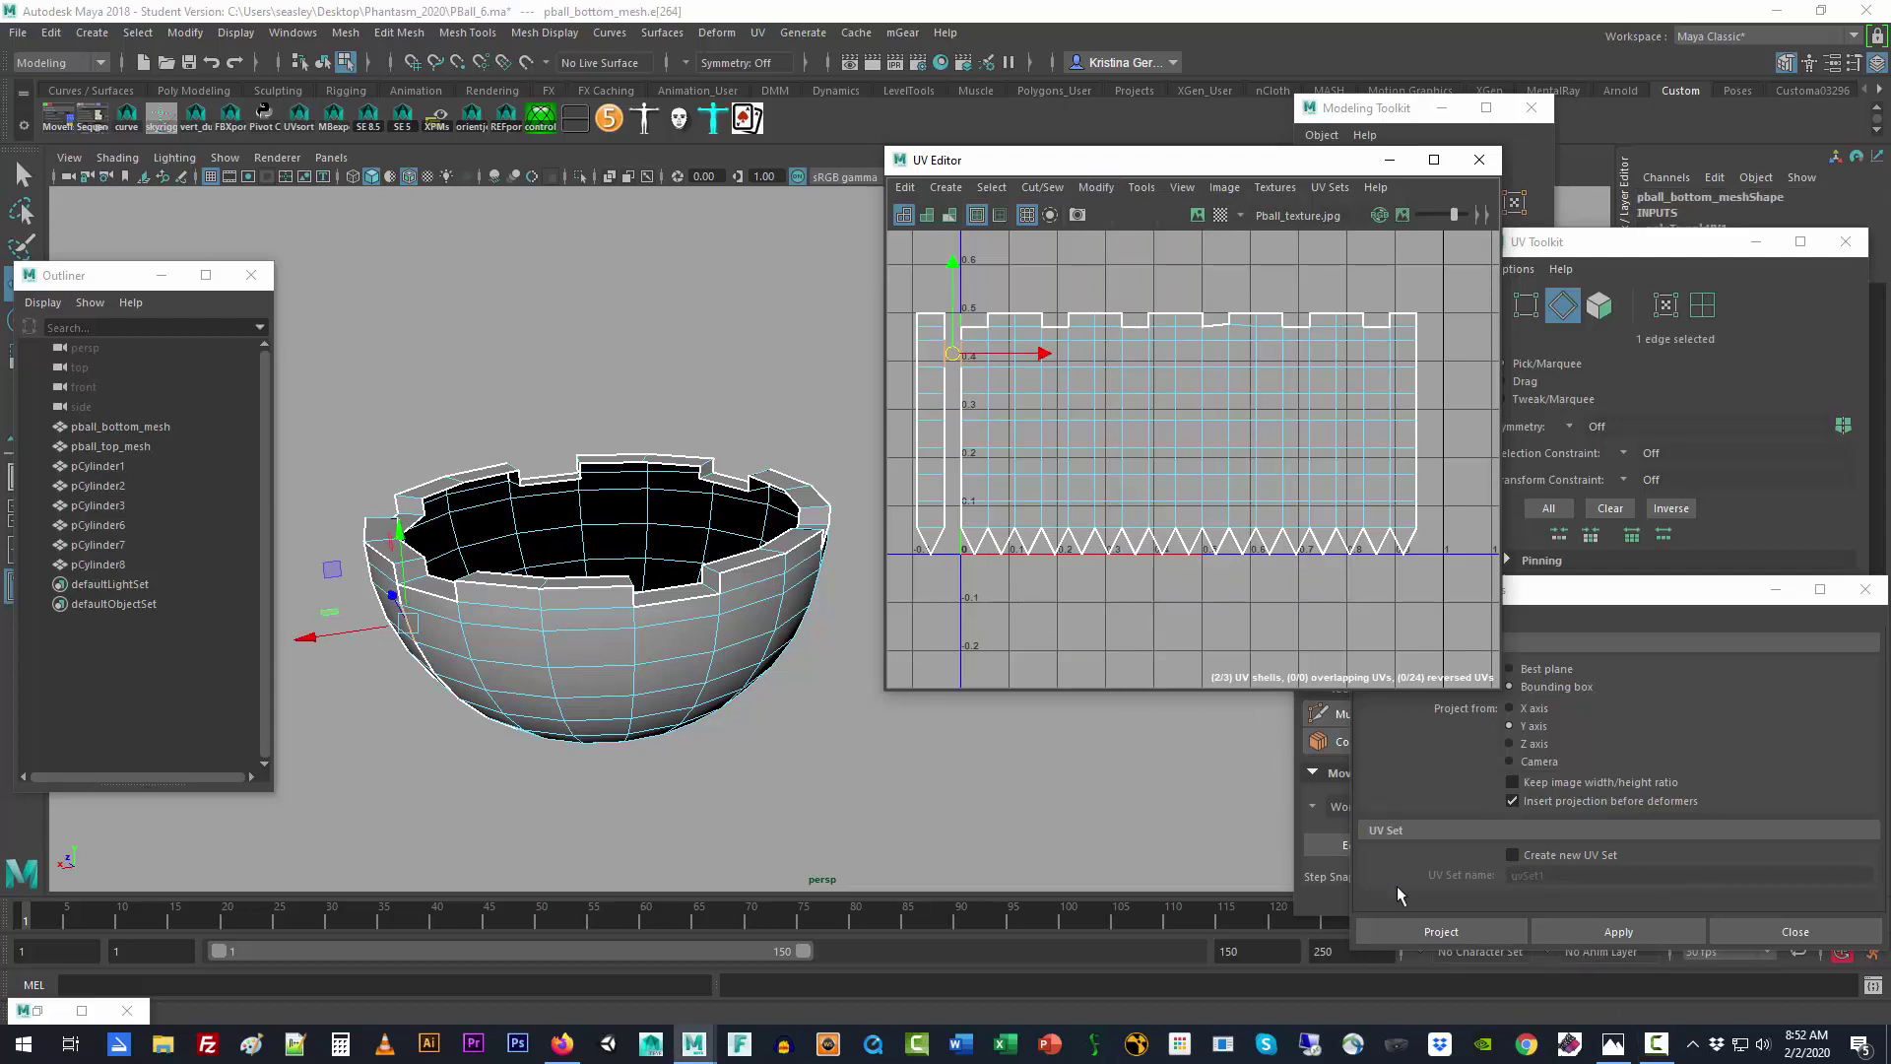
left_click(1647, 1041)
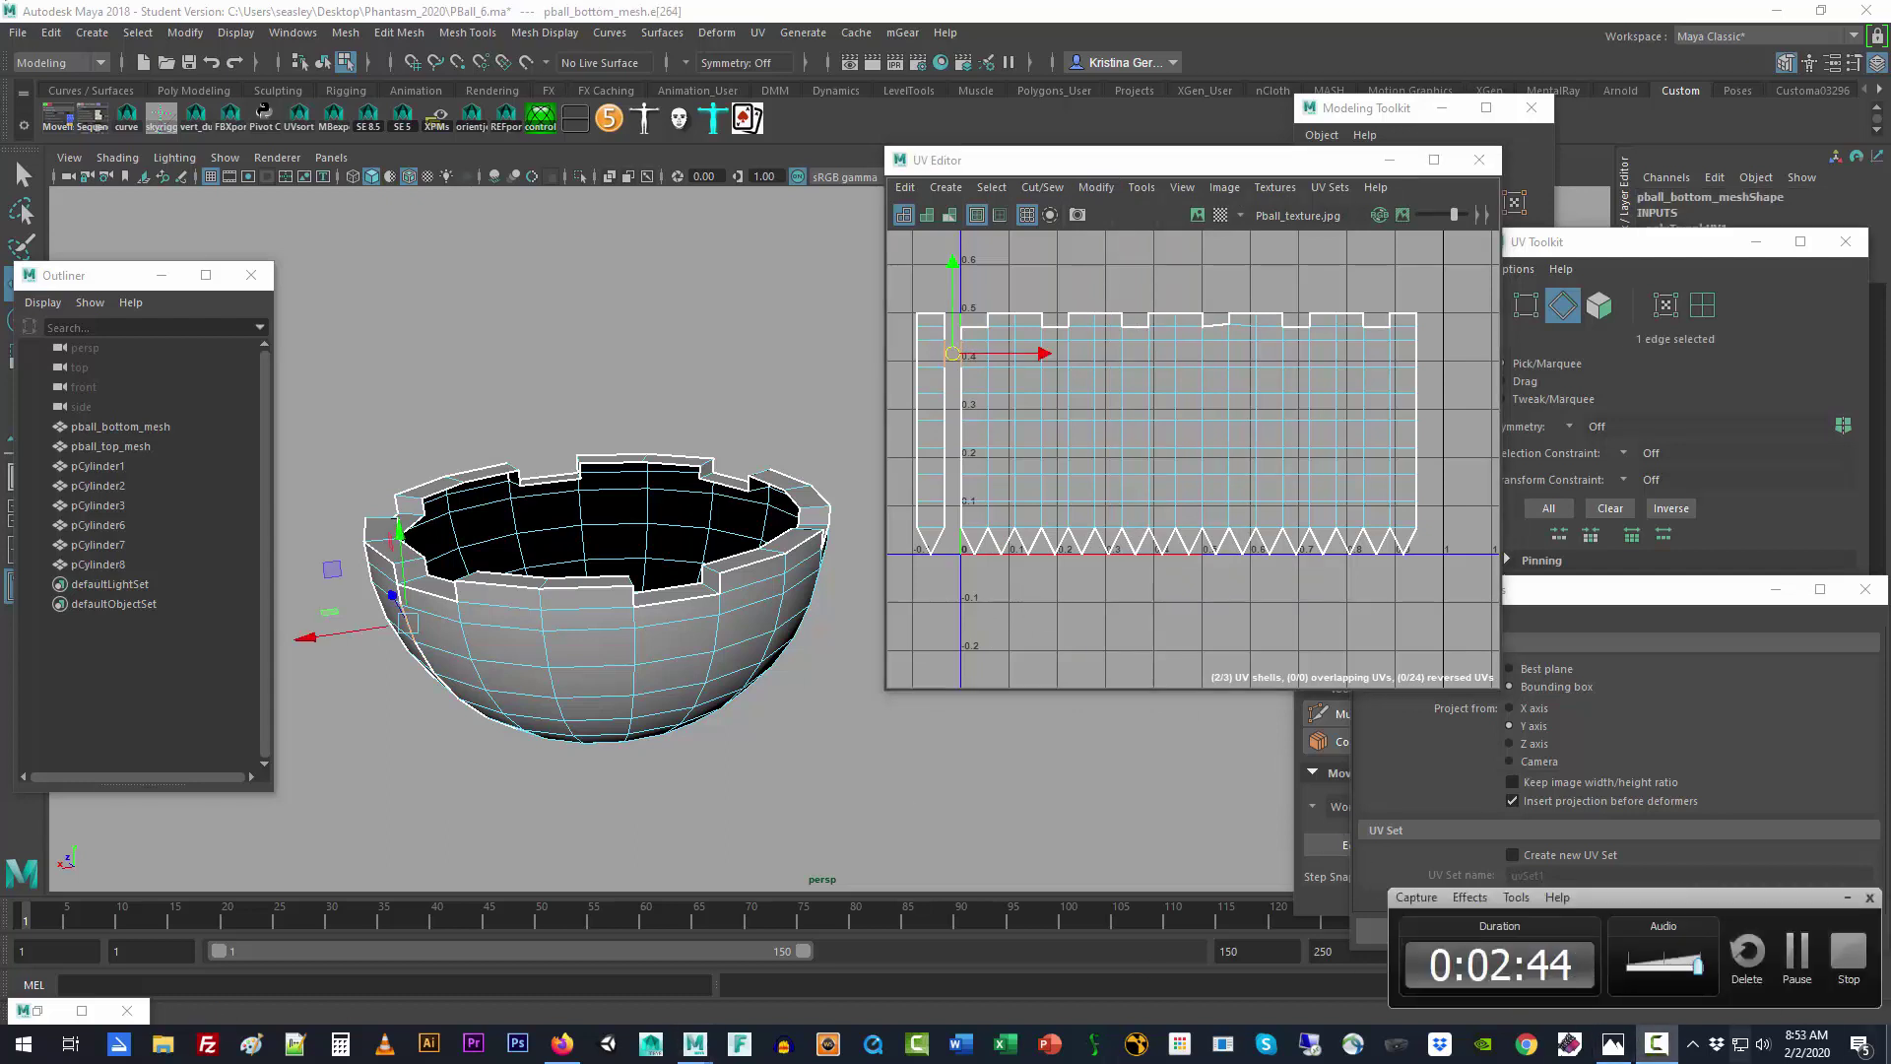
left_click(1655, 1040)
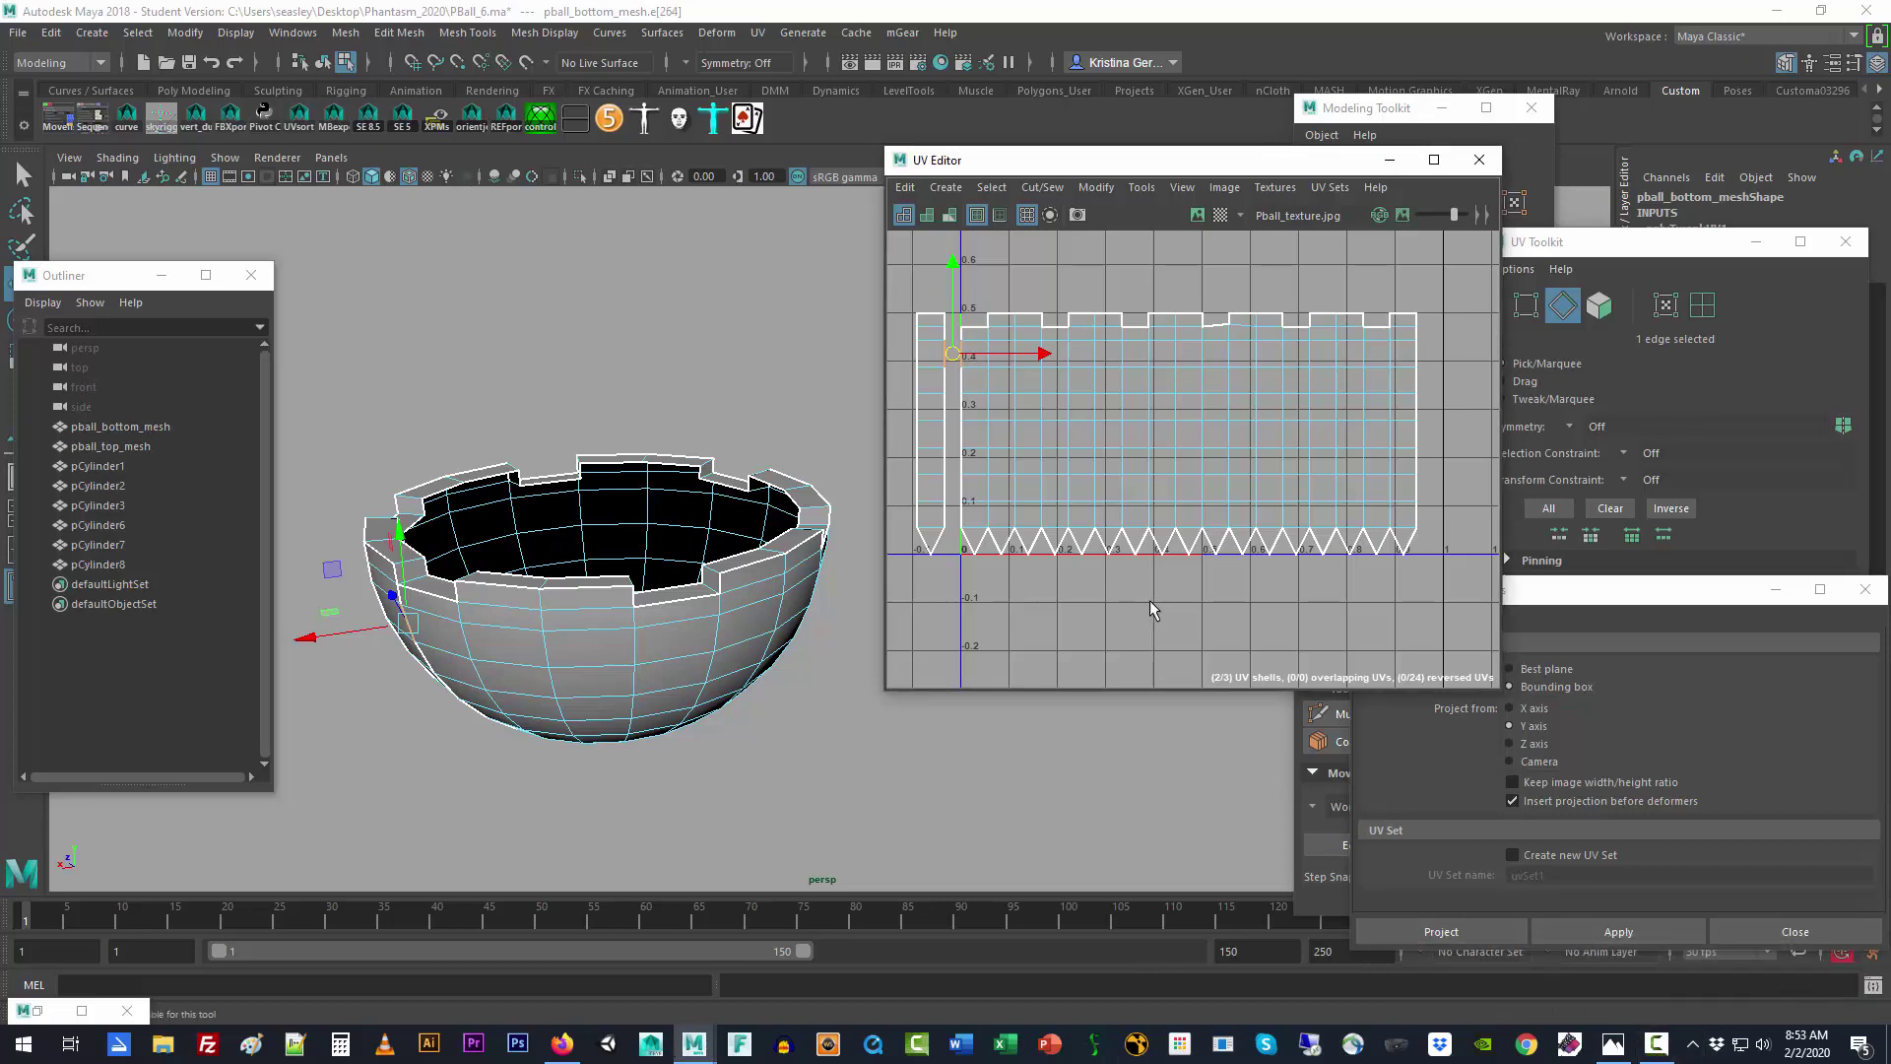
Step: Examine the matching seam edge shared by the strip and the main shell, selecting it in the UVs and comparing it on the mesh
left_click(1046, 630)
left_click(950, 355)
key("f")
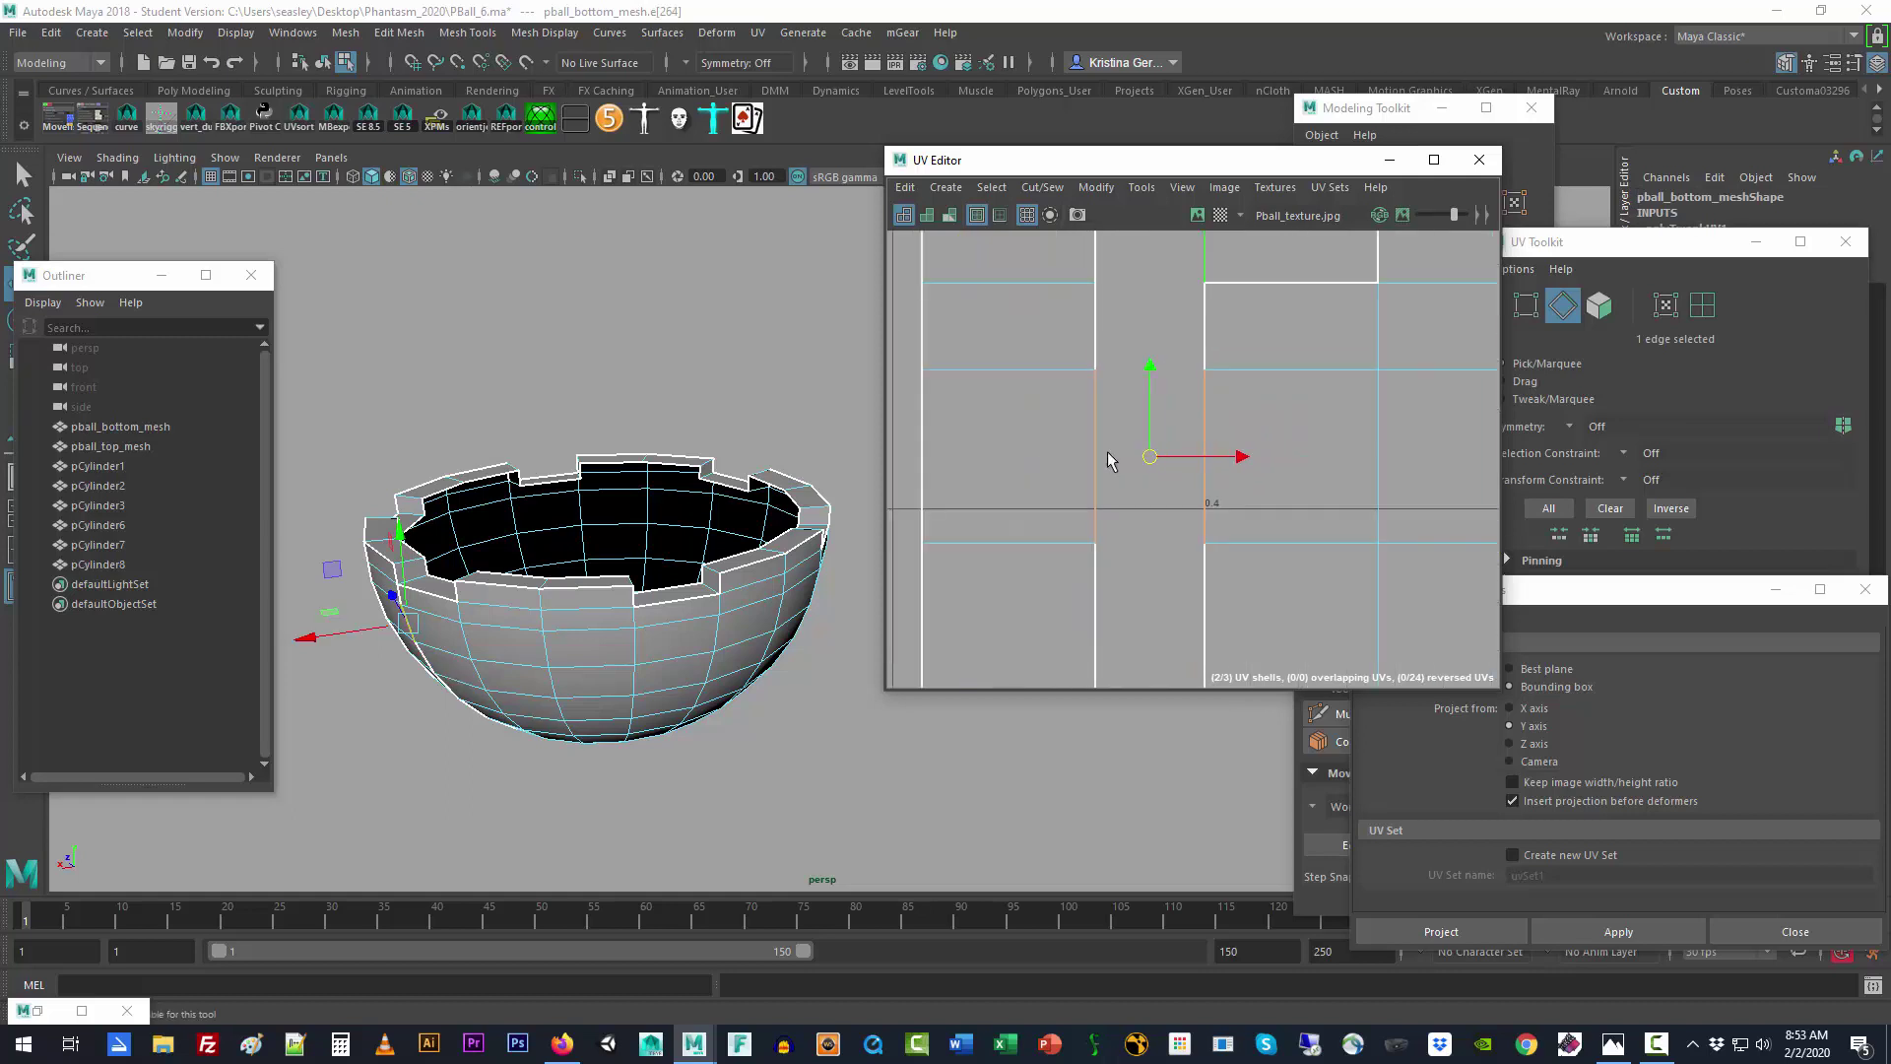
scroll(1107, 453, "down", 7)
left_click(1126, 312)
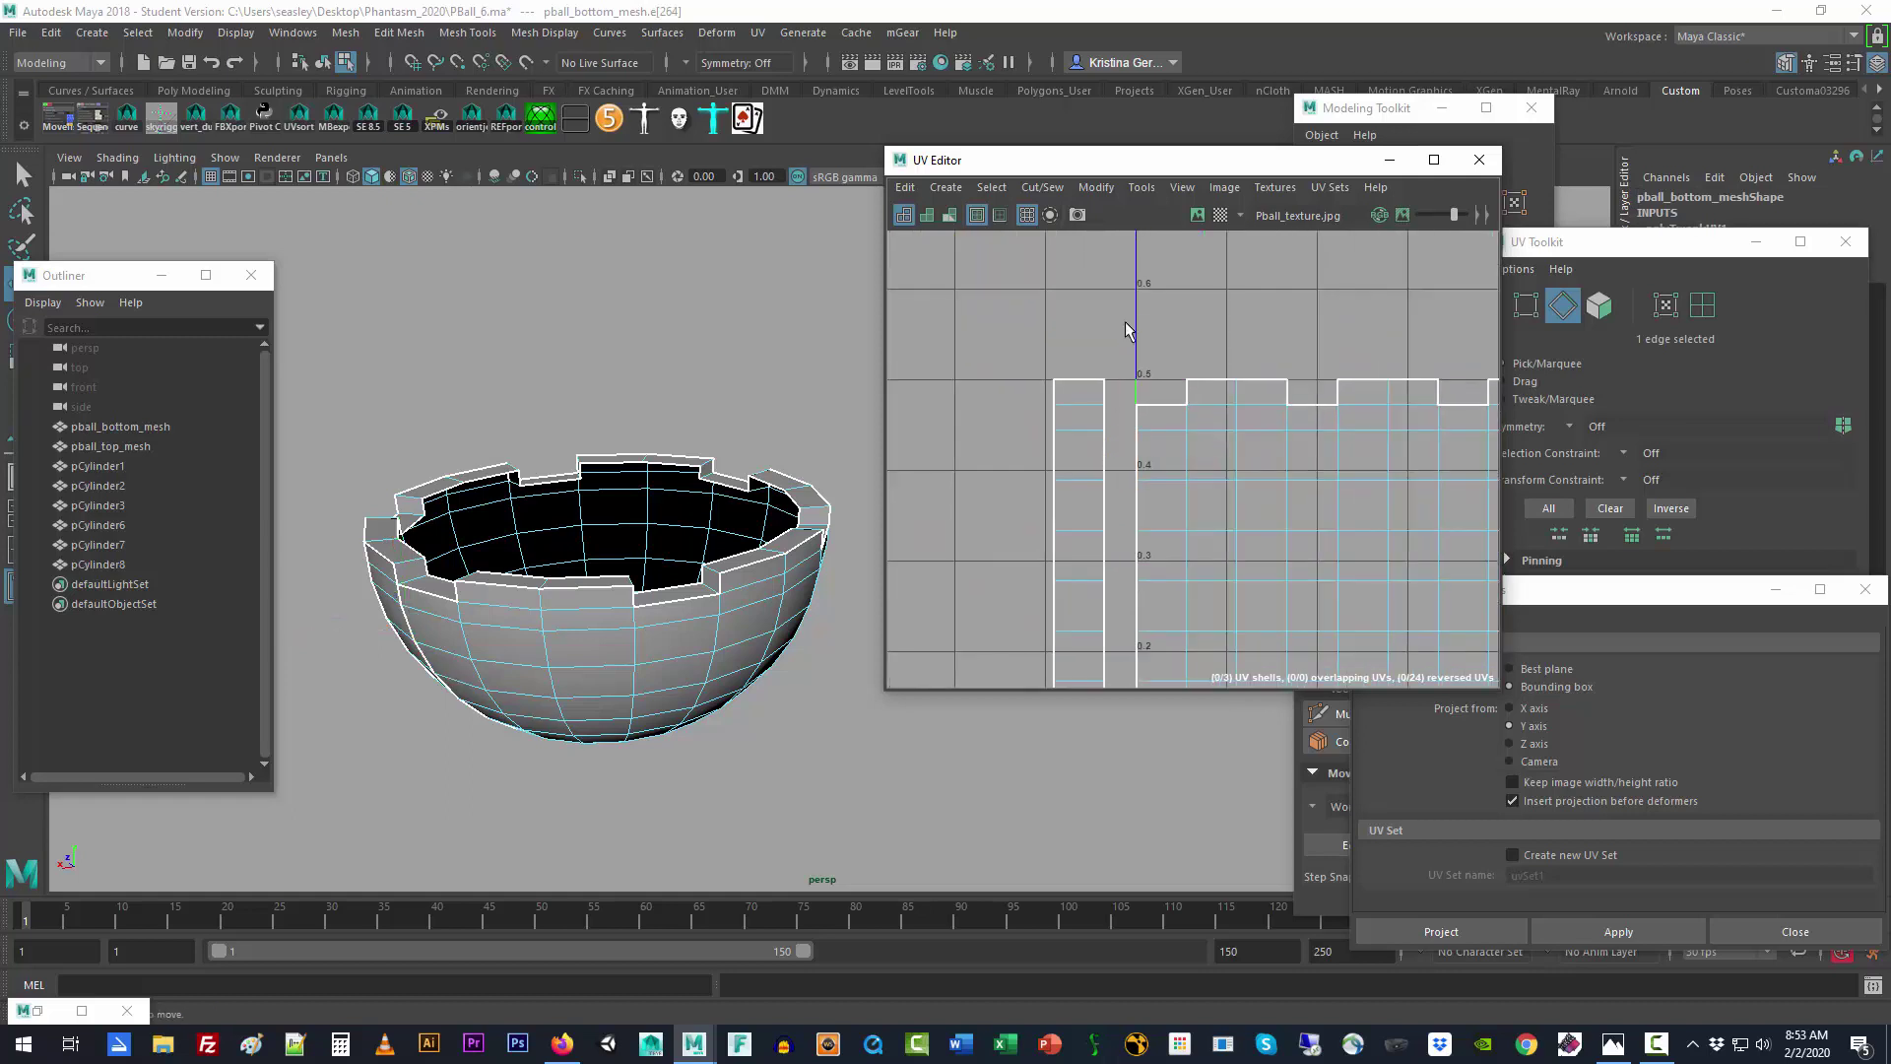
left_click(1107, 456)
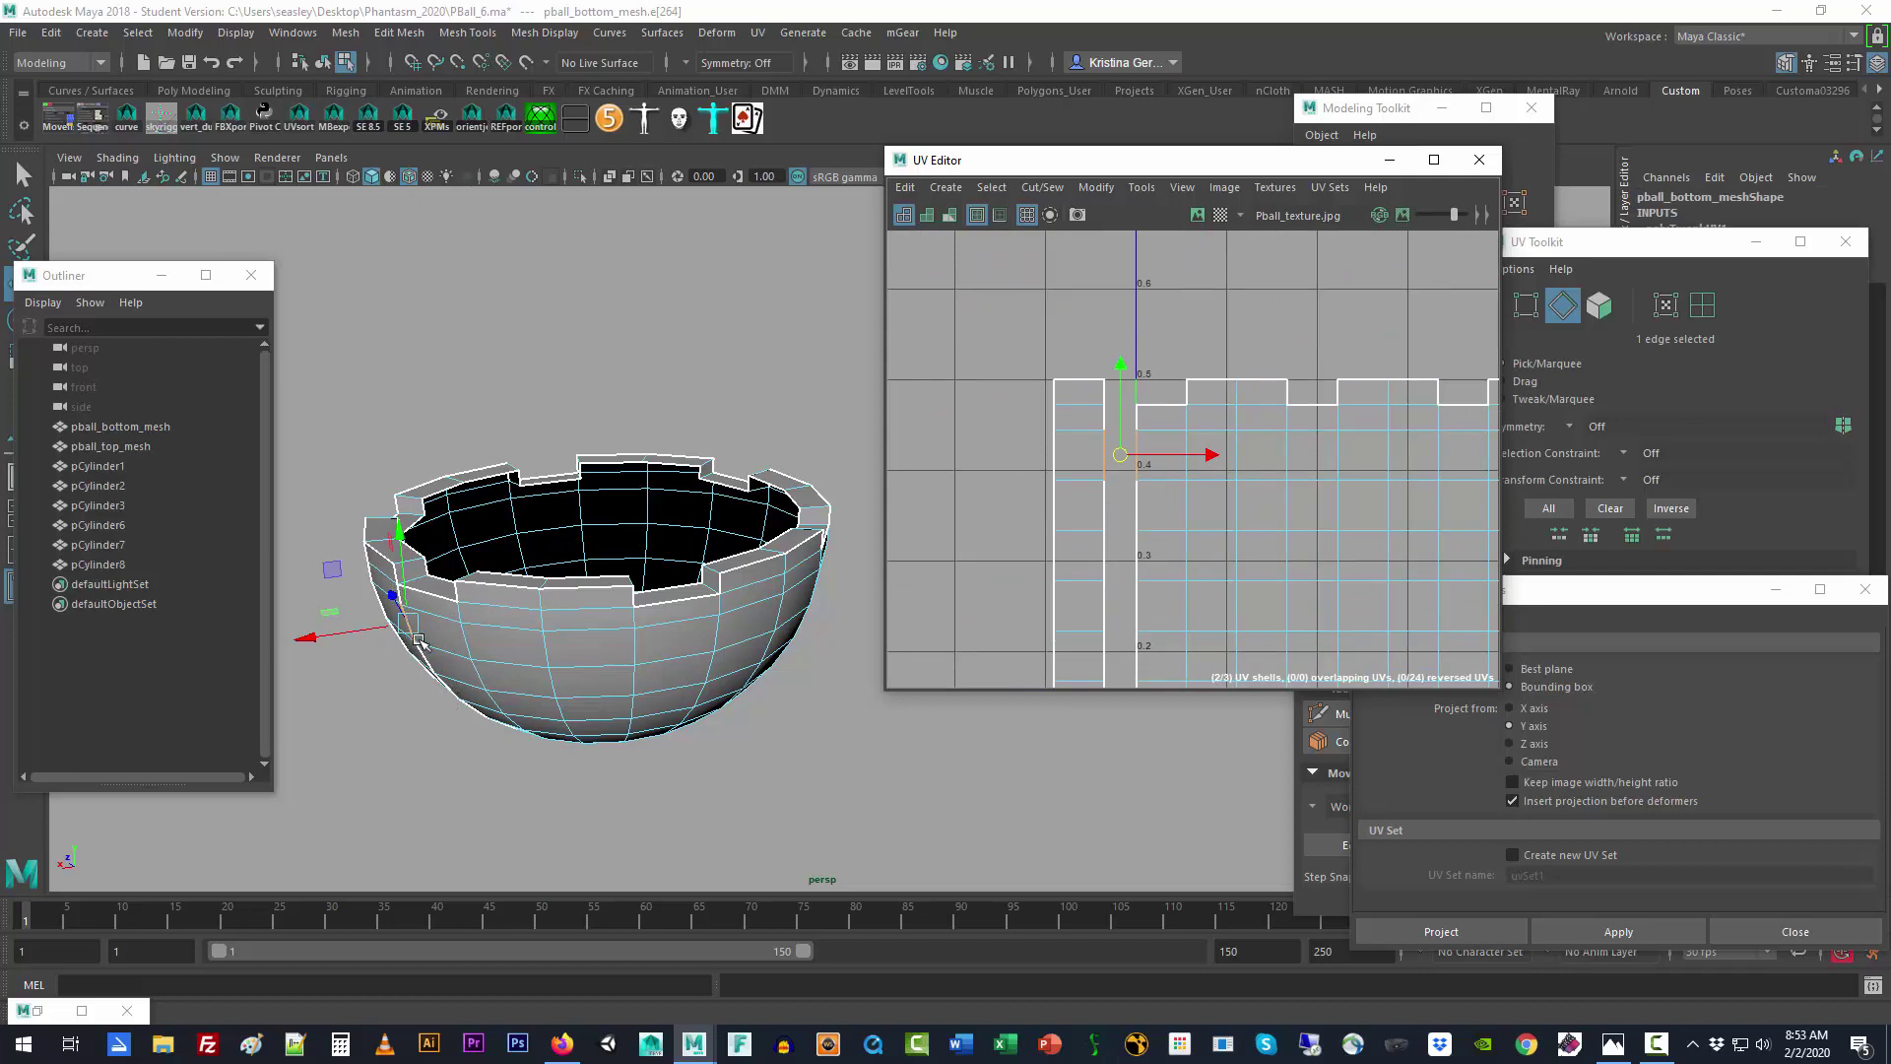
left_click(1154, 286)
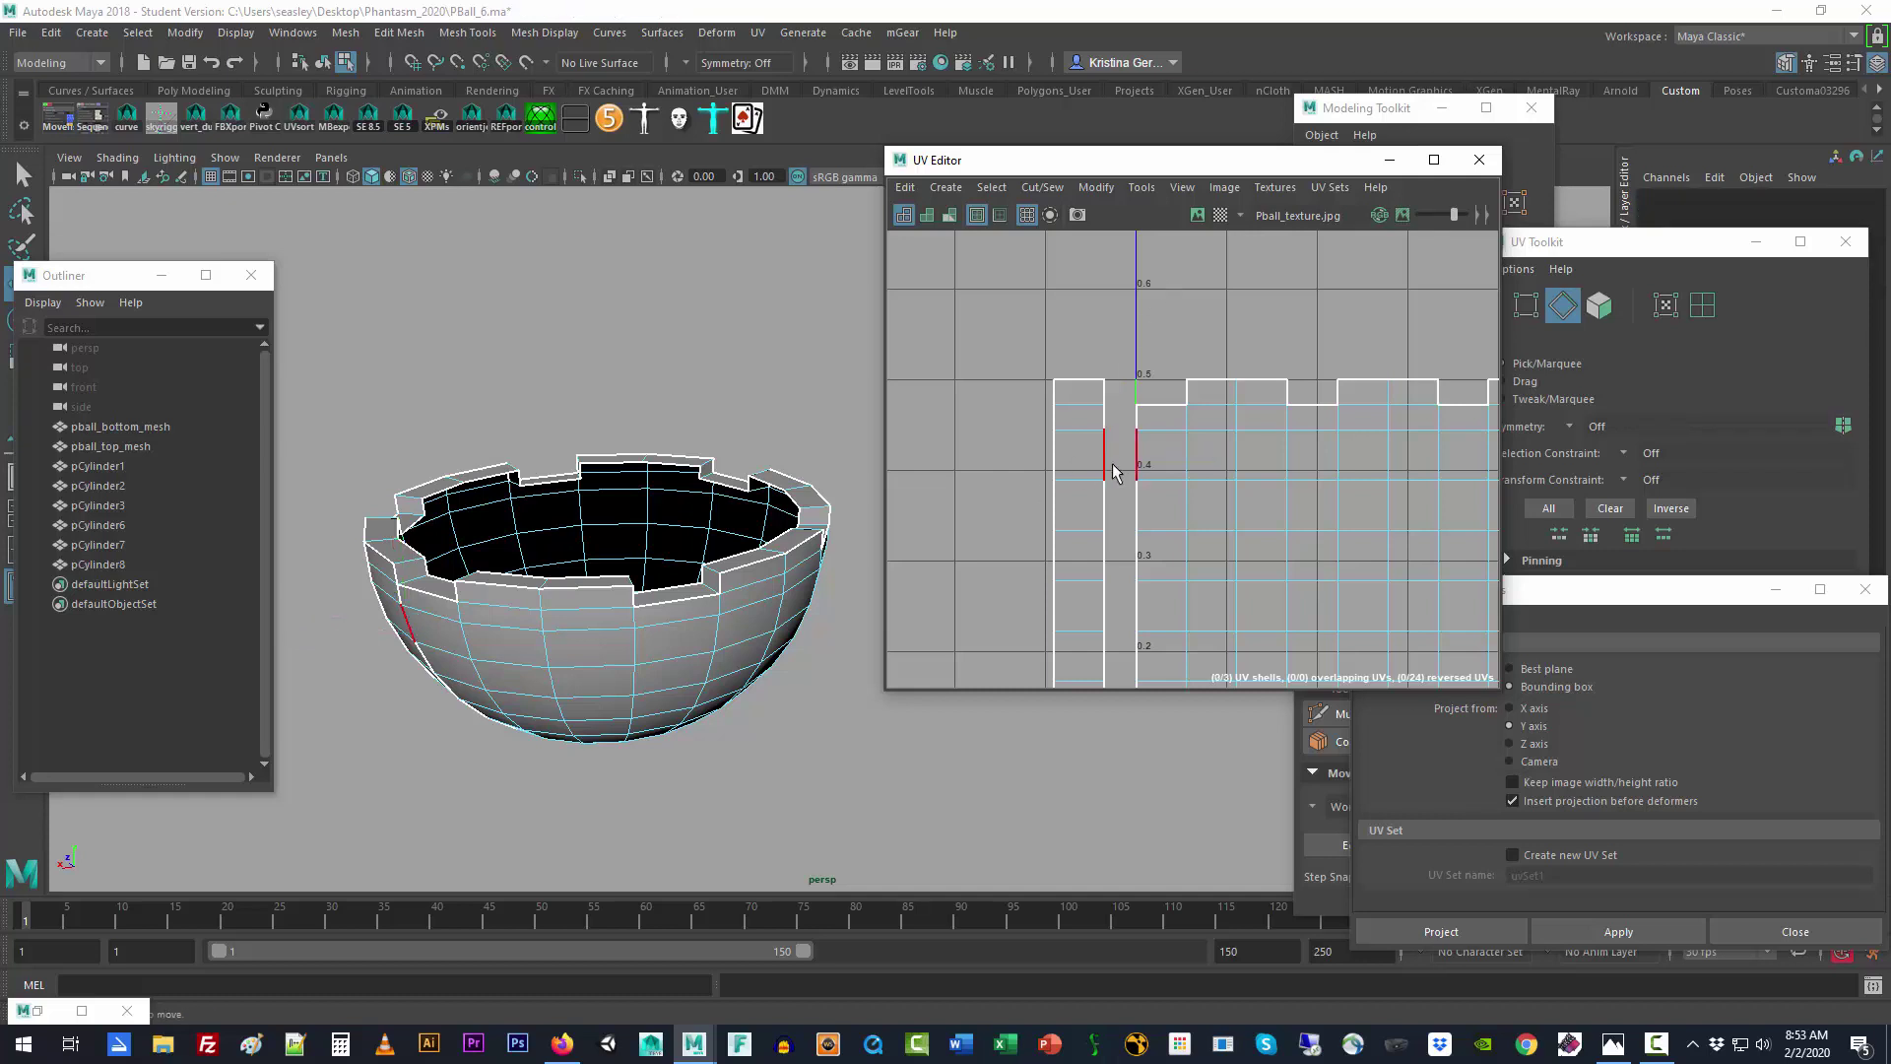
left_click(1120, 459)
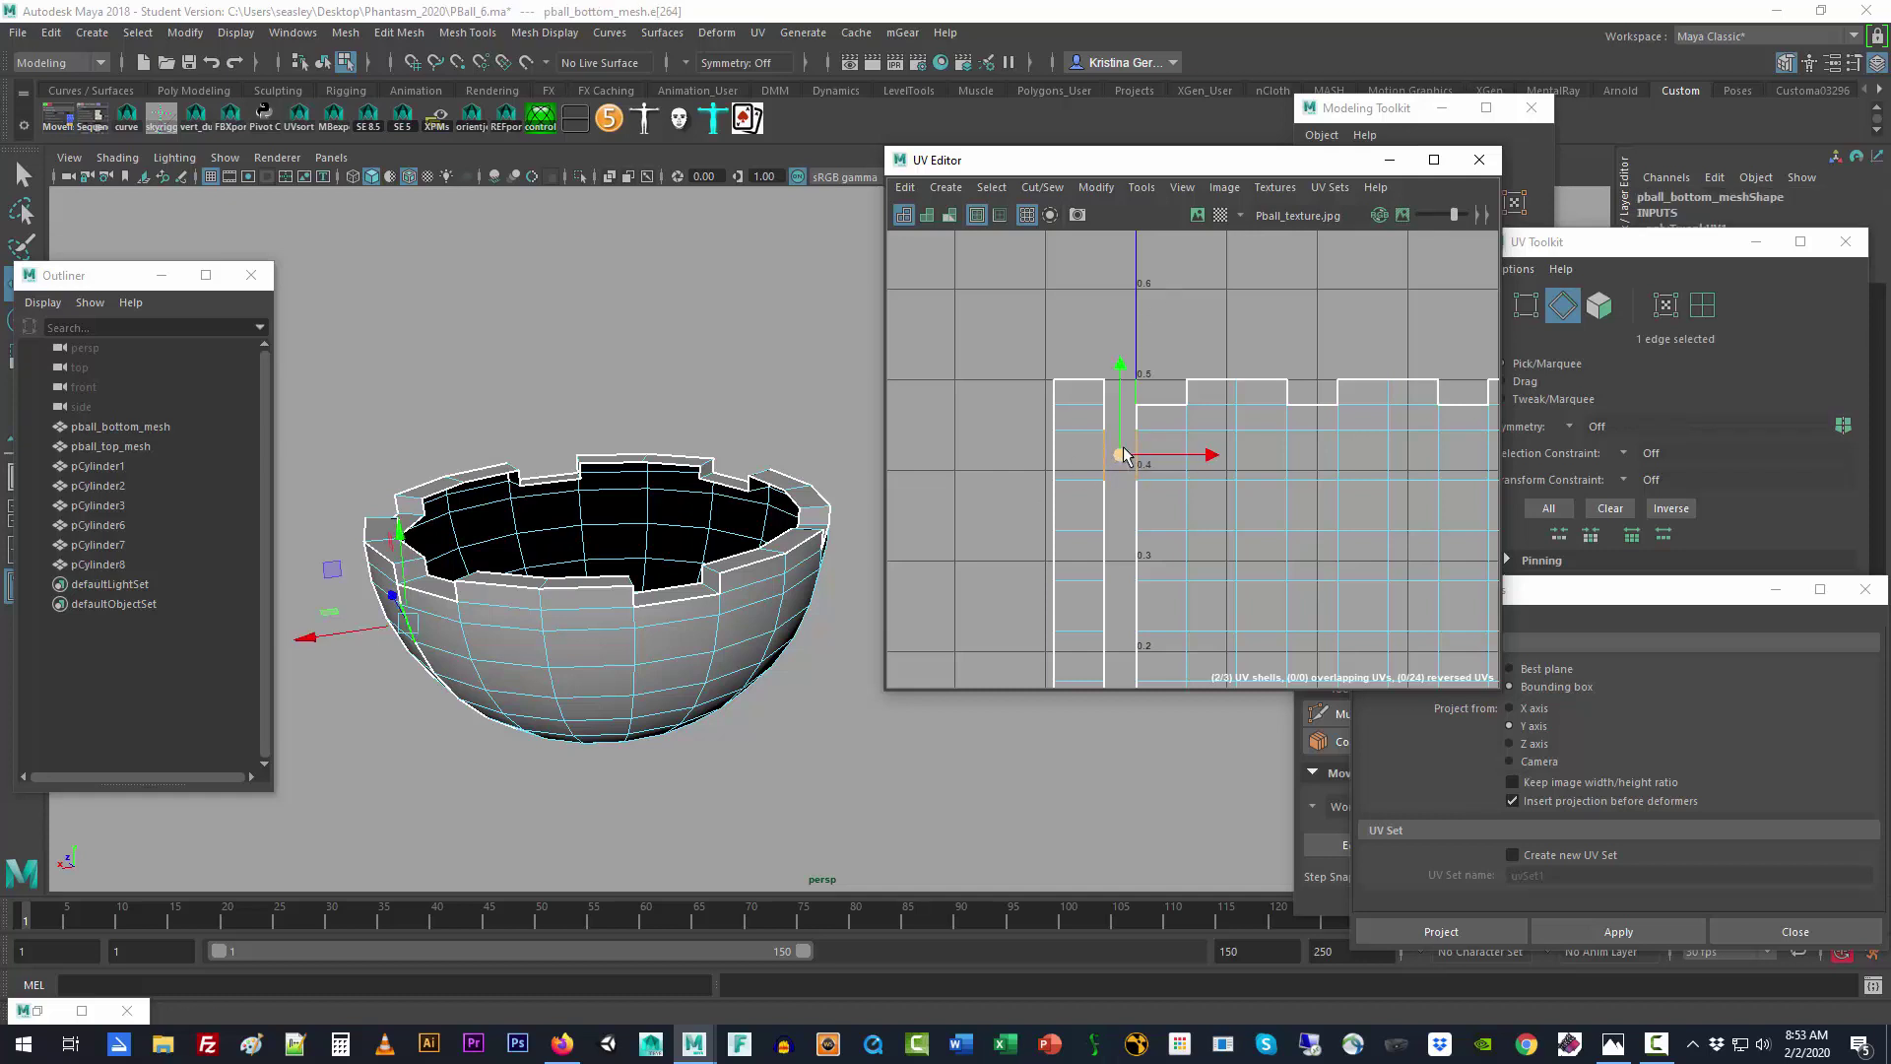
left_click_drag(396, 678, 526, 637, "alt")
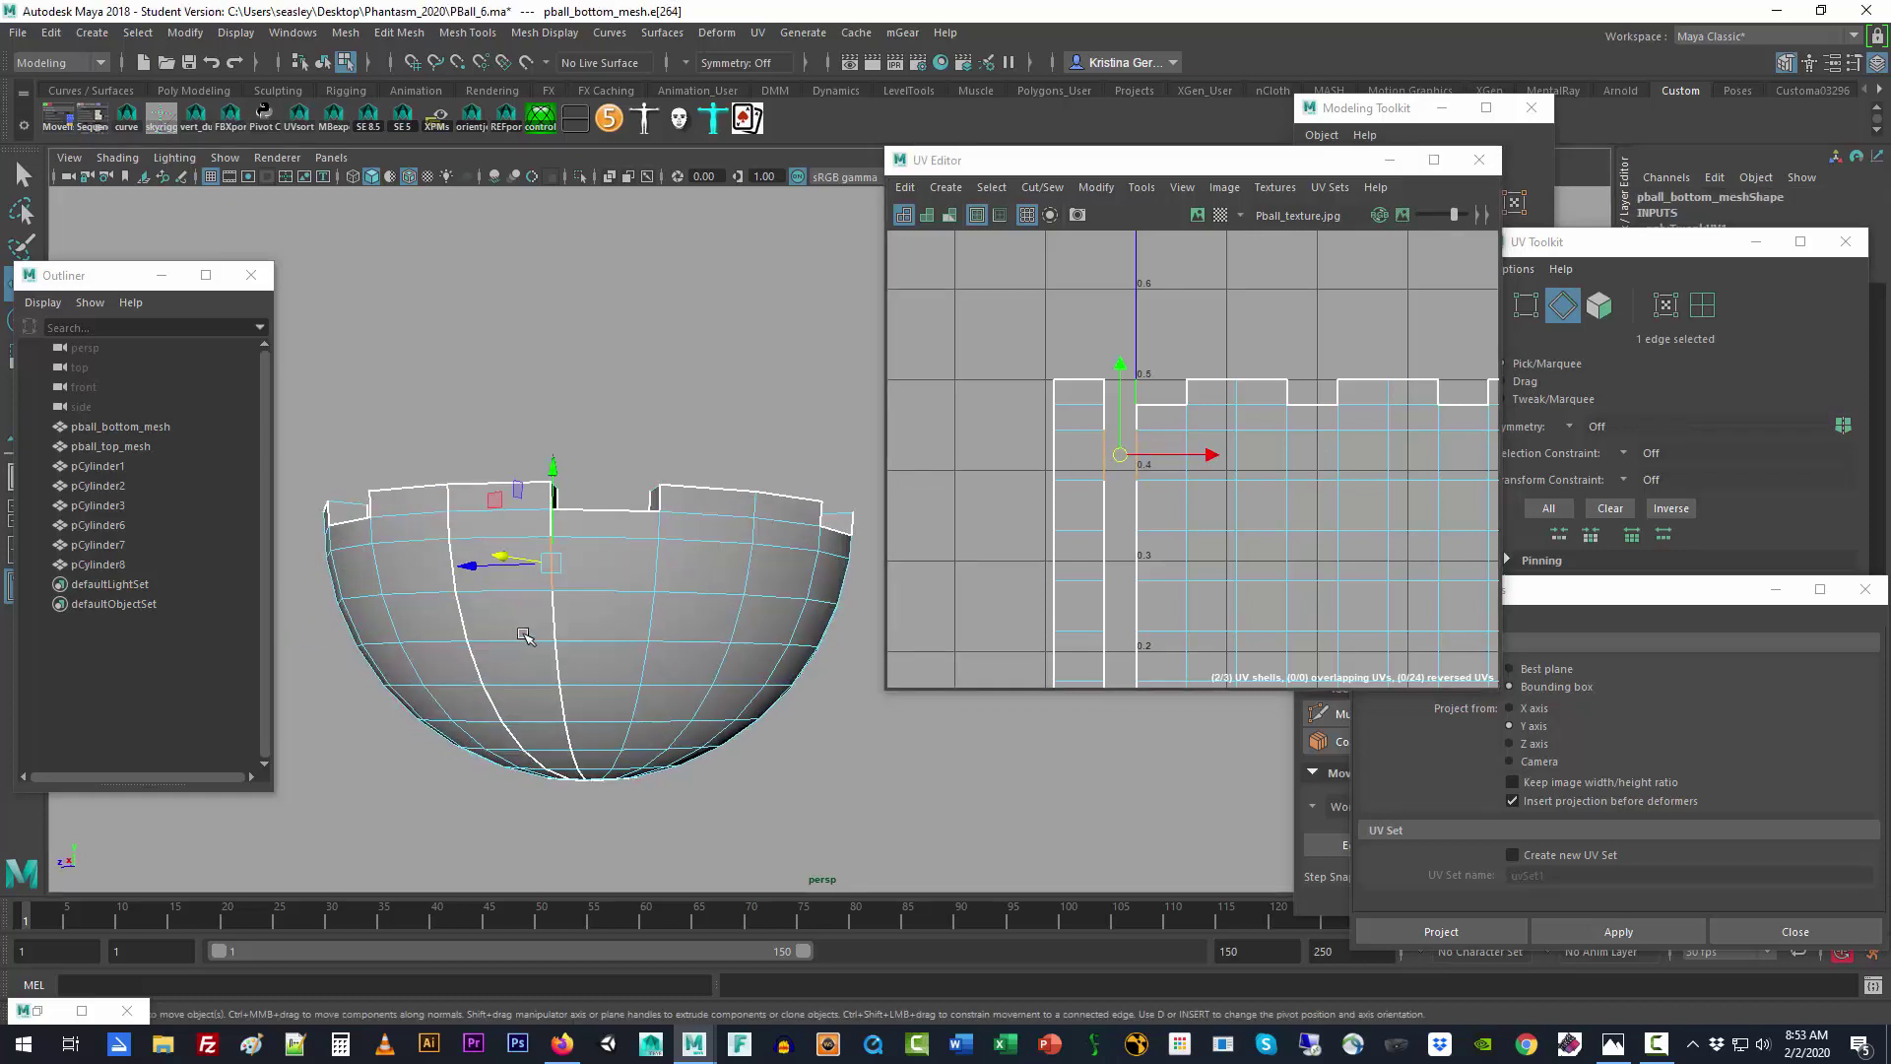
left_click(1291, 300)
left_click(1107, 454)
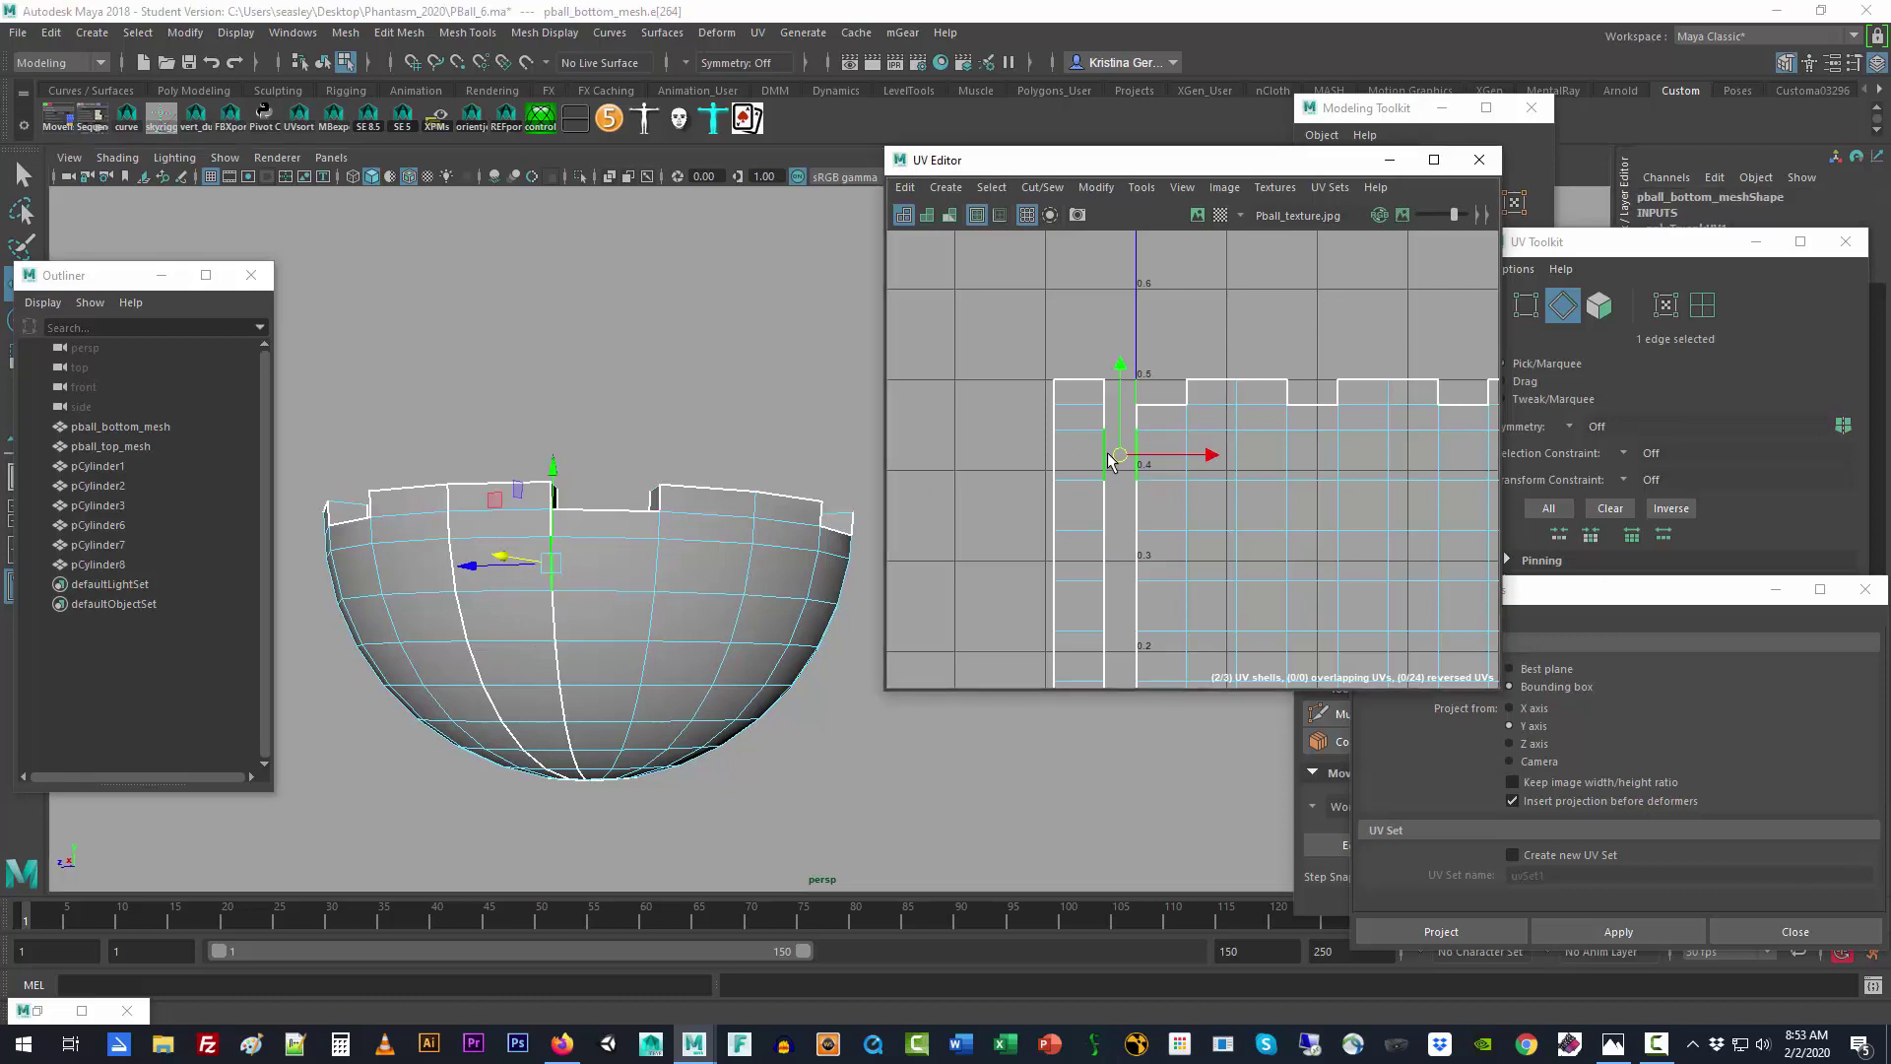
scroll(1110, 460, "down", 2)
left_click(1173, 529)
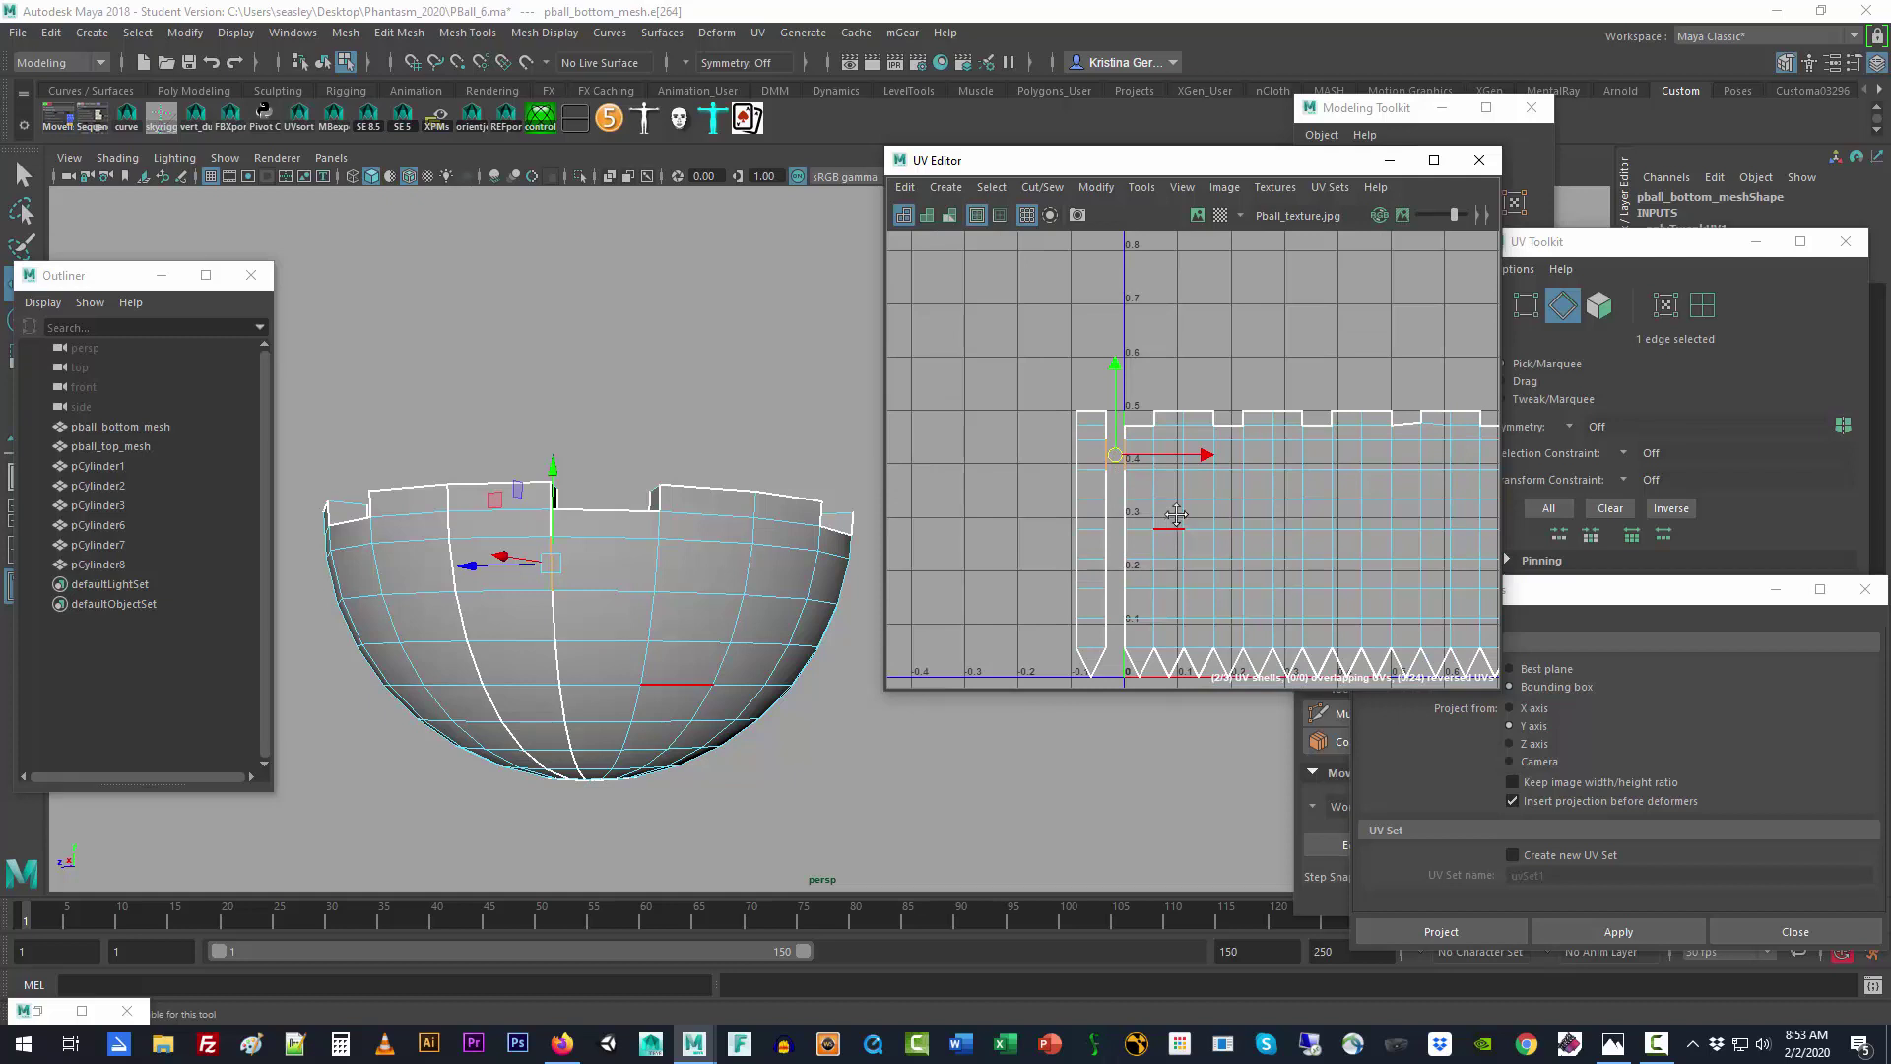
middle_click_drag(1172, 529, 1162, 475, "alt")
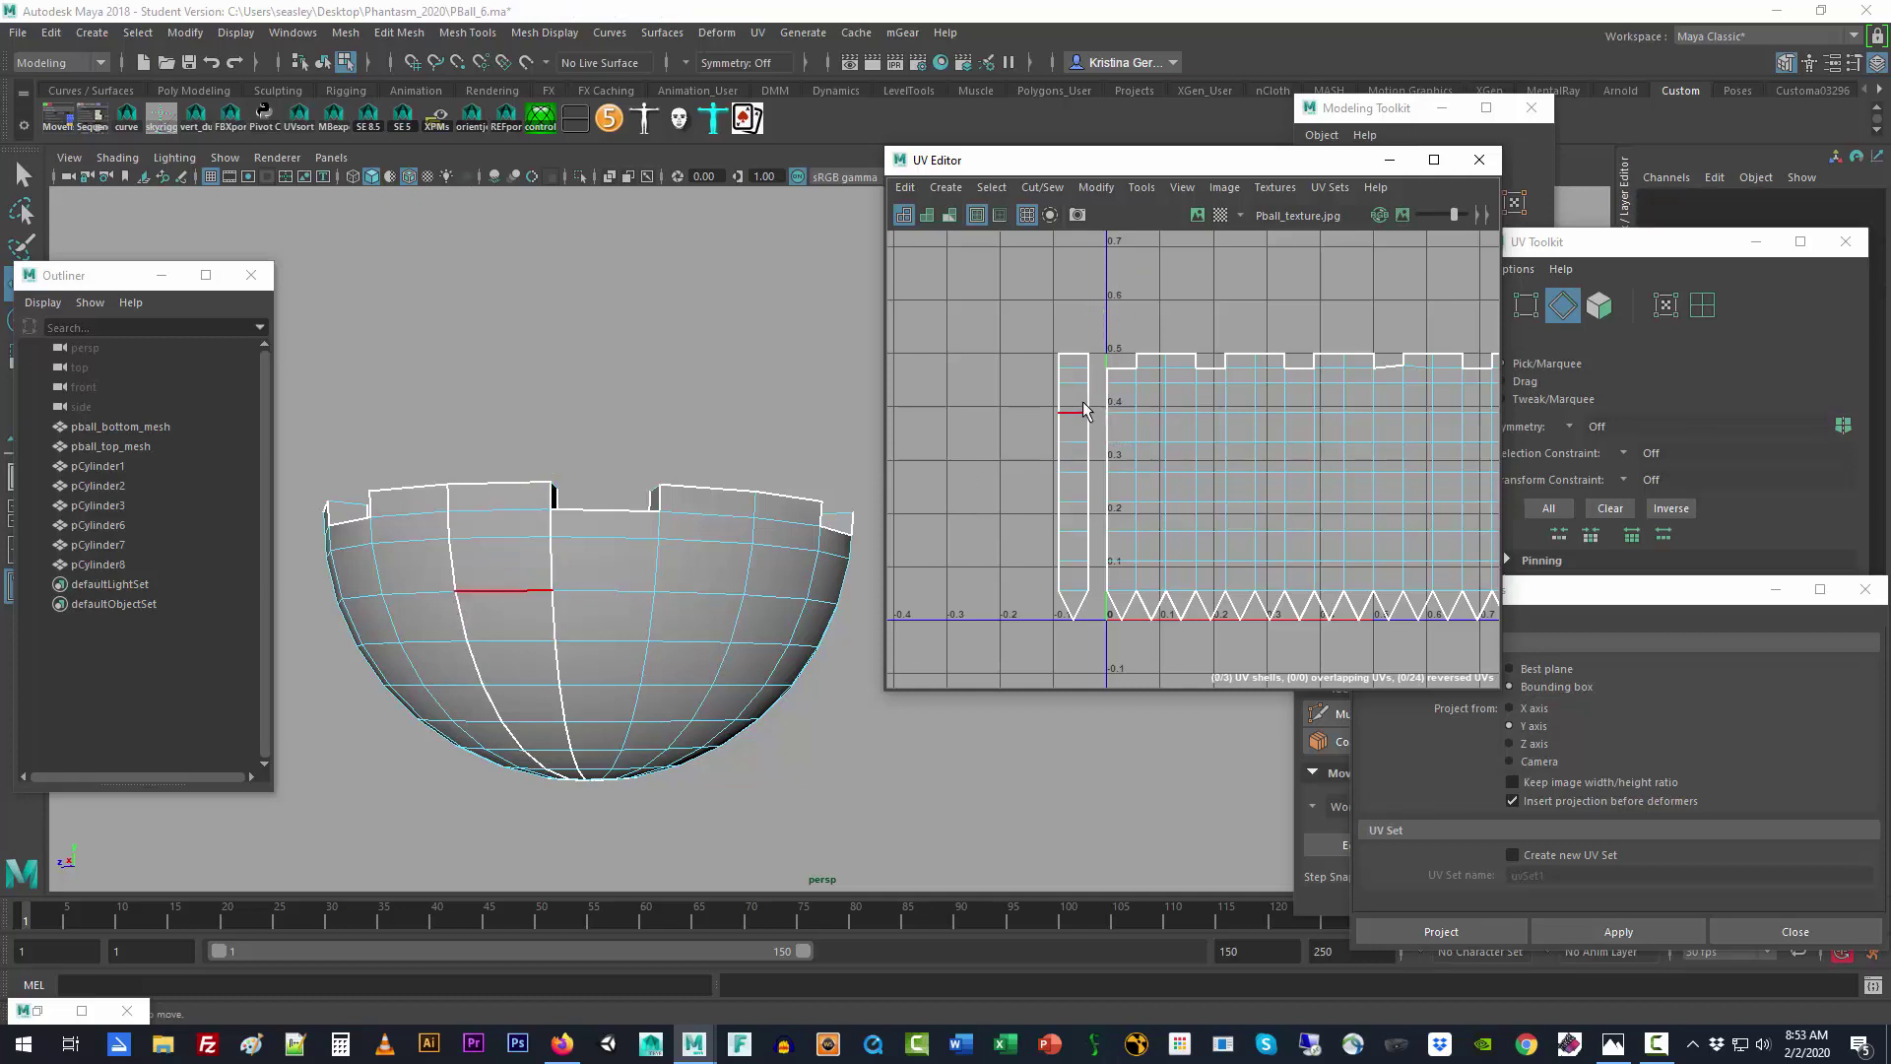
Step: Select the vertical seam edges between the strip and the main shell one by one and join the shells with Move and Sew
scroll(1197, 549, "down", 3)
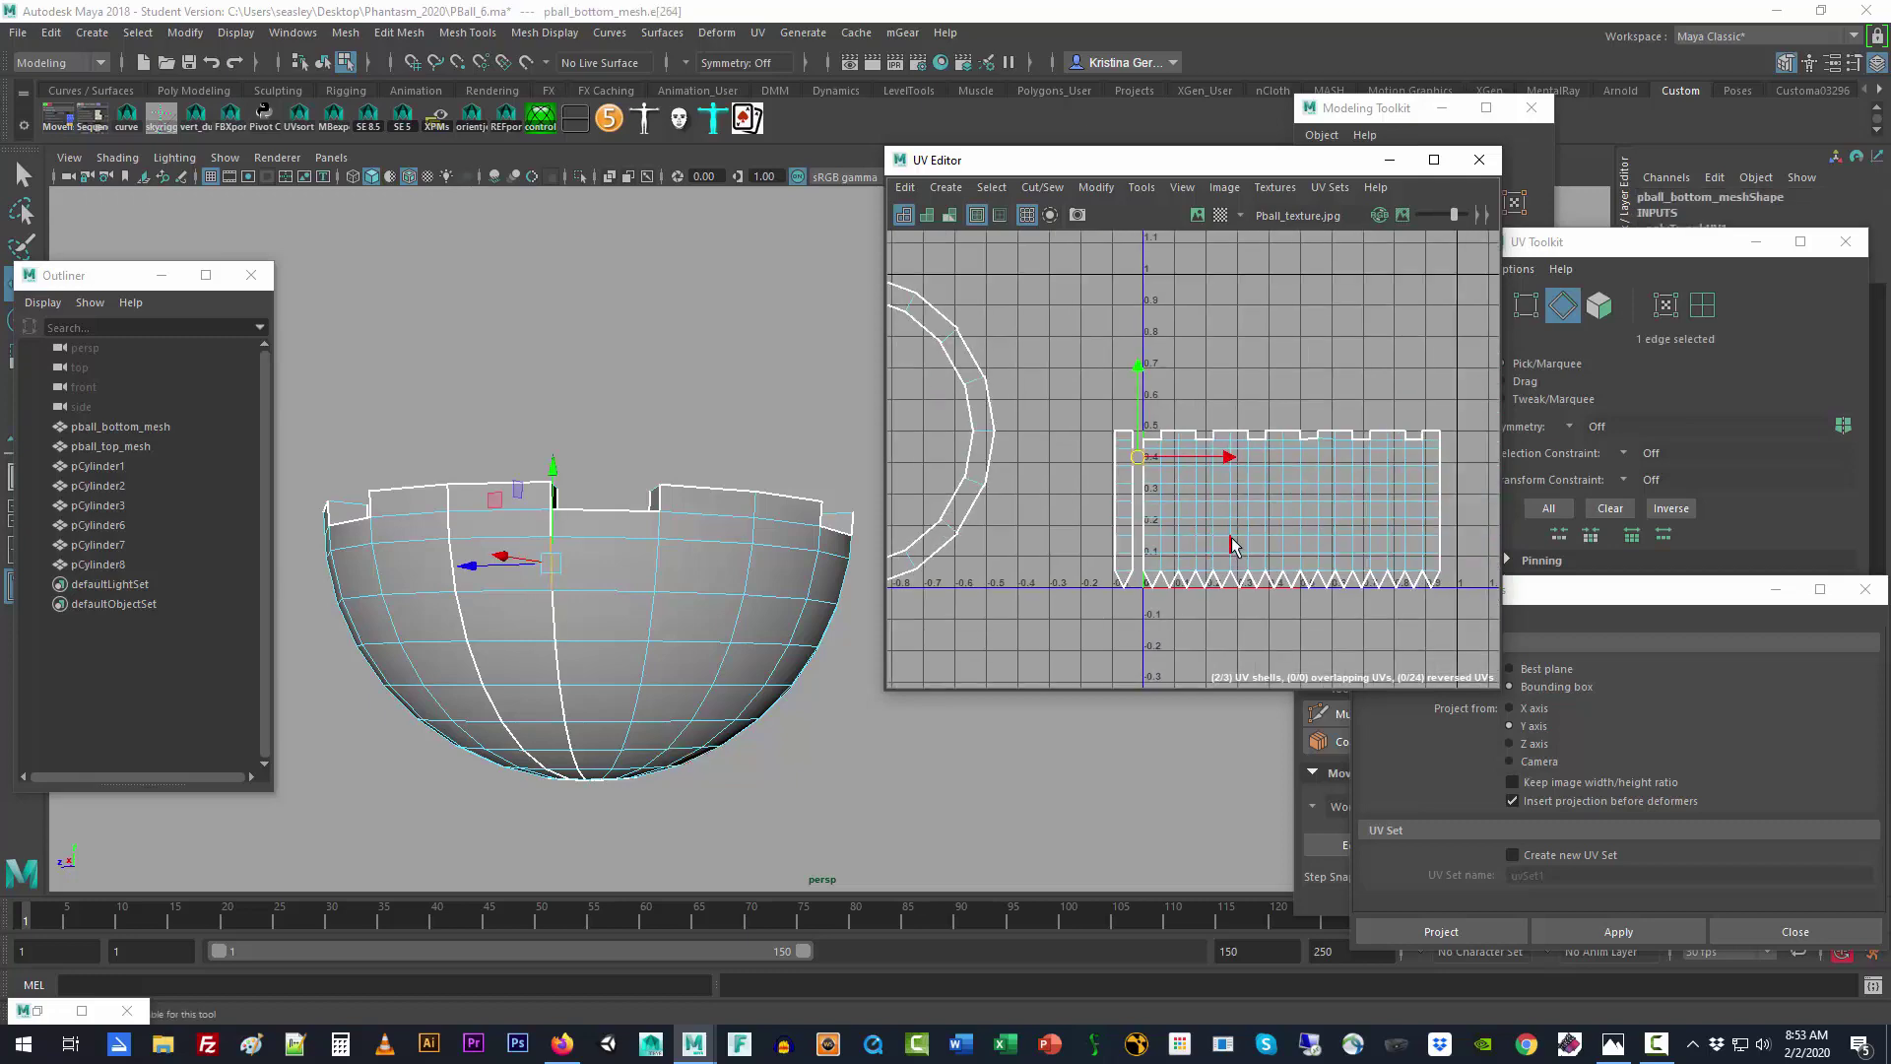
scroll(1143, 549, "up", 2)
scroll(1158, 549, "up", 2)
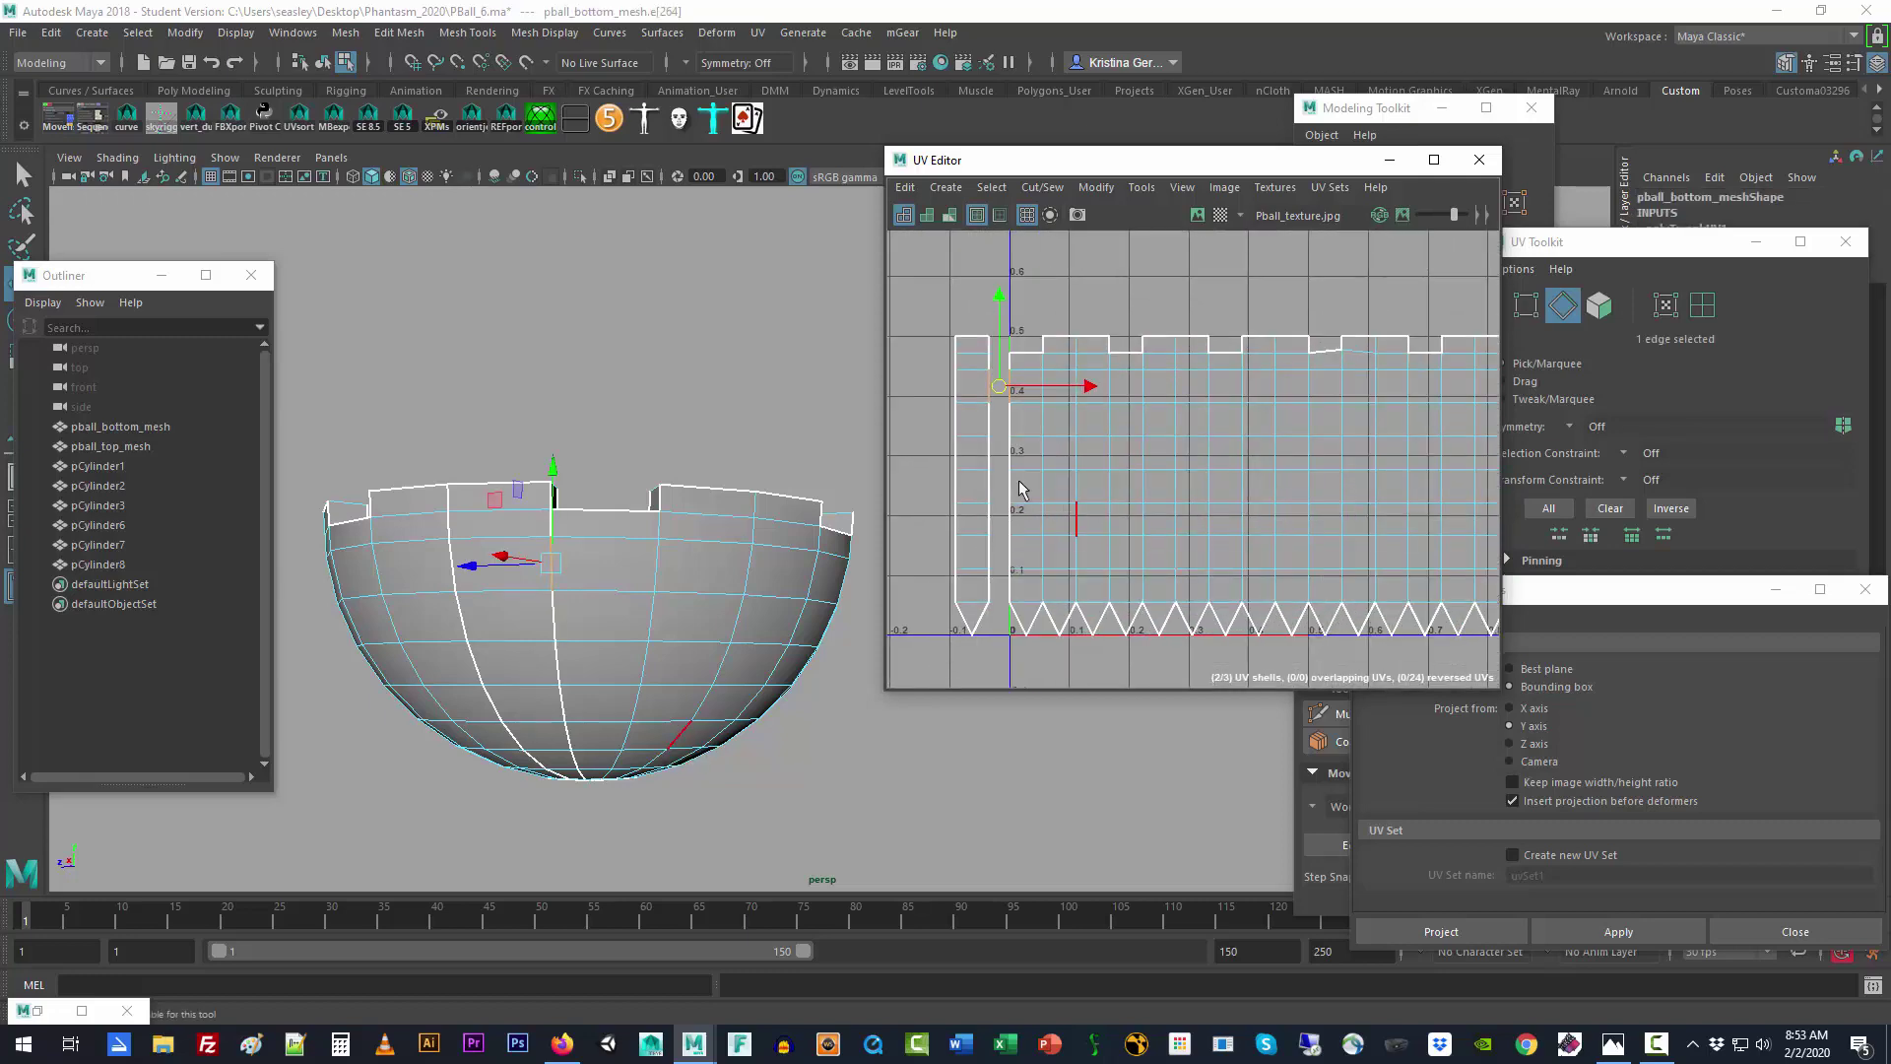
left_click(990, 380, "shift")
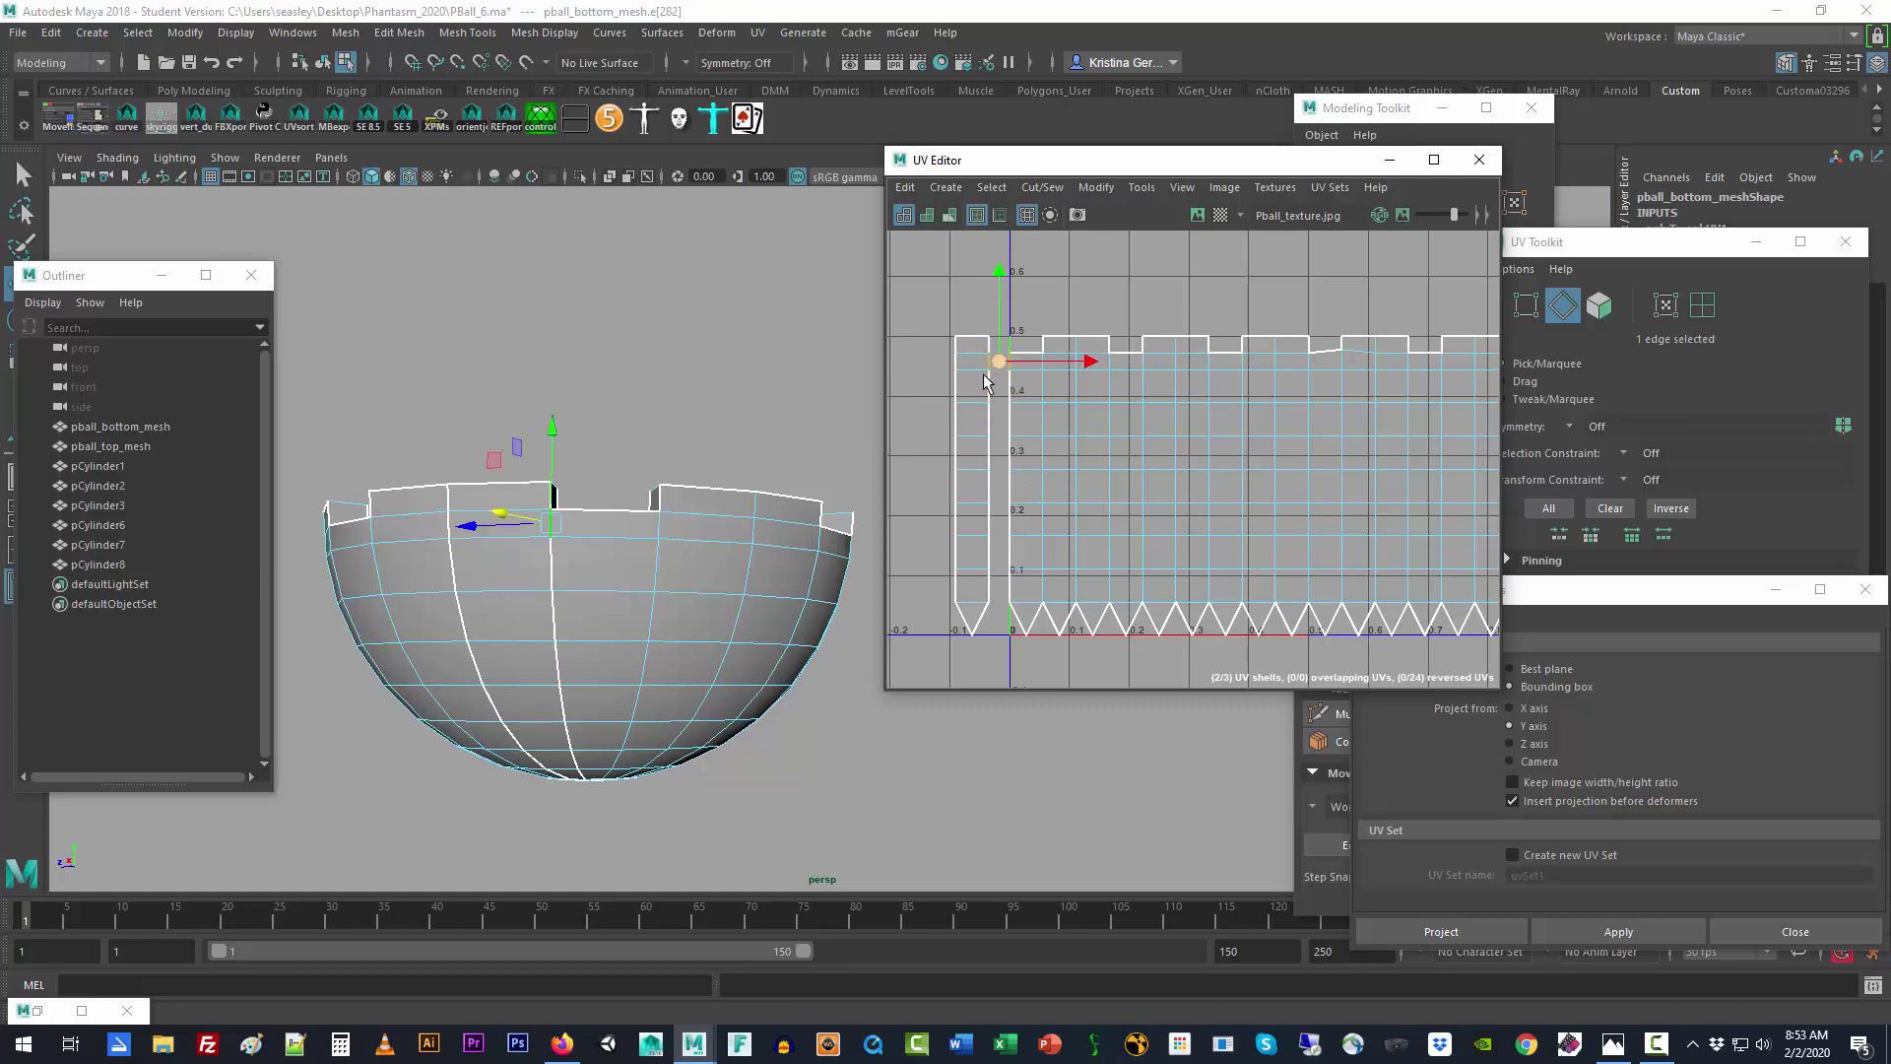
left_click(989, 421, "shift")
left_click(990, 453, "shift")
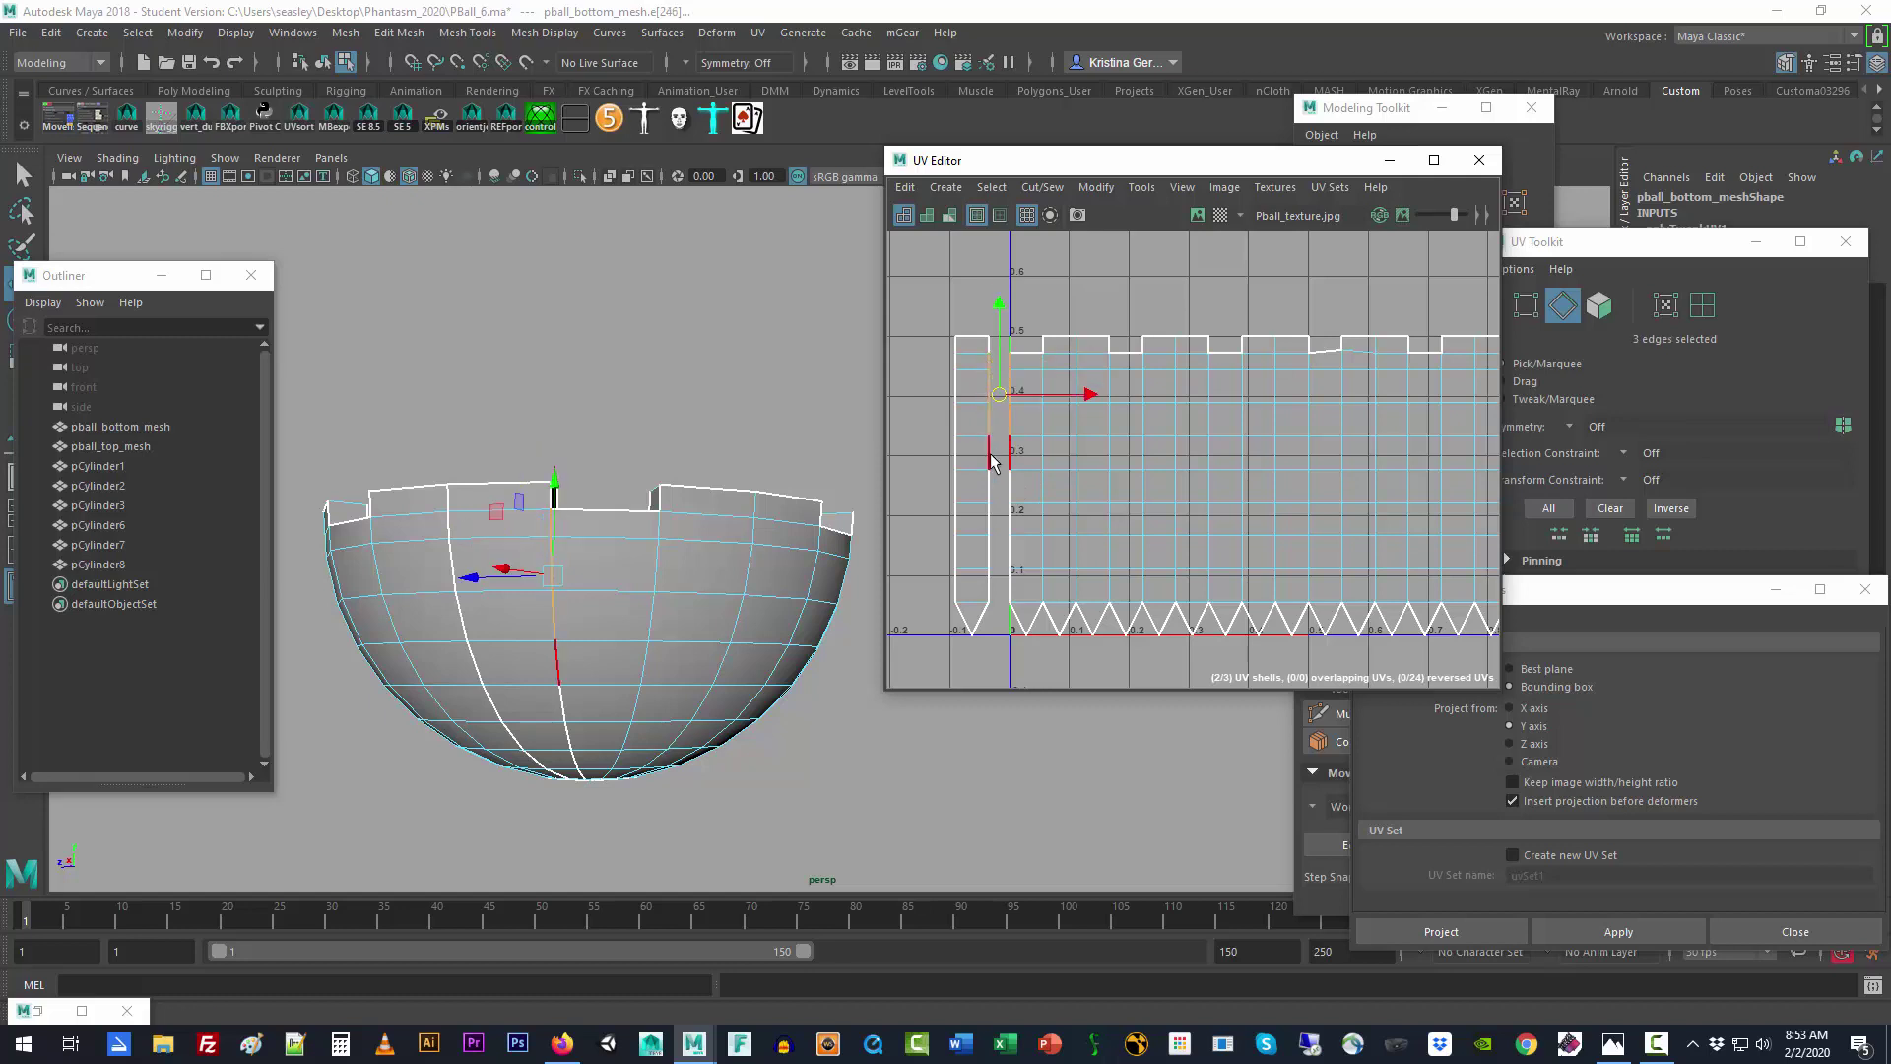
left_click(991, 487, "shift")
left_click(991, 519, "shift")
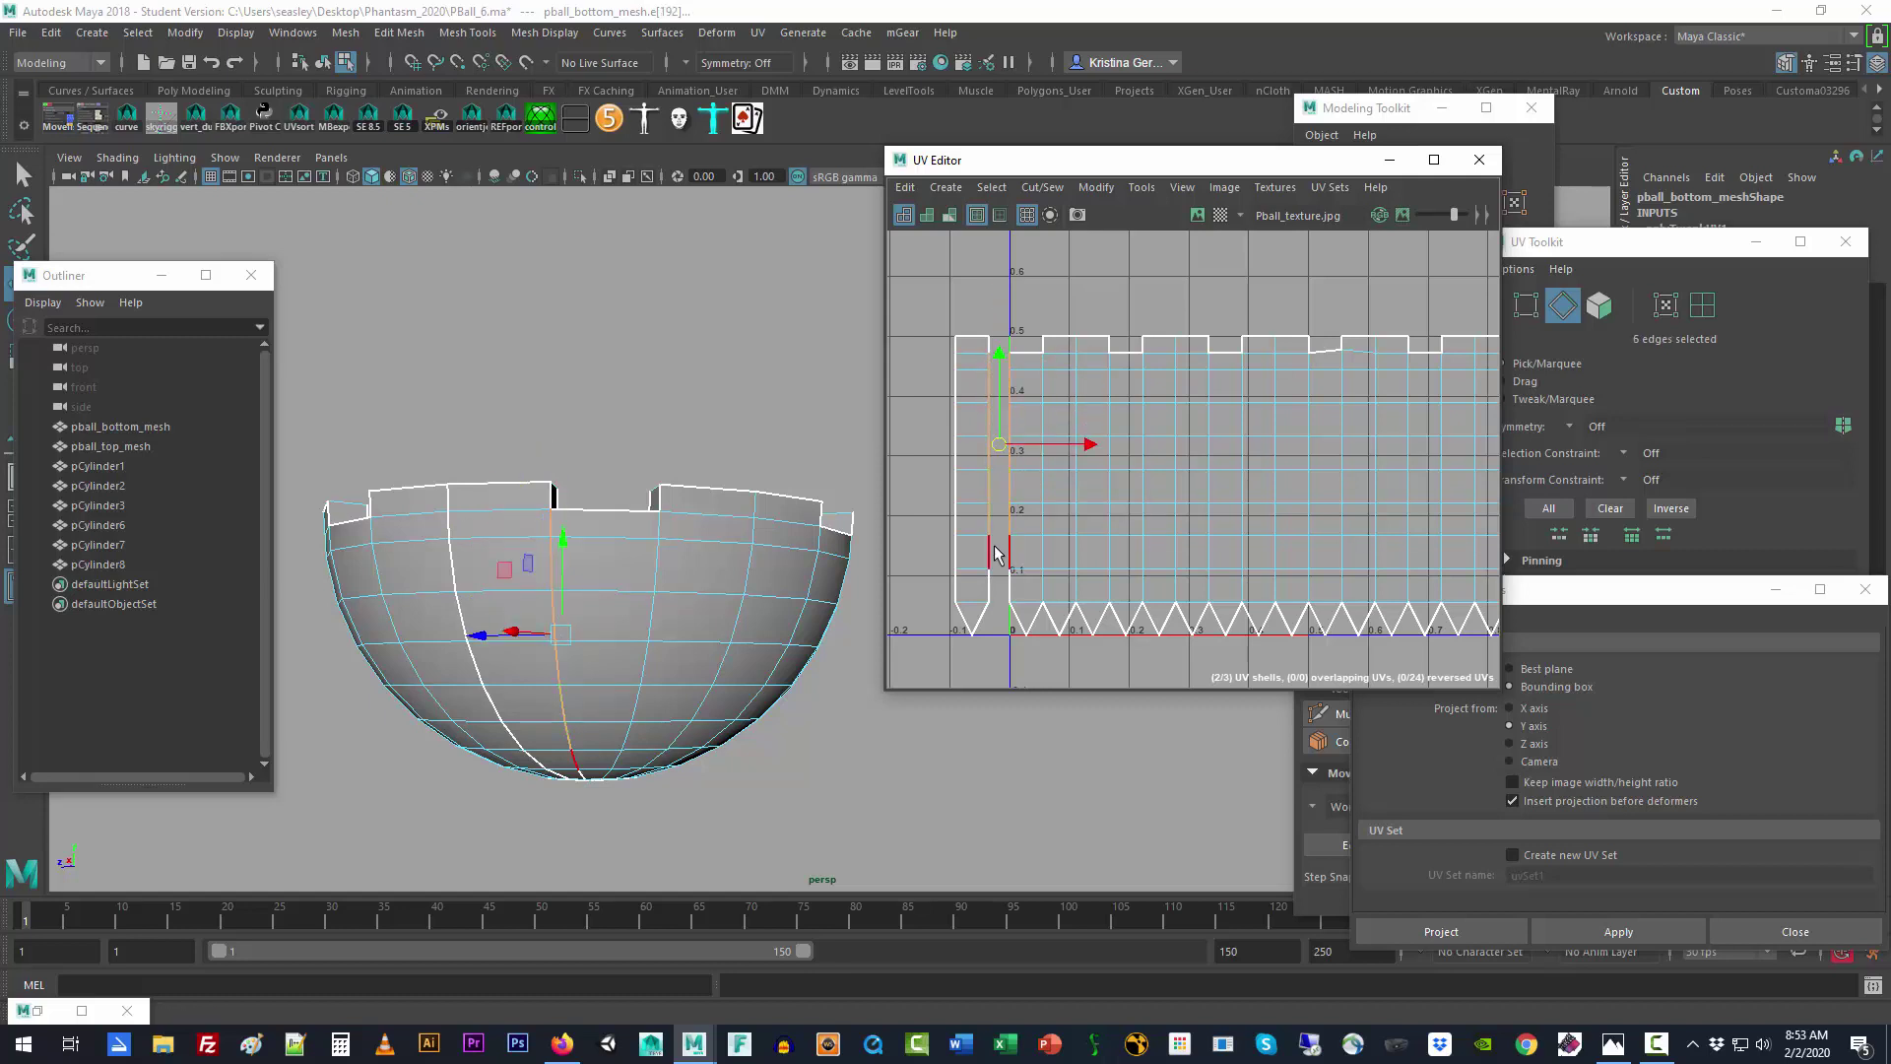
left_click(991, 552, "shift")
left_click(992, 583, "shift")
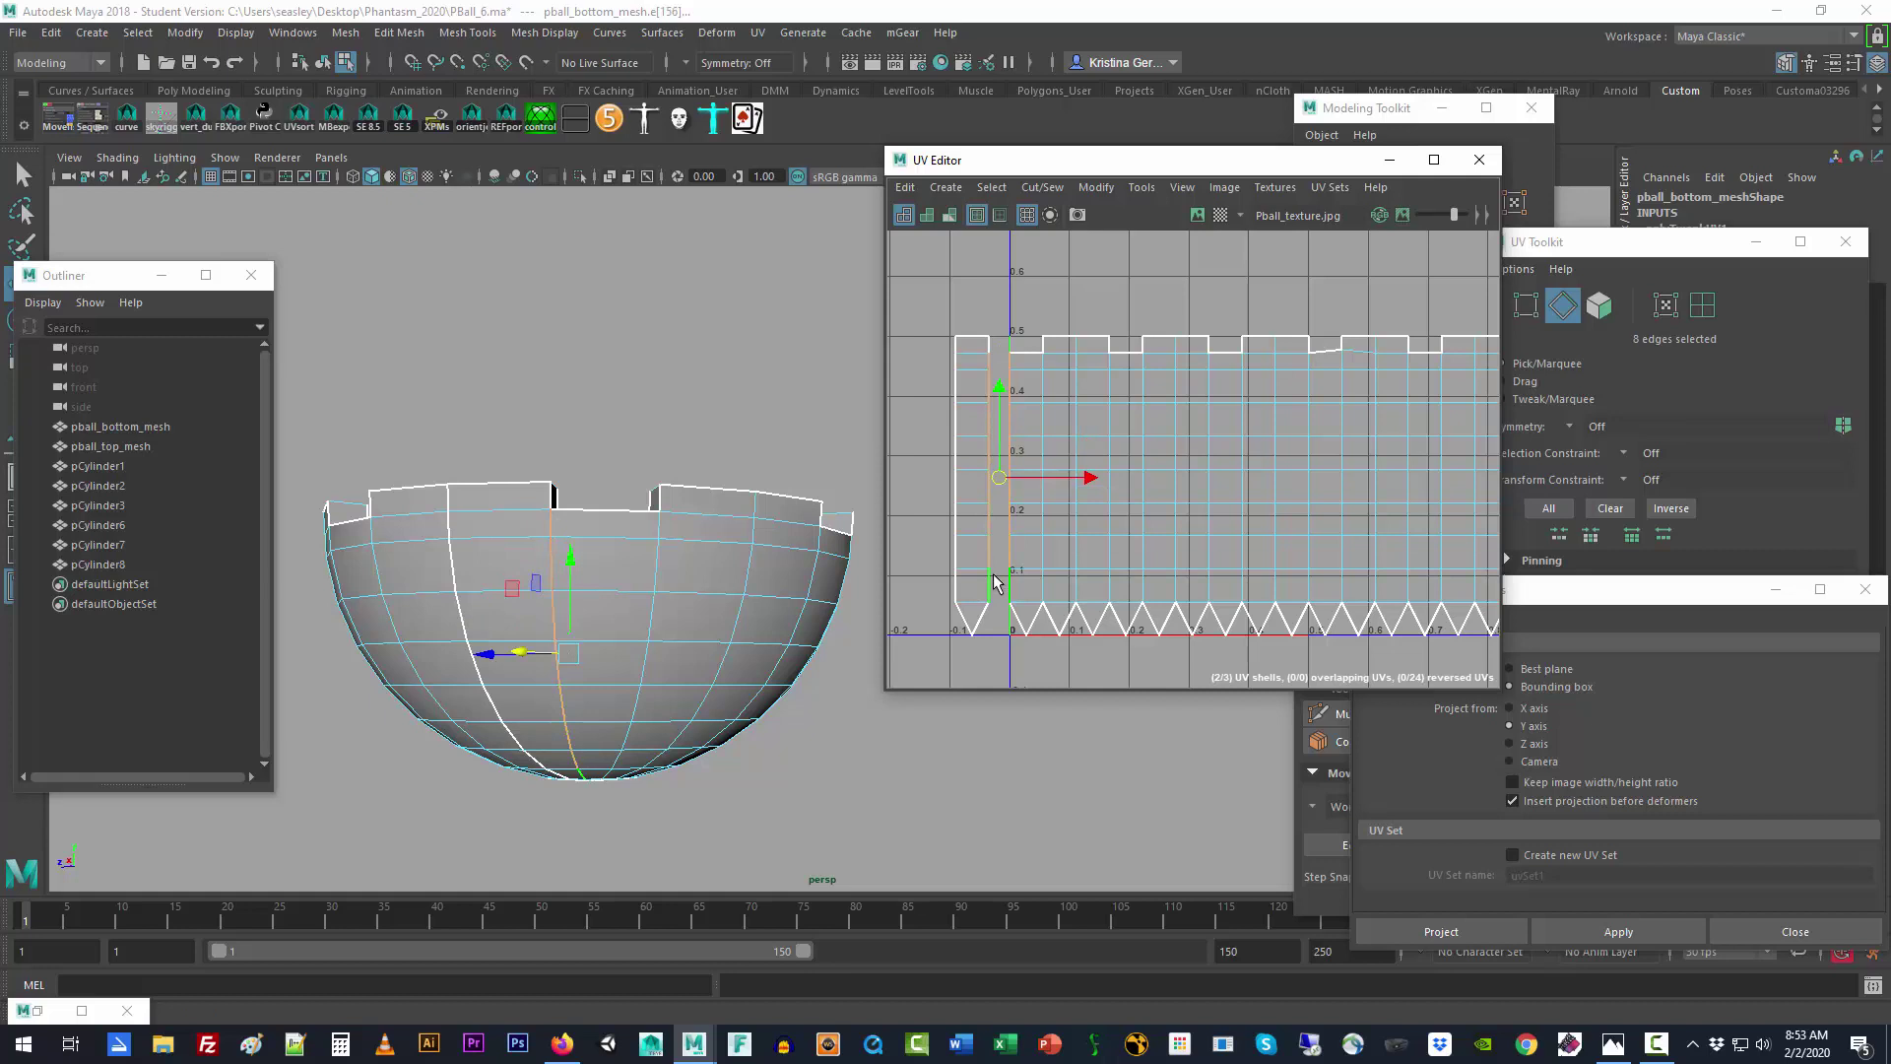
left_click(1036, 189)
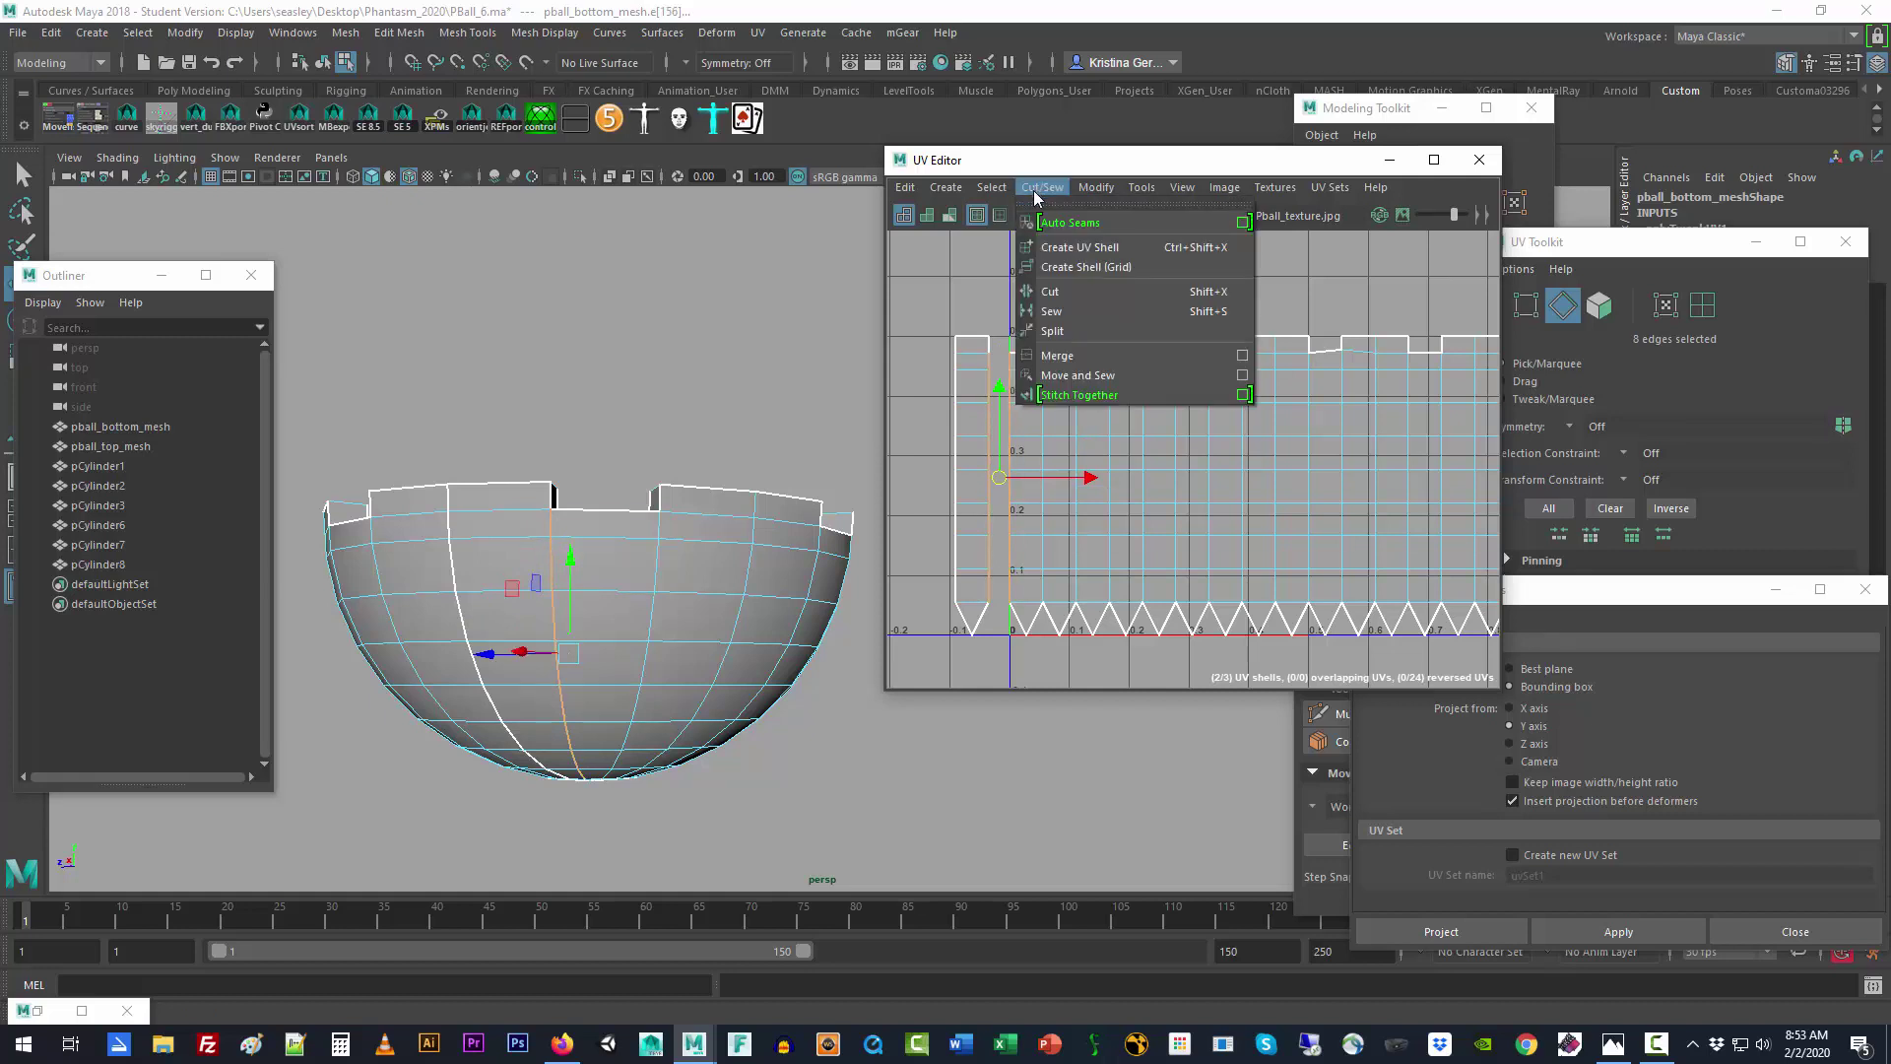
left_click(1136, 380)
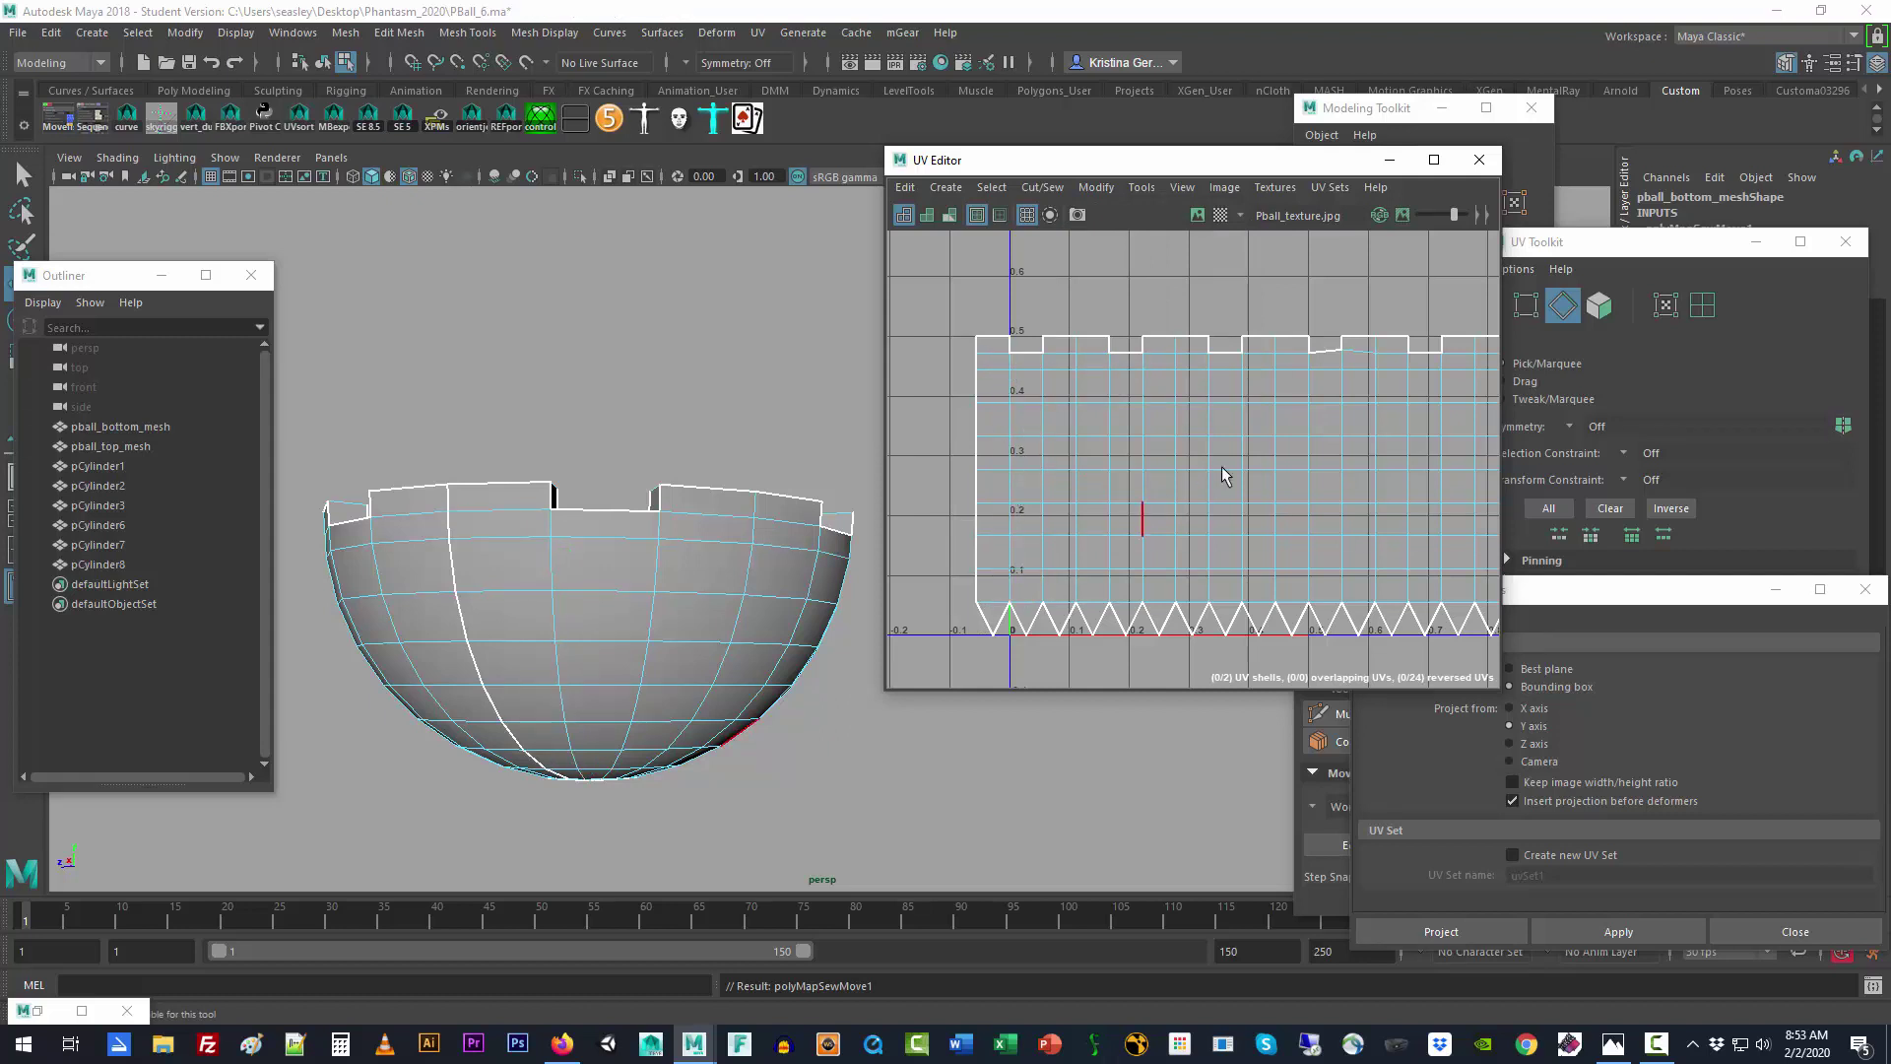
Step: Select the joined bowl UV shell and move it horizontally so it spans the 0 to 1 UV range
scroll(1251, 487, "down", 3)
right_click_drag(1252, 486, 1172, 460)
left_click(1172, 460)
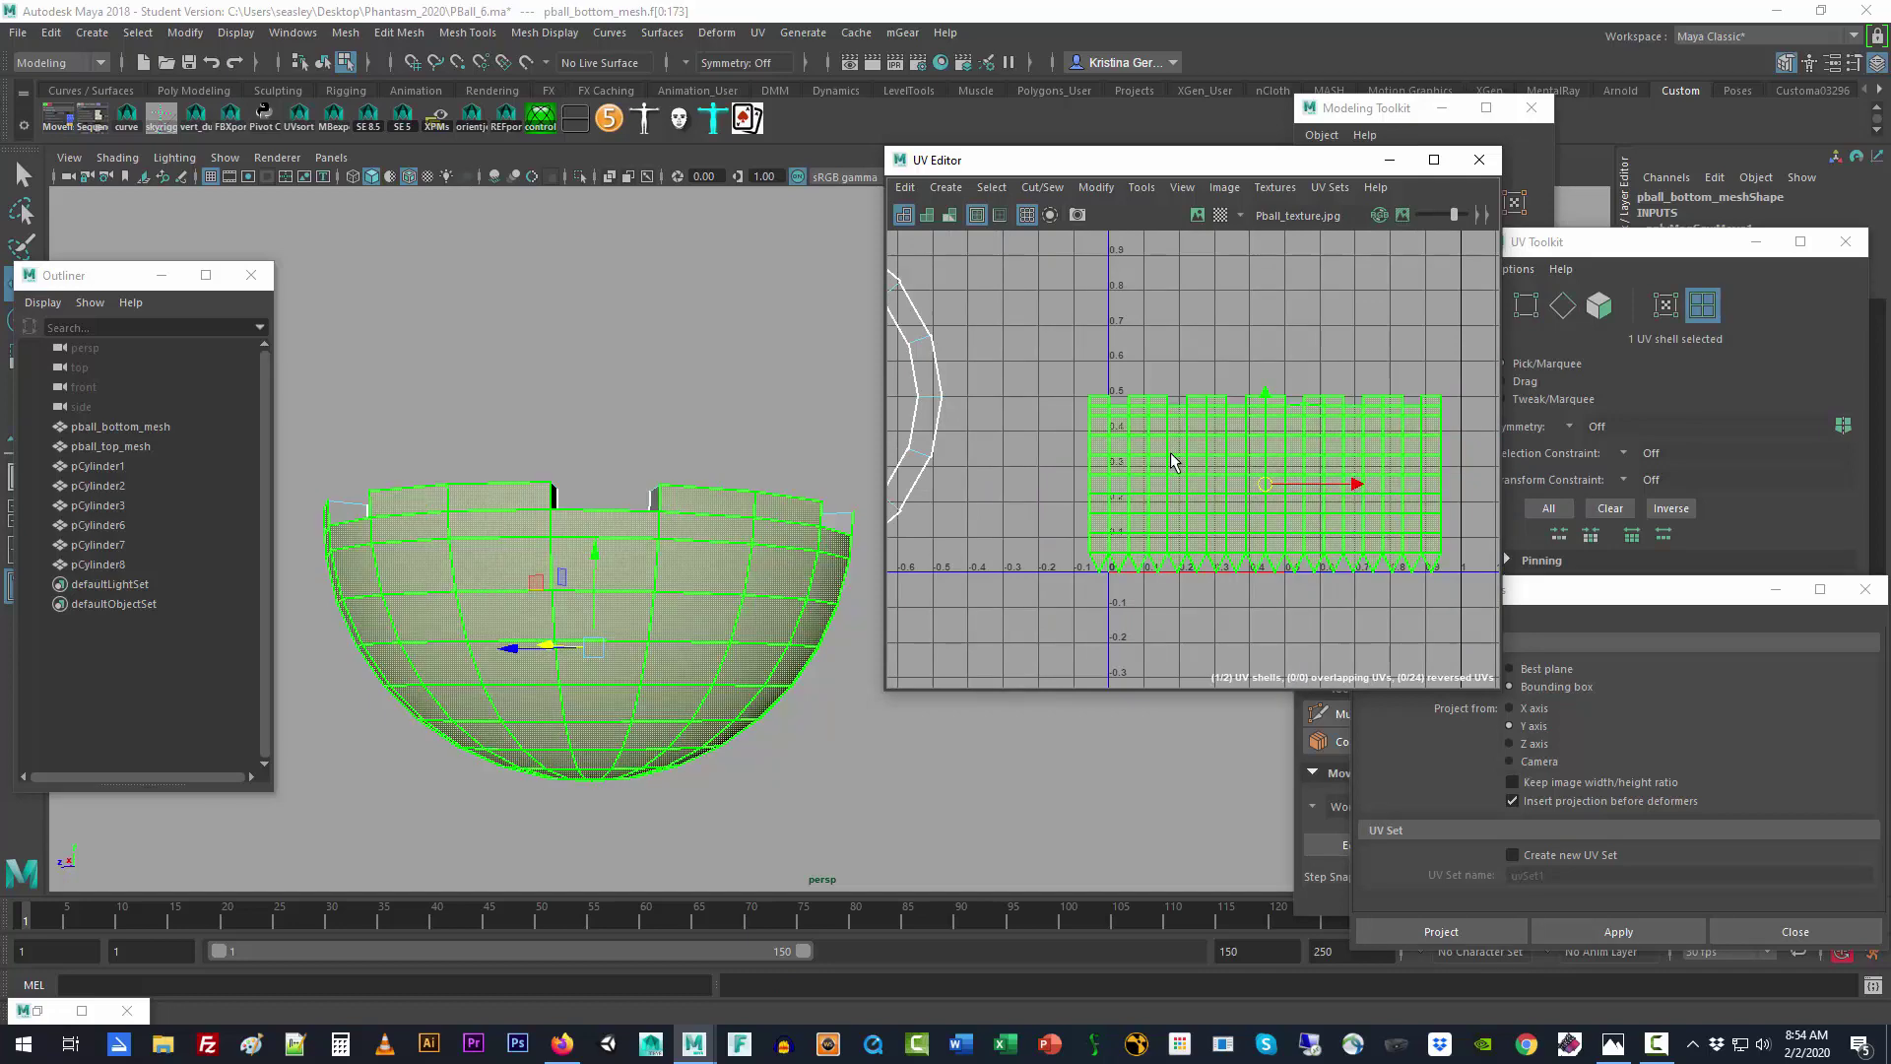
left_click_drag(1351, 484, 1381, 481)
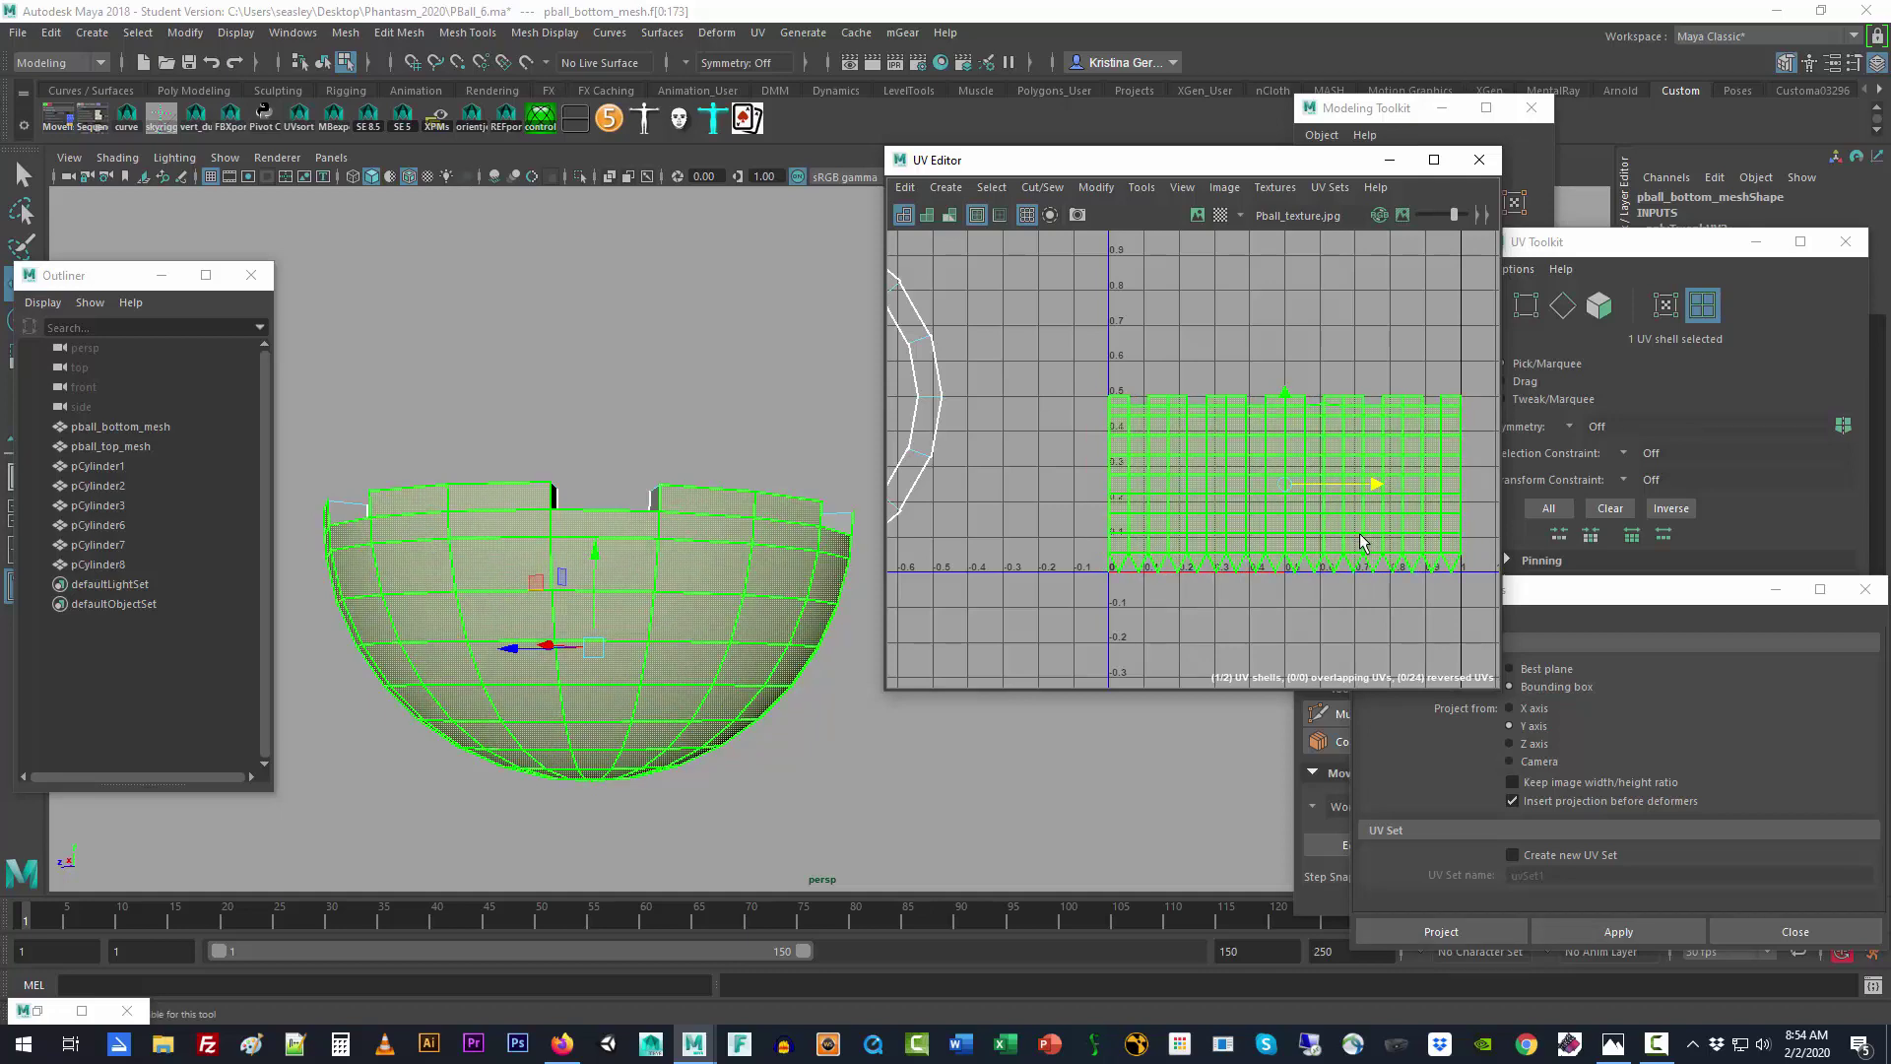
Step: Switch to UV selection and select the three UVs along the uneven notch edge at the bowl shell's upper border
key("f")
left_click(1349, 629)
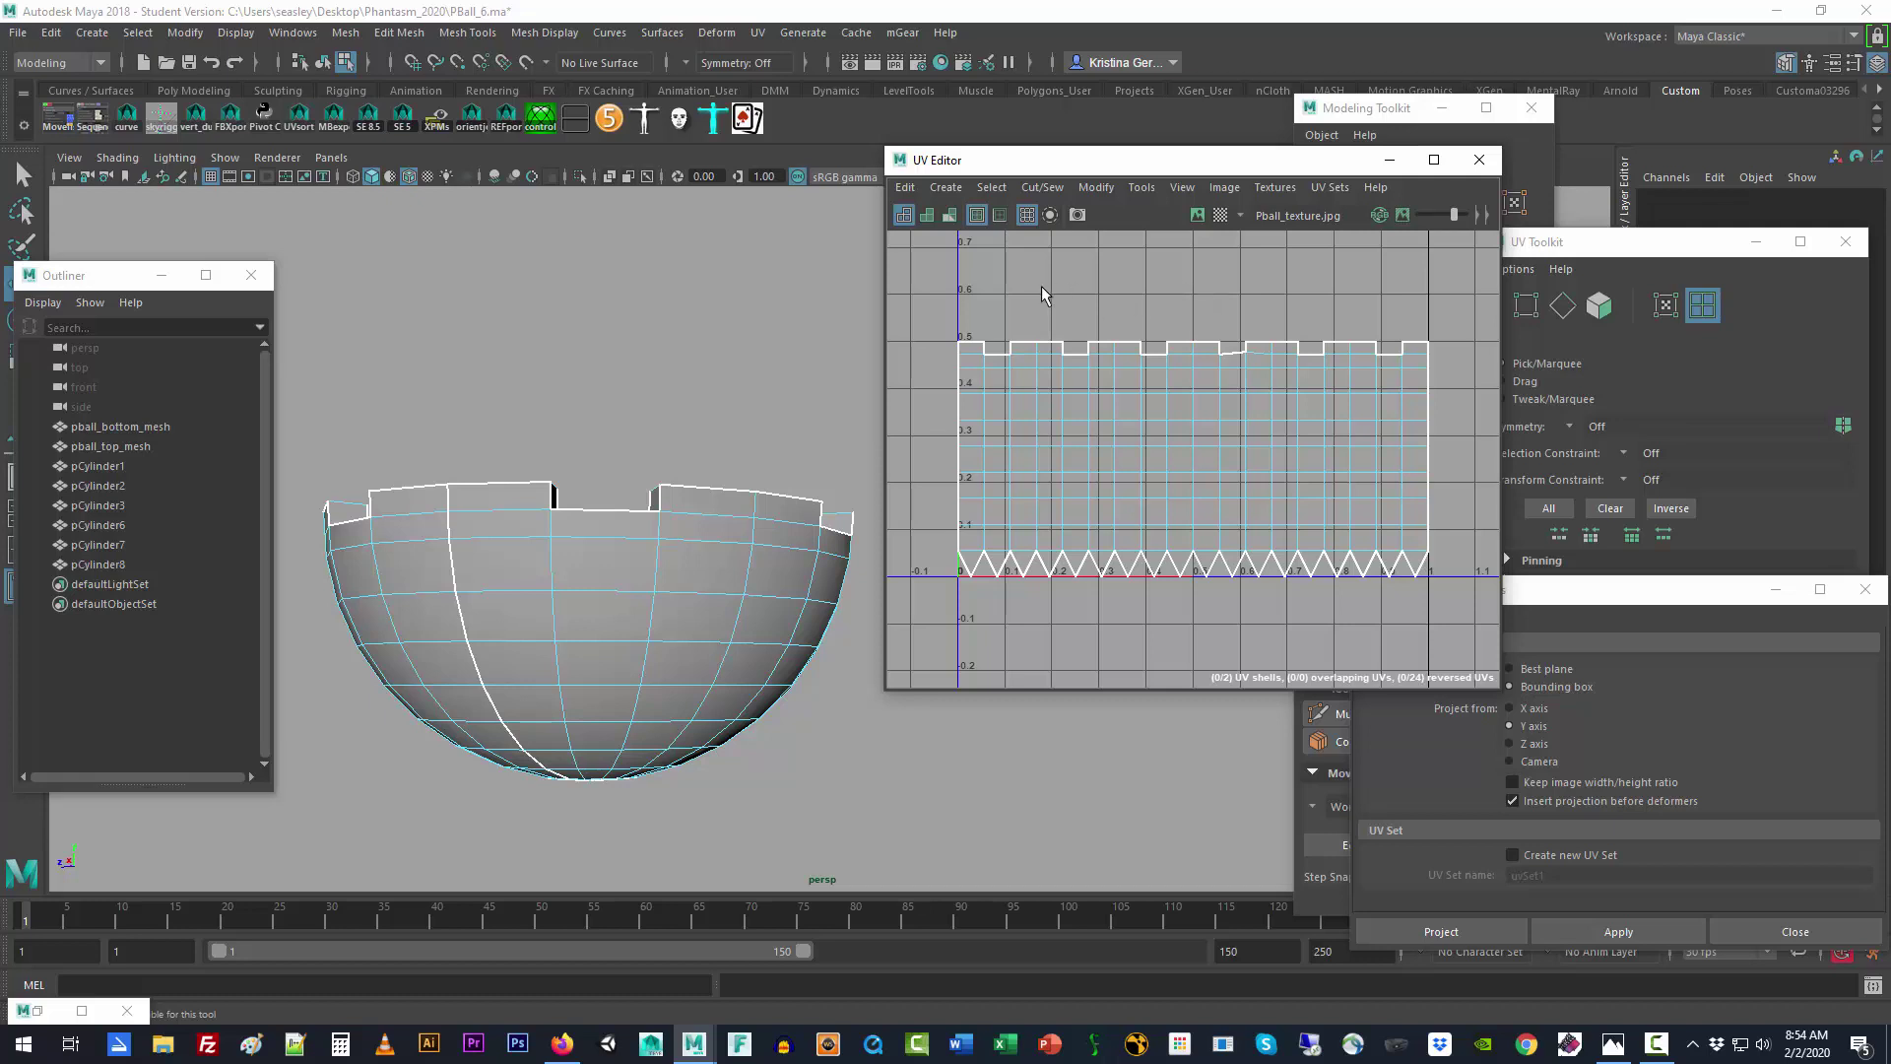
left_click(1432, 351)
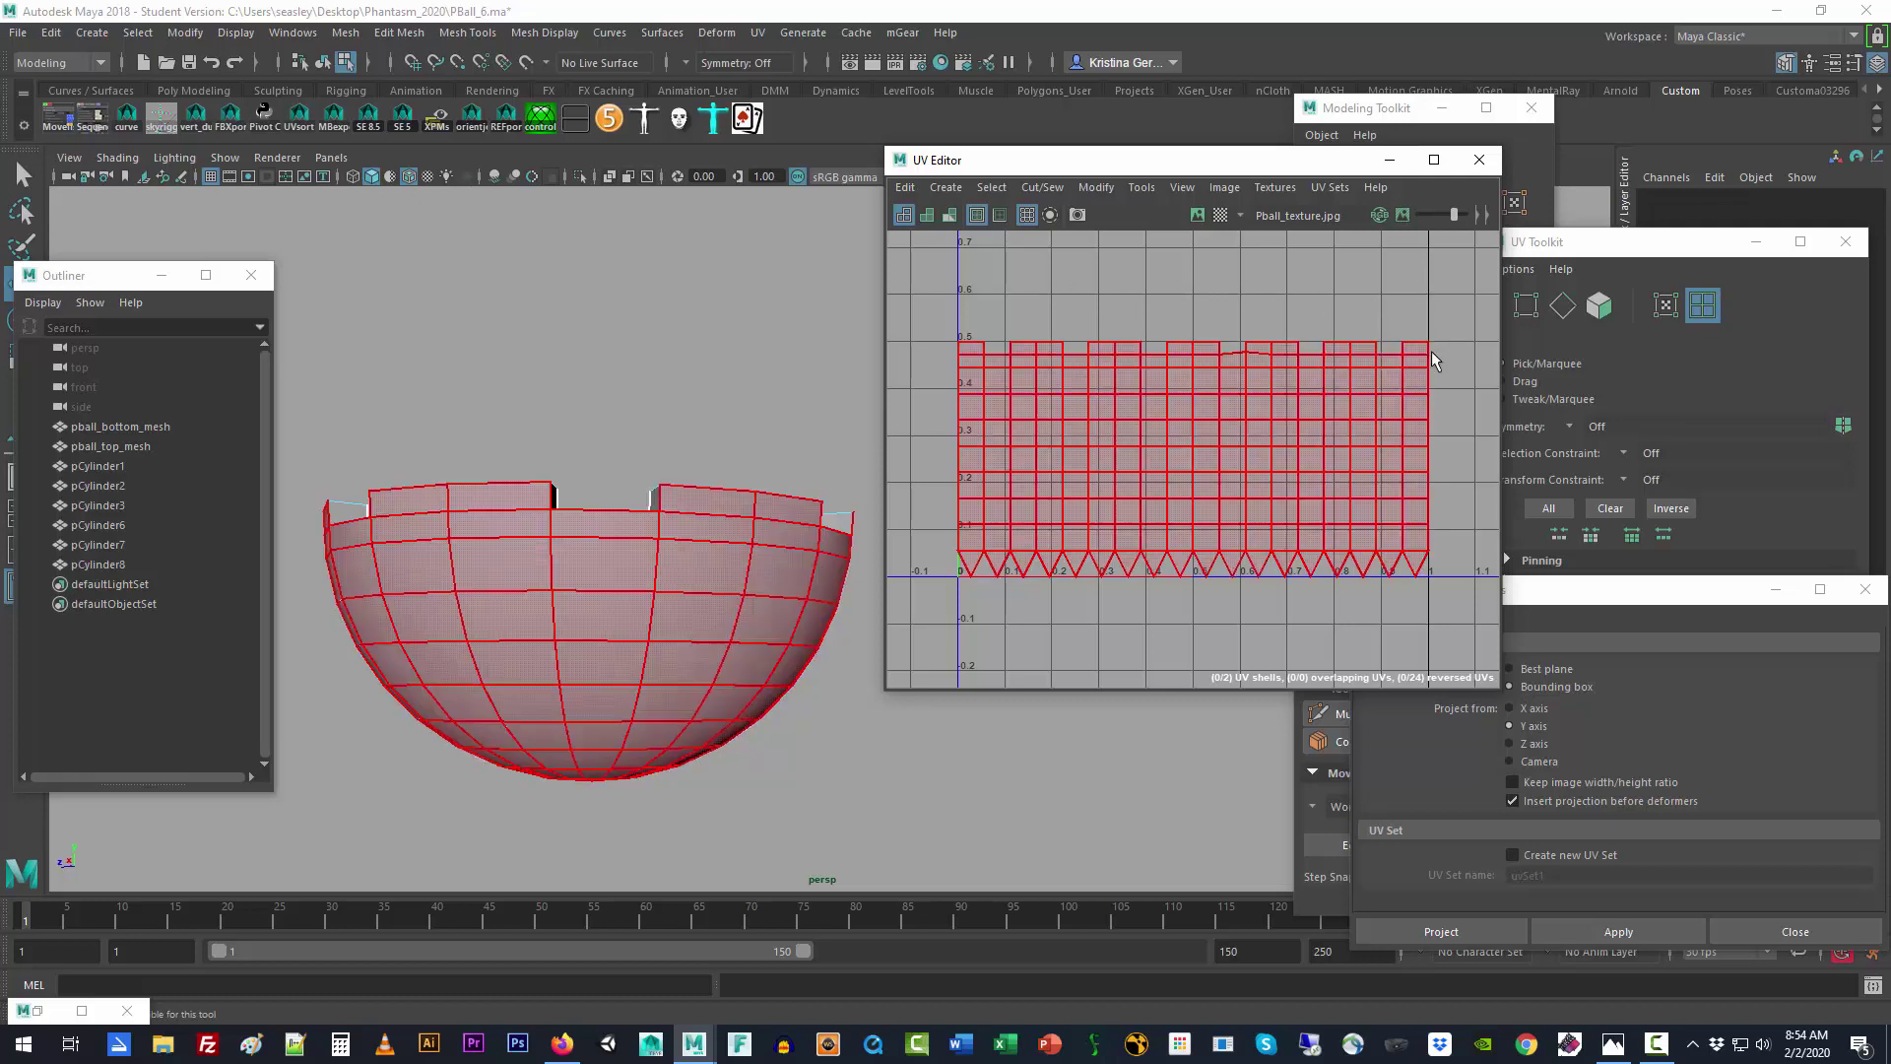
scroll(1302, 428, "up", 5)
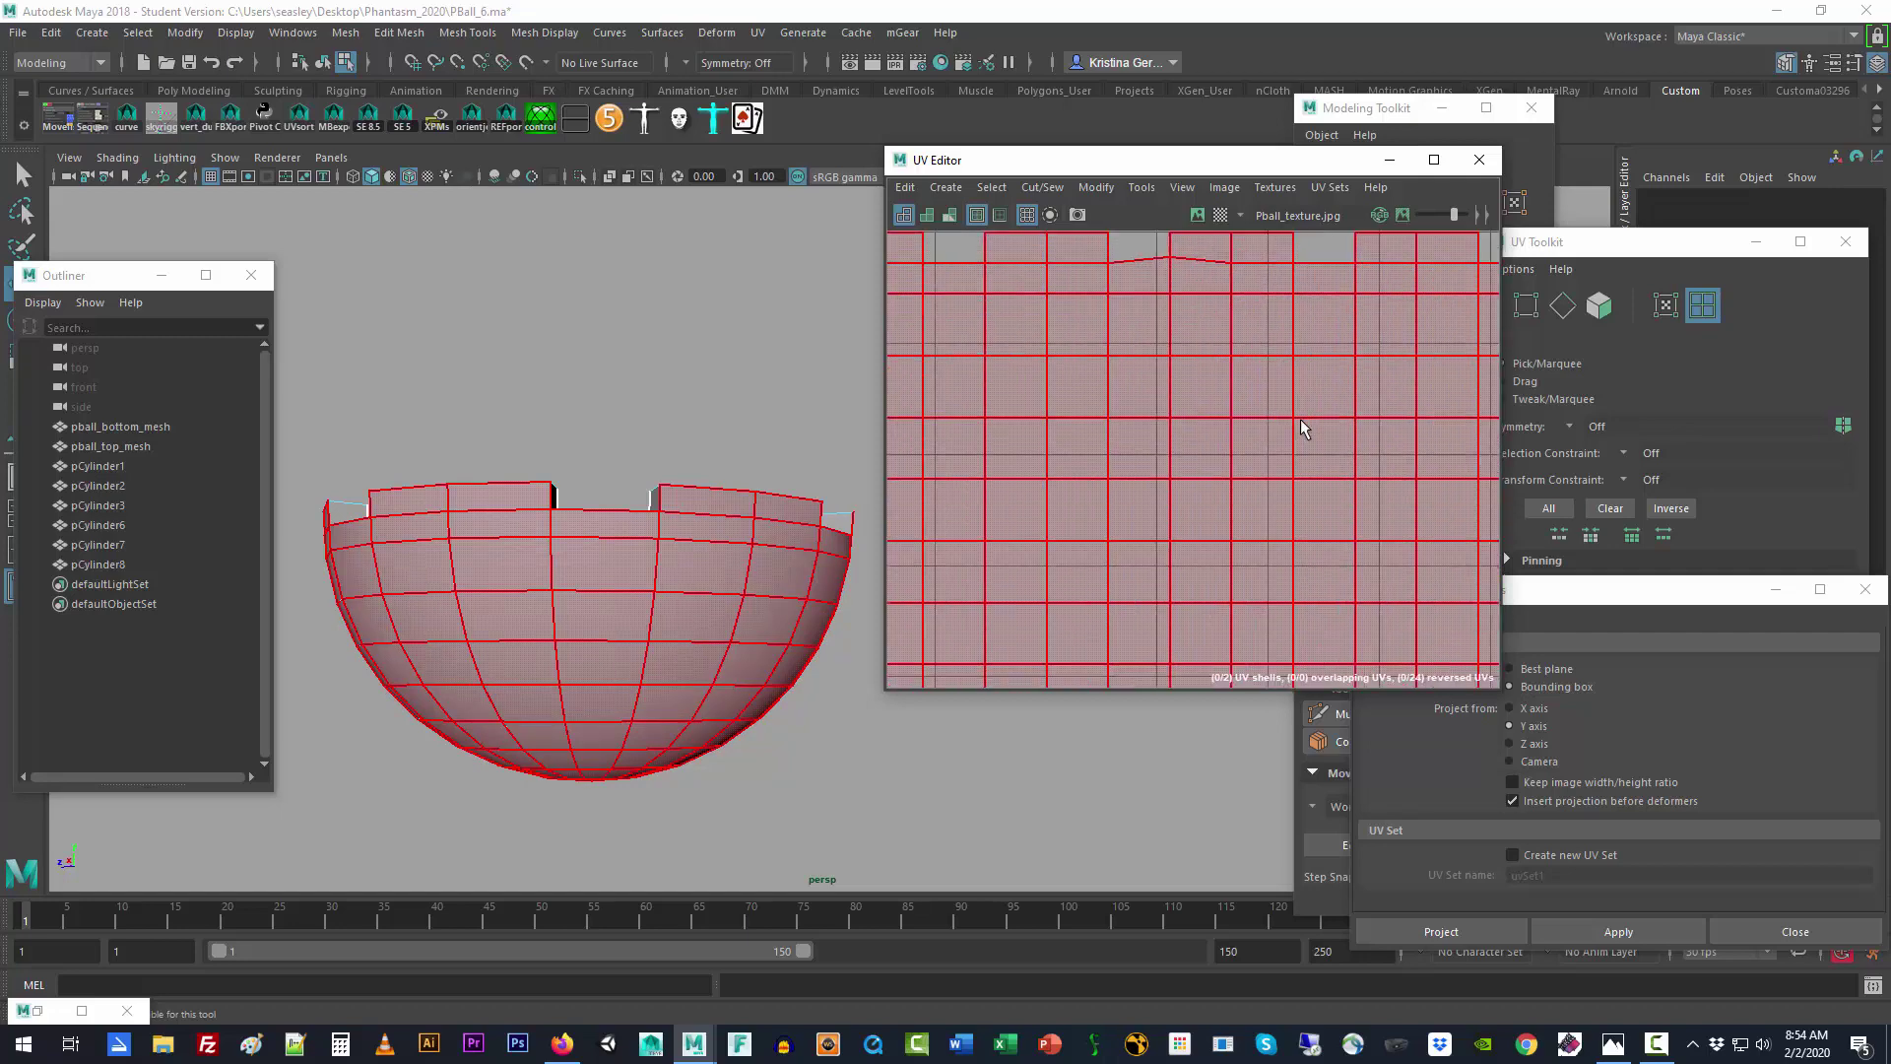
middle_click_drag(1318, 380, 1292, 584, "alt")
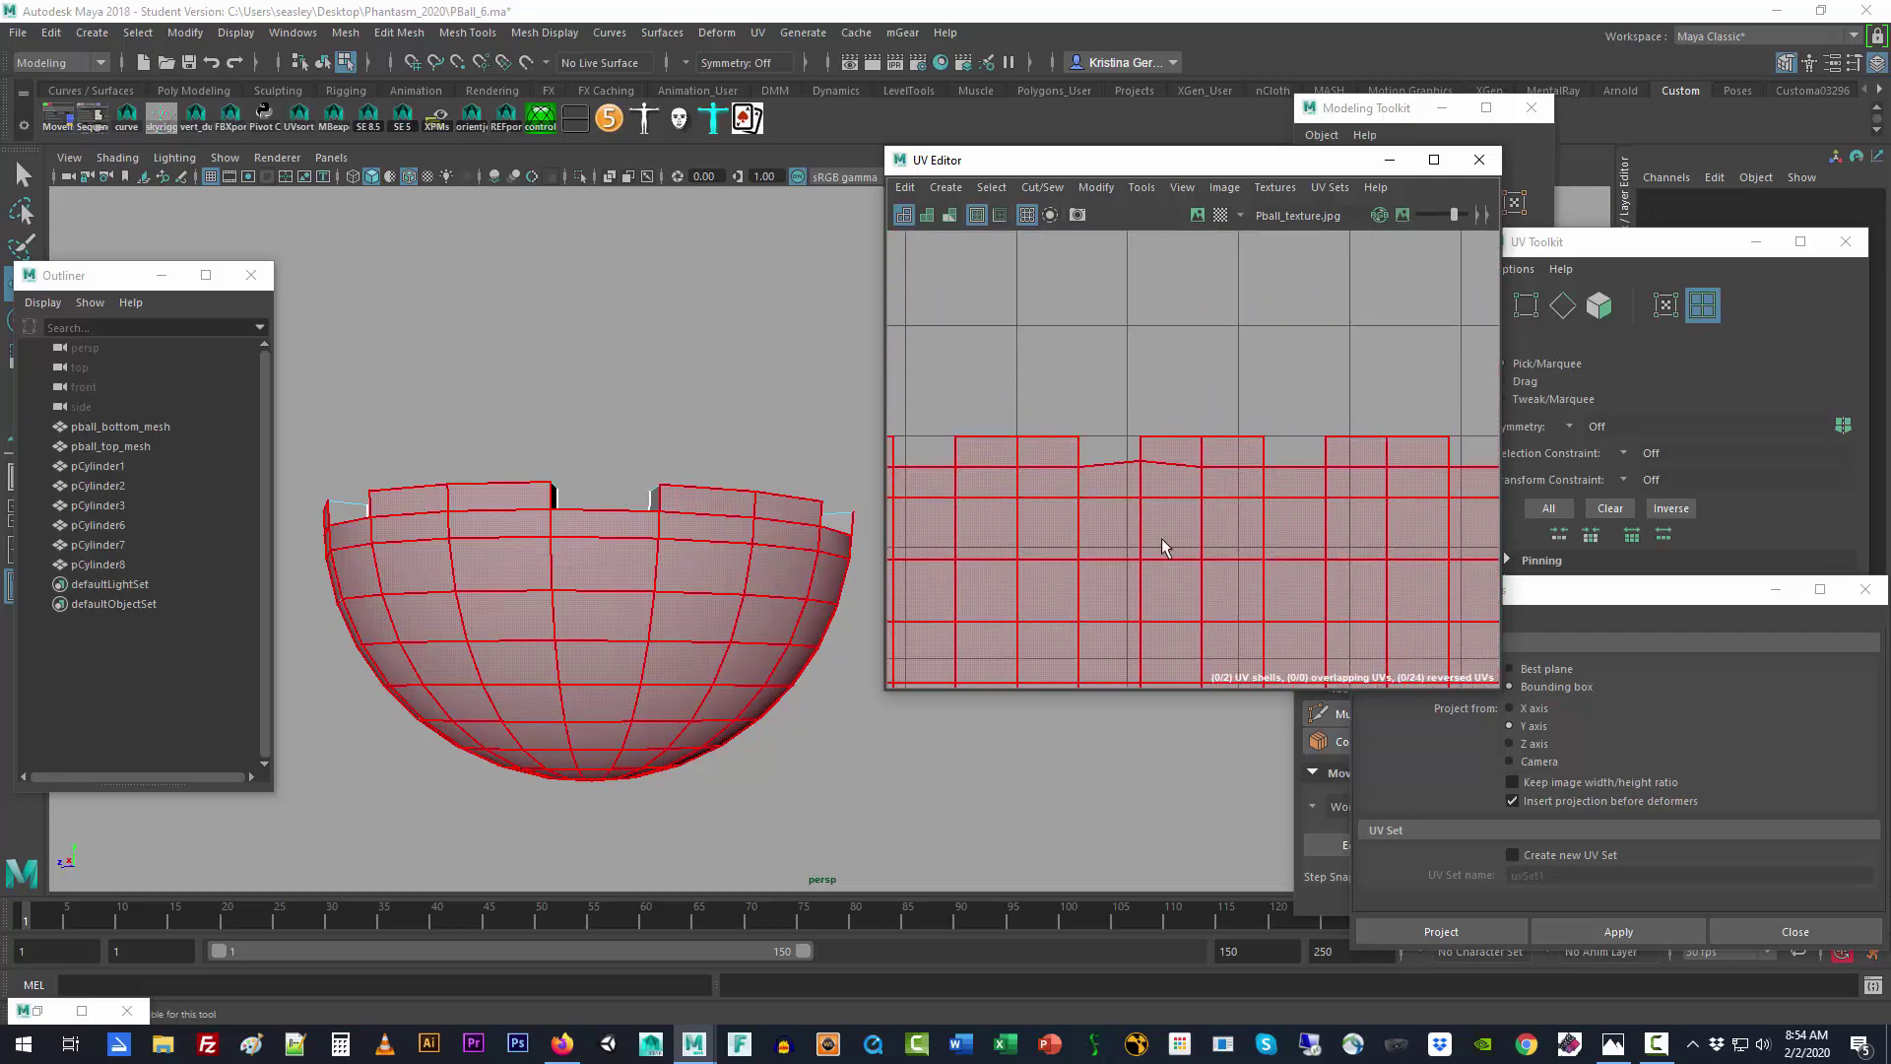
scroll(1162, 537, "up", 2)
right_click_drag(1132, 418, 1219, 417)
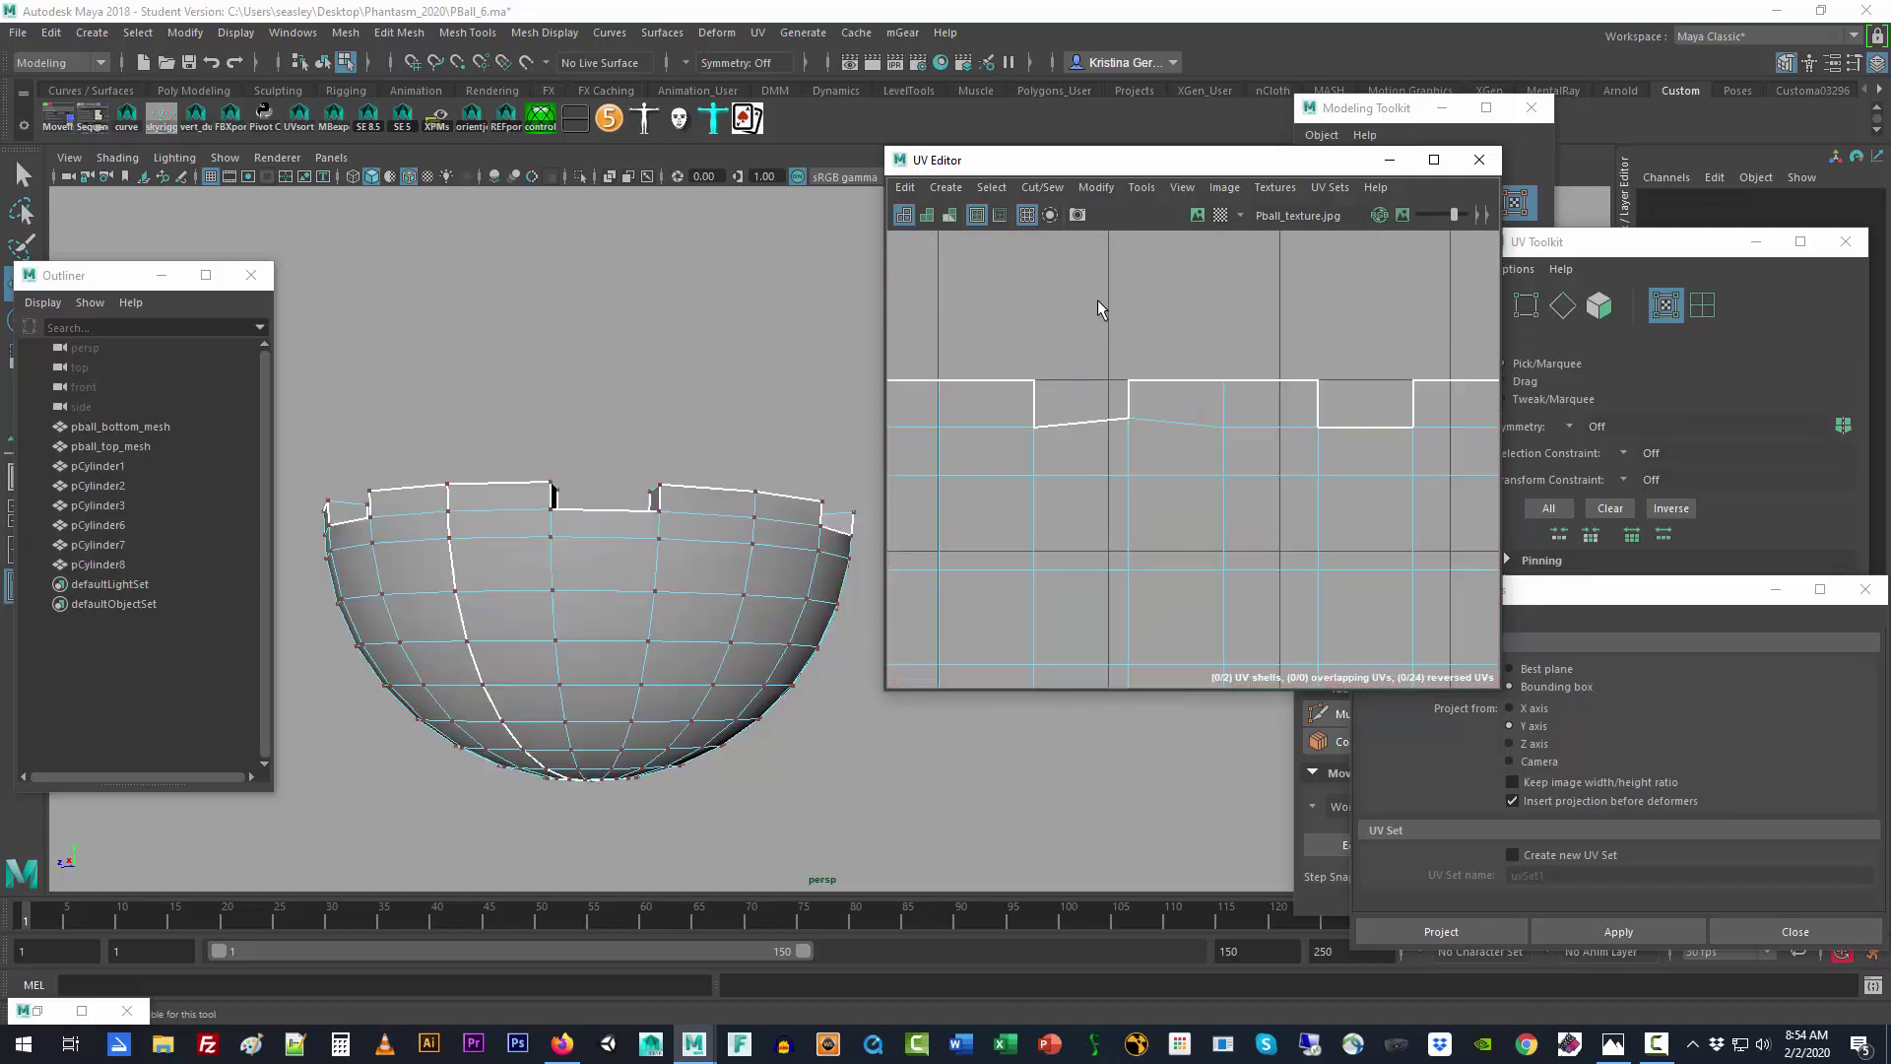
left_click_drag(1001, 419, 1254, 454)
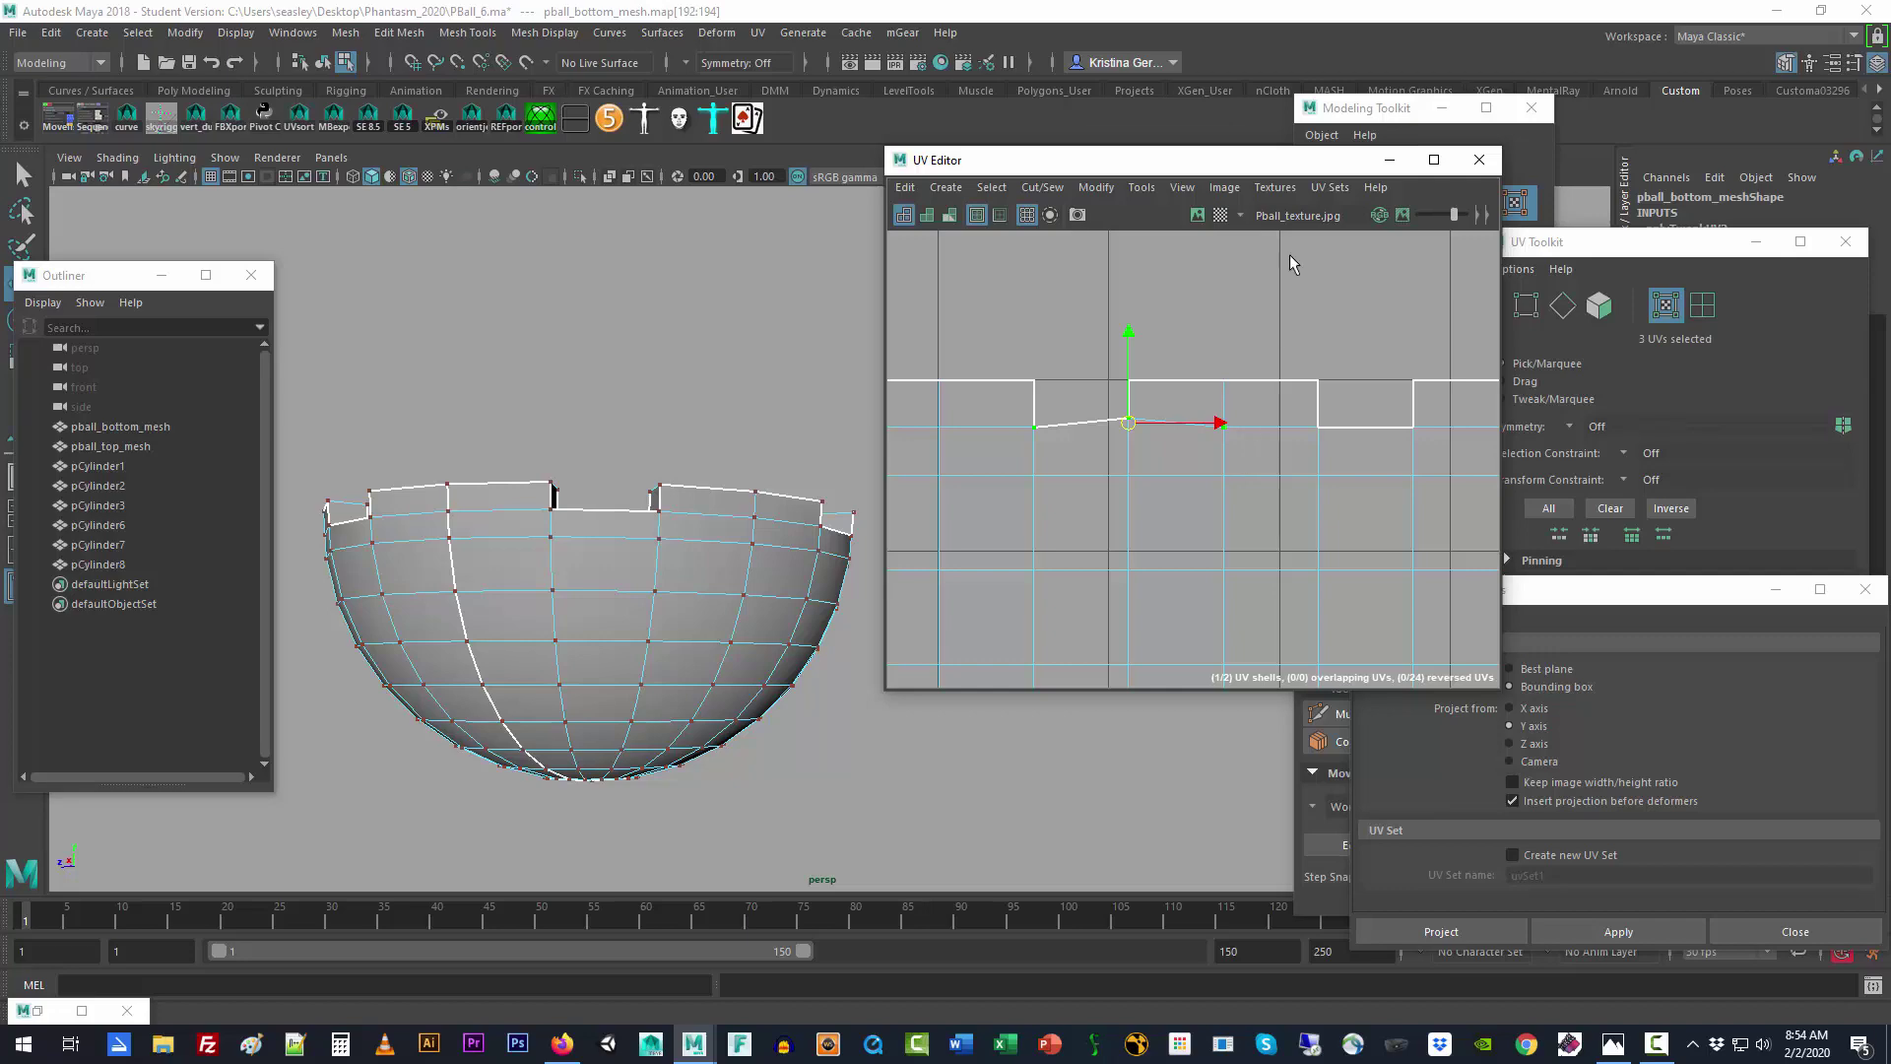
Step: Close the Modeling Toolkit and Planar Mapping Options, place the UV Toolkit beside the UV Editor, and expand its Align and Snap tools
left_click_drag(1275, 169, 1064, 162)
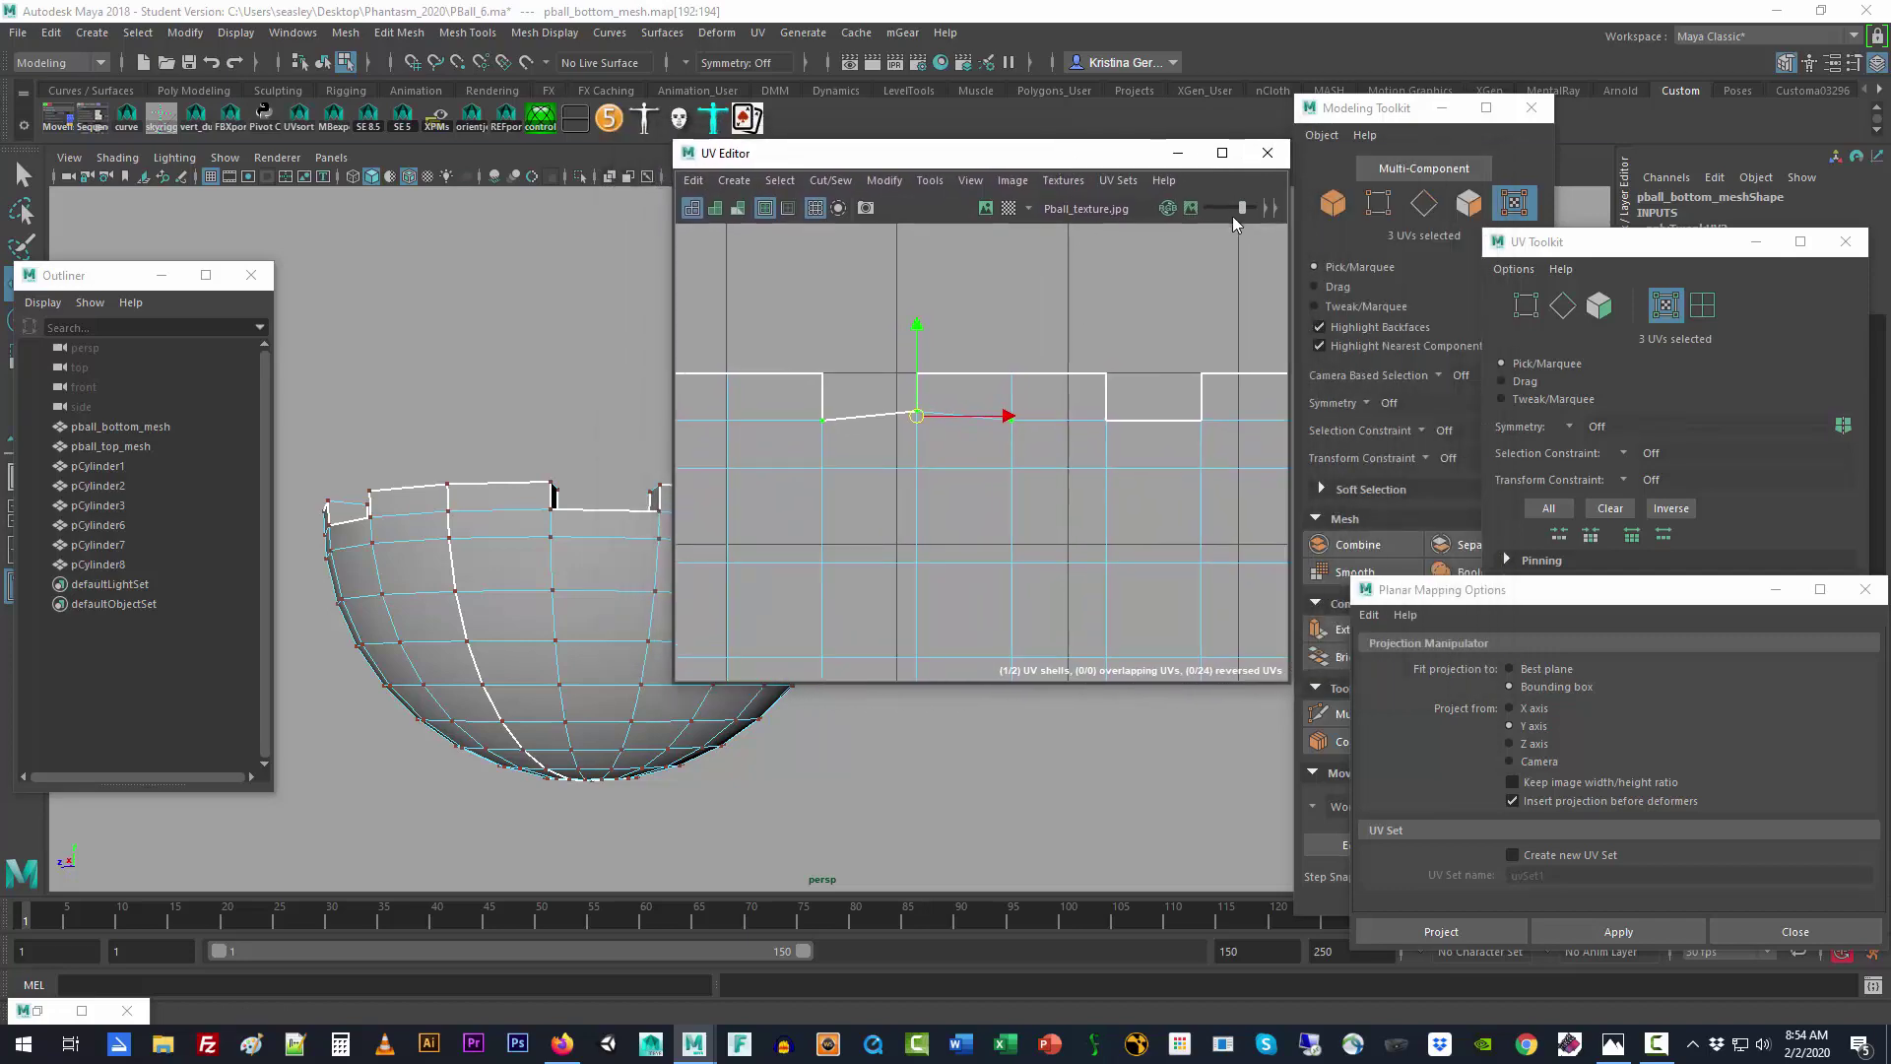
left_click(1532, 107)
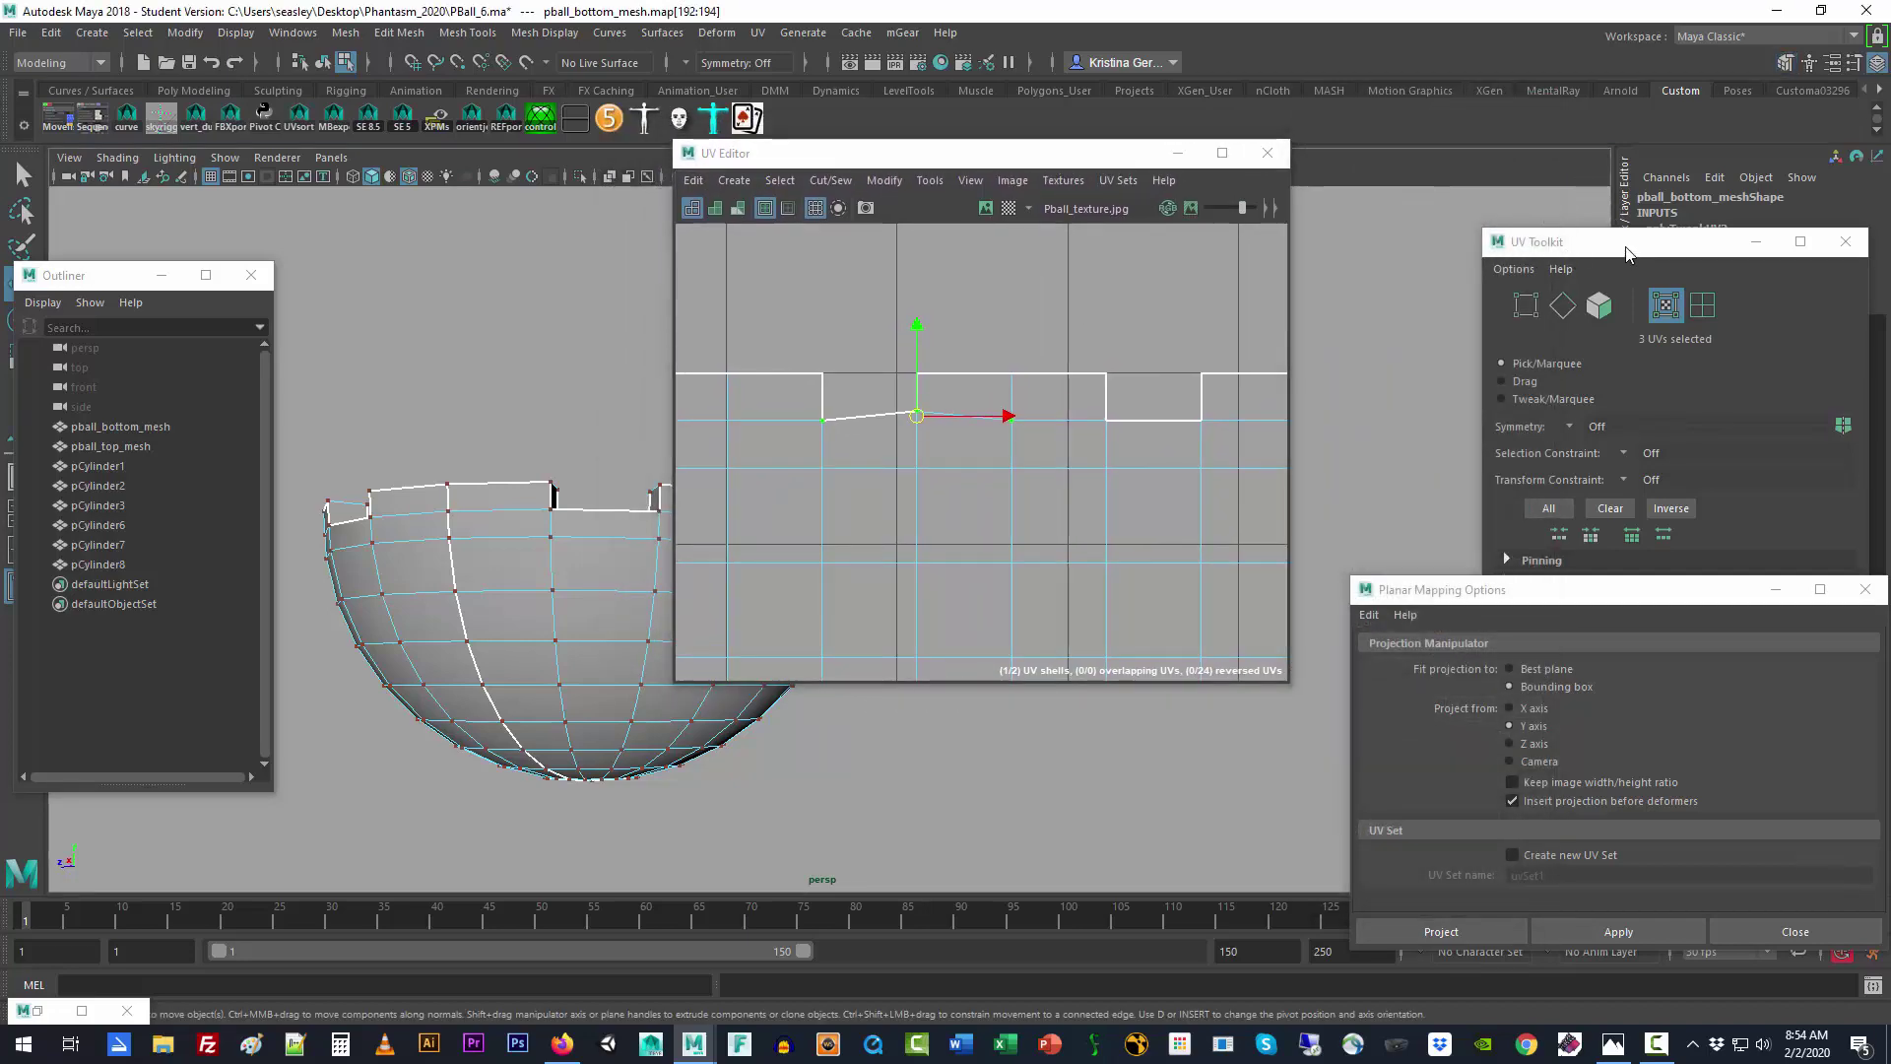
left_click_drag(1624, 238, 1462, 109)
left_click(1865, 589)
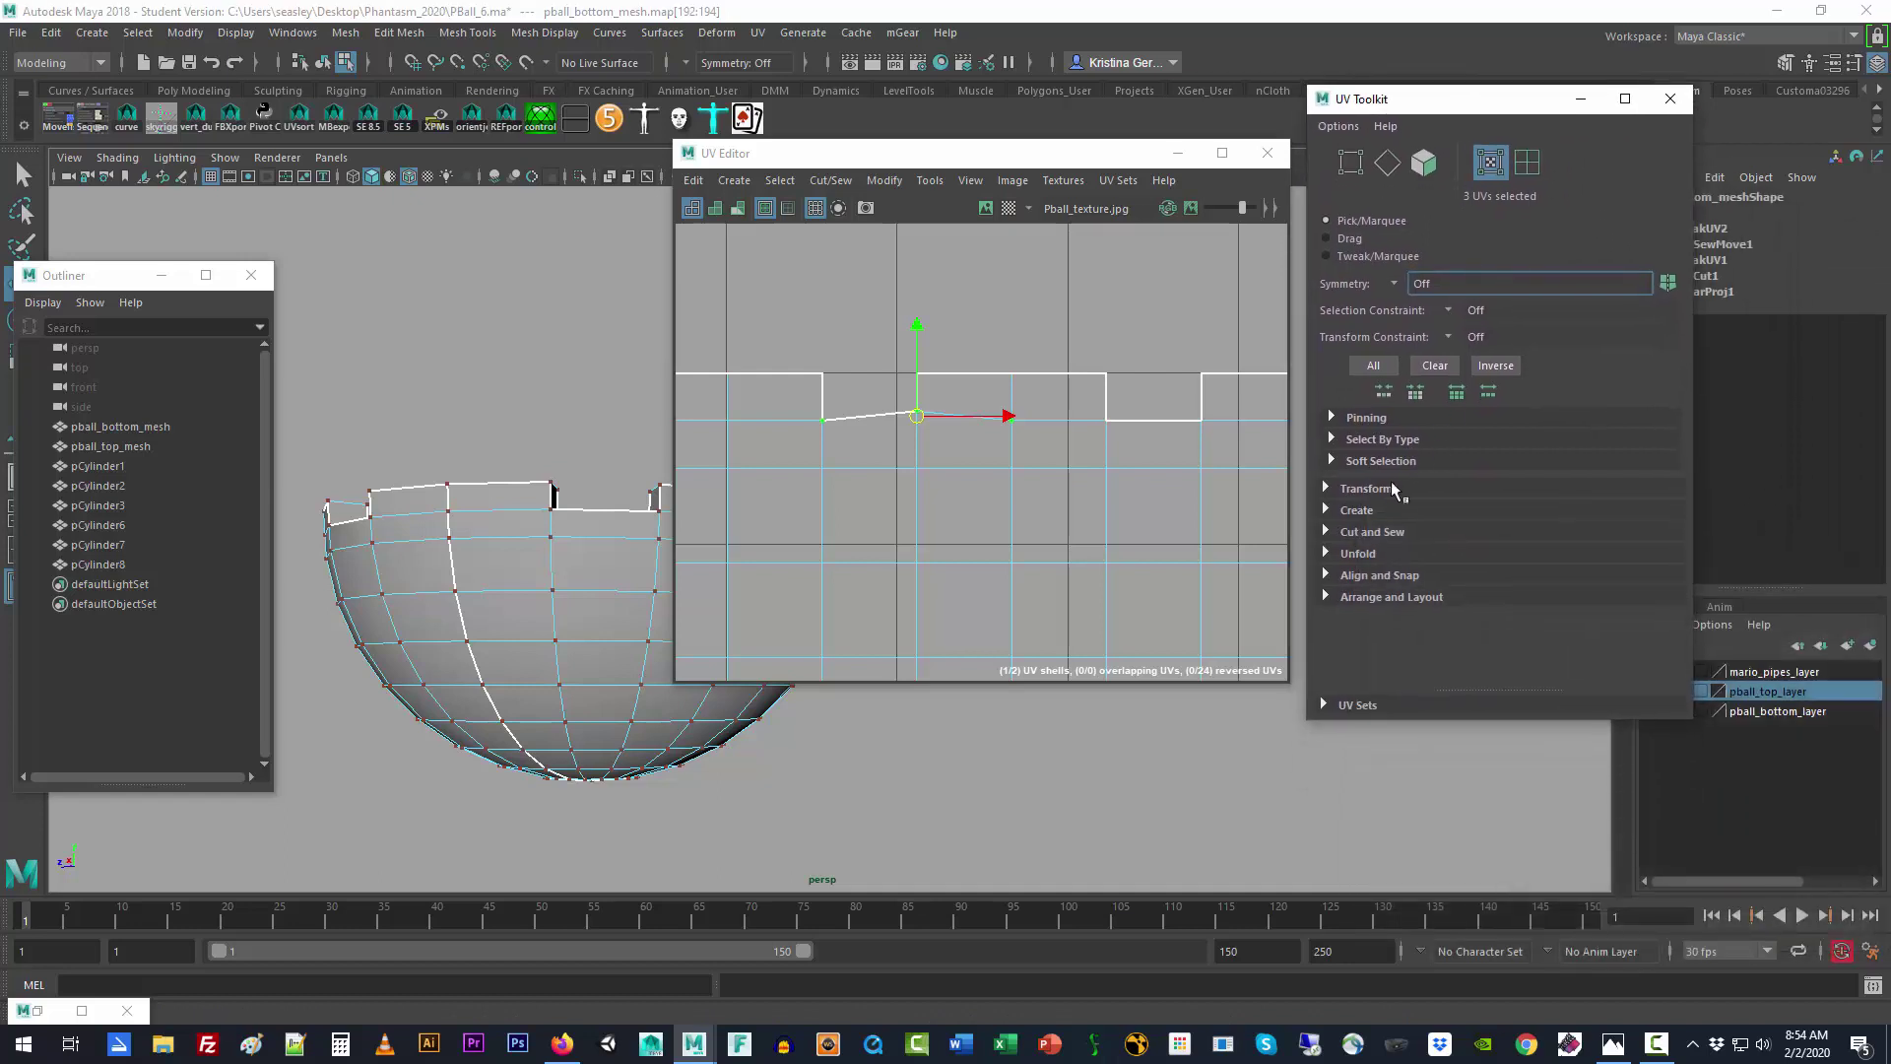
left_click(1362, 578)
scroll(1428, 579, "down", 1)
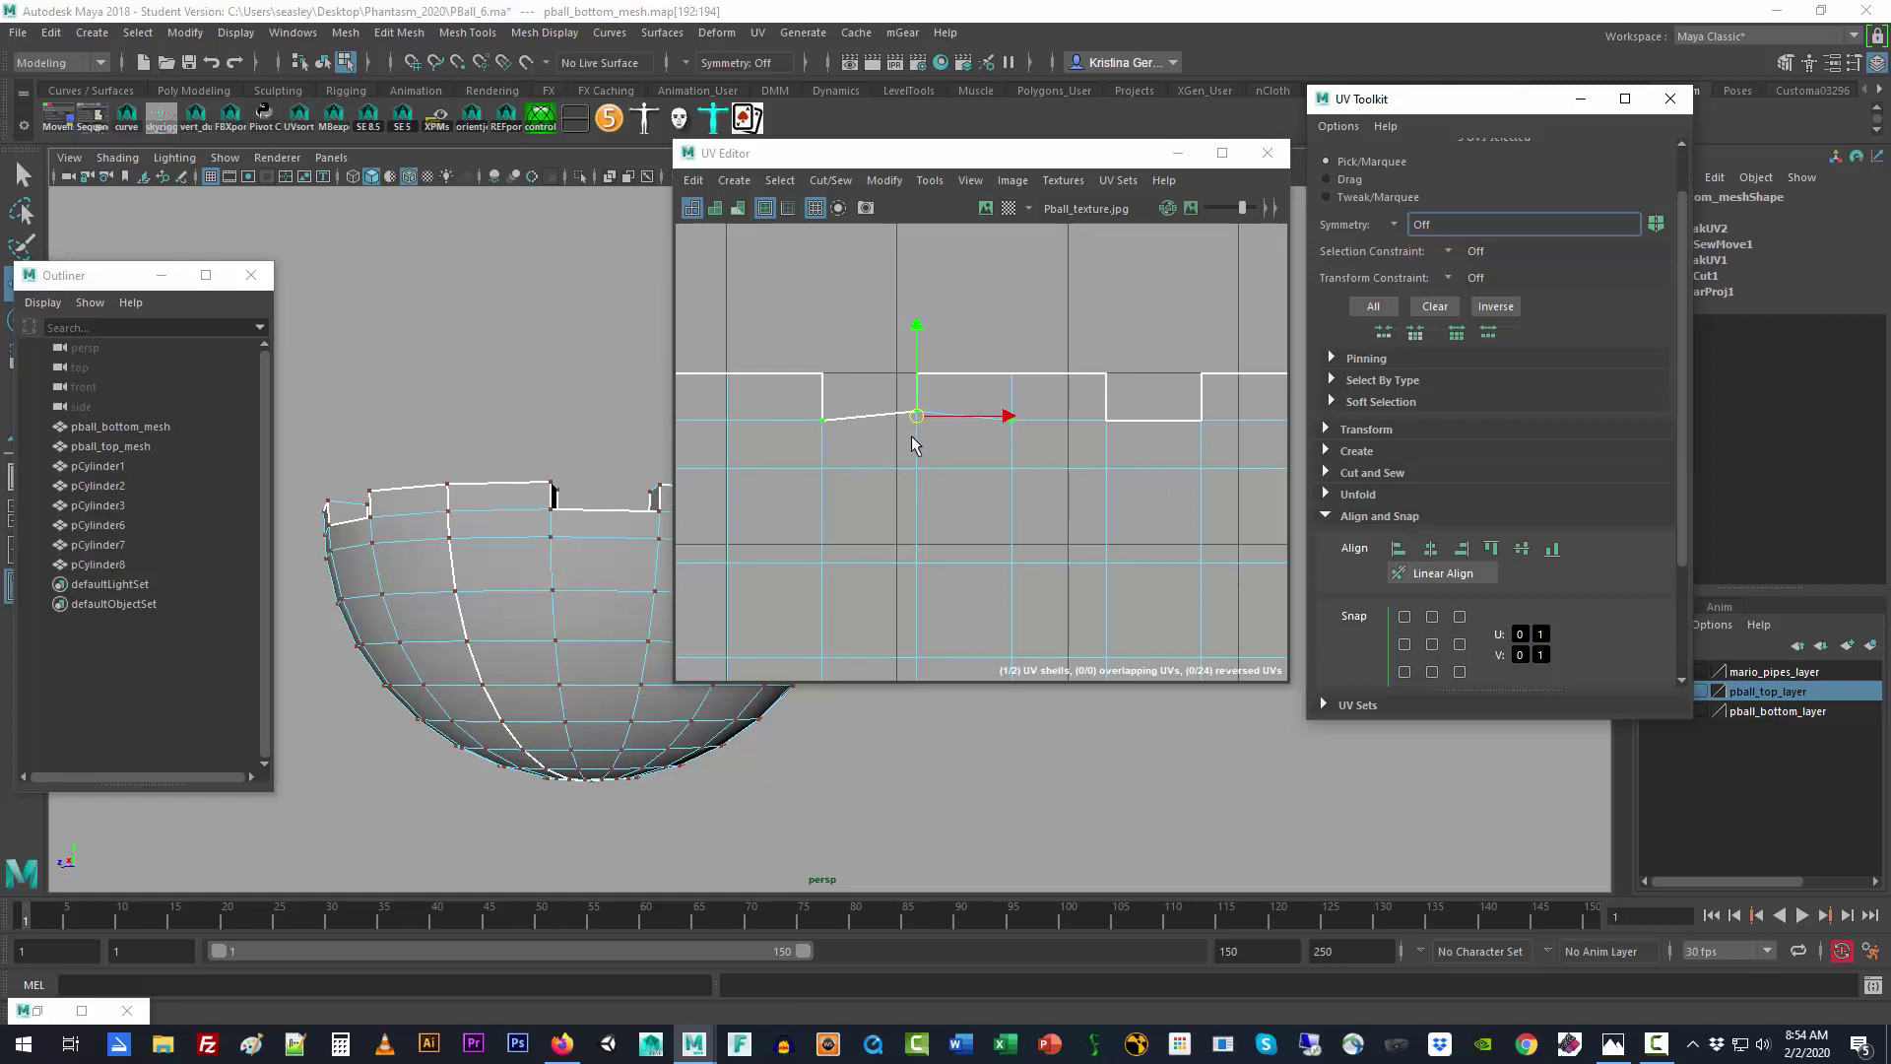
Step: Select only the raised UV at the notch's lower corner and move it farther up in V
left_click(876, 294)
left_click_drag(900, 398, 950, 431)
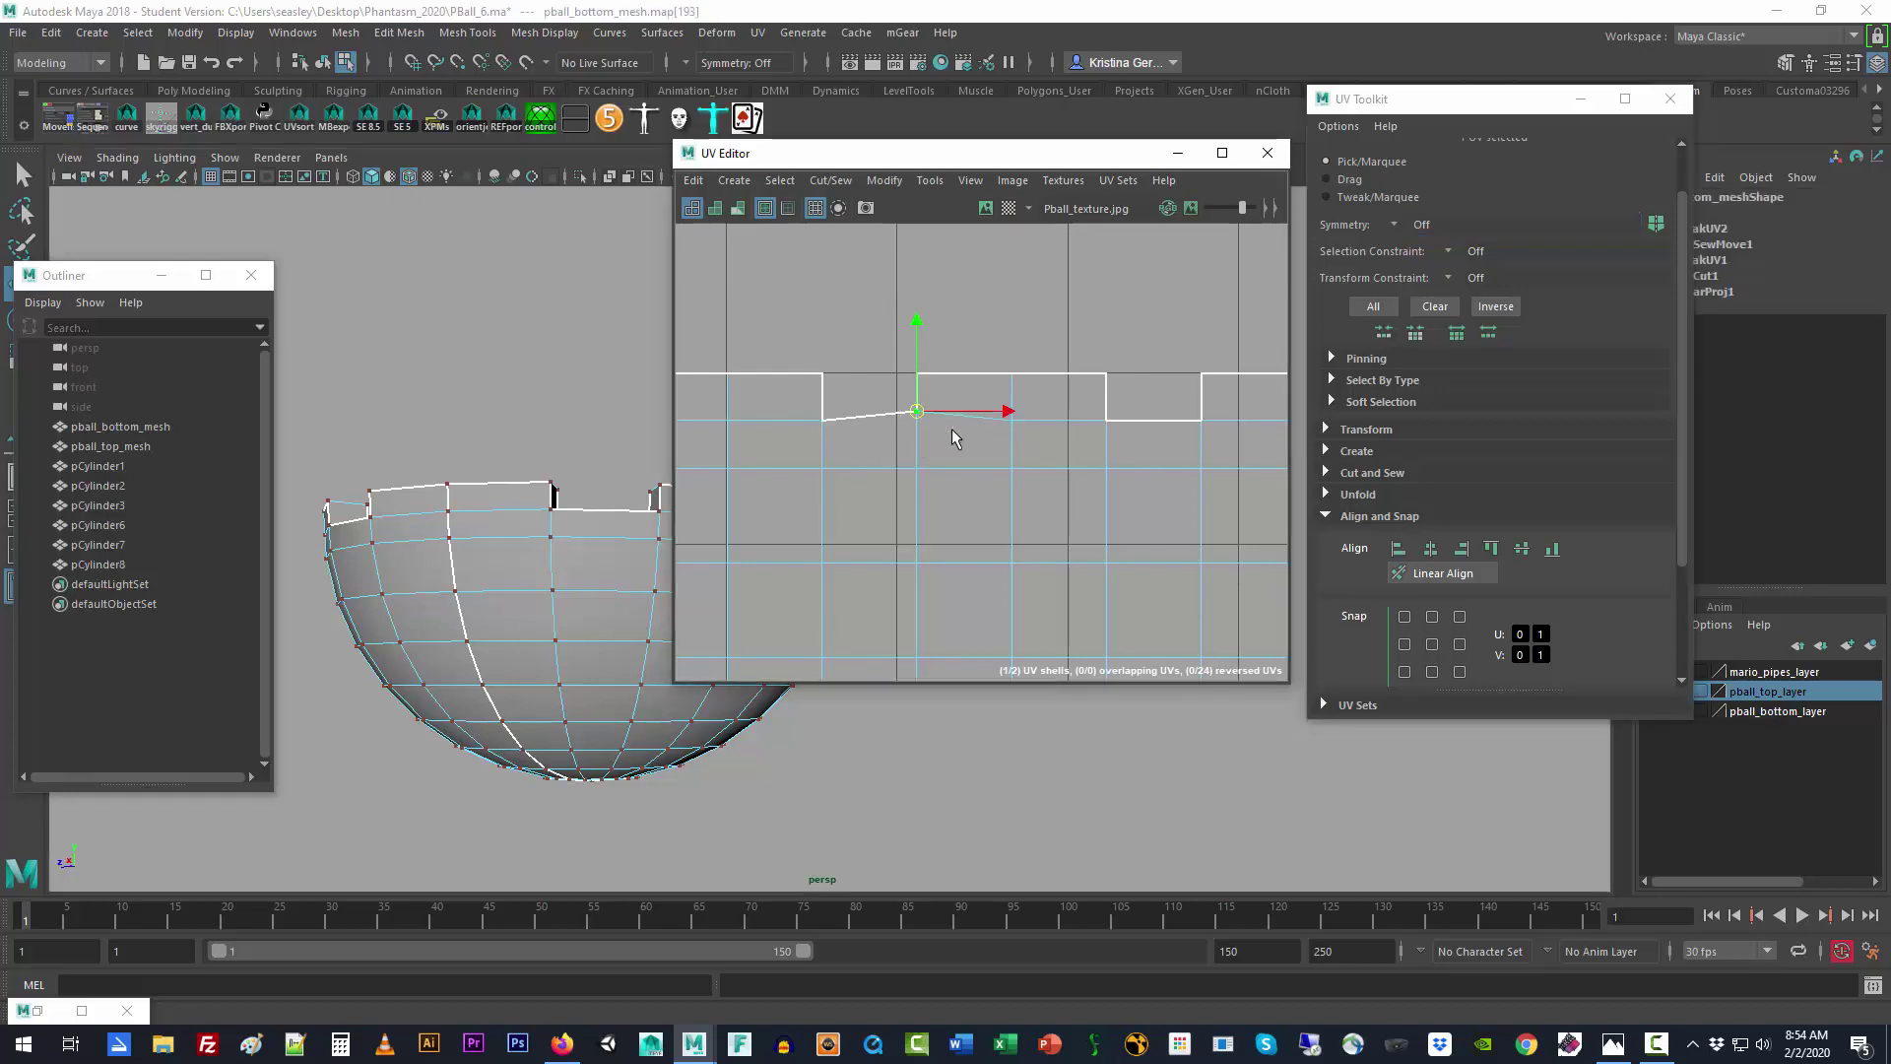
left_click_drag(916, 319, 916, 301)
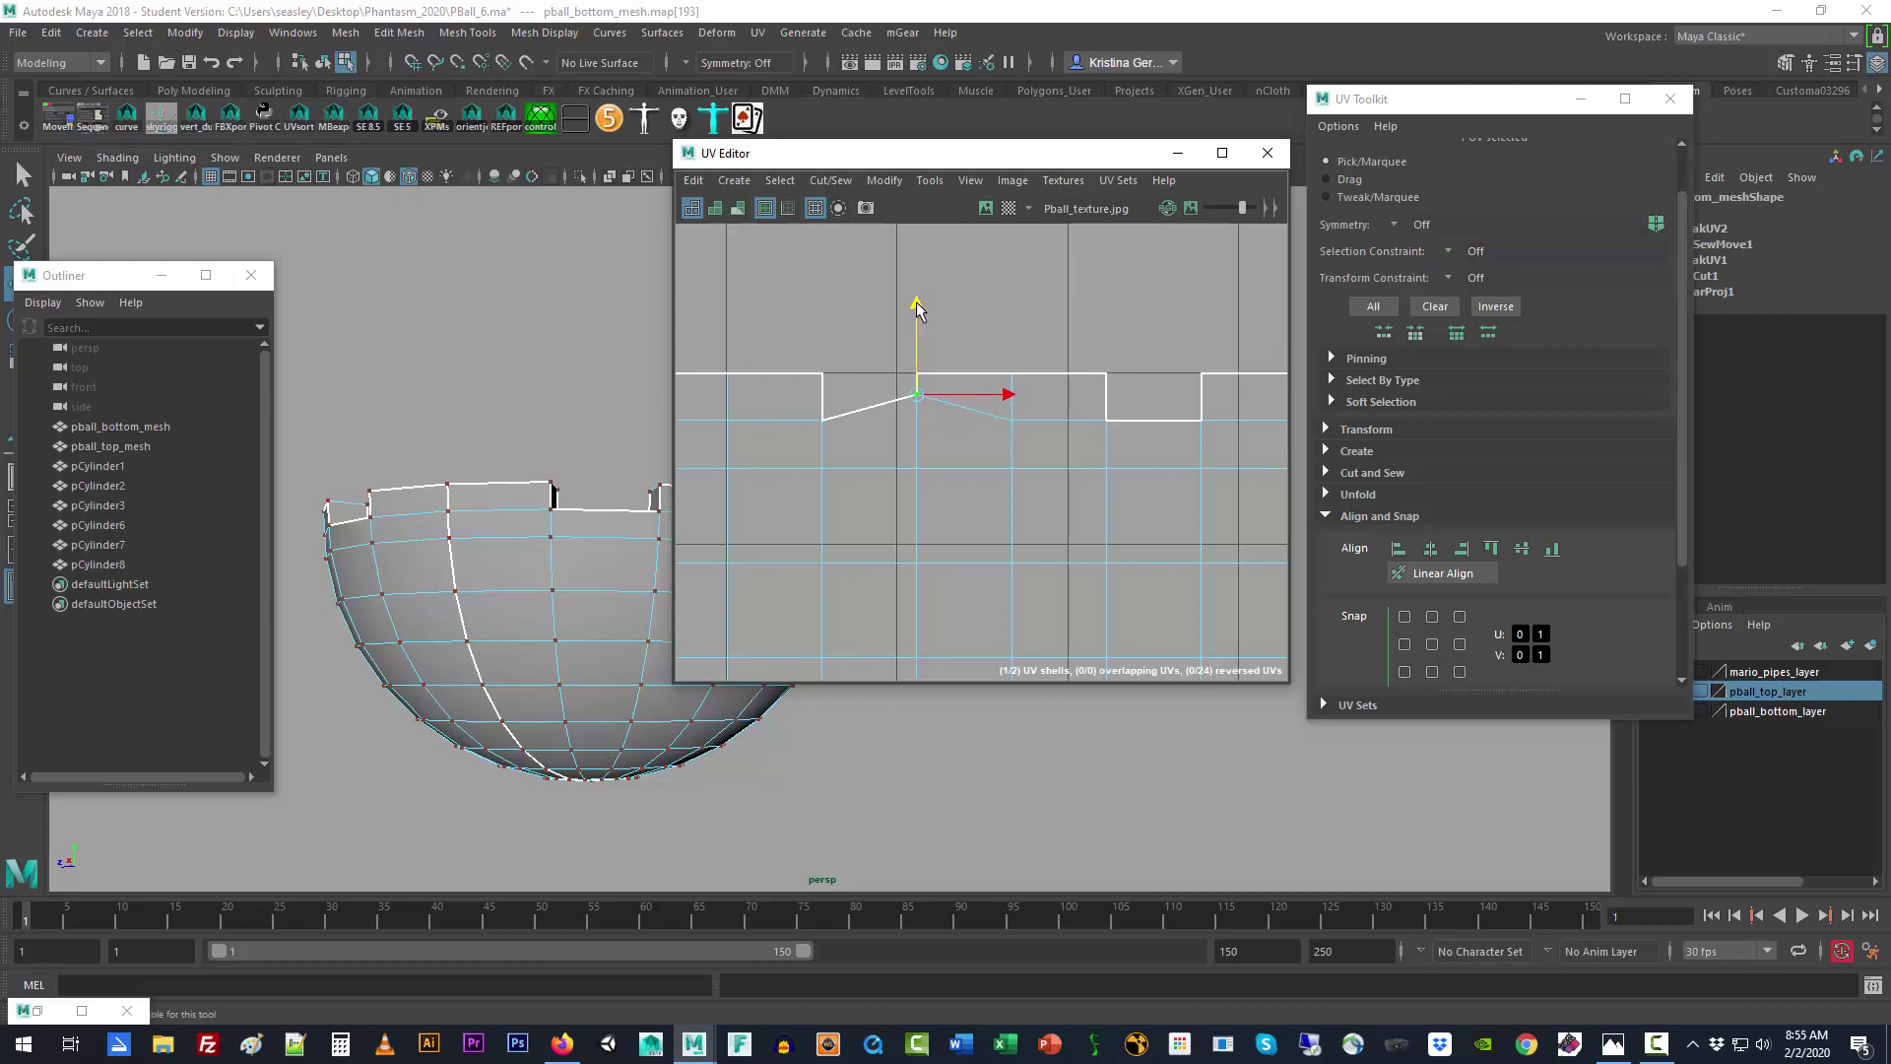
Step: Try snapping the raised corner UV to a grid point and lowering it level with the neighbouring UVs
left_click(851, 303)
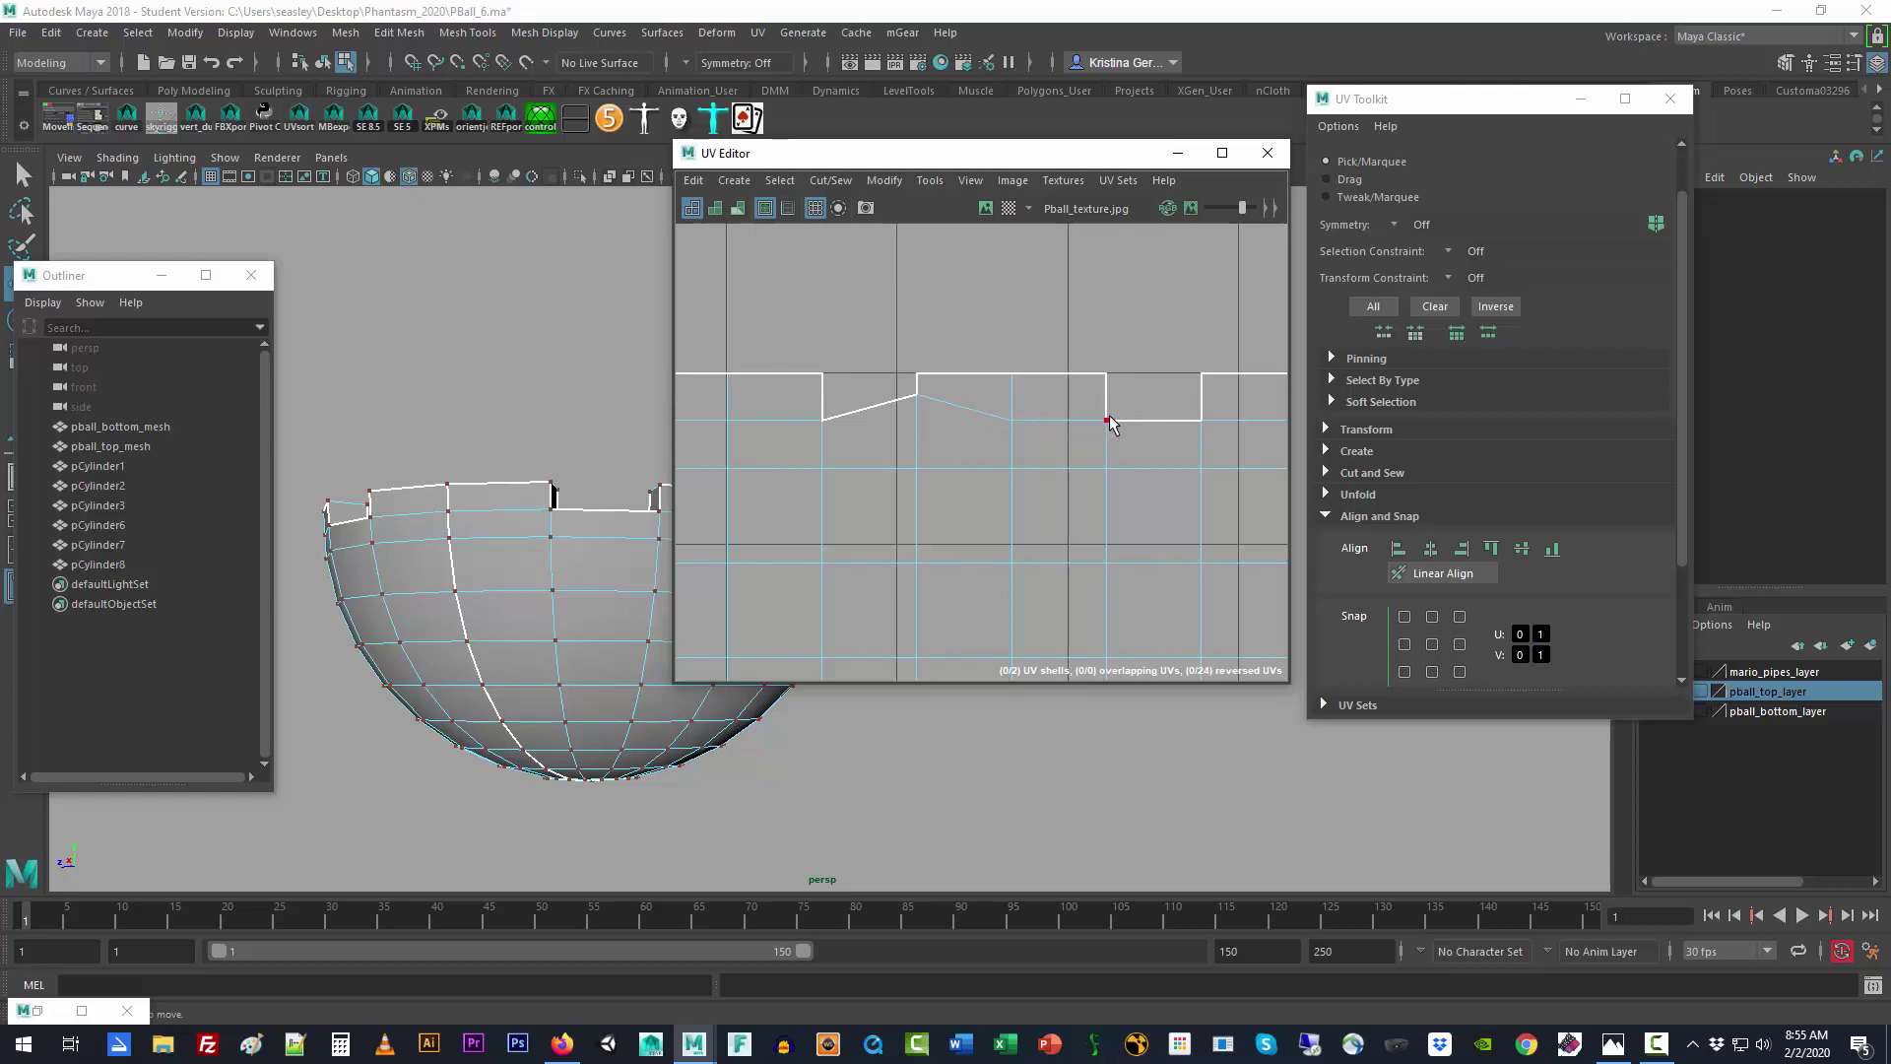
left_click(915, 396)
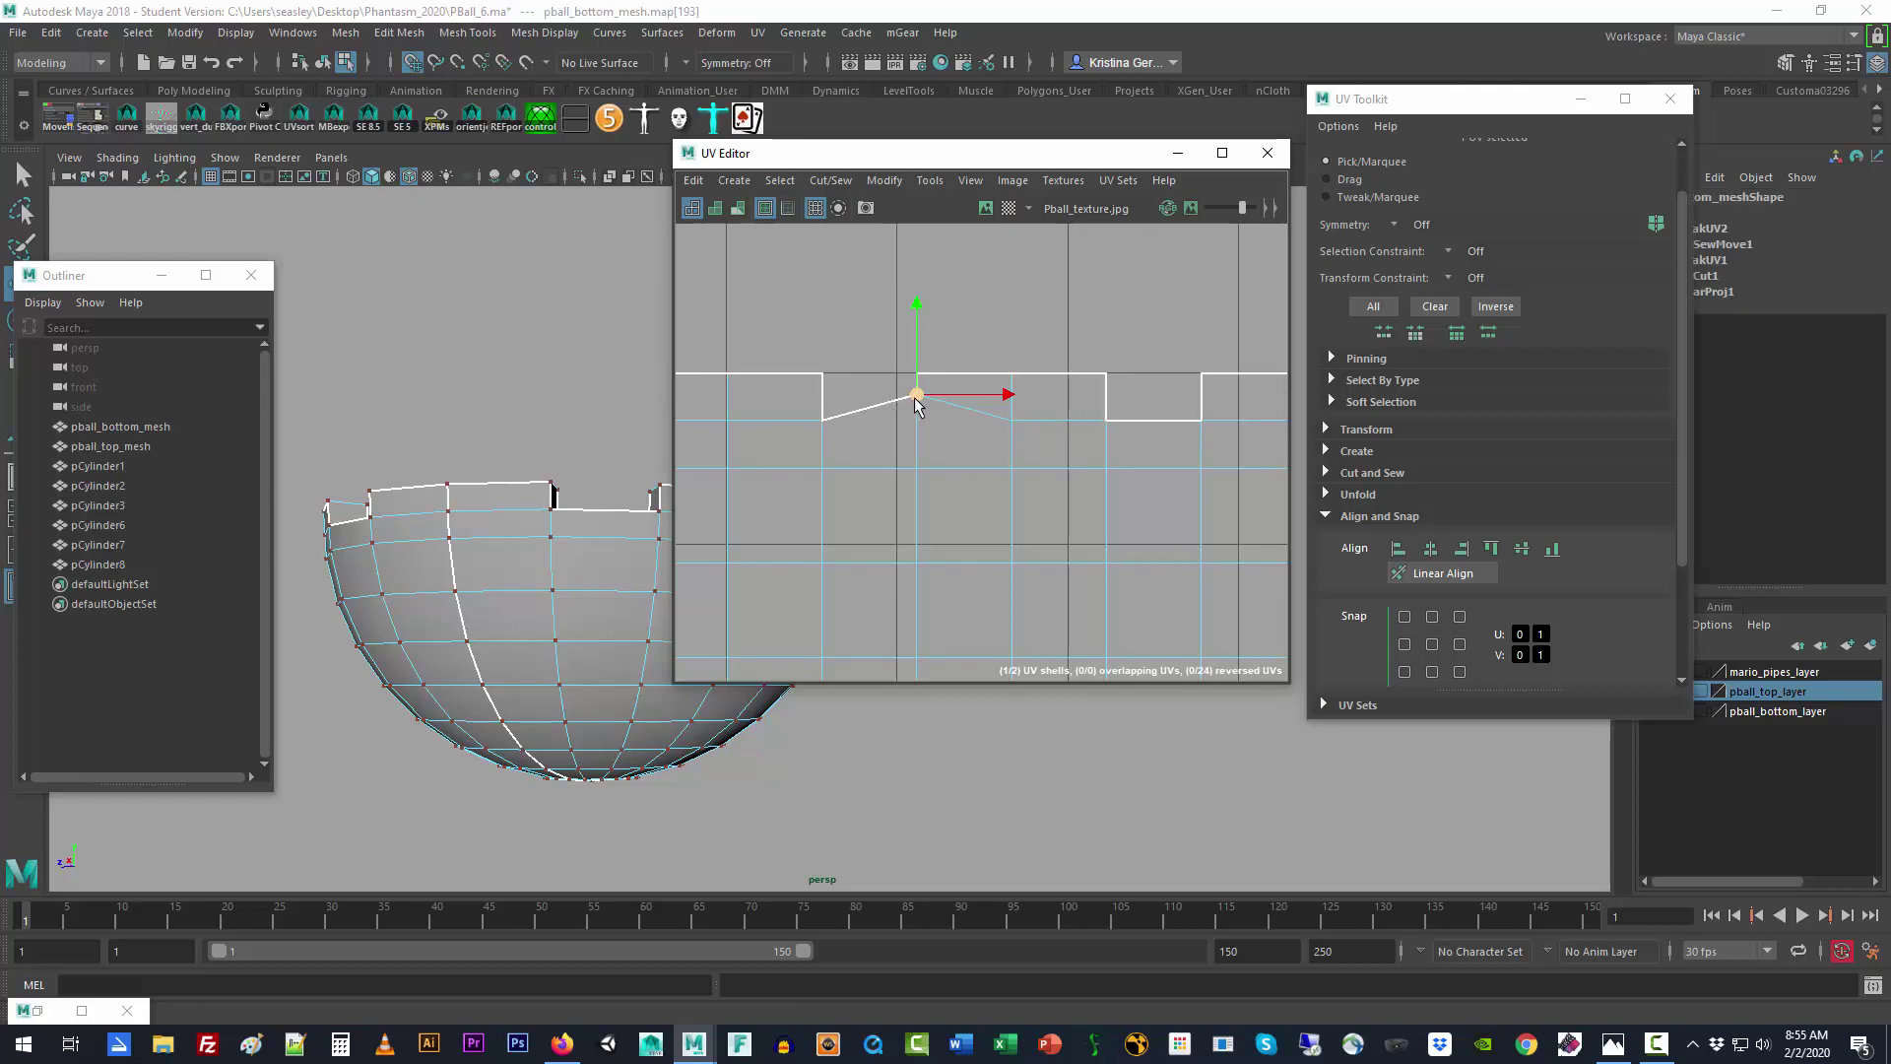
mouse_move(915, 399)
left_mouse_down()
mouse_move(895, 384)
mouse_move(910, 474)
mouse_move(1033, 459)
mouse_move(993, 393)
mouse_move(936, 418)
left_mouse_up()
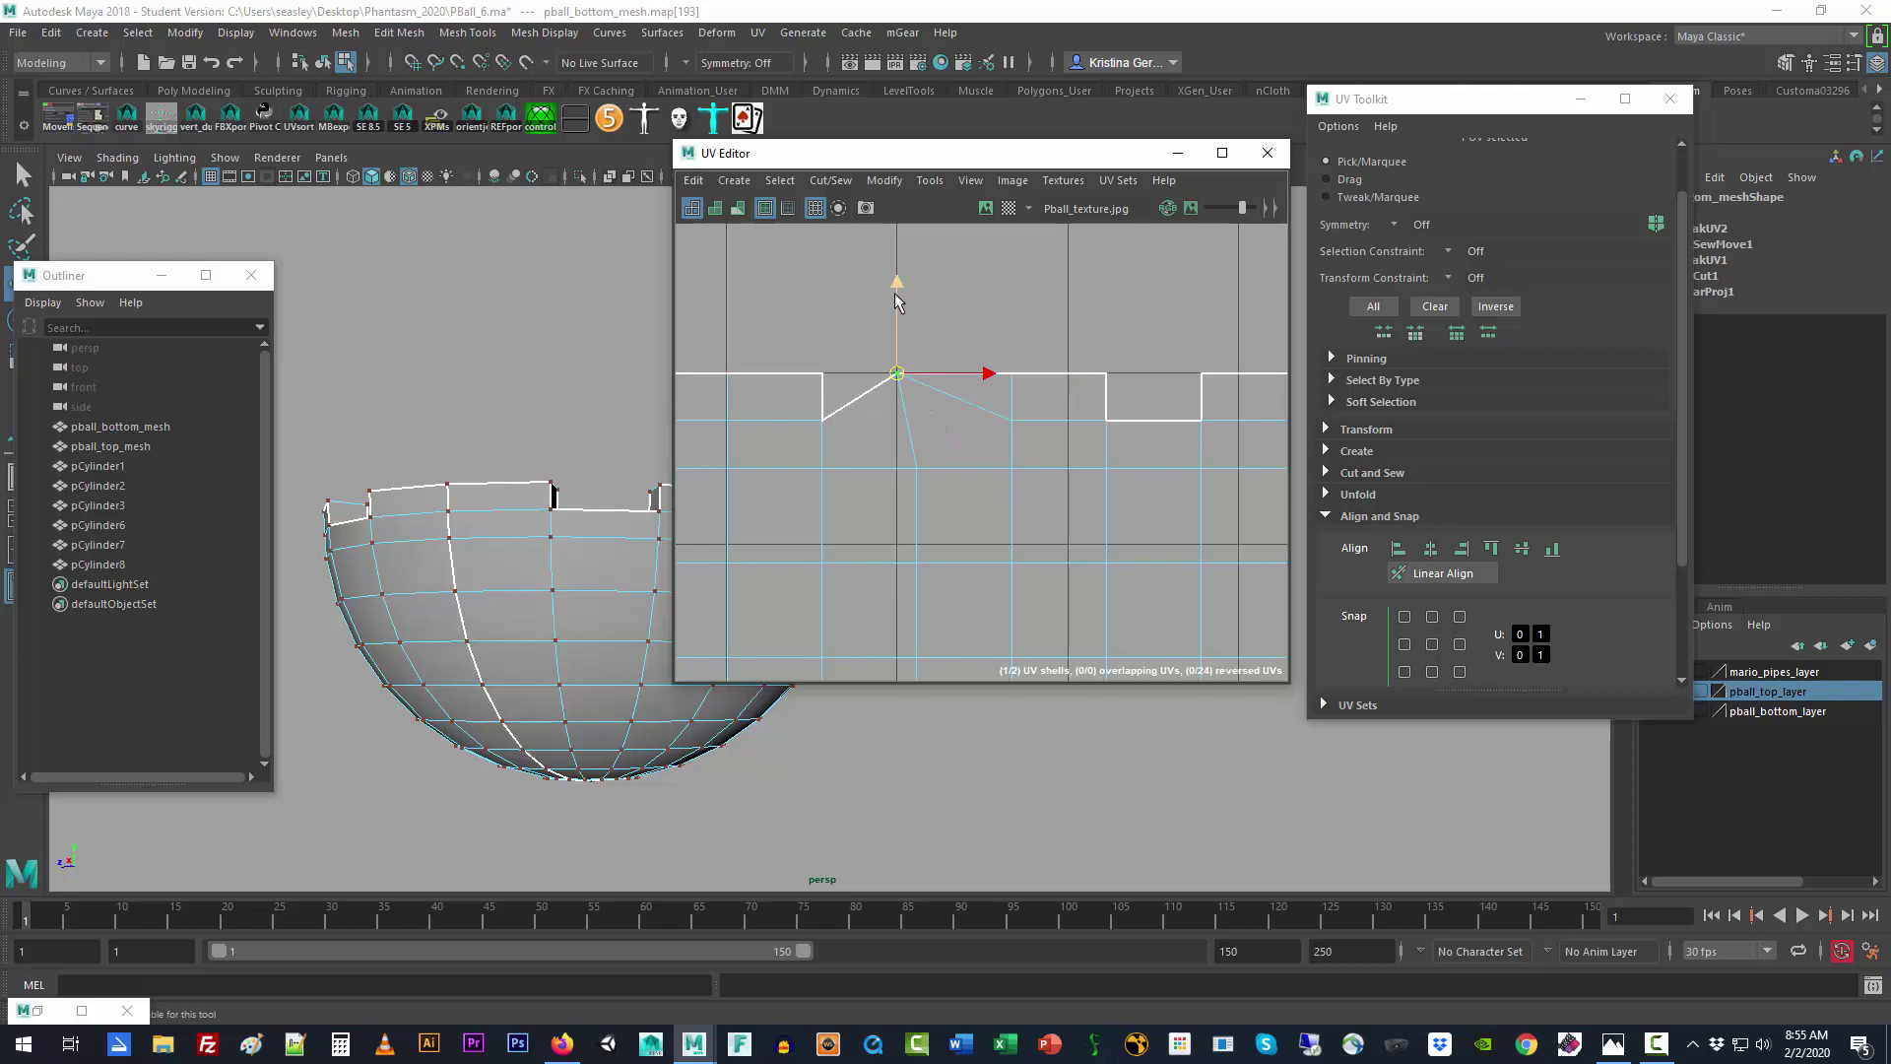
left_click_drag(895, 293, 898, 334)
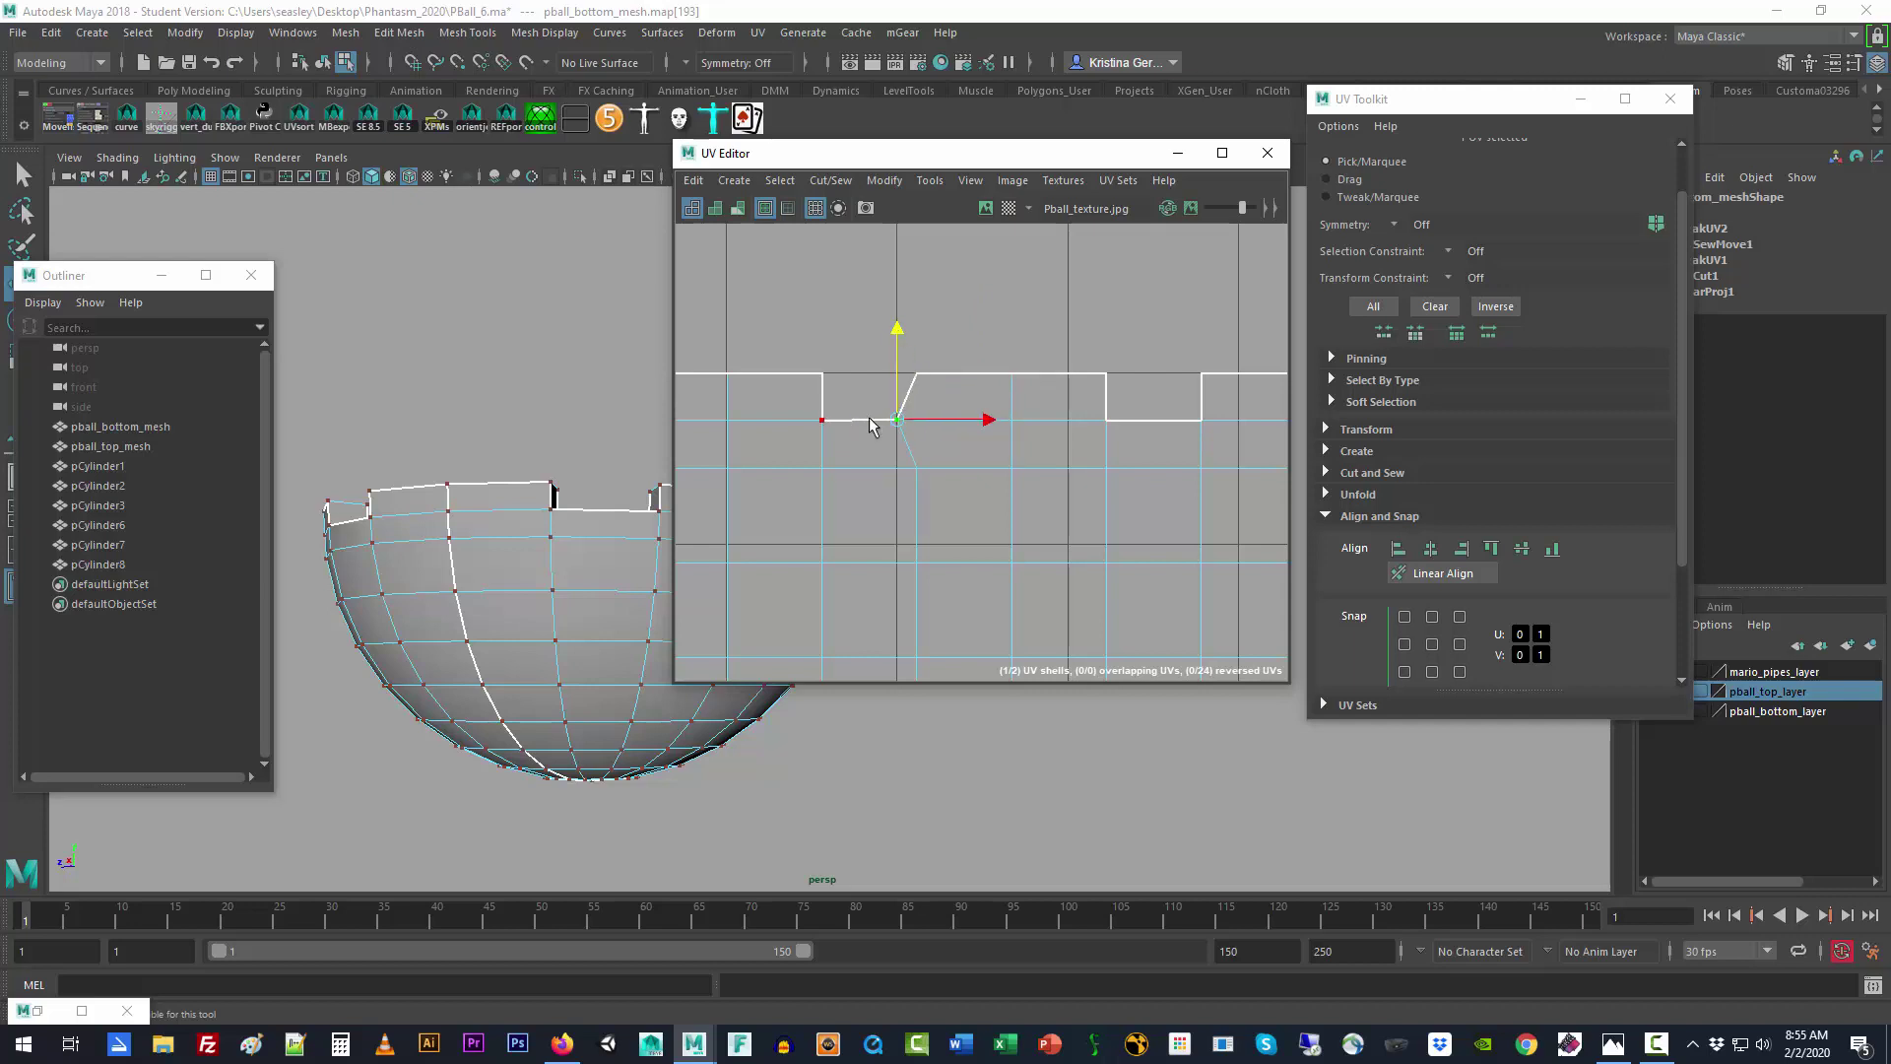
Step: Select the displaced corner UV with the UVs directly above and below it and align all three to the maximum U
left_click_drag(934, 330, 887, 517)
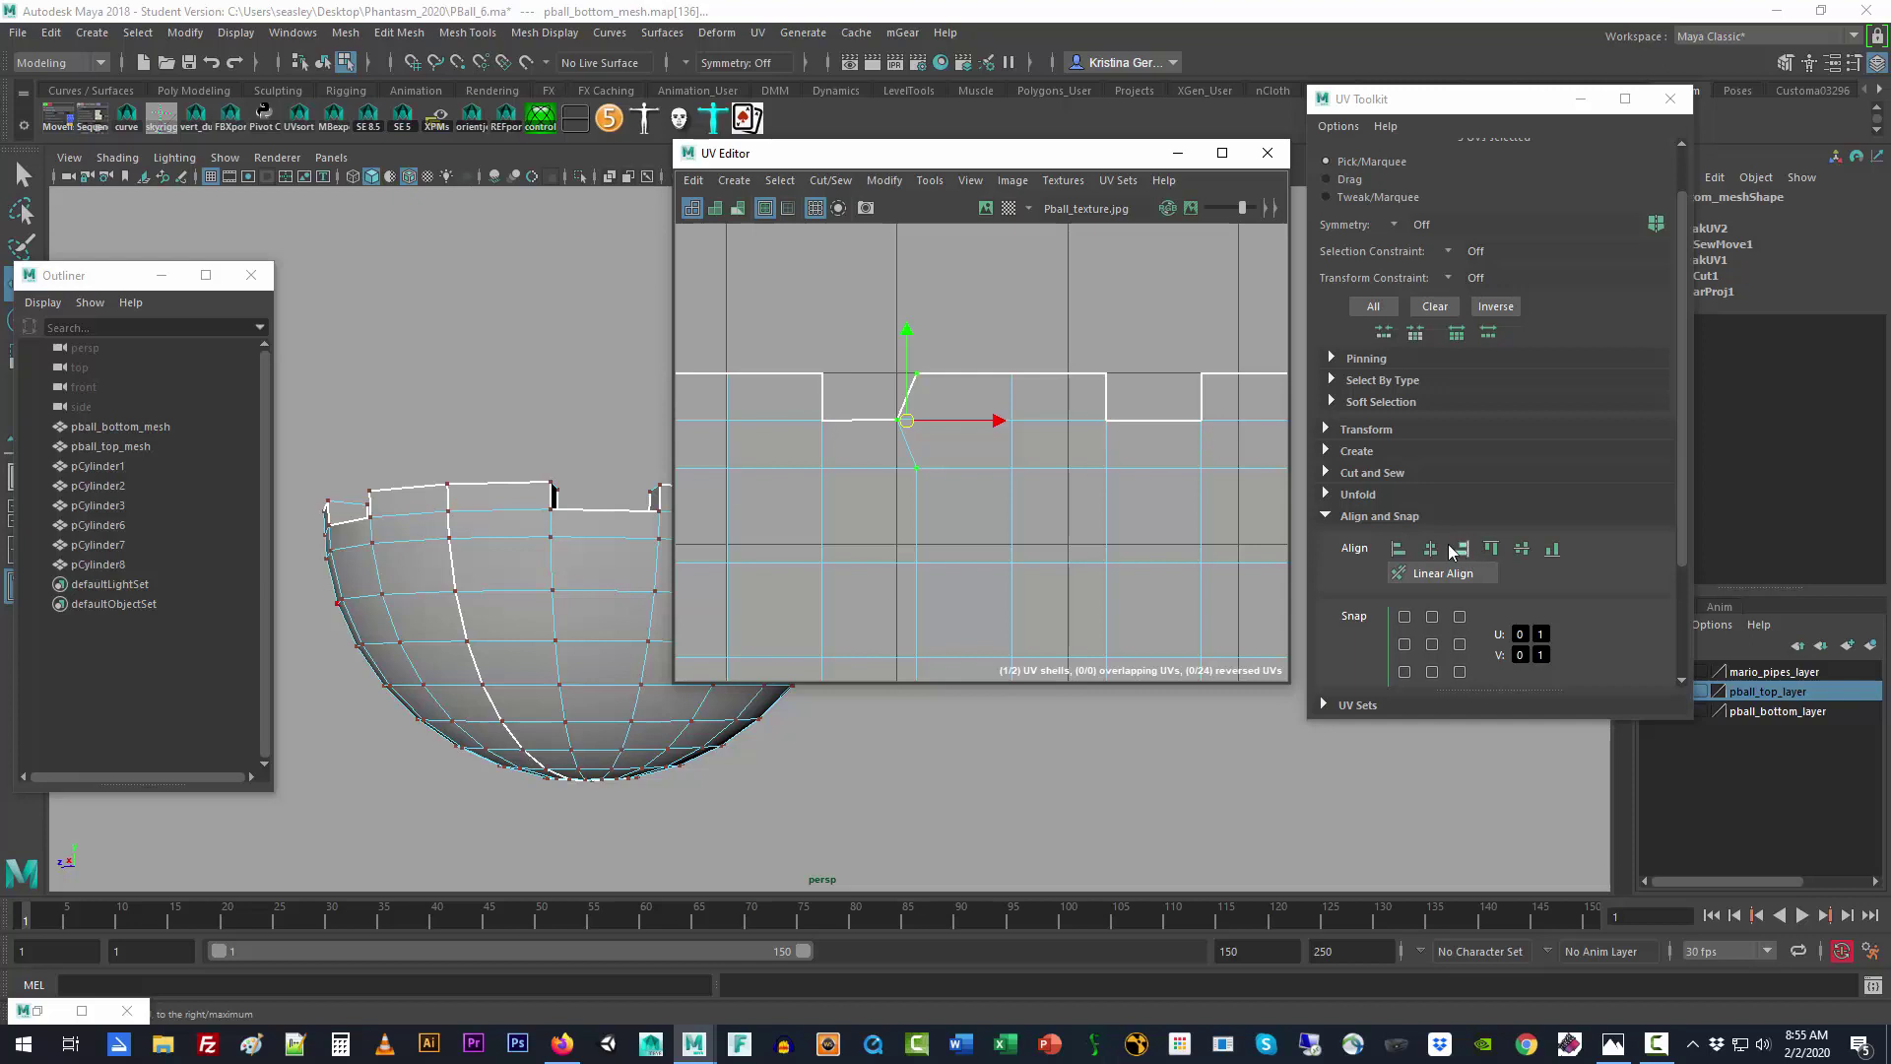
left_click(873, 318)
left_click_drag(875, 332, 960, 492)
left_click(878, 345)
left_click_drag(889, 405, 982, 425)
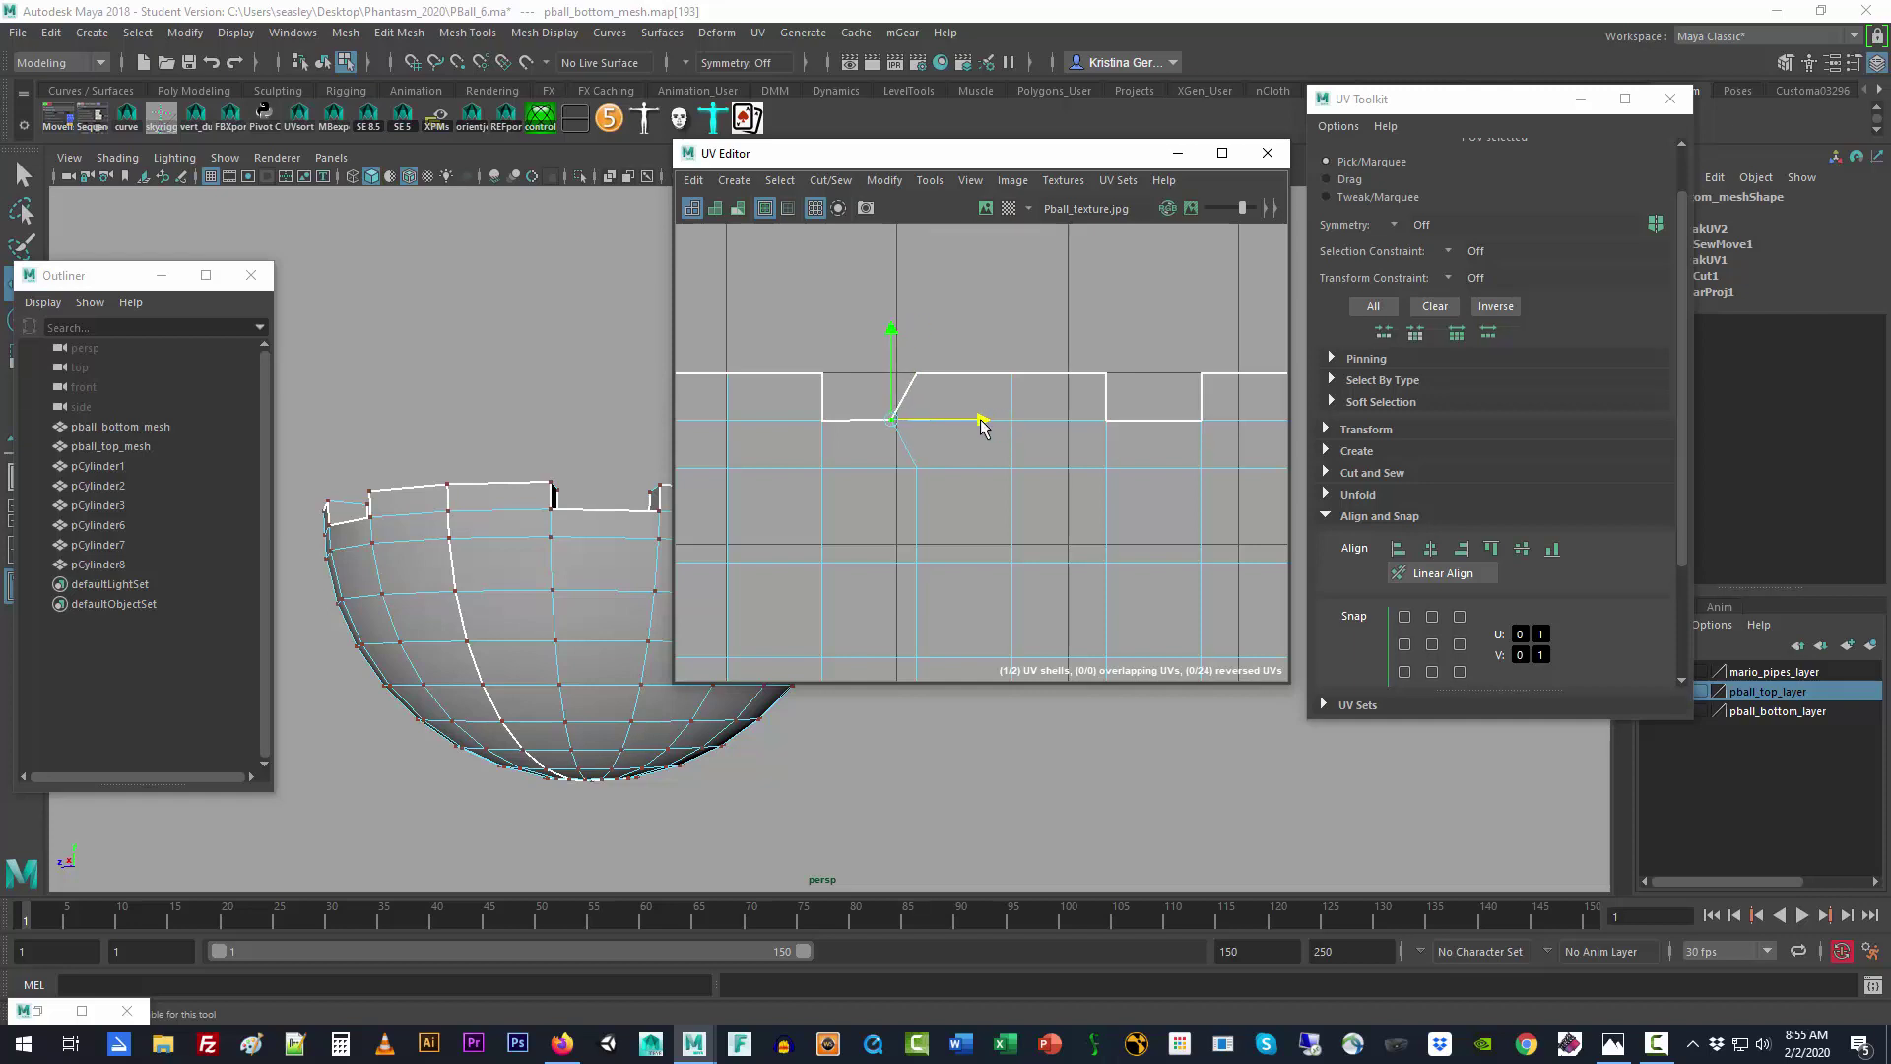
left_click_drag(903, 341, 958, 505)
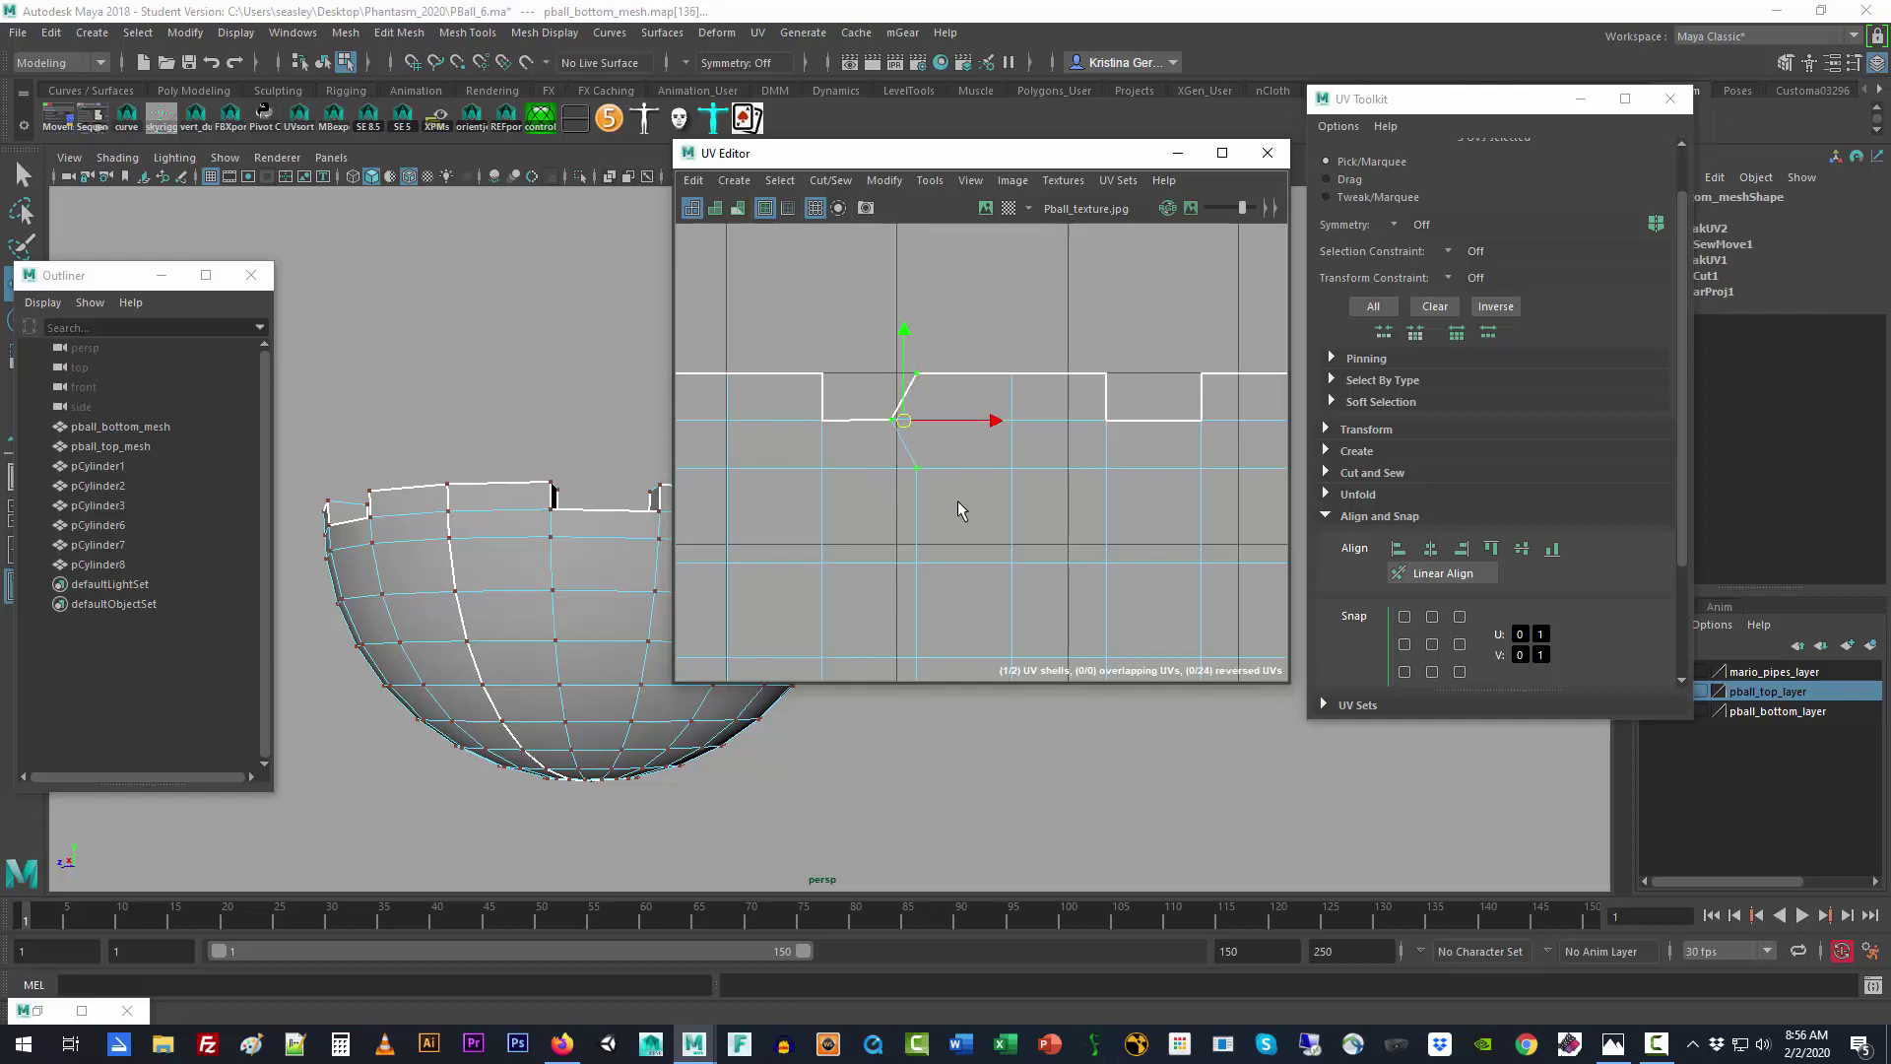
left_click(1463, 550)
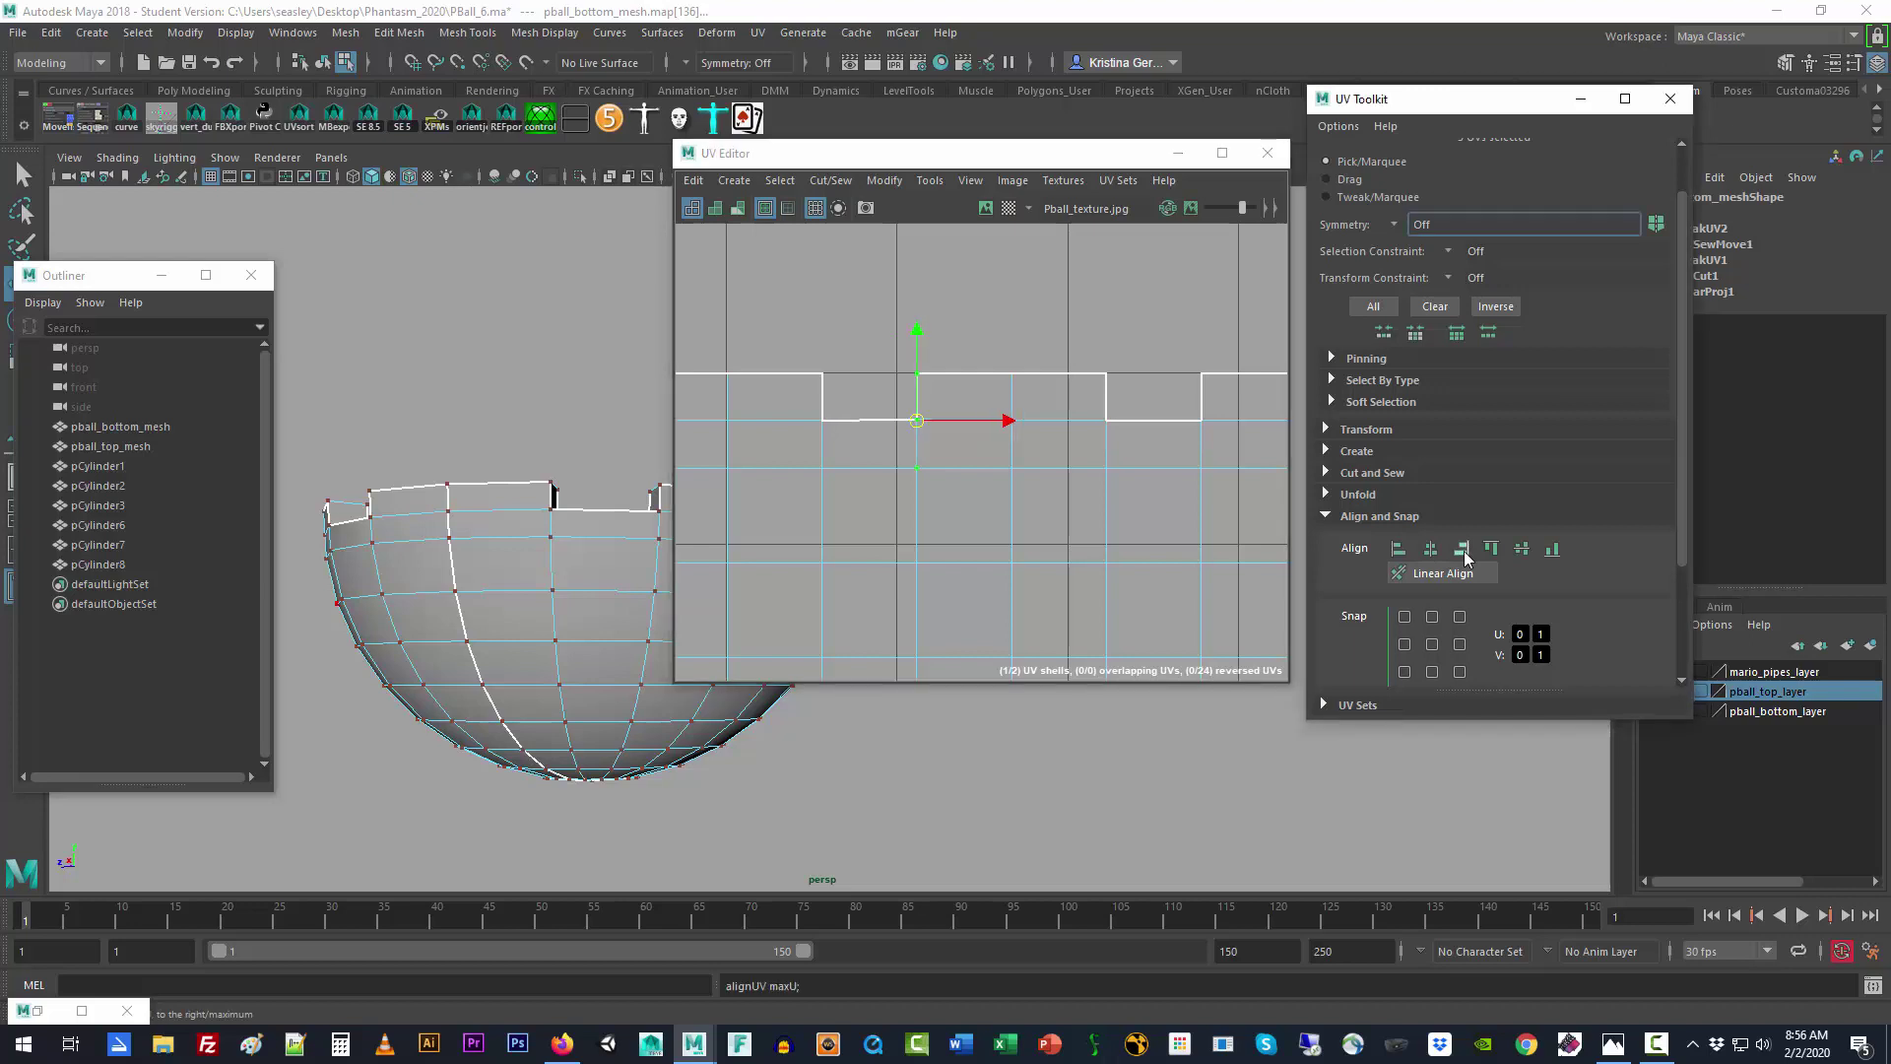
Step: Select the three UVs along the notch's lower edge row and align them to the minimum V
left_click(1034, 316)
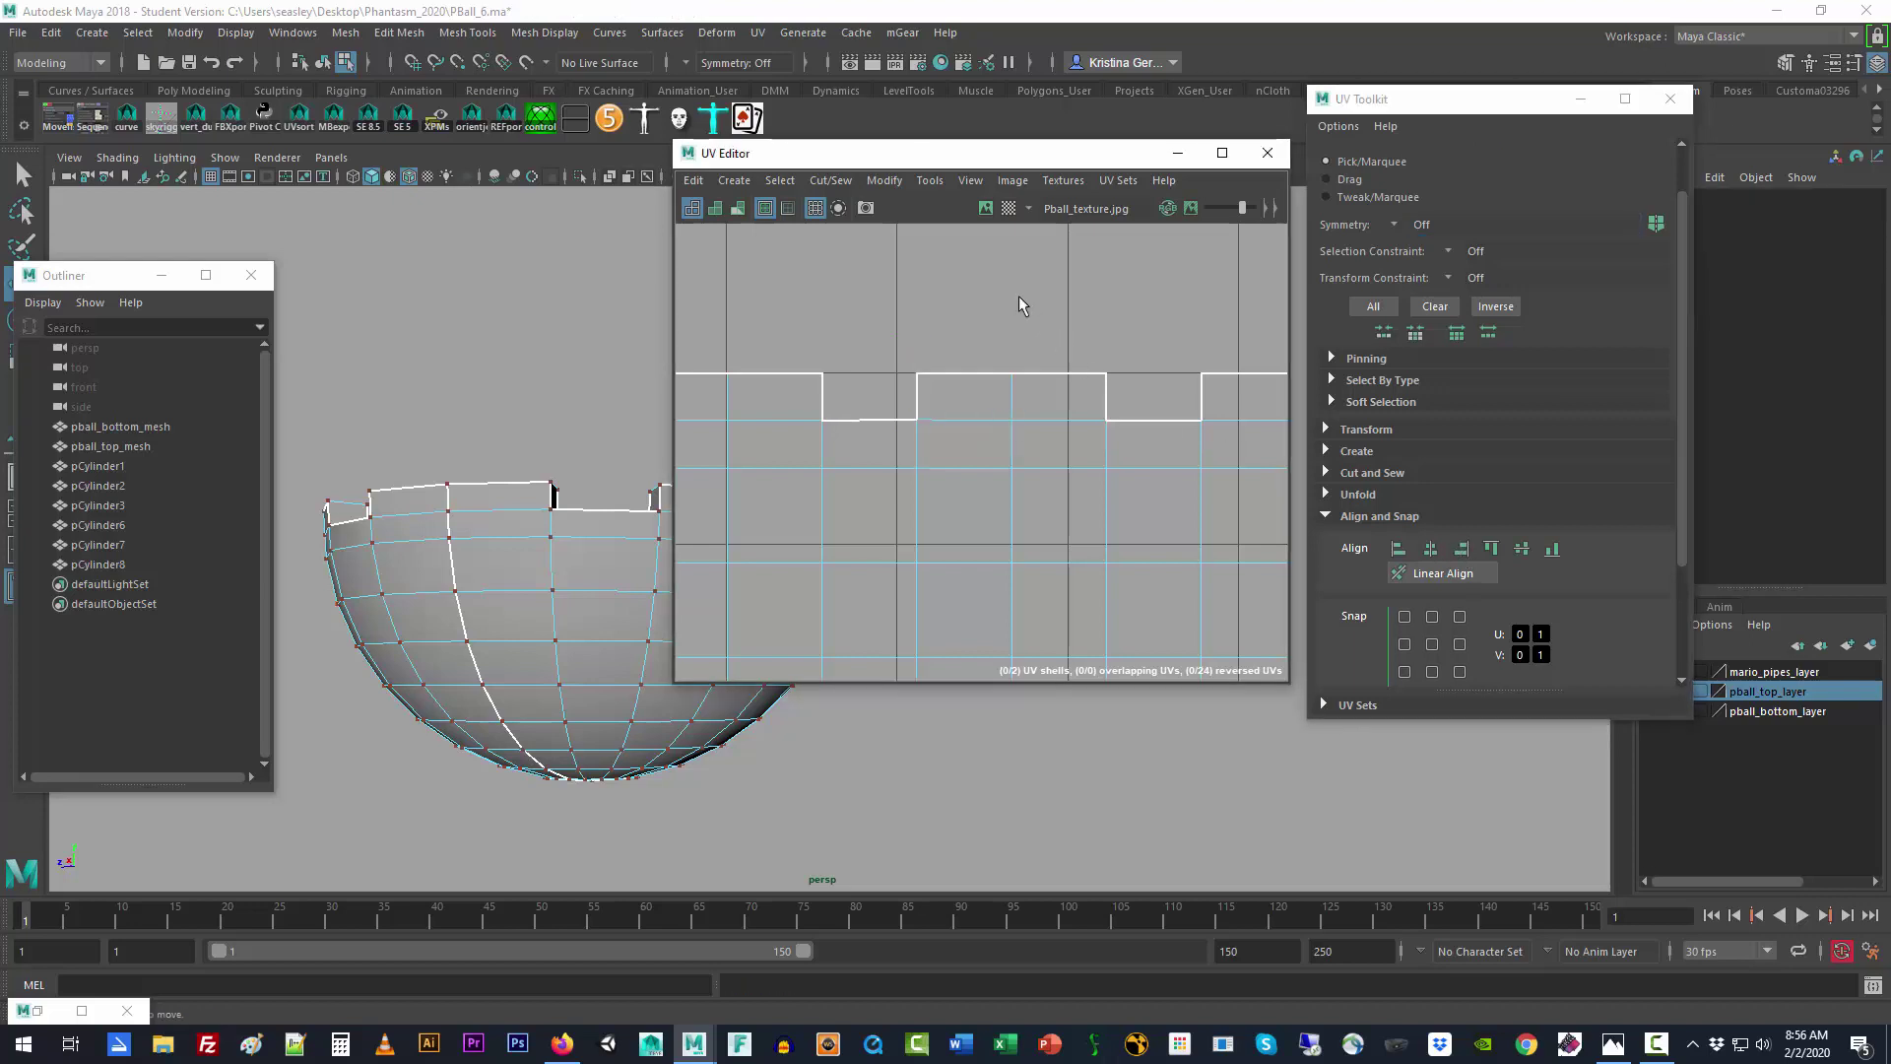
left_click(917, 375)
left_click_drag(783, 397, 980, 449)
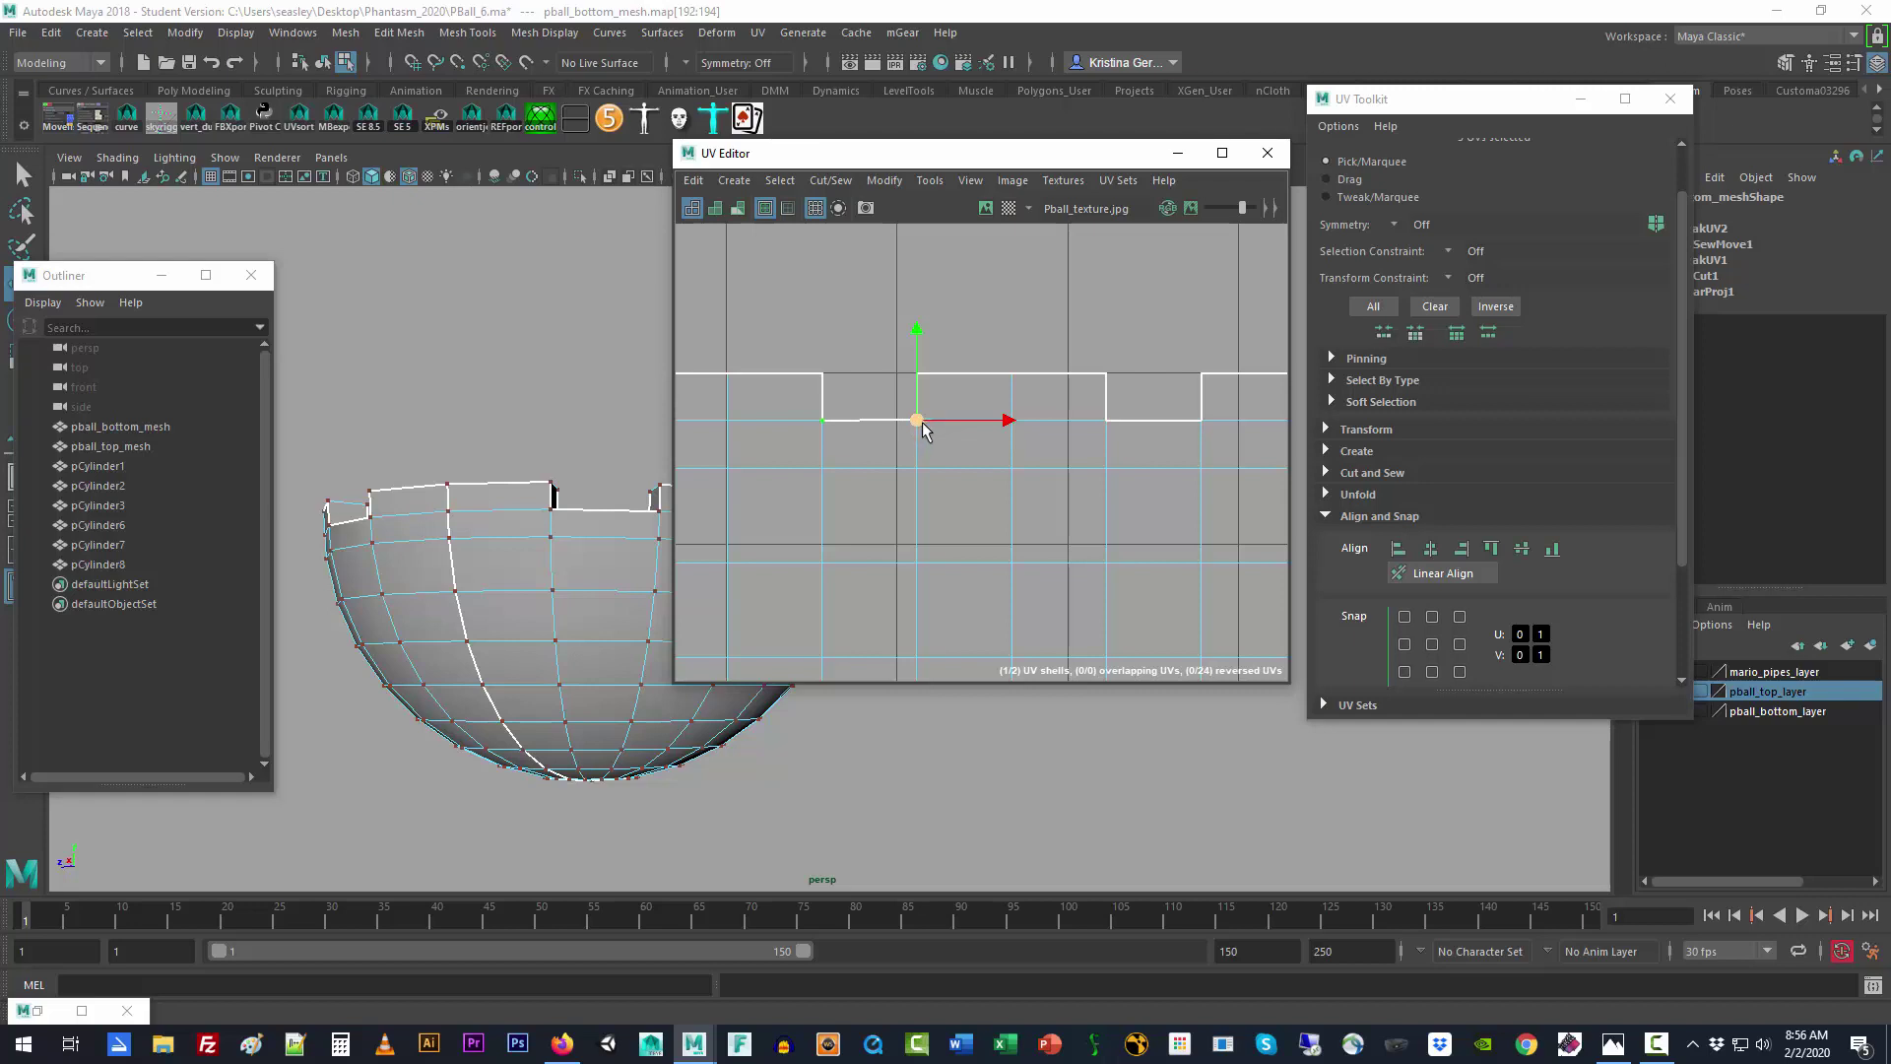
scroll(920, 422, "up", 3)
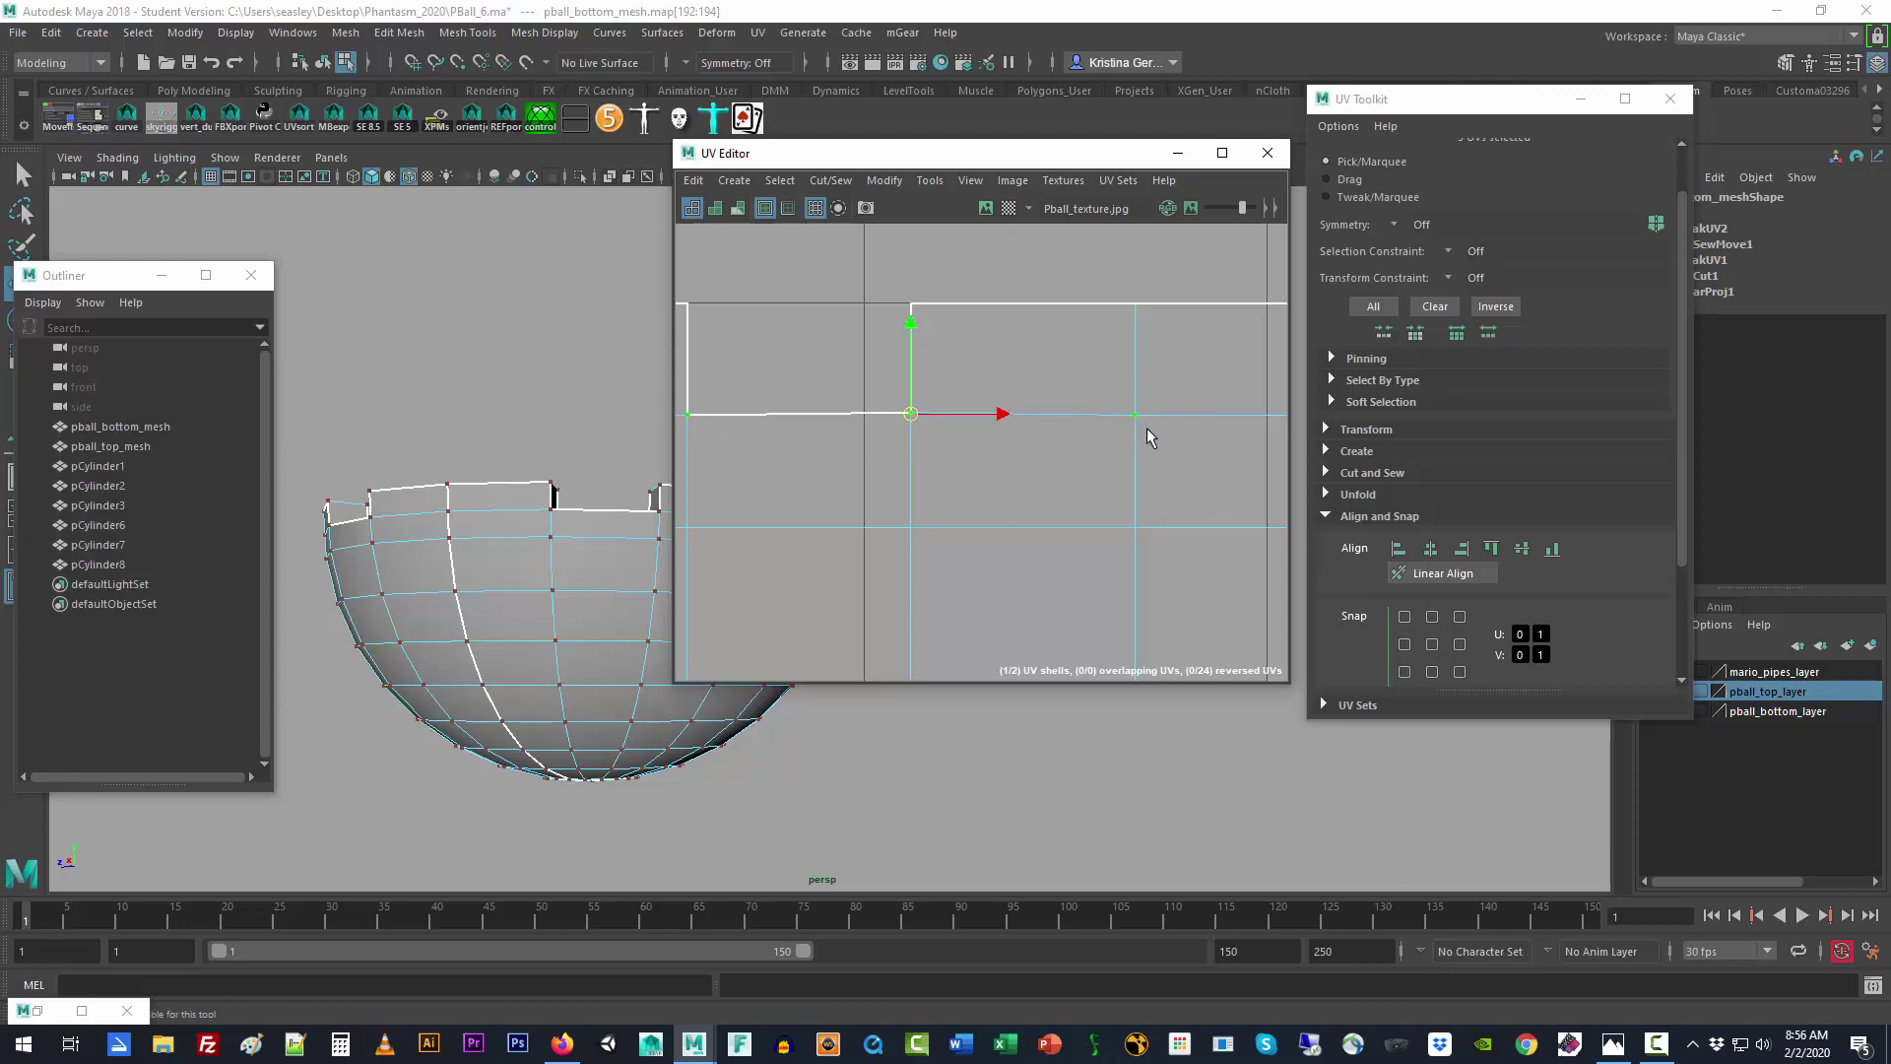
left_click(1551, 549)
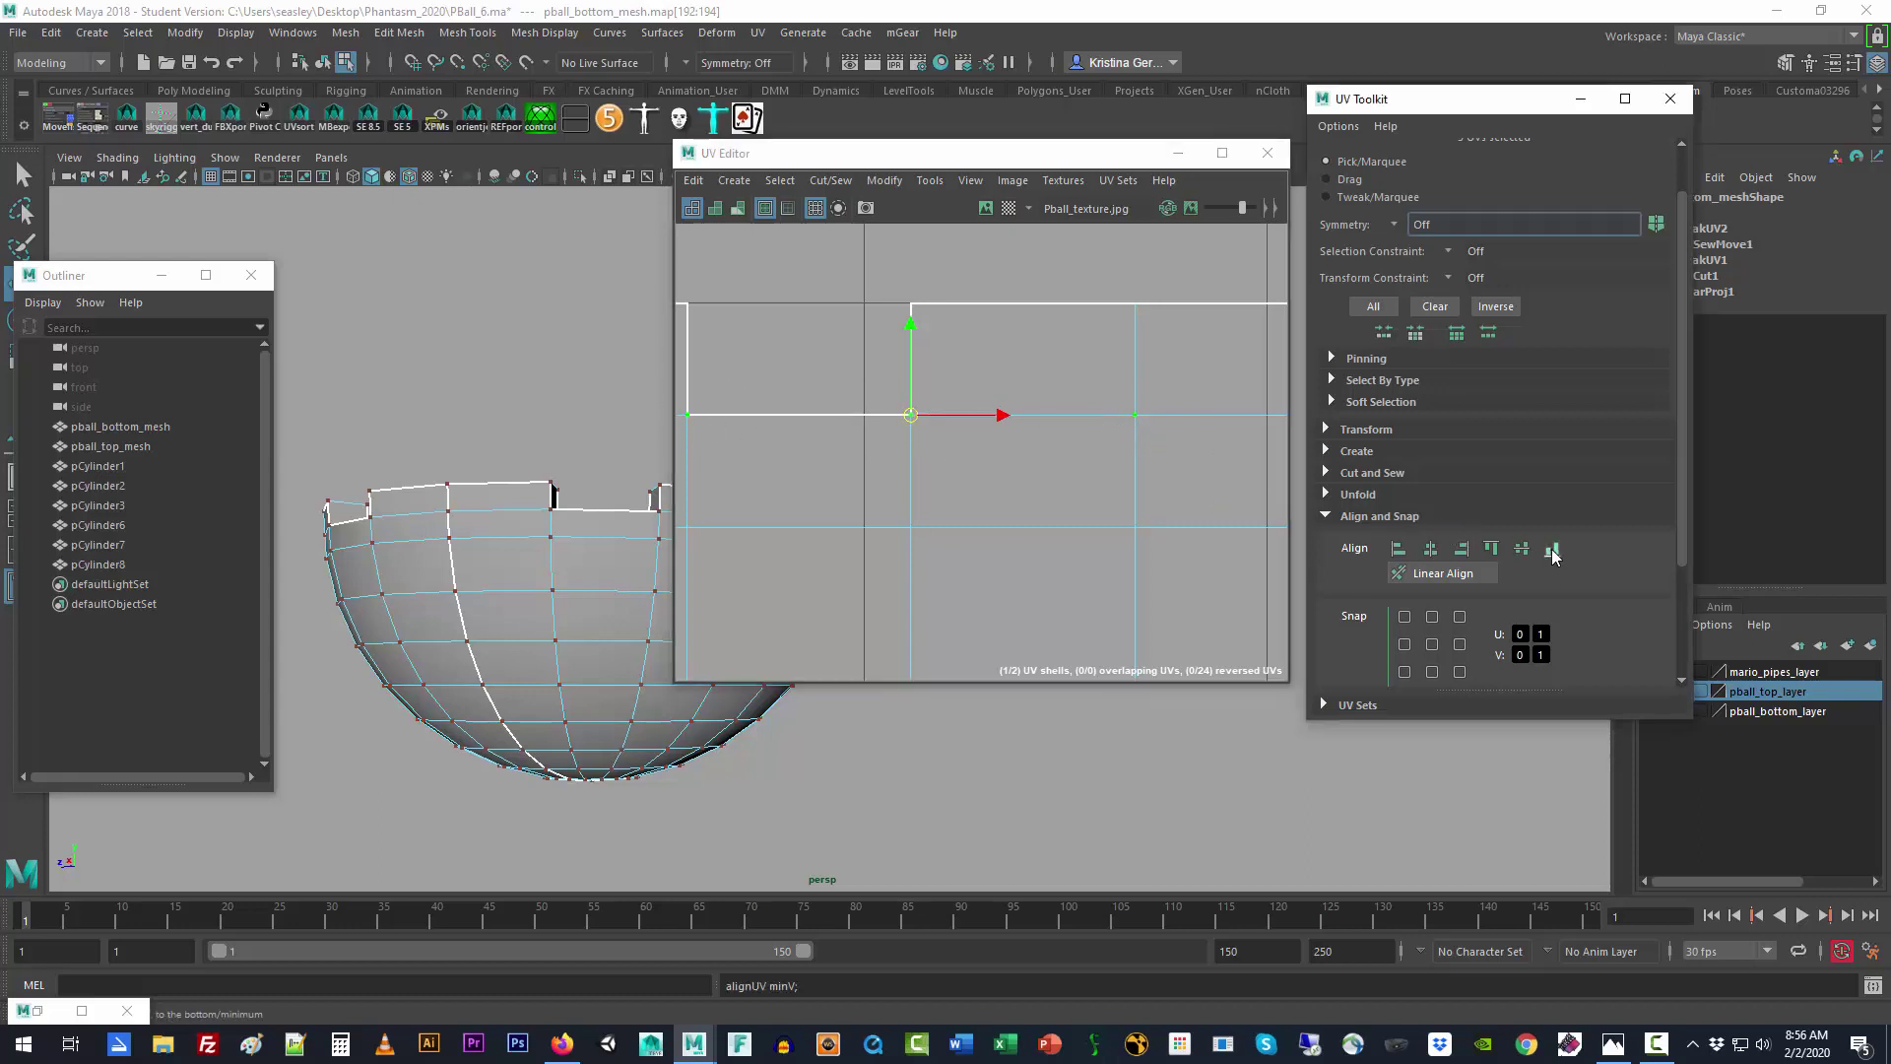
scroll(1000, 478, "down", 8)
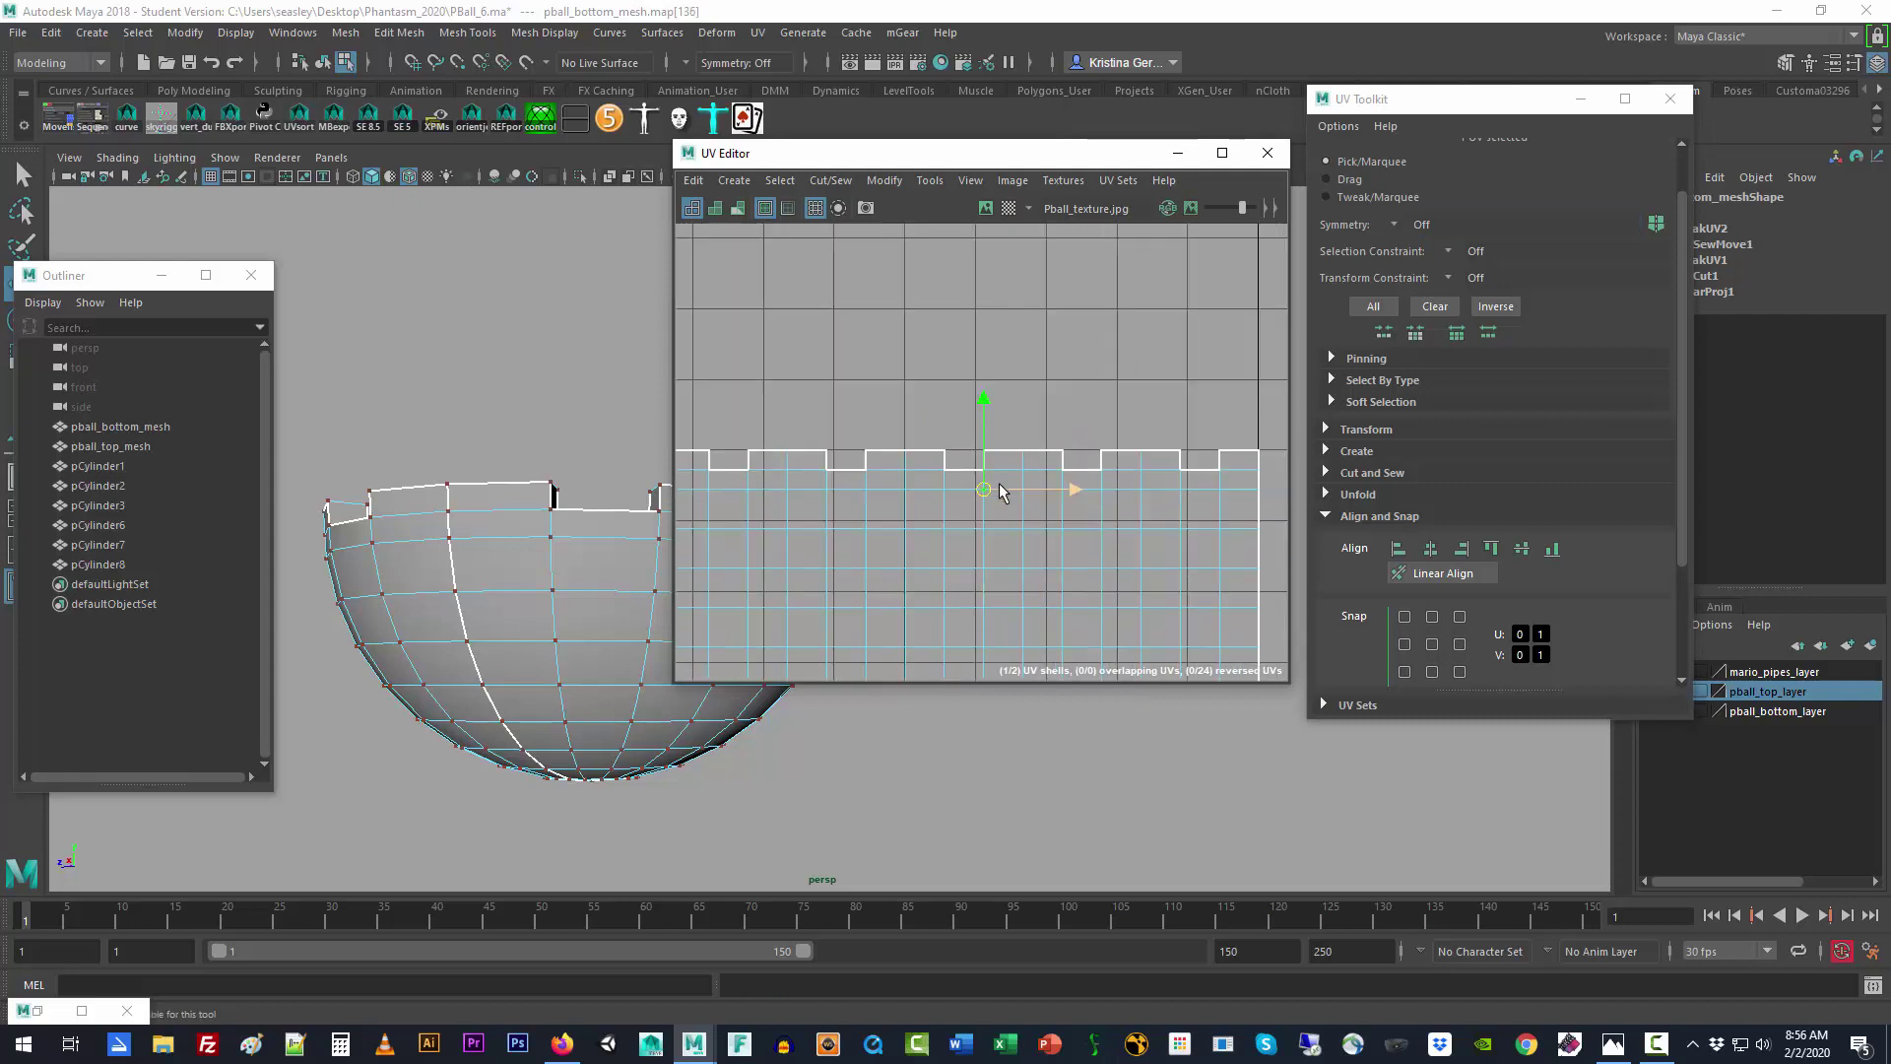
middle_click_drag(988, 478, 1032, 405, "alt")
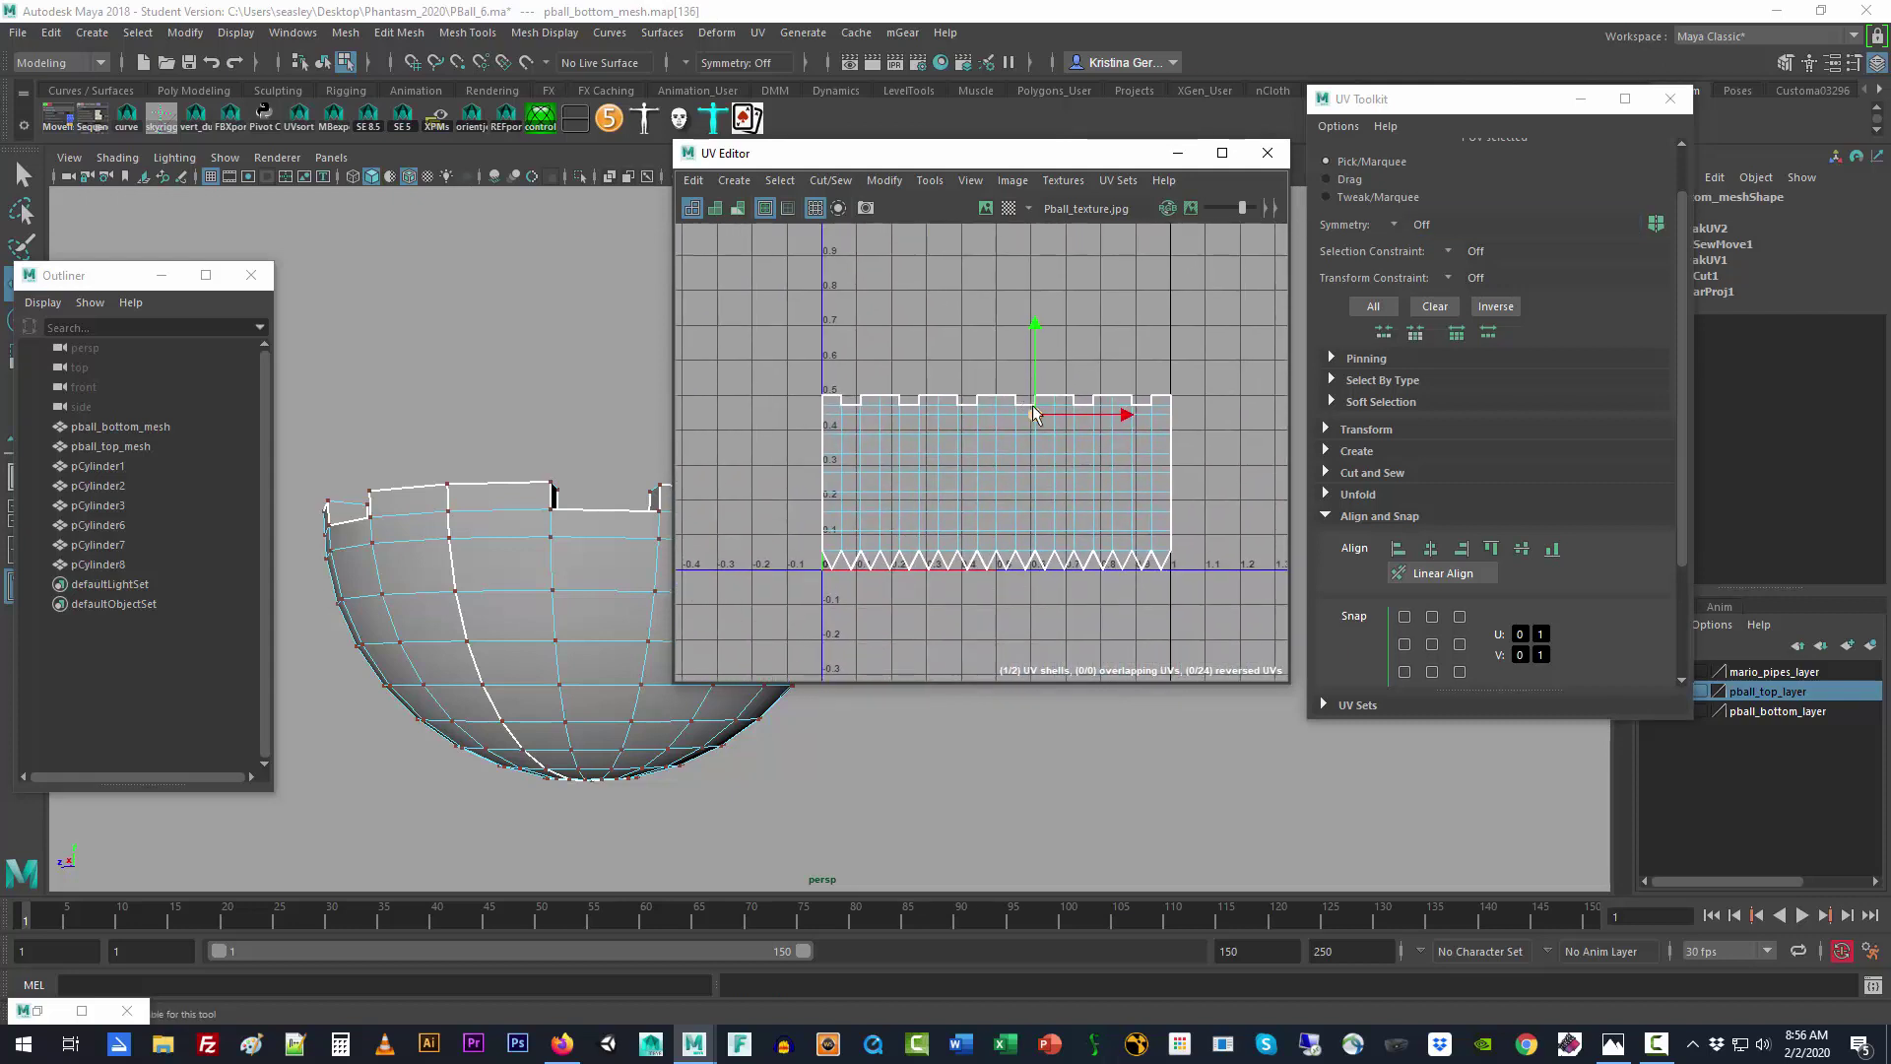
left_click(942, 304)
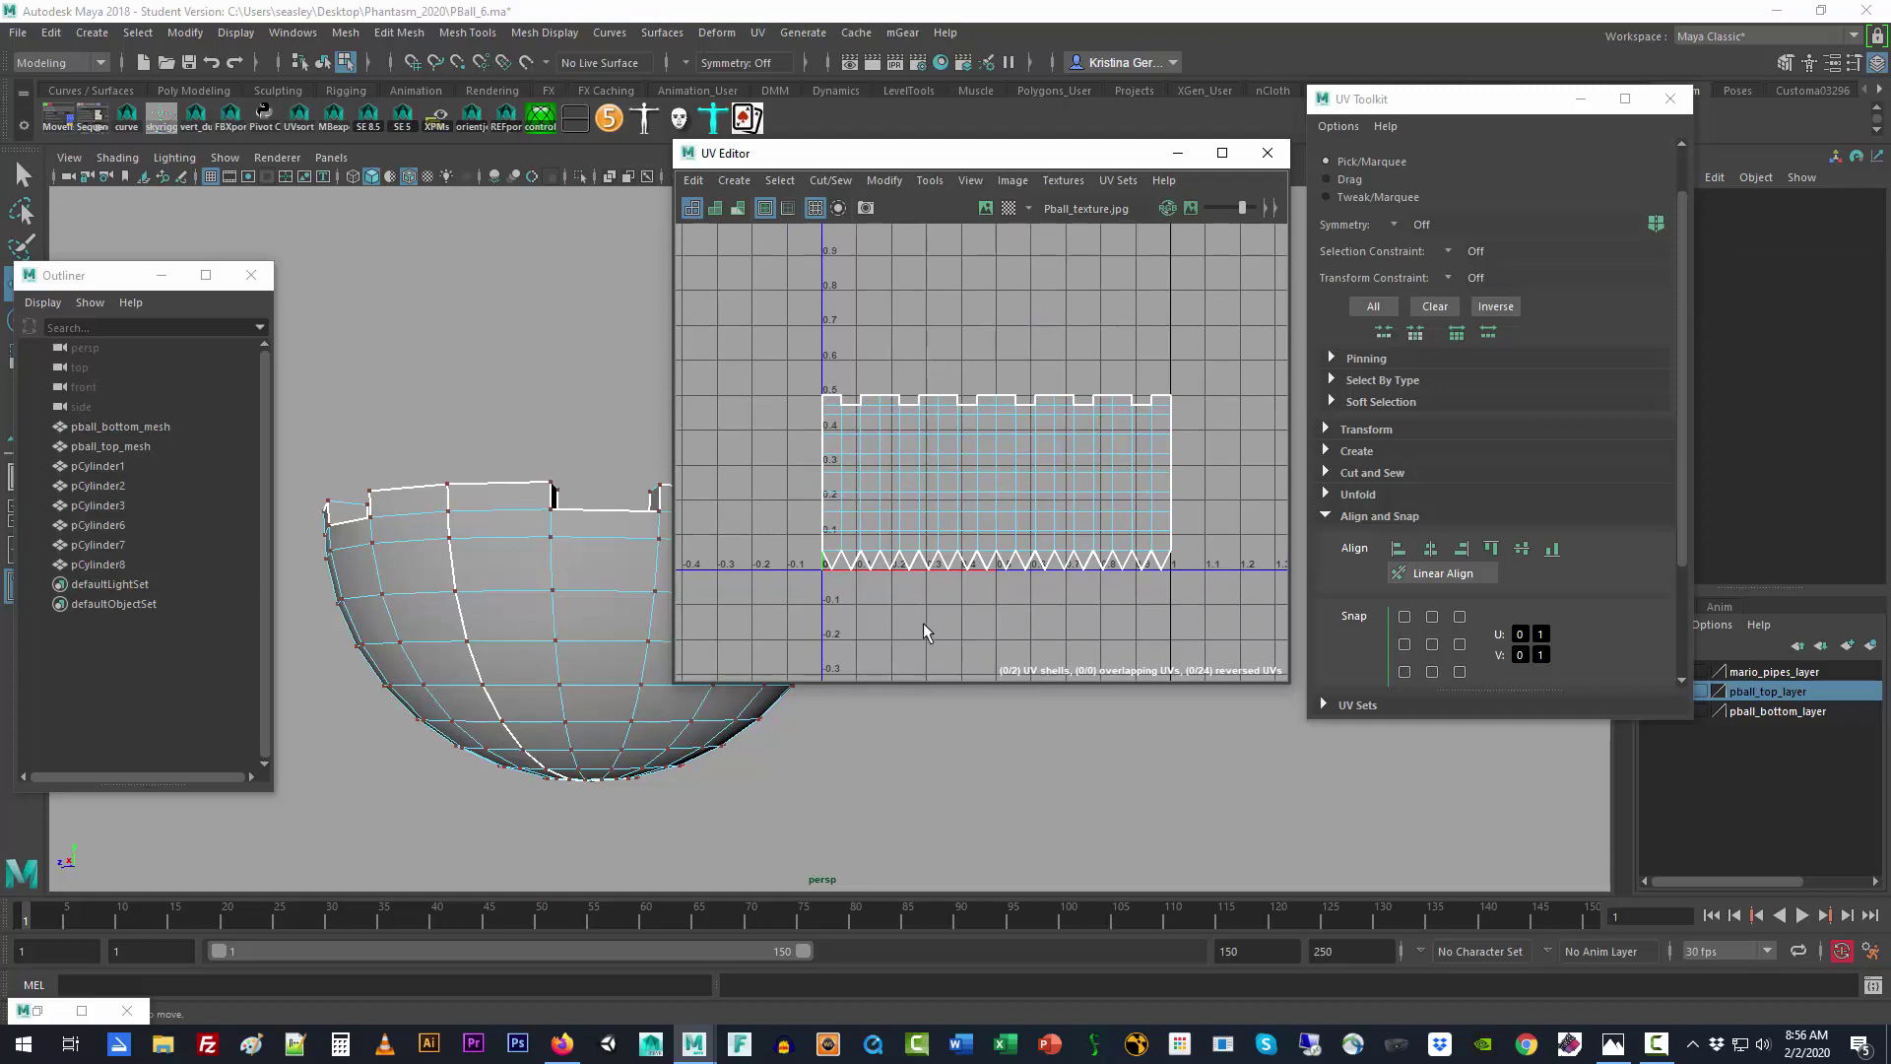
Step: Switch to edge selection and select the five vertical edge loops at every third column of the bowl shell, leaving out their topmost edges
scroll(924, 623, "up", 4)
scroll(962, 570, "down", 5)
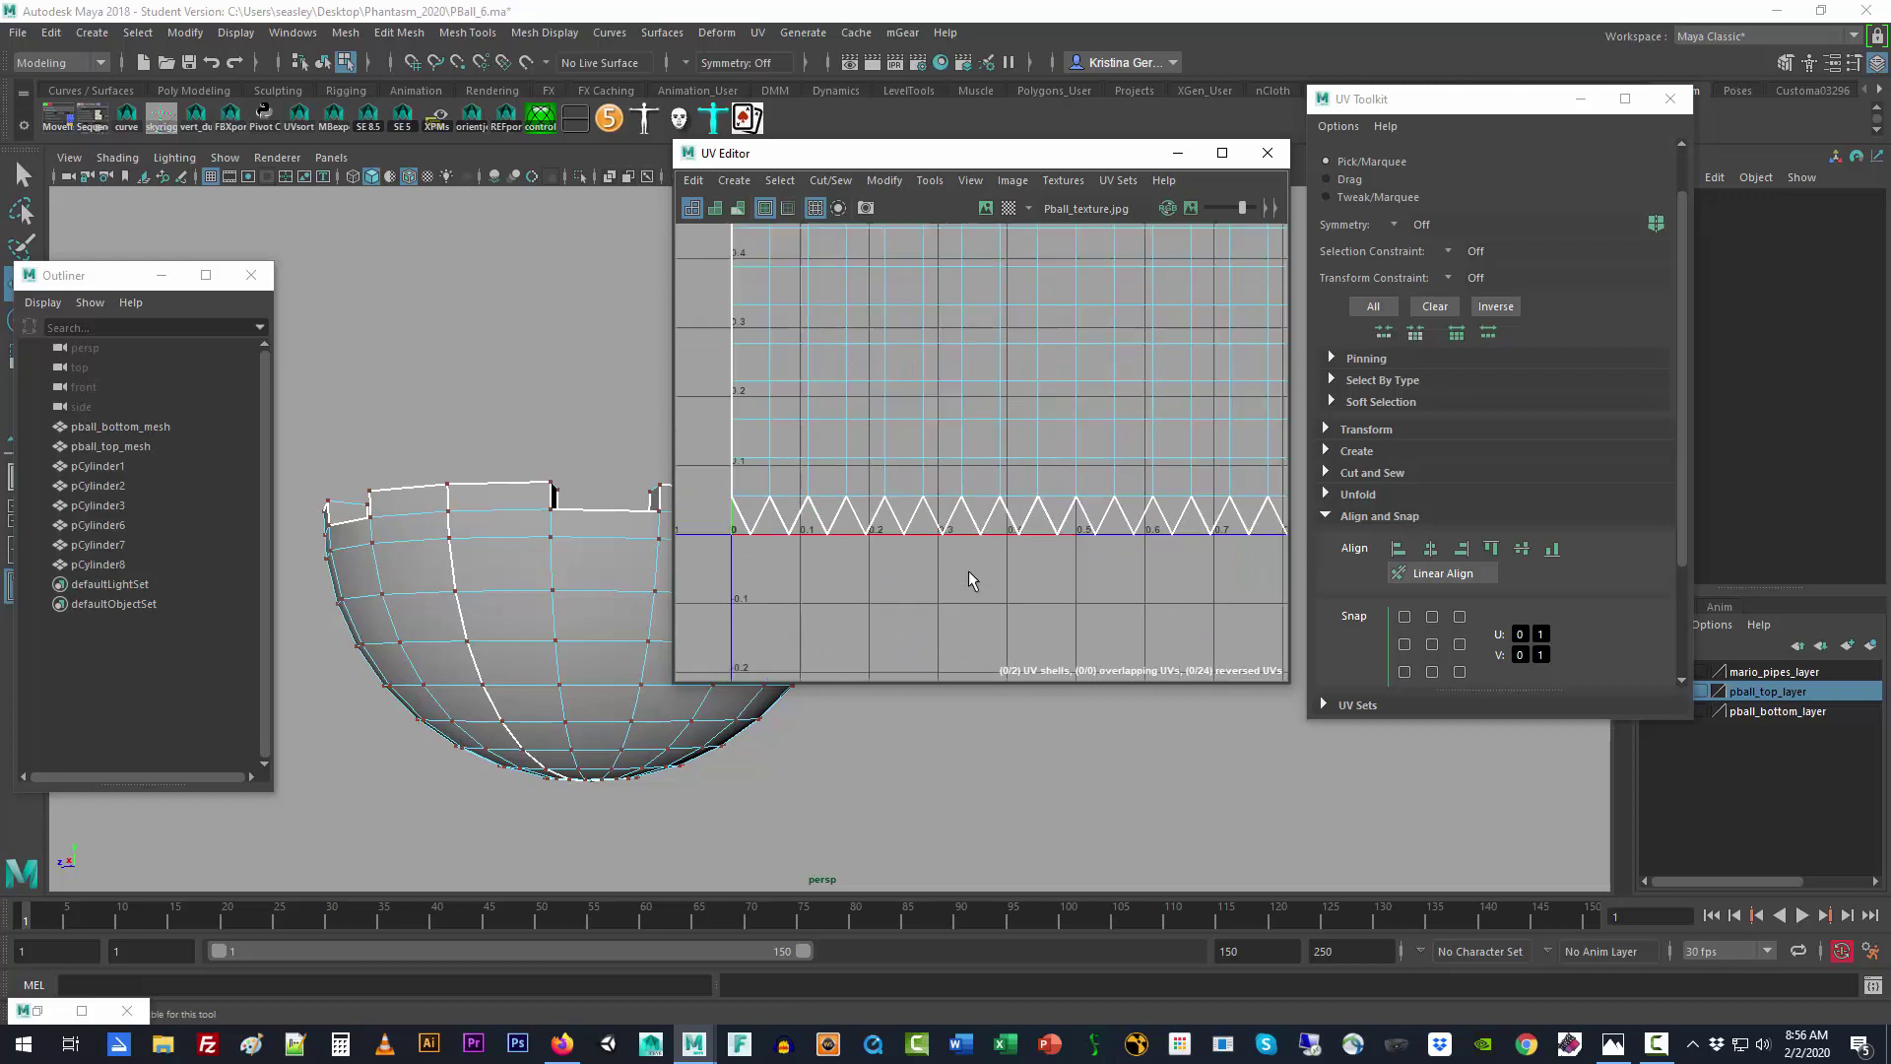
middle_click_drag(965, 571, 954, 602, "alt")
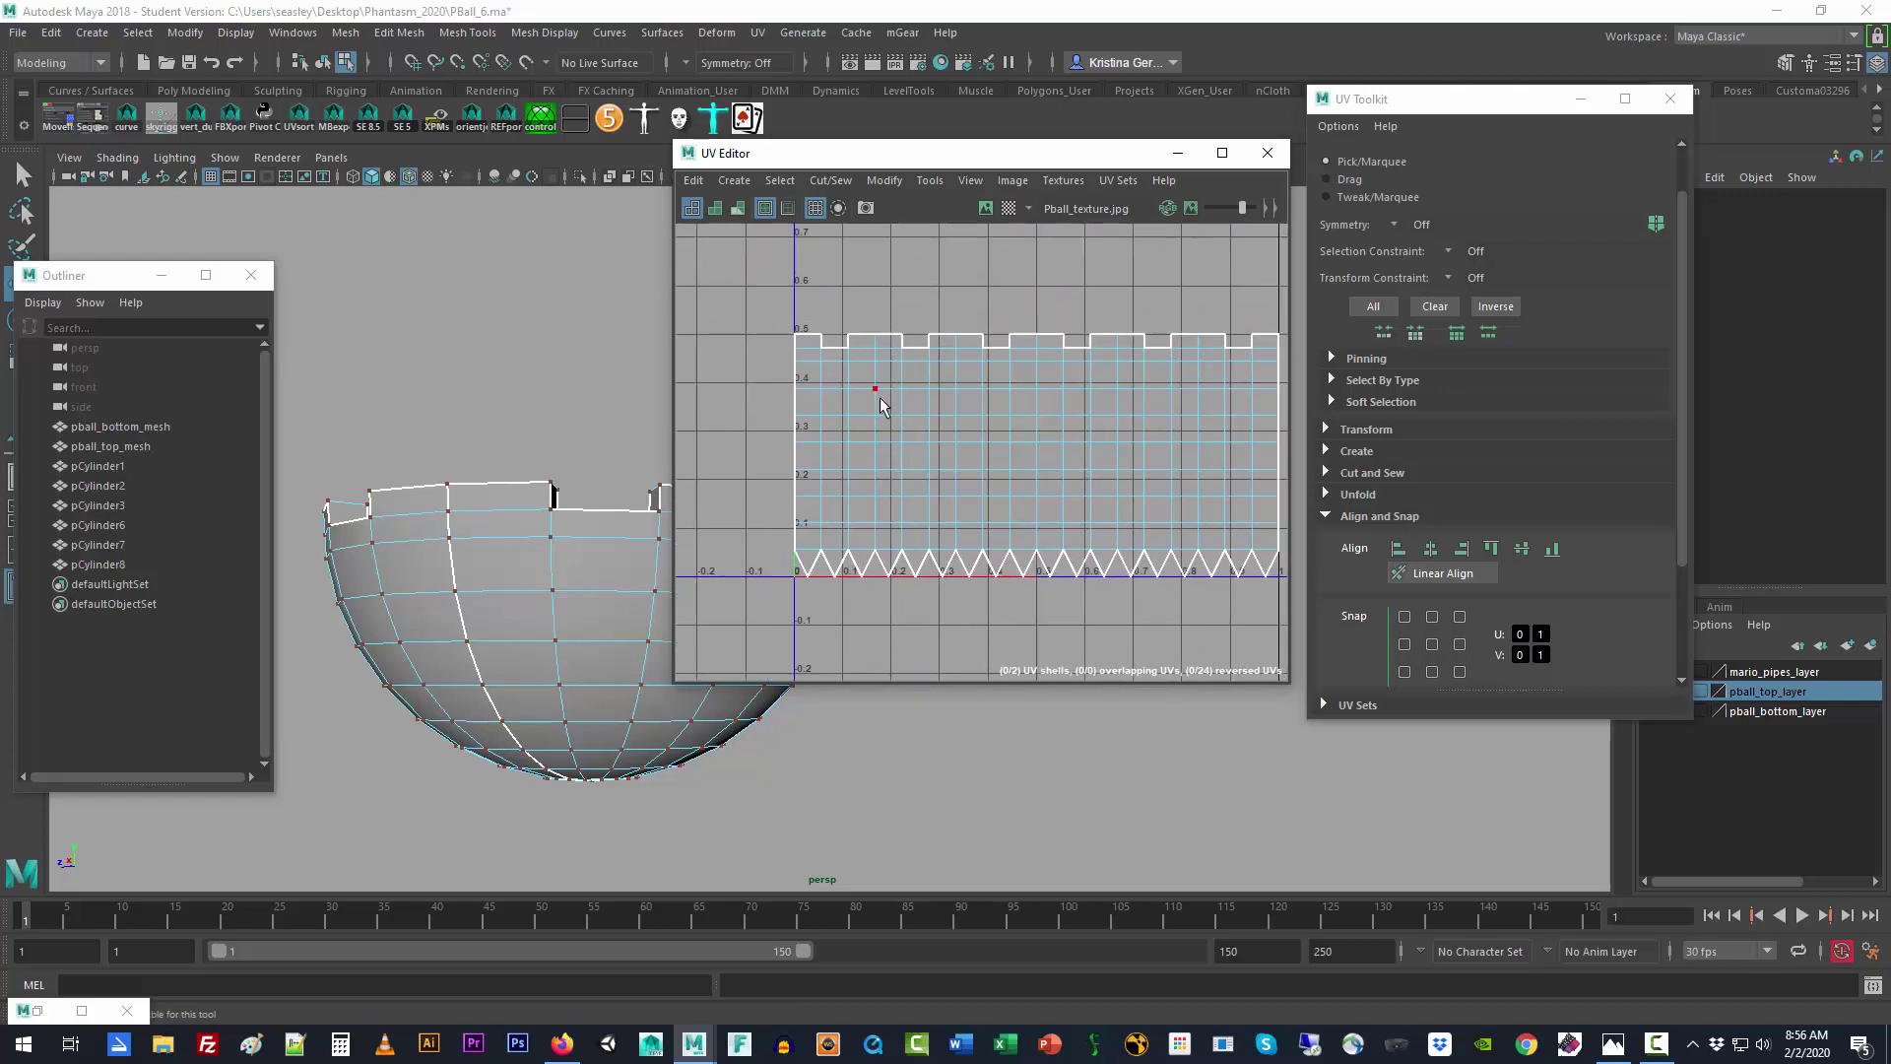
right_click_drag(879, 398, 881, 361)
left_click(876, 400)
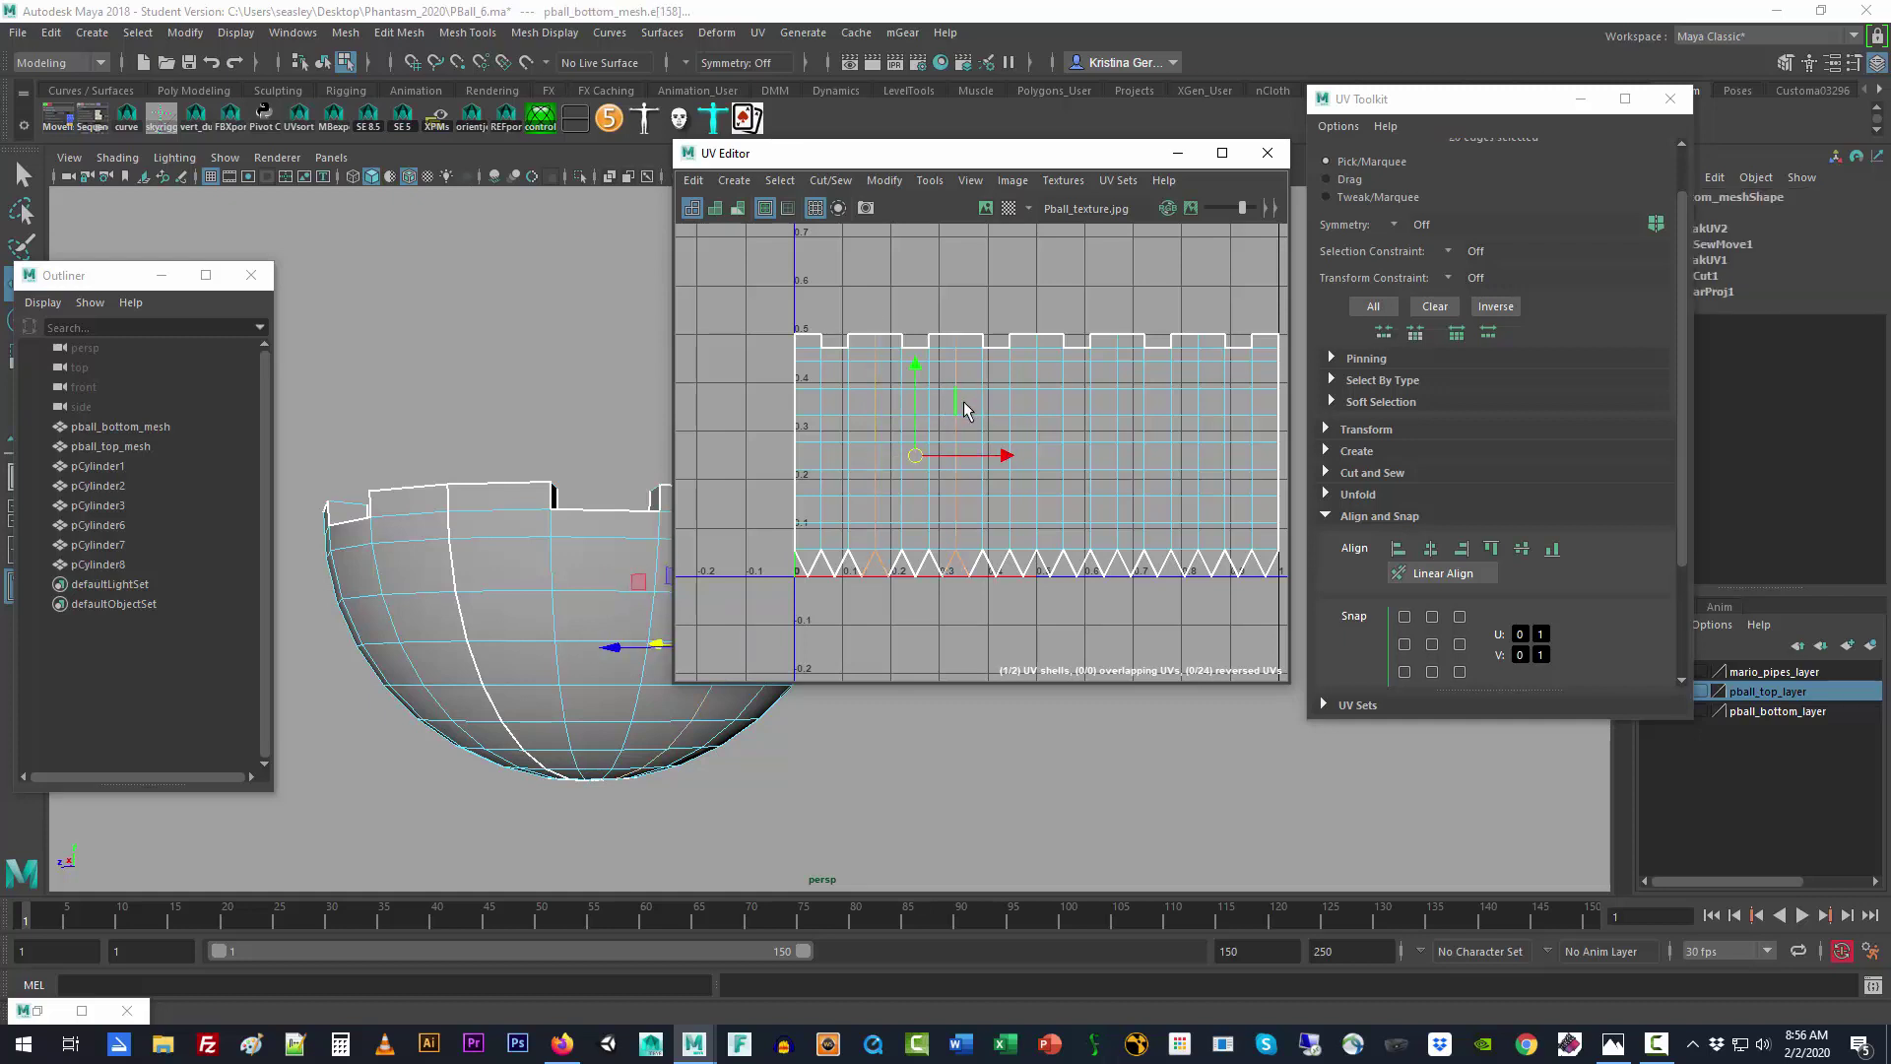
left_click(957, 402, "shift")
left_click(1040, 406, "shift")
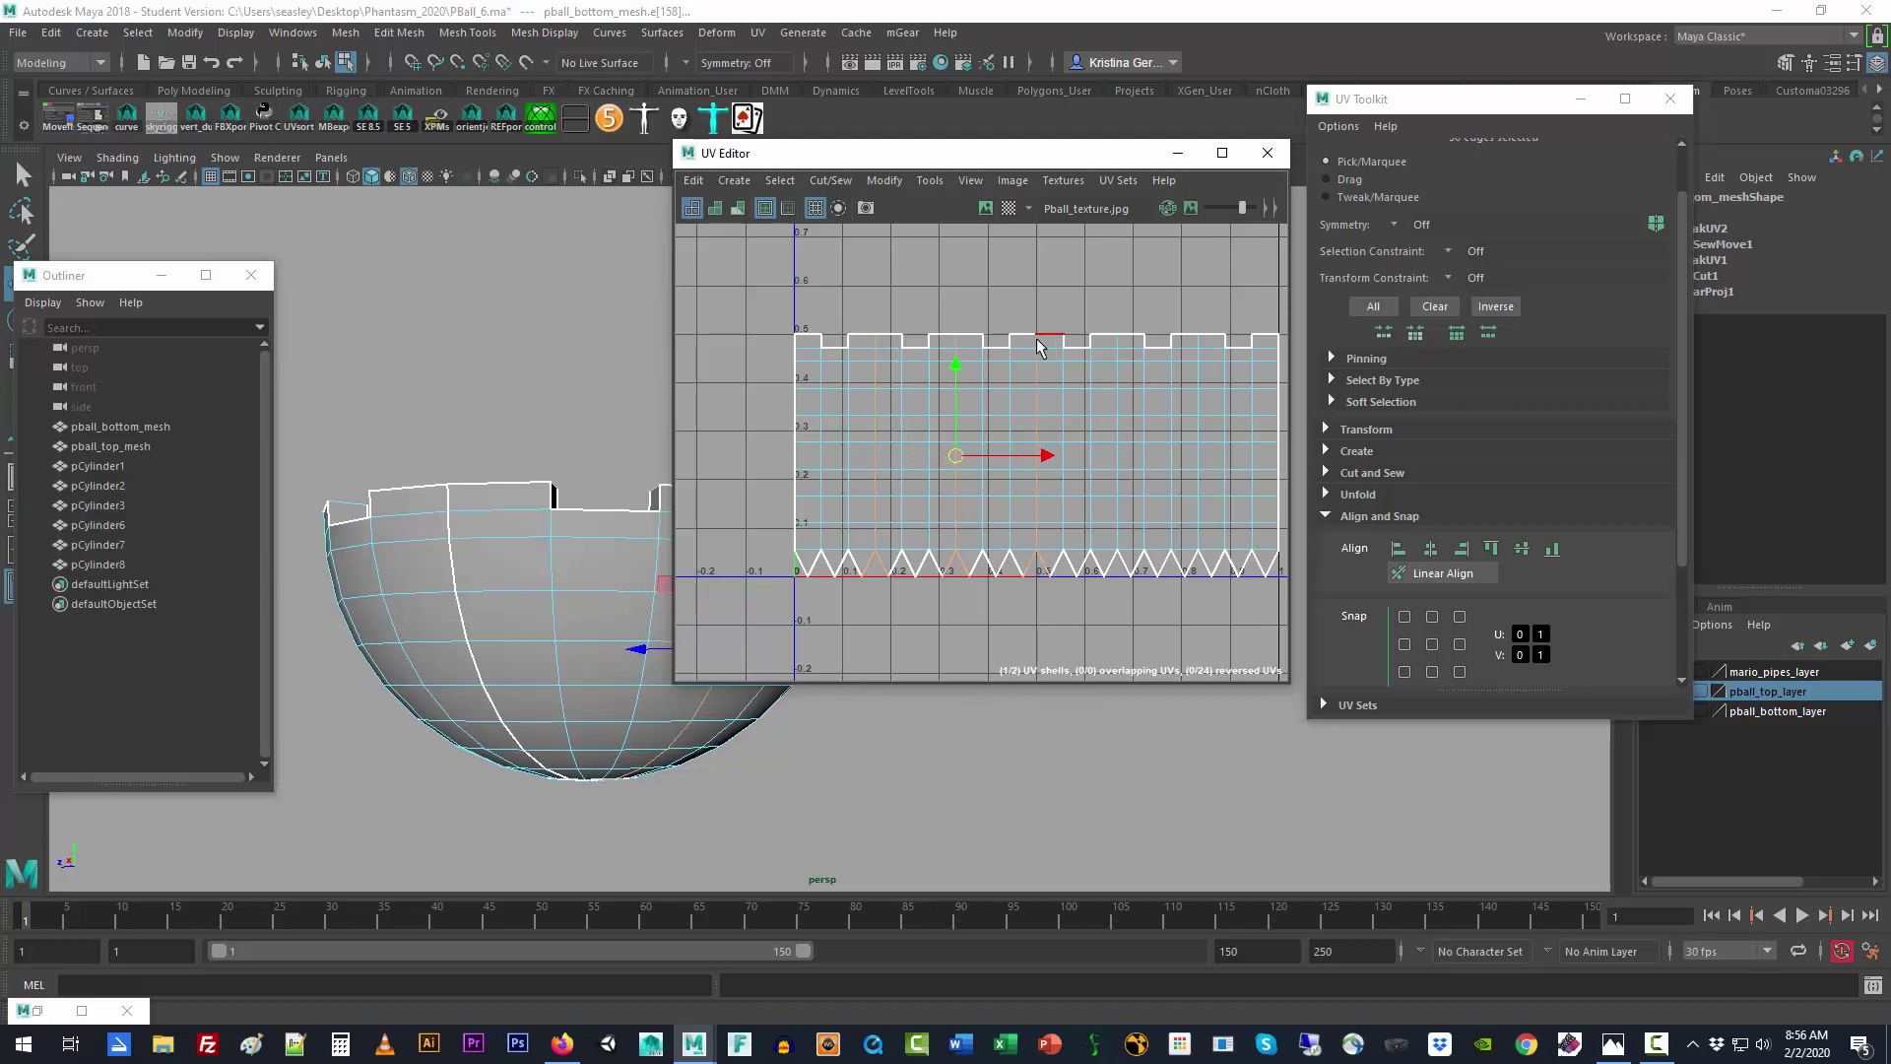
left_click(1121, 379, "shift")
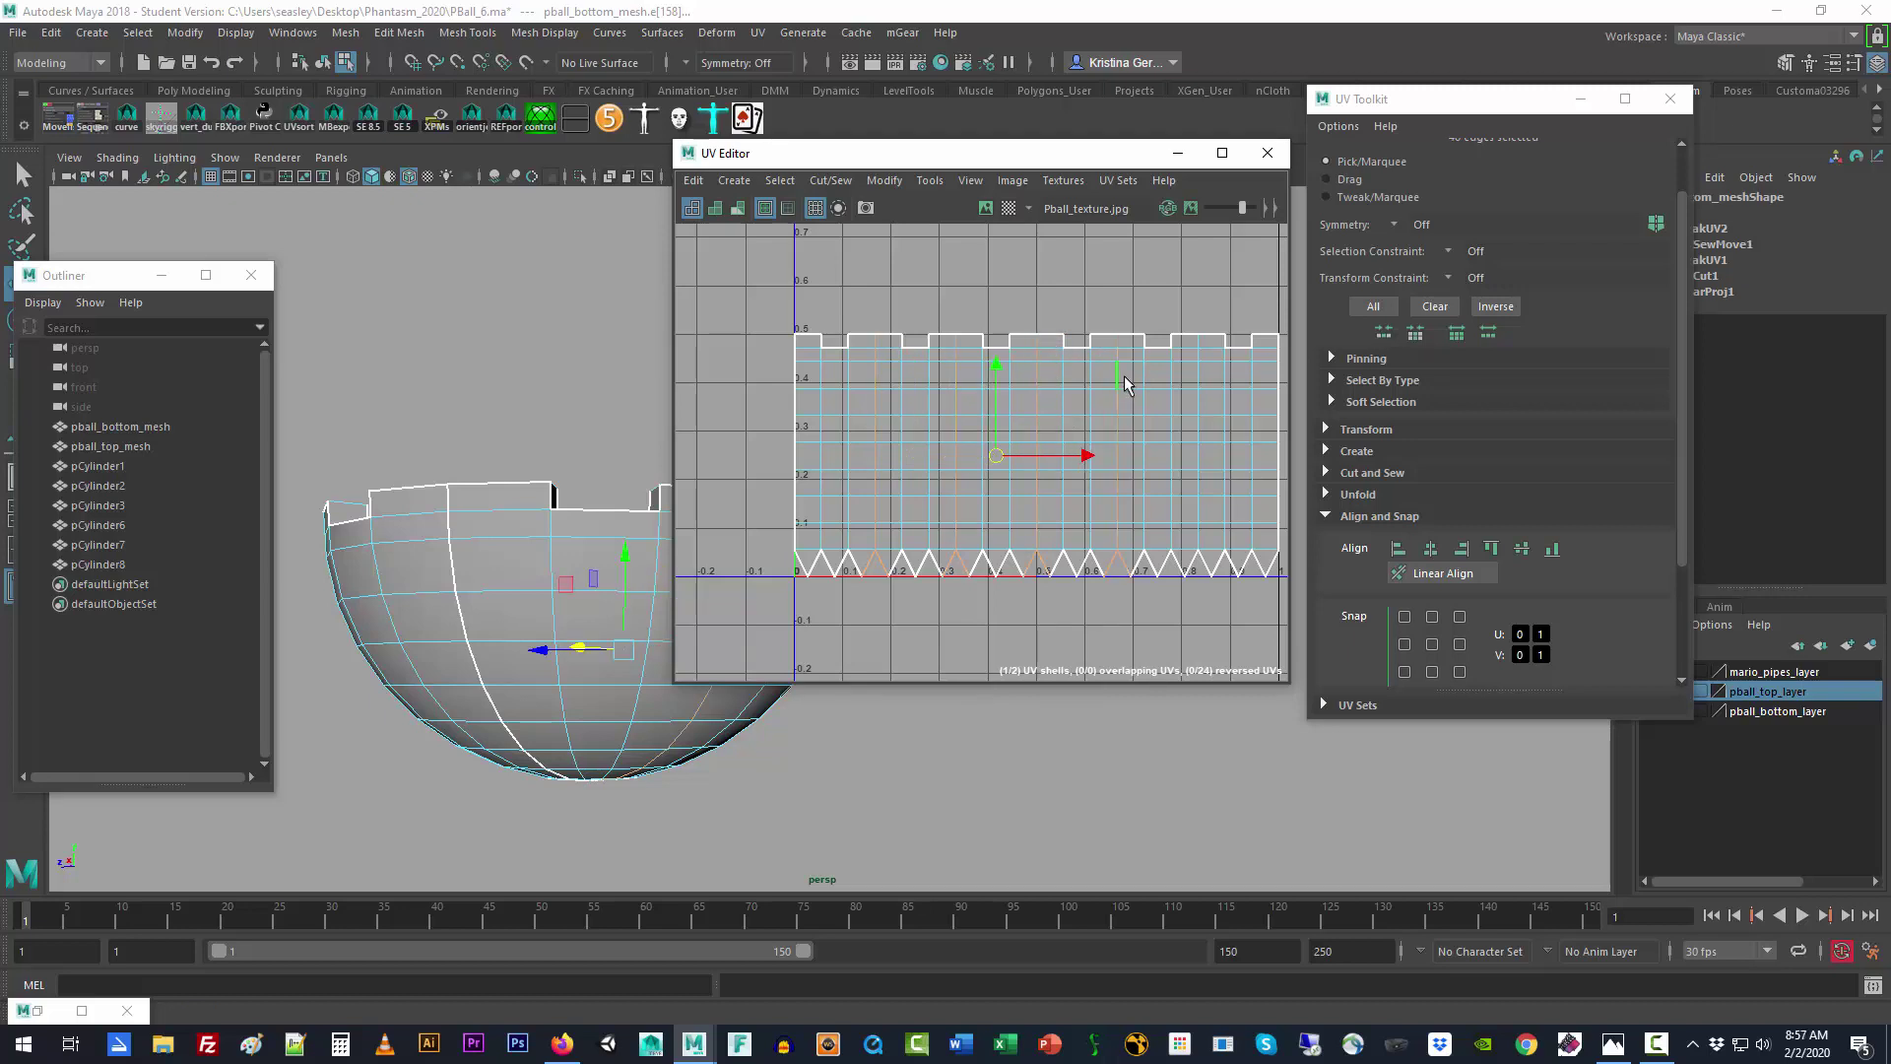
left_click(1199, 374, "shift")
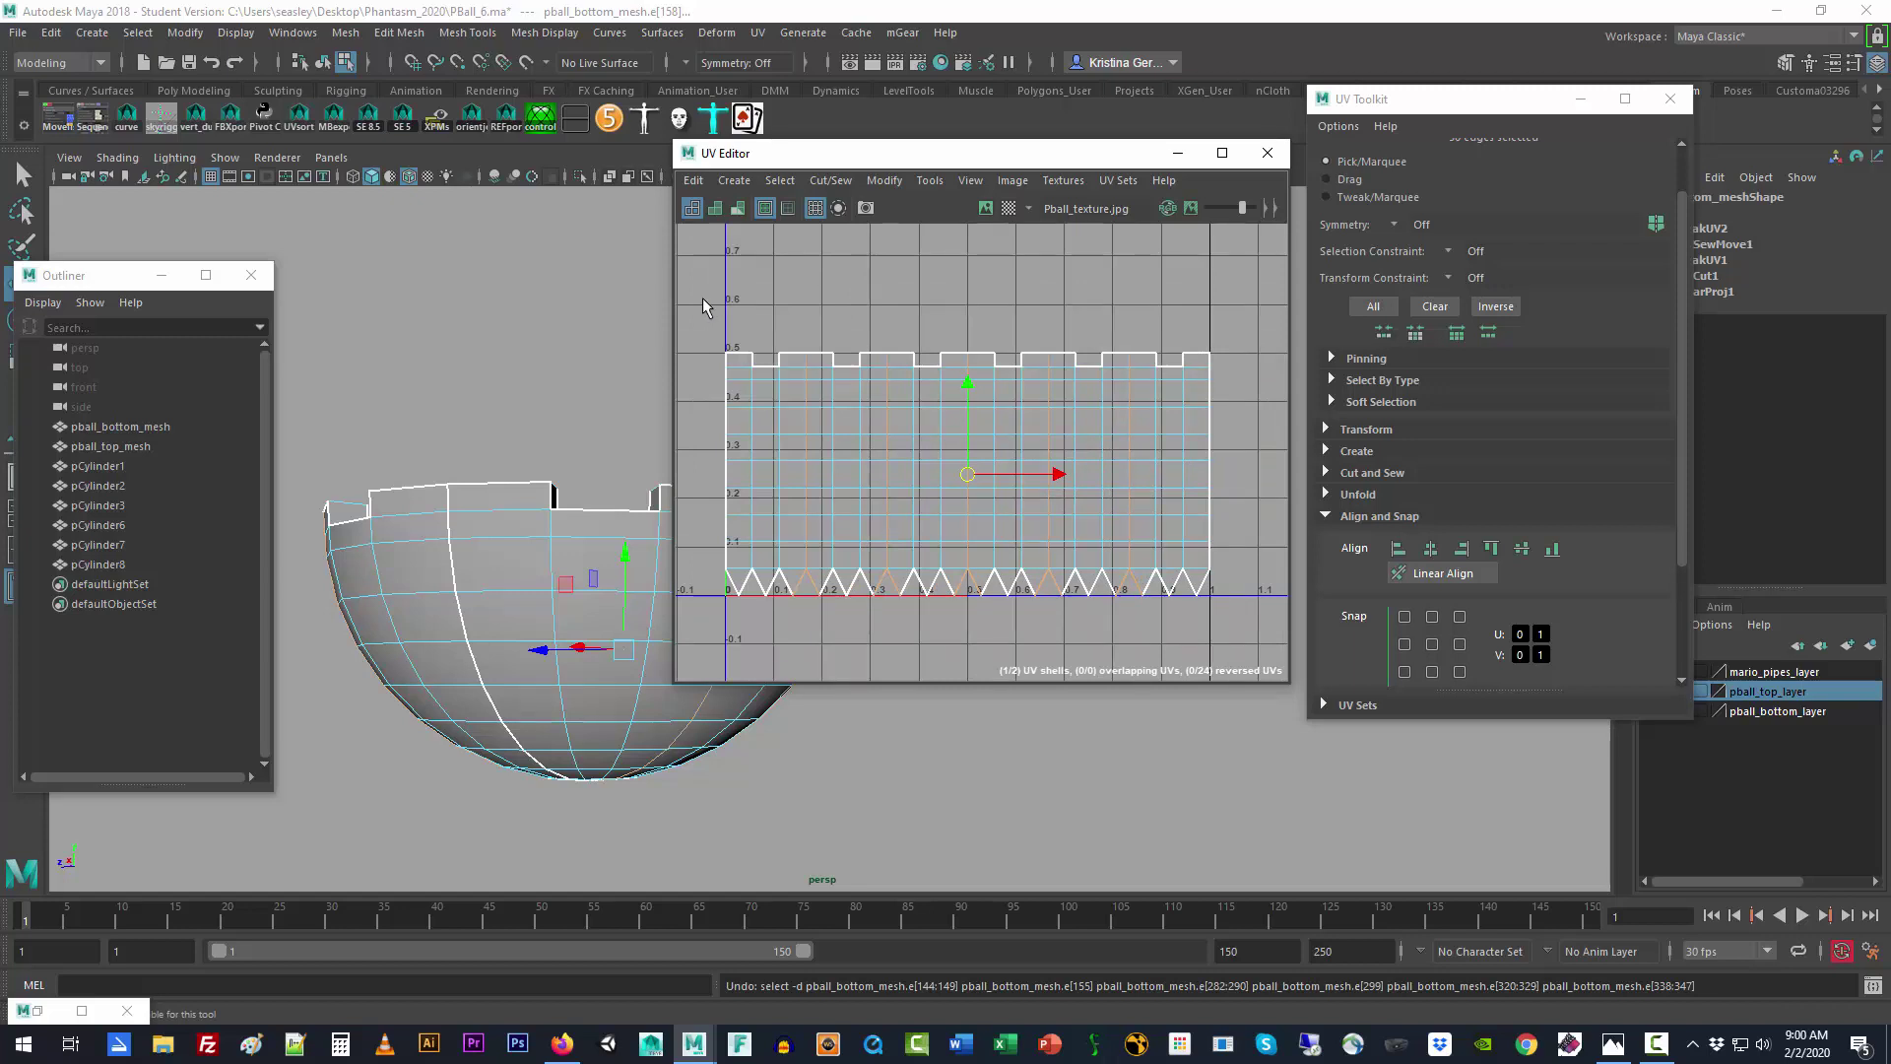
left_click_drag(703, 300, 1253, 380)
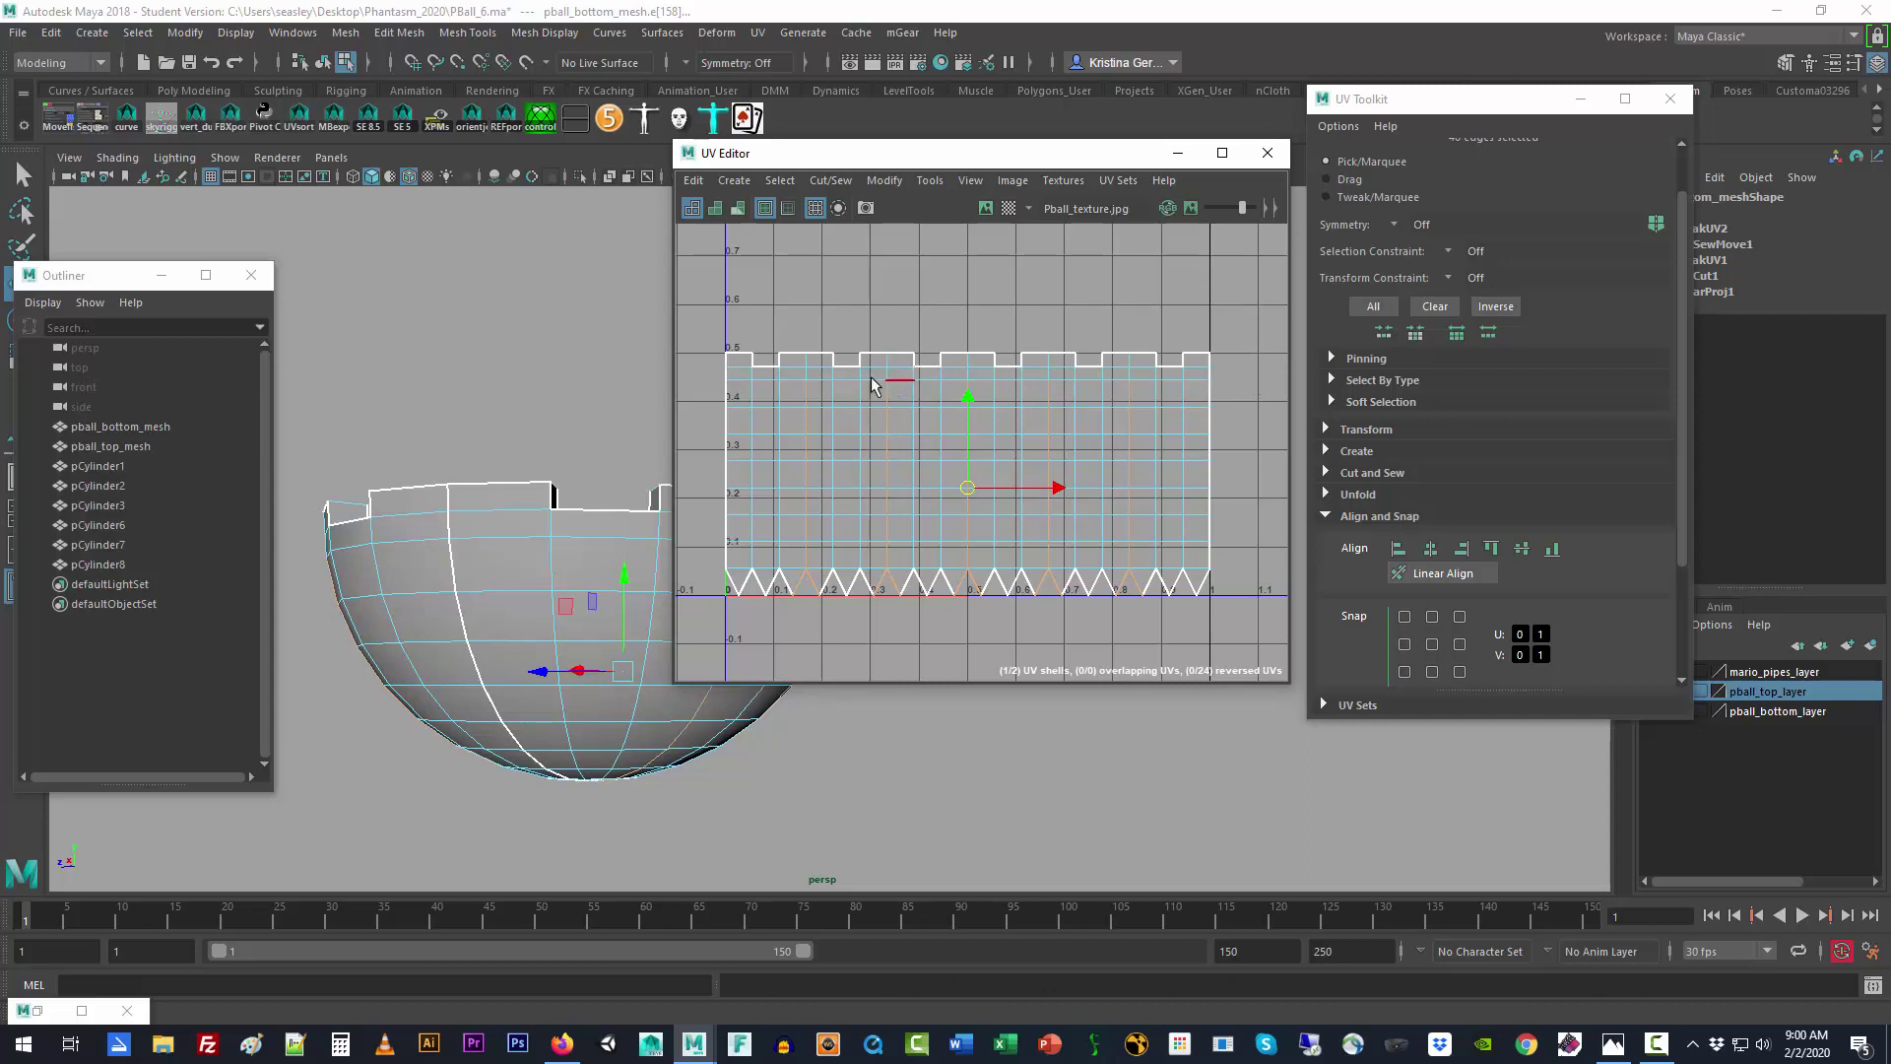
scroll(882, 387, "up", 2)
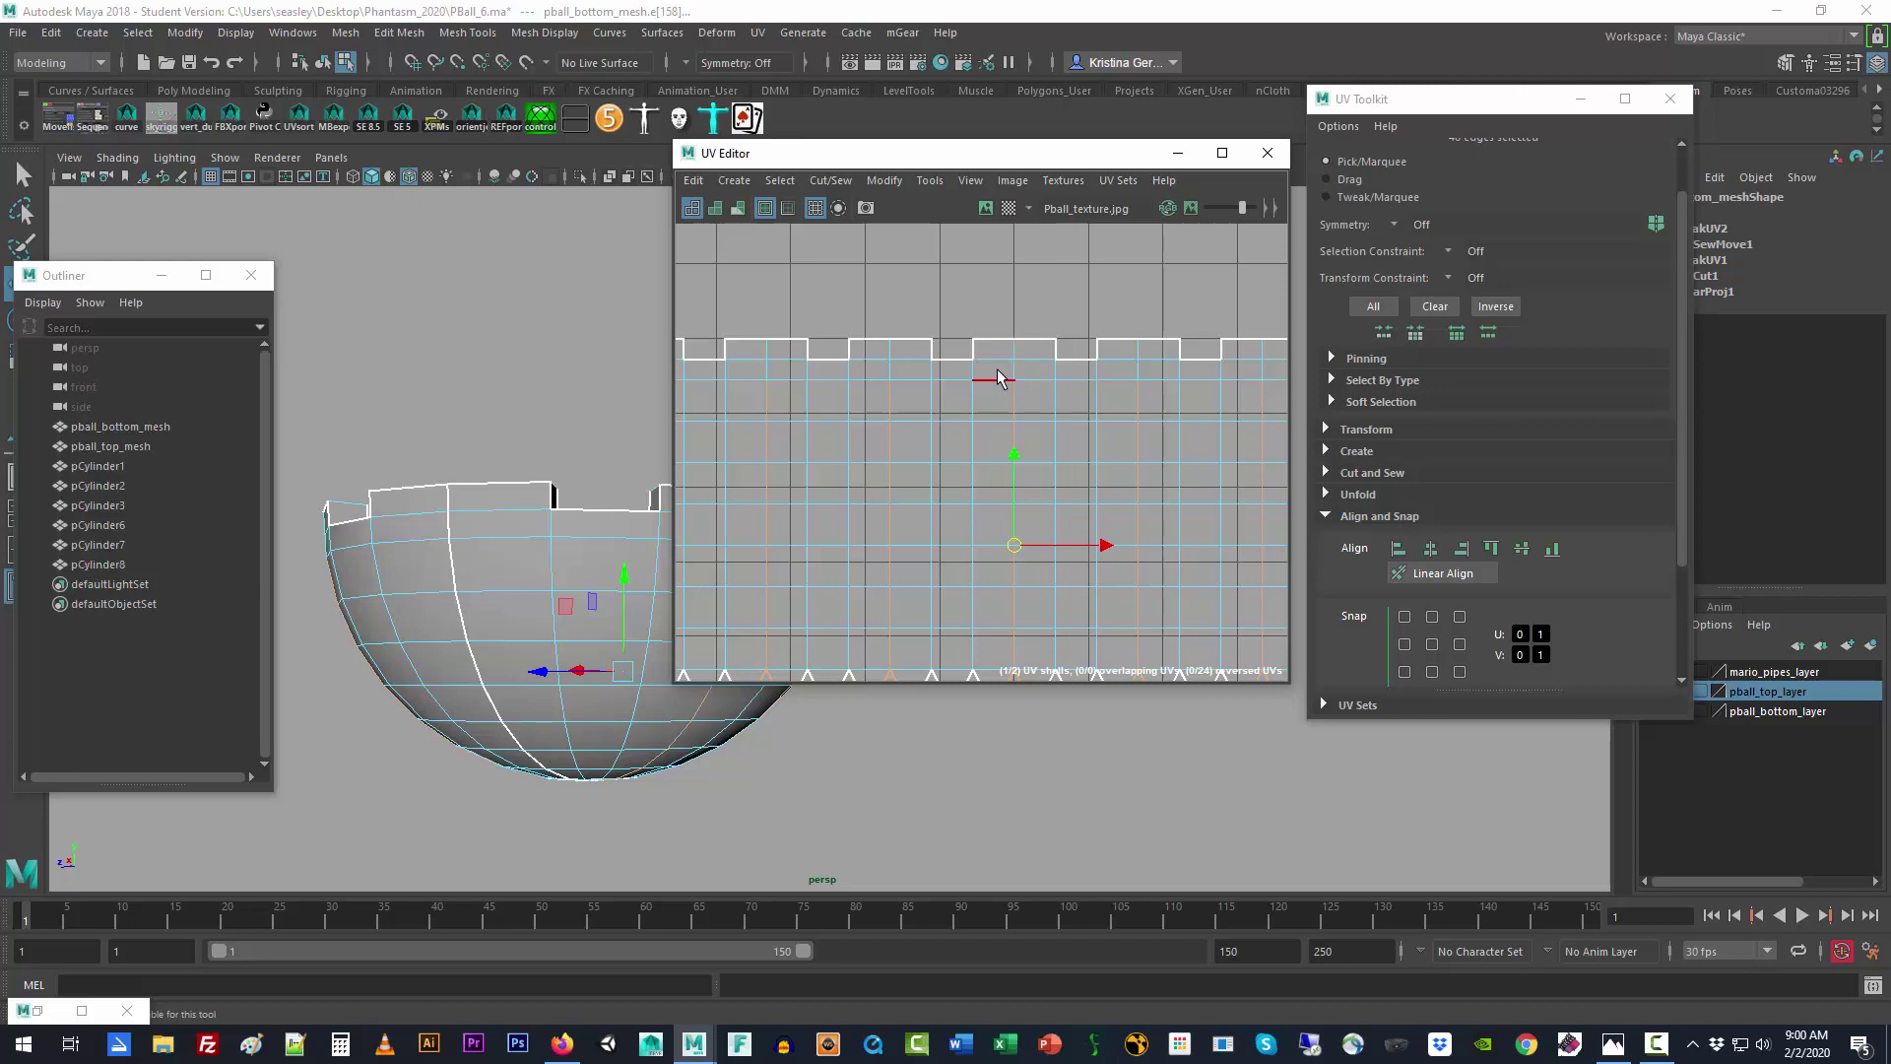
Step: Cut the bowl's UV shell along the five selected vertical edge loops and clear the selection
key("a")
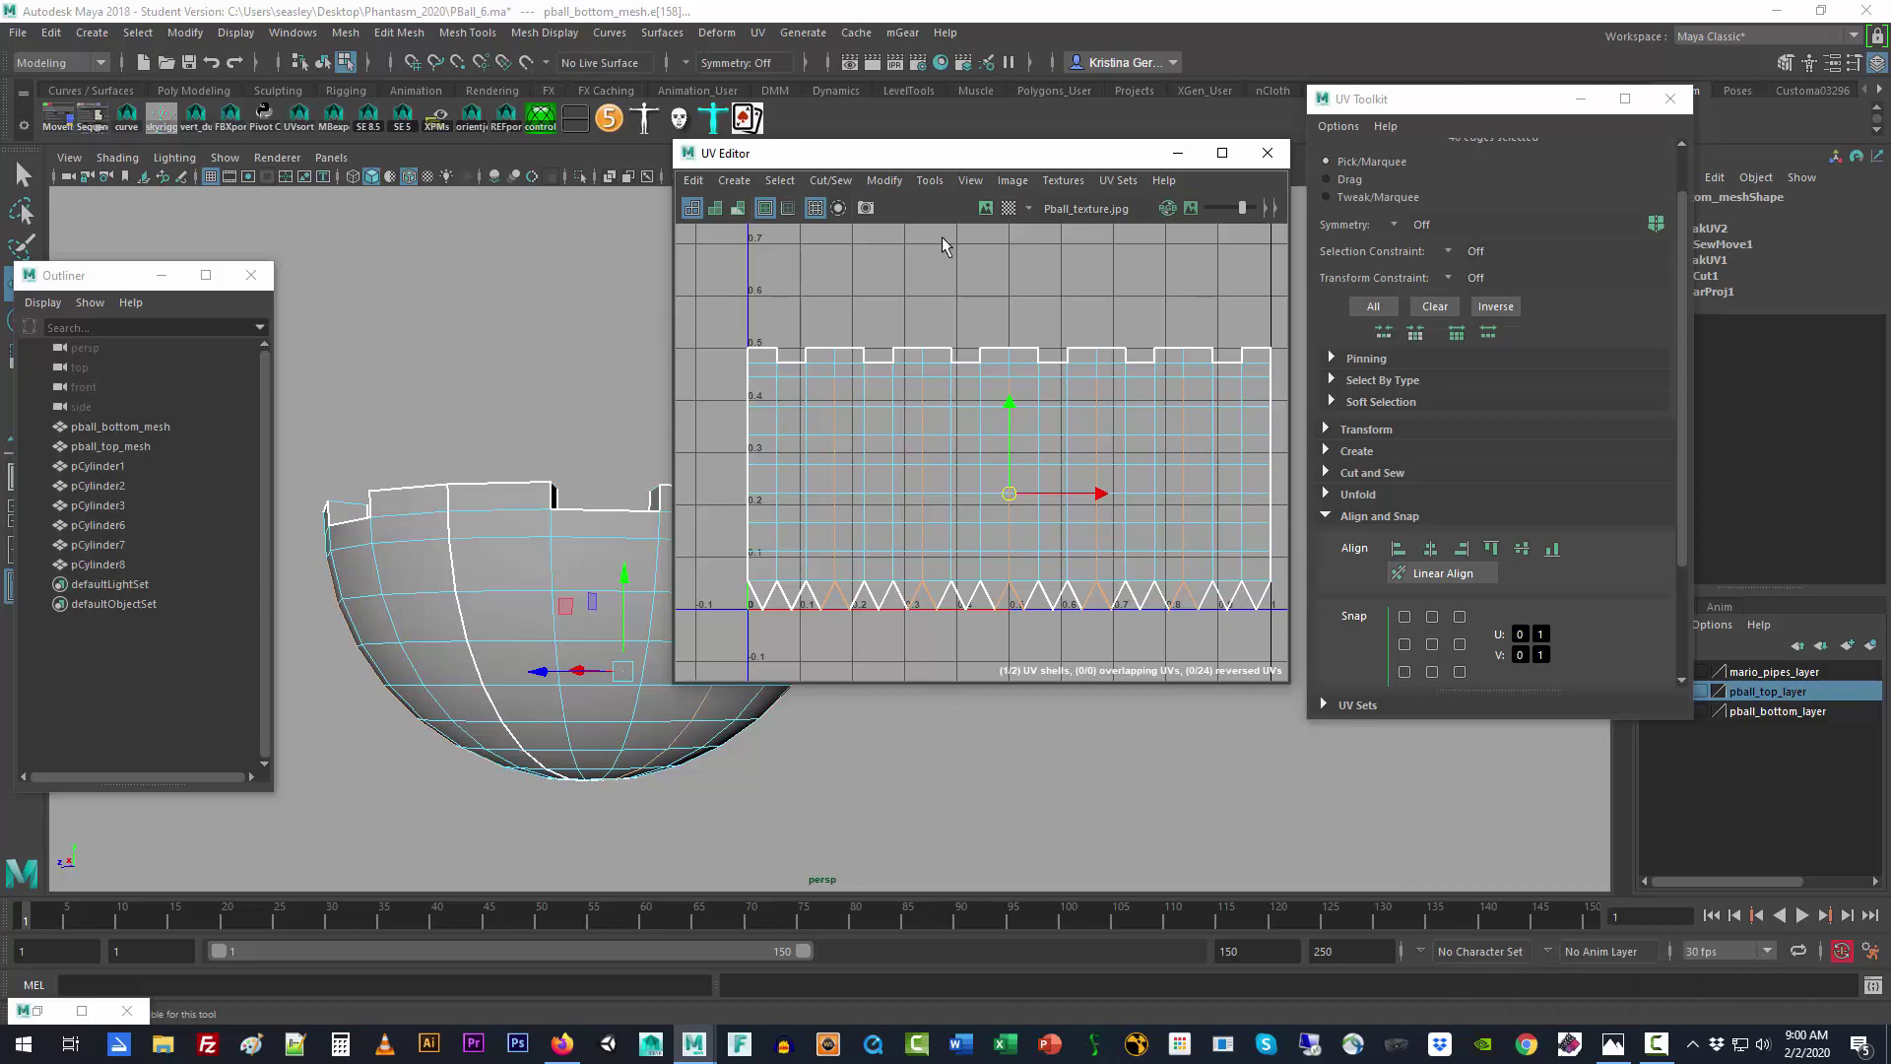
left_click(825, 181)
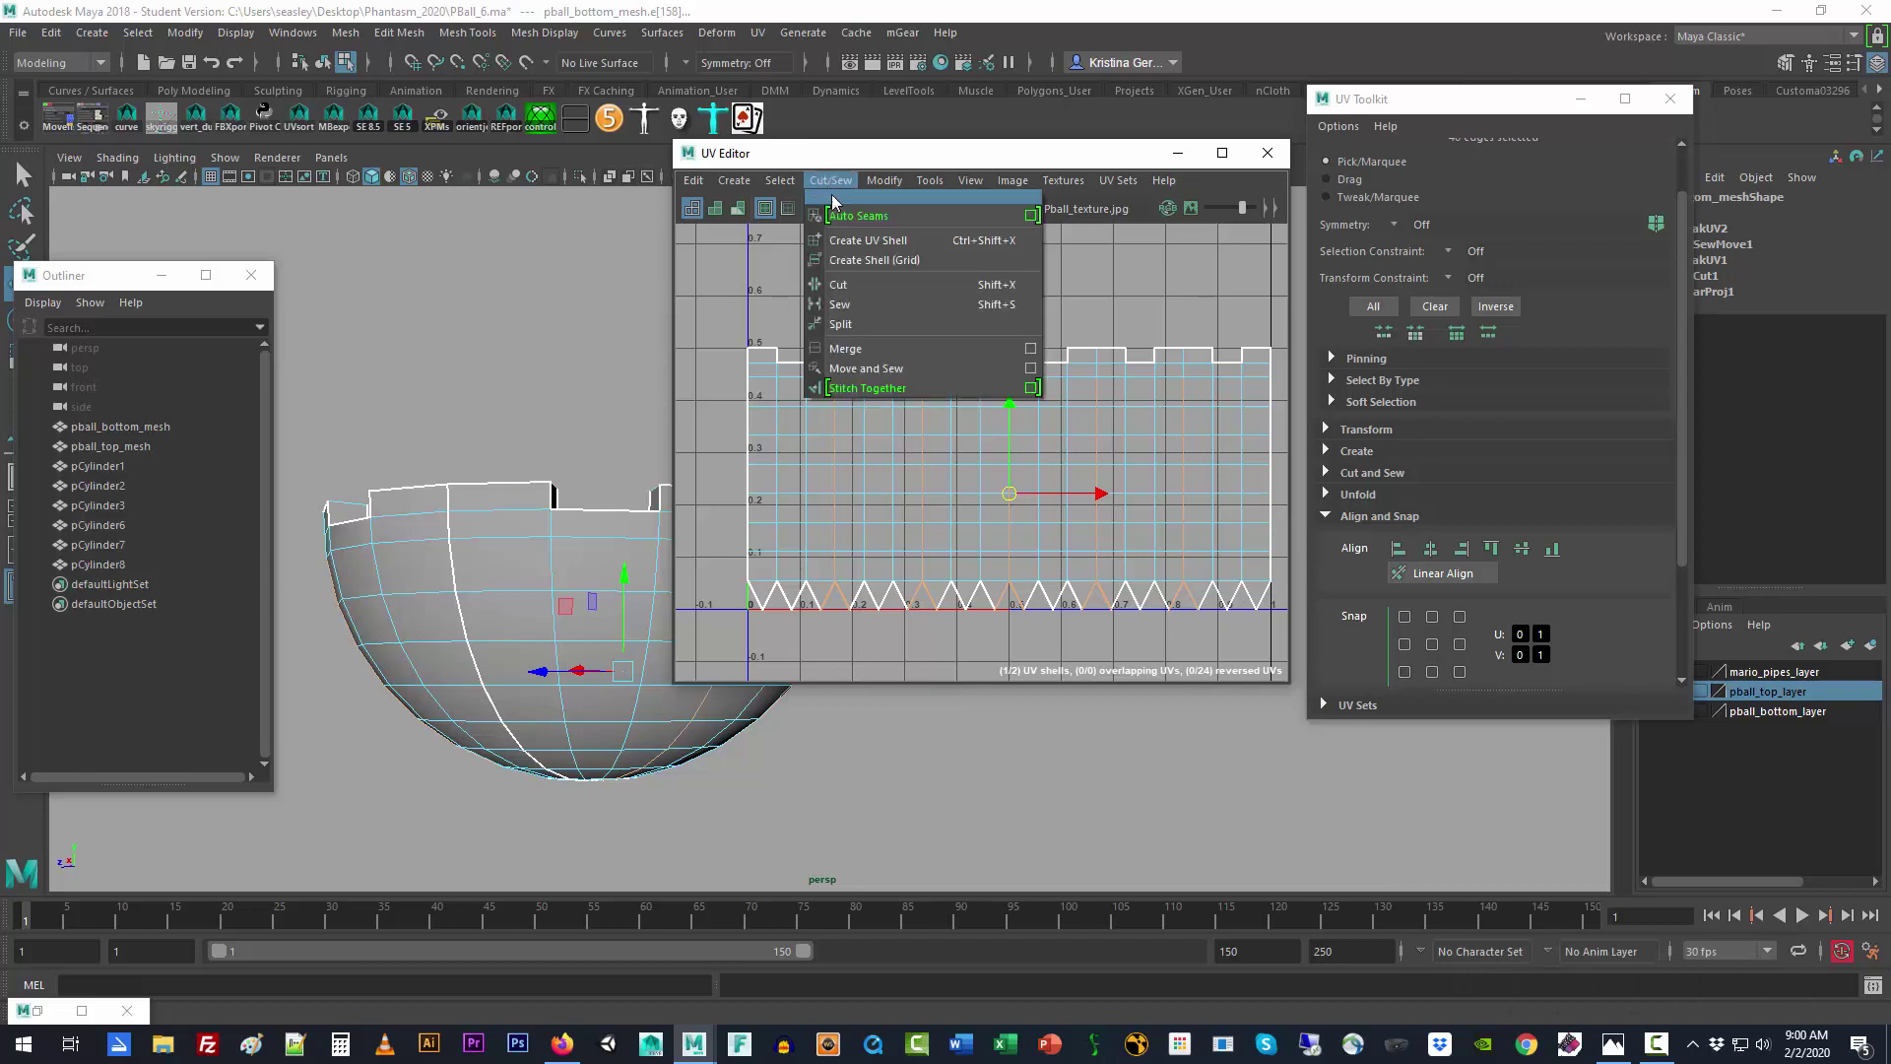
left_click(865, 282)
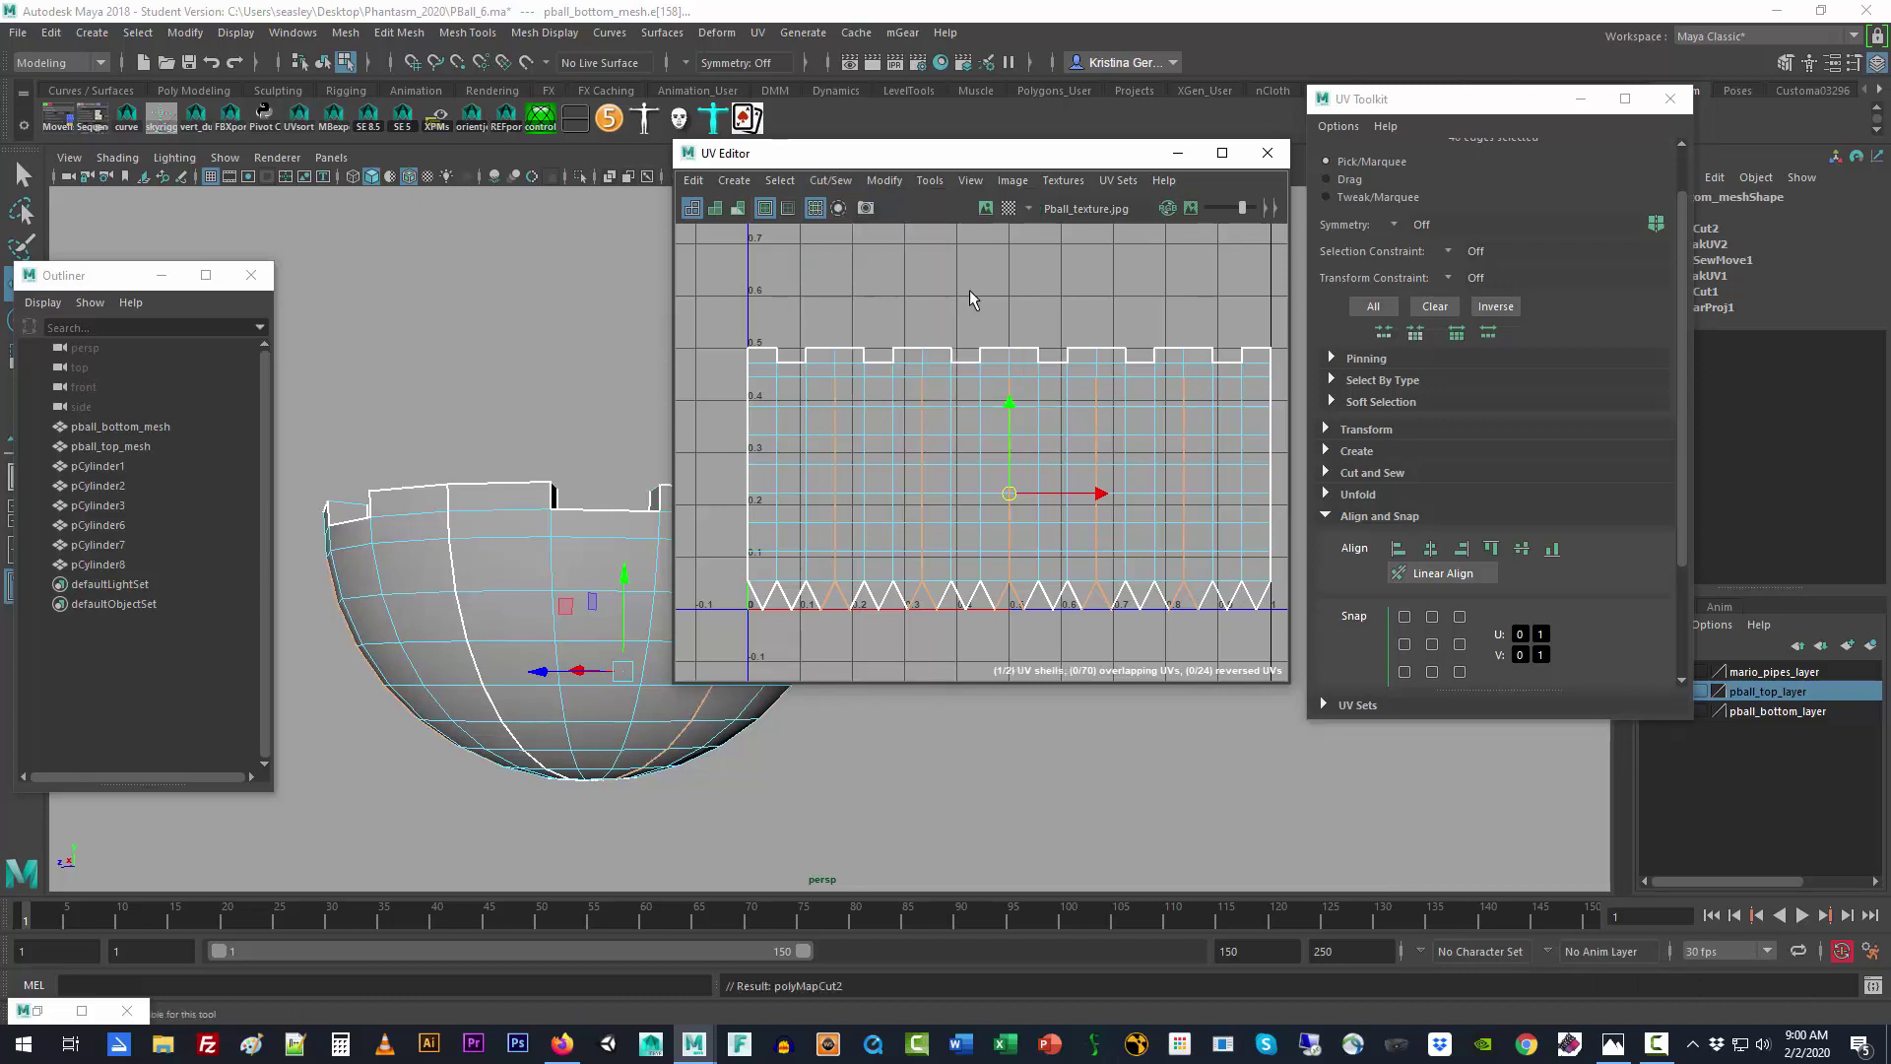
left_click(971, 287)
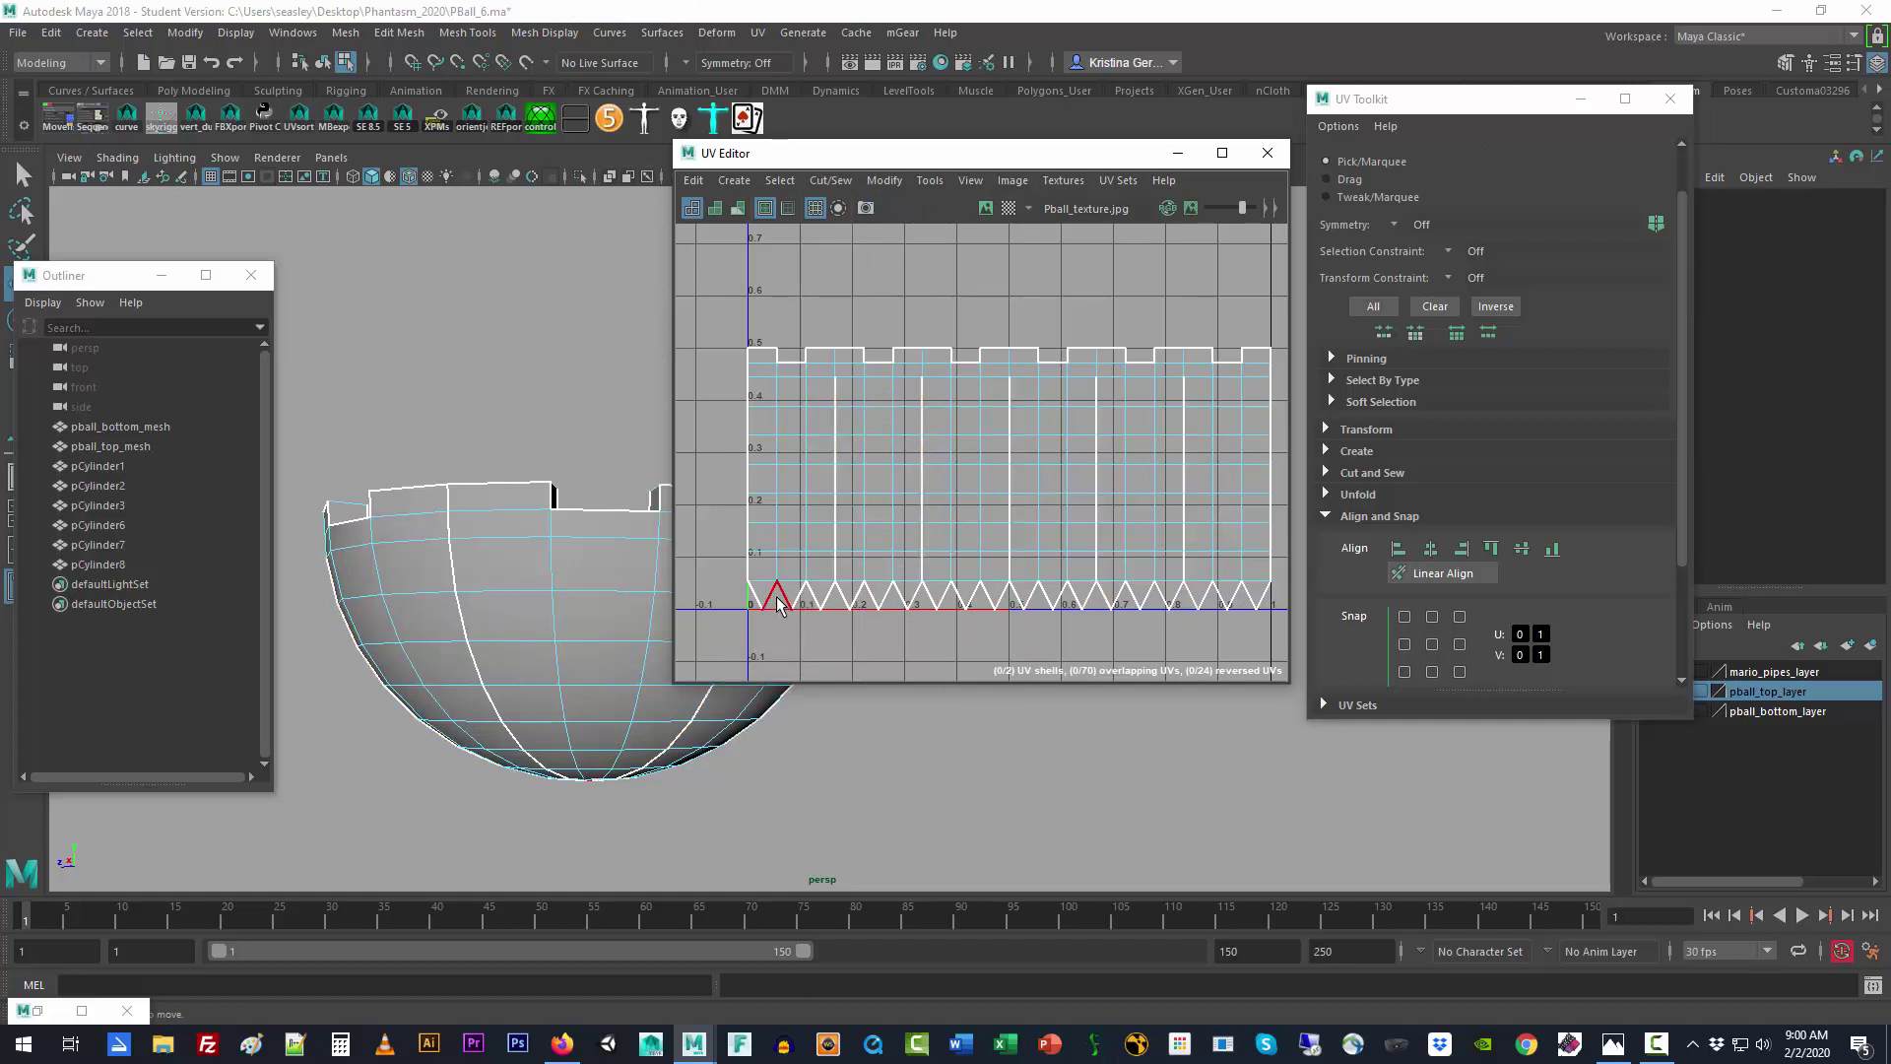
Step: In each of the six bowl sections, select the inner edges between the three bottom triangles and sew them so they meet at one tip
left_click(817, 595)
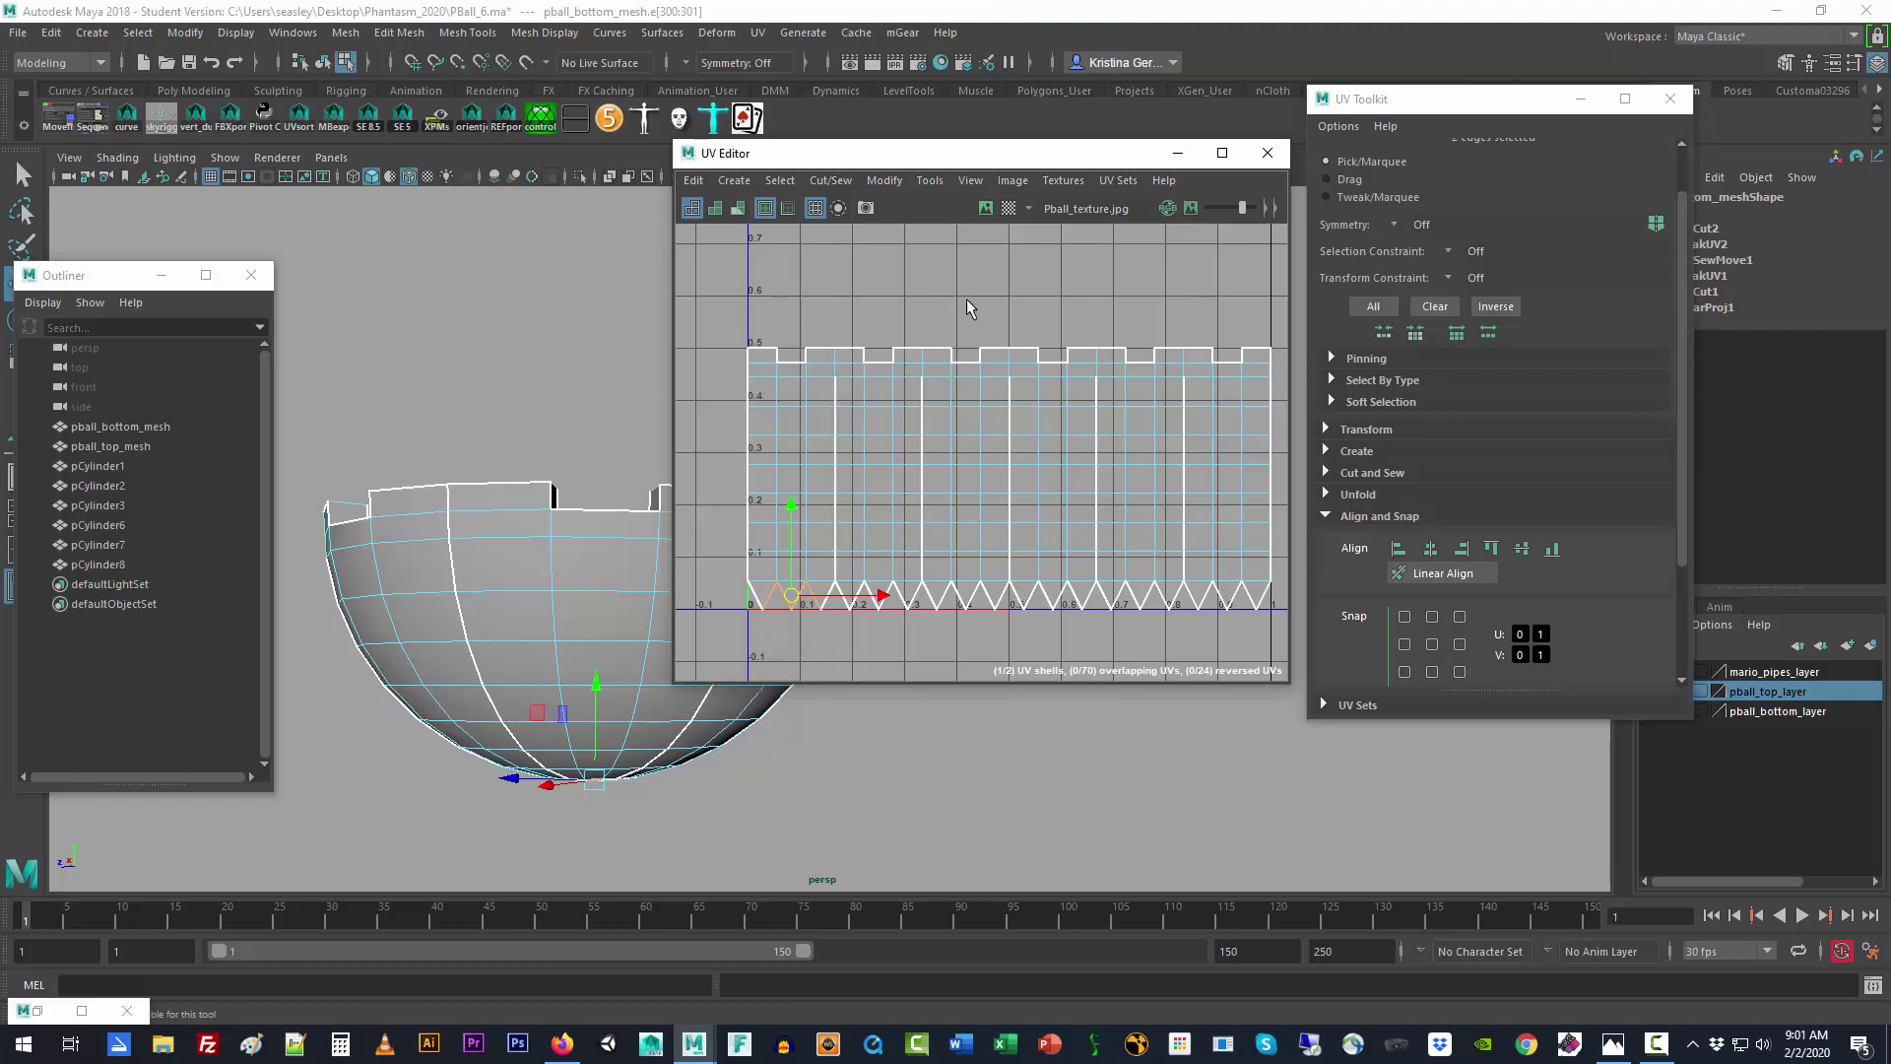
key("shift+s")
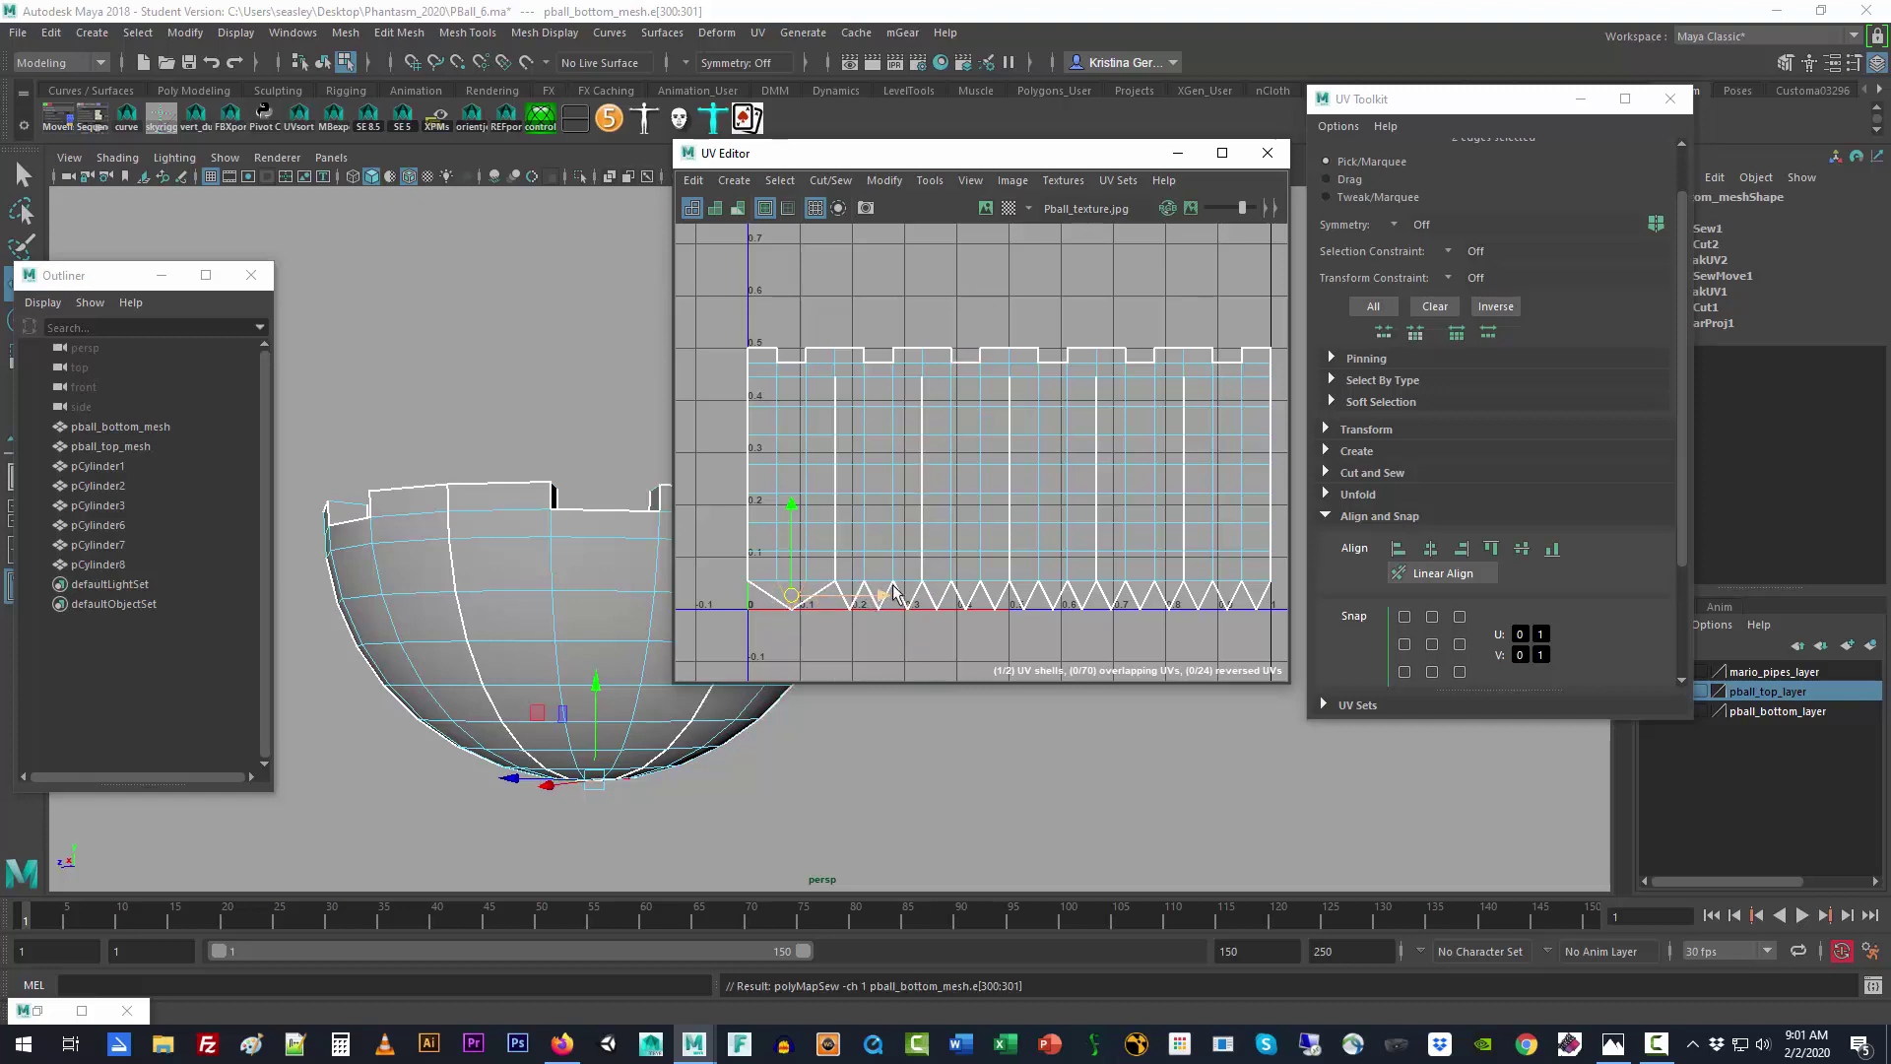
left_click(1230, 605)
key("shift+s")
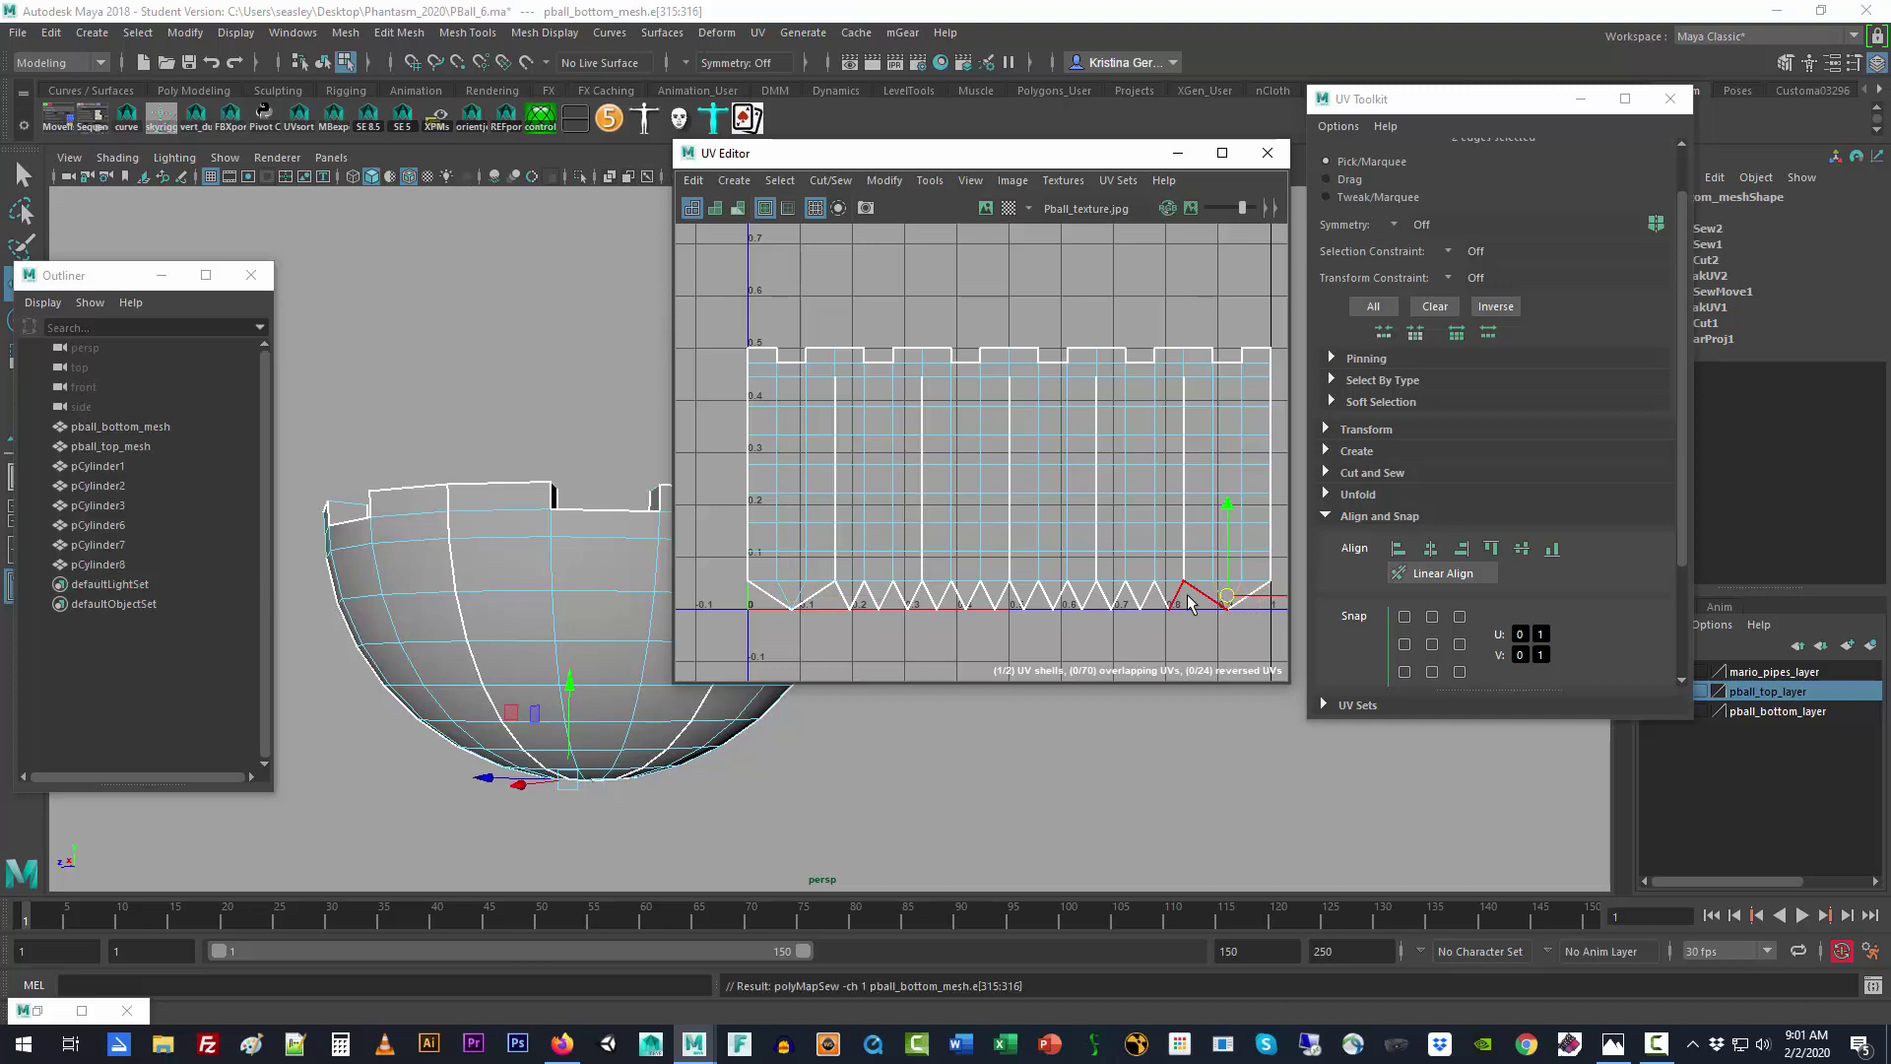
left_click(1143, 602)
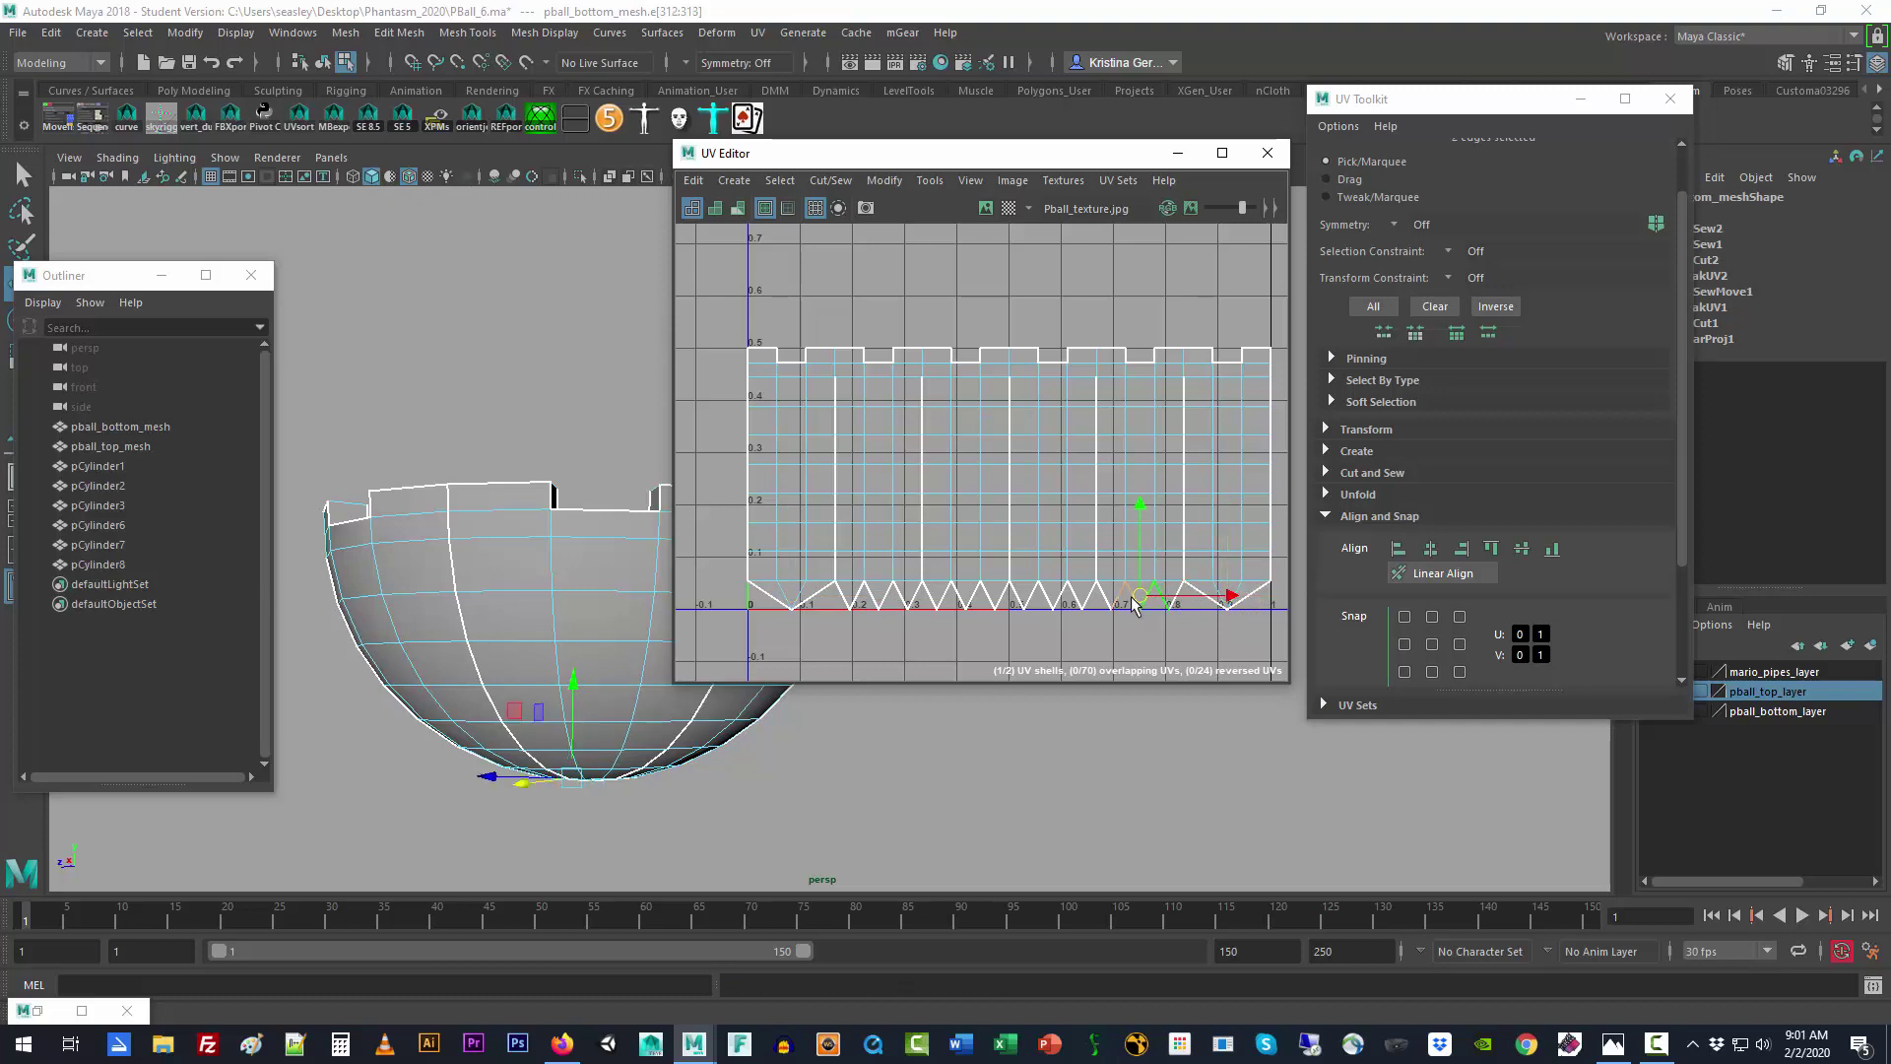
key("shift+s")
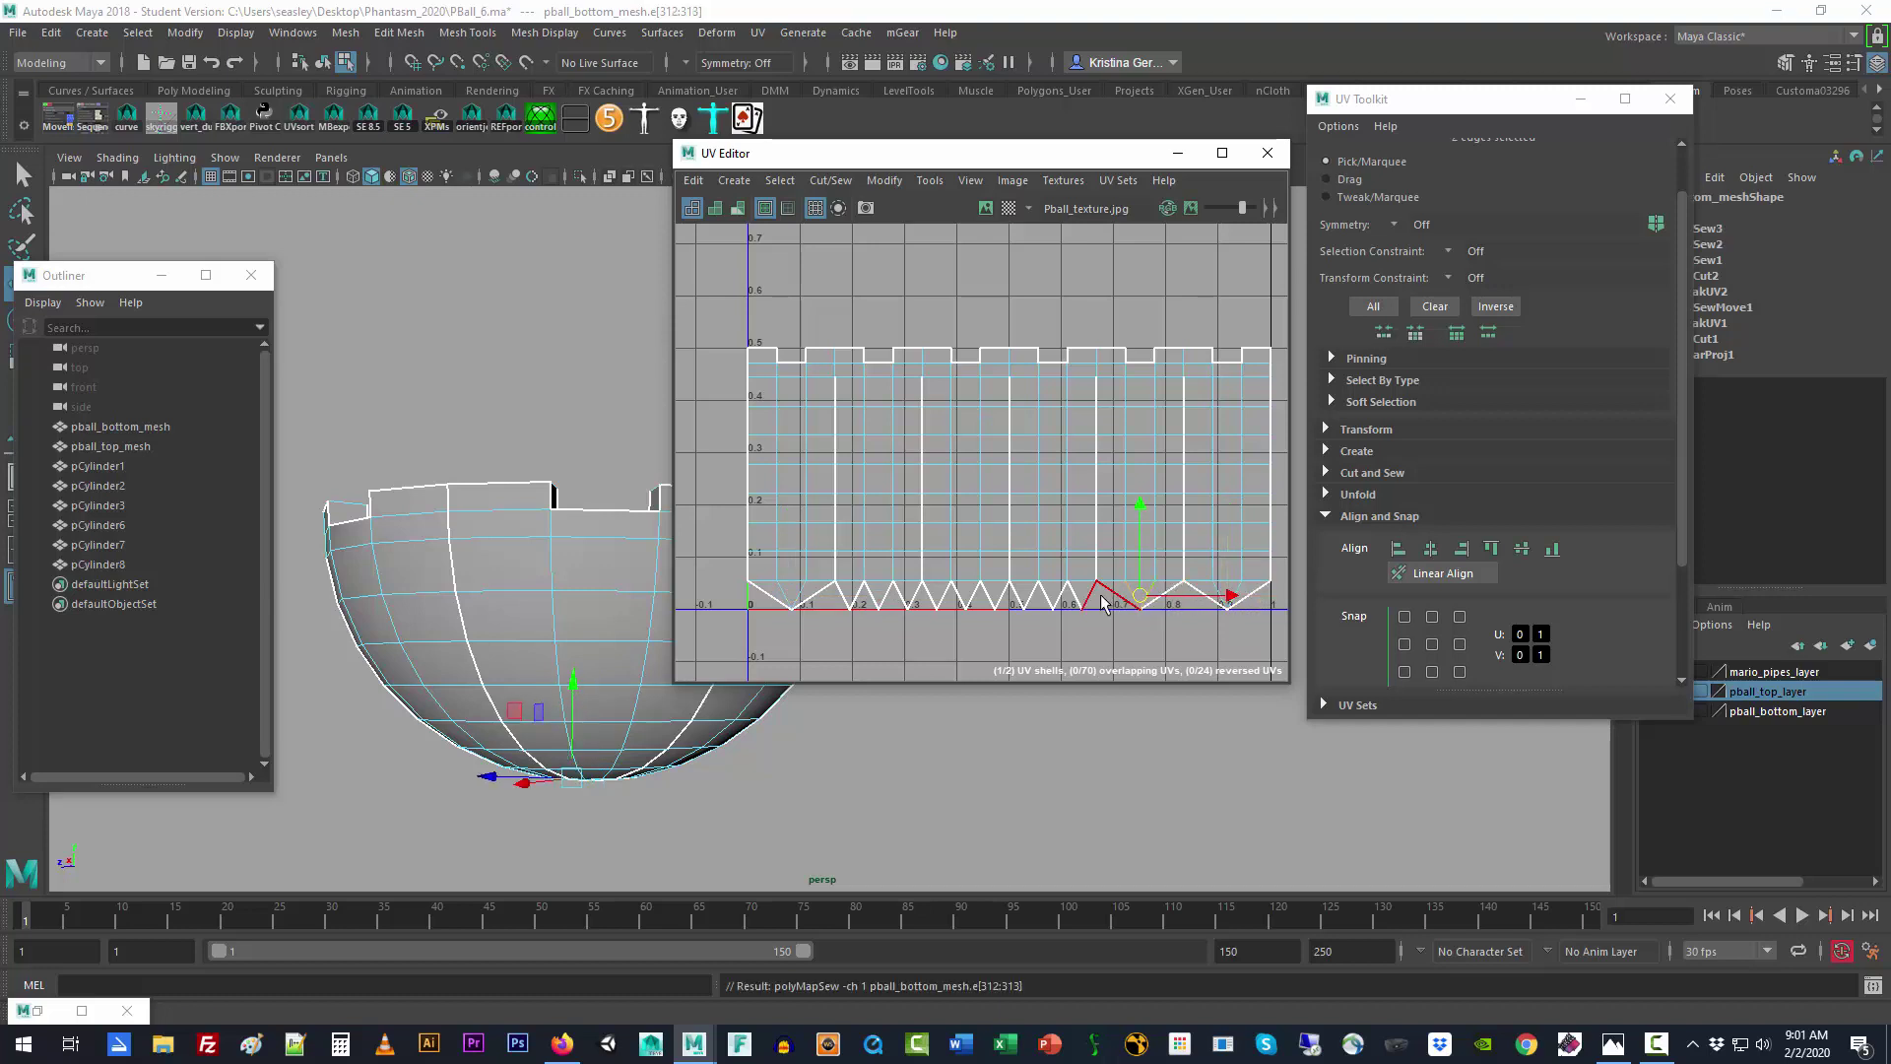
left_click(1037, 596)
key("shift+s")
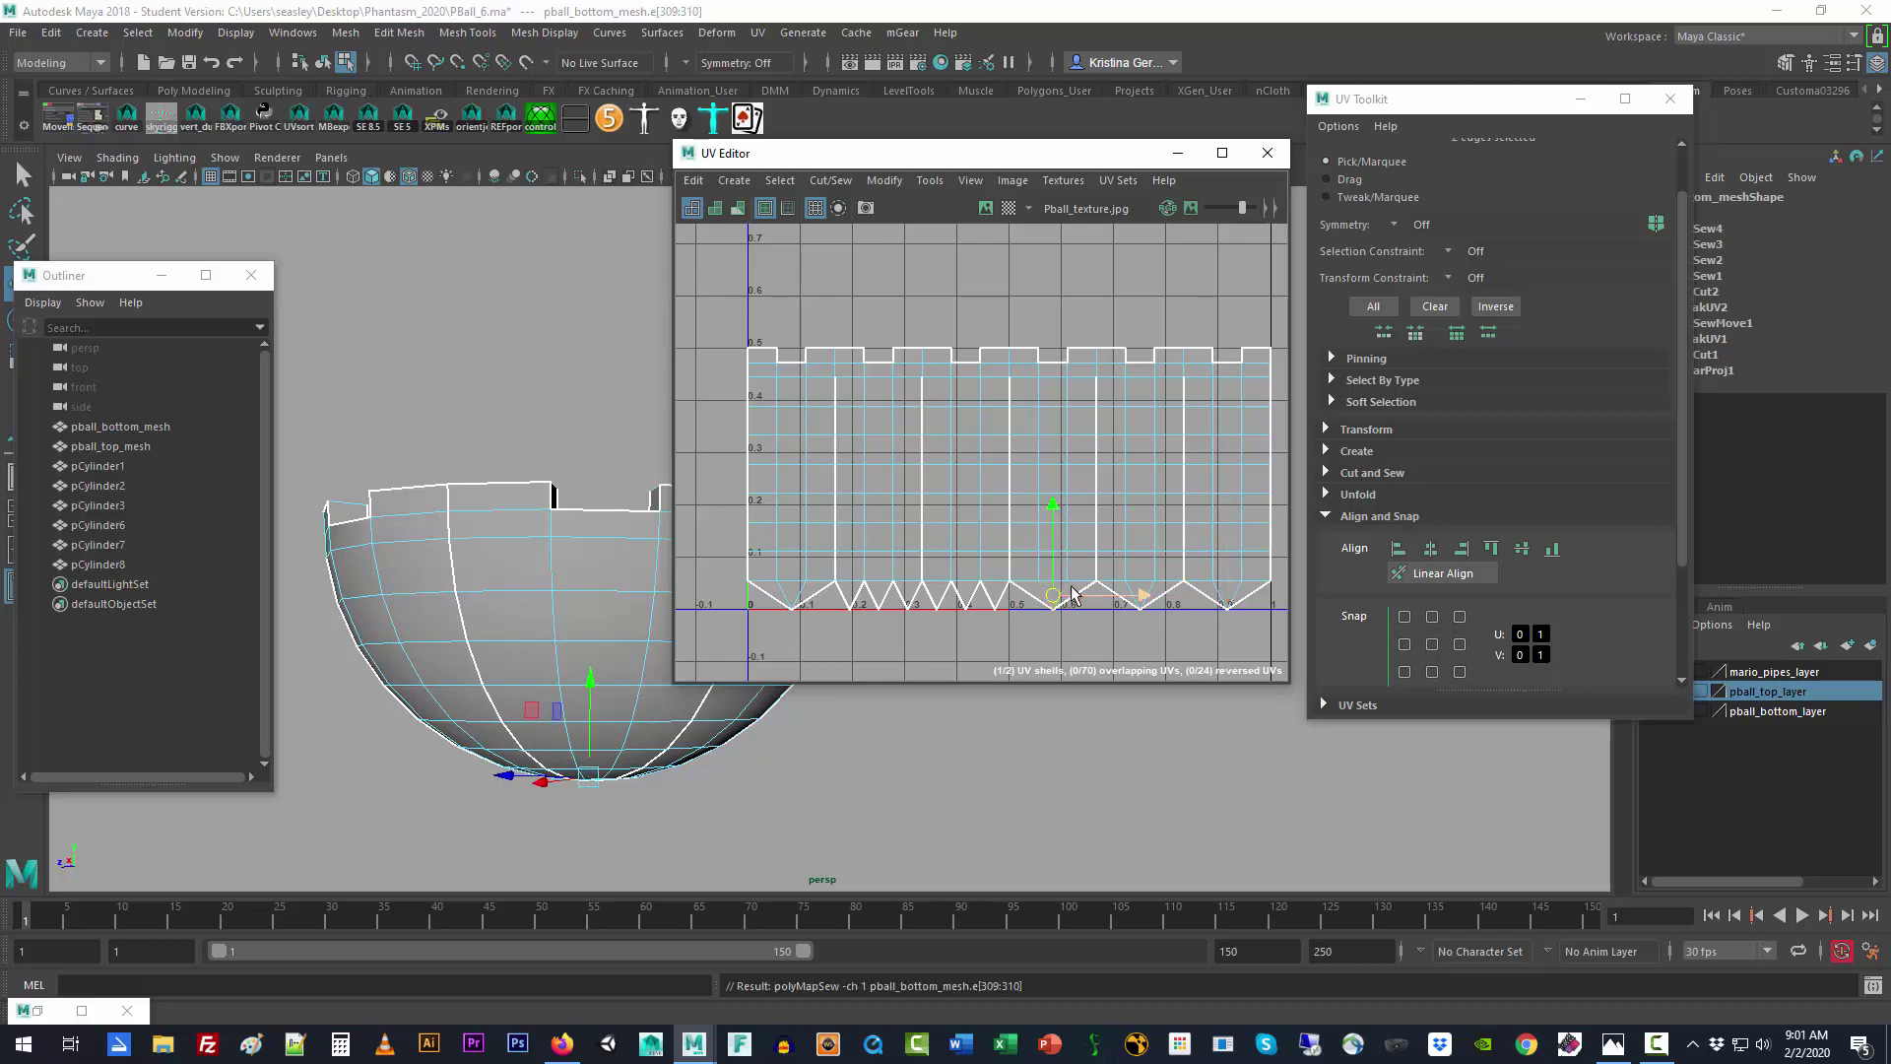
left_click(956, 601)
key("shift+s")
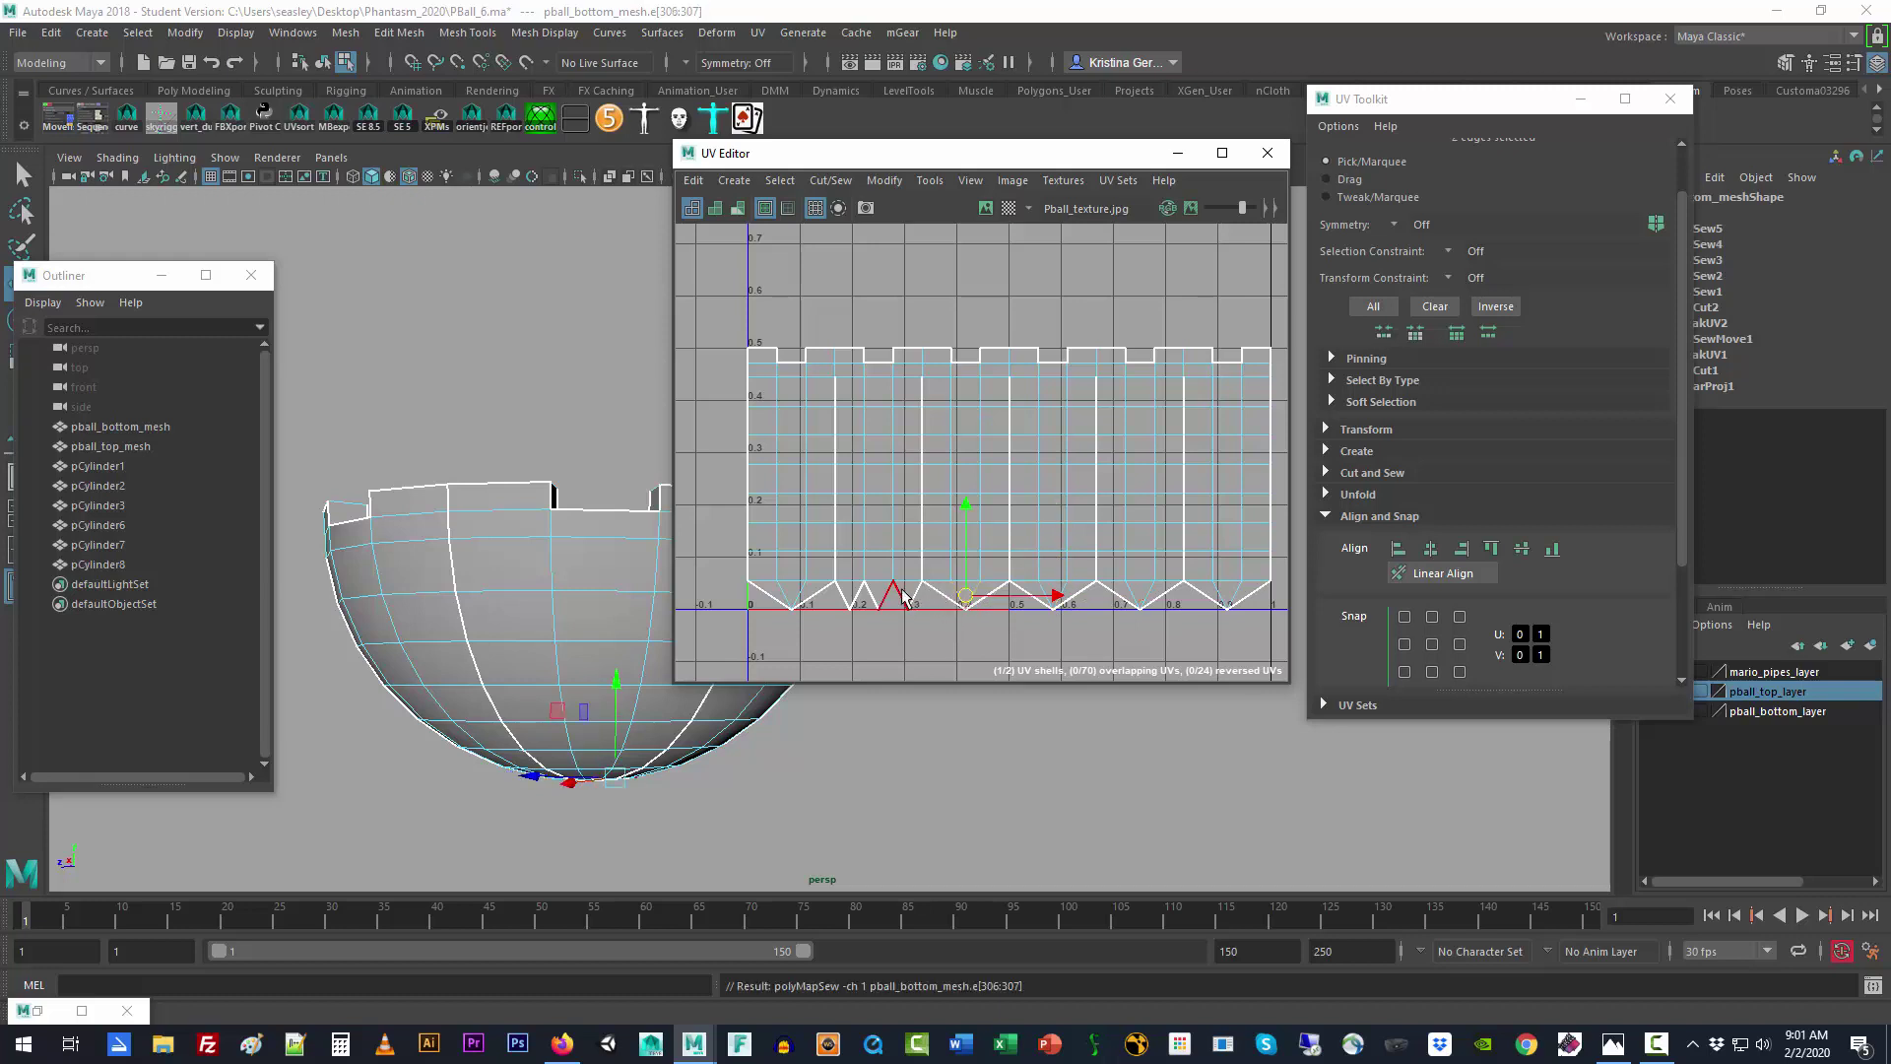
left_click_drag(909, 590, 857, 600)
key("shift+s")
left_click(918, 623)
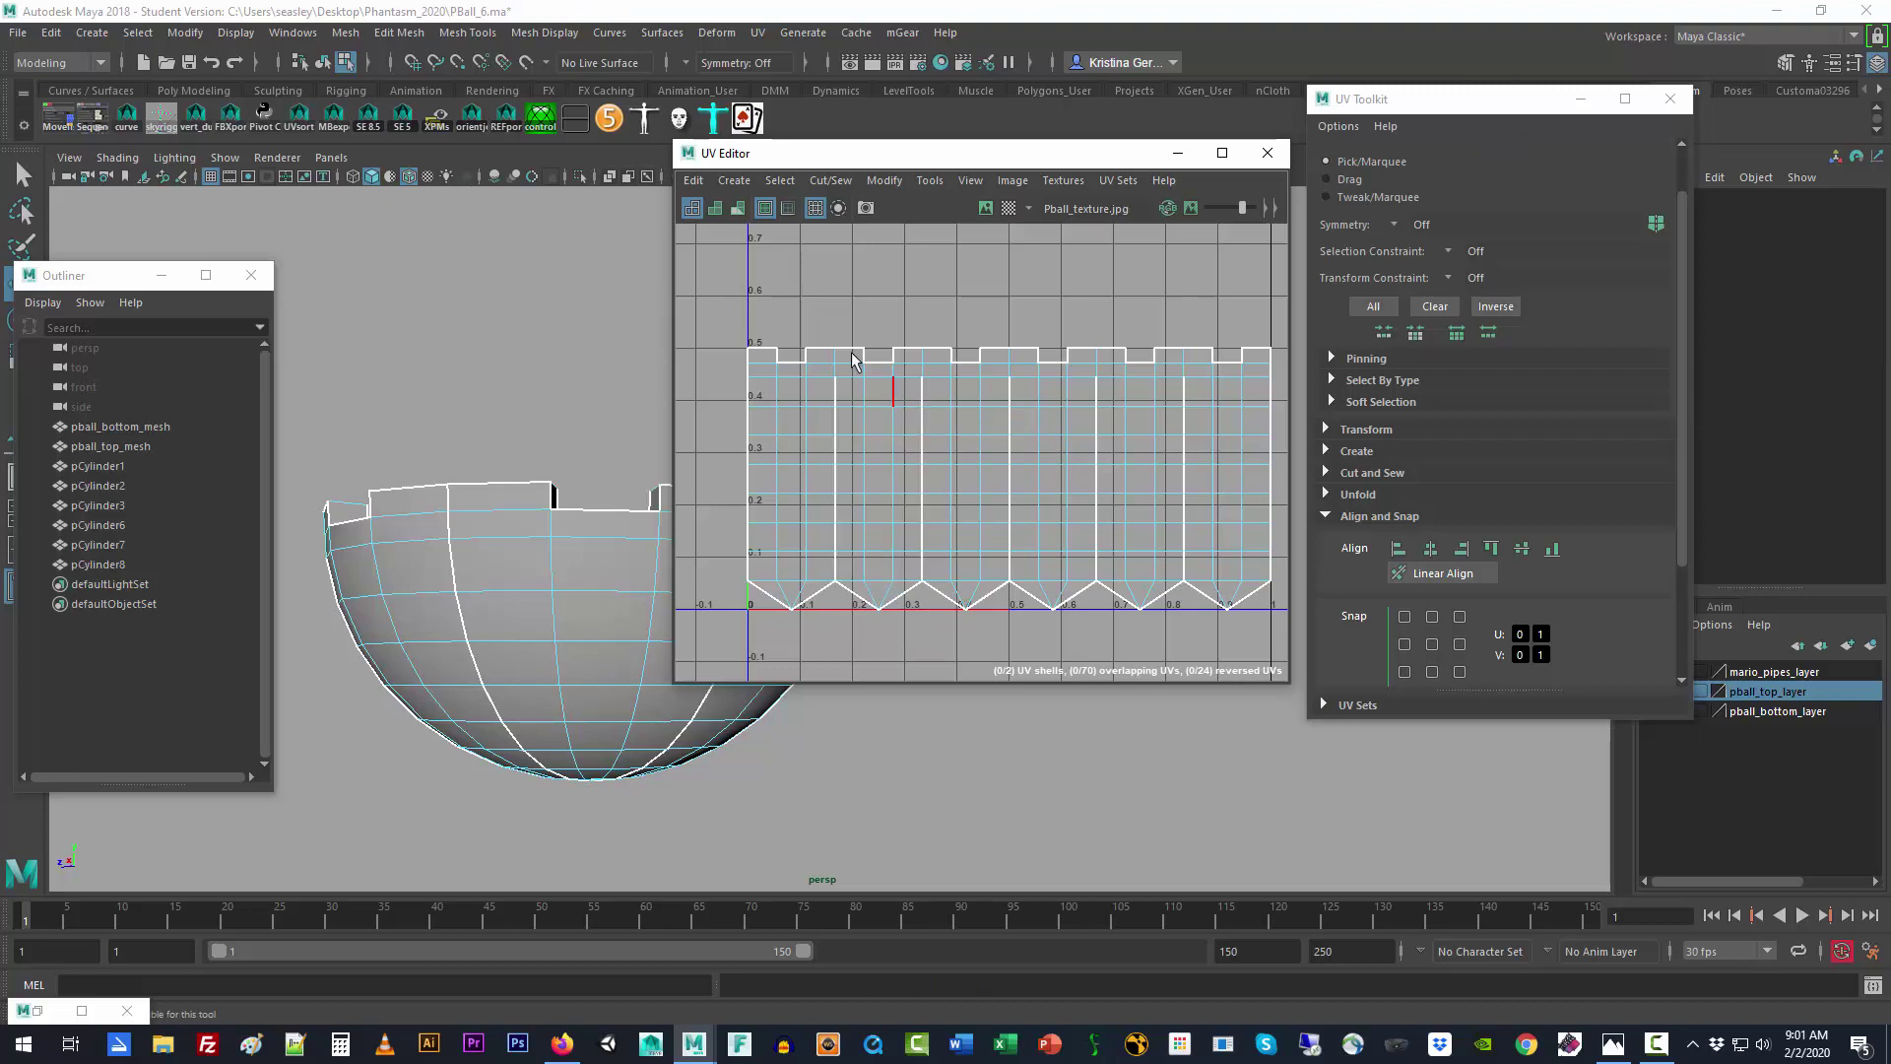
Step: Unfold the UVs of the bottom mesh's strip from just below the top of the six slits down to the pointed tips
right_click(794, 418)
right_click_drag(794, 418, 844, 415)
left_click_drag(721, 392, 1283, 672)
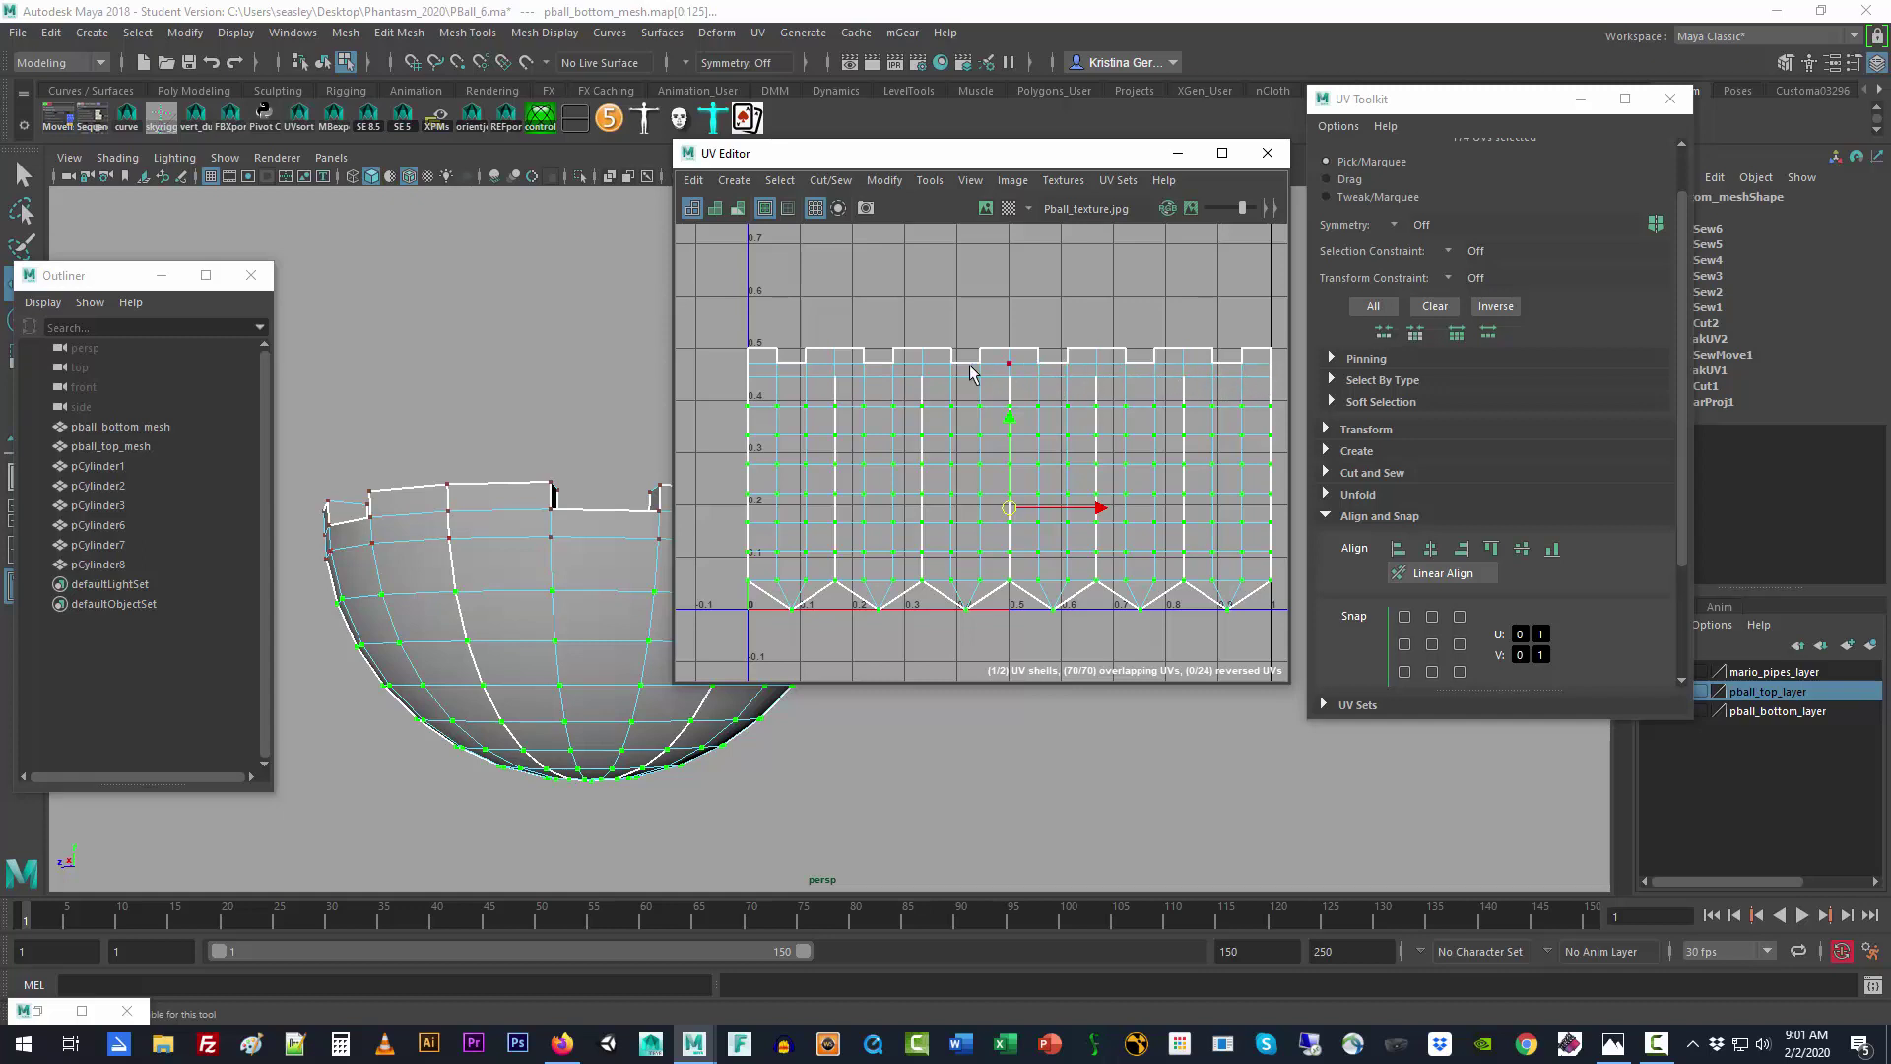
left_click(749, 377)
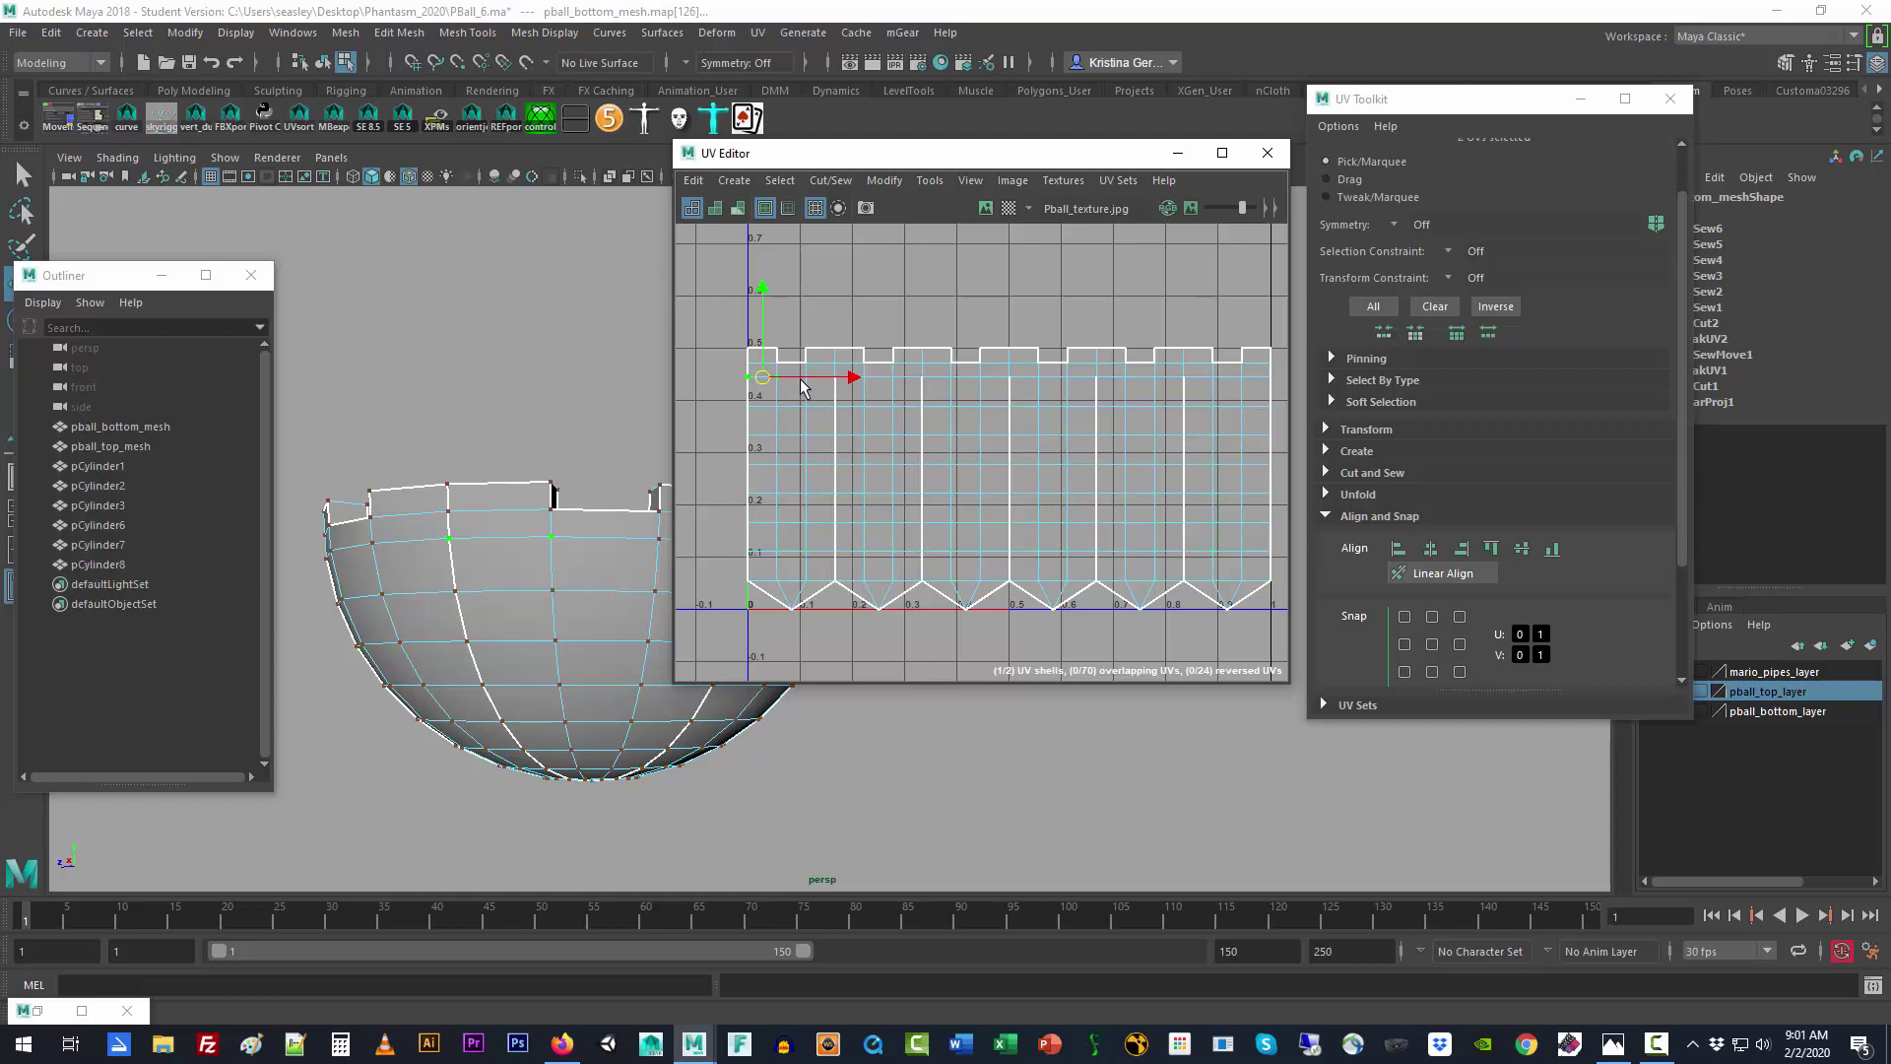
key("ctrl+z")
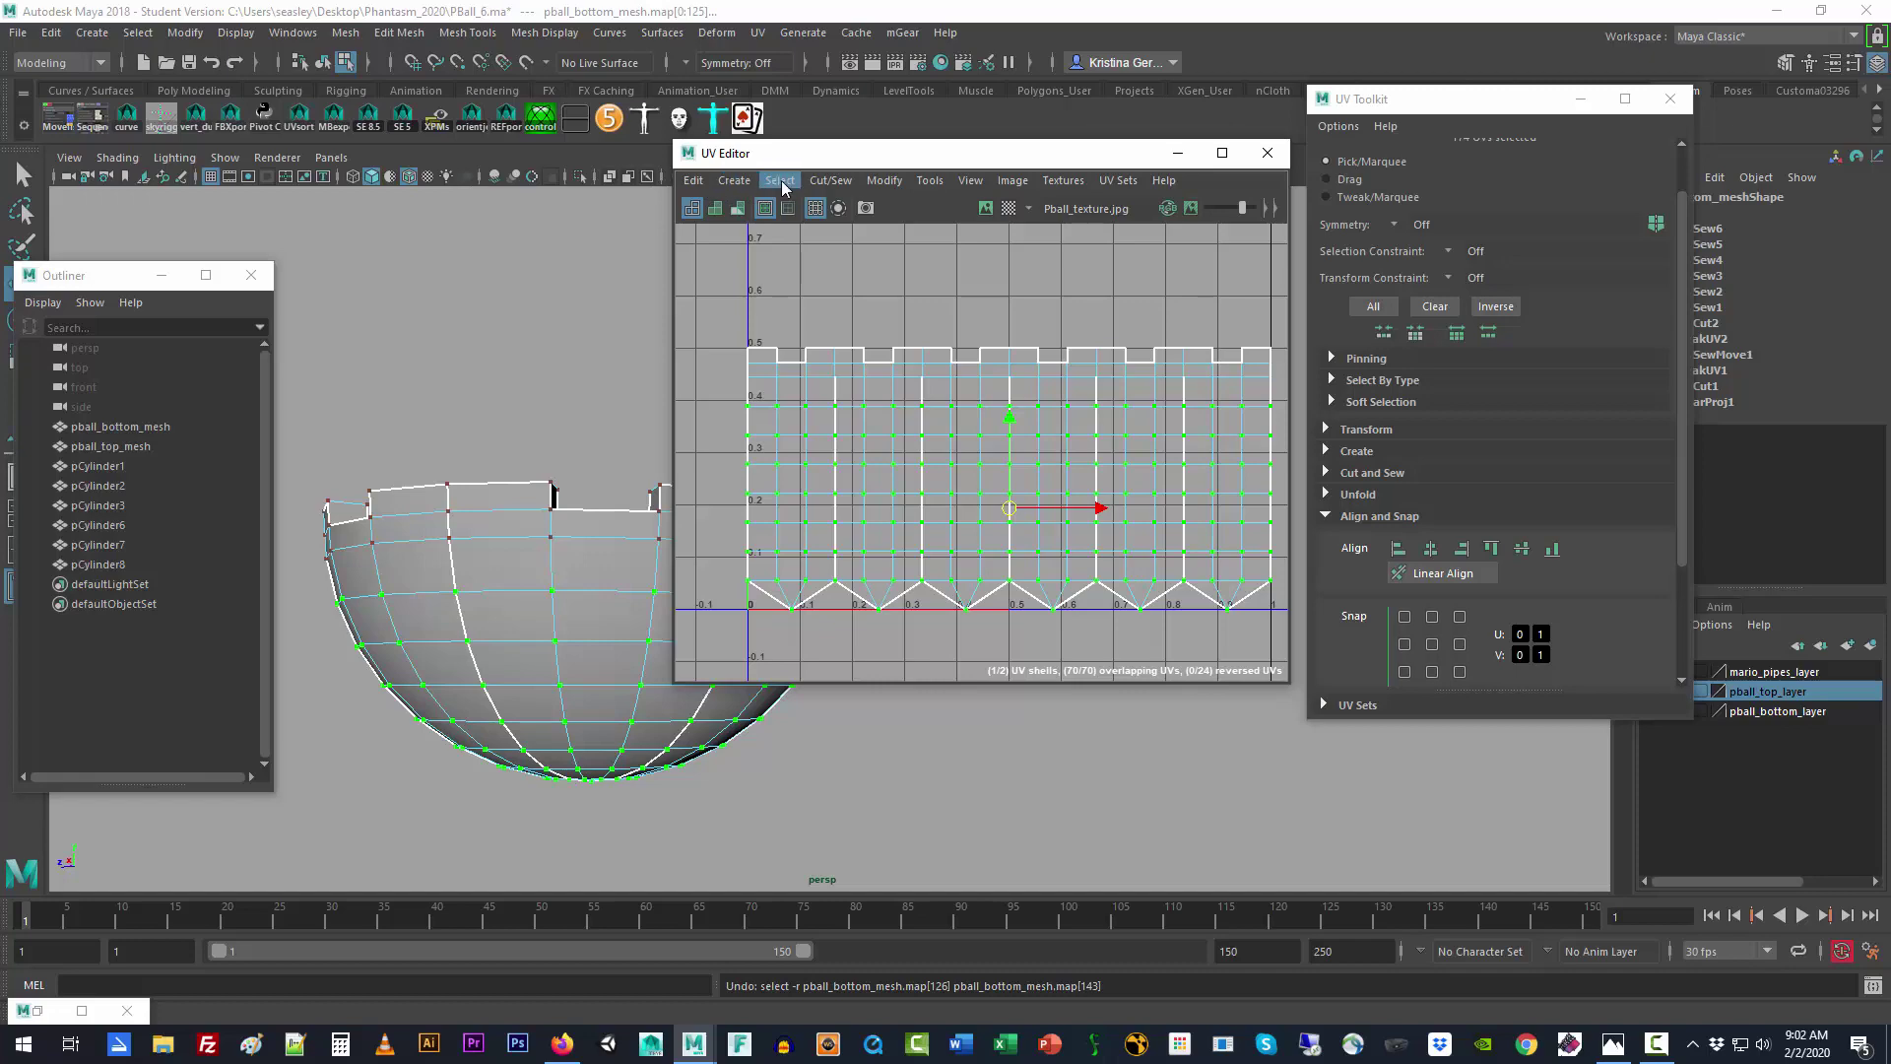
left_click(889, 179)
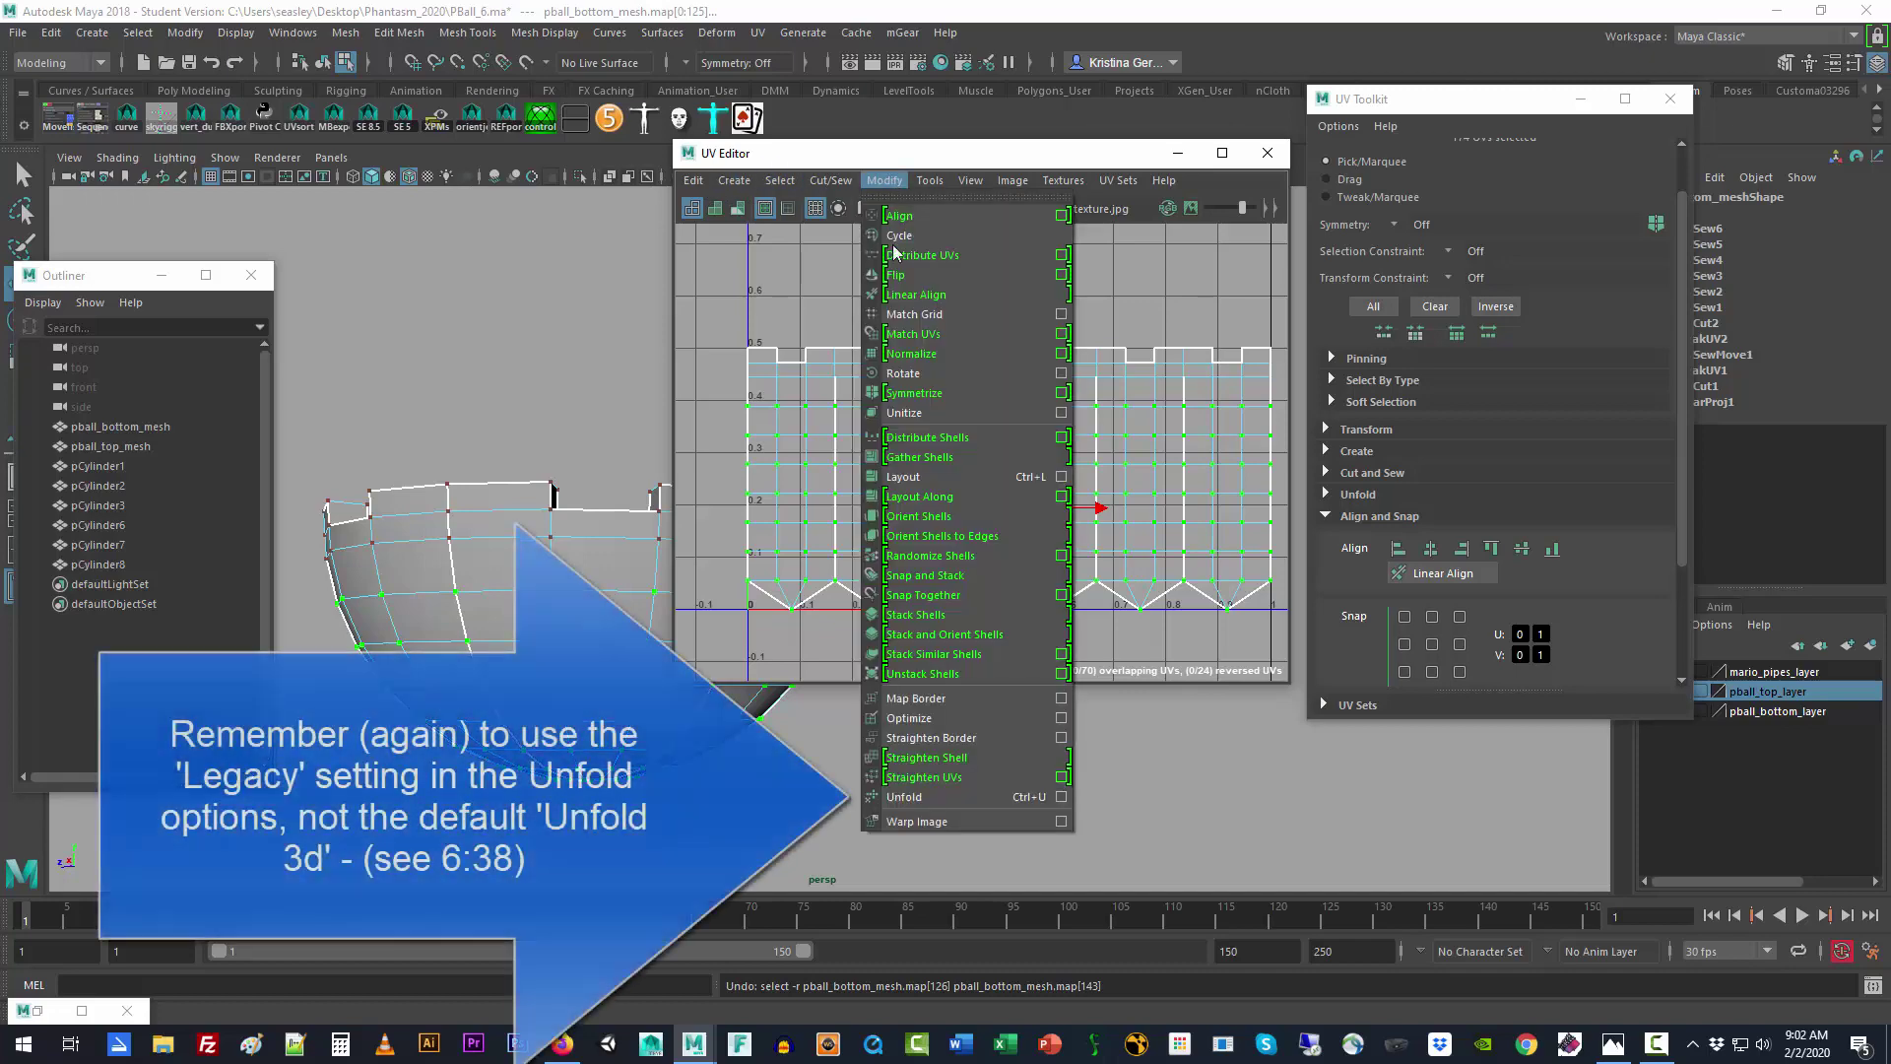
left_click(944, 794)
left_click(993, 601)
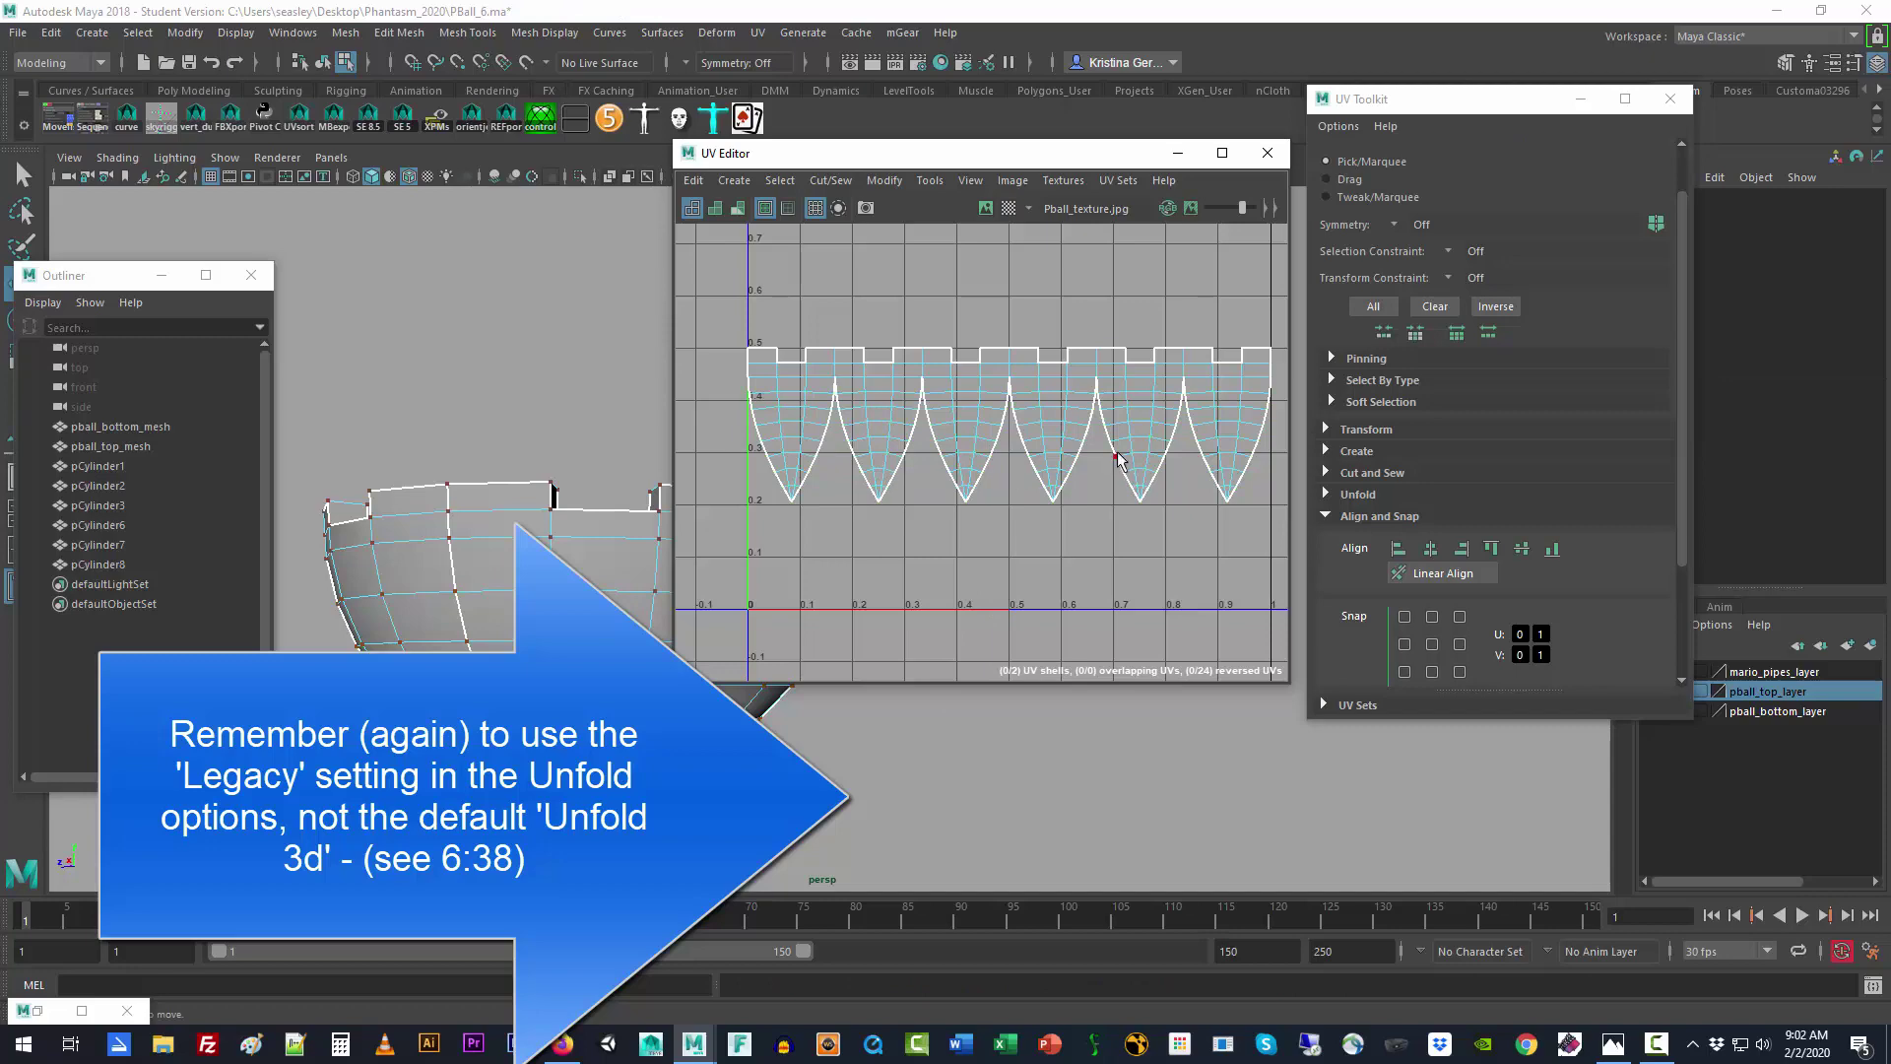
Step: Display the texture image behind the UVs, compare the six unfolded petals with its wooden planks, and hide the image again
left_click(986, 208)
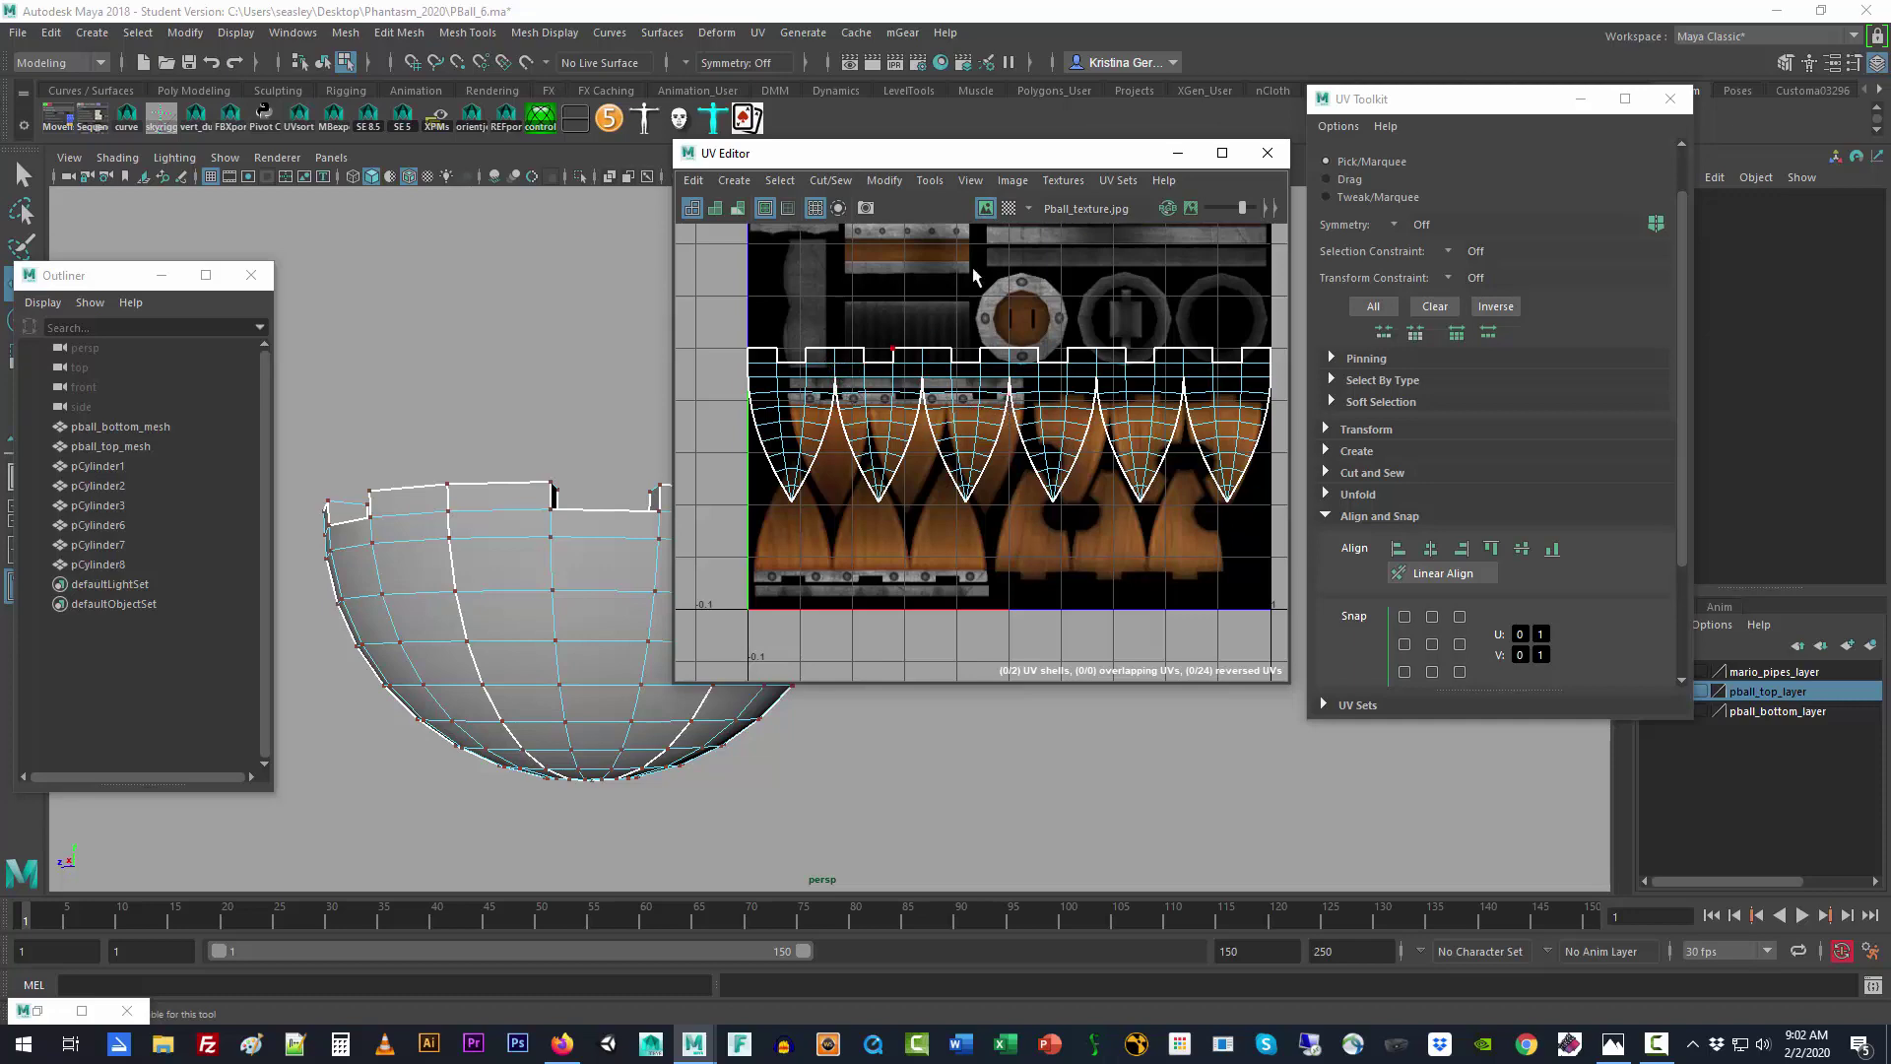
scroll(879, 485, "up", 3)
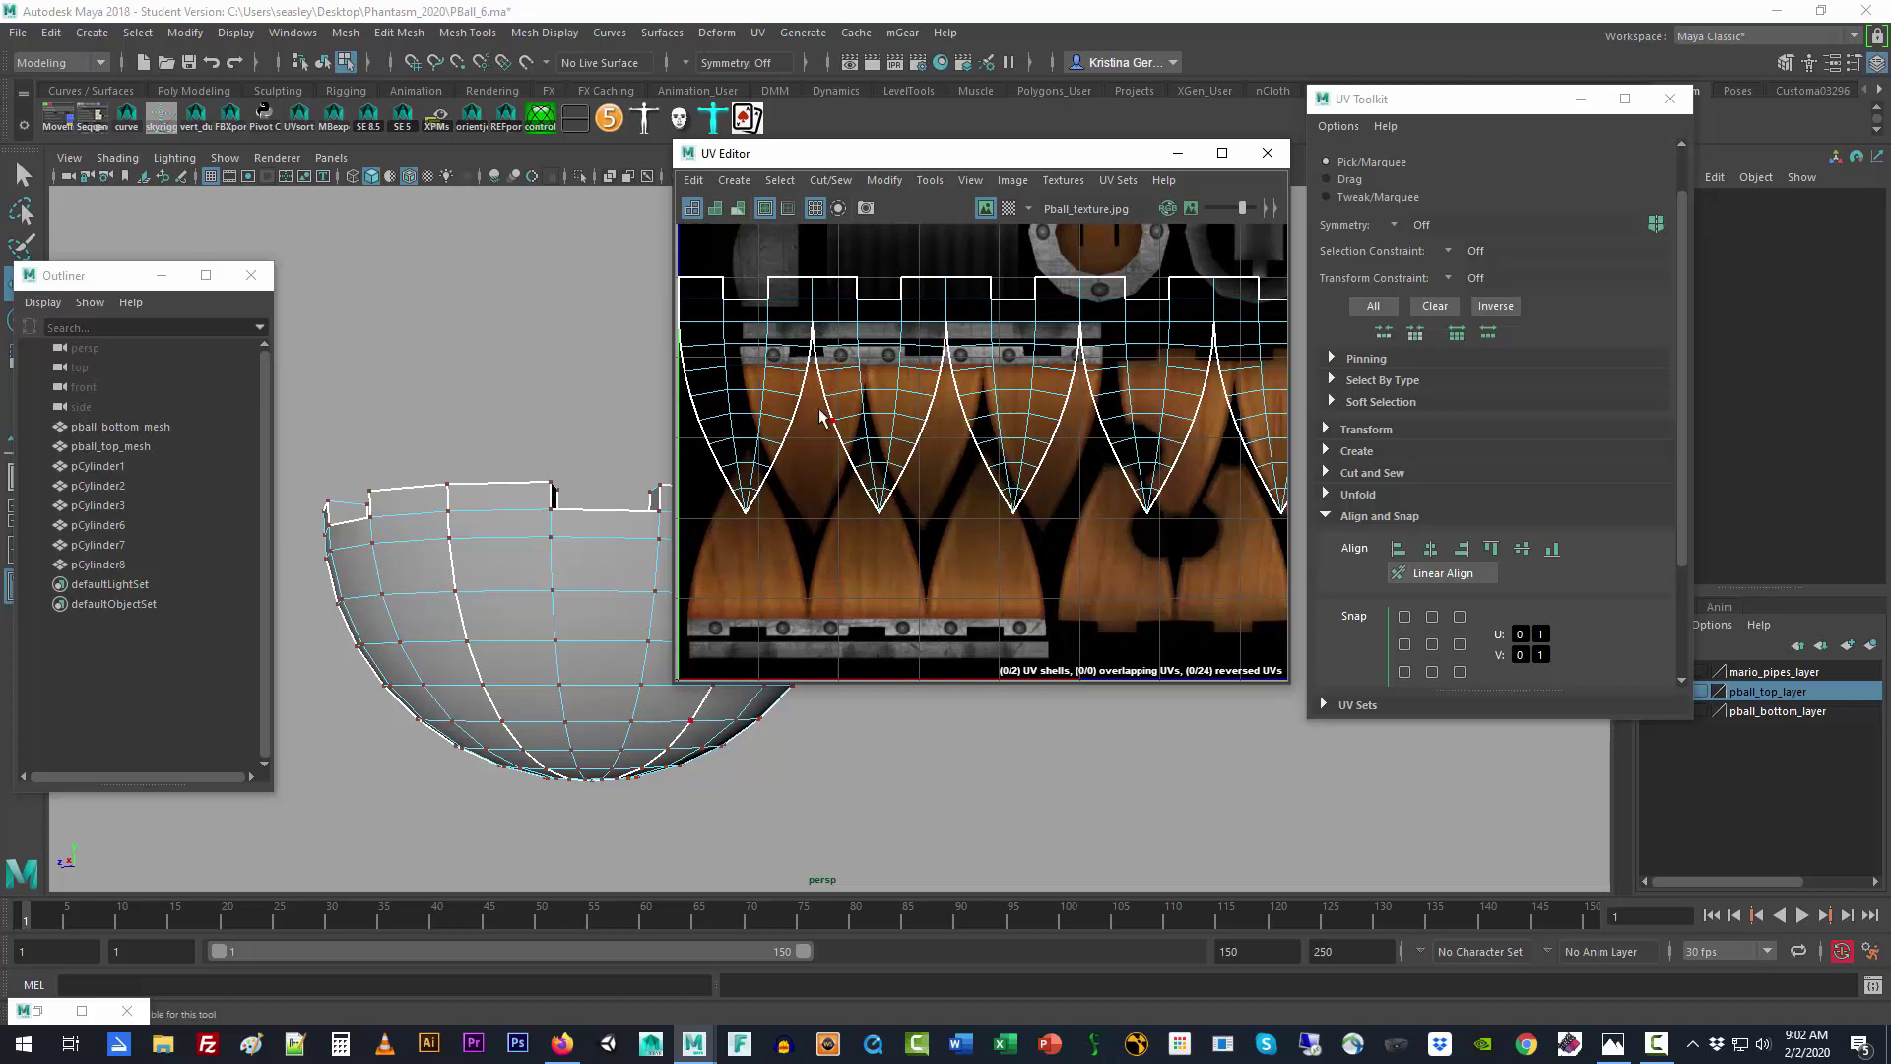
scroll(1054, 448, "up", 4)
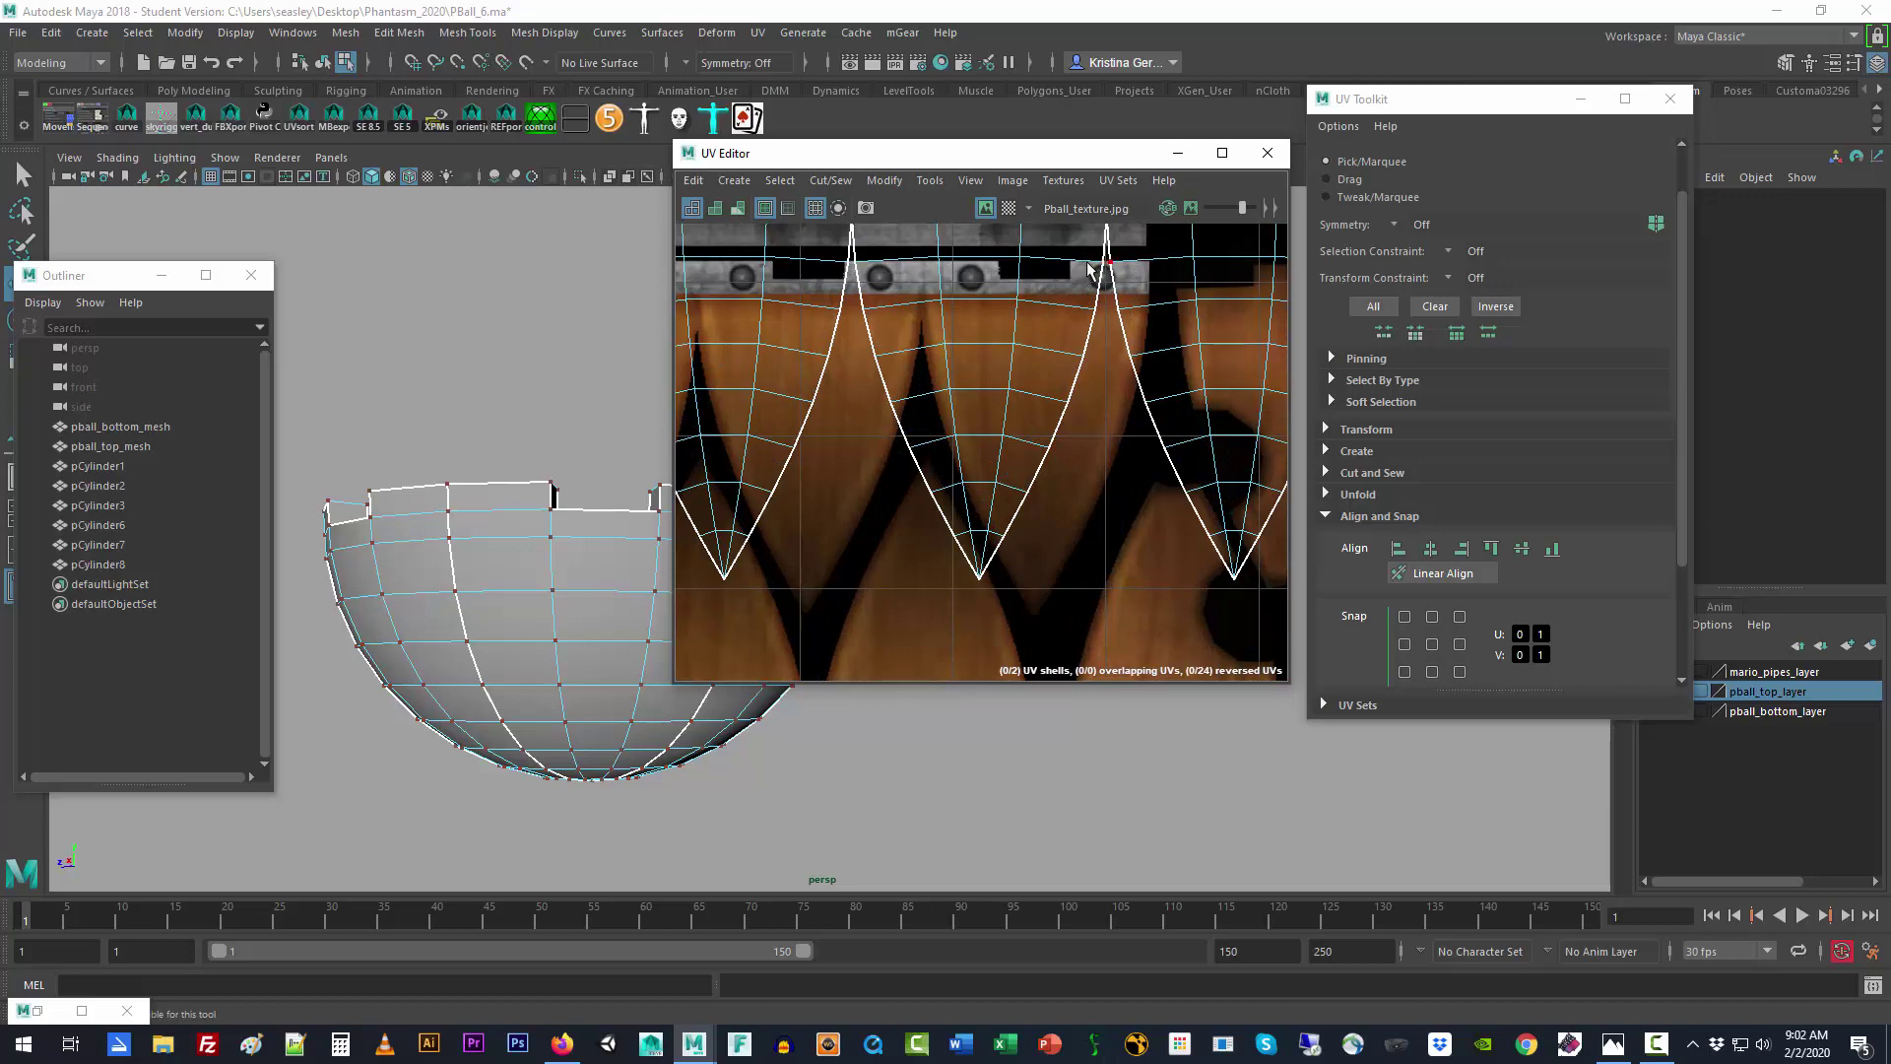
scroll(1079, 366, "down", 5)
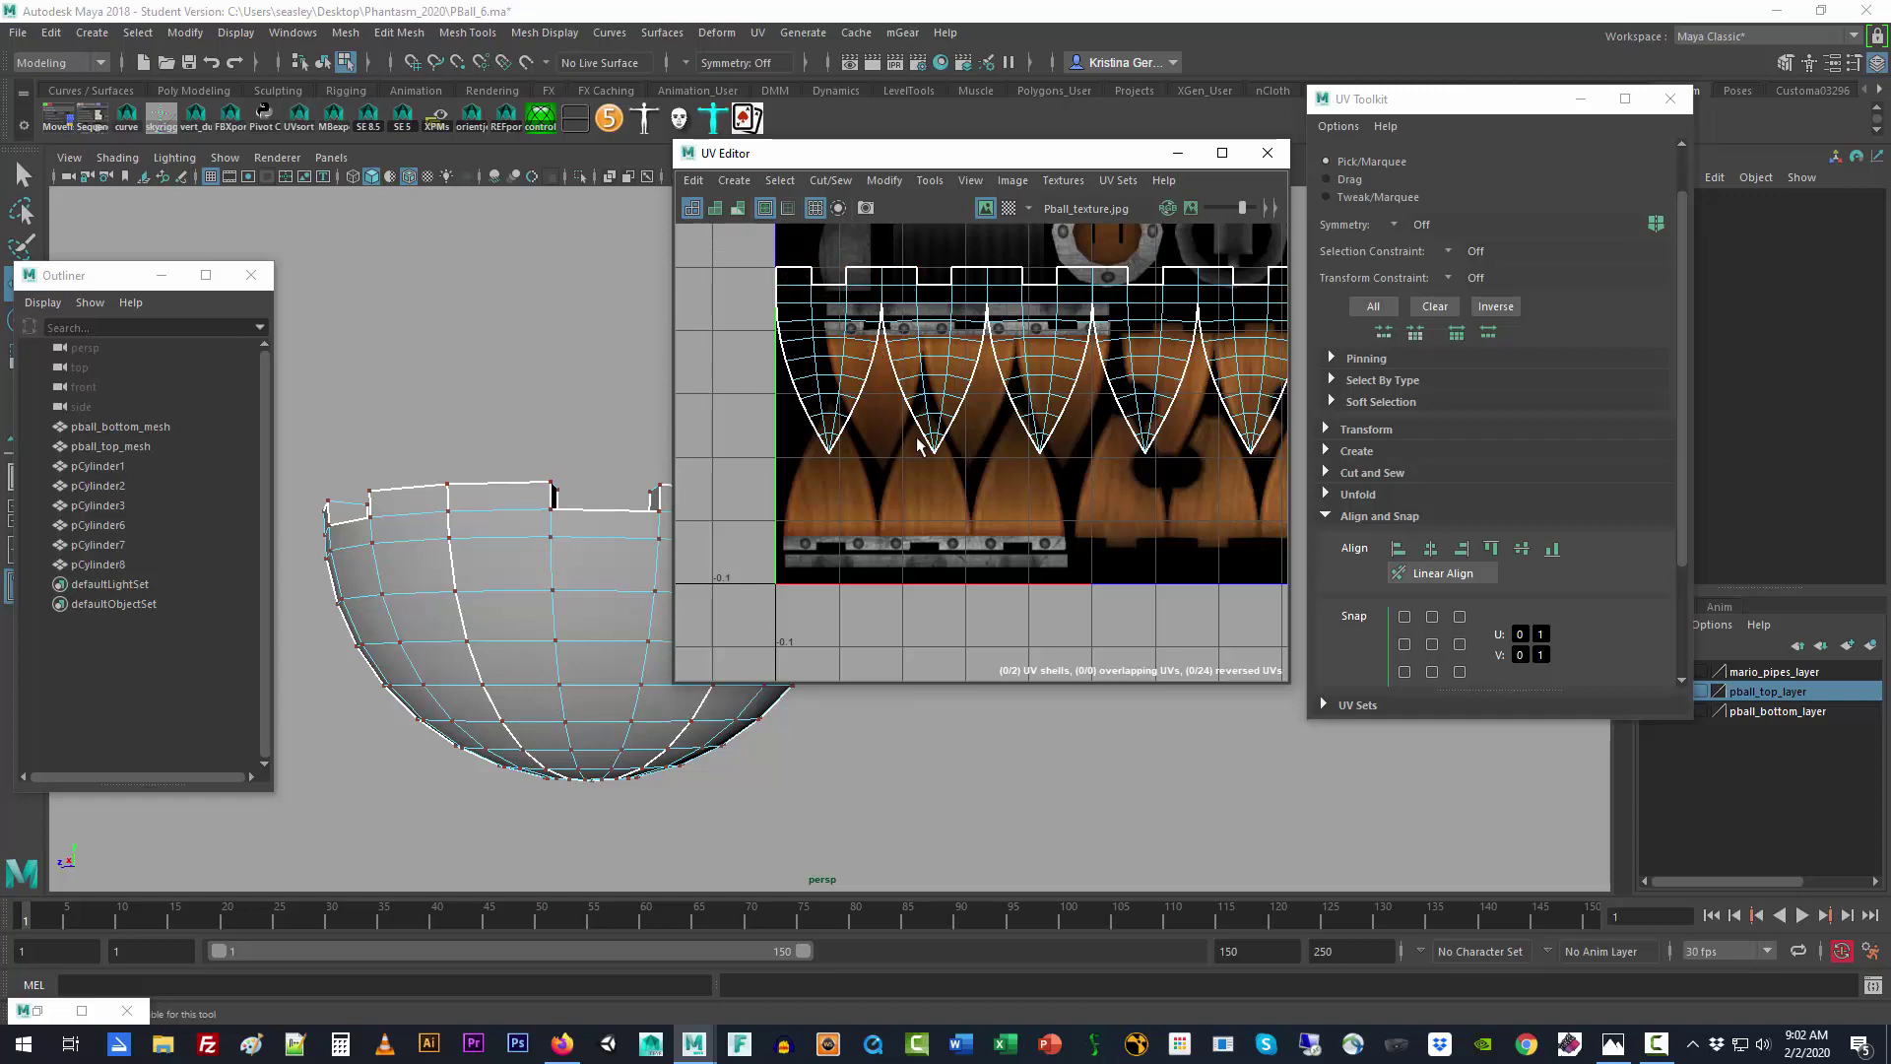
scroll(1004, 482, "down", 2)
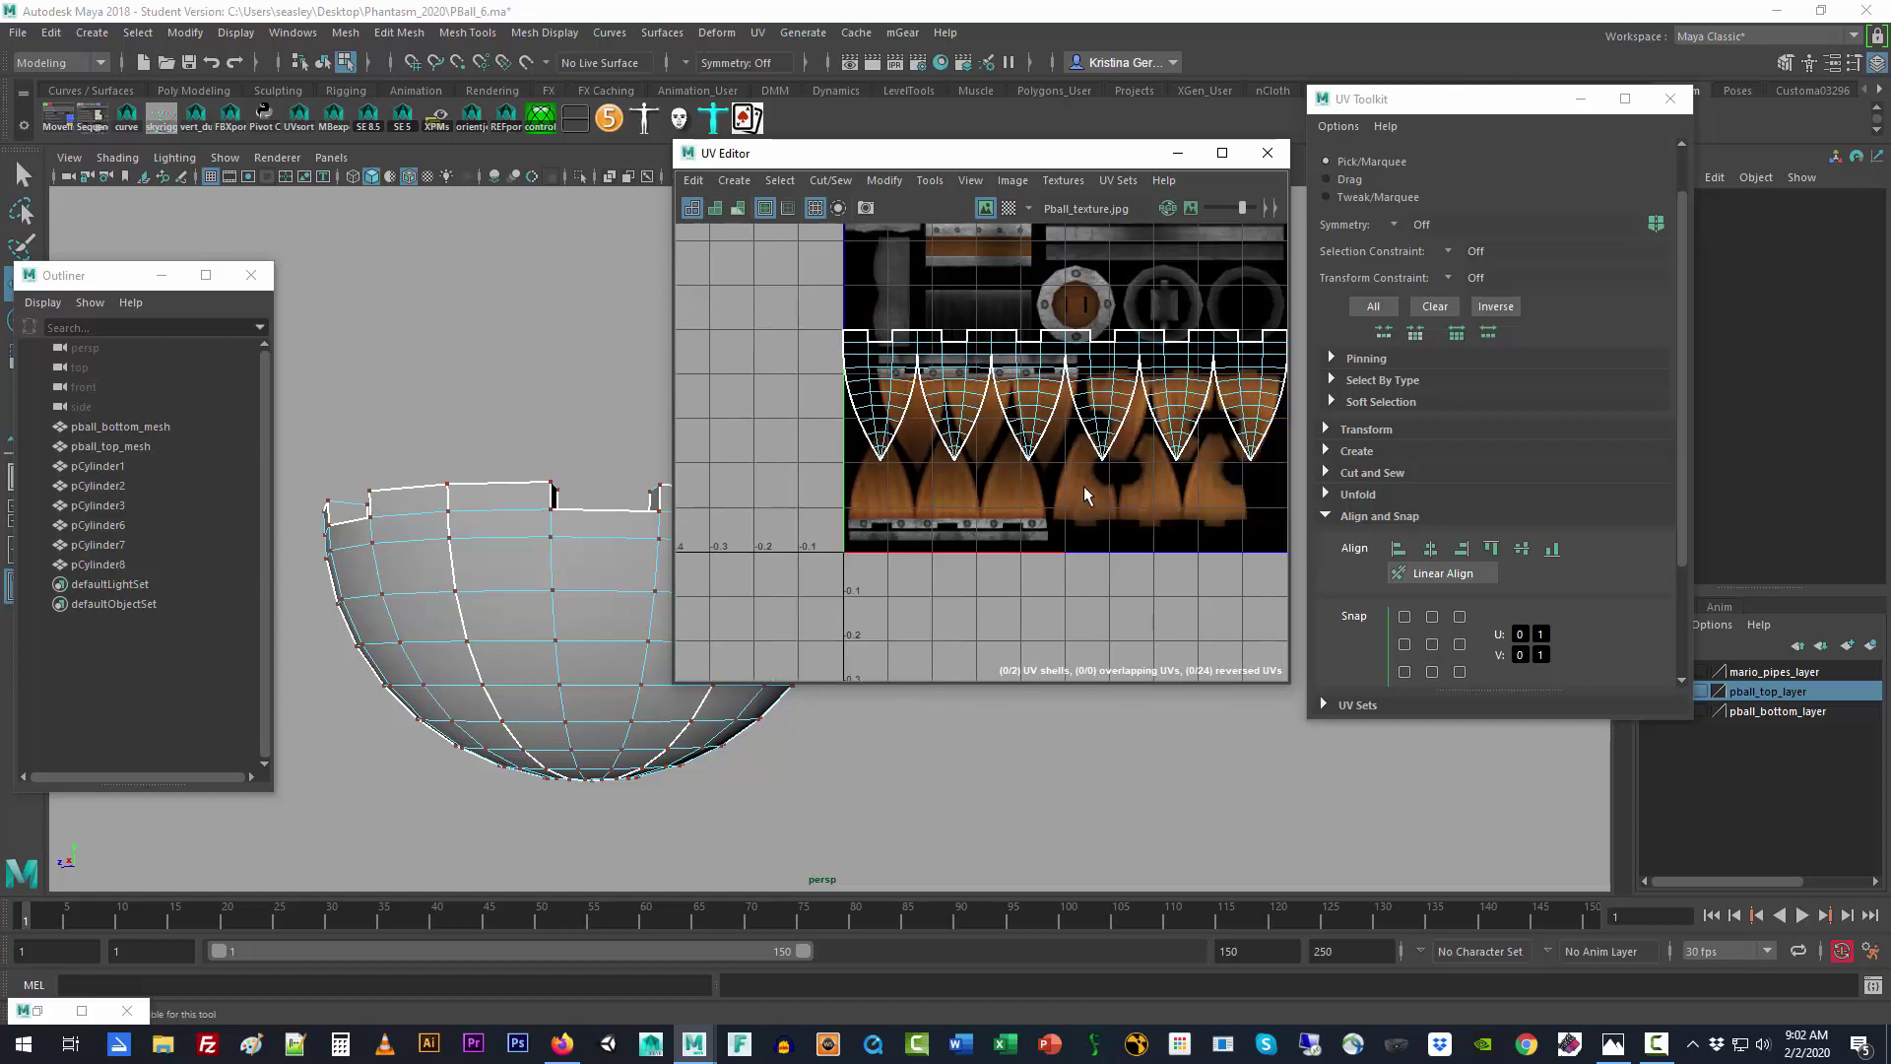
middle_click_drag(1083, 487, 997, 557, "alt")
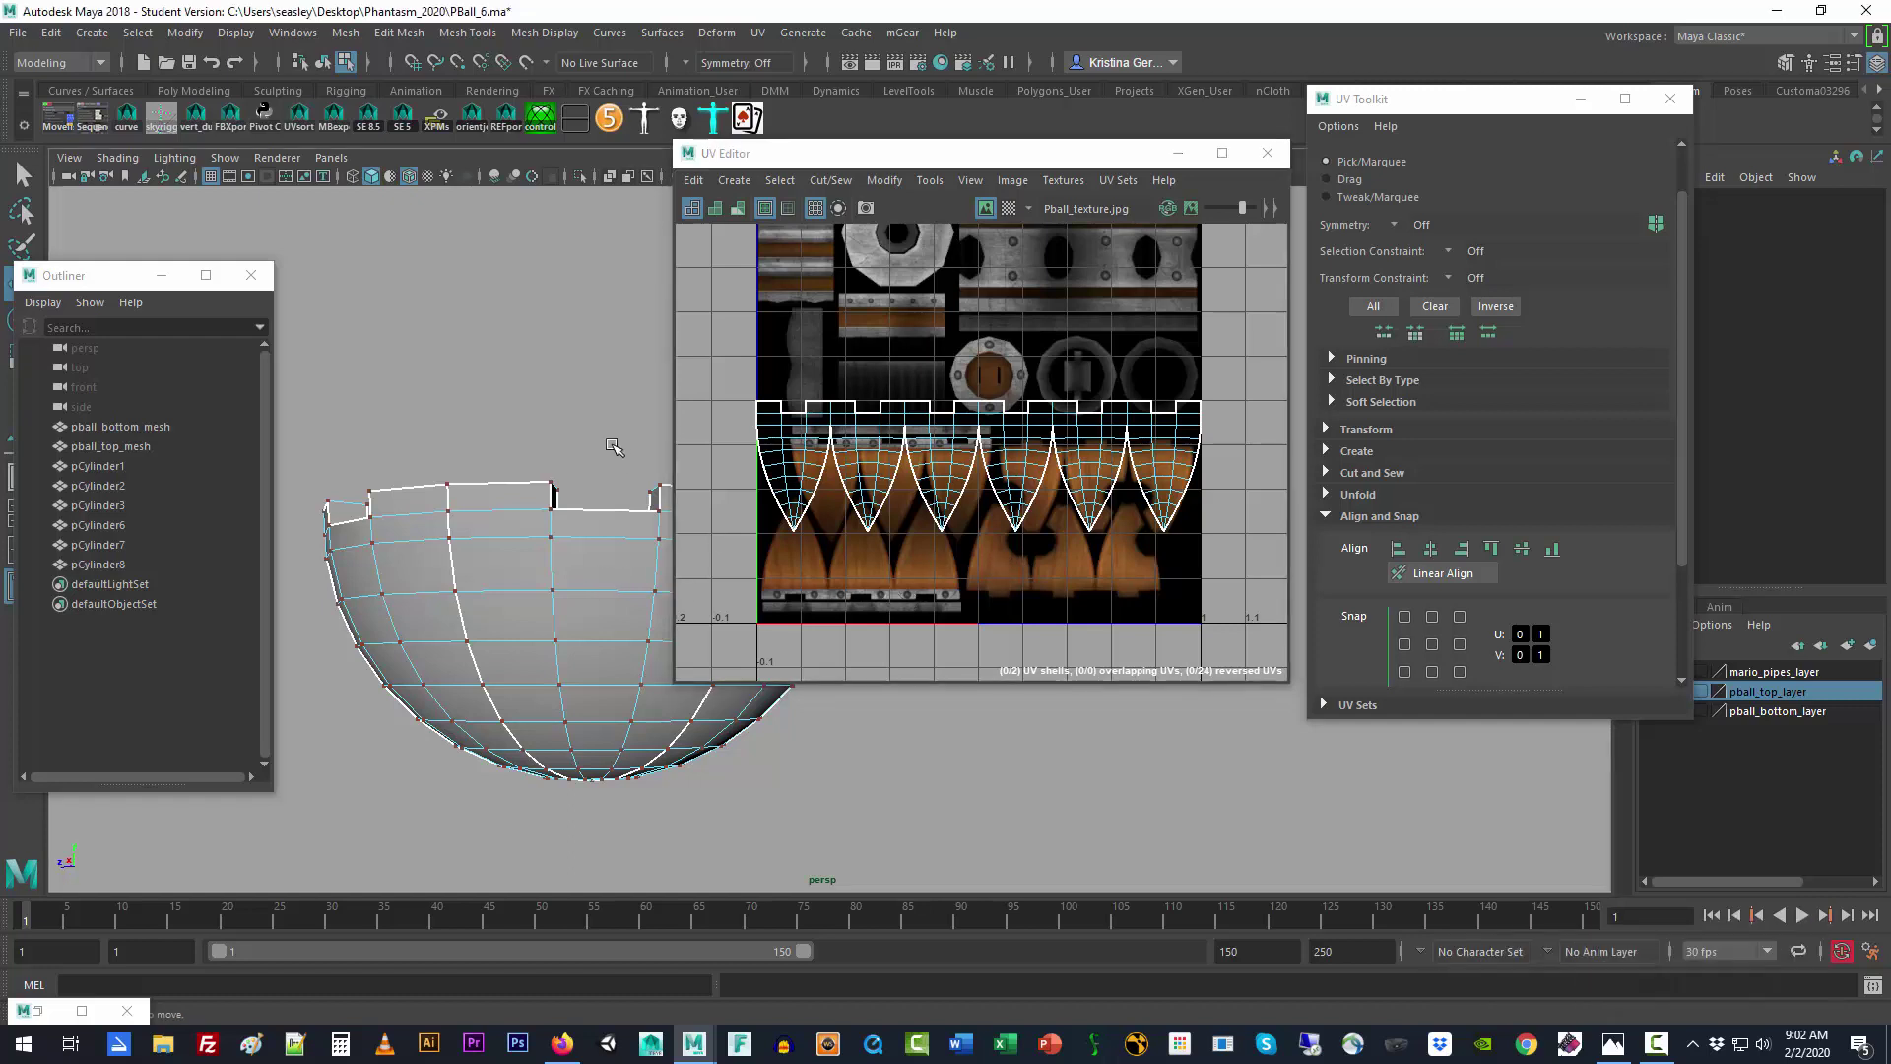
left_click(985, 208)
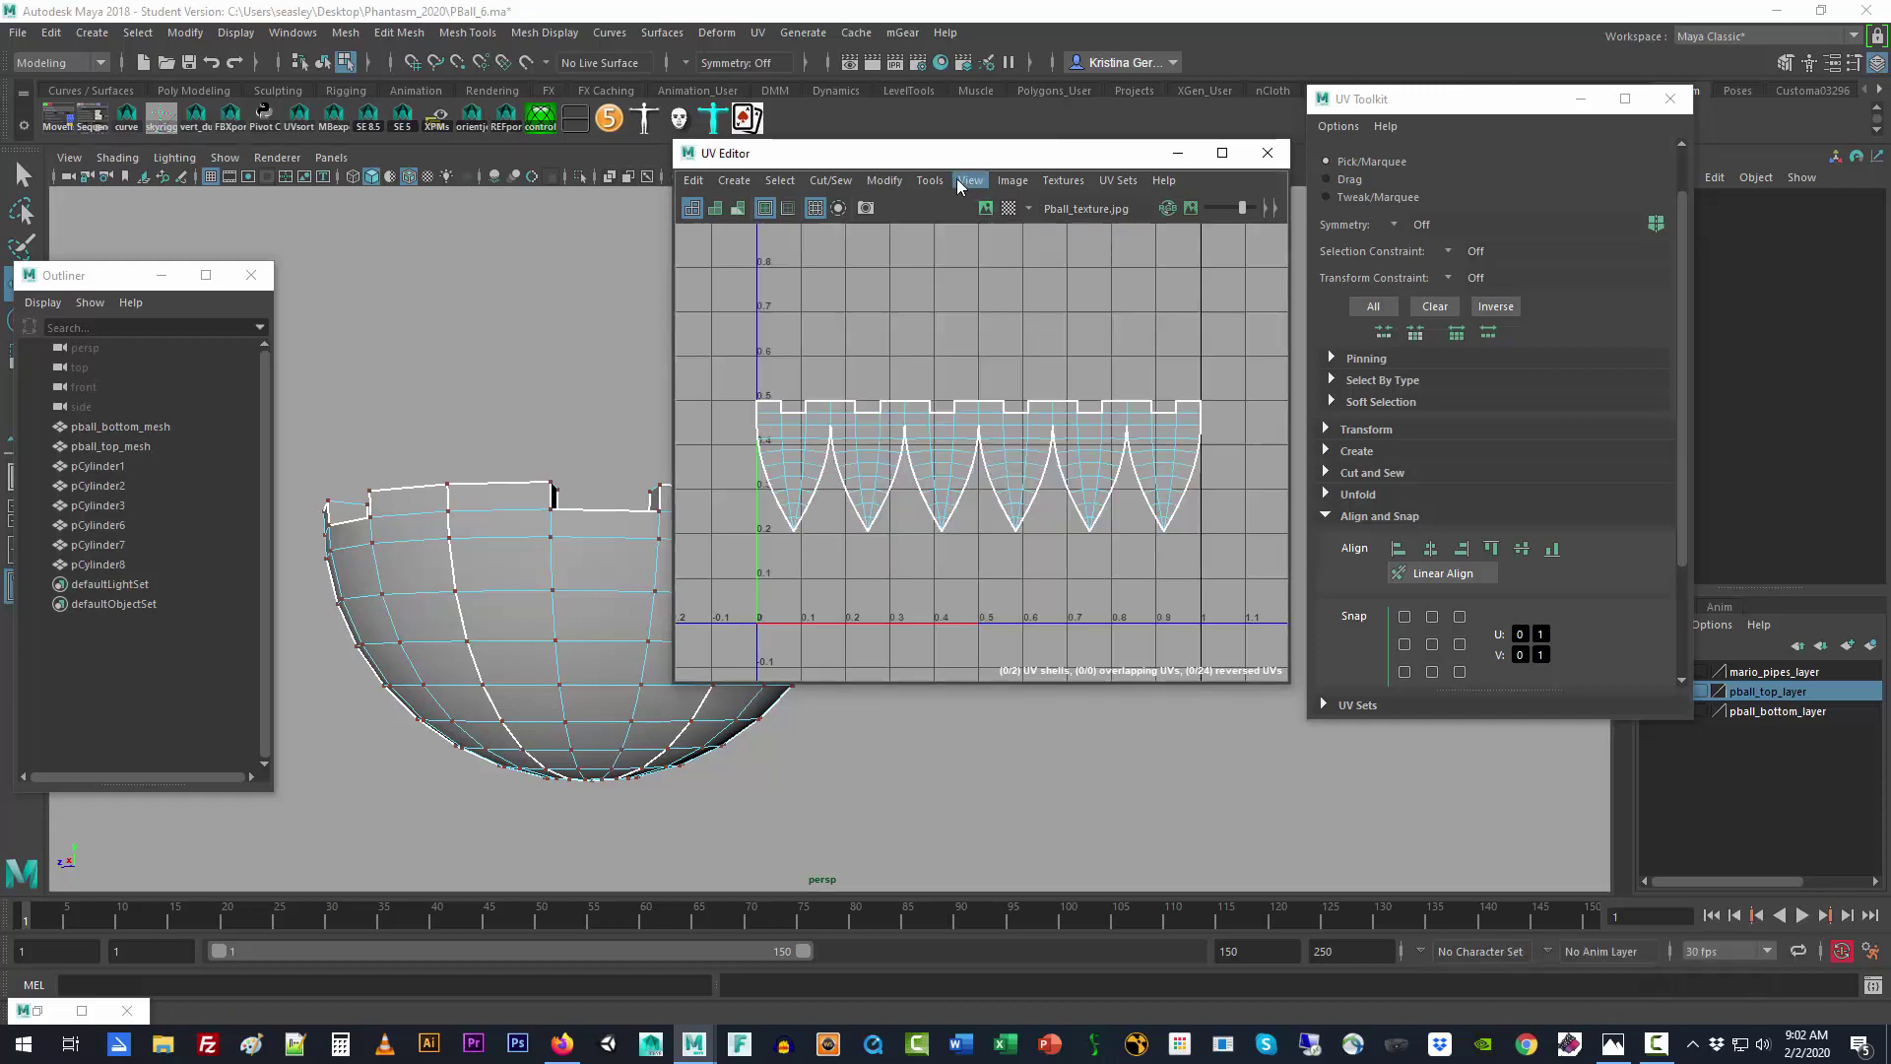
Step: Uncover the model by moving the UV Editor, show the texture image again, and examine its plank shapes and metal strips
left_click_drag(959, 156, 1160, 194)
left_click(1175, 239)
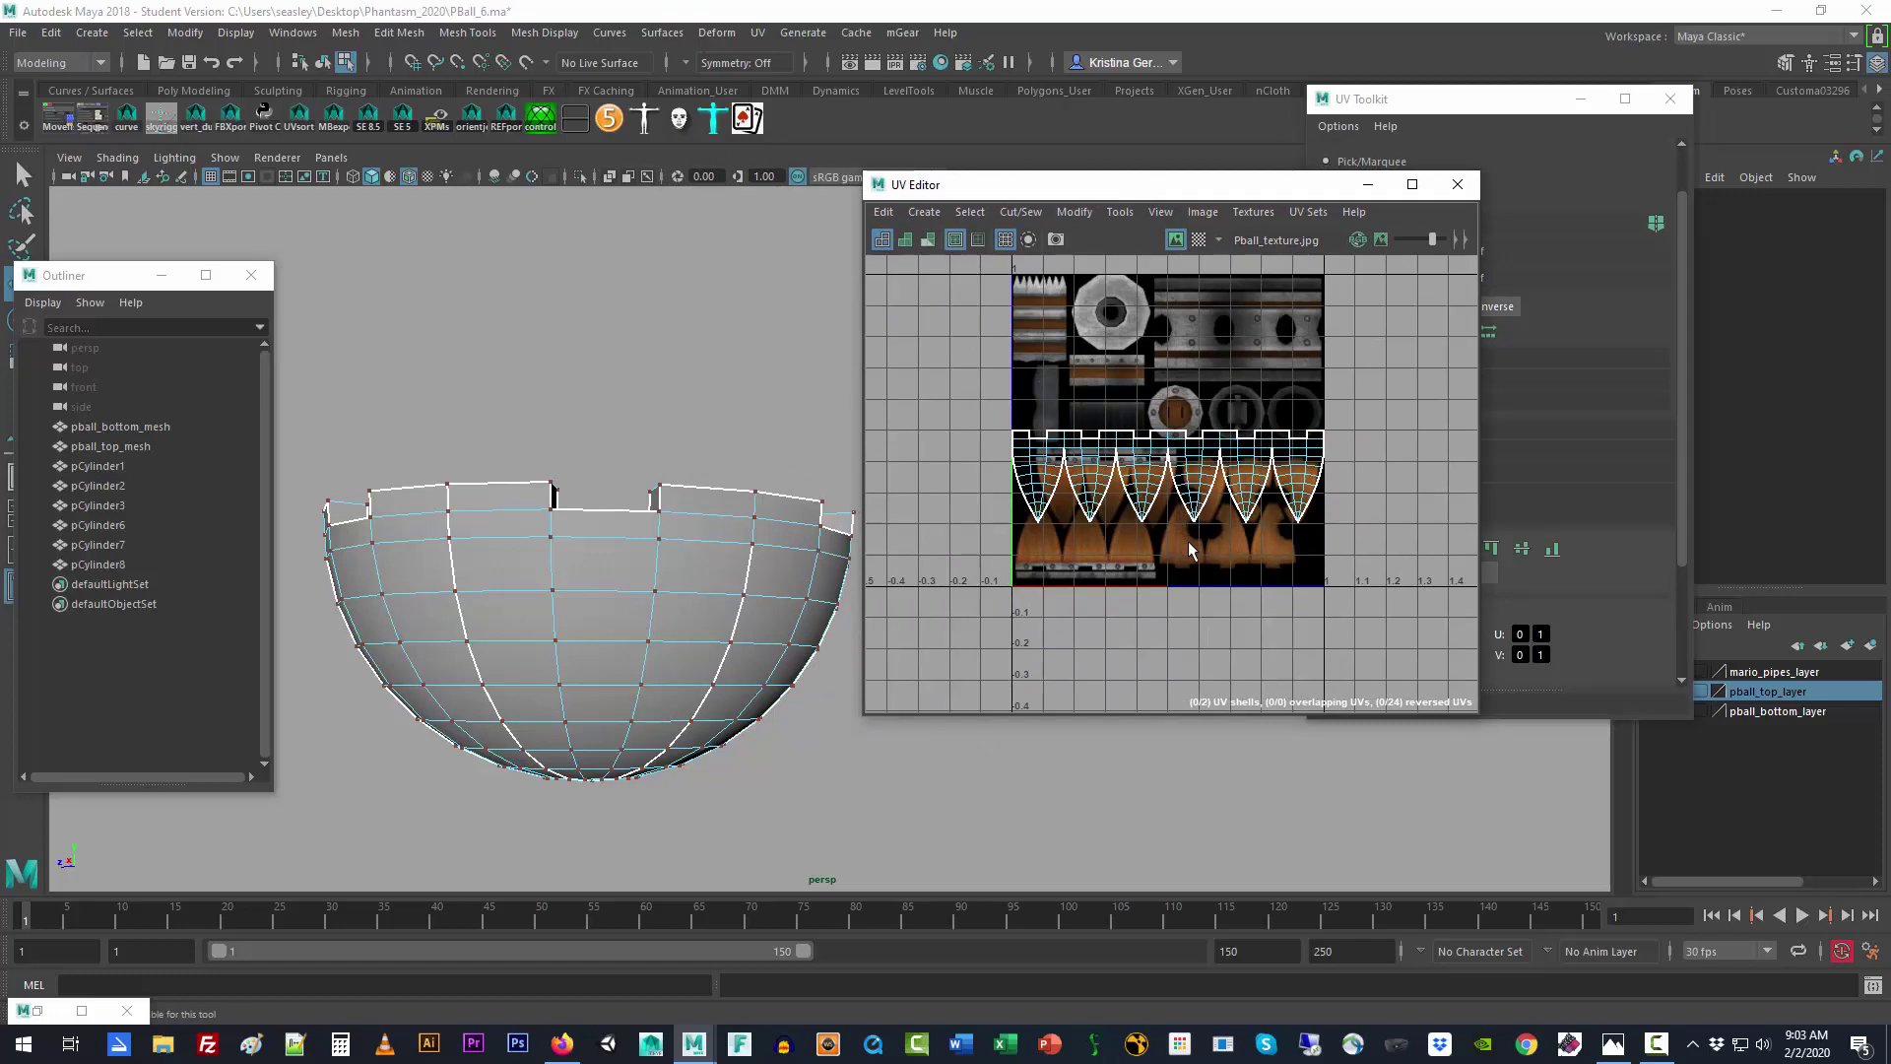
scroll(1156, 549, "up", 5)
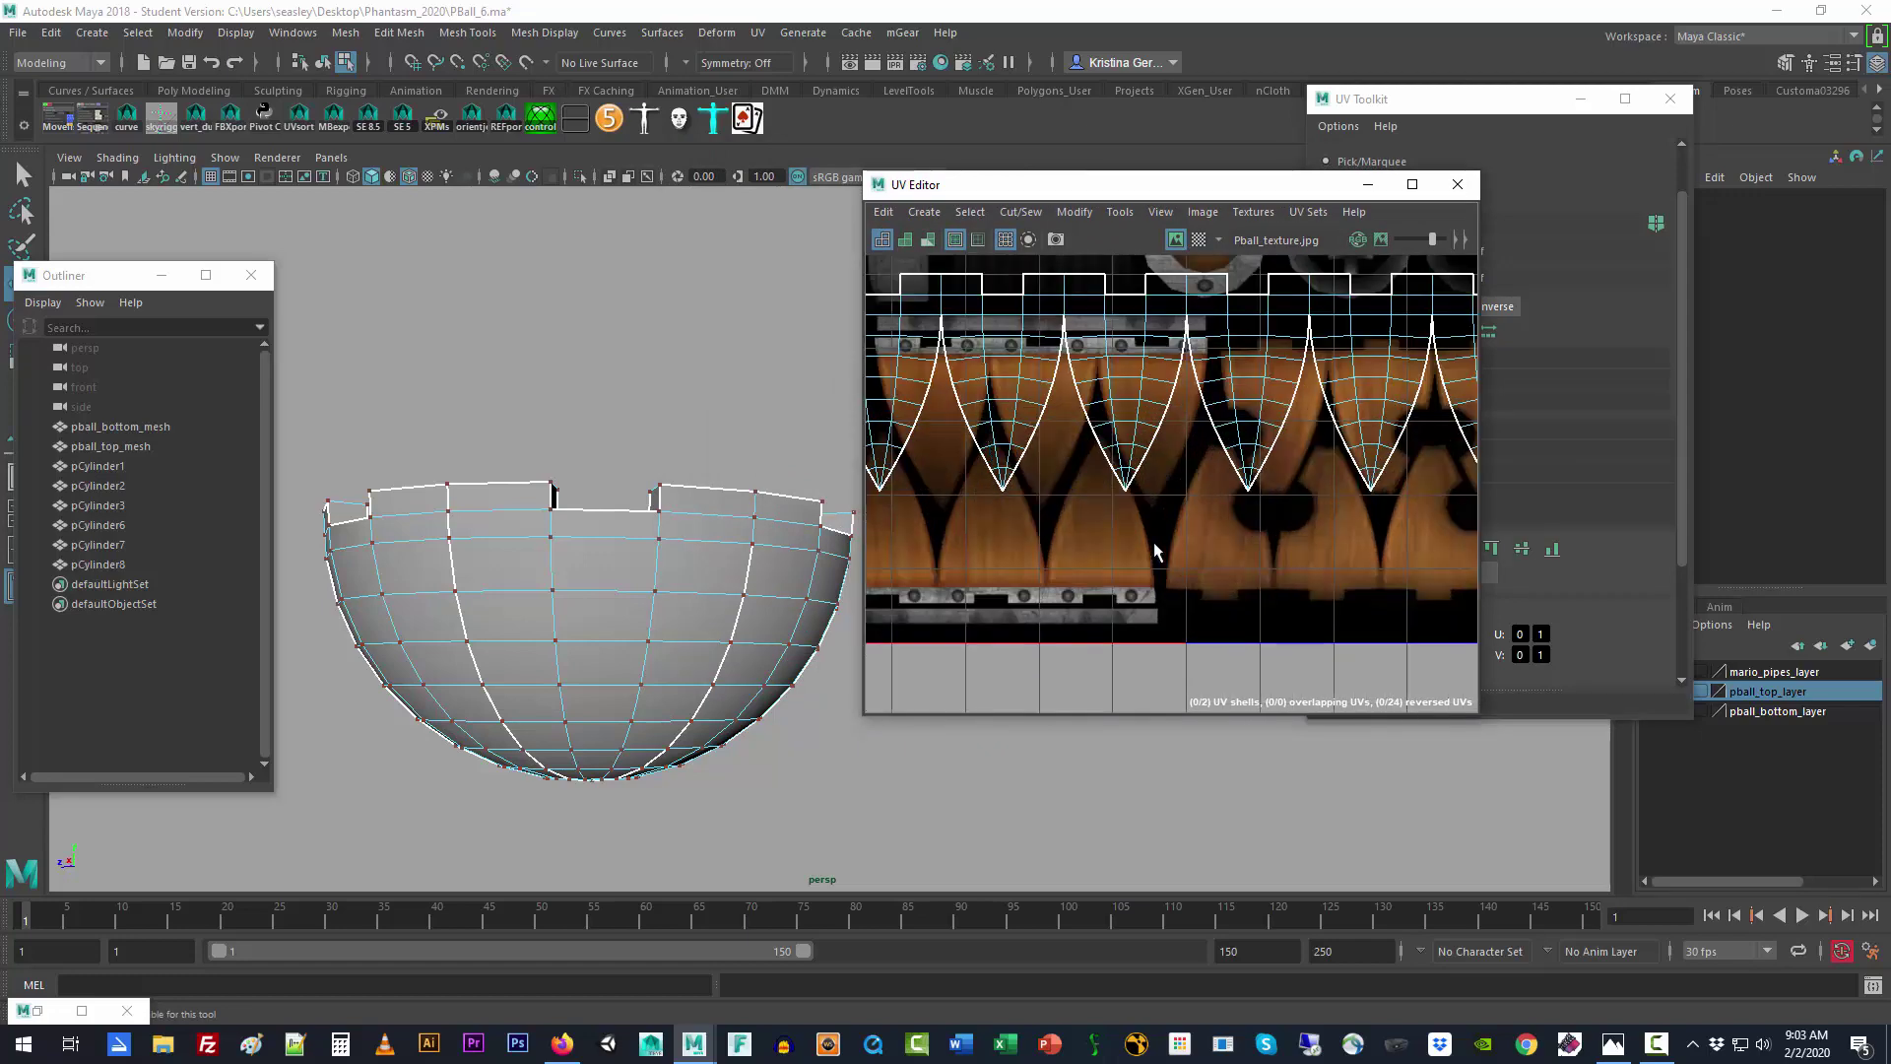
middle_click_drag(1125, 610, 1326, 542, "alt")
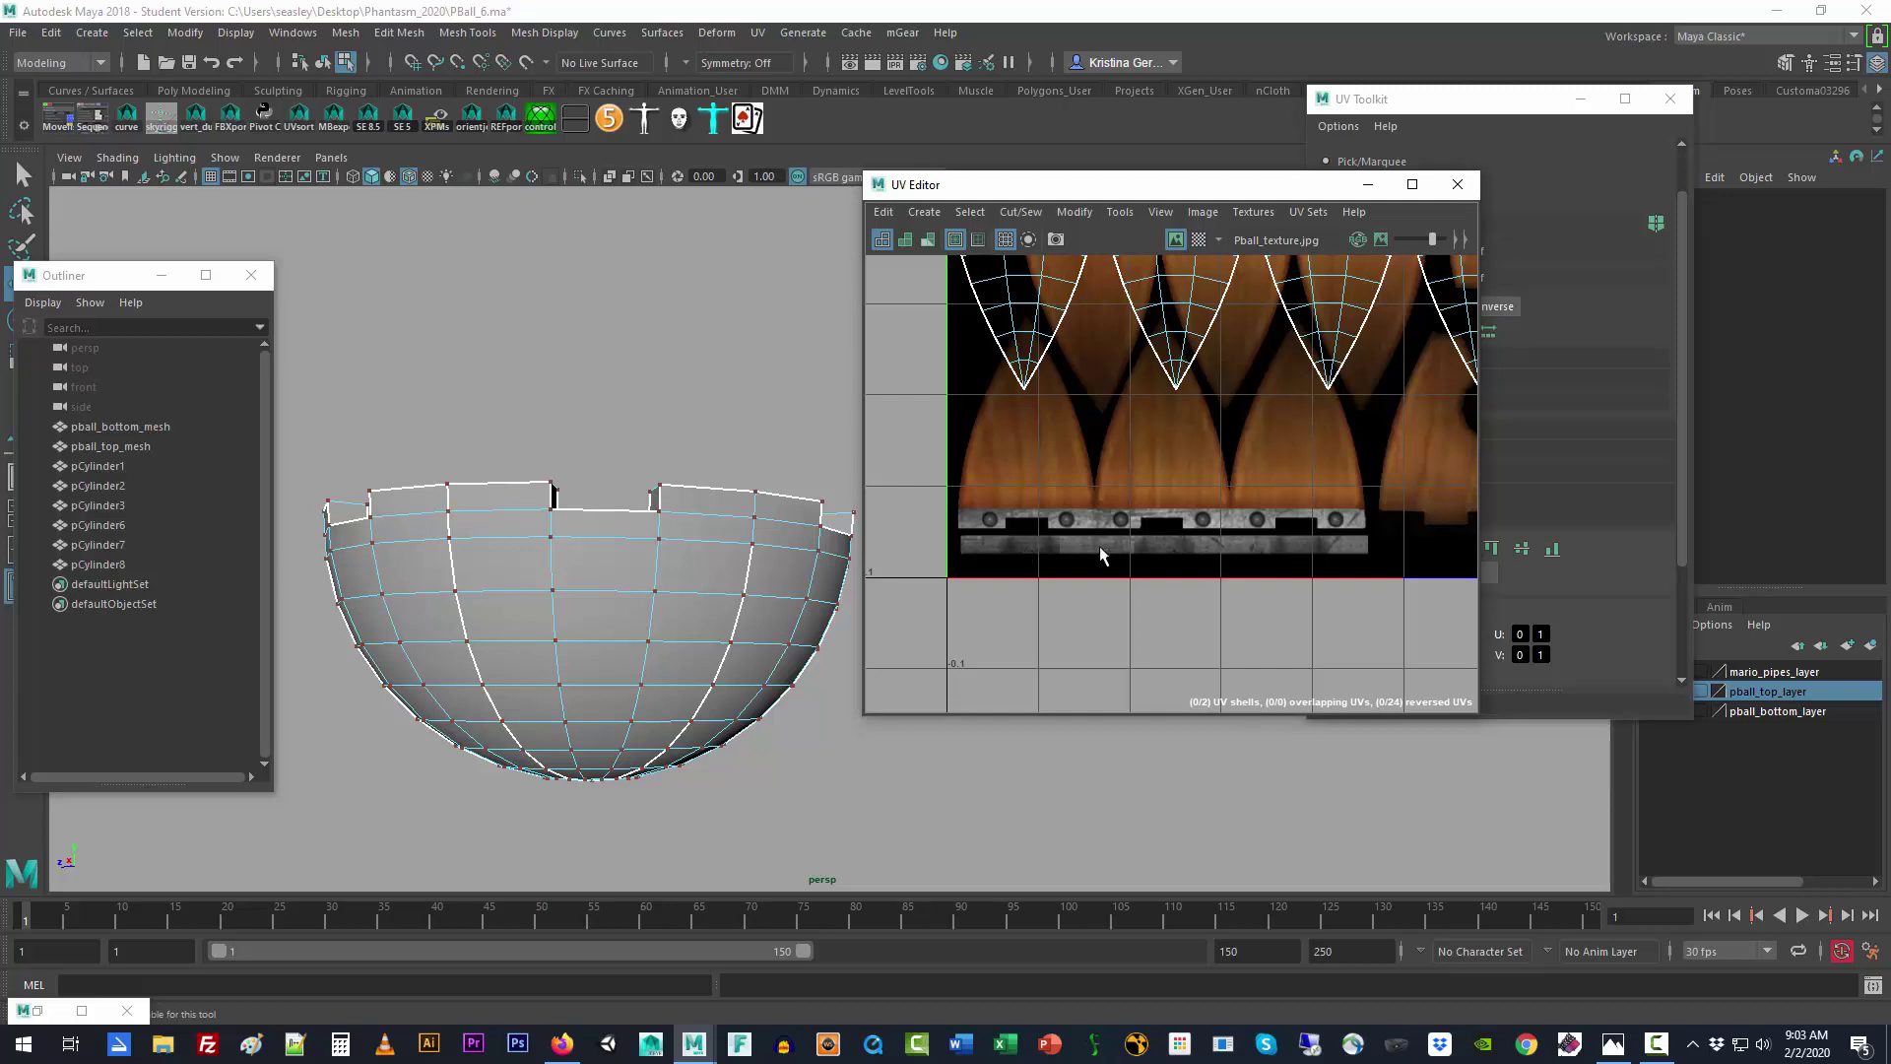
middle_click_drag(1269, 486, 1272, 731, "alt")
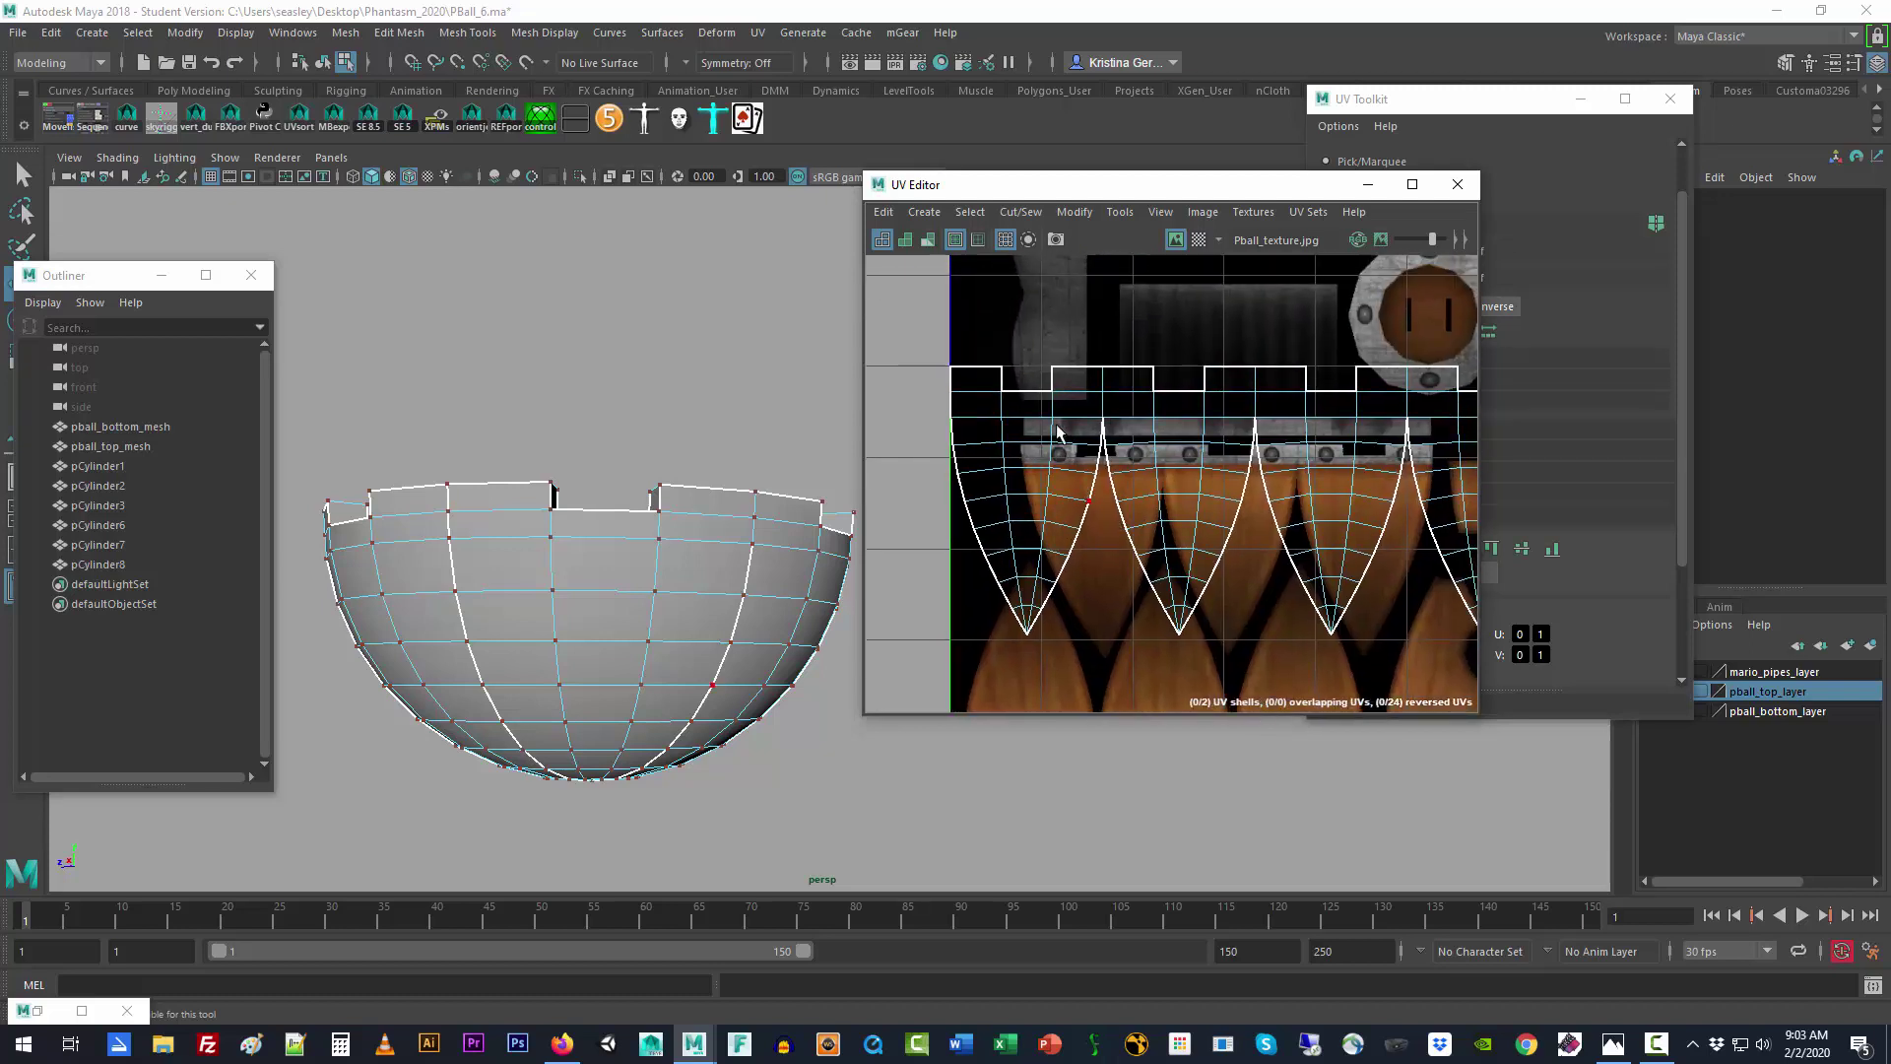
middle_click_drag(1341, 567, 1247, 426, "alt")
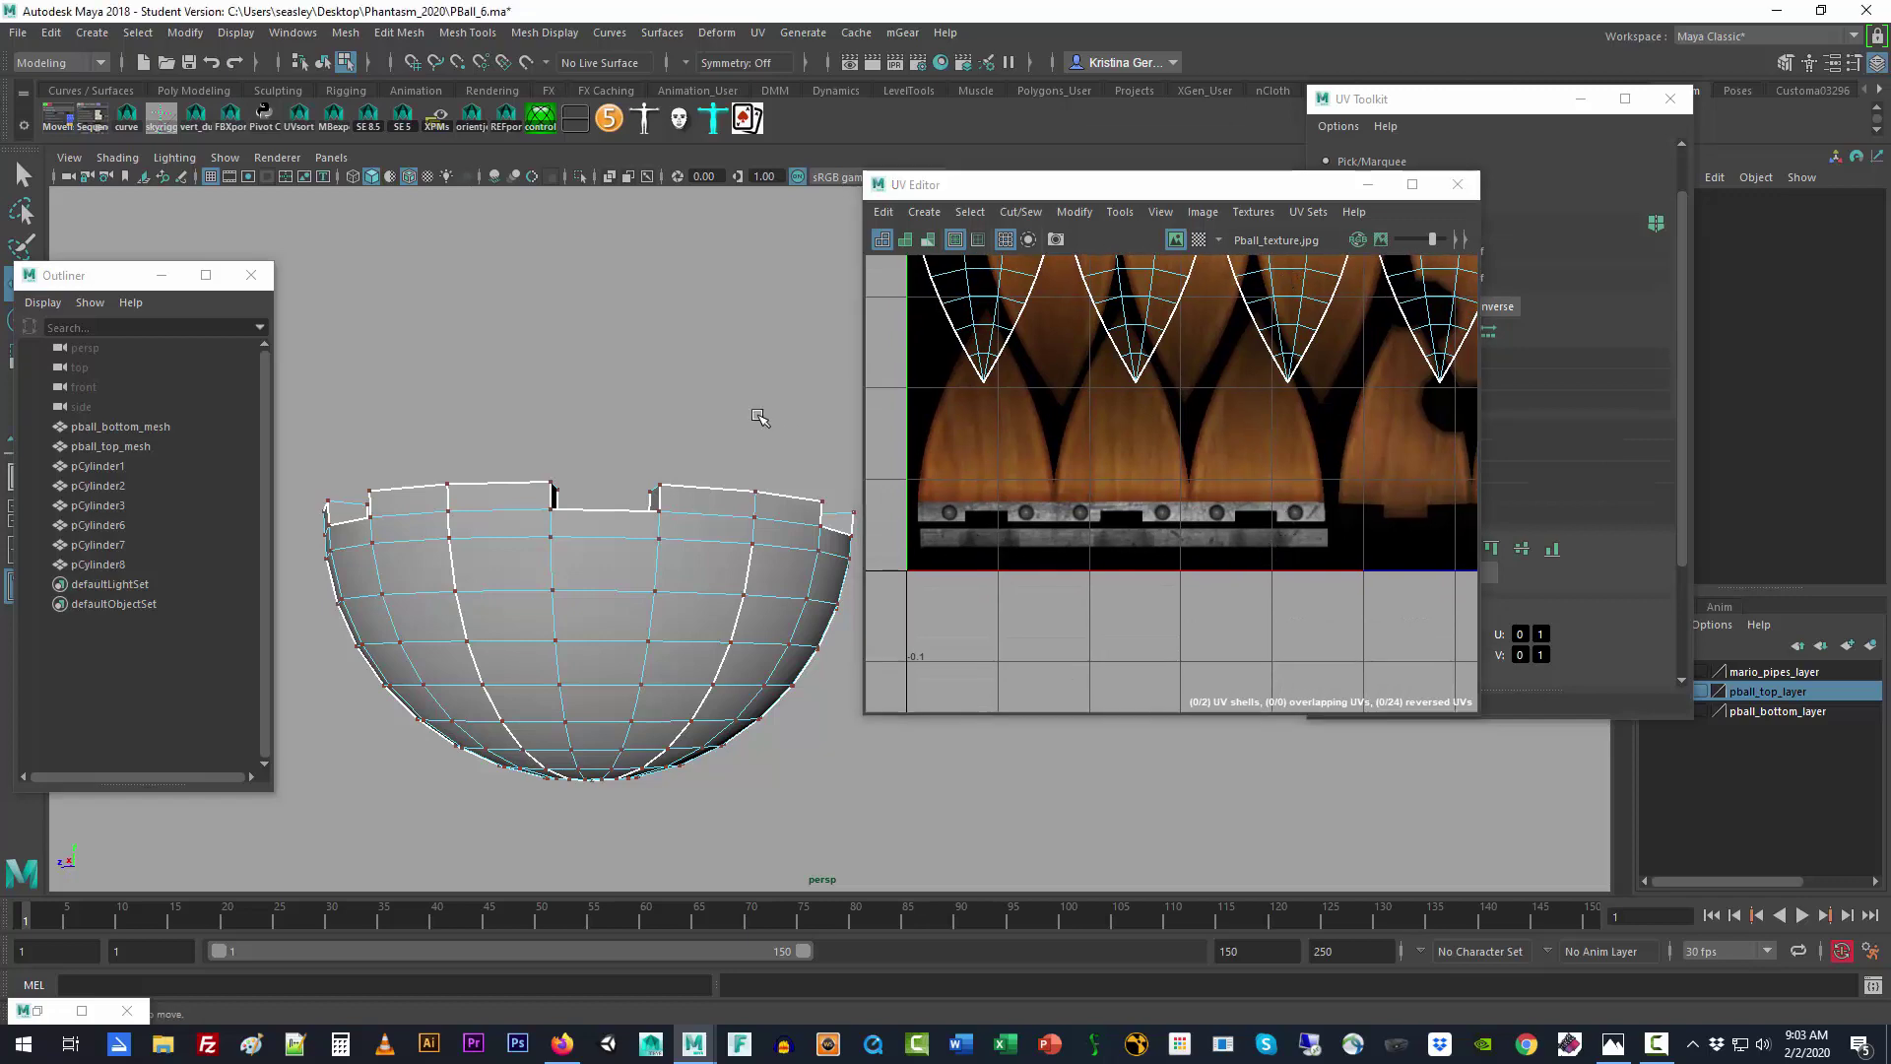
Step: Select the faces of the bowl's top rim and compare their ring-shaped UV shell with the metal strip along the texture's lower edge
left_click_drag(759, 410, 777, 490, "alt")
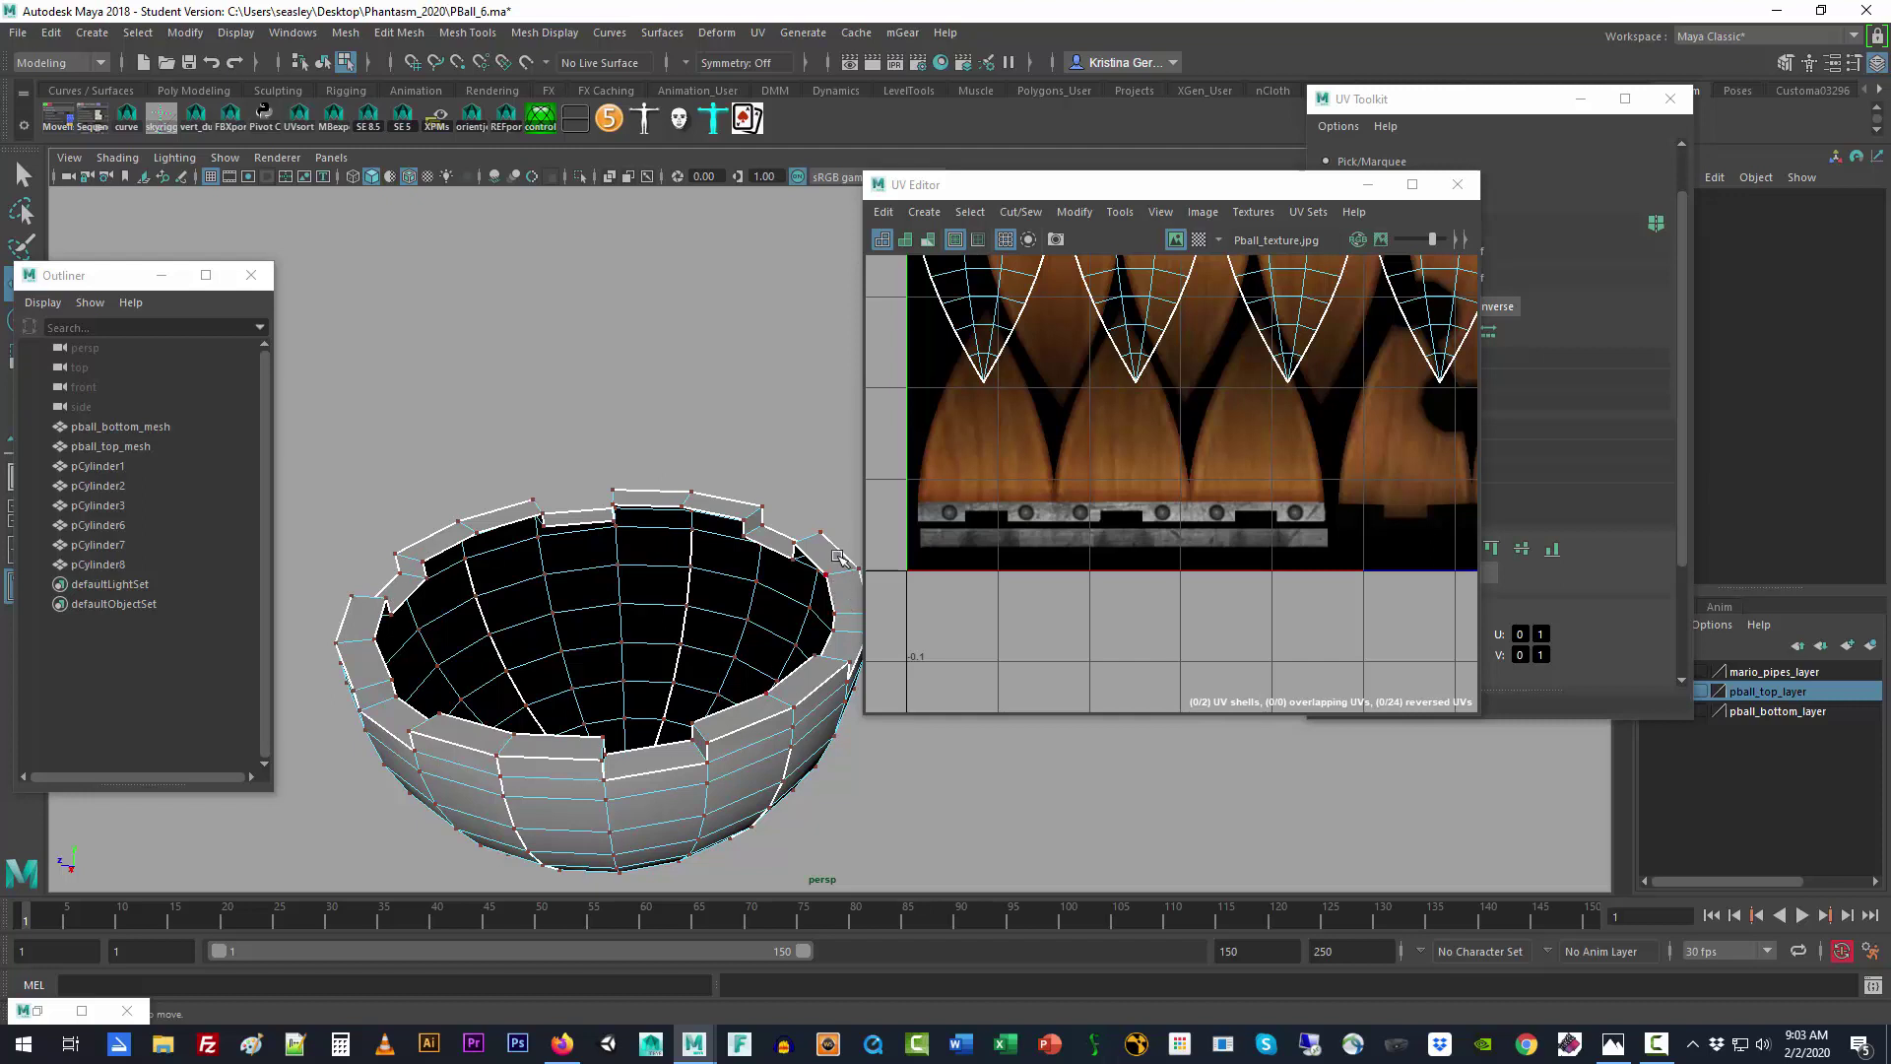
right_click_drag(831, 559, 828, 448)
left_click(830, 550)
key("ctrl+z")
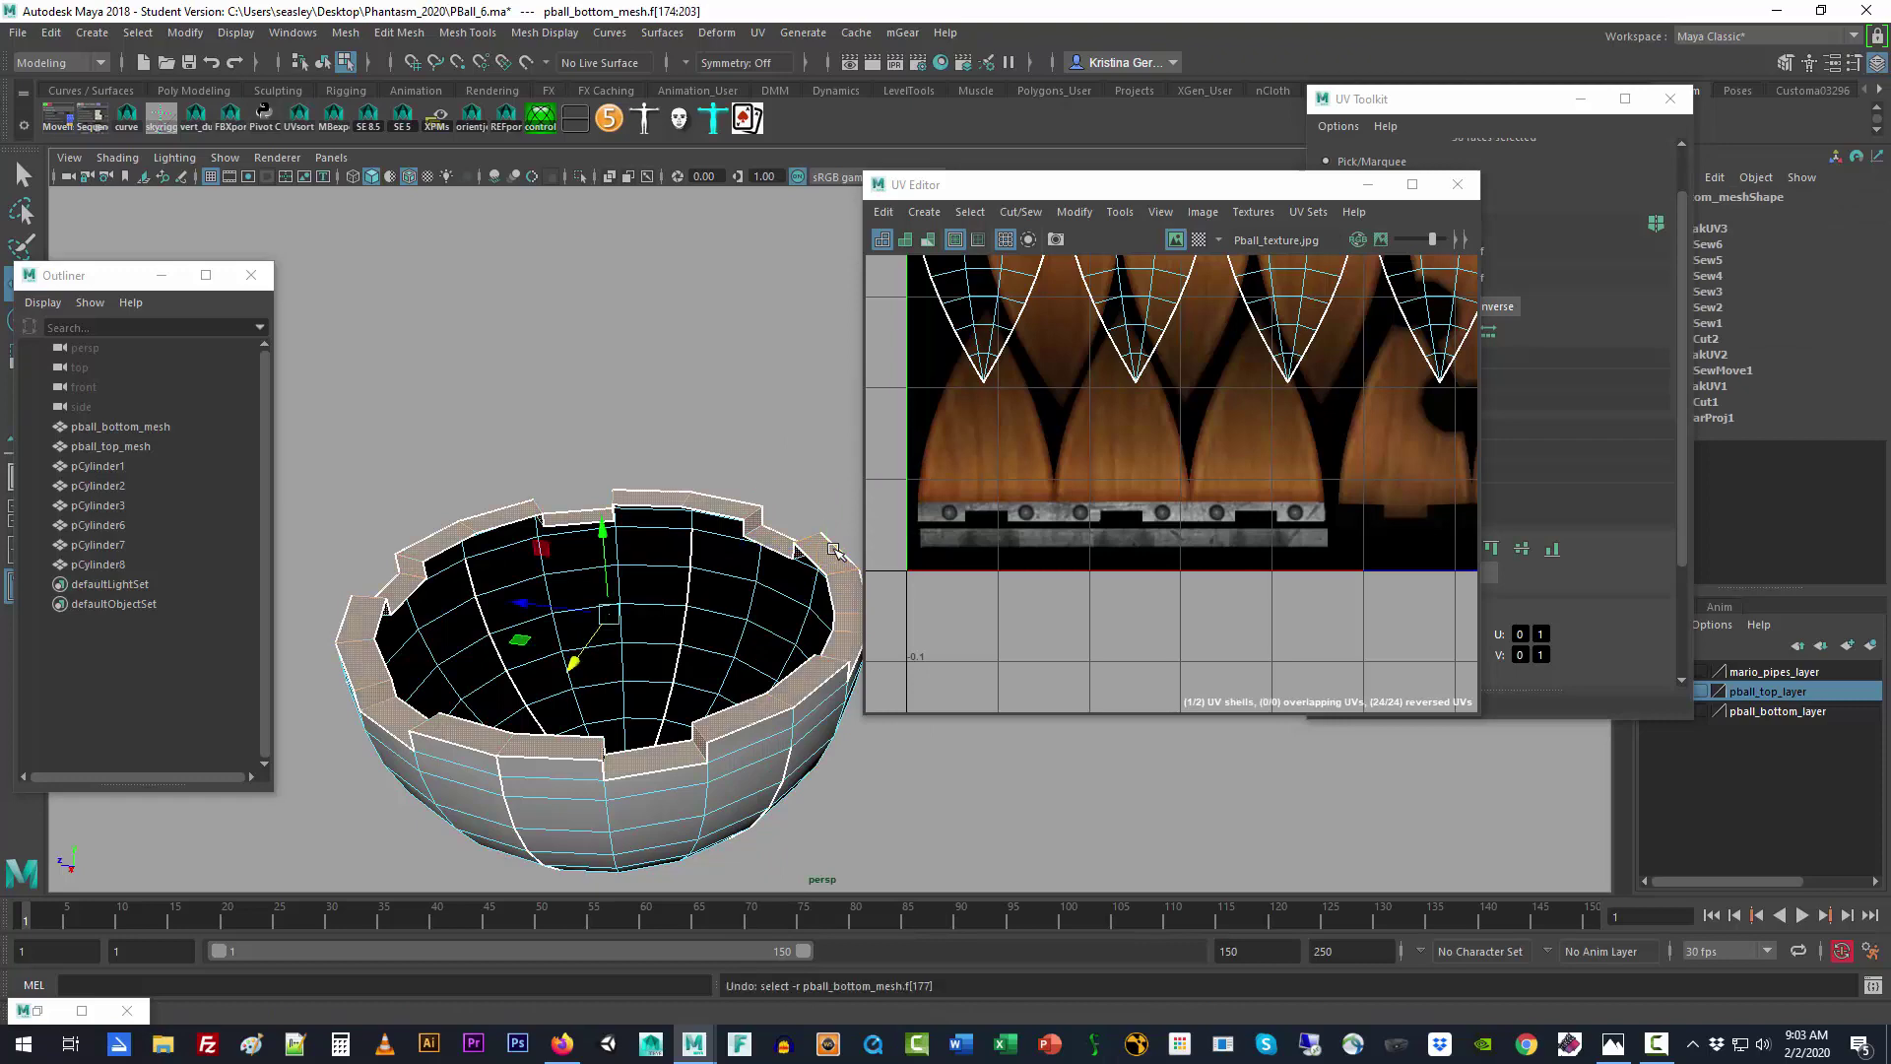
key("f")
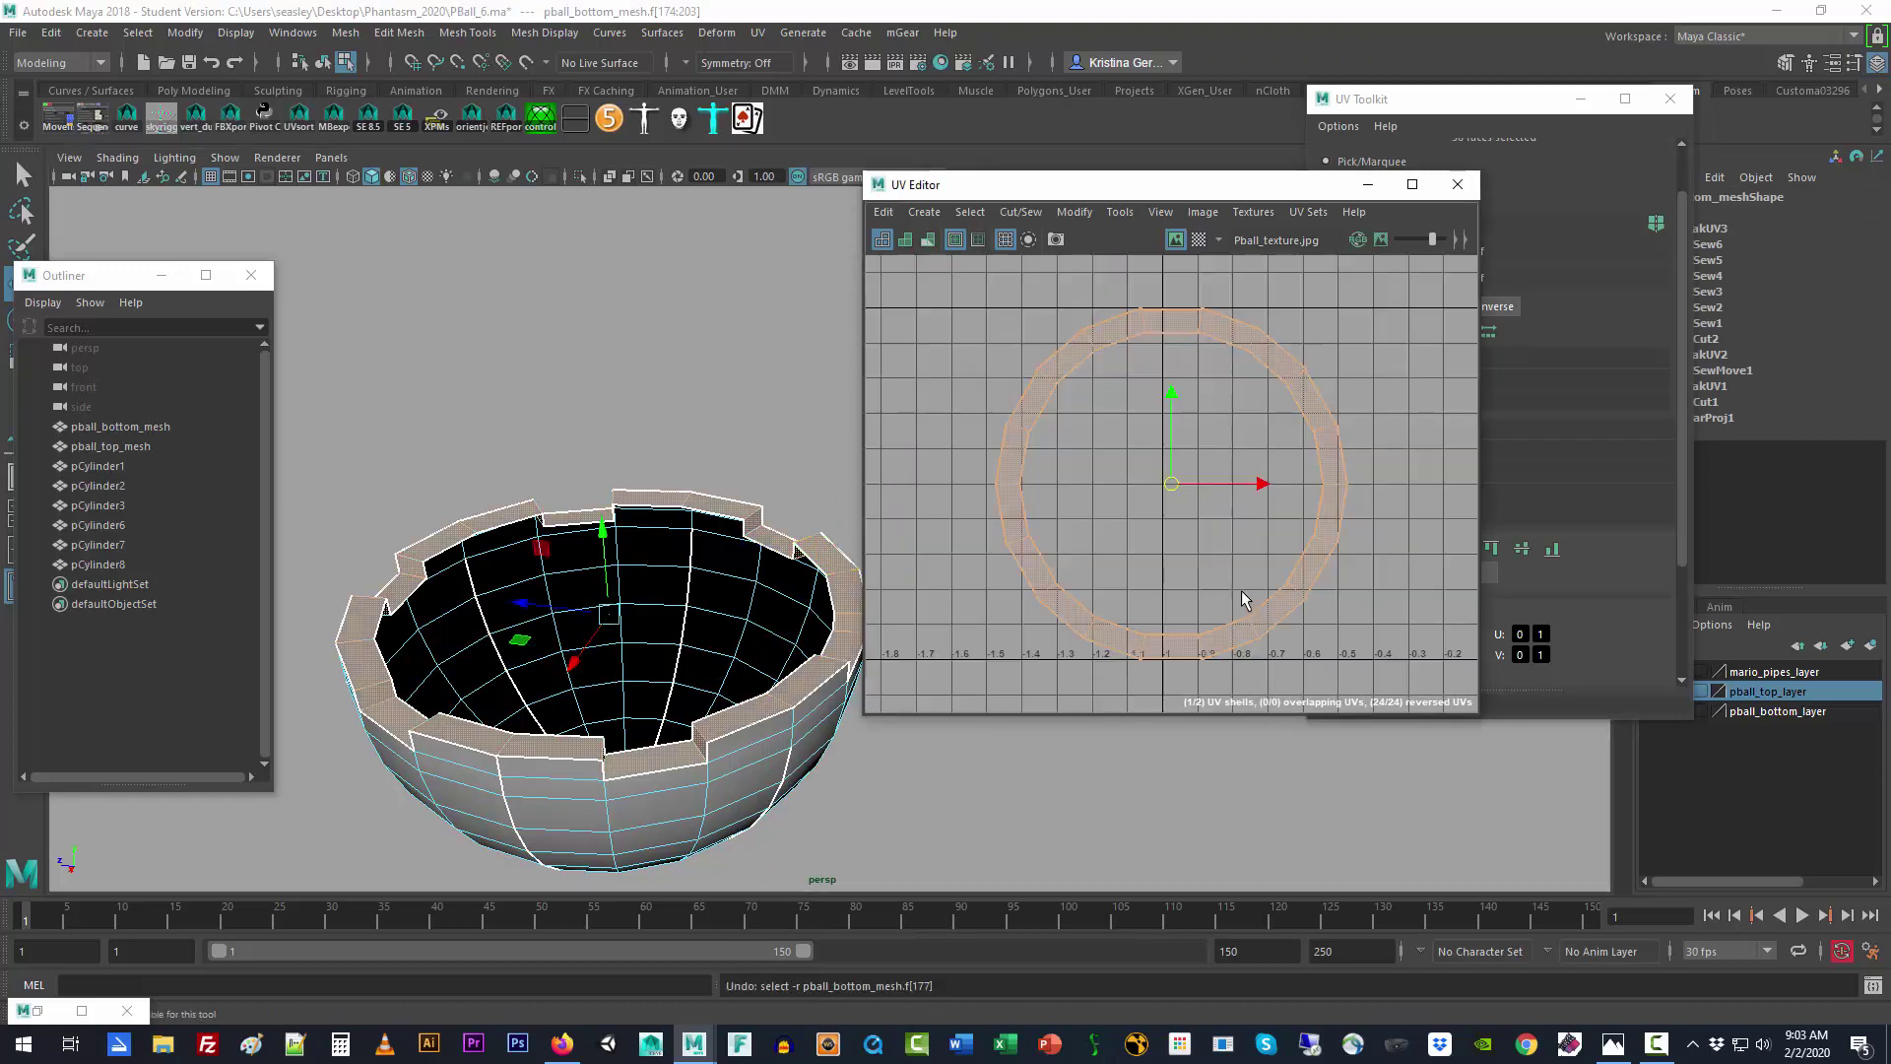
scroll(1245, 598, "down", 5)
middle_click_drag(1277, 617, 1108, 566, "alt")
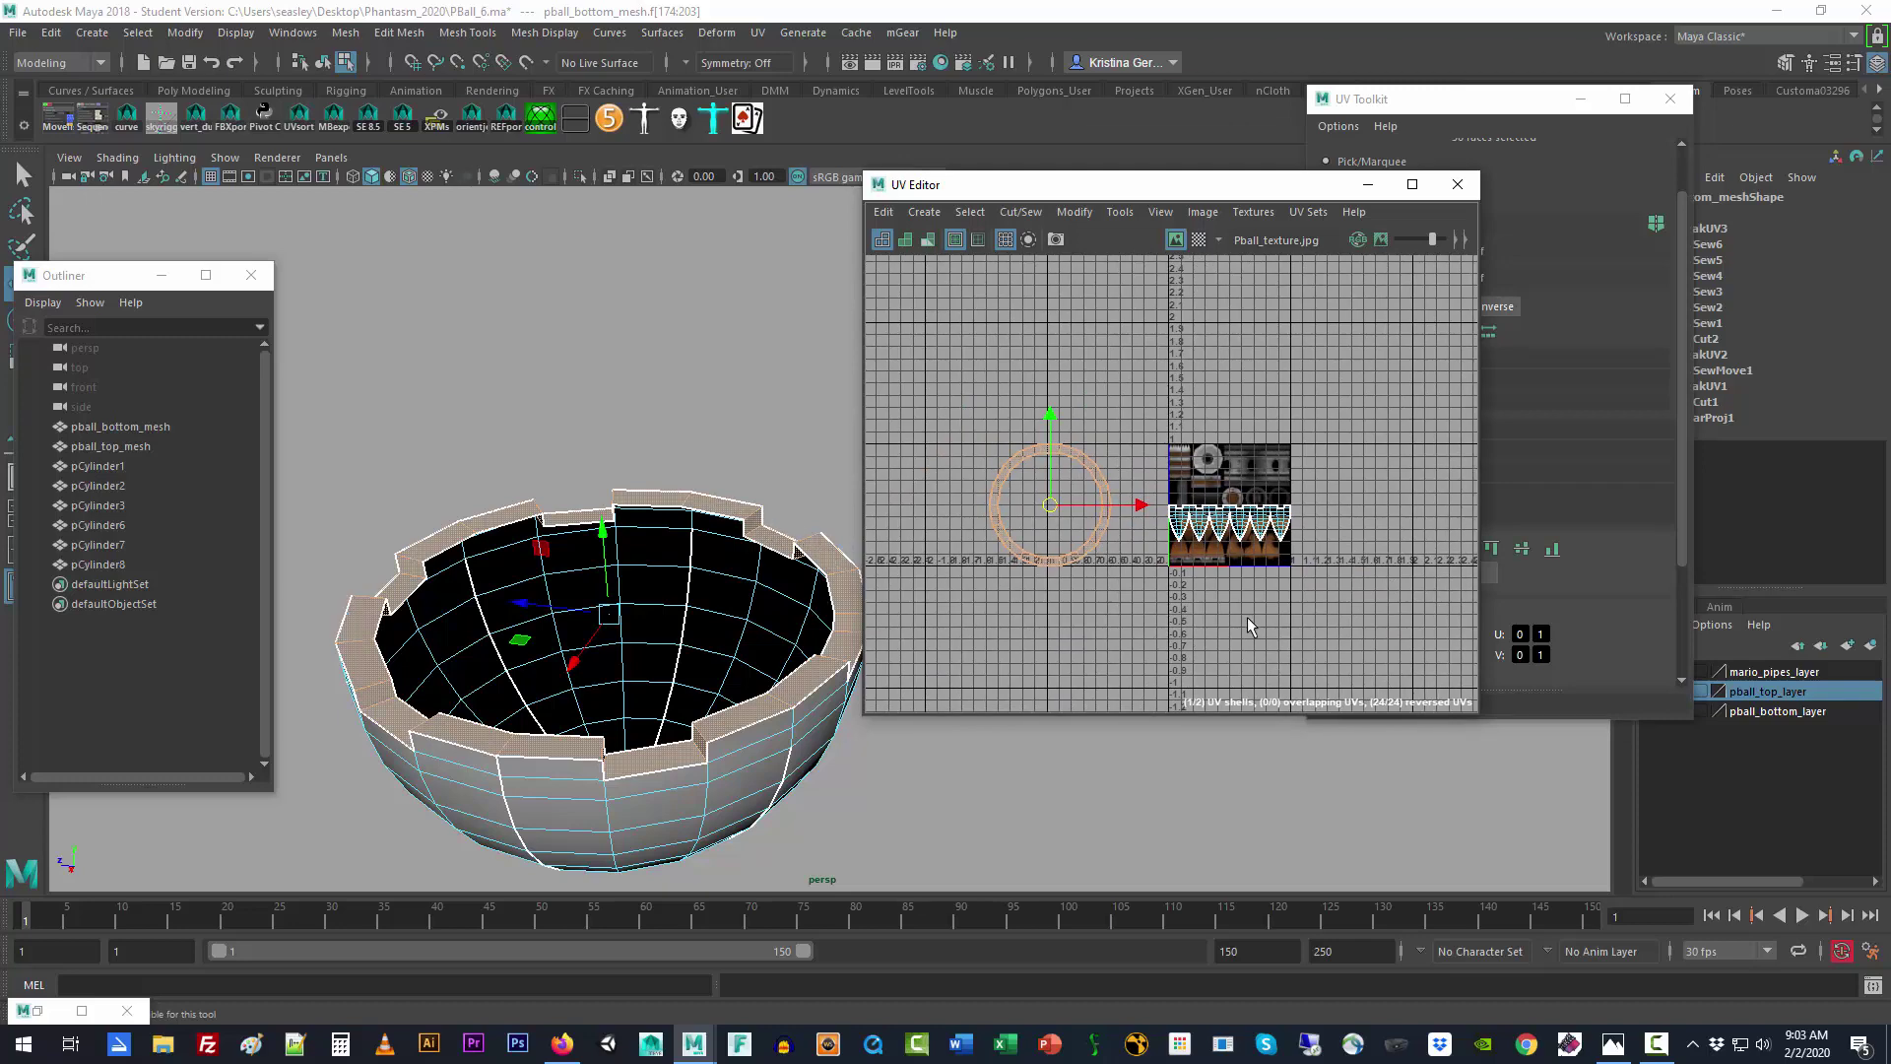
scroll(1247, 617, "up", 6)
middle_click_drag(1119, 508, 1363, 756, "alt")
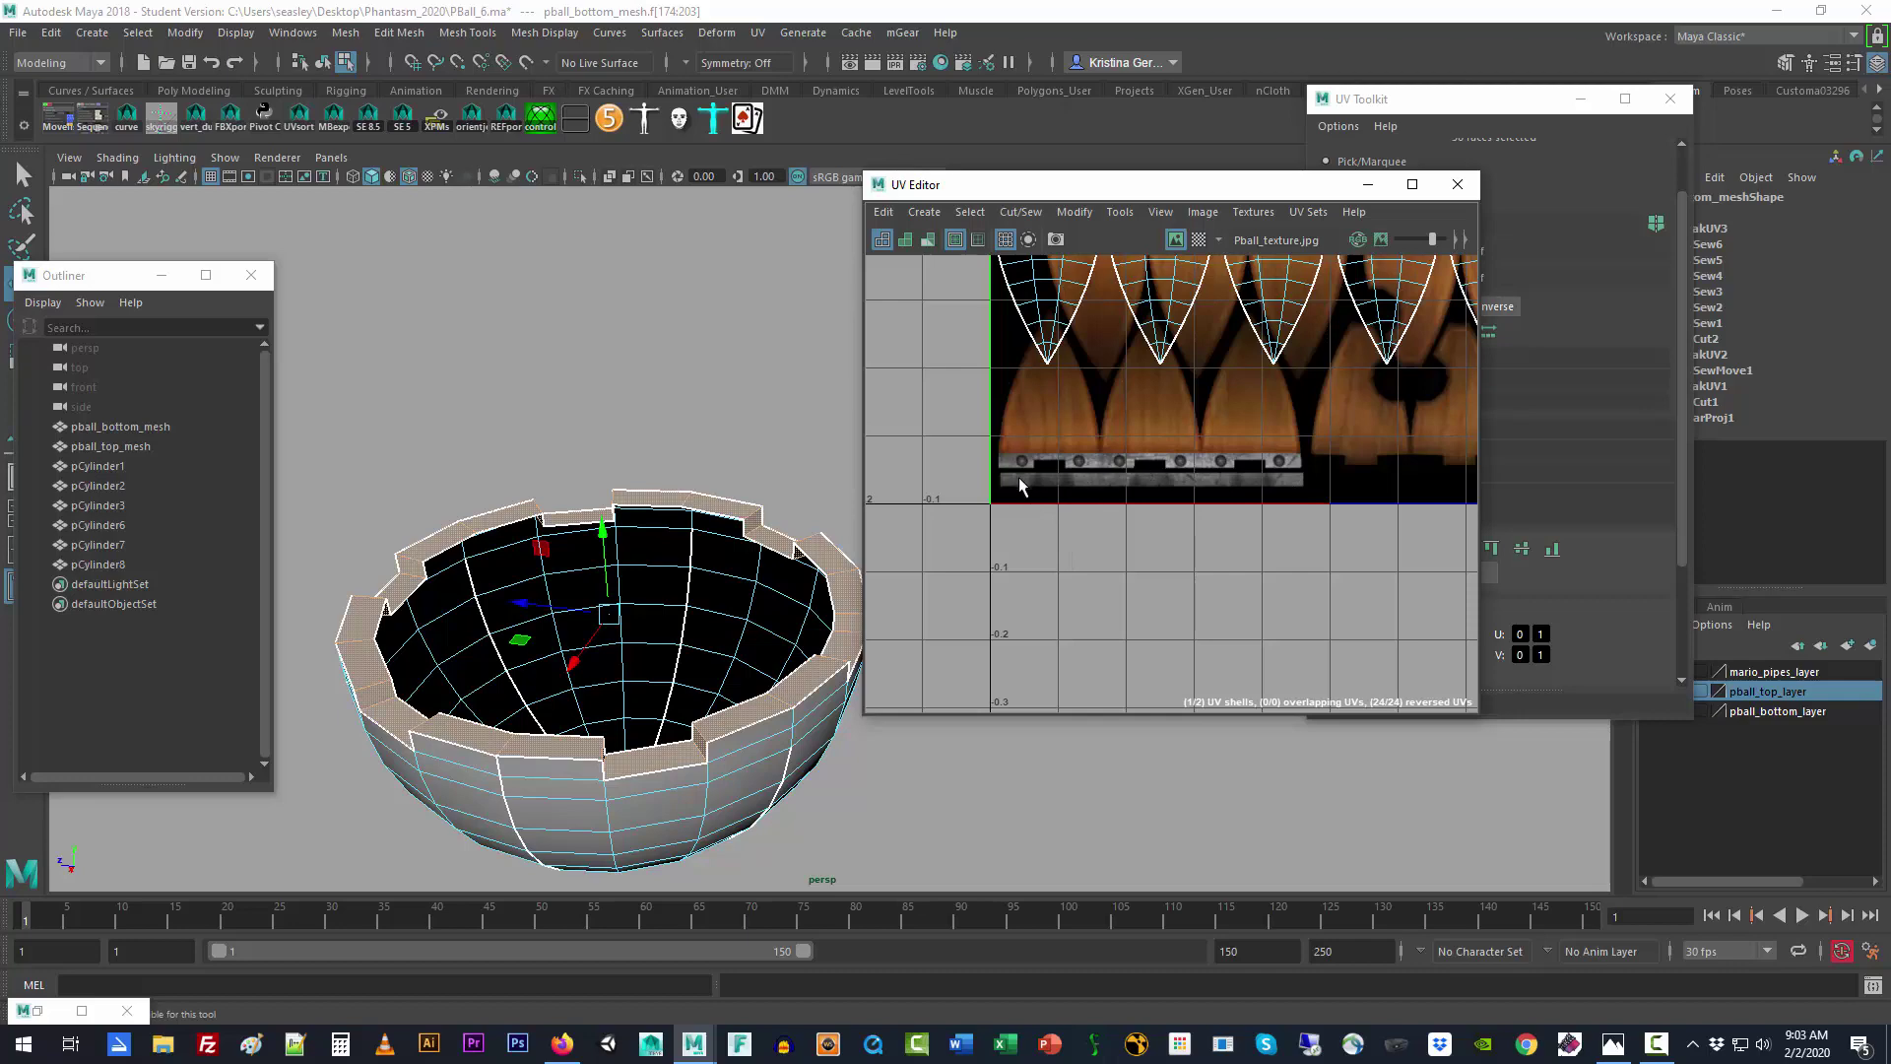
Step: Frame the ring-shaped UV shell and examine the bowl's notched rim from above and from the side
left_click_drag(761, 471, 711, 489, "alt")
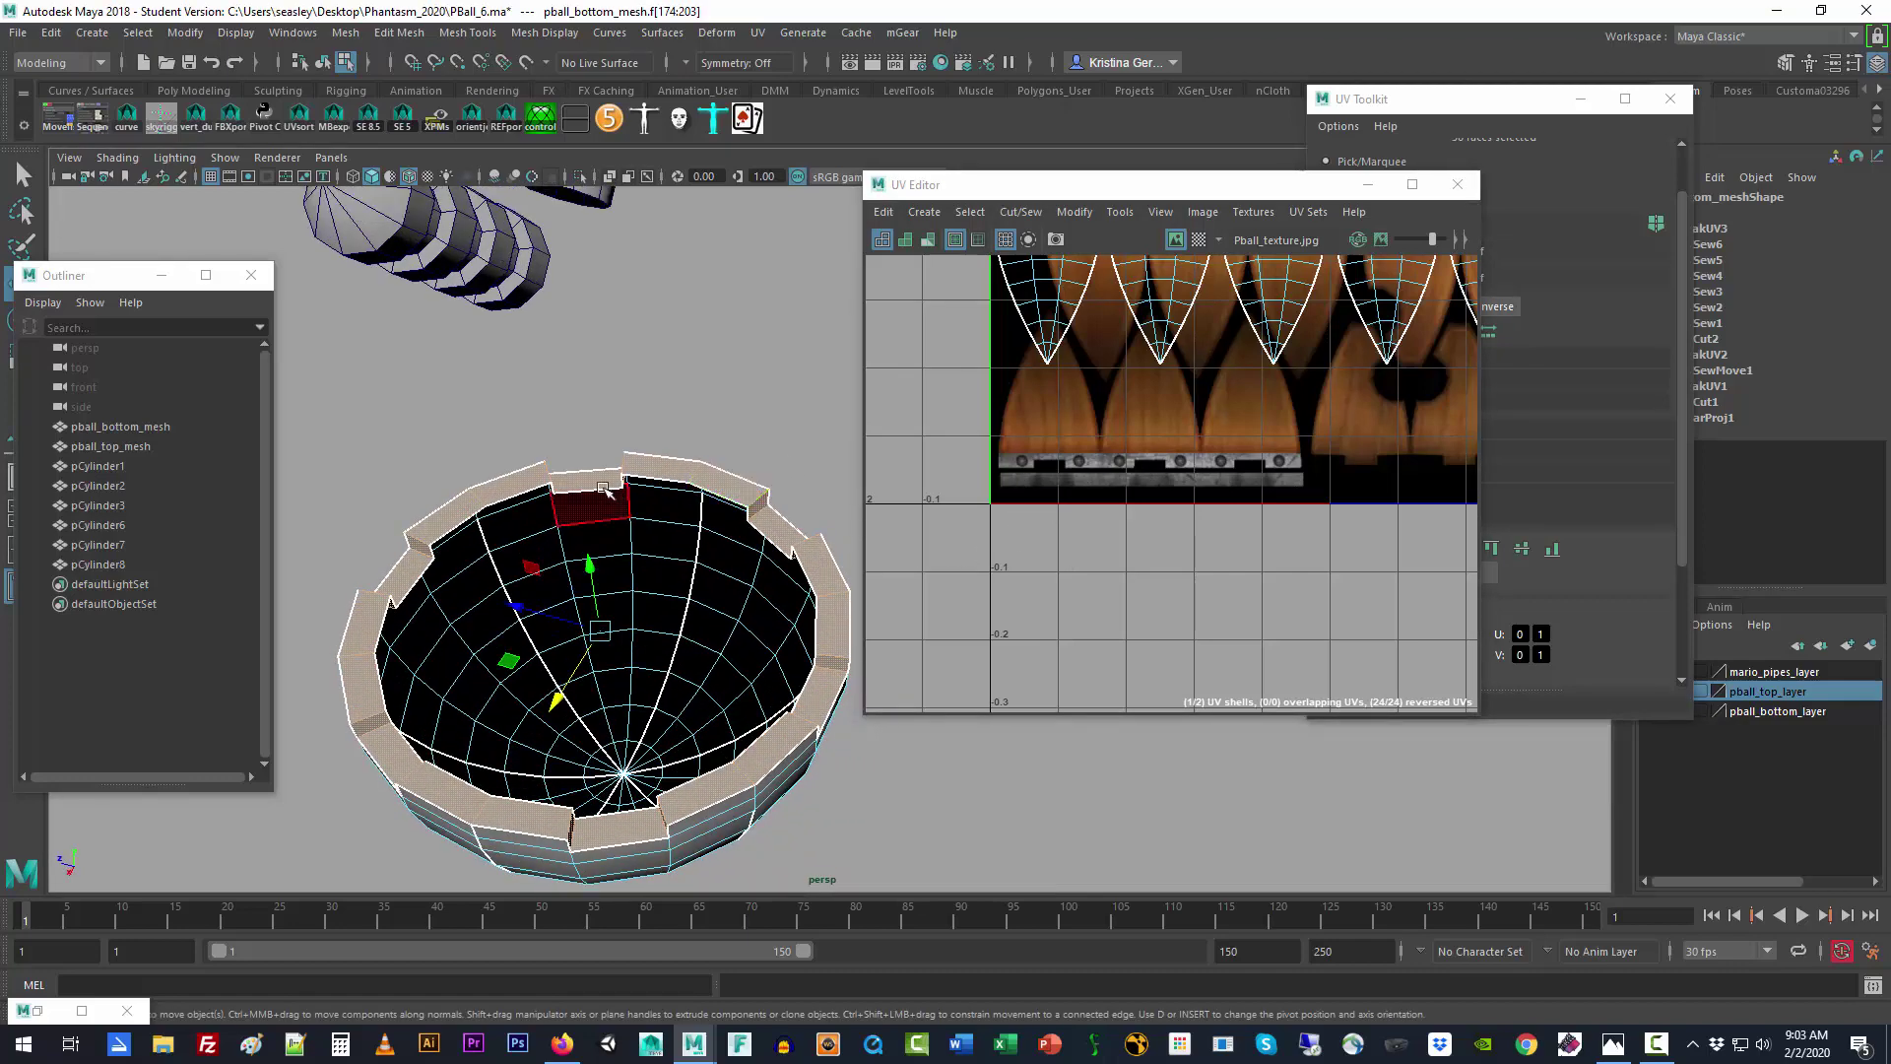
key("f")
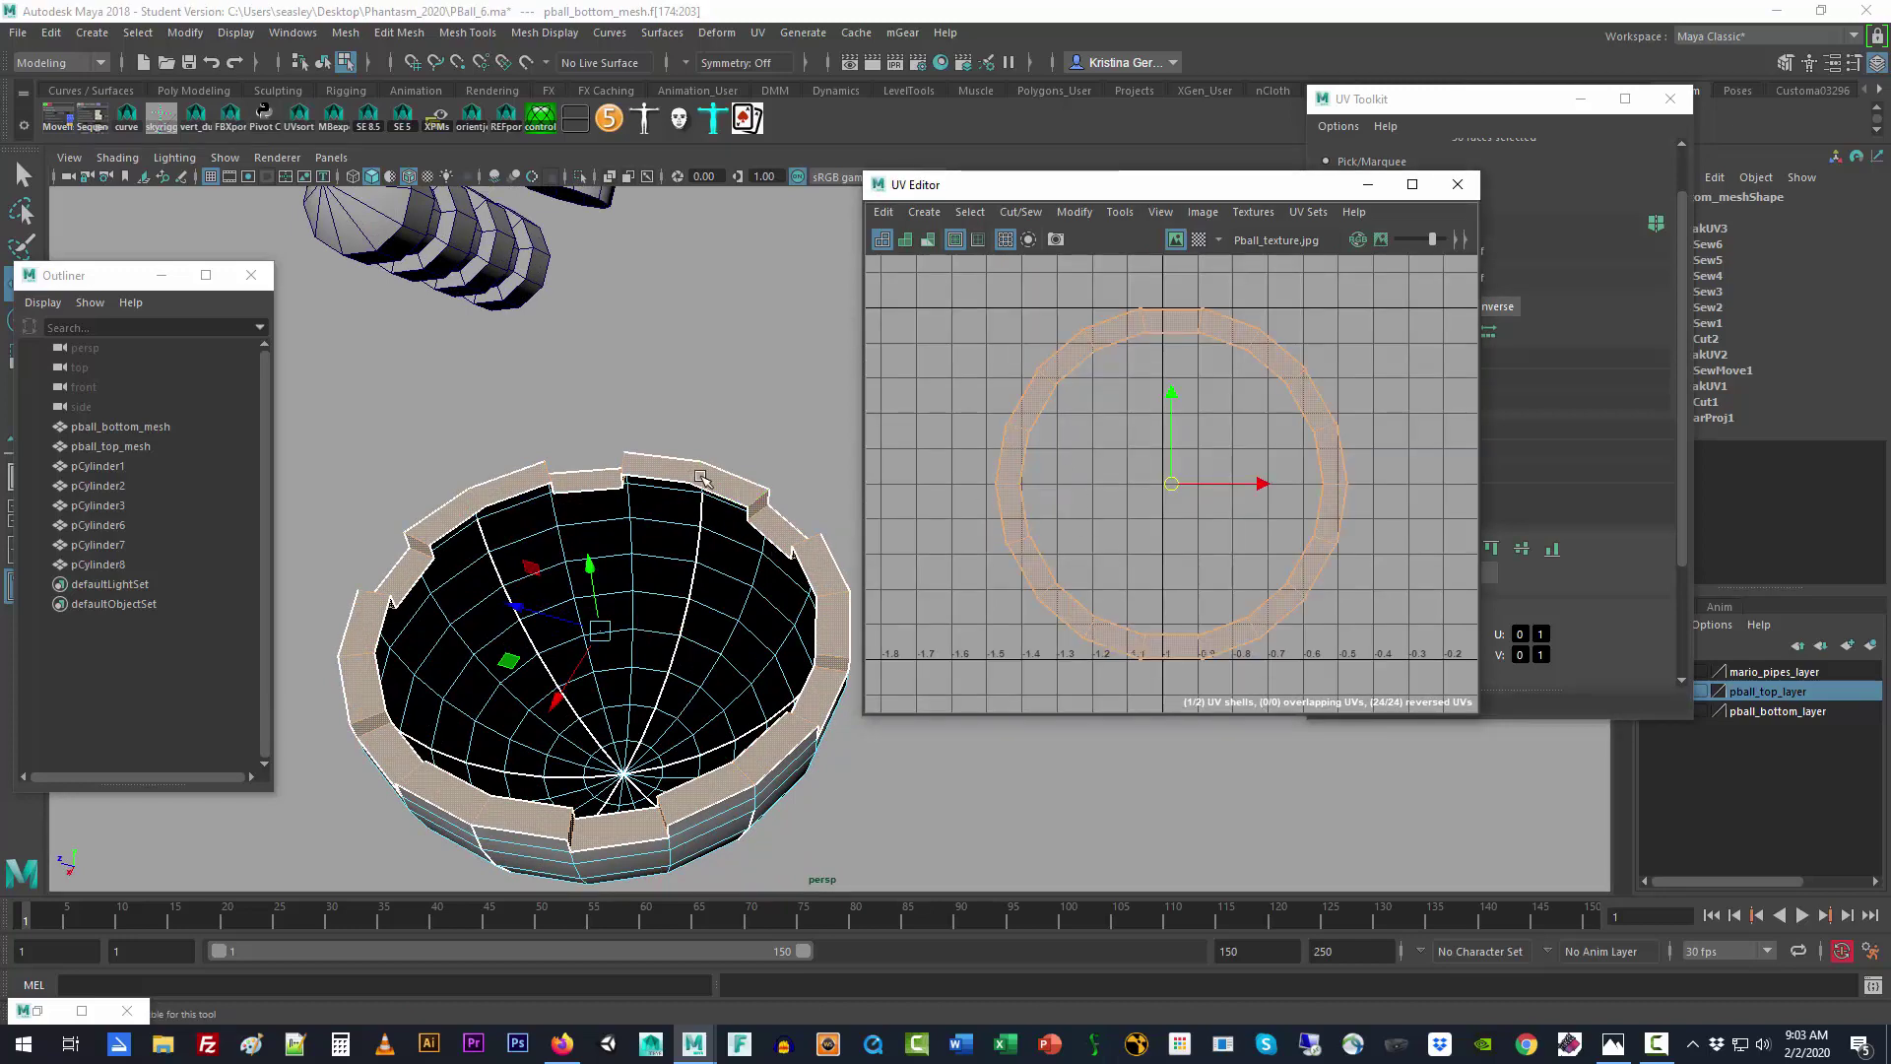
left_click_drag(728, 614, 706, 540, "alt")
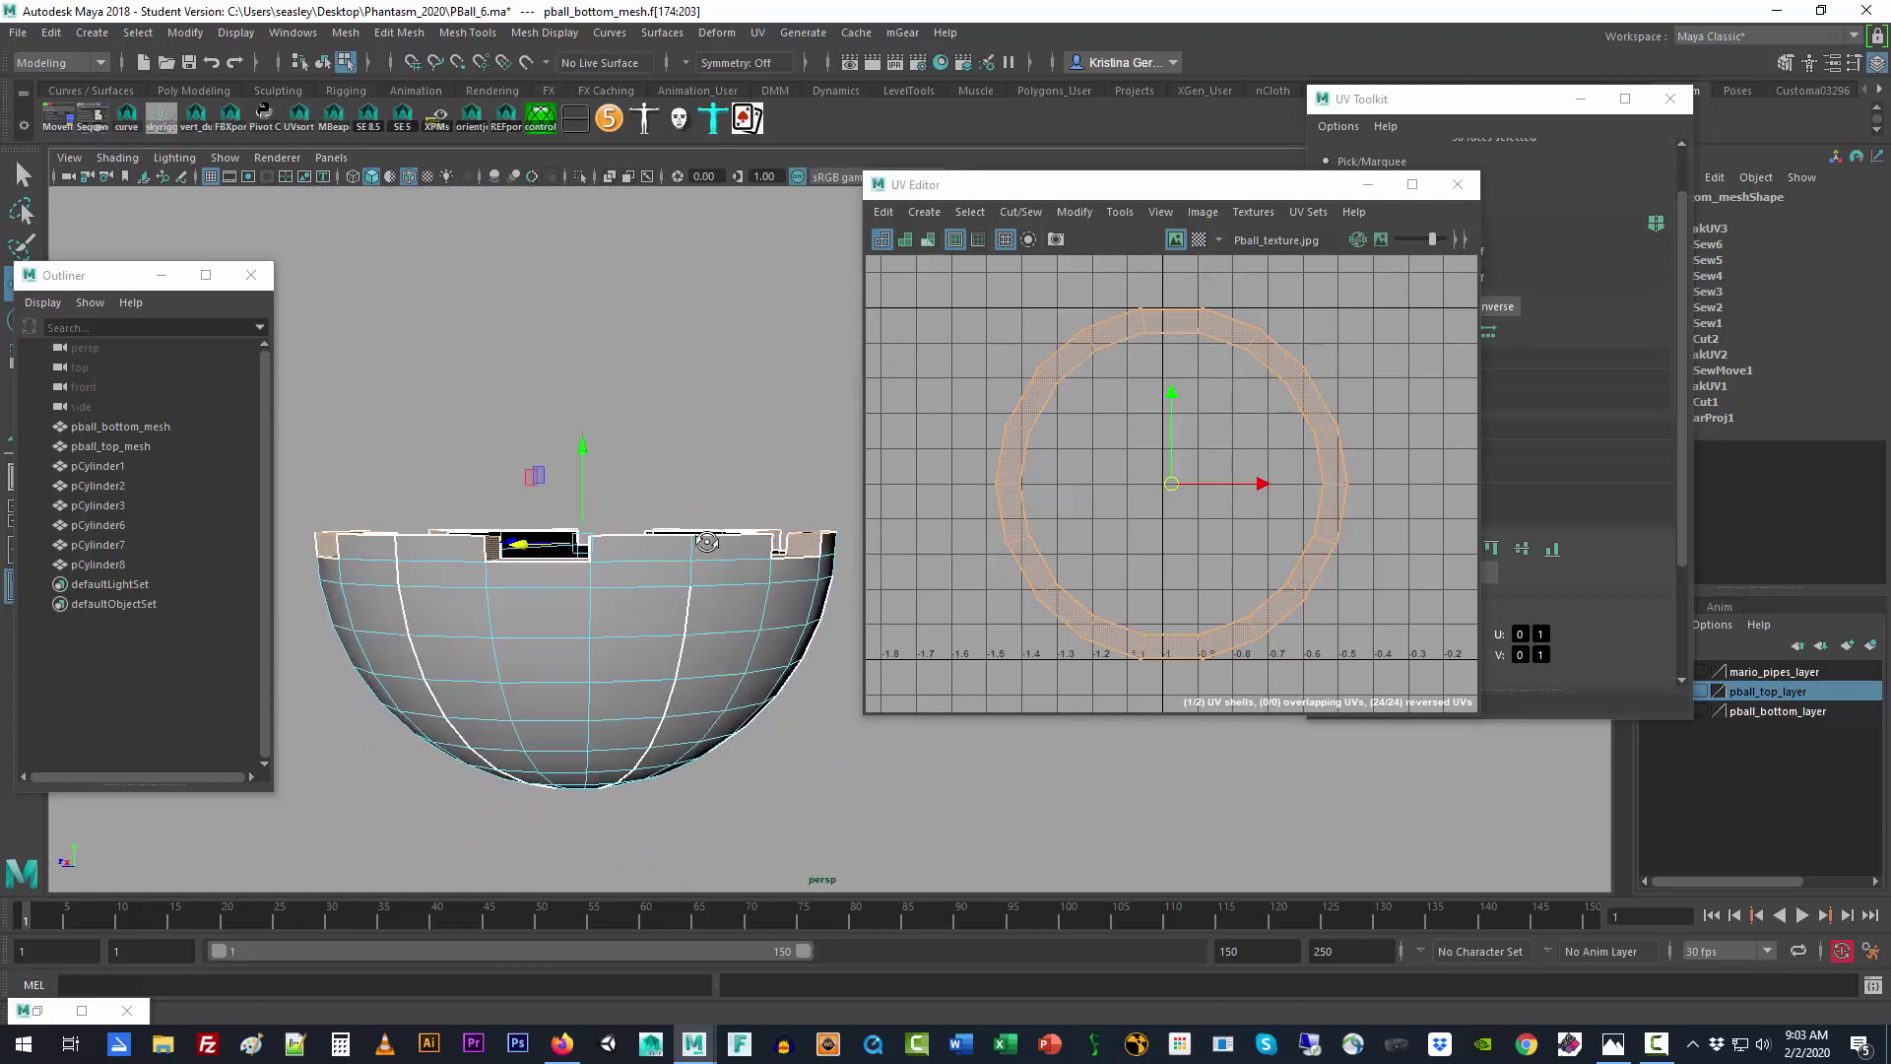
mouse_move(604, 727)
left_mouse_down("alt")
mouse_move(646, 716)
mouse_move(617, 741)
left_mouse_up("alt")
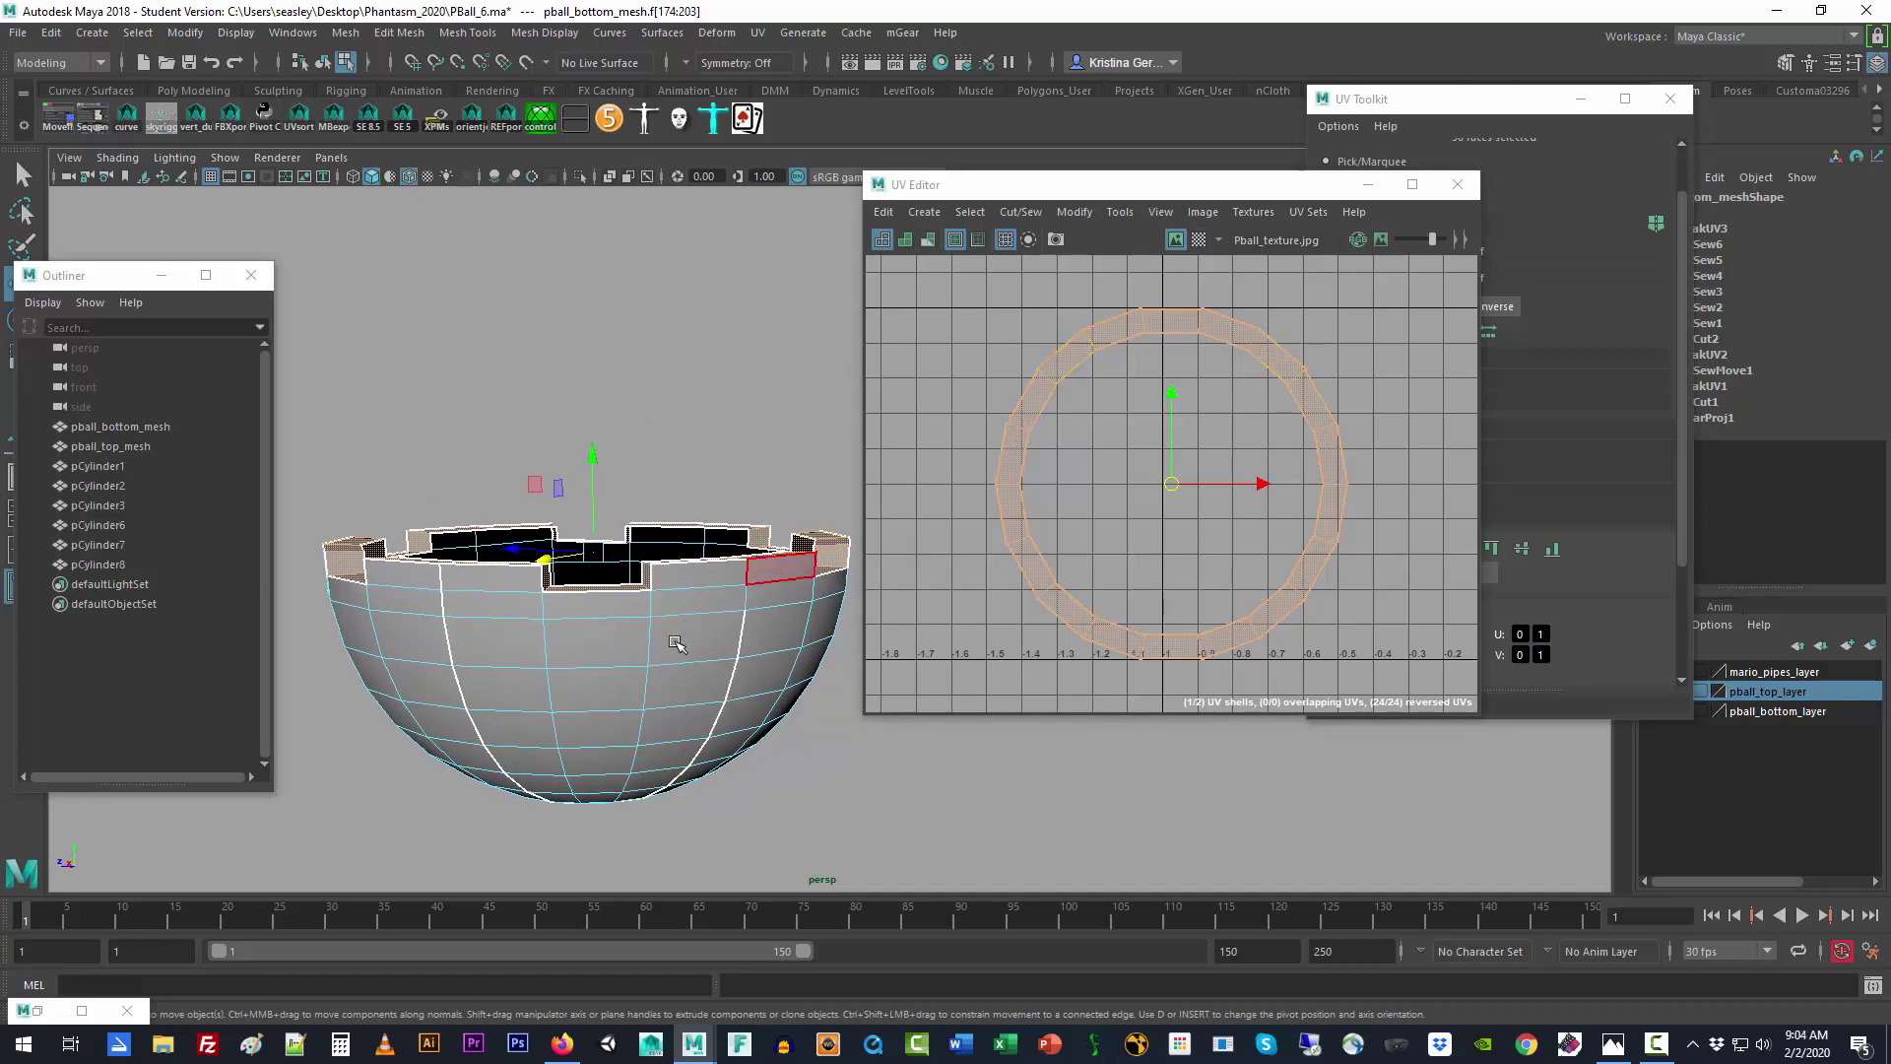
left_click_drag(679, 668, 754, 694, "alt")
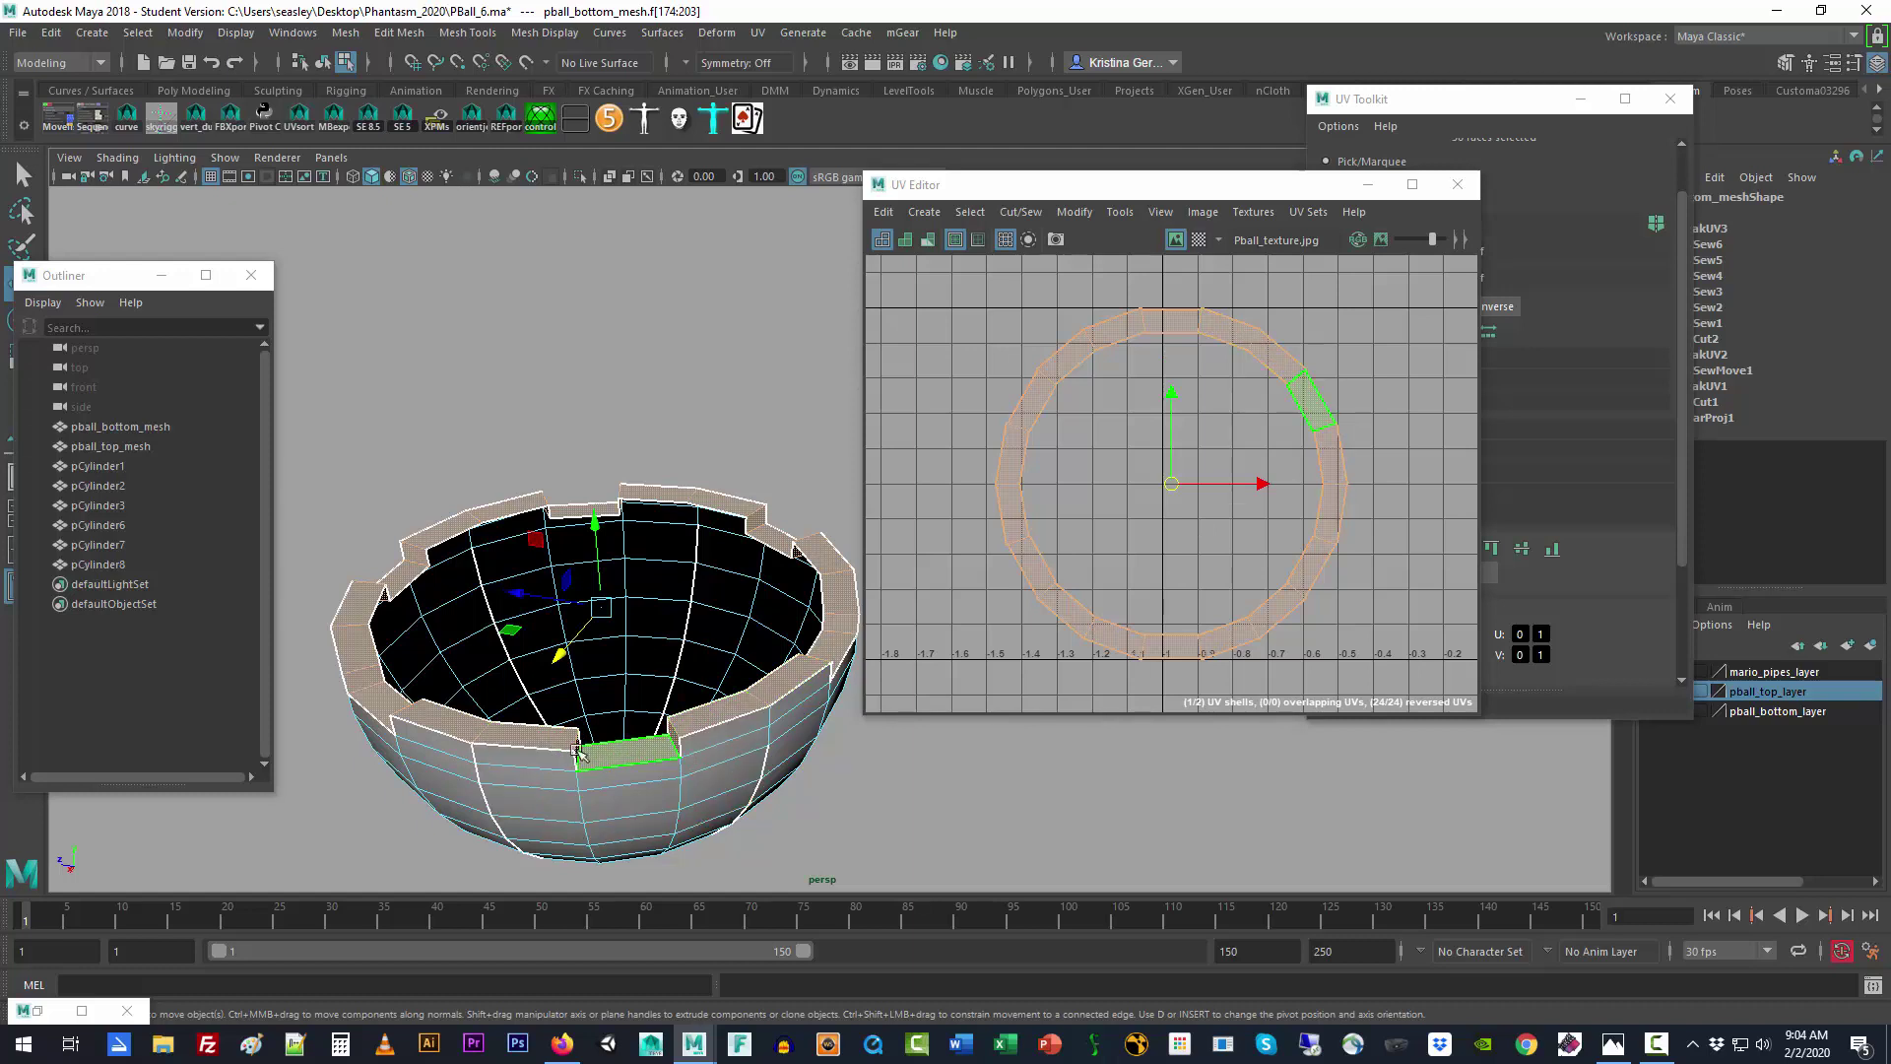
Step: Cut the rim's UV ring along the six crosswise edges that line up with the bowl's vertical seams, using wireframe display
right_click_drag(481, 517, 479, 439)
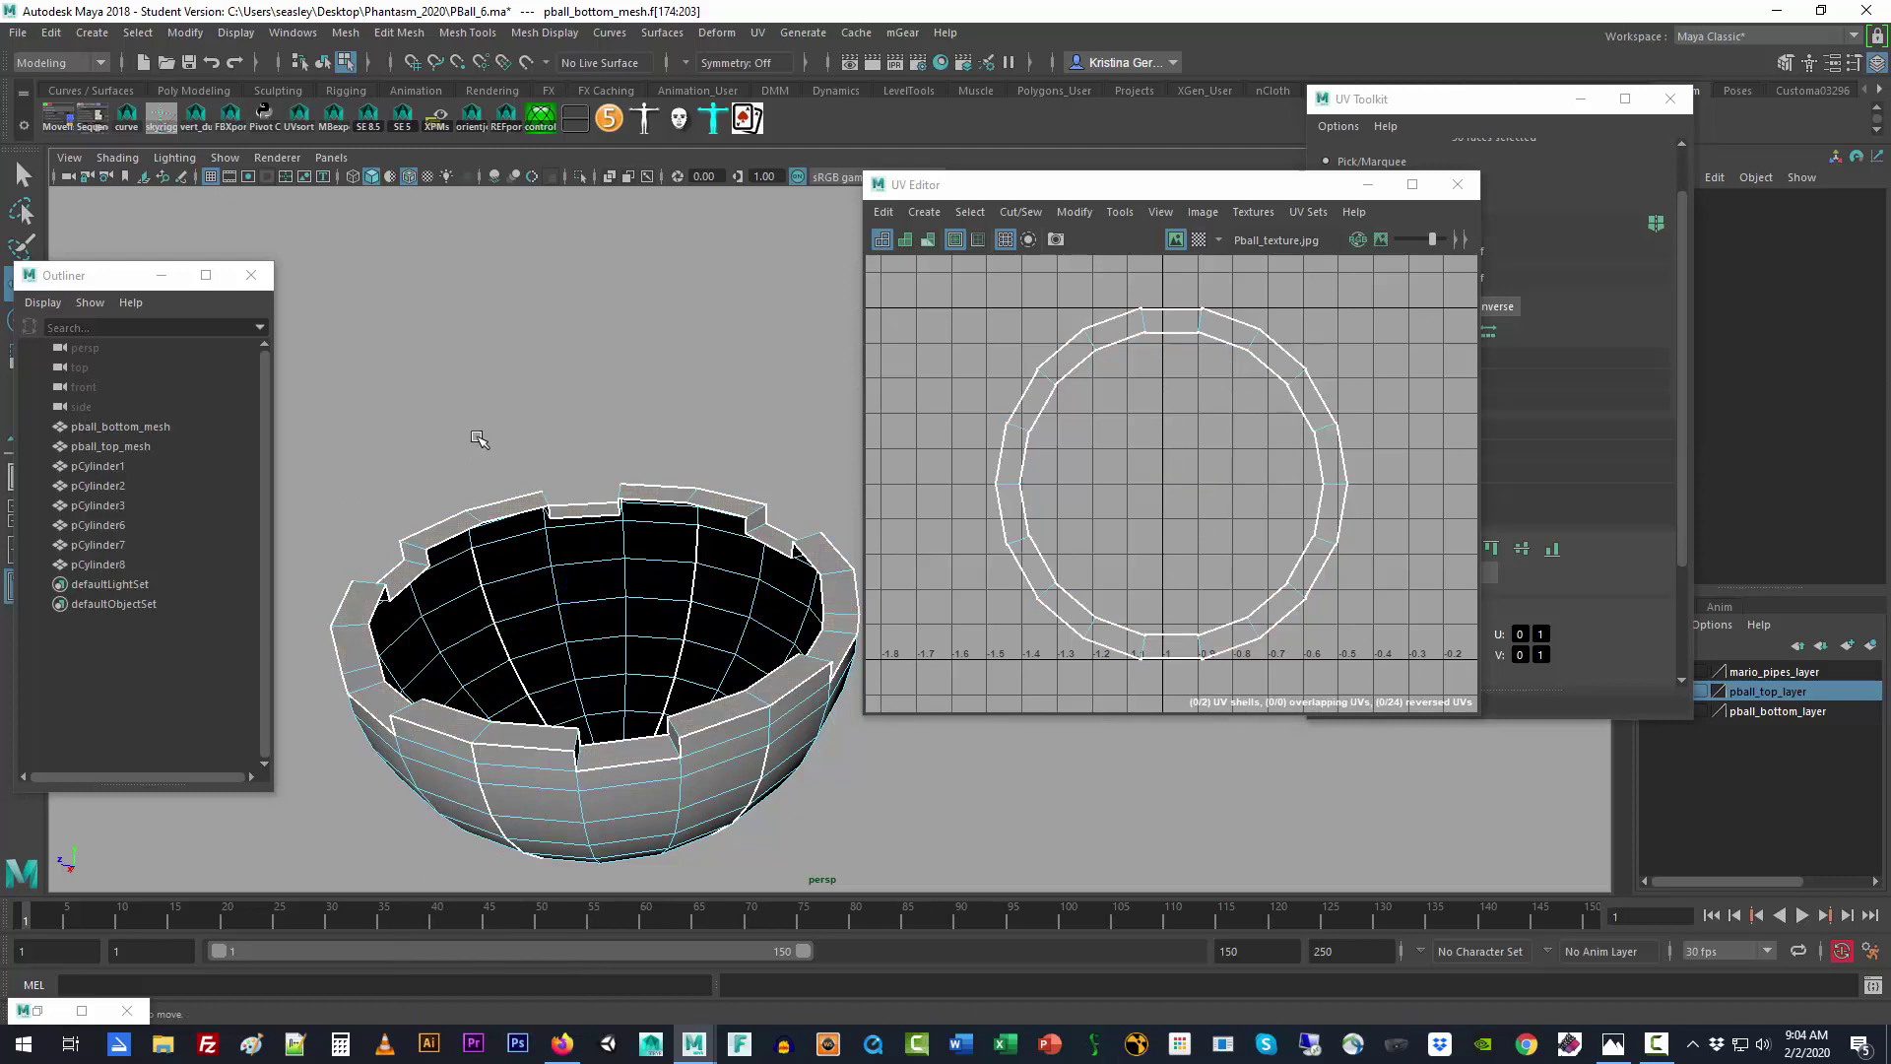
left_click(493, 727)
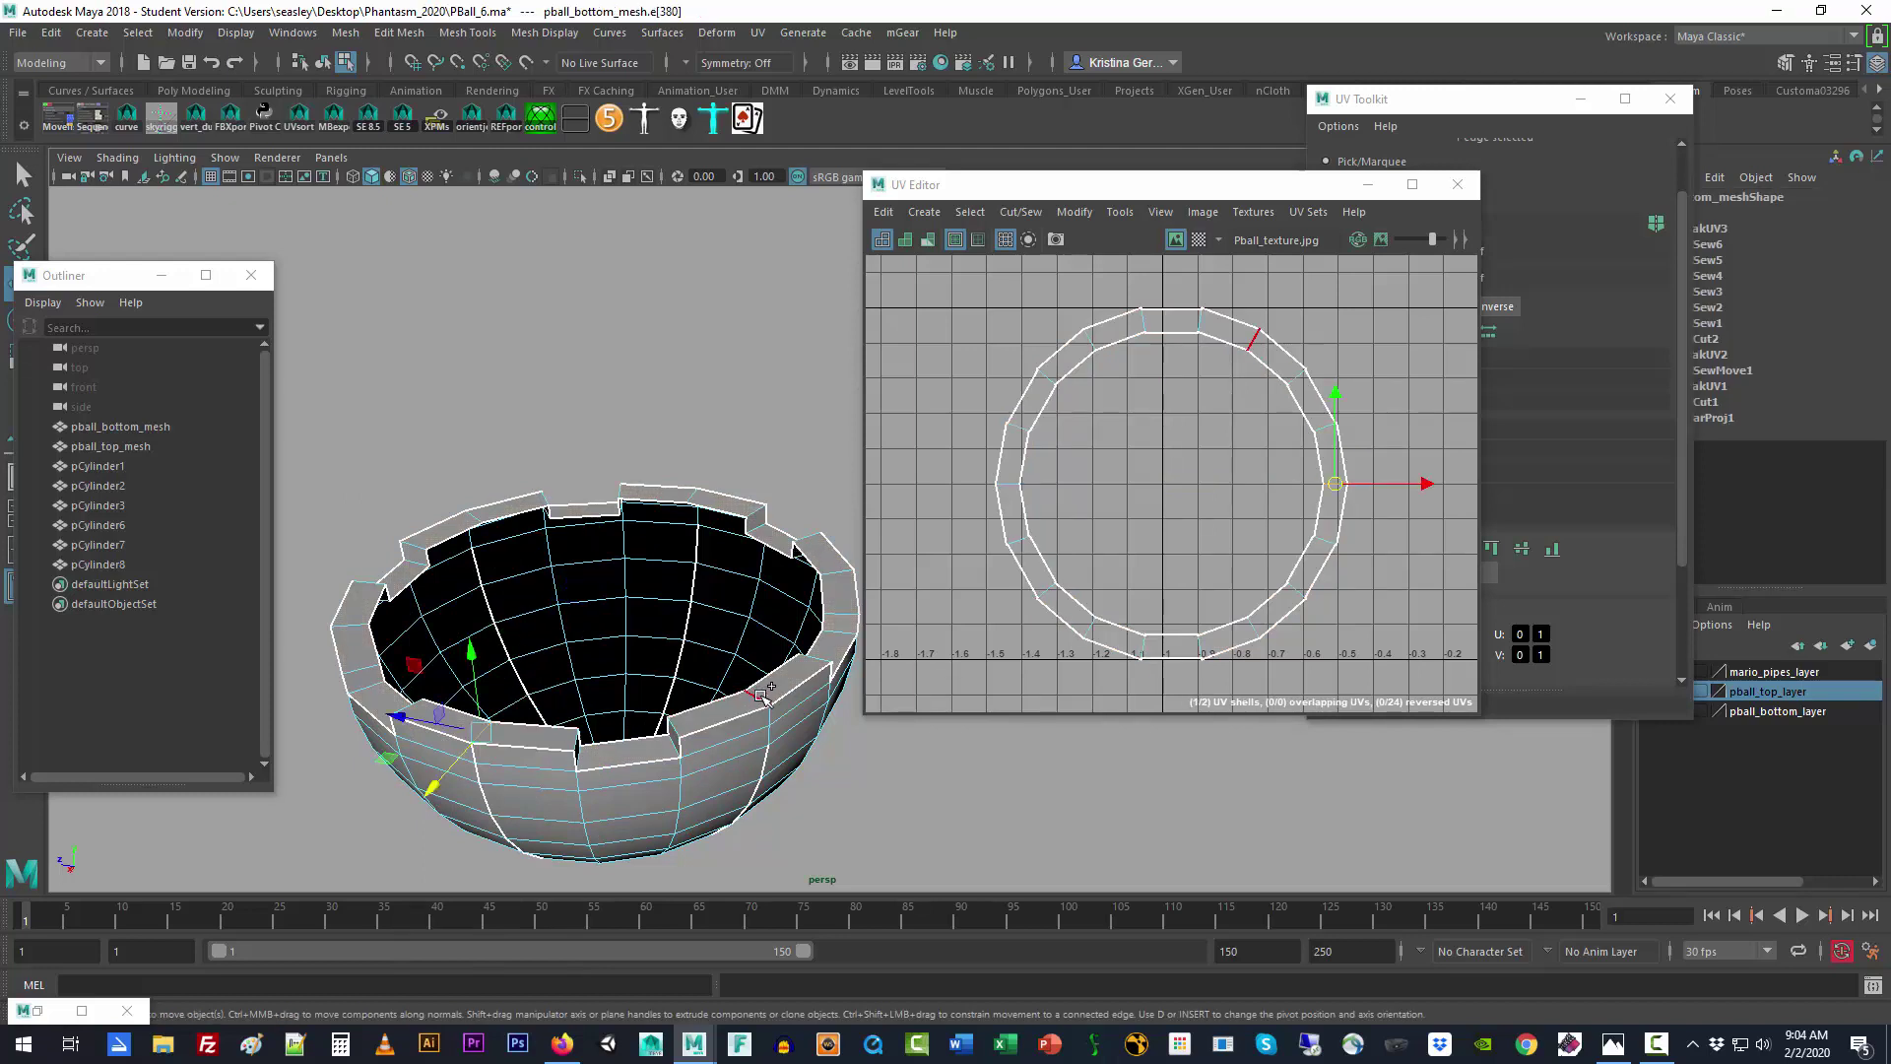
left_click(650, 720)
left_click(697, 495)
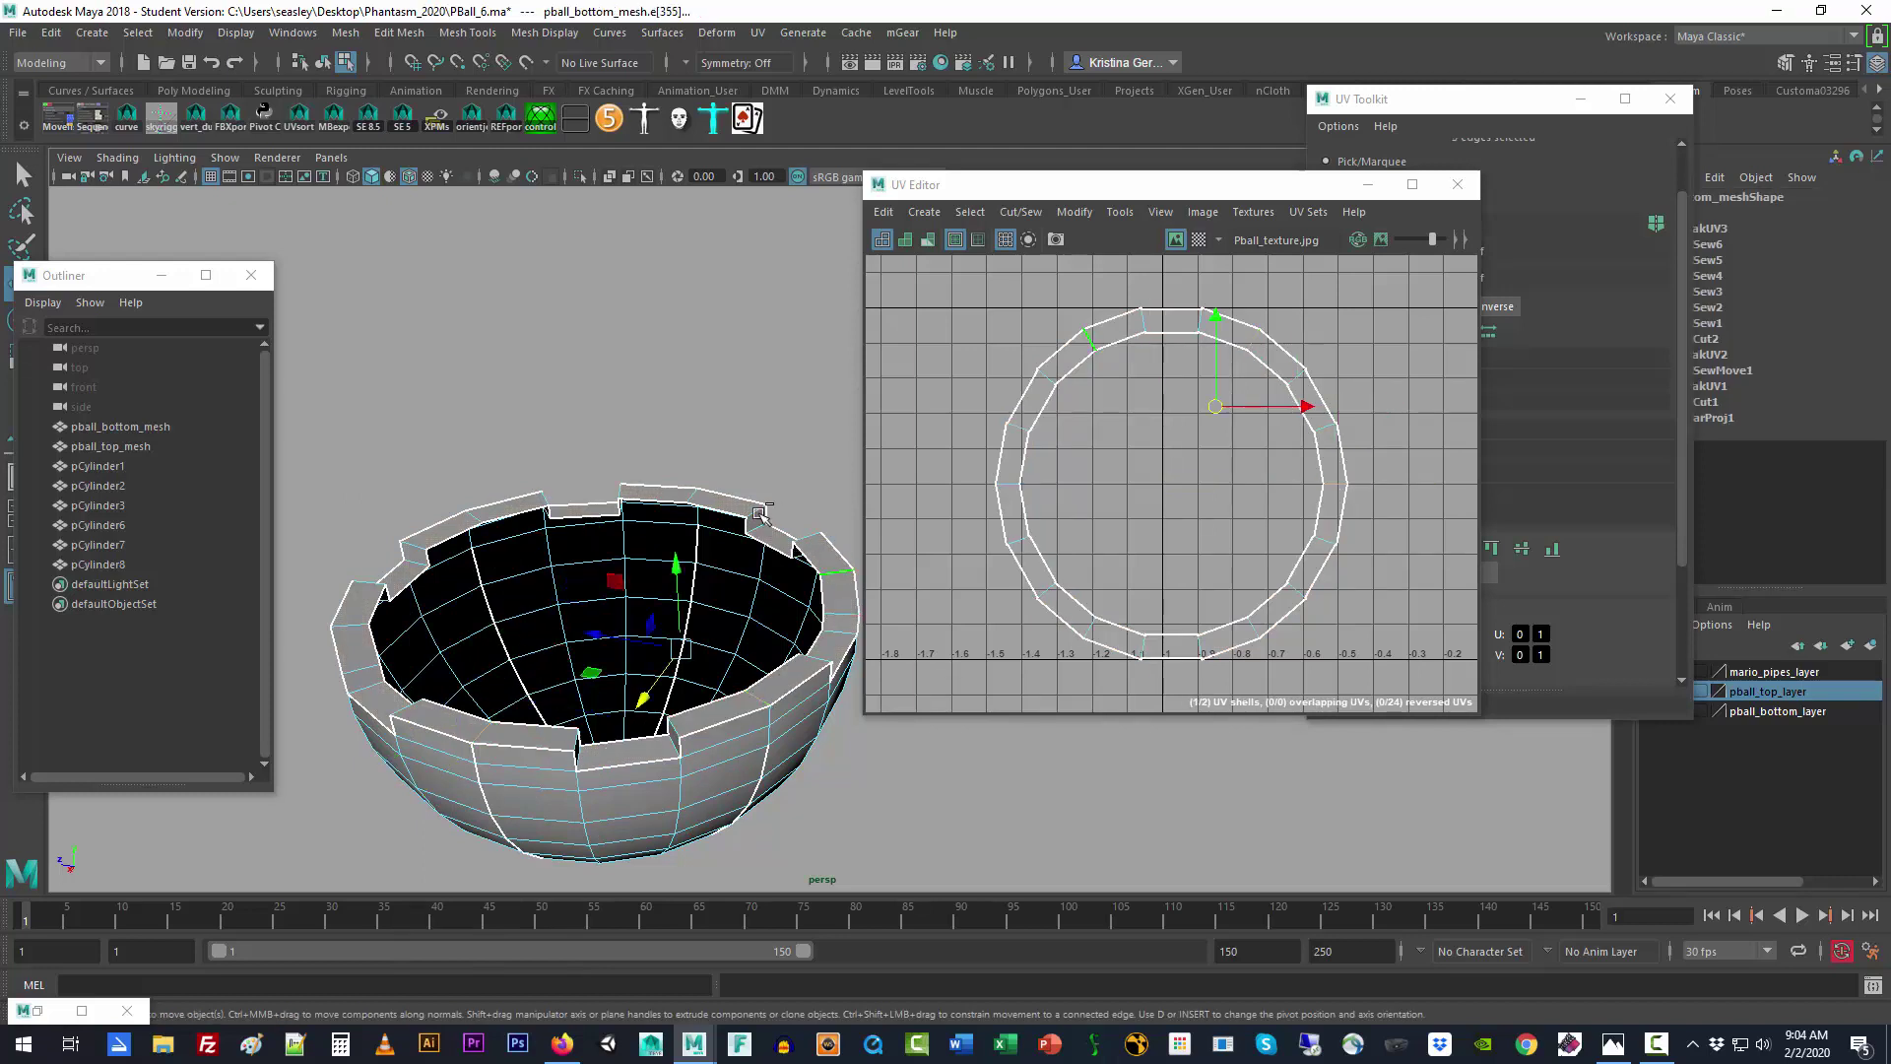
left_click(694, 498, "shift")
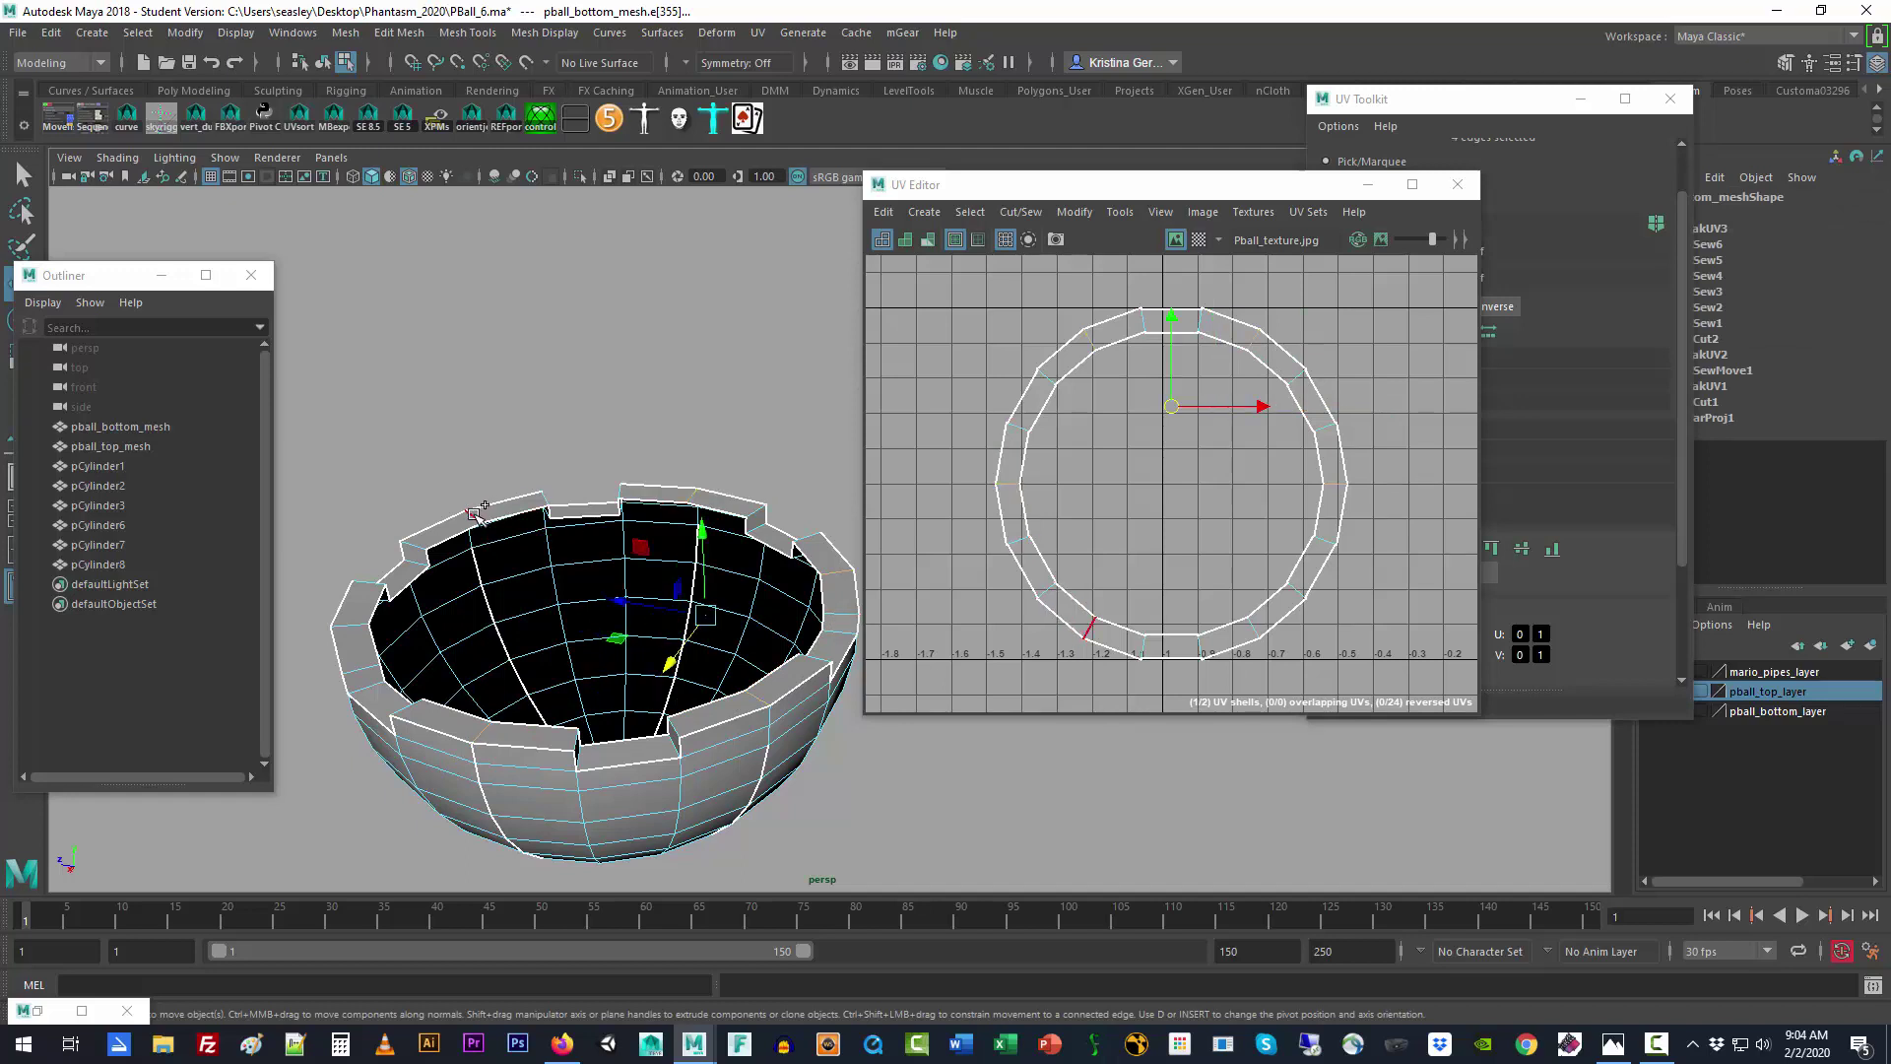
left_click(473, 519, "shift")
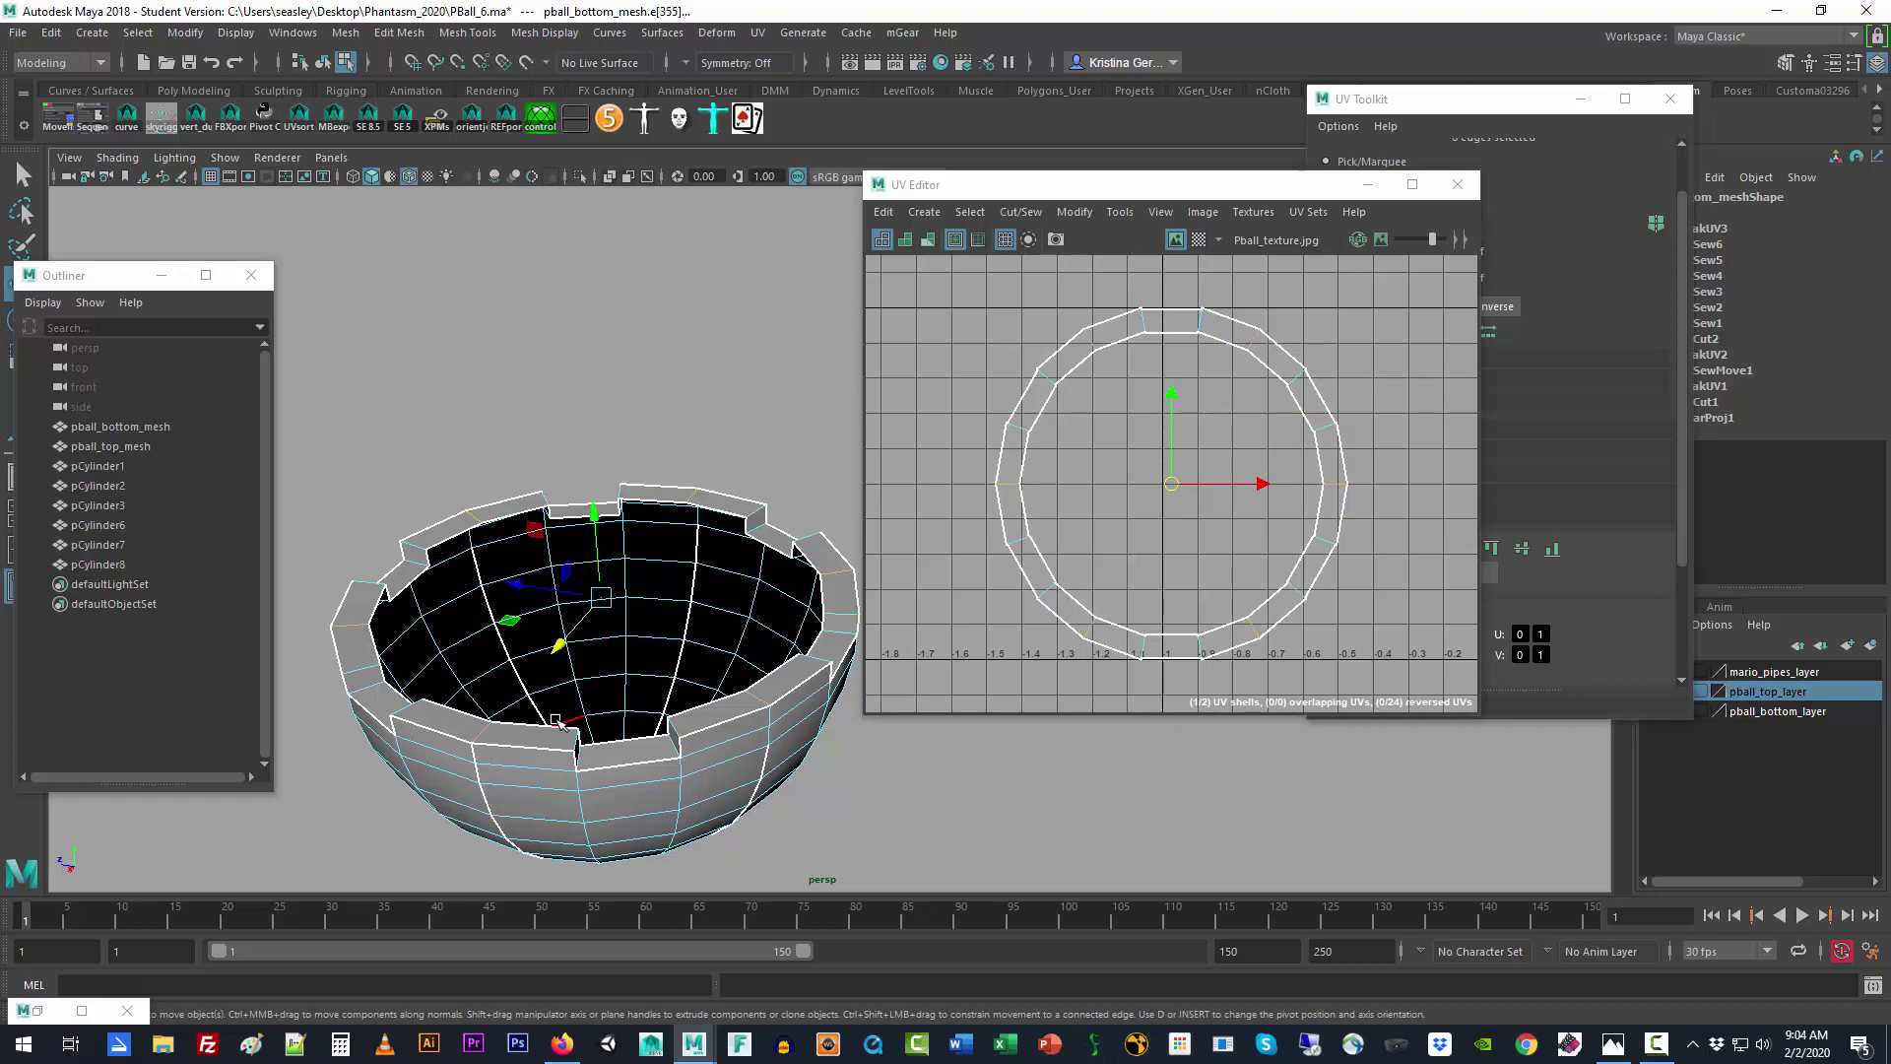
key("f")
left_click_drag(1159, 191, 1627, 137)
key("4")
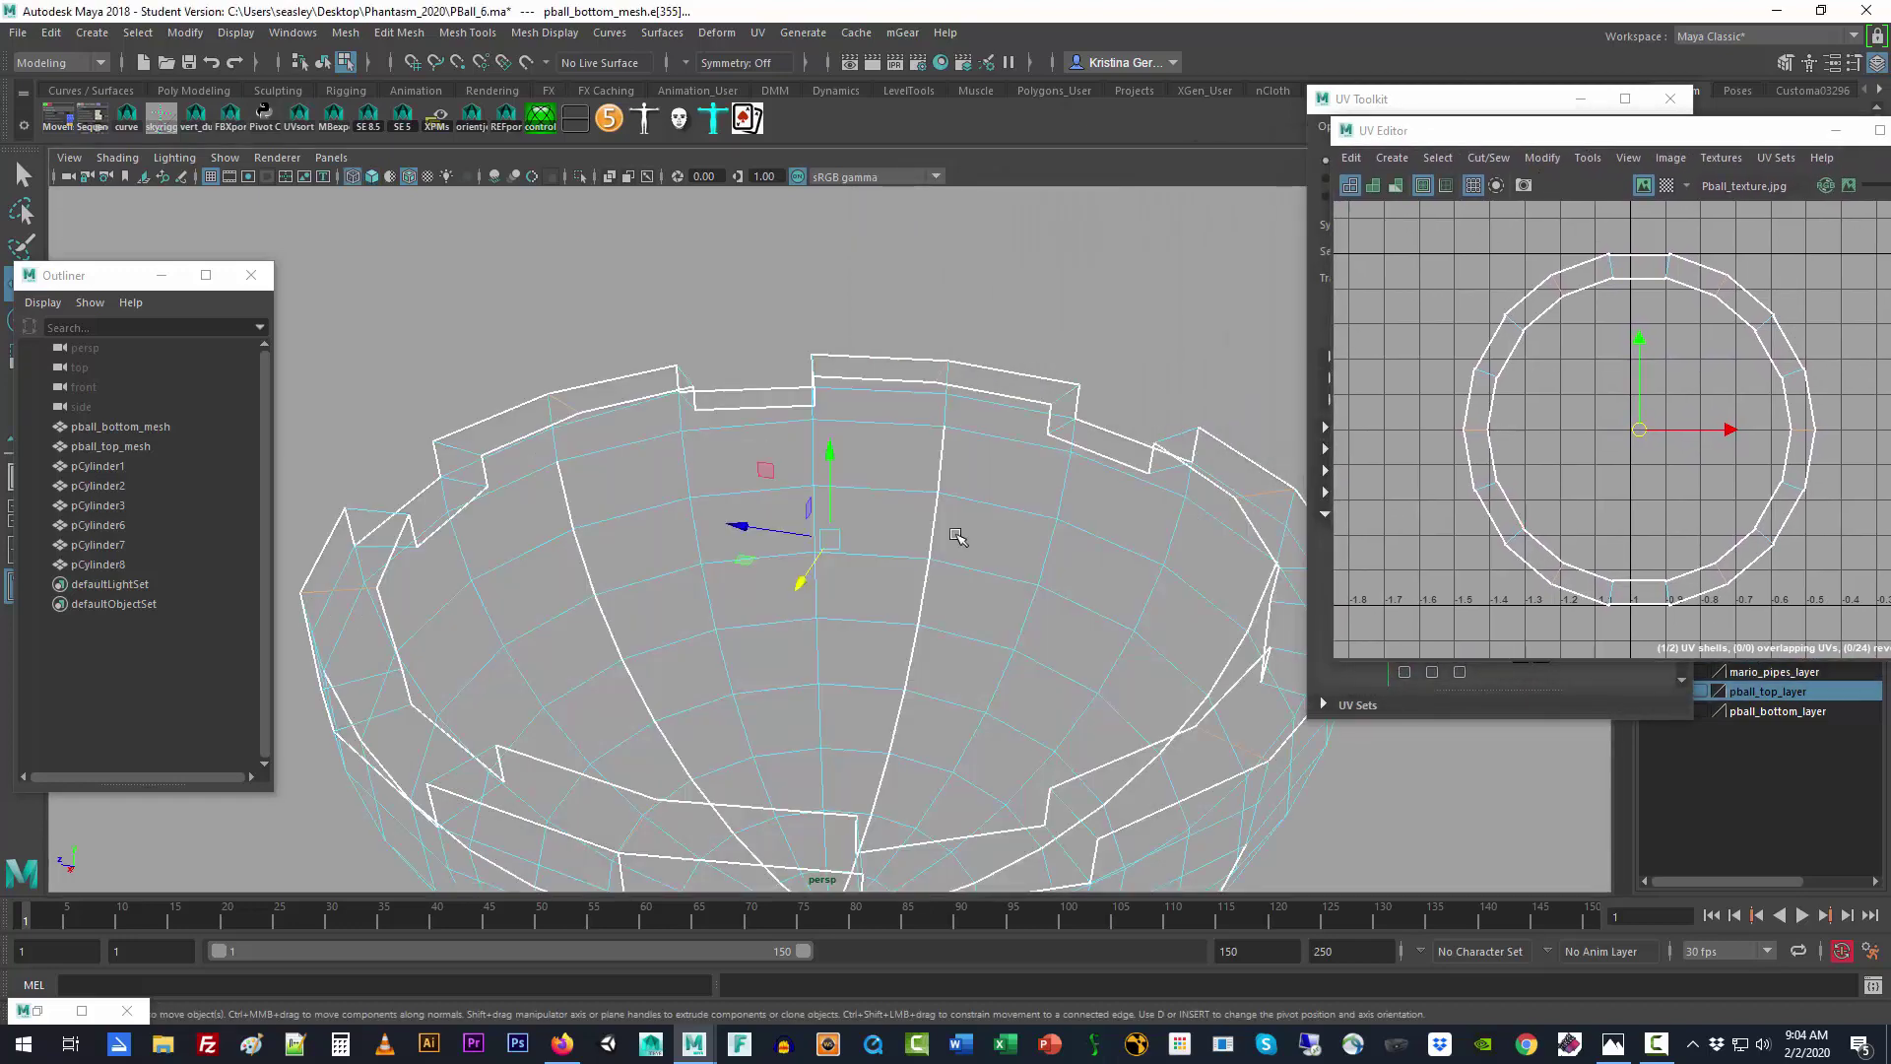
scroll(956, 535, "down", 4)
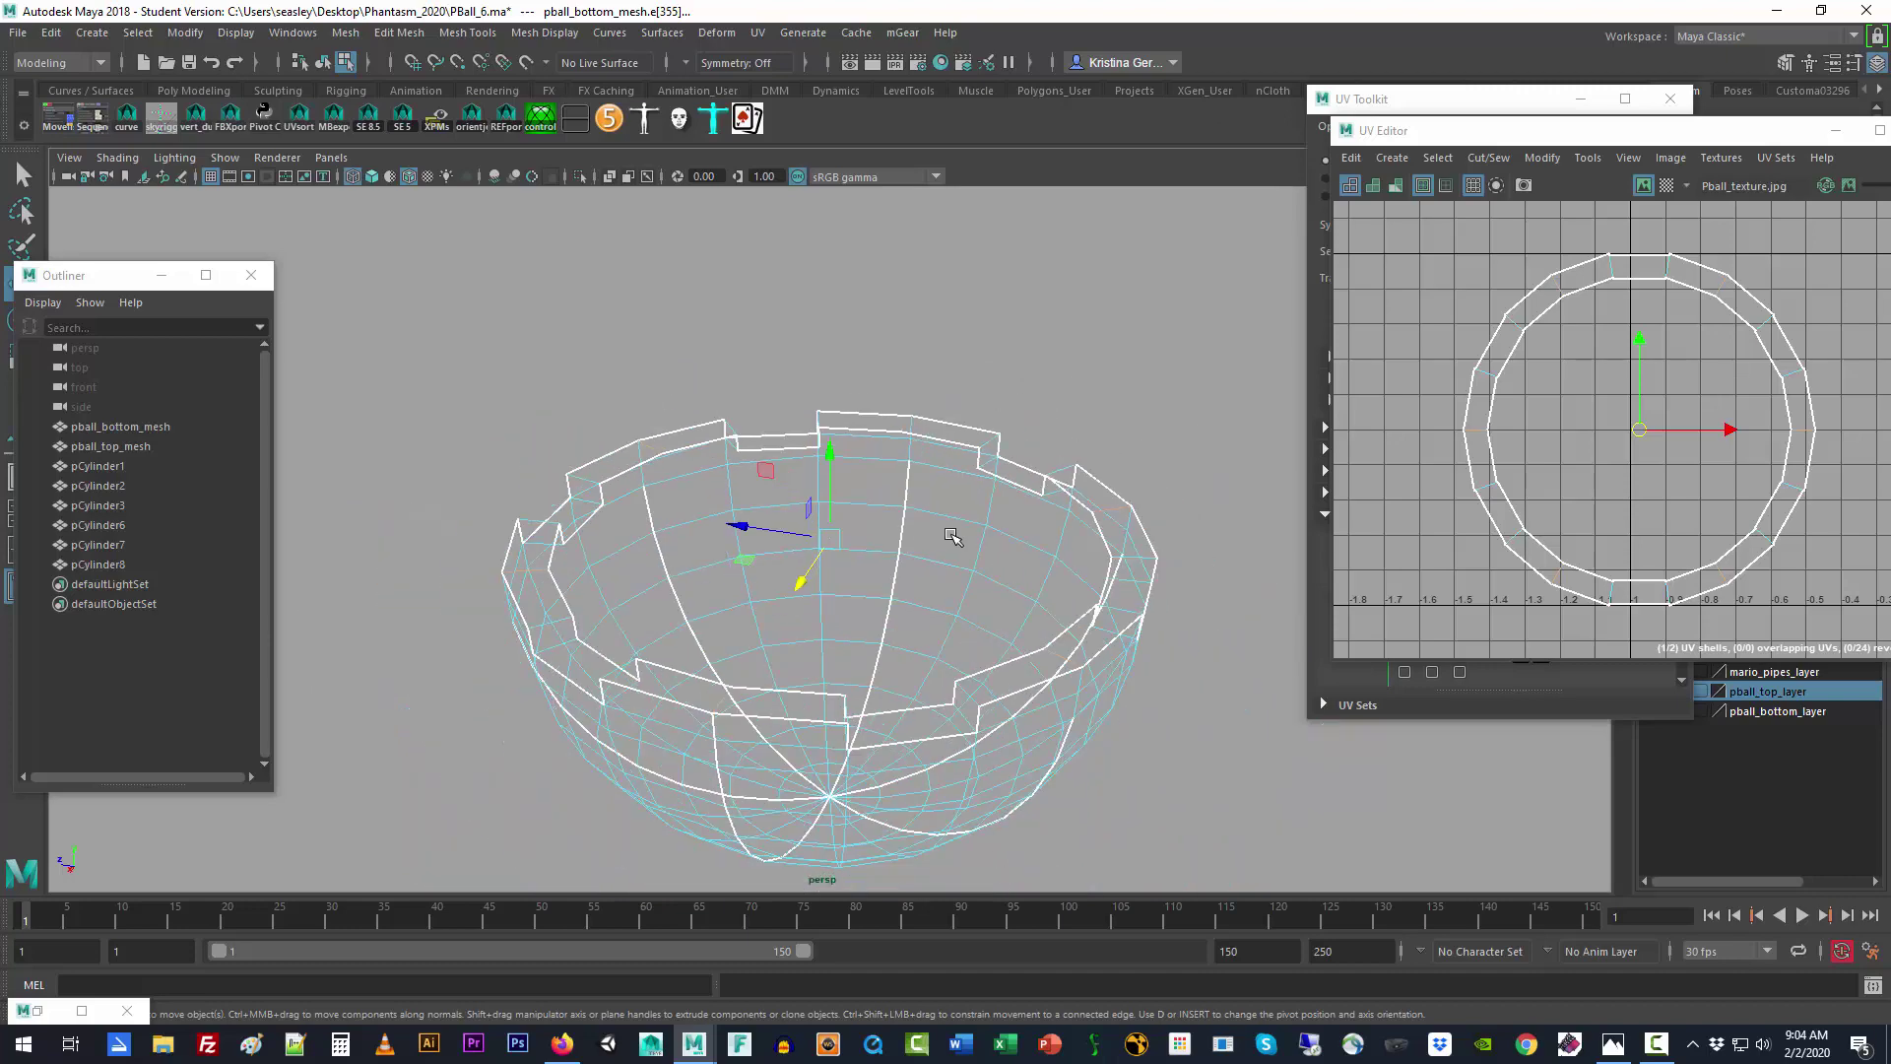
left_click(1488, 157)
left_click(1501, 248)
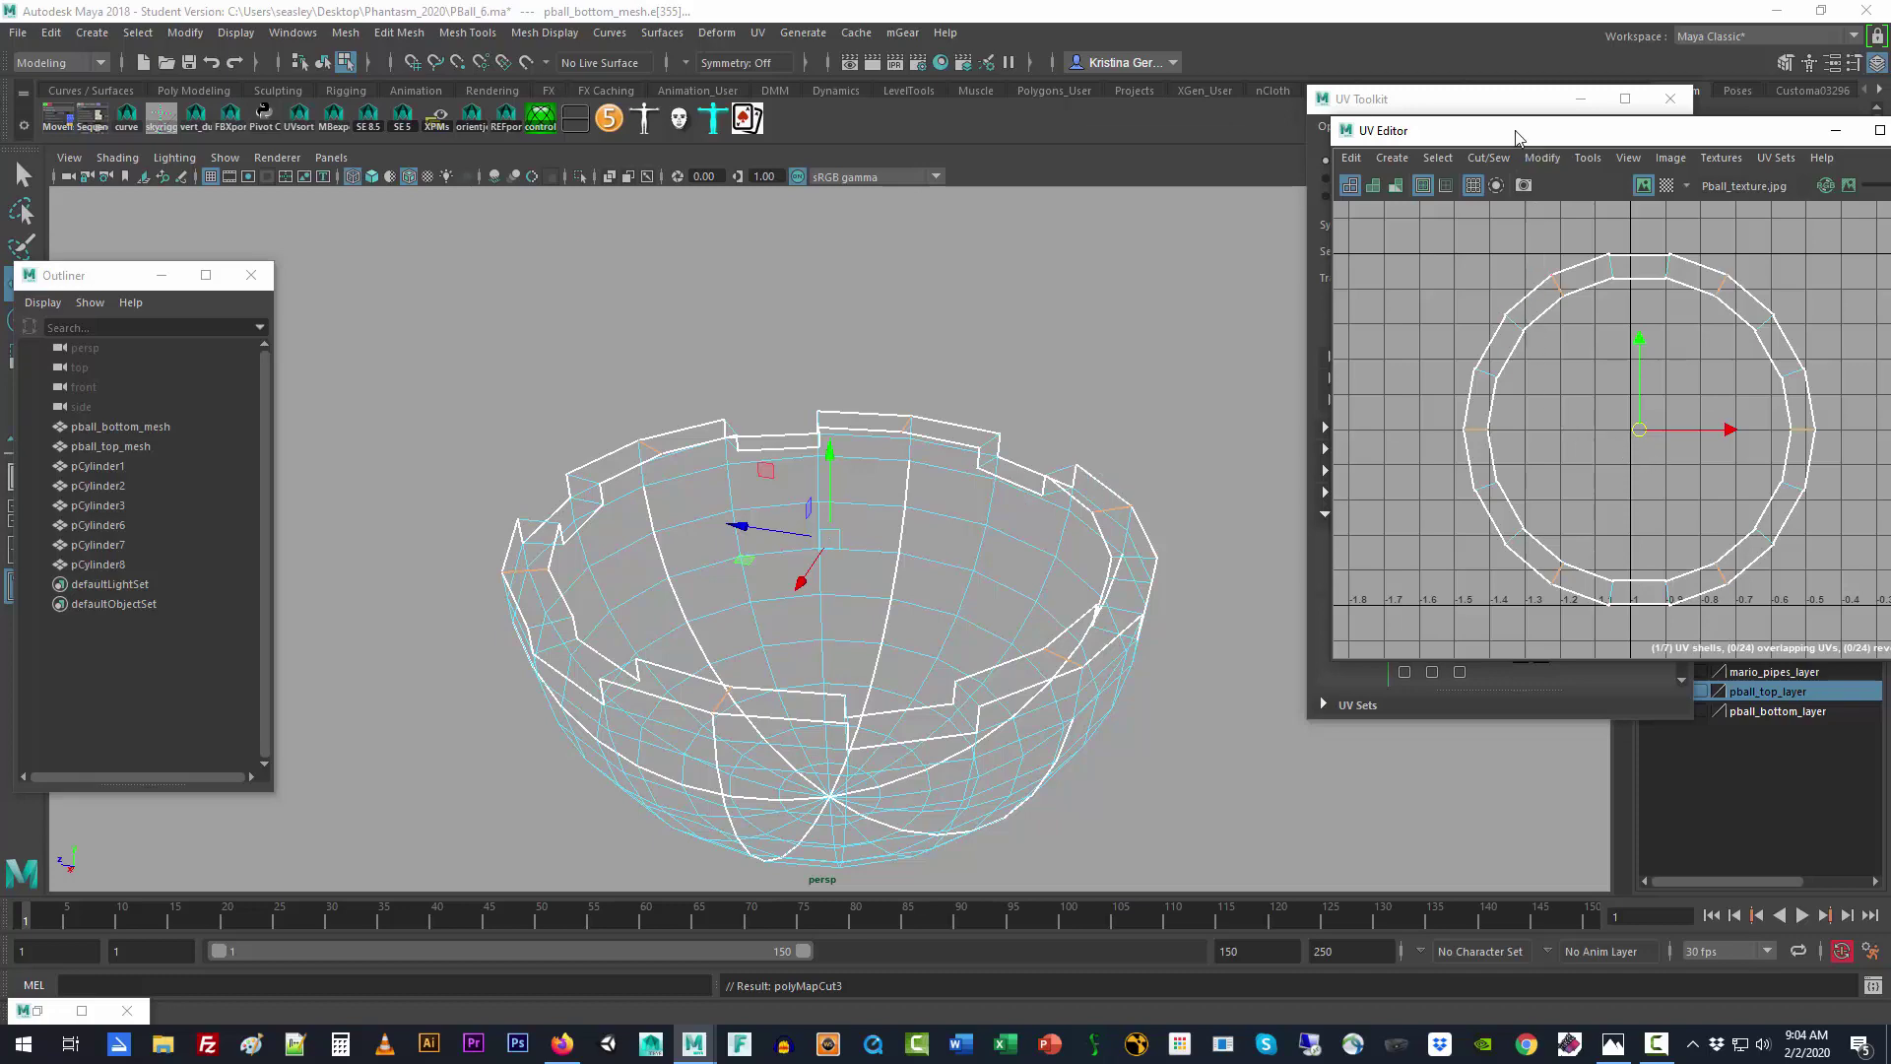
Step: Select the upper segment of the cut rim ring as a UV shell and stack it, rotated to match, on the lower segment
left_click_drag(1519, 136, 1190, 165)
scroll(1278, 404, "down", 3)
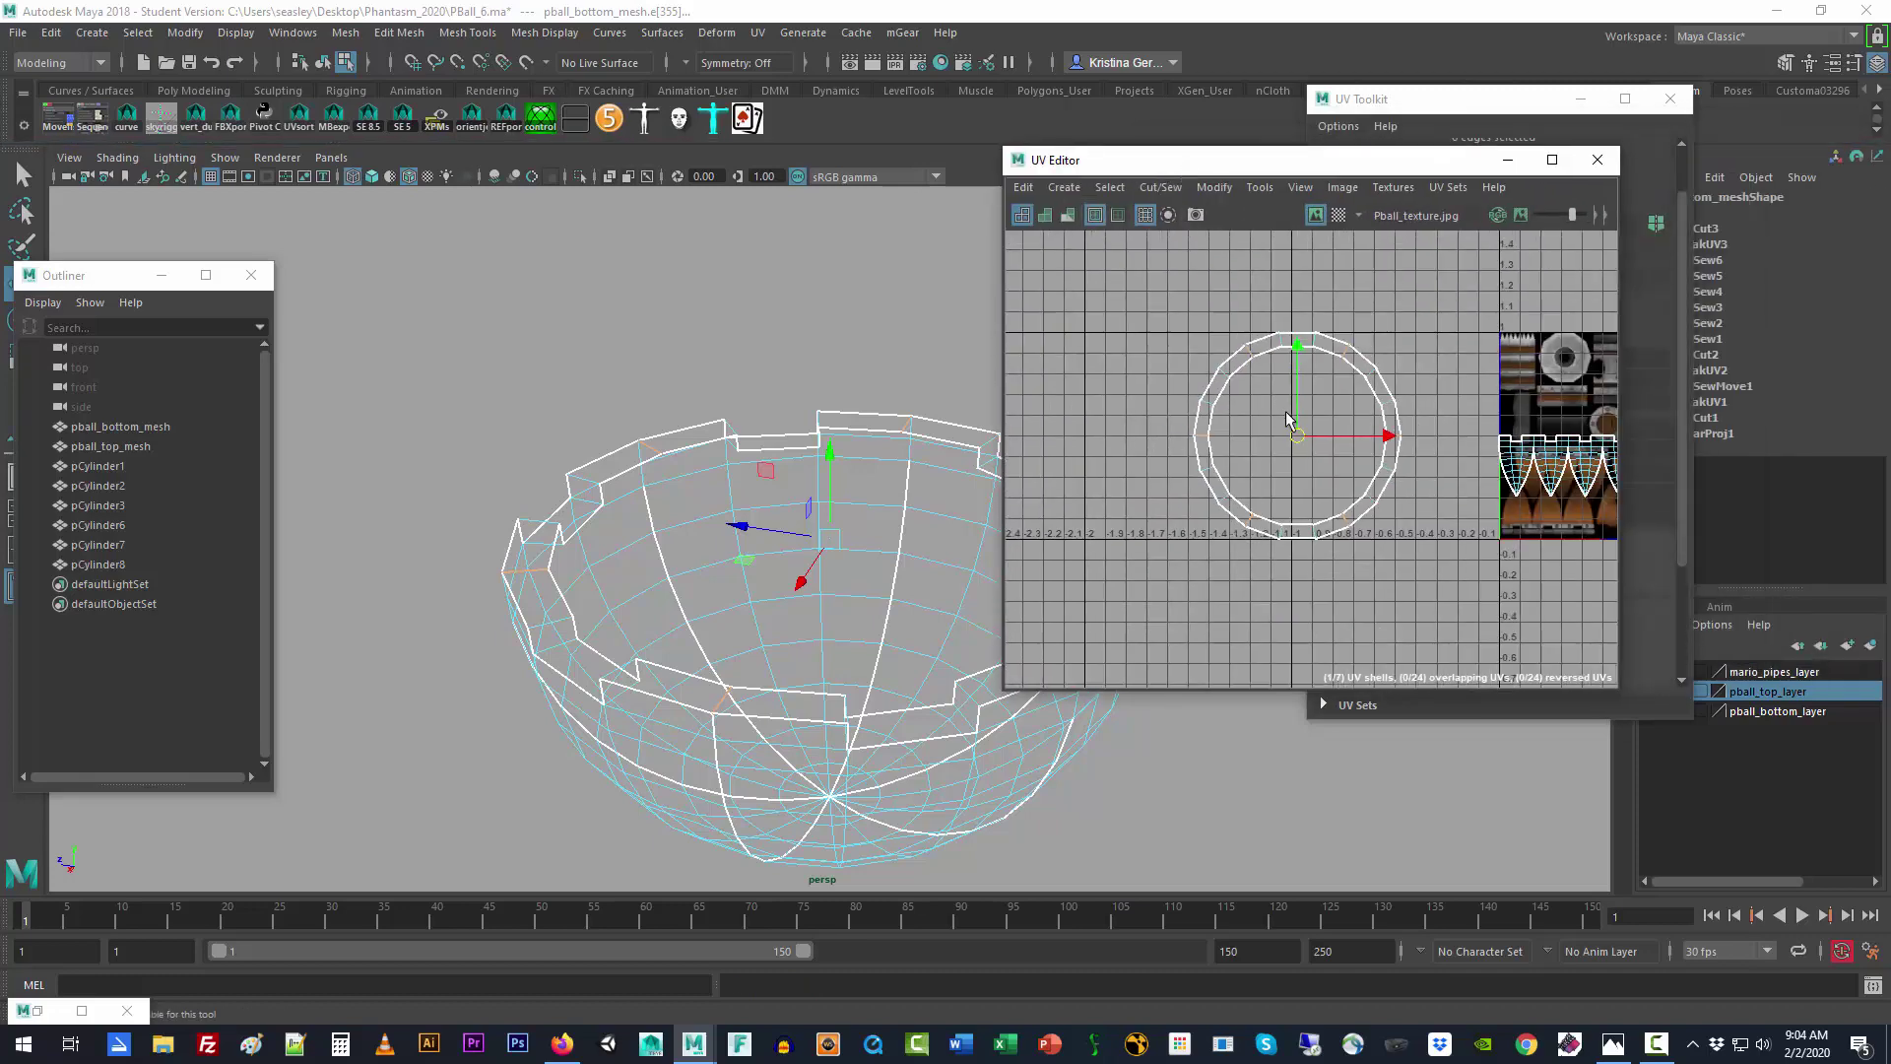
right_click_drag(1304, 514, 1244, 490)
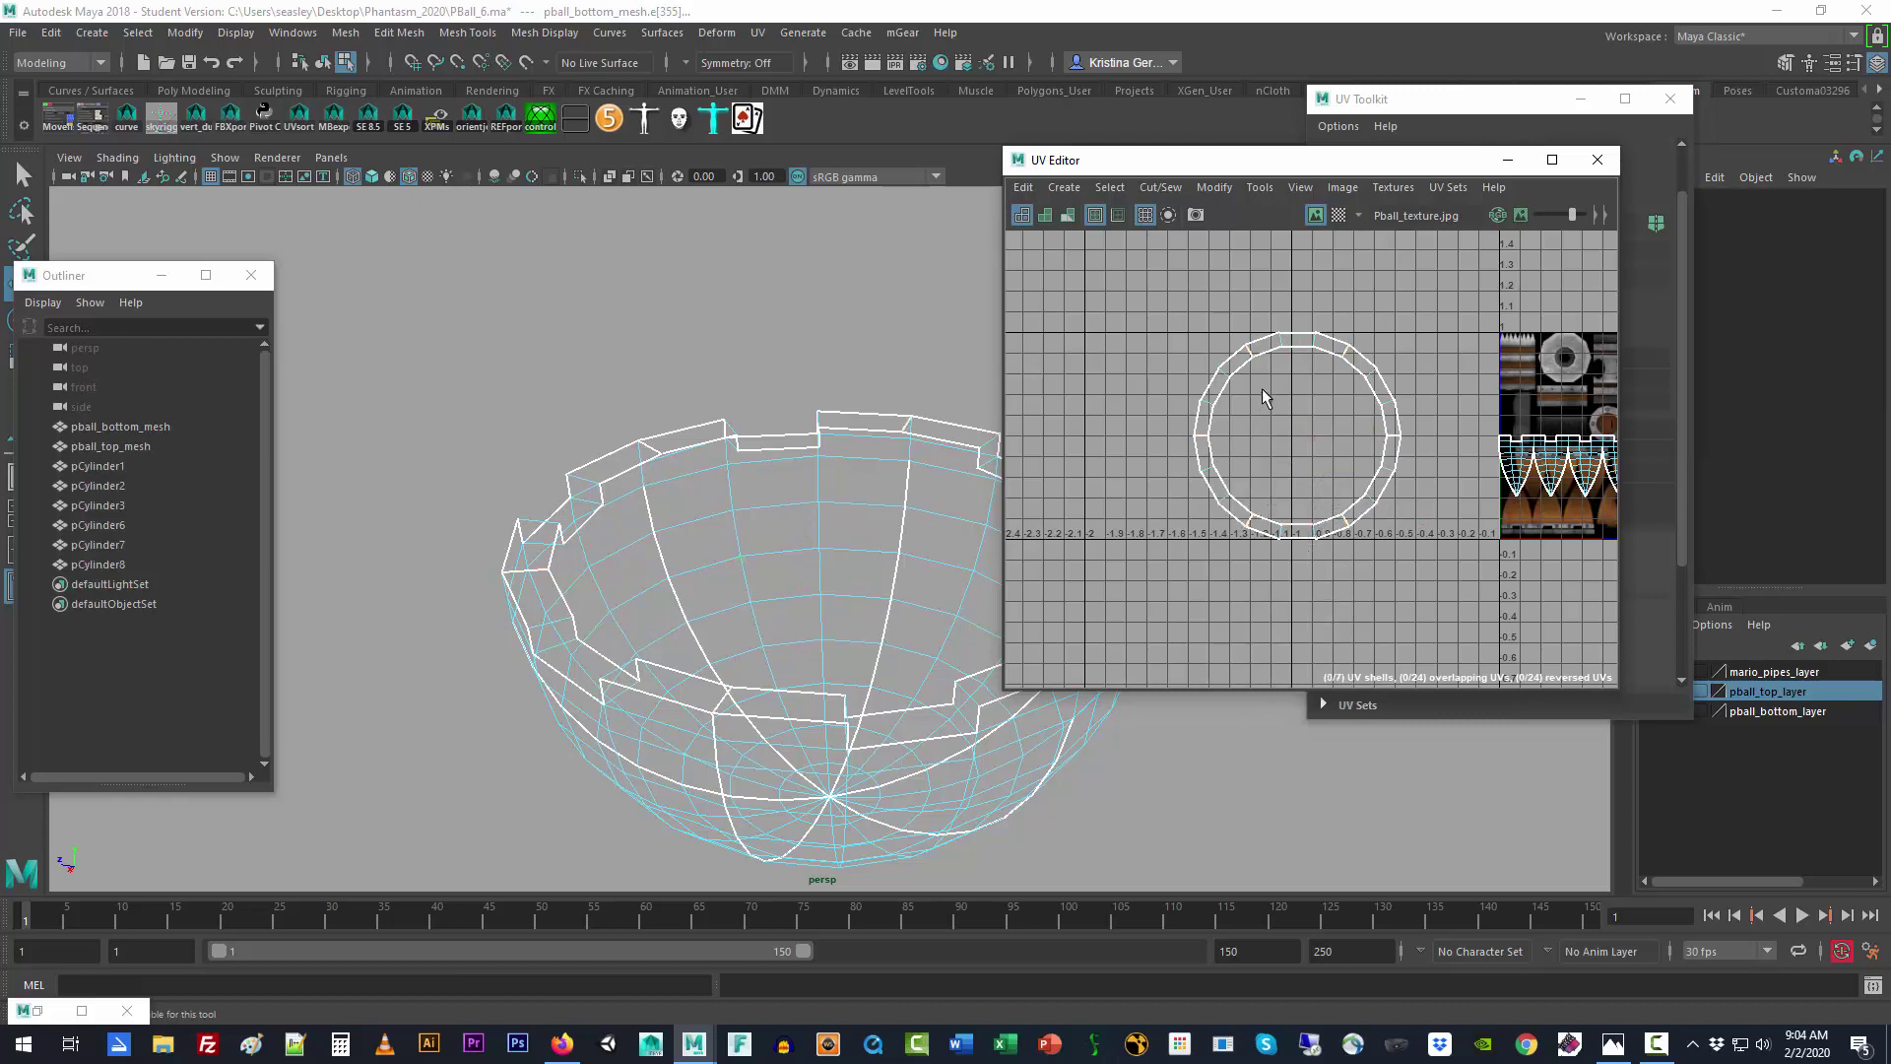
left_click(1297, 344)
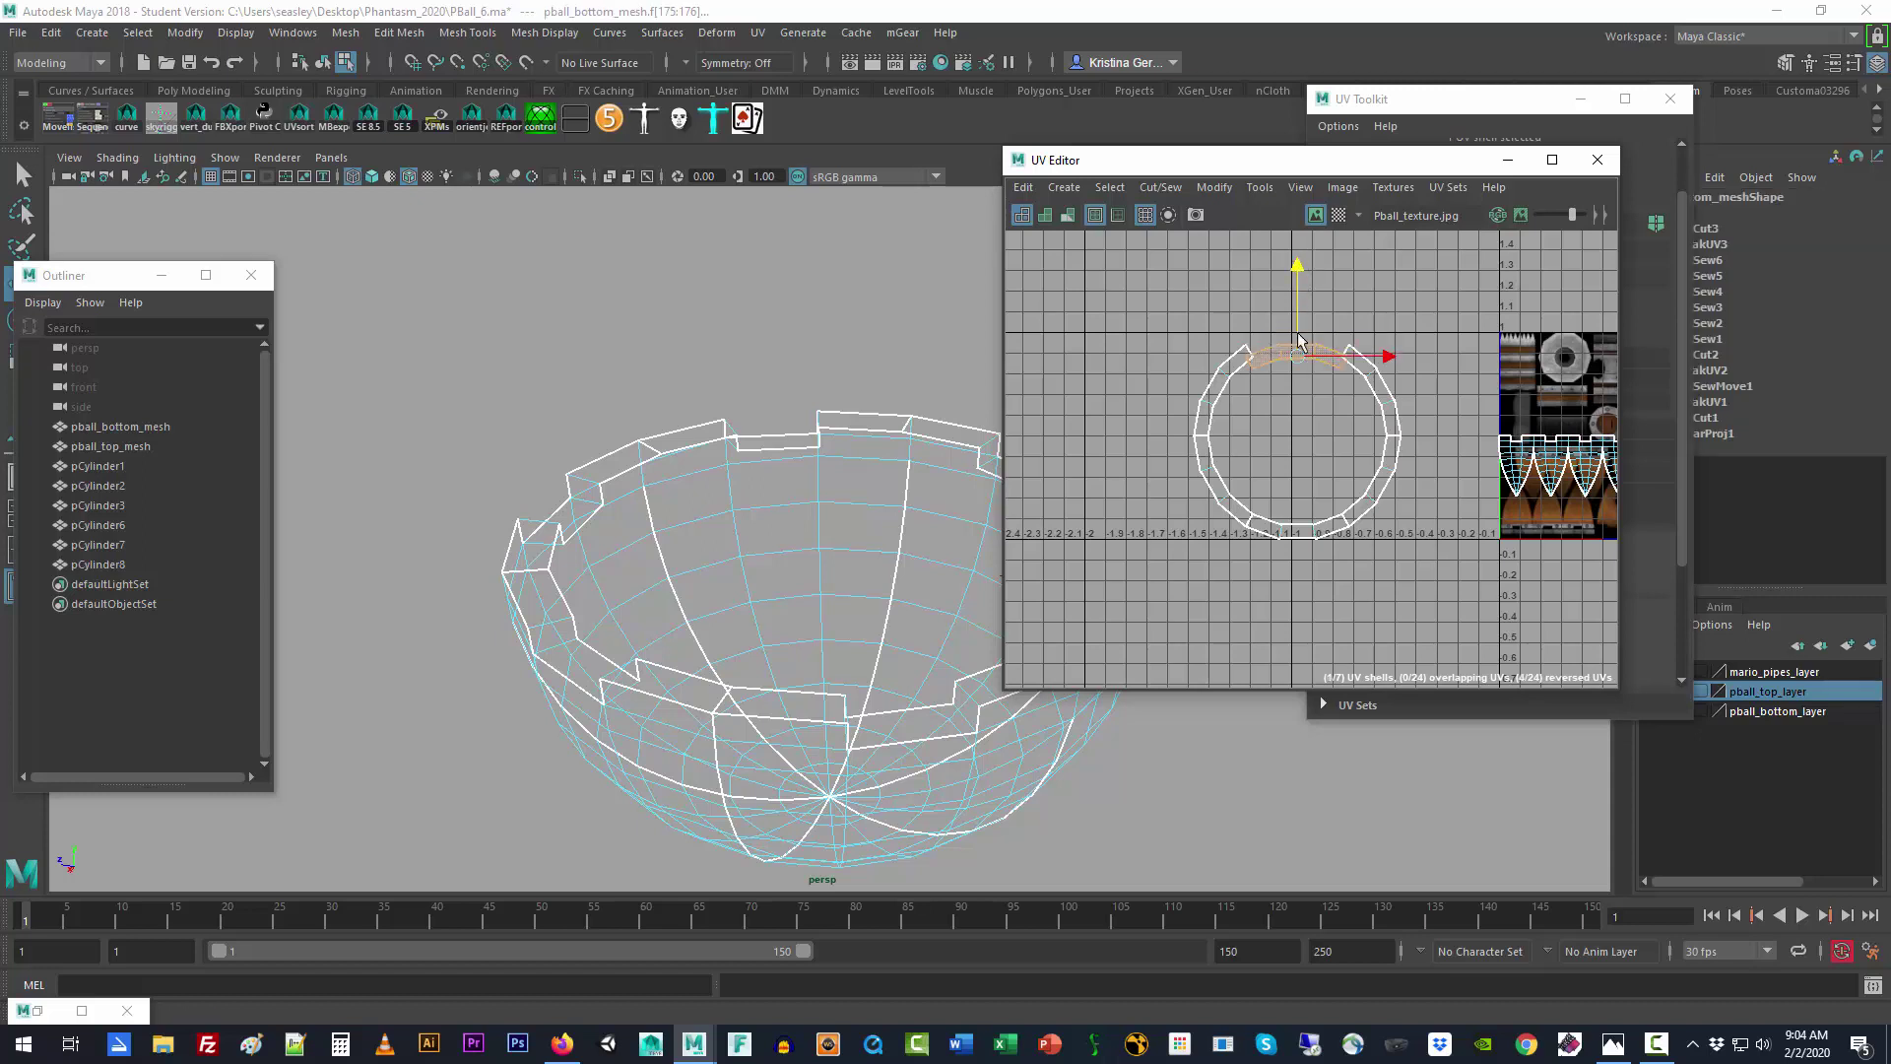
left_click_drag(1298, 262, 1284, 588)
key("e")
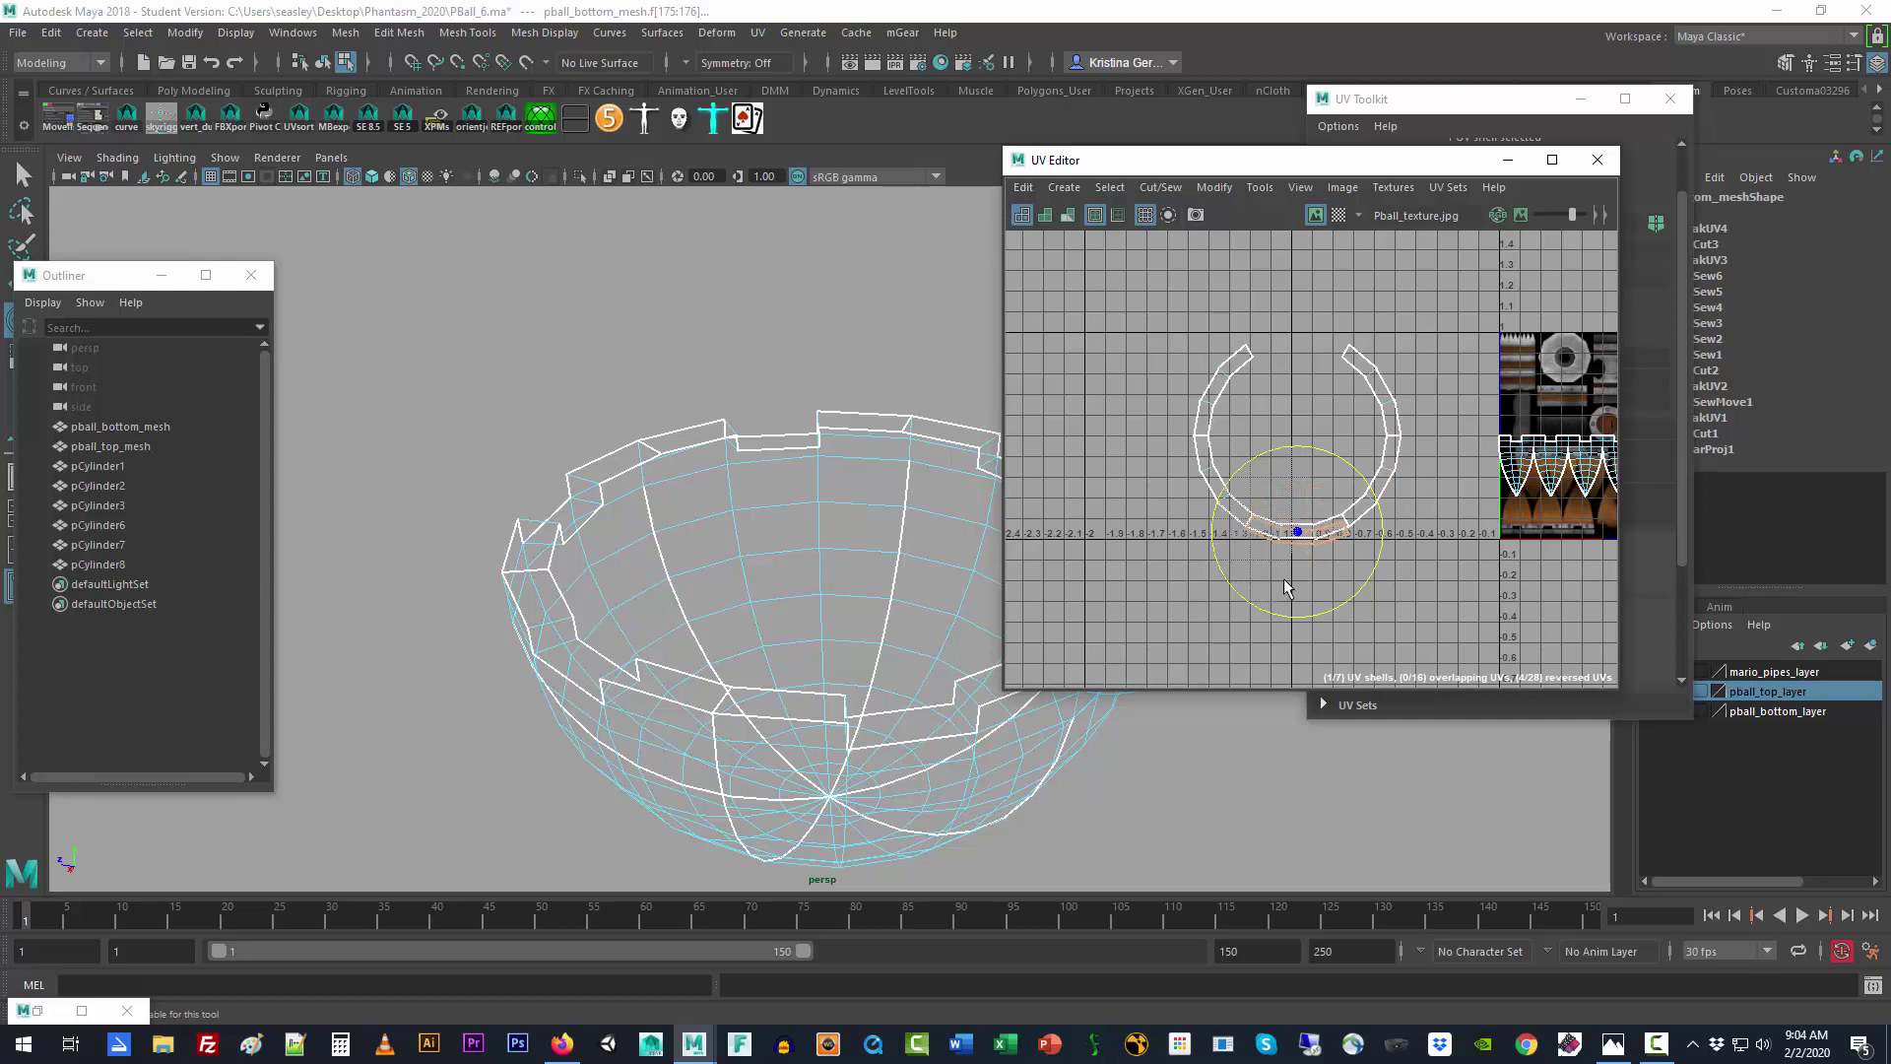
key("w")
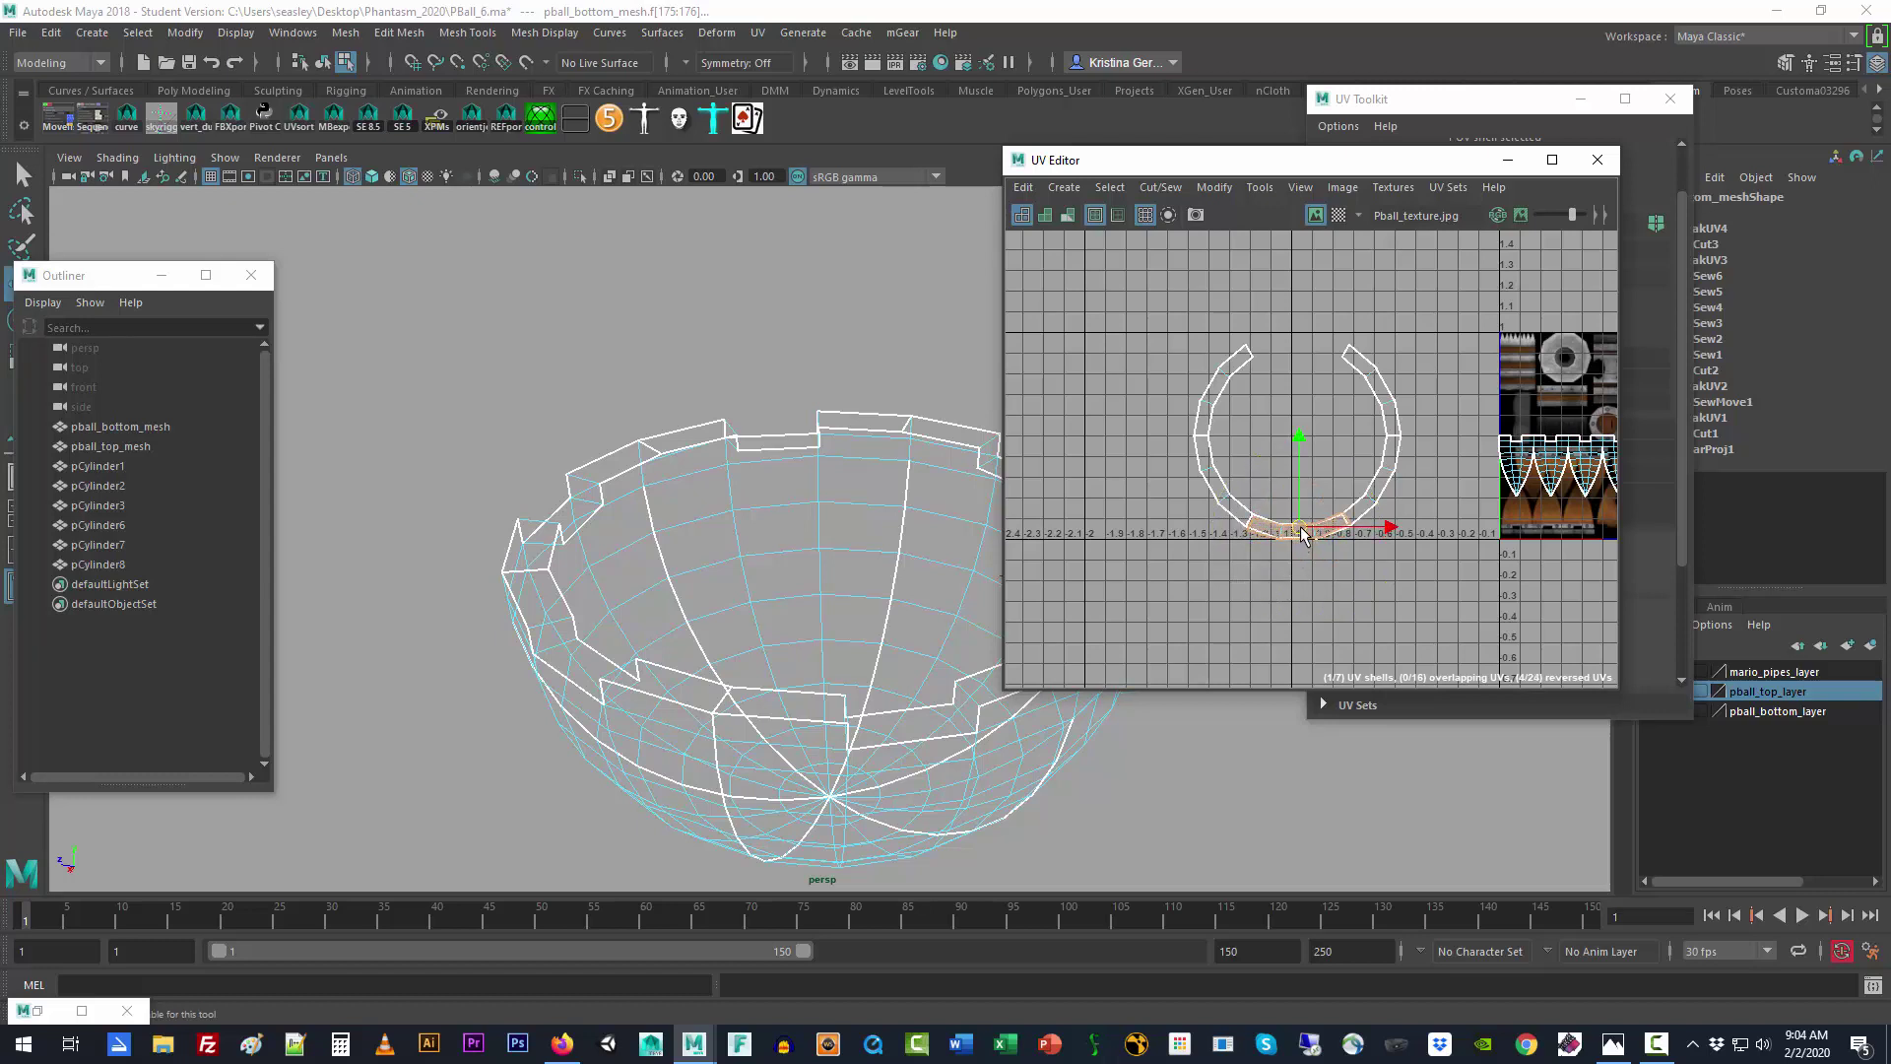
Step: Rotate the ring's upper-right segment until it lies horizontally with its ends curving up, and move it onto the stacked lower segments
left_click(1382, 389)
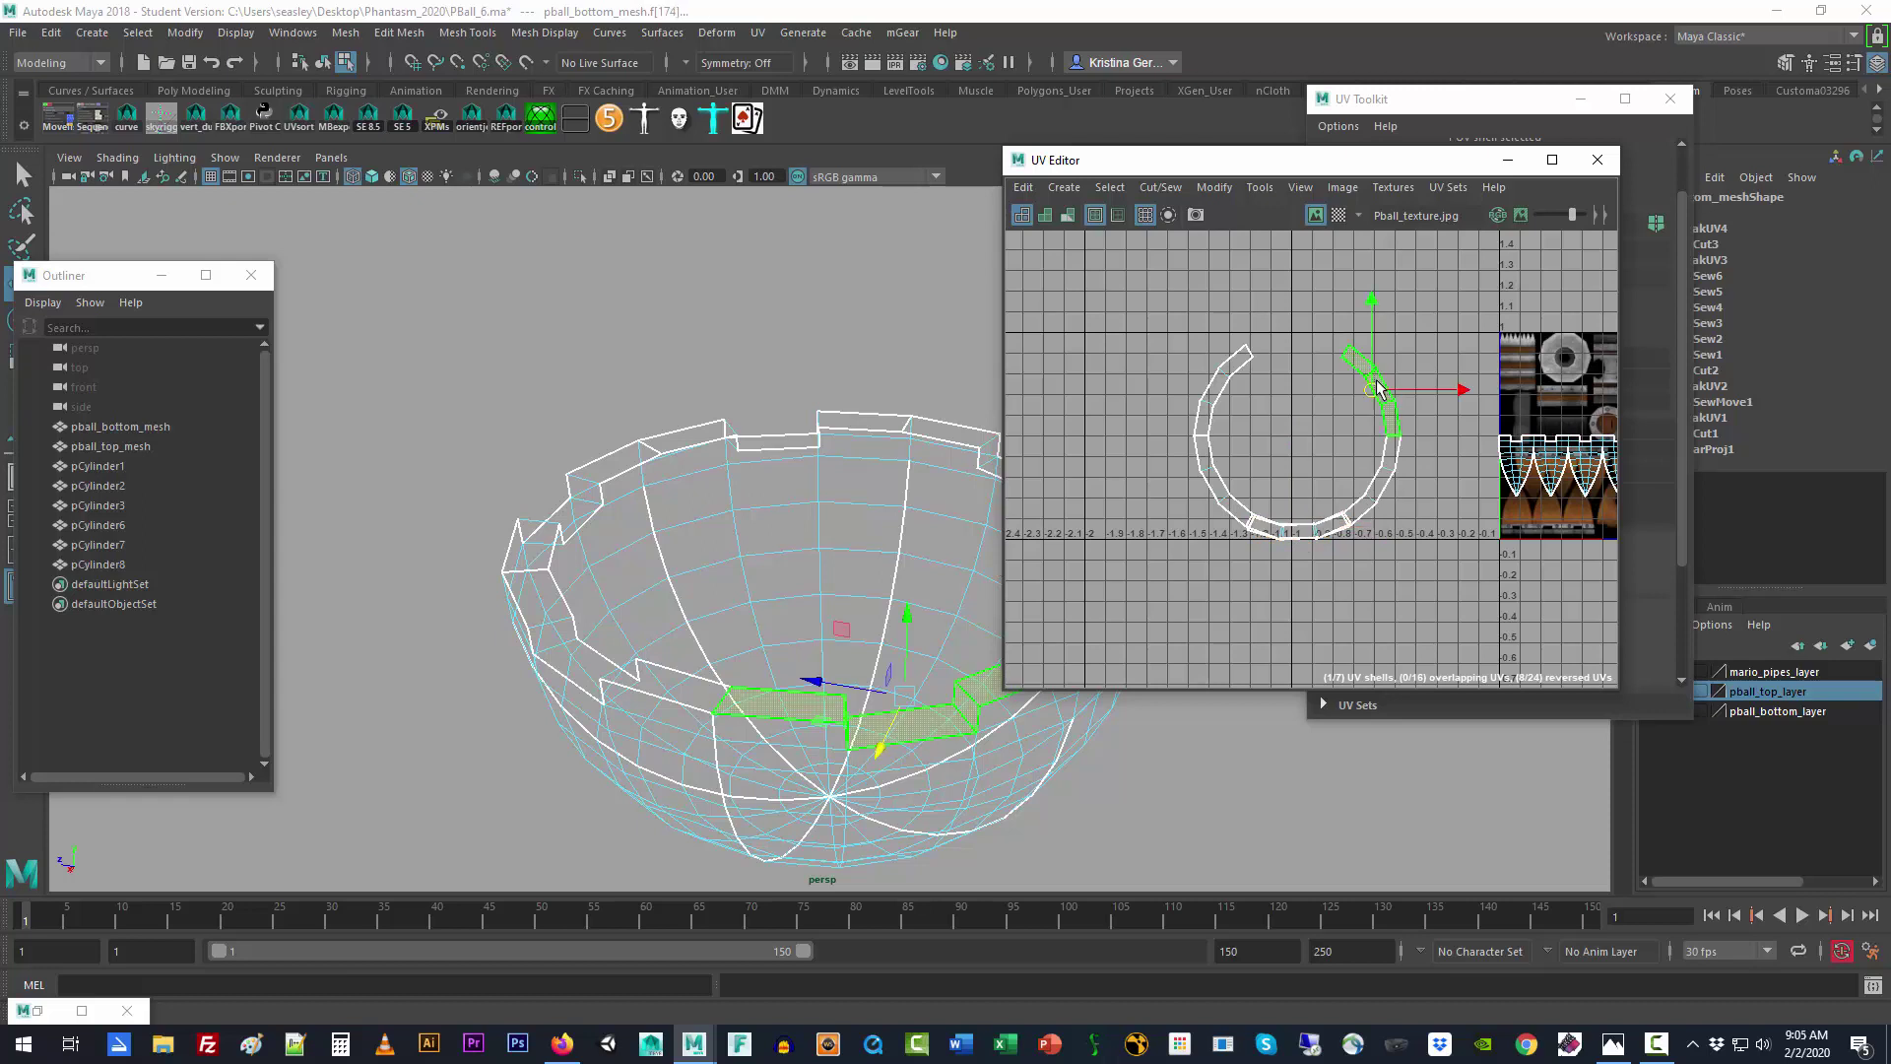
key("e")
left_click_drag(1433, 463, 1286, 399)
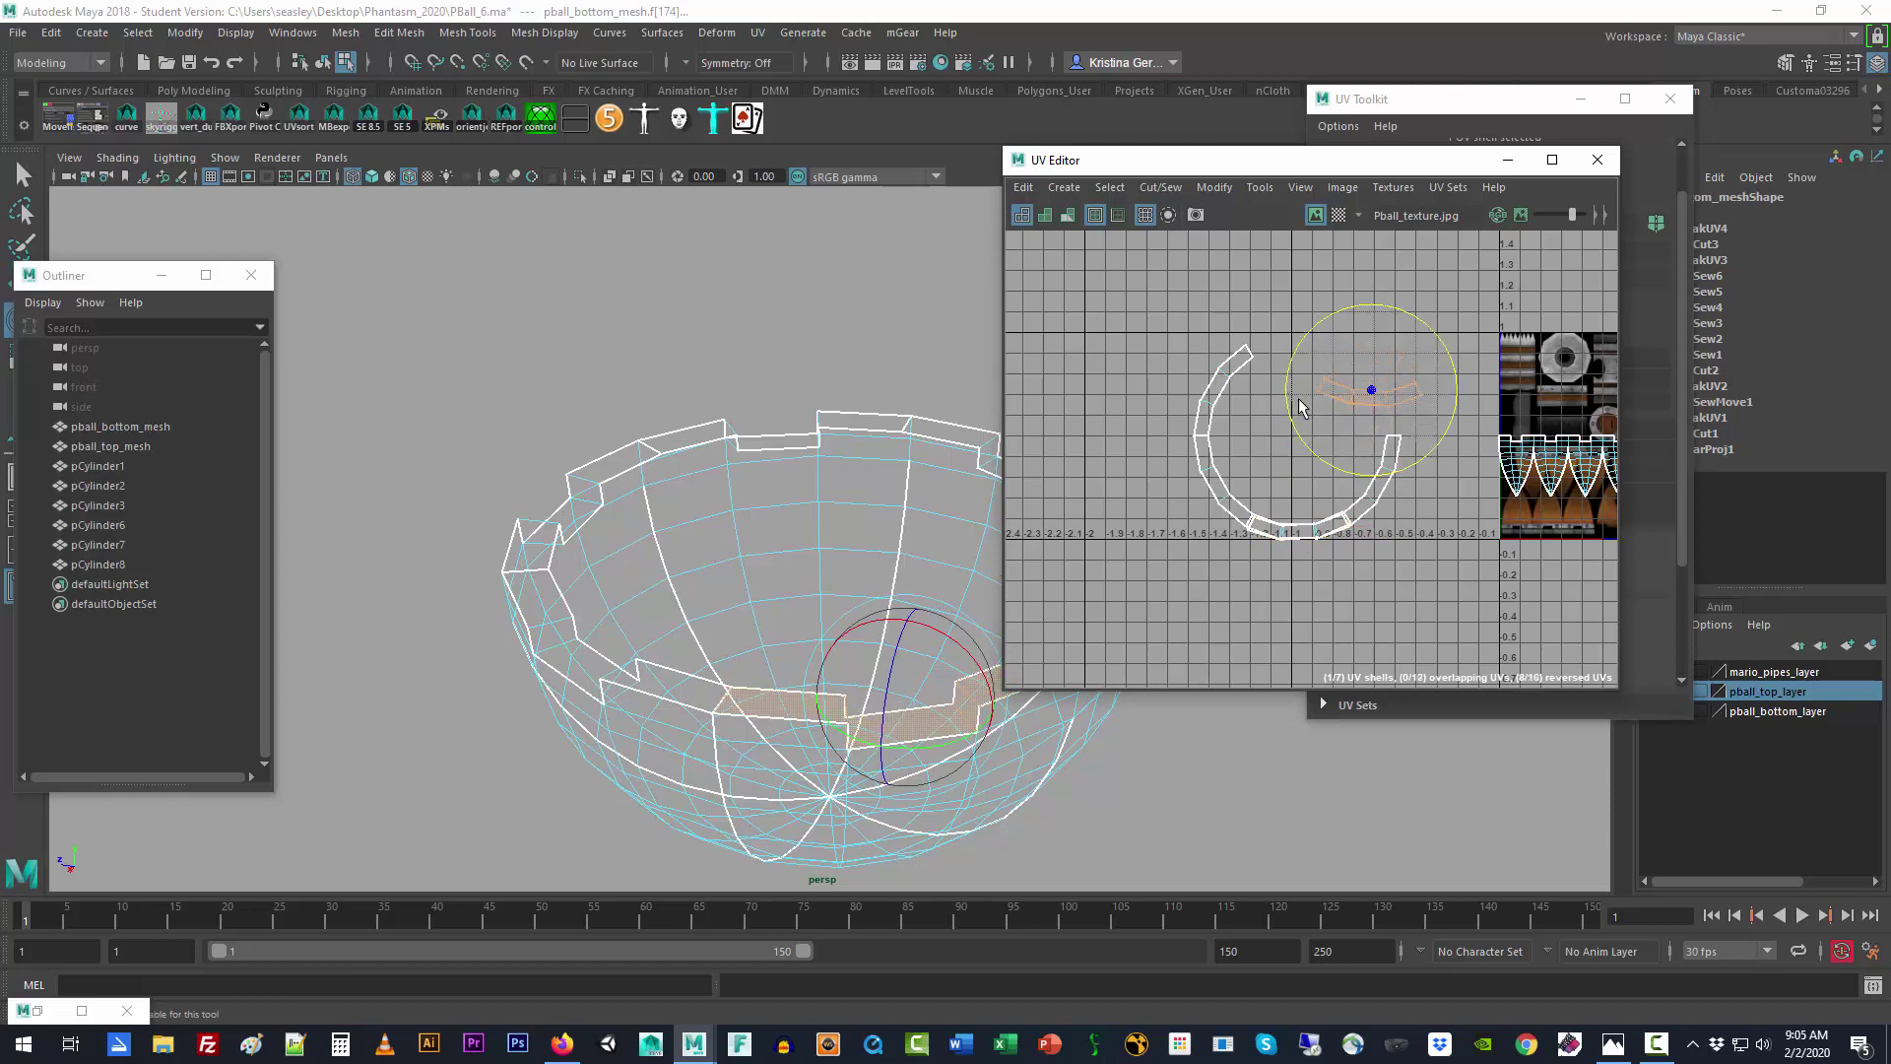
key("w")
left_click_drag(1350, 415, 1320, 502)
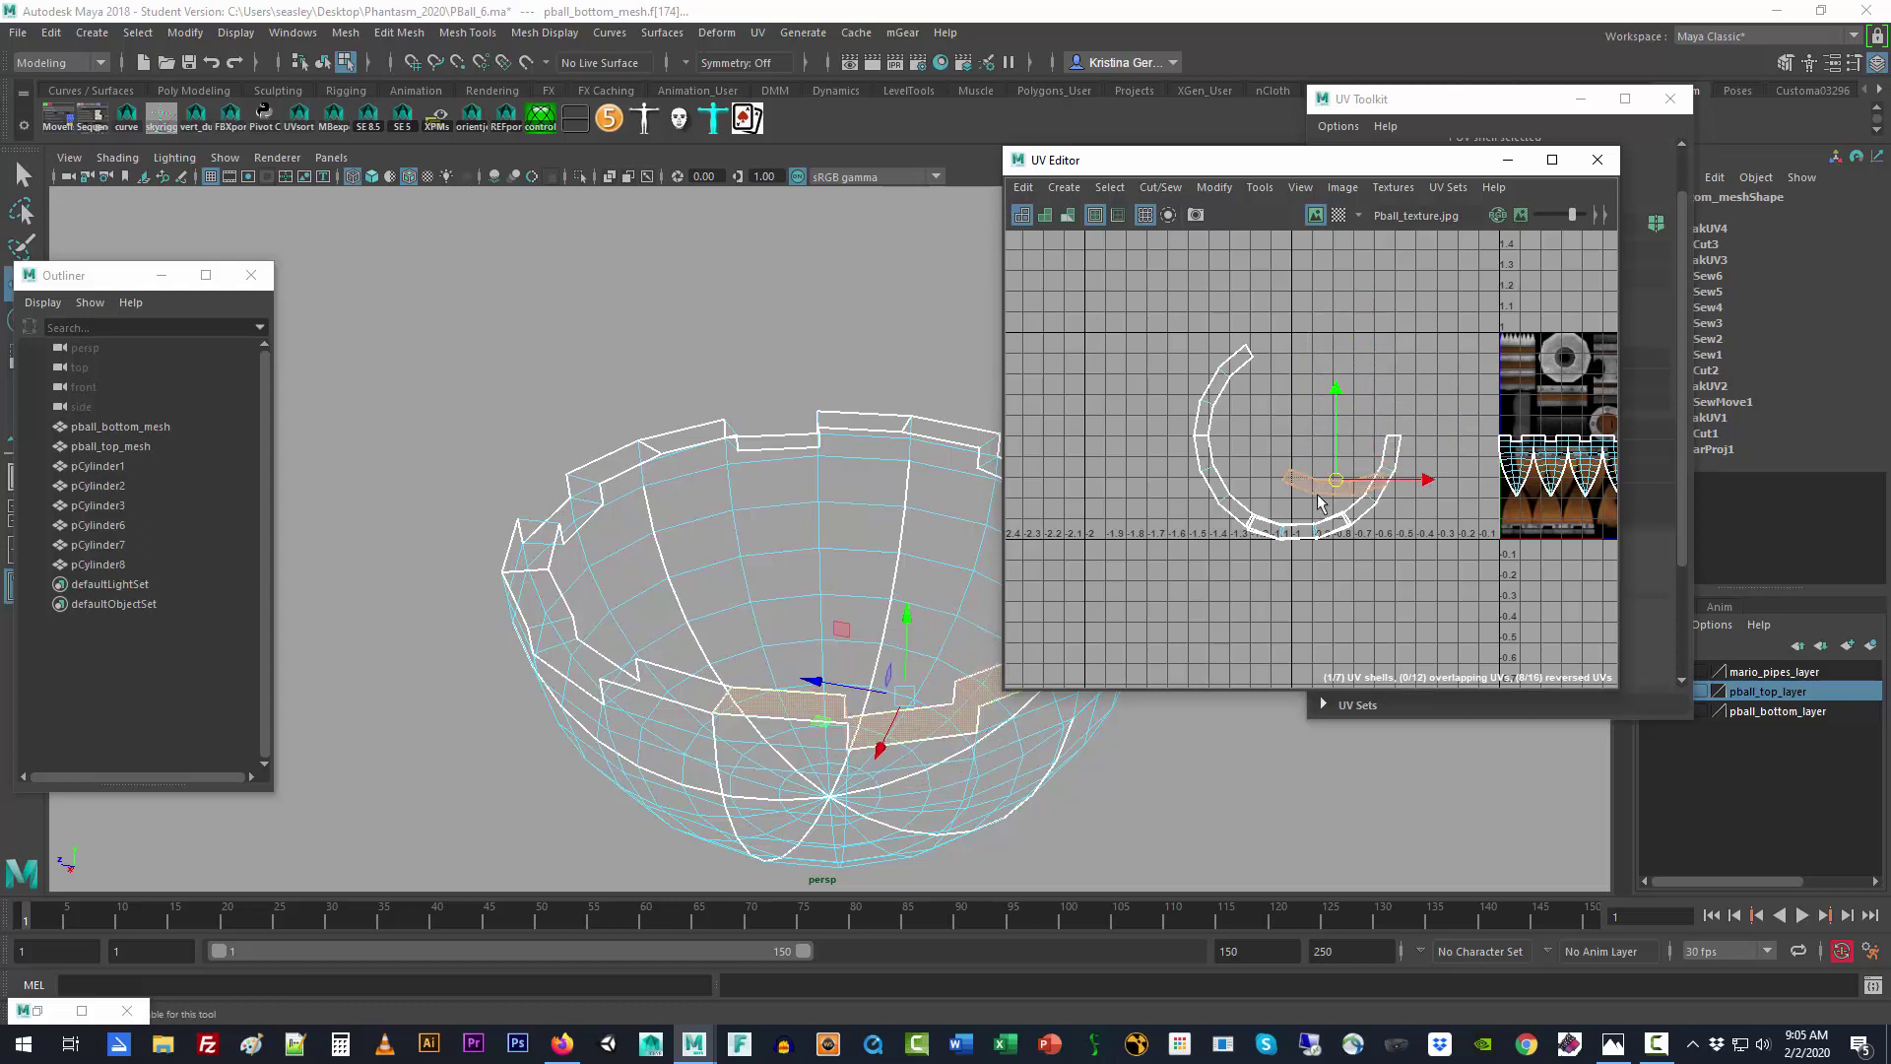
Step: Rotate the ring's lower-right segment to horizontal and stack it on the other lower segments
left_click(1365, 460)
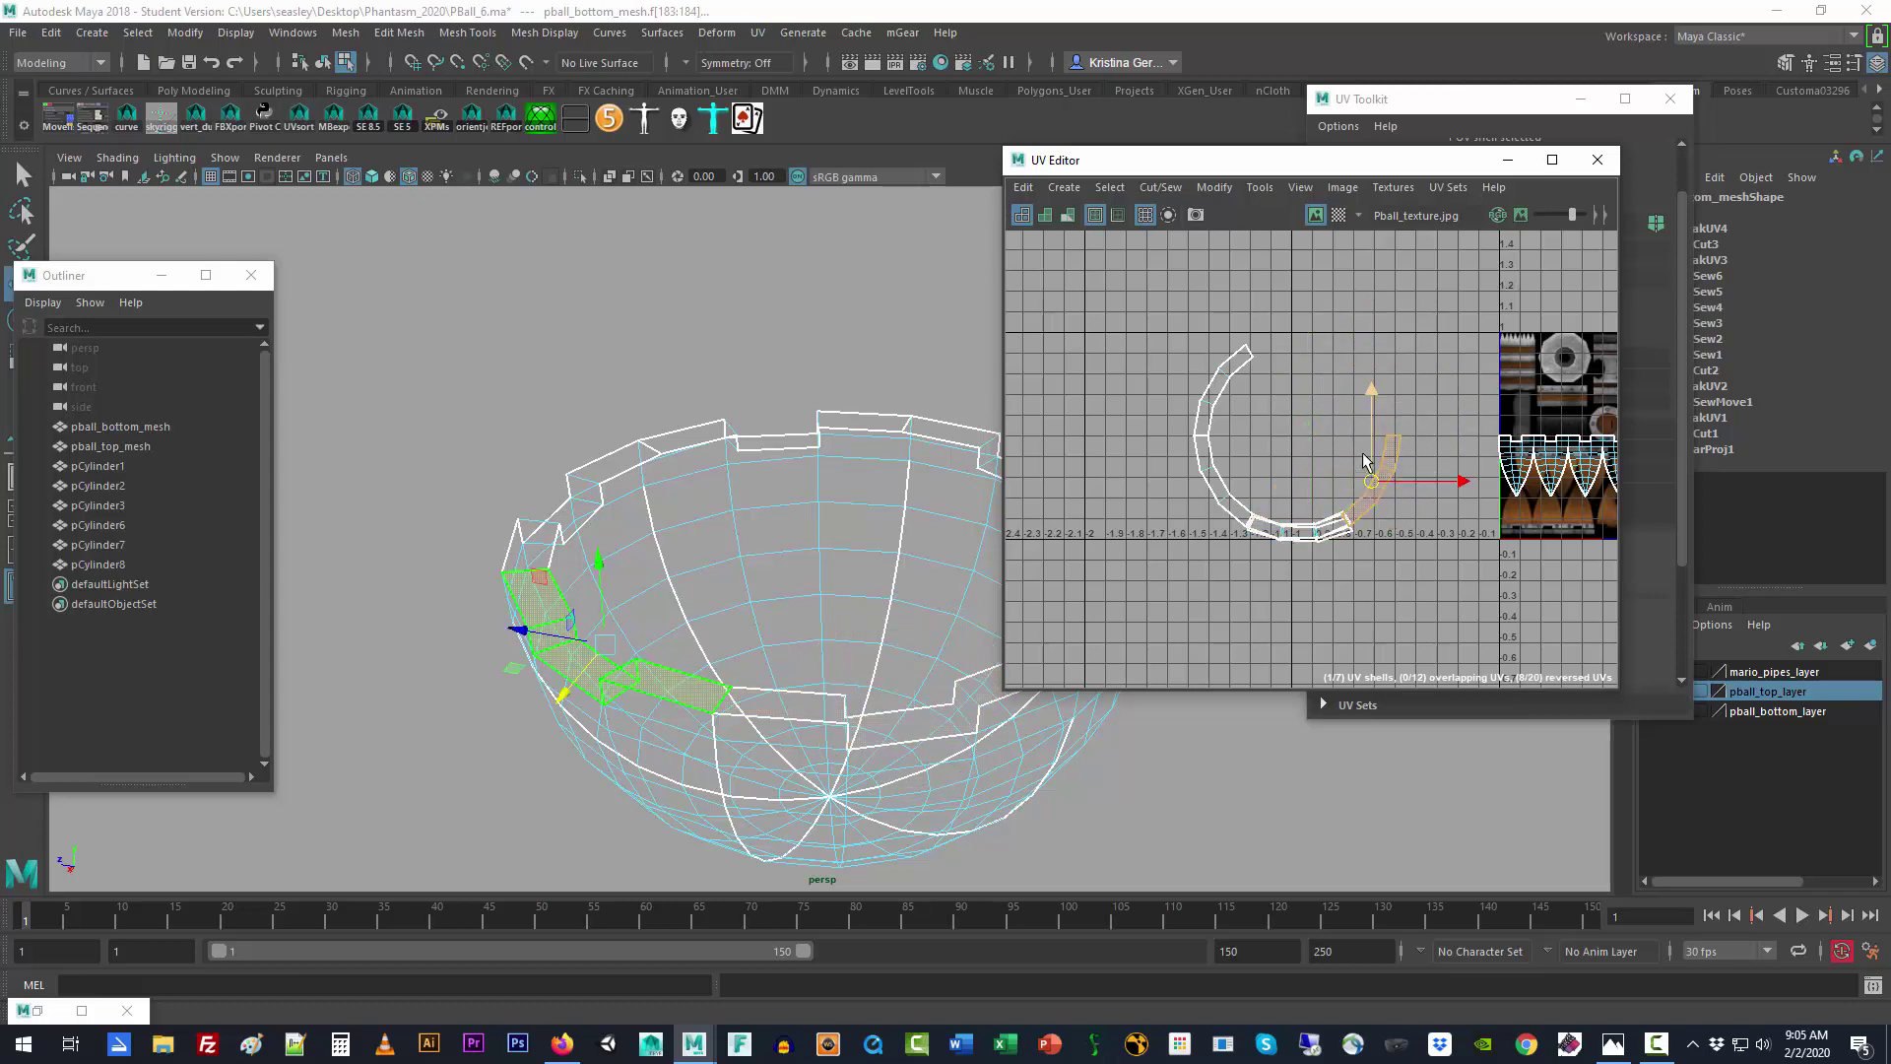
key("e")
left_click_drag(1376, 403, 1445, 453)
key("w")
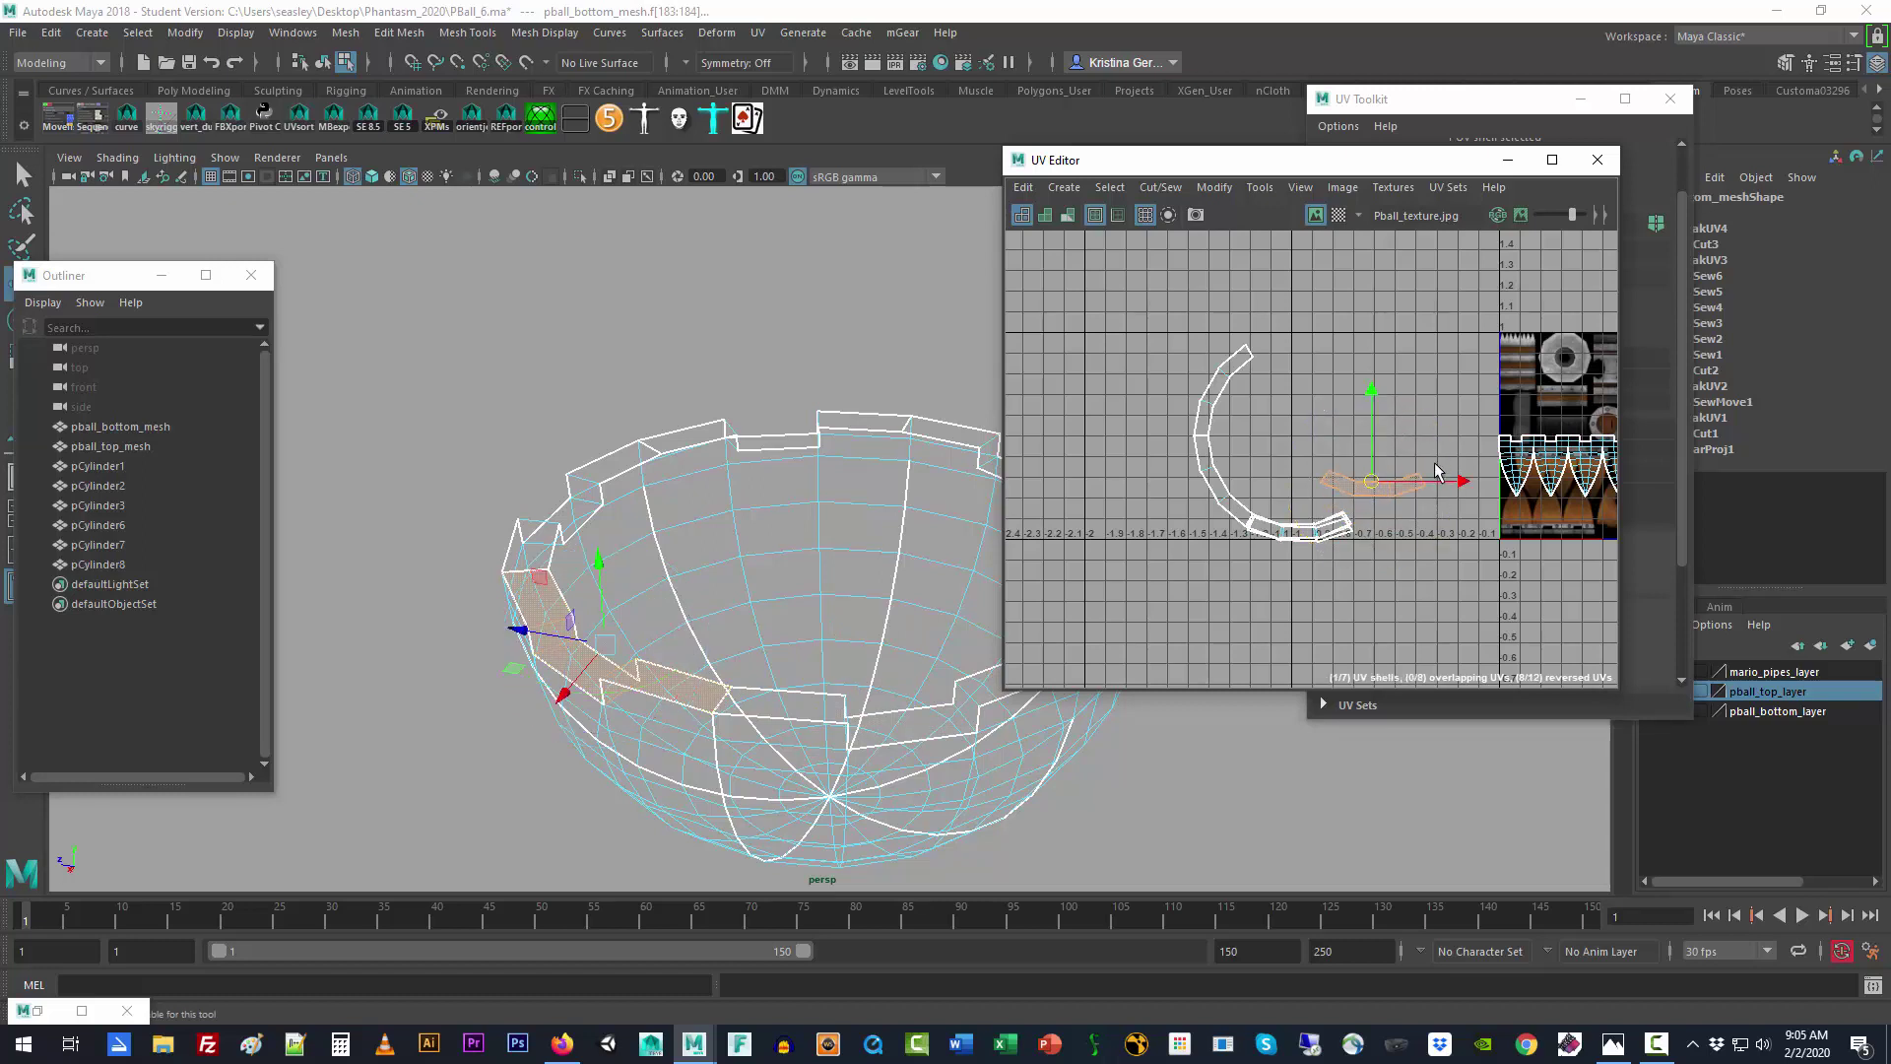
left_click_drag(1371, 484, 1295, 527)
Step: Pull the ring's upper-left segment toward the middle and rotate it to horizontal with its ends curving up
left_click(1225, 392)
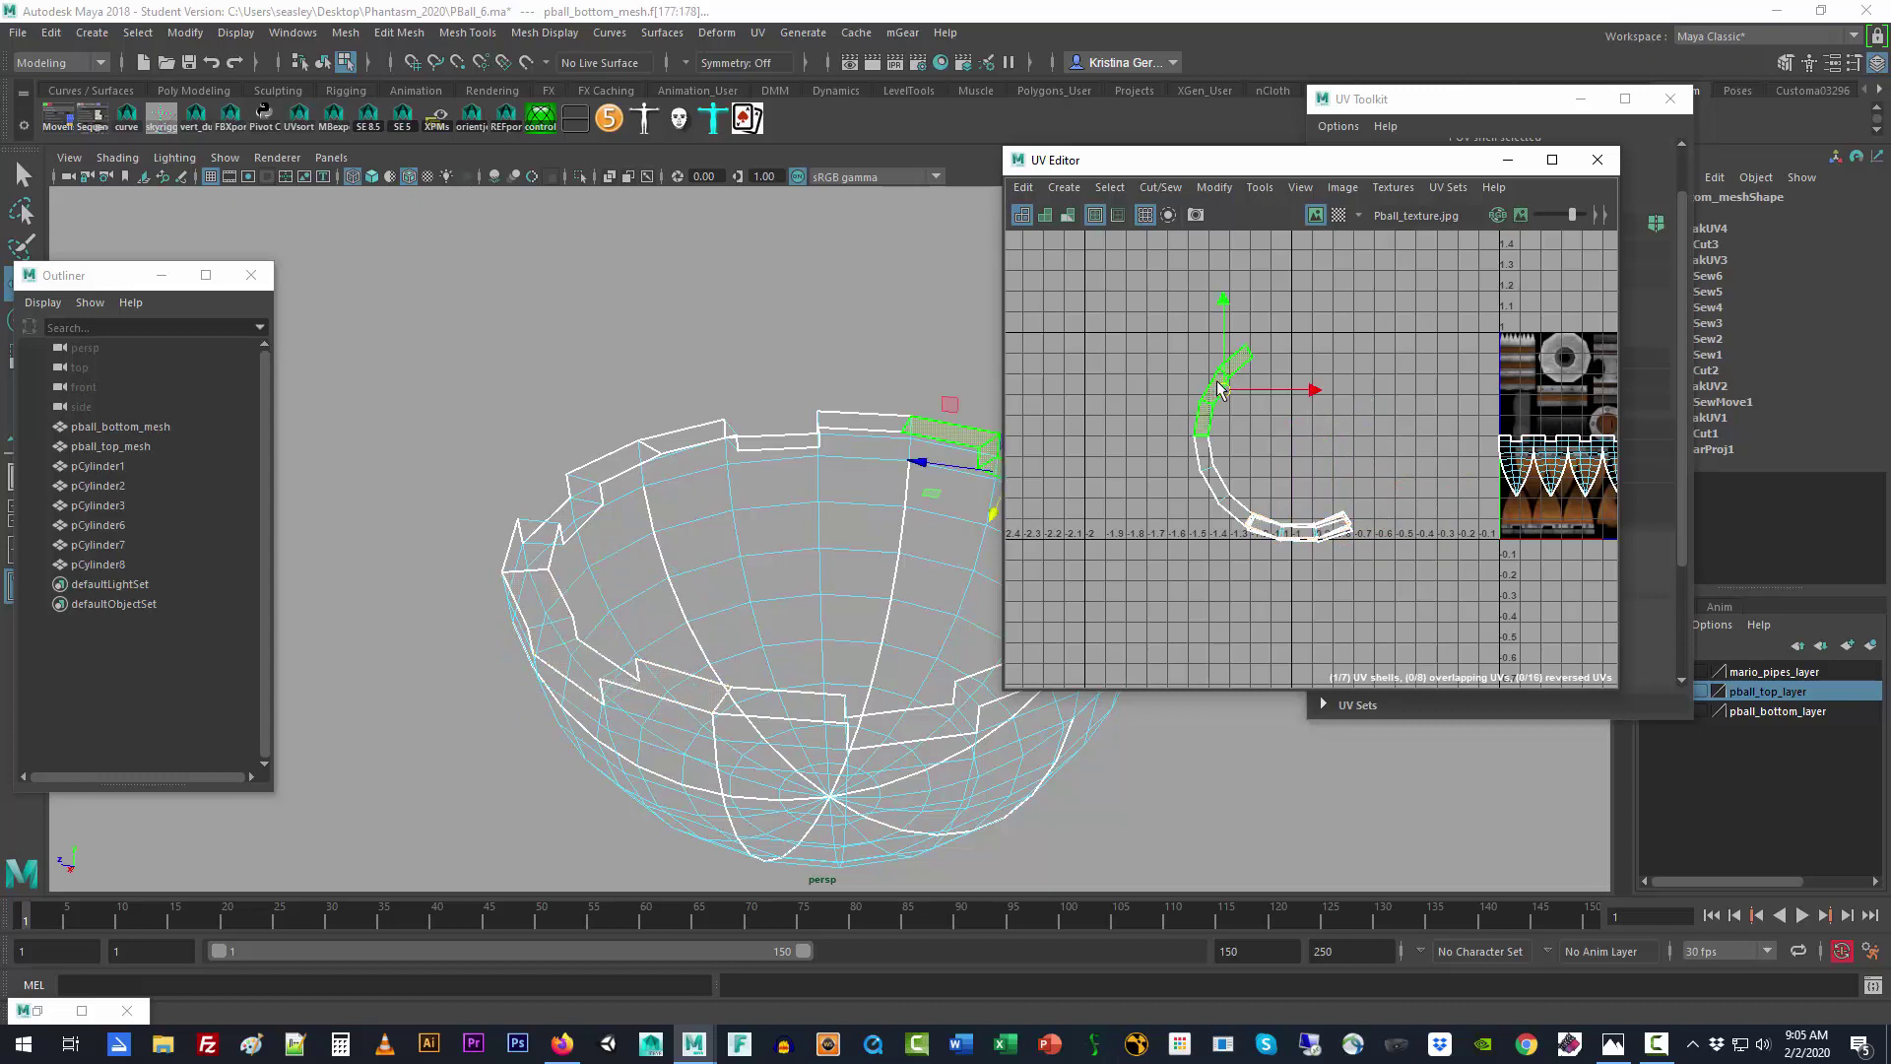
left_click_drag(1226, 392, 1305, 405)
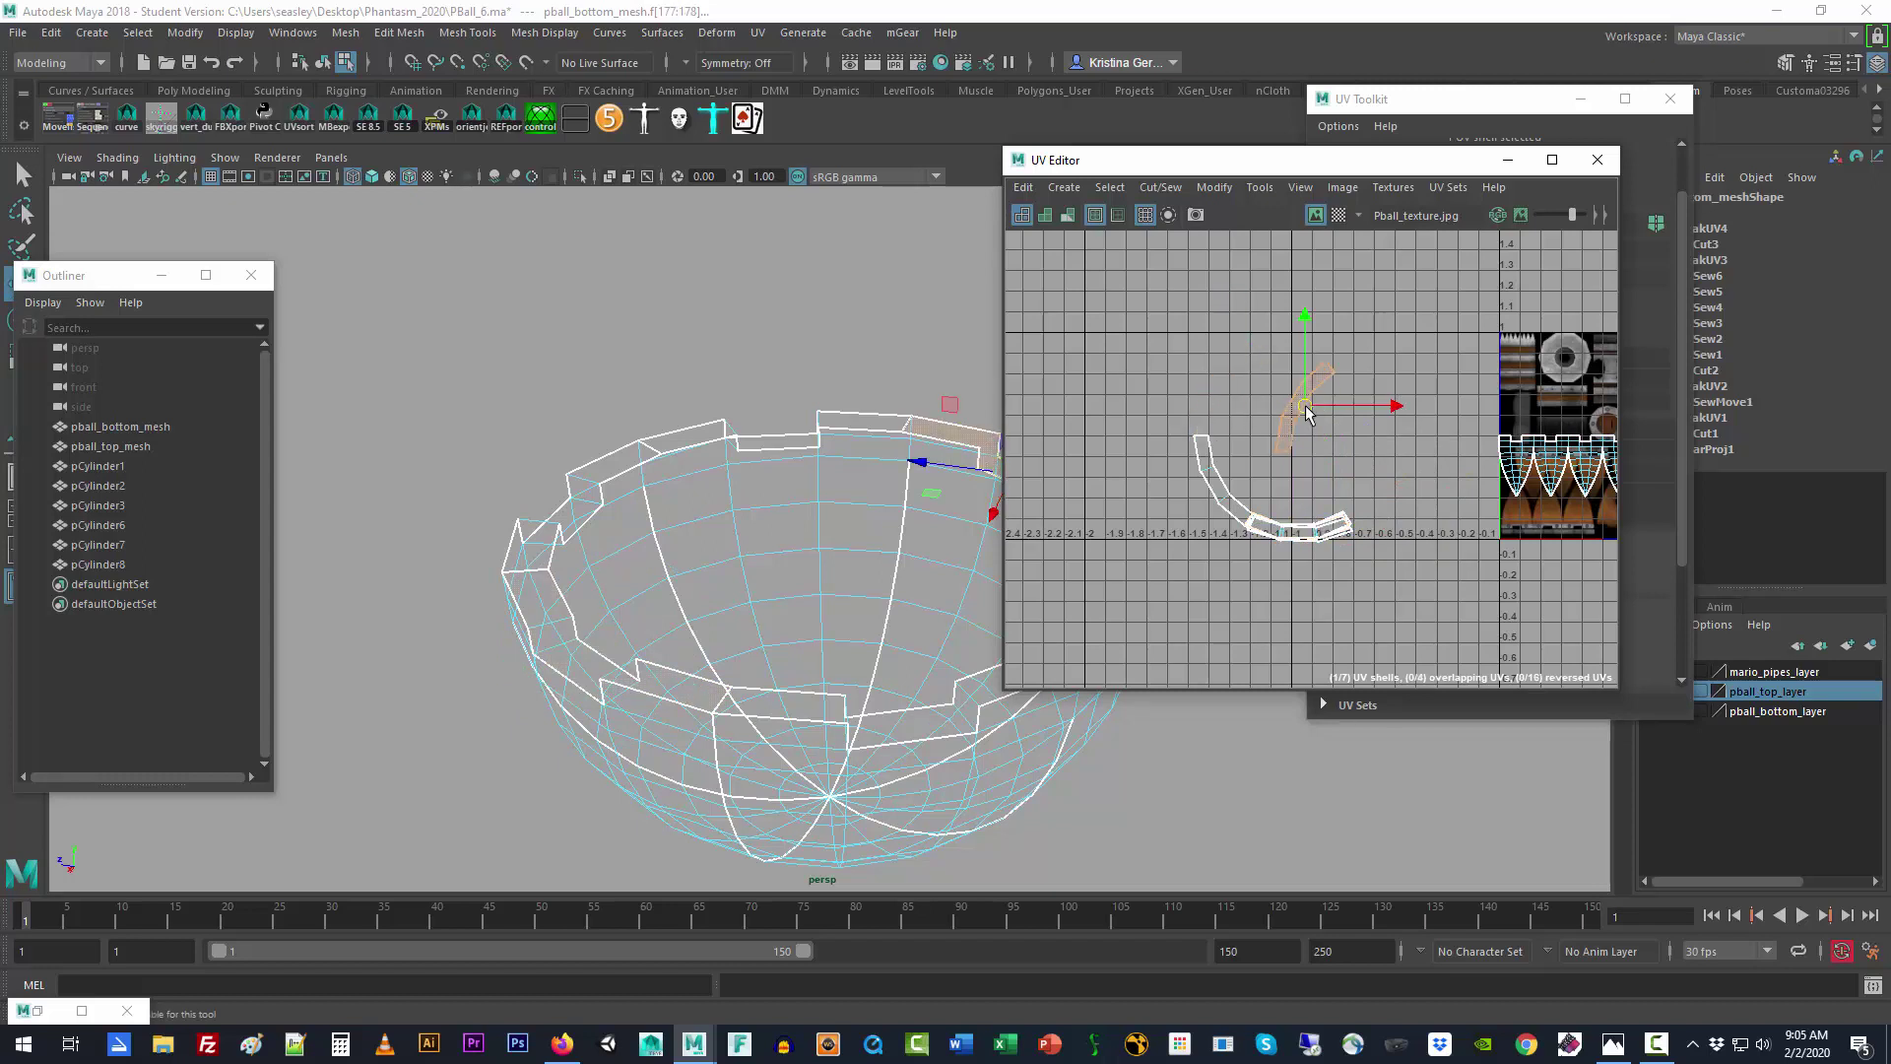
key("e")
left_click_drag(1275, 331, 1223, 416)
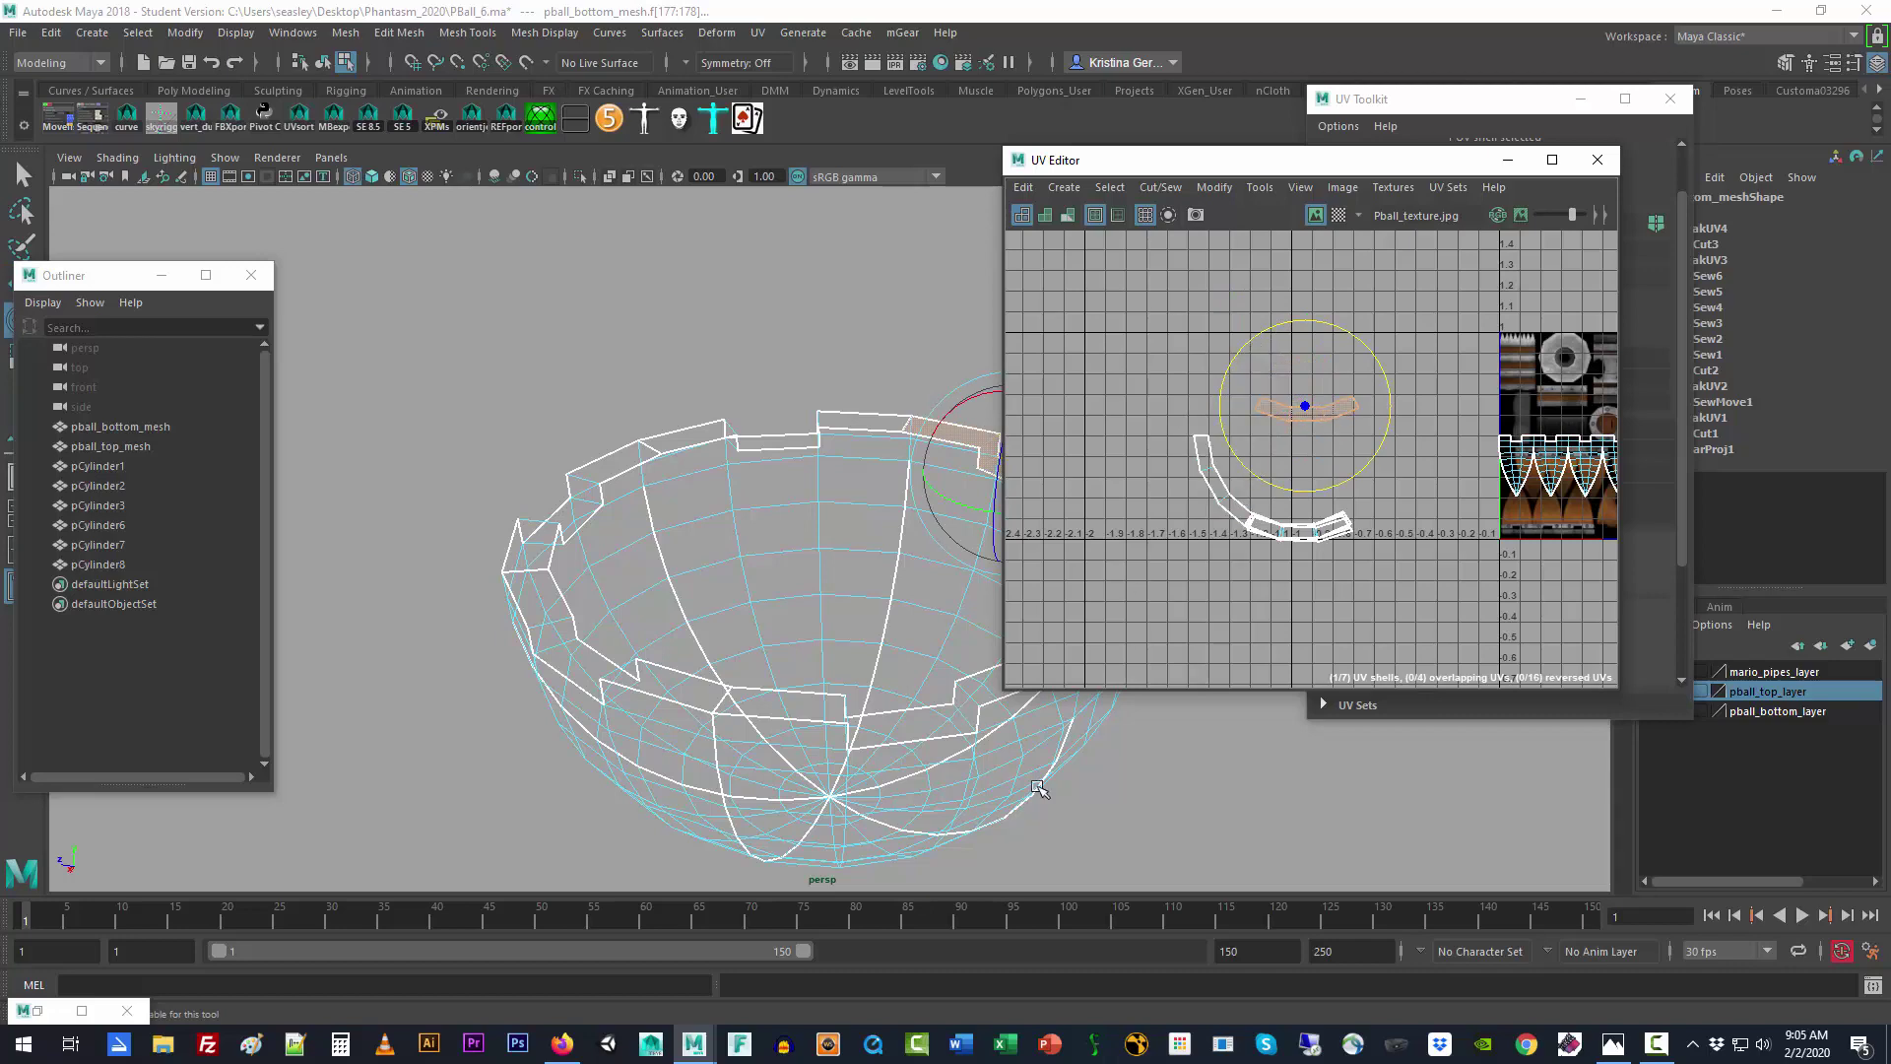
Step: Show the bowl shaded and examine the vertical notch faces of its rim by selecting them and comparing their place in the UV layout
left_click(1062, 794)
key("5")
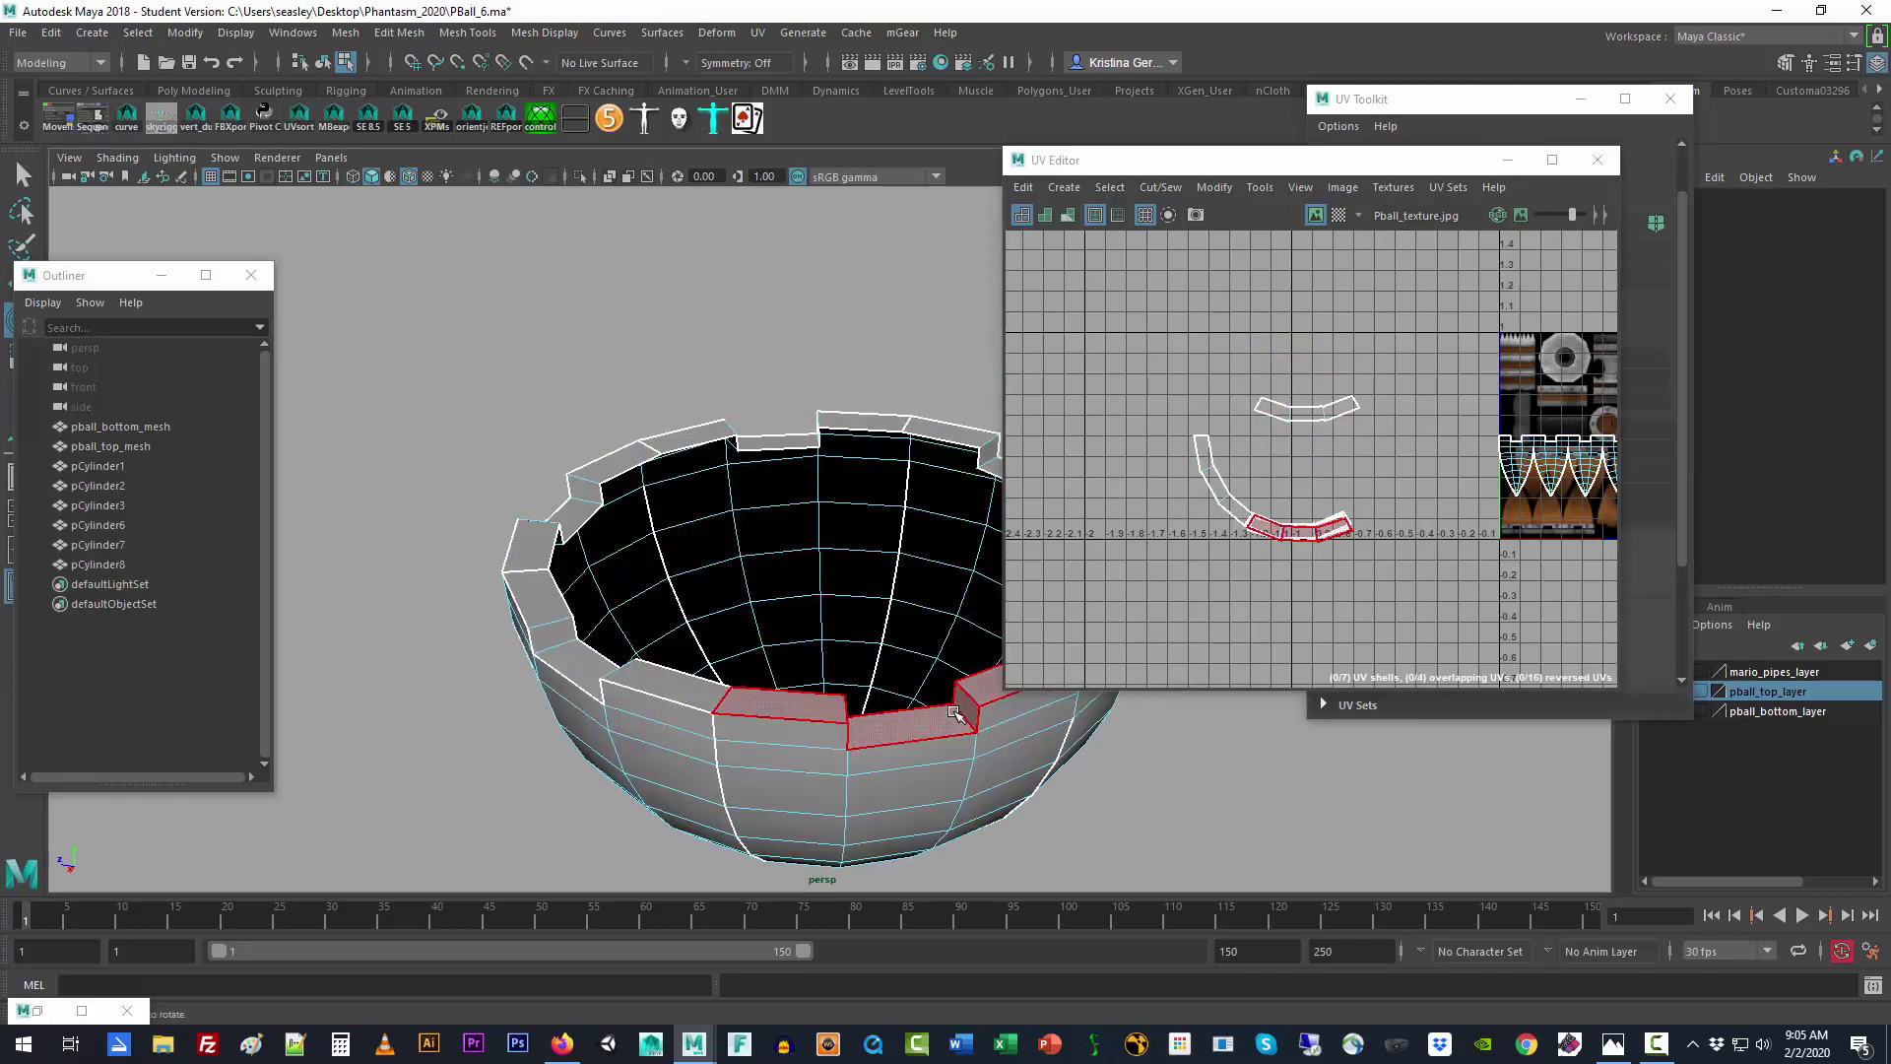
scroll(951, 738, "up", 5)
left_click(1010, 766)
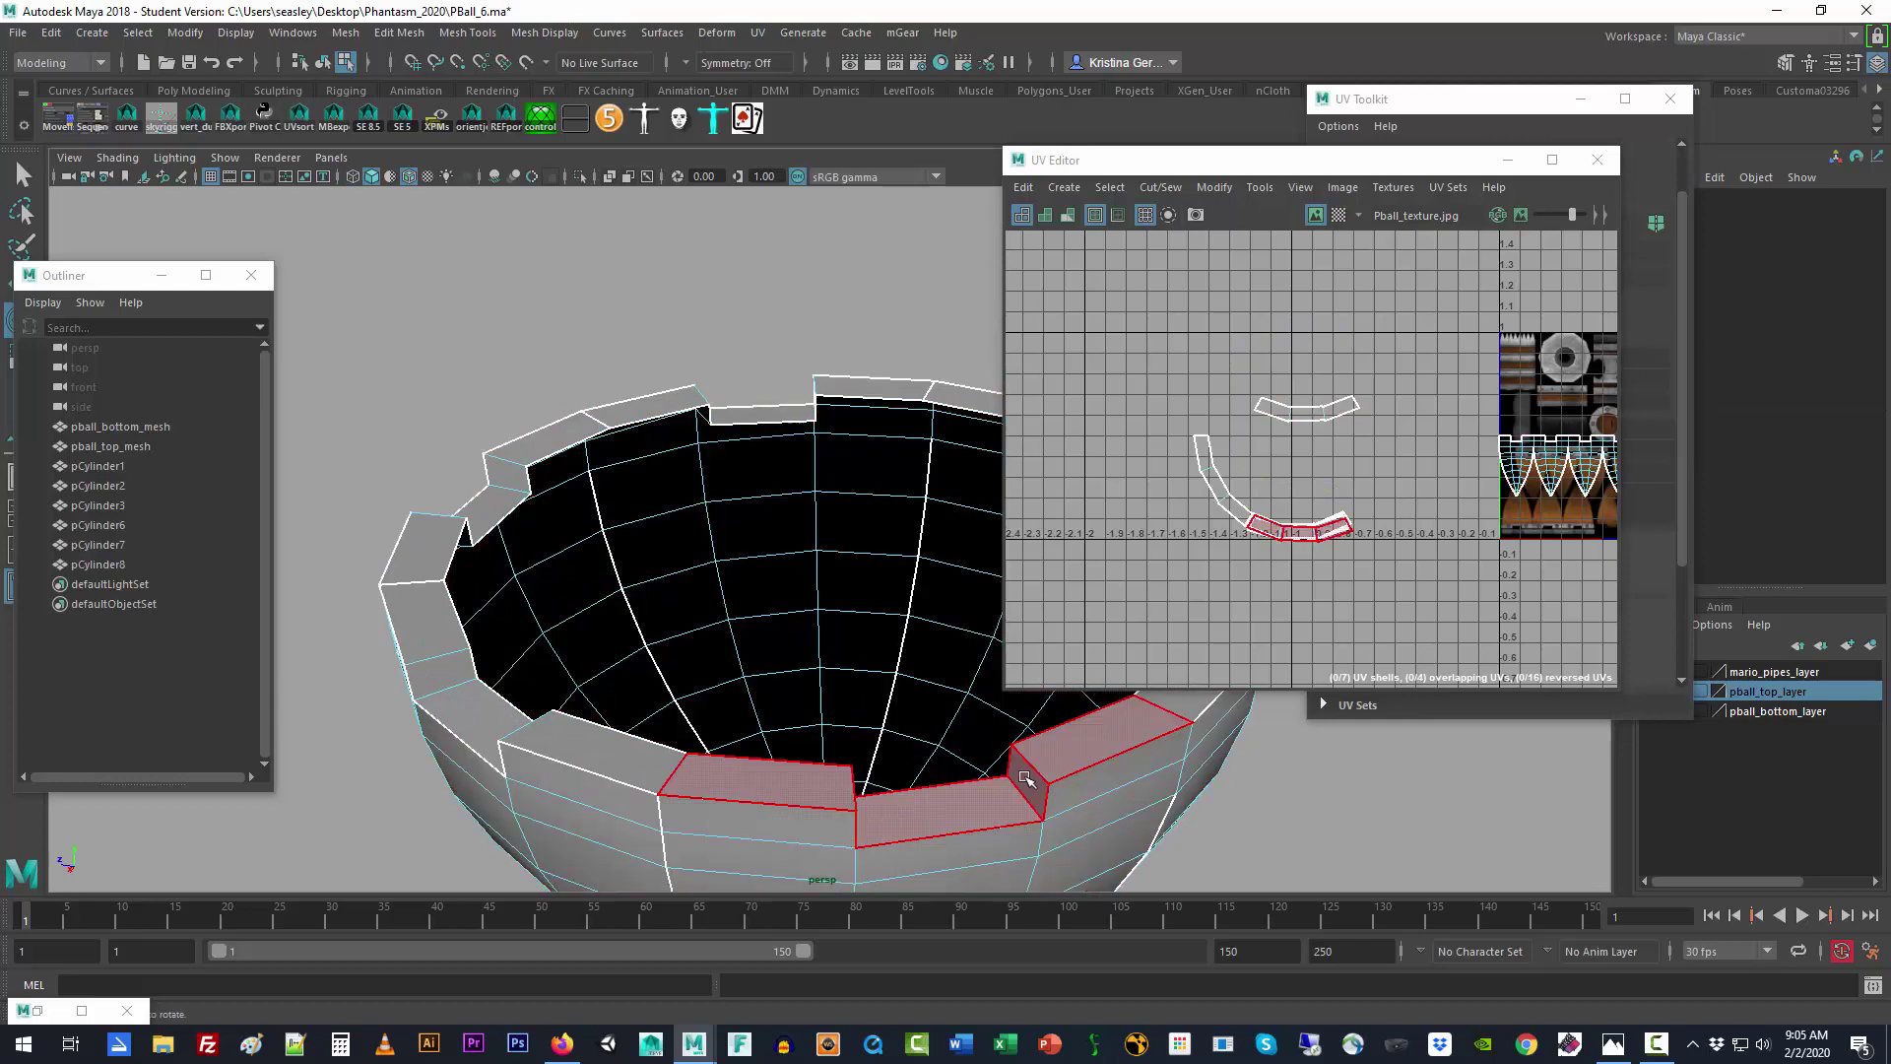
right_click_drag(1025, 779, 1025, 555)
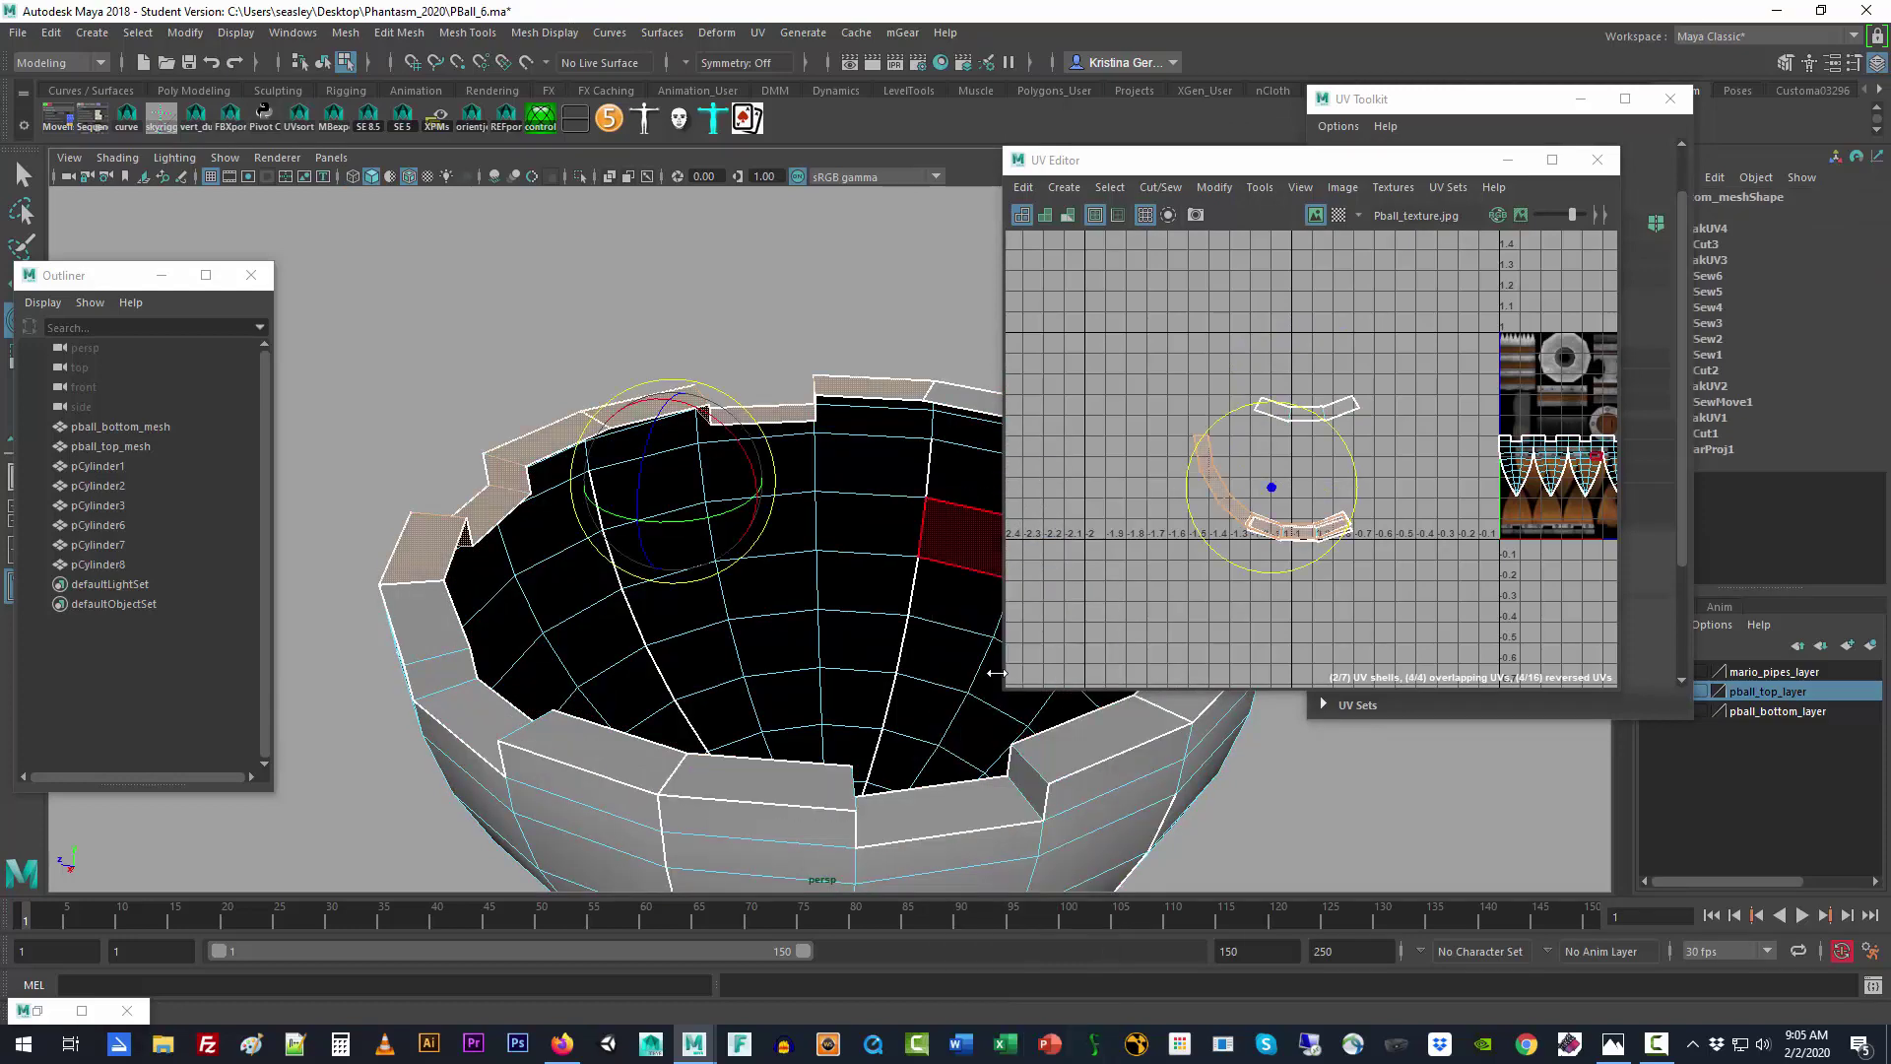
left_click(1030, 783)
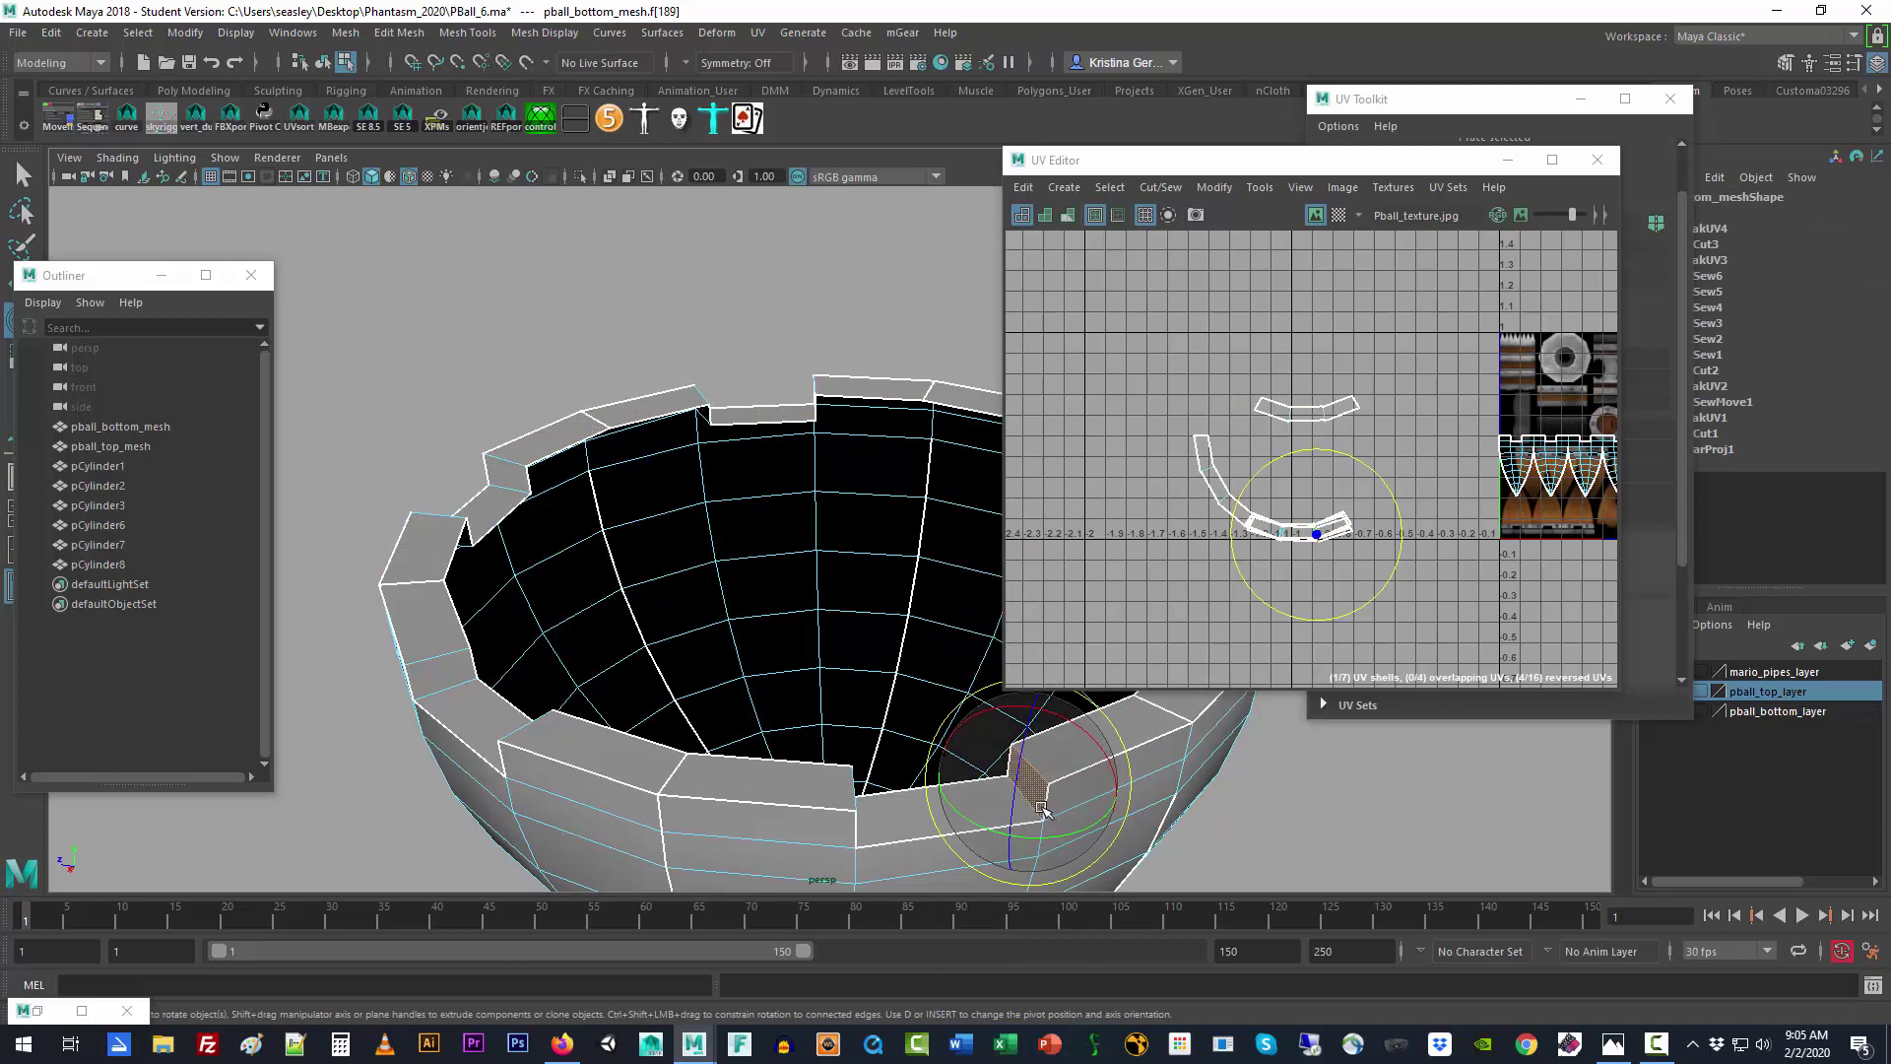
left_click_drag(1034, 816, 635, 726, "alt")
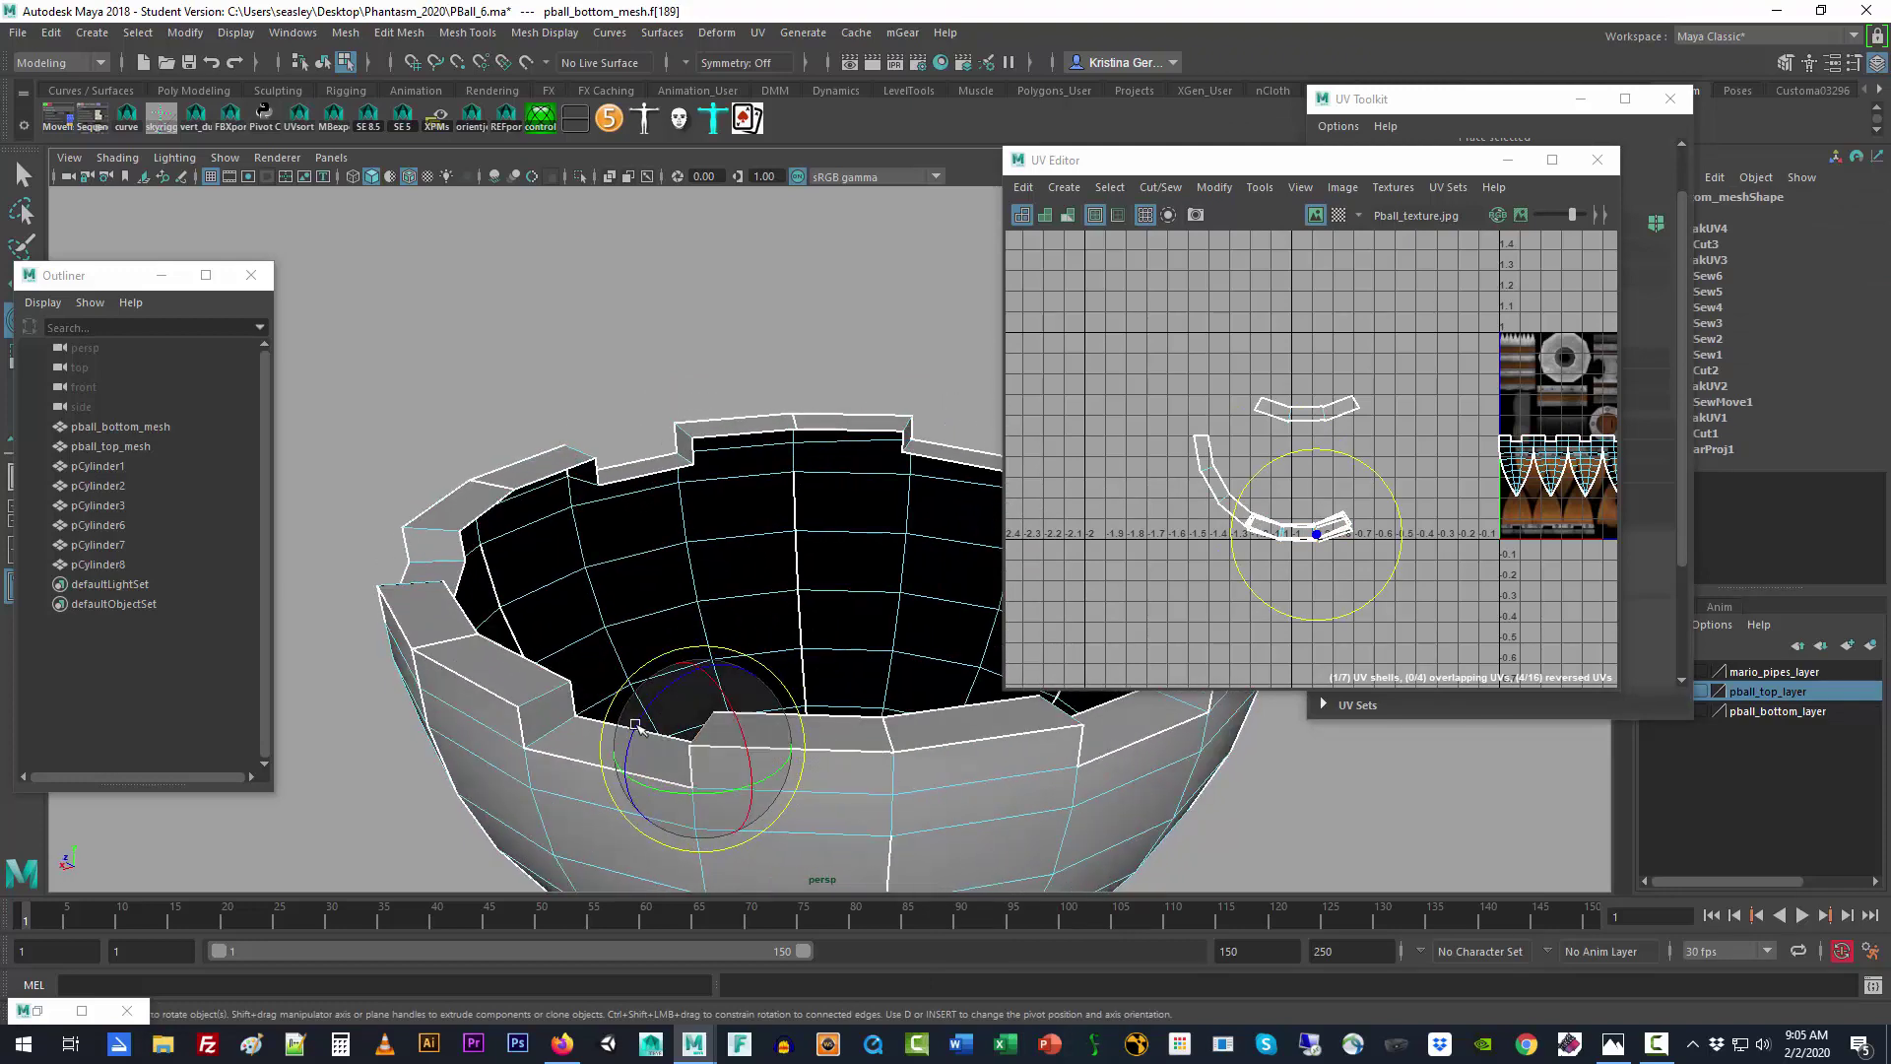
left_click(548, 704, "shift")
mouse_move(764, 757)
left_mouse_down("alt")
mouse_move(887, 773)
mouse_move(788, 779)
left_mouse_up("alt")
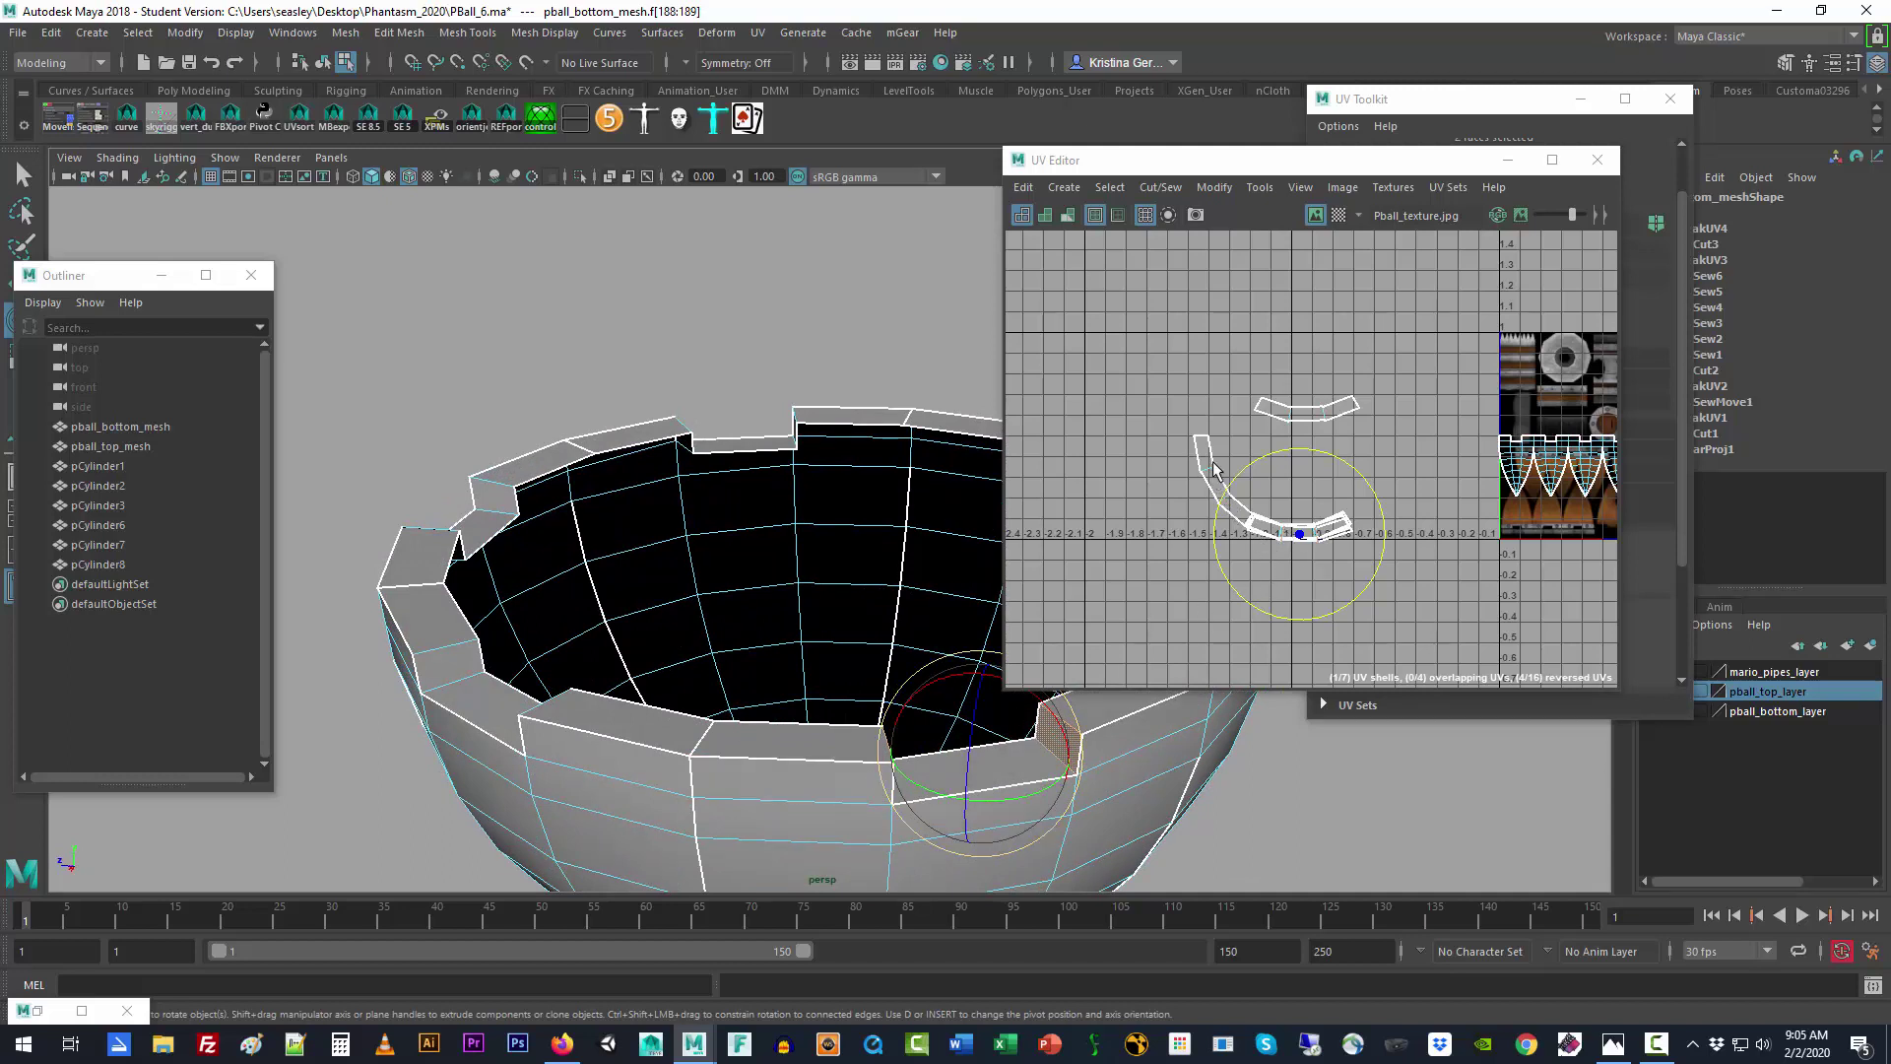
Step: Select the rotated upper-left segment as a UV shell and move it down onto the stacked rim segments
left_click(1310, 415)
right_click(1315, 414)
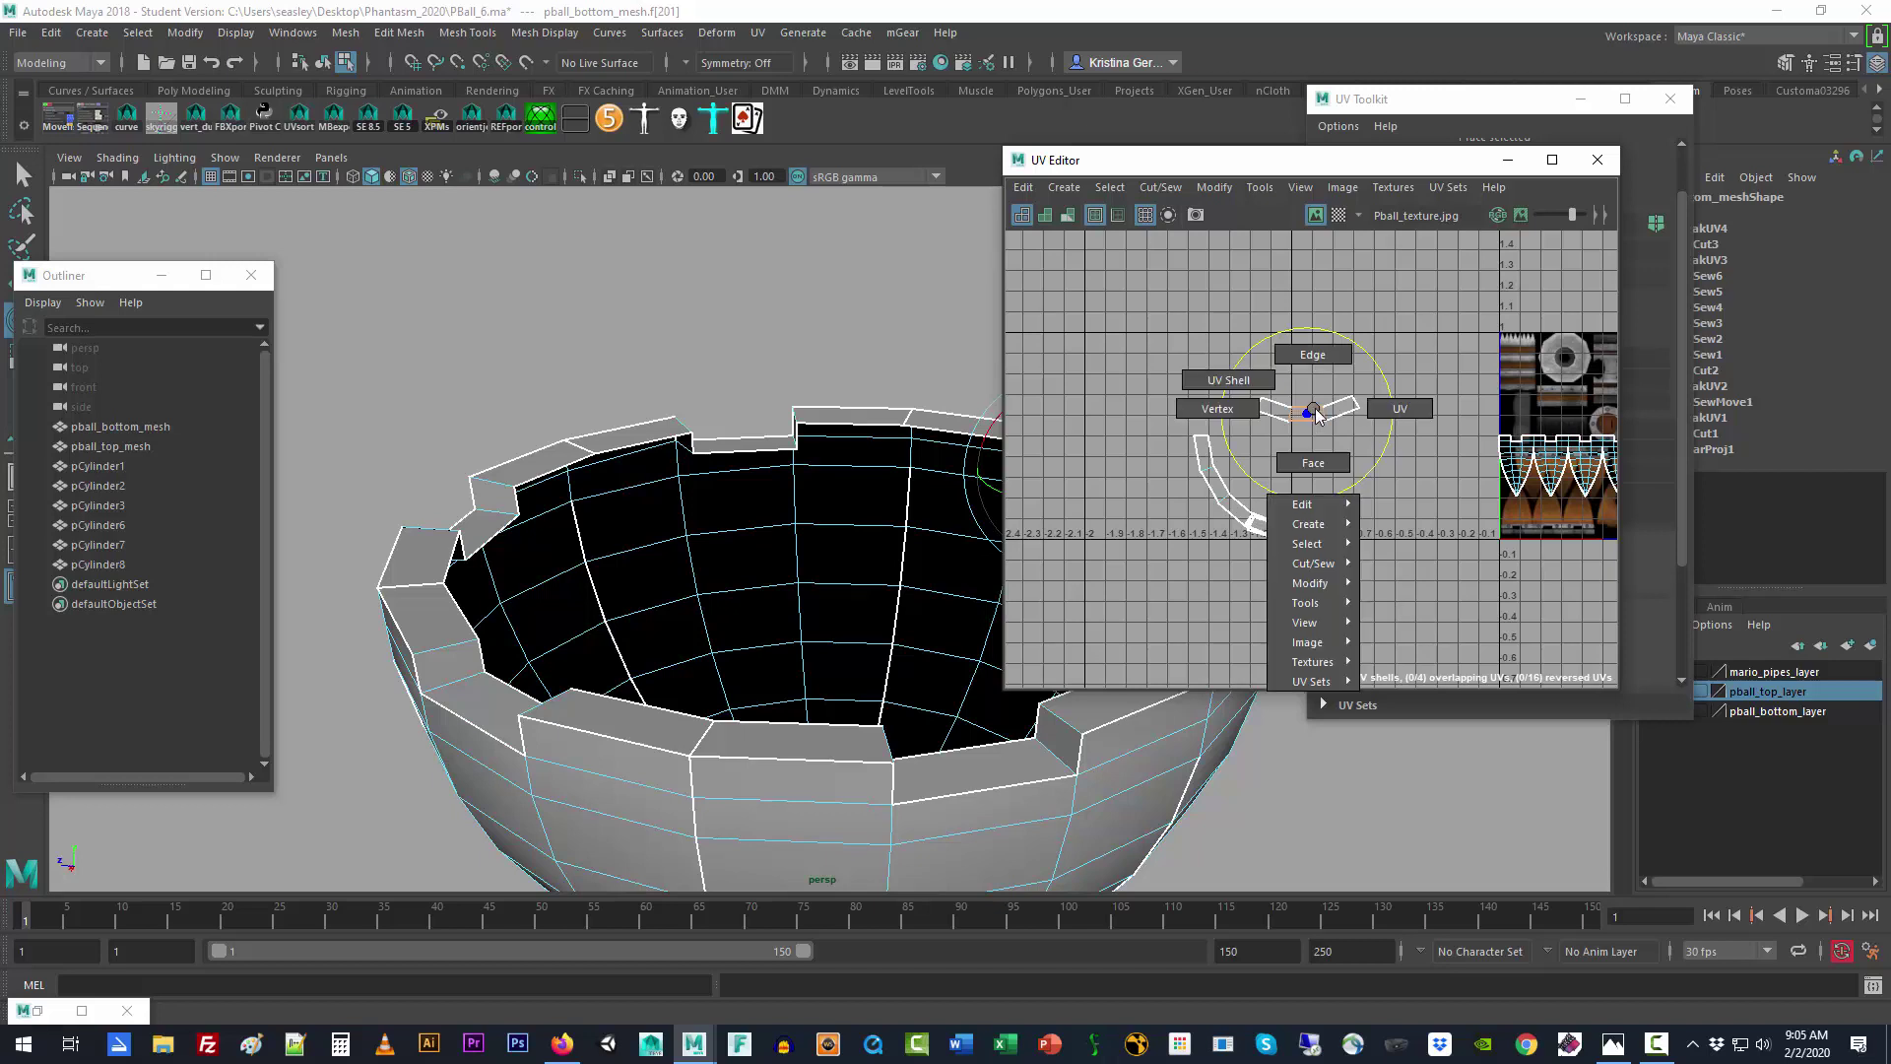
left_click(1228, 381)
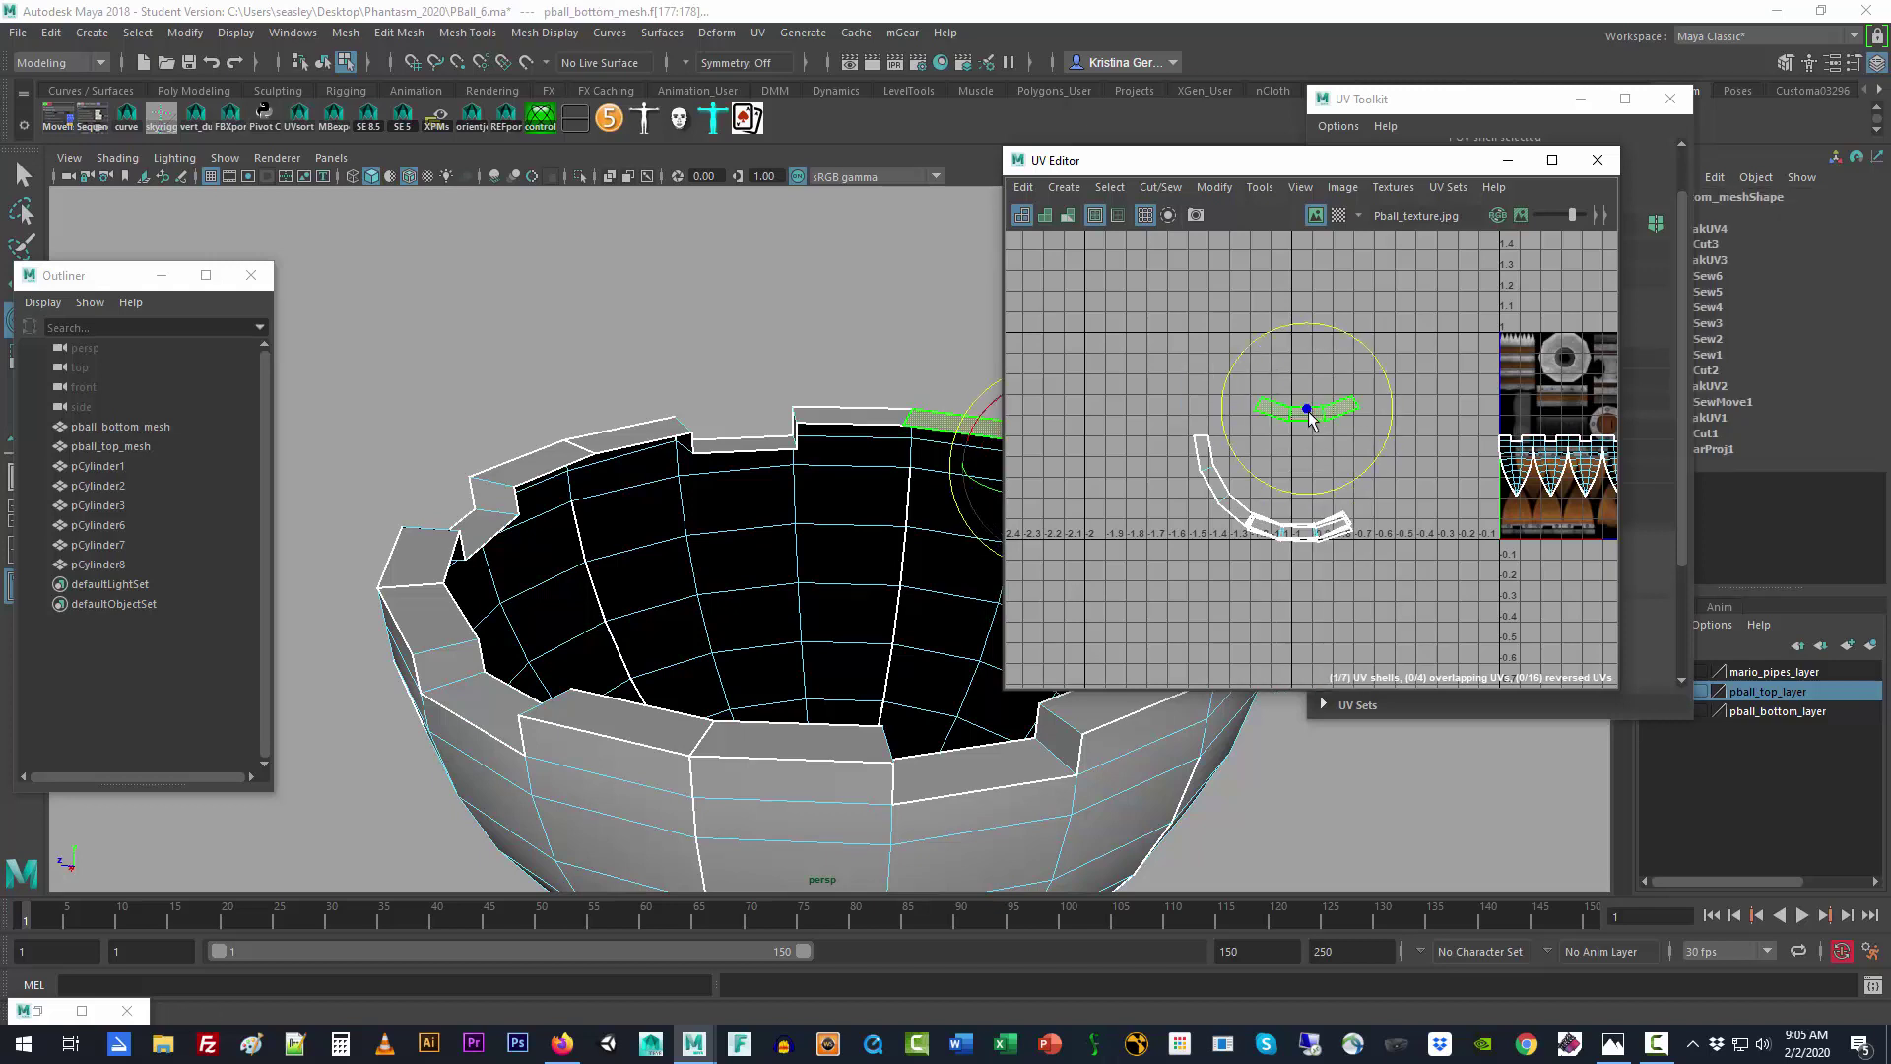
key("w")
left_click_drag(1310, 418, 1308, 535)
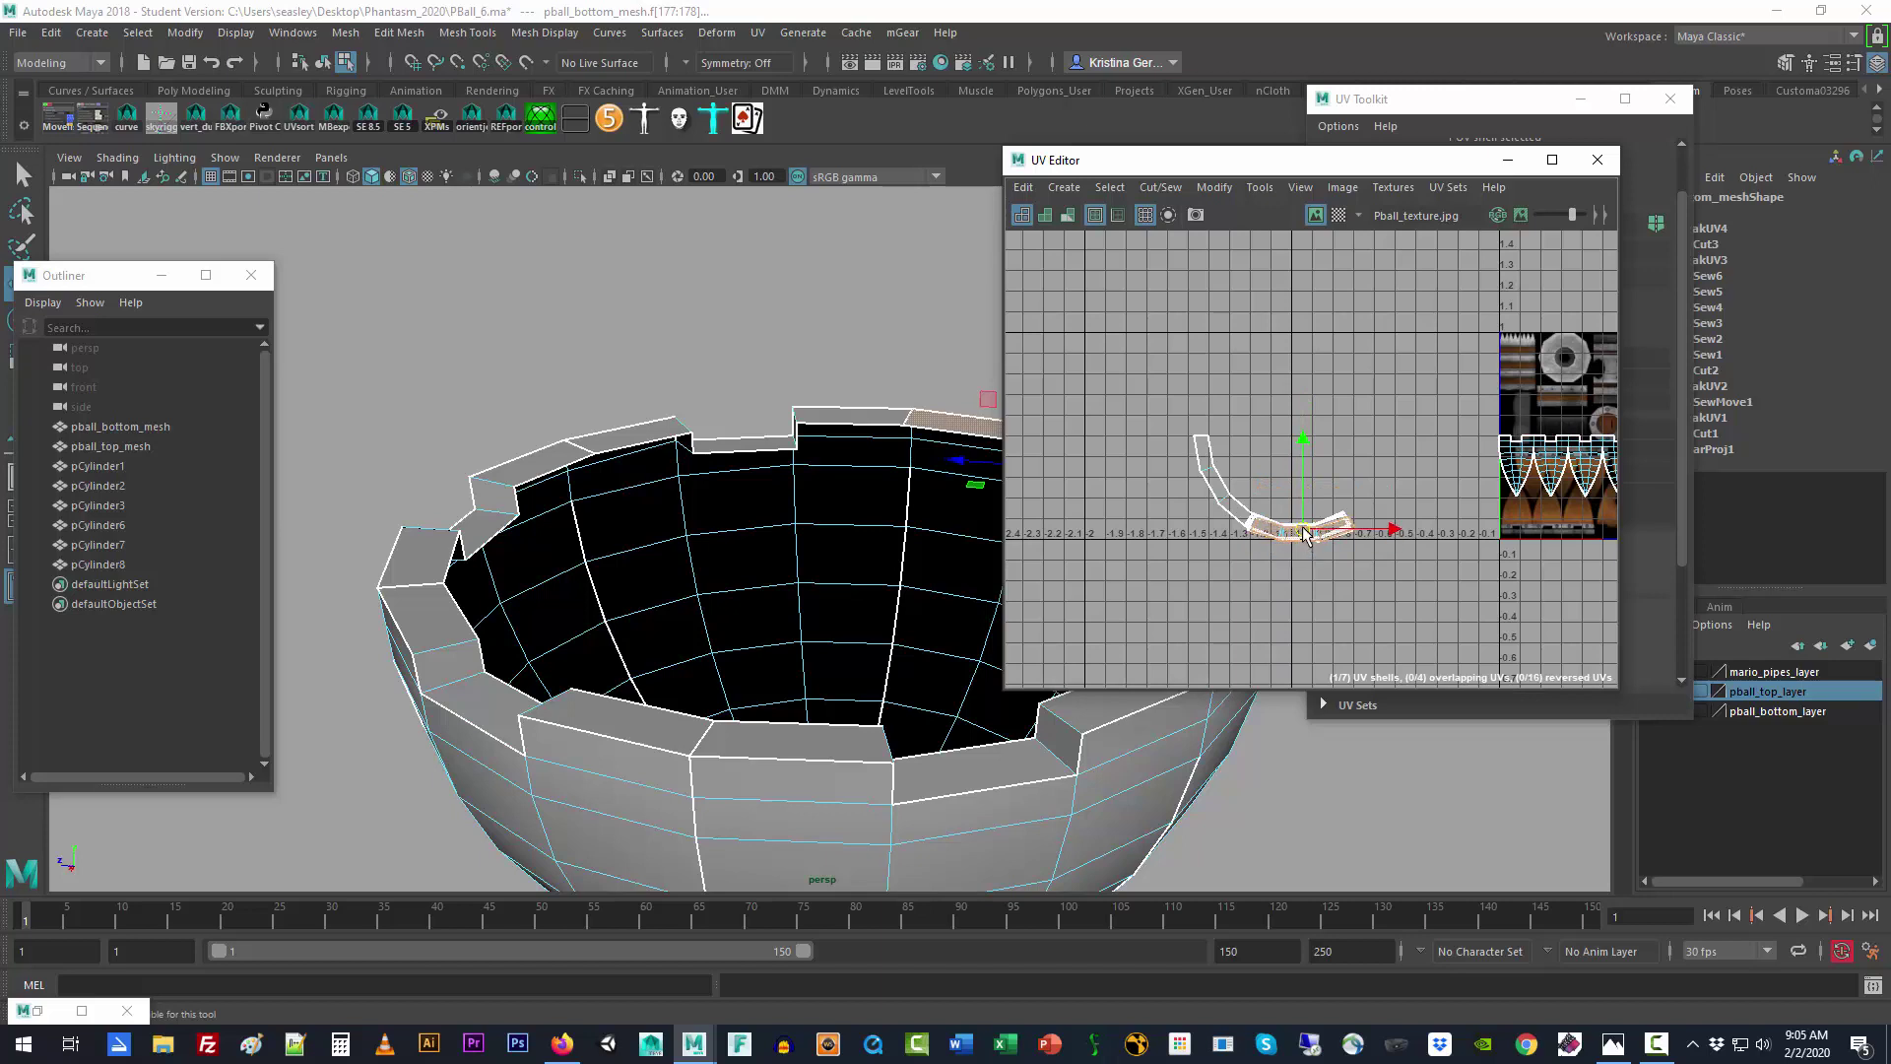
Step: Rotate the last rim segment, at the ring's lower left, to horizontal and align it with the stack of other segments
left_click(1224, 483)
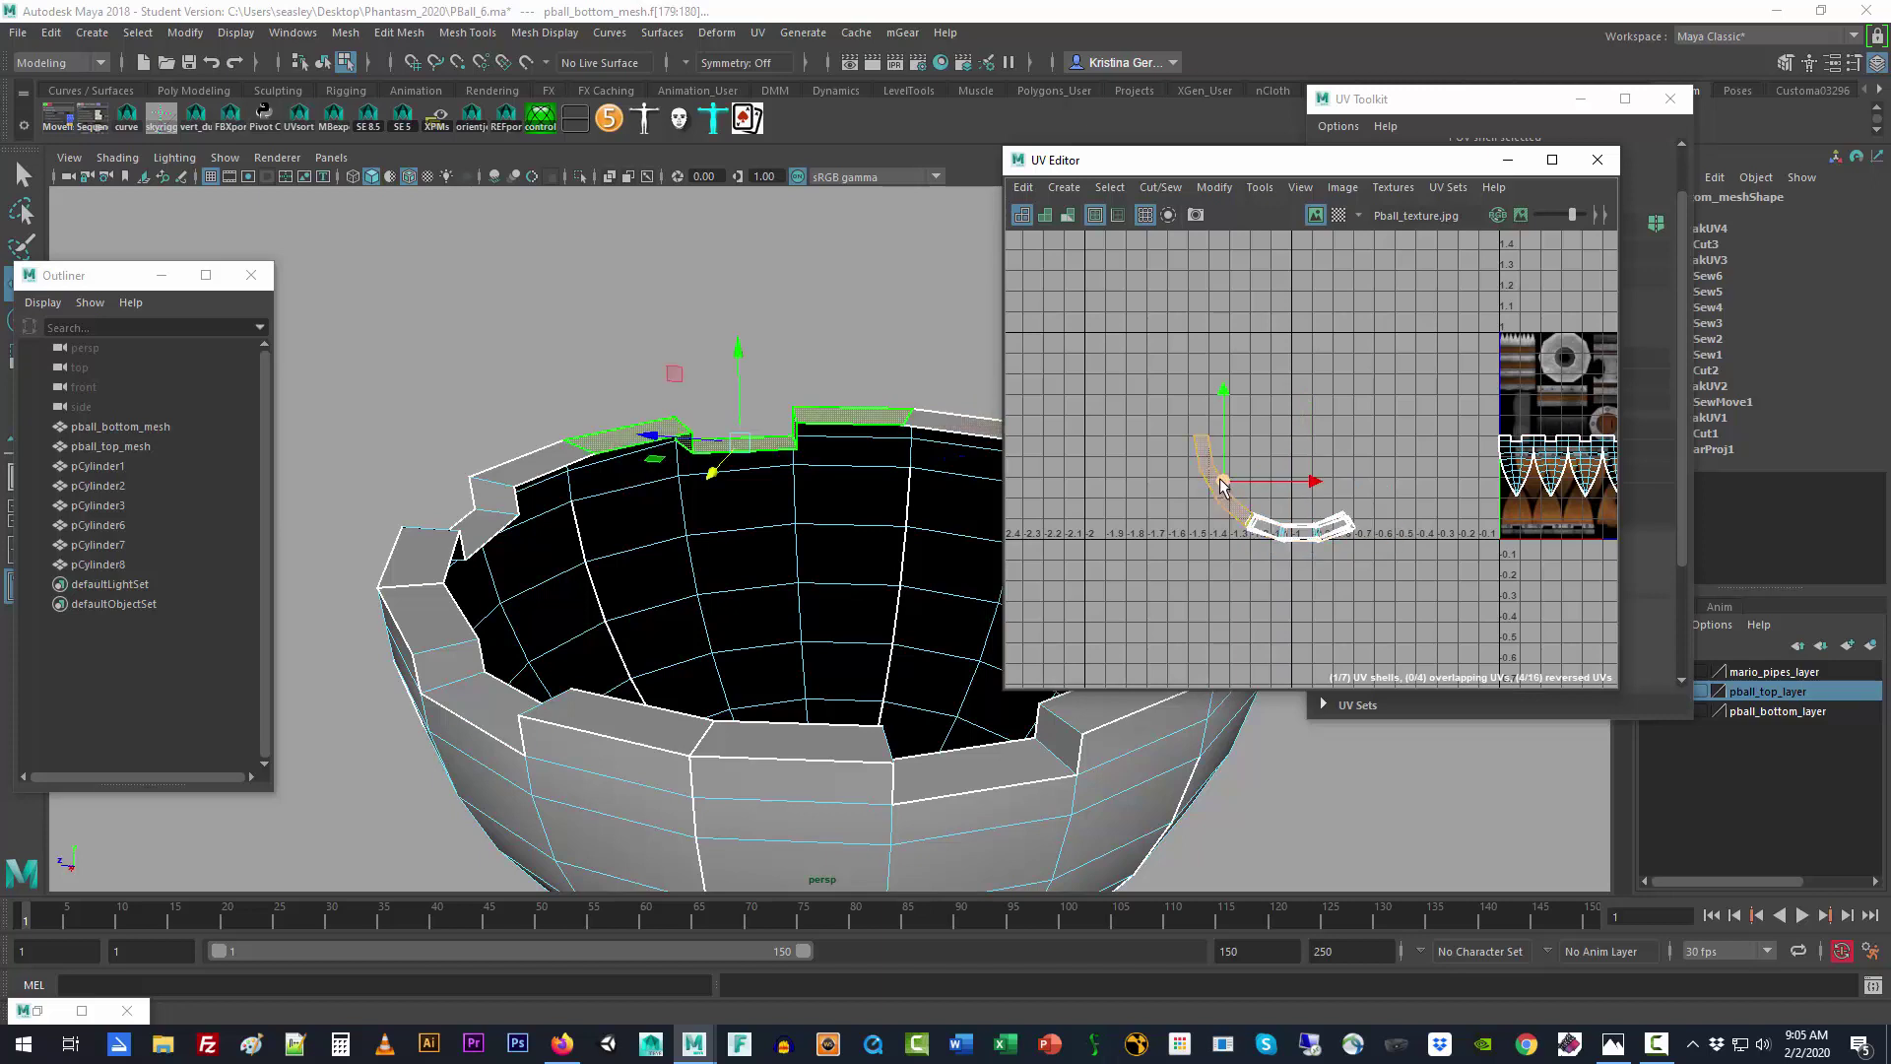
left_click_drag(1222, 484, 1312, 452)
key("e")
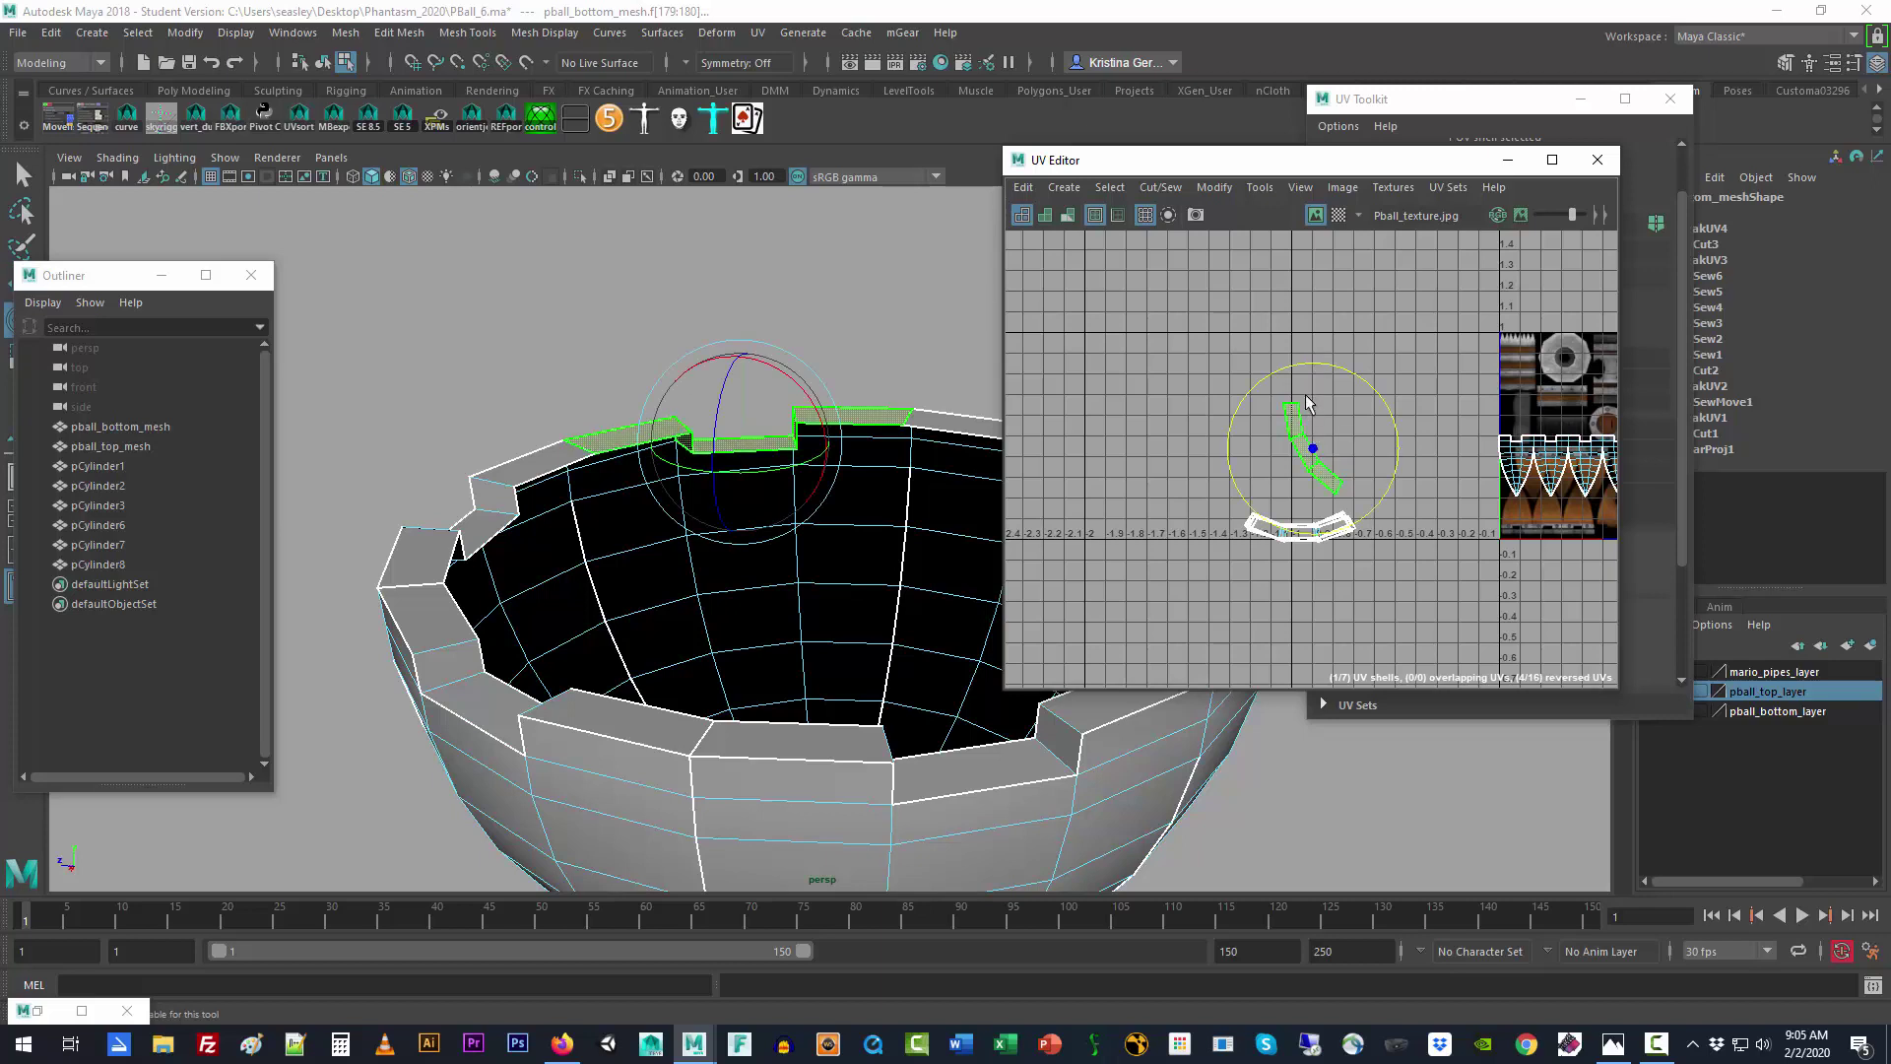
left_click_drag(1303, 365, 1305, 532)
key("w")
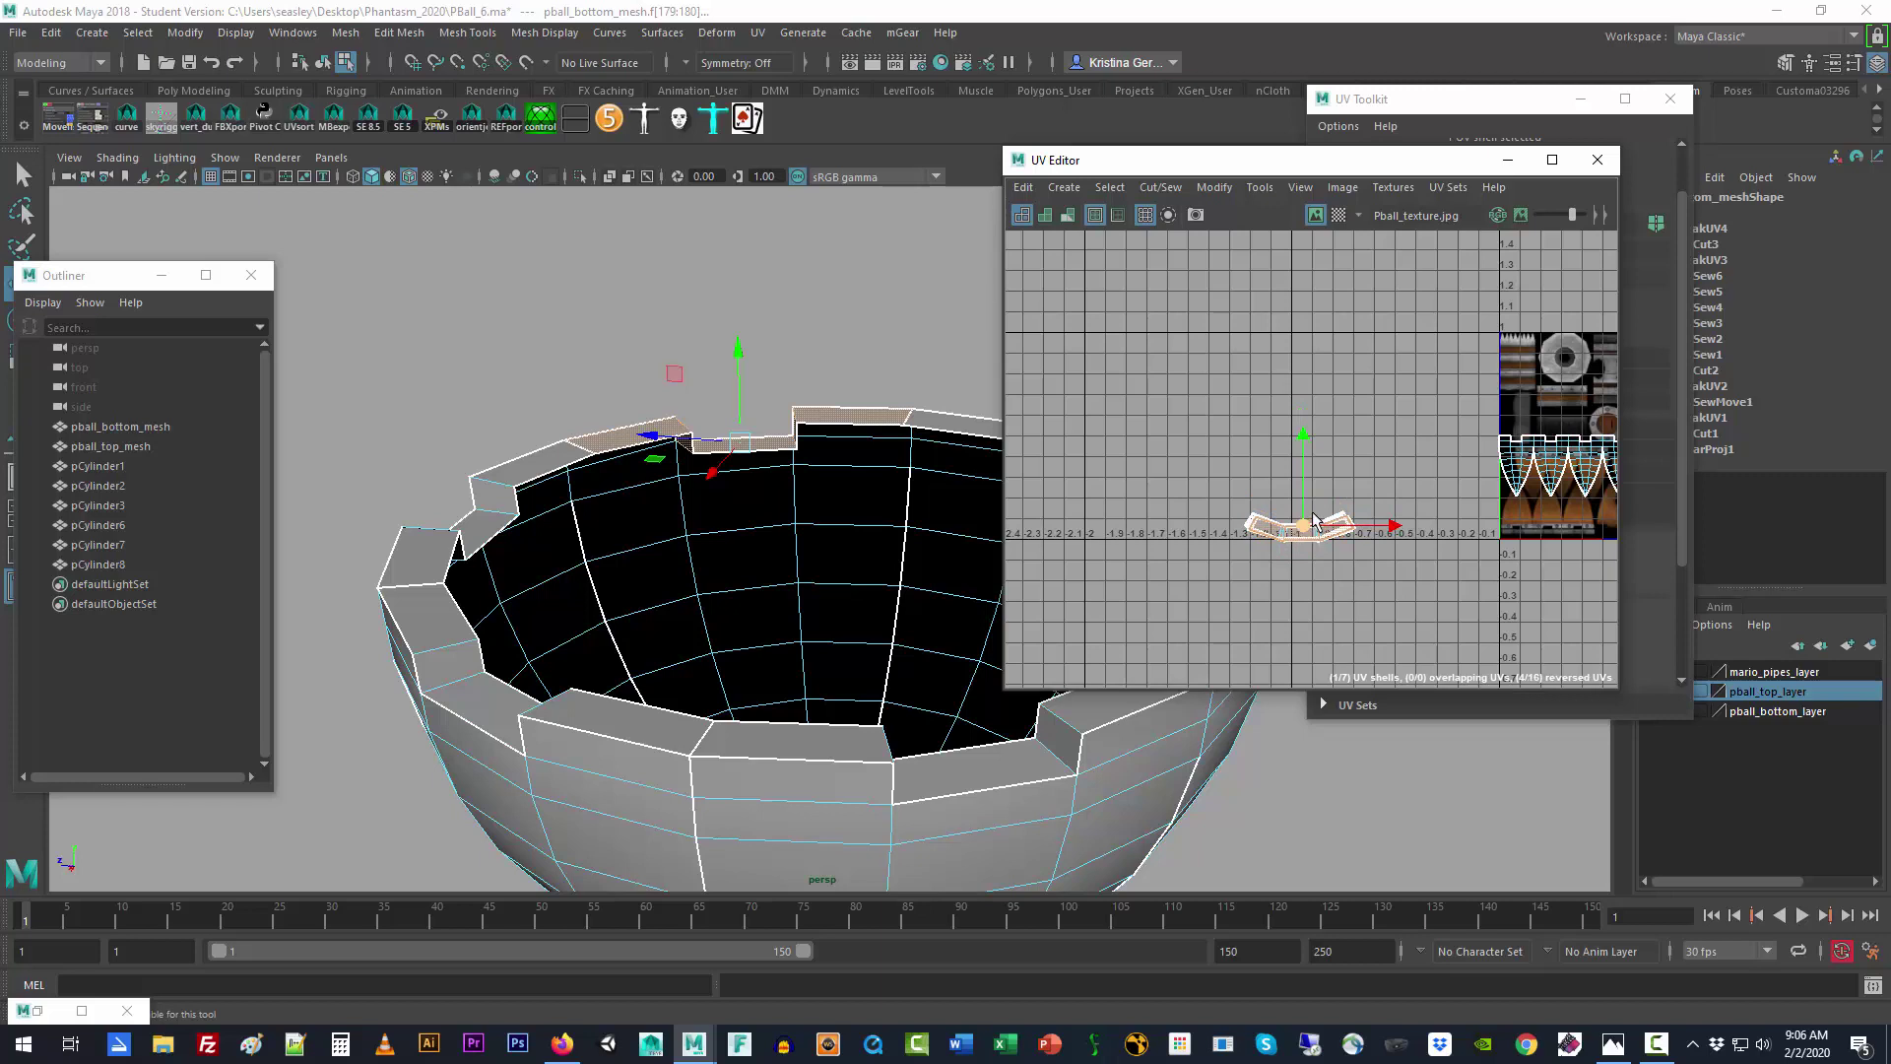
key("f")
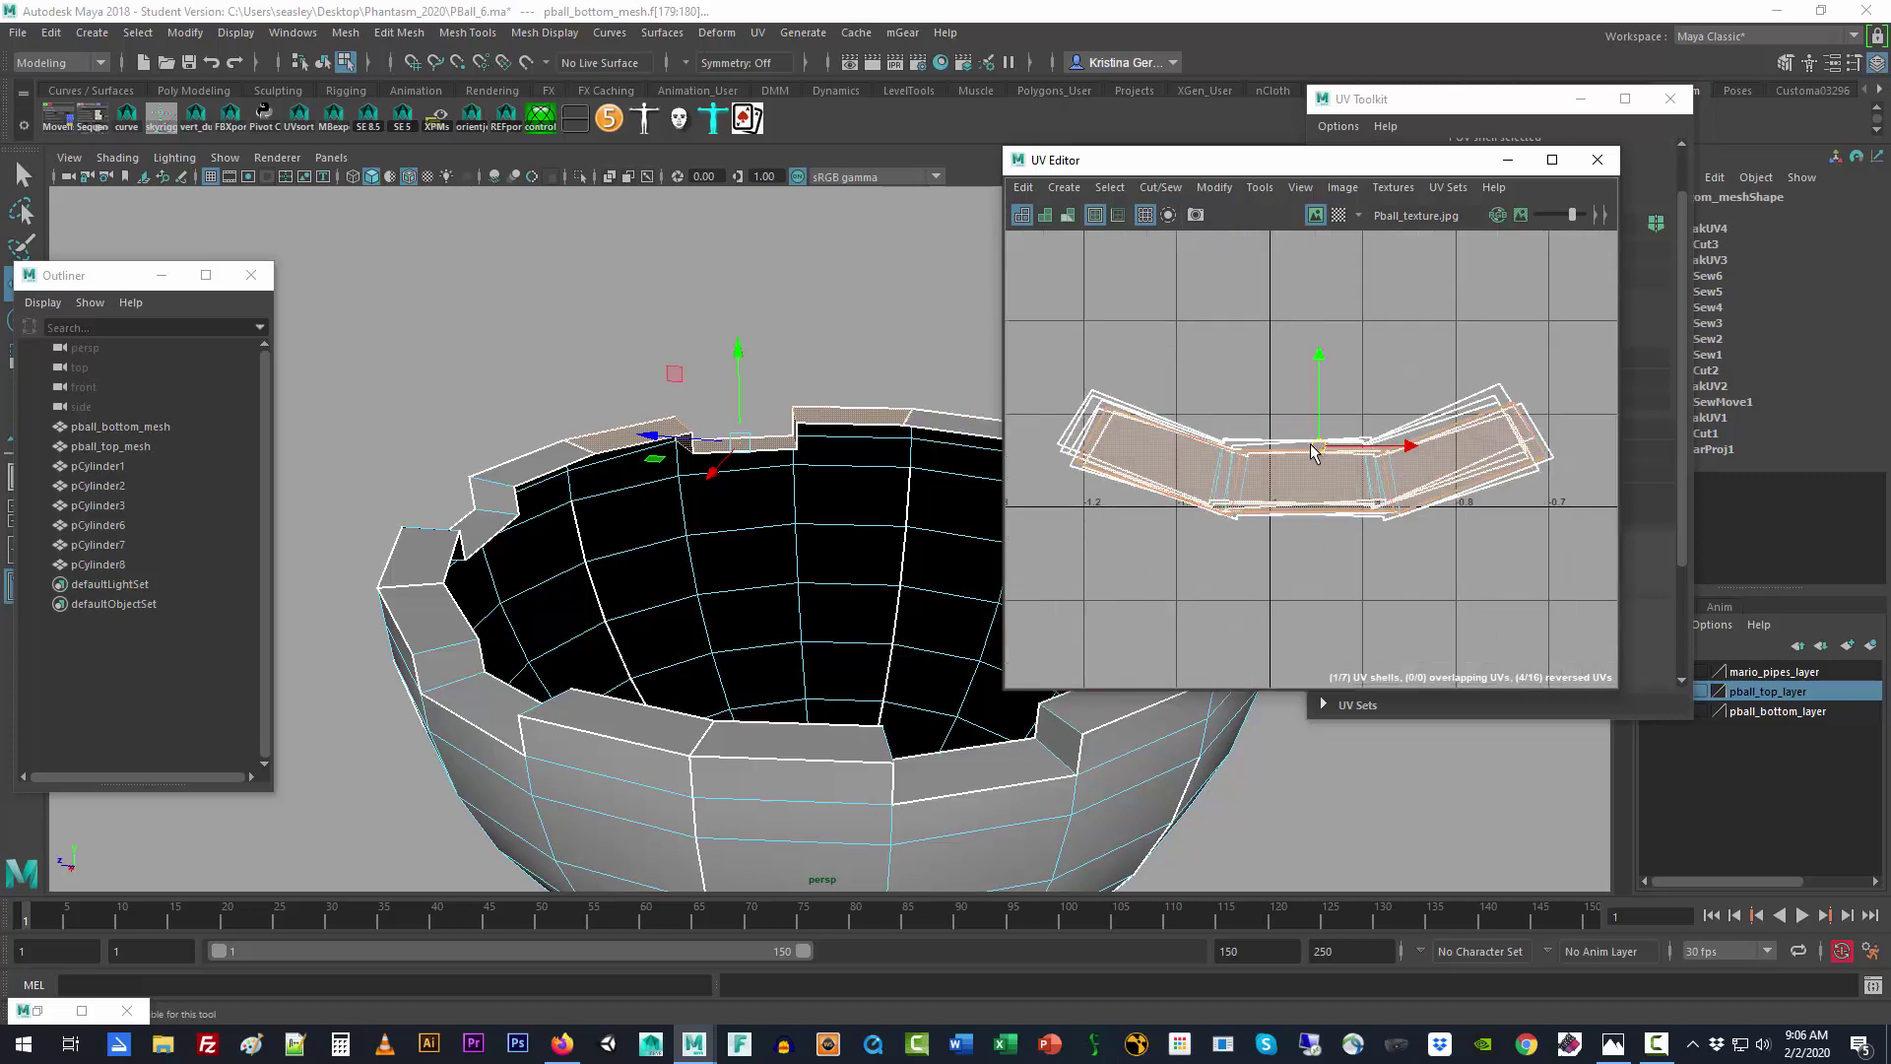
left_click_drag(1311, 444, 1310, 447)
Step: Select the vertical notch faces on the bowl's rim one by one and examine where they sit in the stacked UV shells
left_click(1249, 372)
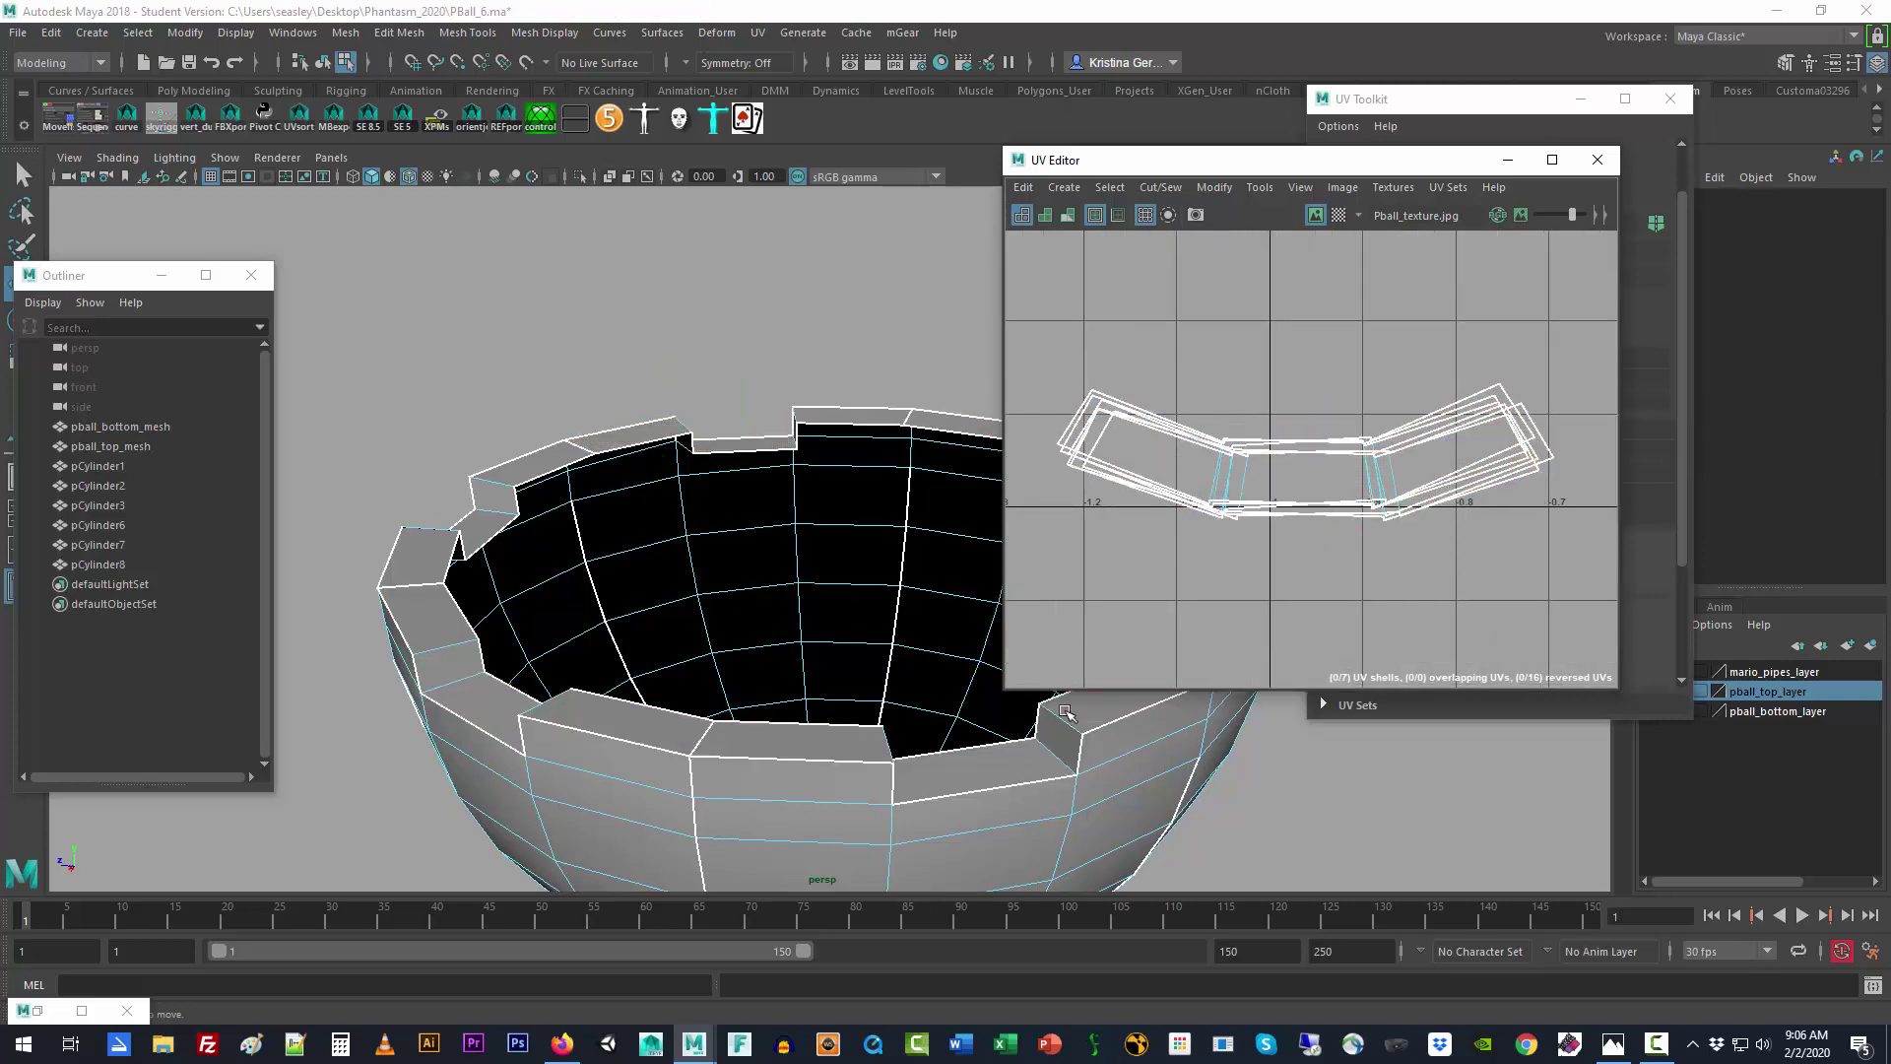
right_click_drag(1063, 736, 1065, 555)
left_click(1068, 739)
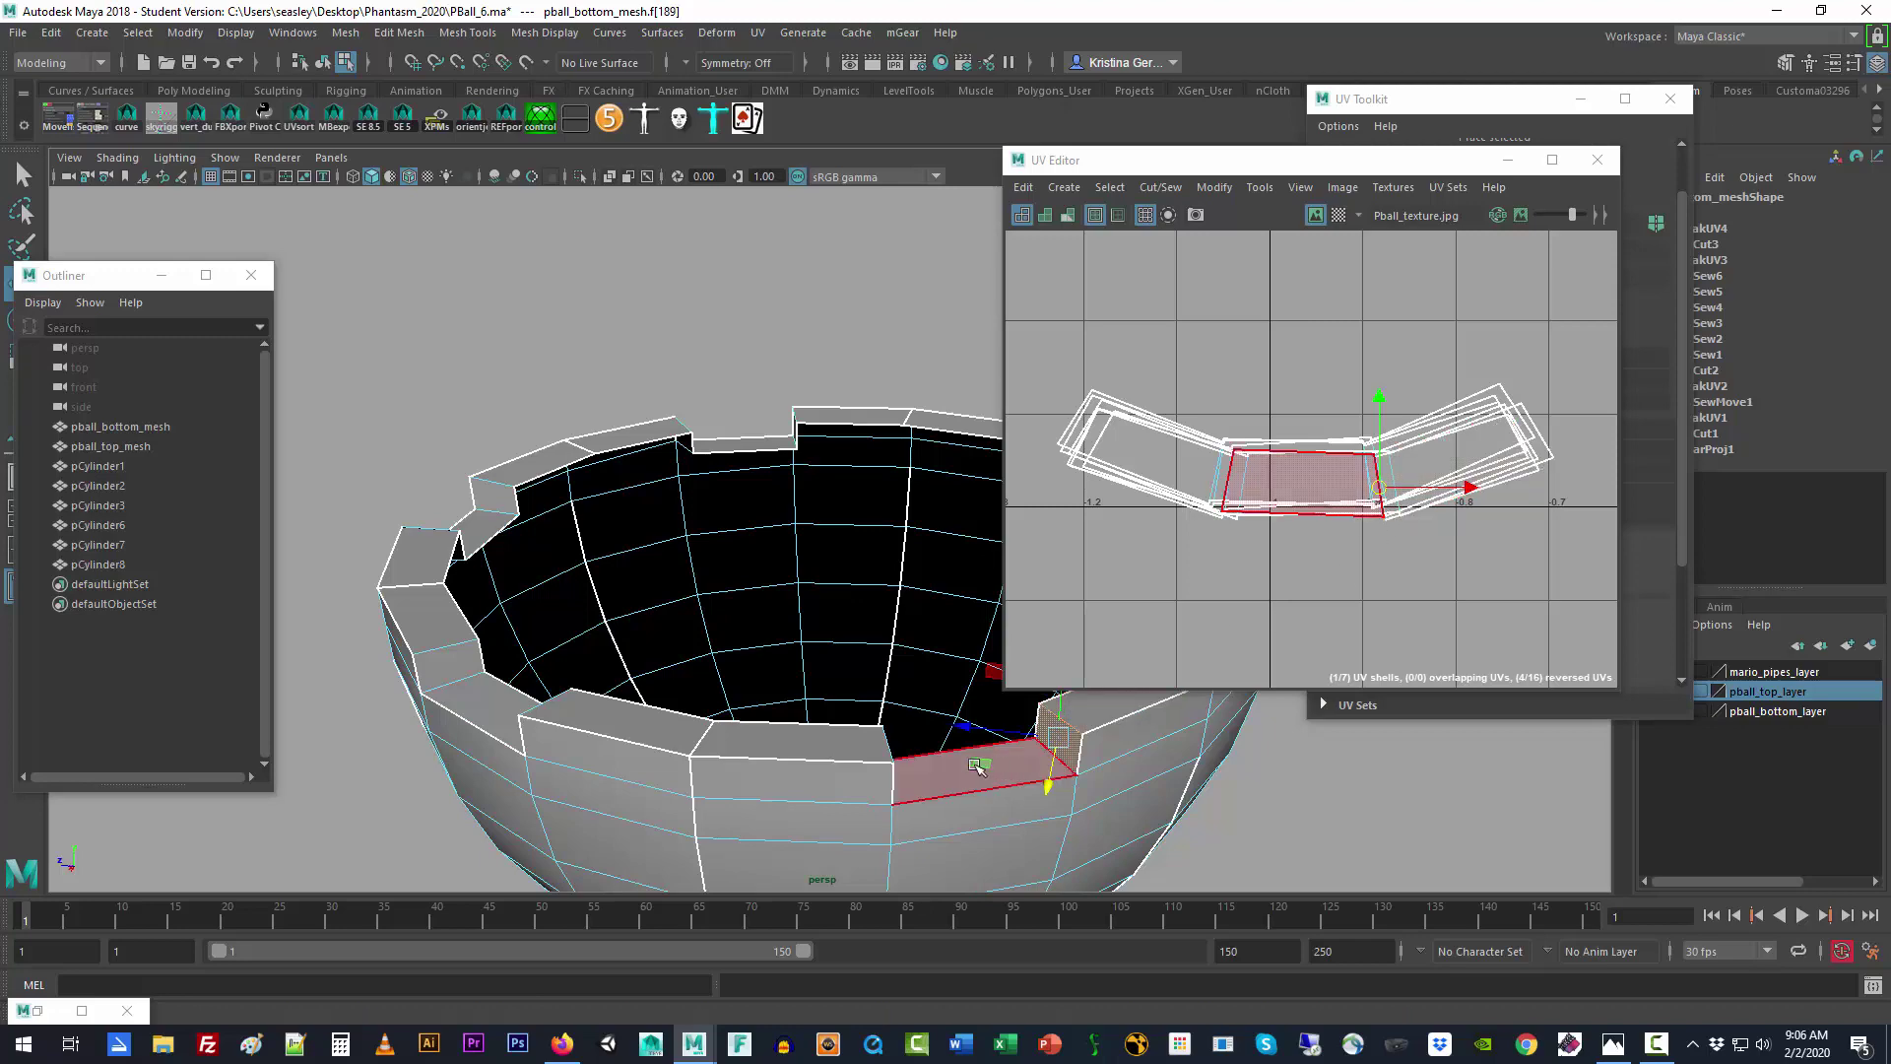
left_click_drag(1015, 769, 904, 759, "alt")
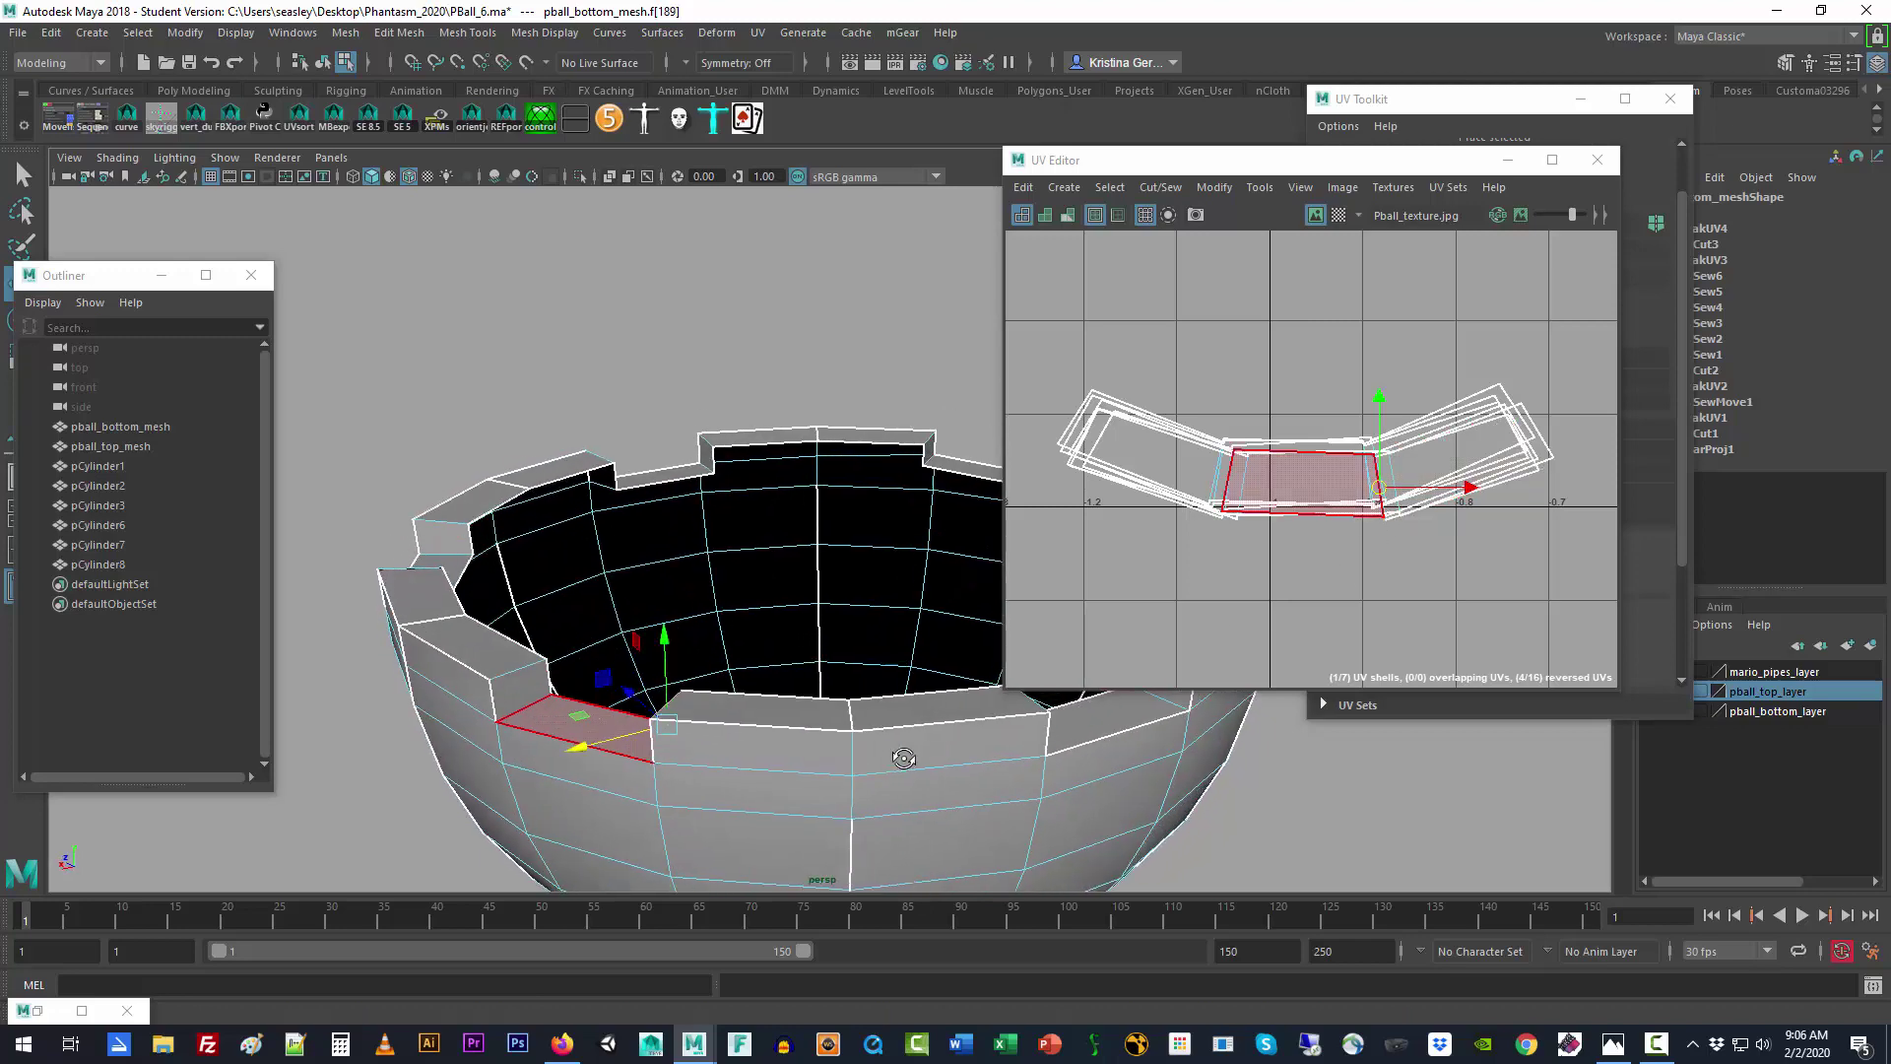
left_click(516, 695)
Step: Select all UVs of the stacked rim segments and unfold them
right_click(1369, 466)
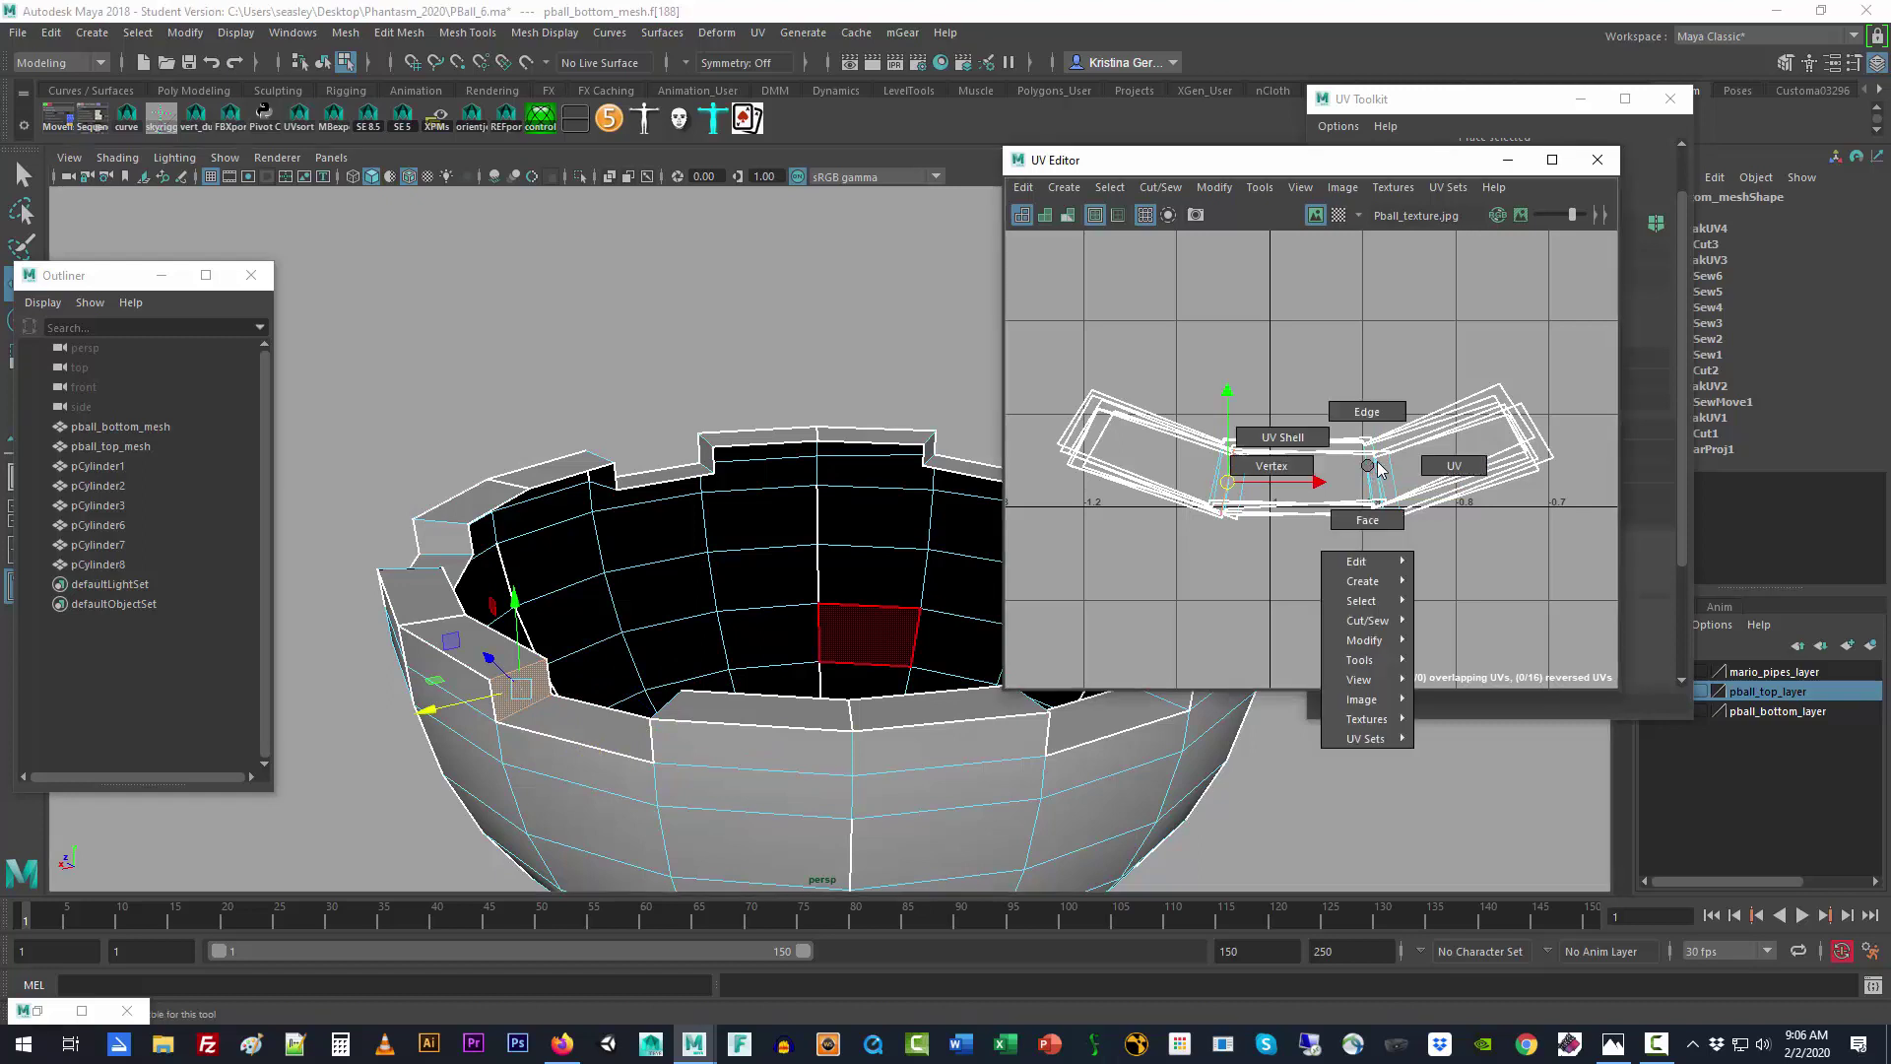
right_click_drag(1378, 471, 1428, 456)
left_click_drag(1026, 322, 1586, 577)
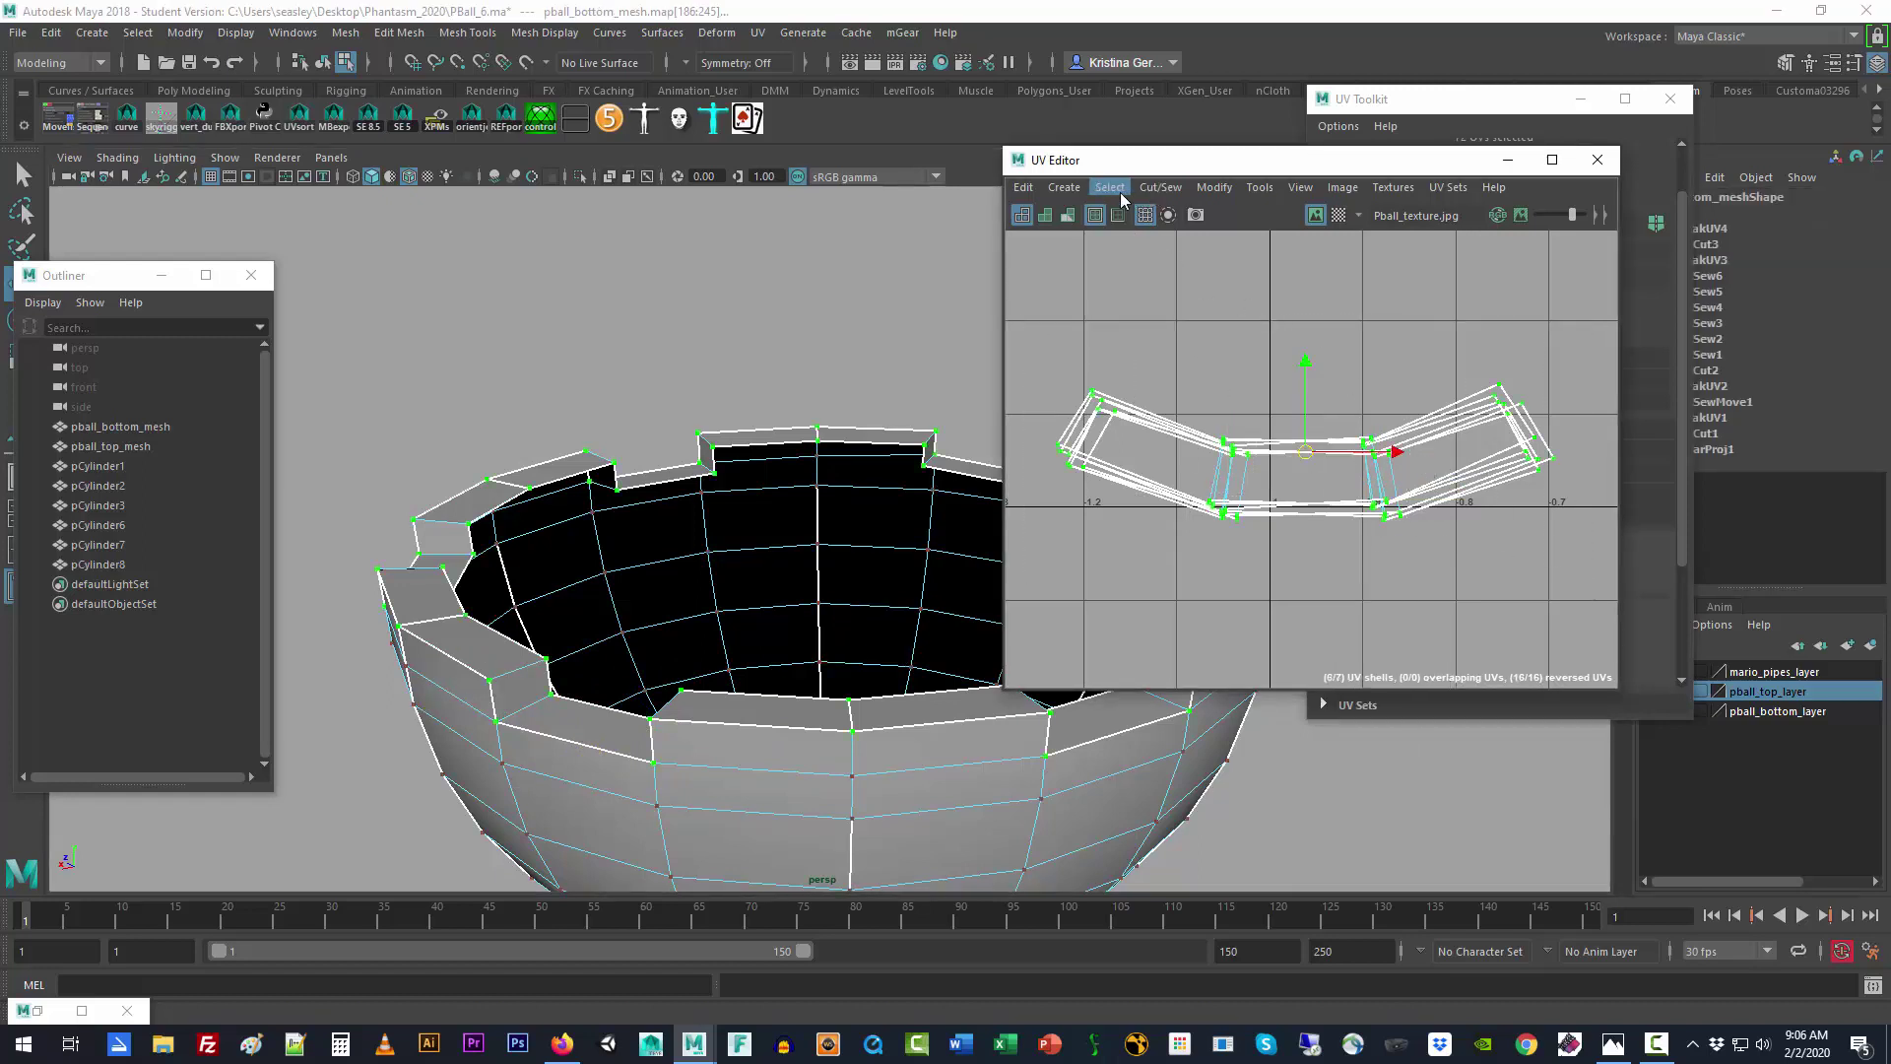
left_click(1214, 187)
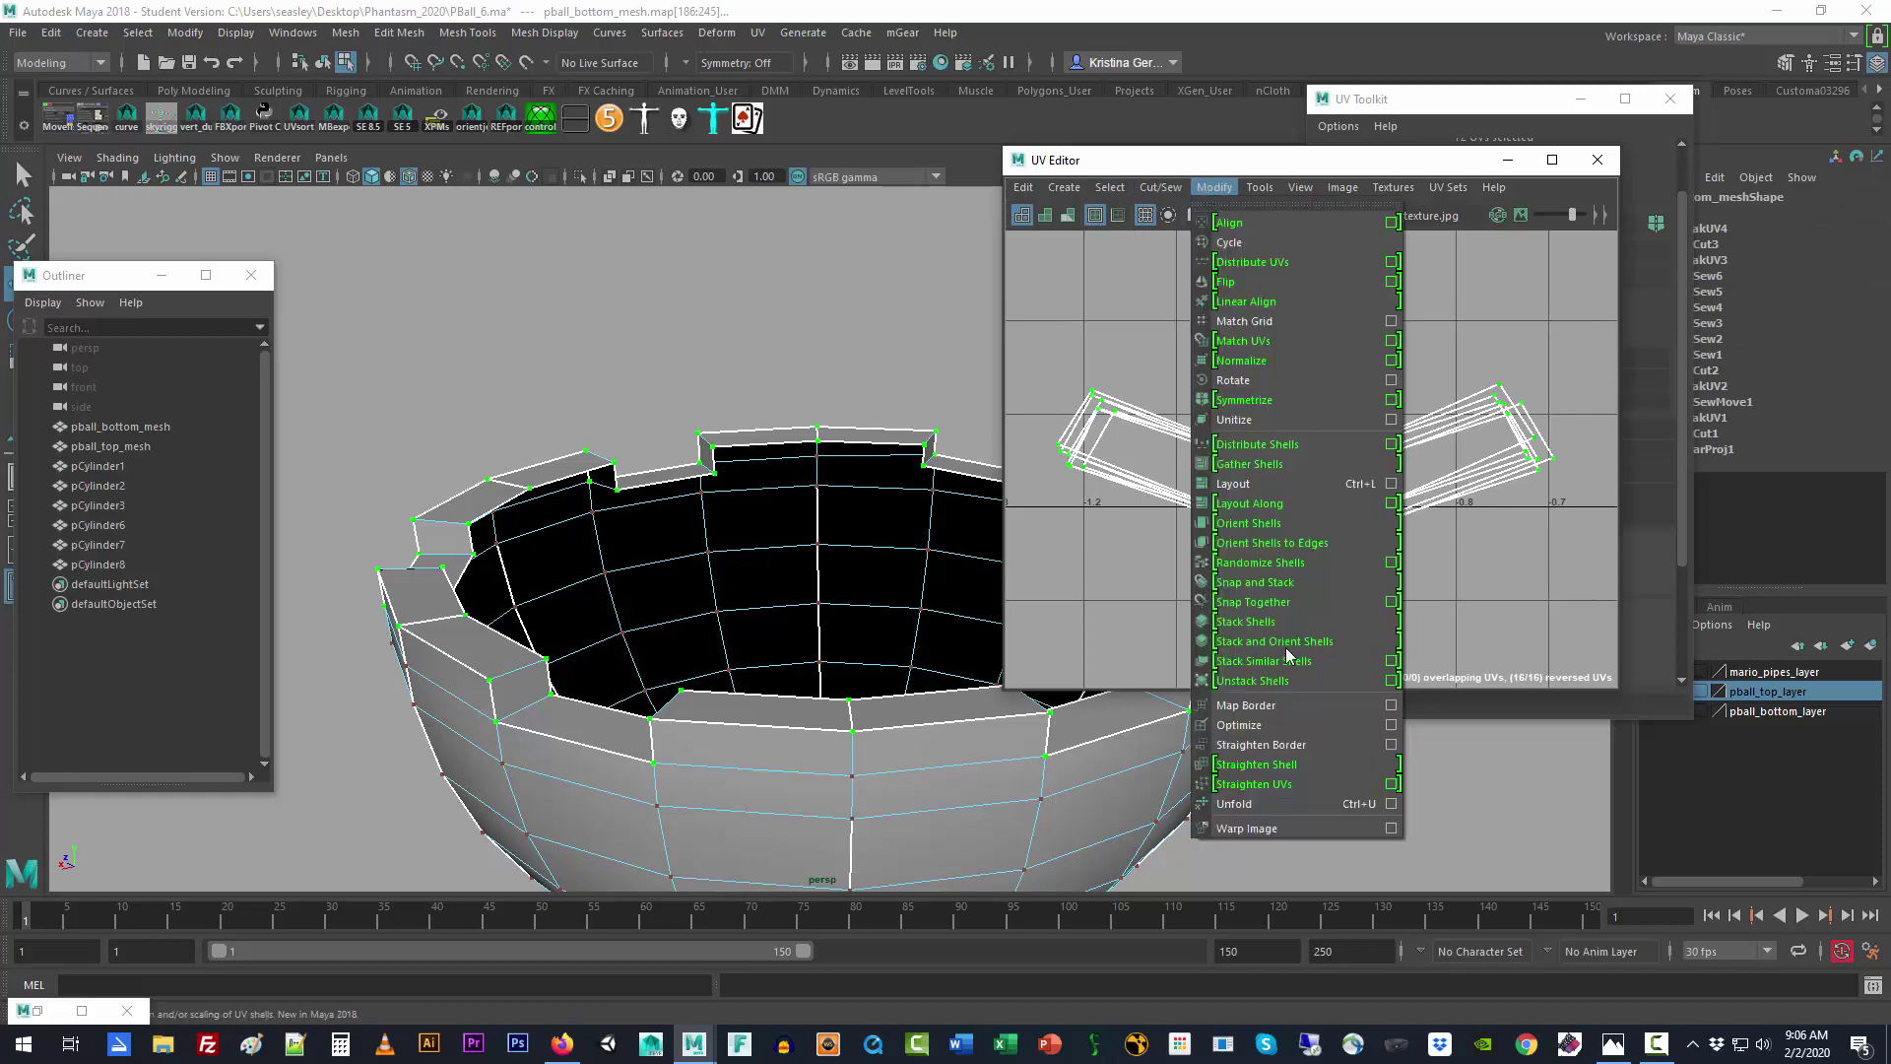
left_click(1273, 802)
Step: Select one of the unfolded rim segments as a UV shell and move it up, clear of the stack
left_click(1285, 461)
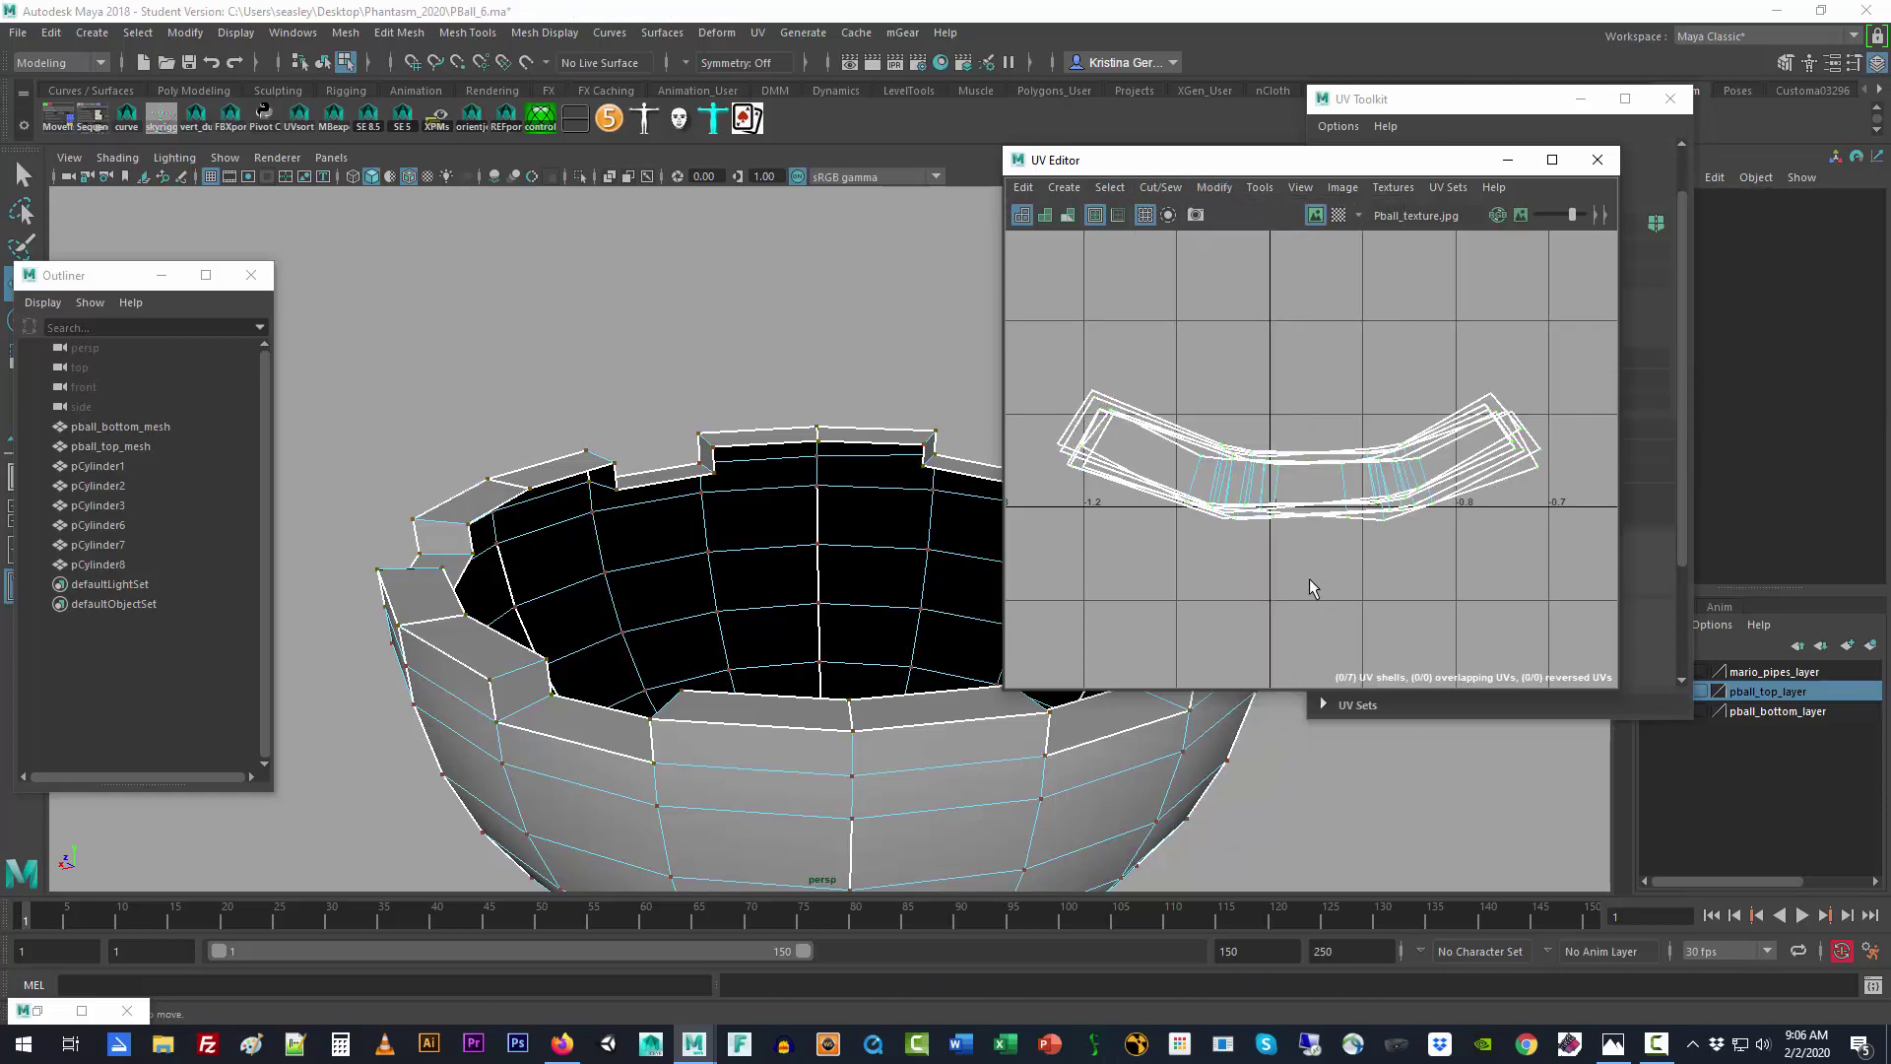
right_click(1292, 468)
left_click(1234, 445)
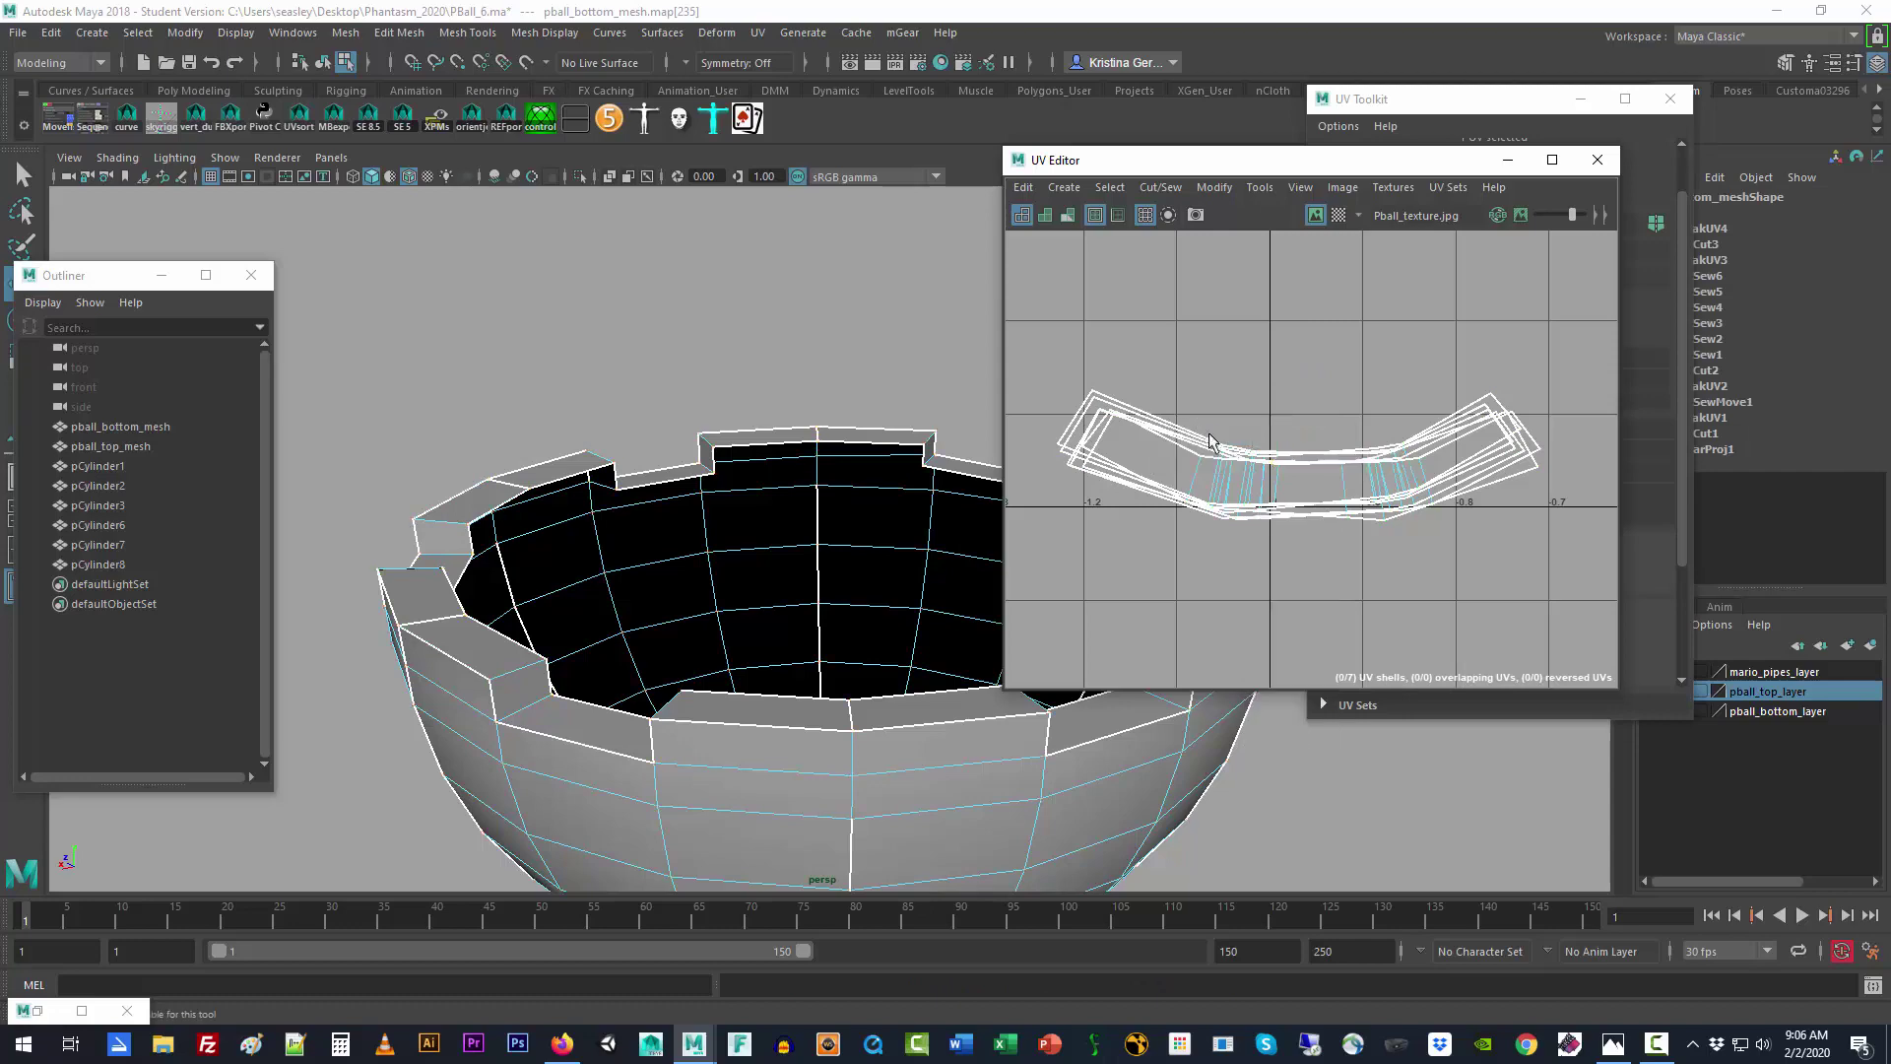
left_click(1261, 453)
left_click(1286, 481)
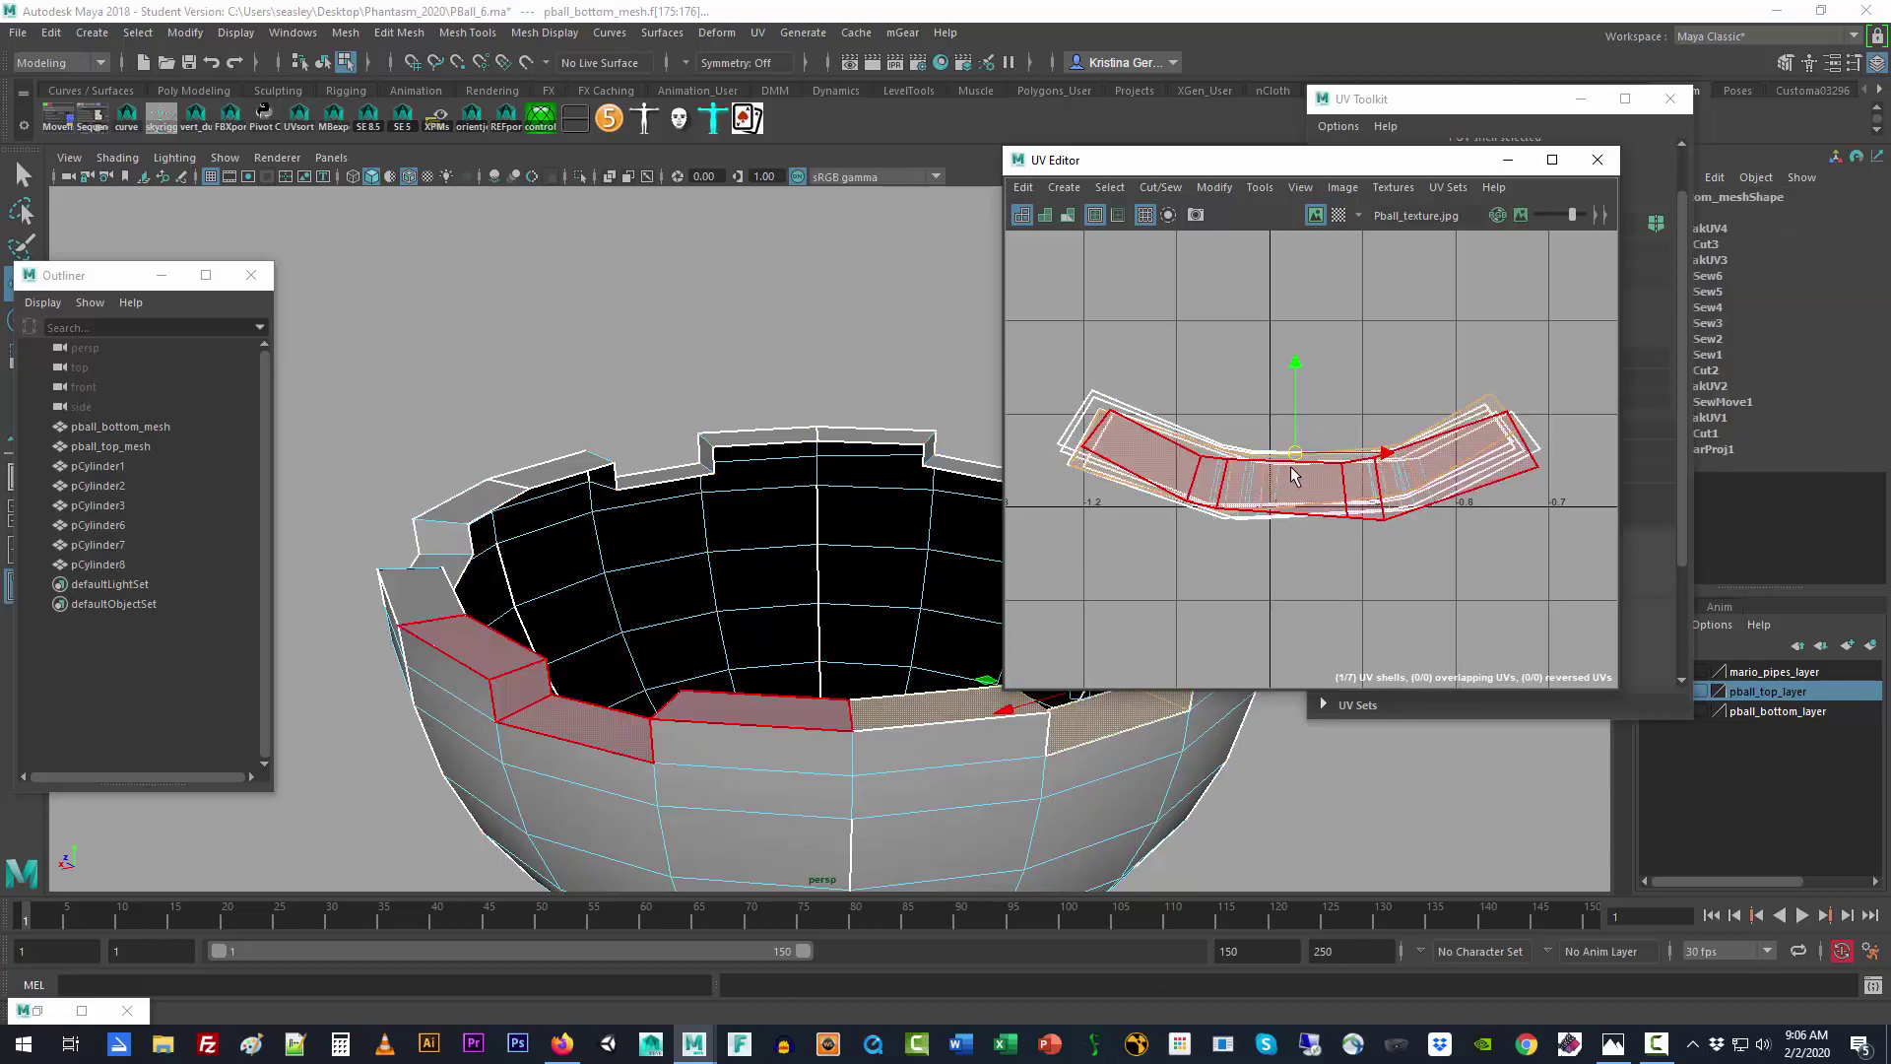
left_click_drag(1298, 459, 1301, 343)
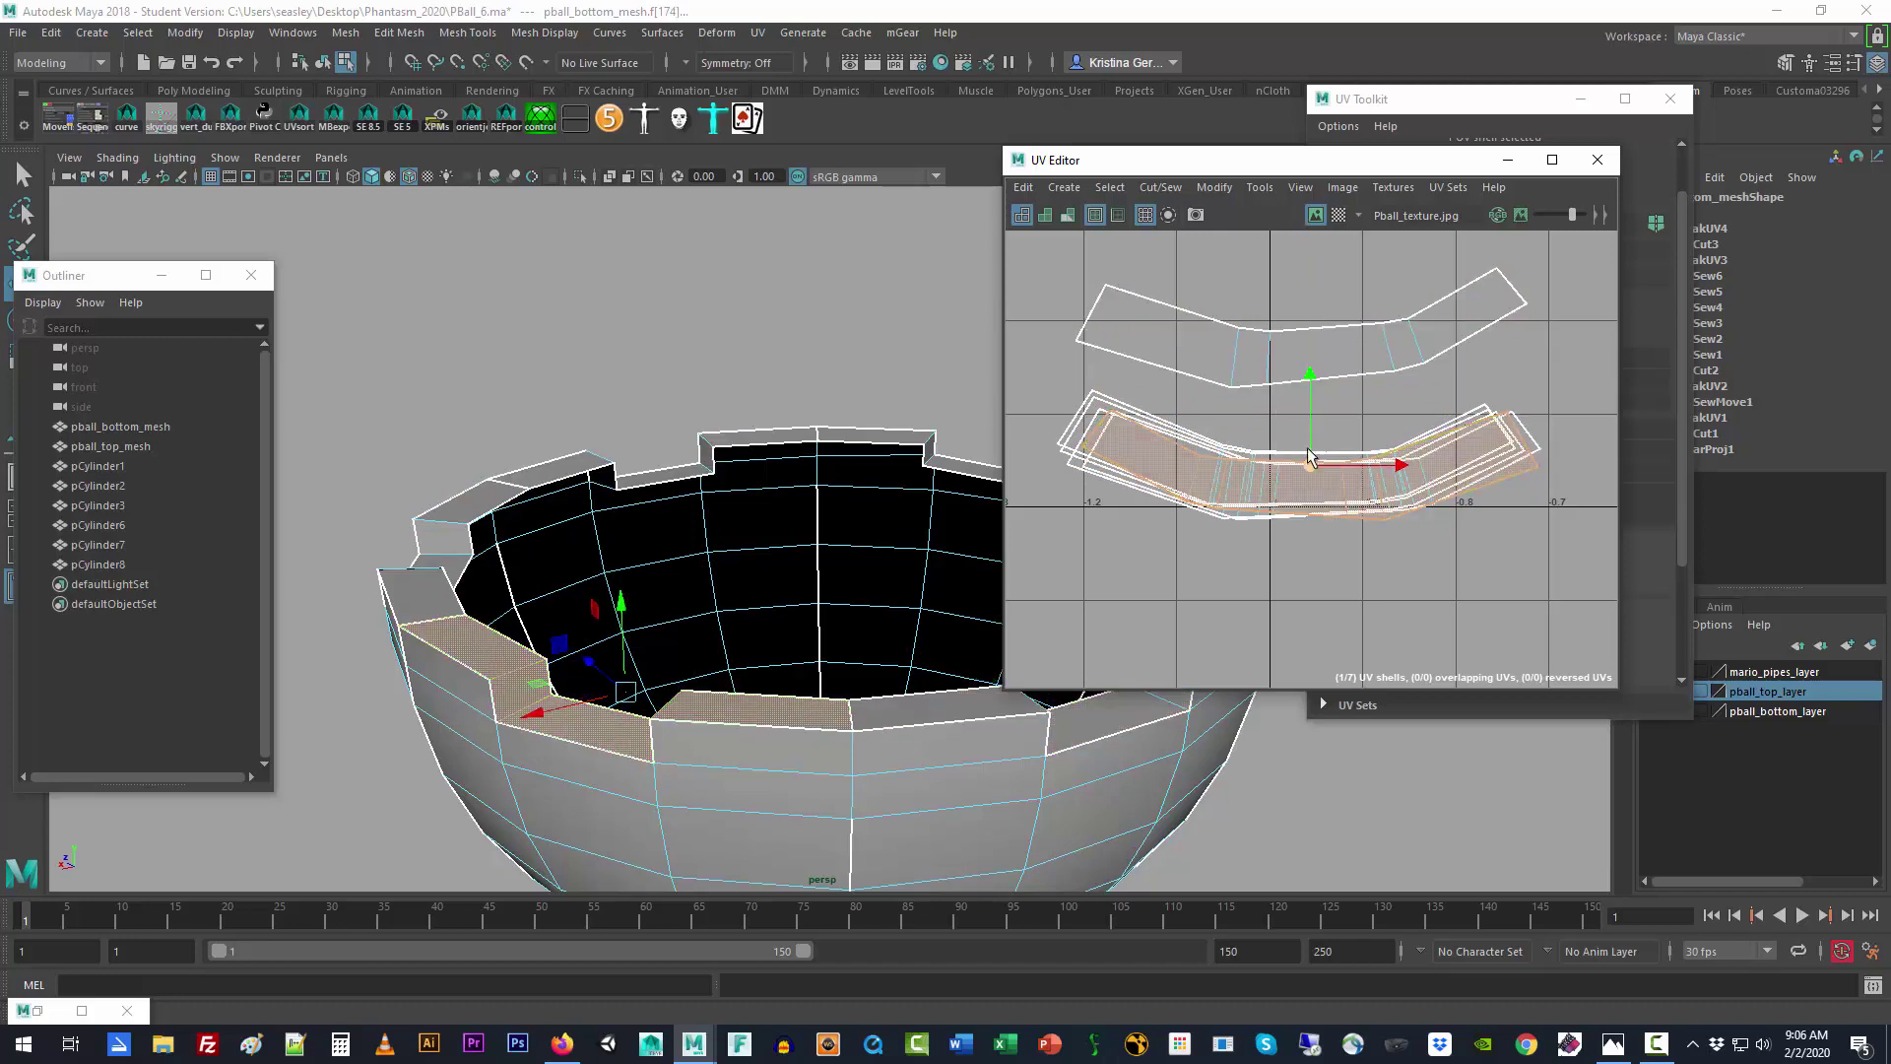
Step: Move a second rim shell up onto the separated one and rotate it slightly to match its slope
left_click_drag(1310, 457, 1349, 339)
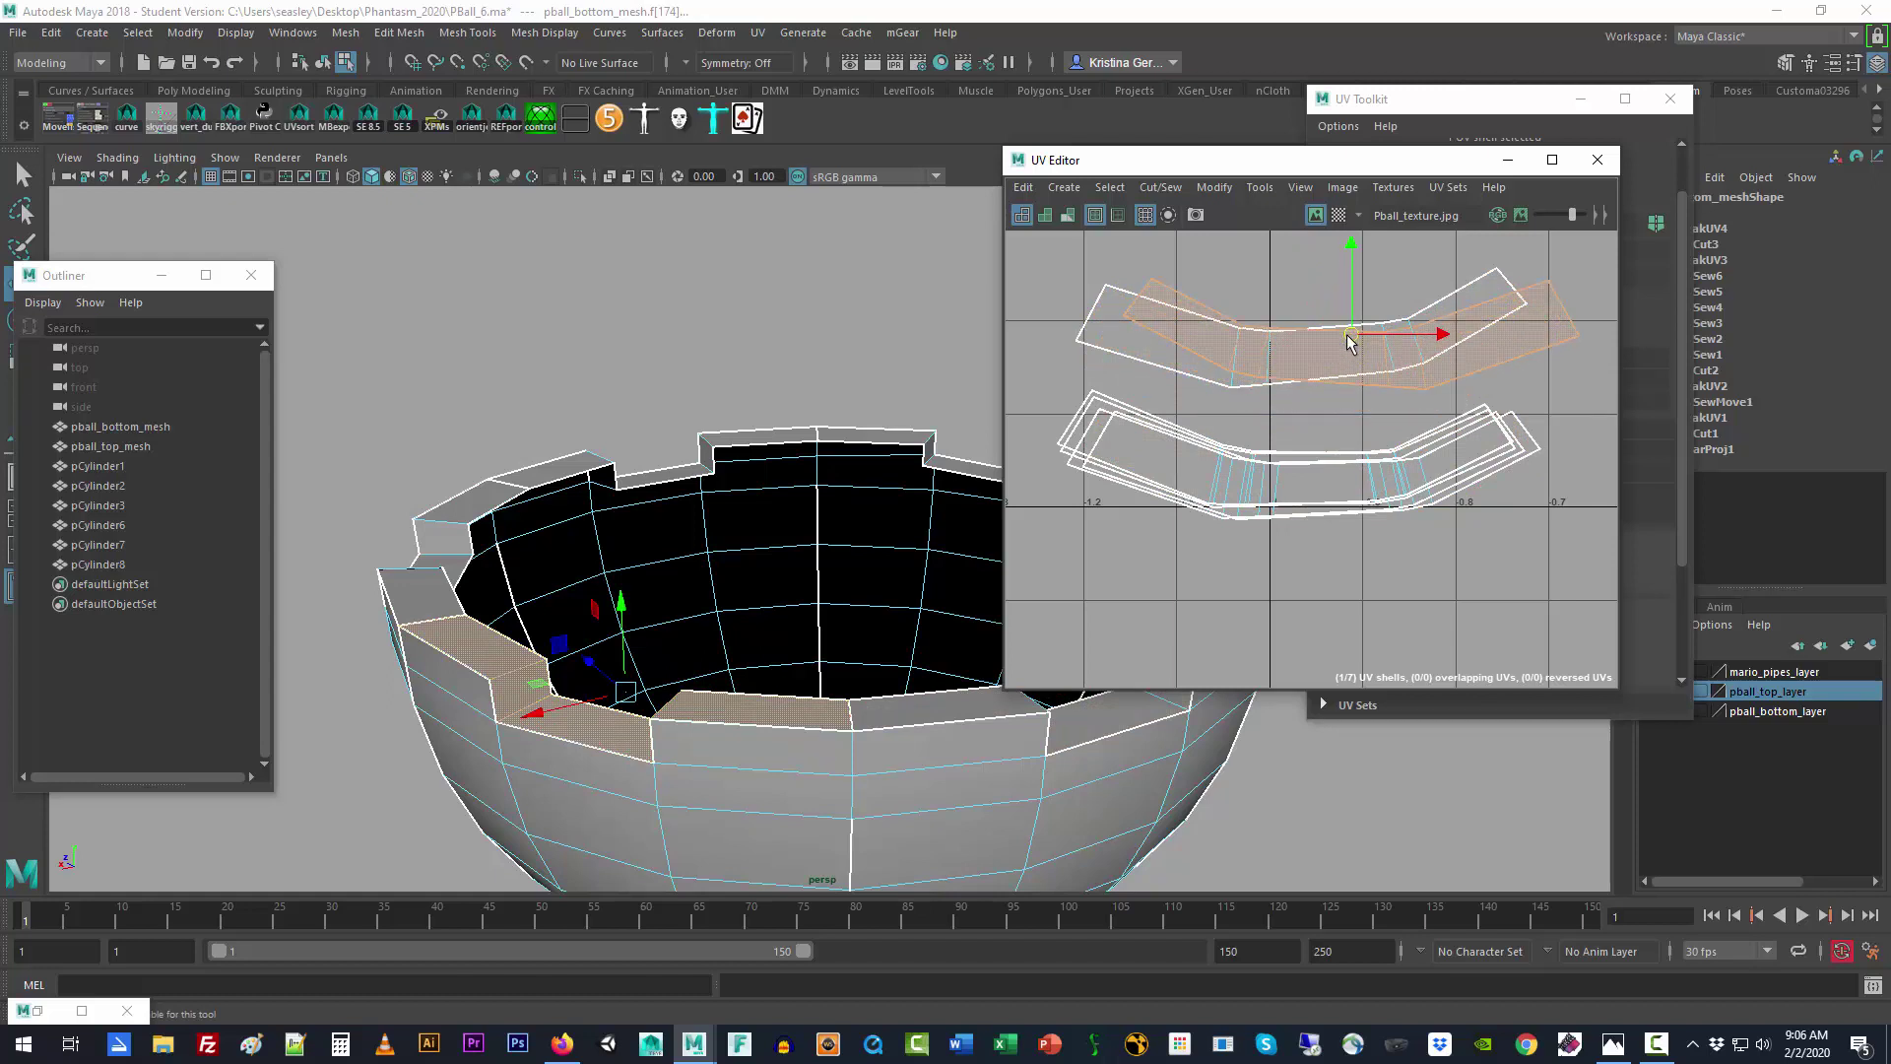
key("e")
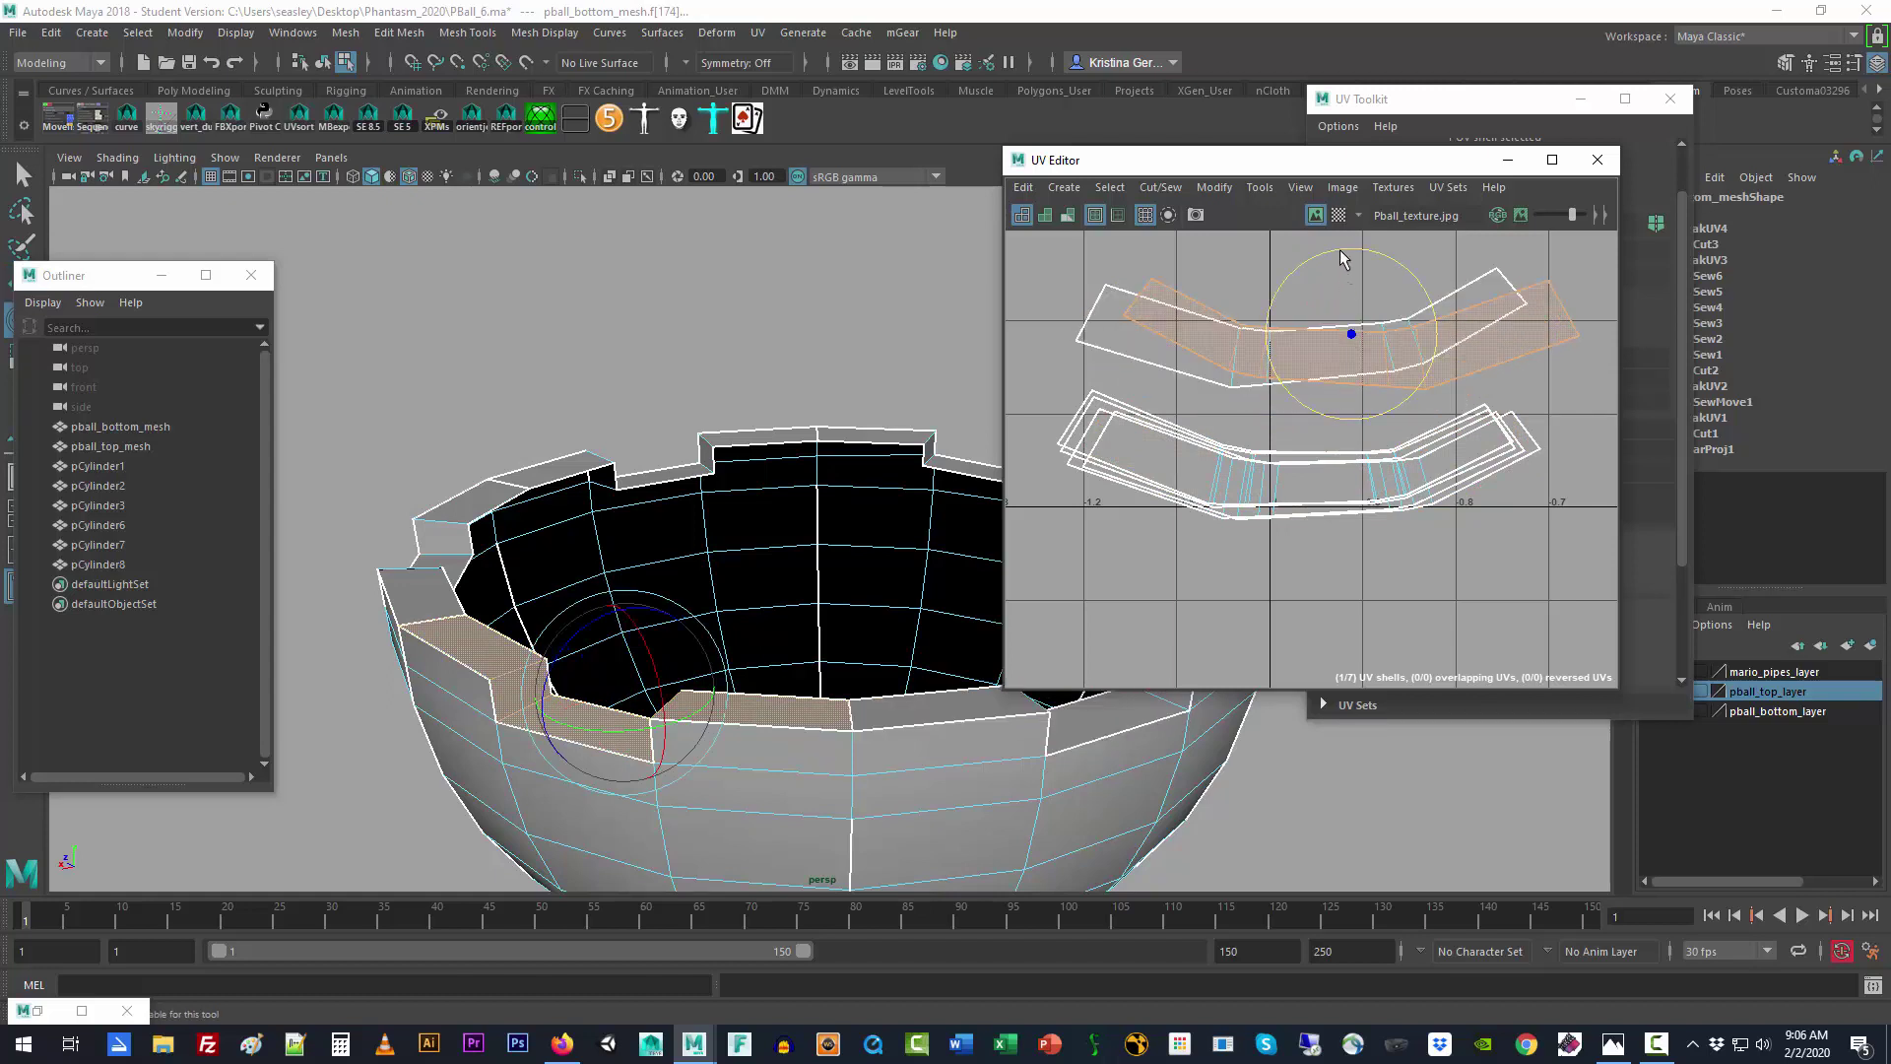
left_click_drag(1343, 259, 1335, 263)
left_click(1520, 384)
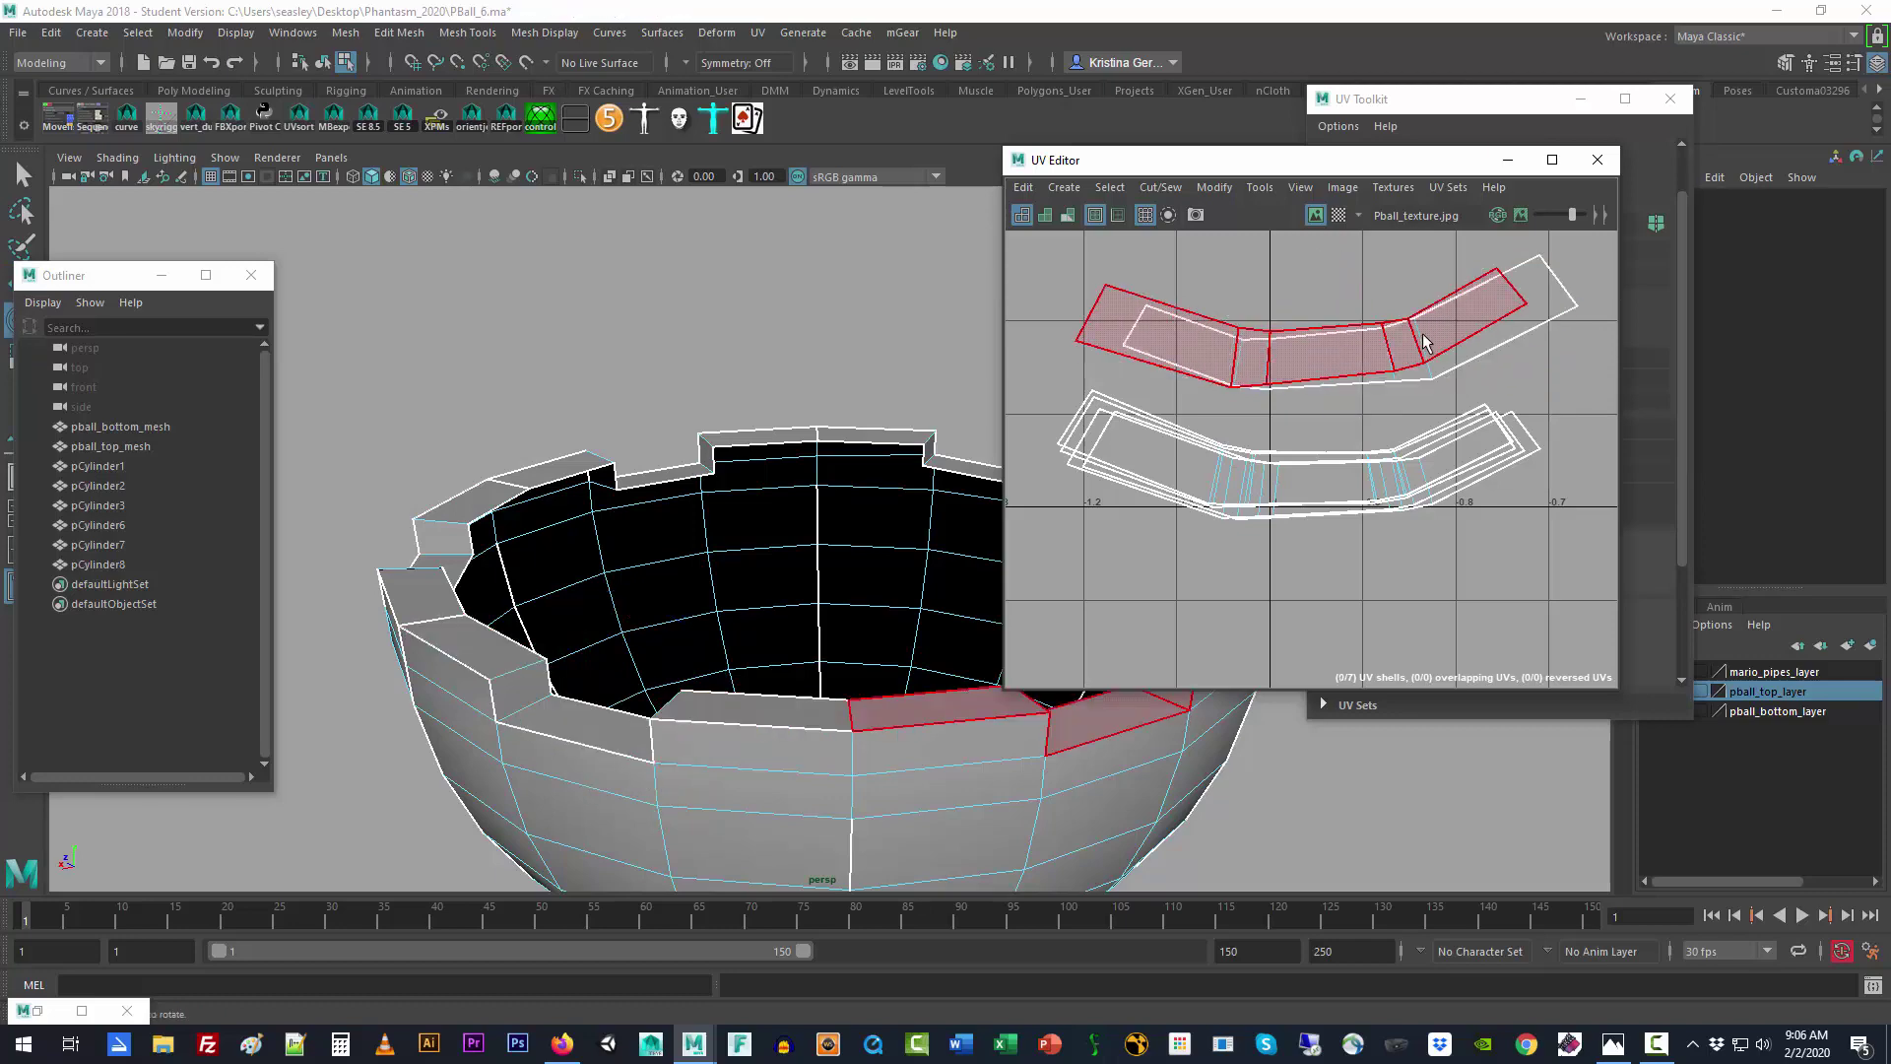
Step: Move the four remaining rim shells up one by one and overlay them on the two raised shells
left_click(1337, 461)
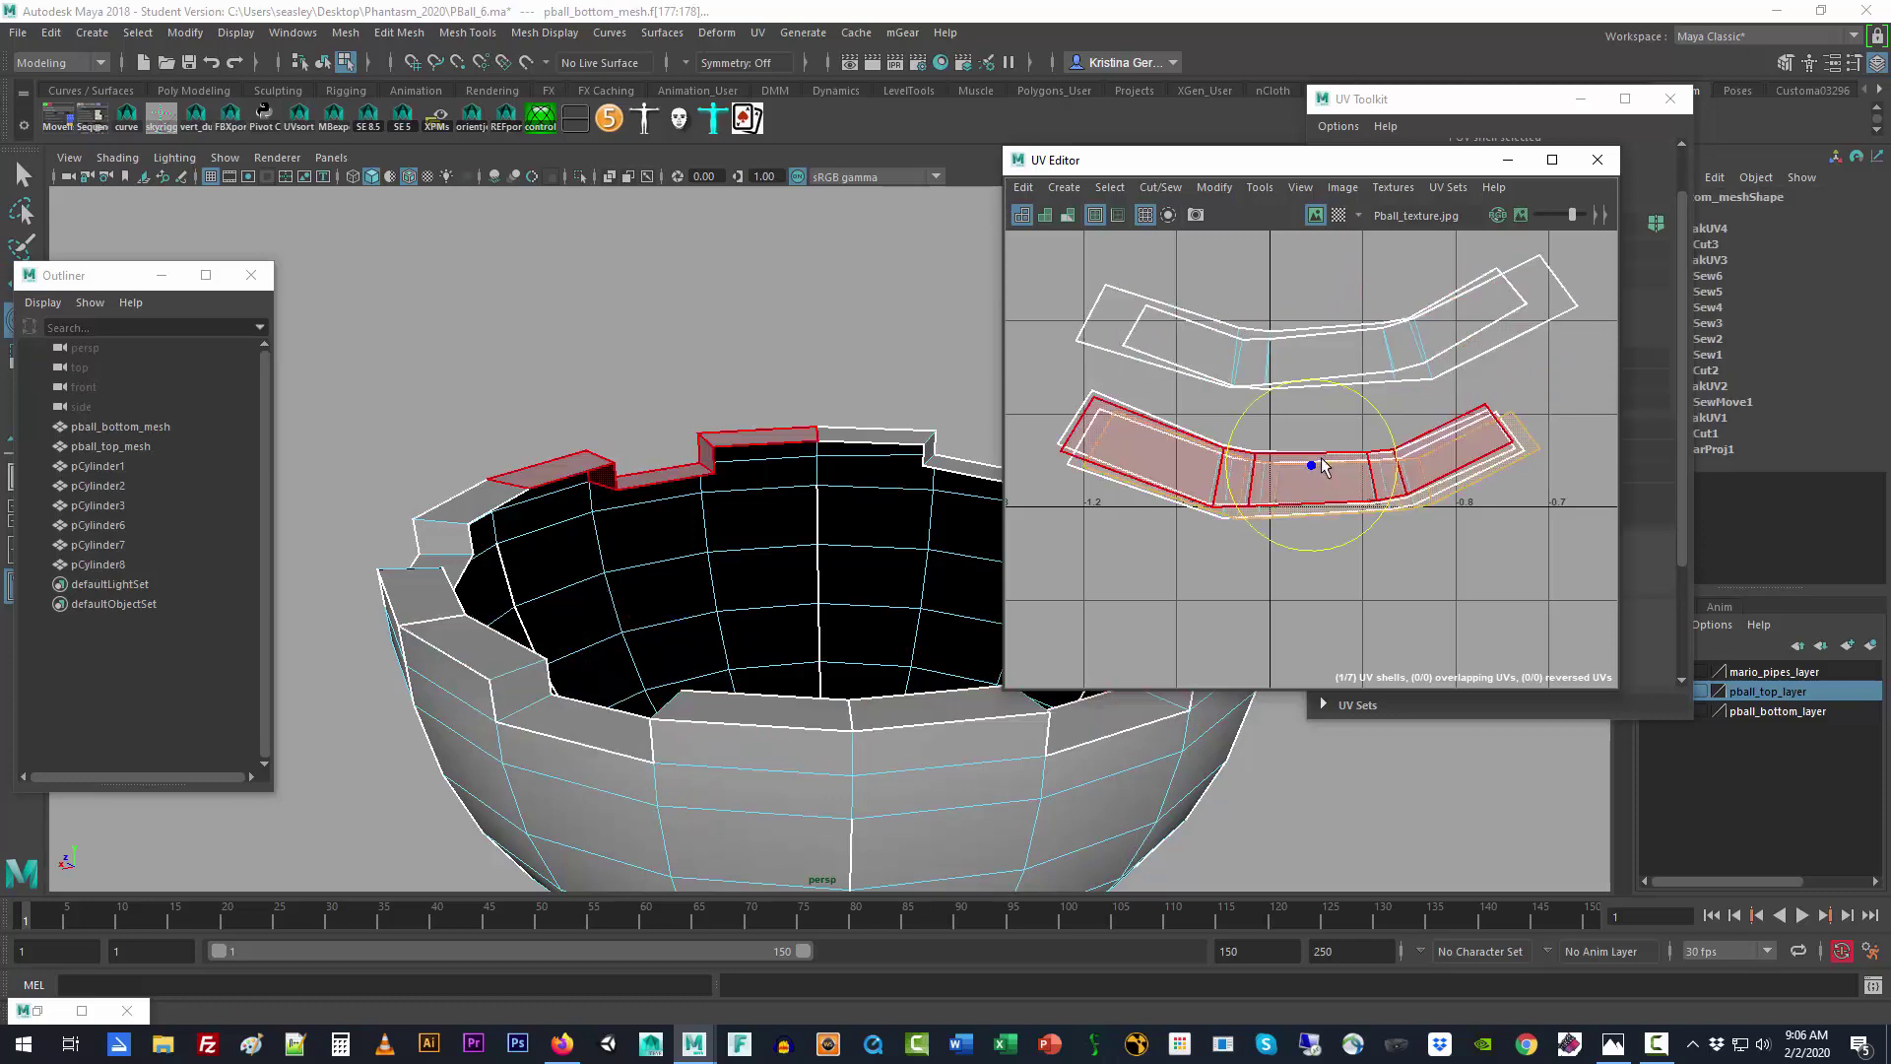
key("w")
left_click_drag(1320, 467, 1307, 341)
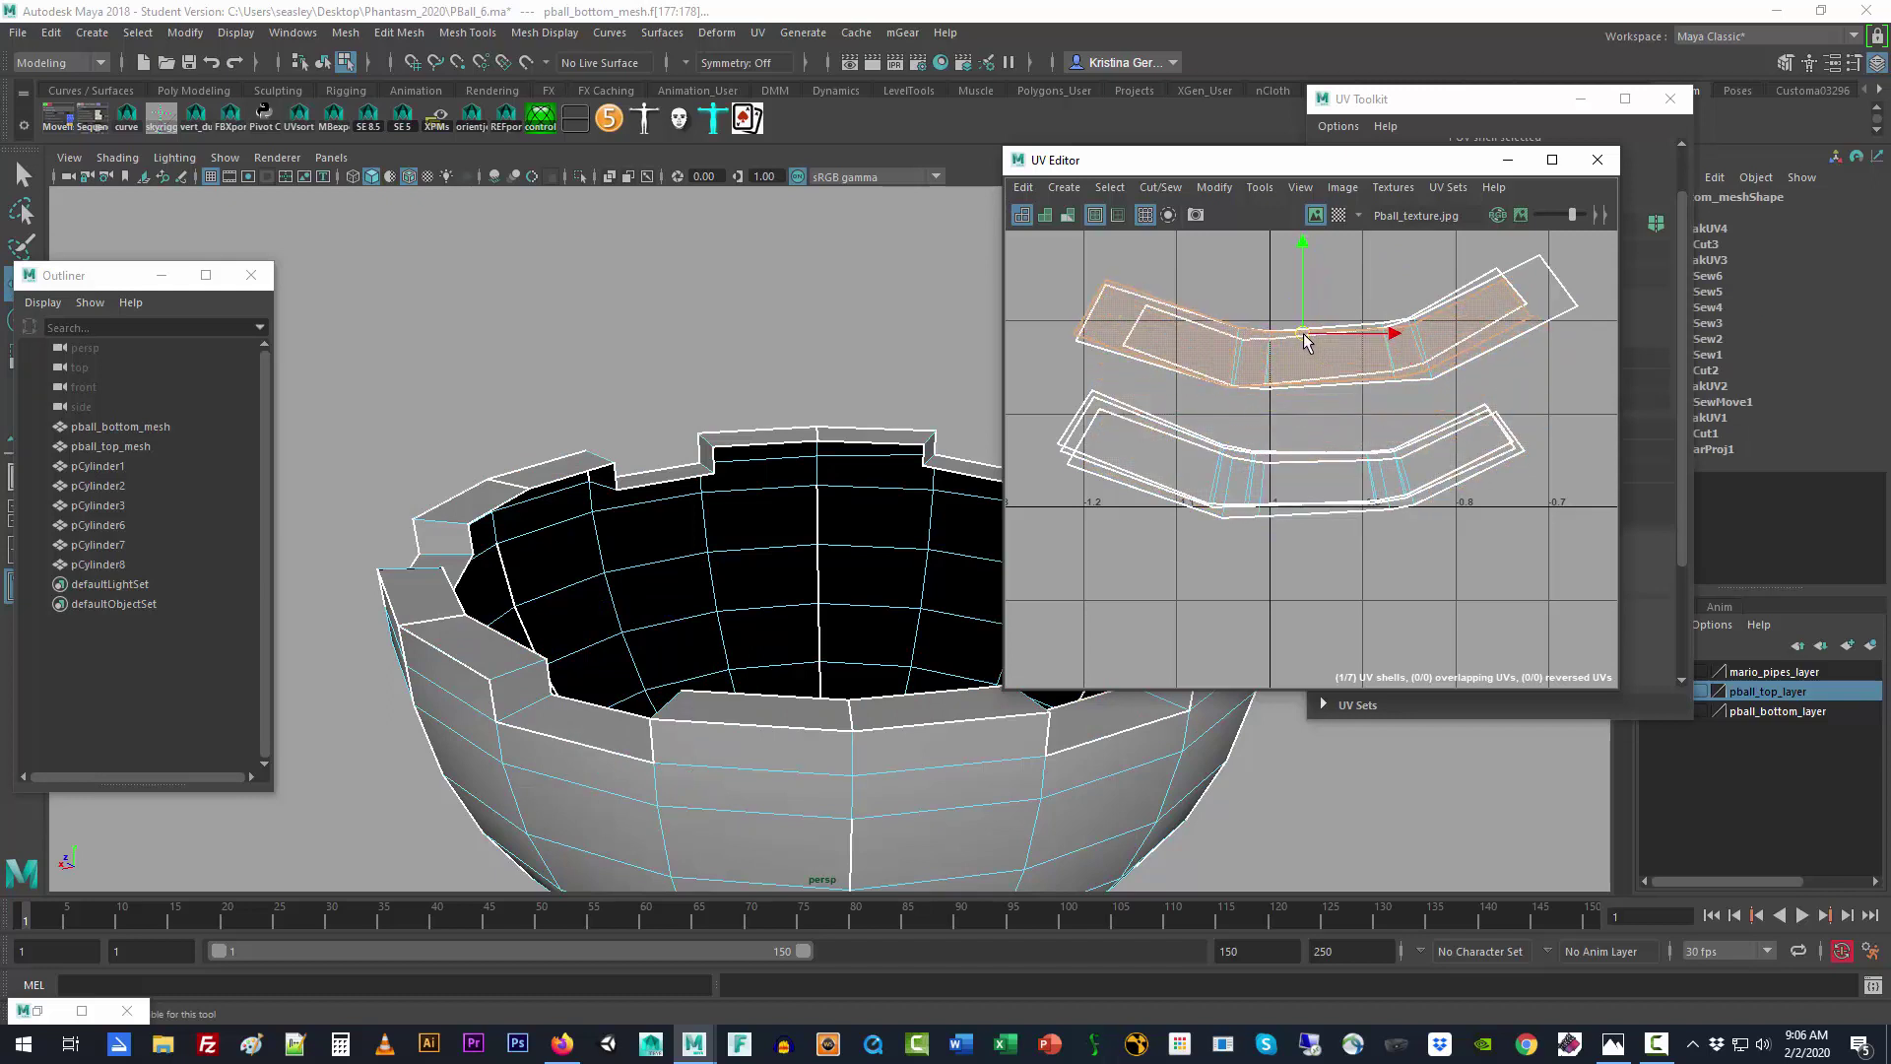
left_click(1293, 451)
left_click_drag(1294, 451, 1311, 330)
left_click(1307, 460)
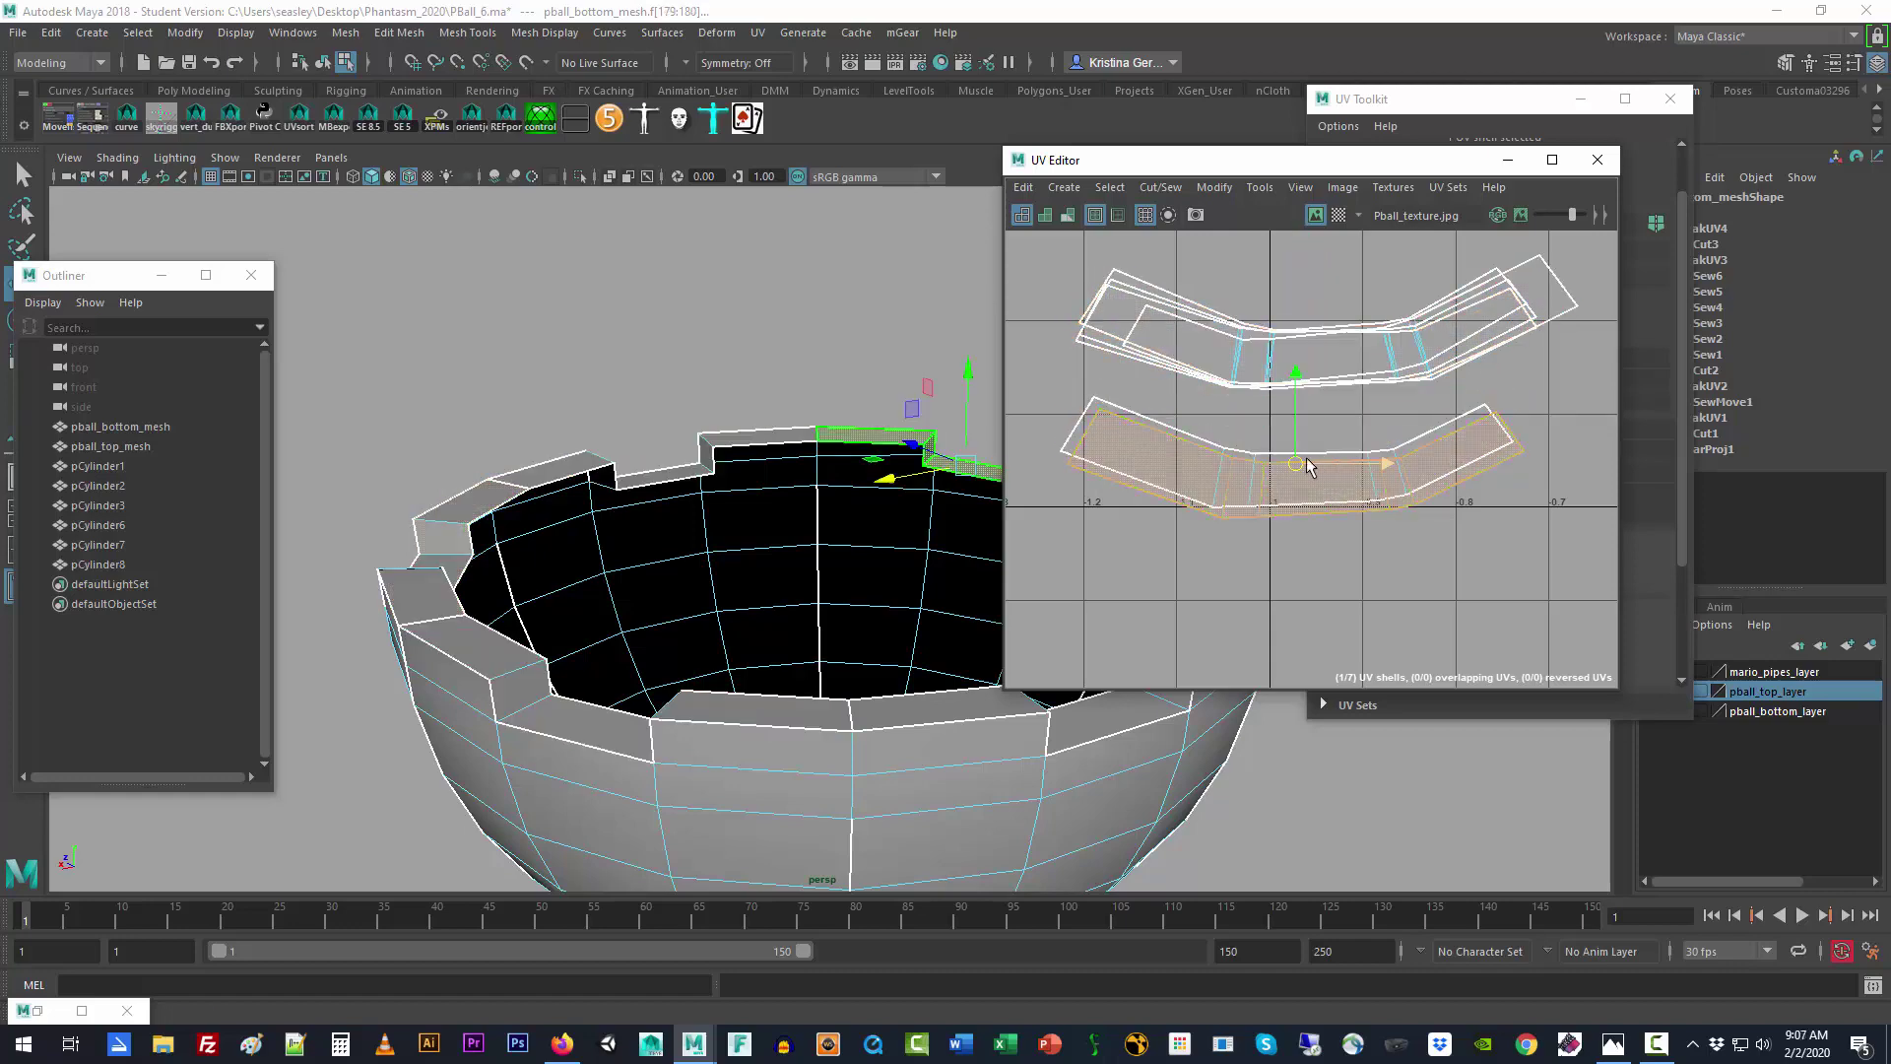
left_click_drag(1307, 460, 1313, 329)
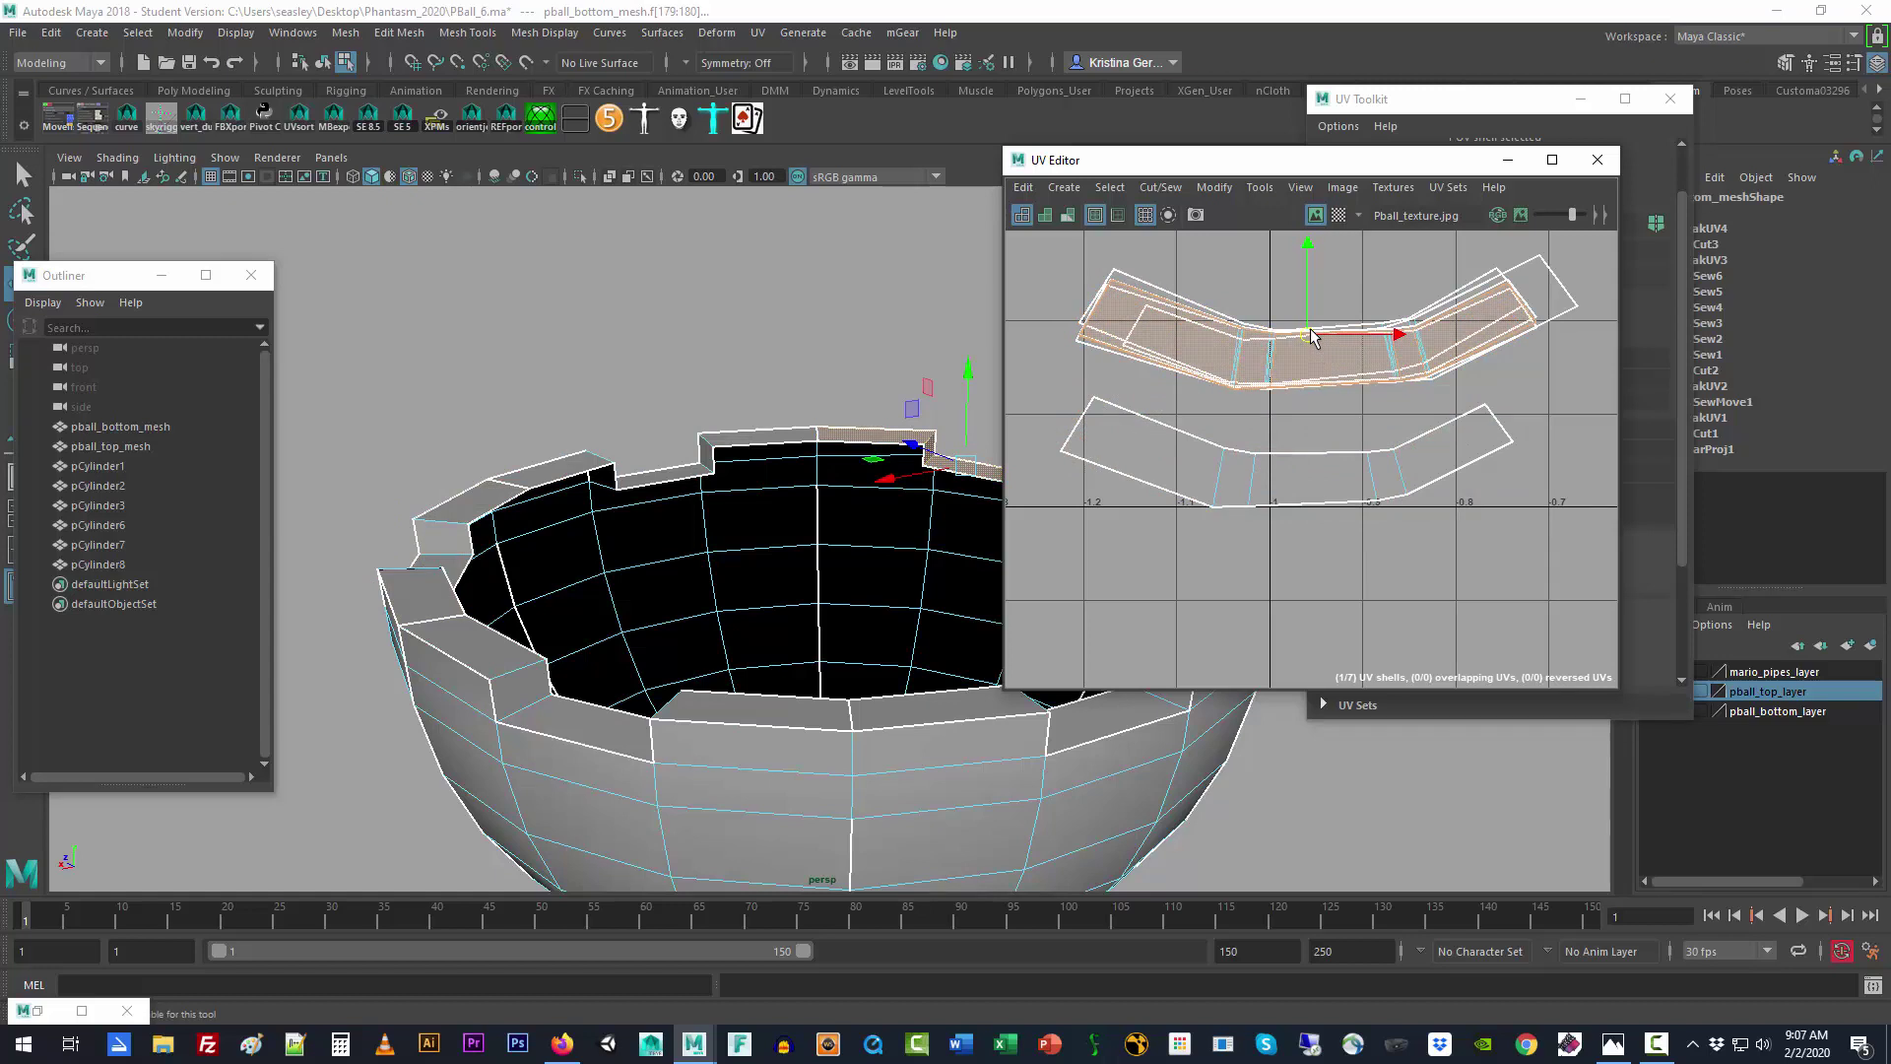
left_click(1330, 478)
left_click_drag(1293, 449, 1311, 335)
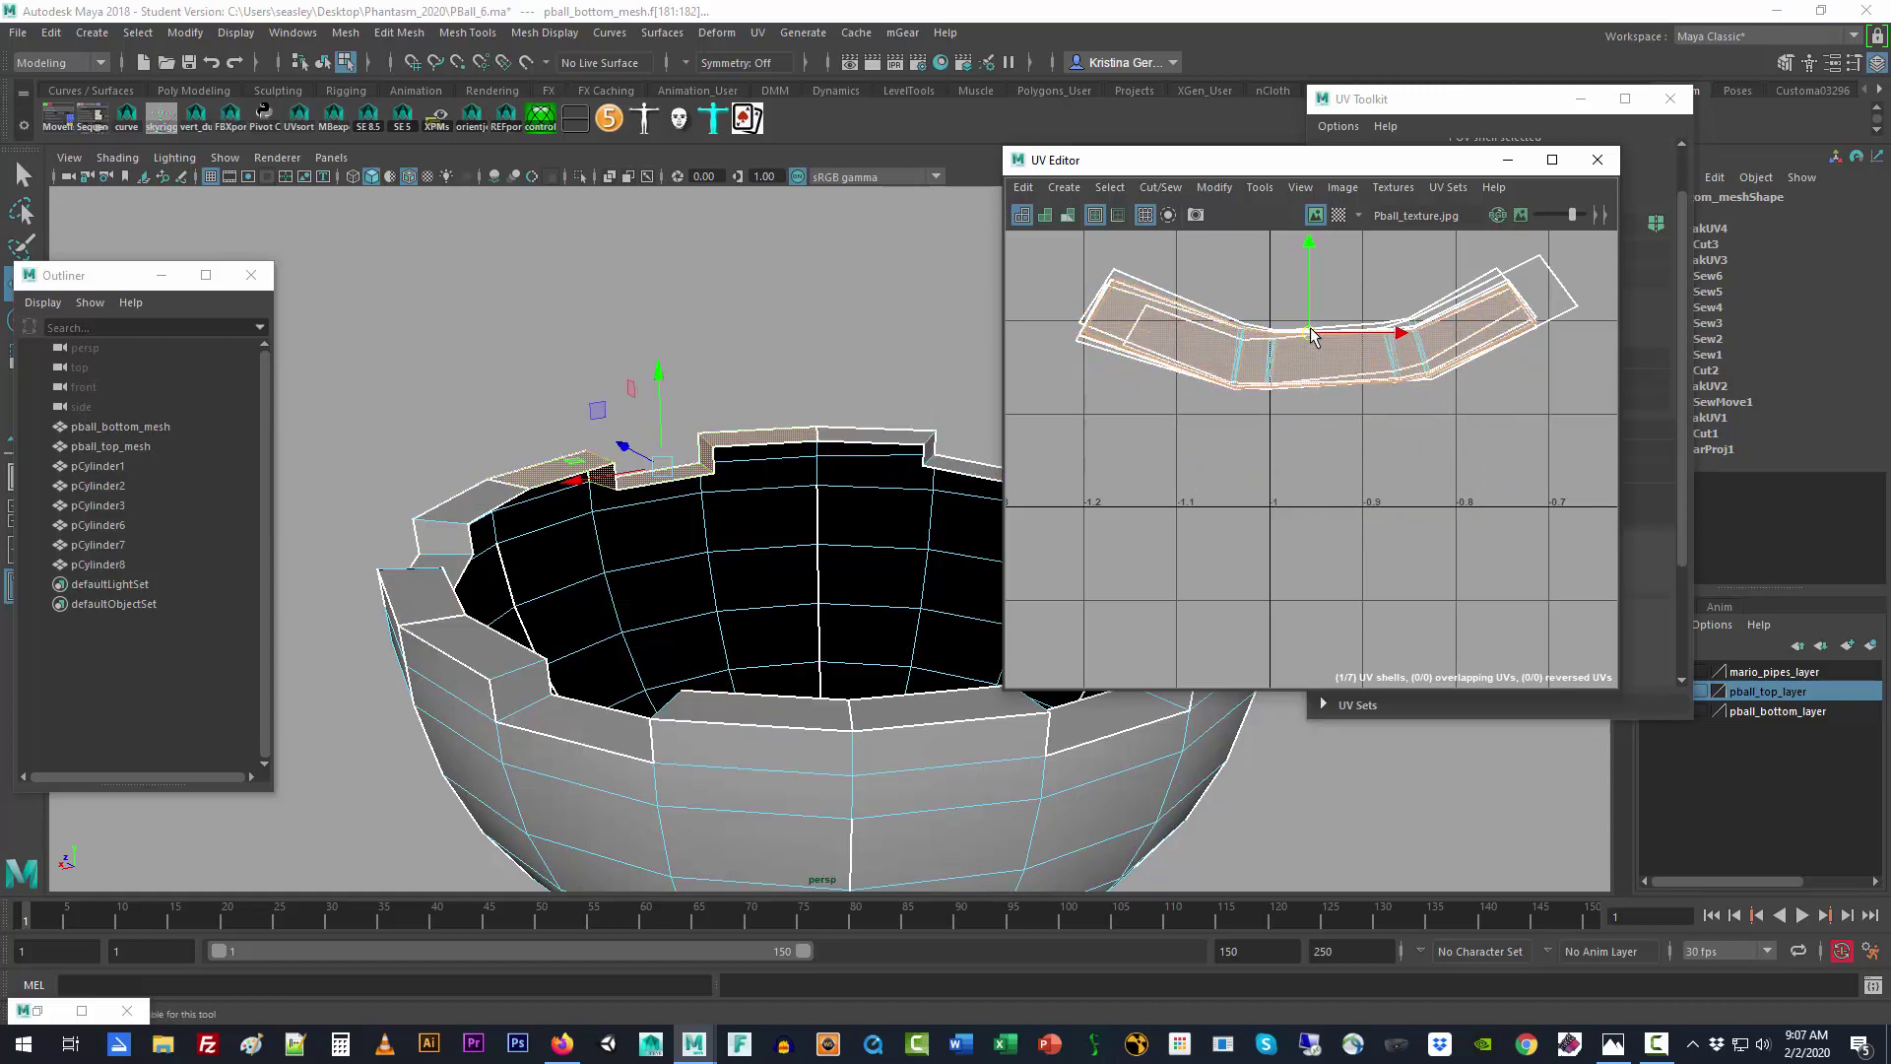
left_click(1374, 459)
Step: Move the UV Editor clear of the UV Toolkit and align each of the two inner UV columns at the stack's left bend to minimum U
middle_click_drag(1373, 455, 1328, 636, "alt")
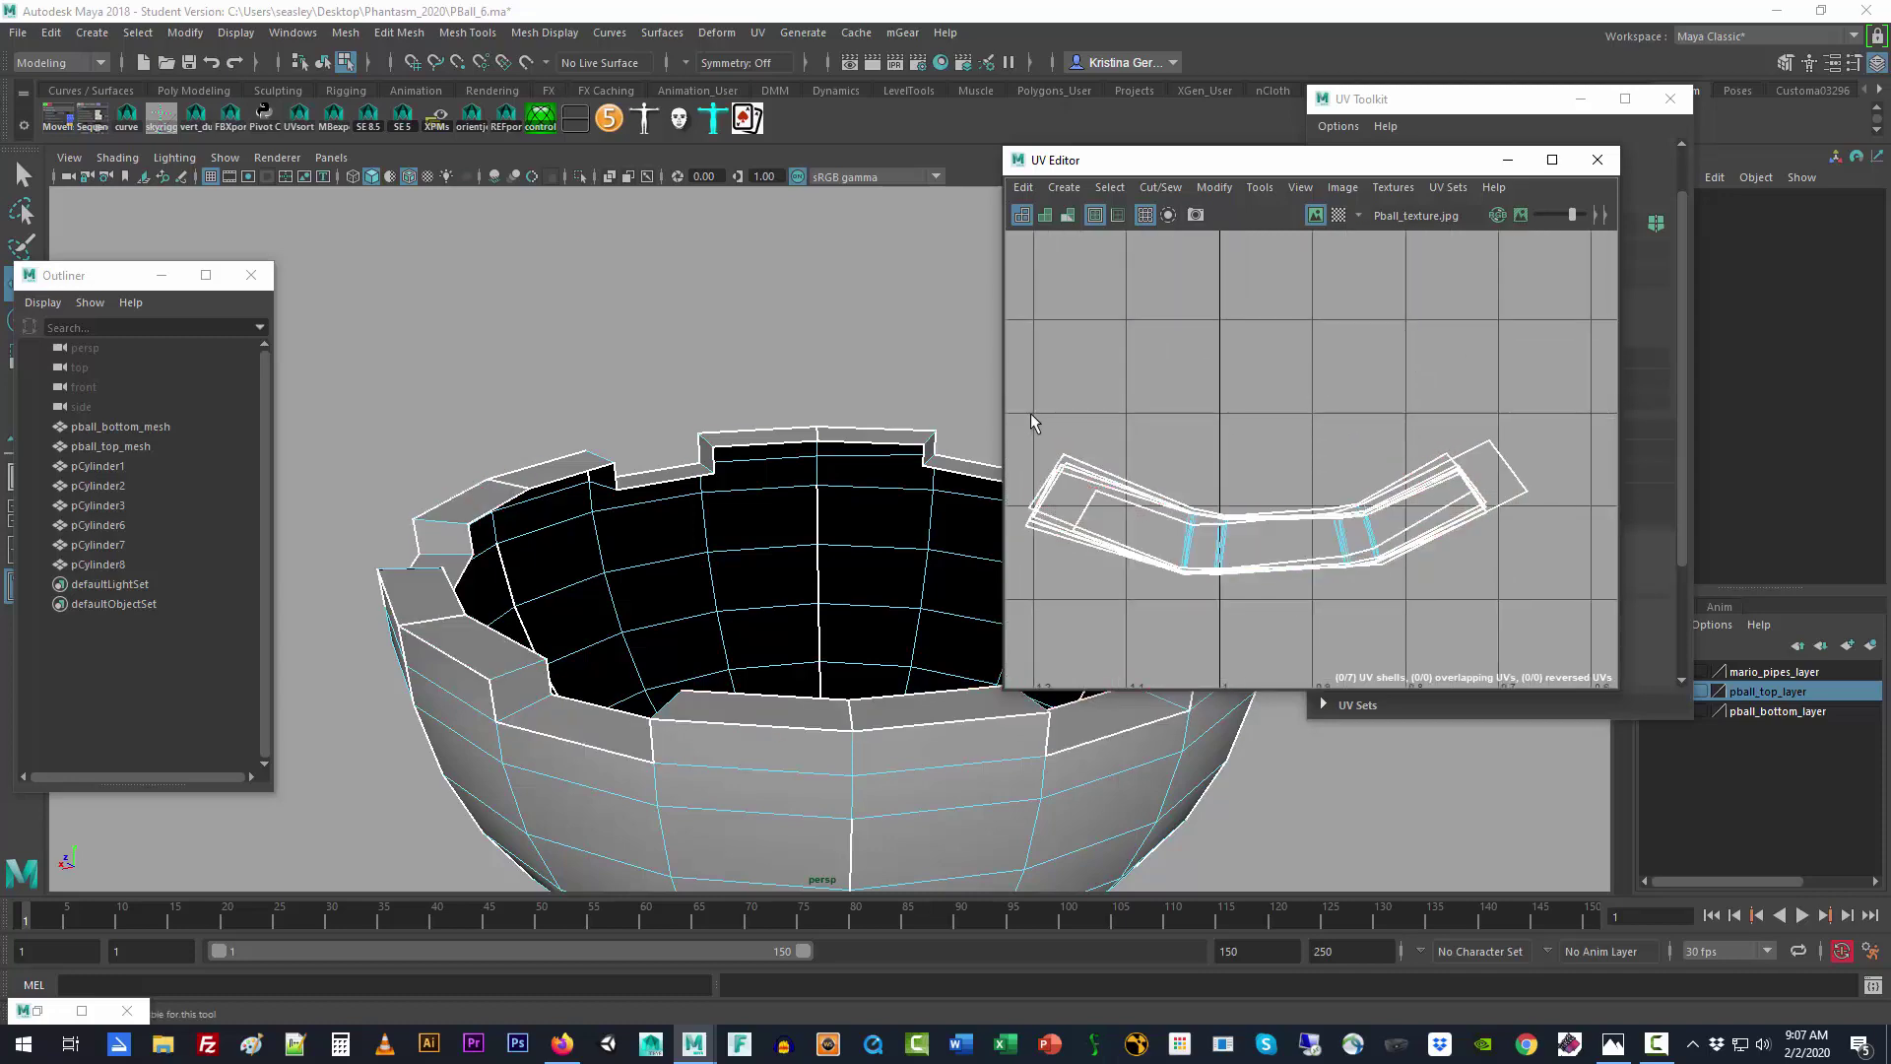
right_click_drag(1079, 469, 1133, 469)
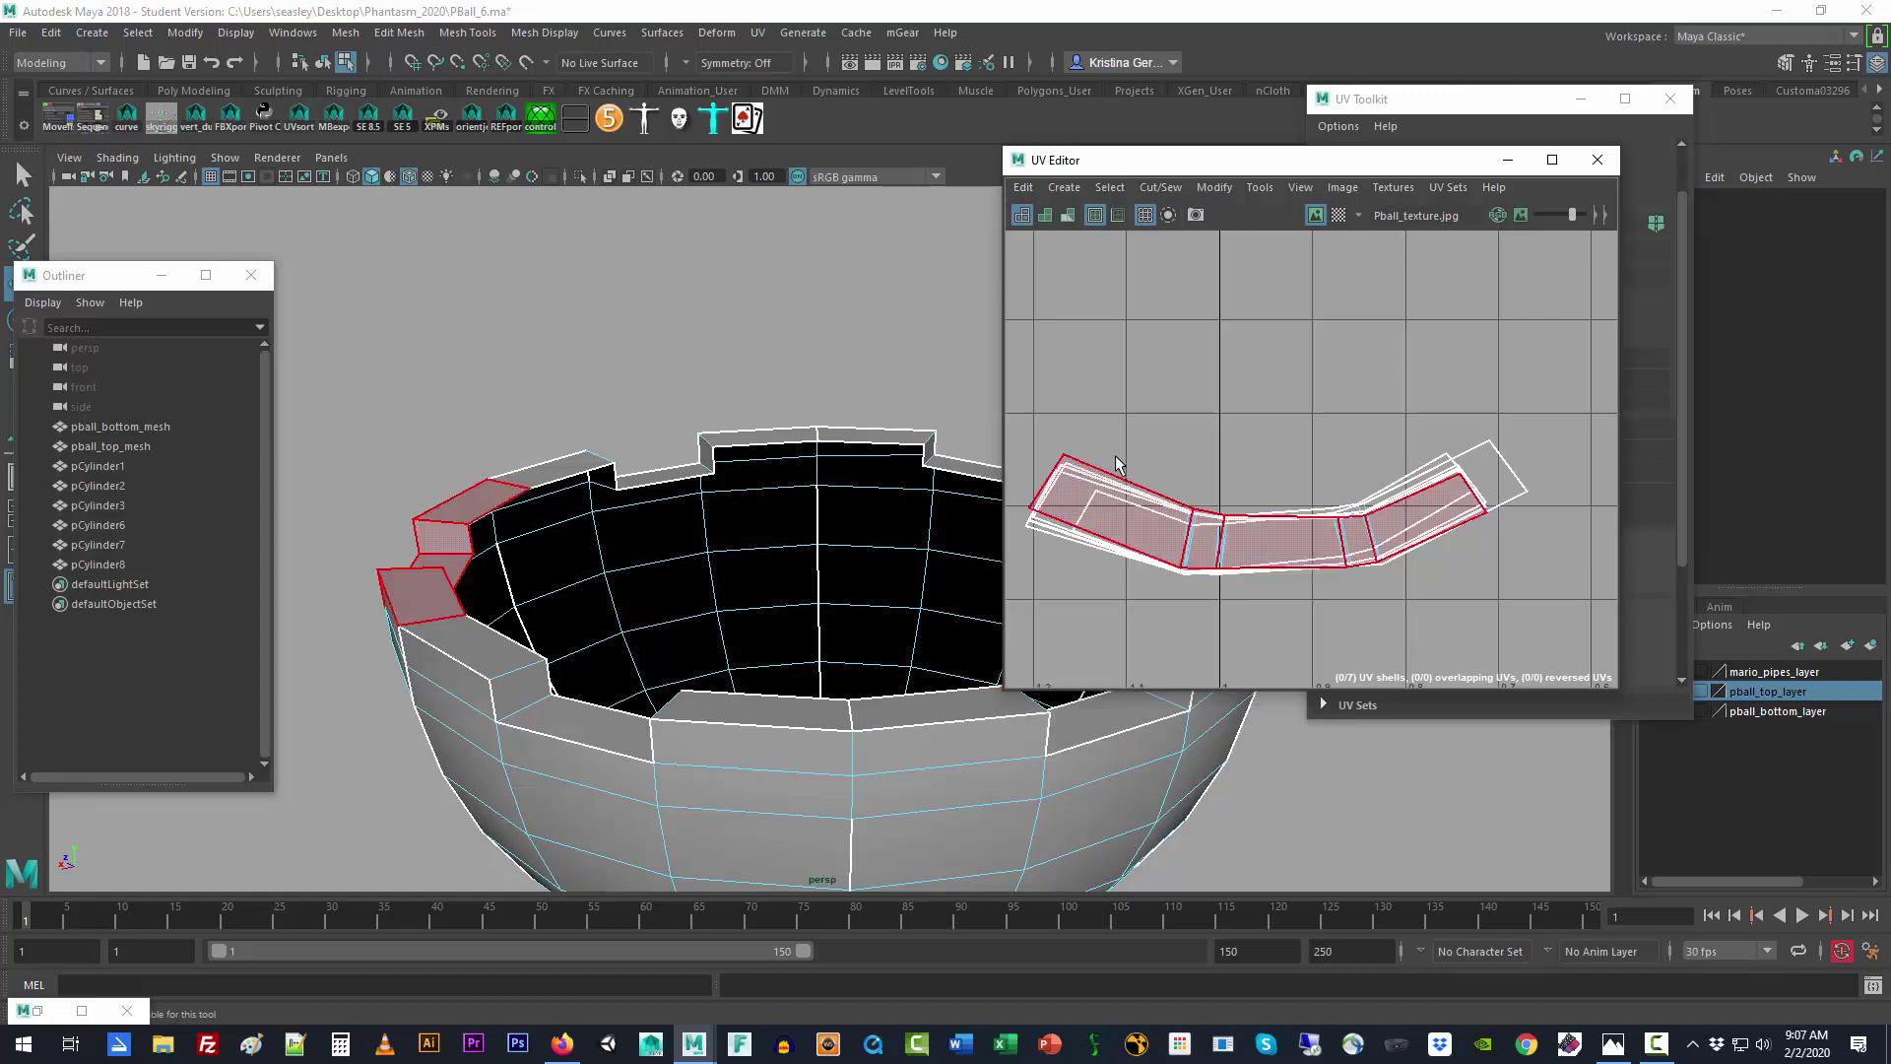
left_click_drag(1123, 400, 997, 588)
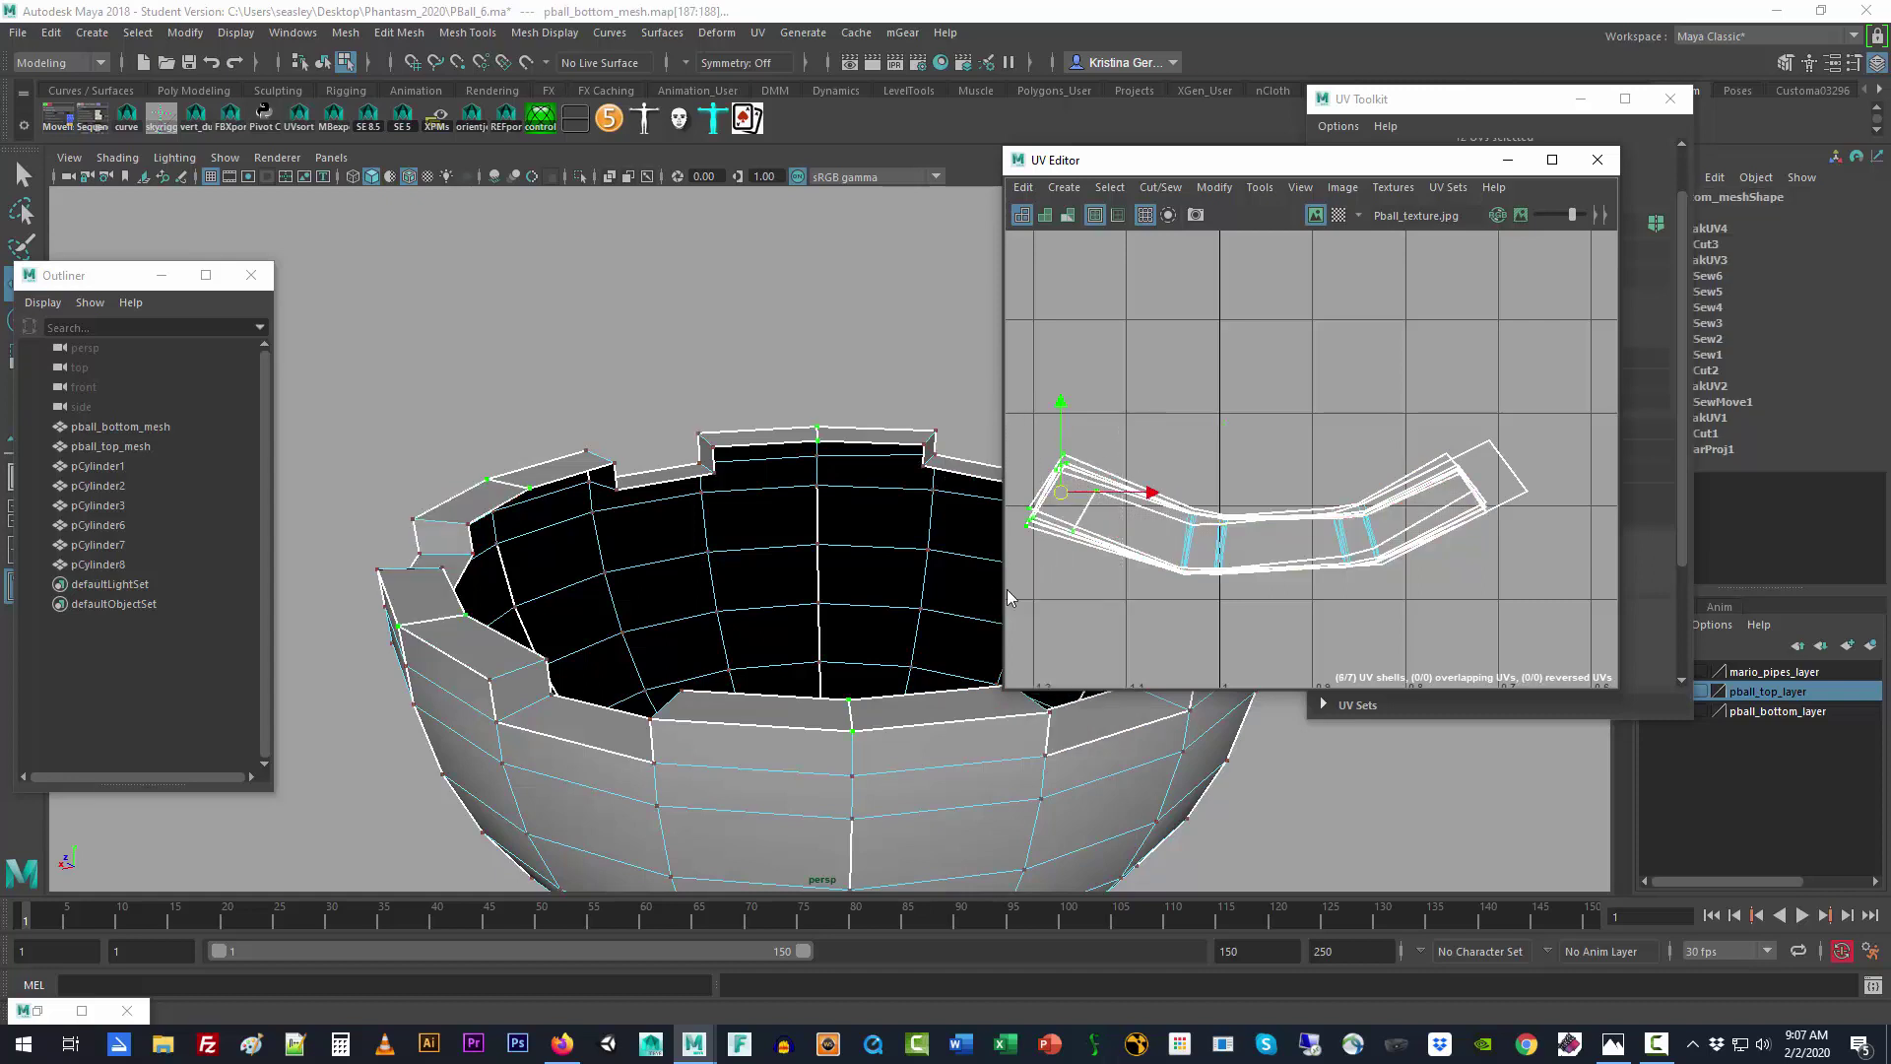
left_click_drag(1152, 445, 1198, 638)
left_click(1207, 628)
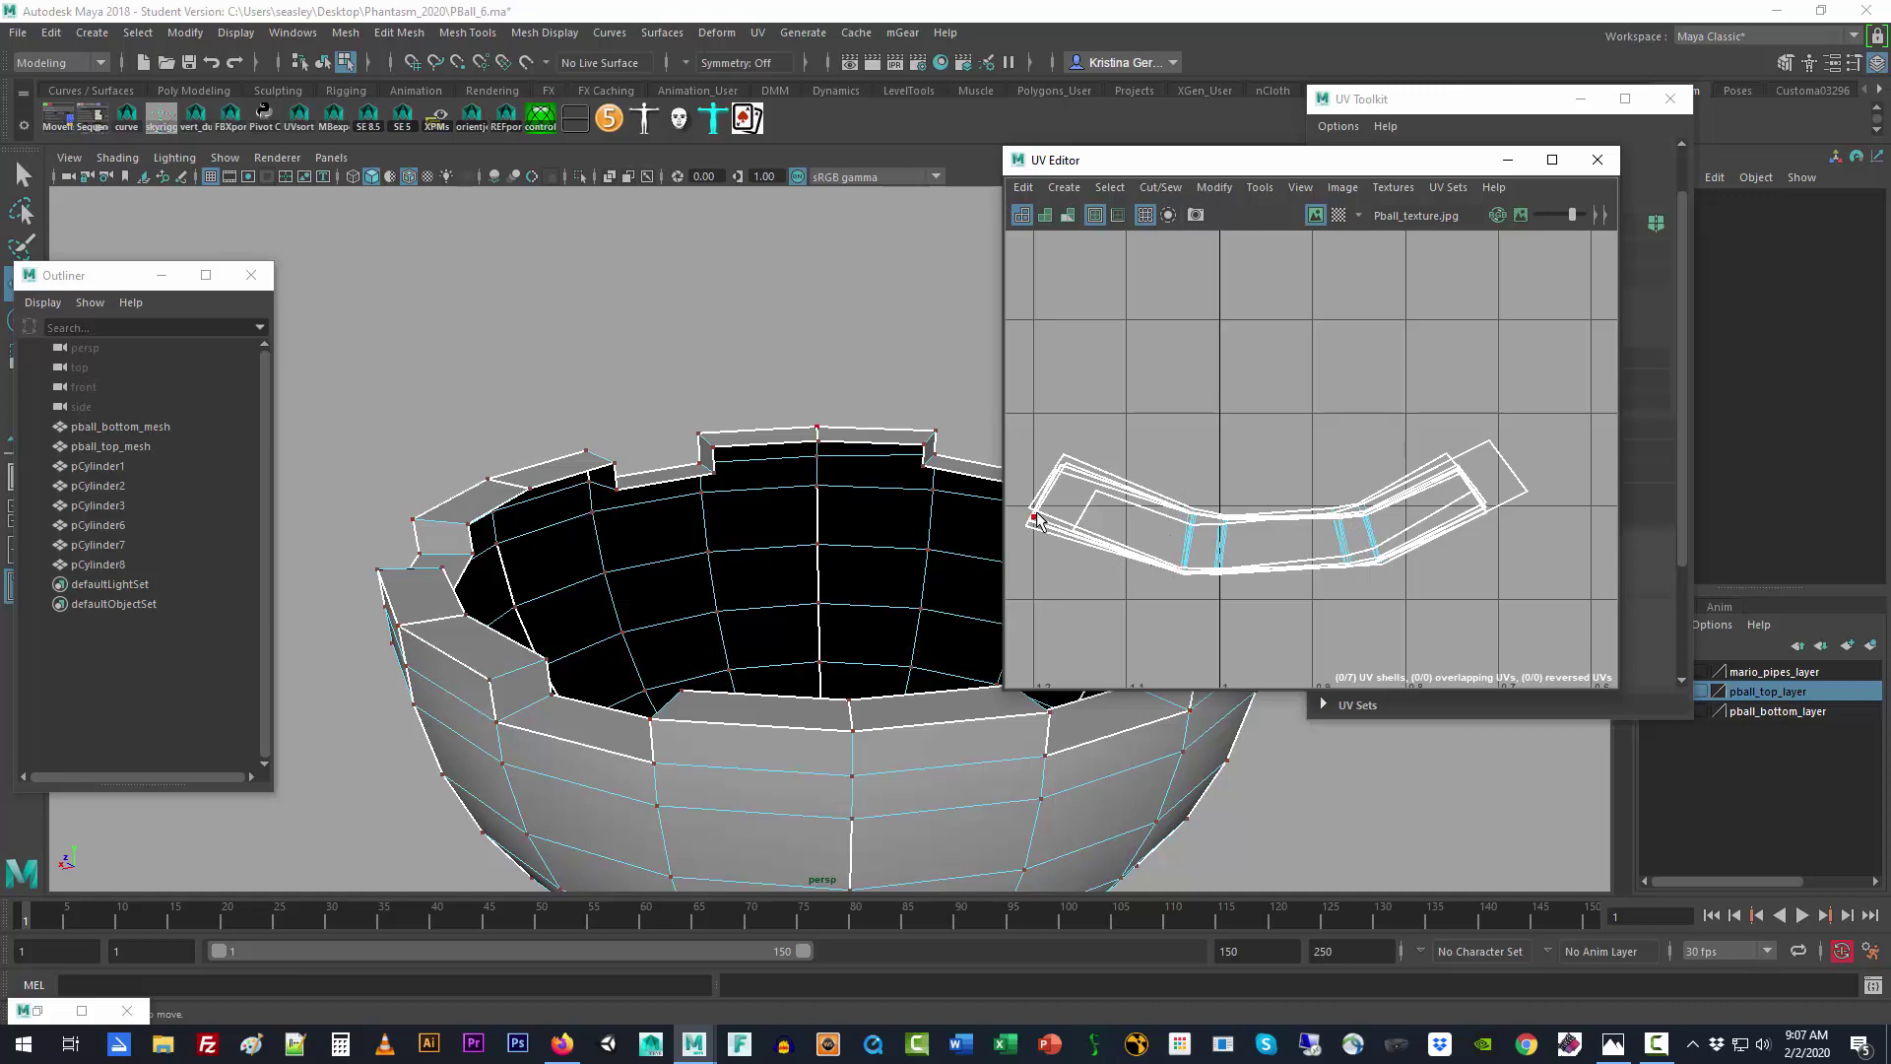
left_click_drag(1168, 480, 1206, 616)
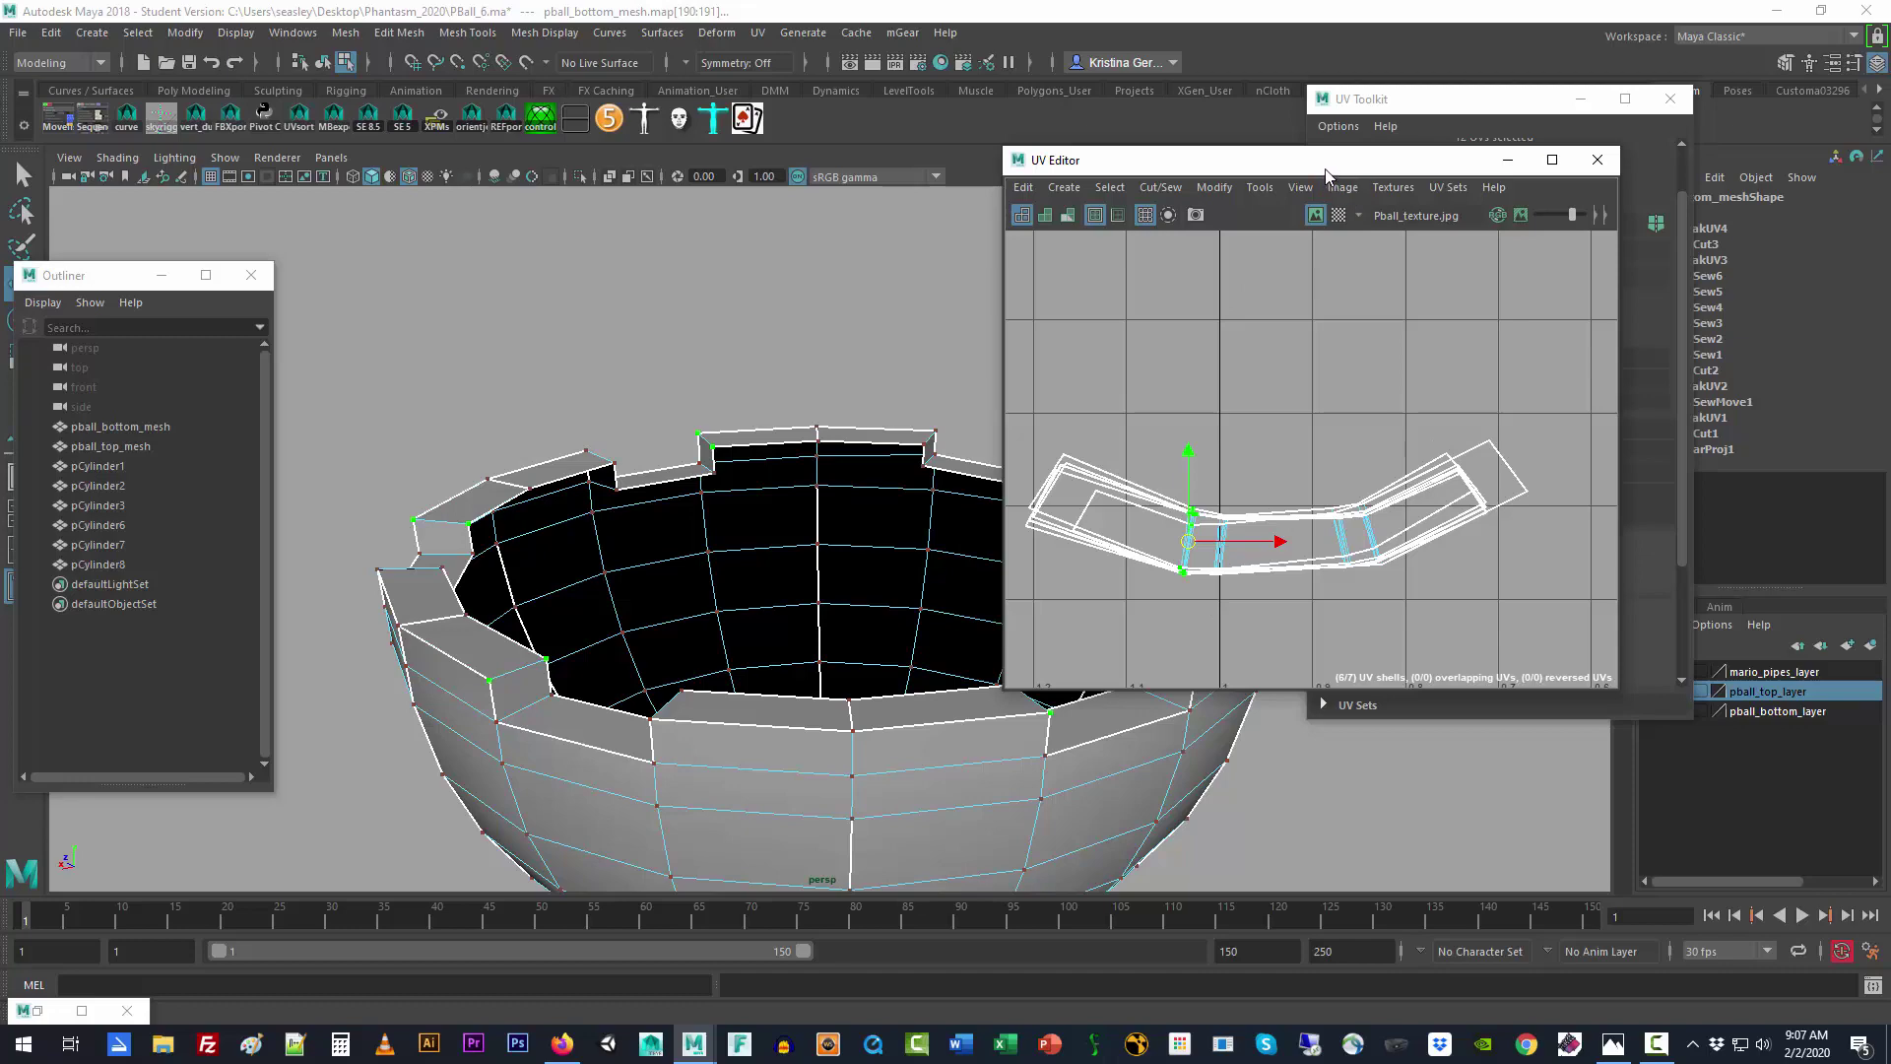
left_click_drag(1326, 170, 961, 140)
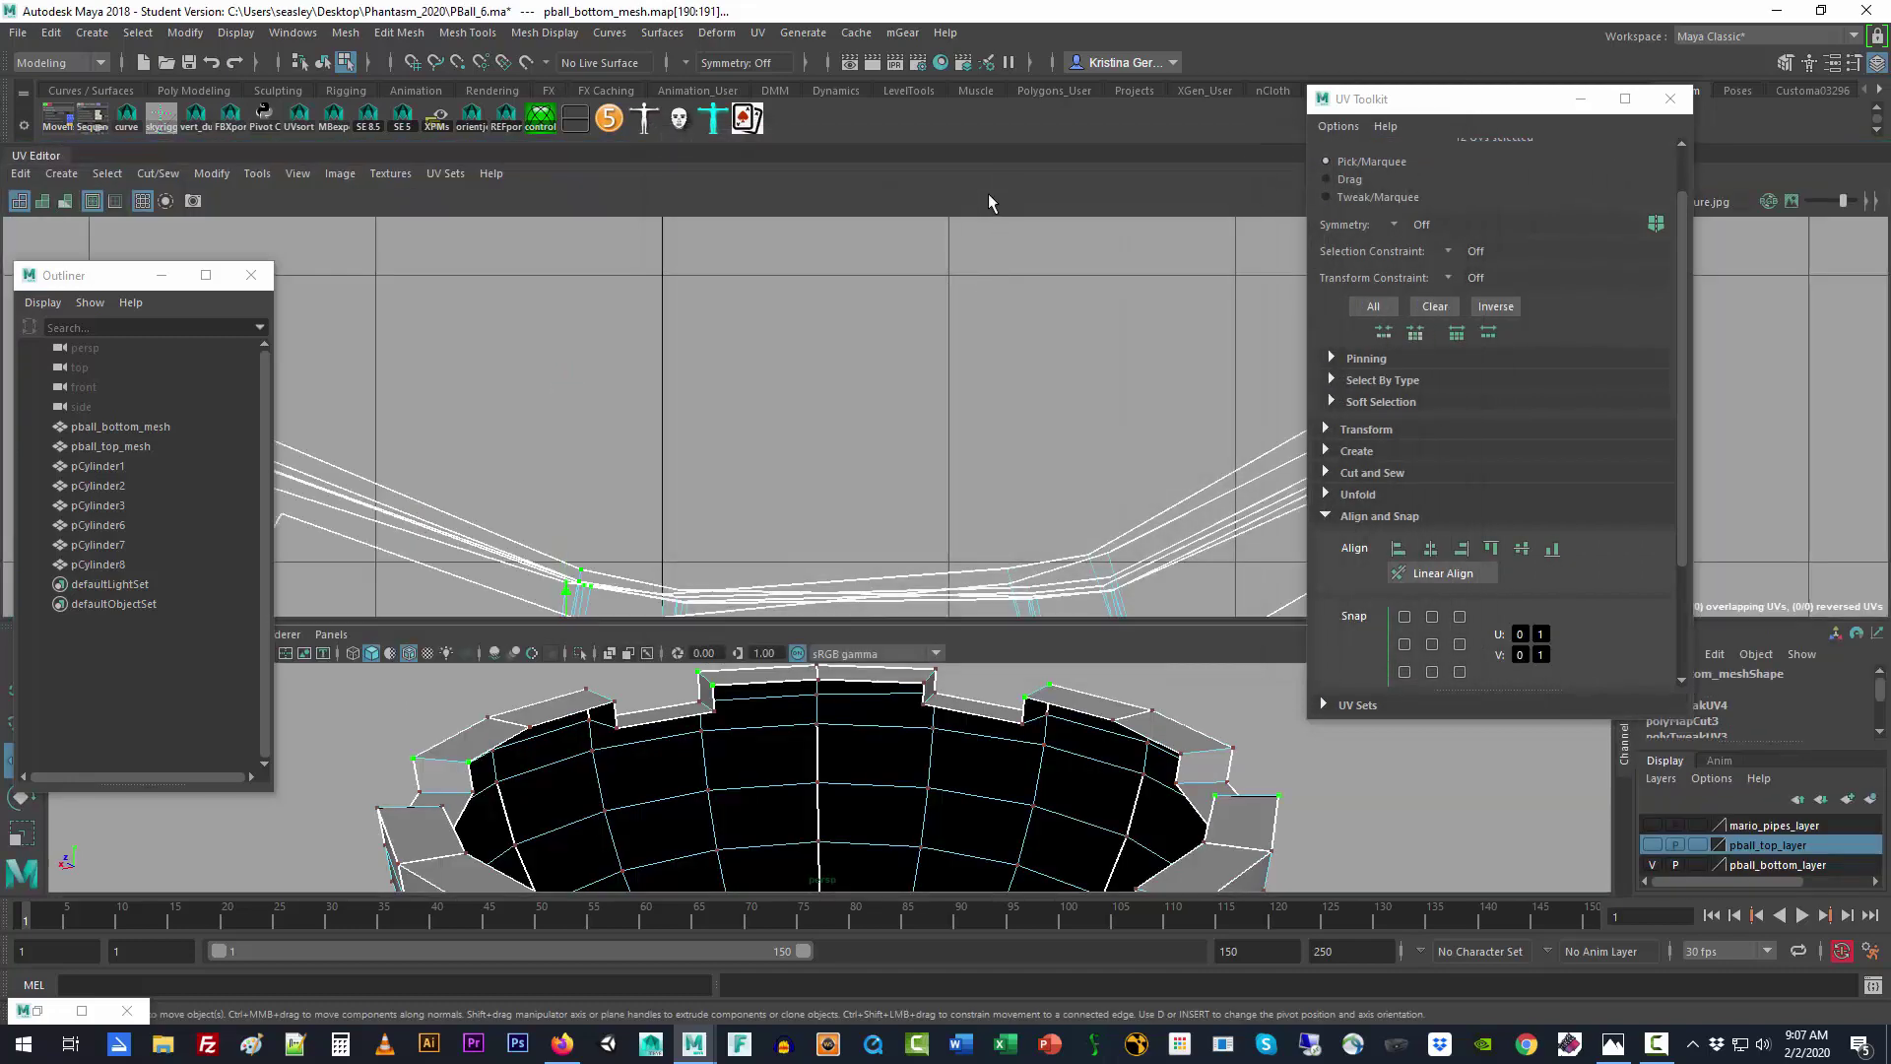
left_click_drag(46, 155, 763, 131)
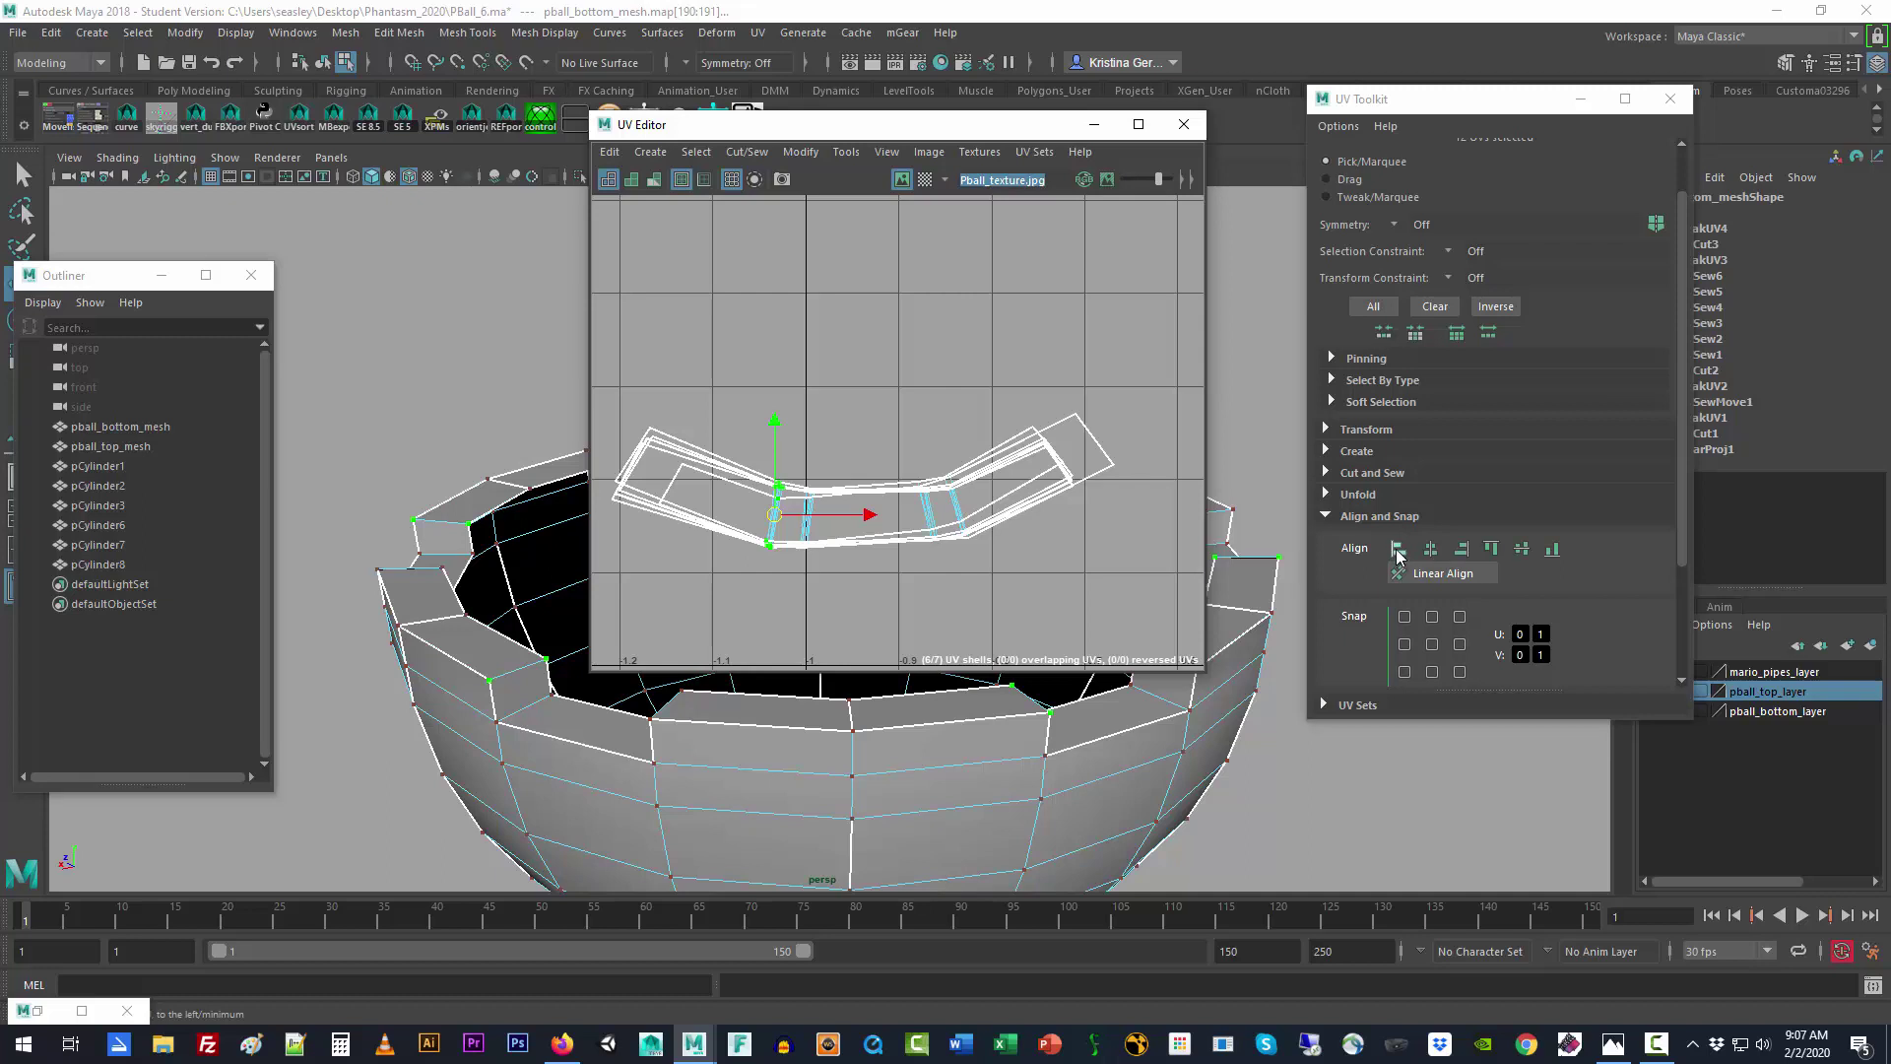
left_click(873, 422)
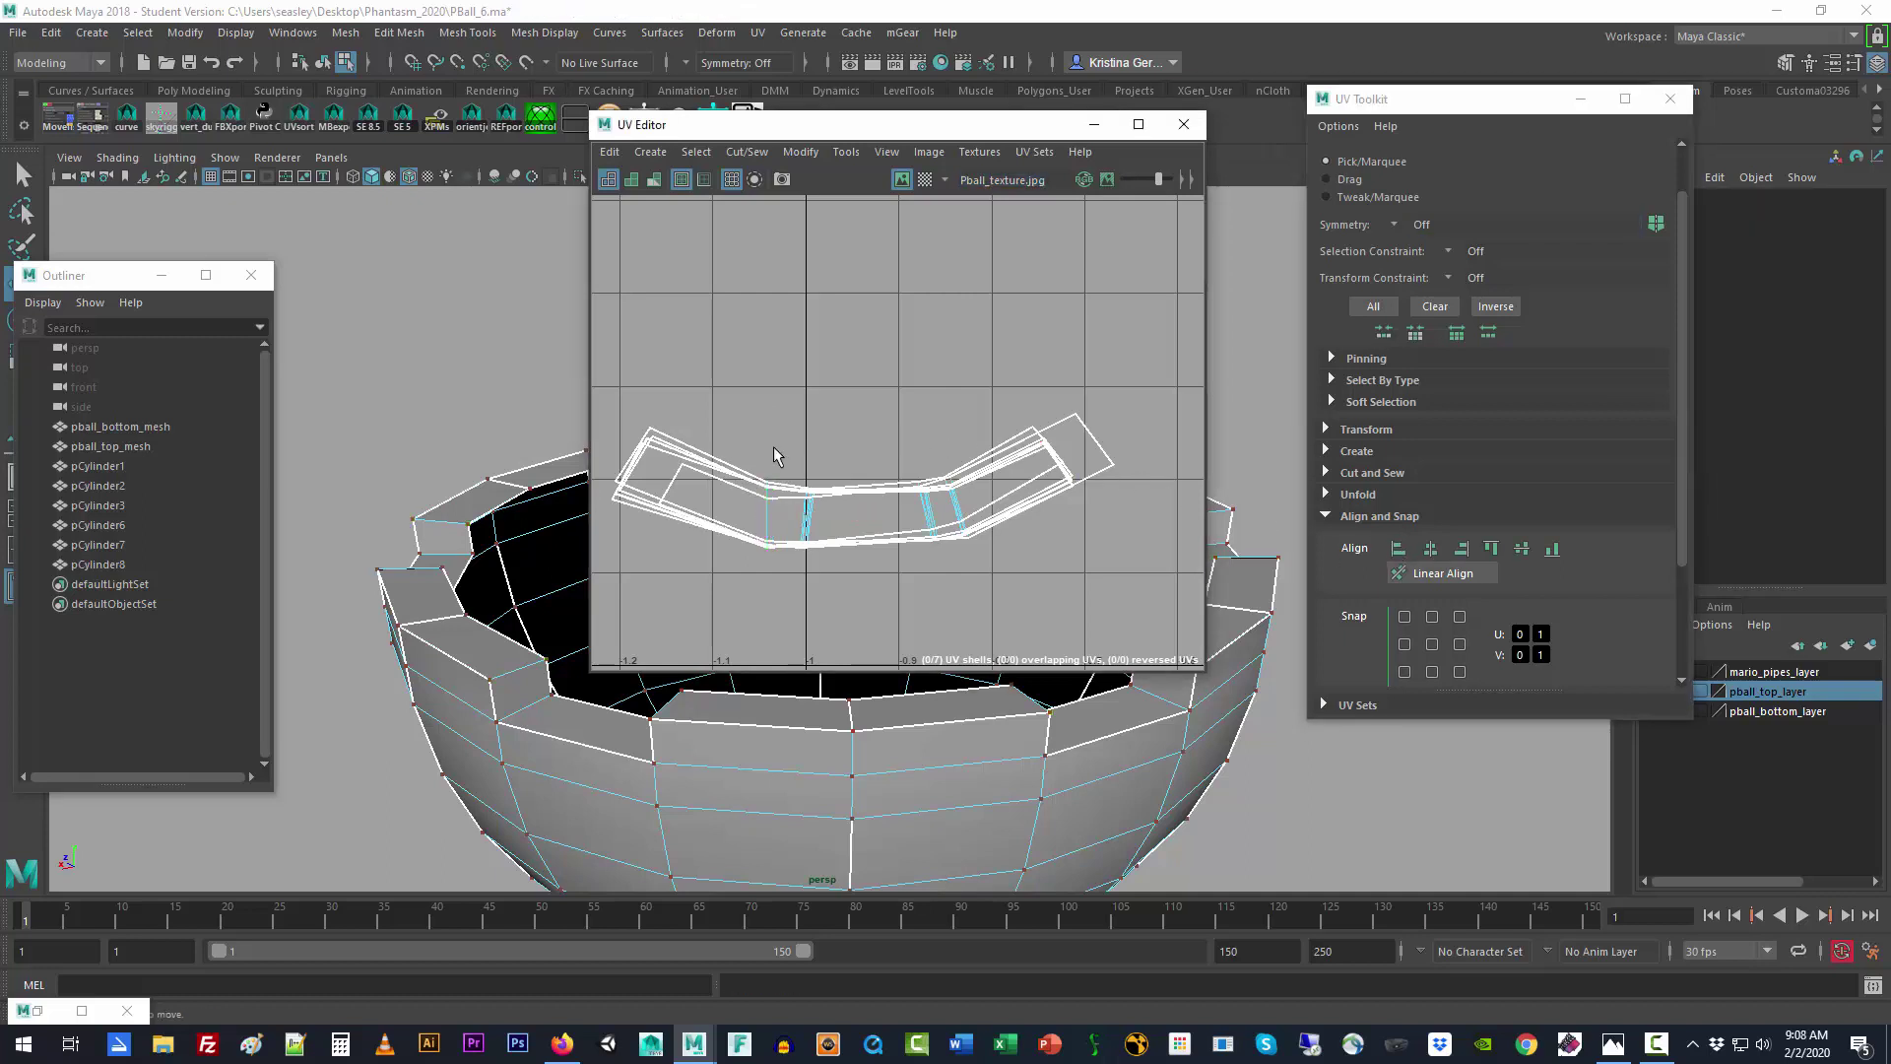
left_click_drag(772, 446, 837, 554)
left_click(1399, 550)
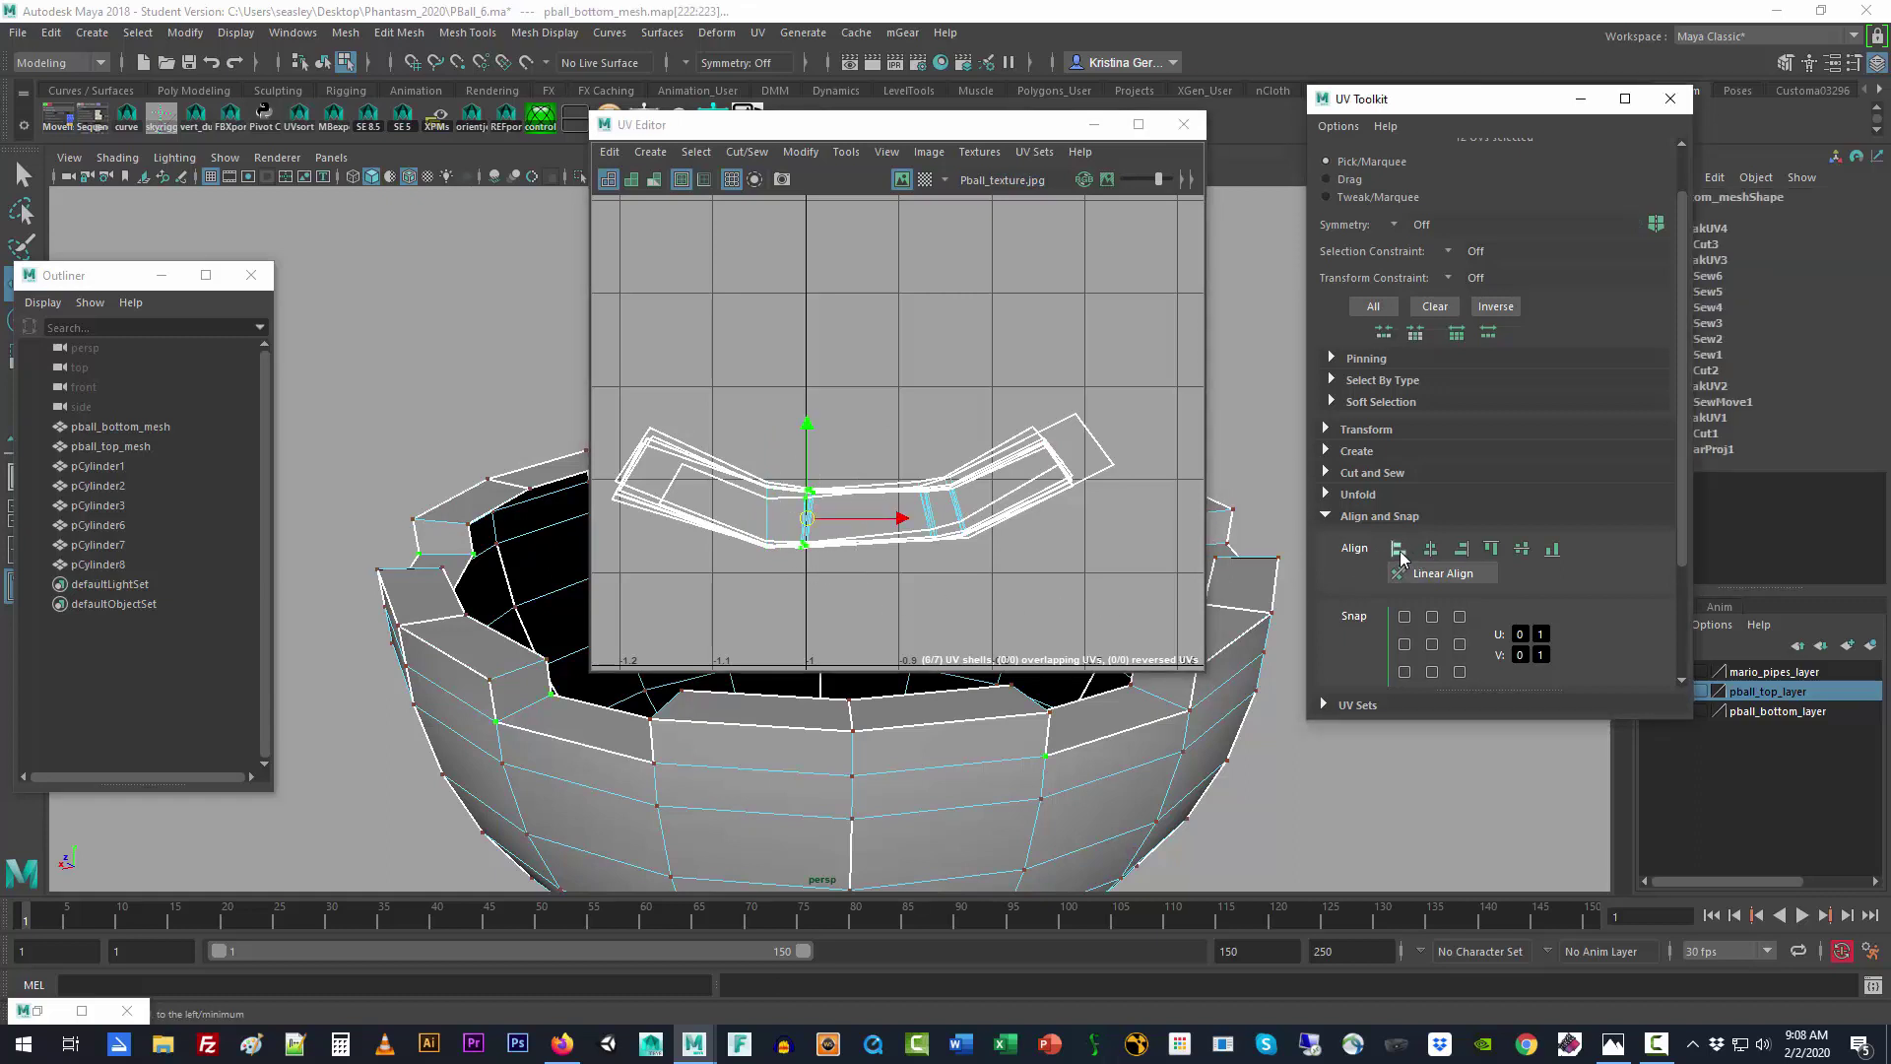
Step: Select the first slanted inner UV column near the stack's right bend and align it to minimum U
left_click_drag(908, 441, 938, 587)
scroll(946, 542, "up", 3)
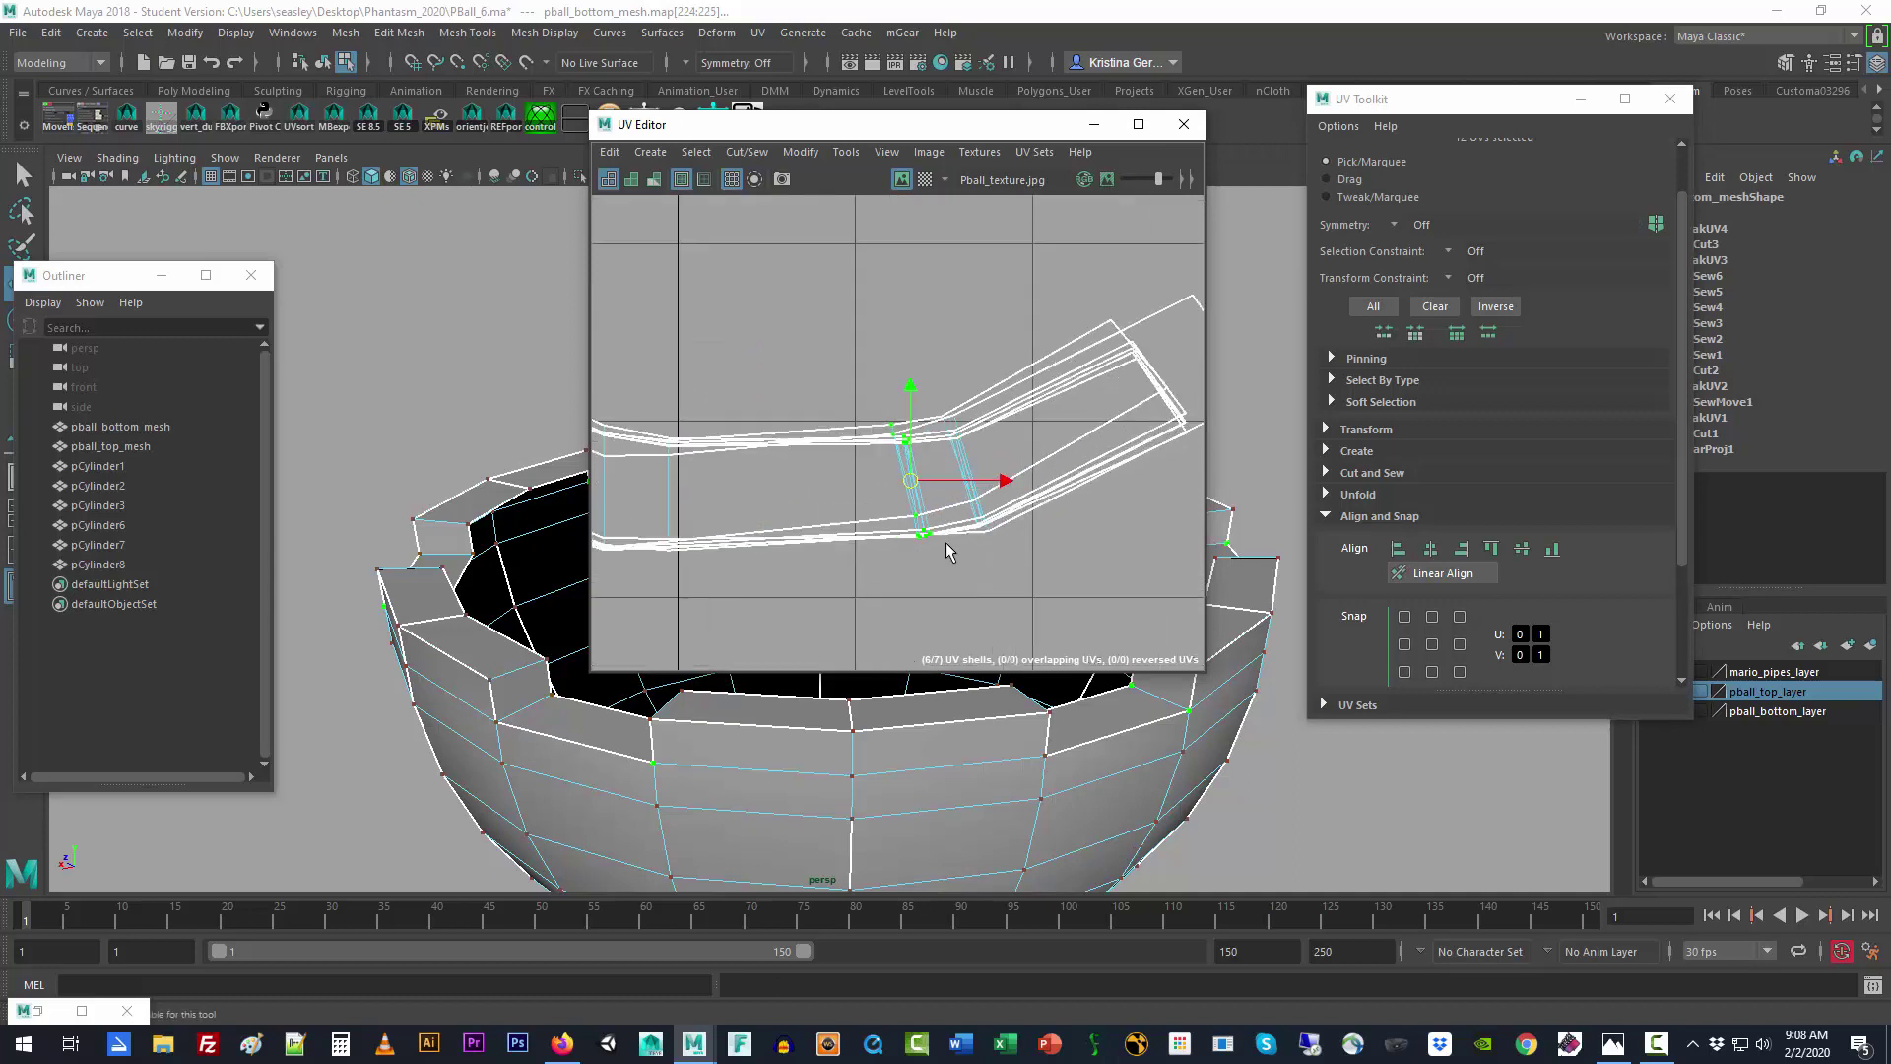
scroll(945, 541, "up", 2)
left_click(948, 548)
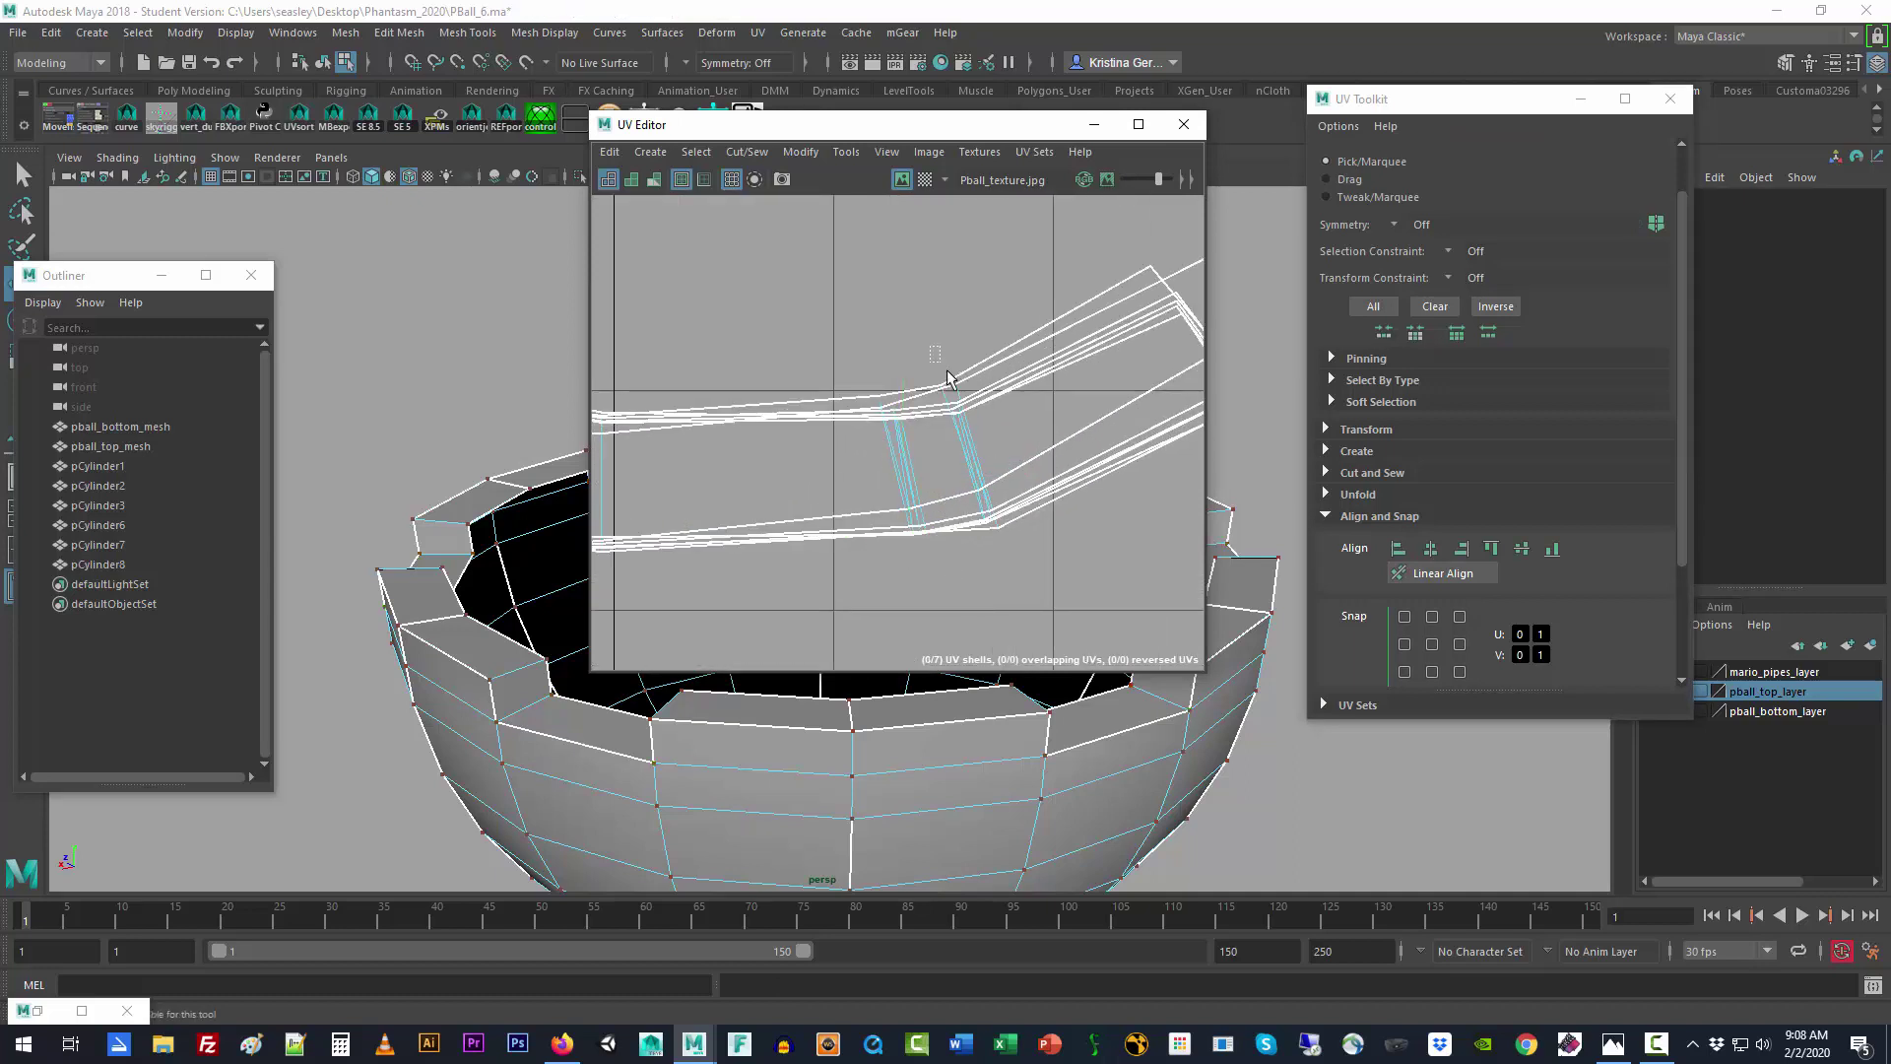
left_click_drag(947, 375, 973, 412)
left_click(1050, 583)
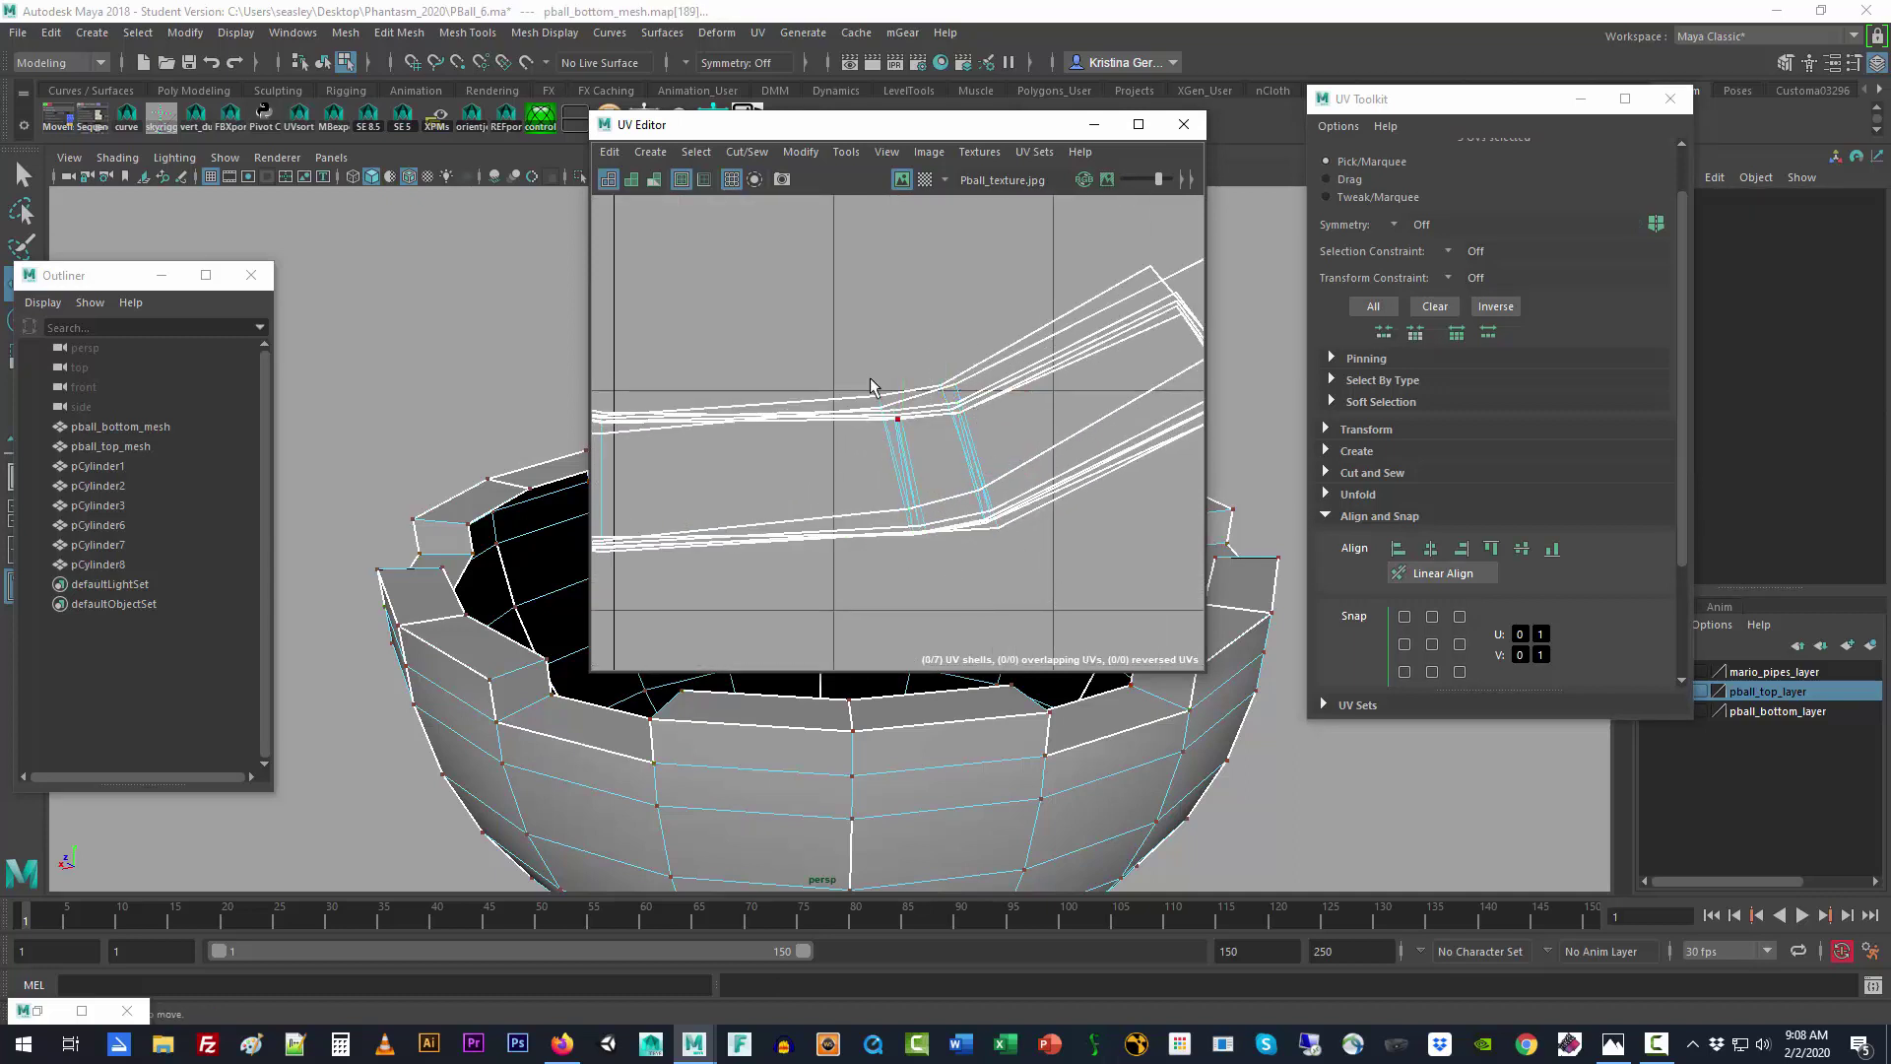
left_click_drag(851, 351, 928, 551)
scroll(928, 552, "up", 3)
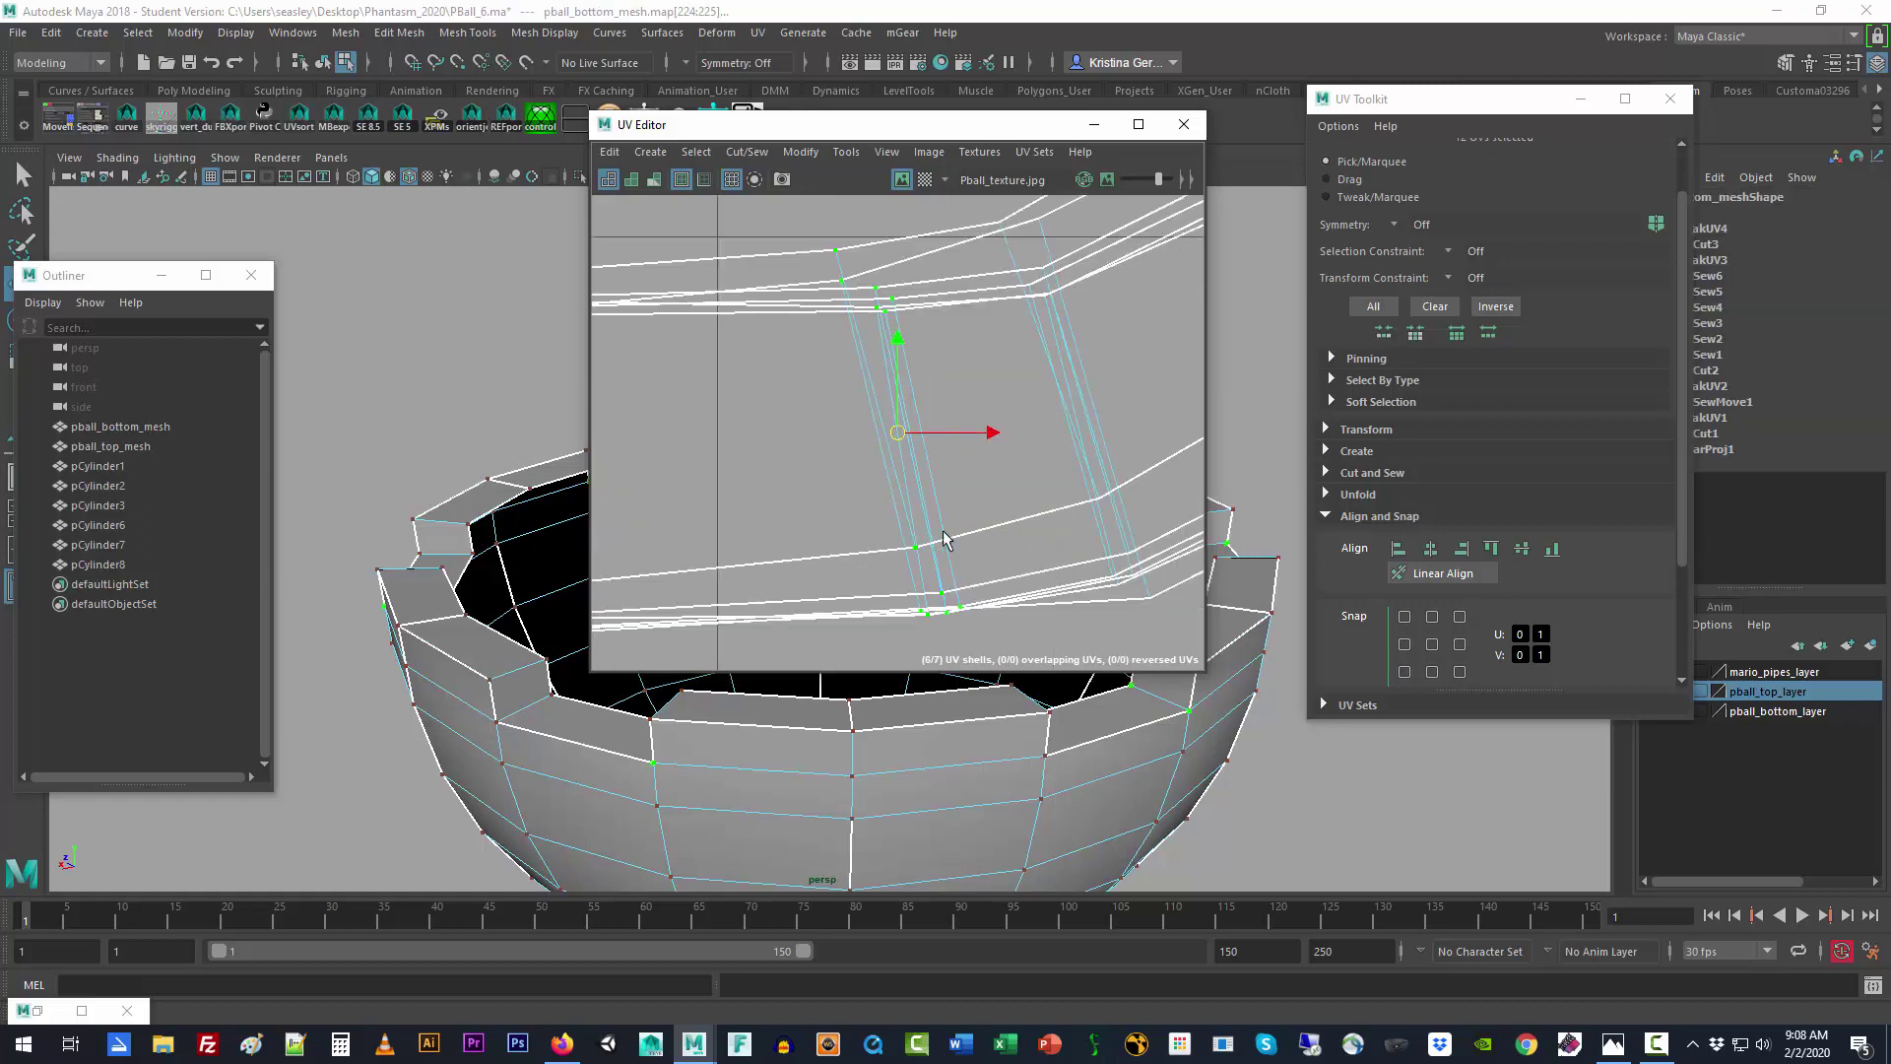
scroll(940, 453, "down", 3)
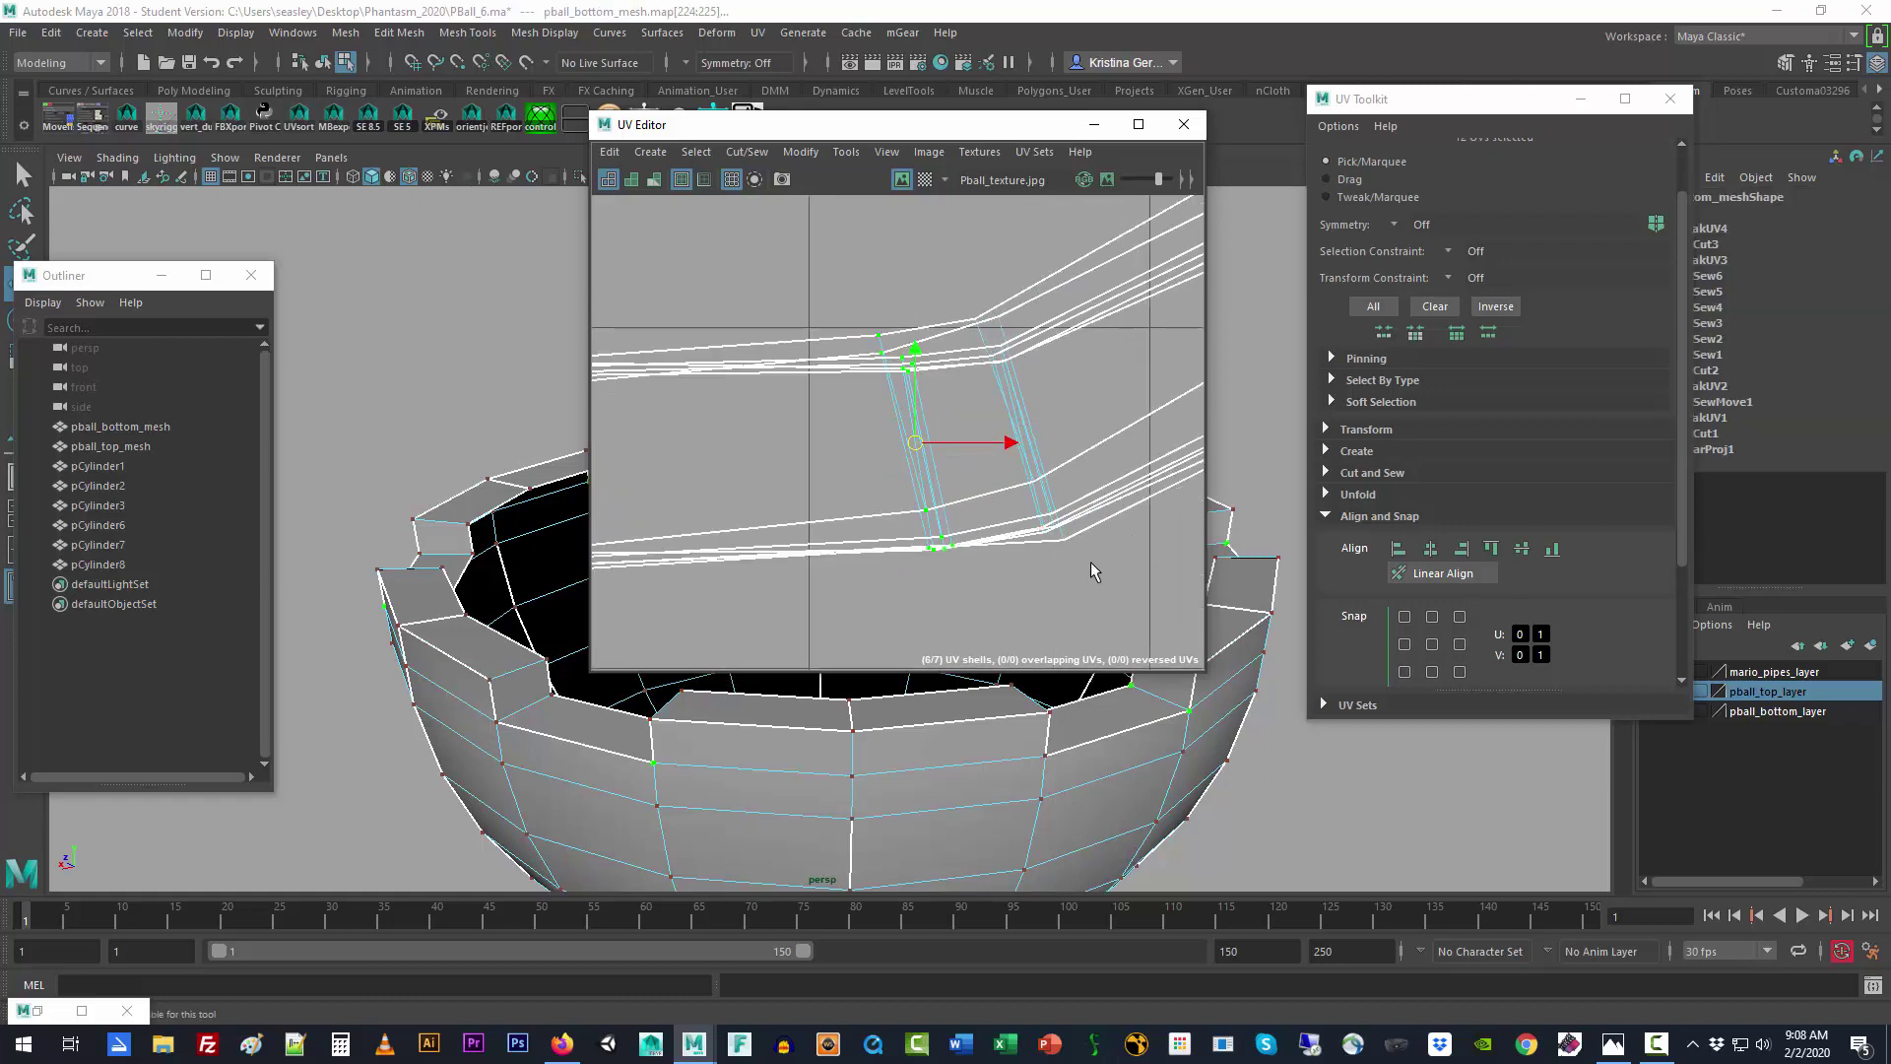
left_click(1398, 548)
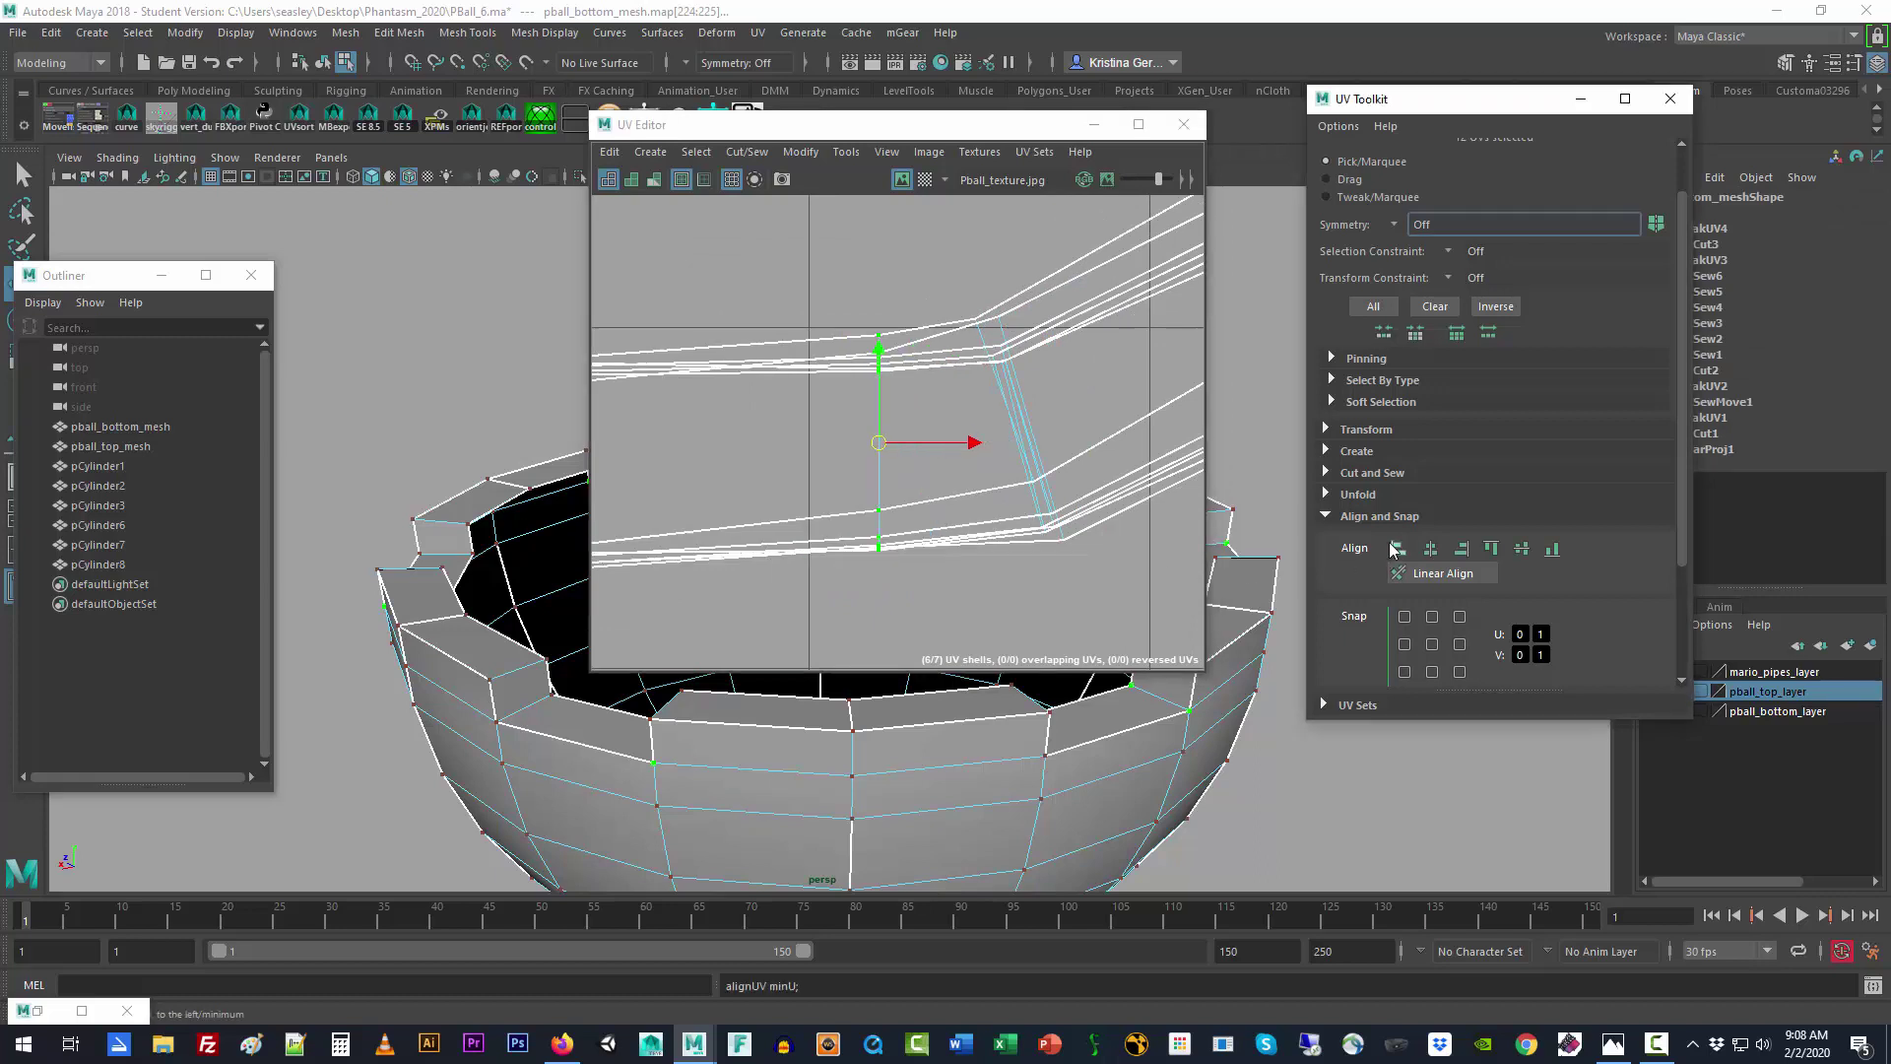
Step: Align the outer slanted UV column at the stack's right bend to minimum U
left_click(960, 254)
left_click_drag(960, 264, 1119, 599)
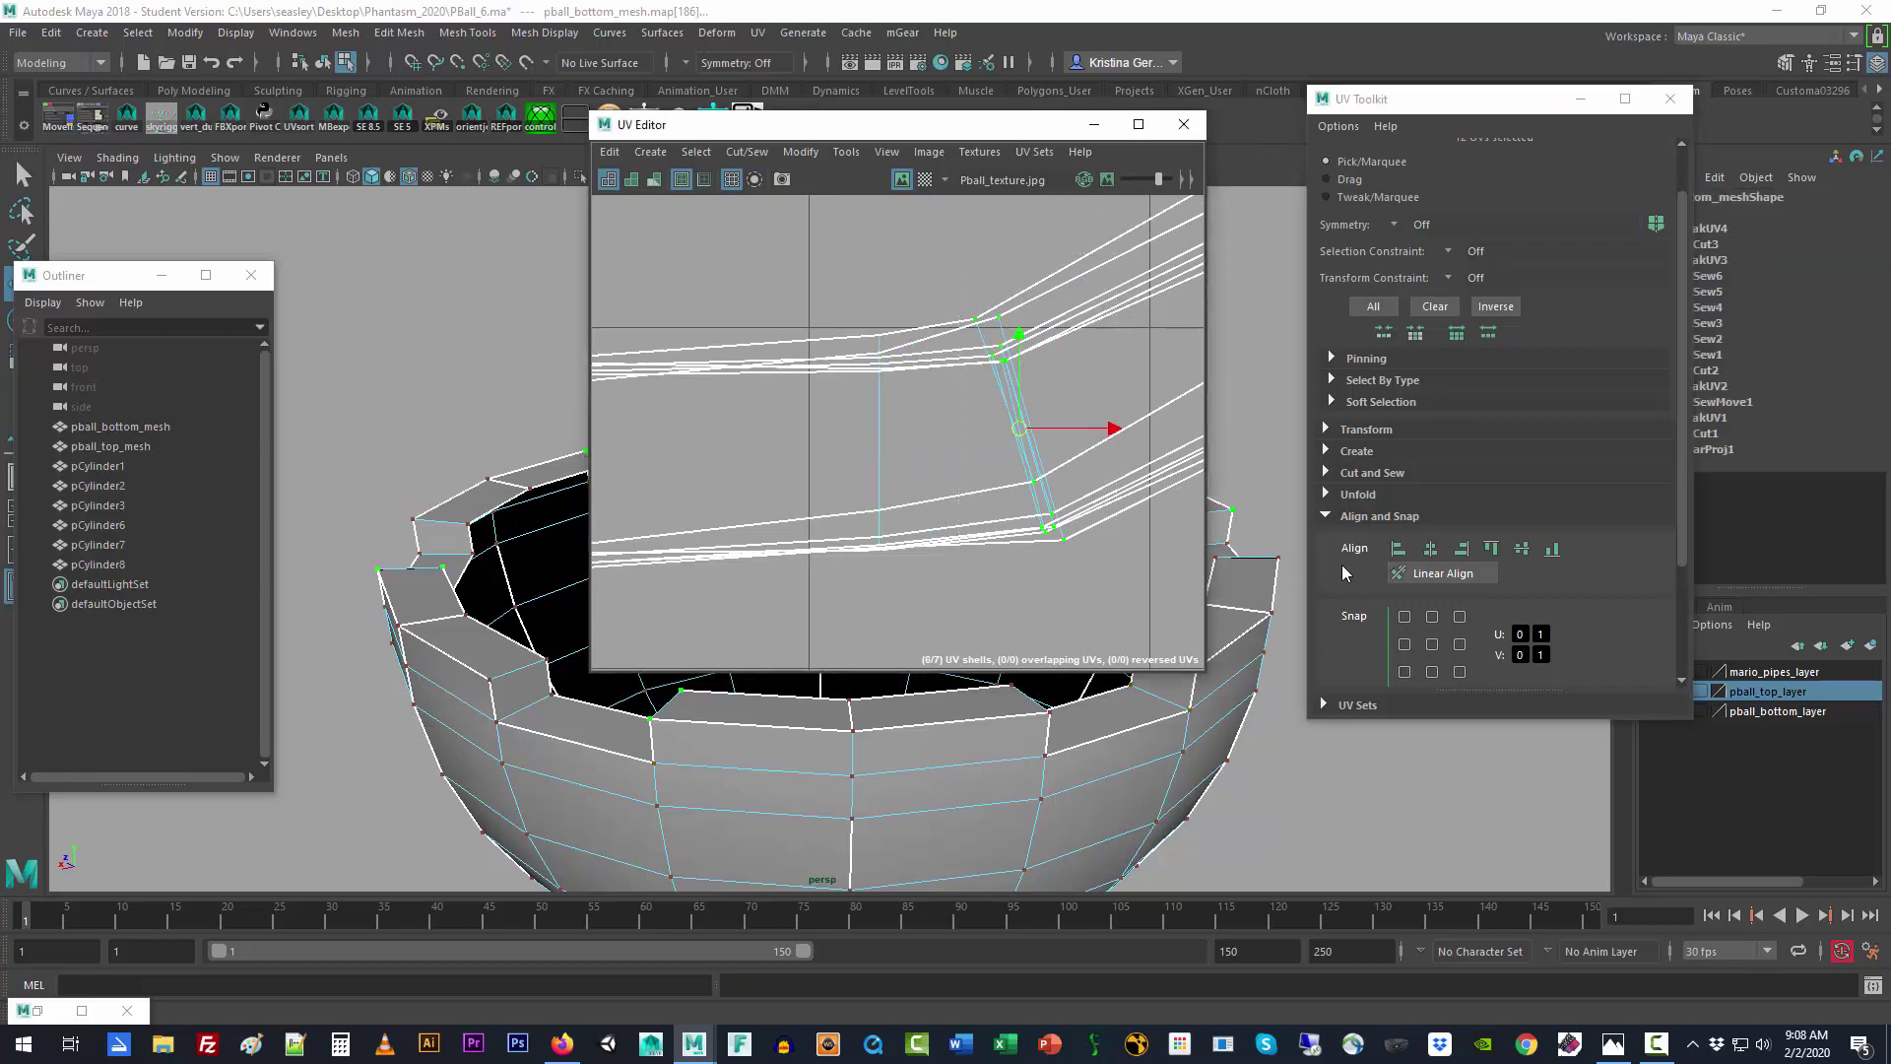
left_click(1397, 549)
scroll(947, 546, "down", 5)
Step: Select all end UVs on the right of the stacked segments and align them to minimum U
left_click(1031, 380)
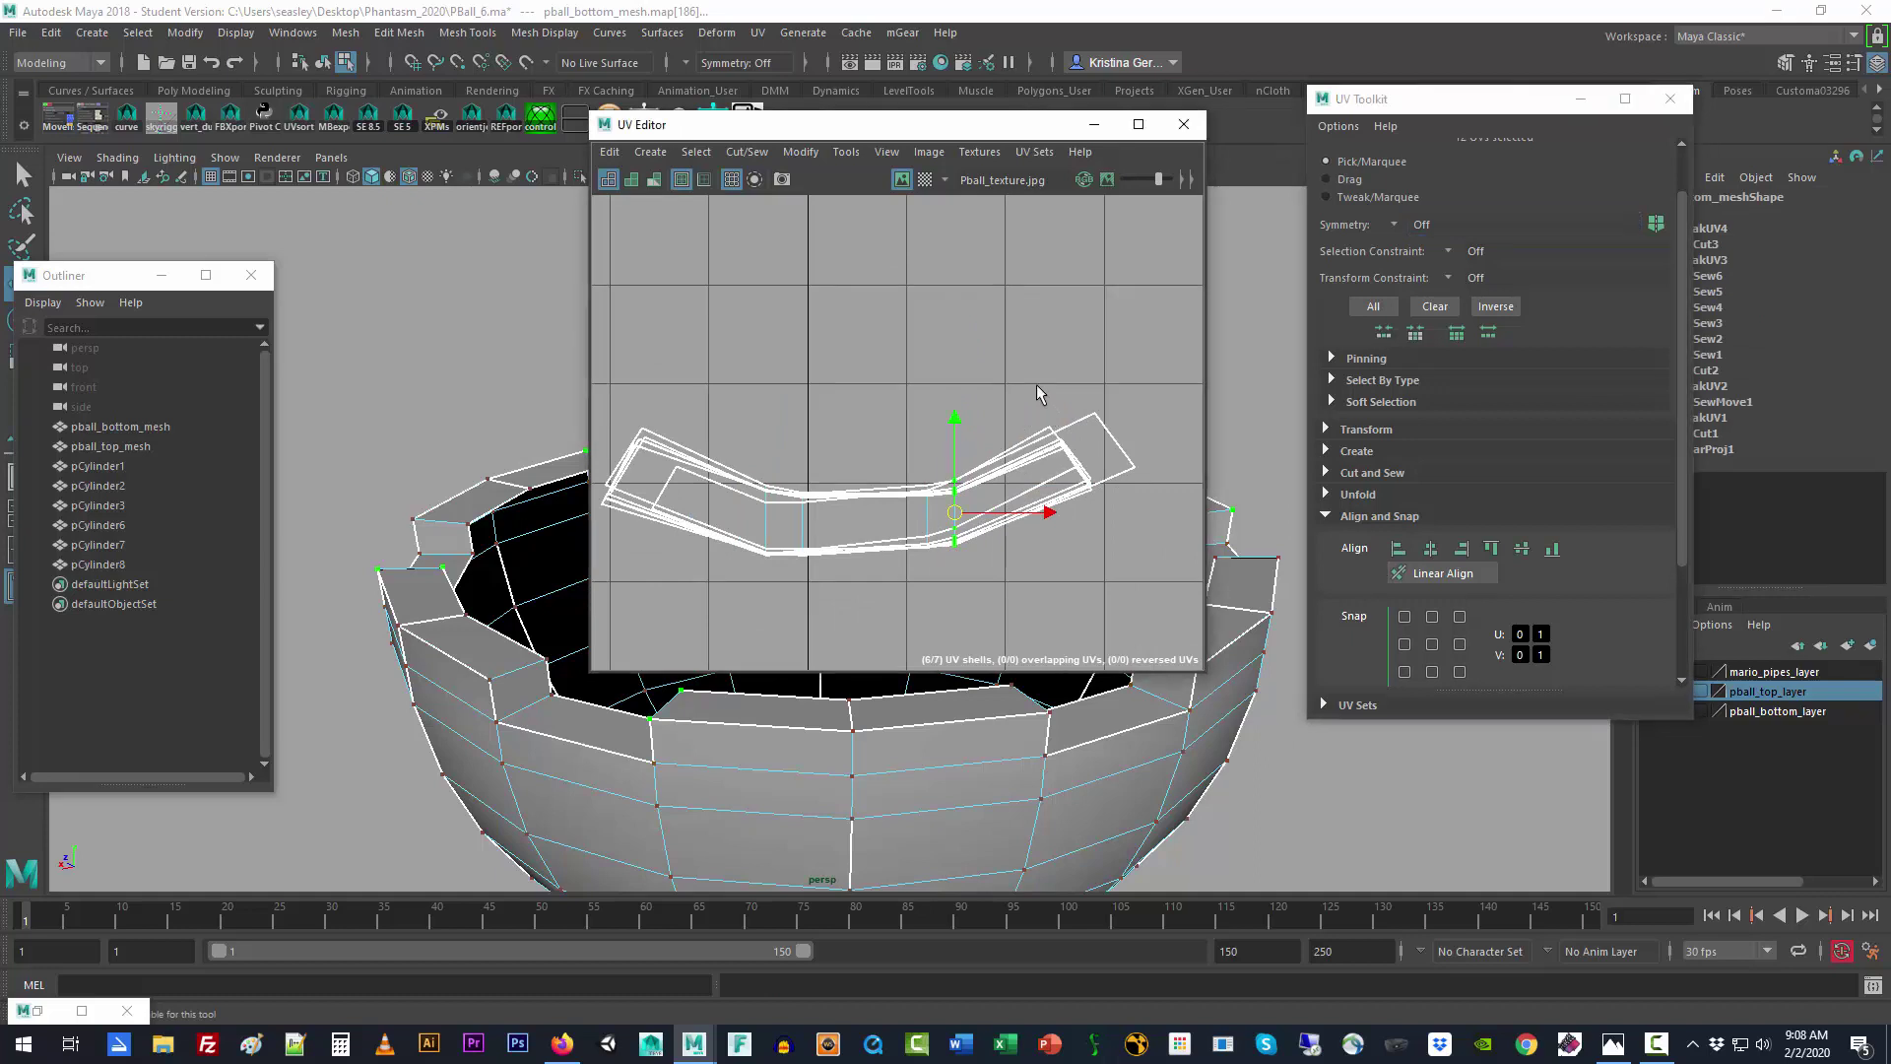
left_click_drag(1031, 380, 1139, 542)
left_click_drag(1015, 371, 1167, 542)
left_click(1398, 548)
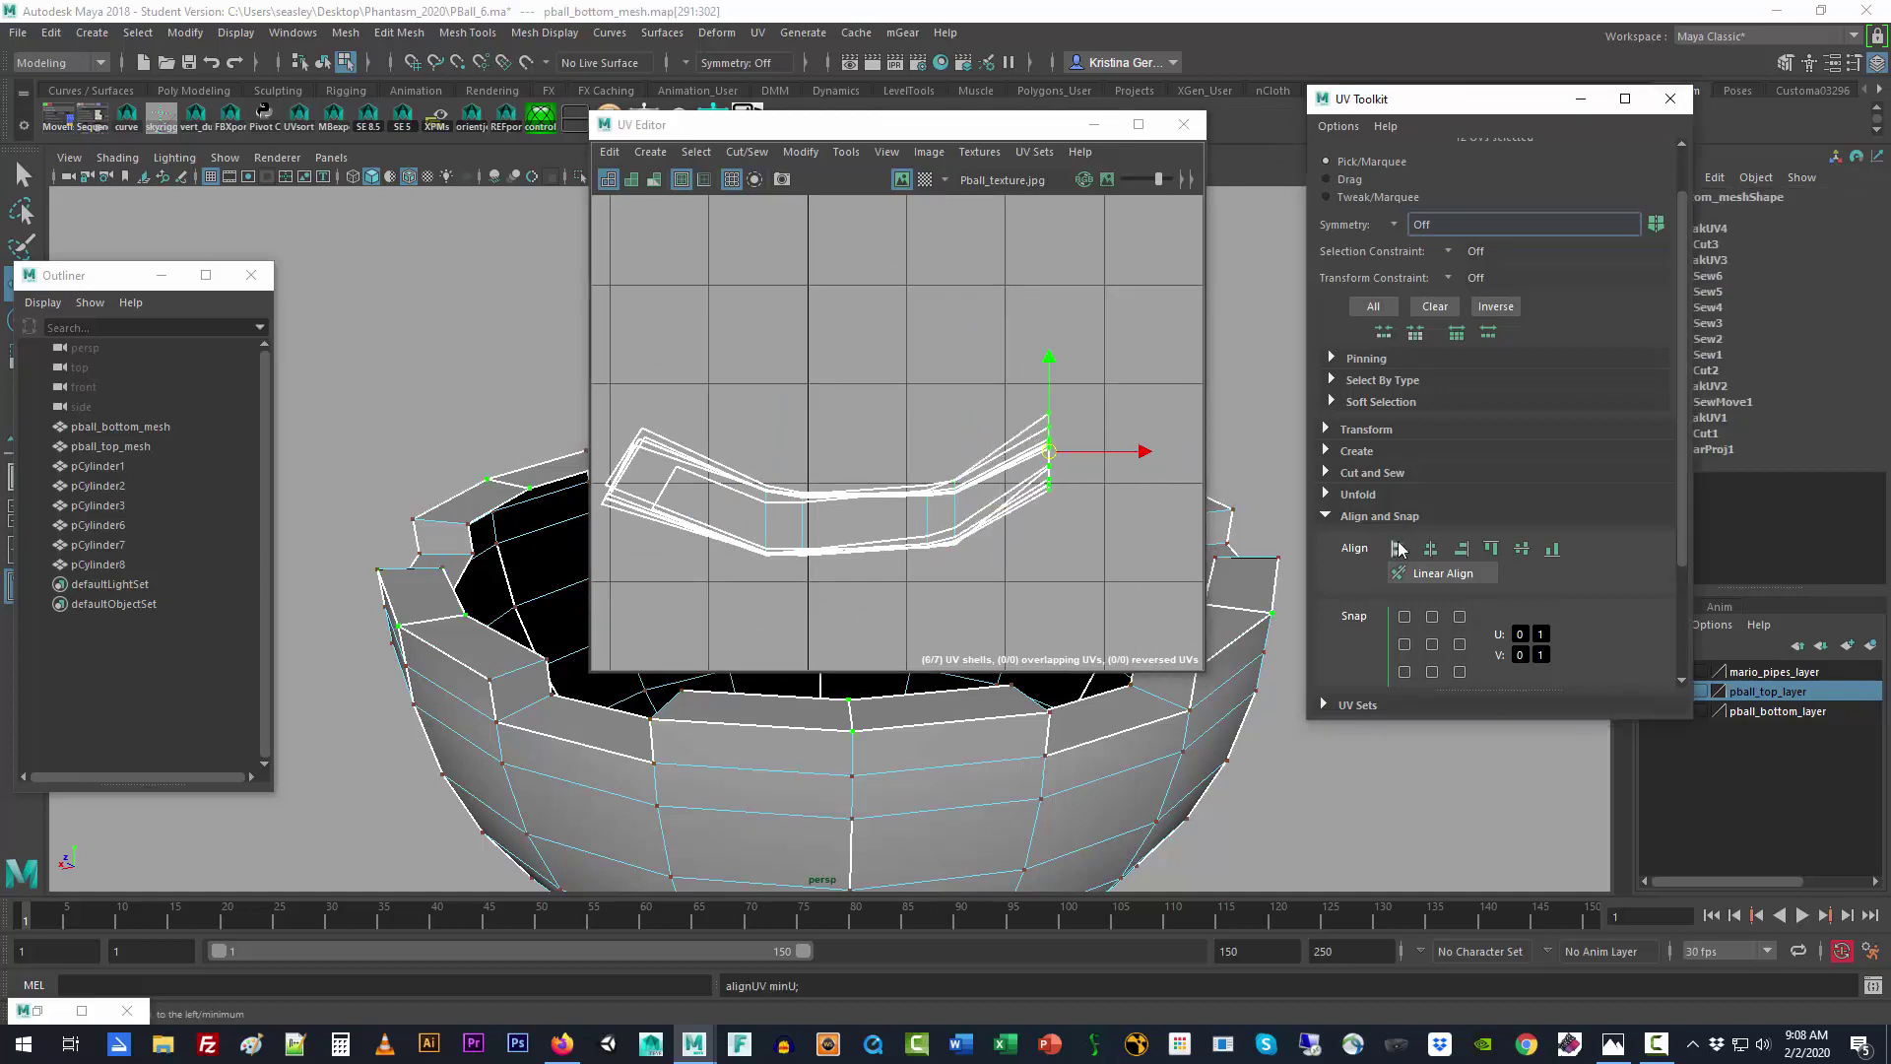
Step: Select all end UVs on the left of the stacked segments and align them to minimum U
left_click_drag(705, 393, 594, 552)
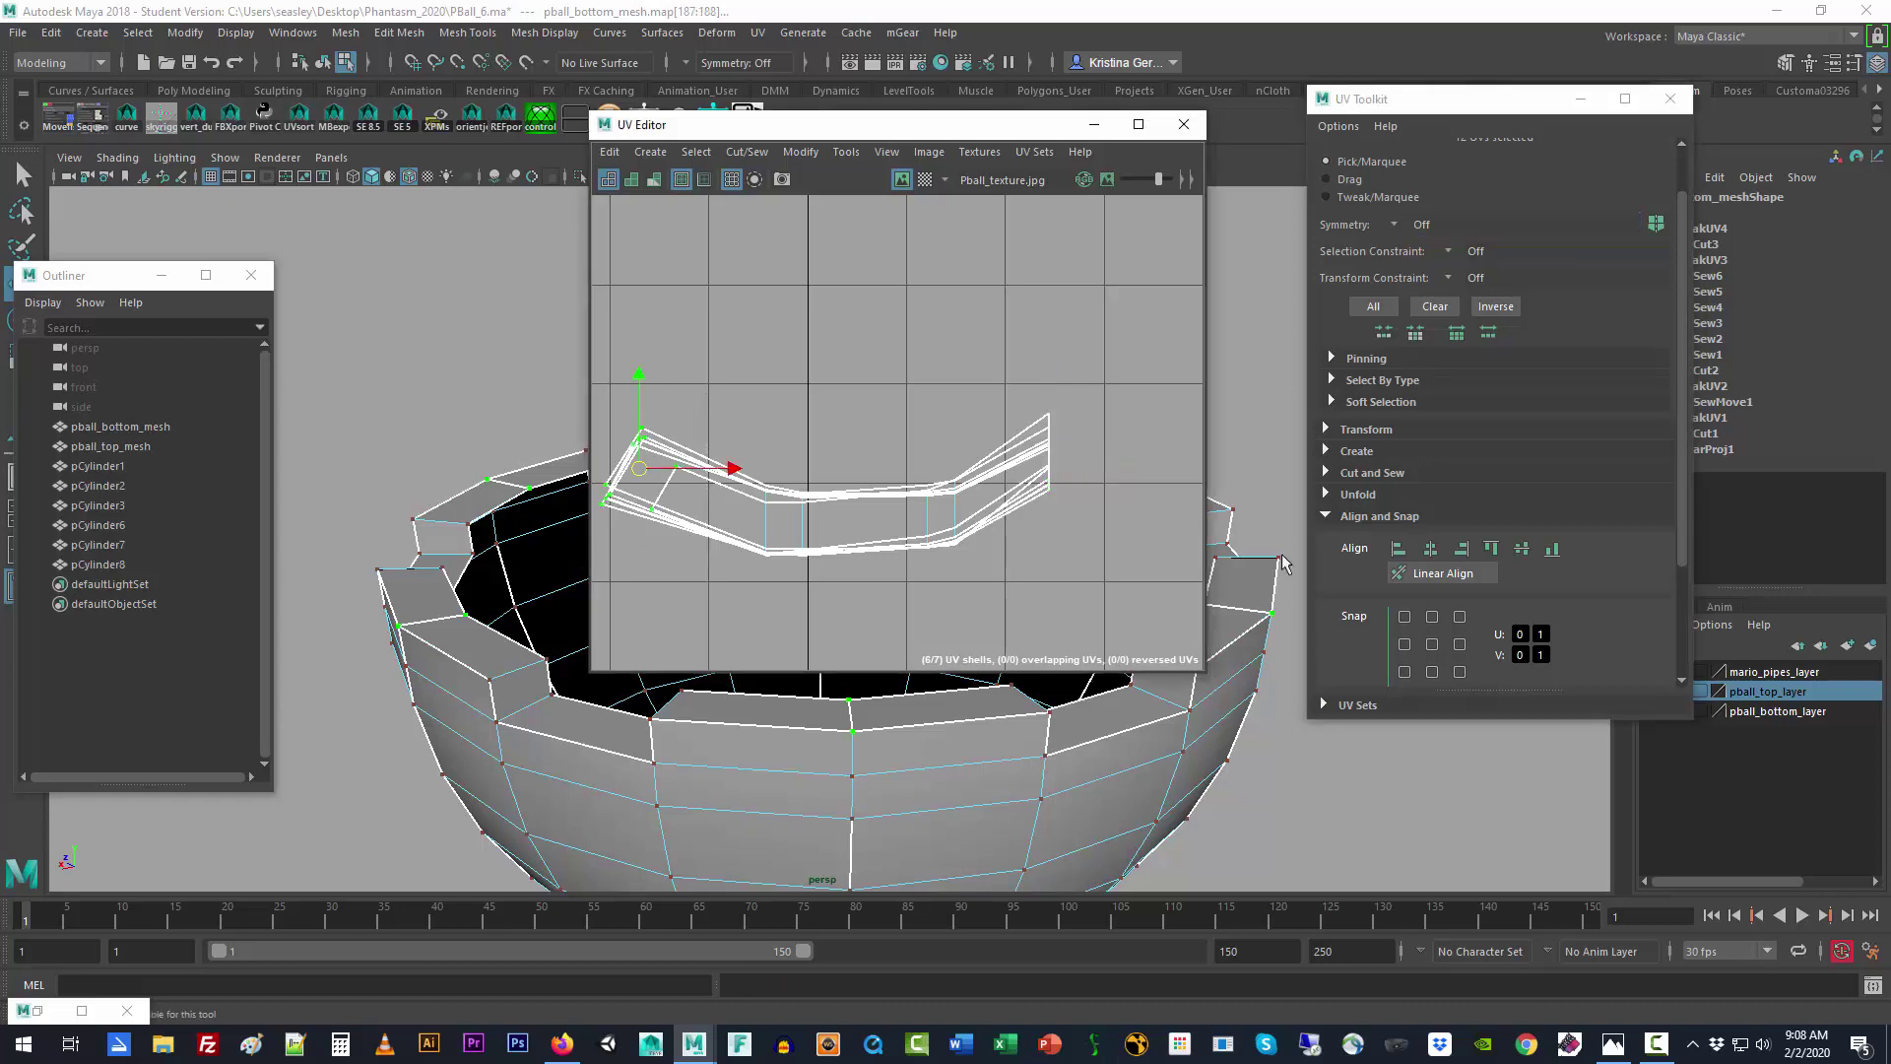
left_click(1398, 549)
left_click(969, 373)
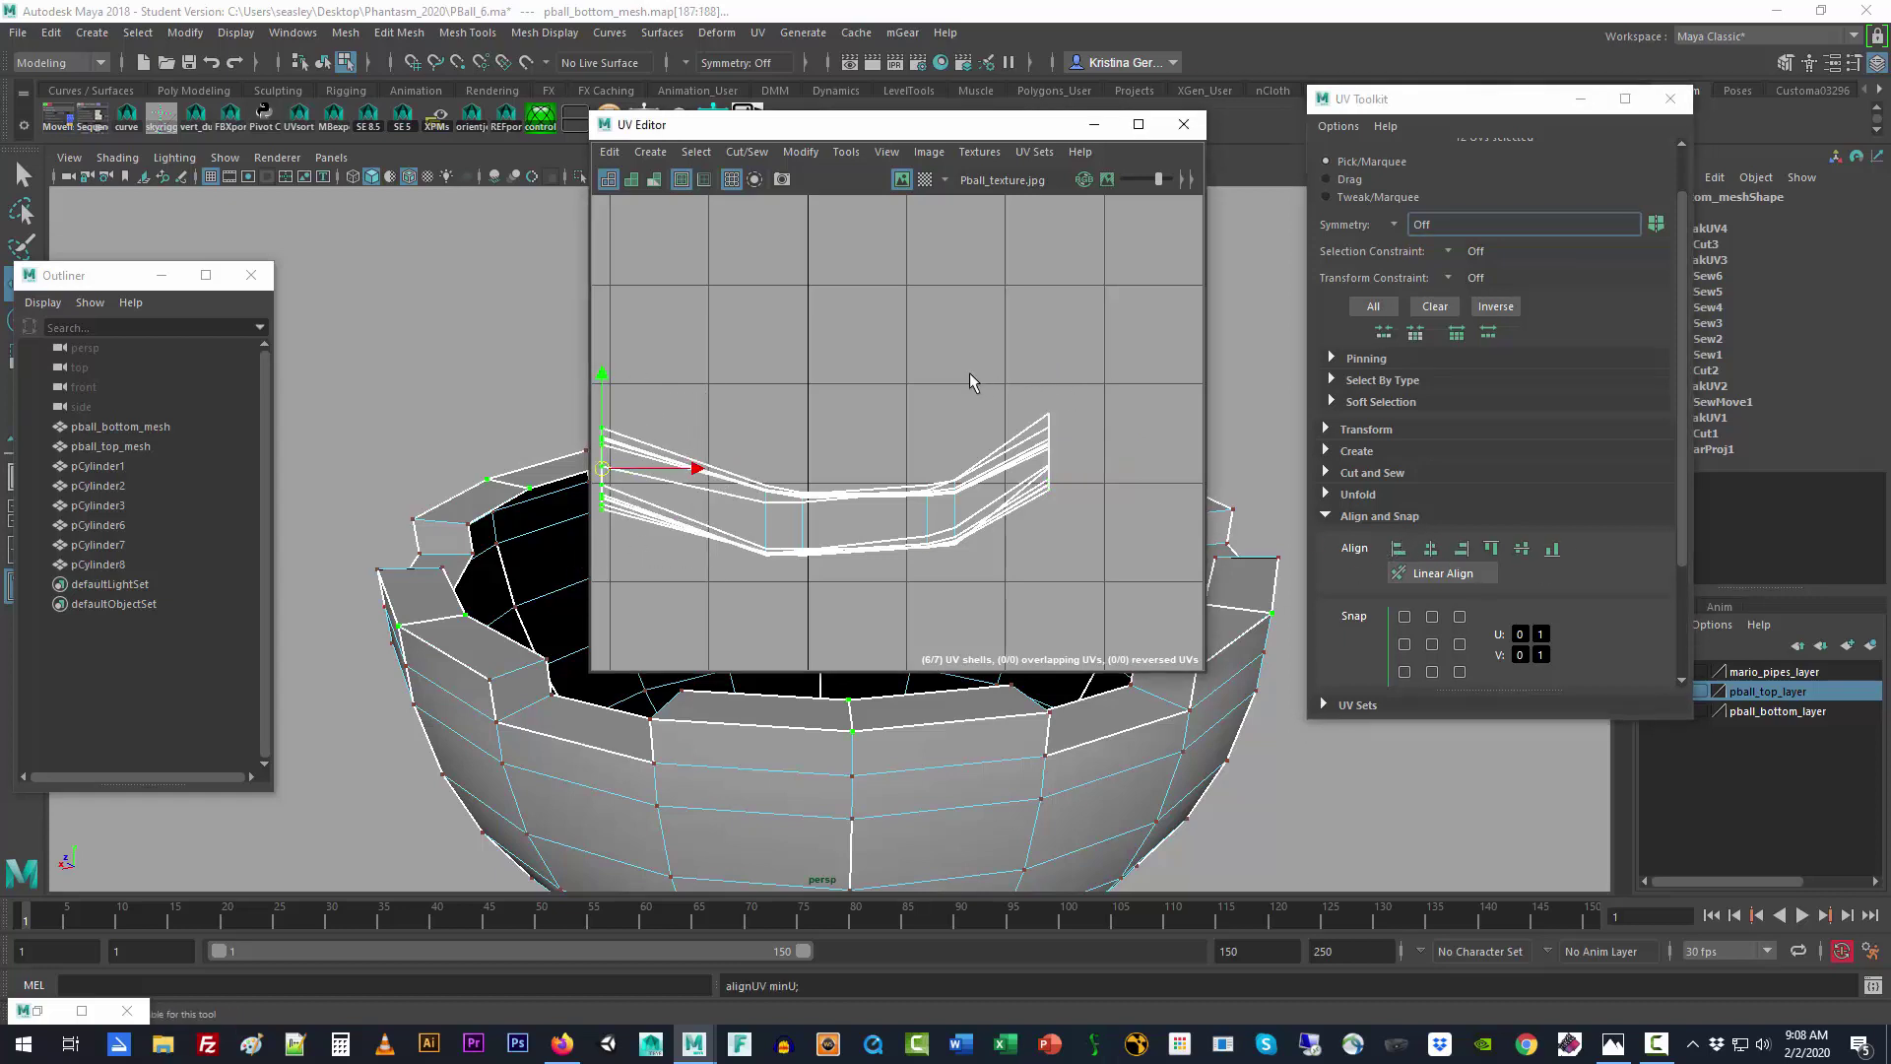
Step: Select the entire lower row of UVs on the stacked rim segments and align them to minimum V
middle_click_drag(895, 392, 979, 355, "alt")
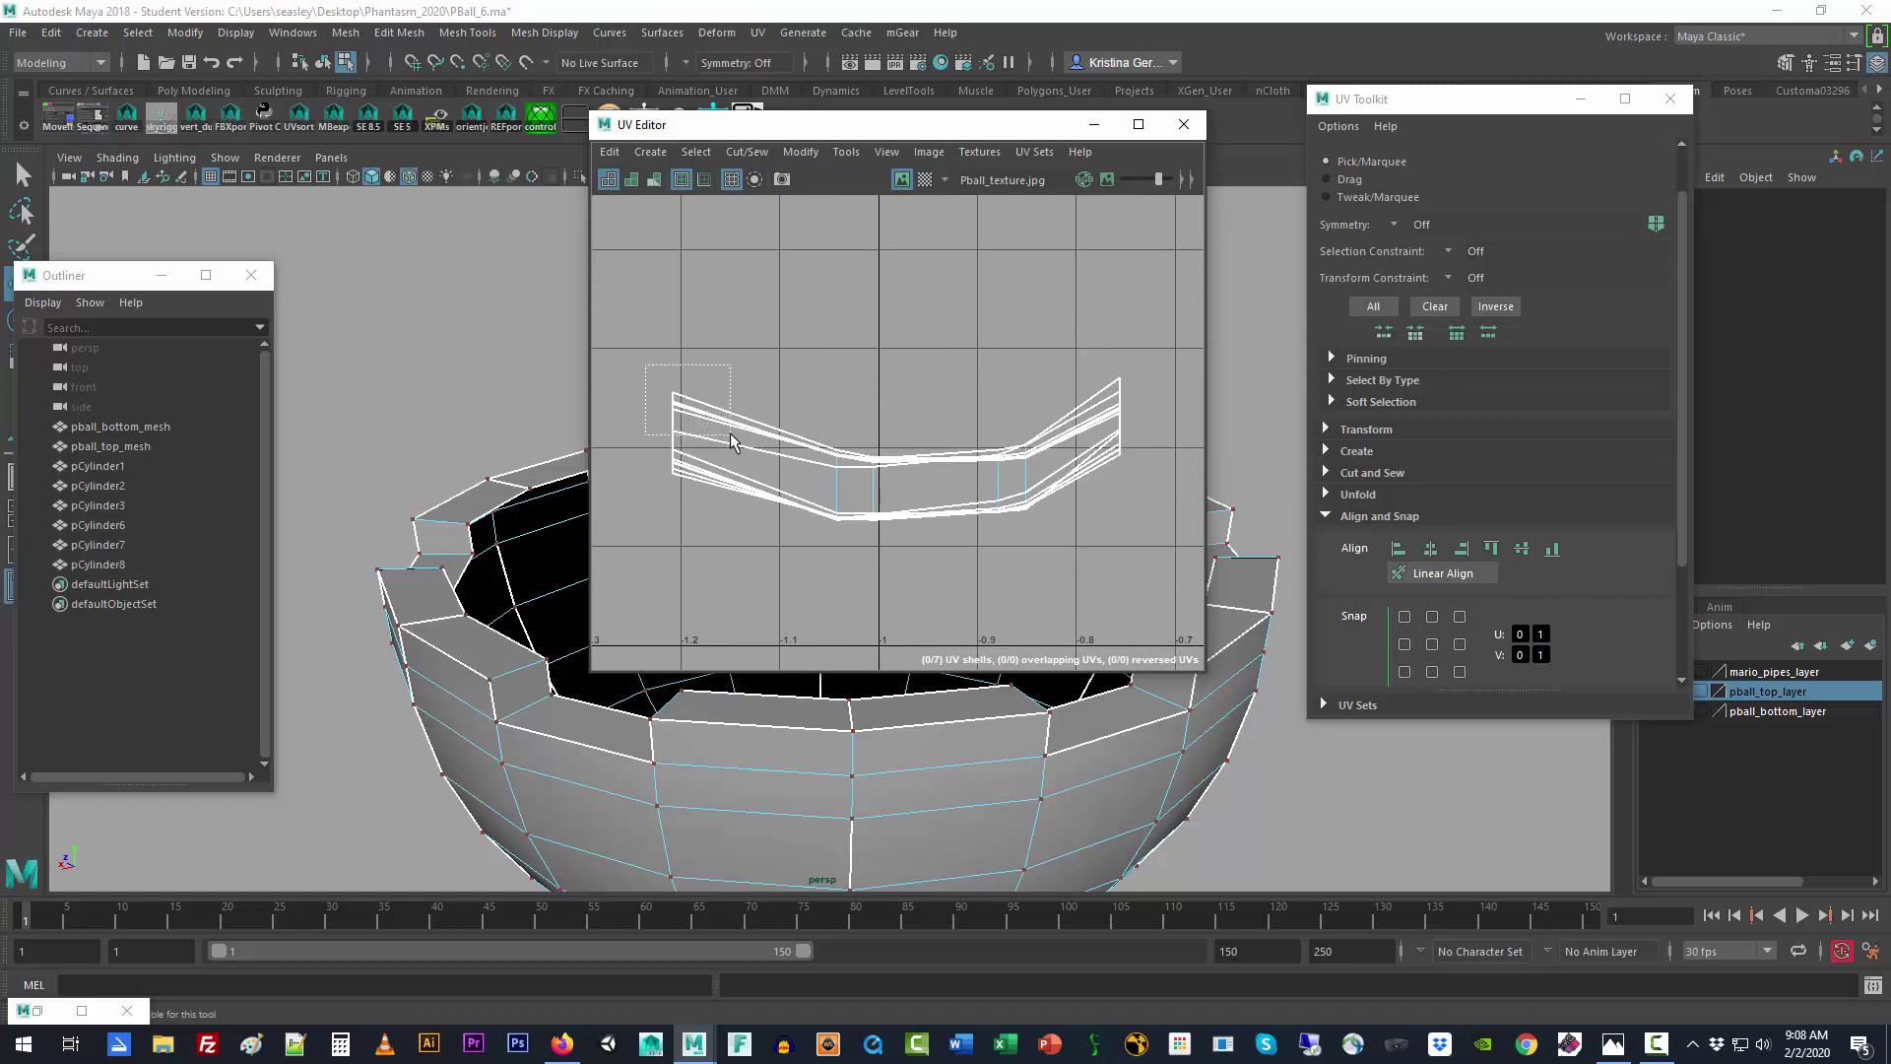
left_click_drag(730, 433, 736, 433)
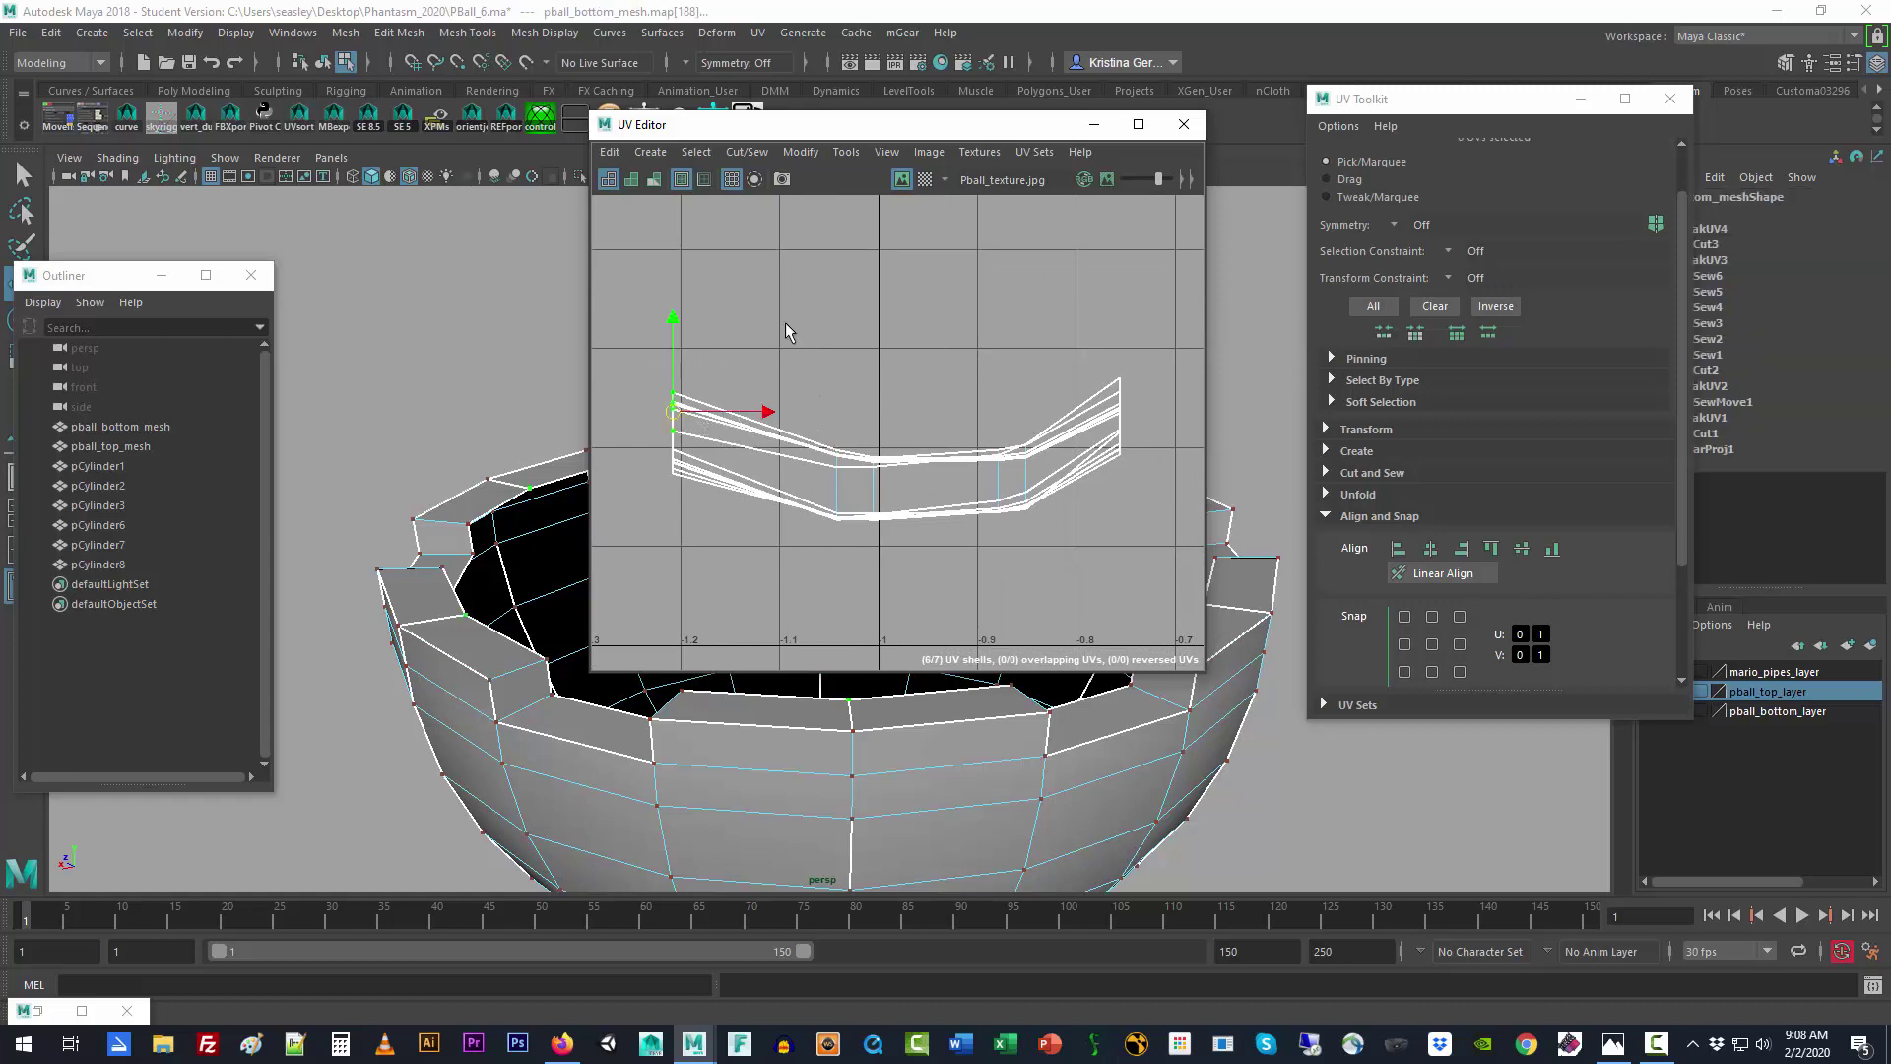
left_click_drag(786, 322, 822, 400)
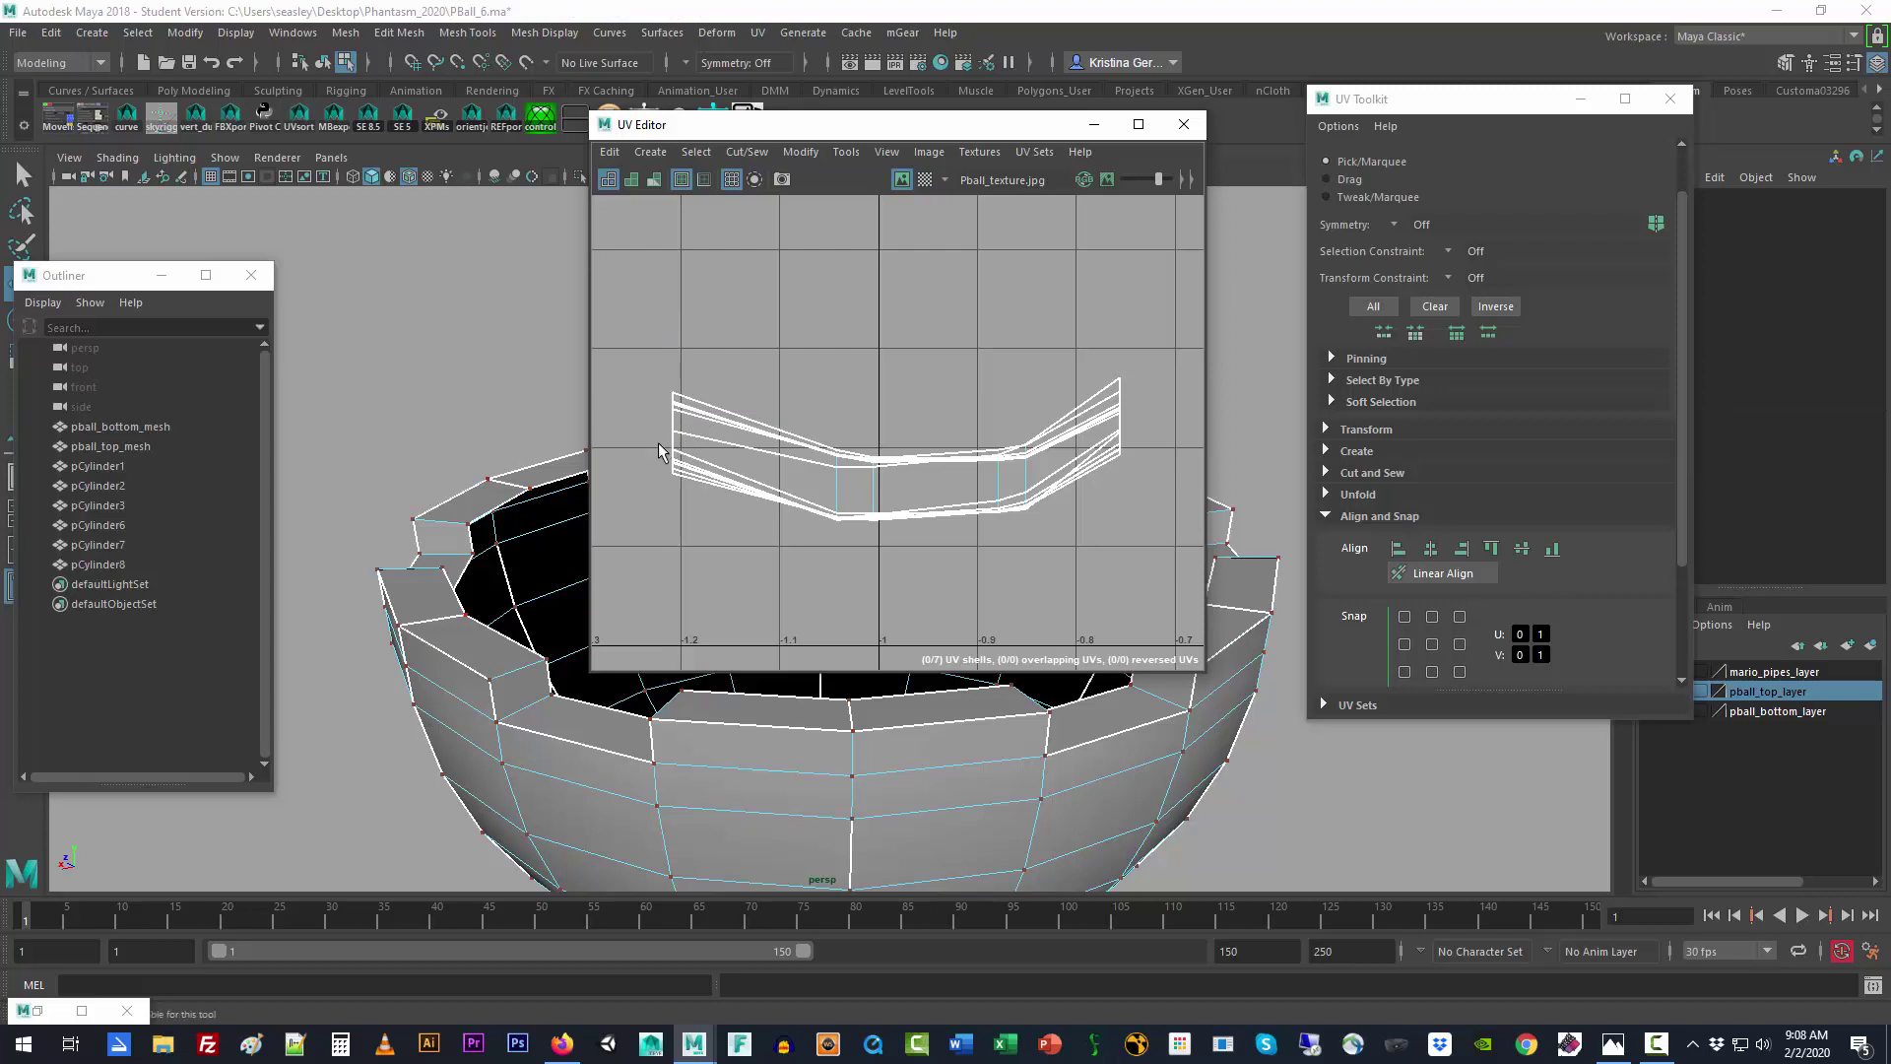
left_click_drag(658, 441, 699, 488)
left_click_drag(817, 496, 1036, 516, "shift")
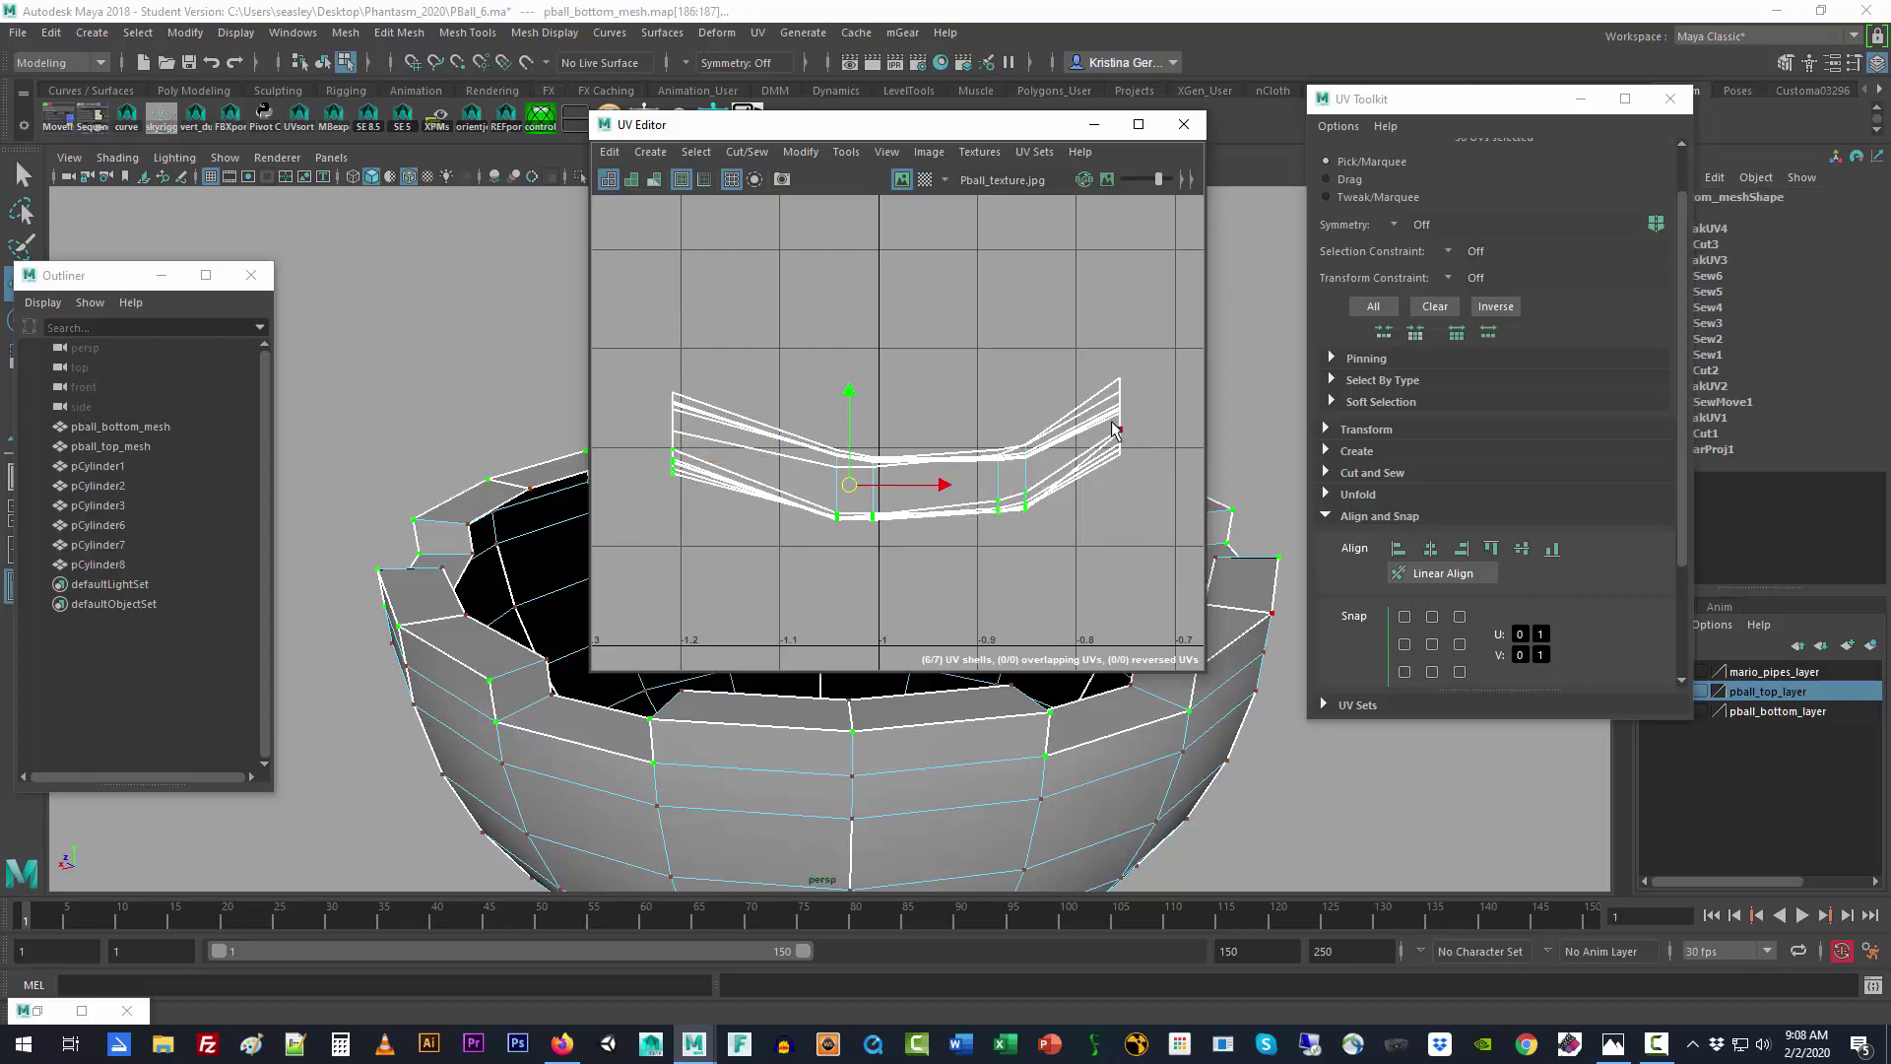
left_click_drag(1113, 428, 1133, 480, "shift")
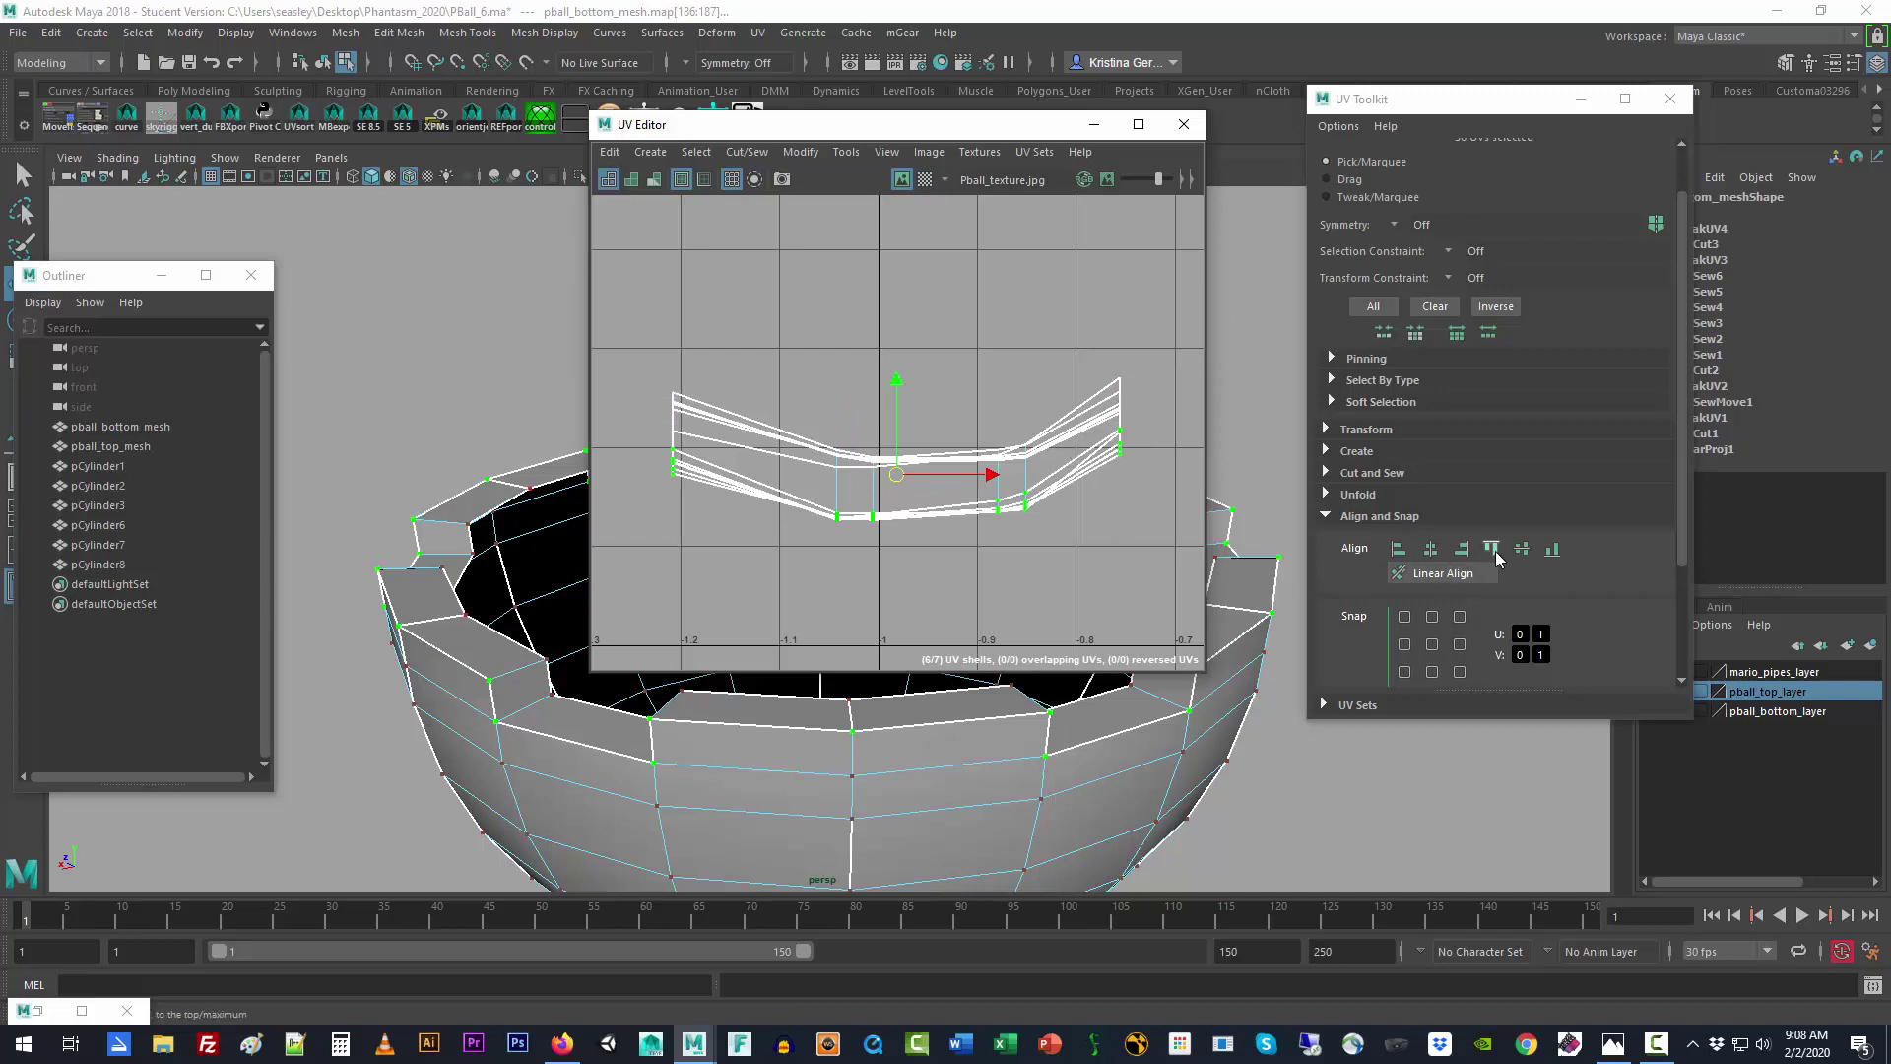
left_click(1553, 551)
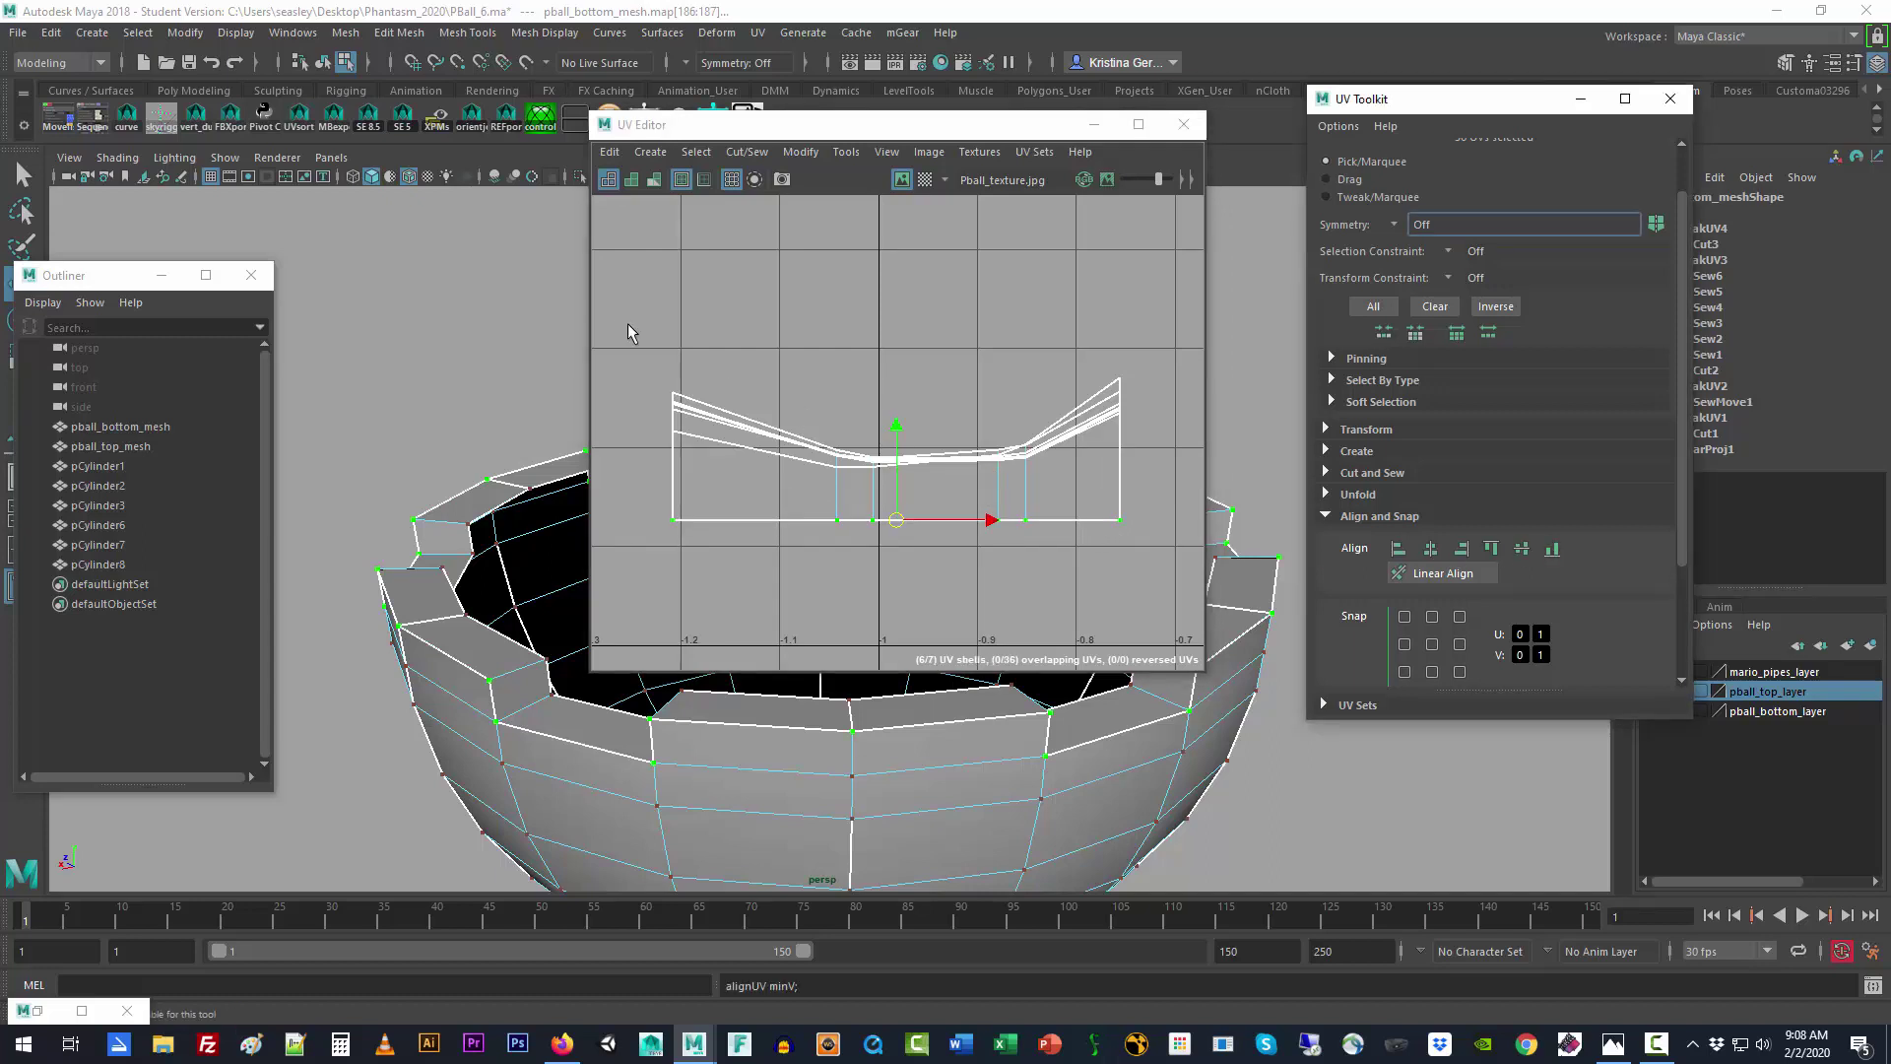
Step: Select the entire upper row of UVs on the stacked rim segments and align them to minimum V
left_click_drag(629, 329, 1210, 491)
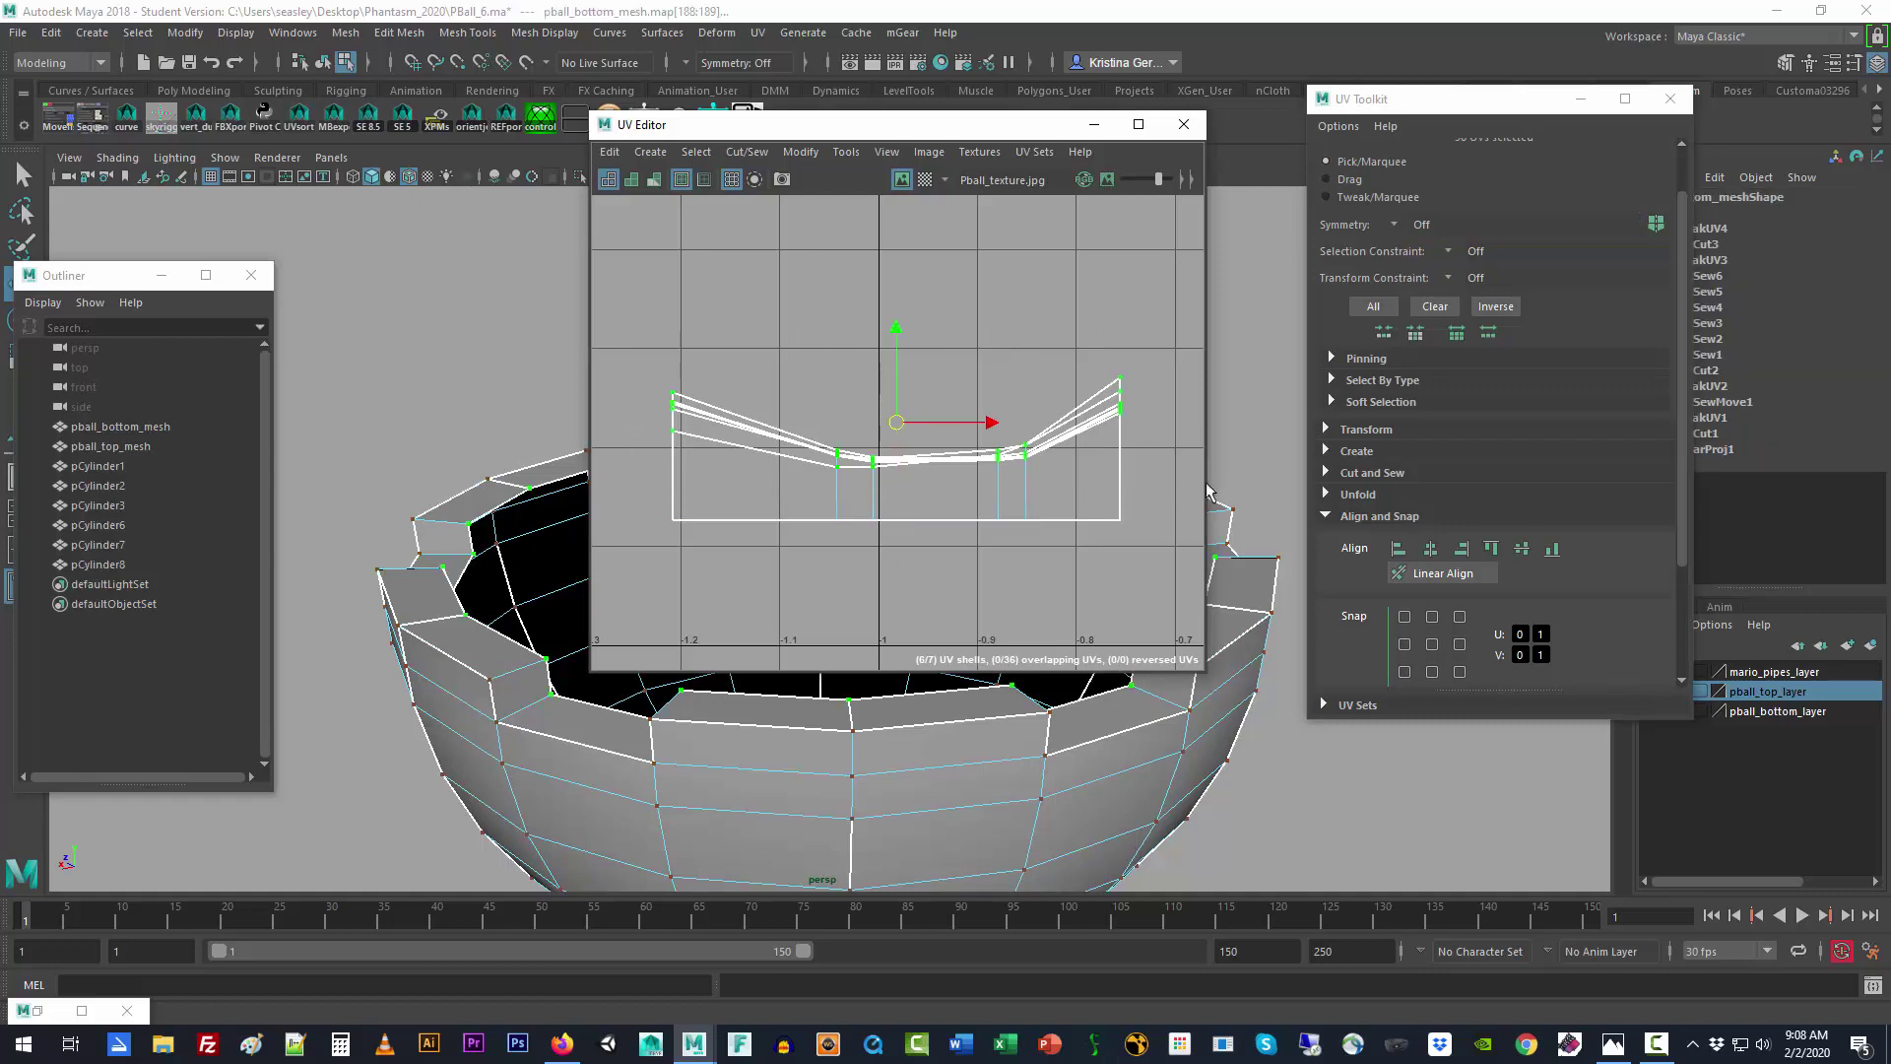
left_click(1553, 552)
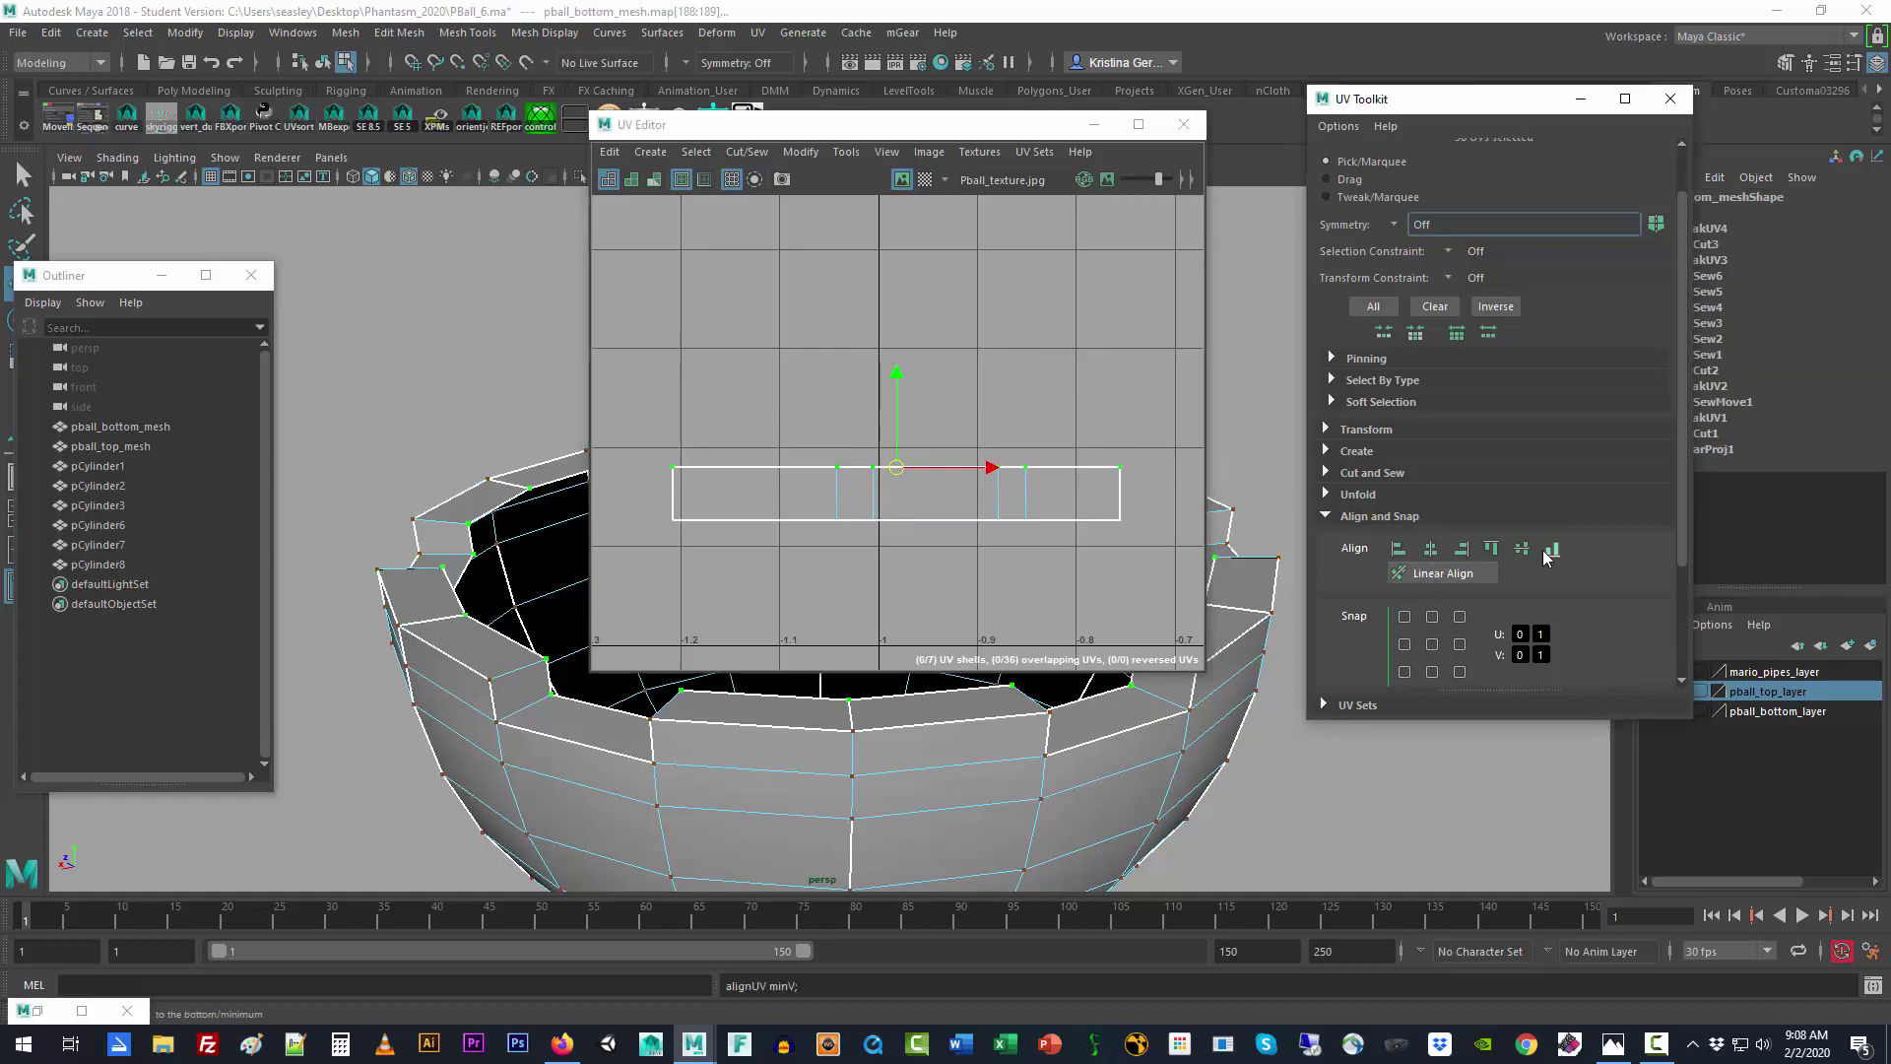
left_click(1015, 390)
Step: Select all UVs of the straightened rim strip and move them next to the texture, just above the bowl's UV shell
scroll(842, 416, "down", 5)
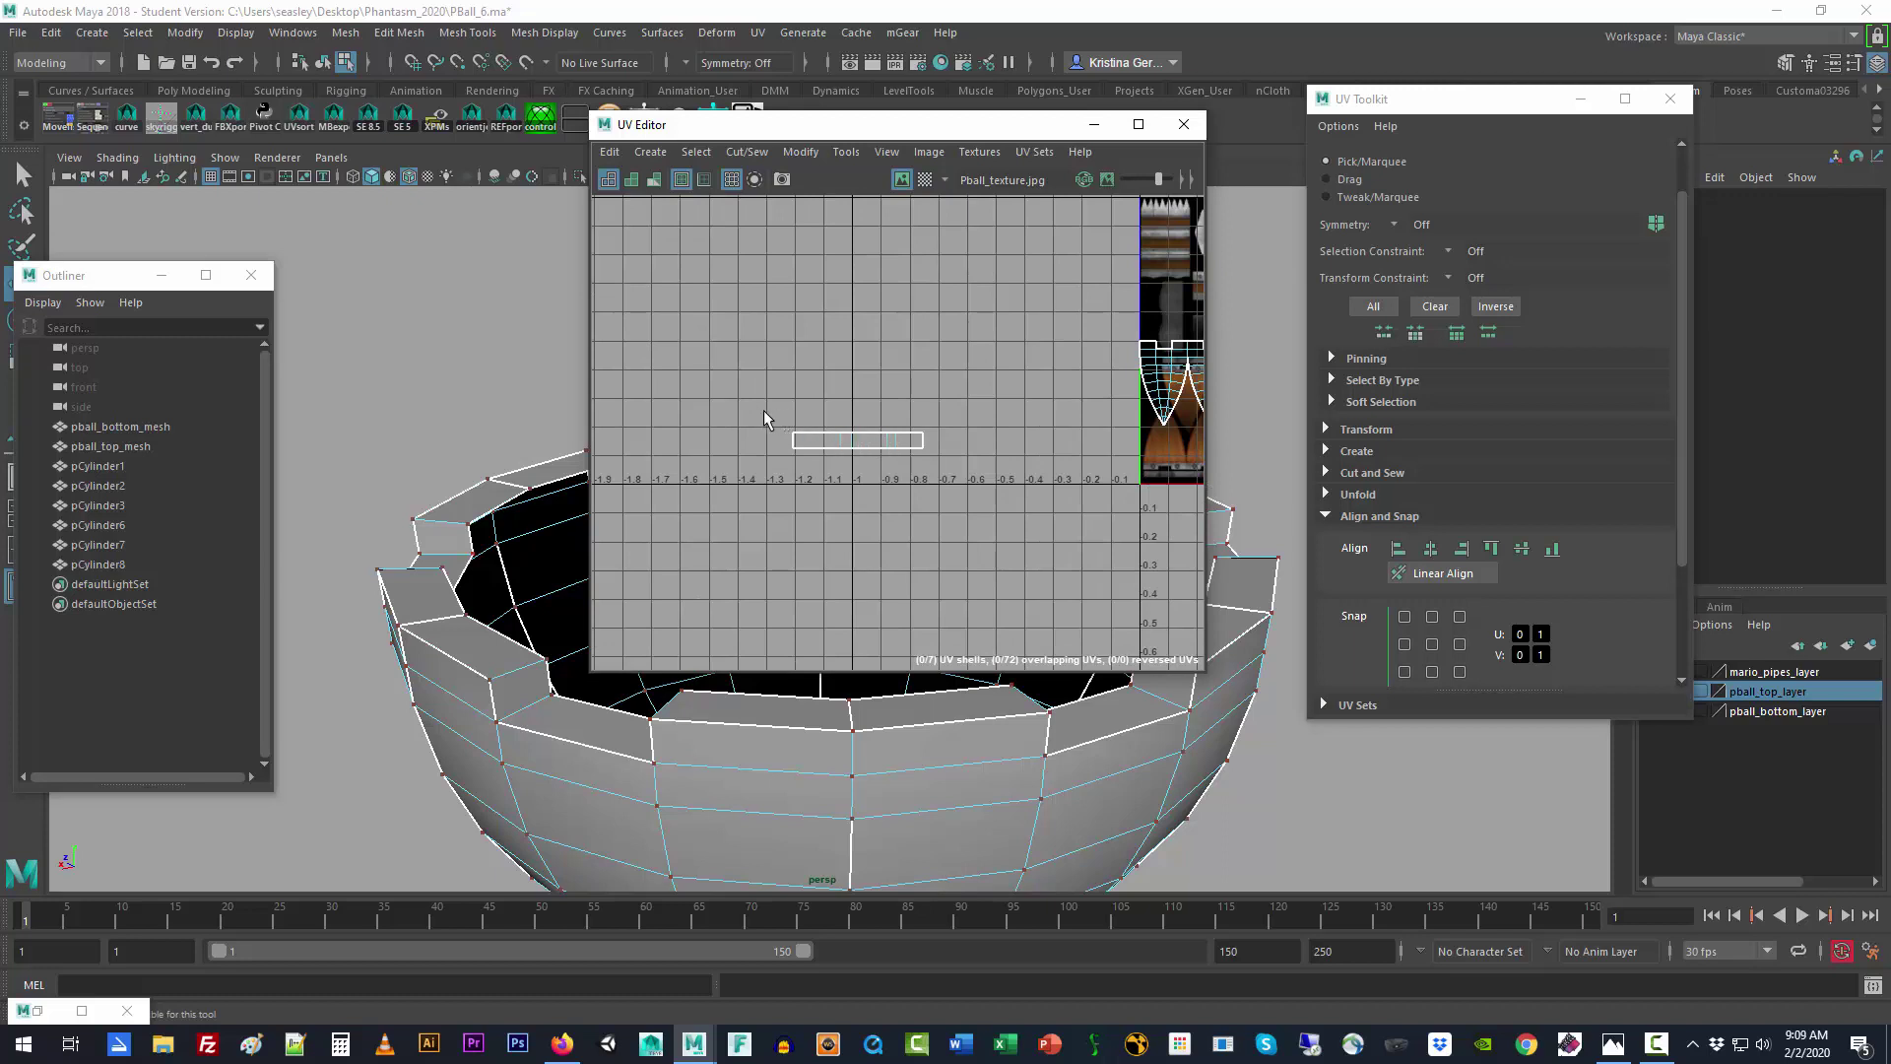
left_click_drag(765, 412, 965, 481)
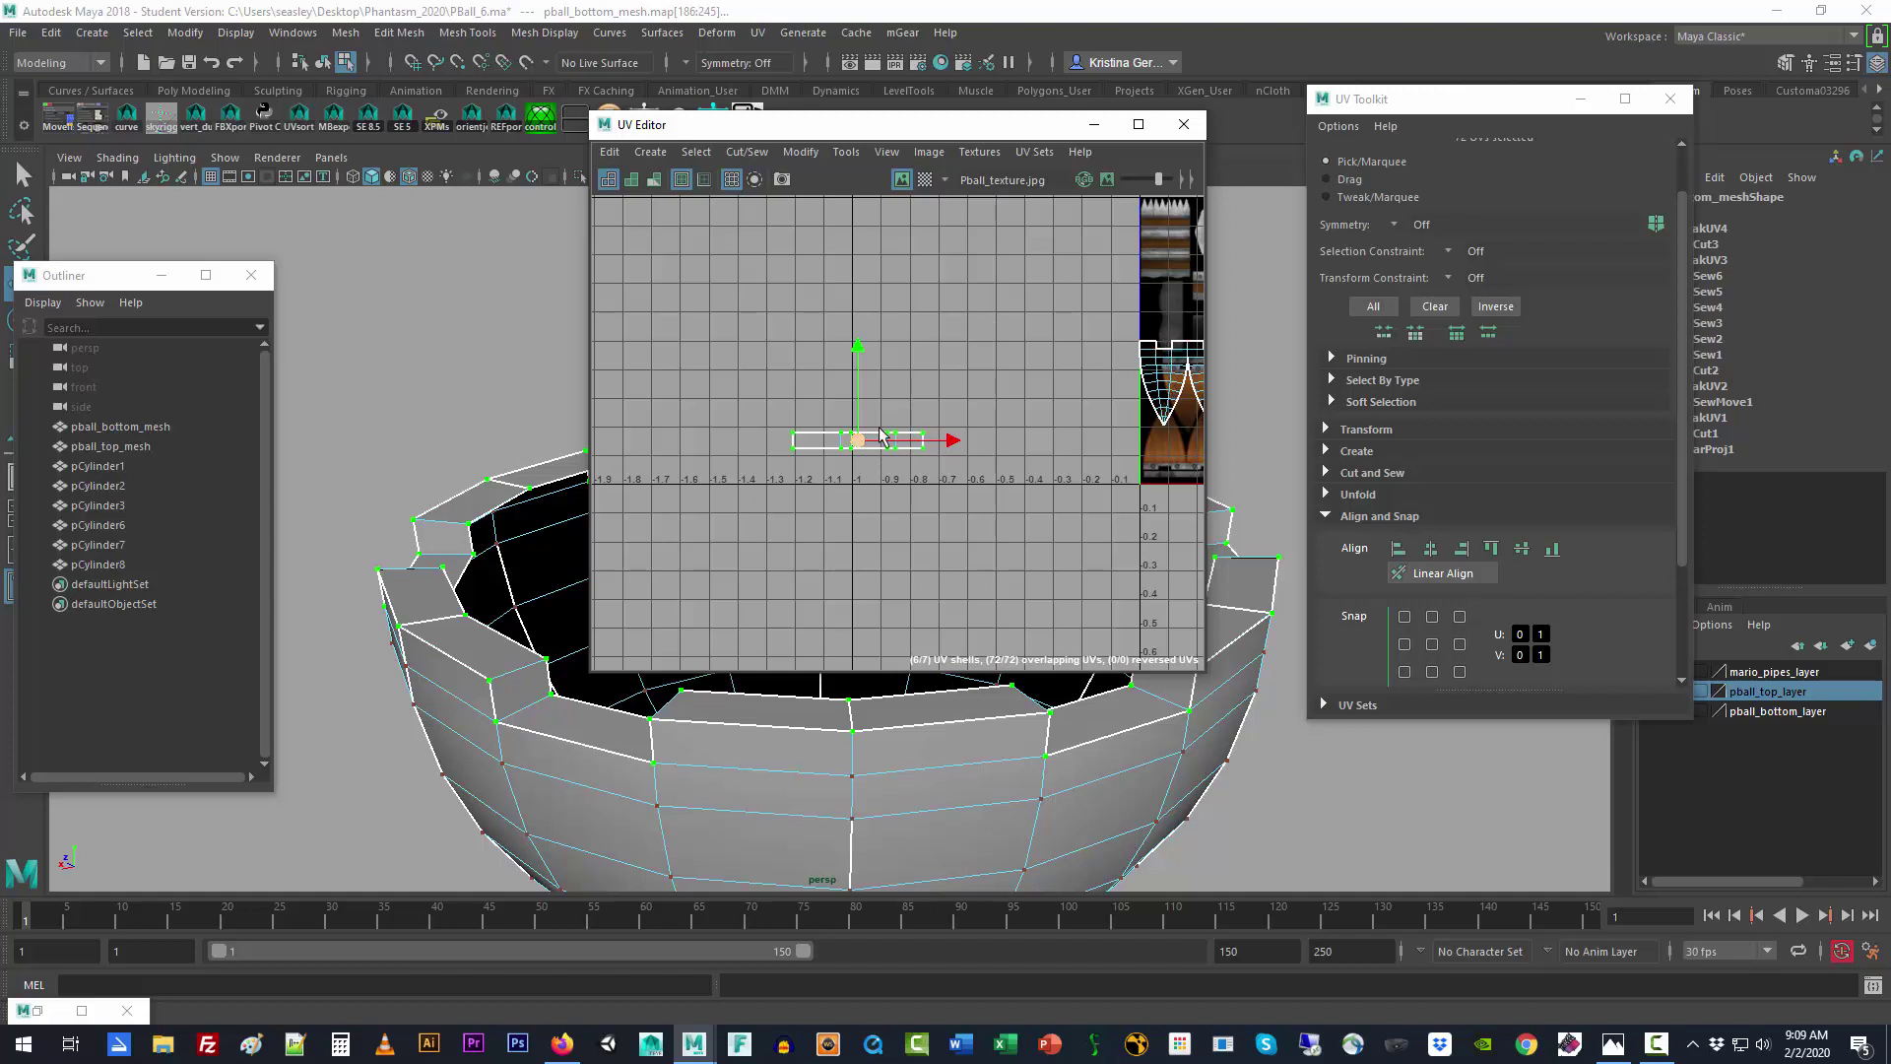
left_click_drag(882, 445, 1174, 337)
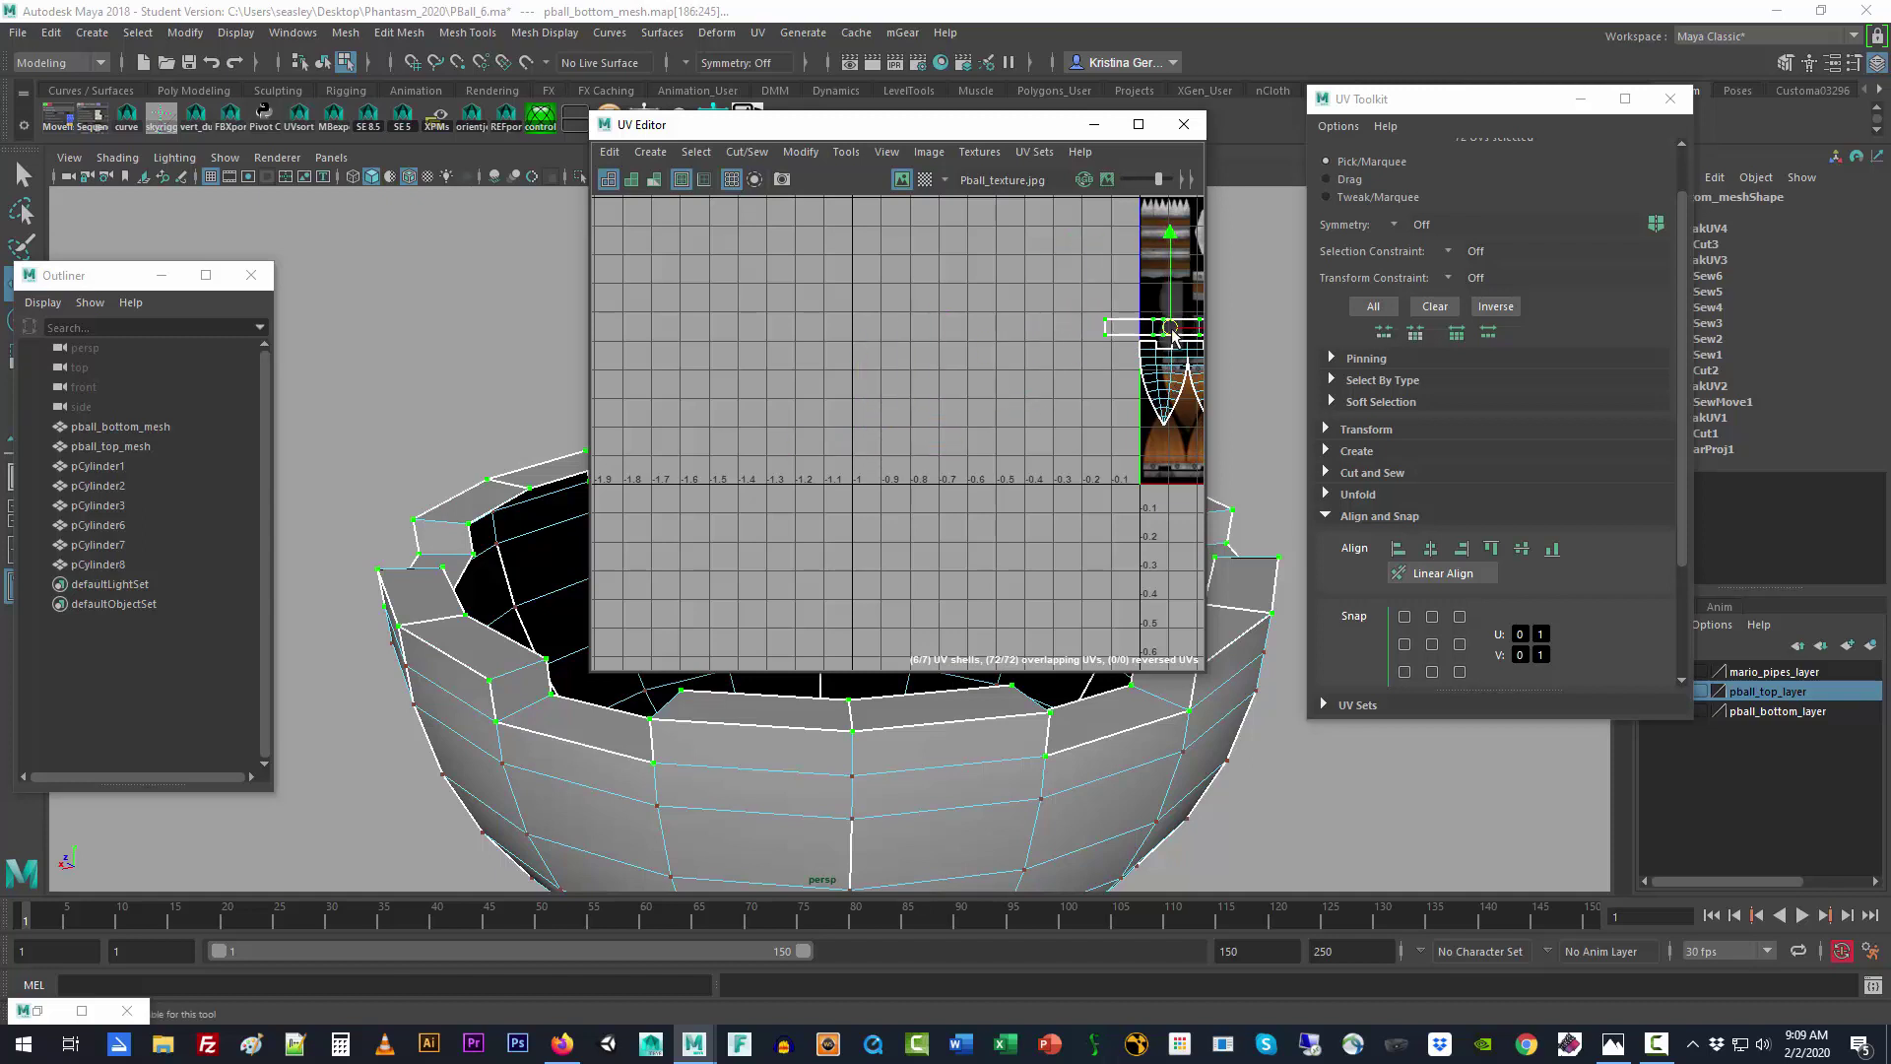
key("f")
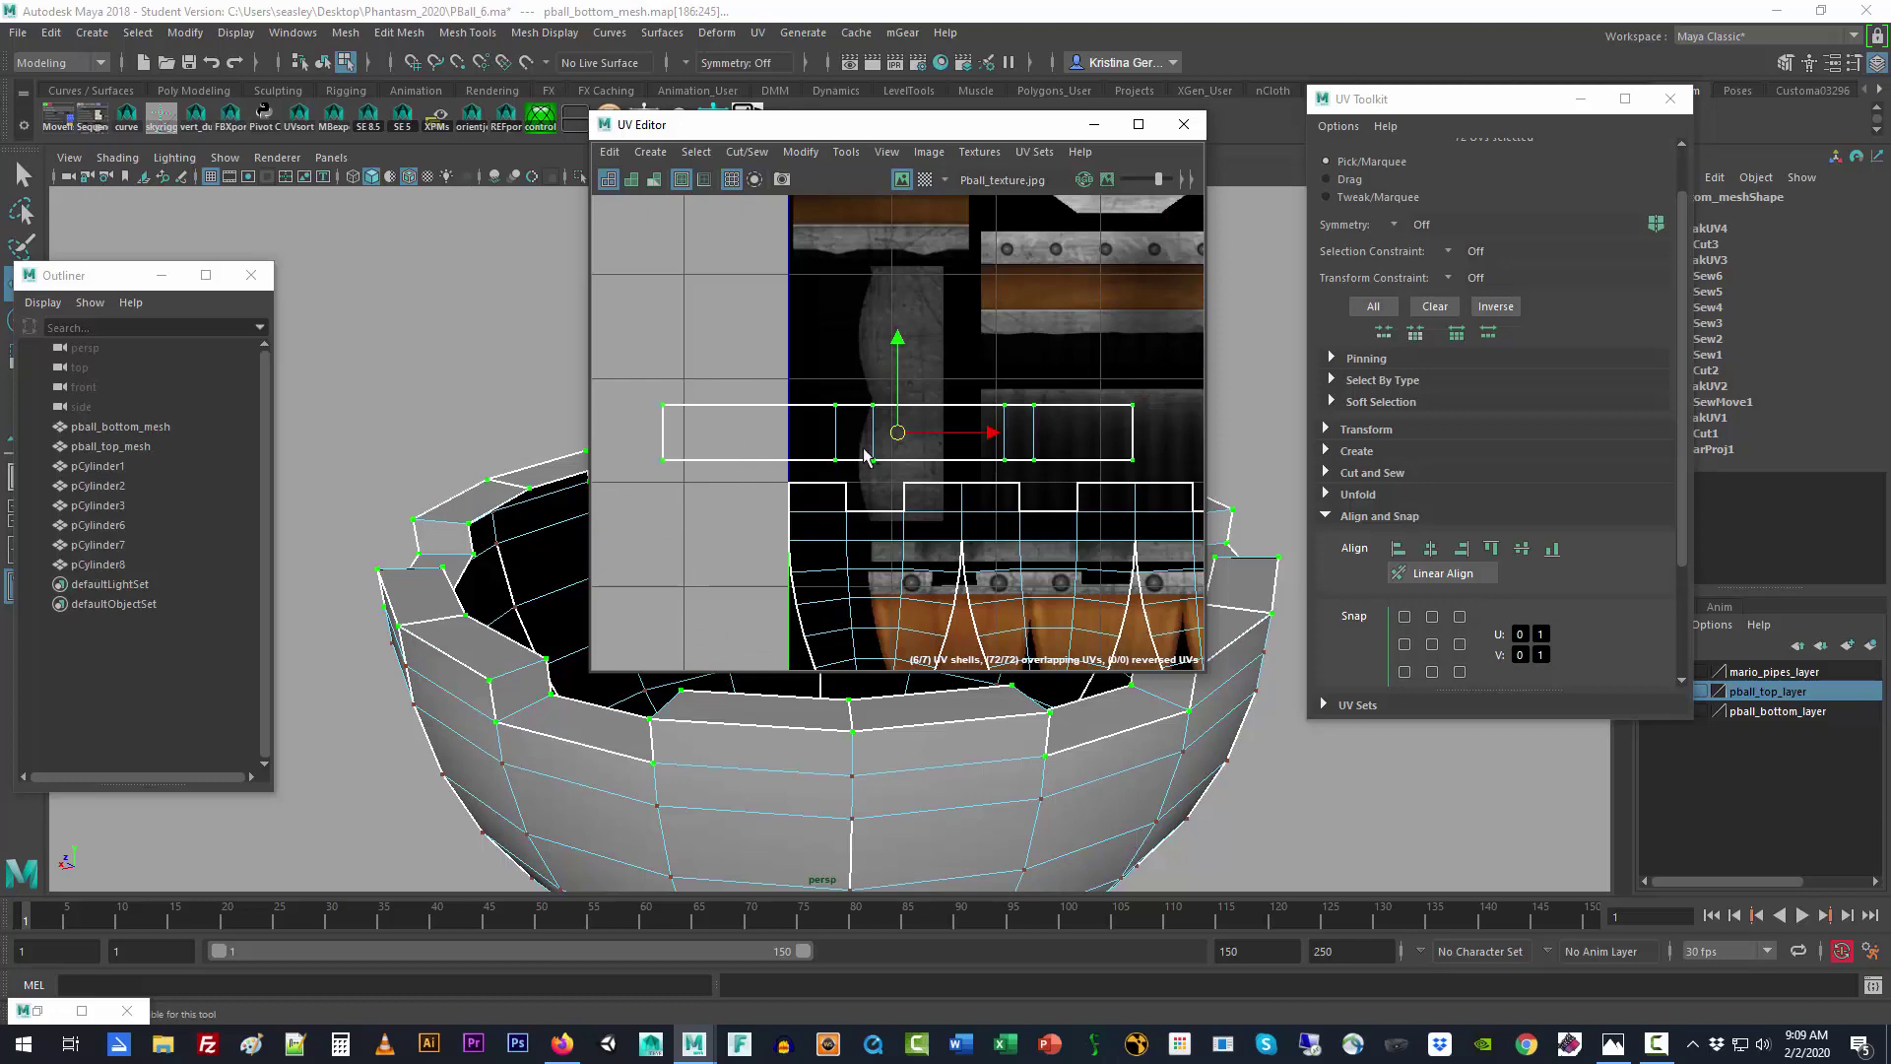
Step: Select the bowl's large UV shell in an enlarged UV Editor, then move and scale it down over the wood planks
scroll(864, 455, "down", 5)
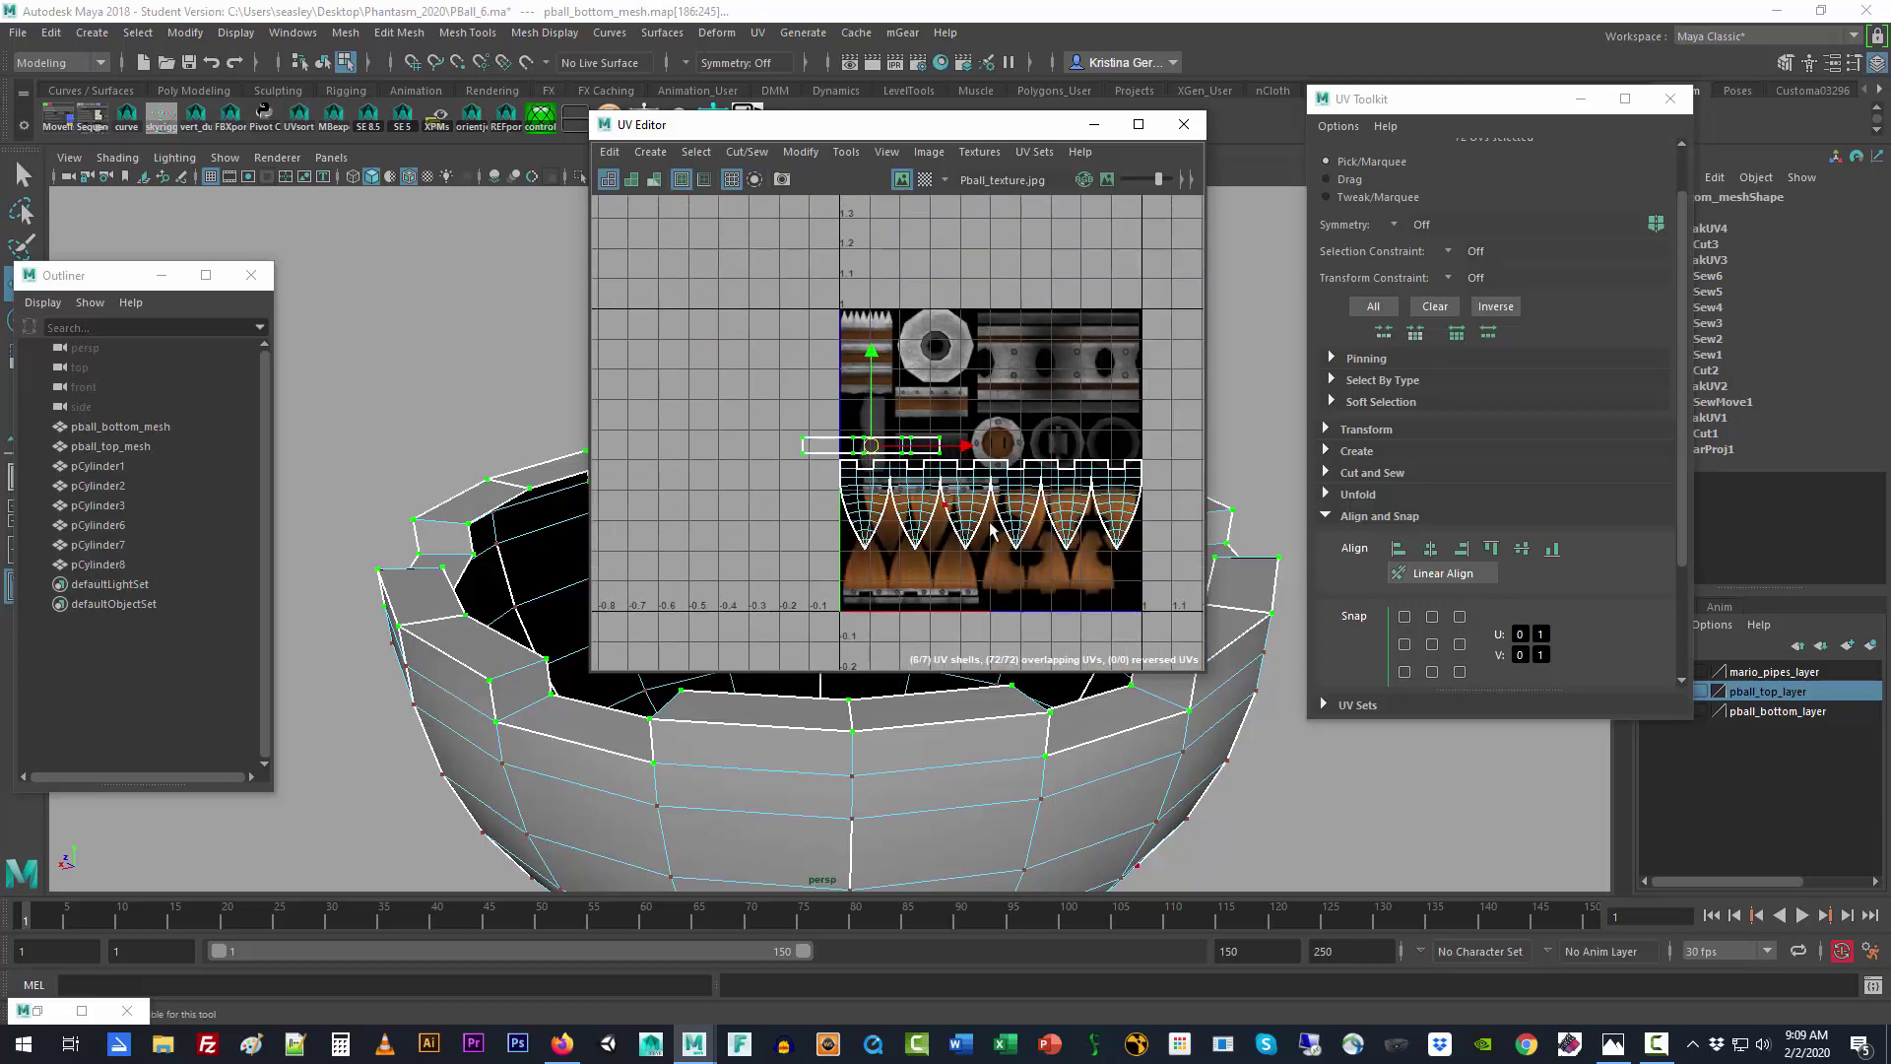
right_click_drag(1006, 506, 962, 493)
left_click(965, 498)
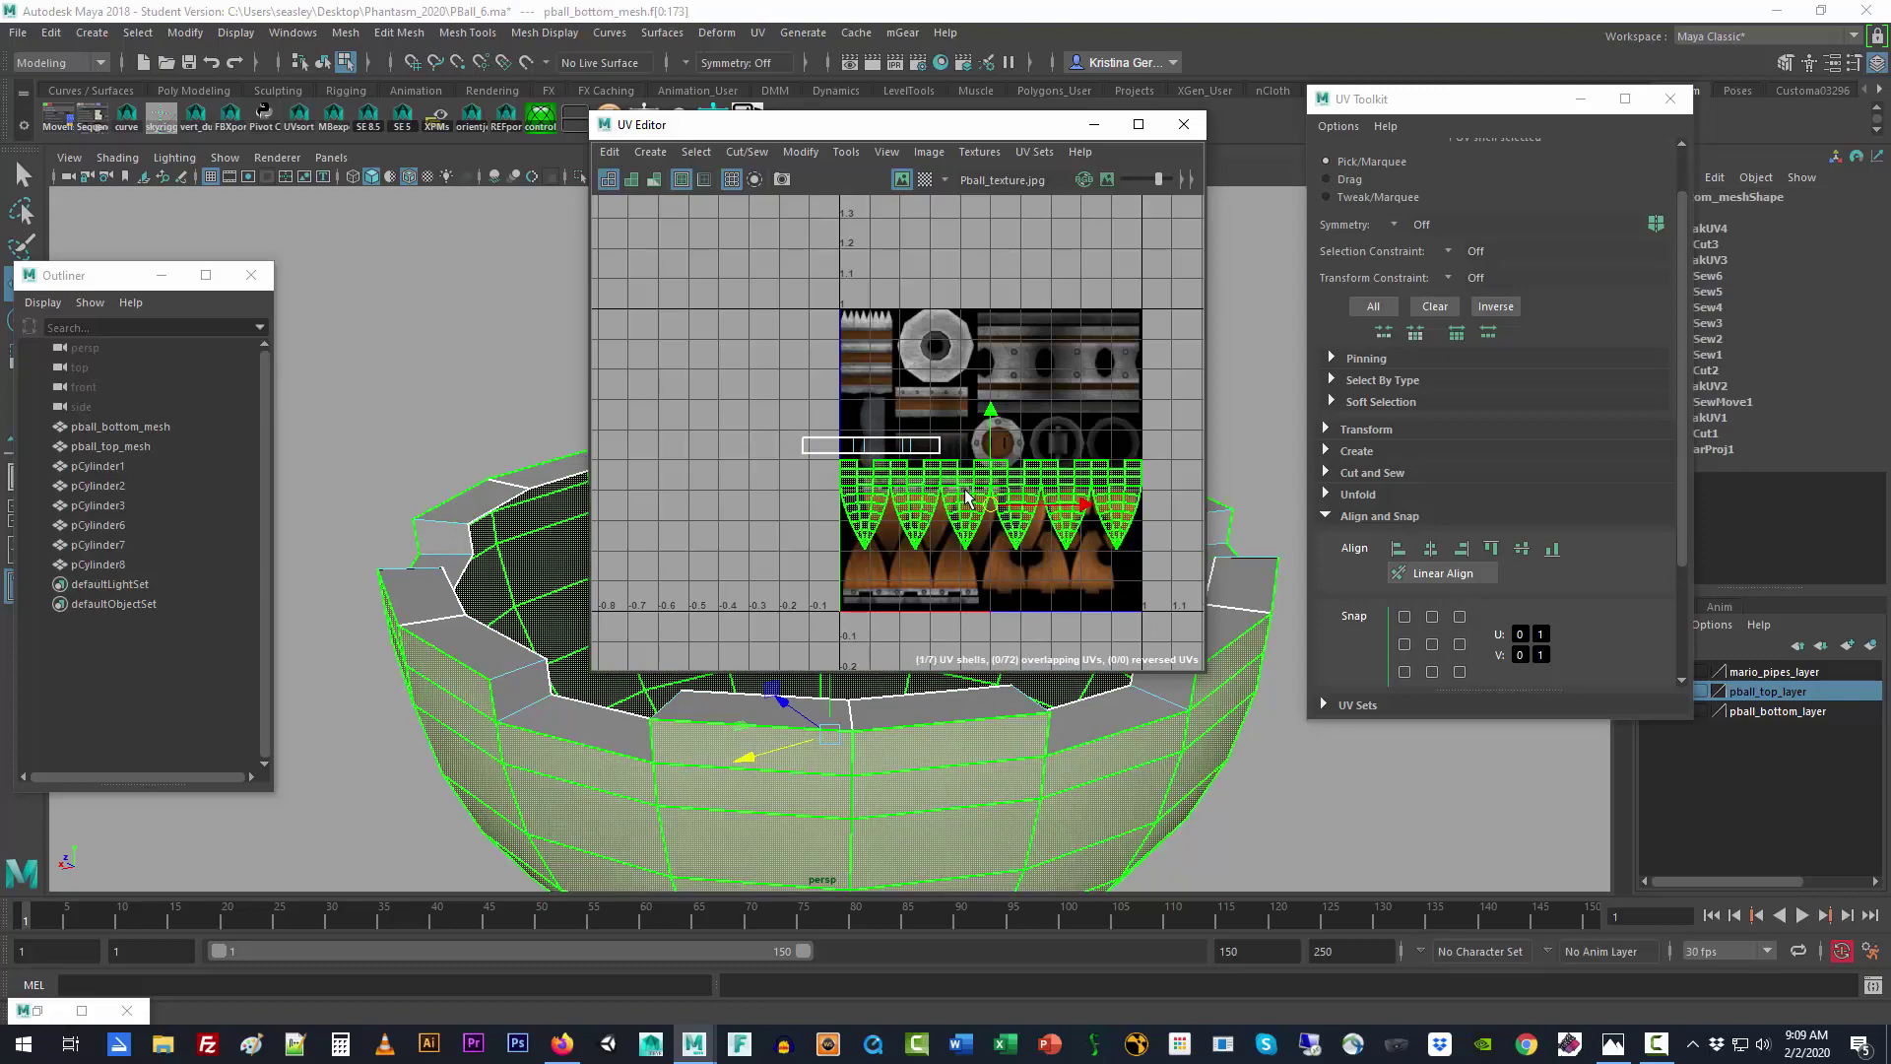
key("f")
double_click(1031, 128)
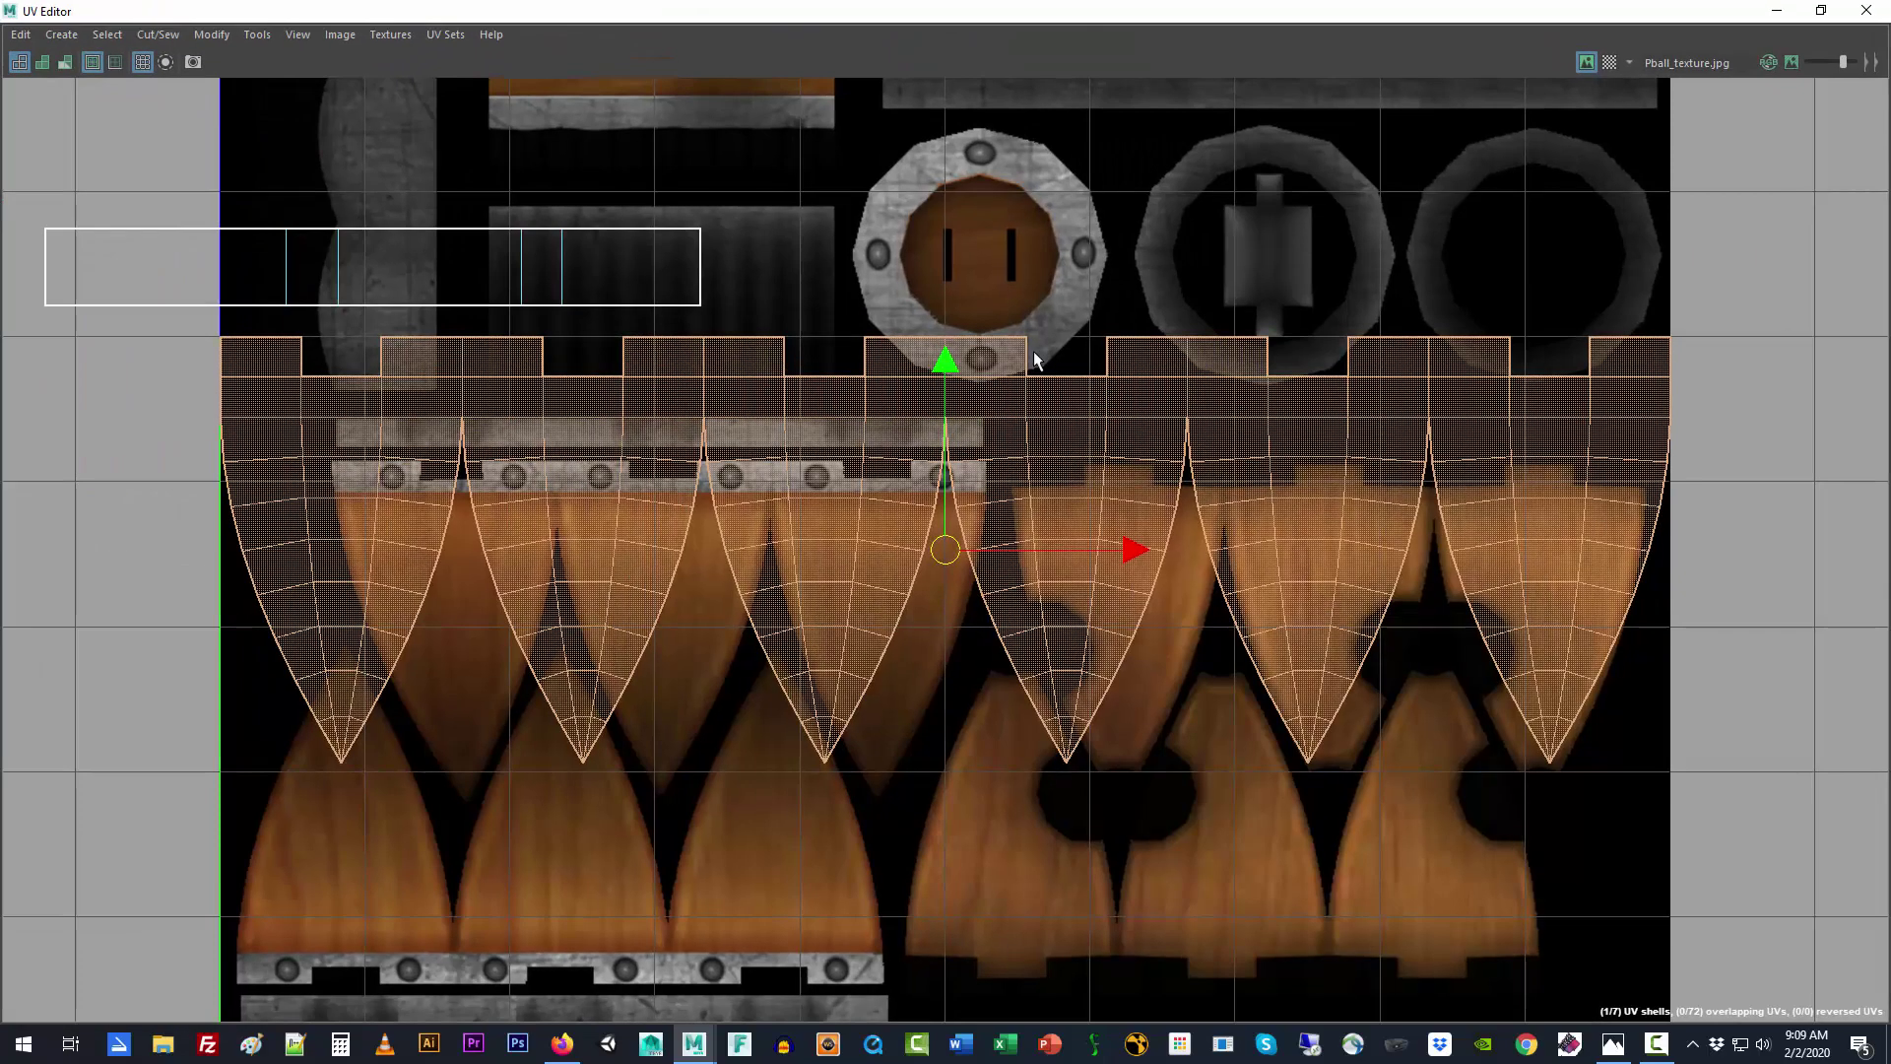
left_click_drag(945, 550, 947, 648)
key("r")
key("w")
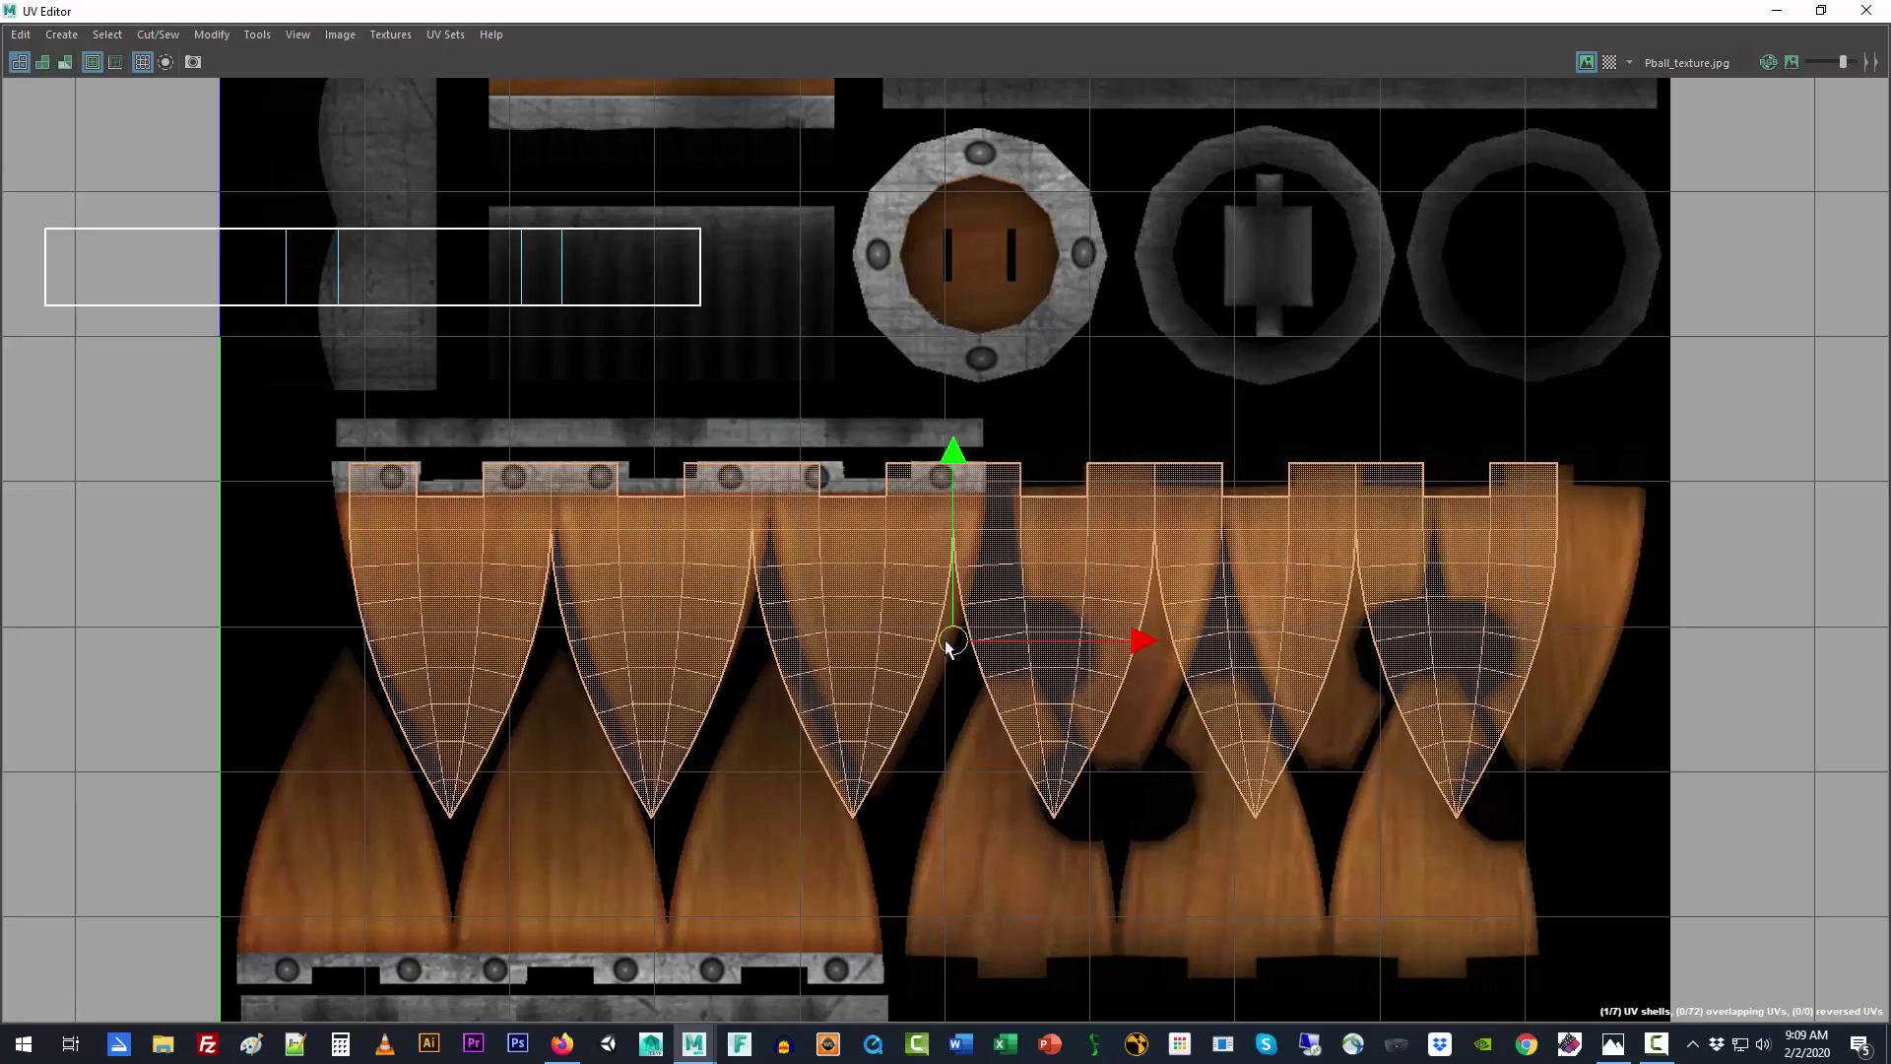
Step: Rescale the bowl shell's width and reduce its height to approximate the height of the wood planks
key("r")
left_click_drag(952, 643, 970, 642)
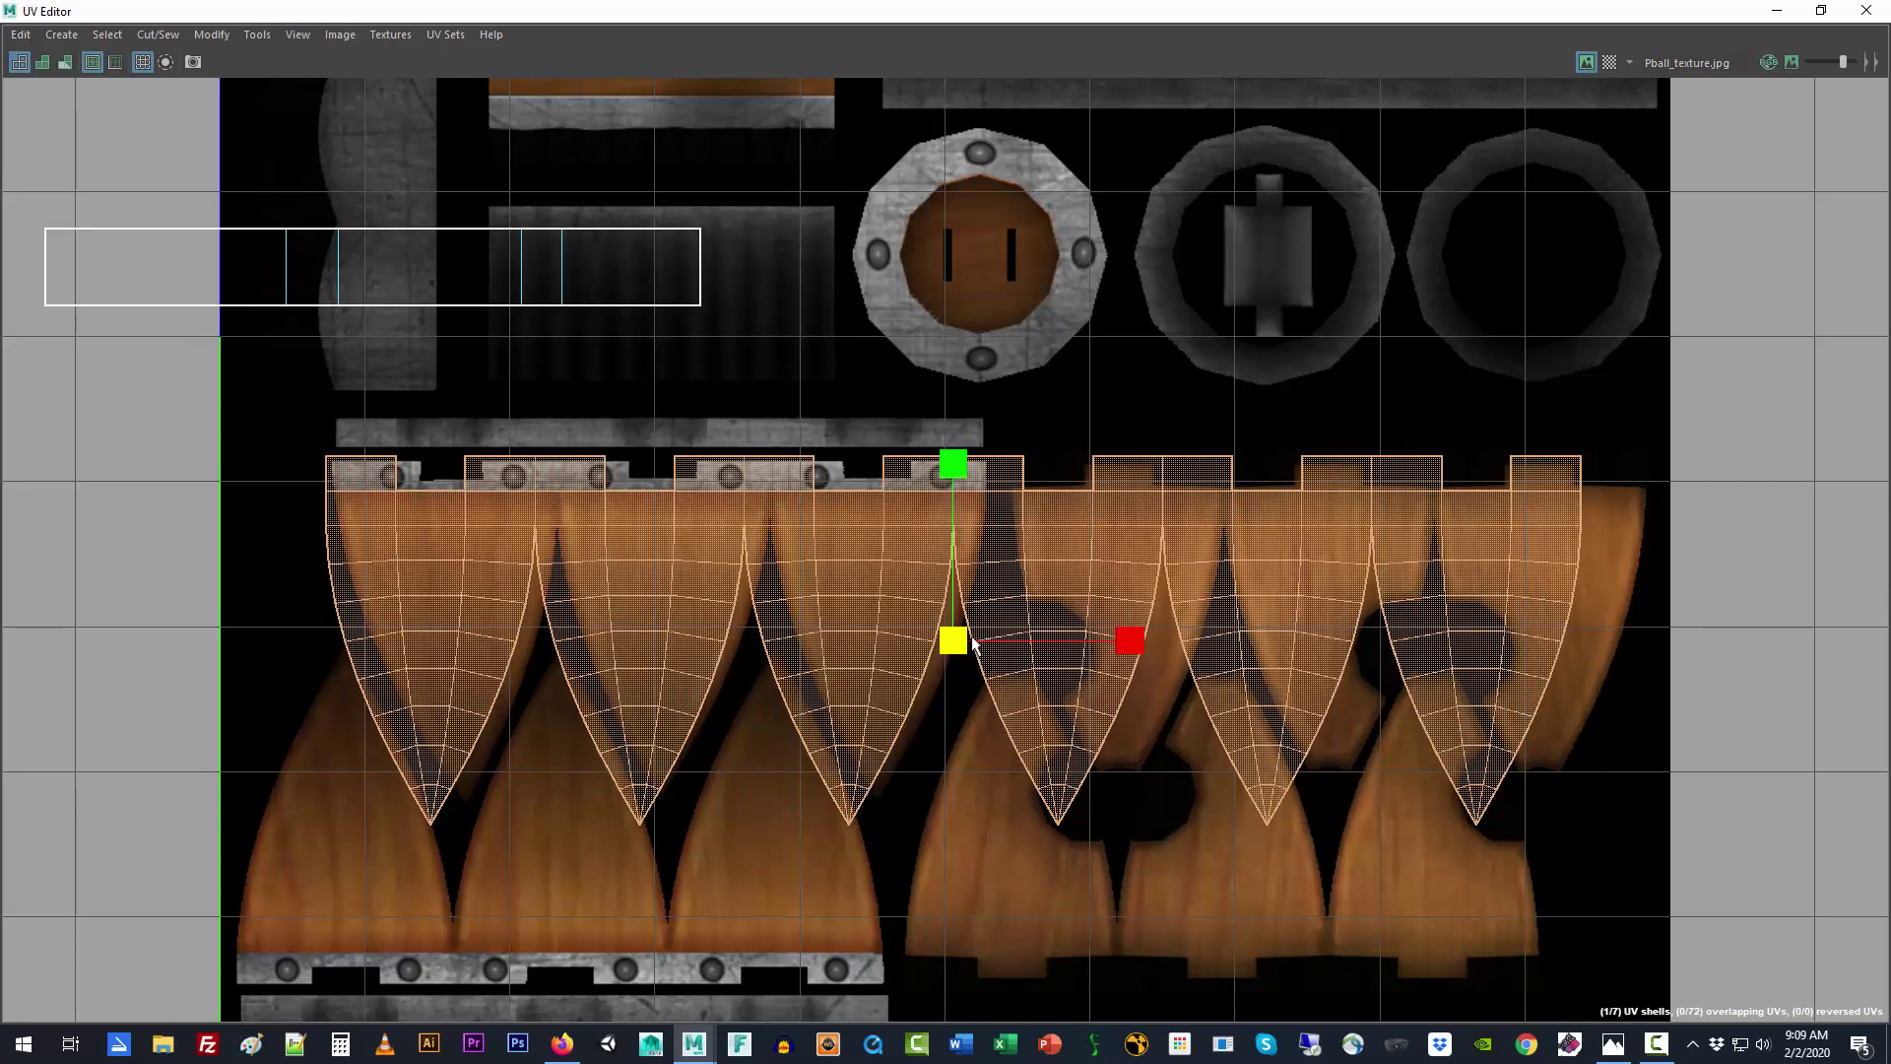
left_click_drag(1129, 643, 1123, 643)
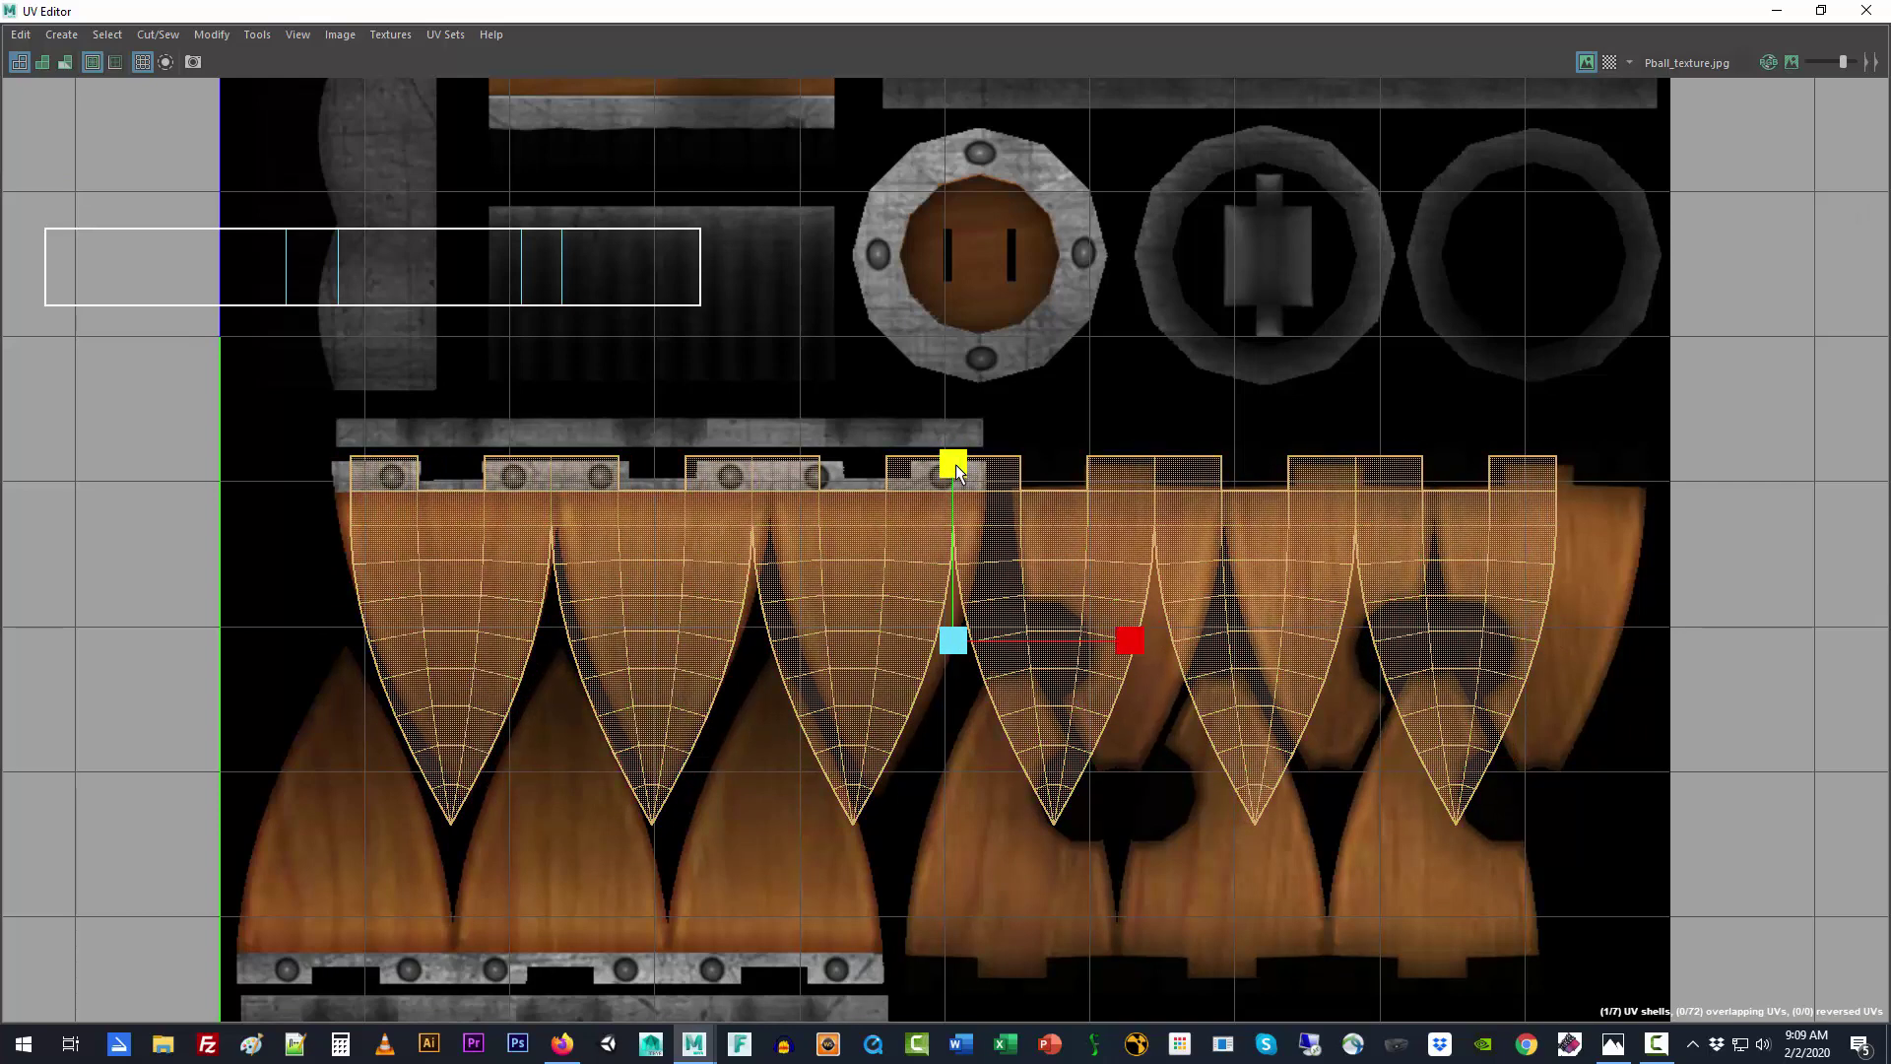
left_click_drag(954, 464, 959, 500)
key("w")
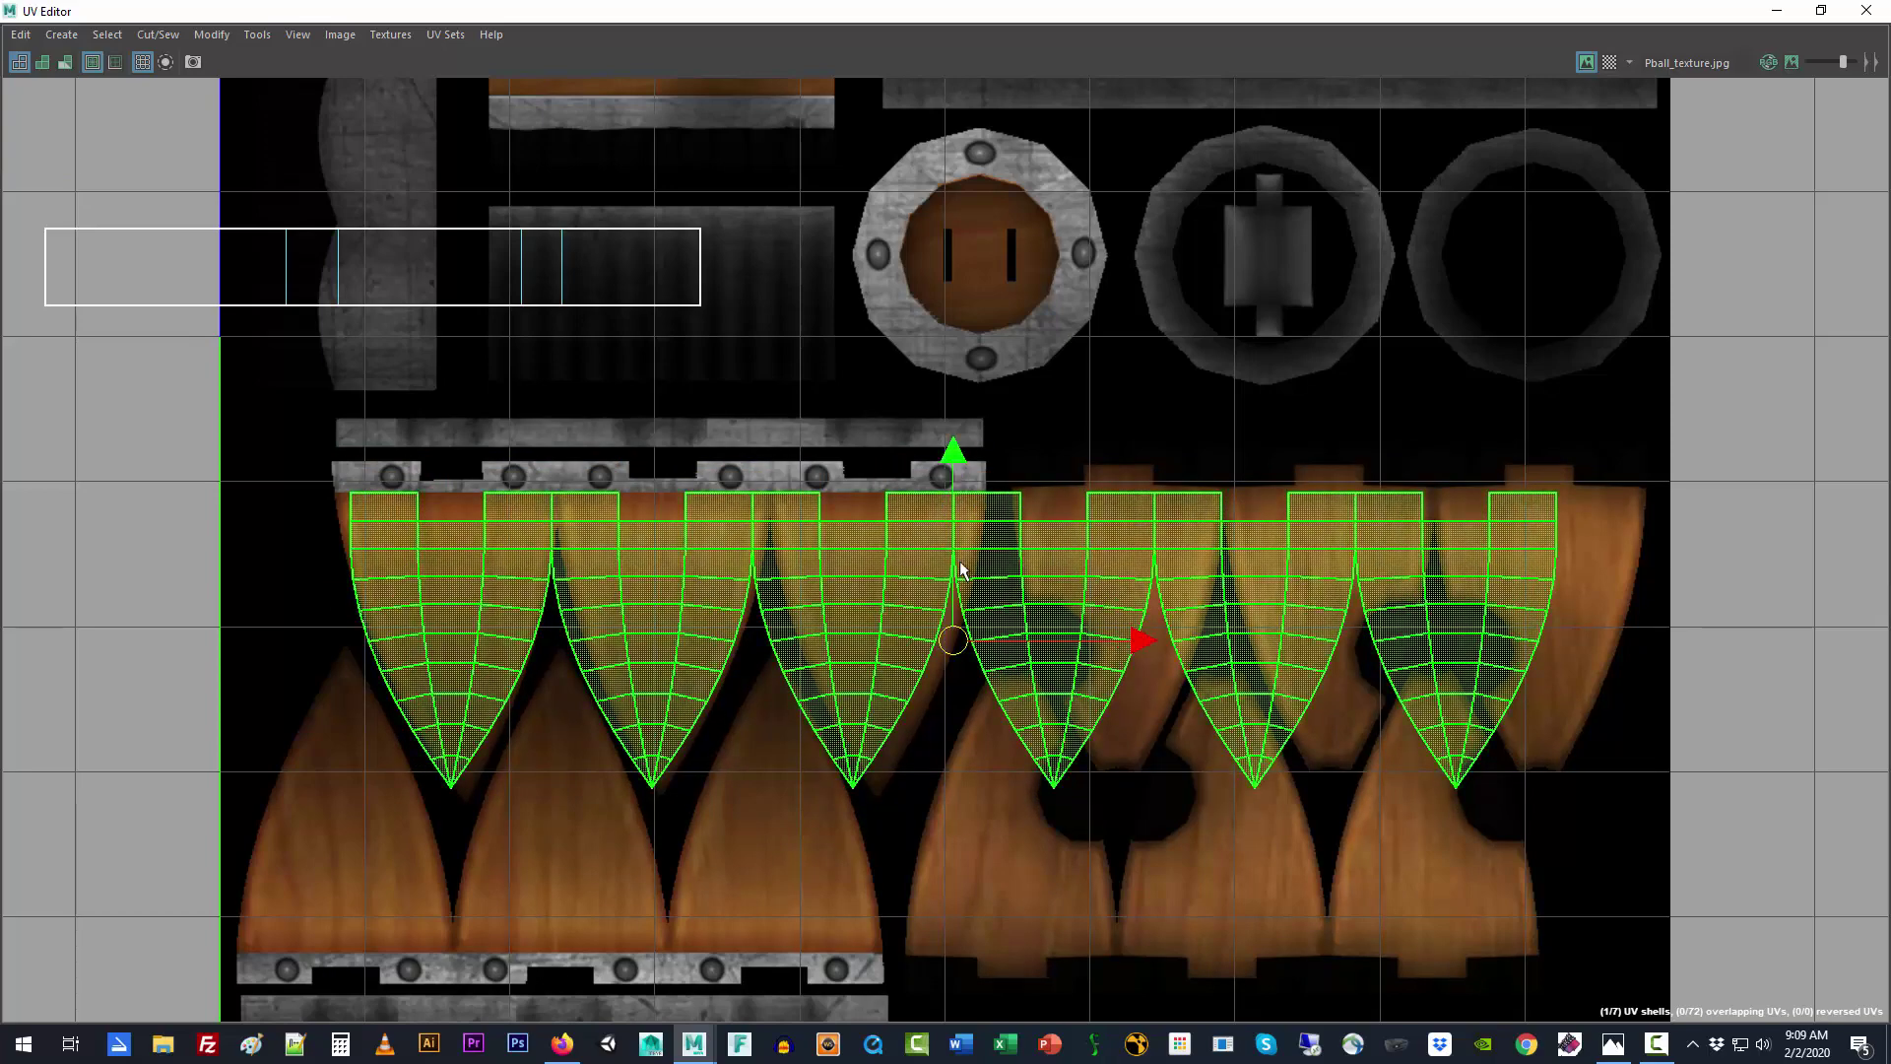
Step: Enlarge and shift the bowl shell so its first three wedges and rim tabs match the wood planks and riveted metal edge
left_click_drag(952, 640, 970, 619)
key("r")
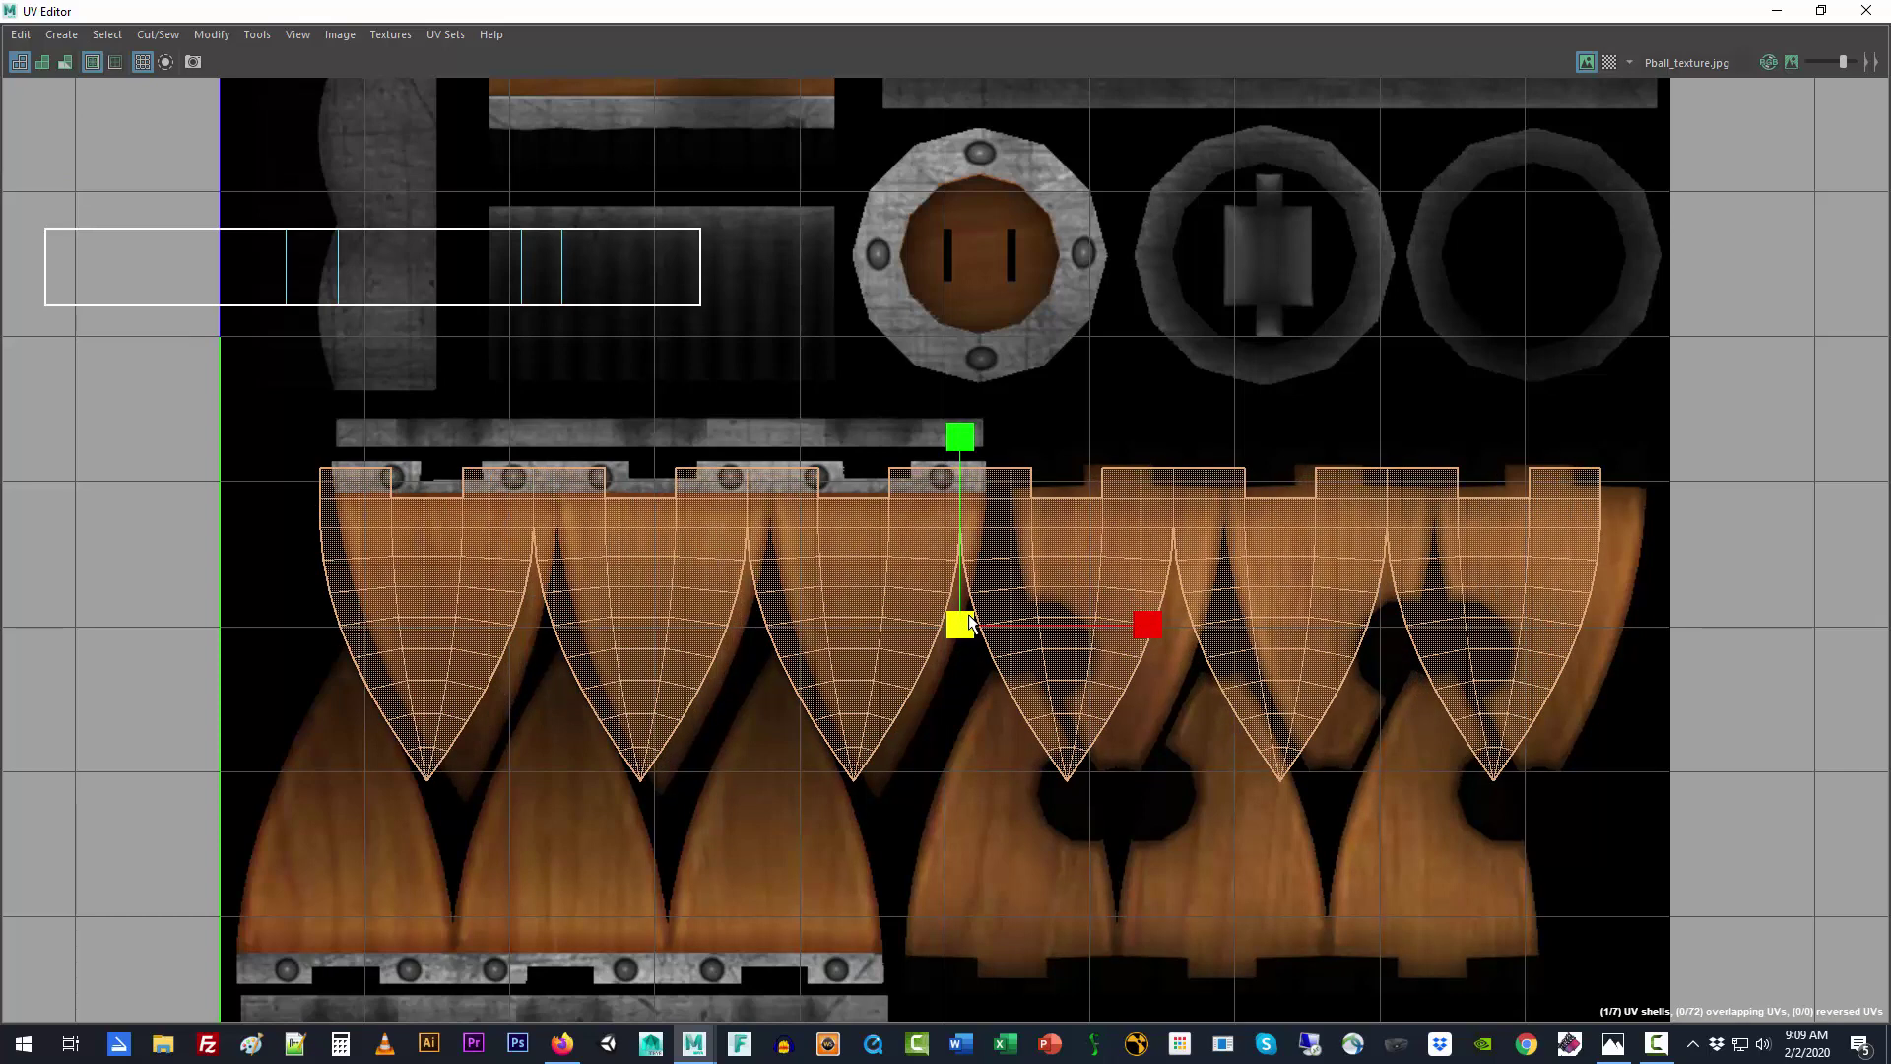
key("w")
left_click_drag(974, 621, 1003, 616)
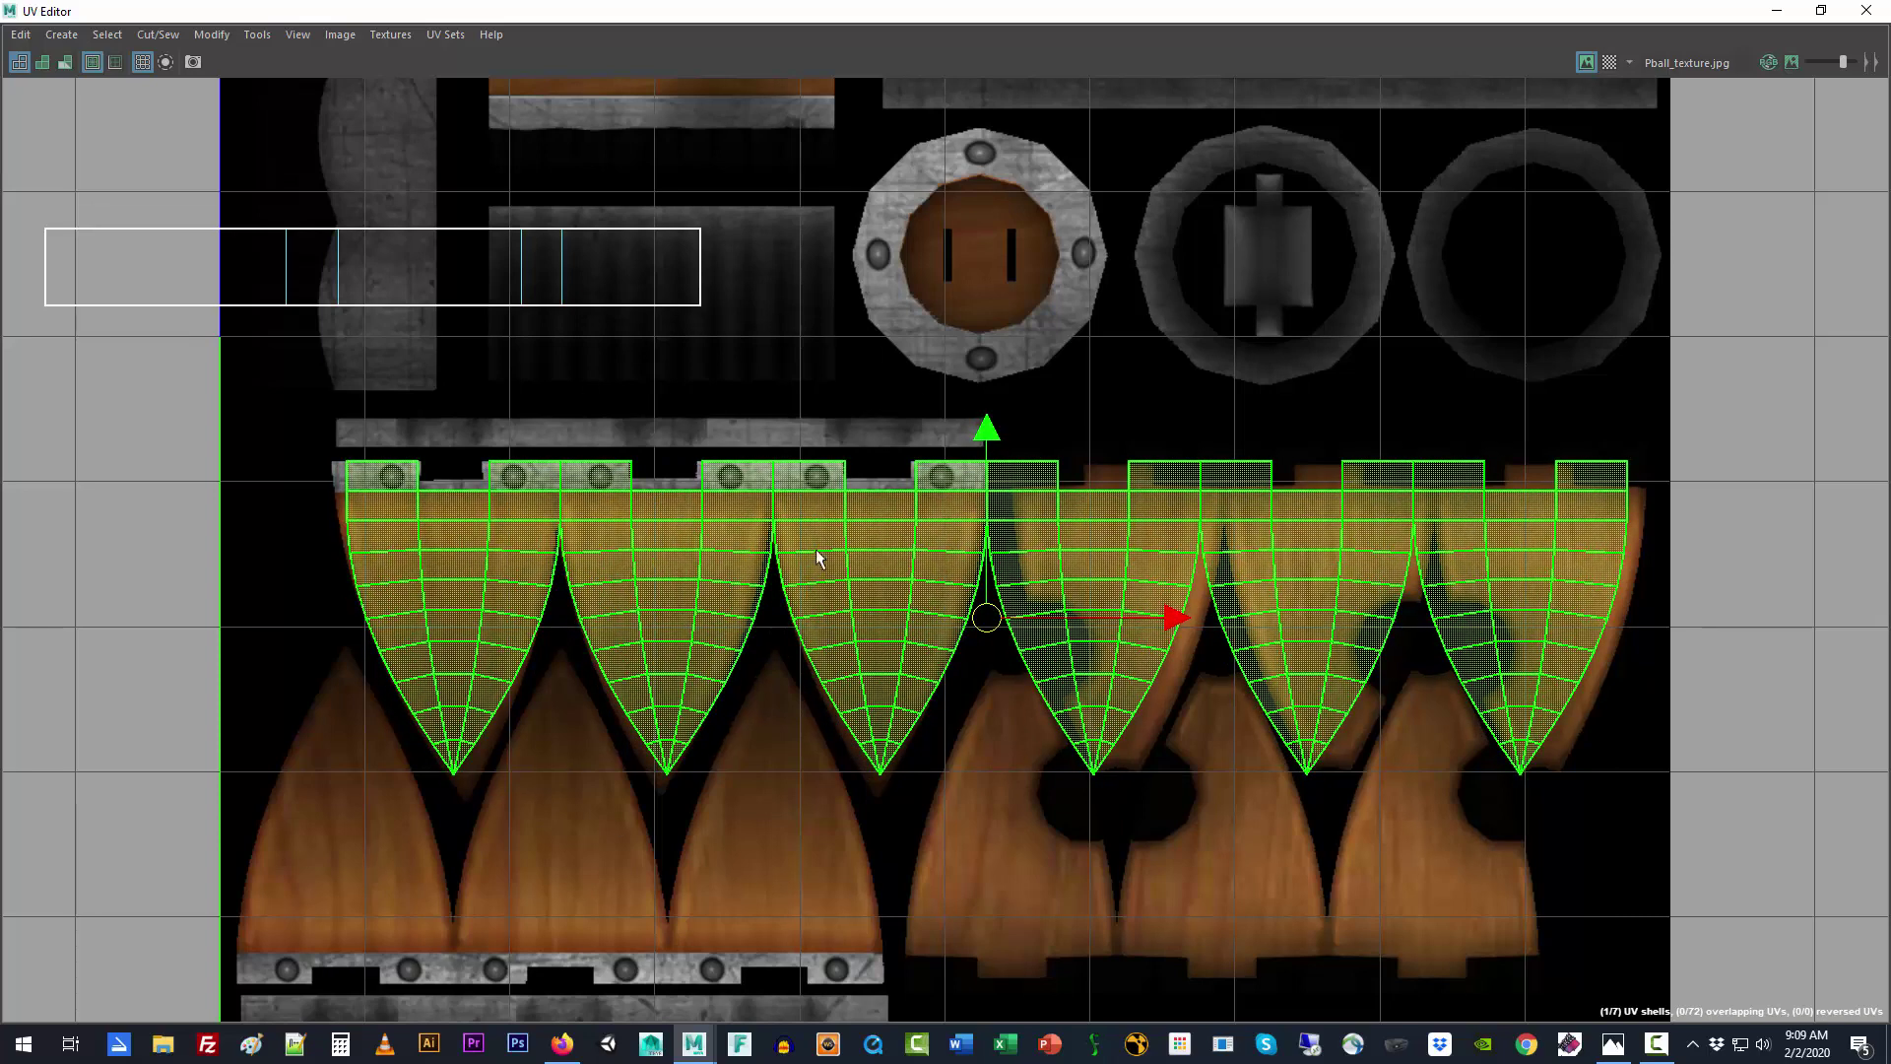
left_click_drag(986, 618, 983, 618)
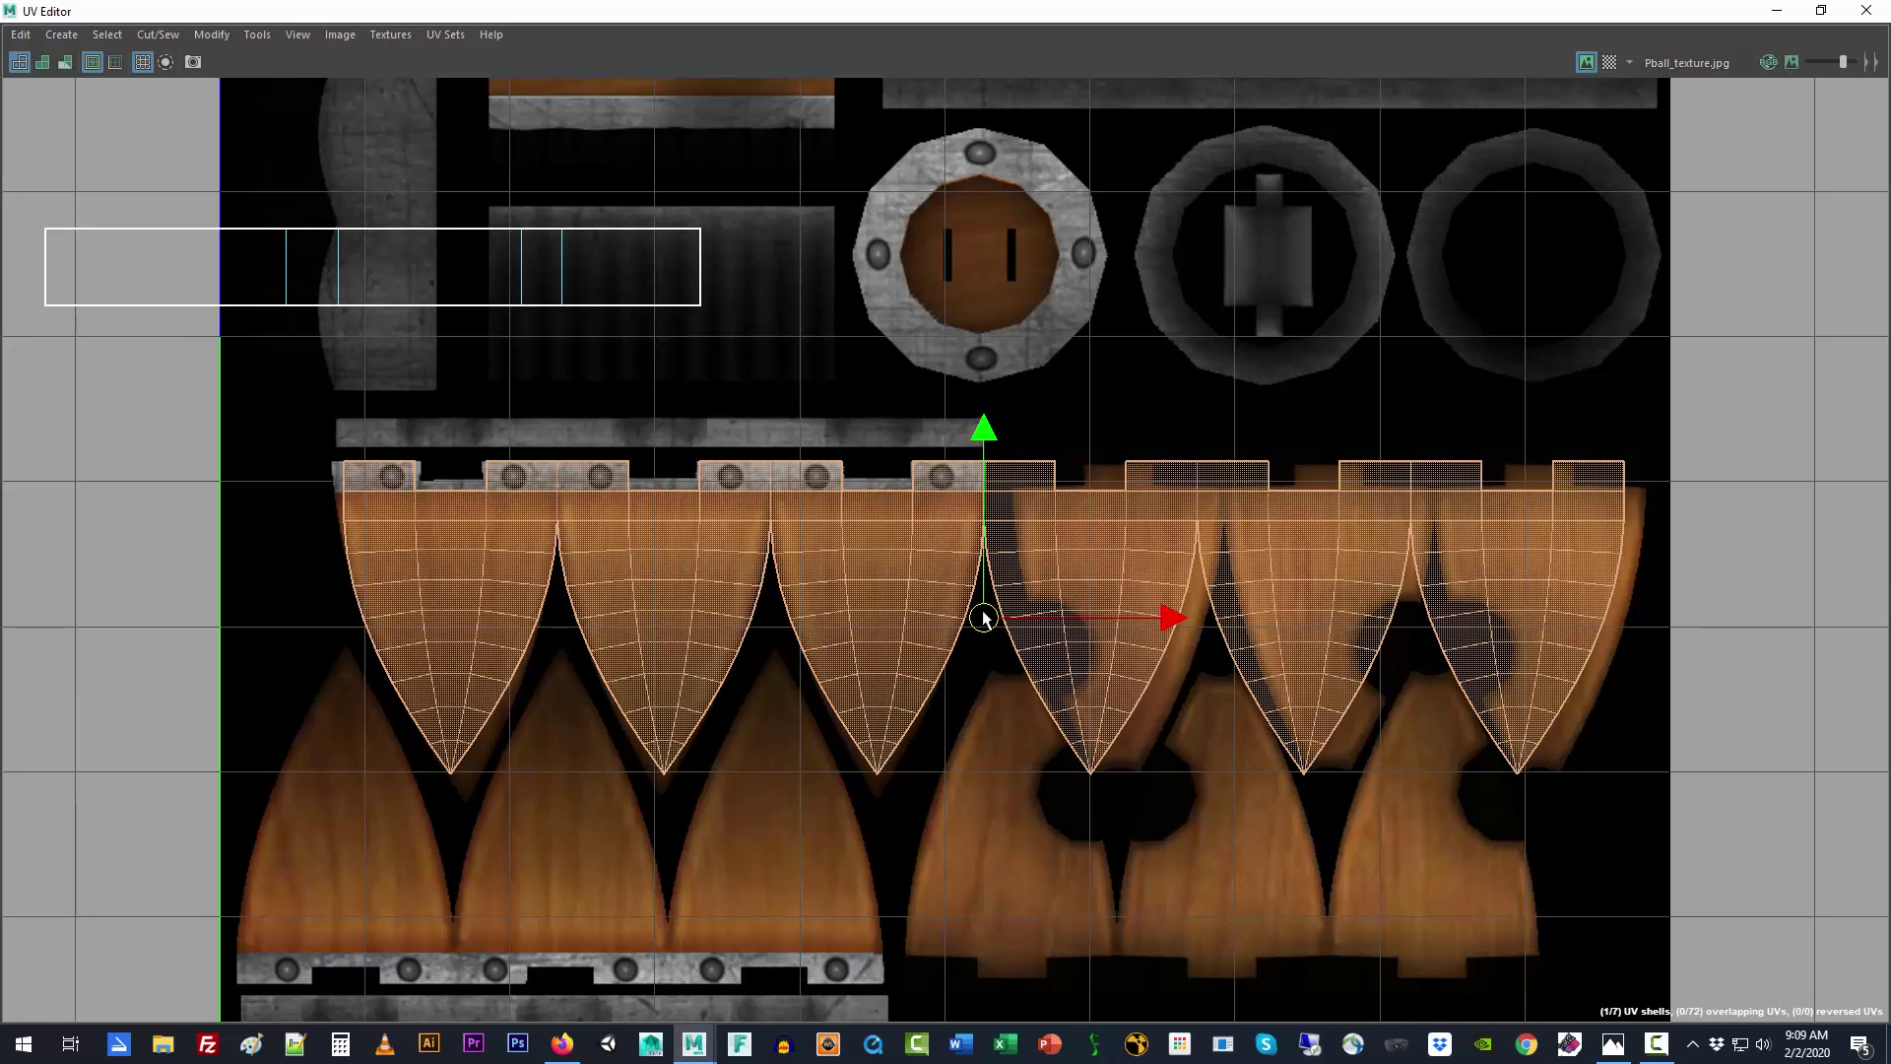
left_click(991, 339)
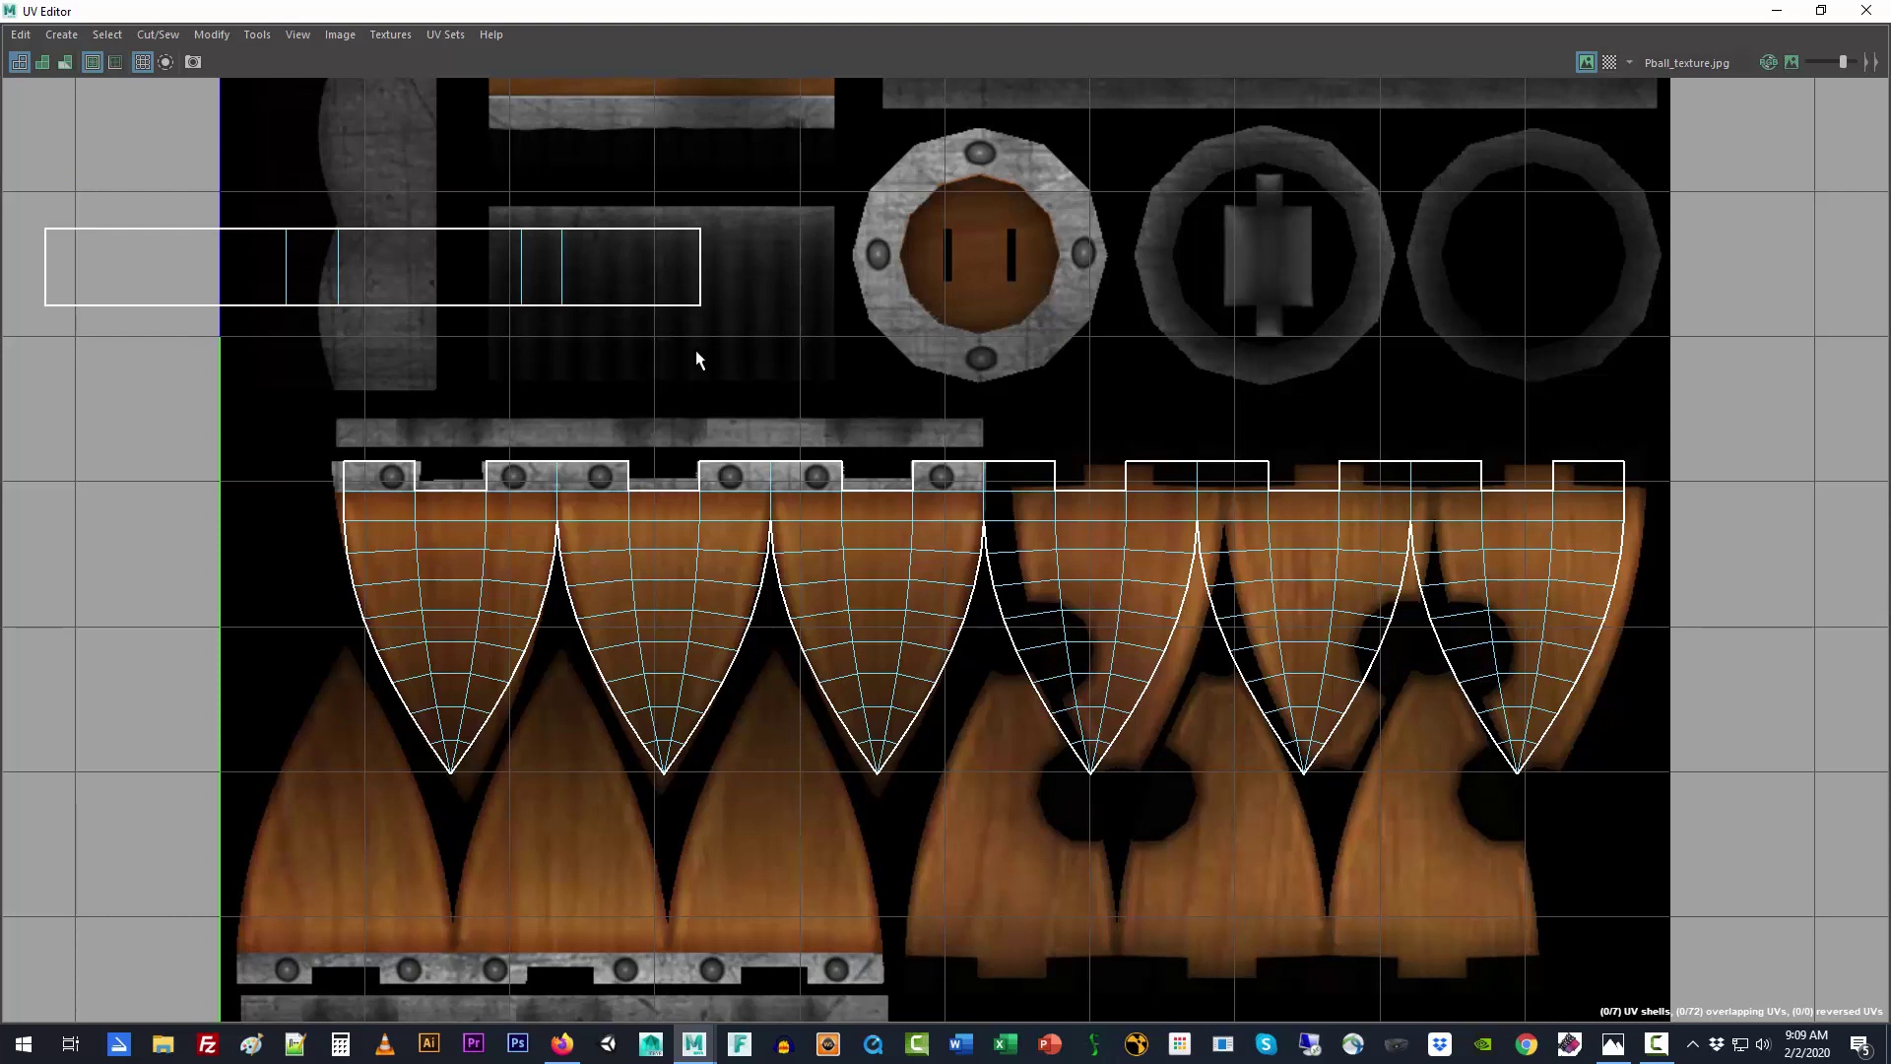
Step: Select the stacked rim strip shells, then move and scale them down over the plain metal bar above the planks
left_click(506, 259)
left_click(519, 189)
left_click_drag(571, 156, 756, 298)
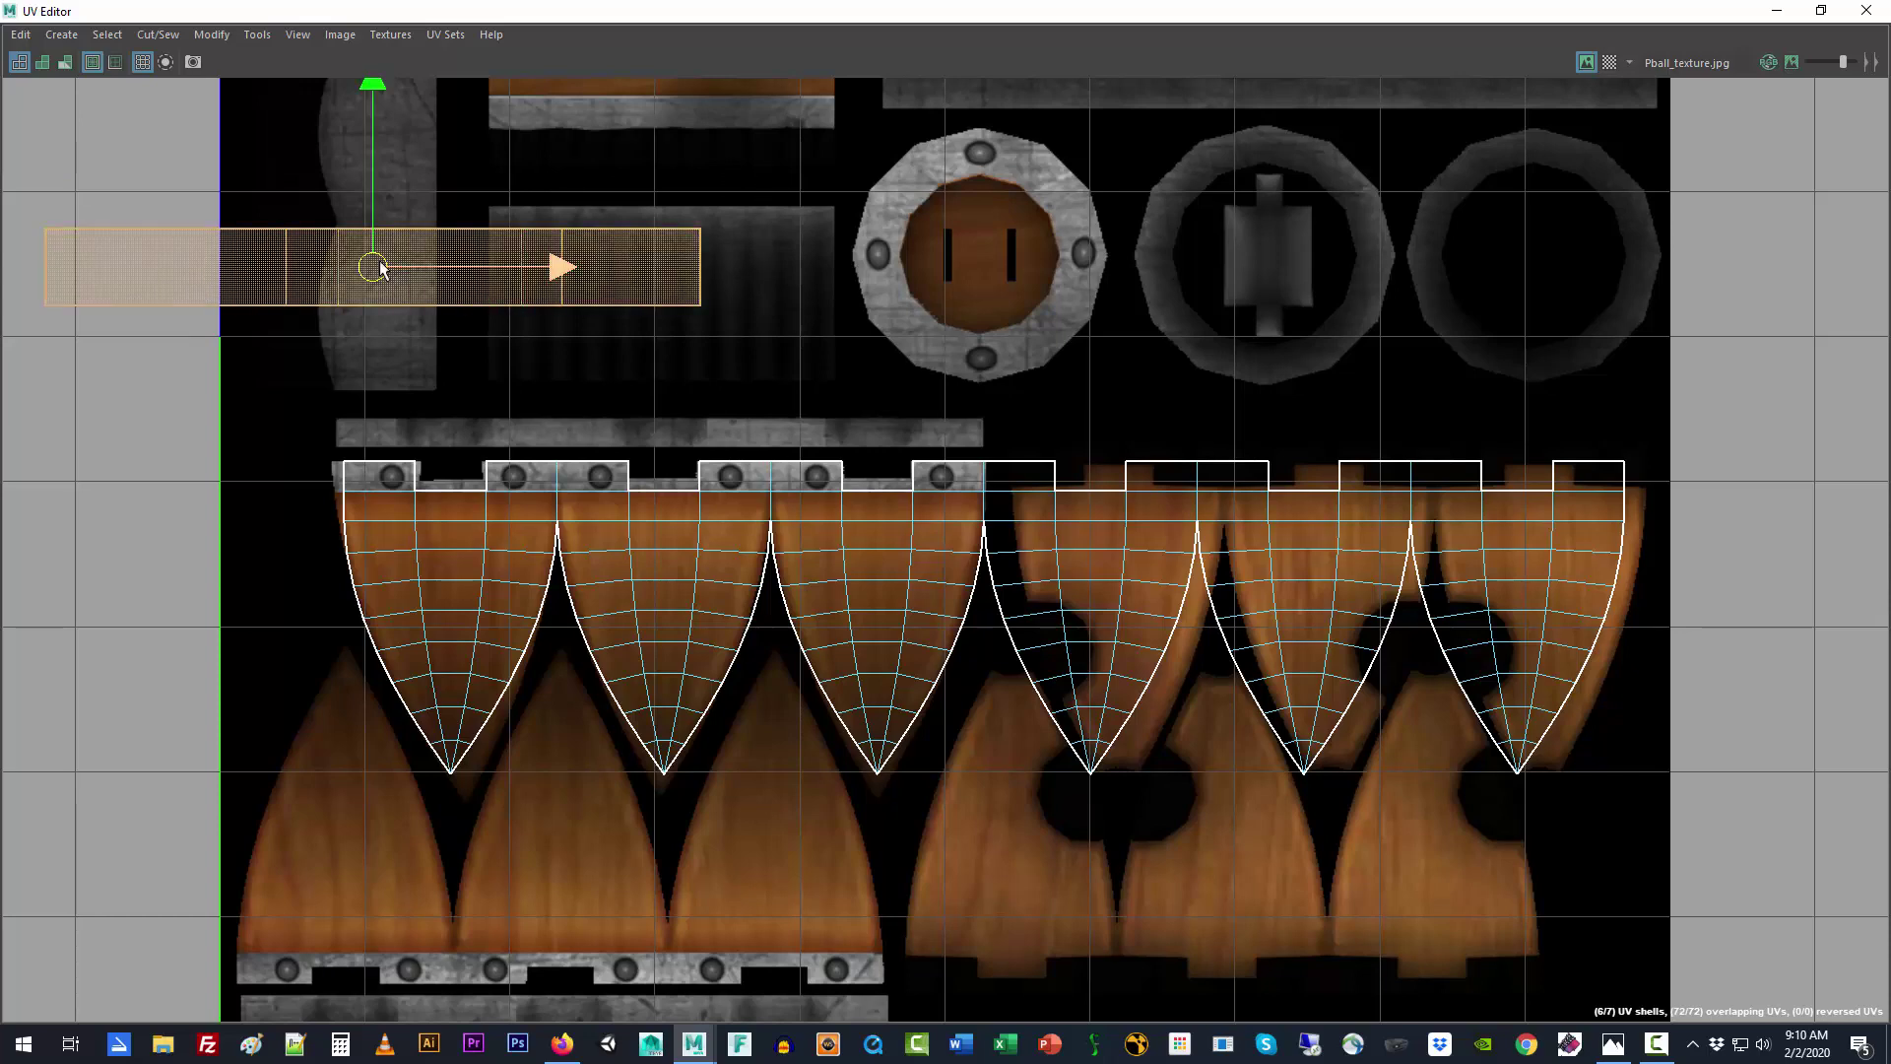
left_click_drag(373, 267, 409, 409)
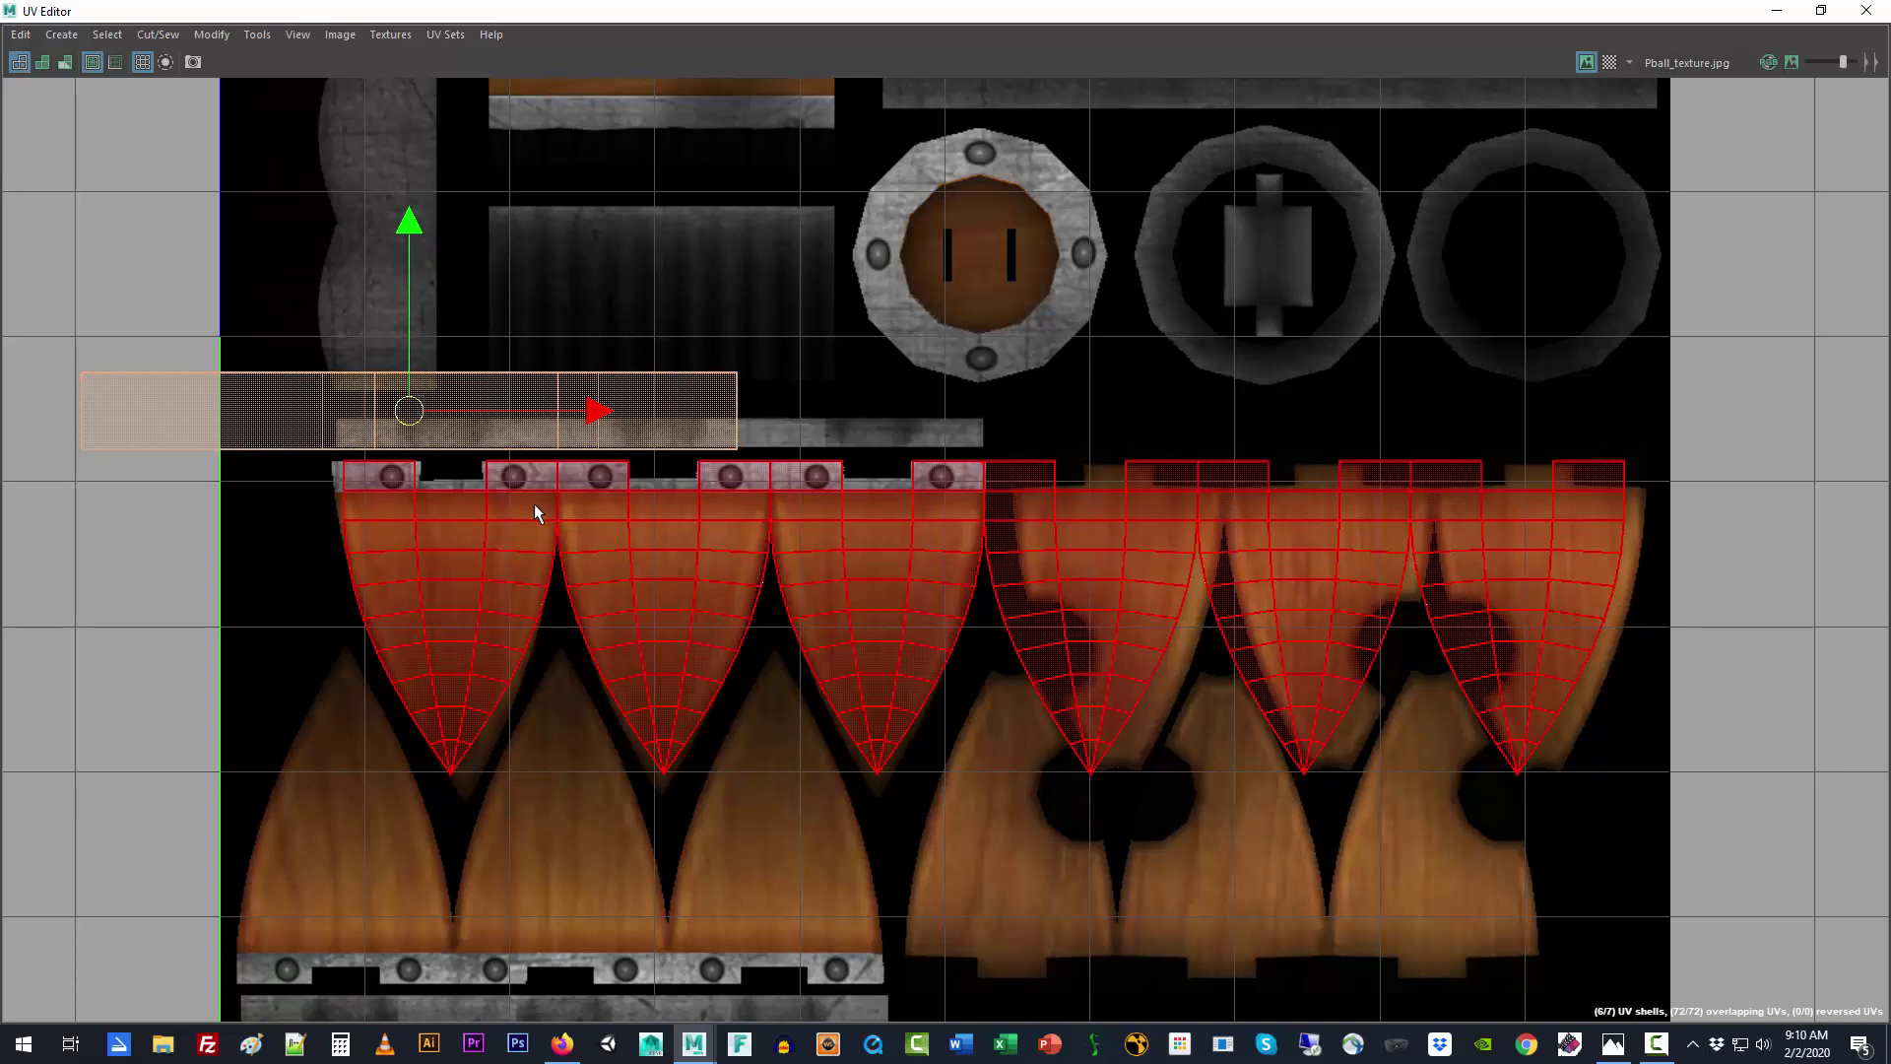
key("r")
mouse_move(401, 418)
left_mouse_down()
mouse_move(316, 439)
mouse_move(489, 430)
mouse_move(429, 437)
left_mouse_up()
key("w")
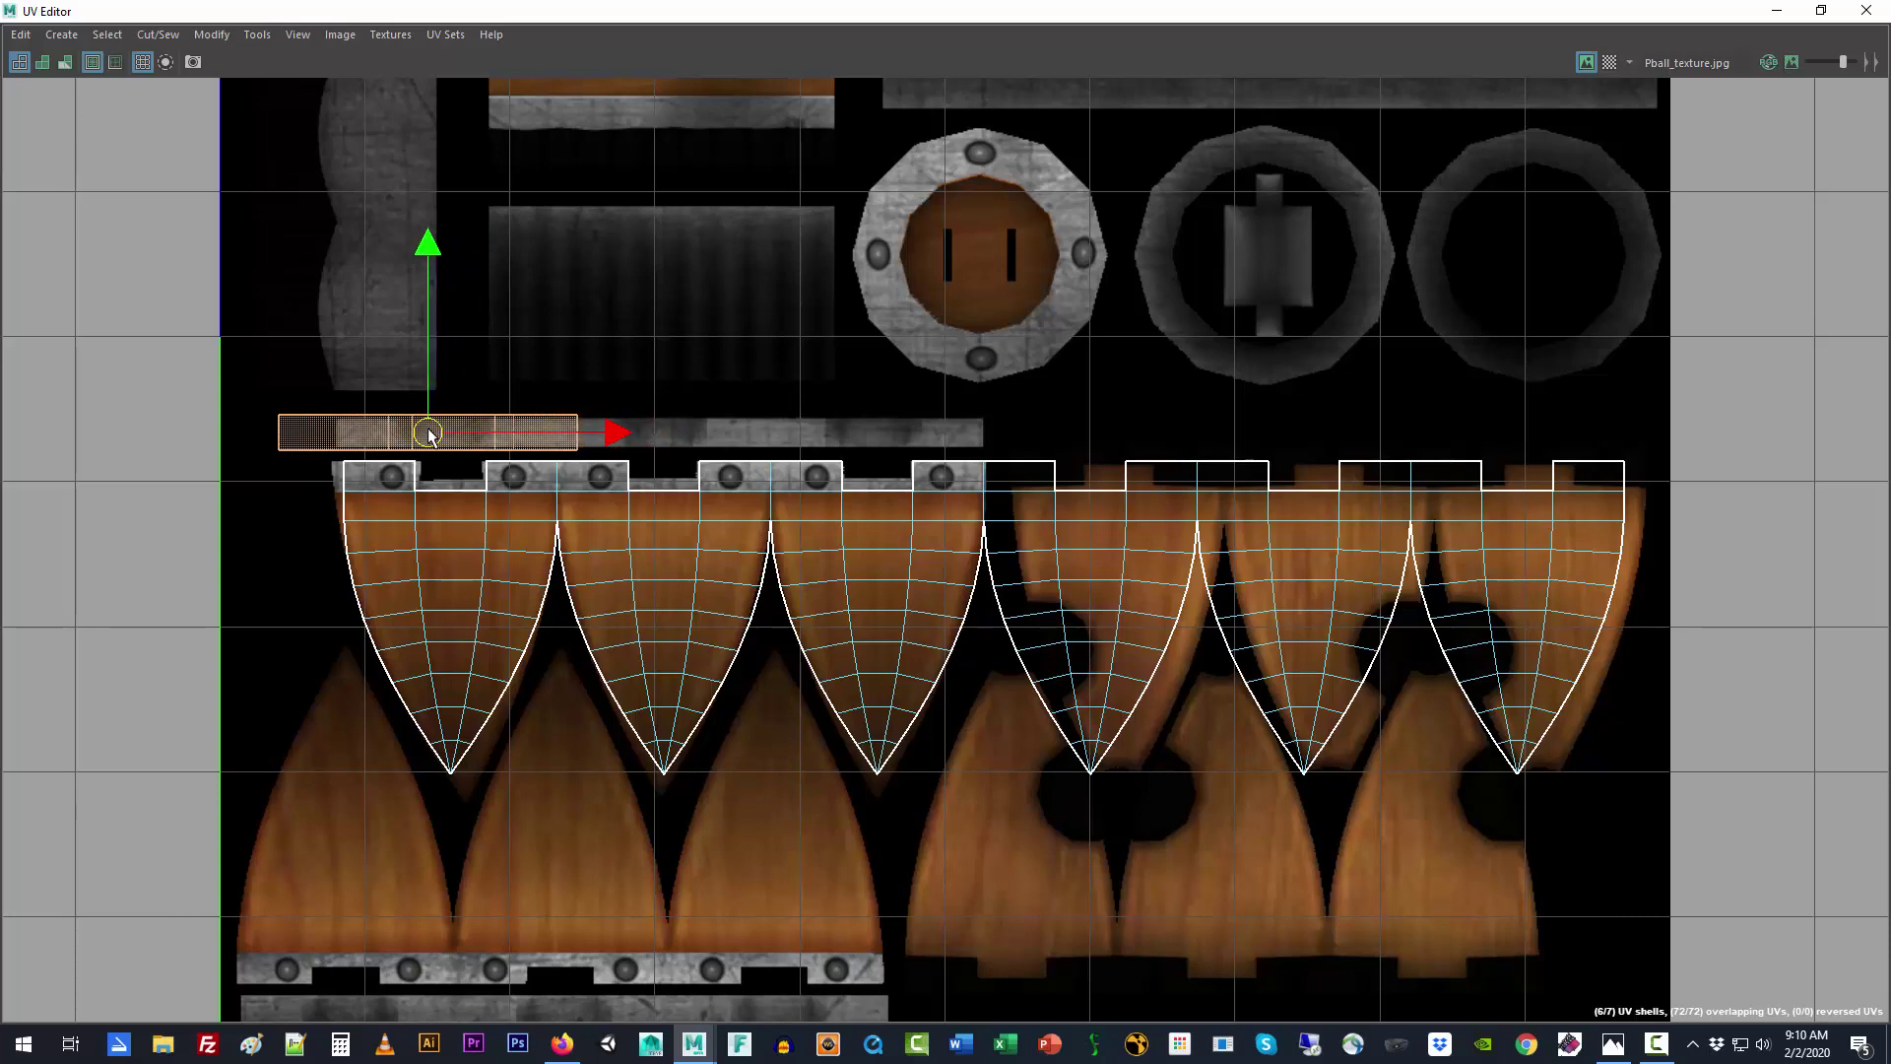
Step: Hide the texture image and align the rim strip's left end UVs with the bowl shell's top-left corner UV at maximum U
key("f")
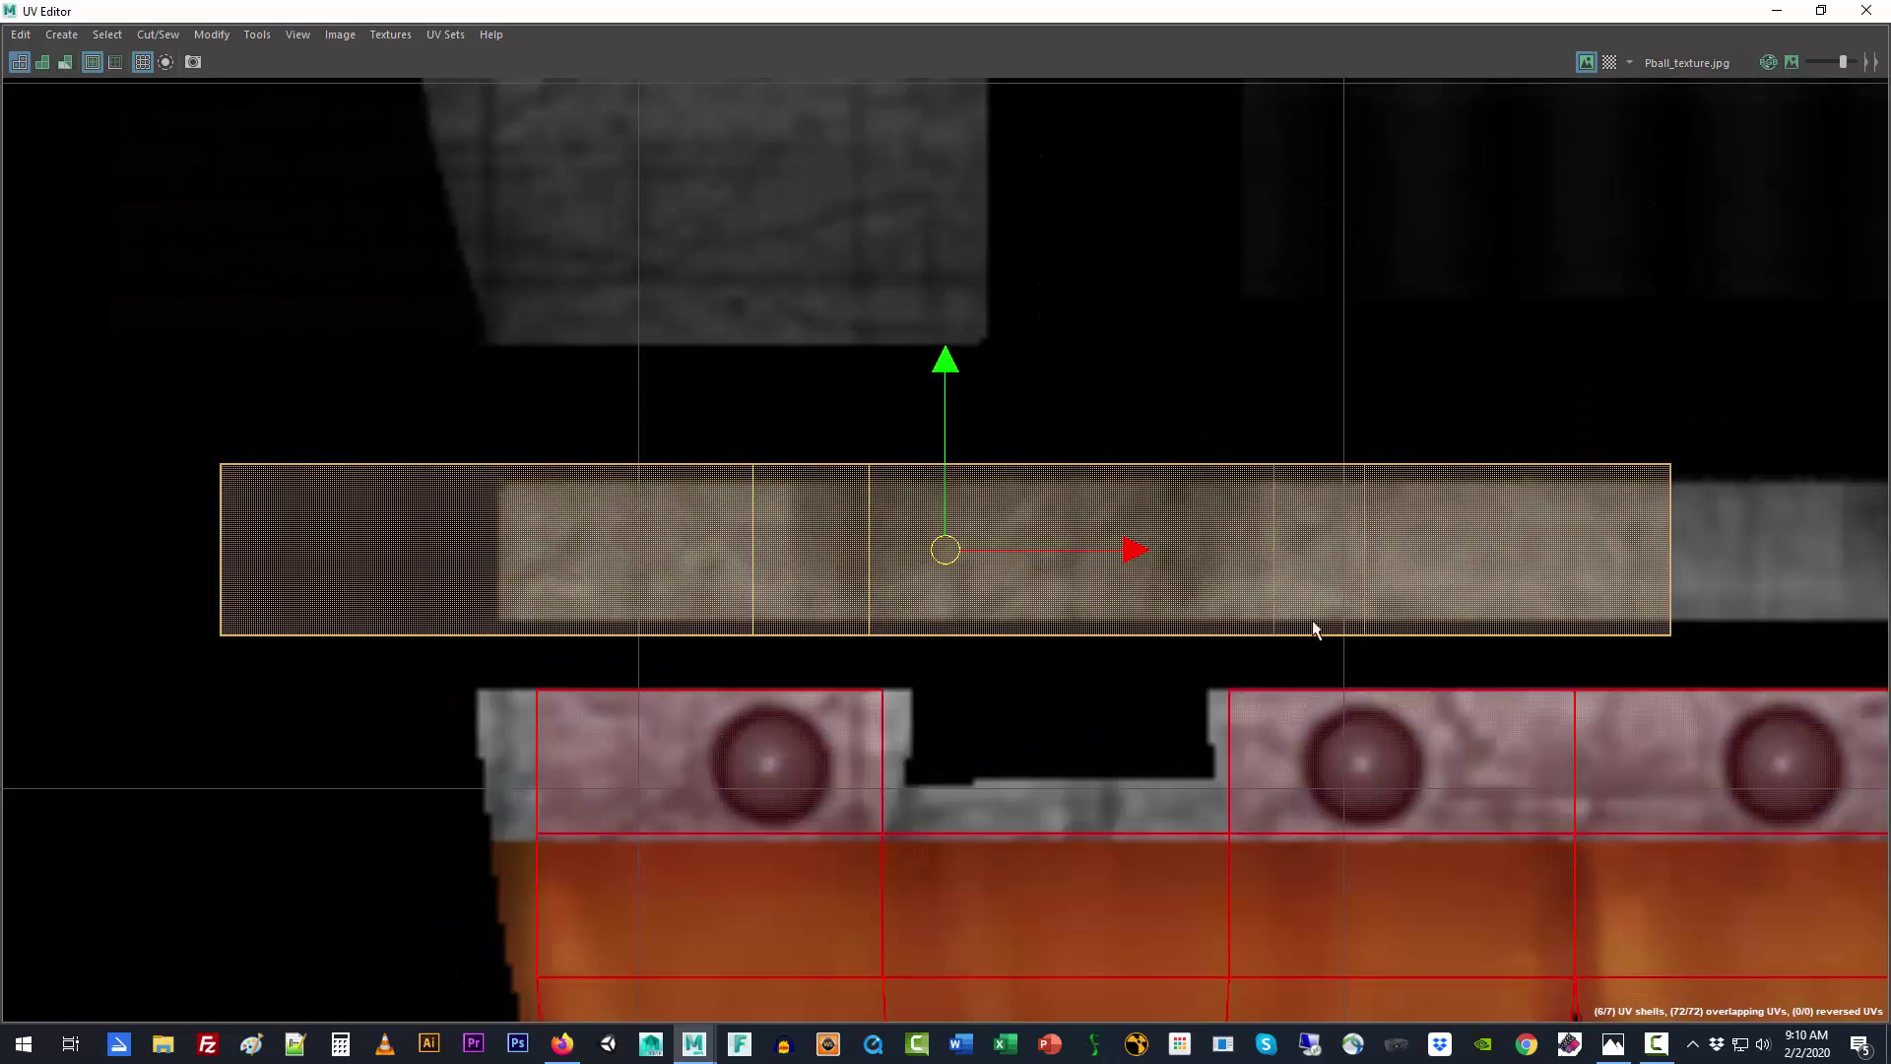
left_click(1586, 62)
left_click(1346, 453)
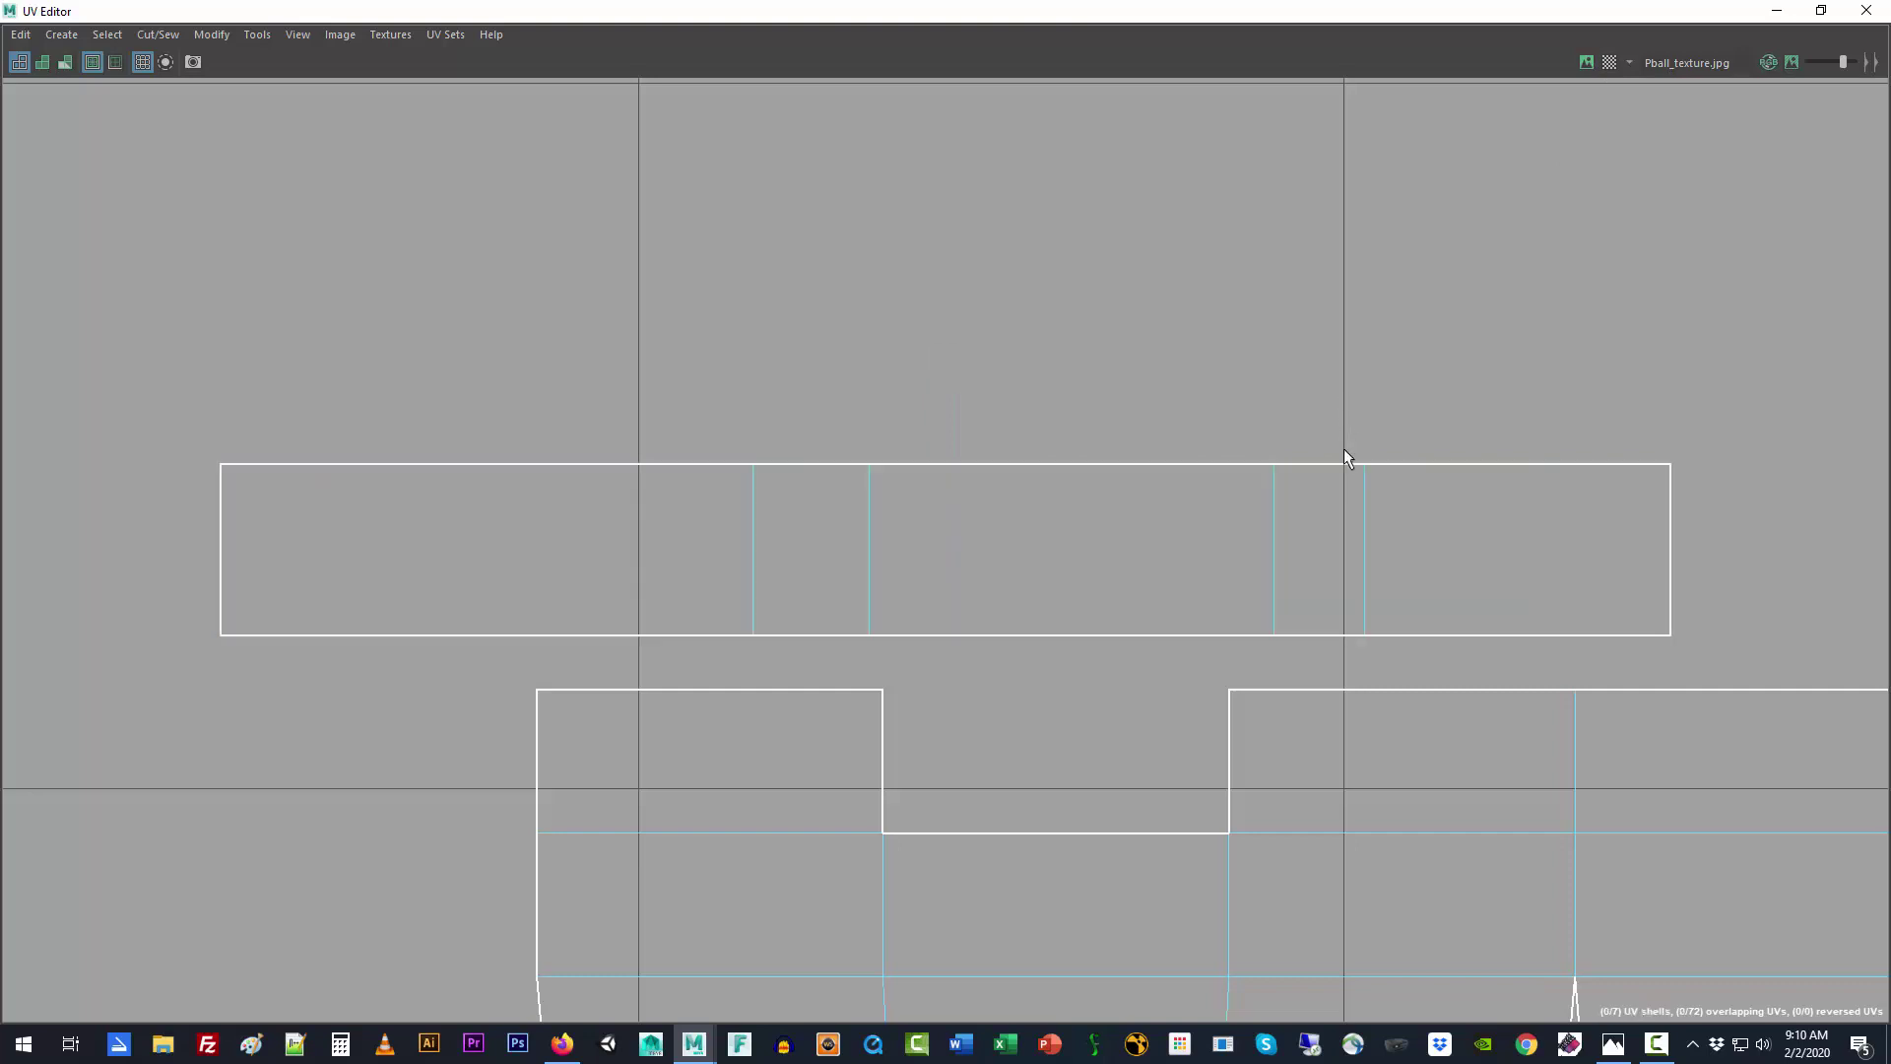
right_click(1271, 543)
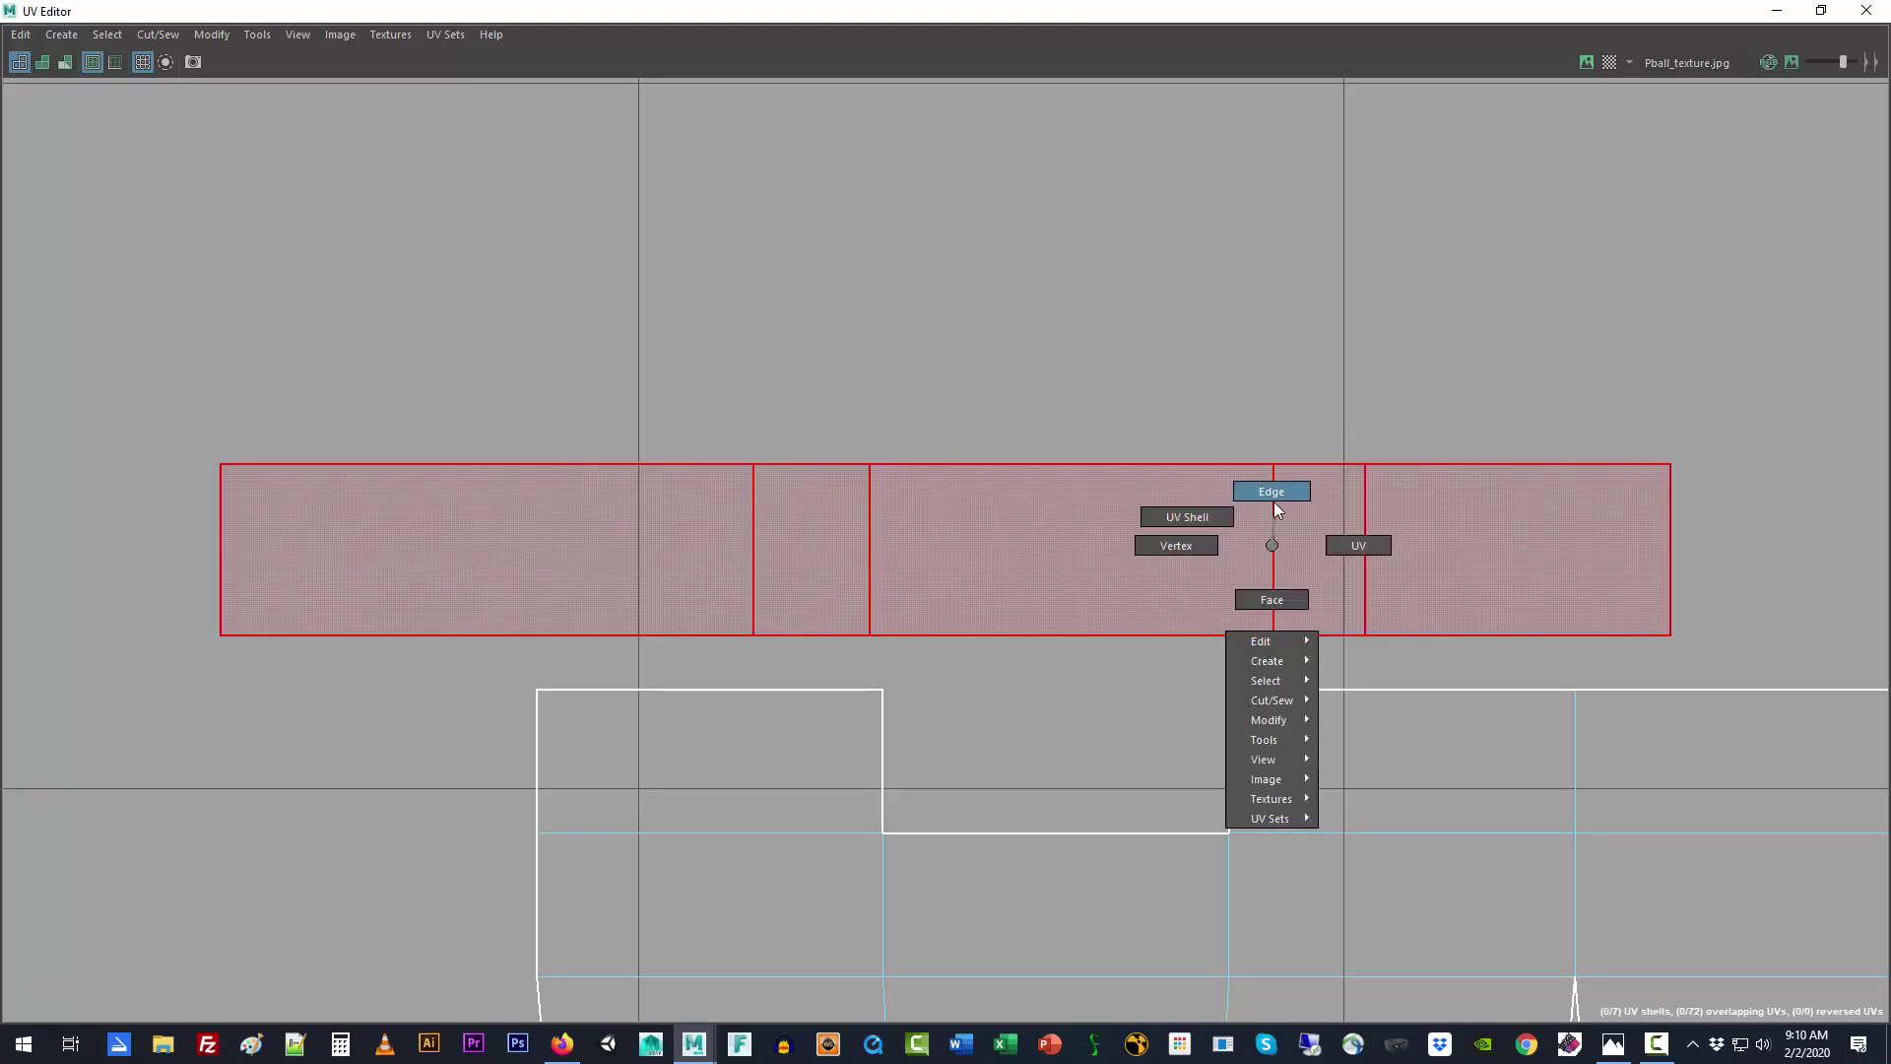
right_click_drag(1283, 564, 1344, 539)
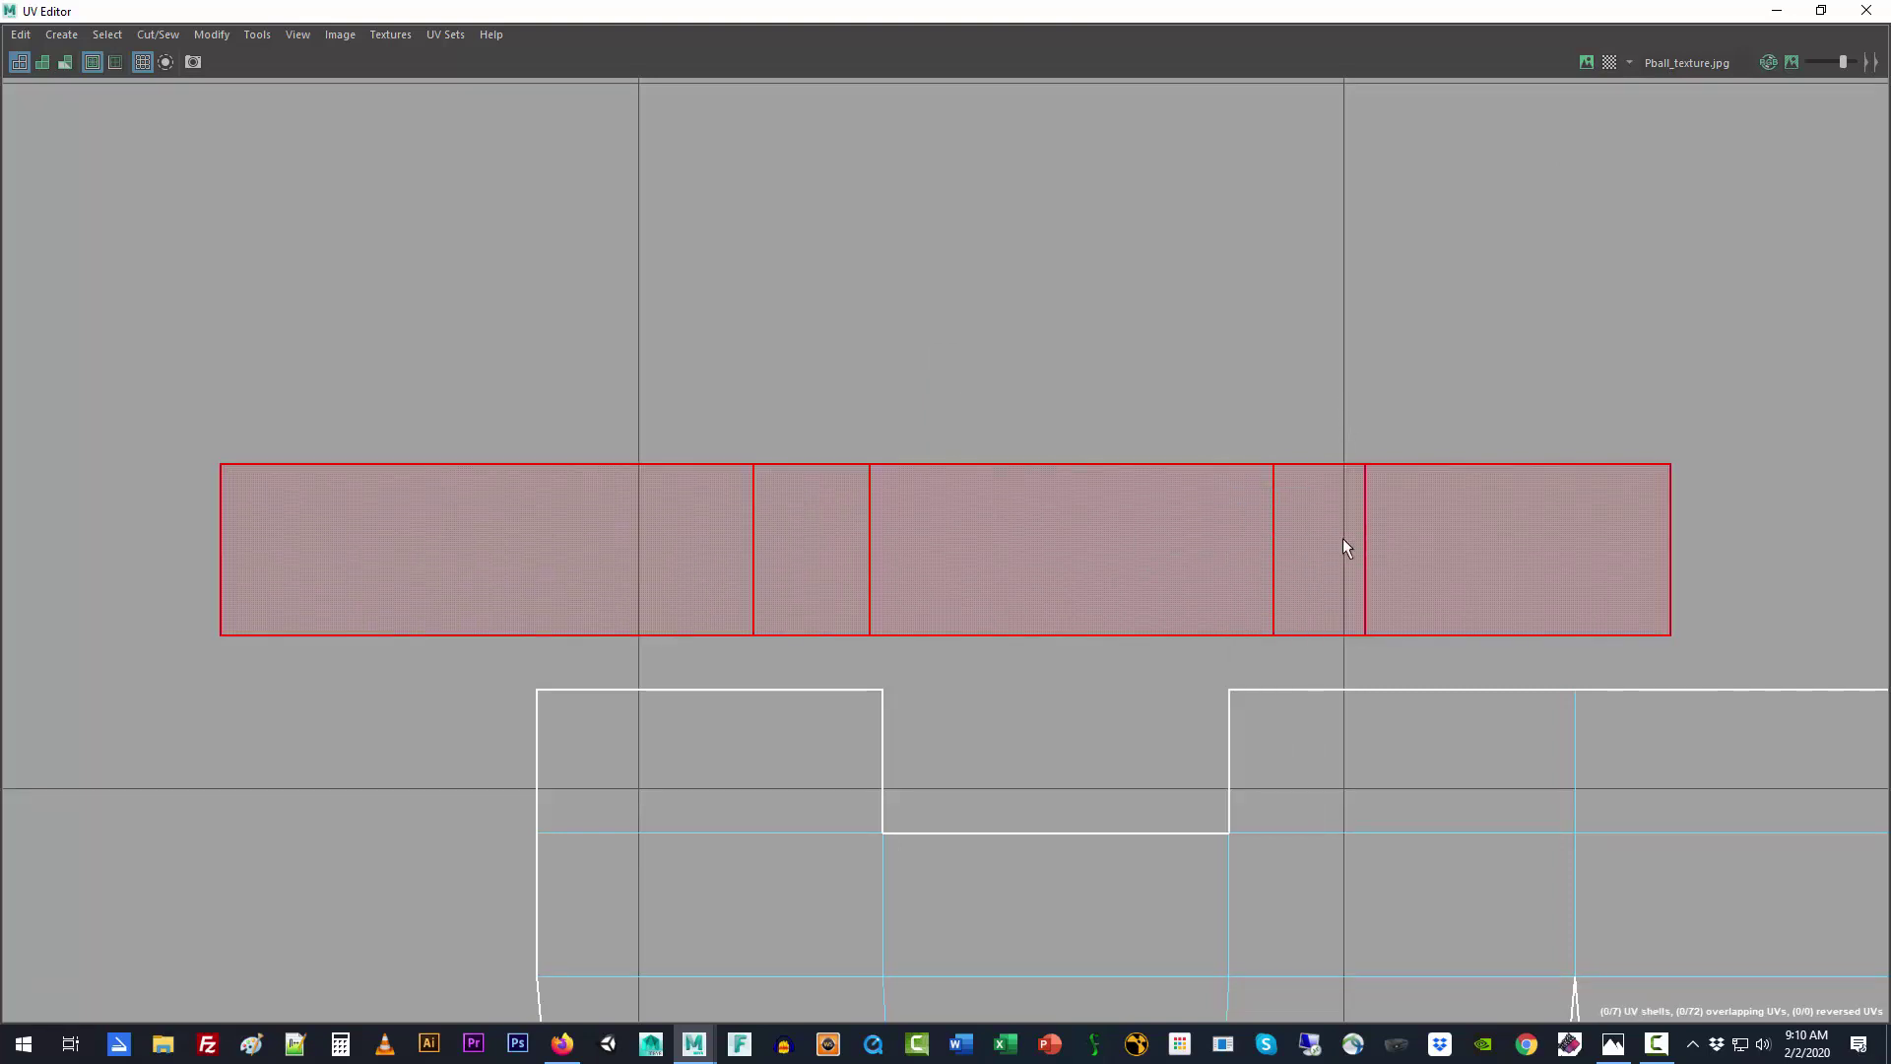
left_click_drag(254, 599, 325, 689)
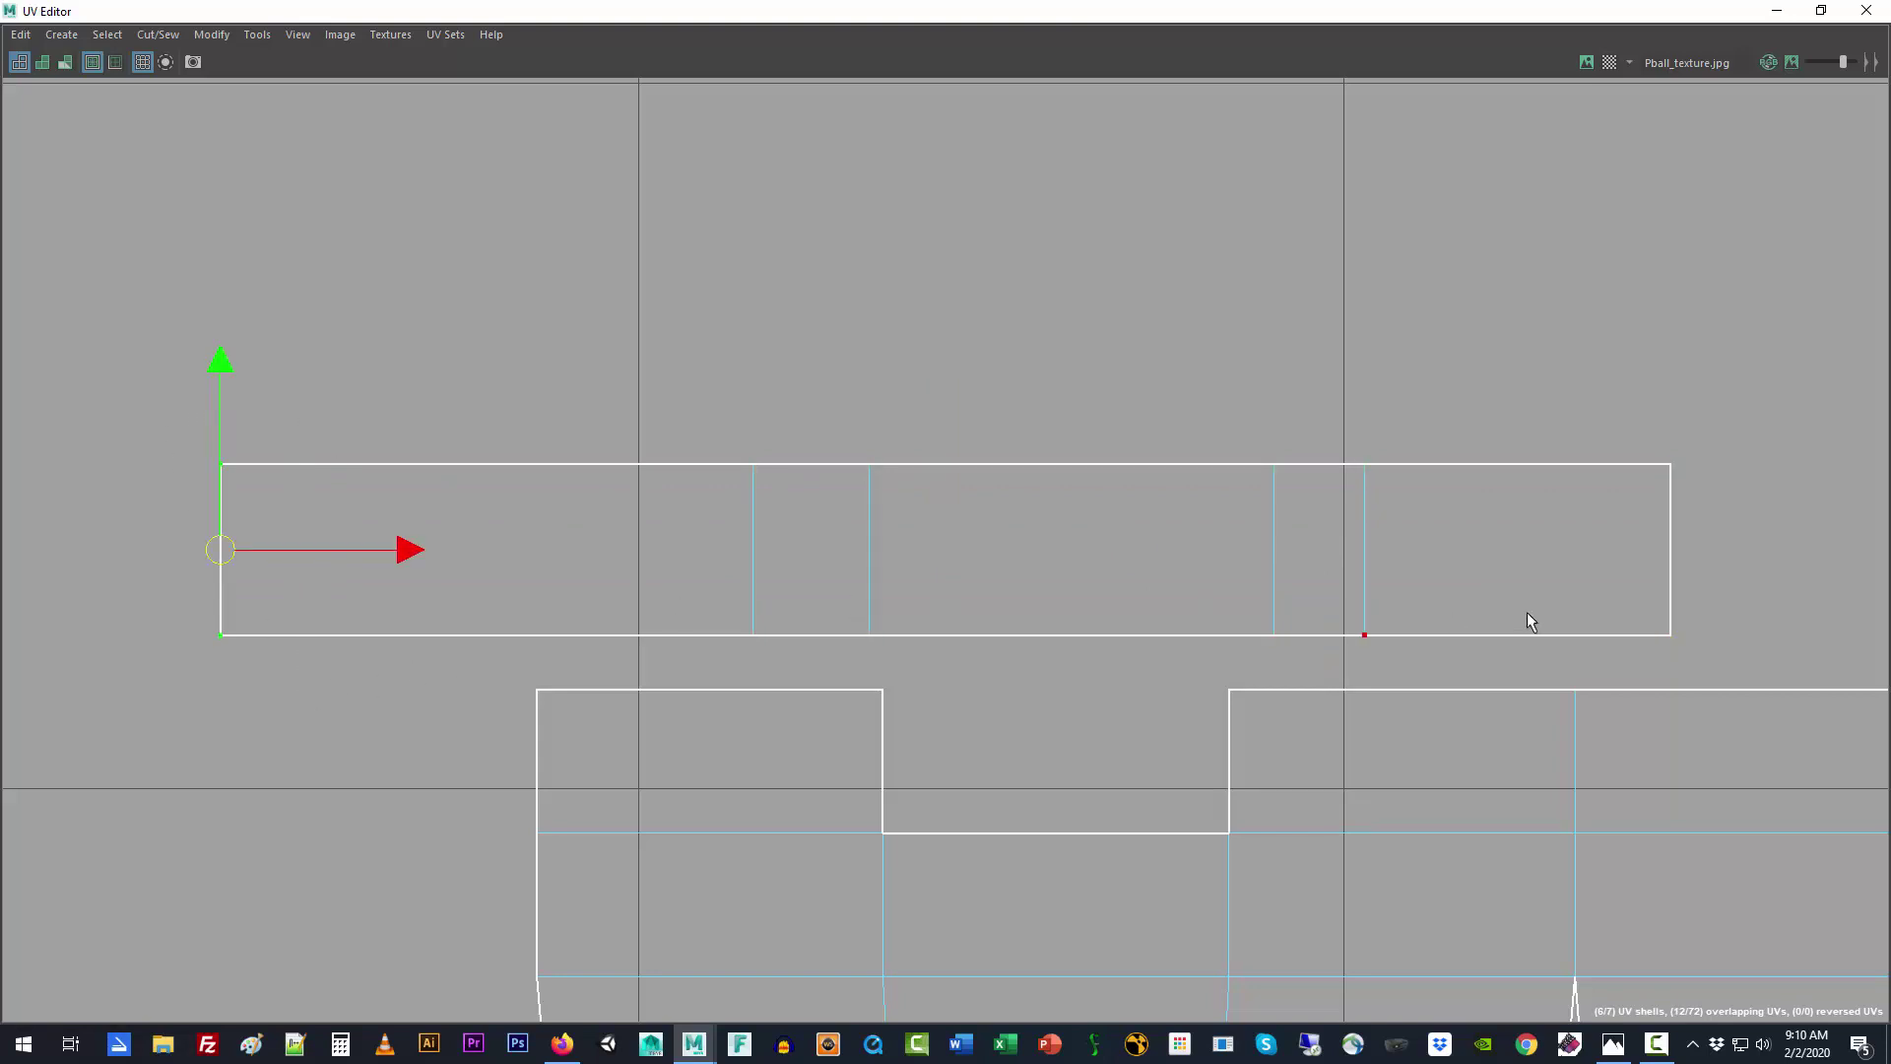
left_click_drag(499, 676, 576, 741, "shift")
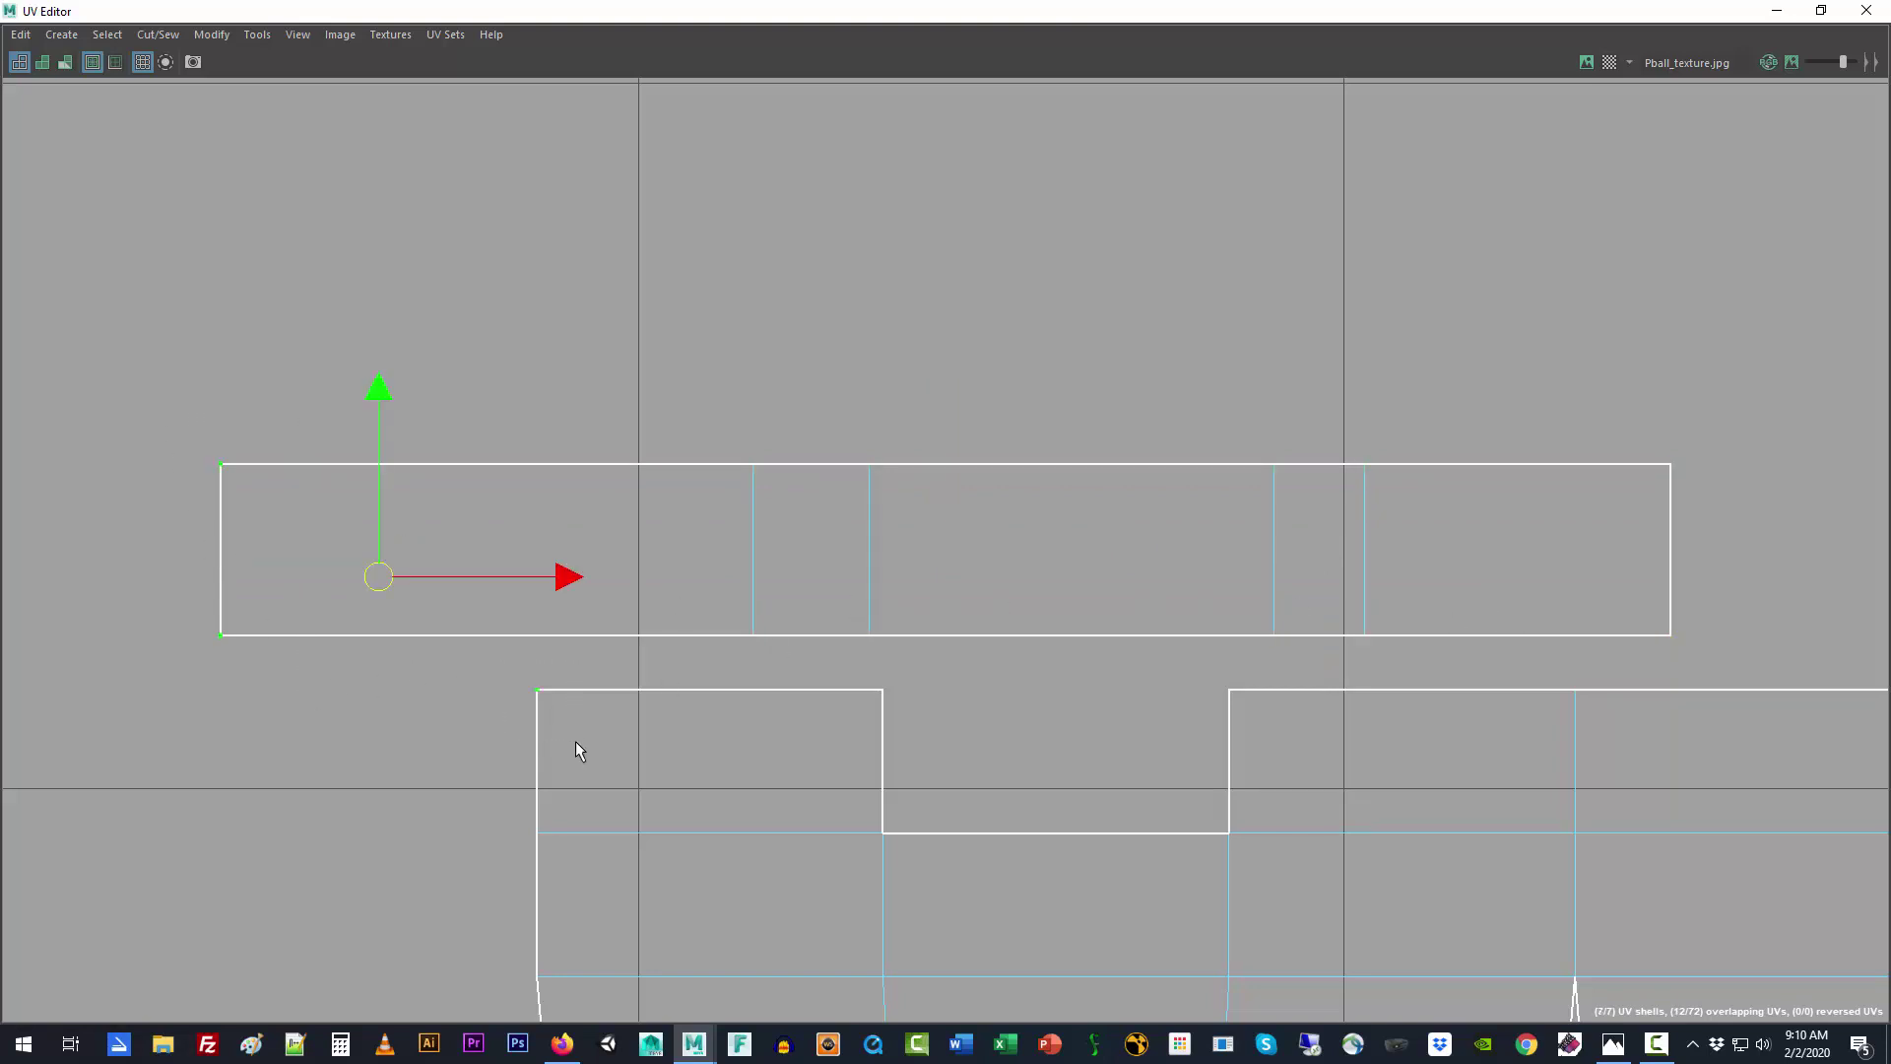
left_click(1820, 12)
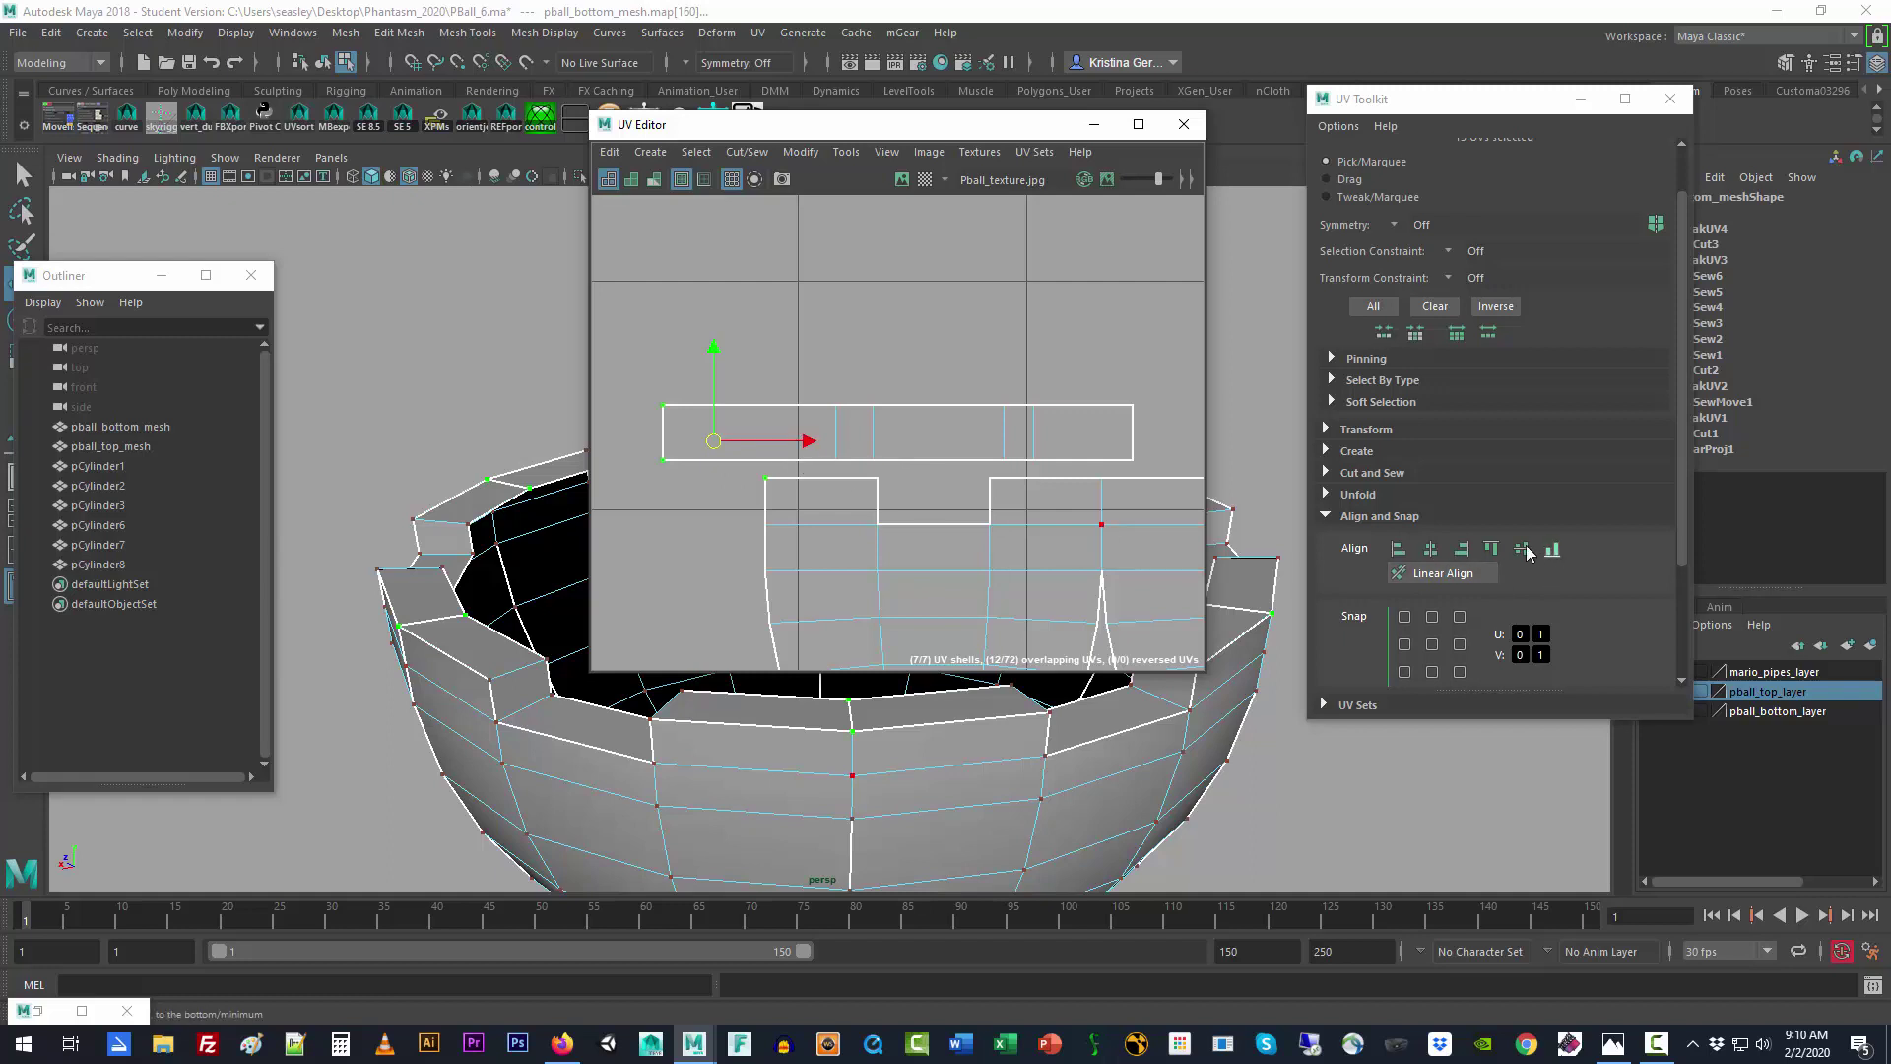
left_click(1463, 549)
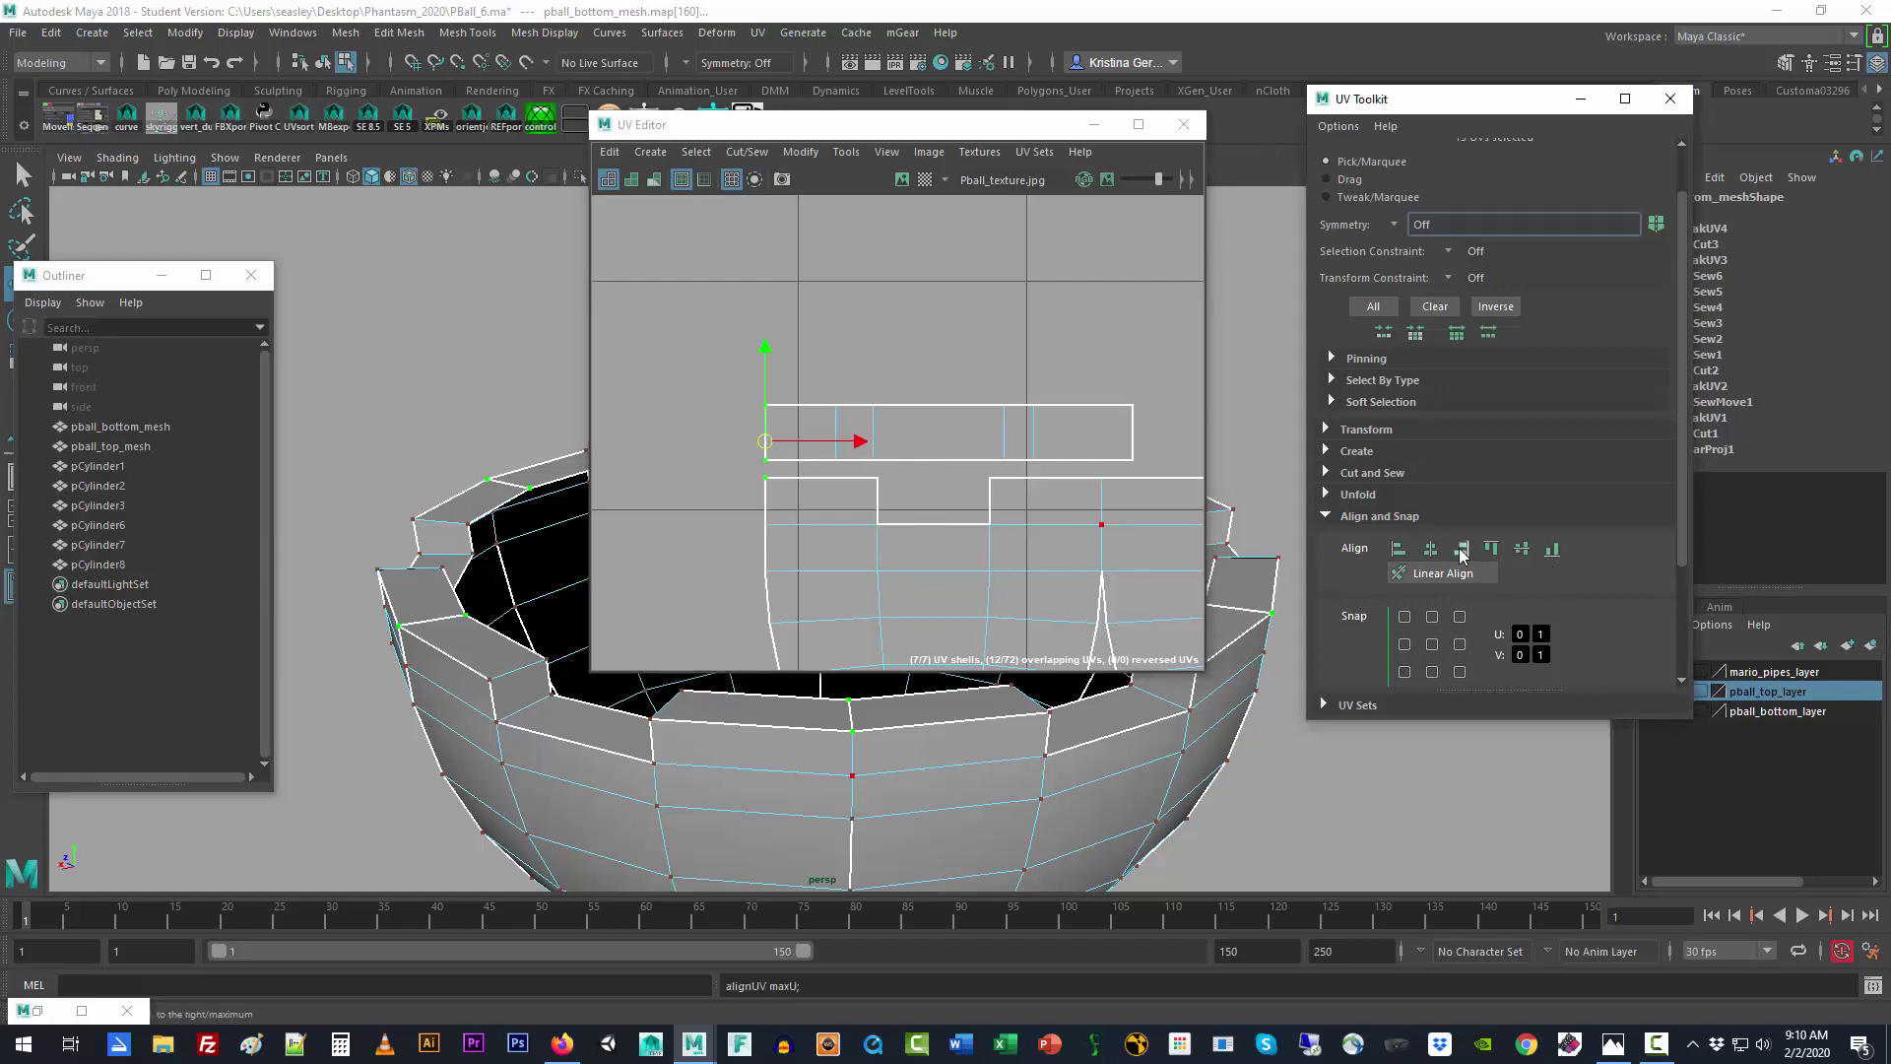
Step: Align two rim strip UV columns with the bowl shell's first notch, using maximum U for its left edge and minimum U for its right edge
left_click(906, 328)
left_click_drag(861, 376, 890, 516)
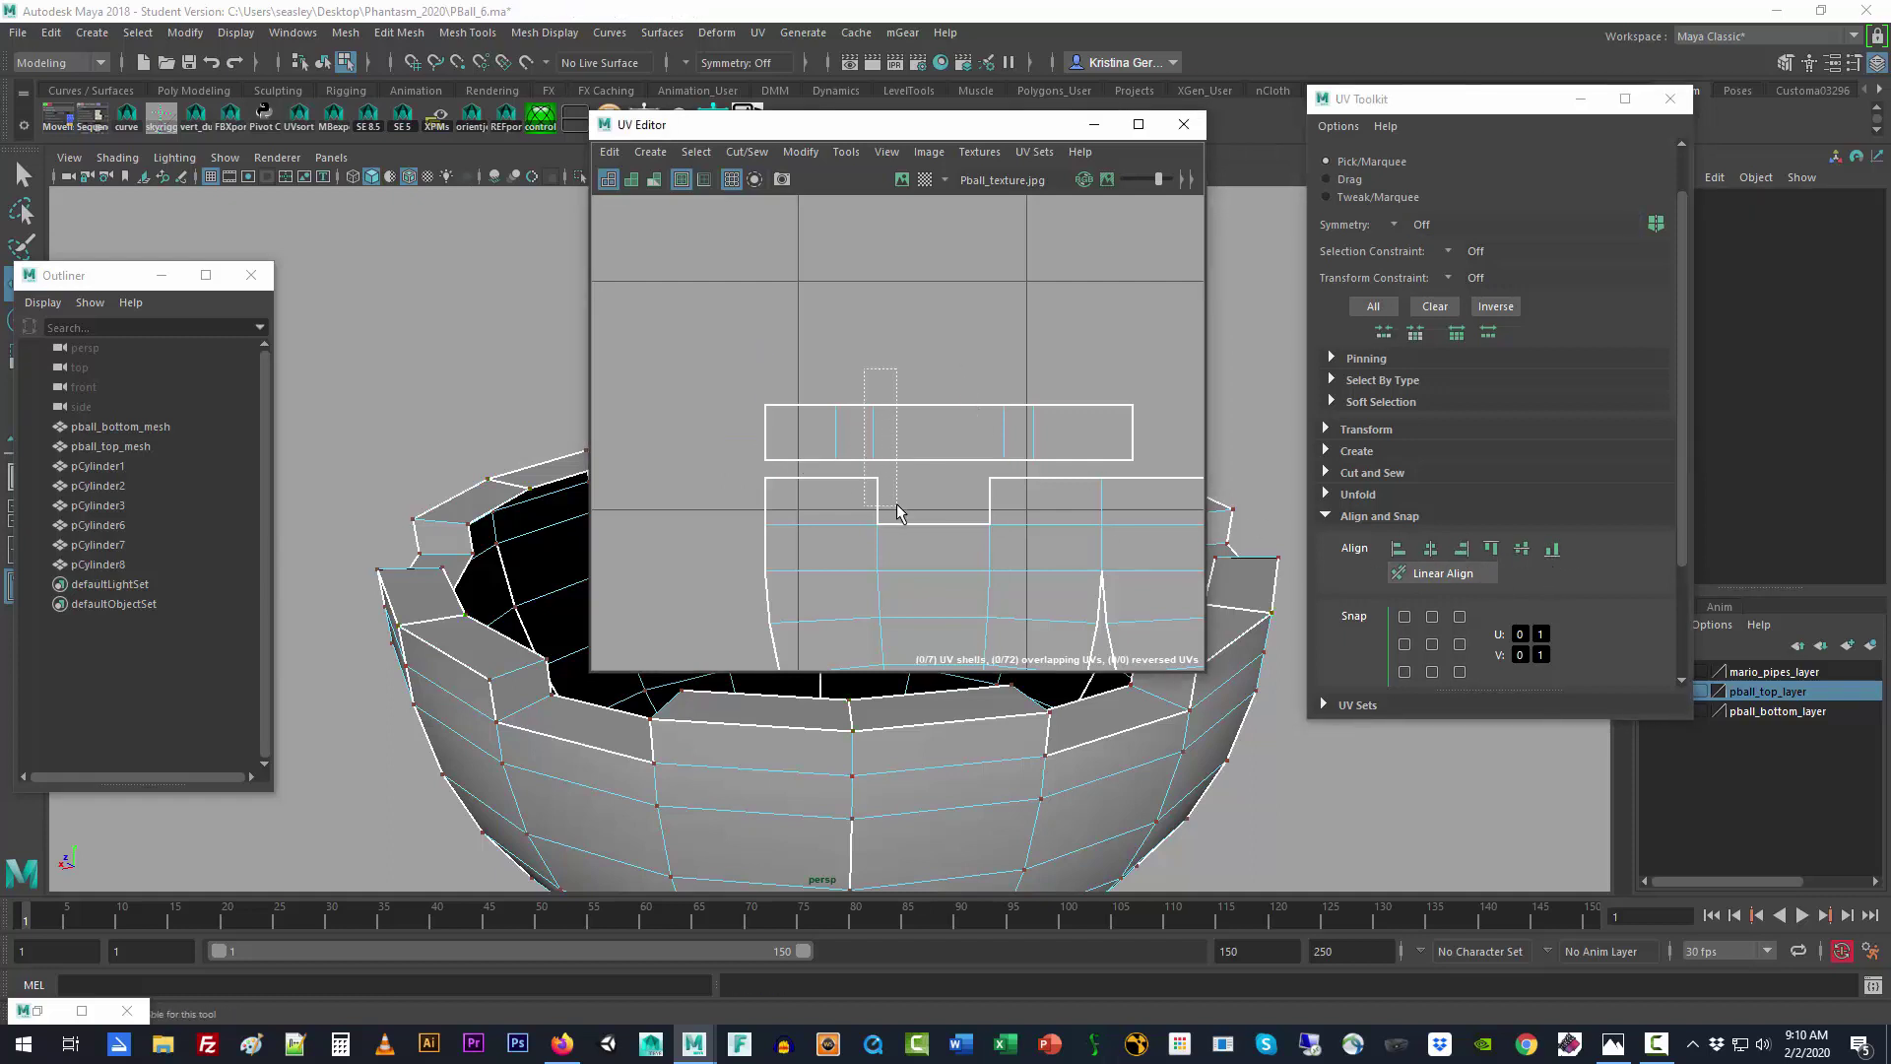
left_click(1463, 548)
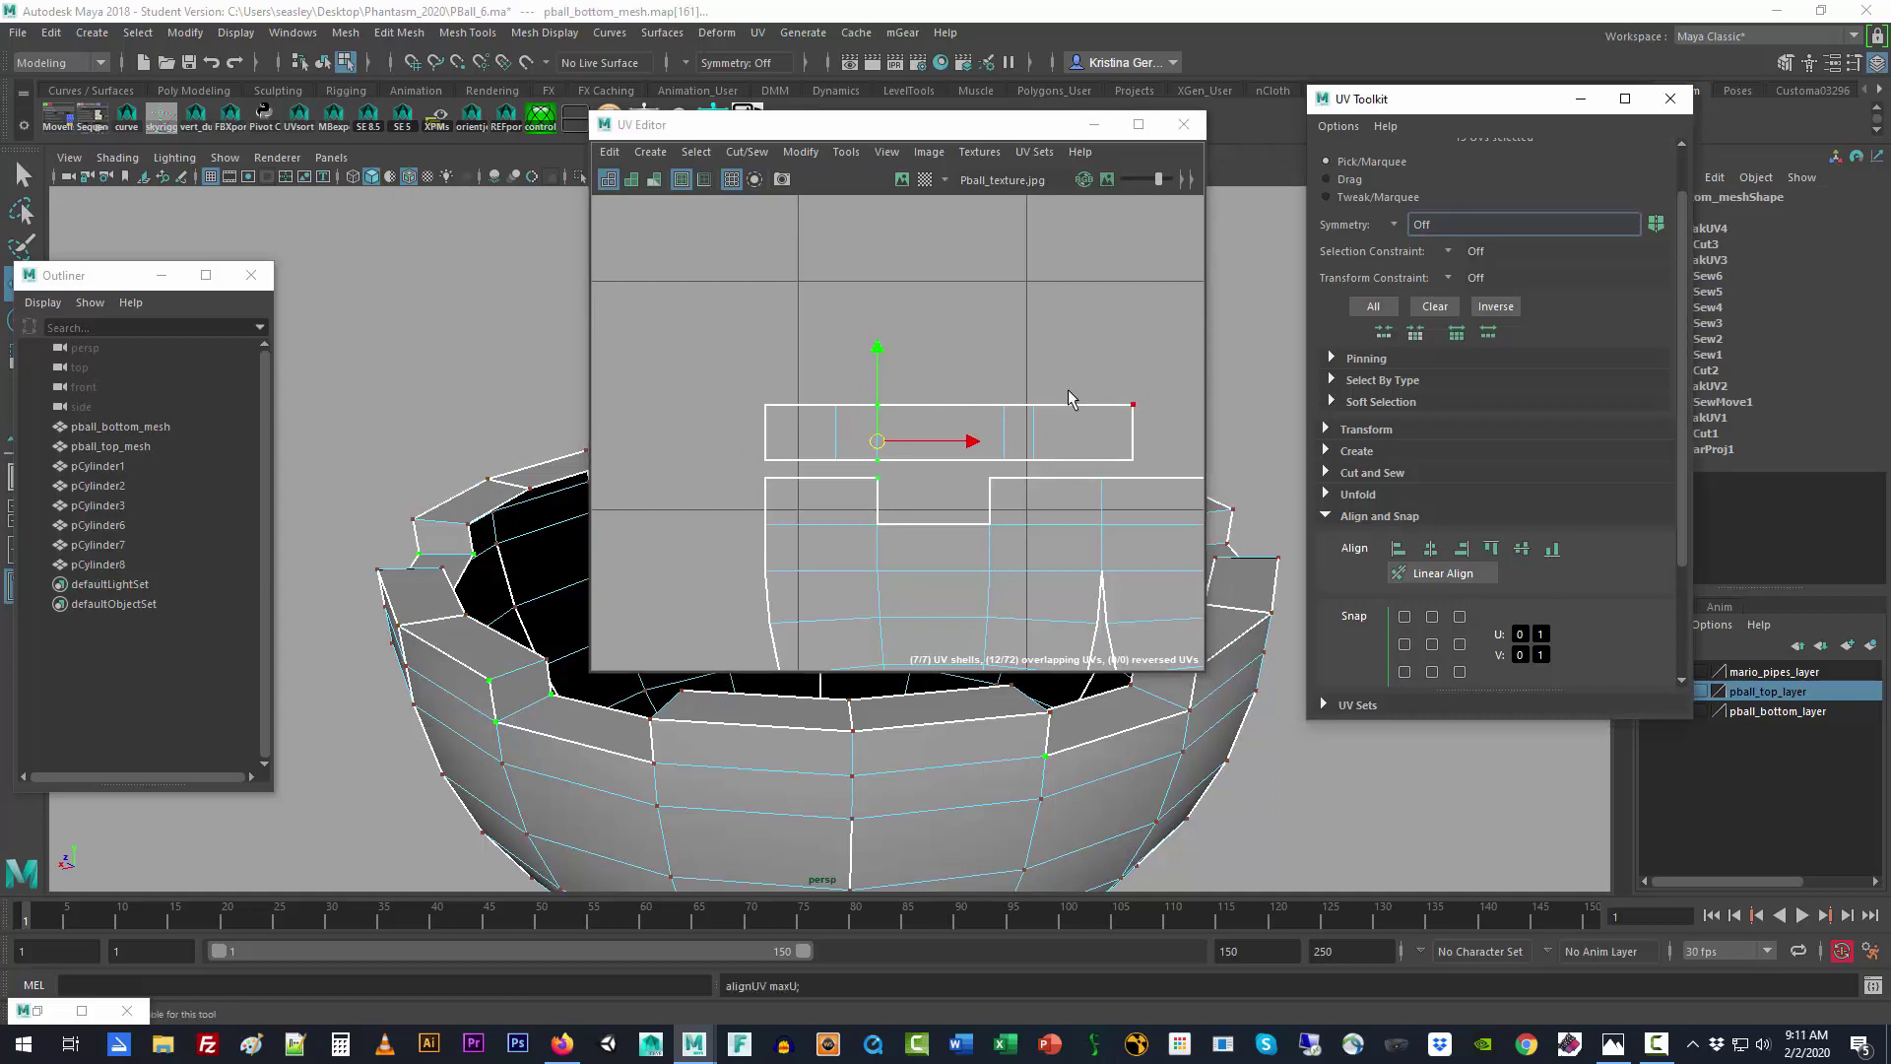
left_click_drag(966, 344, 1021, 501)
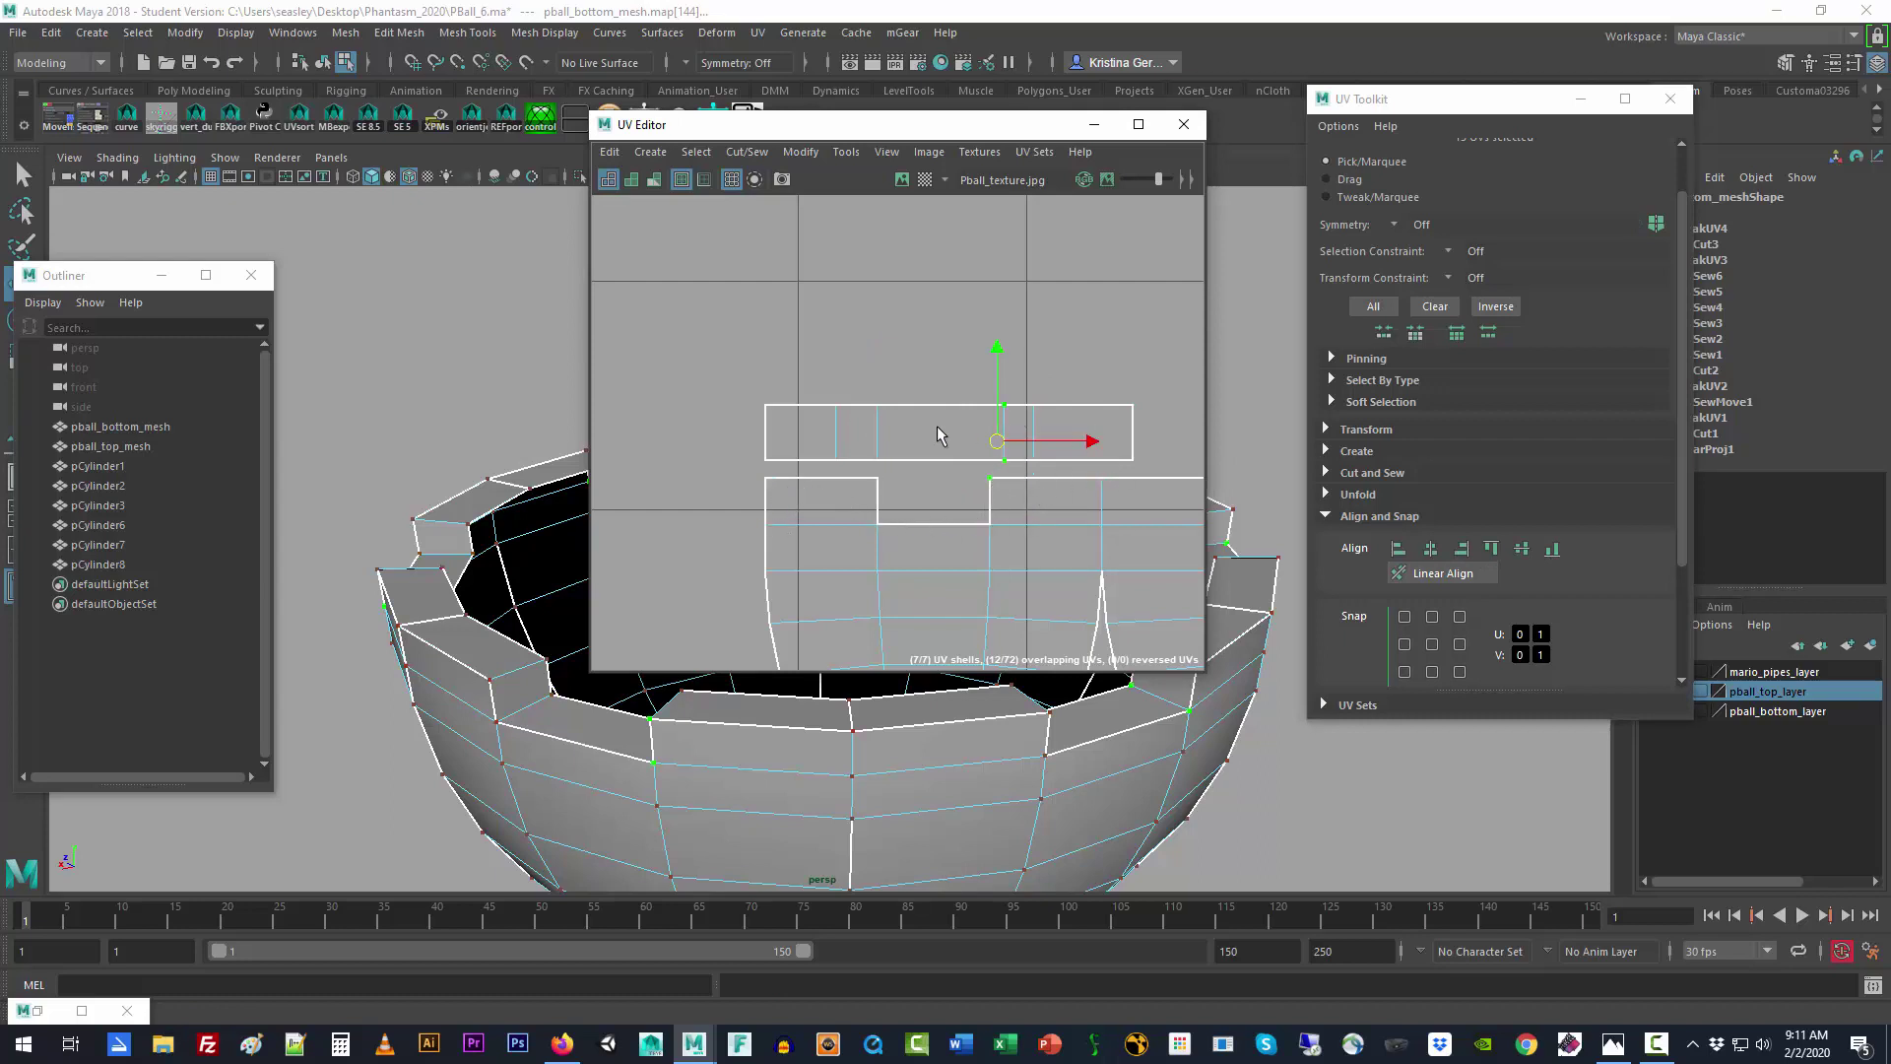
left_click(1399, 549)
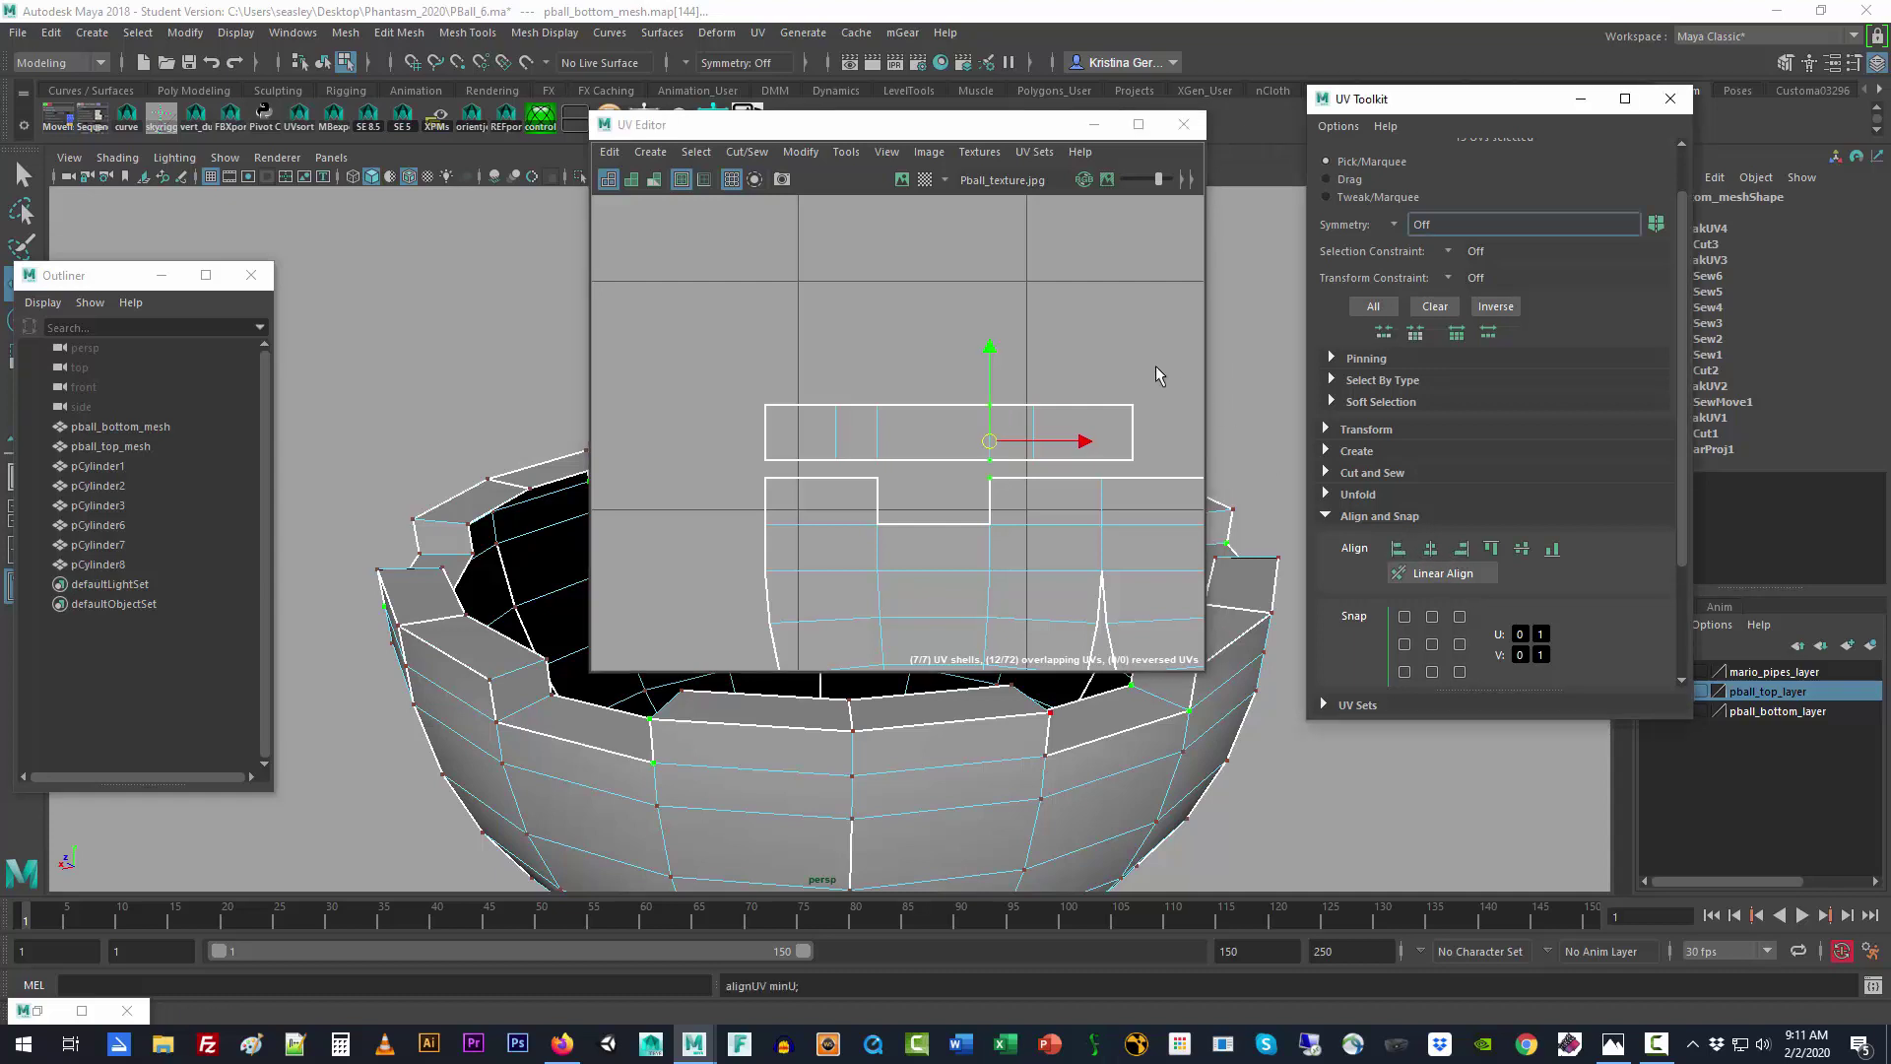
Step: Align the rim strip's right end UVs with the seam between the bowl shell's first two wedges at minimum U
left_click(1118, 375)
left_click_drag(1097, 373, 1109, 487)
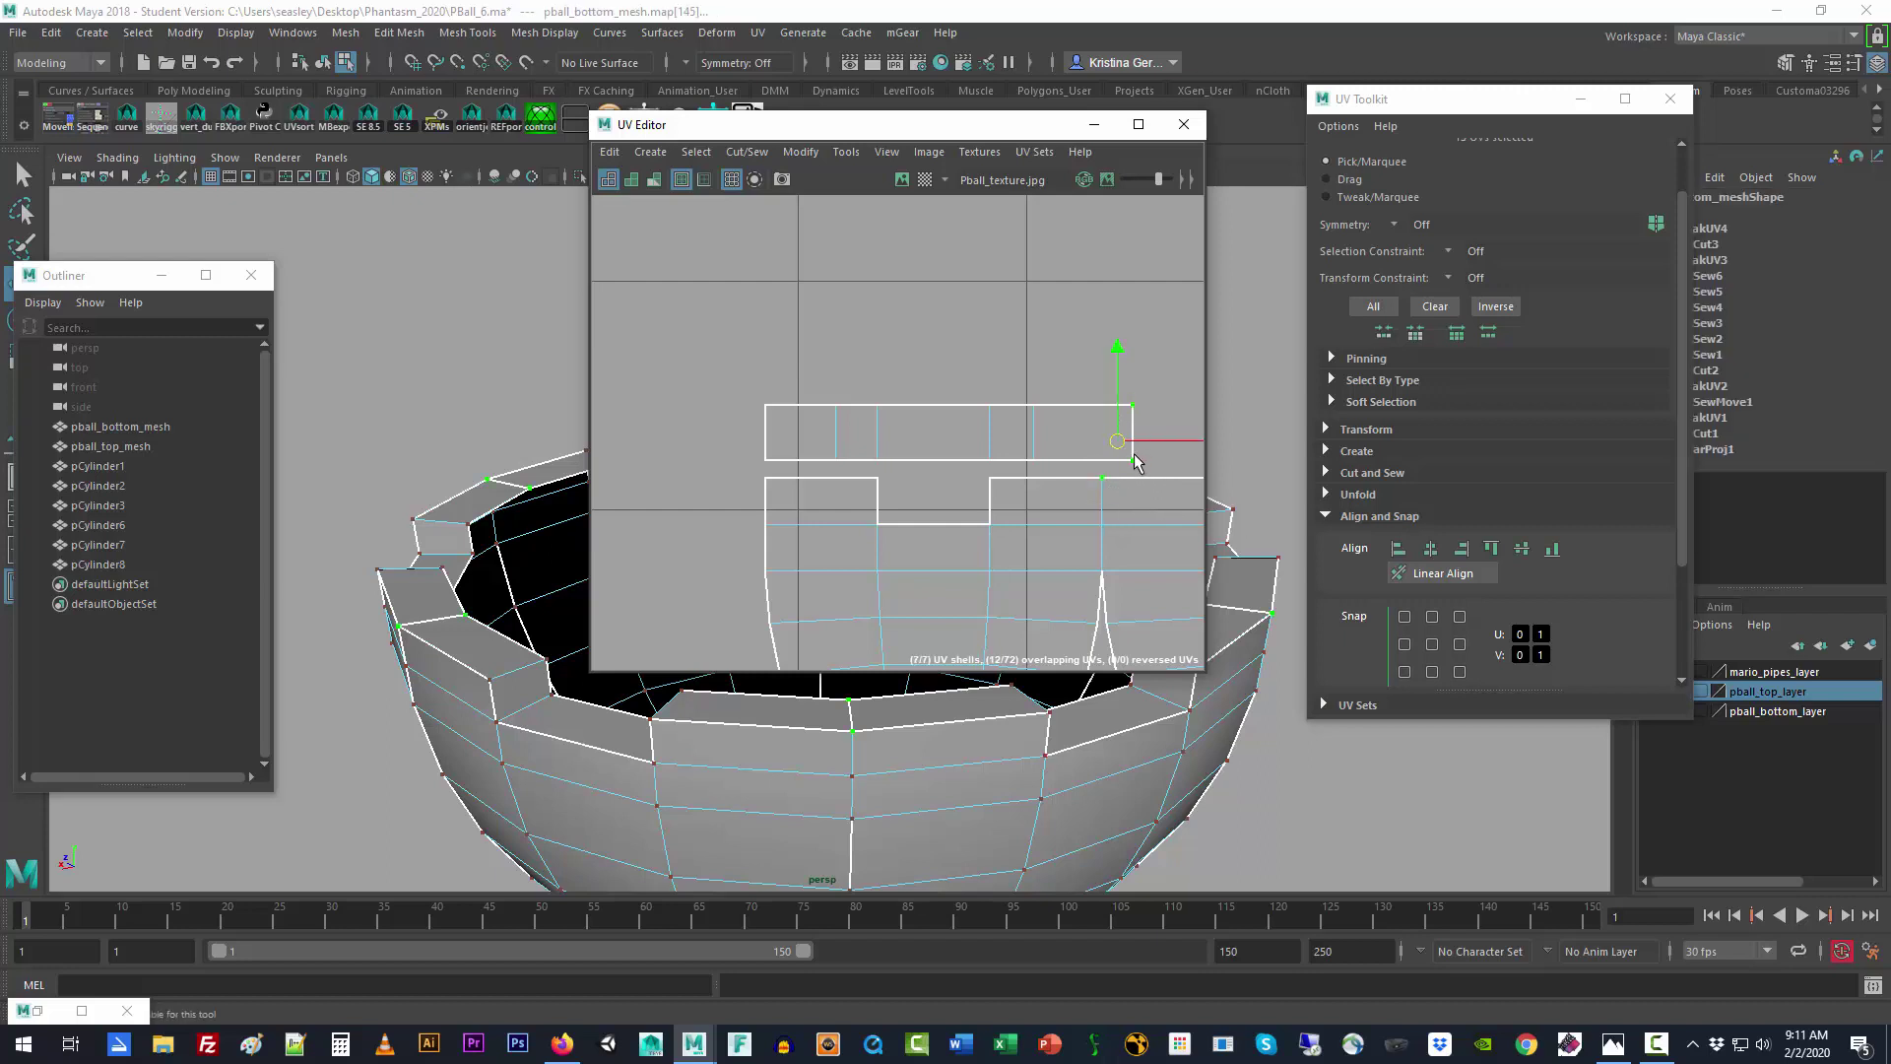
left_click(1397, 548)
left_click(1018, 328)
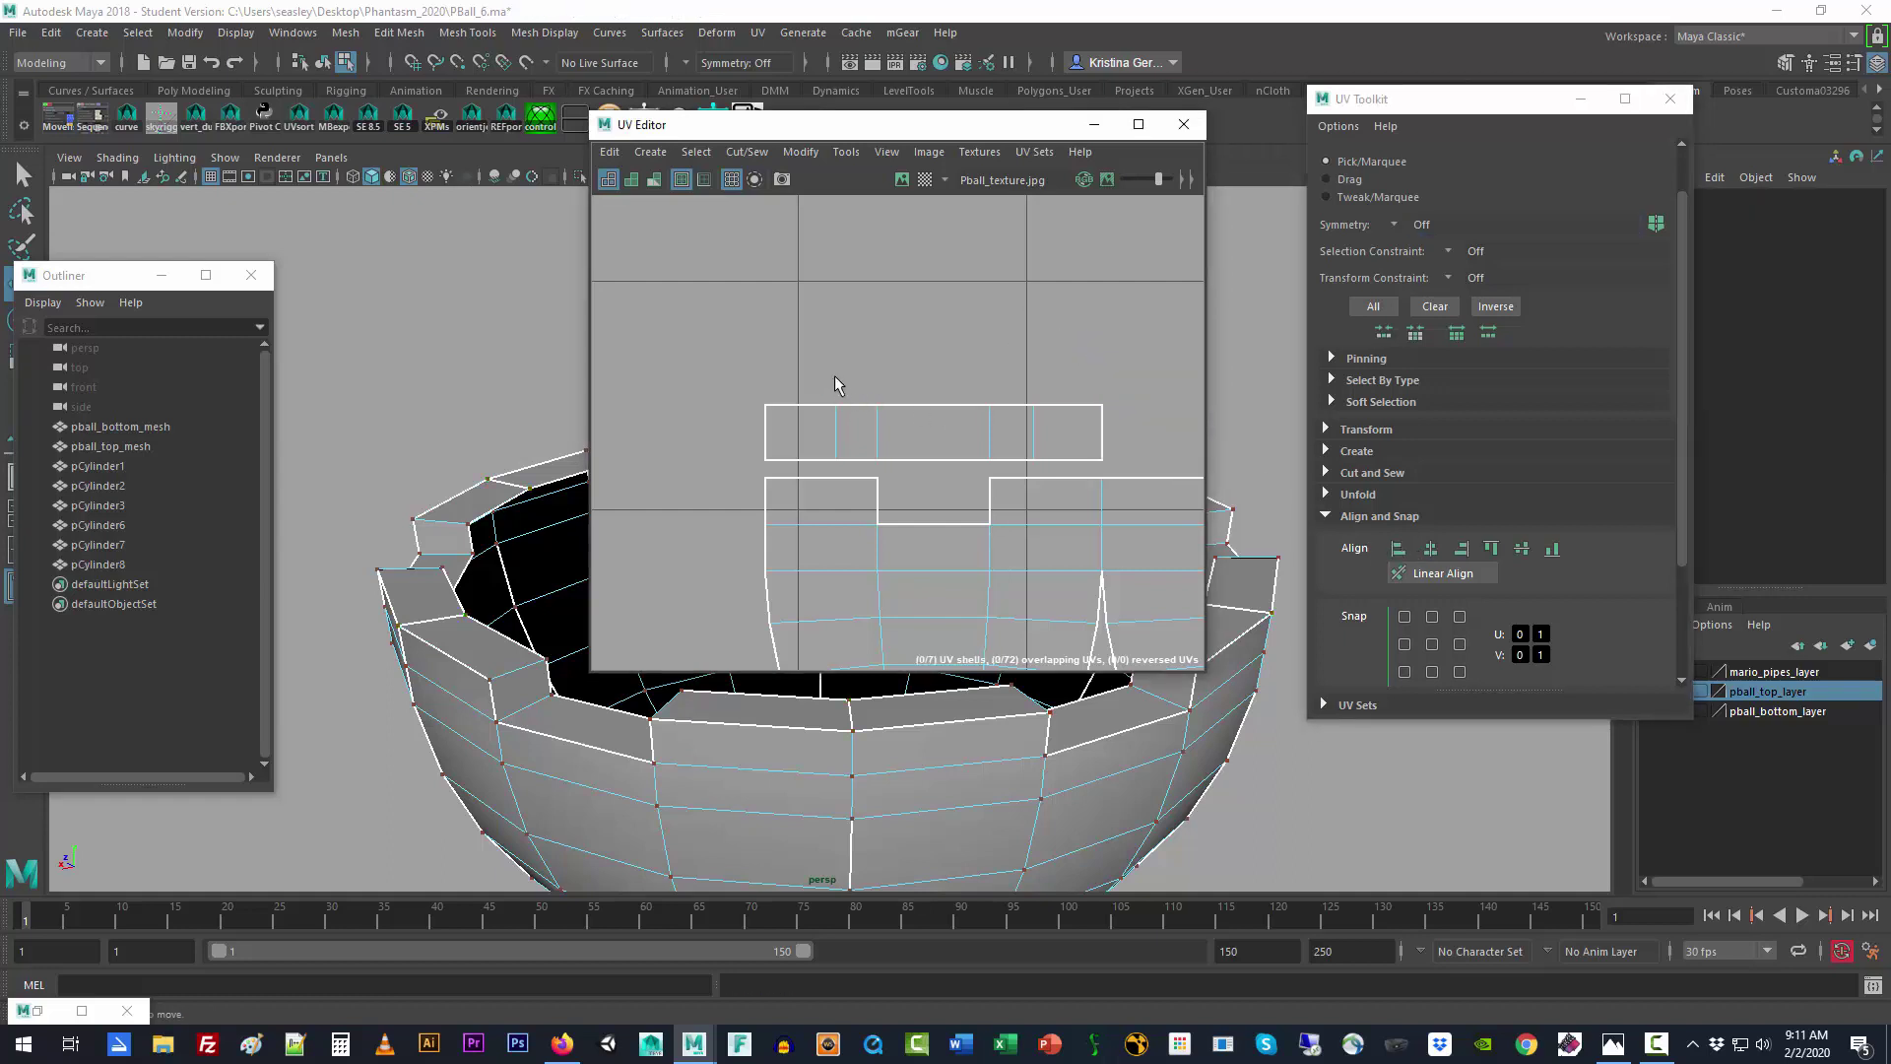
left_click_drag(836, 385, 844, 509)
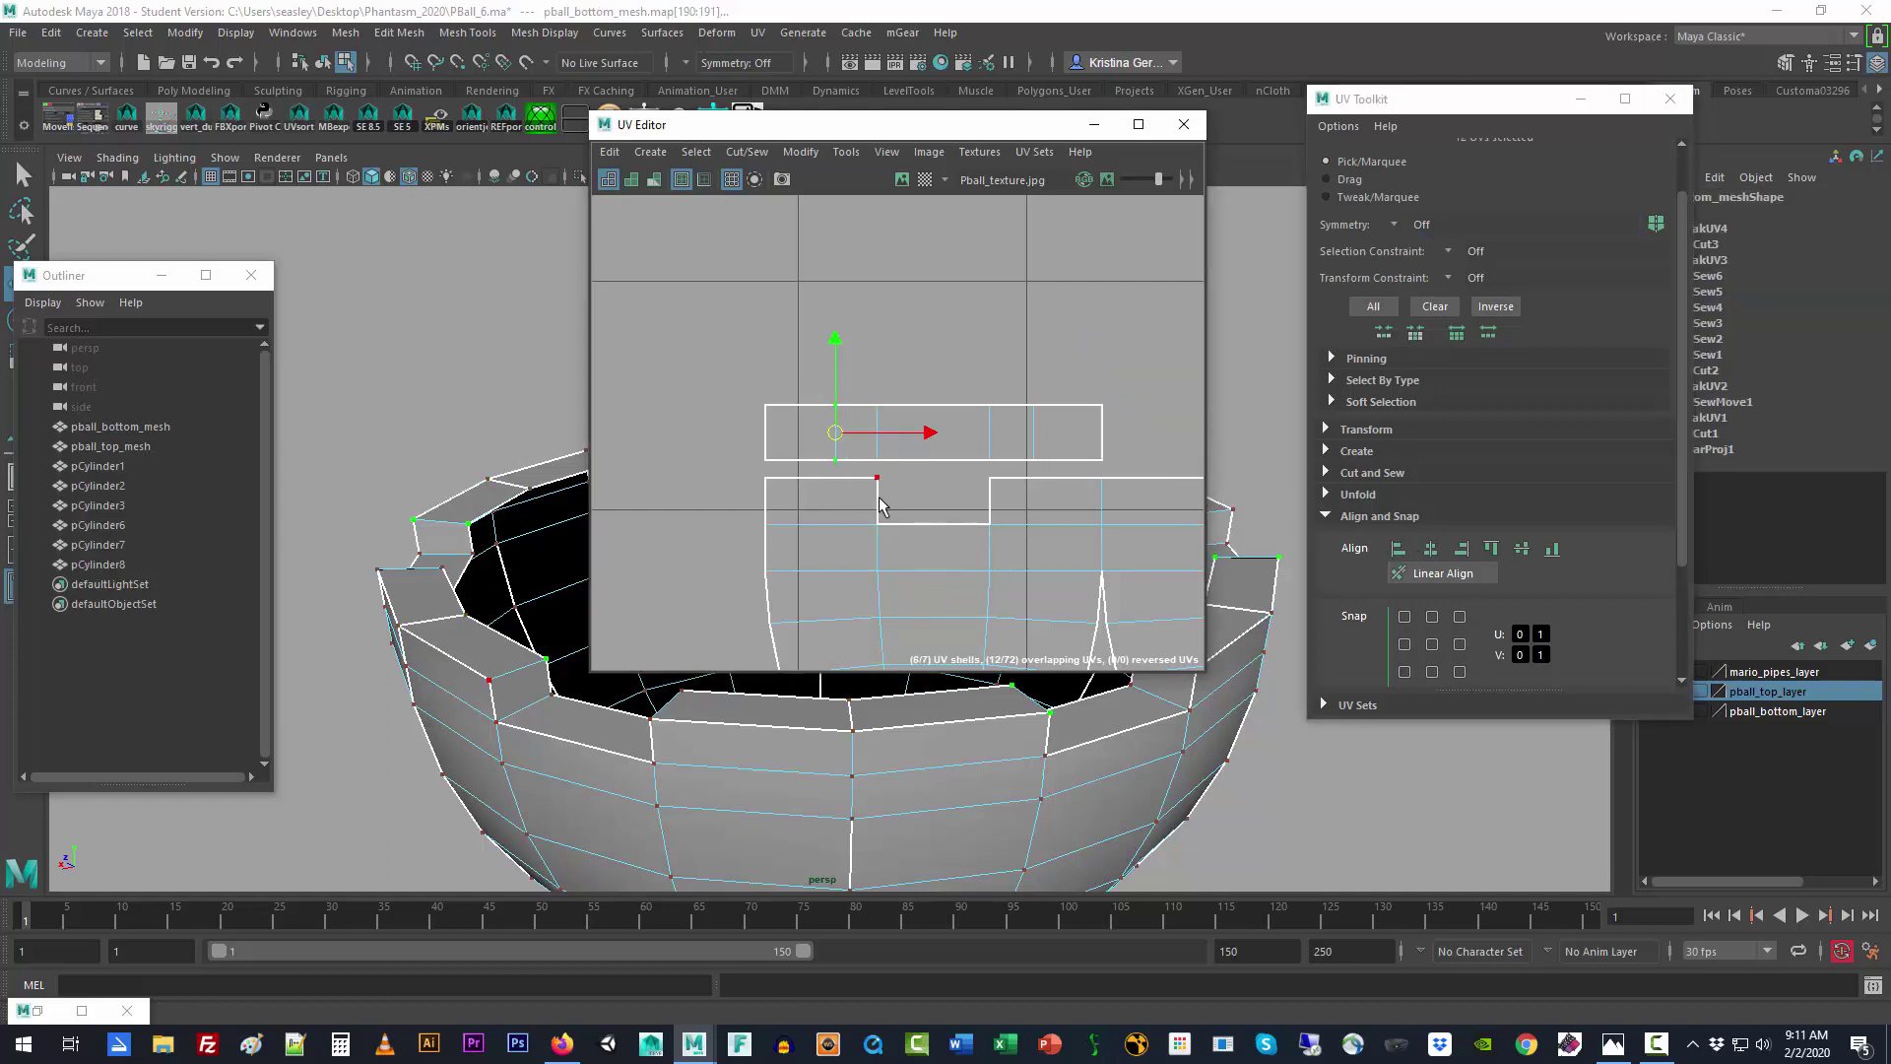
left_click(805, 384)
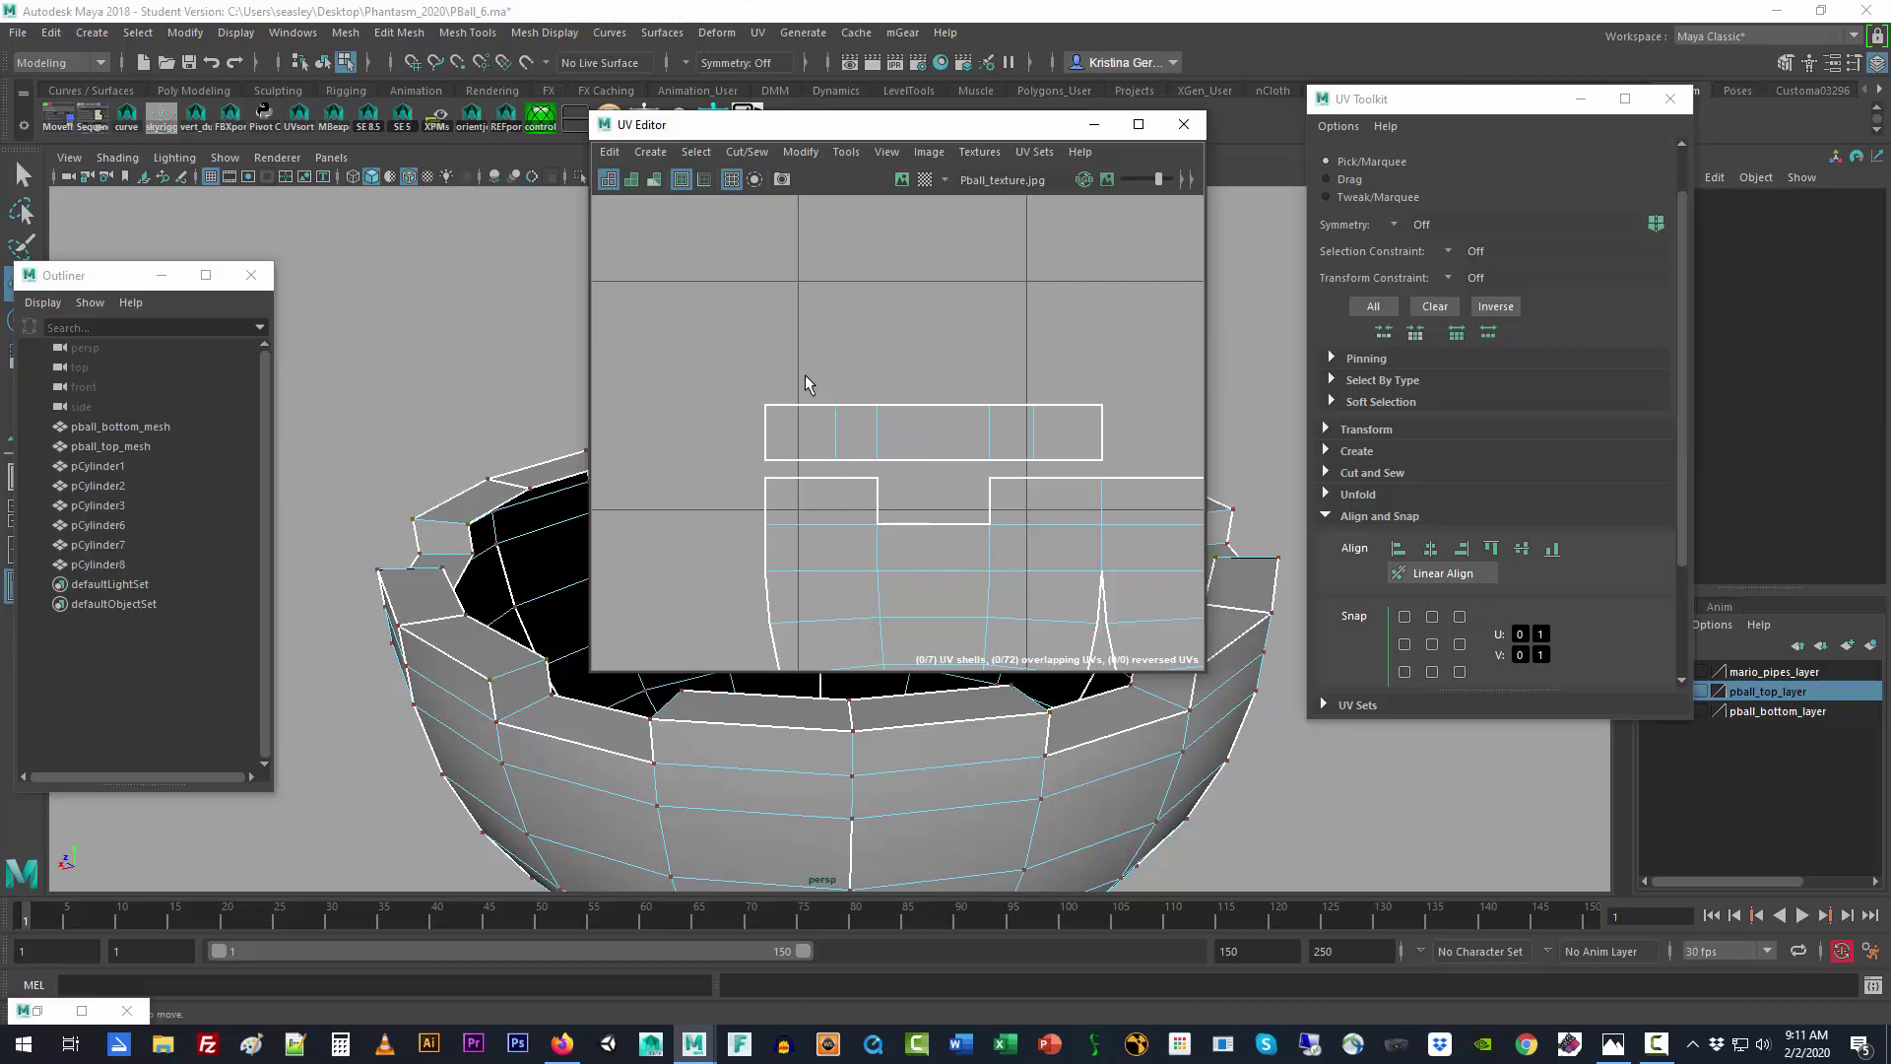
Step: Show the texture image and move the rim strip's upper and lower edge UVs inward to fit within the plain metal bar
left_click(900, 178)
left_click_drag(762, 363, 1149, 418)
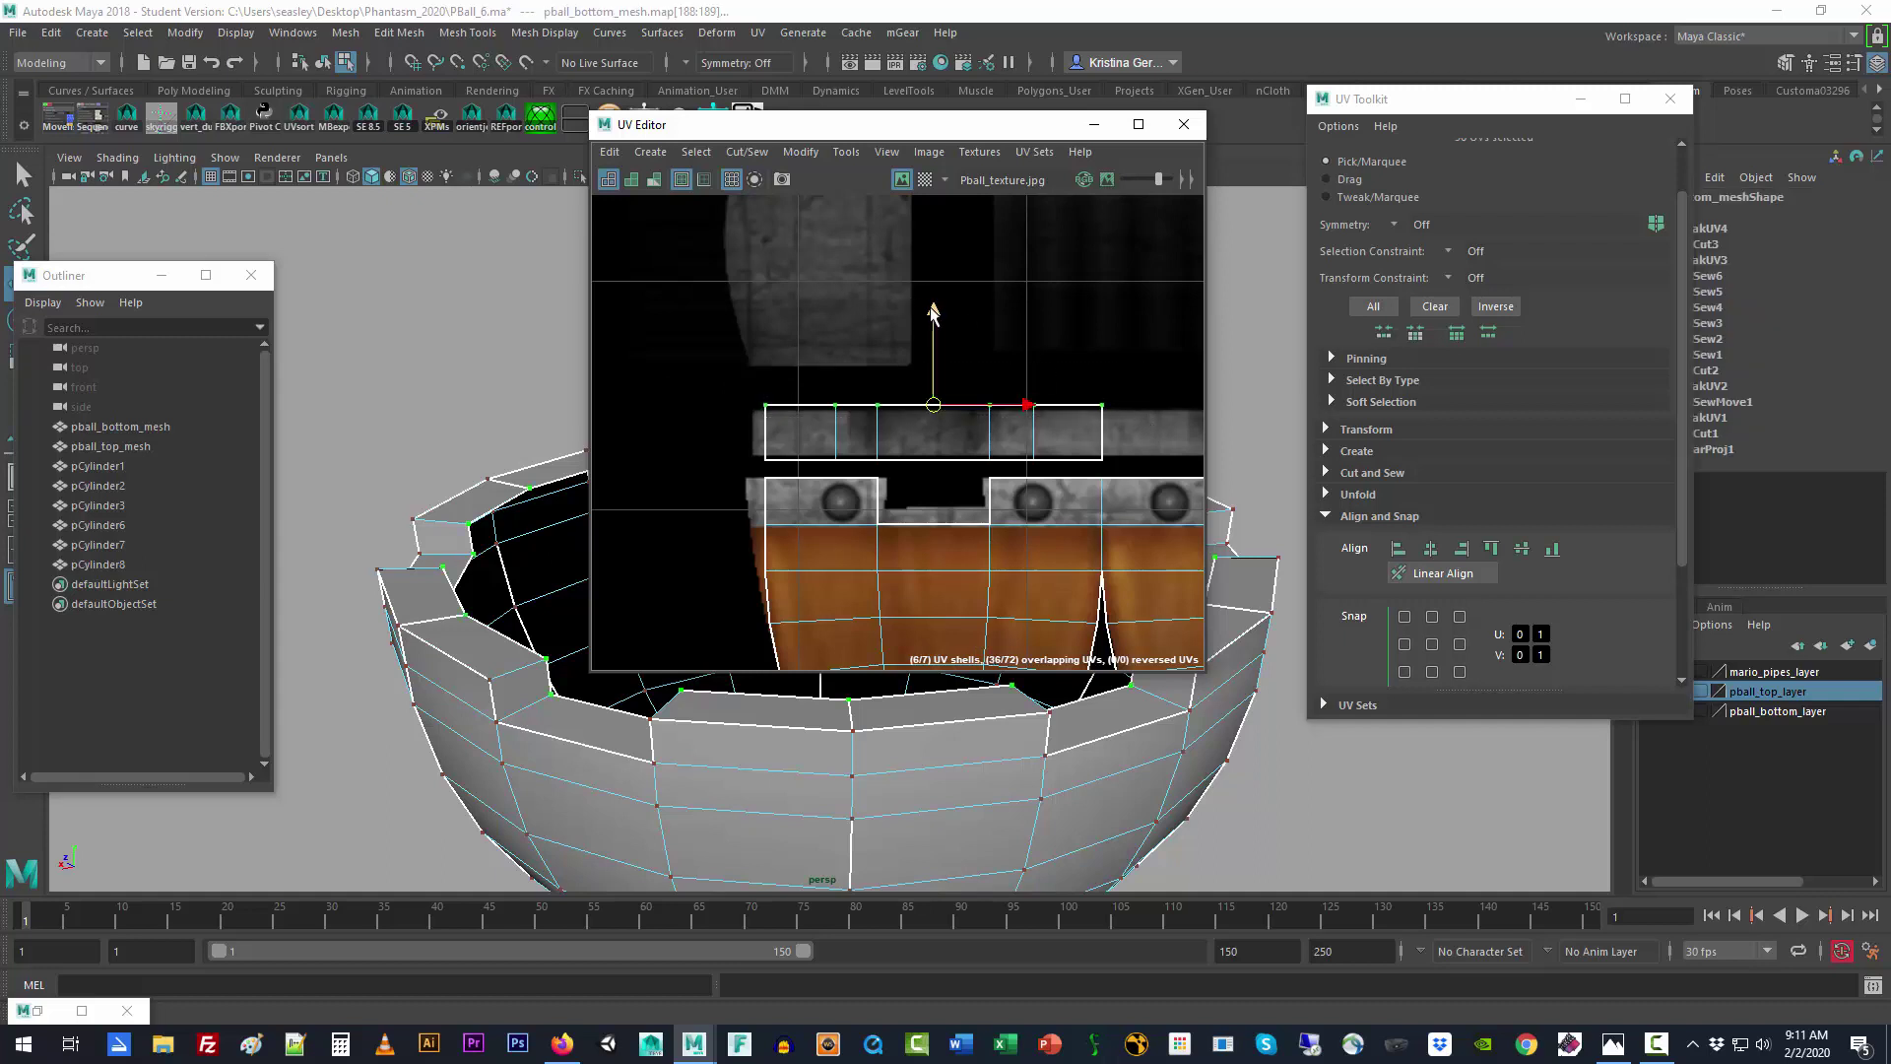
left_click_drag(933, 309, 936, 322)
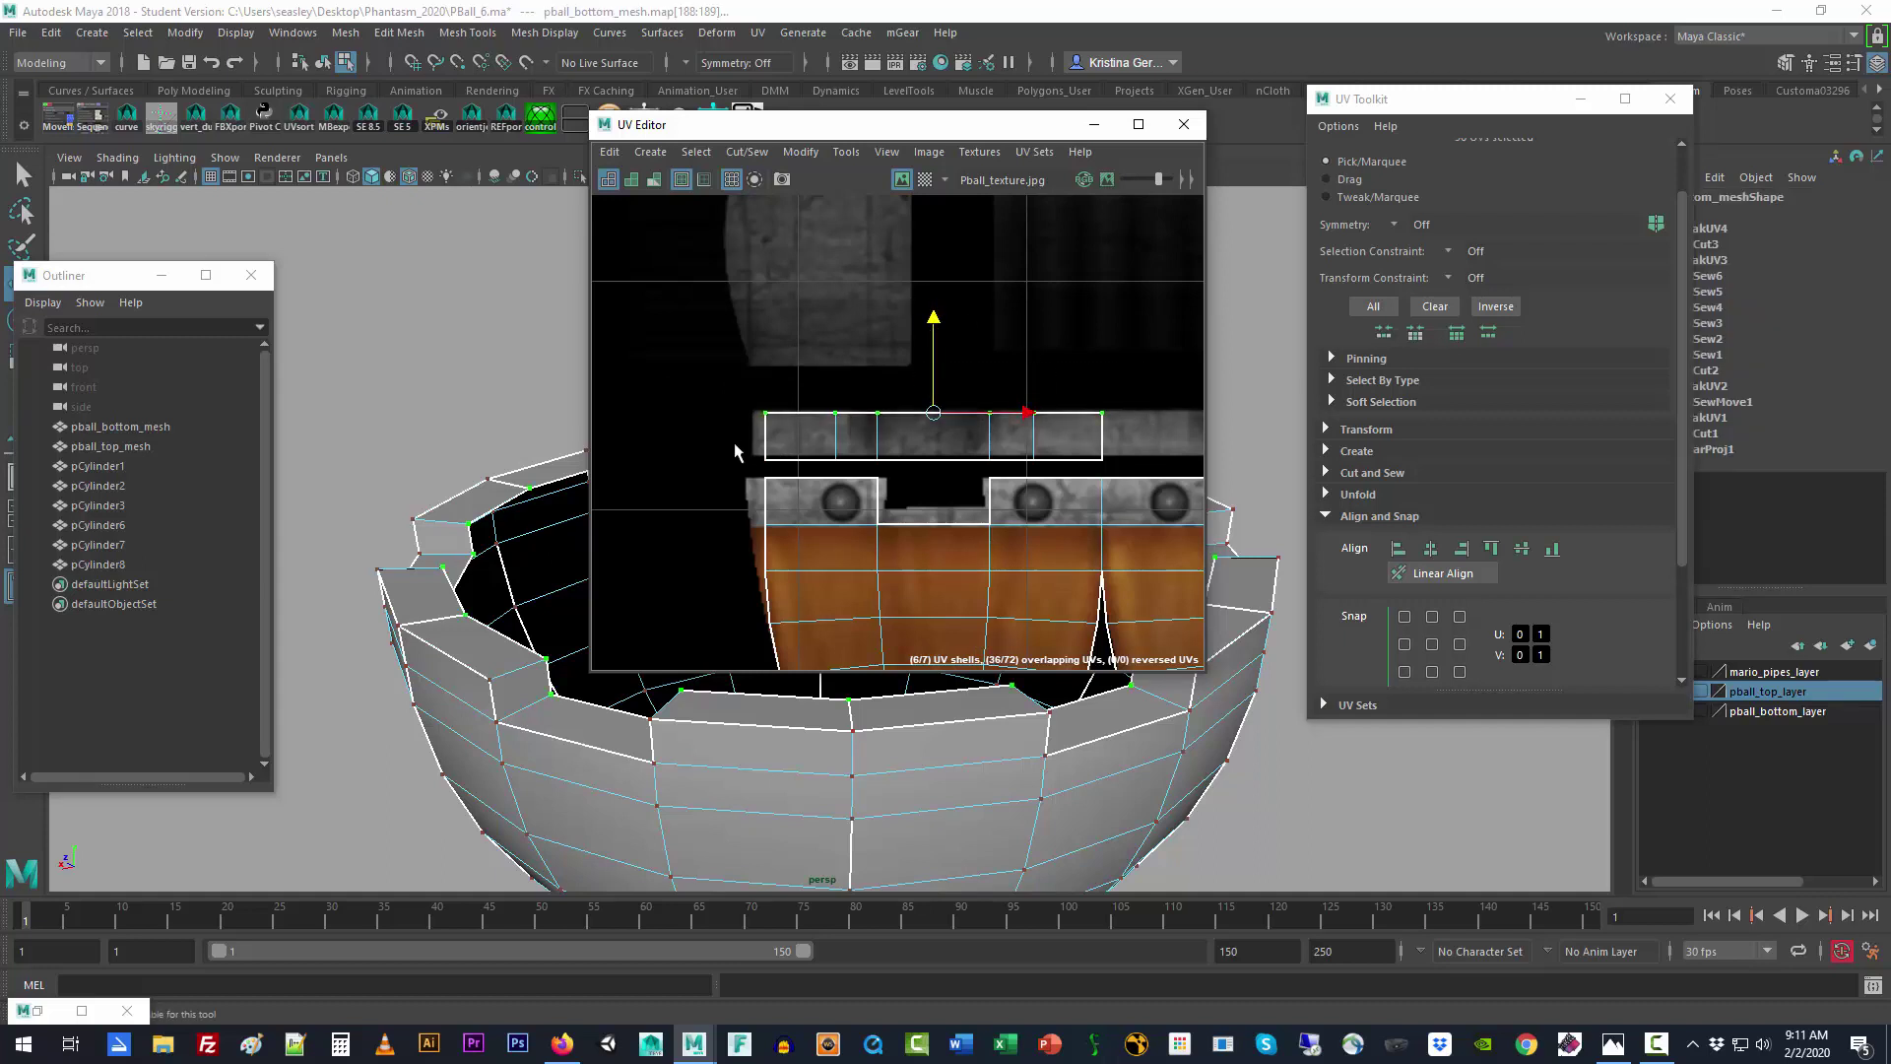
left_click_drag(735, 445, 1161, 487)
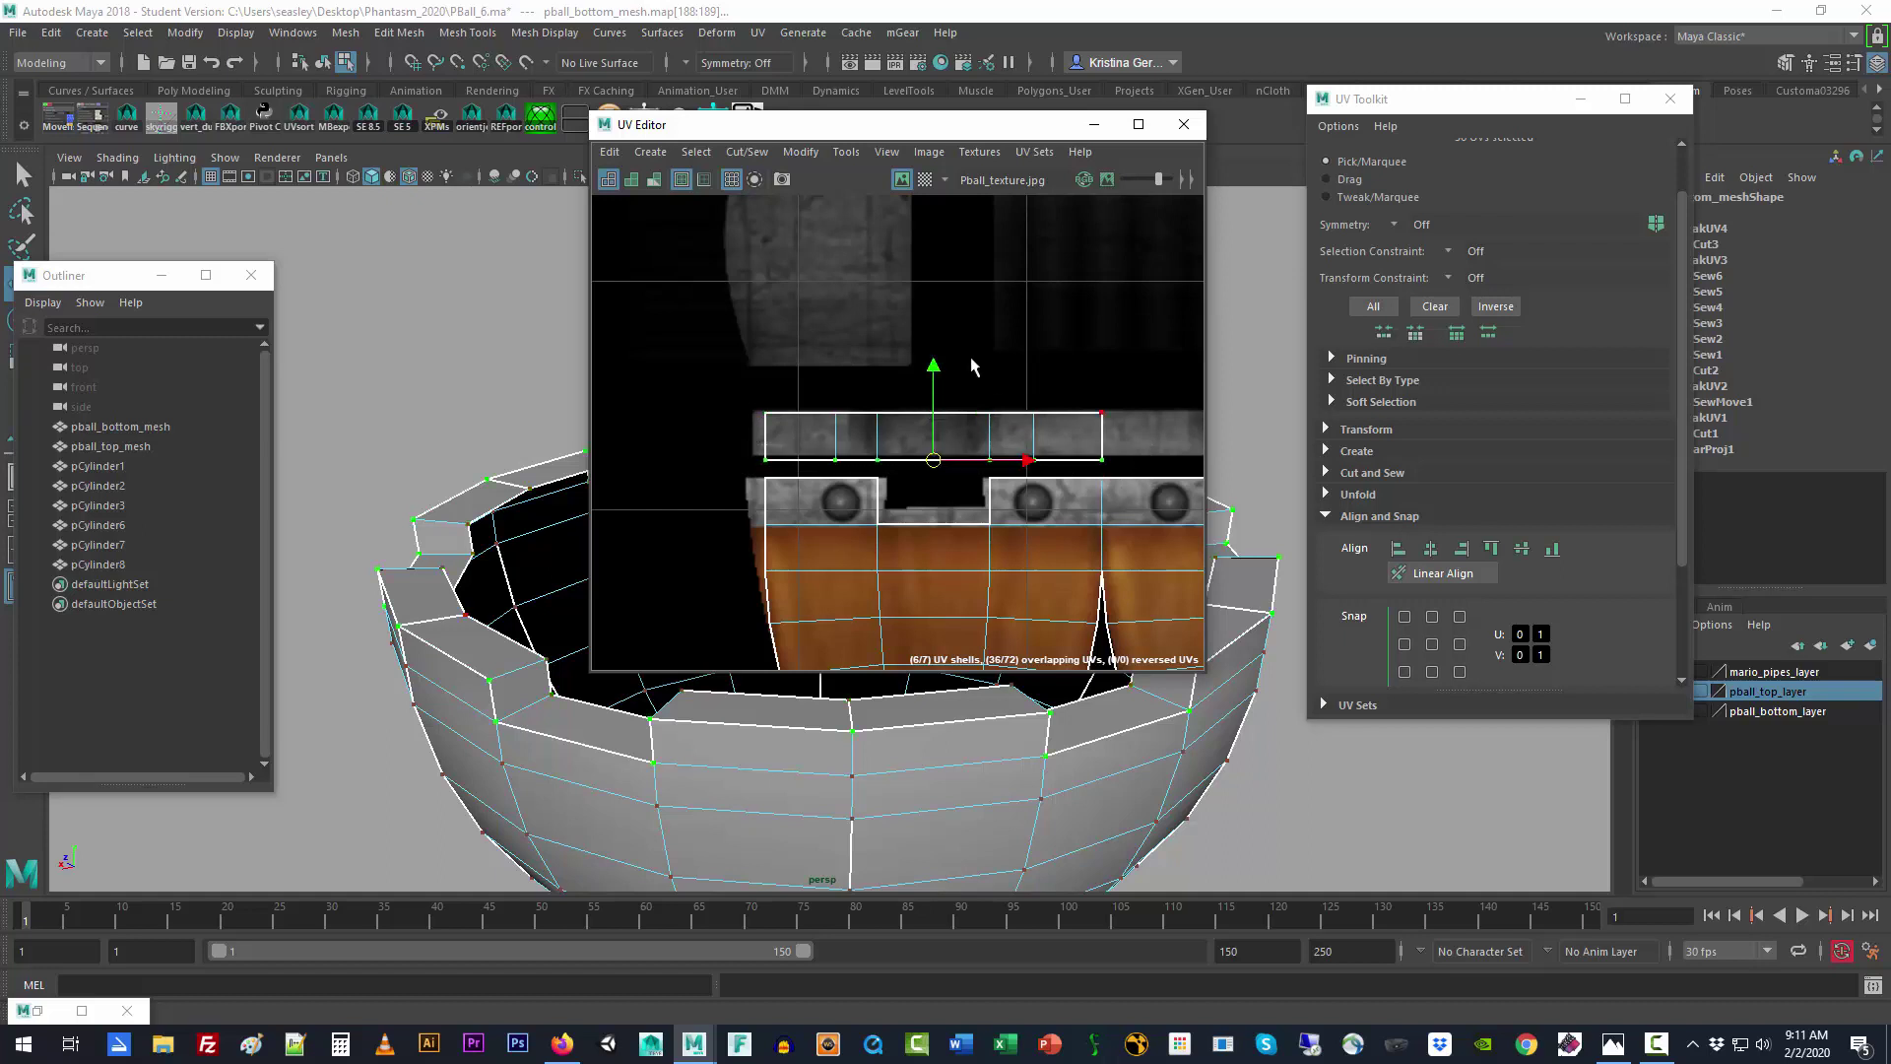
left_click_drag(941, 377, 936, 368)
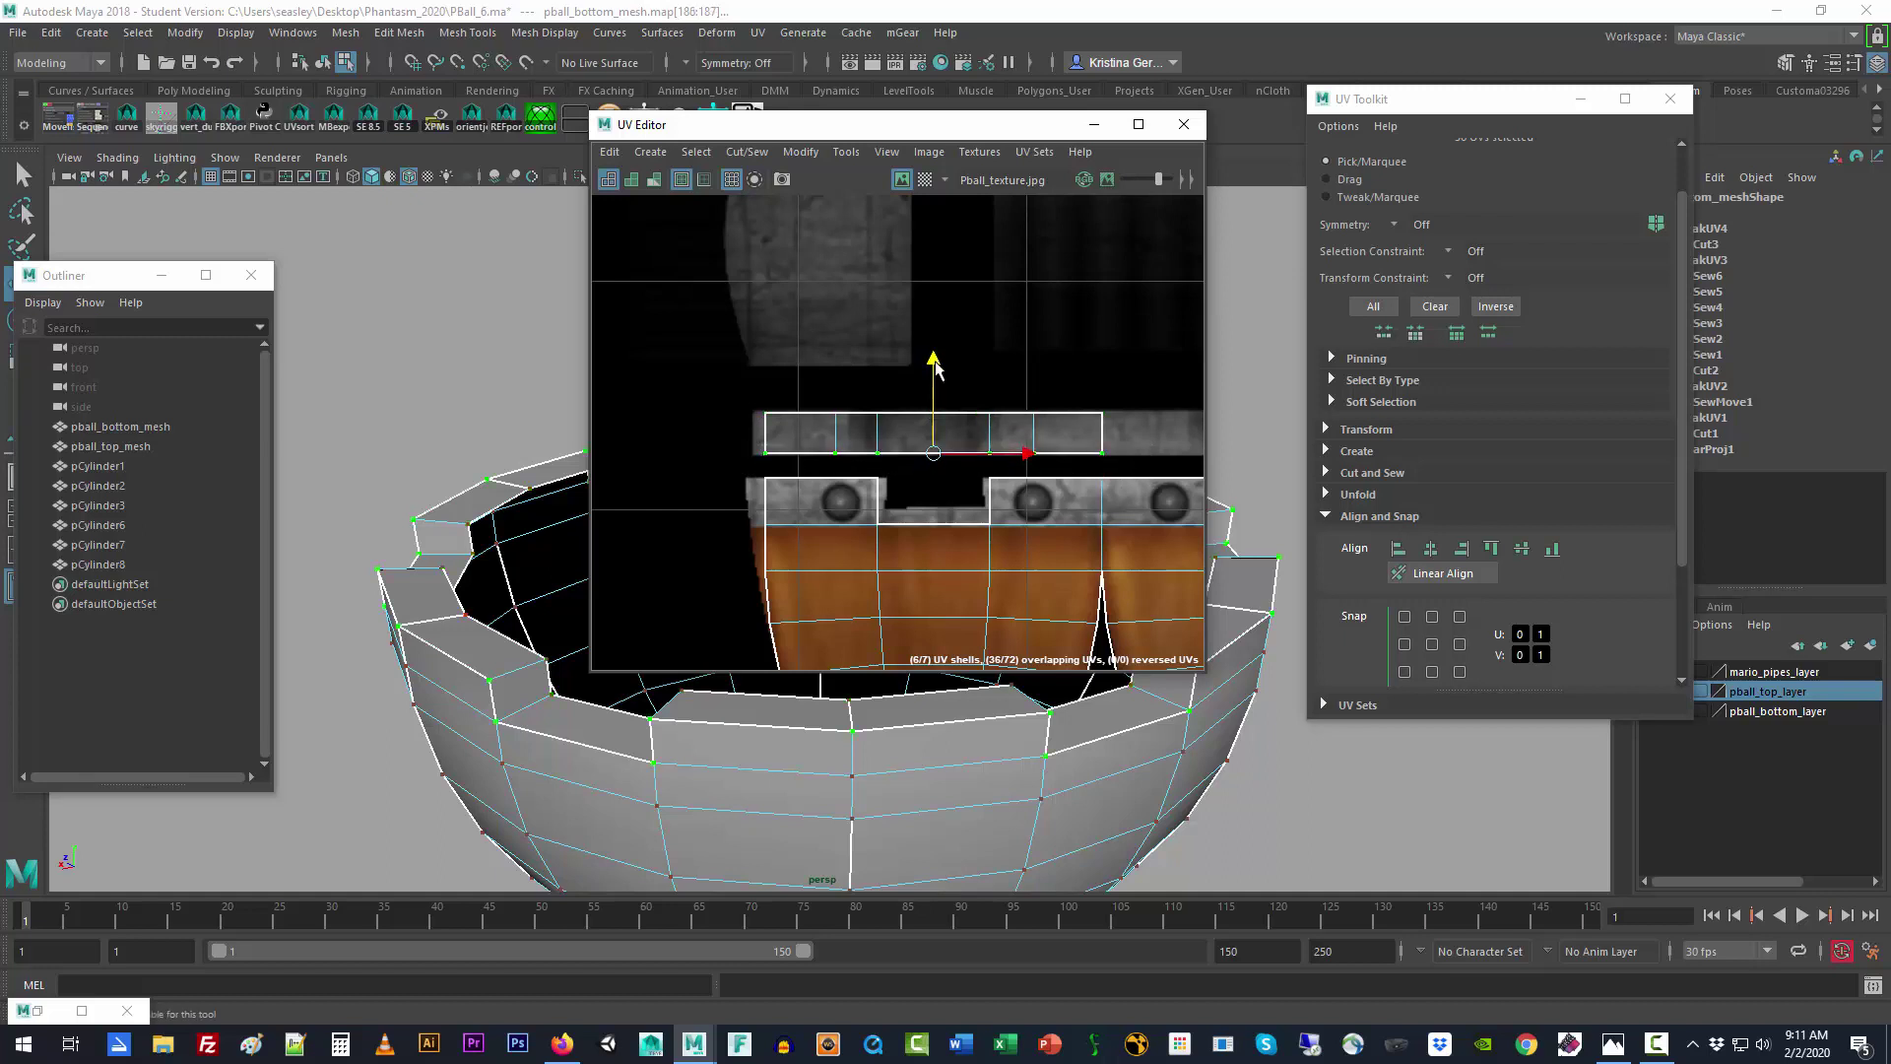
left_click(982, 338)
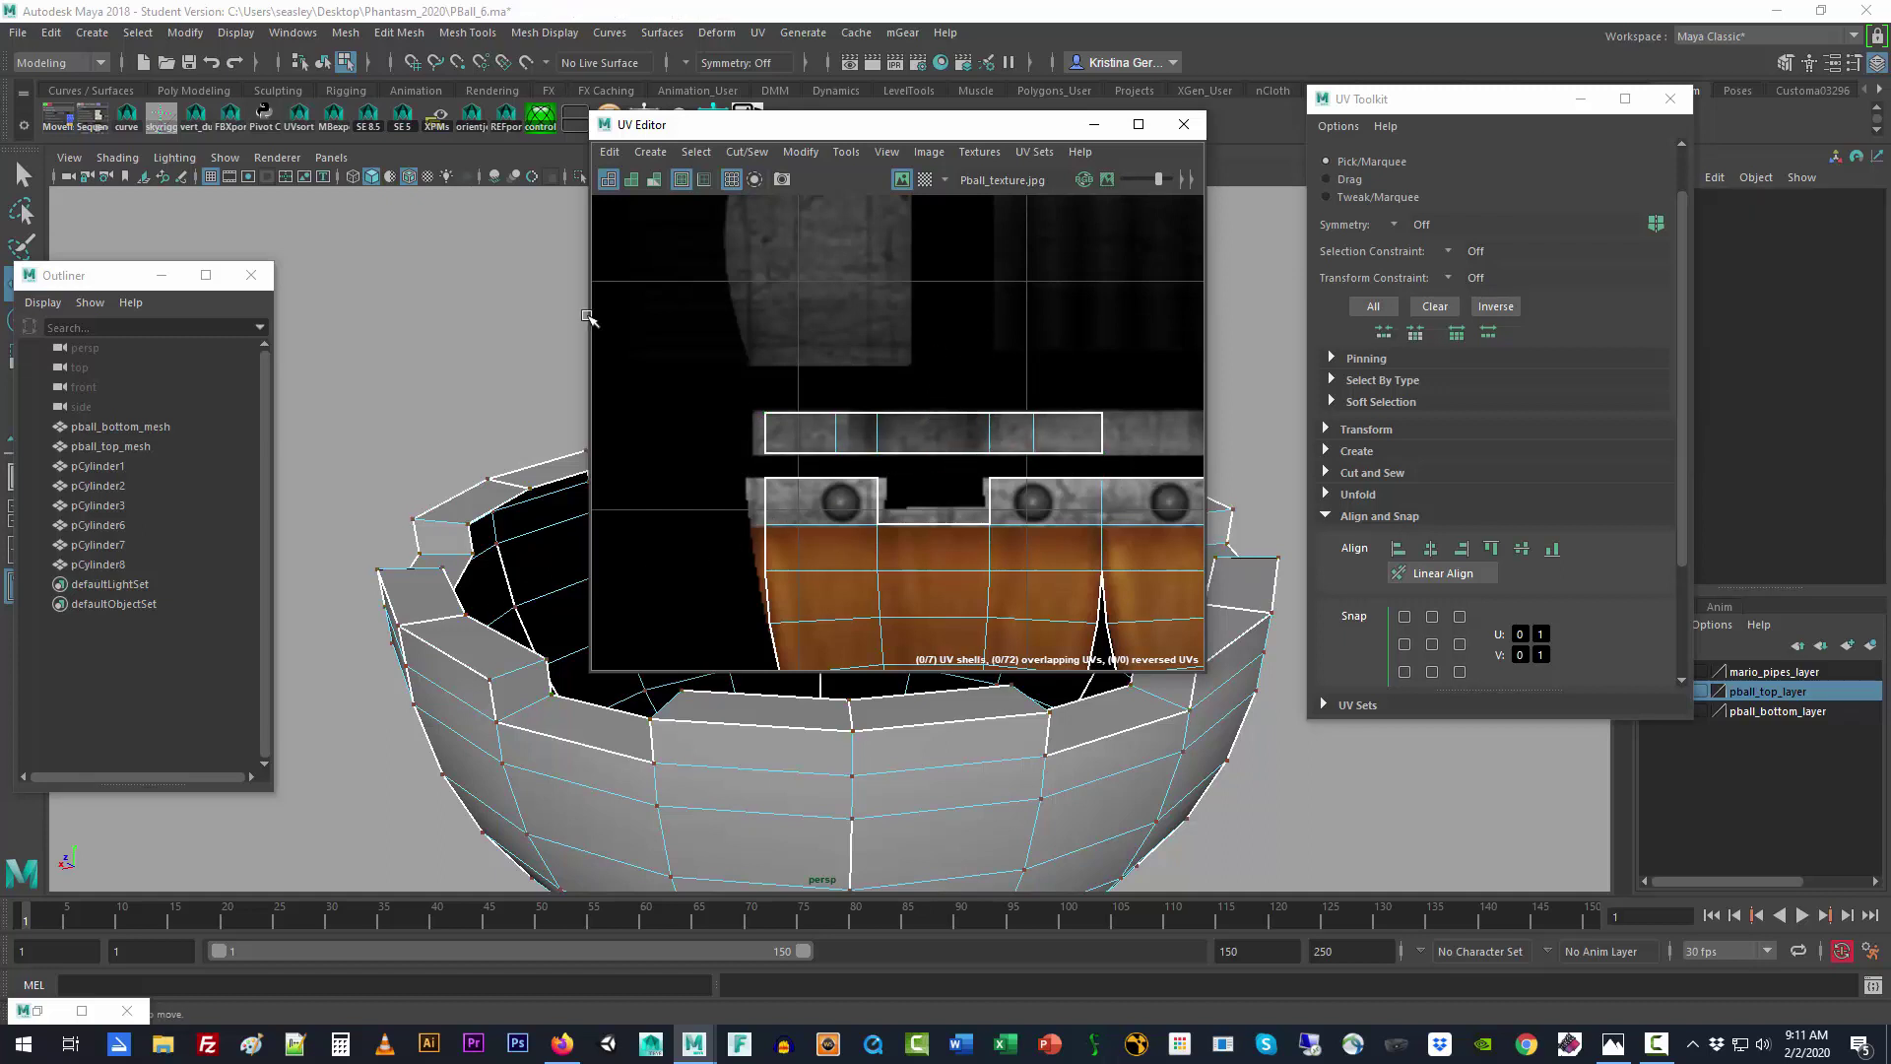
Step: Display the texture on the bowl in the viewport and return to object selection to inspect the mapping
left_click_drag(838, 129, 1343, 147)
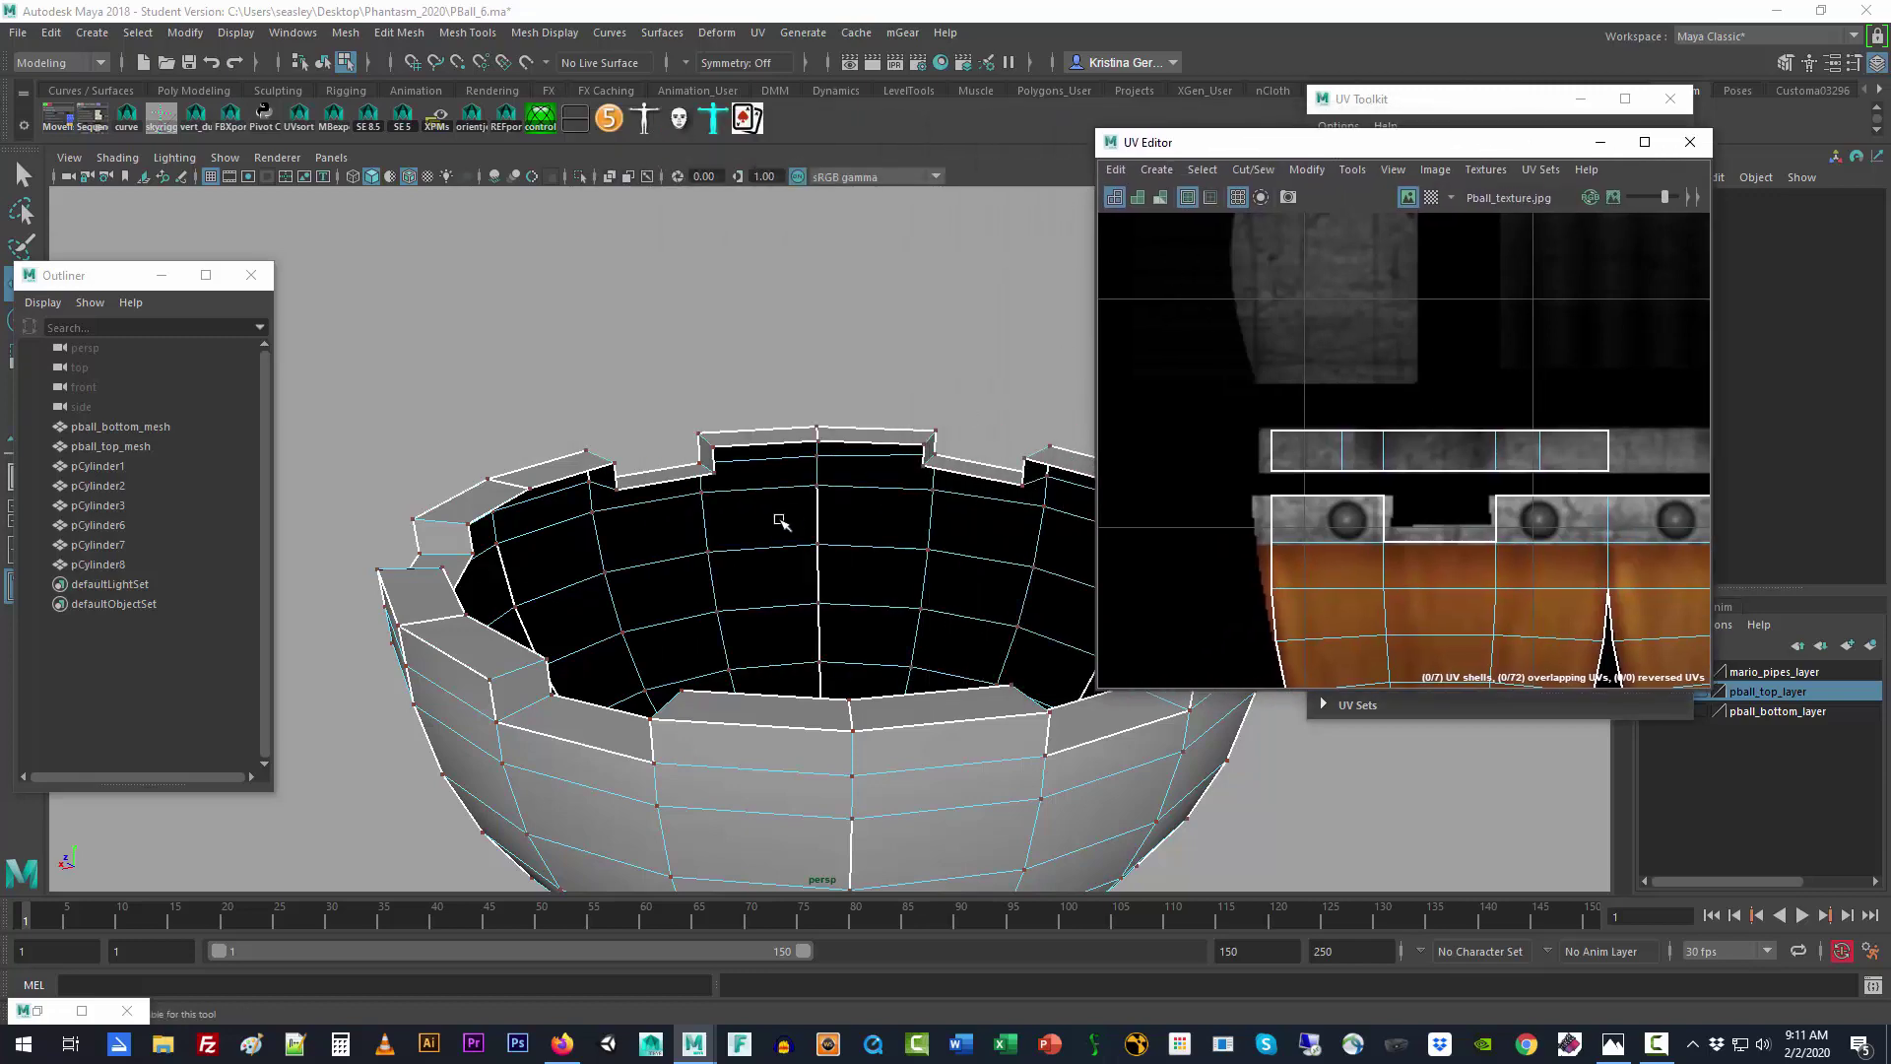
scroll(781, 521, "down", 5)
left_click_drag(683, 533, 827, 390, "alt")
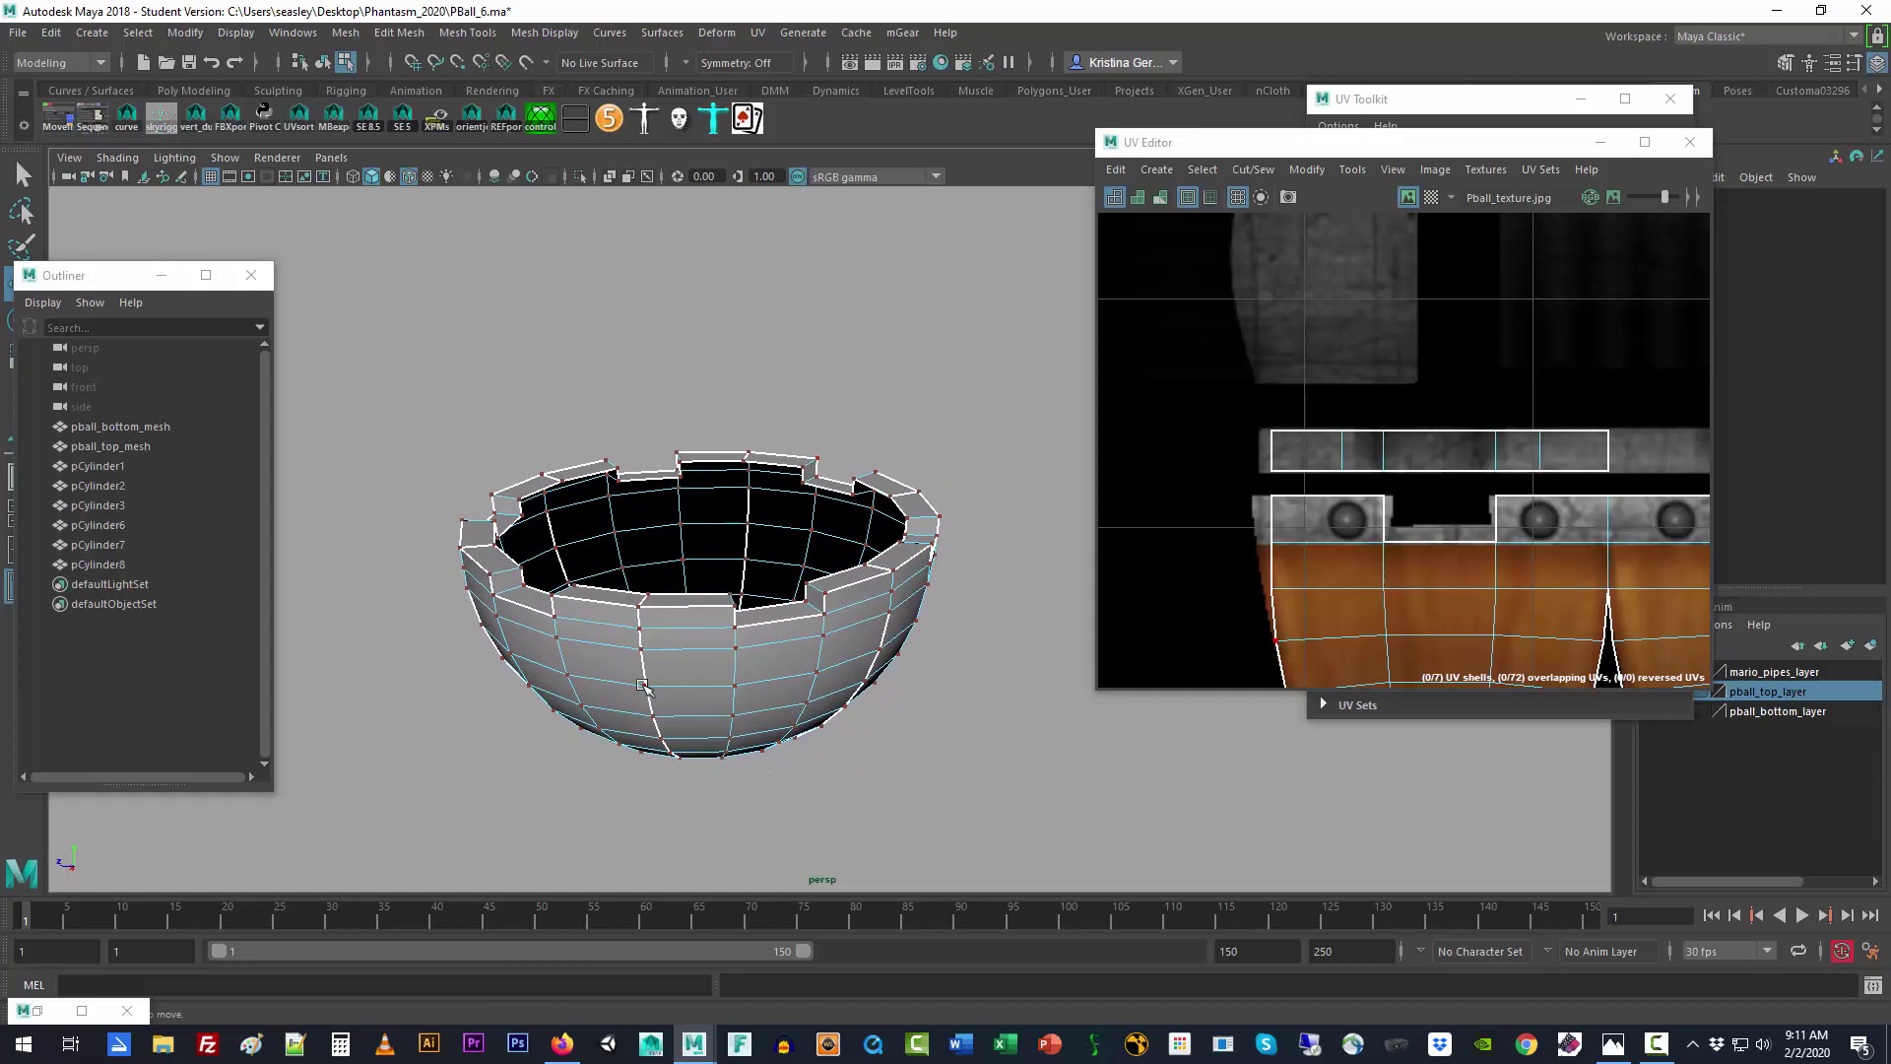
key("6")
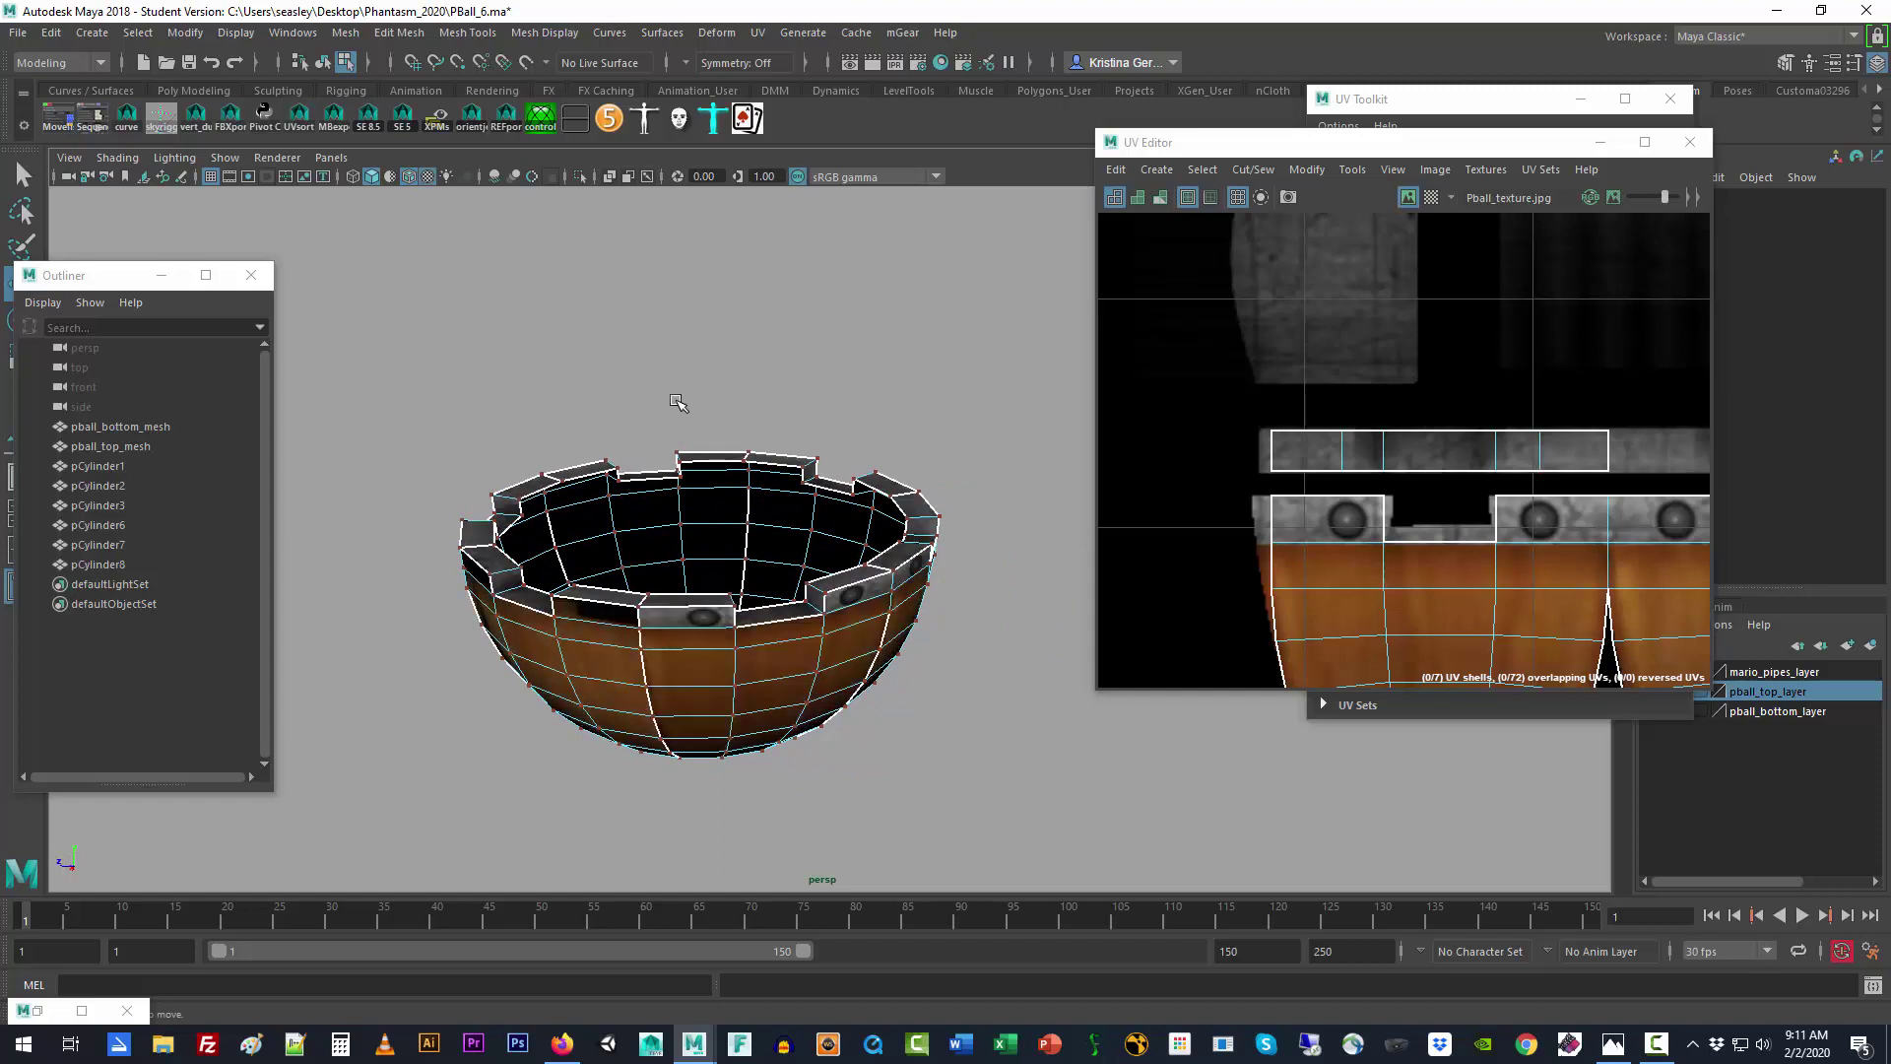
right_click_drag(829, 630, 921, 480)
left_click(973, 458)
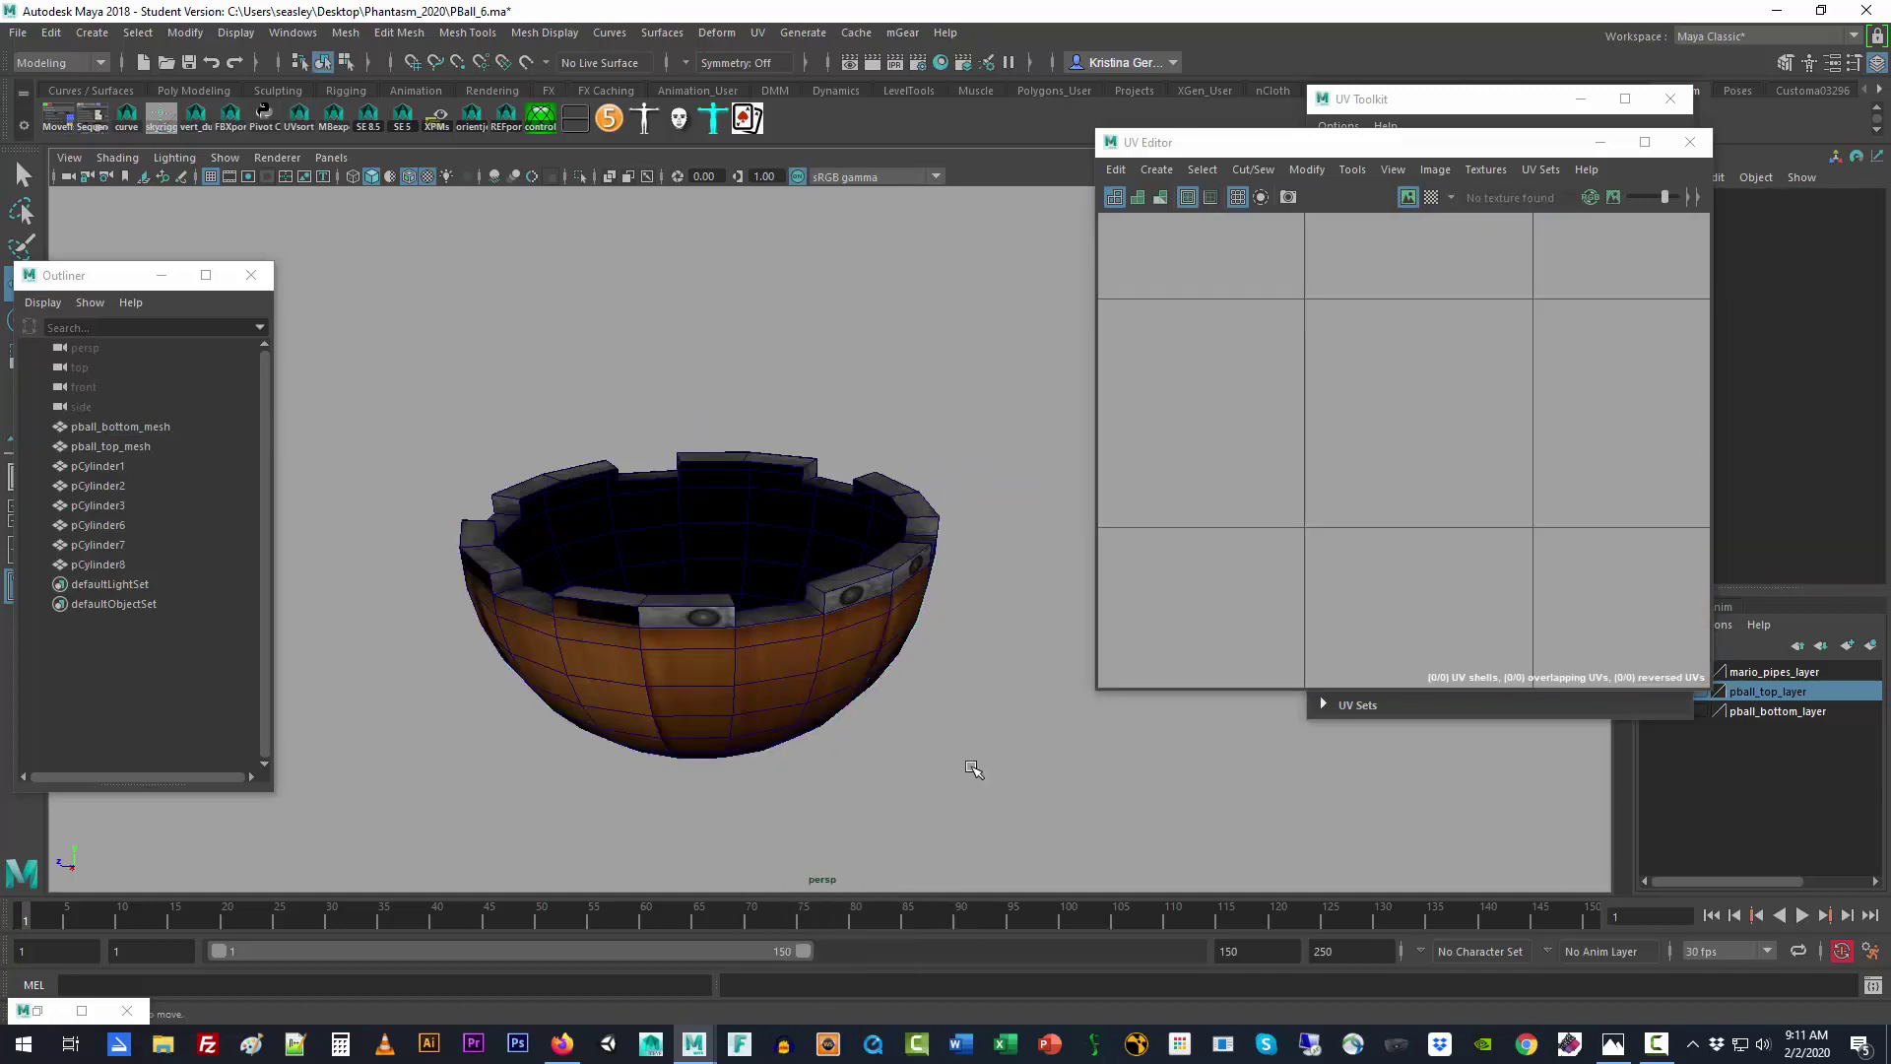
left_click_drag(971, 768, 862, 758, "alt")
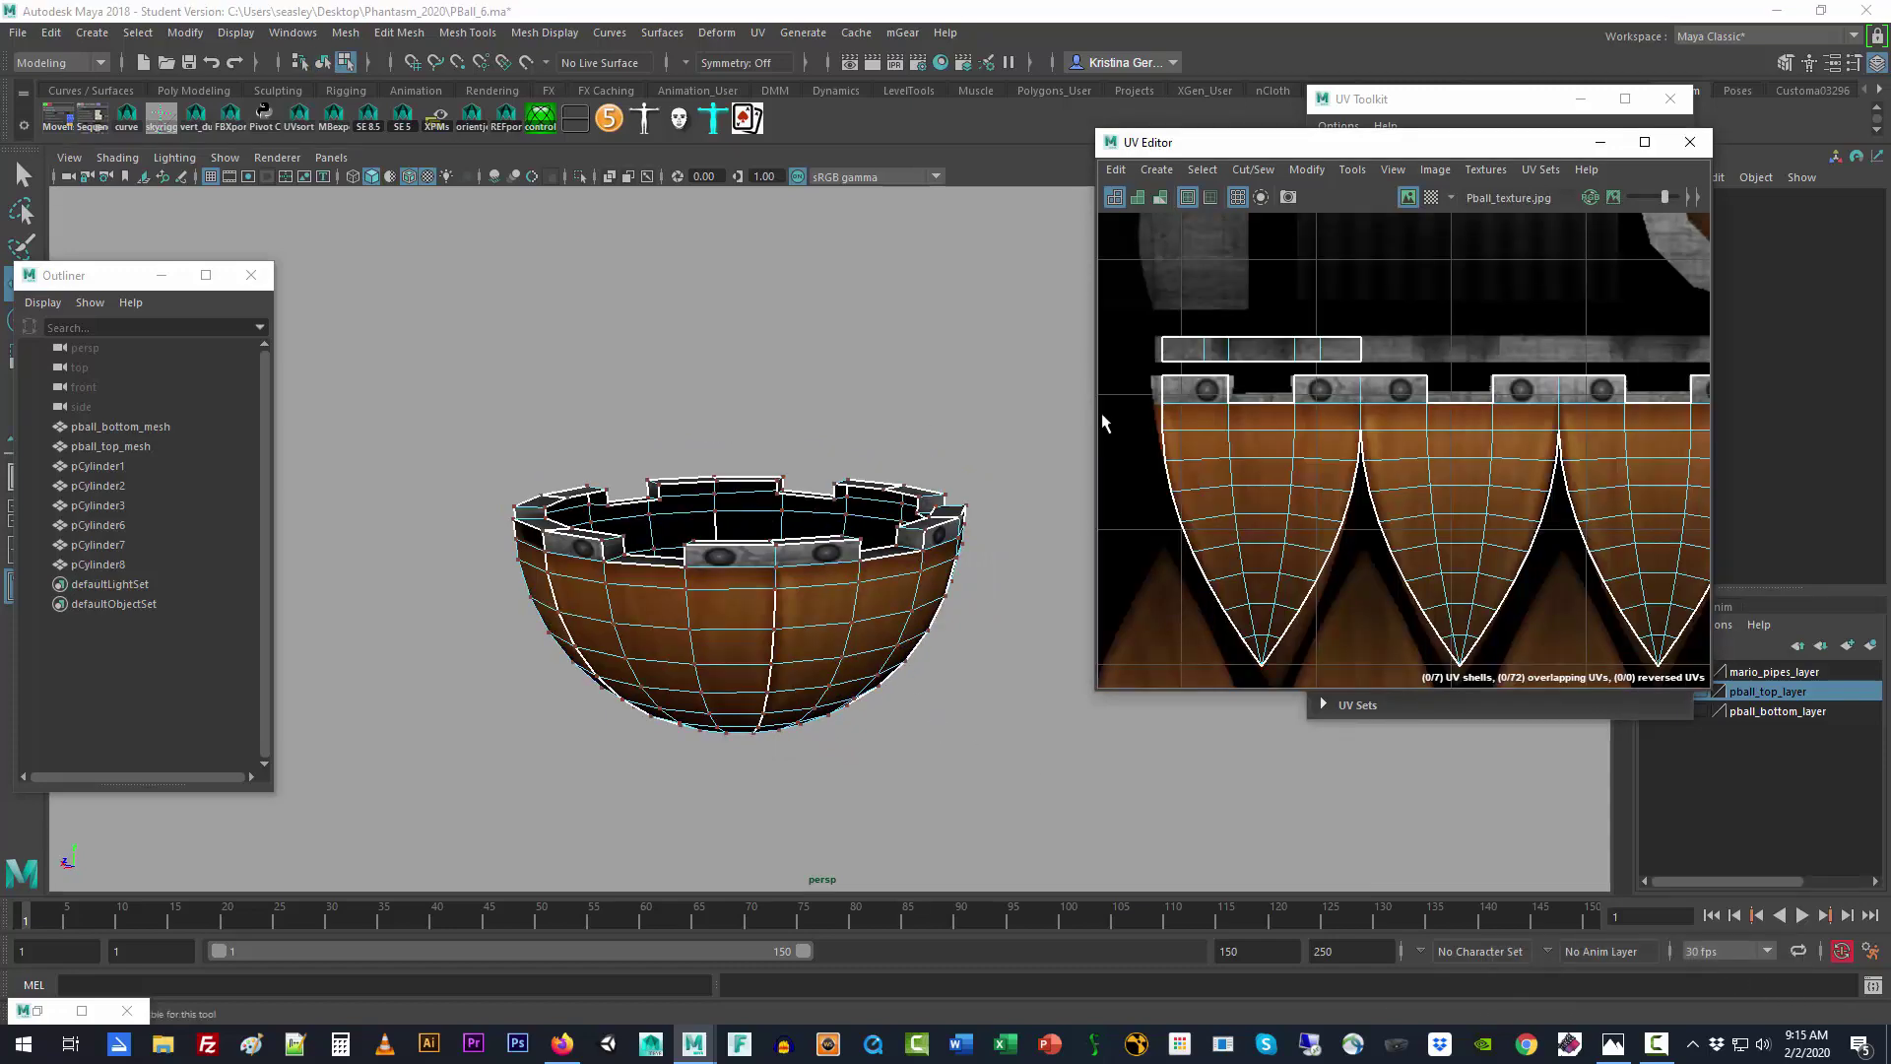
scroll(773, 586, "up", 3)
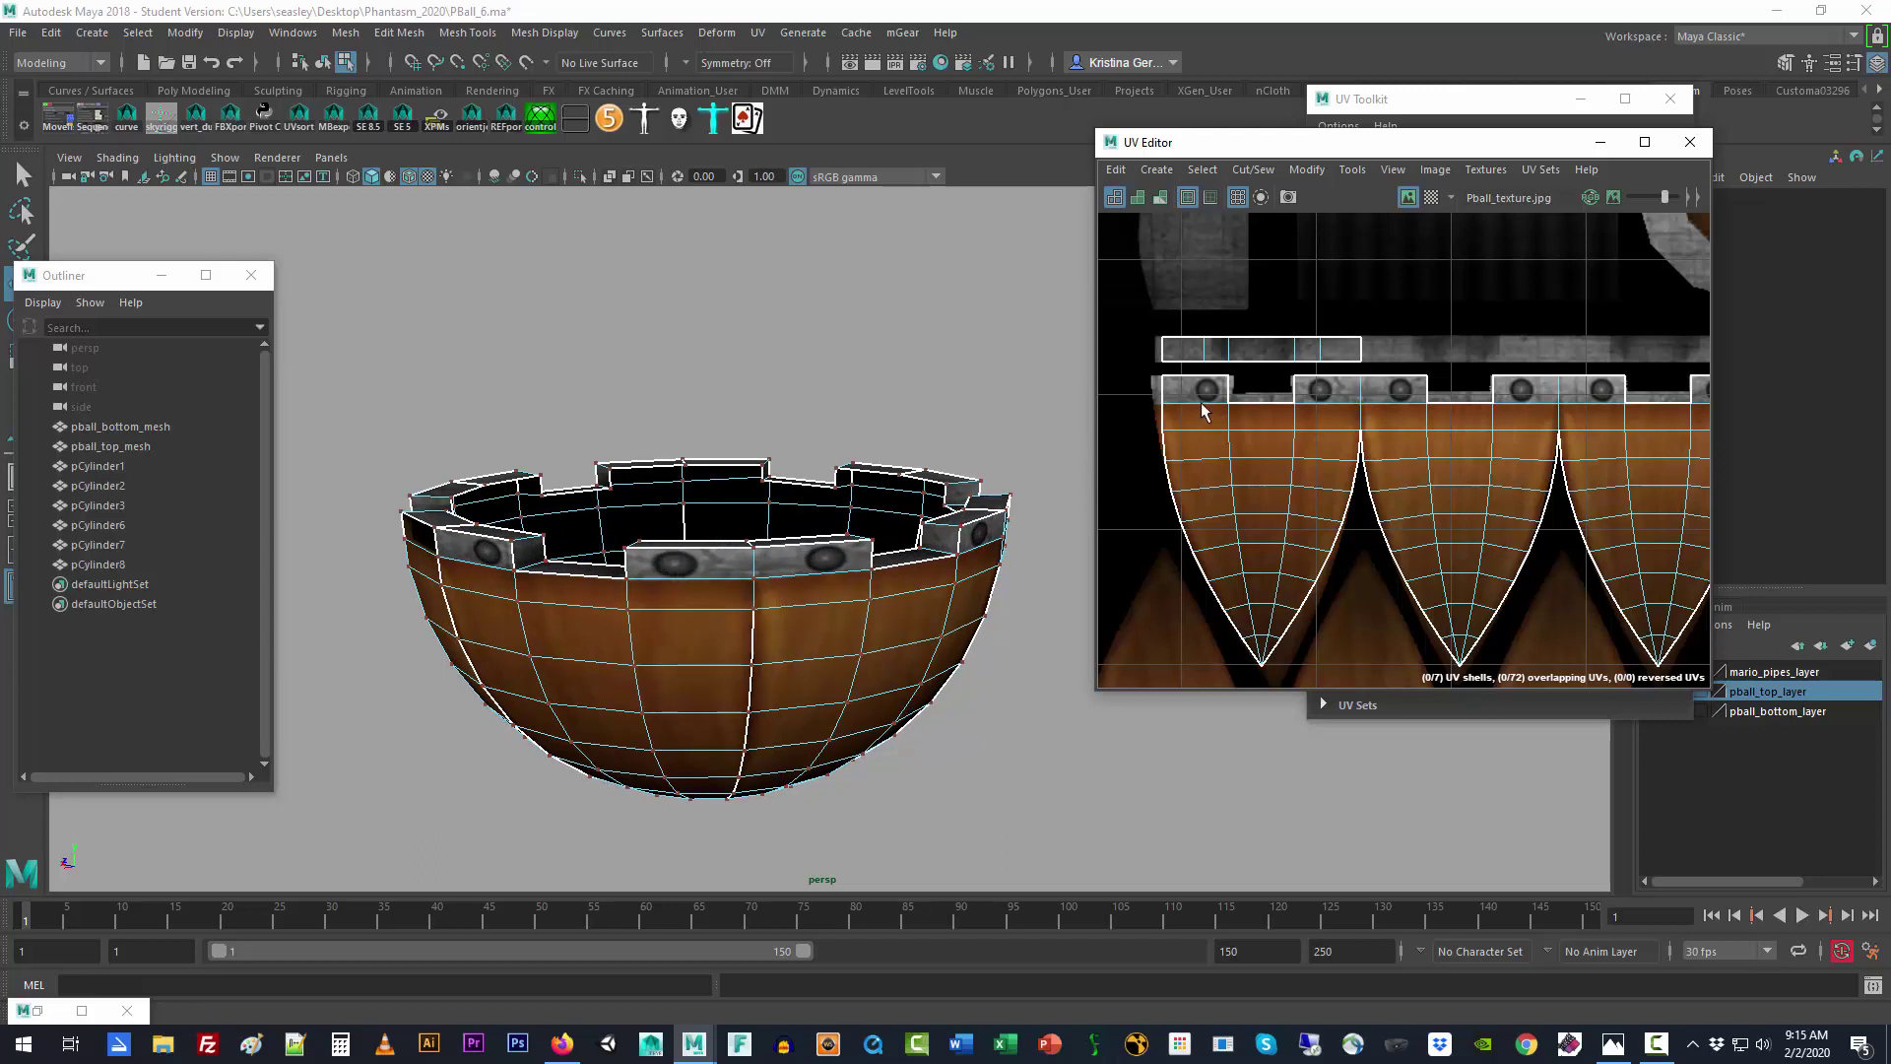
right_click_drag(1203, 406, 1222, 375)
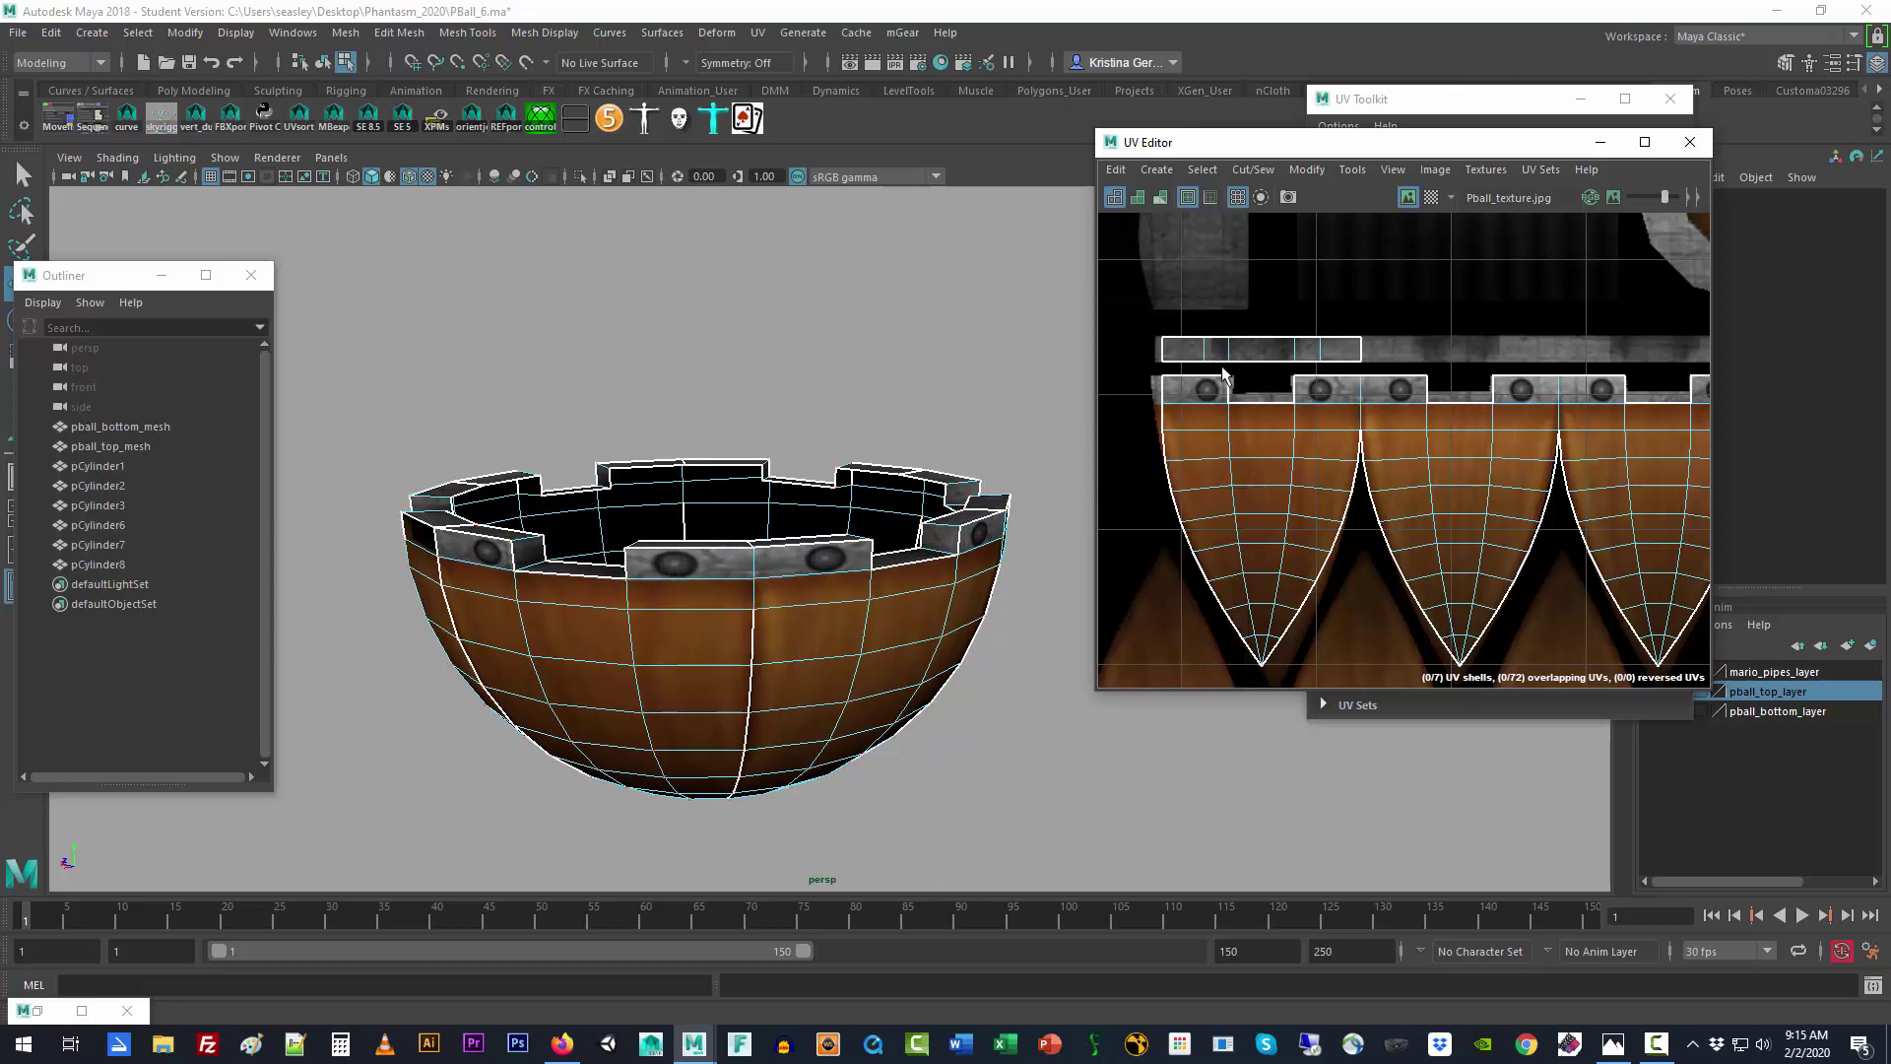
left_click(1272, 409)
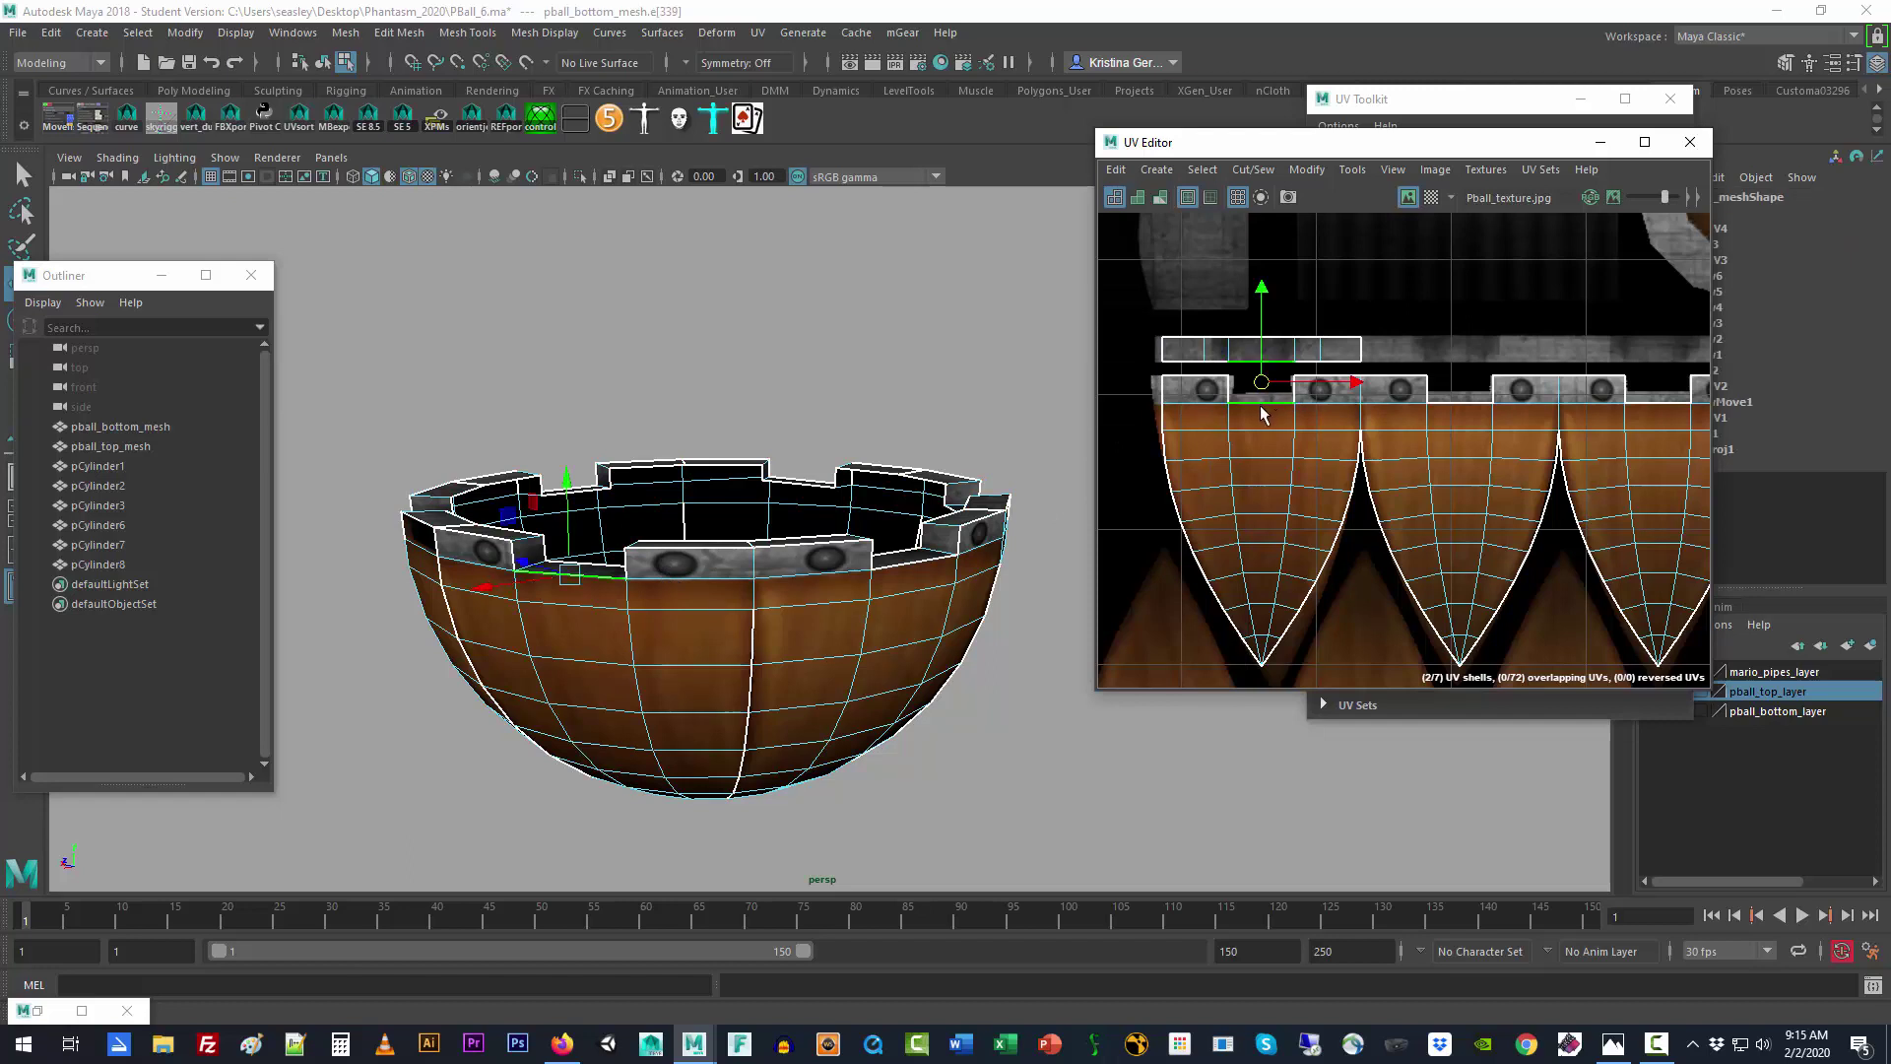
right_click_drag(1264, 414, 1265, 399)
left_click_drag(1214, 392, 1350, 444)
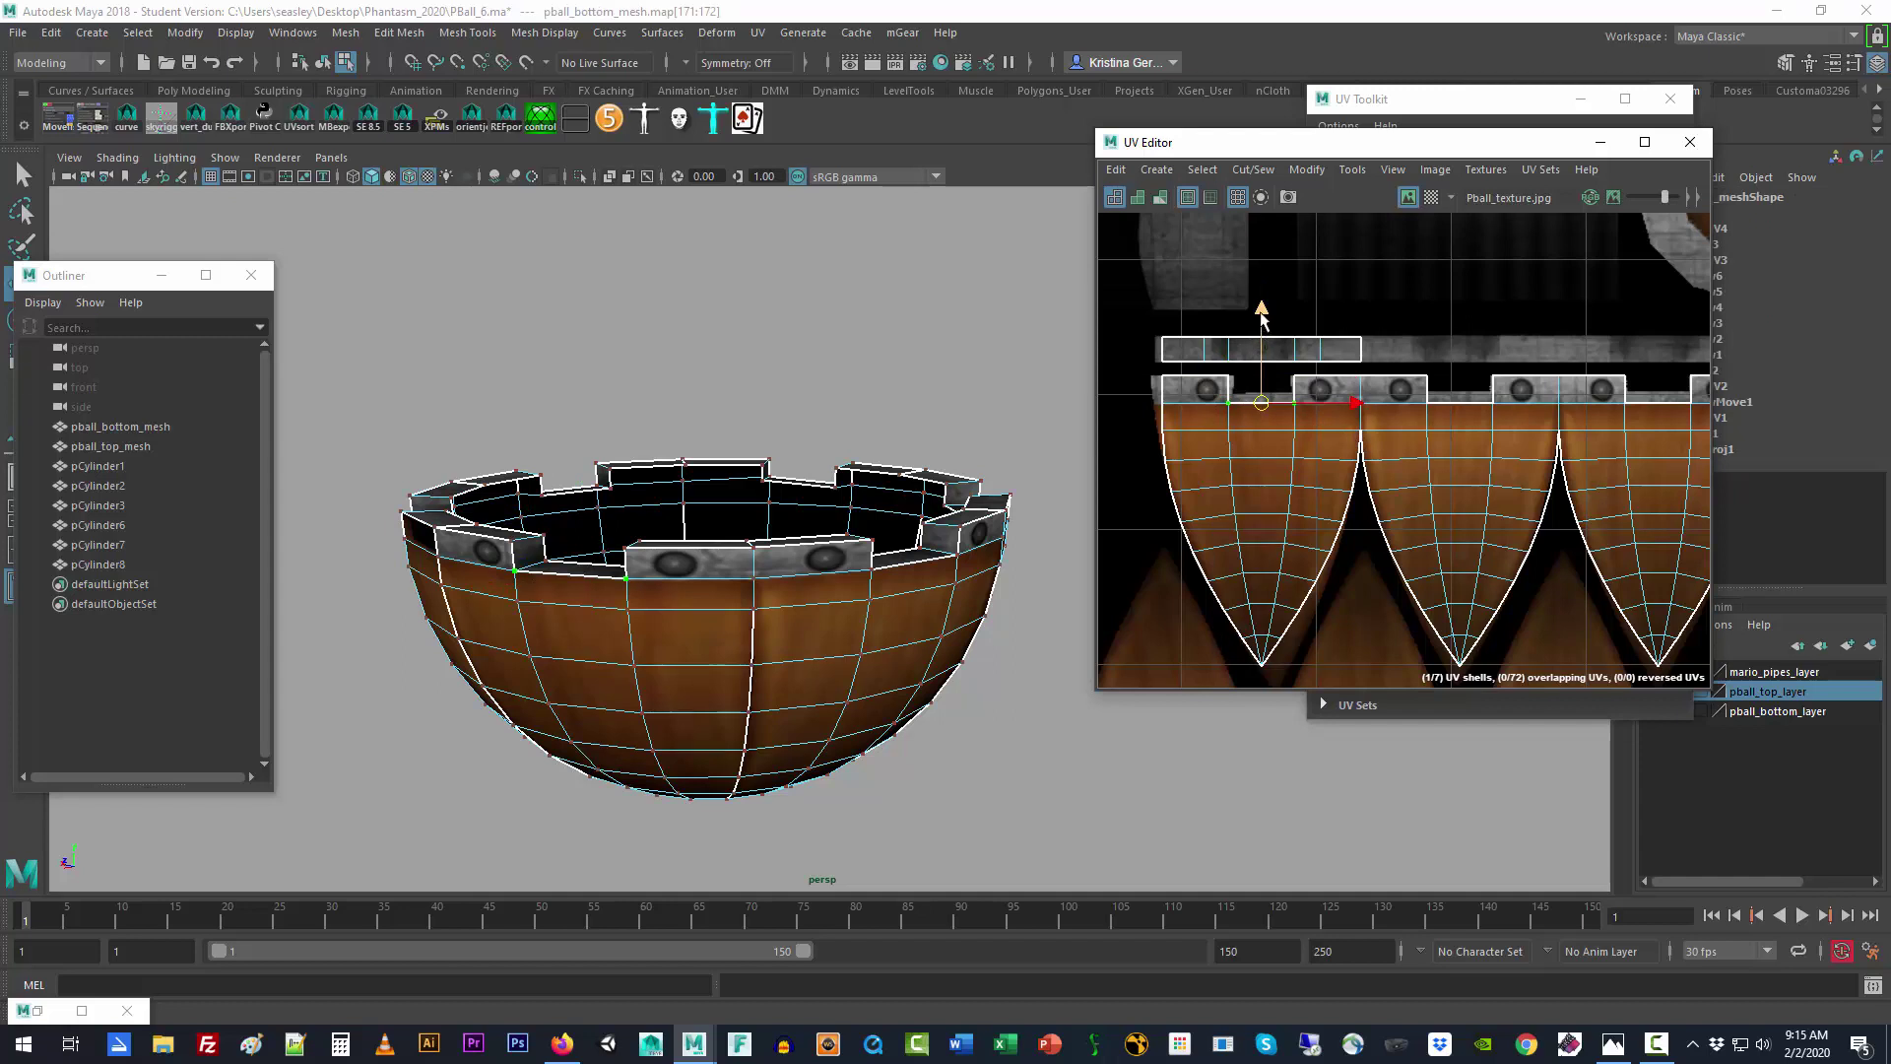
left_click(1160, 402)
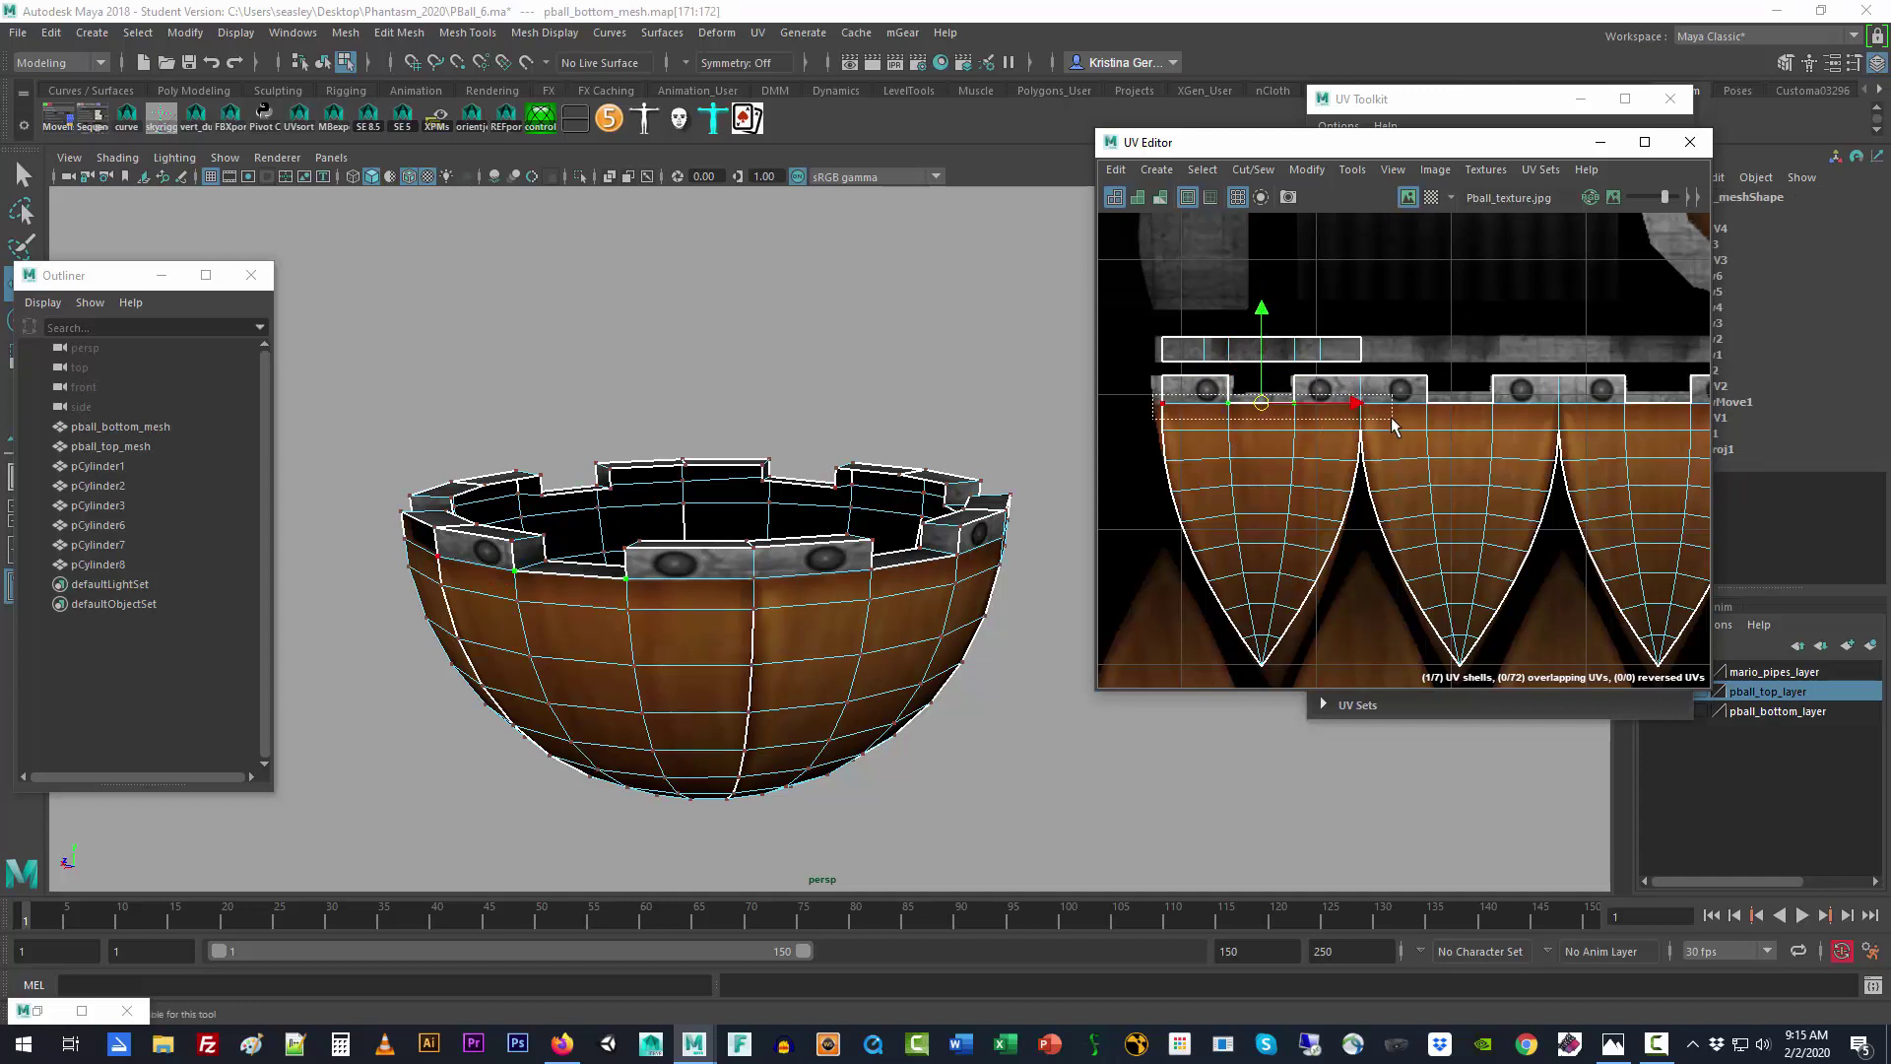
left_click_drag(1269, 319, 1266, 308)
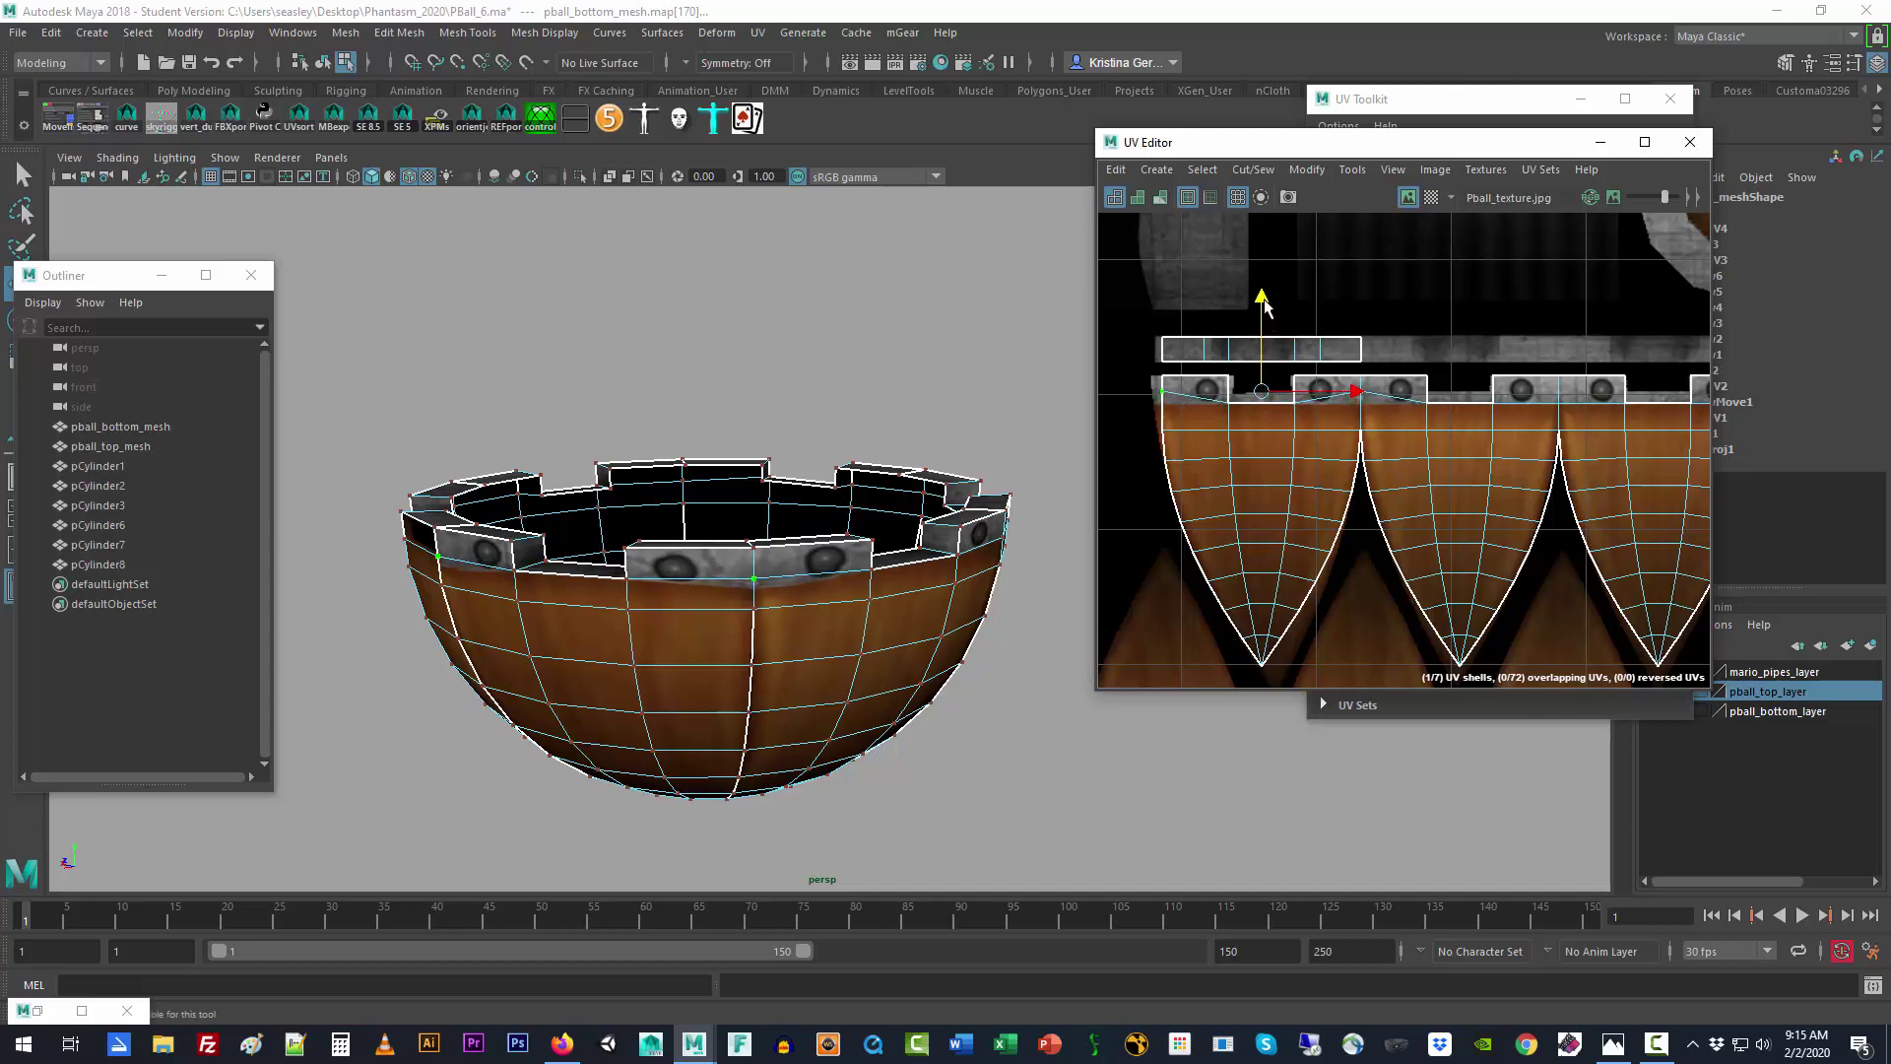
key("ctrl+z")
Step: Raise the first wedge's notch-level UV row into the riveted metal band and the row below it to the band's lower edge
left_click(1140, 395)
left_click_drag(1140, 395, 1377, 417)
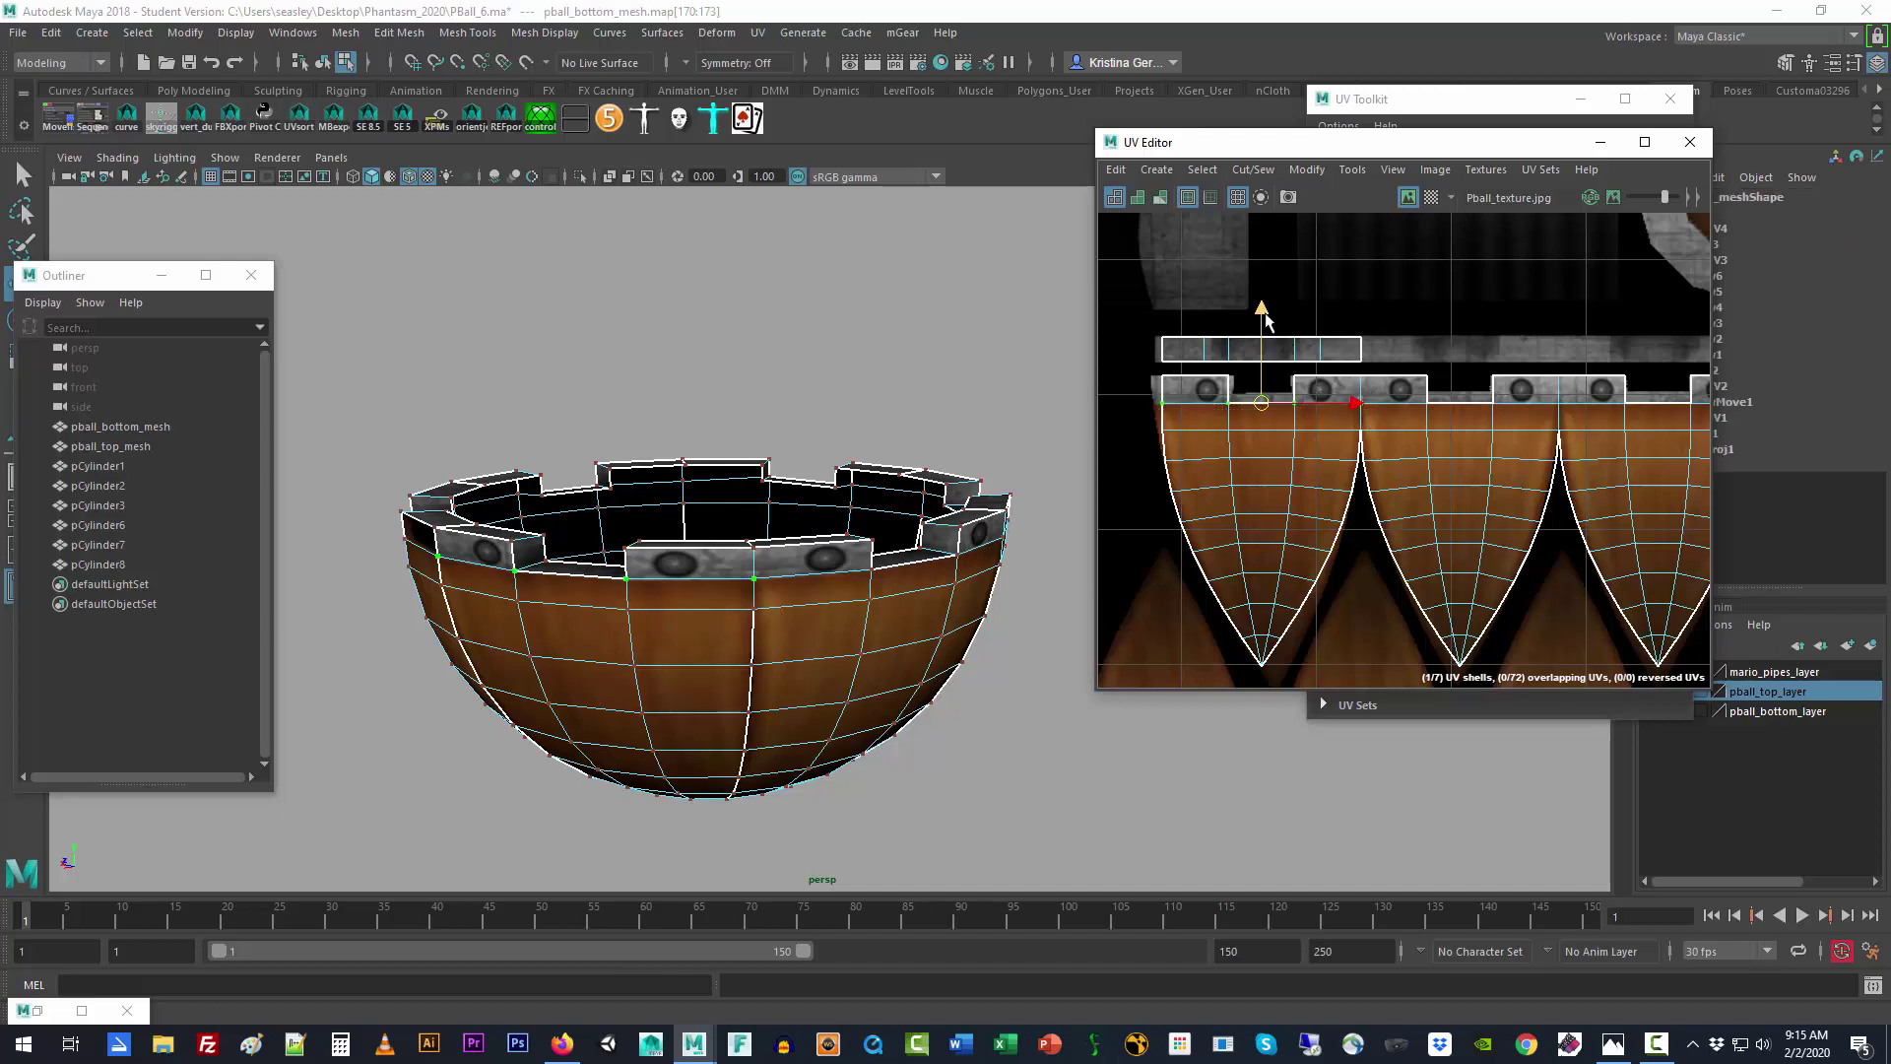
left_click_drag(1270, 327, 1265, 302)
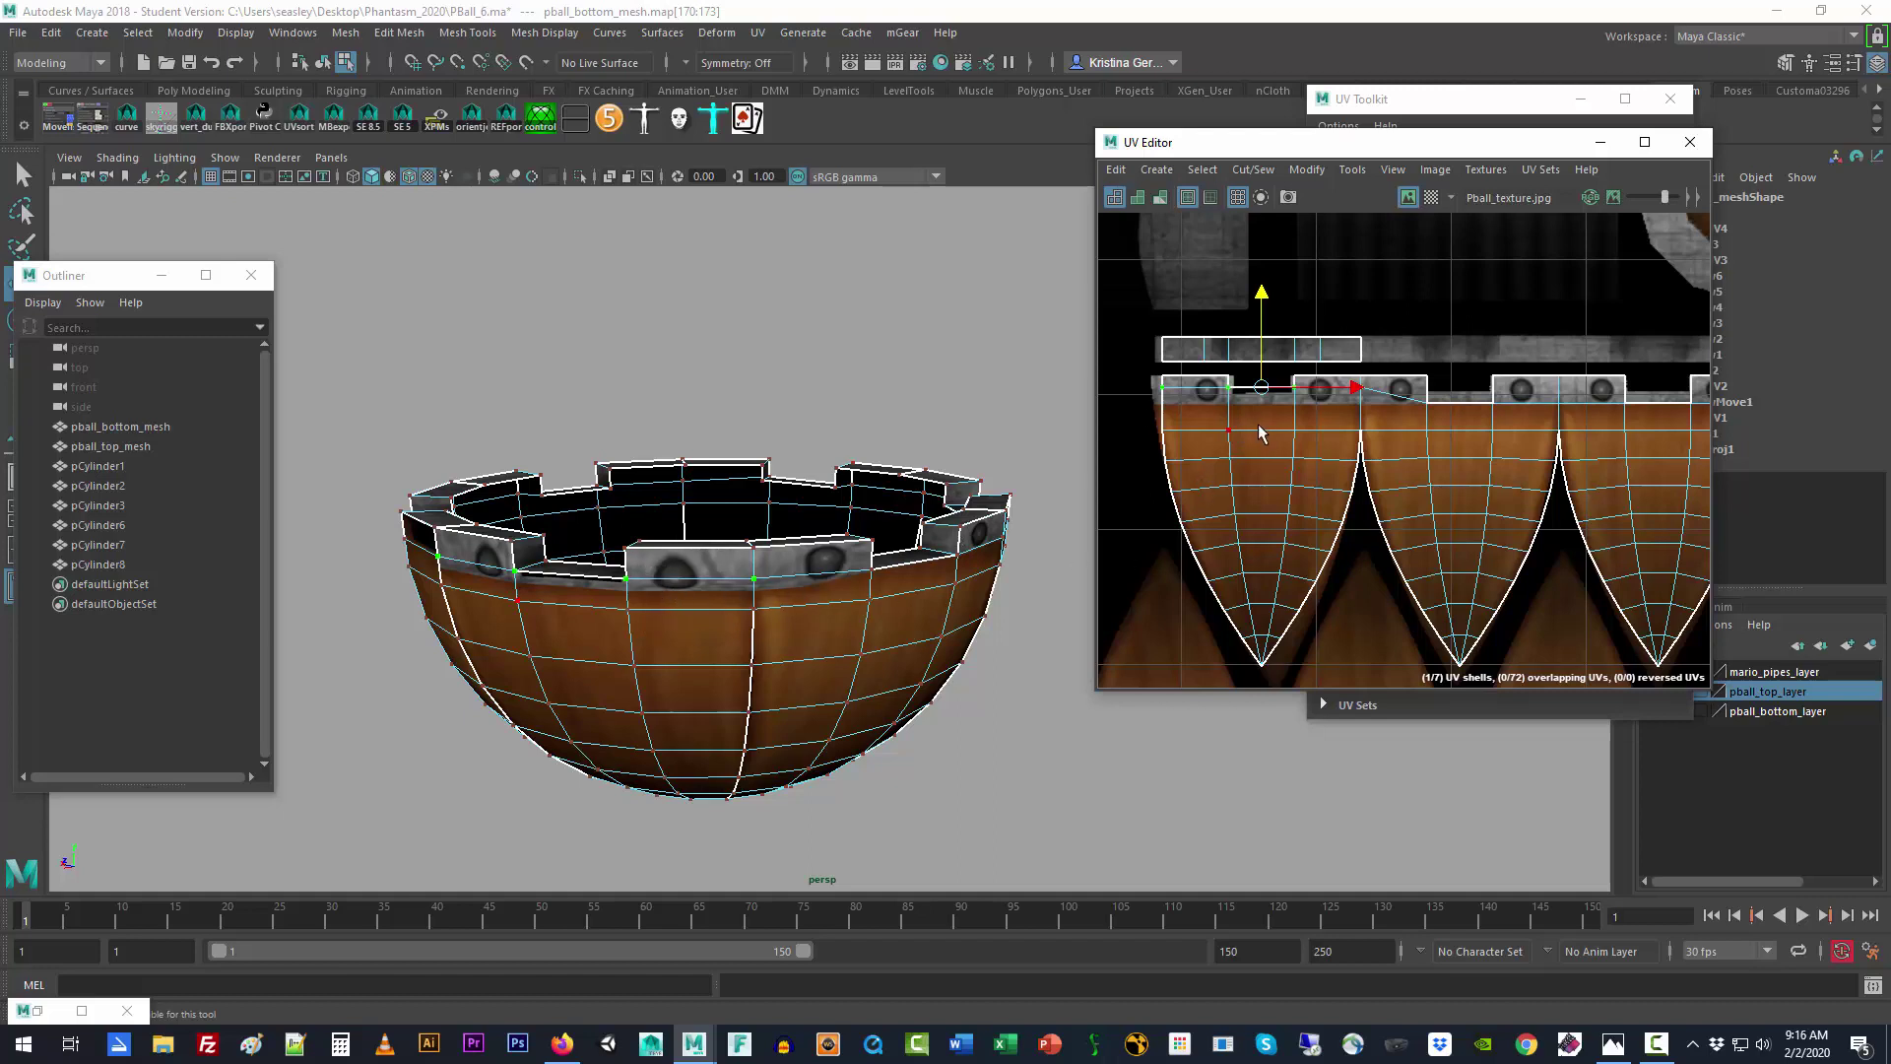
left_click_drag(1145, 421, 1405, 457)
left_click_drag(1267, 339, 1261, 315)
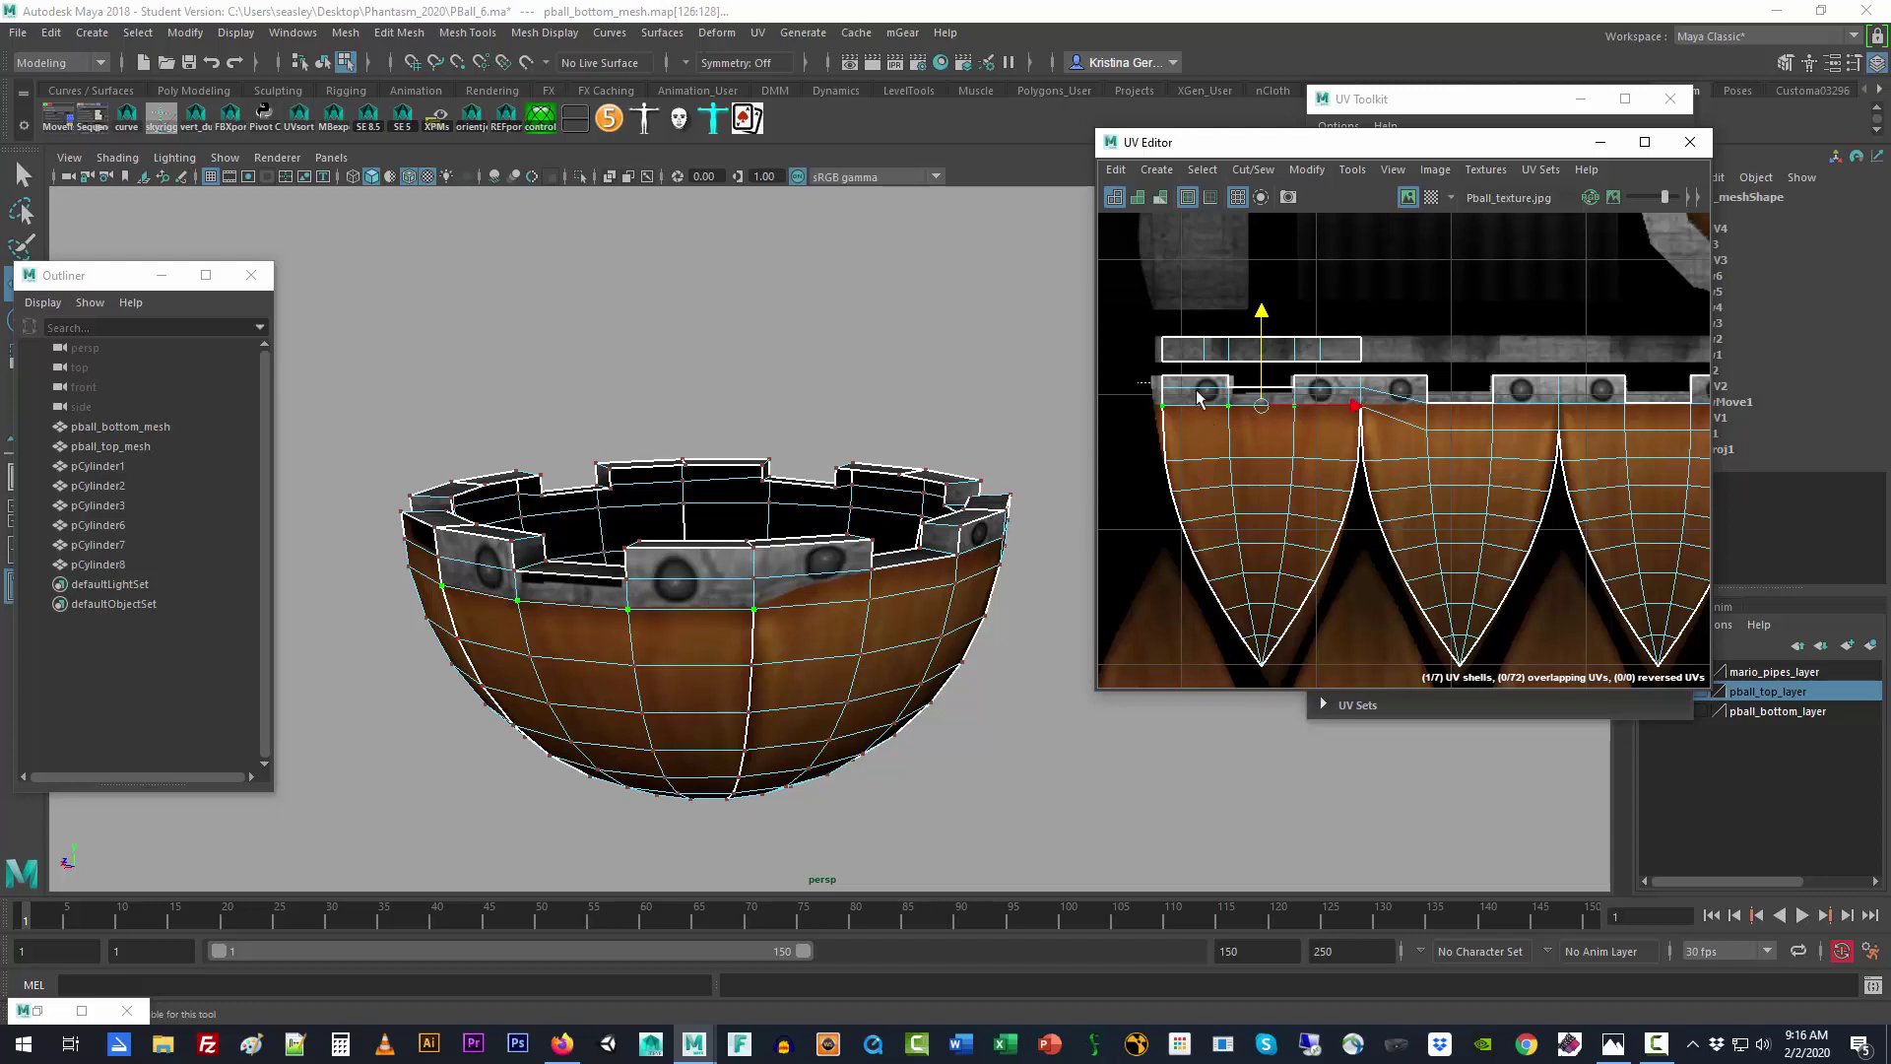
left_click_drag(1197, 391, 1370, 396)
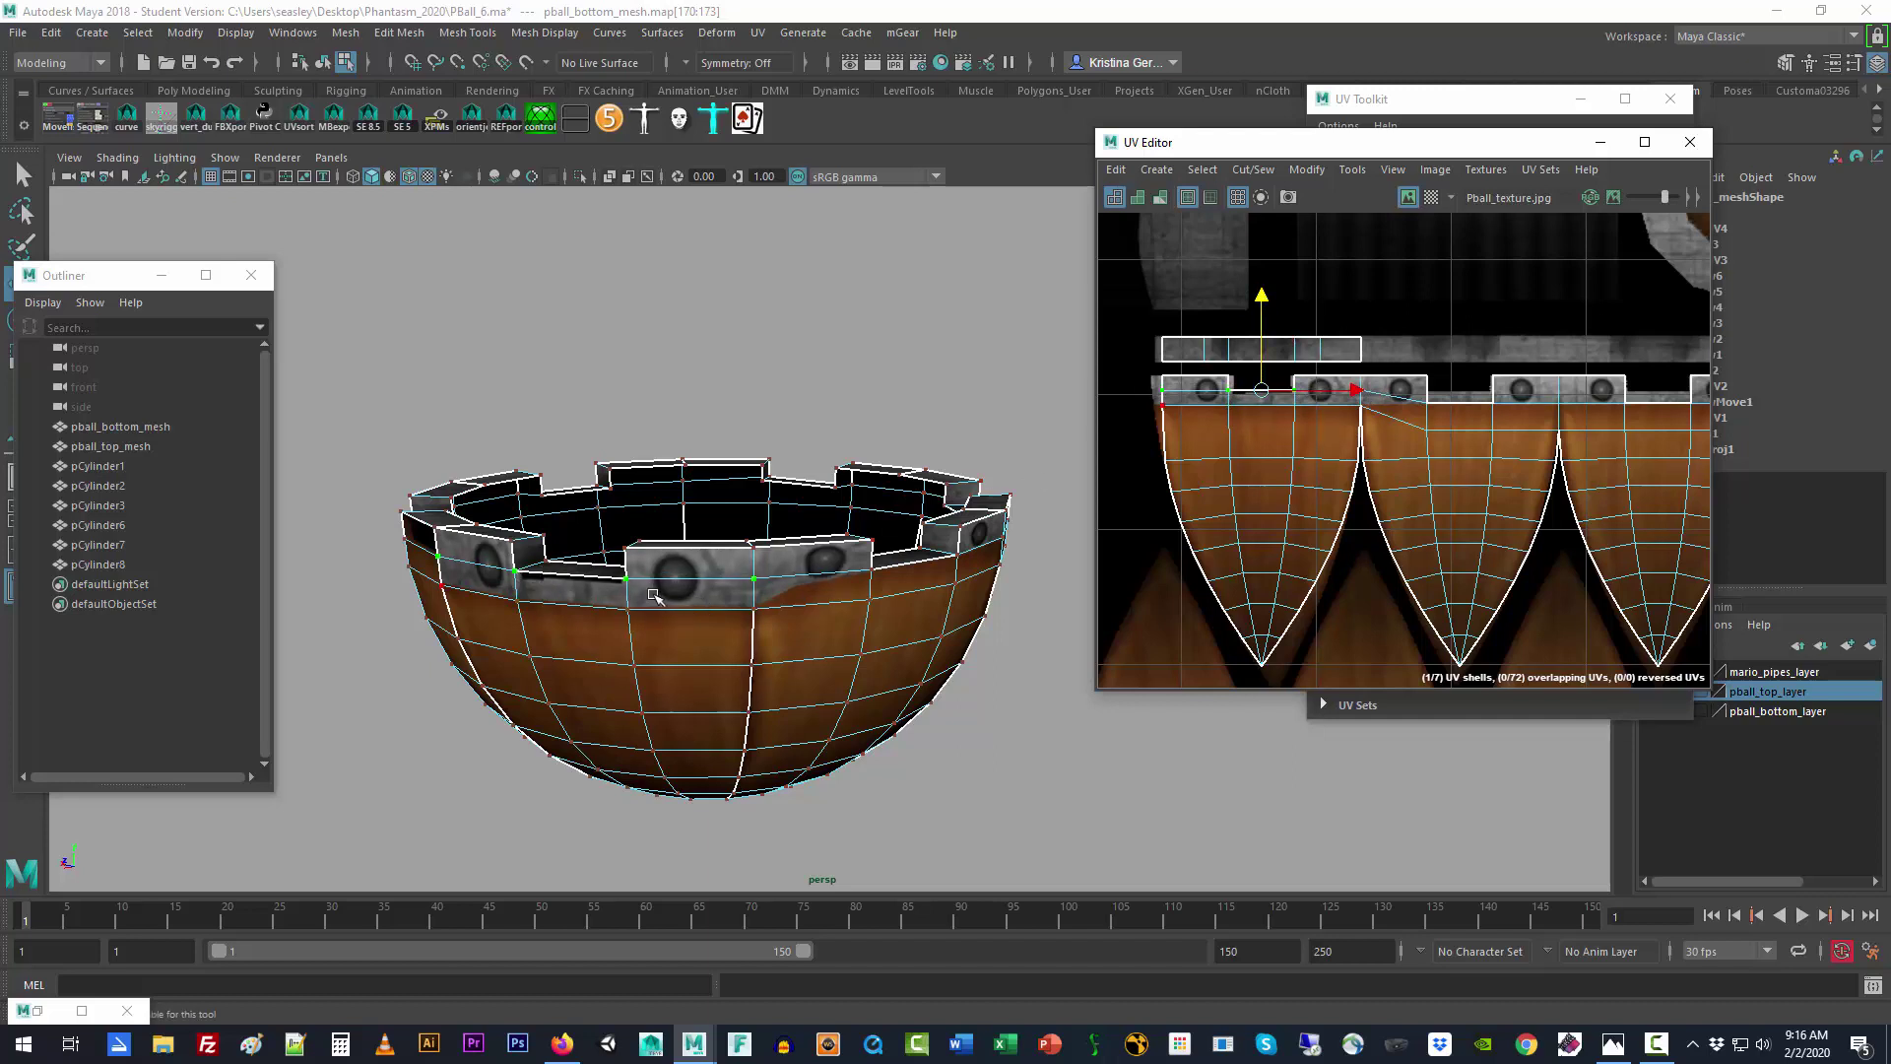
left_click_drag(604, 680, 670, 681, "alt")
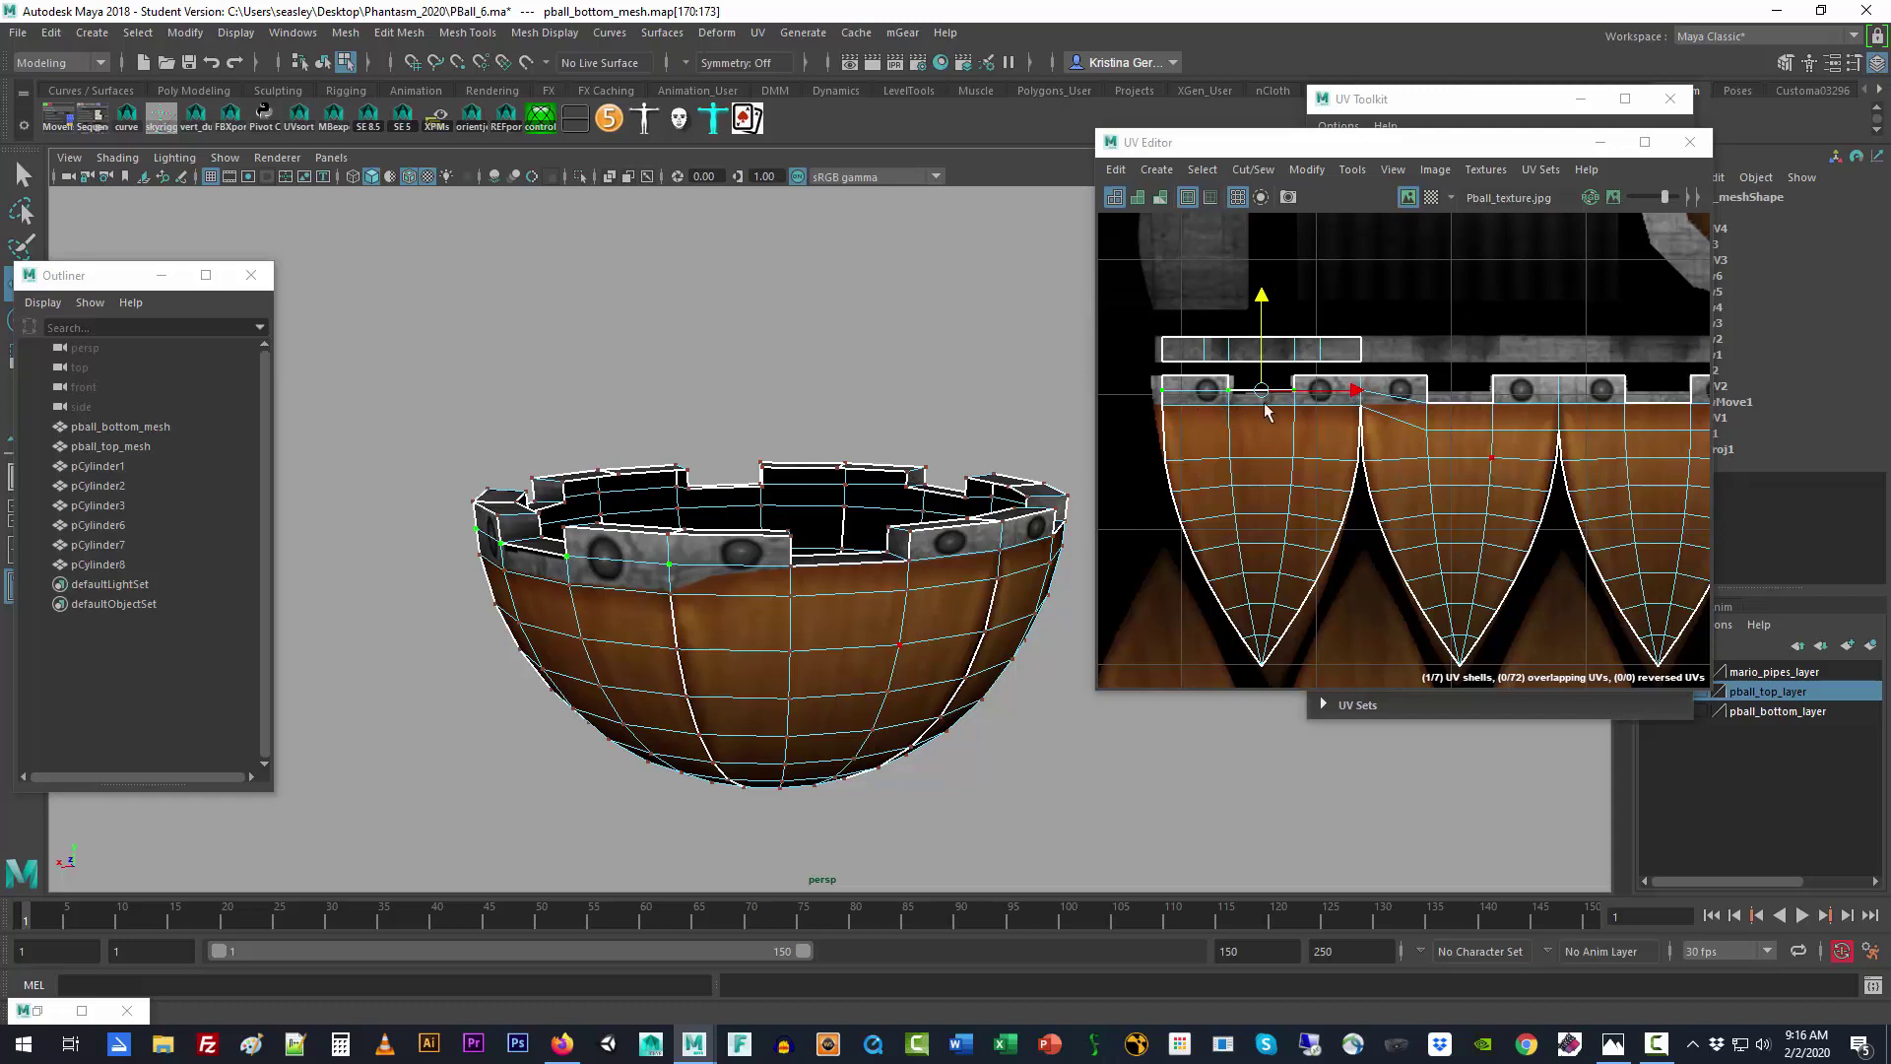
Step: Hide the texture image and enlarge the UV Editor to show the whole six-wedge bowl shell
left_click(1409, 197)
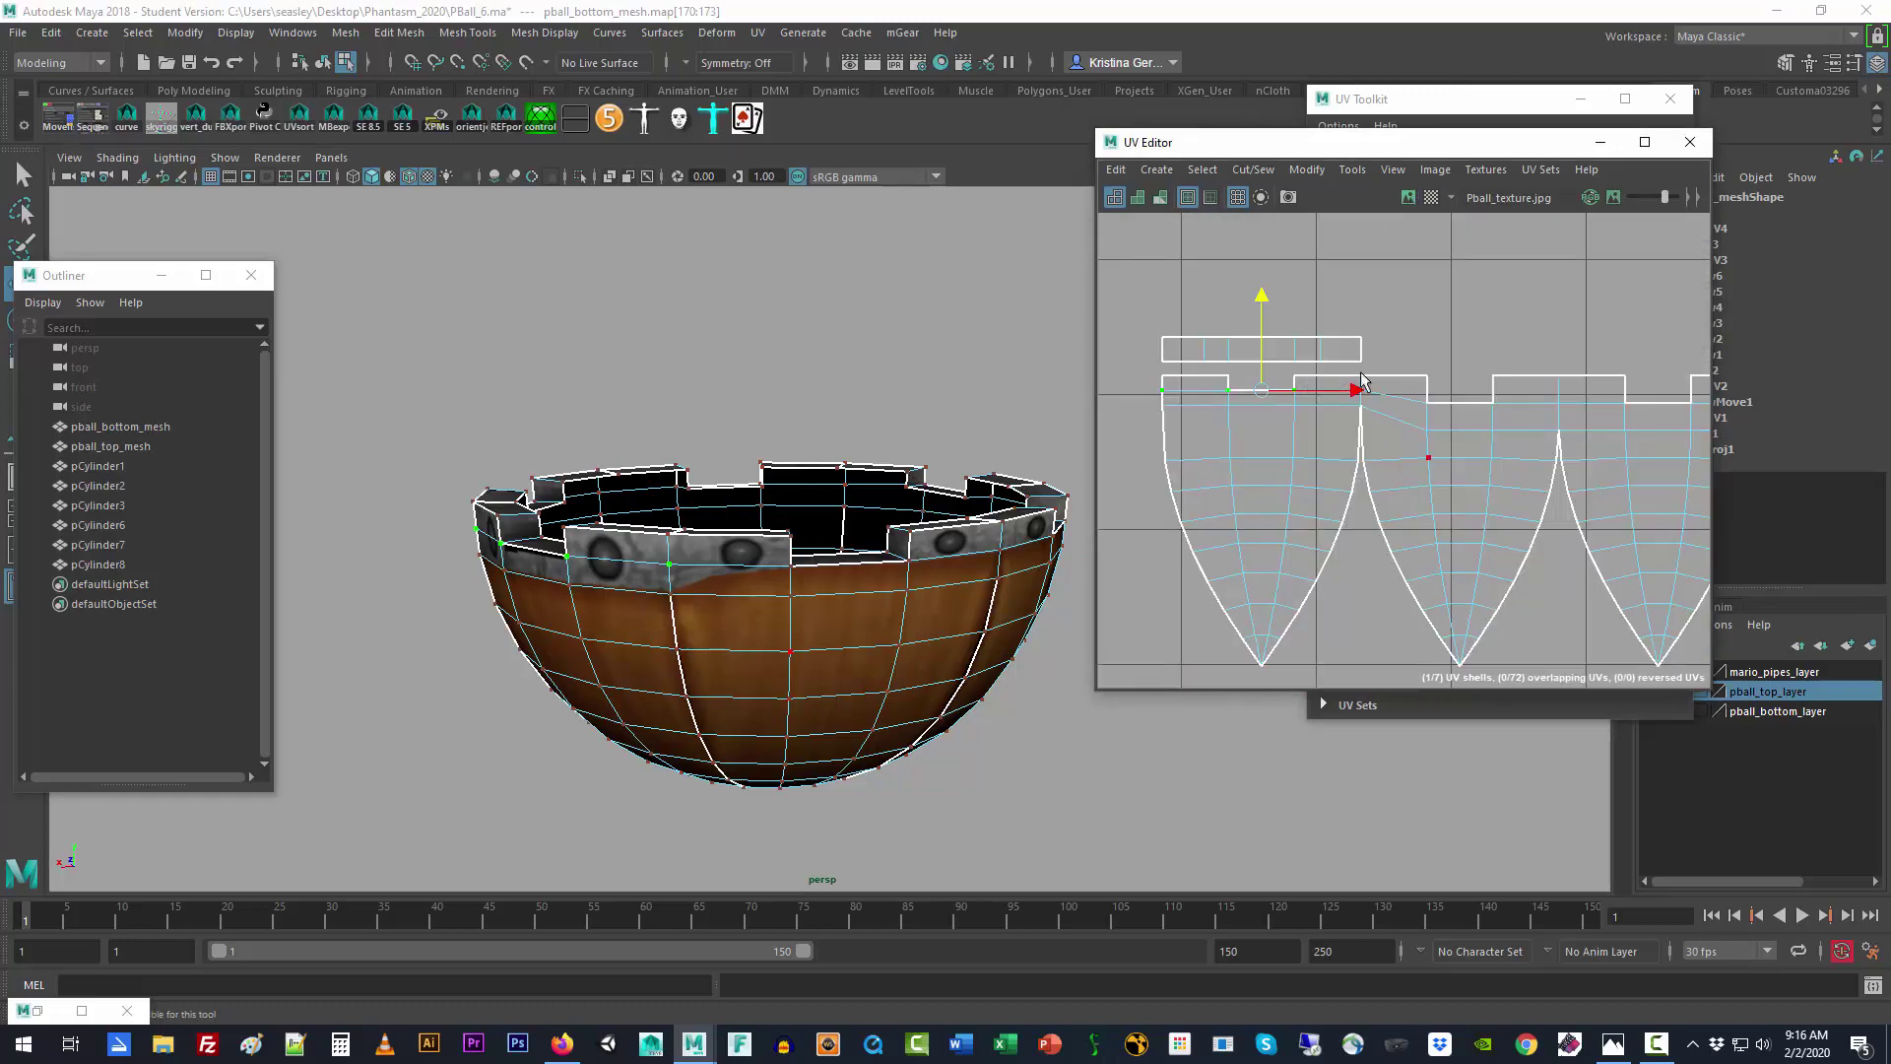
double_click(1394, 152)
scroll(1120, 433, "down", 3)
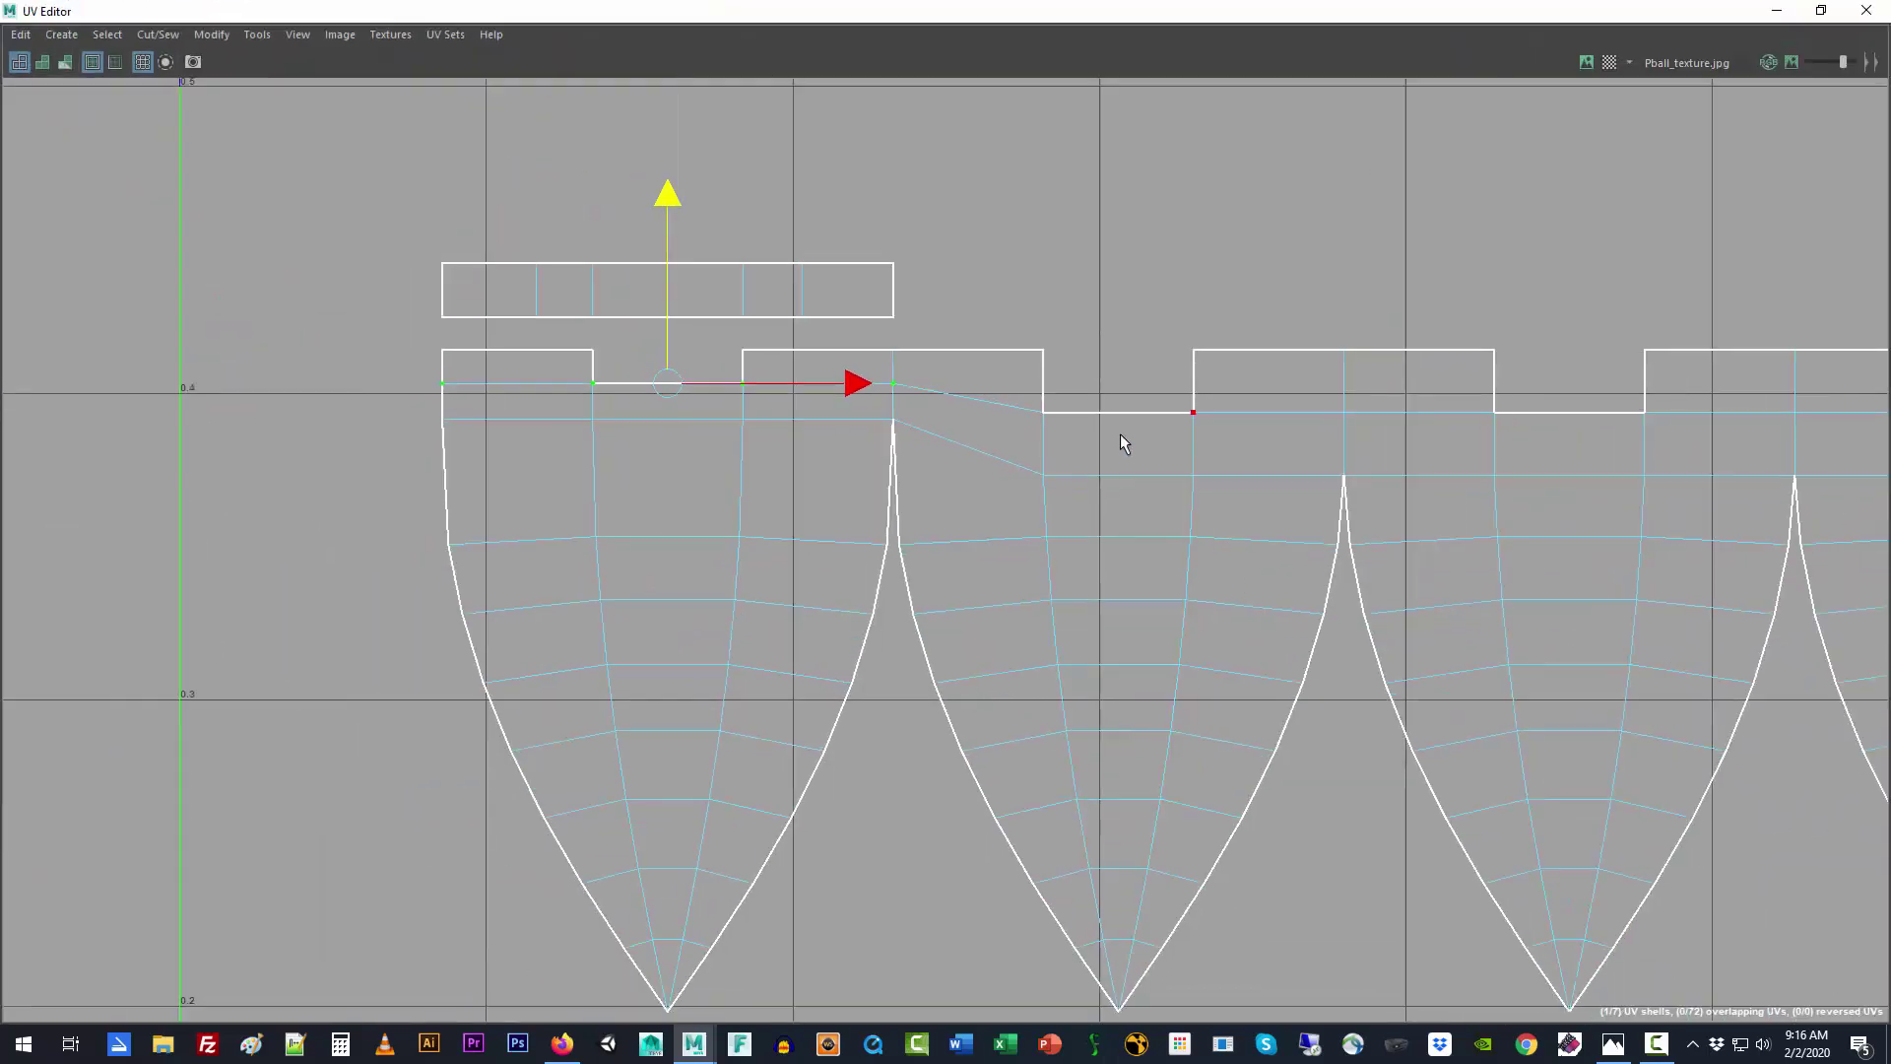
scroll(1120, 436, "down", 4)
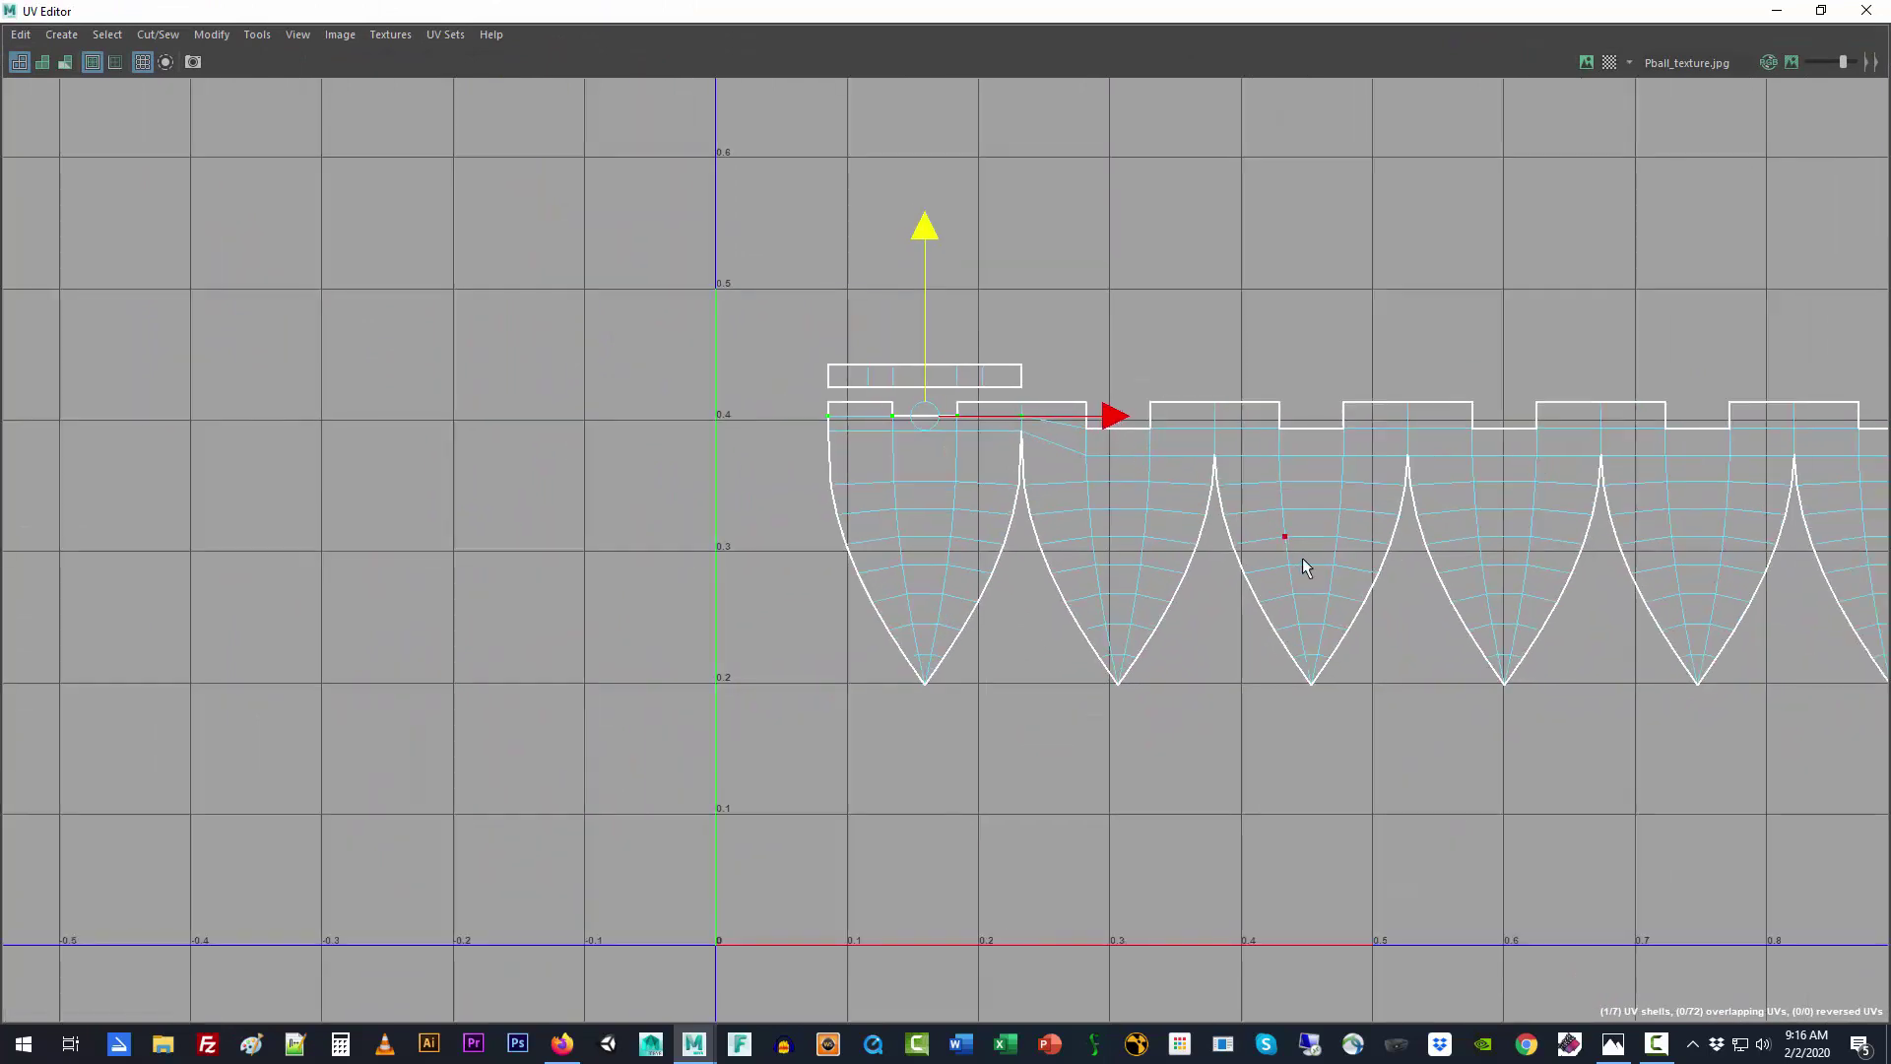
middle_click_drag(1289, 549, 910, 666, "alt")
Step: Align the bowl shell's notch-level UV row, from the first wedge seam to the shell's far end, at maximum V
left_click(791, 459)
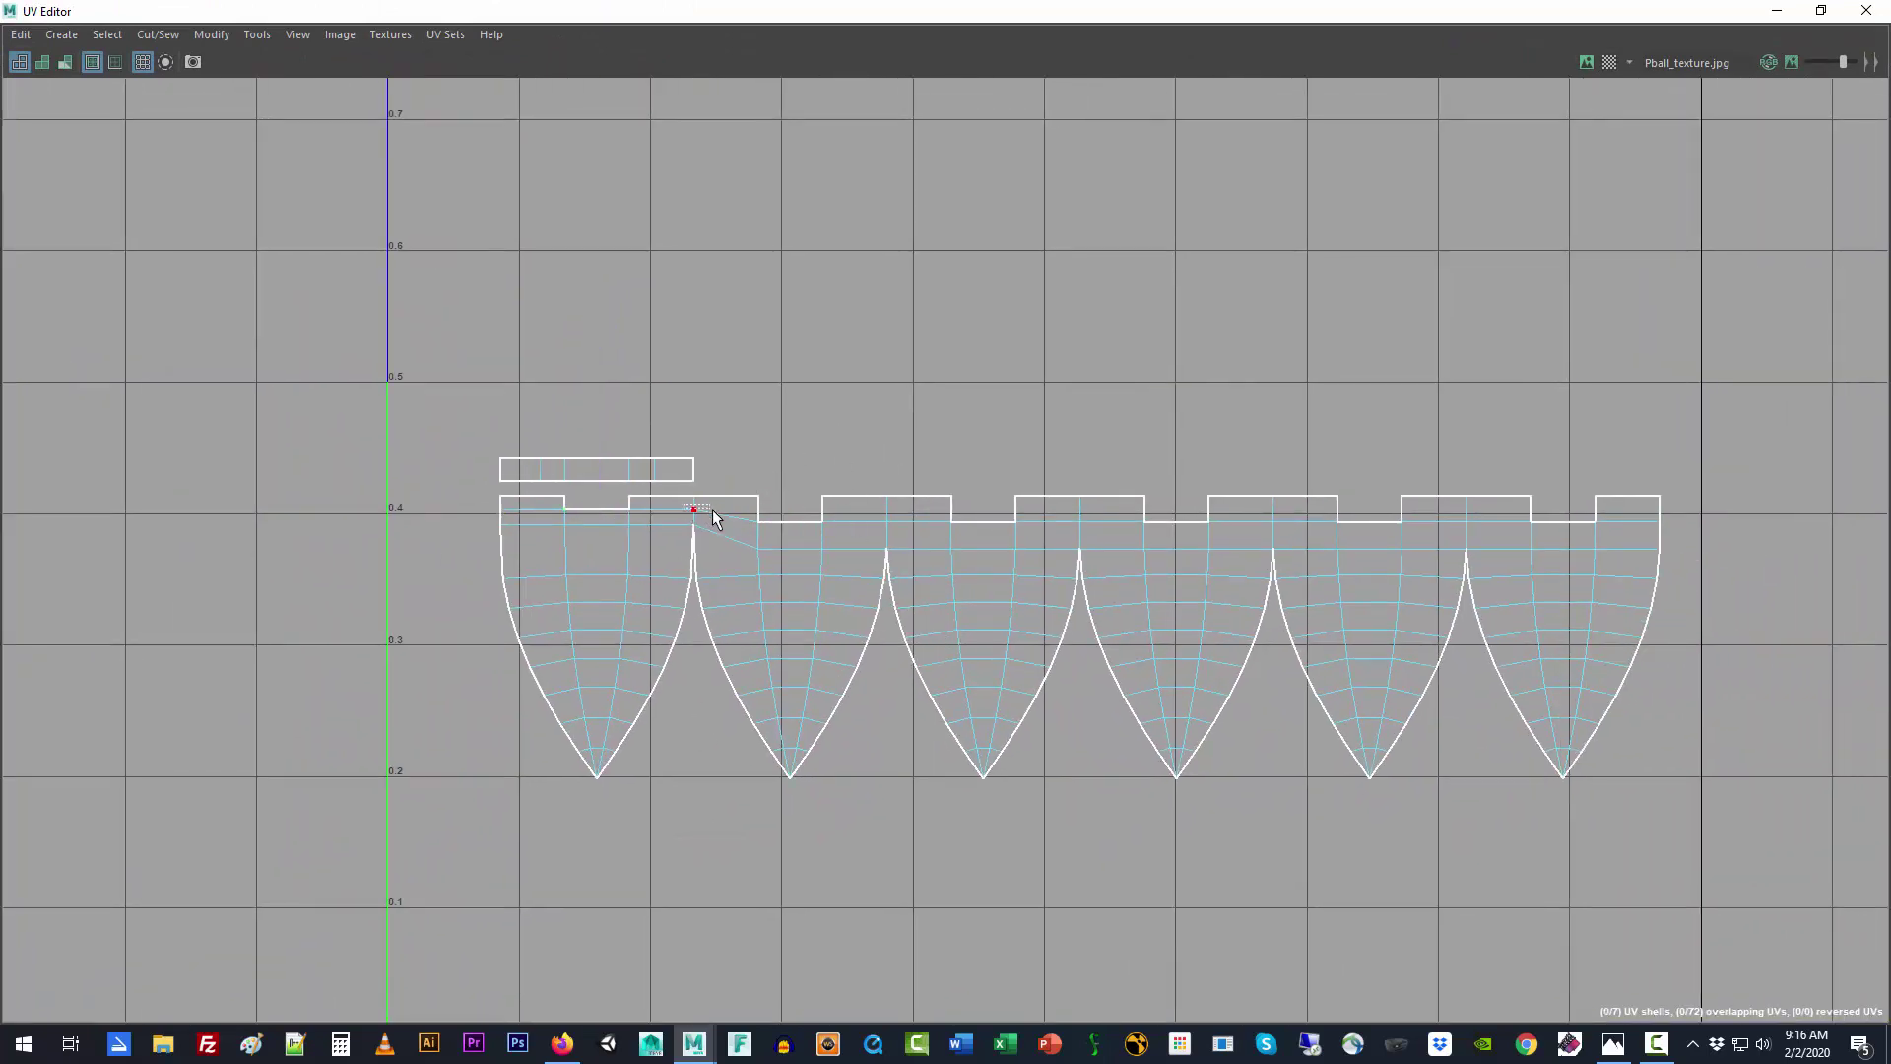
left_click_drag(715, 513, 895, 561)
key("ctrl+z")
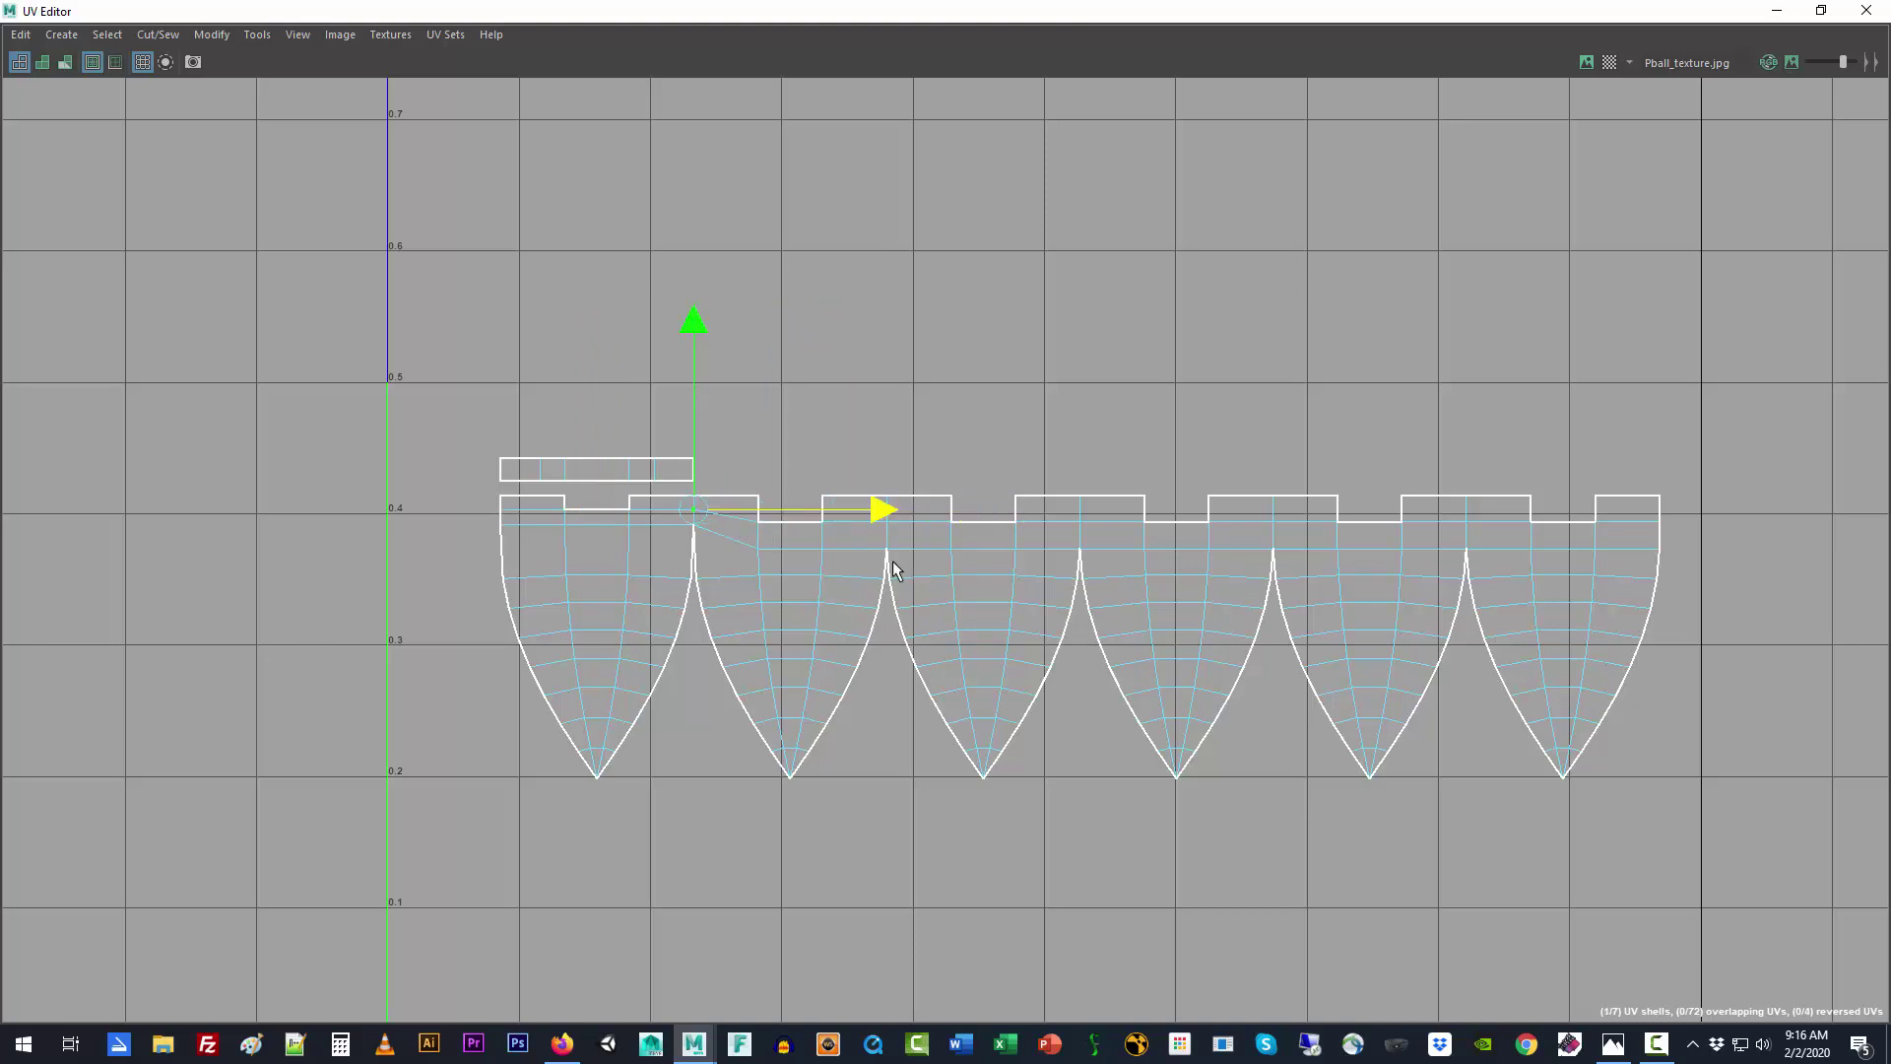
left_click_drag(1720, 508, 745, 533)
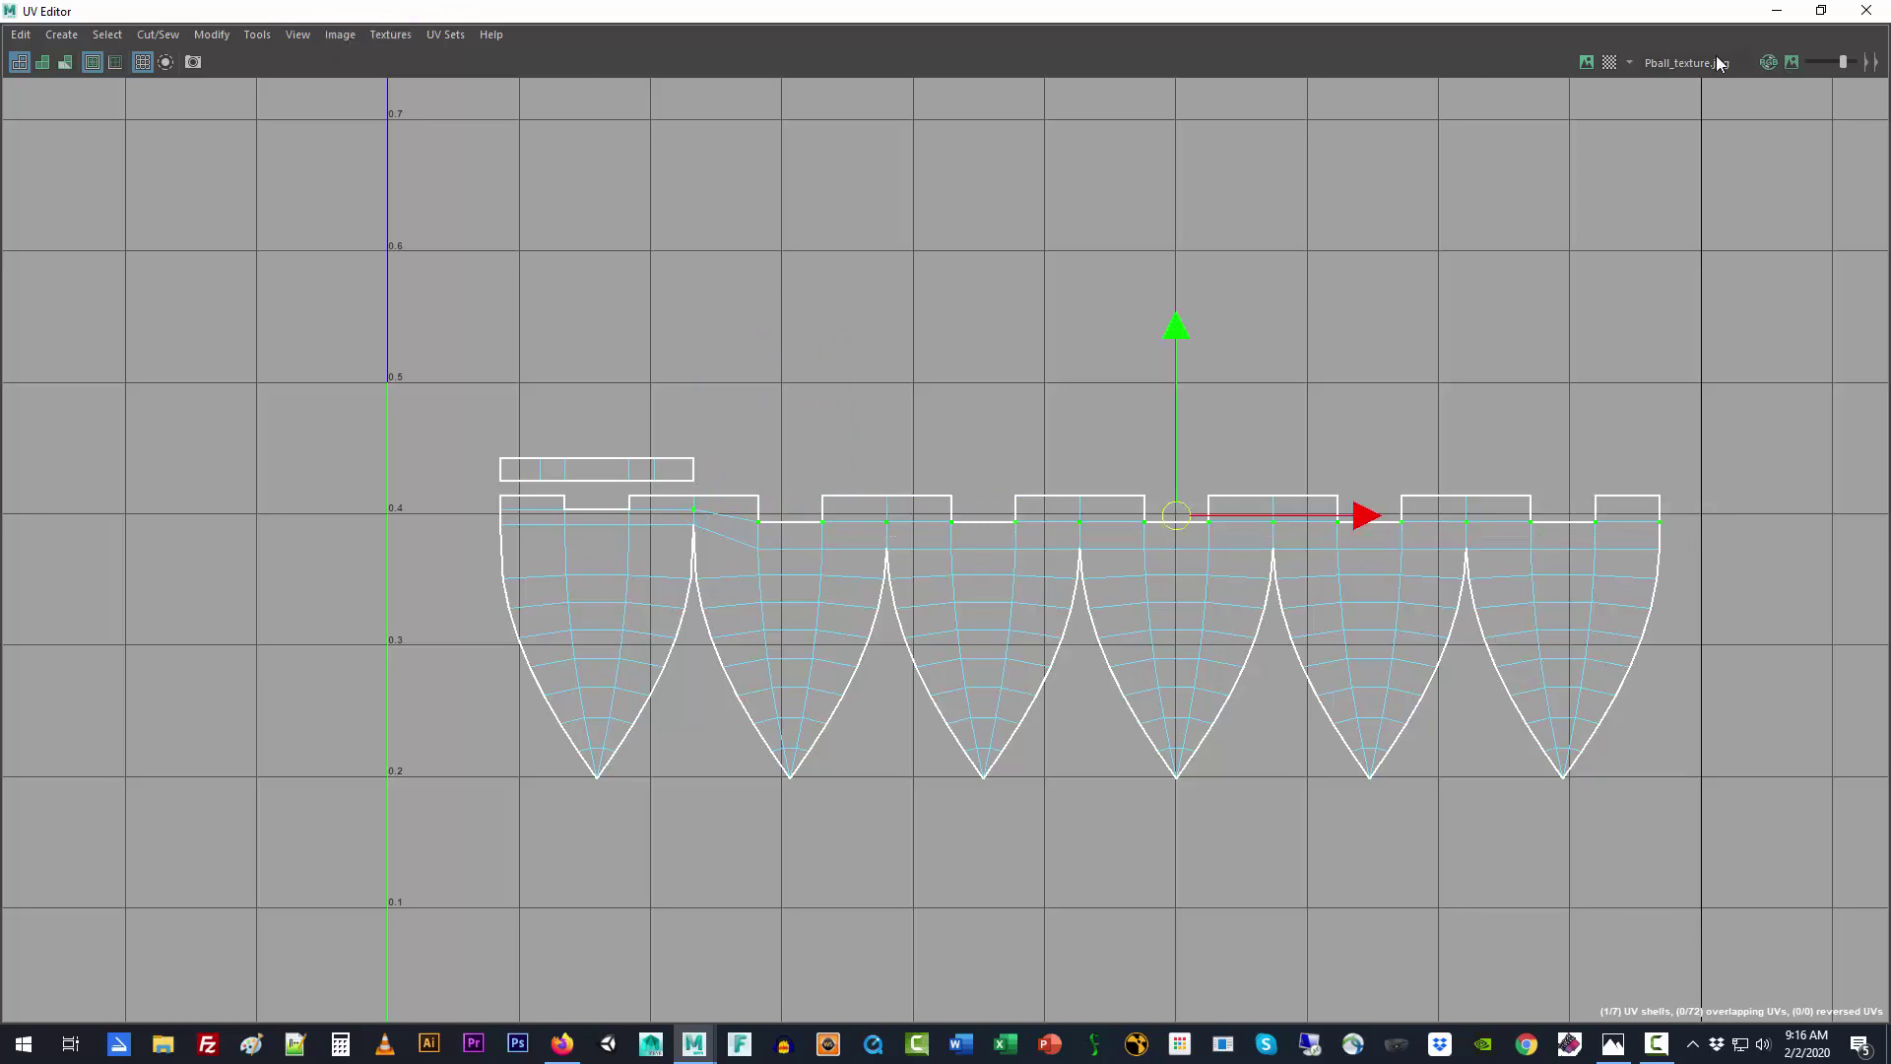
left_click(1822, 11)
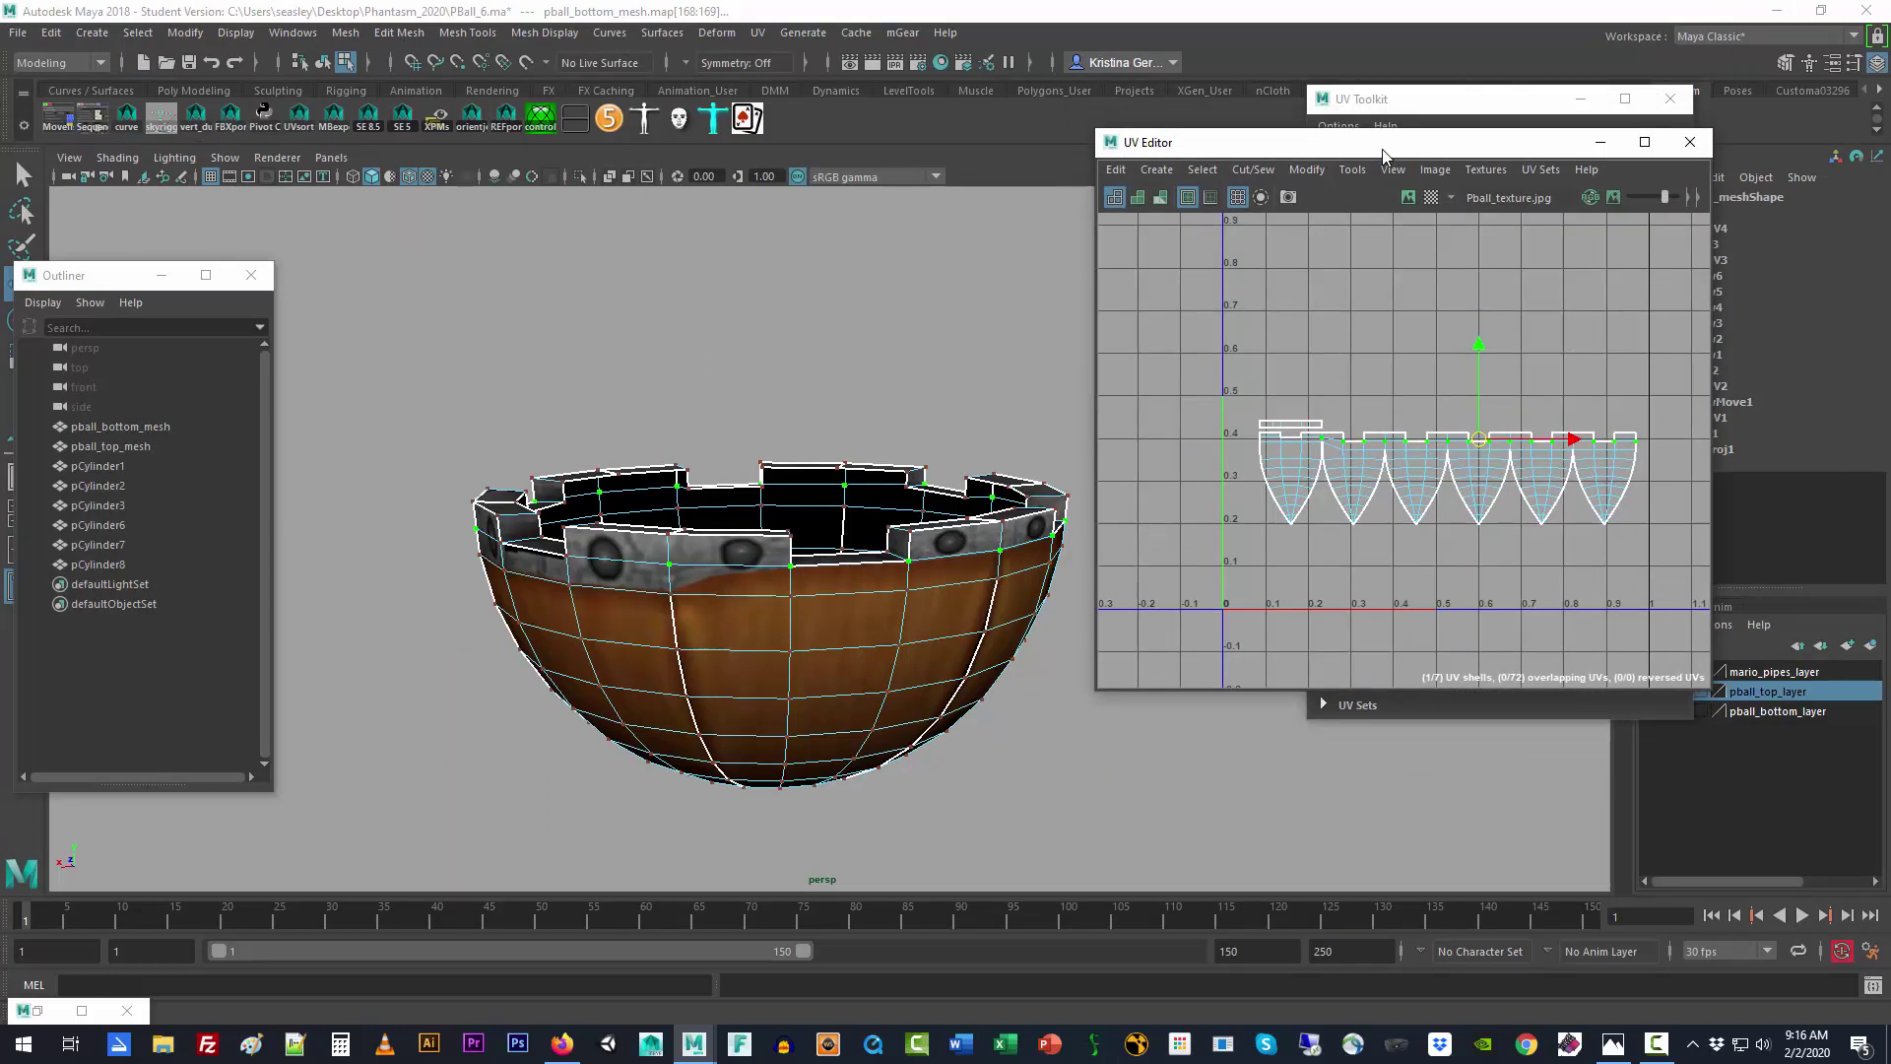
left_click_drag(1384, 143, 845, 229)
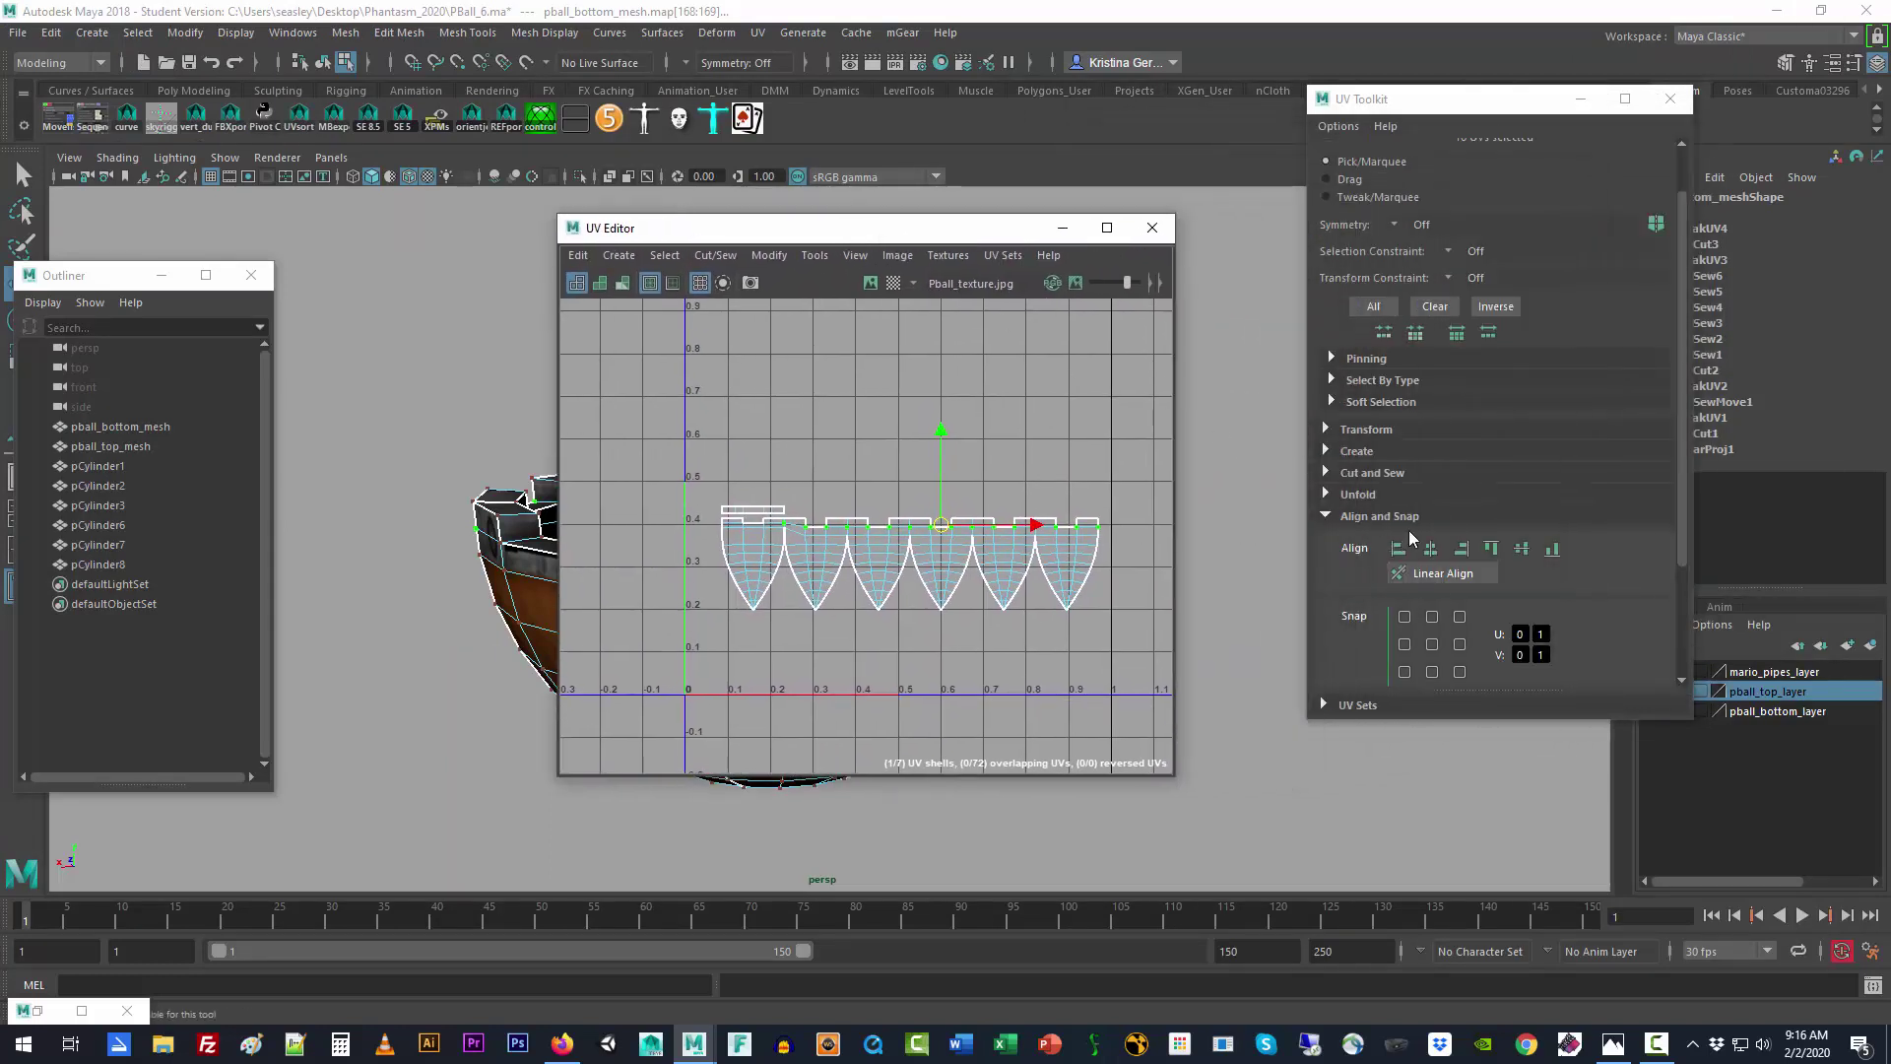
left_click(1492, 551)
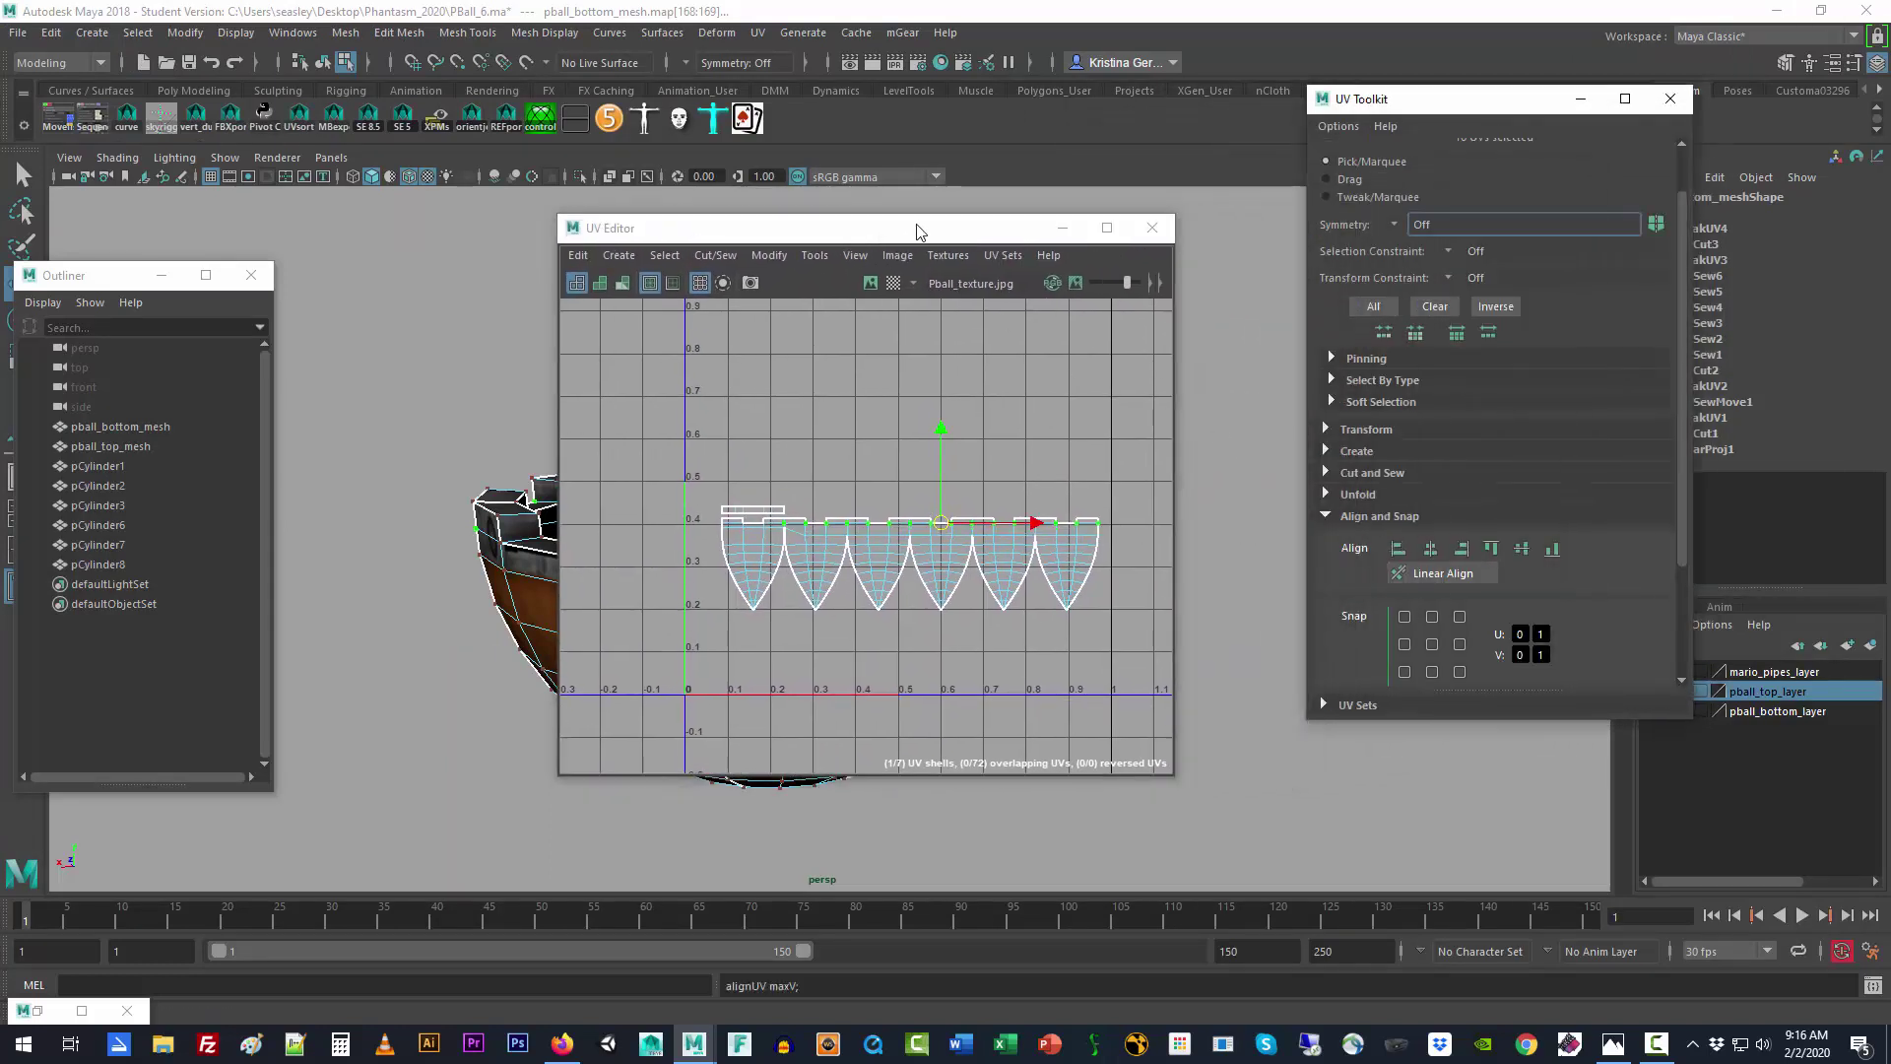
left_click_drag(927, 238, 1179, 226)
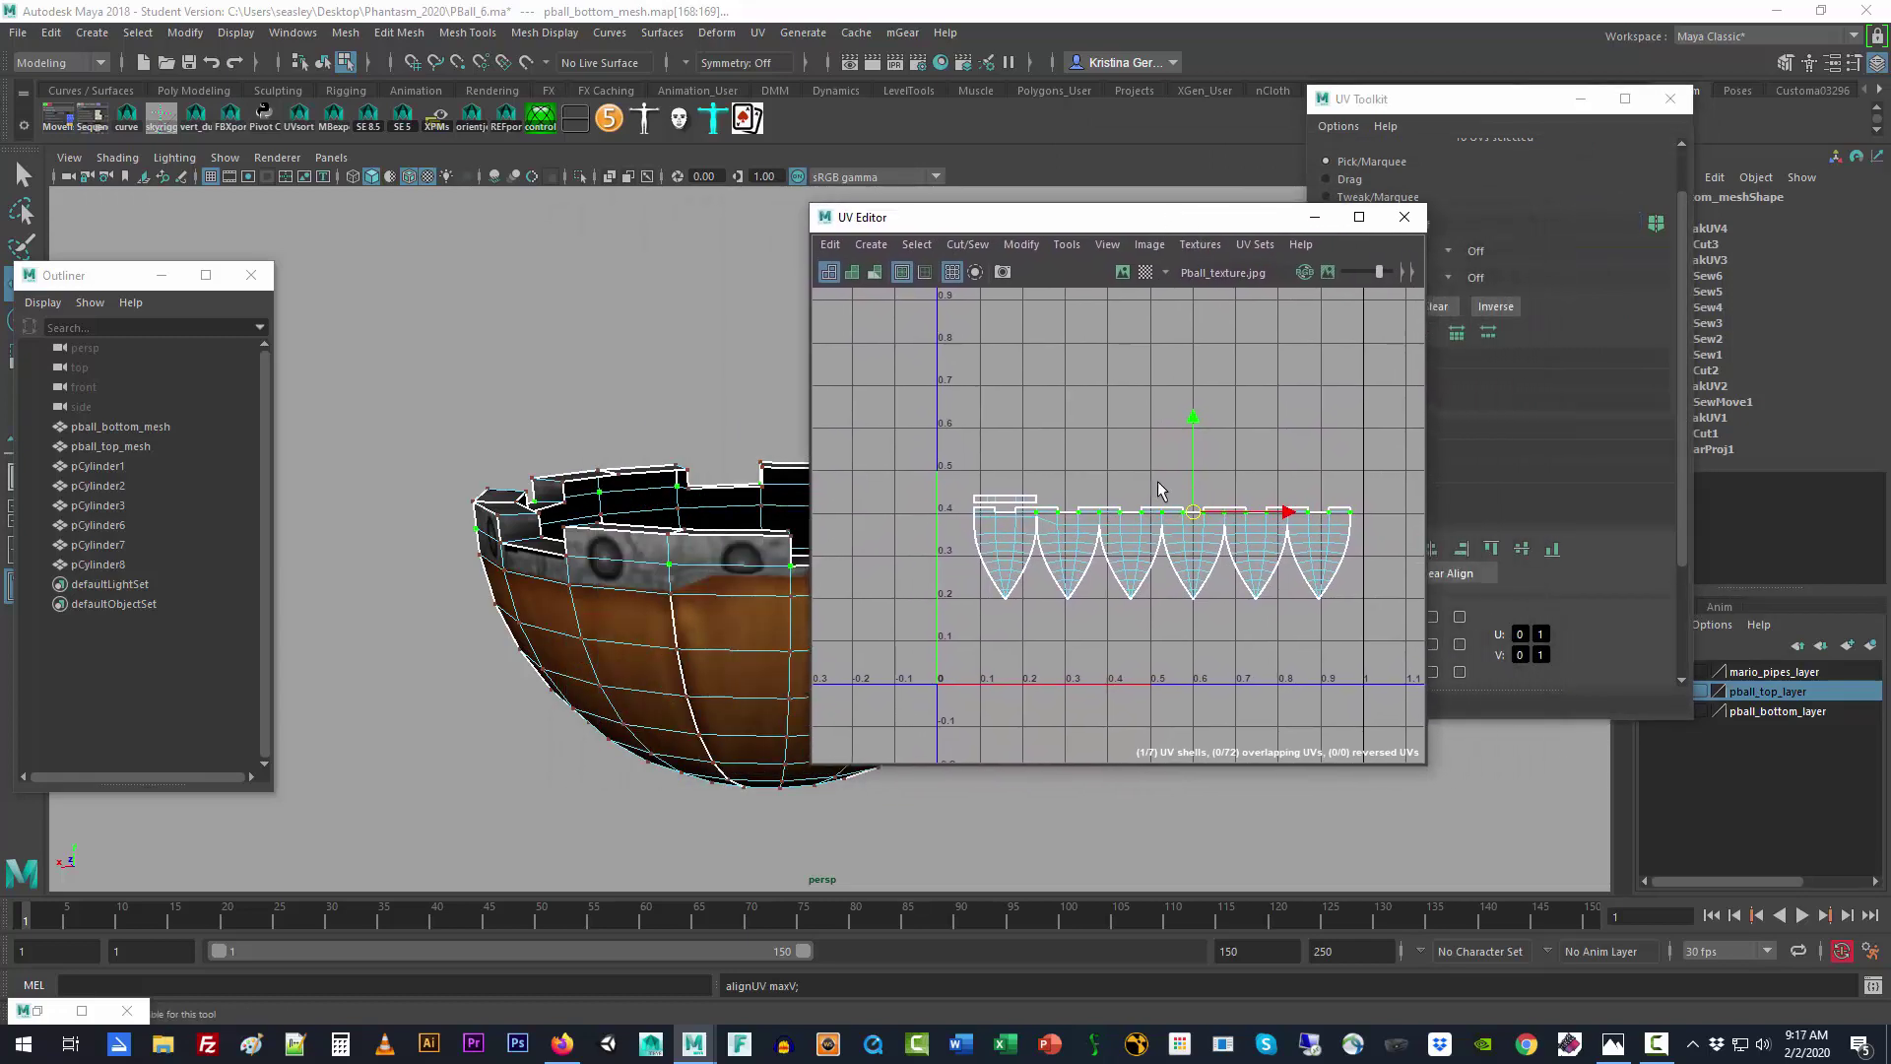
Step: Maximize the UV Editor and try smaller and larger move manipulator sizes on a fourth-wedge notch UV, leaving it enlarged
scroll(1157, 481, "up", 2)
left_click(1359, 217)
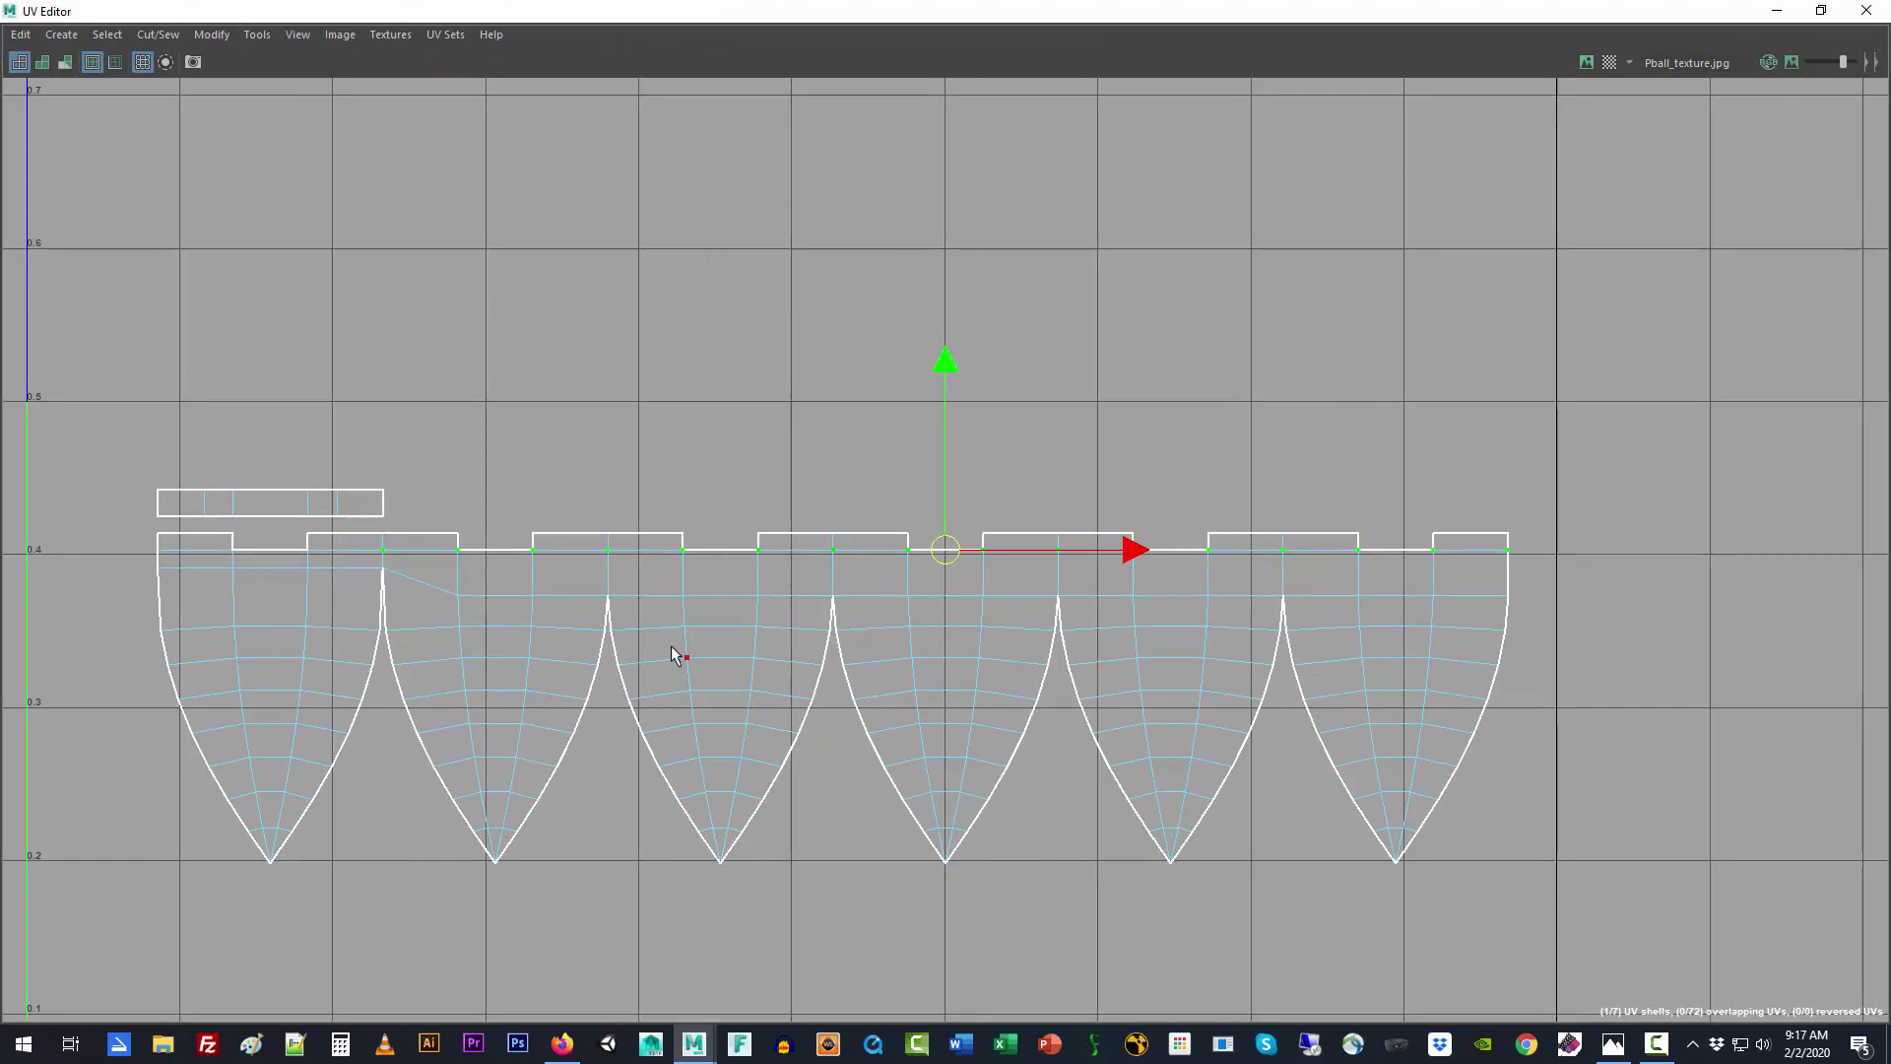
left_click(1191, 471)
left_click_drag(998, 570, 998, 569)
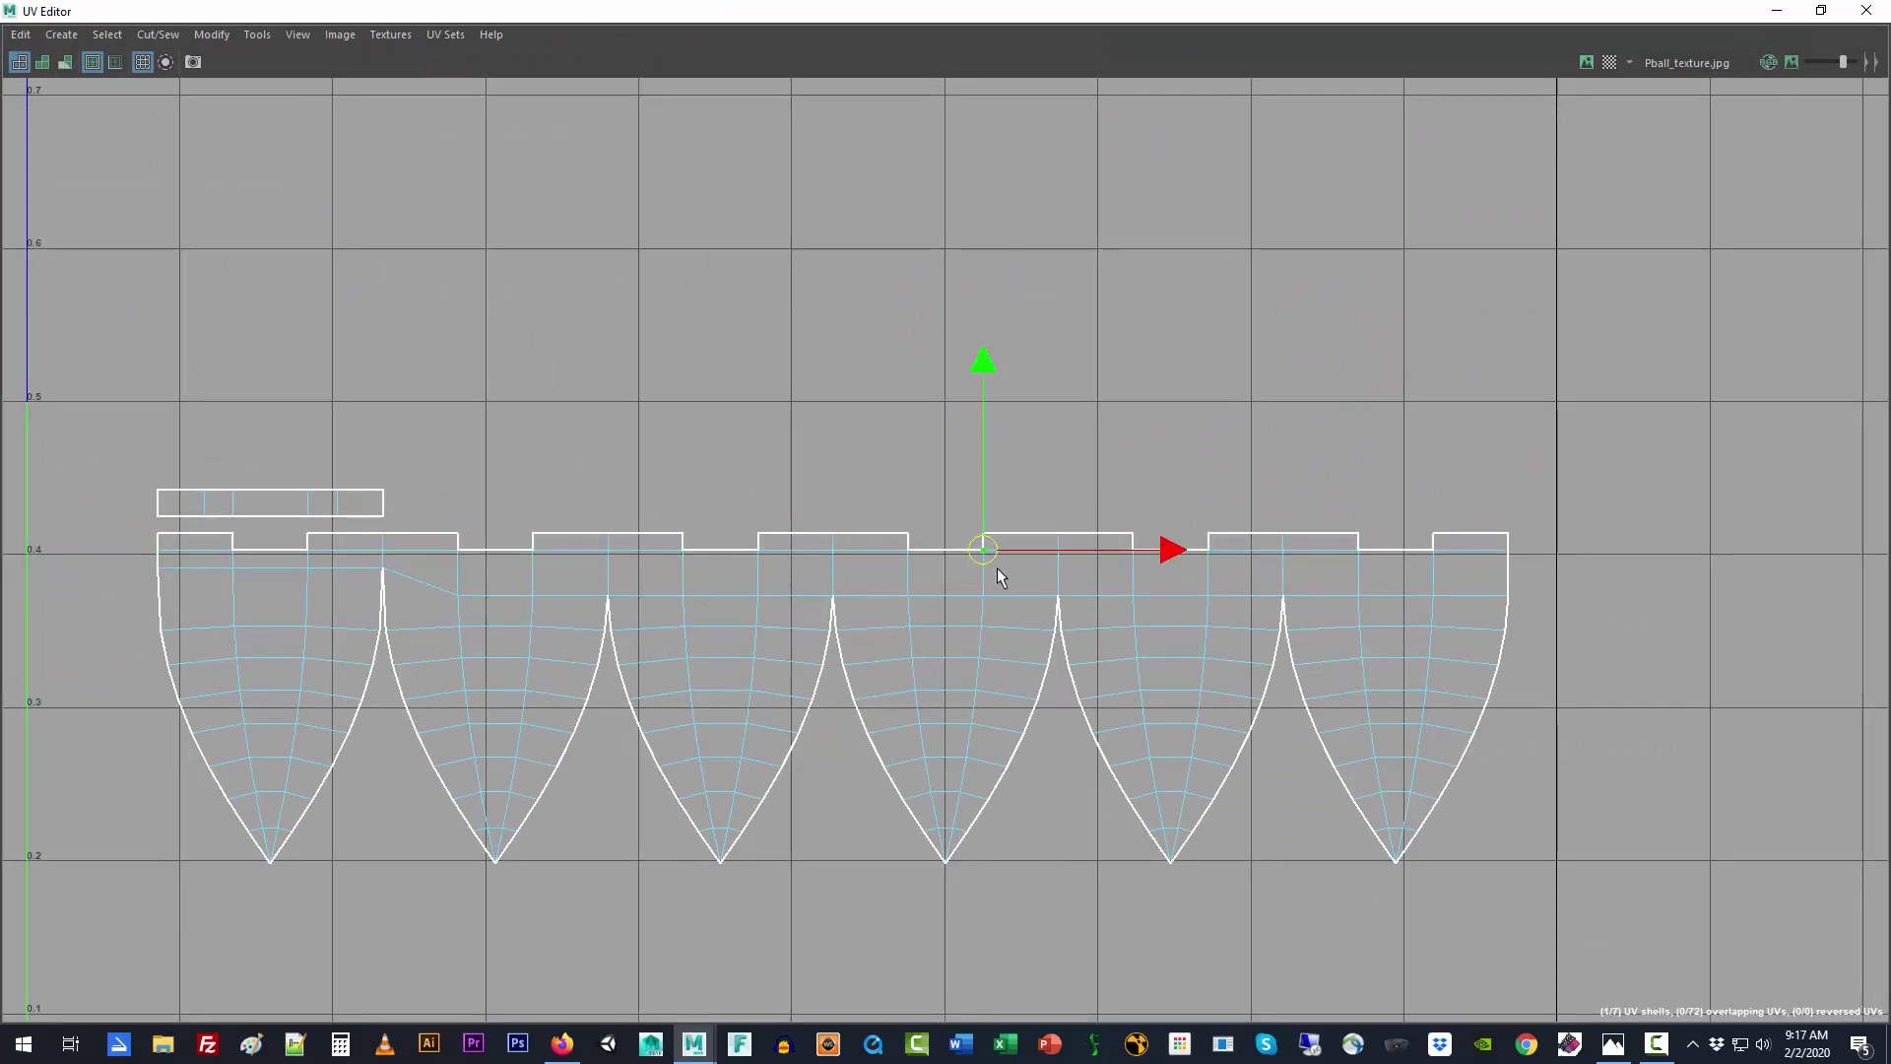
key("minus")
key("minus")
key("minus")
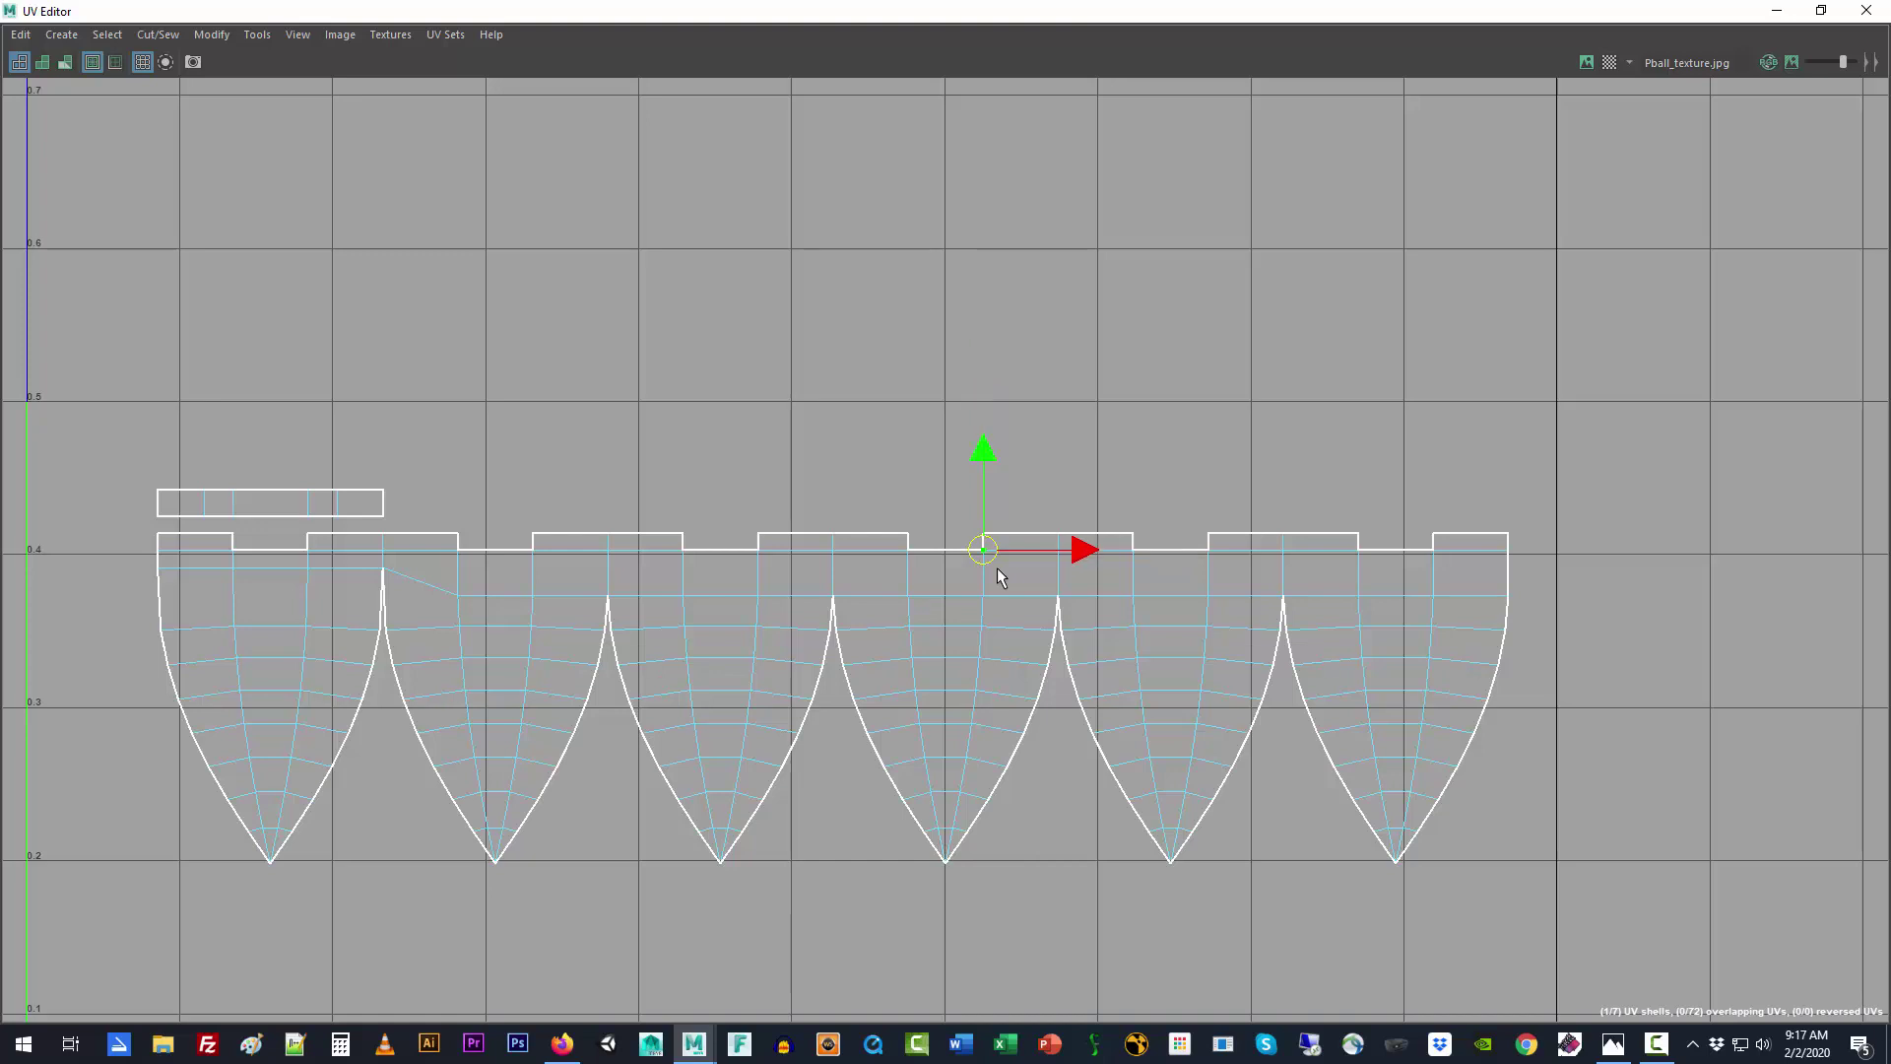
key("minus")
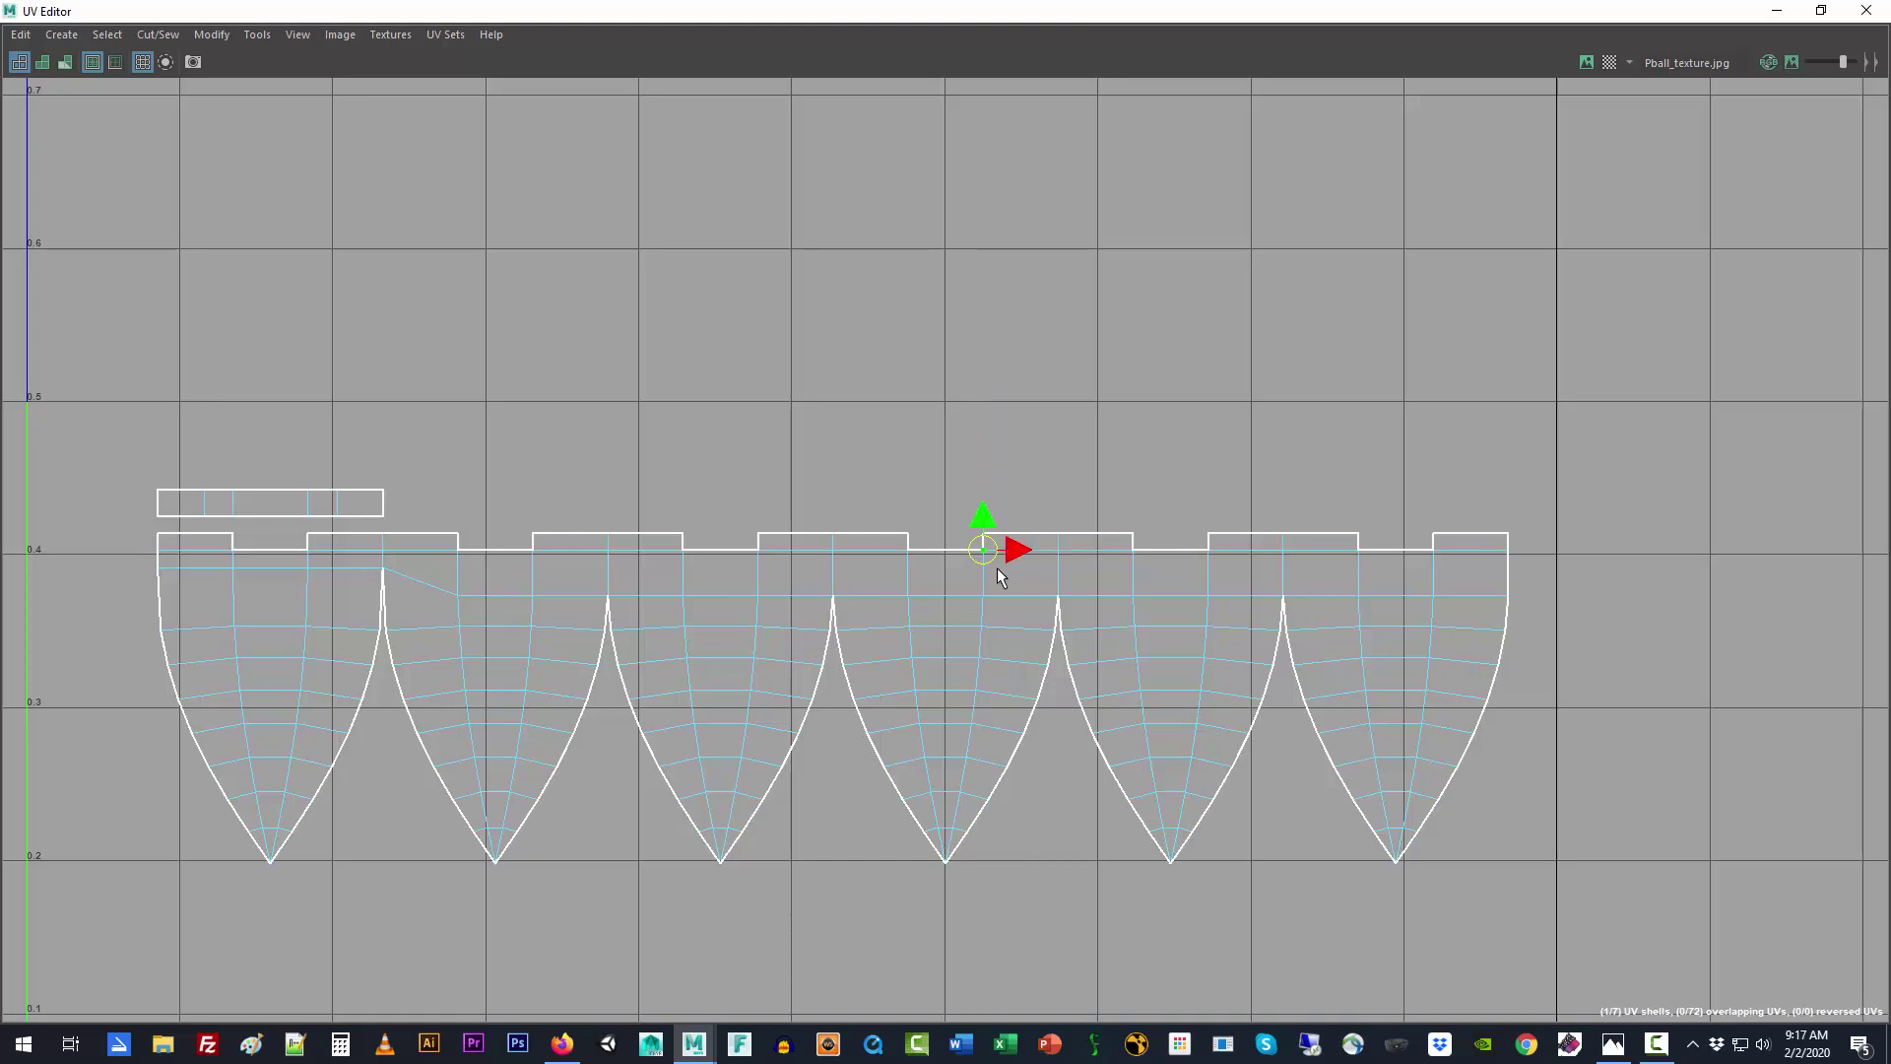
key("equal")
key("equal")
key("equal")
key("equal")
key("equal")
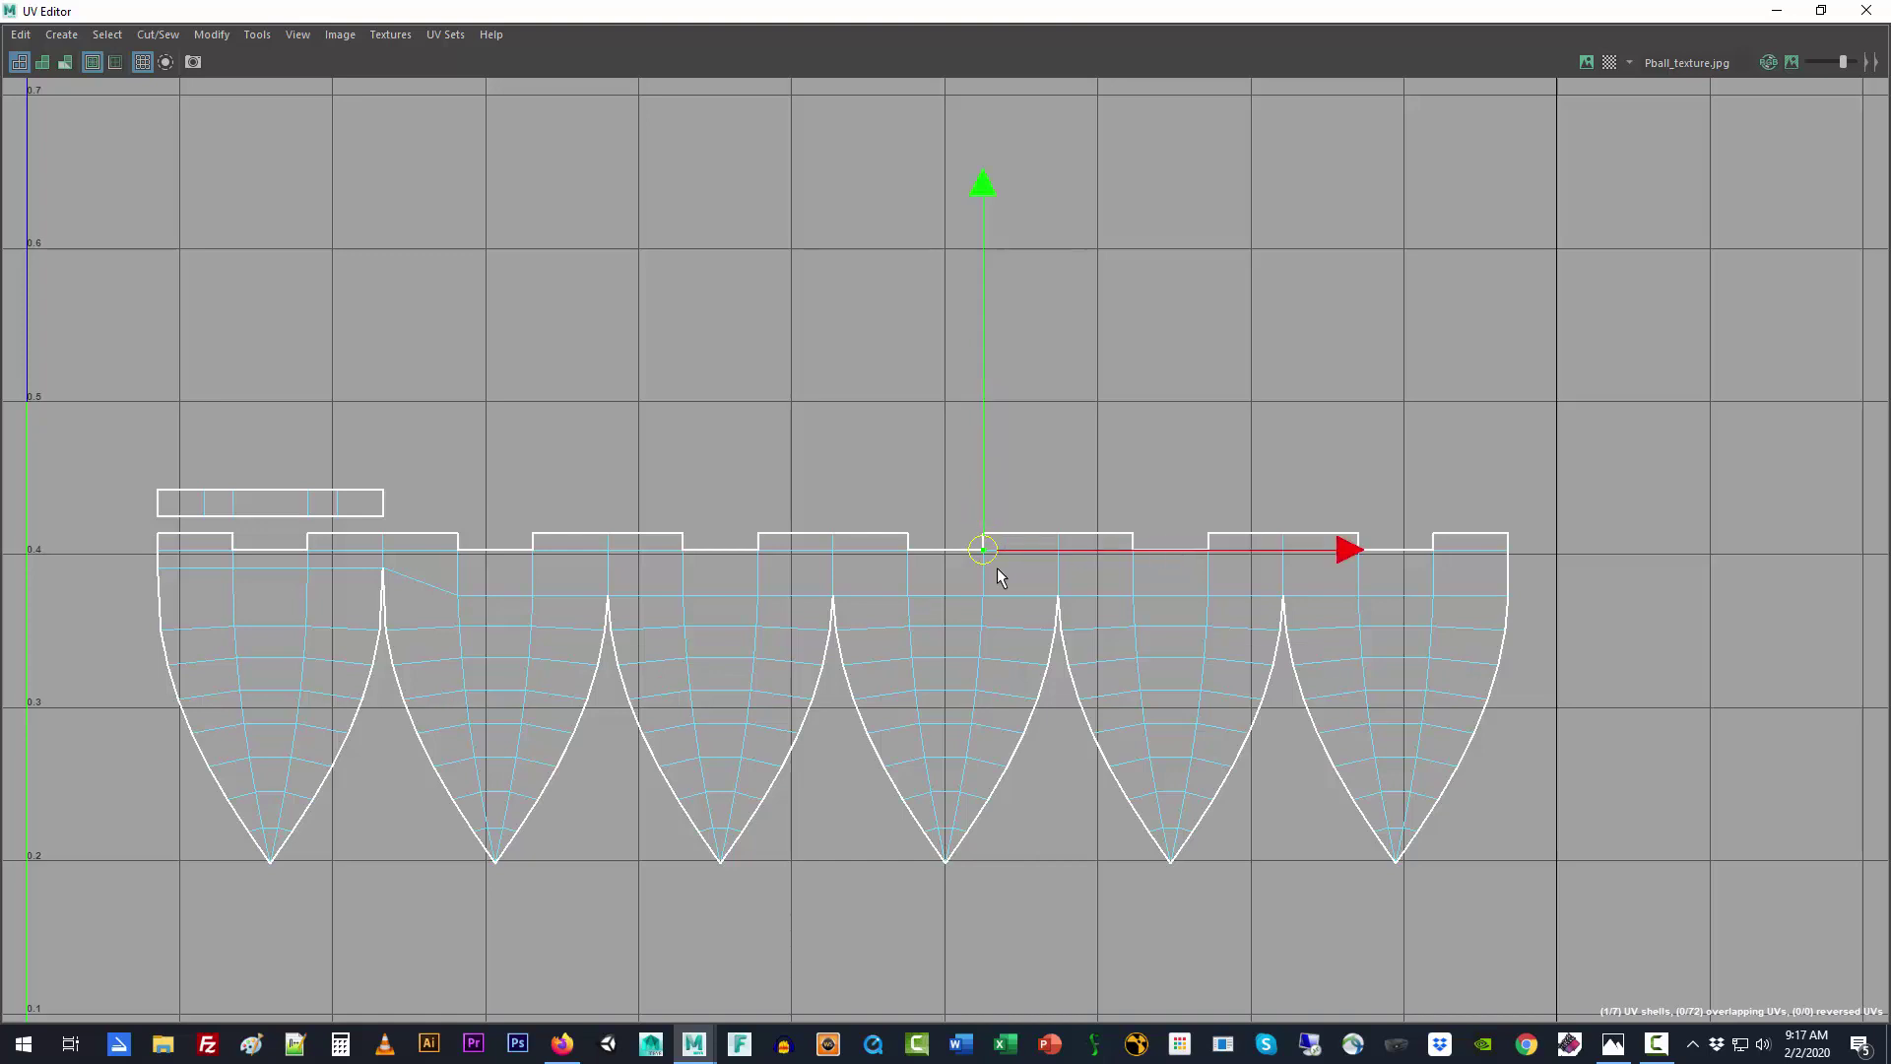
left_click(1058, 443)
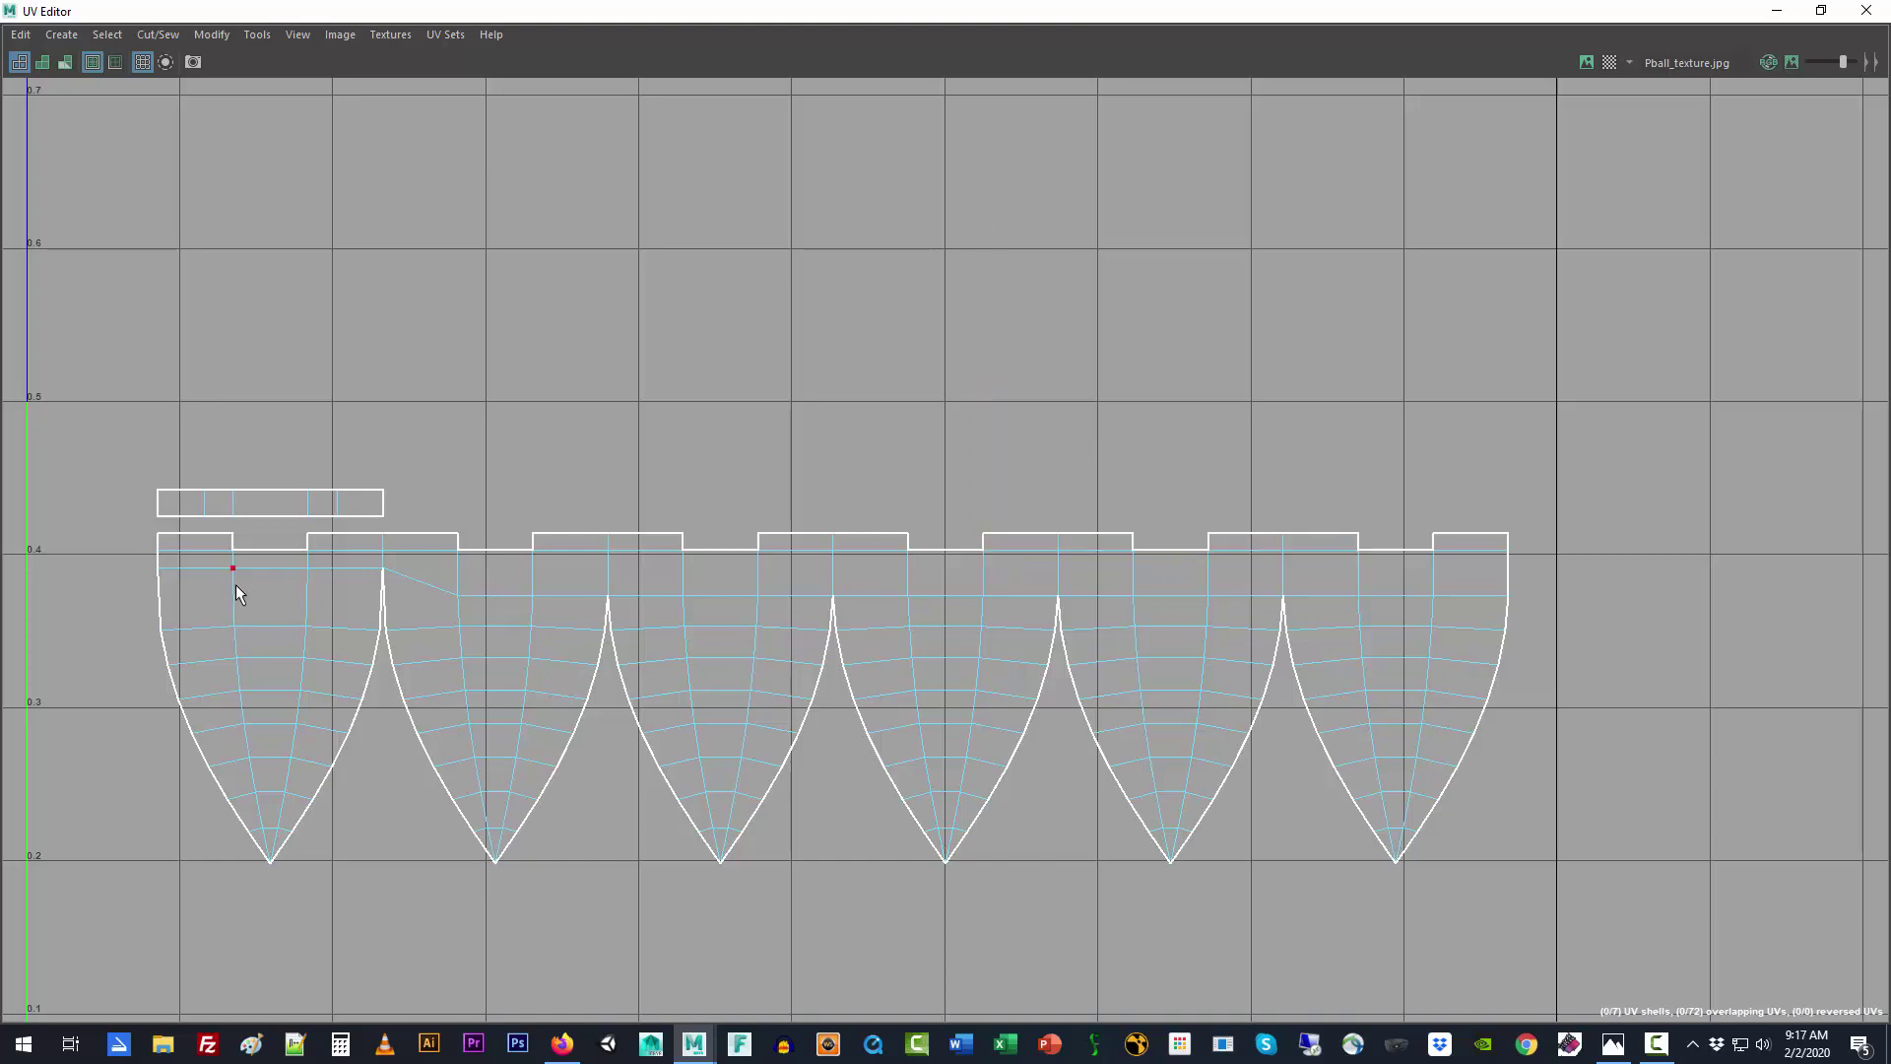
Step: Align the UV row at the band's lower edge, from the first wedge seam to the shell's far end, at maximum V
left_click(394, 579)
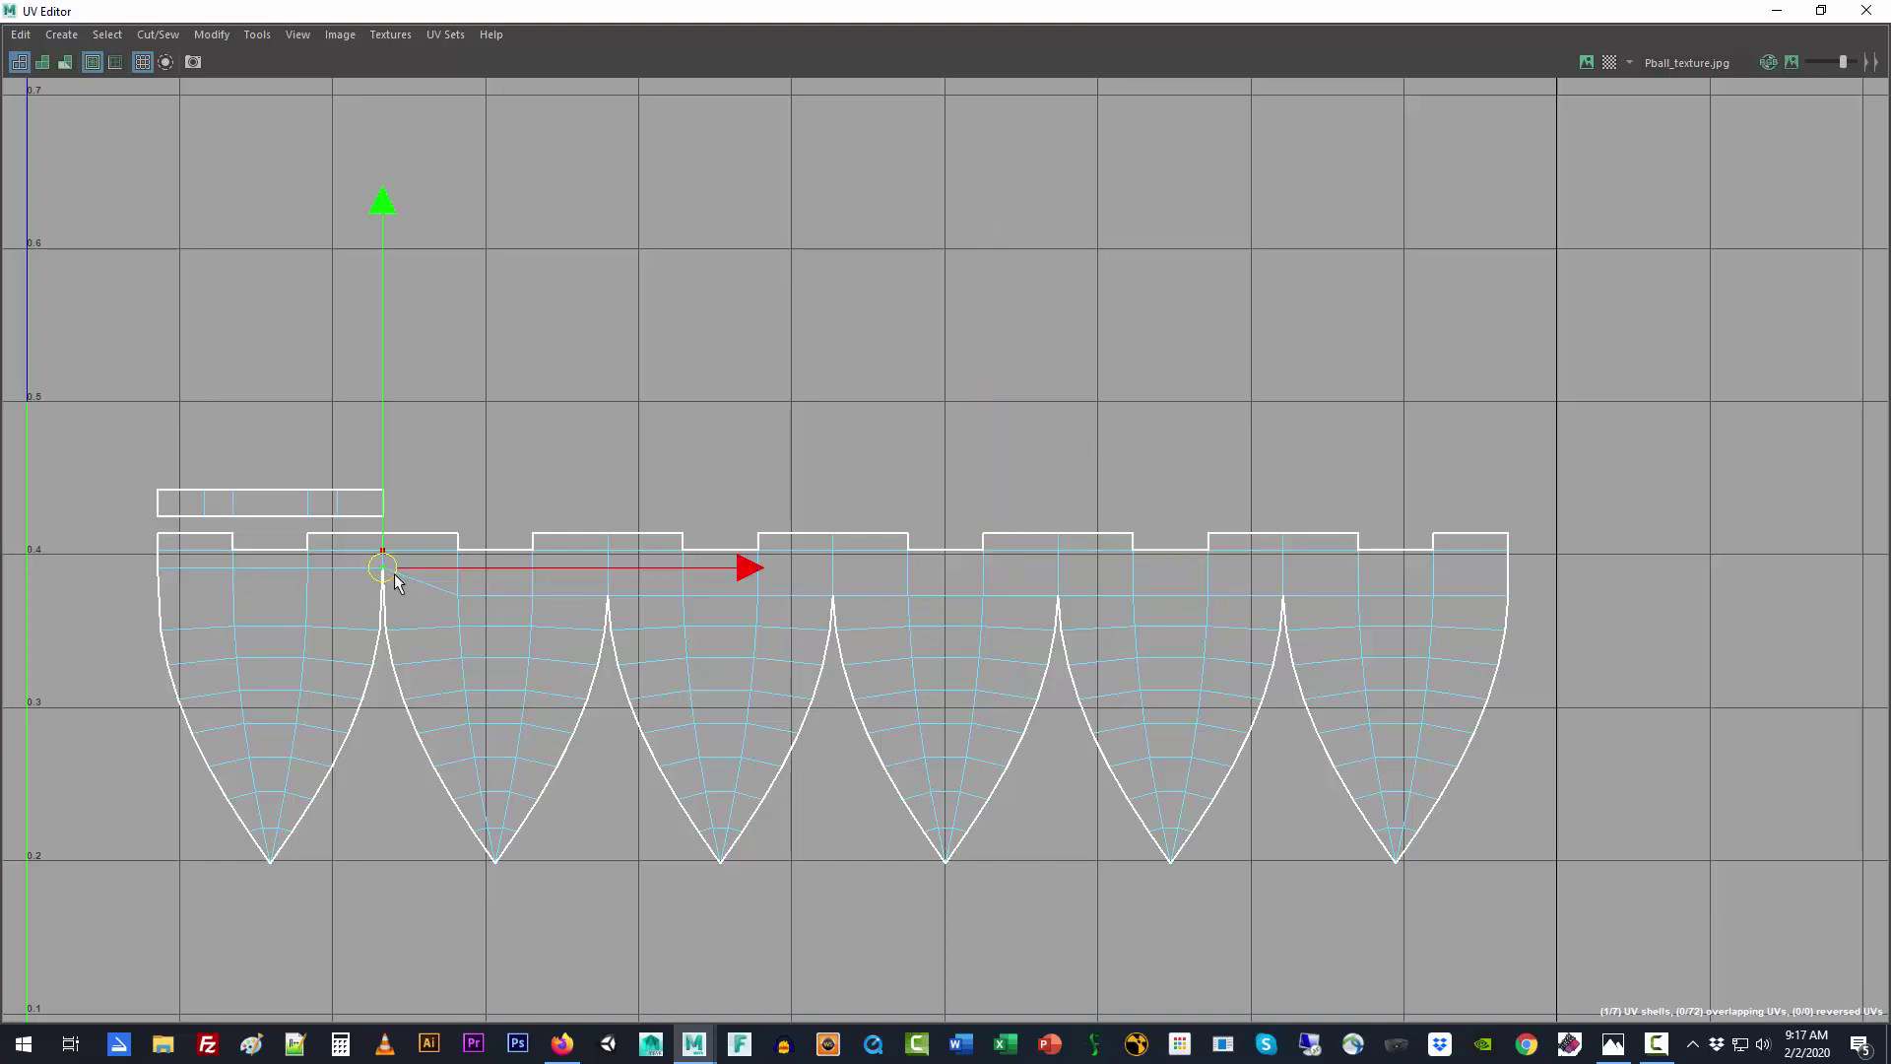
left_click_drag(444, 576, 1547, 599)
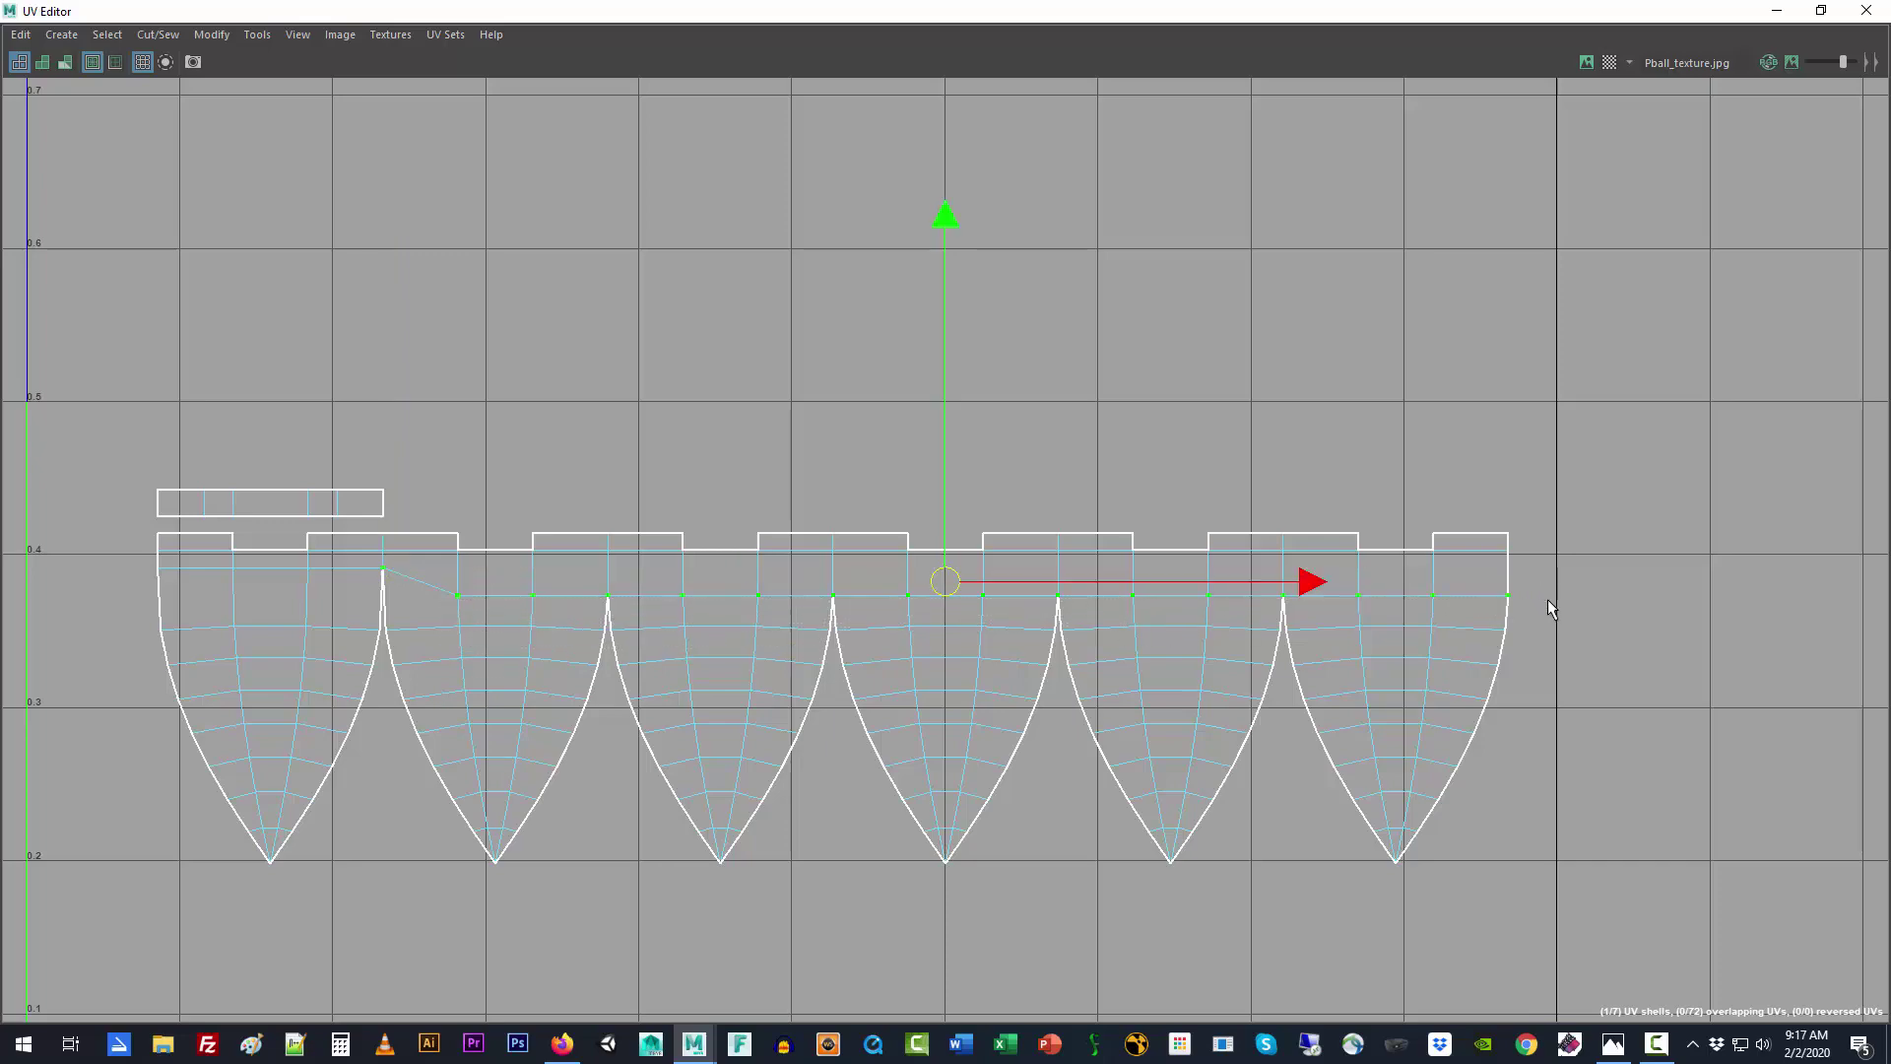
left_click(1821, 9)
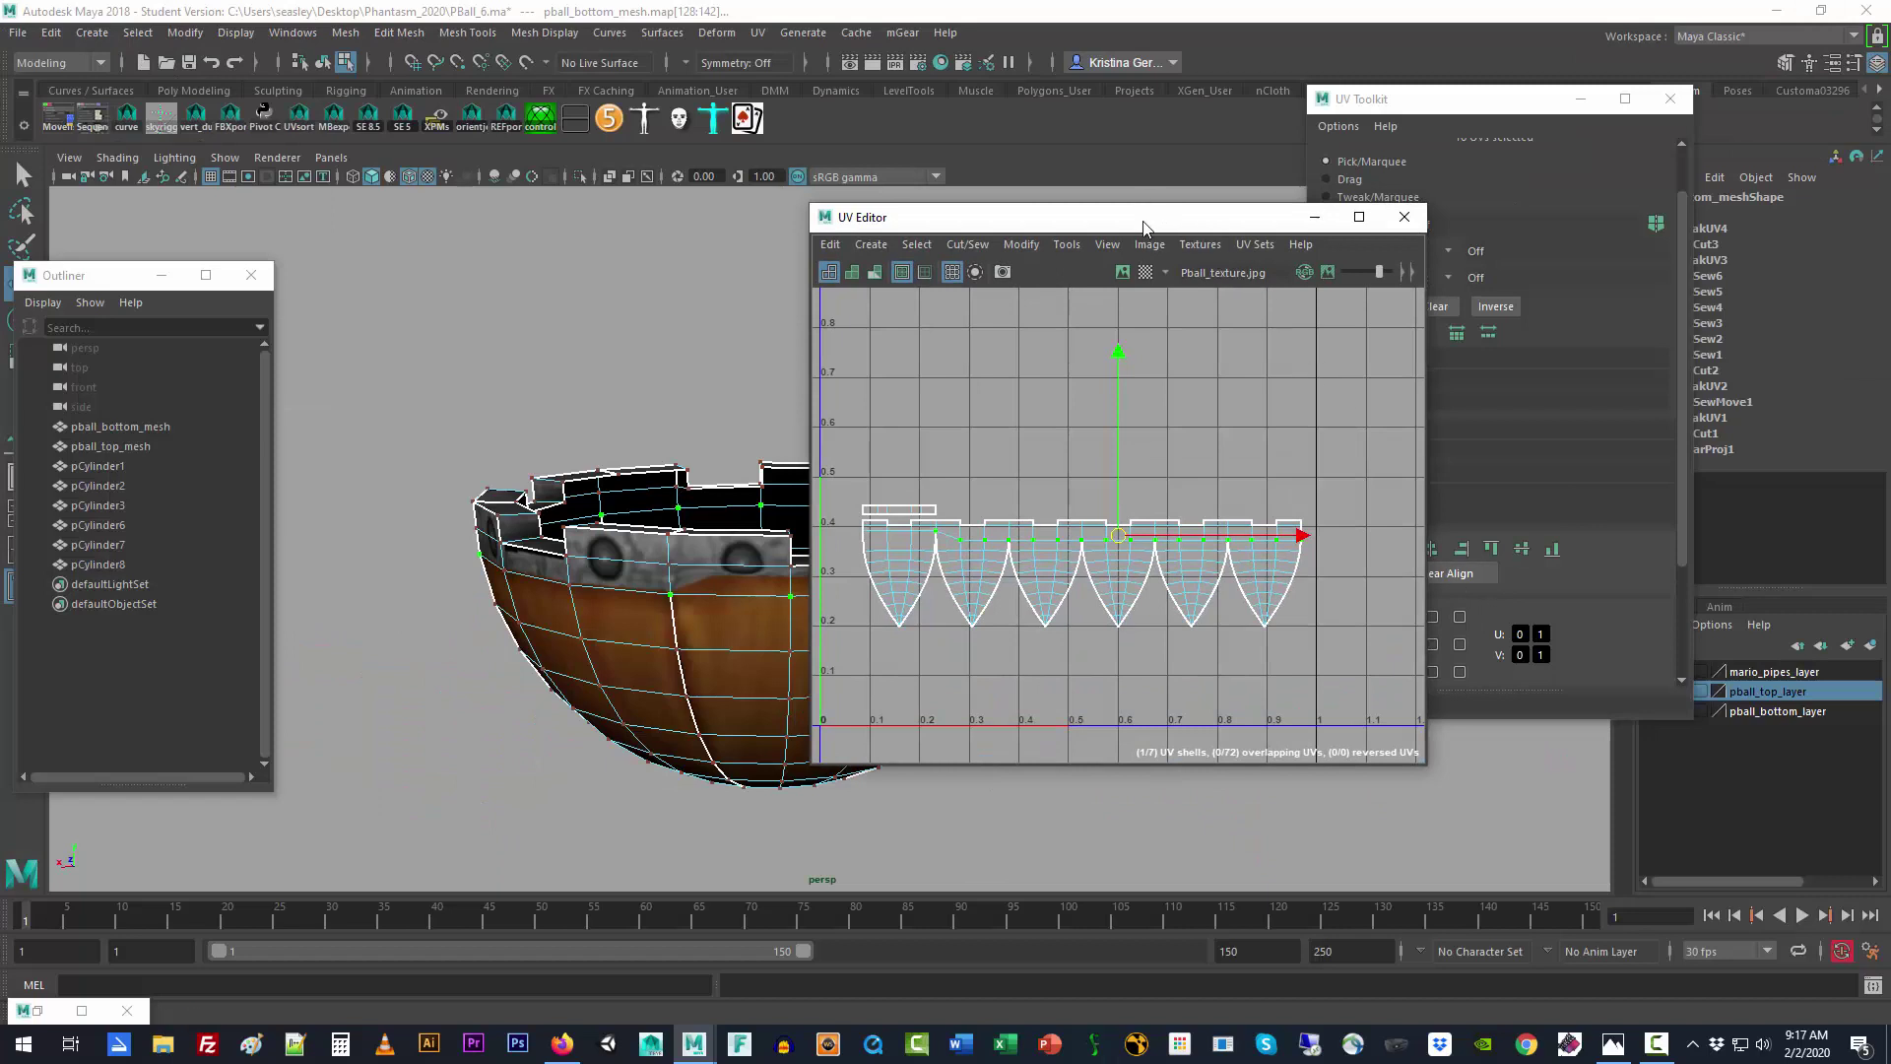
left_click_drag(1144, 228, 987, 226)
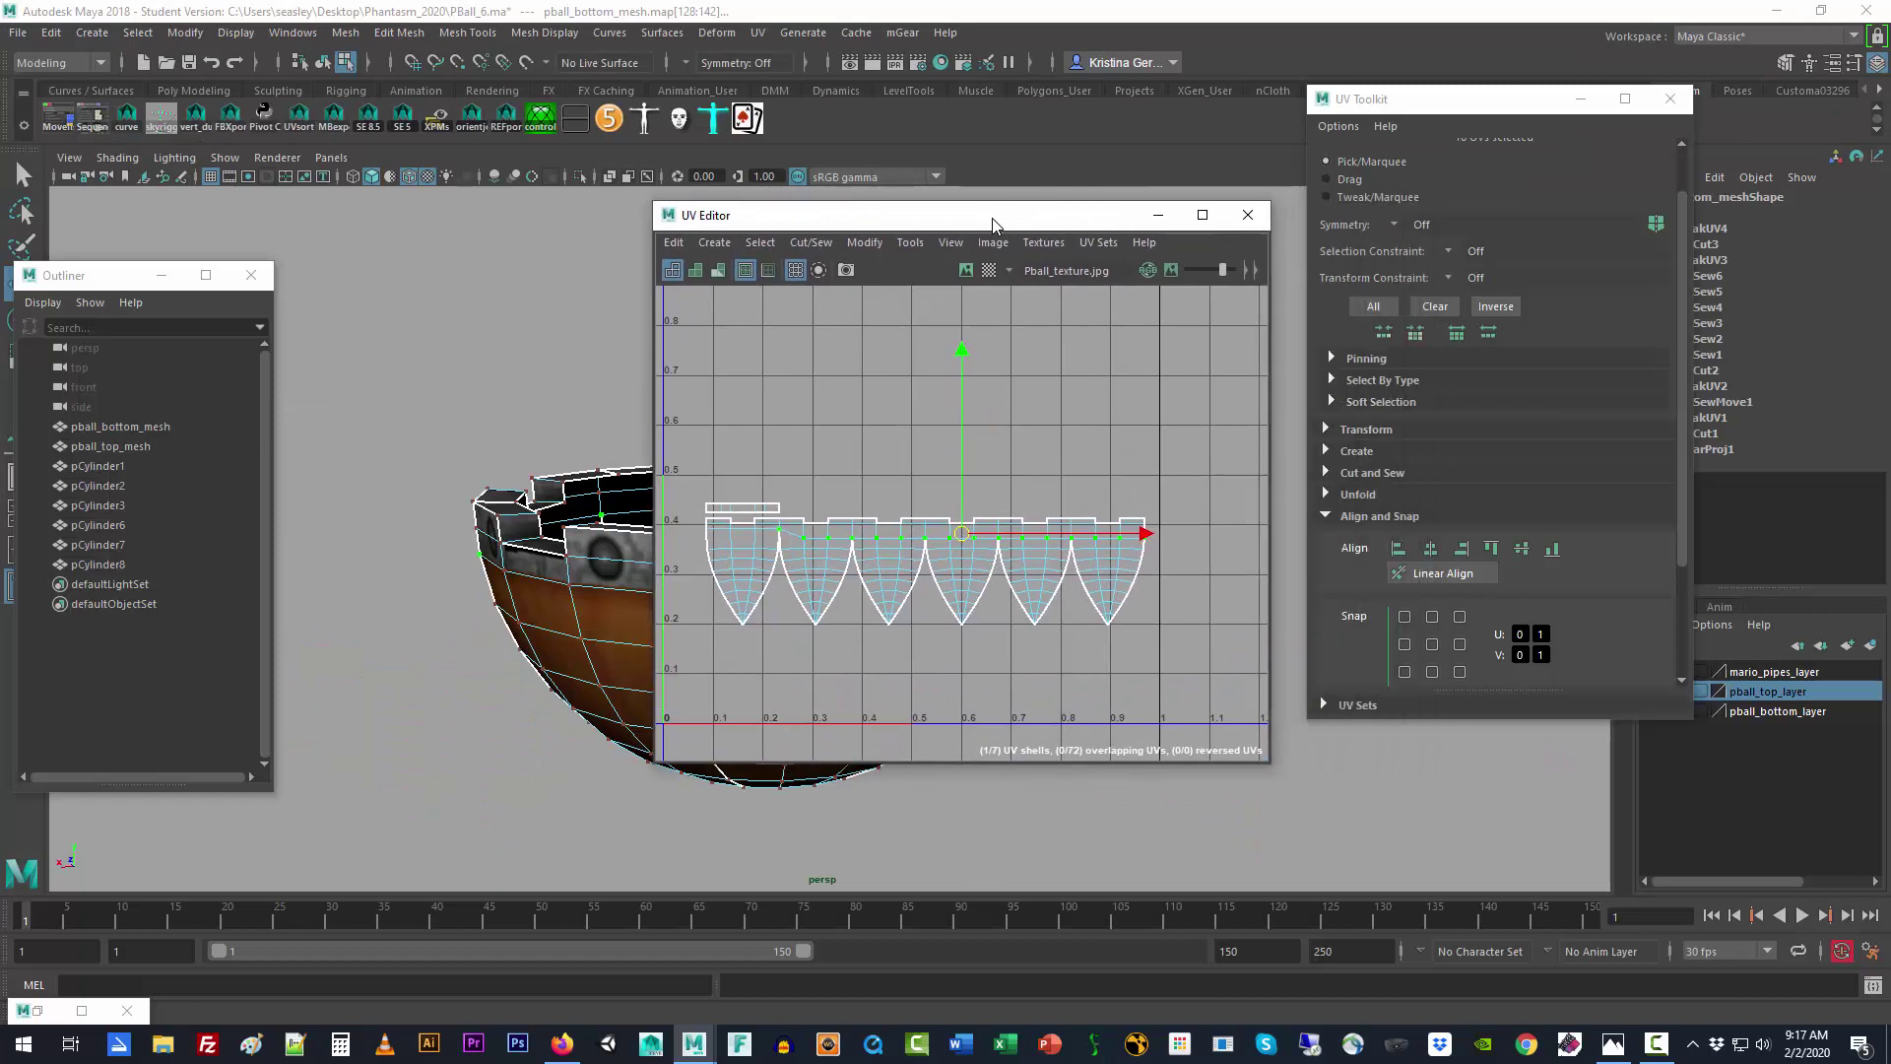
left_click(1492, 550)
left_click_drag(955, 223, 1382, 267)
left_click(887, 788)
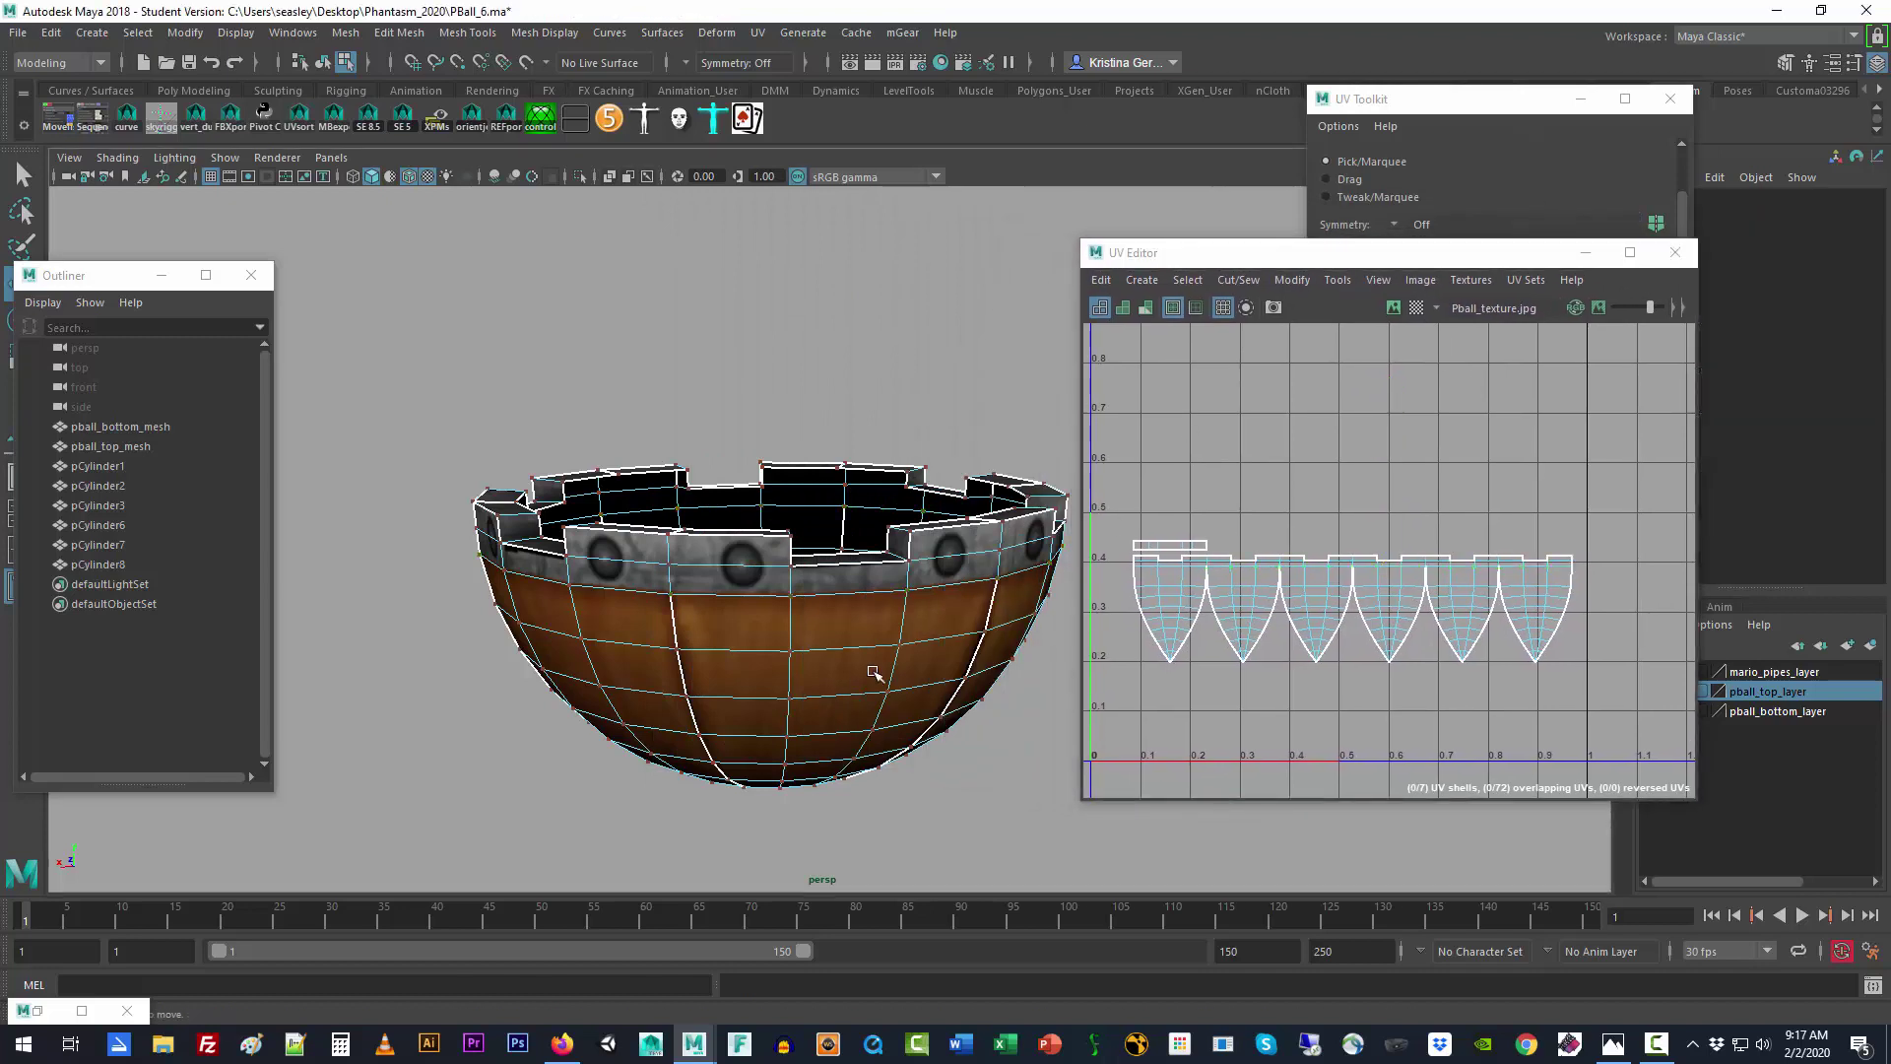
Step: Return to object selection, deselect the bowl and inspect the riveted band and wood mapping around its outside
right_click_drag(874, 672, 975, 493)
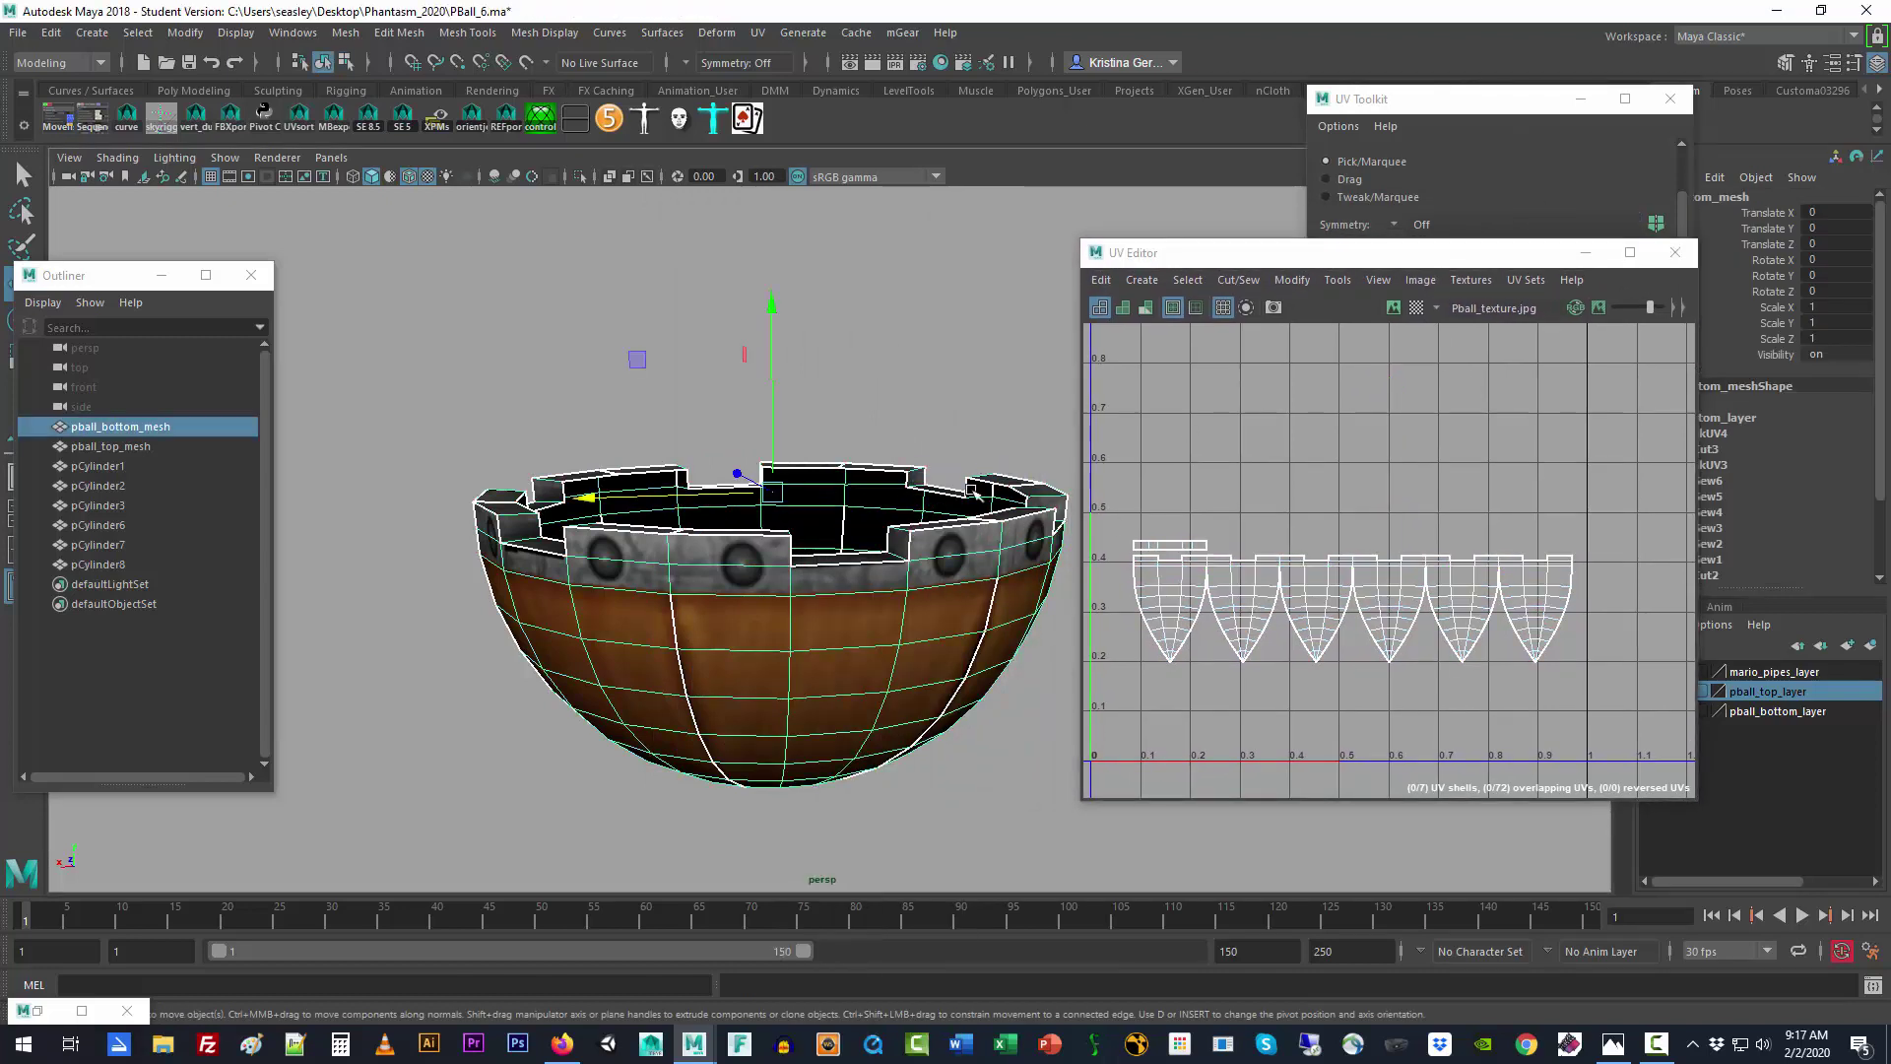
left_click(948, 809)
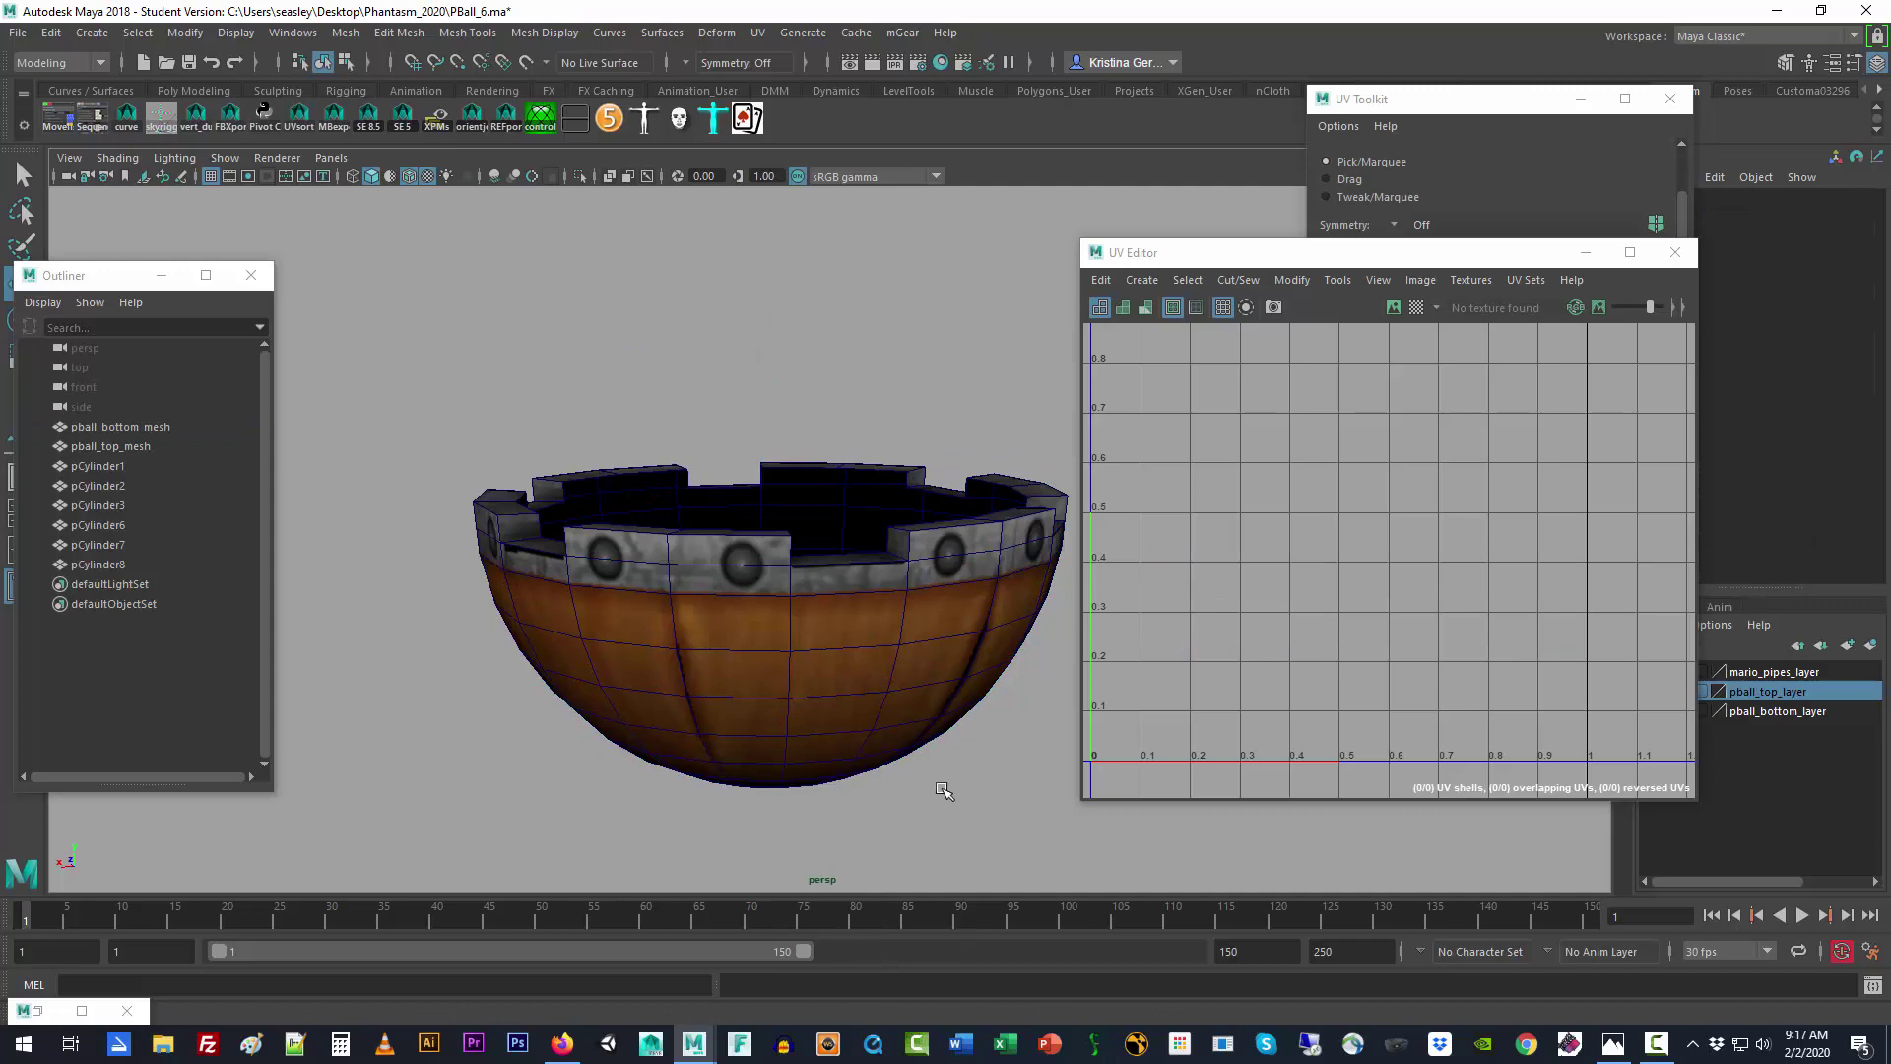
left_click_drag(946, 794, 835, 692, "alt")
middle_click_drag(835, 691, 709, 718, "alt")
left_click_drag(709, 719, 866, 717, "alt")
scroll(866, 717, "down", 3)
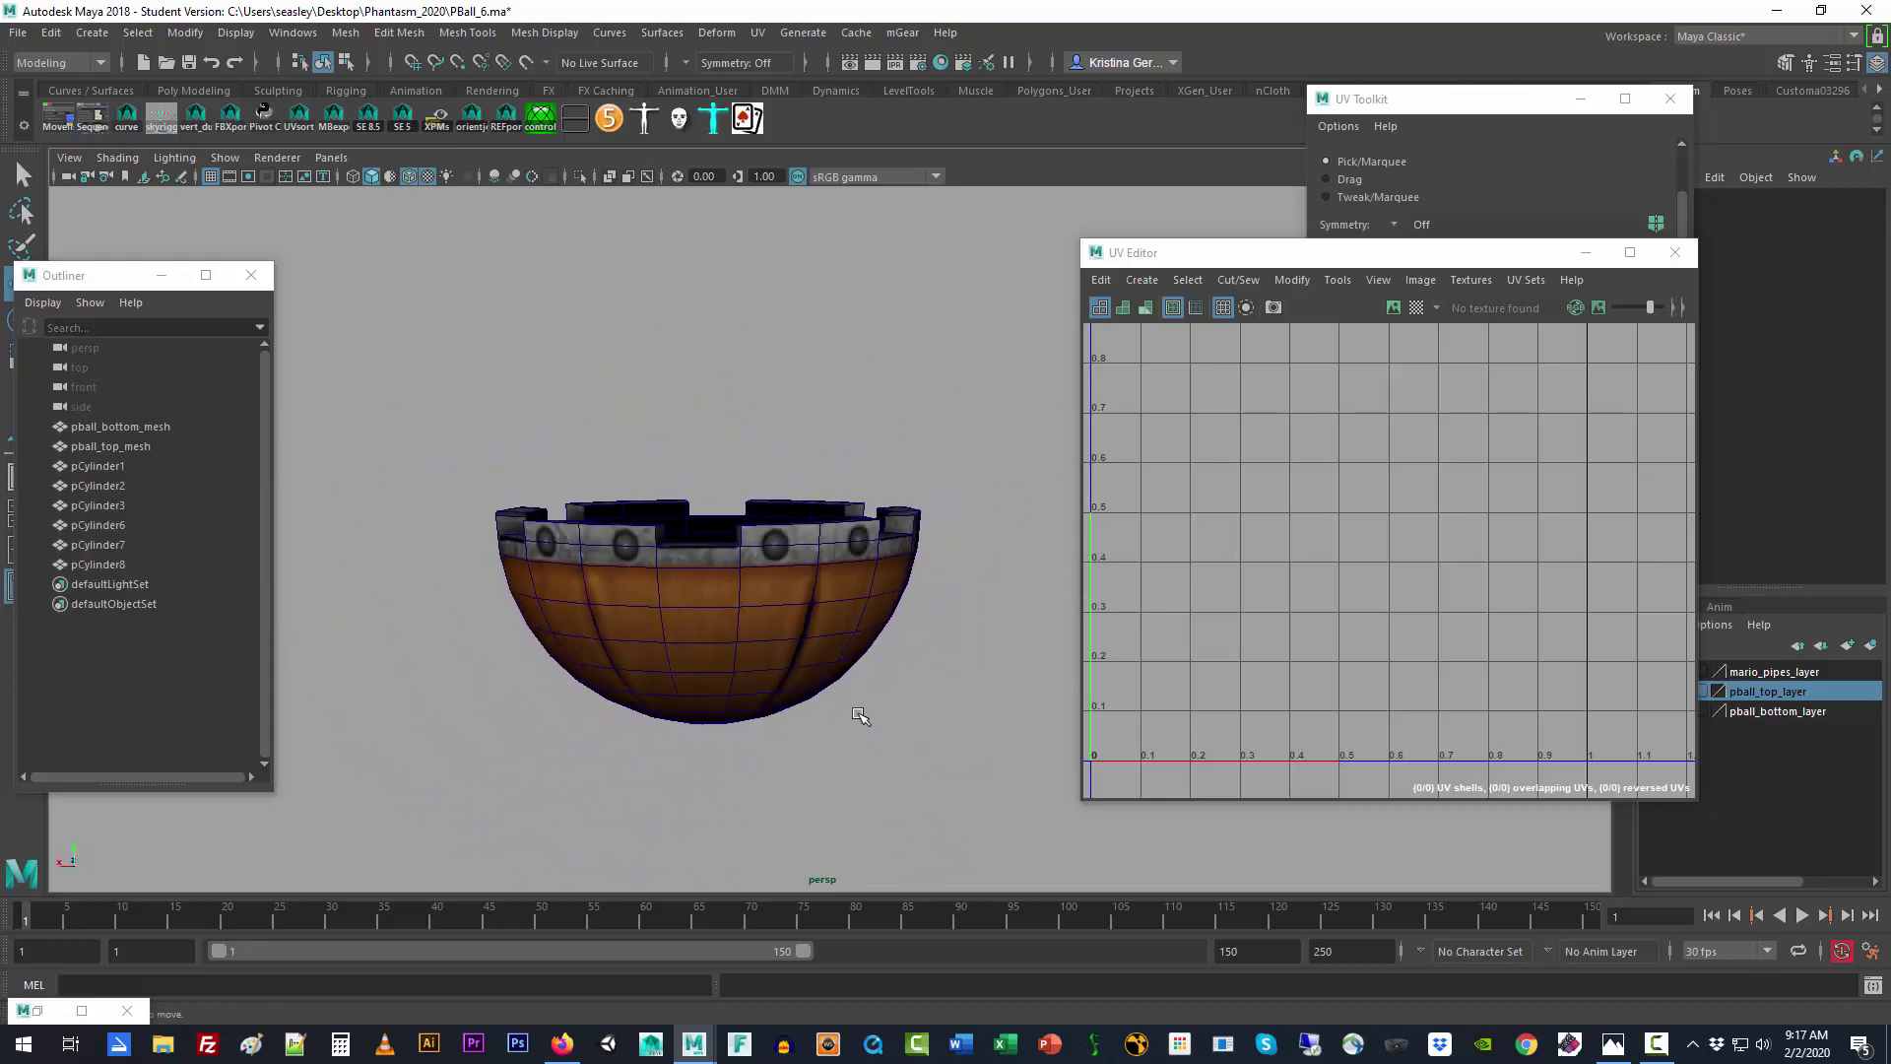
Step: Reselect the bottom mesh and compare its UV layout with the texture image, hiding the image again when done
left_click(794, 573)
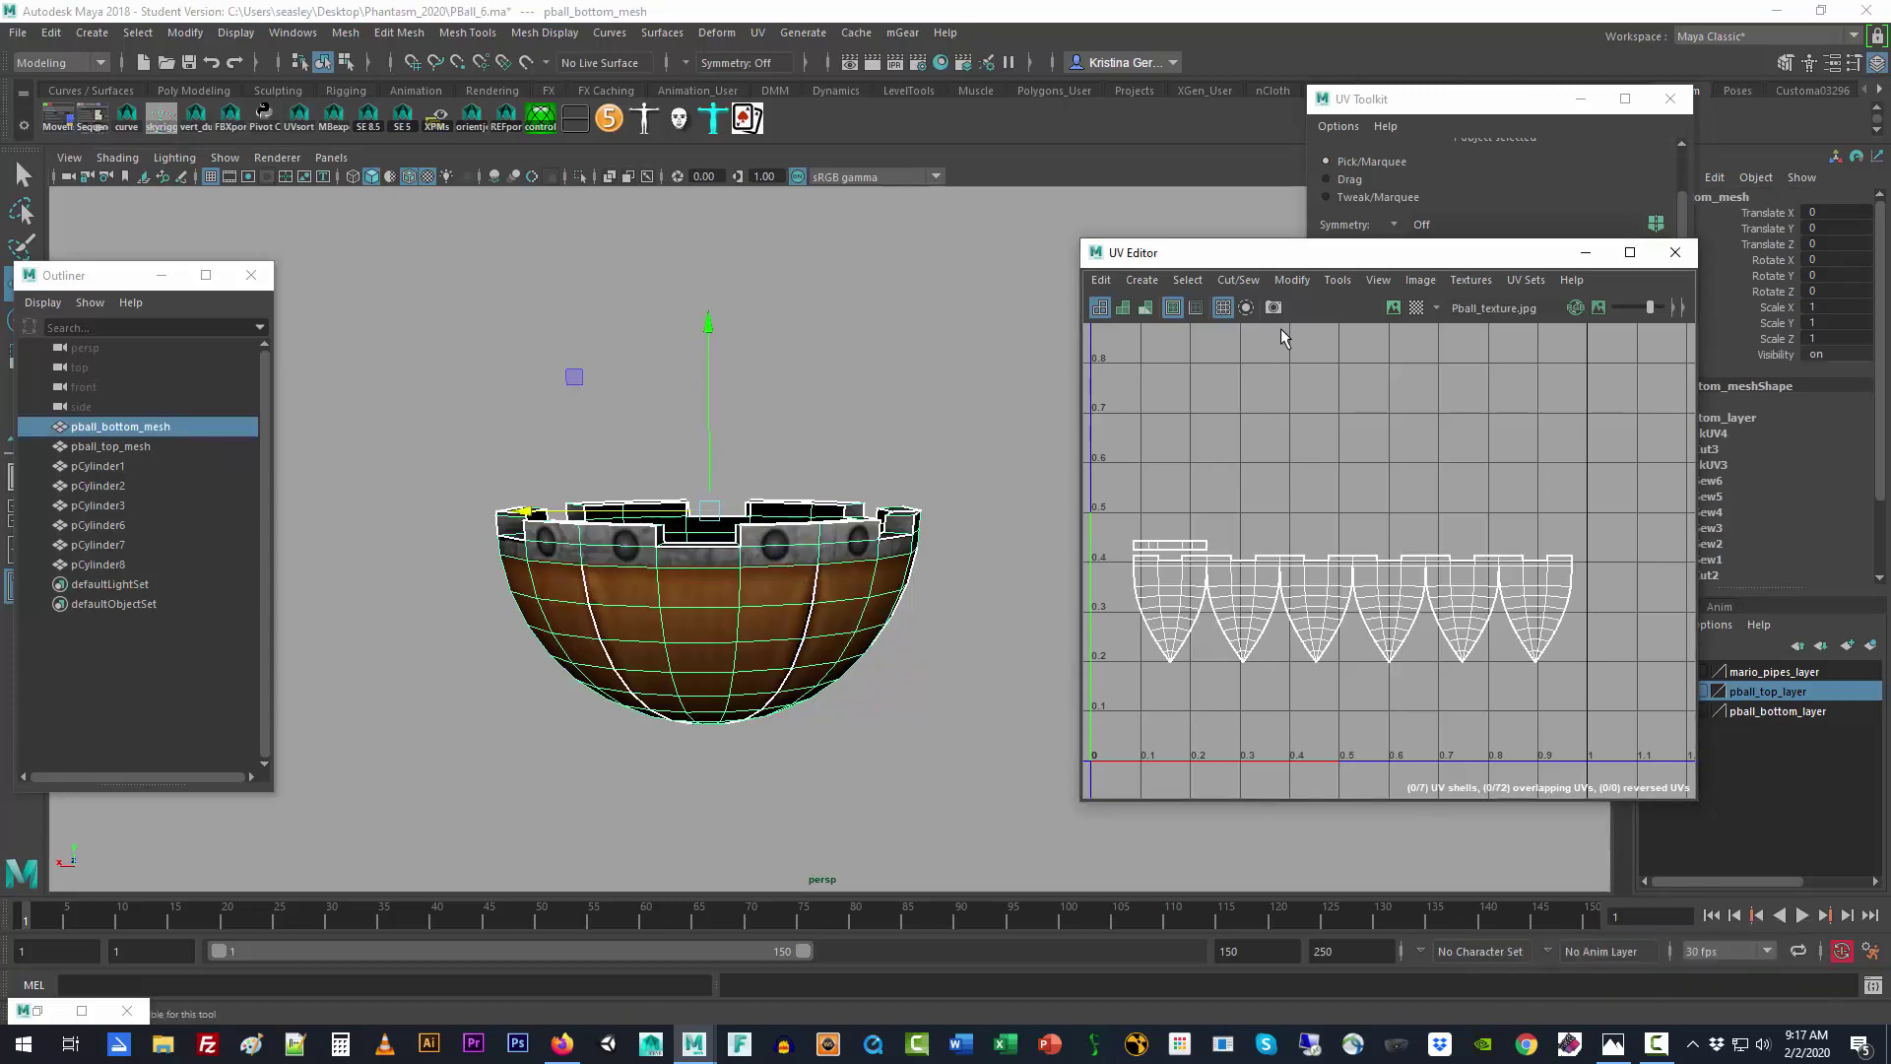
left_click(1393, 307)
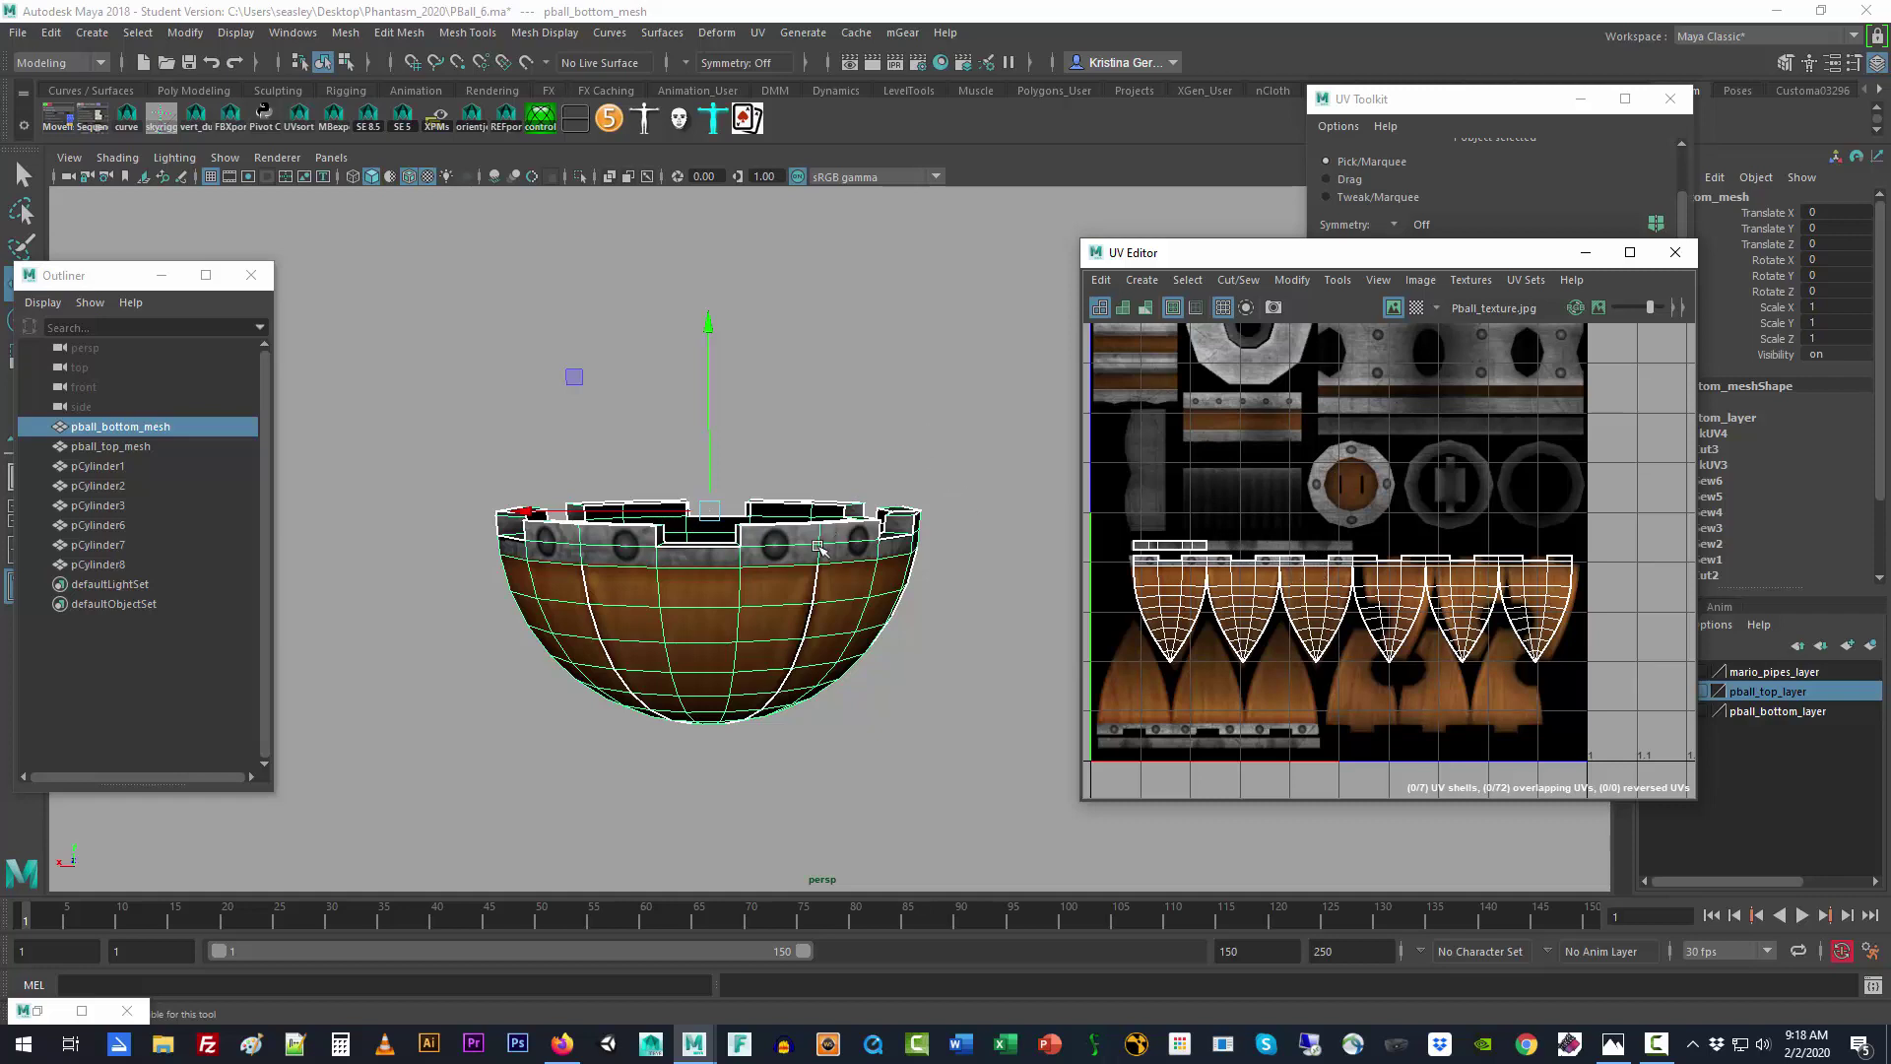
scroll(819, 549, "up", 2)
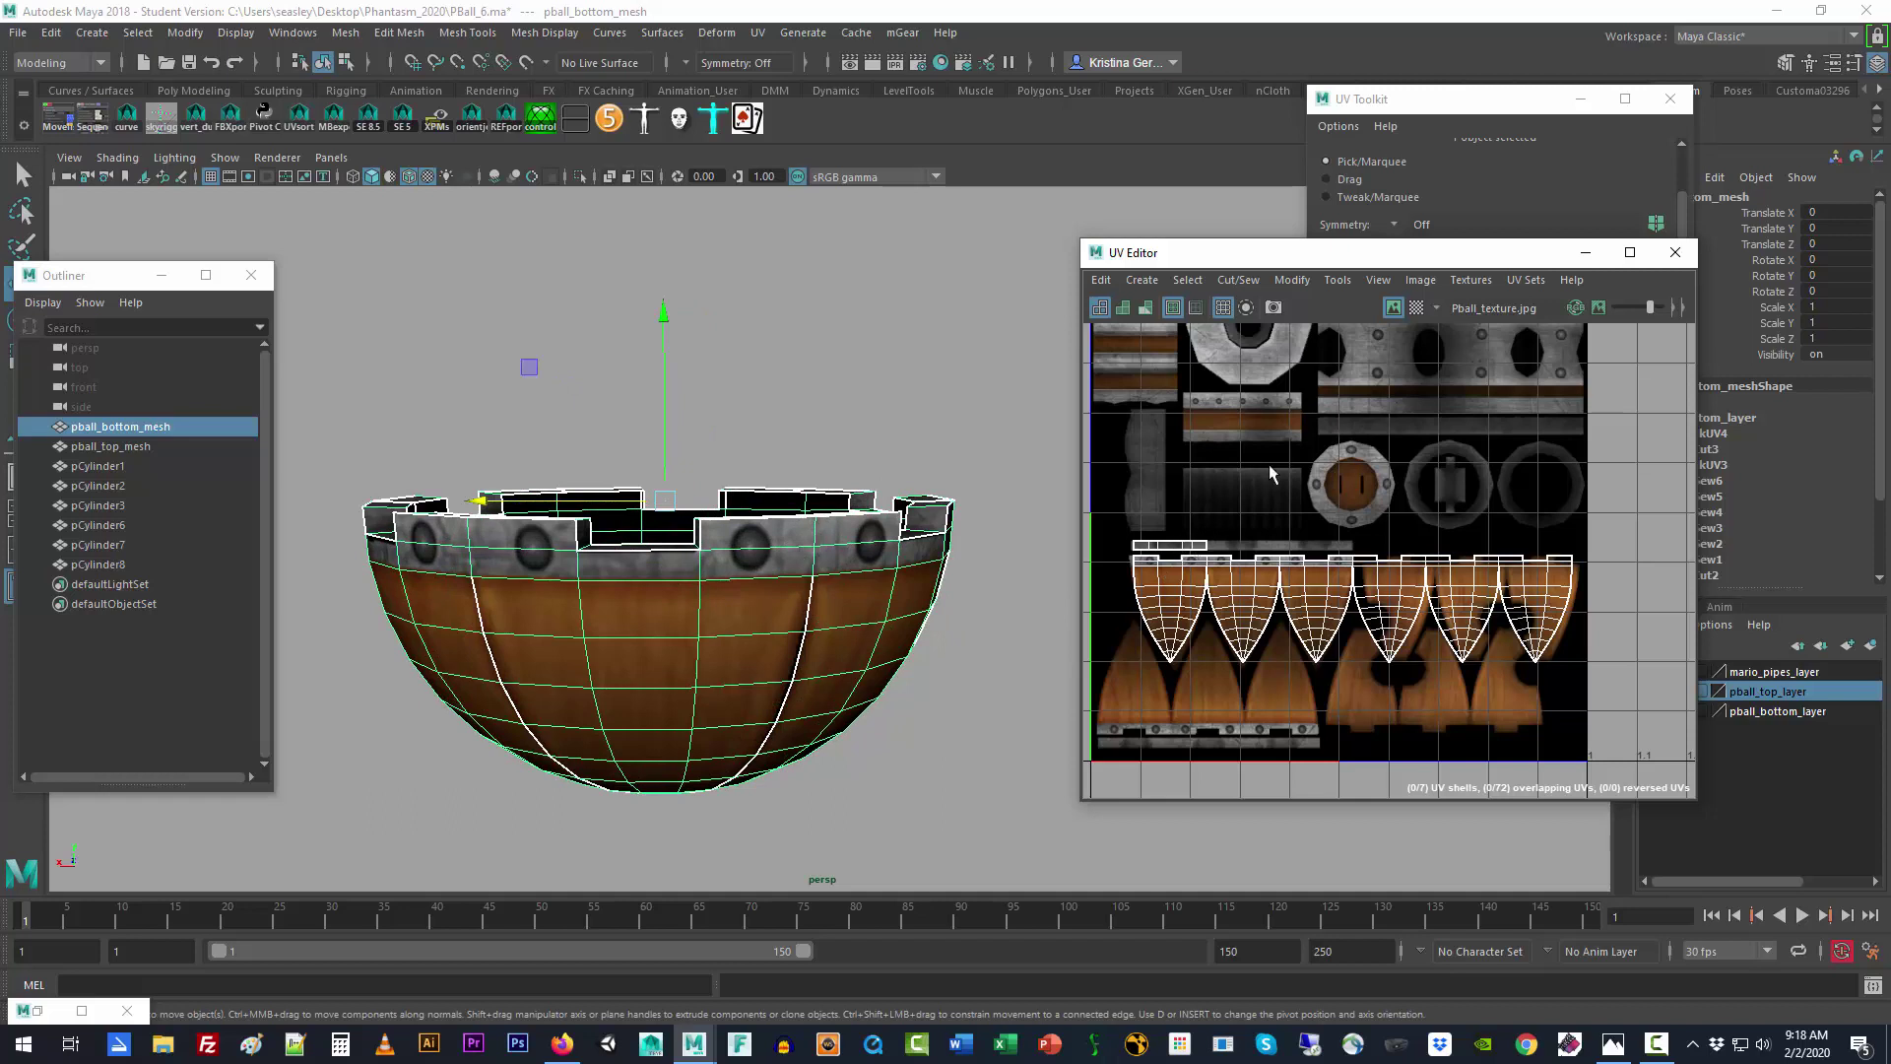
left_click(1393, 308)
Step: Move the first three stacked rim strip UV shells up to about V 0.73, 0.68 and 0.64
right_click(1165, 545)
right_click_drag(1166, 547, 1101, 517)
left_click(1172, 546)
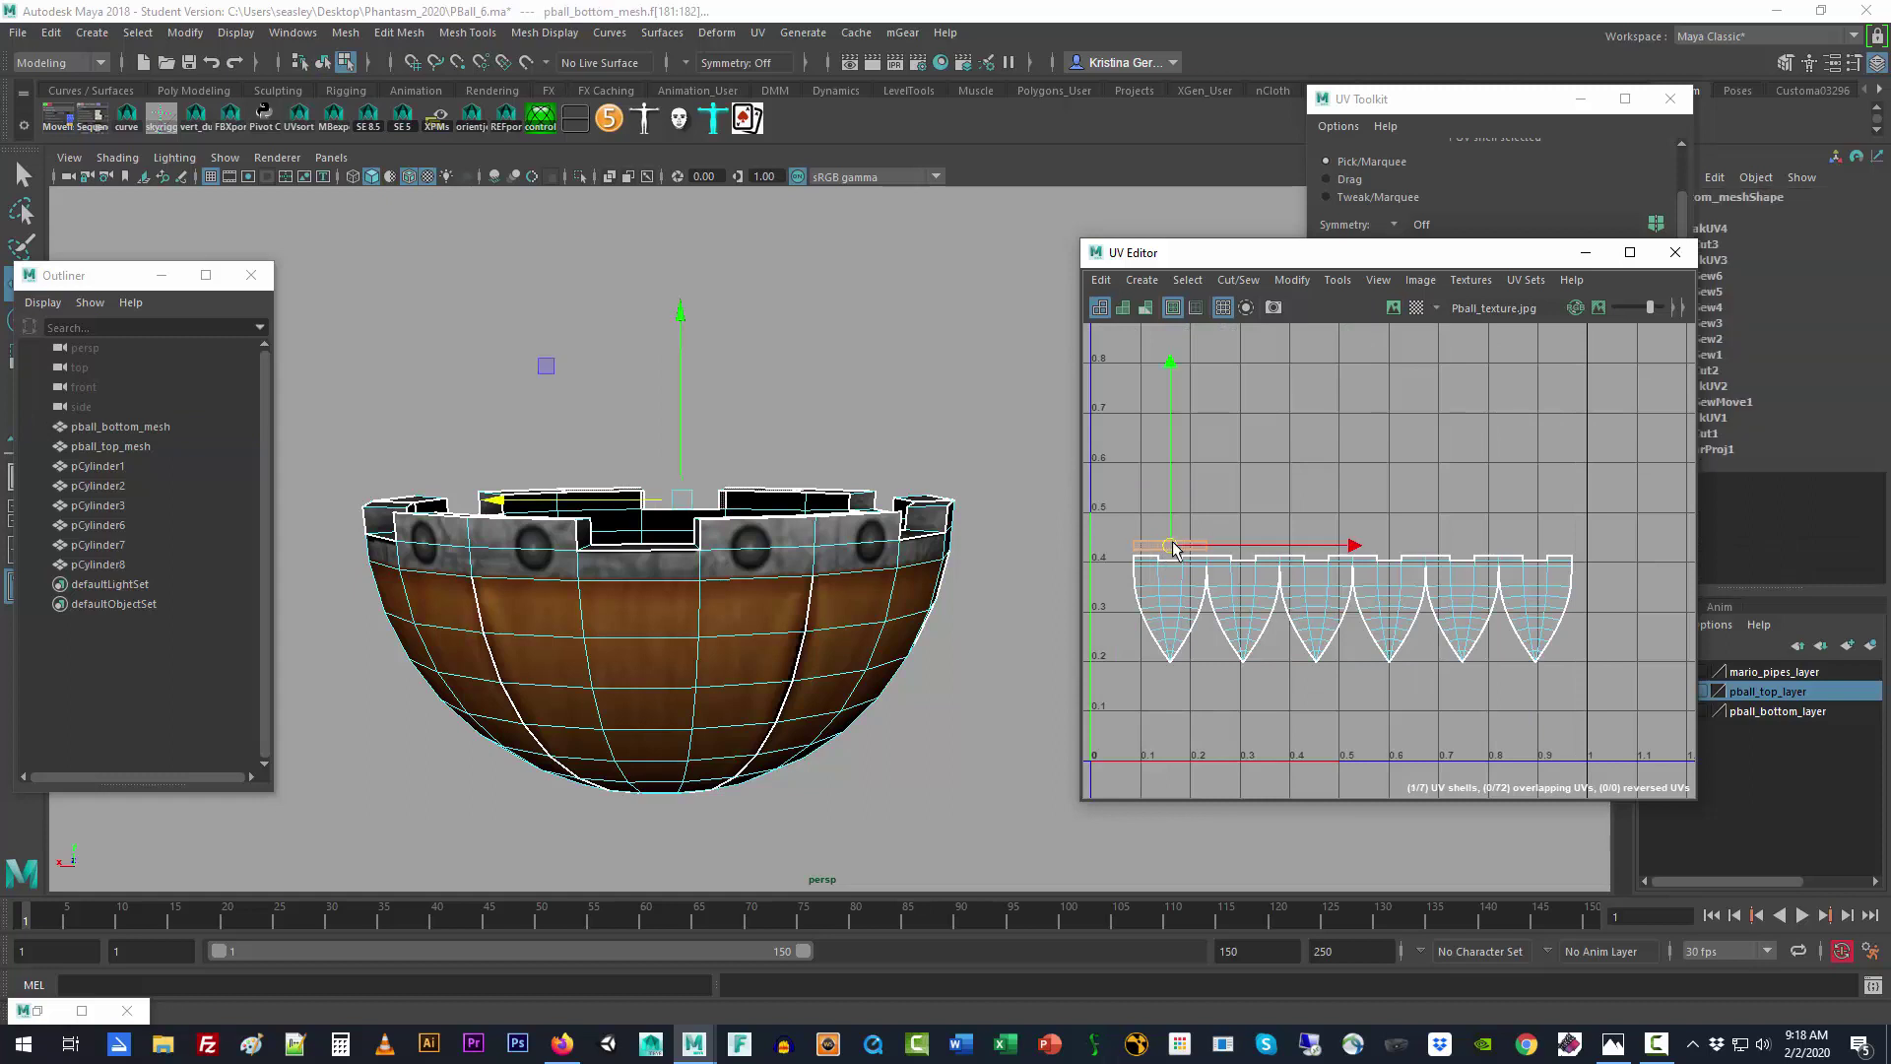
left_click_drag(1170, 364, 1173, 217)
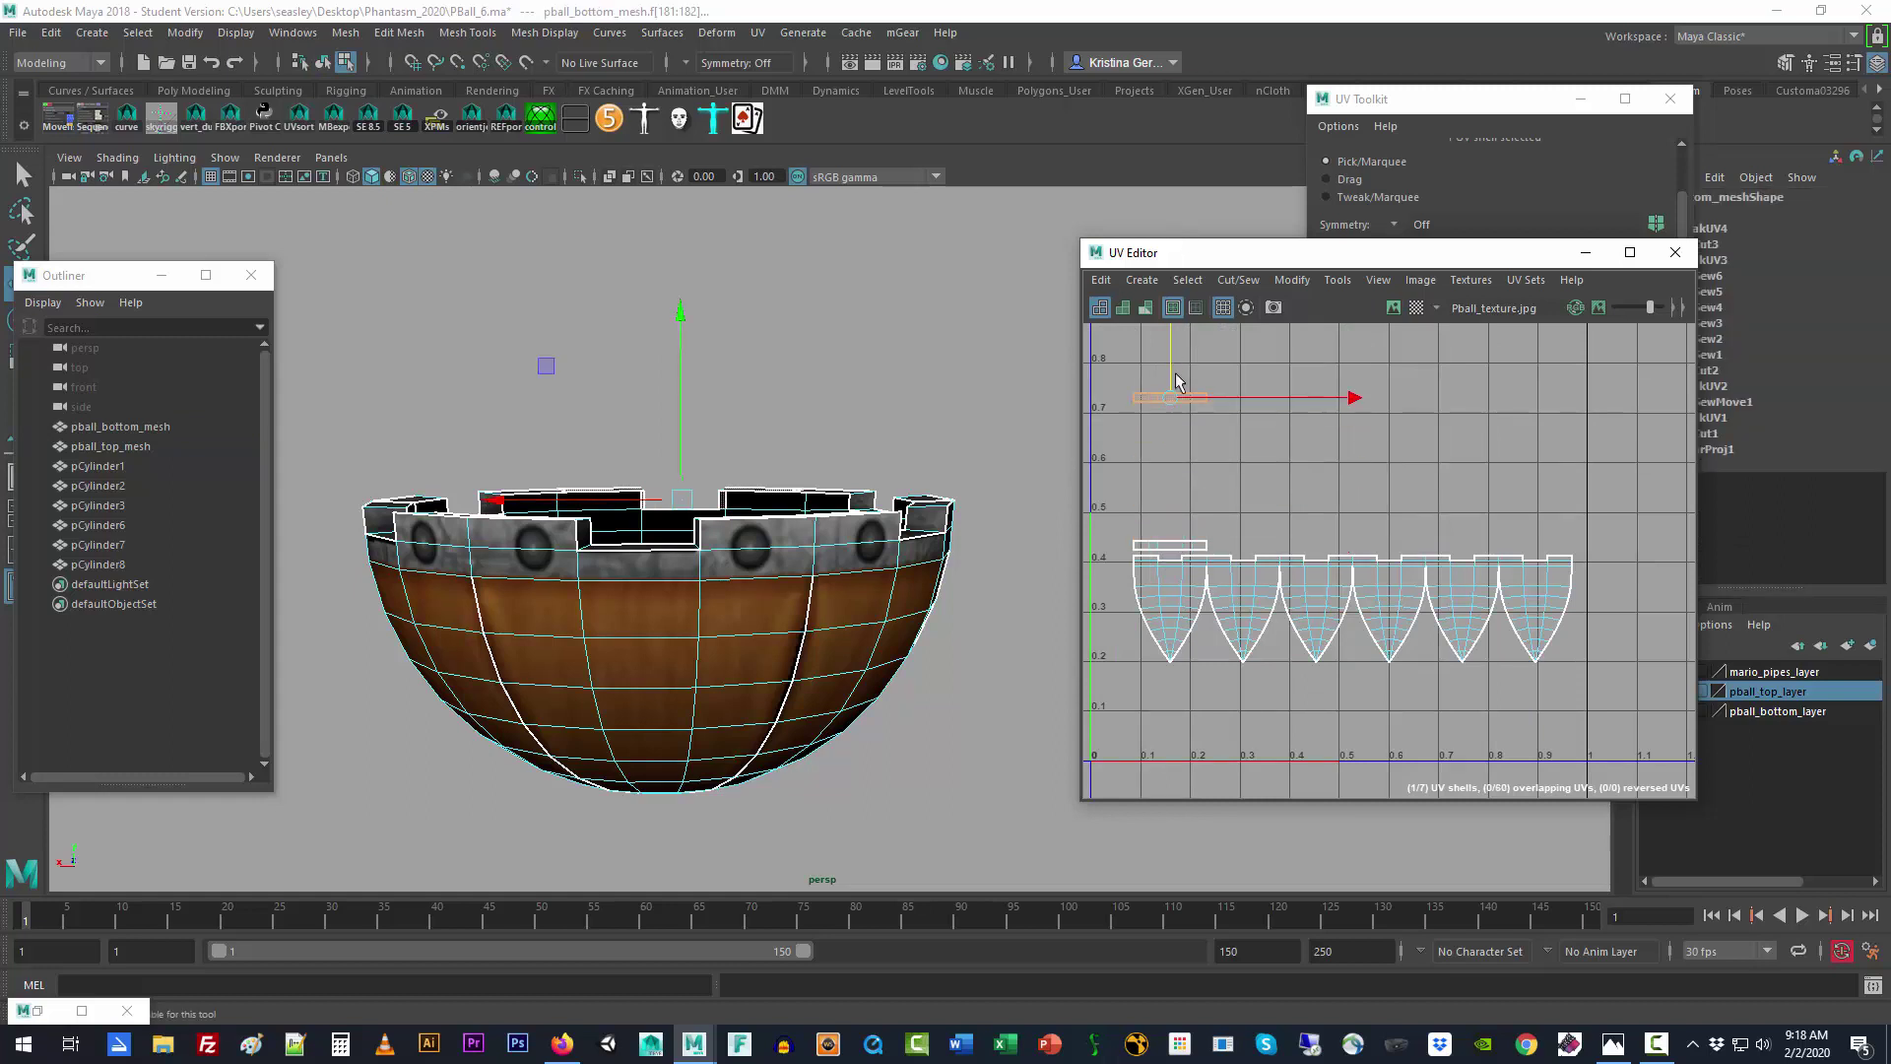
left_click(1185, 552)
left_click_drag(1172, 374, 1171, 246)
left_click(1176, 547)
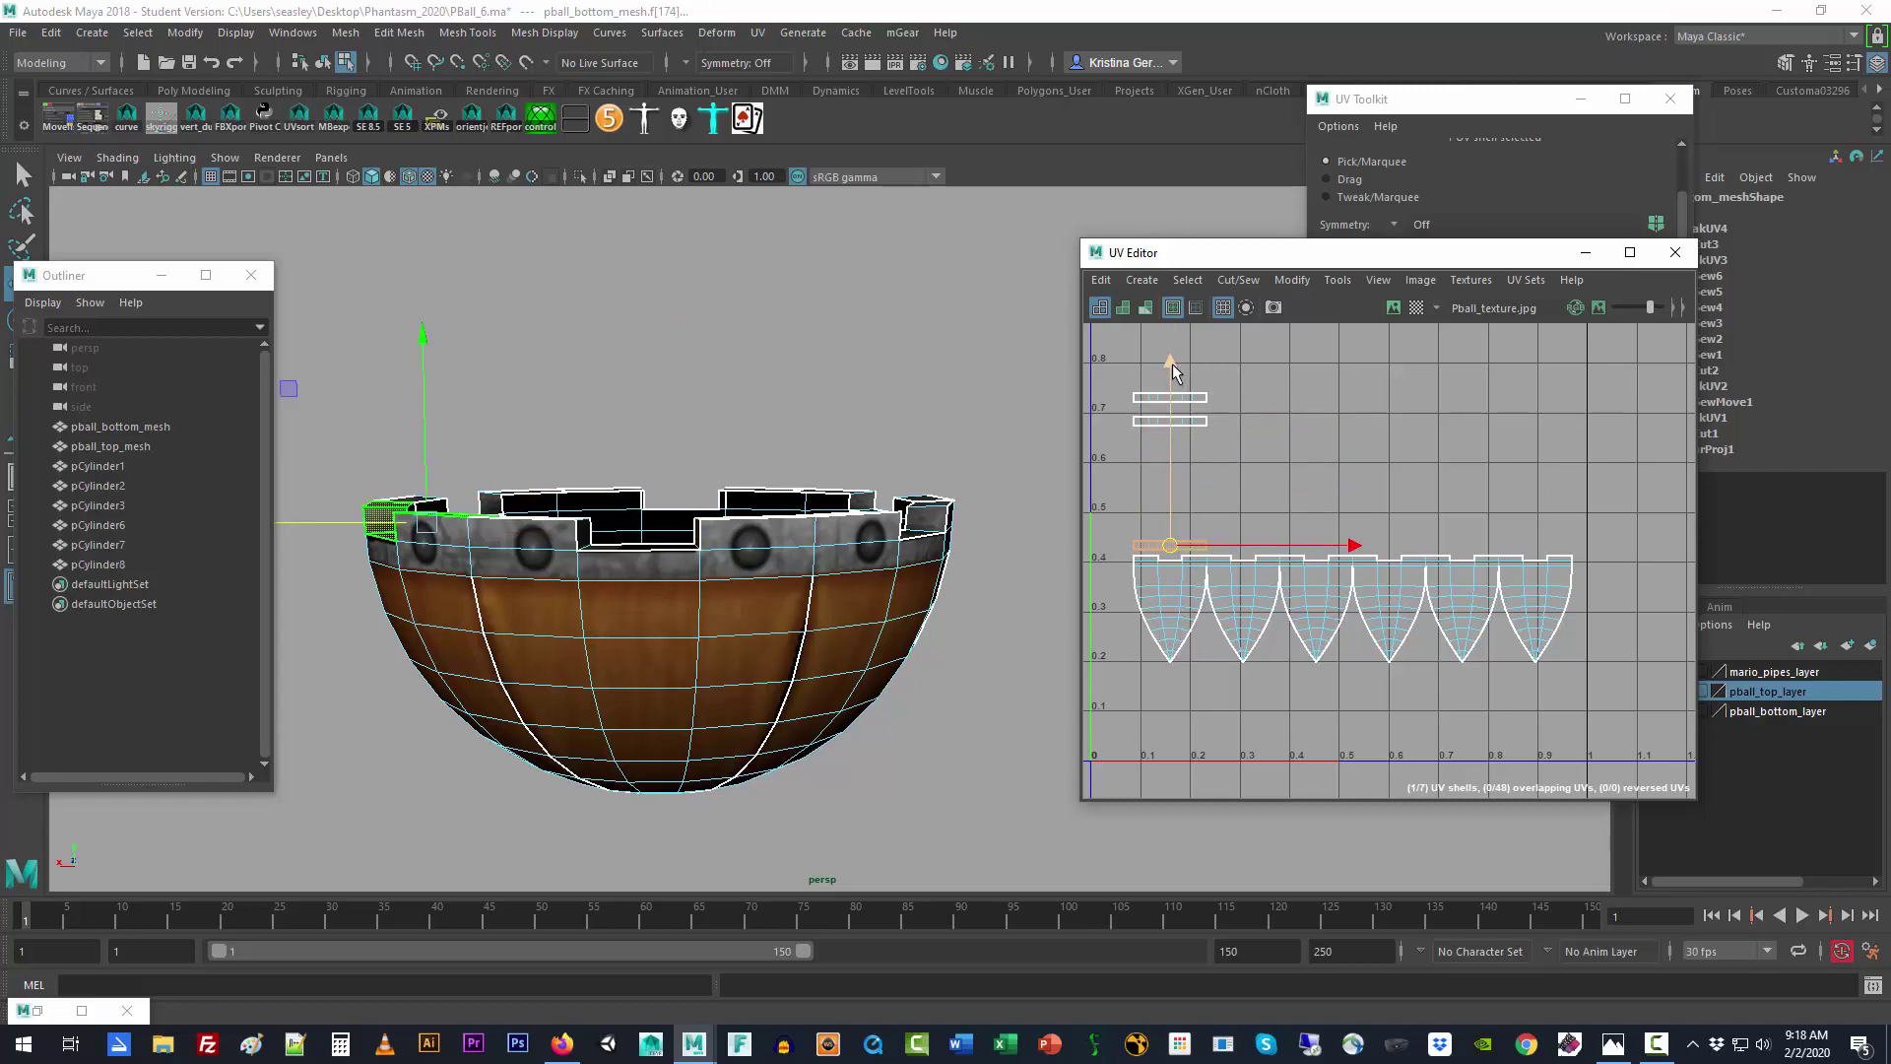
left_click_drag(1172, 371, 1172, 265)
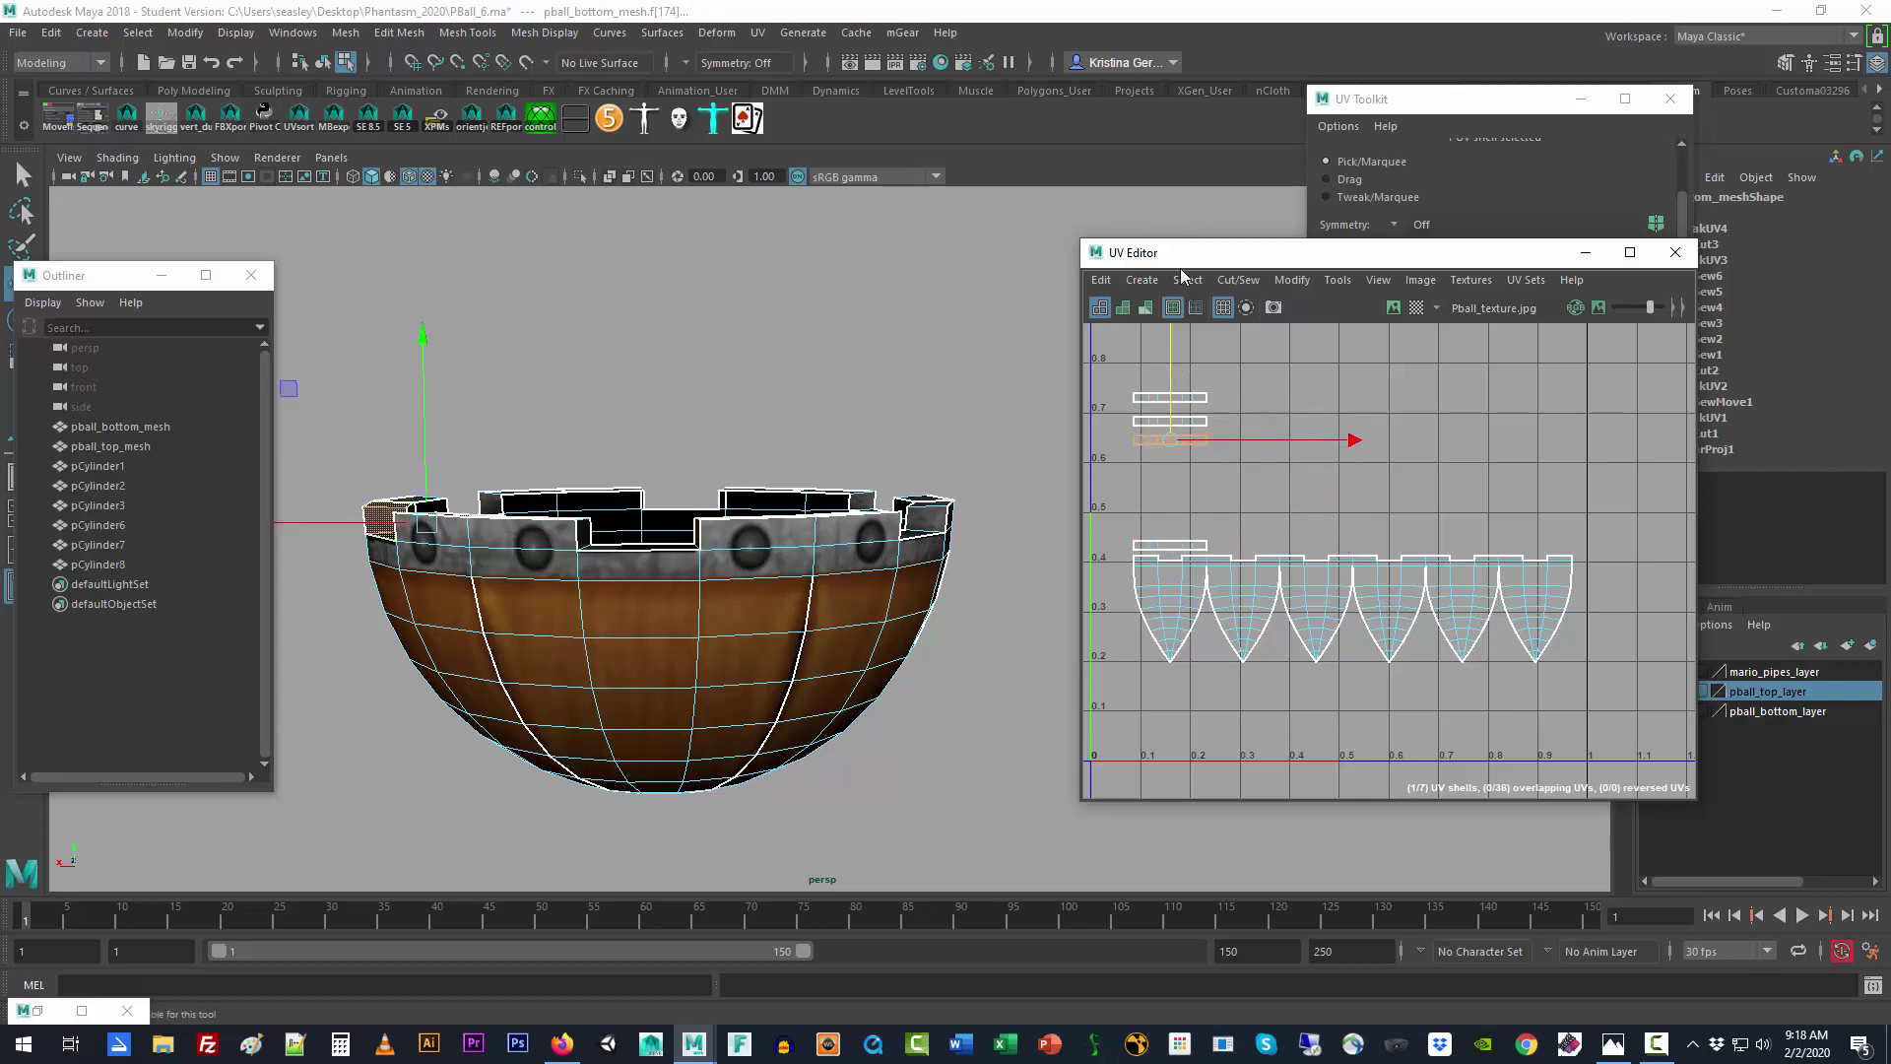
Step: Separate the remaining three stacked rim strip UV shells vertically at about V 0.6, 0.56 and 0.51
left_click(1168, 547)
left_click_drag(1170, 359, 1172, 299)
left_click(1169, 547)
left_click(1170, 546)
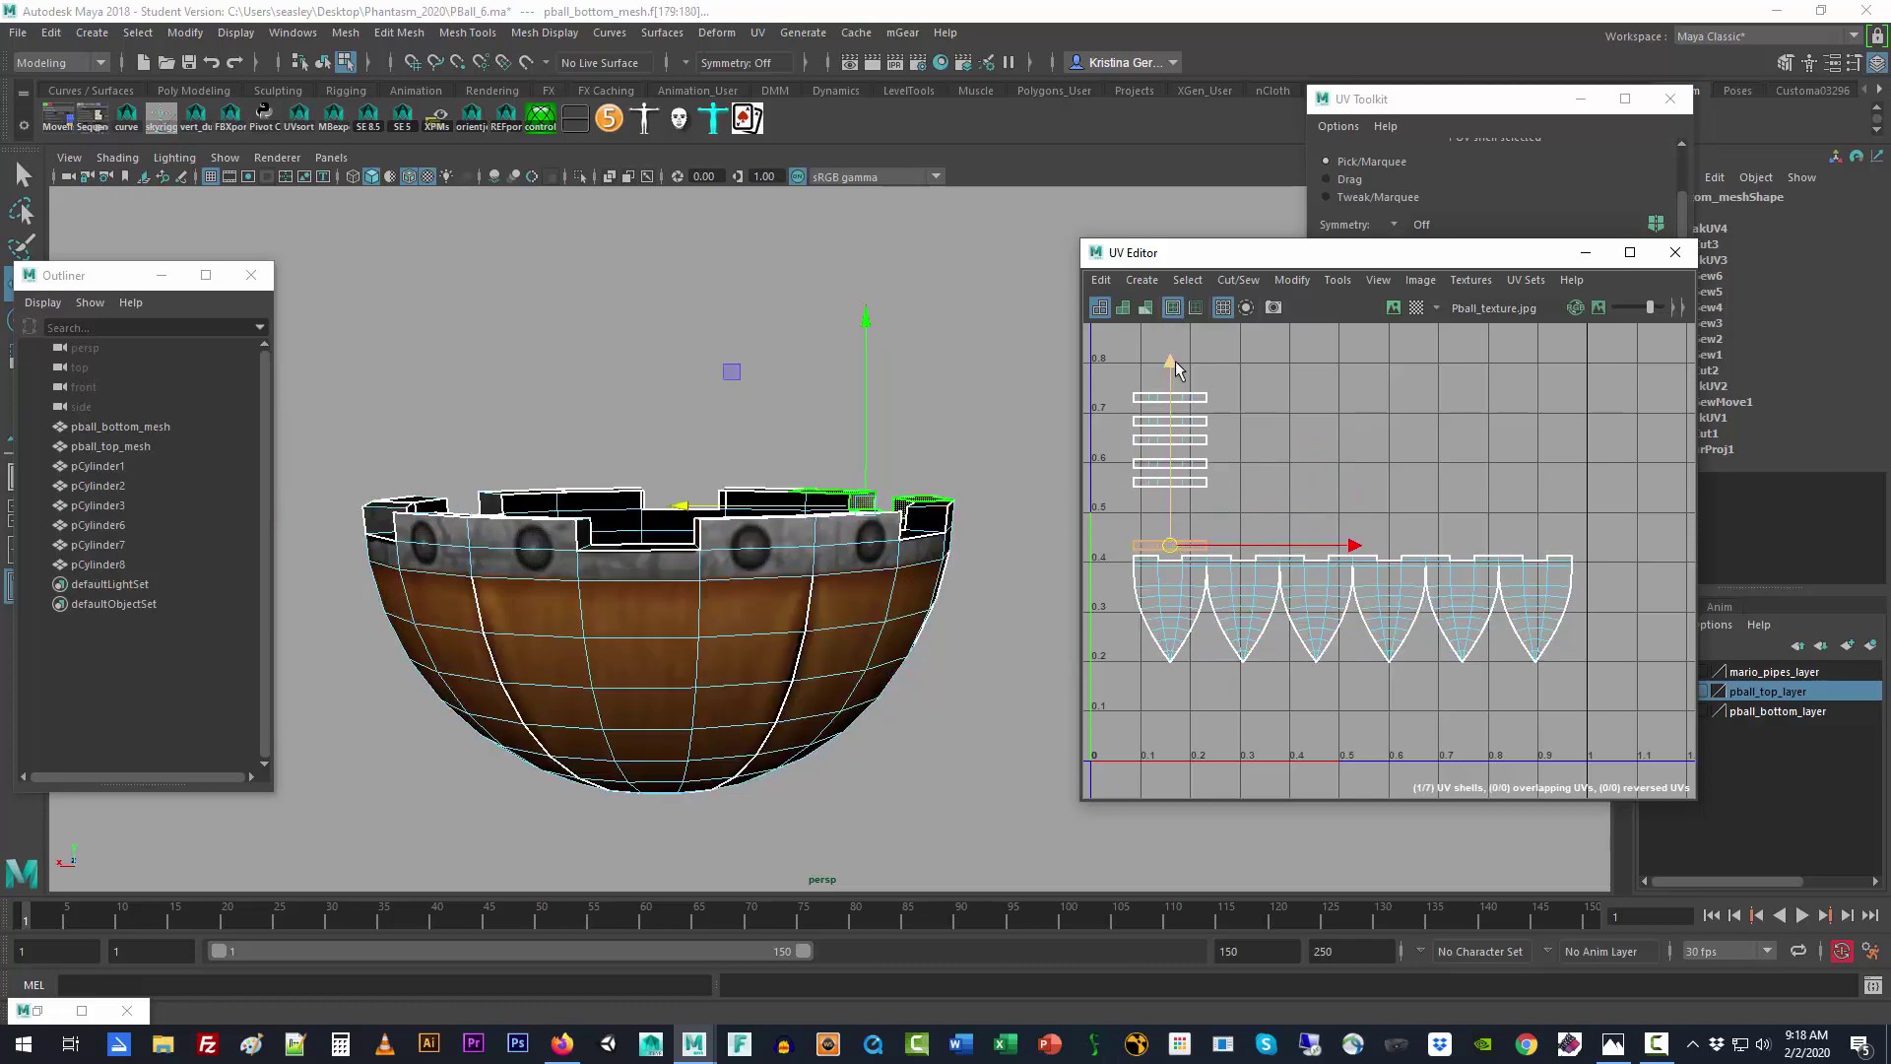
left_click_drag(1176, 363, 1172, 331)
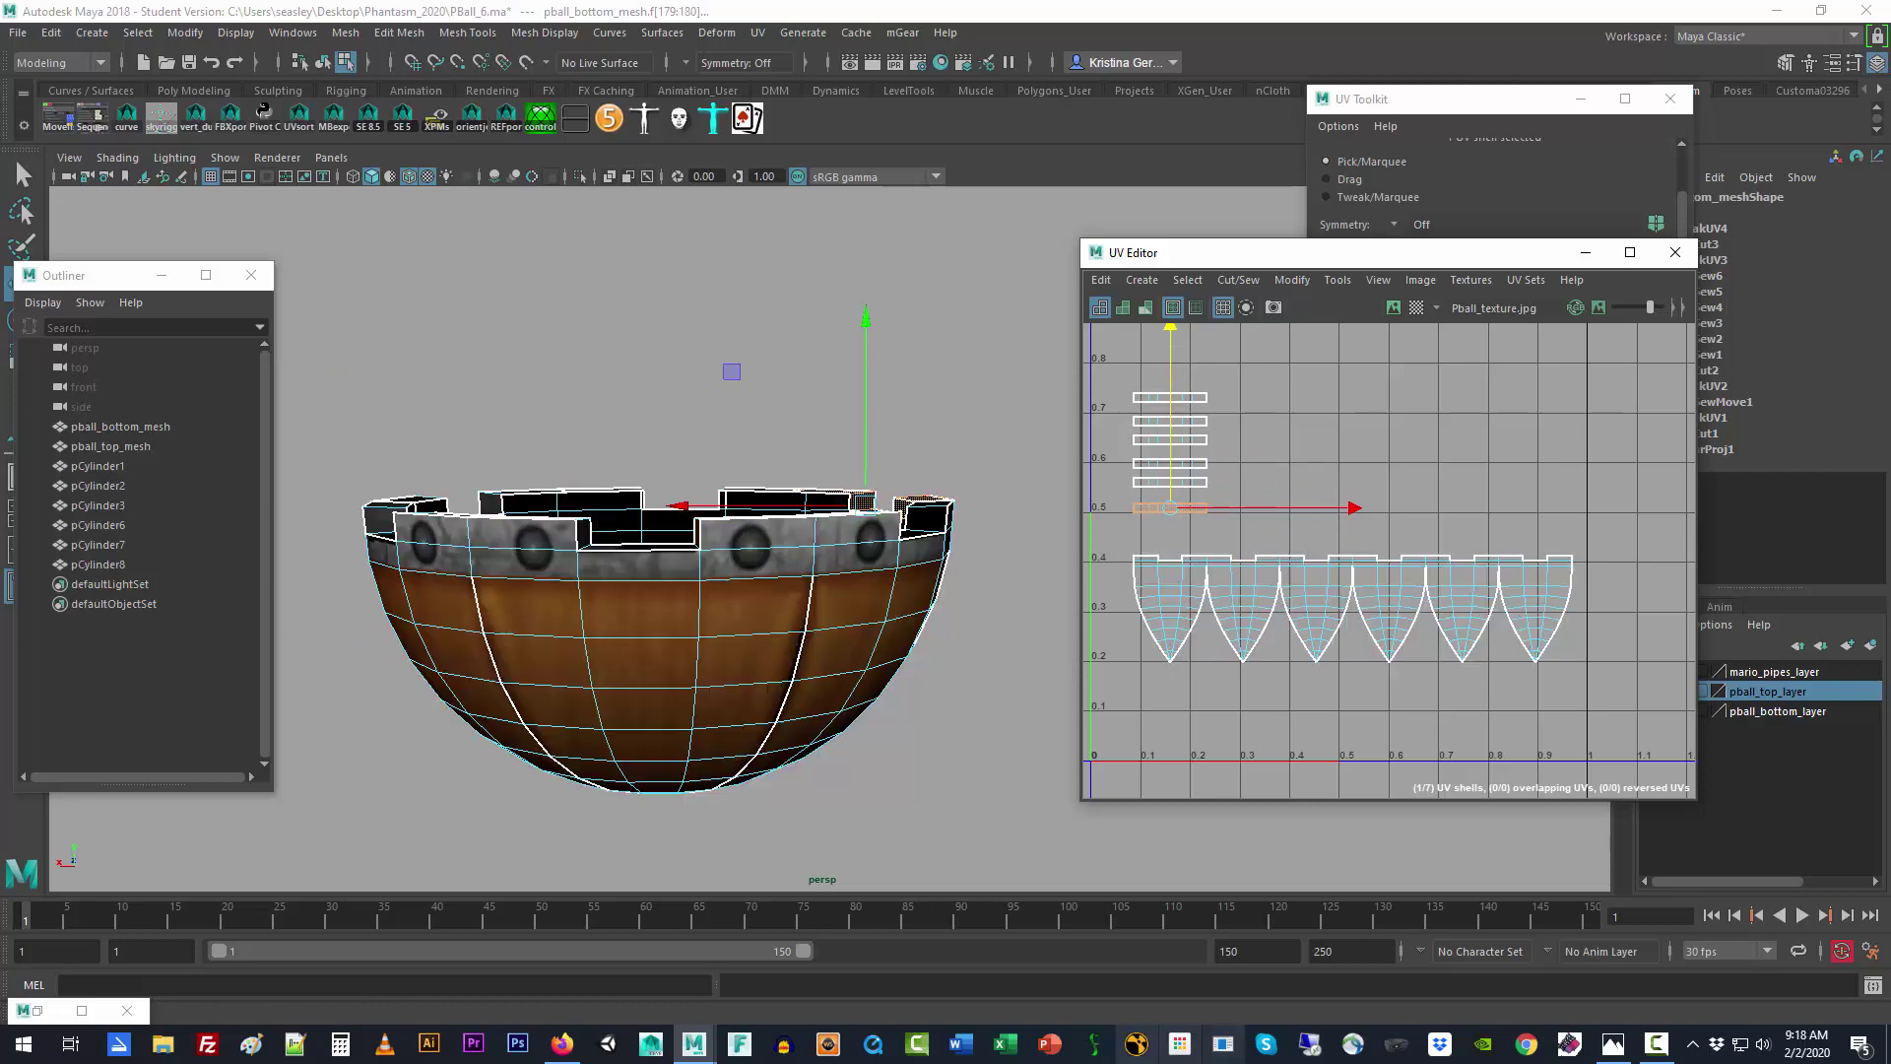
Step: Maximize the UV Editor and select the notch edge above the third bowl petal to identify its matching rim strip
left_click_drag(931, 715, 919, 505, "alt")
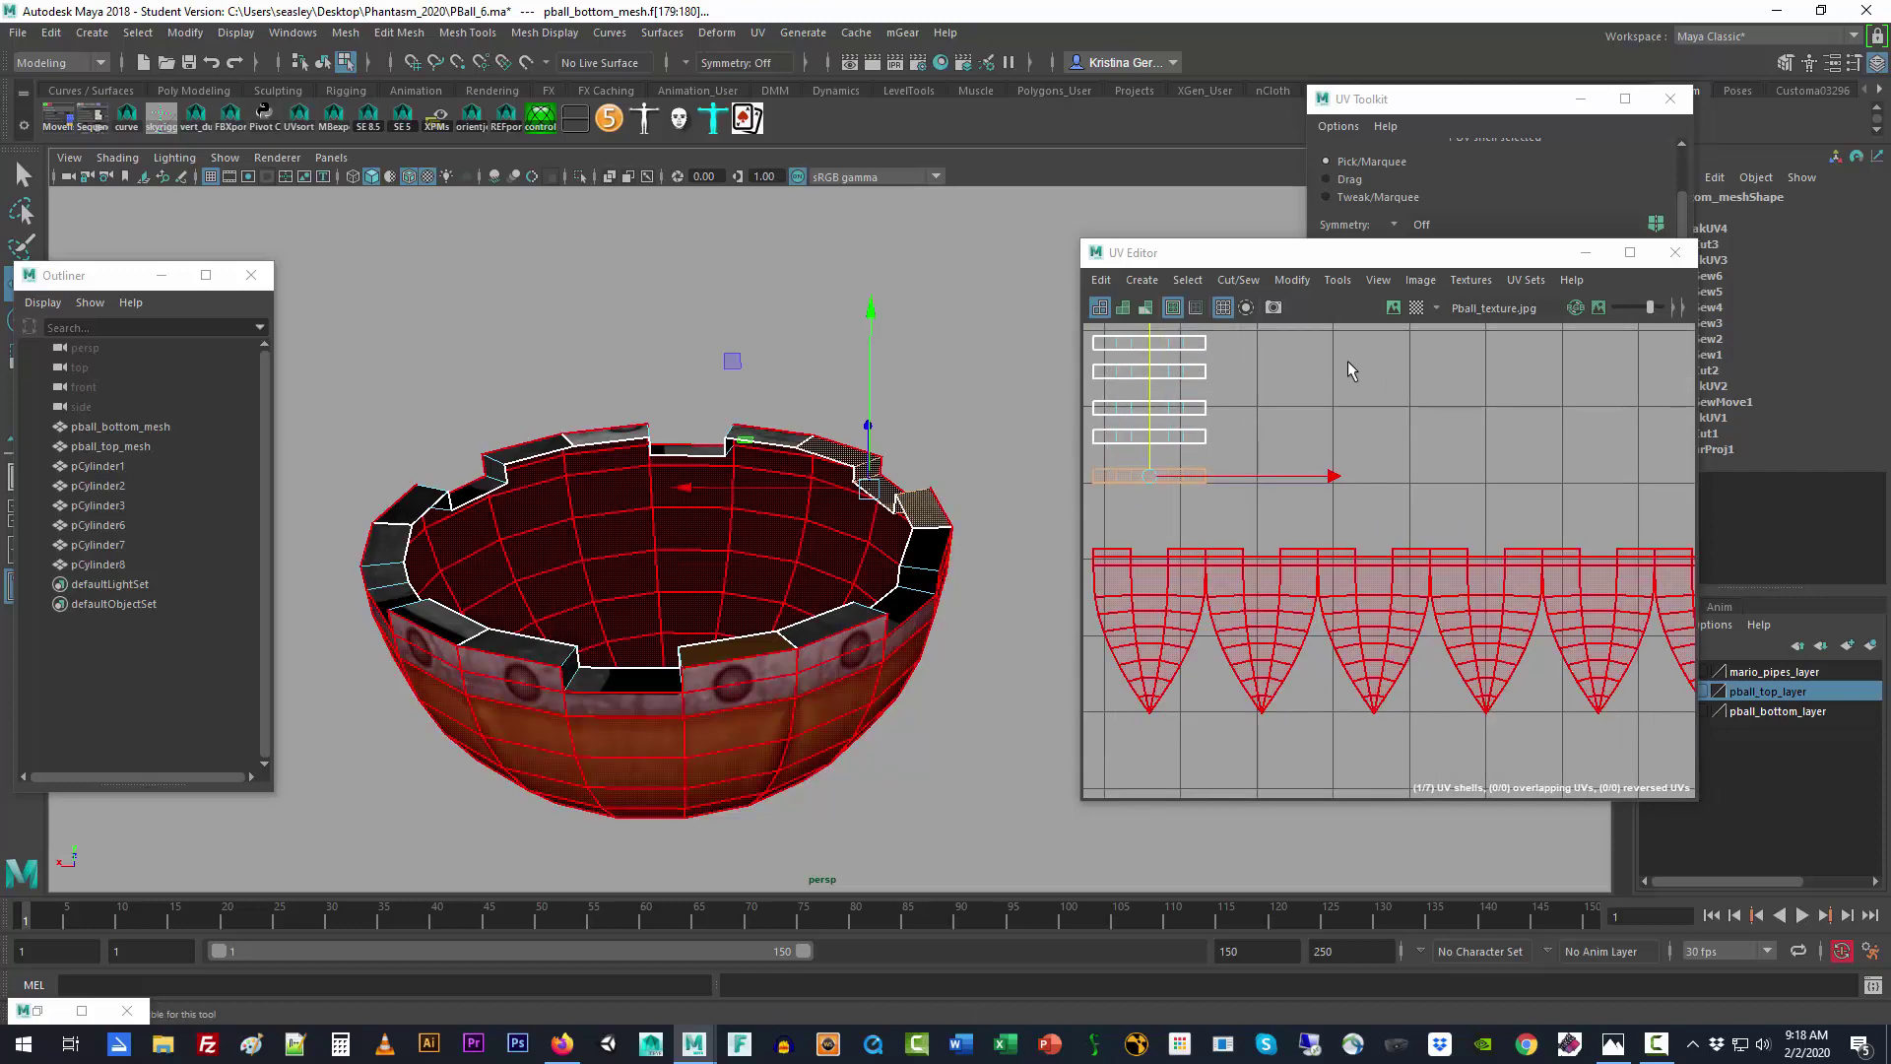
left_click_drag(1448, 252, 453, 2)
scroll(973, 452, "down", 4)
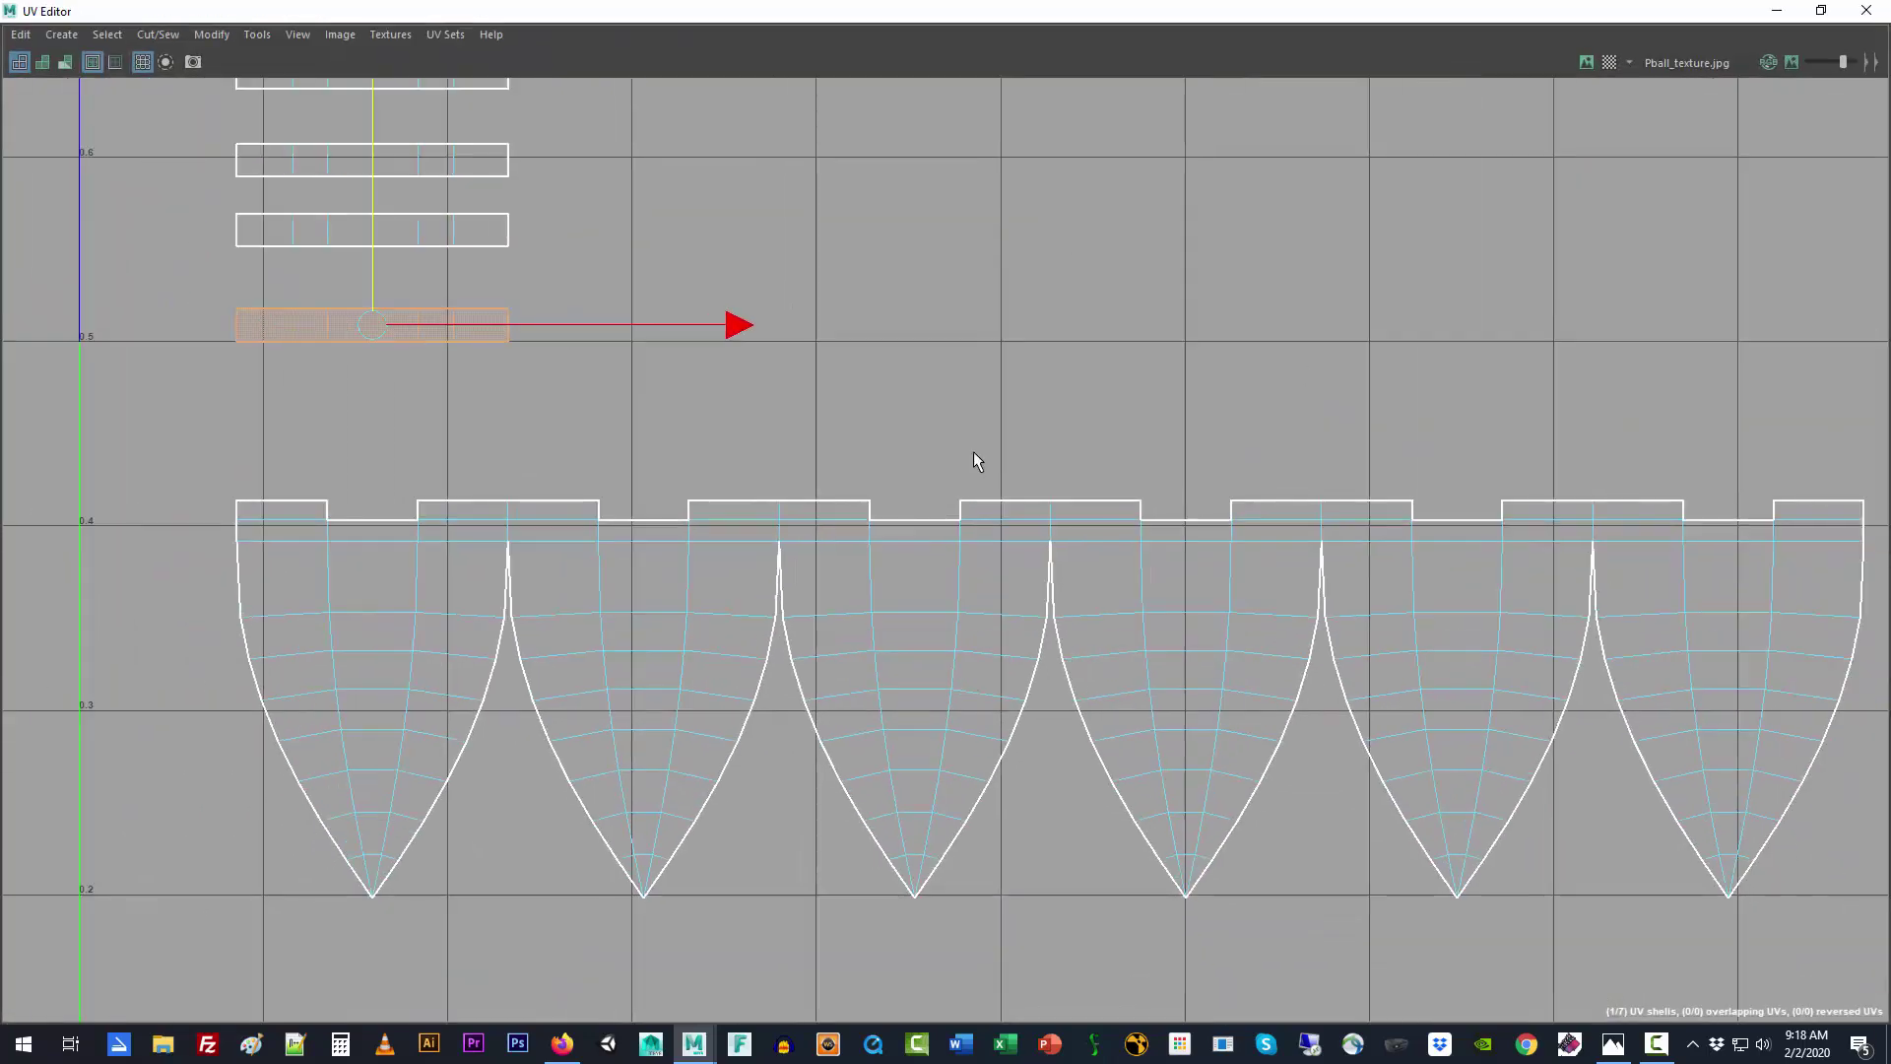
middle_click_drag(1005, 414, 999, 525, "alt")
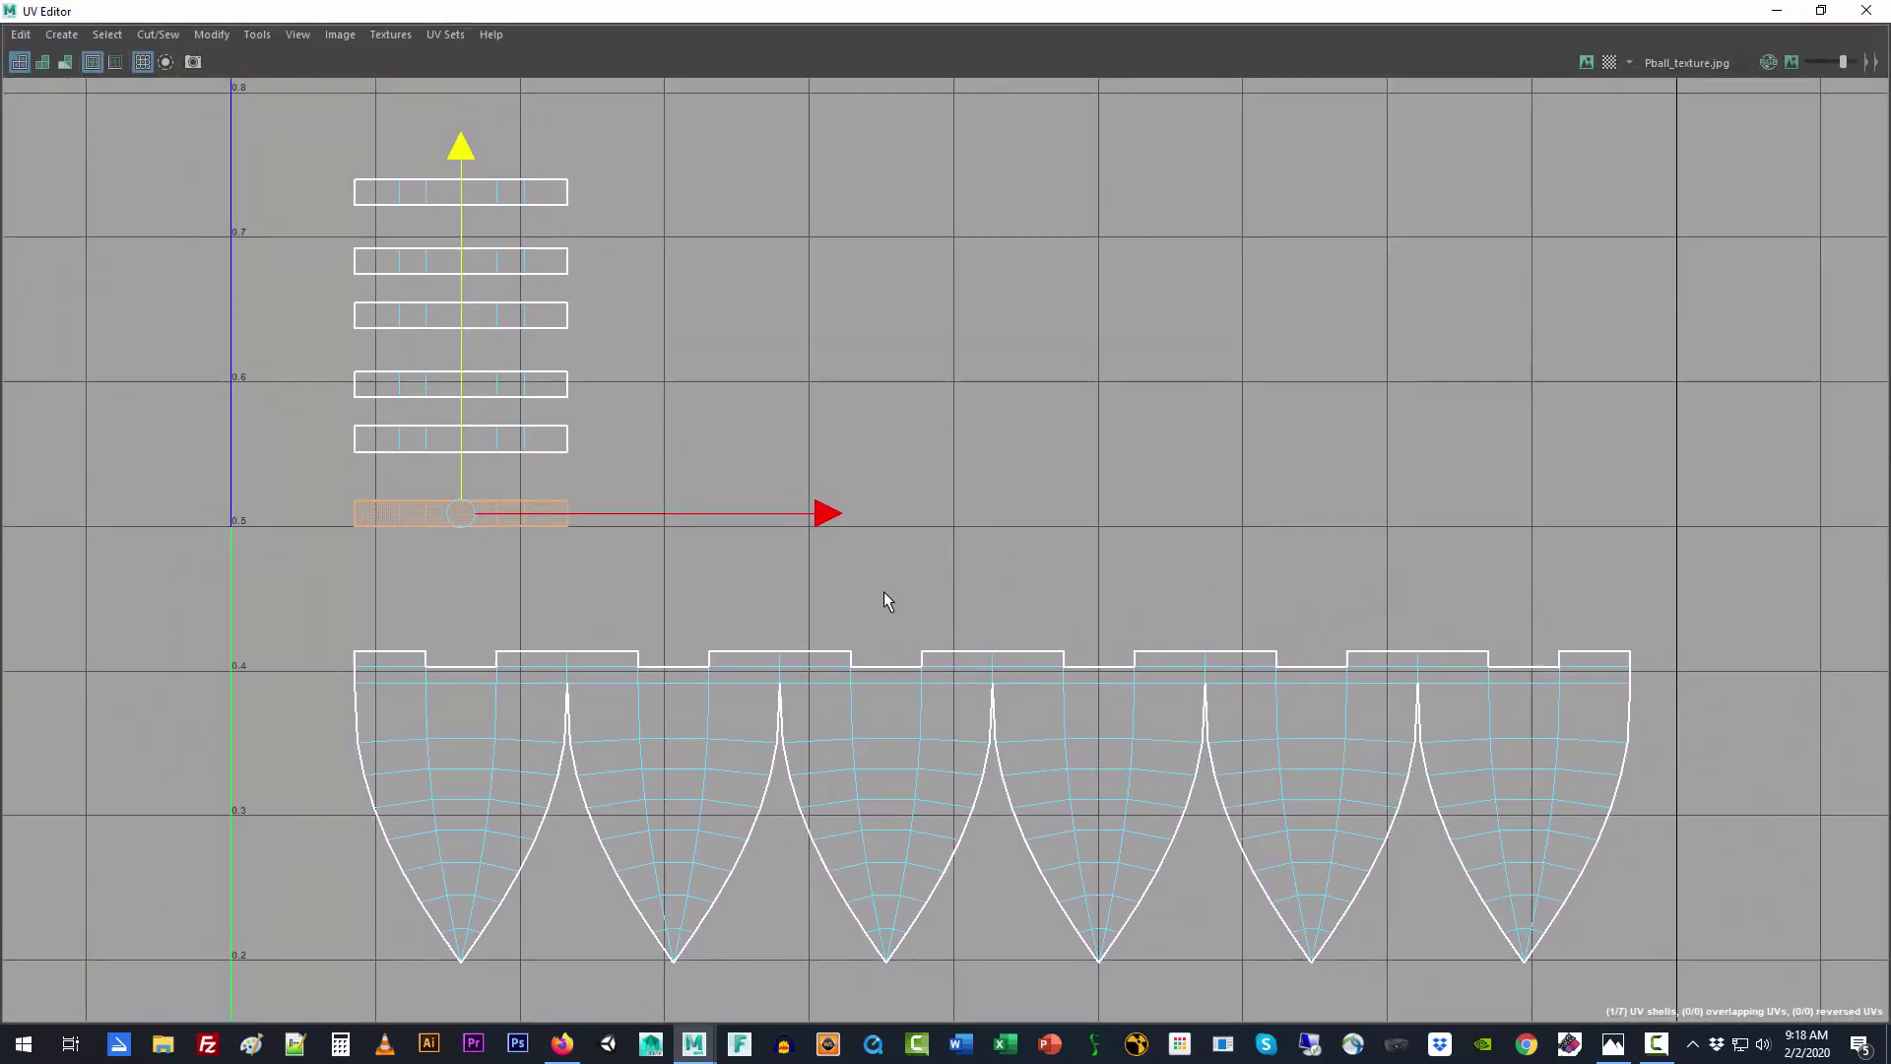
right_click(890, 665)
right_click_drag(891, 650, 902, 628)
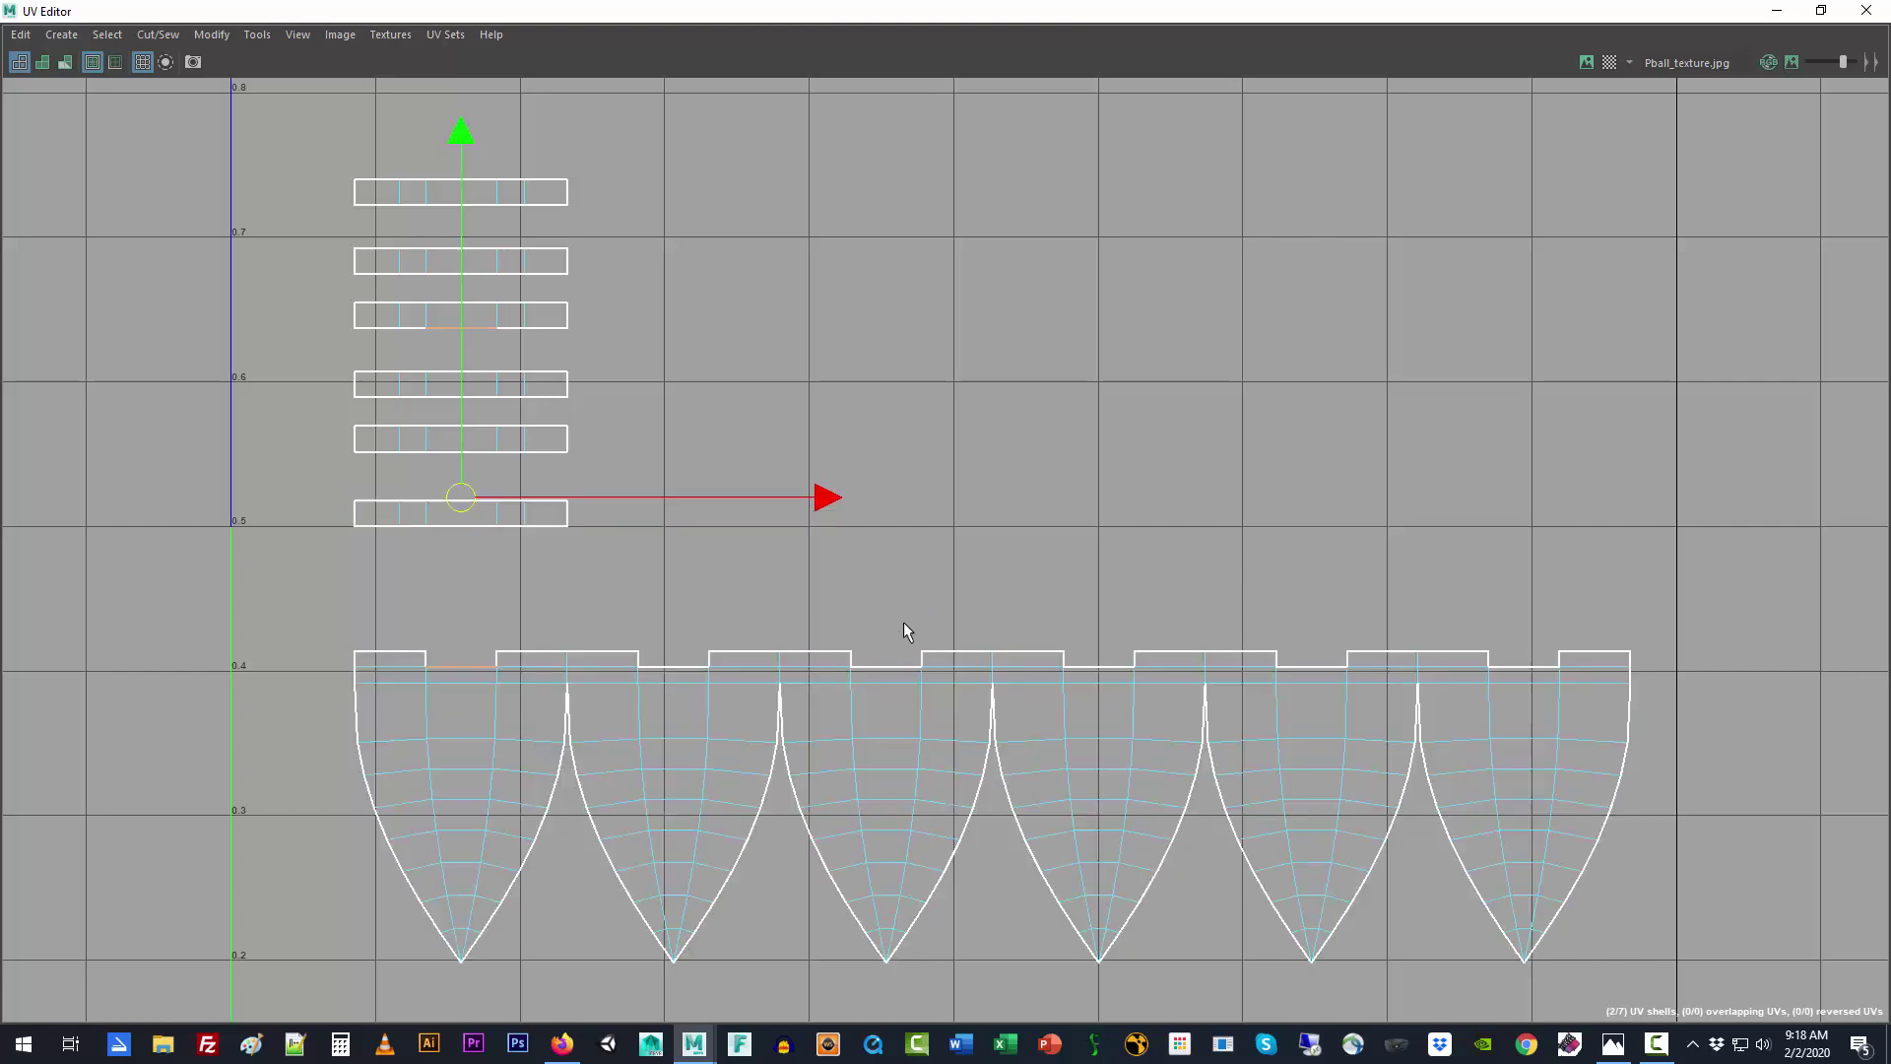
left_click(887, 667)
left_click(885, 668)
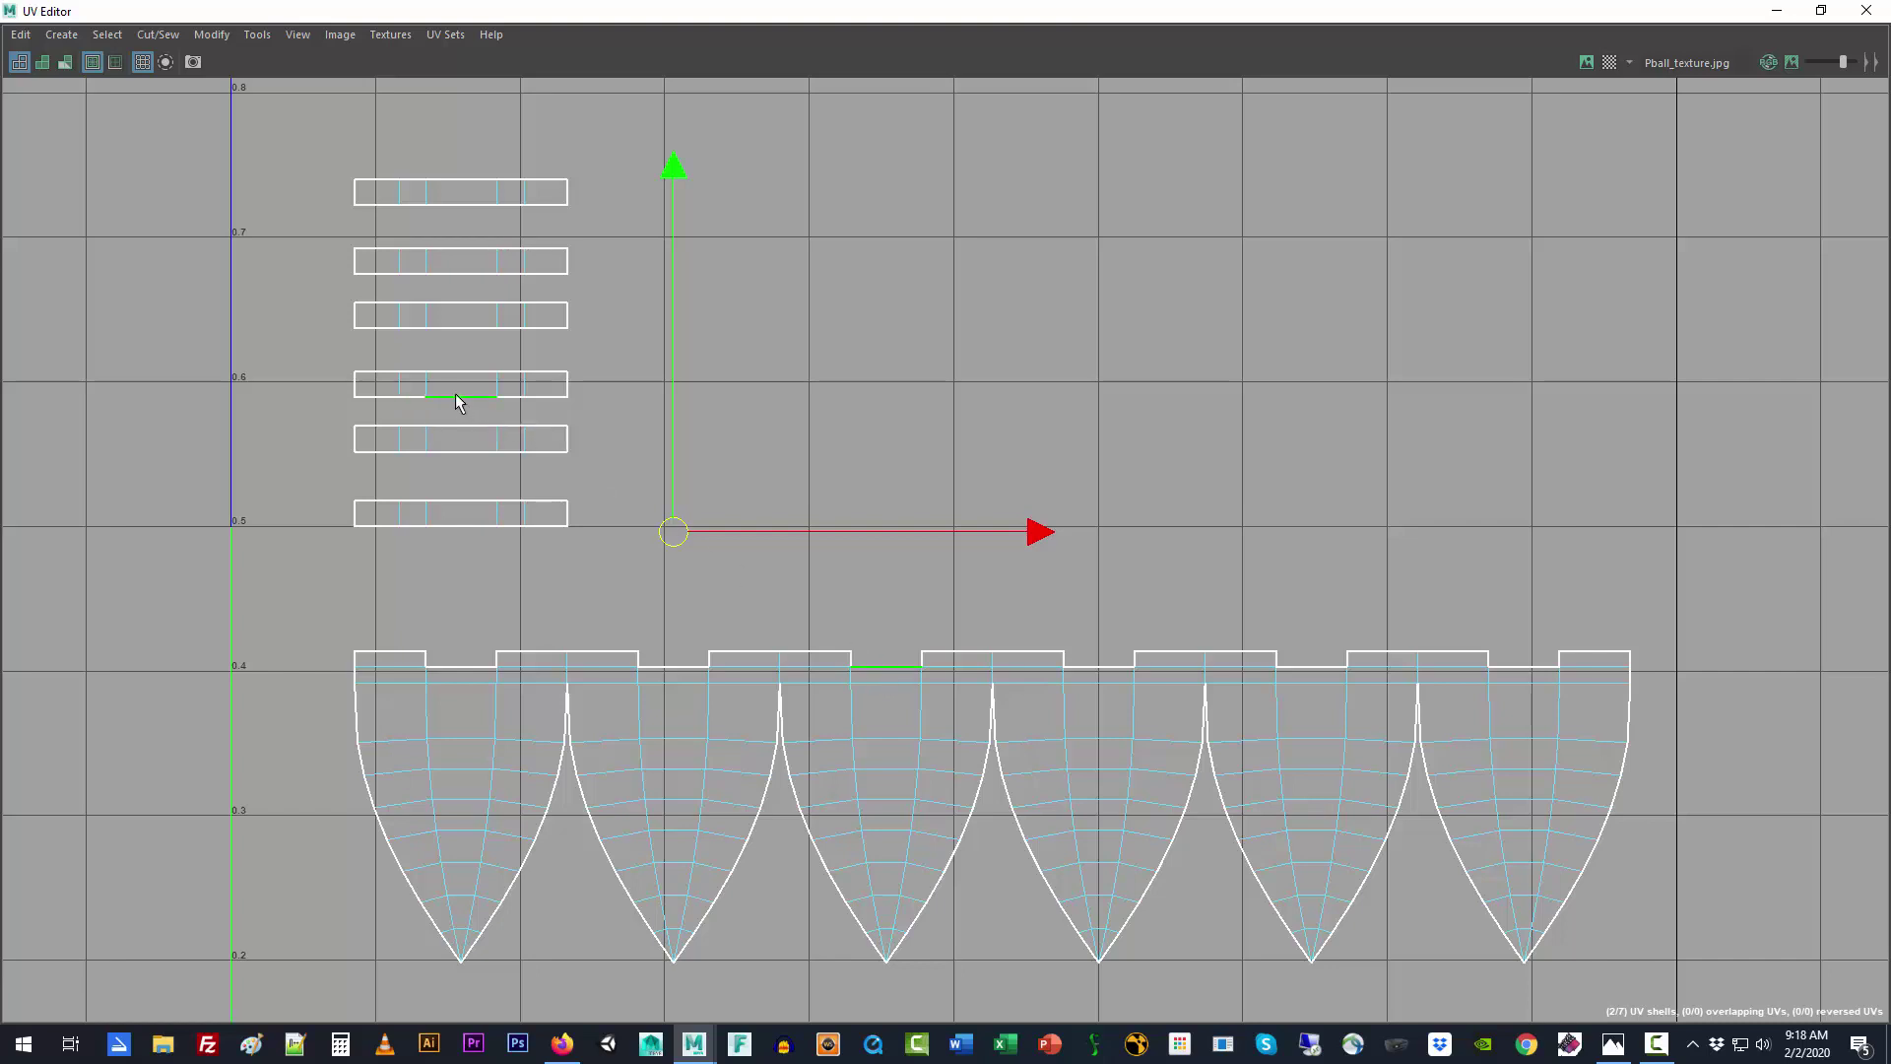
Step: Move the rim strip UV shell at V 0.6 above the third bowl petal, at about V 0.43
right_click_drag(468, 388, 533, 391)
left_click_drag(292, 351, 619, 416)
left_click_drag(509, 394, 896, 627)
left_click(717, 500)
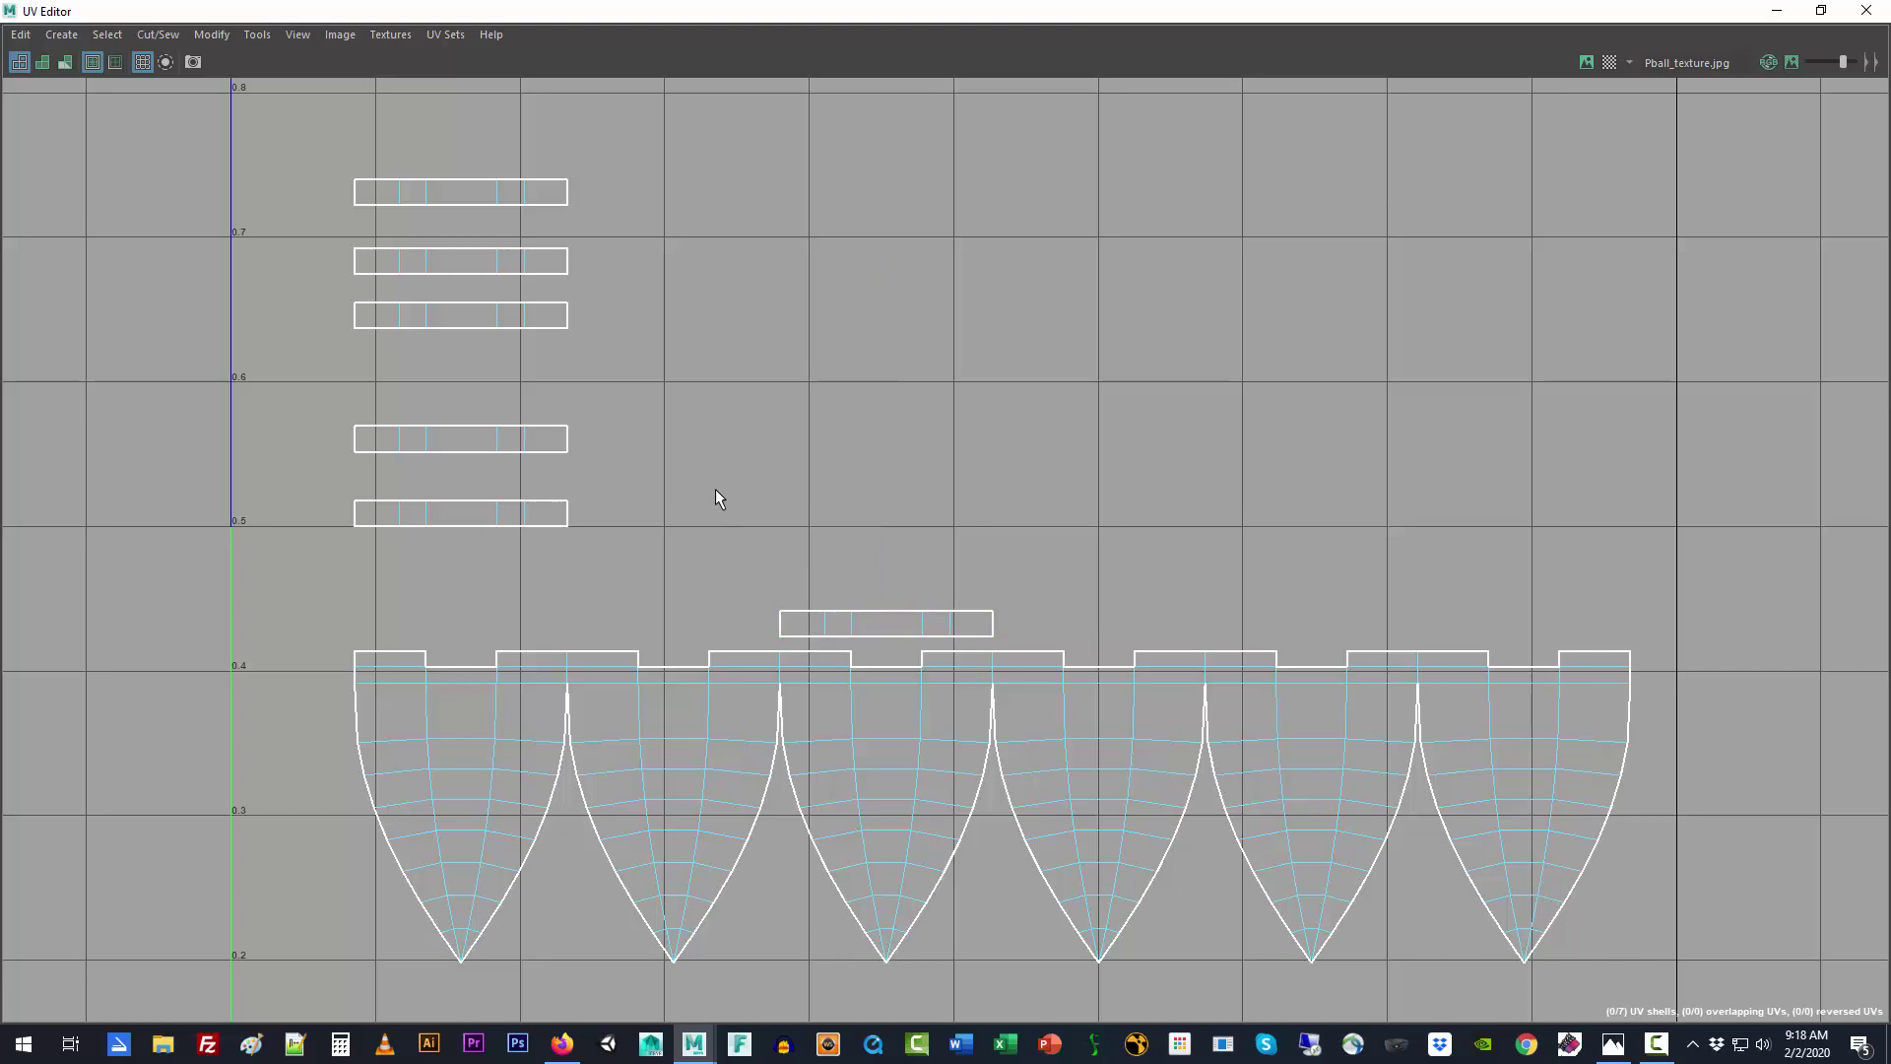
Step: Match the rim strip shell at V 0.56 by its edge and move it above the sixth bowl petal at about V 0.43
mouse_move(480, 453)
right_mouse_down()
mouse_move(496, 418)
mouse_move(514, 438)
mouse_move(466, 434)
right_mouse_up()
left_click(474, 453)
left_click_drag(463, 434, 1532, 628)
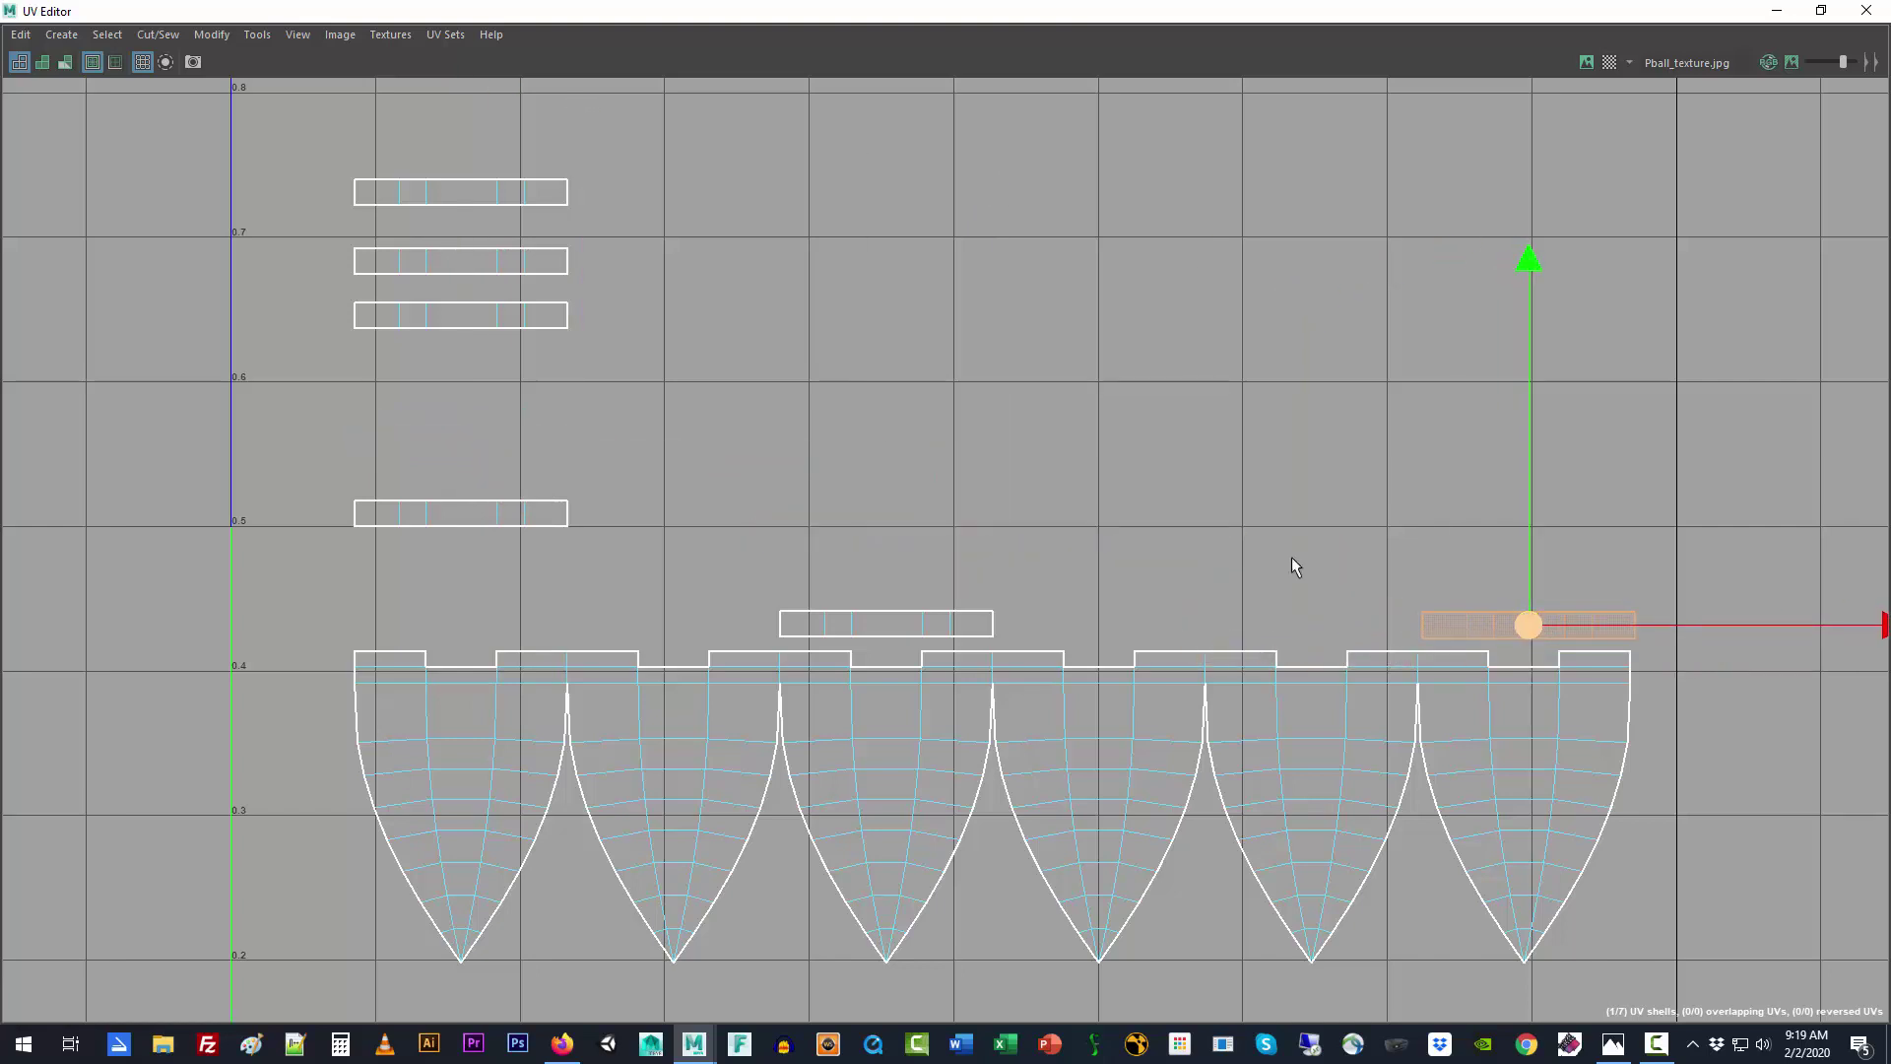
Step: Match the rim strip shell at V 0.64 by its edge and move it down above the first bowl petal
left_click(532, 315)
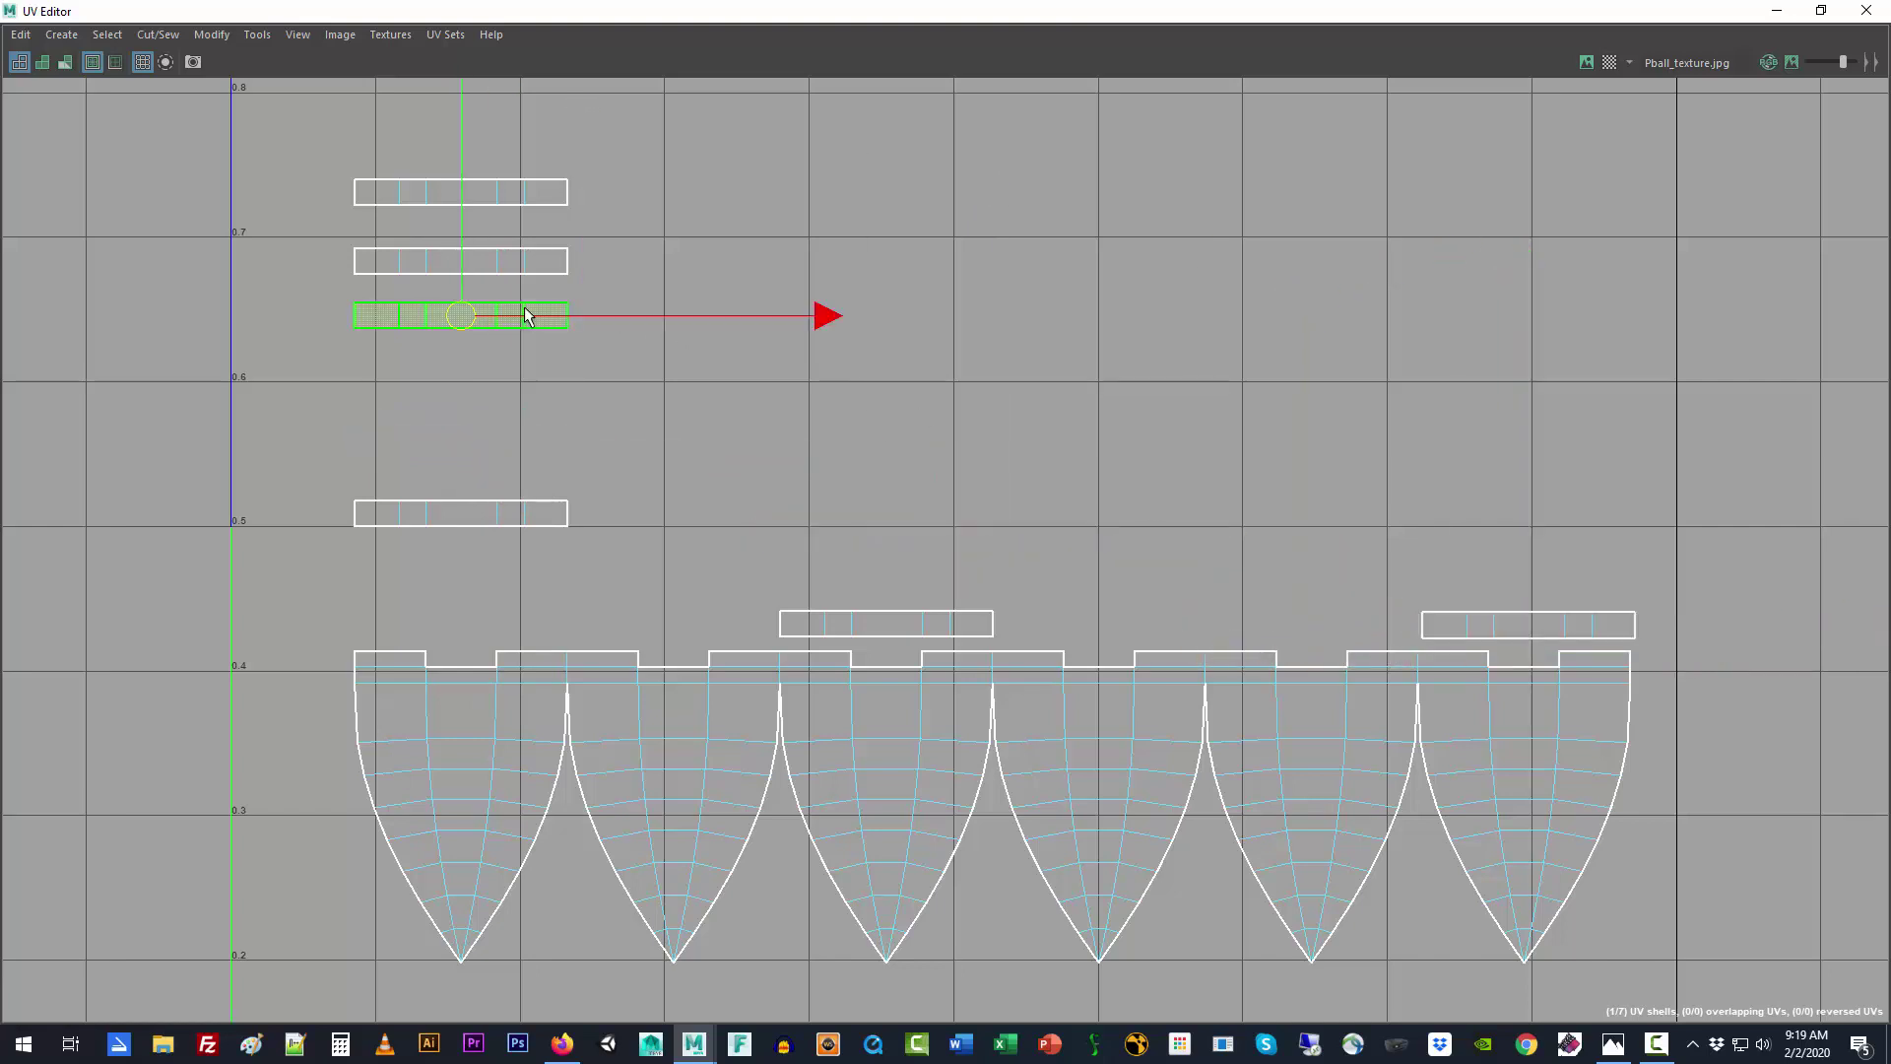
right_click(471, 321)
mouse_move(470, 322)
right_mouse_down()
mouse_move(452, 295)
mouse_move(482, 313)
mouse_move(453, 295)
right_mouse_up()
left_click(462, 318)
left_click_drag(464, 317, 465, 621)
Step: Match the rim strip shell at V 0.68 by its lower edge and move it above the second bowl petal
left_click(485, 262)
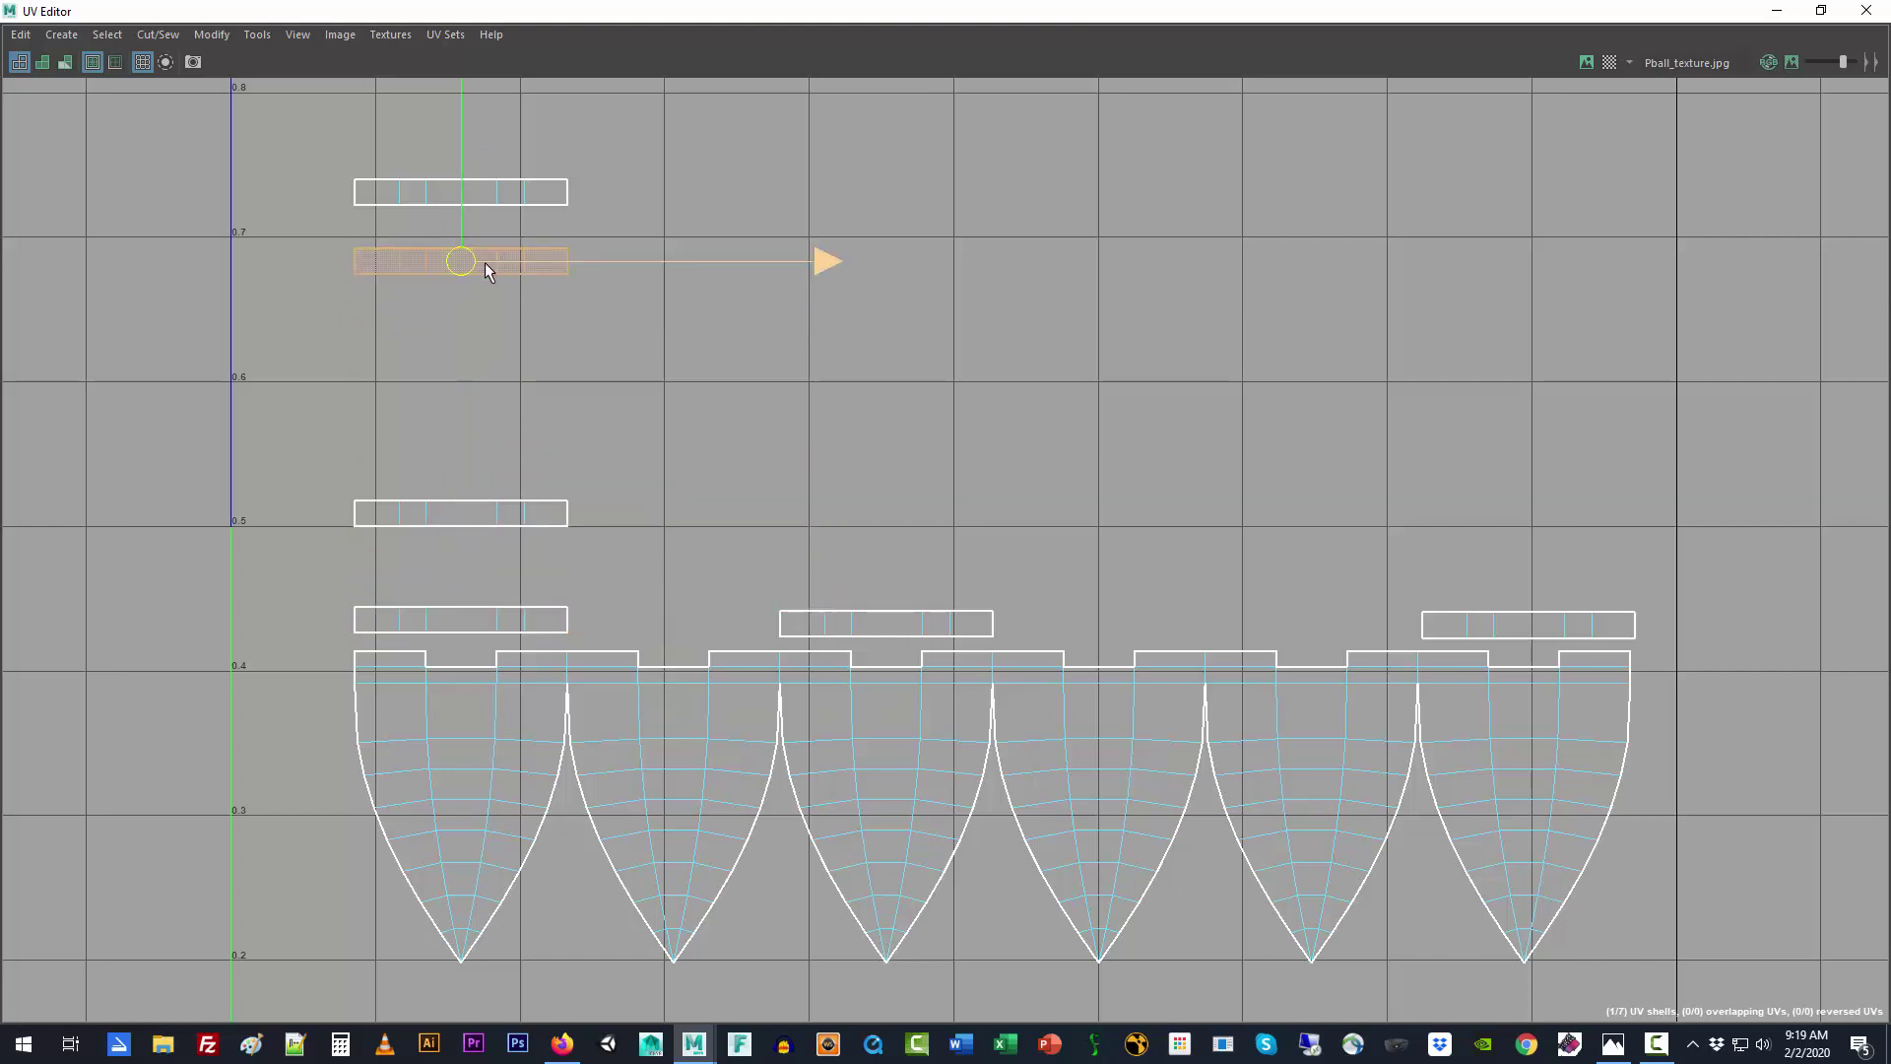
right_click(469, 268)
right_click_drag(469, 268, 459, 232)
left_click(444, 273)
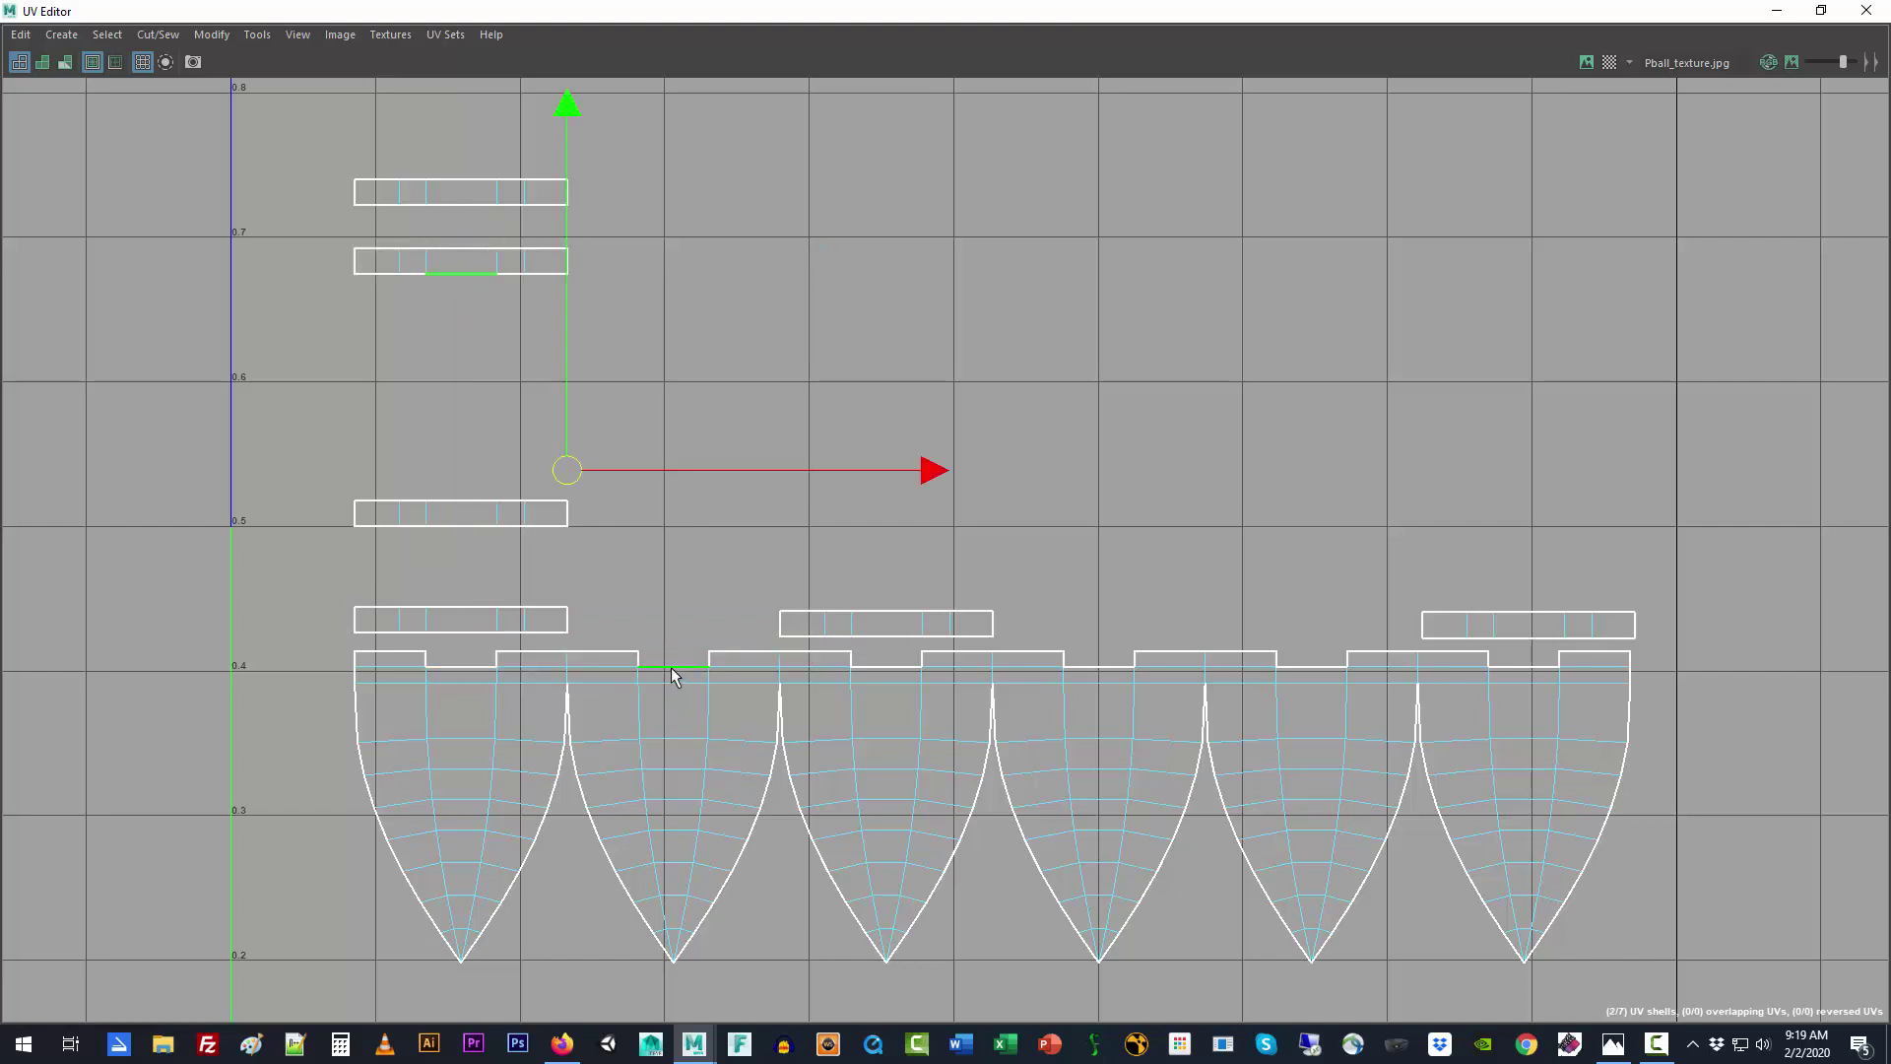
right_click_drag(469, 263, 433, 254)
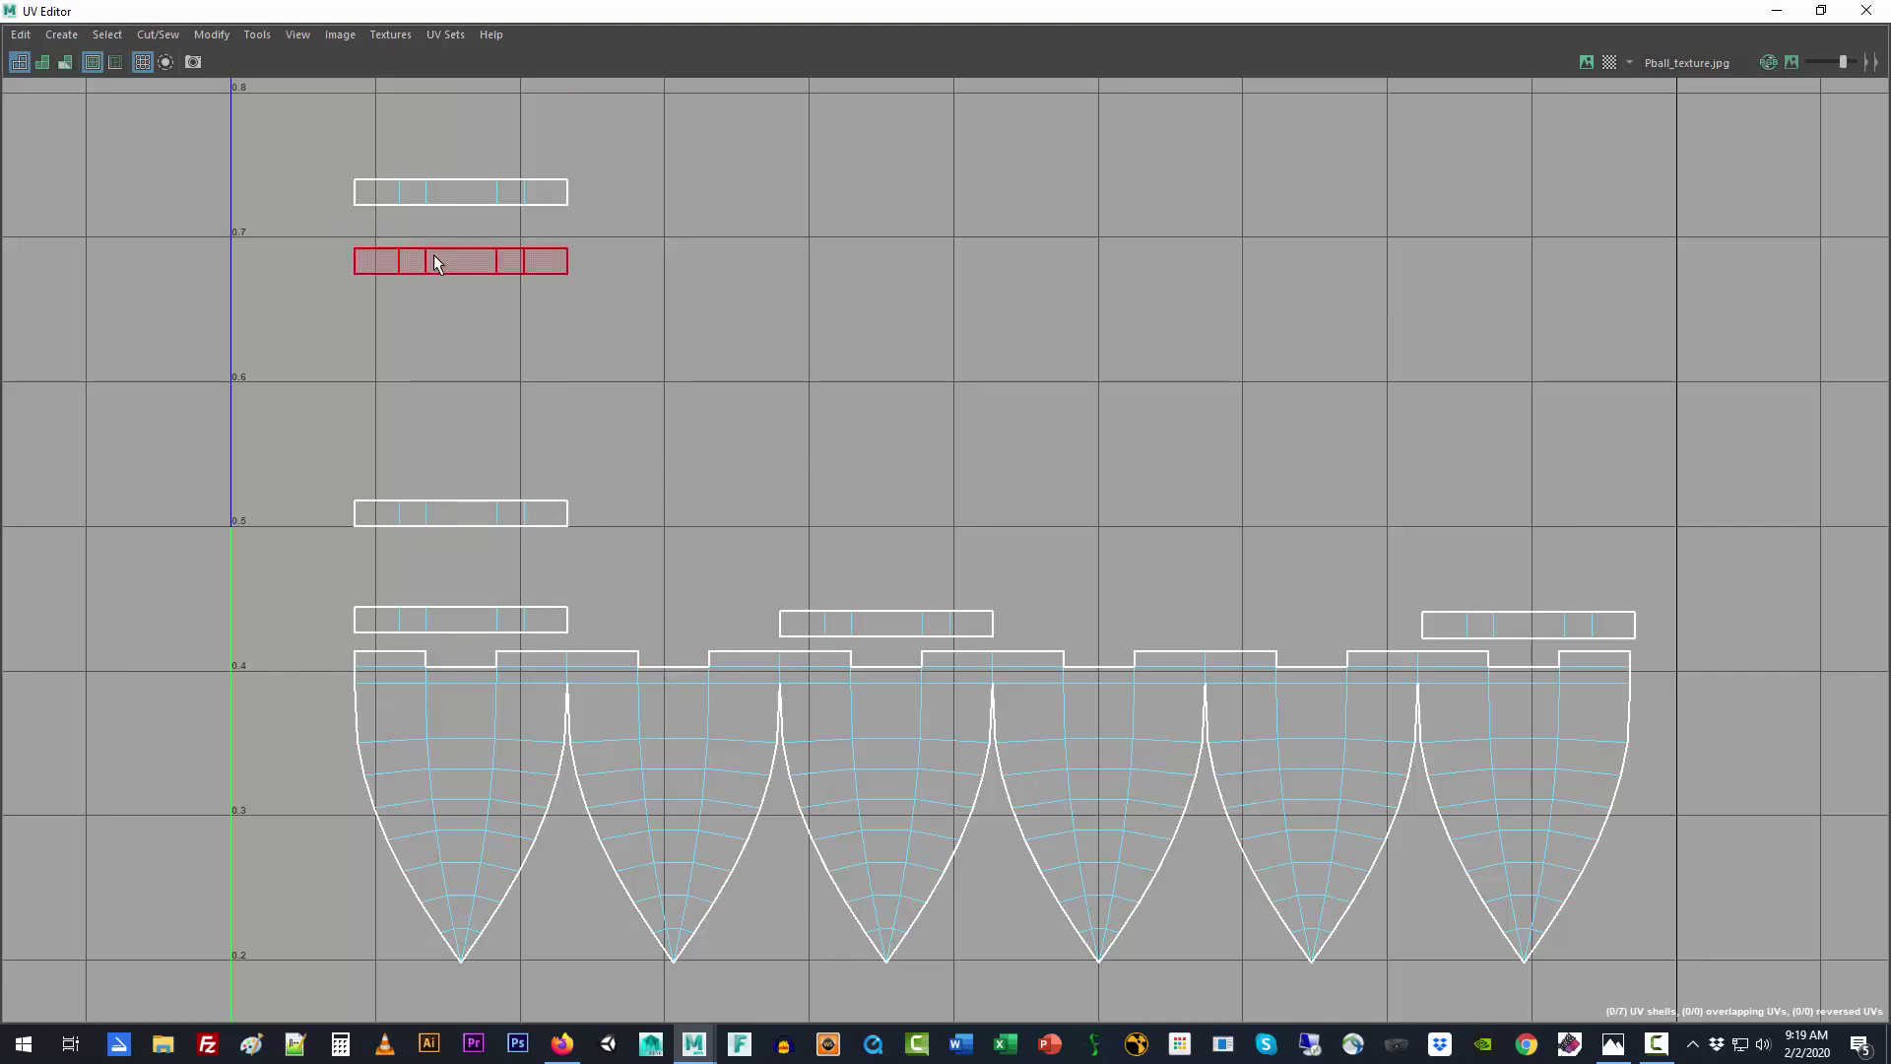
left_click(443, 258)
left_click_drag(461, 261, 674, 620)
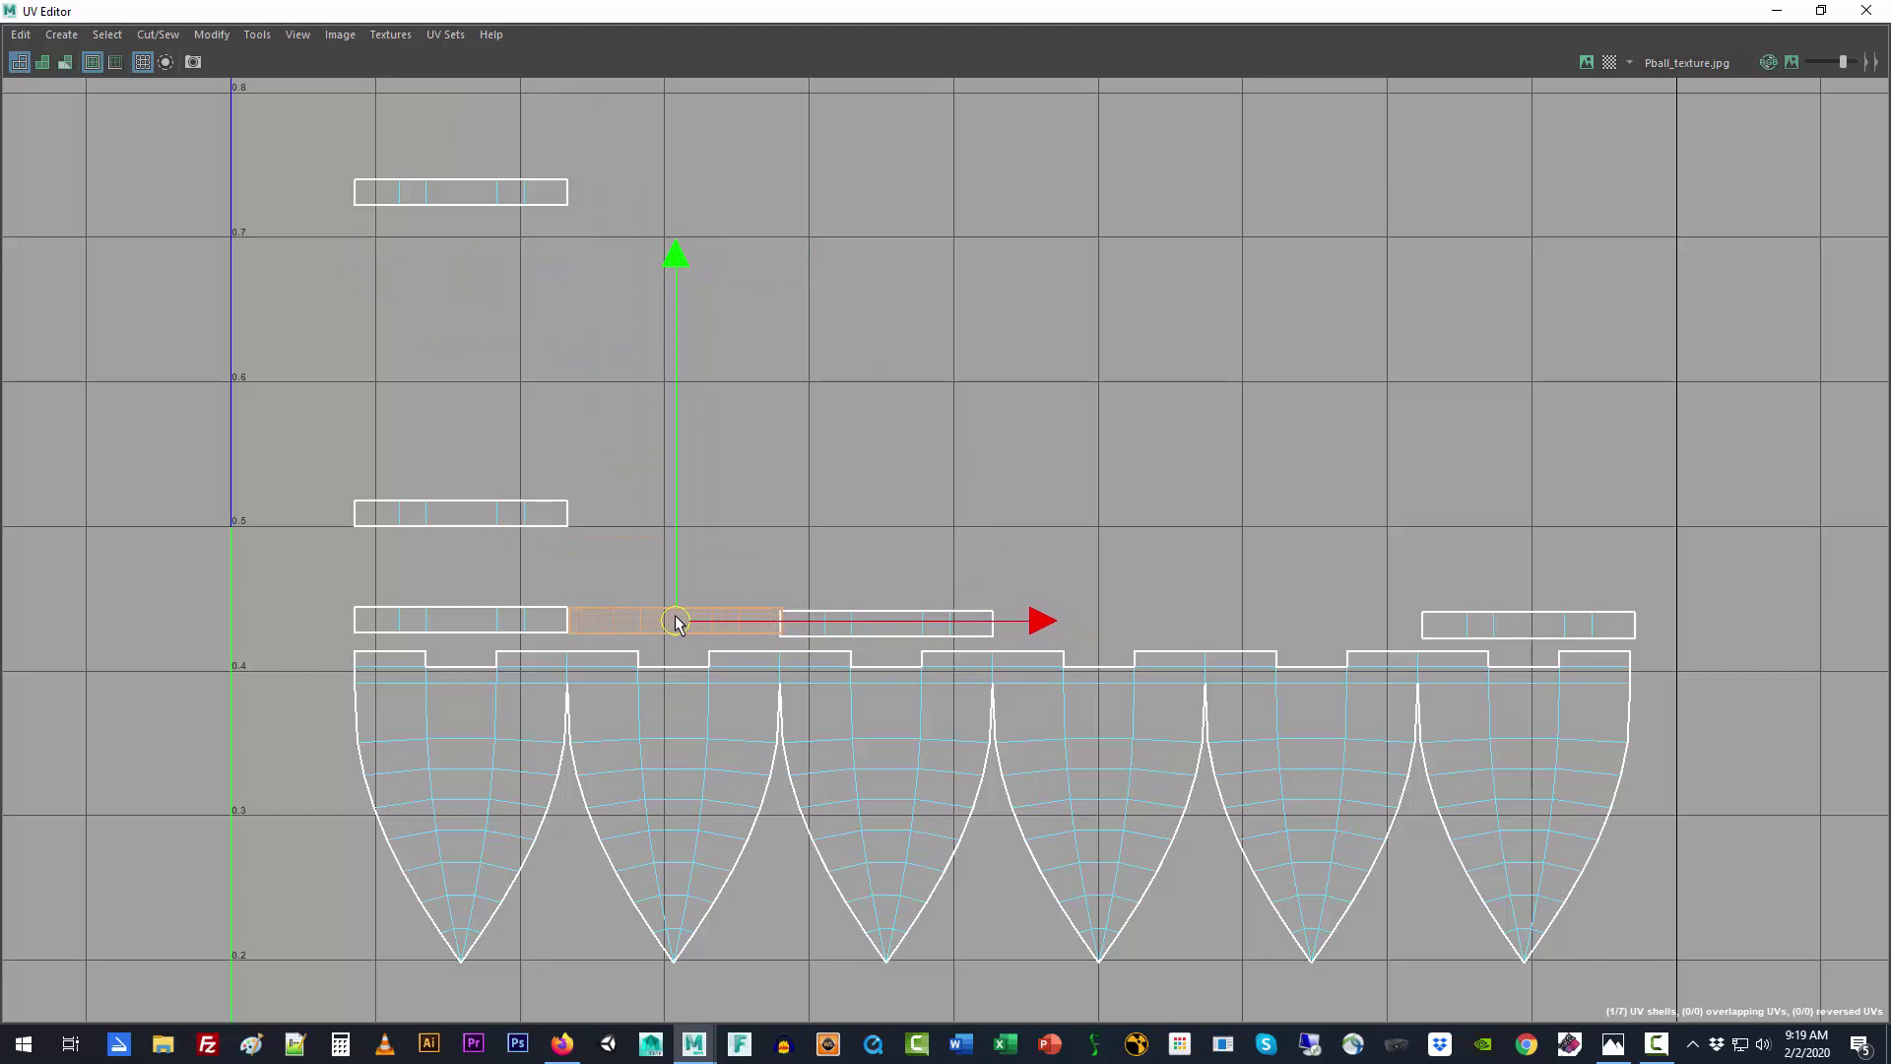
Step: Match the rim strip shell at V 0.51 by its lower edge and move it above the fourth bowl petal
left_click(882, 618)
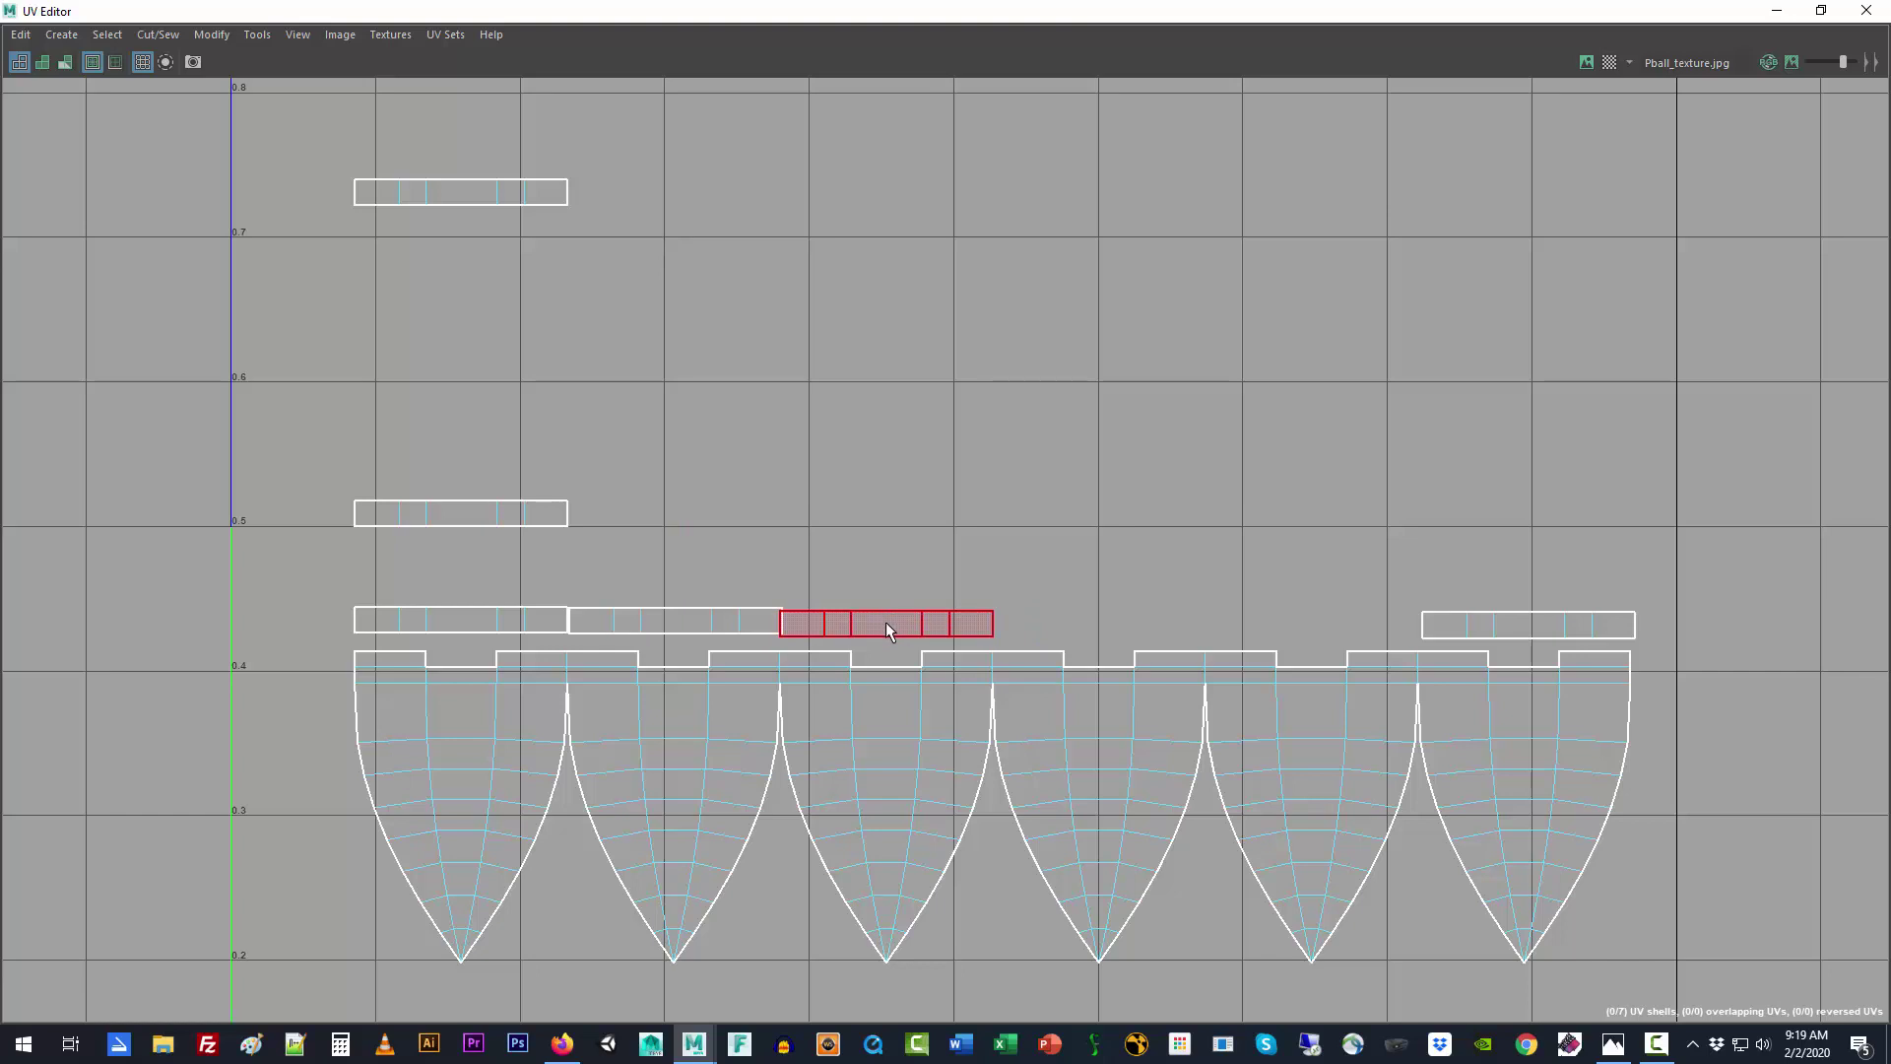
left_click(522, 506)
right_click_drag(521, 501, 524, 448)
left_click(451, 525, "shift")
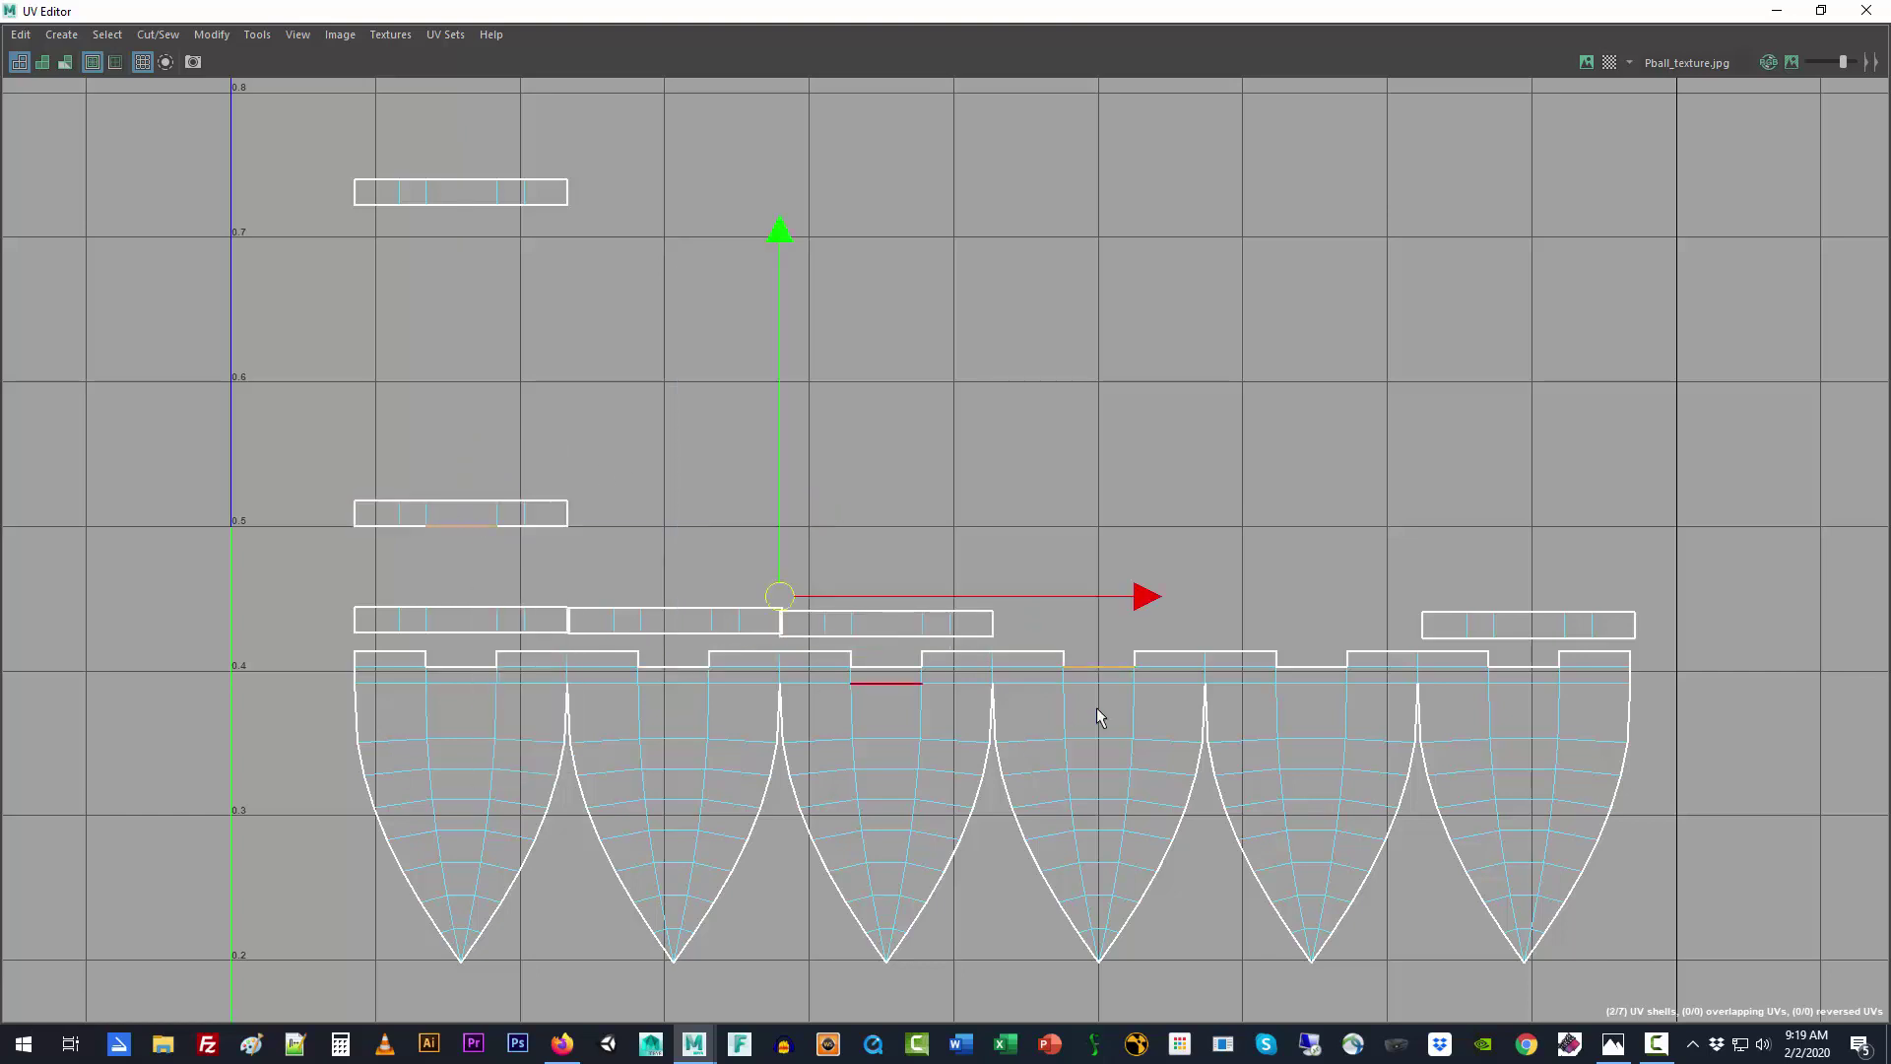
right_click_drag(546, 521, 469, 499)
left_click(464, 514)
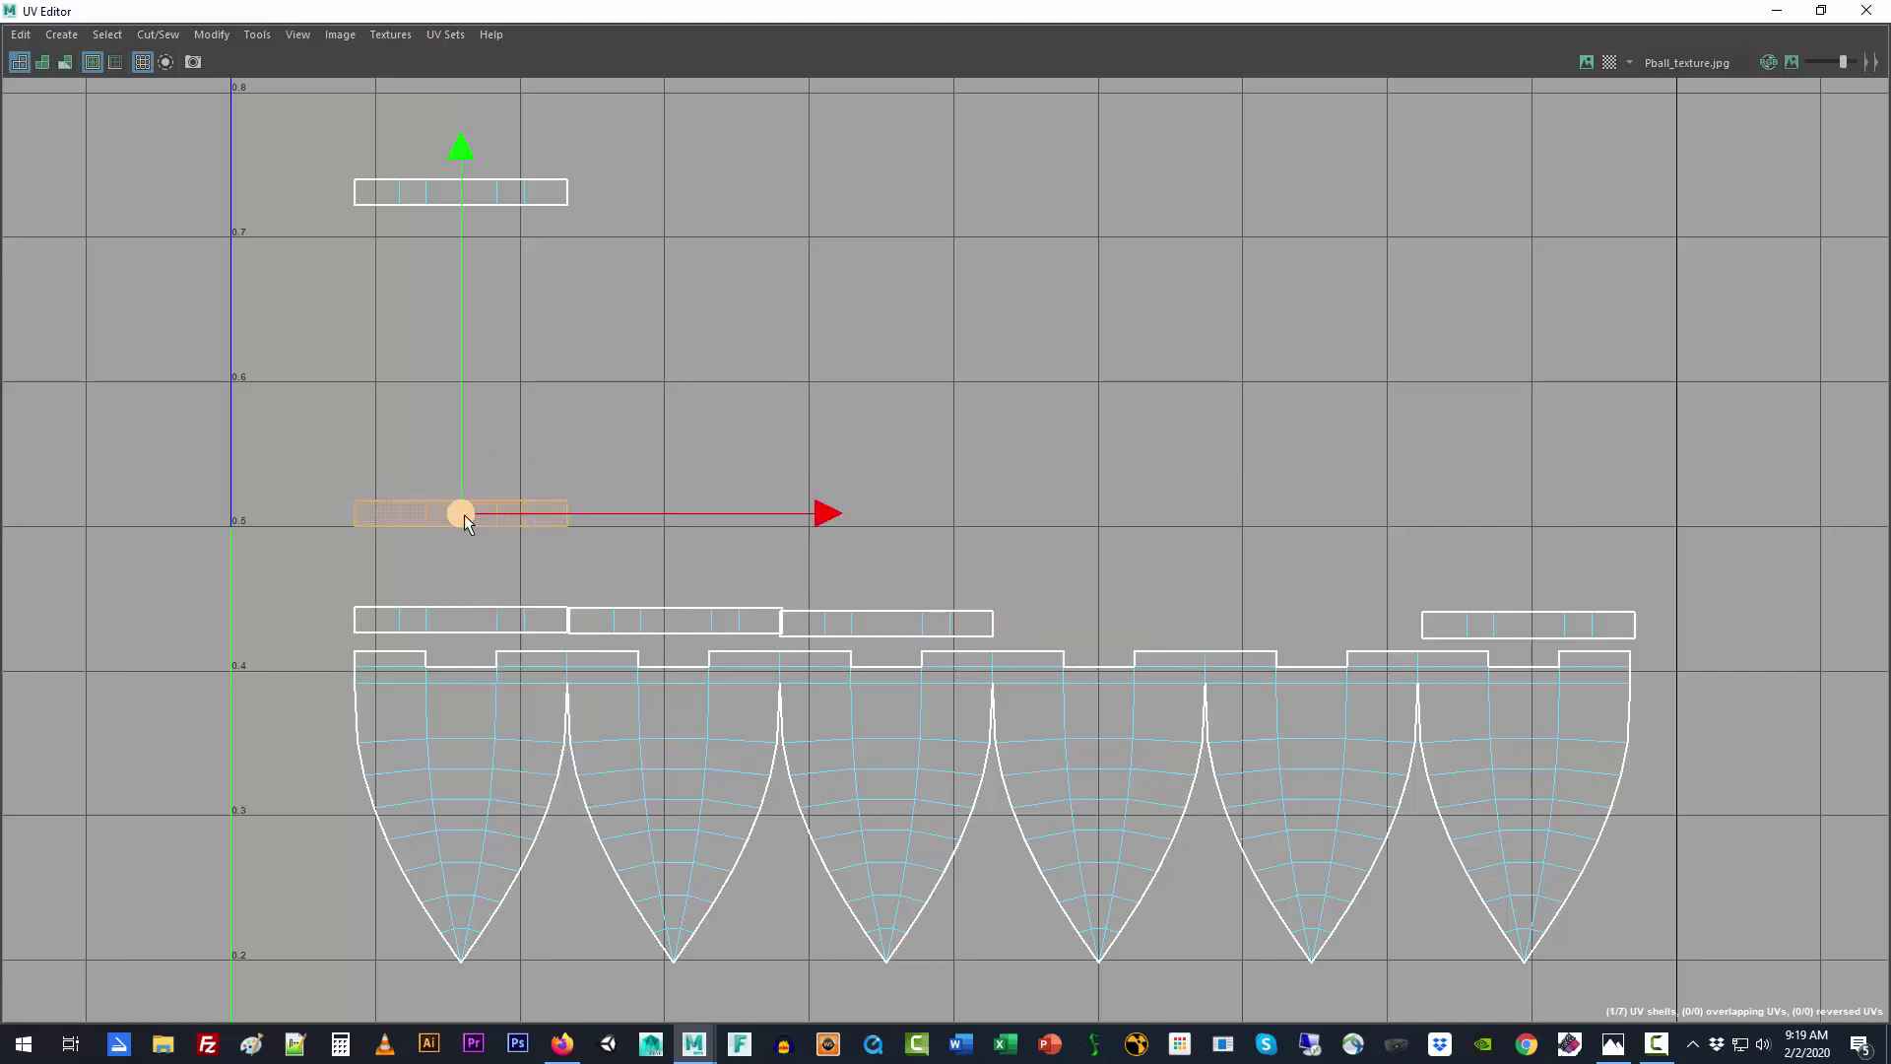
left_click_drag(769, 601, 1103, 628)
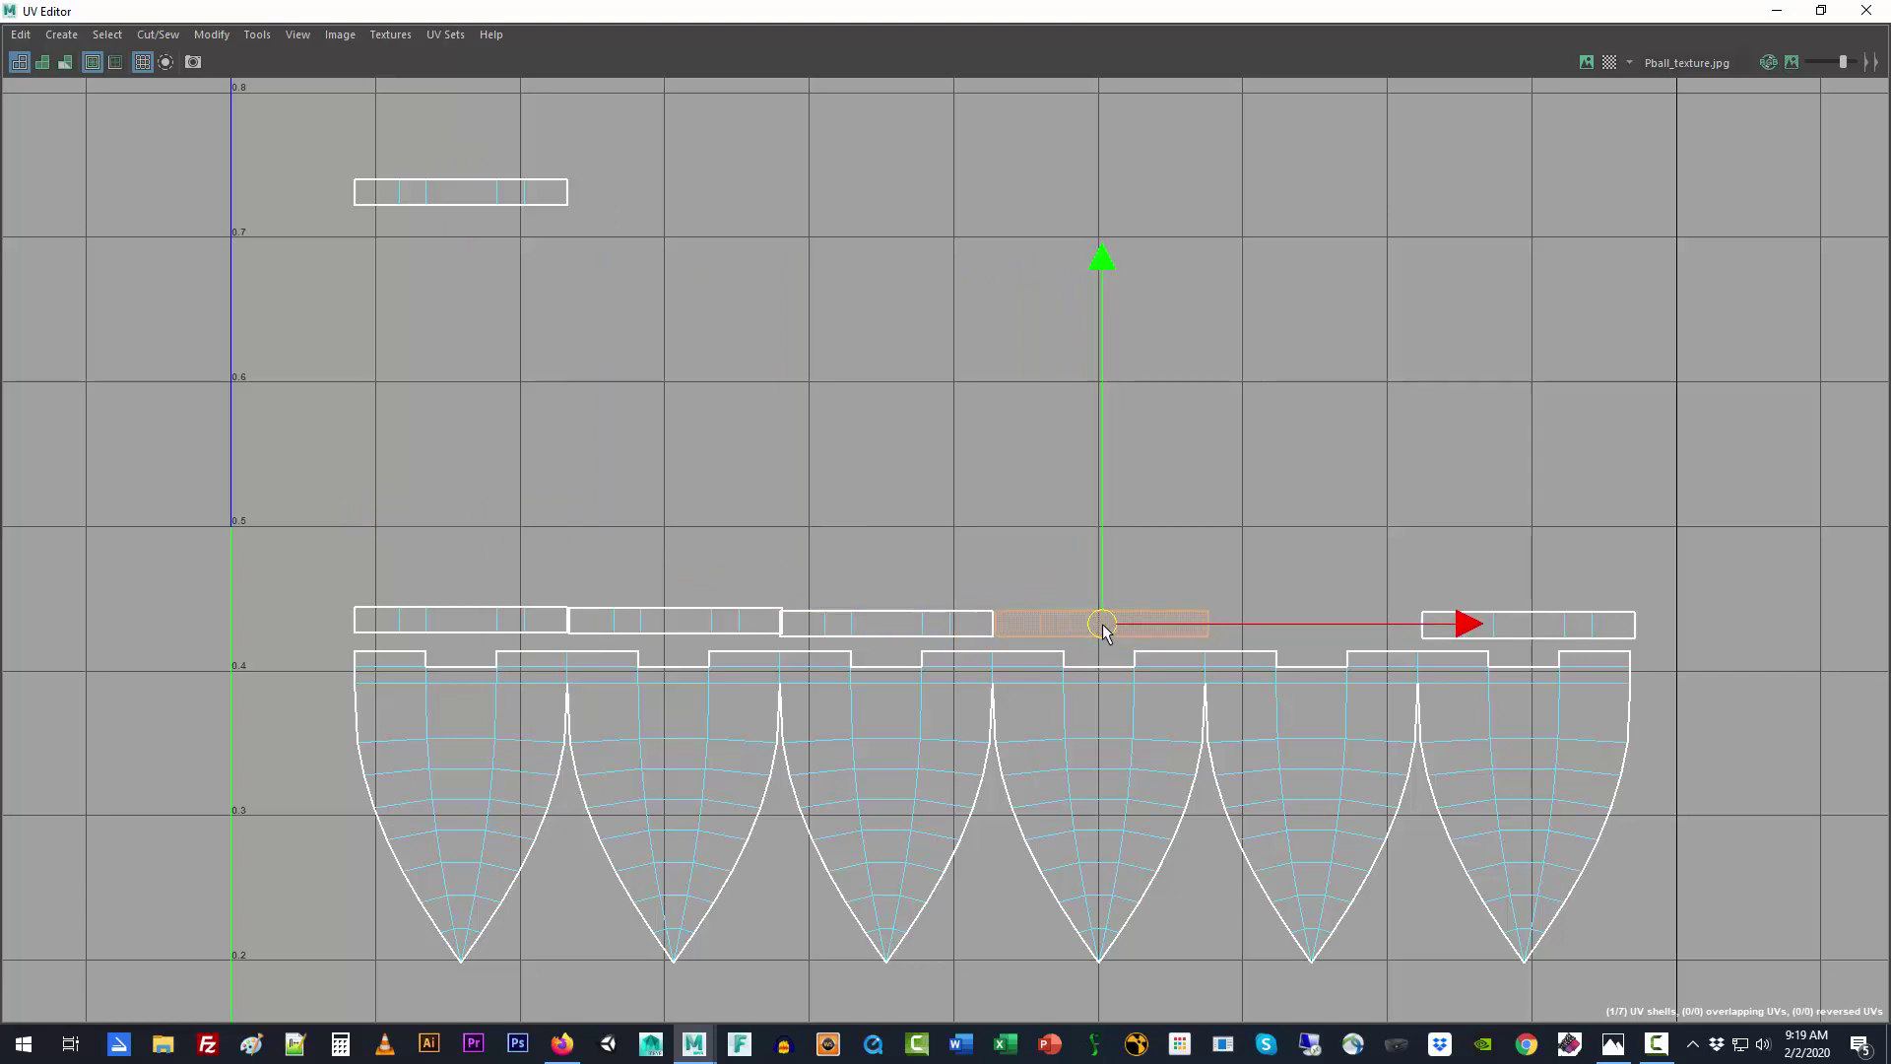
Step: Move the last rim strip shell above the fifth bowl petal and display the texture image behind the UVs
left_click(478, 187)
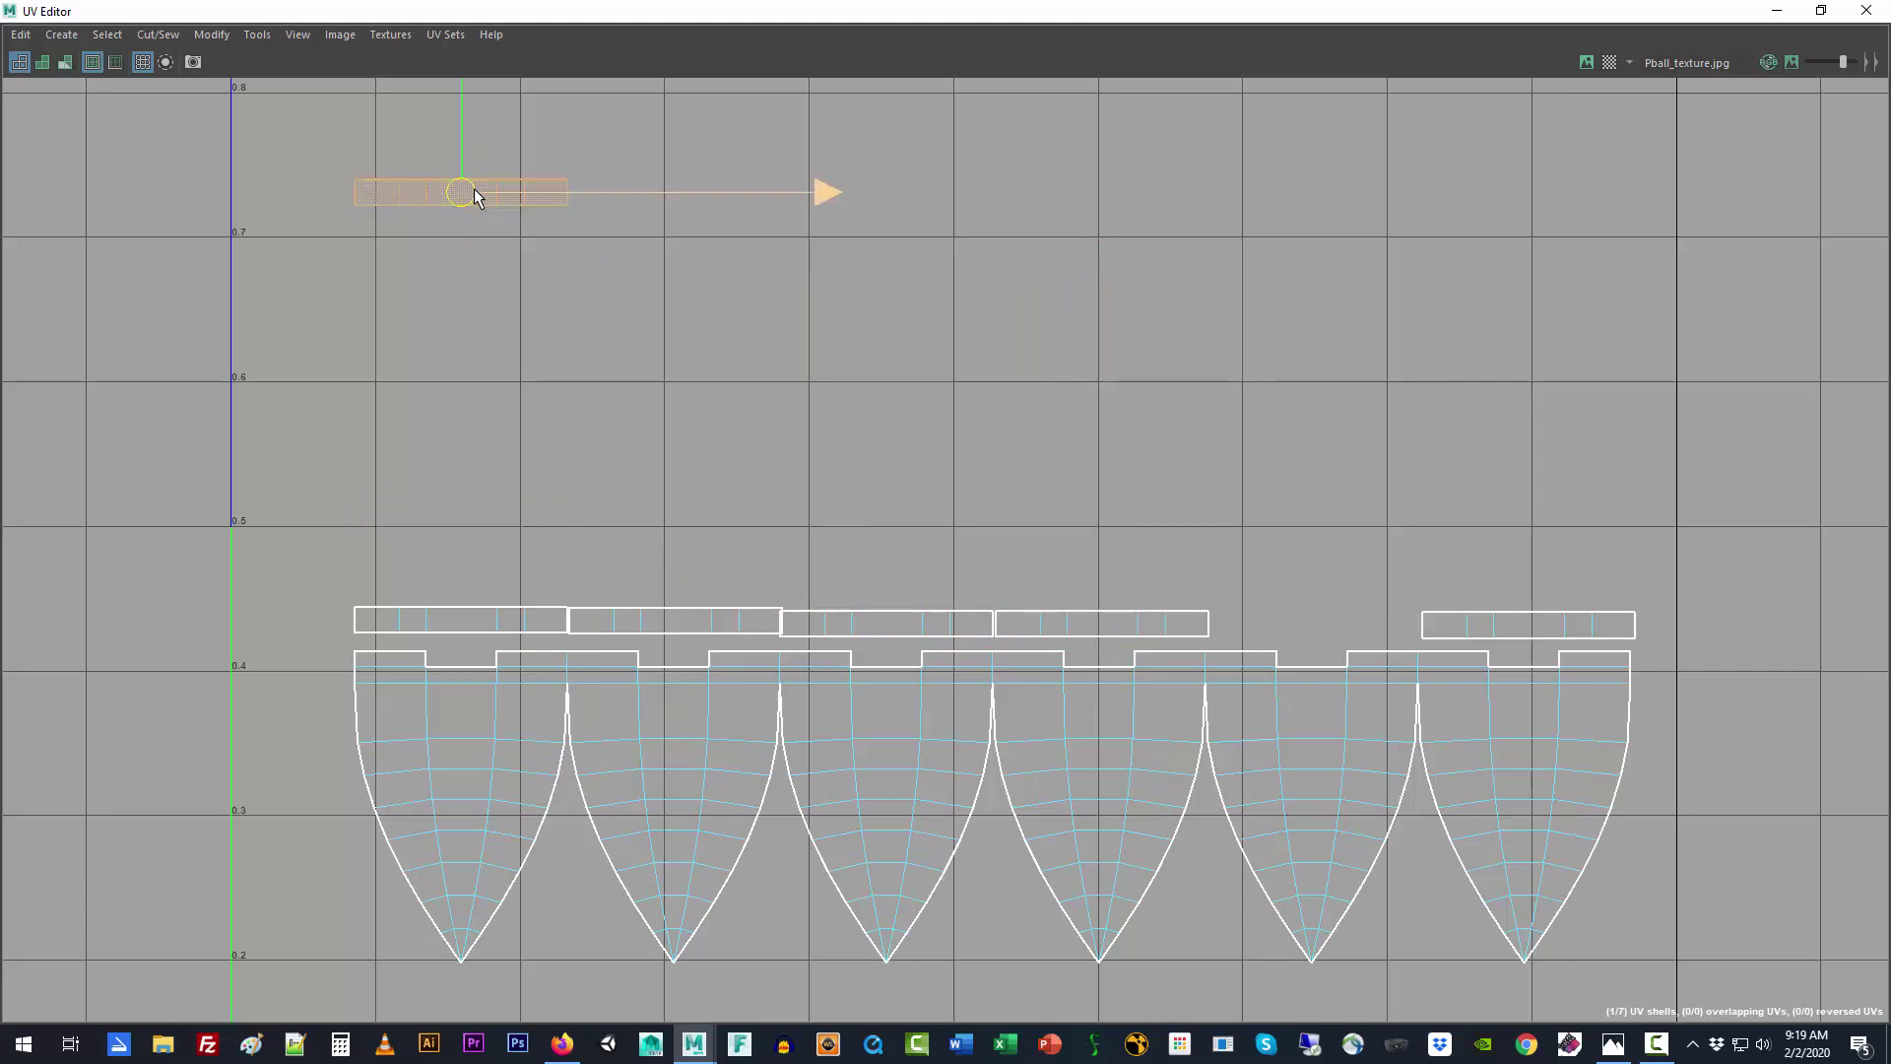
left_click_drag(477, 190, 1318, 623)
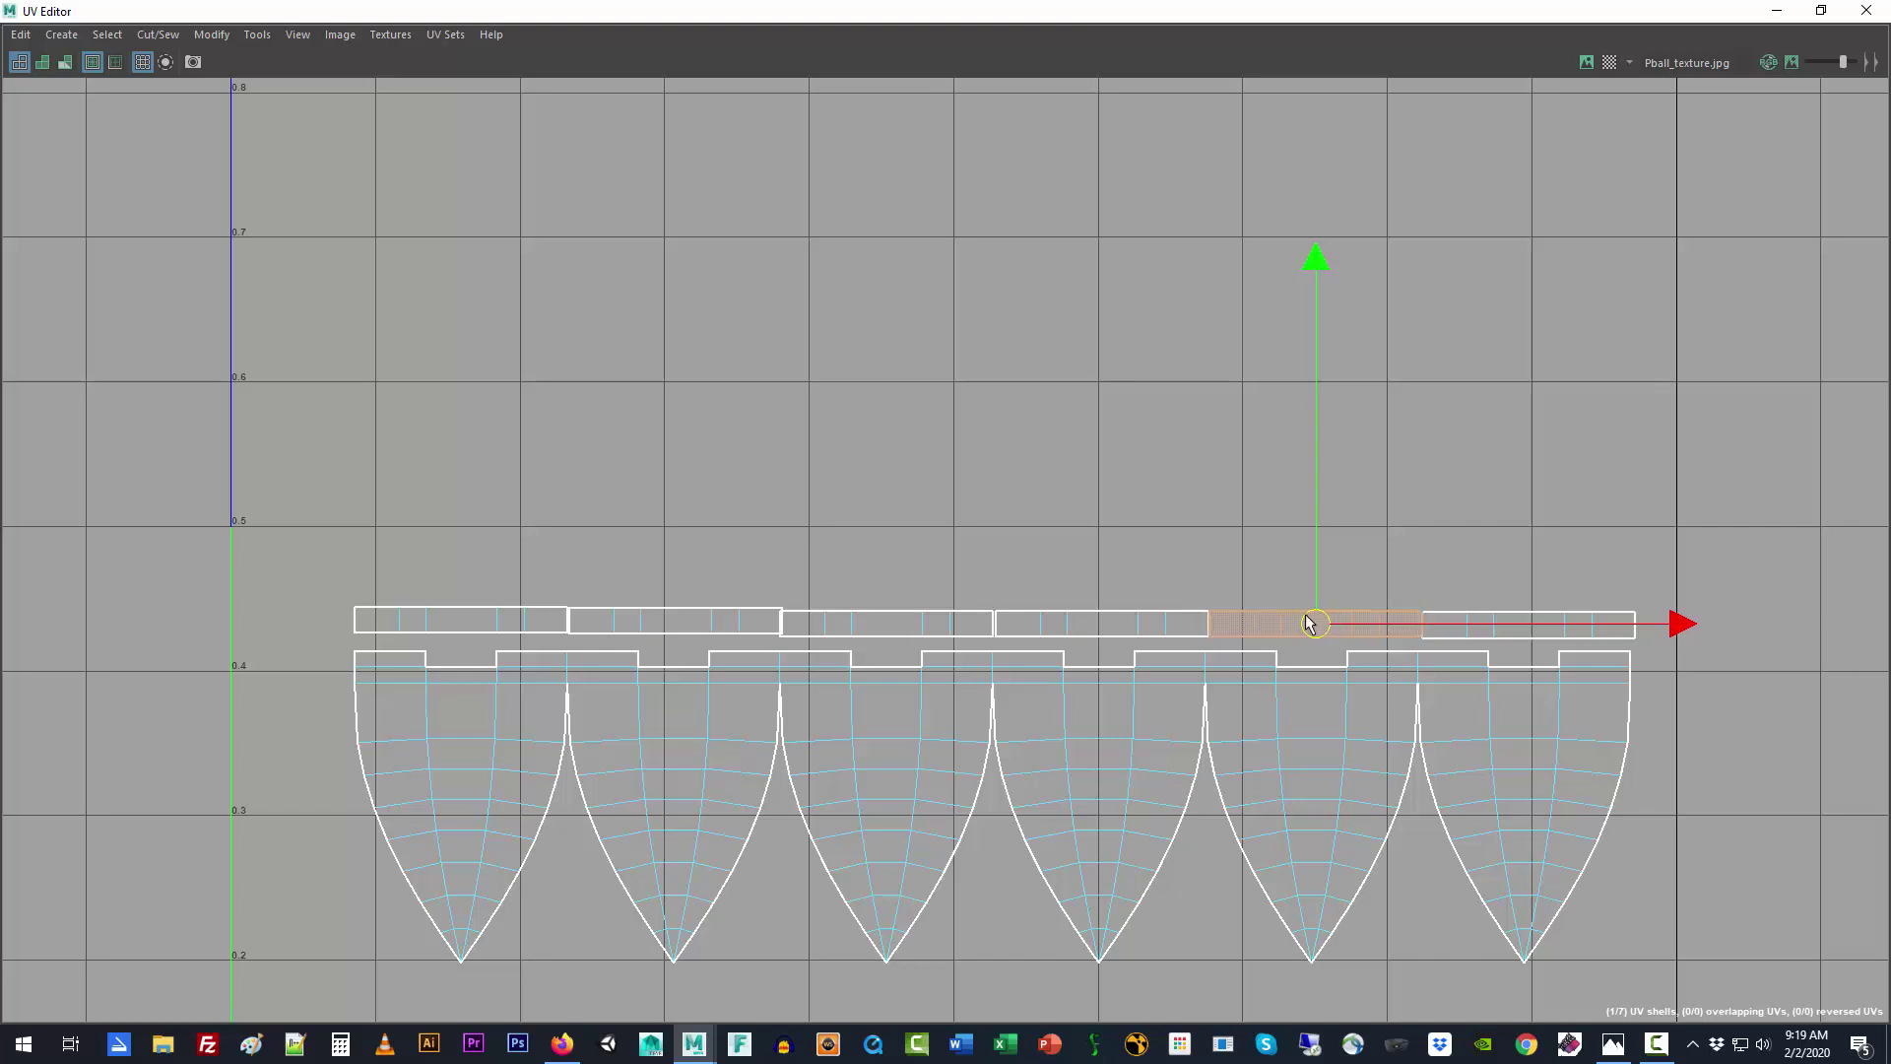
left_click(1186, 522)
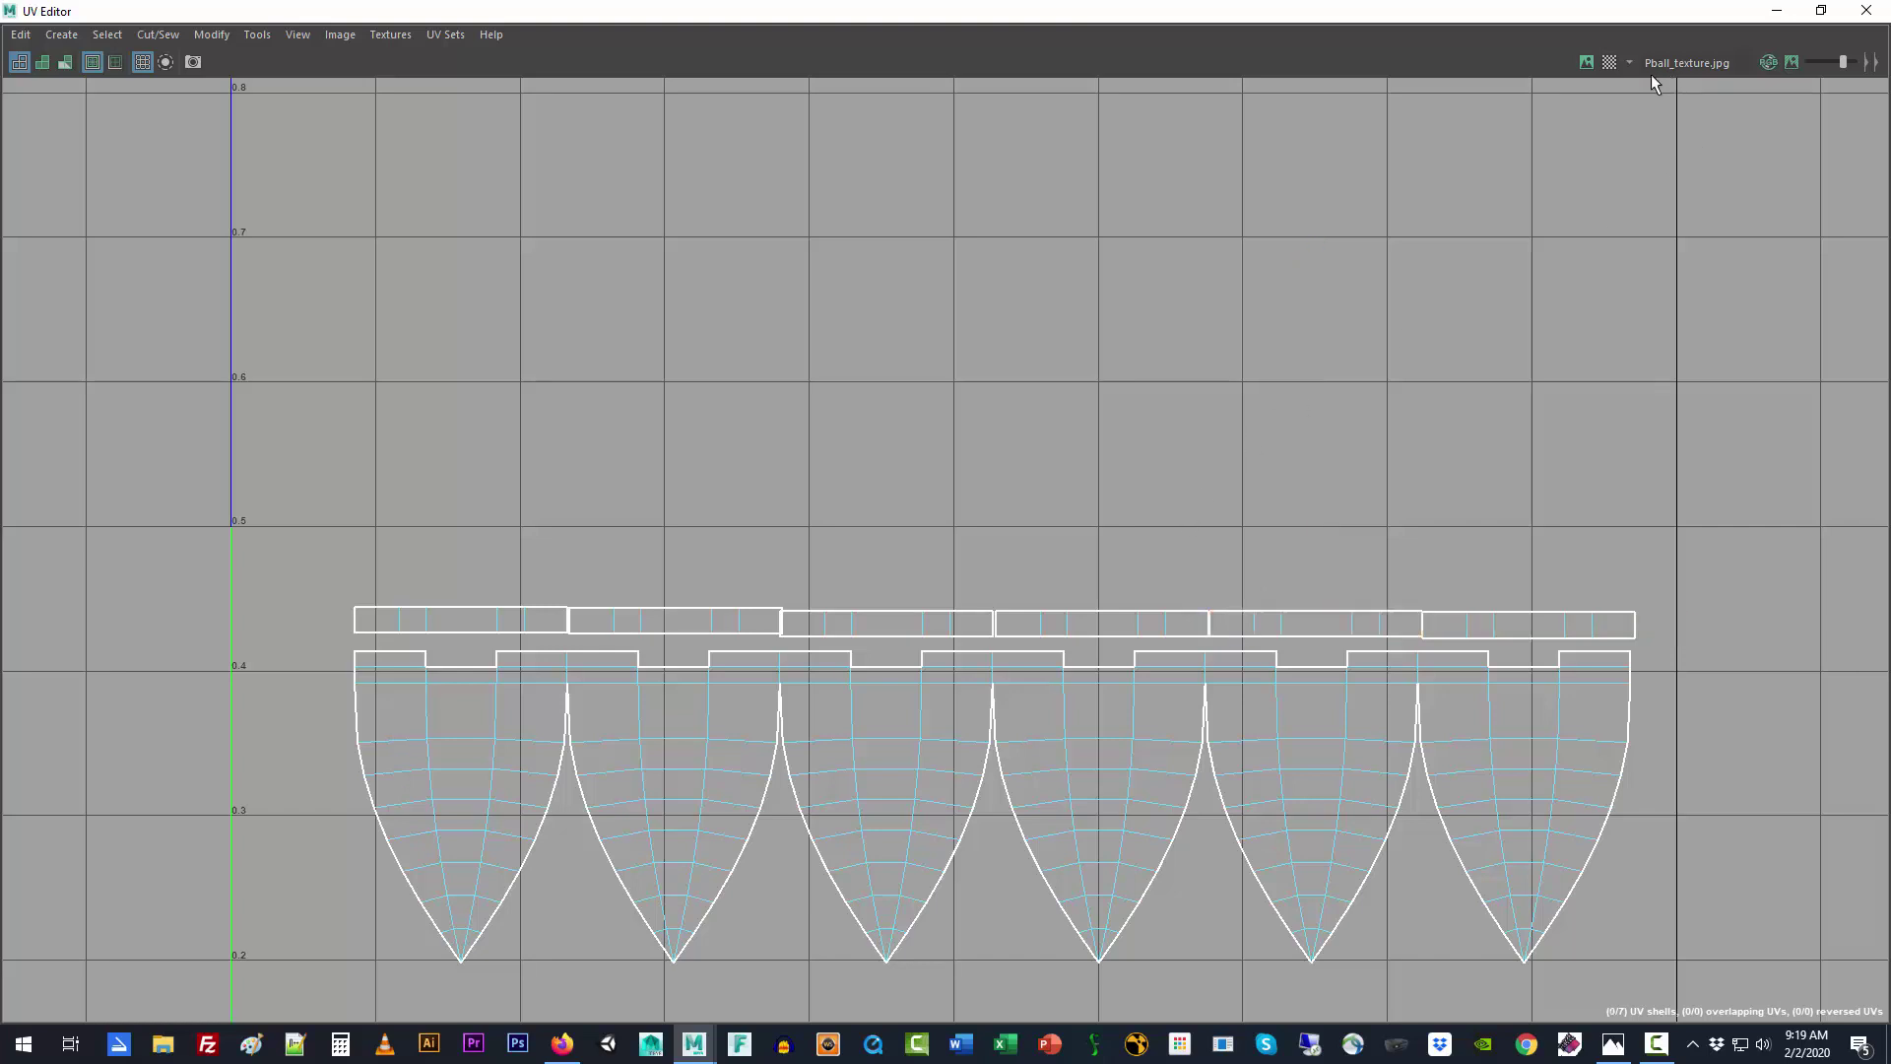
left_click(1585, 62)
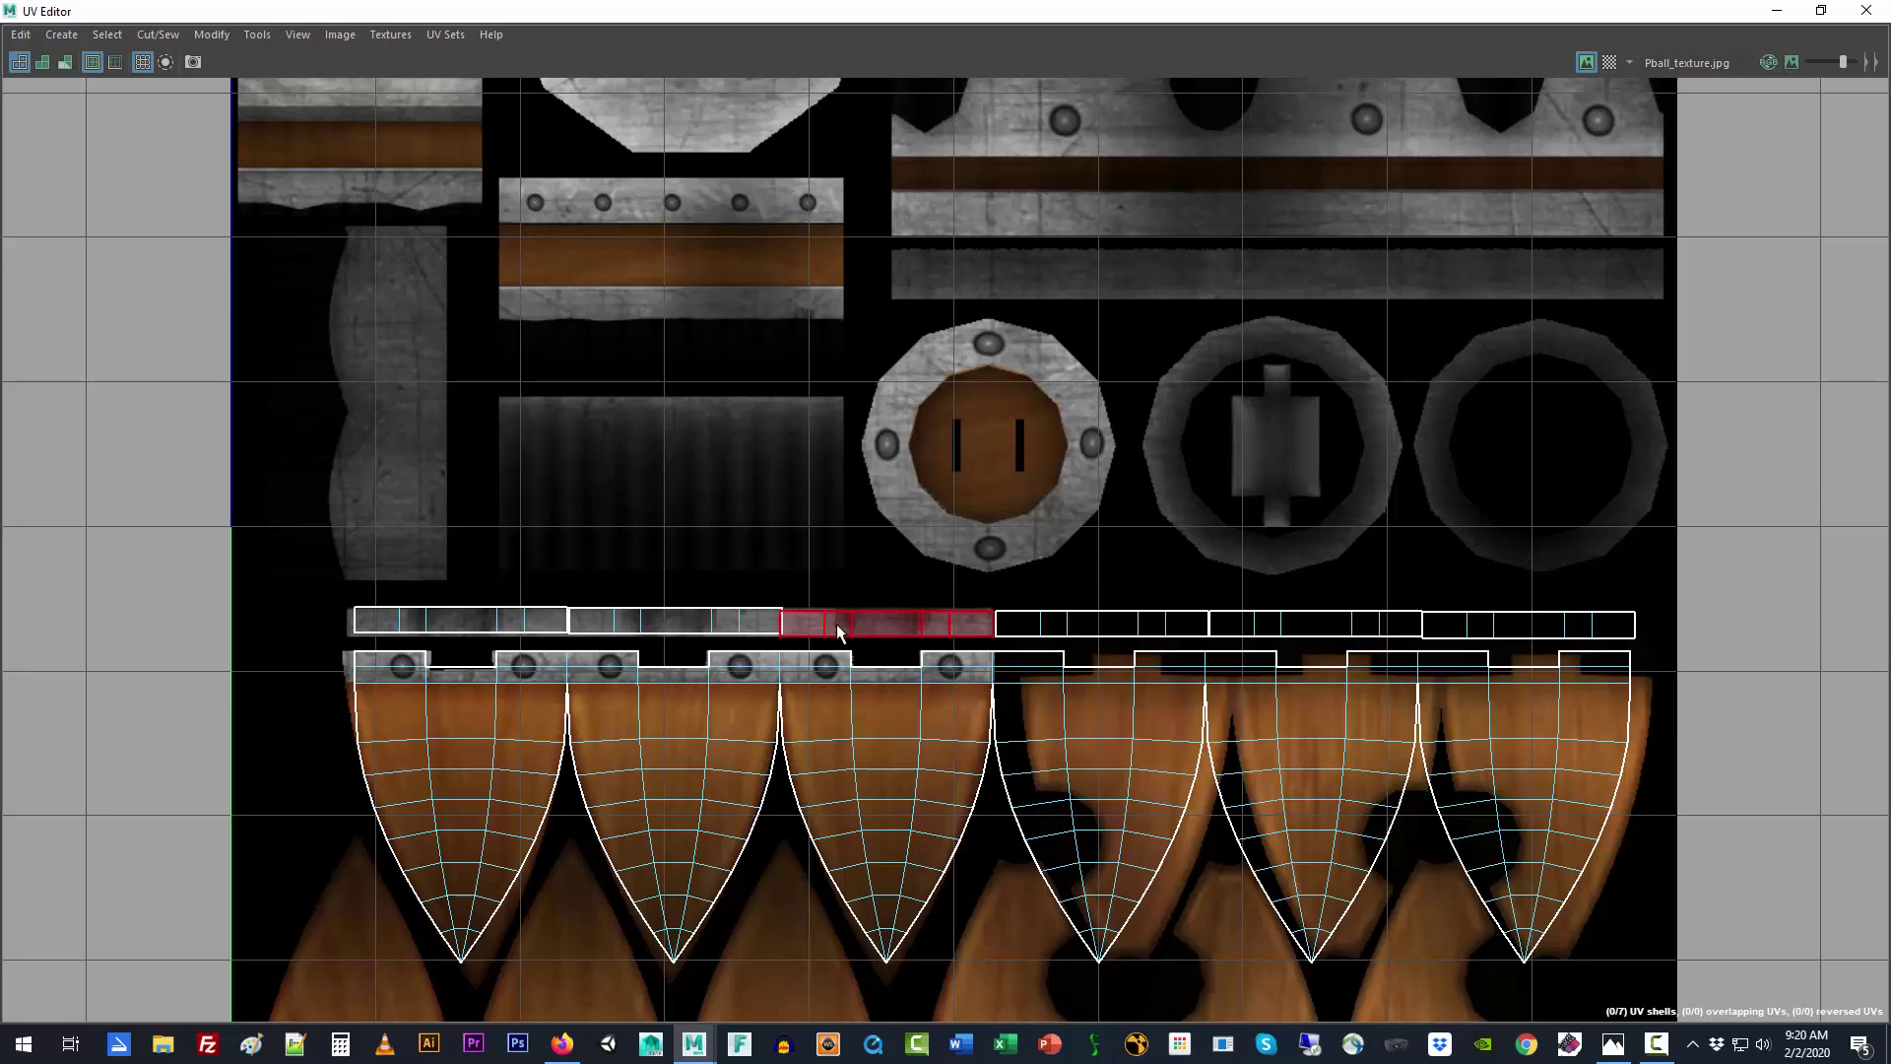
Step: Restore the UV Editor's size, return to object selection and inspect the rim texture on the deselected bowl, then reselect it
left_click(1822, 11)
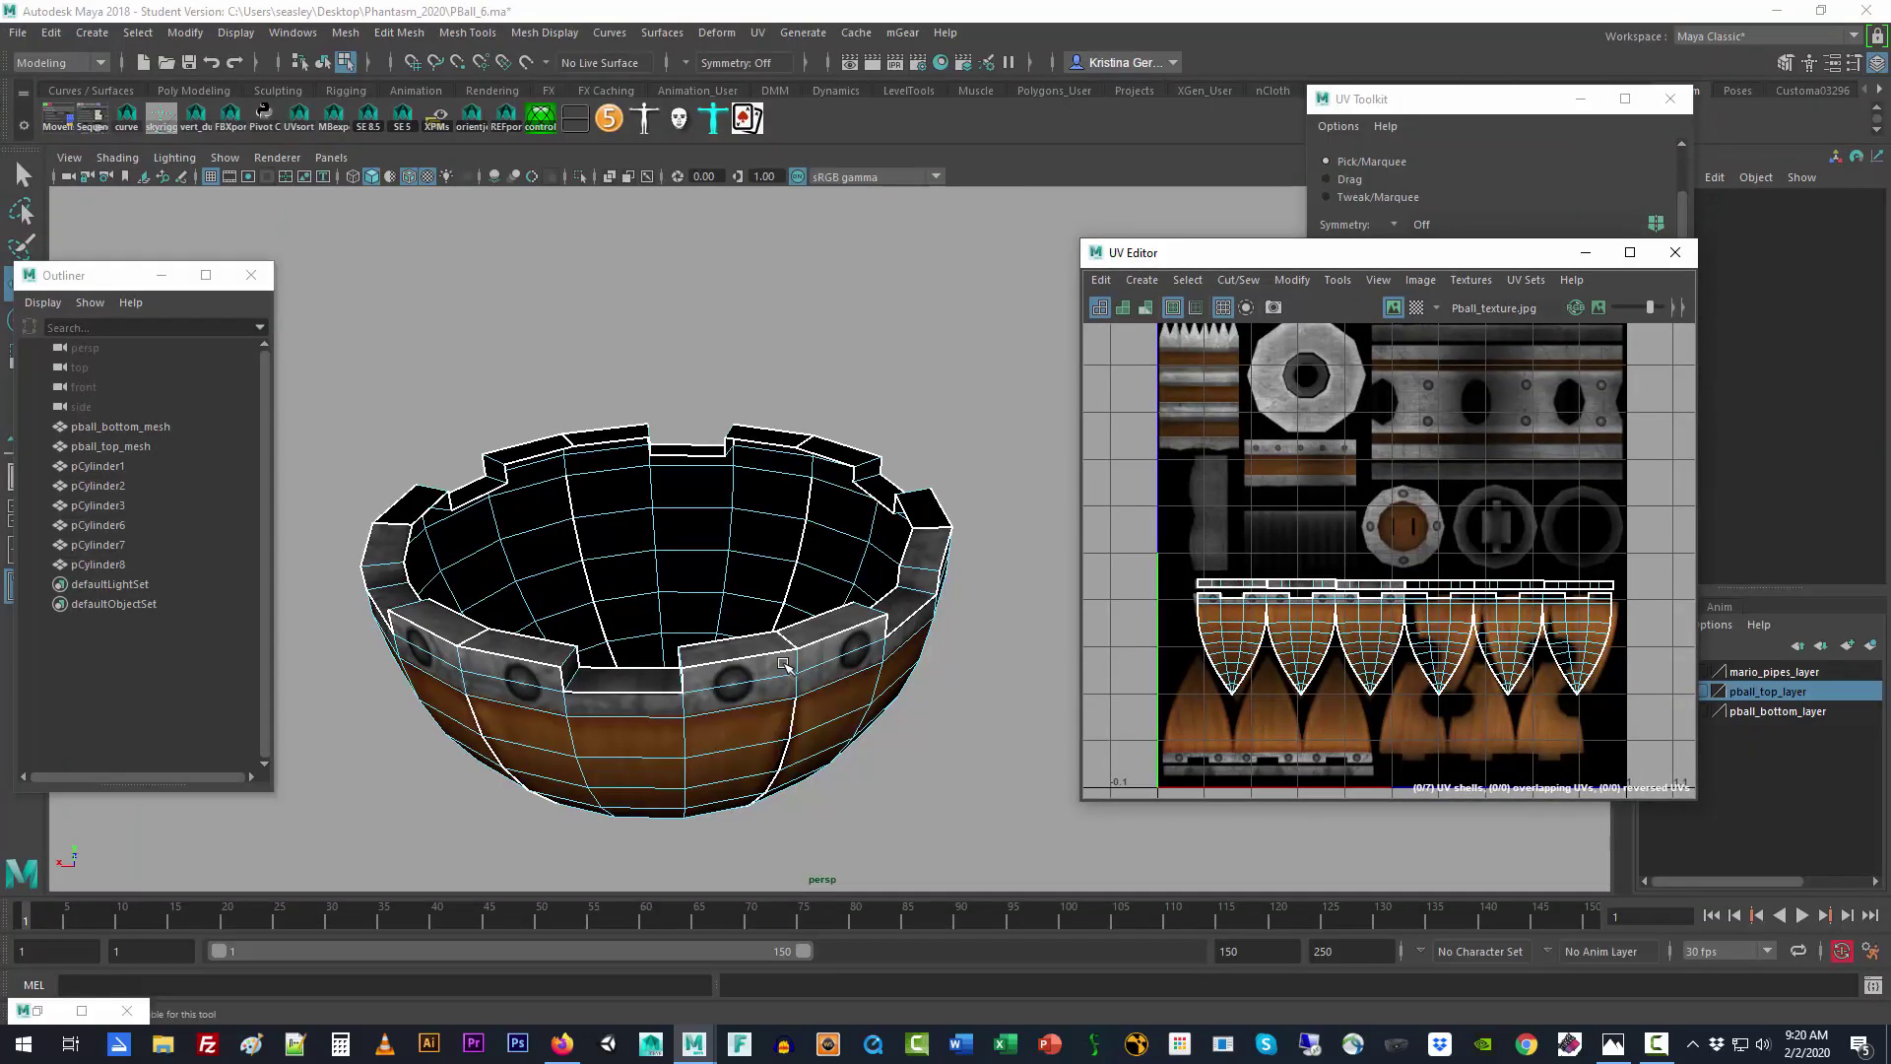
right_click_drag(788, 665, 897, 483)
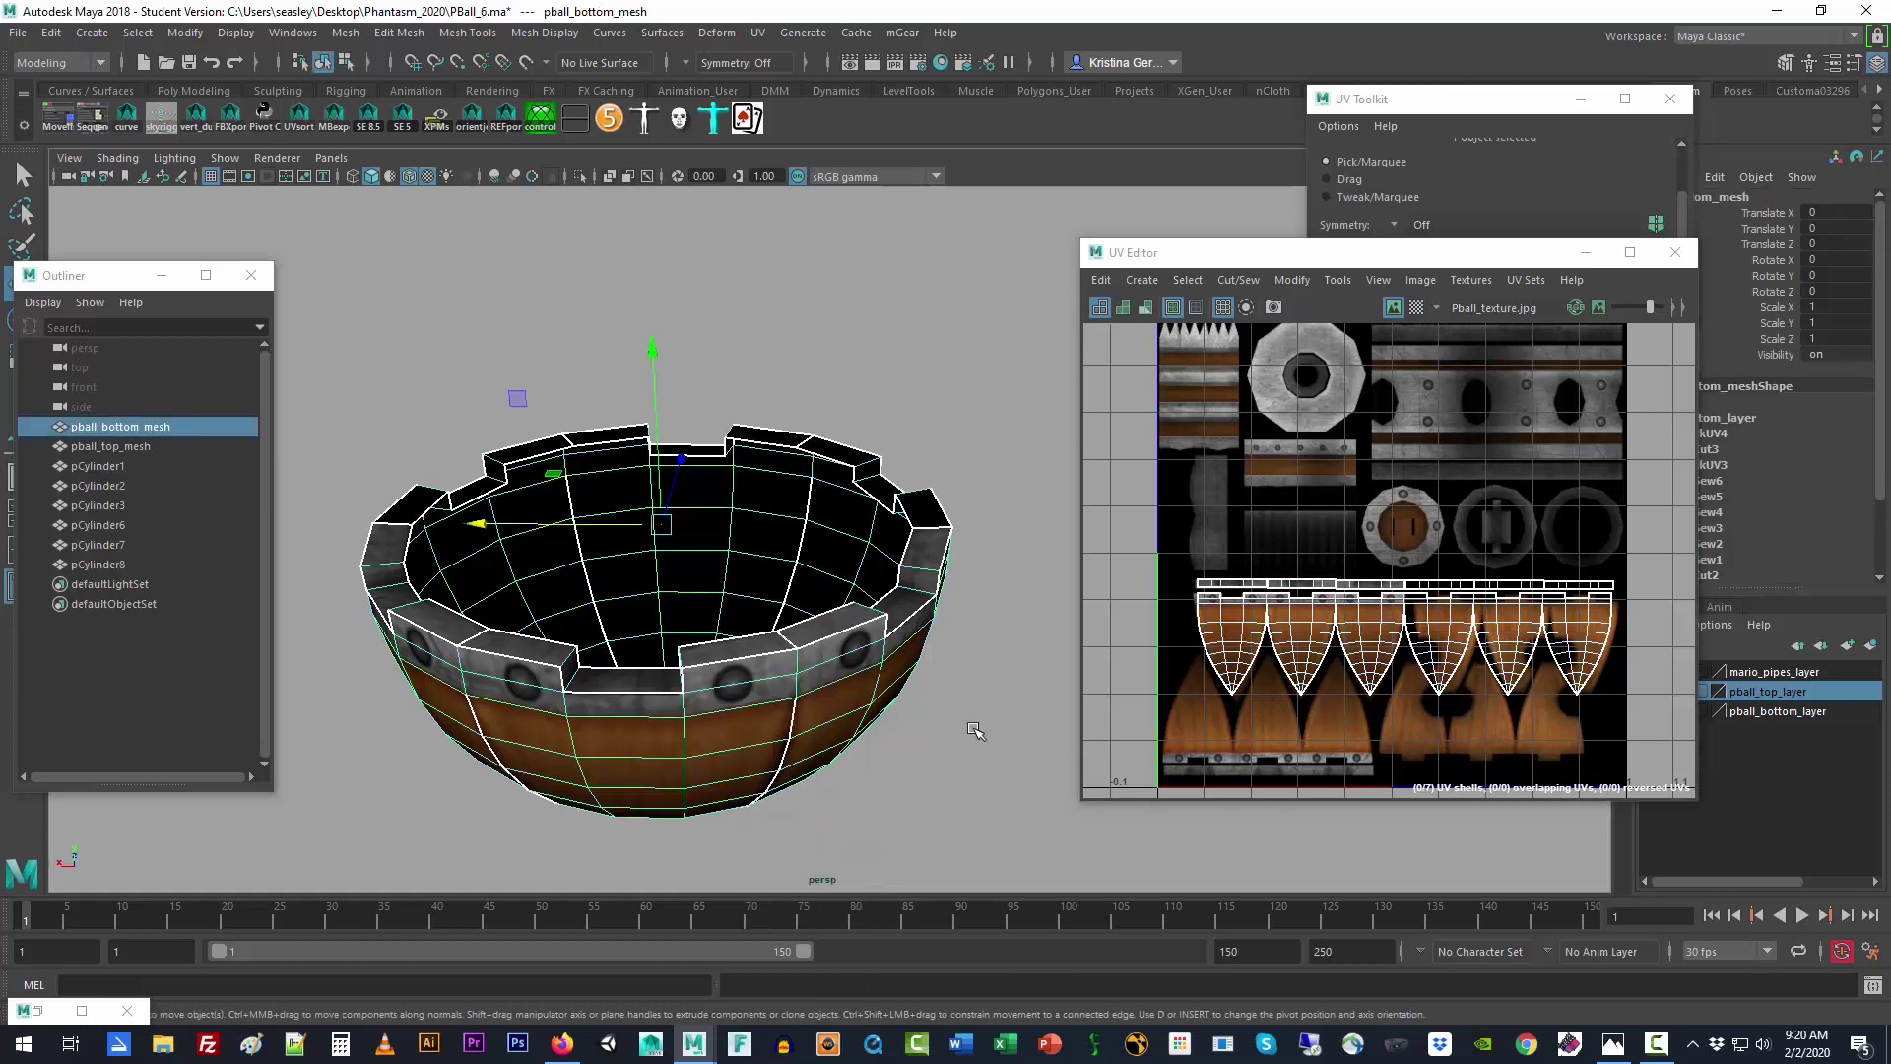
left_click(977, 731)
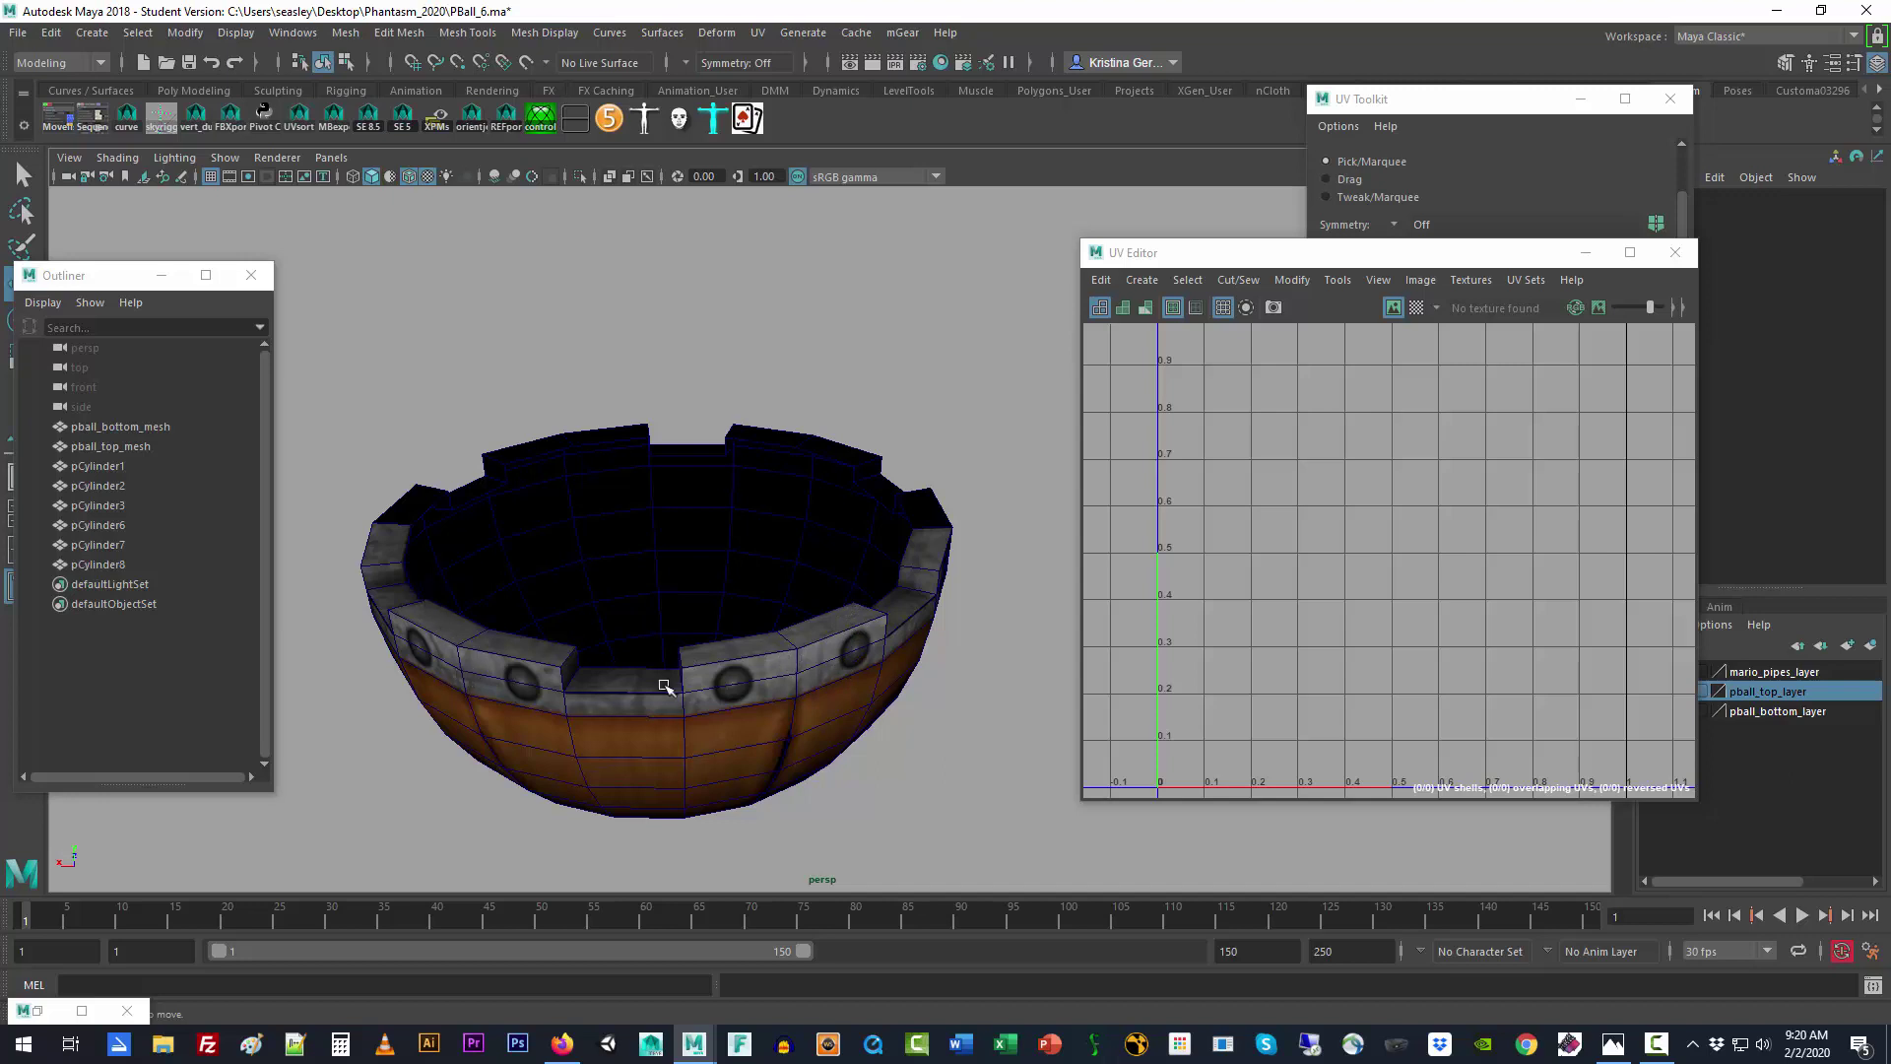
left_click_drag(872, 758, 825, 762, "alt")
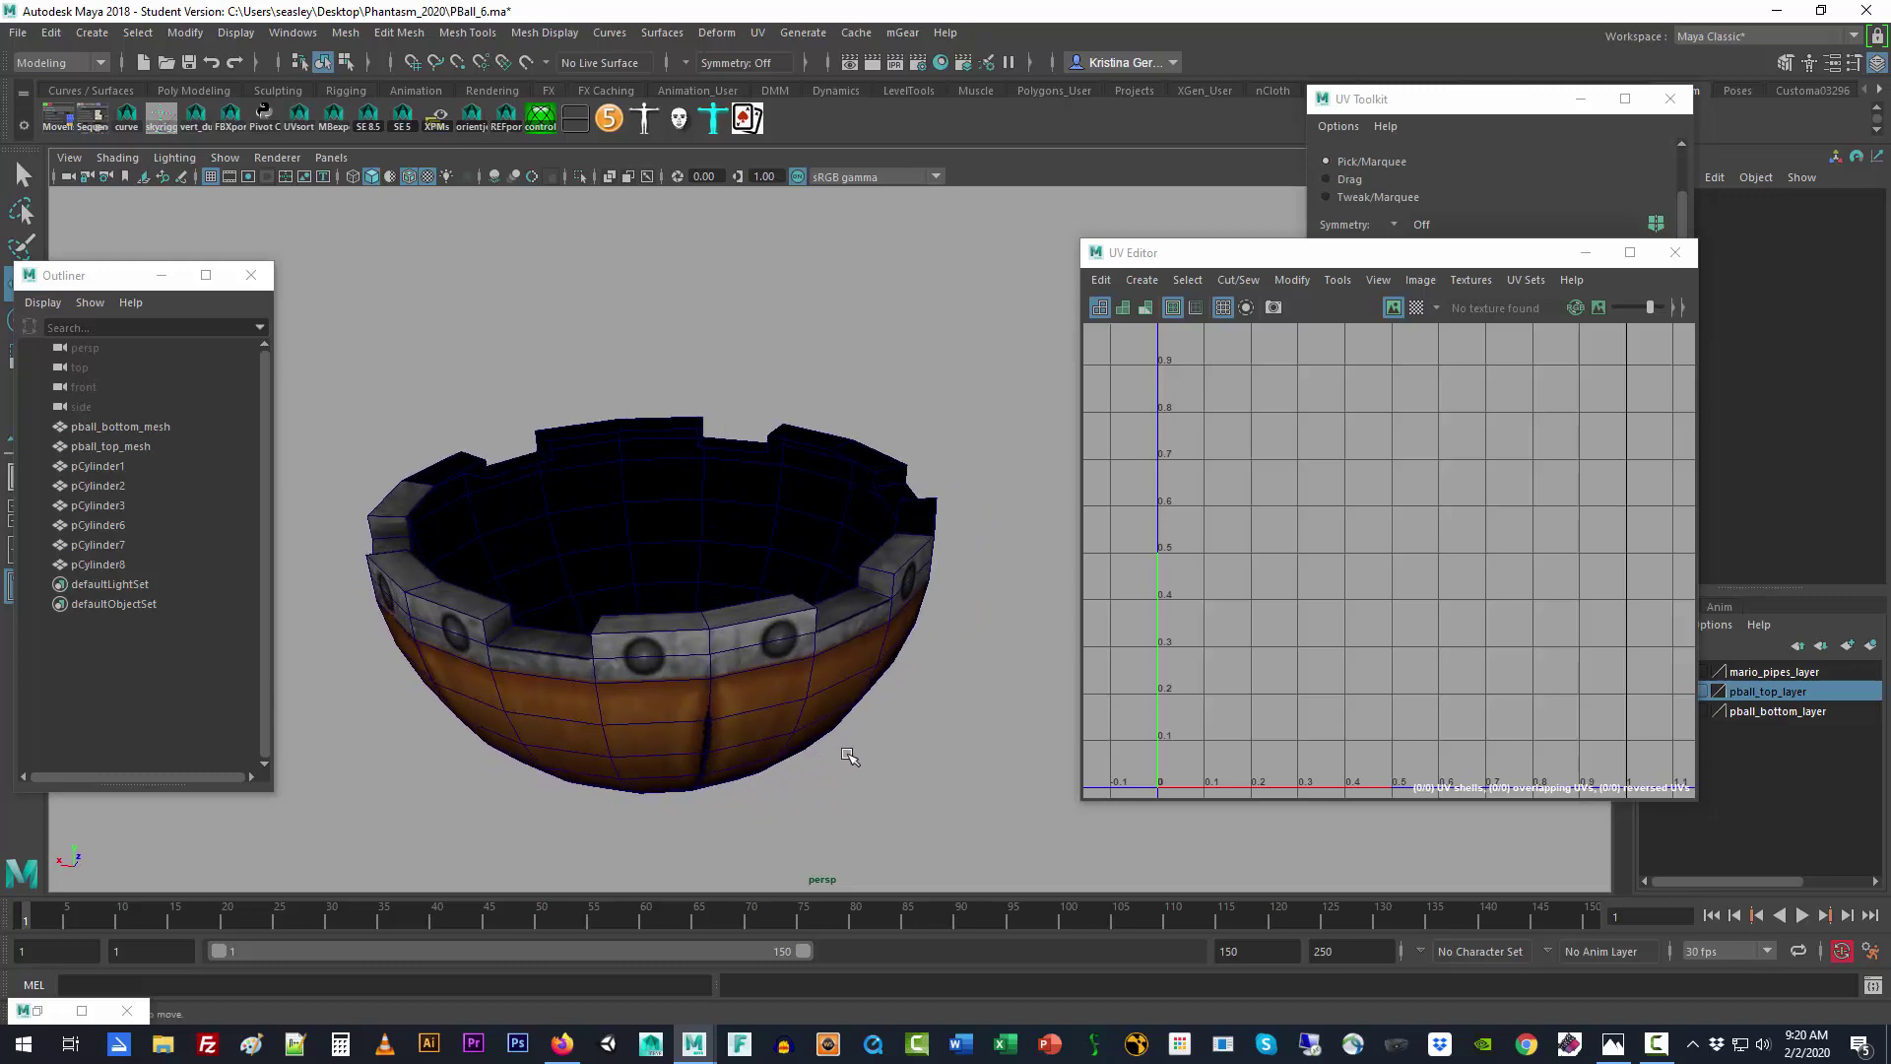
left_click(785, 535)
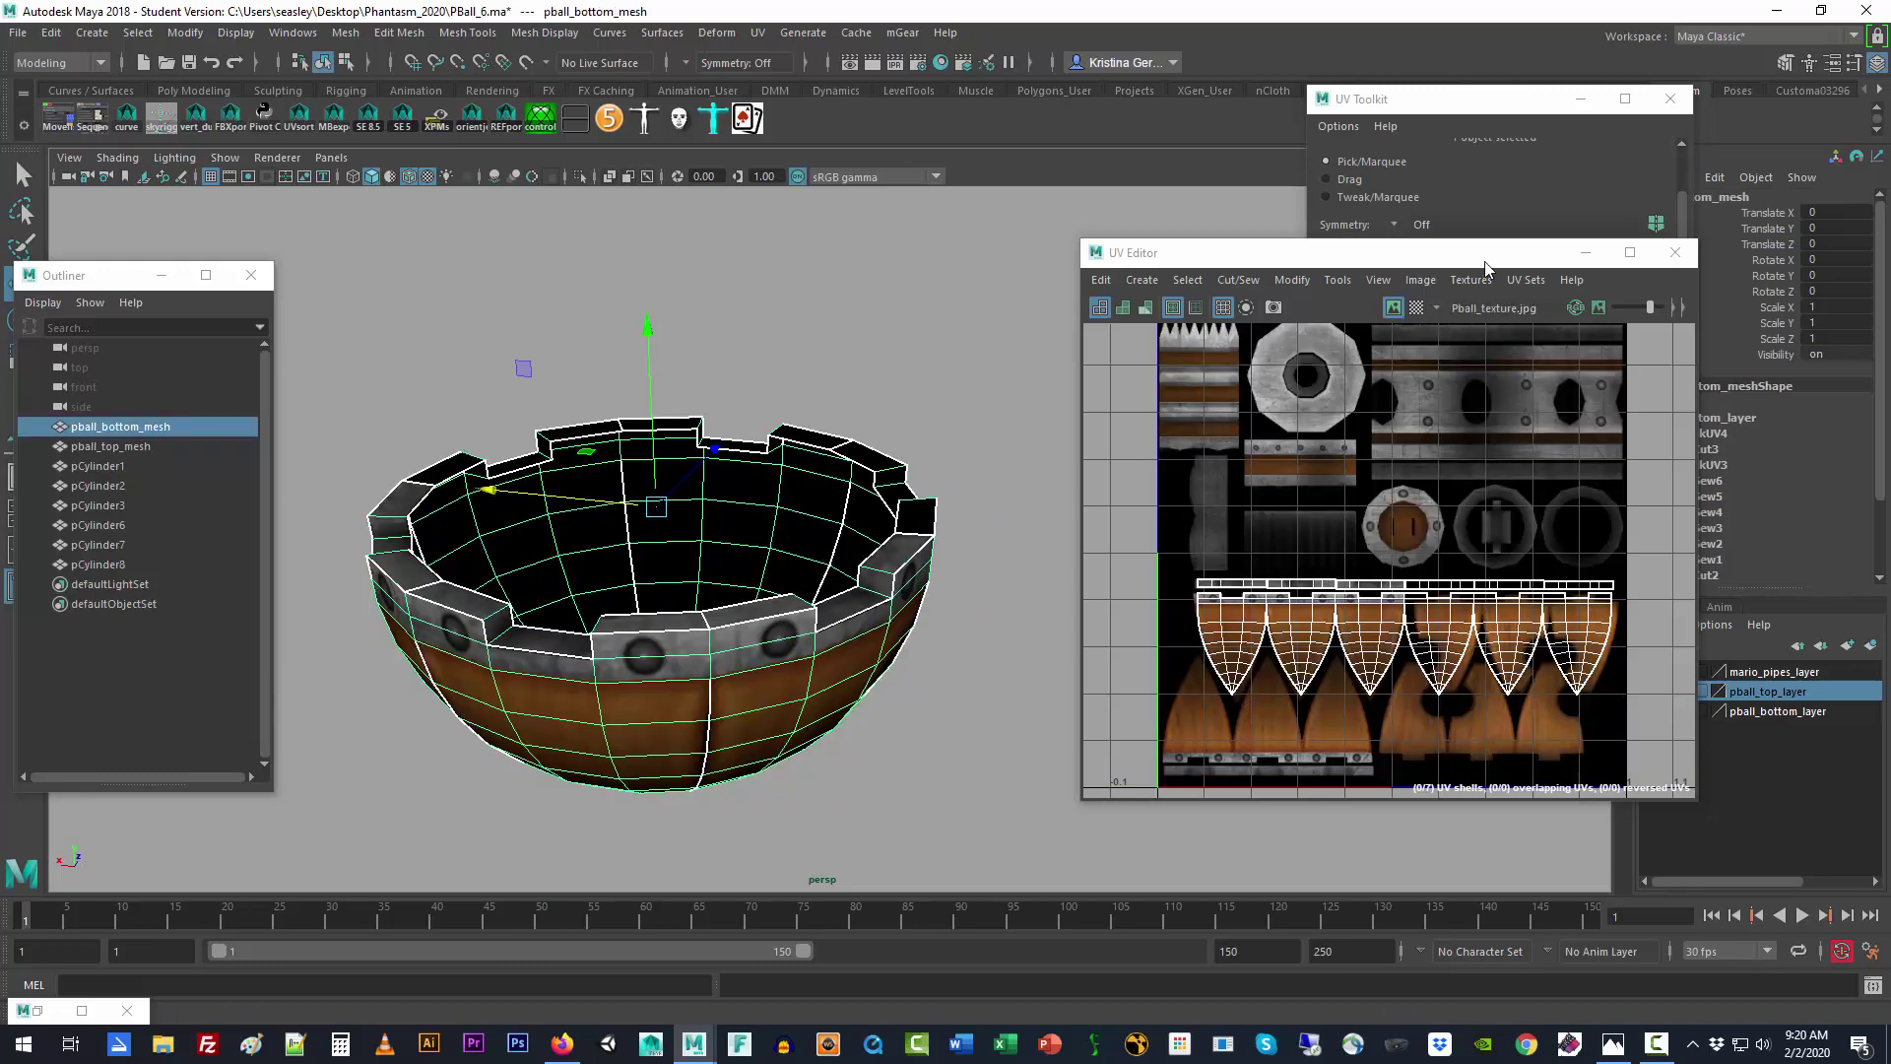
Step: Hide the texture image, move the UV Editor clear of the layer list and close the UV Toolkit
left_click(1393, 308)
left_click_drag(1429, 253, 1300, 217)
left_click(1671, 99)
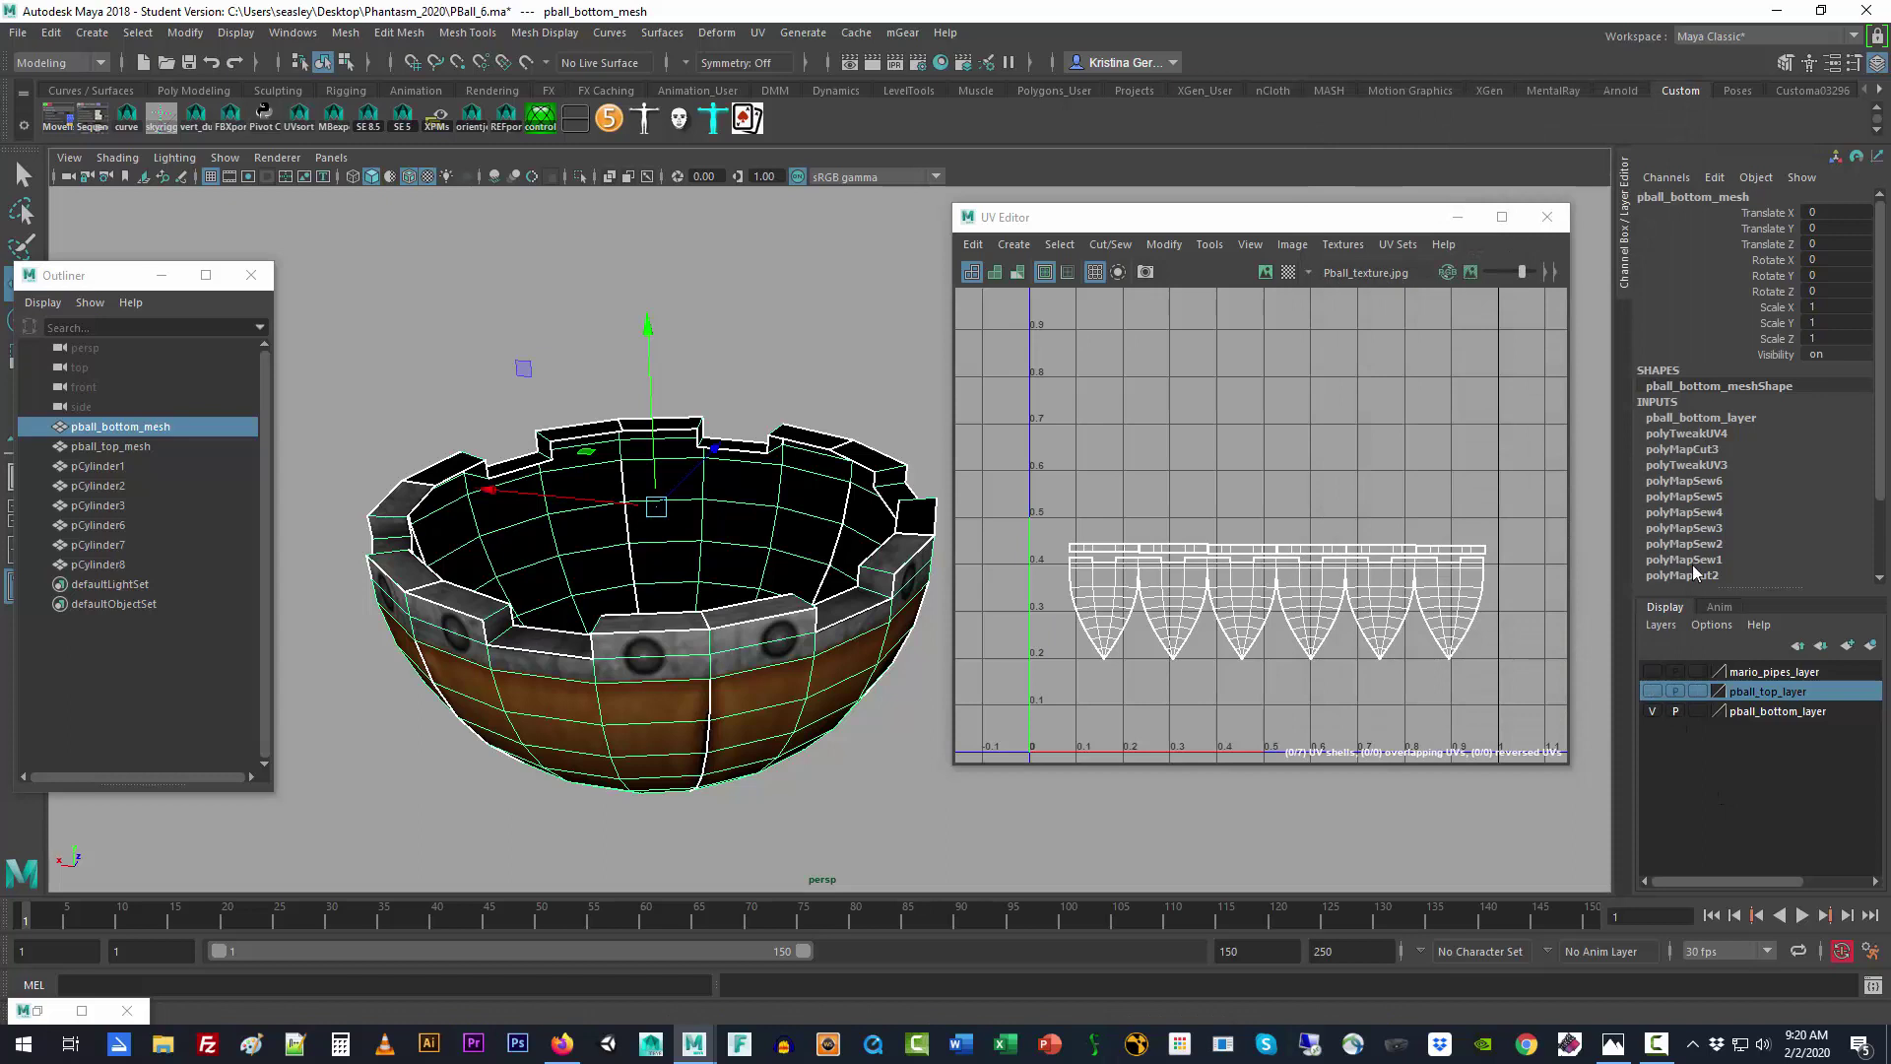
Step: Hide pball_bottom_layer and show pball_top_layer
left_click(1653, 710)
left_click(1653, 692)
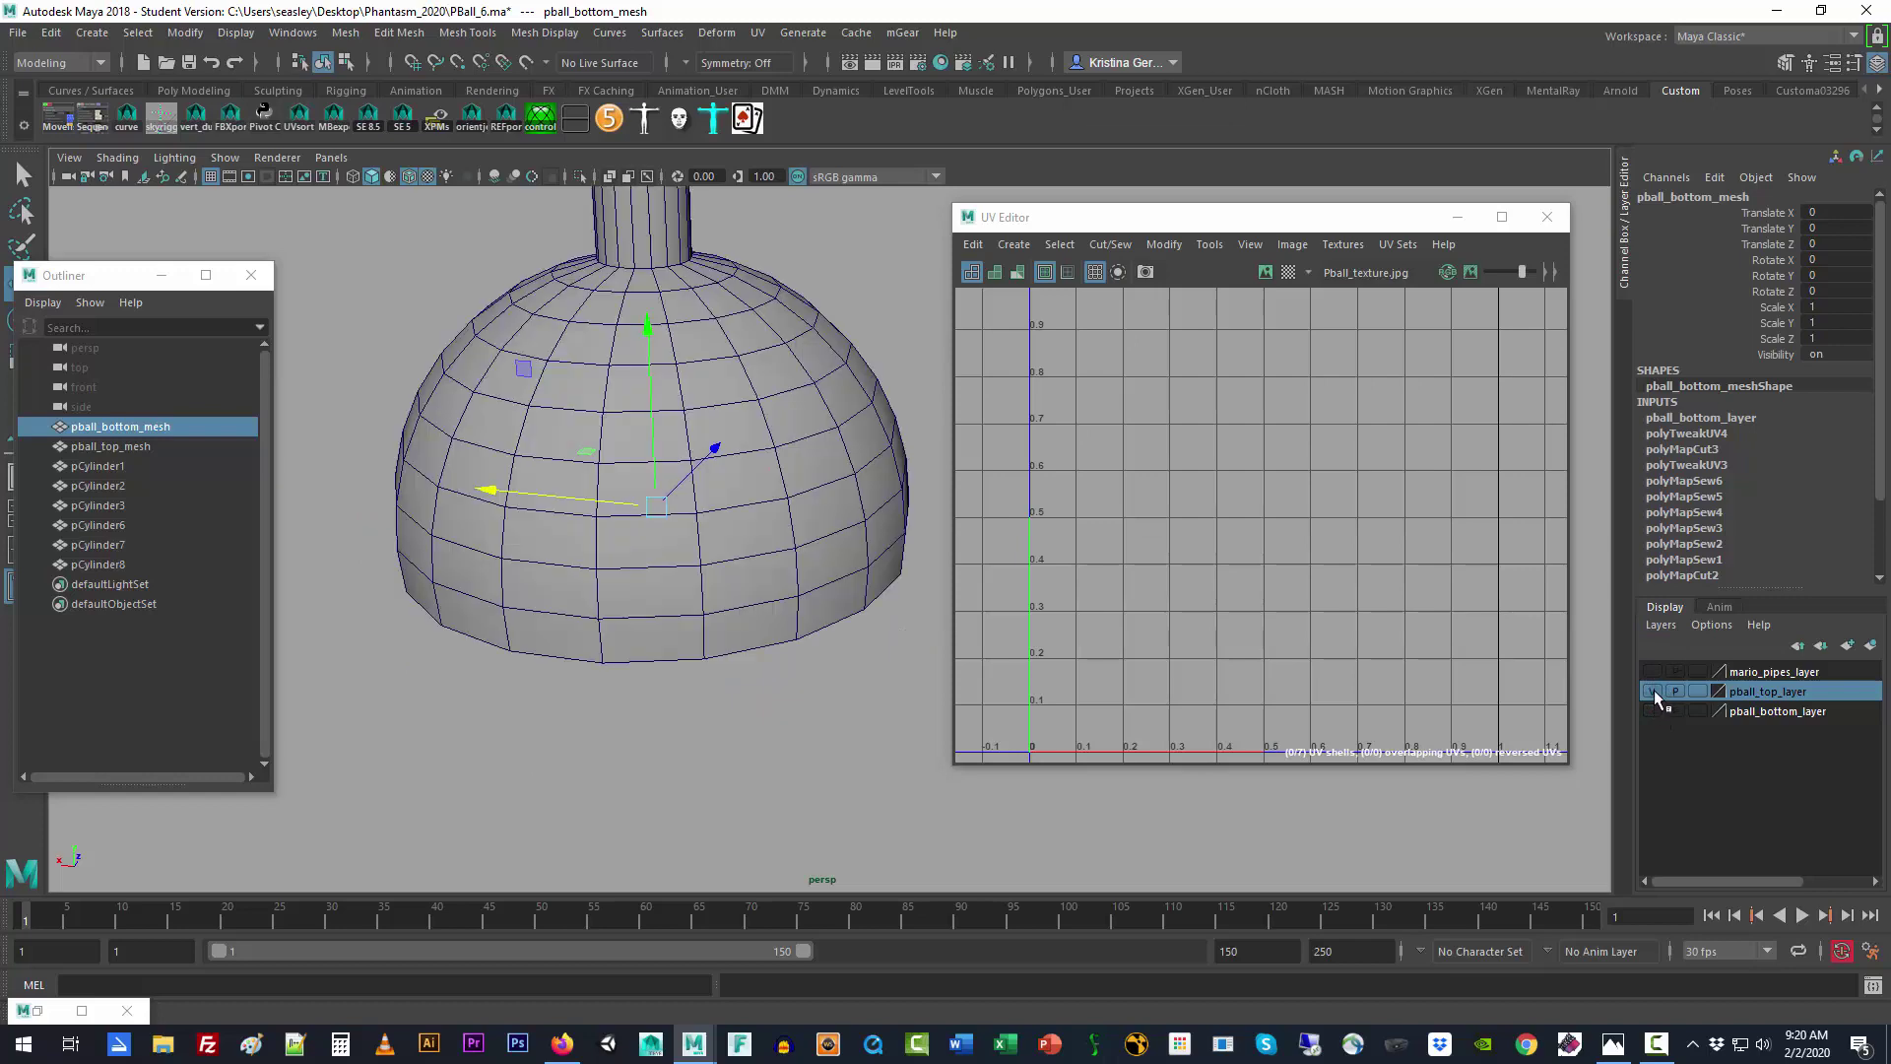
scroll(791, 726, "down", 3)
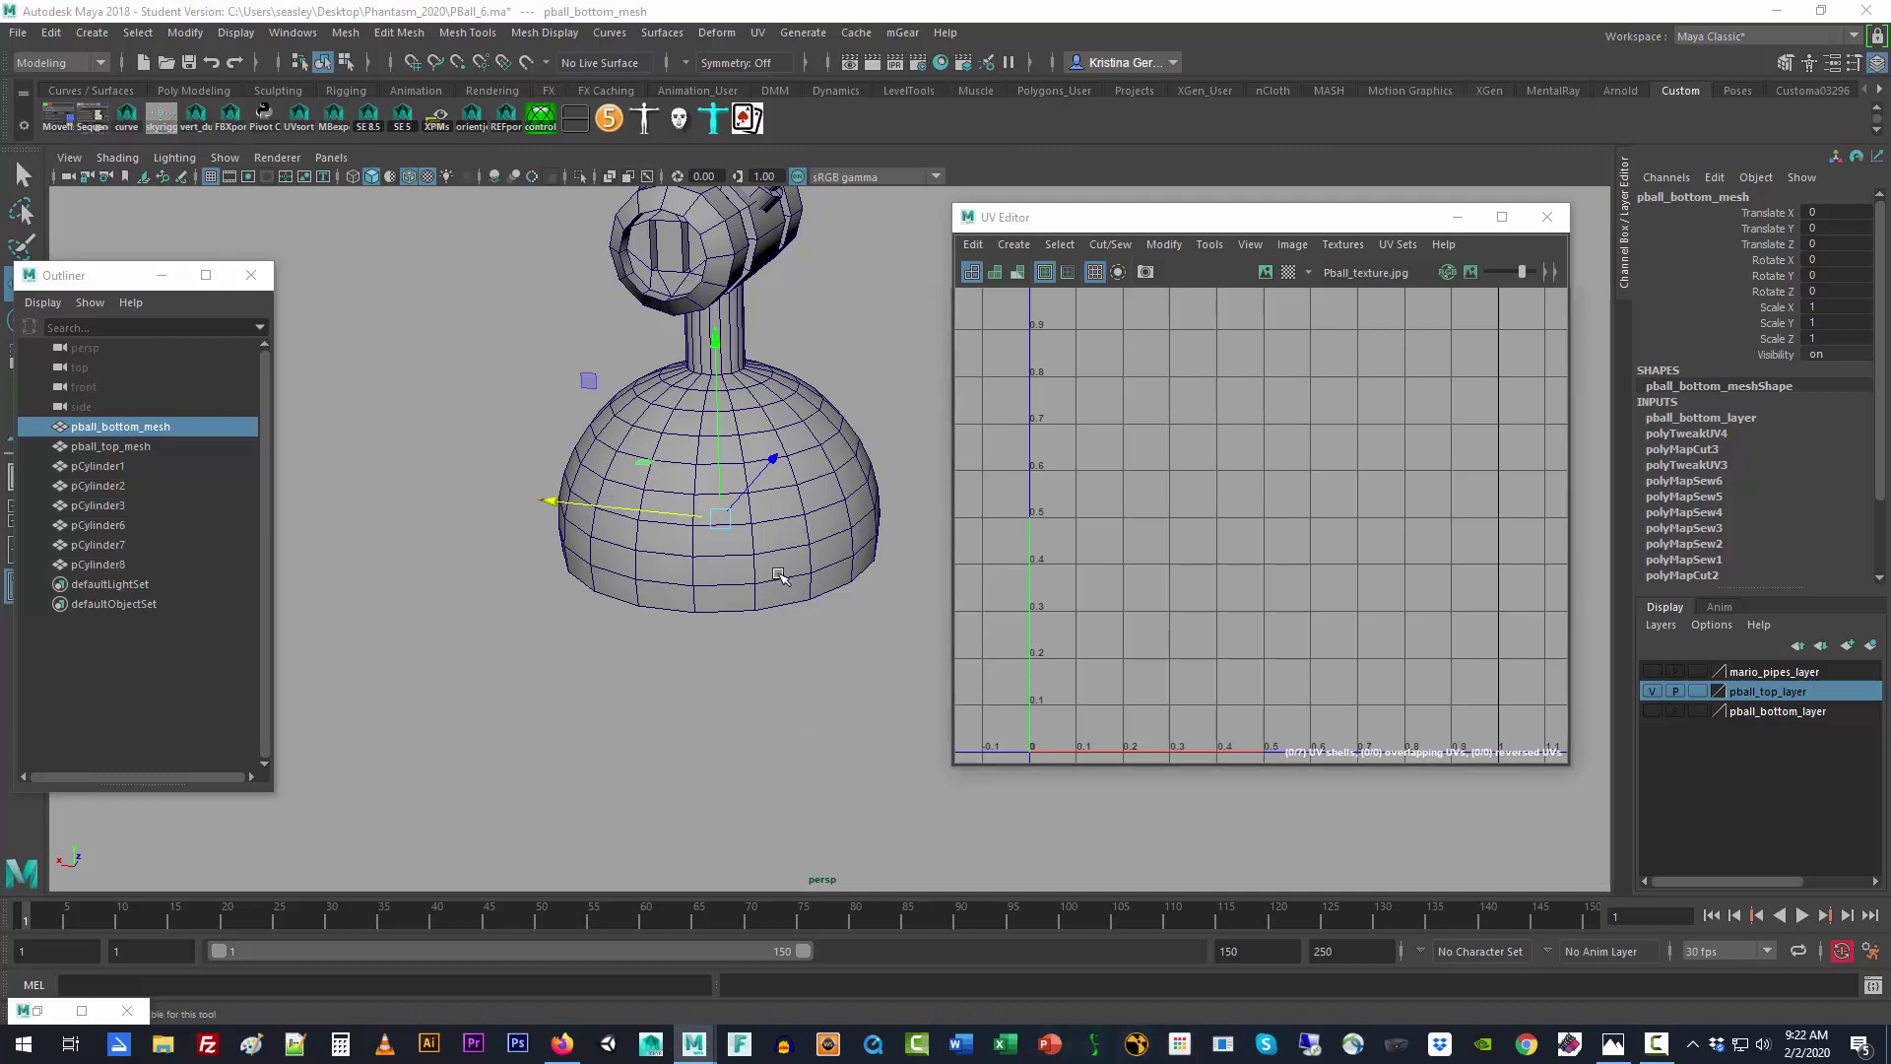
Step: Select the top half-sphere mesh and open the Hypershade beside the model
left_click(780, 575)
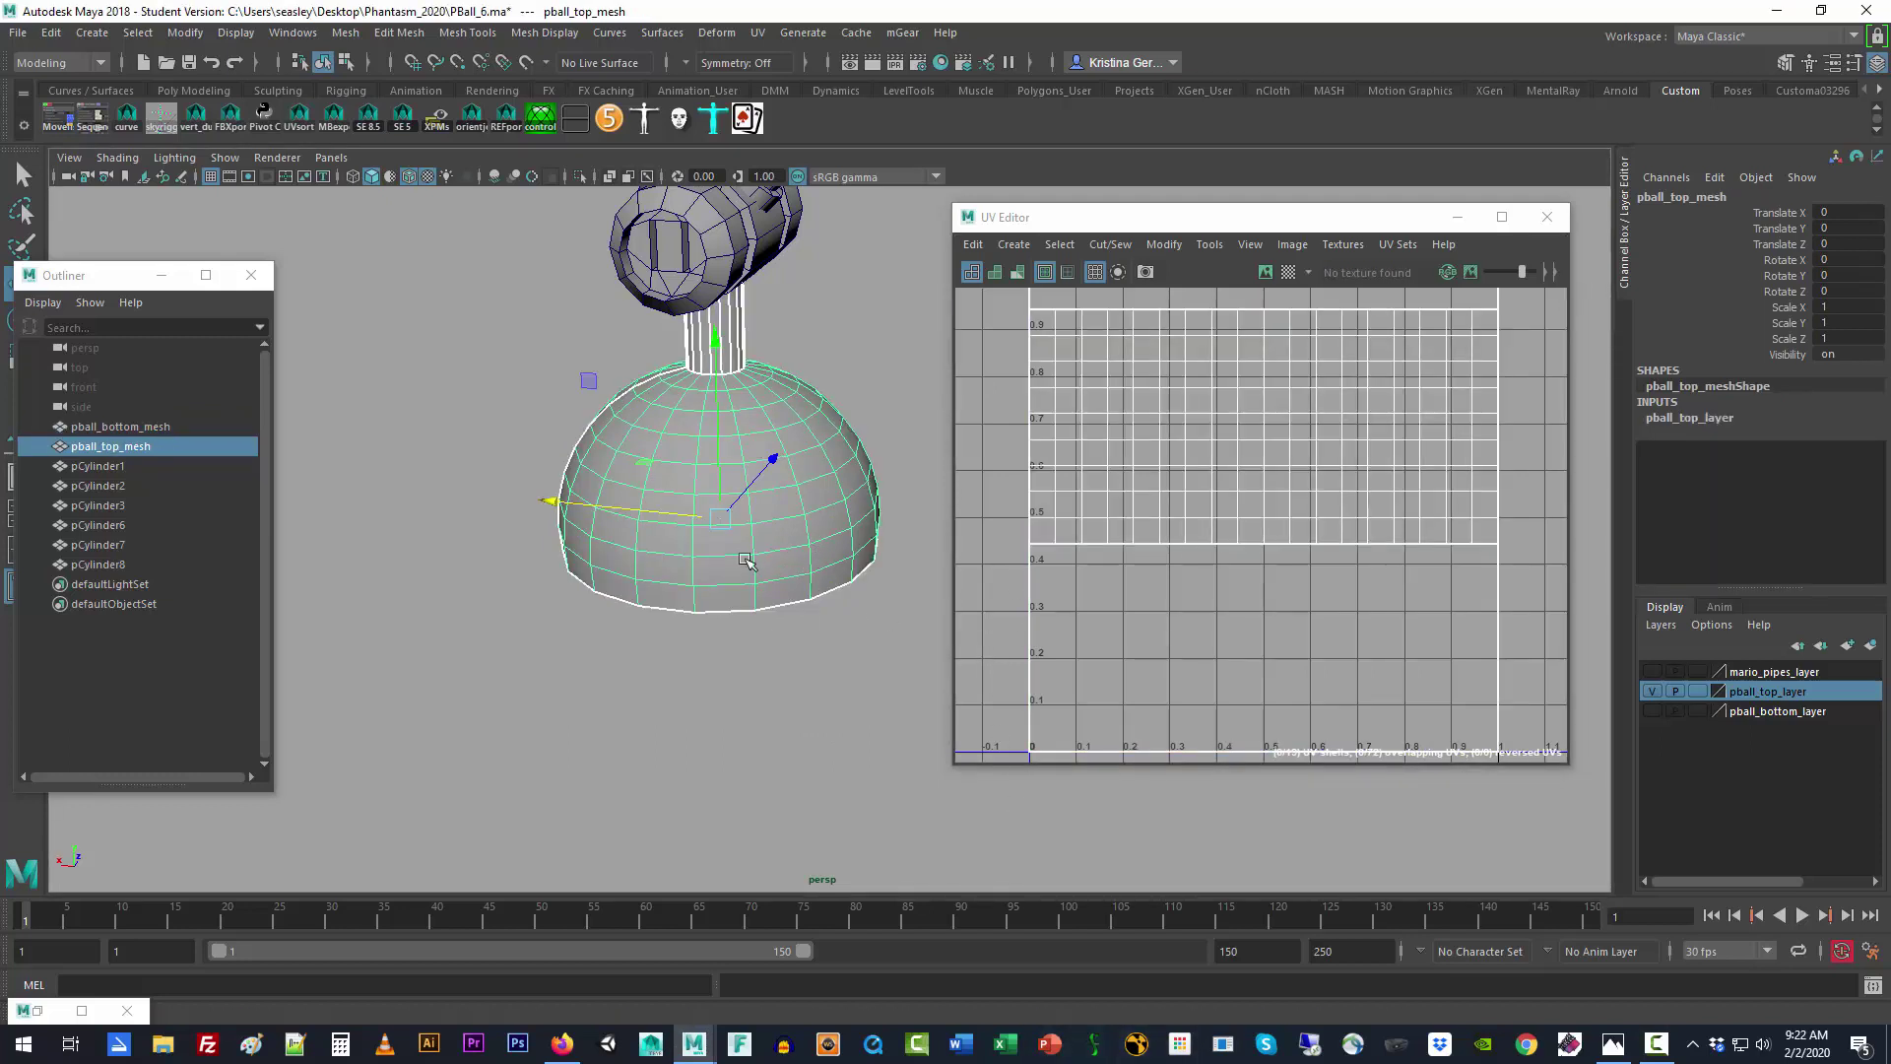
left_click(300, 34)
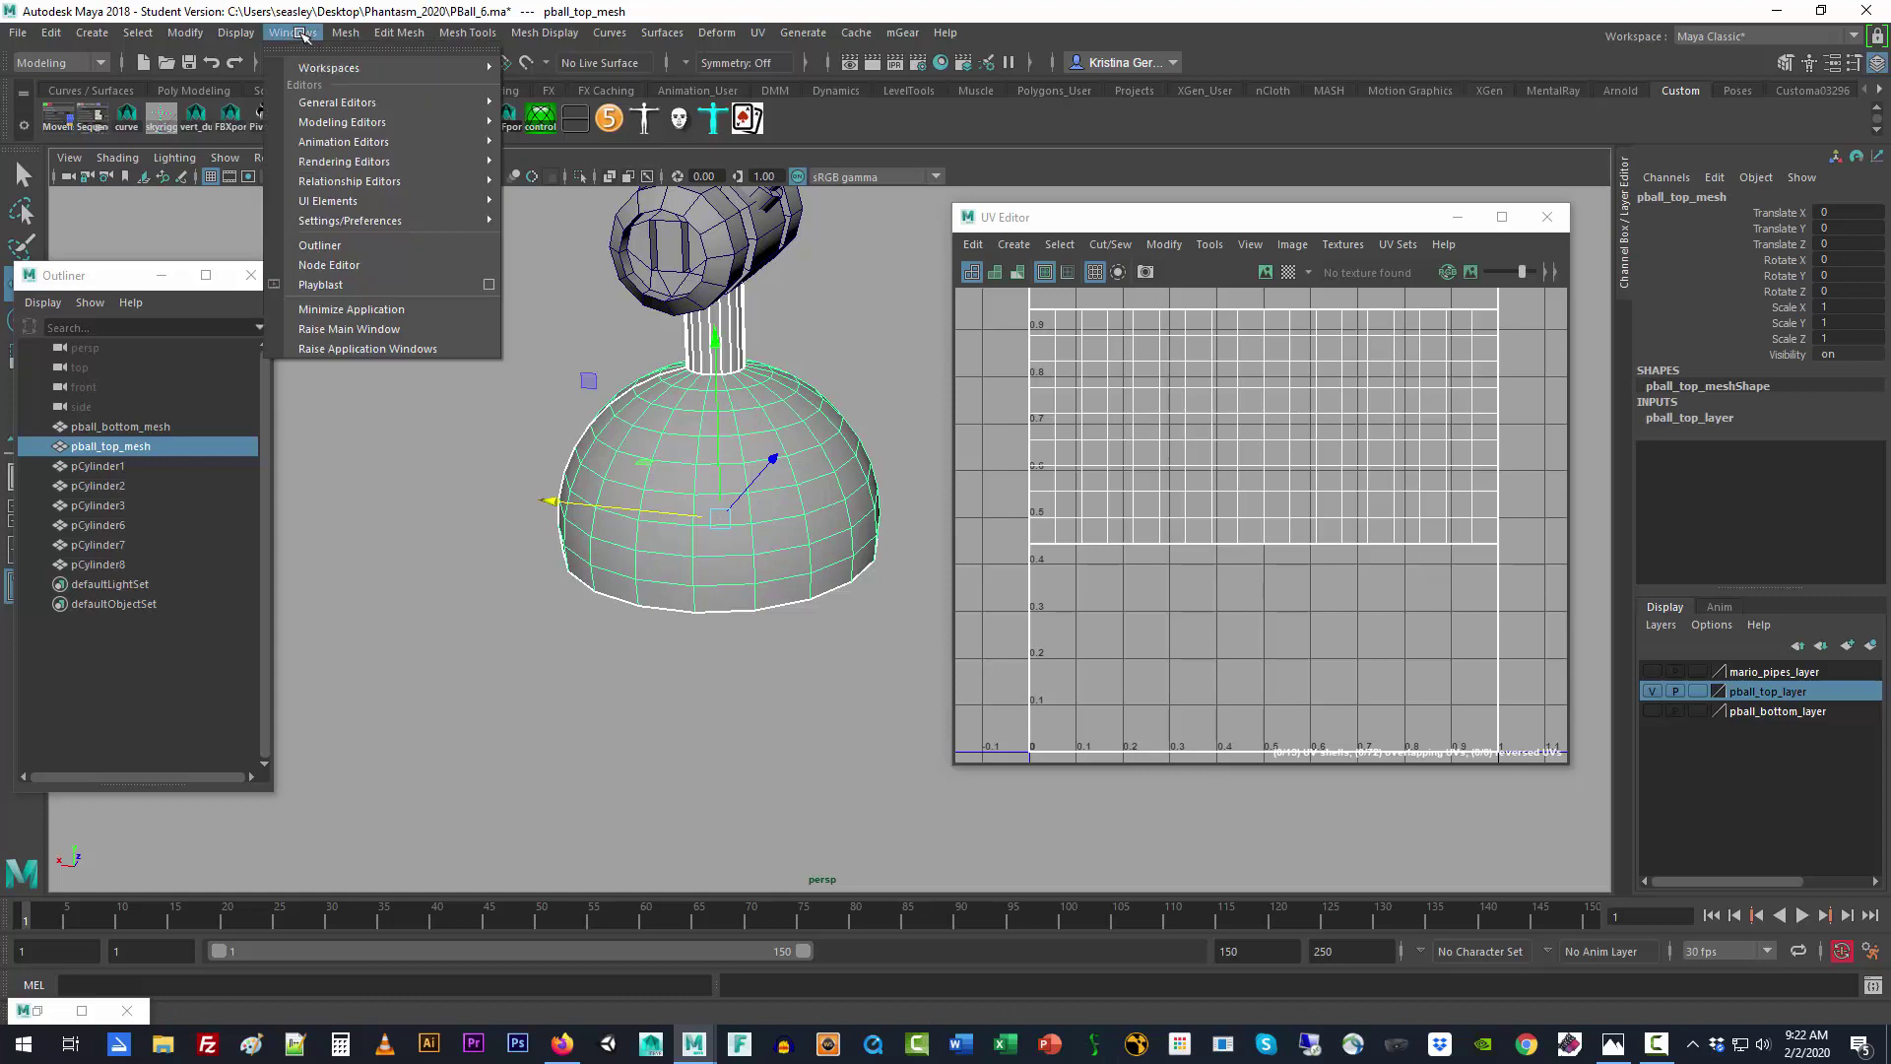
mouse_move(355, 104)
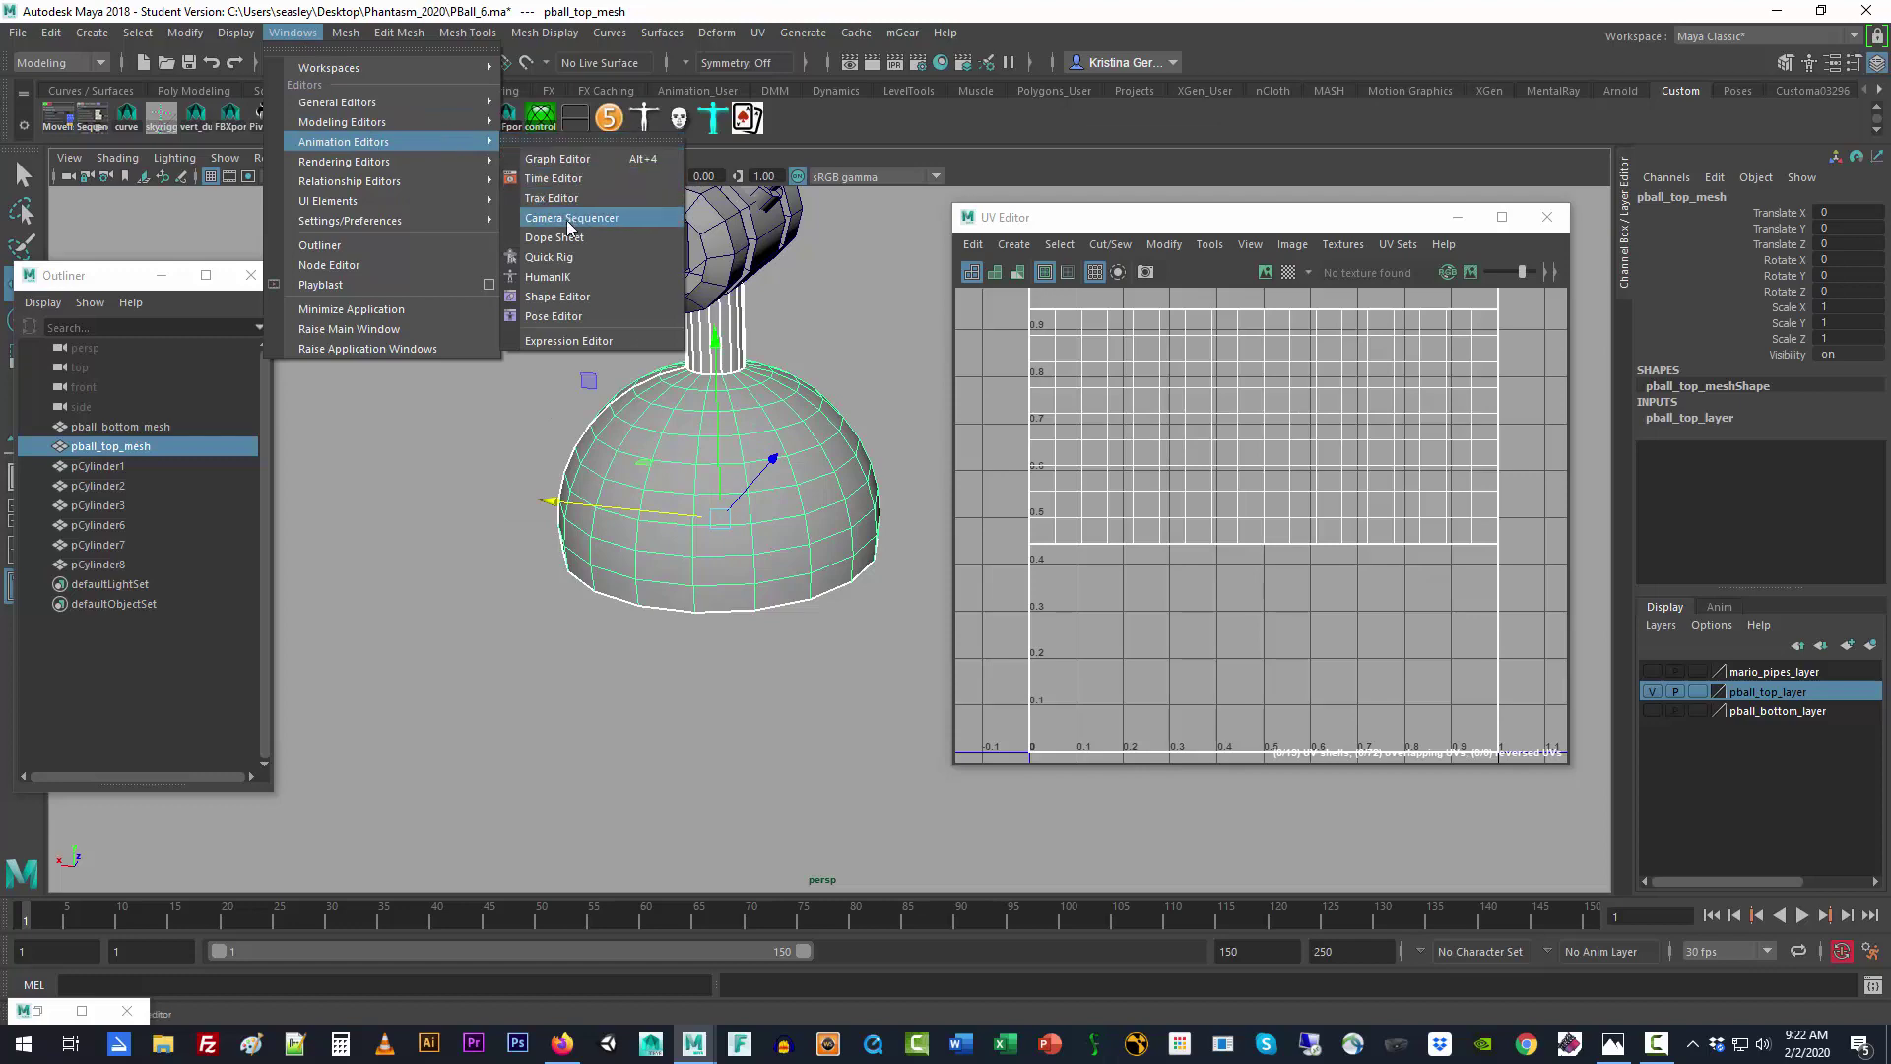
left_click(564, 217)
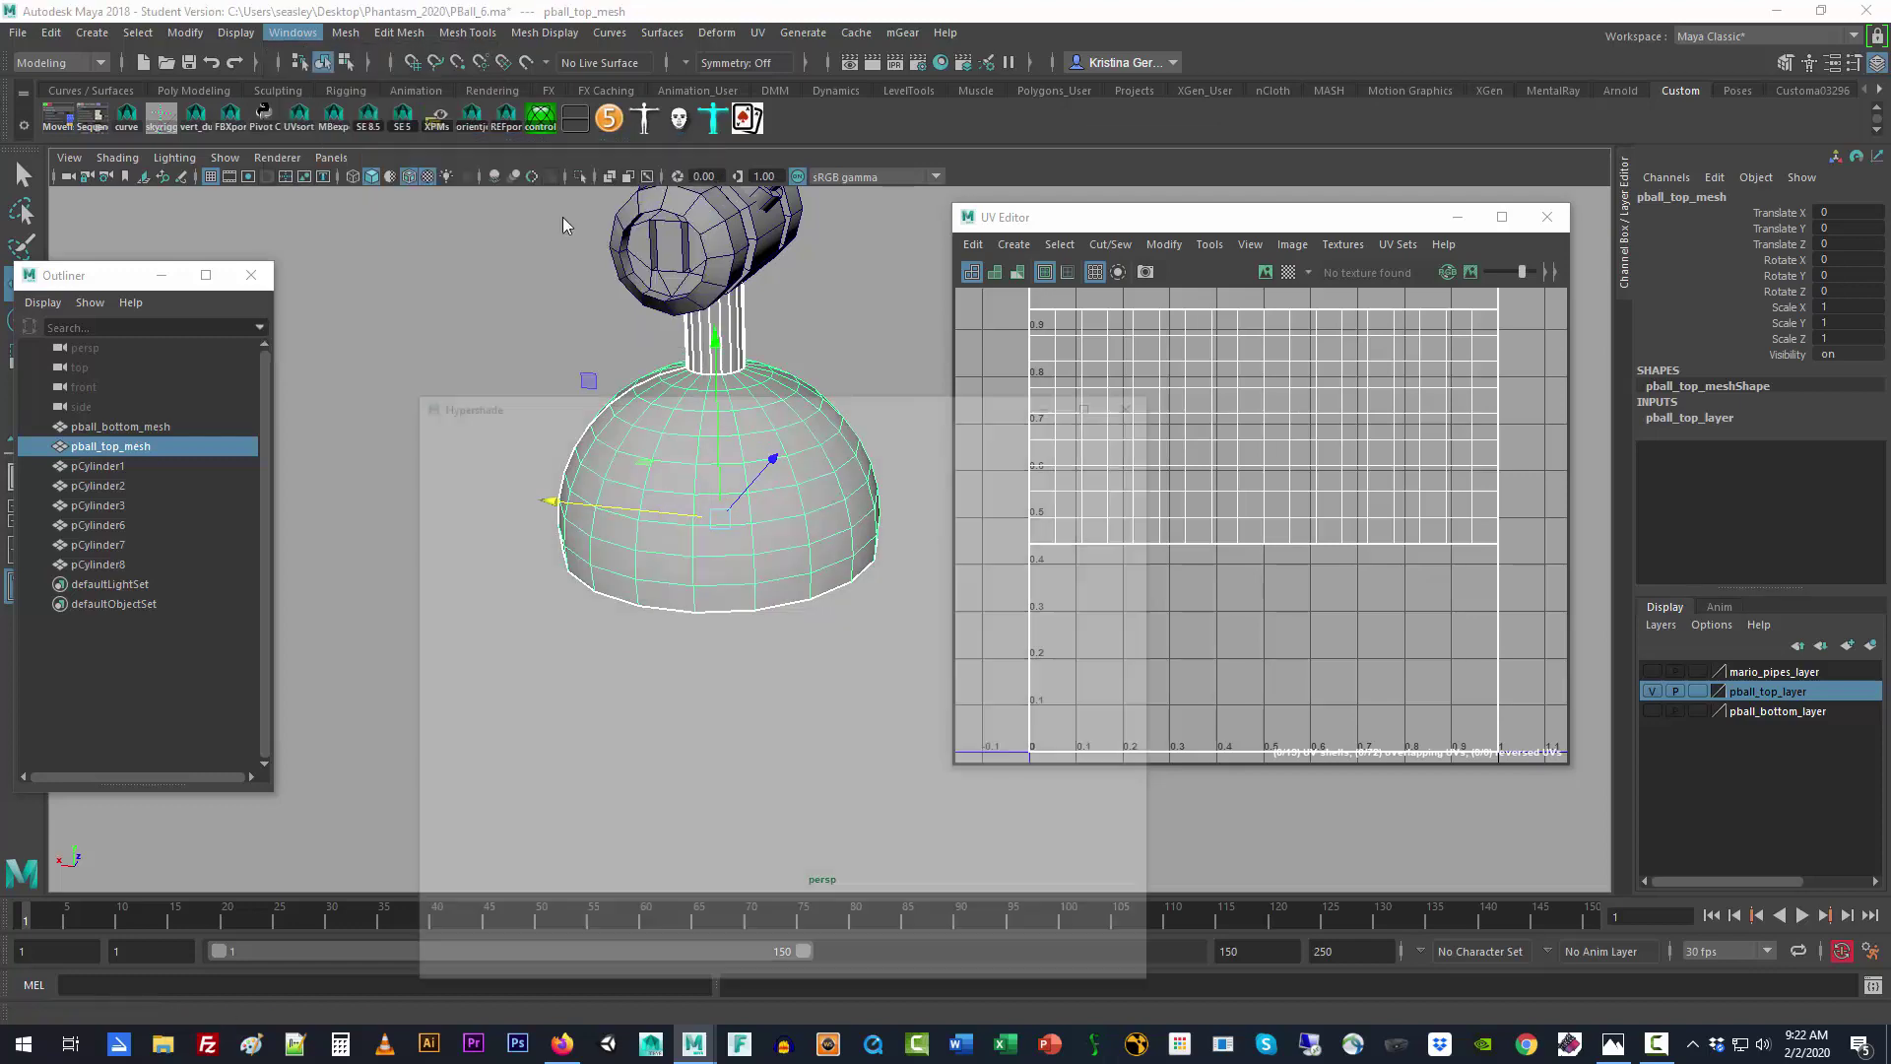
left_click_drag(801, 276, 1260, 277)
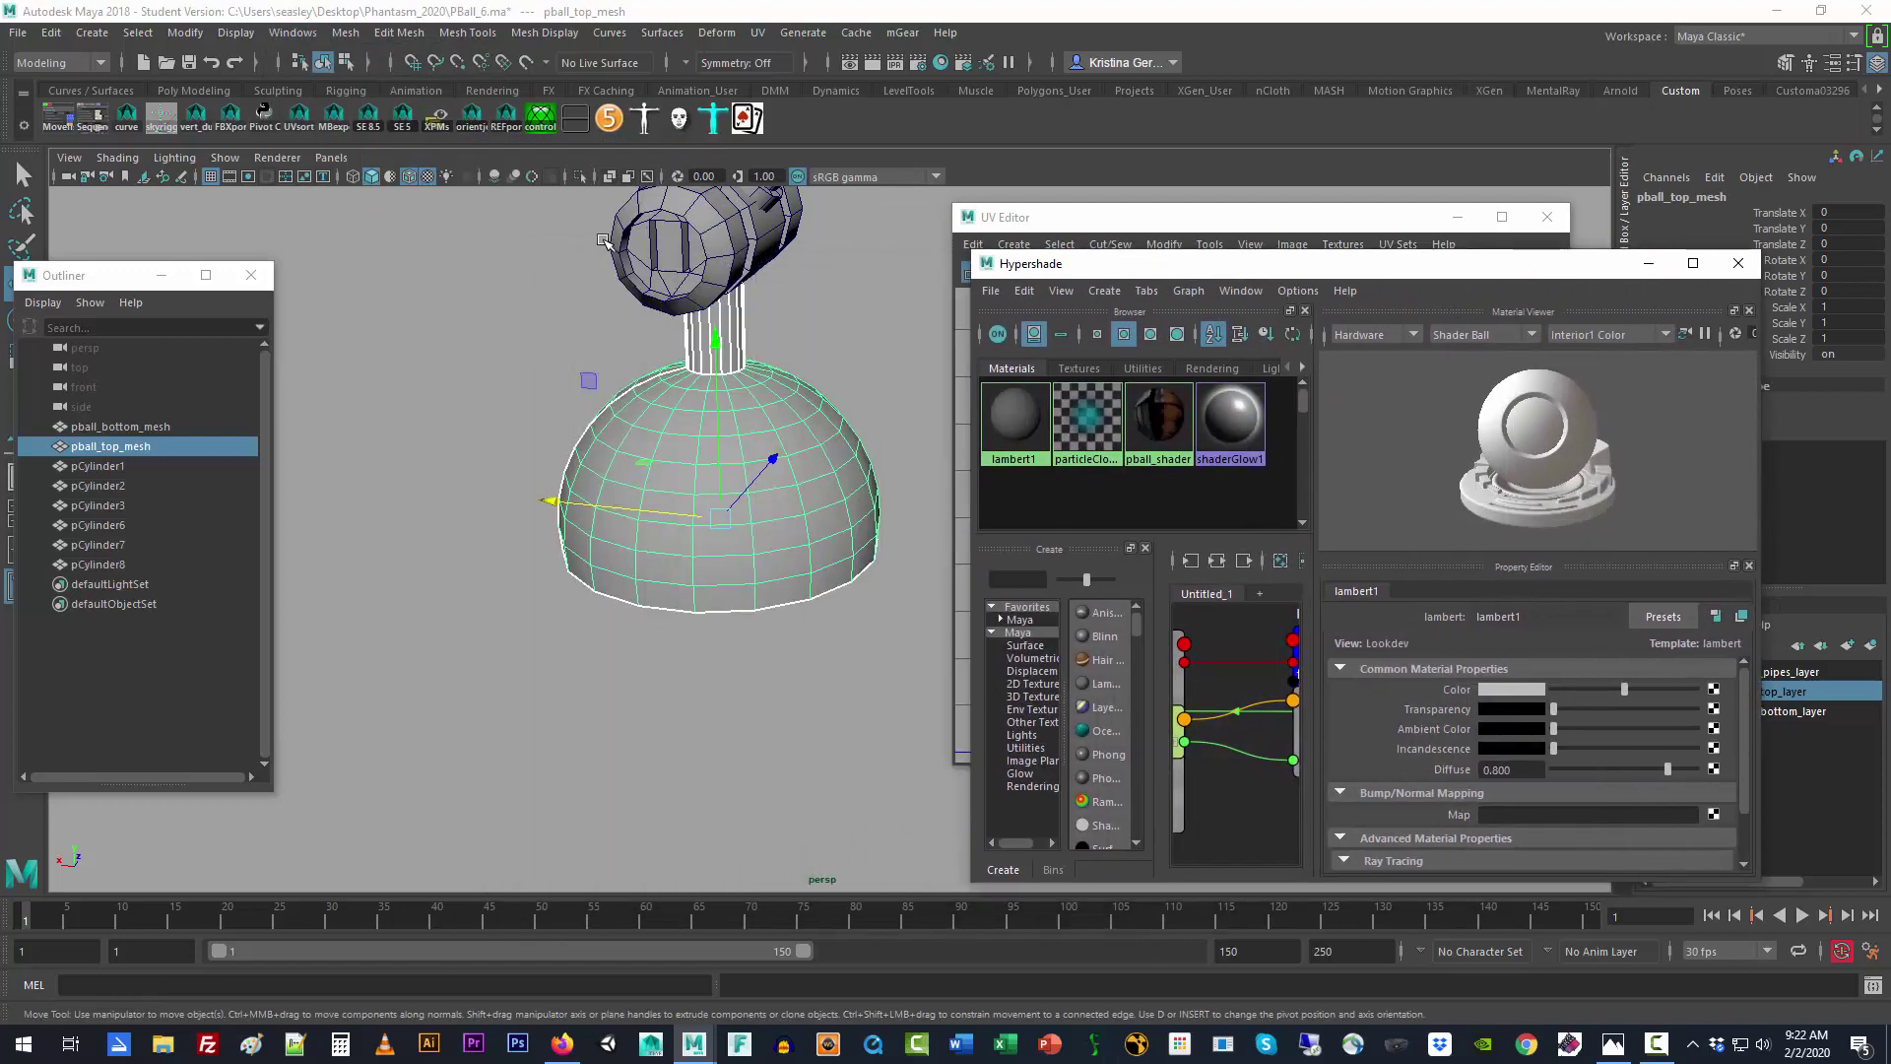
Step: Add the large cylinder above the dome to the selection, assign pball_shader to both objects and deselect them
left_click(725, 243, "shift")
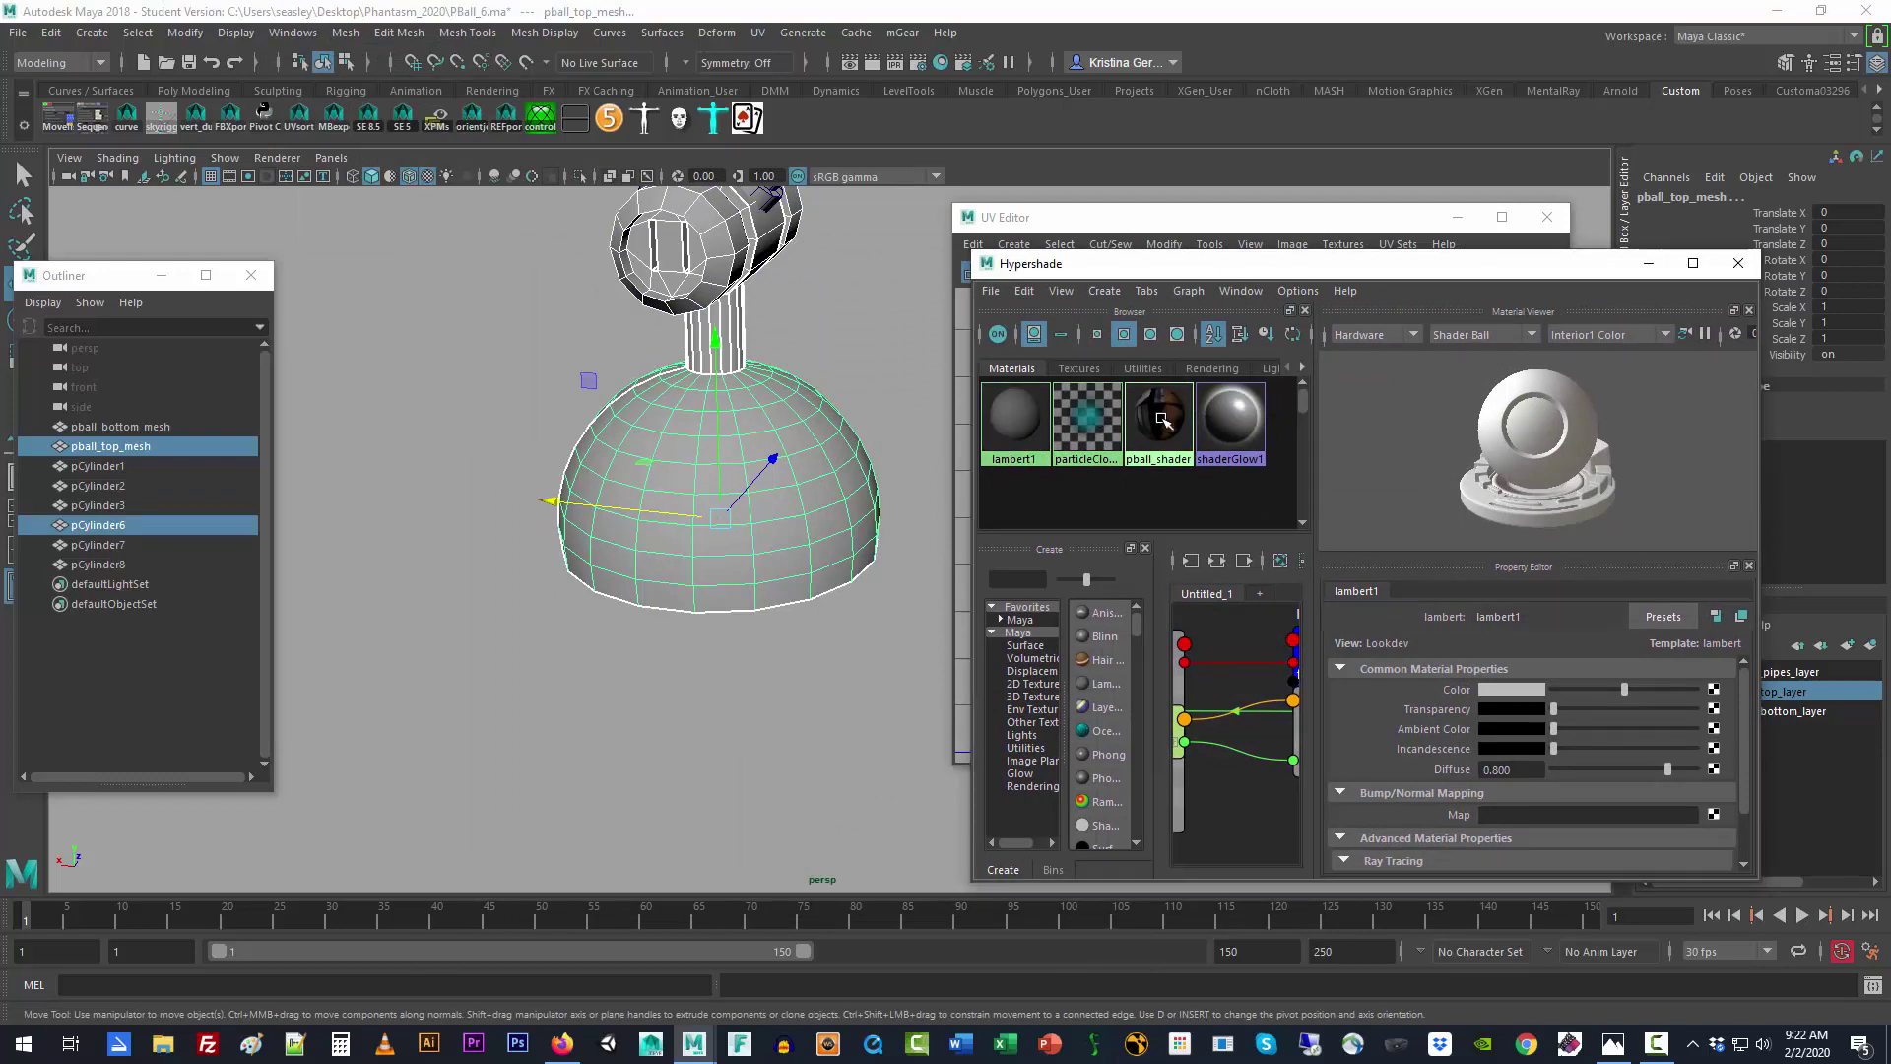
right_click_drag(1159, 417, 1157, 372)
left_click(810, 711)
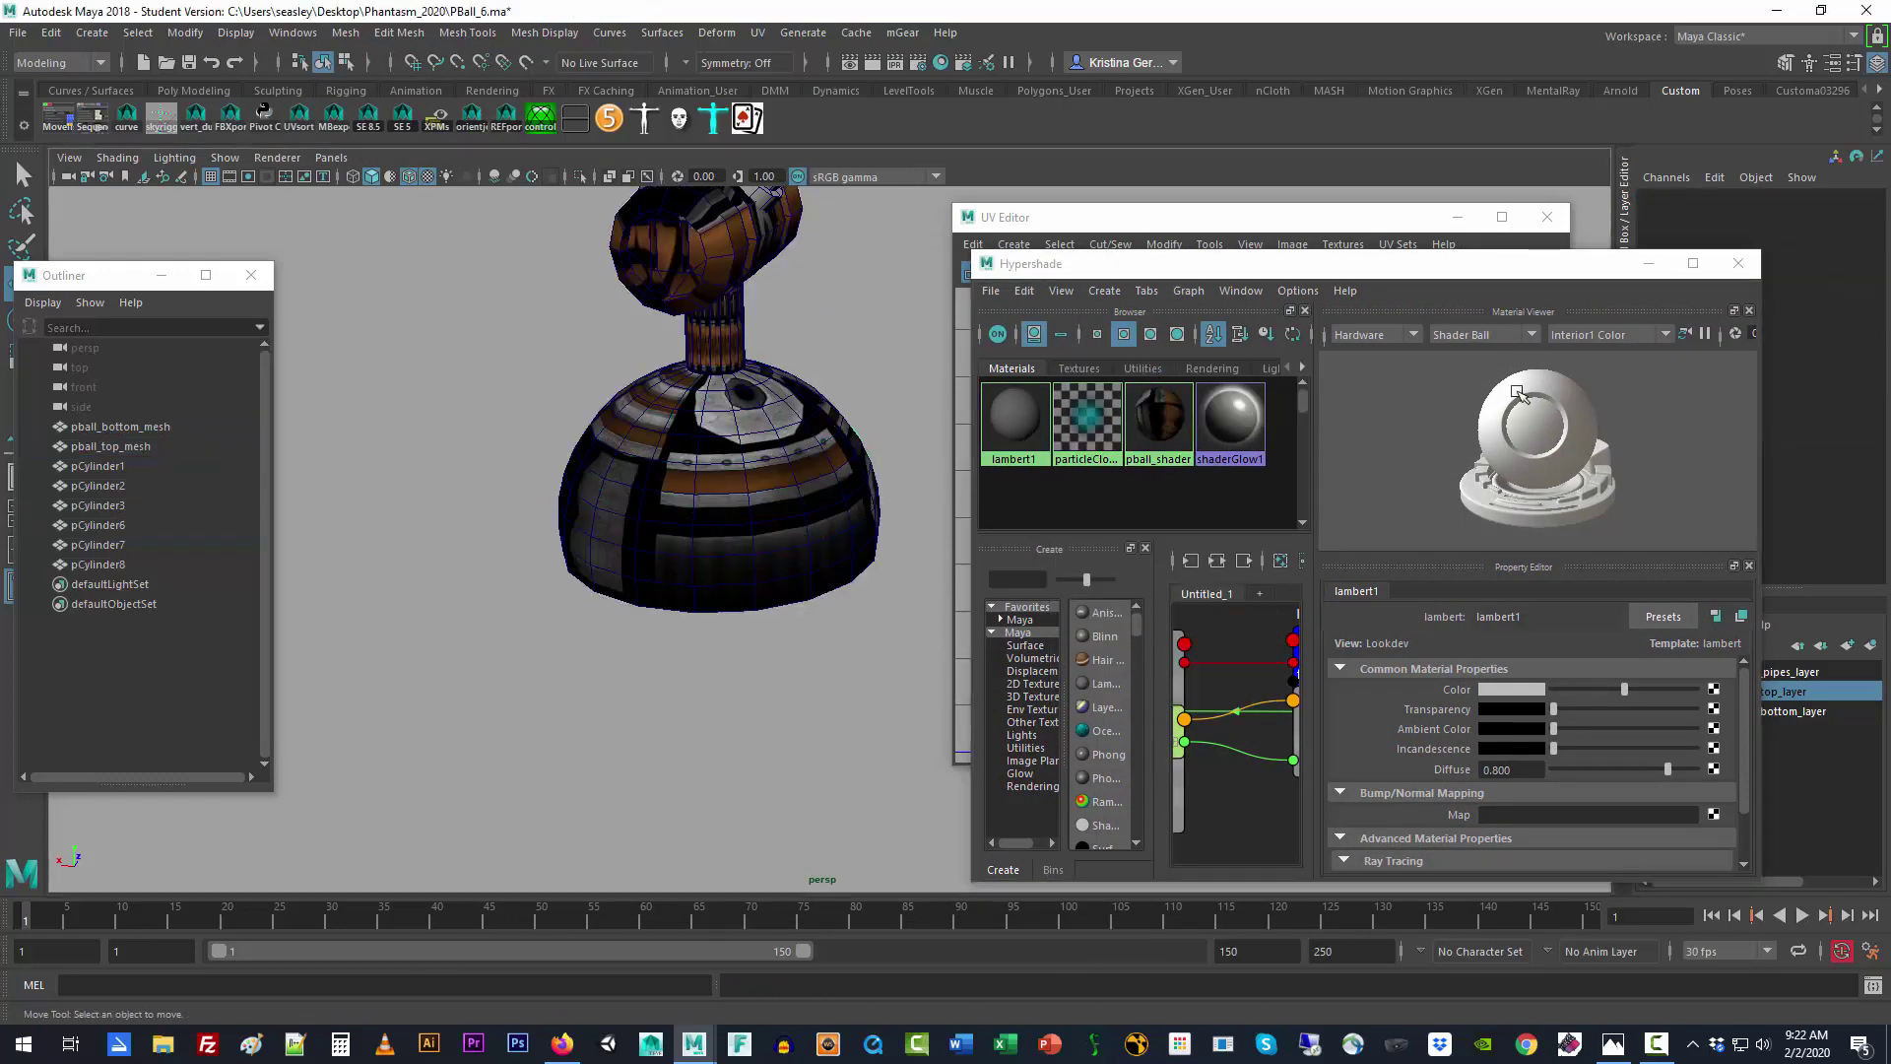
Step: Close the Hypershade, view the UVs of pball_top_mesh and pCylinder6 together, and switch the viewport to shaded display without textures
left_click(1726, 270)
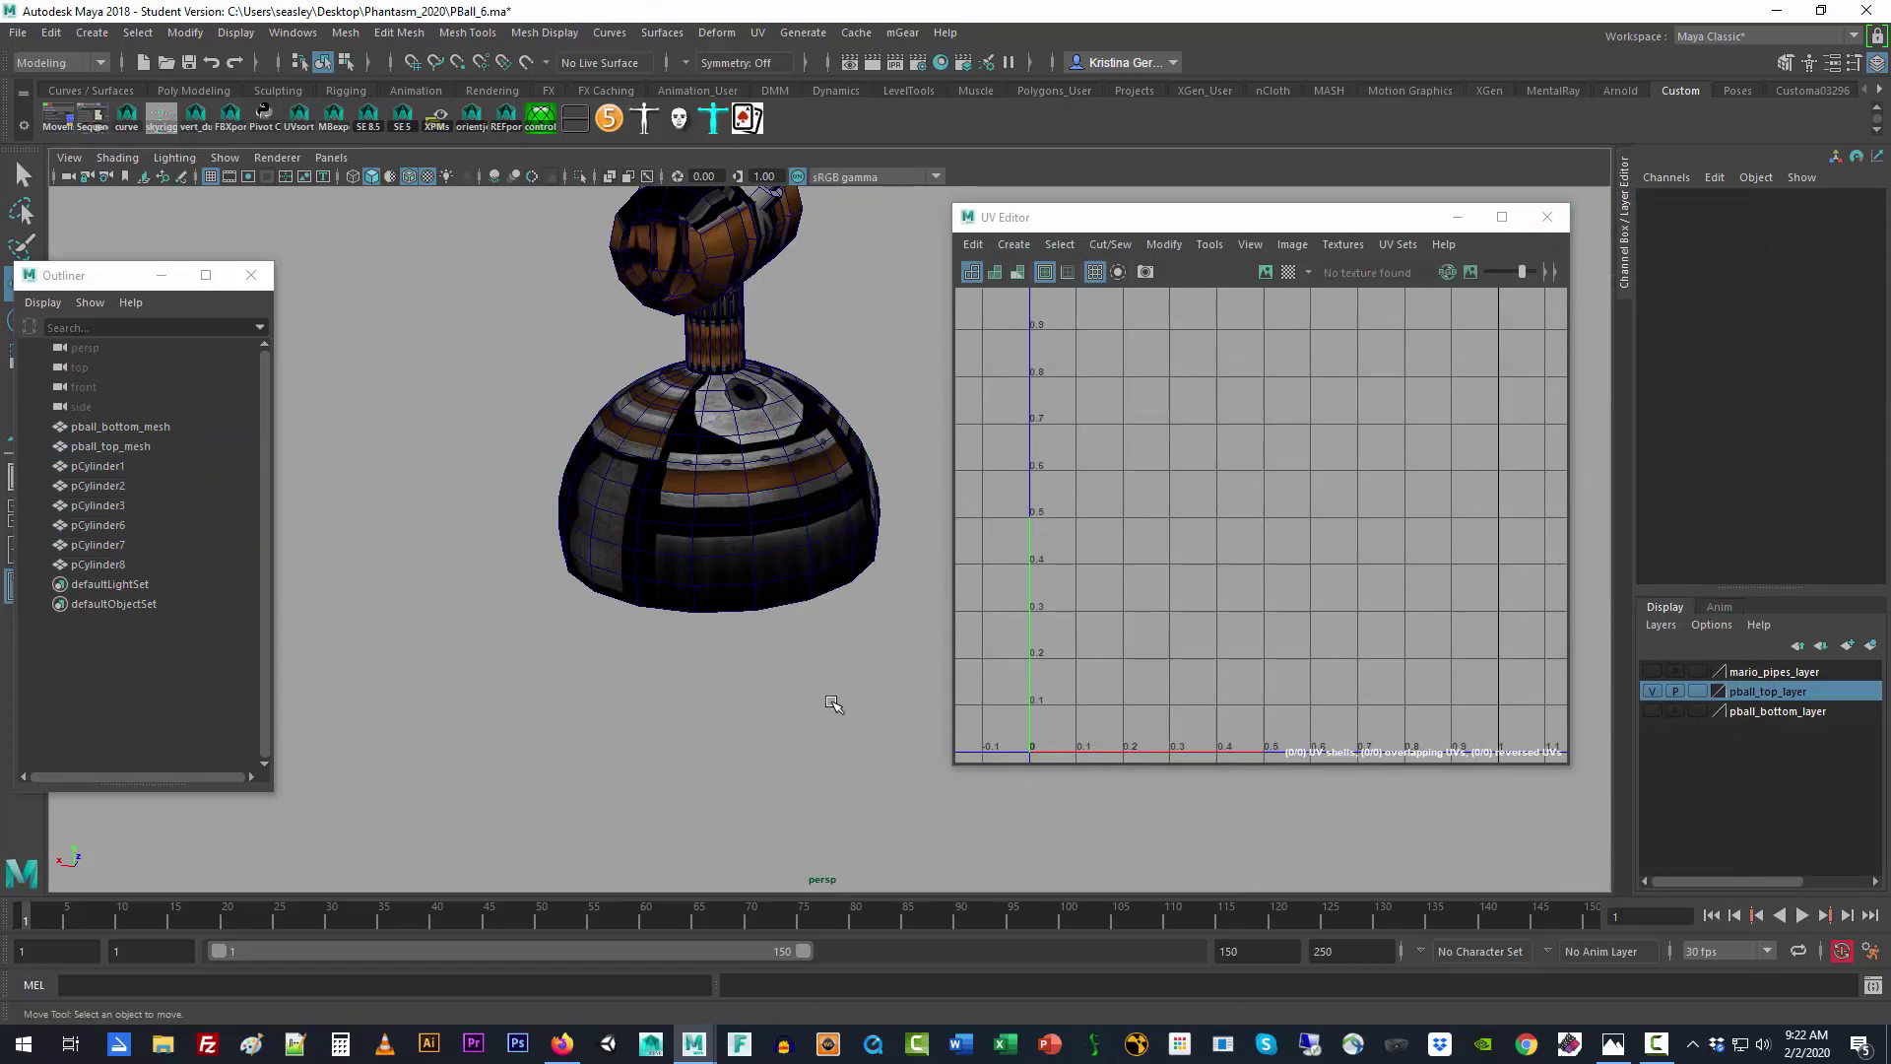
left_click(873, 522)
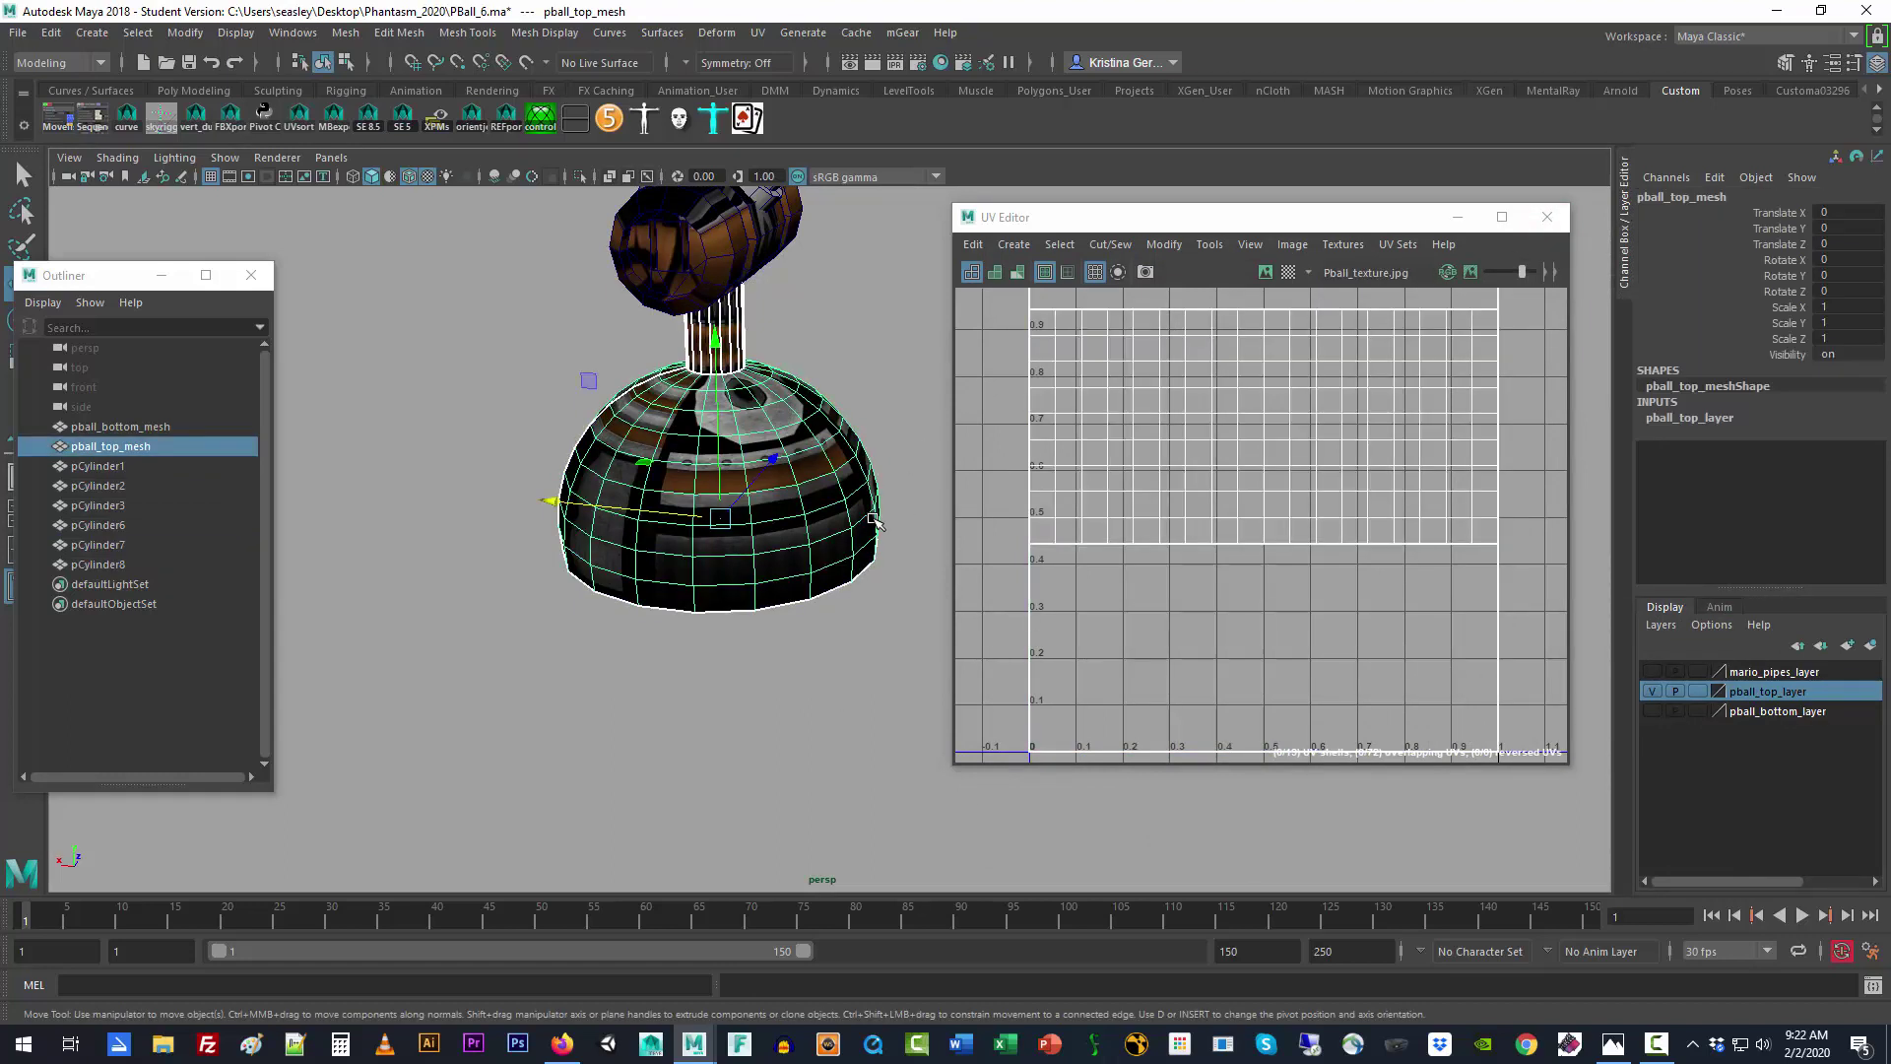
left_click(729, 254, "shift")
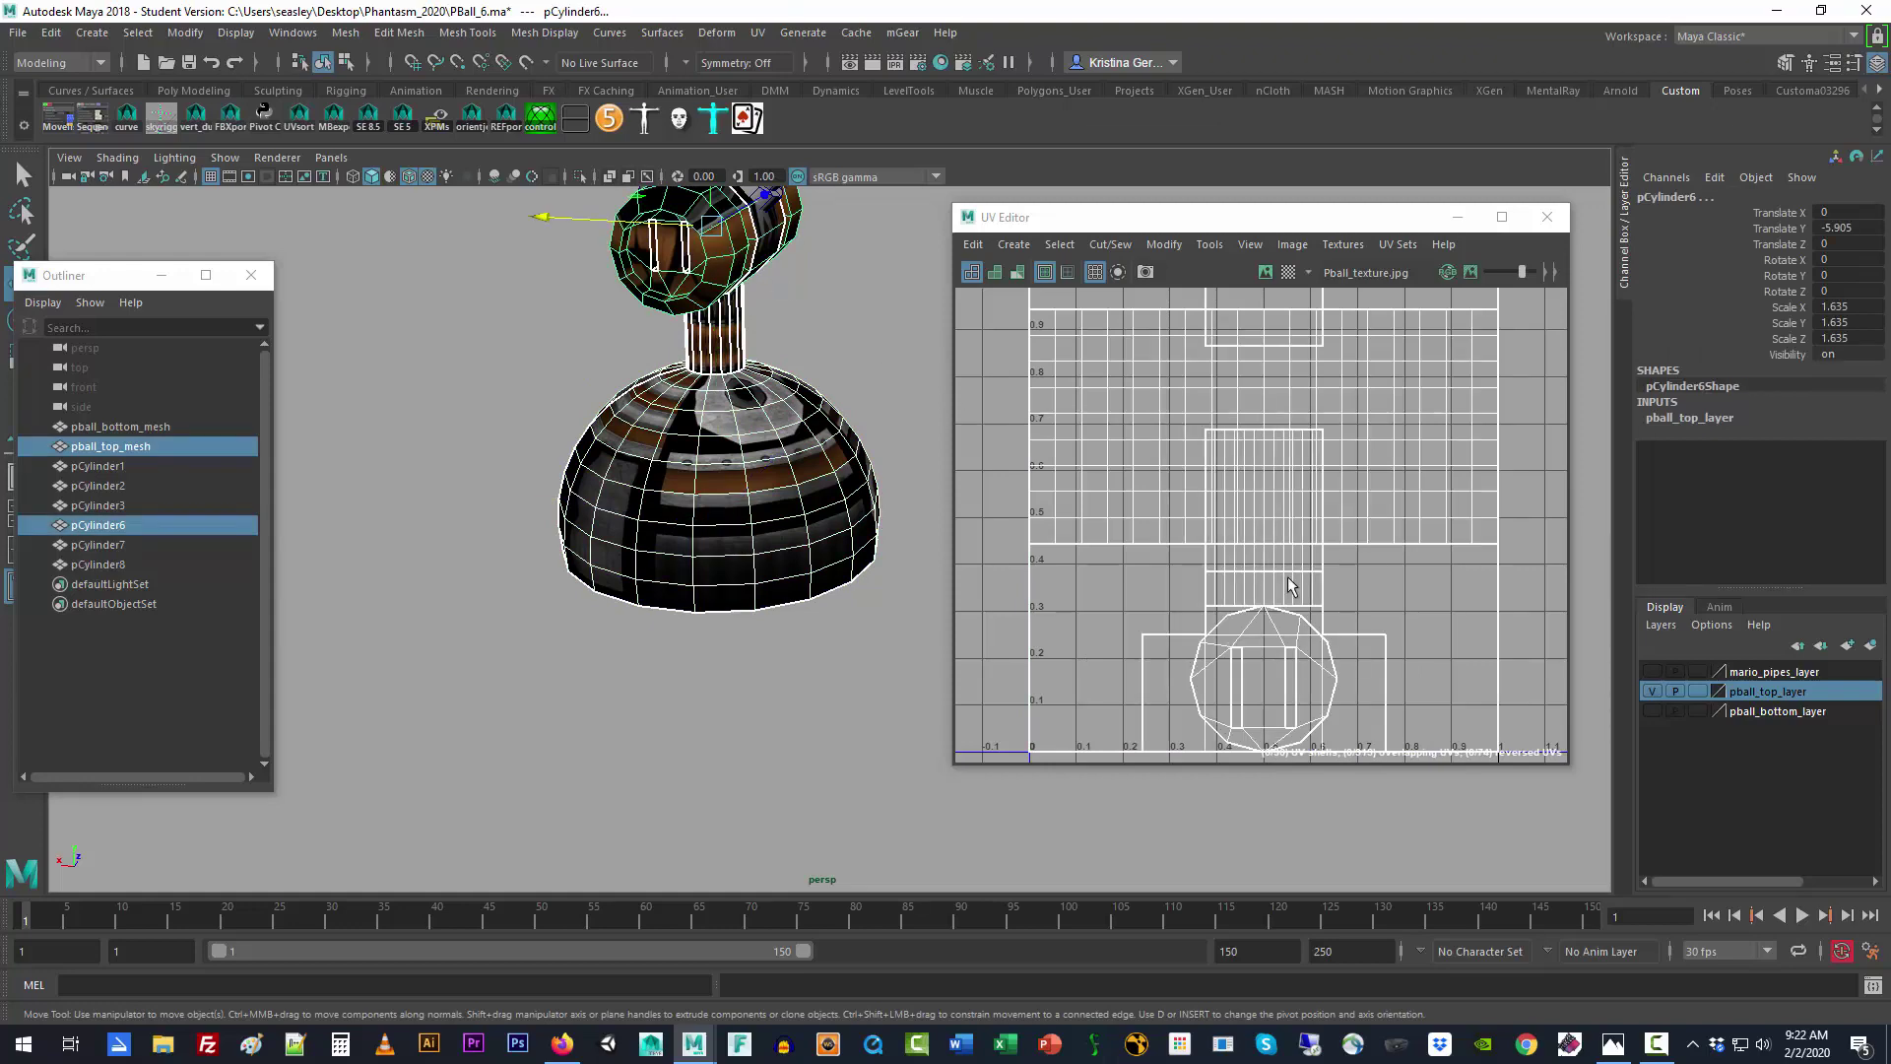
key("f")
left_click(697, 674)
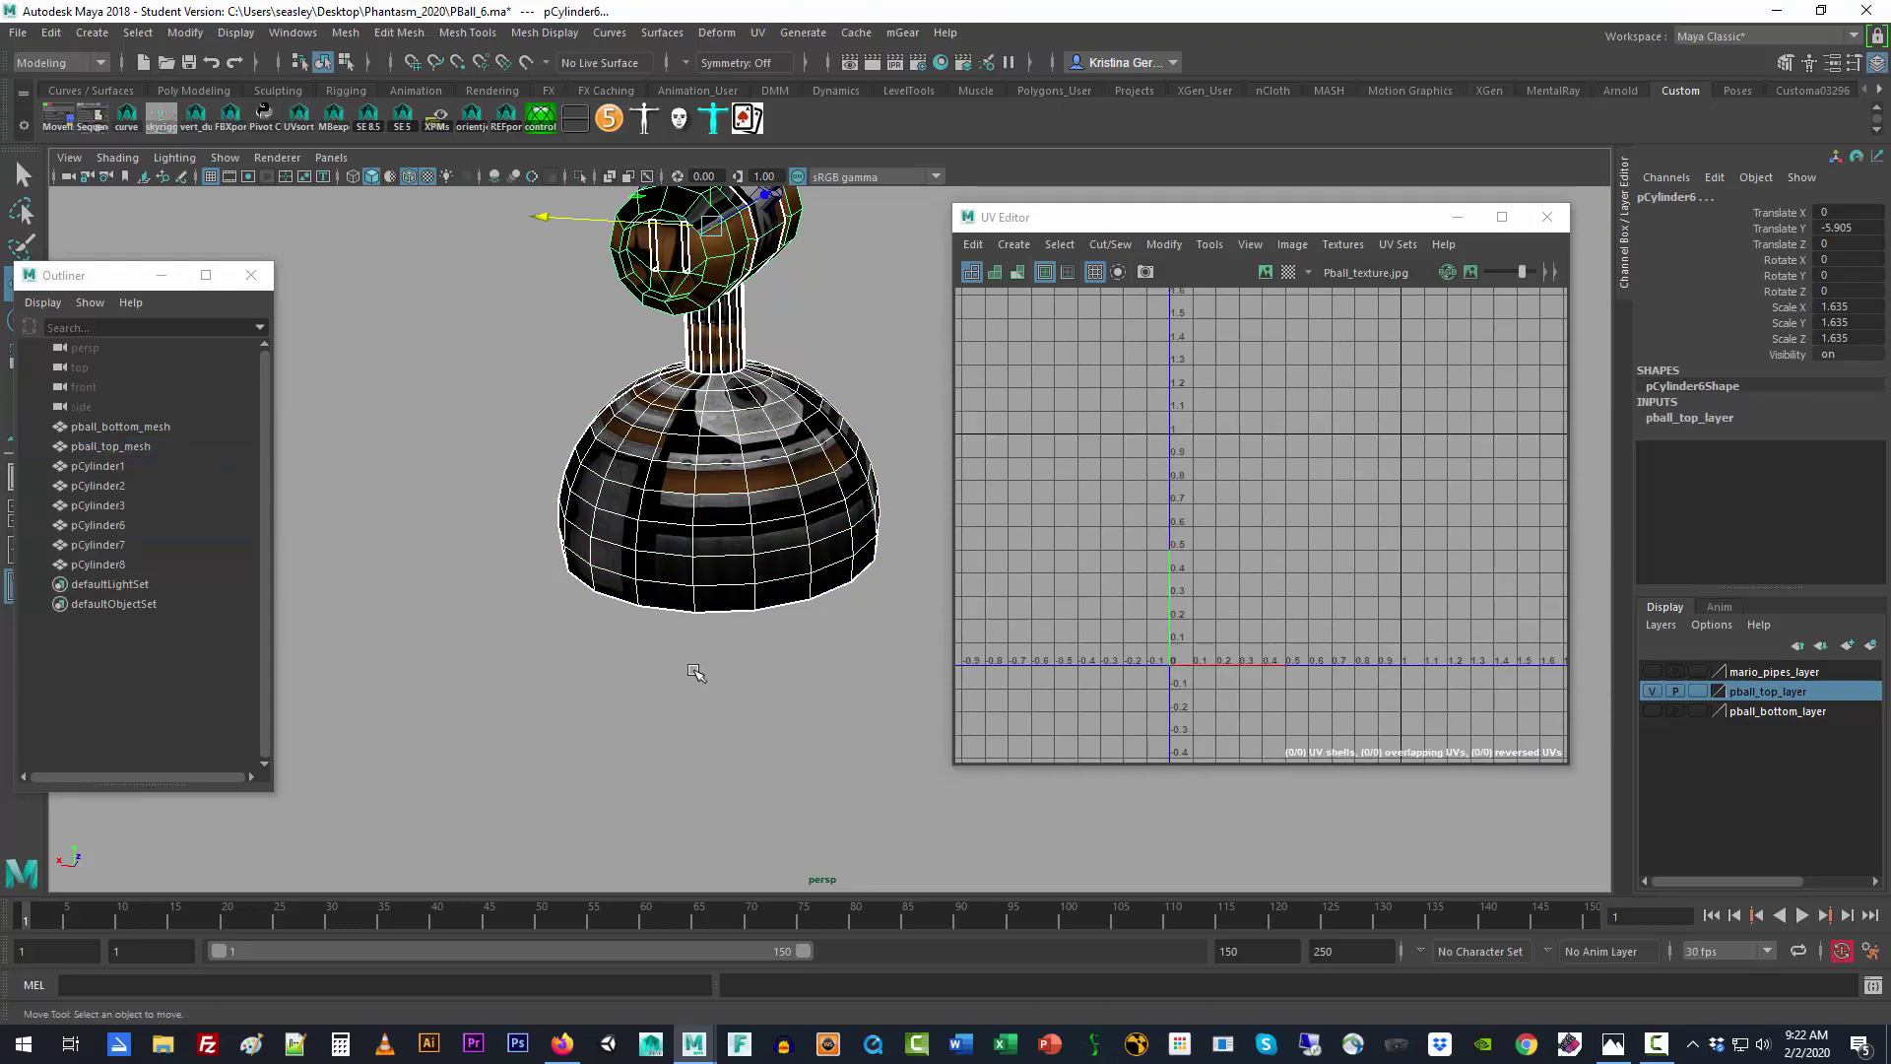
key("5")
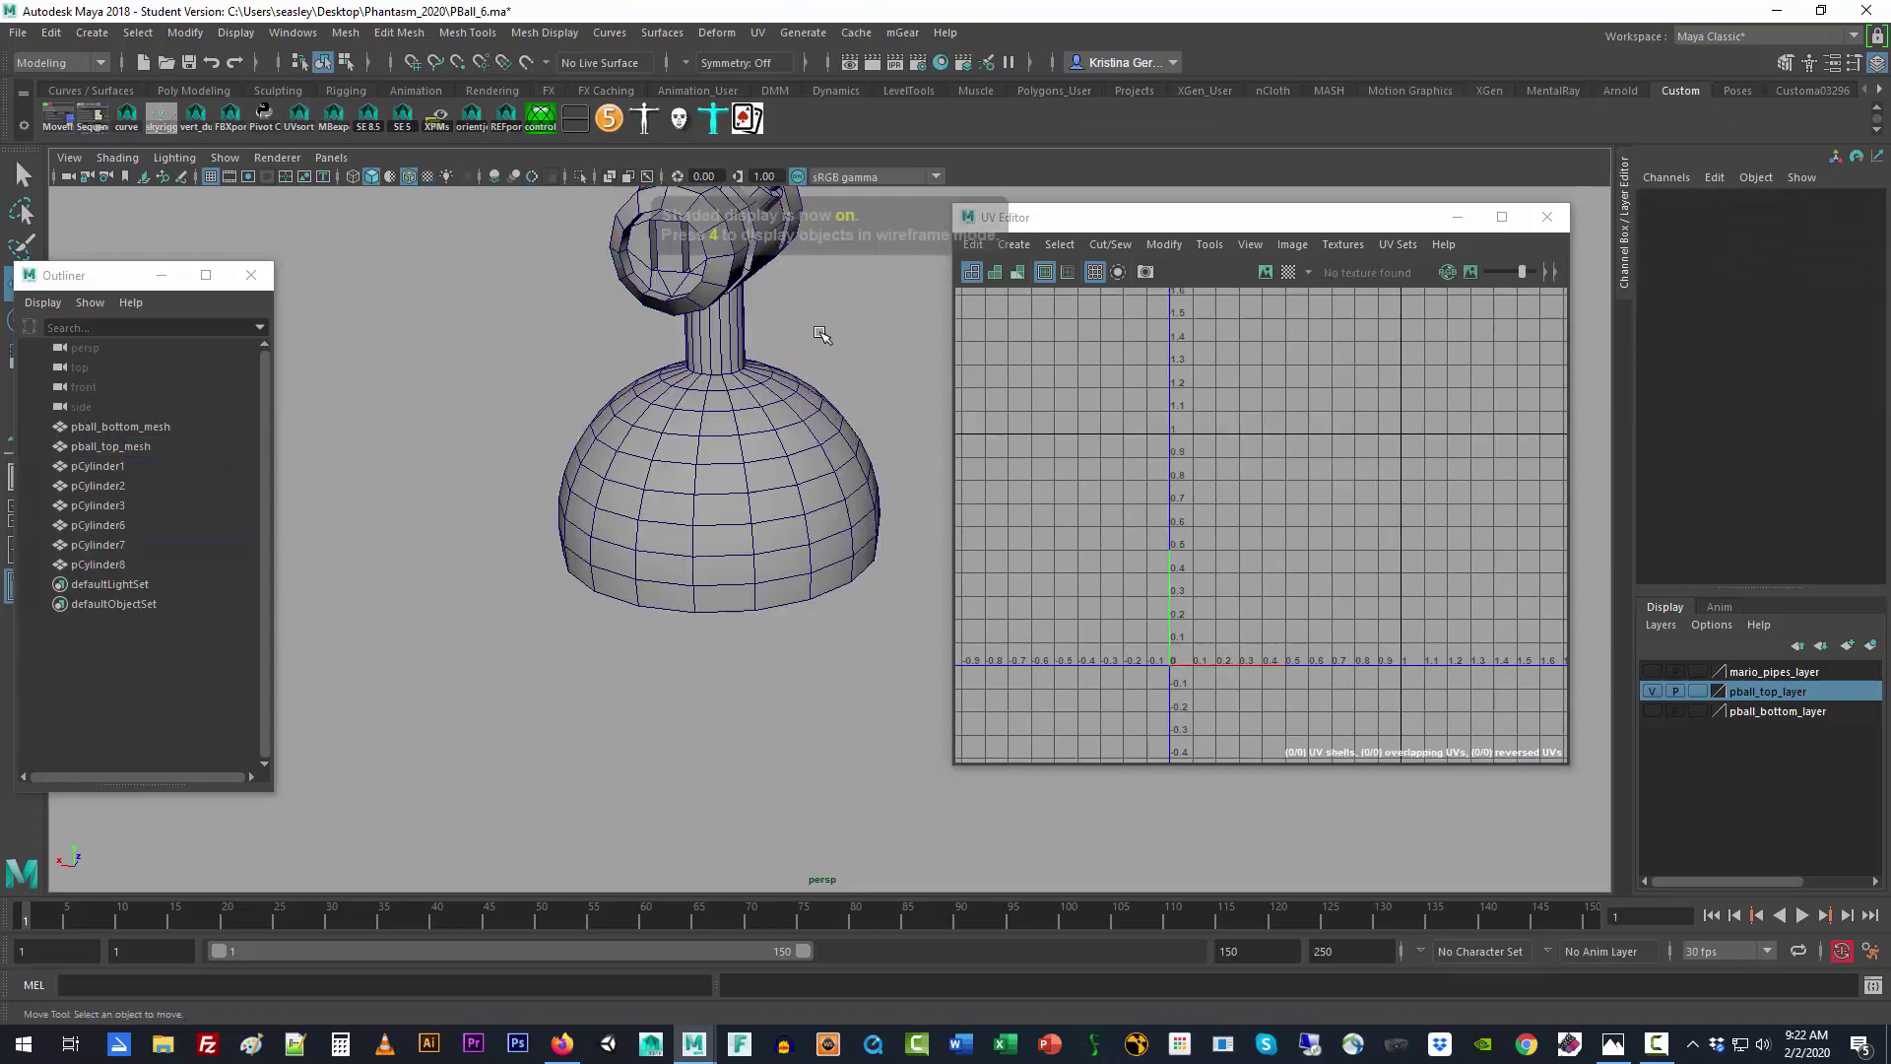
Step: Select the large horizontal cylinder and both angled pipes above the dome, and create a display layer from them
left_click(796, 444)
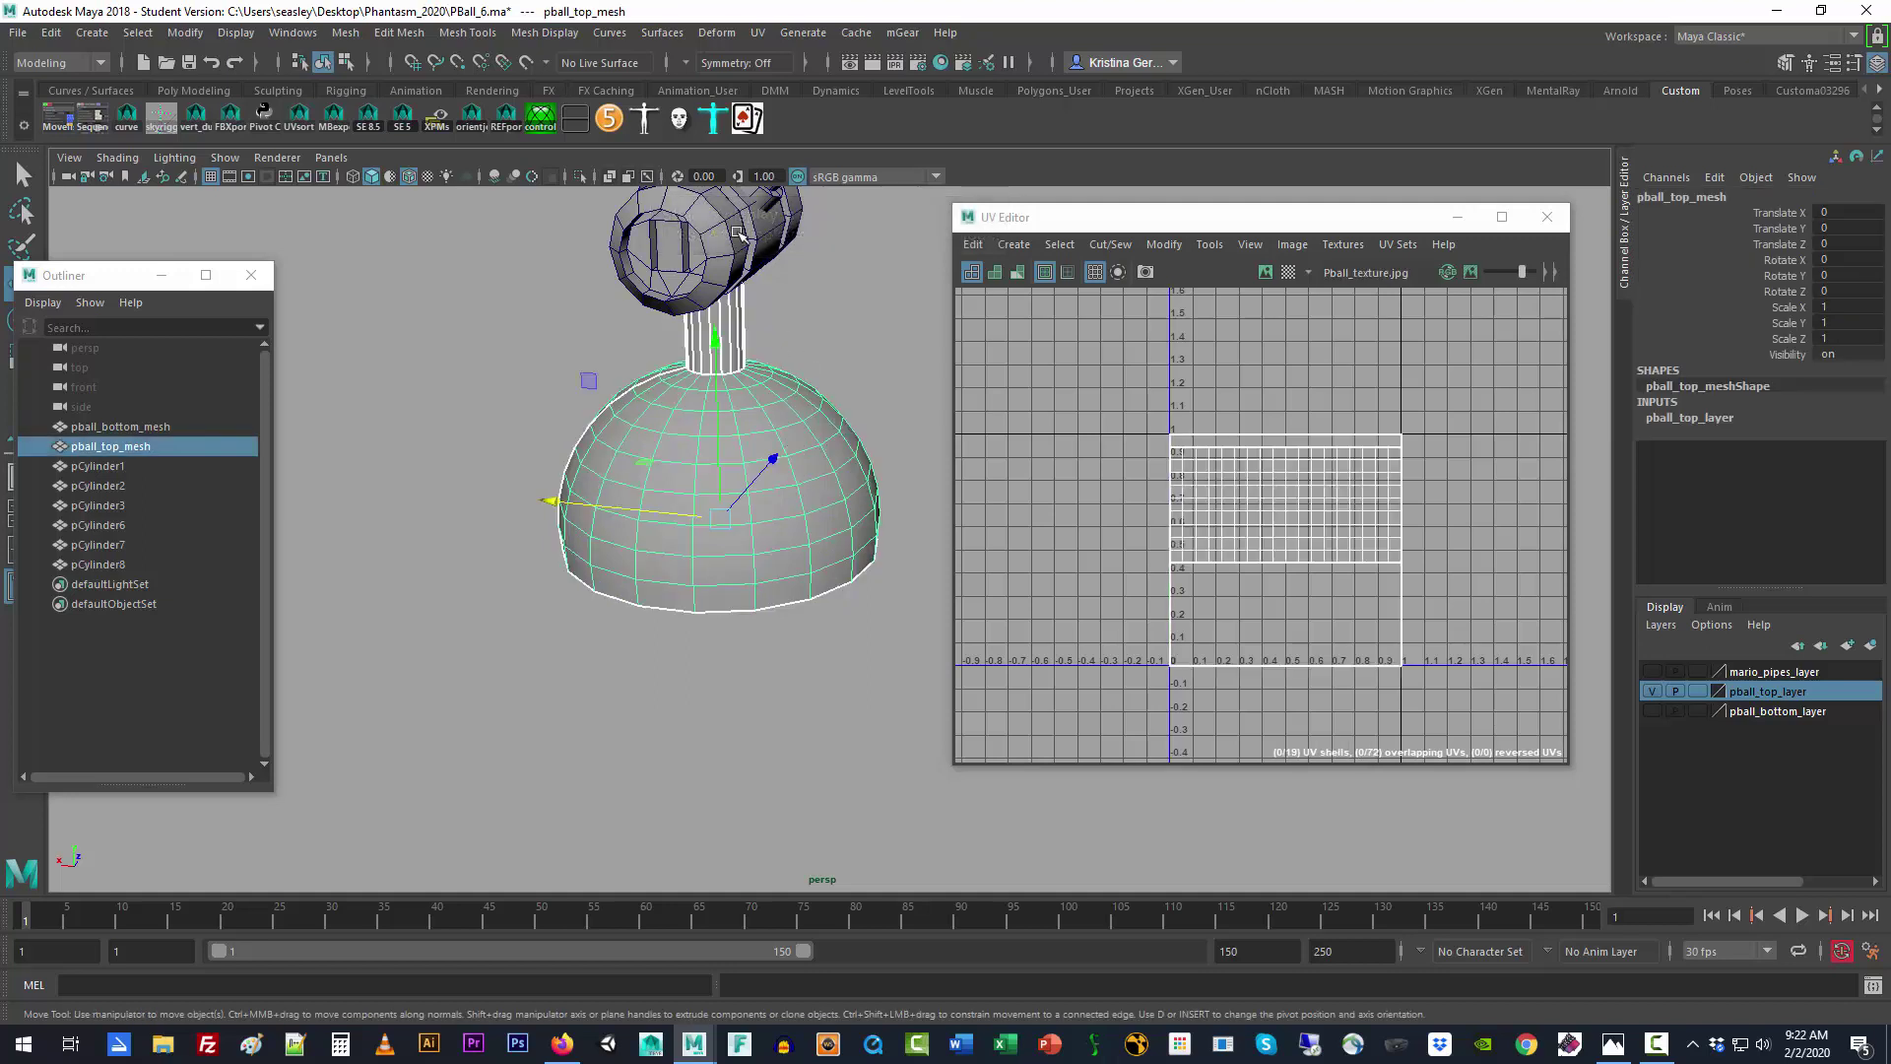
left_click(739, 234)
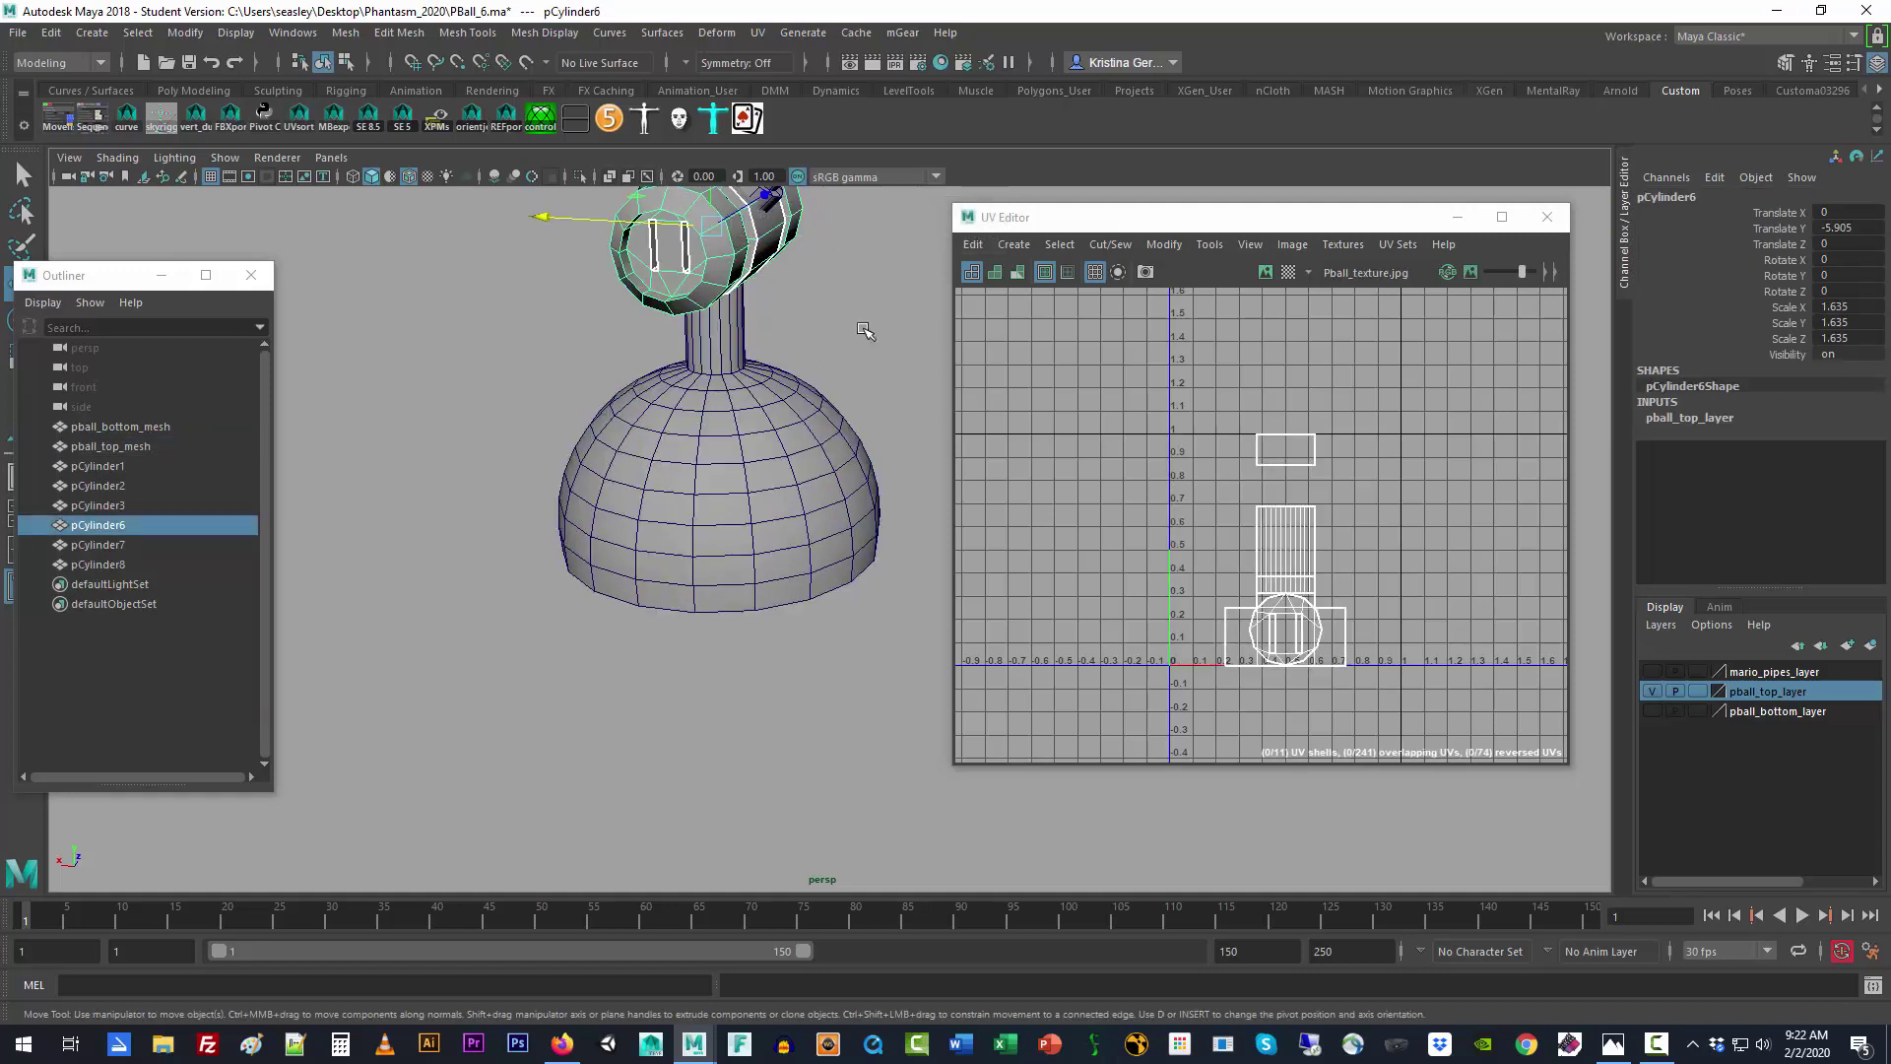
left_click_drag(838, 367, 782, 542, "alt")
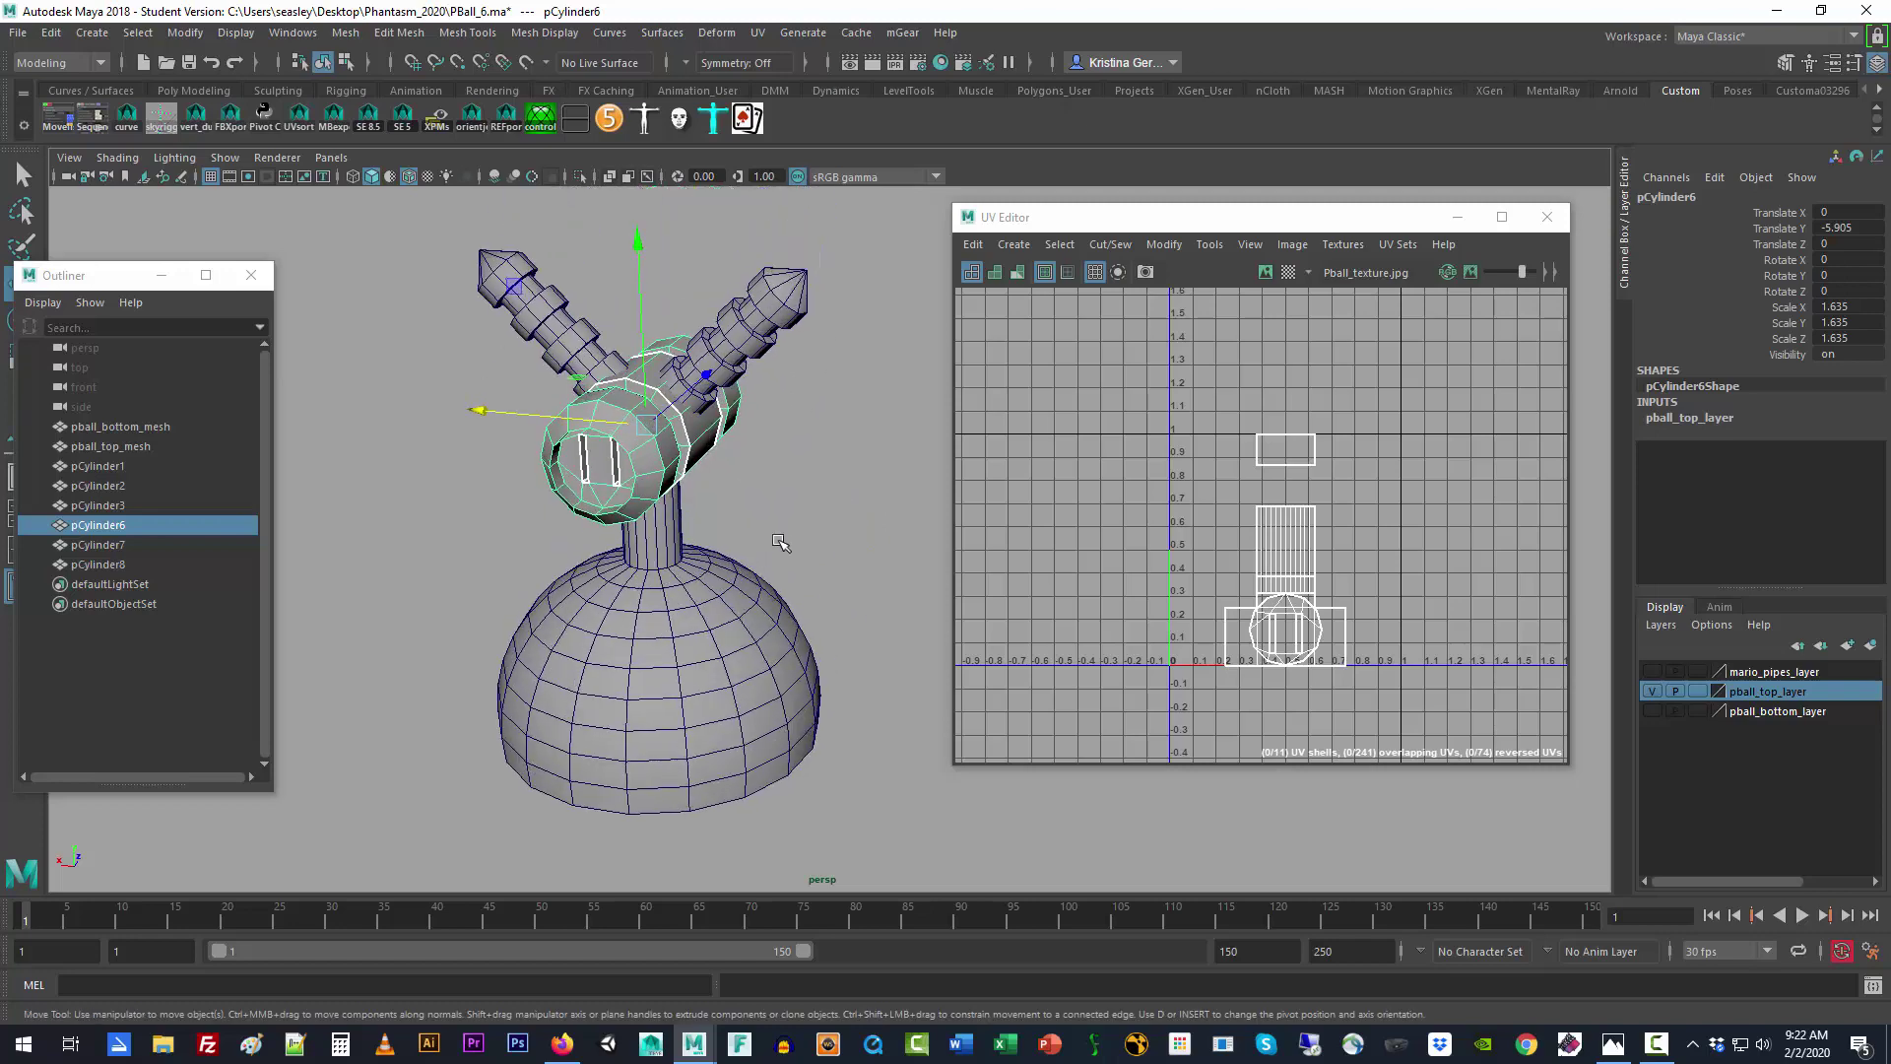
left_click(759, 302, "shift")
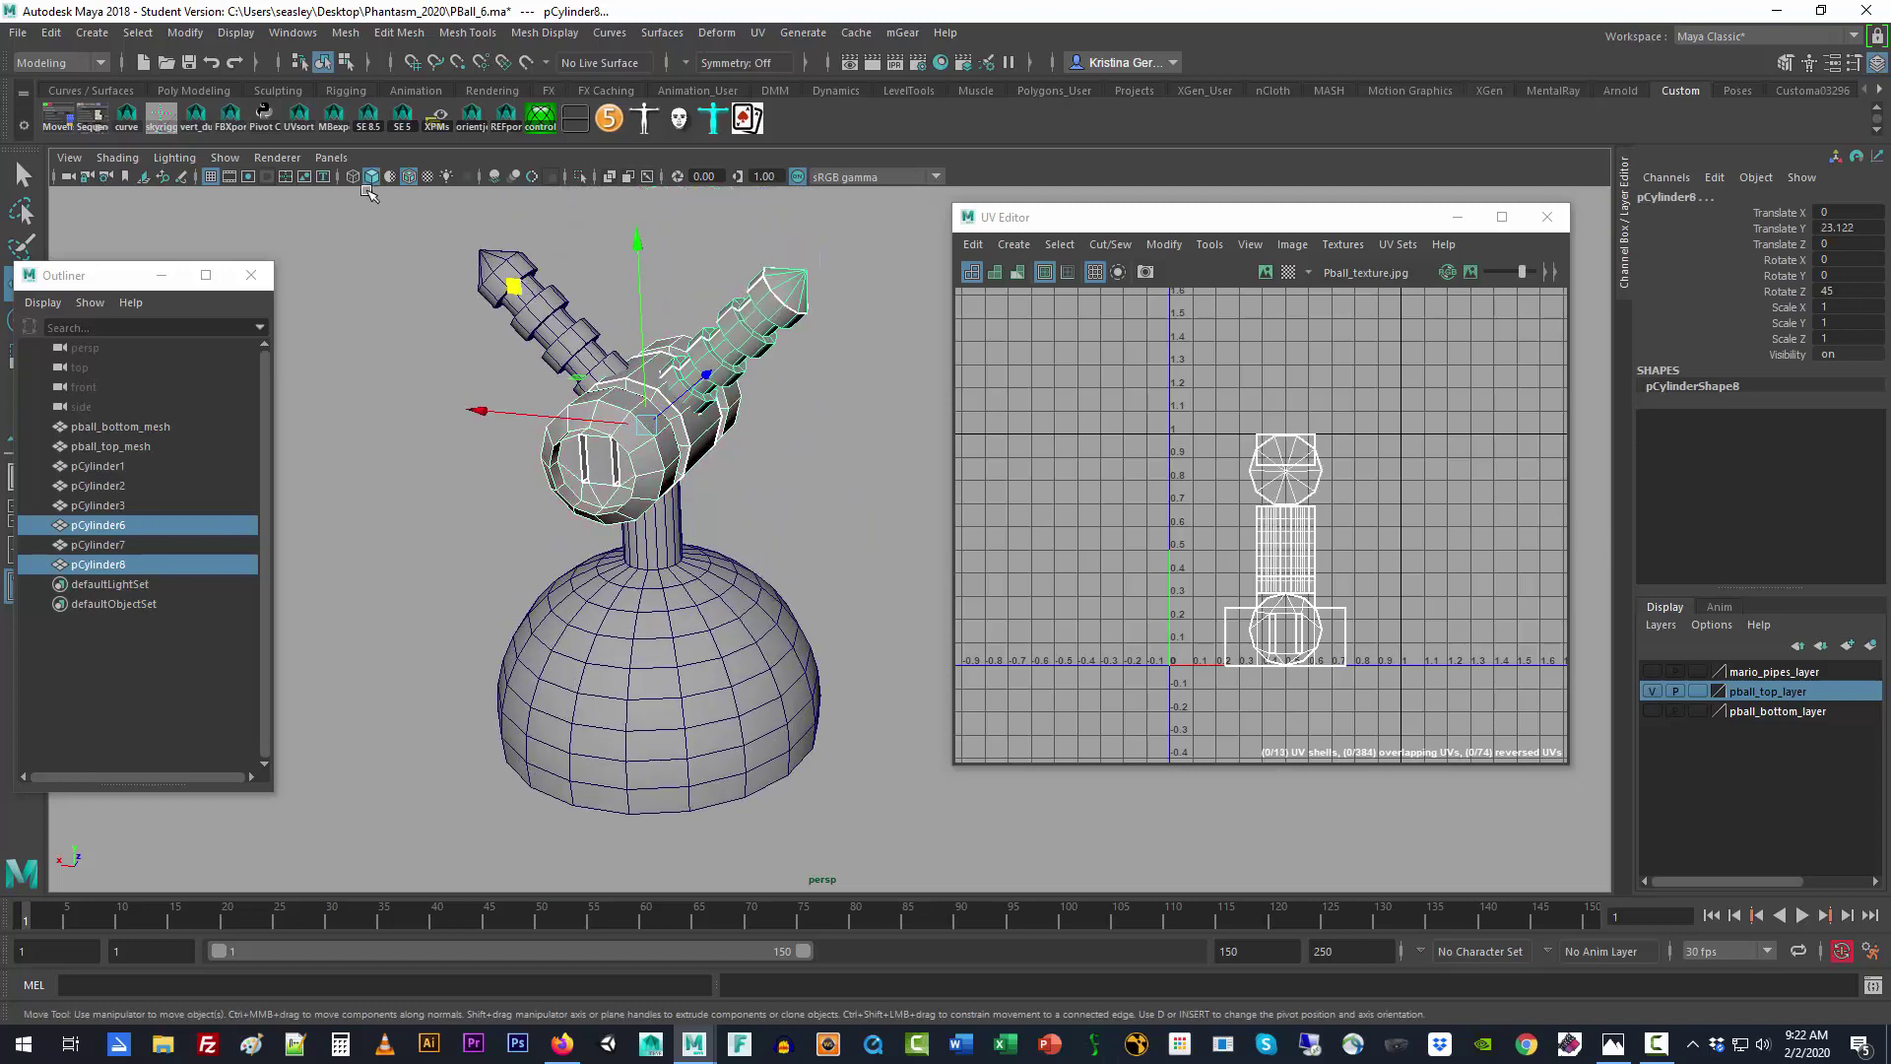
left_click(523, 258, "shift")
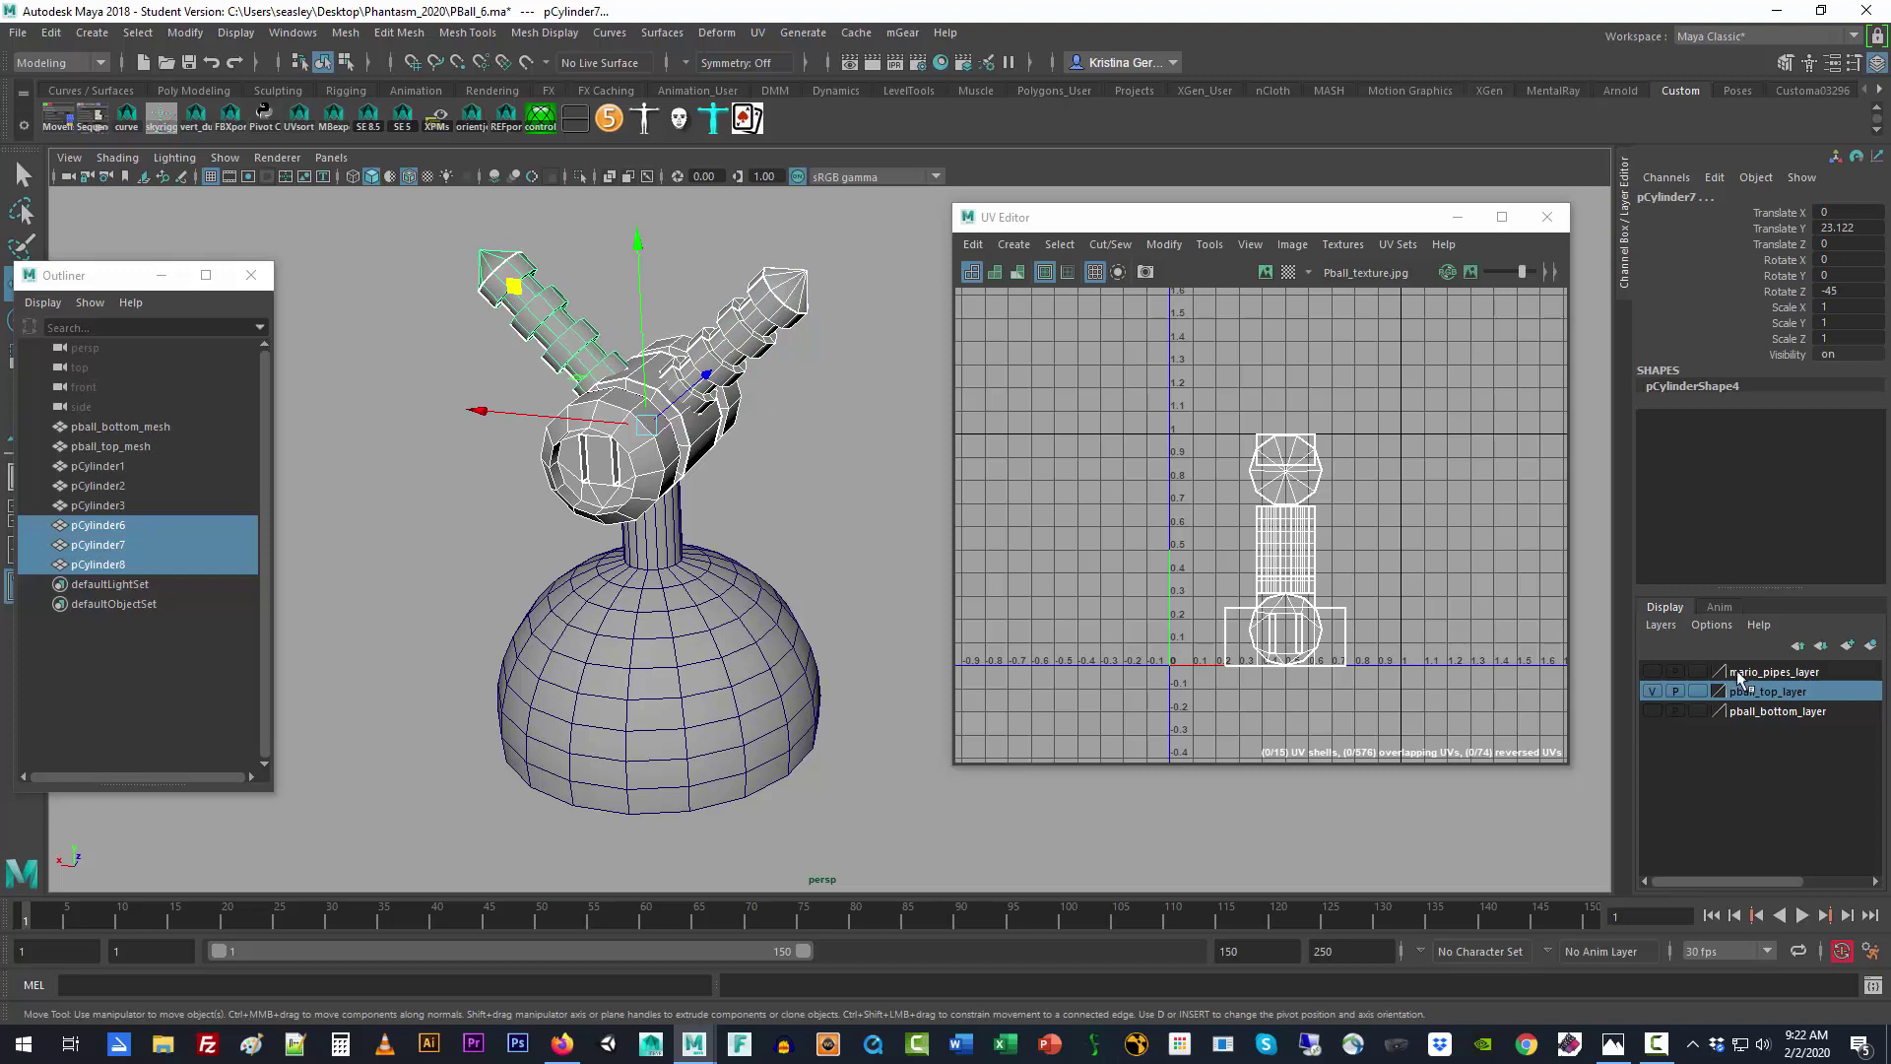
left_click(1661, 625)
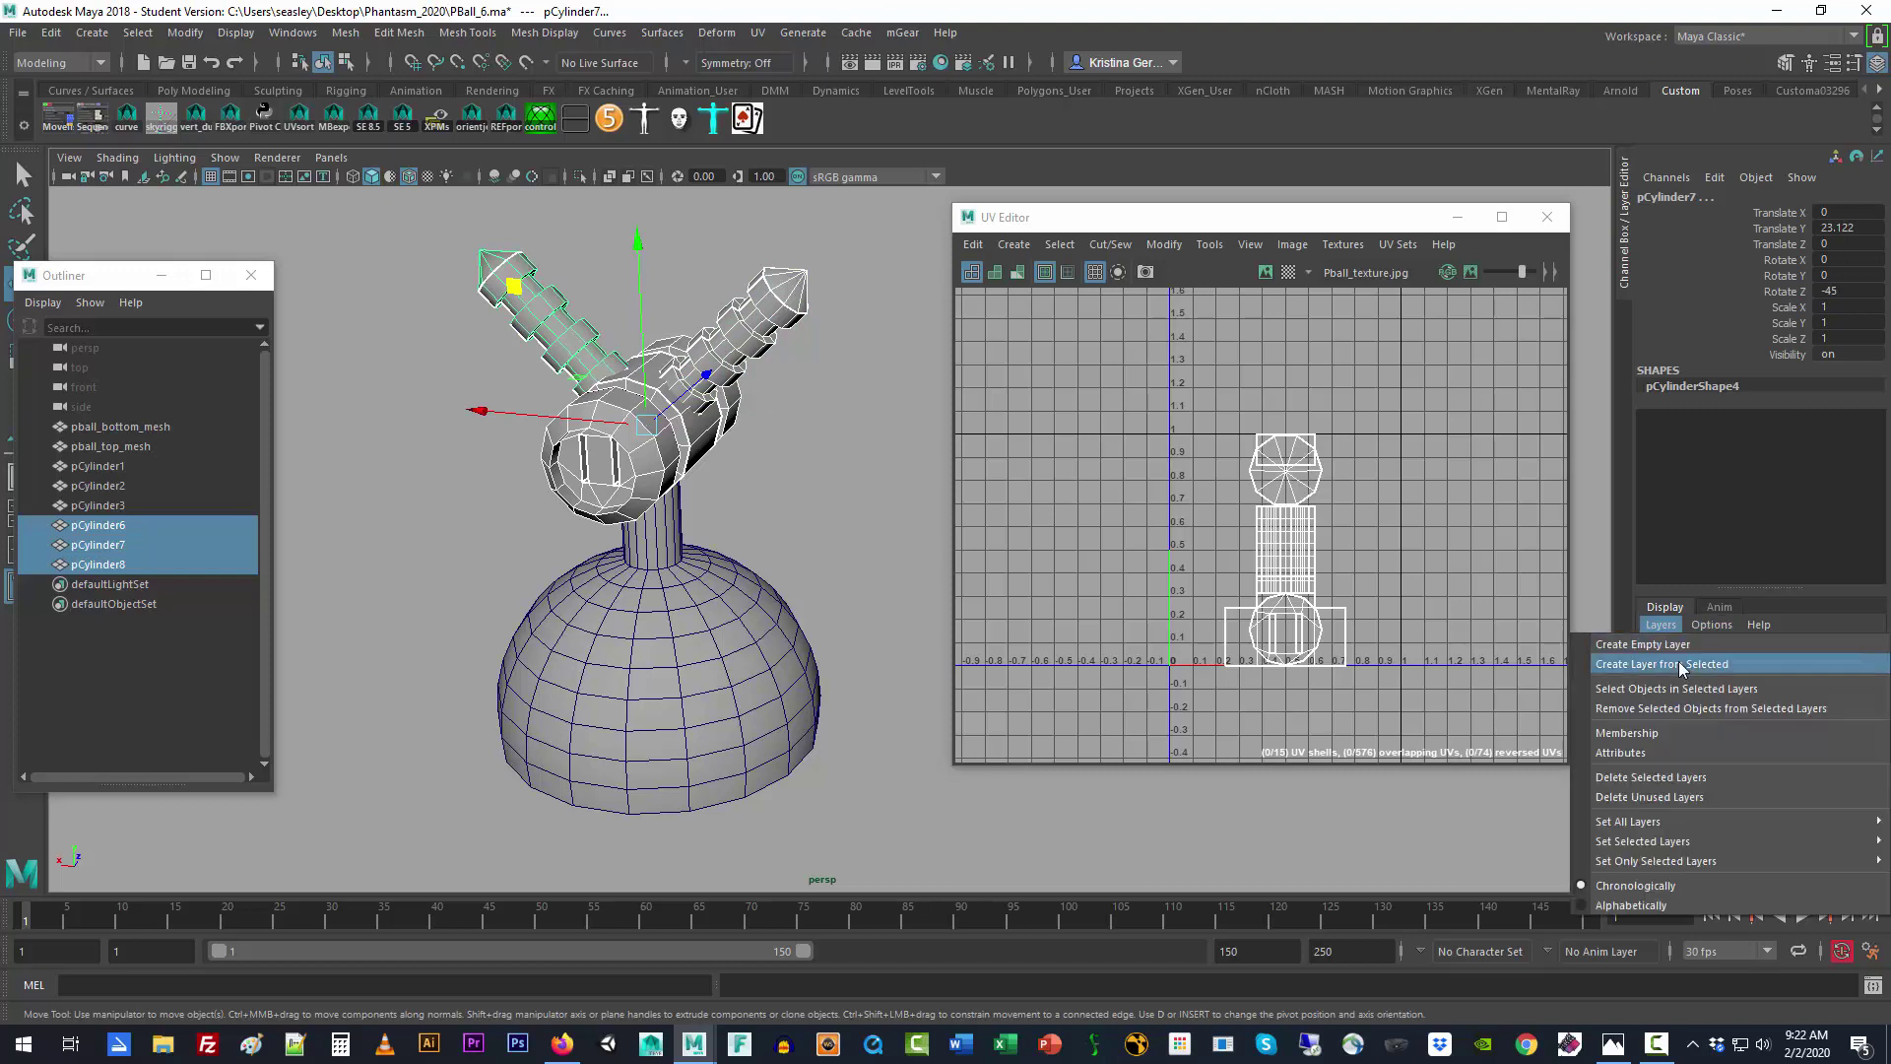
left_click(1681, 666)
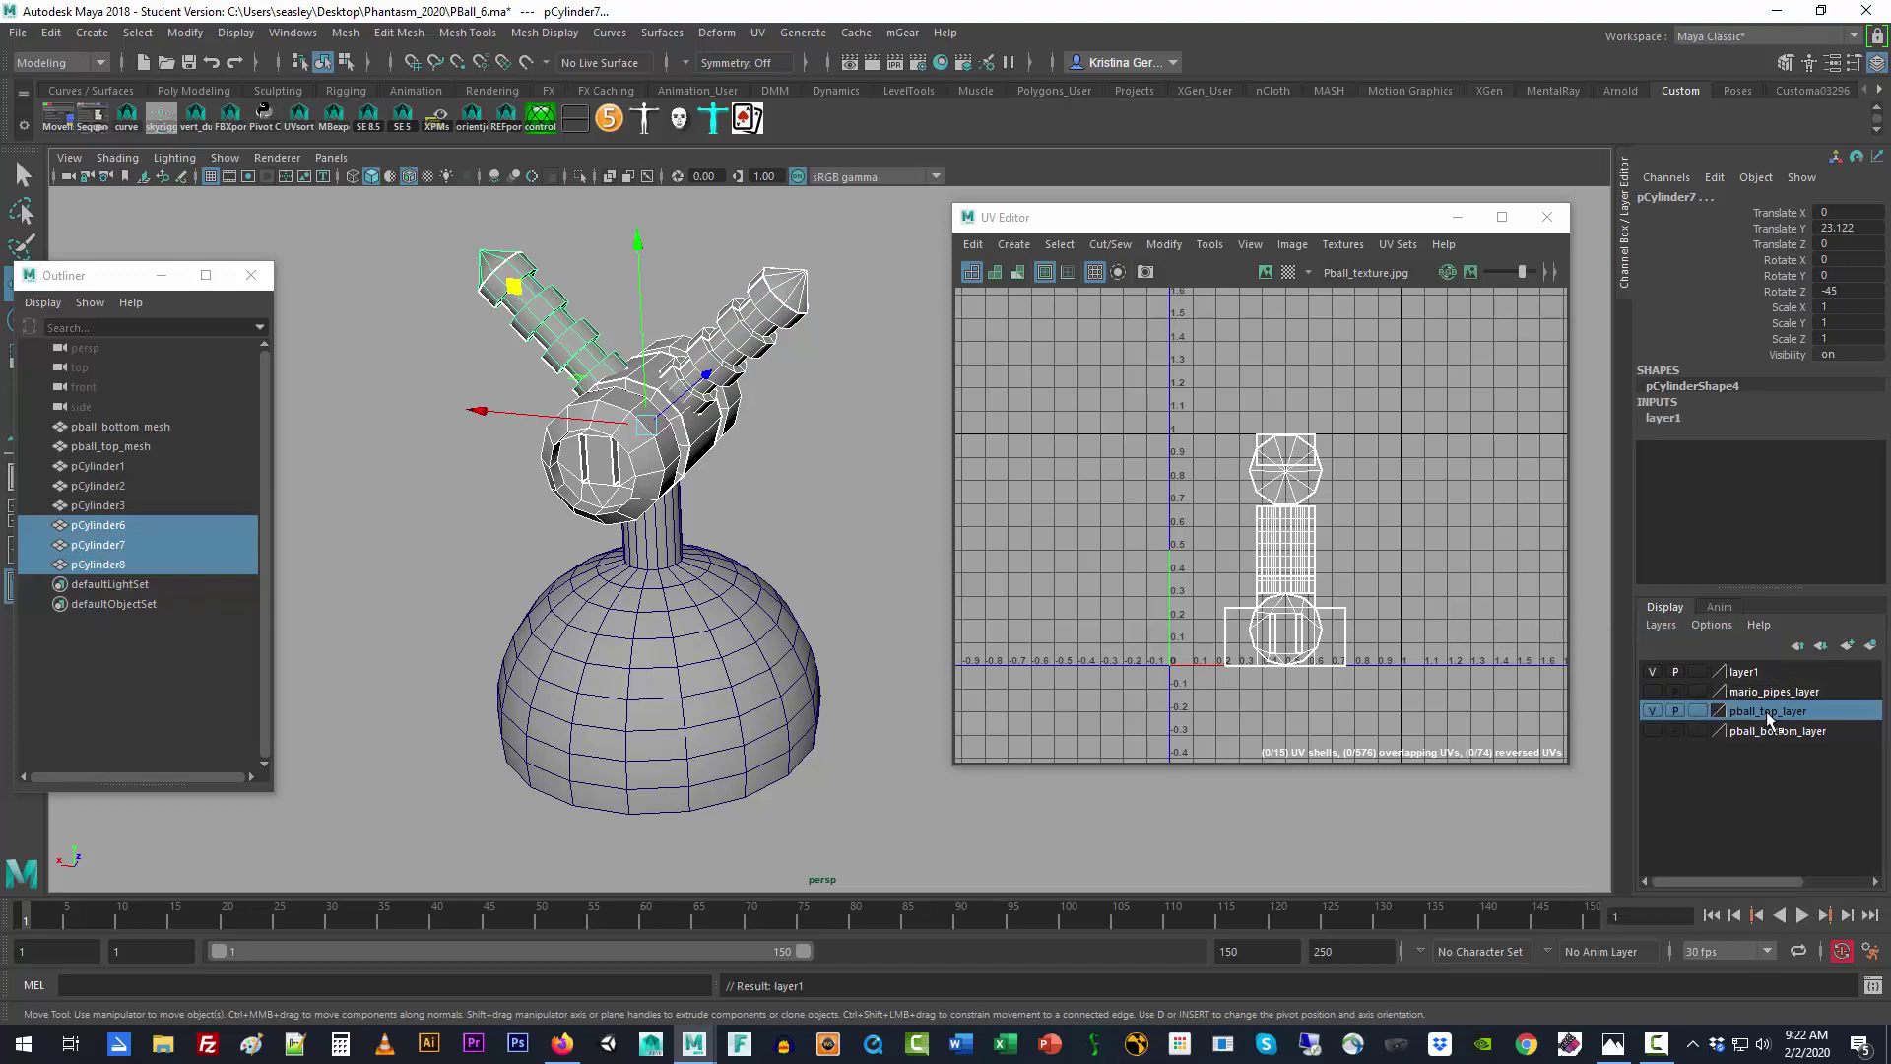
Step: Rename the new display layer as pipes_errata_layer and hide it
double_click(1742, 674)
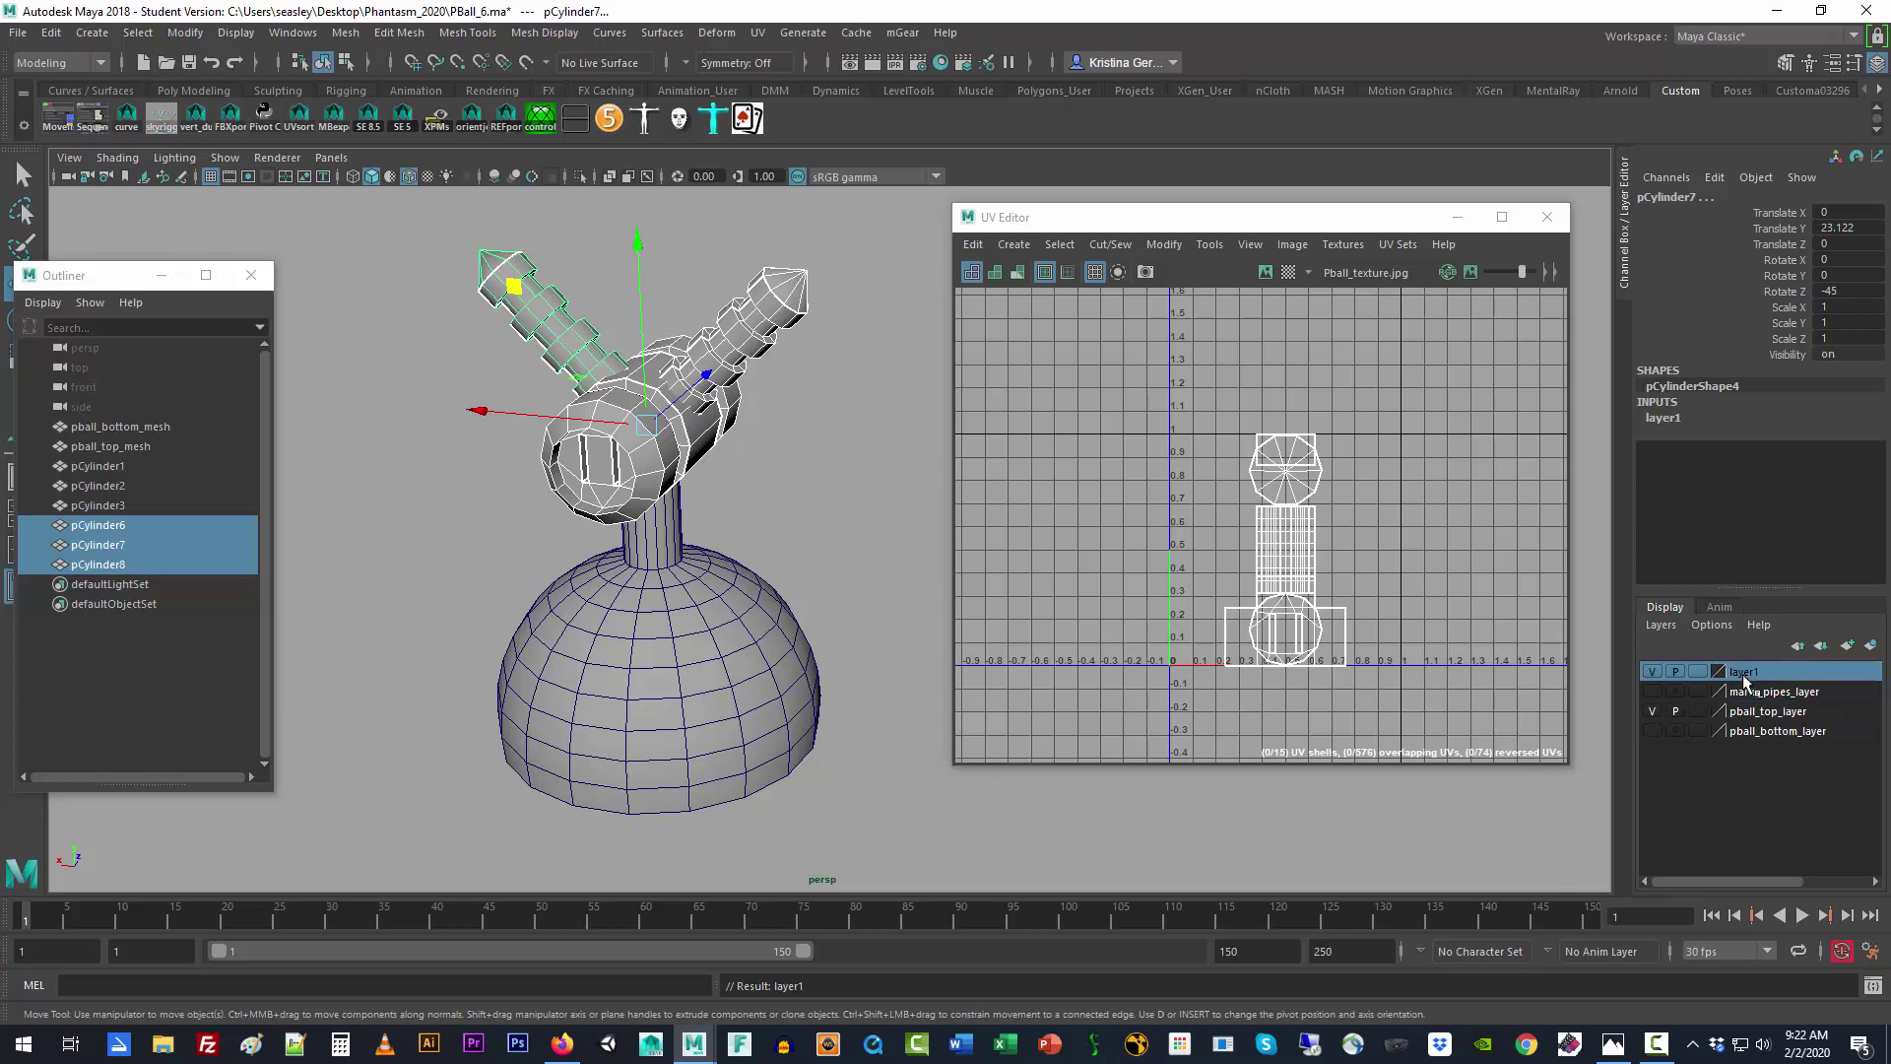
left_click_drag(765, 394, 708, 386)
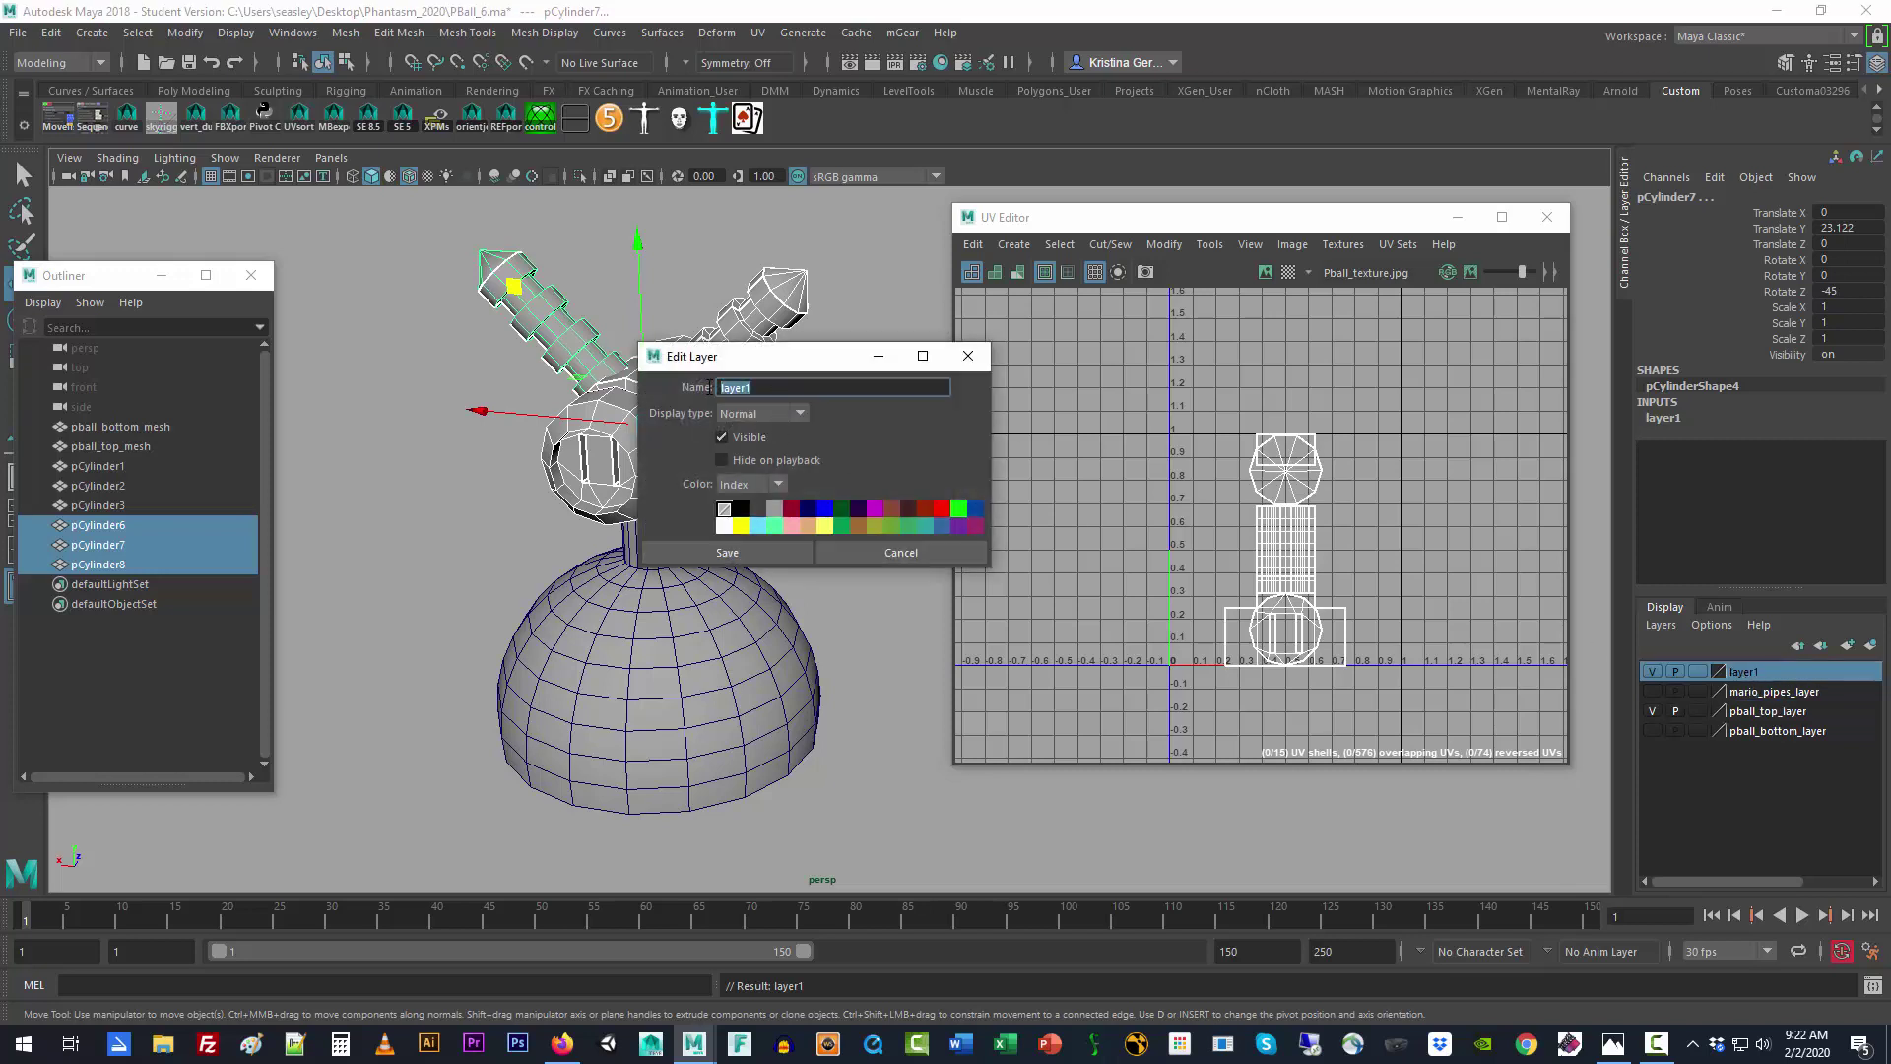
type("pipes_errata_")
key("Return")
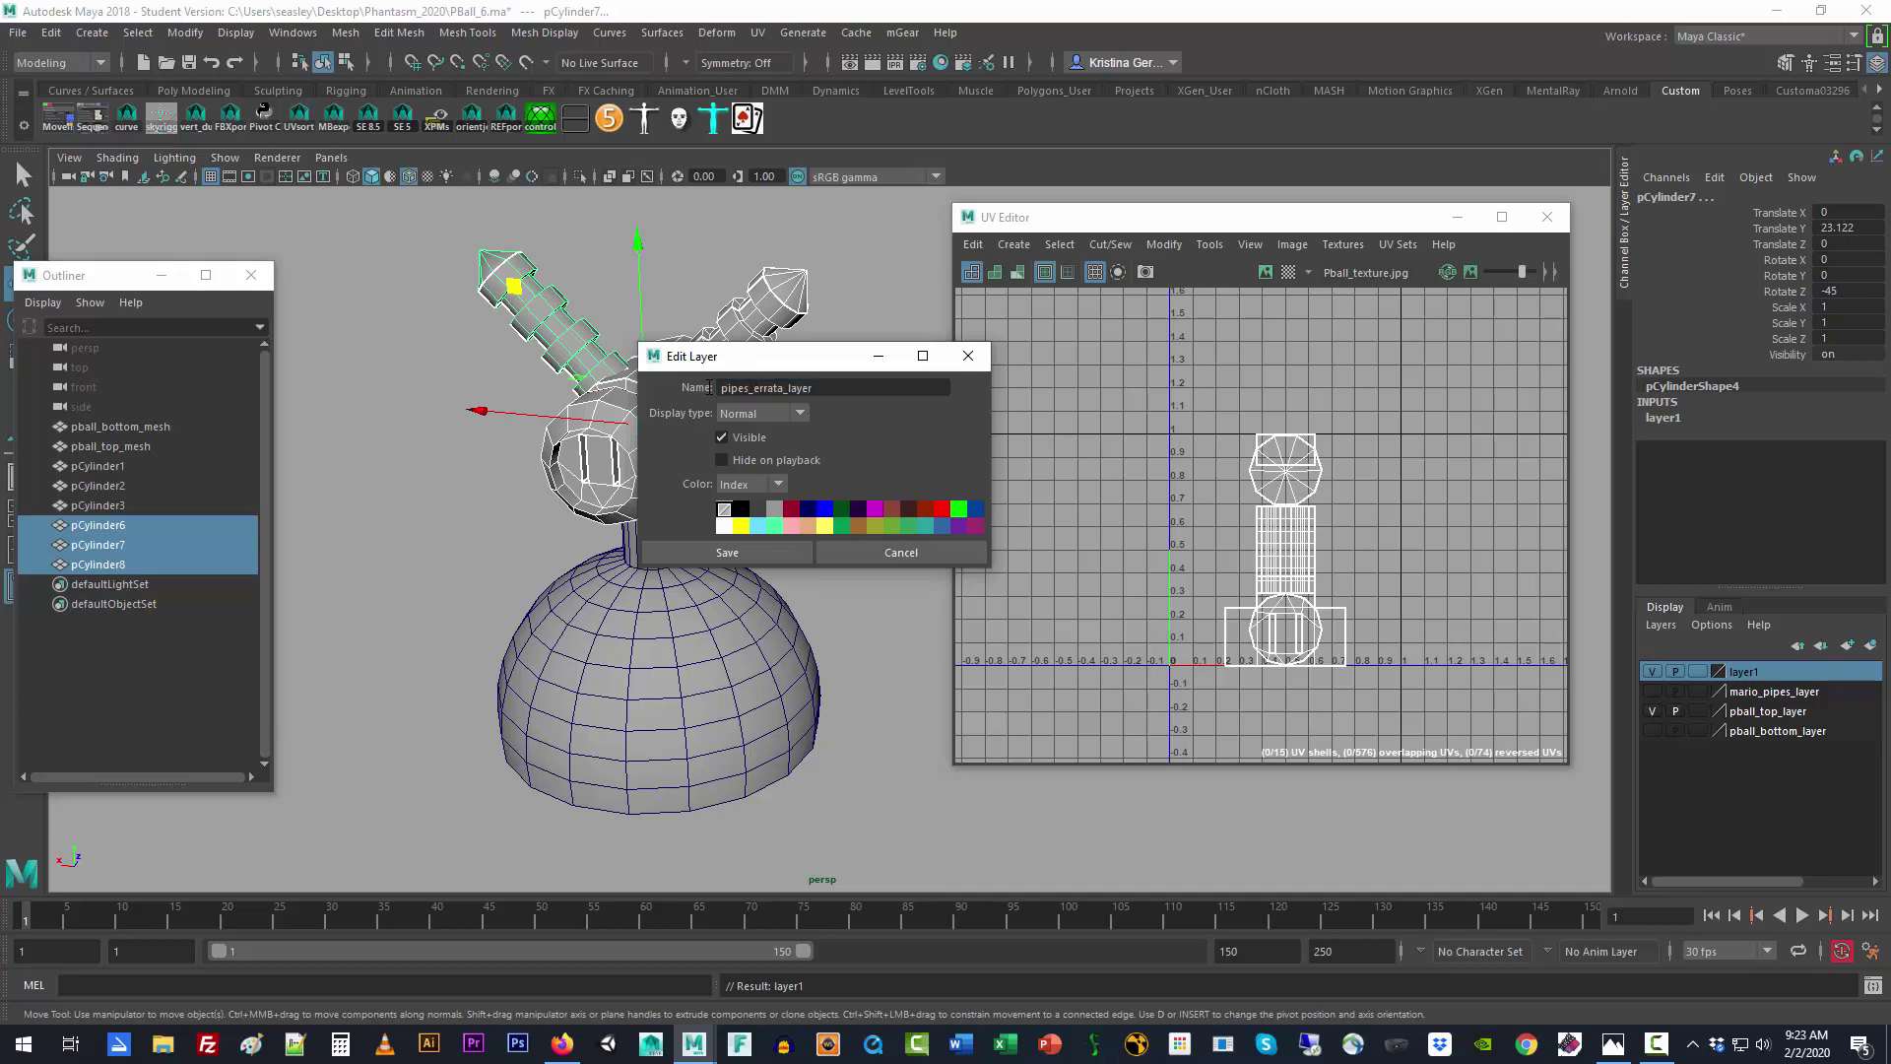
left_click(776, 546)
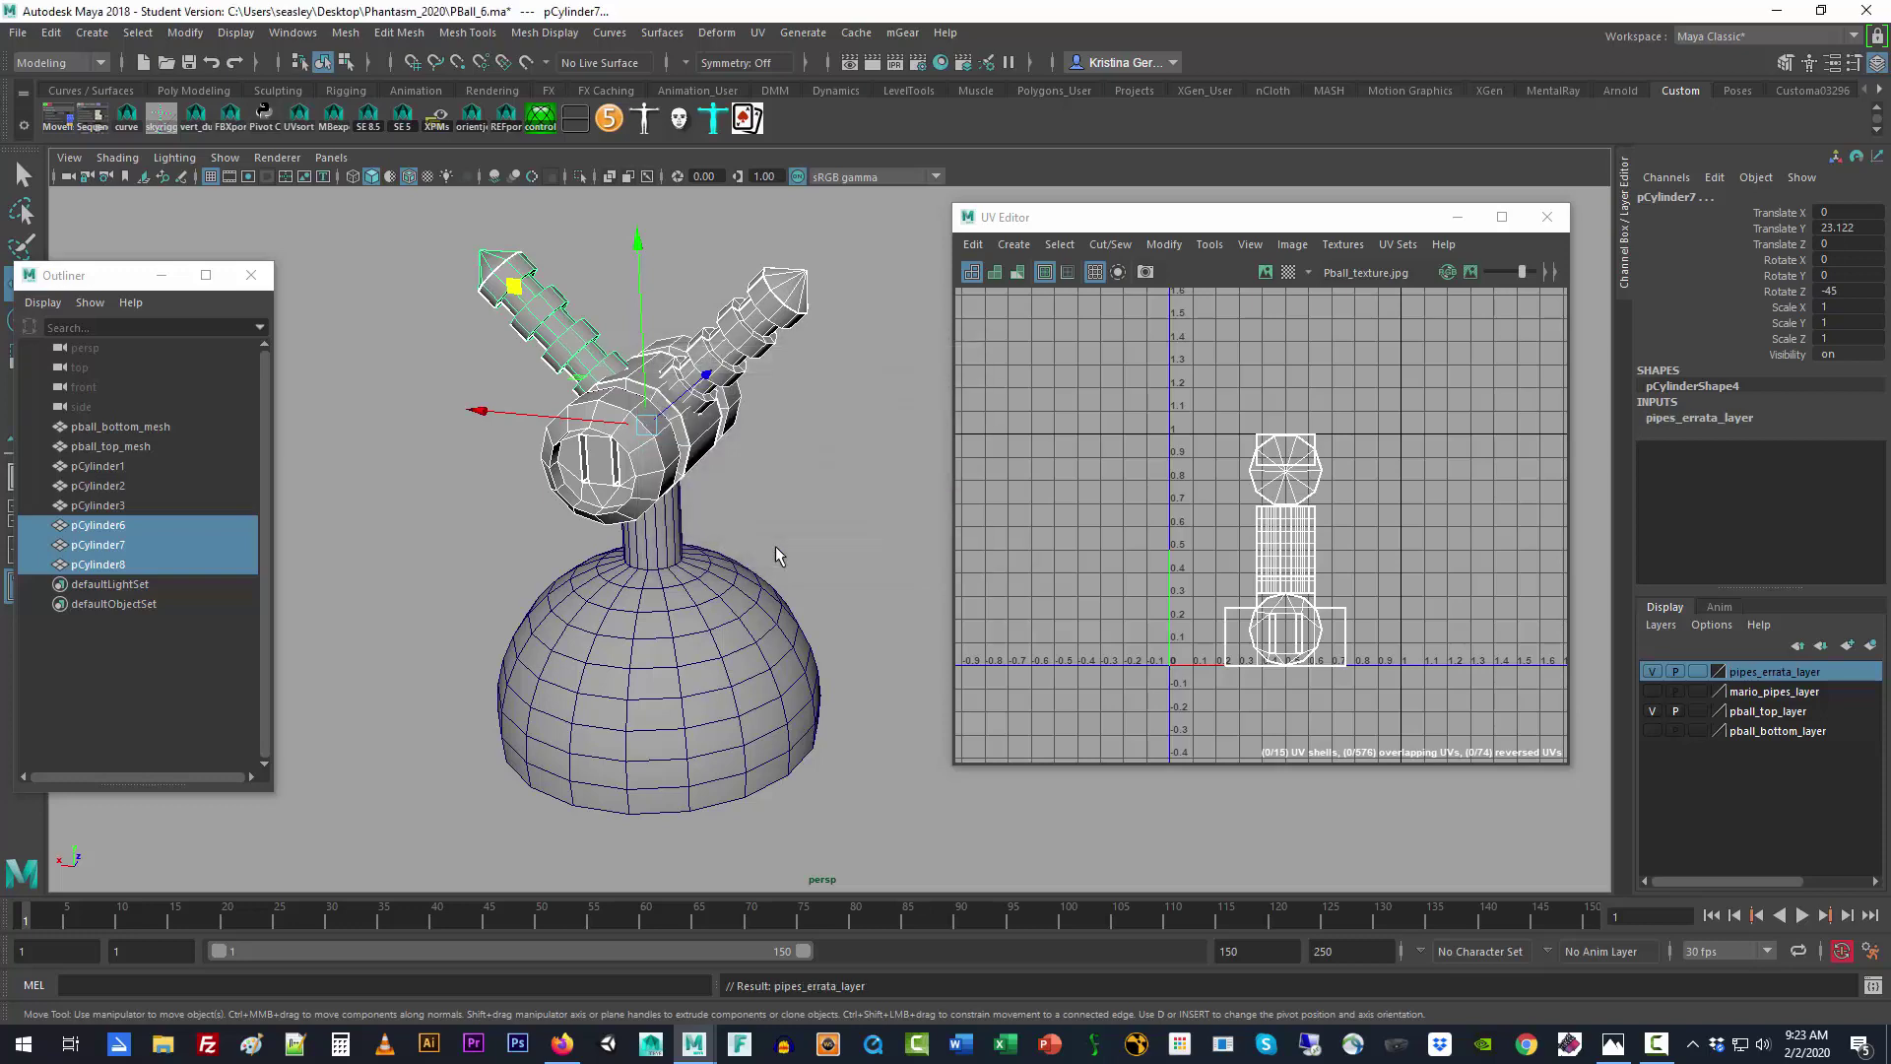
left_click(1653, 673)
Step: Select the vertical neck faces of pball_top_mesh by selecting the dome's UV shell and inverting the selection
left_click(739, 635)
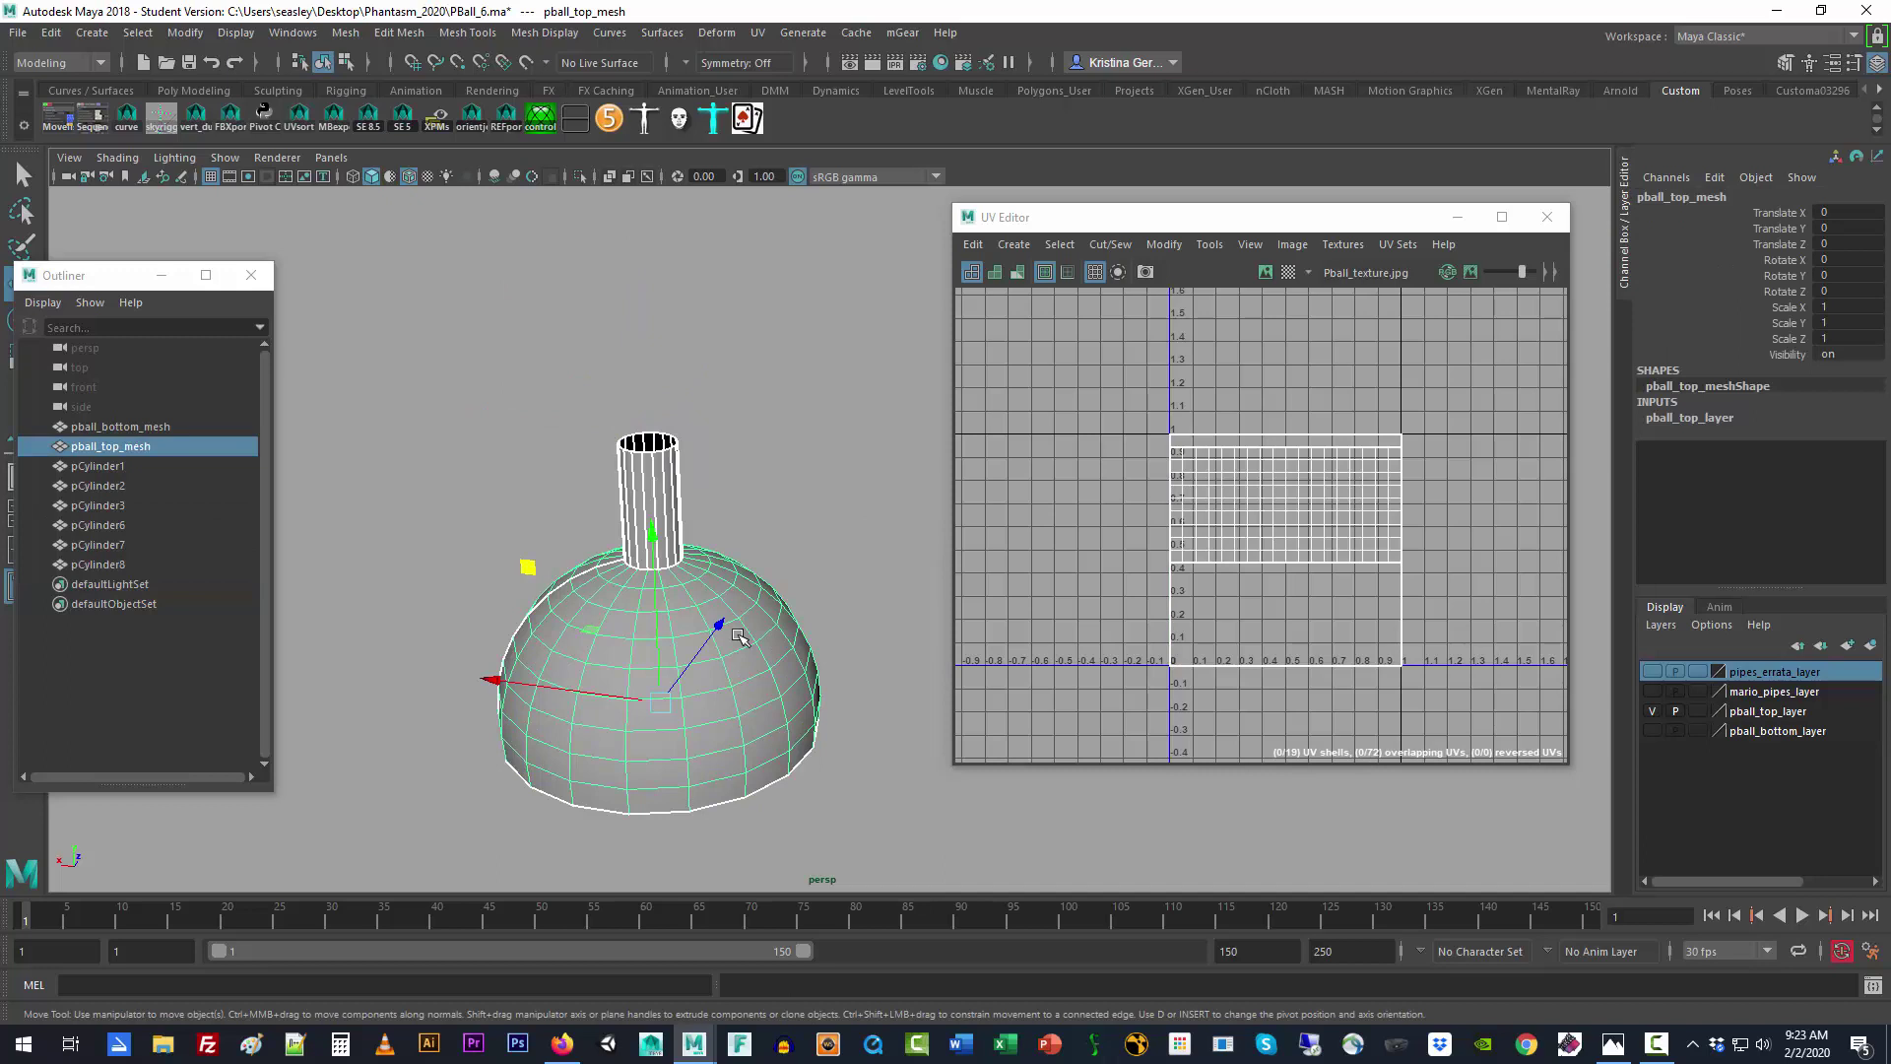
right_click(649, 481)
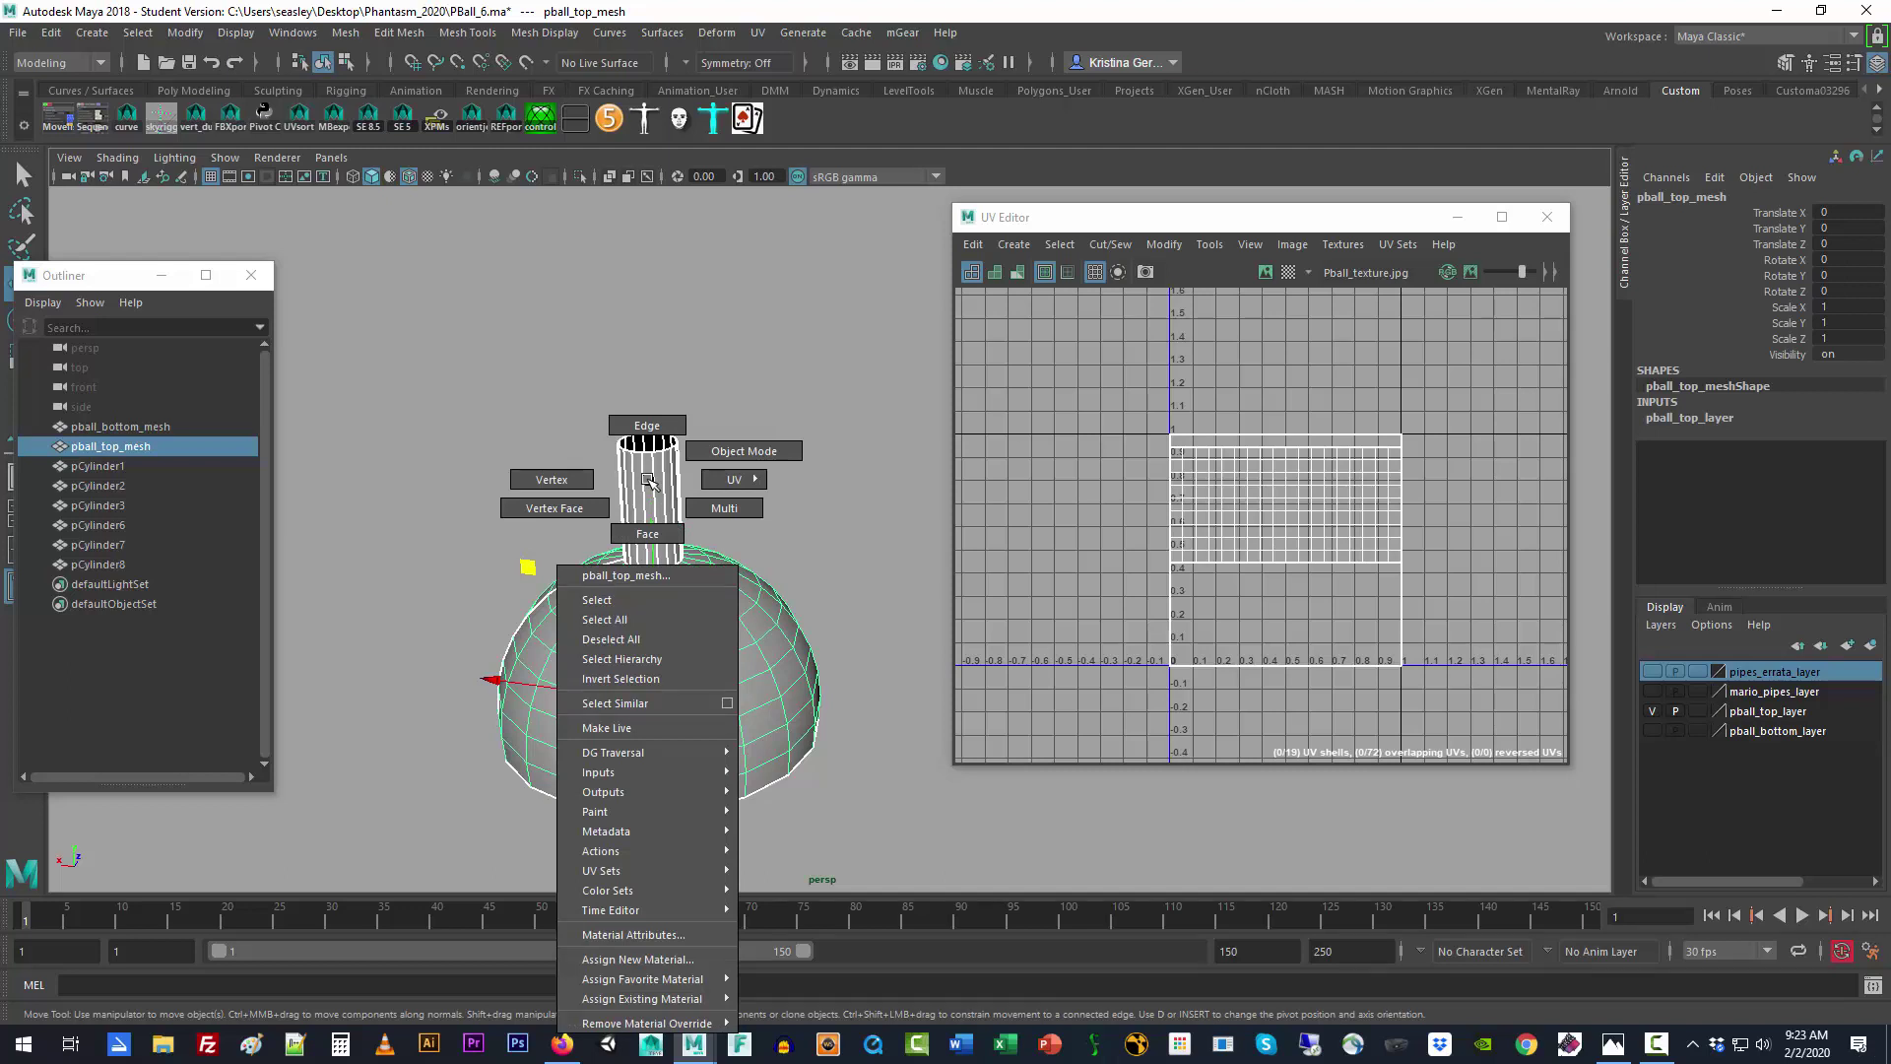
left_click(1264, 608)
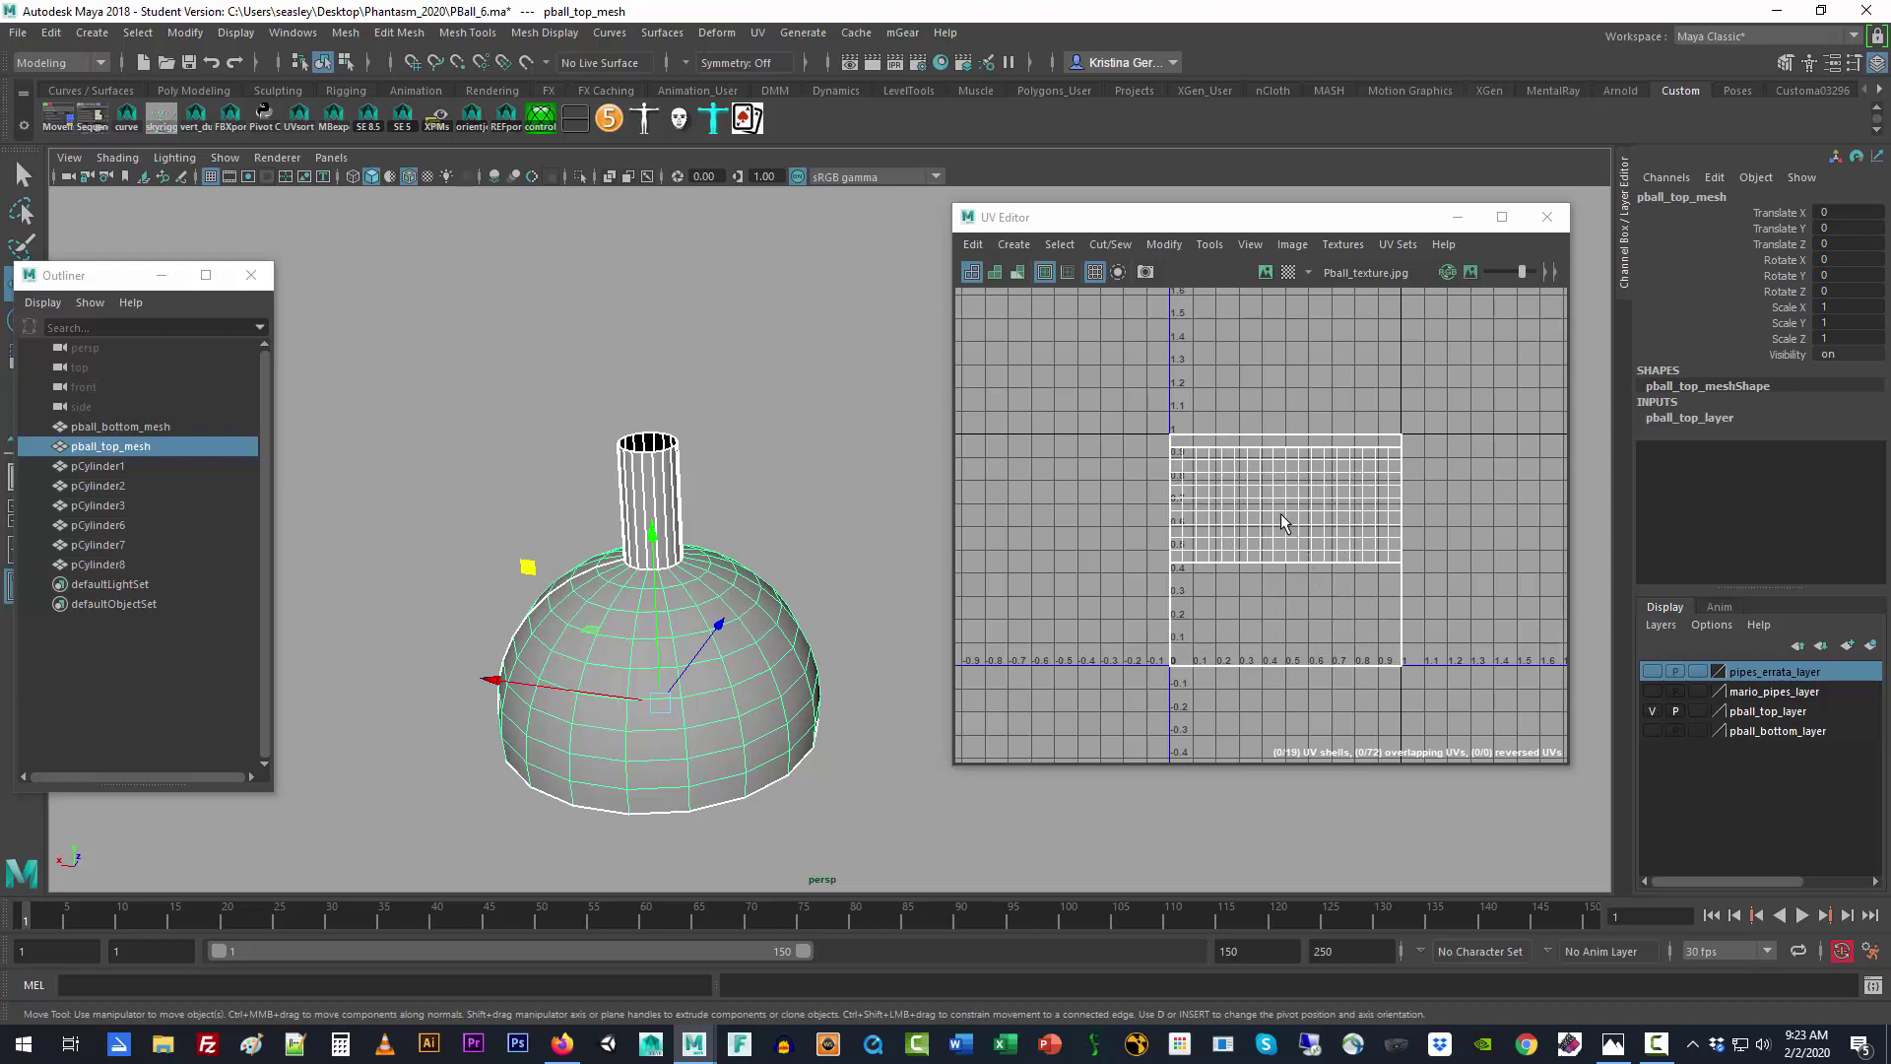
right_click_drag(1284, 522, 1276, 471)
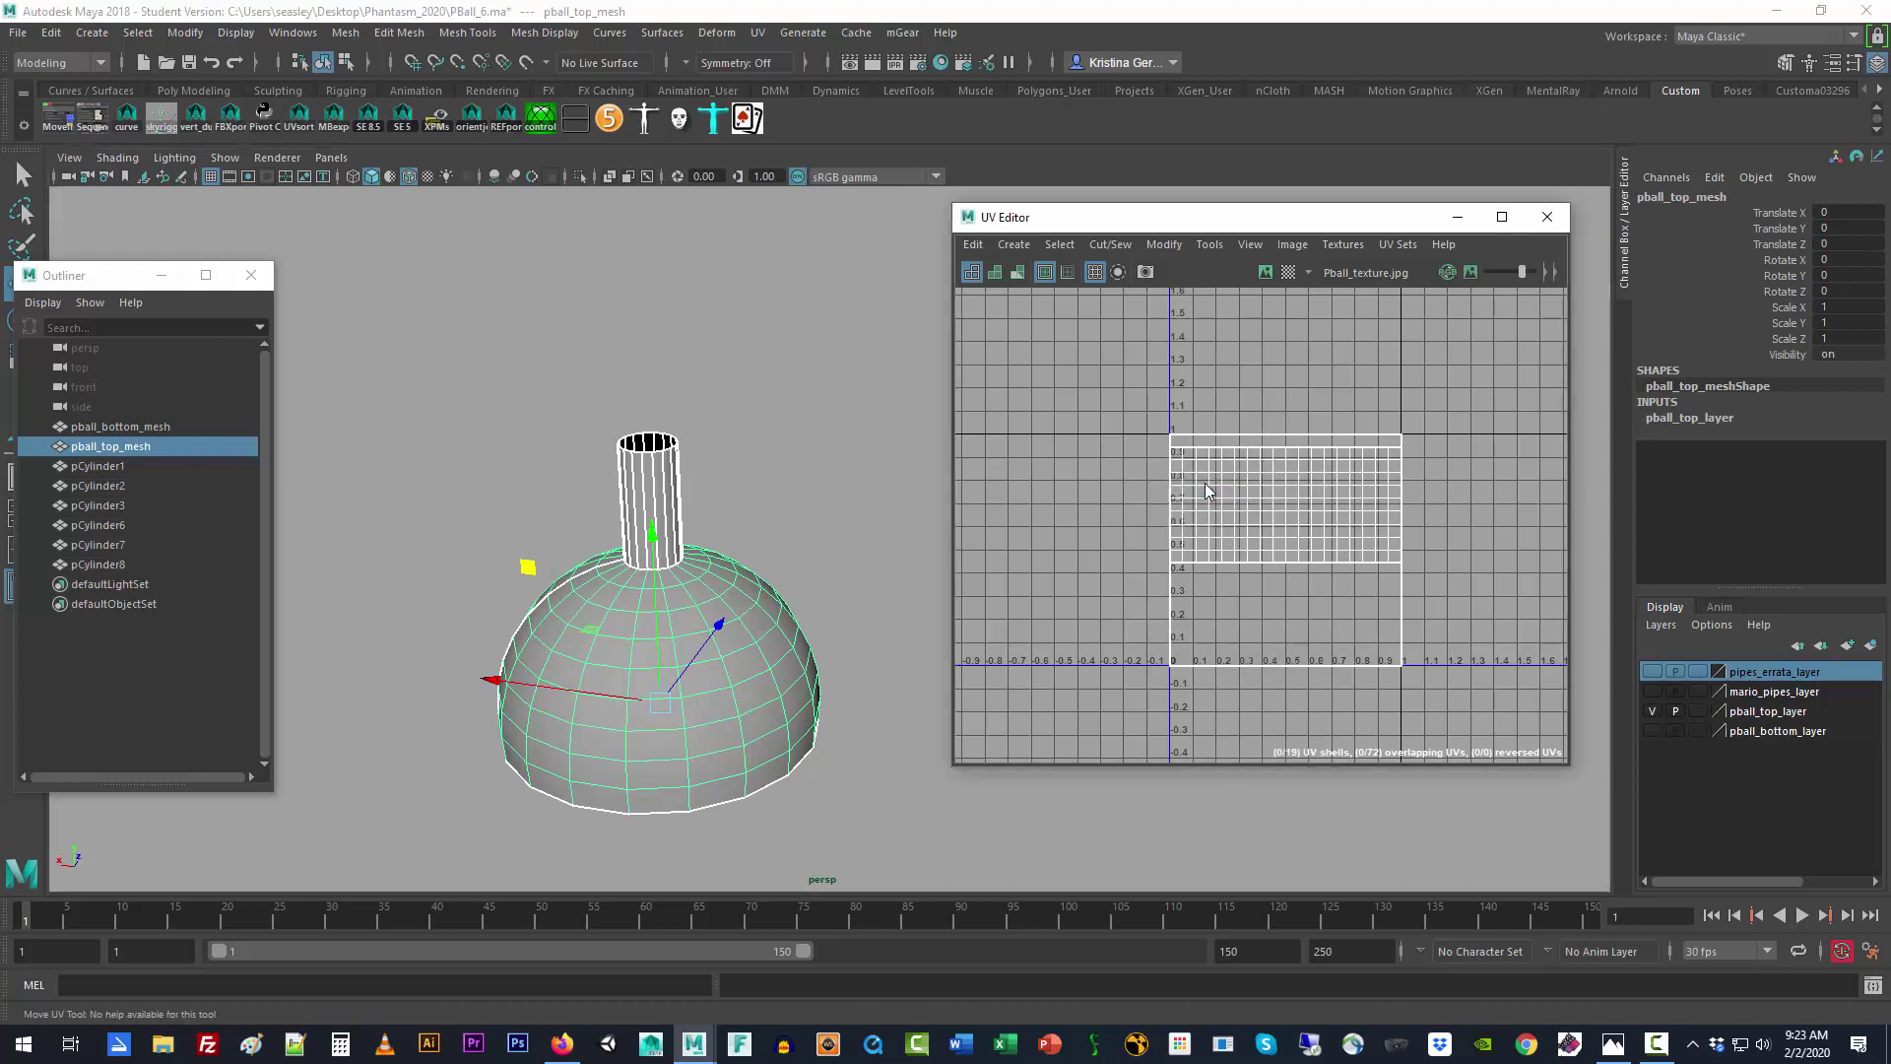
left_click(1281, 520)
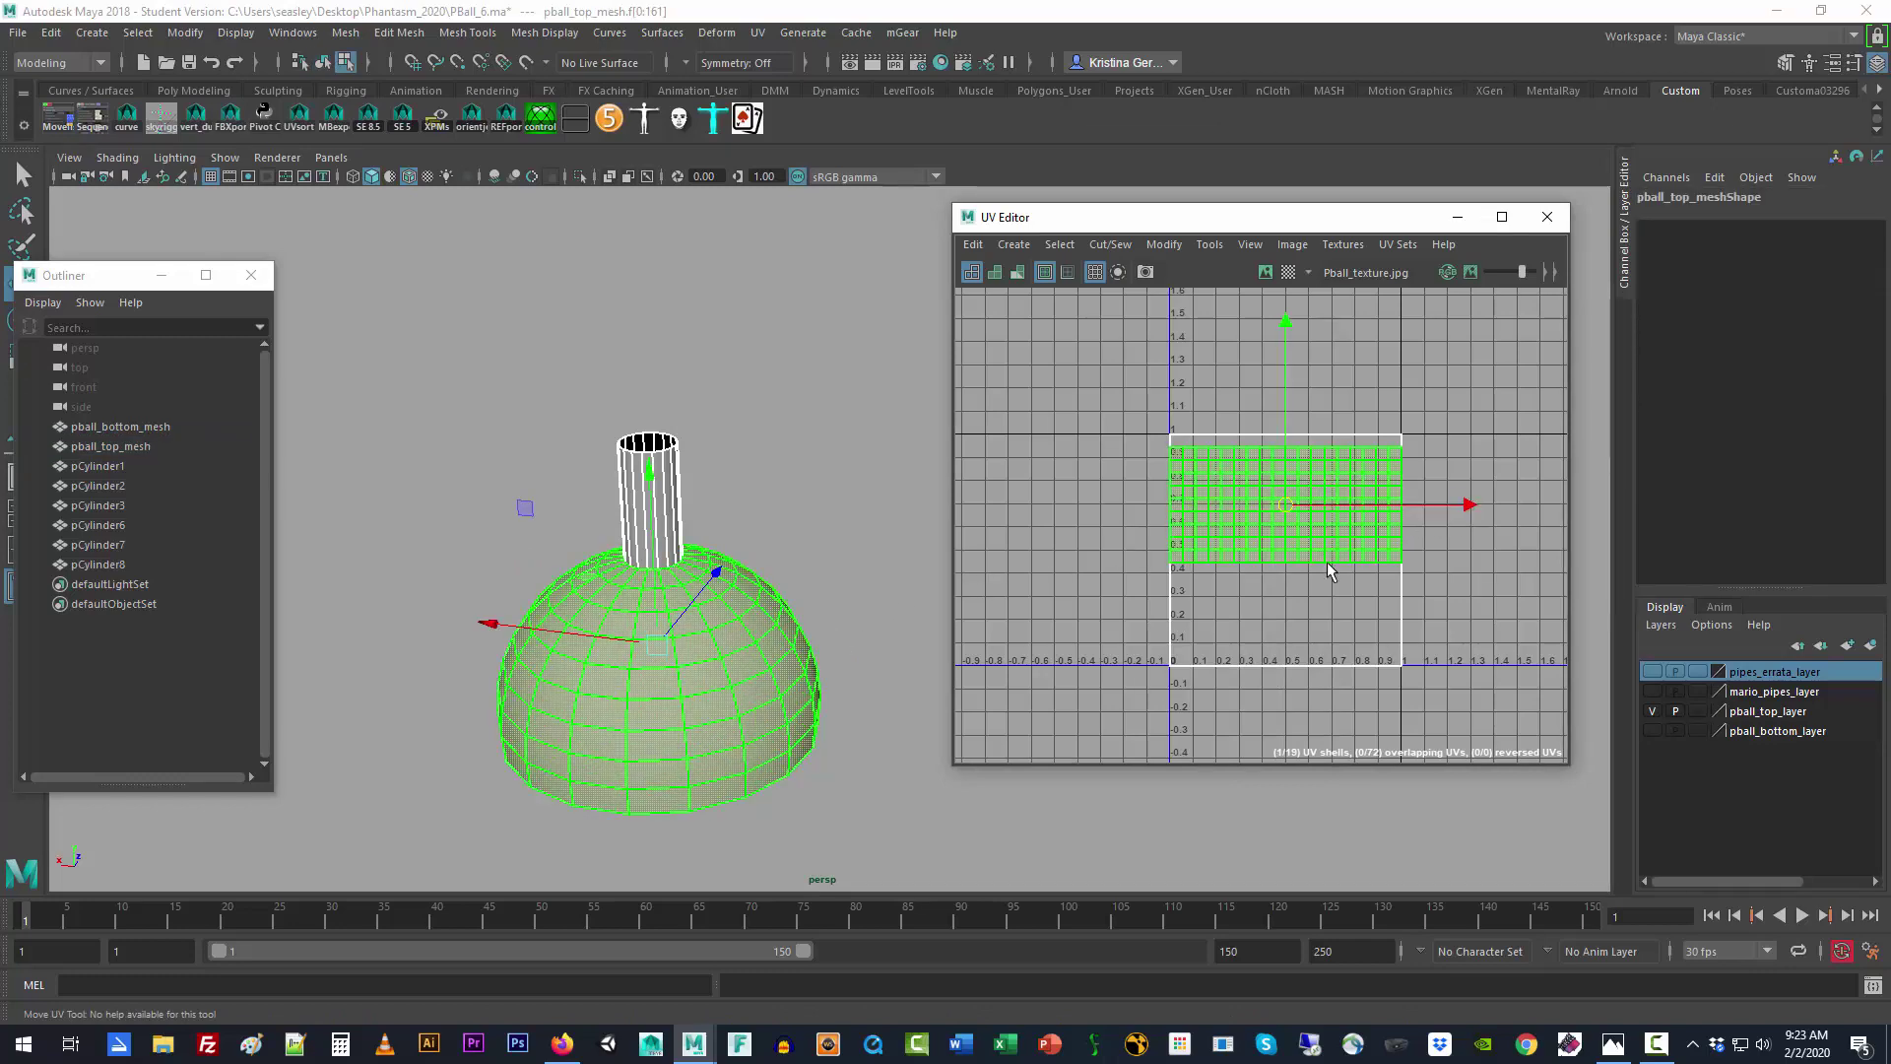
key("ctrl+shift+i")
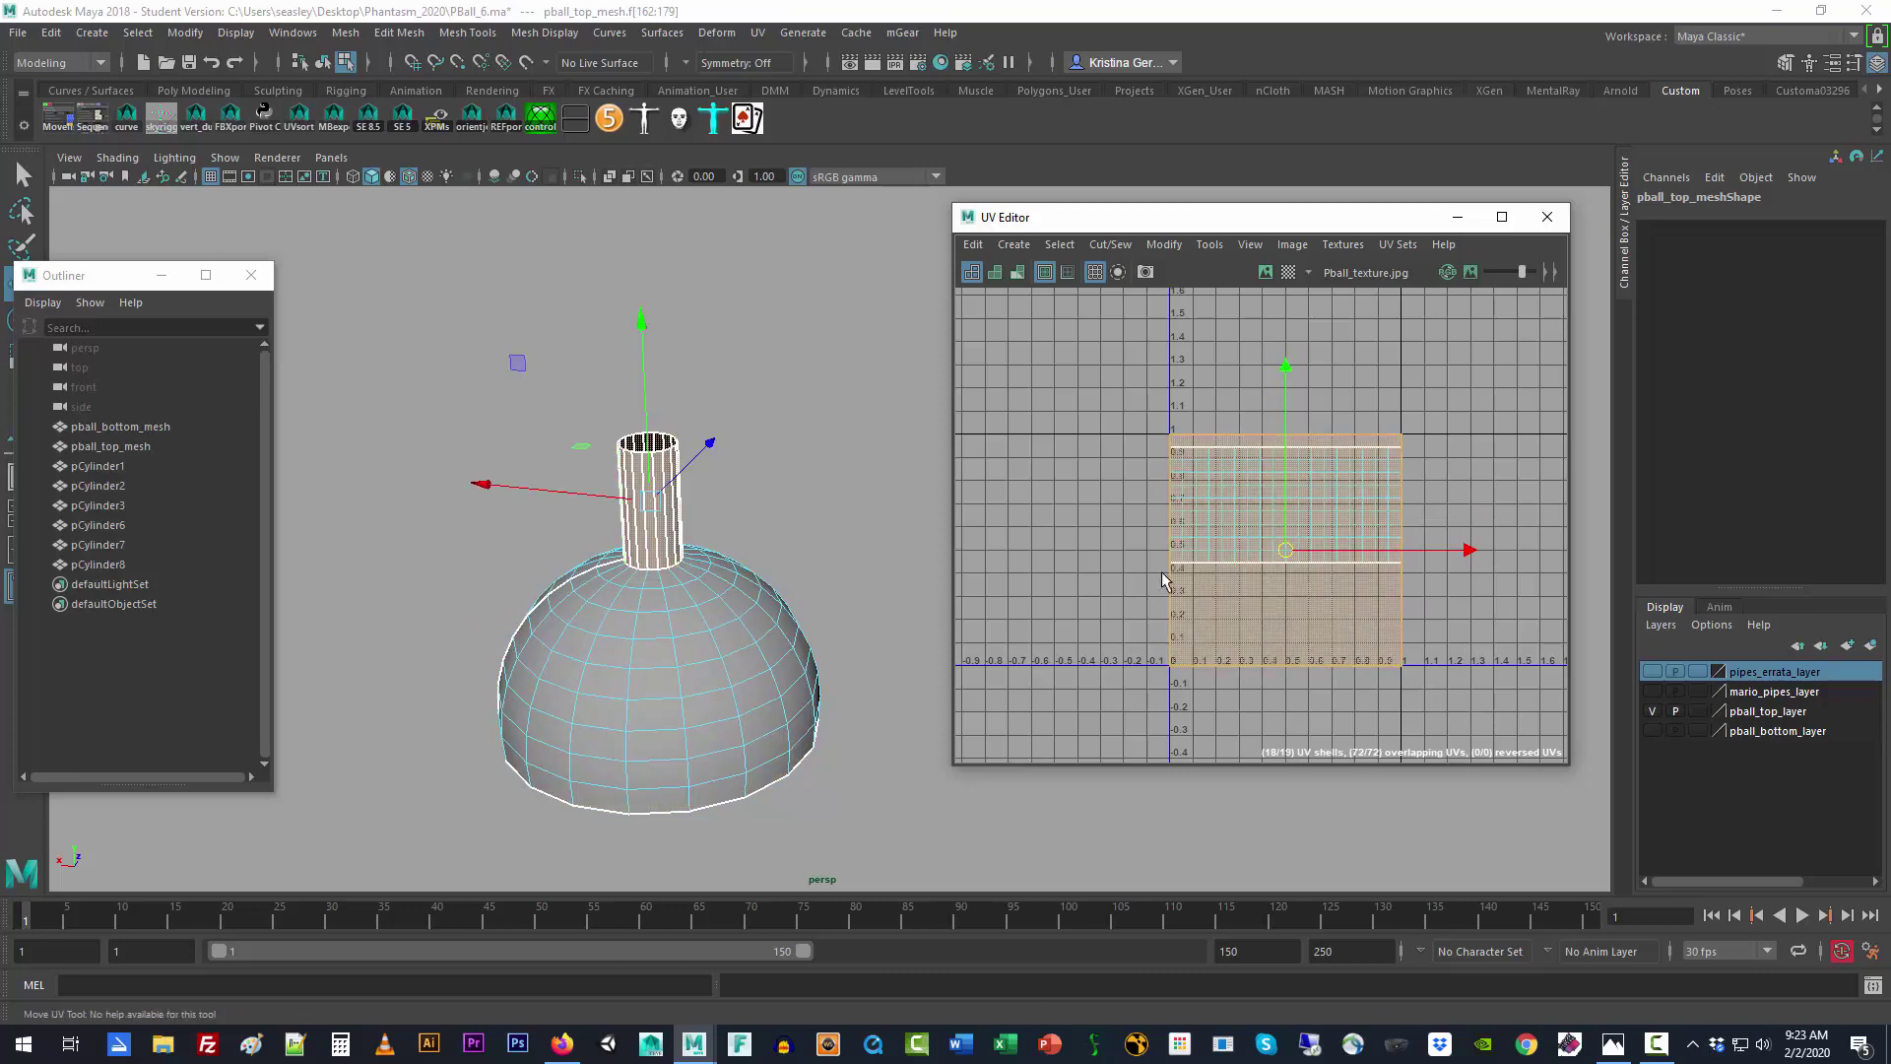
right_click_drag(1178, 638, 1179, 694)
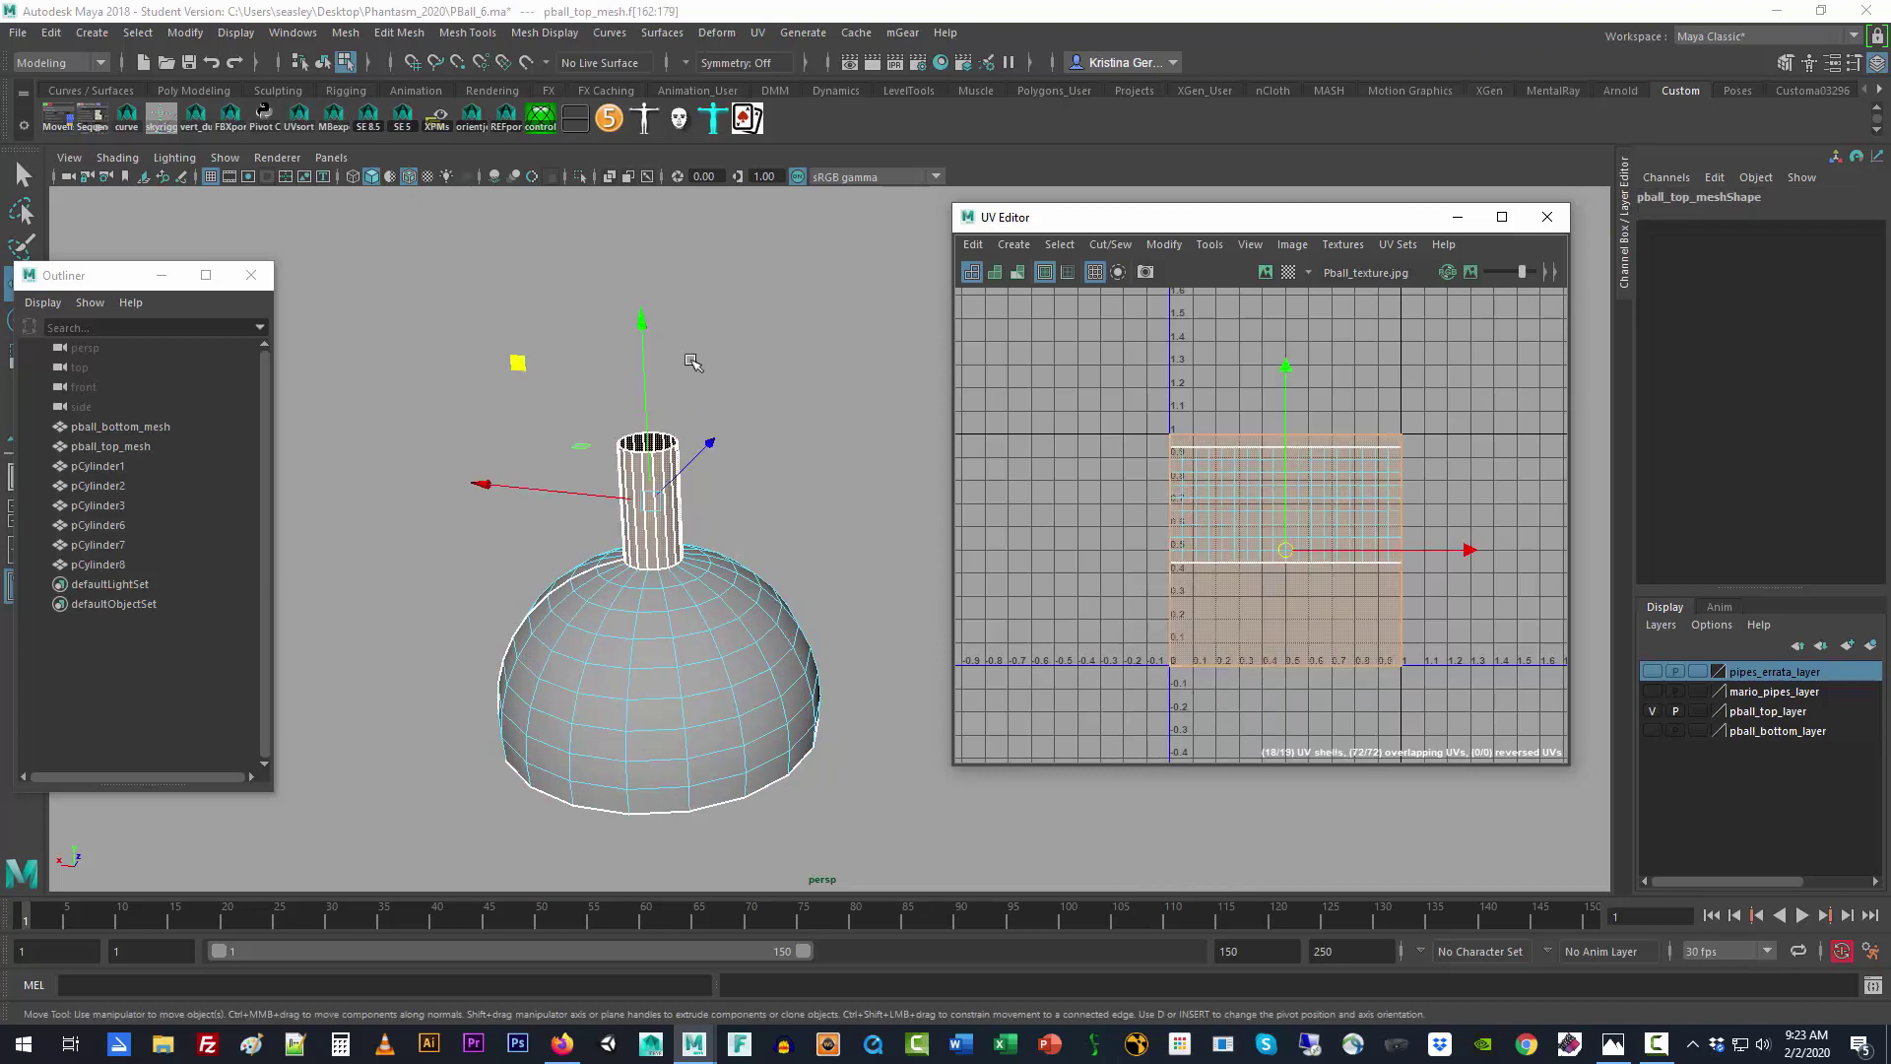
Step: Apply a cylindrical UV projection to the neck faces and widen its horizontal sweep to about 11.811
left_click(760, 32)
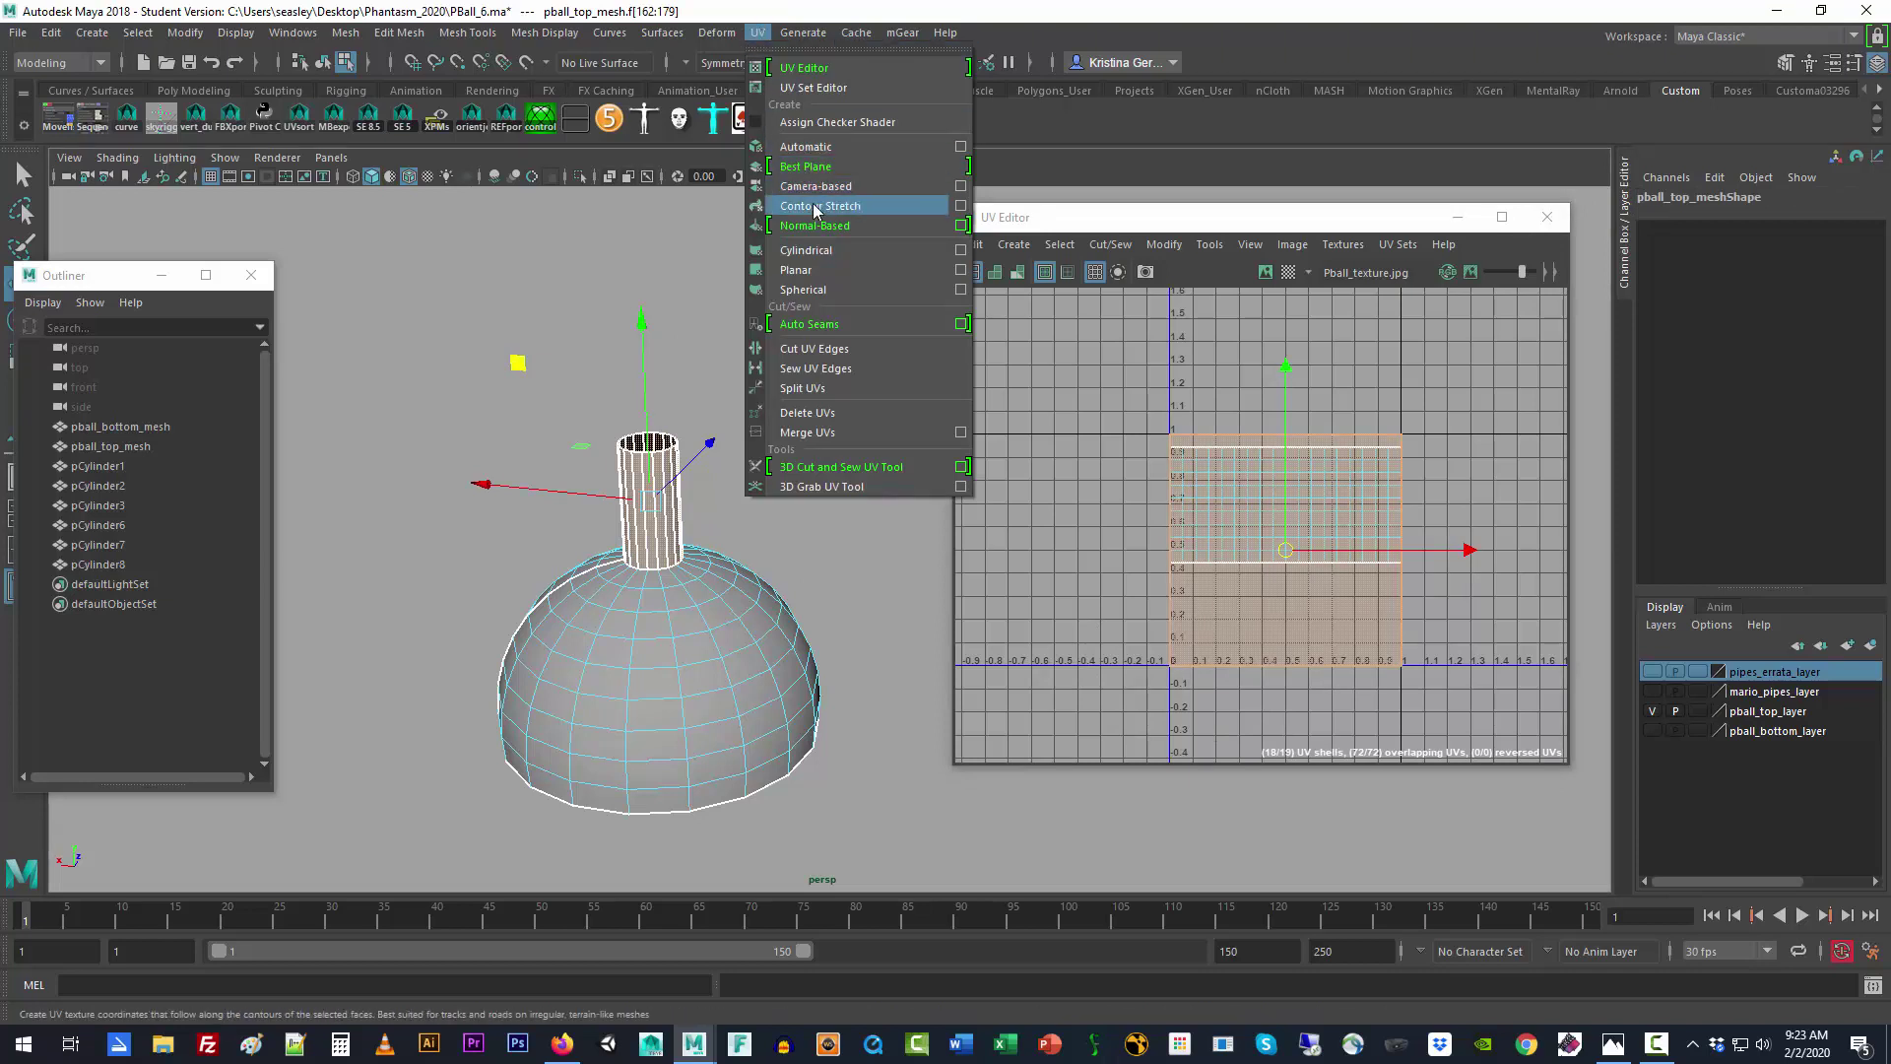
left_click(825, 257)
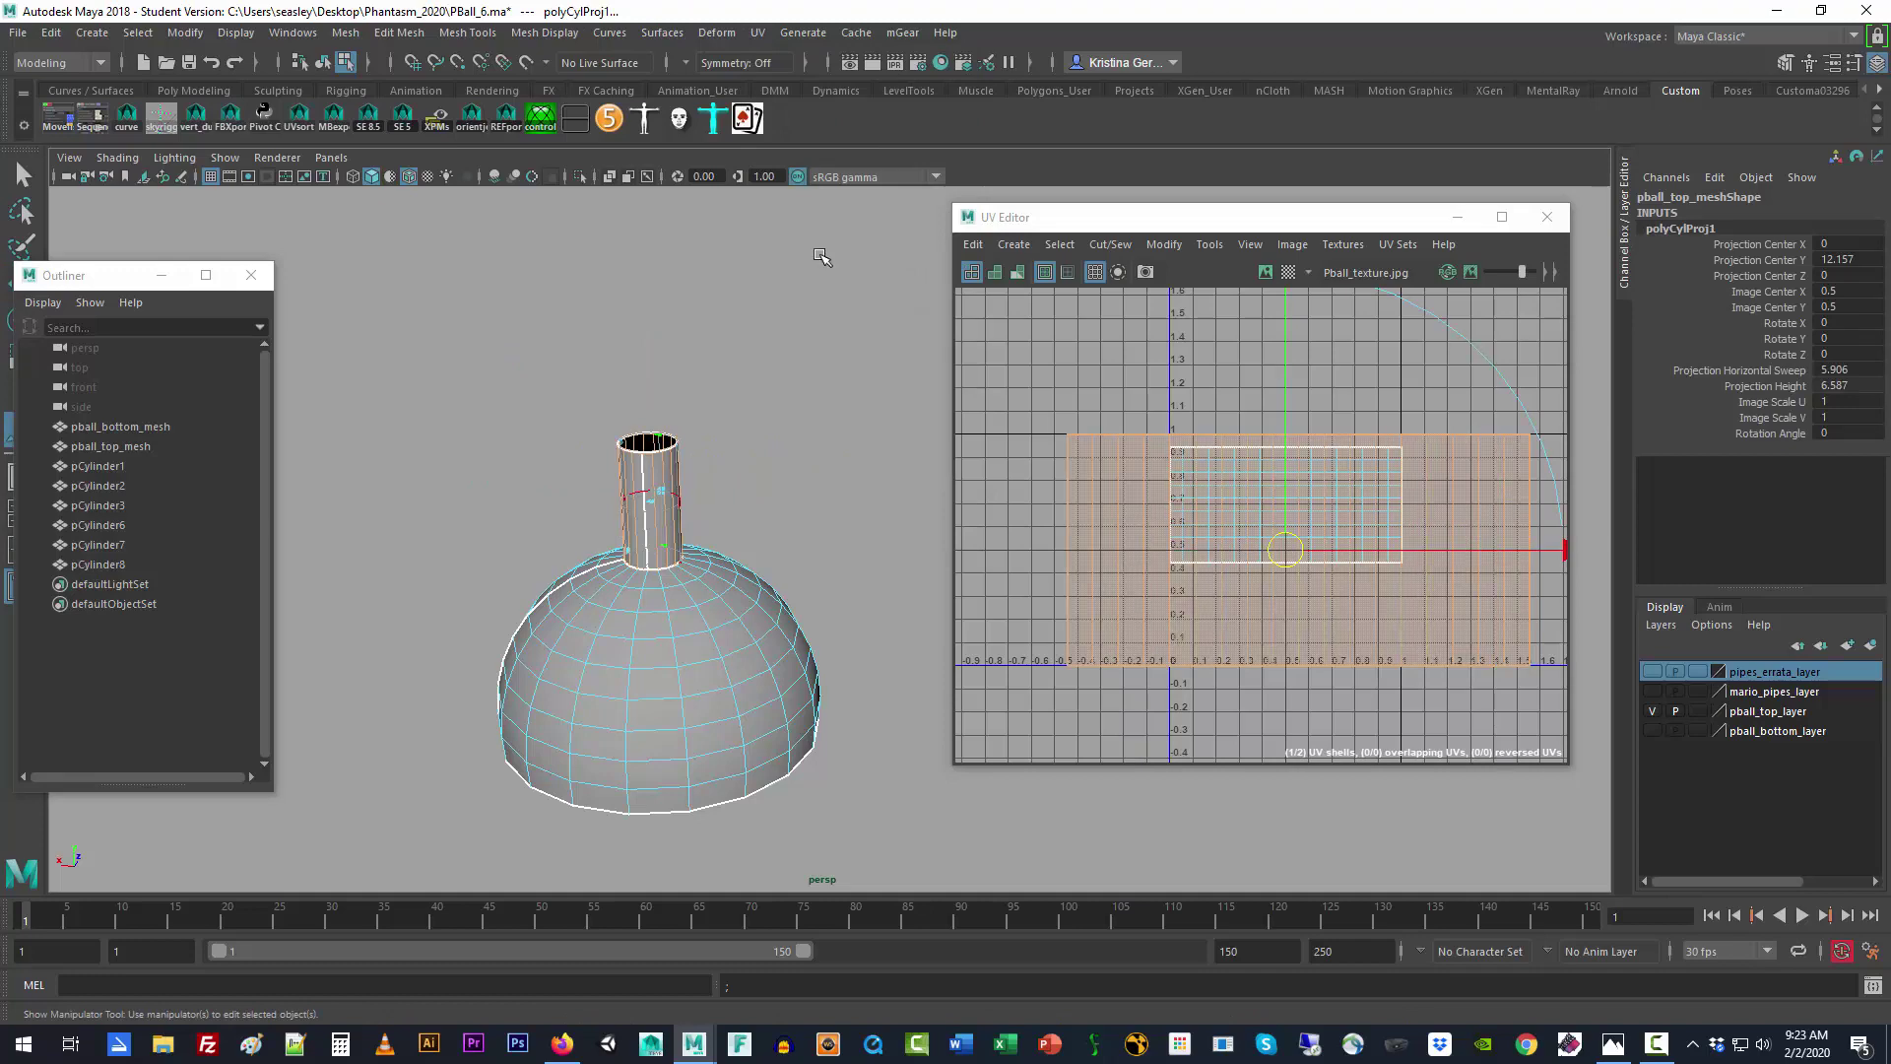
key("f")
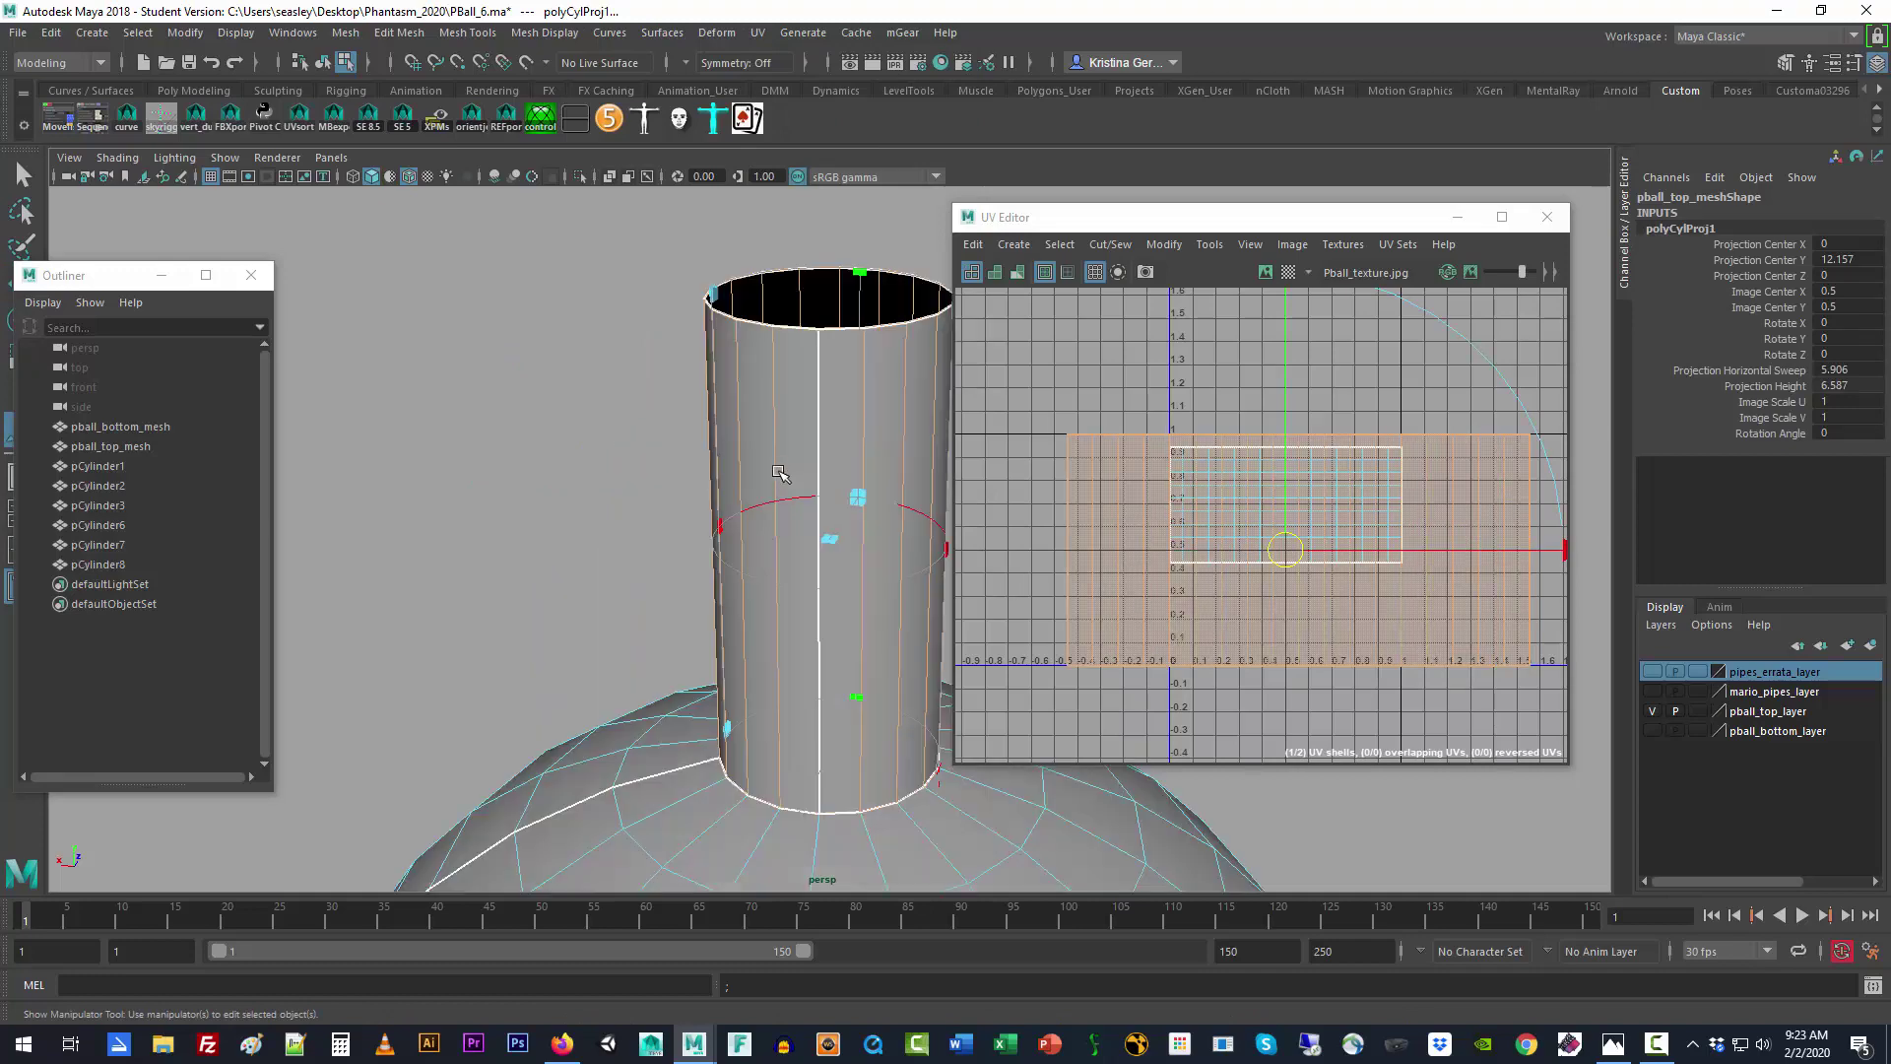
scroll(808, 553, "down", 2)
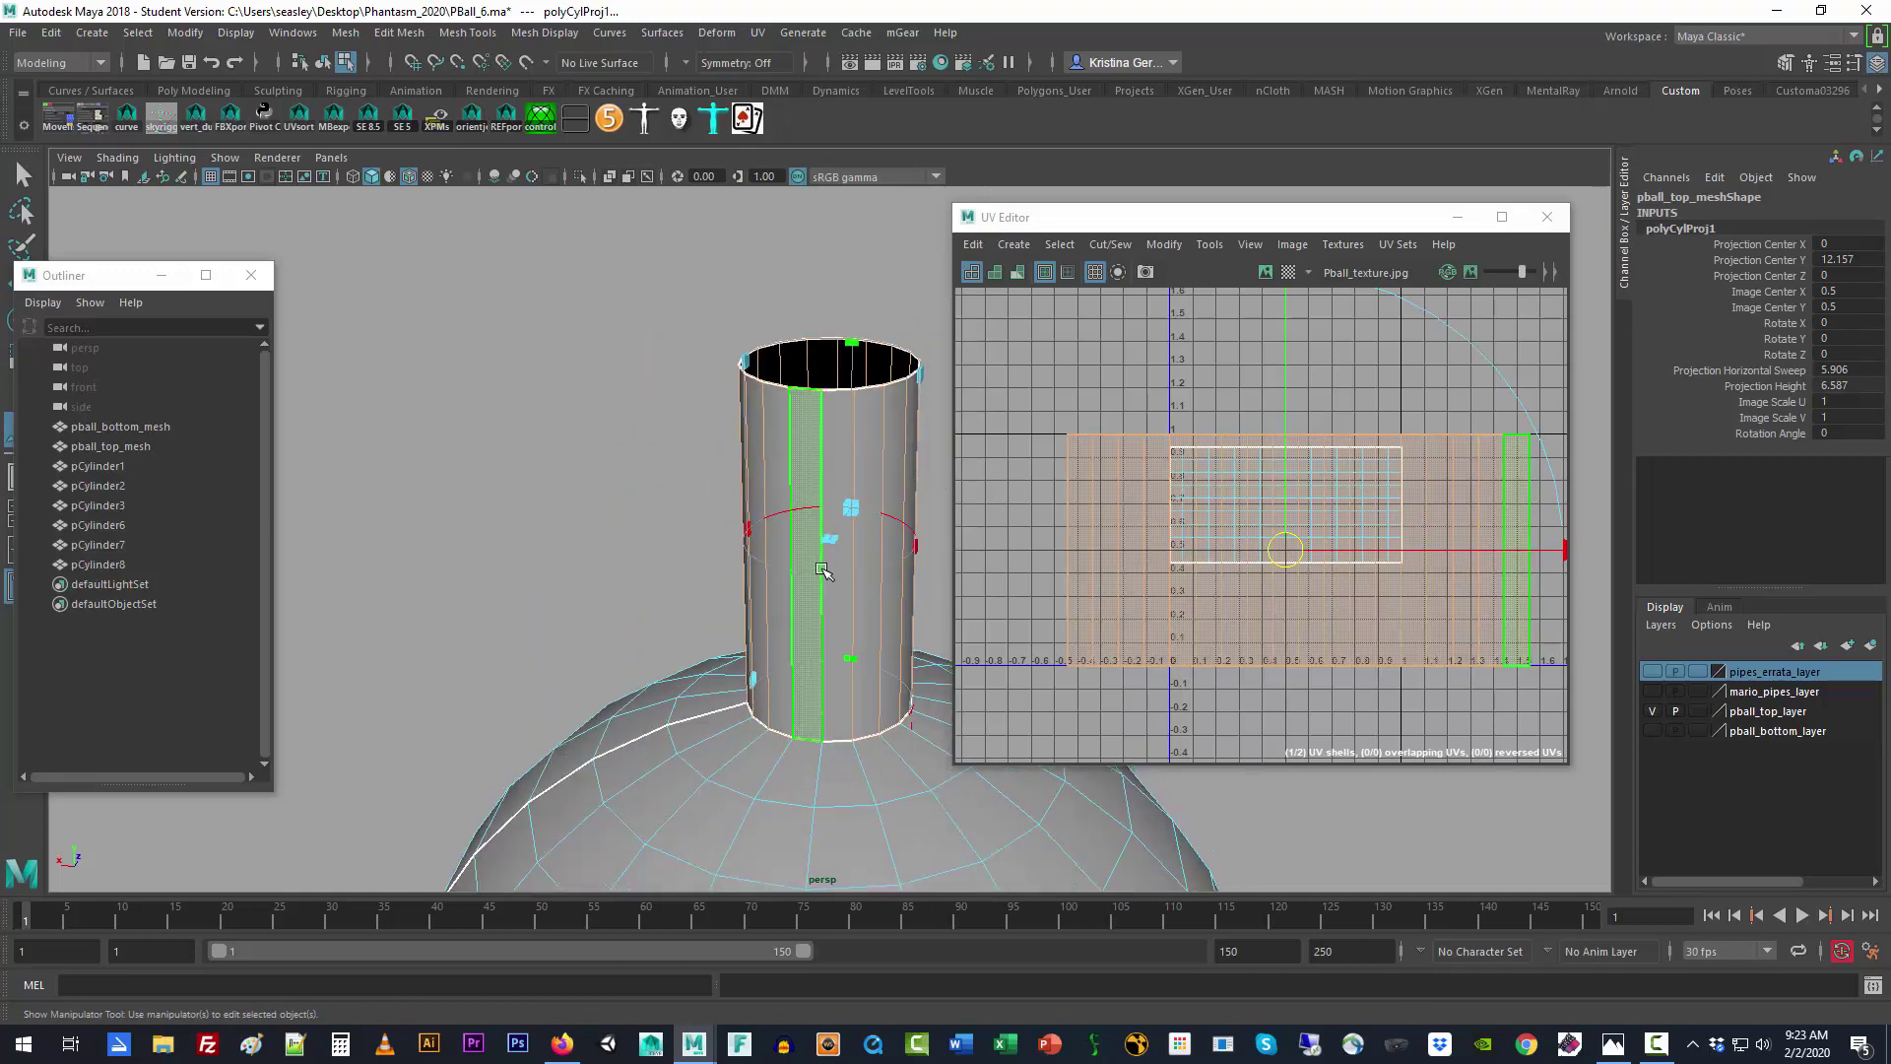
left_click_drag(871, 601, 663, 571, "alt")
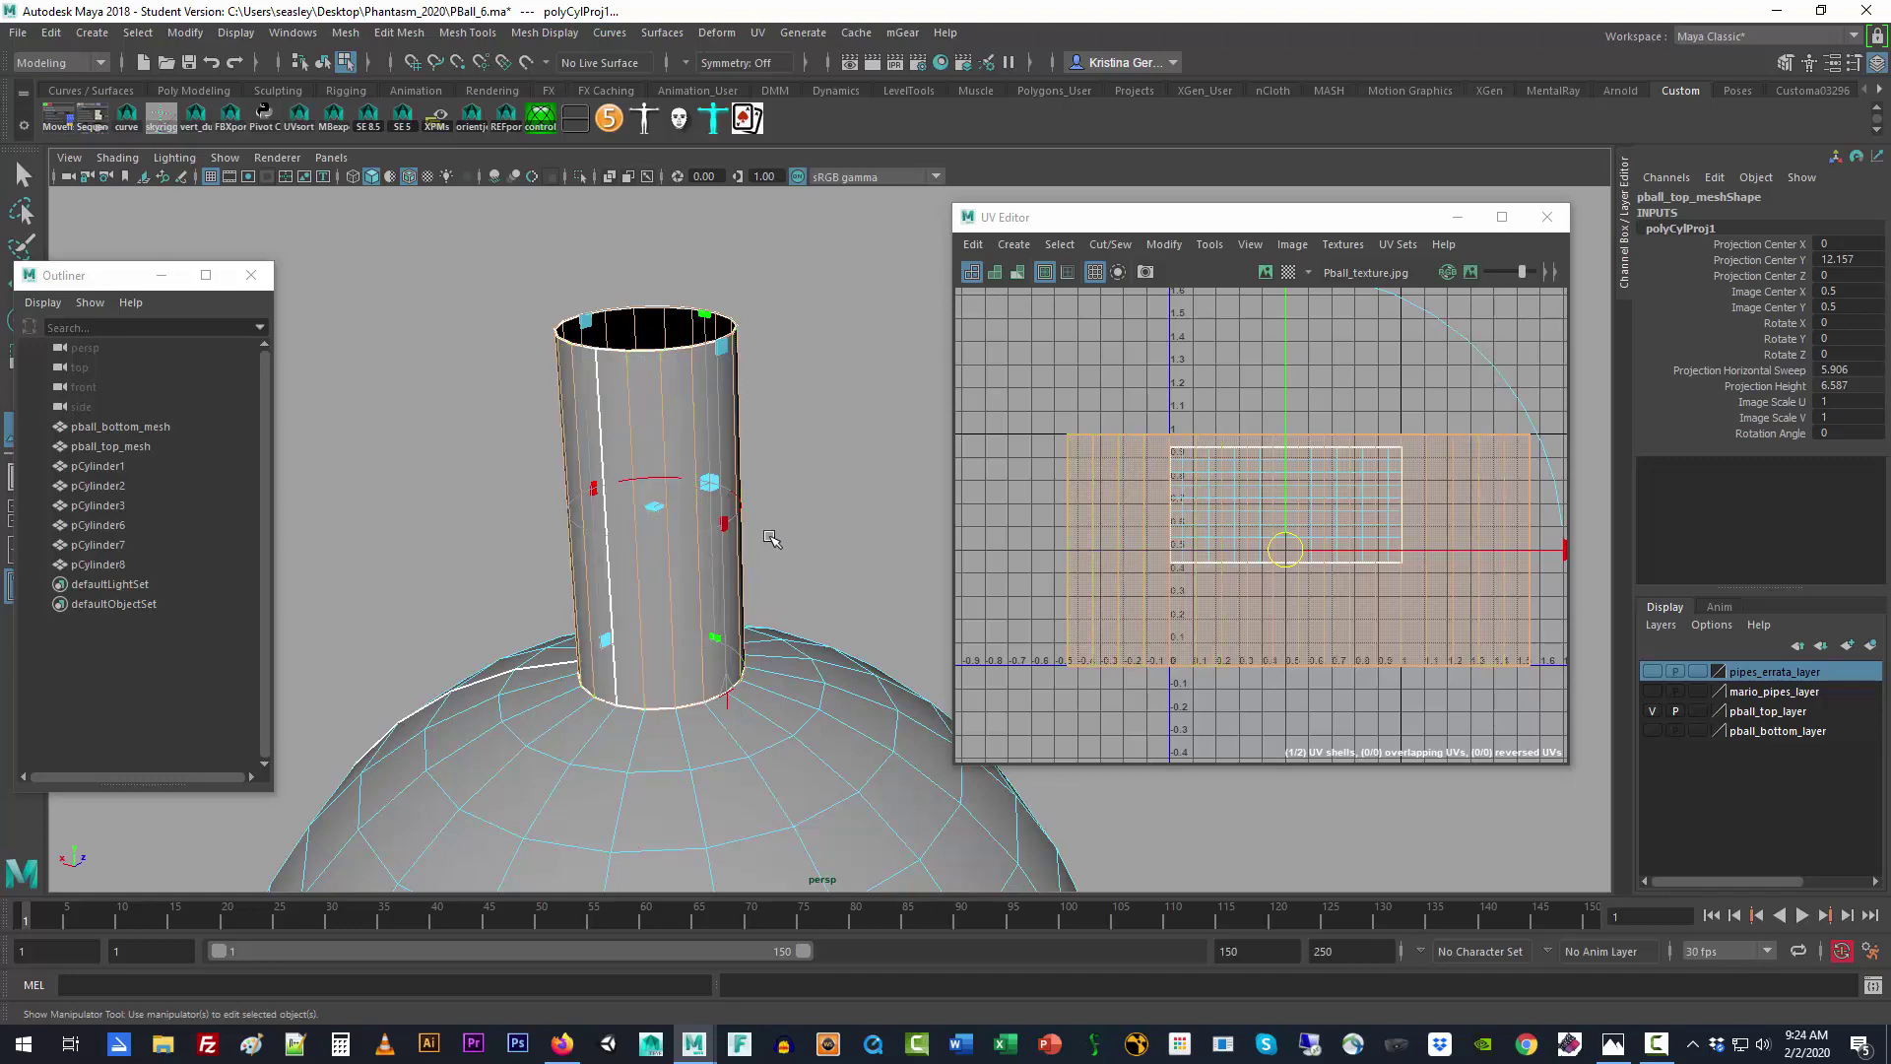
left_click_drag(778, 536, 758, 548, "alt")
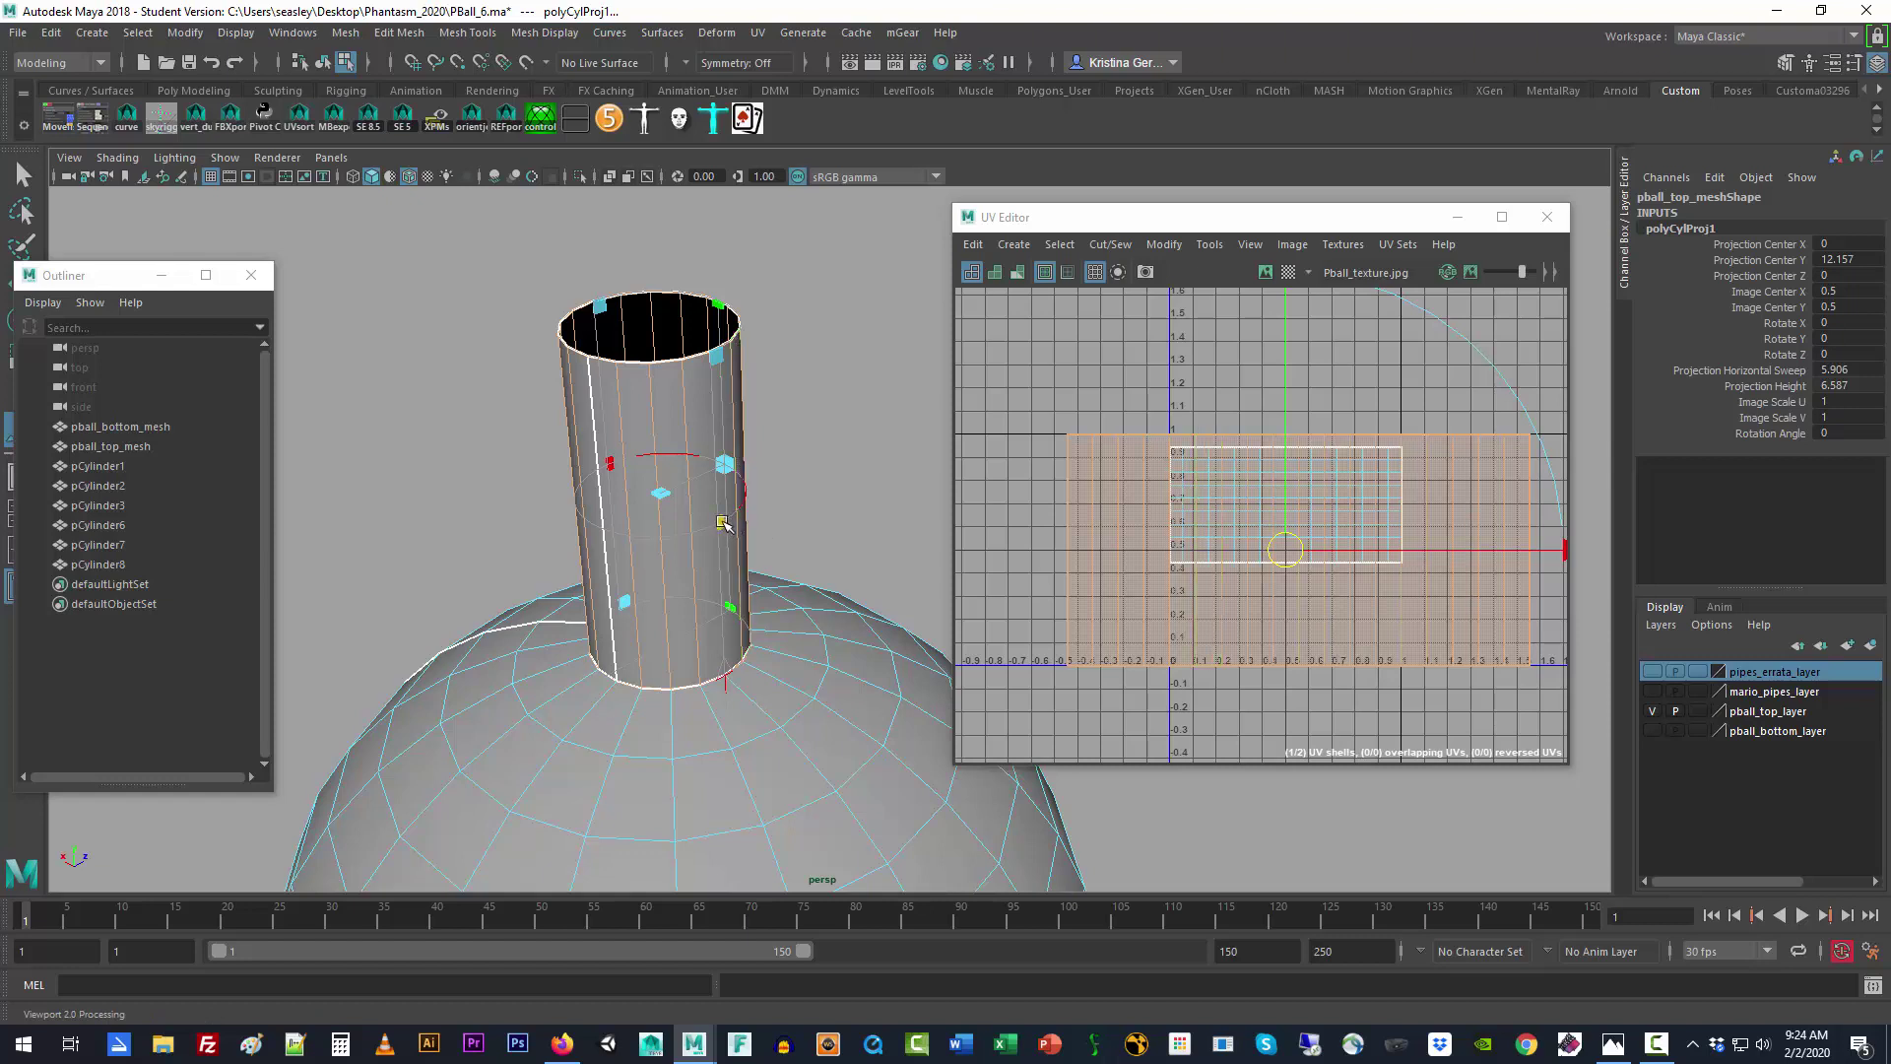
left_click_drag(724, 522, 570, 521)
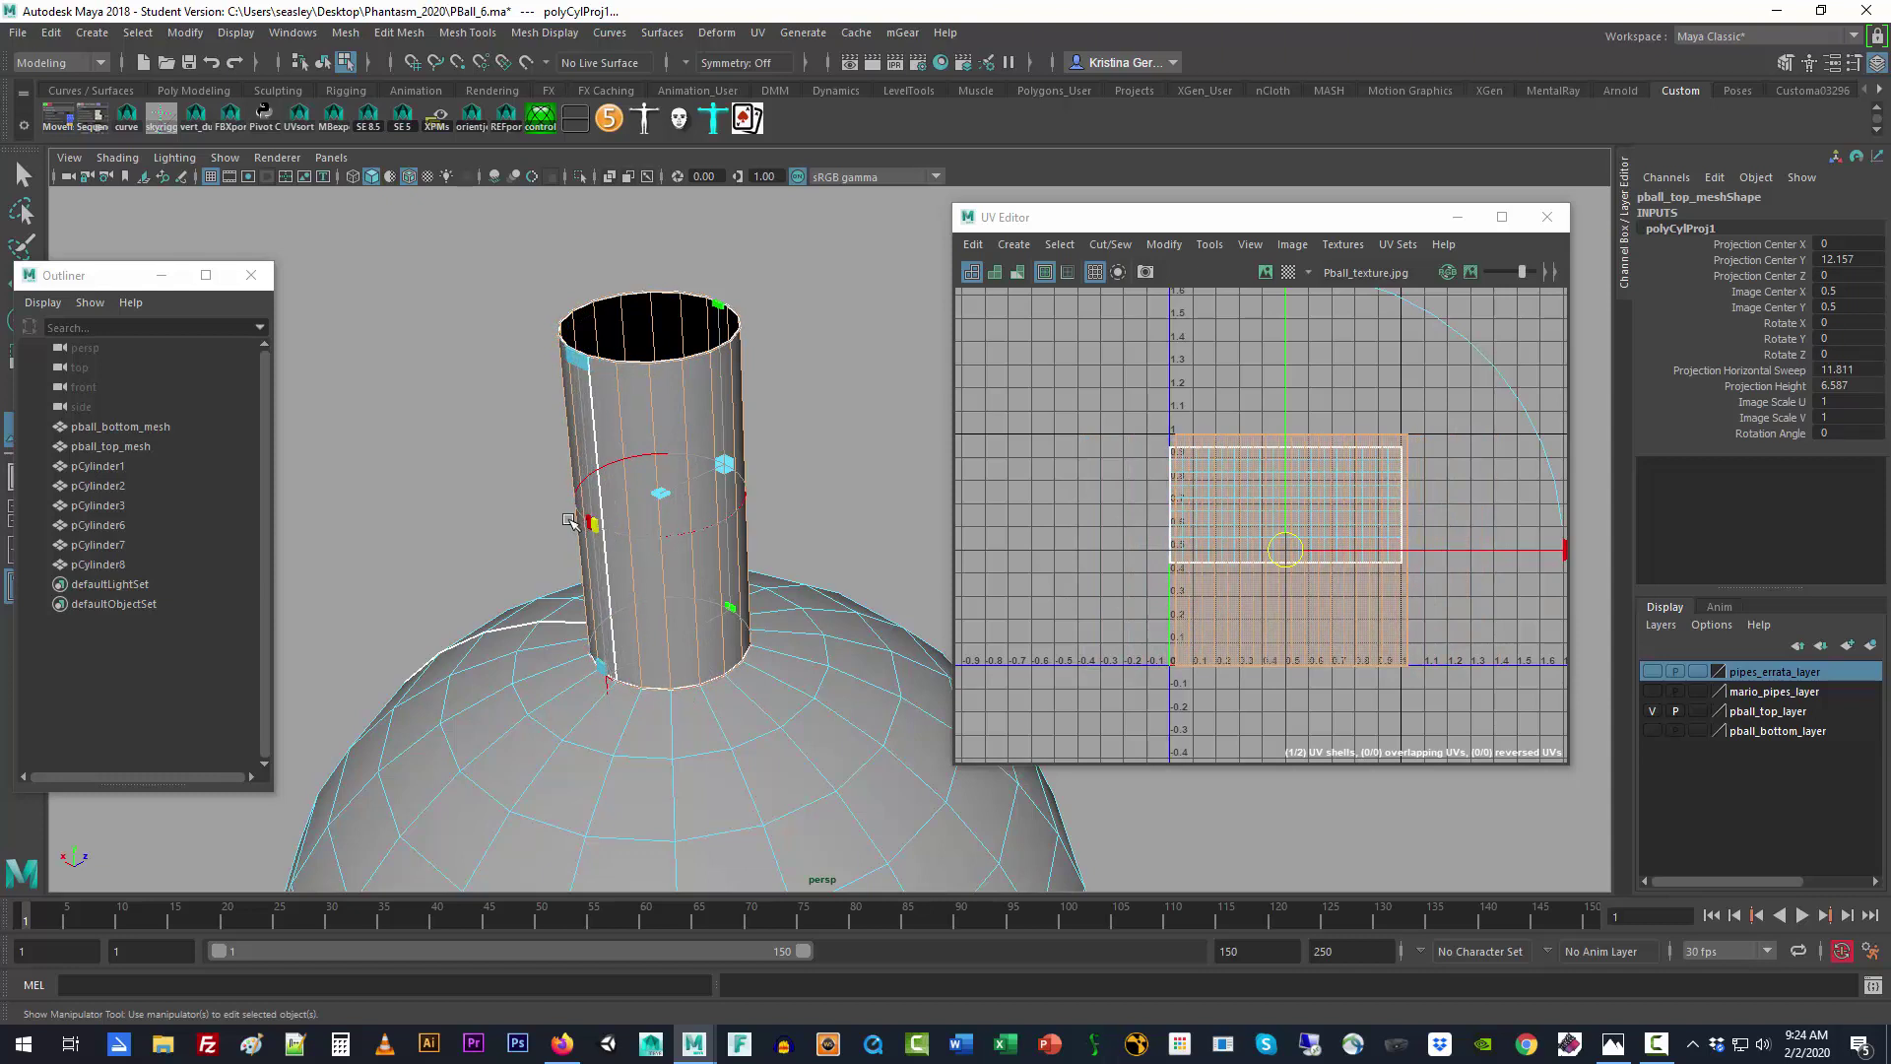
left_click_drag(569, 521, 714, 528)
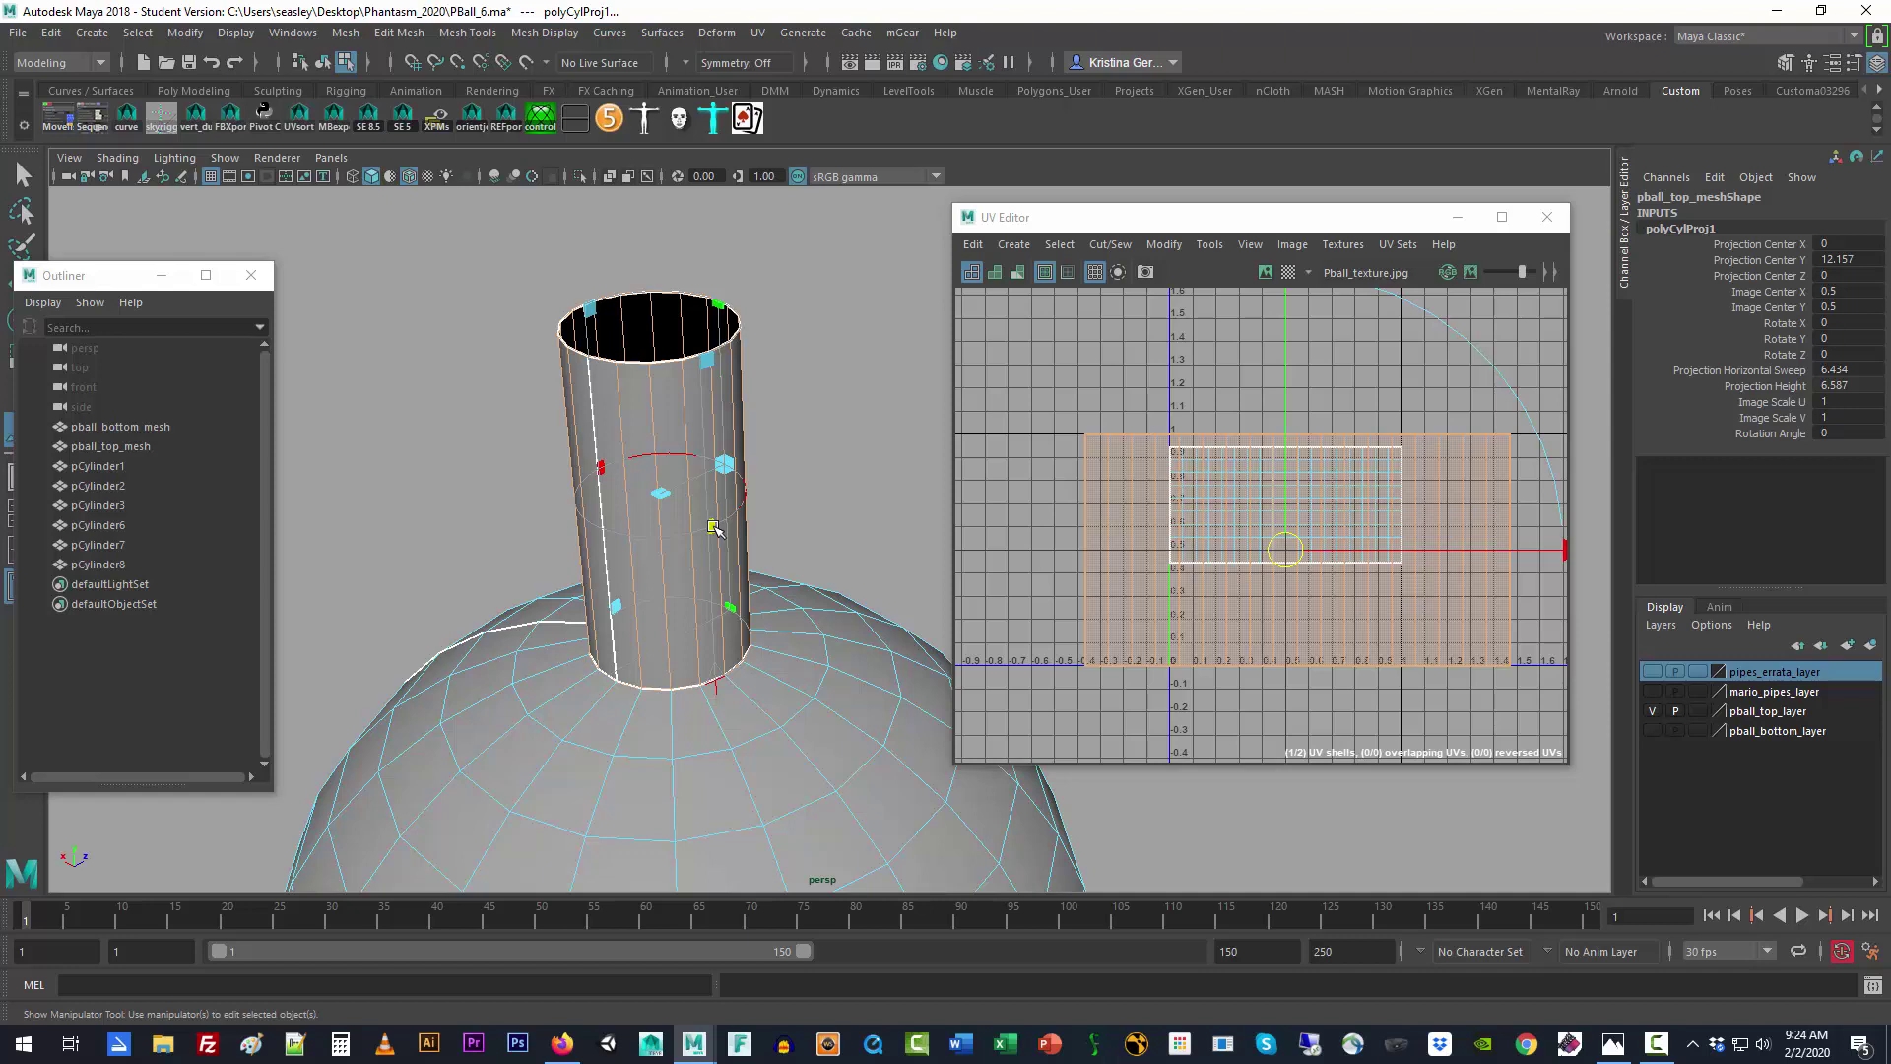
left_click_drag(715, 529, 591, 526)
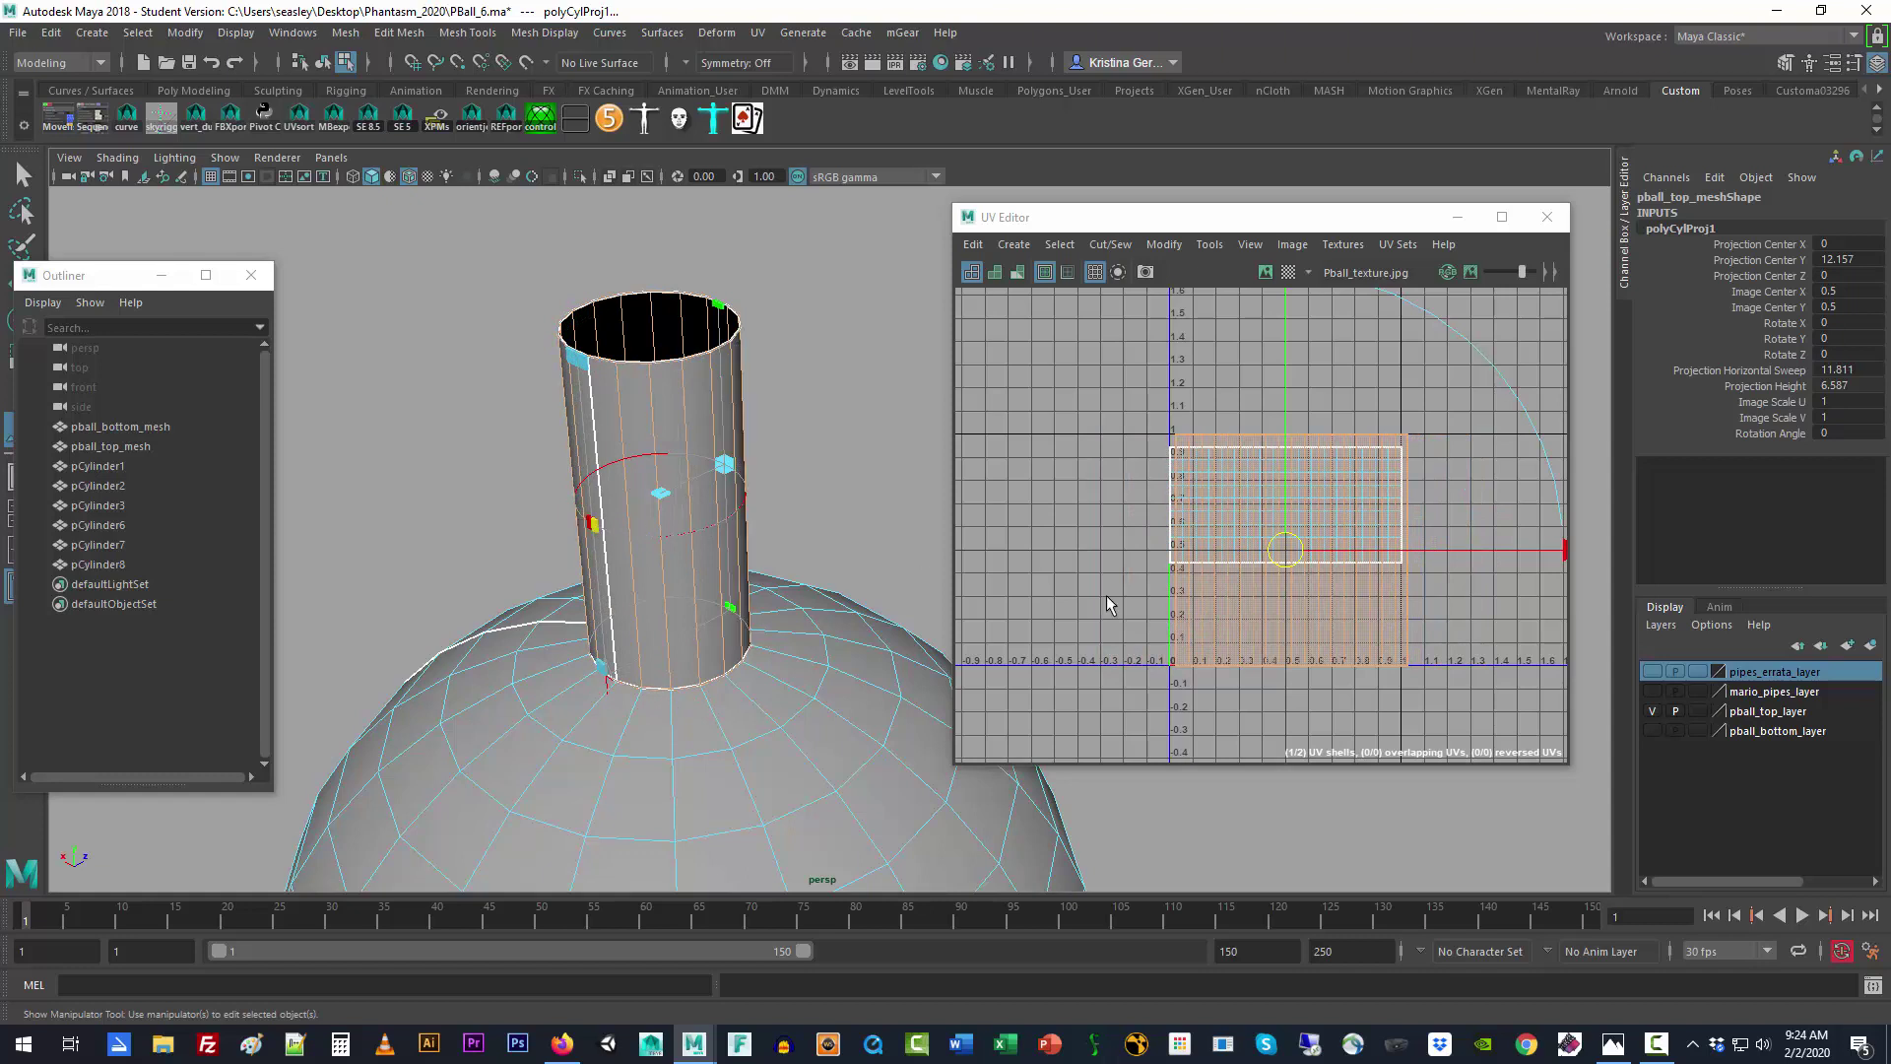
Step: Select the neck's UV shell and move it left, clear of the dome's shell and outside the 0–1 UV space
left_click(1440, 550)
right_click_drag(1362, 607, 1293, 581)
left_click(1312, 636)
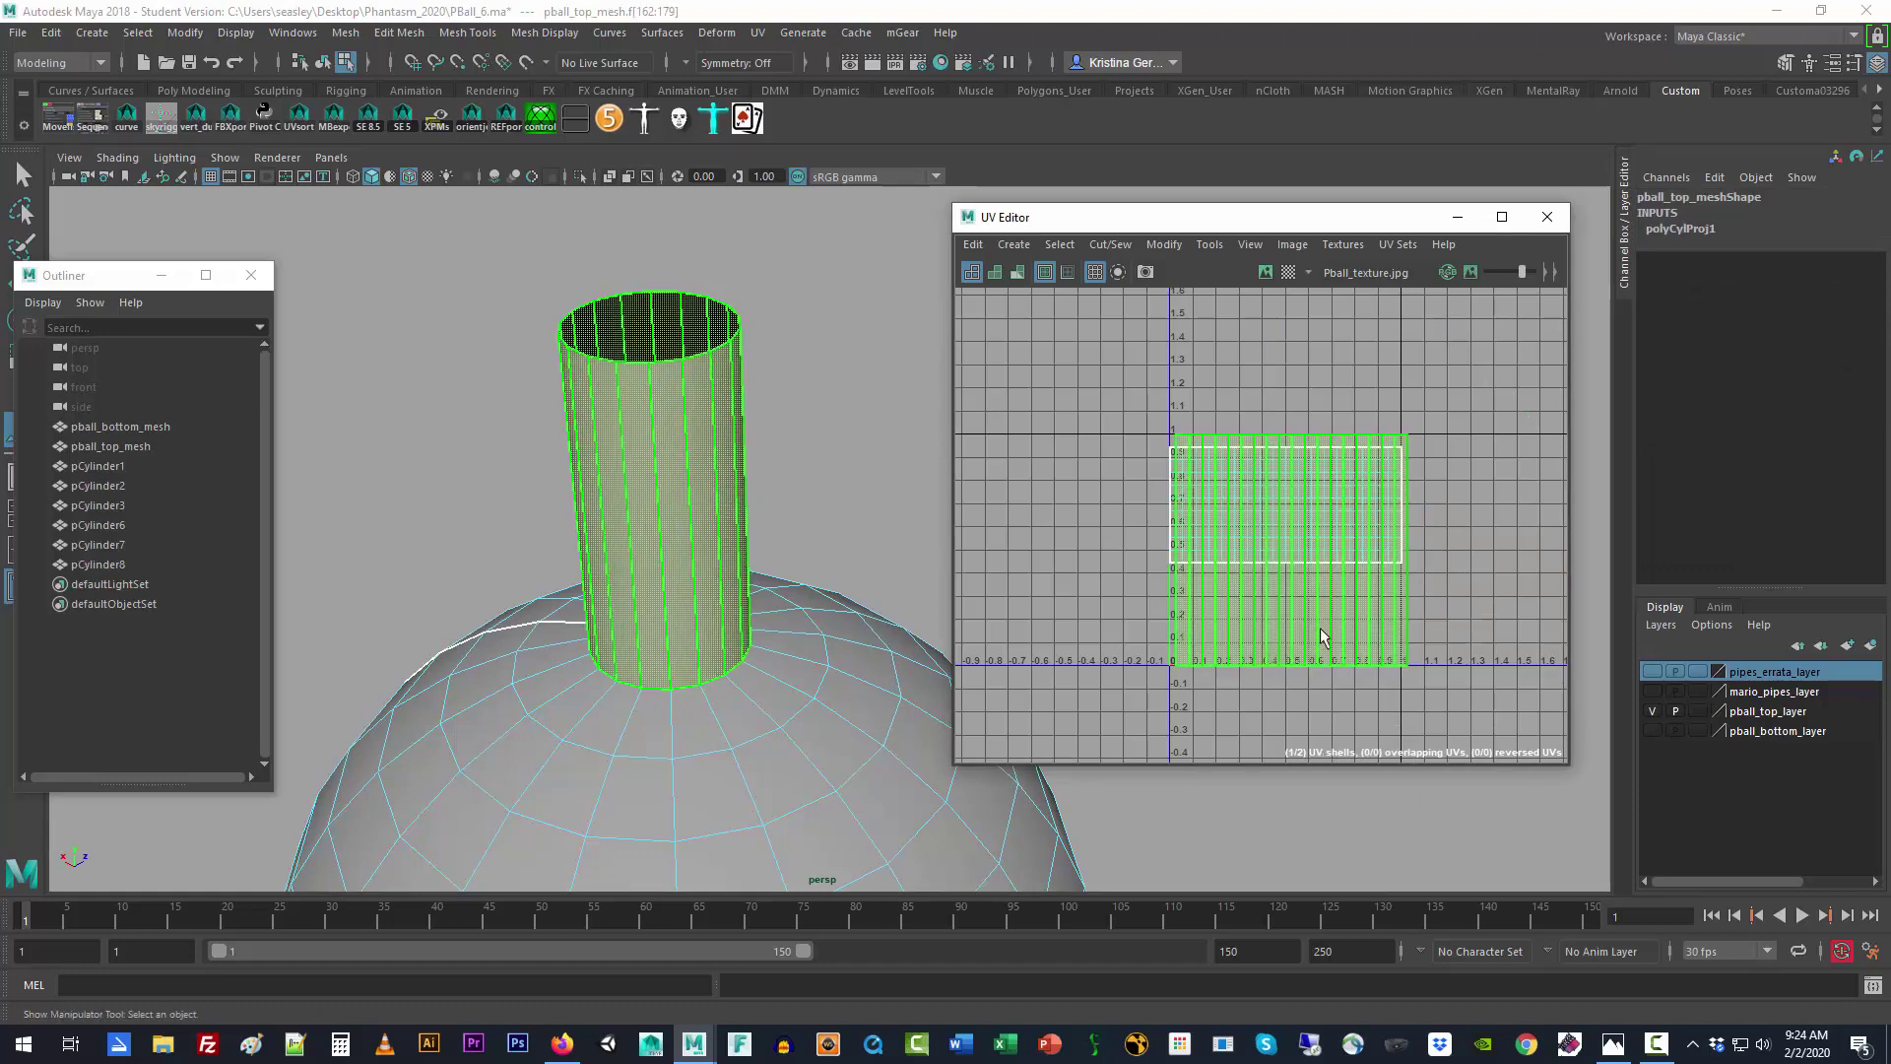
key("w")
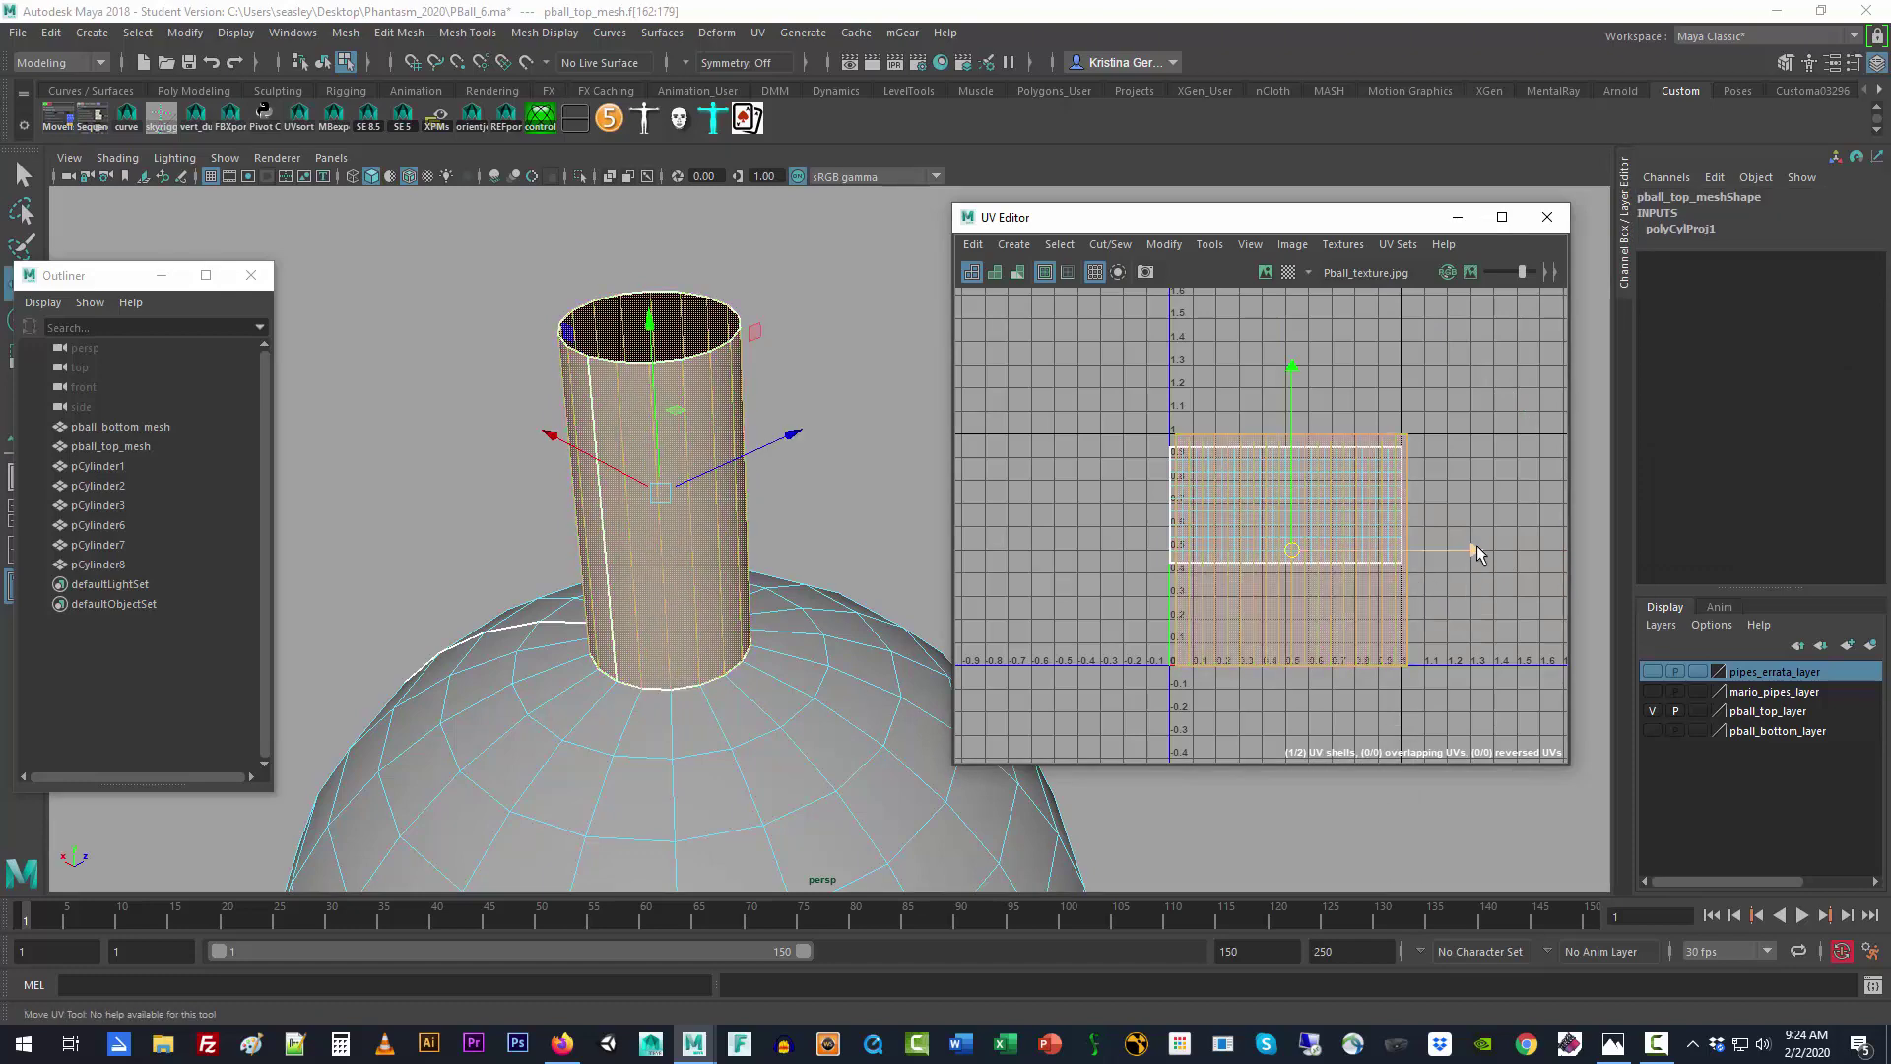
left_click_drag(1476, 549, 1180, 510)
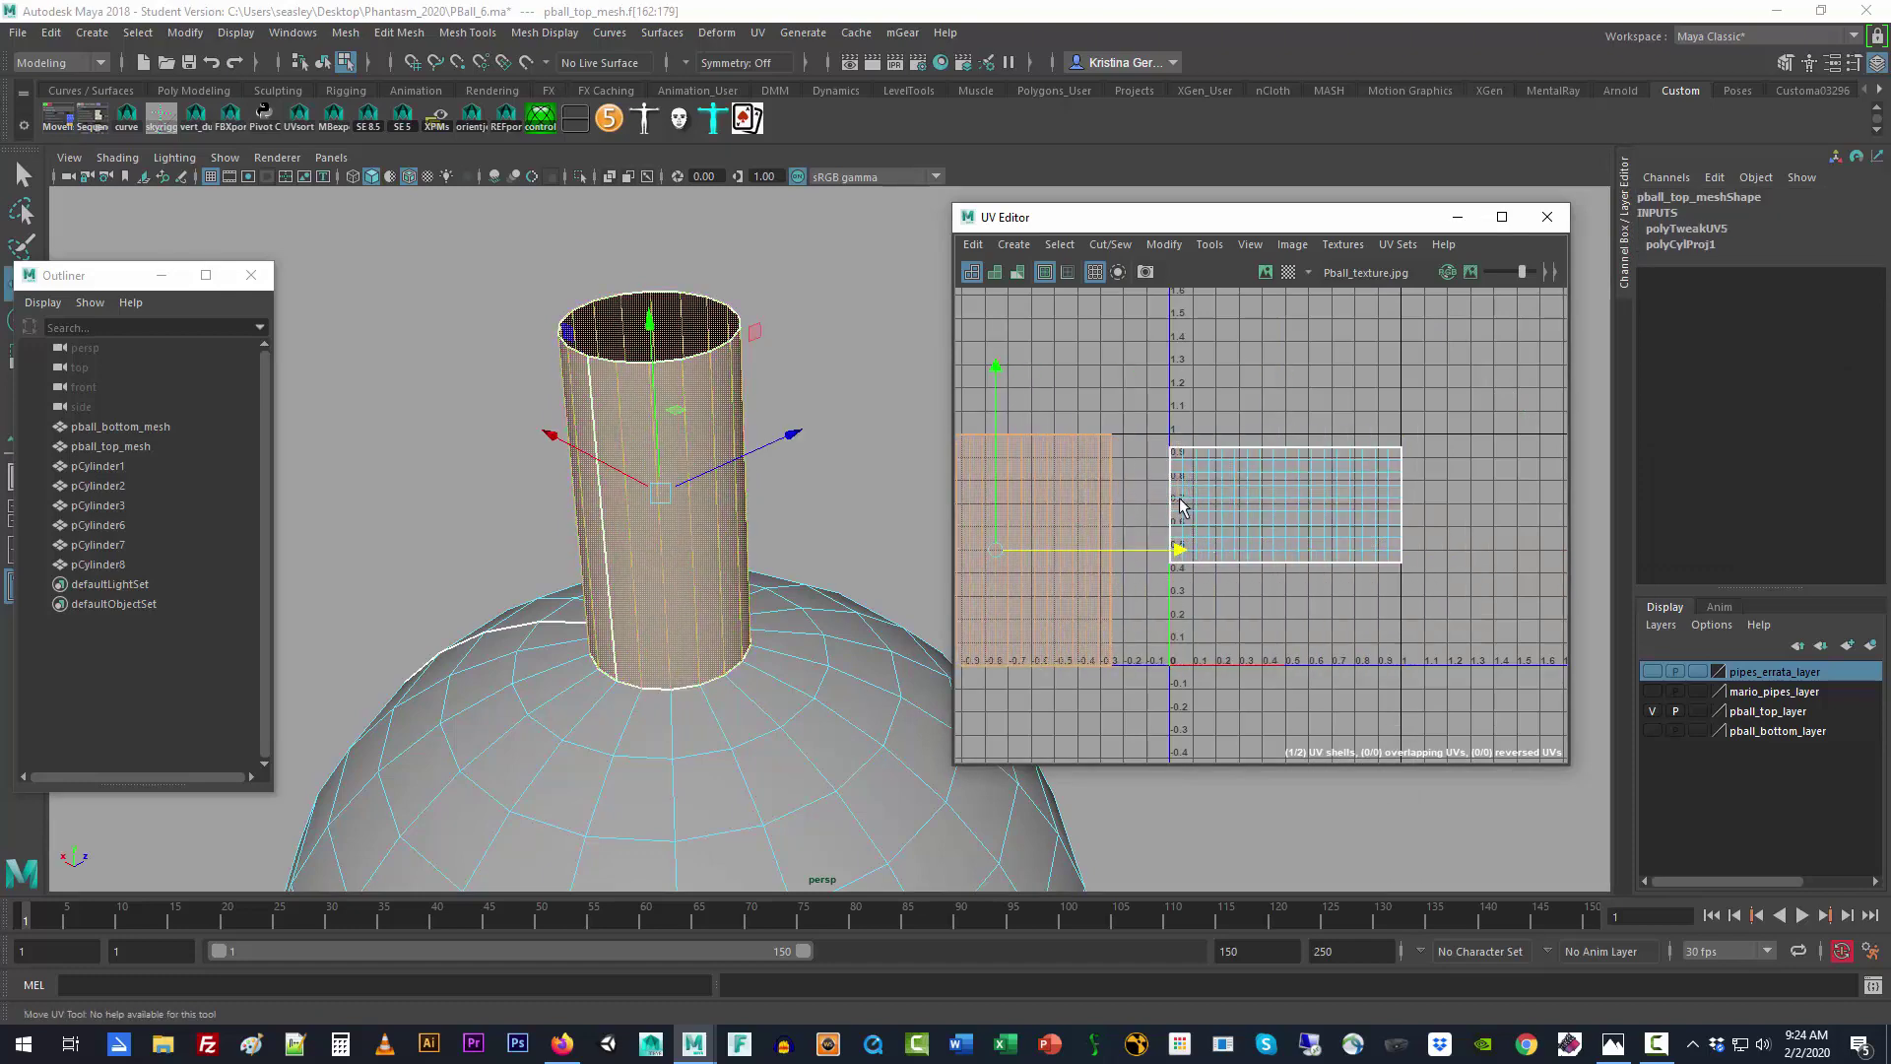
Step: Select the dome's UV shell and display Pball_texture.jpg behind it to examine how the shell lies over the texture
left_click(1335, 607)
left_click(1314, 542)
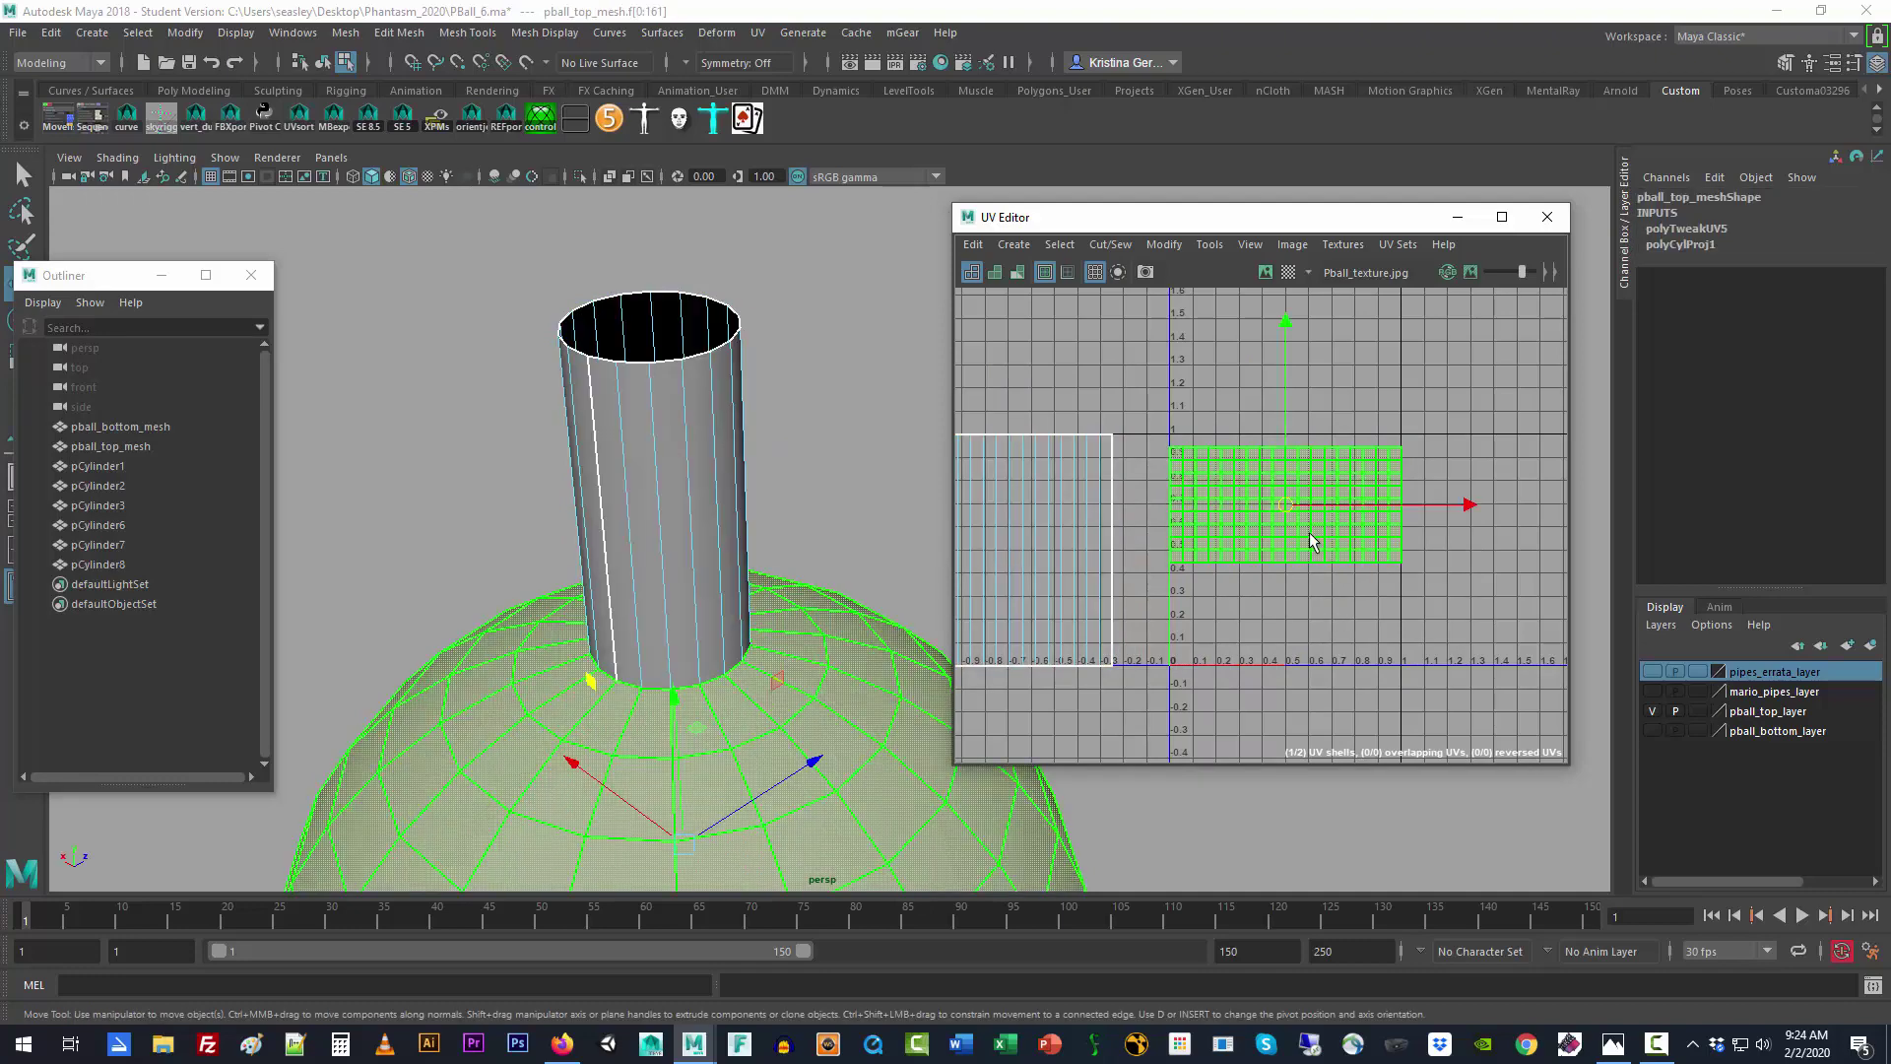
left_click(1317, 615)
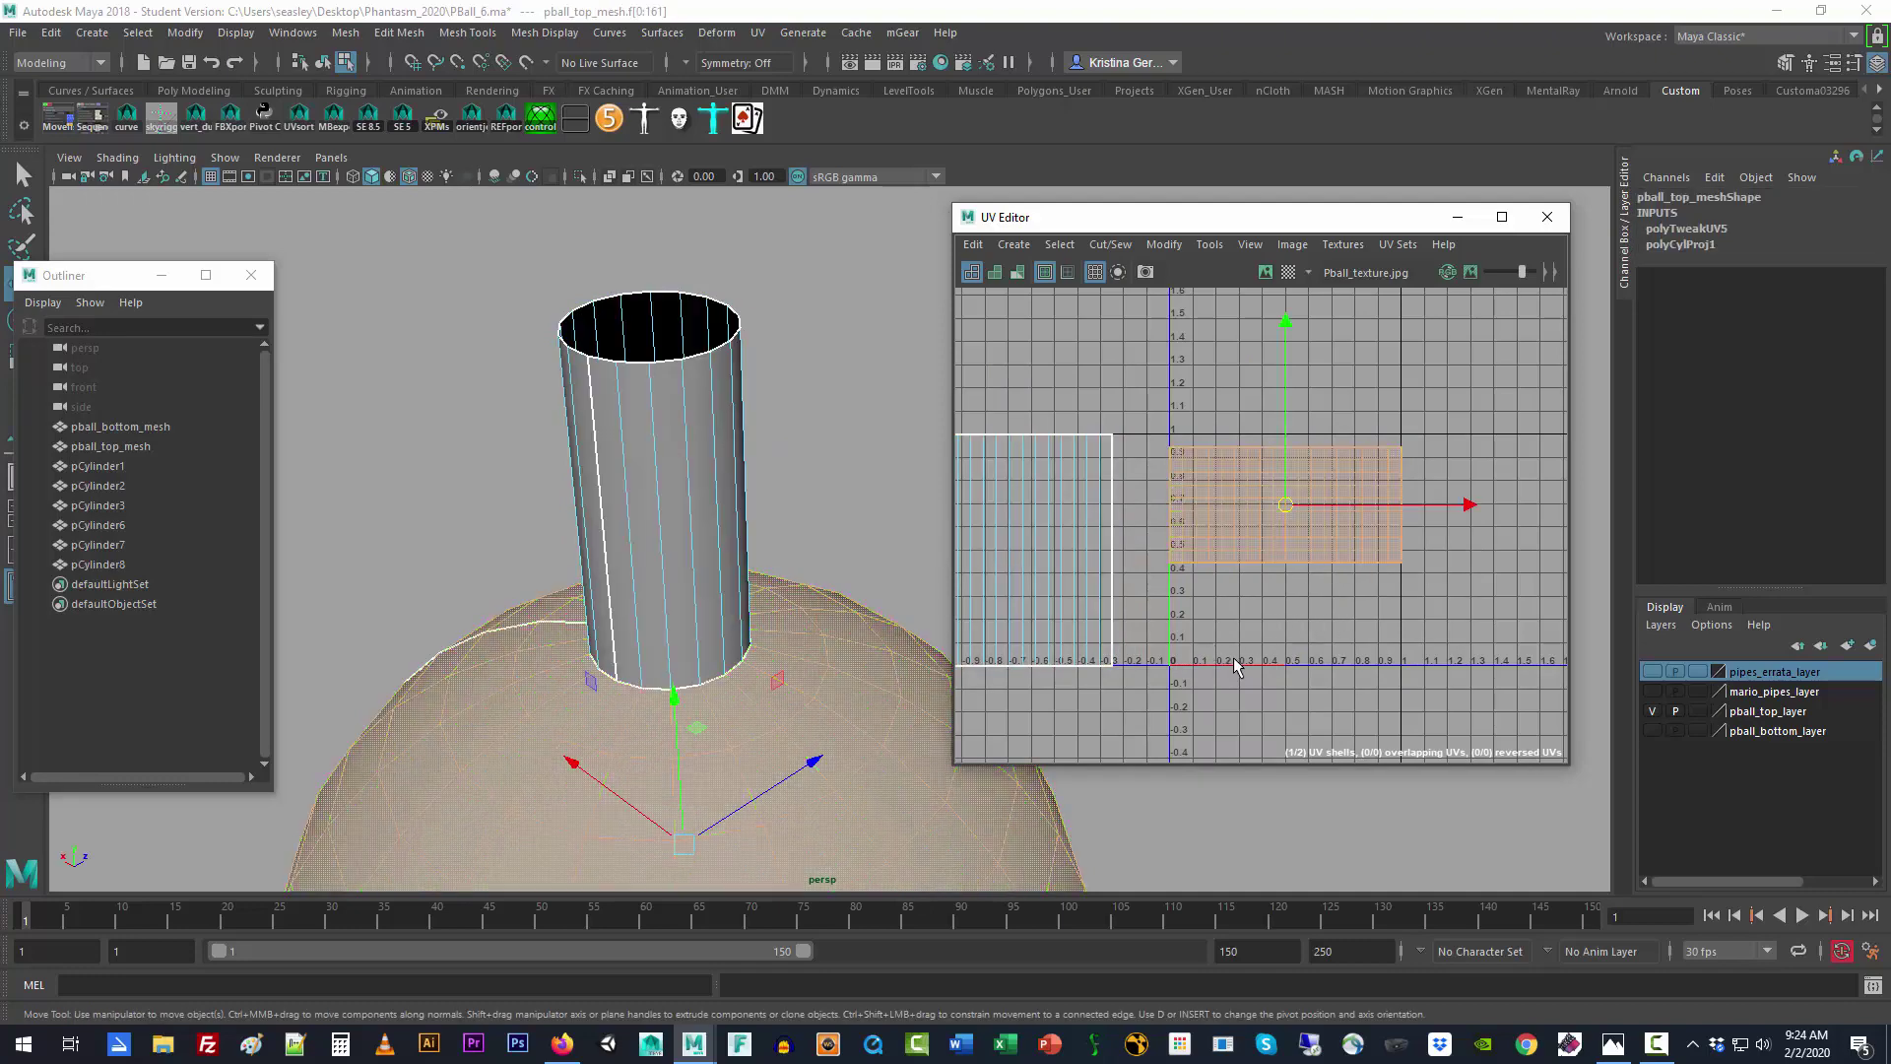
left_click(1267, 273)
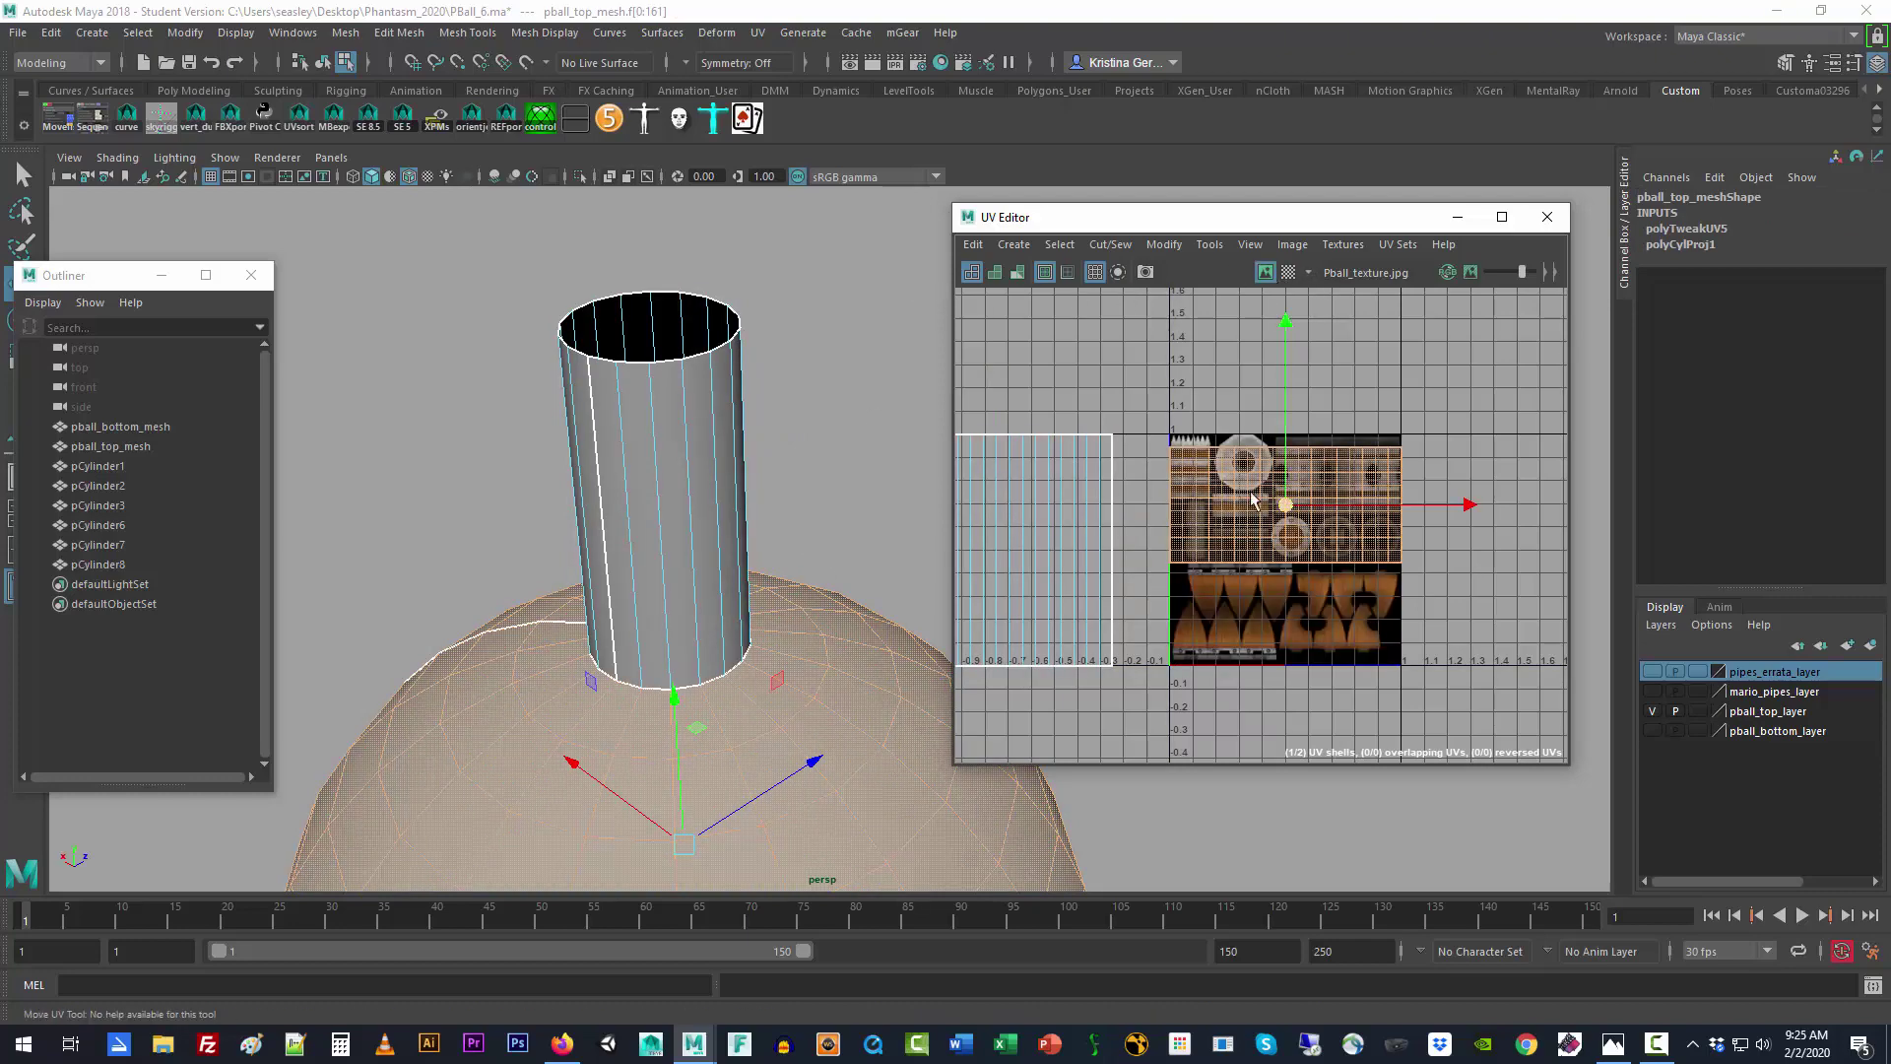
left_click(1298, 550)
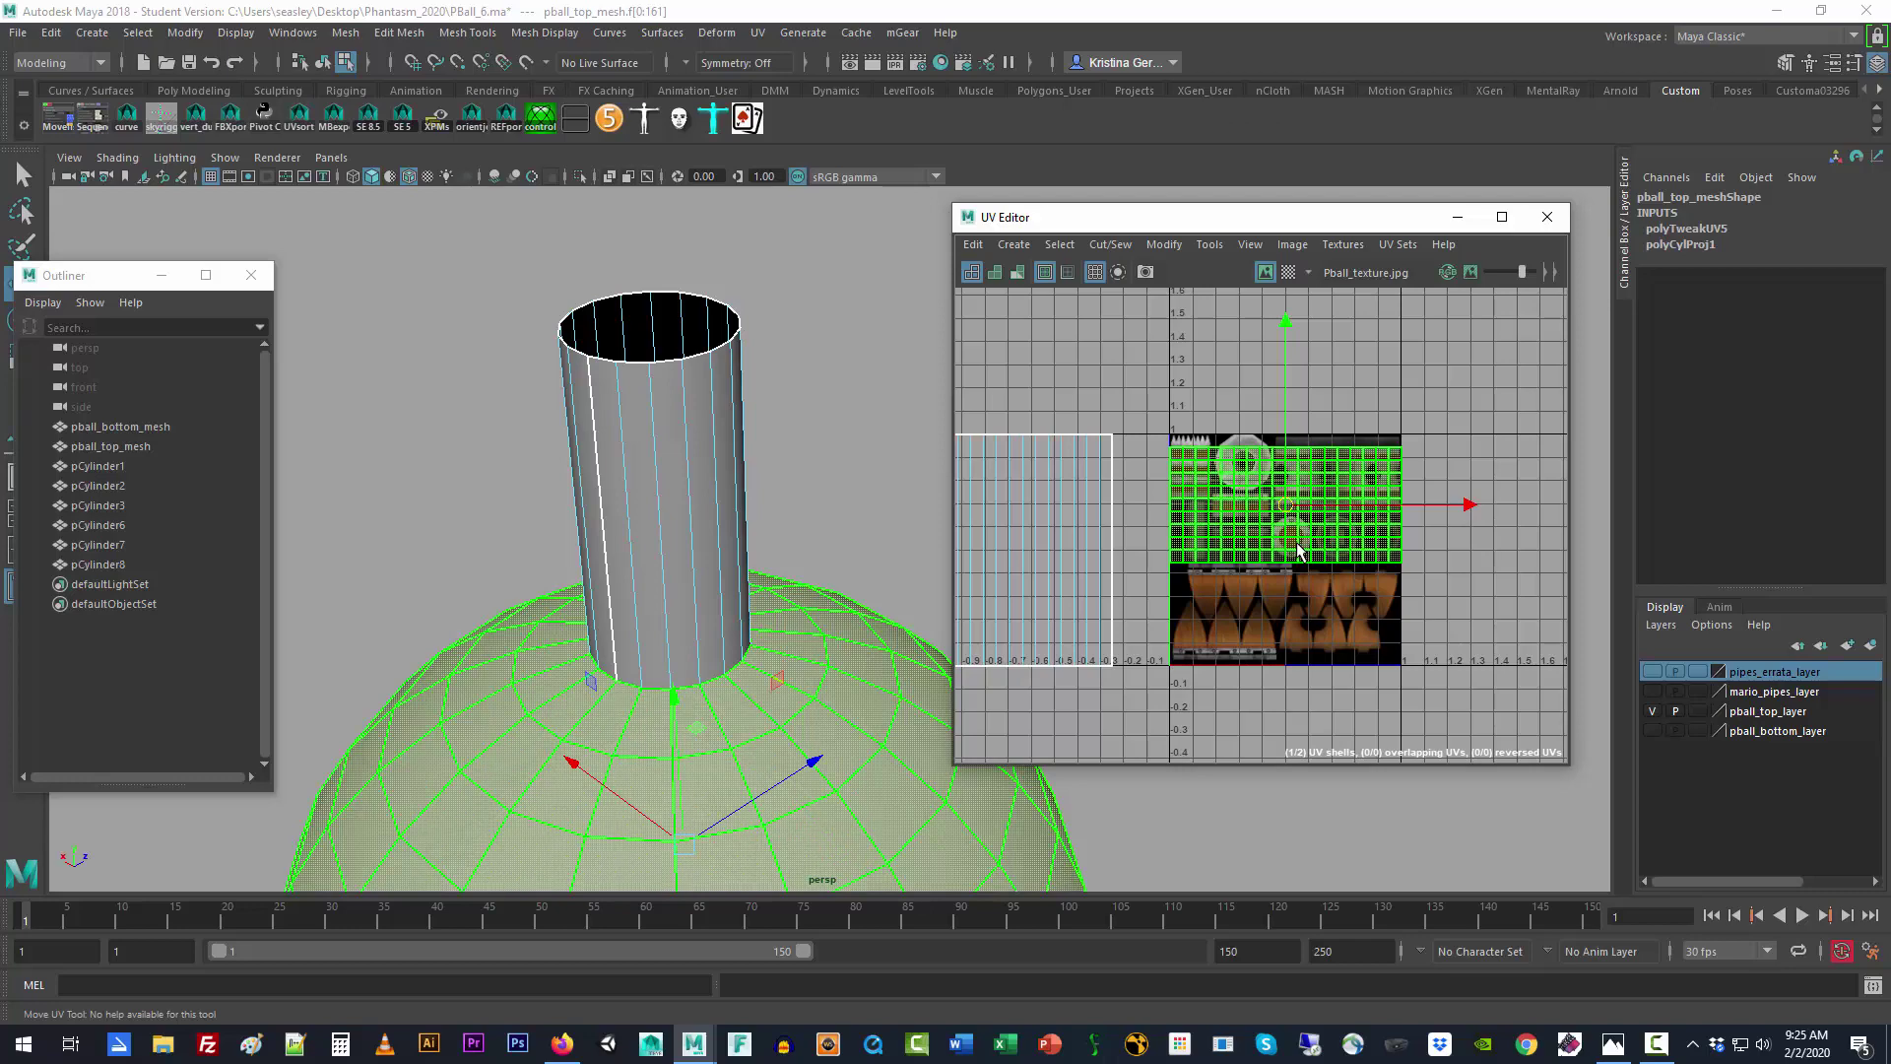
scroll(1297, 550, "up", 3)
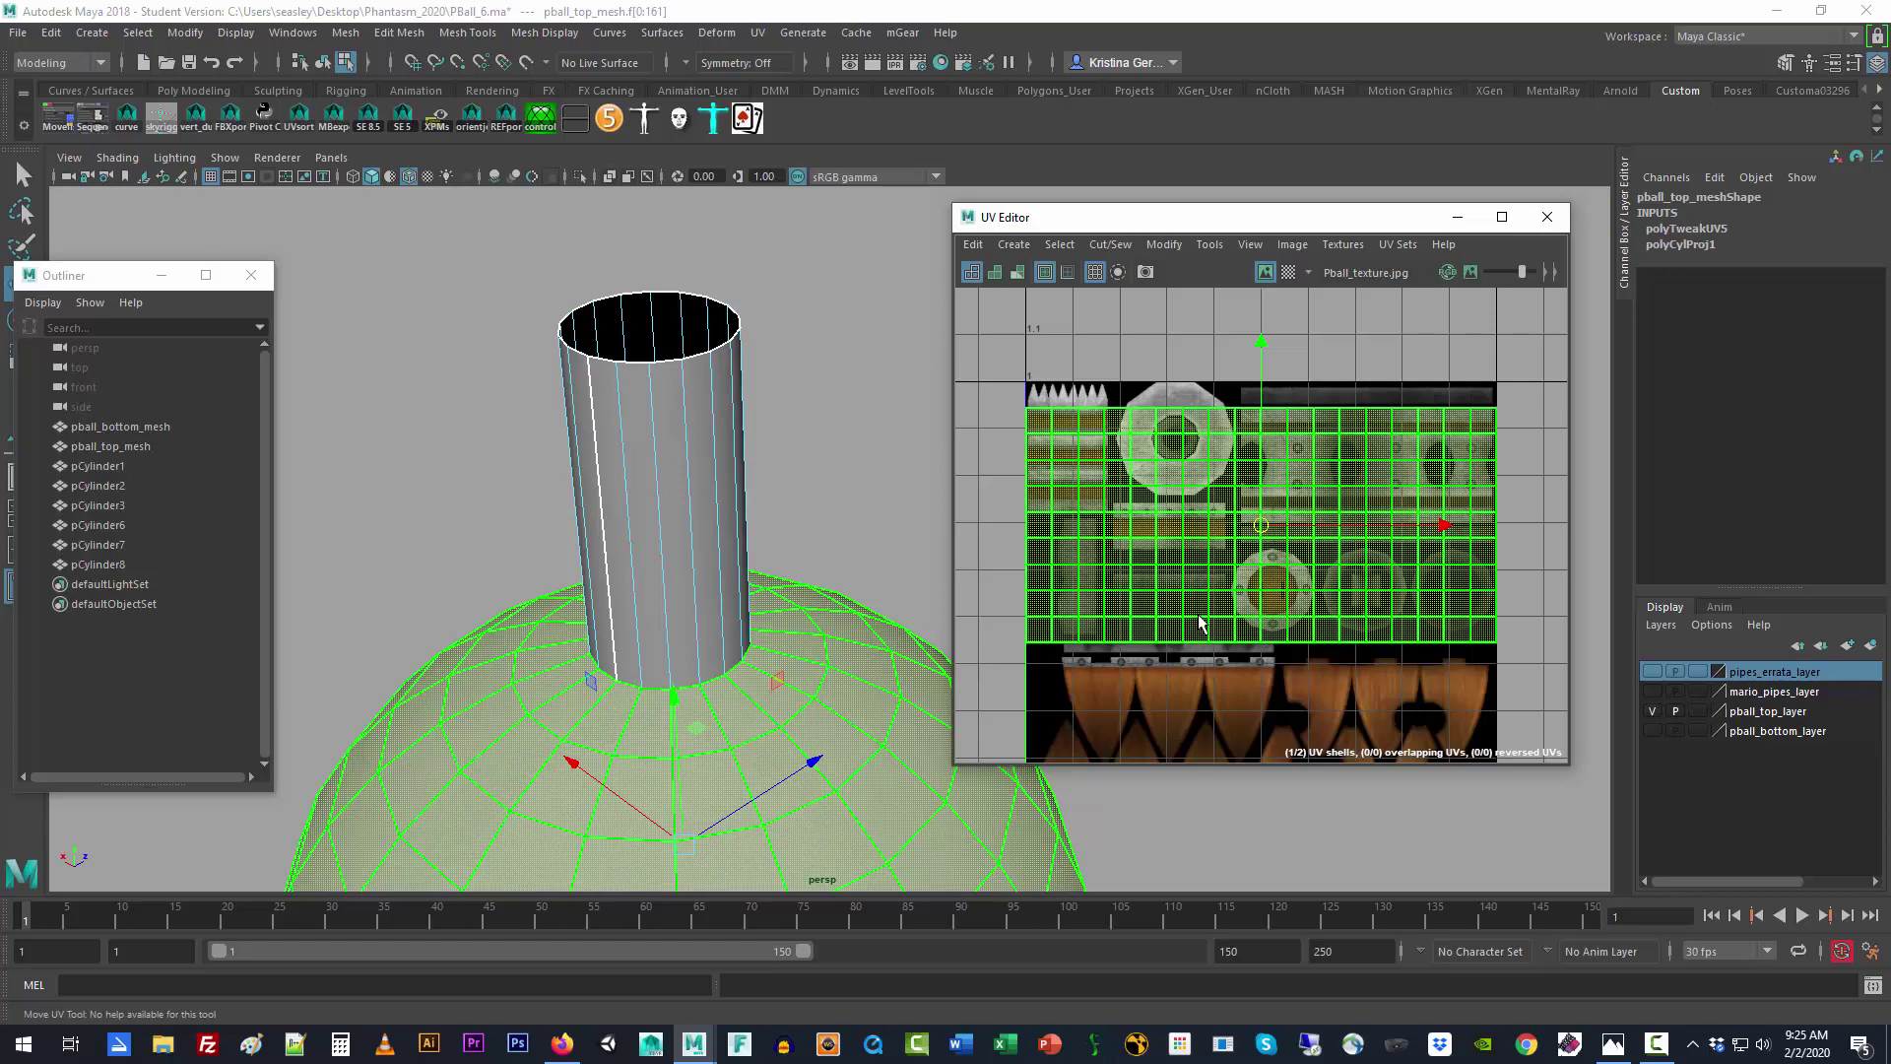
scroll(1256, 608, "down", 3)
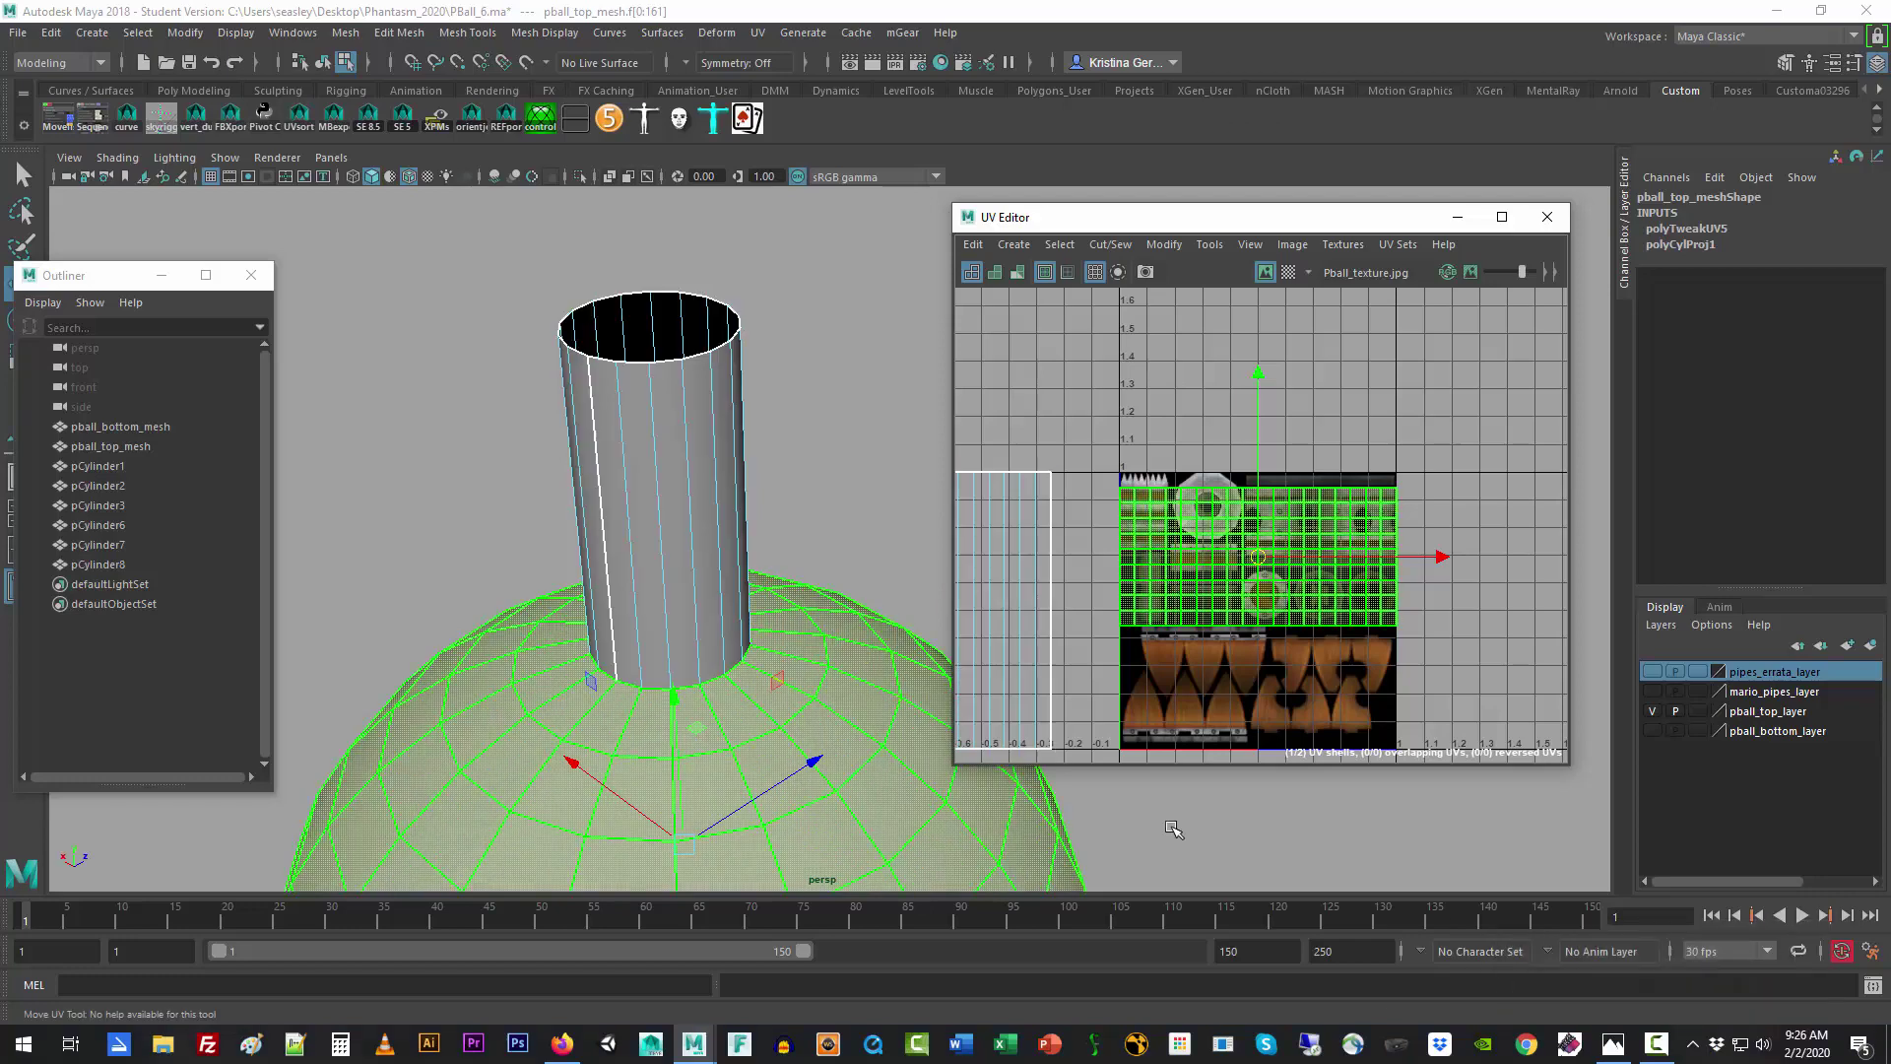
Step: Clear the selection, view both UV shells in an enlarged UV Editor and hide the texture image
left_click(1427, 321)
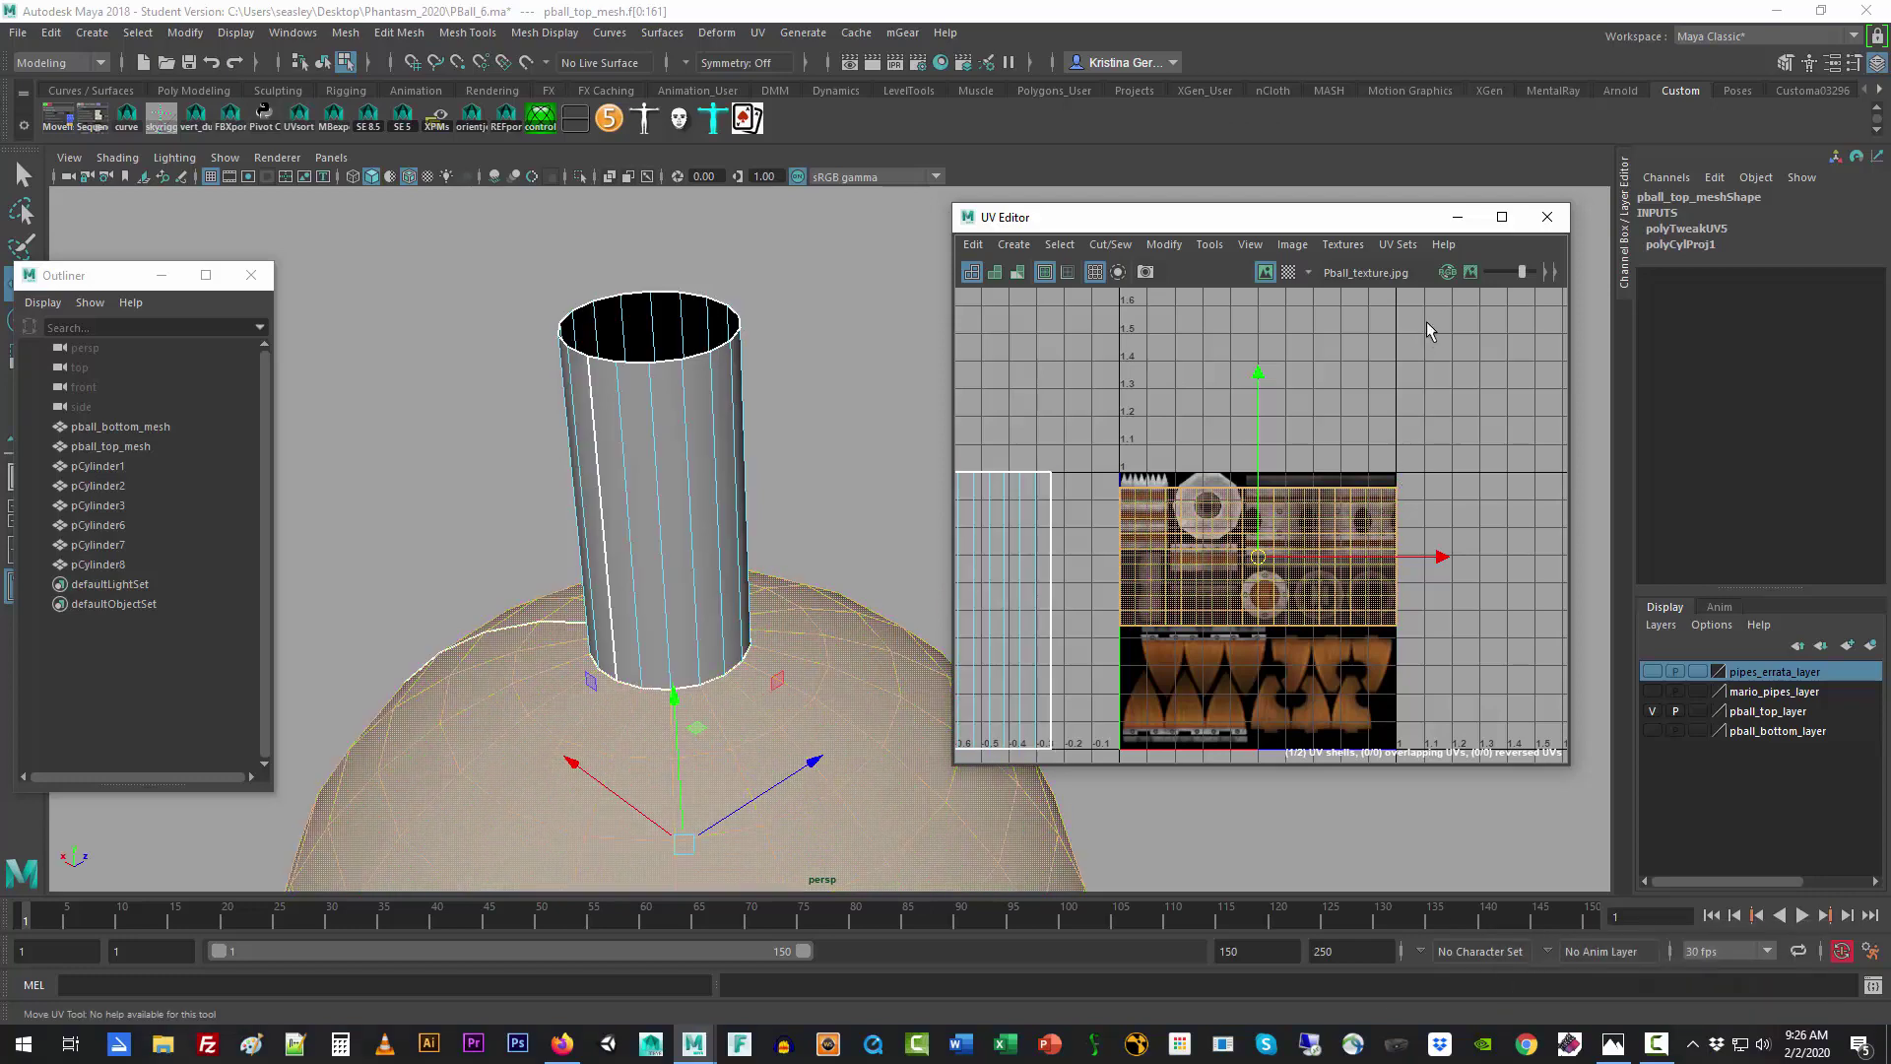
left_click(1362, 407)
key("a")
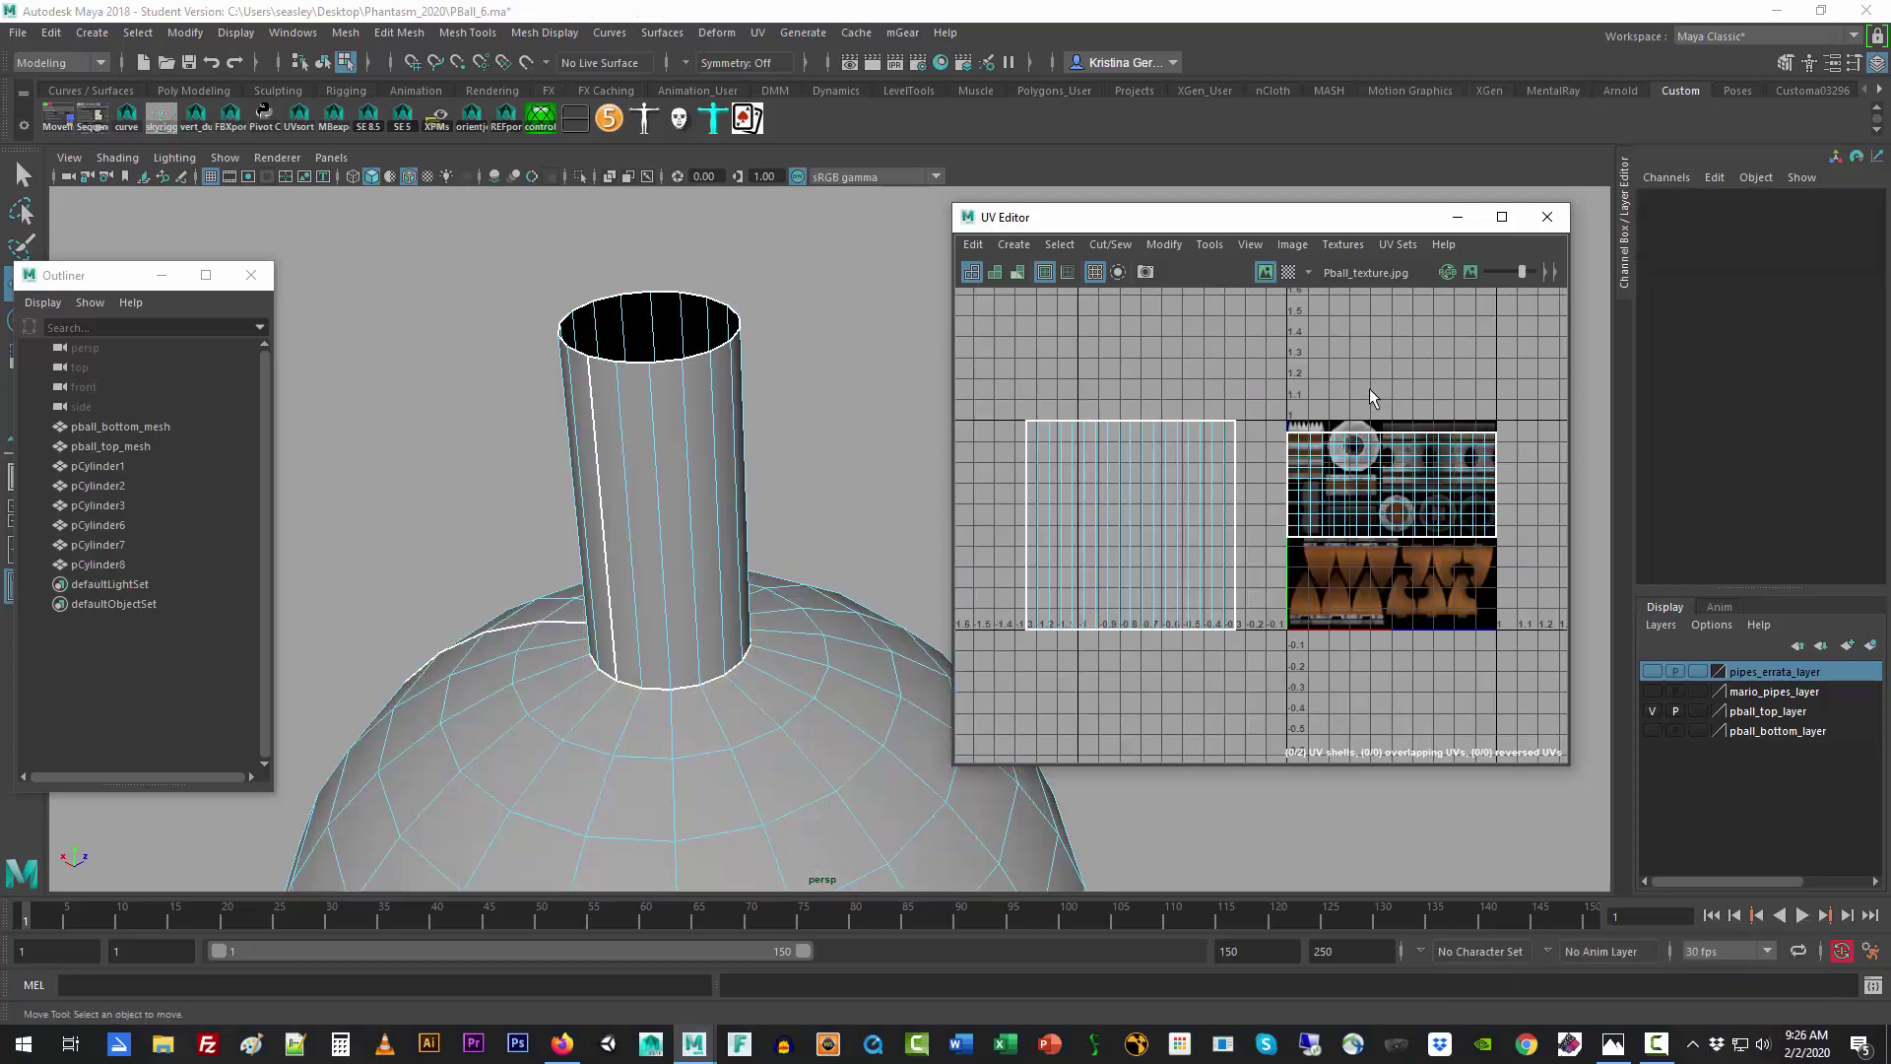
double_click(1359, 220)
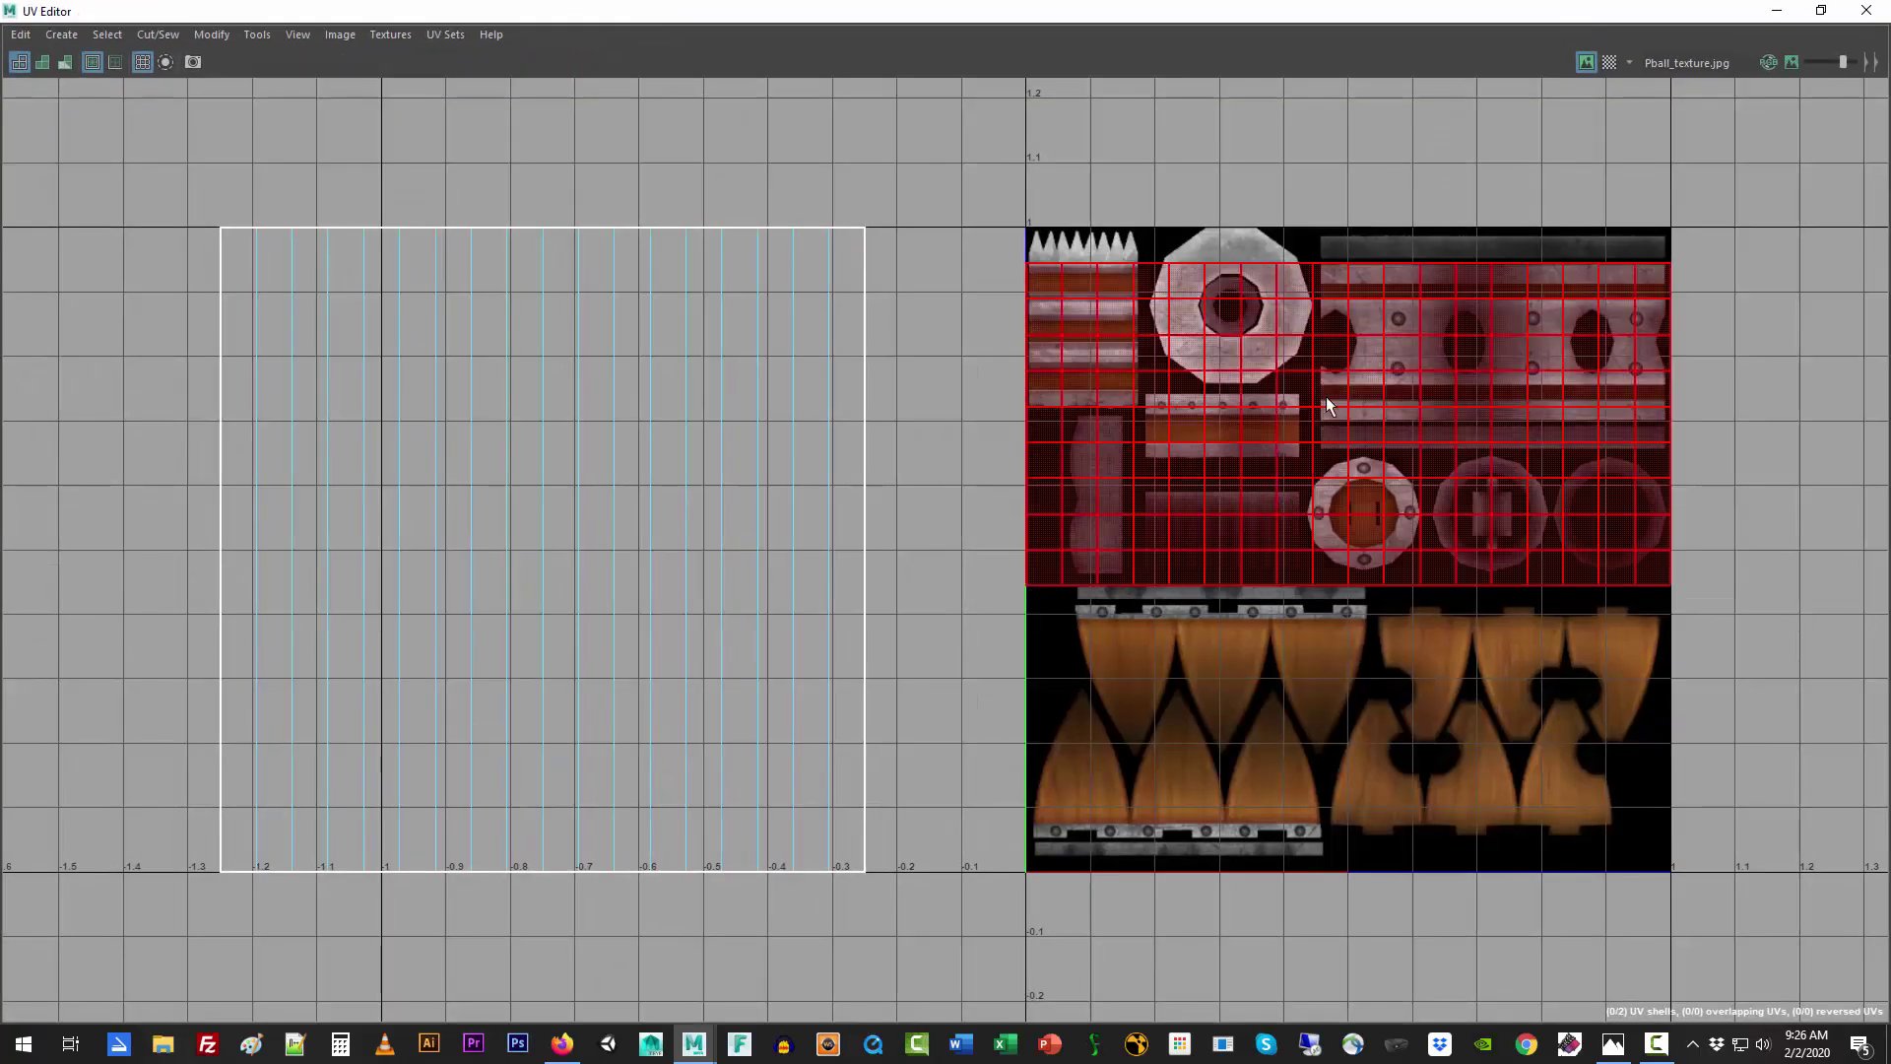
left_click(1582, 63)
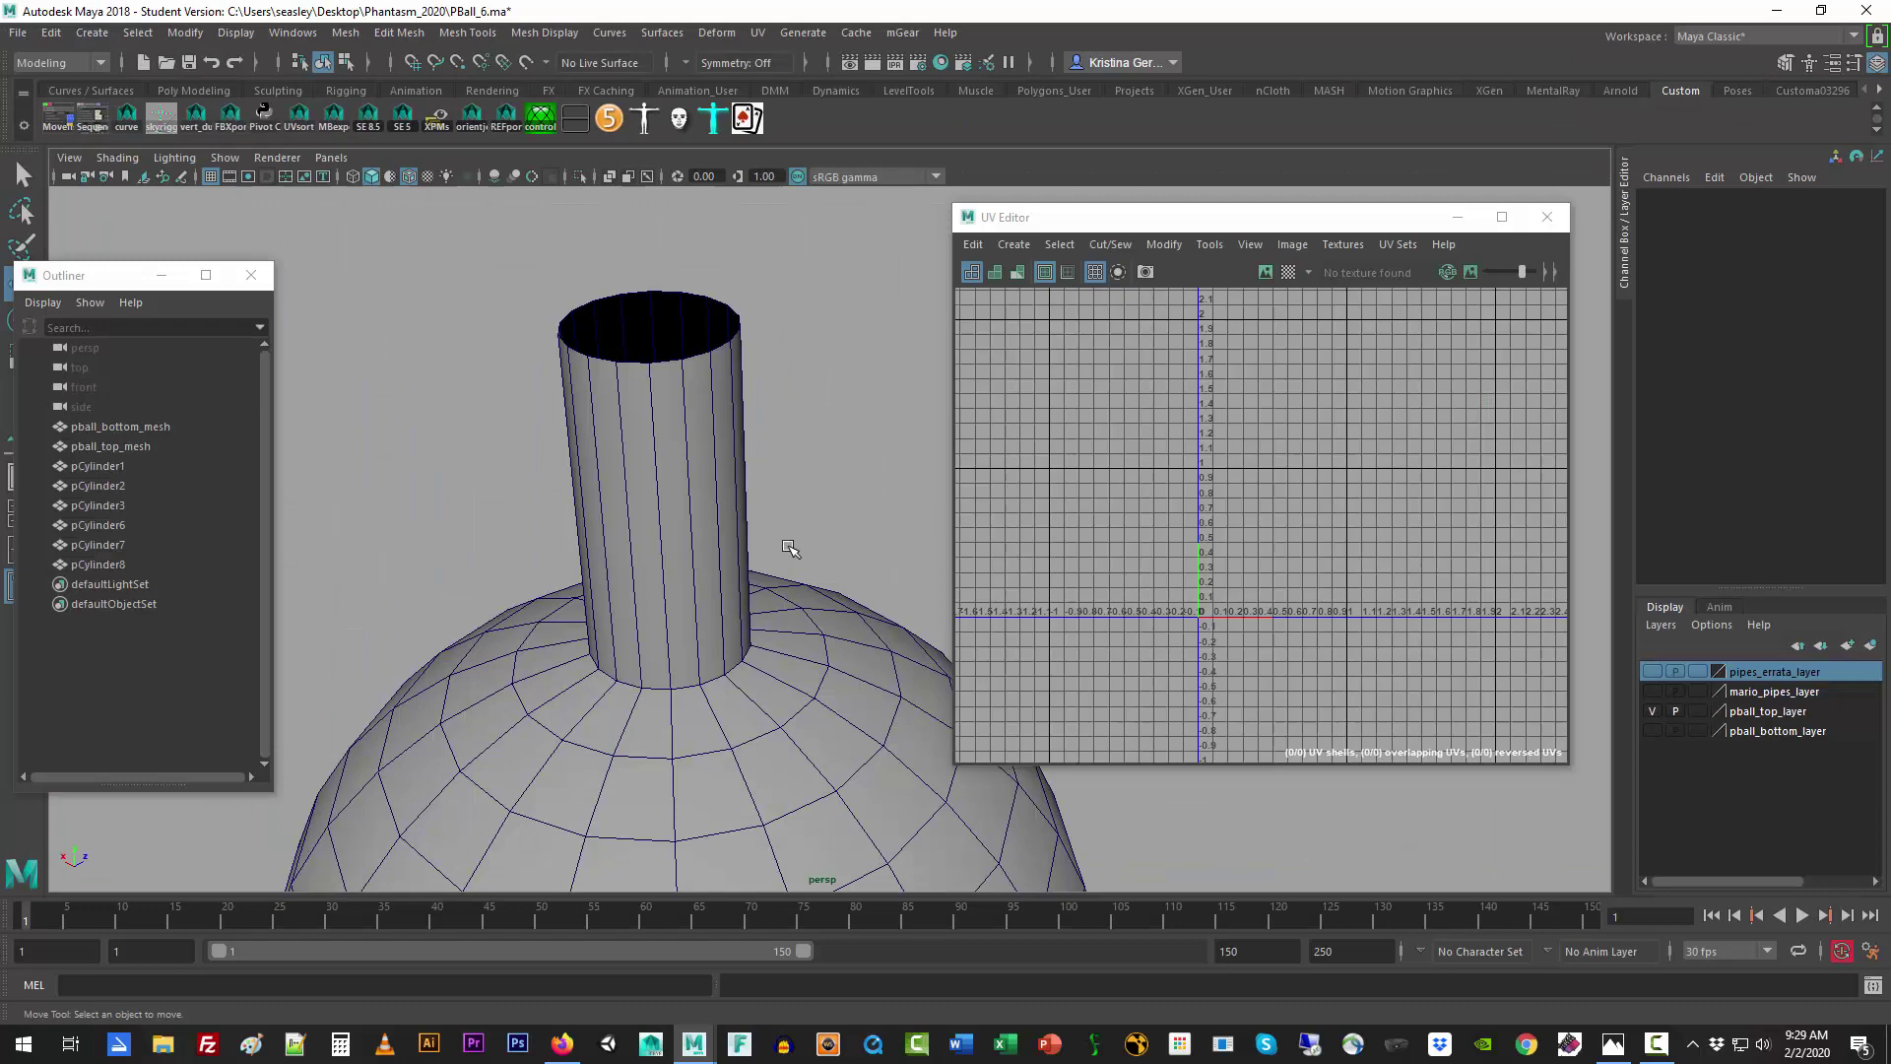
Step: Select pball_top_mesh as an object and switch to edge selection for its UVs
left_click(840, 628)
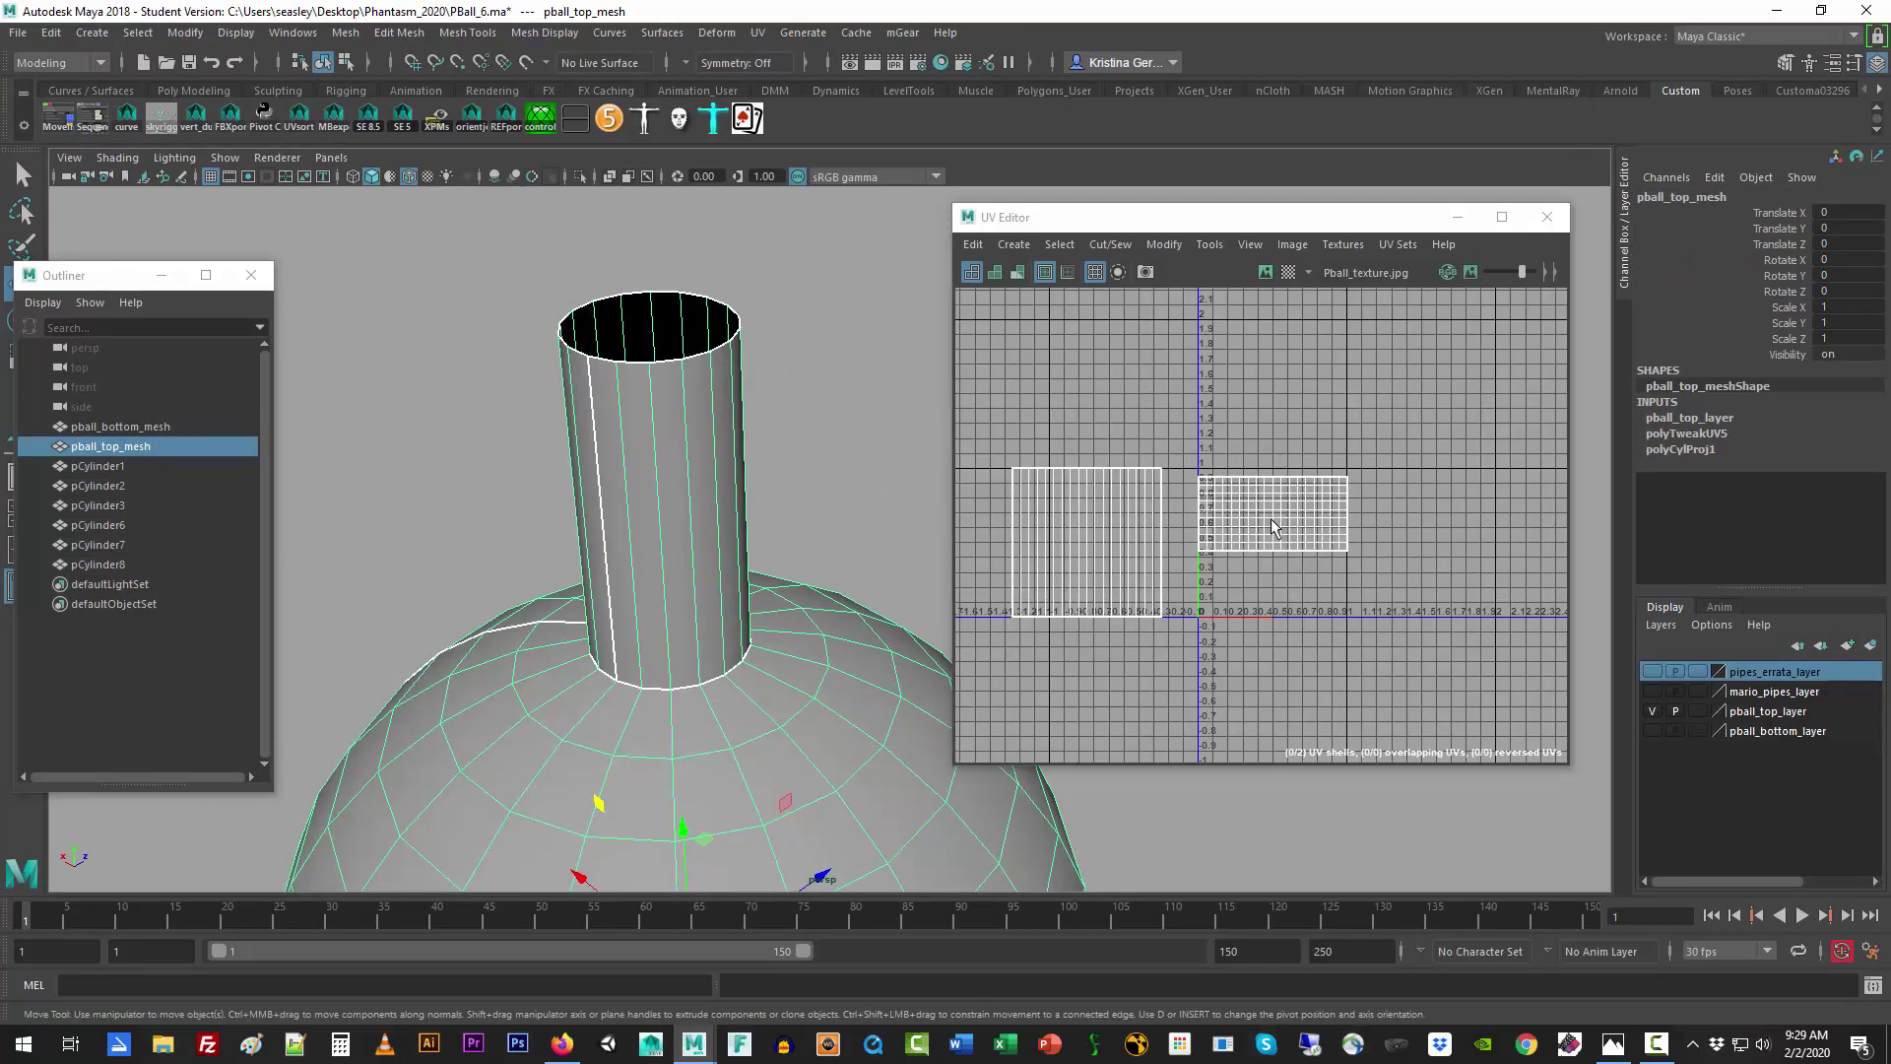
middle_click_drag(872, 626, 840, 133, "alt")
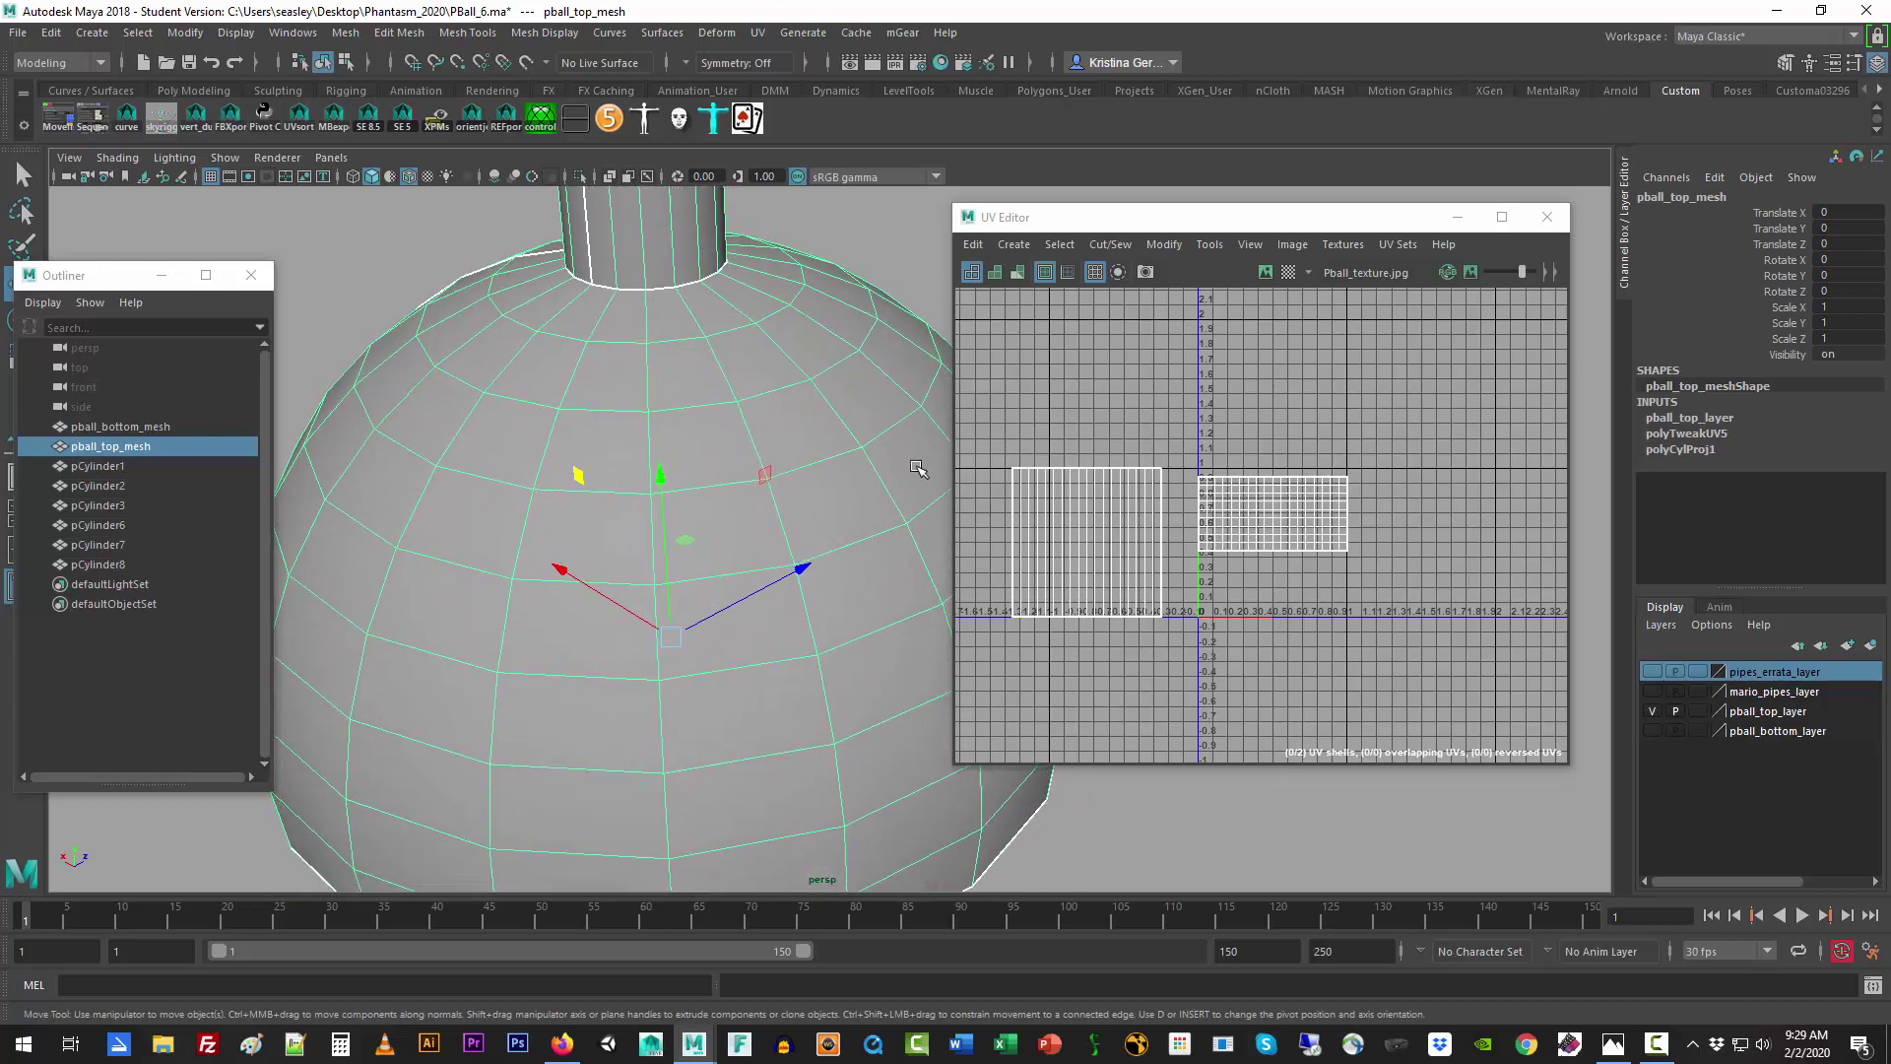
right_click_drag(916, 468, 645, 640, "alt")
middle_click_drag(727, 643, 648, 653, "alt")
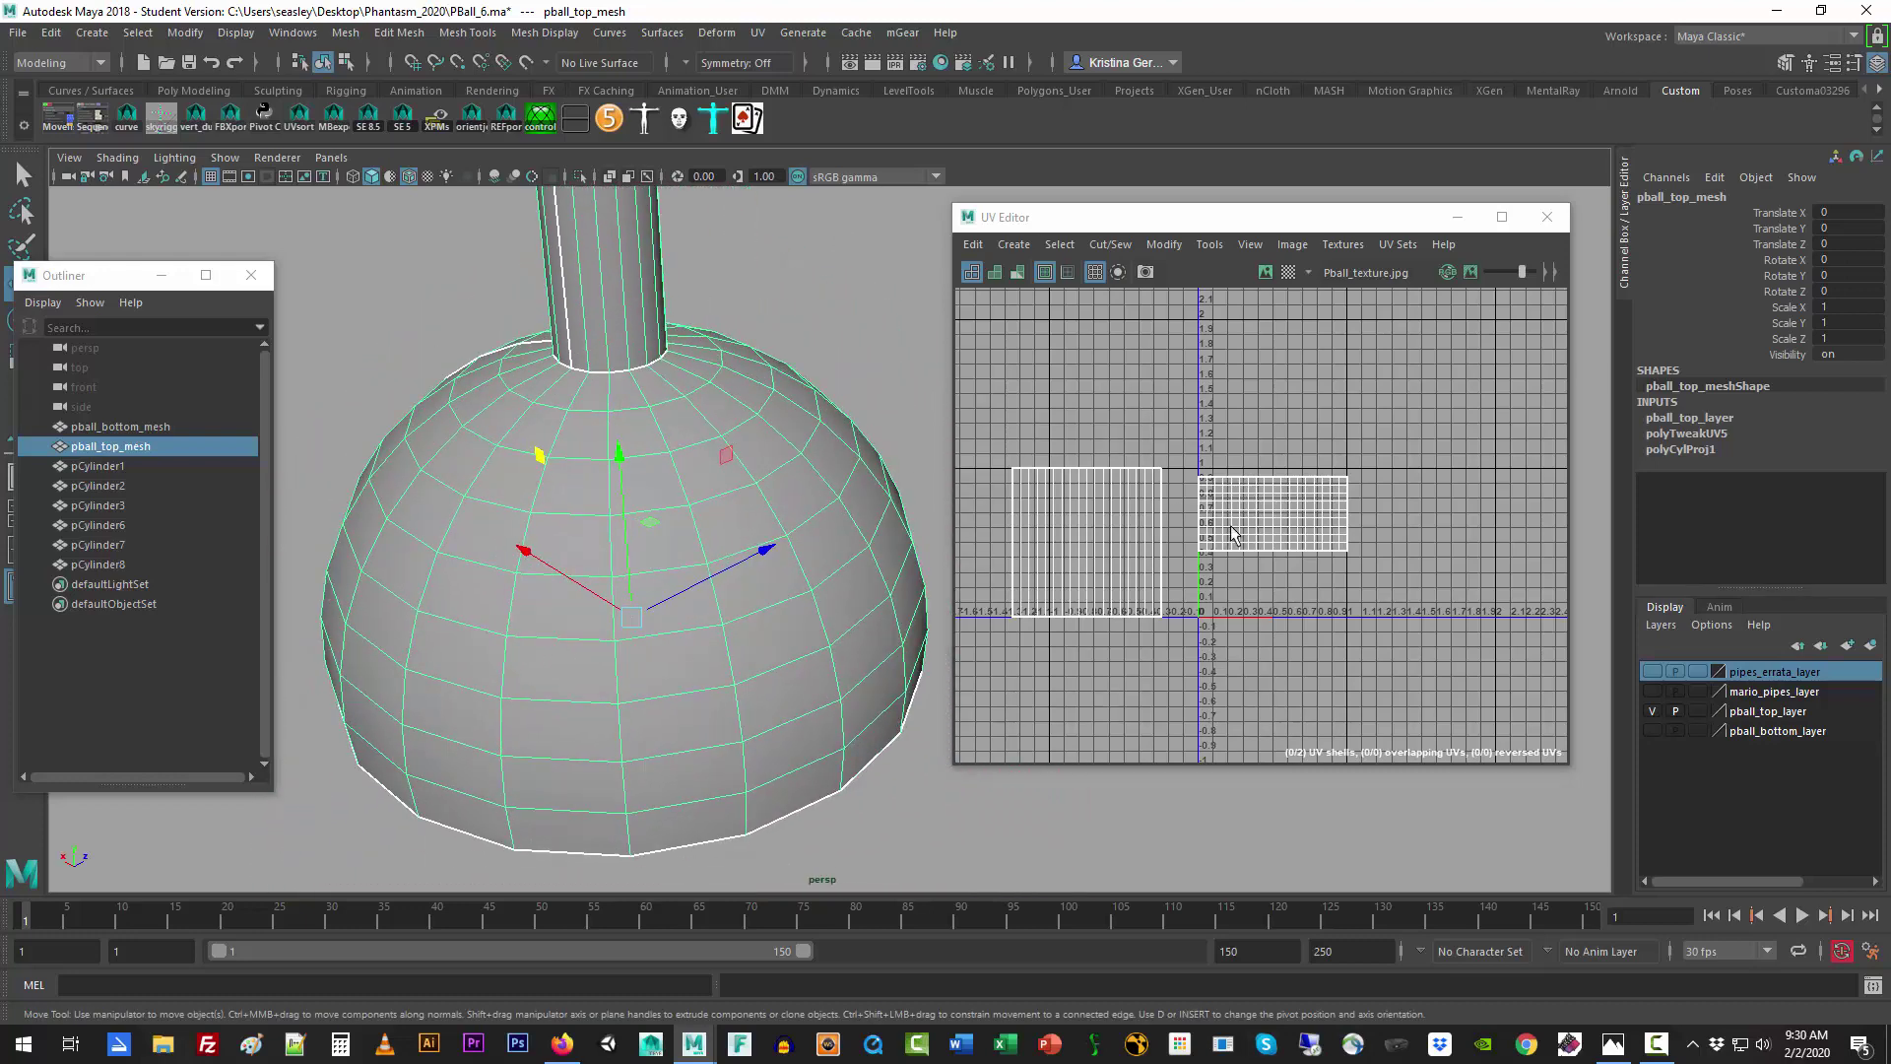
right_click(1285, 528)
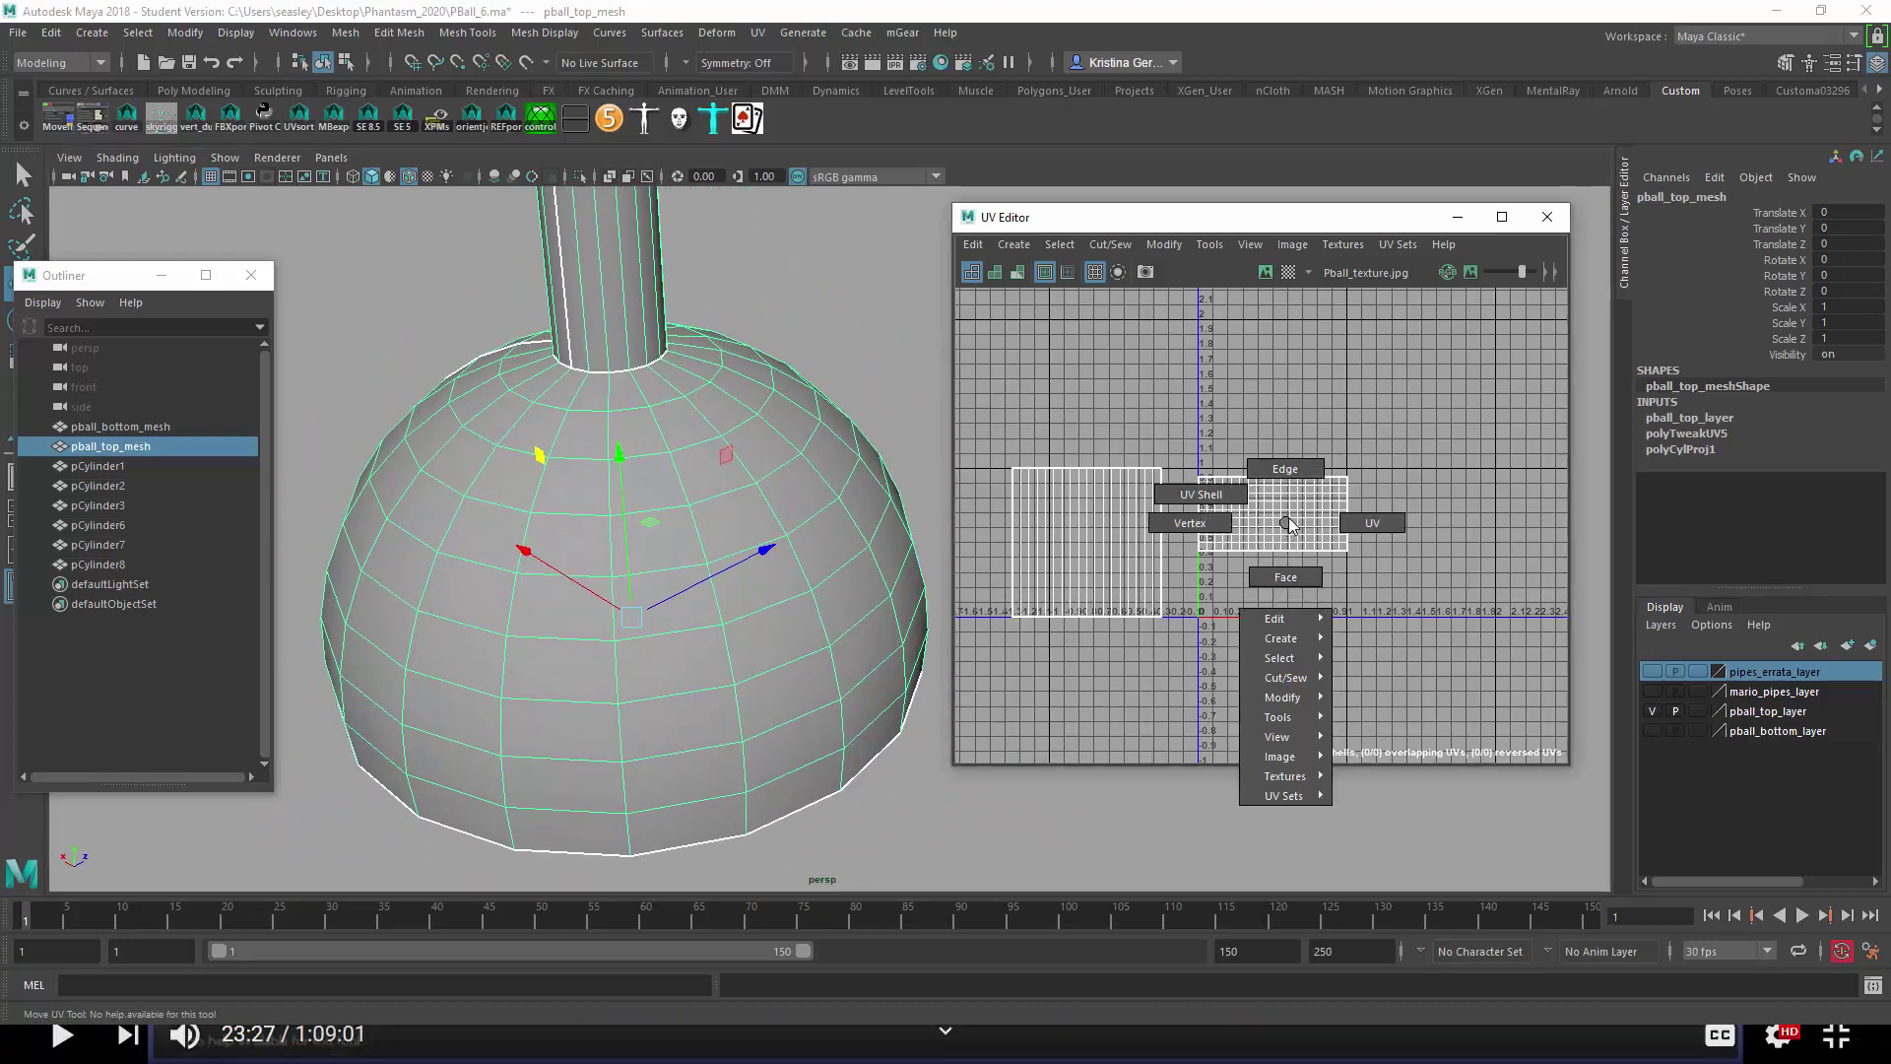
left_click(1253, 469)
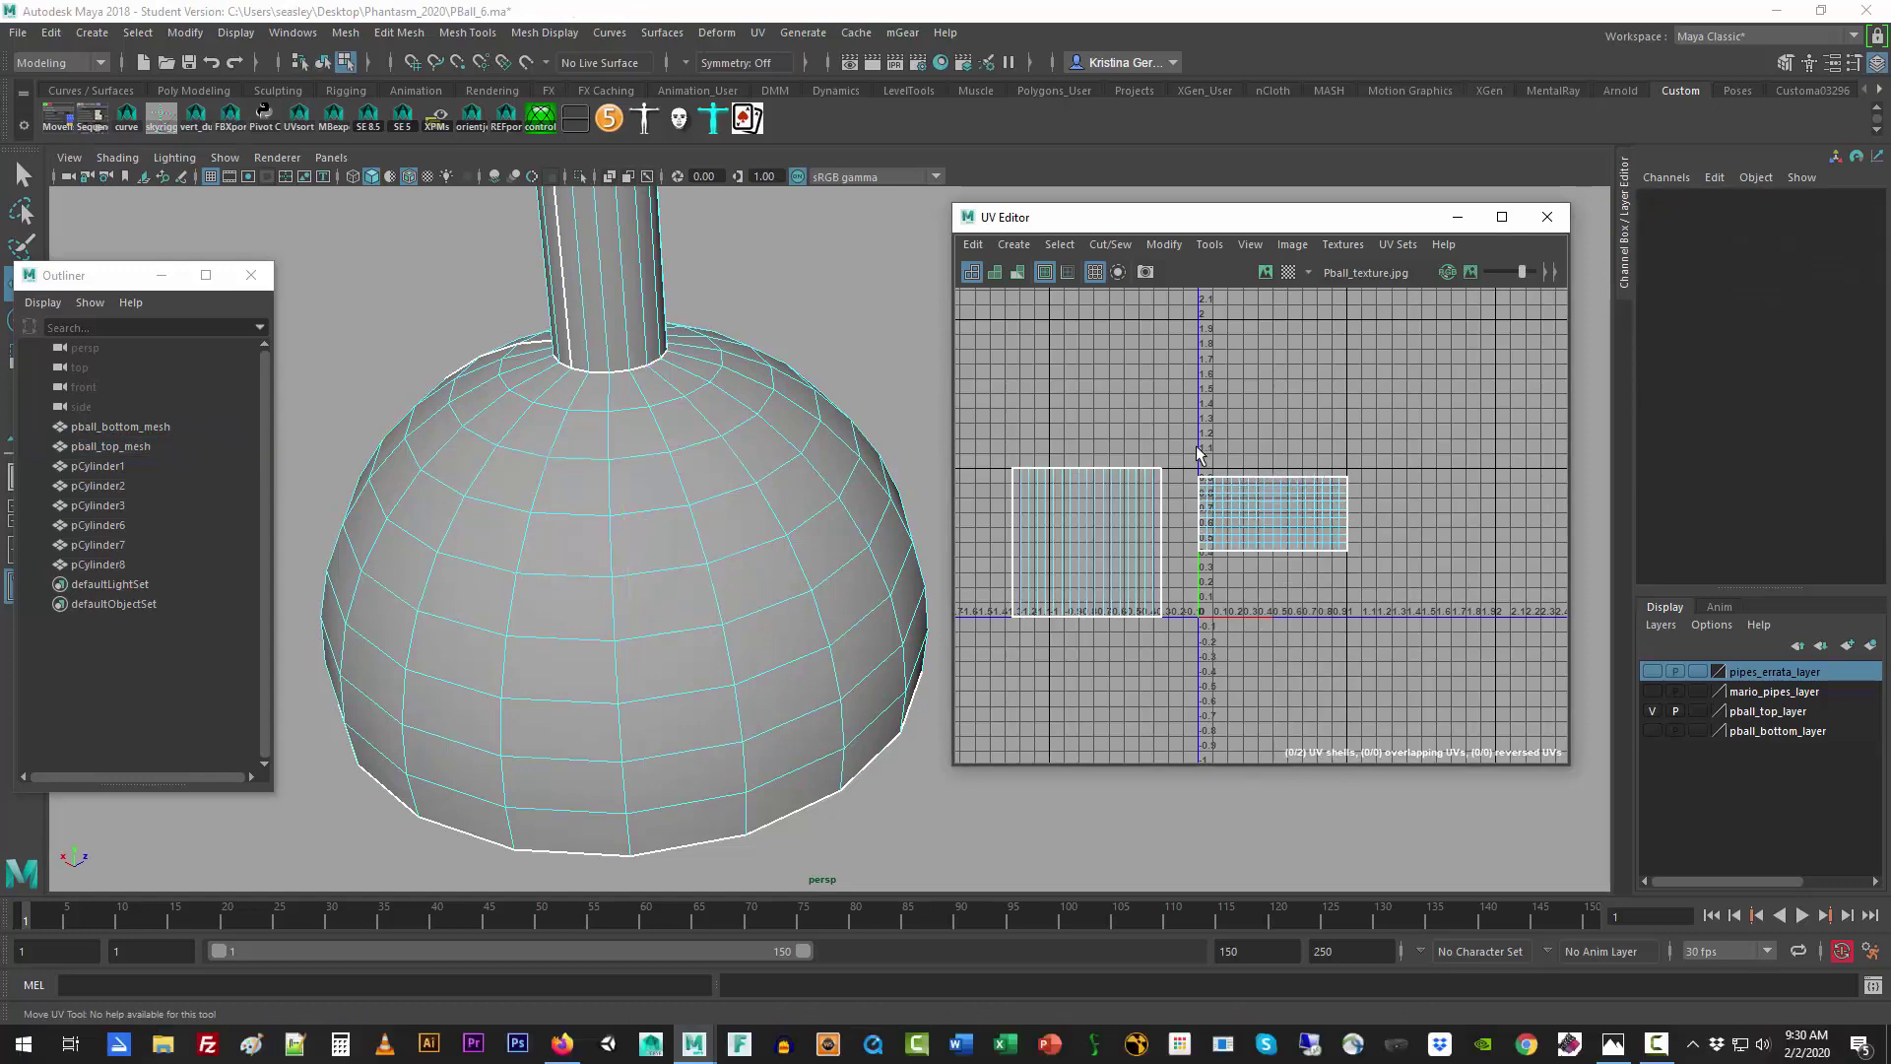
Step: Try area-selecting all of the dome shell's edges, and loop-selecting the border edges of the neck's UV shell
left_click_drag(1196, 463, 1403, 595)
key("w")
key("a")
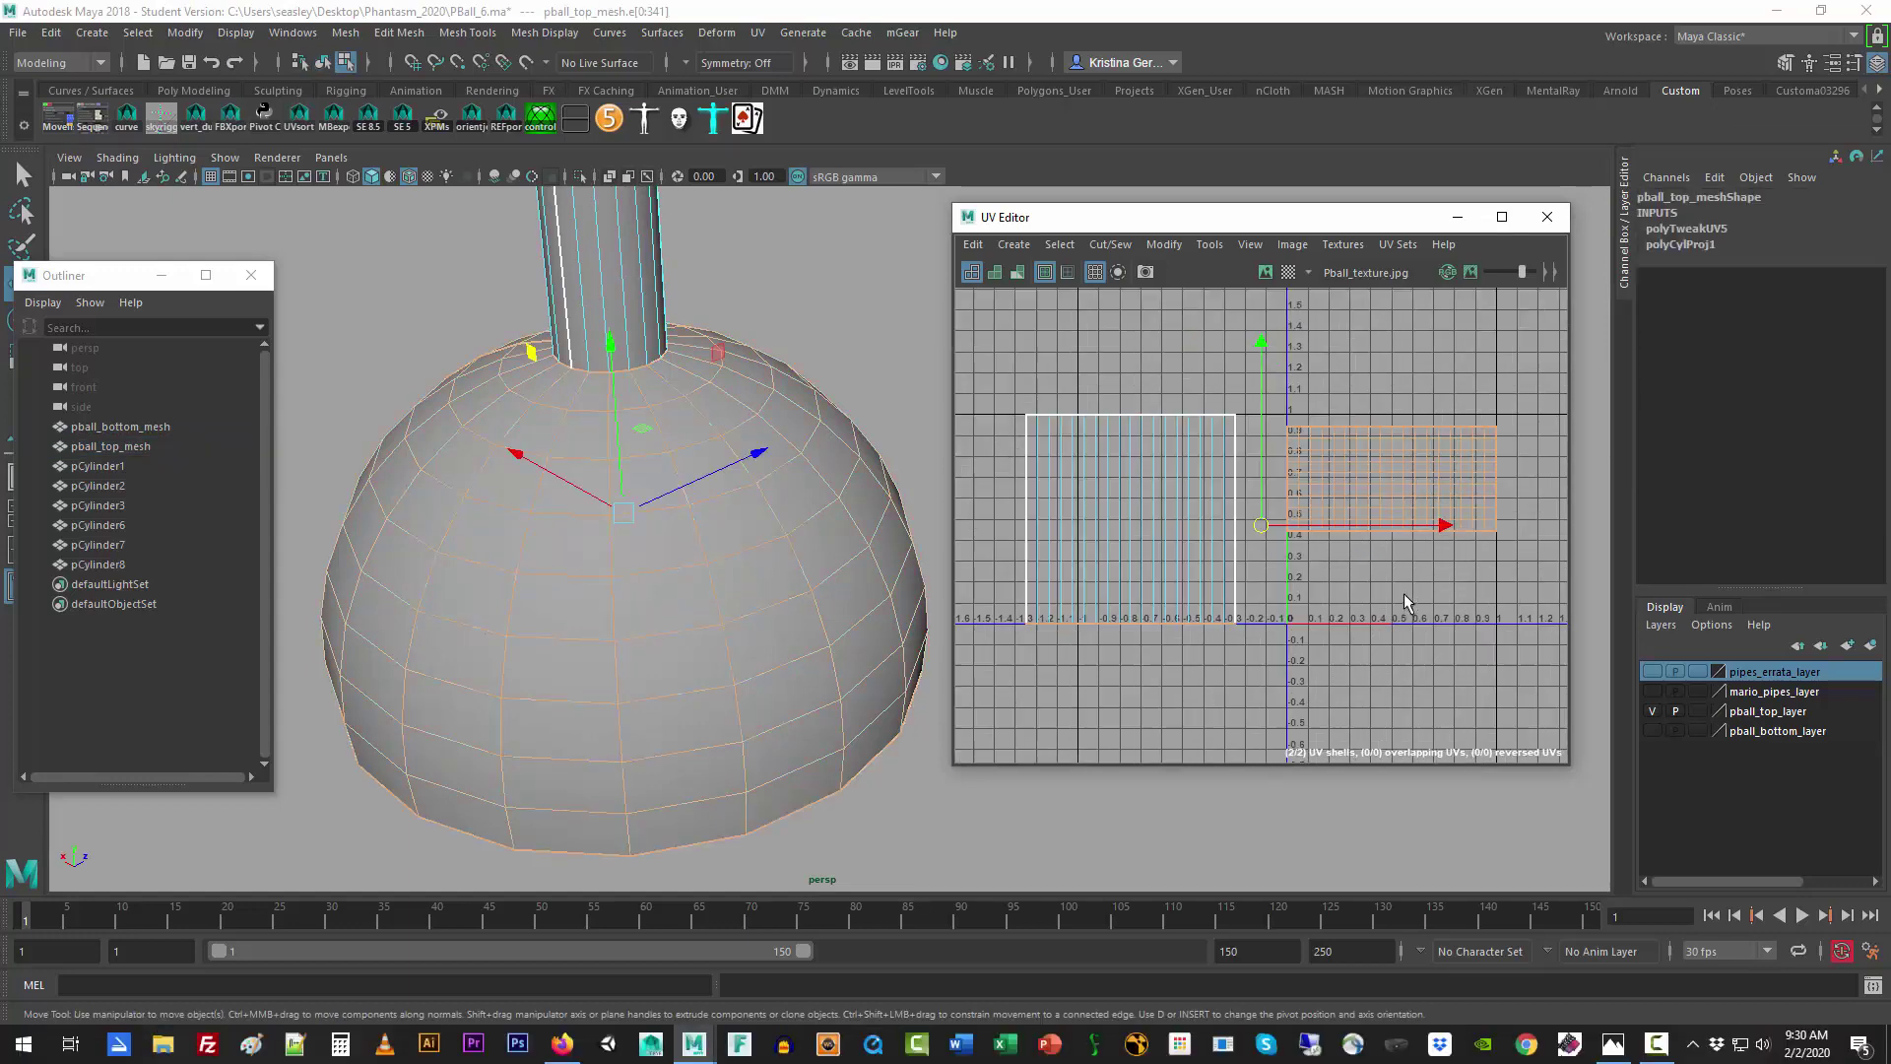
left_click(1412, 573)
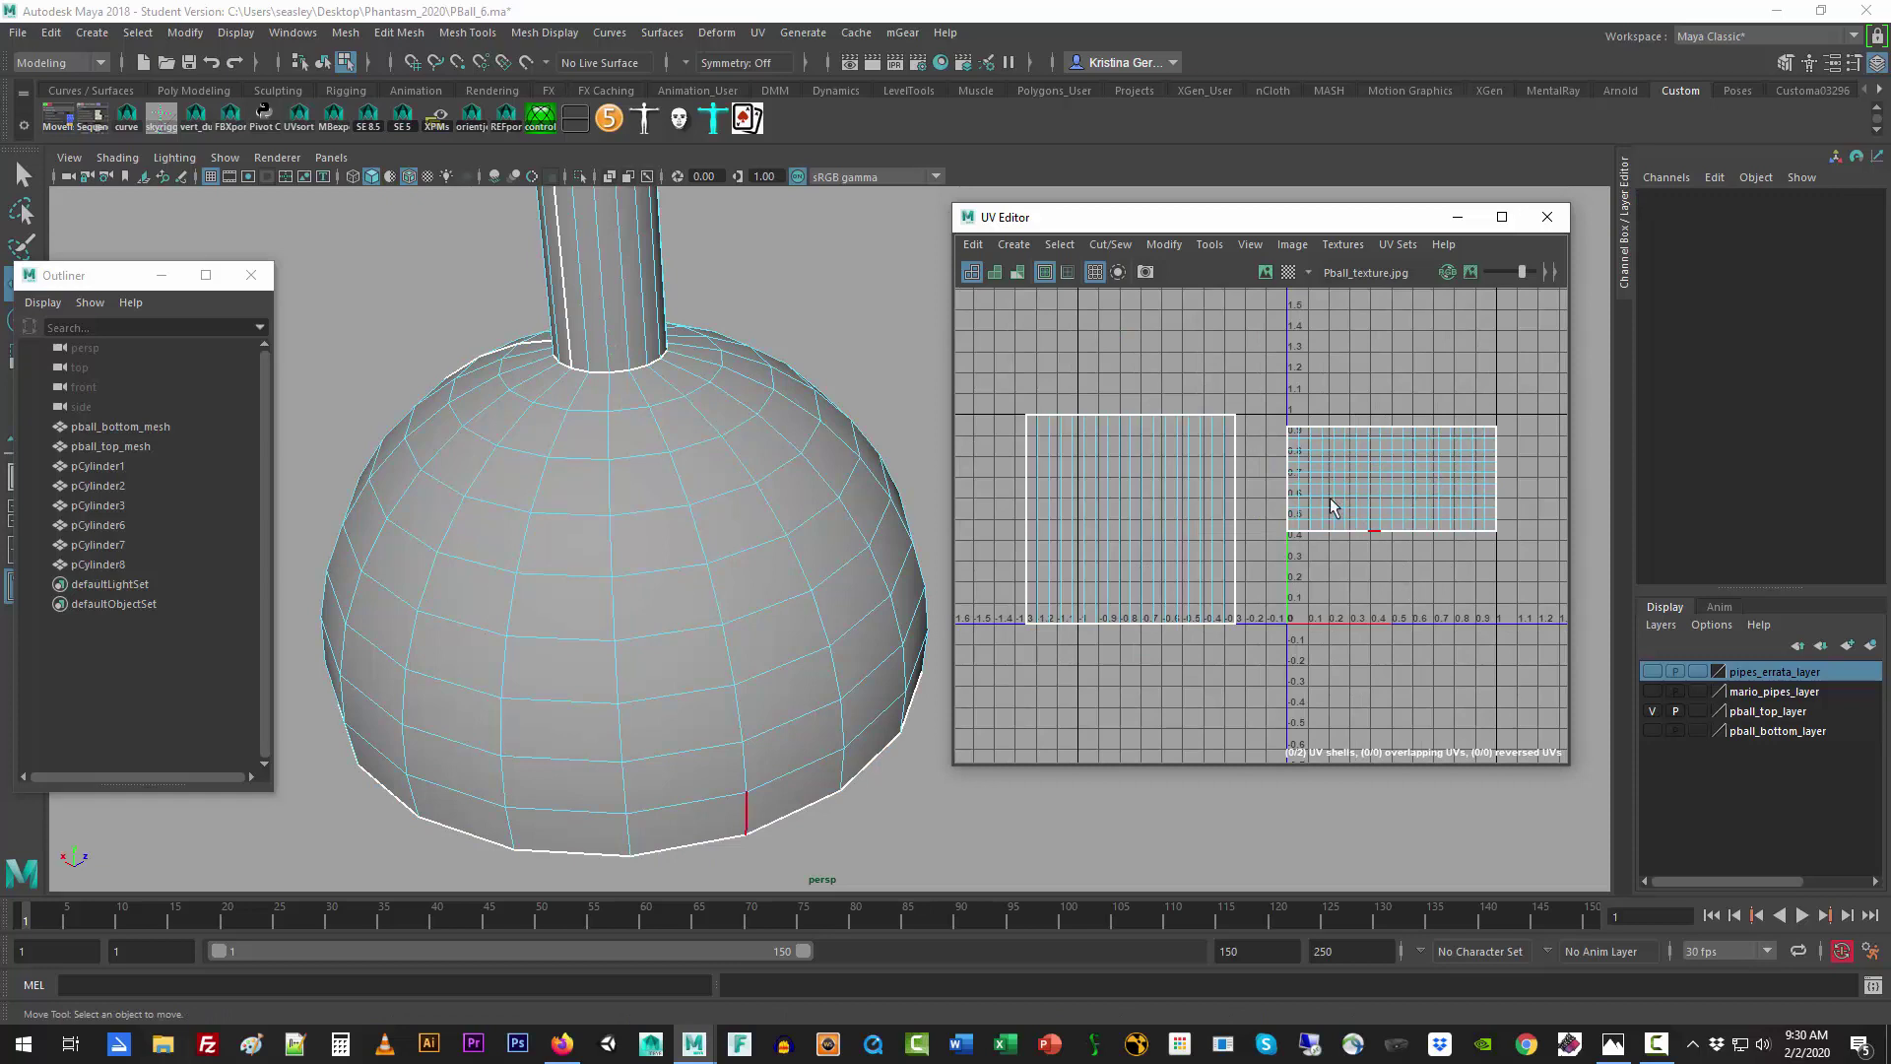
double_click(1137, 627)
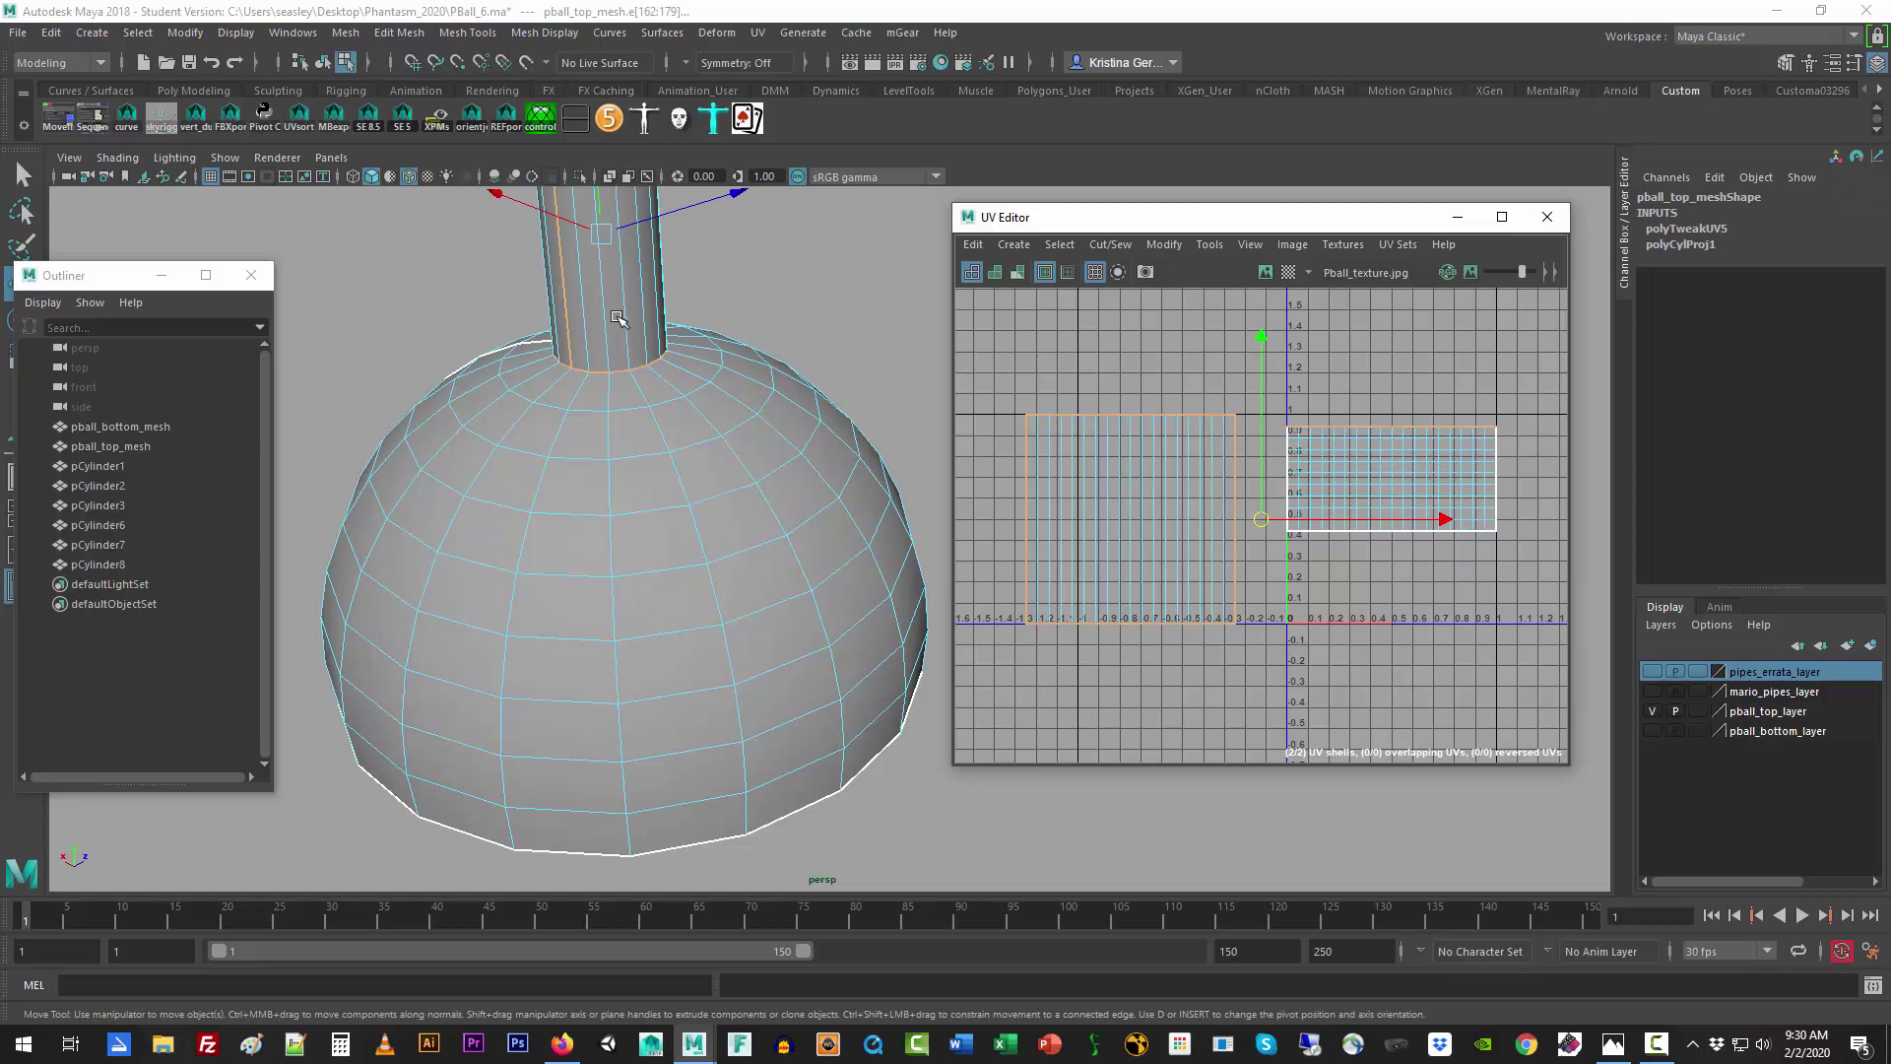
Step: Select one vertical edge at the upper border of the dome's UV shell and extend it to its contiguous edges
left_click(1385, 586)
left_click(1323, 432)
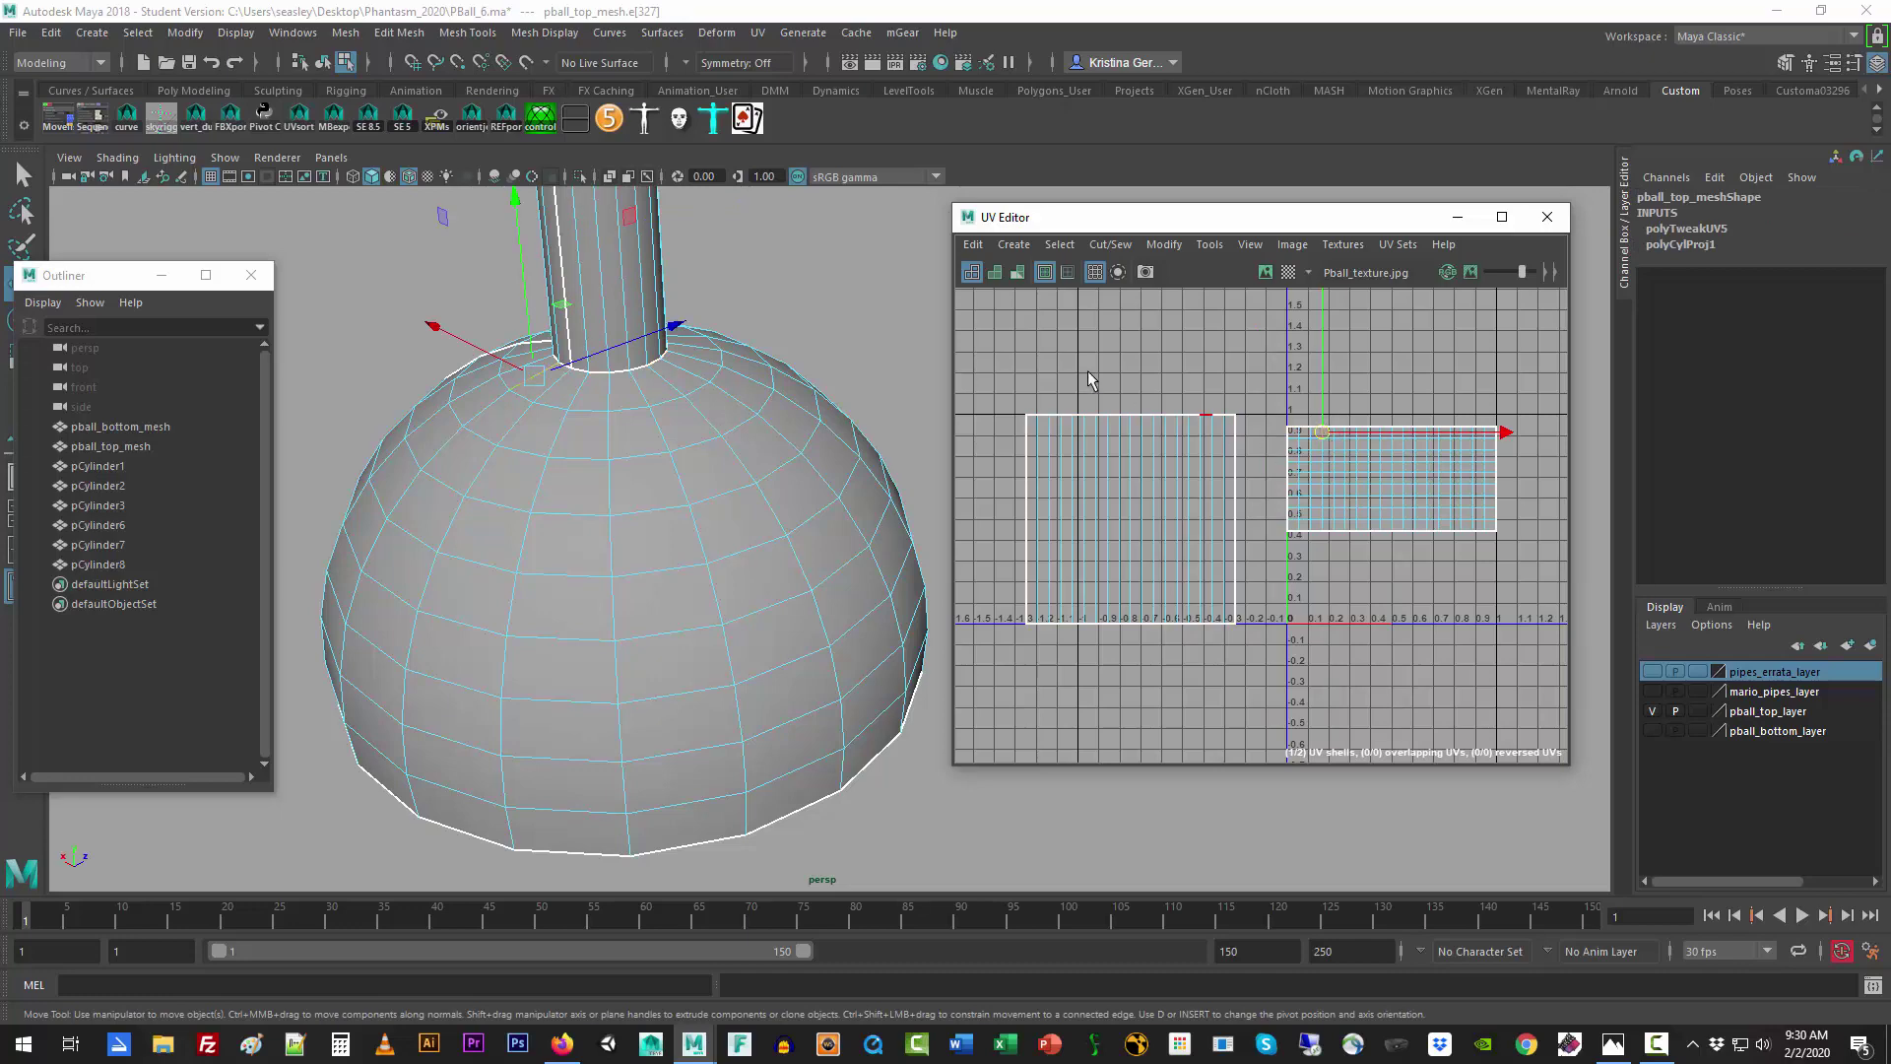
left_click(139, 35)
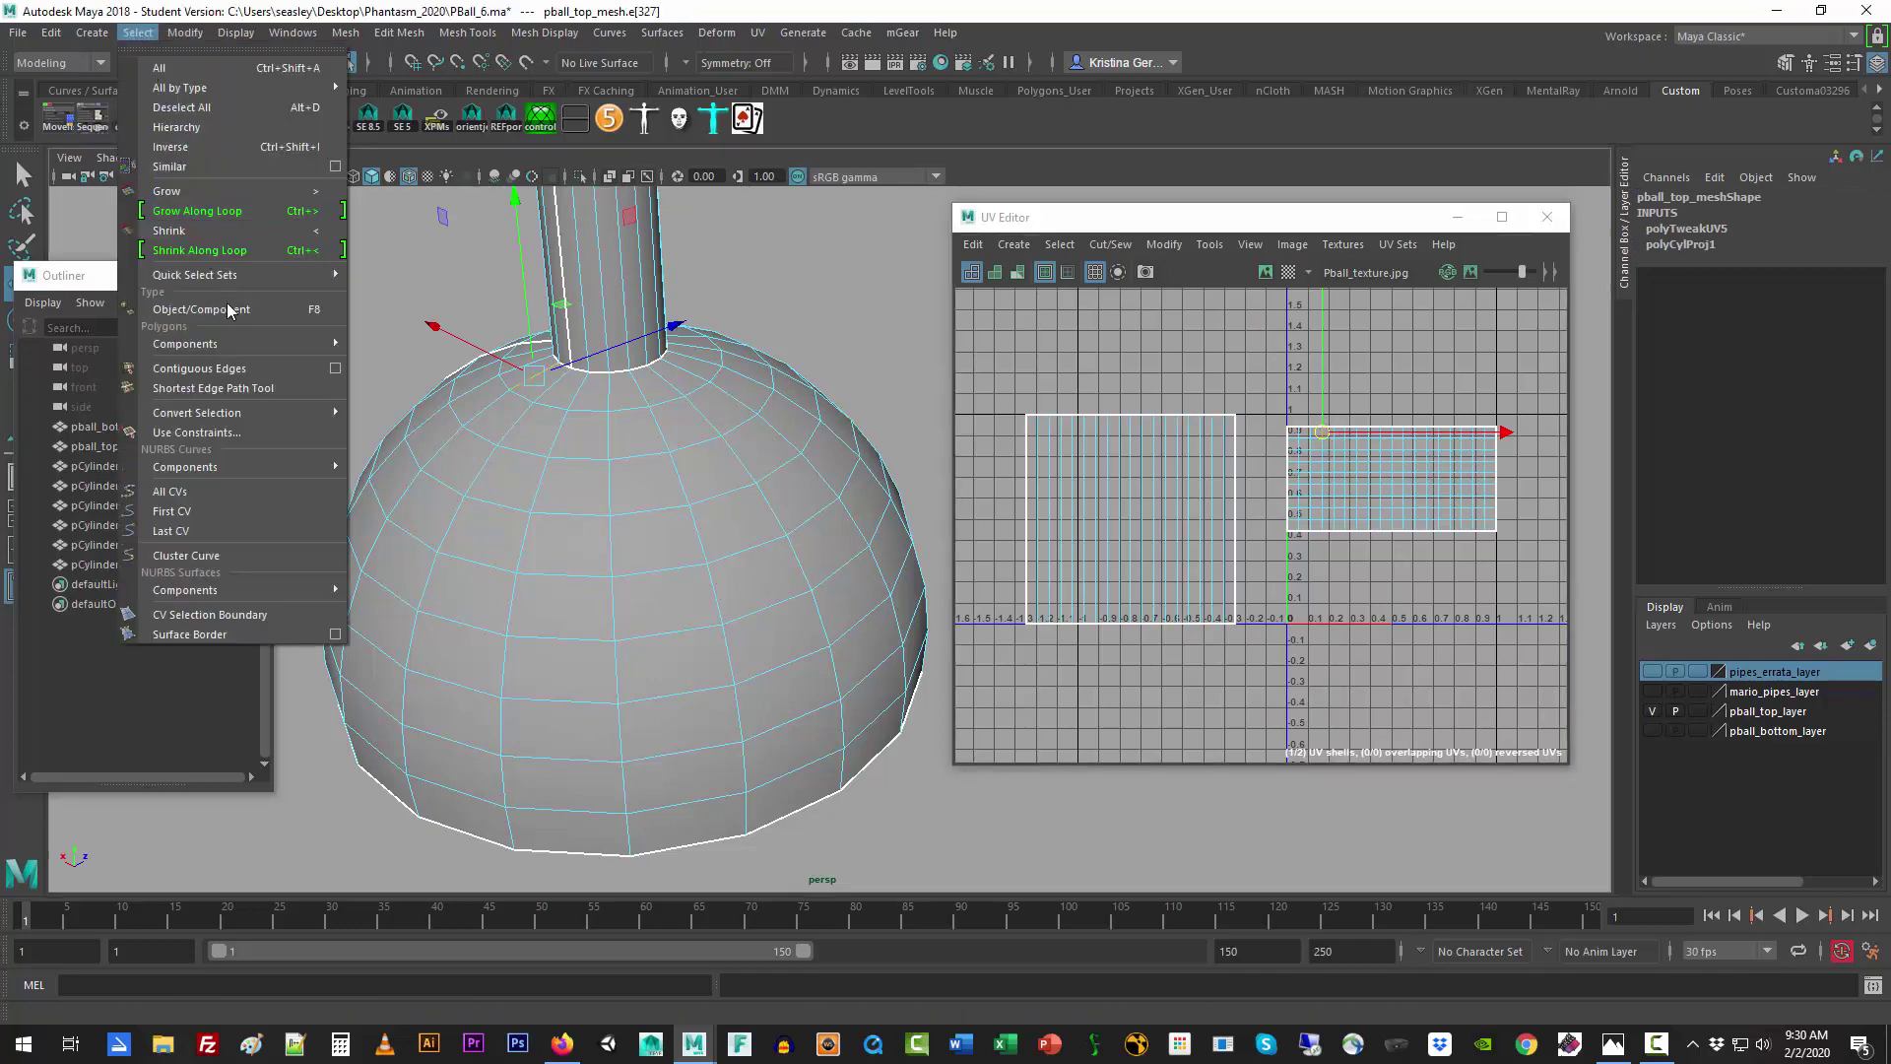
left_click(241, 368)
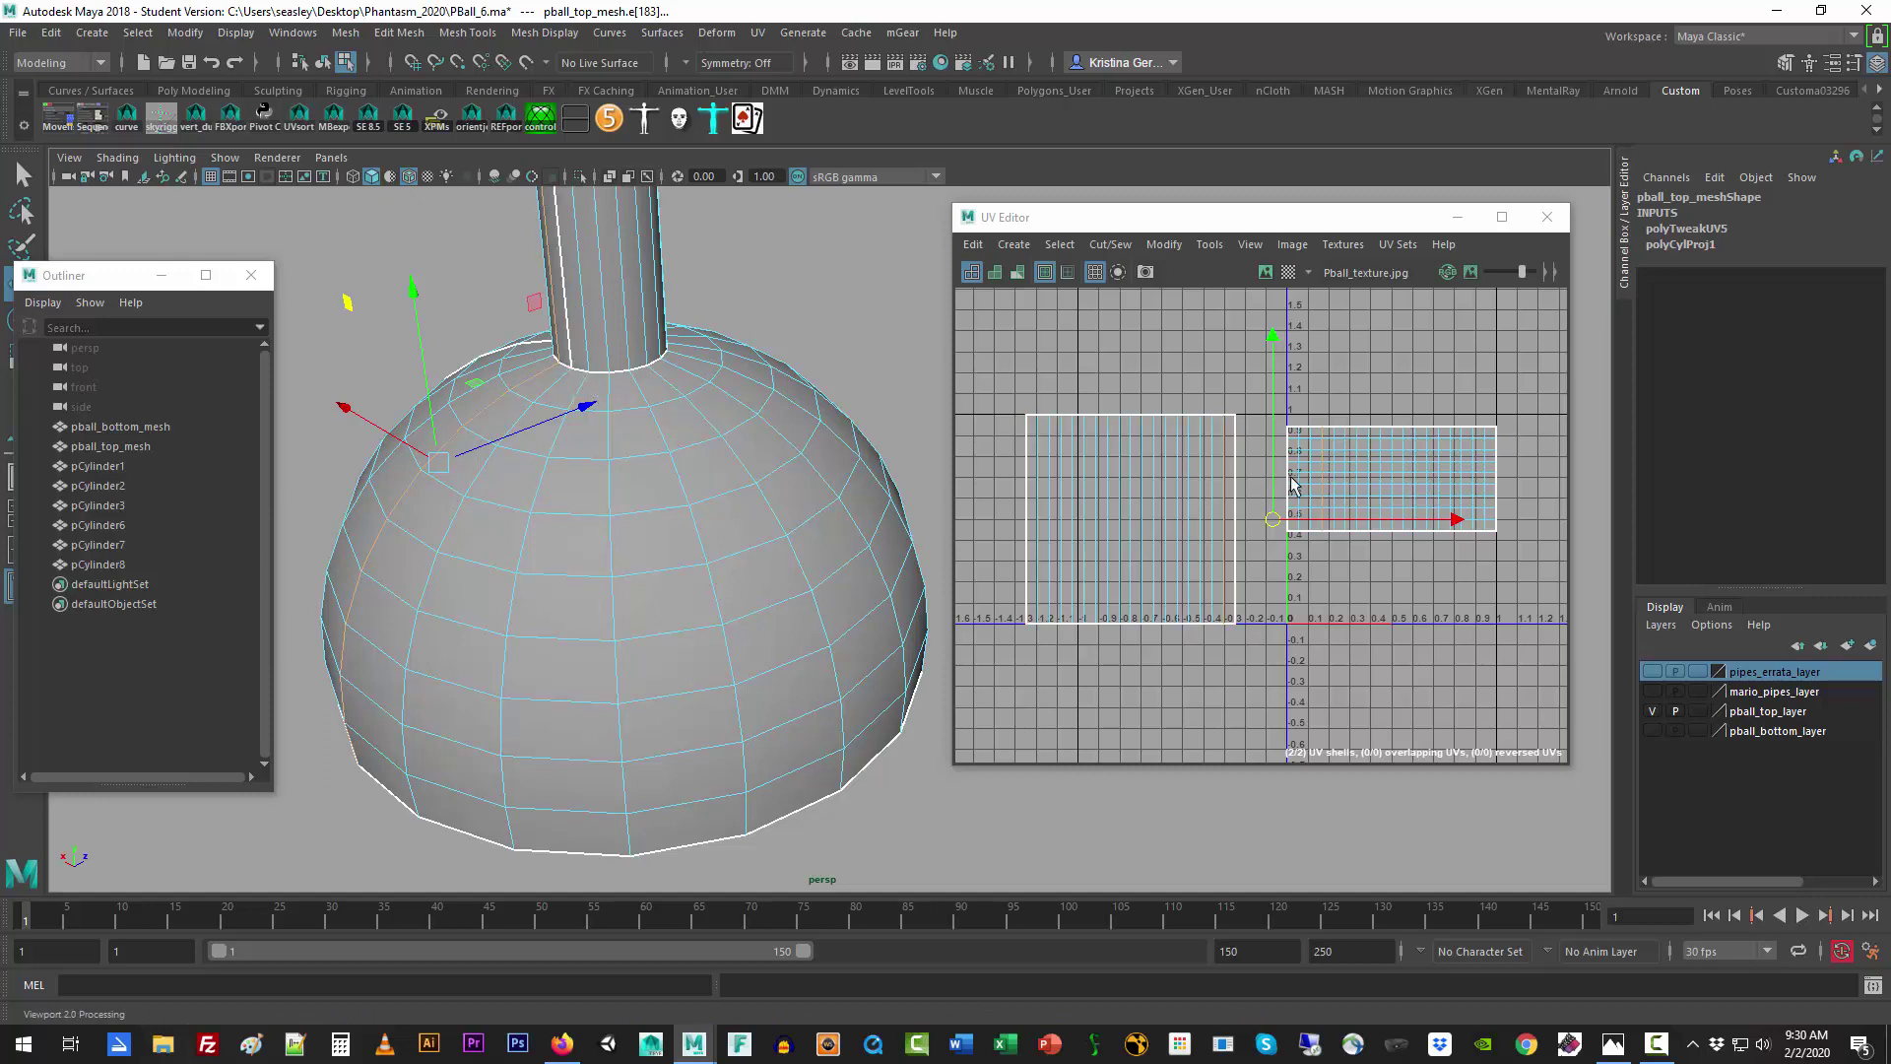
Step: Pick a single vertical edge near the top of the dome's UV shell and convert the selection to an edge loop
left_click(1363, 441)
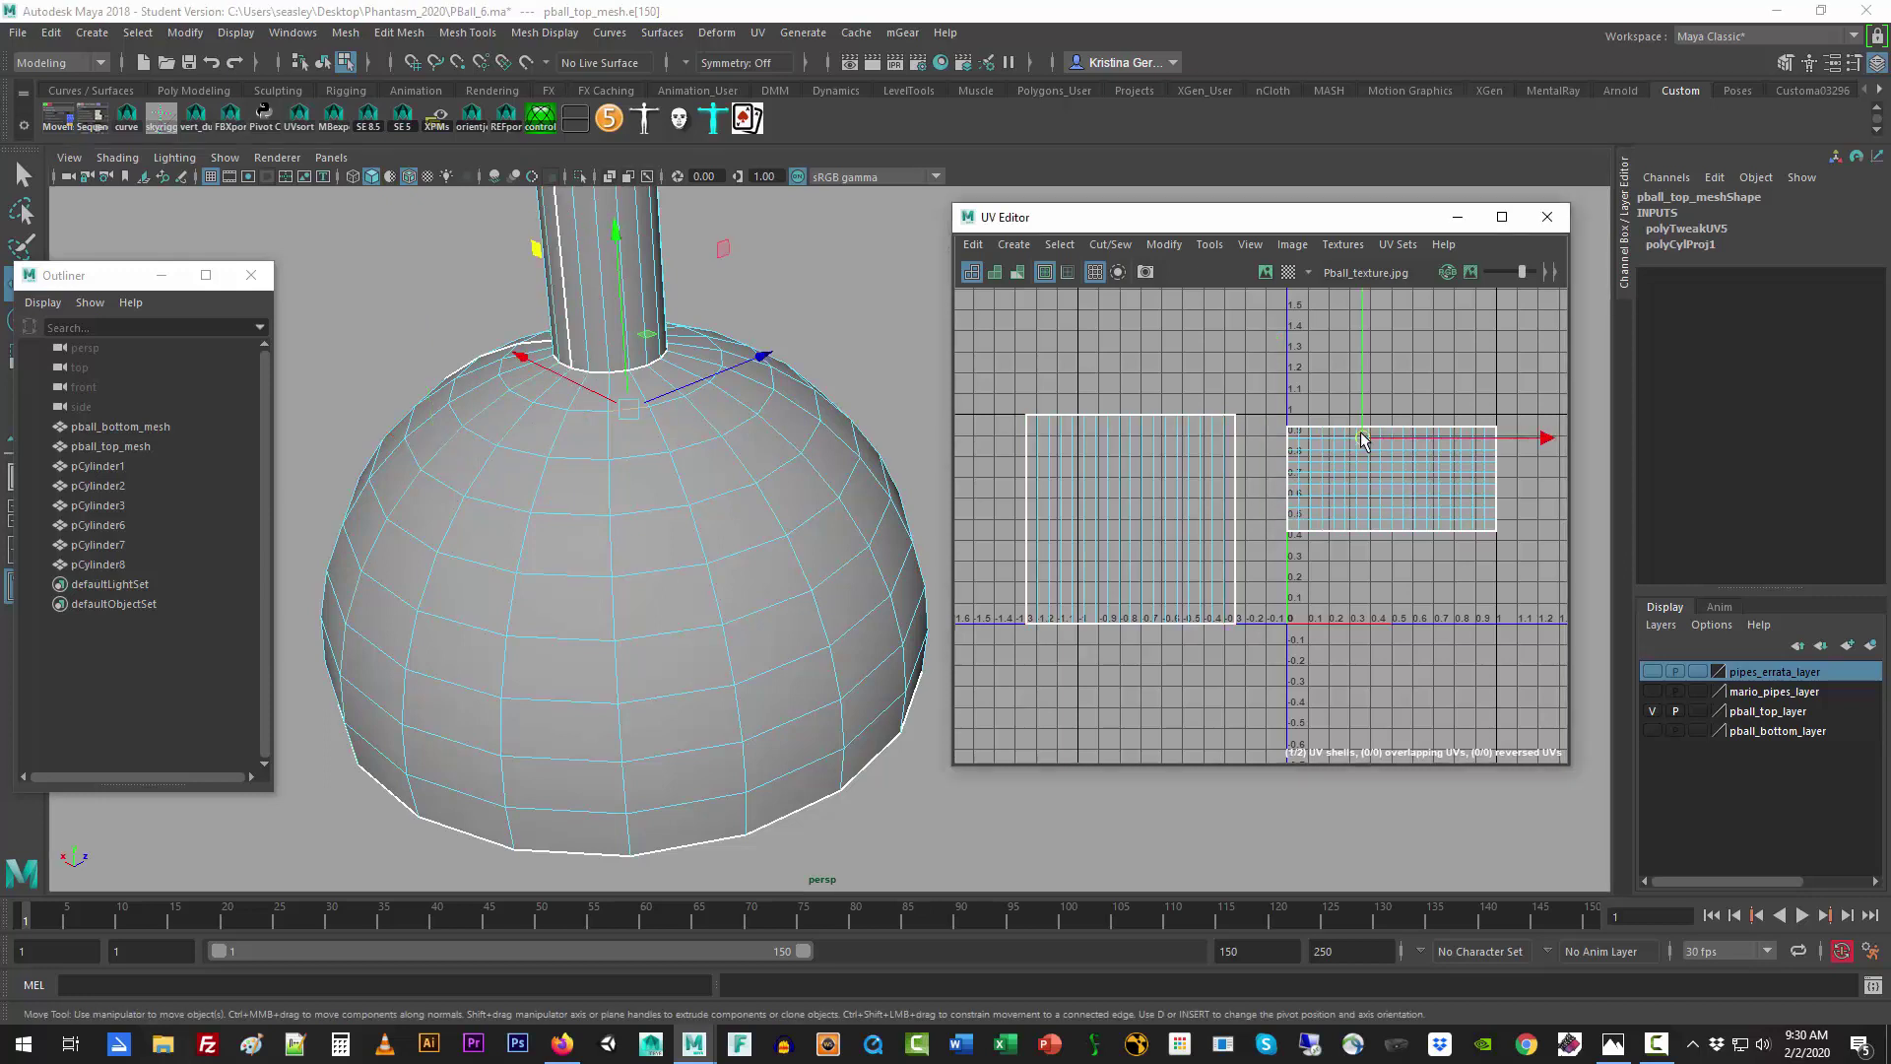
key("f")
scroll(1356, 492, "down", 5)
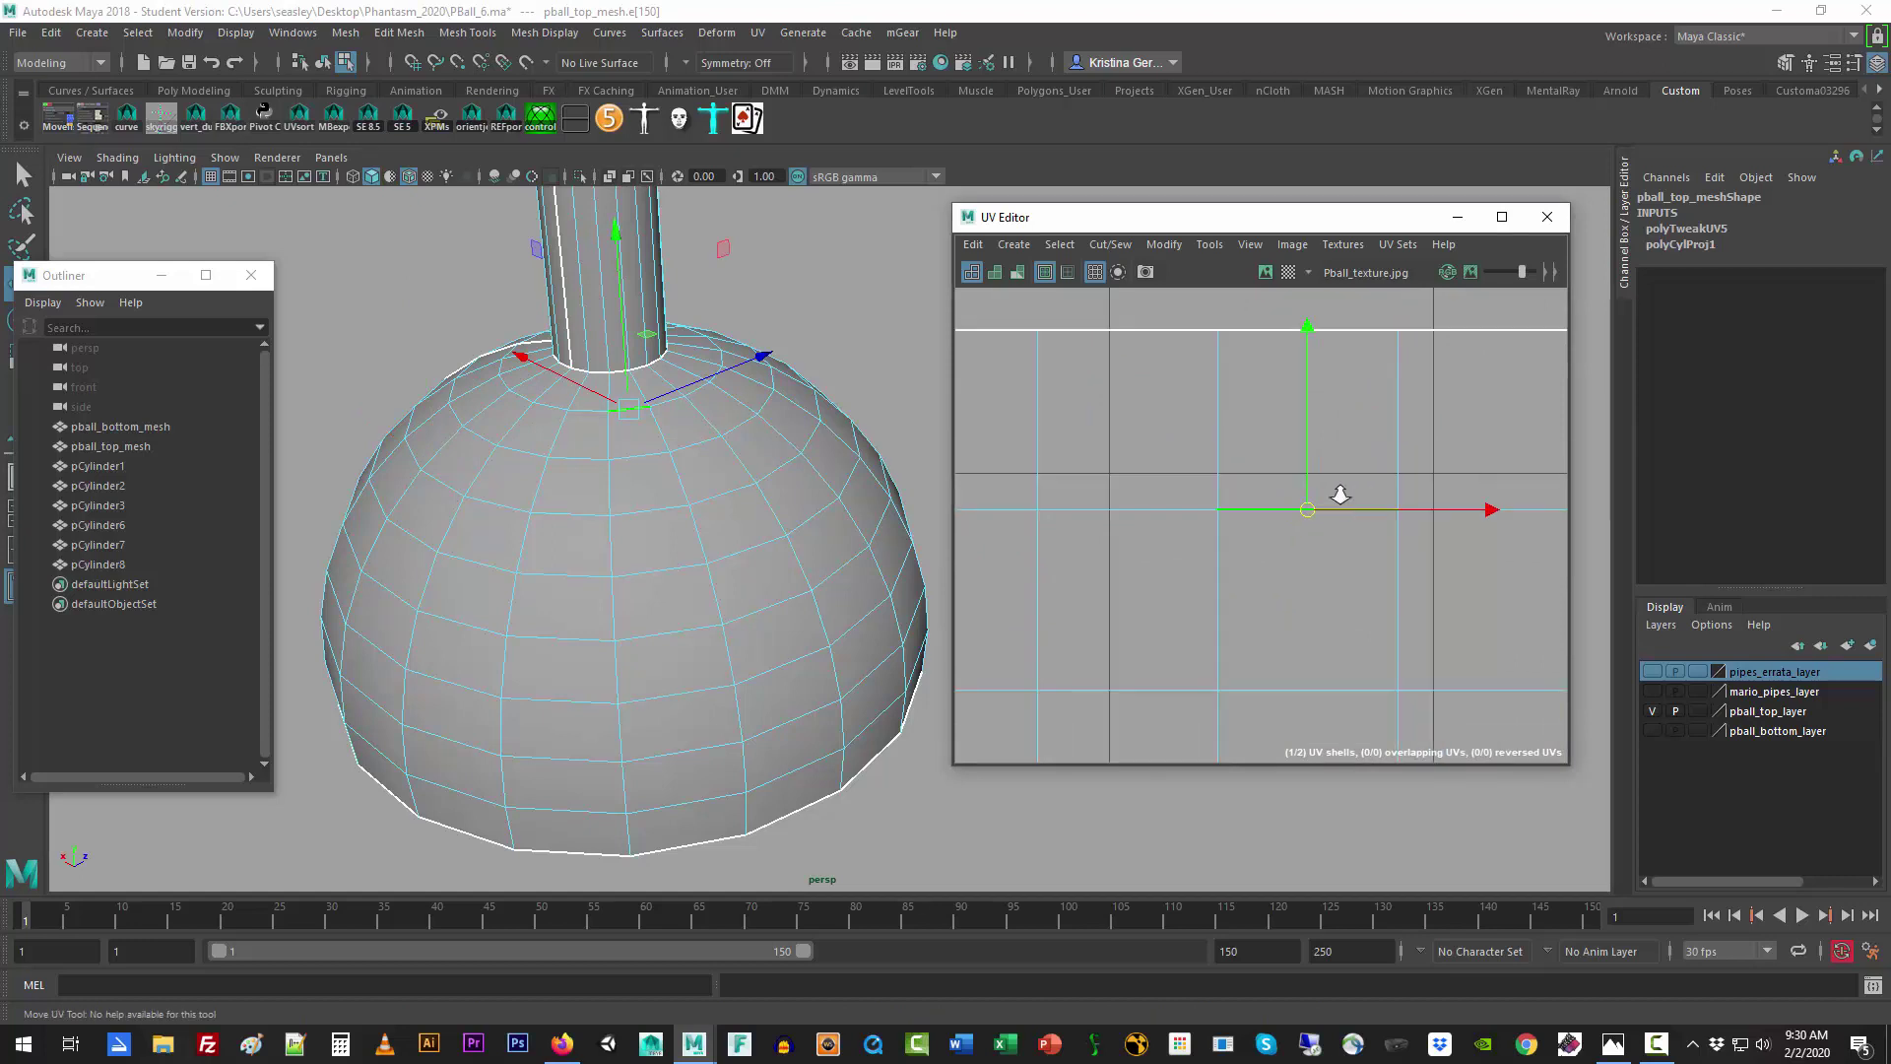
left_click(1286, 457)
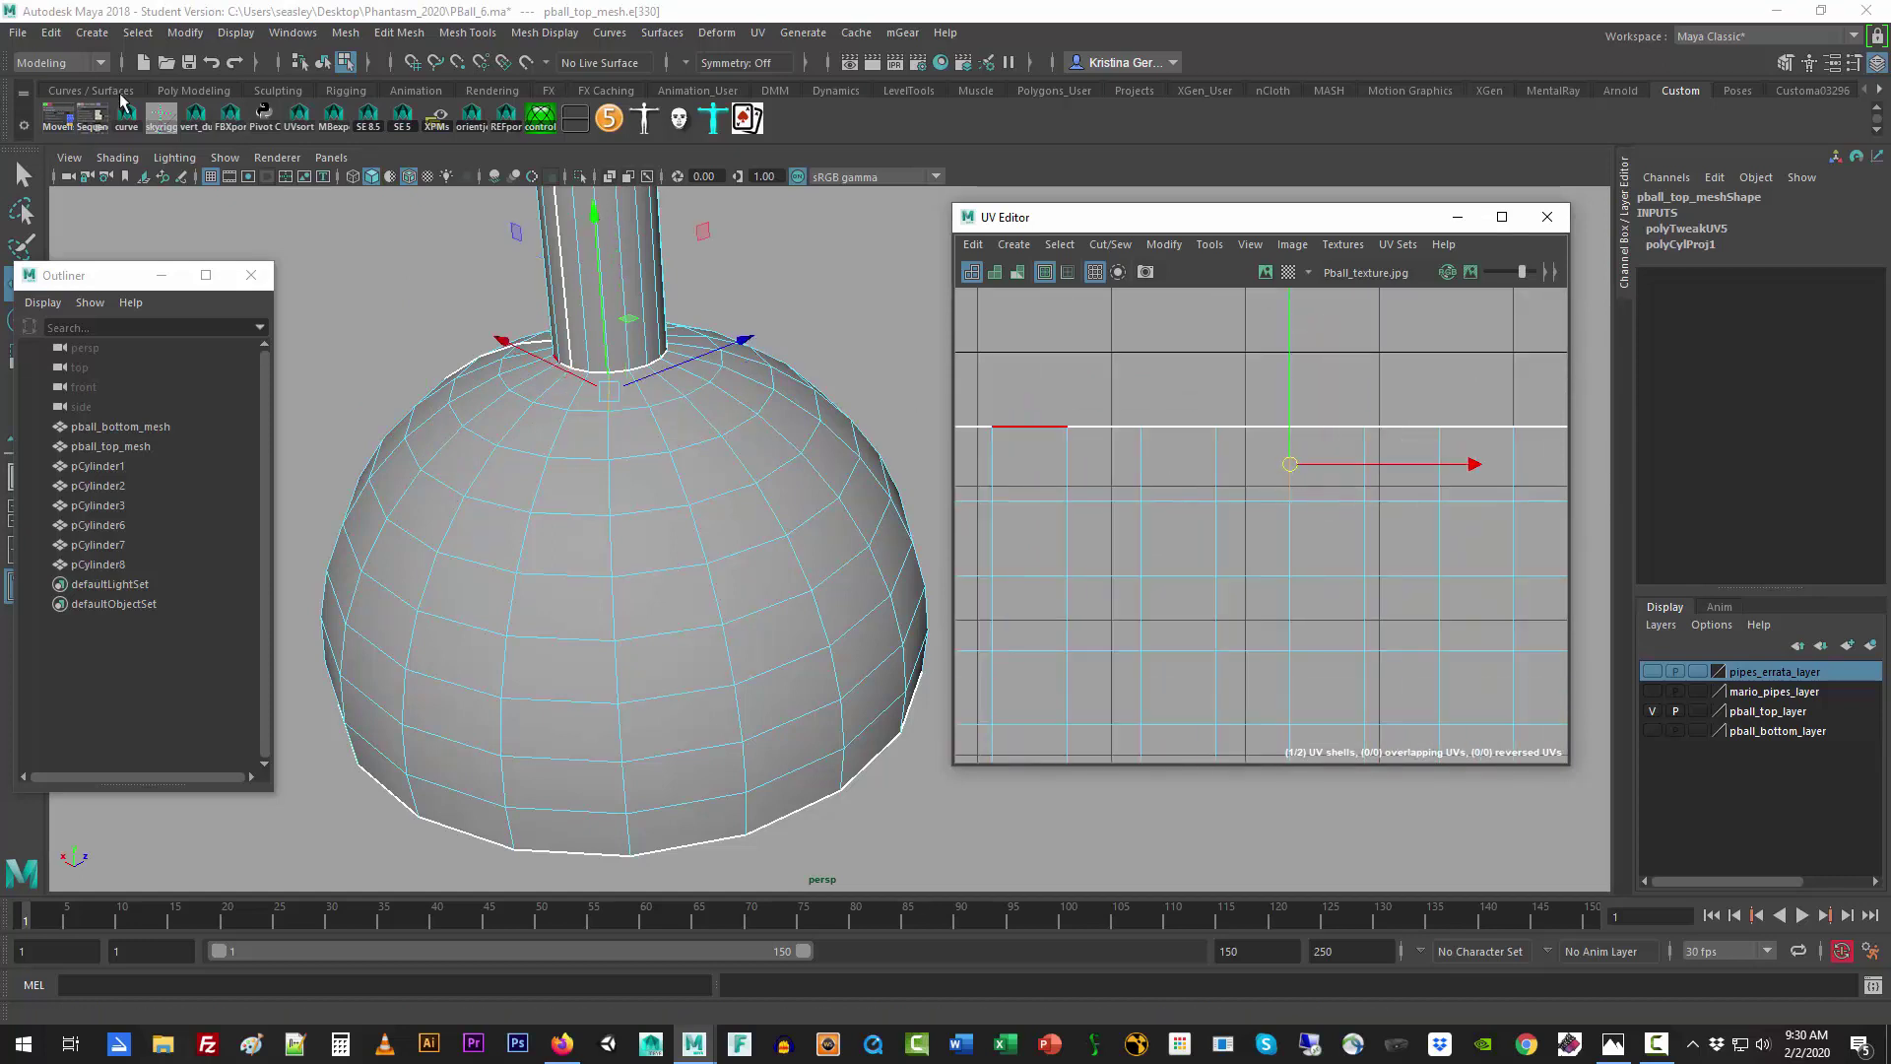
left_click(138, 32)
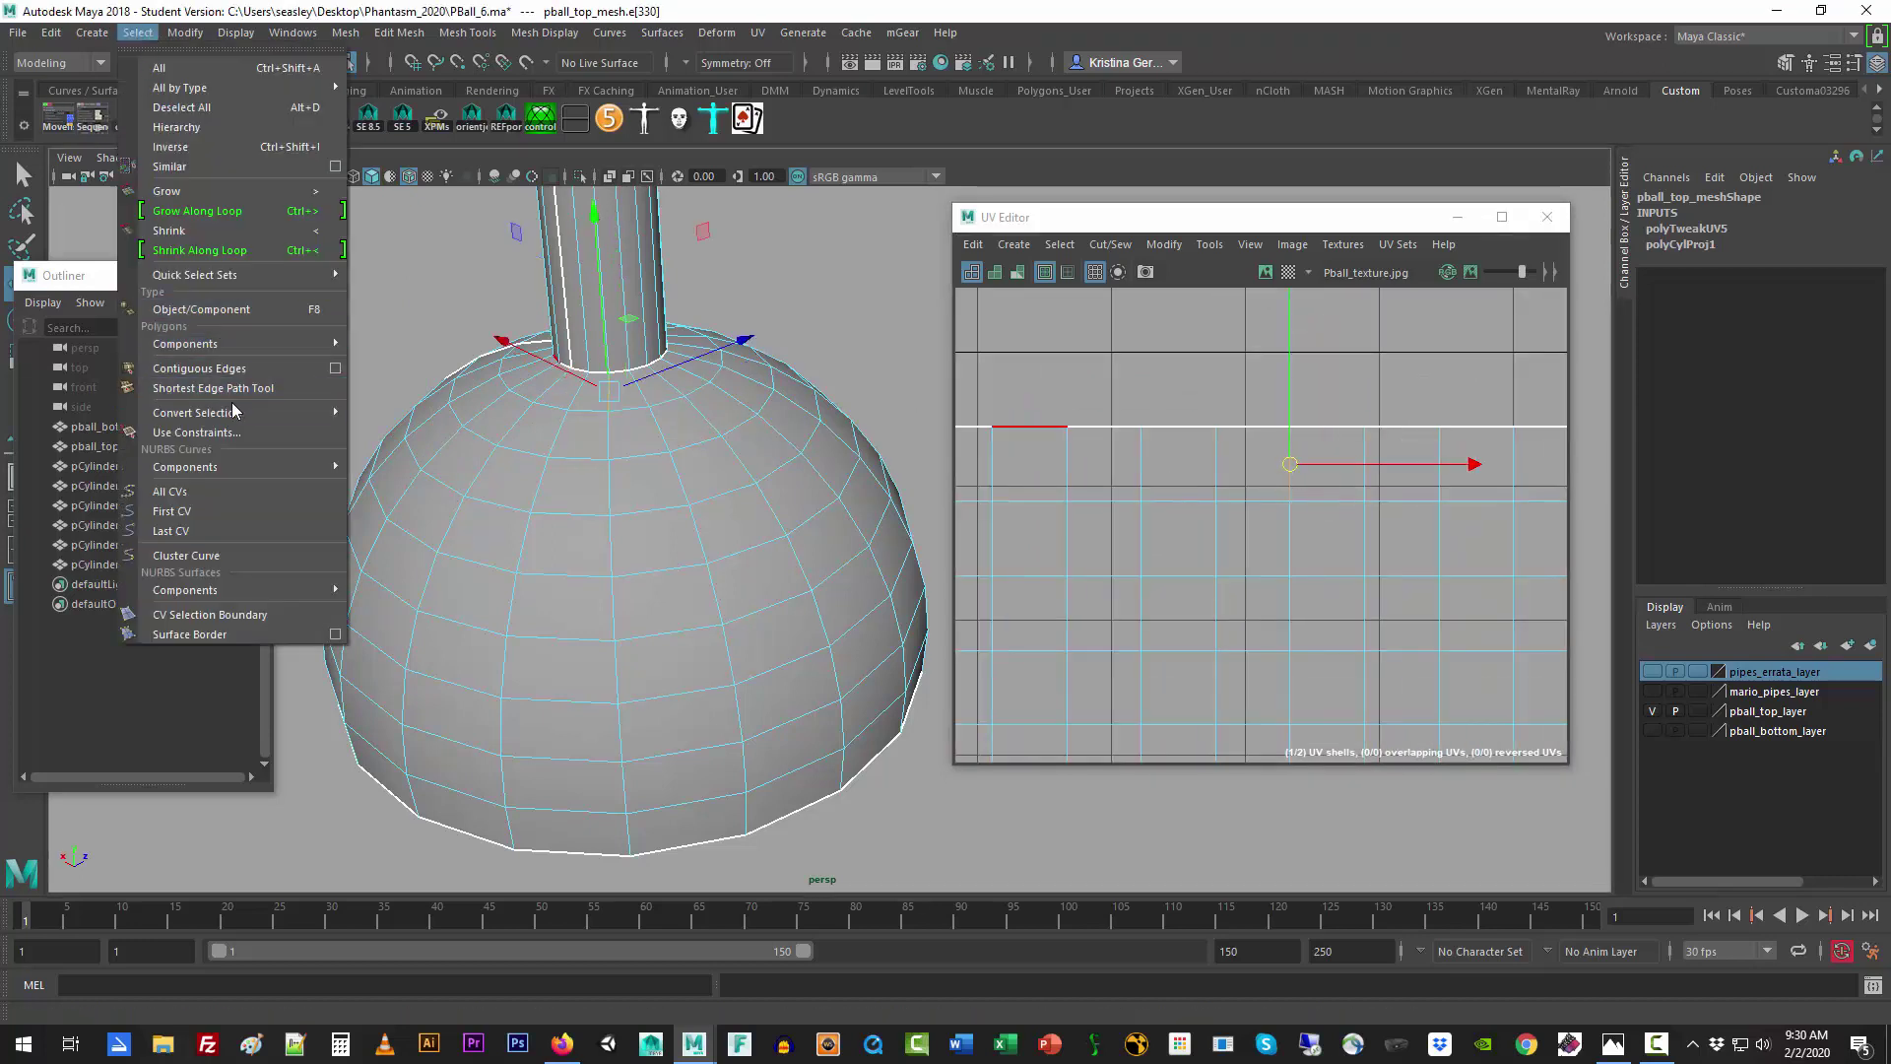
mouse_move(241, 414)
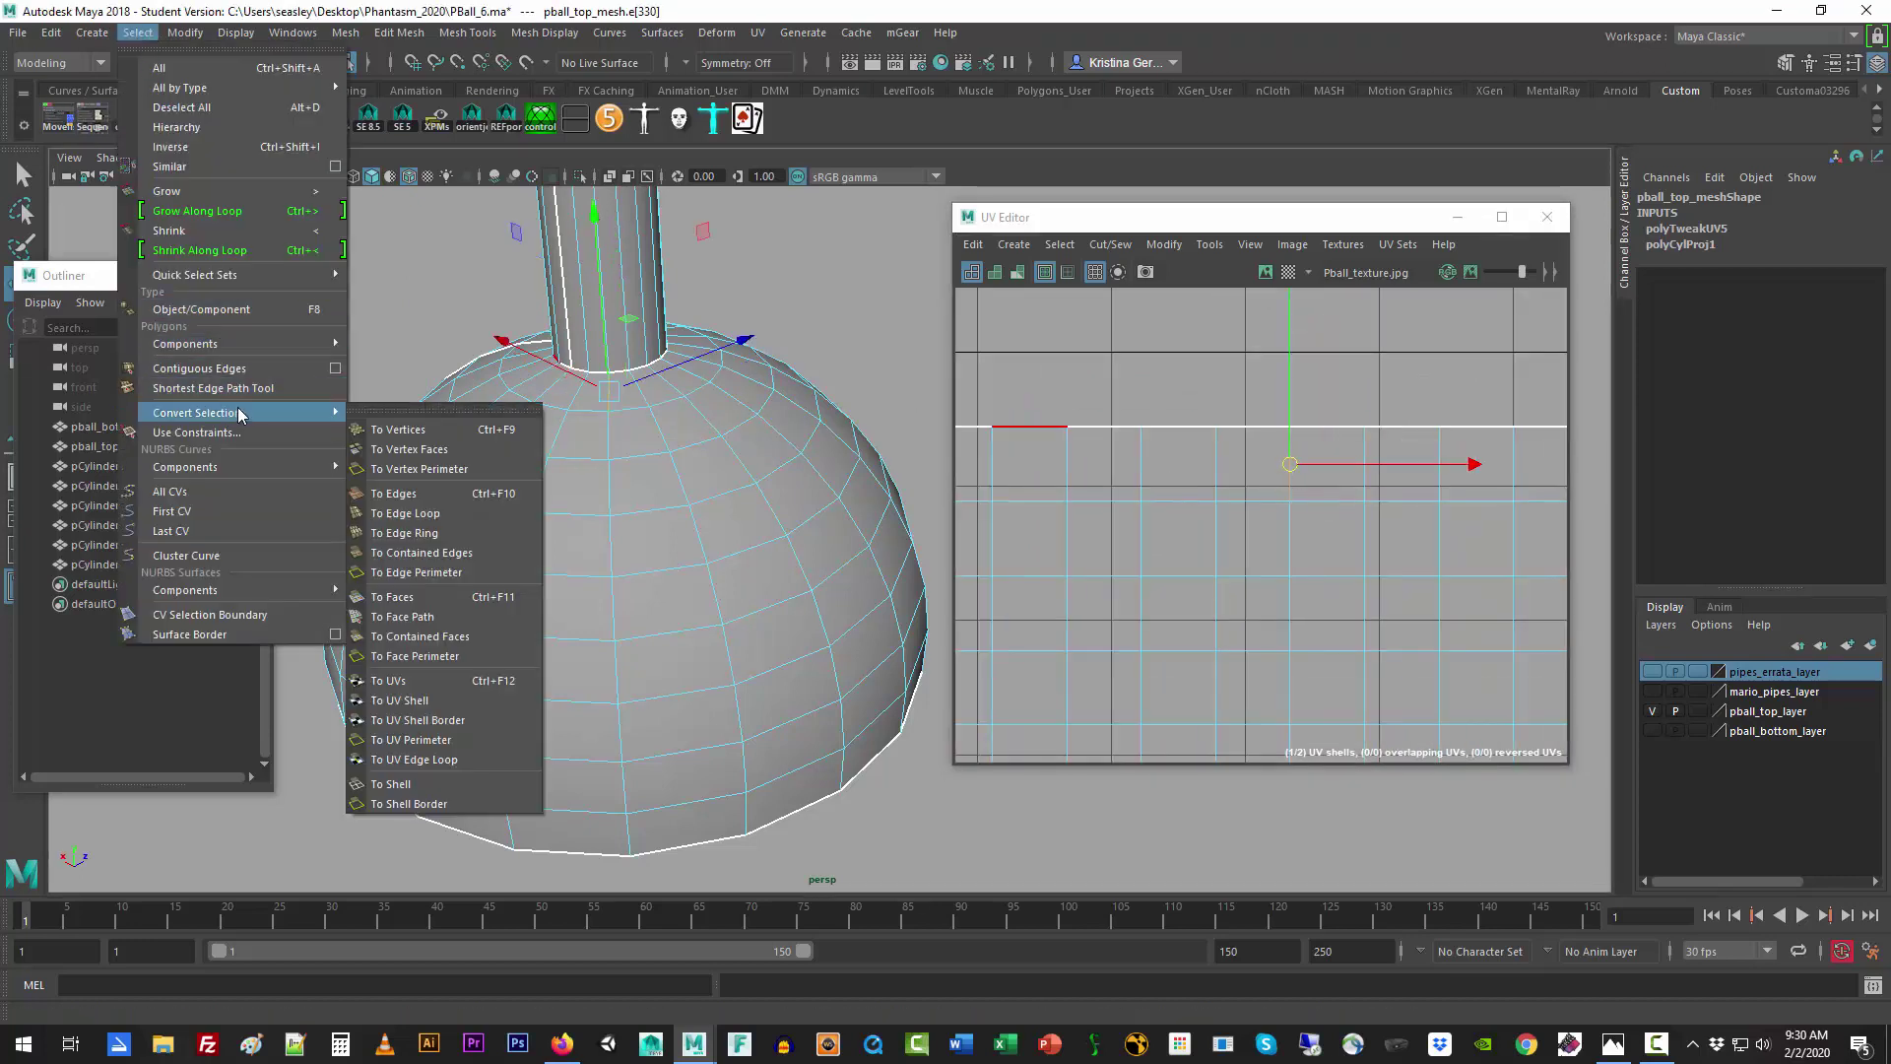
left_click(426, 519)
scroll(1332, 641, "down", 3)
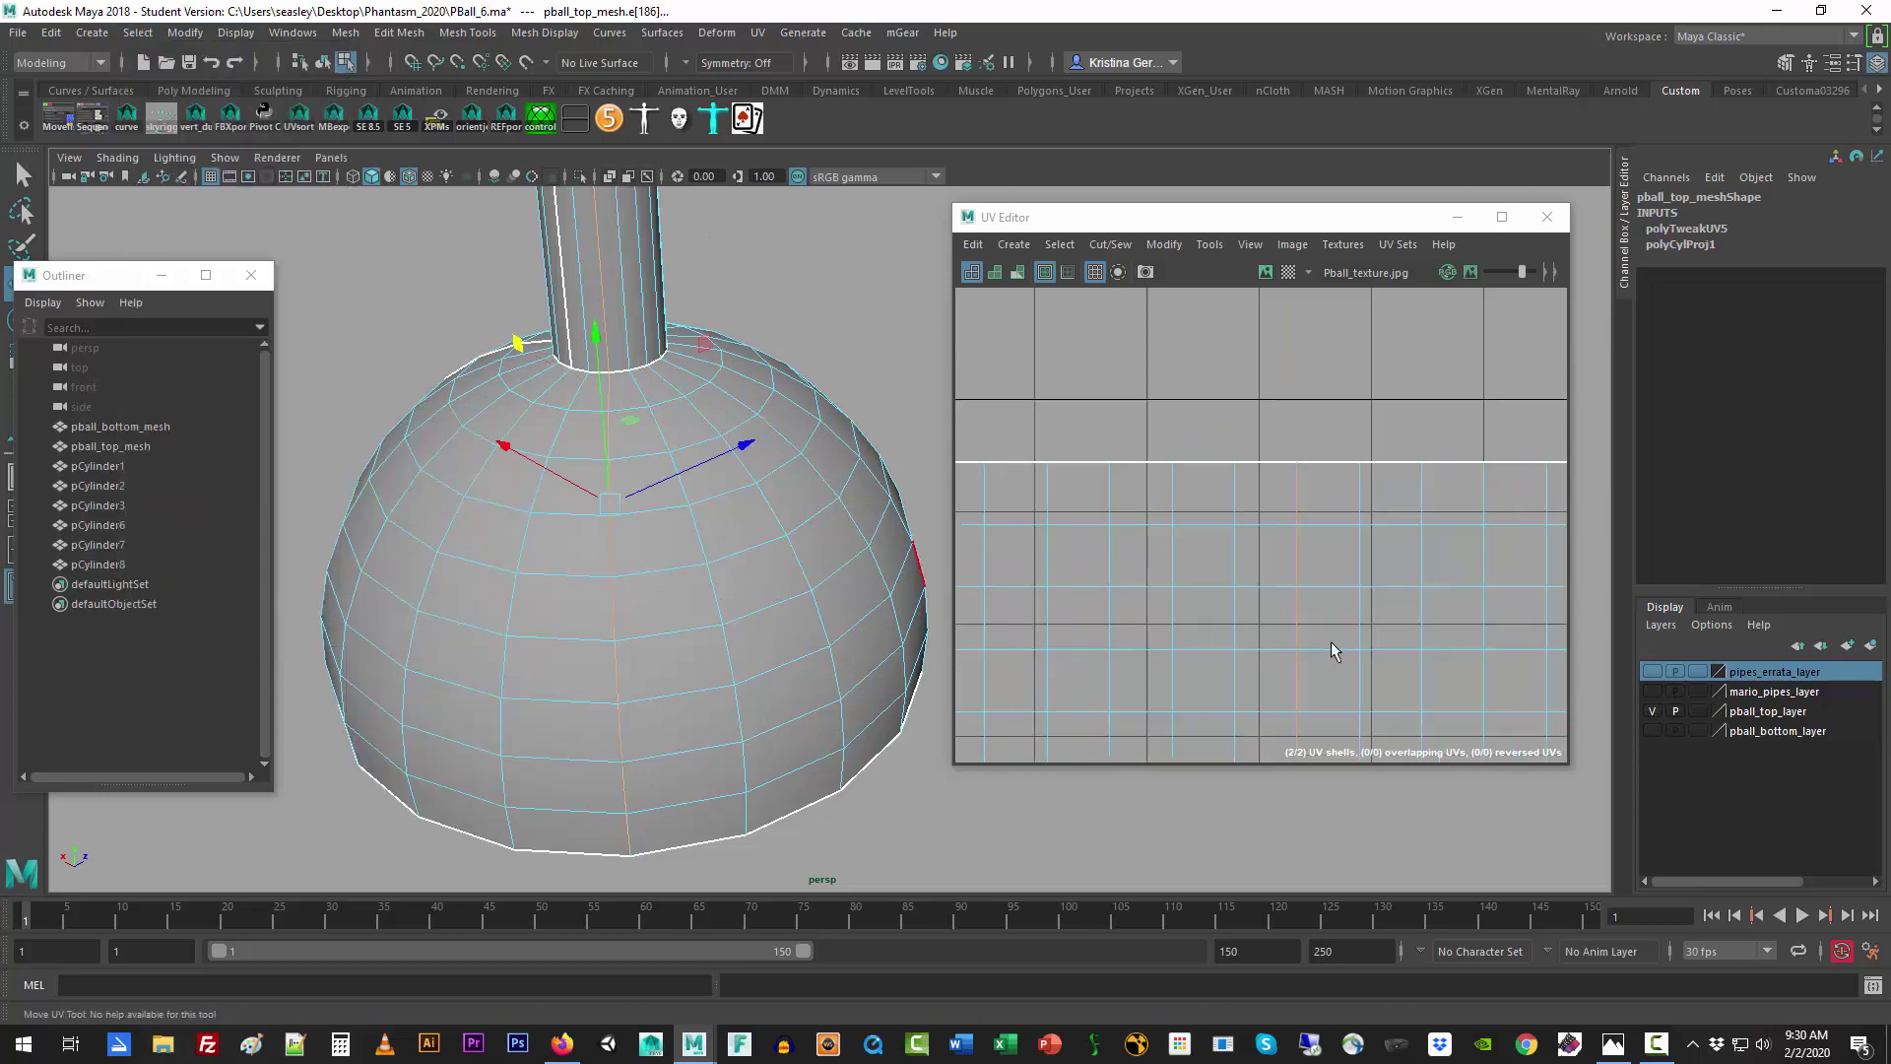
Step: Examine how the selected edge loop runs through the dome and neck UV shells, and clear the selection
middle_click_drag(1334, 646, 1288, 415, "alt")
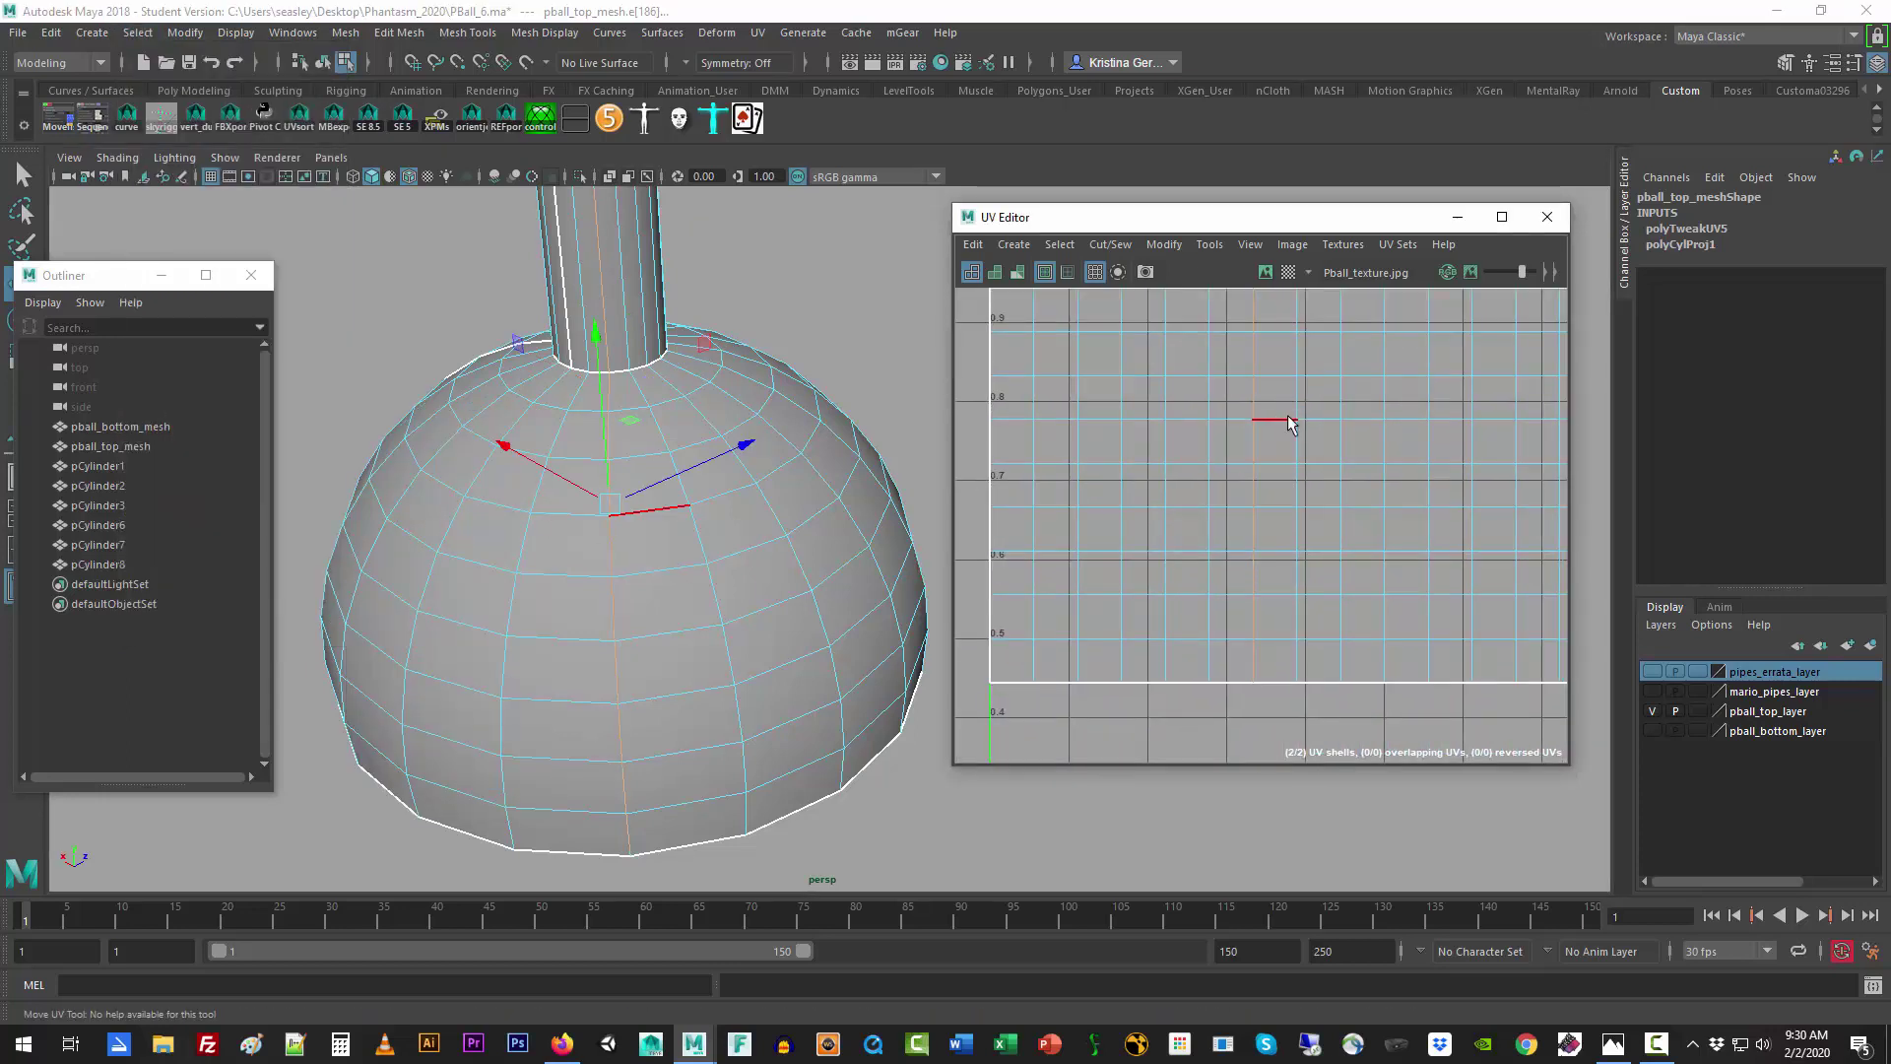
left_click(1319, 465)
key("a")
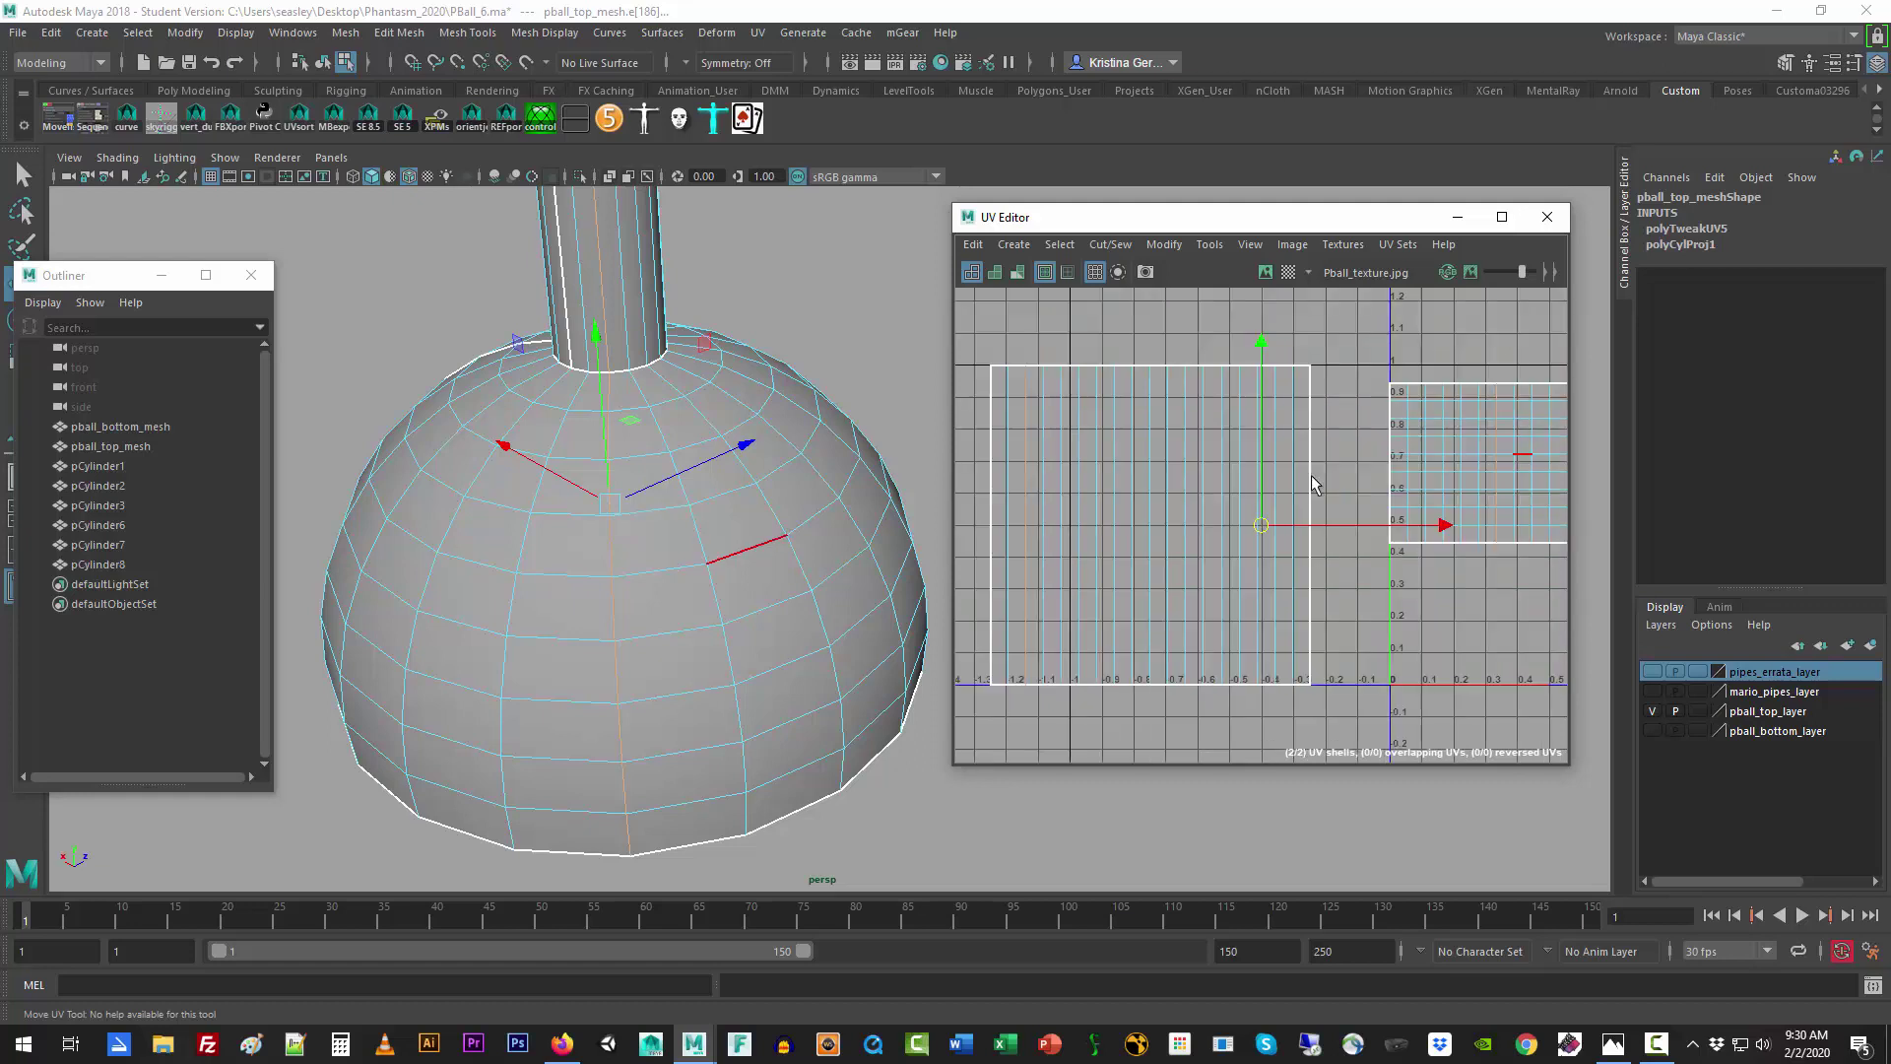
left_click(1028, 383)
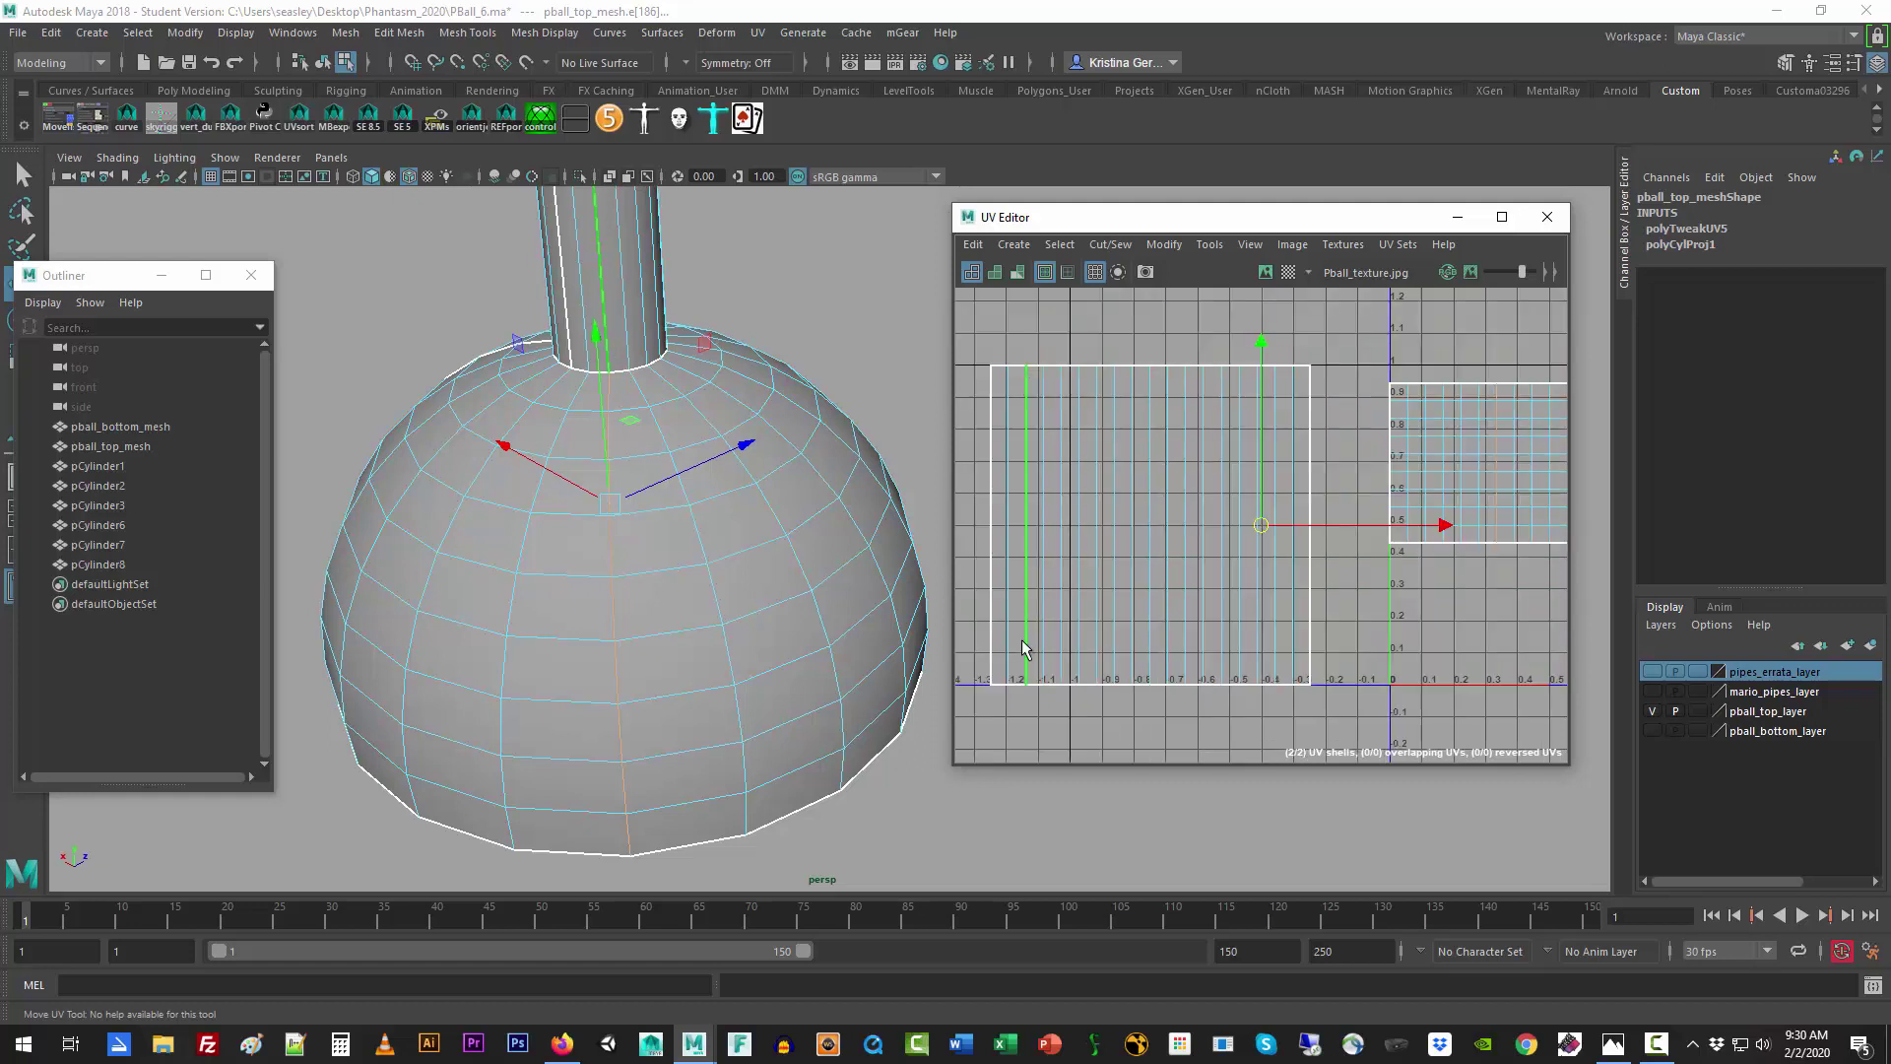
key("Left")
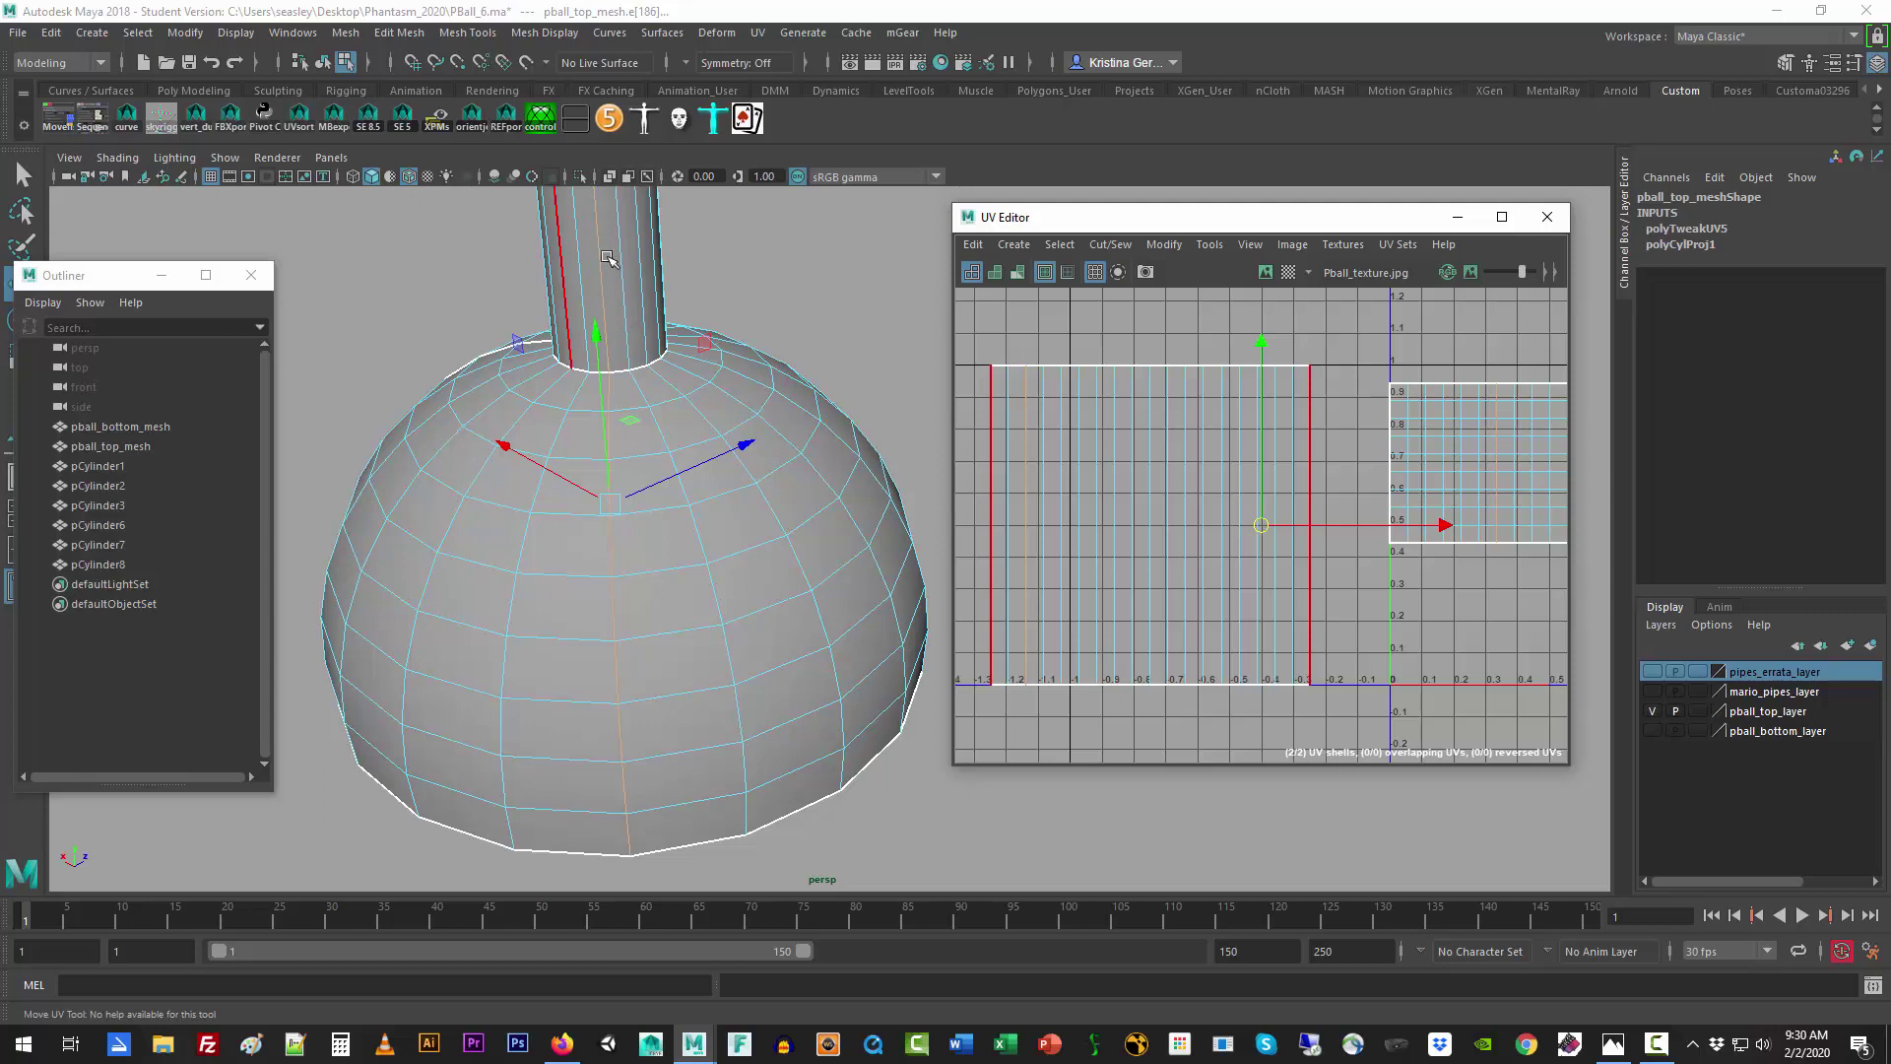
left_click(1127, 325)
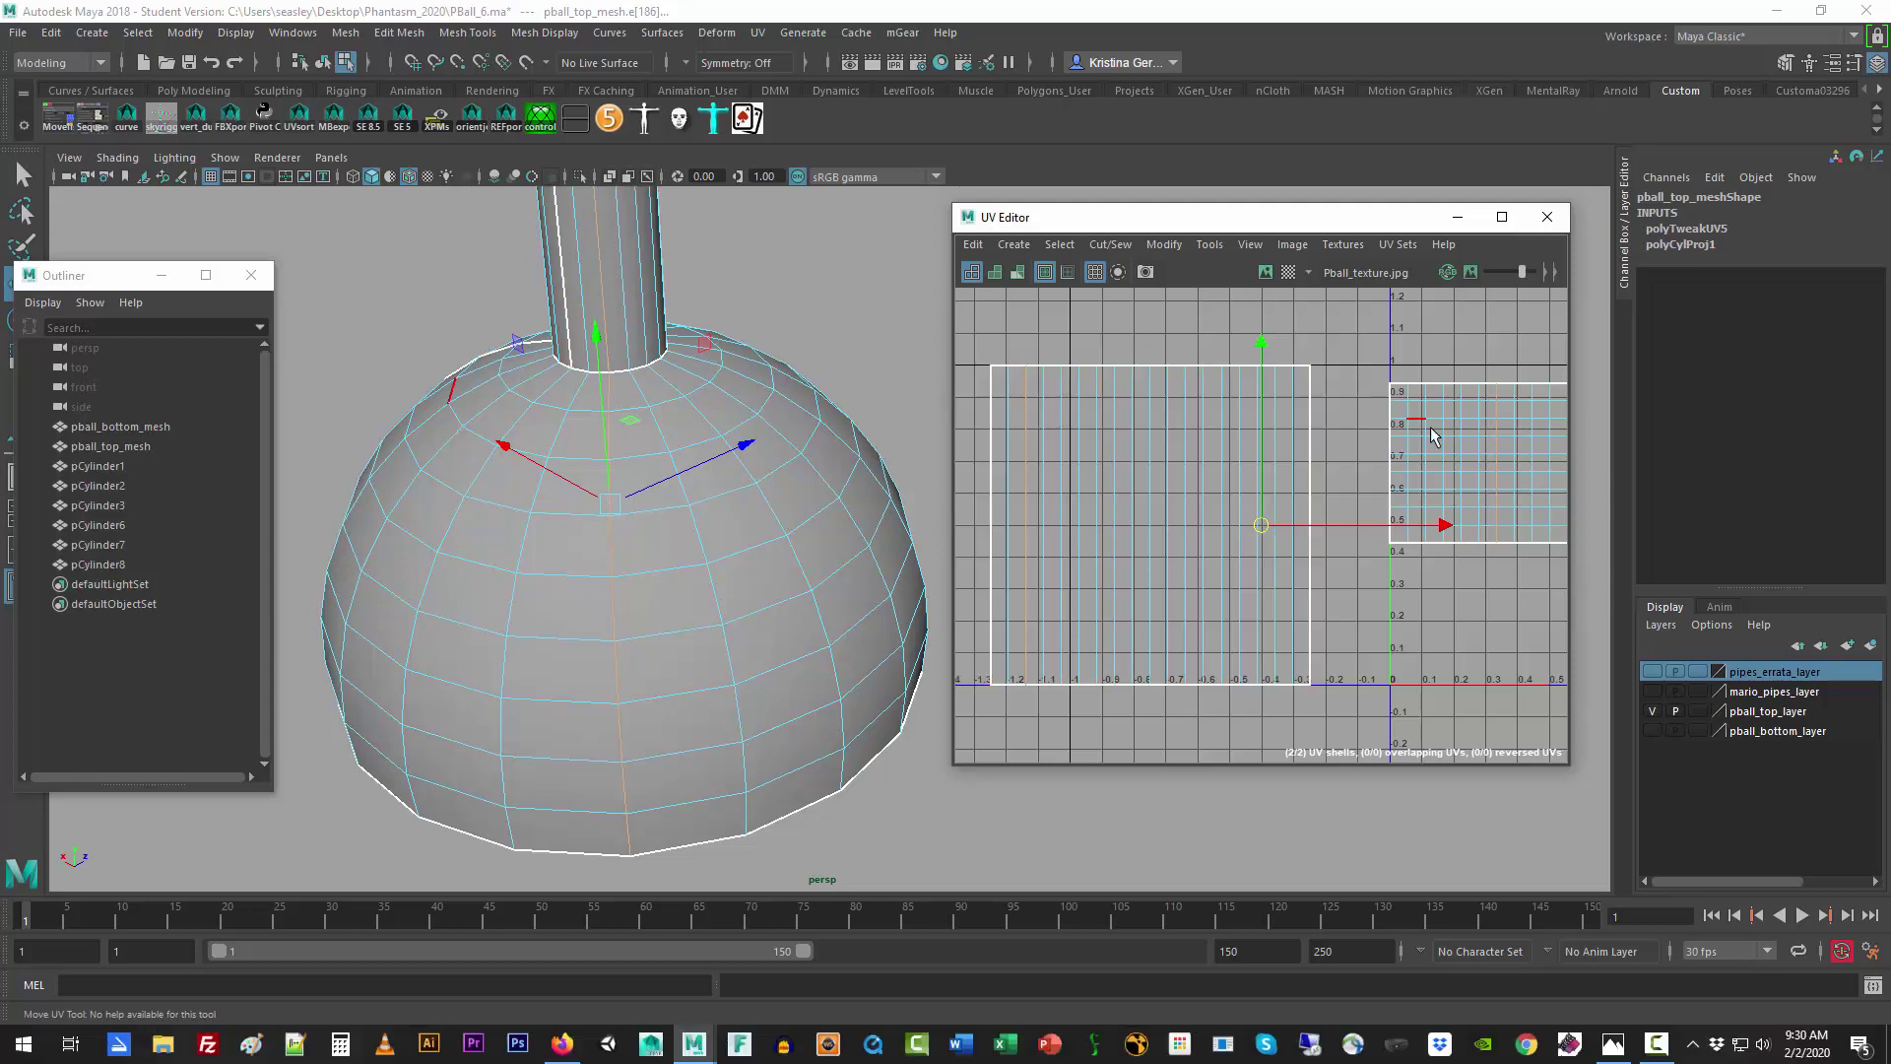
left_click(1510, 427)
left_click(1501, 451)
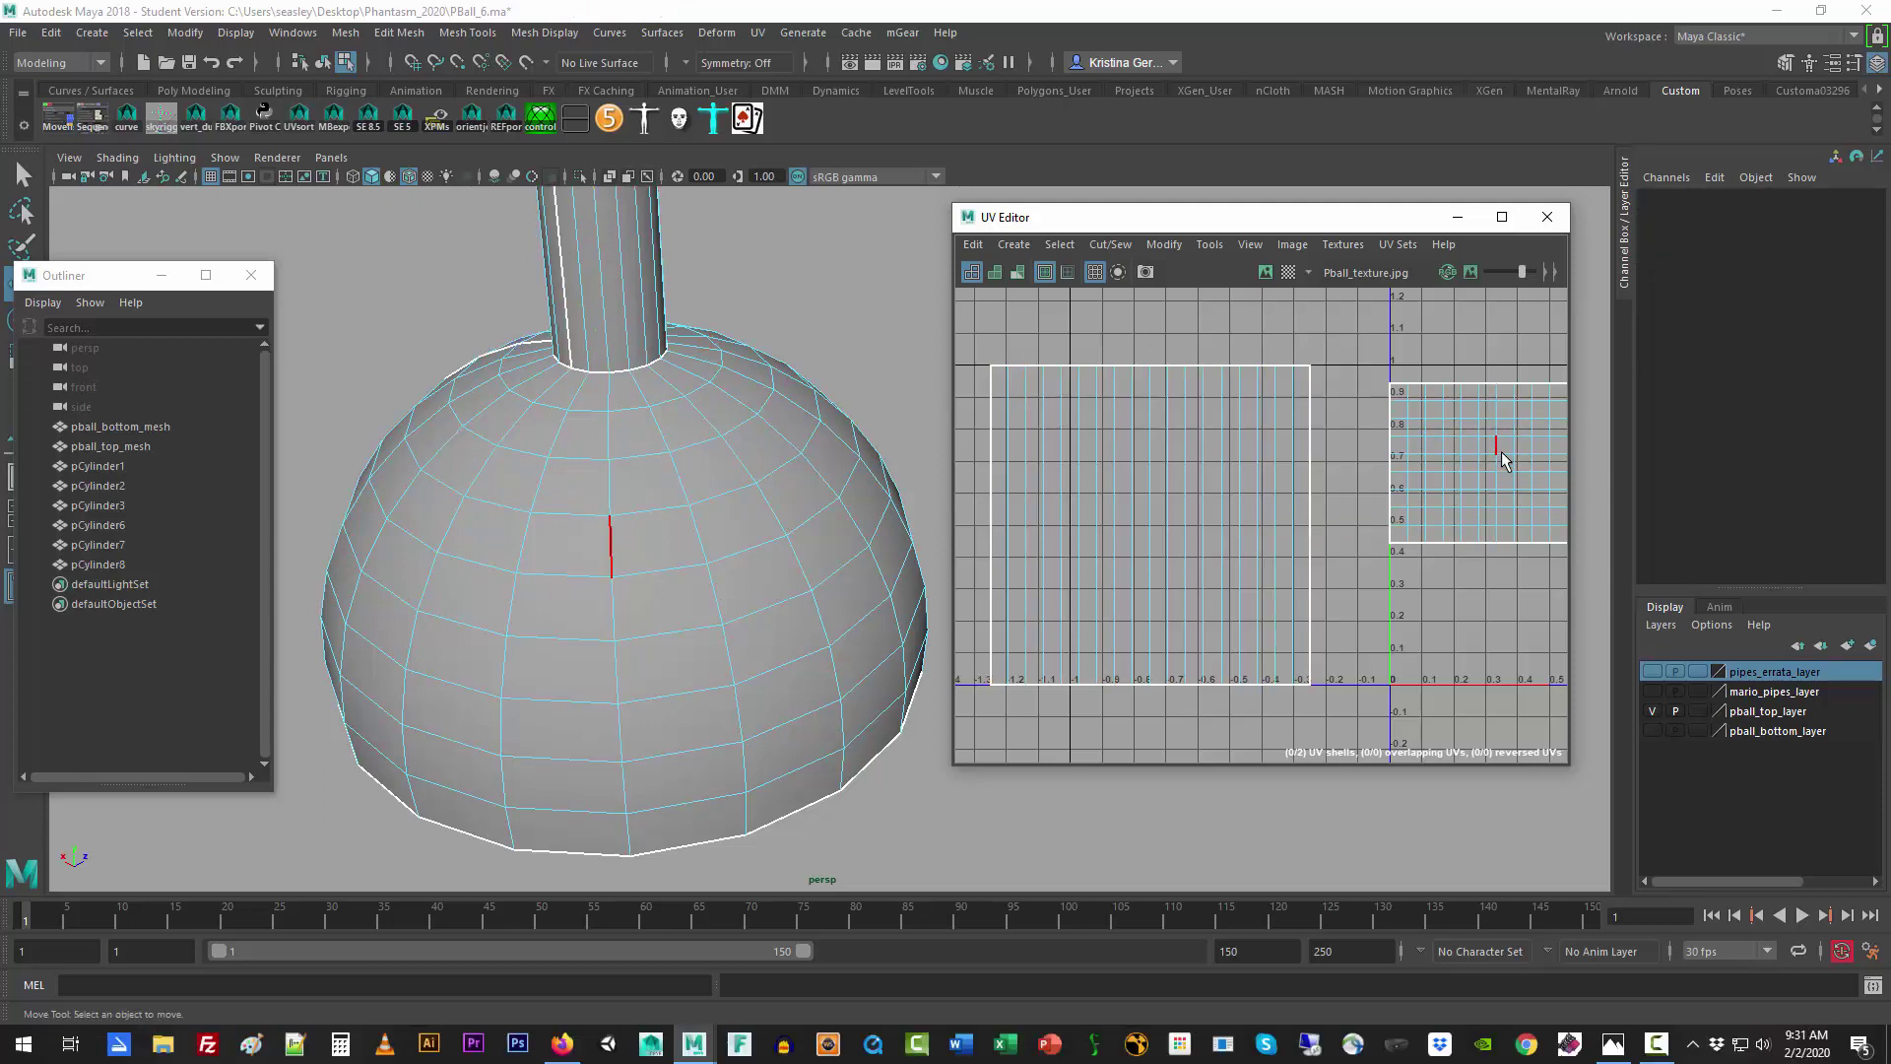
left_click(1502, 453)
Step: Loop-select the third vertical edge line in from the left border of the dome's UV shell
middle_click_drag(1502, 453, 1162, 487, "alt")
scroll(1162, 487, "up", 3)
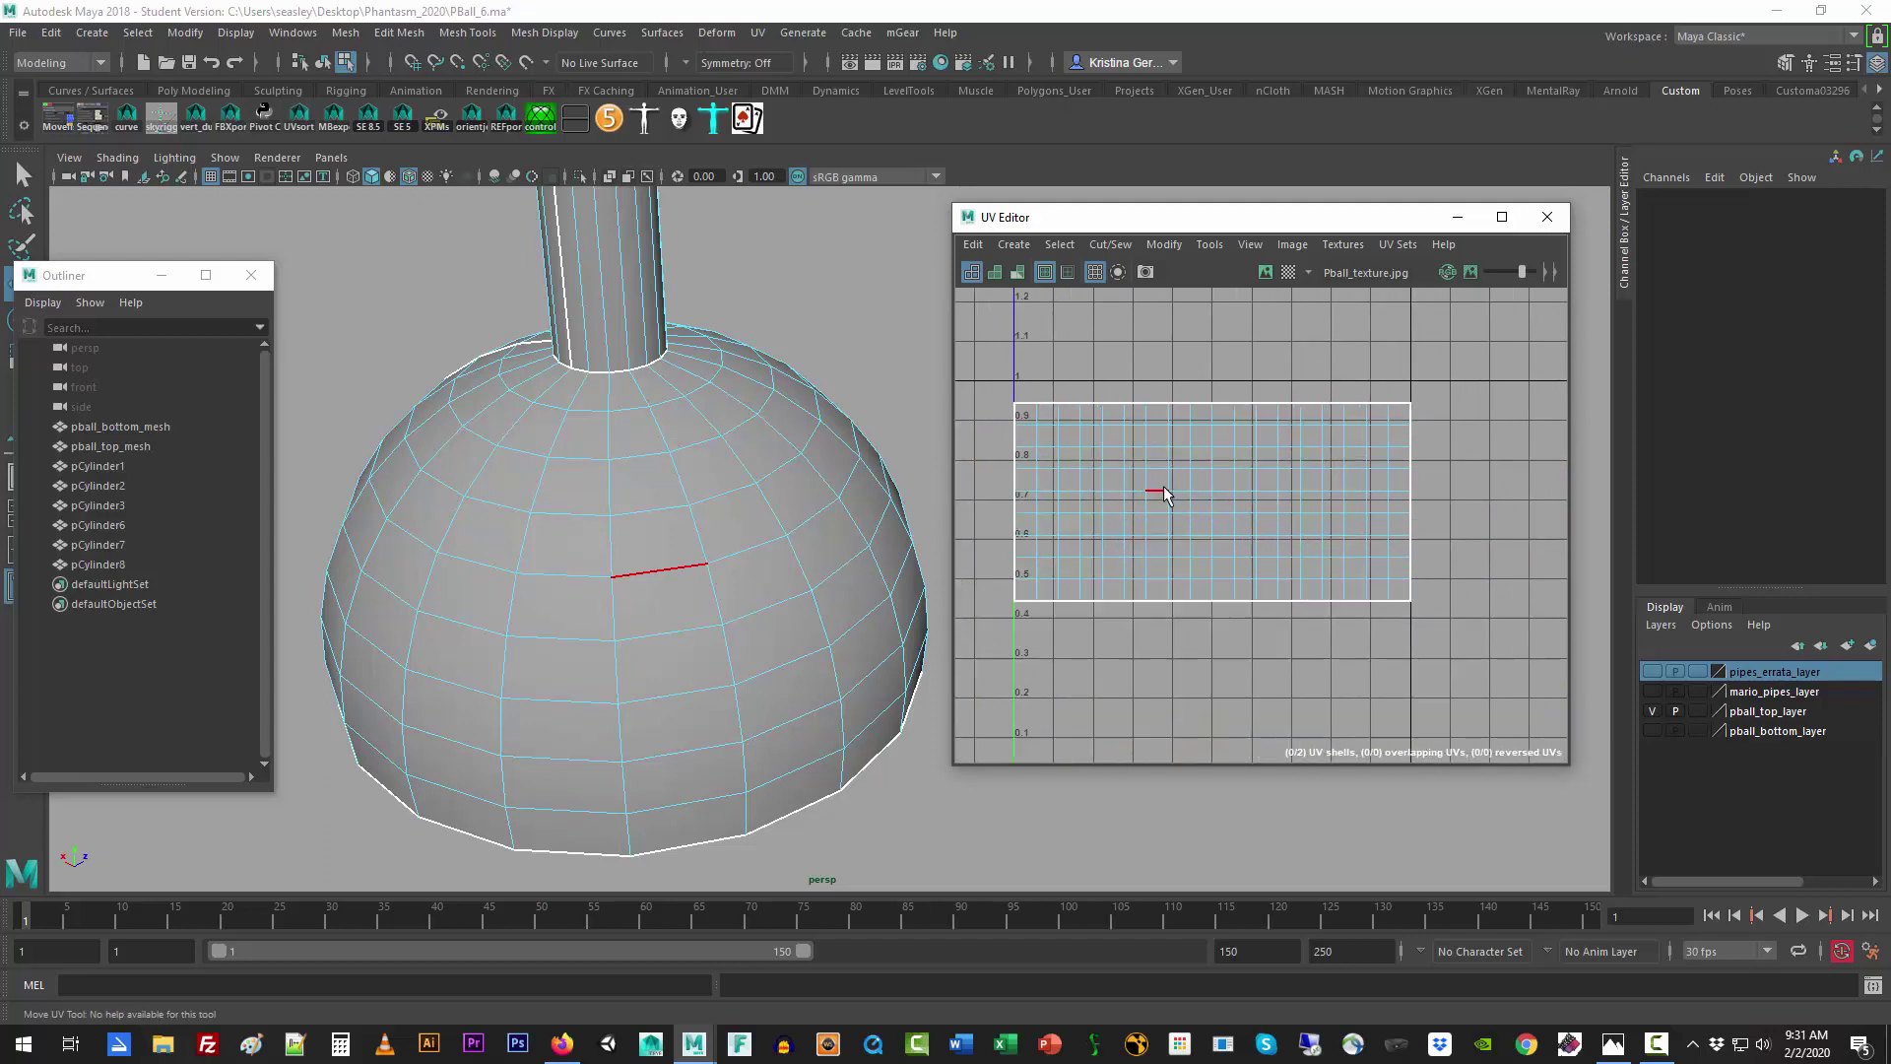
left_click(1151, 458)
right_click_drag(1151, 455, 1163, 406)
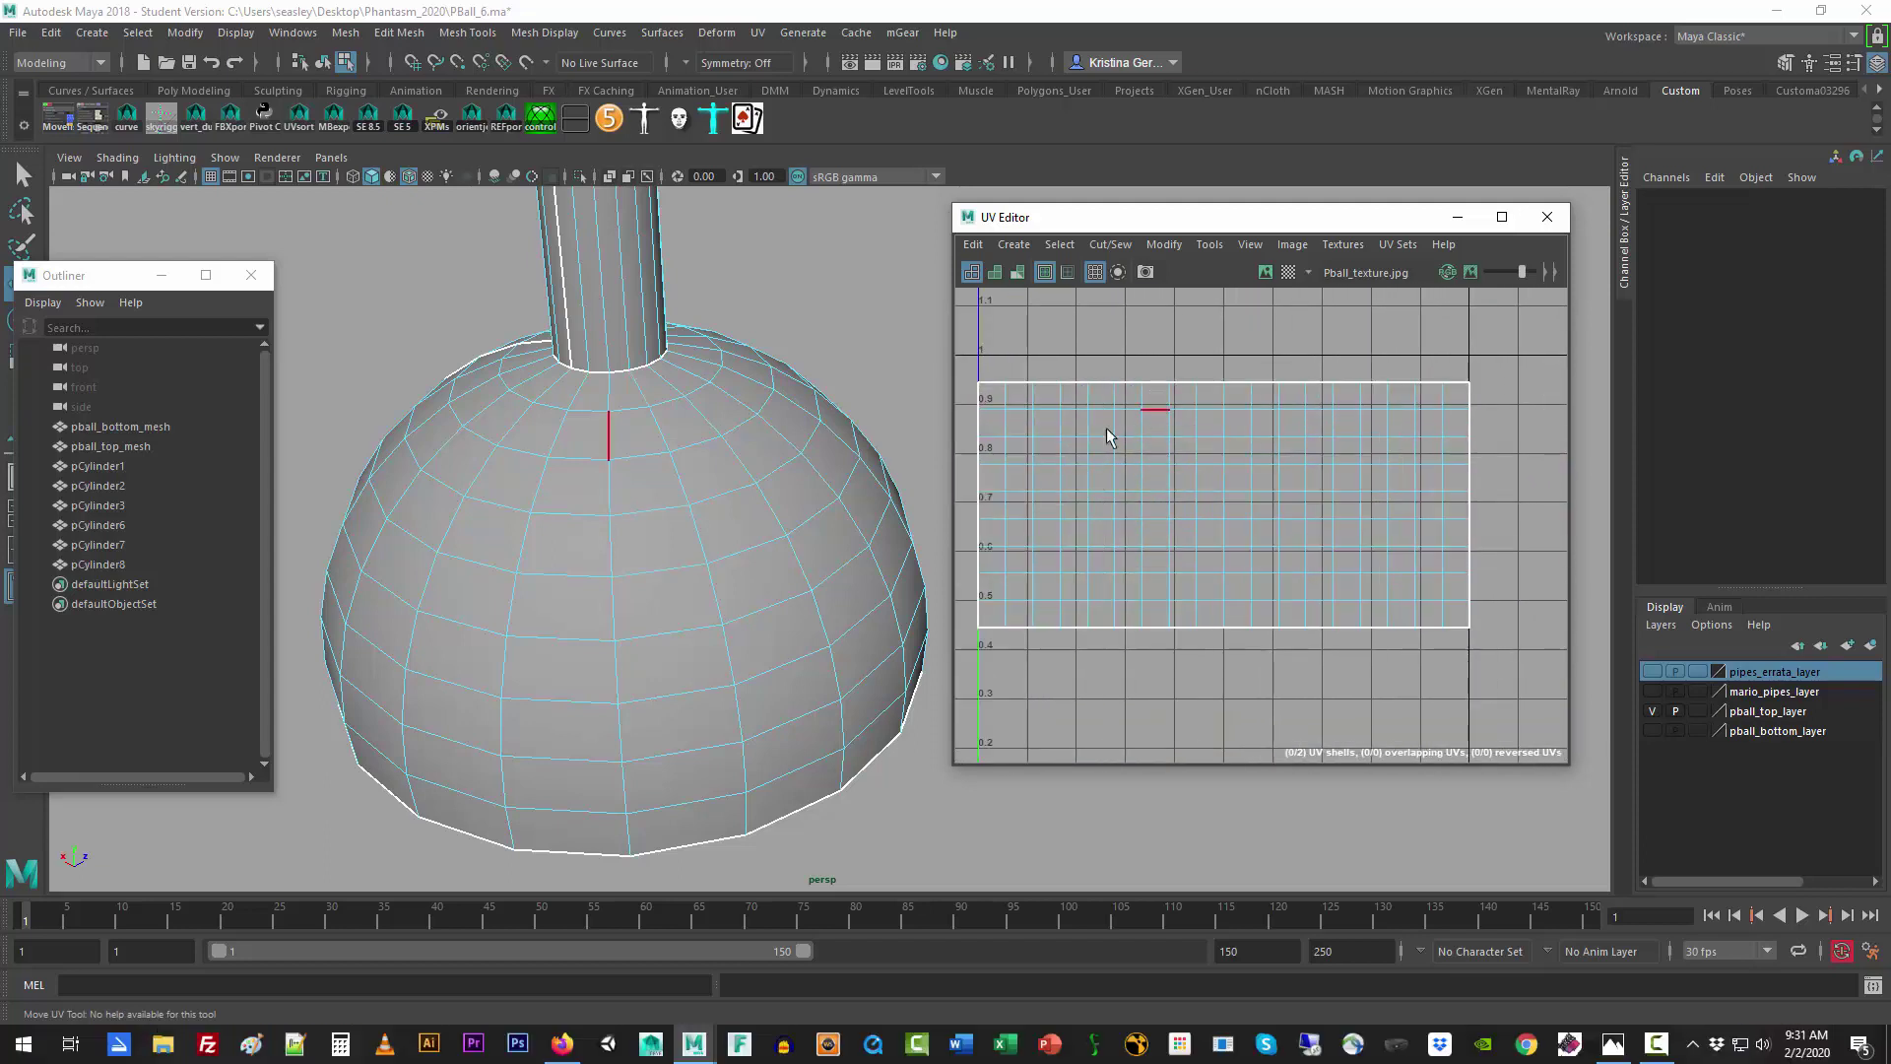
left_click(1057, 421)
key("w")
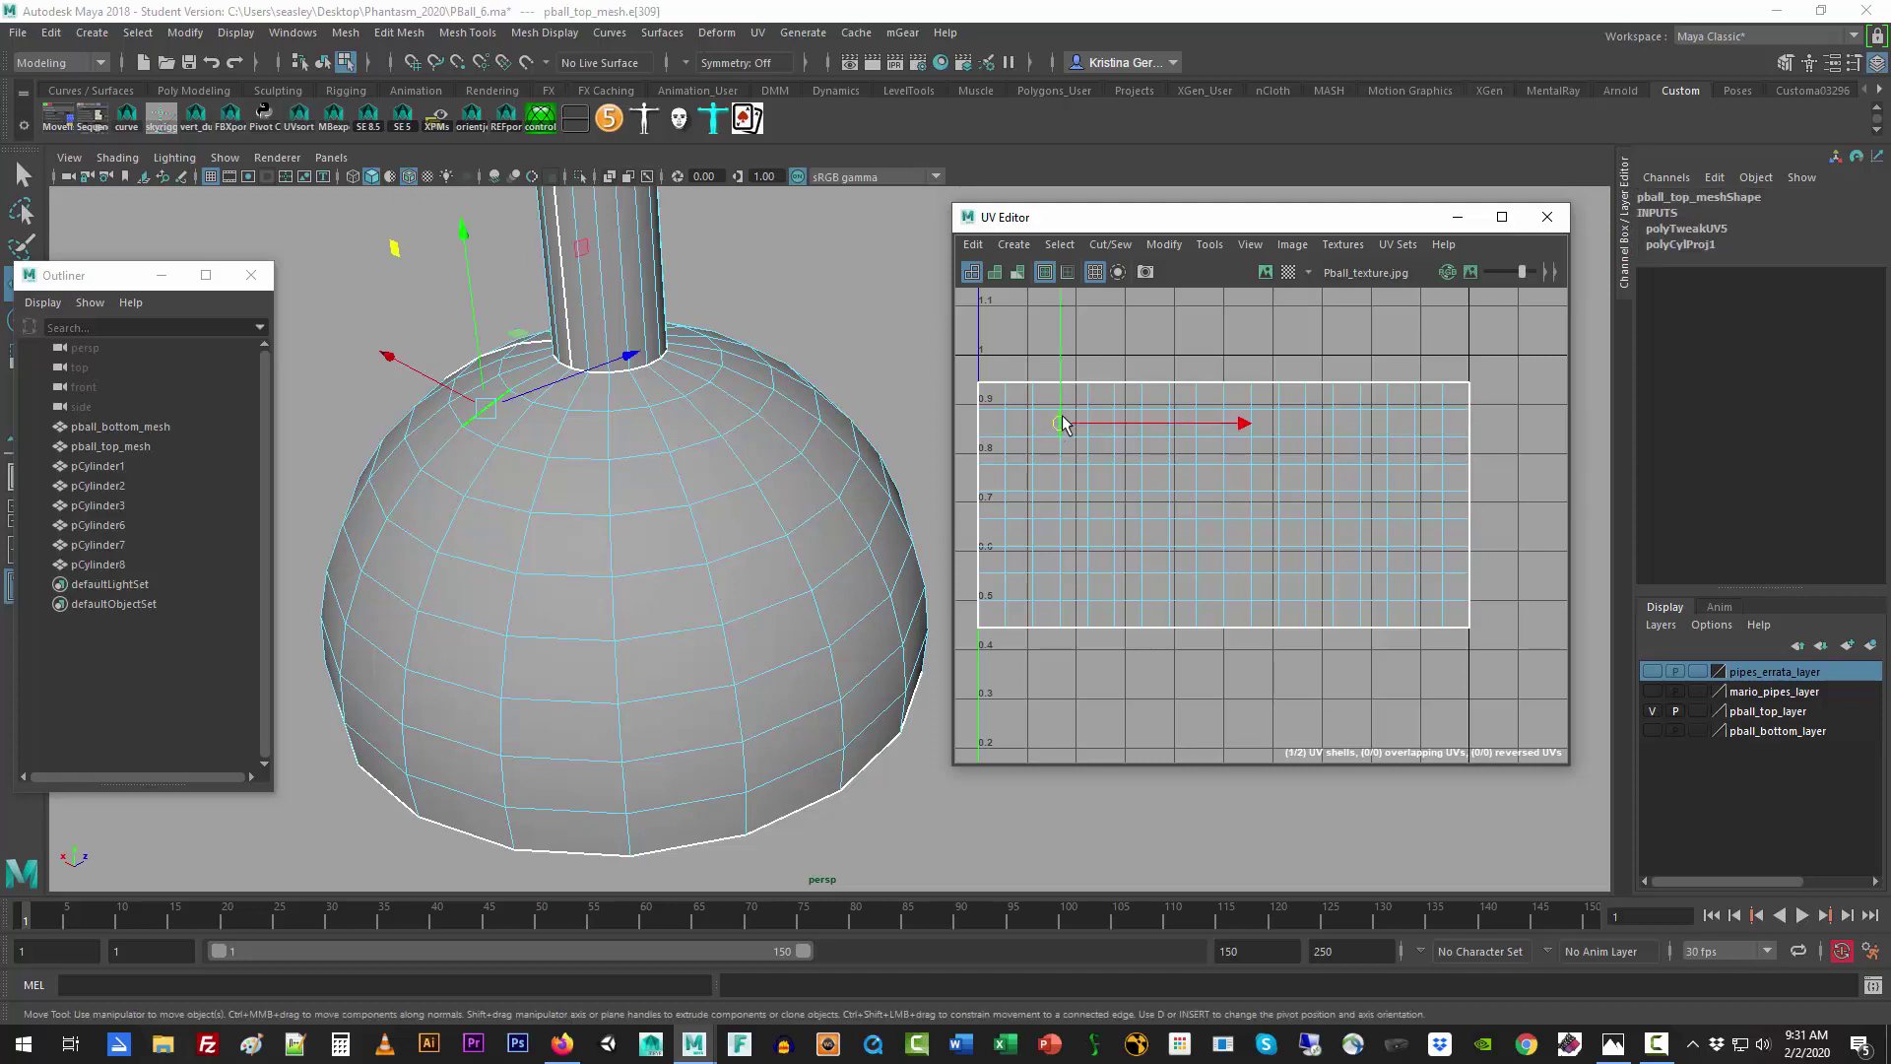
left_click(1062, 451)
left_click(1063, 474)
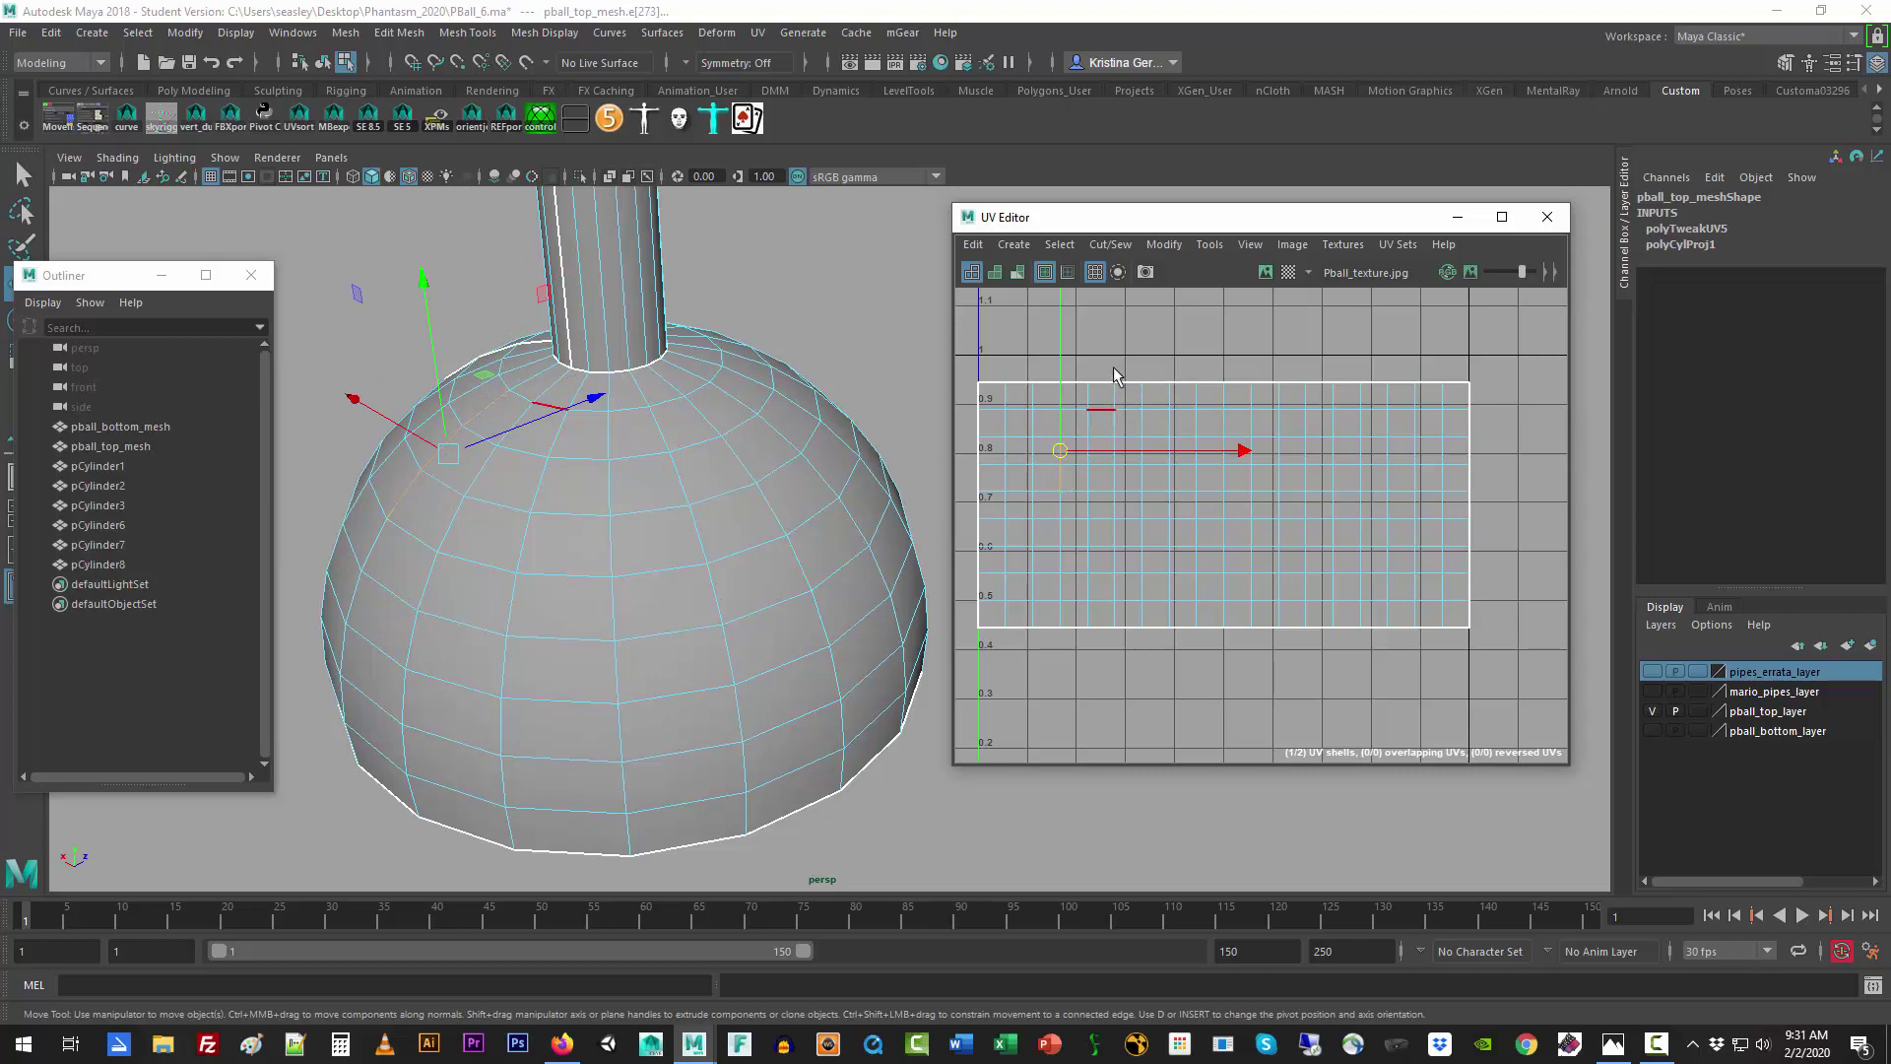
left_click(1070, 418)
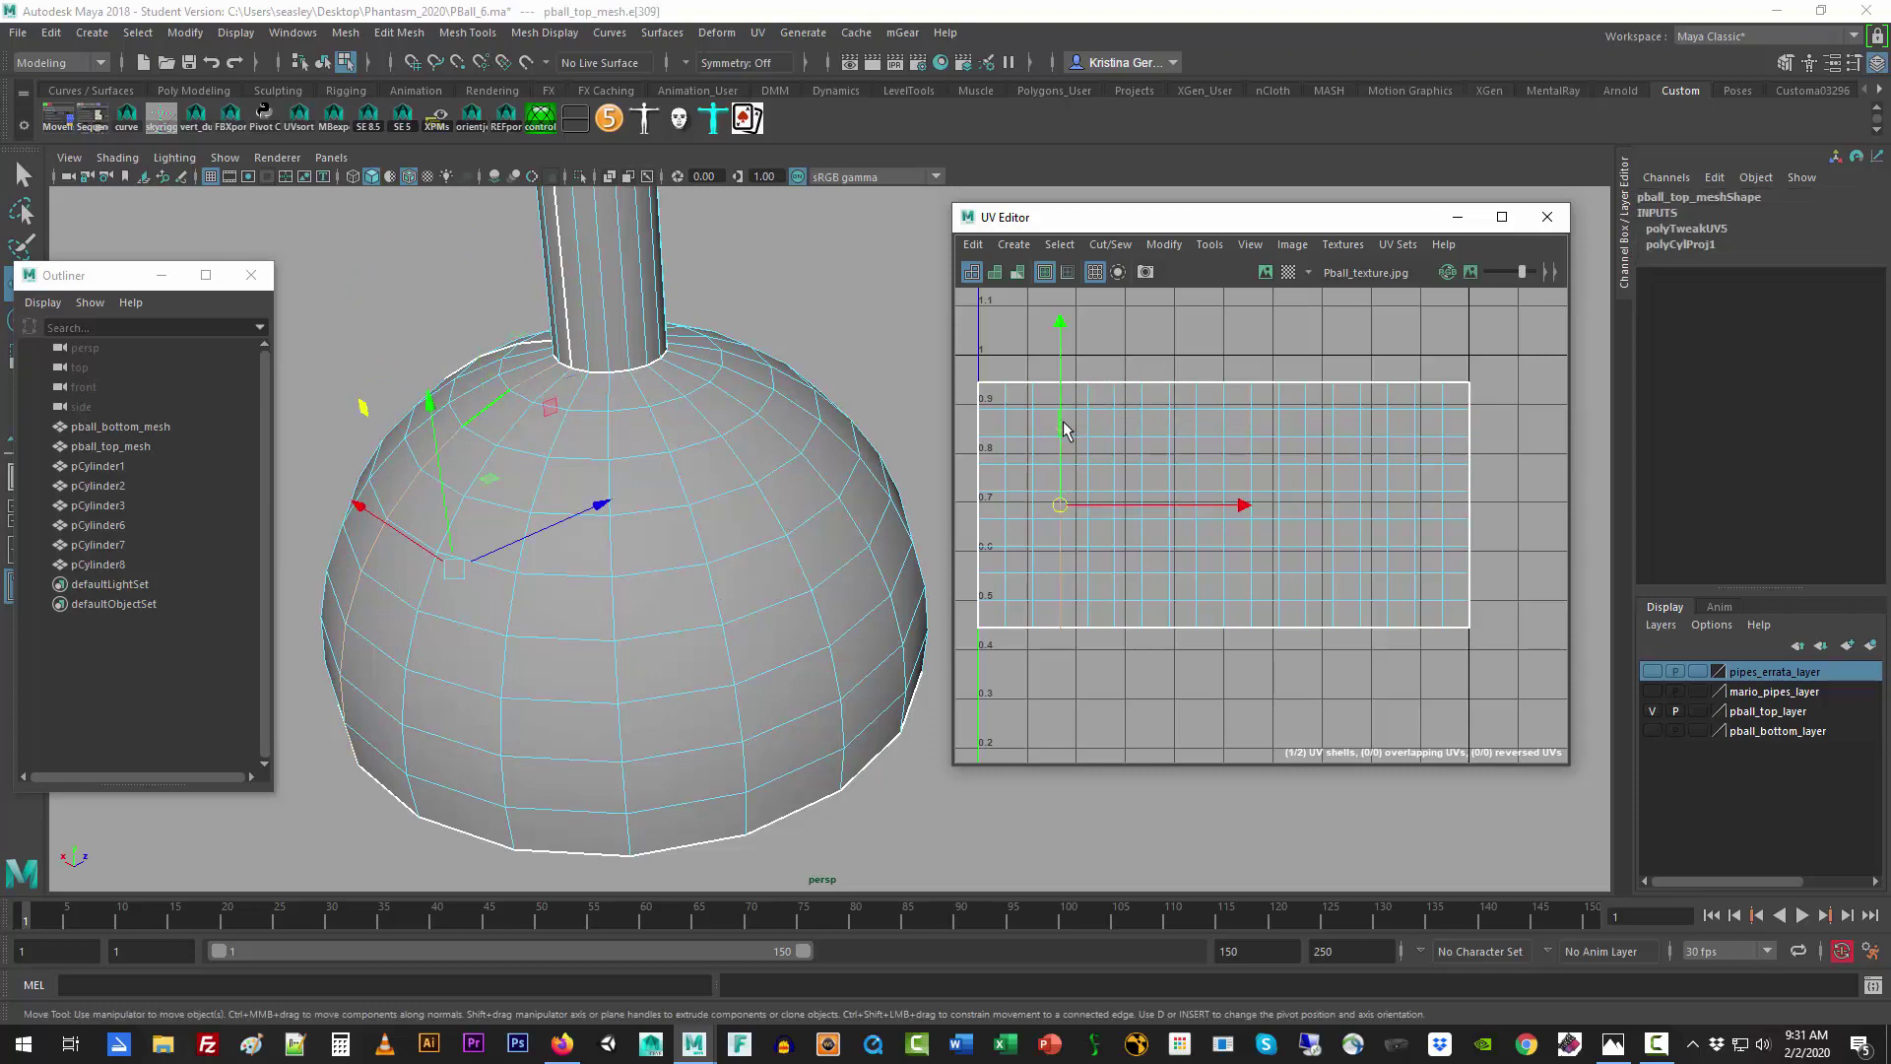
Step: Compare framing the selected edge loop with framing both UV shells, reselecting the same loop in between
scroll(1062, 421, "down", 5)
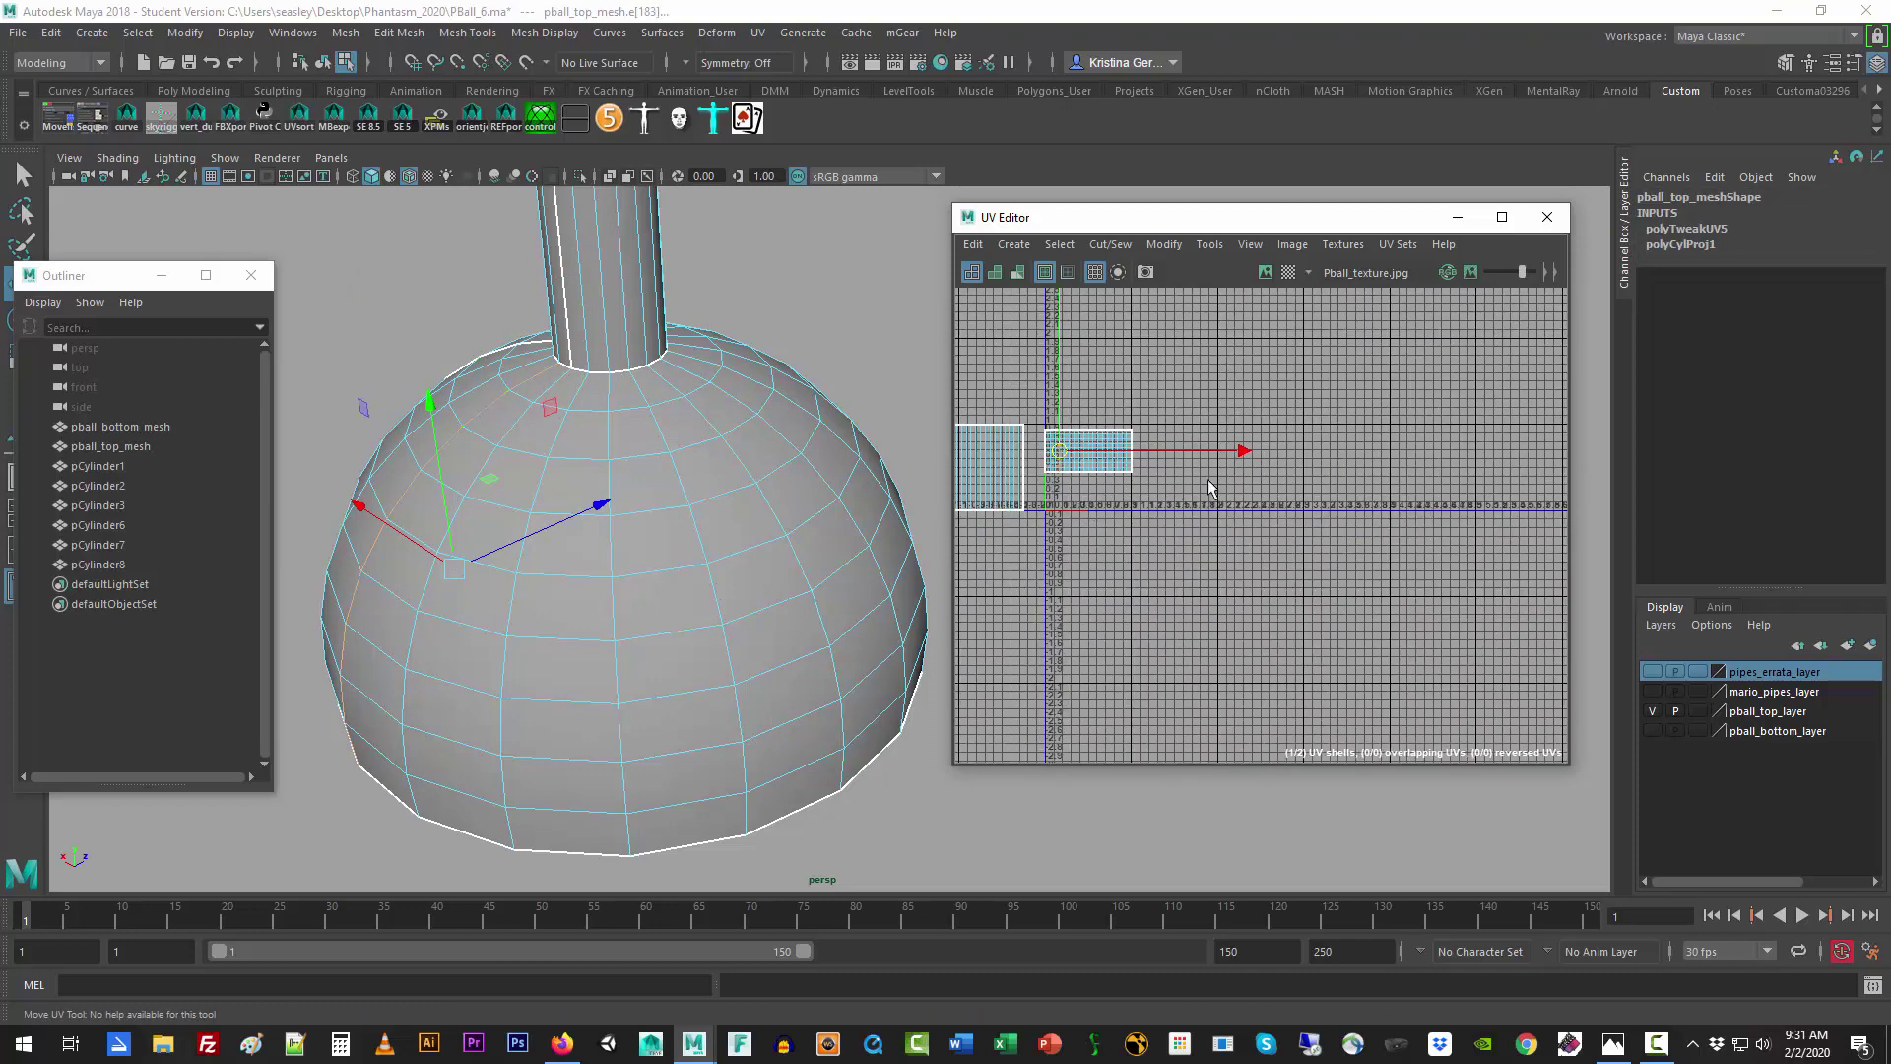
key("f")
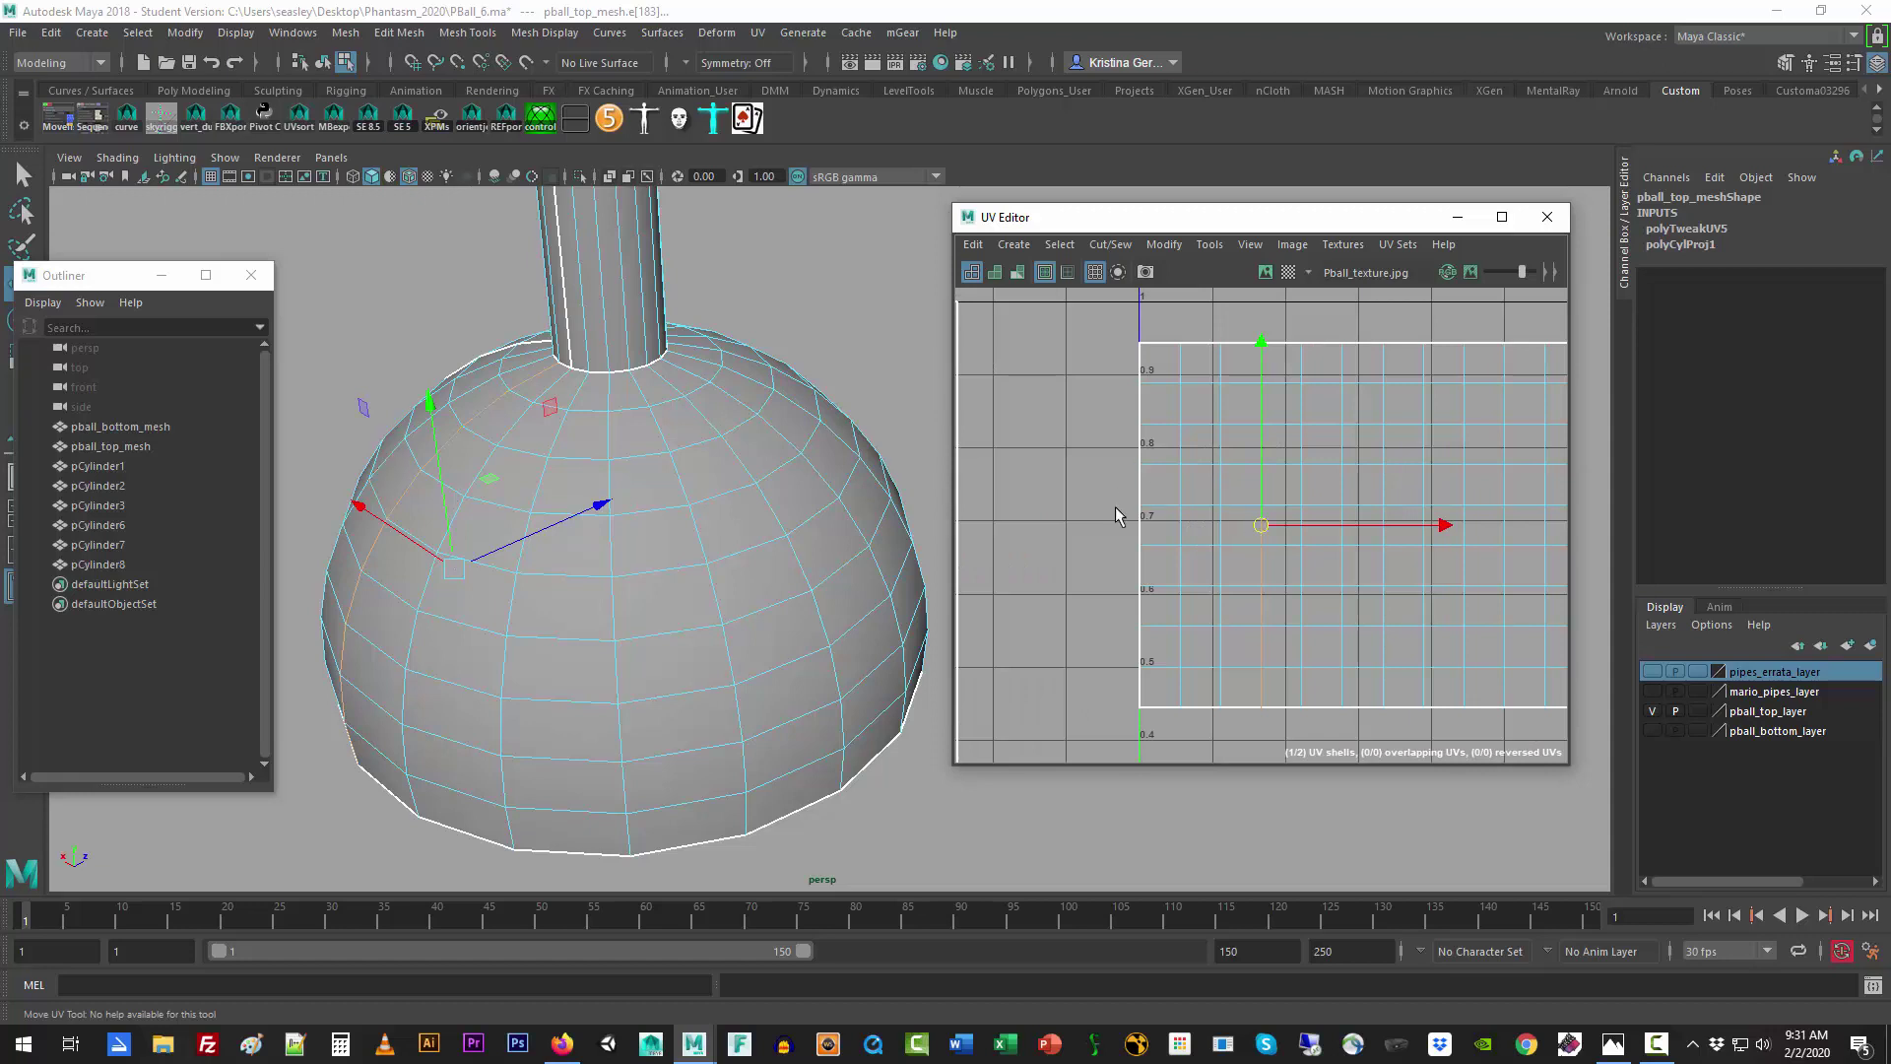
scroll(1123, 502, "down", 3)
scroll(1123, 629, "up", 3)
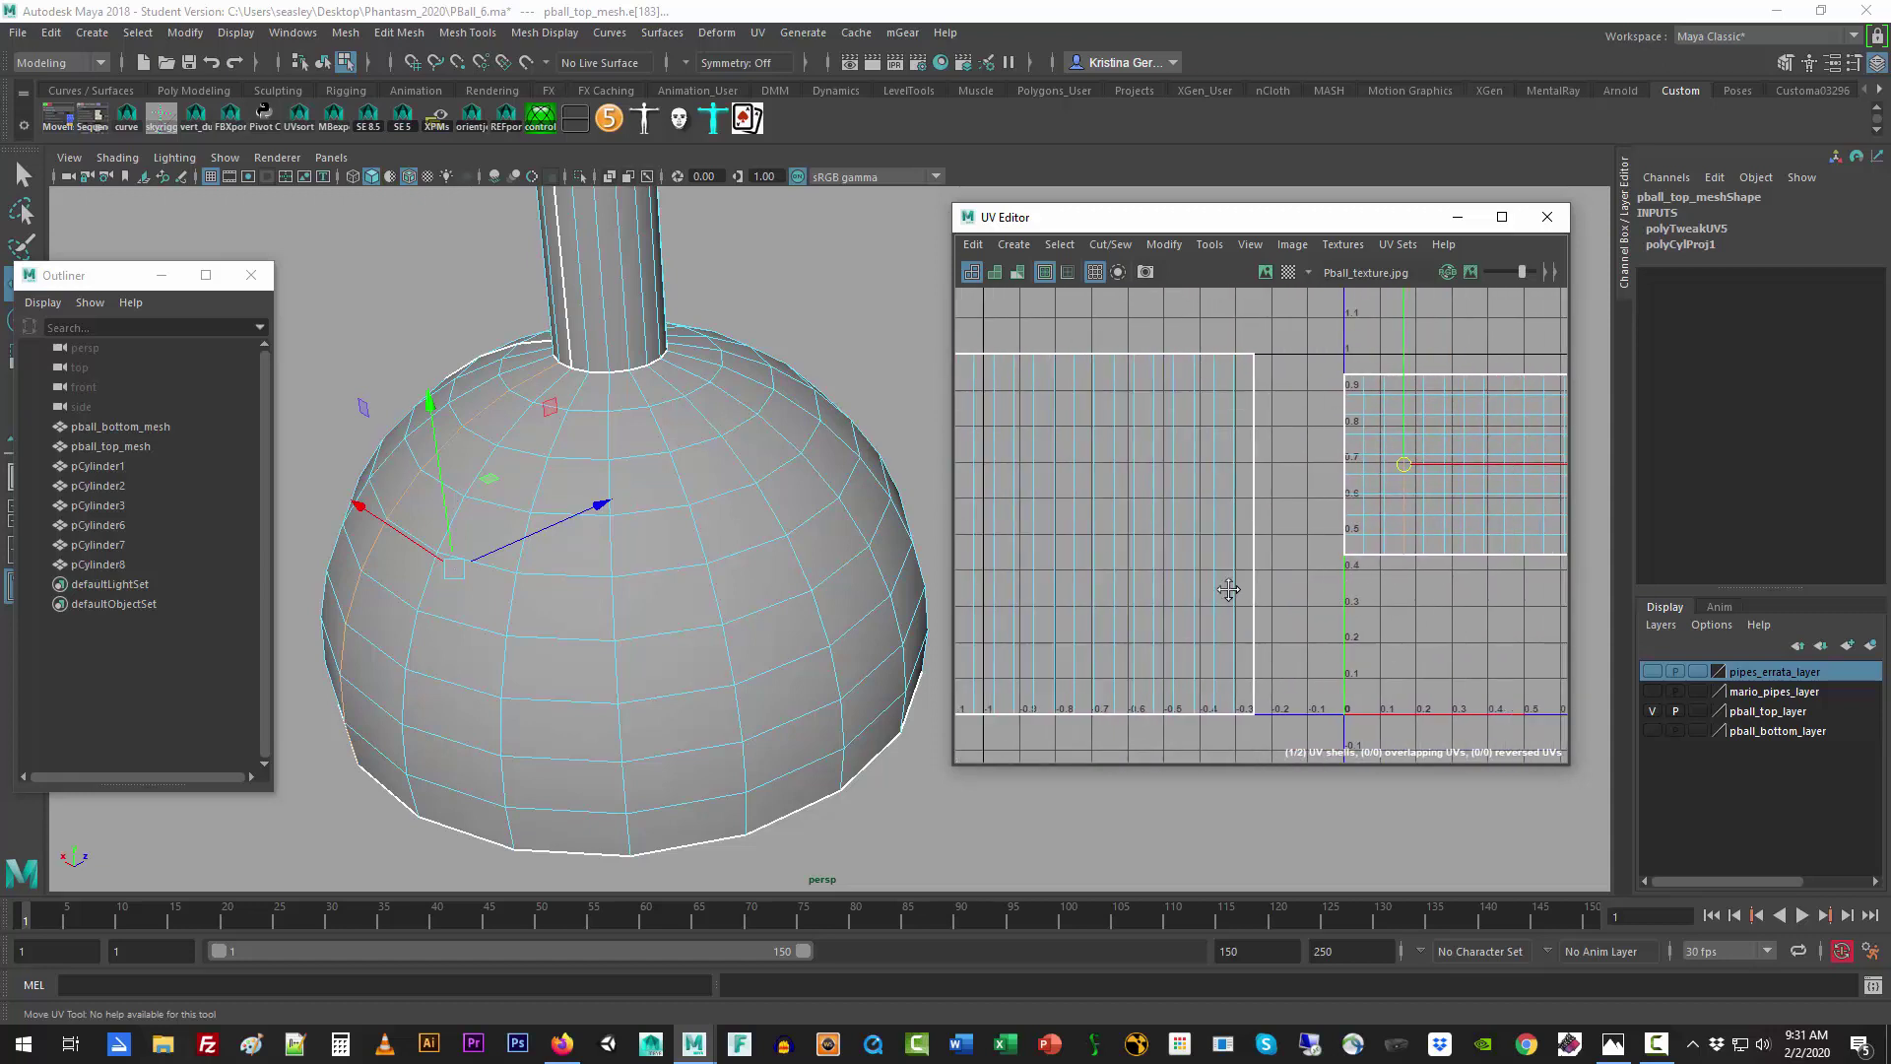
scroll(1131, 601, "down", 3)
left_click(1133, 596)
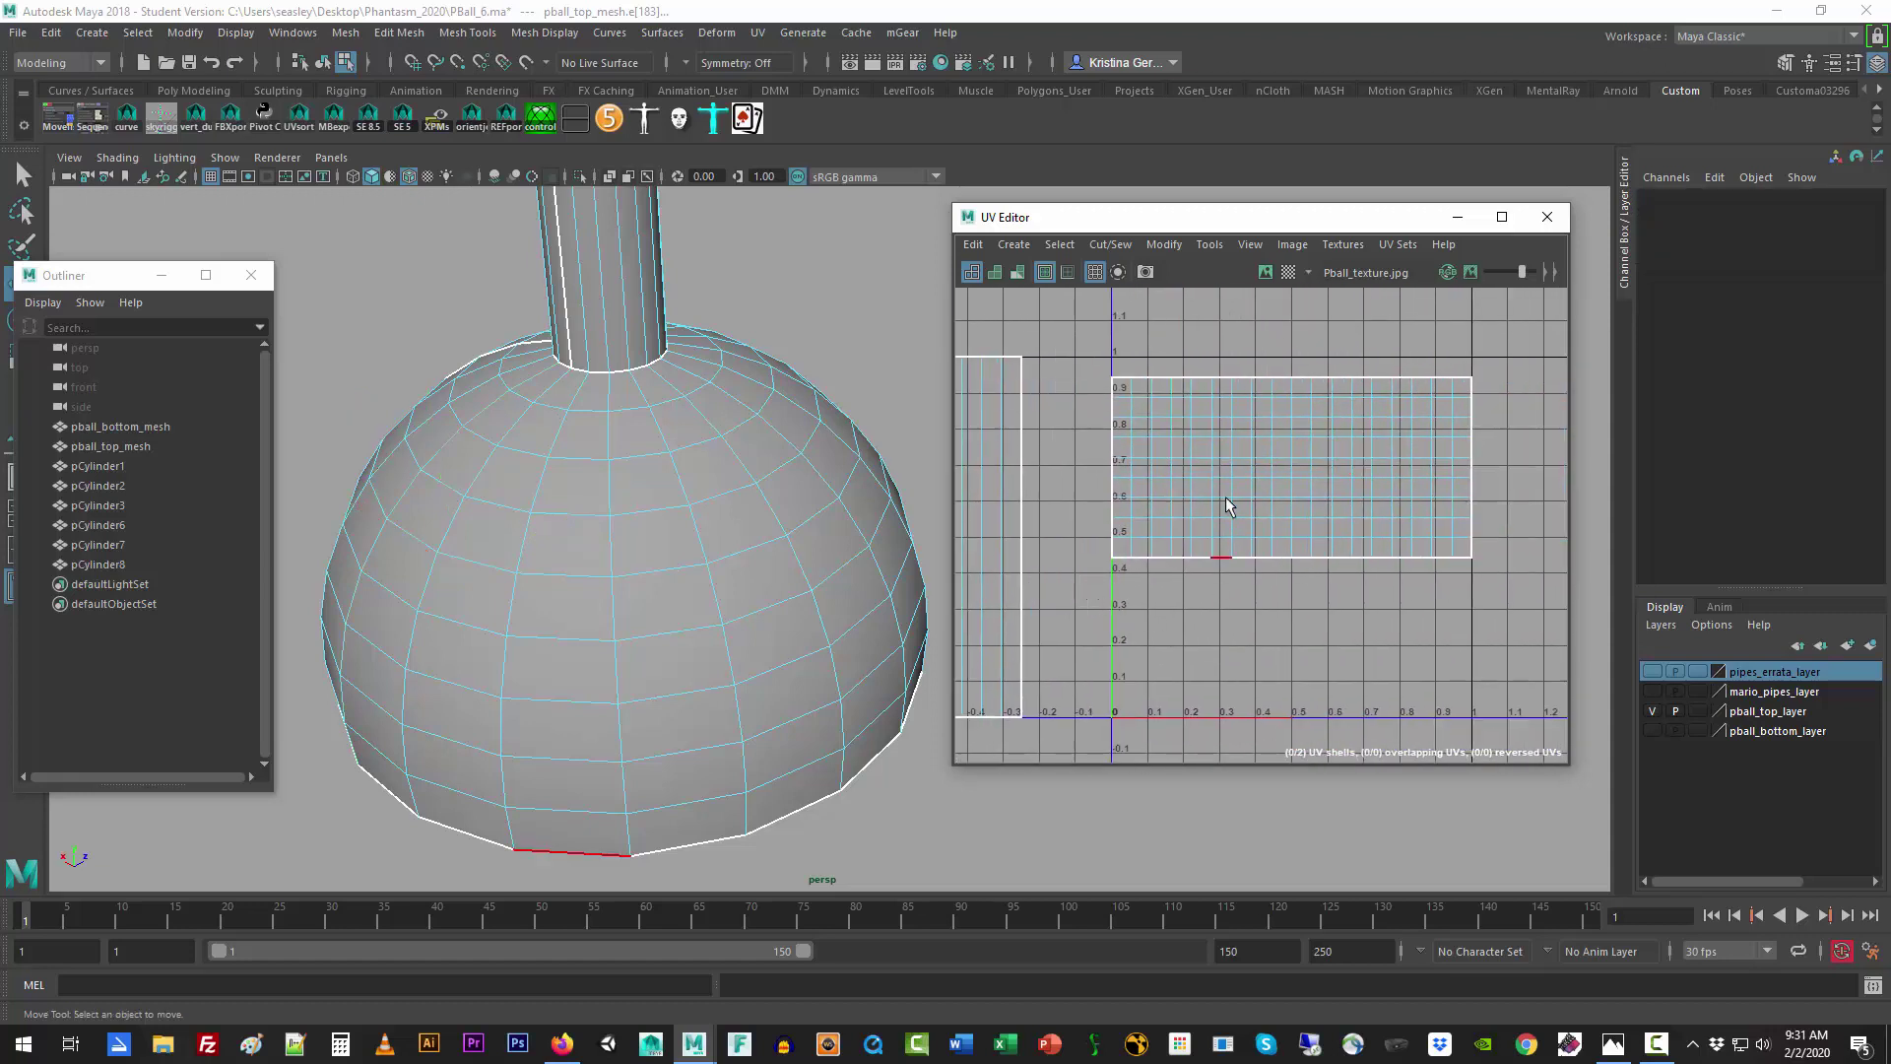
left_click(1173, 389)
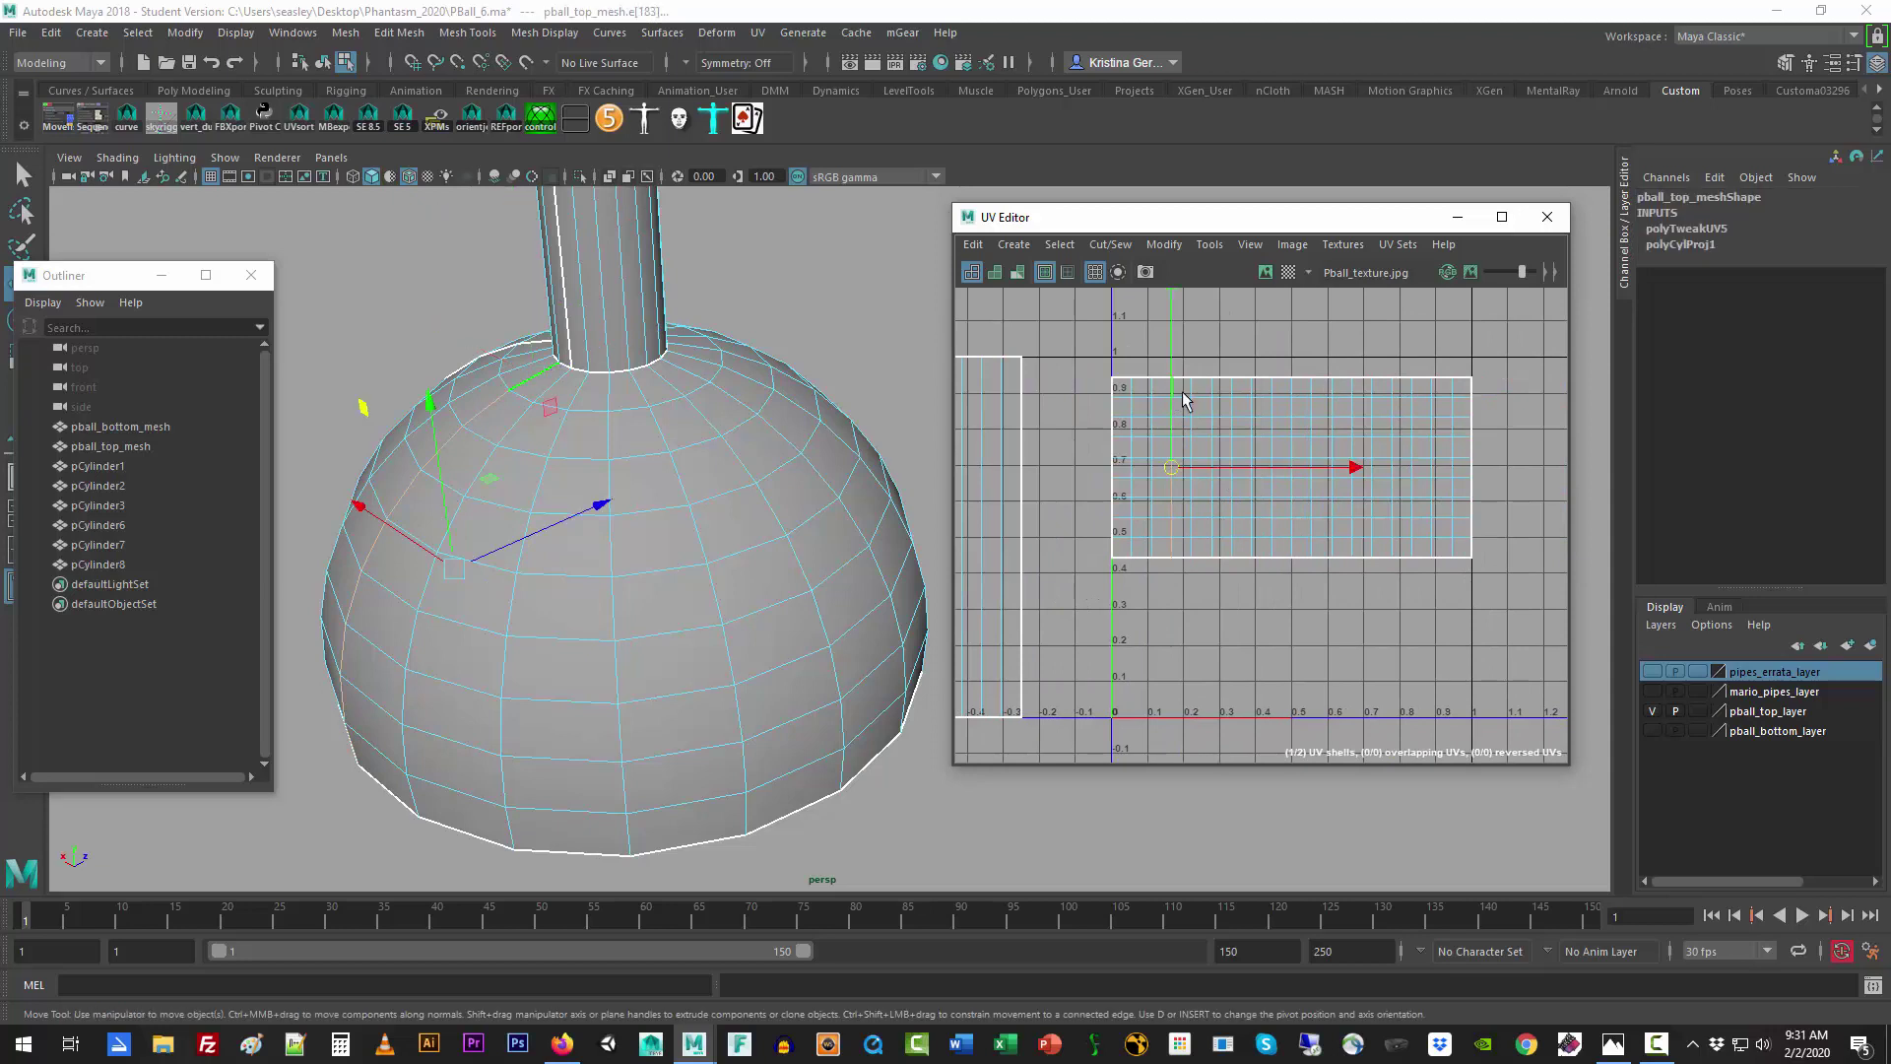
key("f")
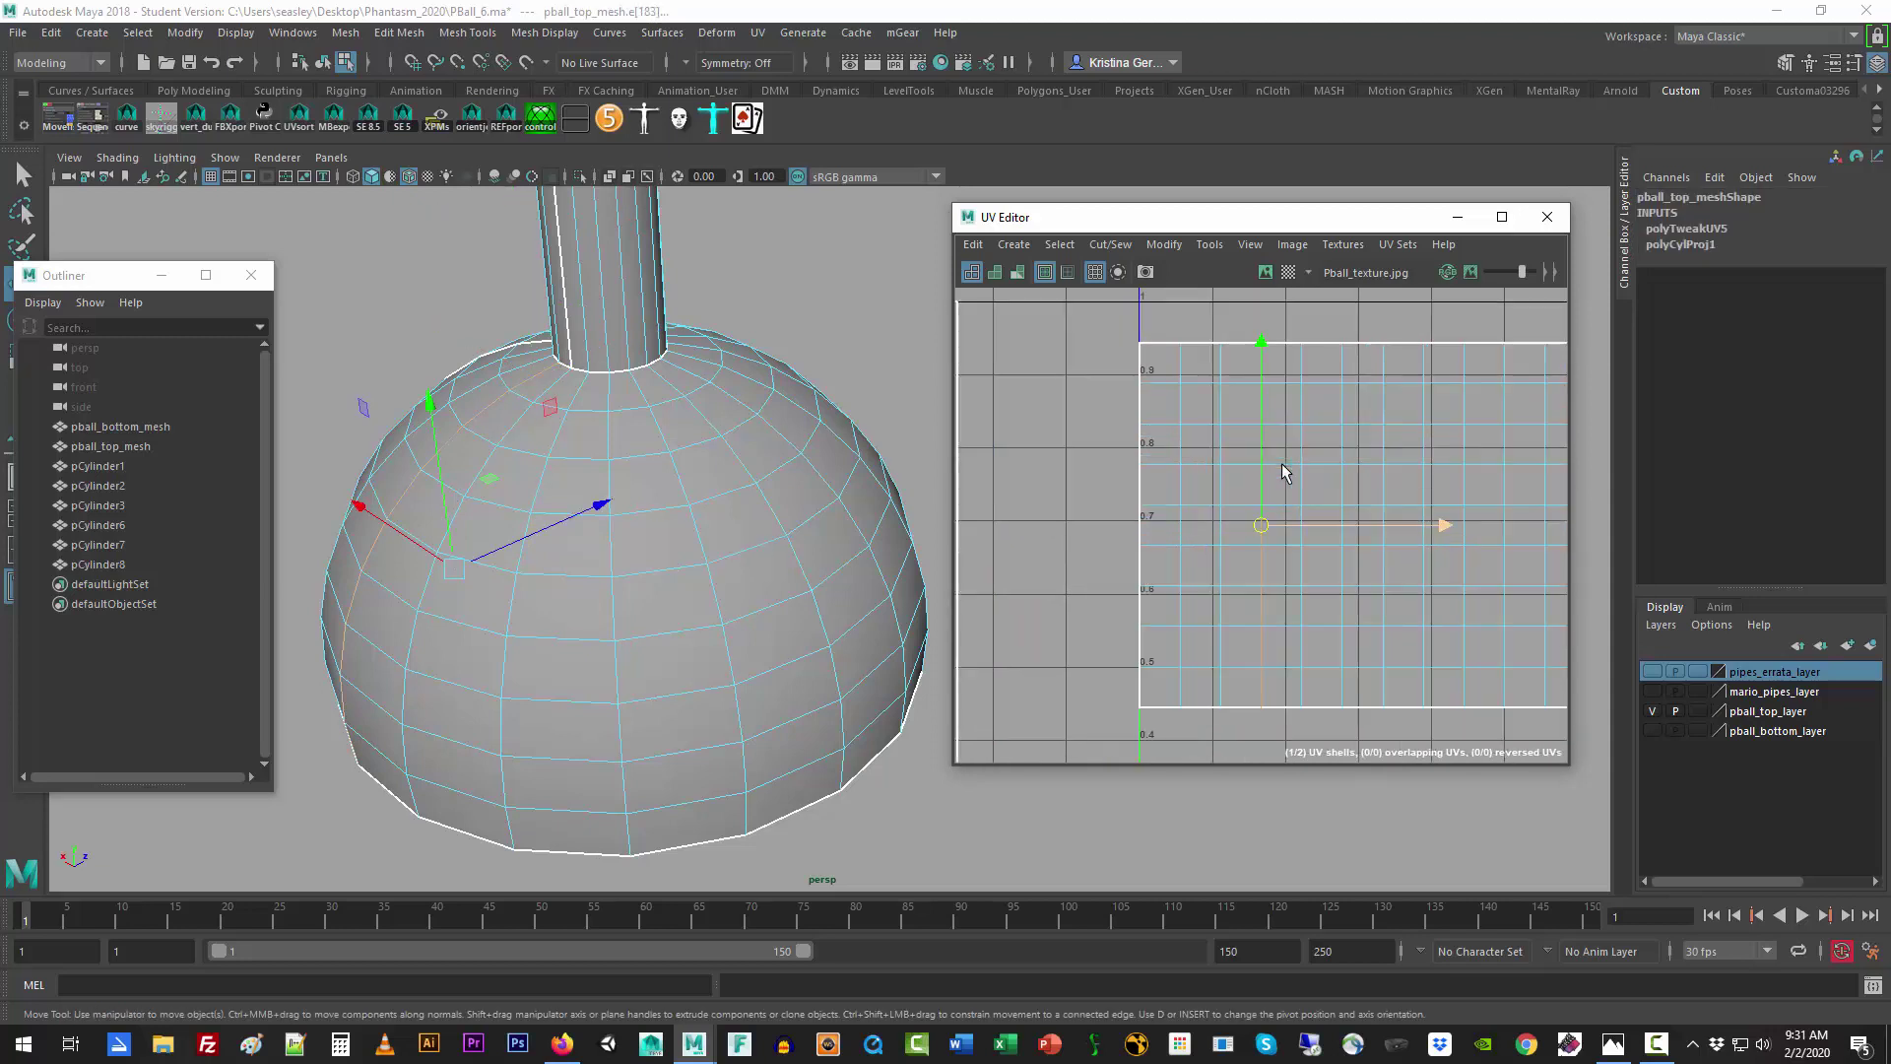
key("a")
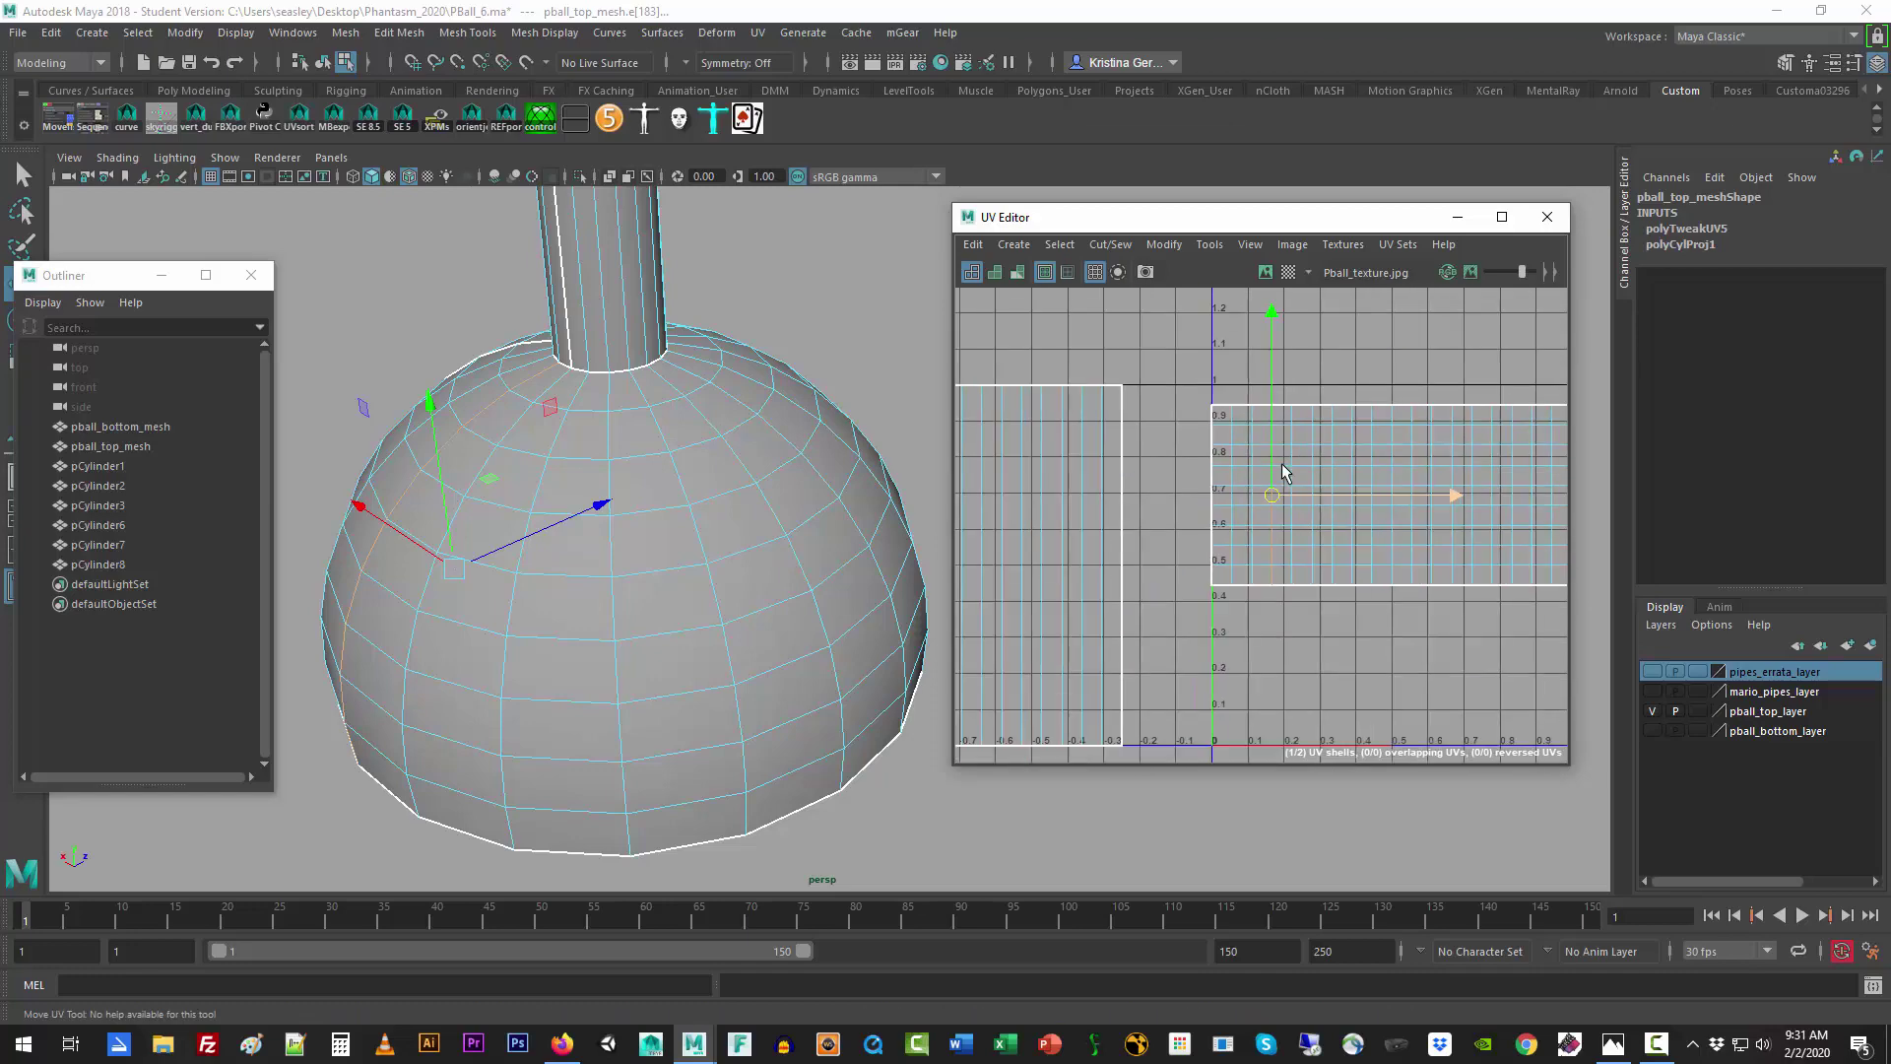
key("f")
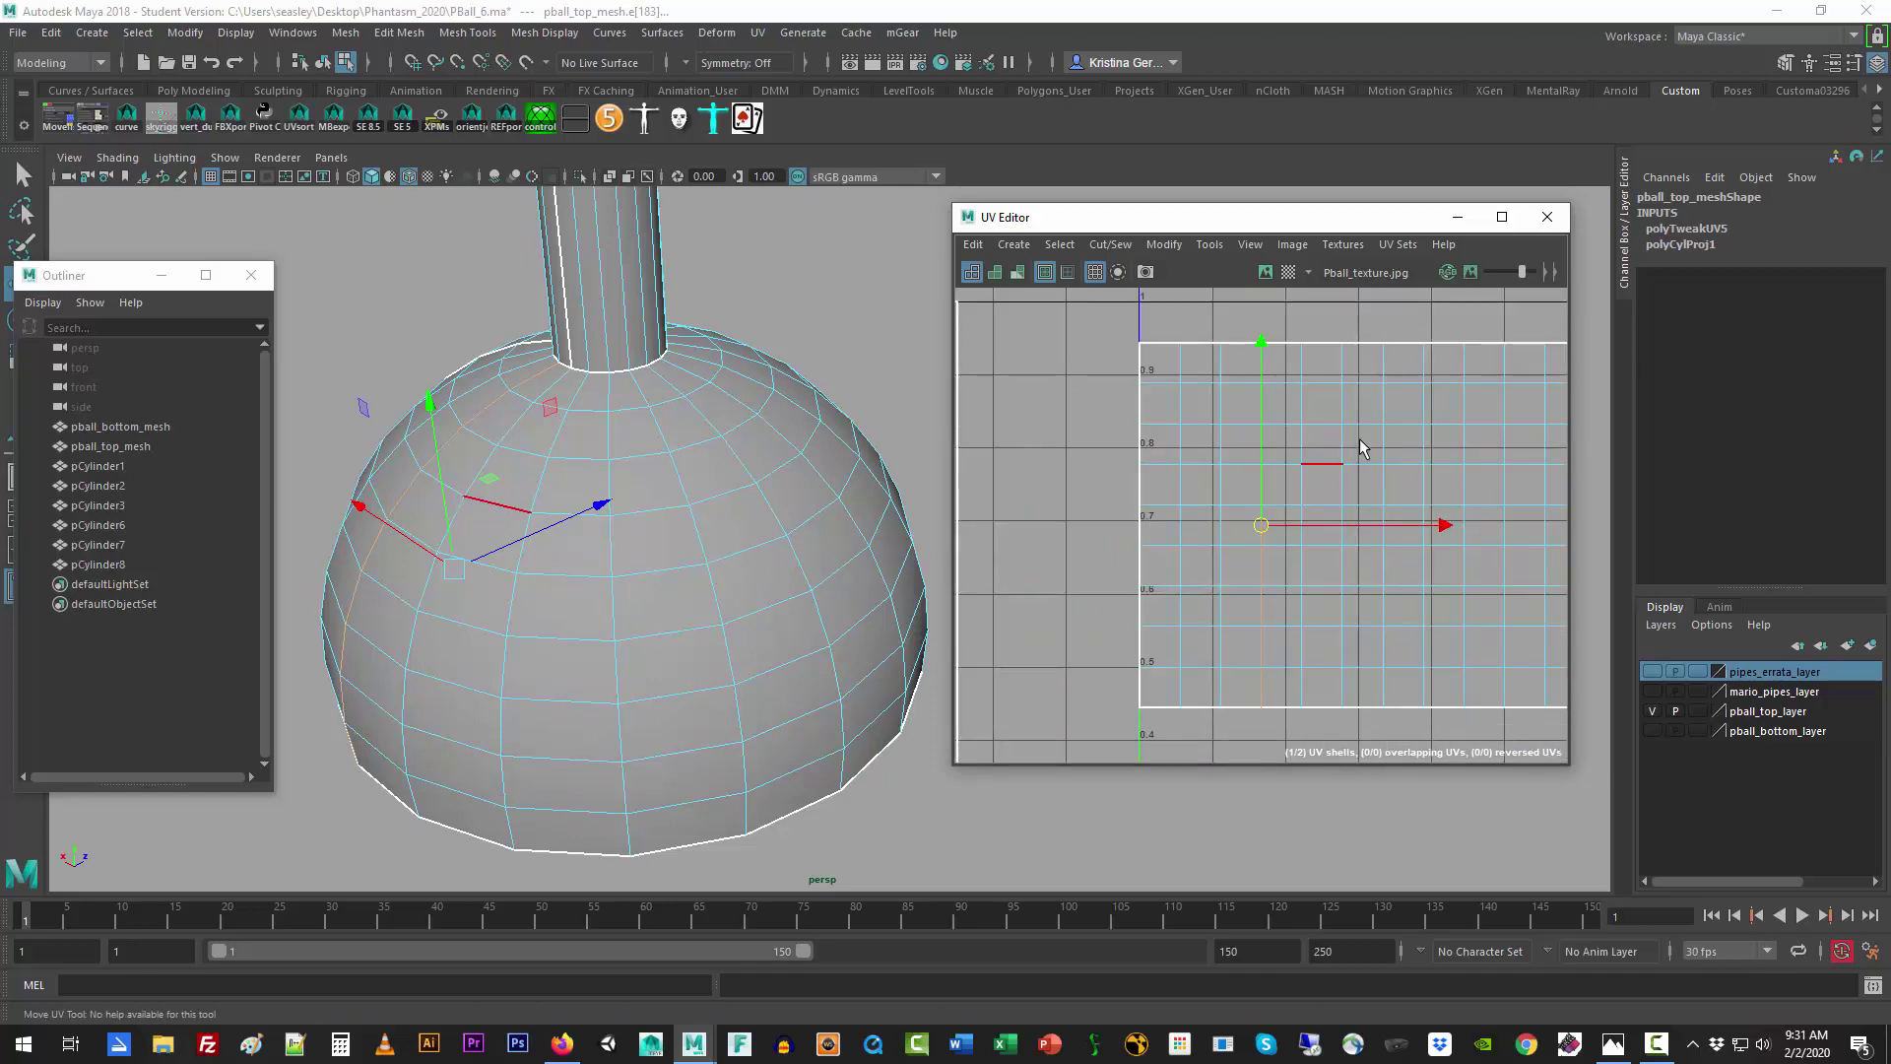
Step: Try area-selecting the edges along the sixth vertical edge line of the dome's UV shell
double_click(1383, 366)
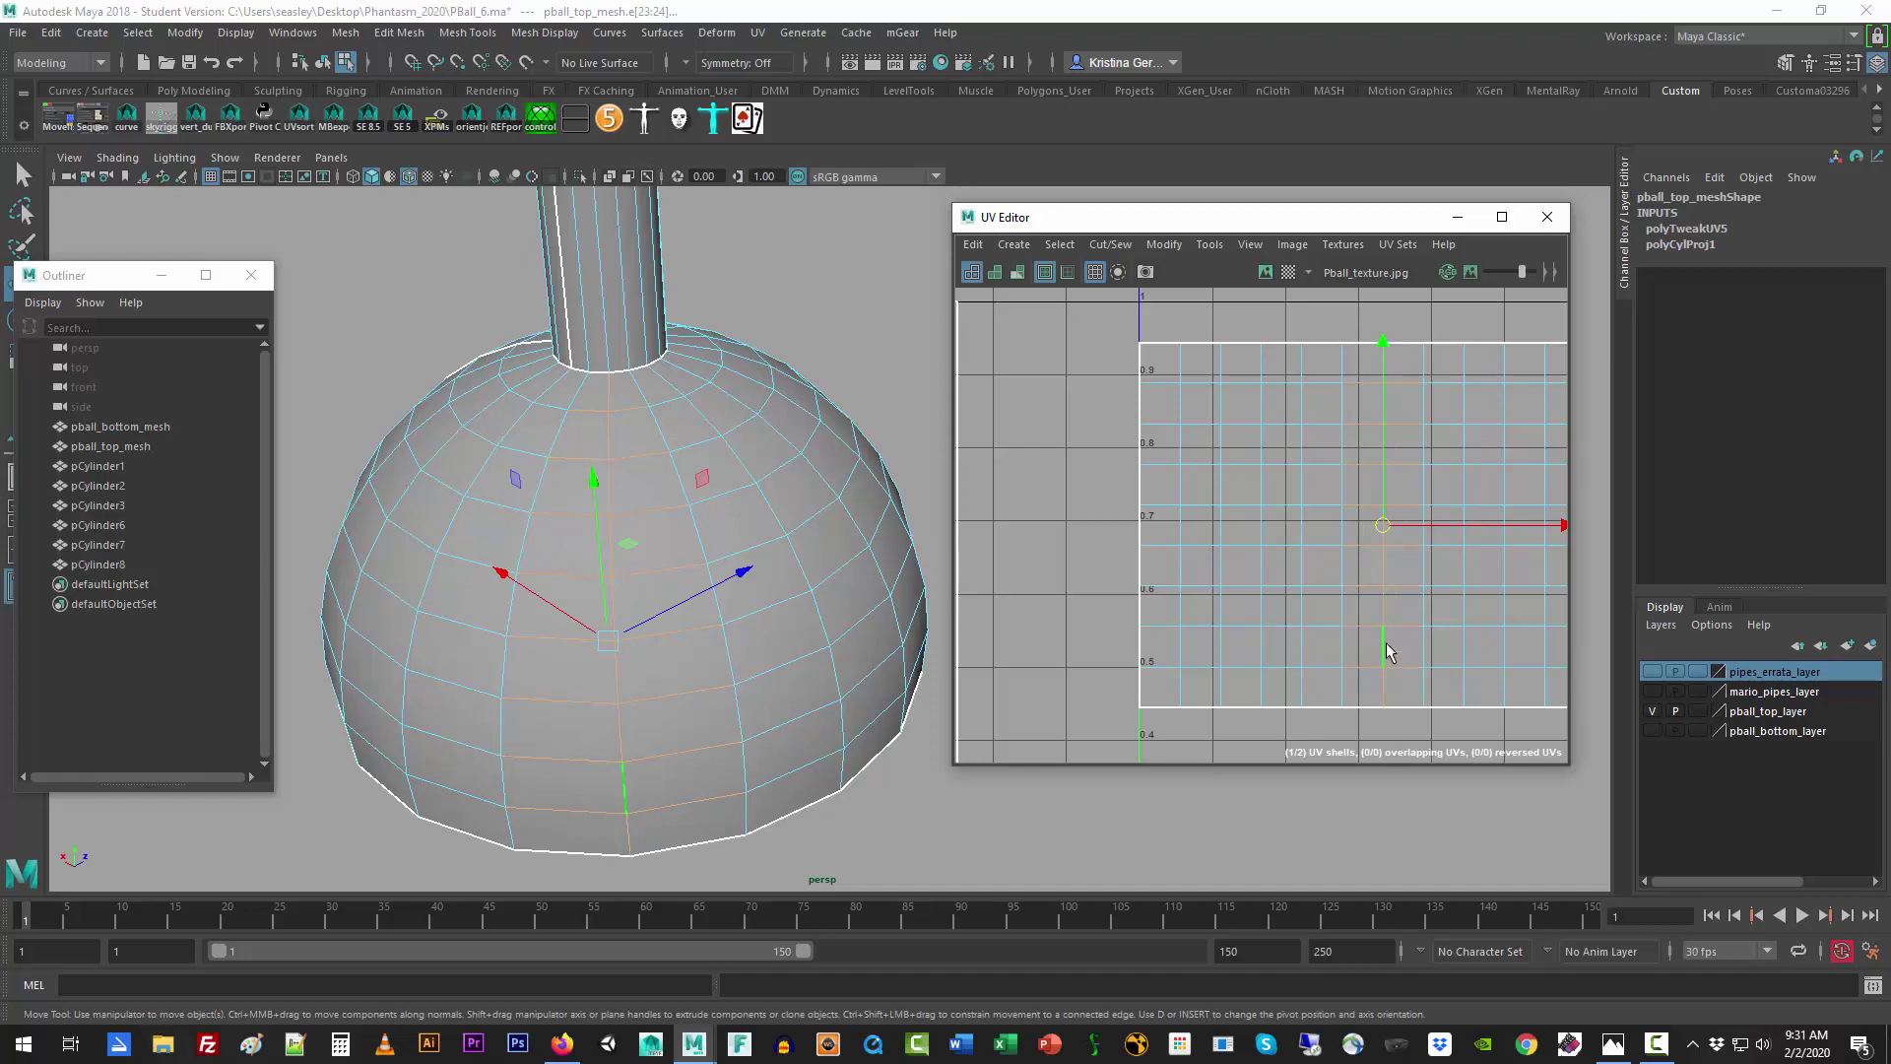
left_click_drag(1406, 316, 1403, 612)
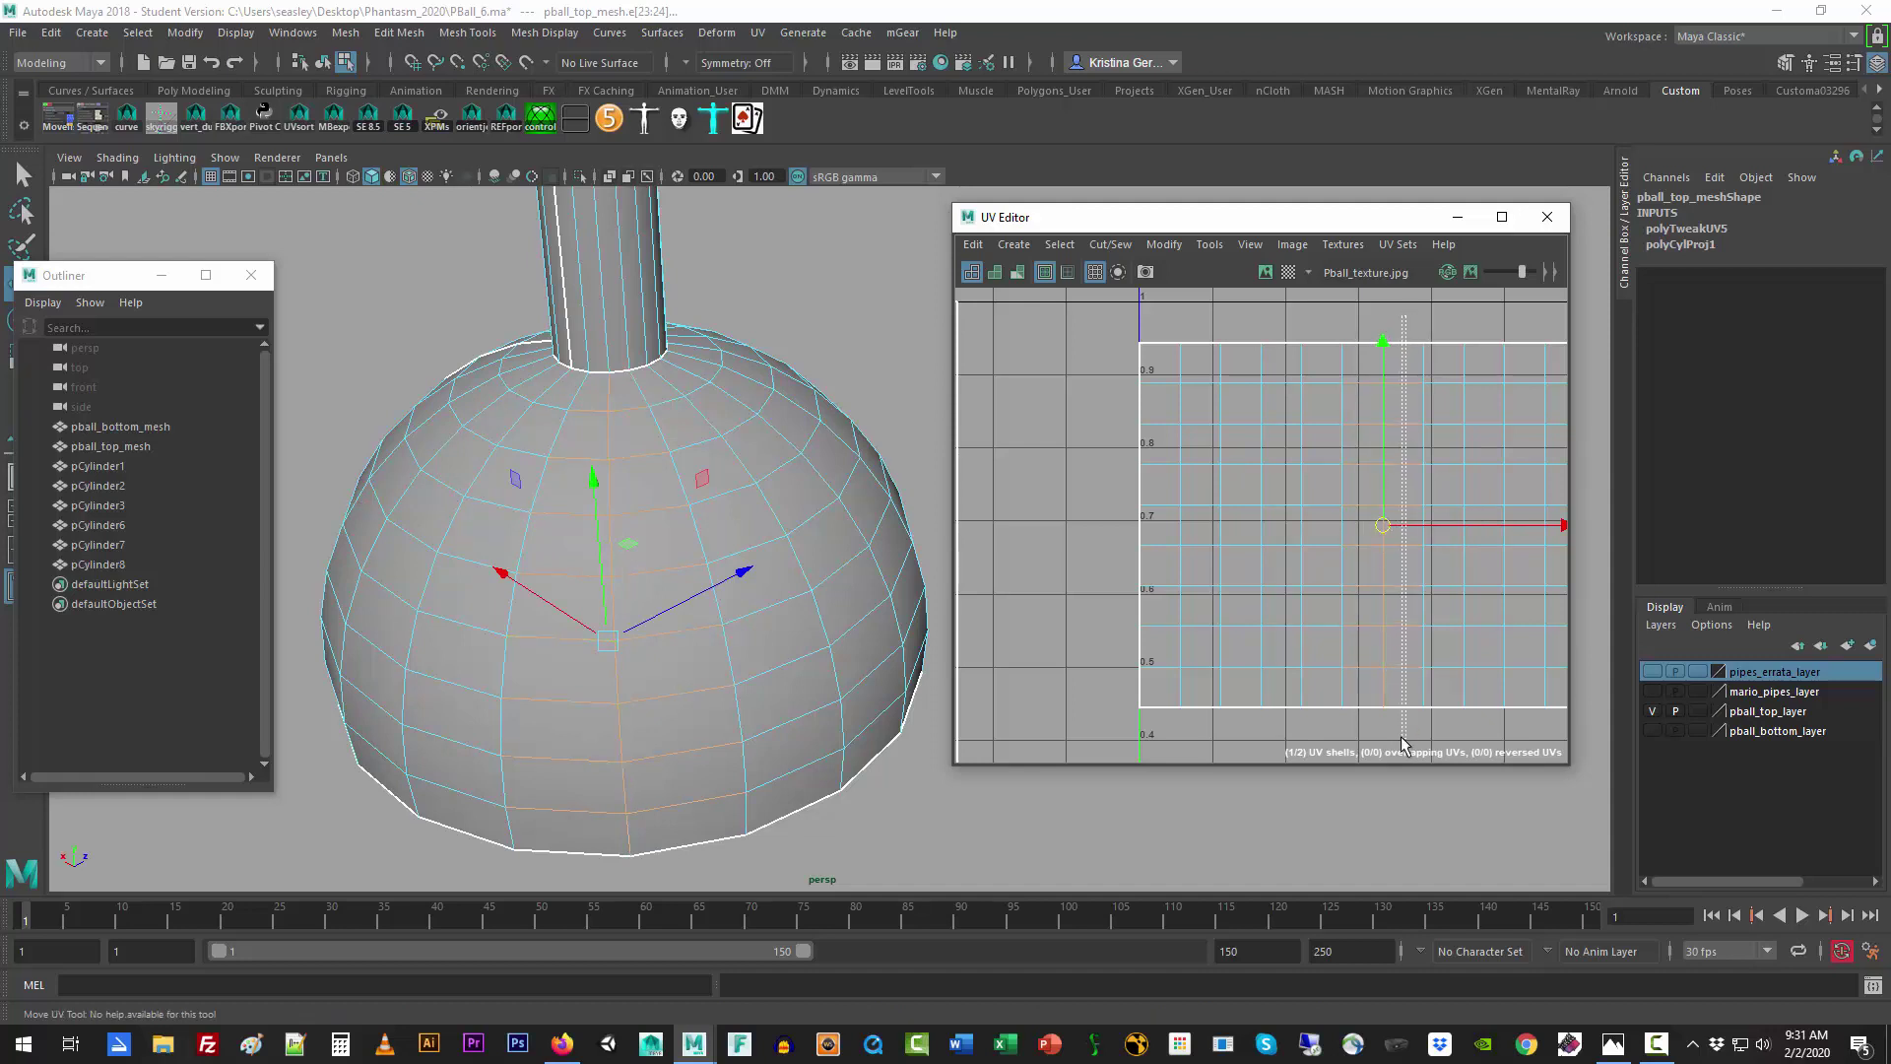
left_click_drag(1355, 294, 1363, 751)
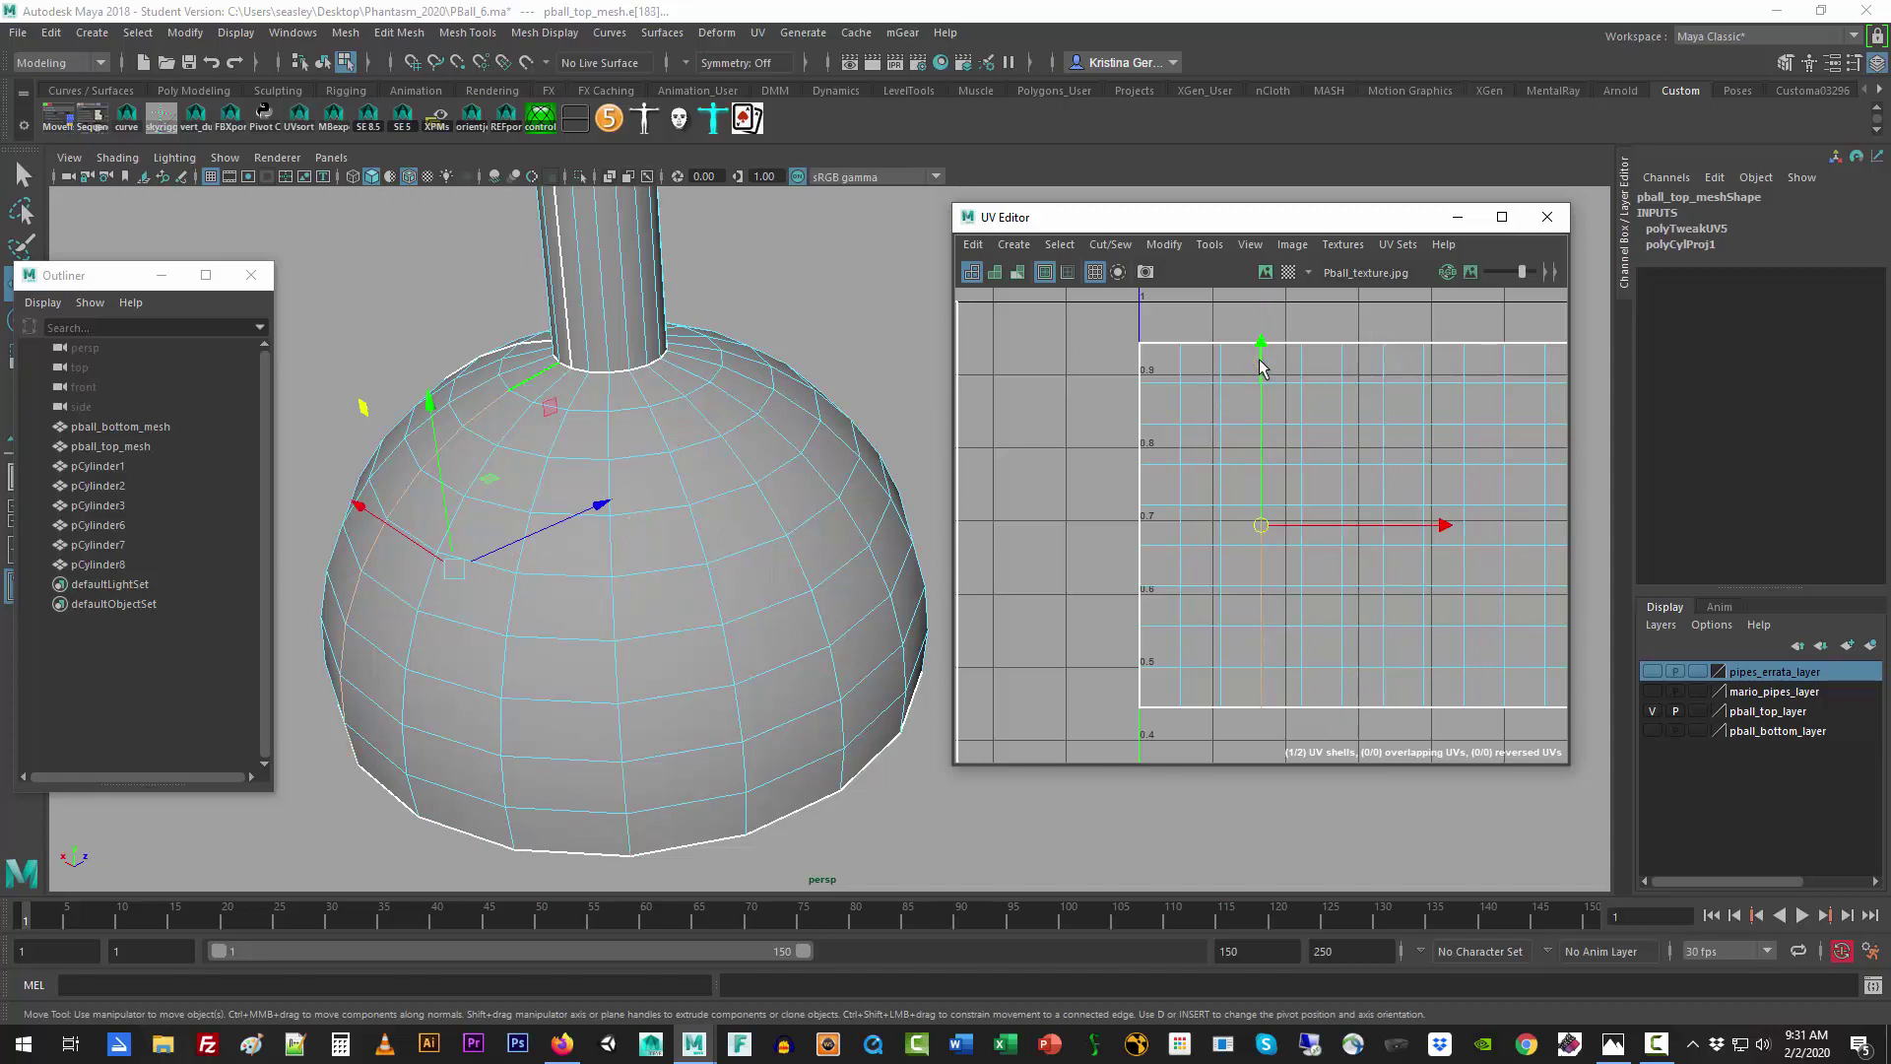
Step: Loop-select every third vertical edge line across the dome's UV shell, adding each to the selection for five loops in total
left_click(1262, 360)
double_click(1383, 359, "shift")
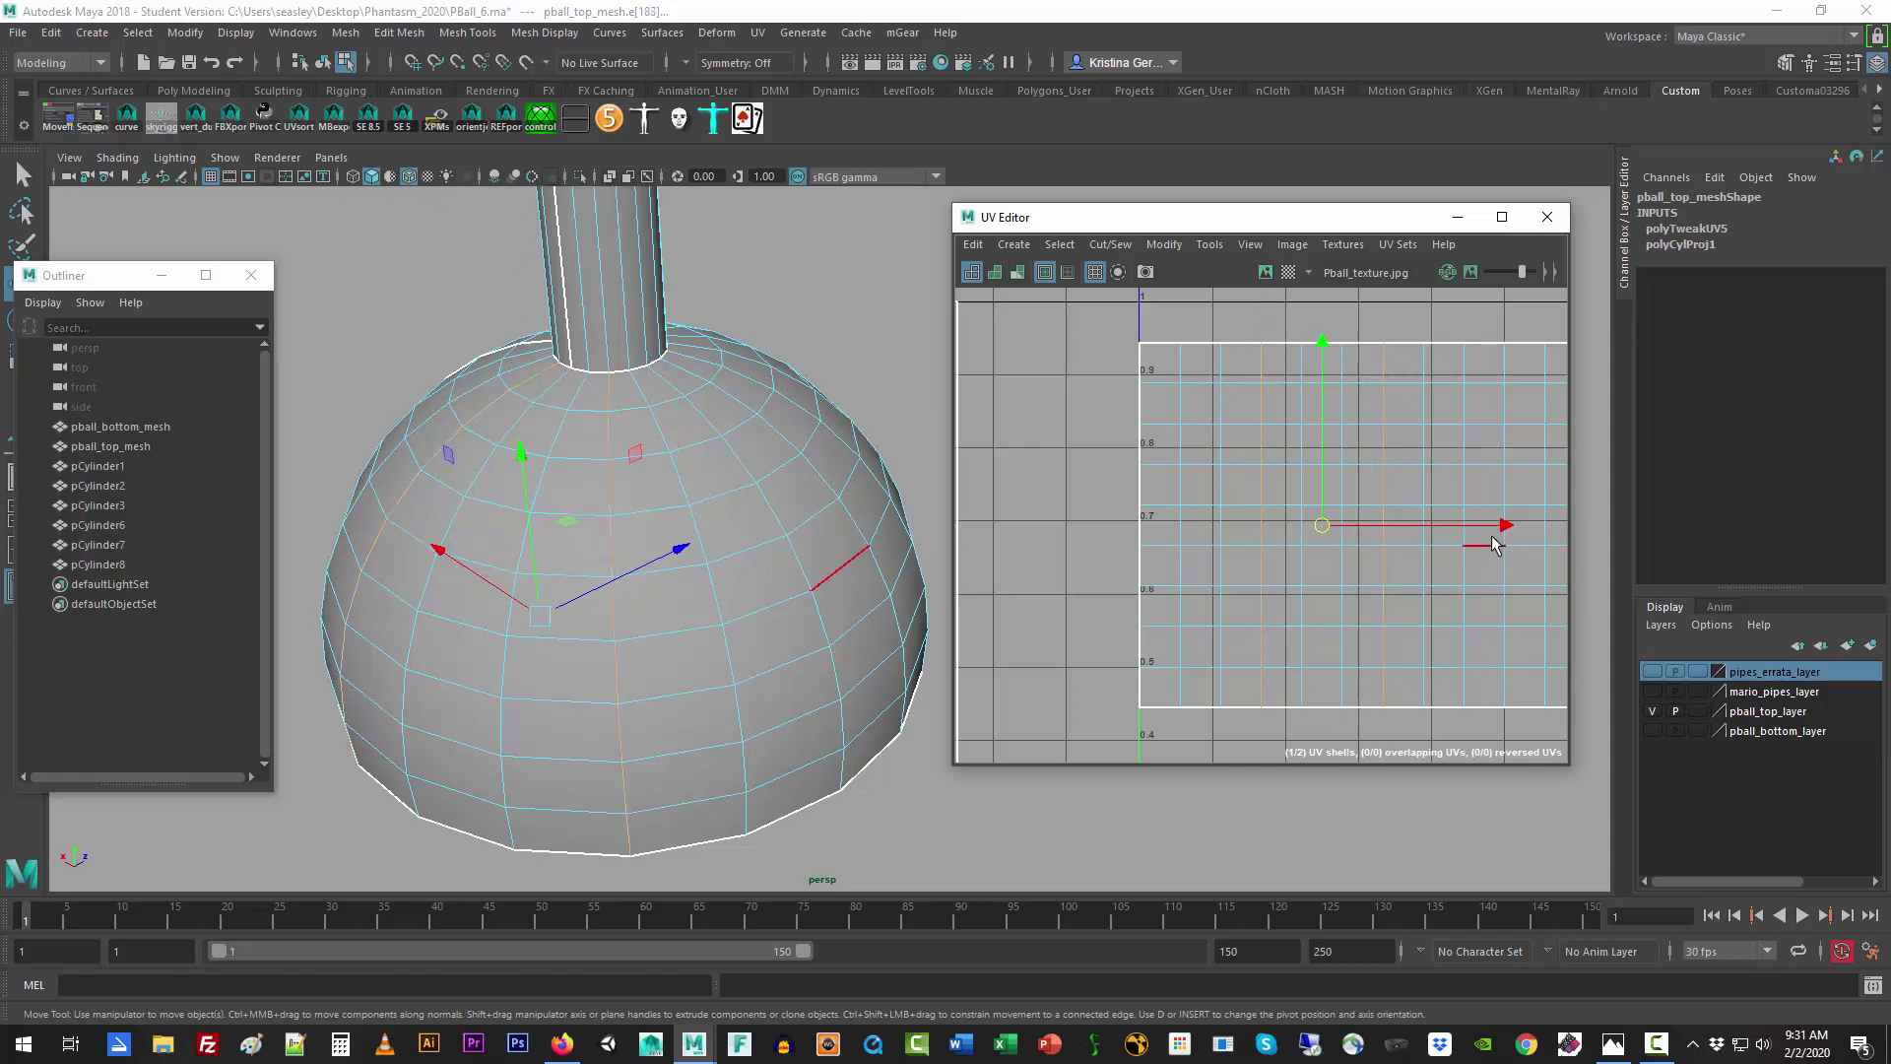
middle_click_drag(1460, 537, 1262, 544, "alt")
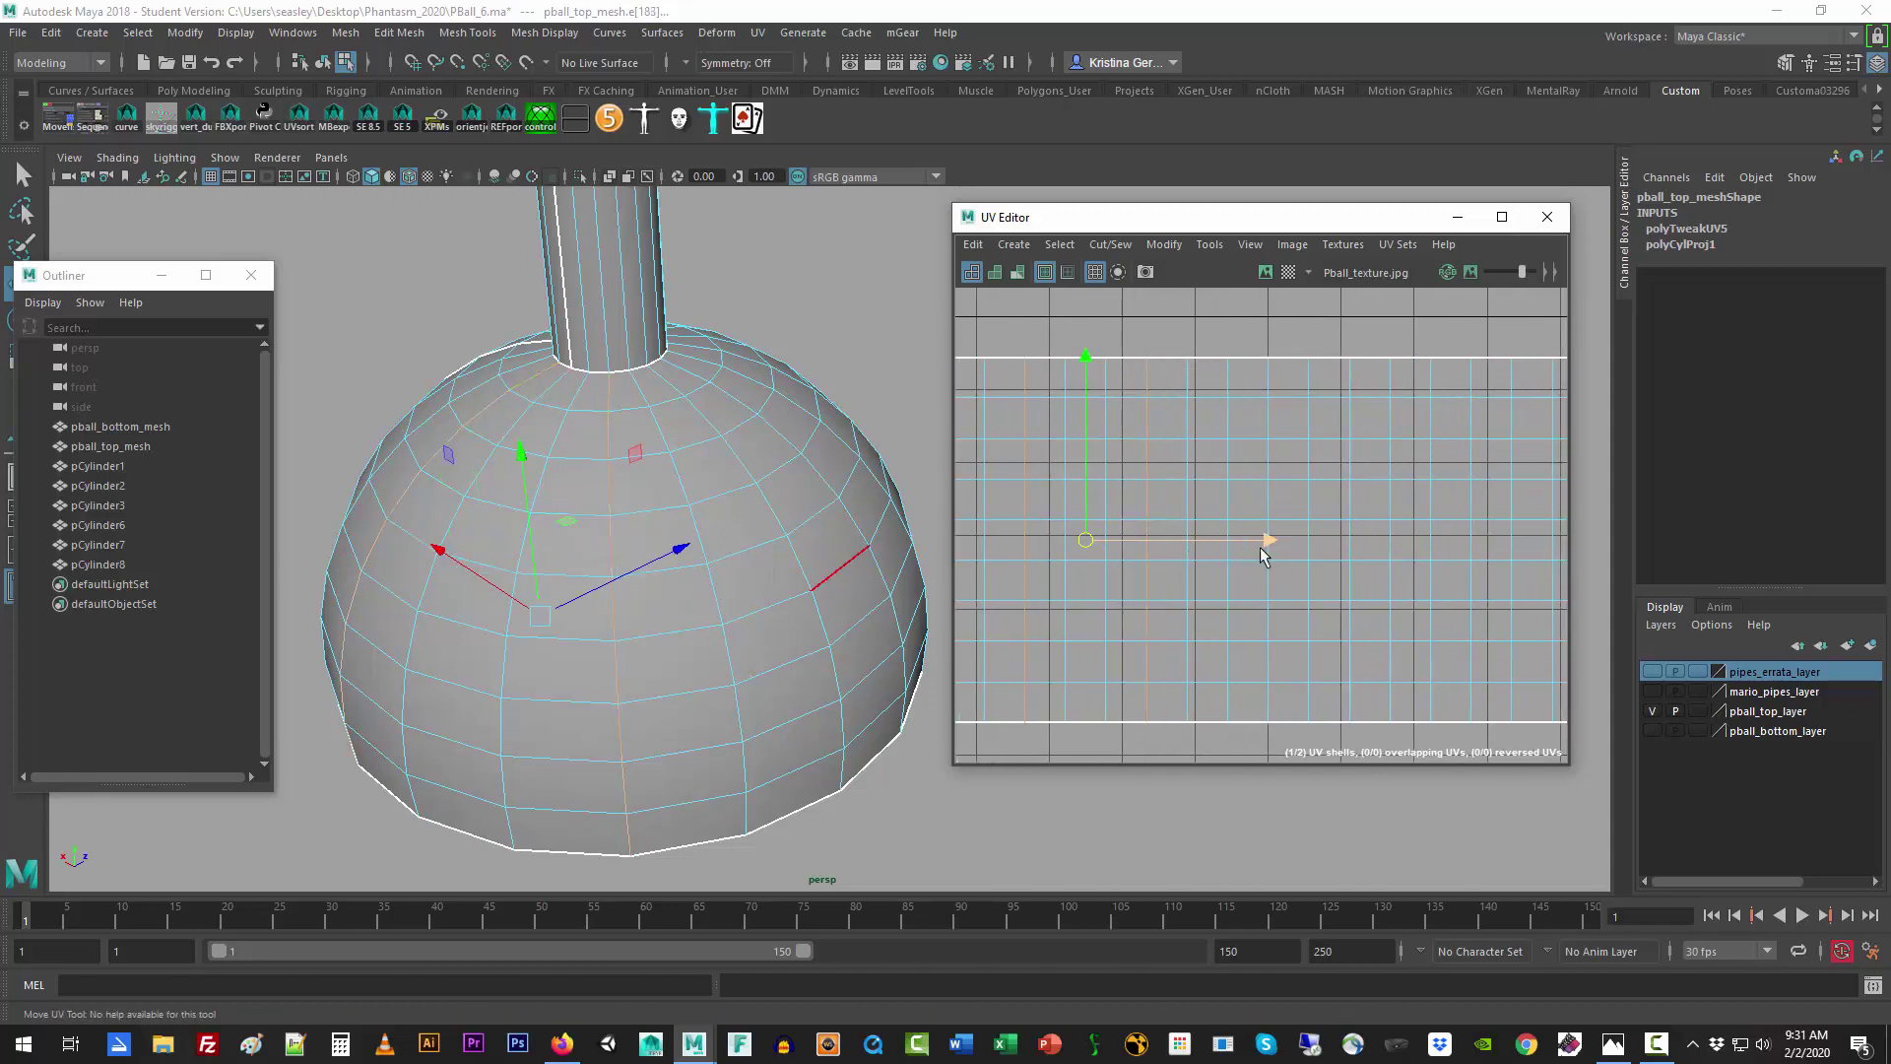
double_click(1273, 377, "shift")
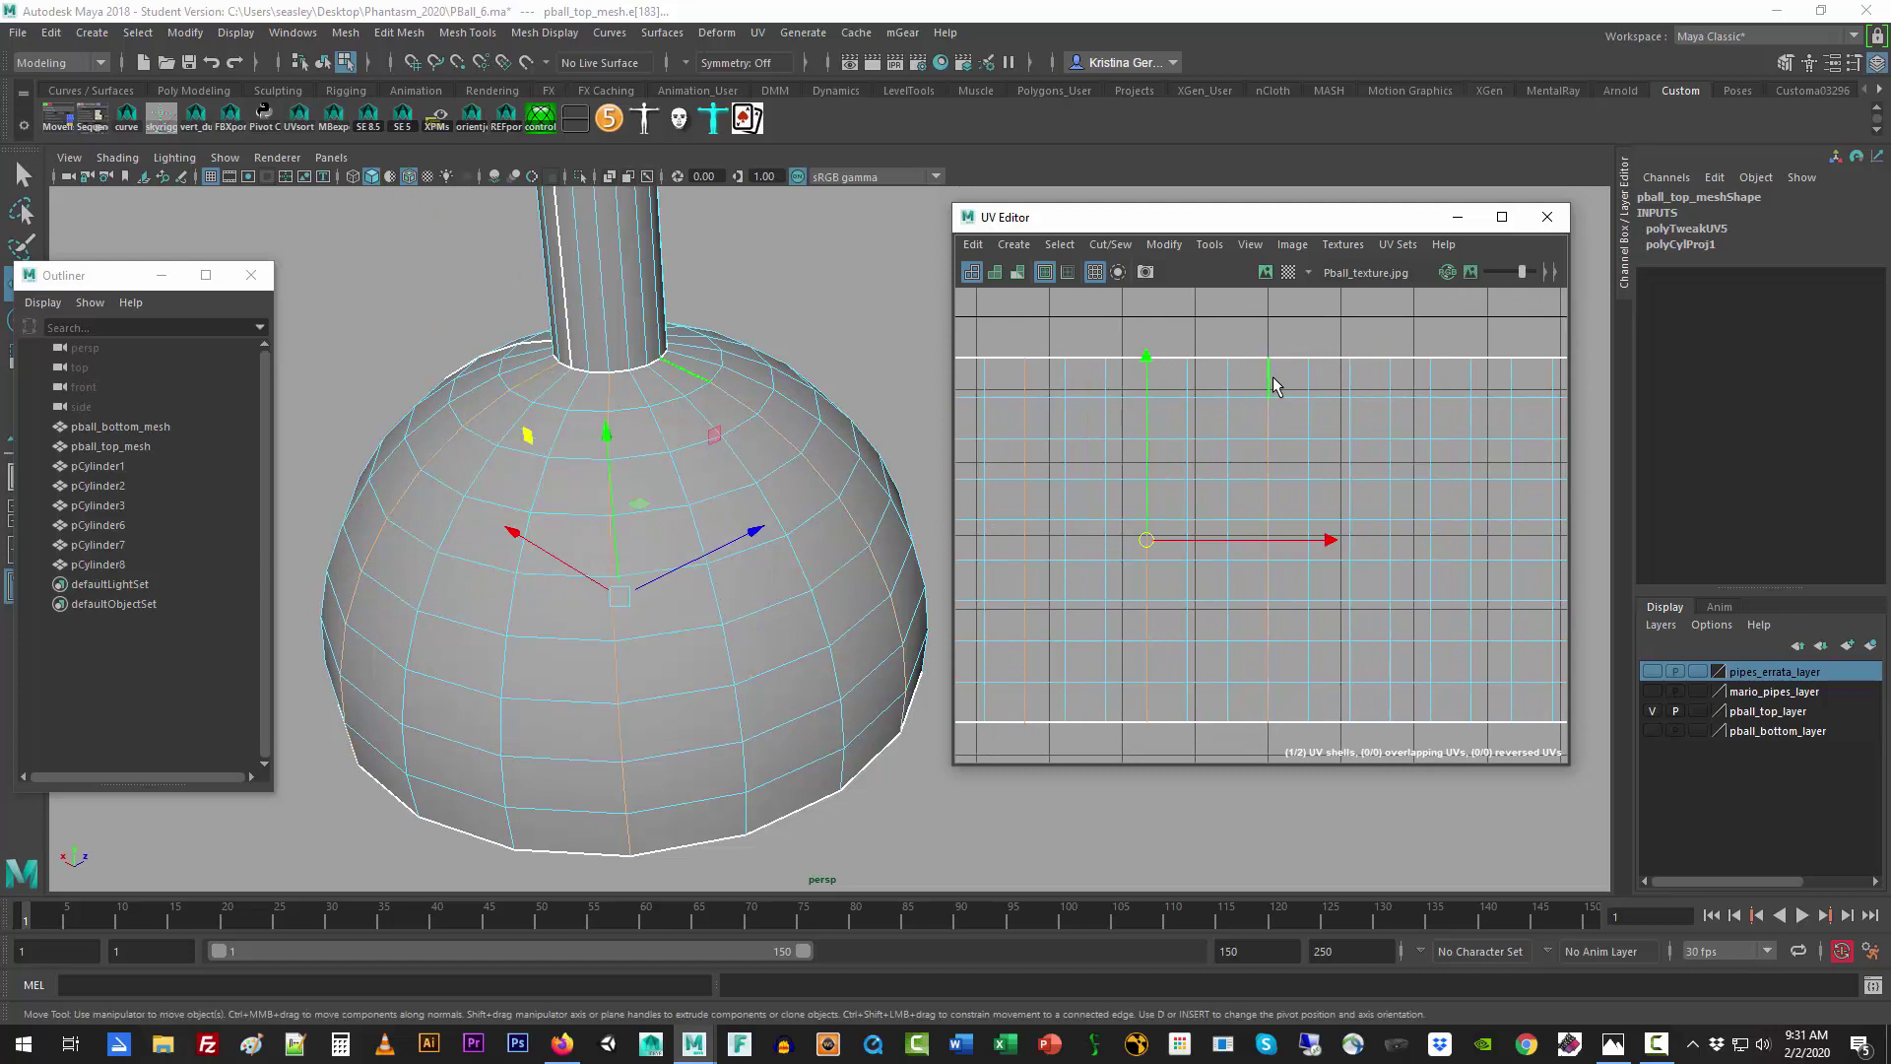
double_click(1391, 377, "shift")
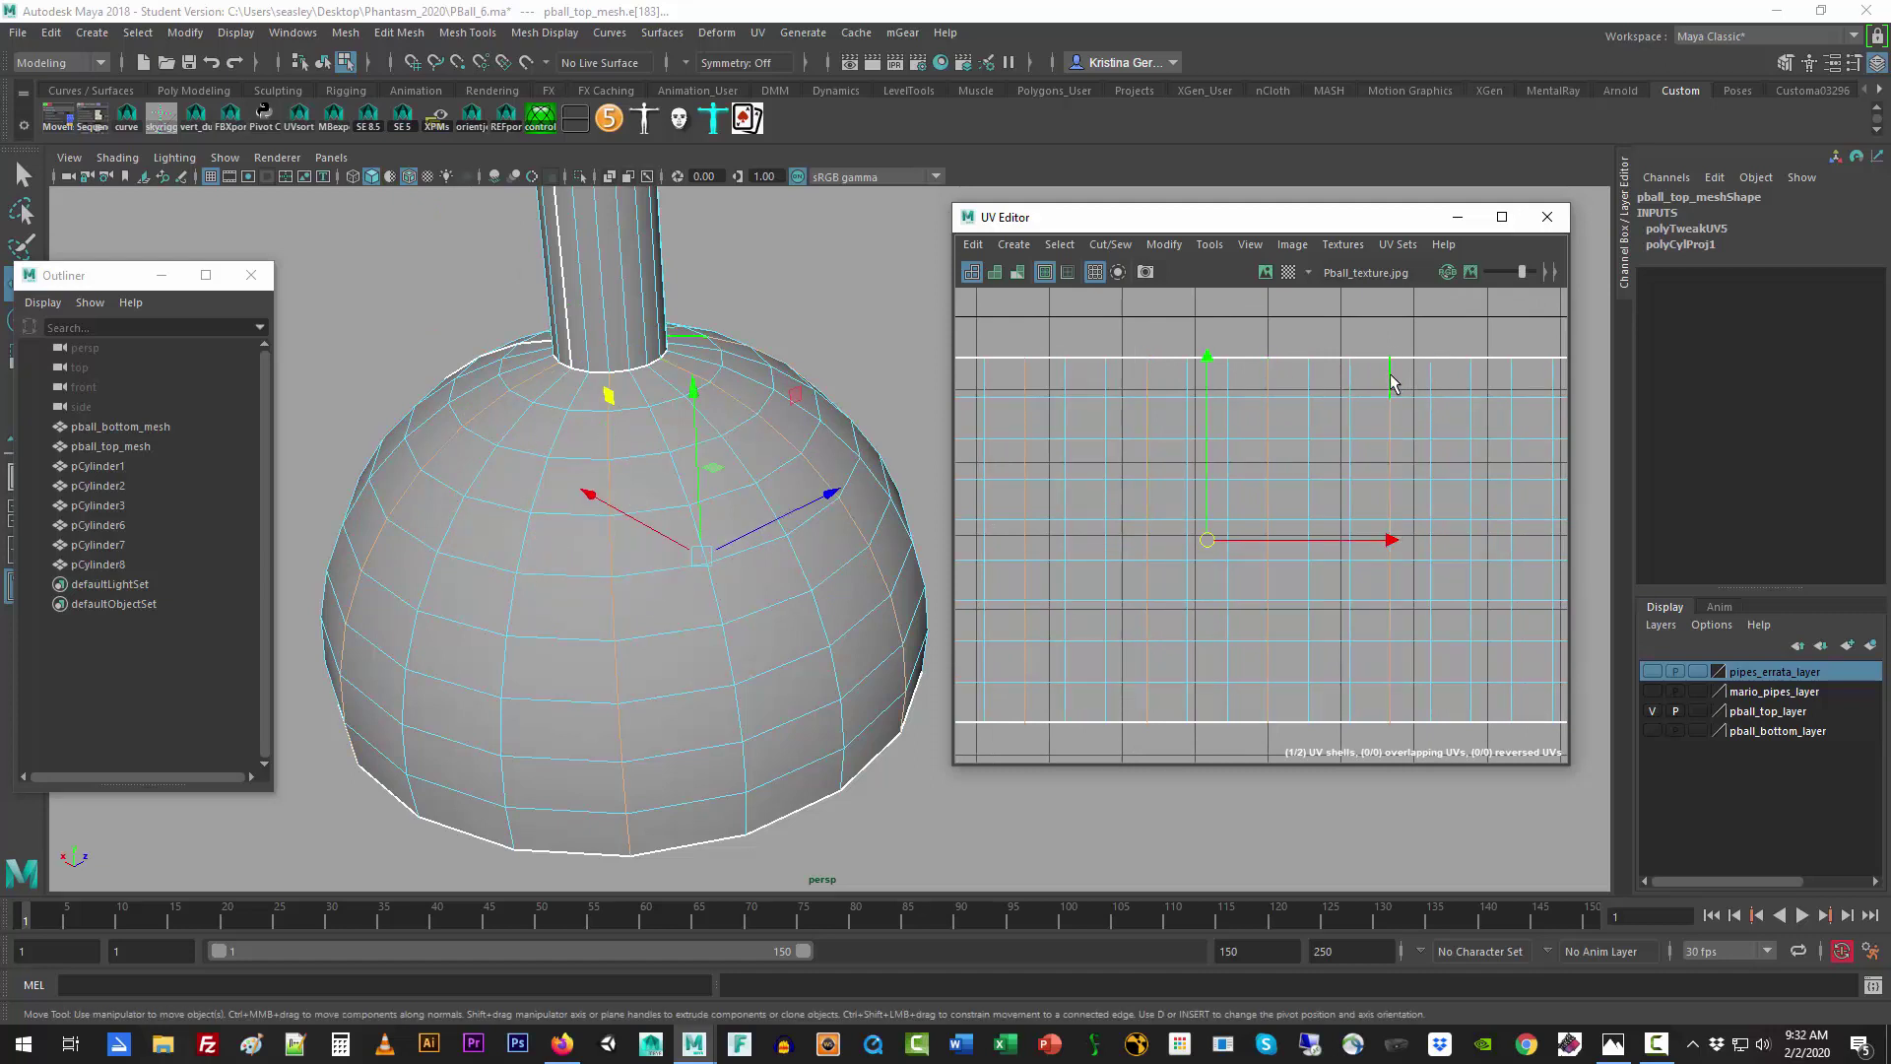
double_click(1515, 382, "shift")
scroll(1476, 517, "down", 2)
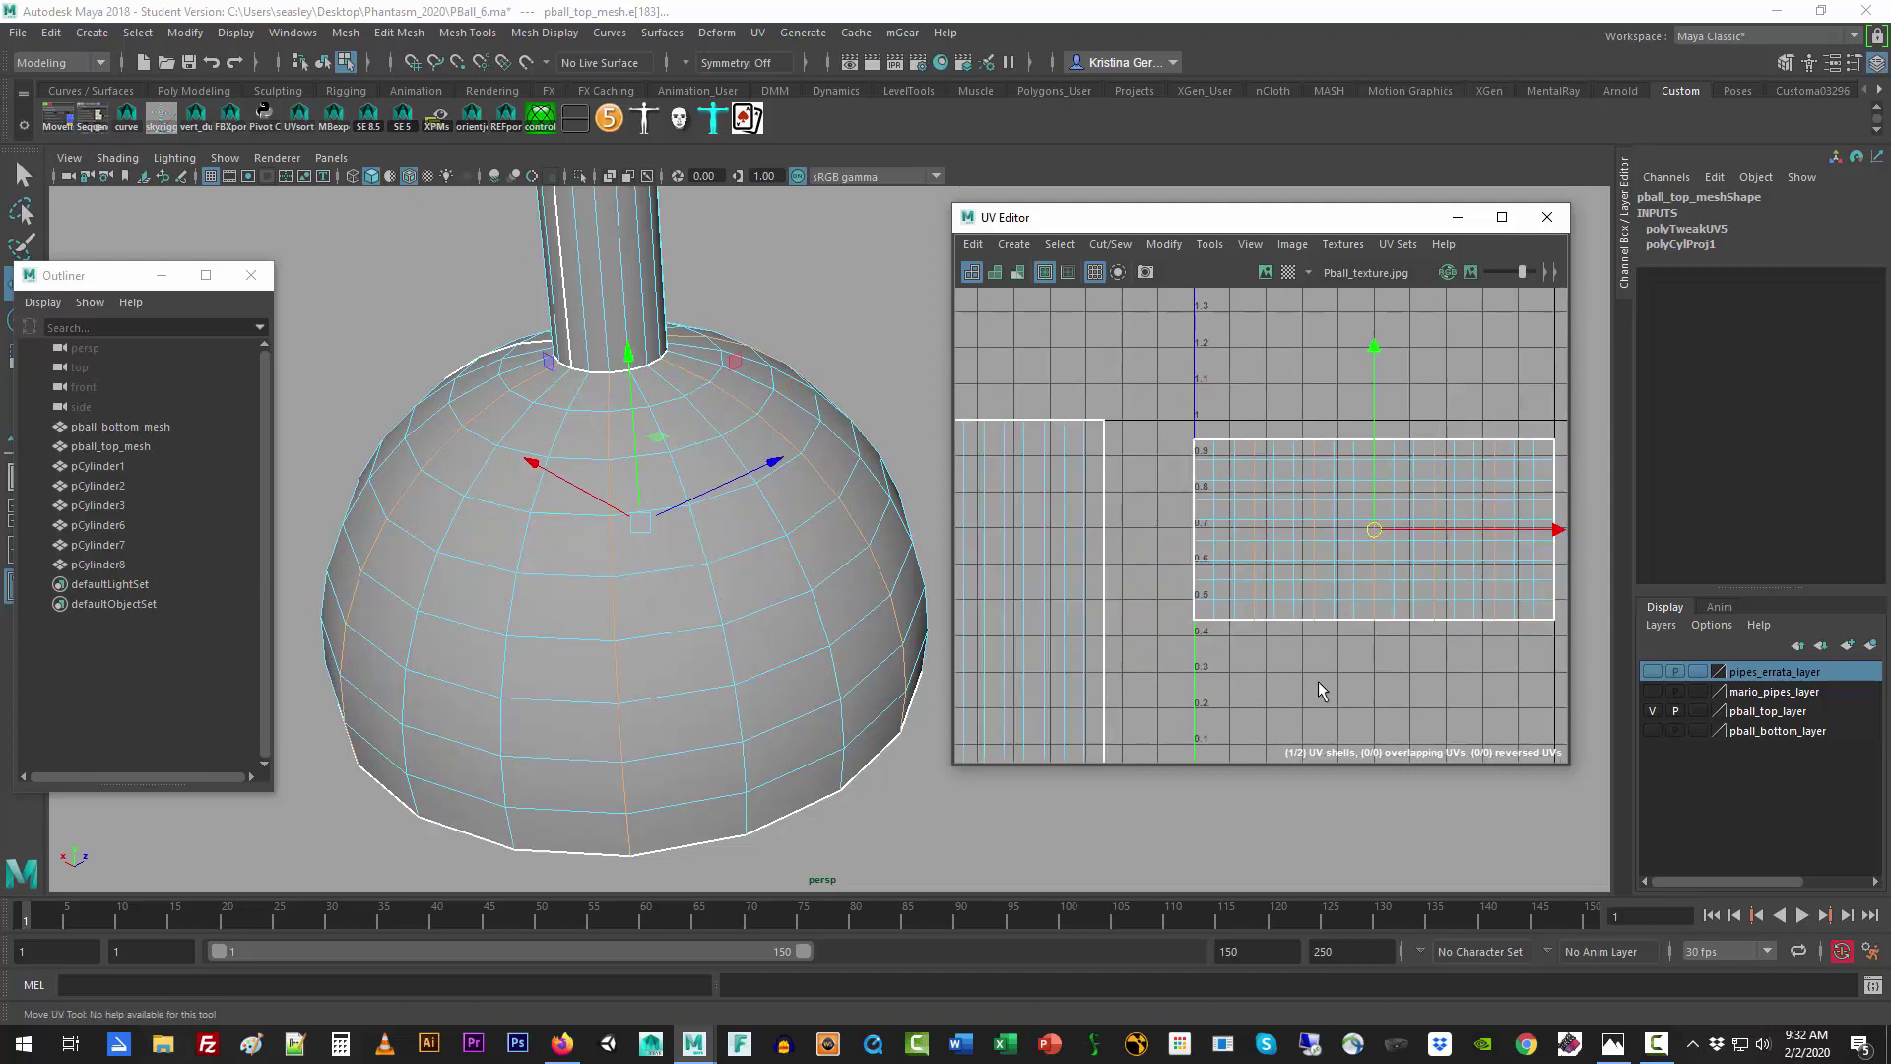
Step: Deselect the lowest edge of each selected loop on the dome's UV shell and cut the UVs along the remaining edges
key("f")
scroll(1322, 690, "down", 2)
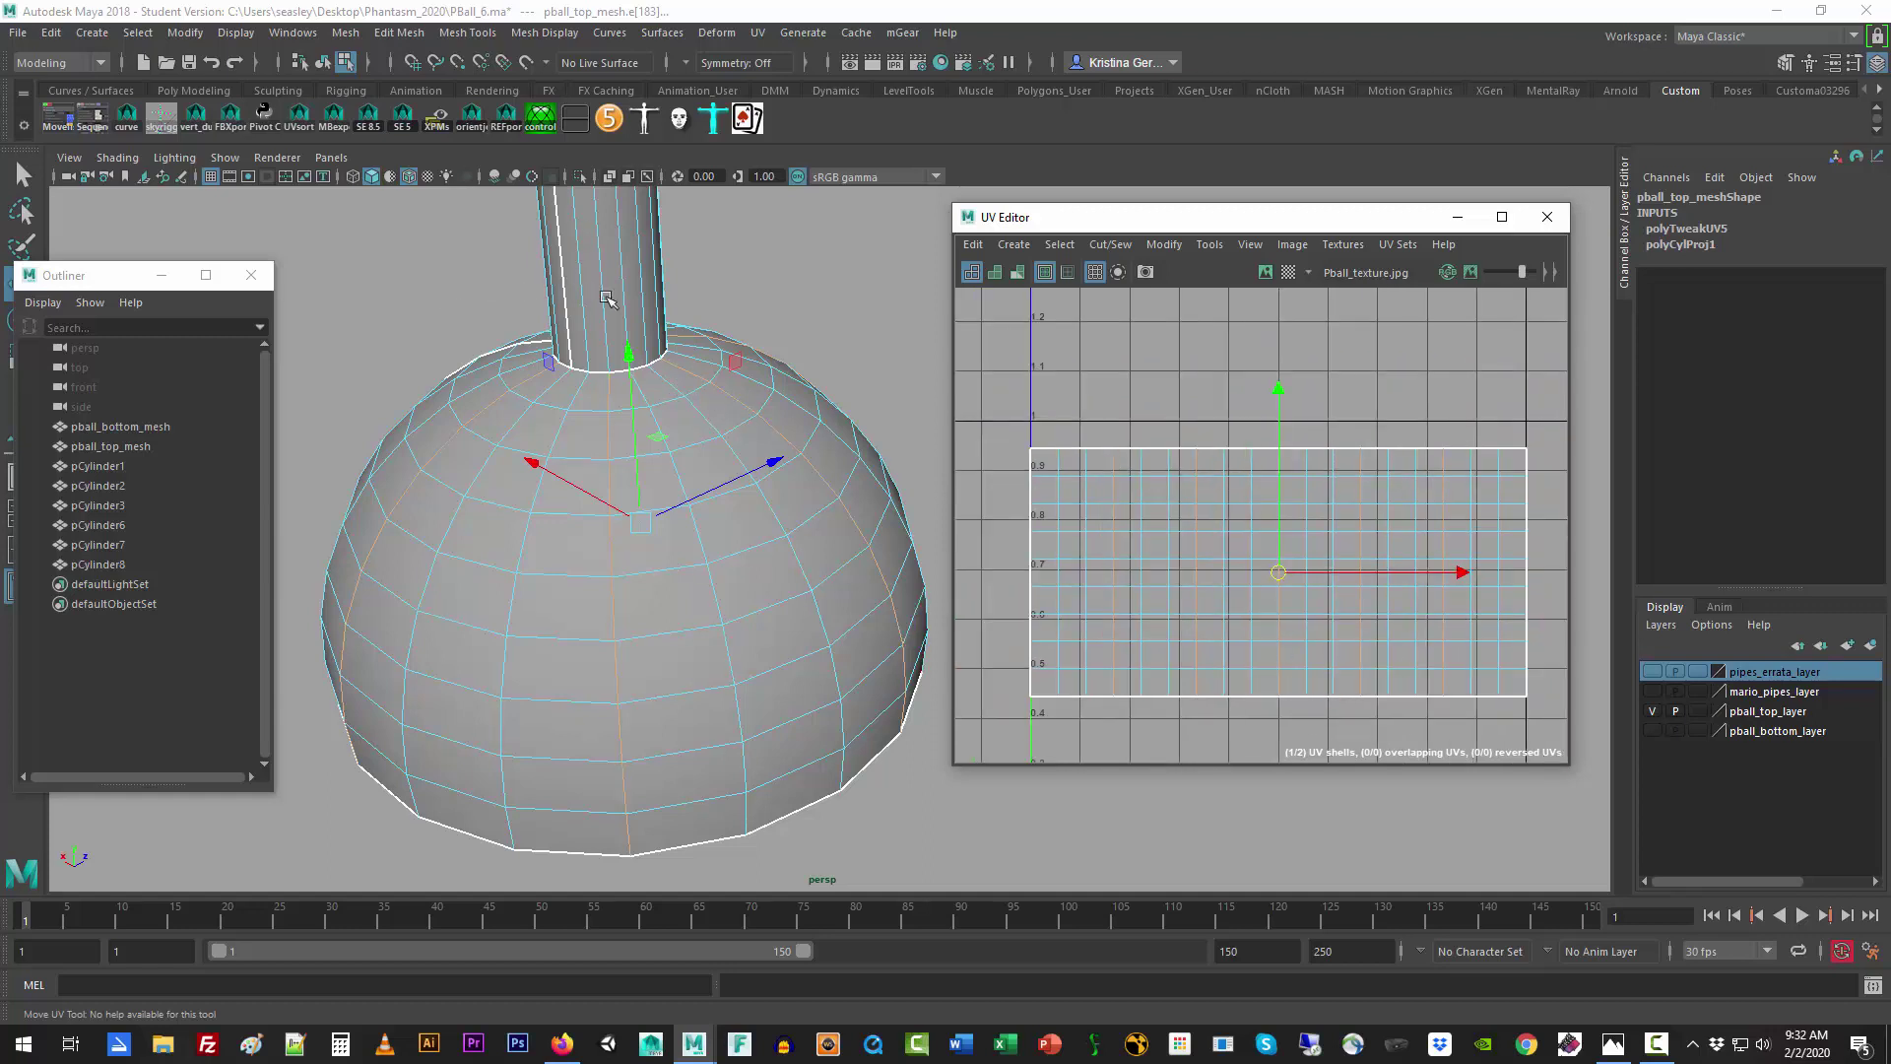
left_click_drag(781, 306, 468, 463, "alt")
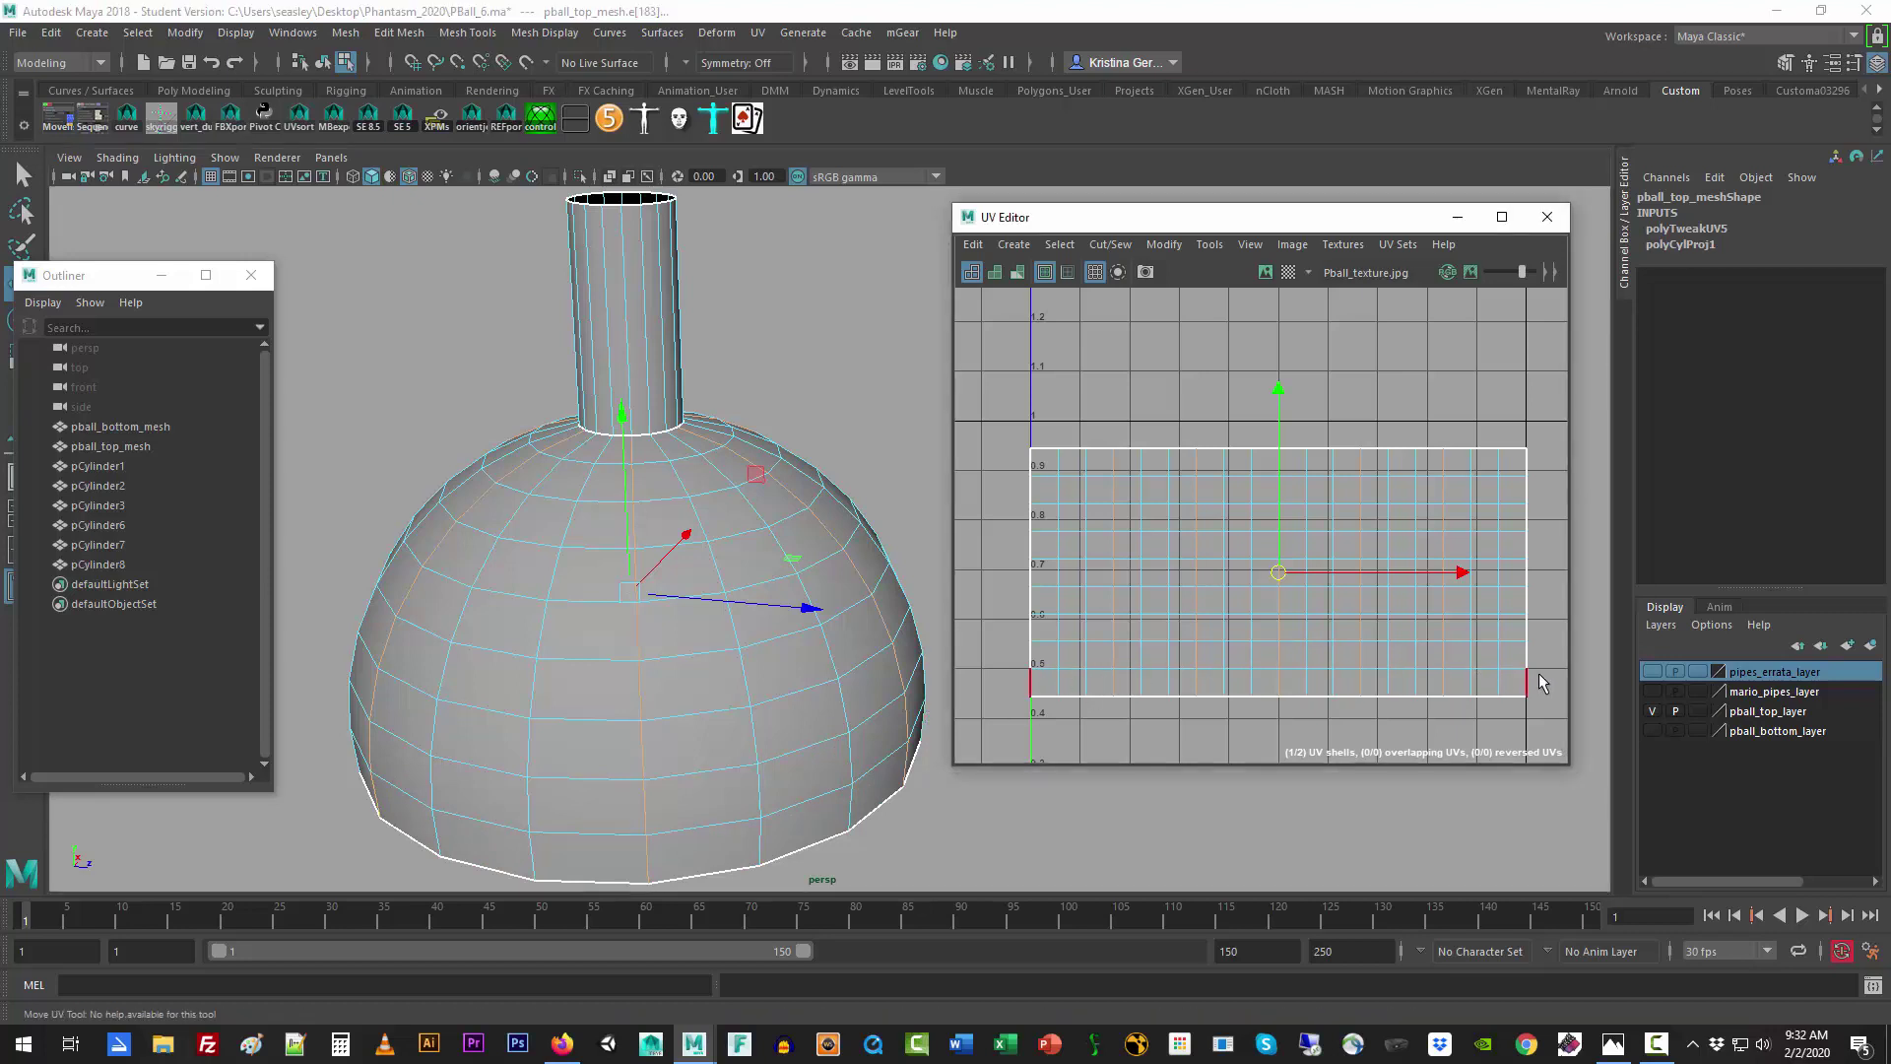
left_click_drag(1543, 673, 1013, 702, "ctrl")
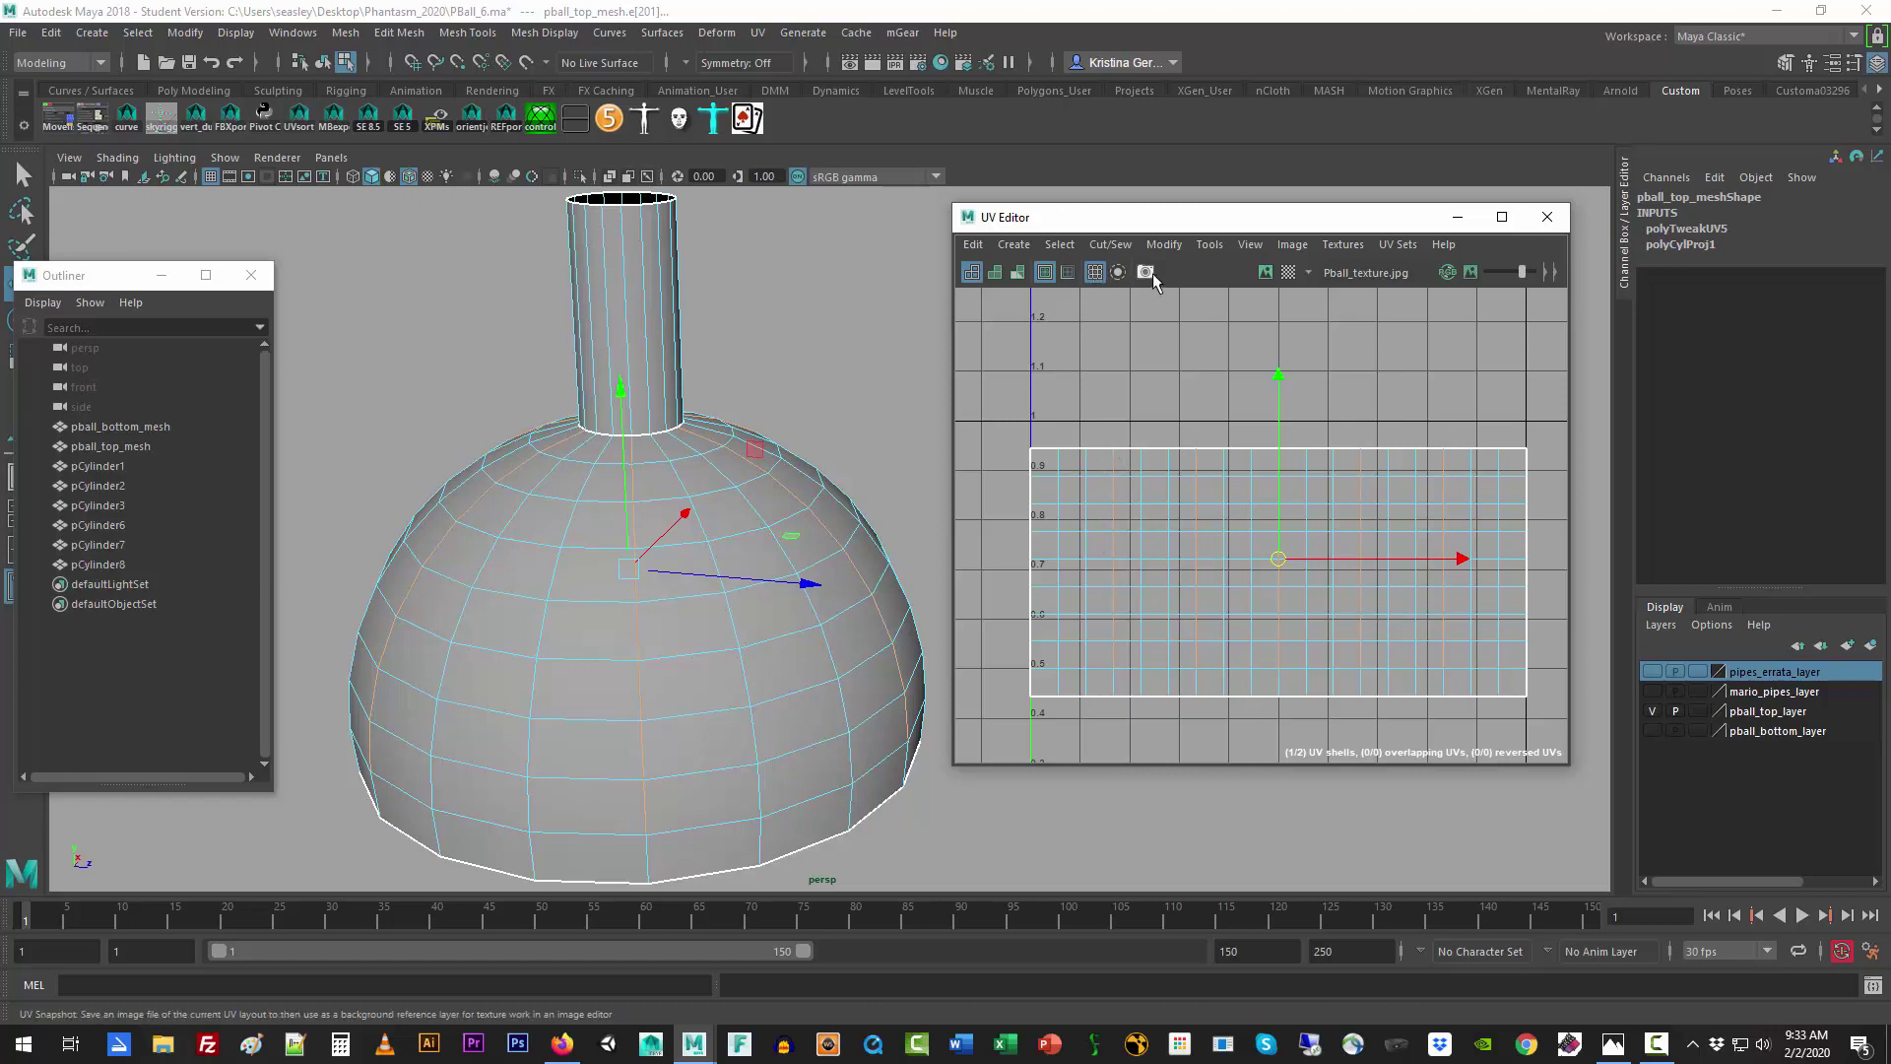
left_click(1112, 245)
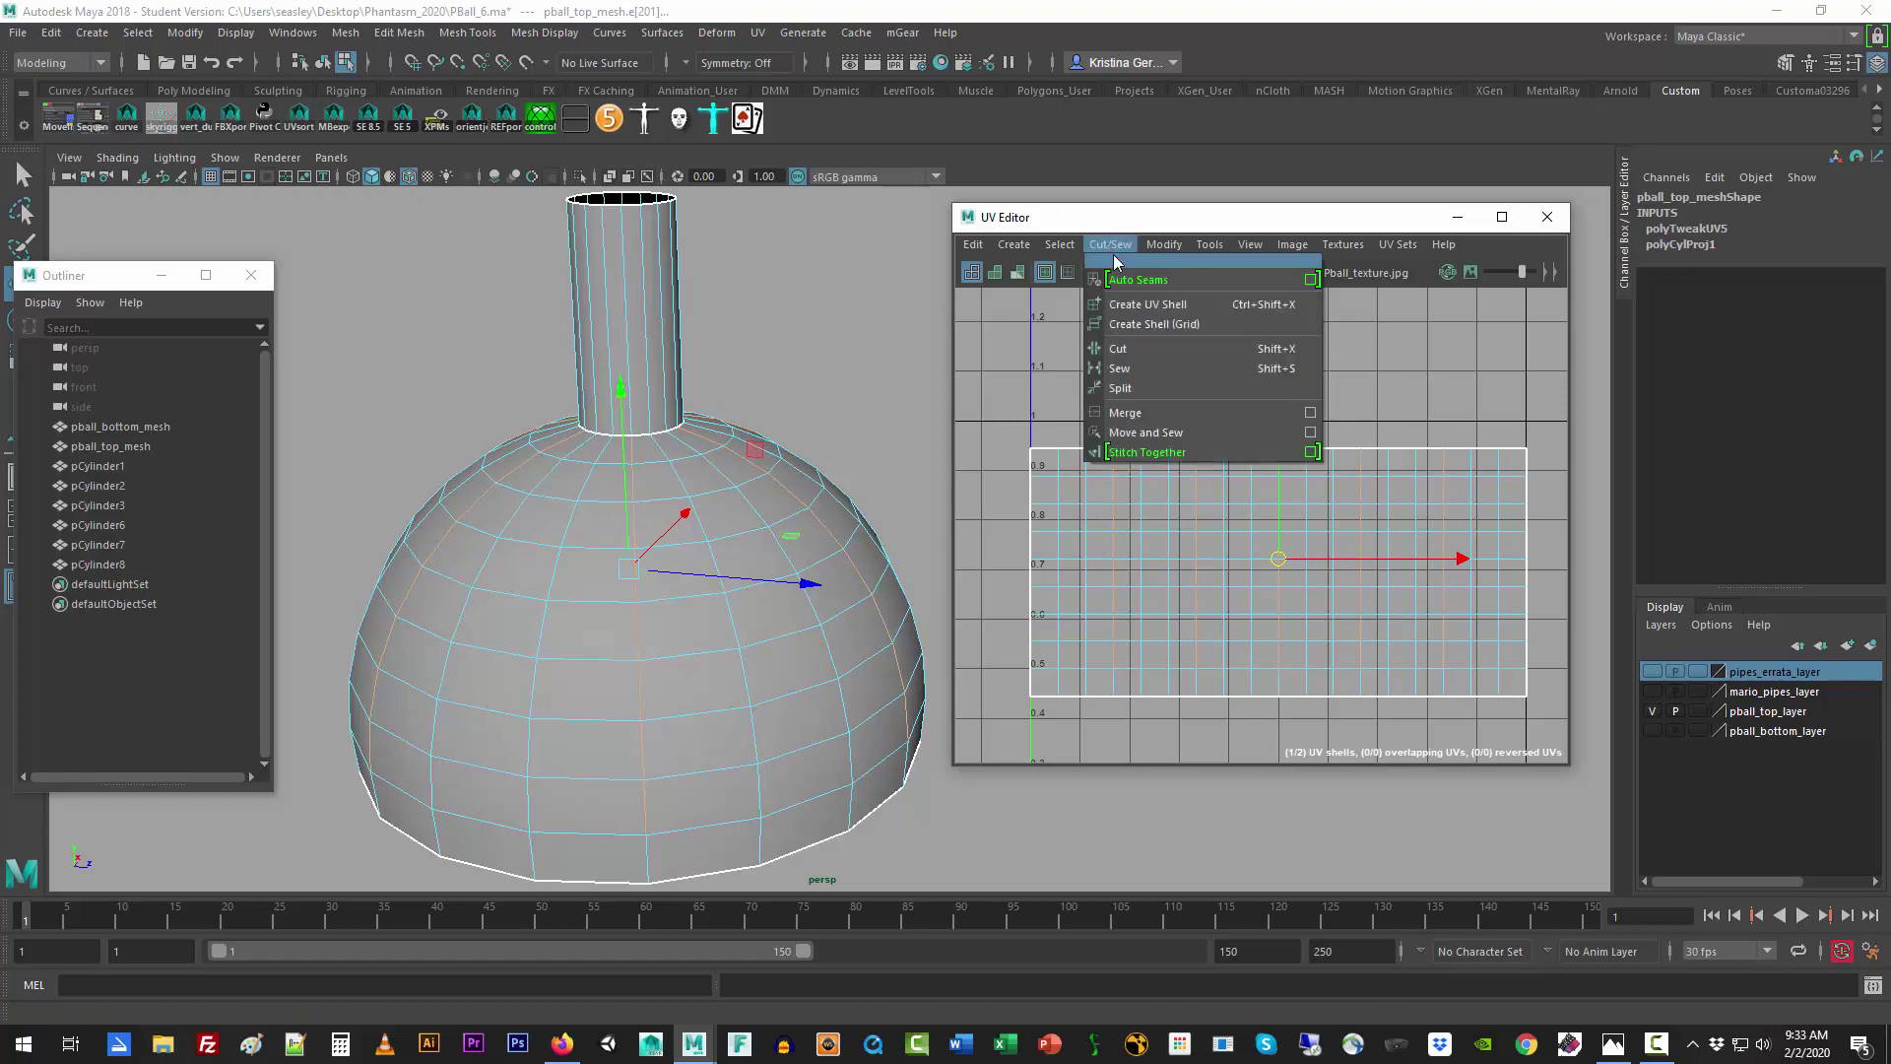
left_click(1131, 345)
left_click(1172, 359)
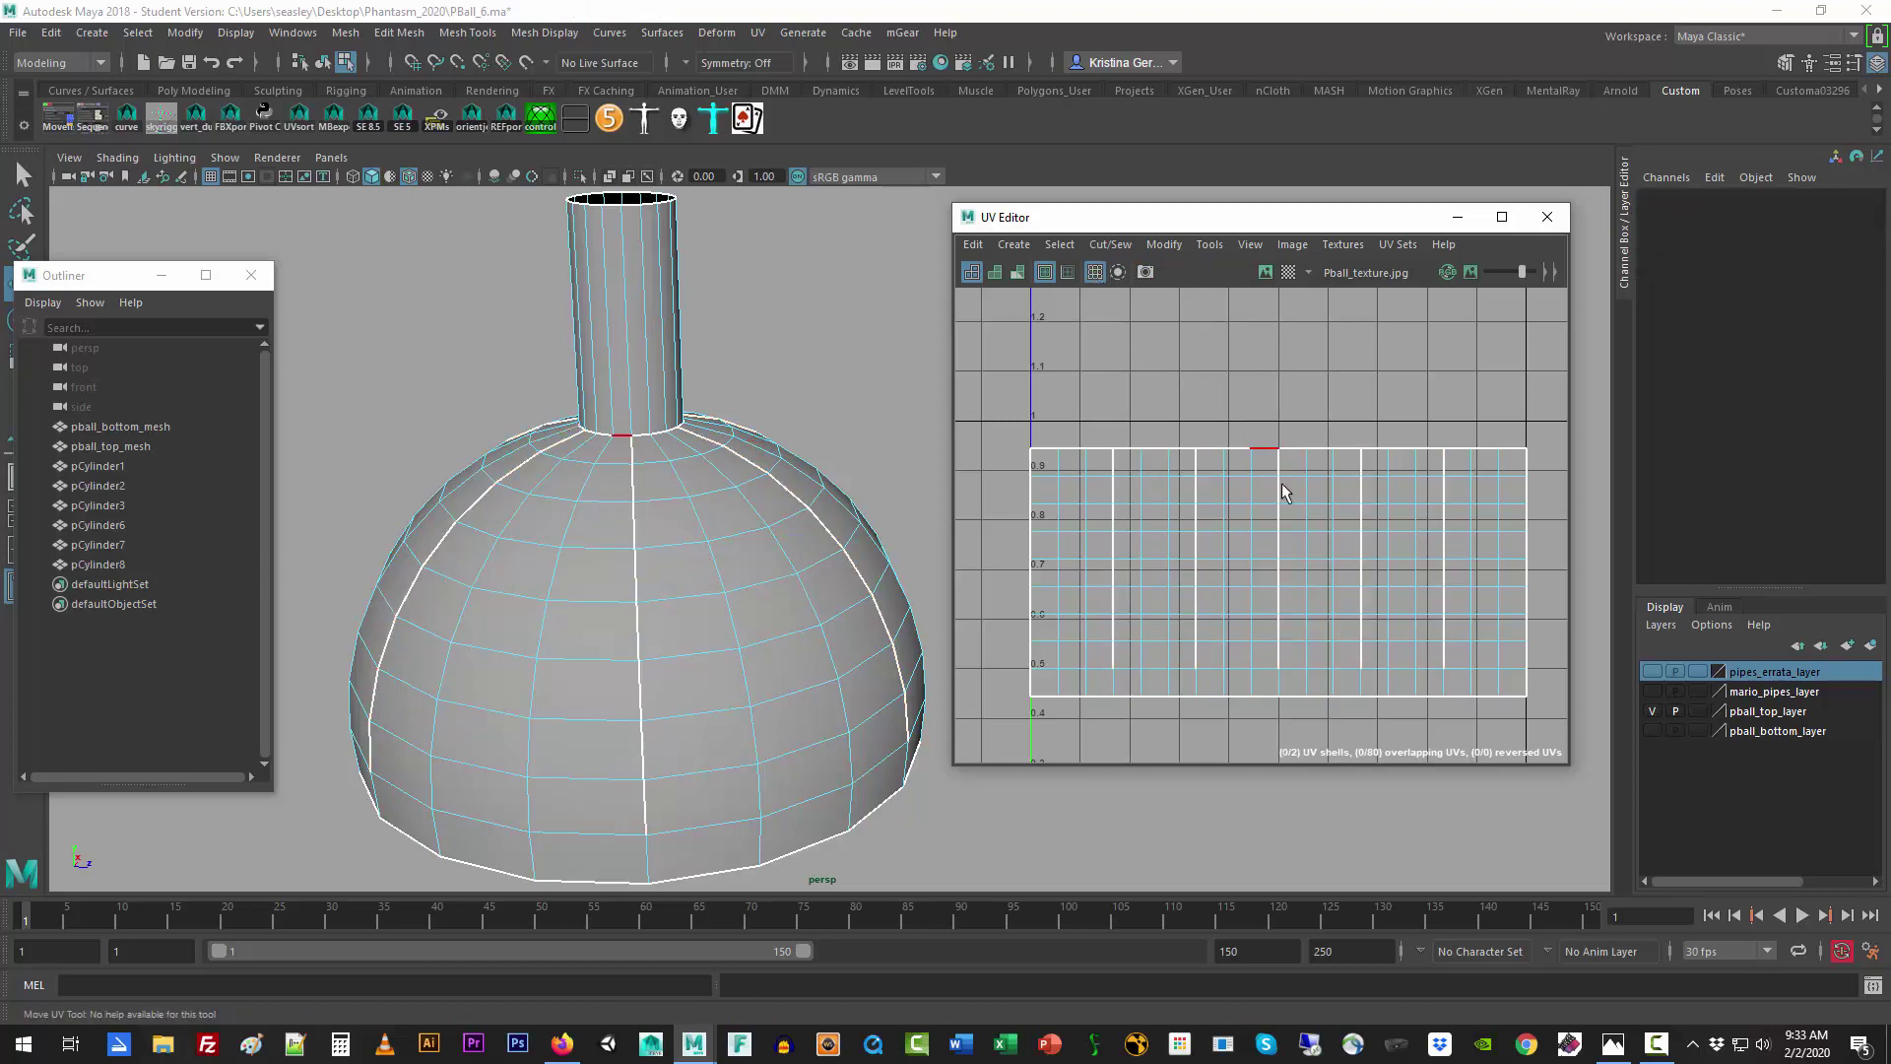
Step: Switch to UV selection and select all UVs of the dome's shell except the two lowest rows
right_click_drag(1479, 517, 1450, 522)
left_click_drag(1091, 490, 1542, 652)
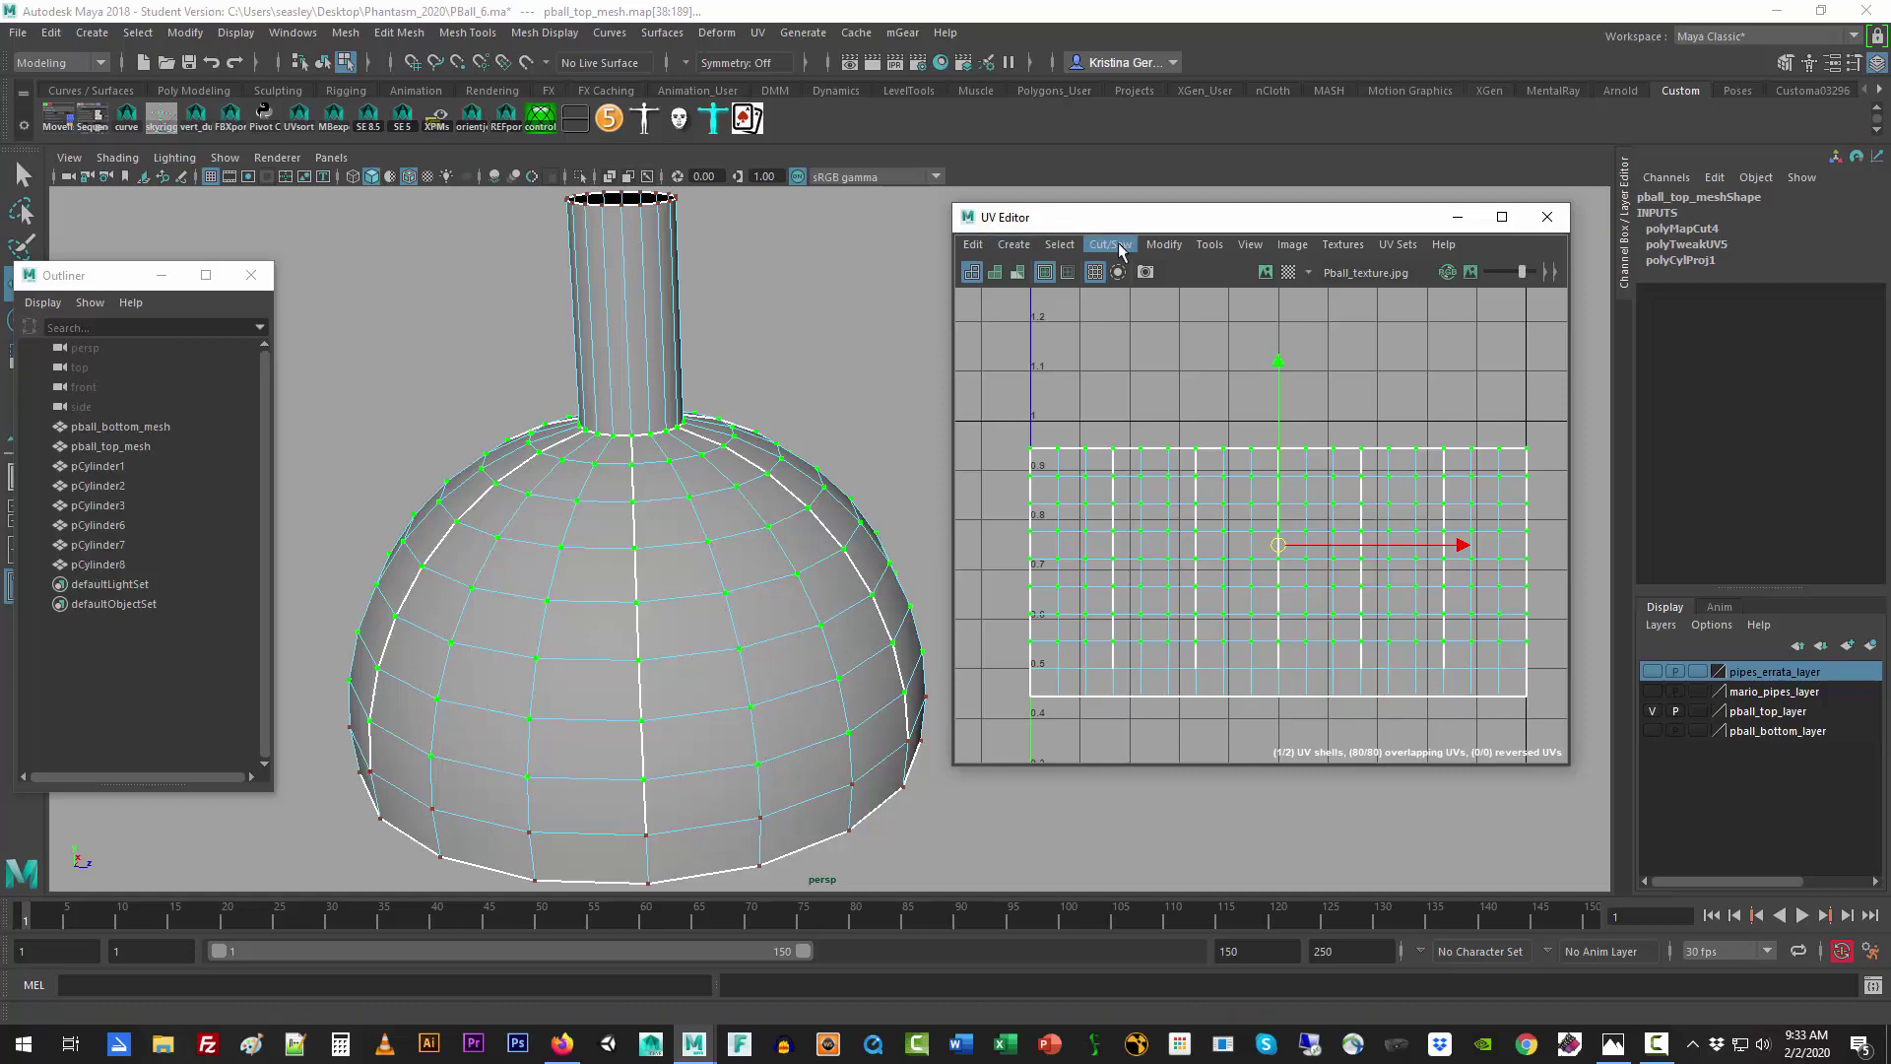
Step: Unfold the selected UVs of the ball-top dome in the UV Editor
left_click(1165, 244)
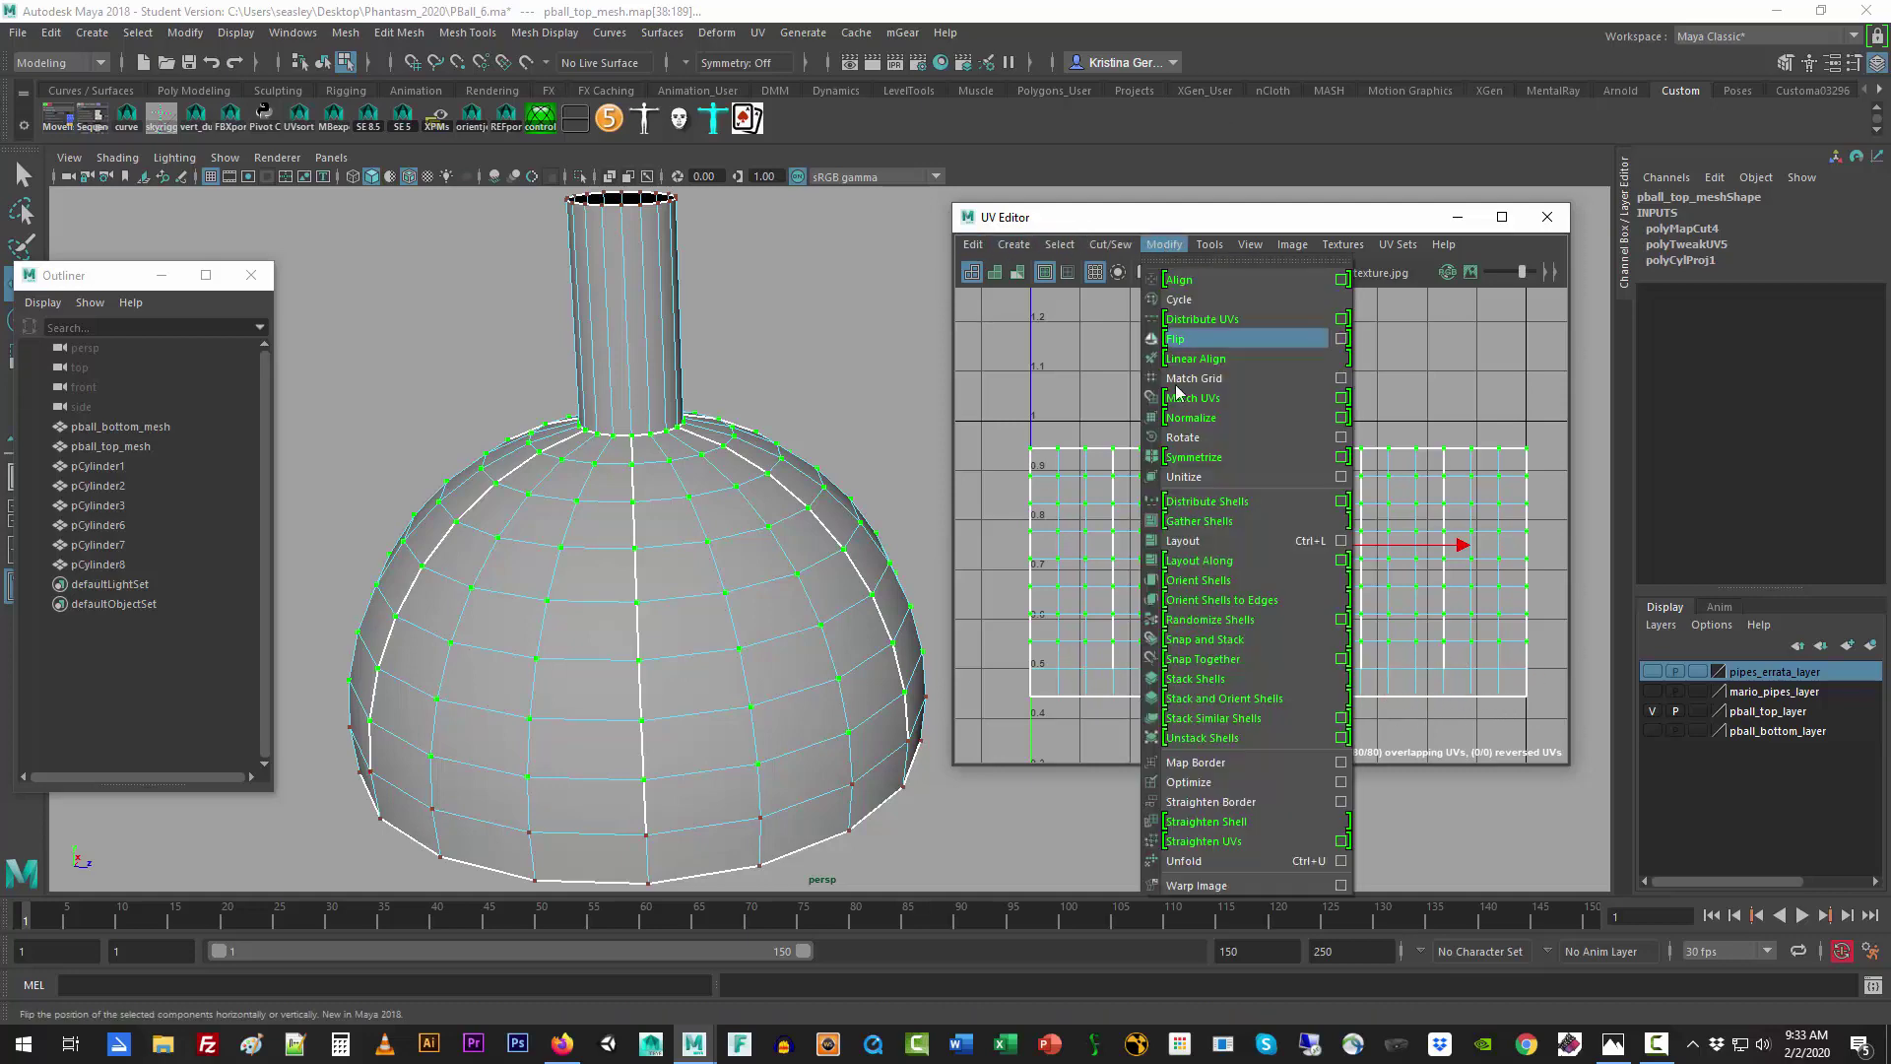
left_click(1211, 861)
left_click(1379, 447)
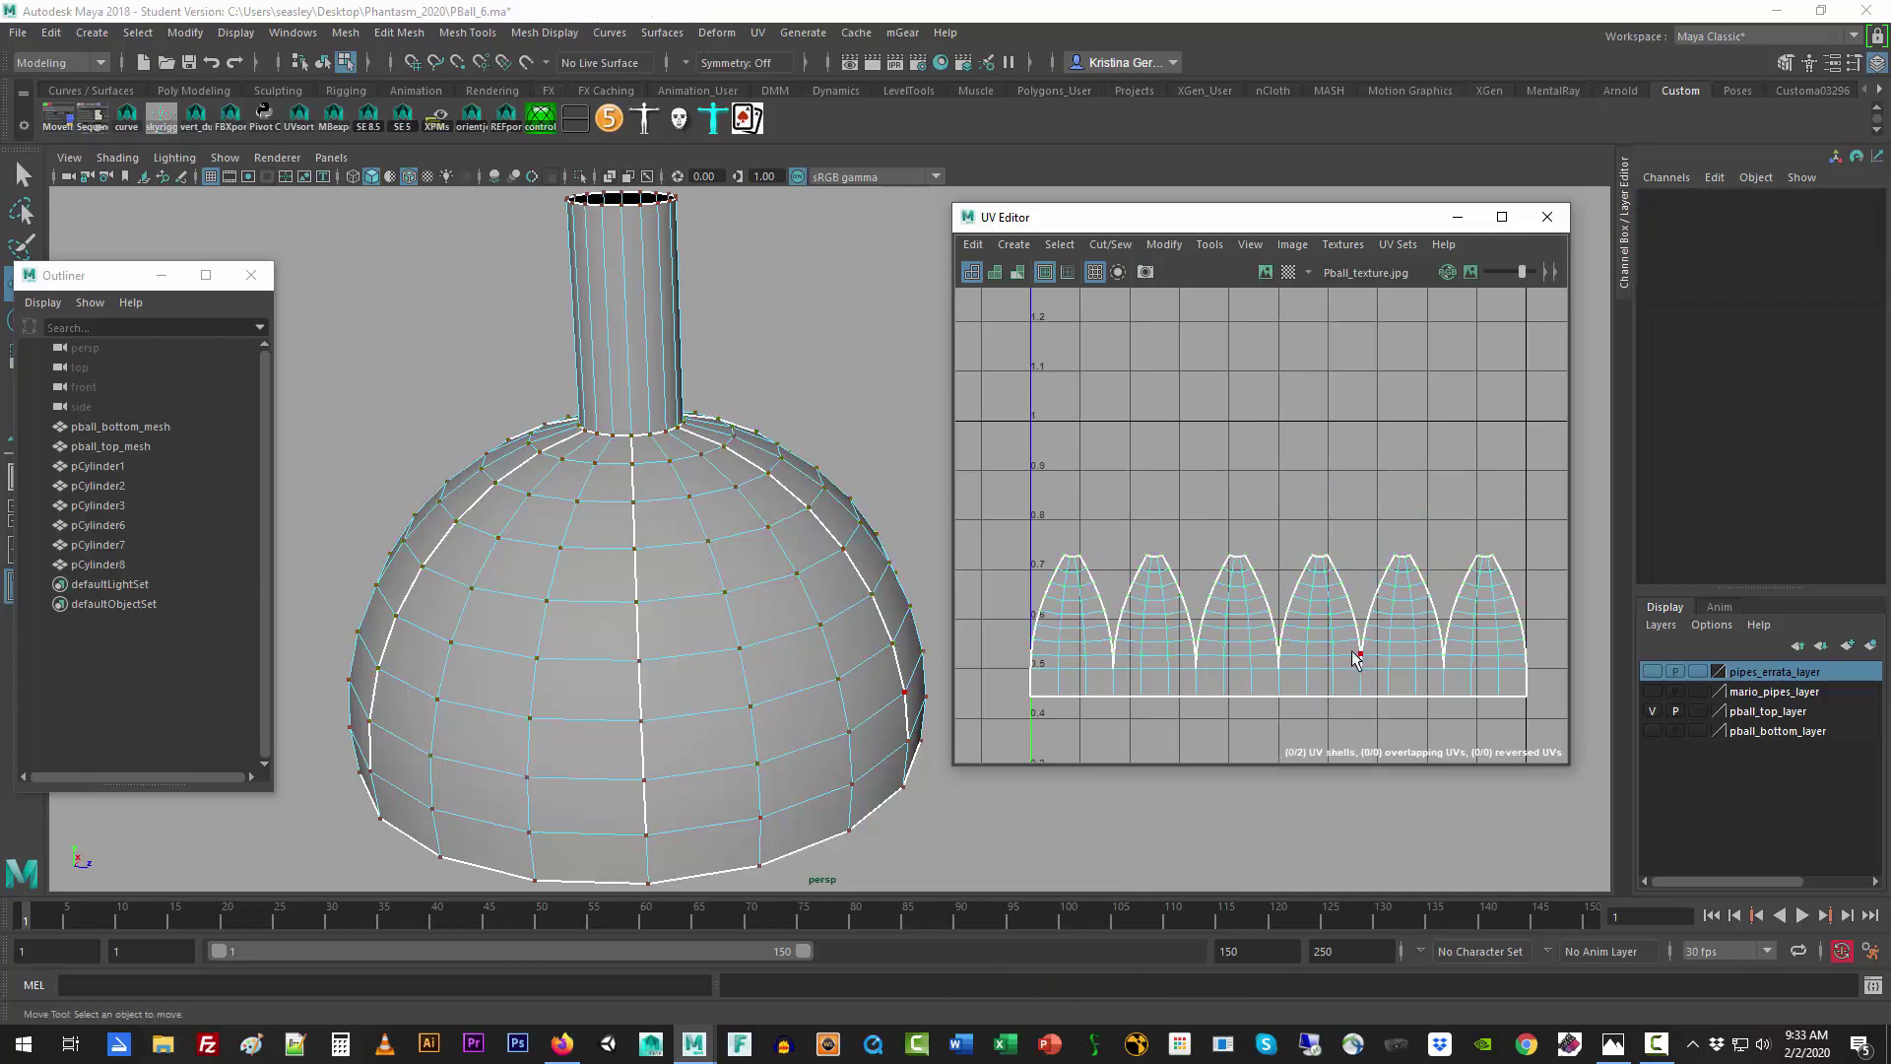
middle_click_drag(1357, 652, 1311, 514, "alt")
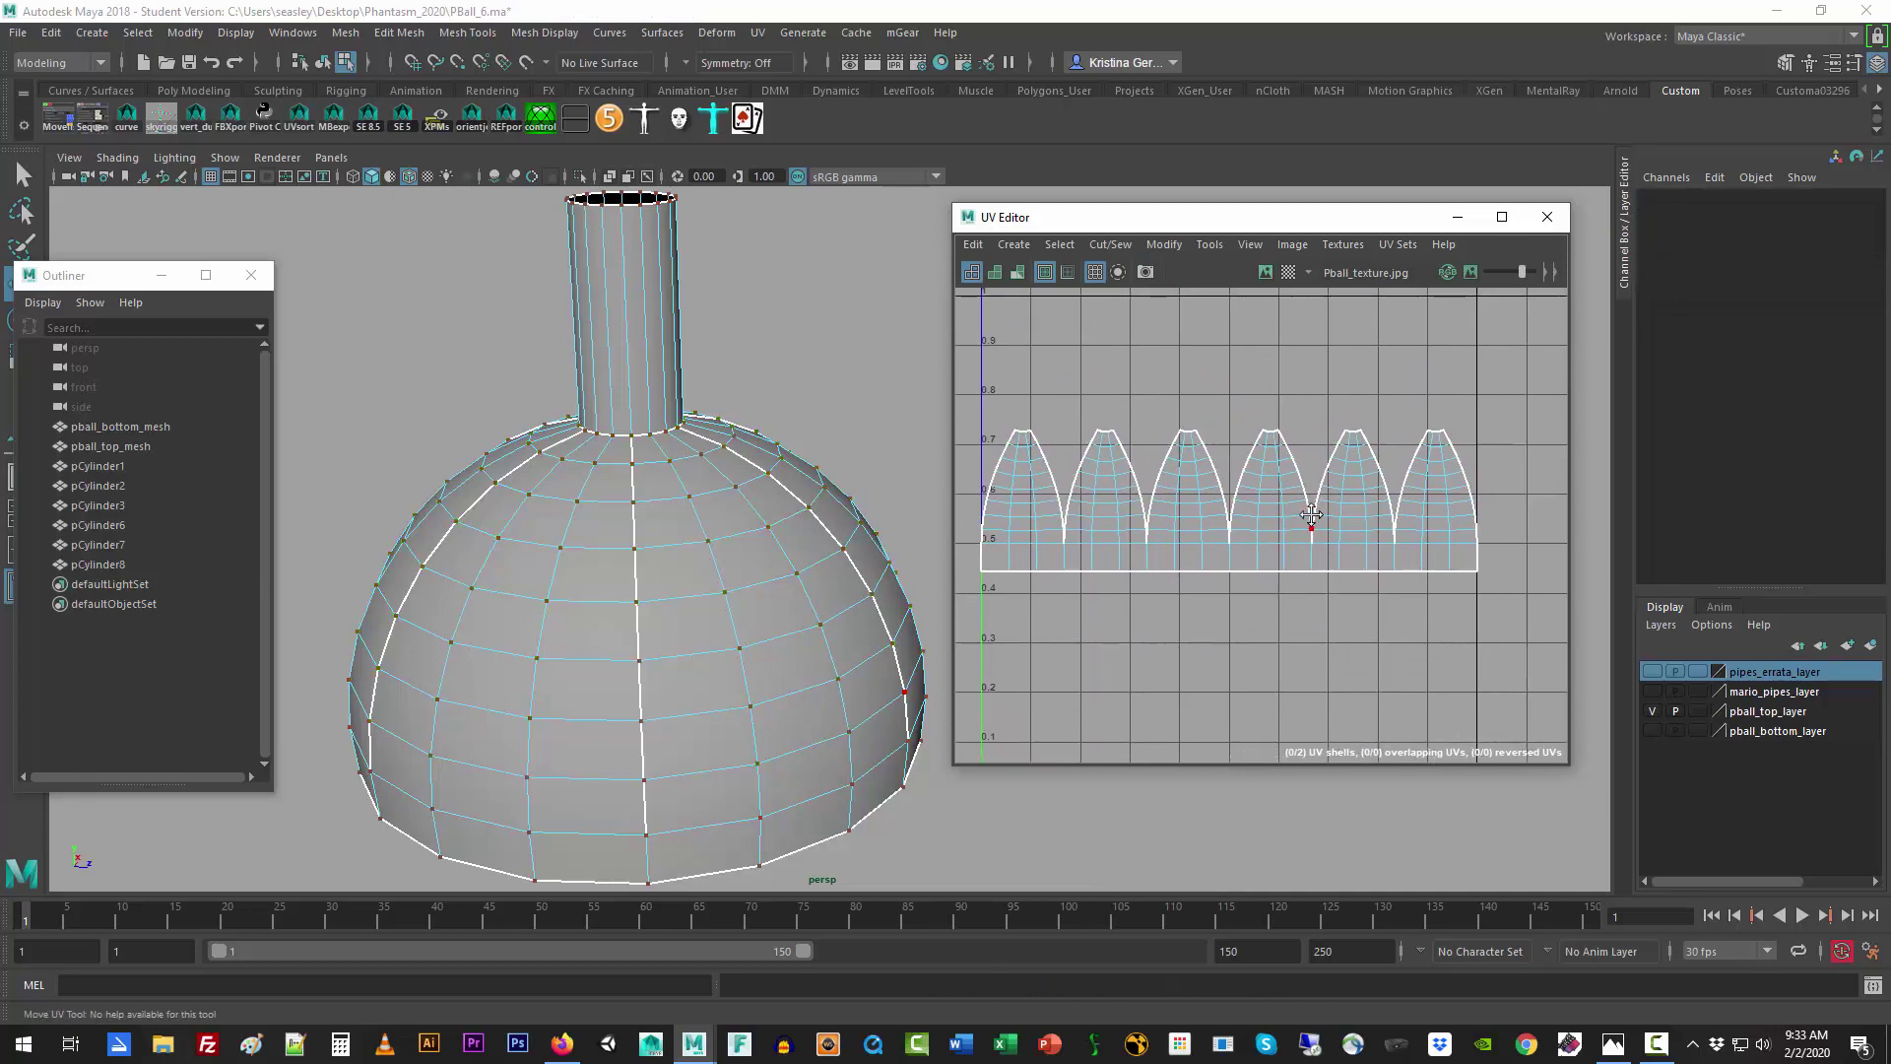
Step: Scale the neck's rectangular UV shell down to less than half size and place it directly beside the unfolded dome shell
scroll(1311, 514, "down", 8)
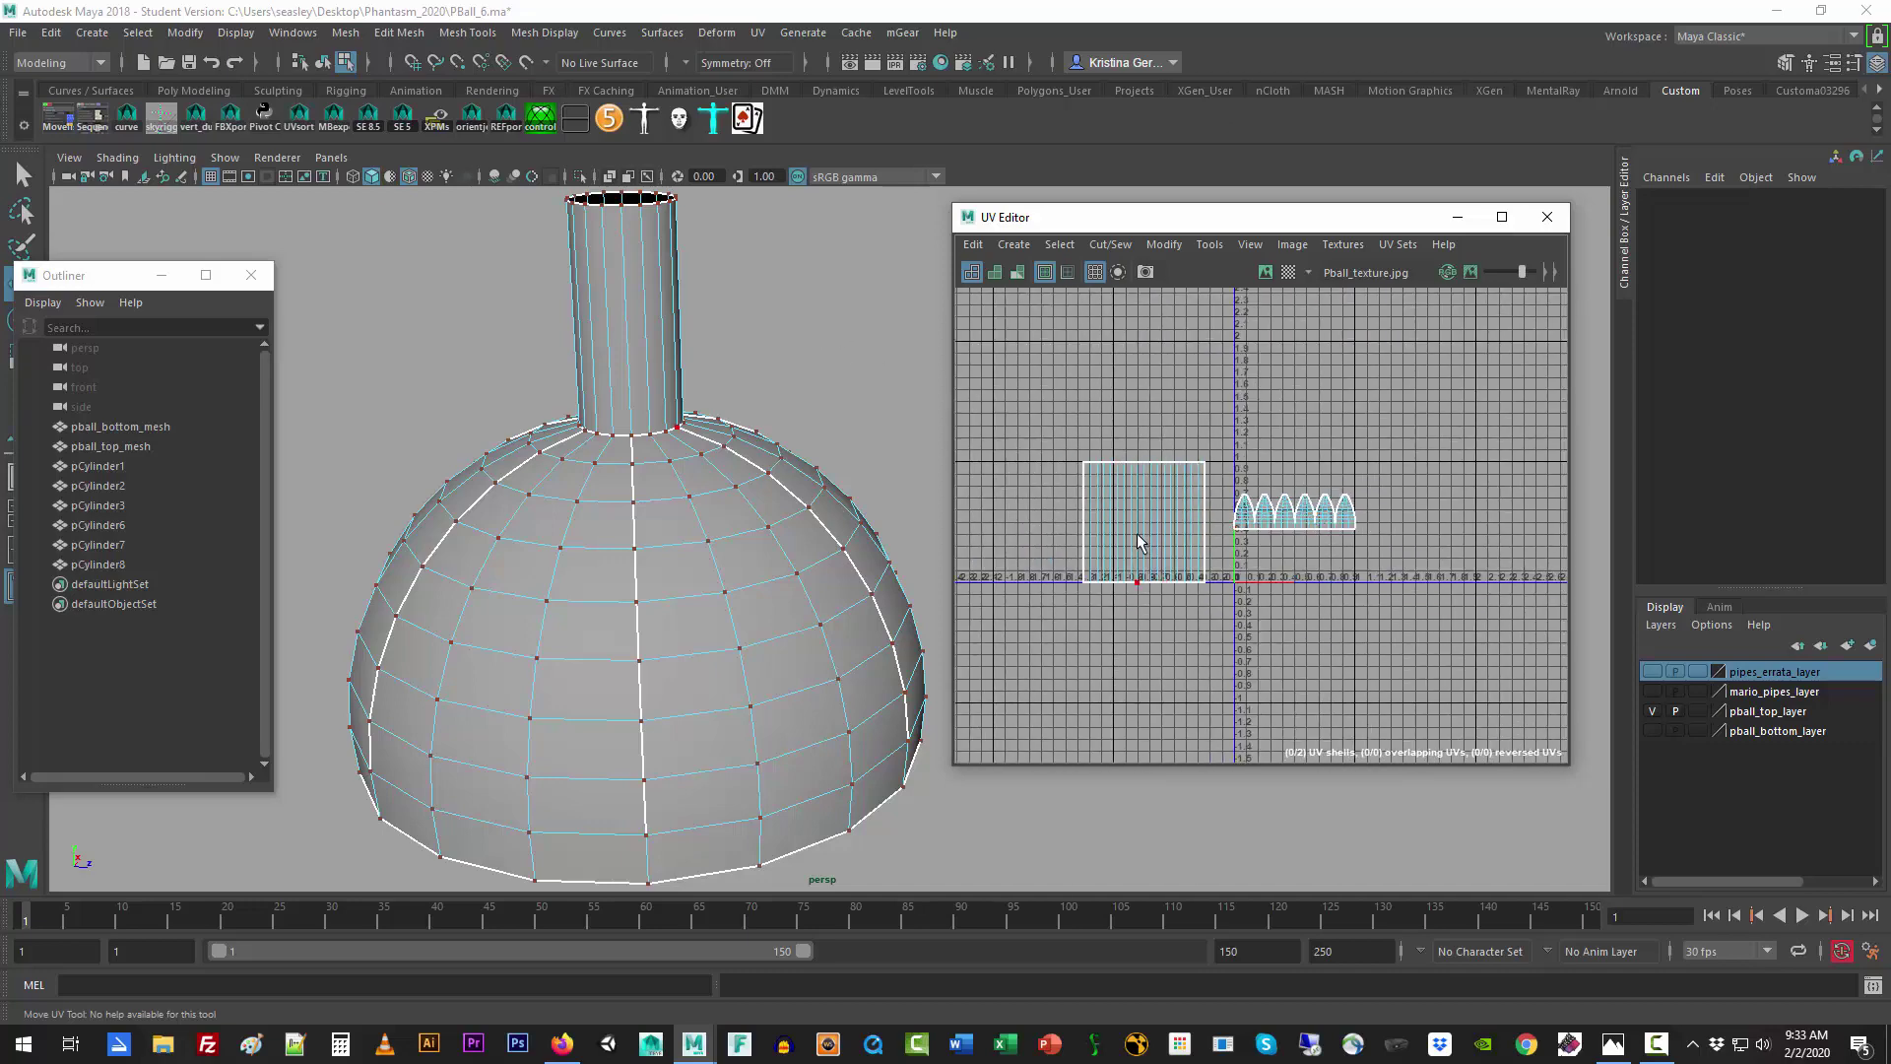
right_click_drag(1147, 511, 1202, 511)
left_click_drag(1063, 431, 1218, 624)
key("w")
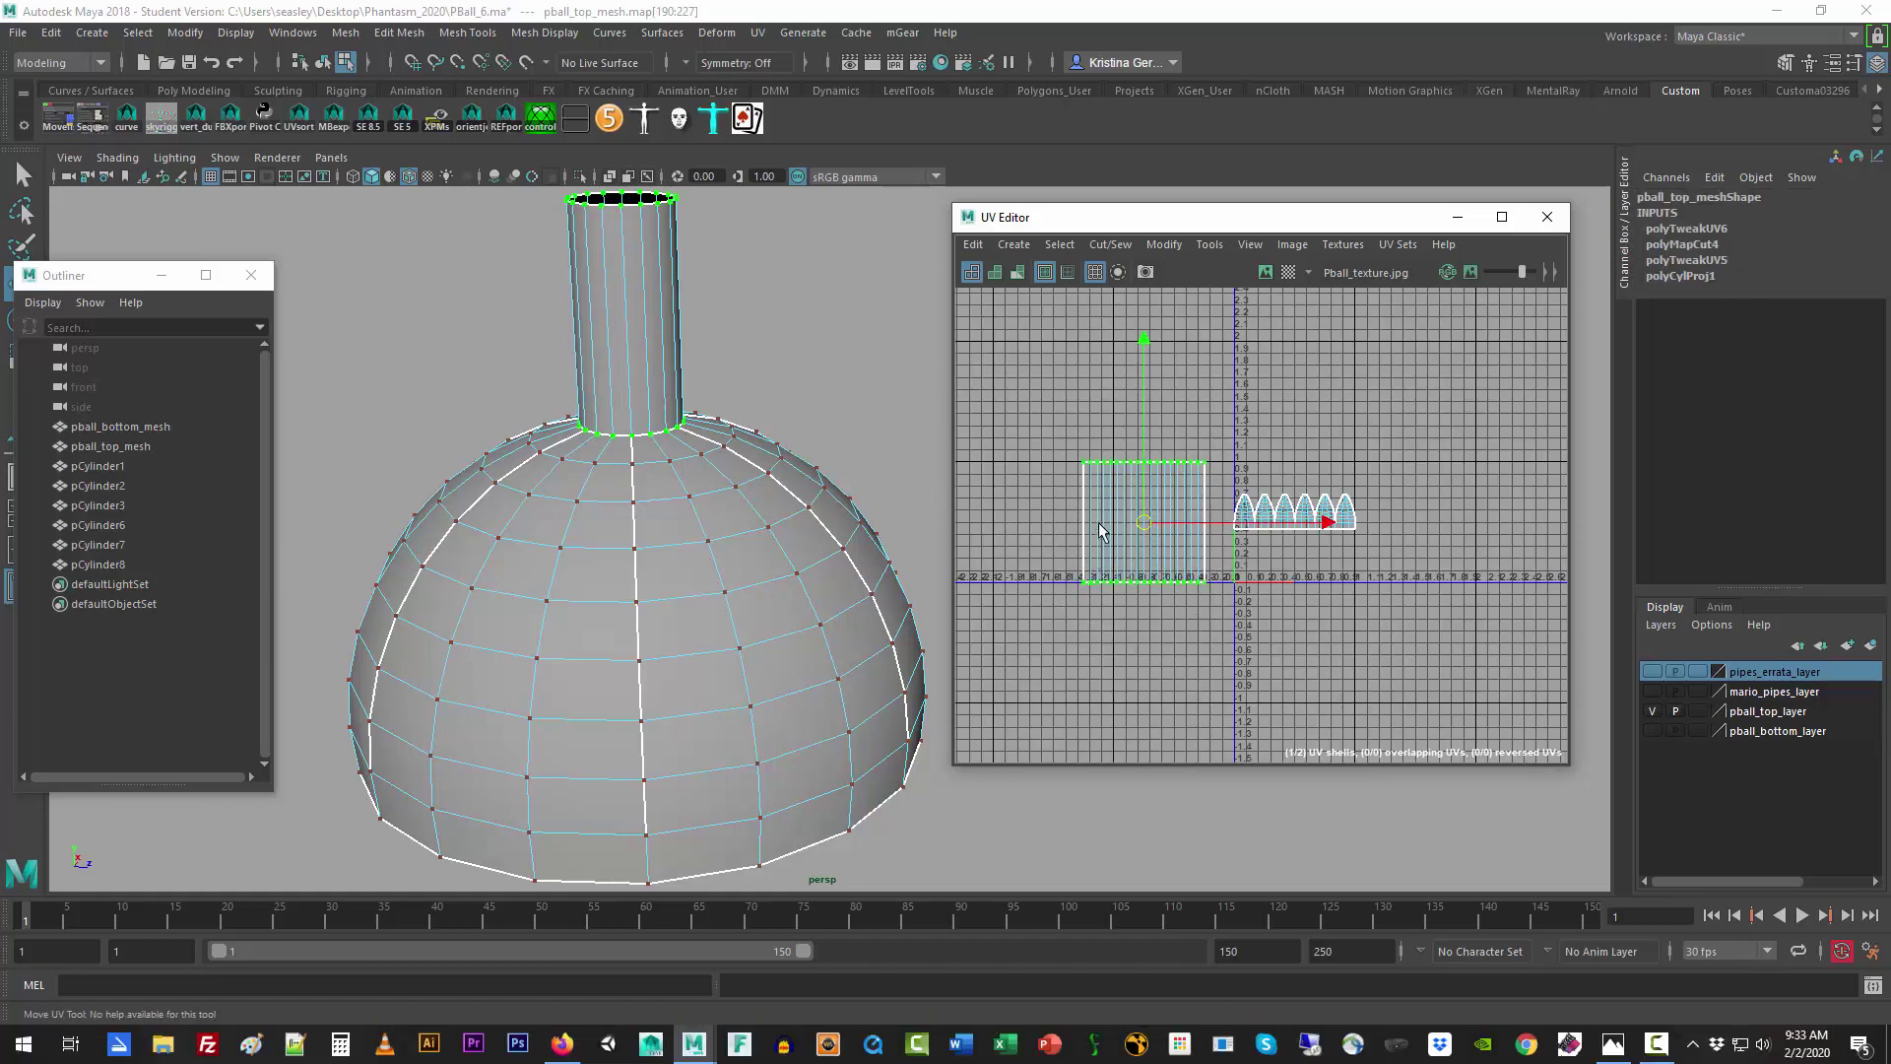
left_click_drag(1143, 520, 1024, 535)
key("r")
key("w")
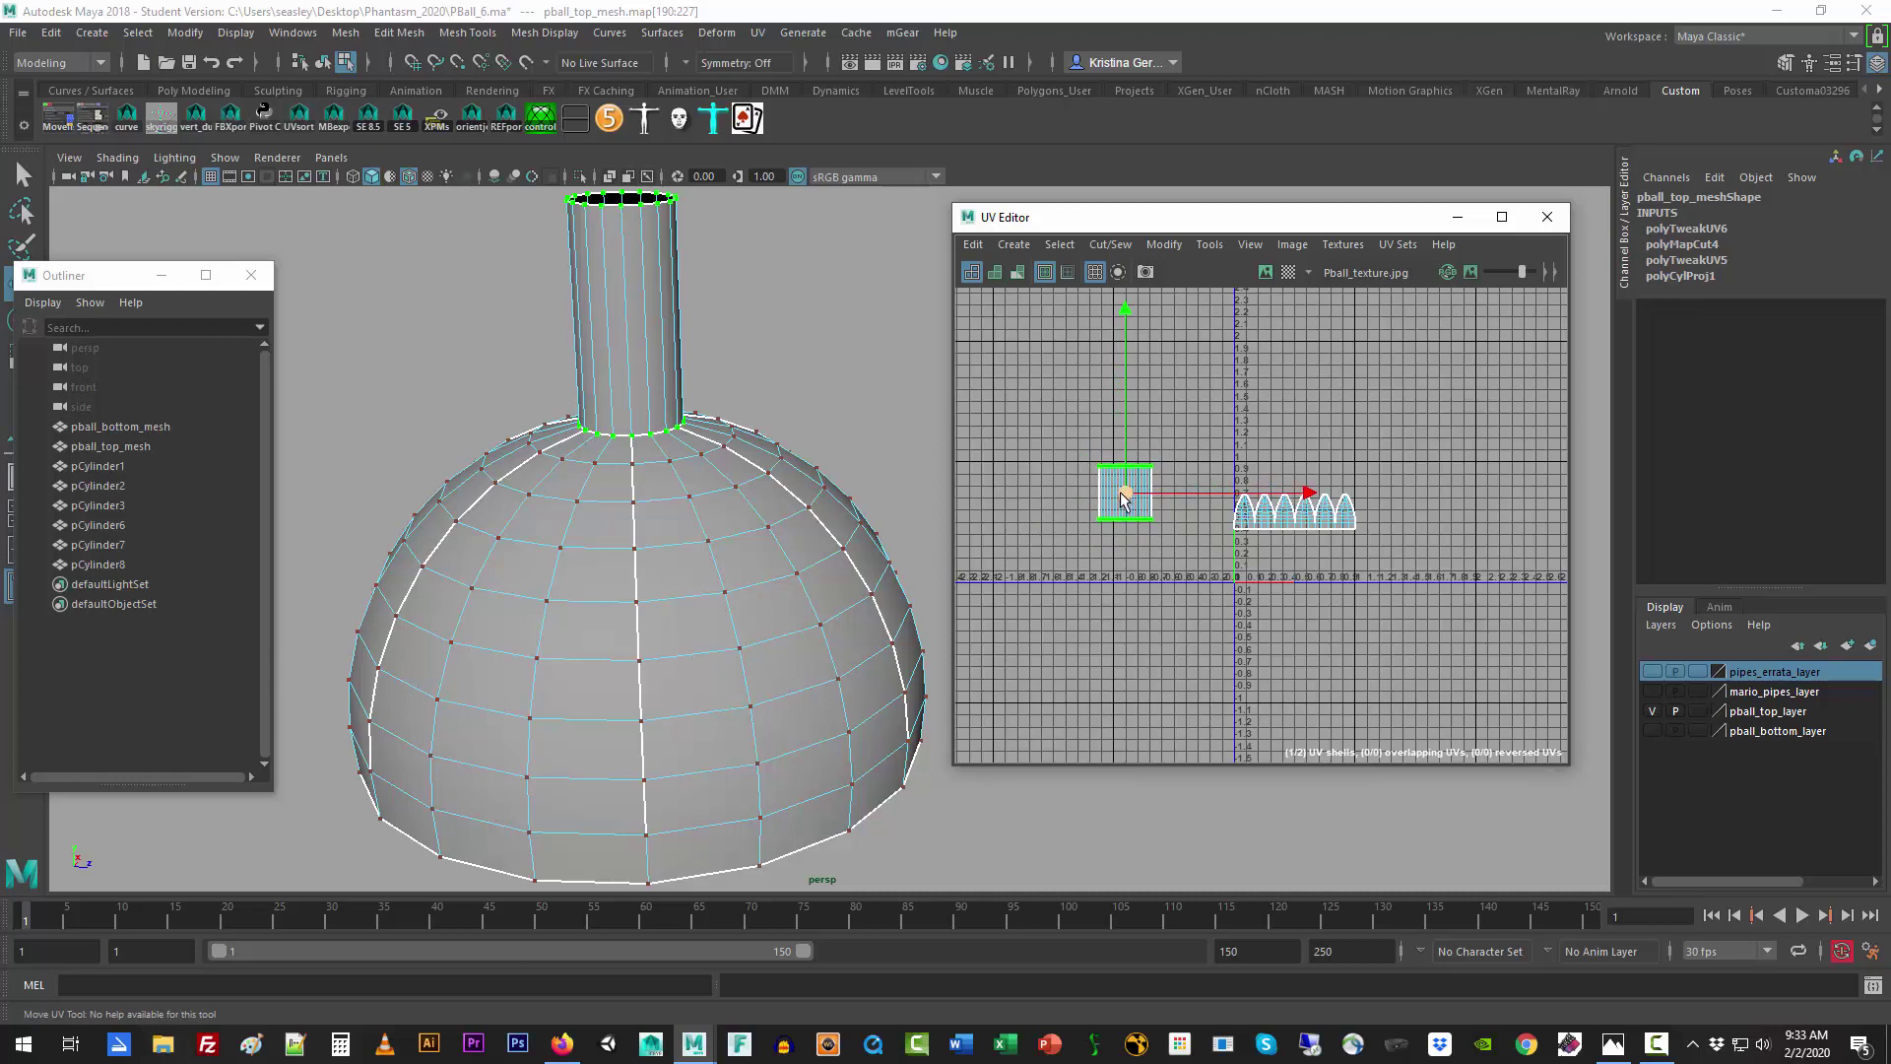
left_click_drag(1128, 498, 1204, 505)
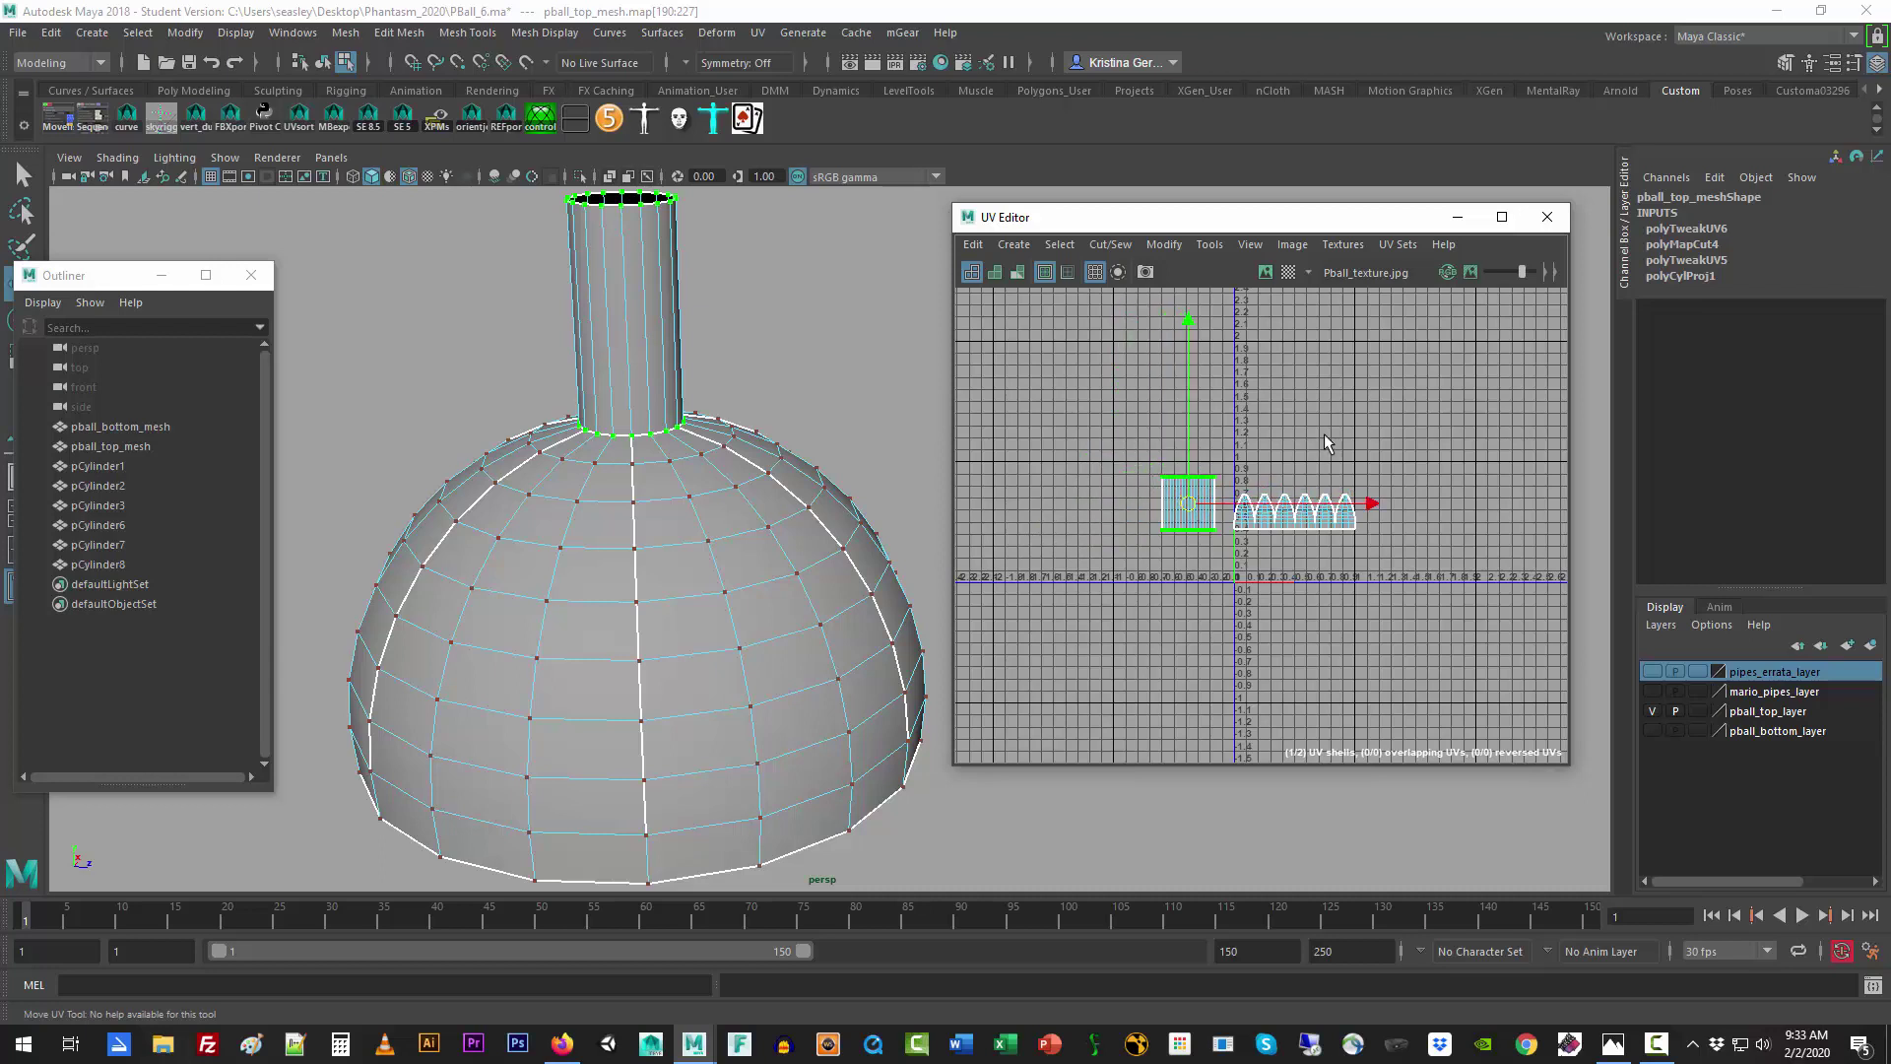
left_click(1323, 508)
key("w")
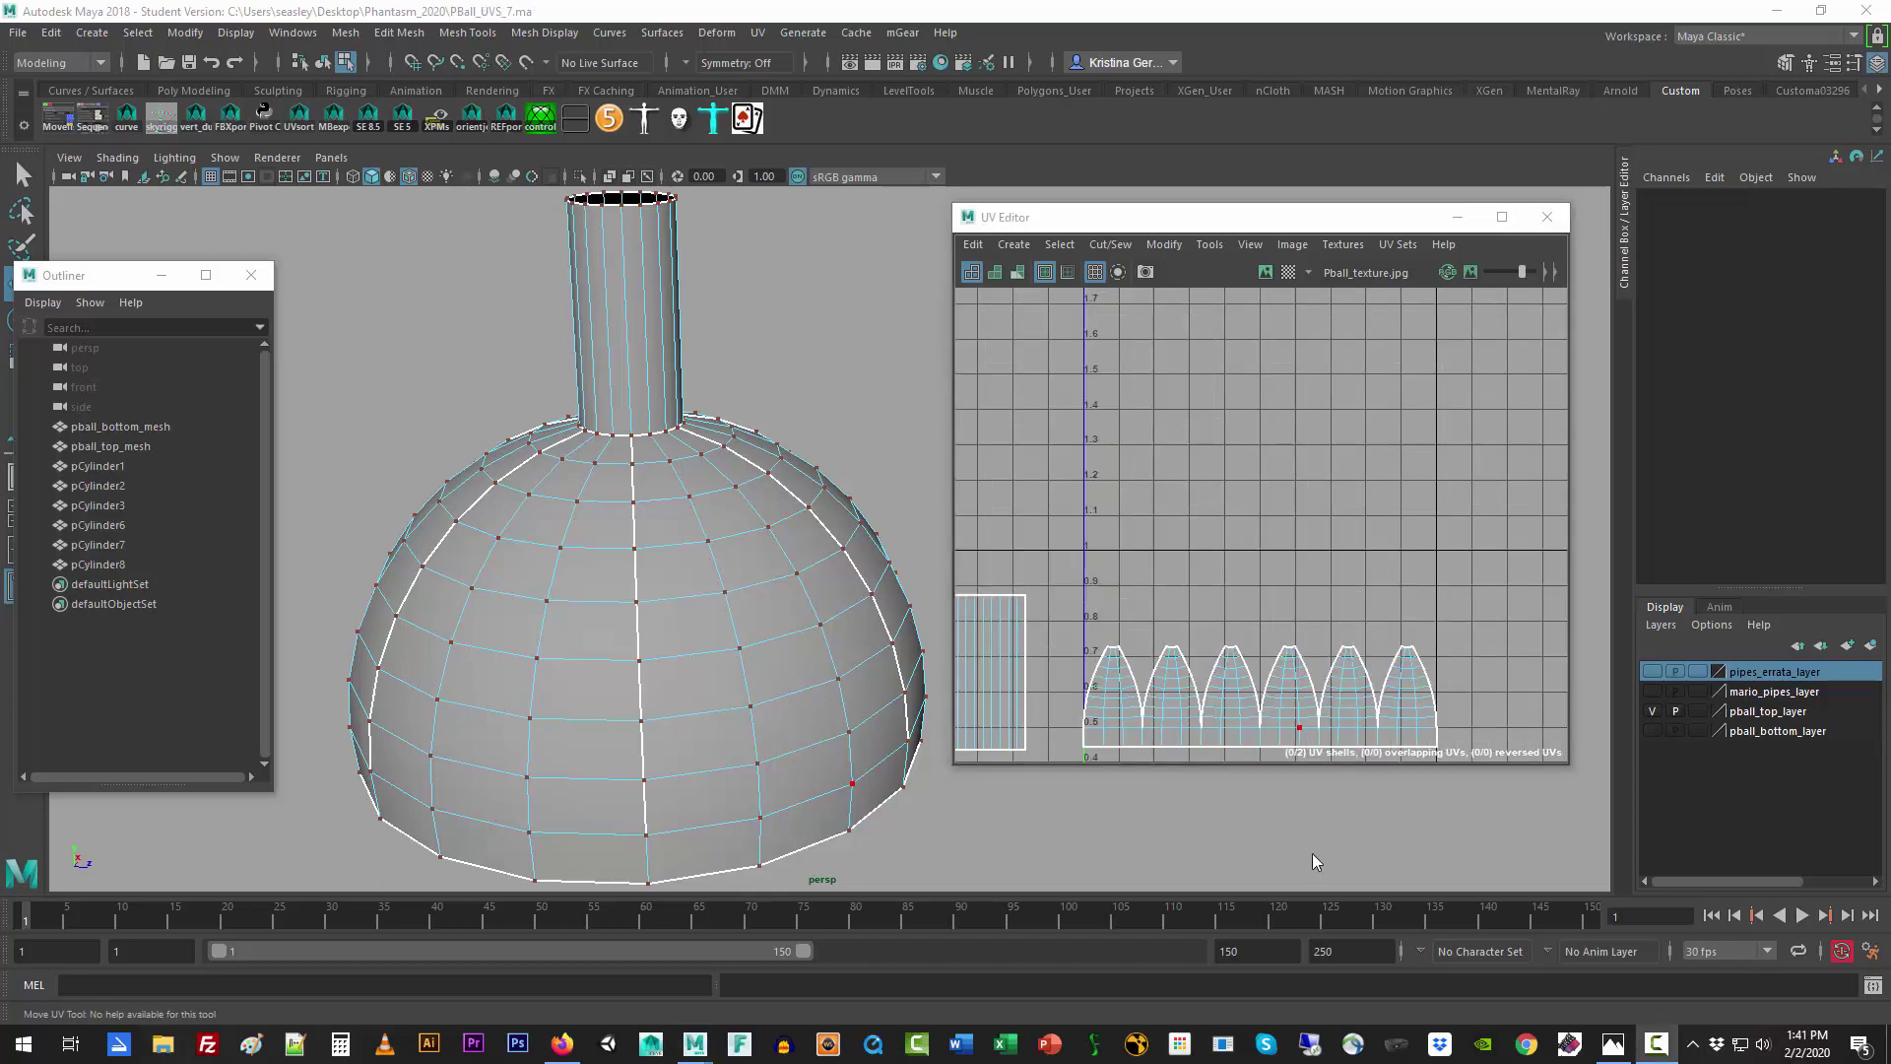
Step: Hide pball_top_layer, show mario_pipes_layer, and return the front pipe to object selection mode
left_click(1312, 853)
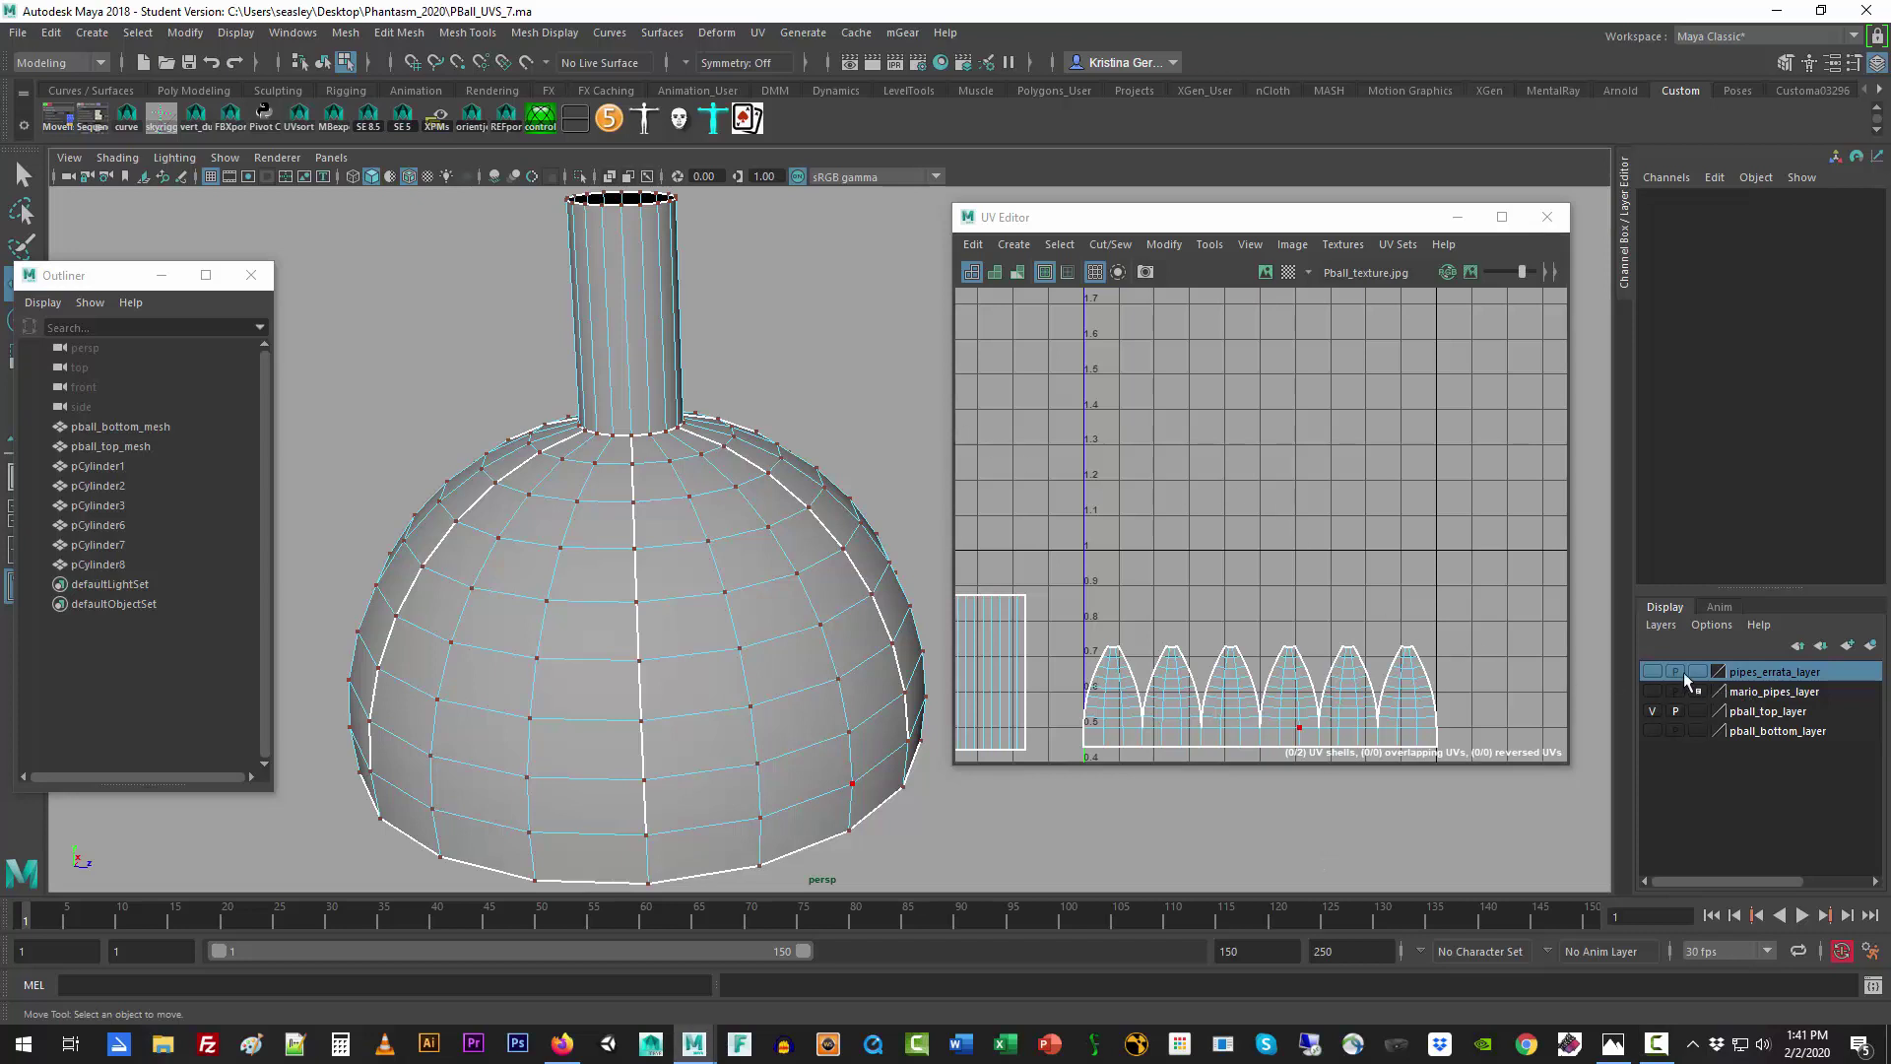
left_click(1653, 710)
left_click(1652, 692)
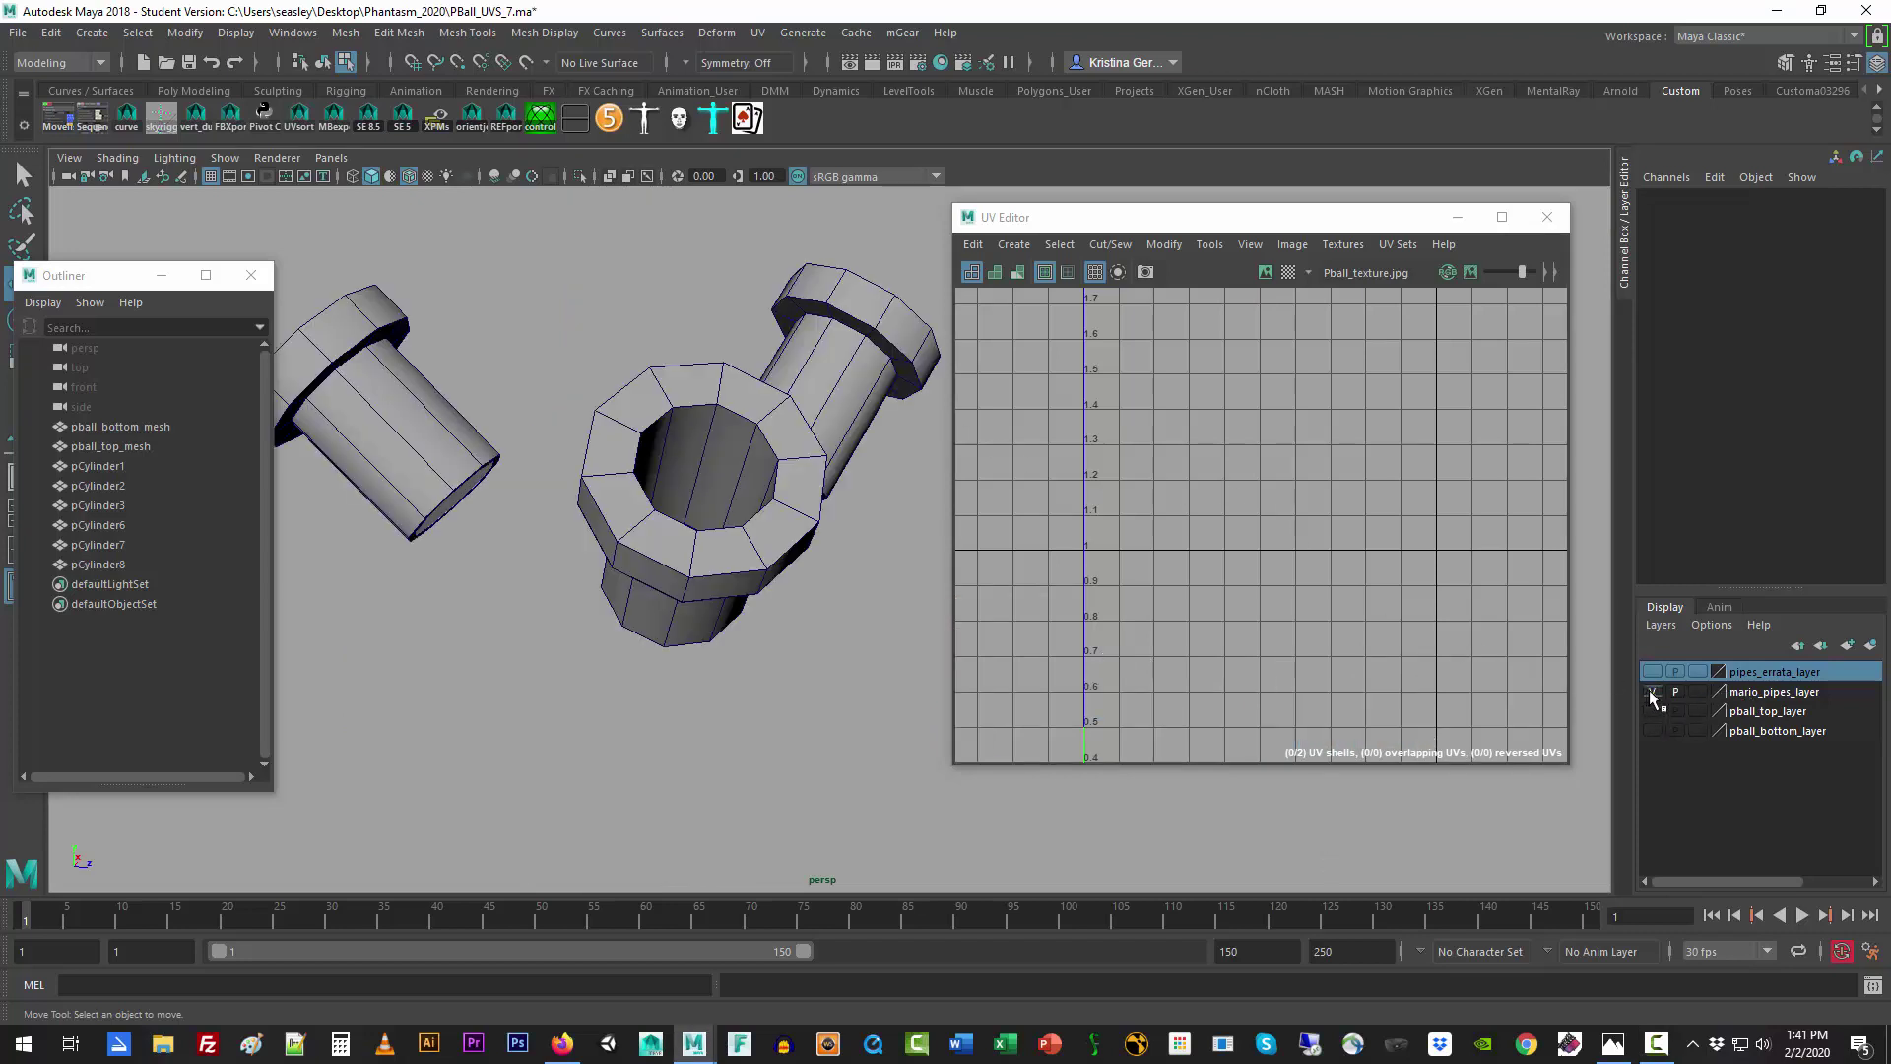
left_click(688, 522)
scroll(686, 520, "down", 3)
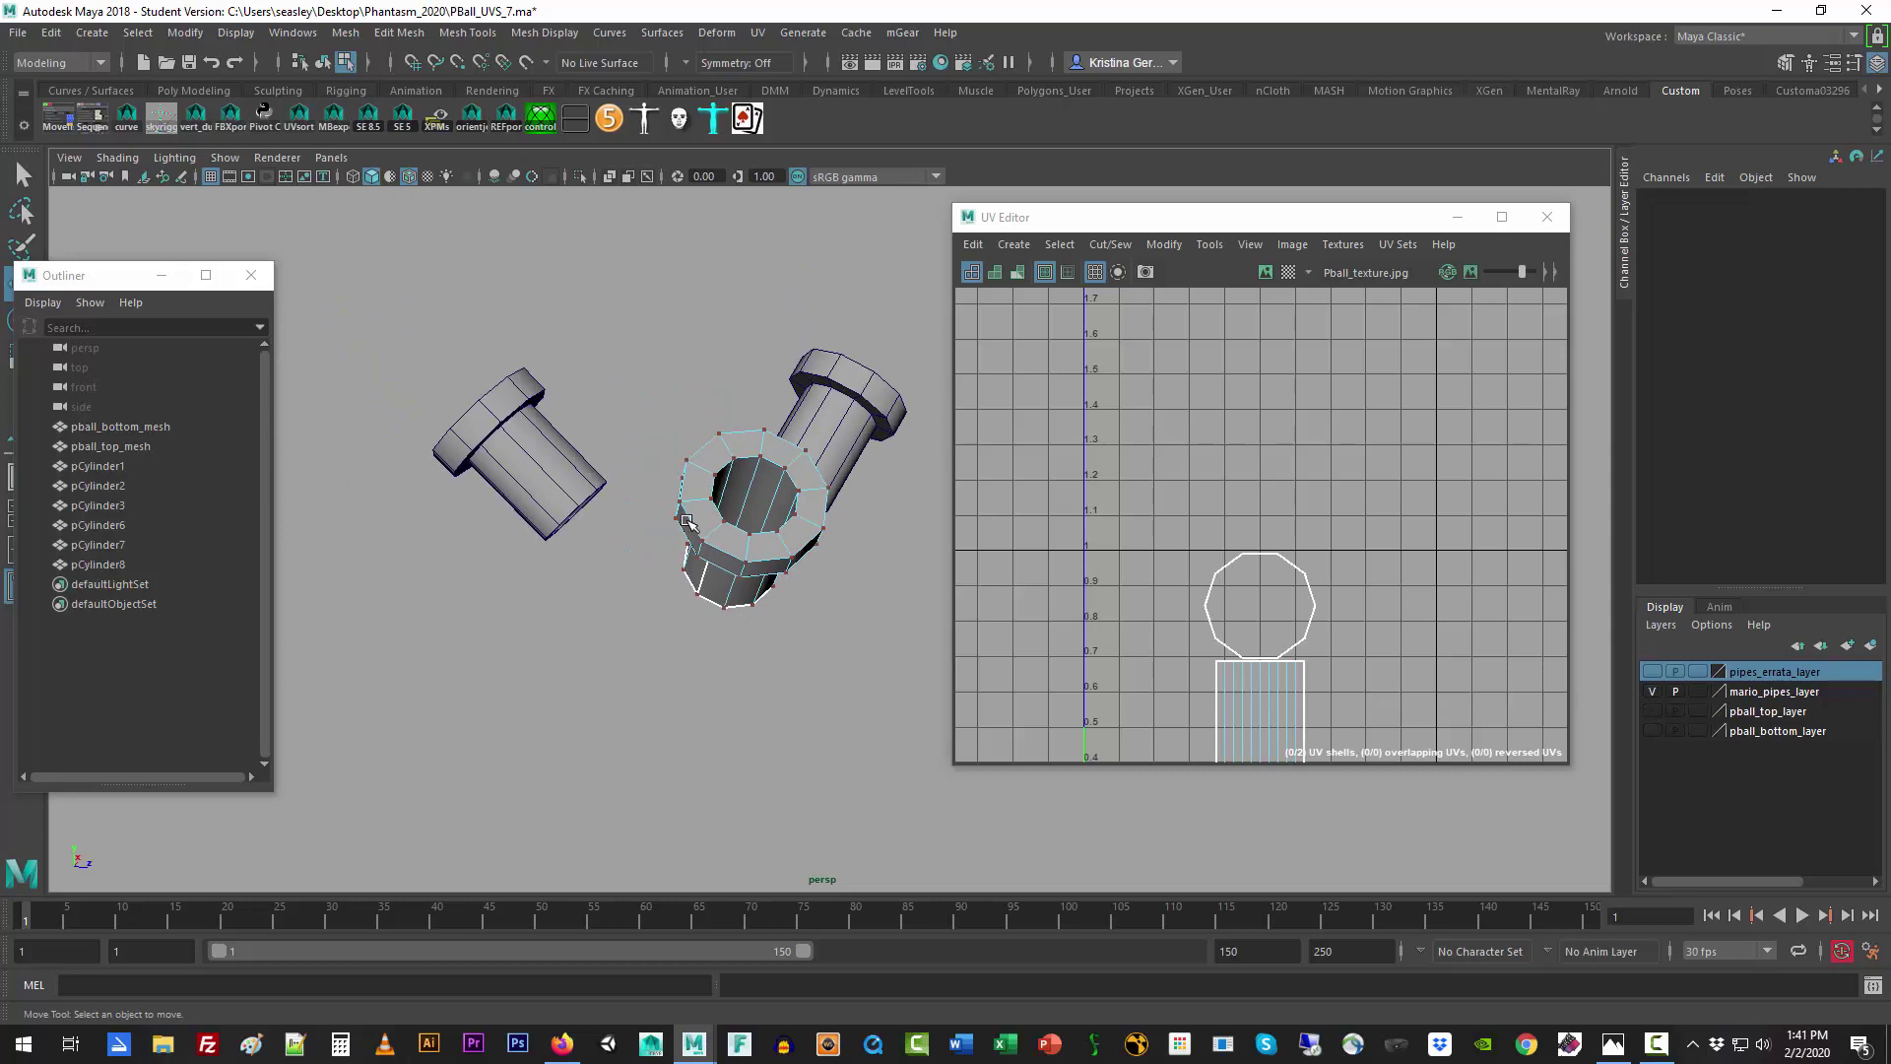
scroll(688, 522, "down", 2)
left_click(745, 509)
right_click_drag(800, 500, 804, 490)
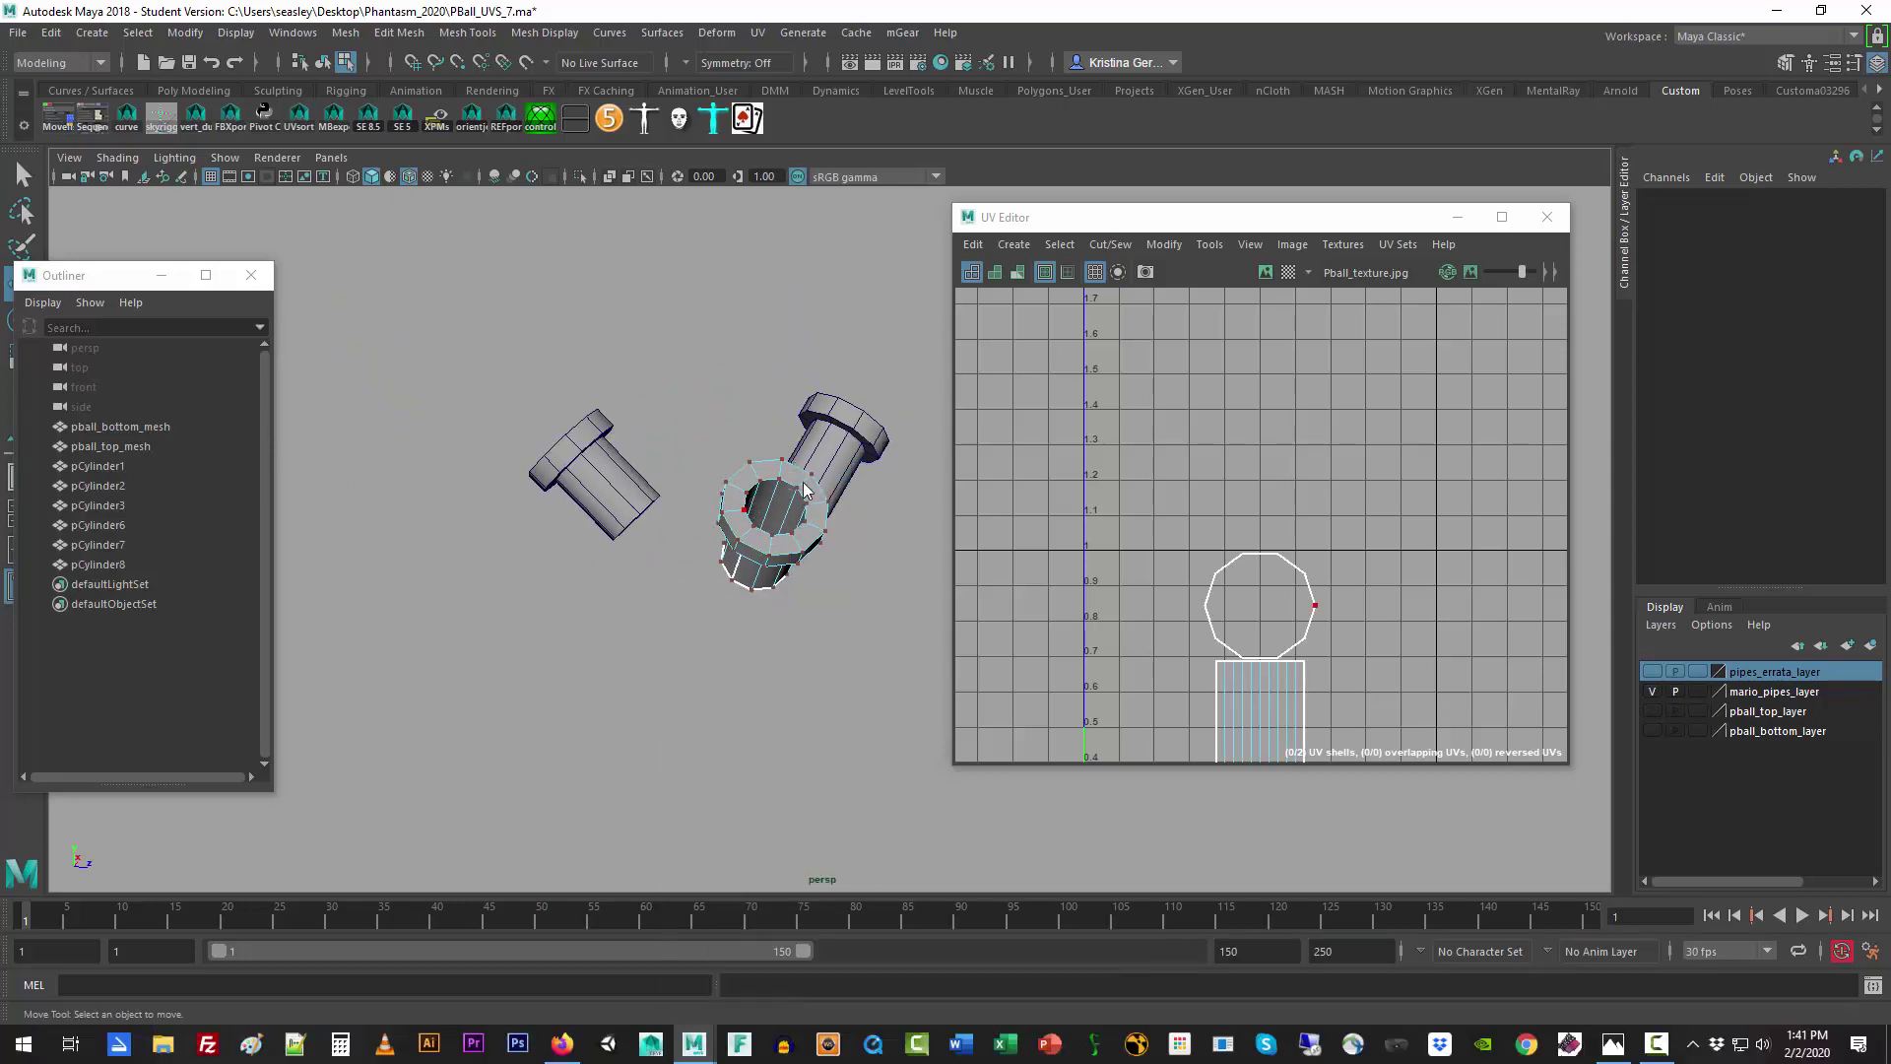
left_click(621, 492)
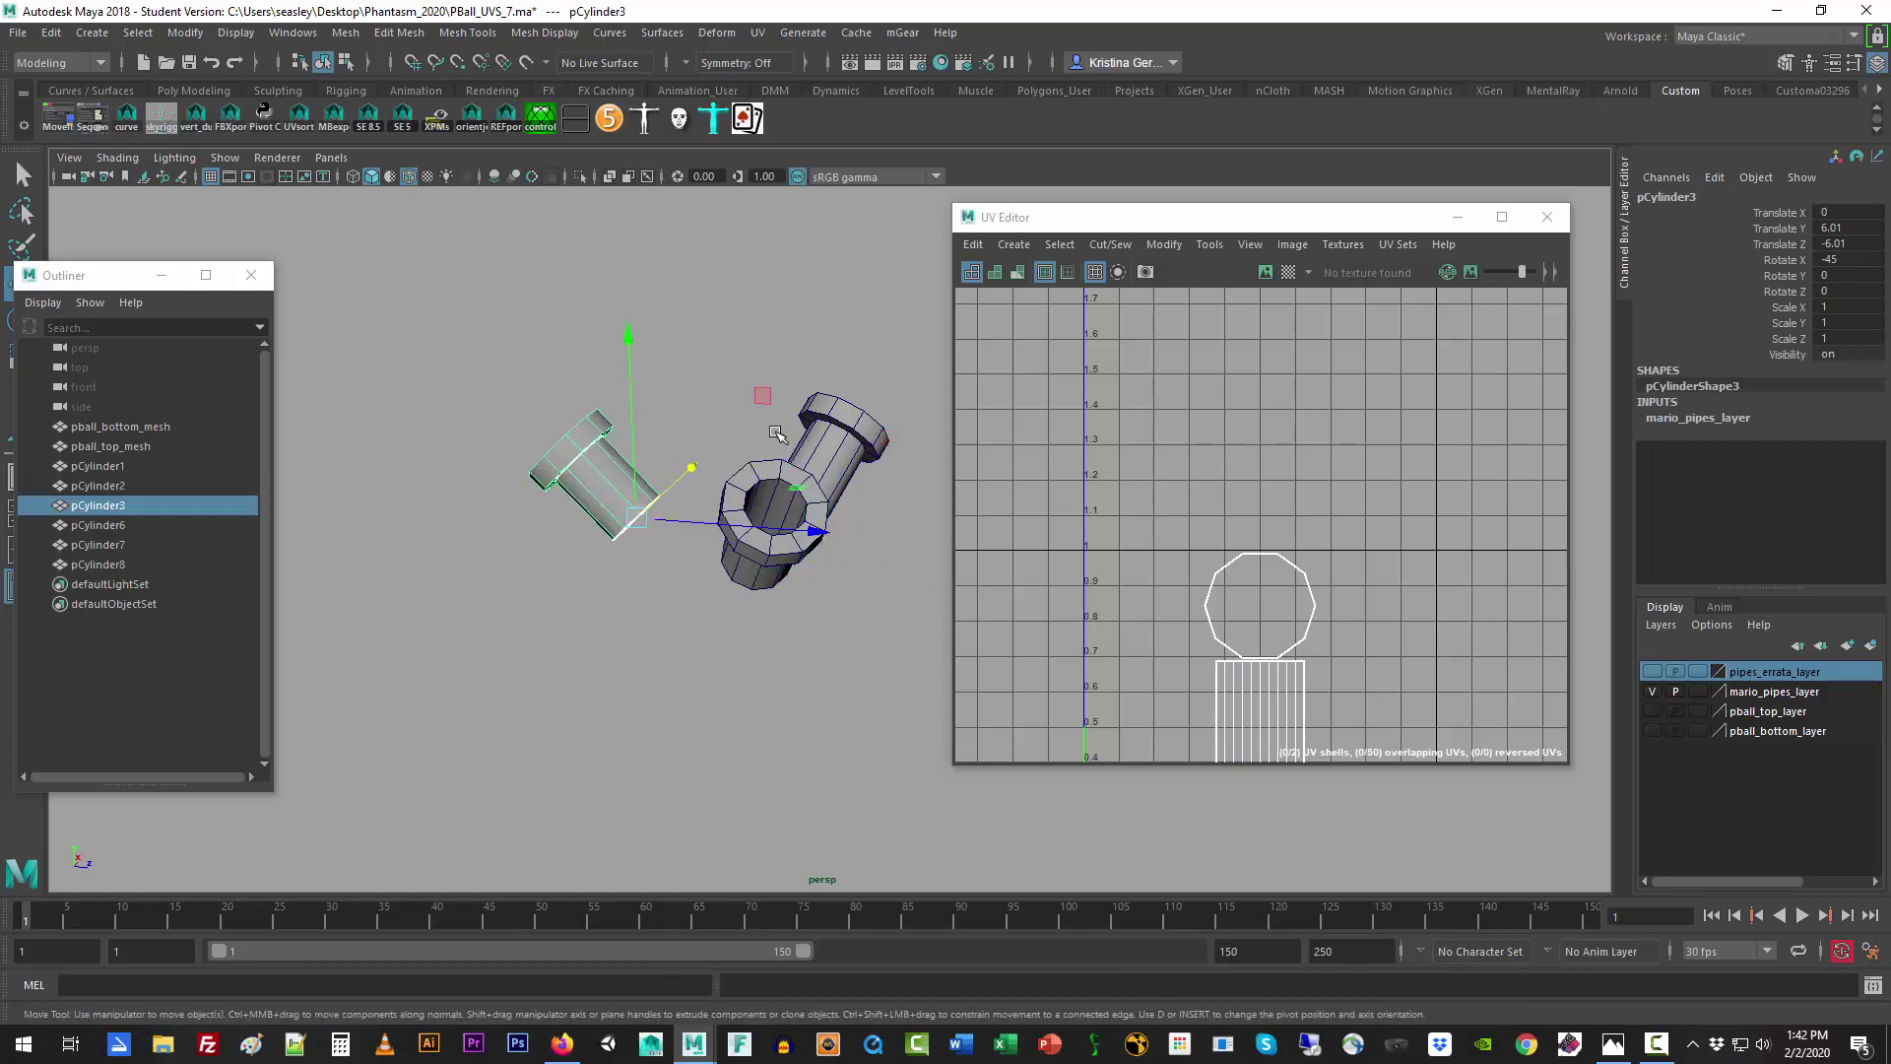
left_click(812, 515, "shift")
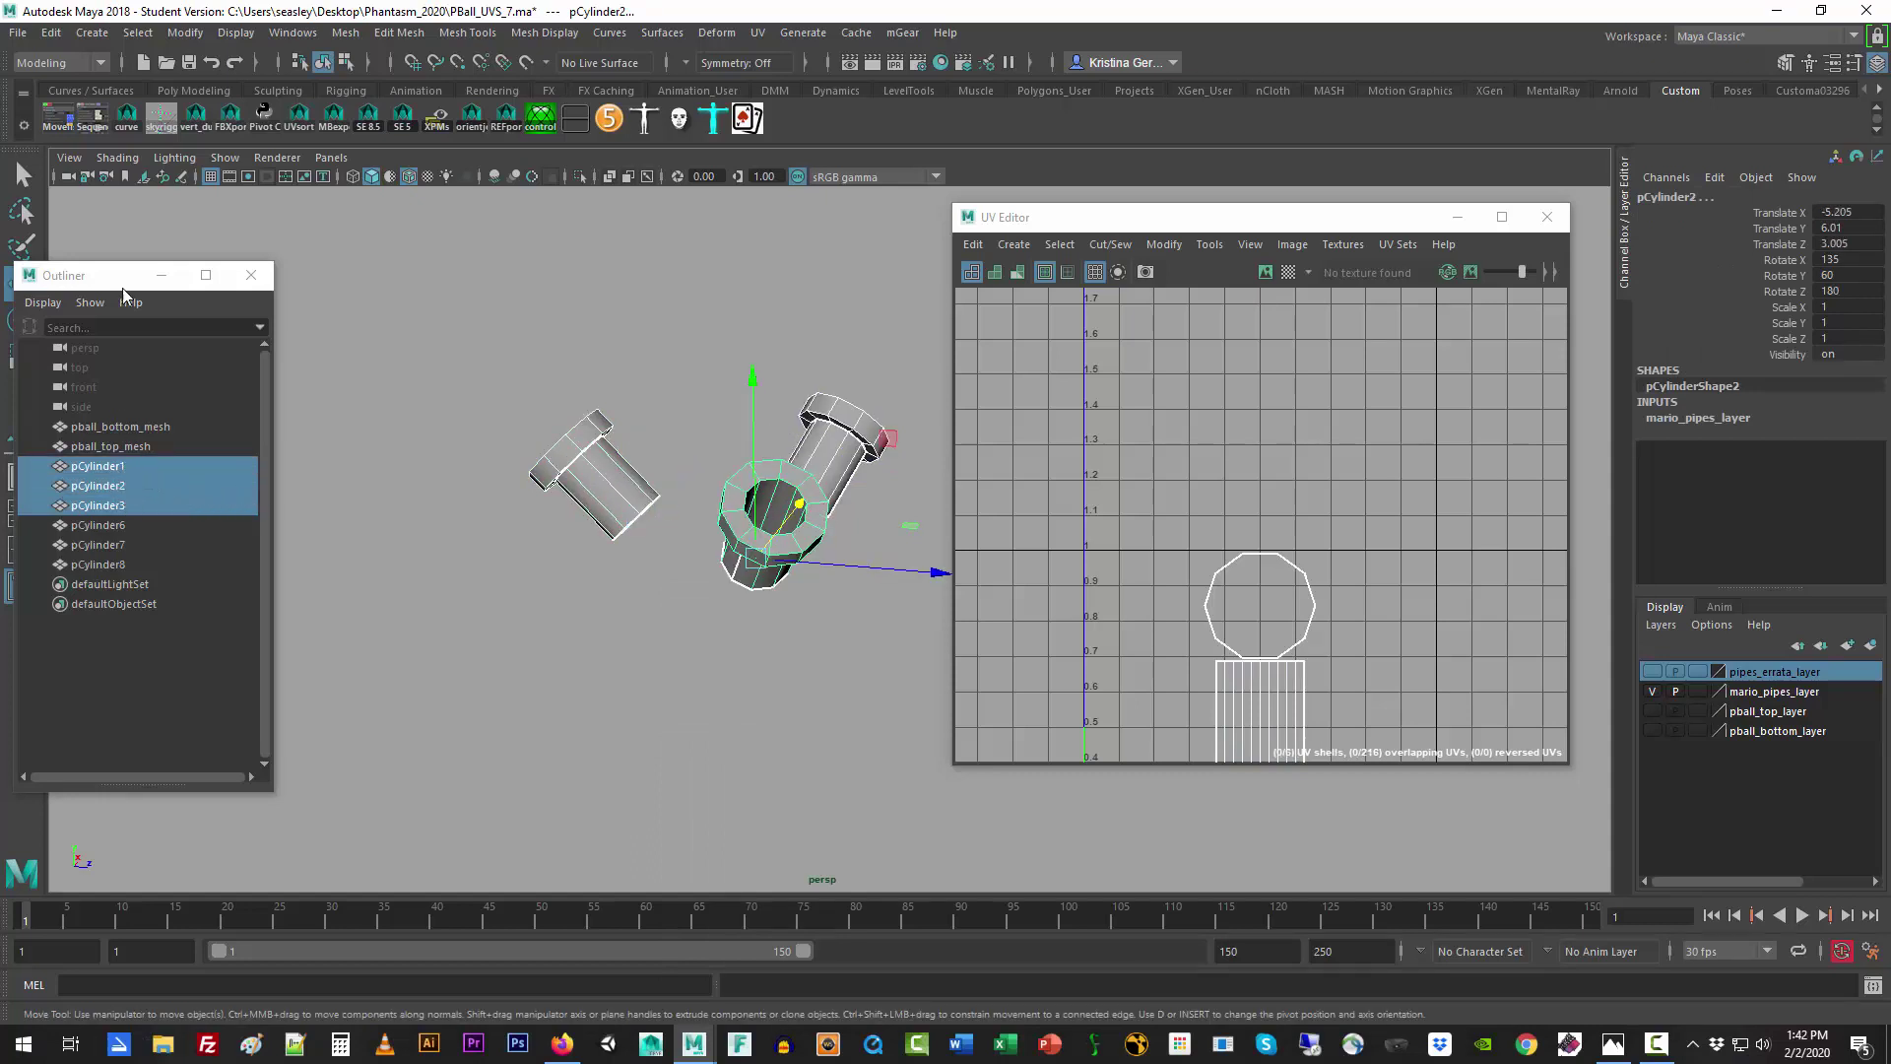
left_click(50, 33)
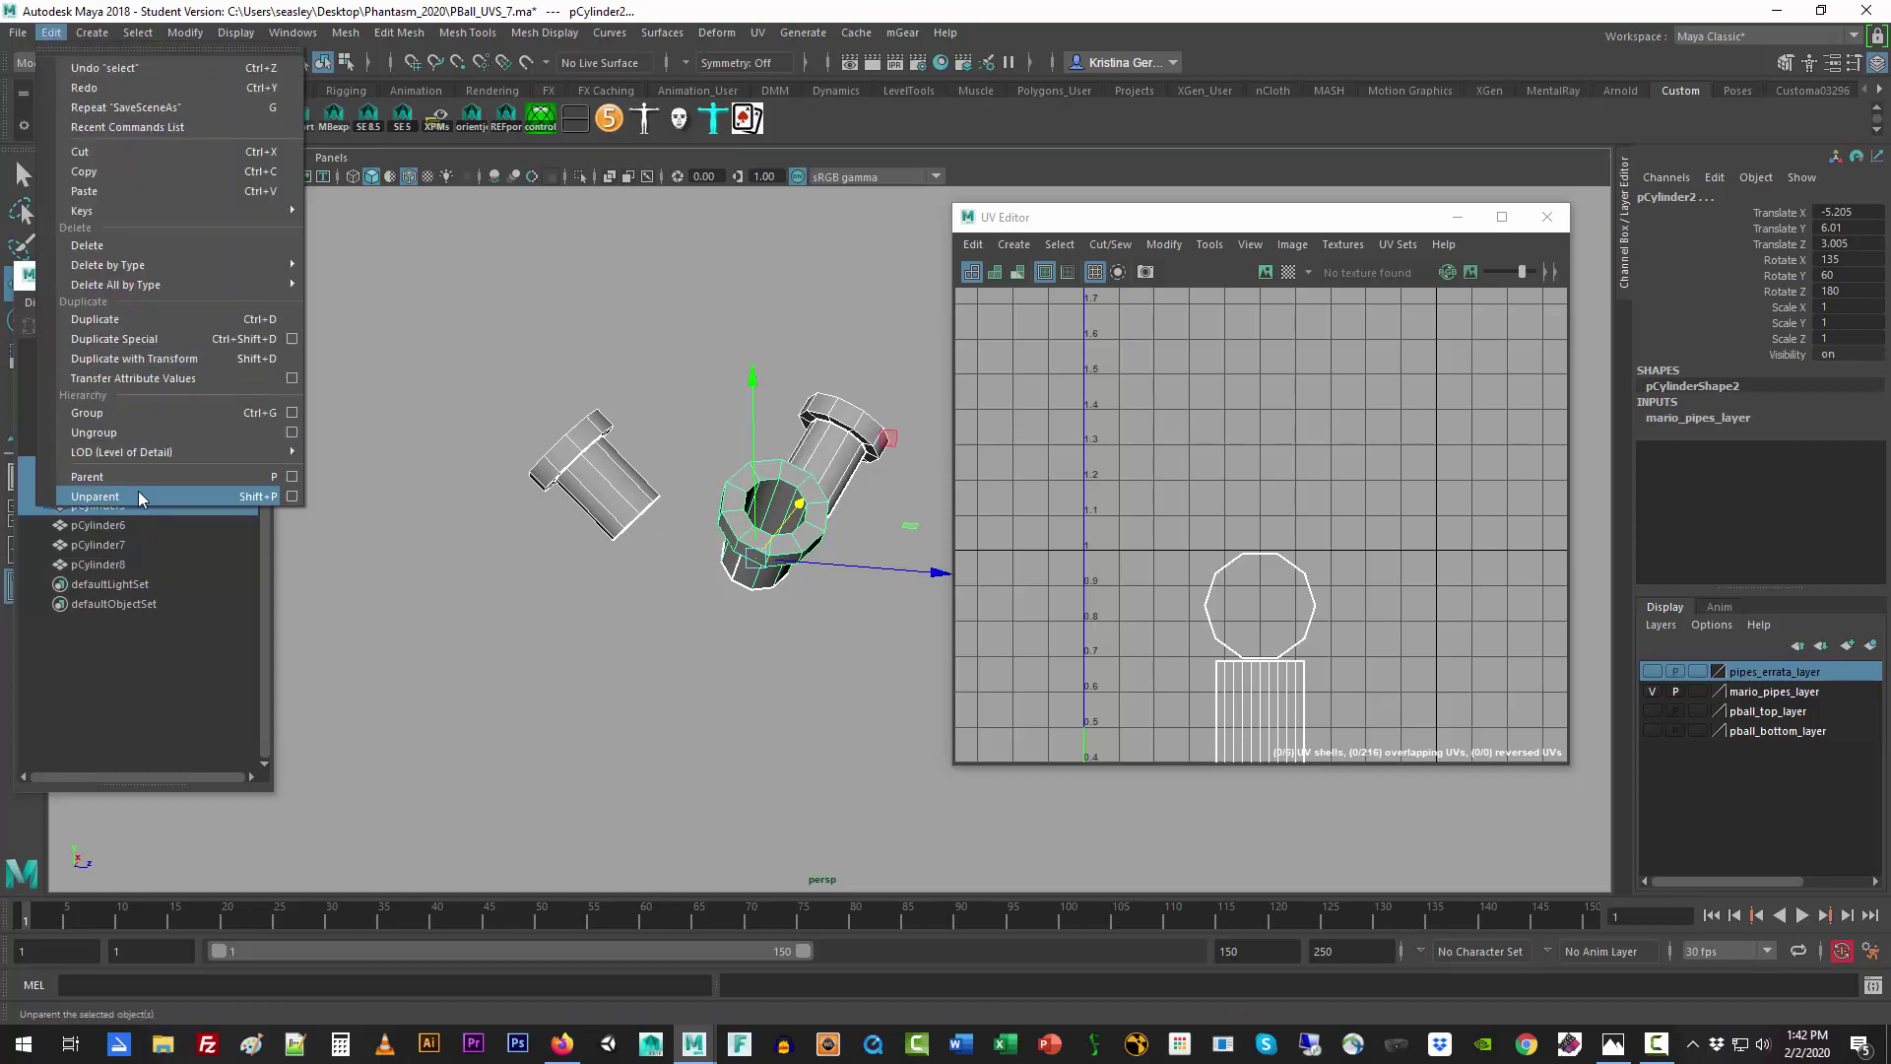
left_click(646, 633)
Step: Delete the two overlapping pipes, pCylinder1 and pCylinder2
left_click(771, 552)
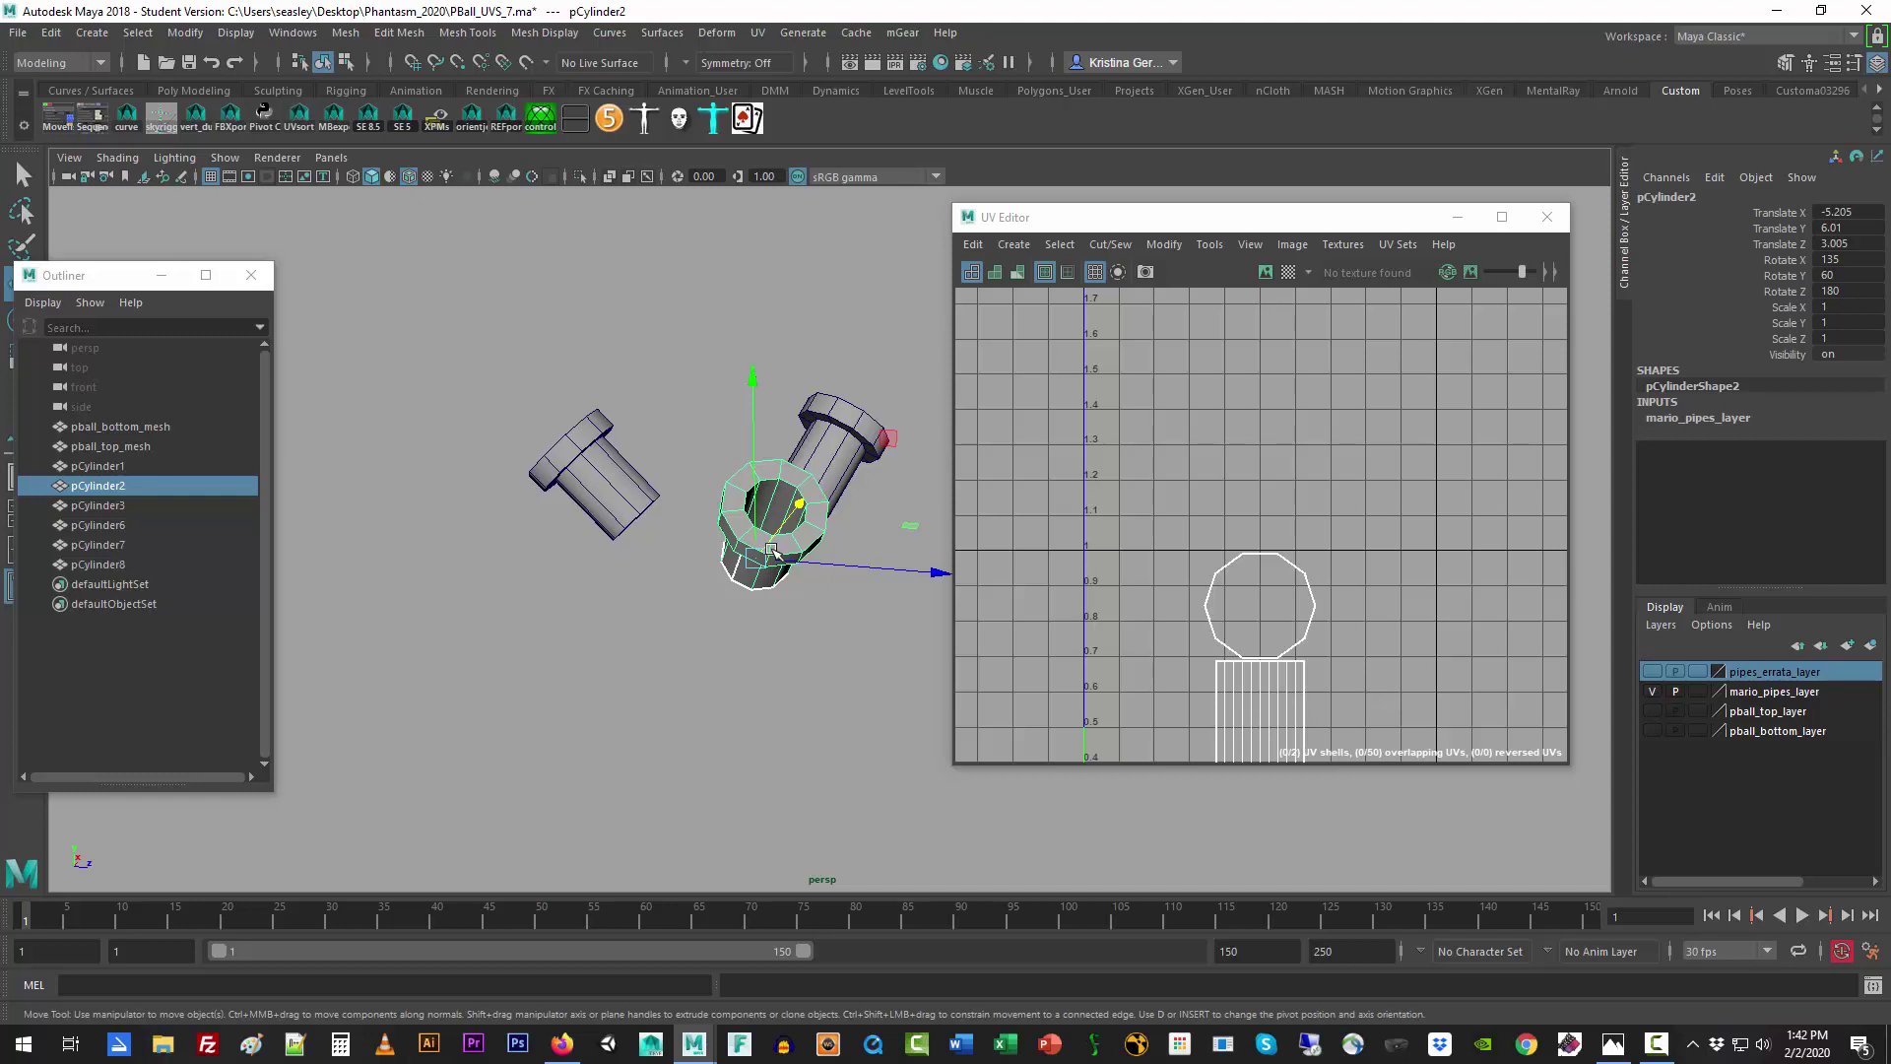
left_click(813, 493)
key("Delete")
Step: Set Rotate X, Translate Y and Translate Z of pCylinder3 to 0
left_click(542, 463)
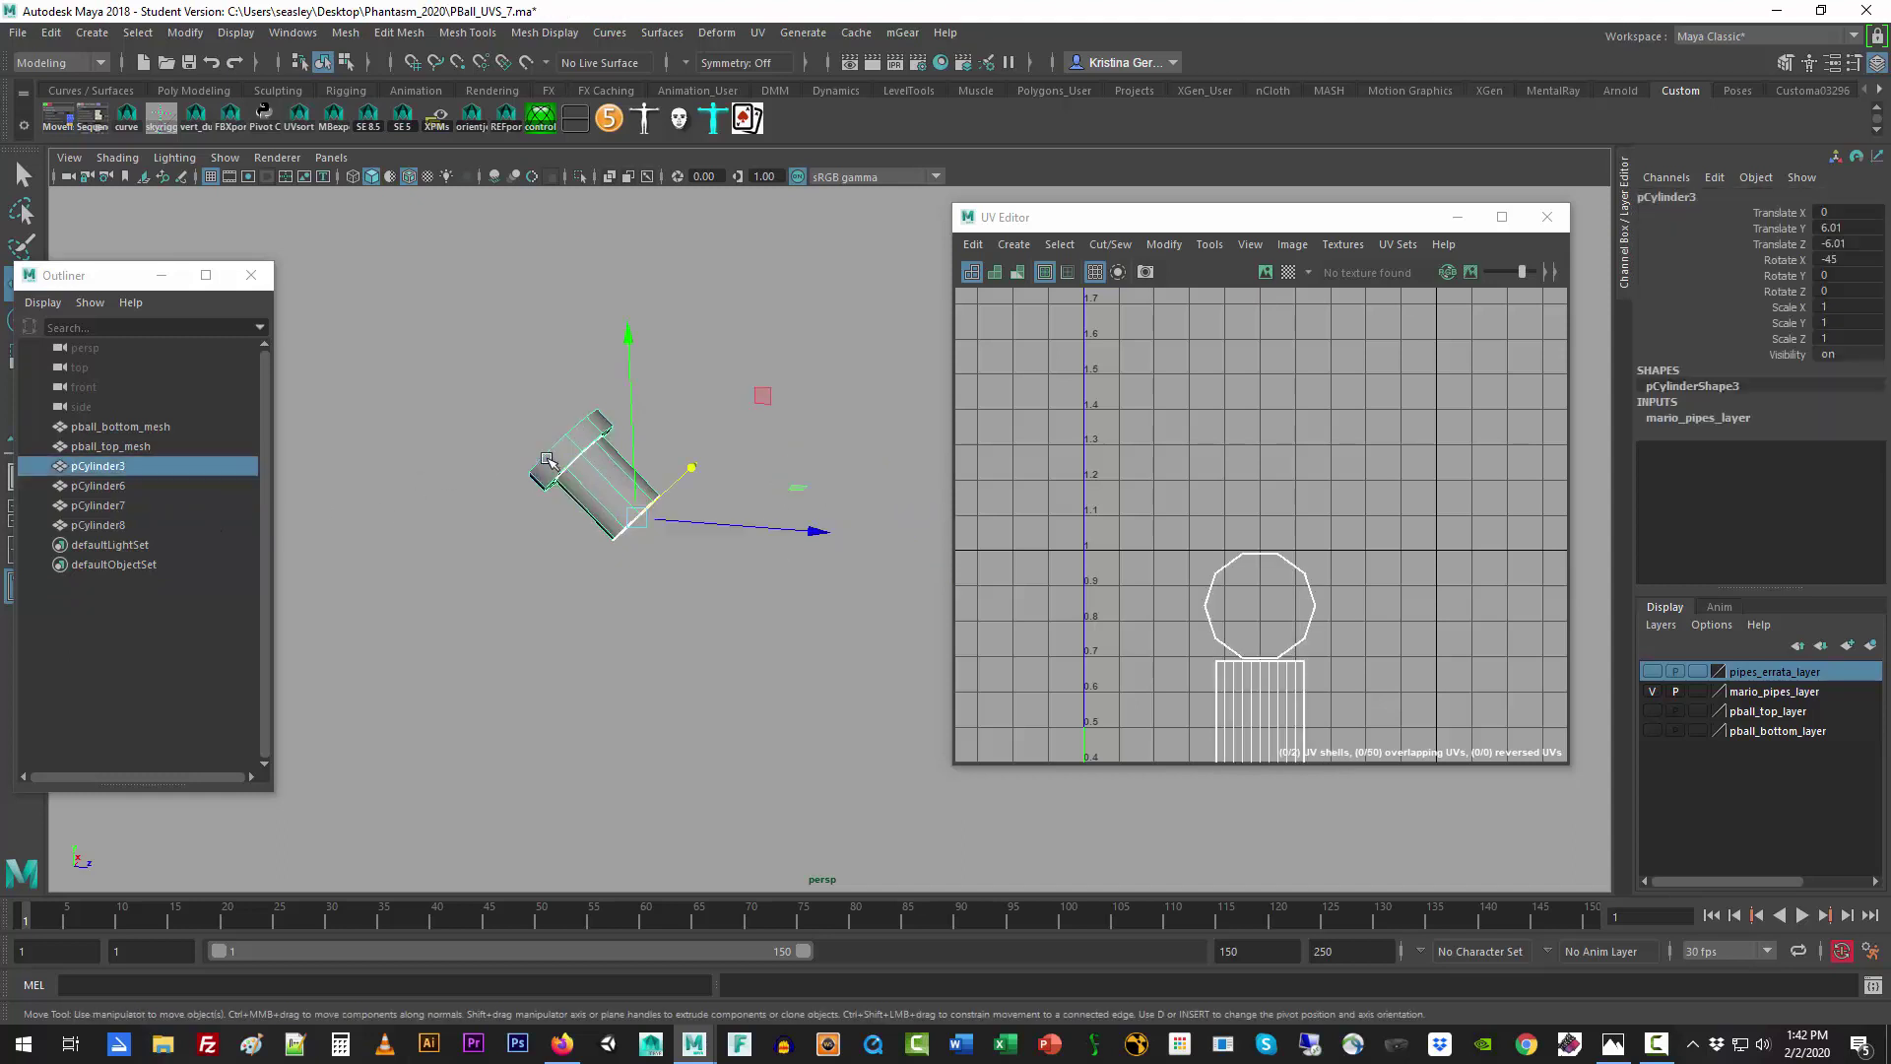
left_click(1857, 260)
left_click(1857, 260)
type("0")
key("Return")
left_click(1857, 228)
left_click(1857, 244, "shift")
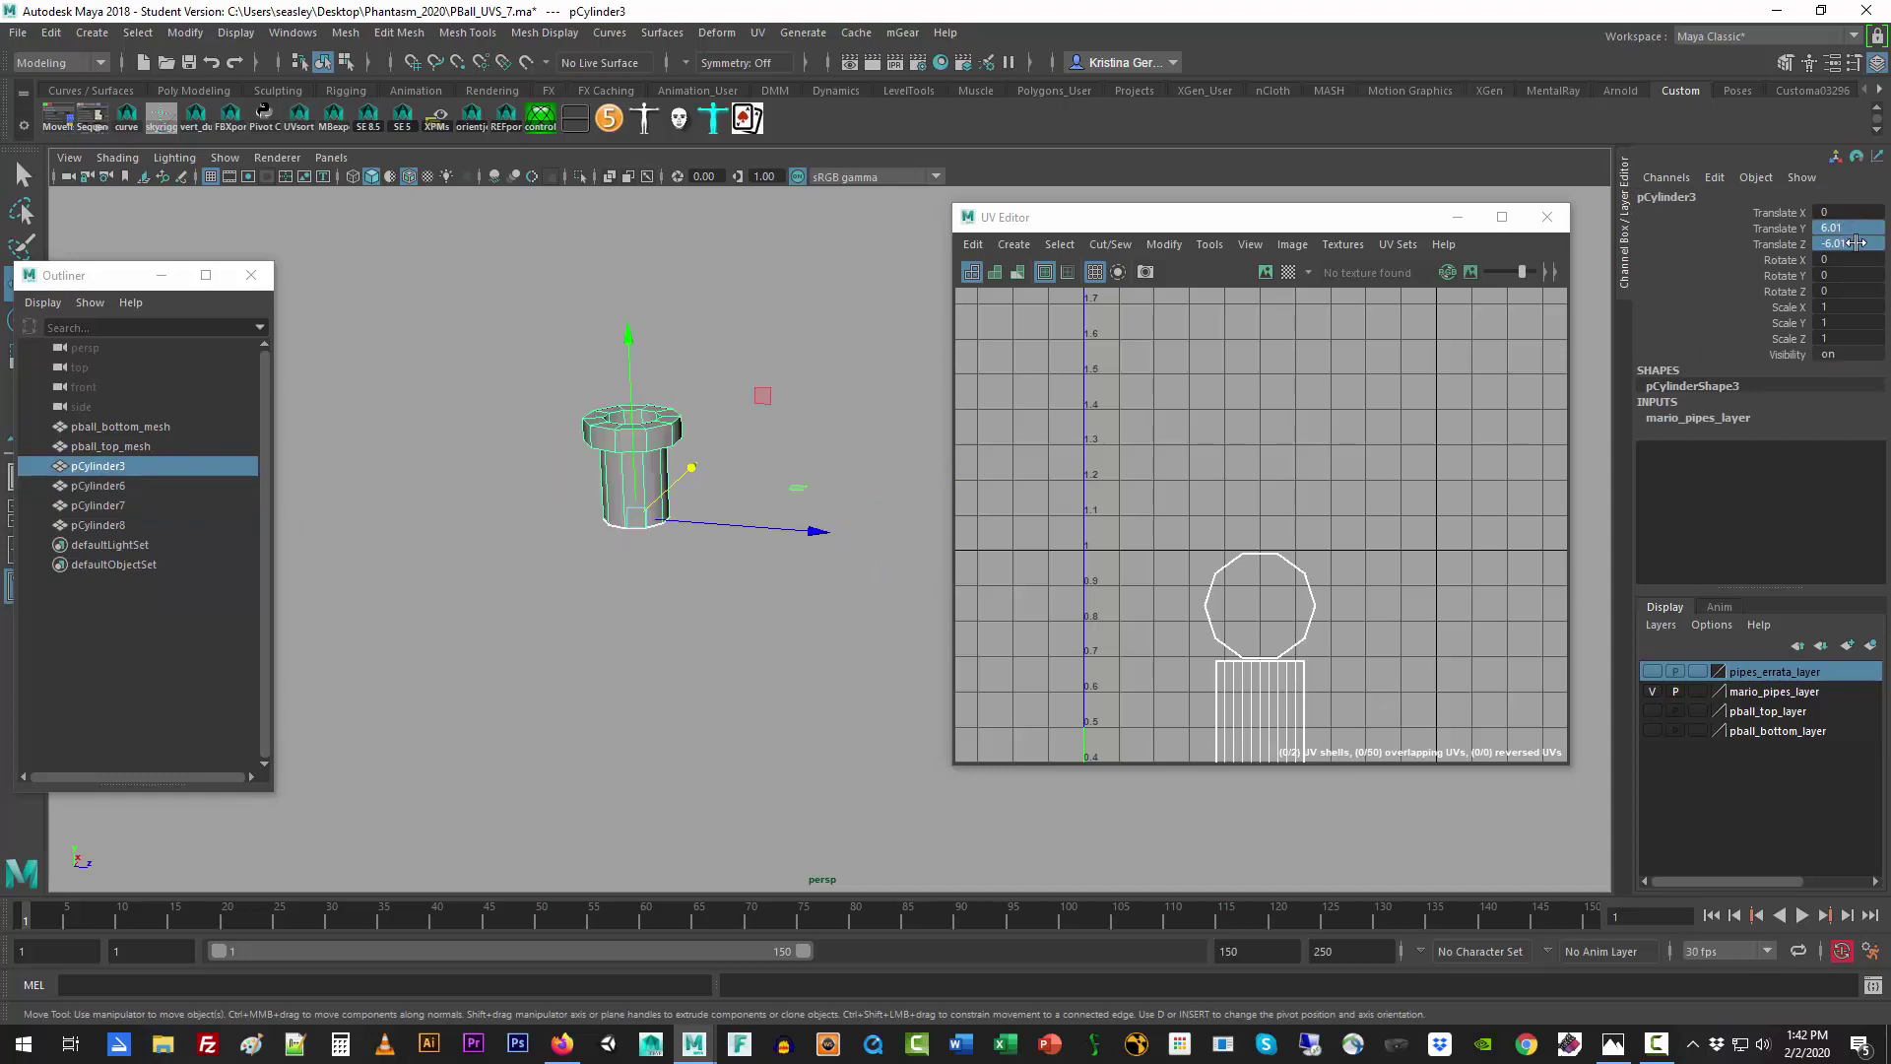
left_click(1857, 243)
key("Return")
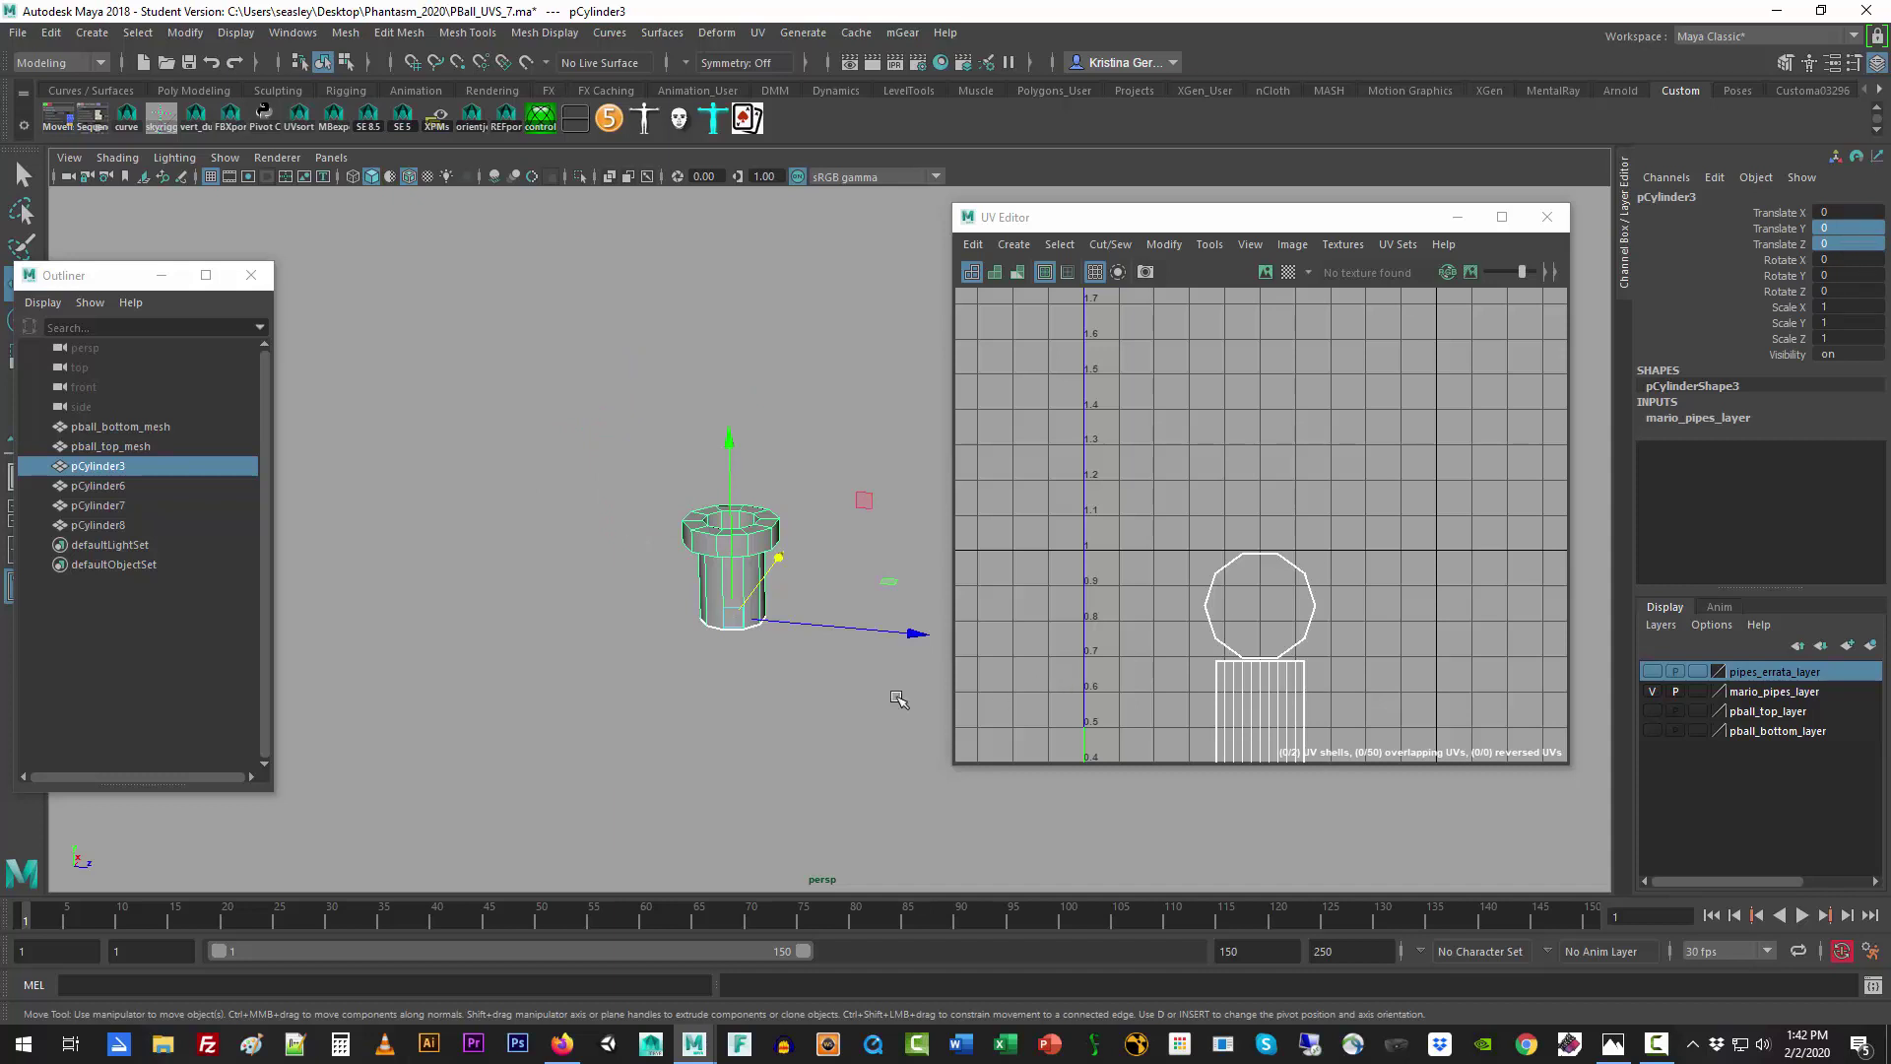
Step: Frame the upright pipe, turn its rim underside into view, and switch to edge selection
left_click(841, 714)
left_click(751, 608)
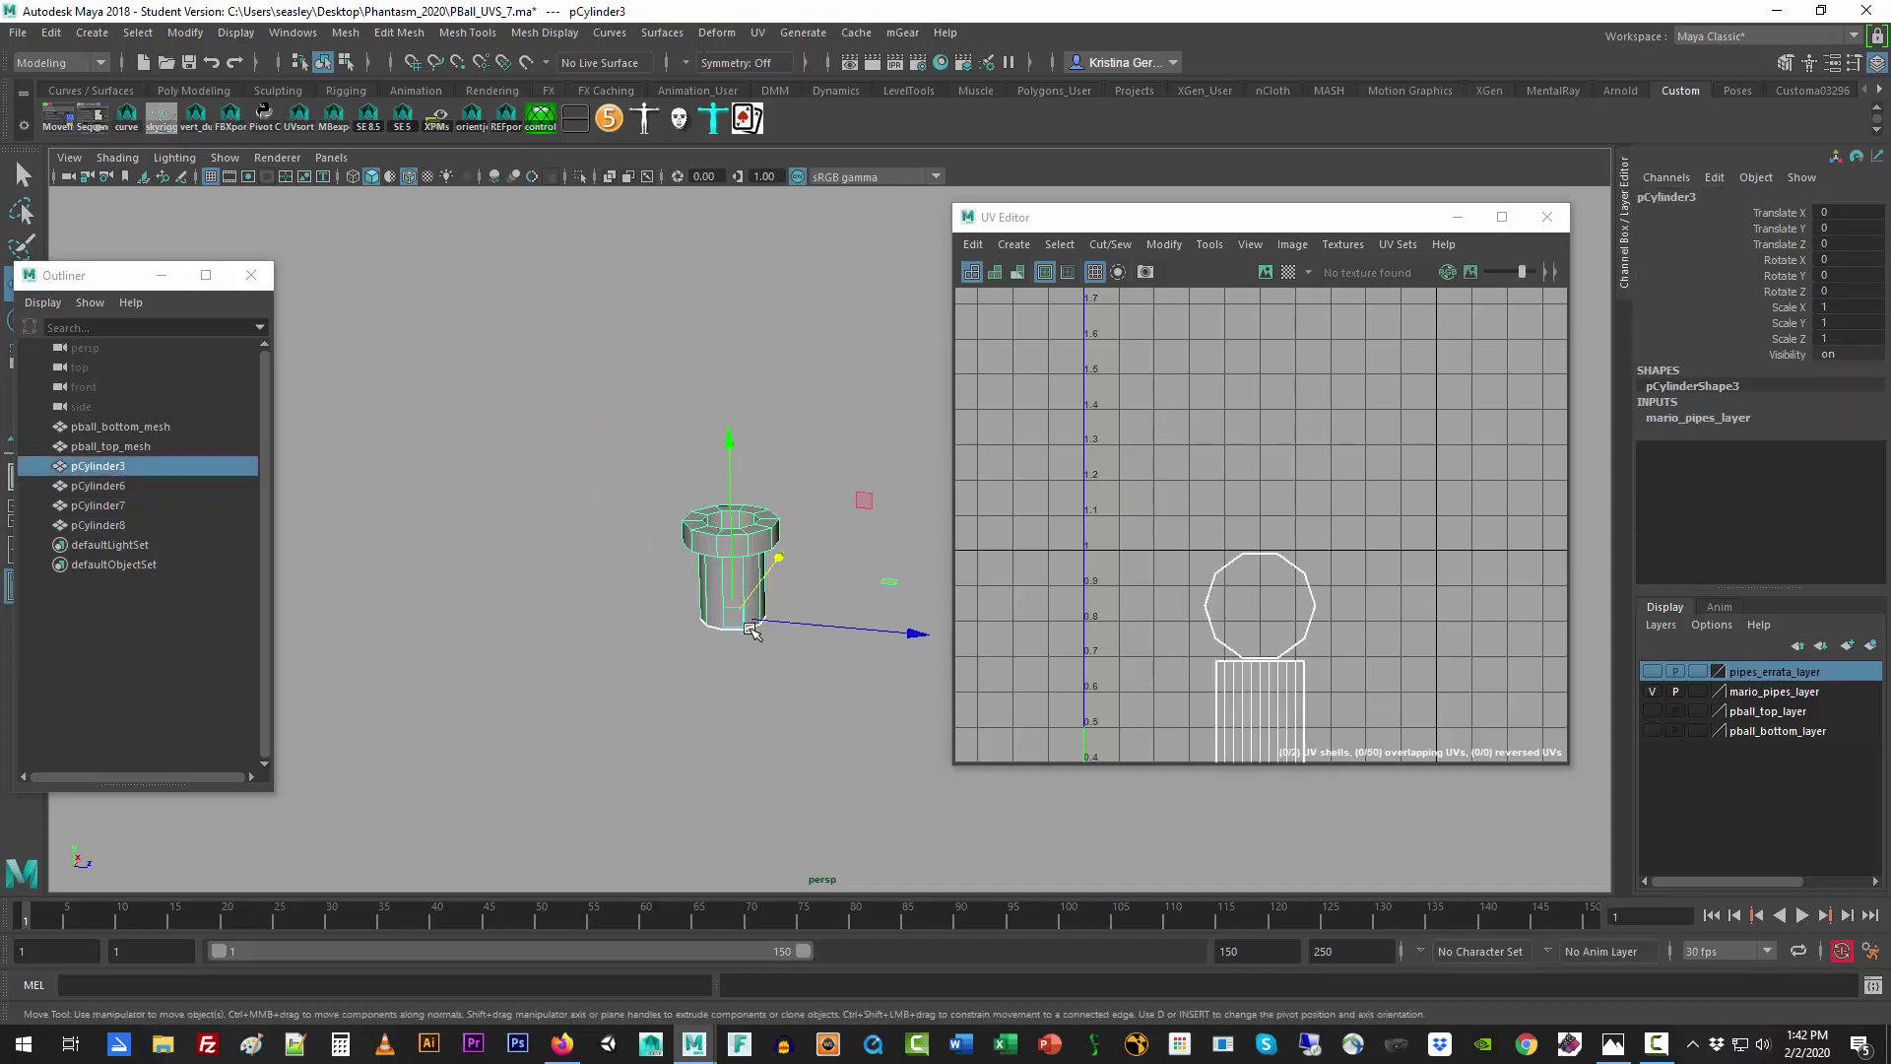
key("f")
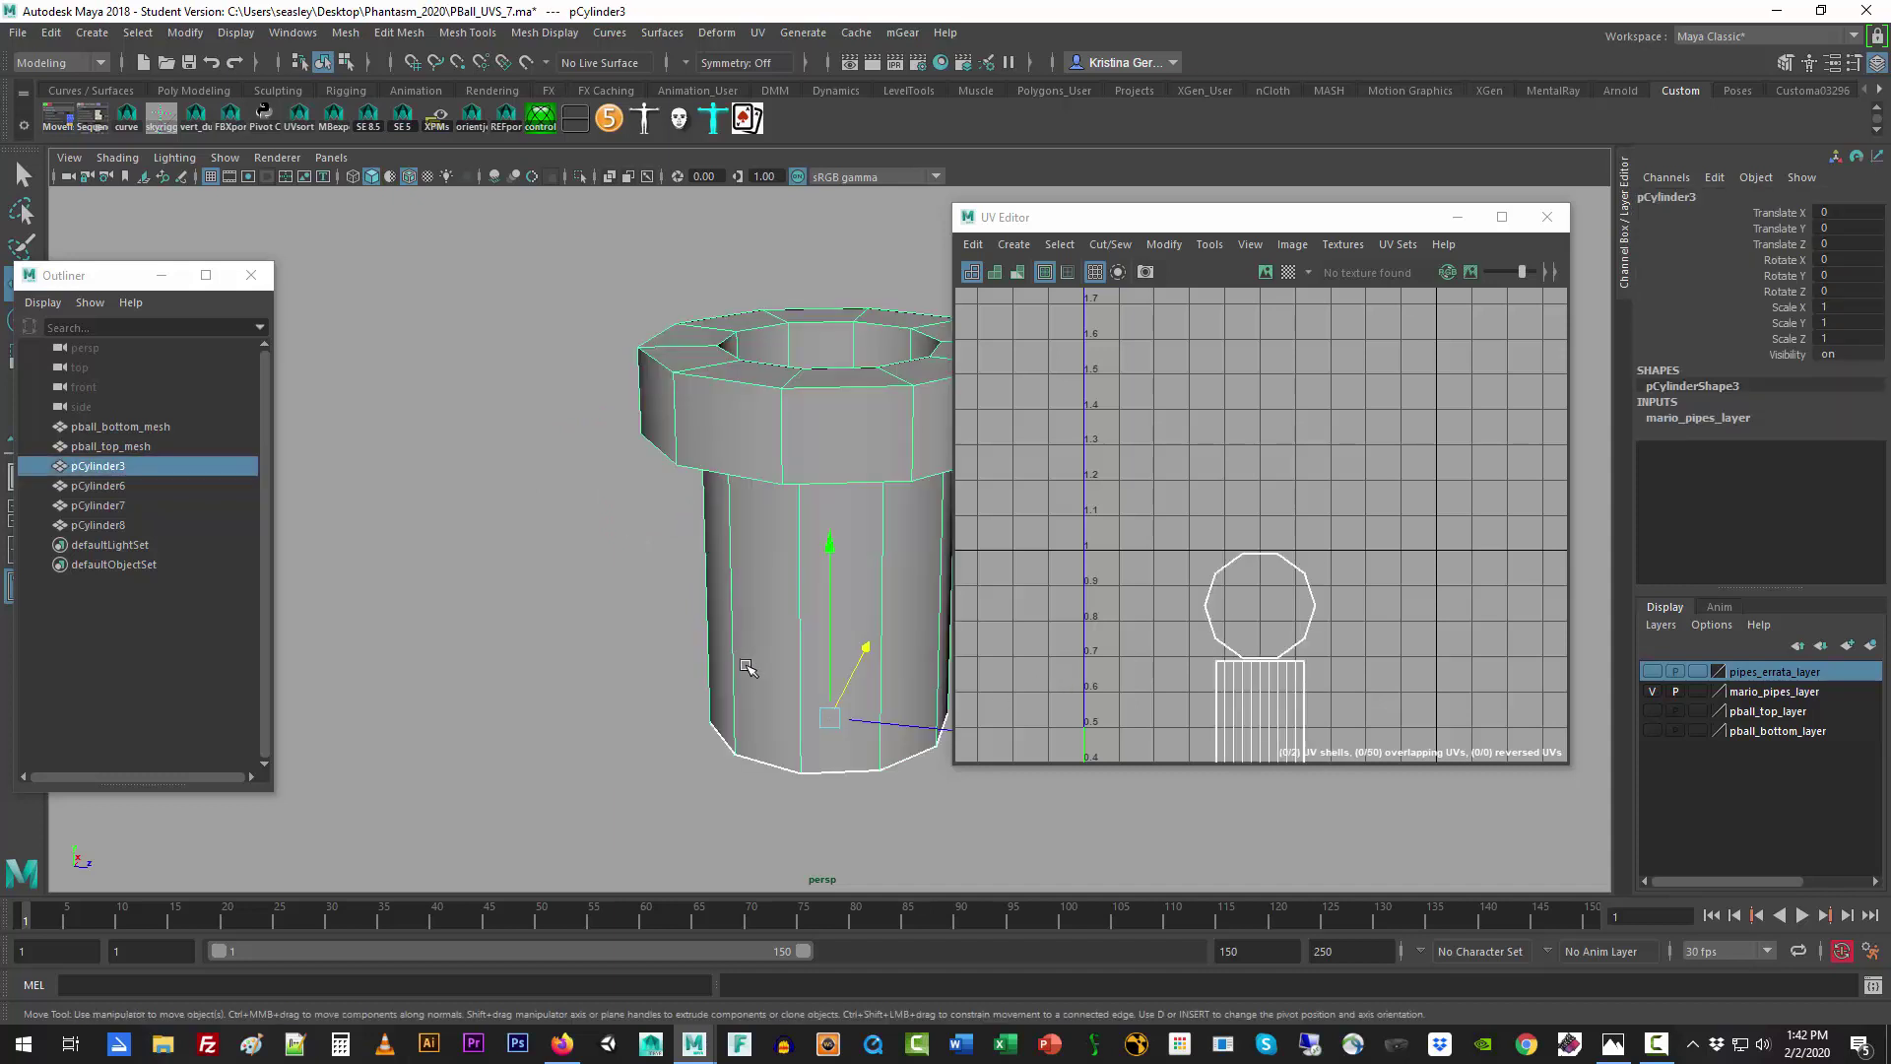
middle_click_drag(813, 633, 702, 679, "alt")
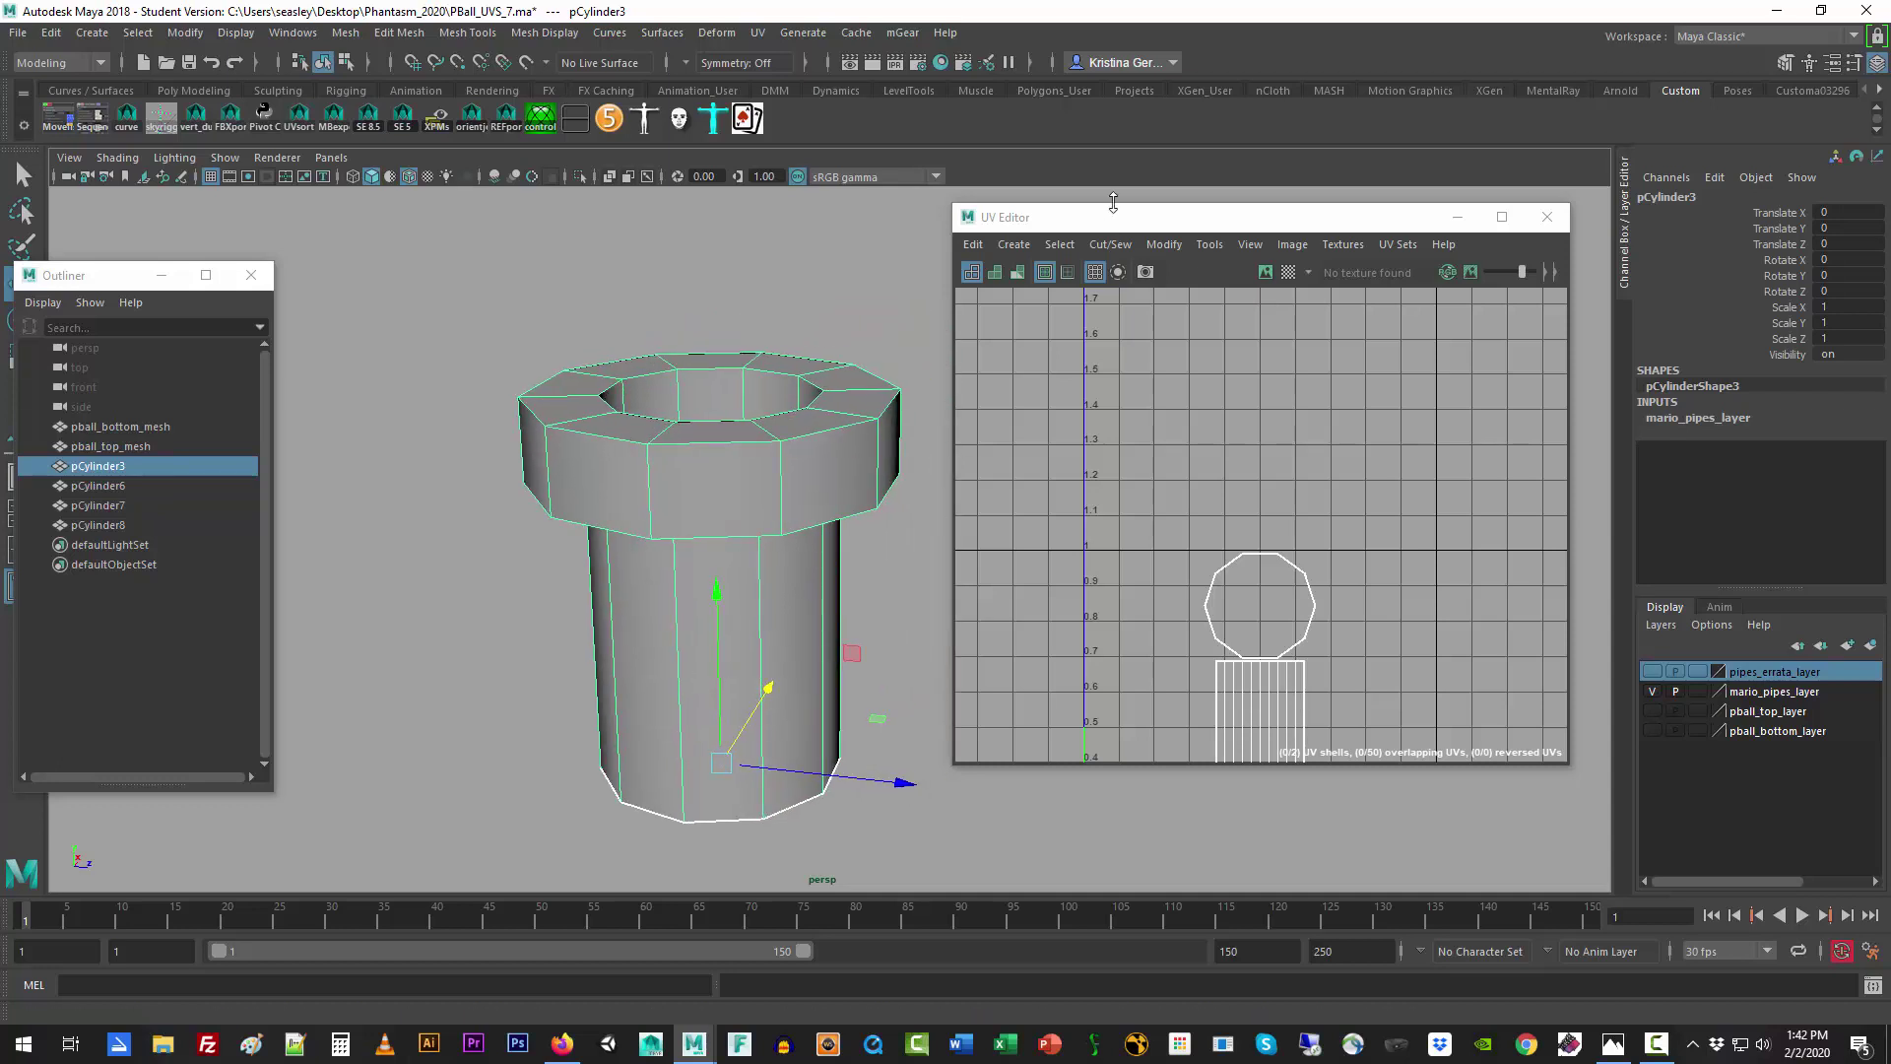
left_click_drag(1172, 227, 1177, 226)
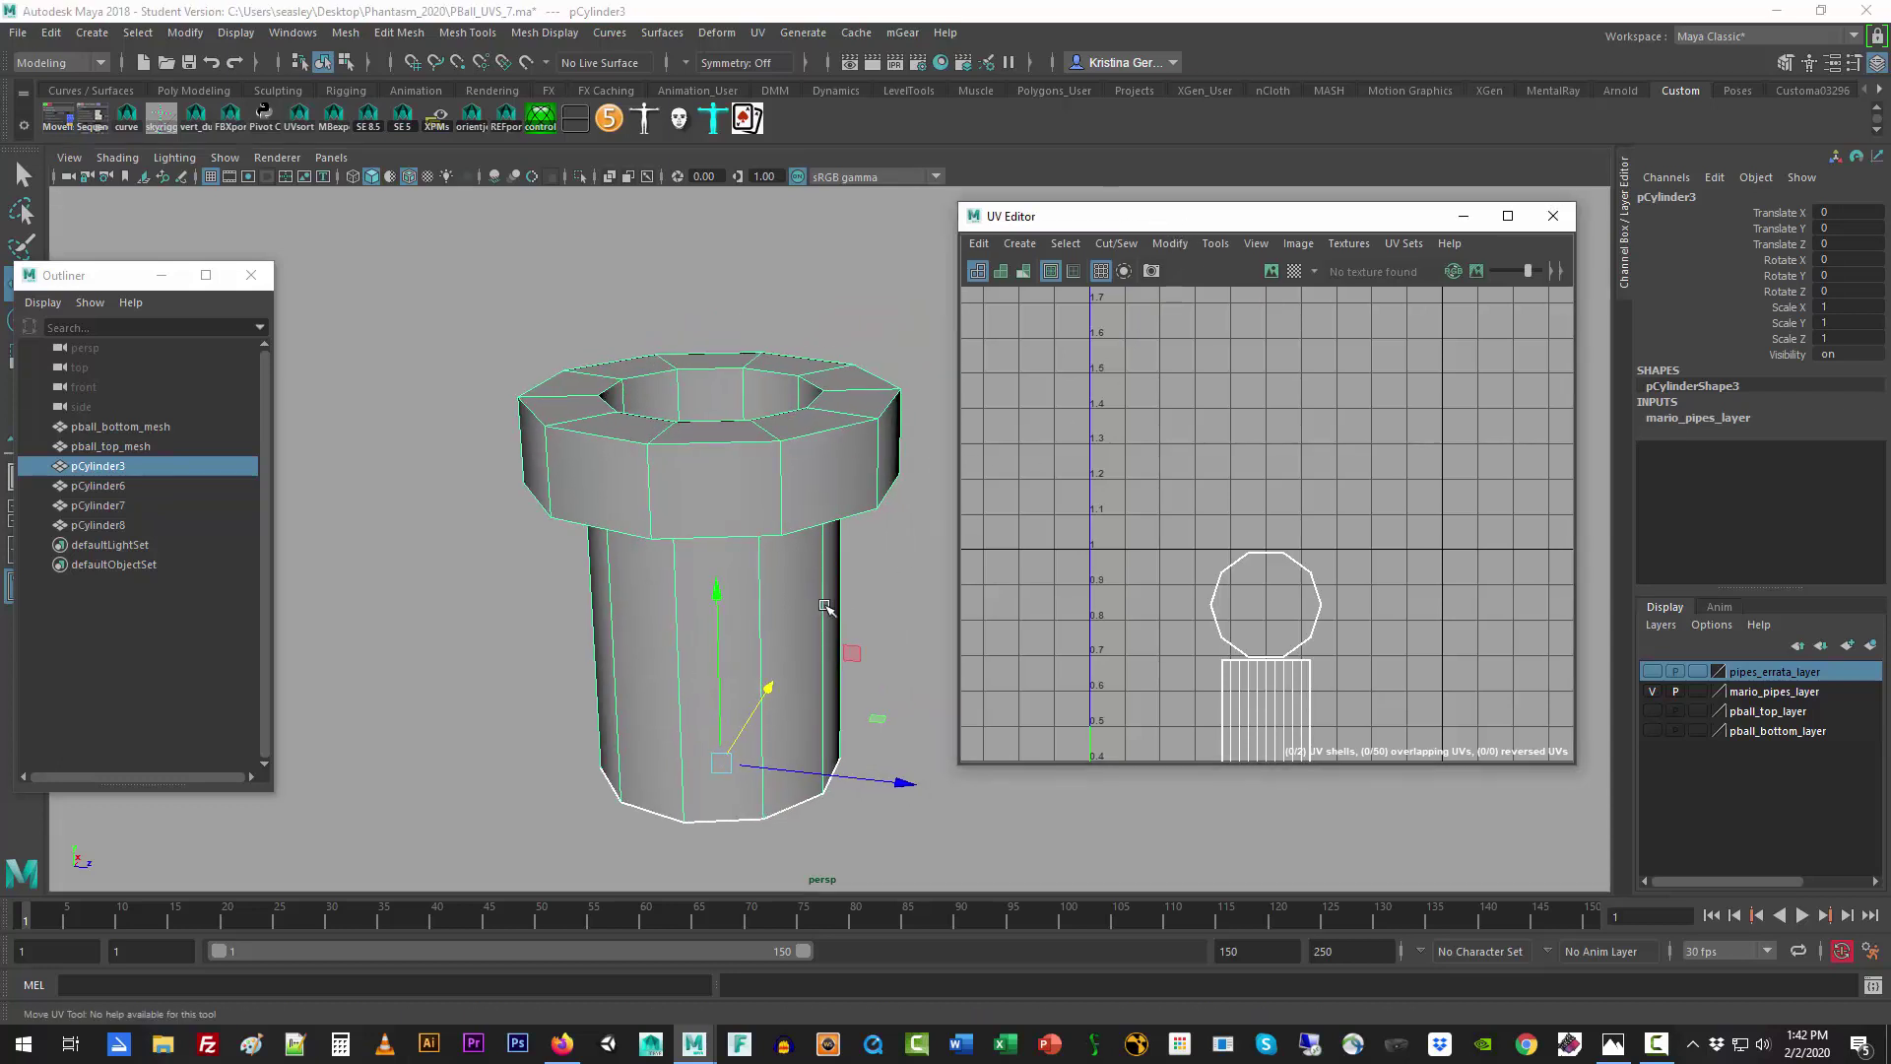
left_click_drag(771, 615, 789, 422, "alt")
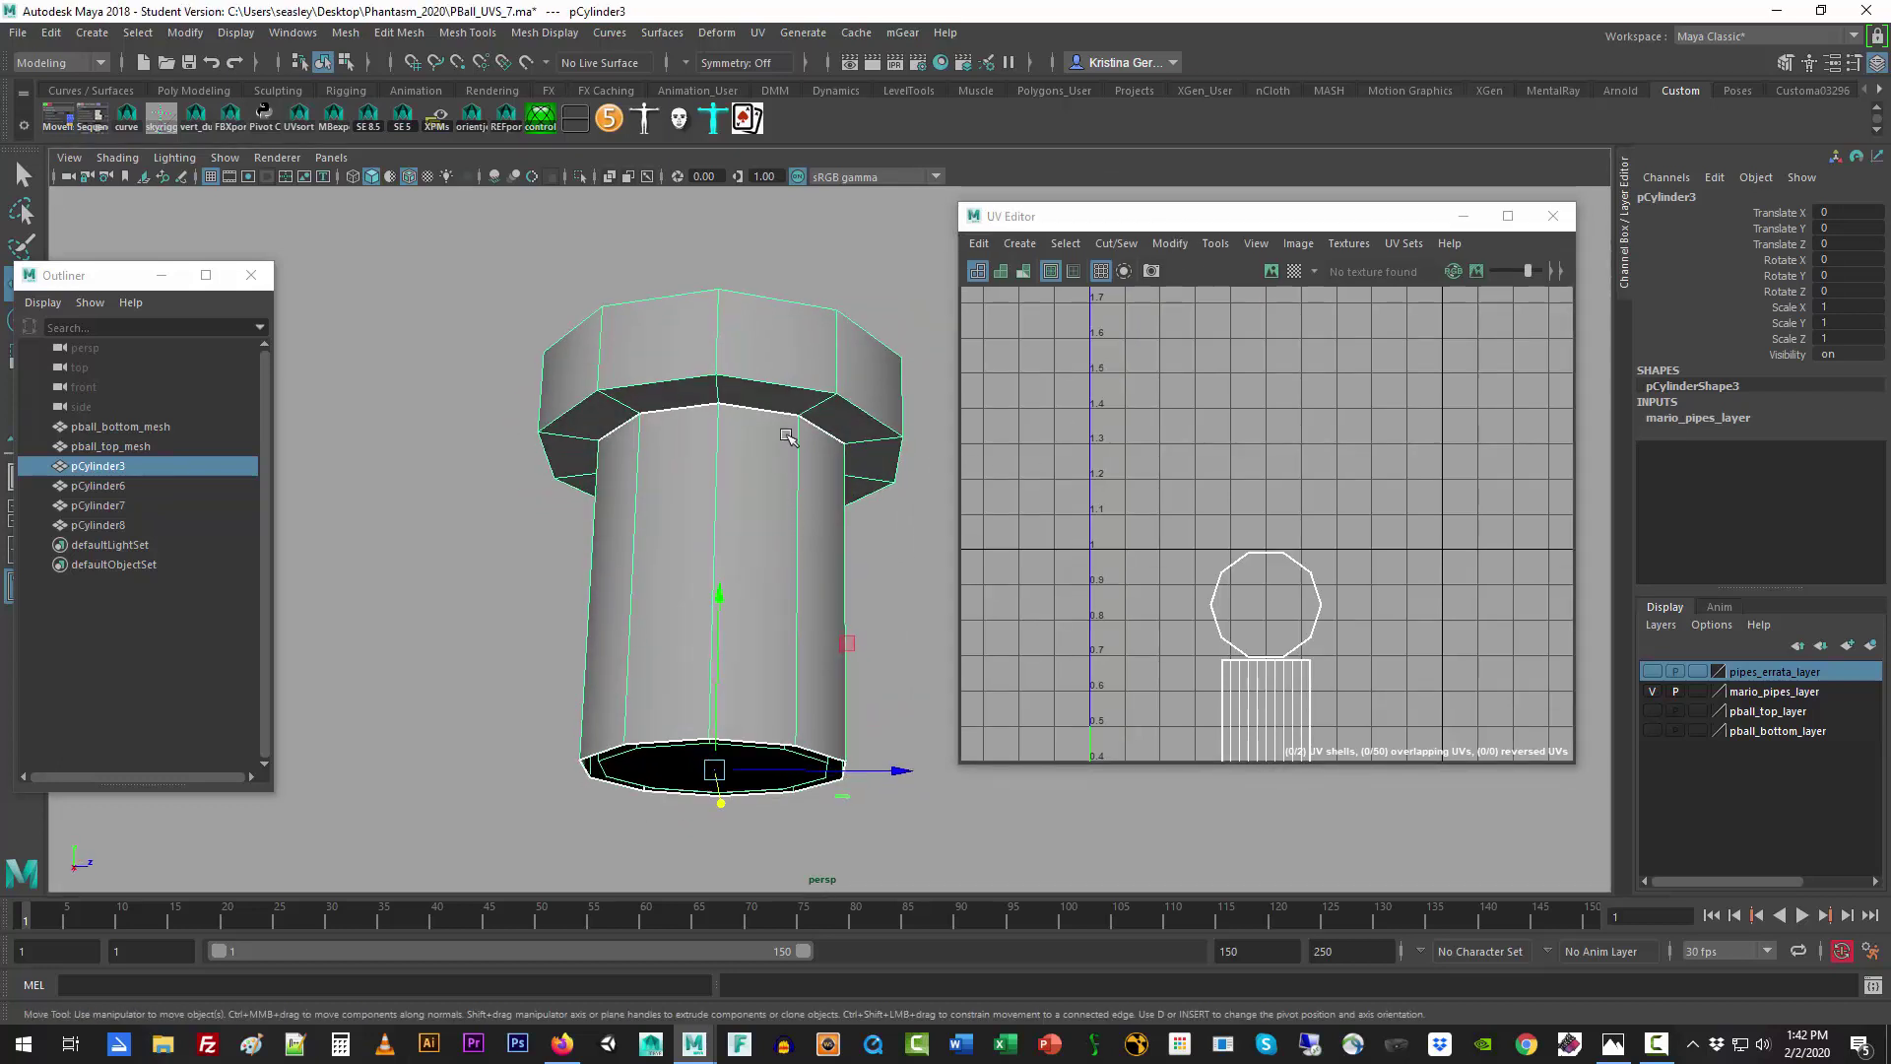
right_click_drag(781, 396, 772, 368)
Step: Select a radial edge on the rim's underside and one on its top, then convert the selection to edge rings
left_click(729, 390)
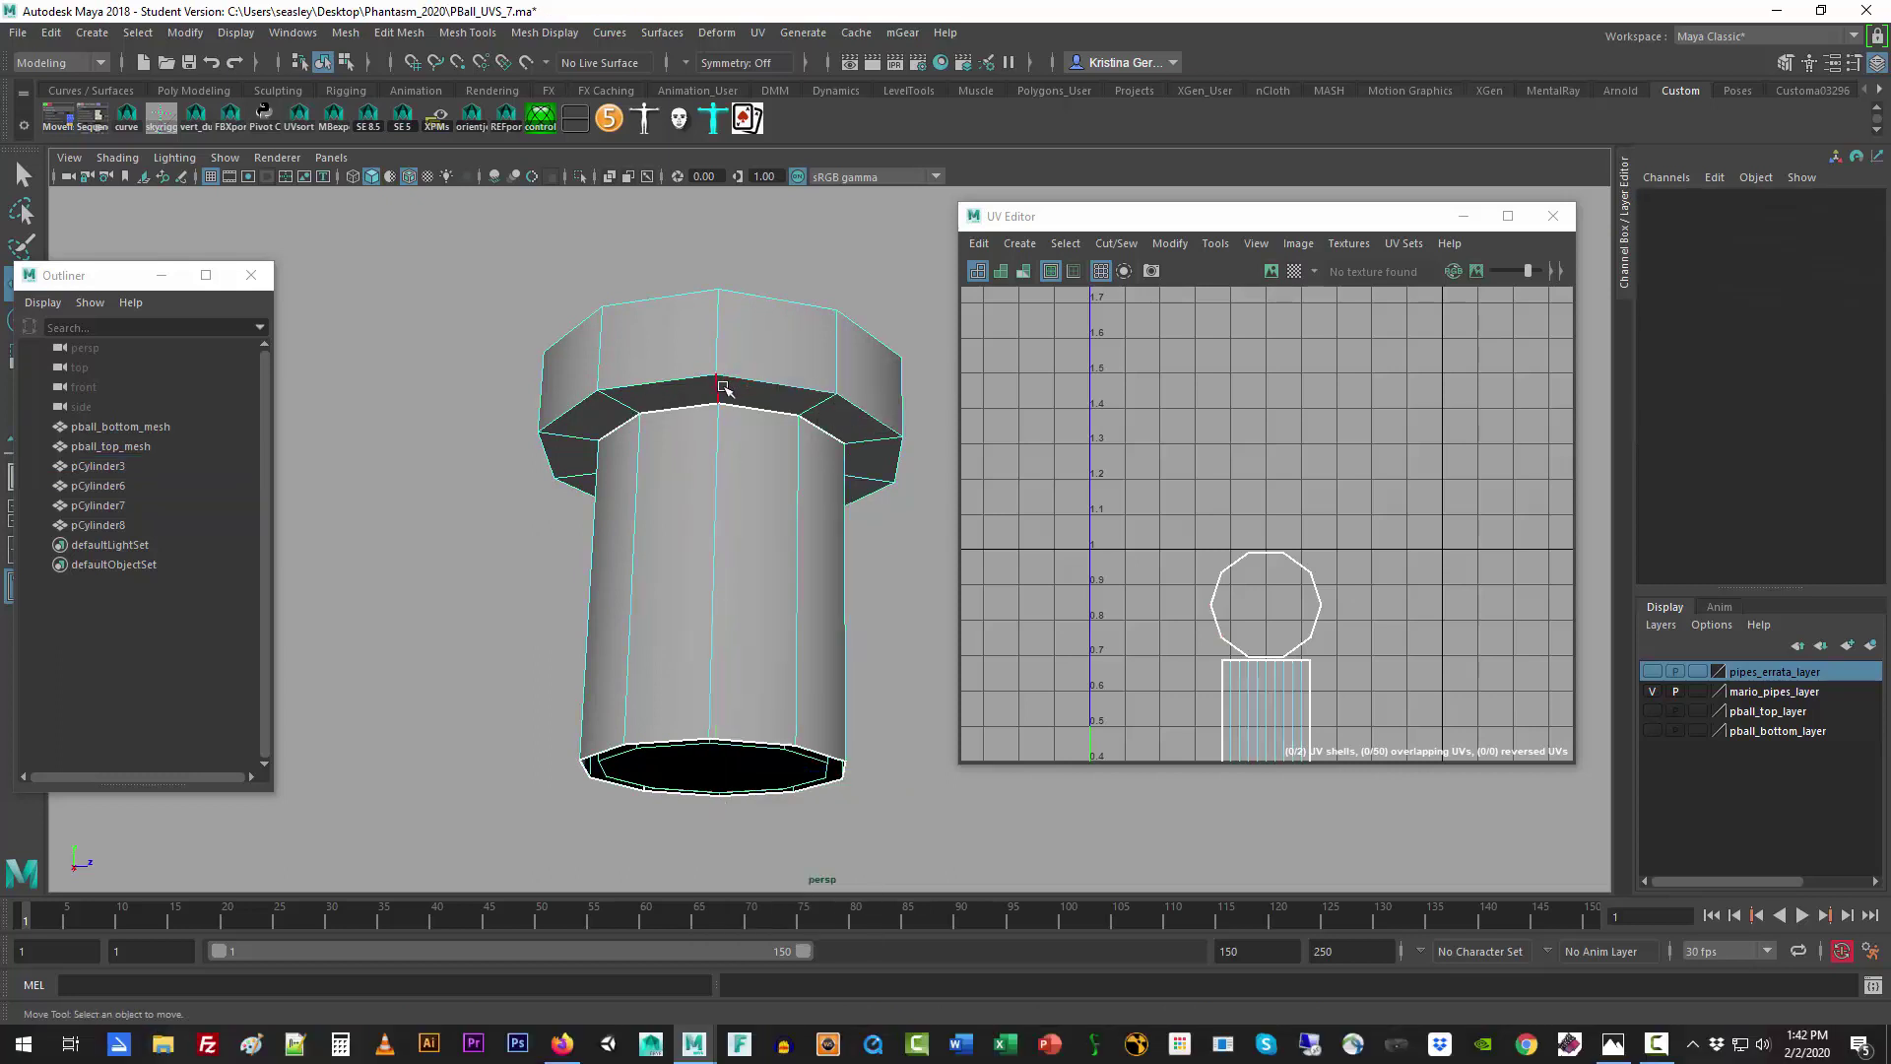
left_click_drag(733, 391, 772, 549, "alt")
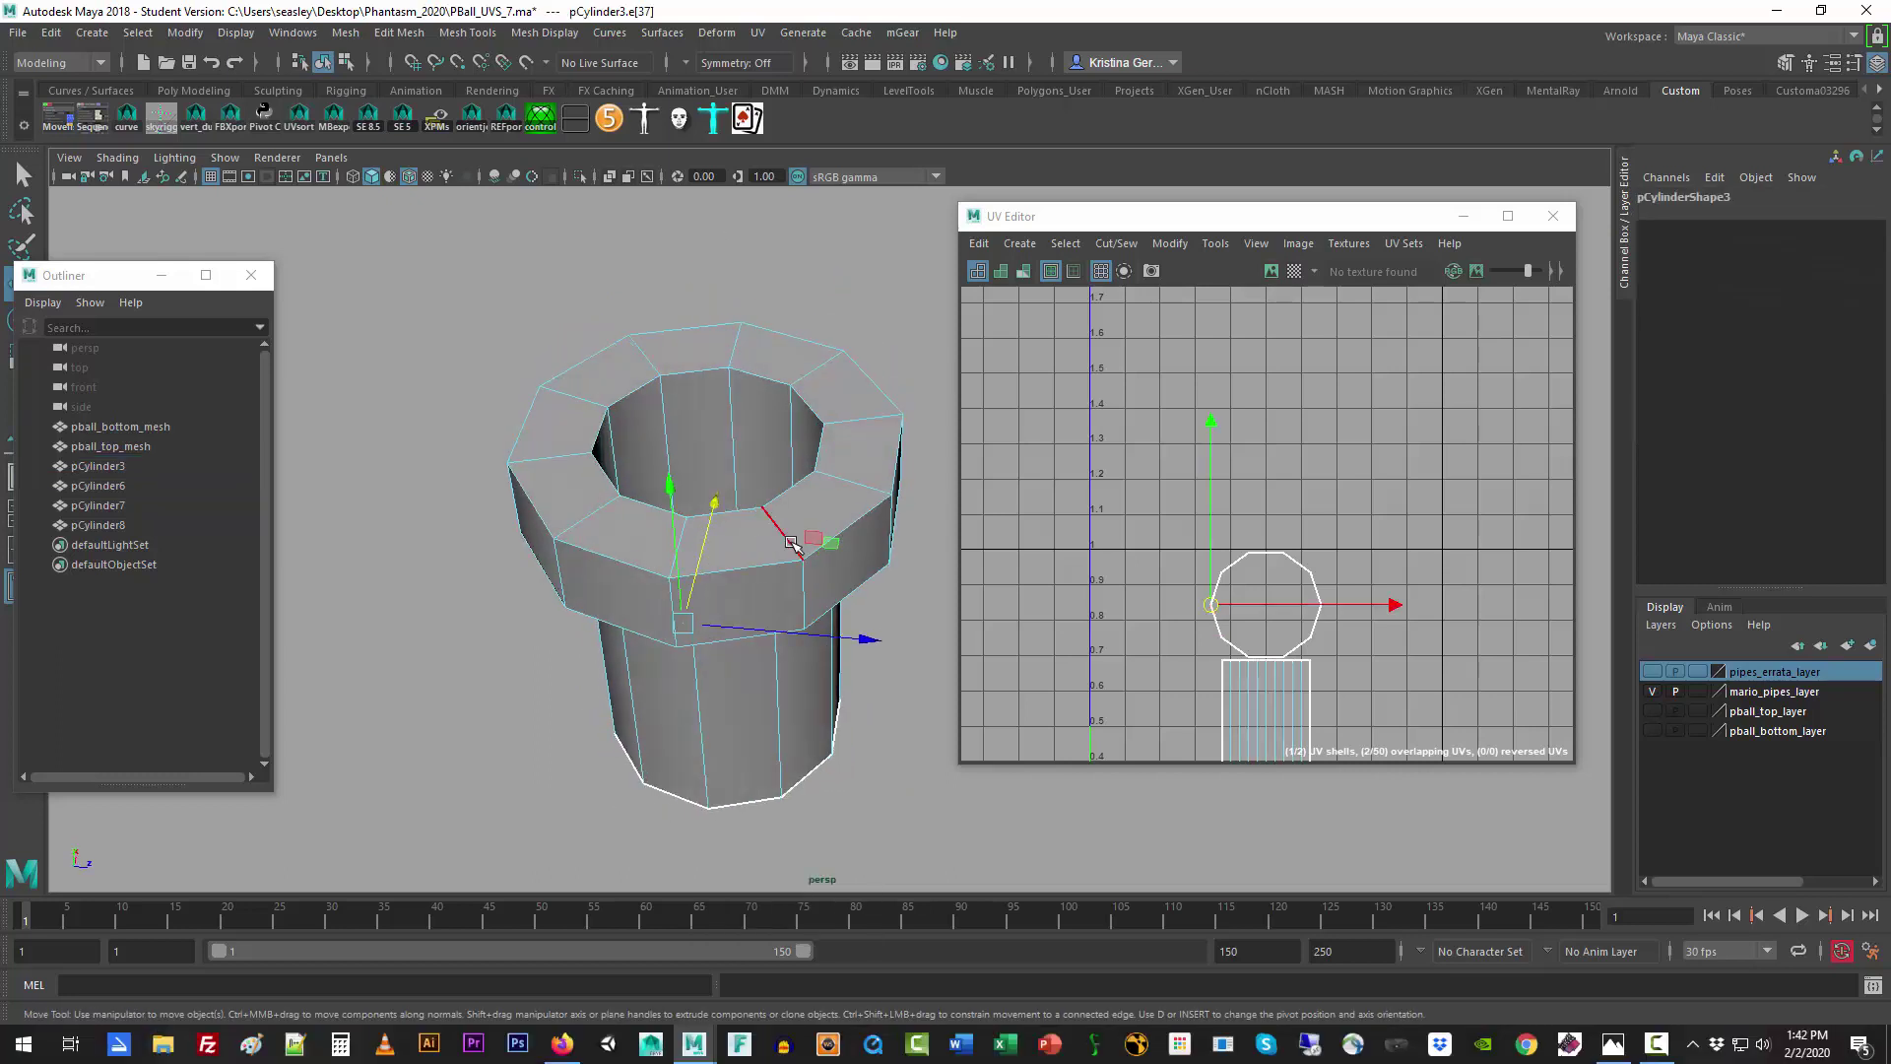
left_click_drag(798, 684, 769, 492, "alt")
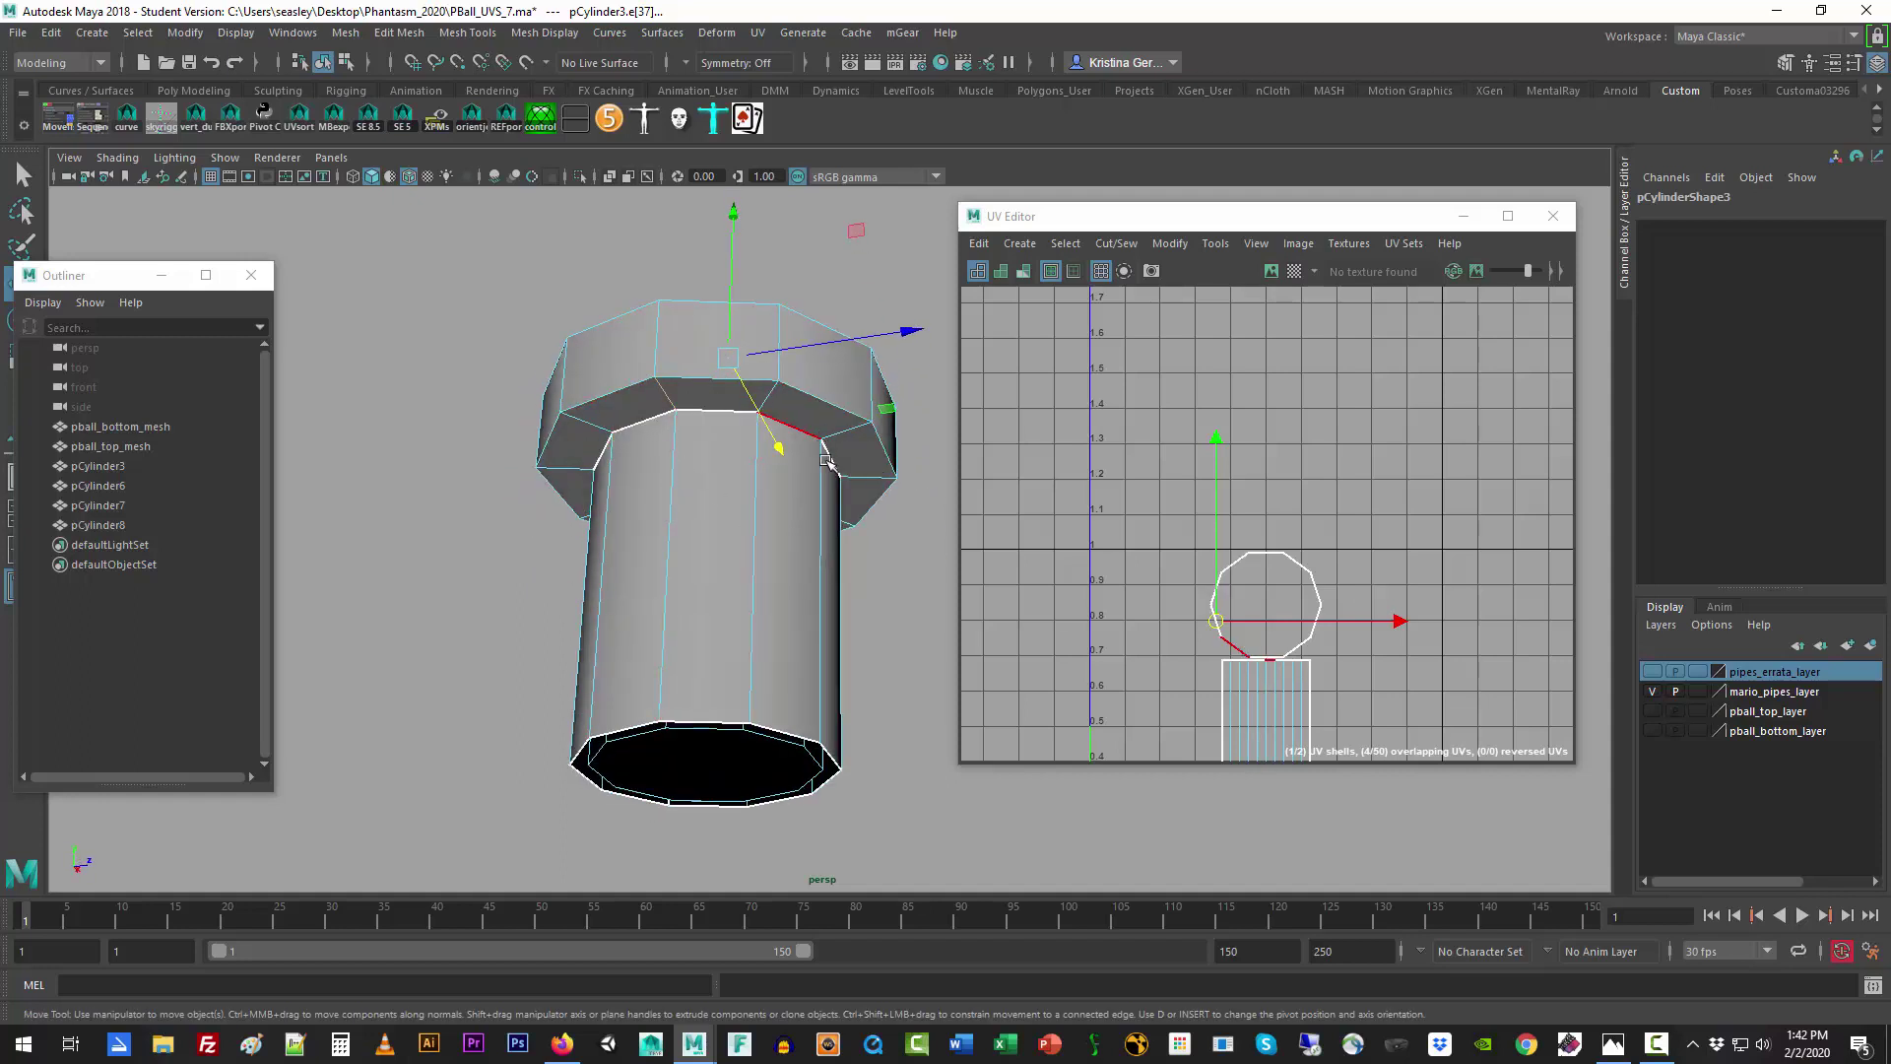
left_click_drag(859, 461, 794, 490, "alt")
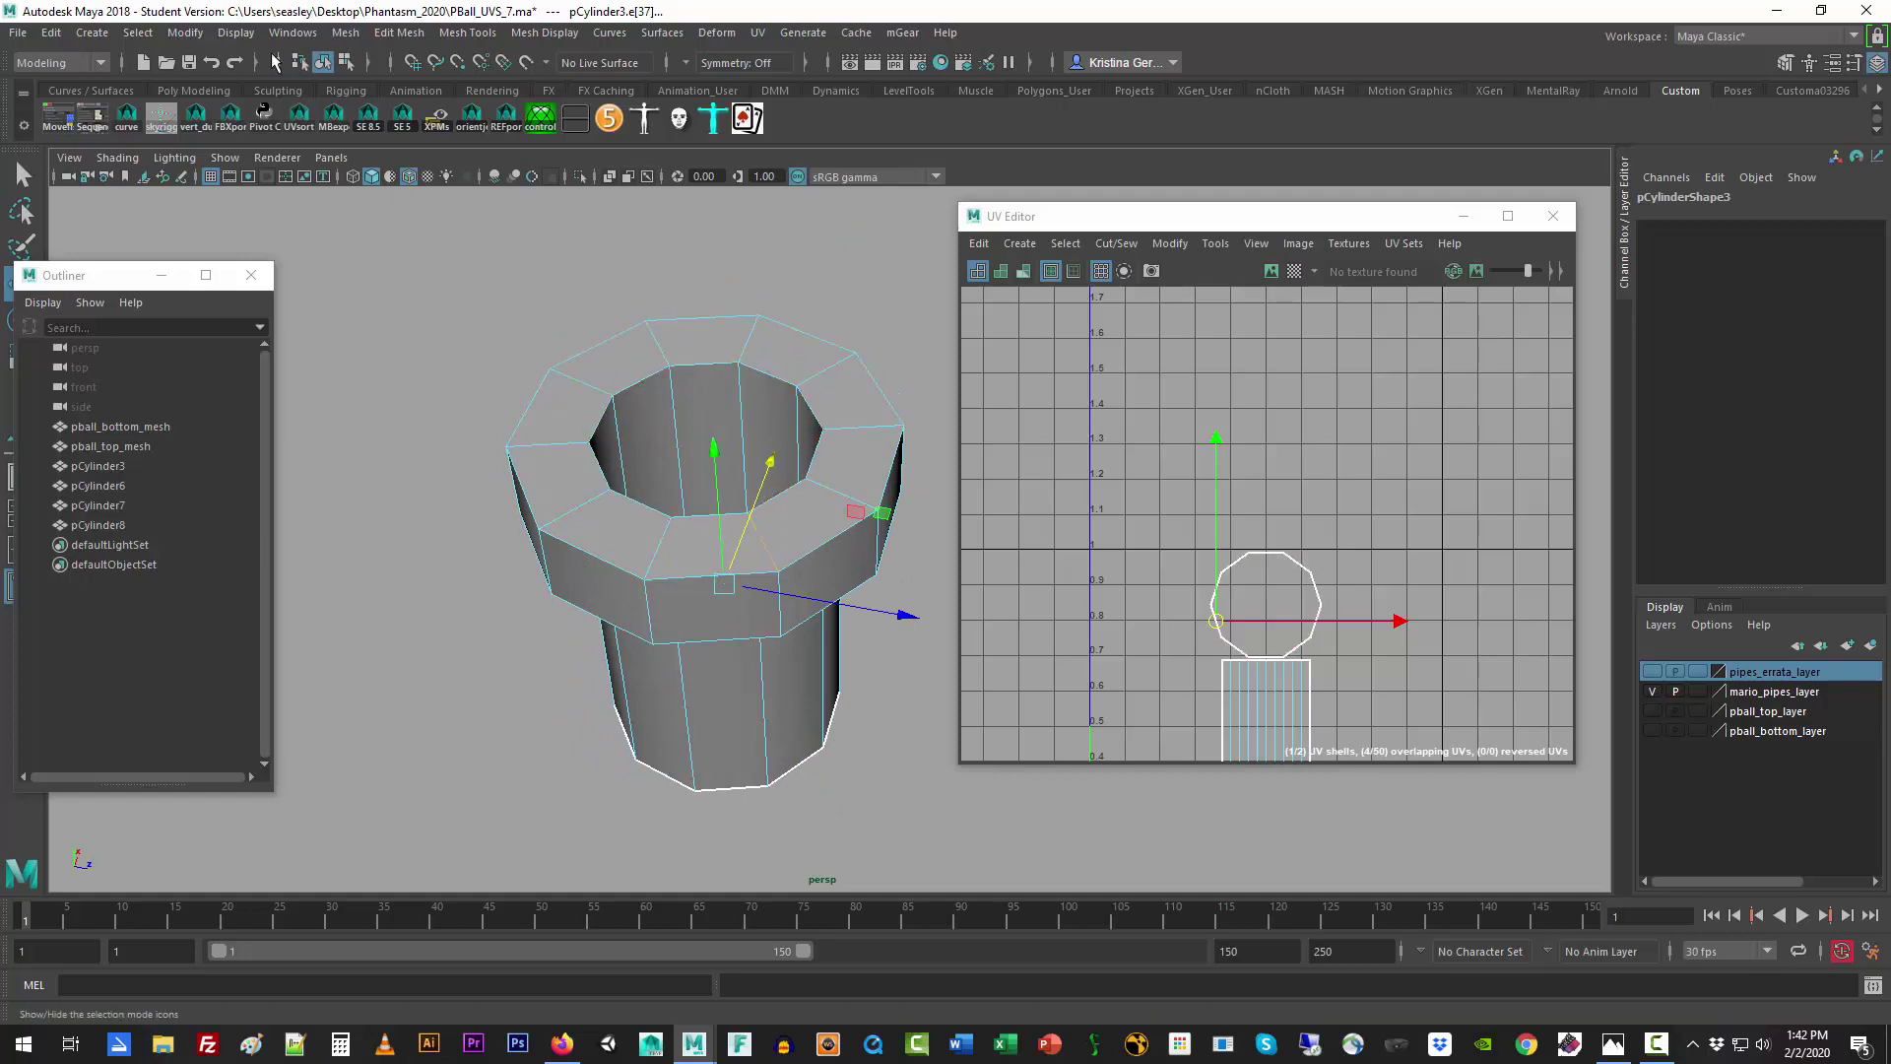
left_click(143, 36)
mouse_move(281, 412)
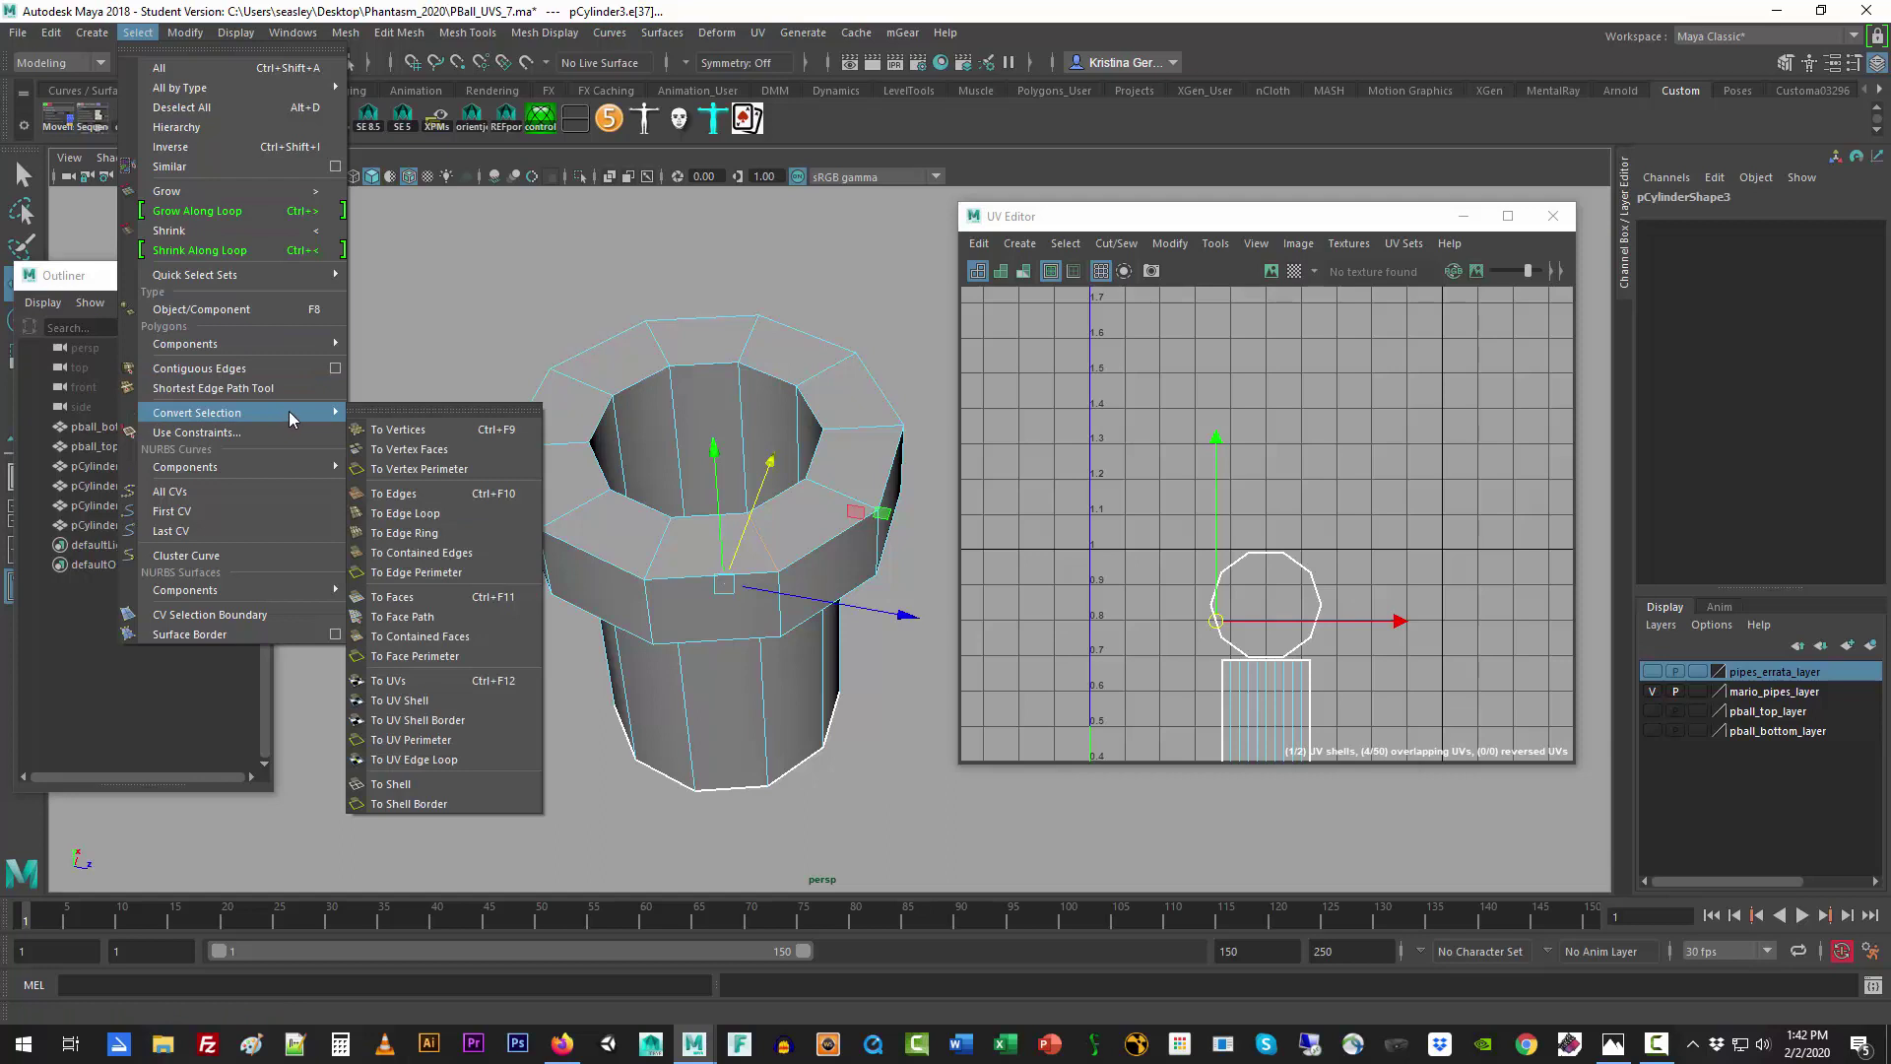
left_click(476, 534)
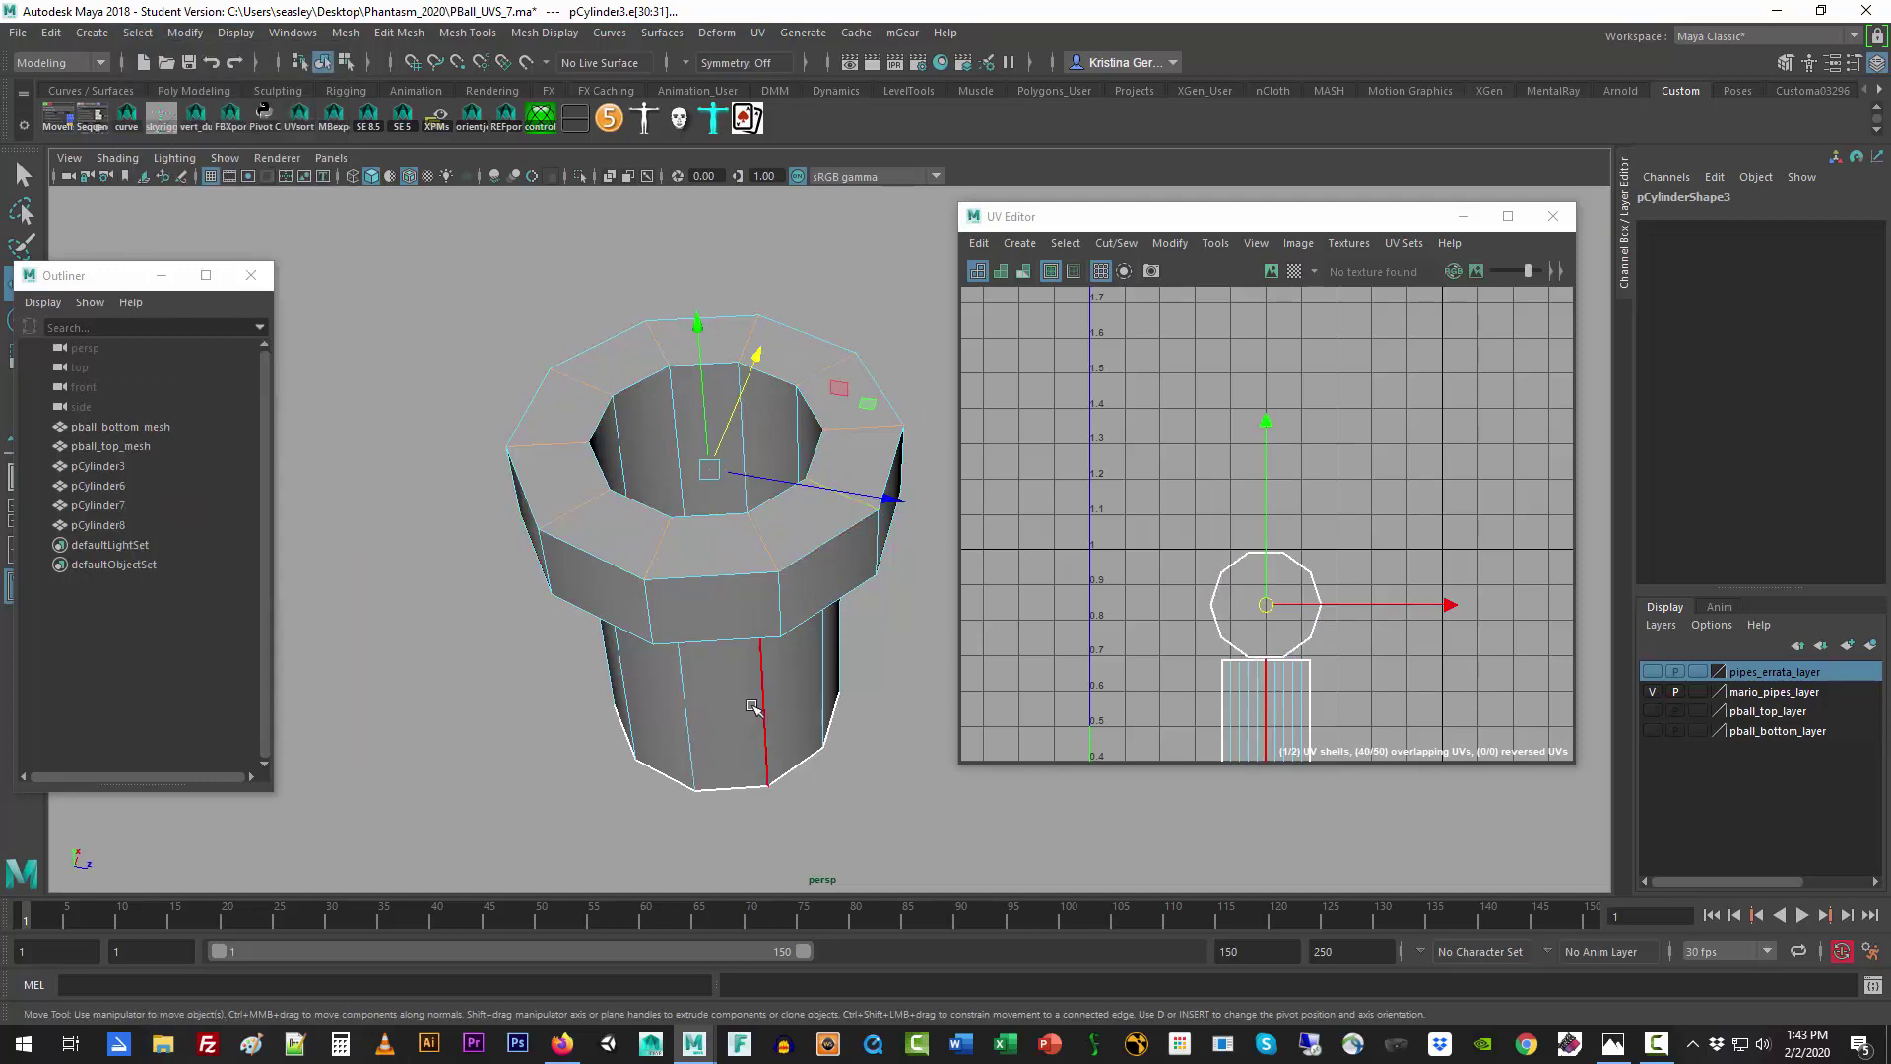
Step: Convert the selected rim edge rings to faces
left_click_drag(752, 707, 735, 571, "alt")
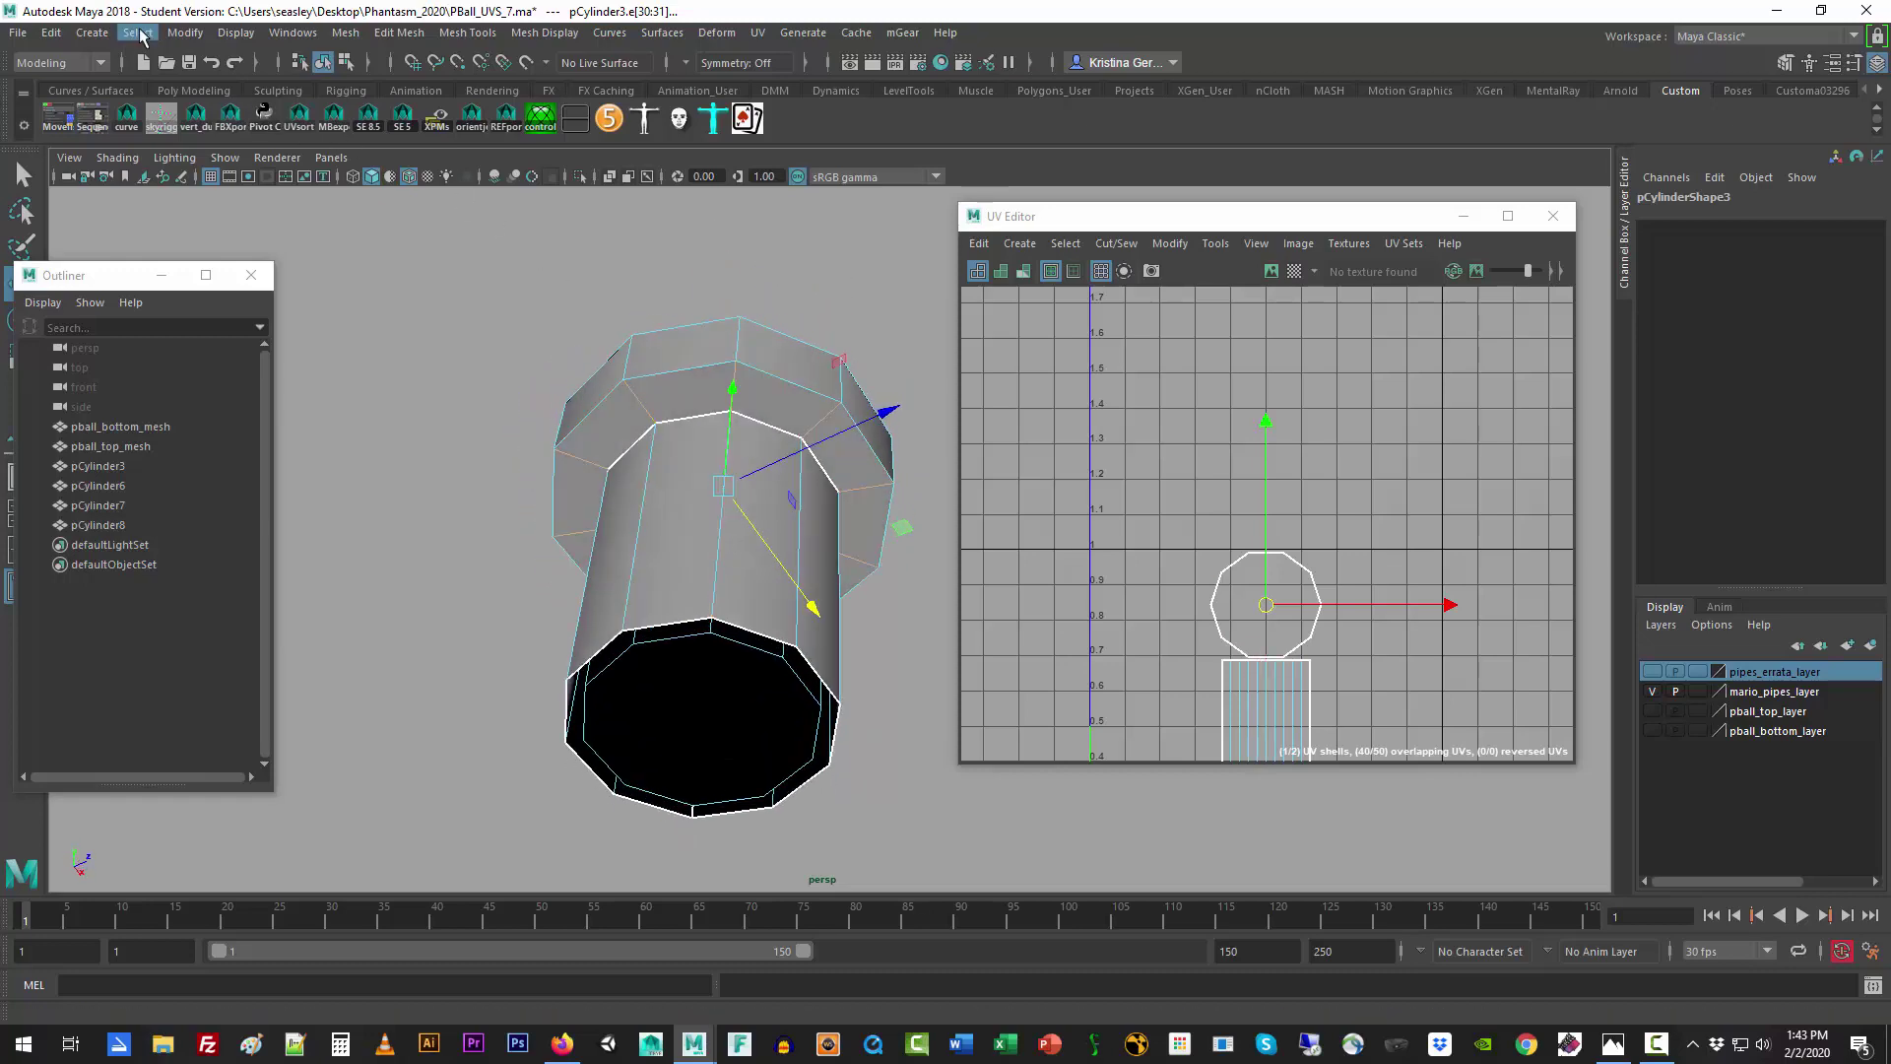
left_click(138, 32)
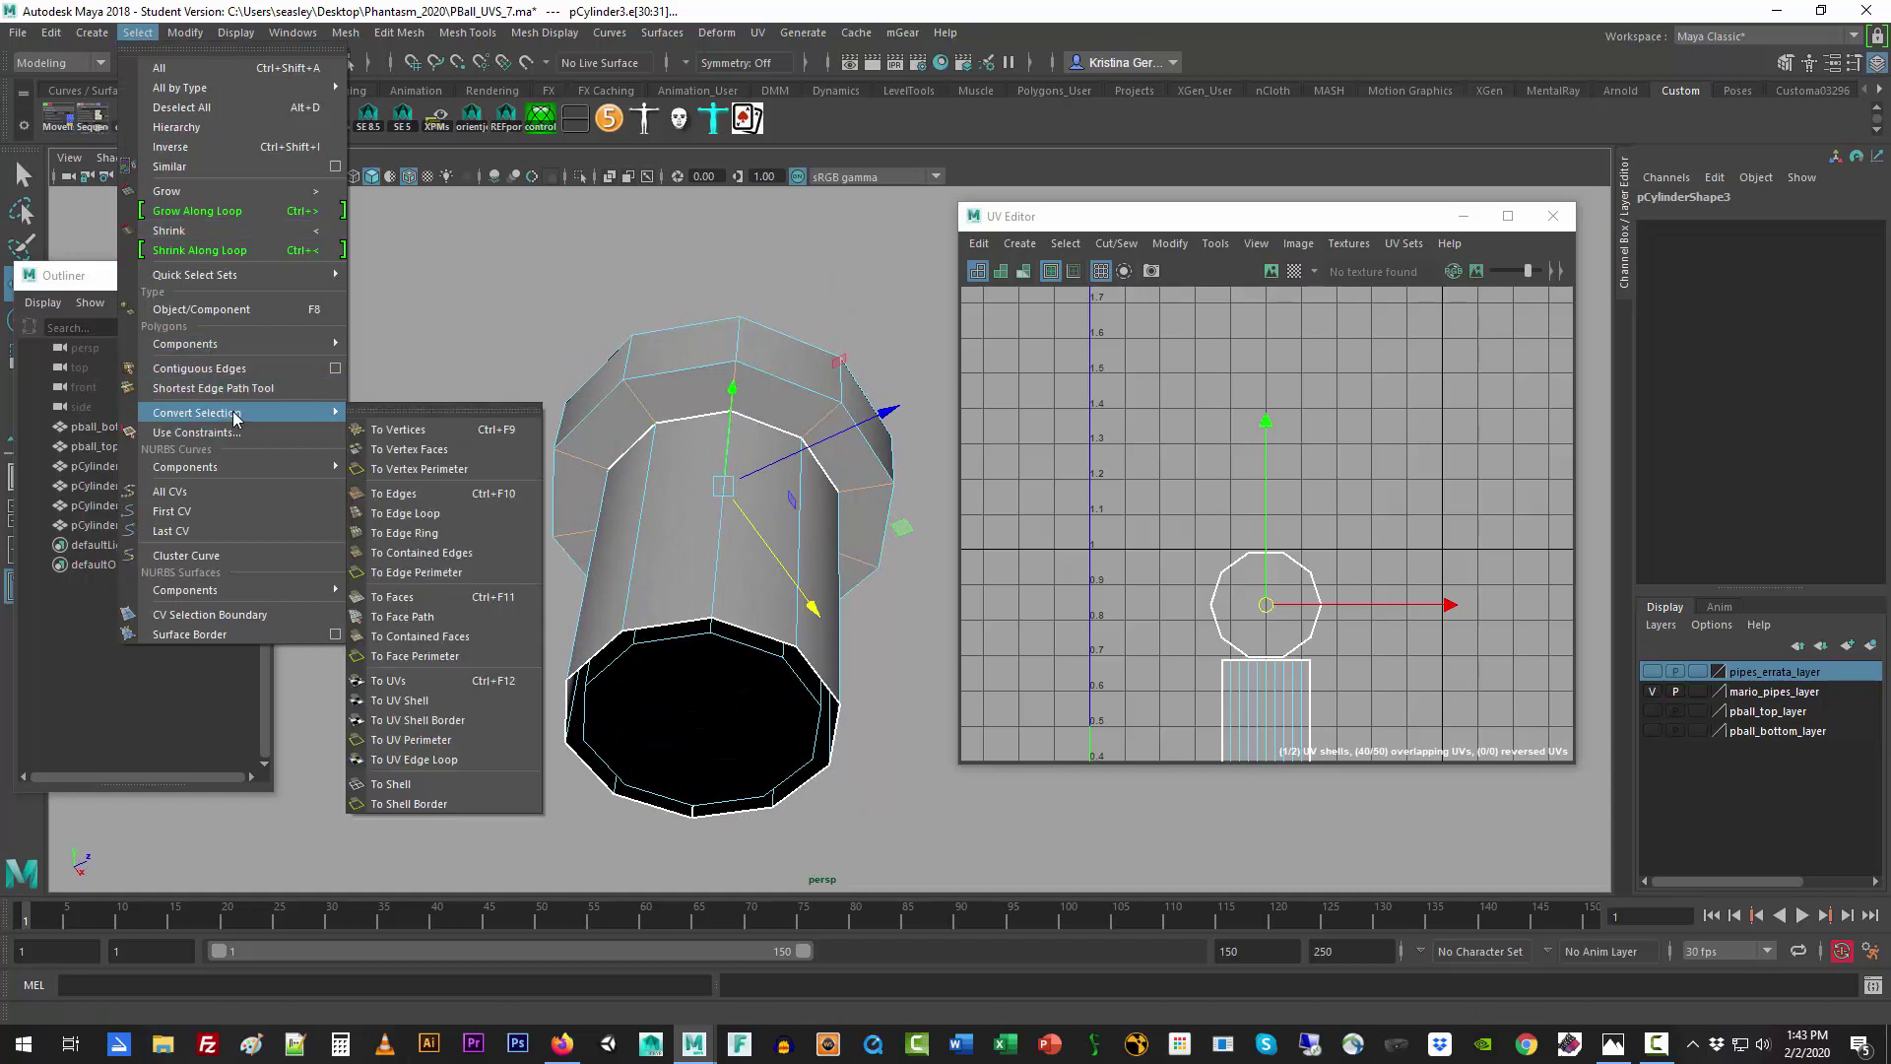
left_click(436, 594)
Step: Apply a planar UV projection along the Y axis to the selected faces on the rim's top and underside
left_click_drag(426, 524, 476, 542, "alt")
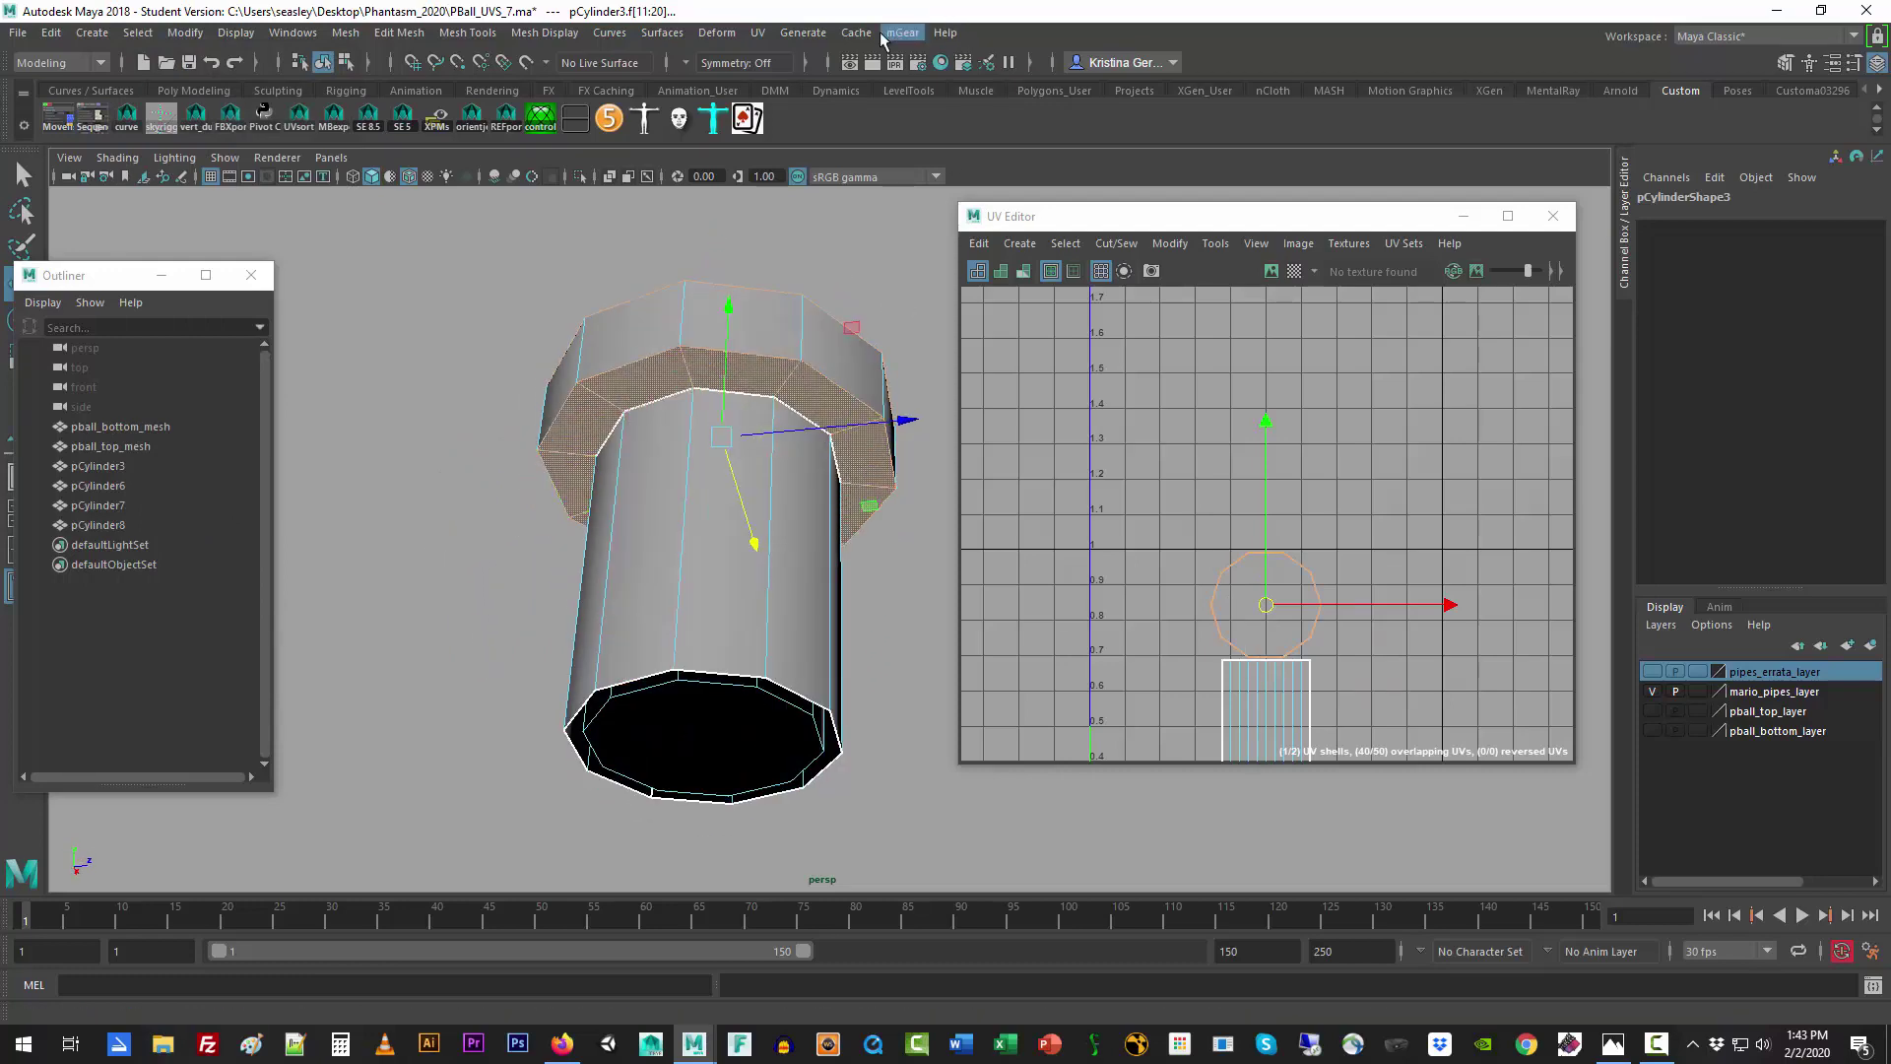
left_click(758, 33)
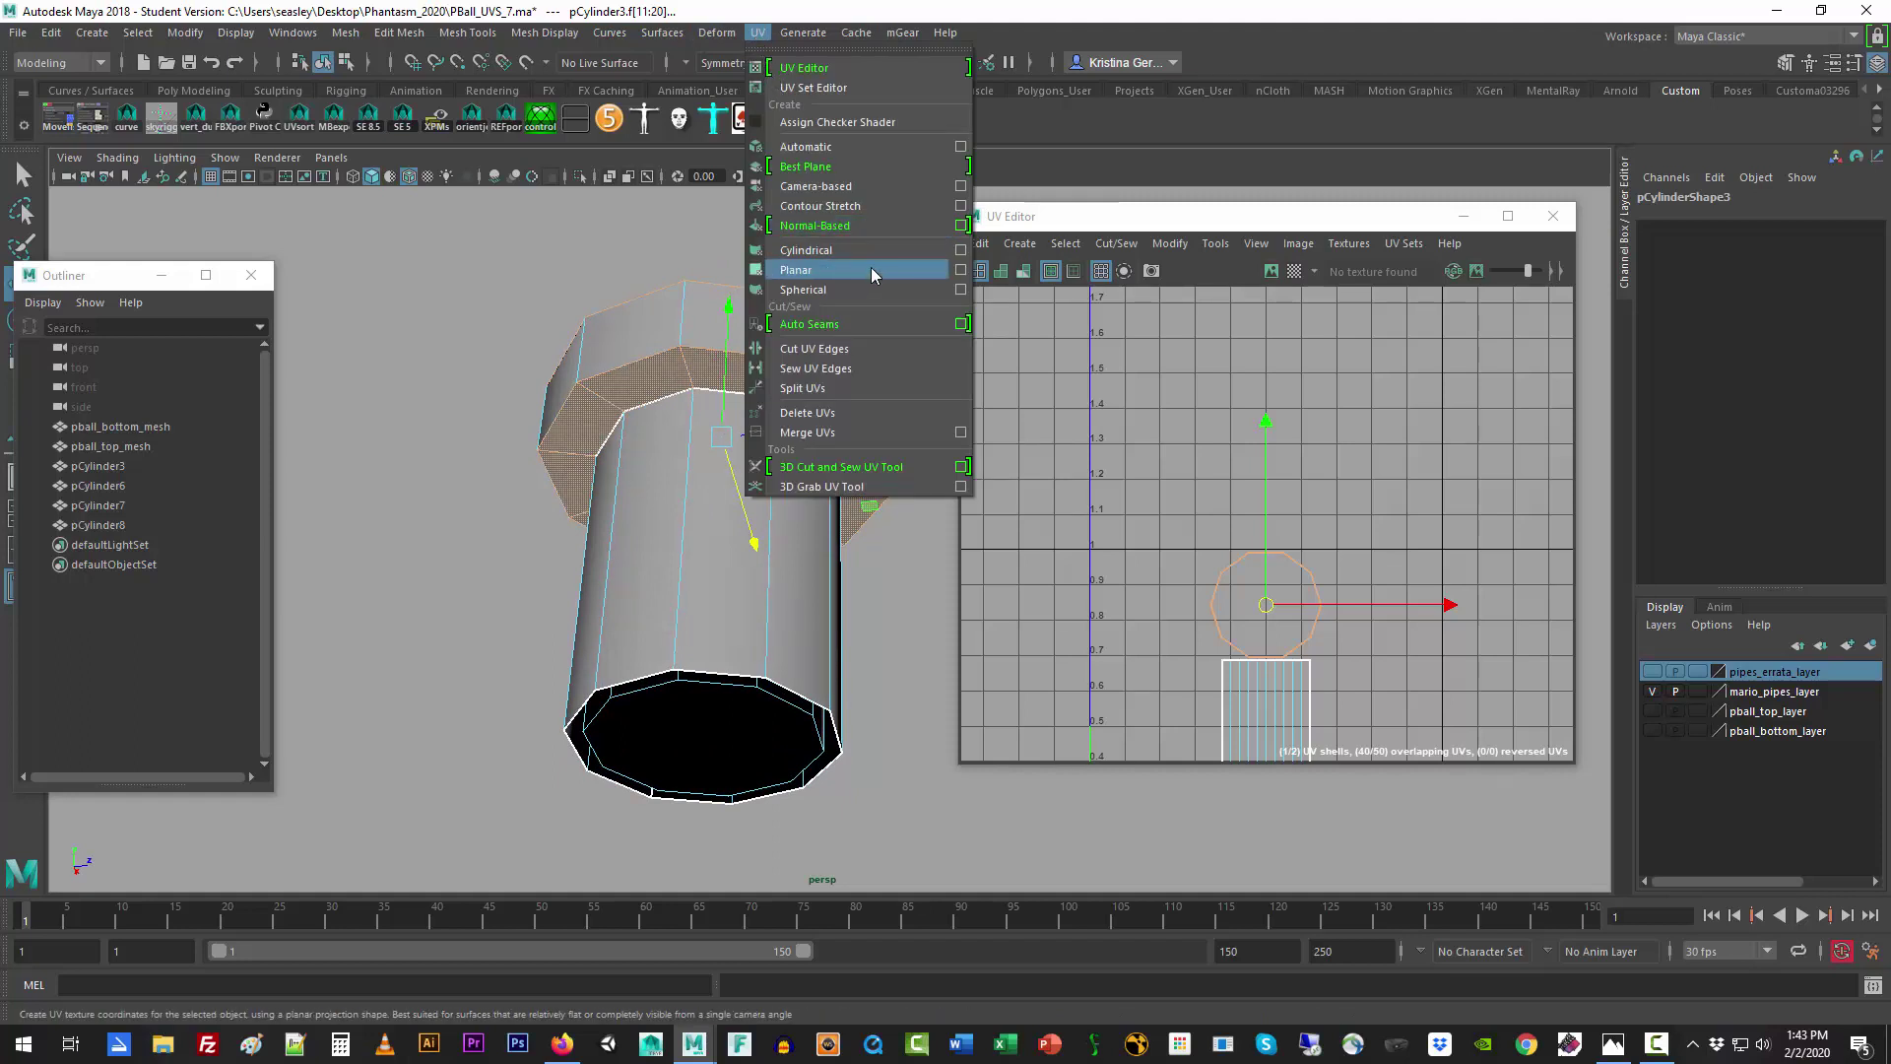
left_click(961, 270)
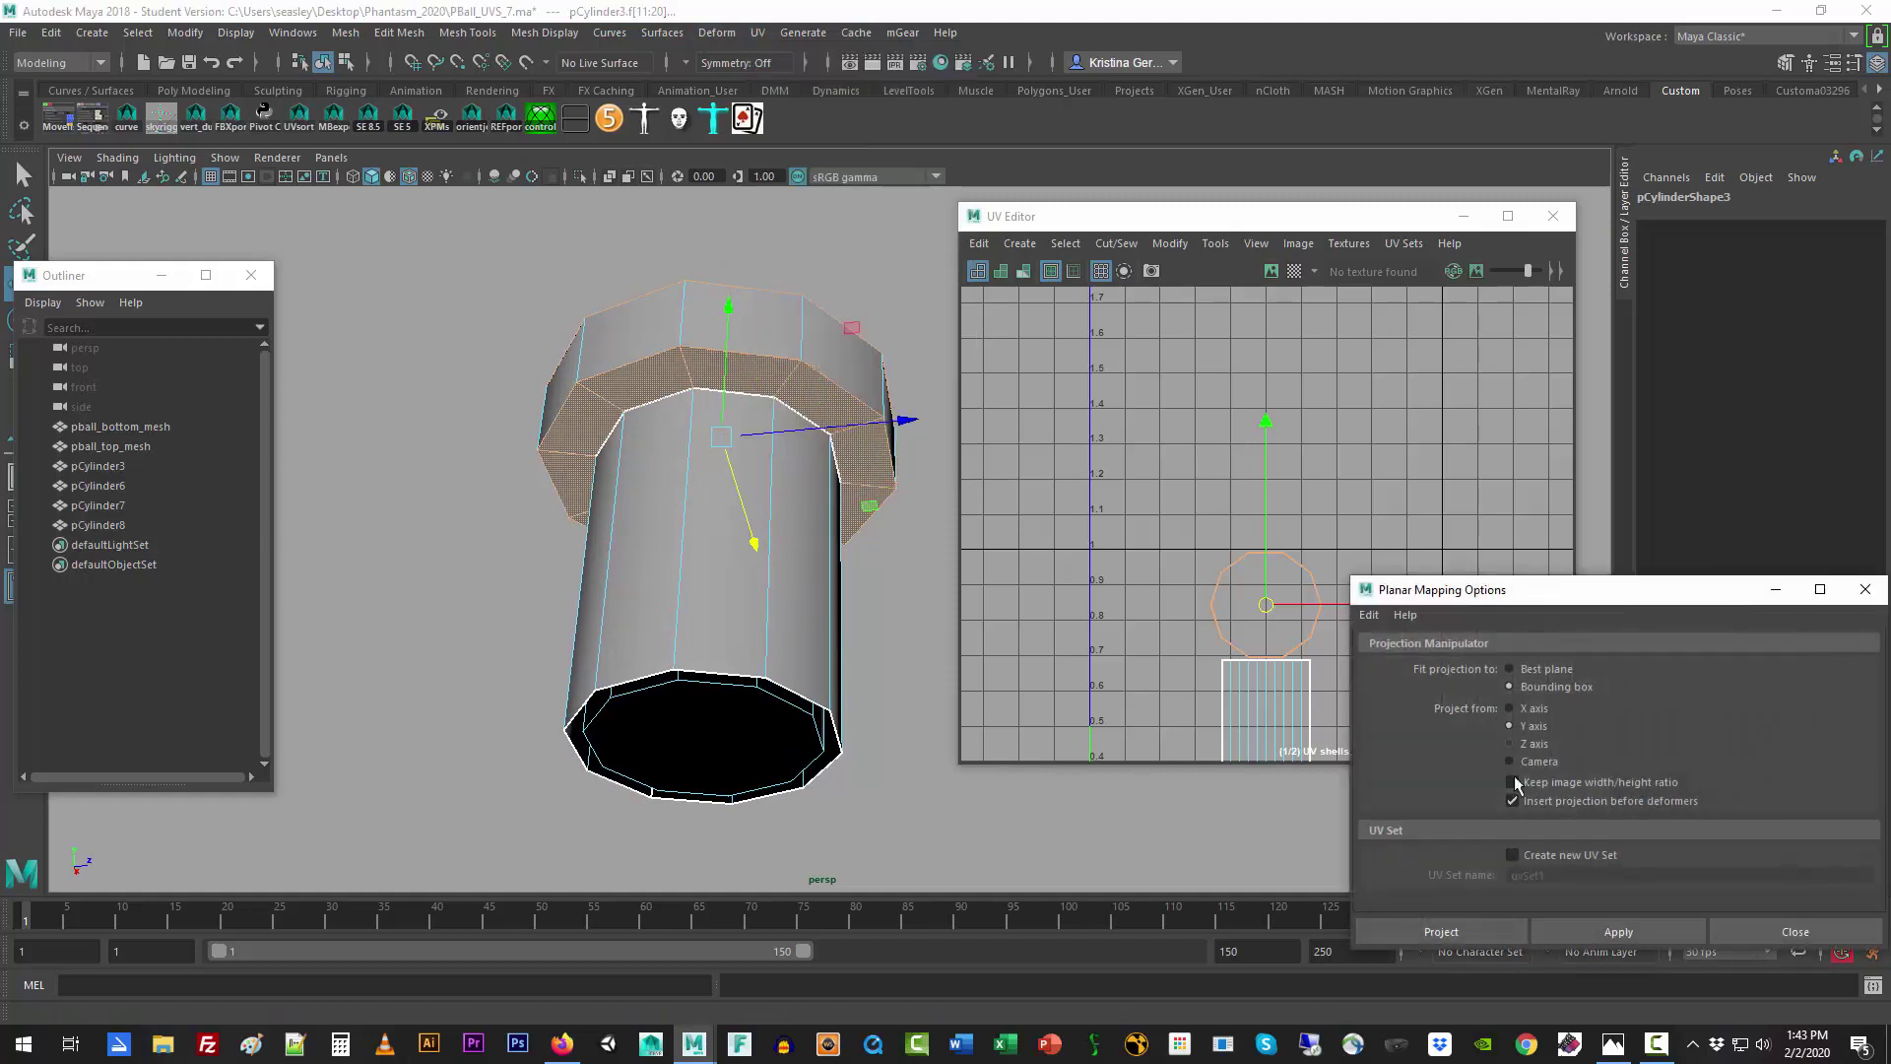
left_click(1498, 926)
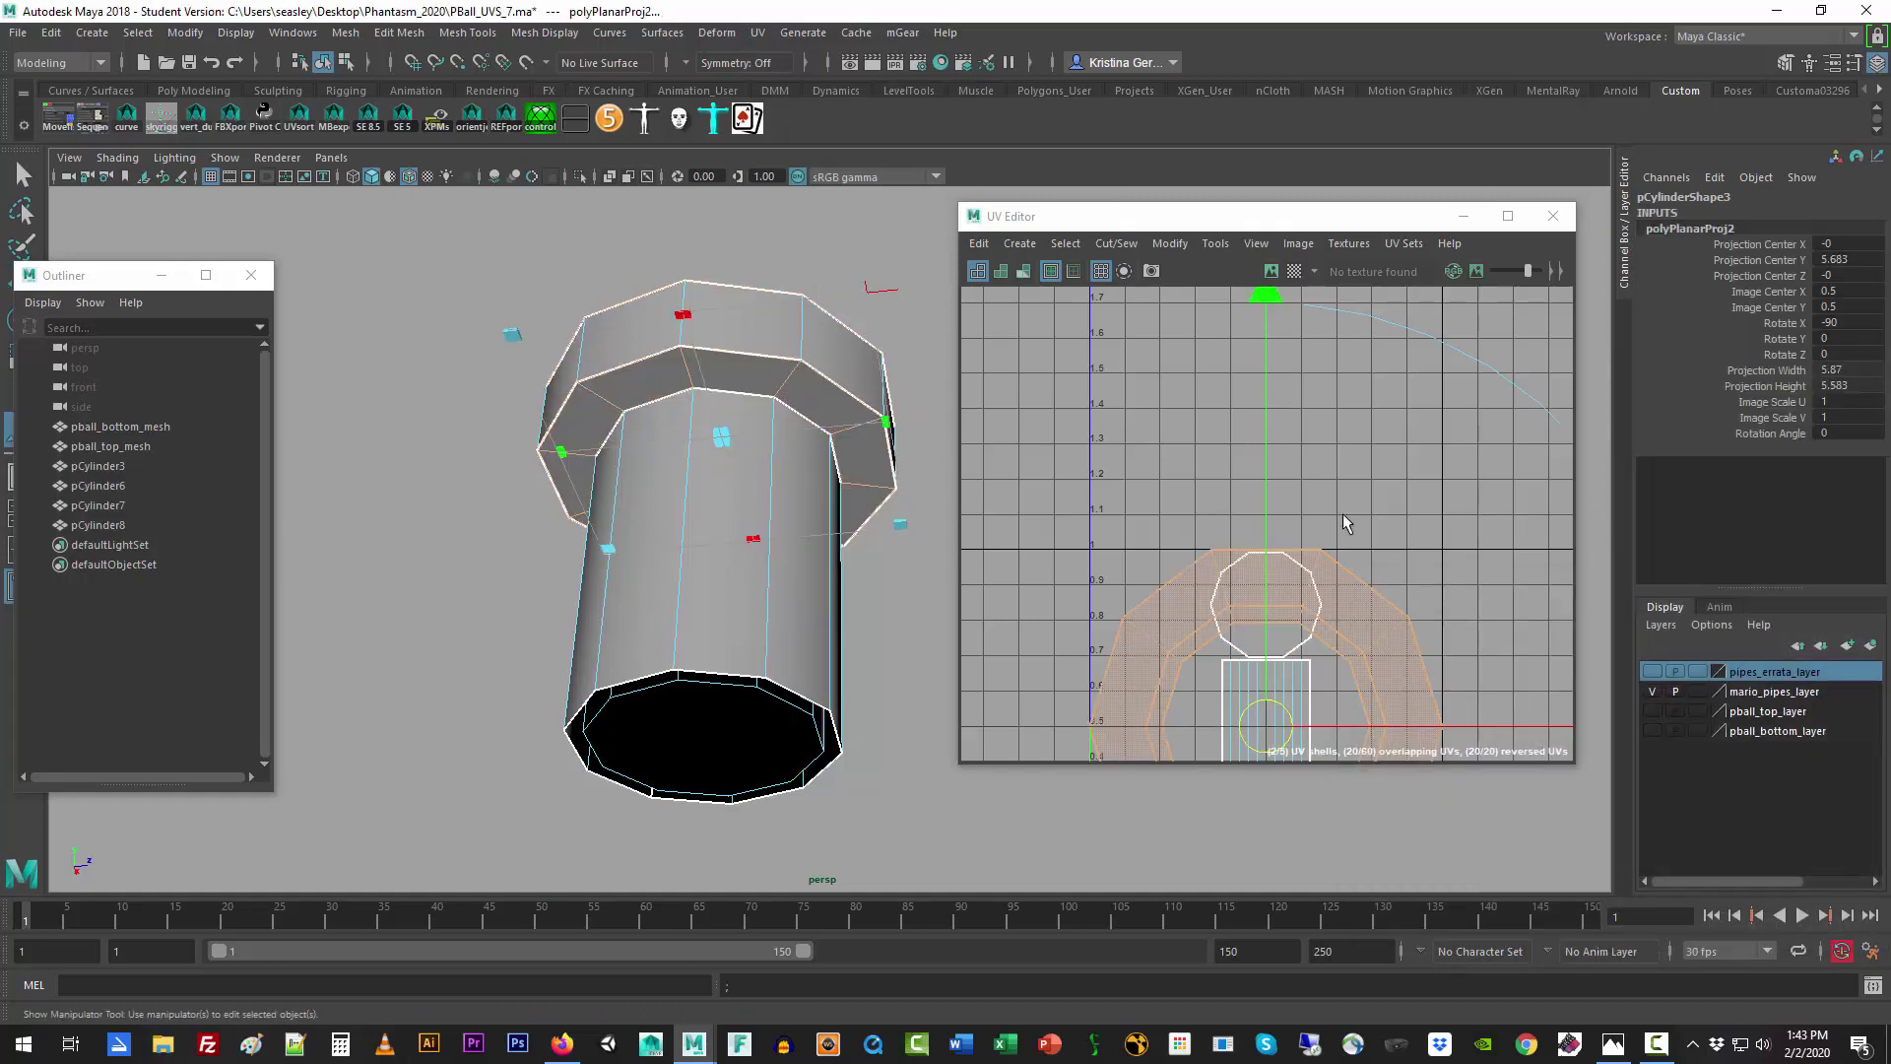
Step: Move the projected rim ring UVs outside the 0–1 tile, to an Image Center X of about -0.77, and deselect them
scroll(1346, 521, "down", 3)
left_click_drag(1518, 615, 1264, 599)
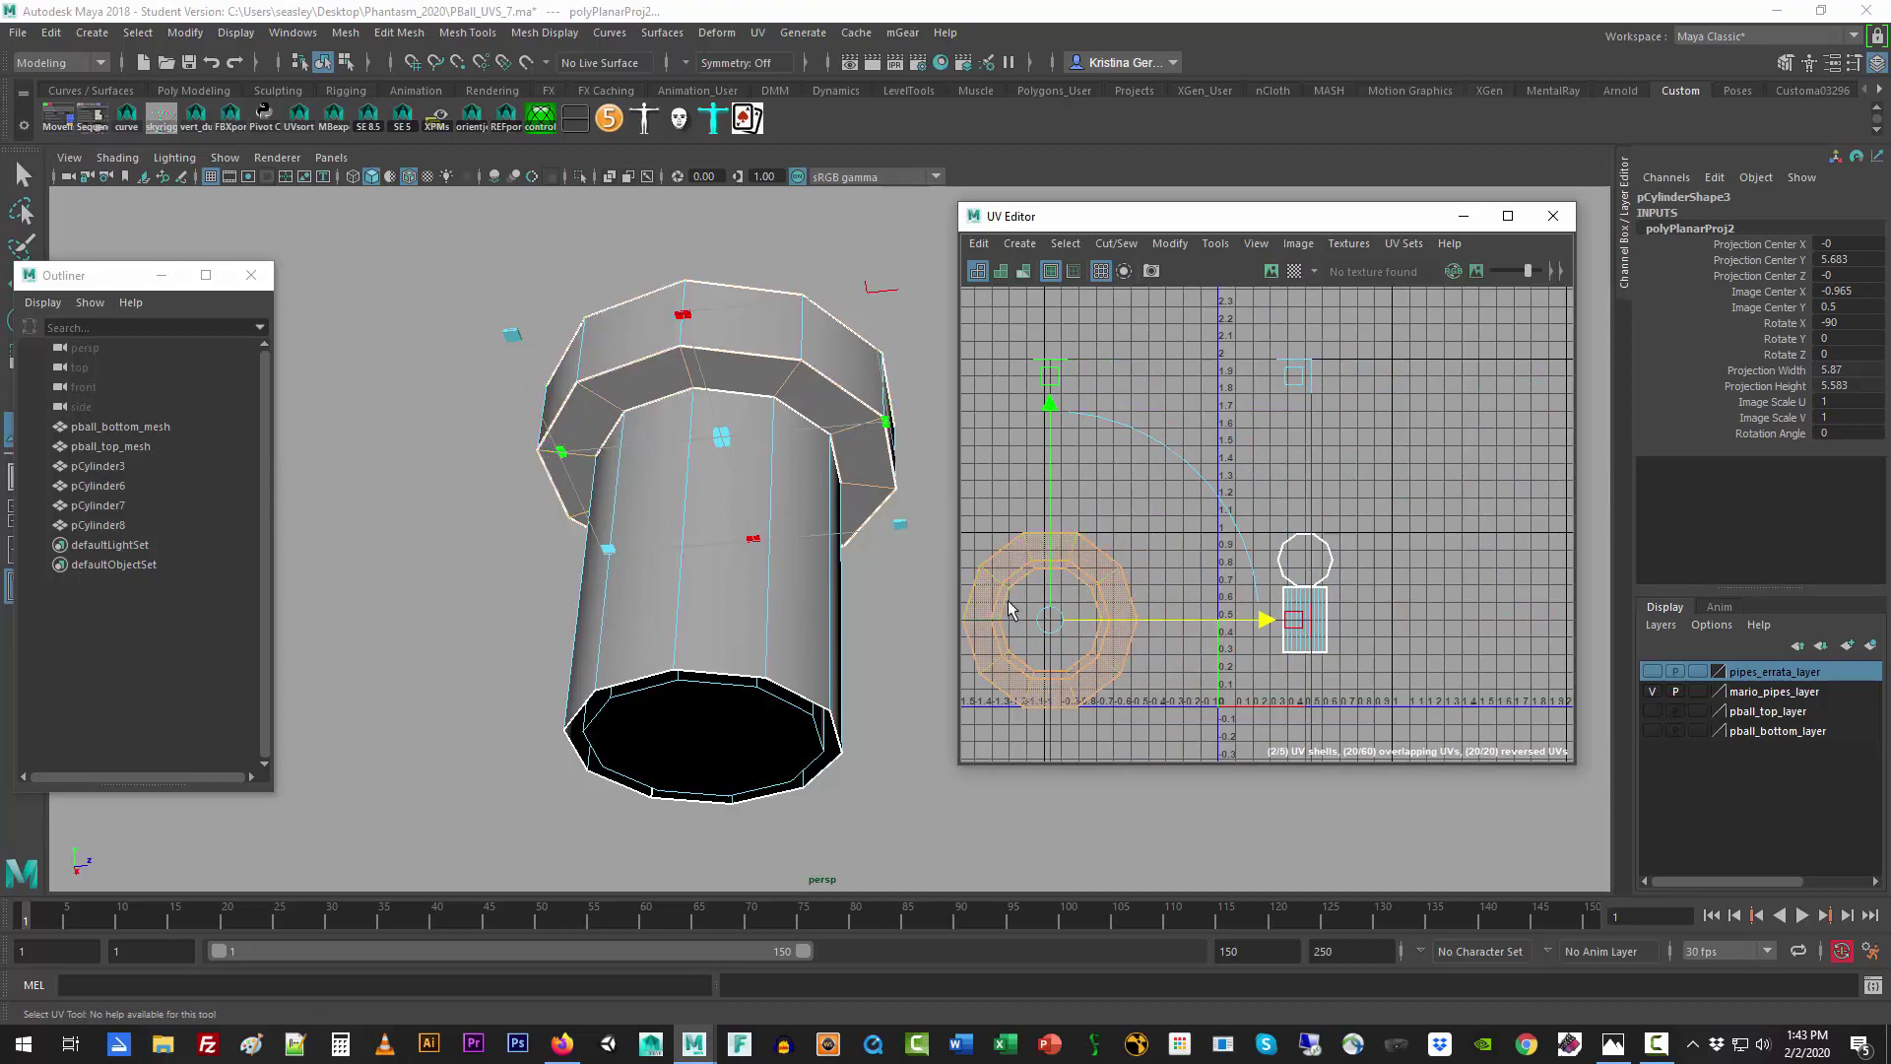
left_click_drag(1265, 621, 1298, 621)
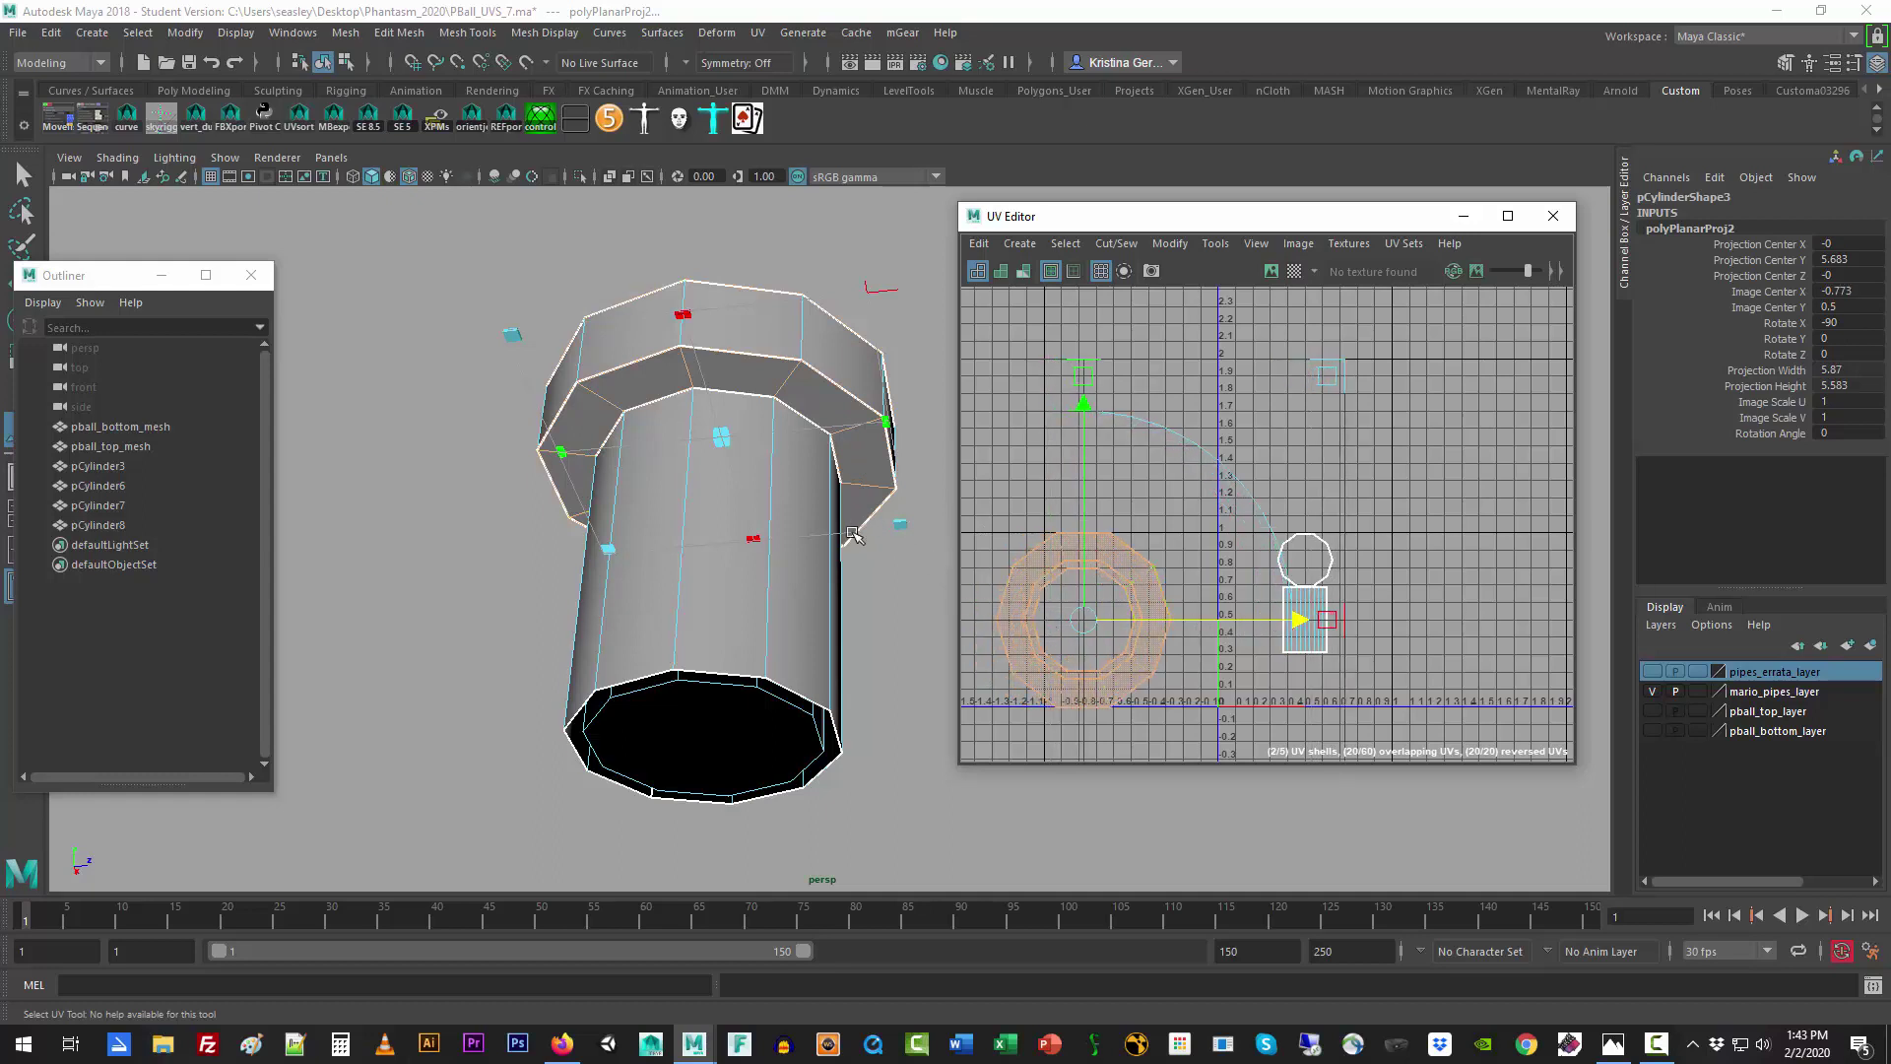
left_click_drag(857, 520, 800, 680, "alt")
scroll(800, 677, "down", 4)
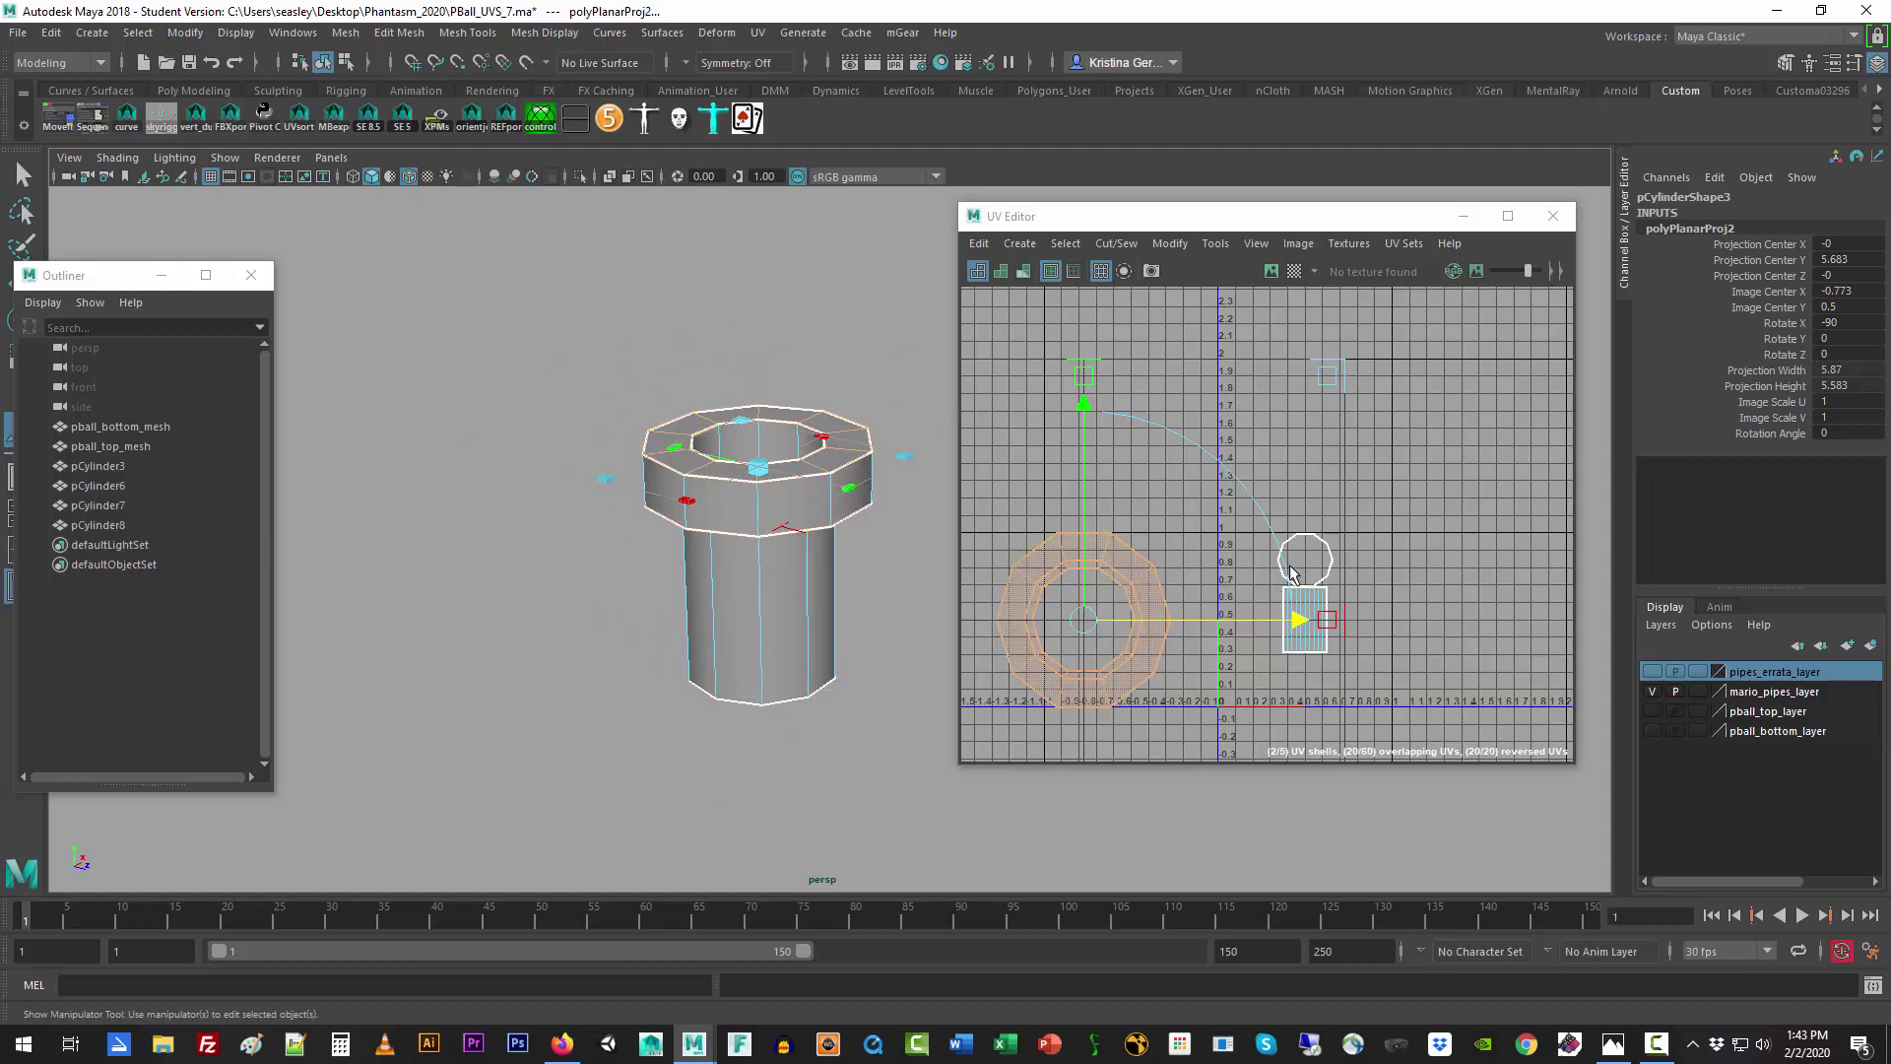
left_click(1381, 558)
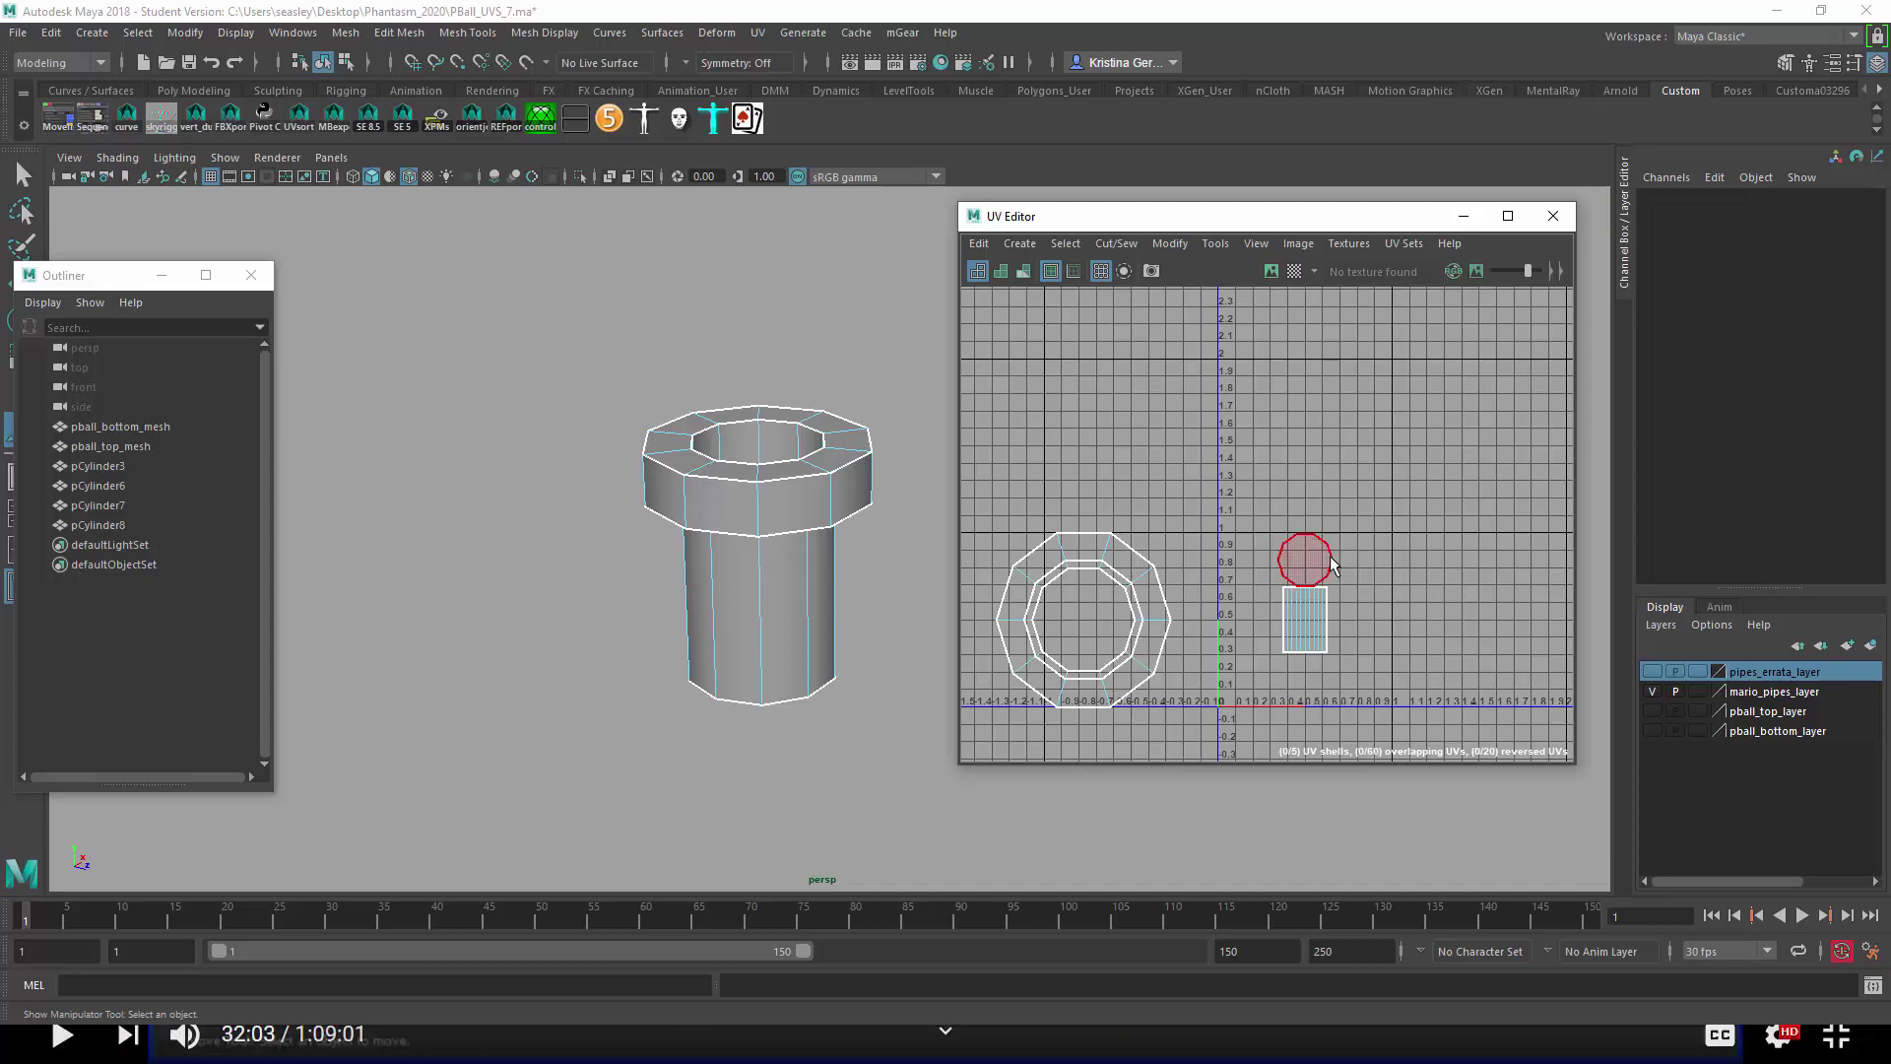
Step: Switch to face selection, pick the circular face closing the pipe's bottom opening, and delete it
right_click_drag(1332, 557, 1343, 597)
left_click_drag(1260, 503, 1382, 680)
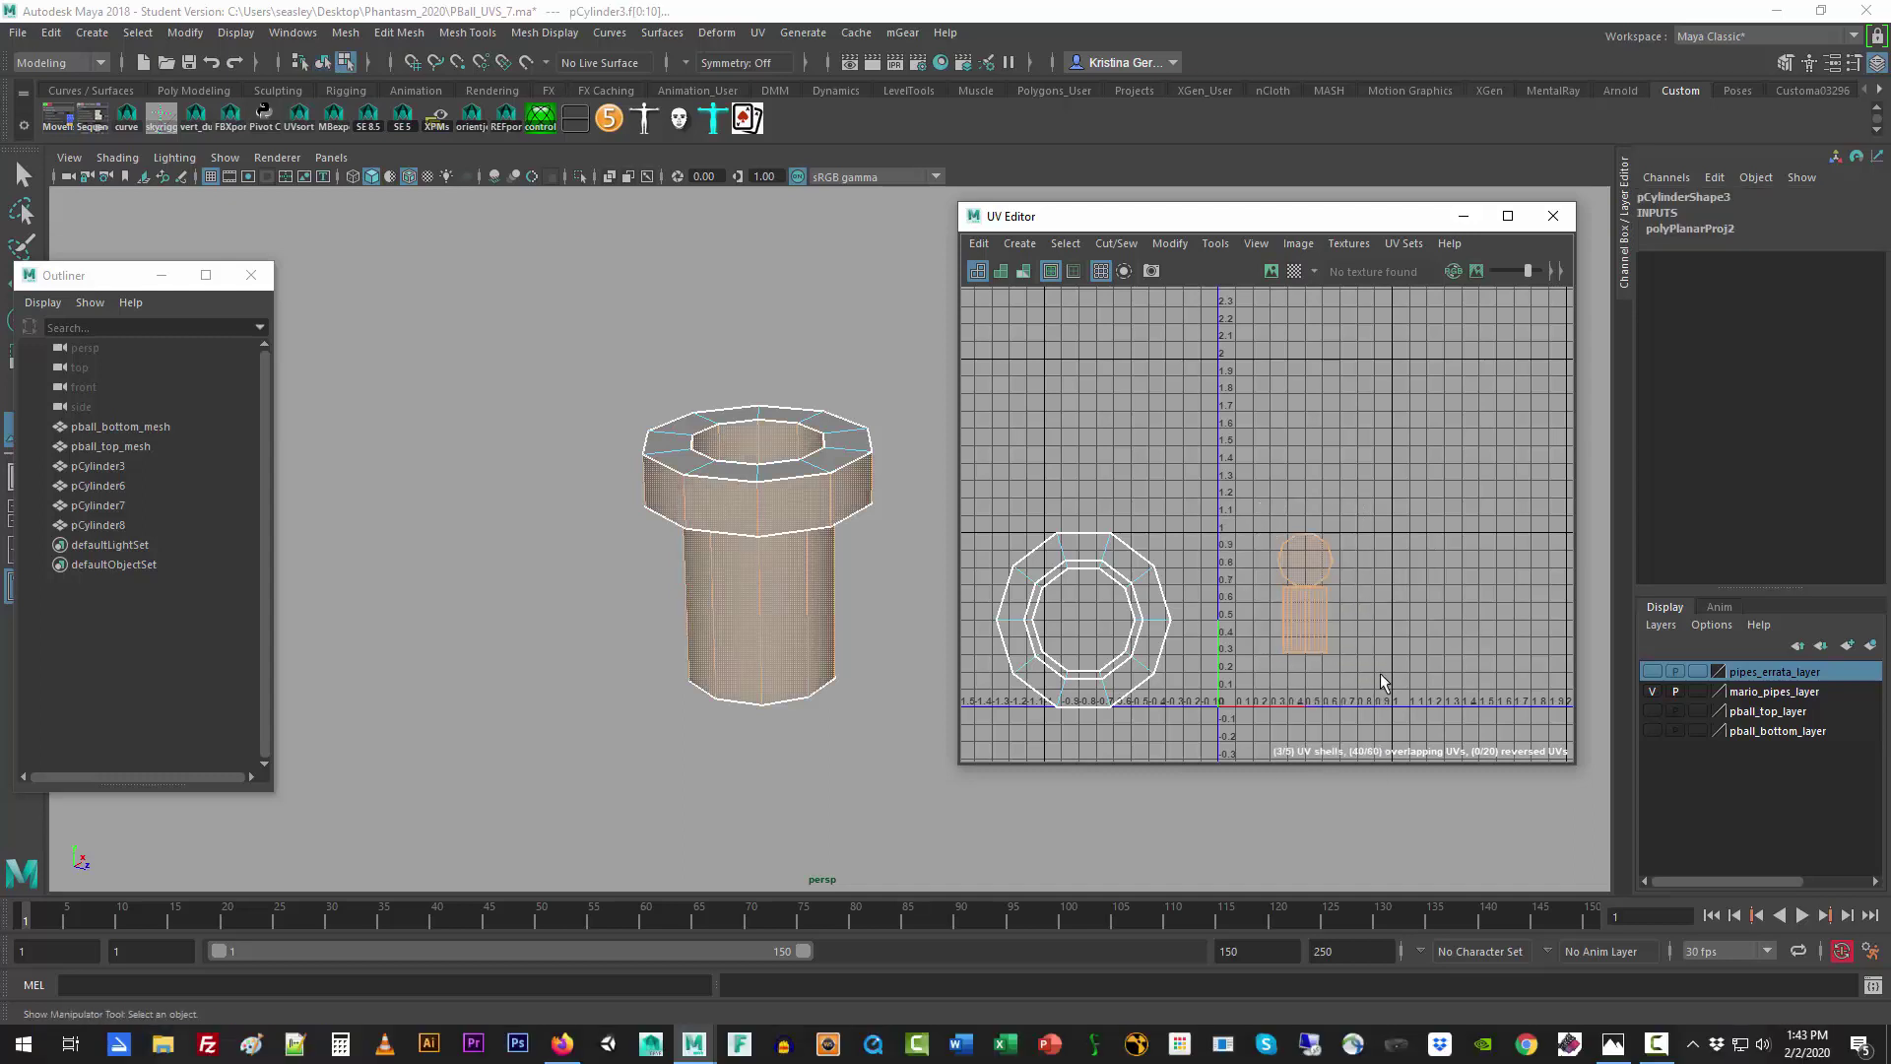
left_click_drag(773, 709, 779, 598, "alt")
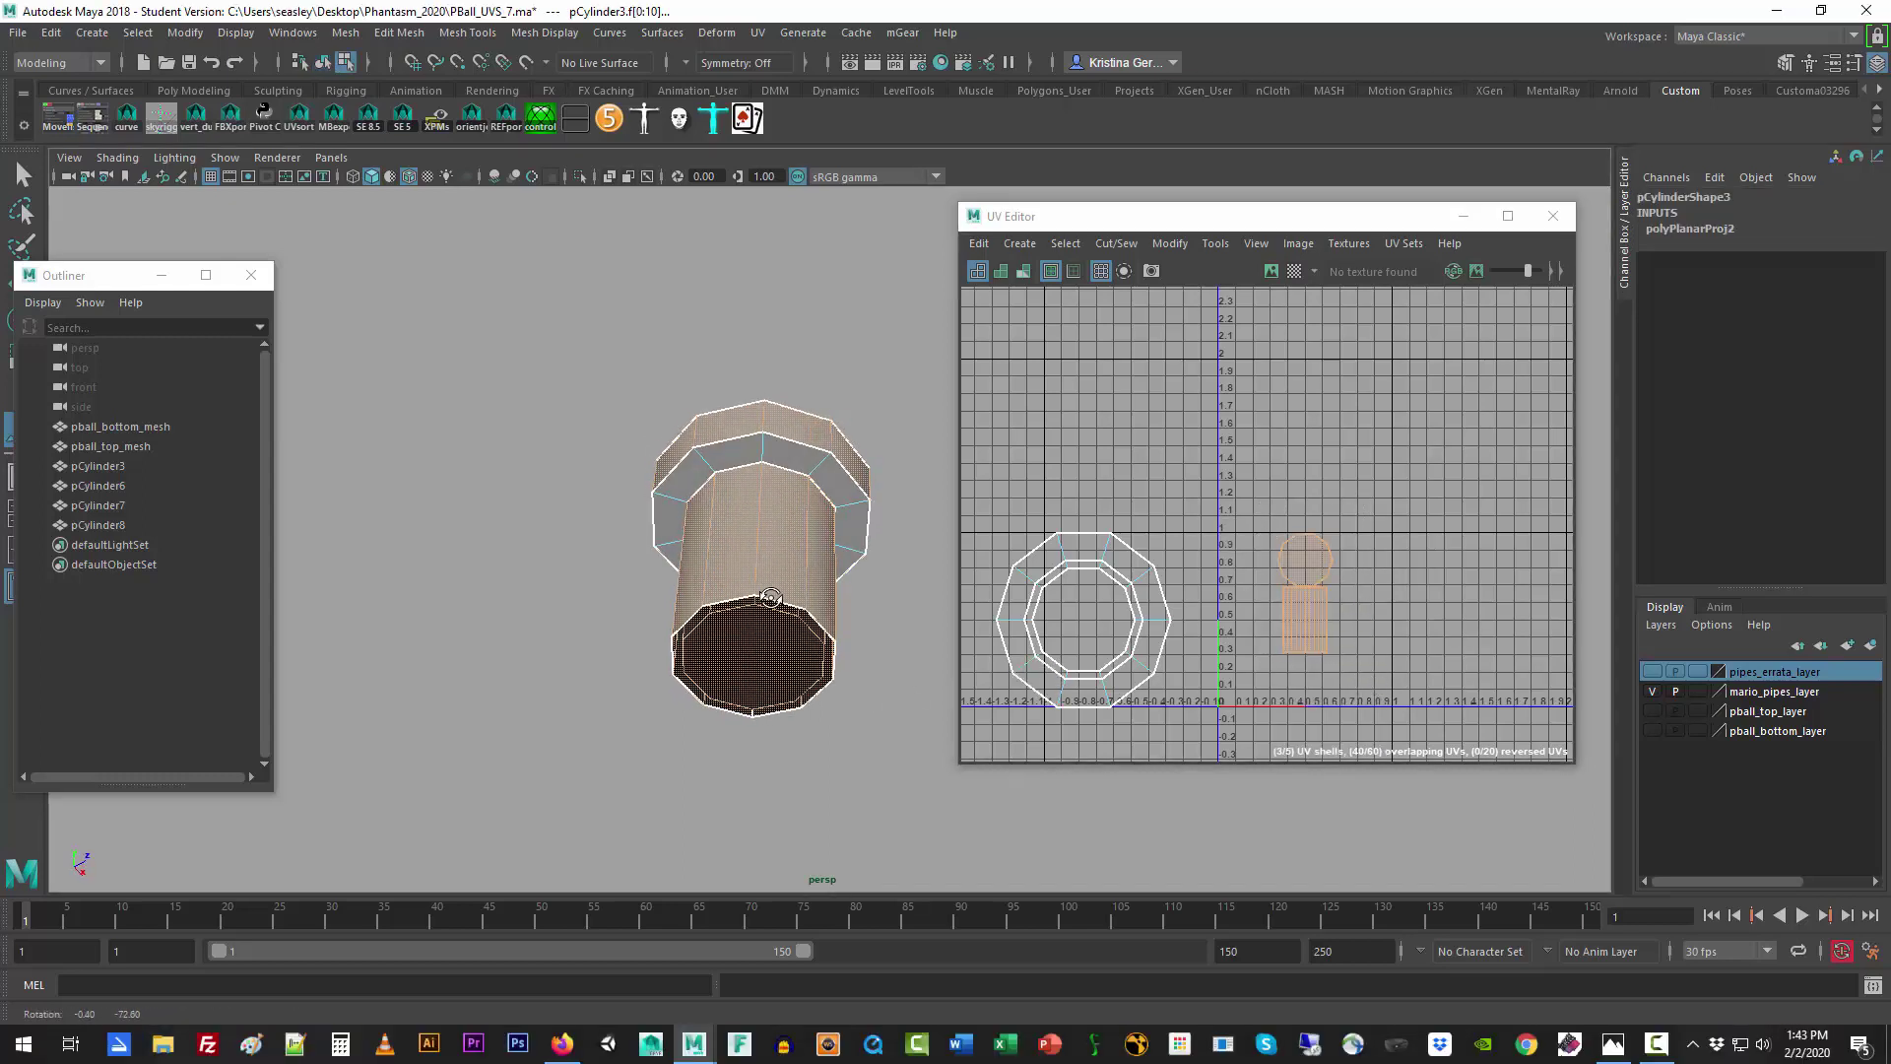
left_click(1299, 550)
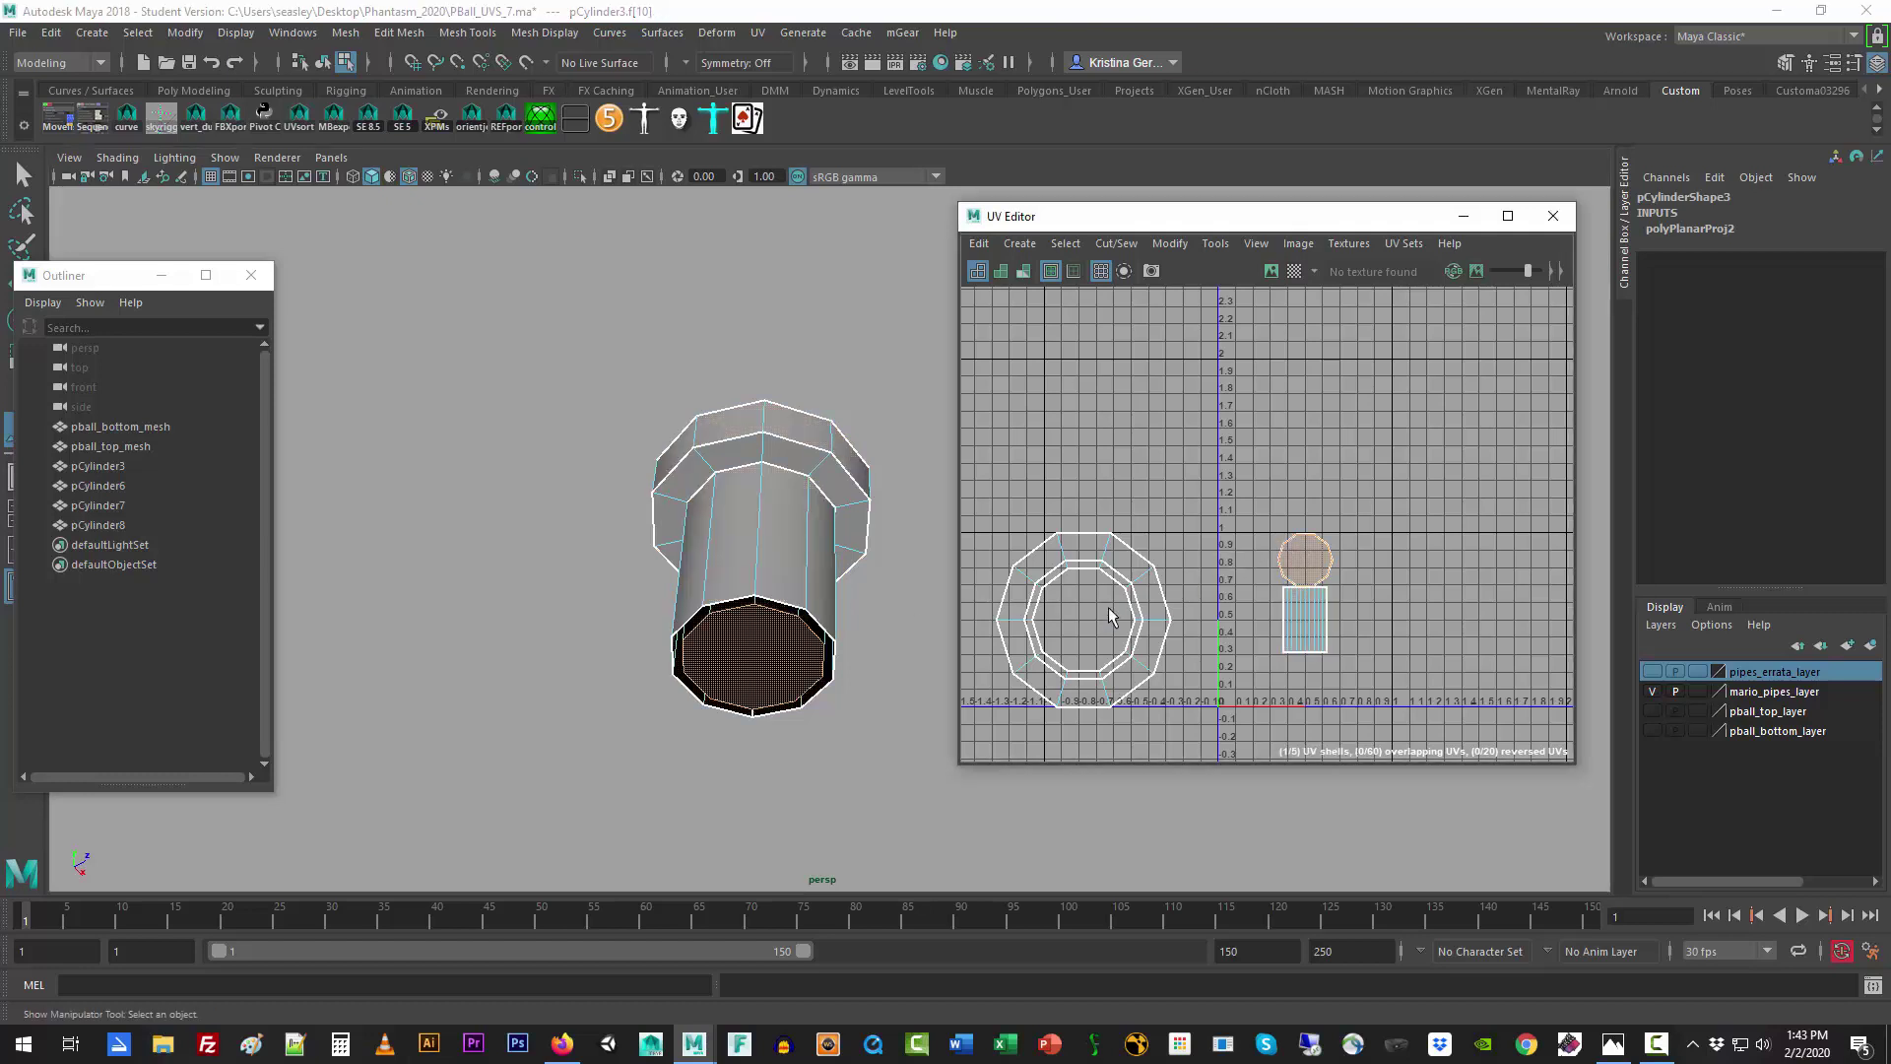
left_click(763, 665)
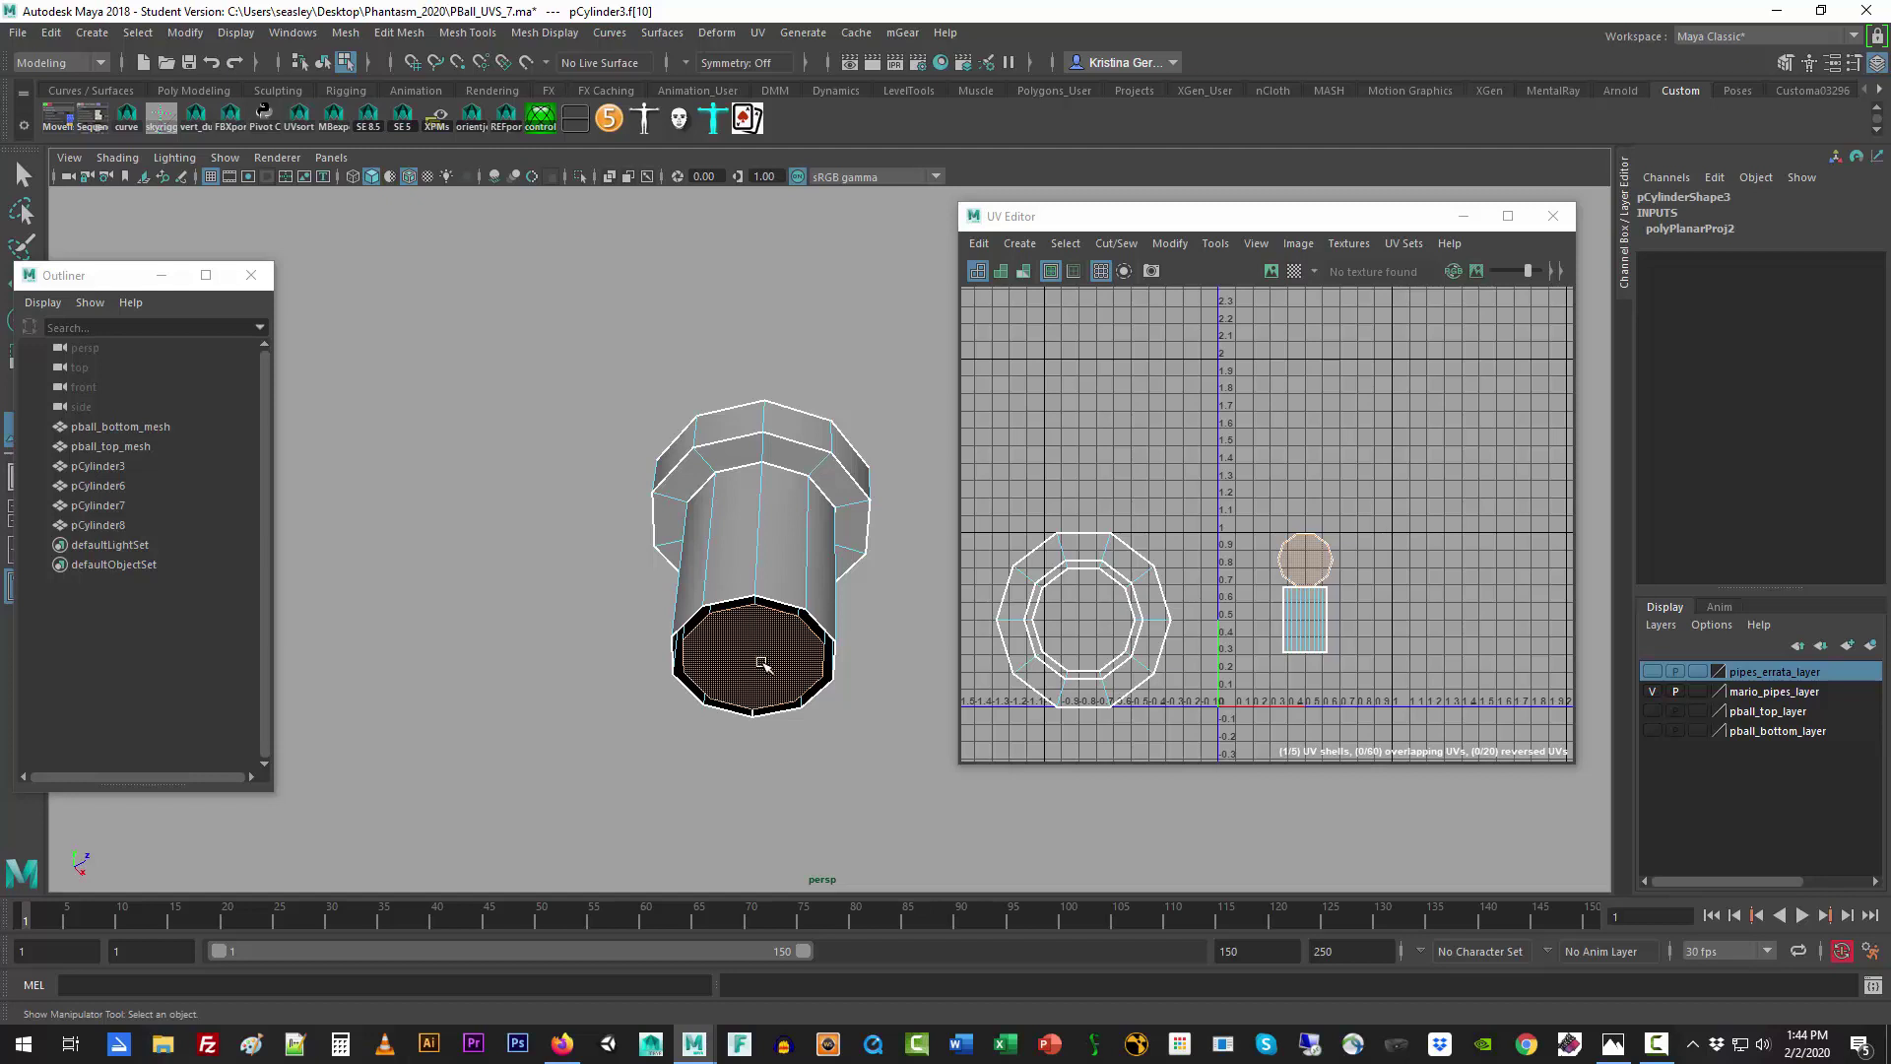
key("Delete")
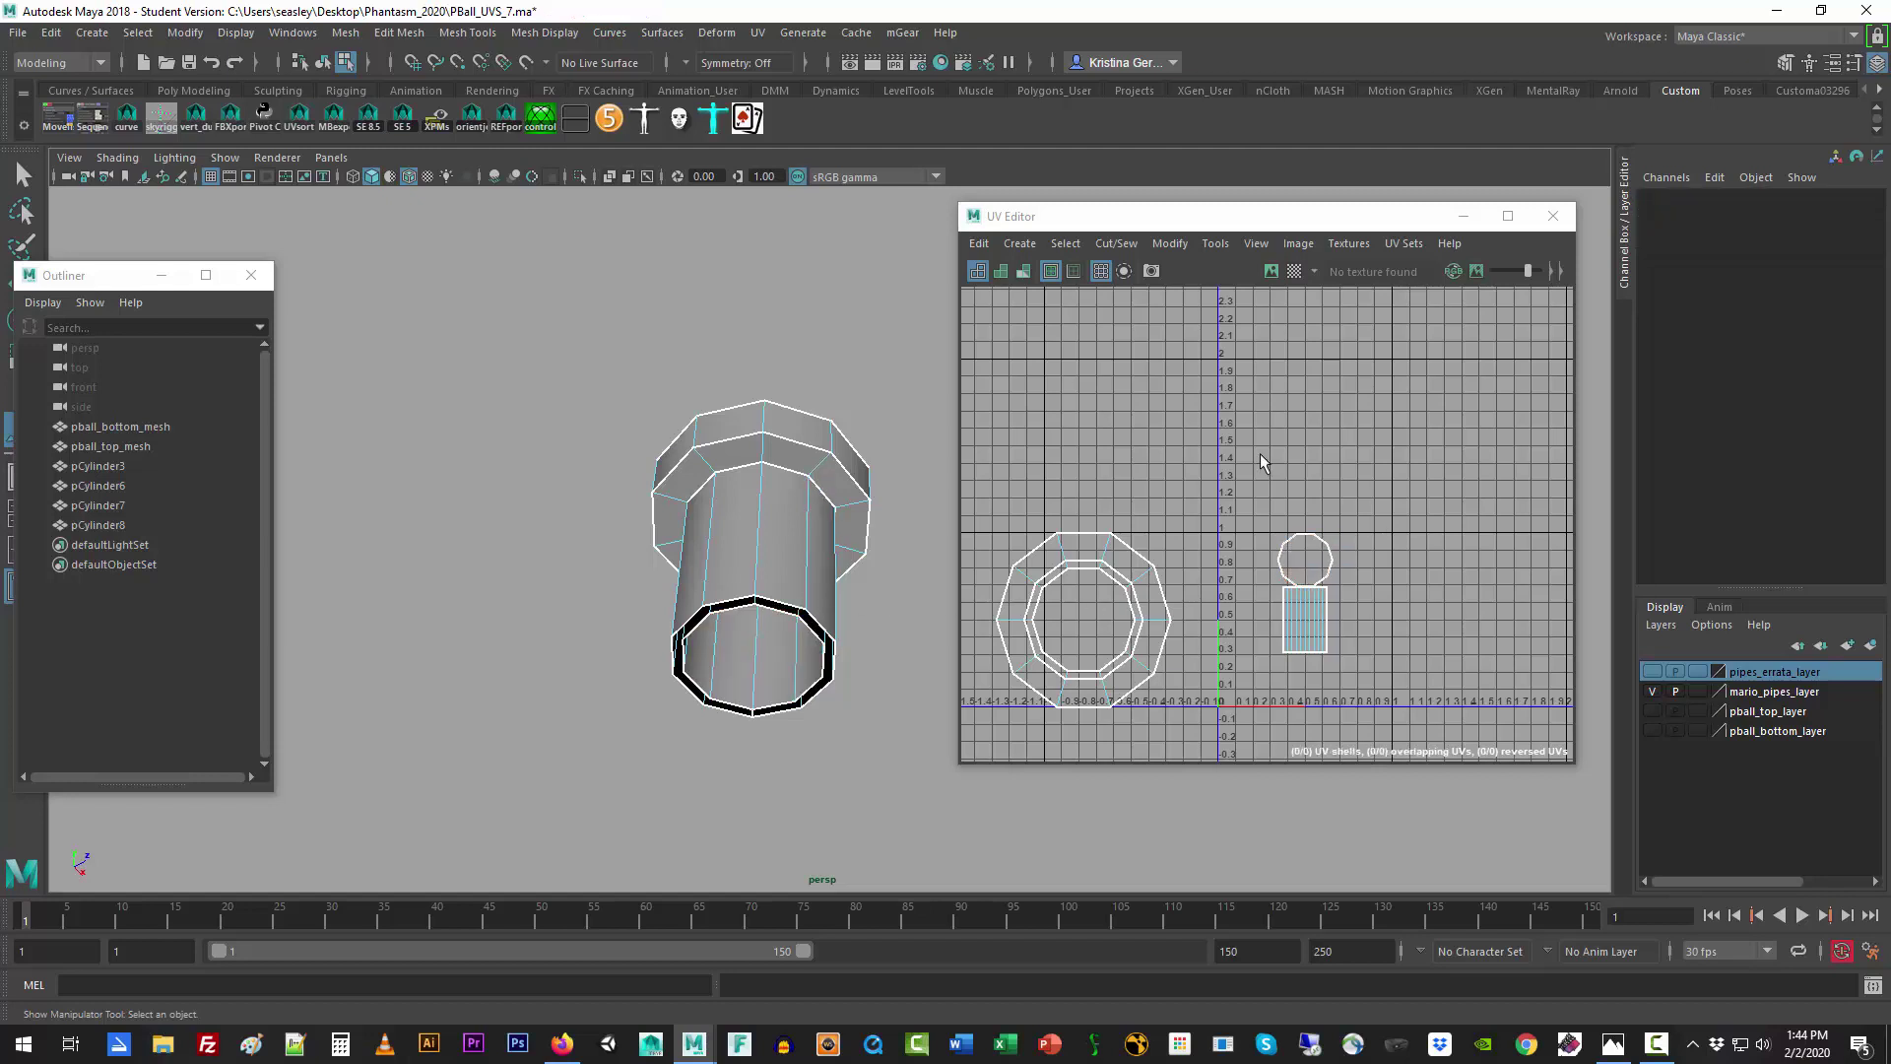
Step: Select the faces of the pipe's outer wall, inner wall and rim side, and apply a cylindrical UV projection
left_click_drag(1271, 508, 1381, 666)
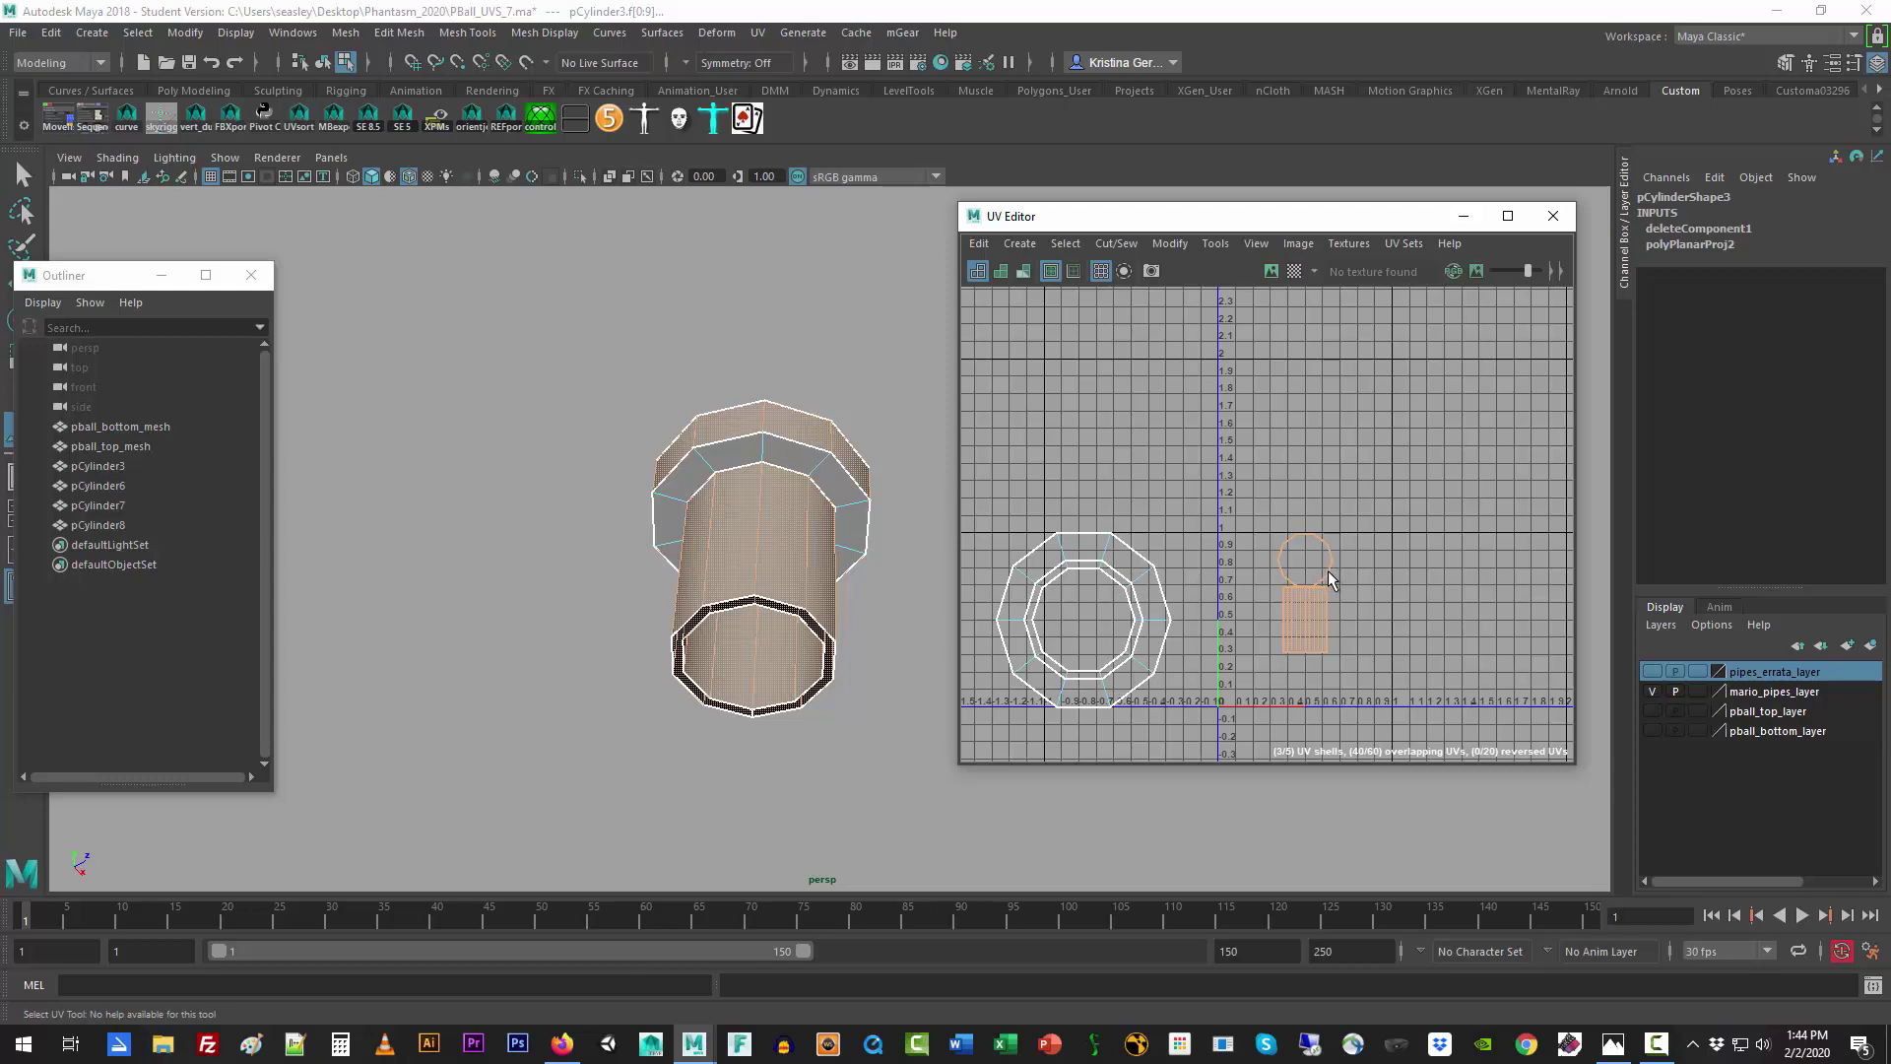
left_click_drag(860, 612, 778, 724, "alt")
key("super")
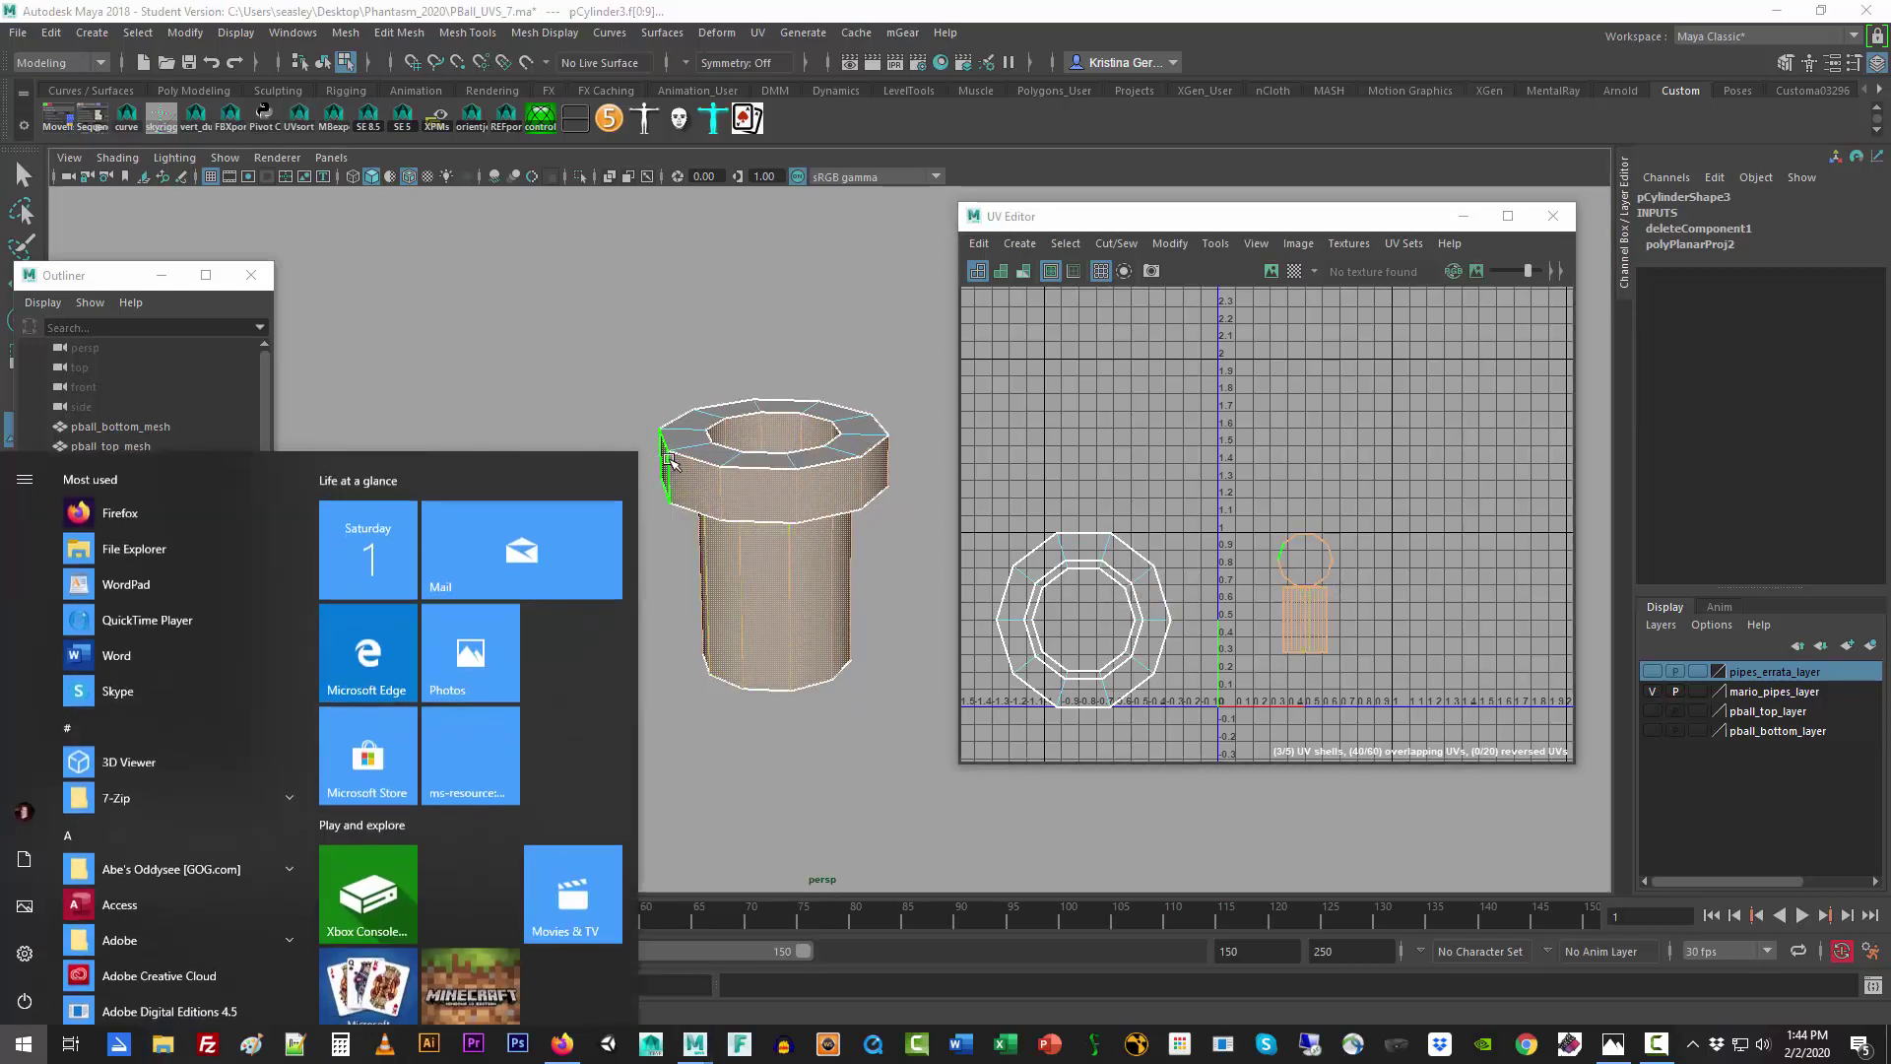
key("super")
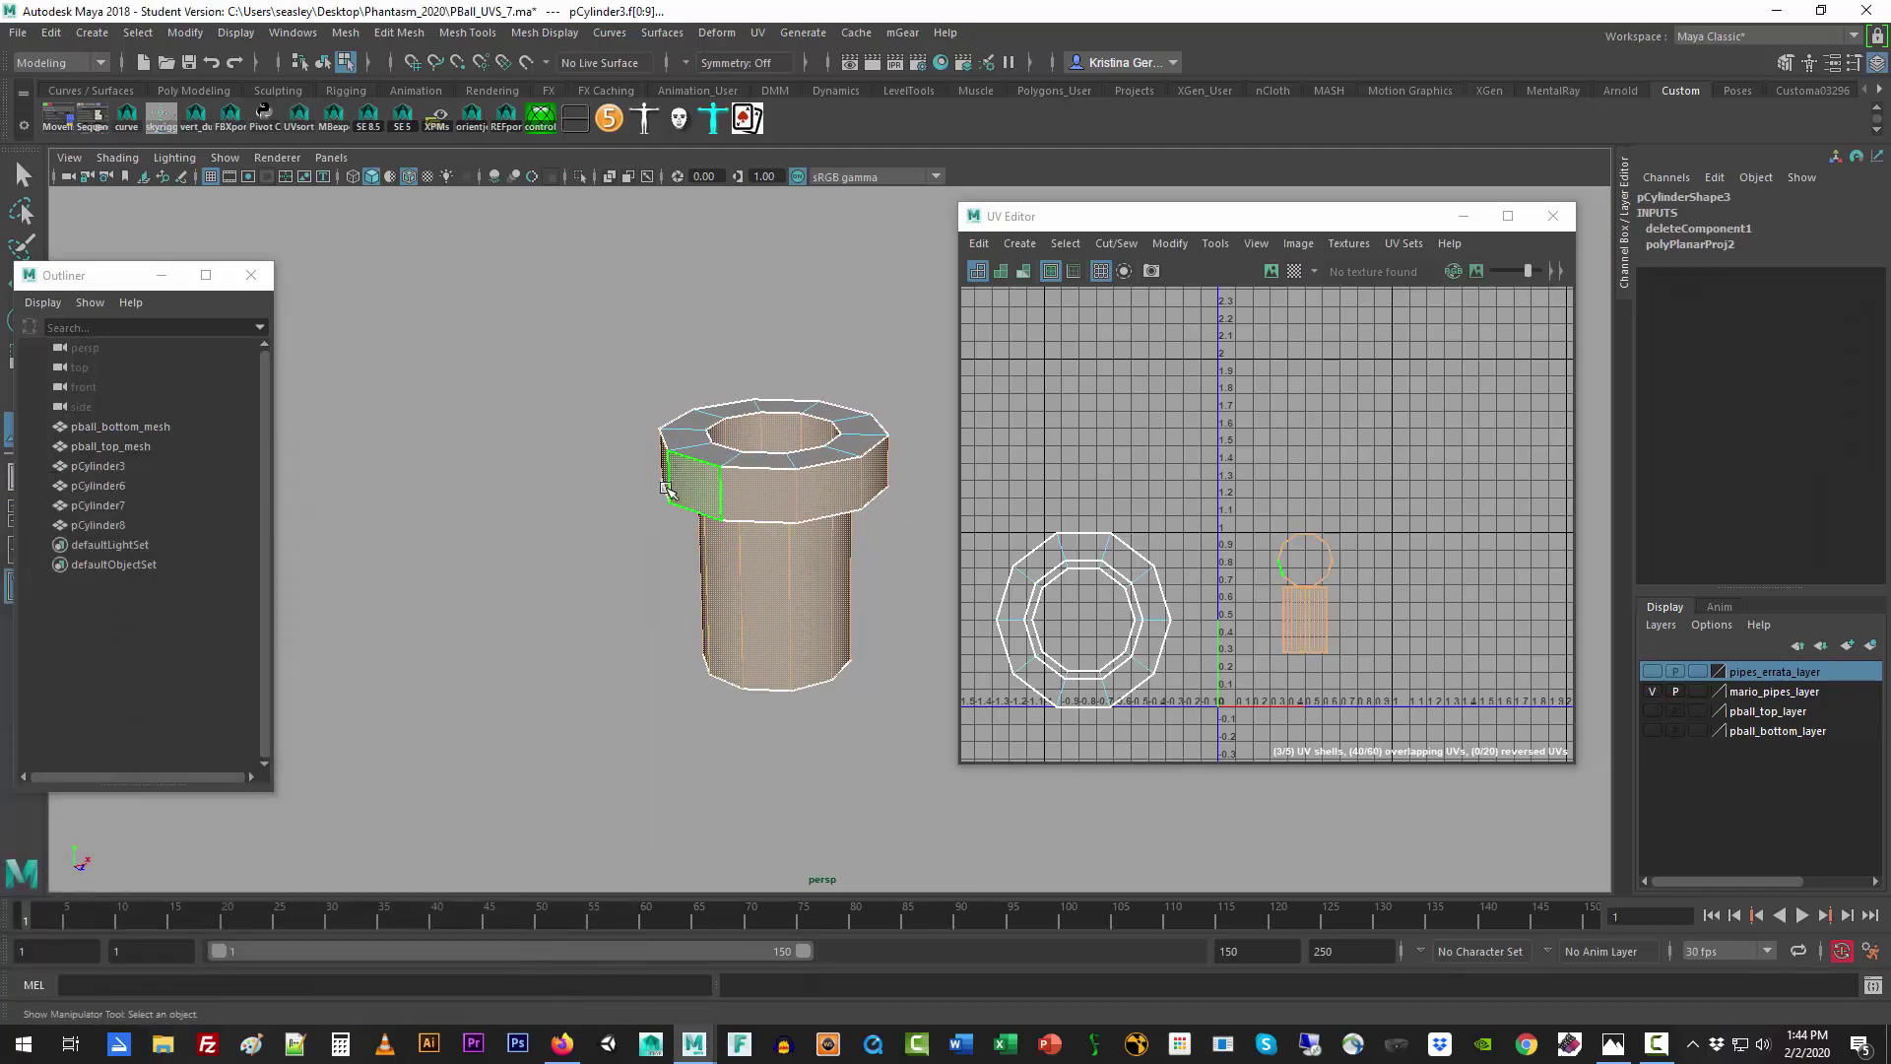
left_click_drag(681, 478, 778, 562, "alt")
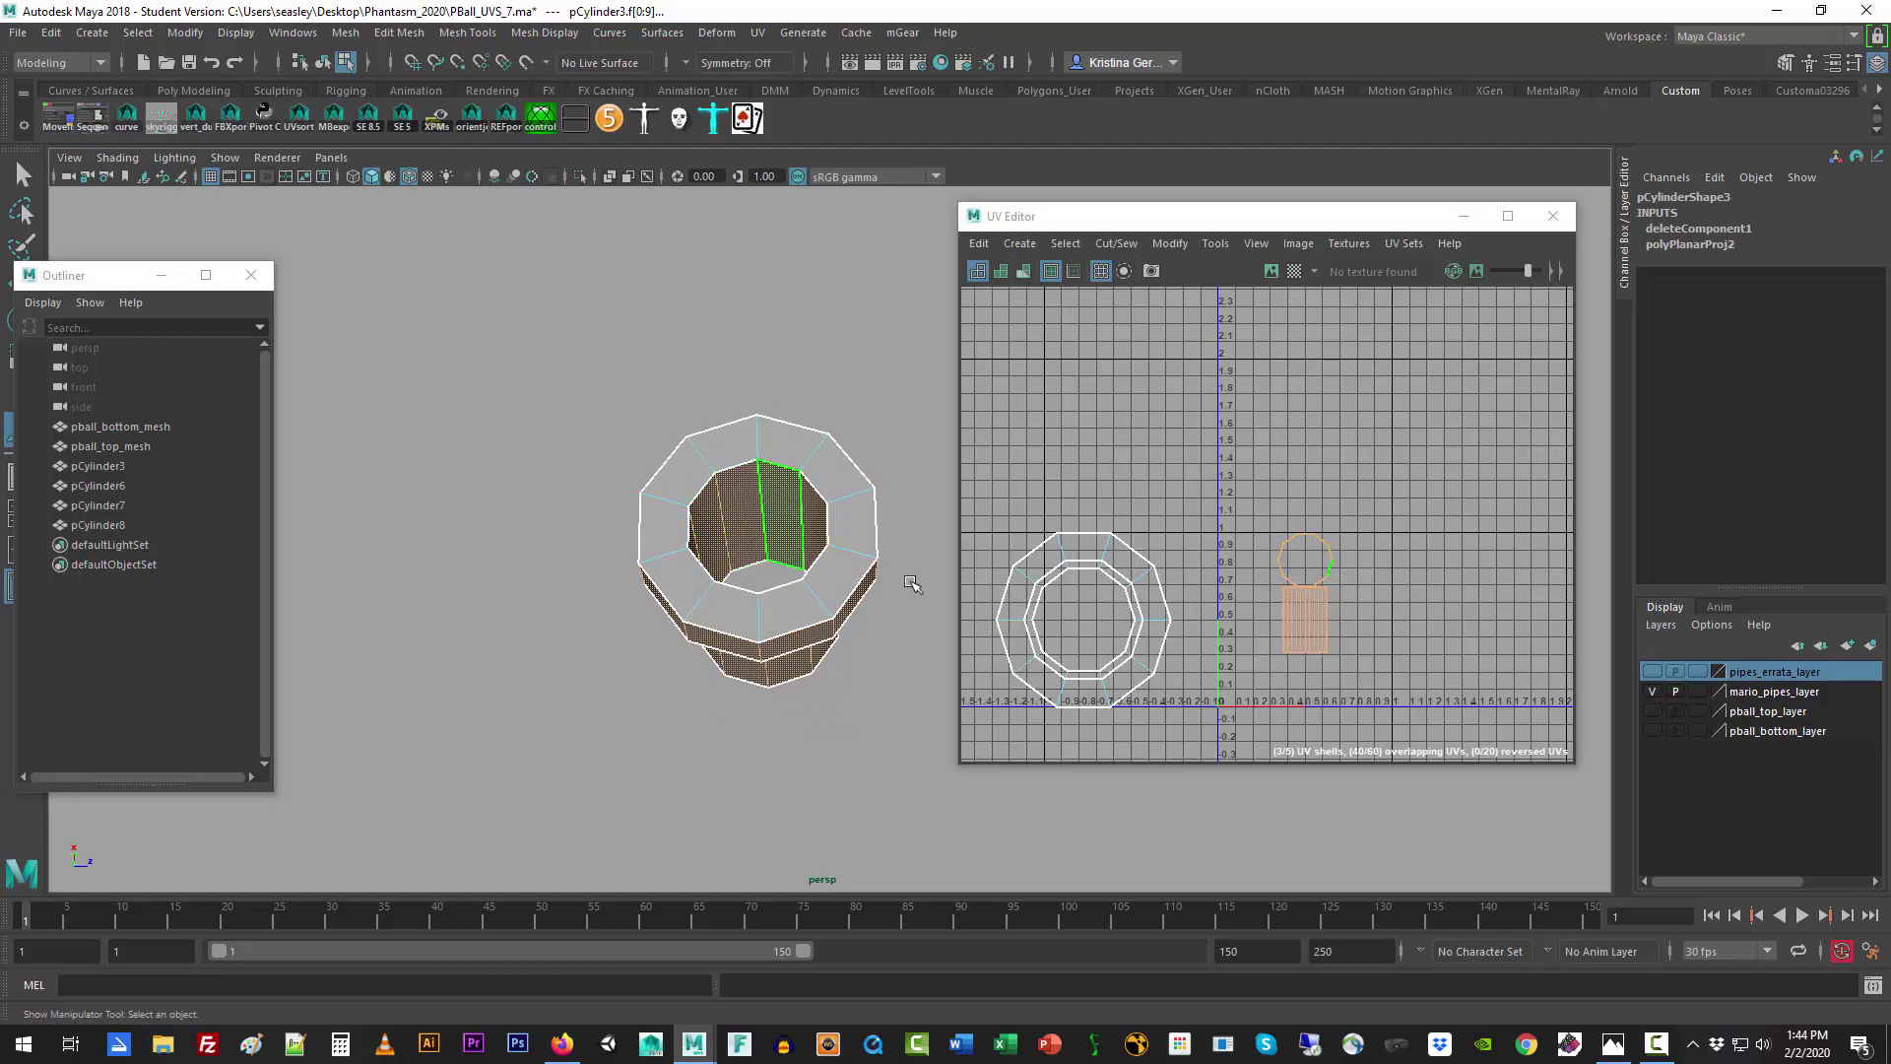
left_click(756, 34)
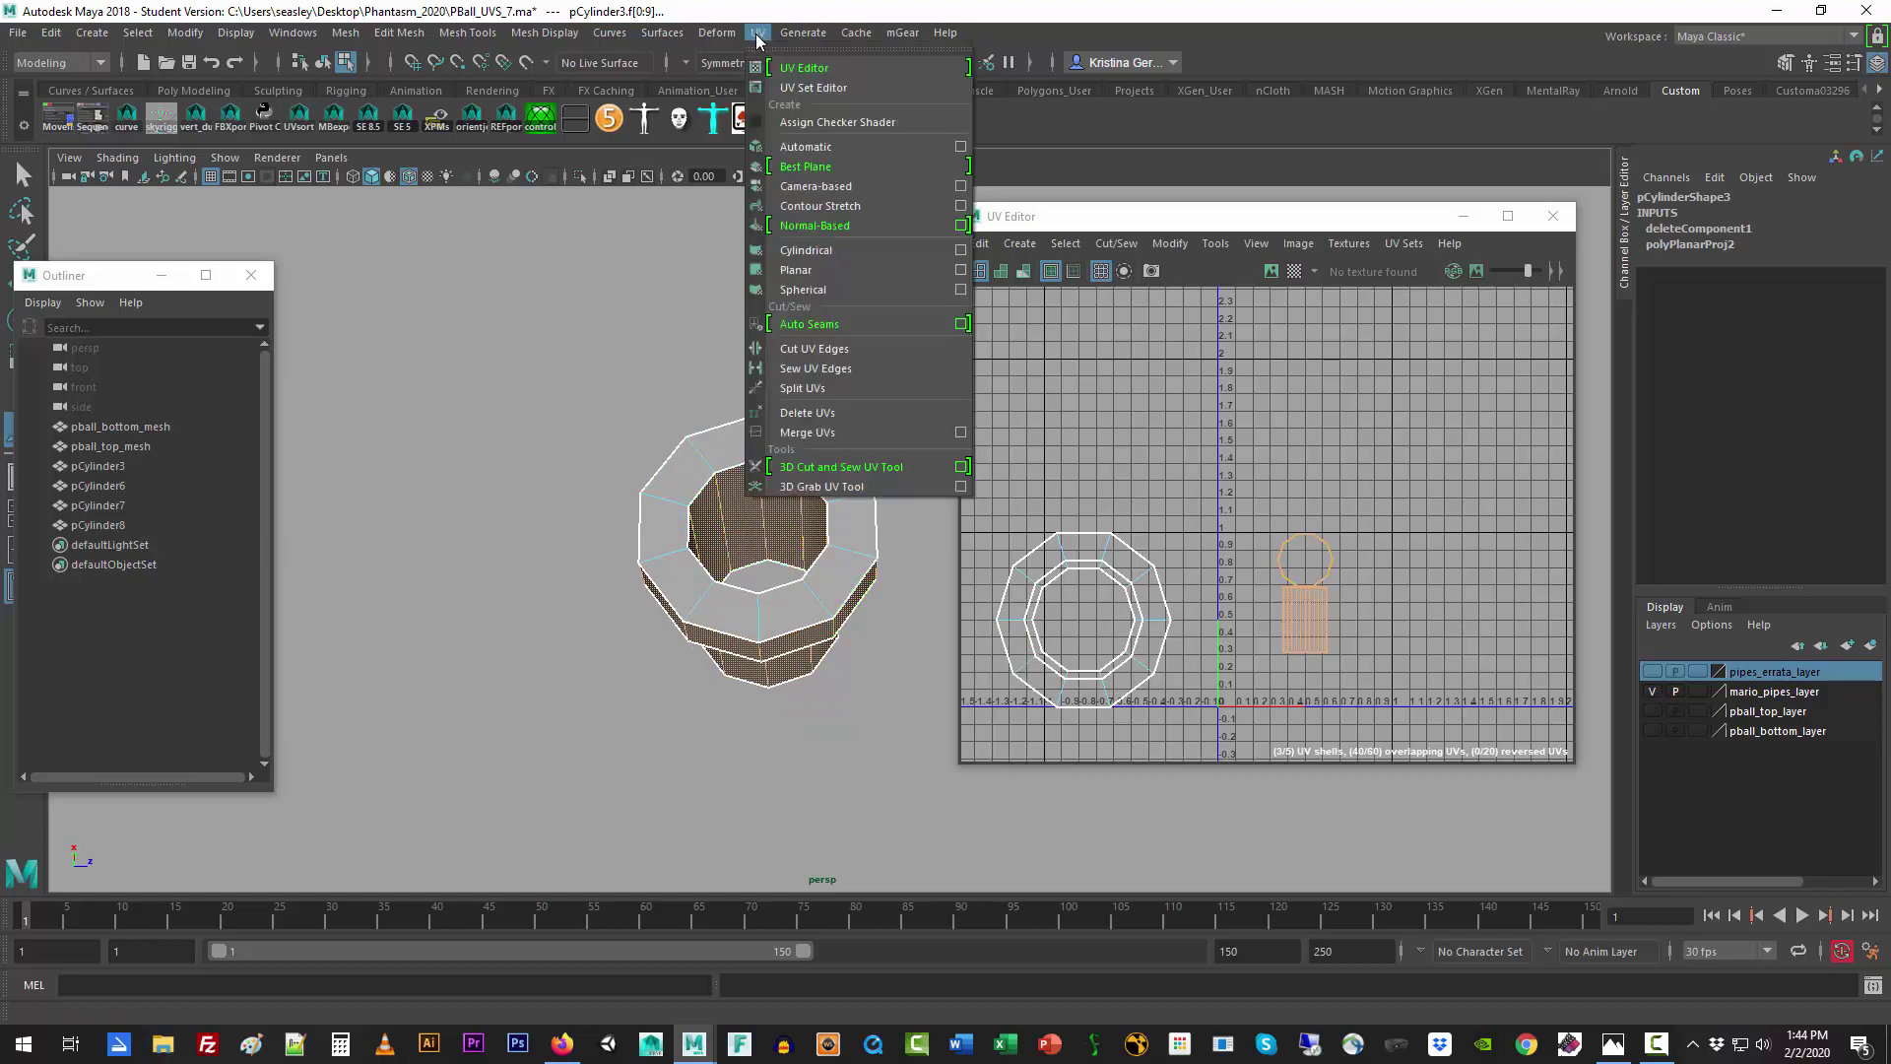
left_click(908, 252)
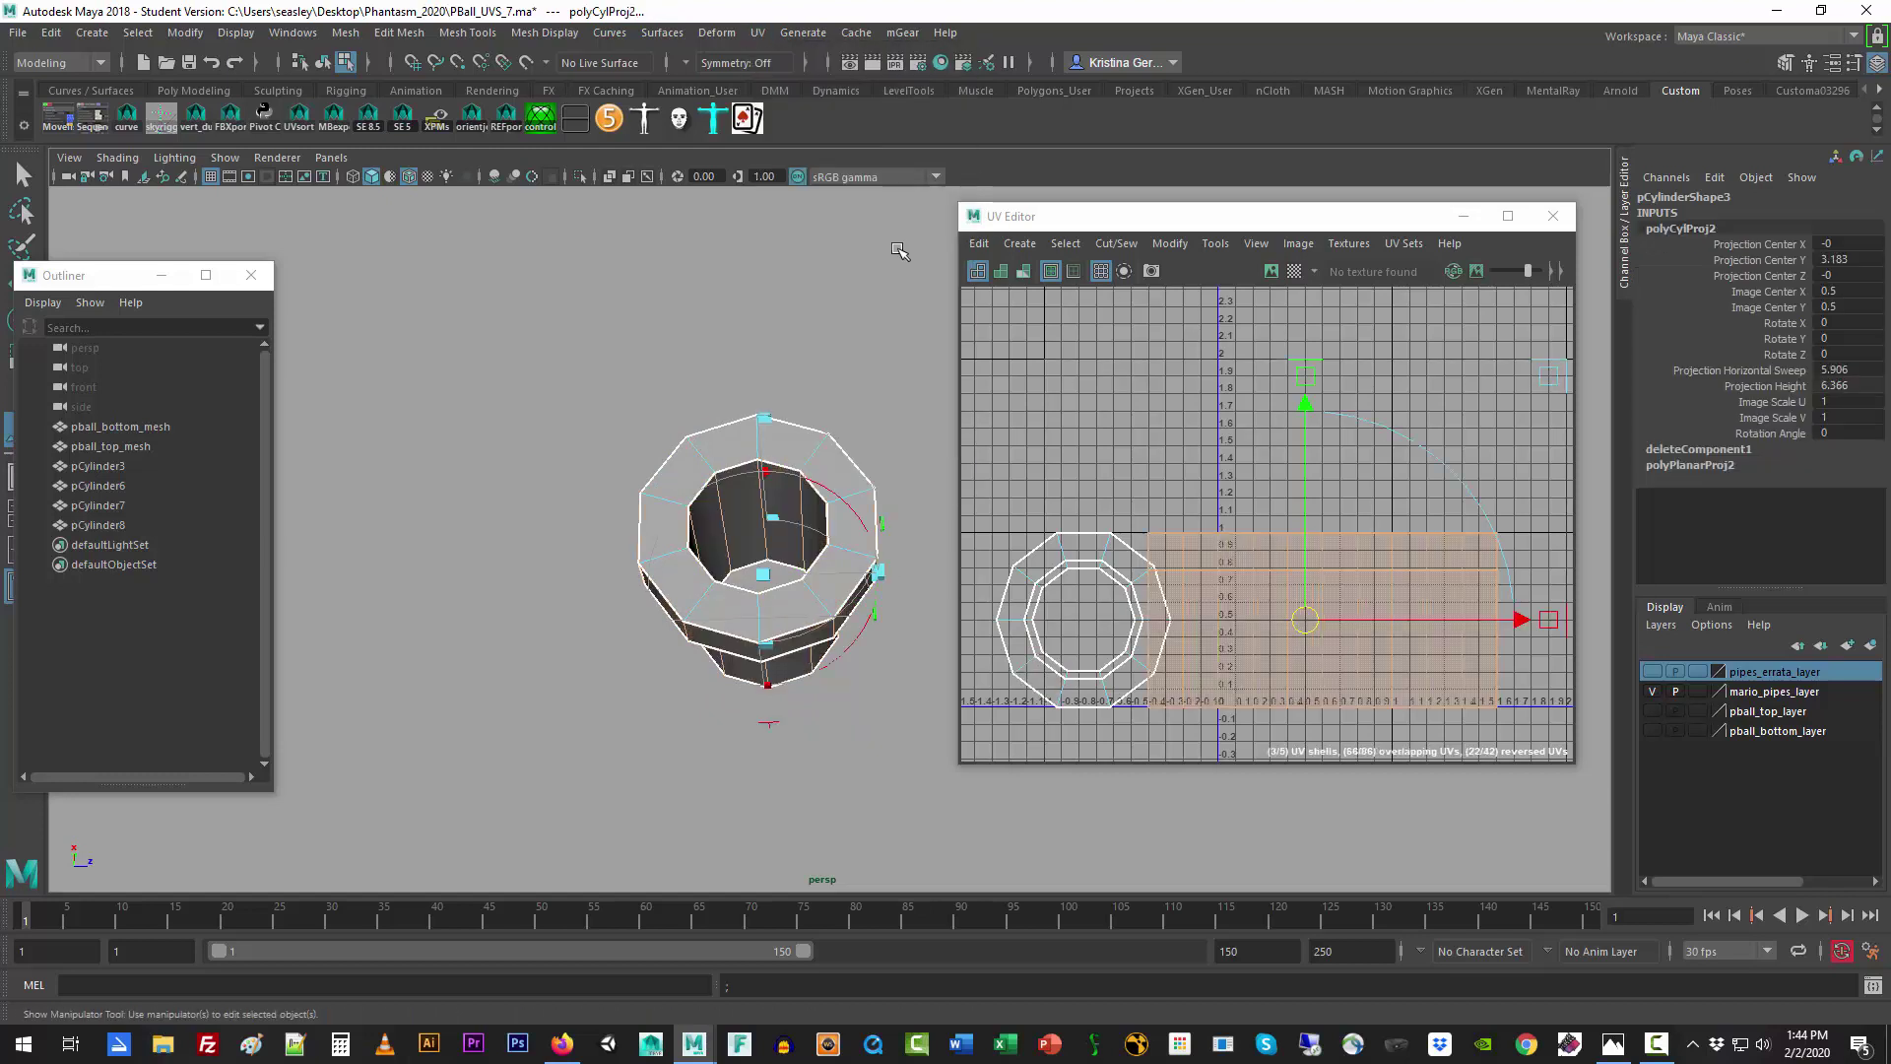
Step: Extend the cylindrical projection's horizontal sweep fully around the pipe, to about 11.811, and deselect the faces
left_click_drag(901, 688, 1027, 635, "alt")
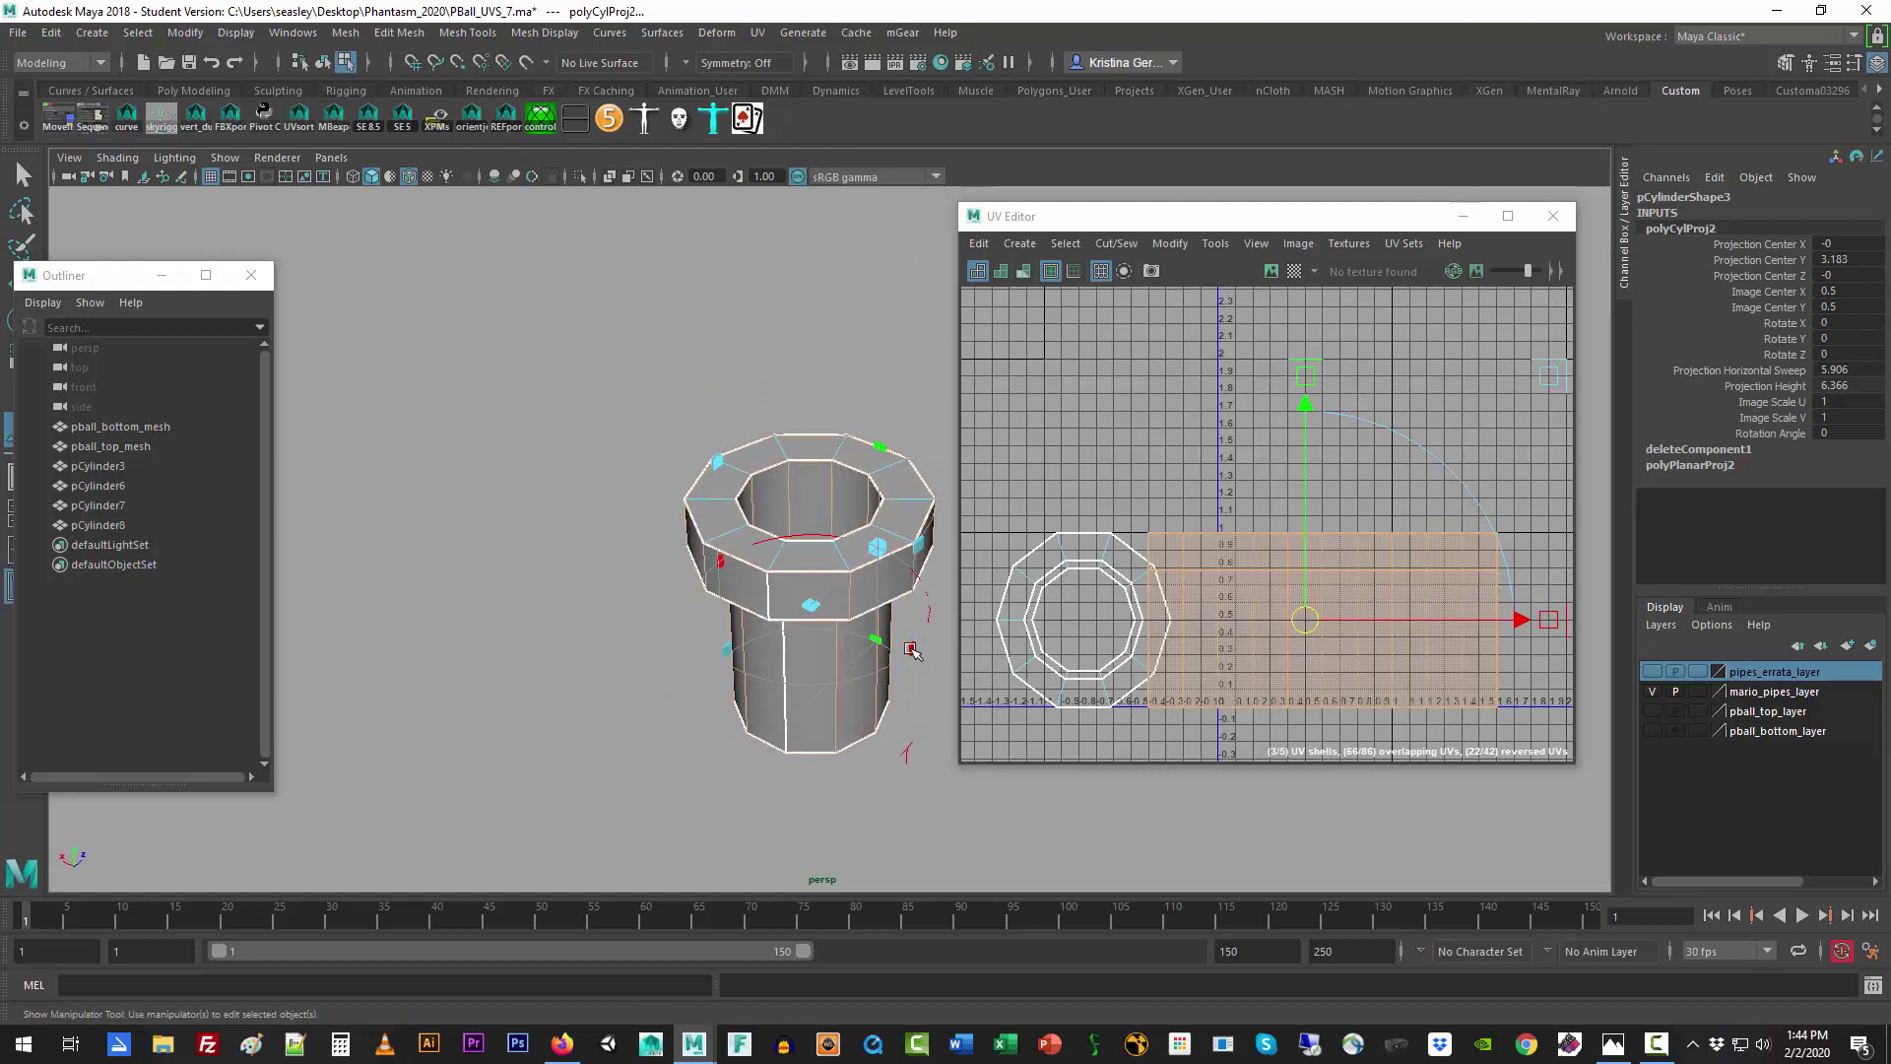
left_click_drag(912, 648, 765, 638)
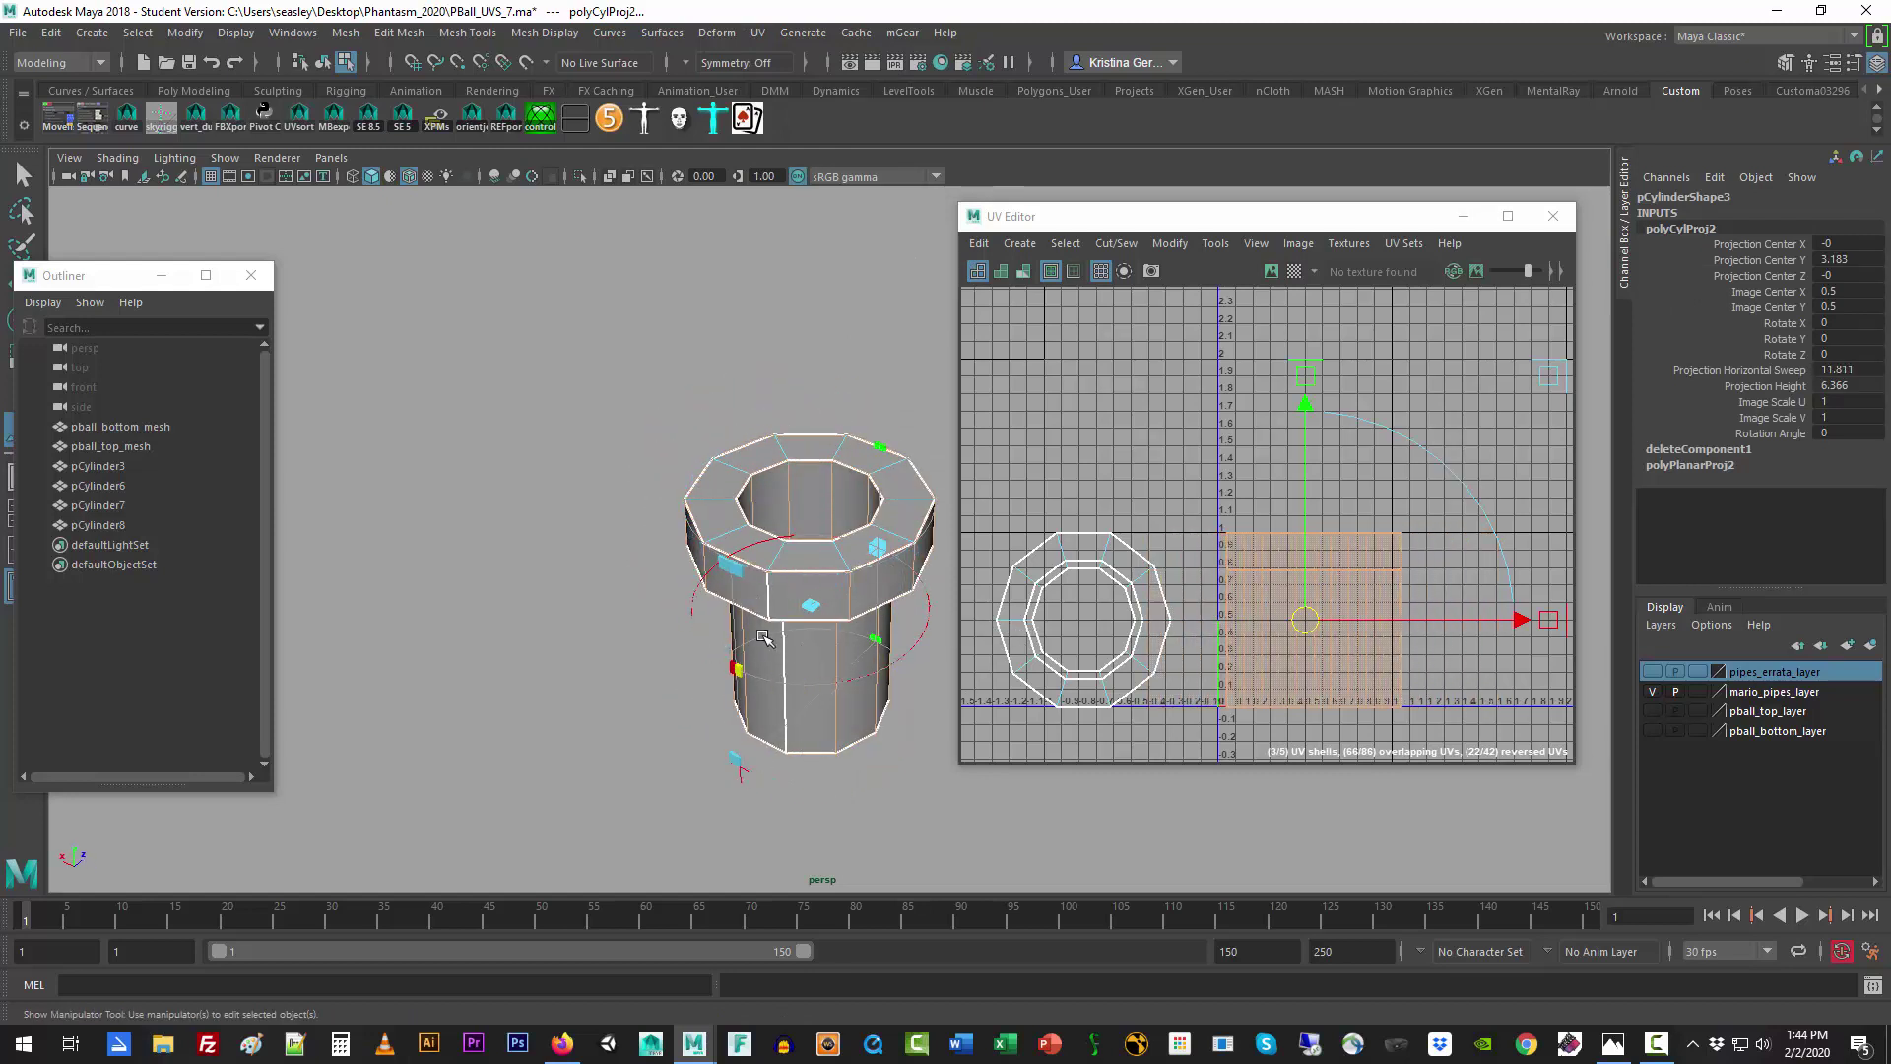
middle_click_drag(1295, 610, 1263, 605, "alt")
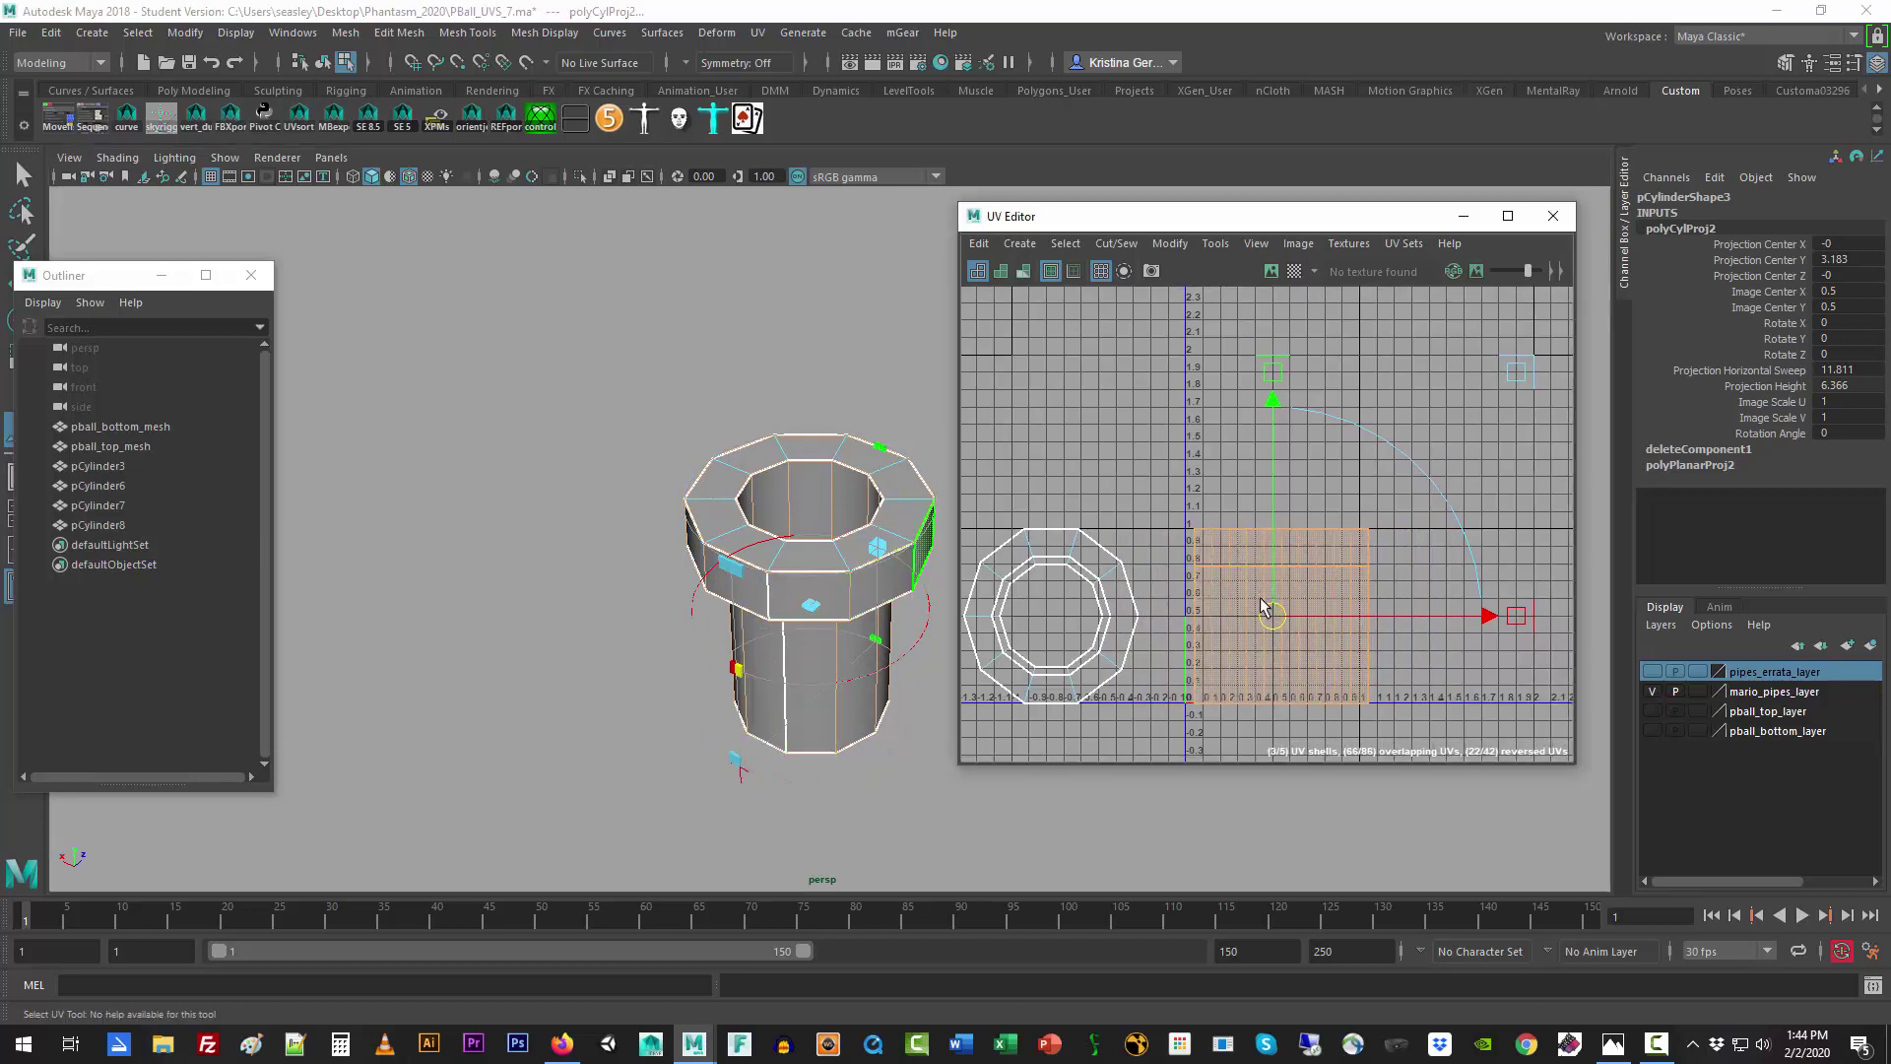
left_click(1154, 451)
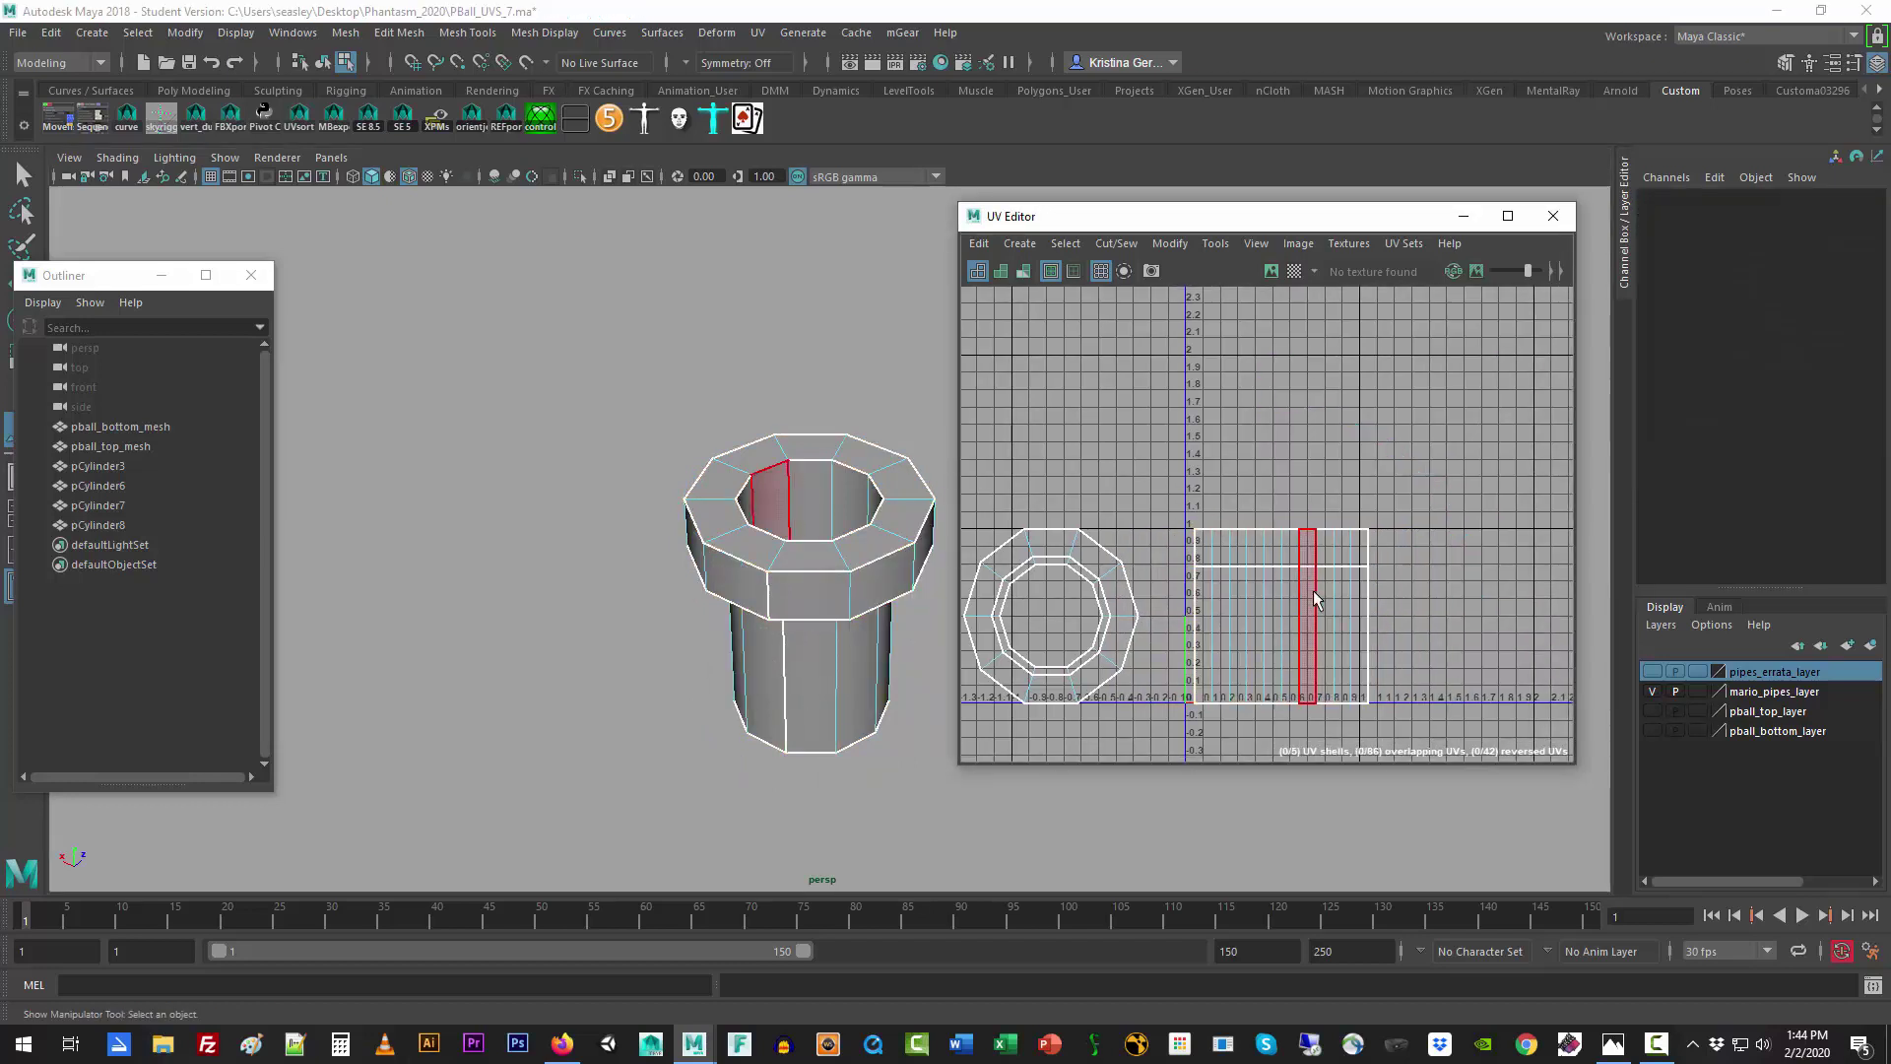
Step: Switch to UV shell selection and move the rim side's strip slightly up to separate it from the outer wall's shell
right_click(1326, 591)
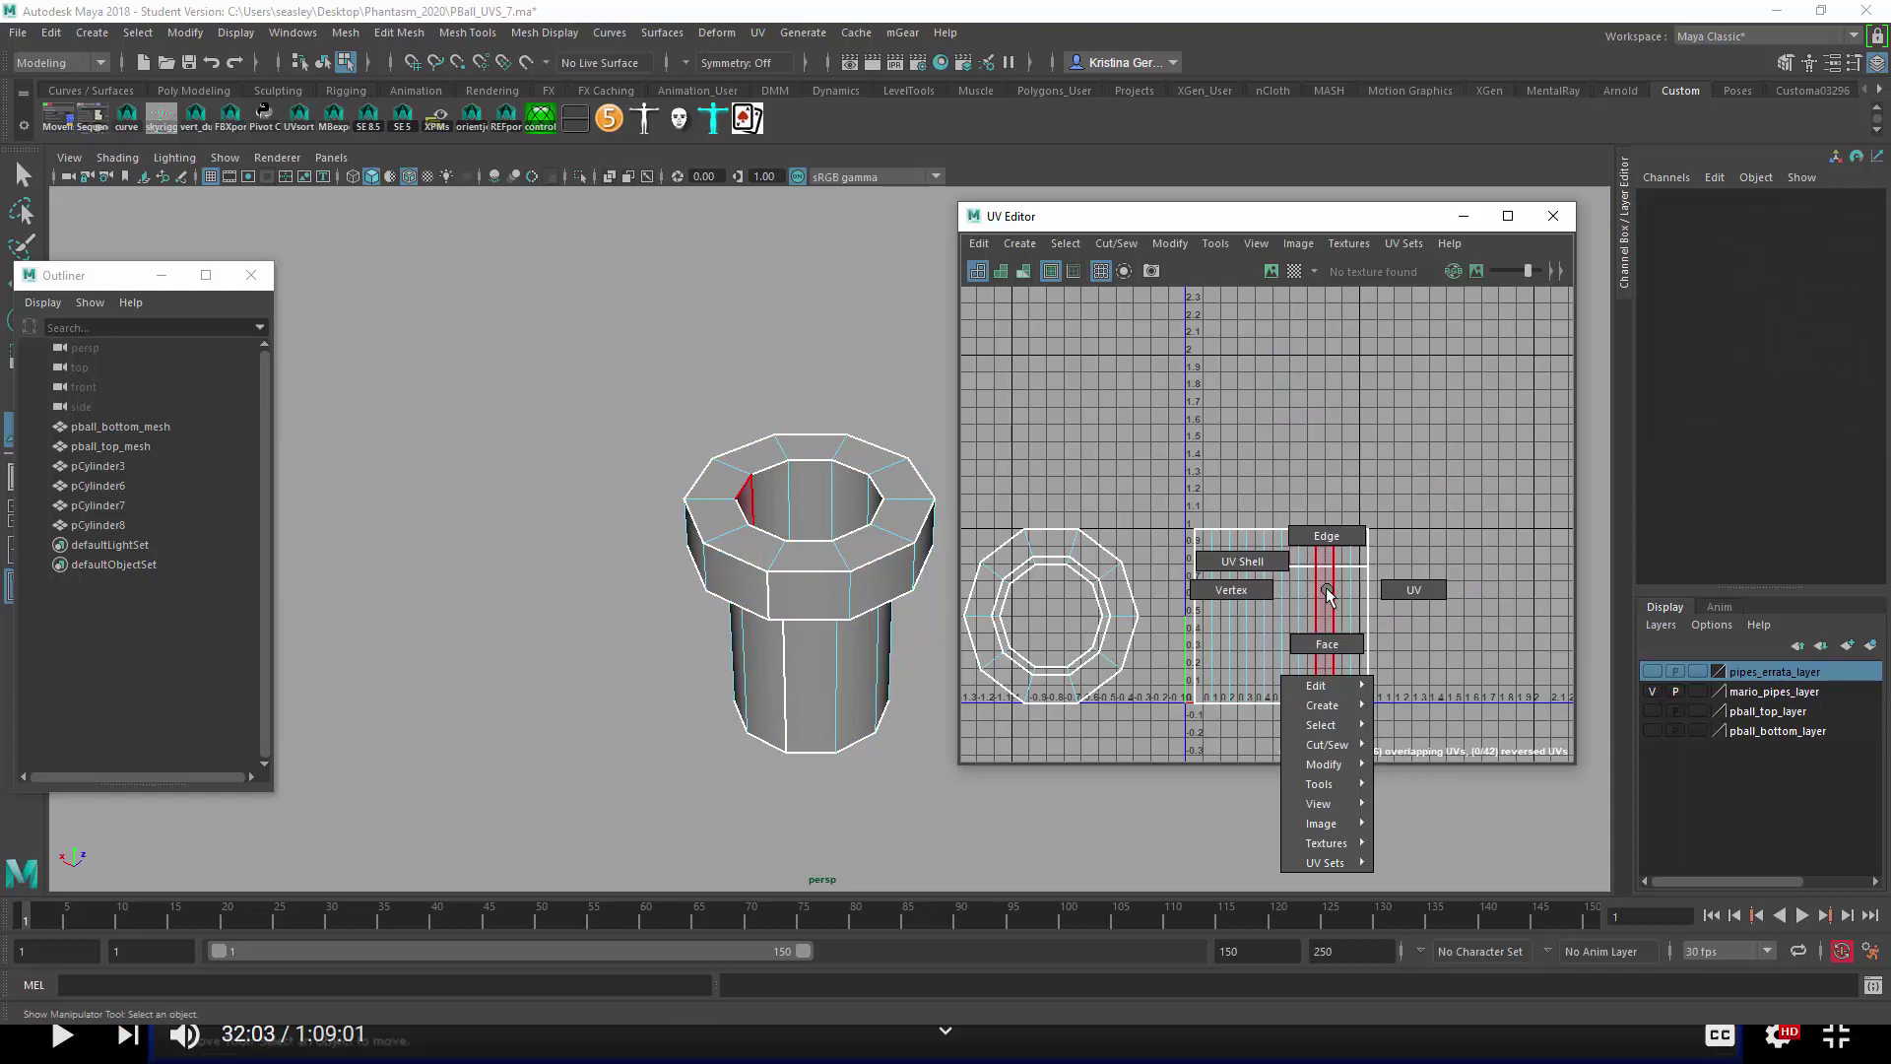
left_click(1268, 564)
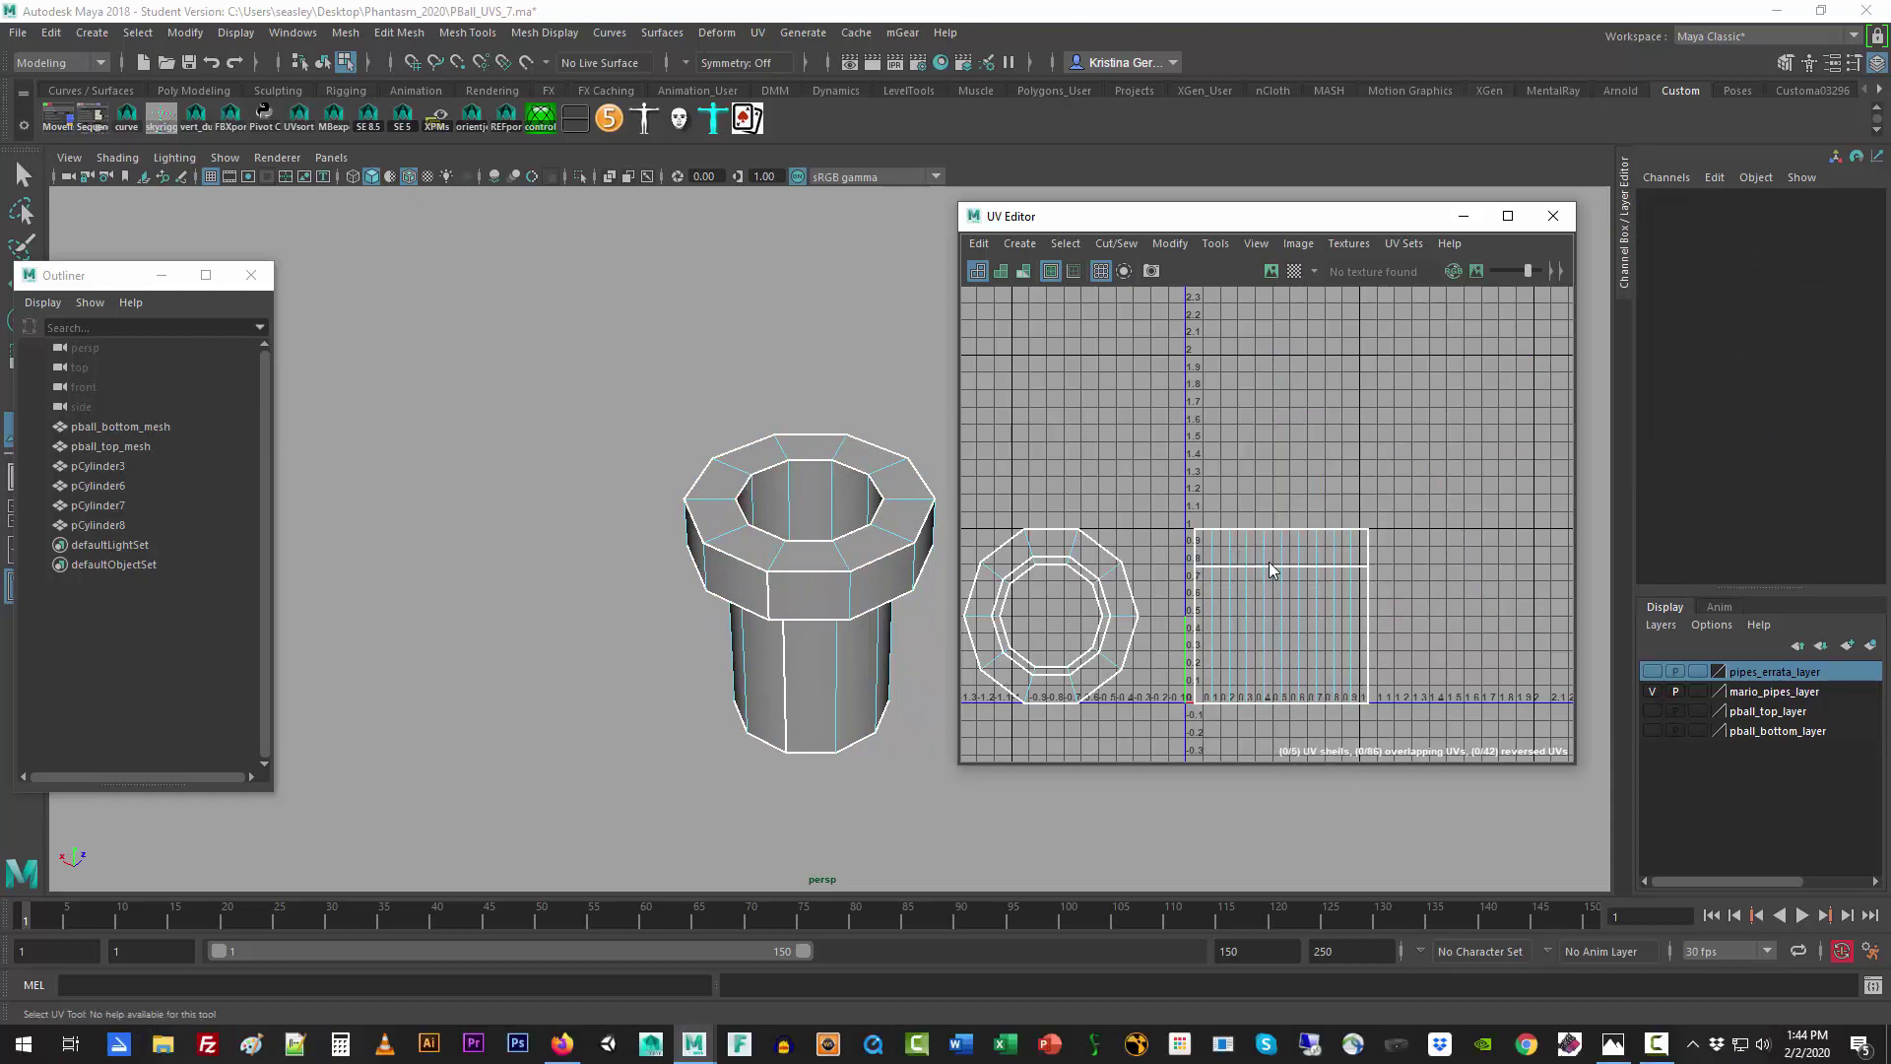
left_click(1270, 553)
key("w")
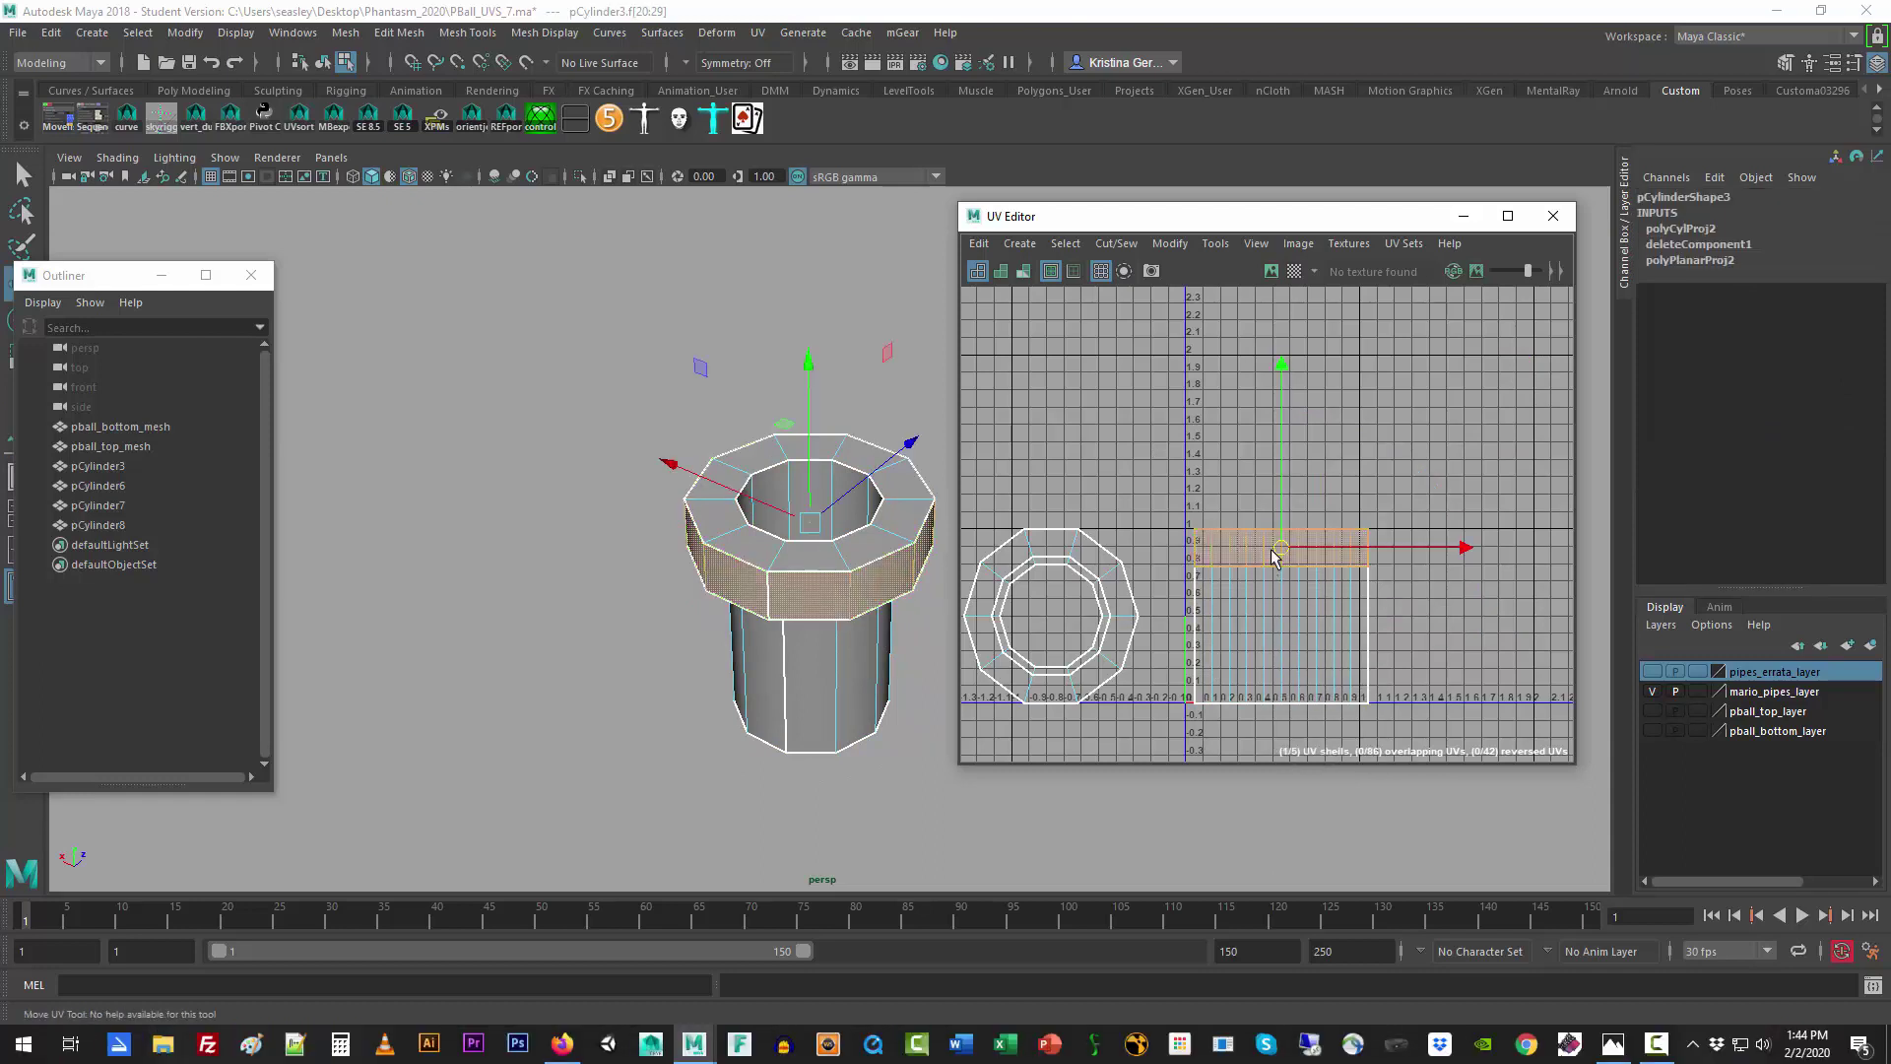
left_click_drag(1284, 373, 1284, 366)
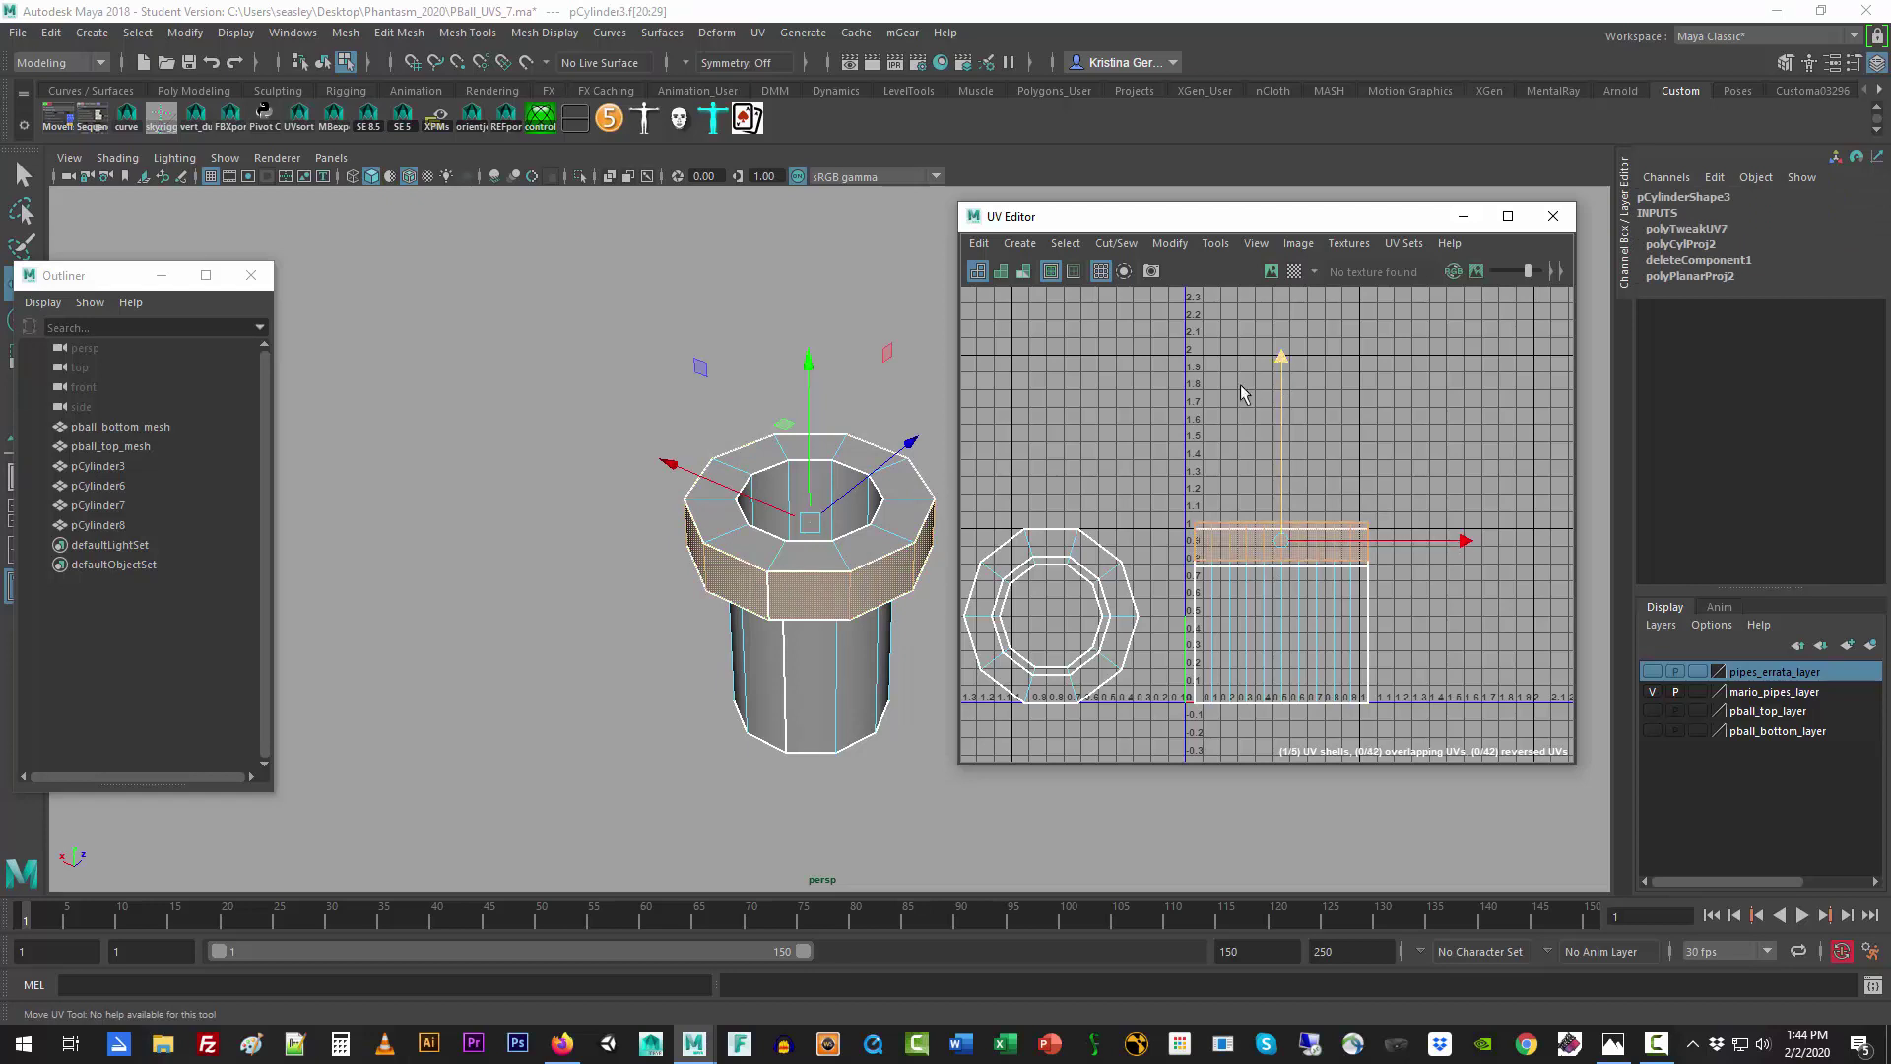
Step: Select the inner wall's UV shell, move it up just above the rim side's strip, and deselect it
left_click(1290, 662)
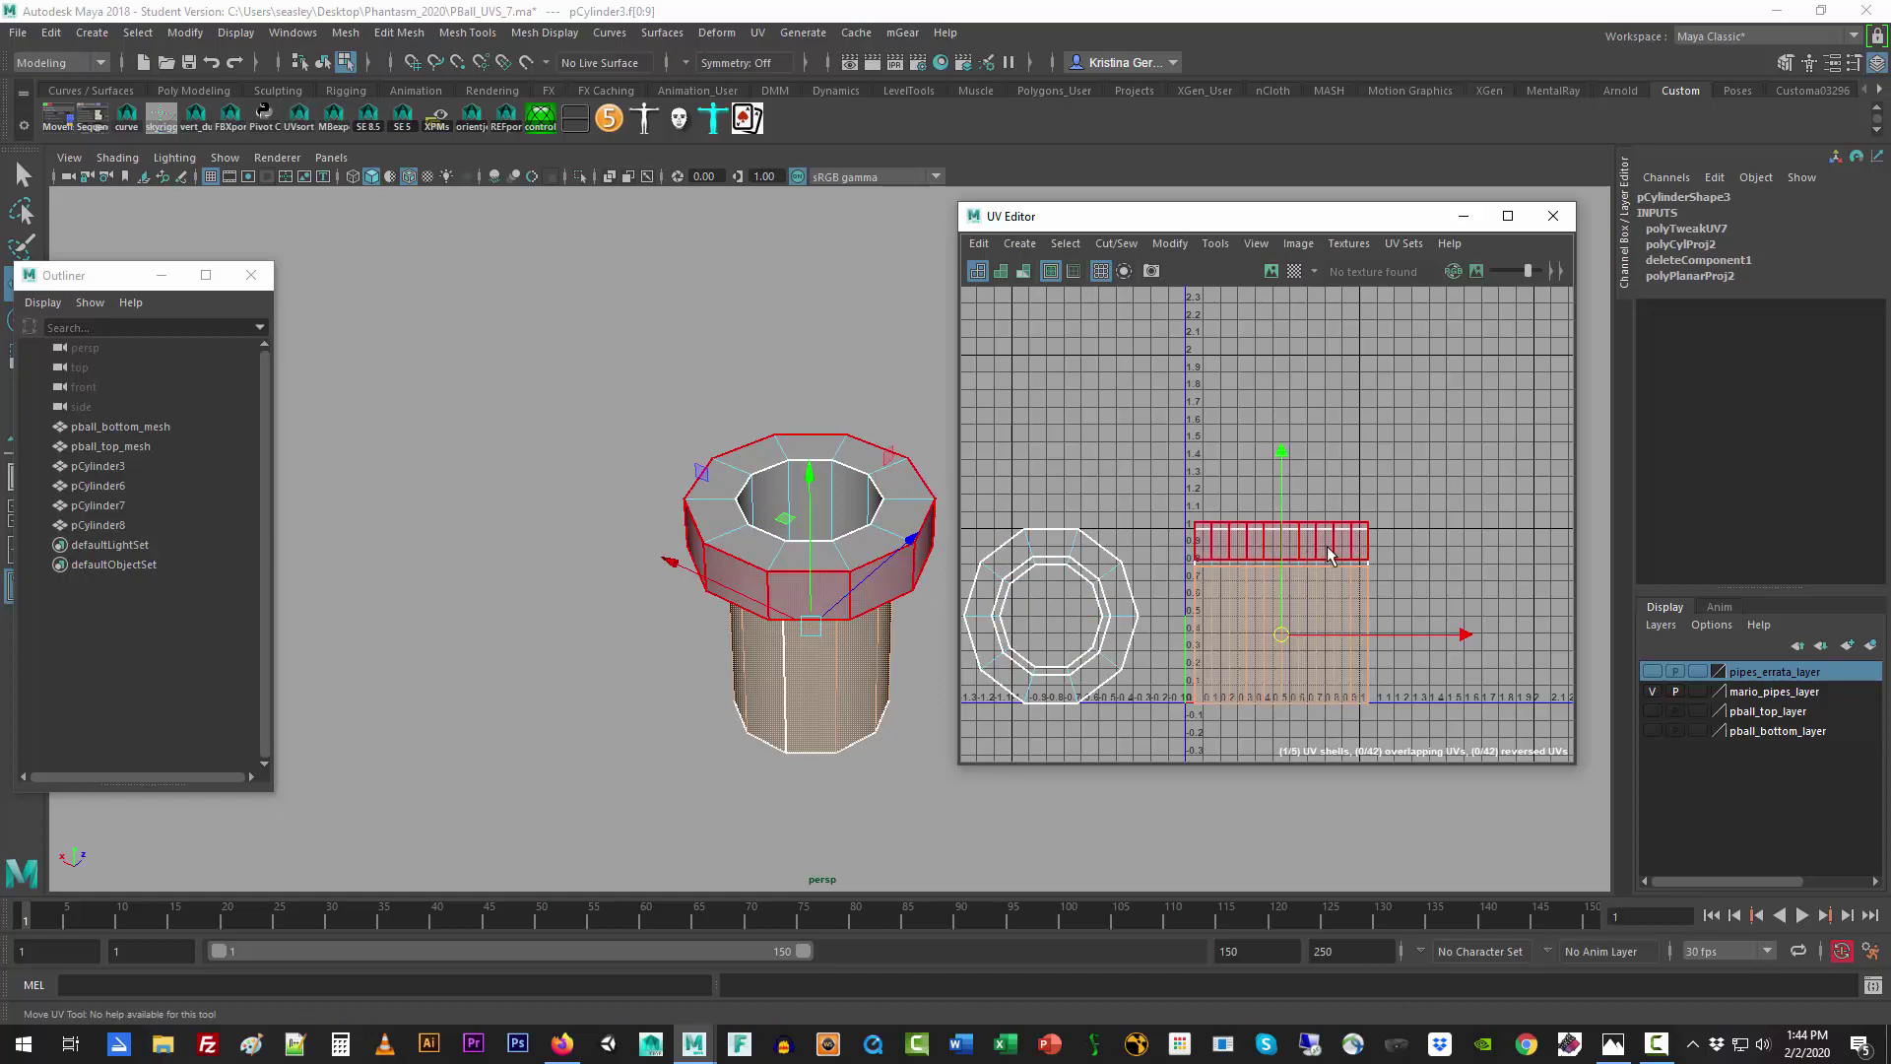
left_click(1280, 550)
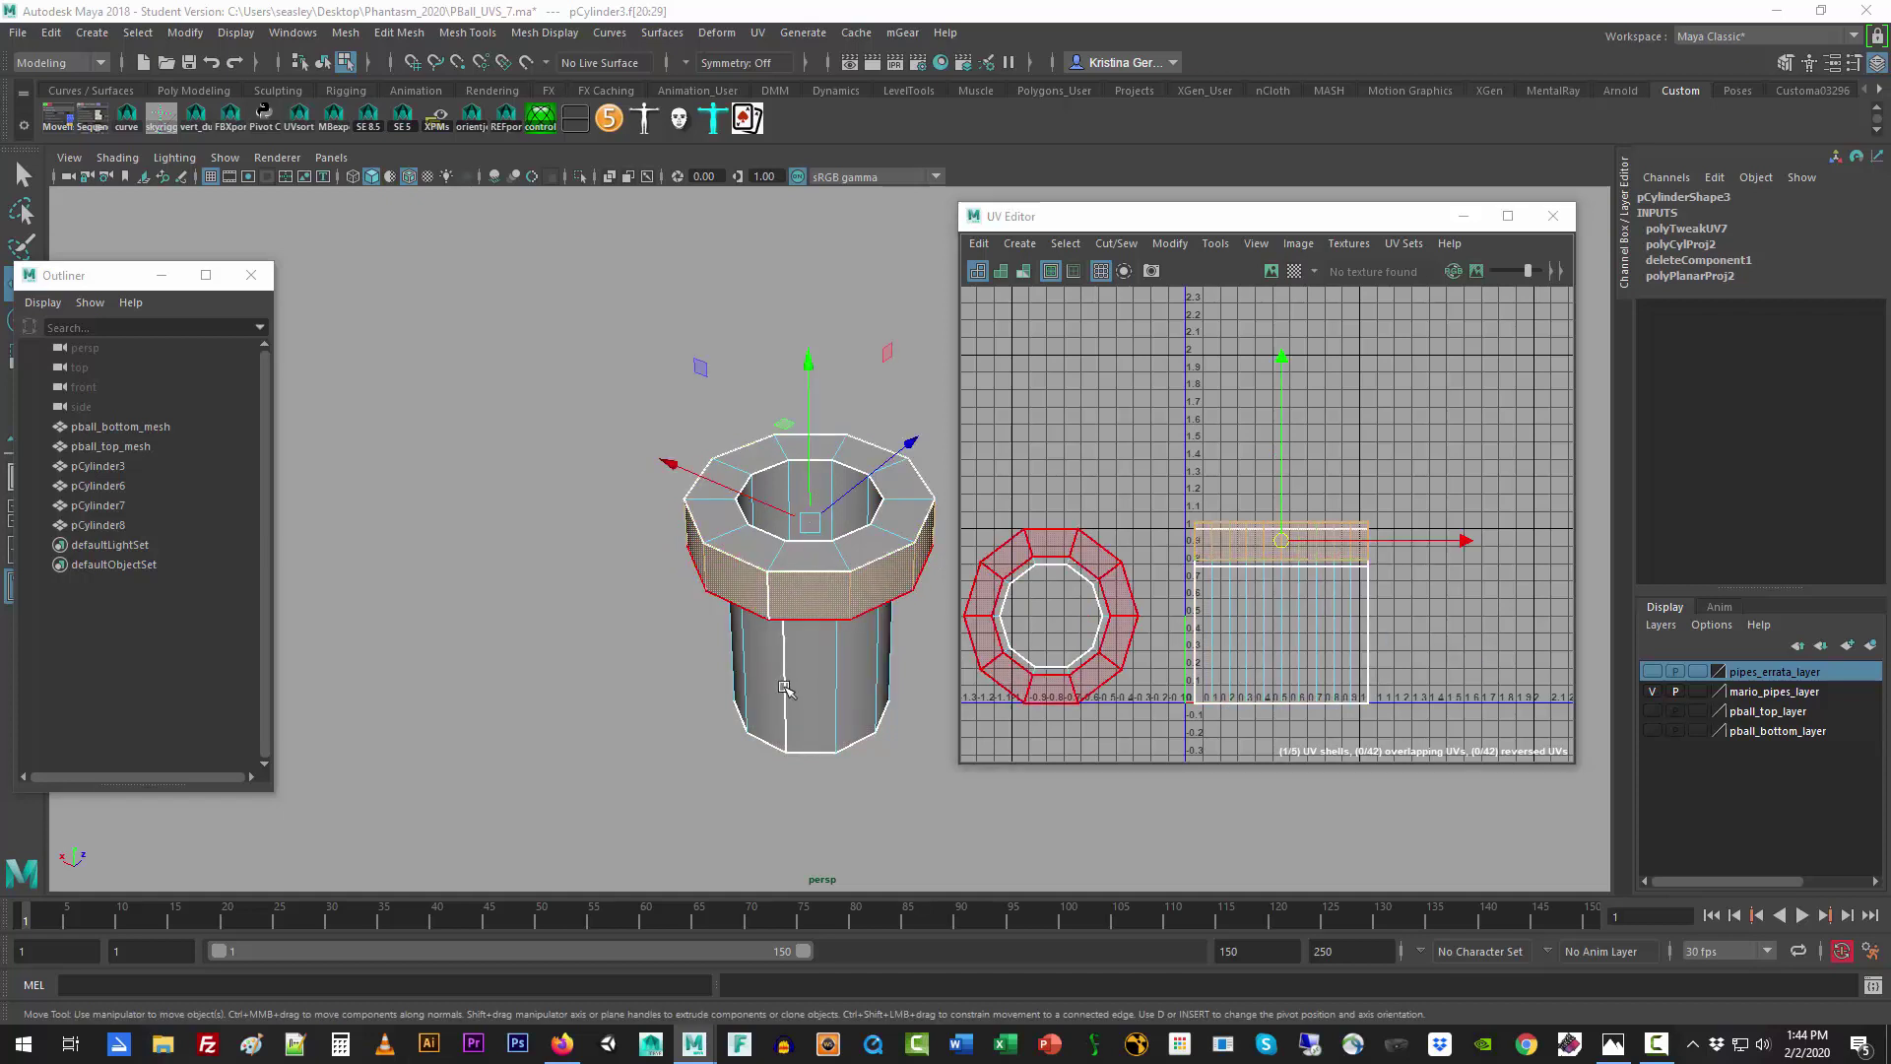
left_click_drag(786, 682, 755, 643, "alt")
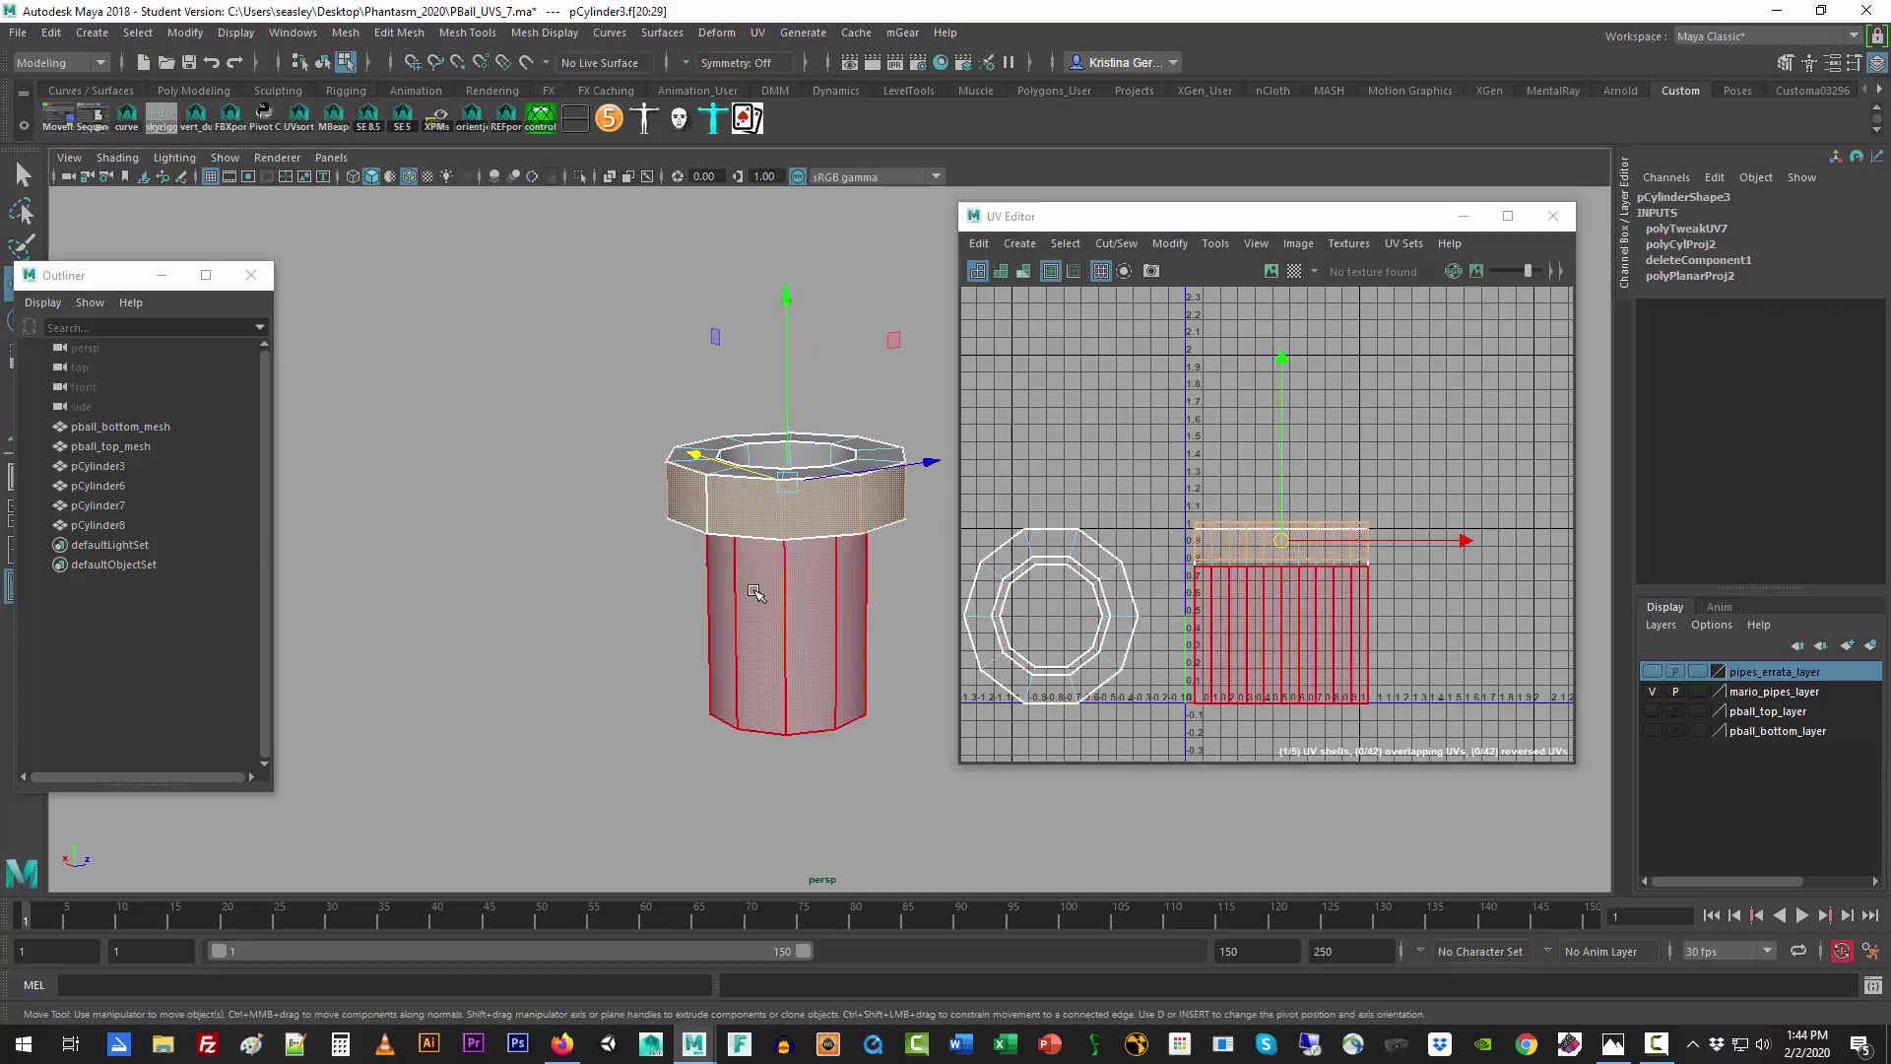
left_click(778, 456)
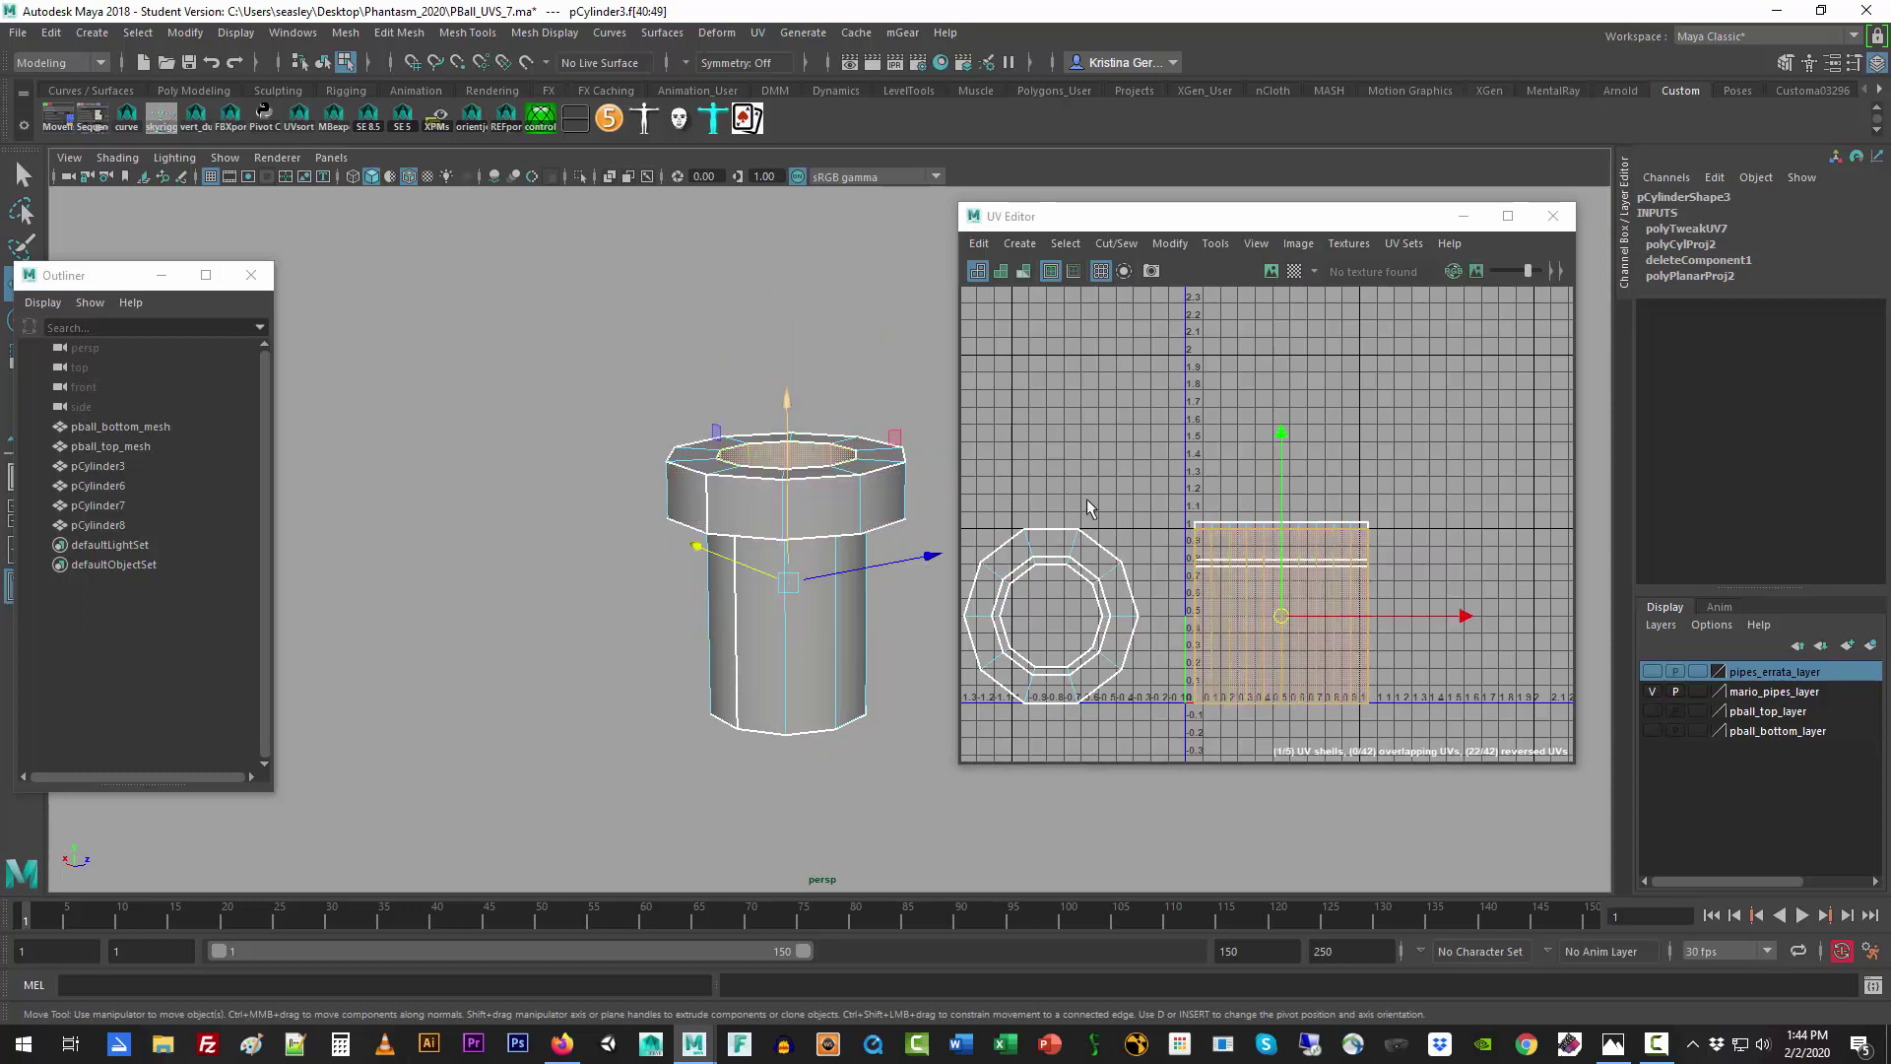
left_click_drag(1284, 430, 1285, 232)
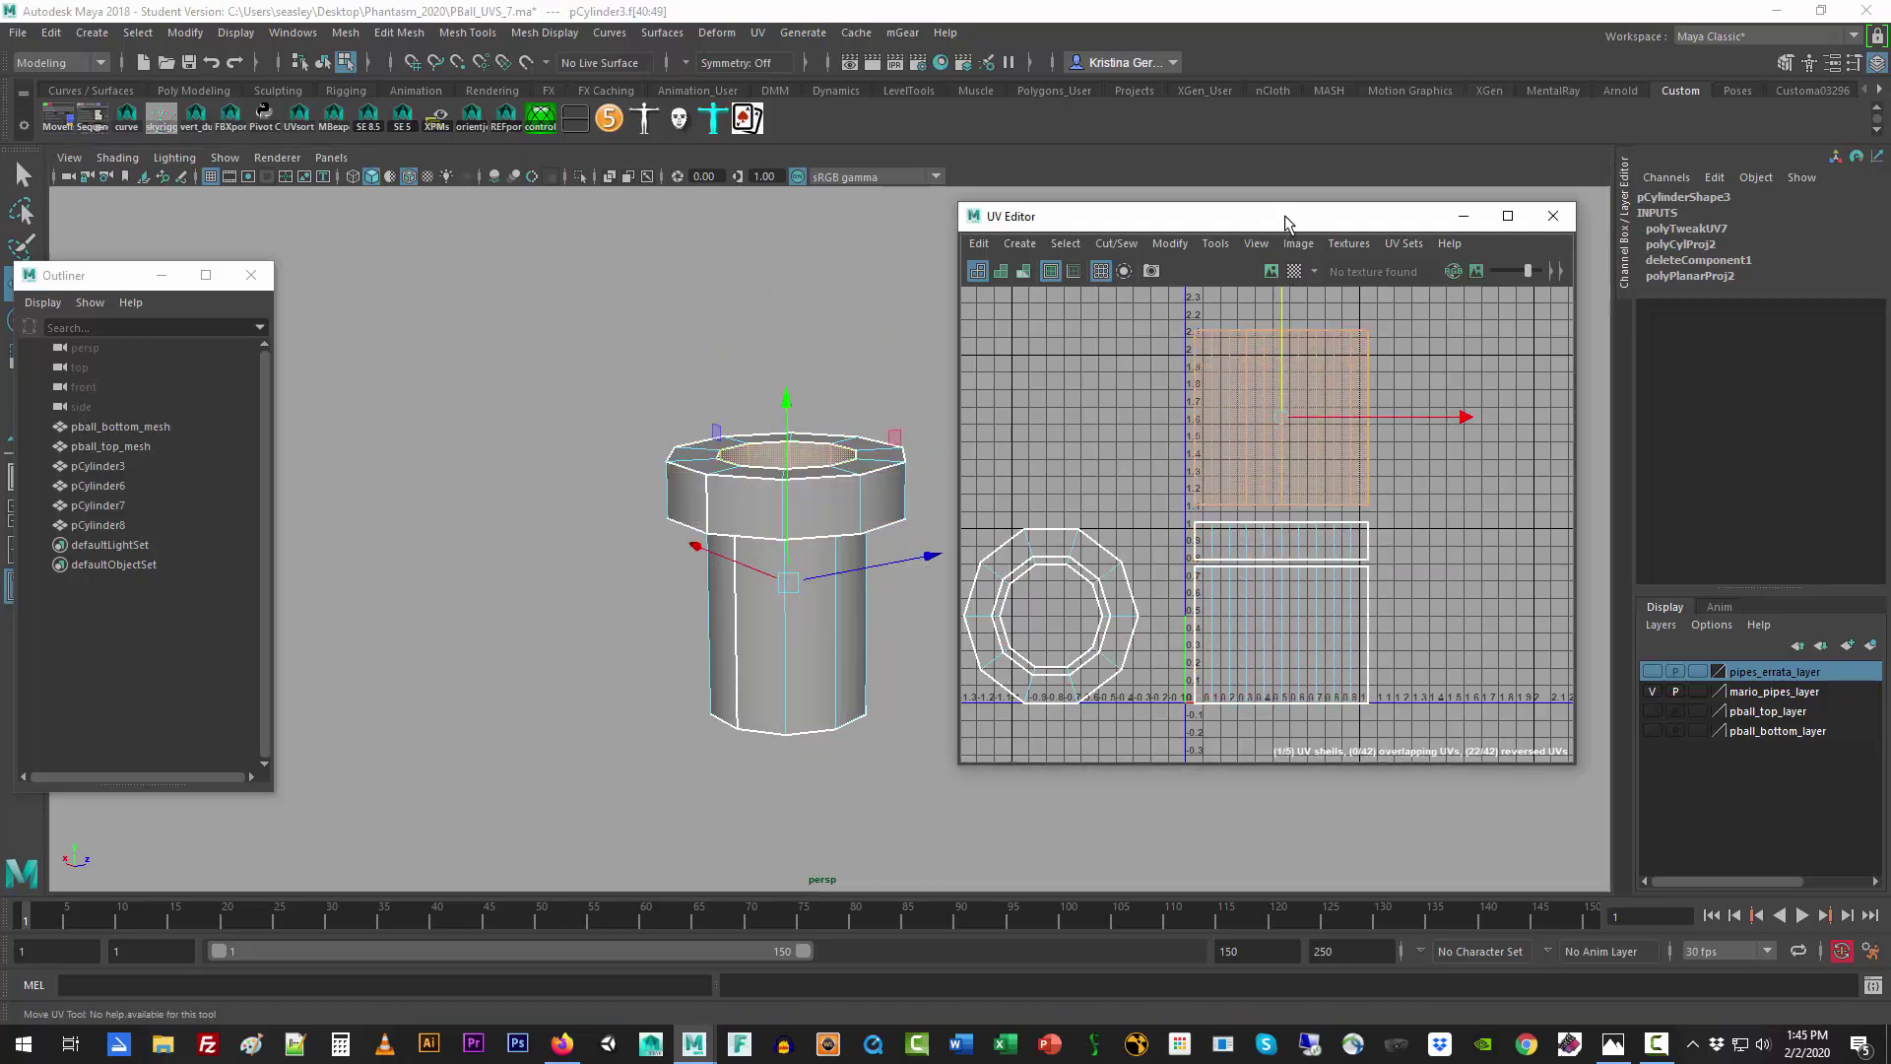
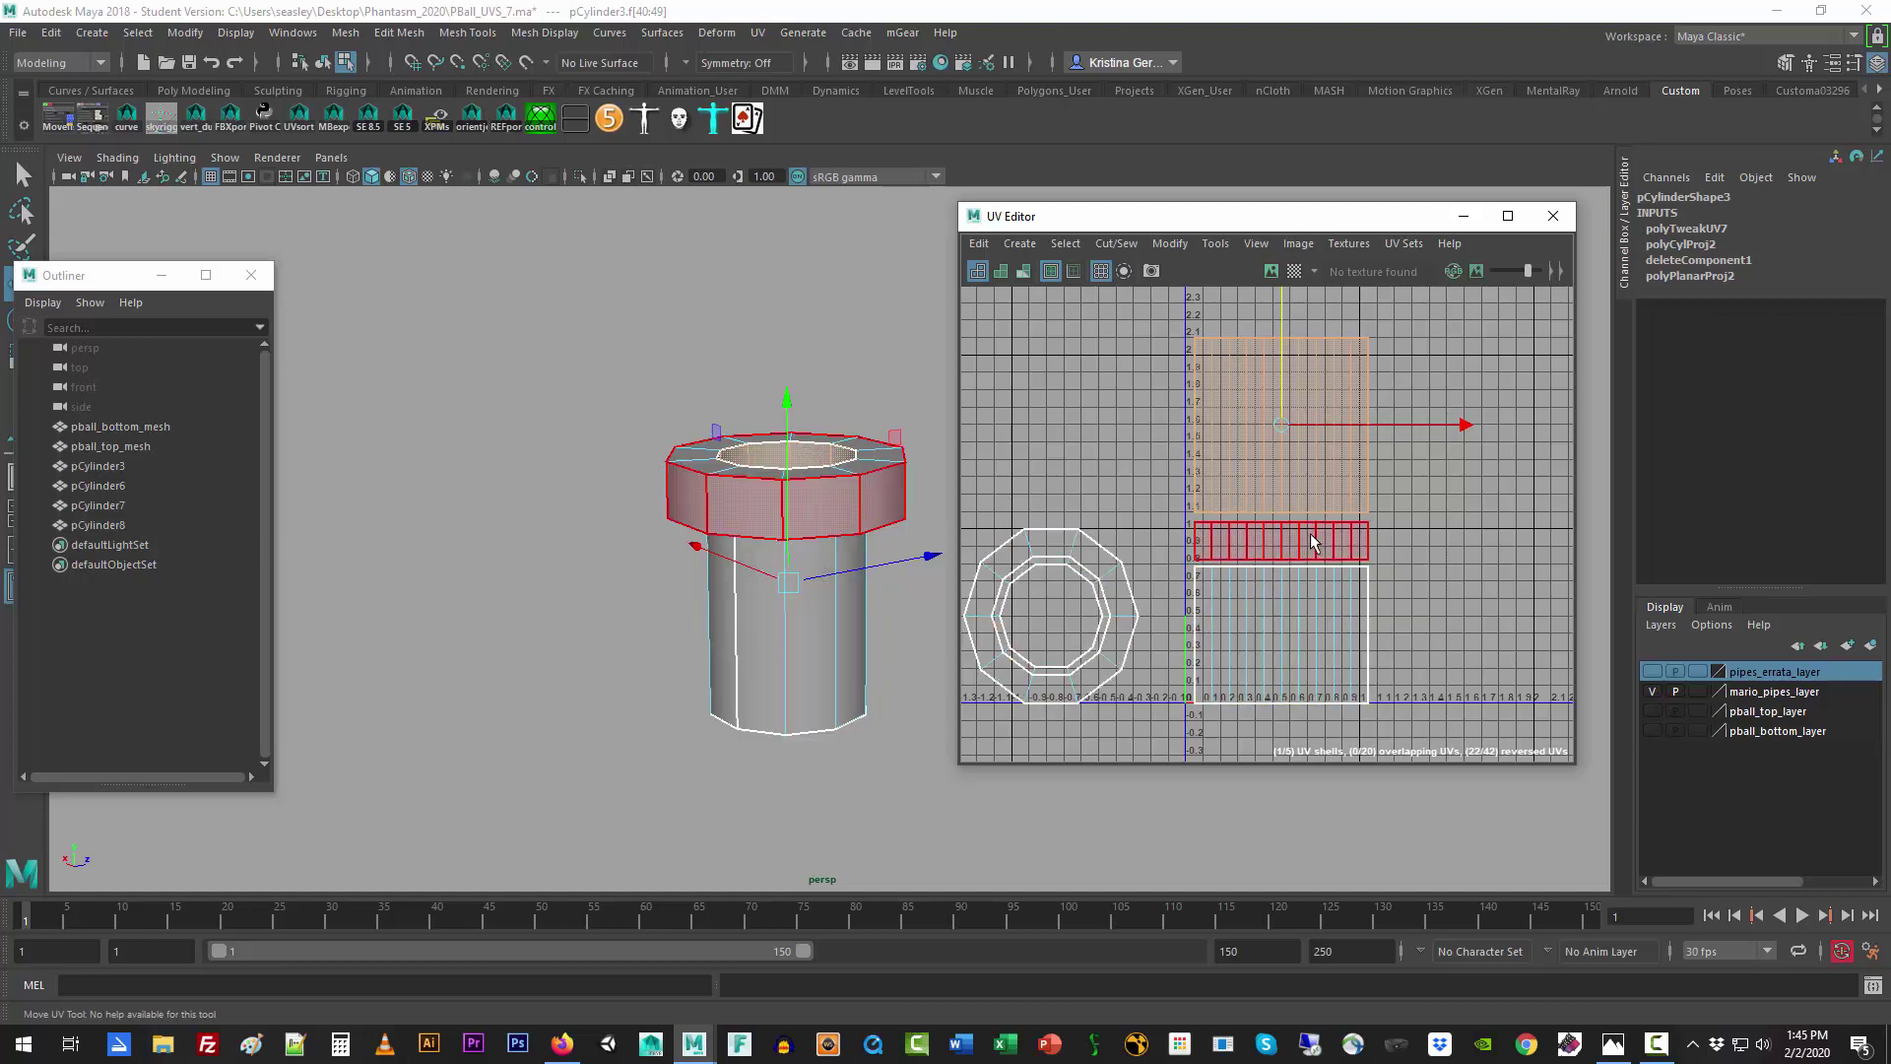
left_click(1297, 513)
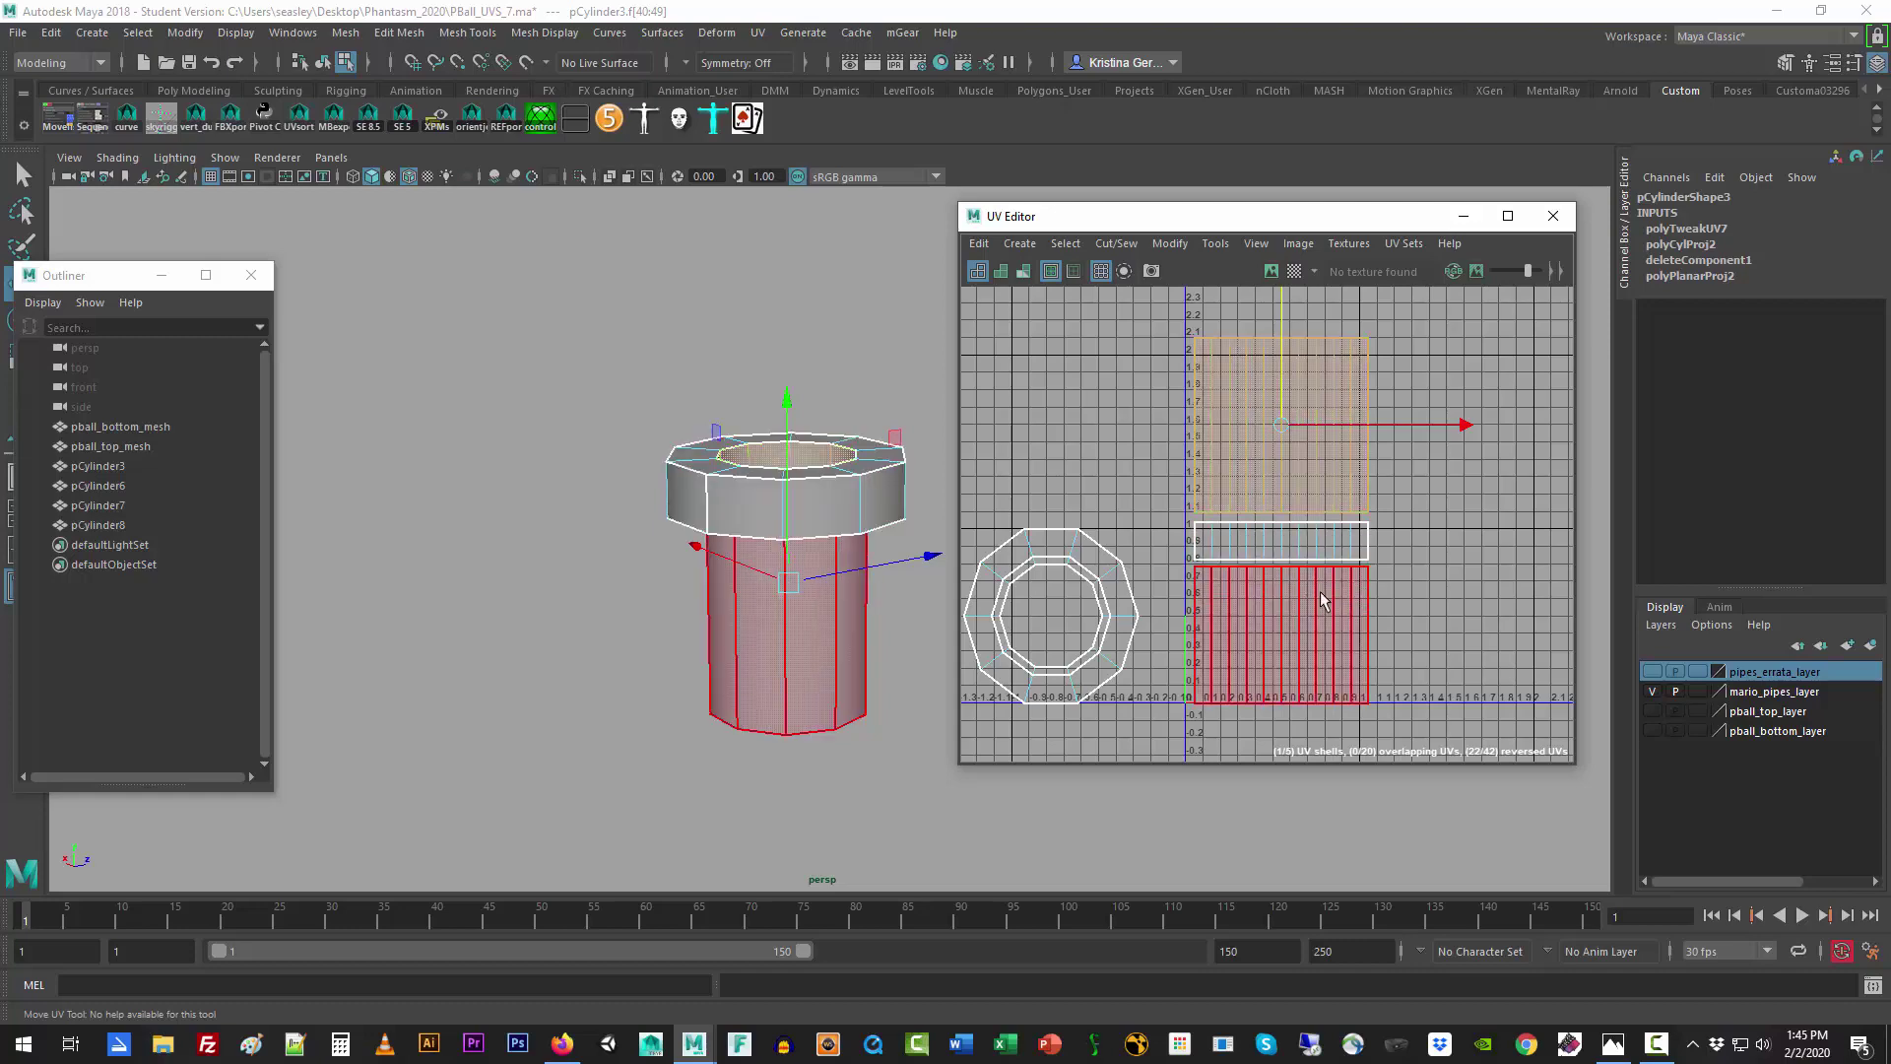
left_click(1441, 617)
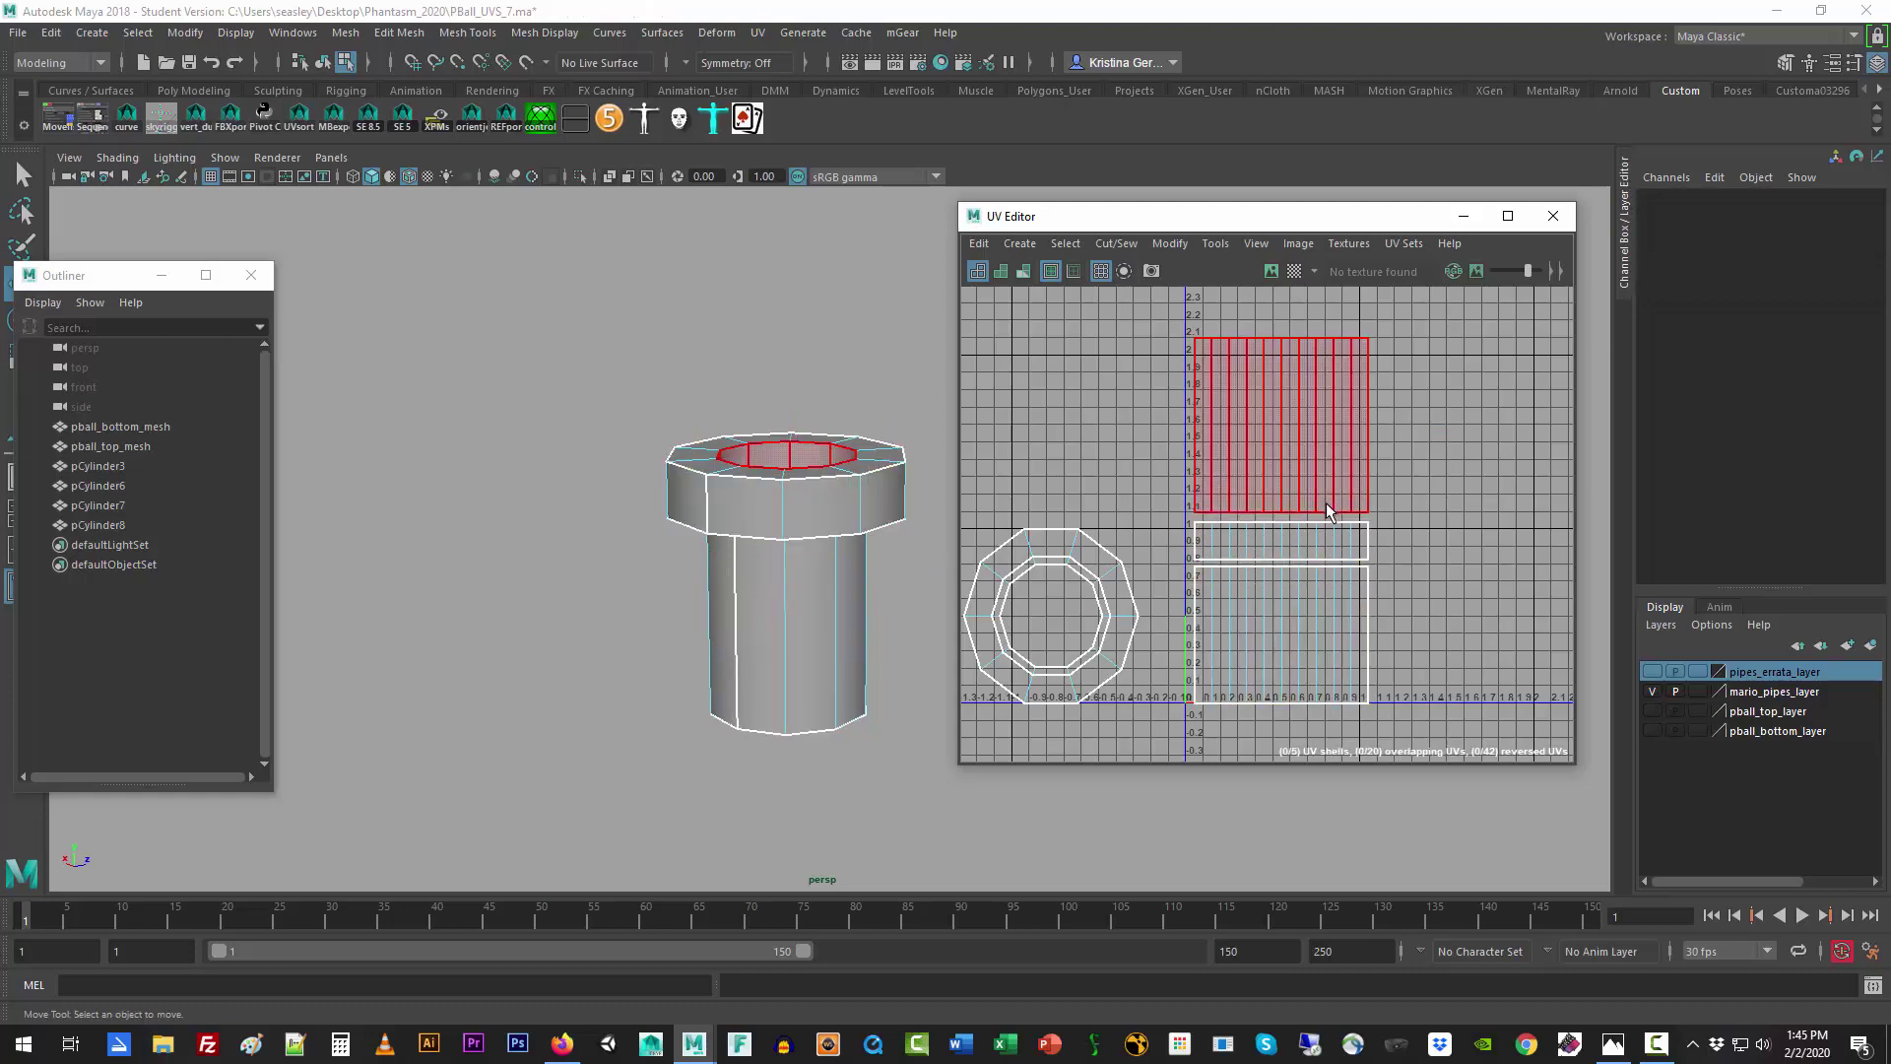
Step: Scale the inner wall's UV shell down vertically to about 60% and place it just above the rim side's strip
scroll(1325, 511, "down", 3)
left_click(1322, 474)
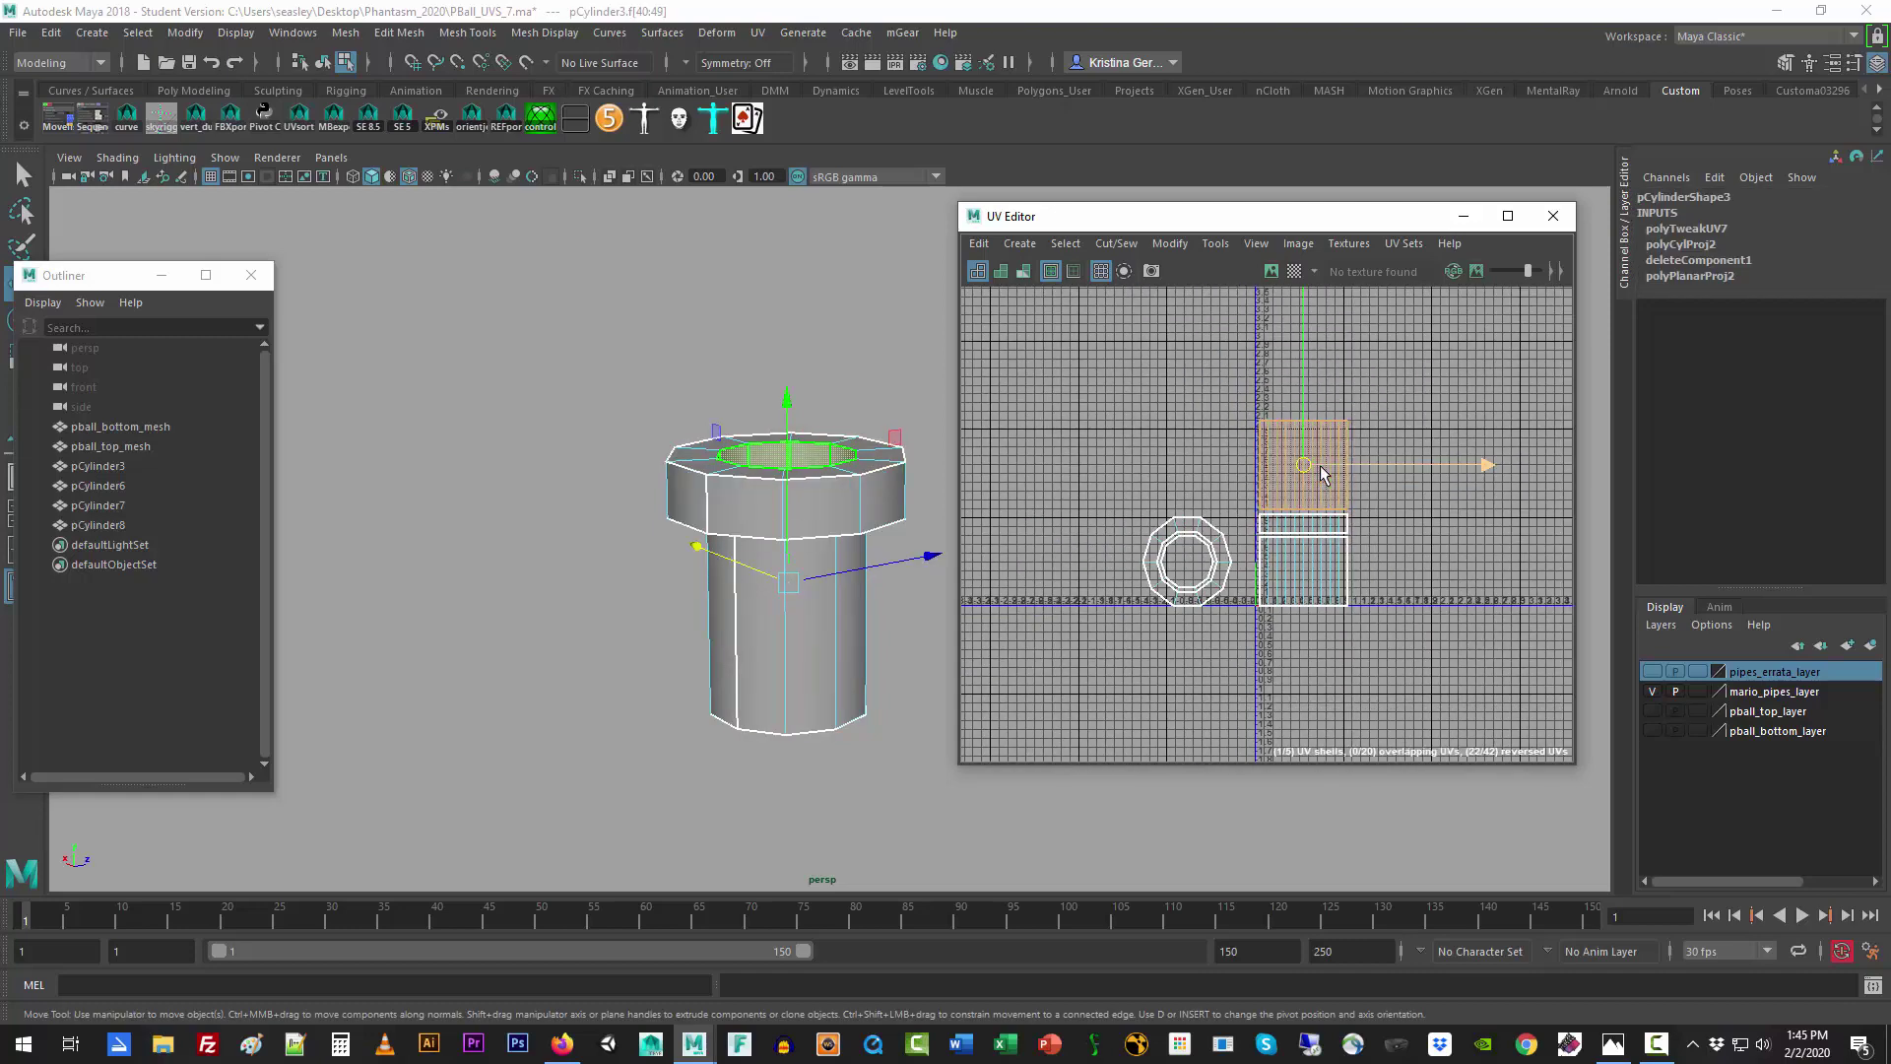
key("r")
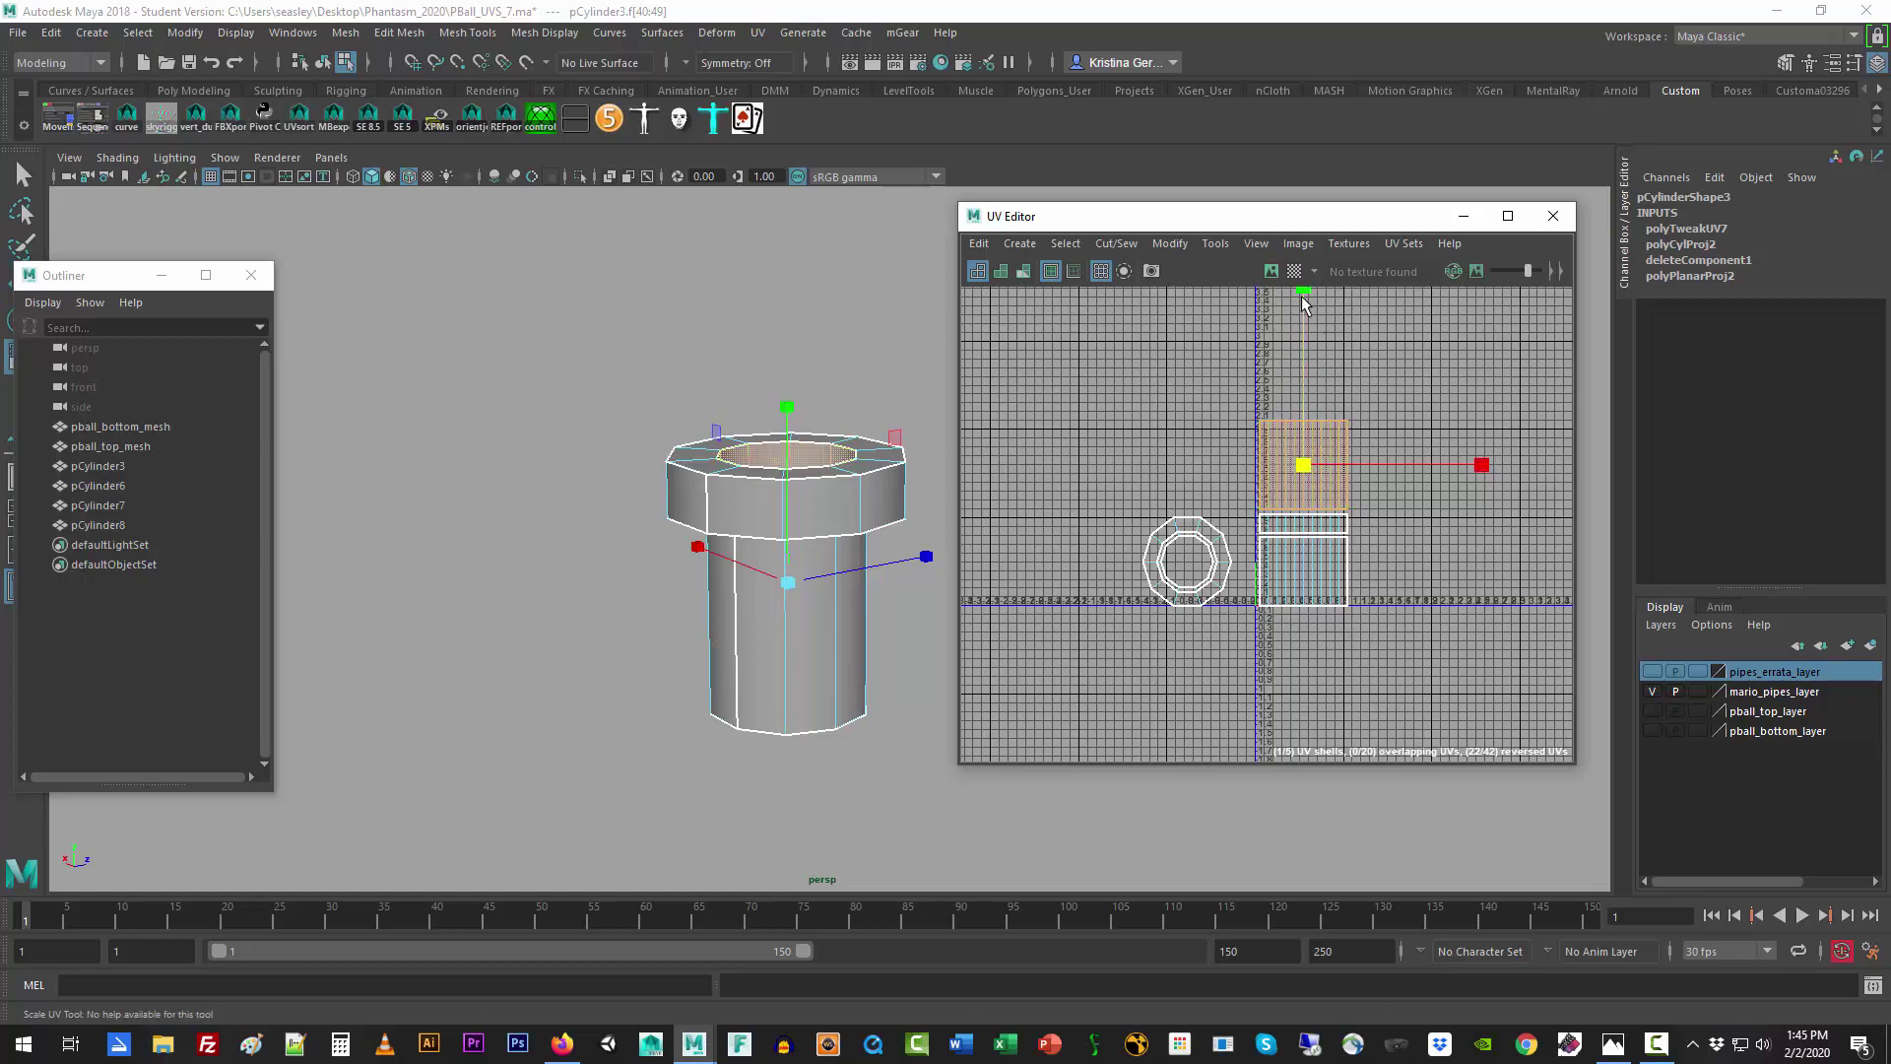
left_click_drag(1303, 300, 1302, 382)
key("w")
left_click(1214, 495)
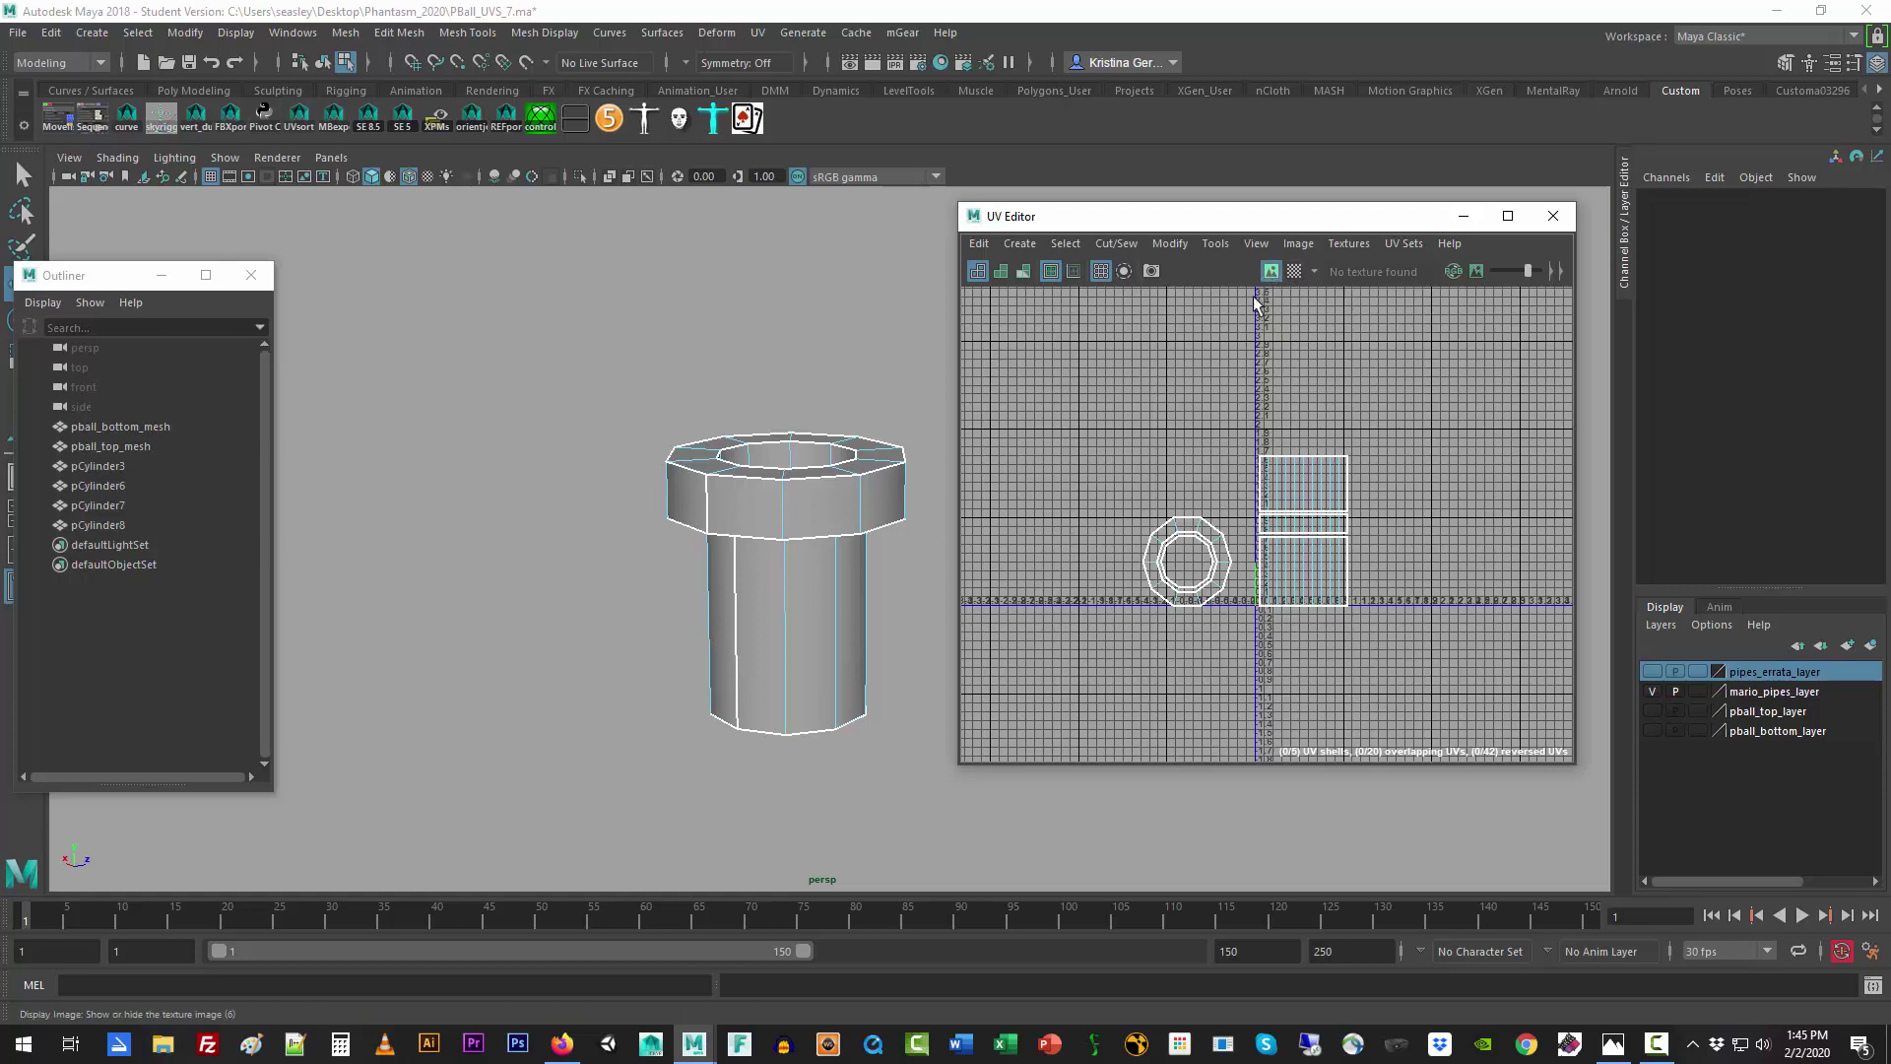
Step: Open the Hypershade and assign pball_shader to all six meshes from pball_bottom_mesh to pCylinder8, clearing the selection
left_click(635, 468)
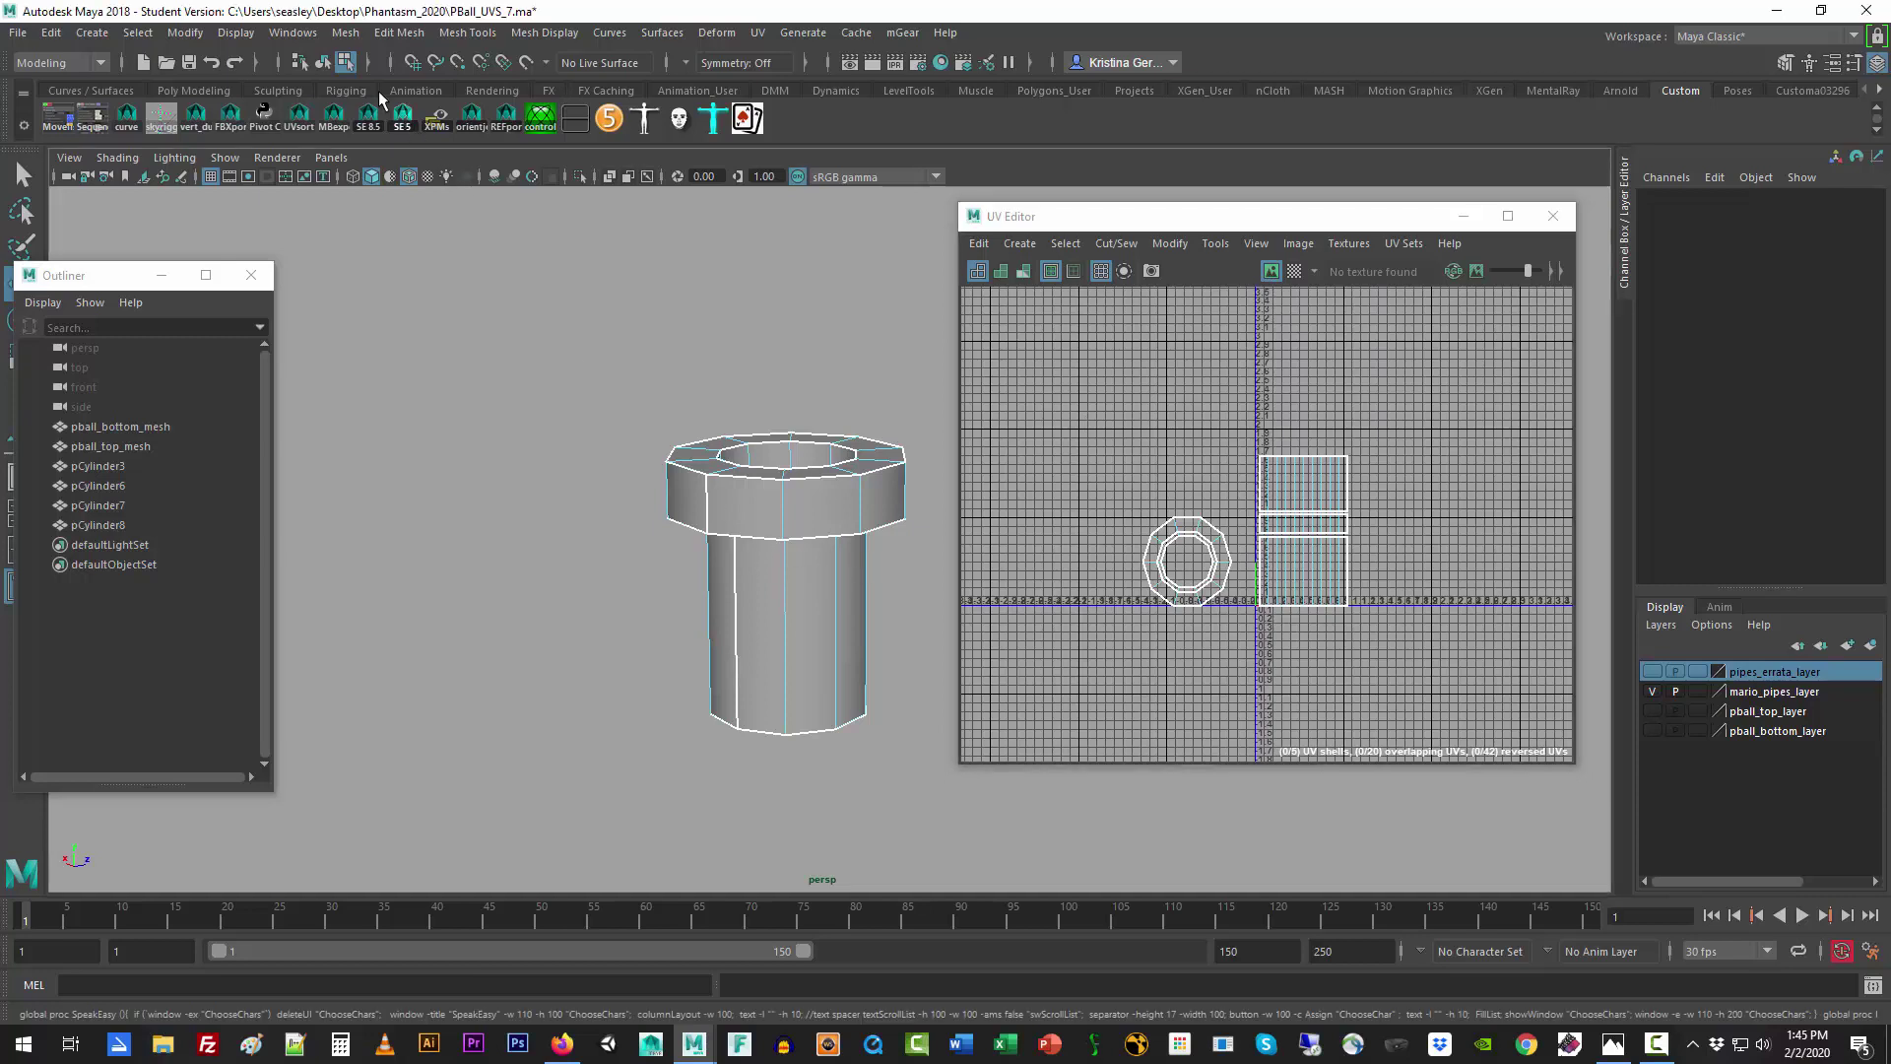
left_click(295, 32)
mouse_move(329, 126)
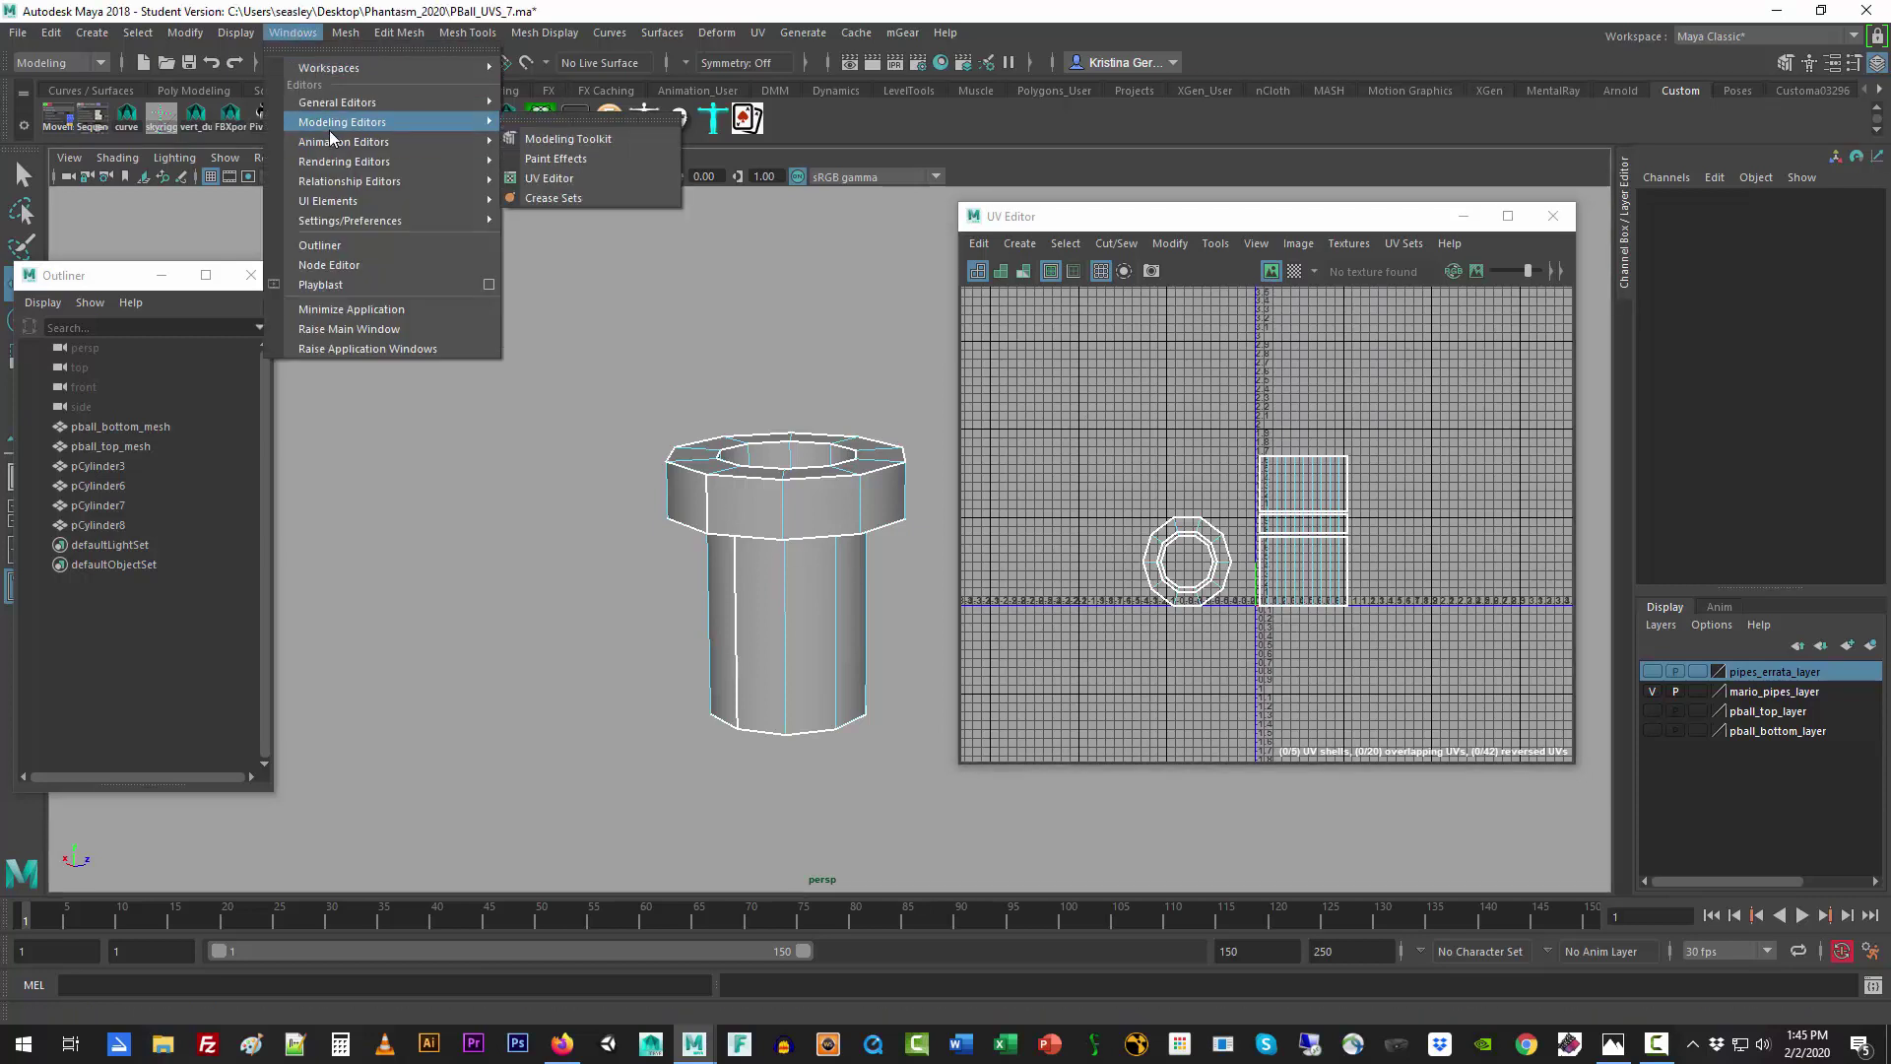
mouse_move(422, 161)
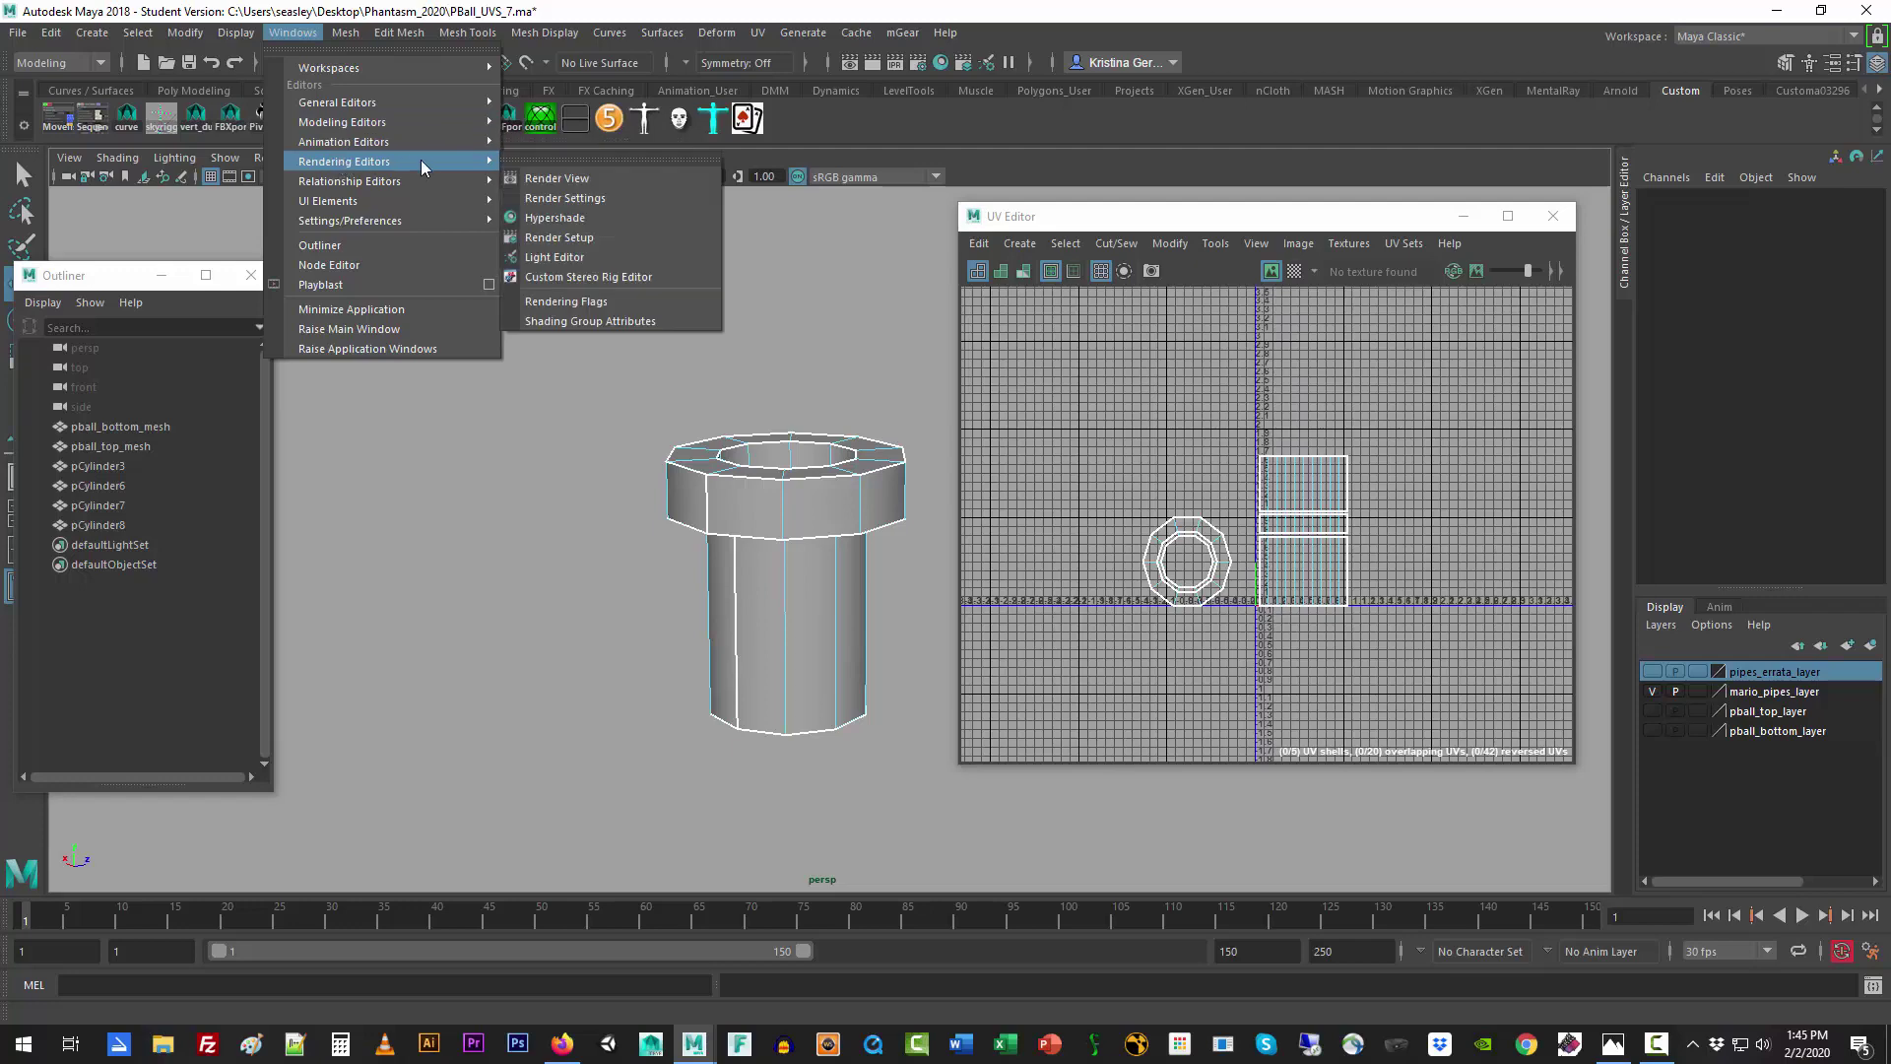
left_click(583, 216)
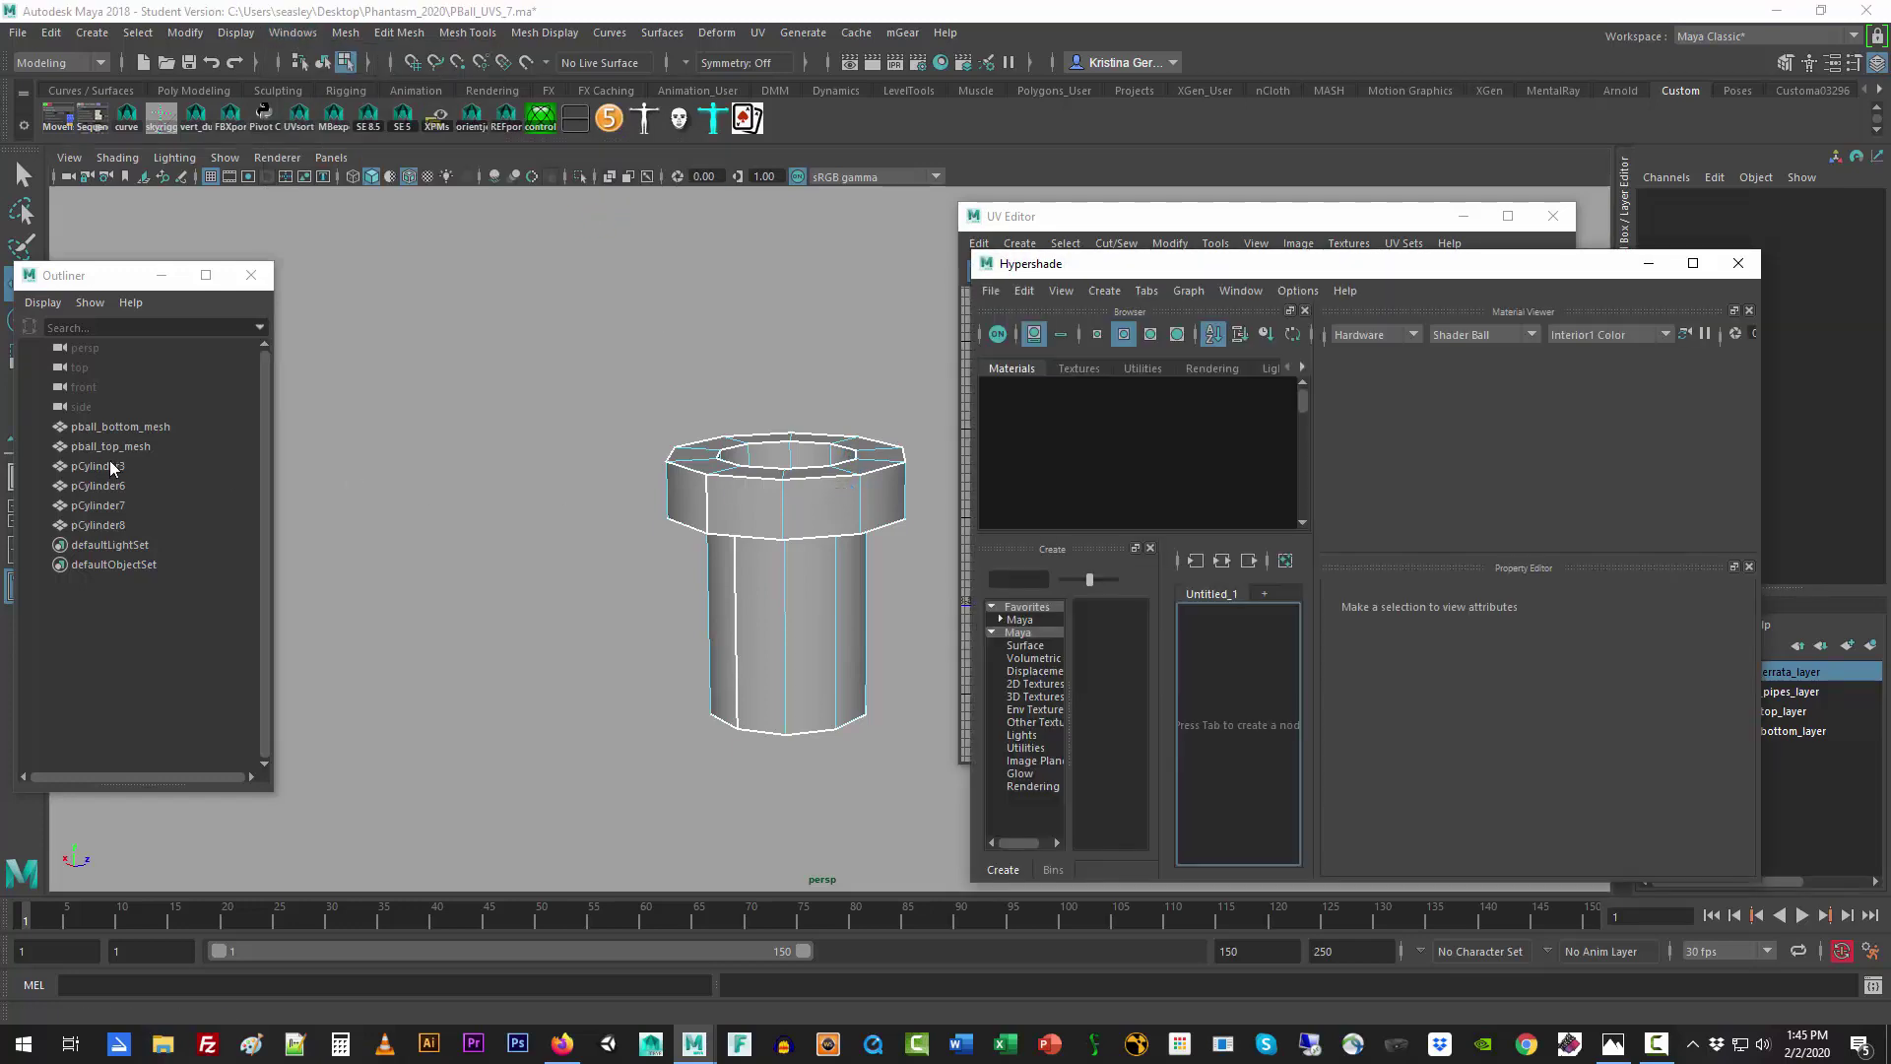
left_click_drag(113, 427, 111, 526)
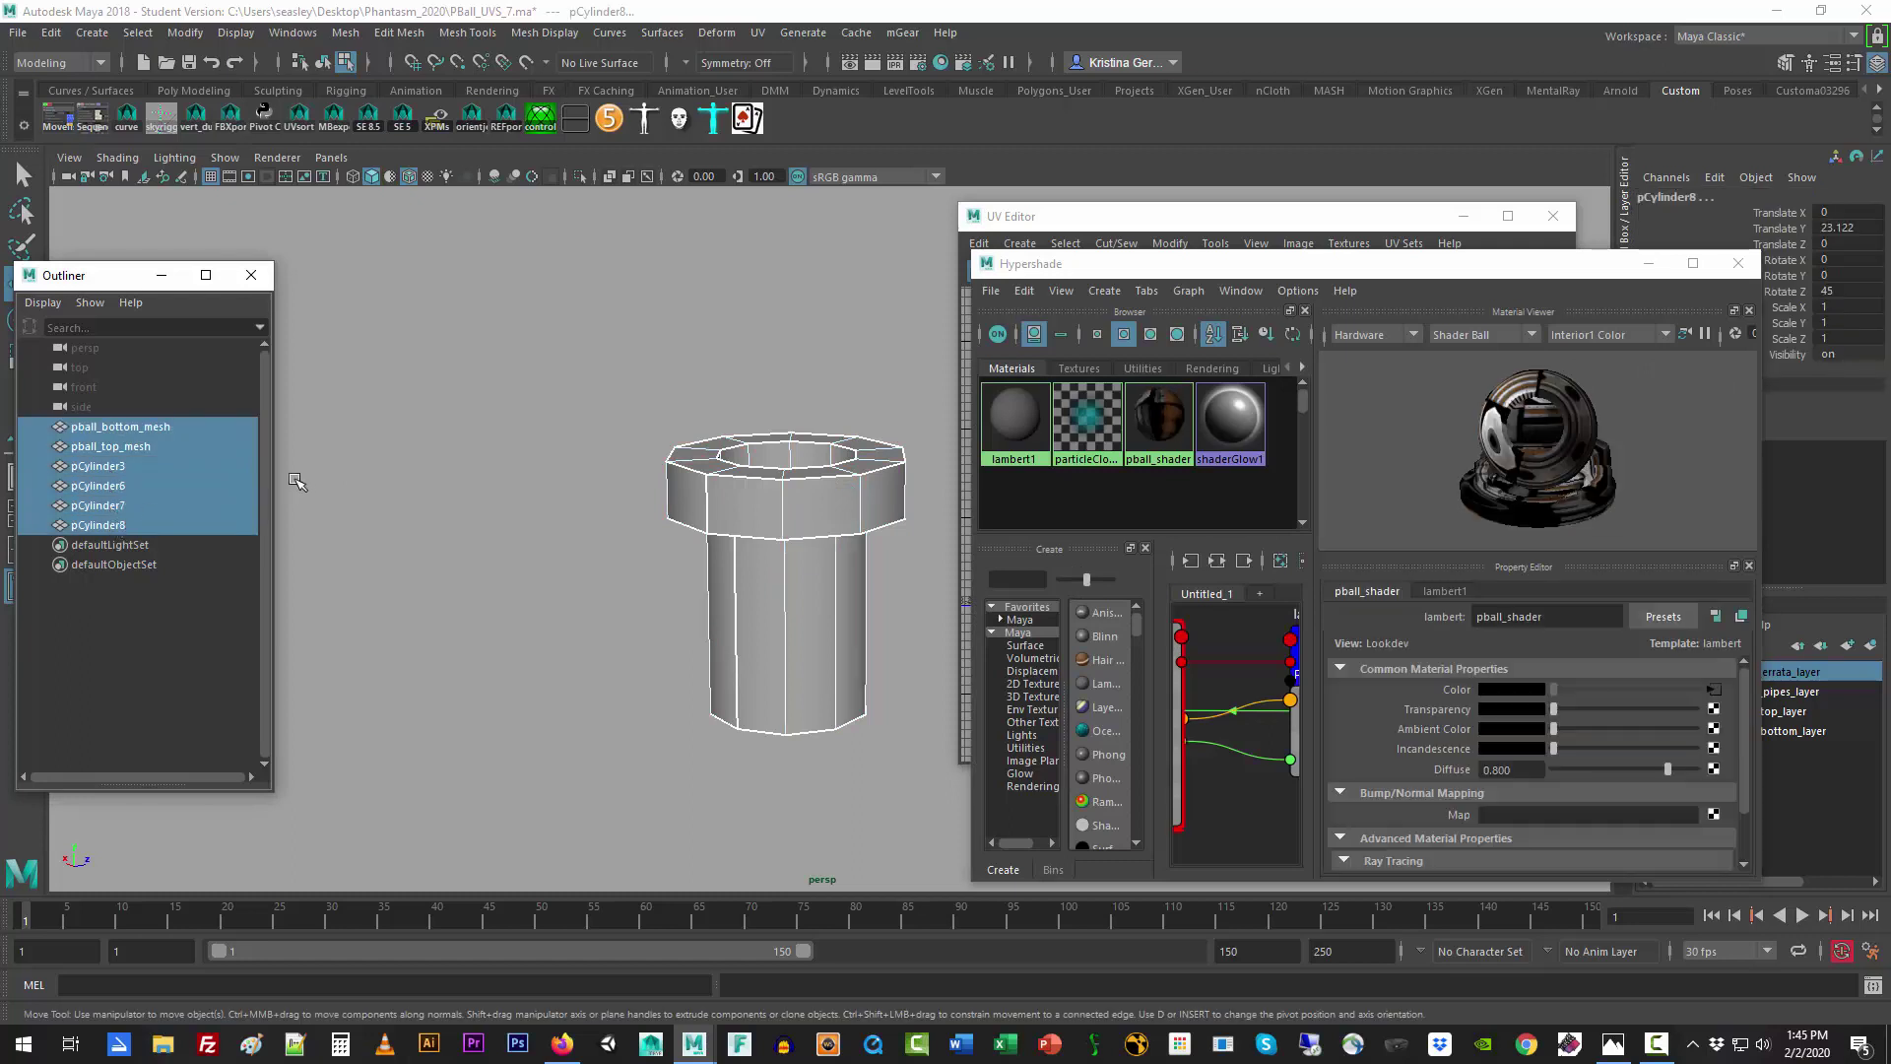
left_click(1090, 262)
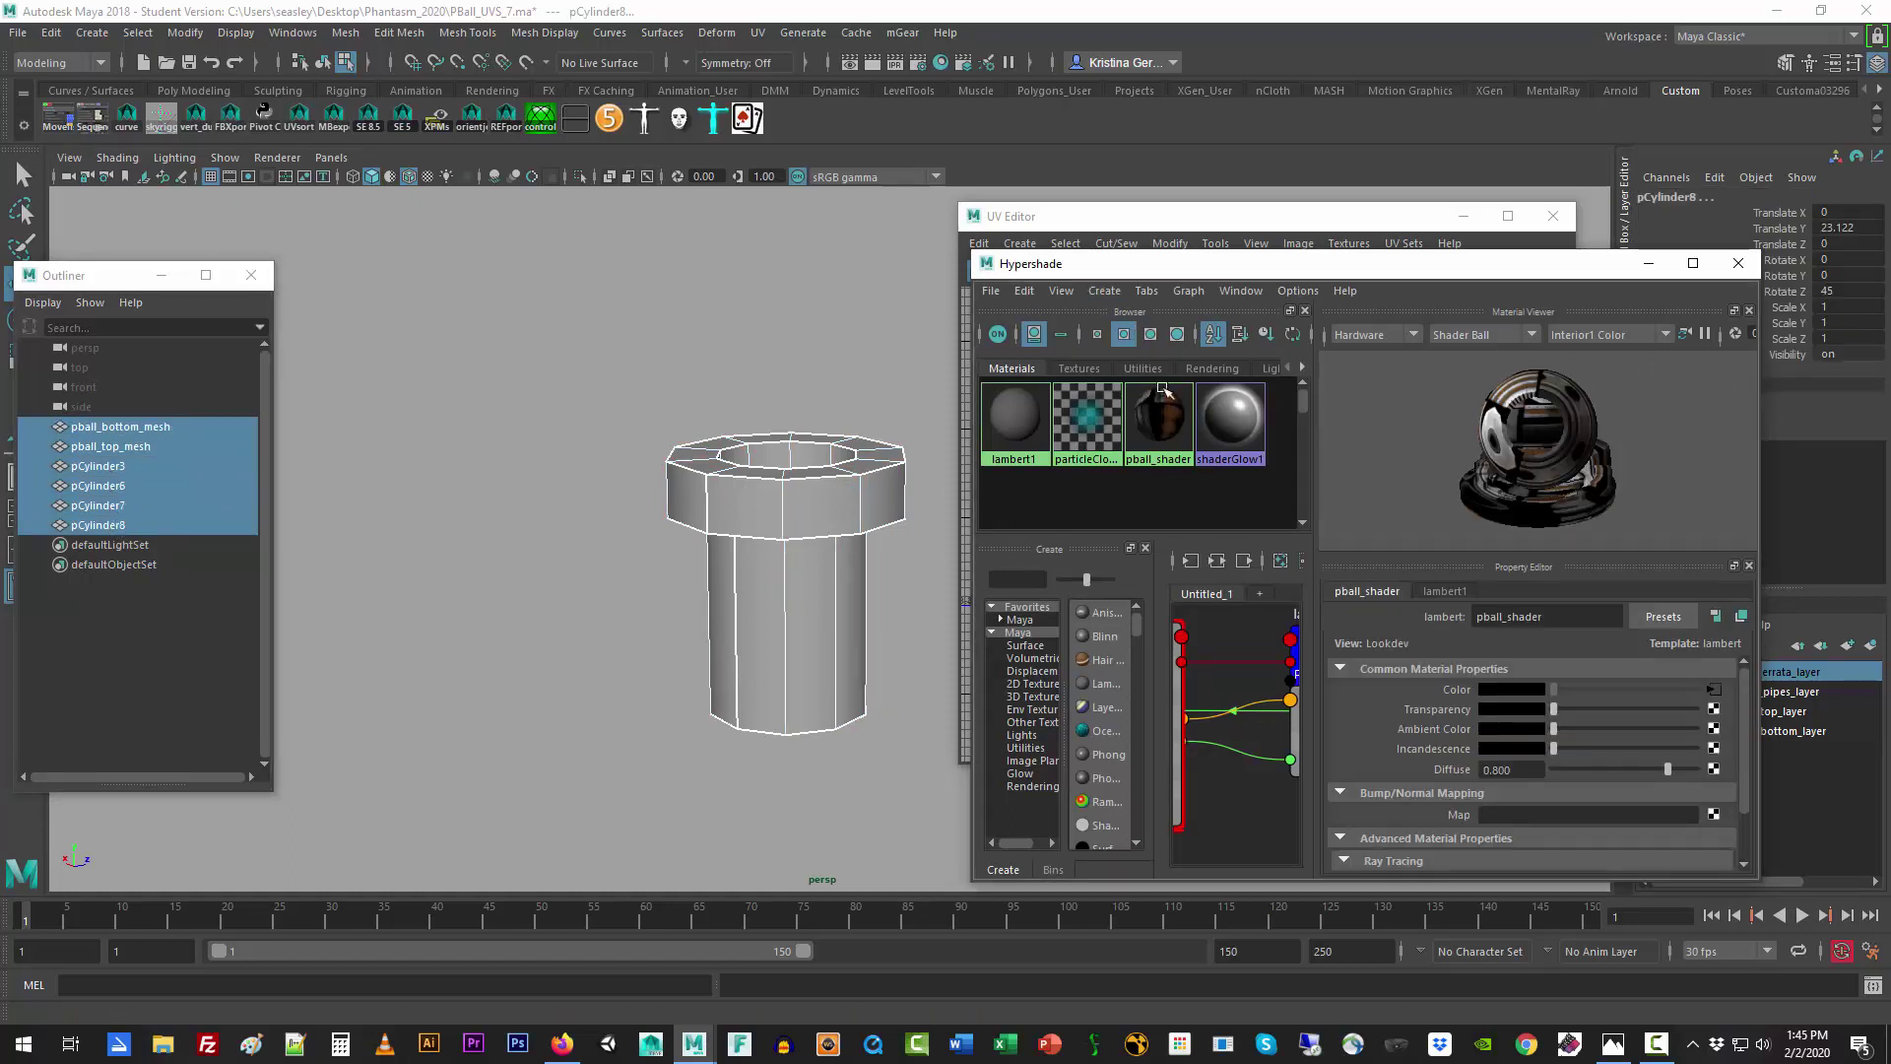
right_click(1172, 424)
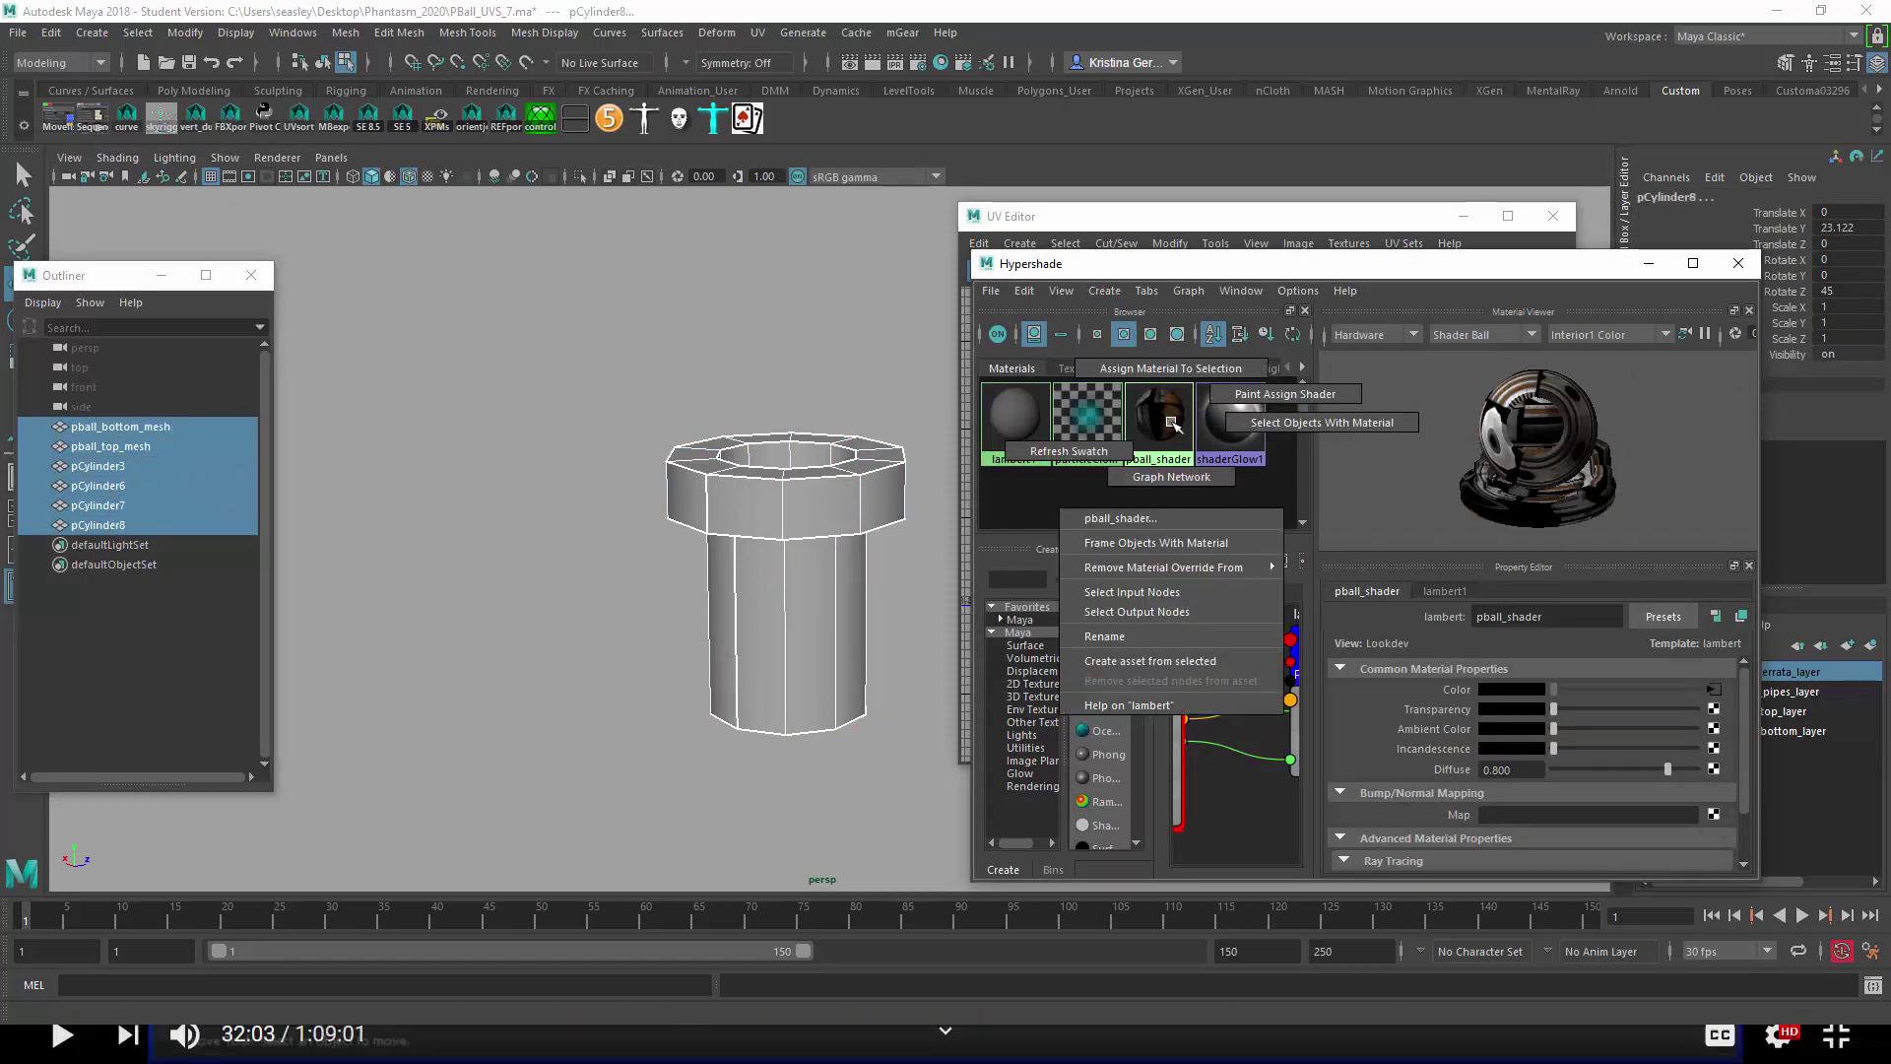
left_click(1168, 386)
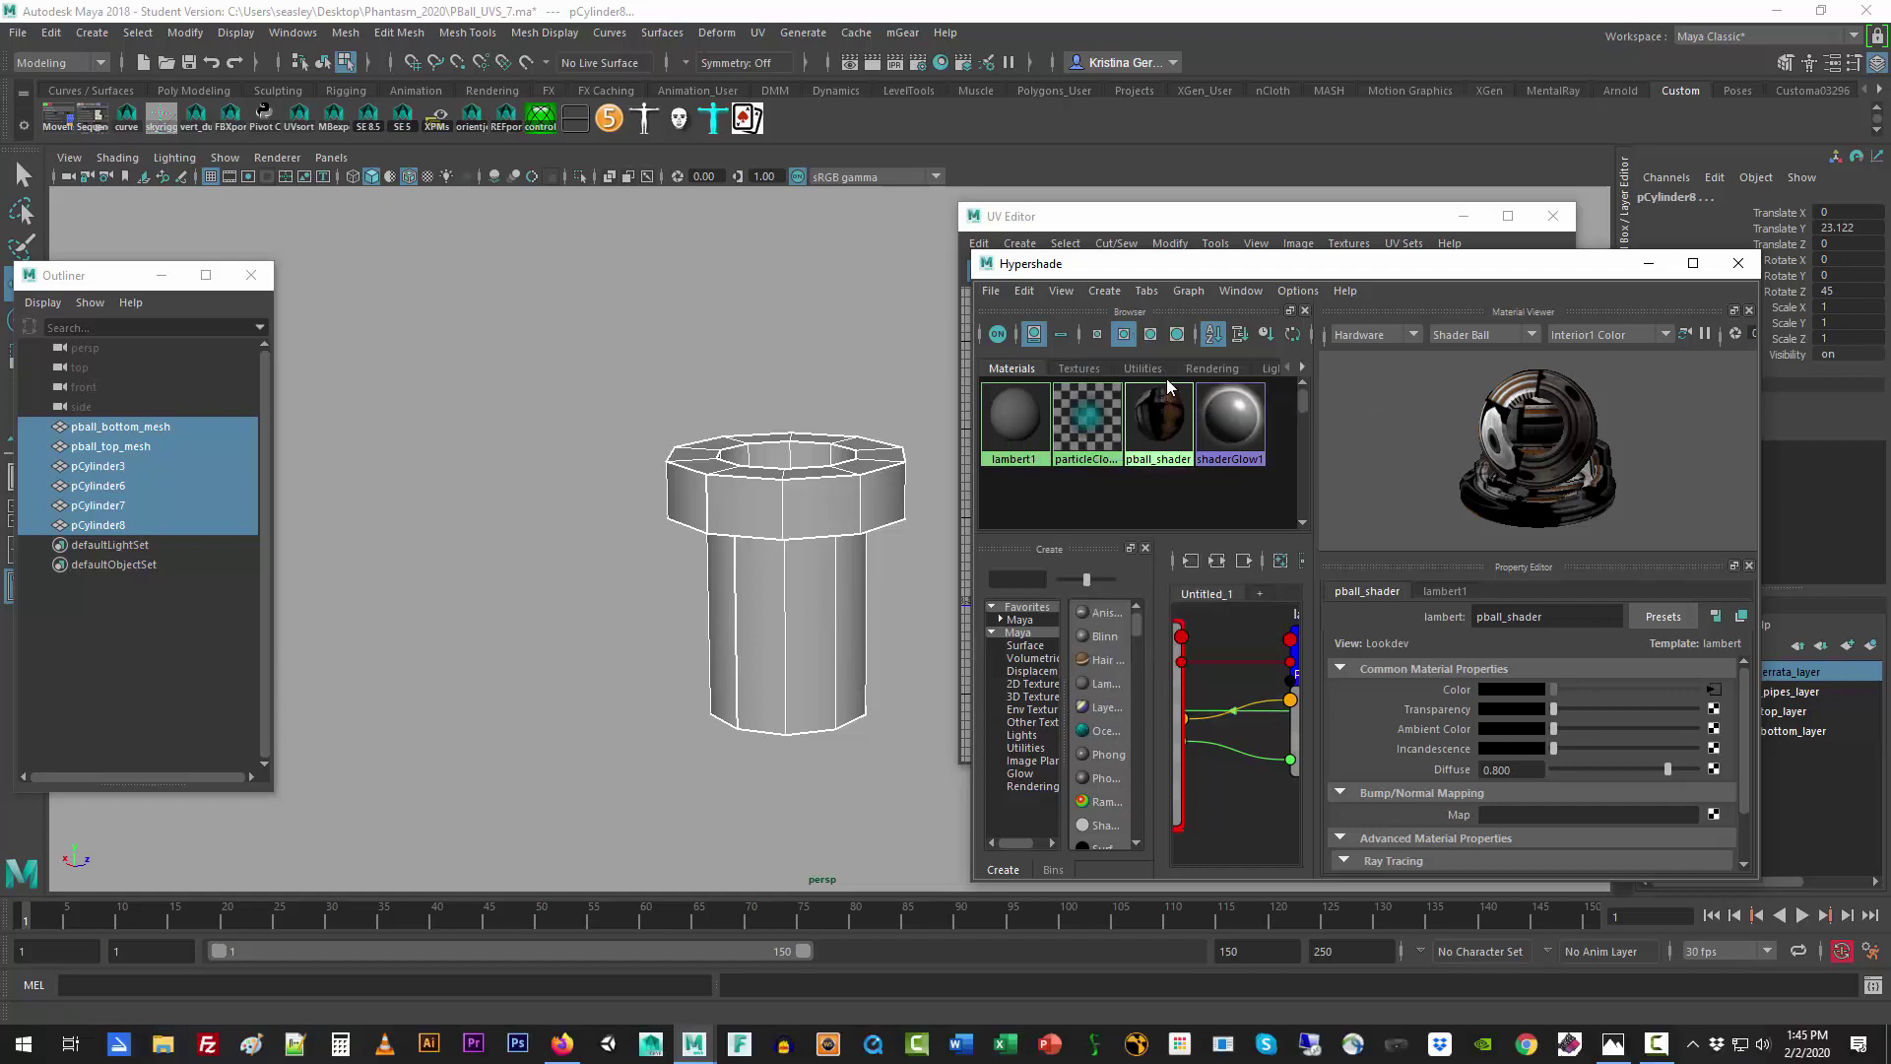
left_click(817, 352)
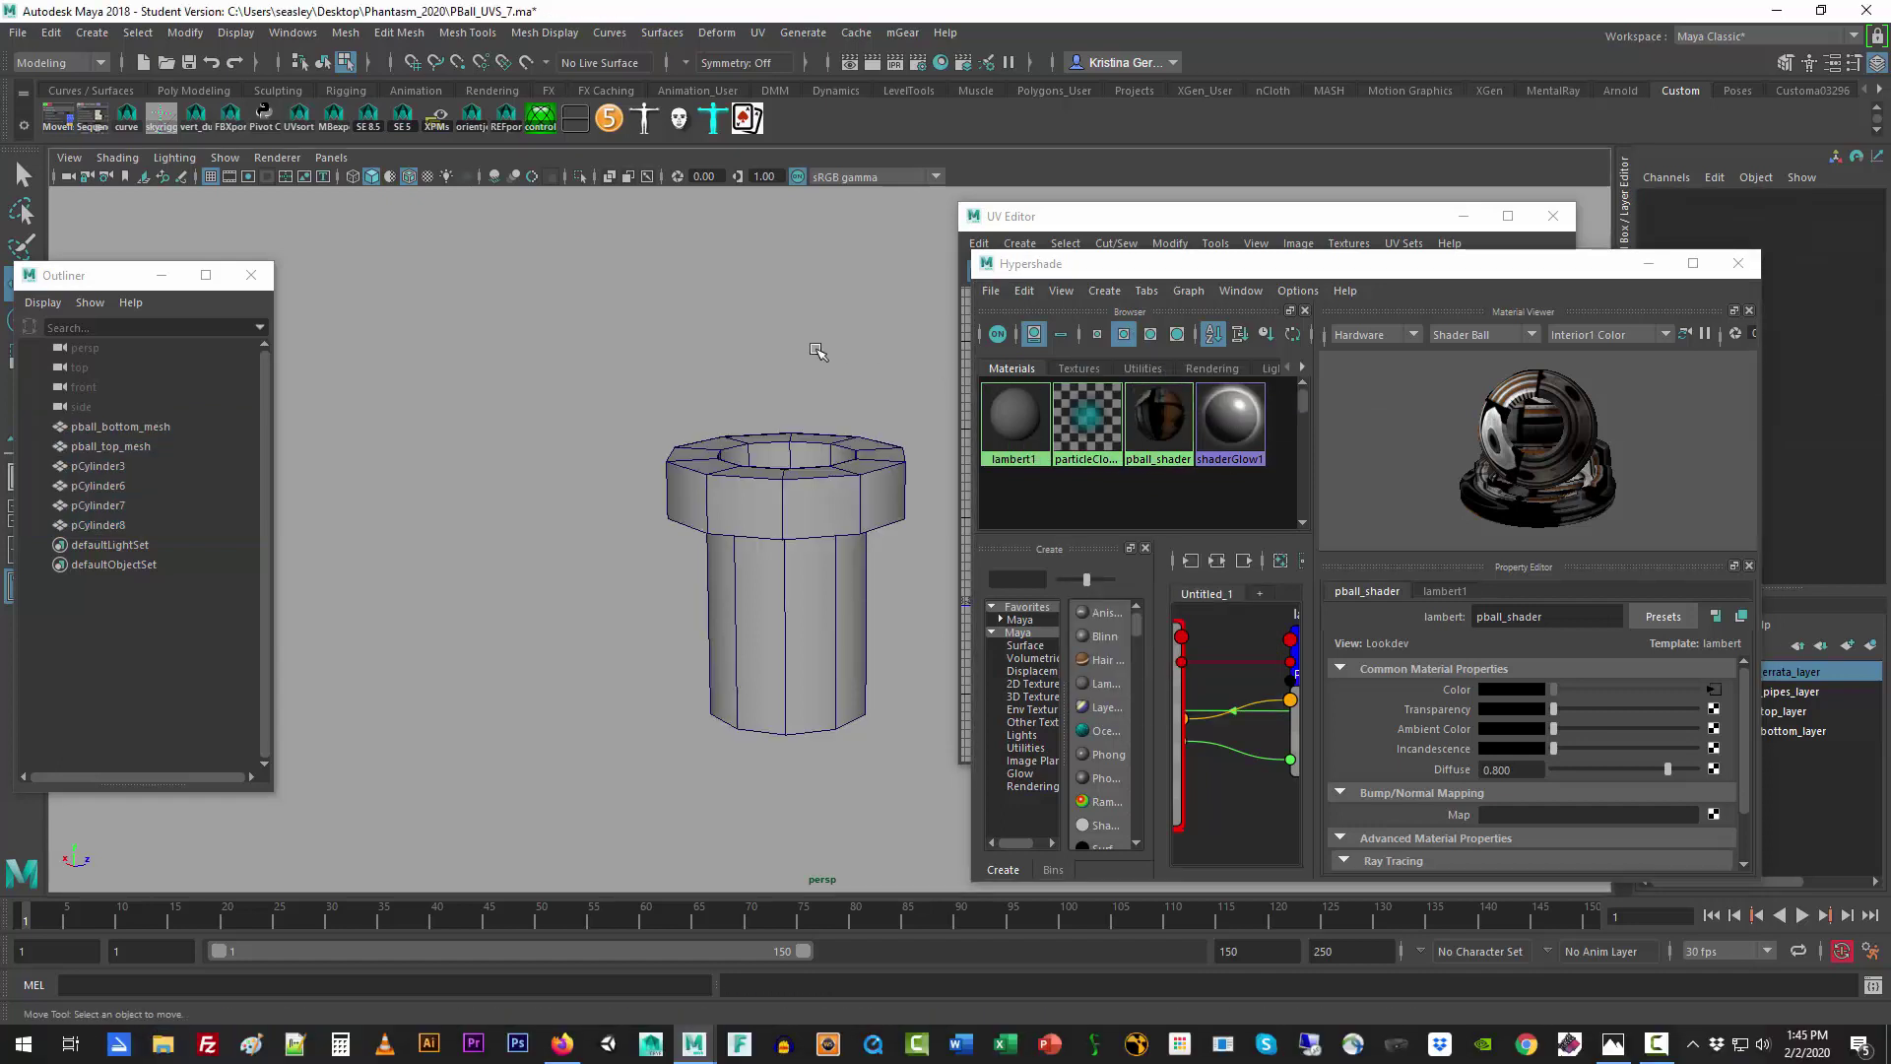
Step: Turn on textured shading in the viewport and bring the pipe's UV layout back to the front
key("6")
left_click(813, 538)
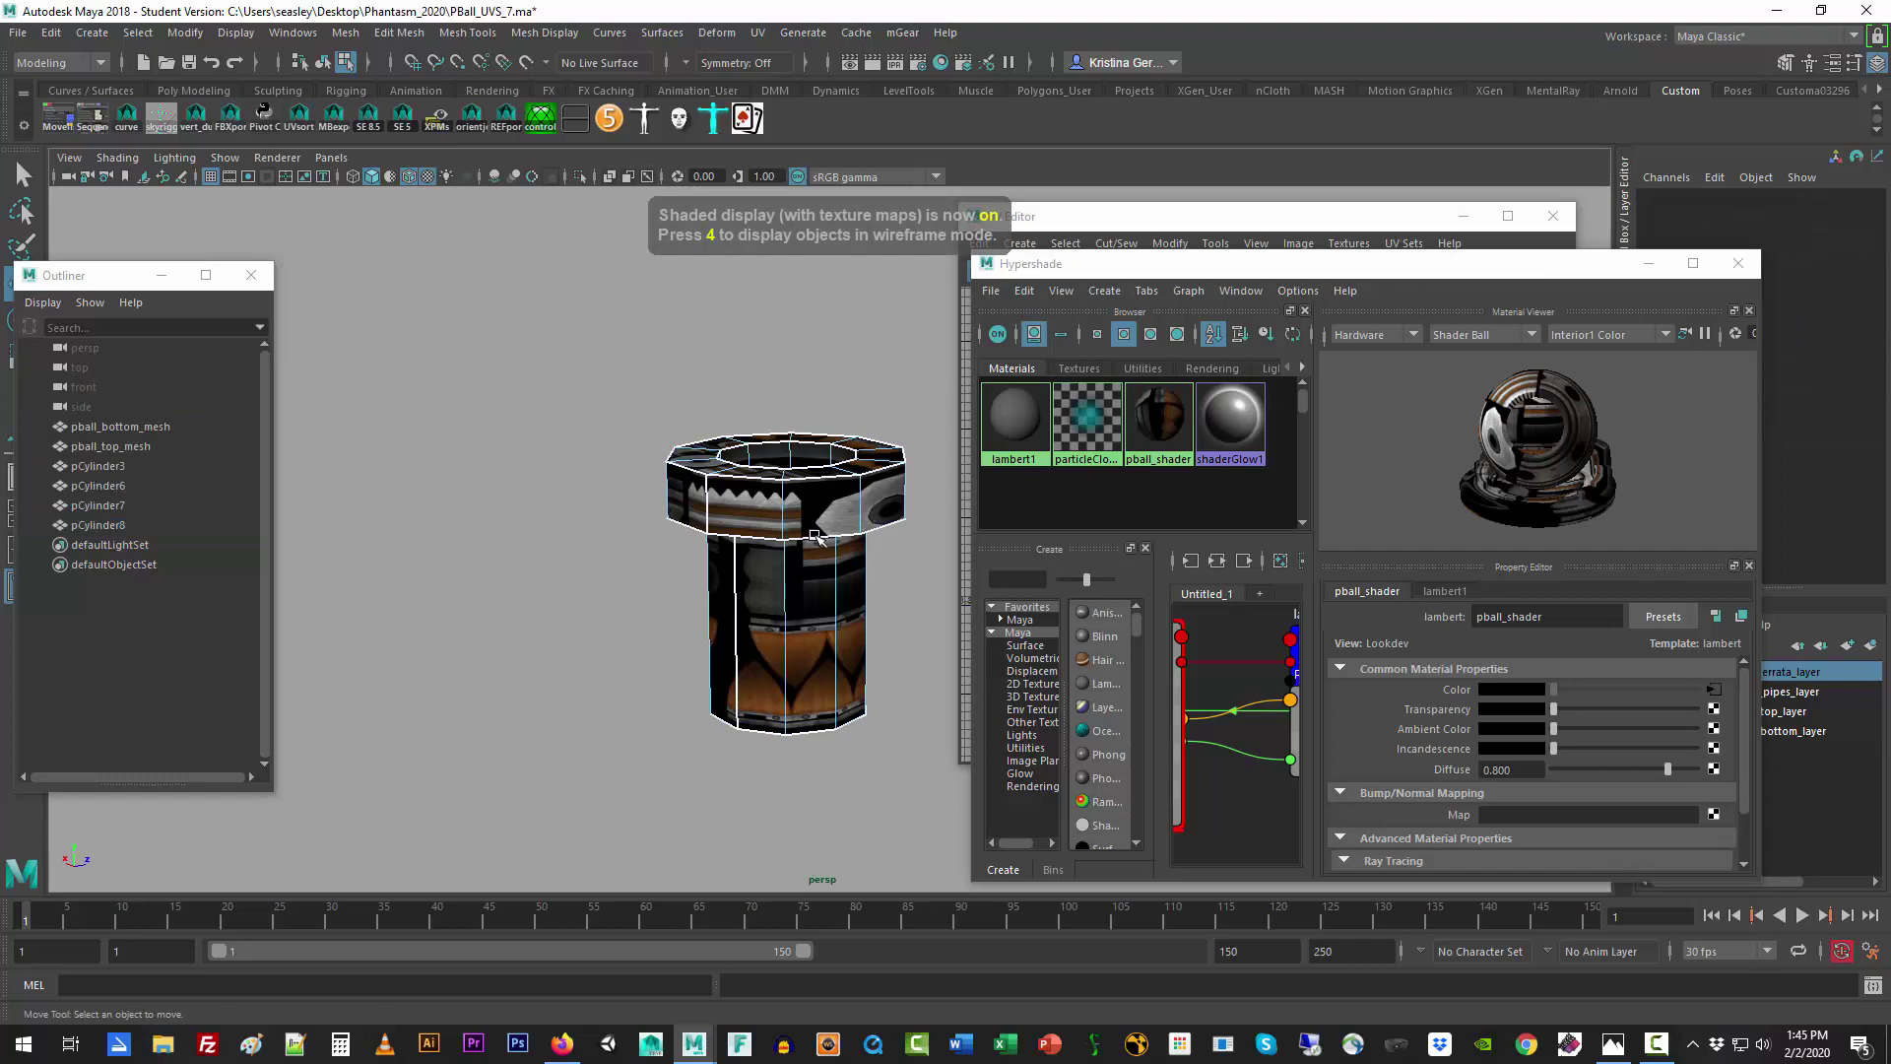
left_click(1192, 233)
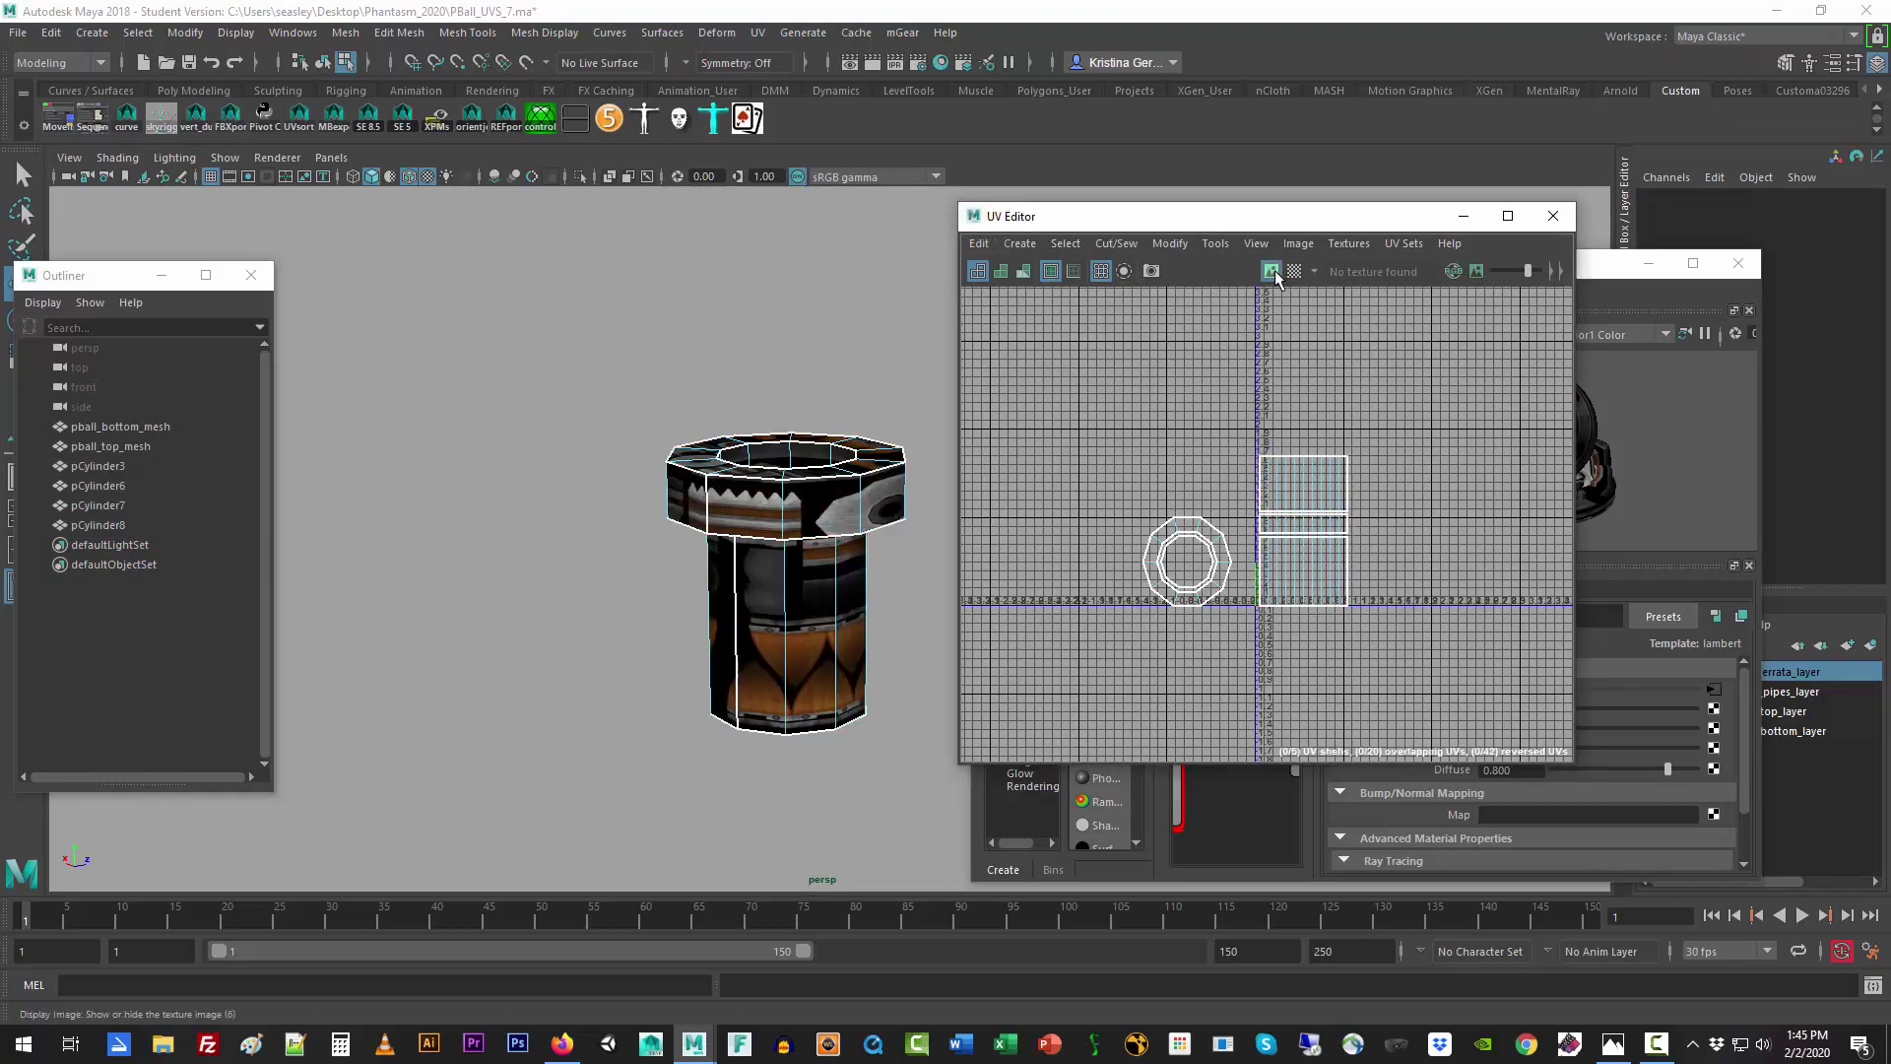
Step: Select all of the pipe's UV shells and scale them down uniformly to about one third of their size
left_click_drag(1277, 435, 1289, 525)
right_click(1289, 525)
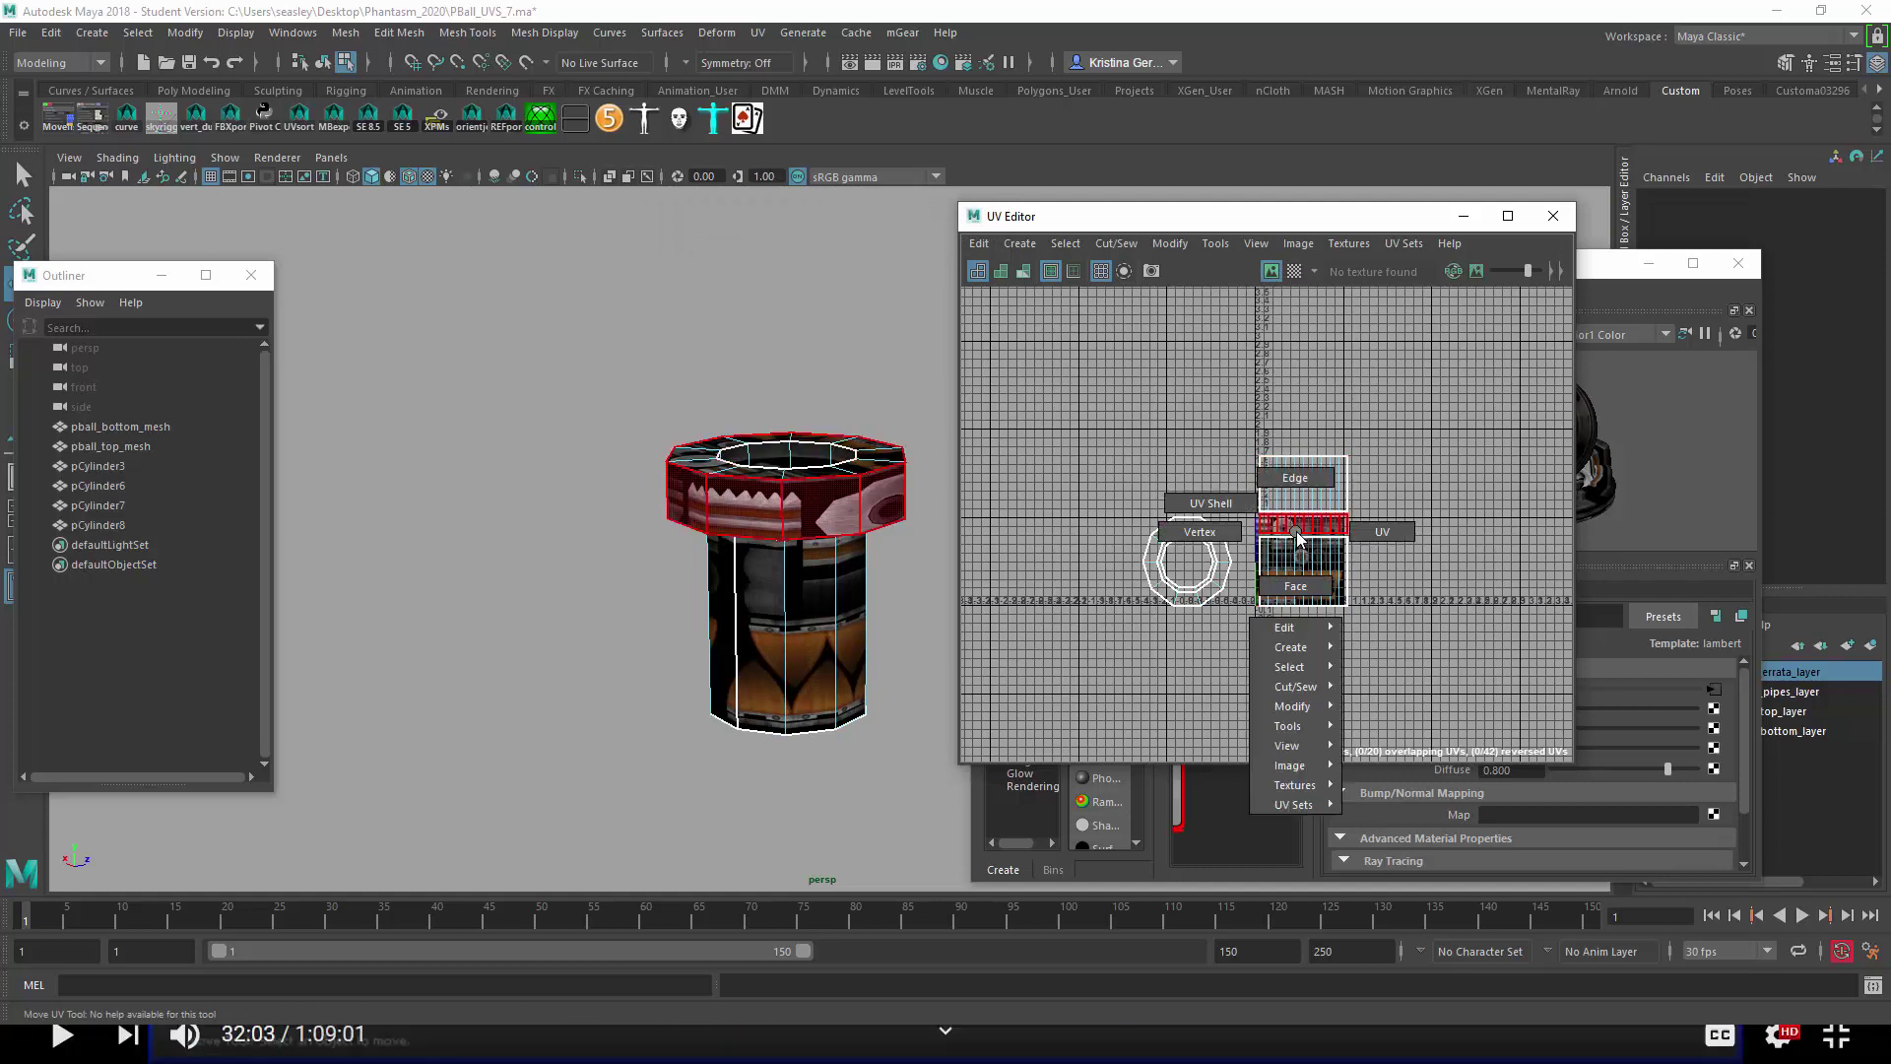
left_click(1217, 496)
left_click_drag(1116, 441, 1416, 641)
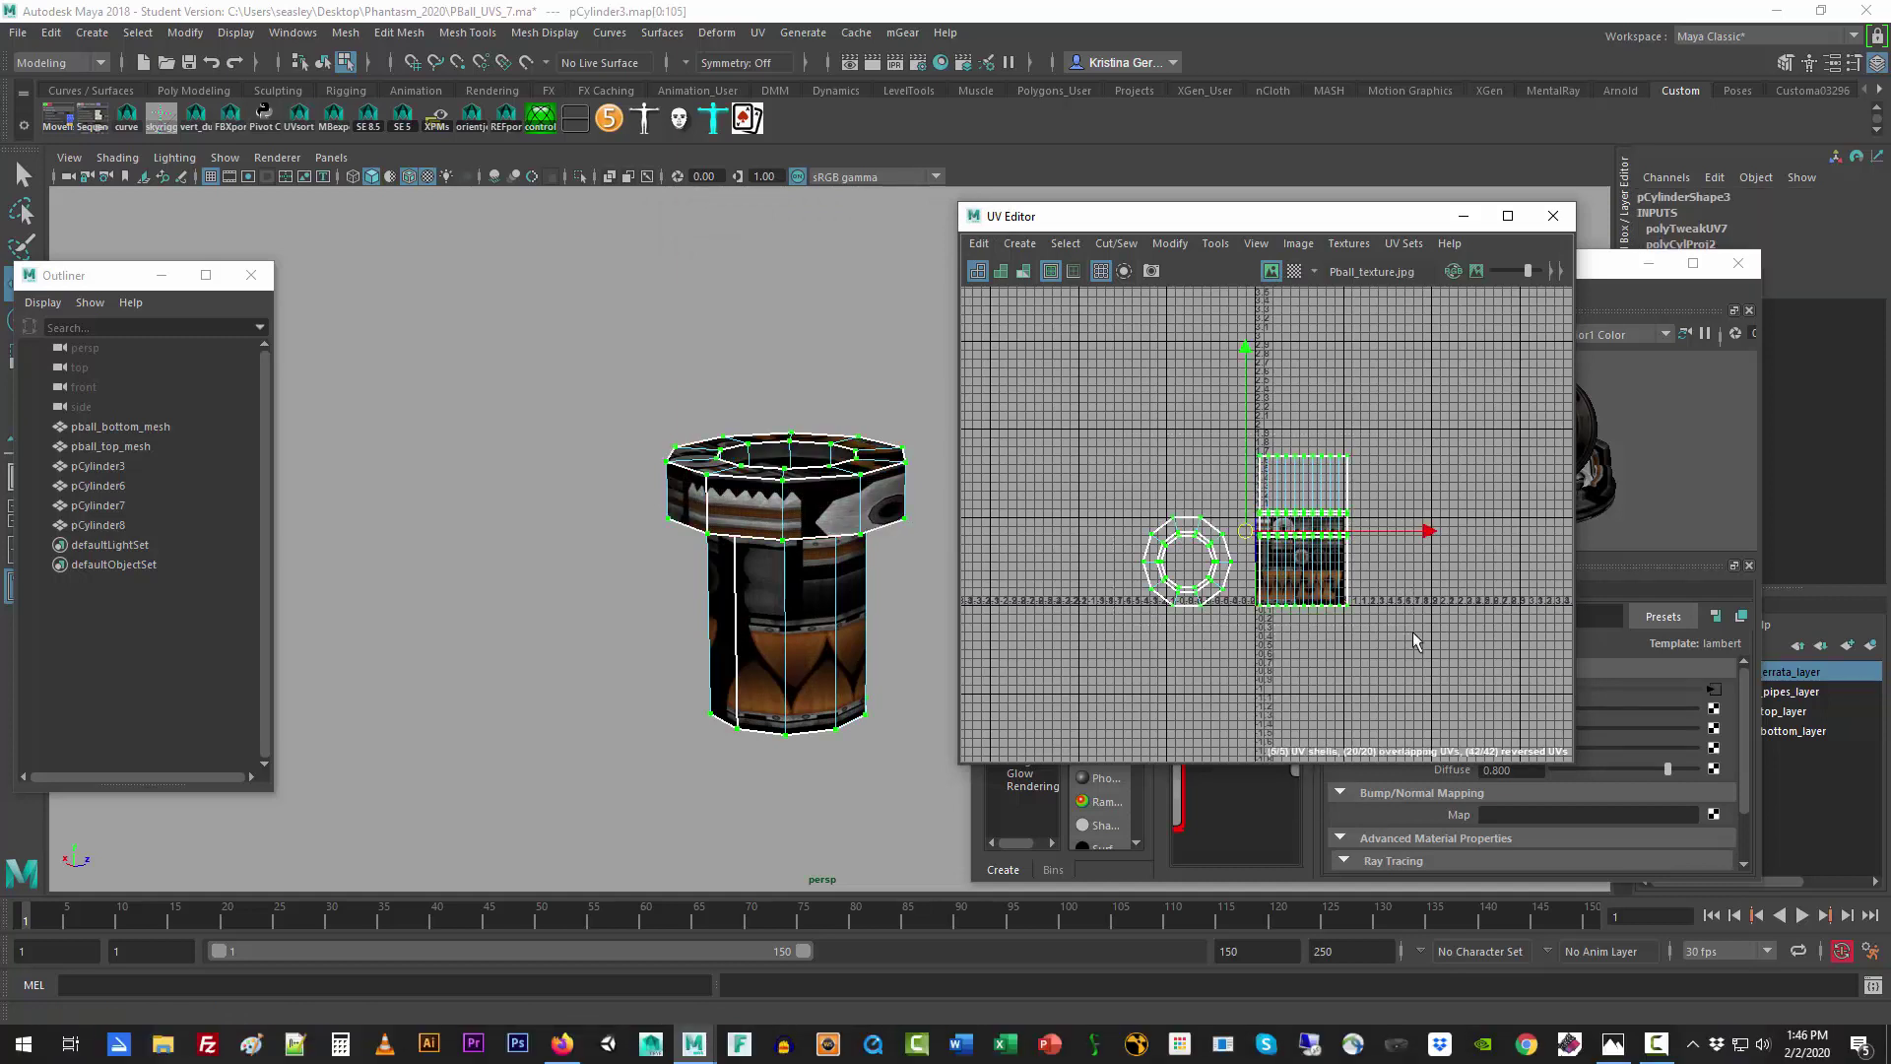
key("r")
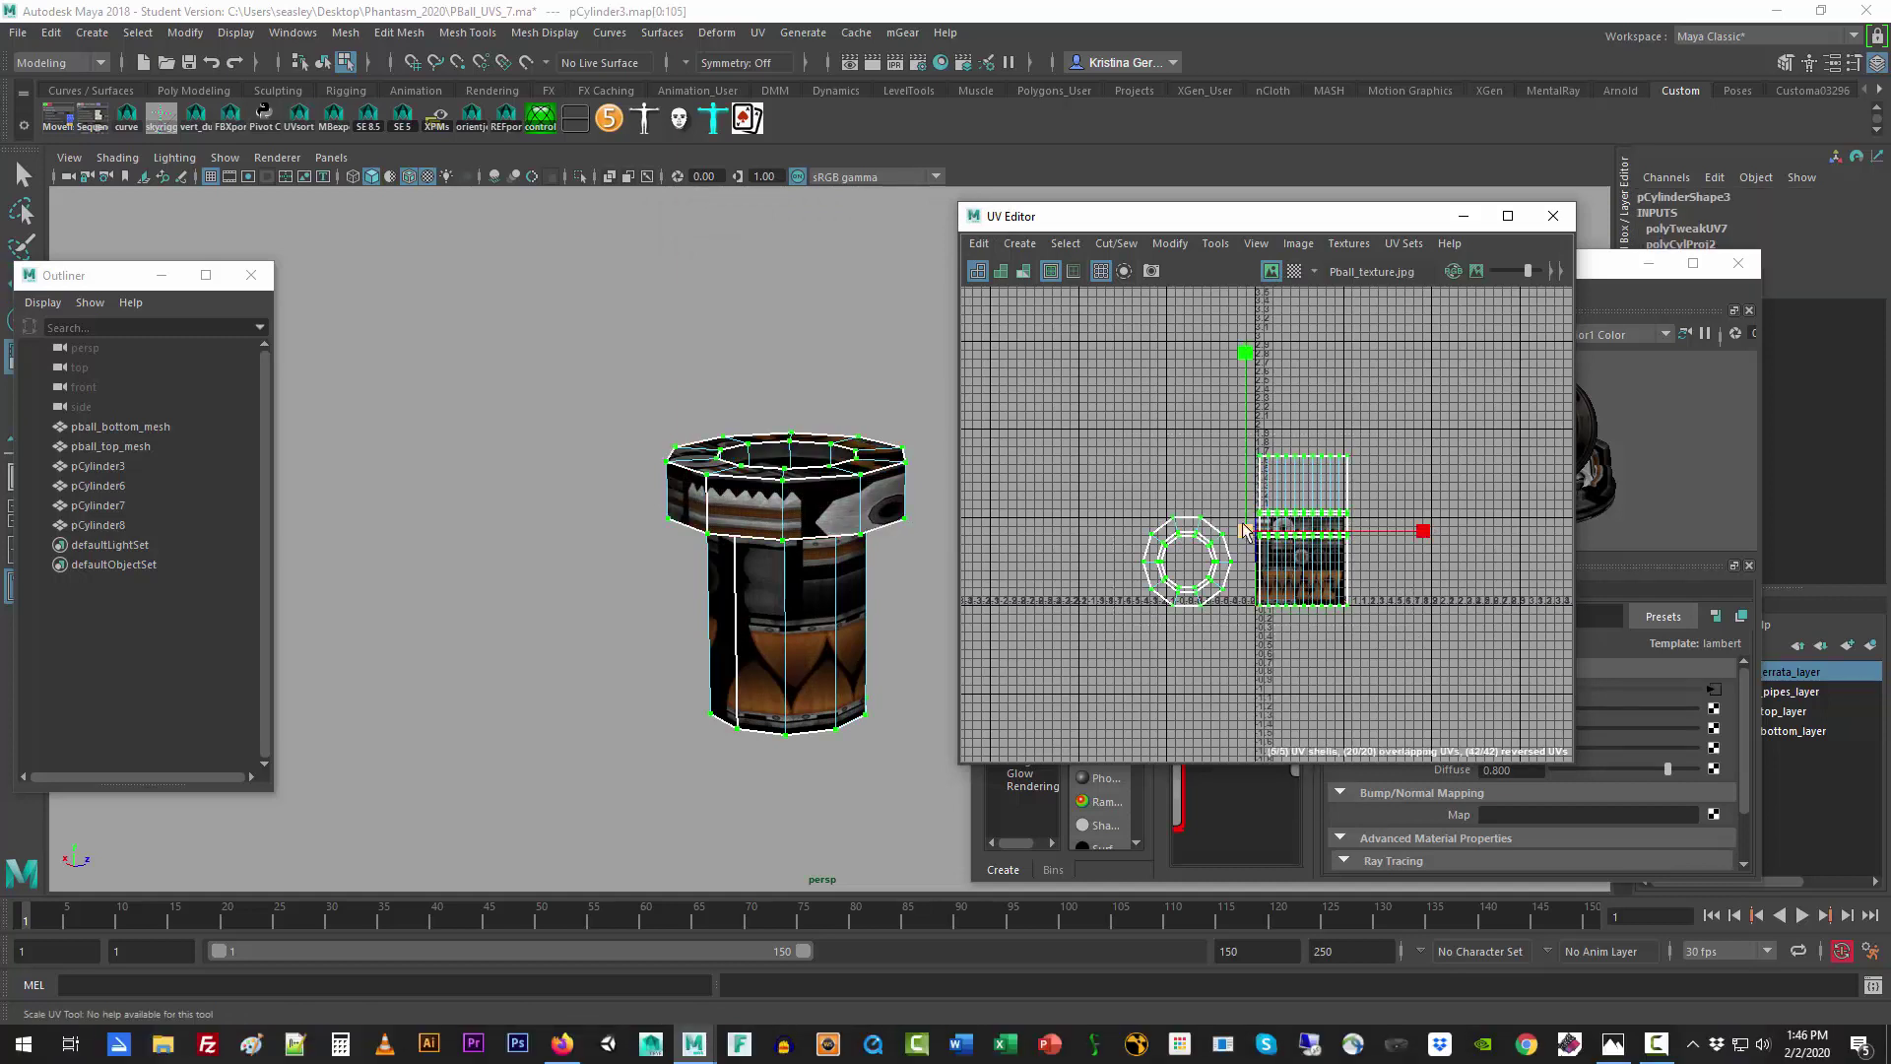
left_click_drag(1245, 531, 1120, 606)
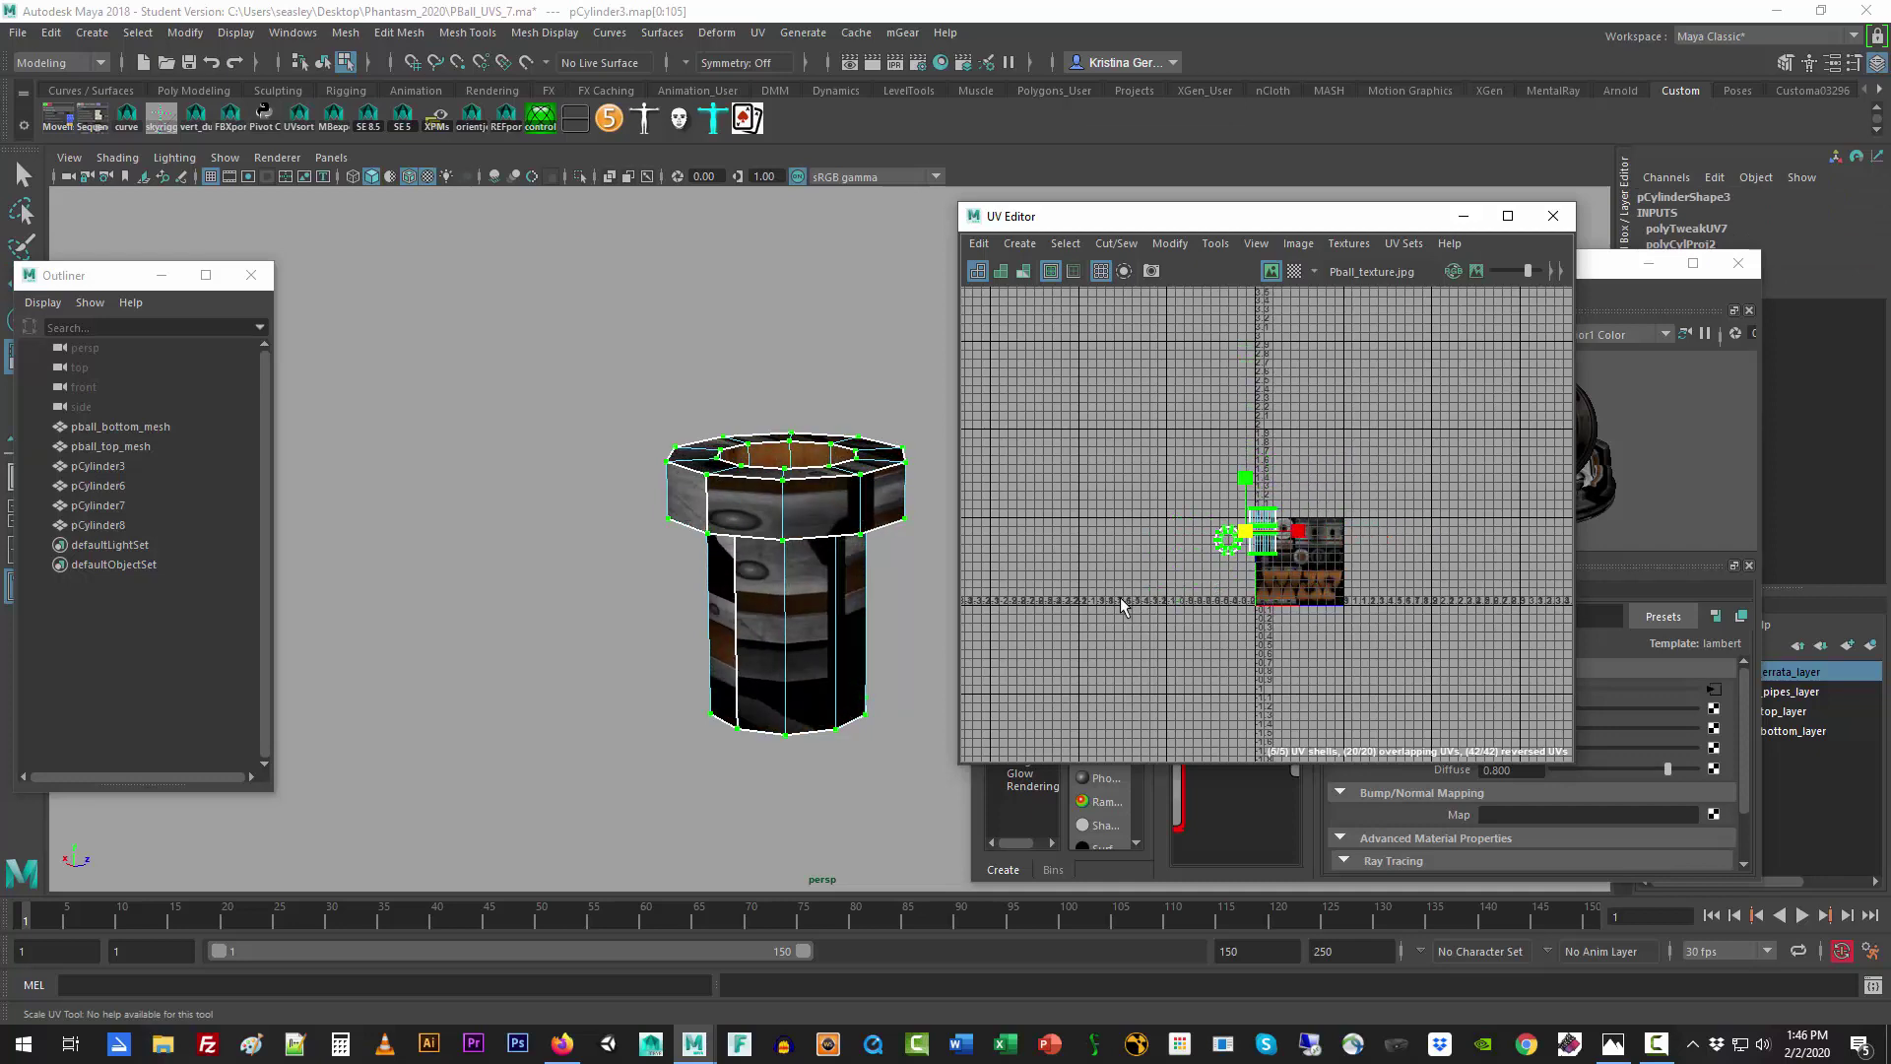
Step: Move all the pipe's UV shells off the texture into the empty space to its right, near its upper edge, and deselect them
key("w")
left_click_drag(1245, 537, 1312, 548)
key("f")
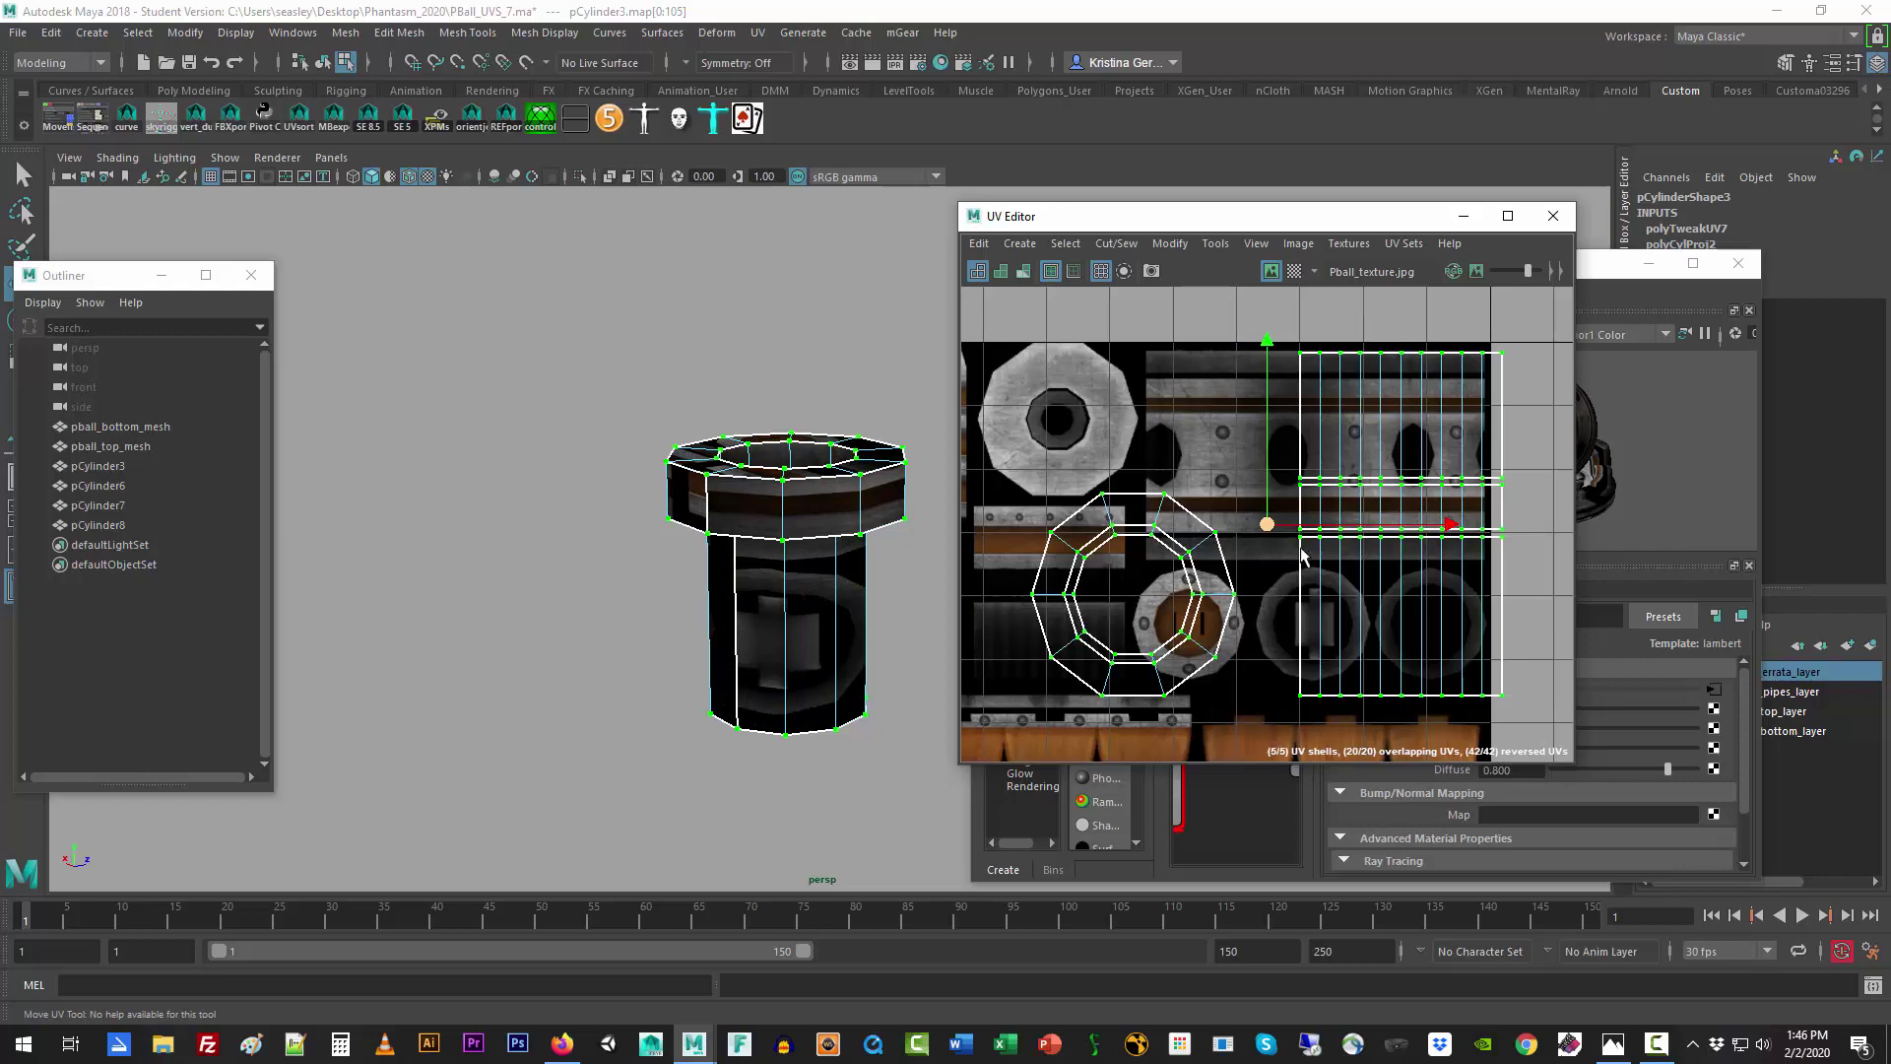
scroll(1265, 566, "down", 2)
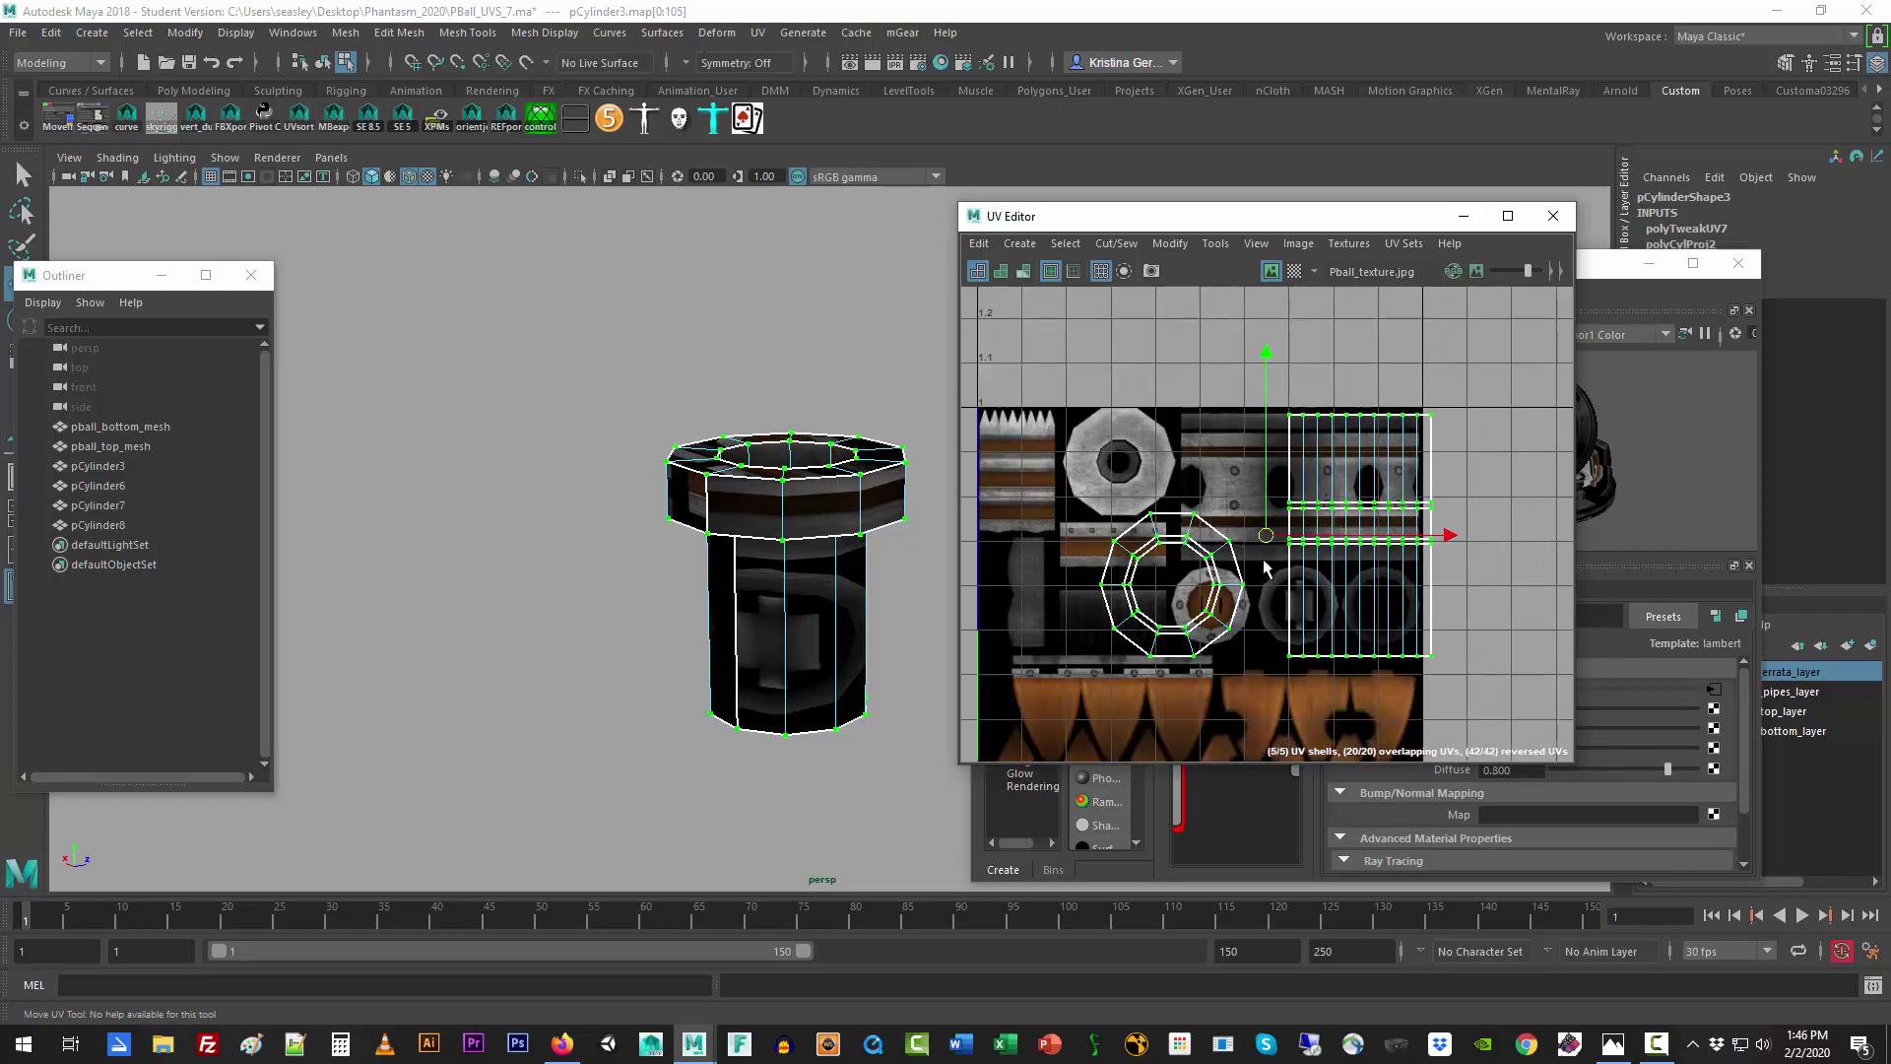
scroll(1265, 566, "down", 2)
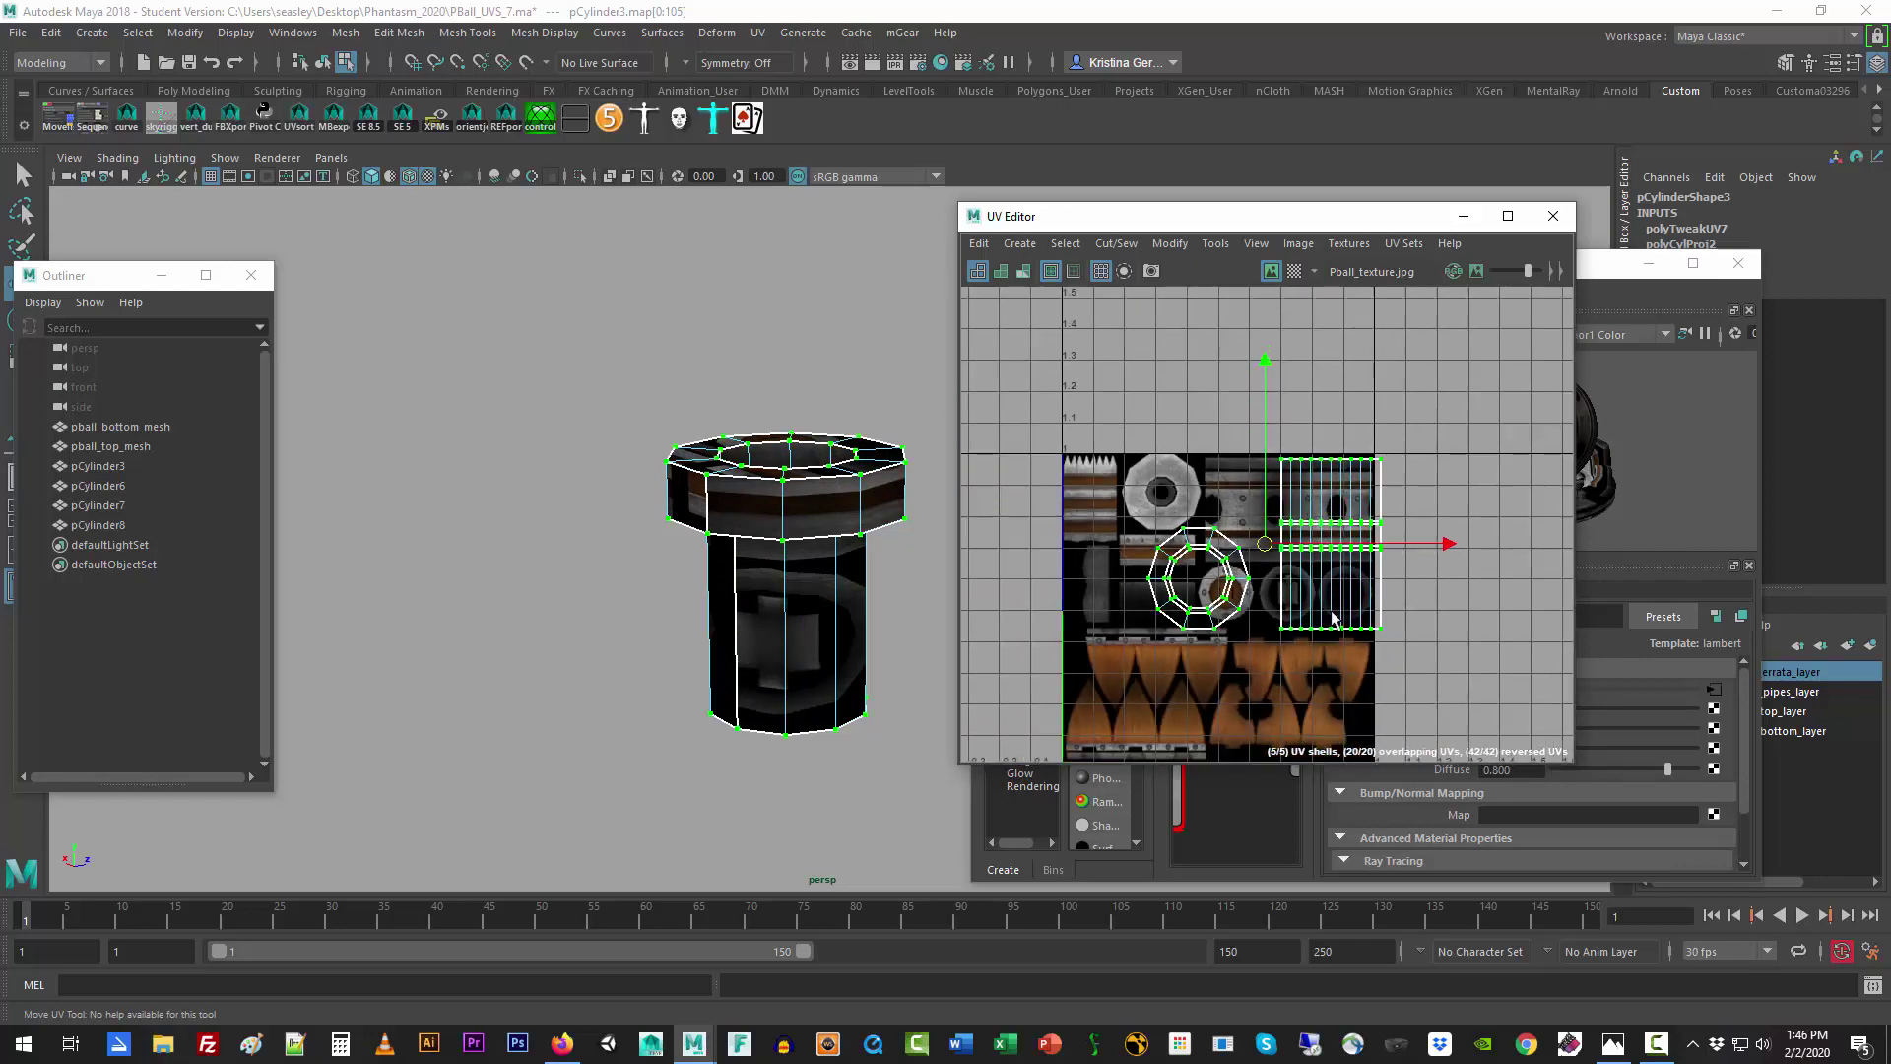
middle_click_drag(1337, 620, 1279, 583, "alt")
left_click_drag(1214, 504, 1483, 422)
scroll(1434, 528, "down", 2)
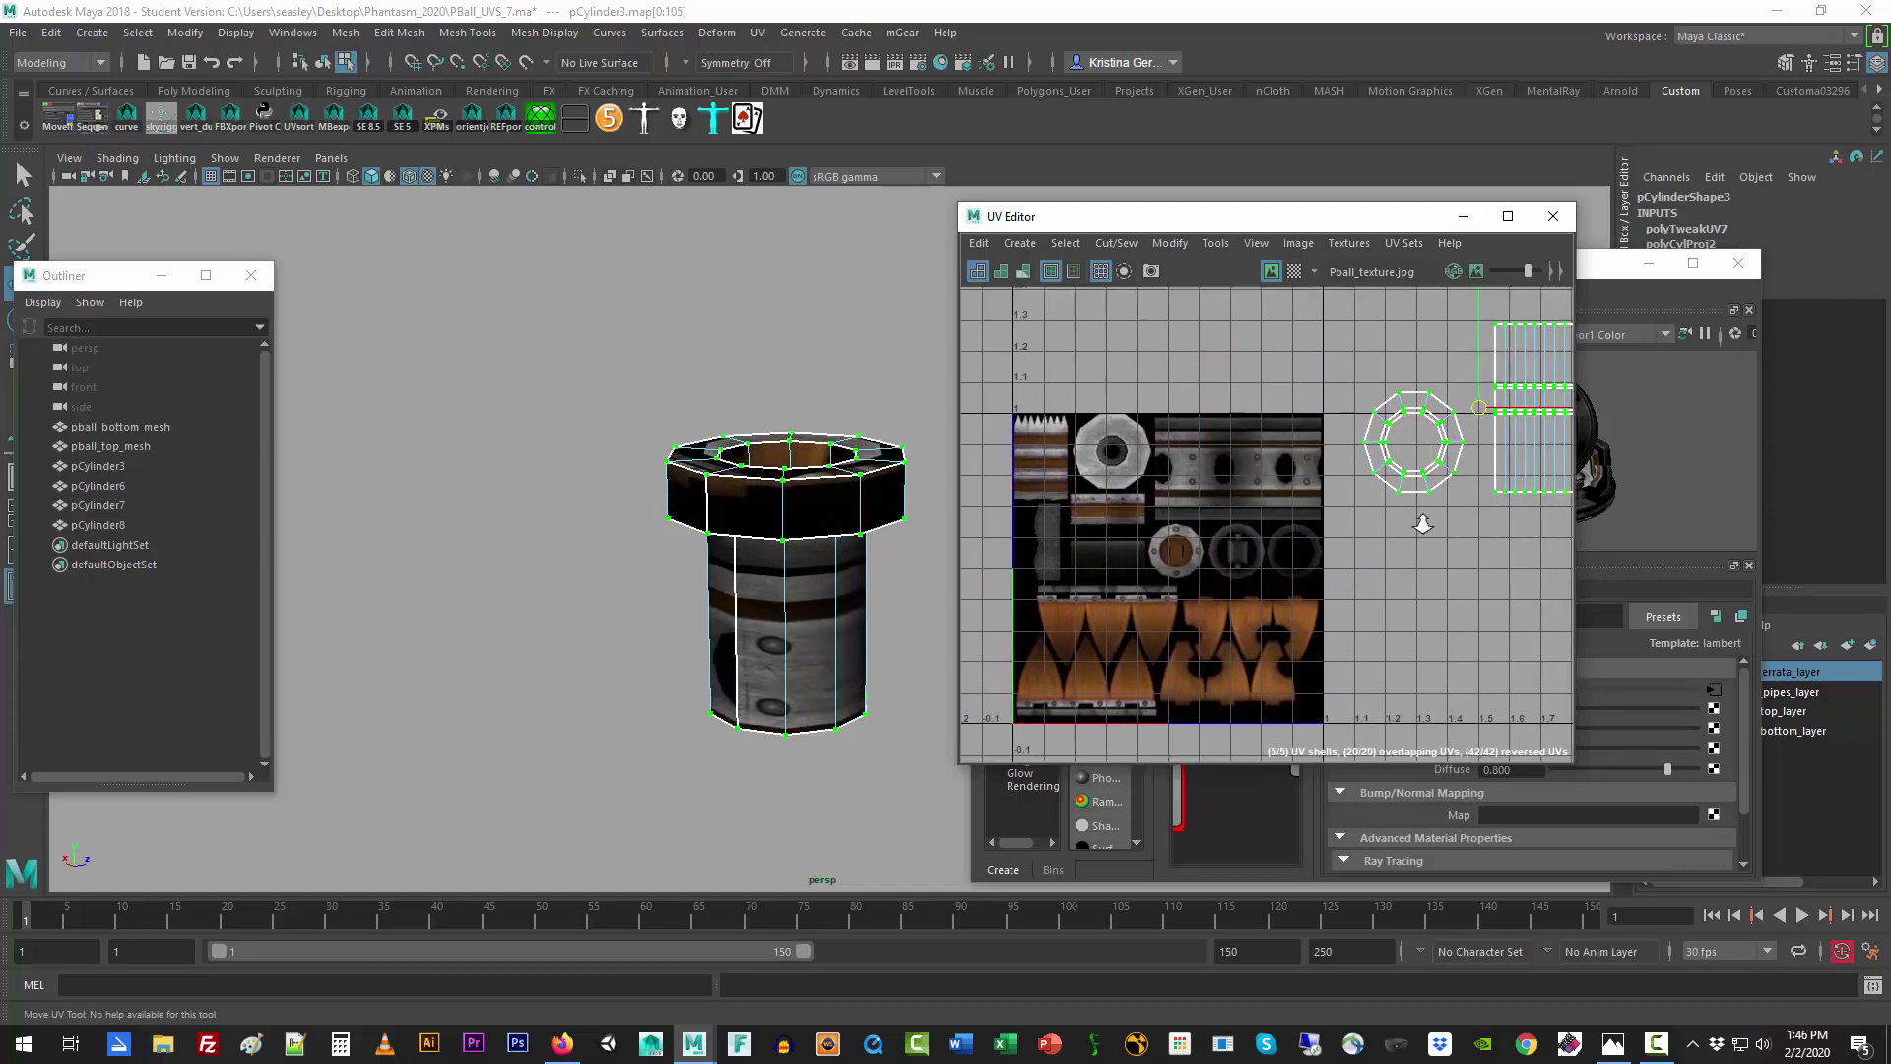
middle_click_drag(1403, 581, 1335, 579, "alt")
scroll(1317, 584, "down", 2)
left_click(1336, 577)
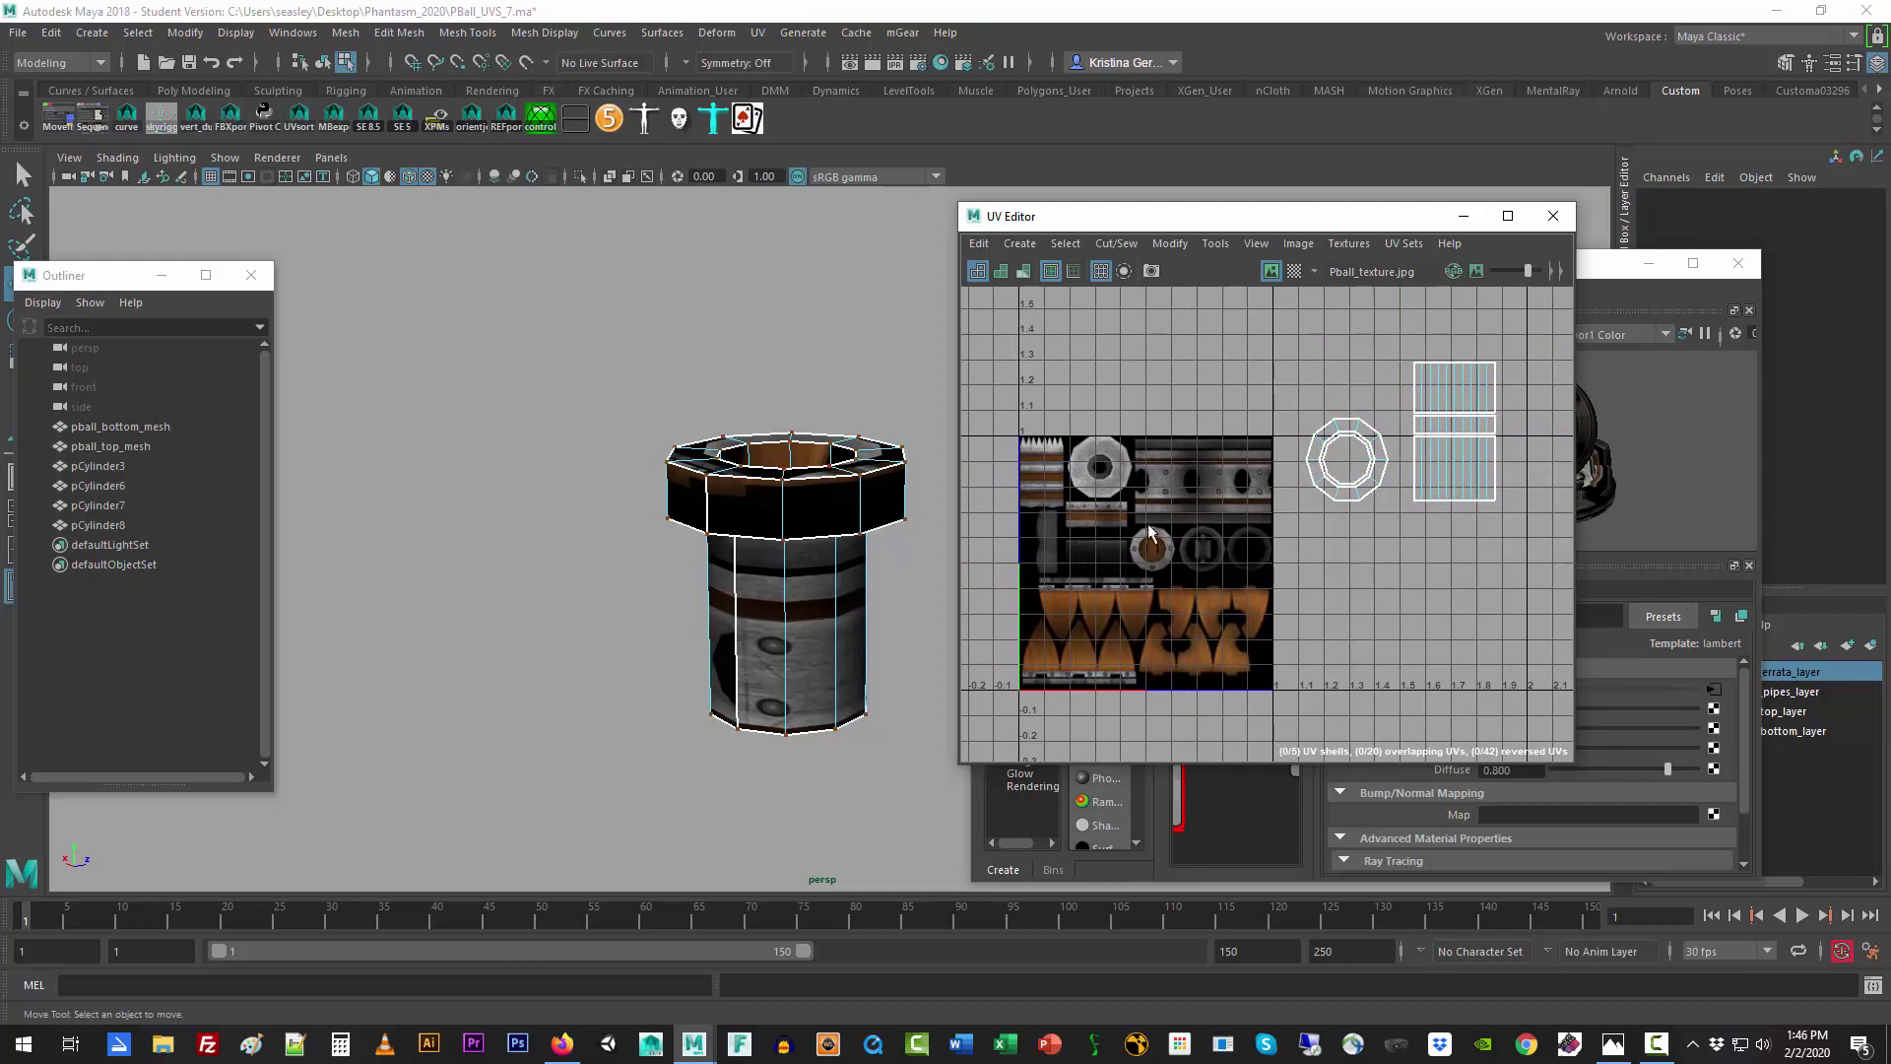
Step: Return the pipe to object selection, deselect it, and close the UV Editor and the Hypershade
right_click_drag(816, 515, 857, 487)
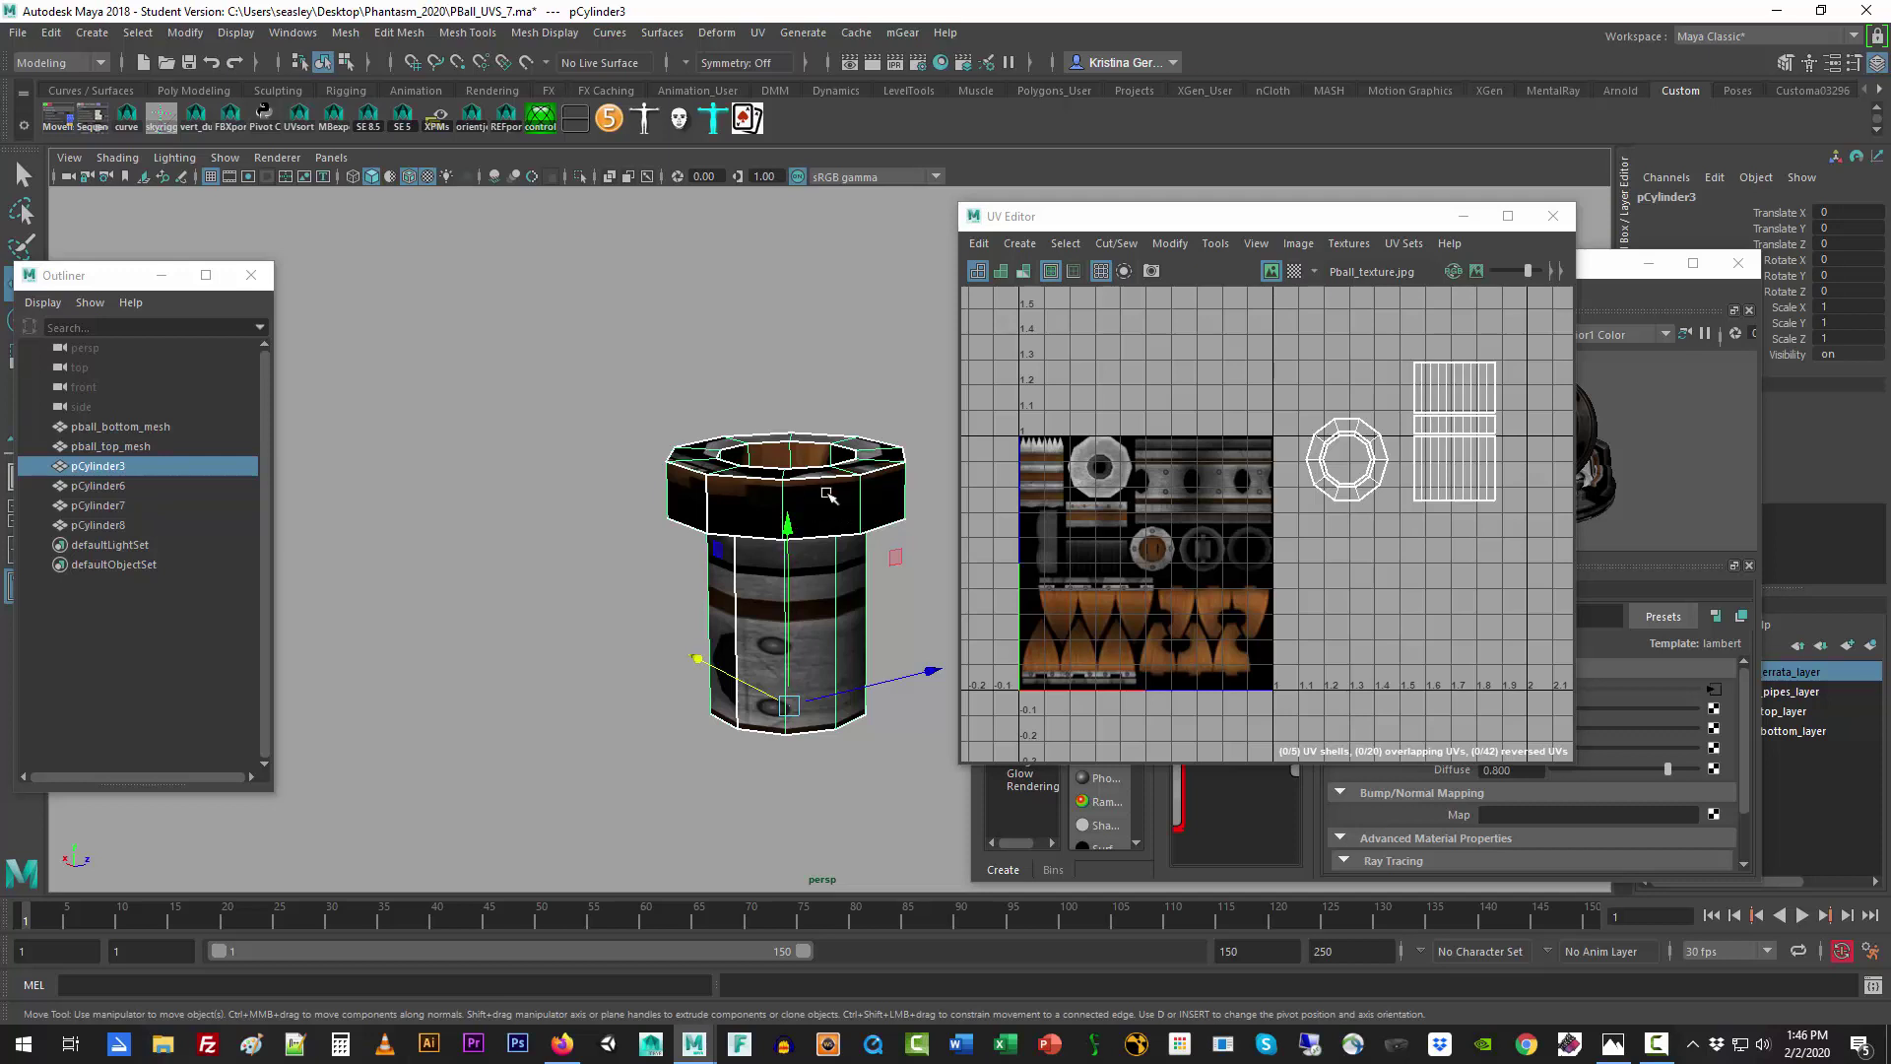
left_click(938, 451)
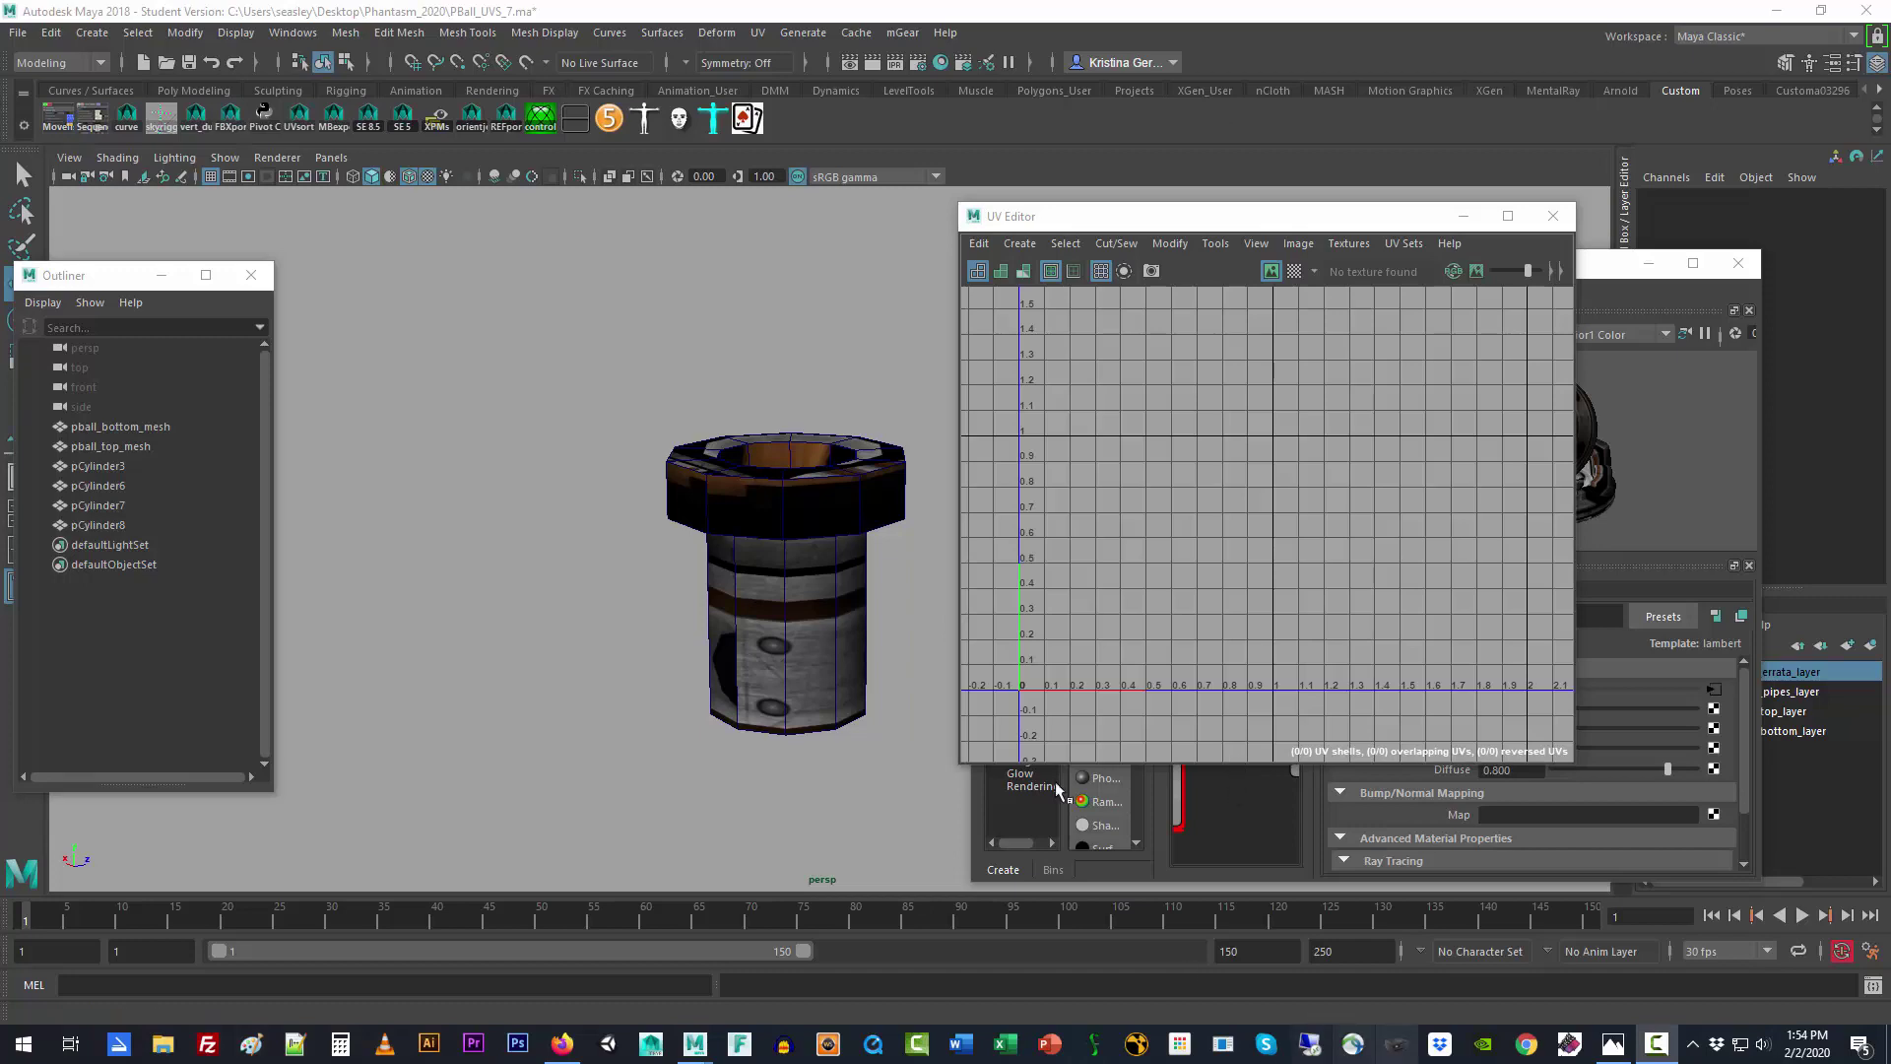
left_click(1552, 225)
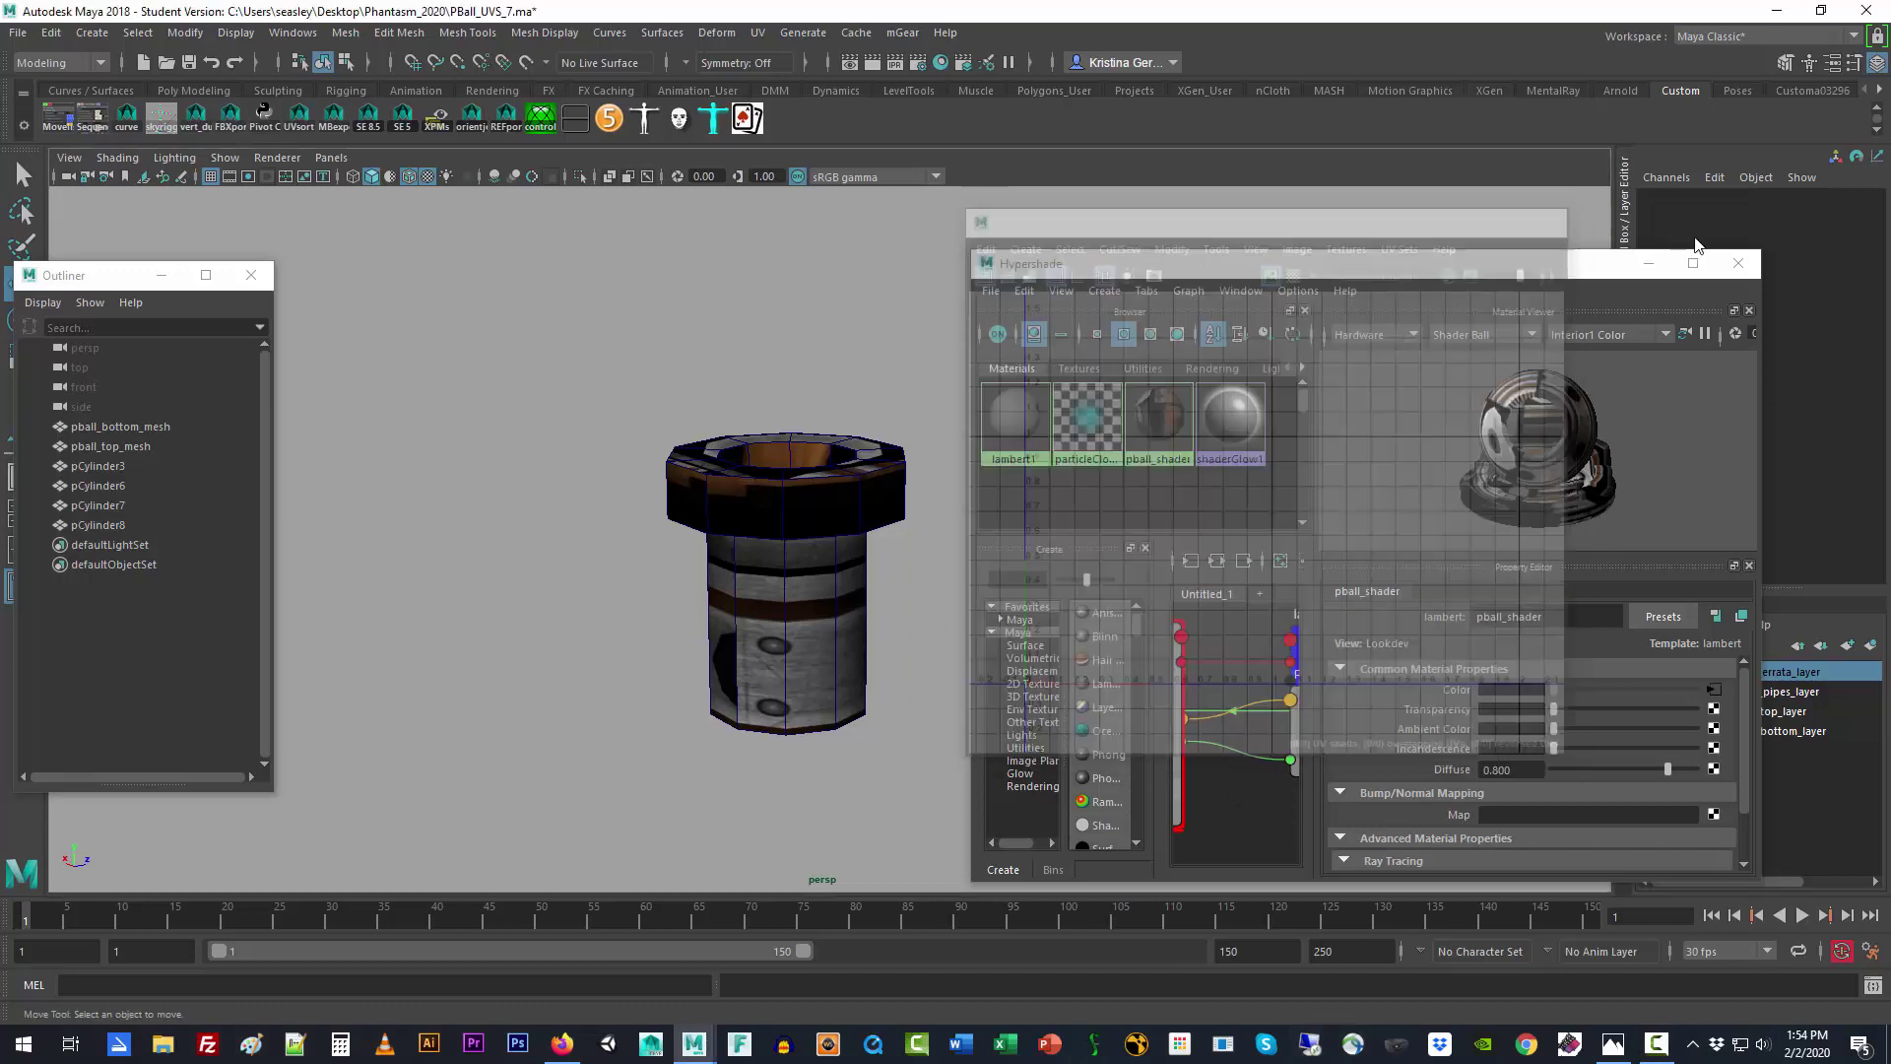
left_click(1733, 264)
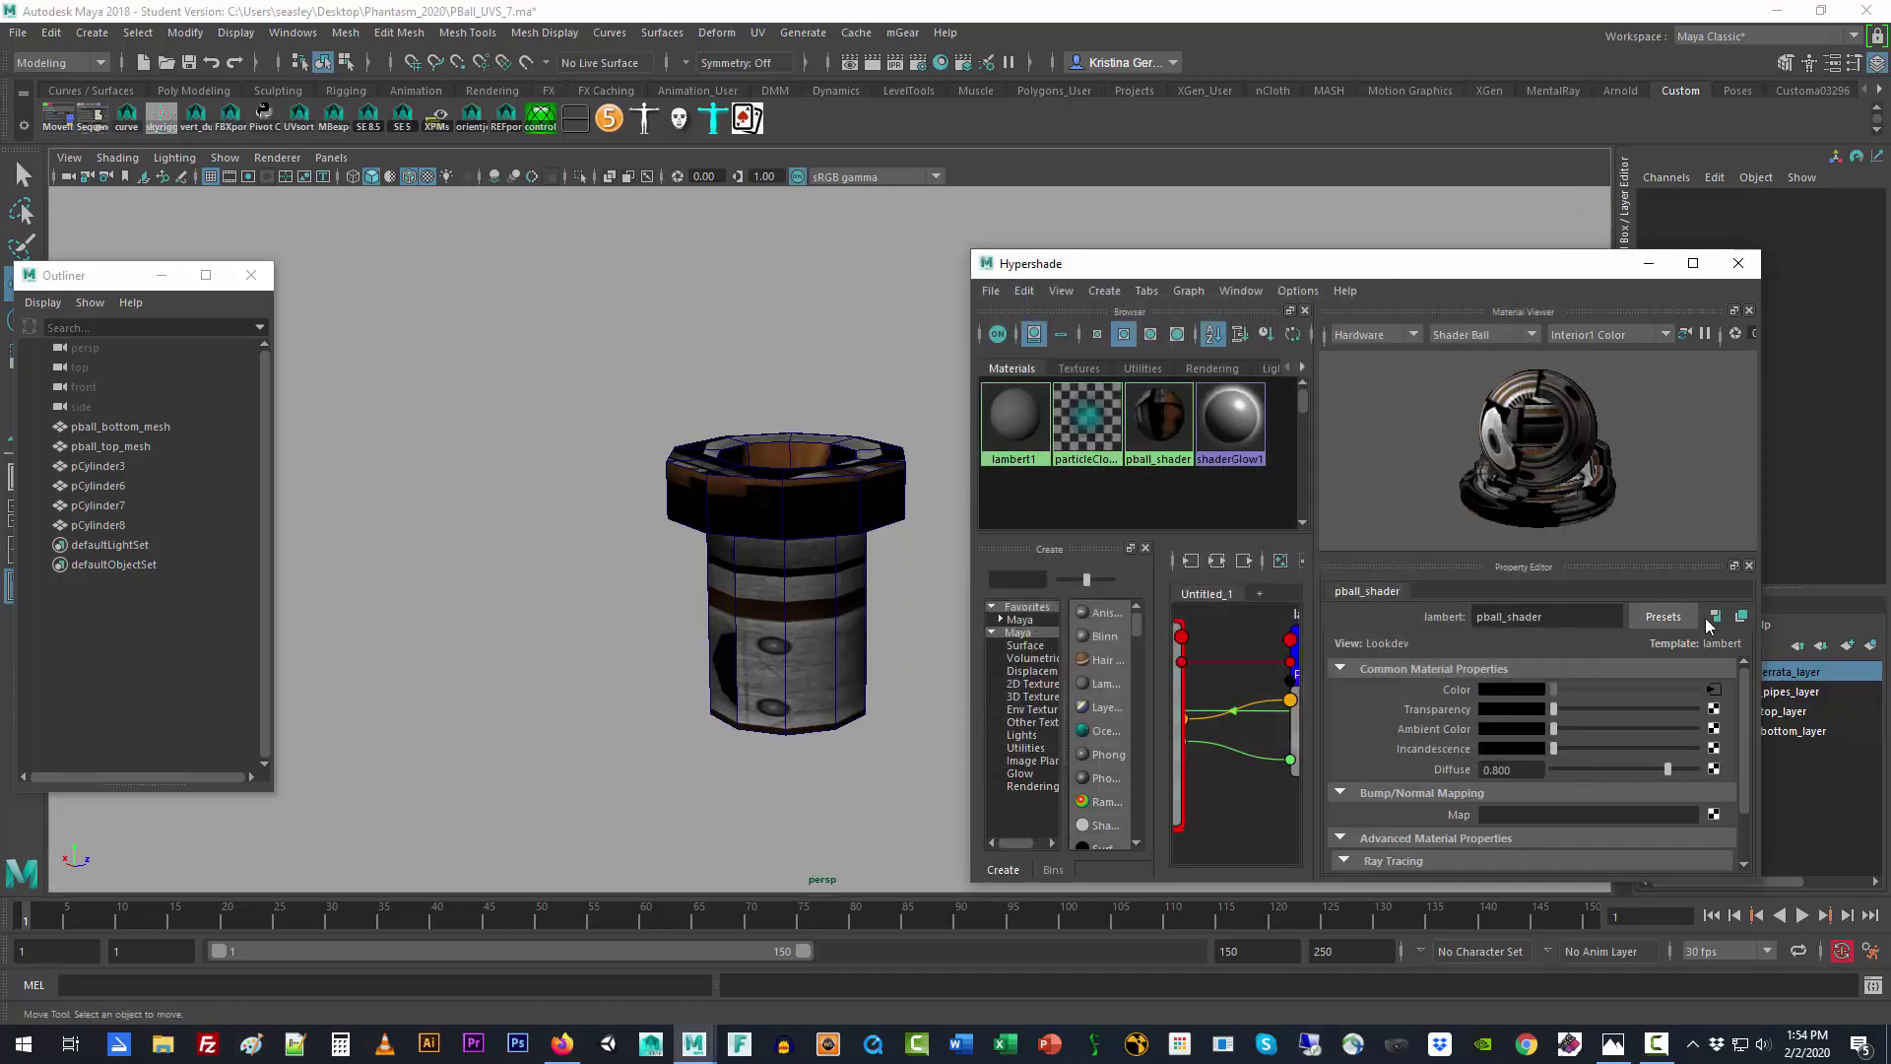
Step: Toggle the display layers' visibility to check the model's parts, leaving only pipes_errata_layer shown
left_click(1654, 691)
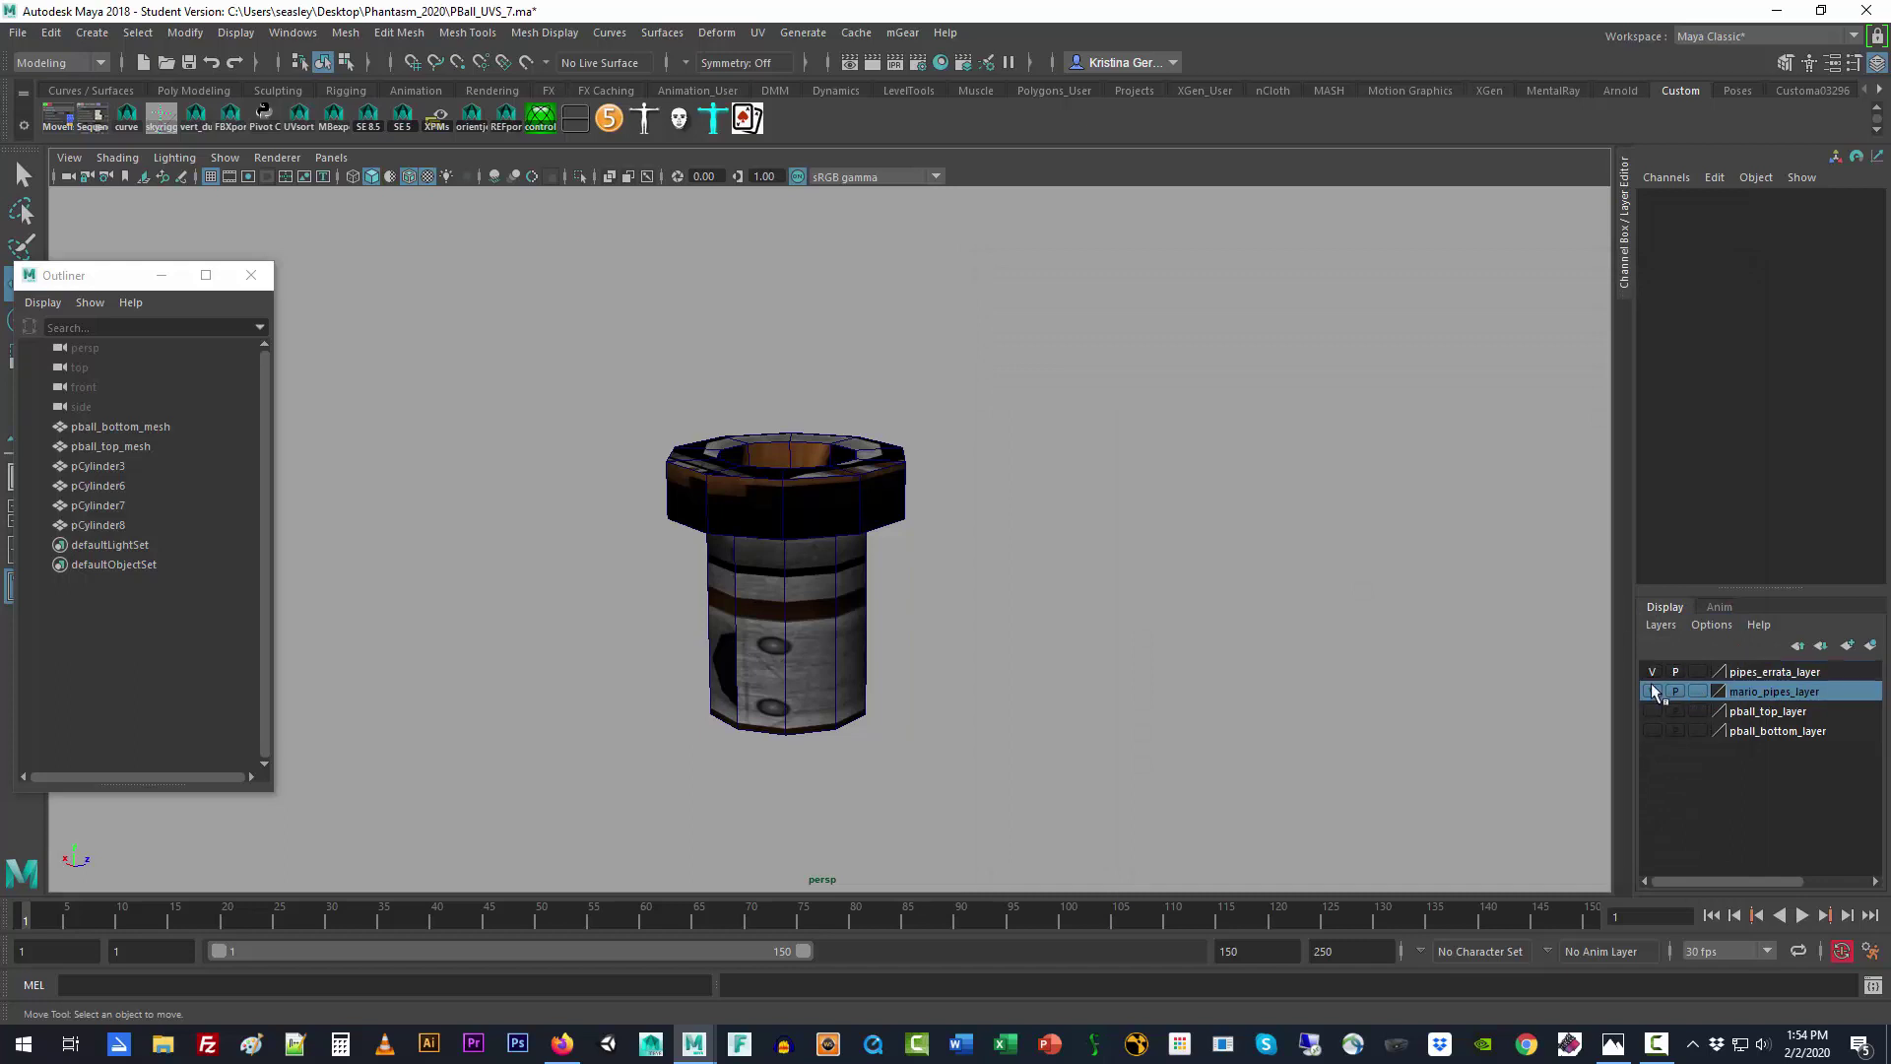
left_click(1651, 692)
left_click(1651, 709)
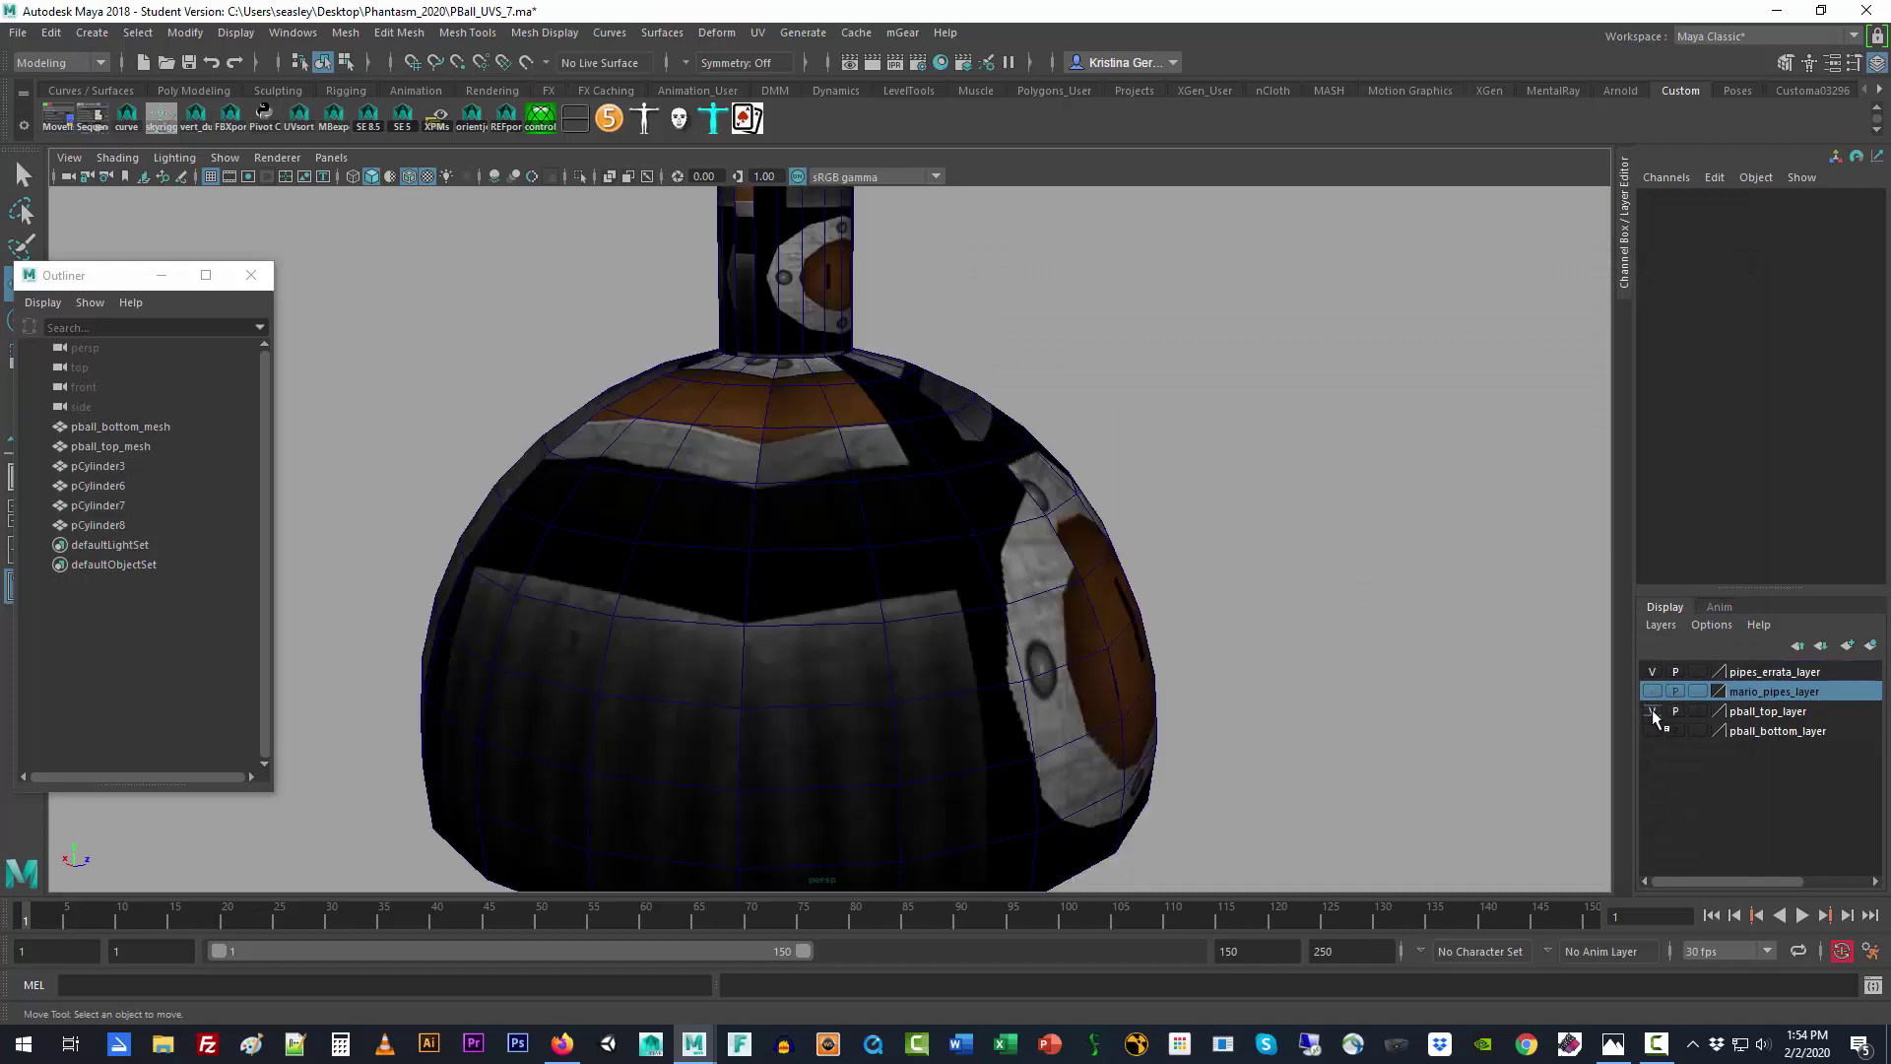
left_click(1652, 731)
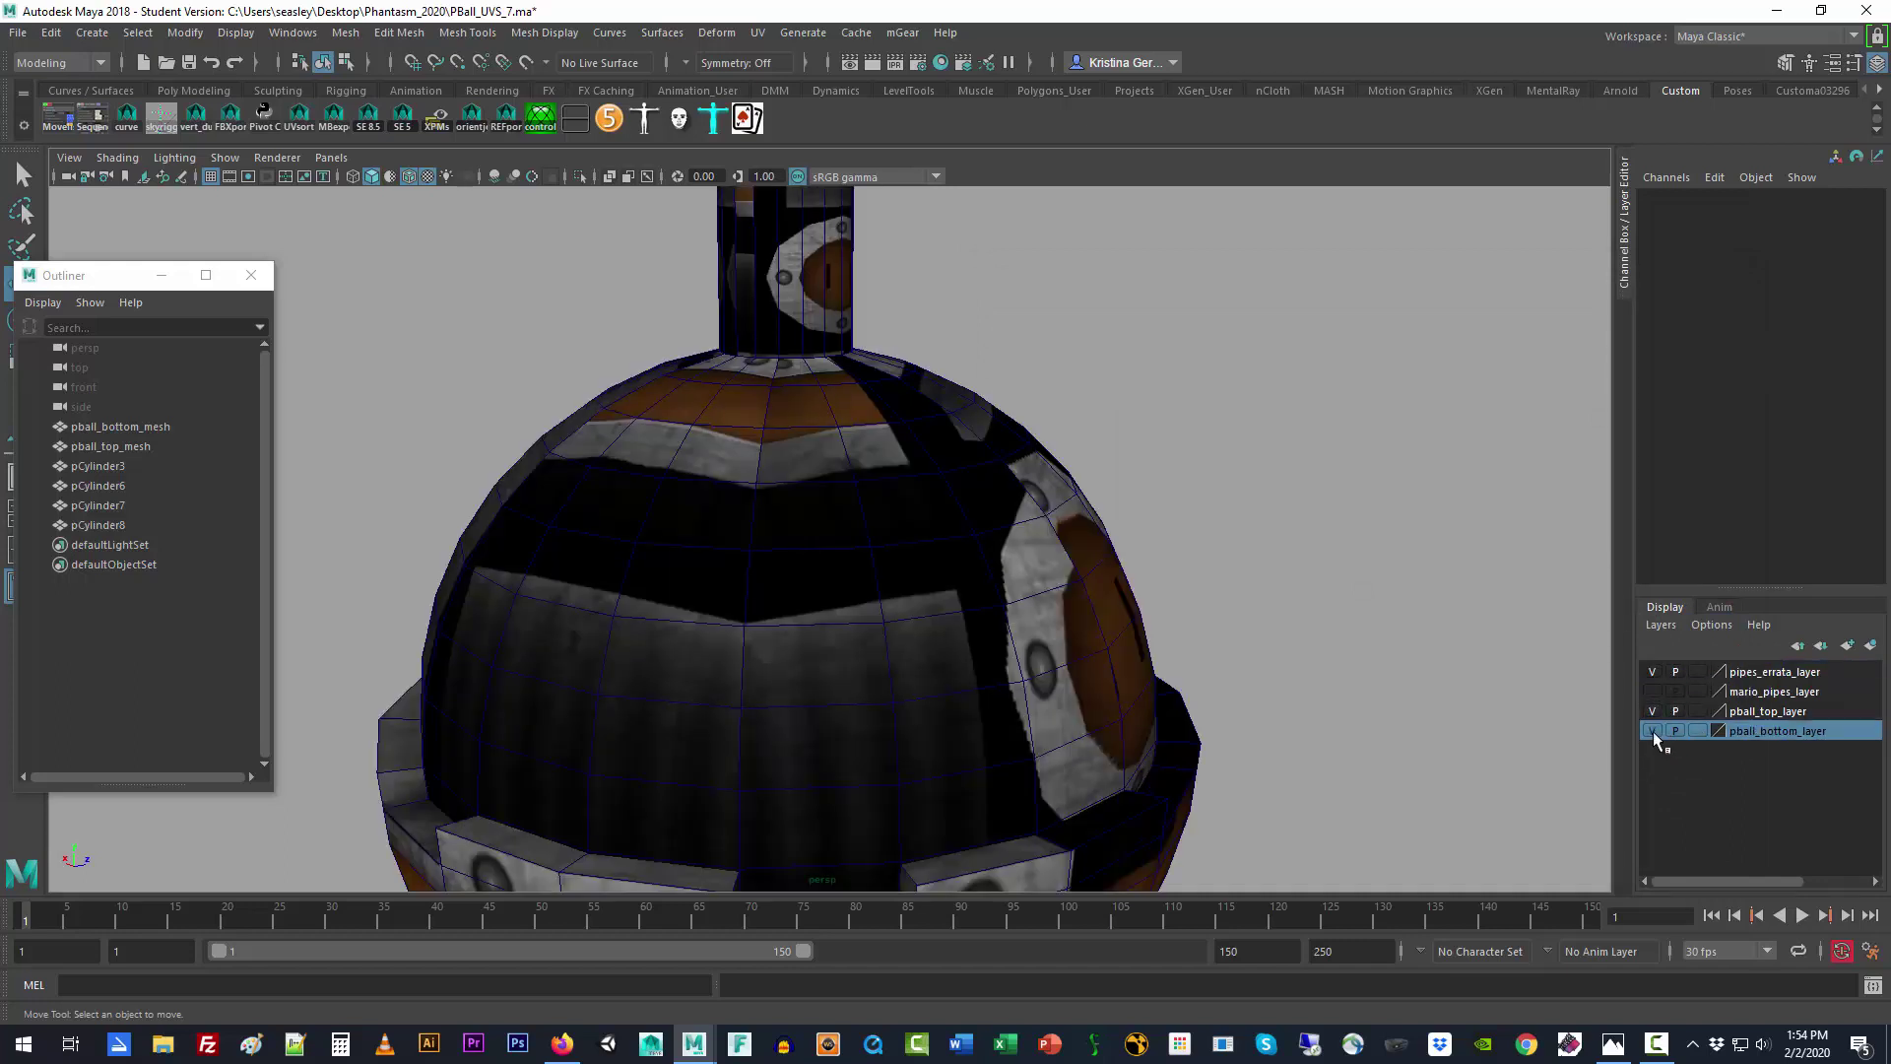
left_click(1652, 731)
left_click(1652, 711)
left_click(1652, 692)
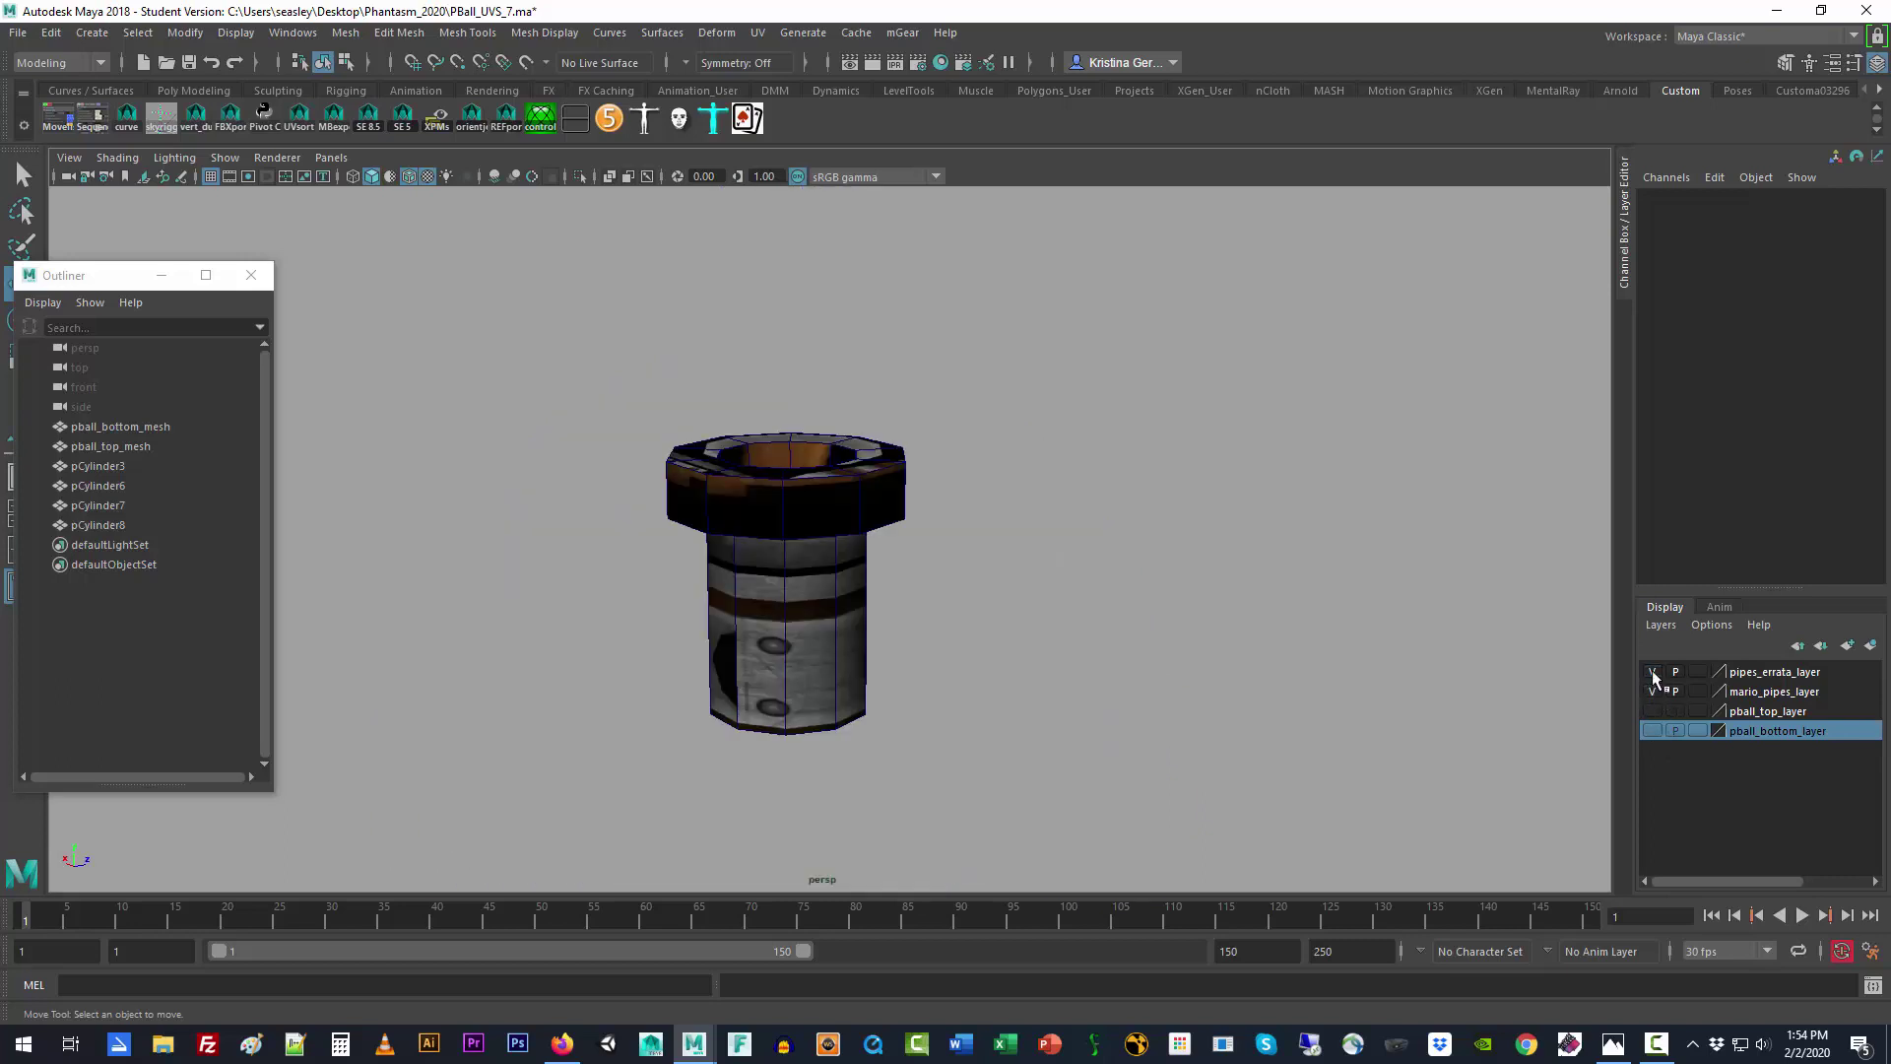
left_click(1652, 672)
left_click(1652, 672)
left_click(1652, 691)
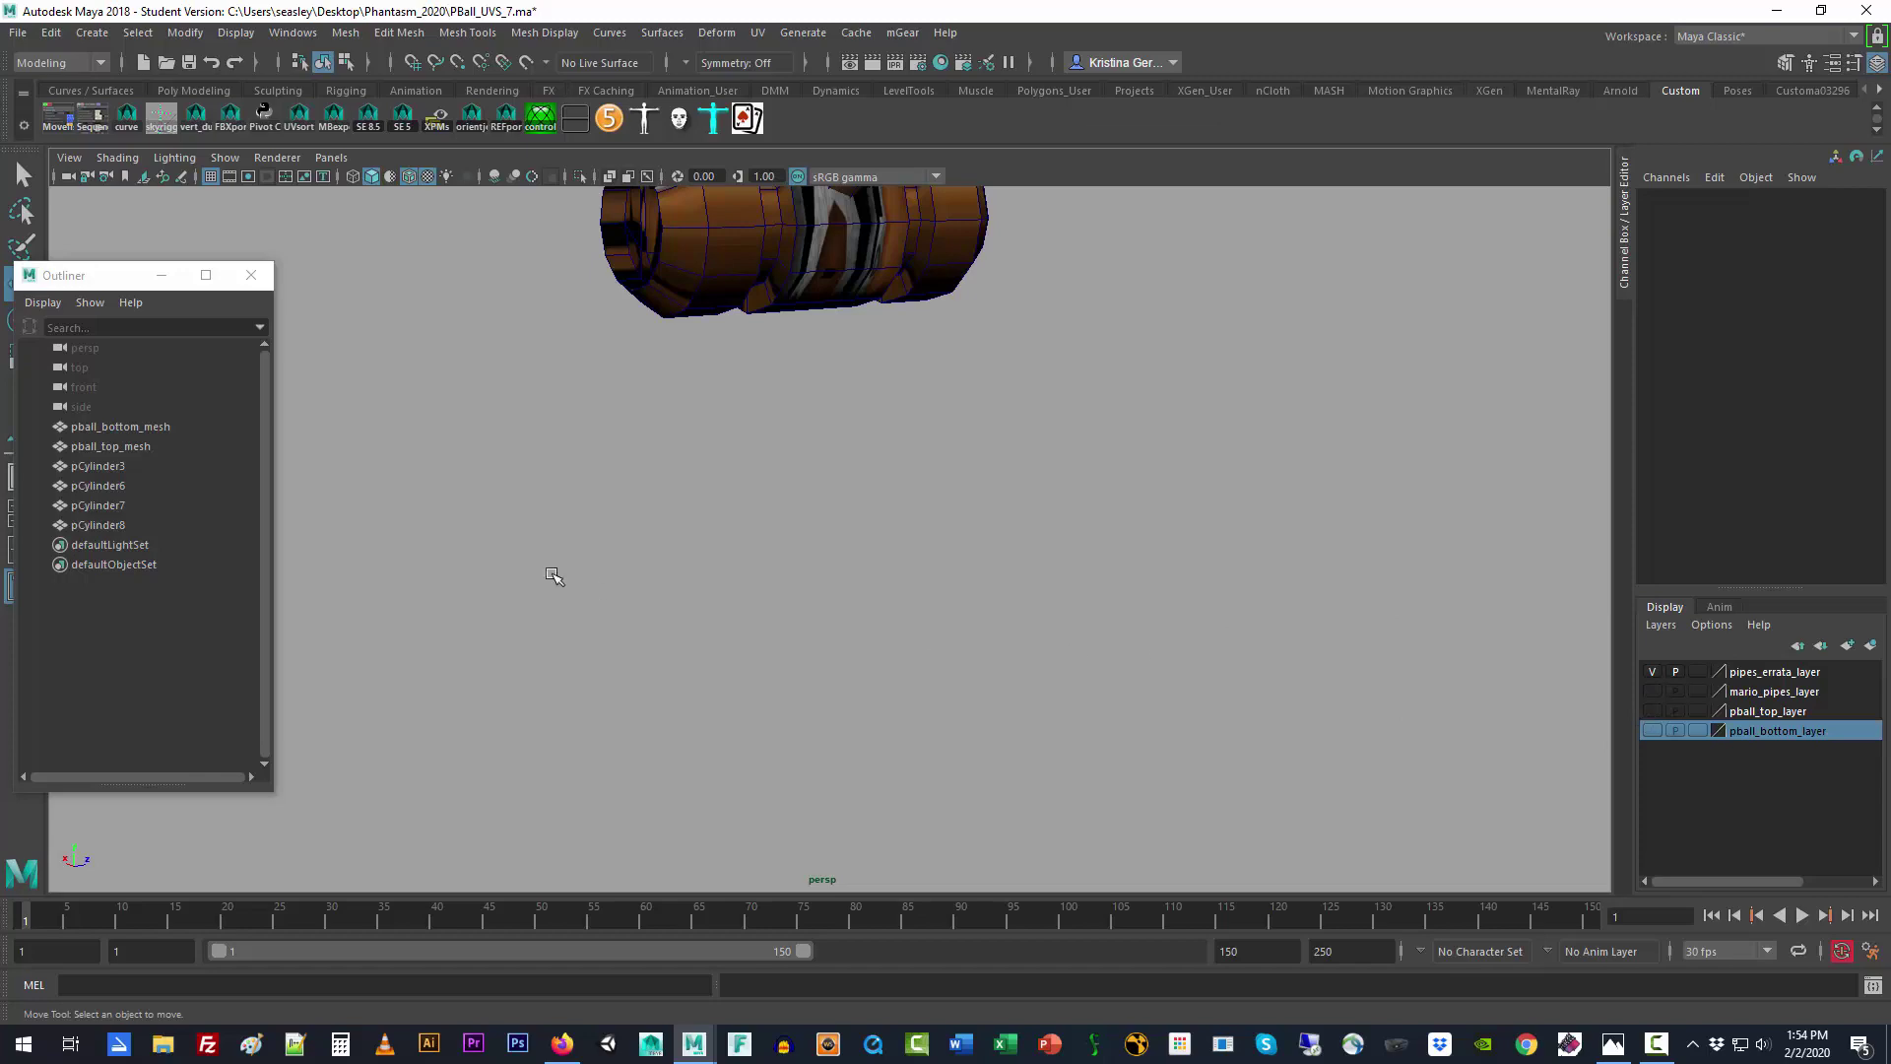
Step: Select the two angled pipes above the horizontal cylinder and add them to mario_pipes_layer
scroll(611, 532, "down", 3)
left_click(806, 362)
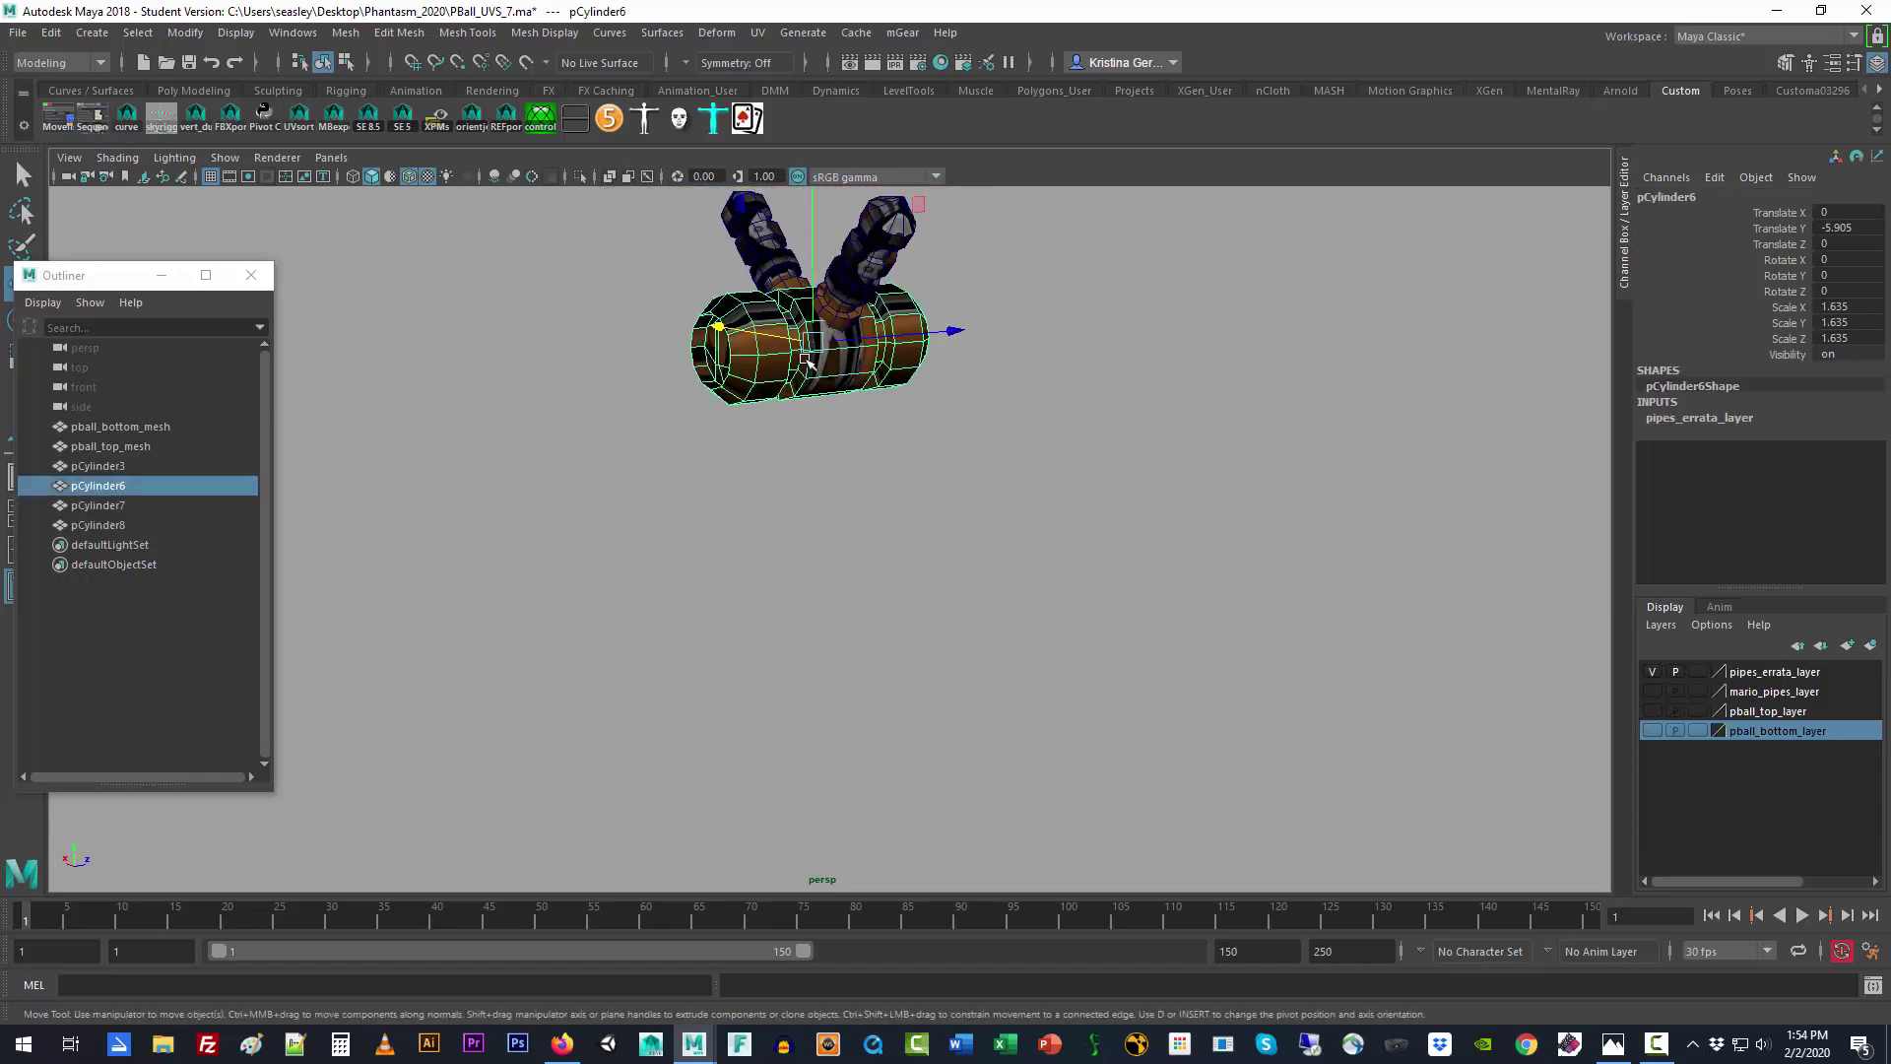
key("f")
left_click(995, 274)
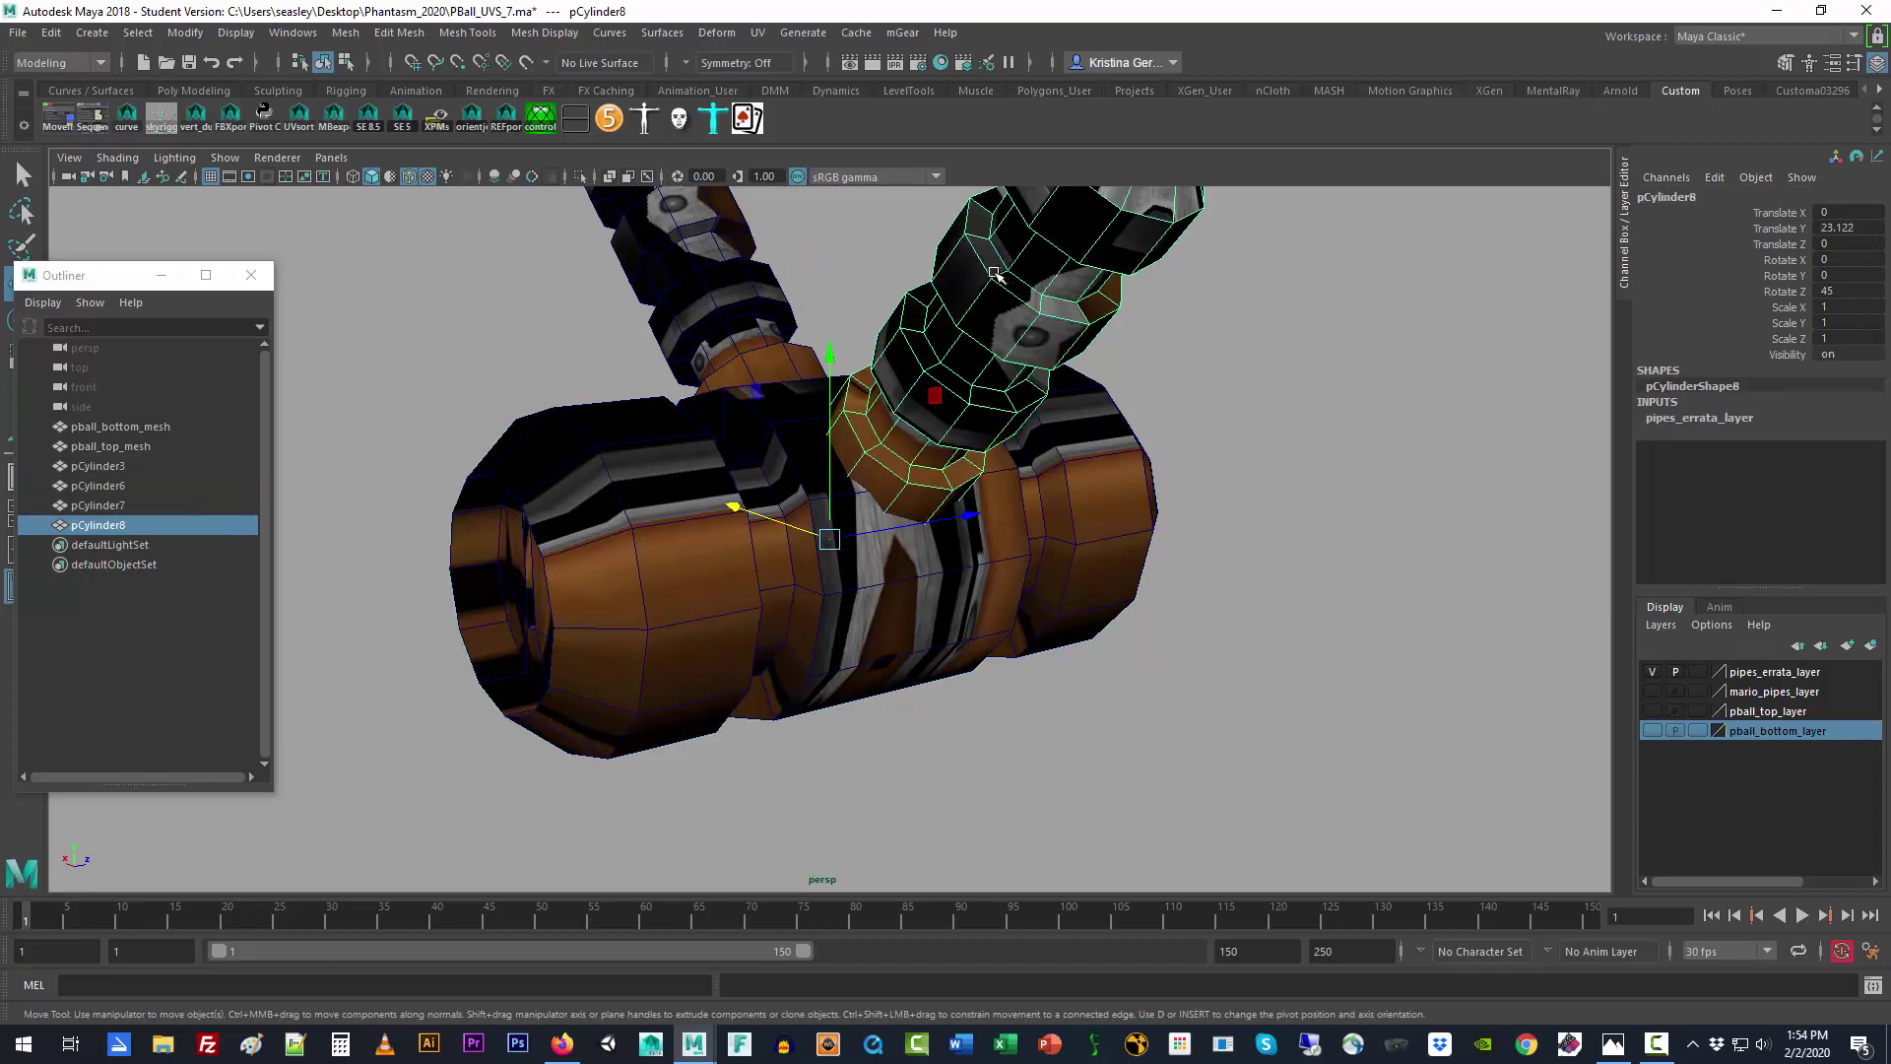
left_click(708, 212, "shift")
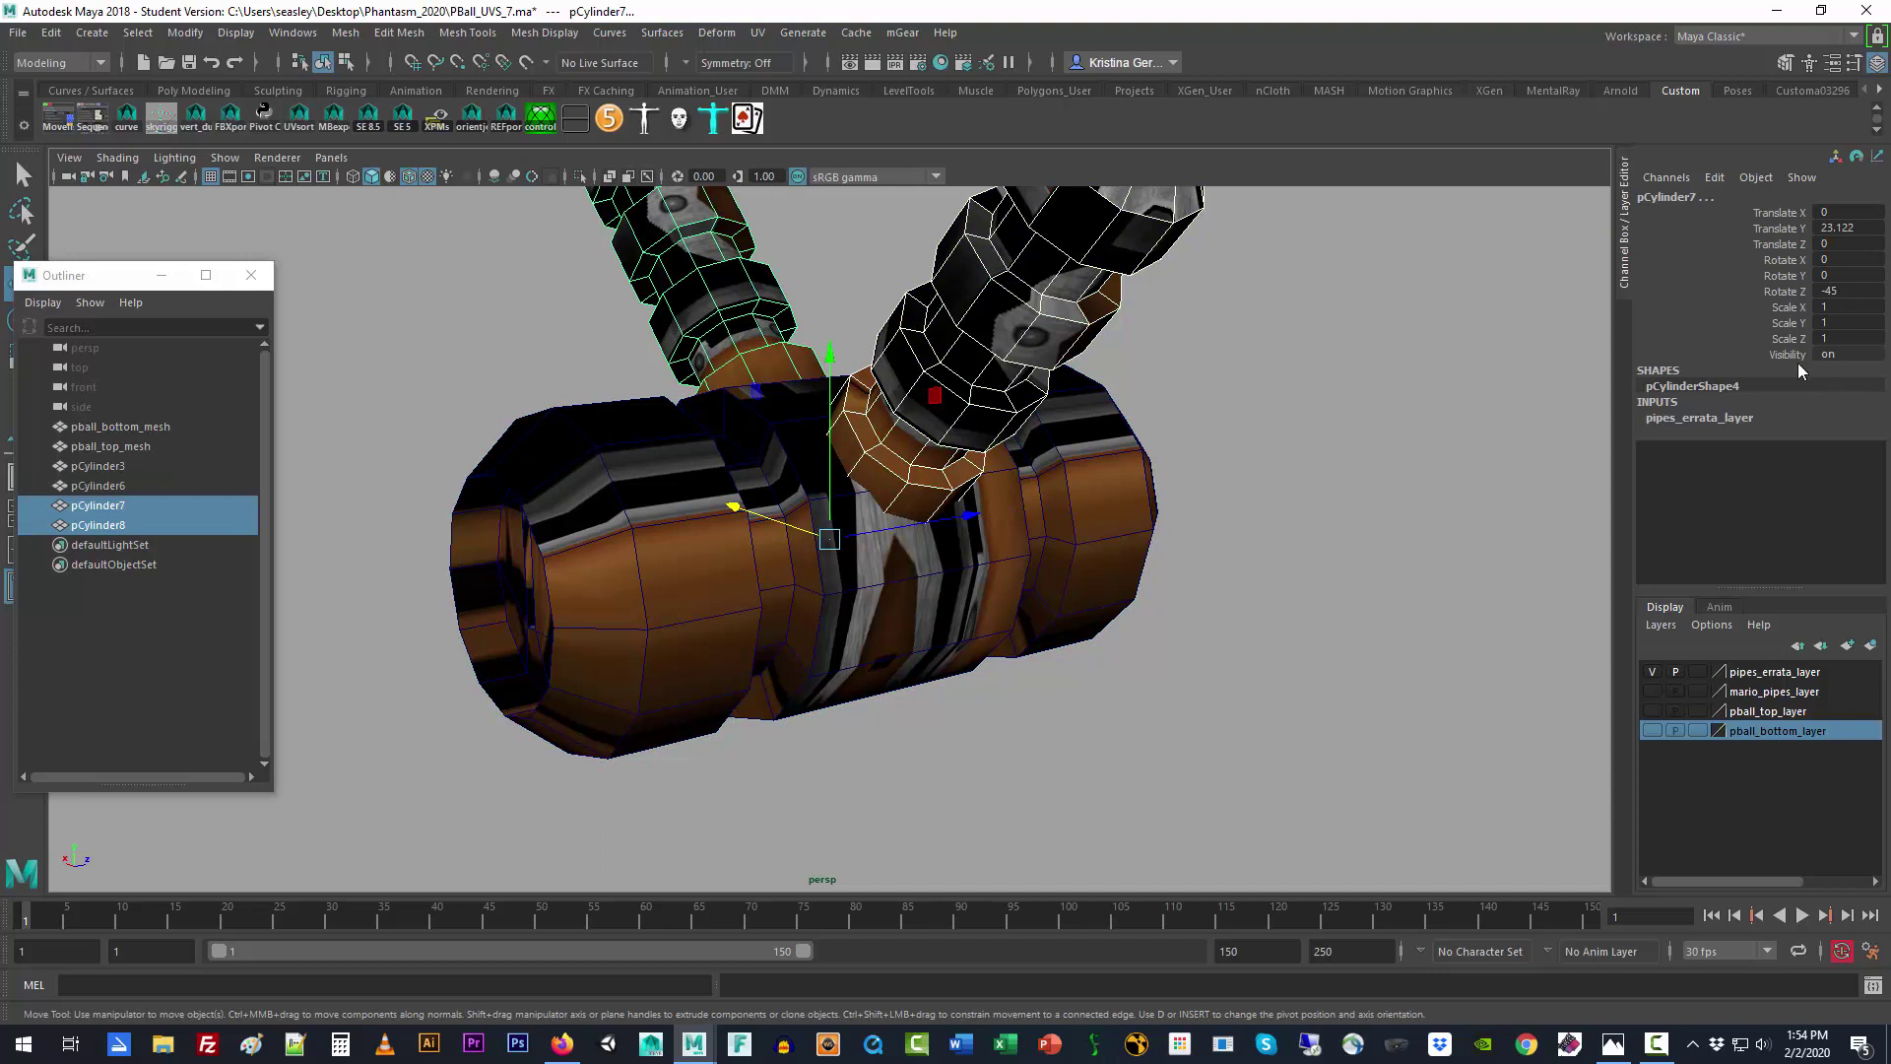
left_click(1838, 356)
left_click(1762, 690)
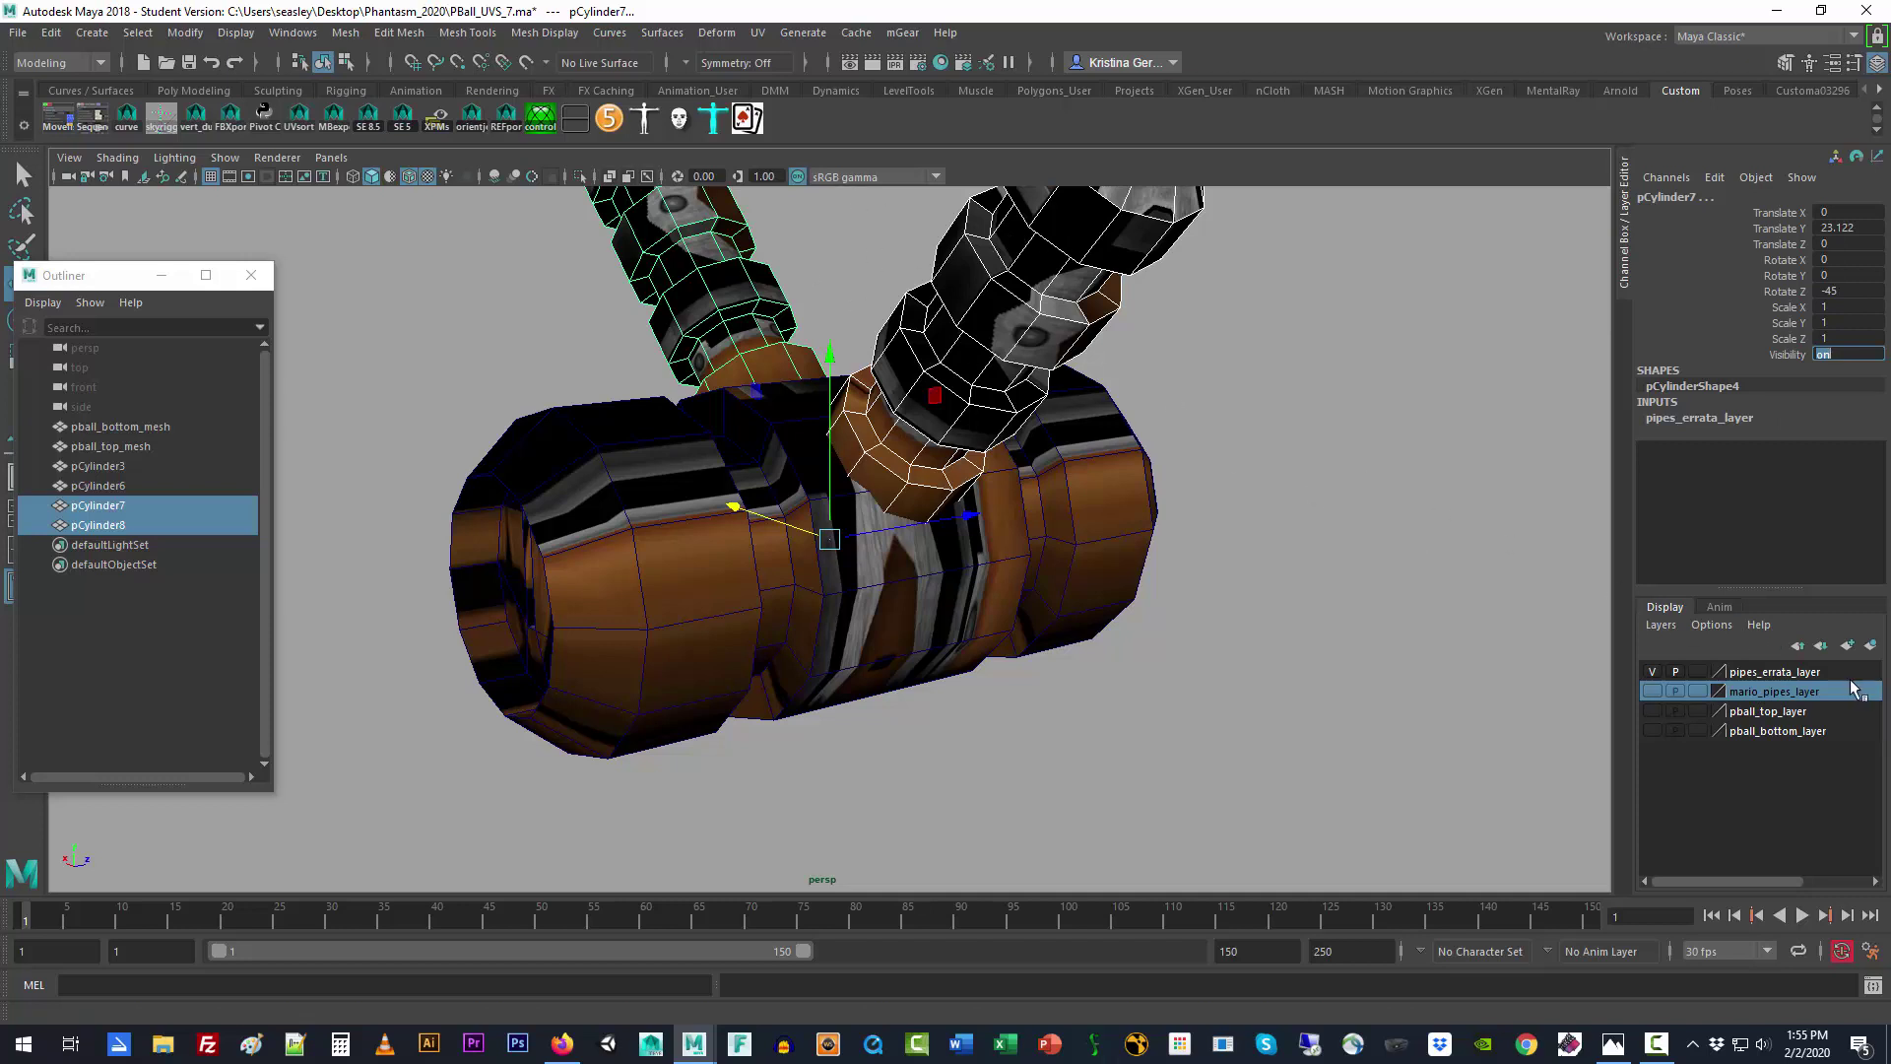
right_click(1797, 693)
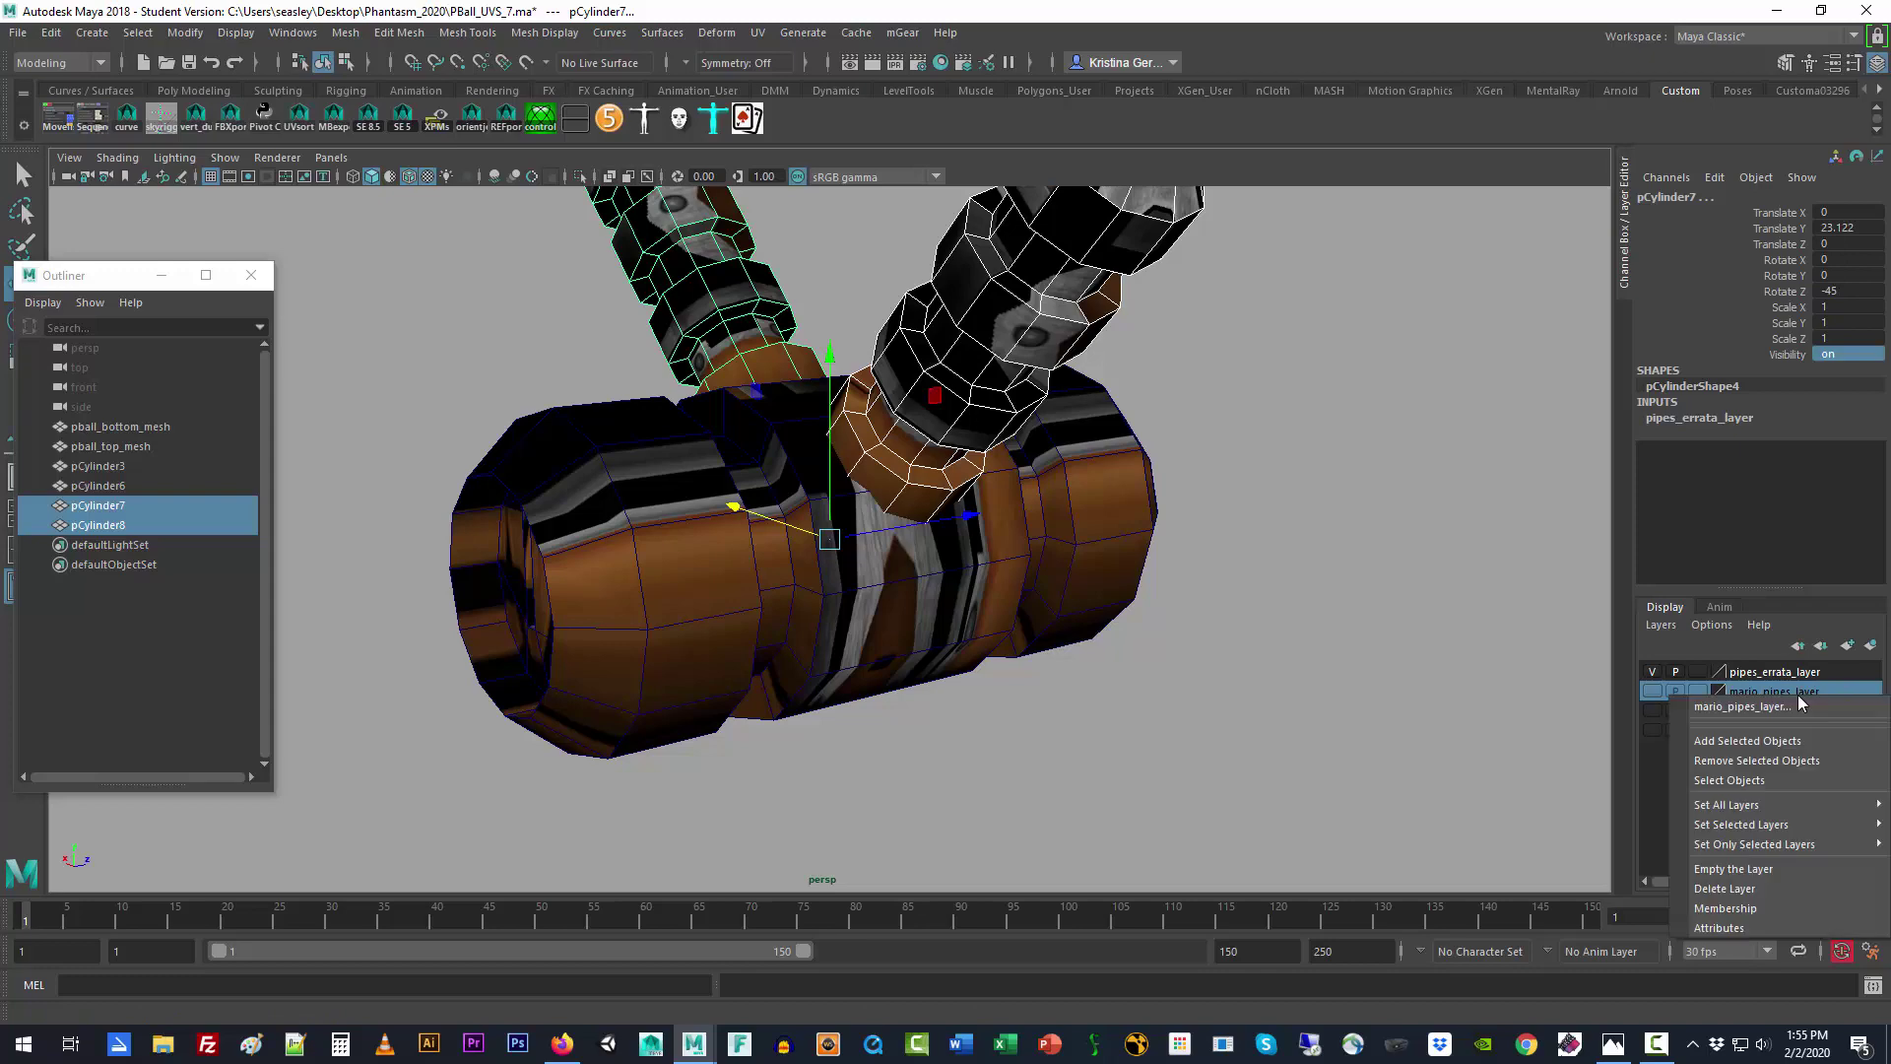
left_click(1796, 745)
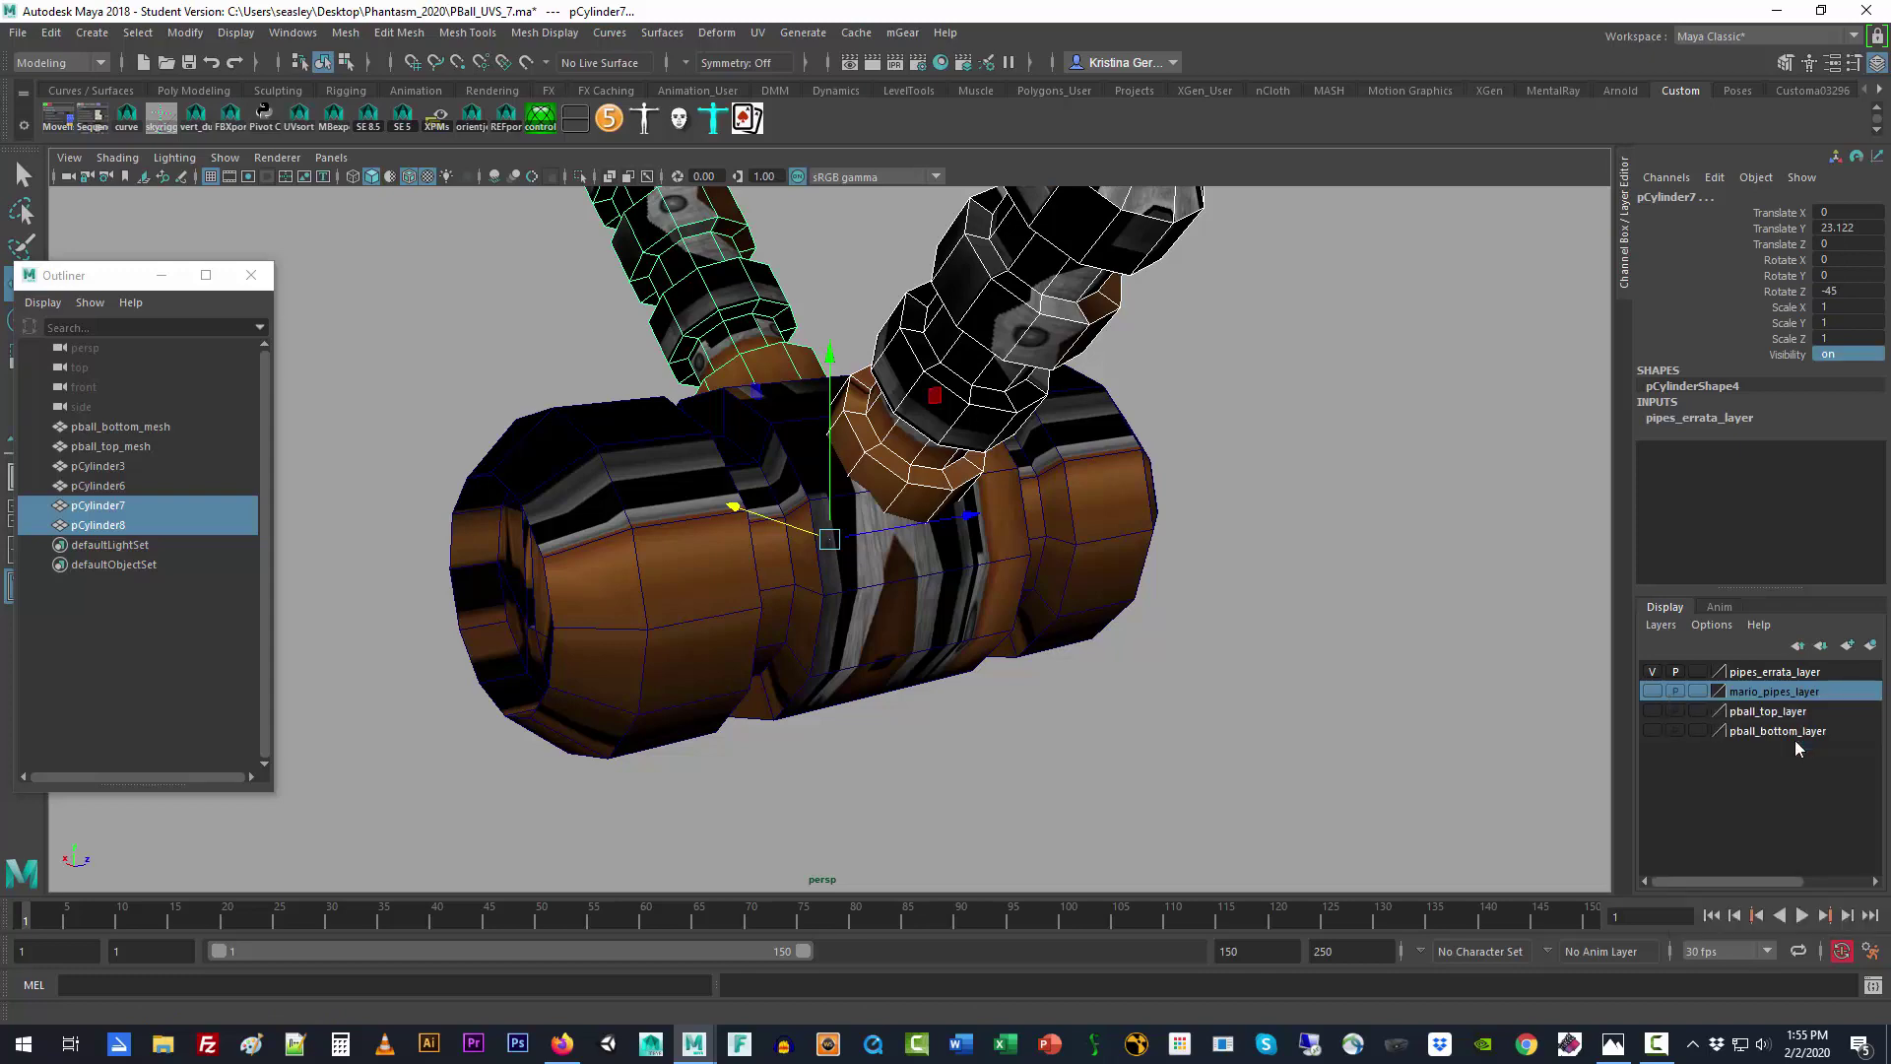
left_click(1446, 692)
Step: Identify the remaining cylinders by selecting them in turn, ending with the large horizontal pCylinder6 selected
left_click(973, 509)
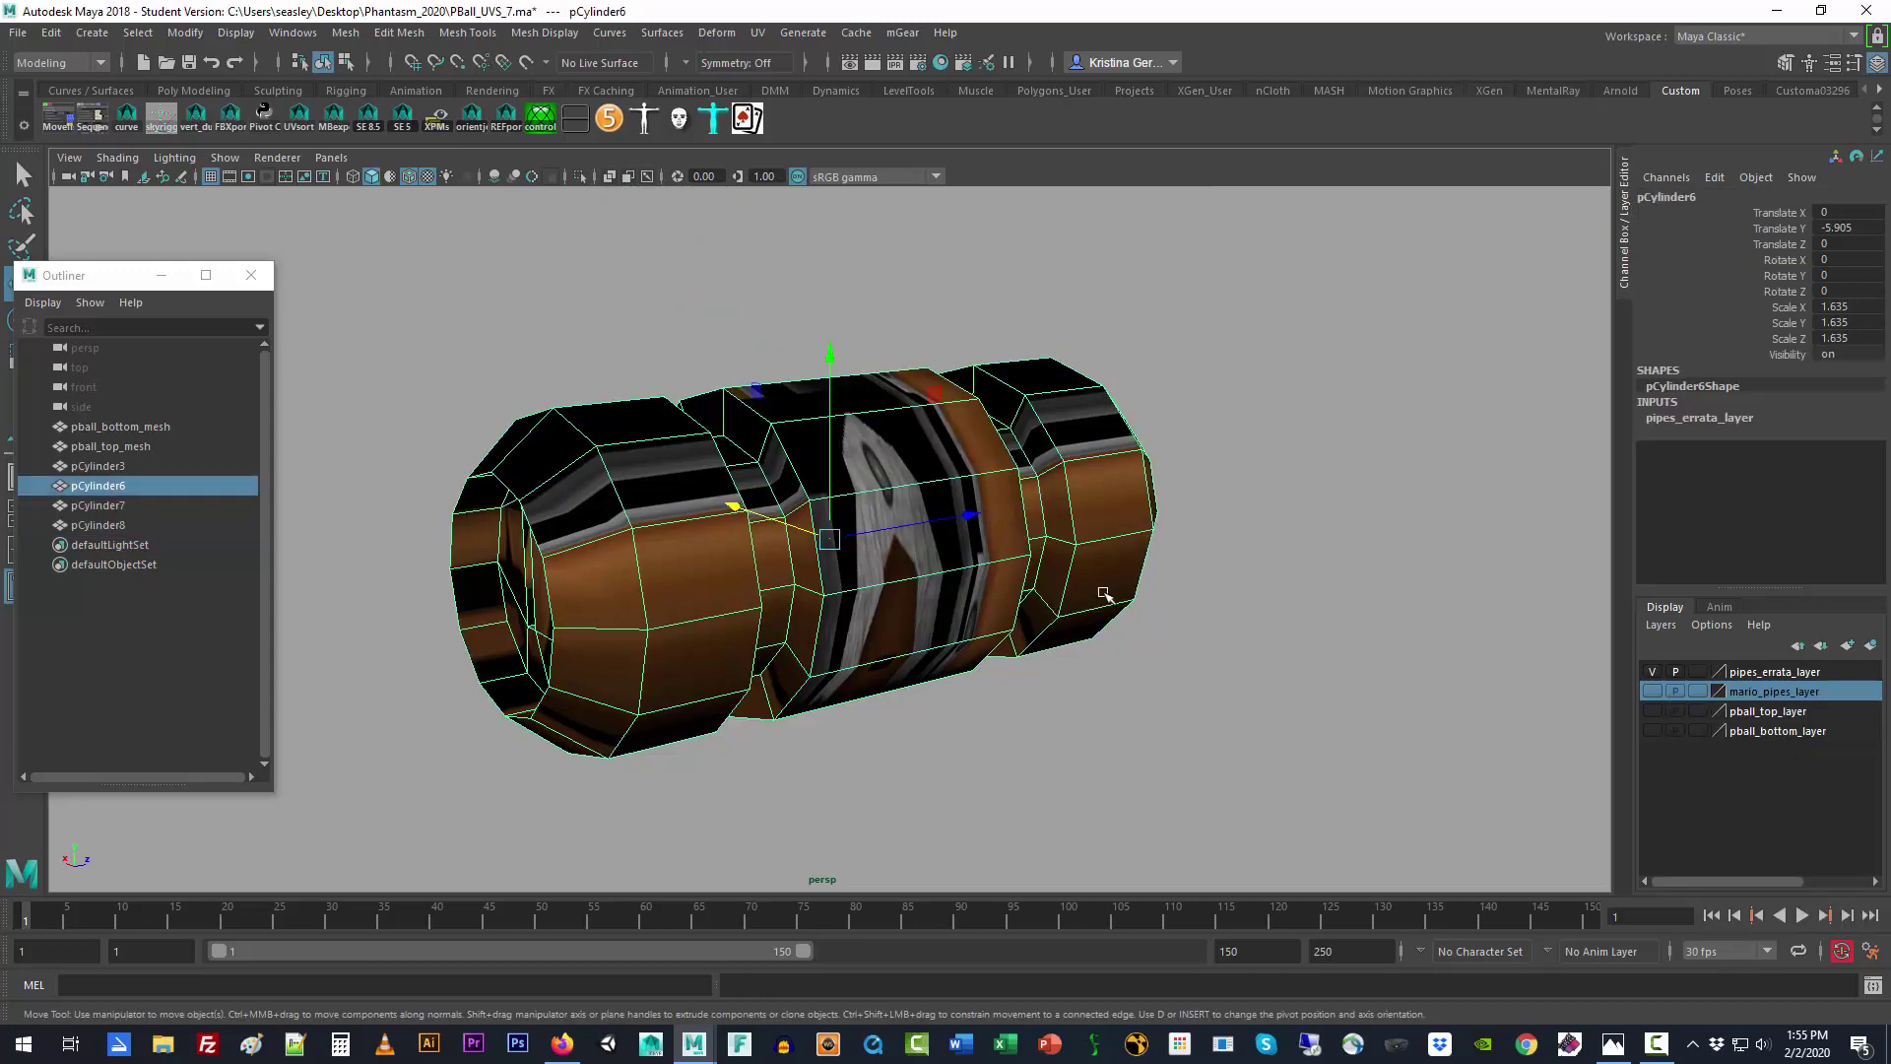
left_click(90, 524)
left_click(113, 465)
left_click(100, 484)
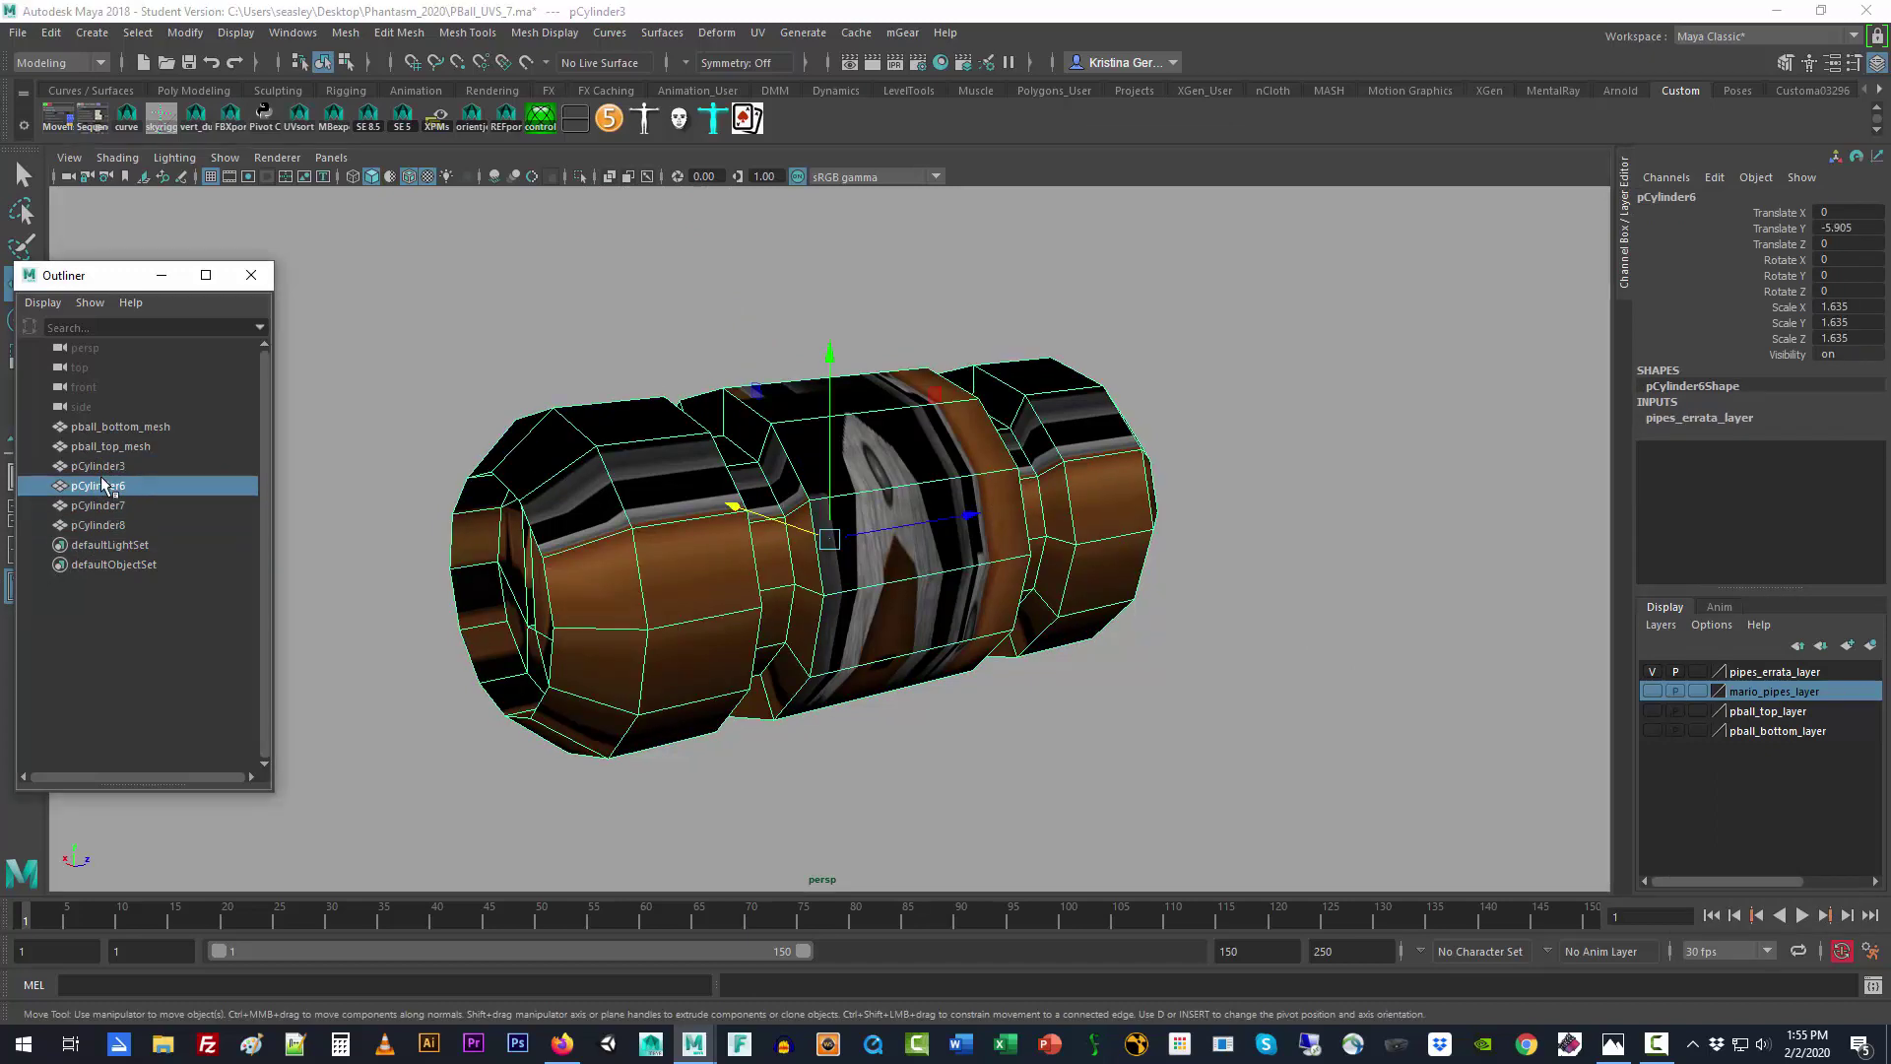
Step: Show all display layers to check the whole model, leaving only pipes_errata_layer visible at the end
left_click(1654, 692)
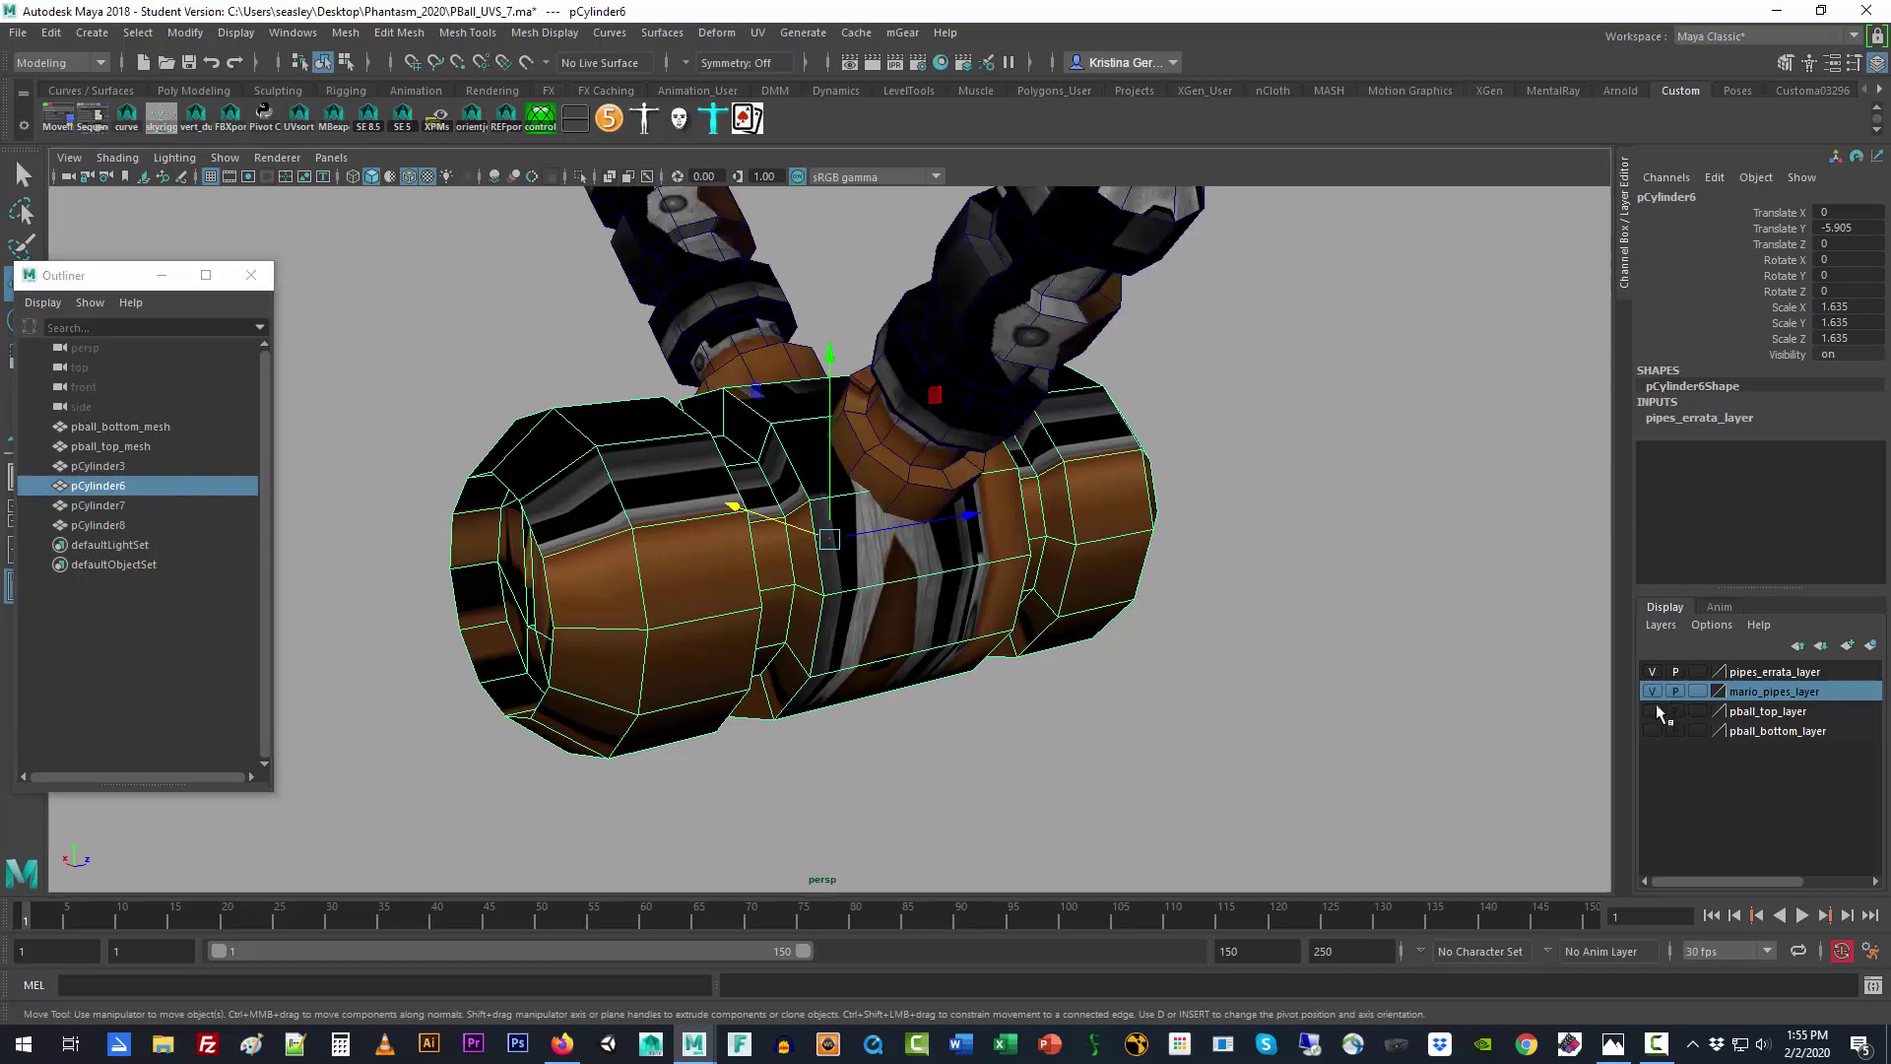
left_click(1655, 710)
left_click(1653, 727)
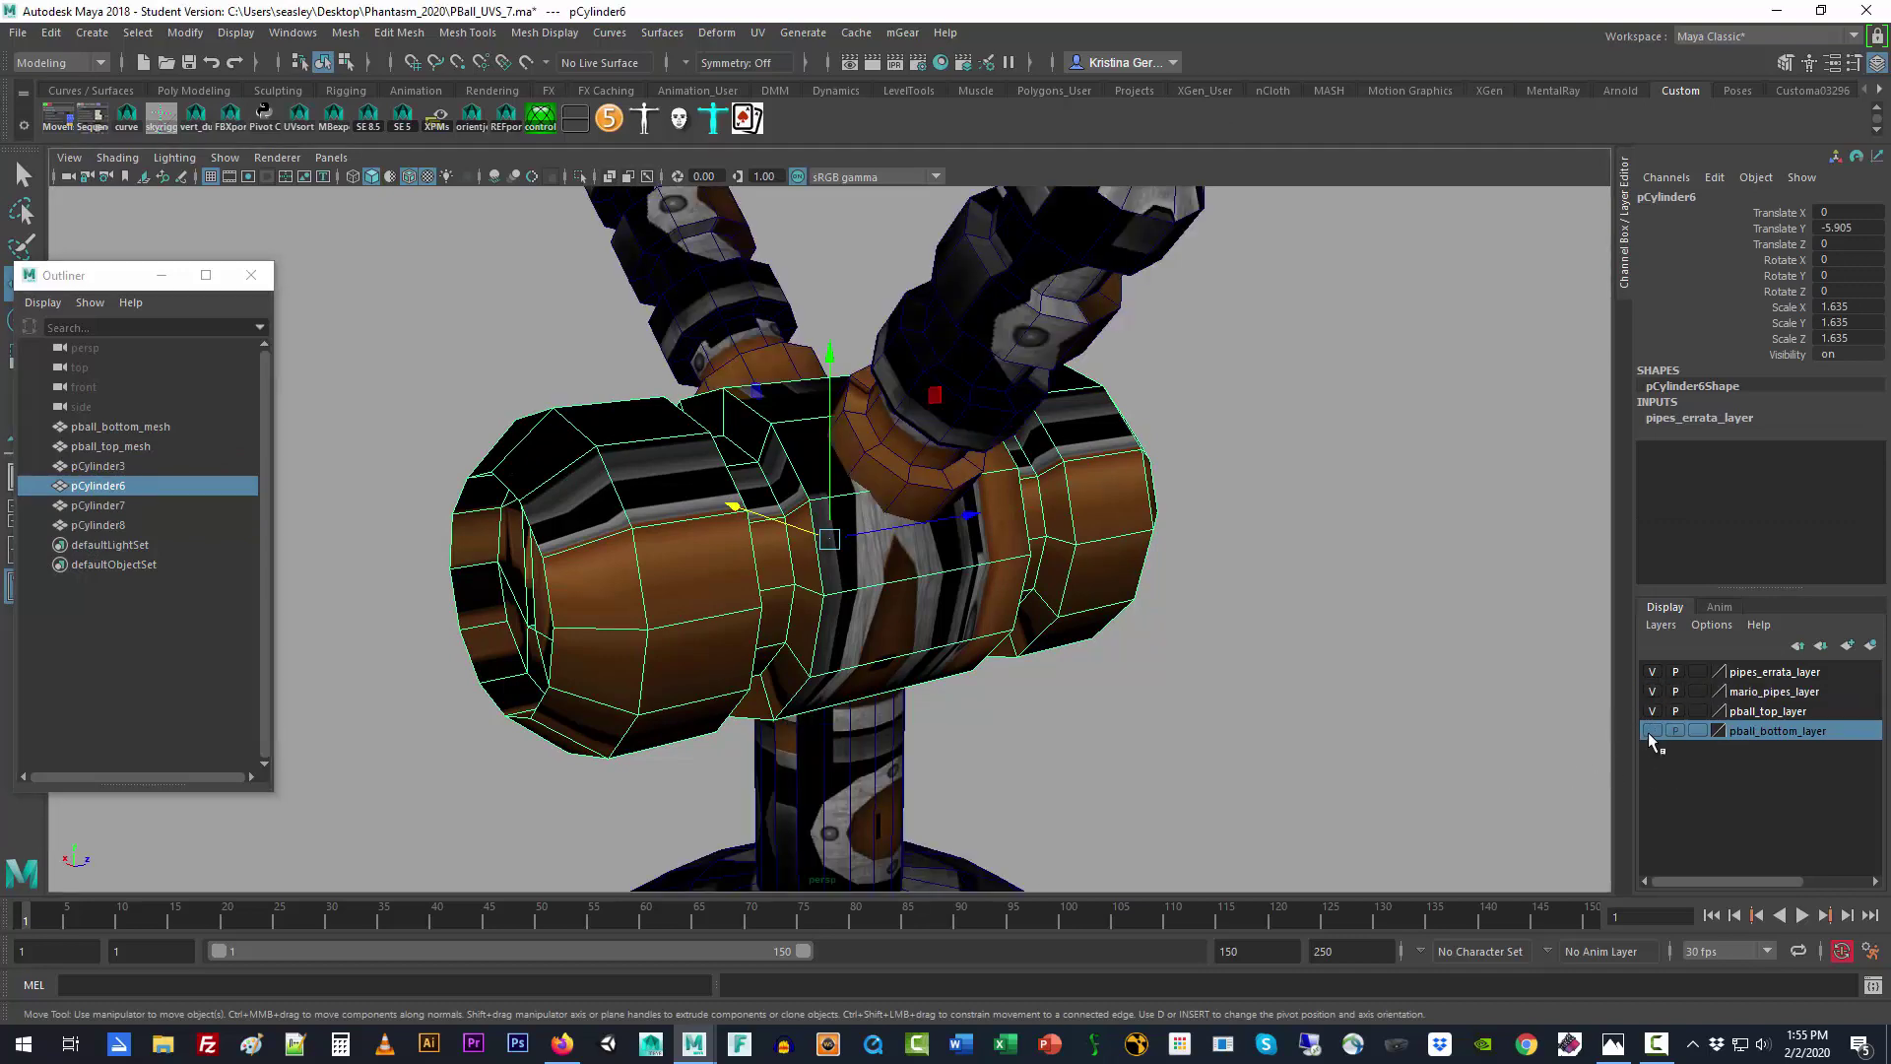
left_click(1652, 731)
scroll(1357, 767, "down", 5)
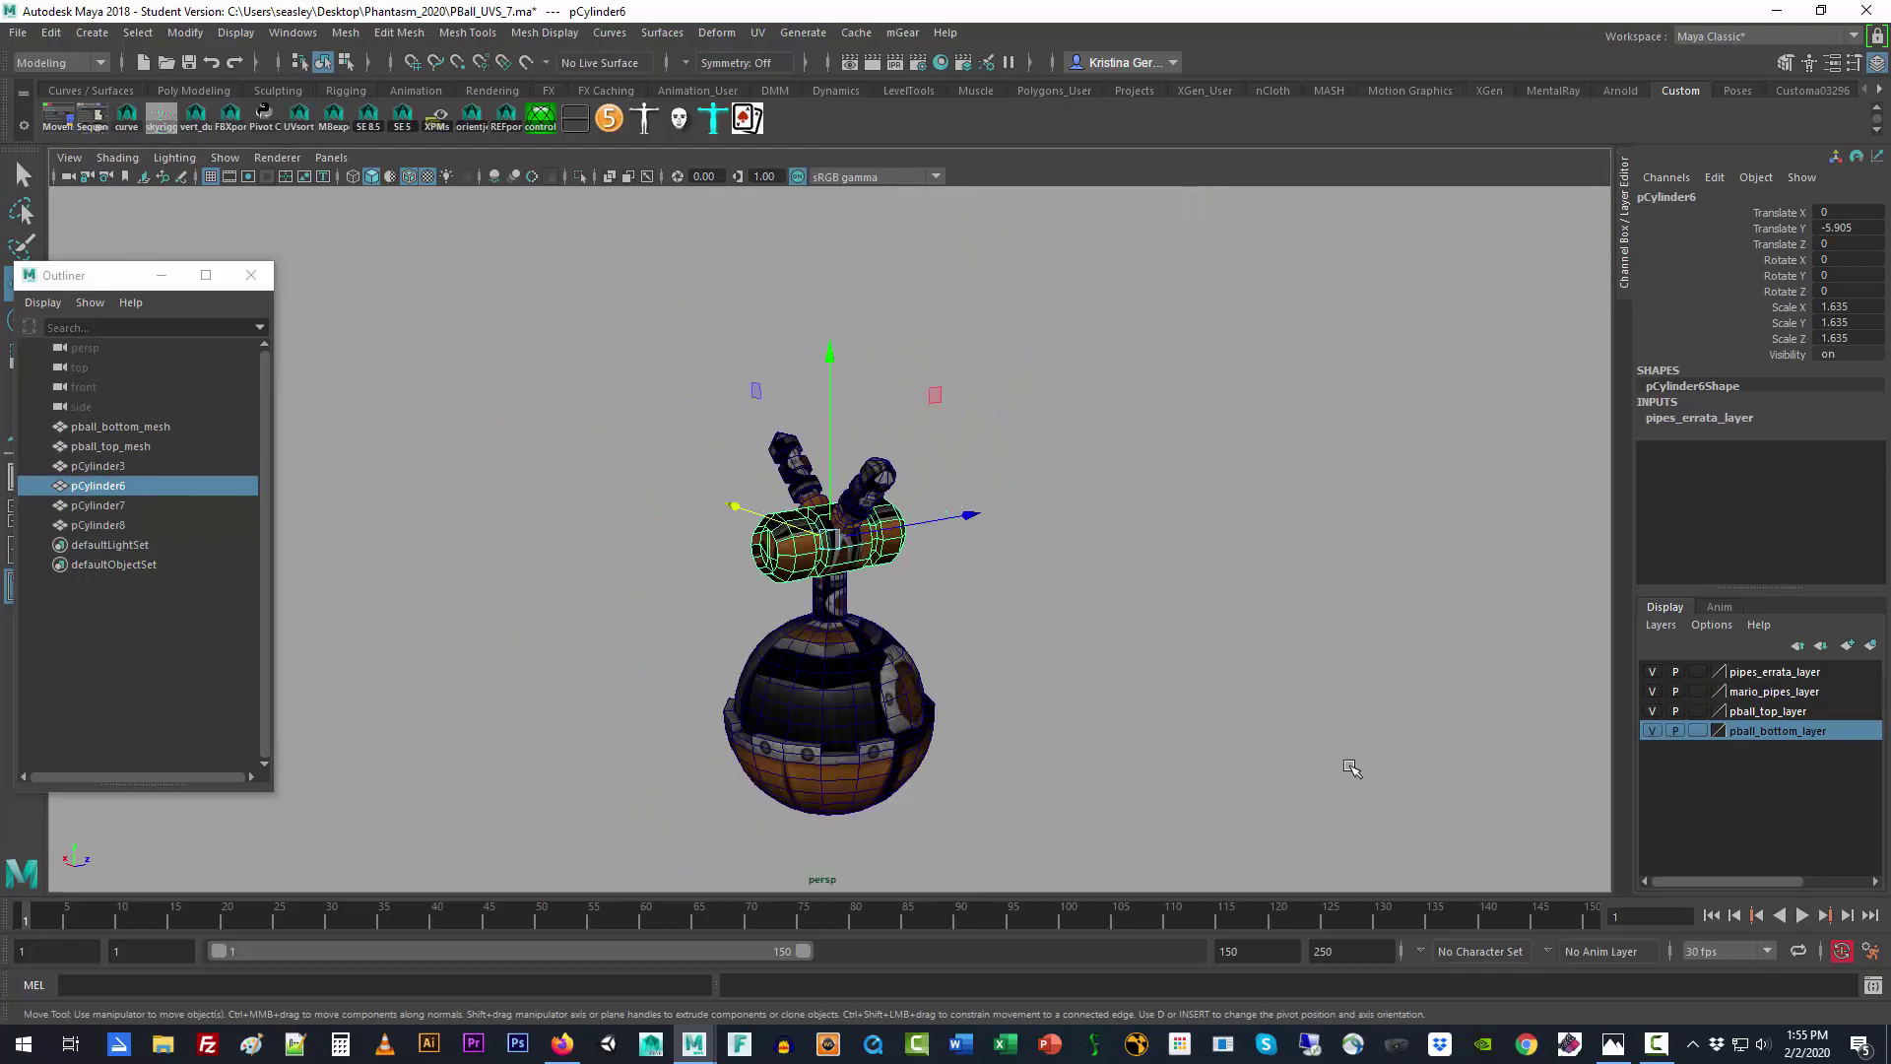
key("f")
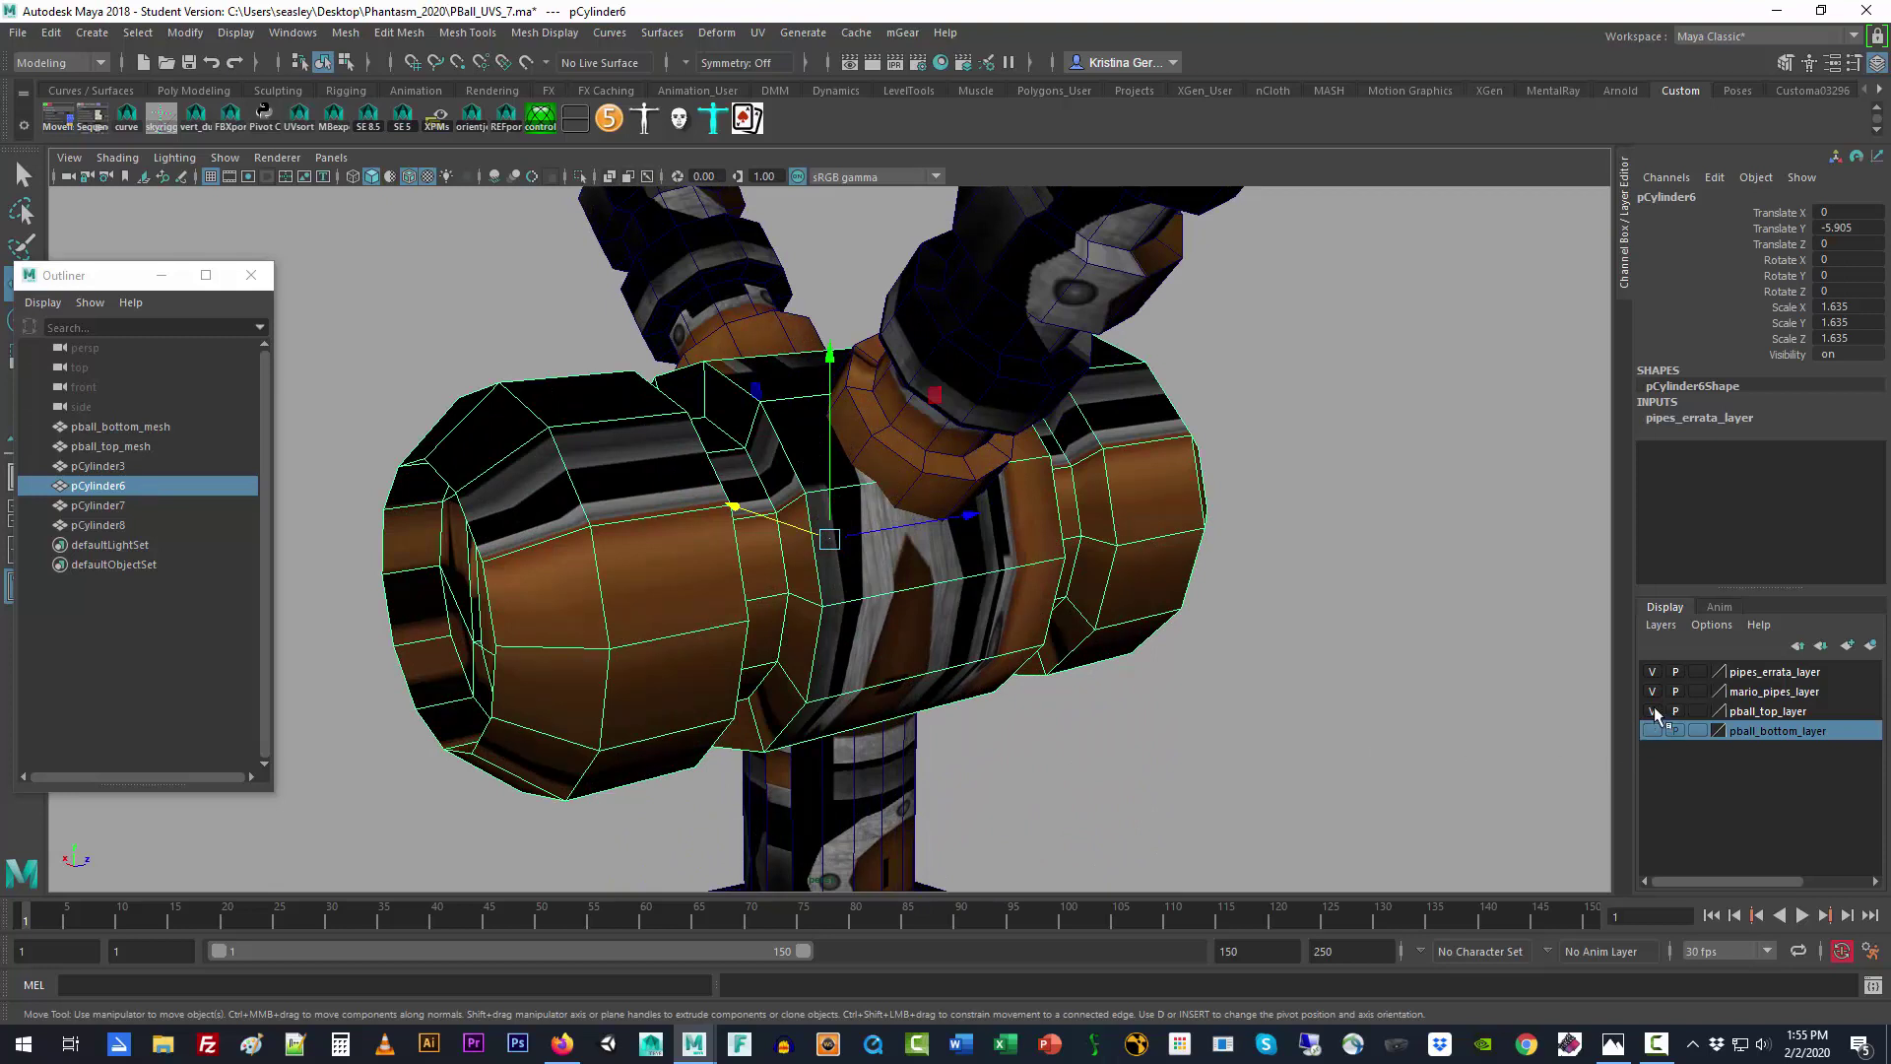
left_click(1653, 711)
left_click(1652, 691)
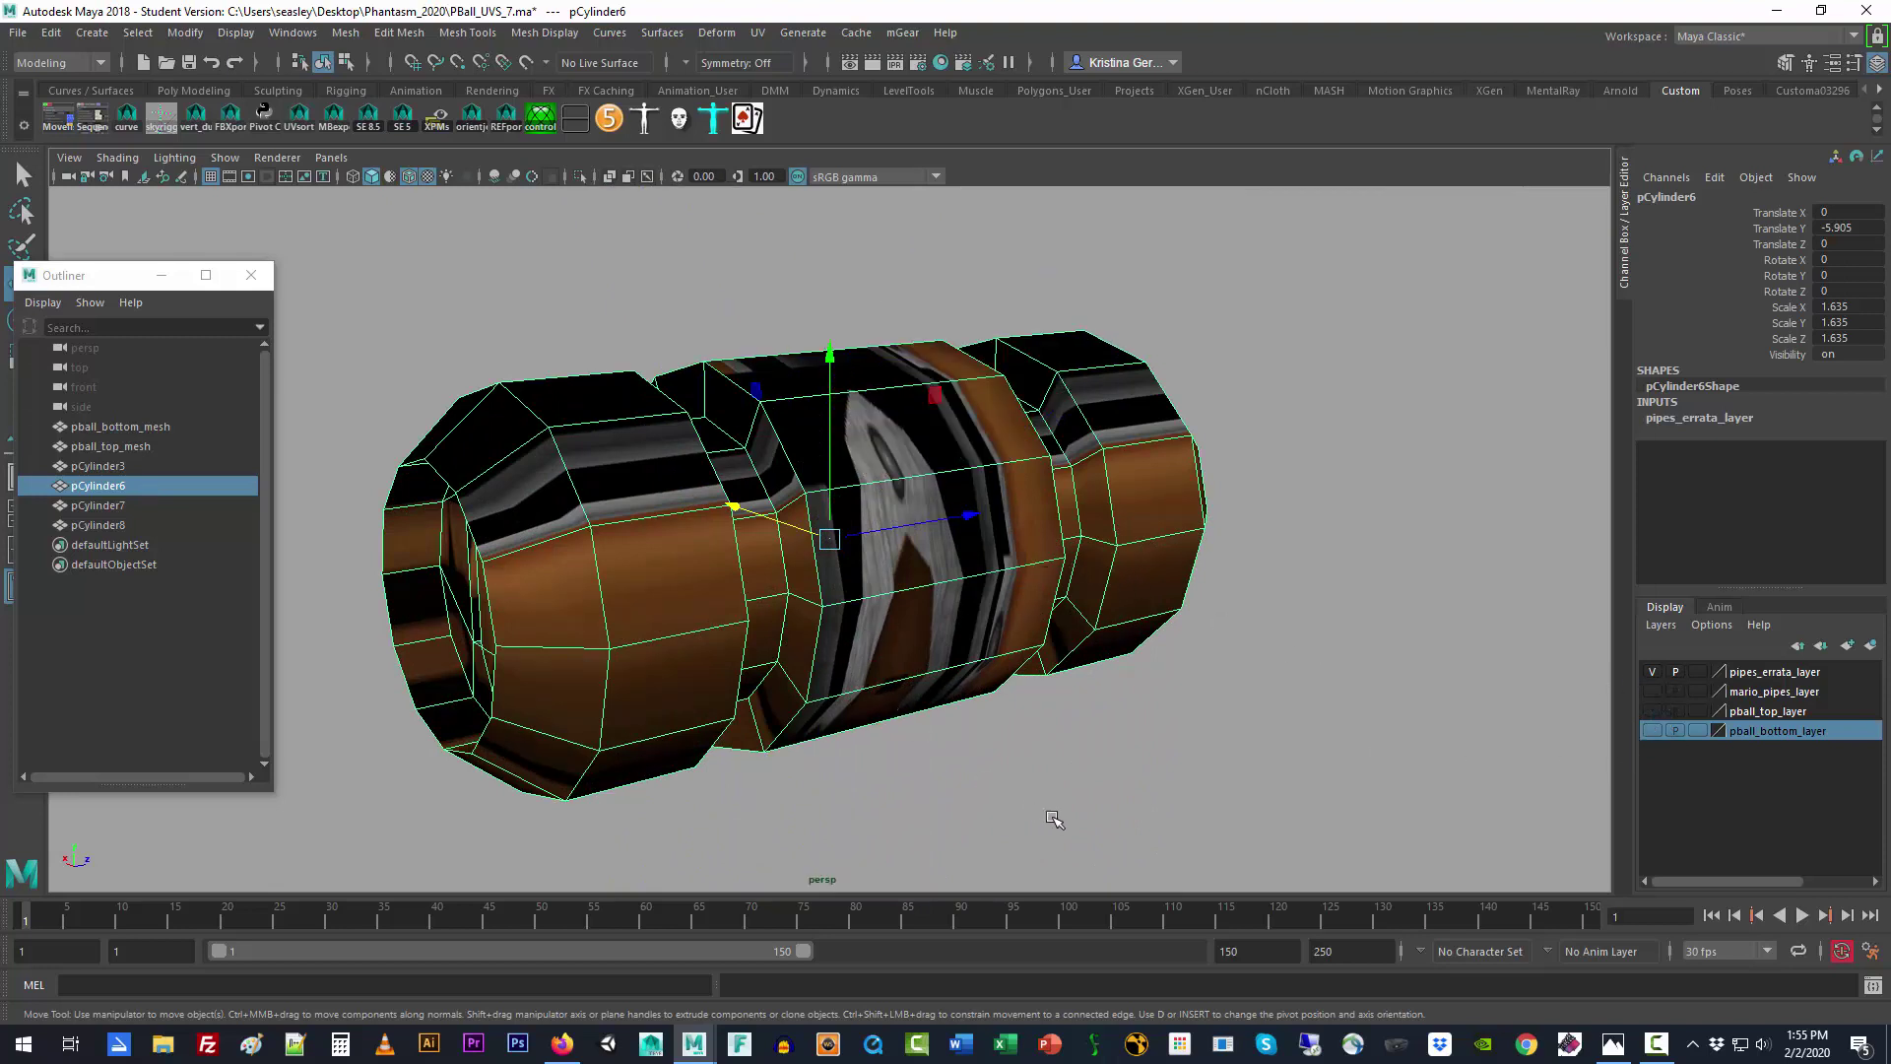
Step: Switch the viewport to shaded display without textures and select the horizontal cylinder, framing it
left_click(722, 310)
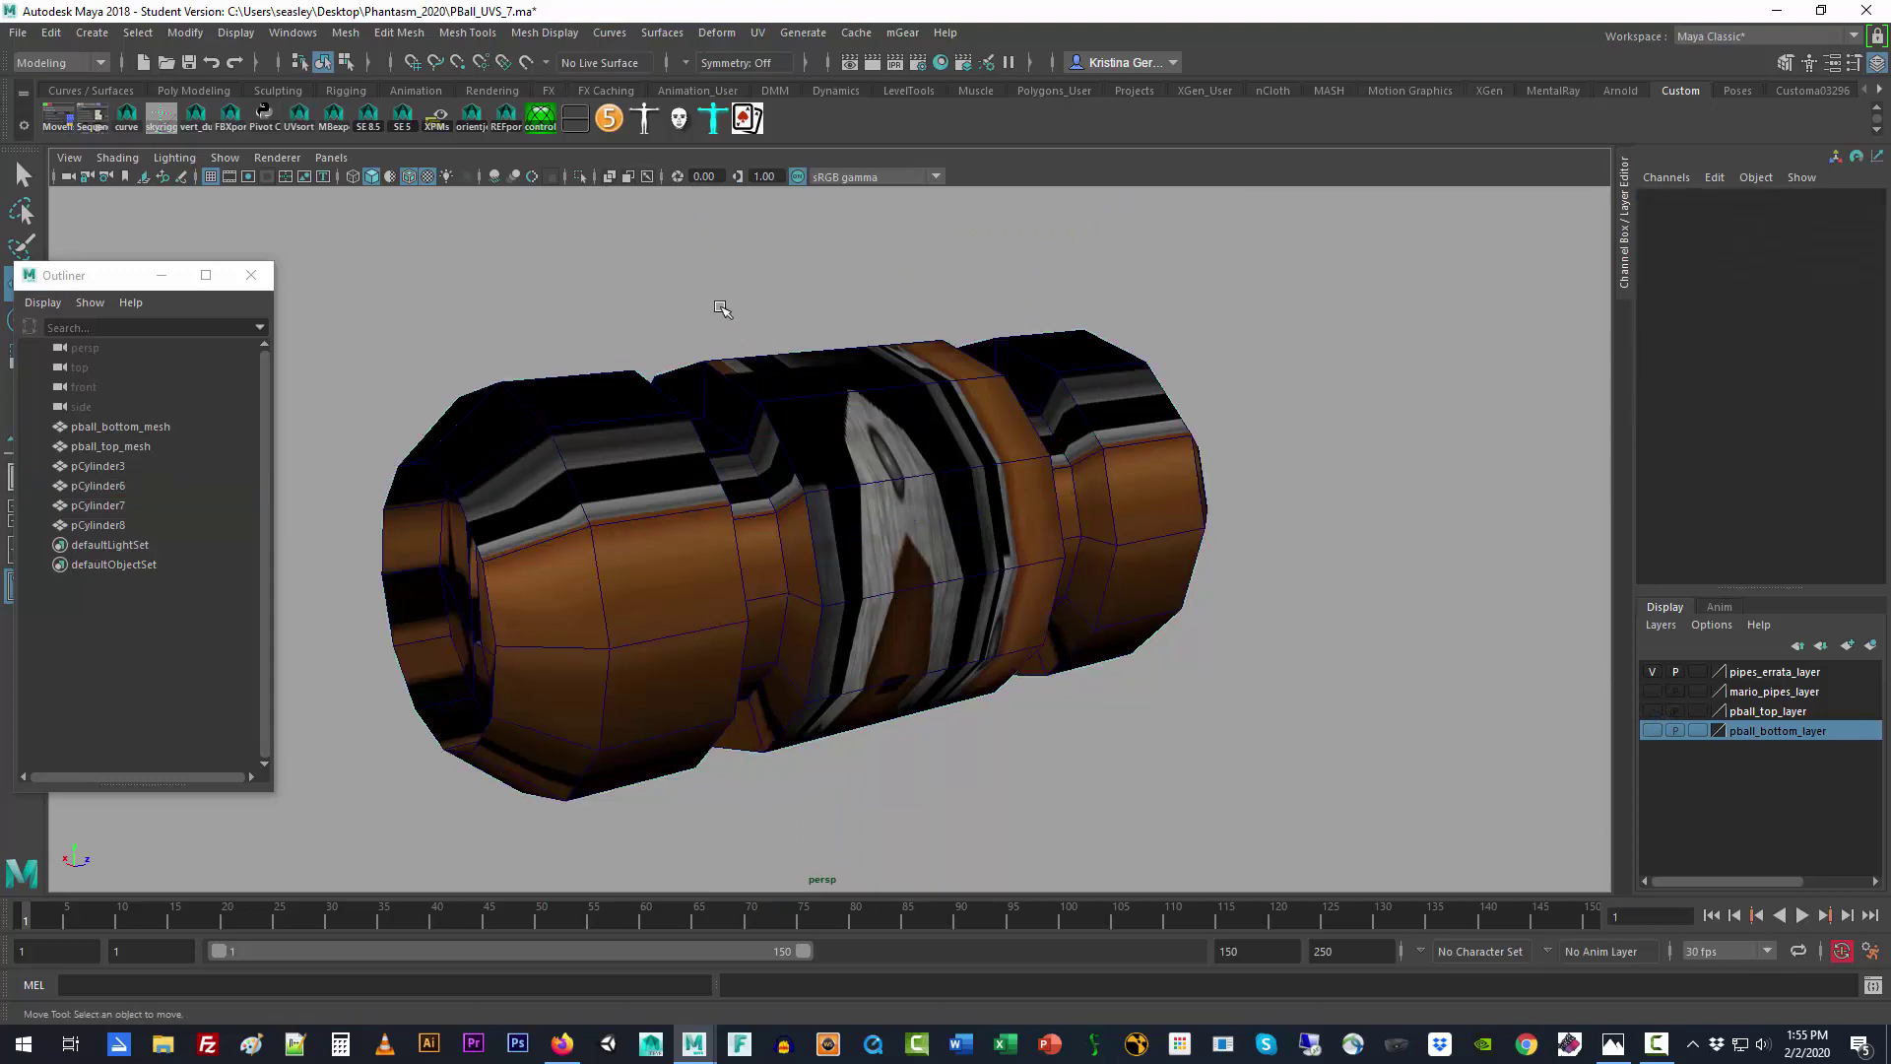
key("5")
left_click(859, 537)
key("f")
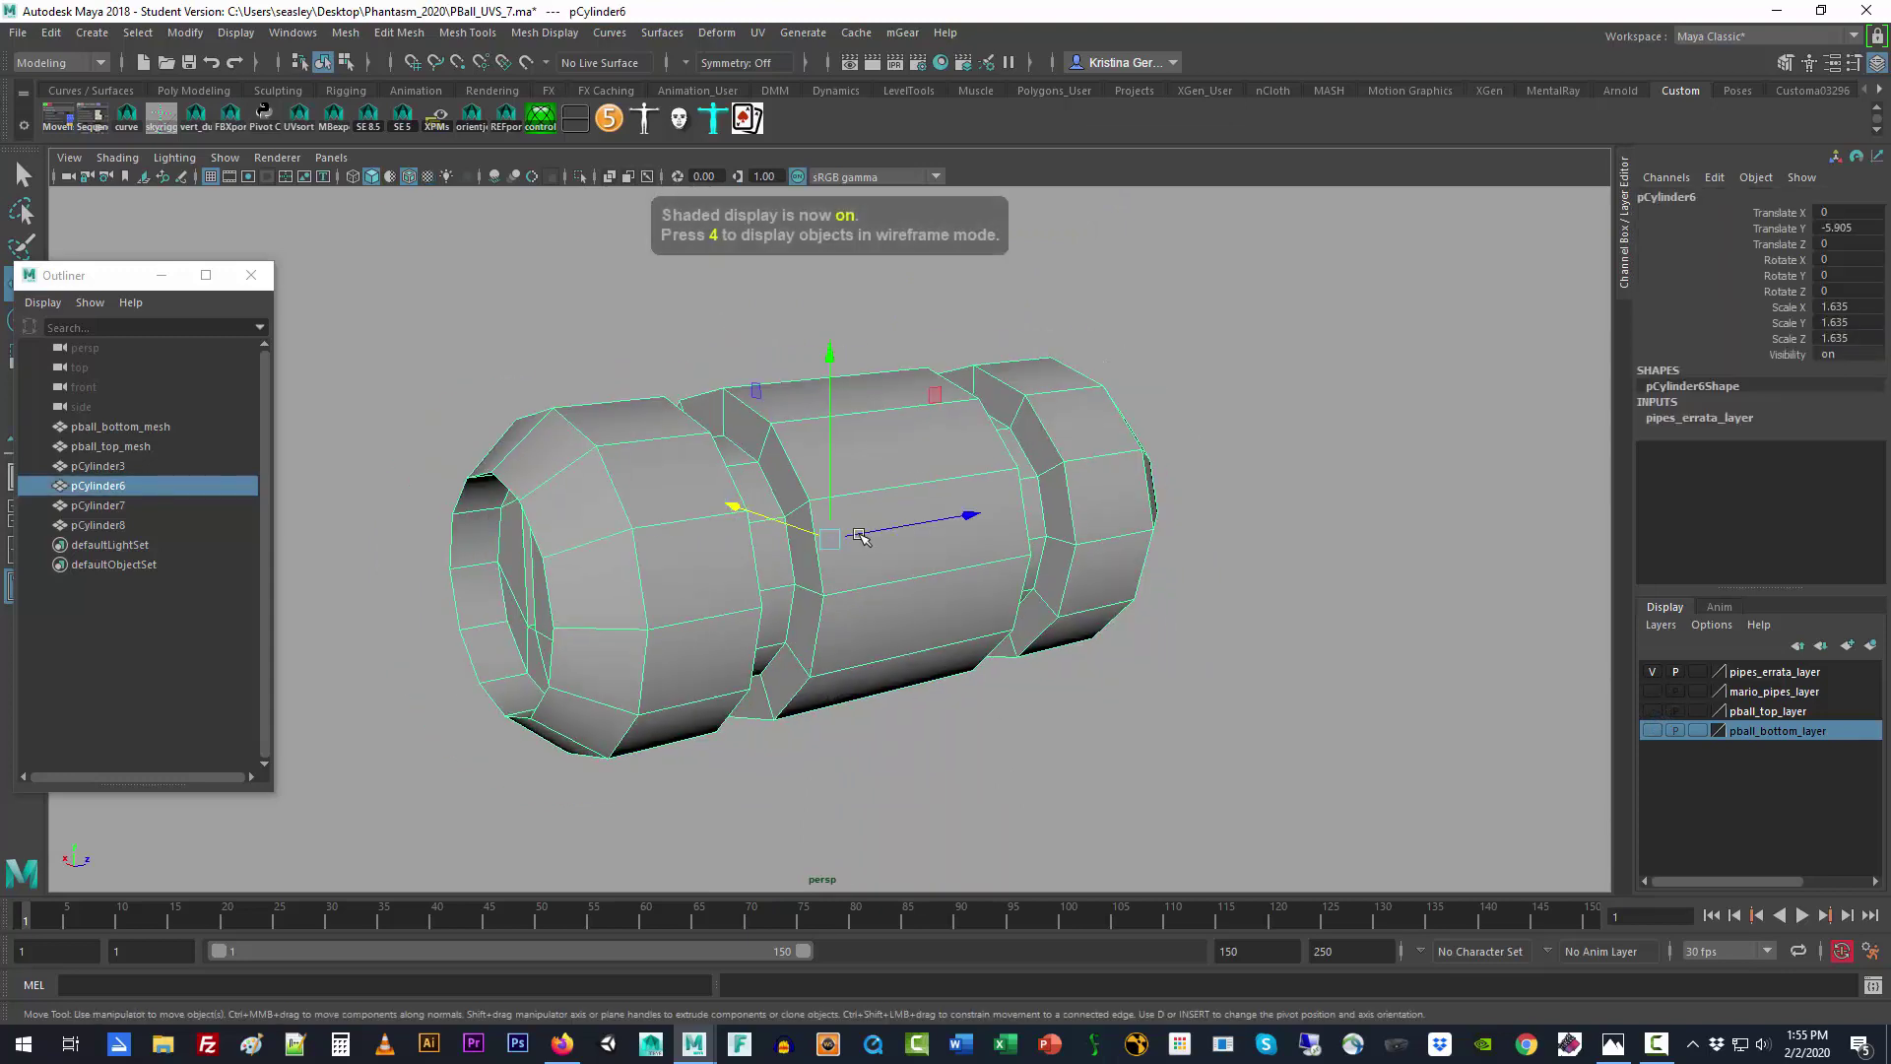
Step: Examine the horizontal cylinder's shape and end caps in the perspective, side and front views
left_click_drag(1195, 557, 1113, 459, "alt")
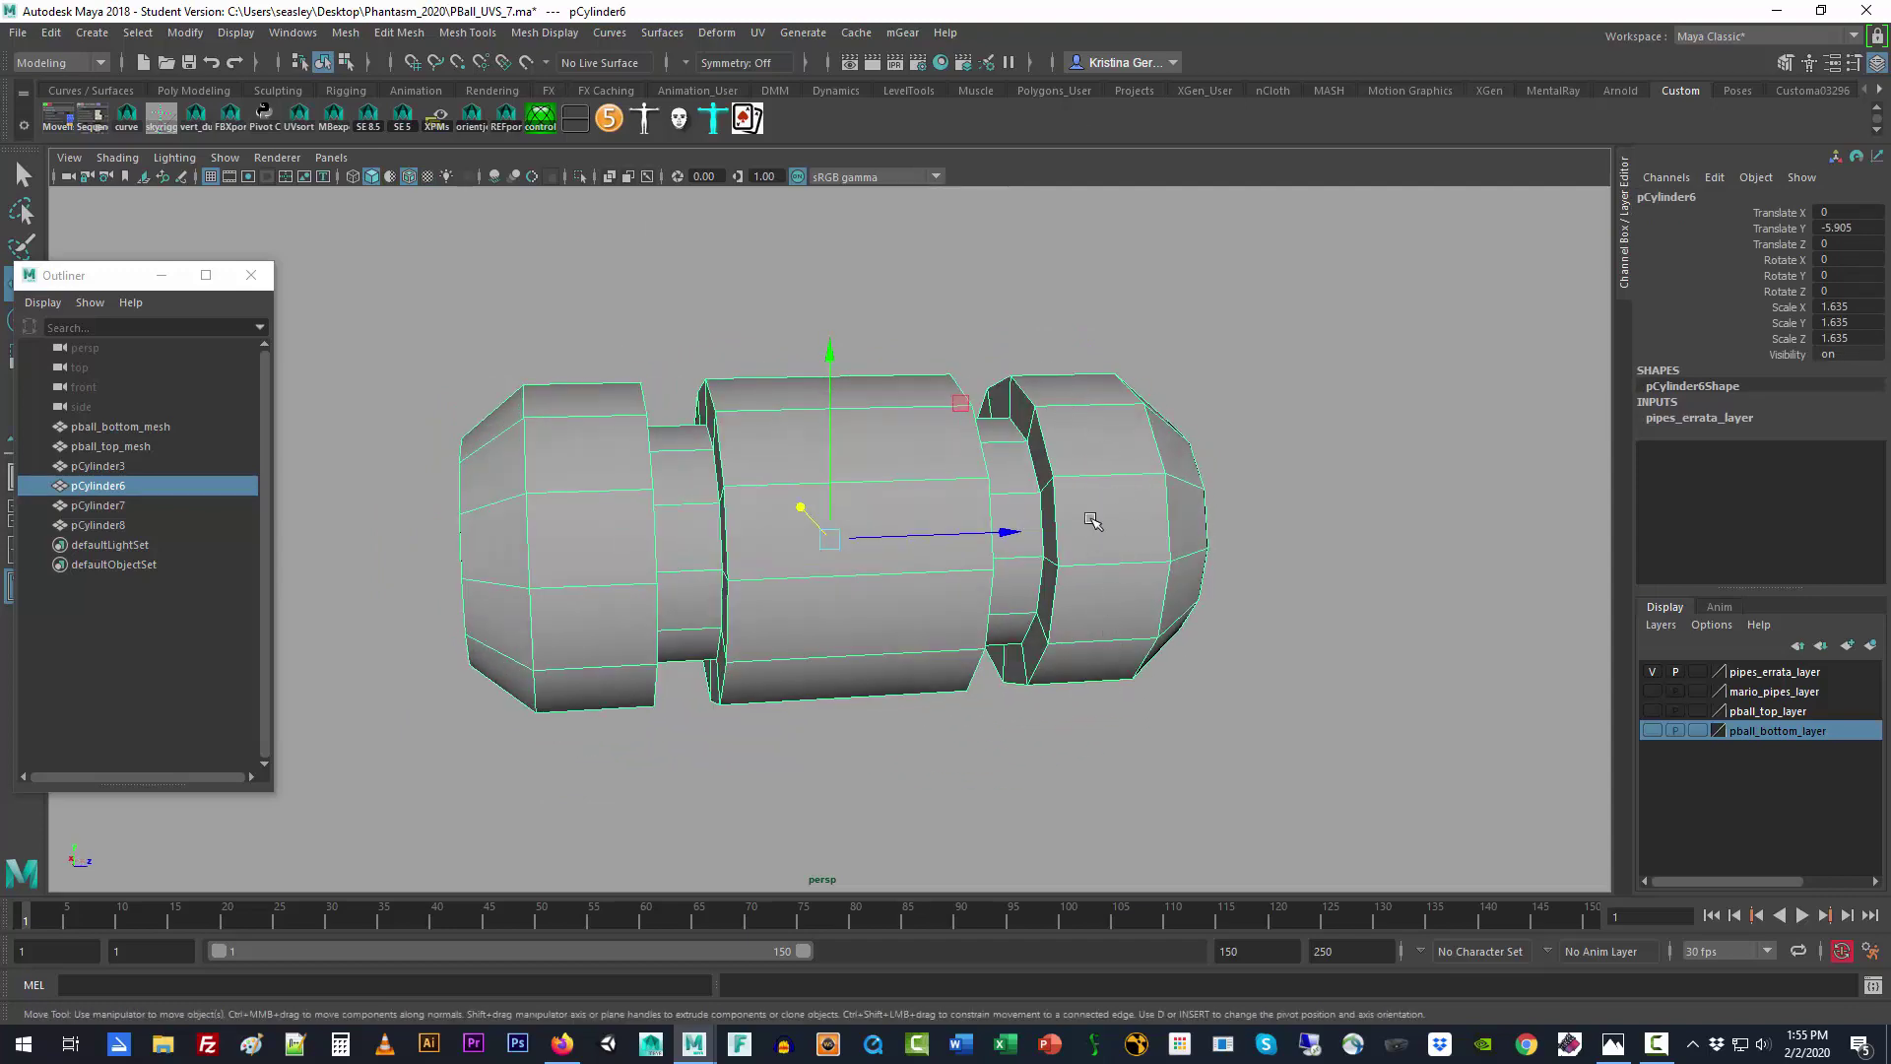
left_click_drag(1101, 700, 1056, 684, "alt")
key("space")
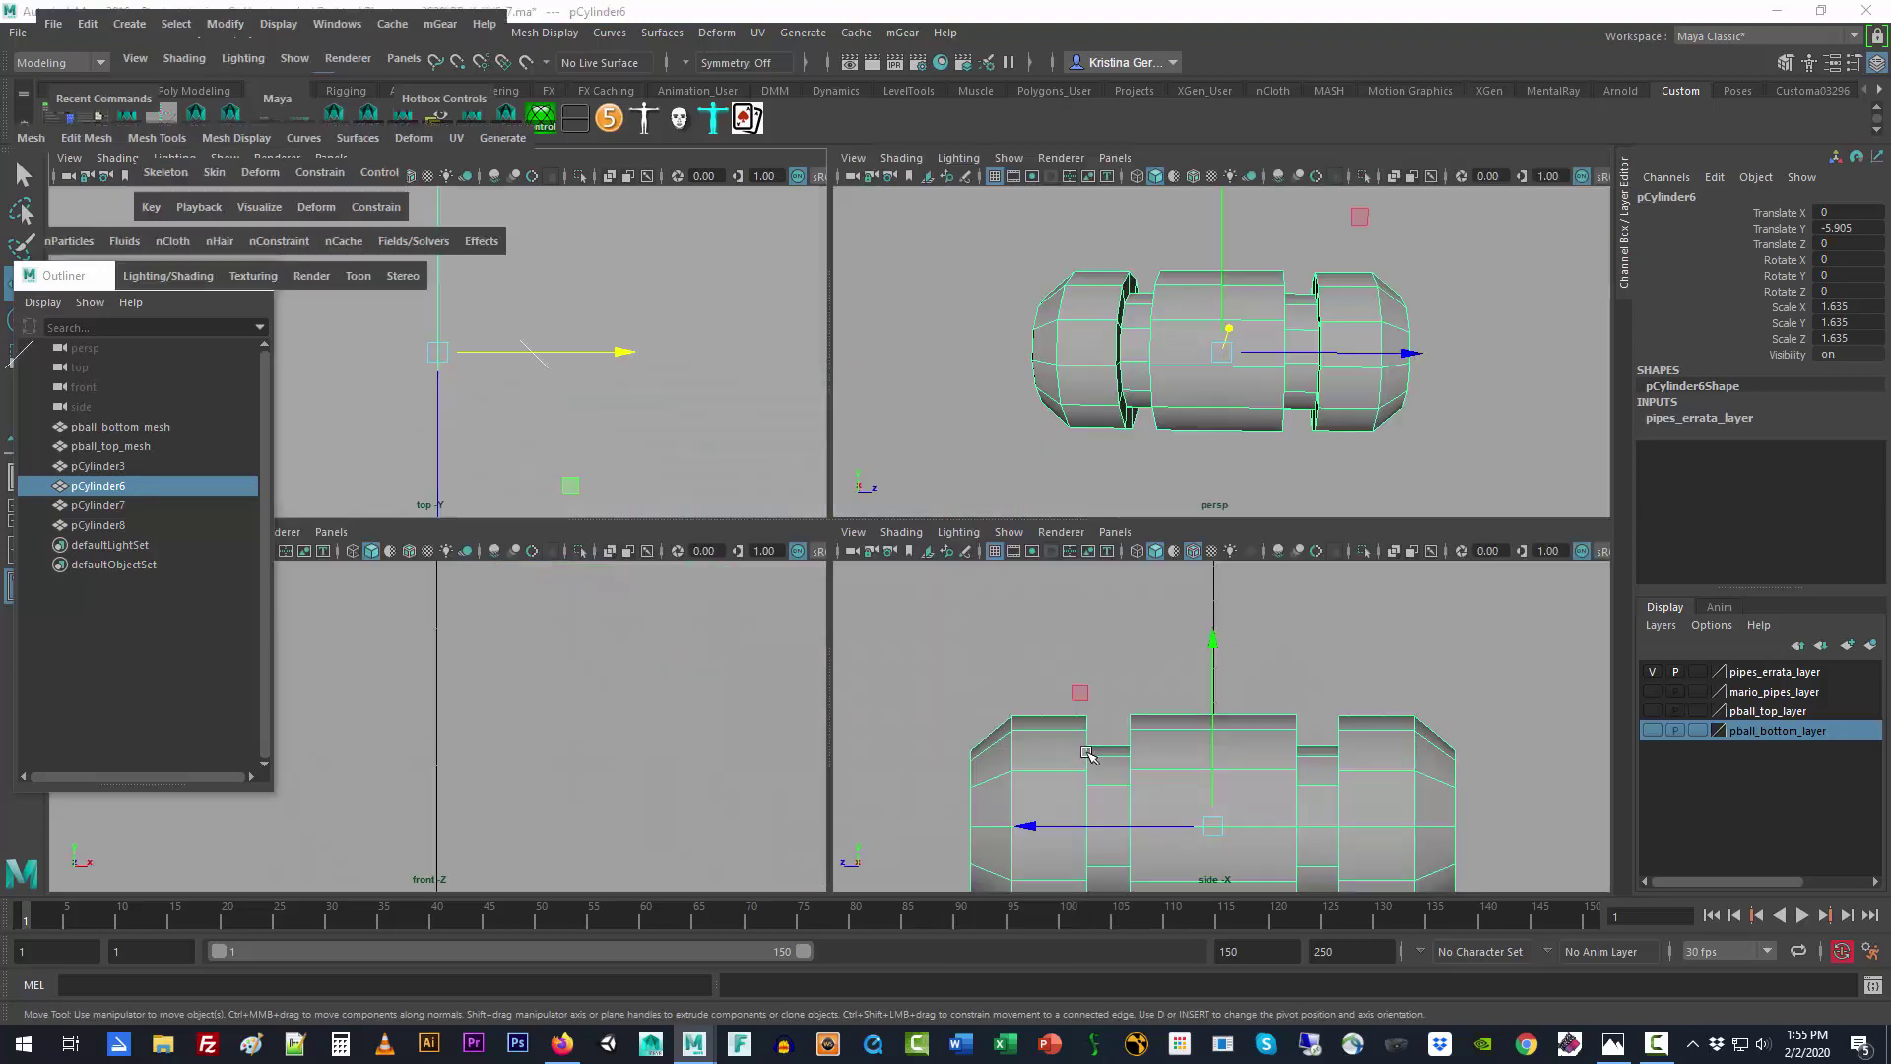
key("space")
middle_click_drag(1030, 718, 1068, 574, "alt")
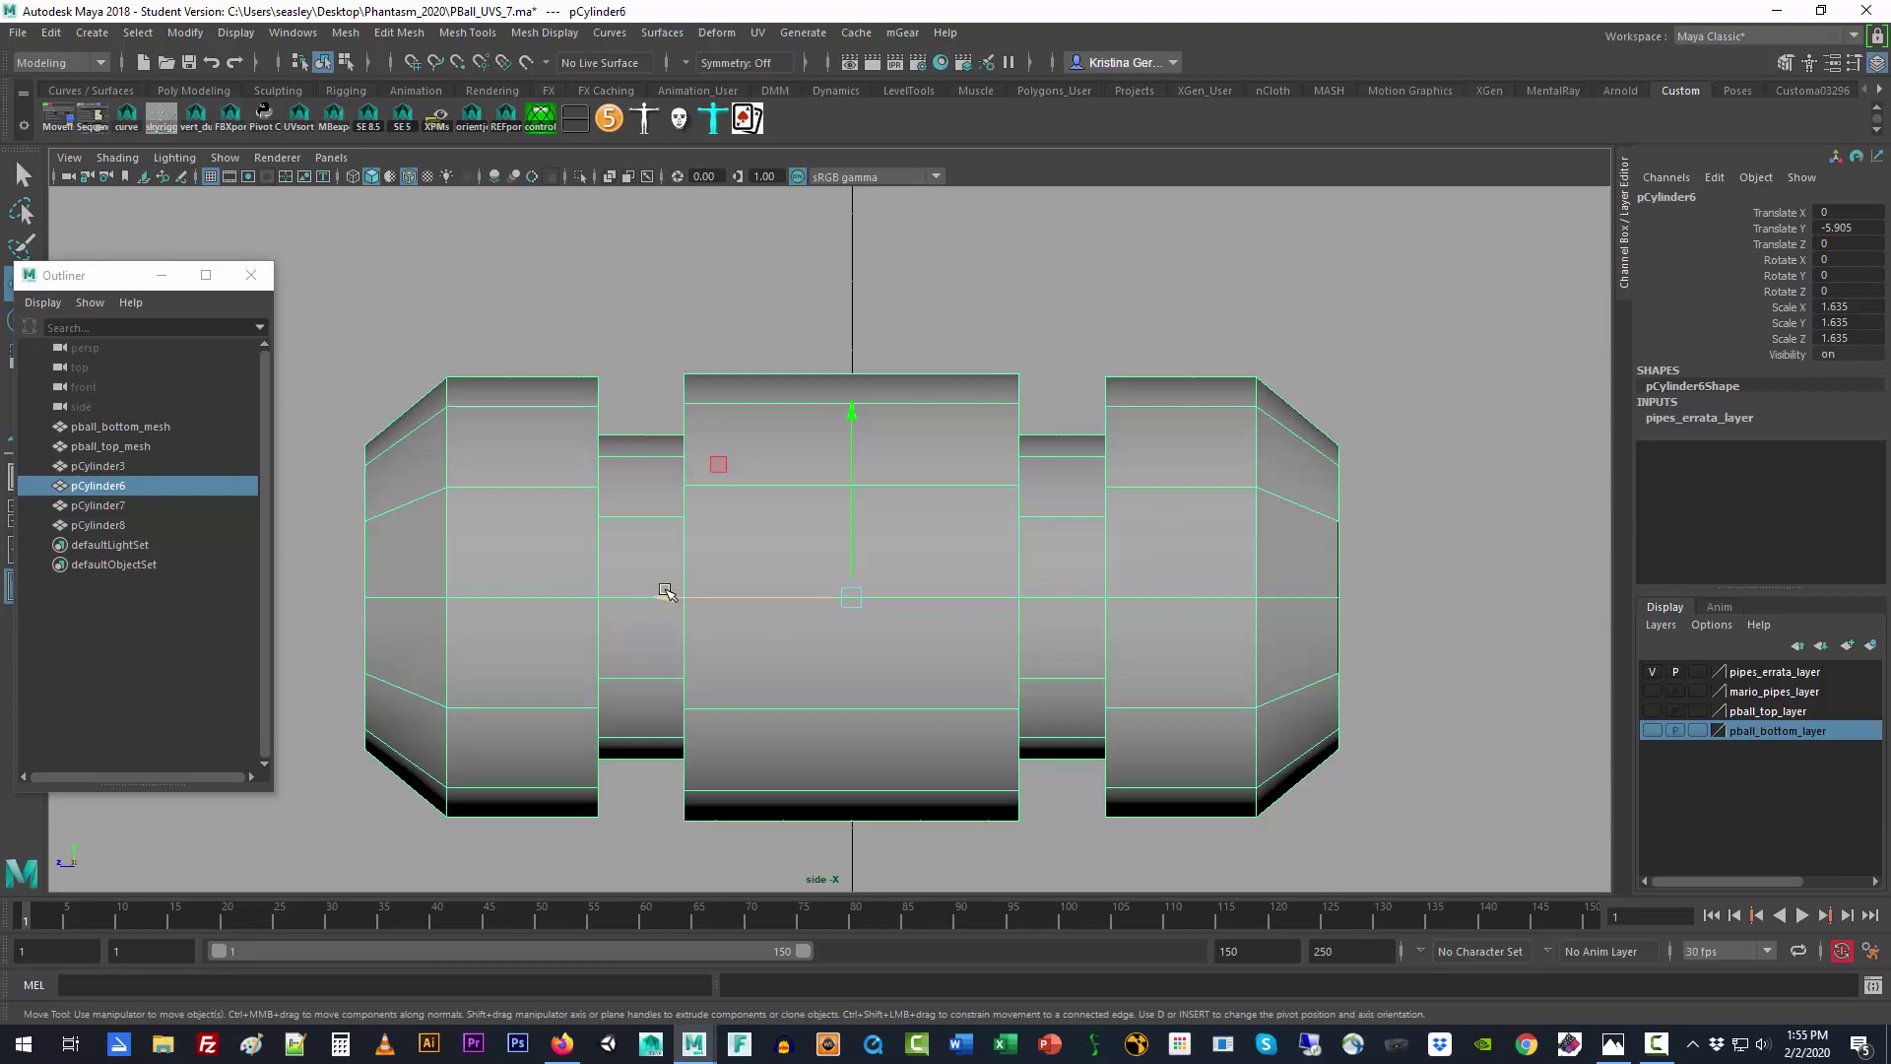
key("space")
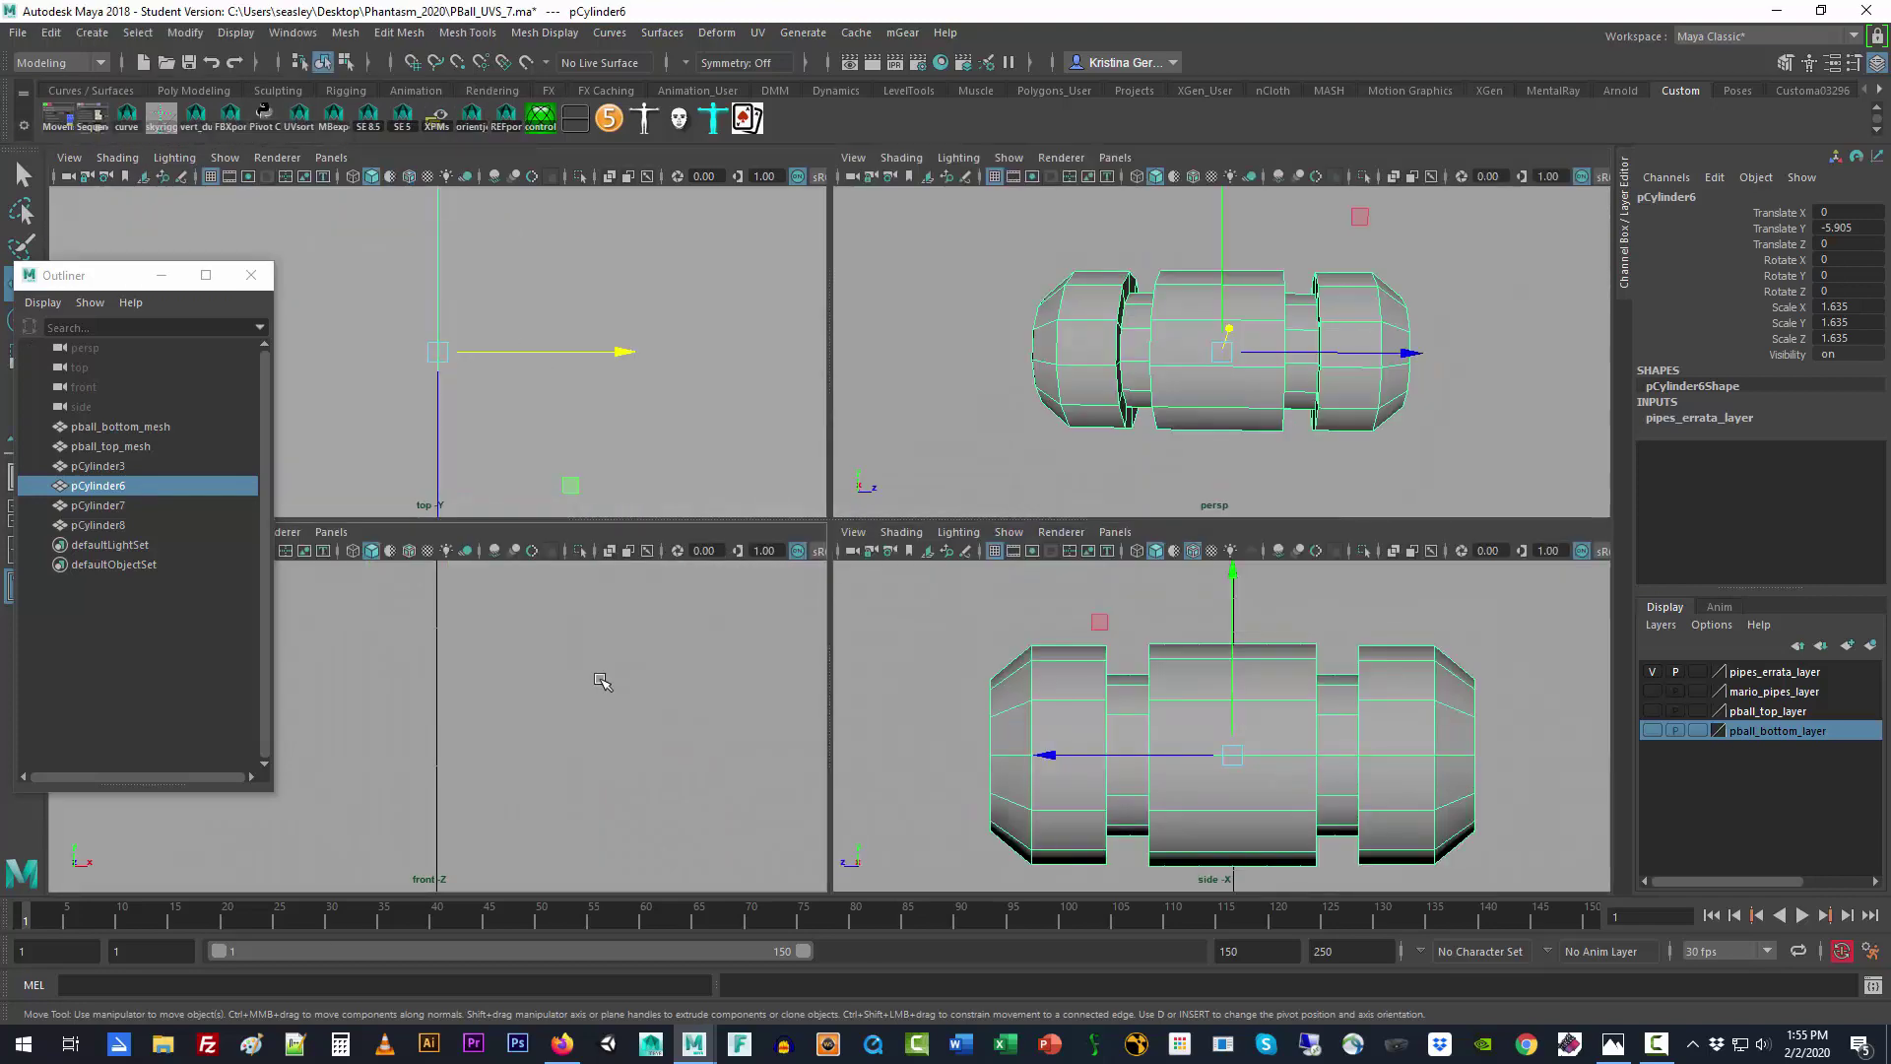
key("space")
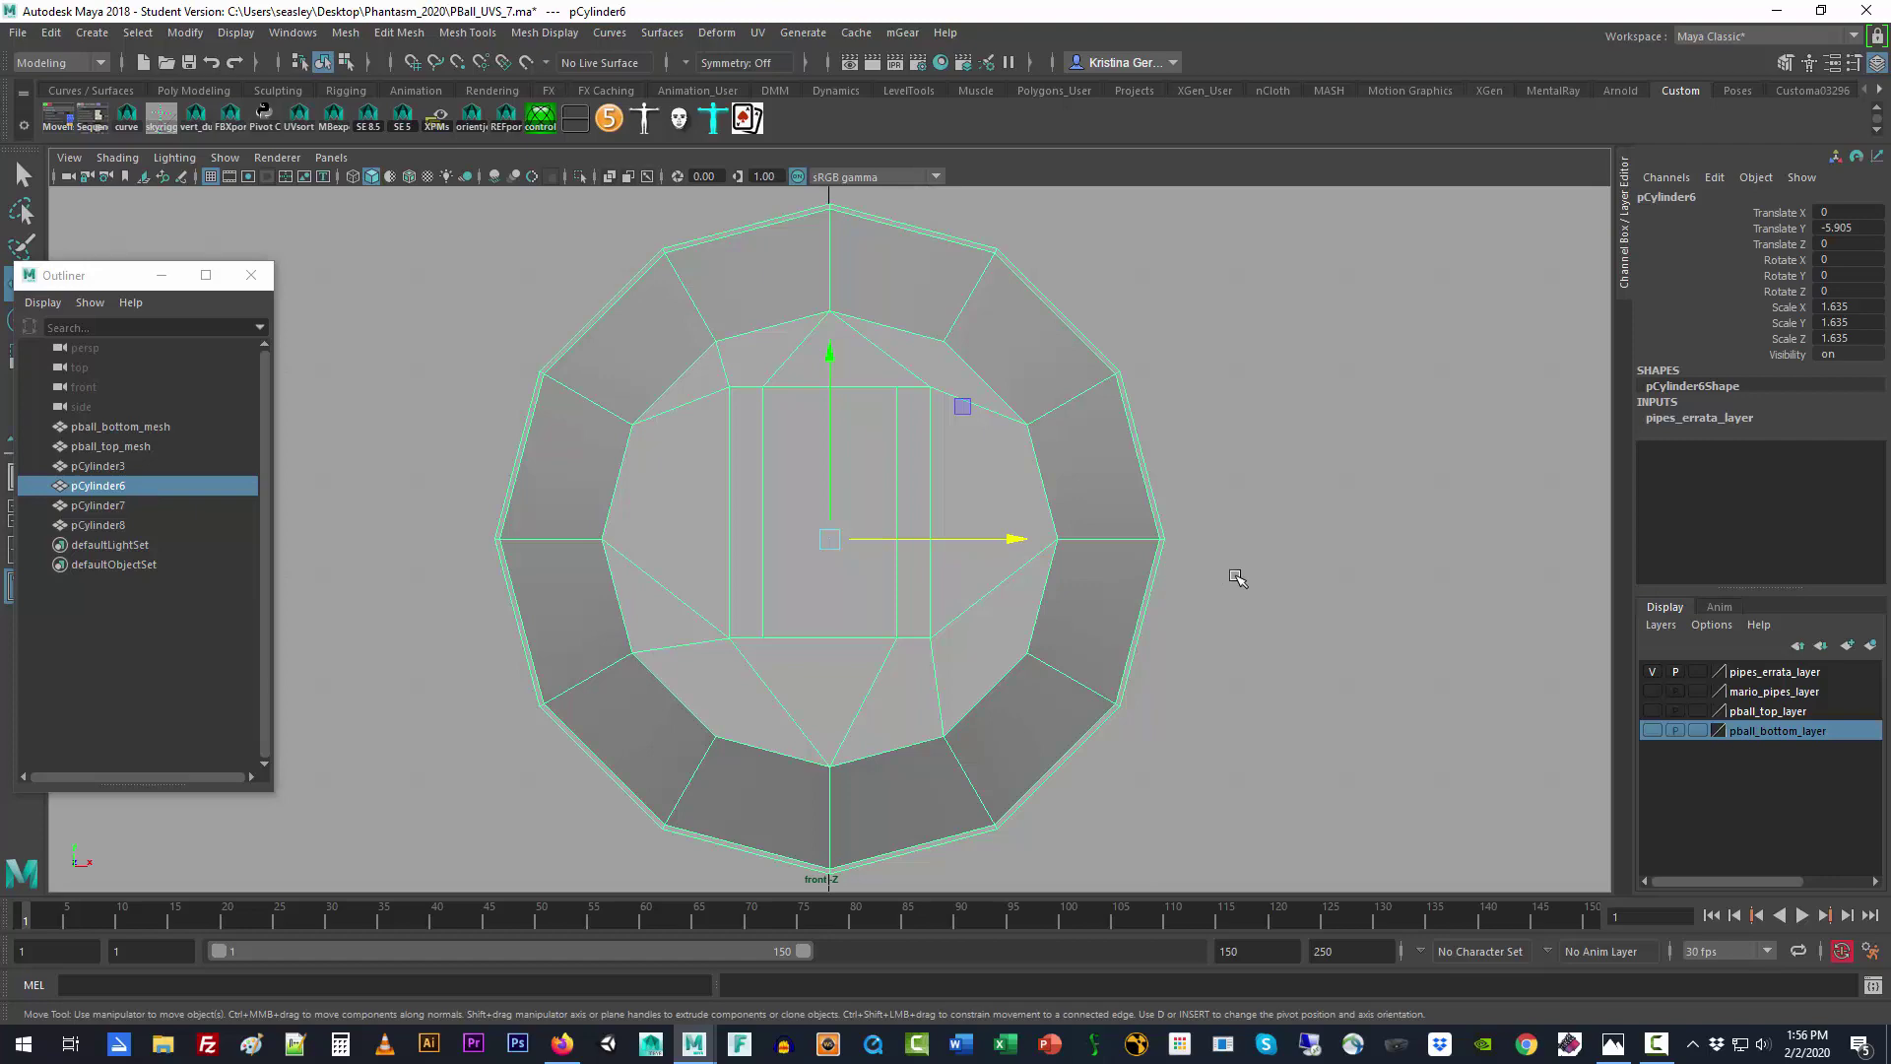
key("space")
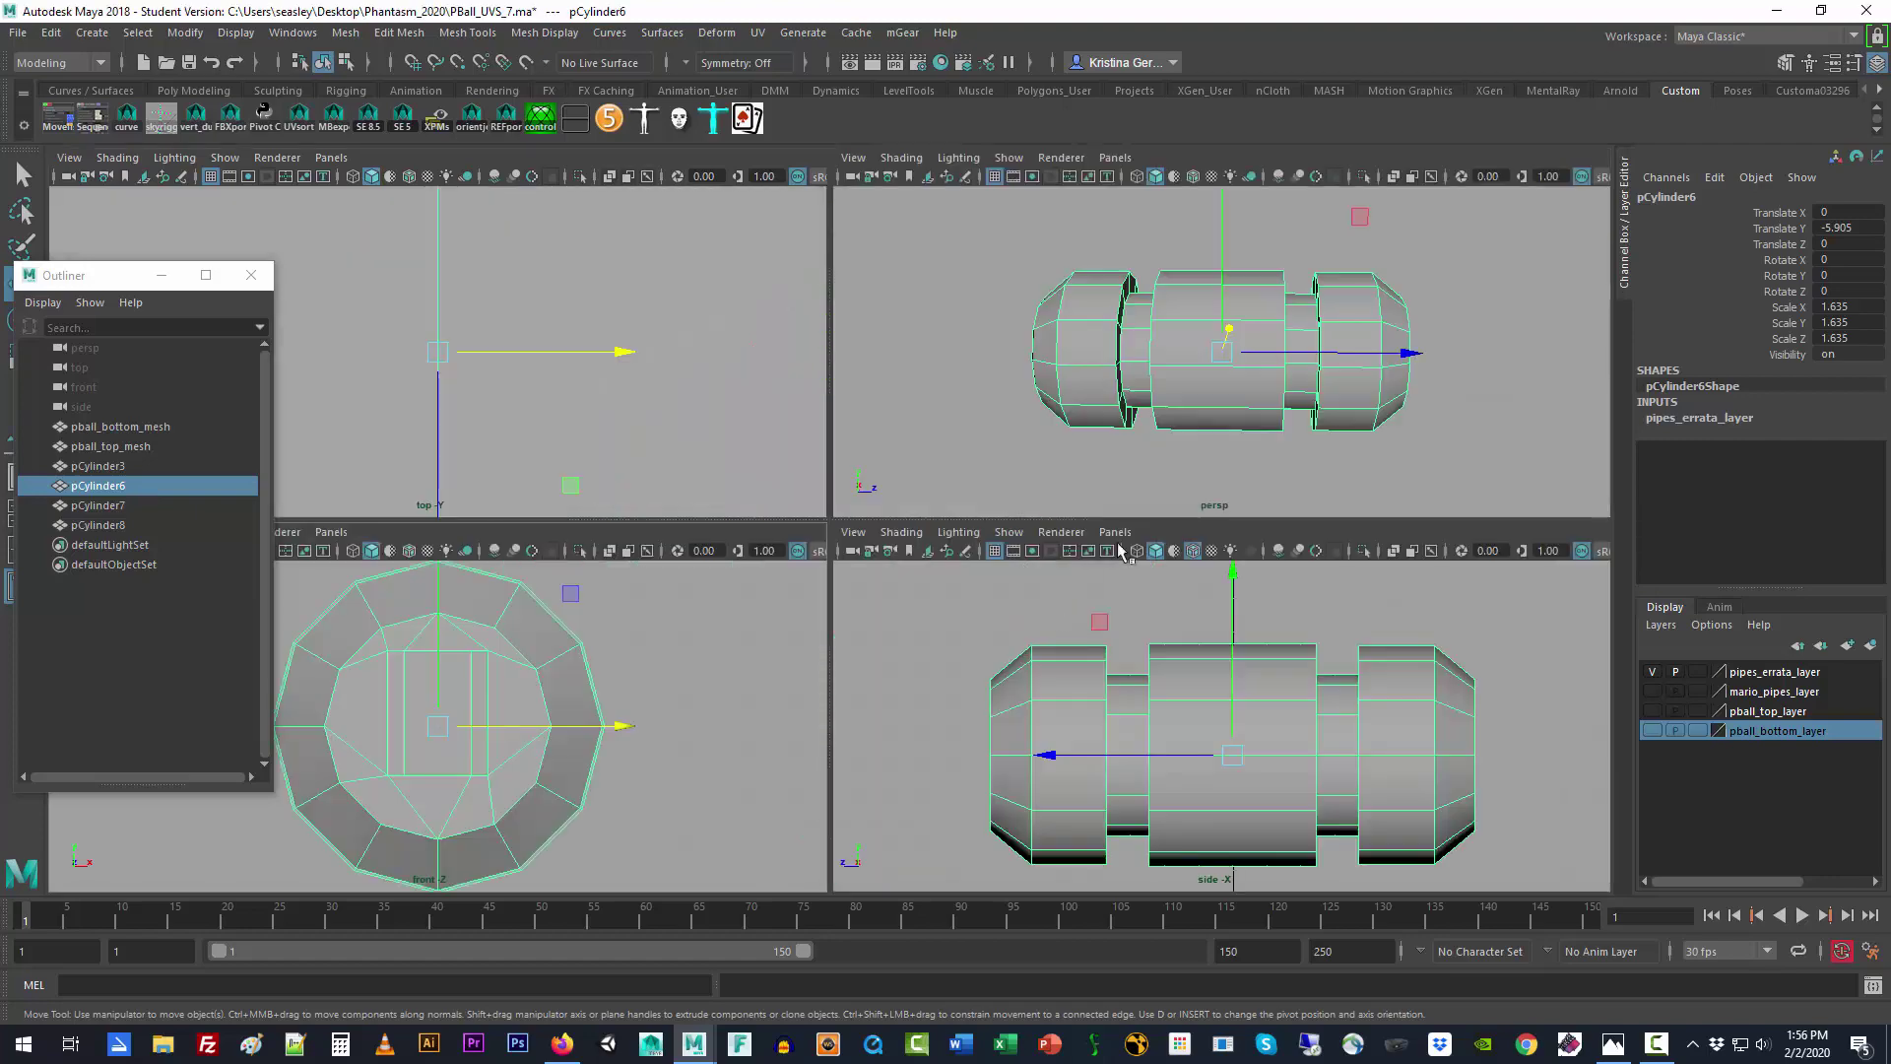
key("space")
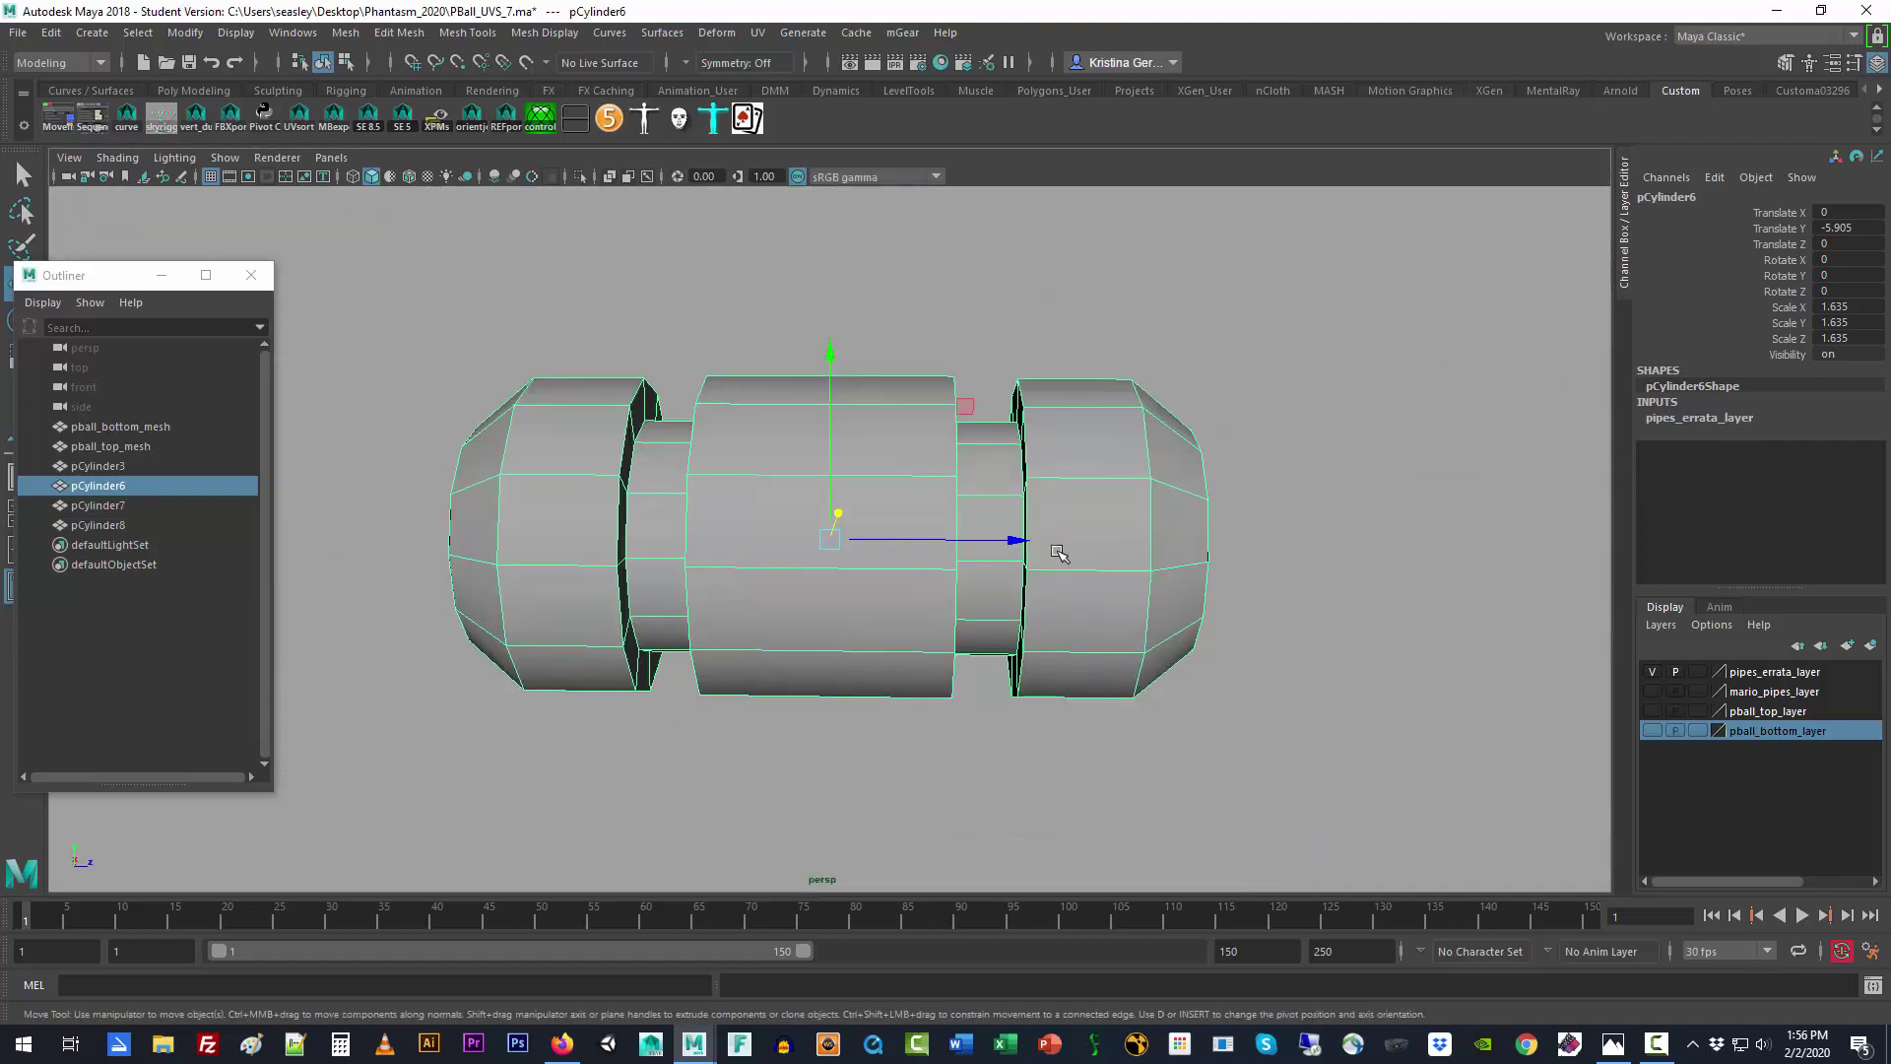
left_click_drag(1059, 554, 1140, 565, "alt")
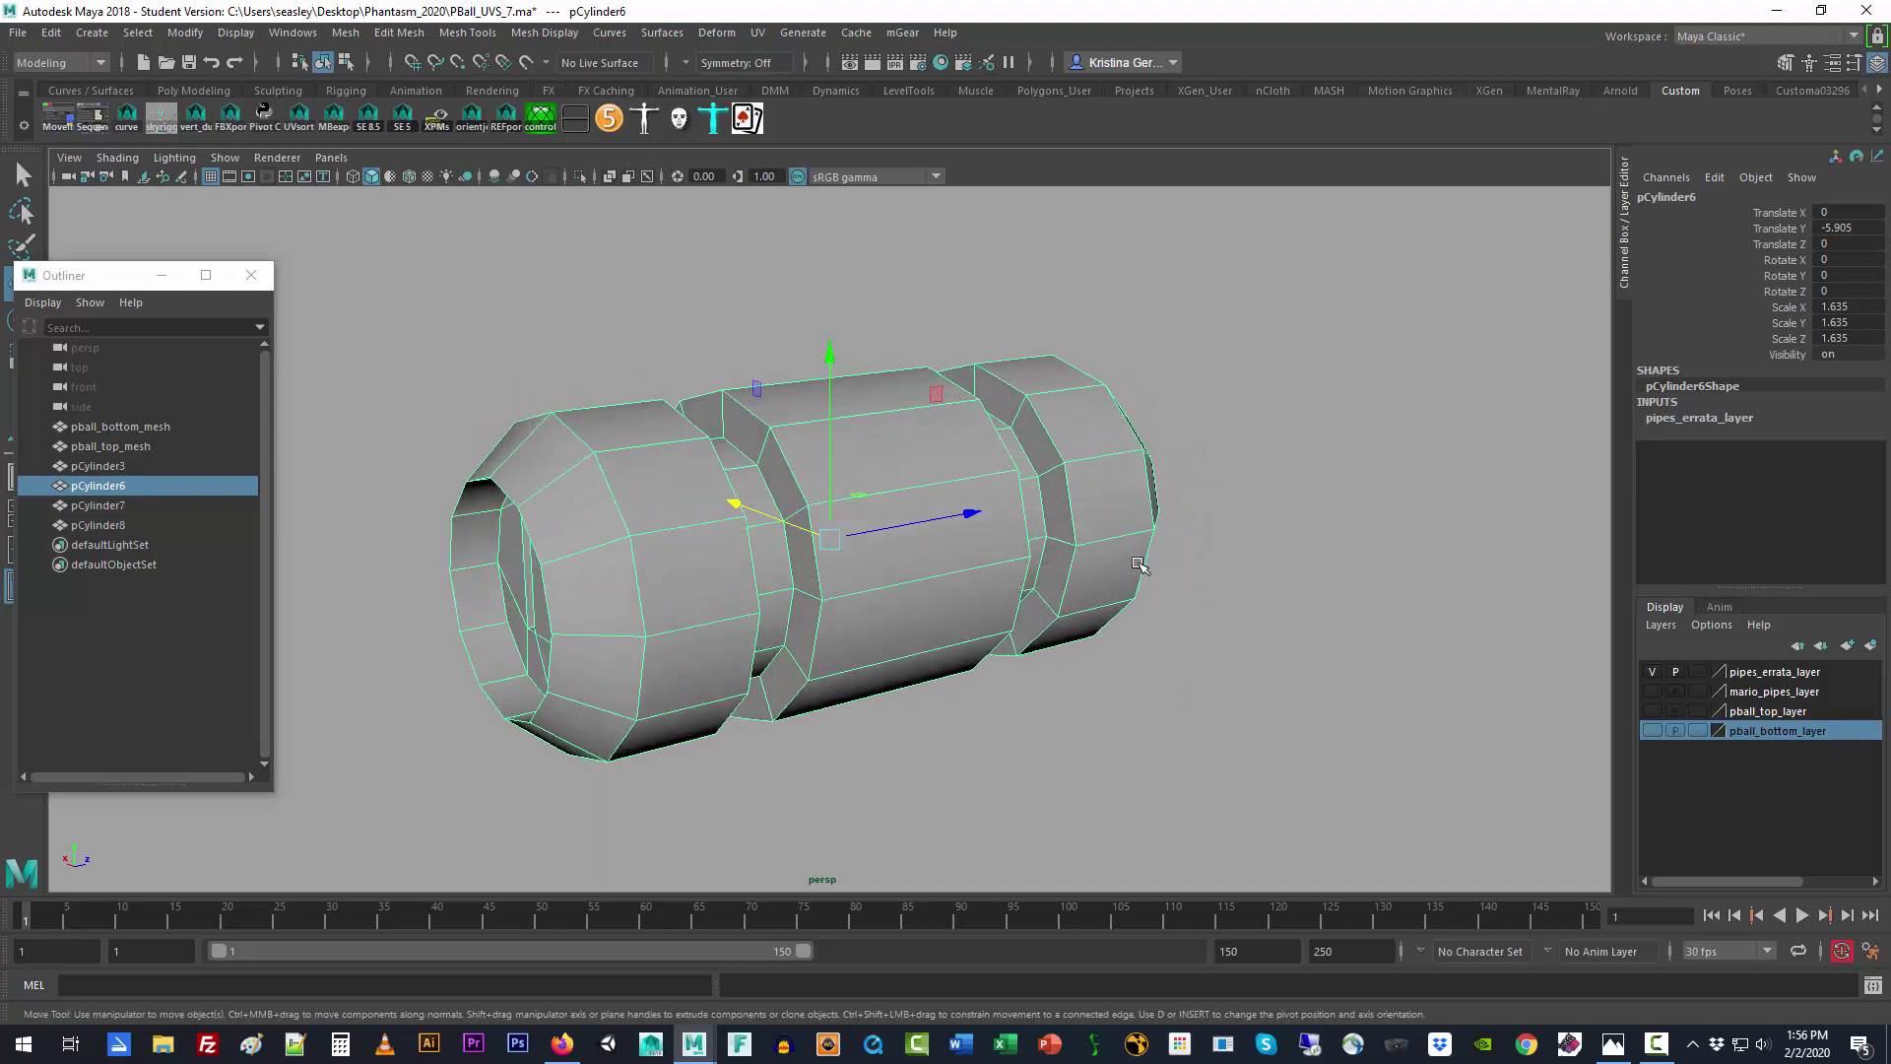
Step: Switch the horizontal cylinder to edge selection and select one lengthwise edge loop running along its outer surface
right_click_drag(1113, 461, 1102, 406)
left_click(1082, 397)
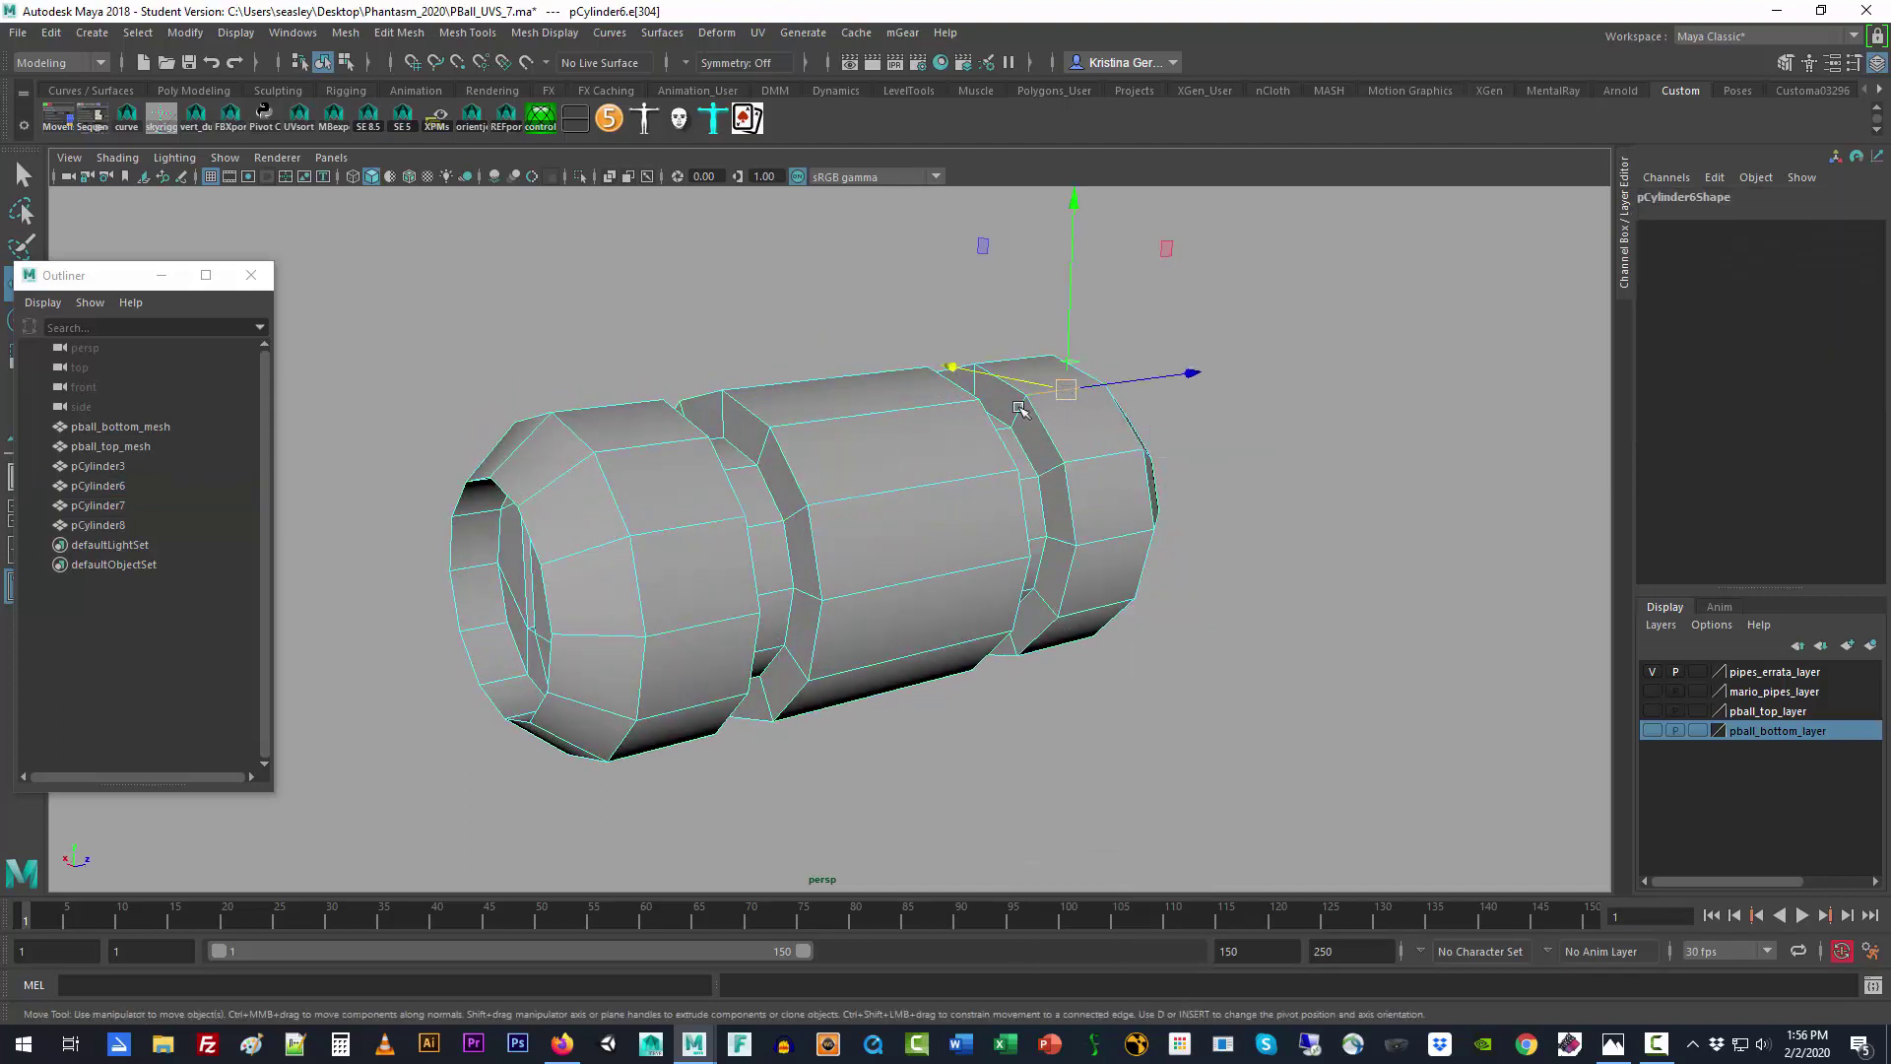
double_click(863, 414)
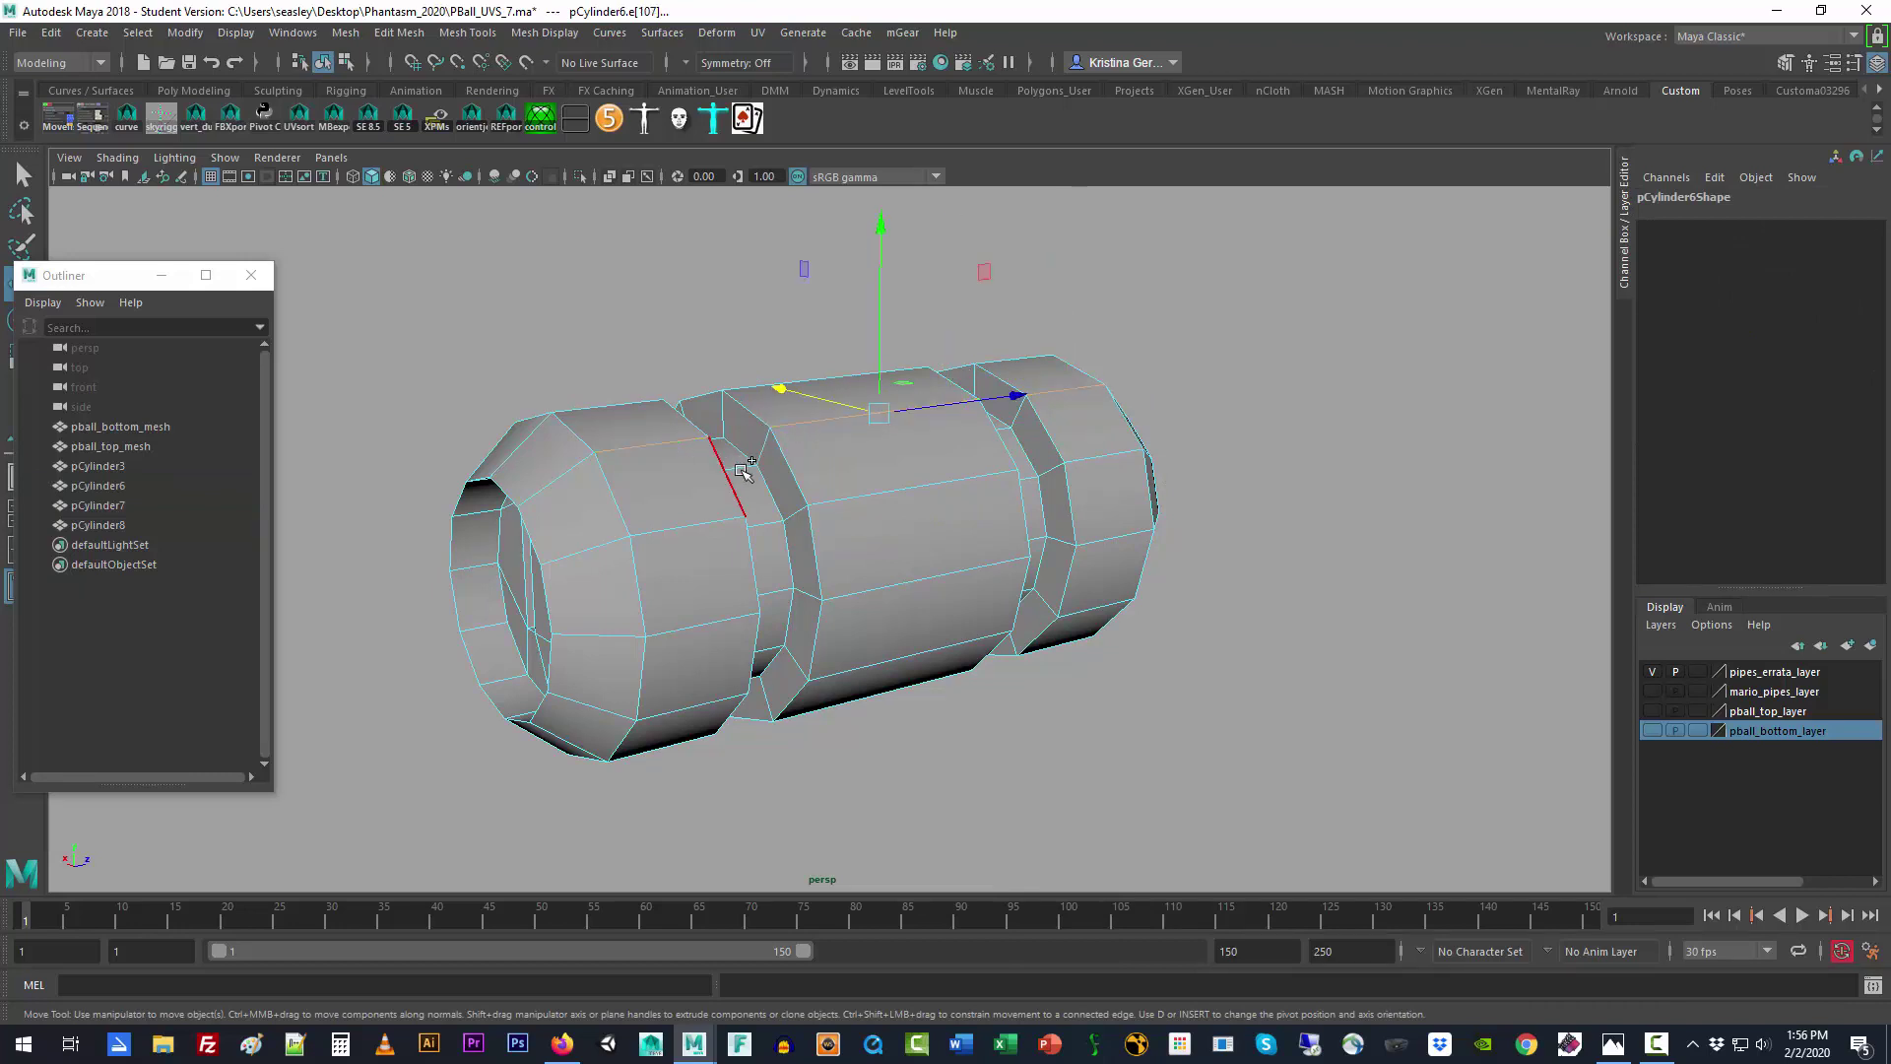
left_click_drag(926, 578, 865, 578, "alt")
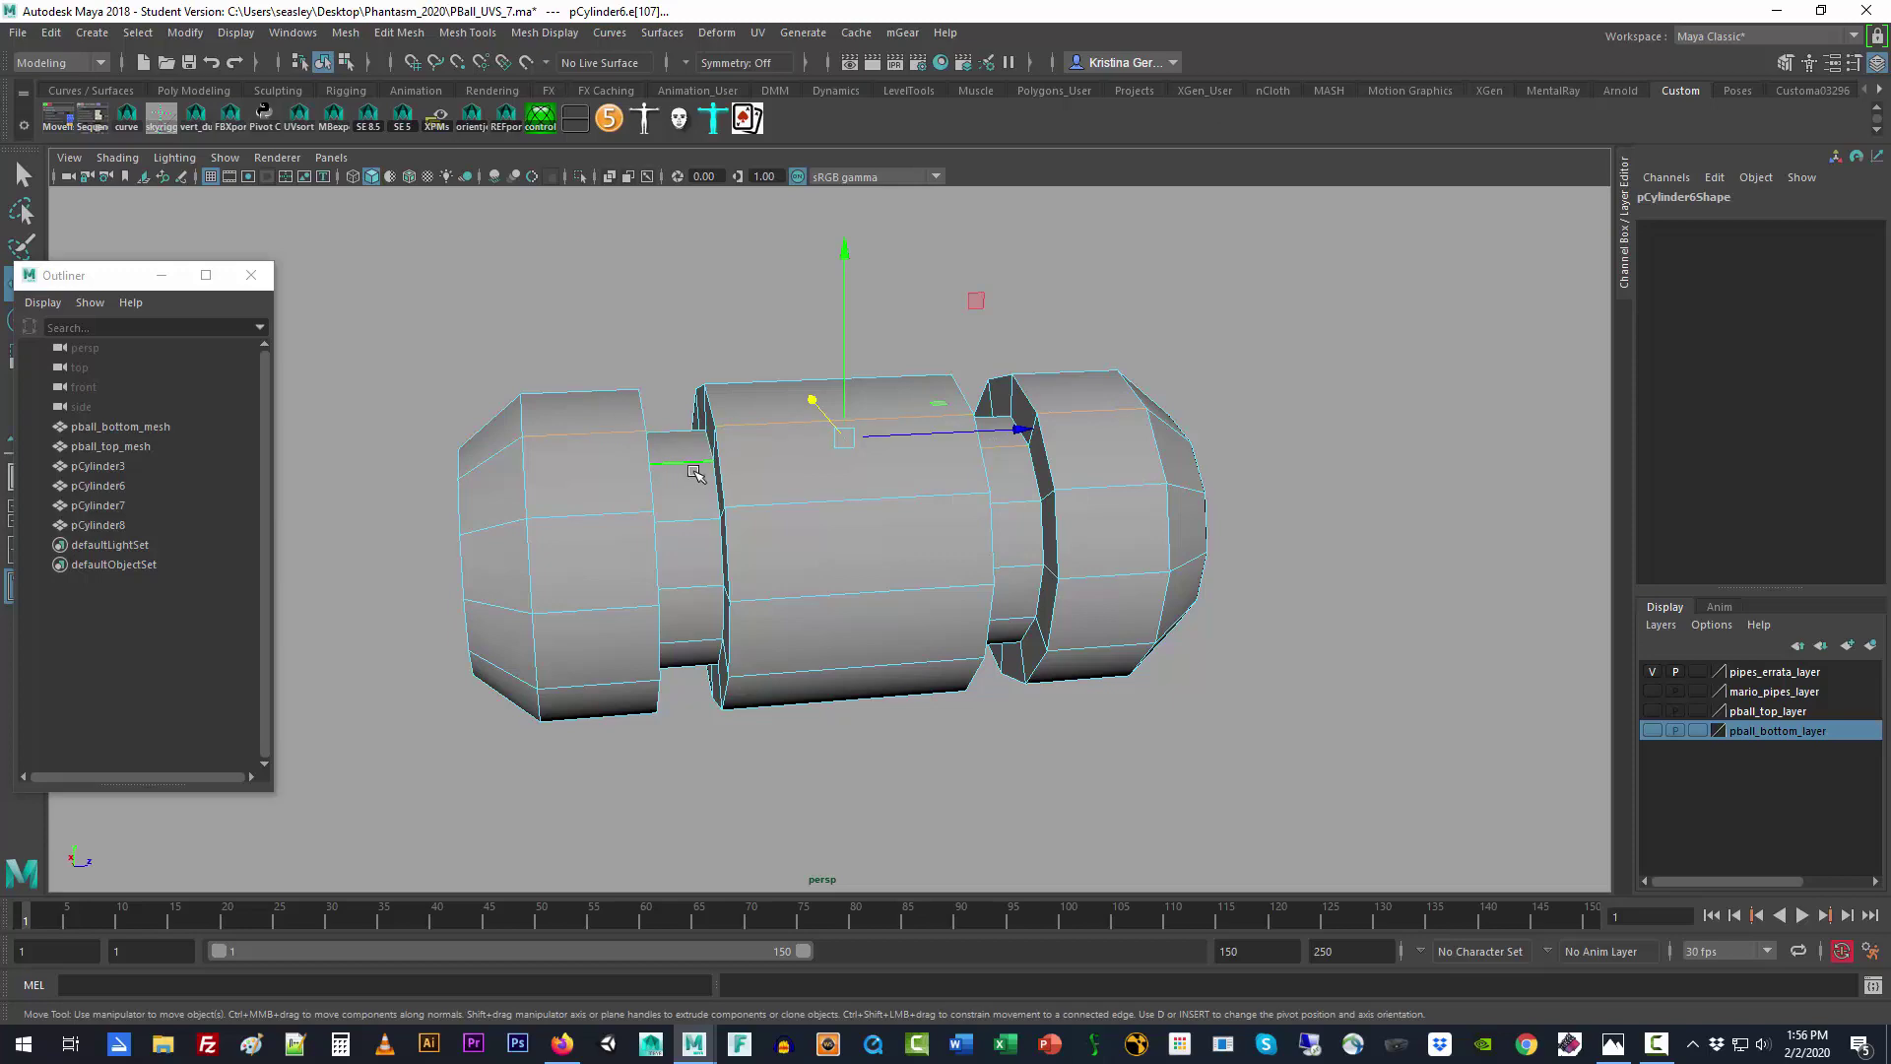
left_click_drag(693, 473, 771, 470, "alt")
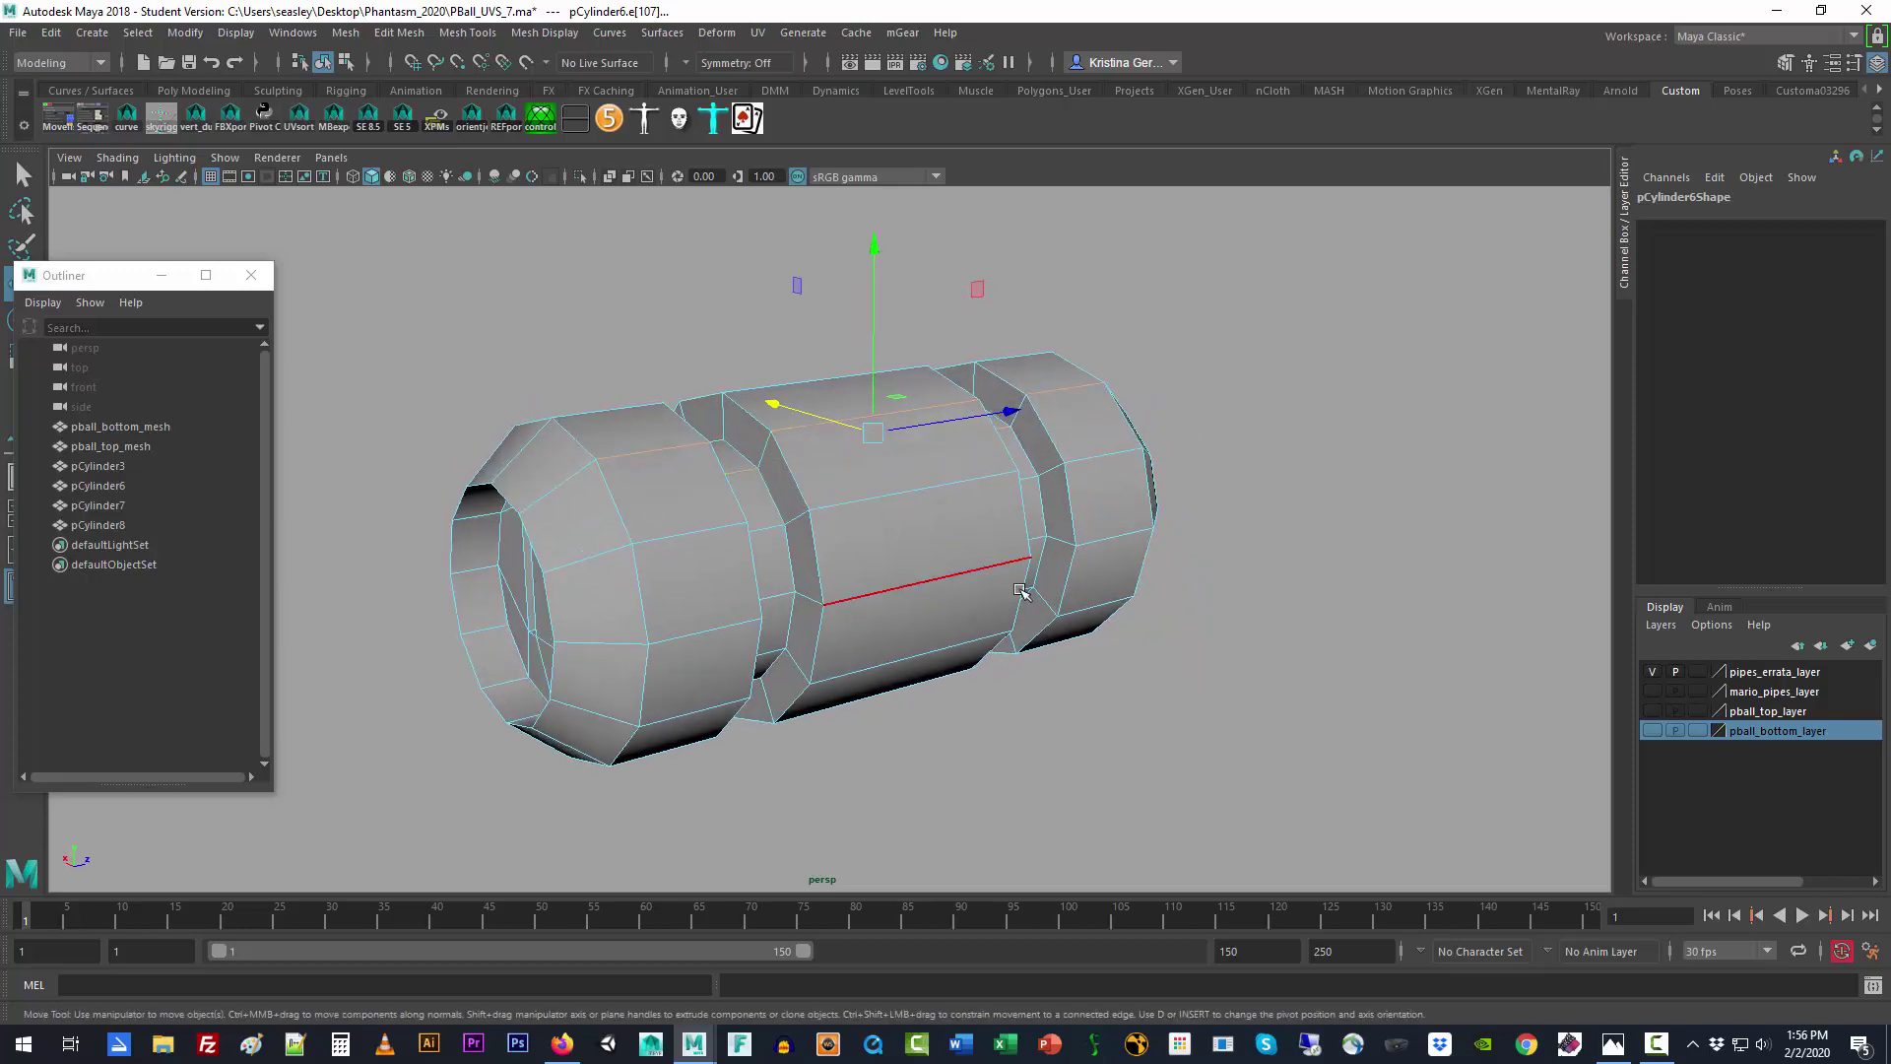
left_click_drag(1024, 577, 931, 604, "alt")
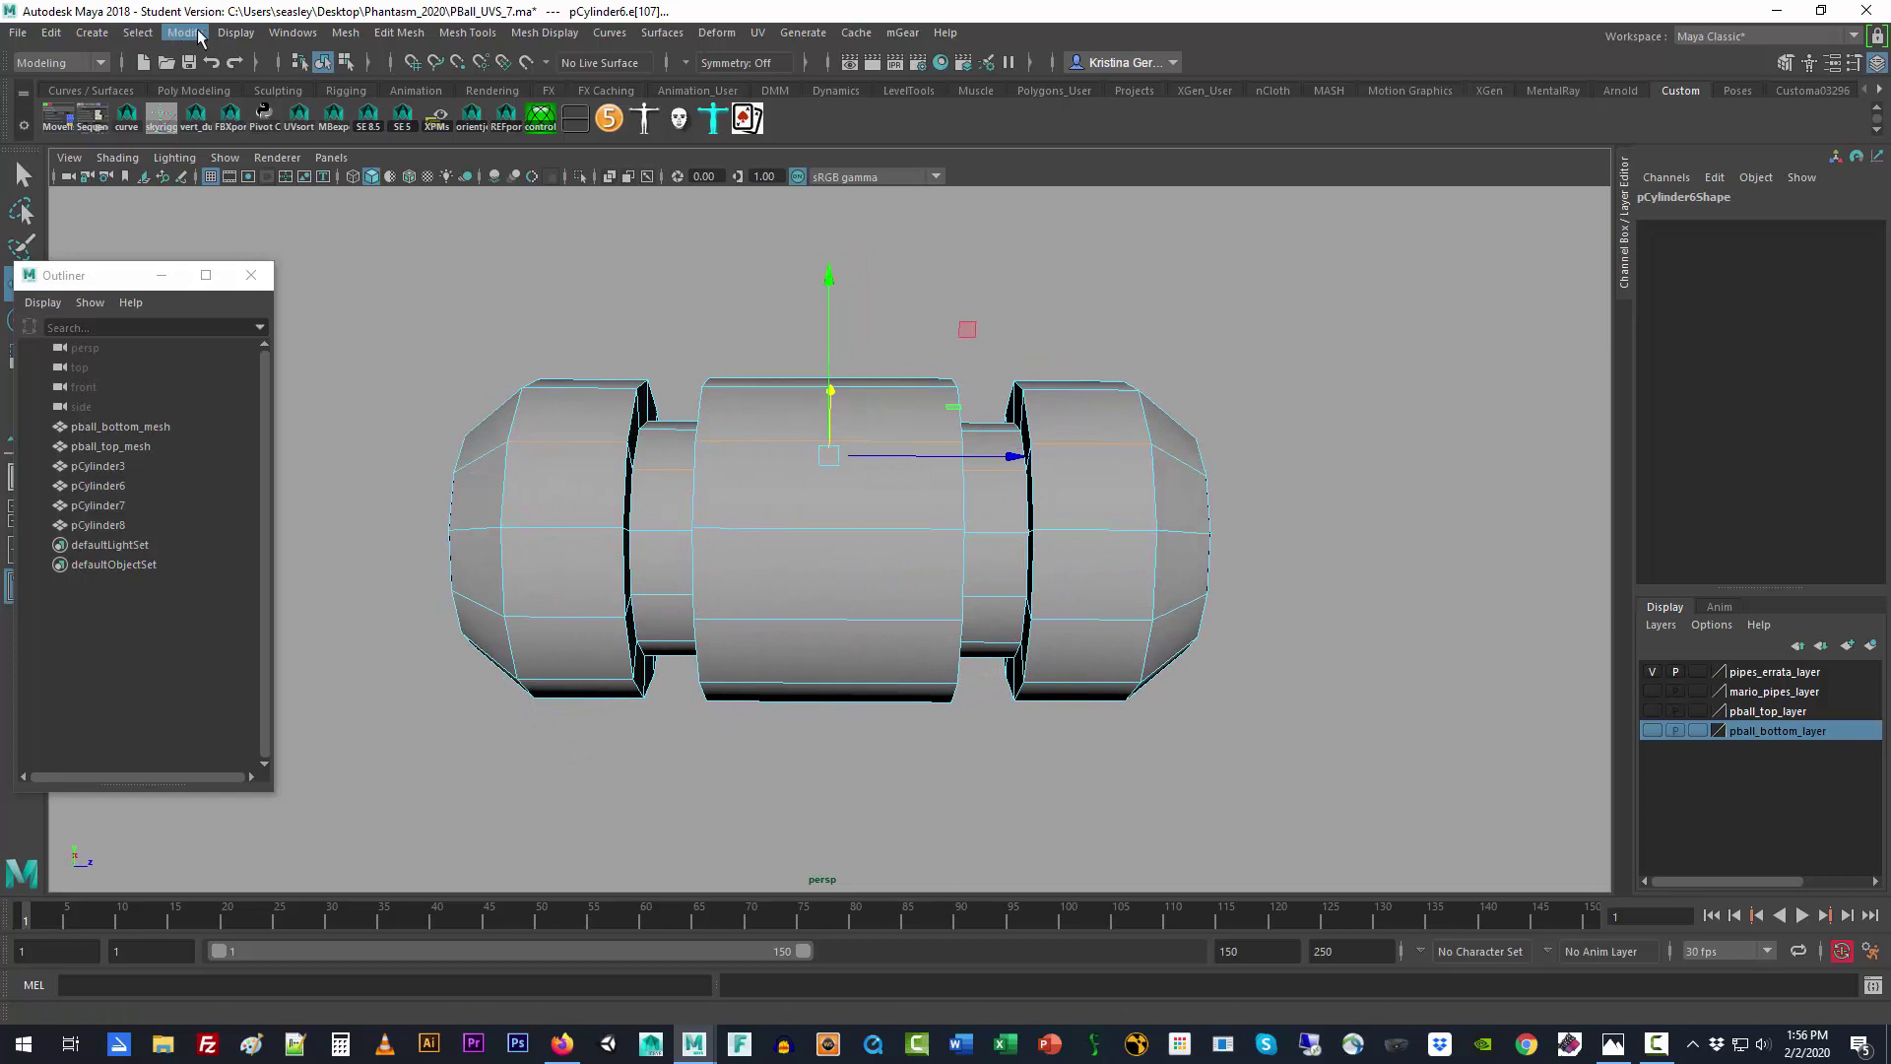
Step: Convert the lengthwise edge selection to edge rings around the cylinder's circumference
left_click(144, 33)
mouse_move(269, 416)
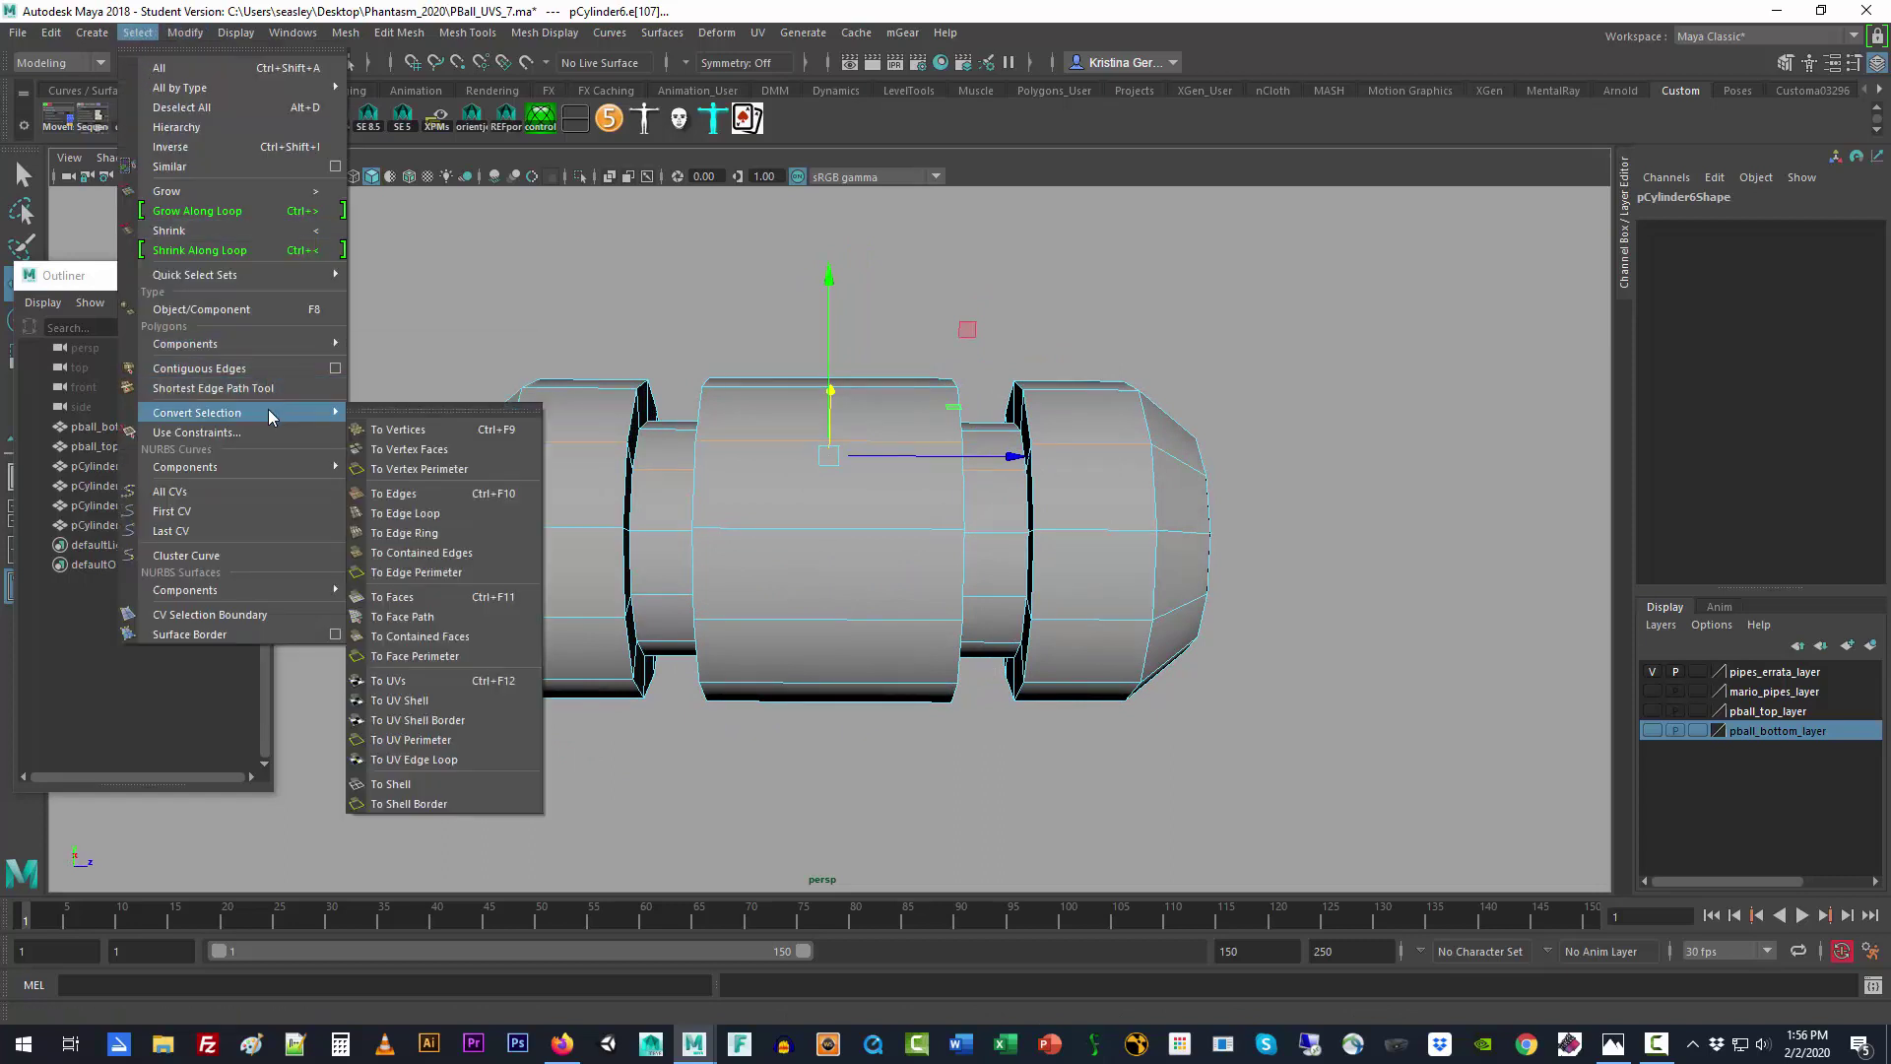
left_click(460, 533)
left_click_drag(760, 755, 838, 748, "alt")
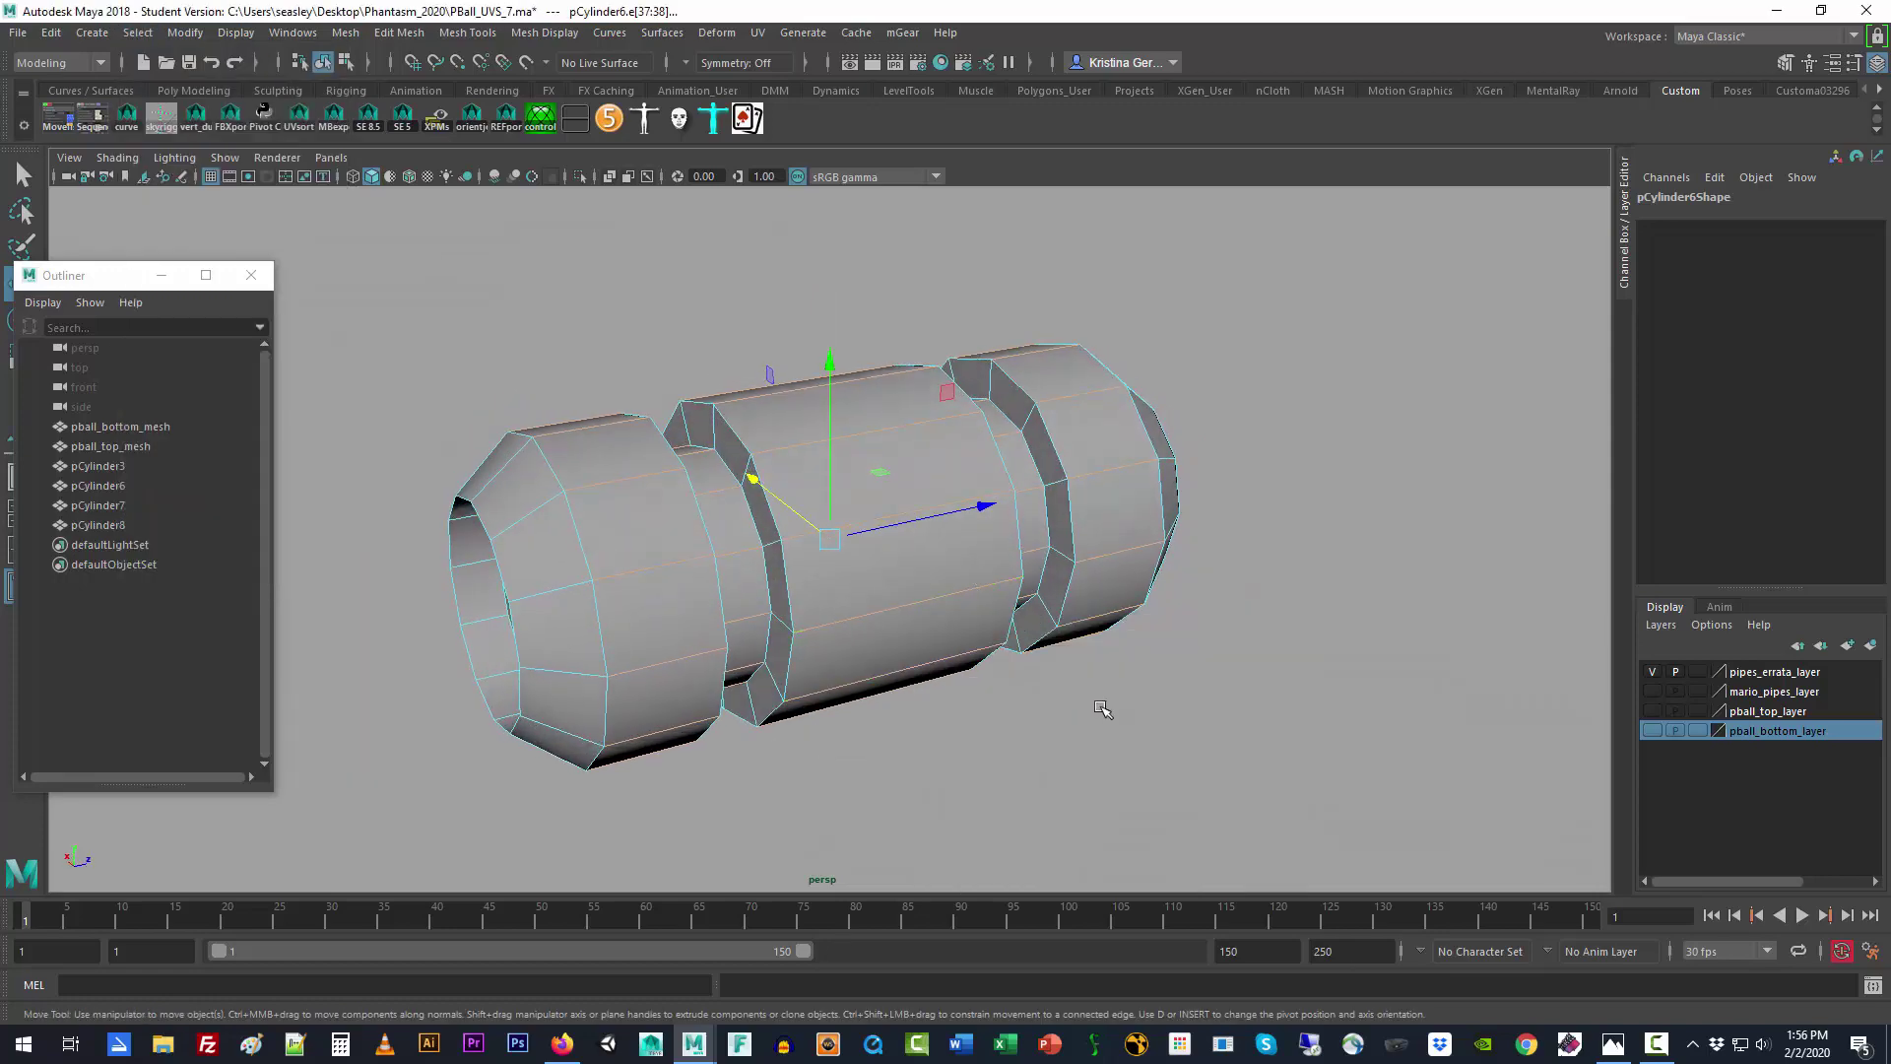
Step: Examine the selected edges and the cylinder's end geometry in the side, front and perspective views, including front wireframe display
key("space")
key("space")
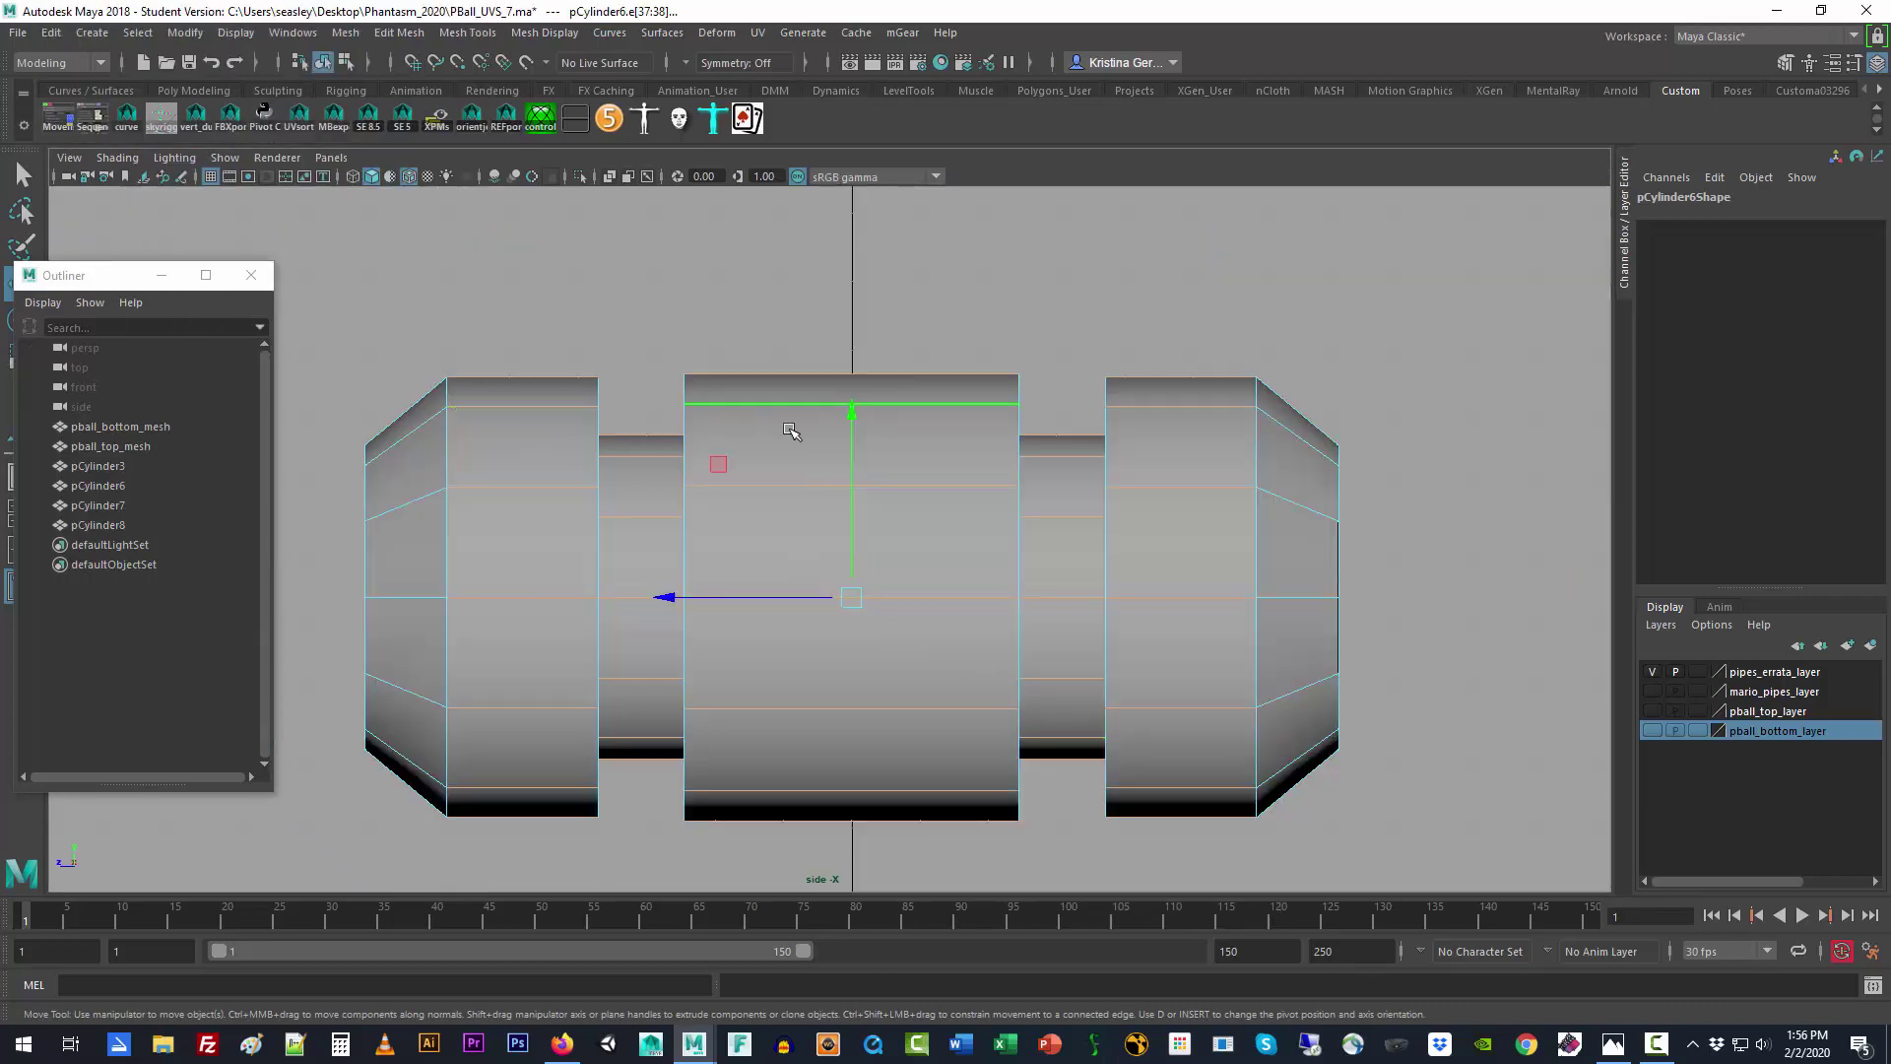
key("space")
key("space")
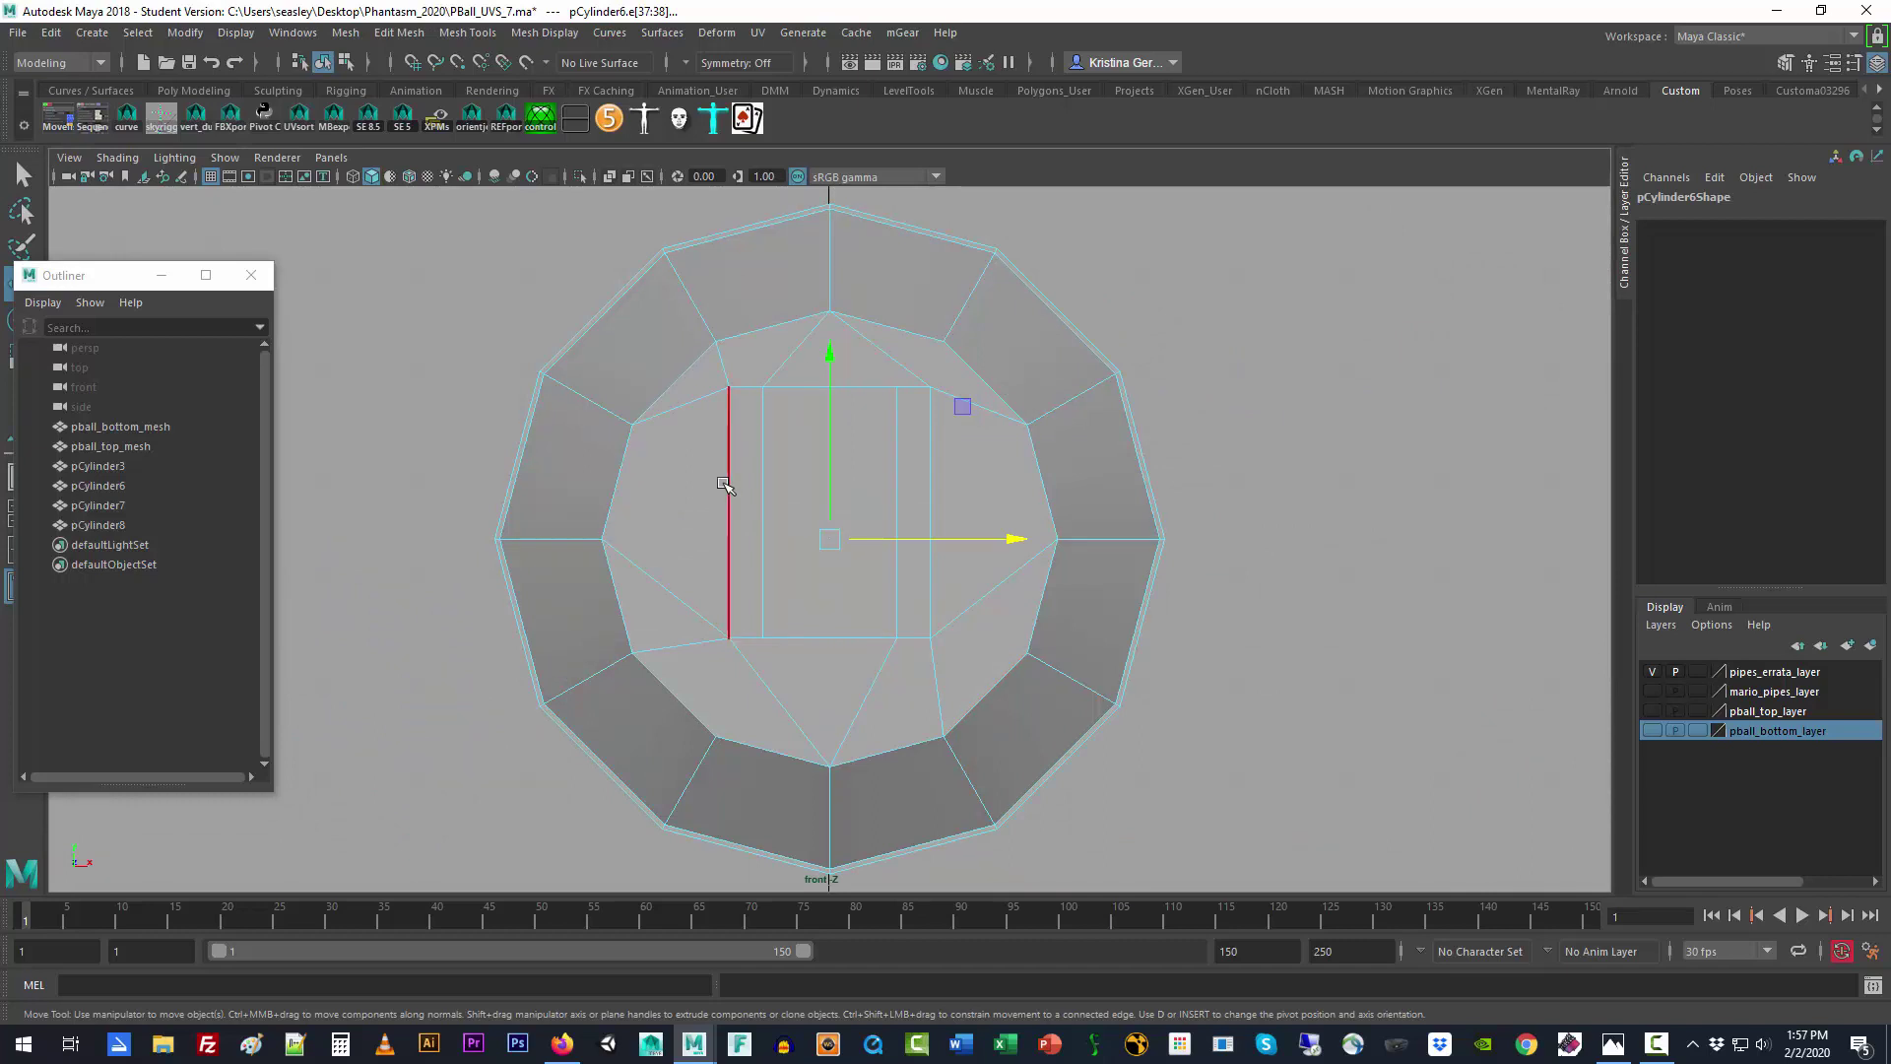
key("4")
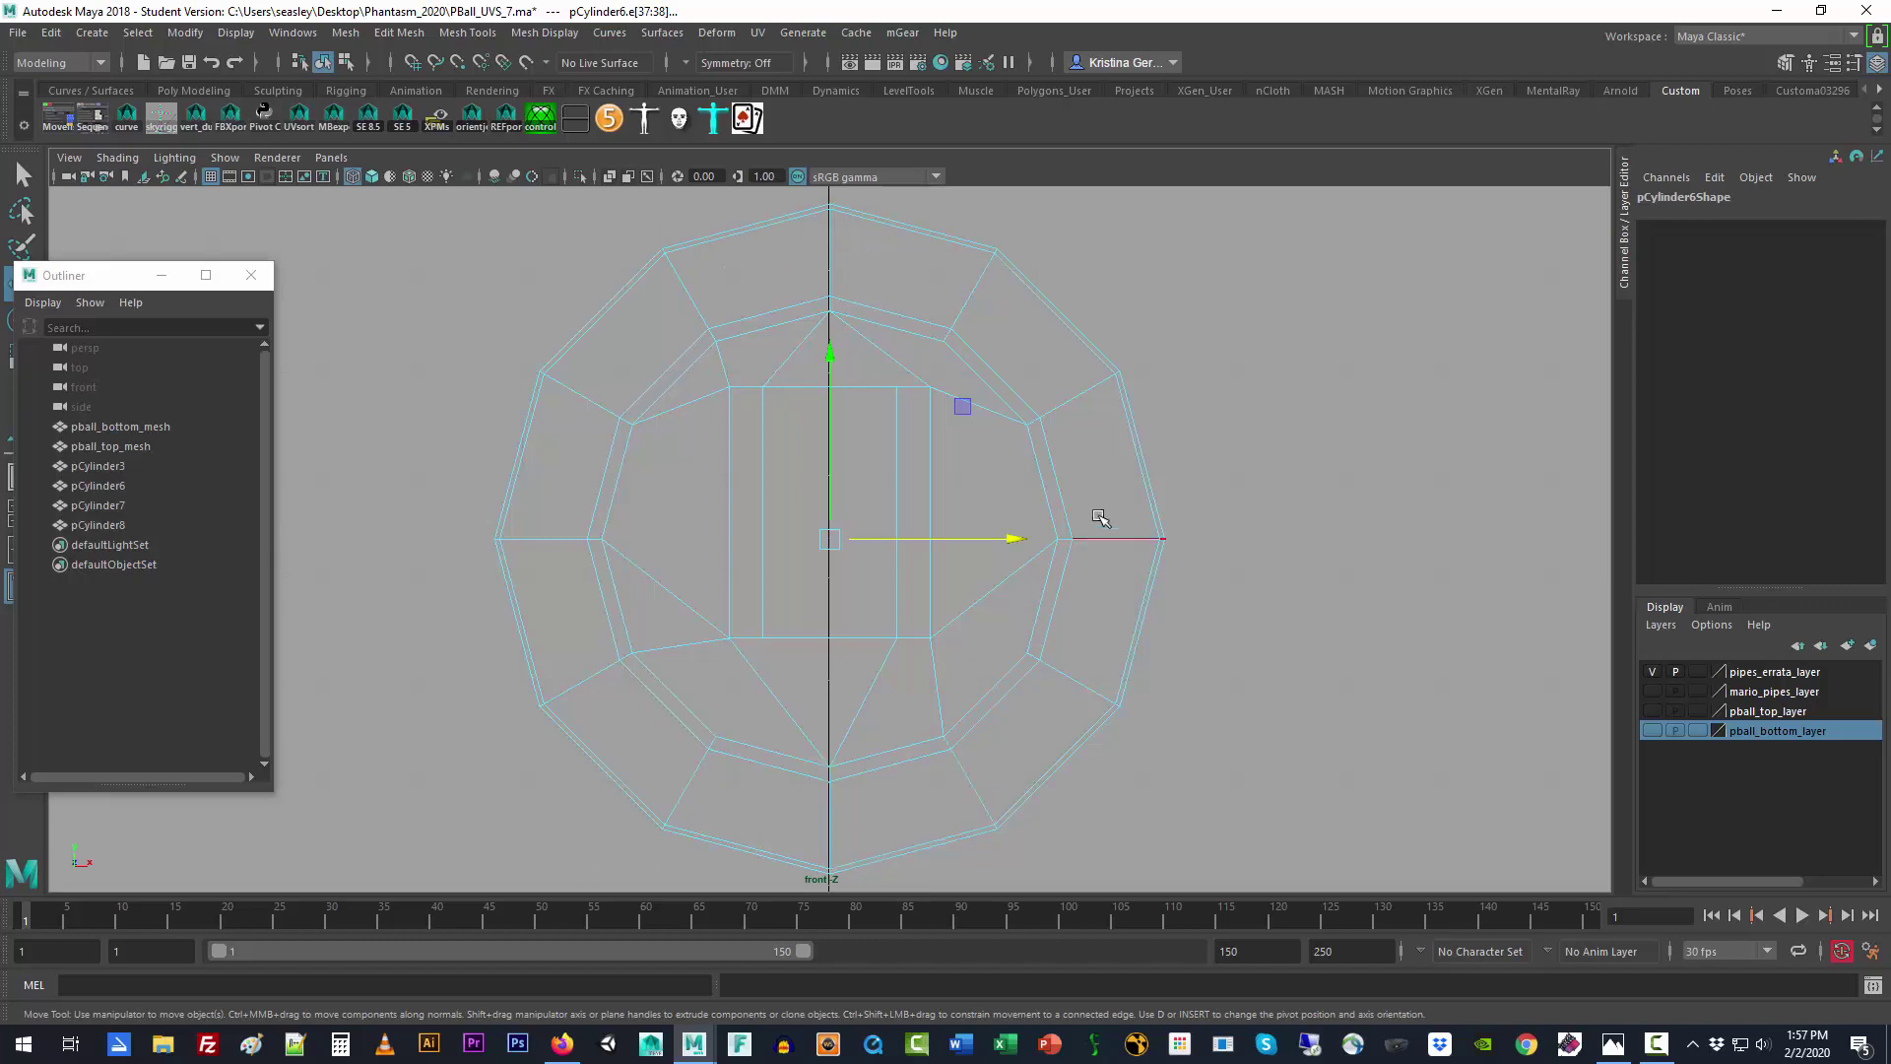
key("space")
key("space")
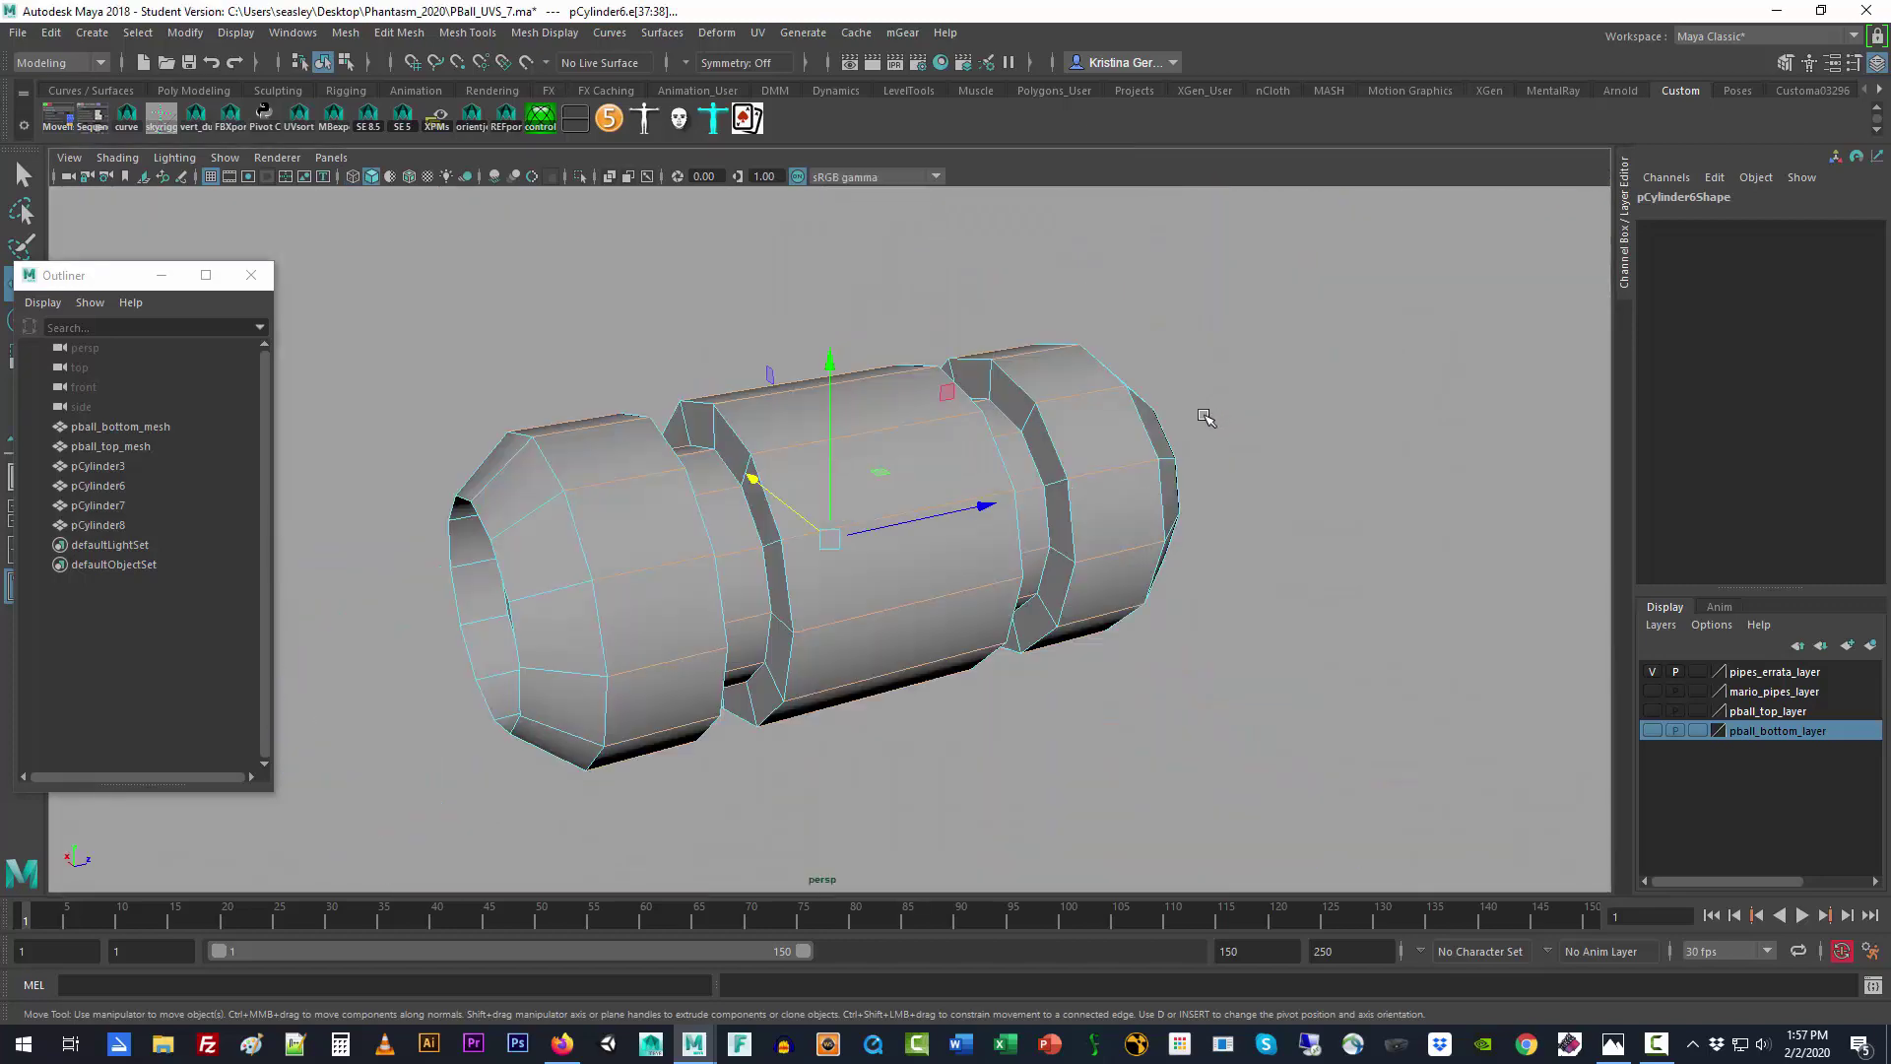
Step: Undo the last cylindrical UV projection and convert the cylinder's selected edge rings to faces
key("ctrl+z")
left_click(148, 36)
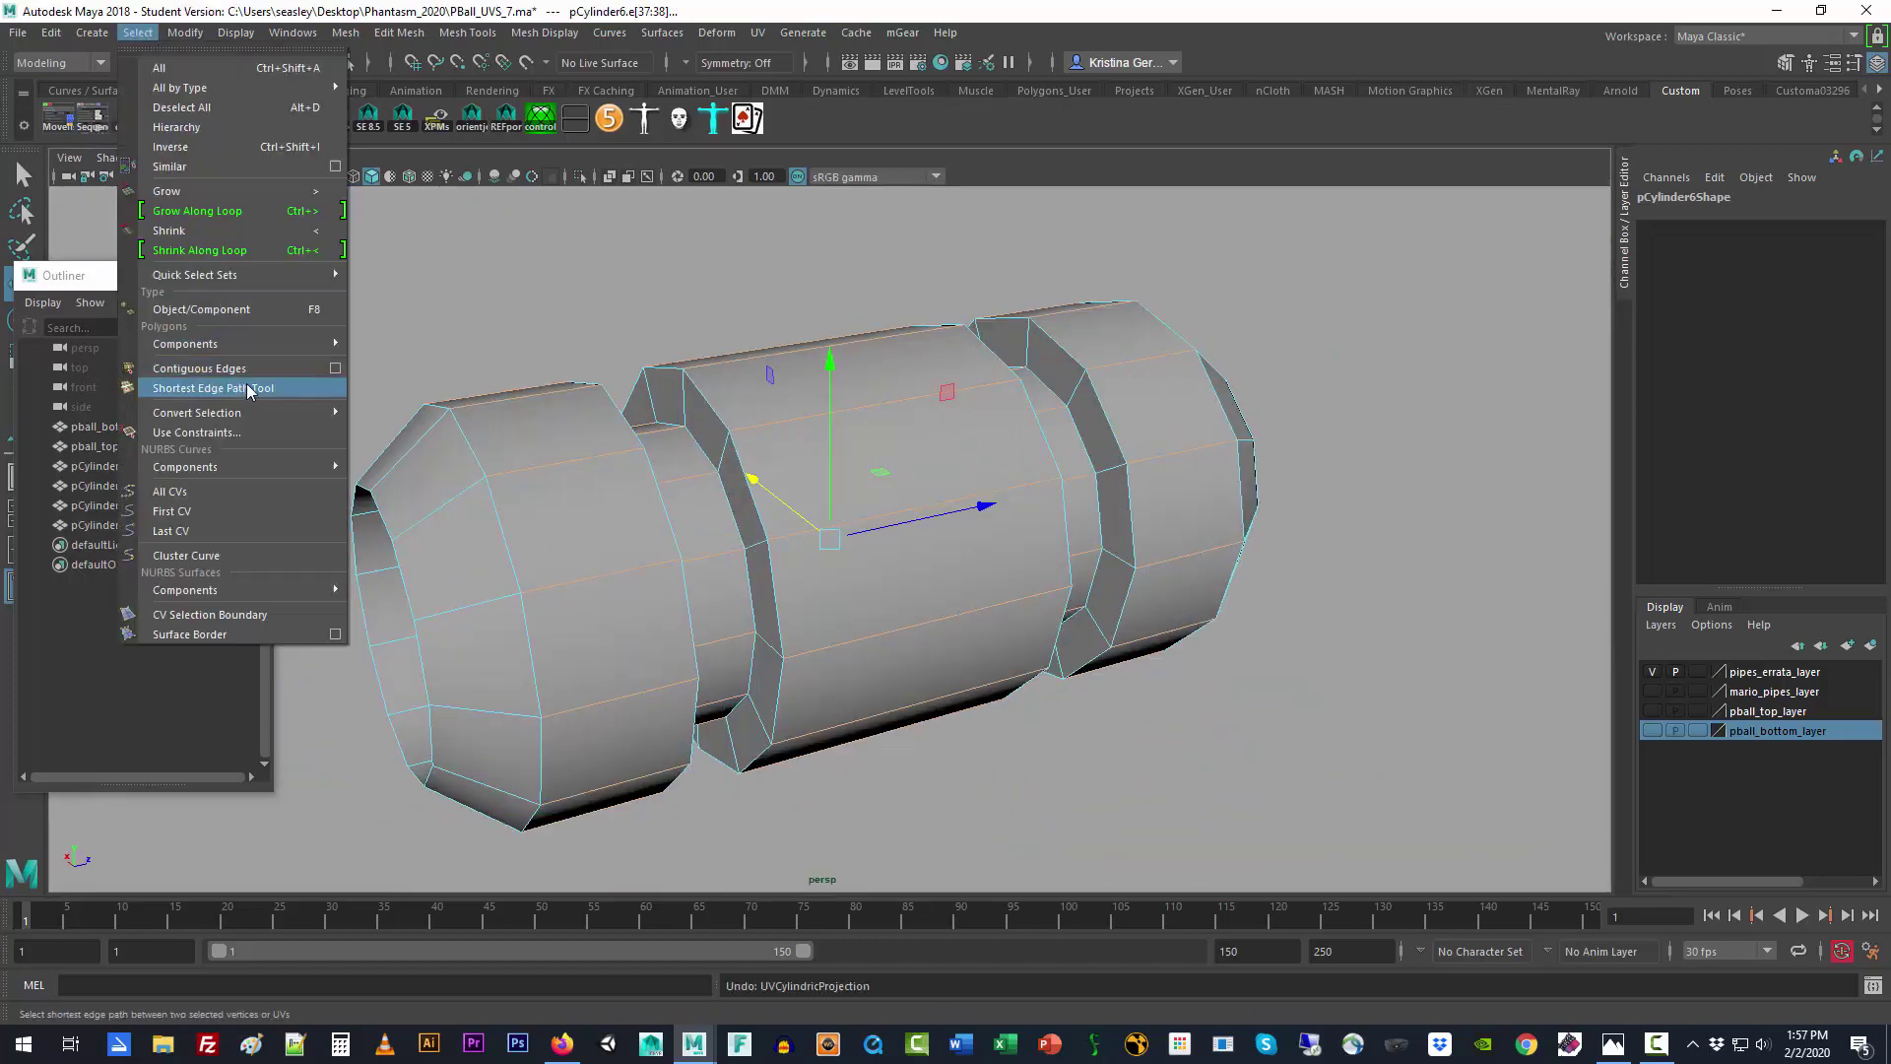
mouse_move(253, 417)
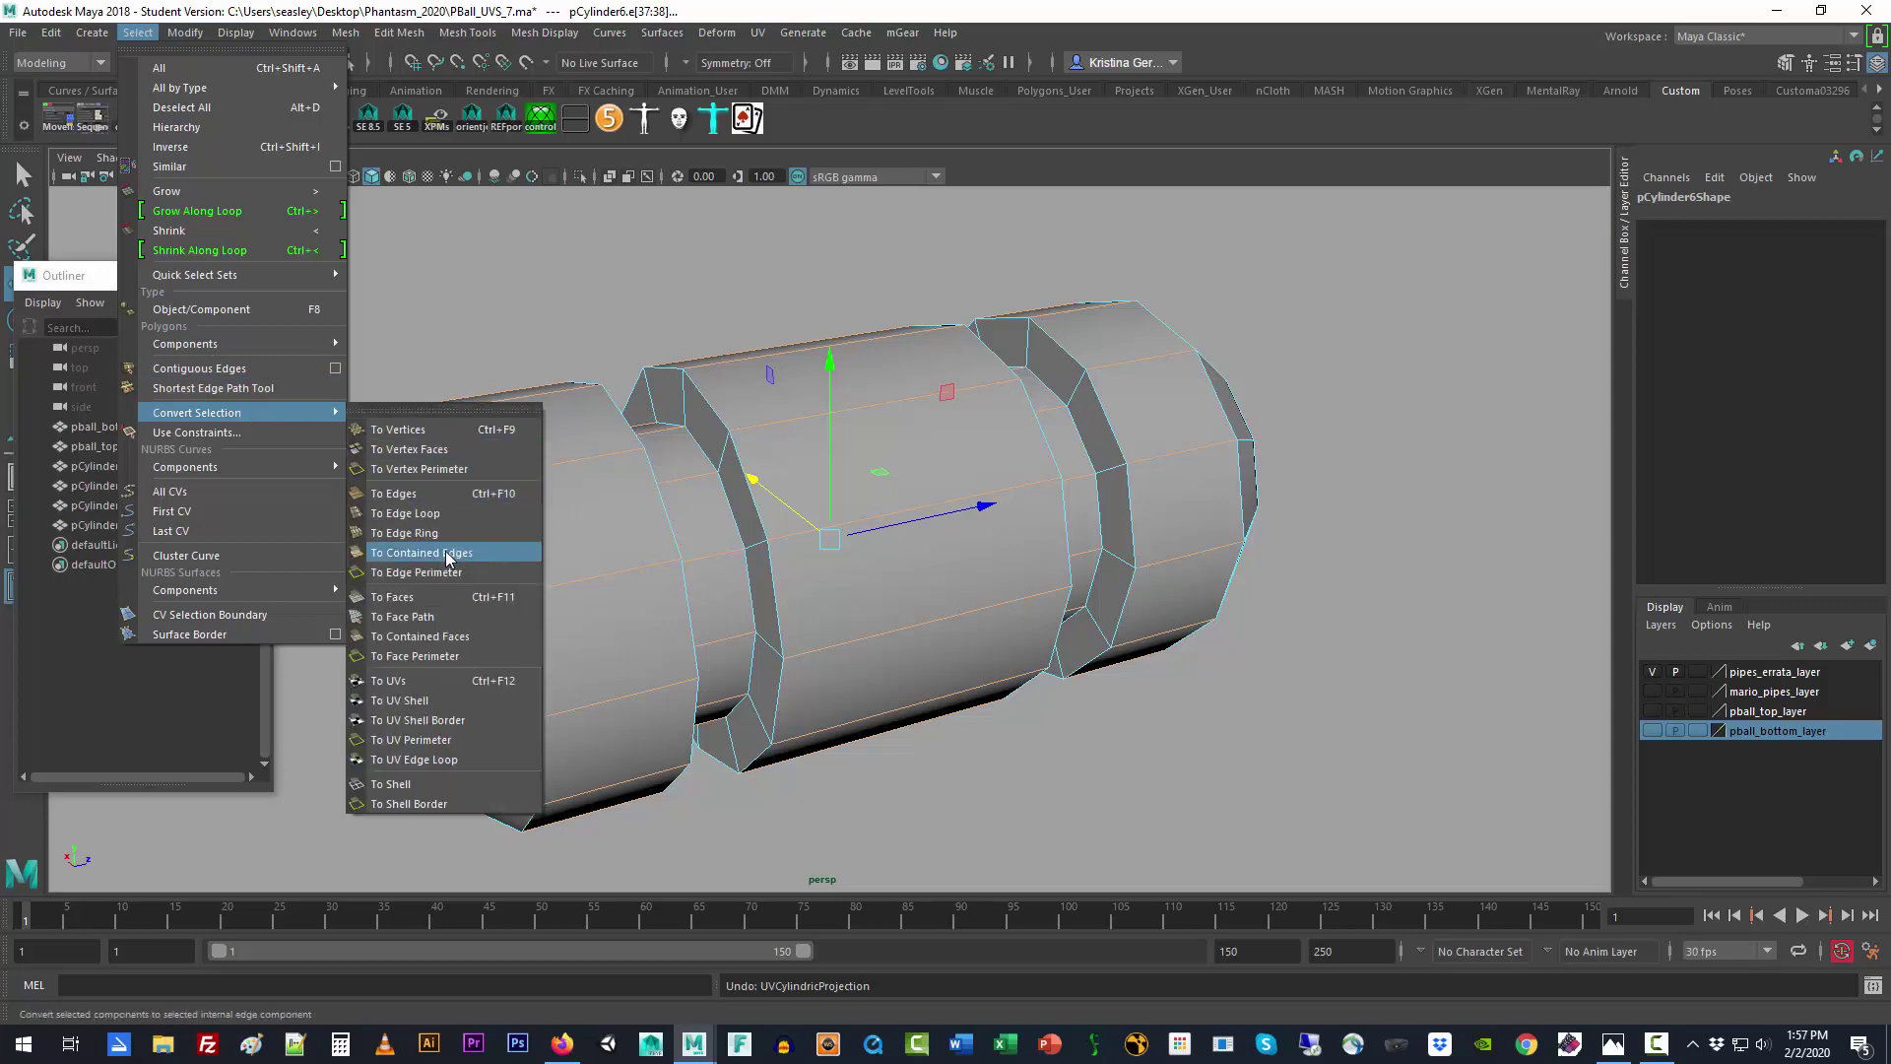
left_click(394, 597)
scroll(458, 552, "down", 3)
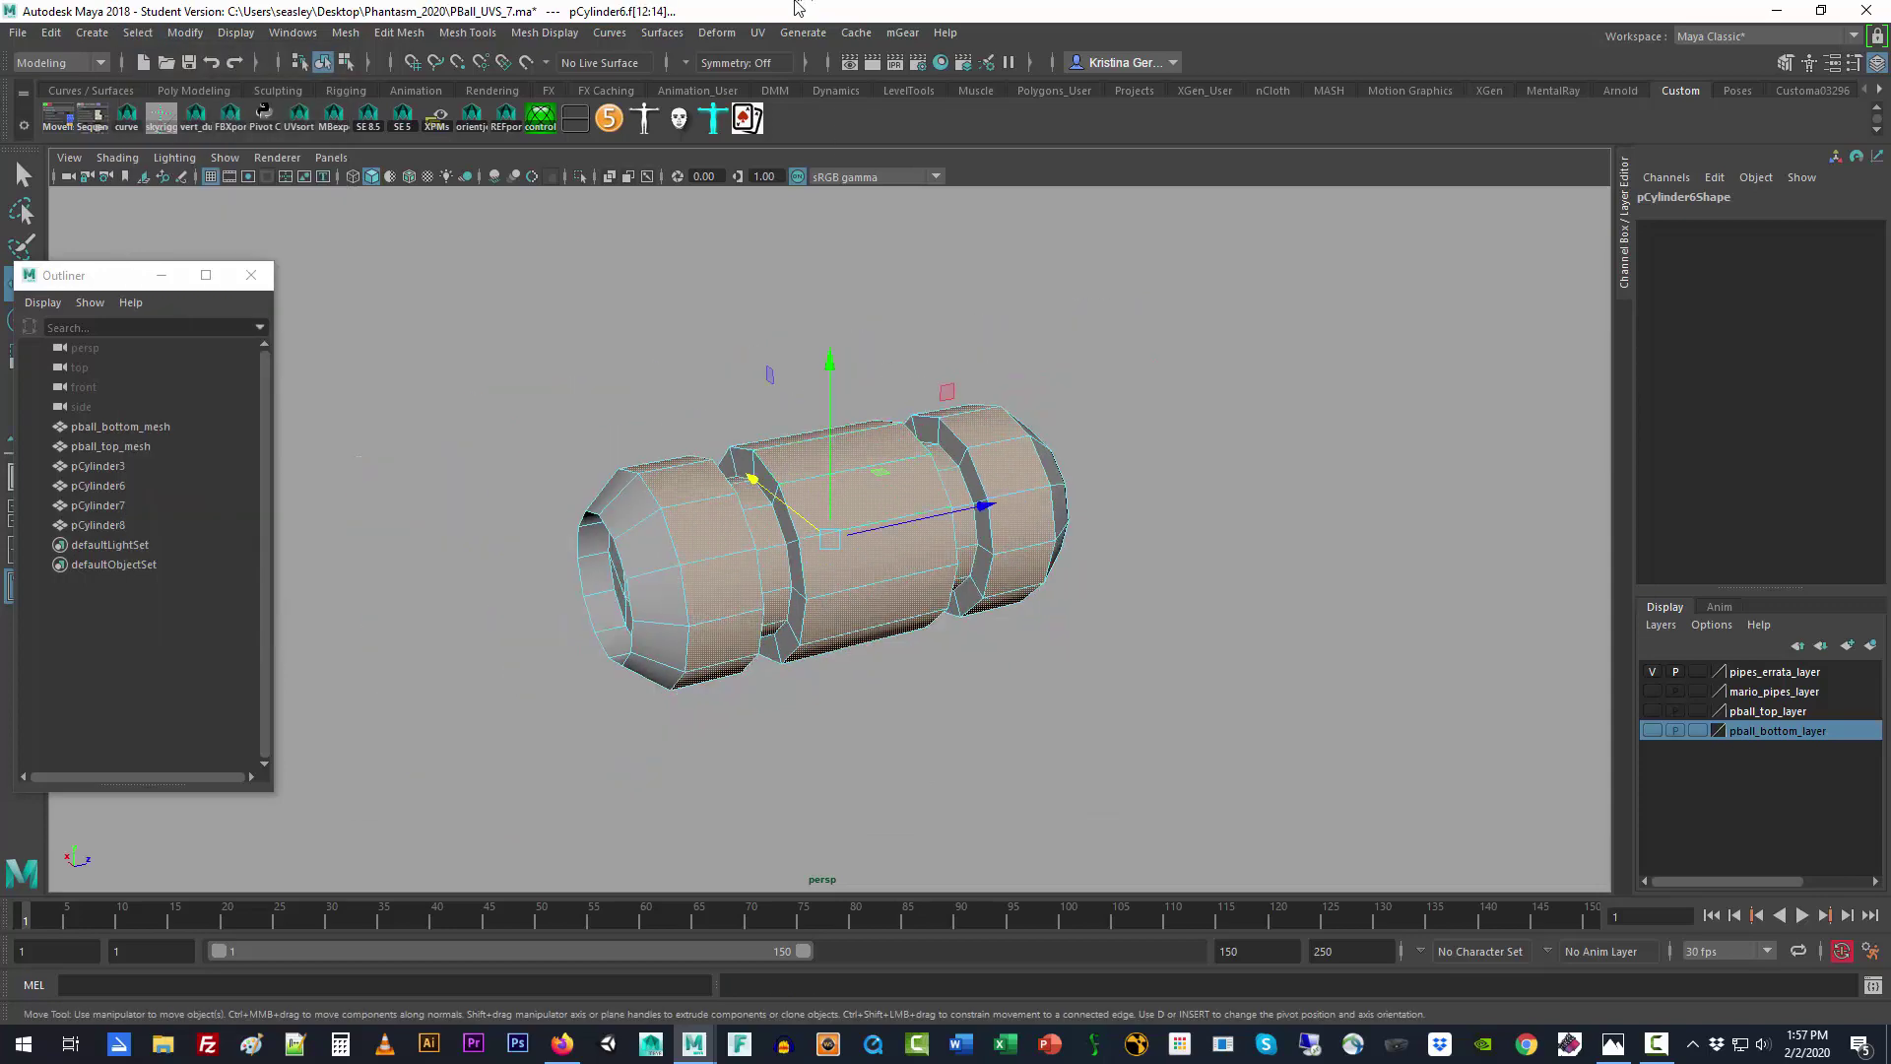
Step: Apply a cylindrical UV projection to the selected faces and enlarge it to a horizontal sweep of about 11.8 and height of about 13.1
left_click(758, 32)
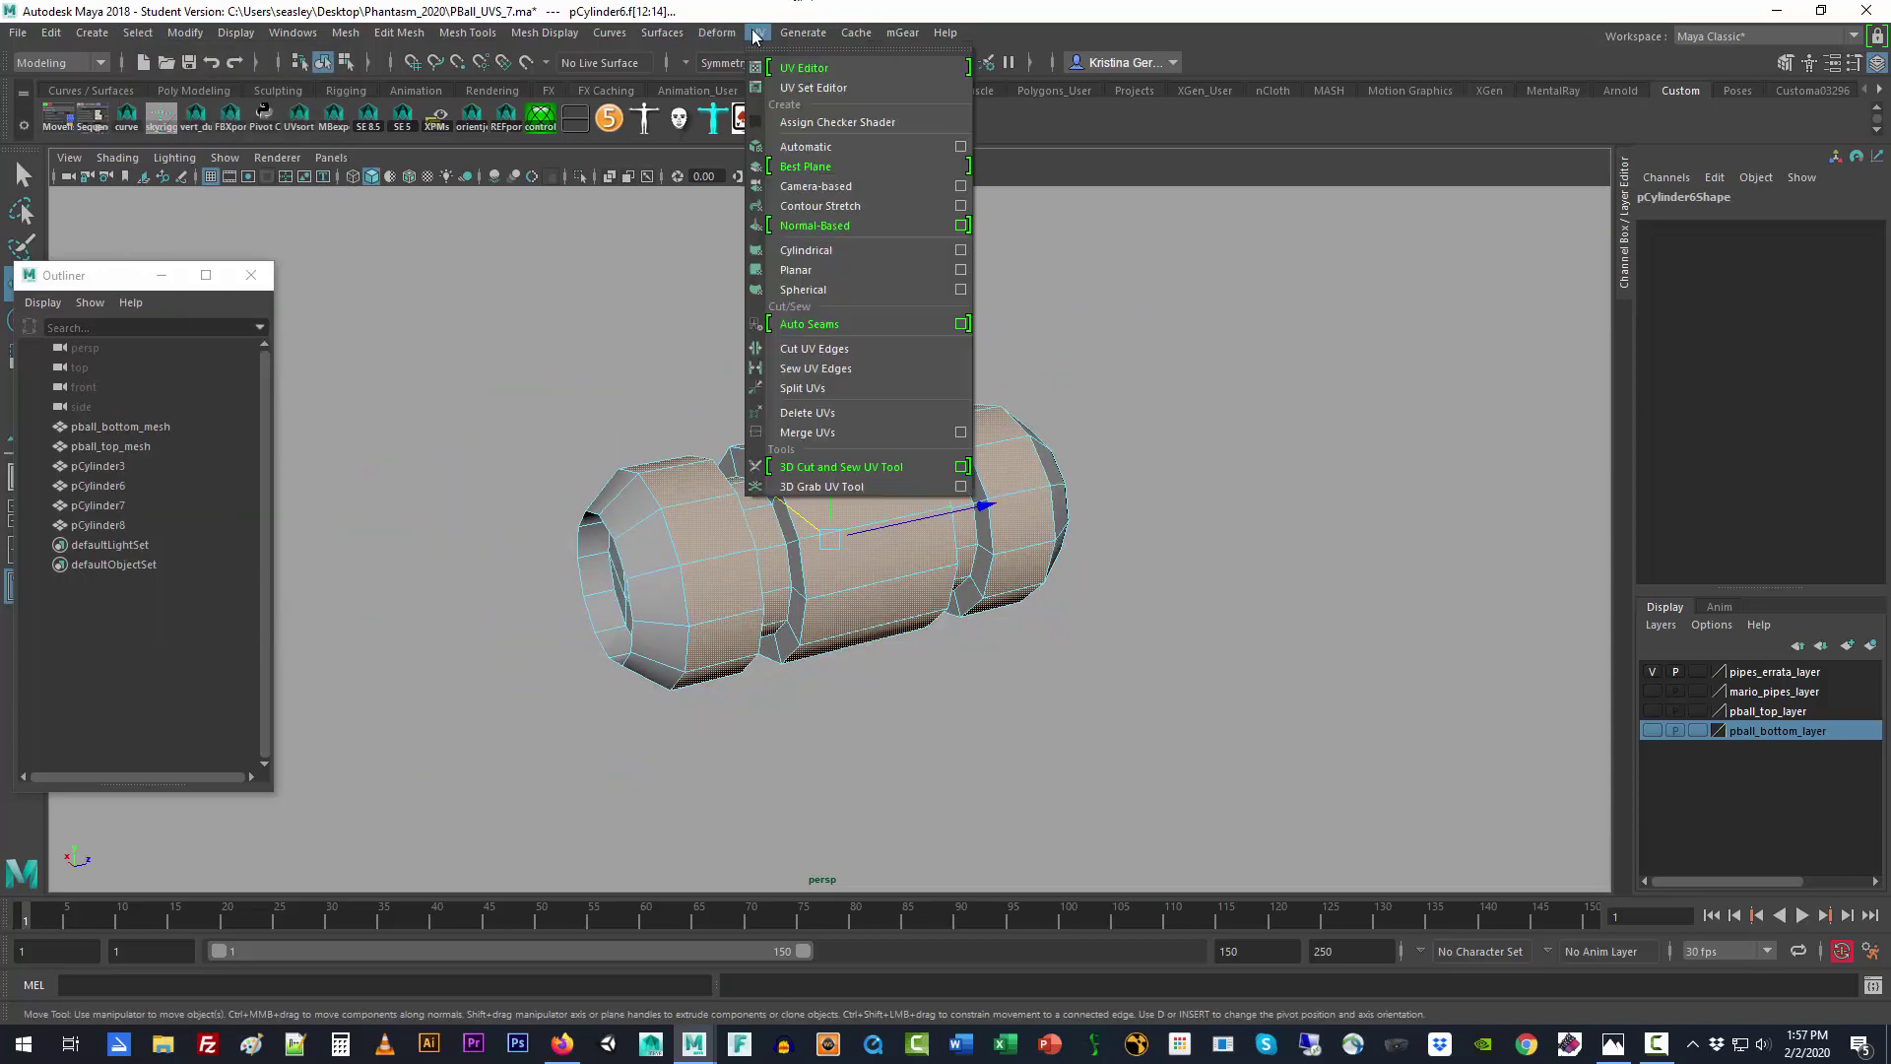
left_click(830, 250)
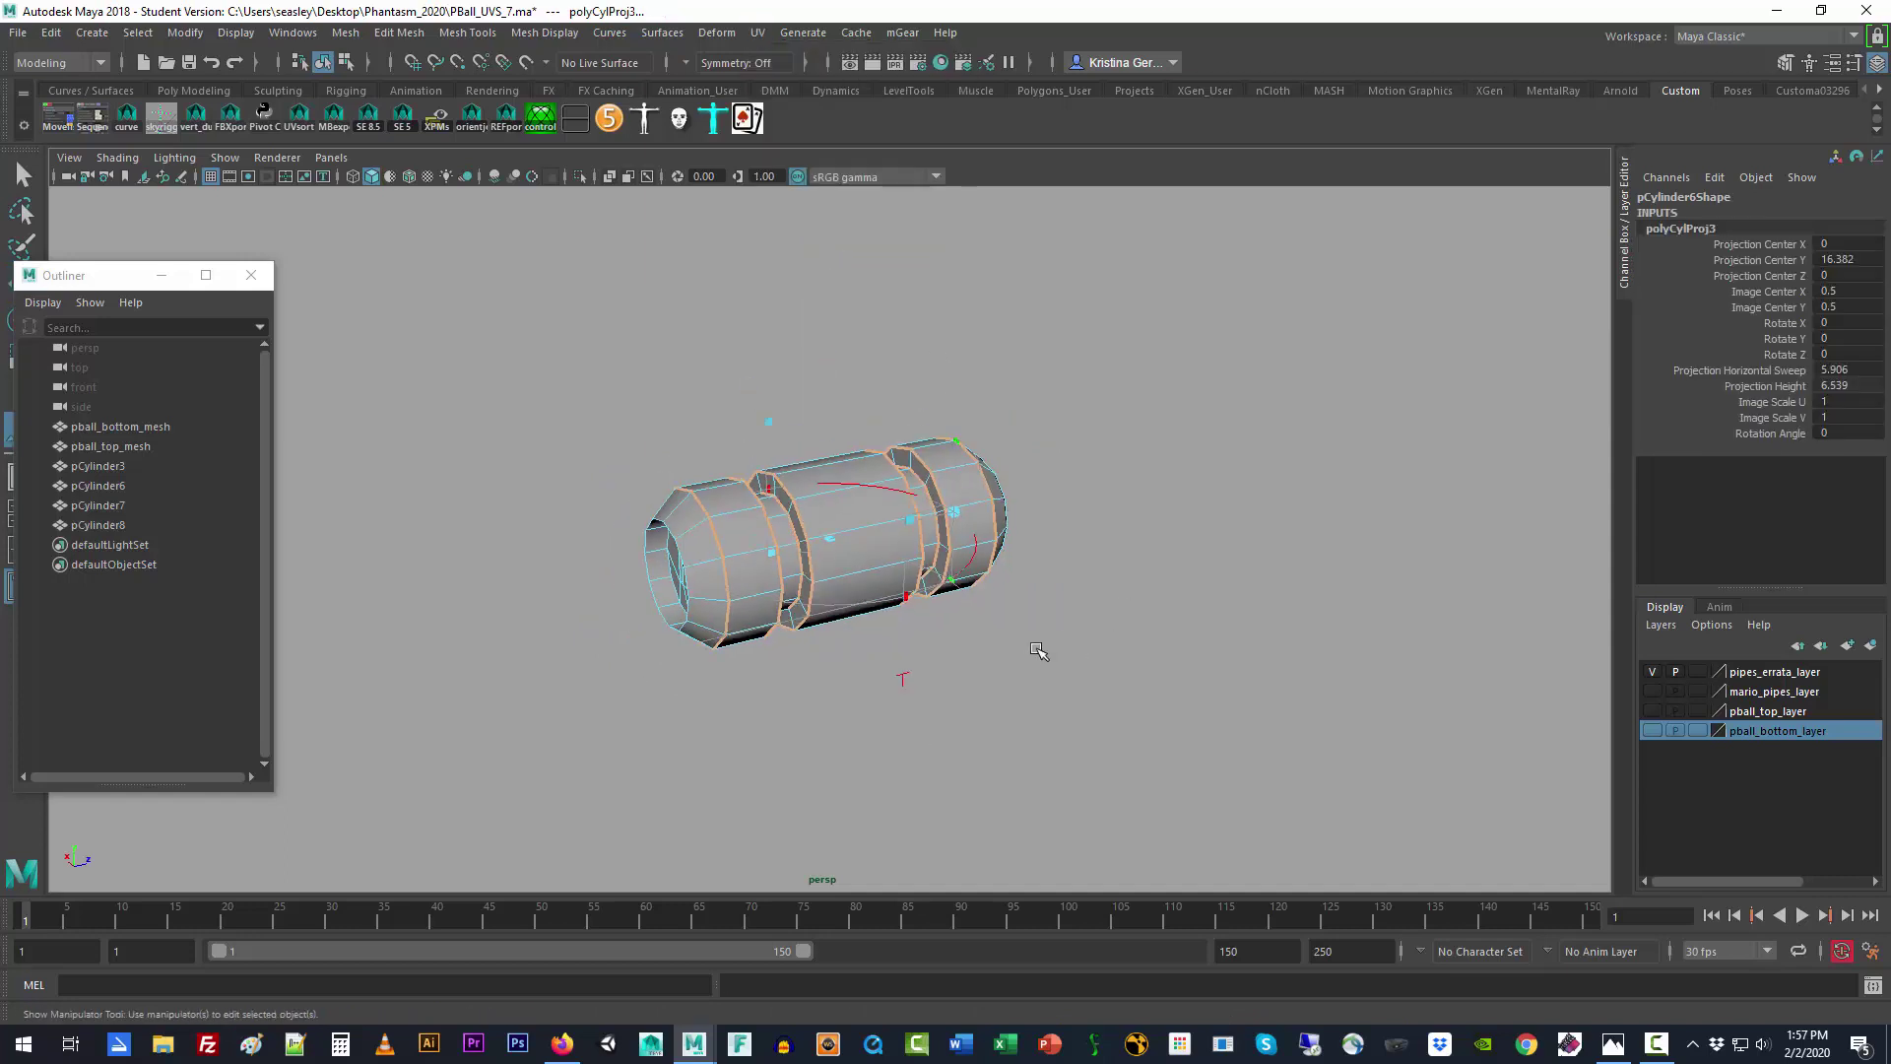
left_click_drag(998, 653, 1034, 677, "alt")
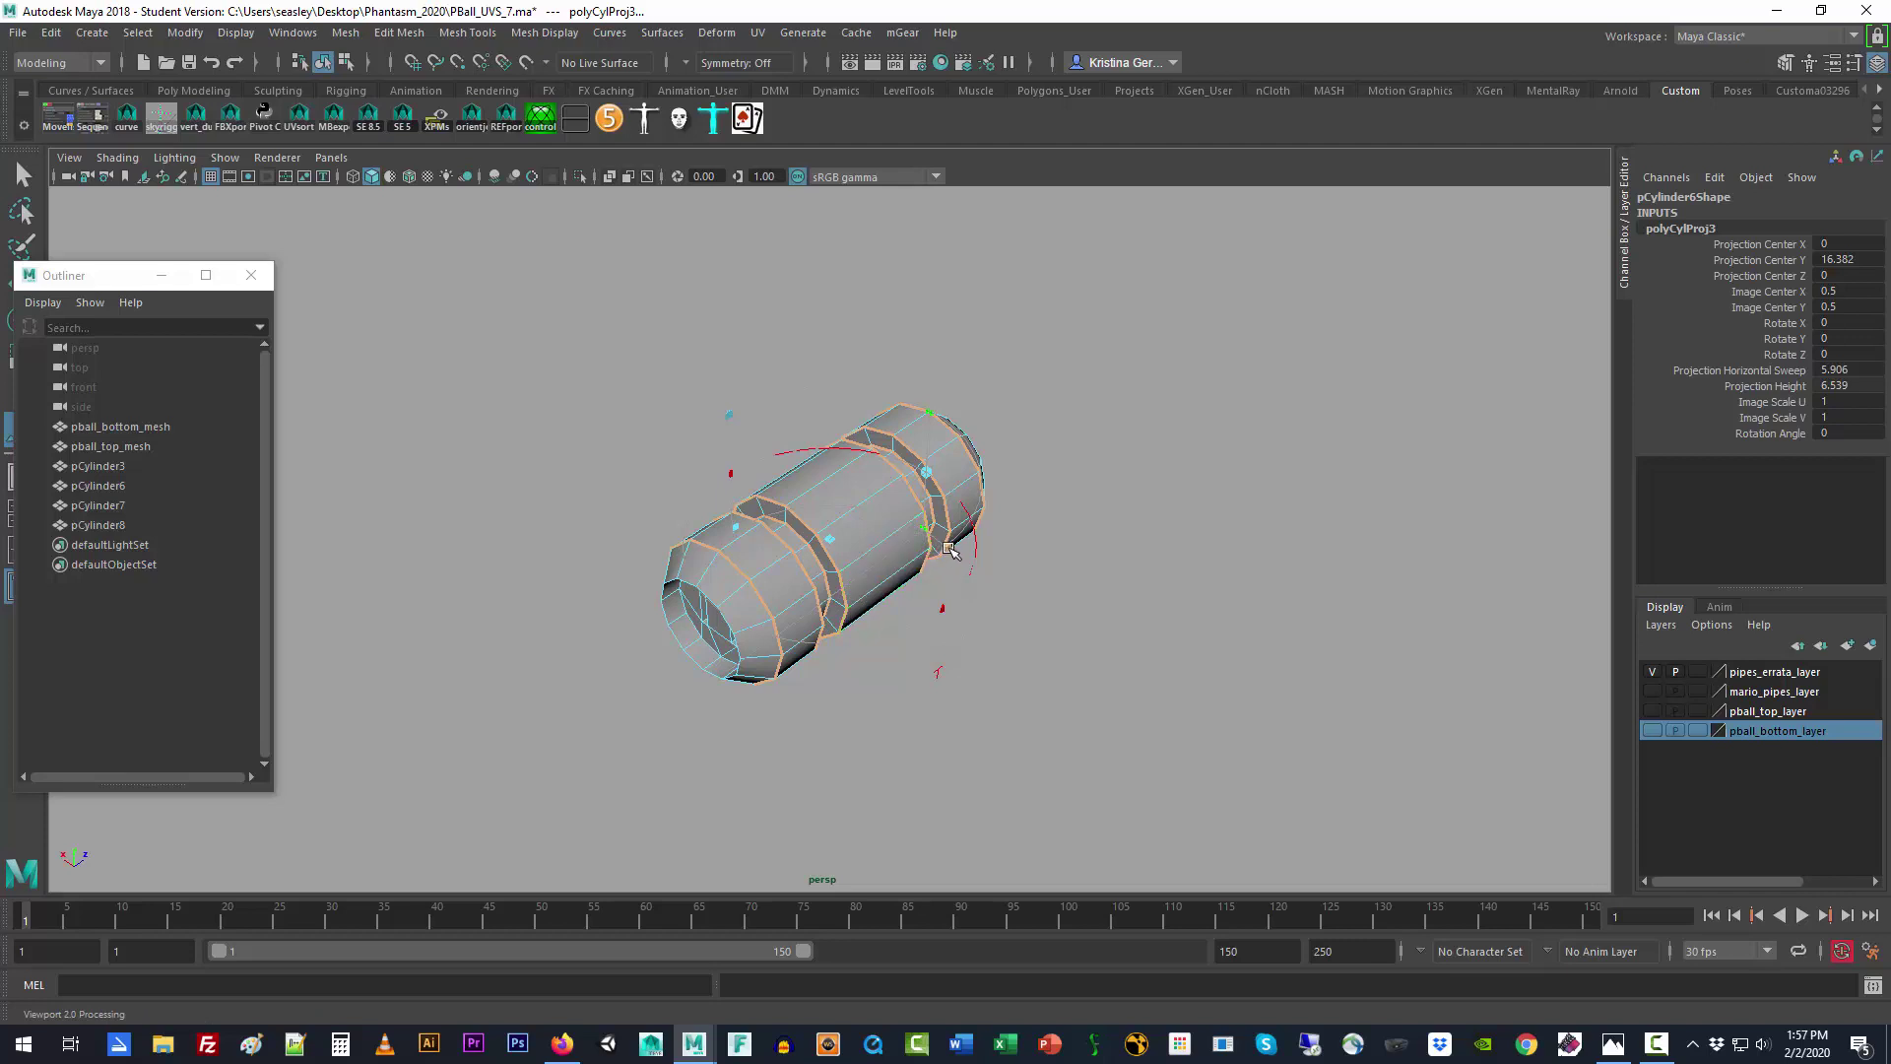
left_click_drag(948, 548, 704, 510)
left_click_drag(982, 625, 1123, 597, "alt")
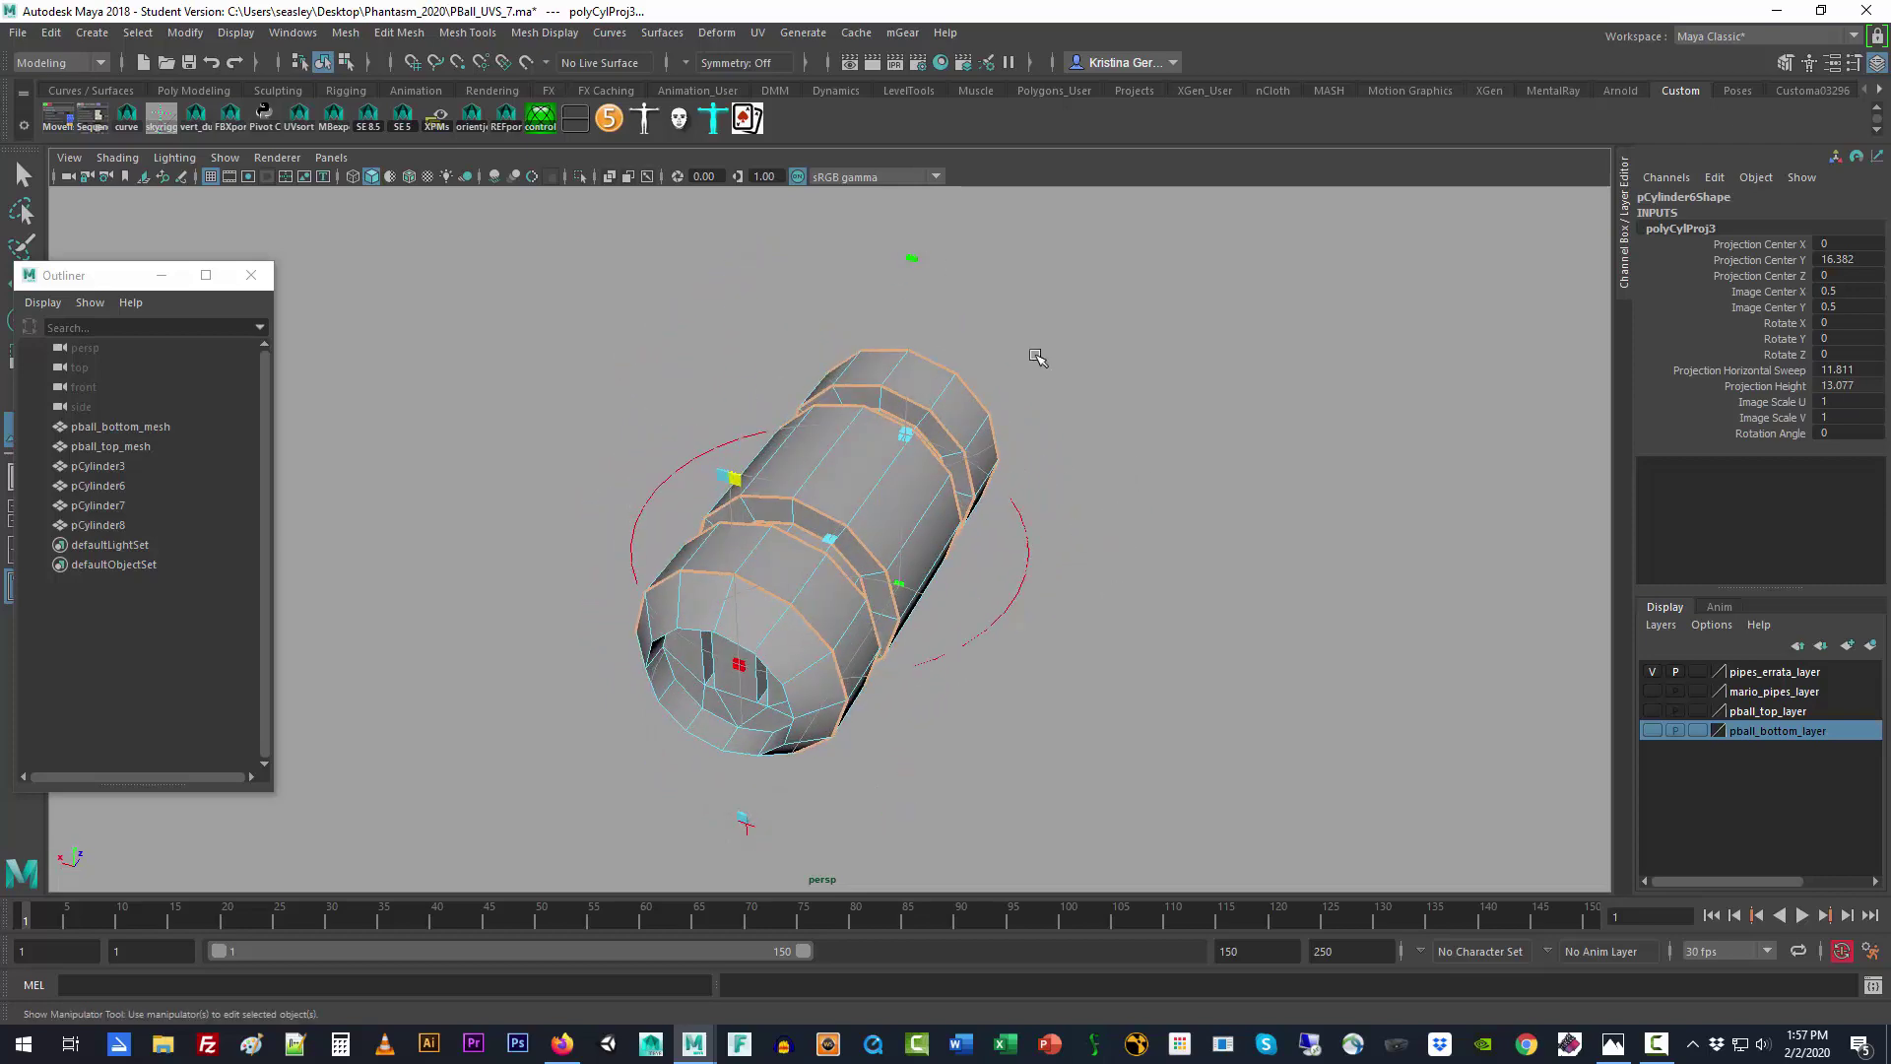
left_click(752, 612)
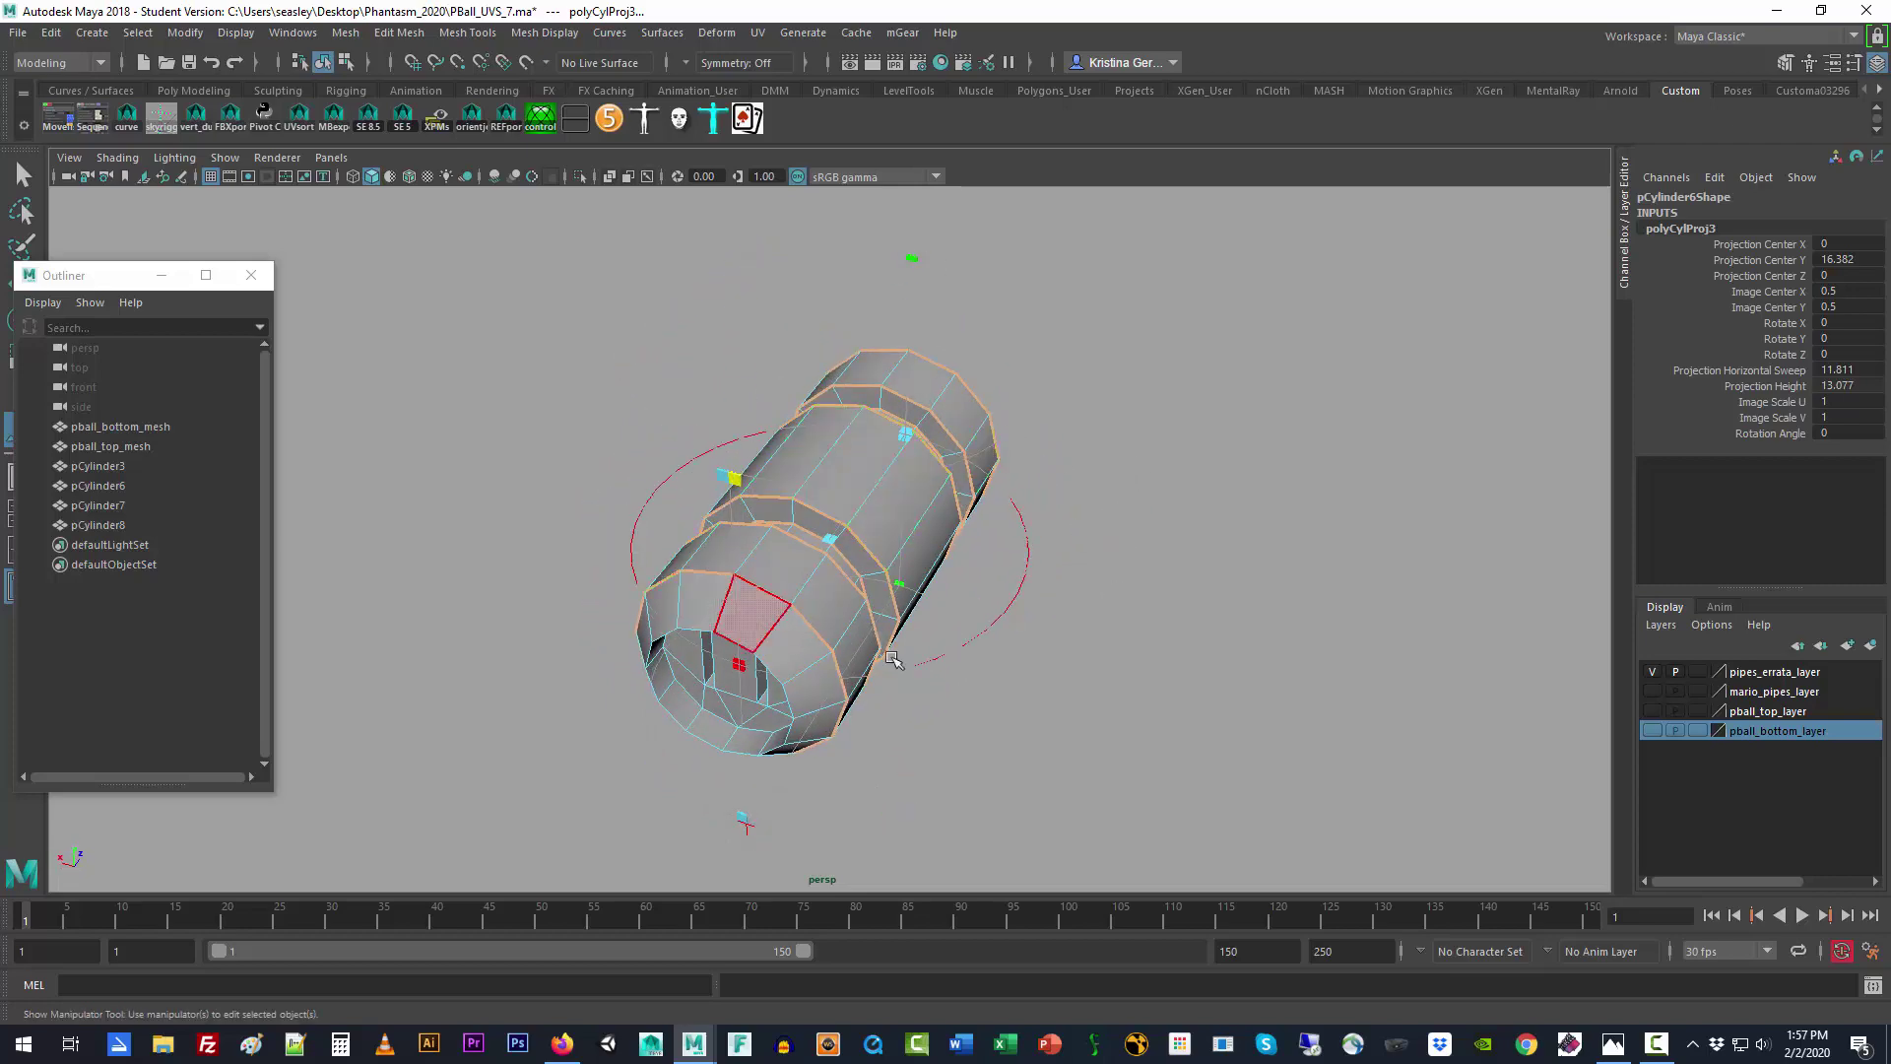
left_click(893, 659)
left_click_drag(1080, 633, 1094, 629, "alt")
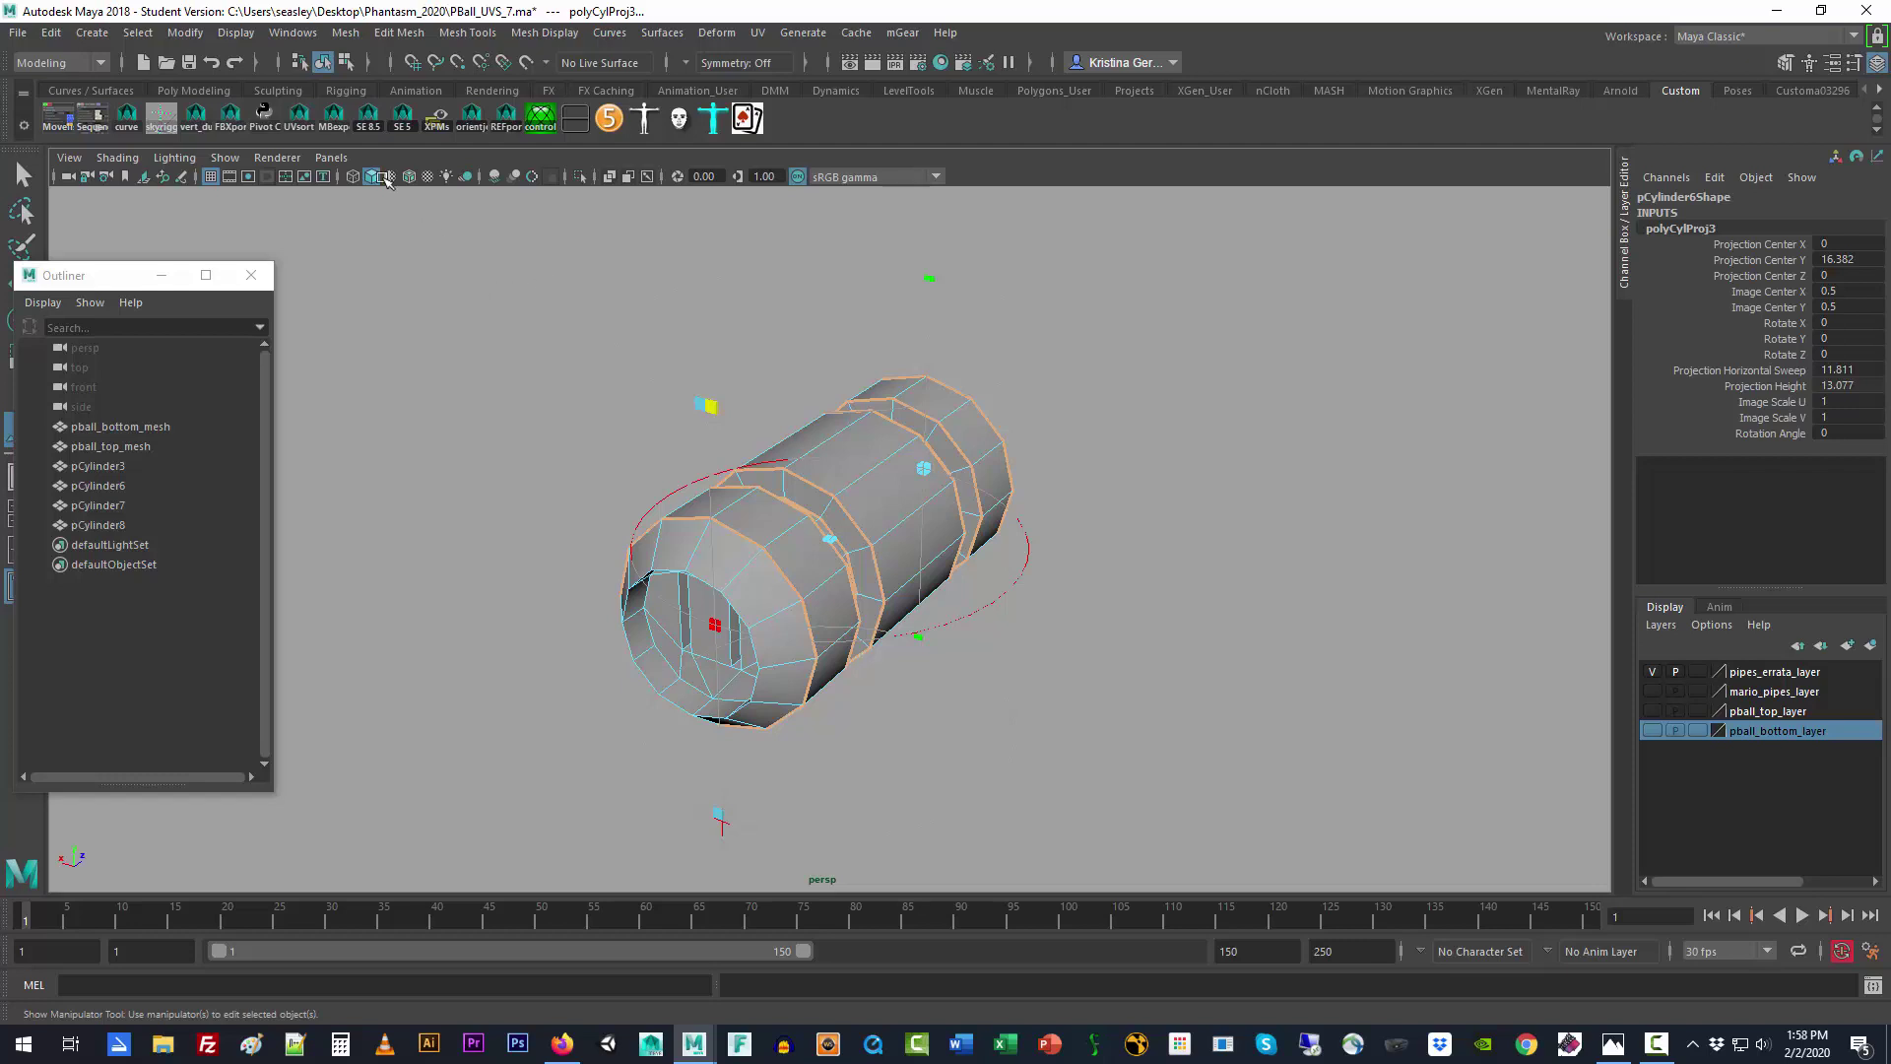
Step: Open the UV Editor, hide its background texture image and frame the projected UV shells
left_click(767, 34)
left_click(755, 36)
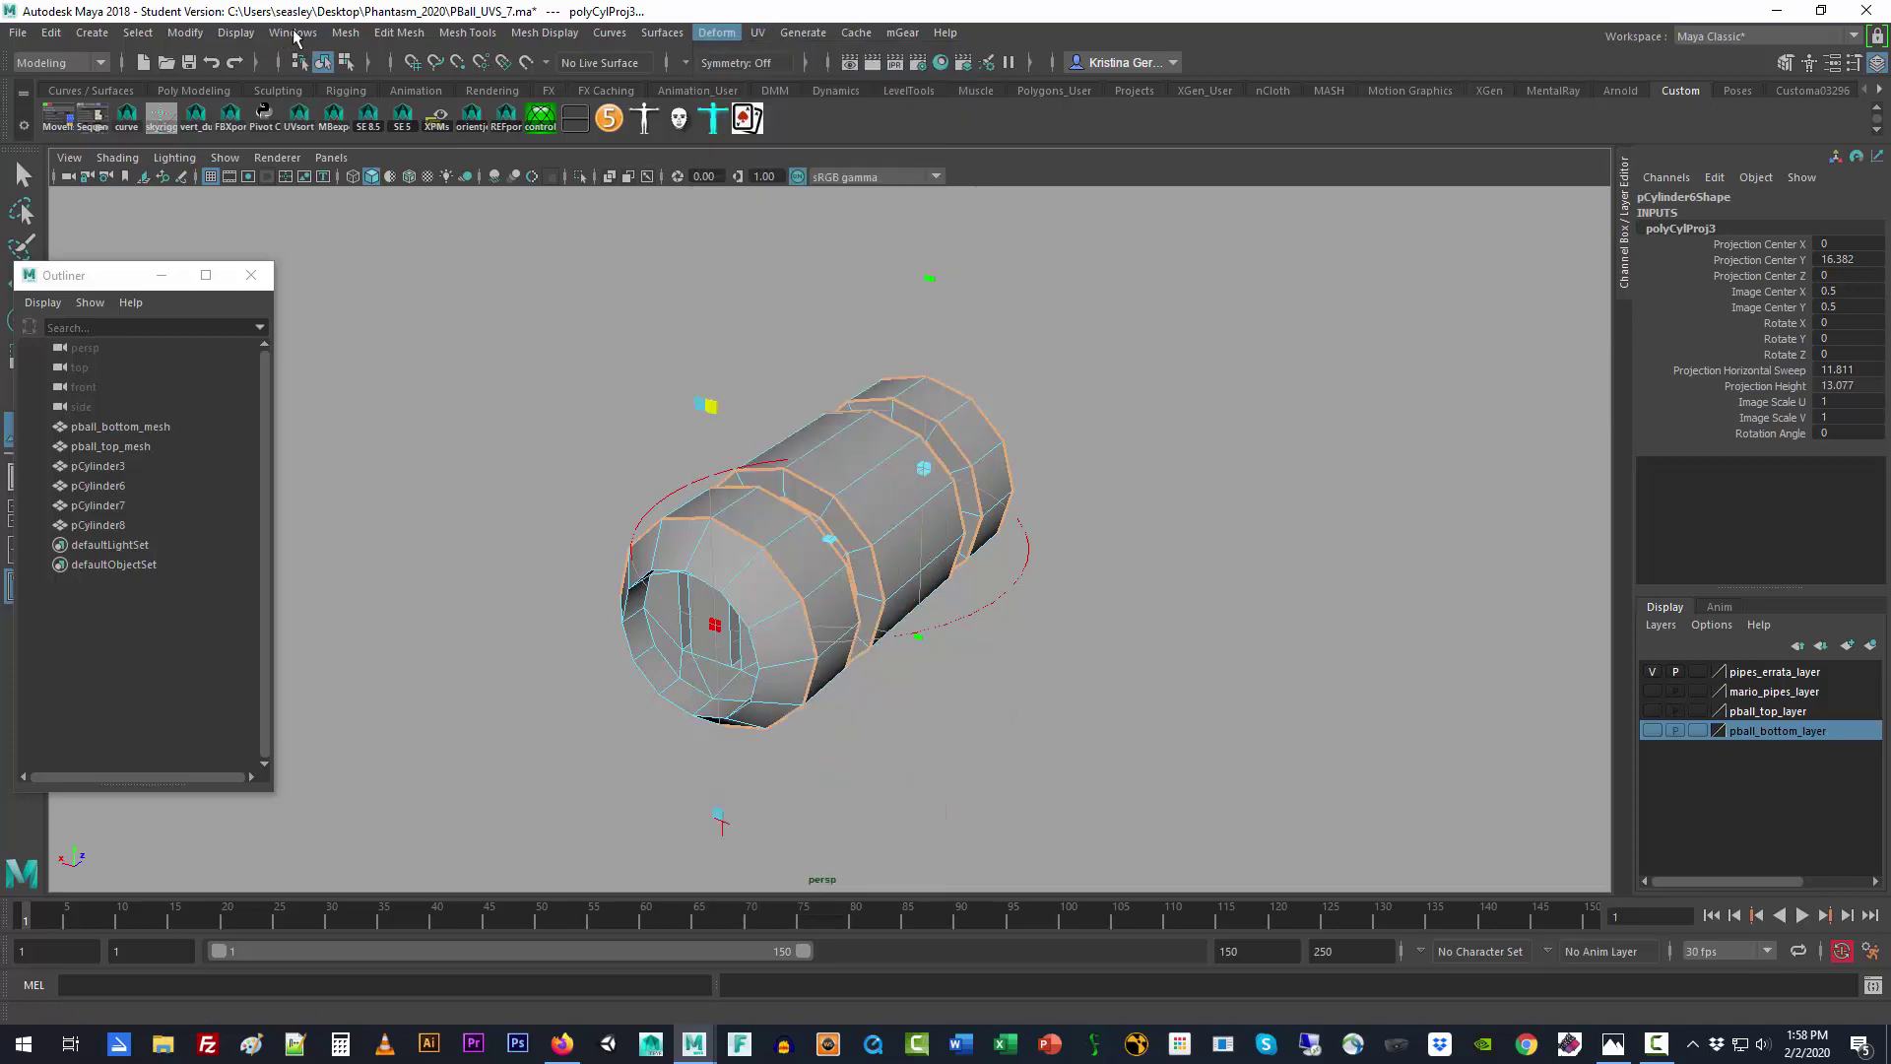
left_click(293, 33)
mouse_move(354, 122)
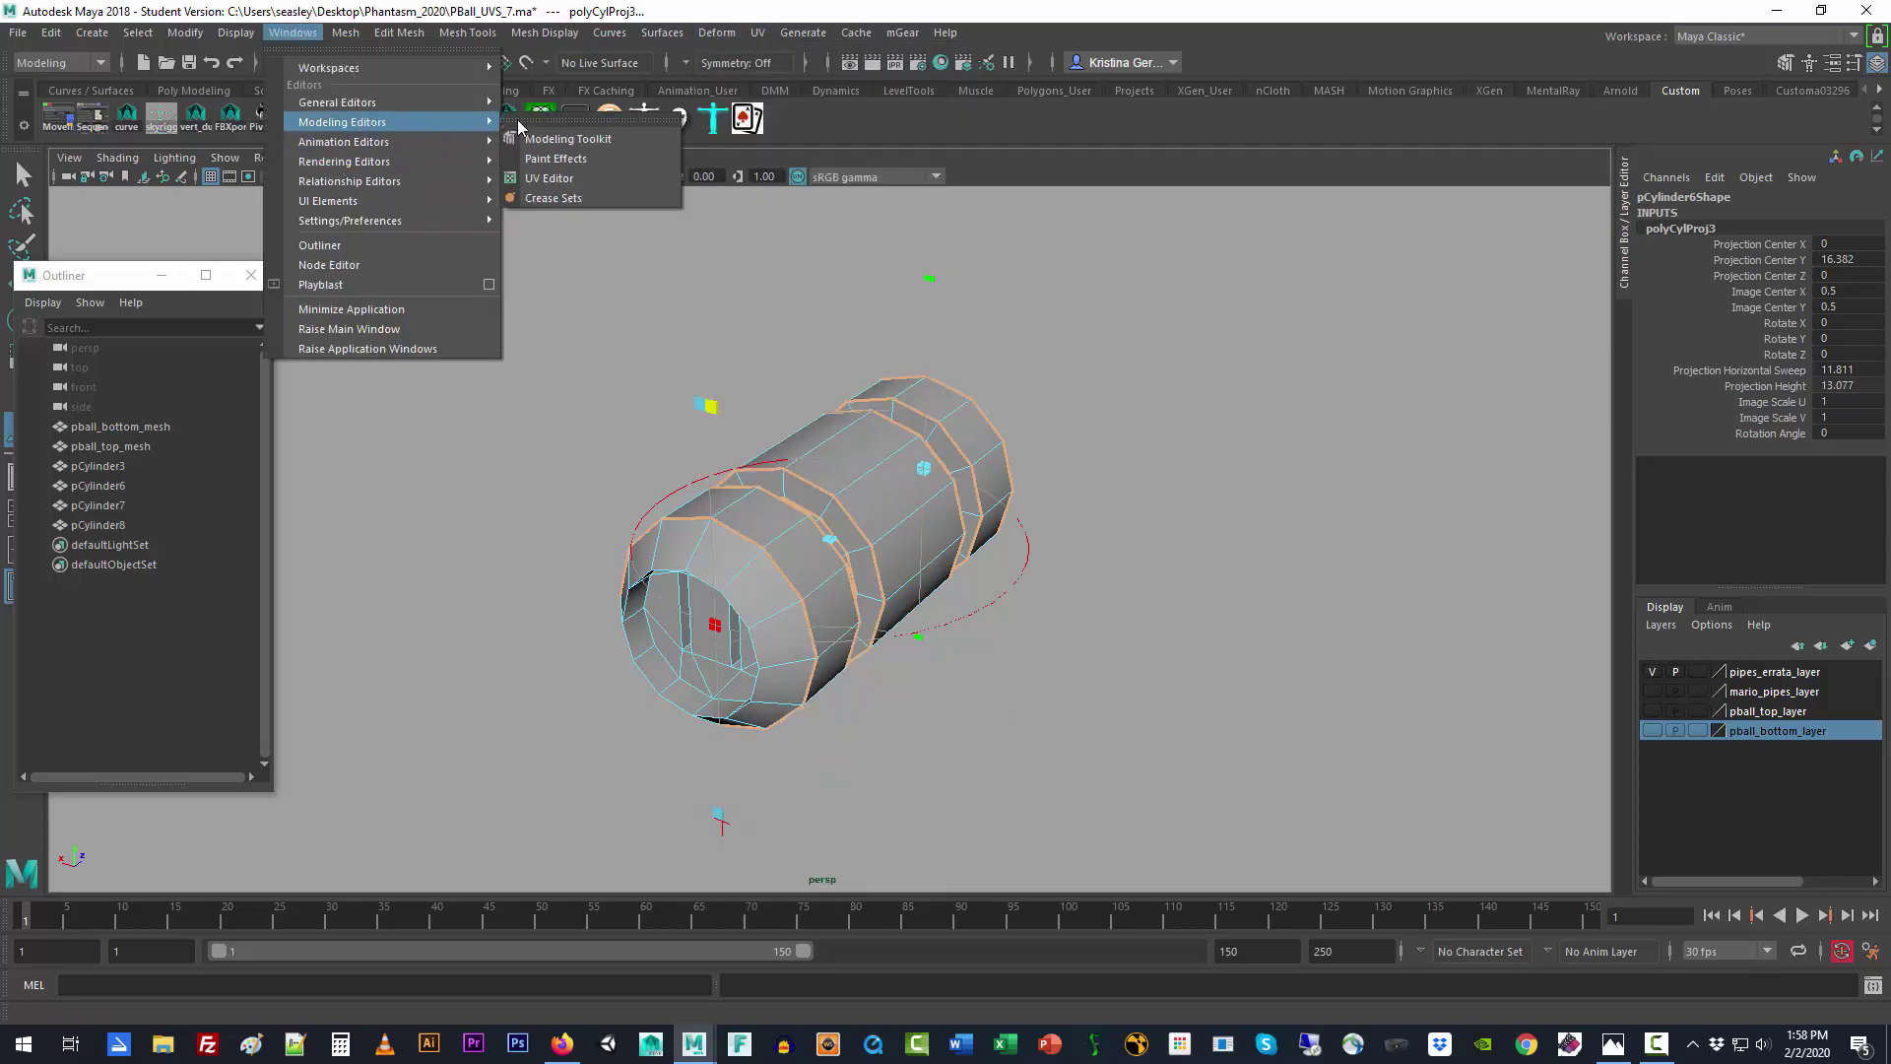
left_click(572, 182)
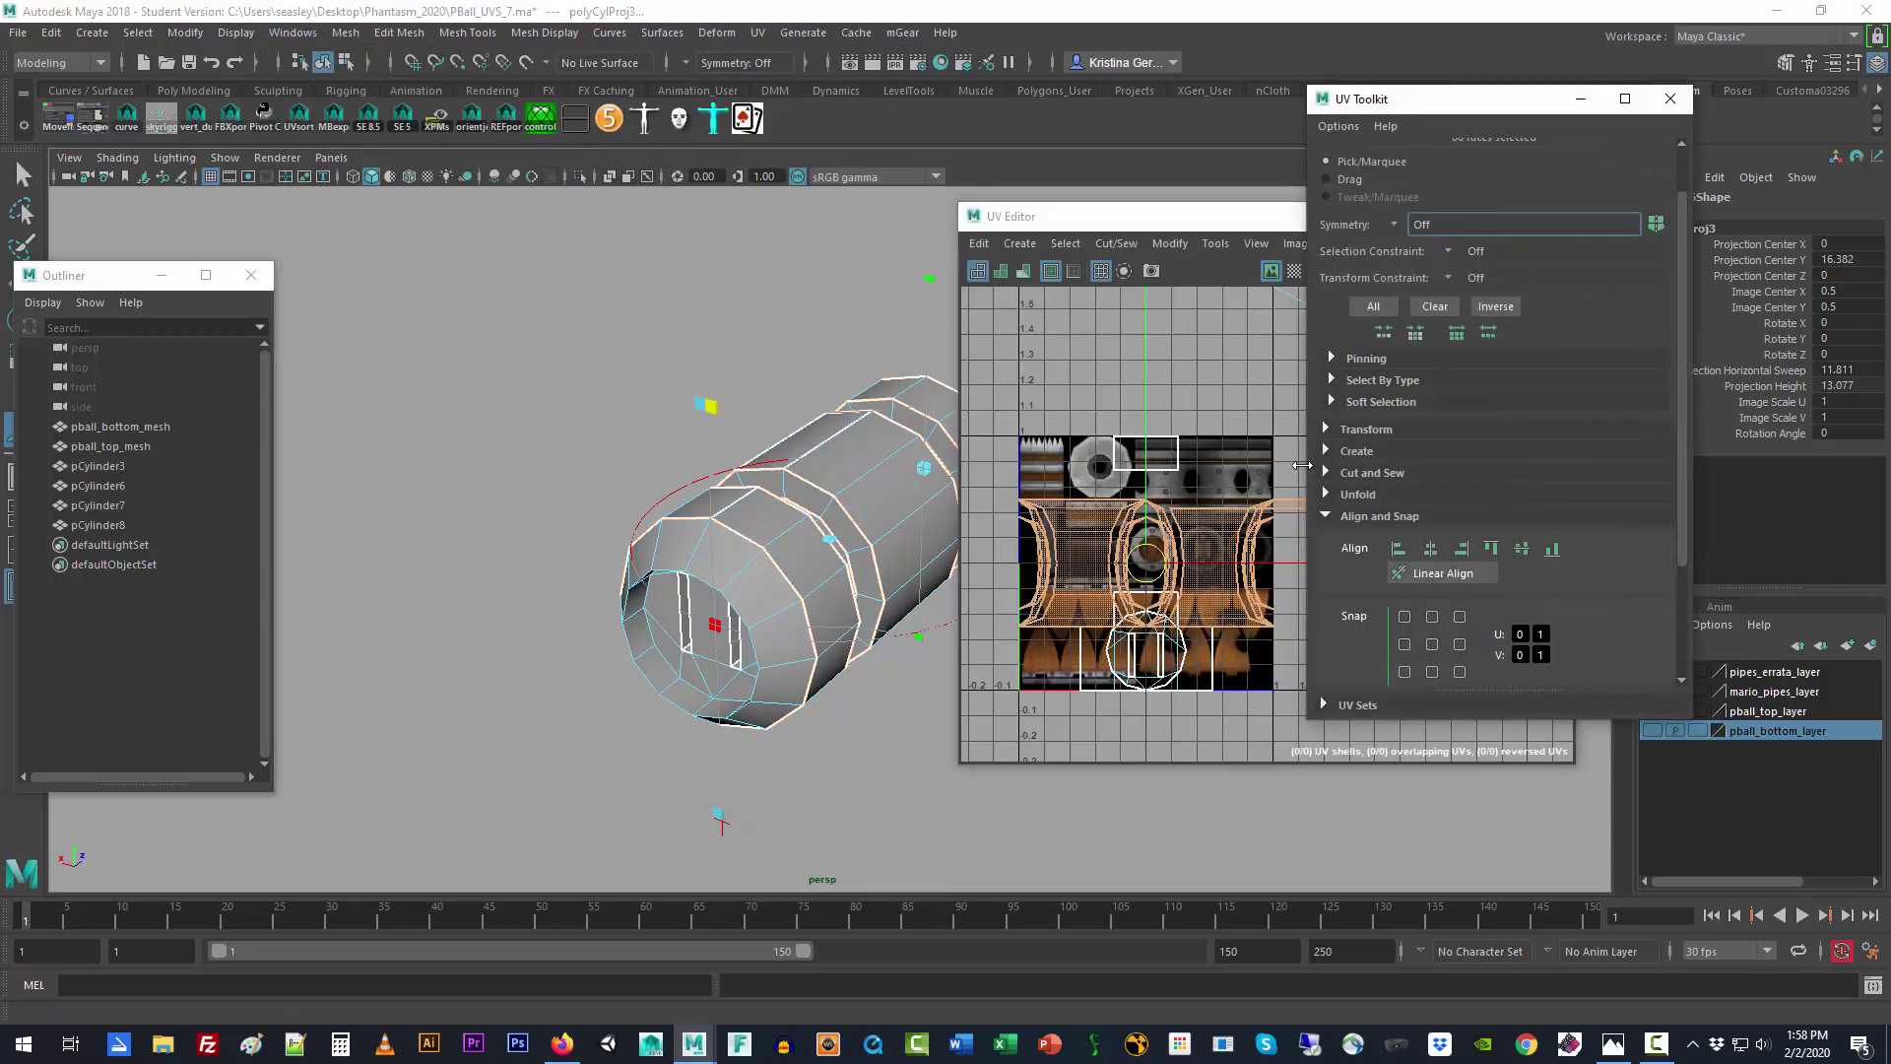
left_click(1175, 218)
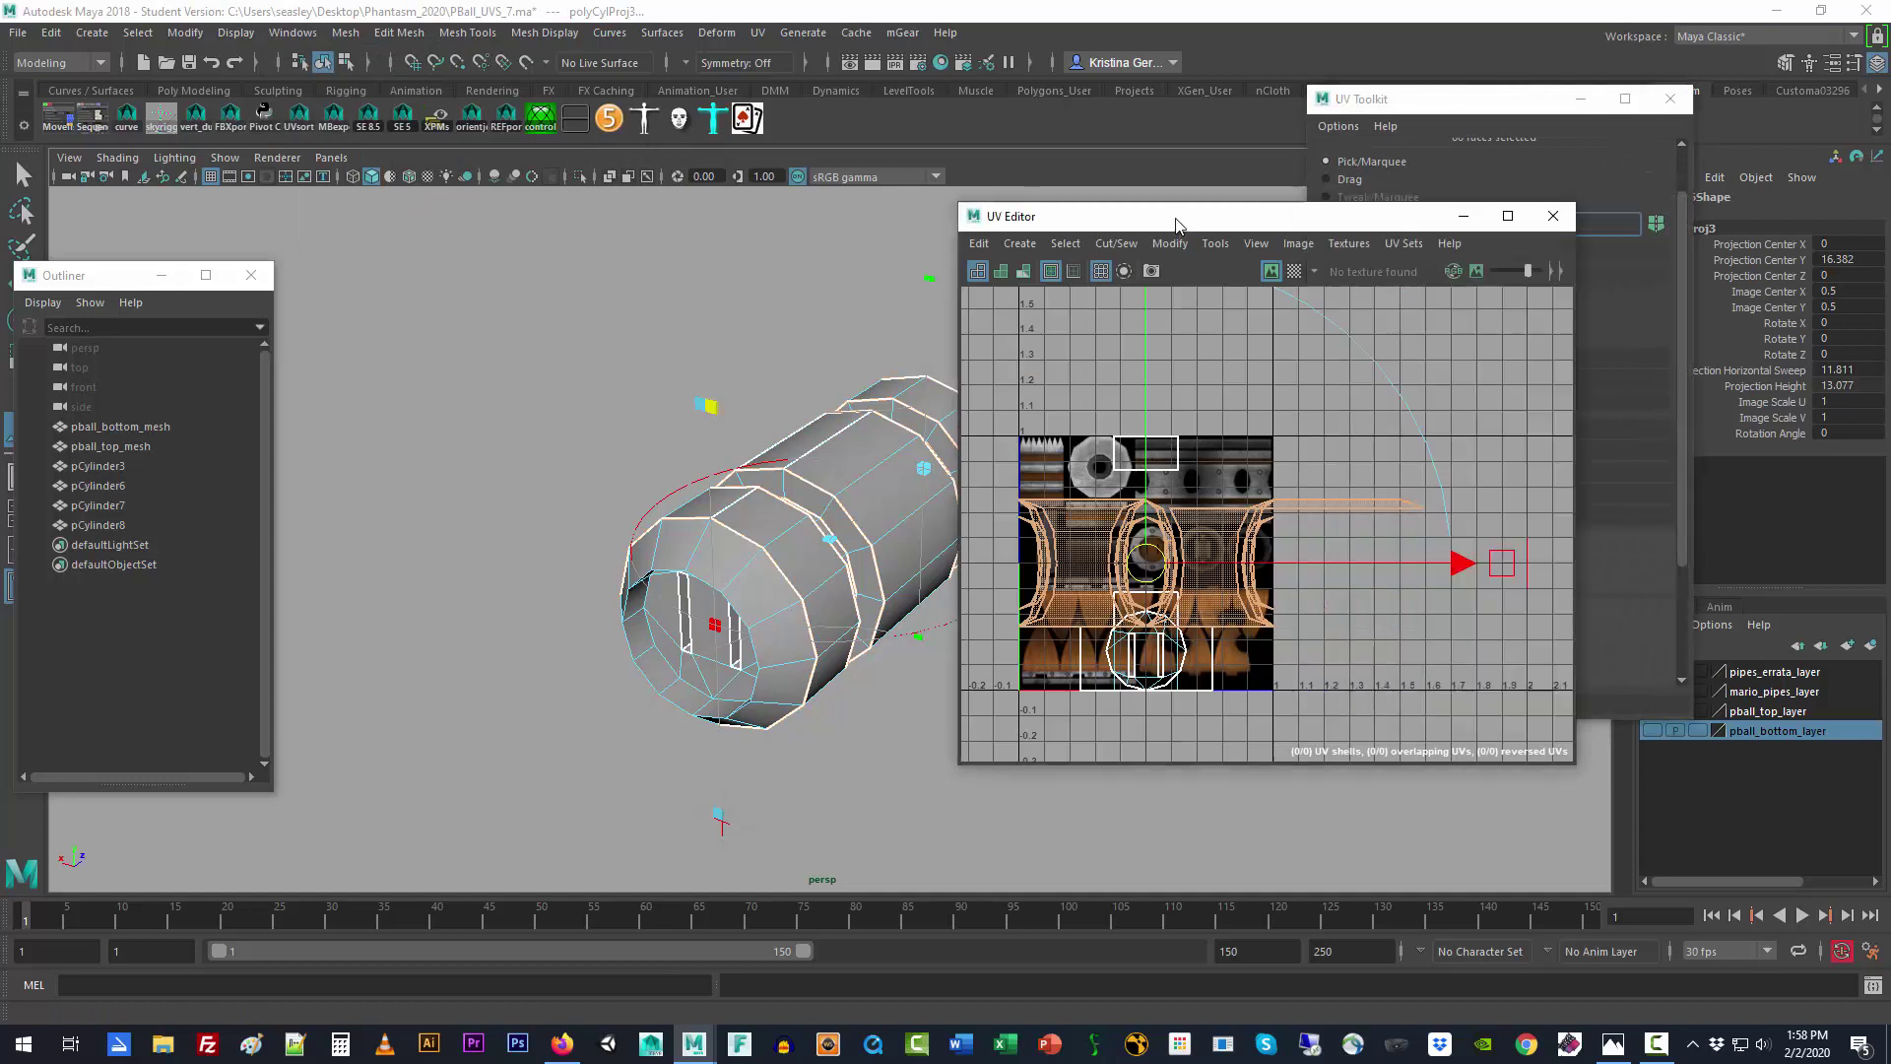
left_click(1271, 270)
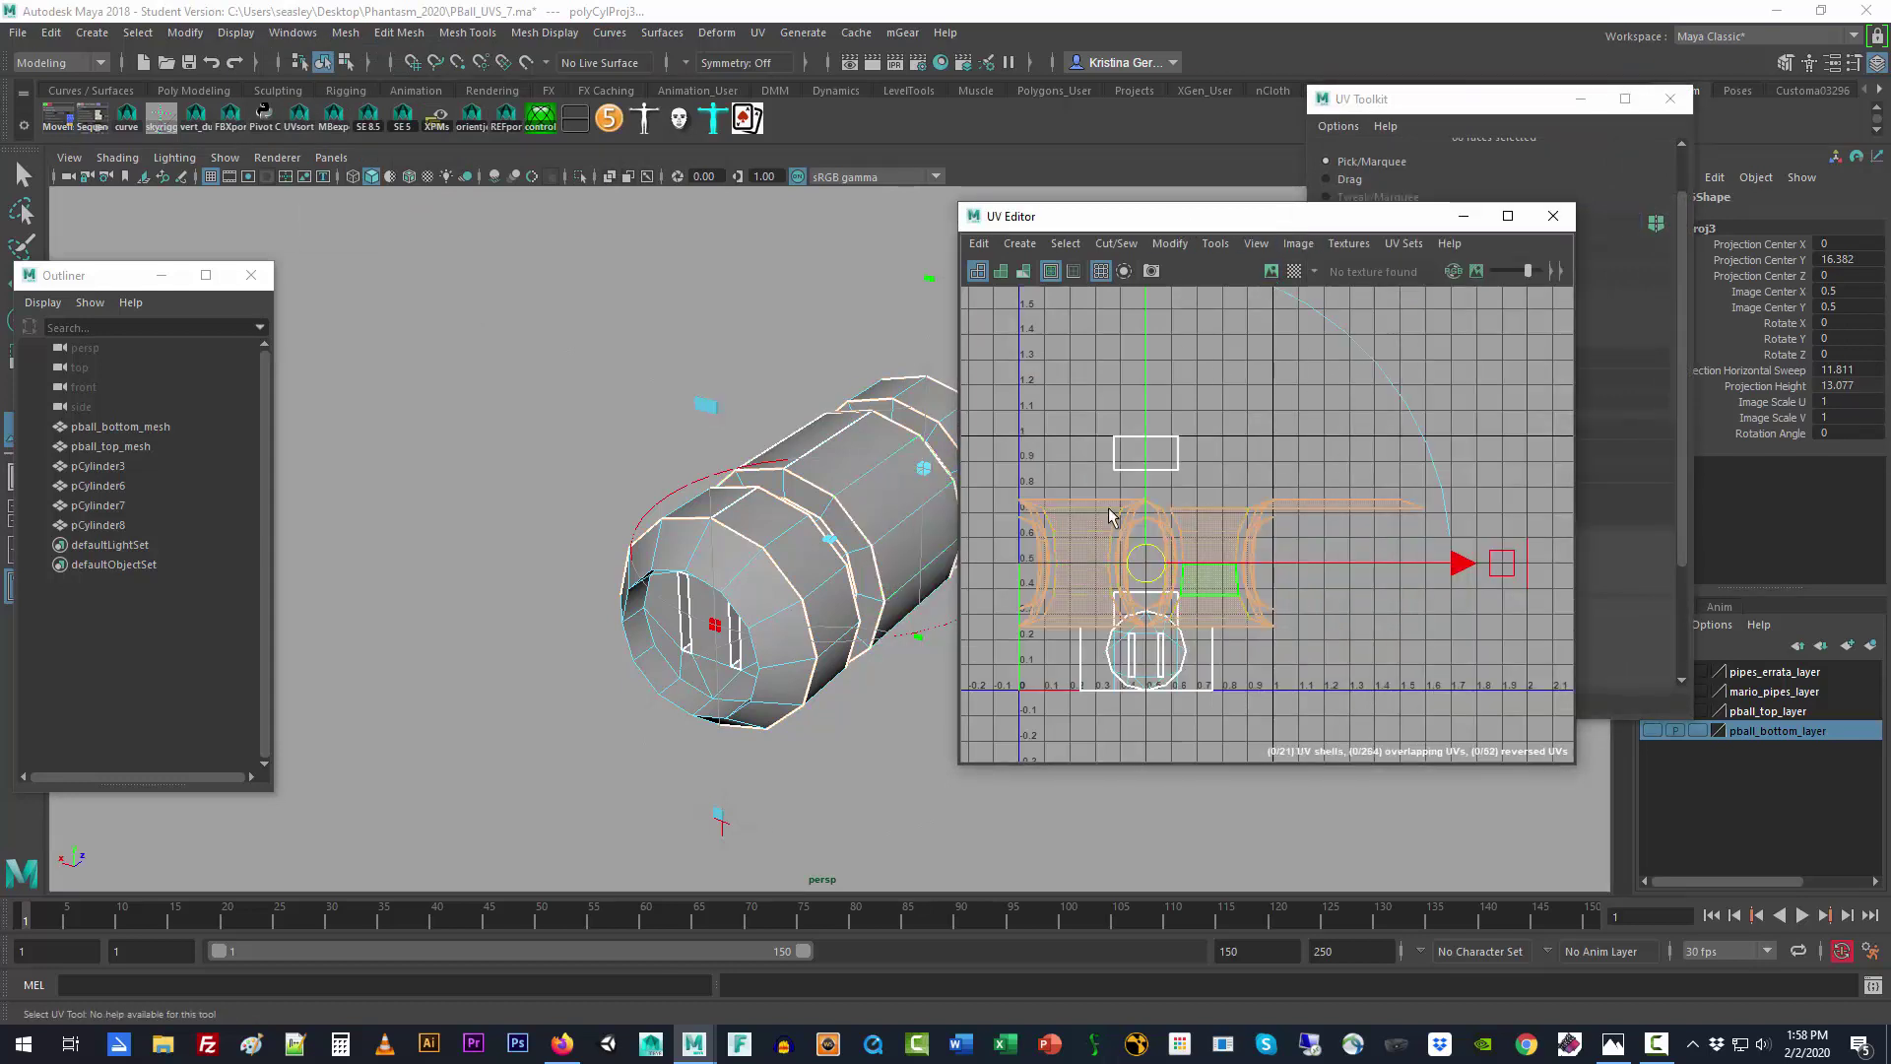
scroll(1157, 581, "up", 3)
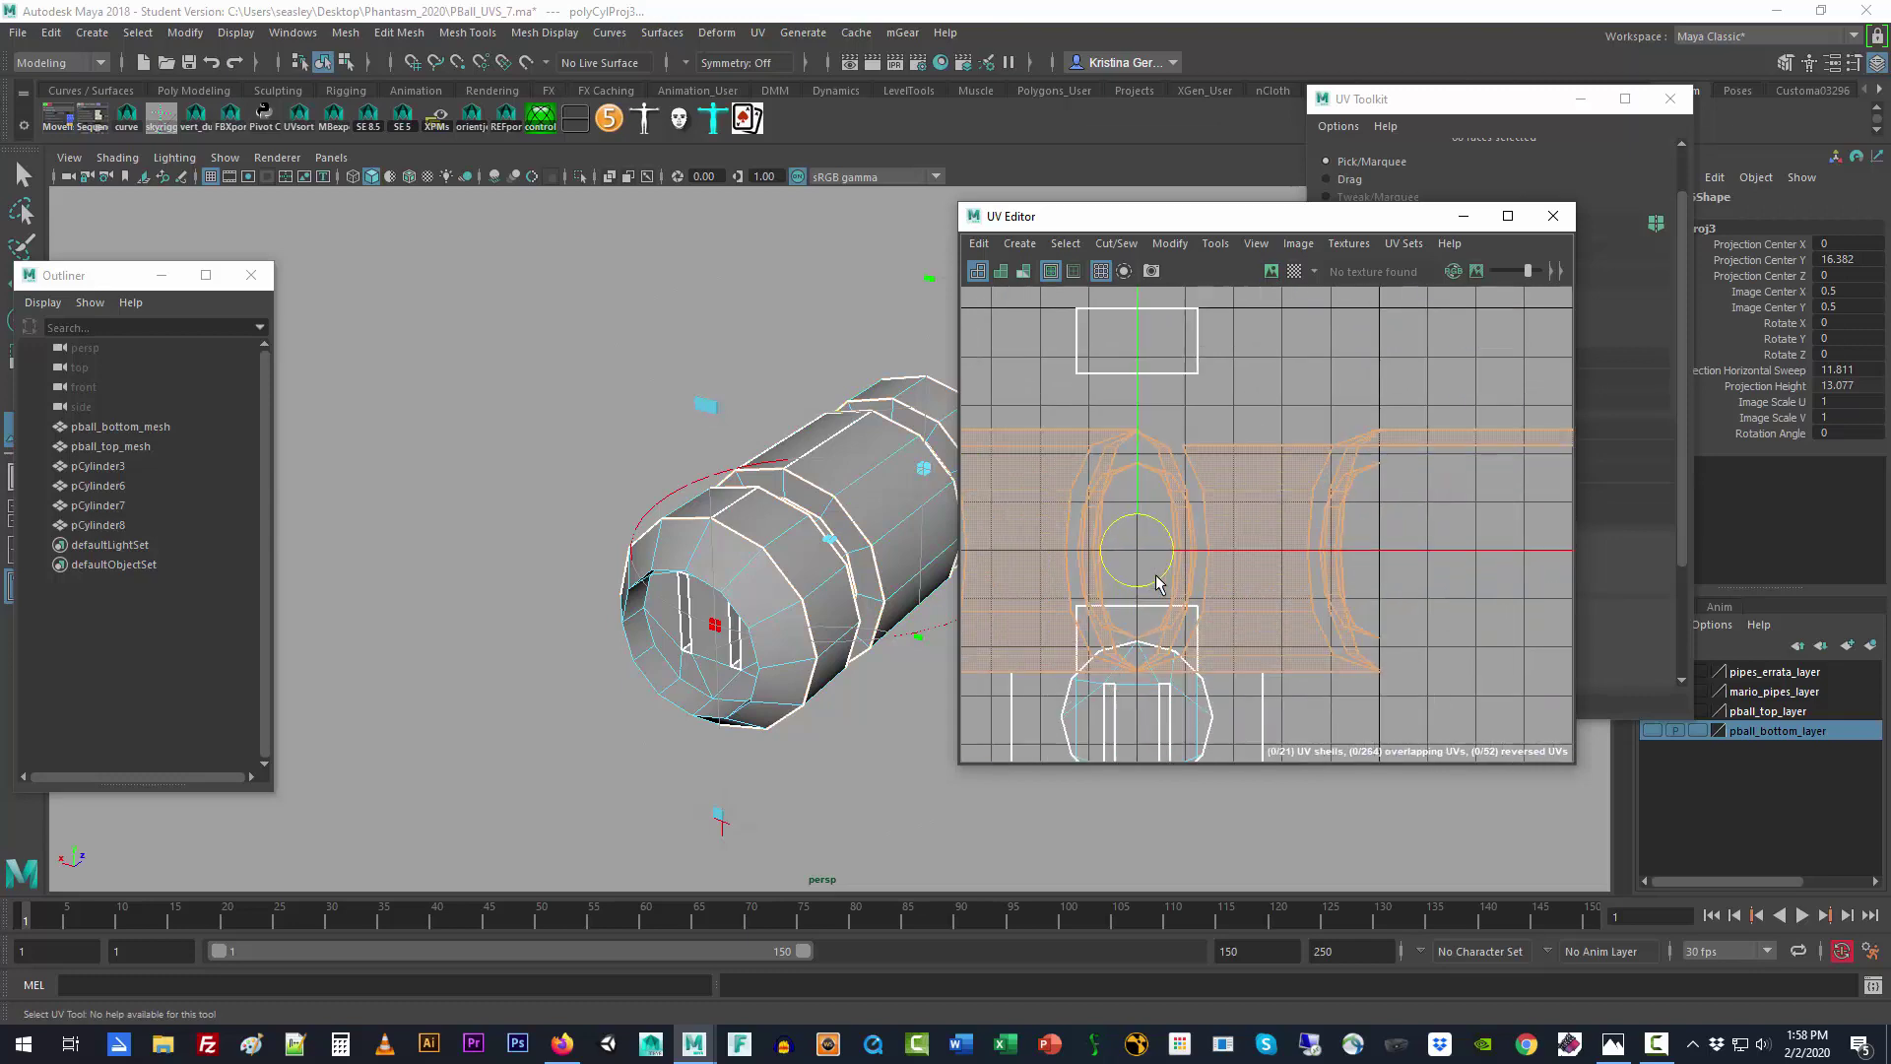
middle_click_drag(1168, 579, 1294, 522, "alt")
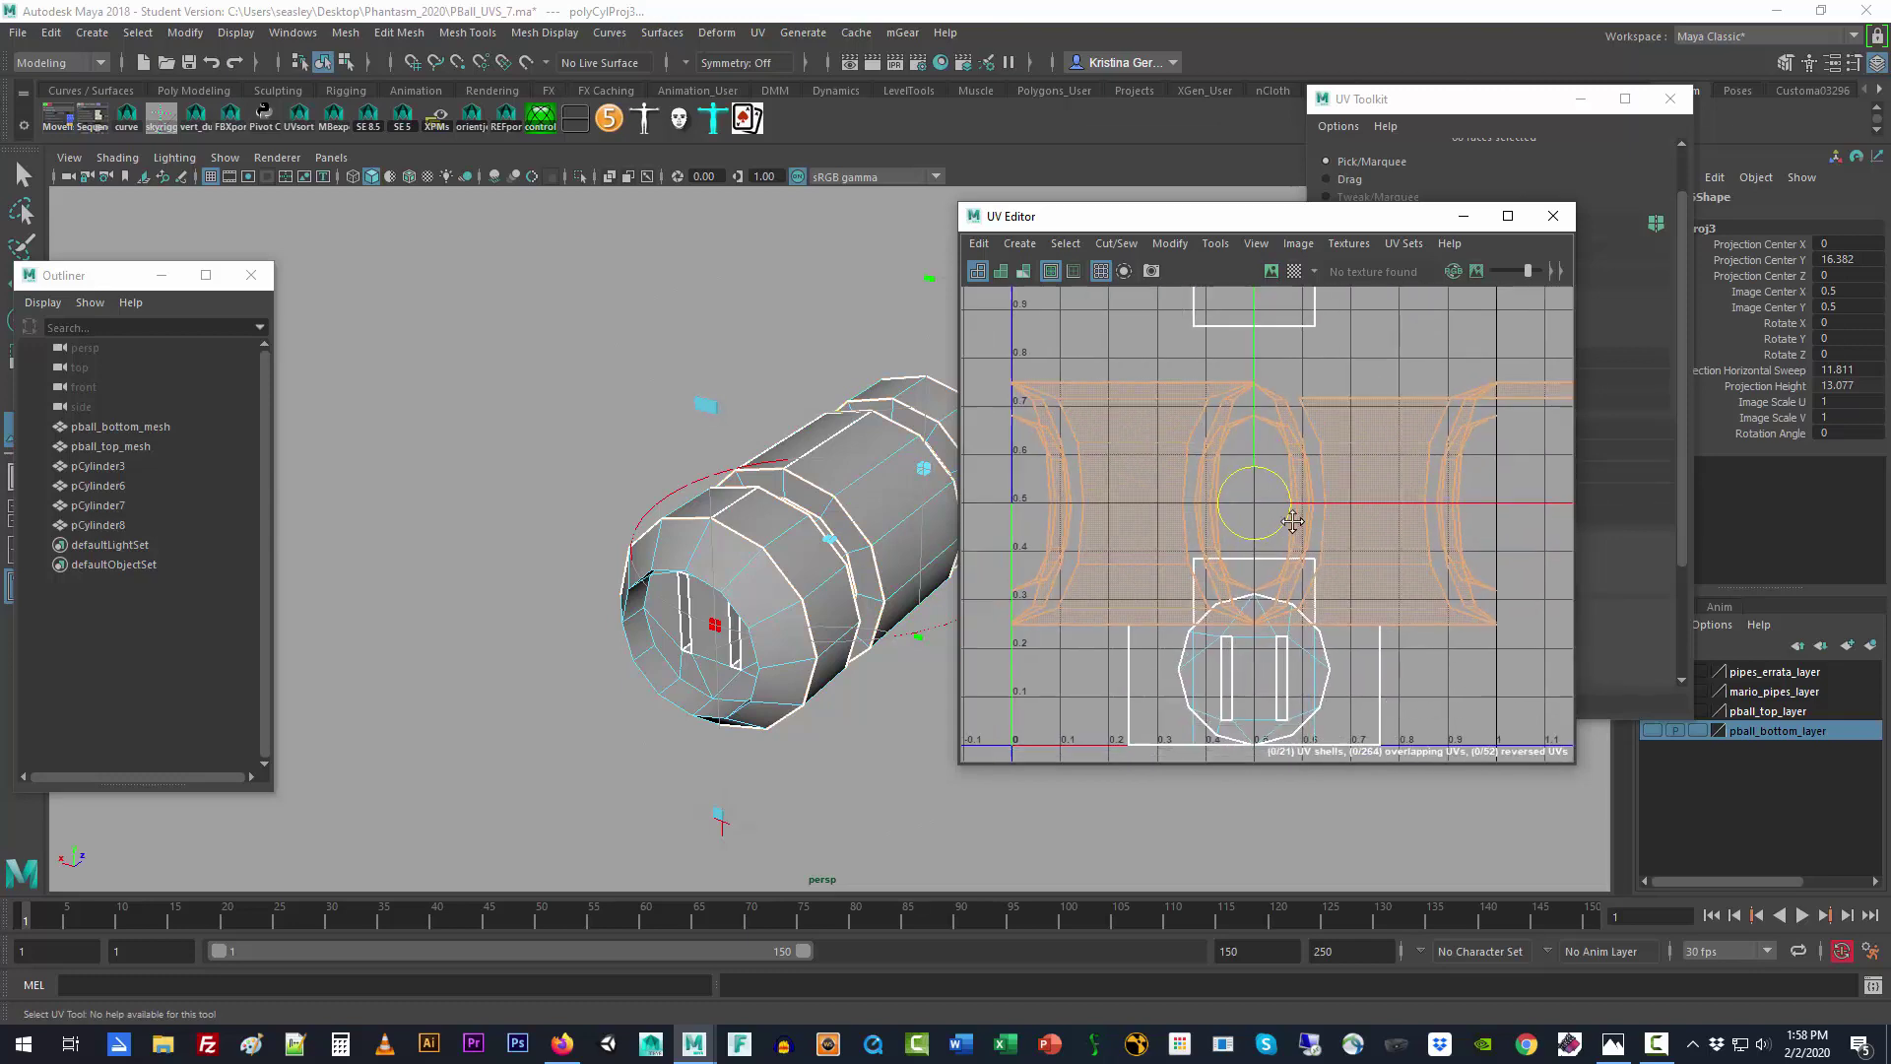
Step: Set the cylindrical projection's Rotate X to 90 and bring the whole resulting UV layout into view
left_click_drag(1043, 211, 1202, 591)
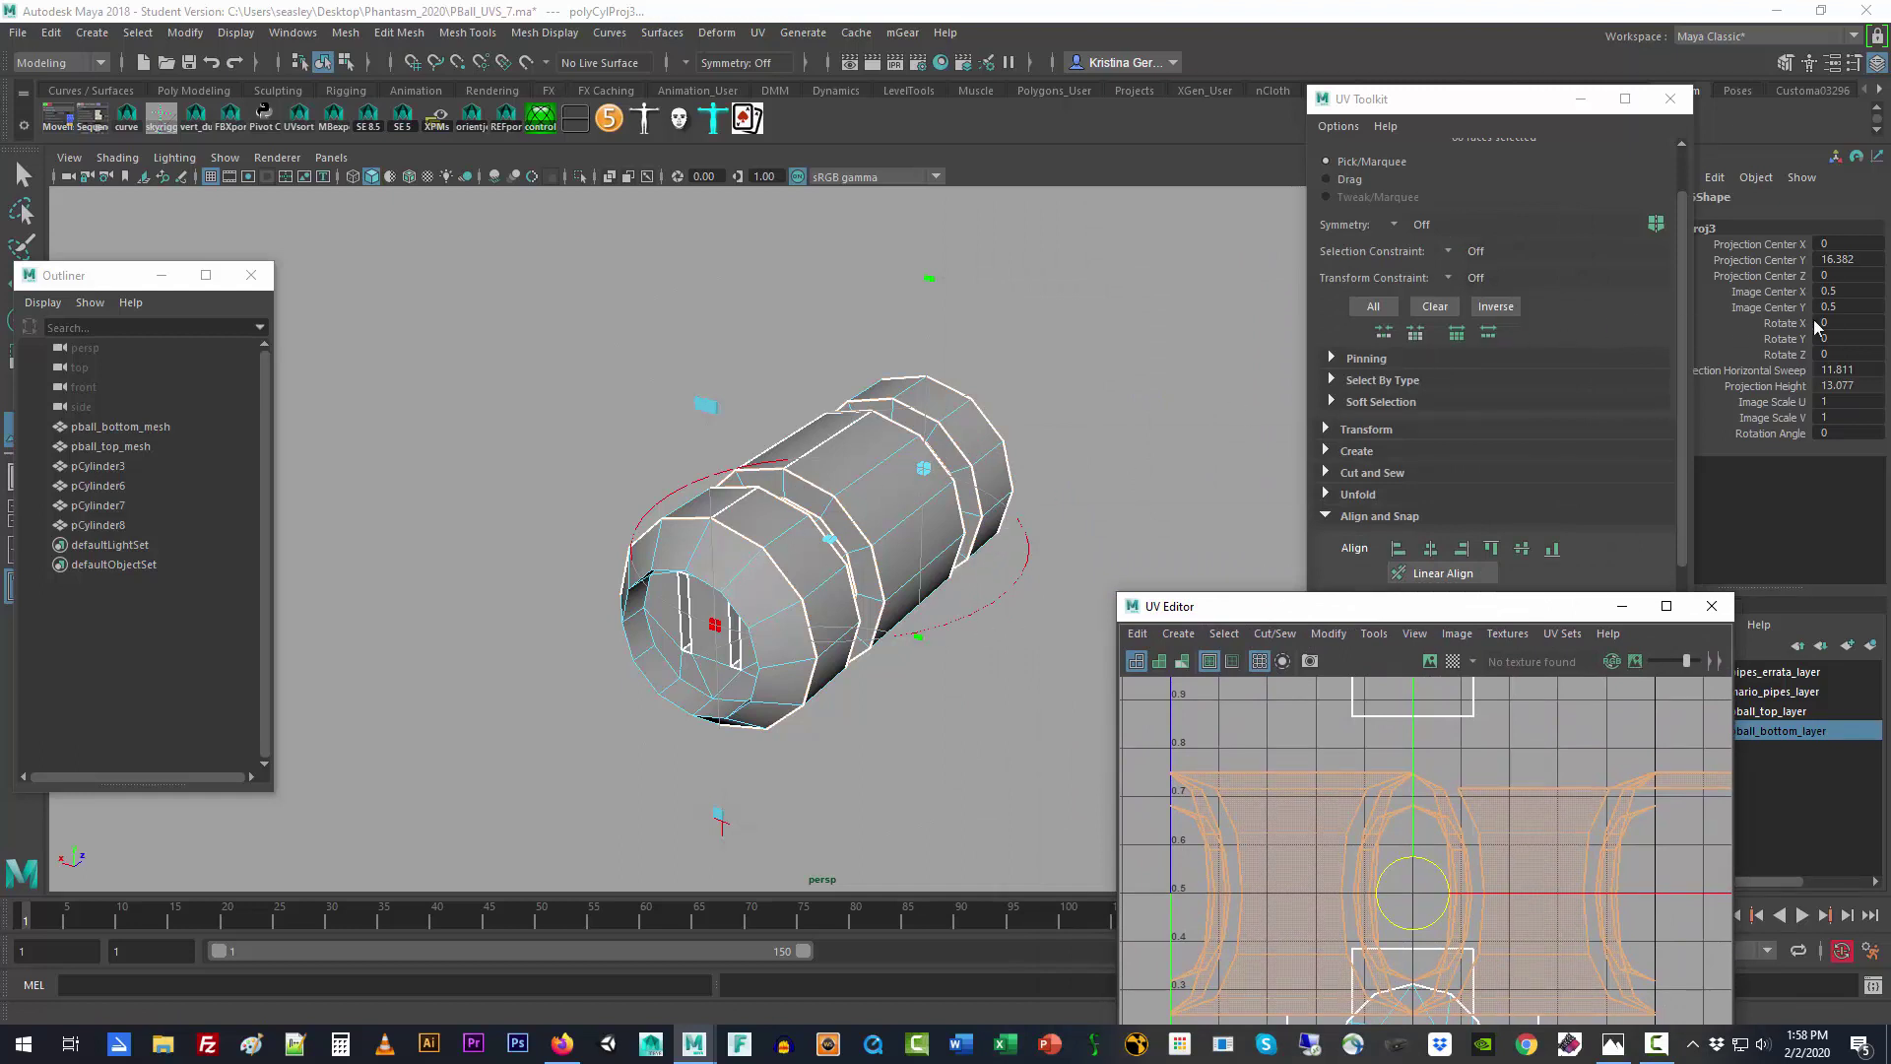
left_click(1855, 323)
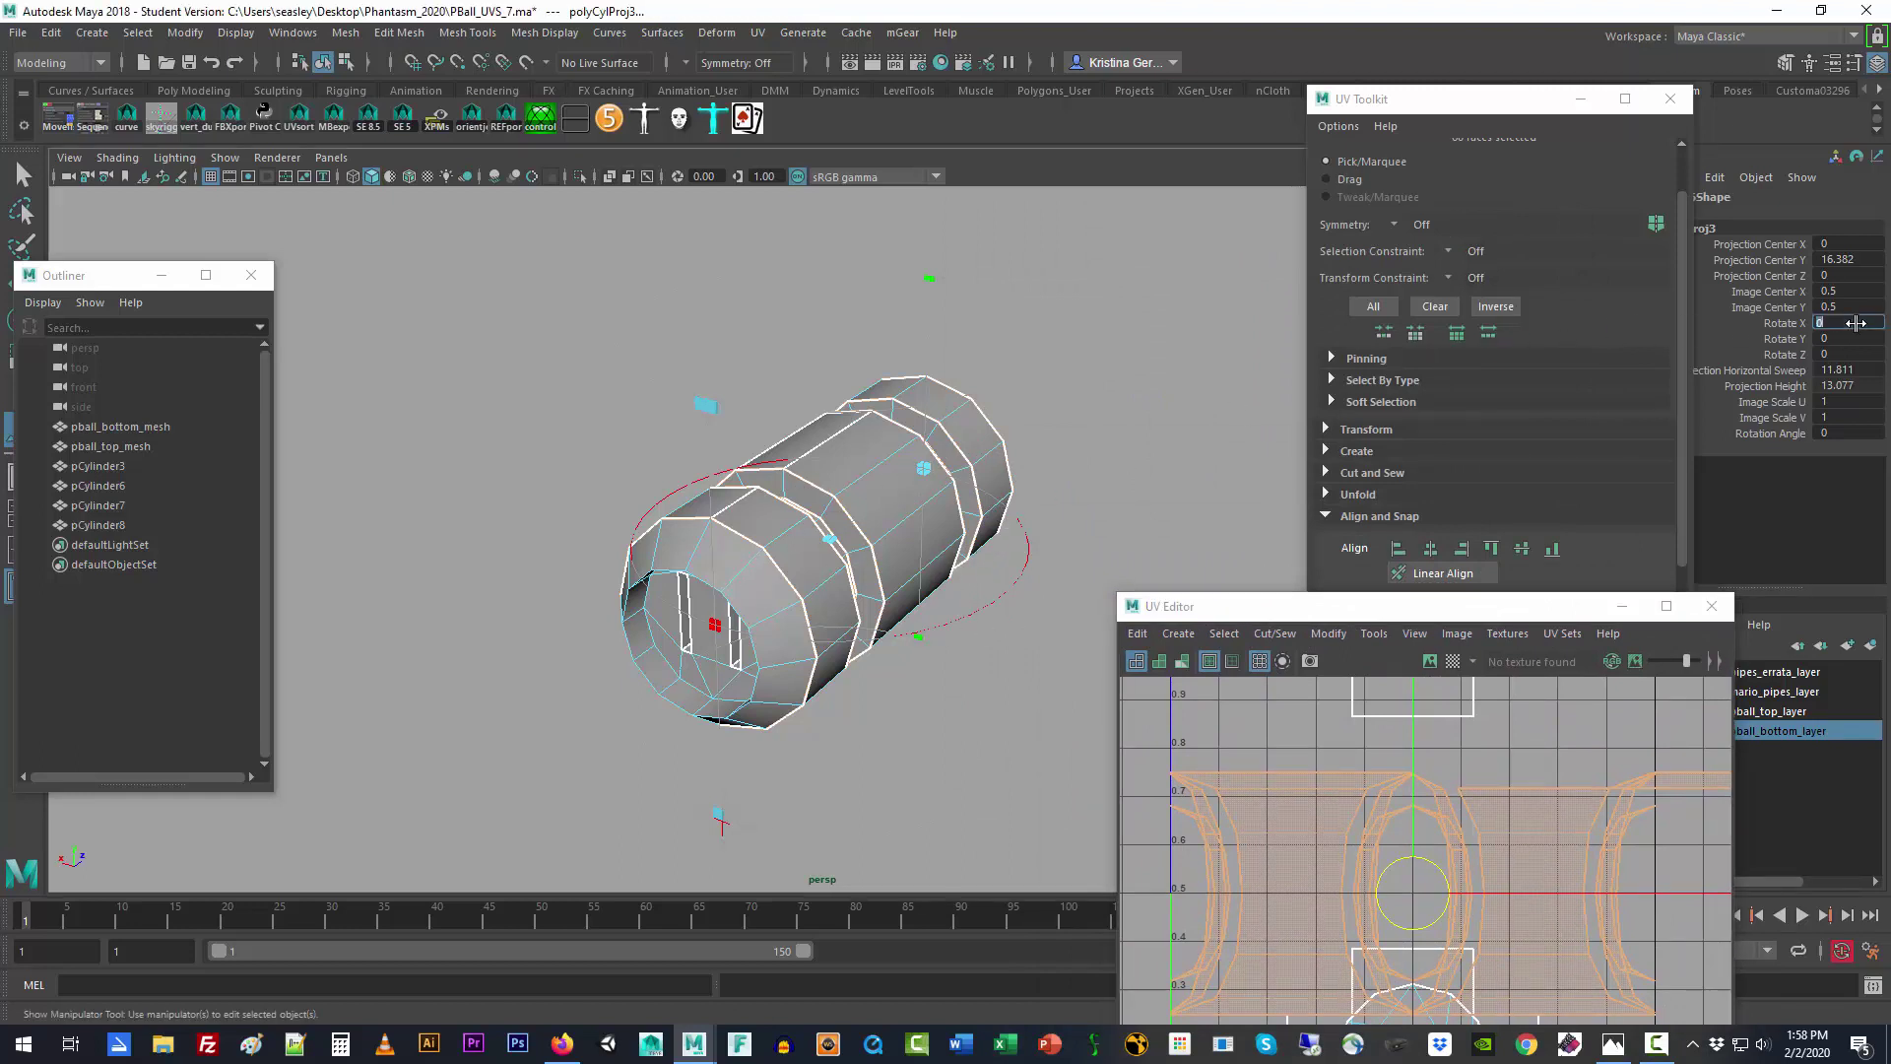
key("Return")
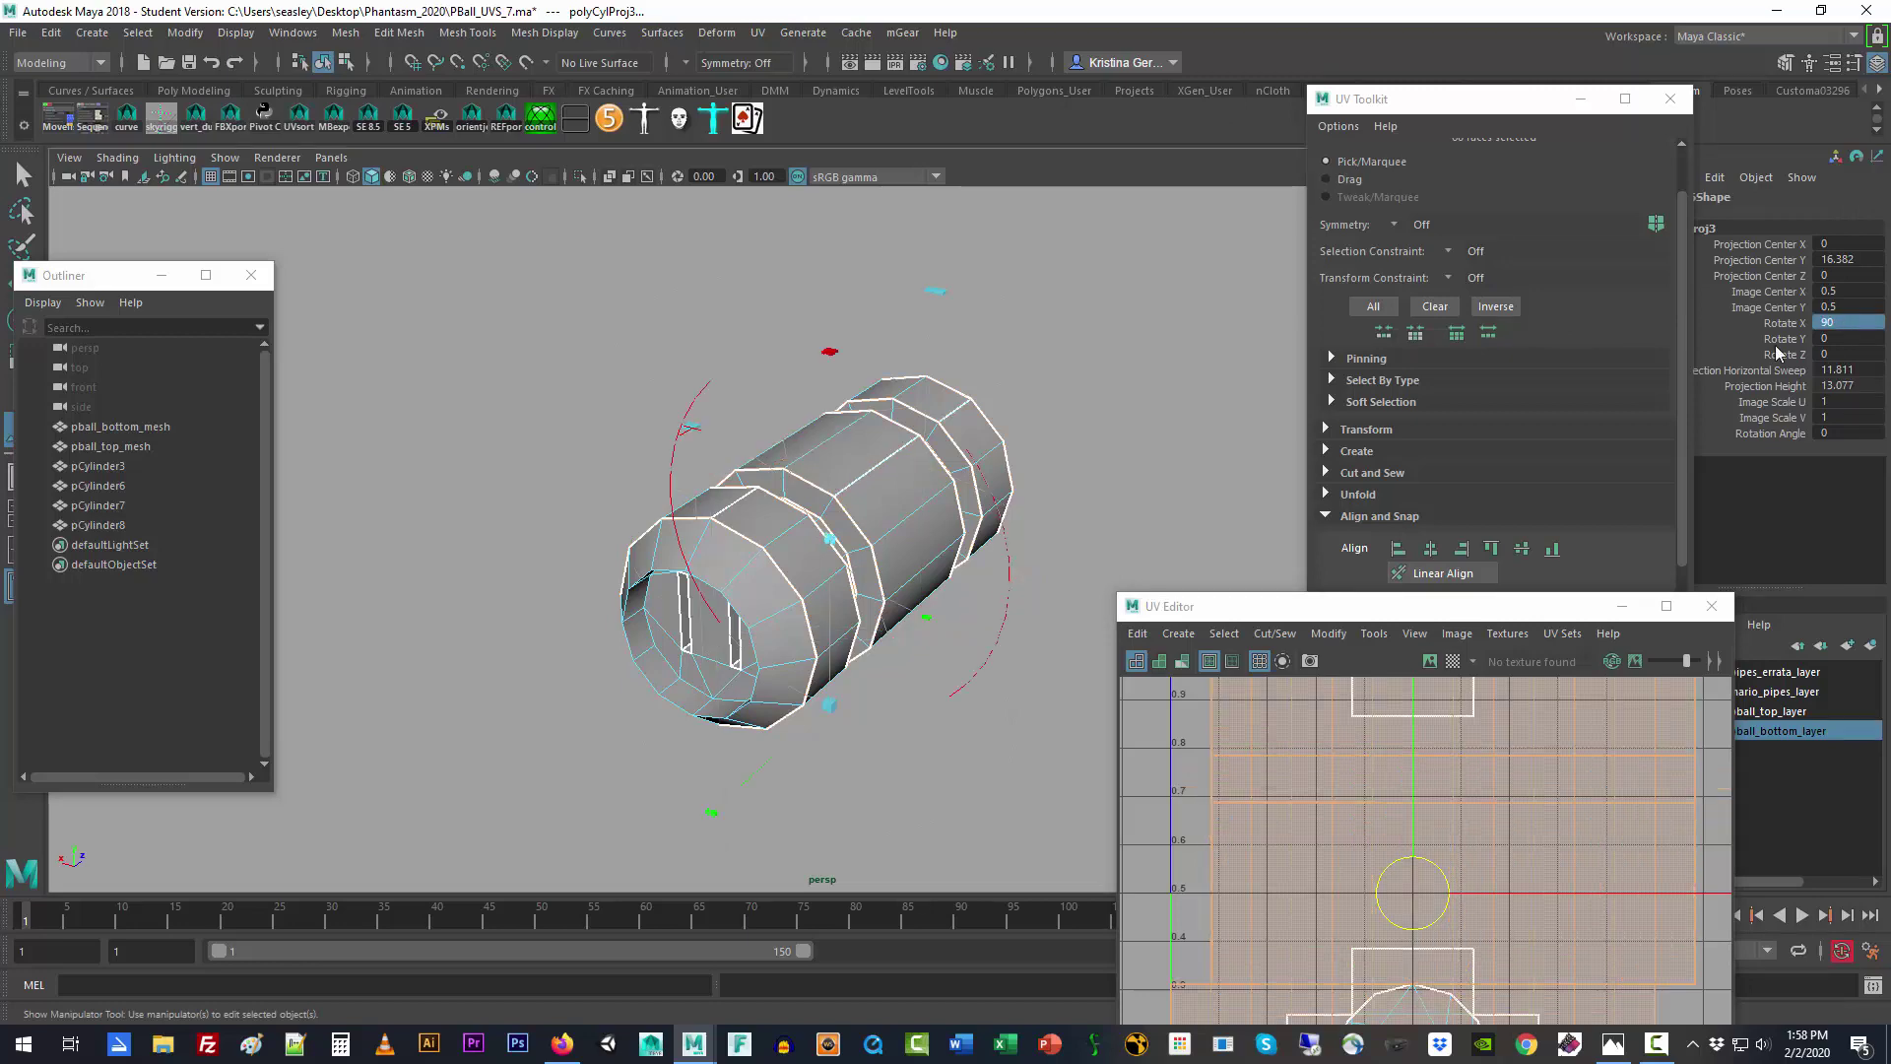
left_click(855, 451)
left_click(944, 490)
left_click_drag(944, 485, 862, 478, "alt")
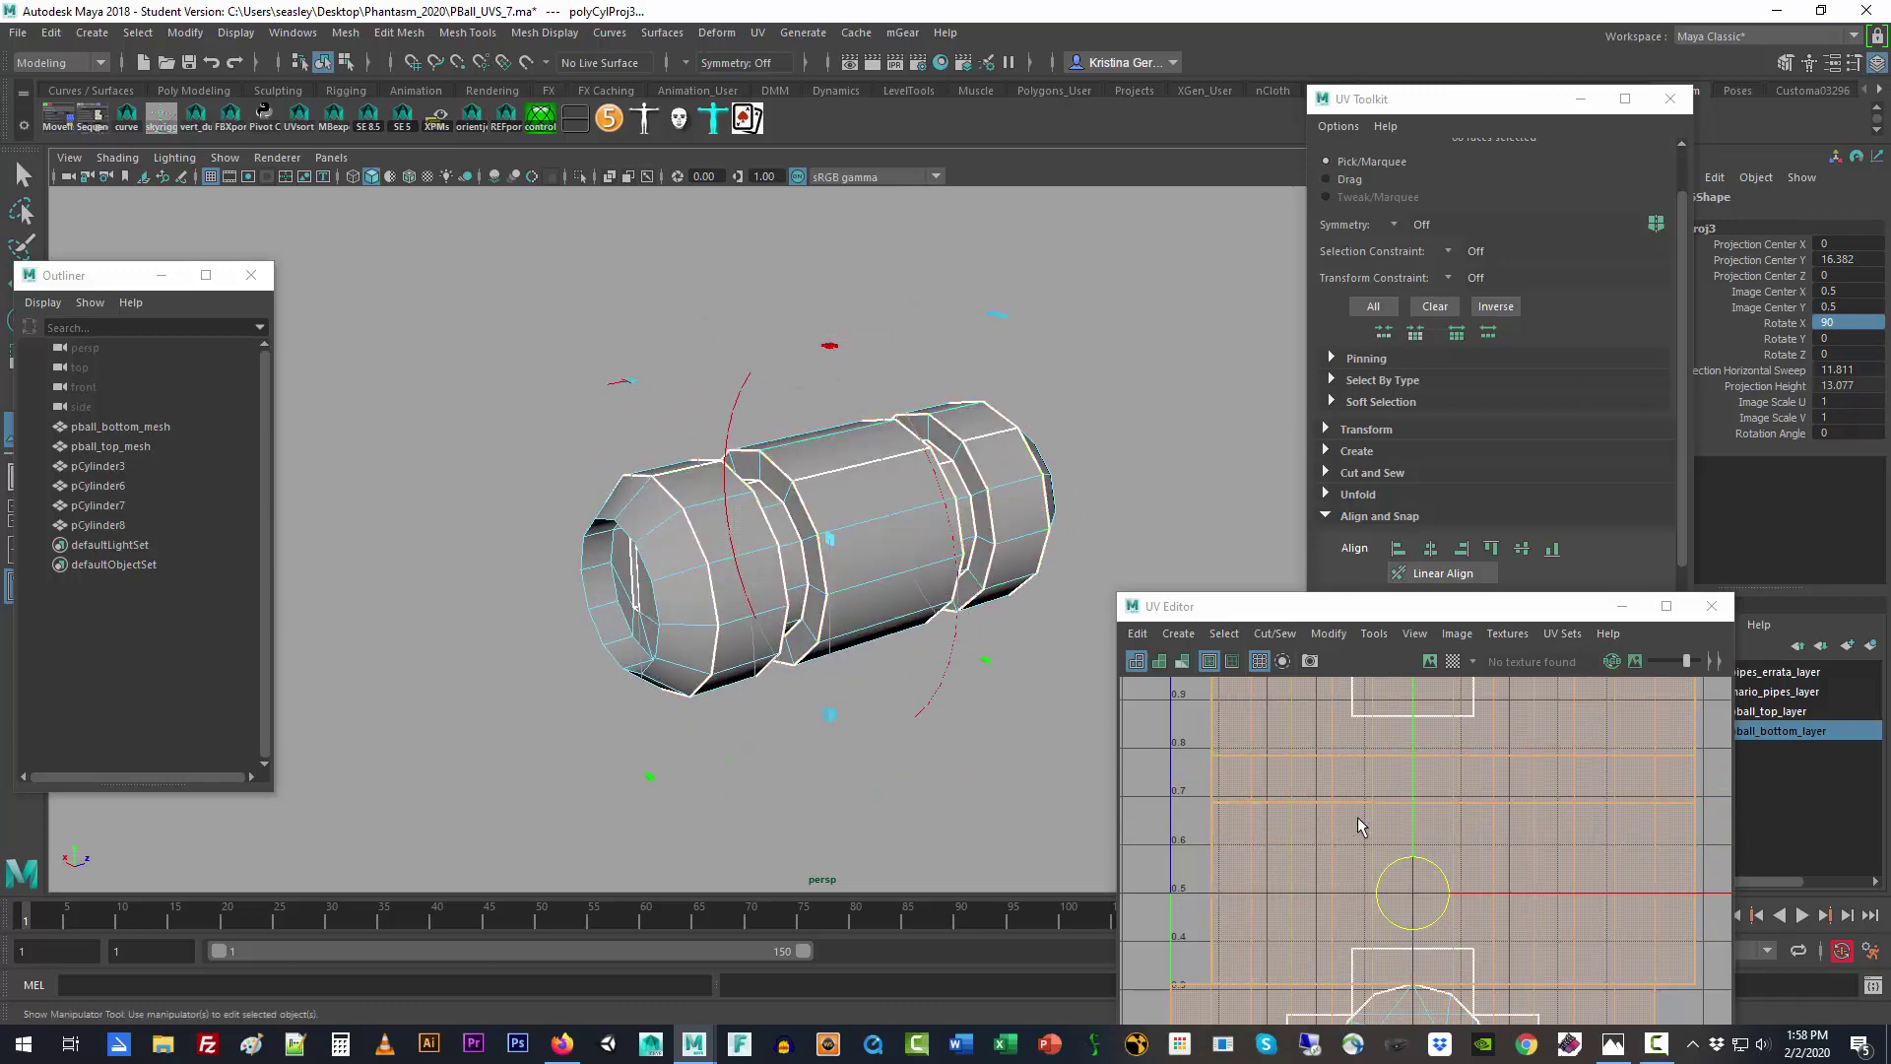
scroll(1438, 745, "down", 4)
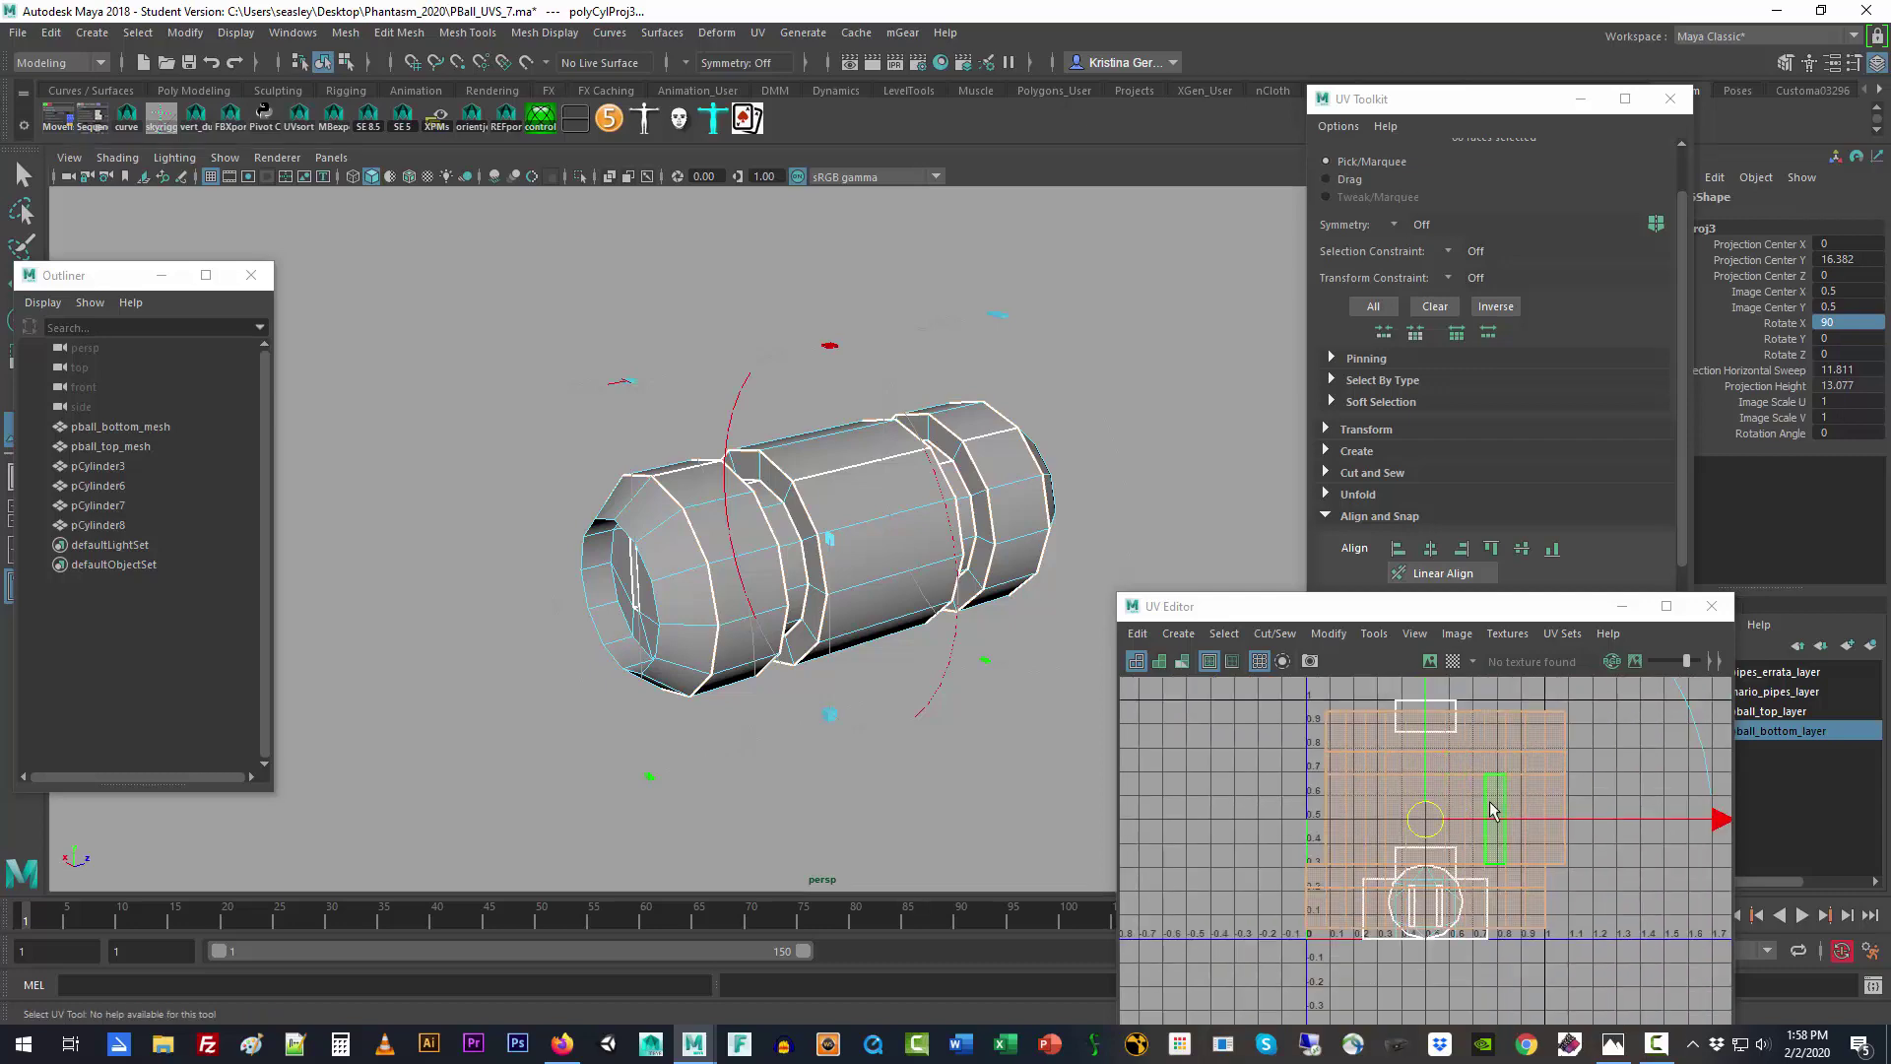
middle_click_drag(1485, 806, 1420, 824, "alt")
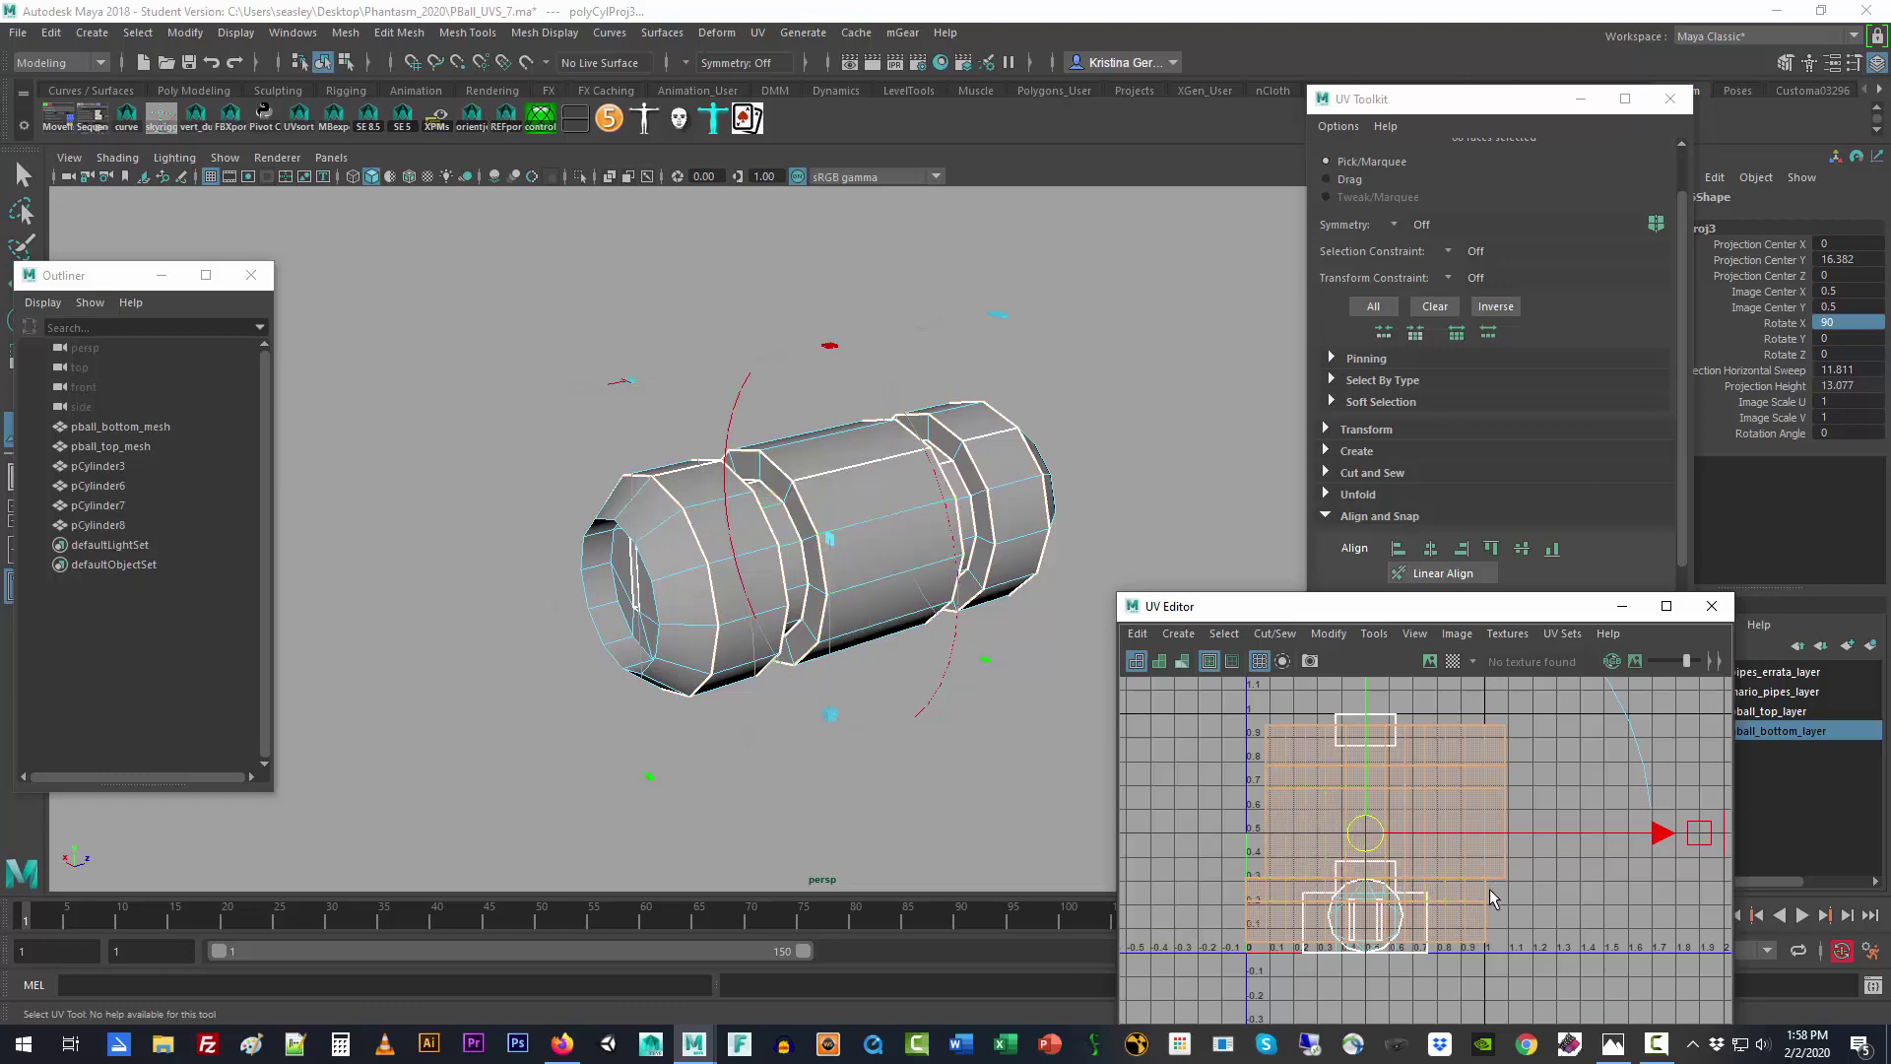
Step: Set the cylindrical projection's Rotate Z to 1 and check the shell alignment in the enlarged UV Editor
double_click(1525, 606)
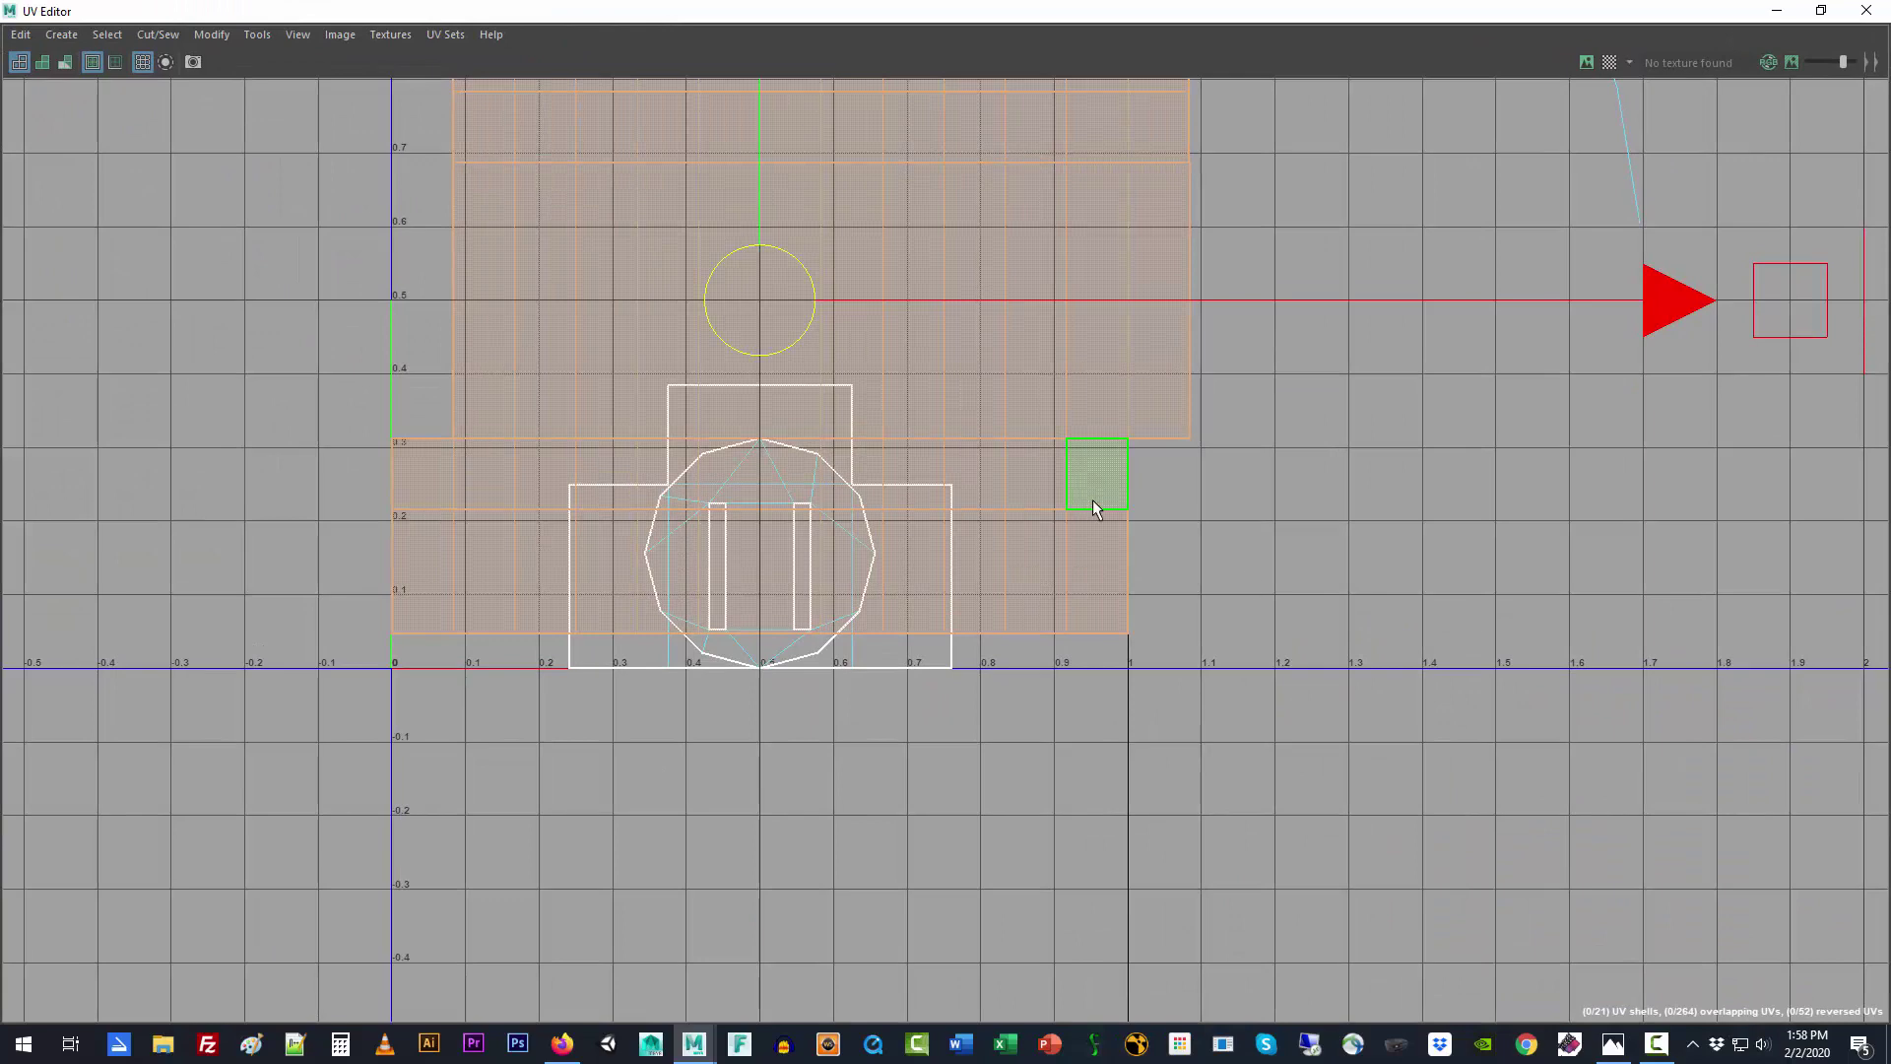
key("f")
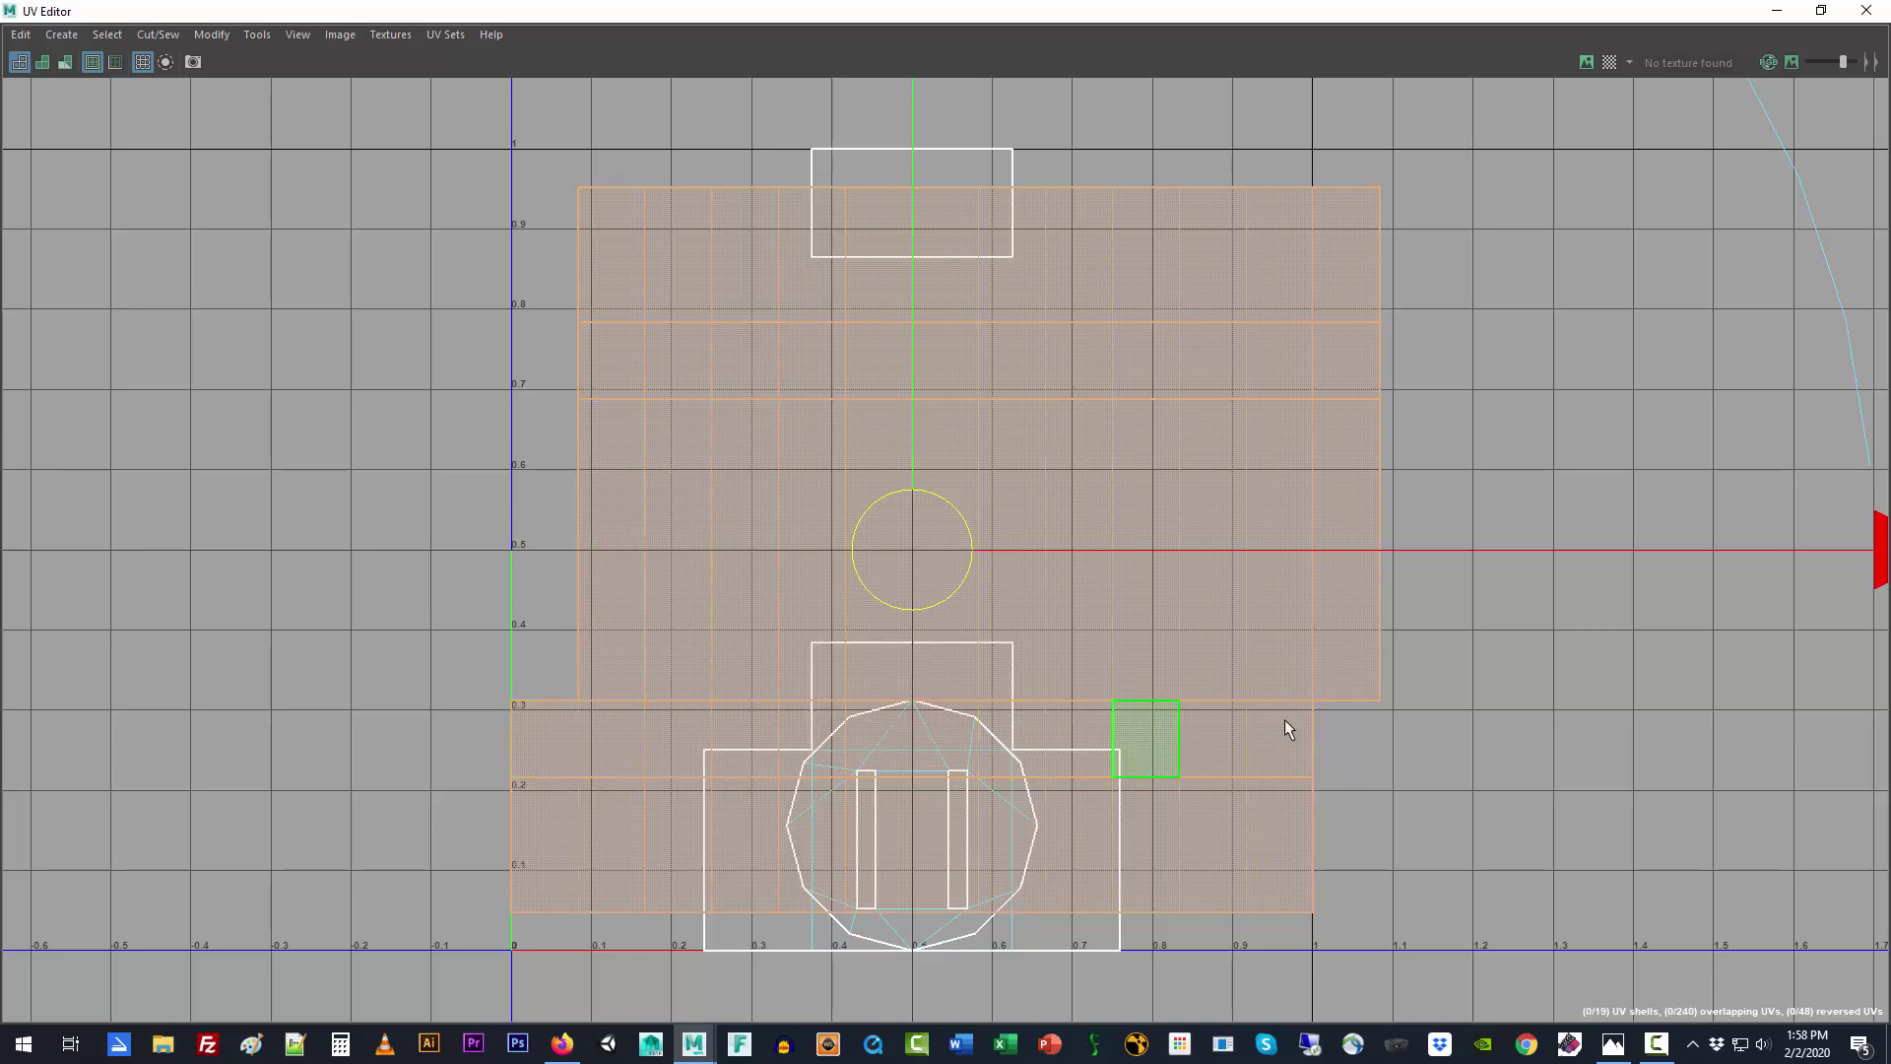
left_click(1820, 10)
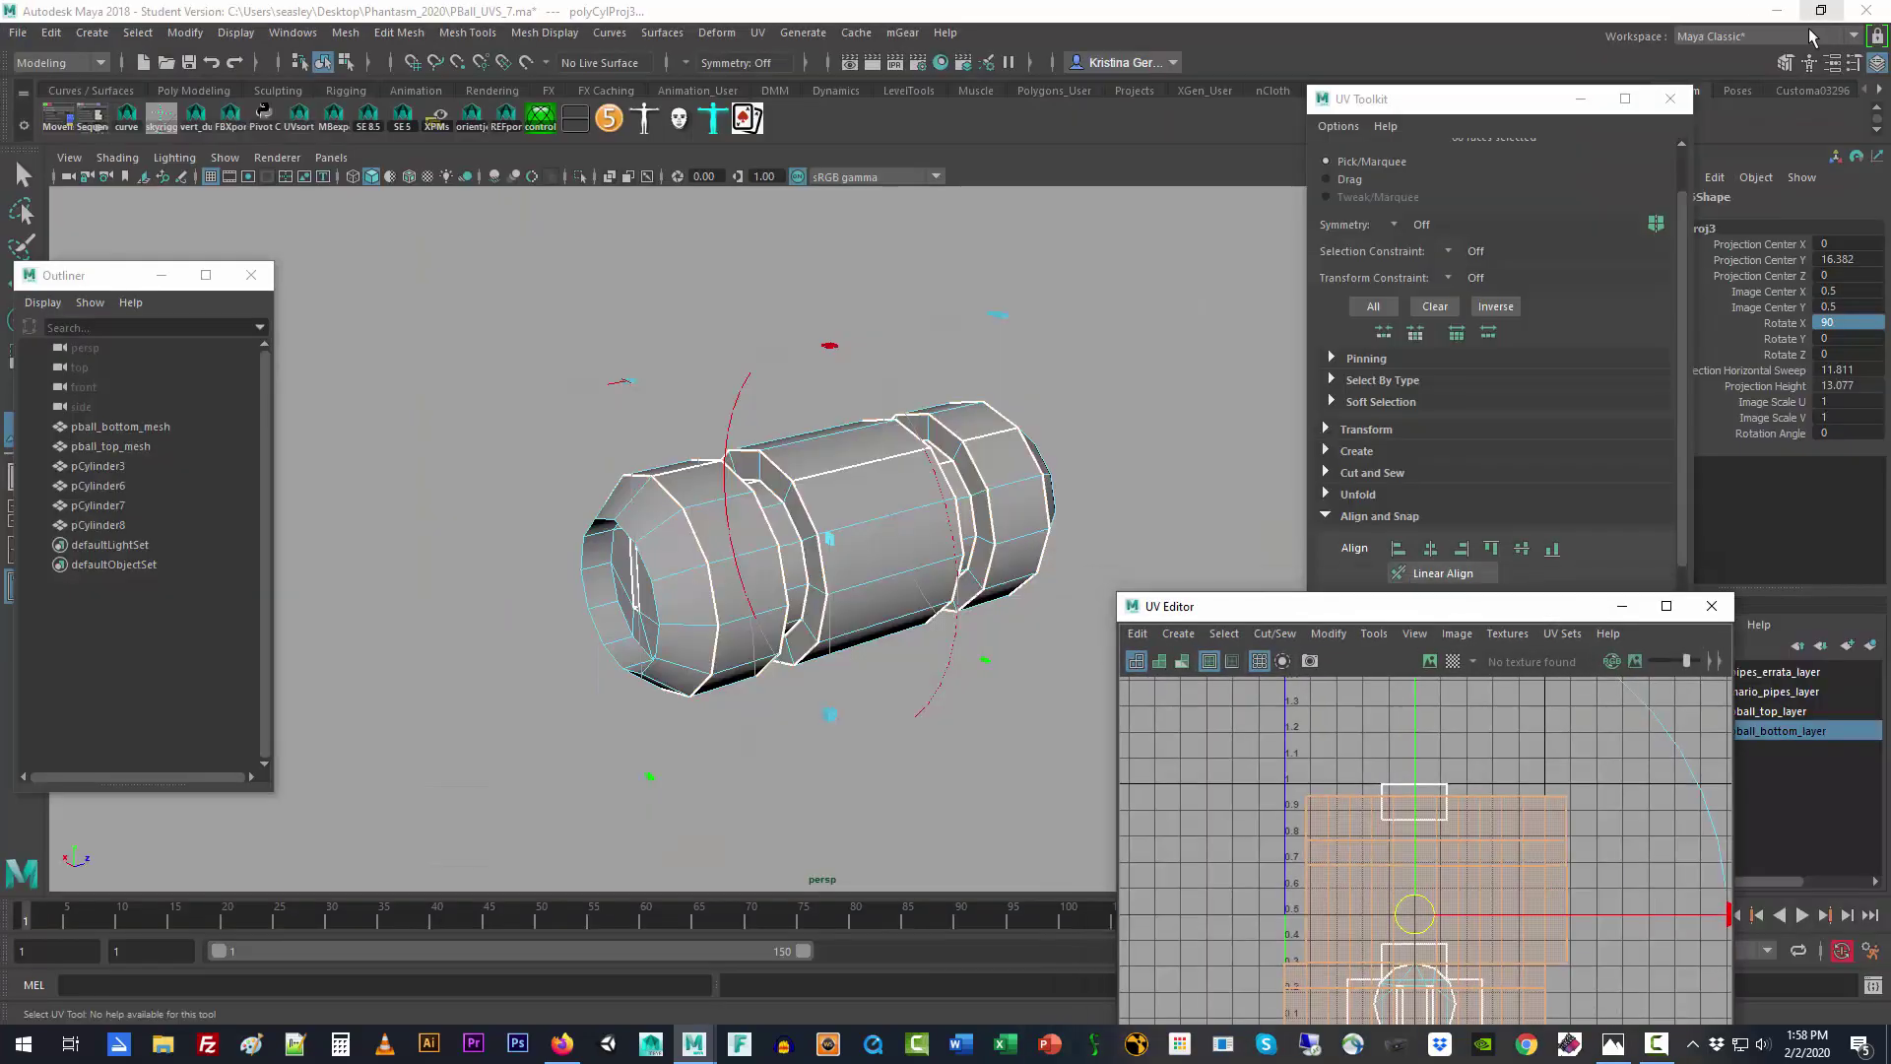
left_click(1838, 354)
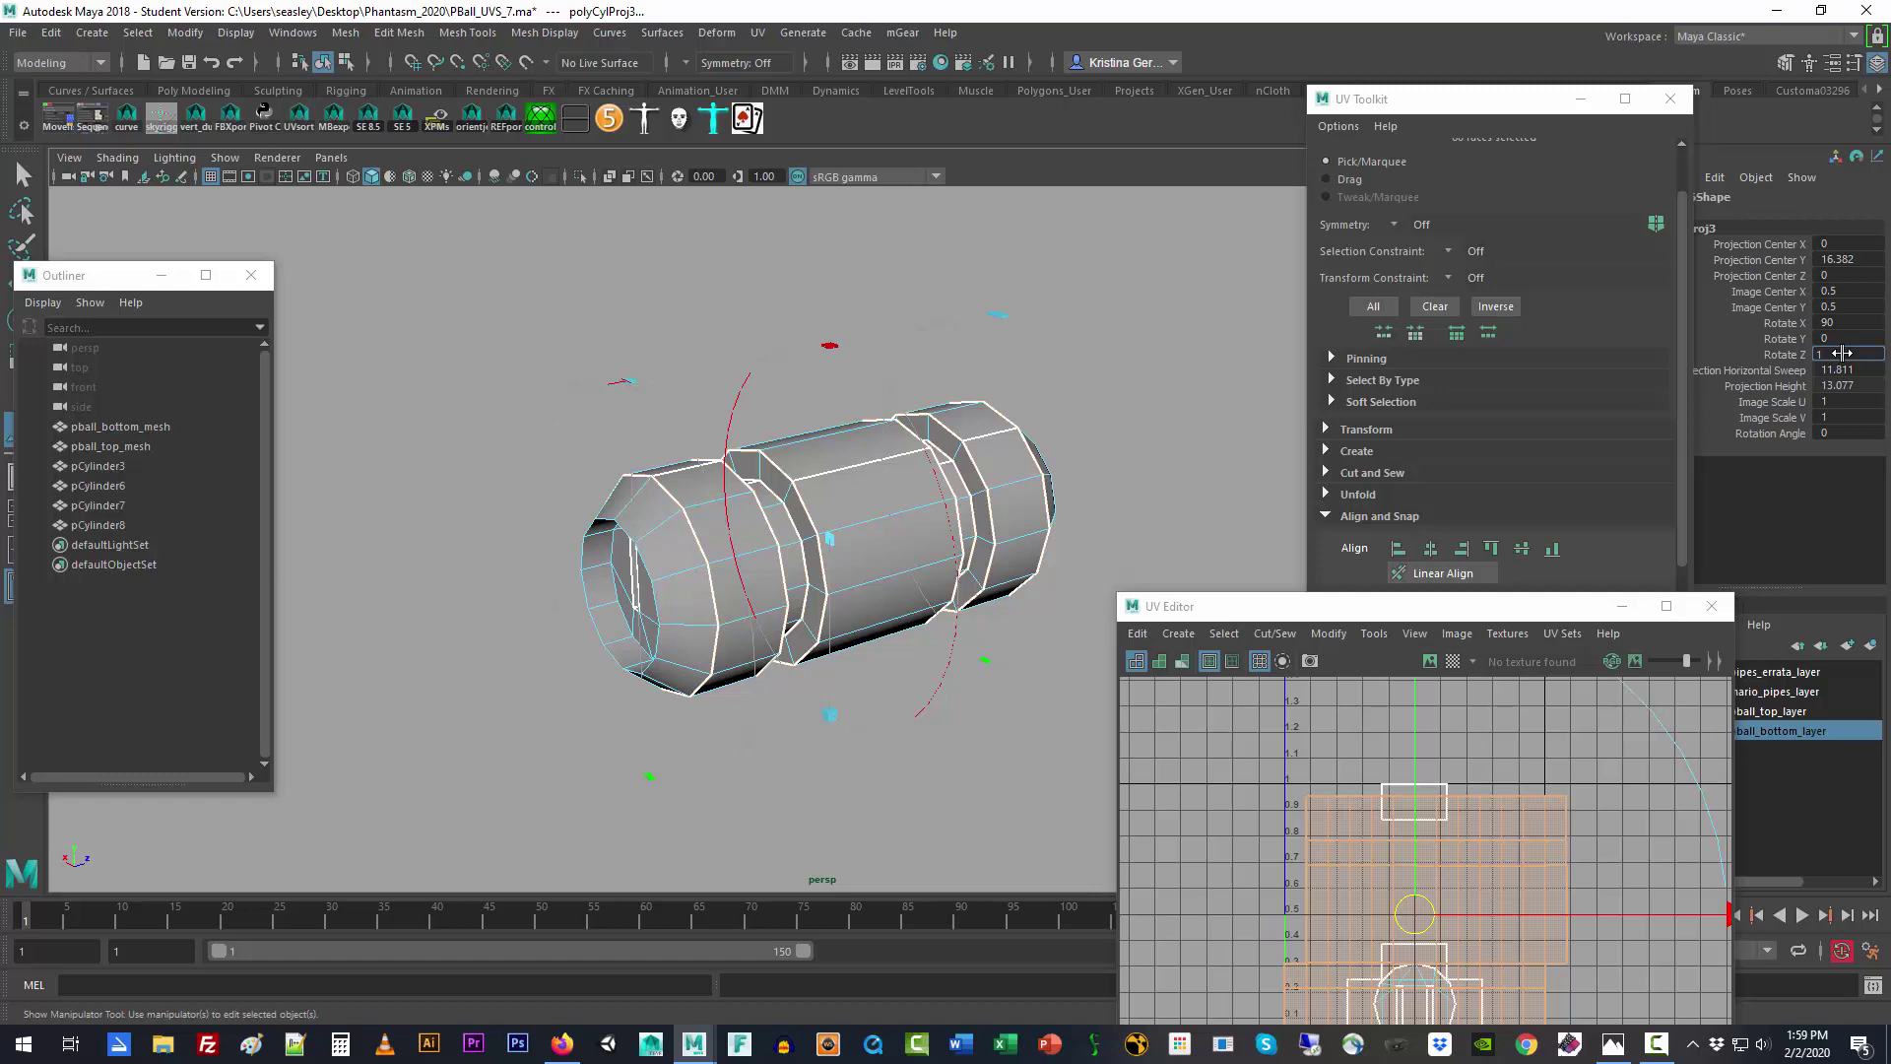
key("Return")
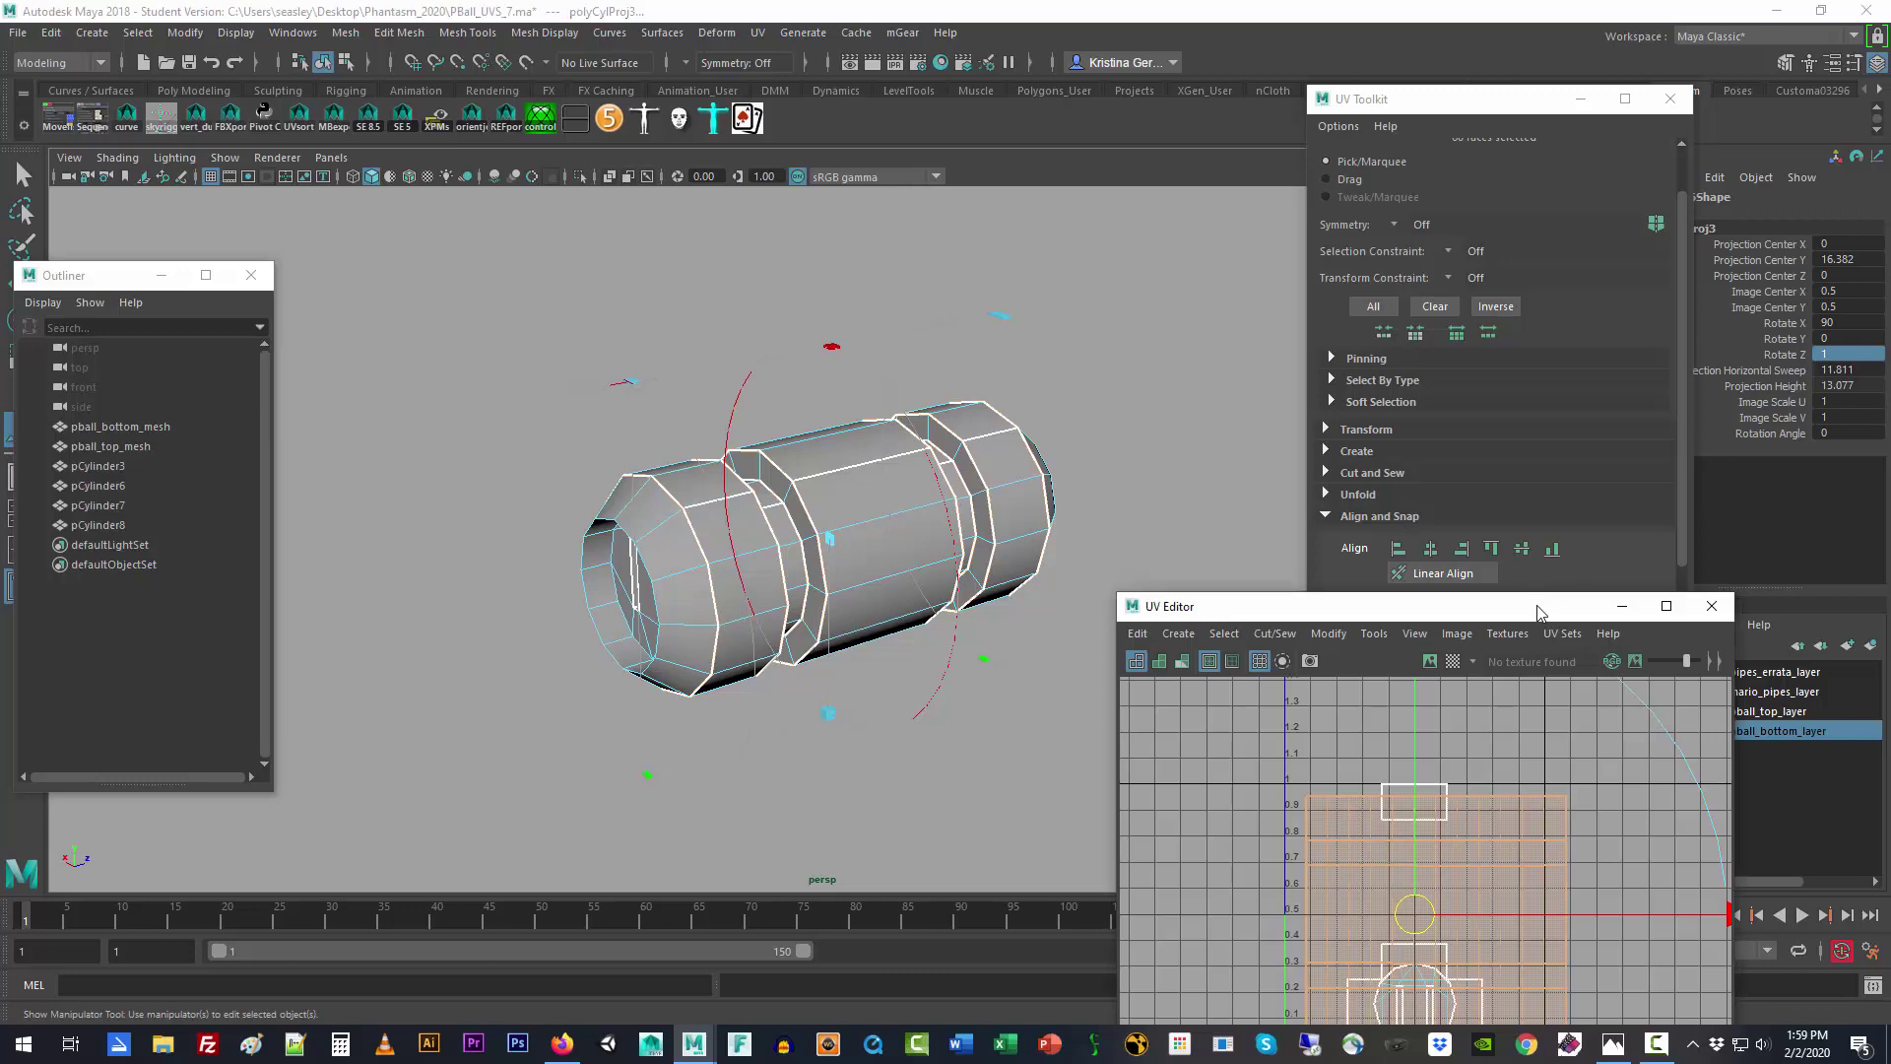
left_click_drag(1543, 599, 1342, 215)
double_click(1334, 210)
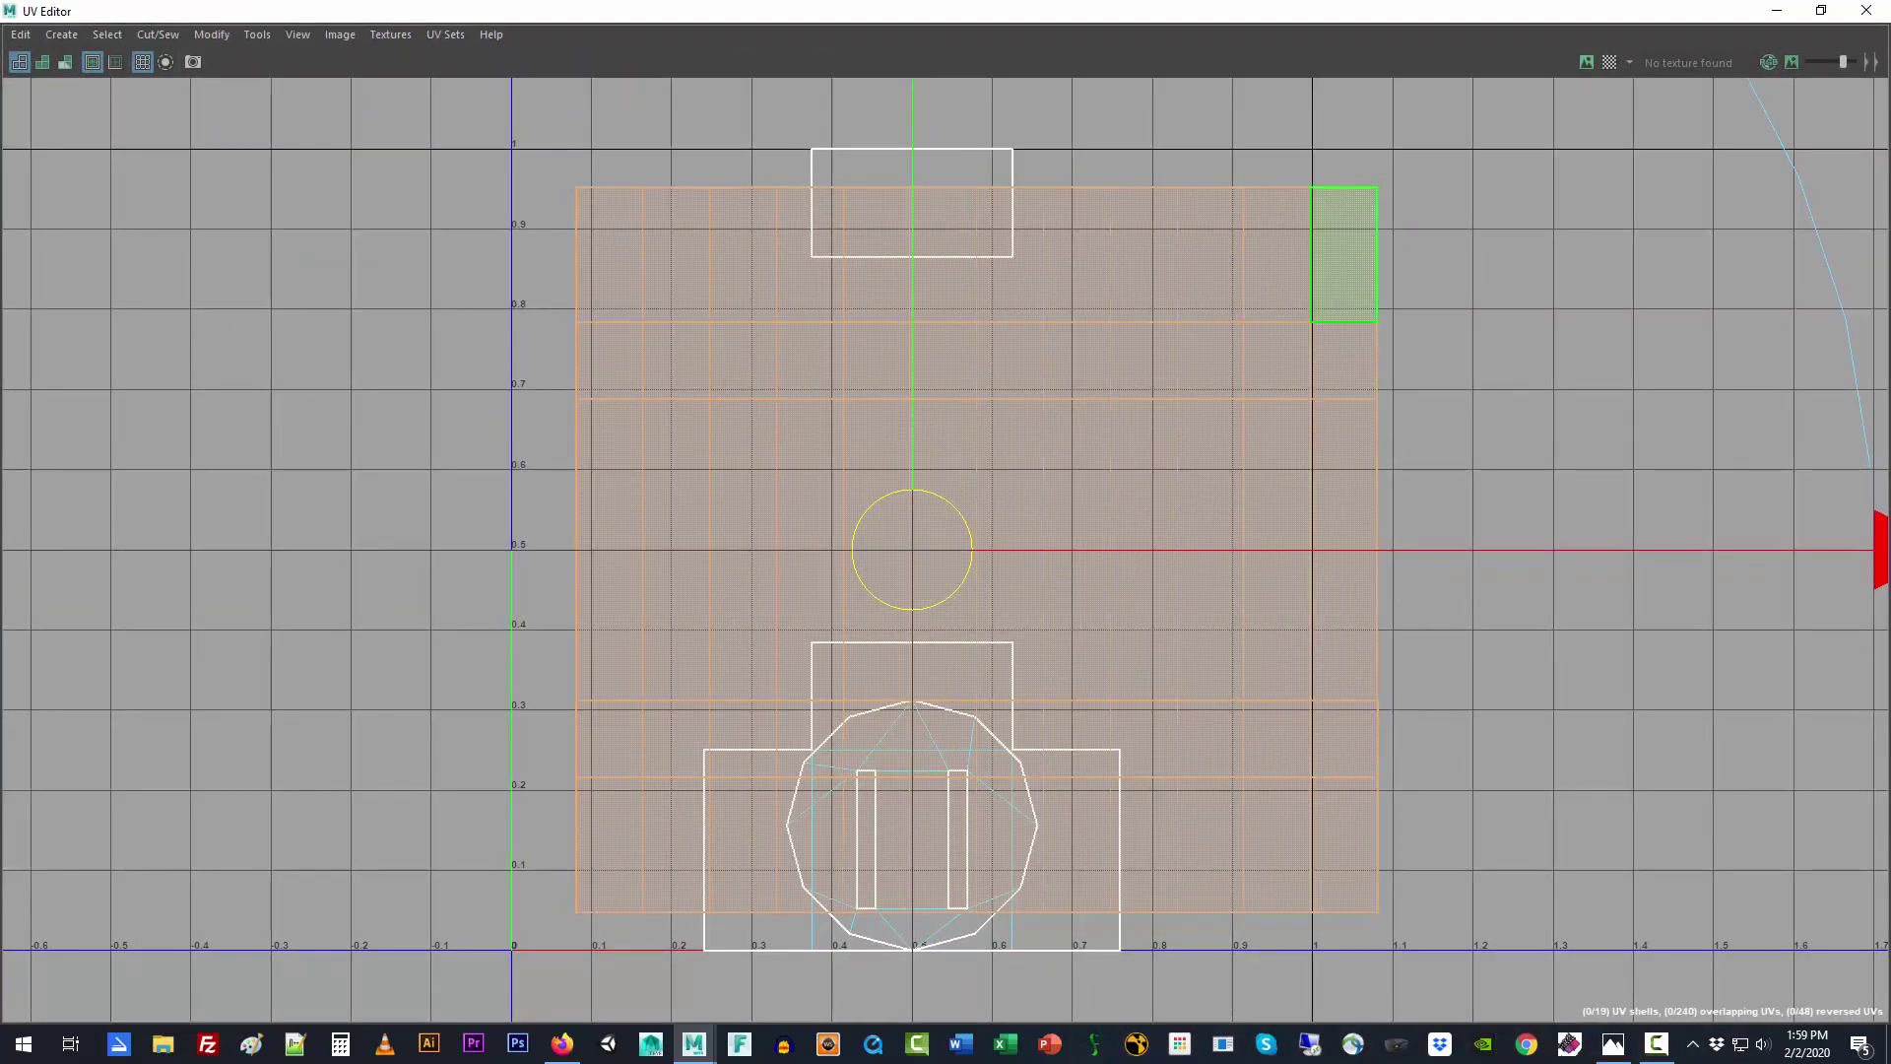
left_click(1821, 10)
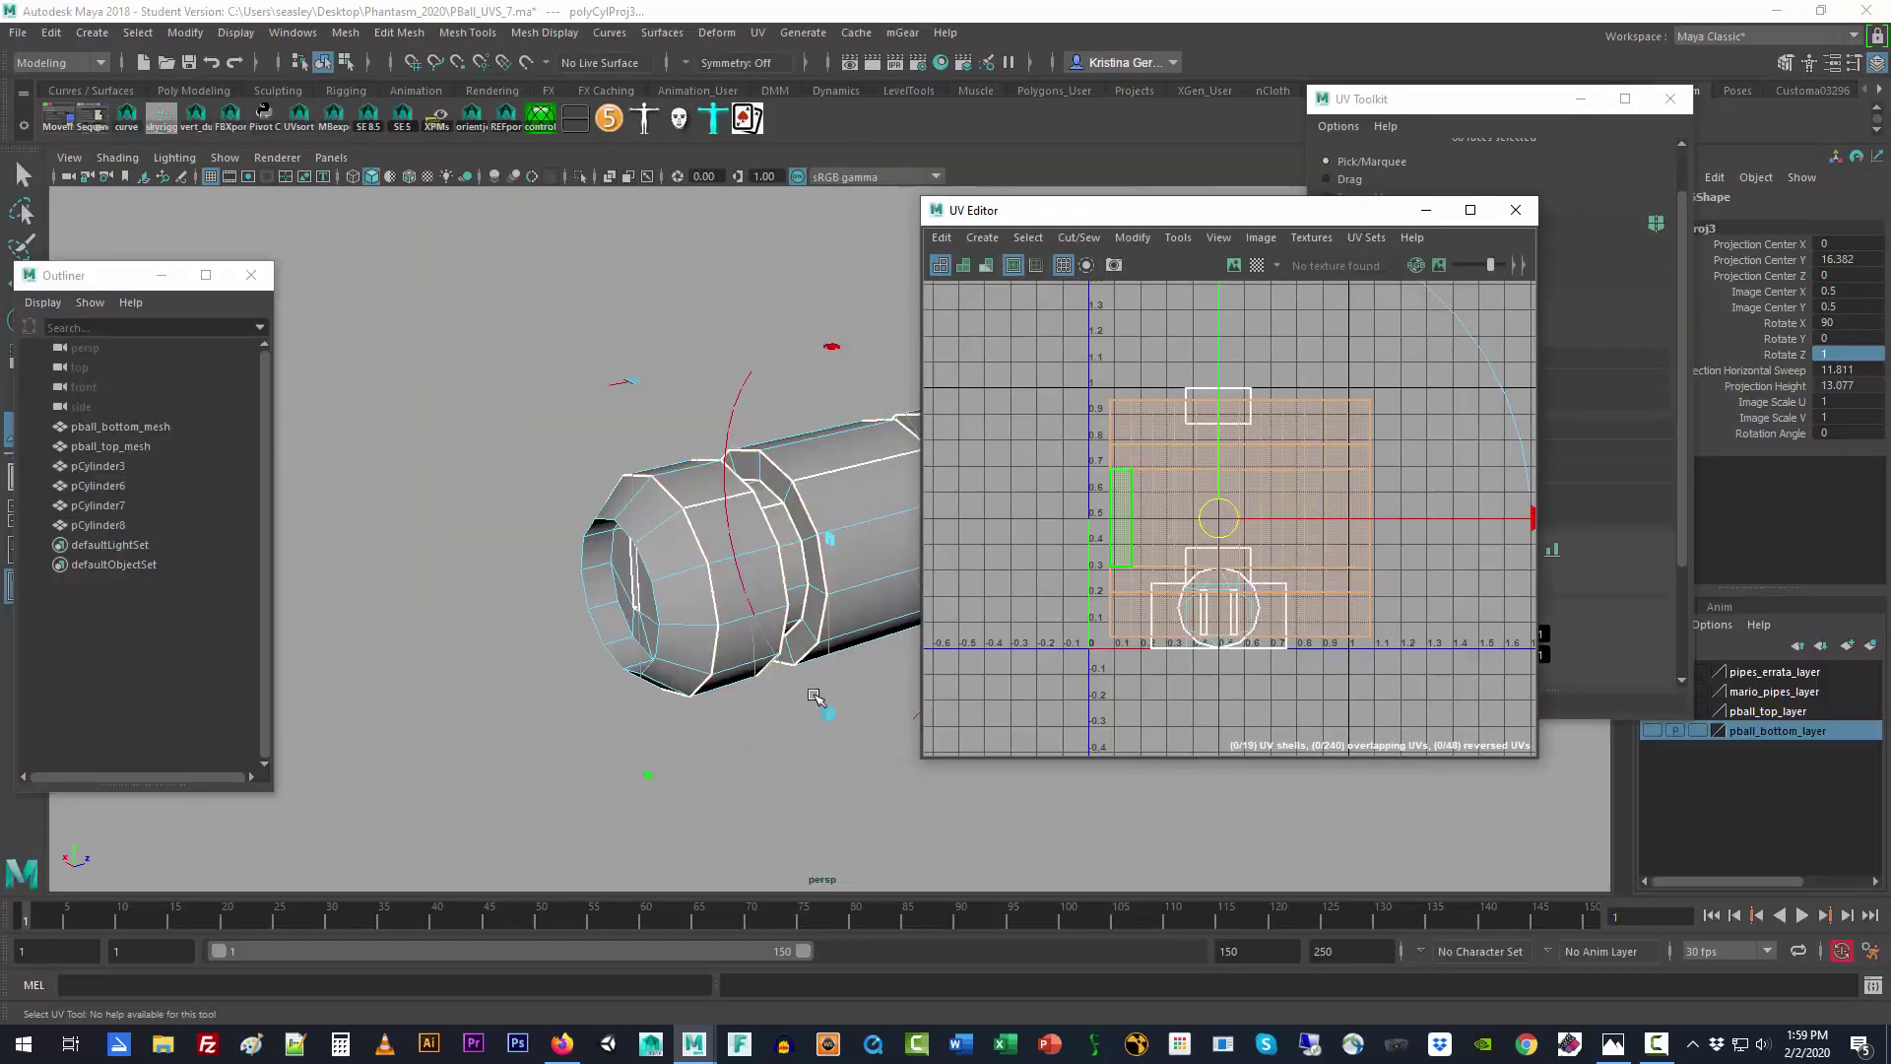
Step: Reopen the UV Editor and move the cylinder body's UVs about two units in negative U, clear of the end-cap shells
left_click_drag(404, 712, 494, 694, "alt")
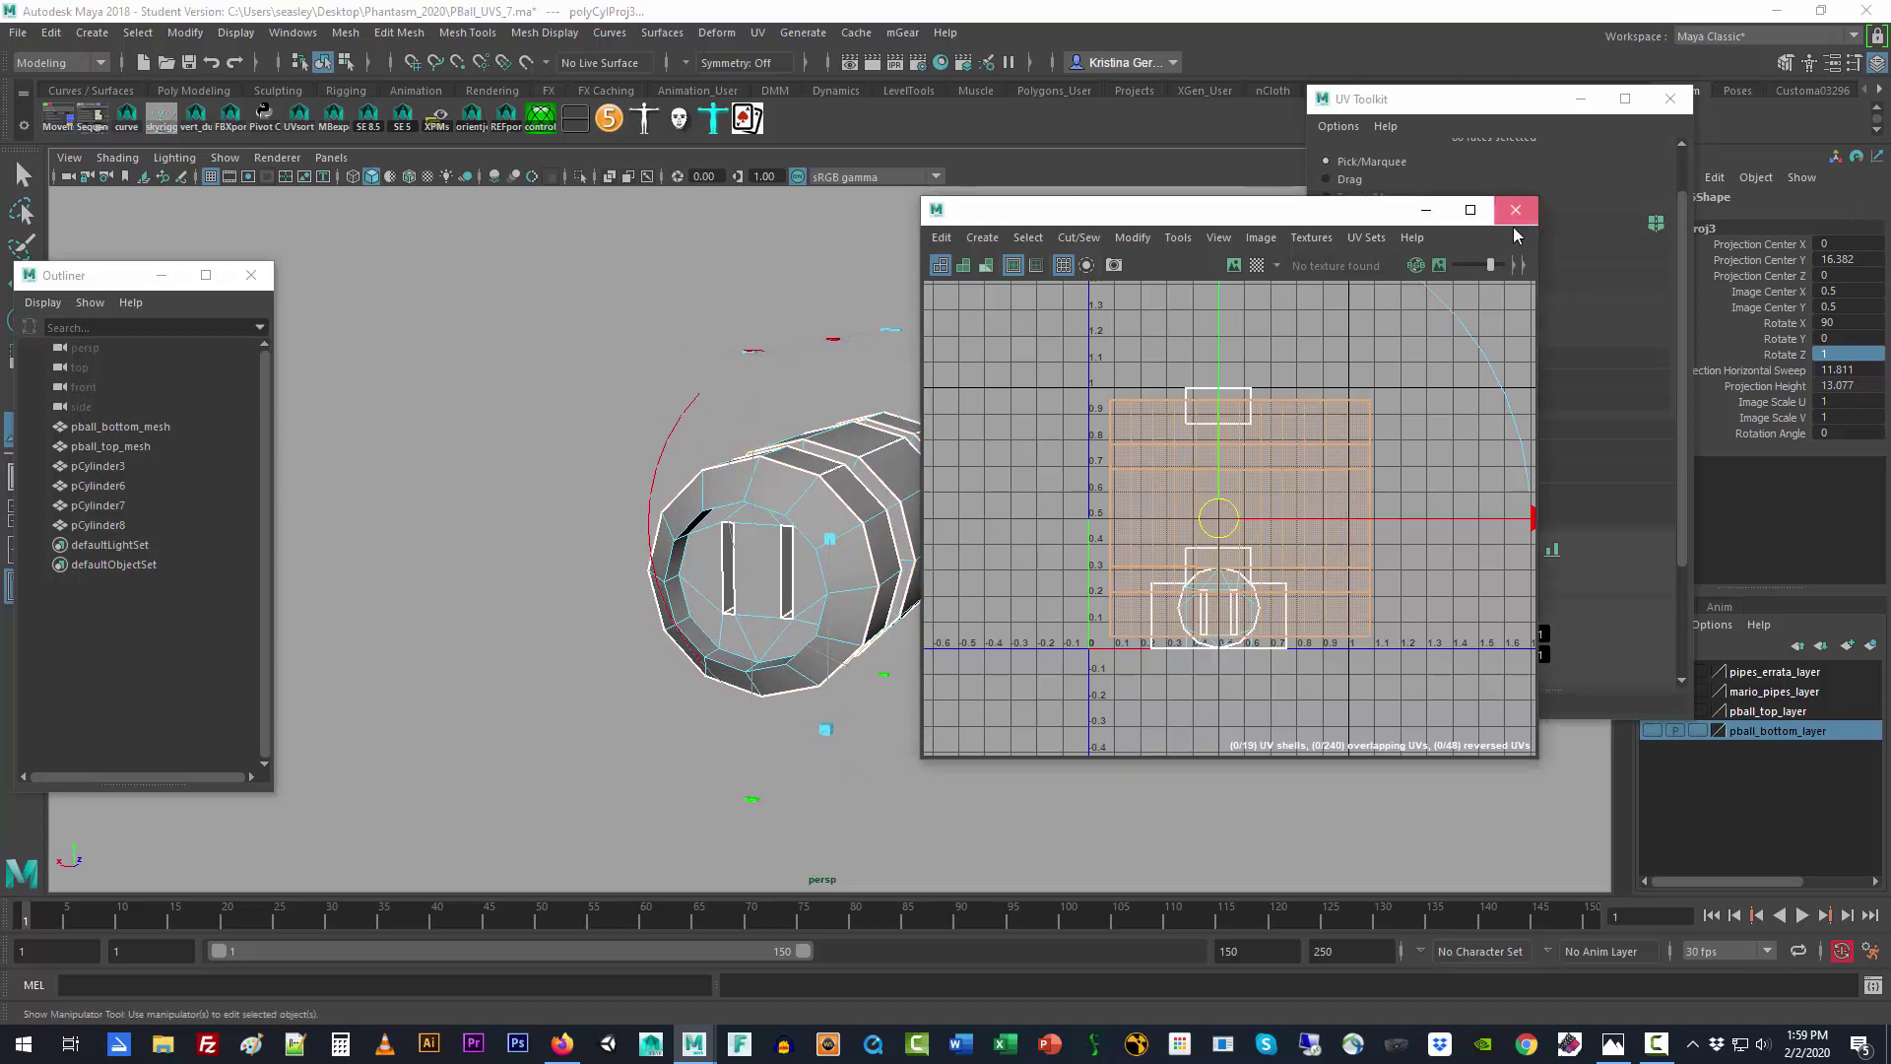
left_click(1516, 210)
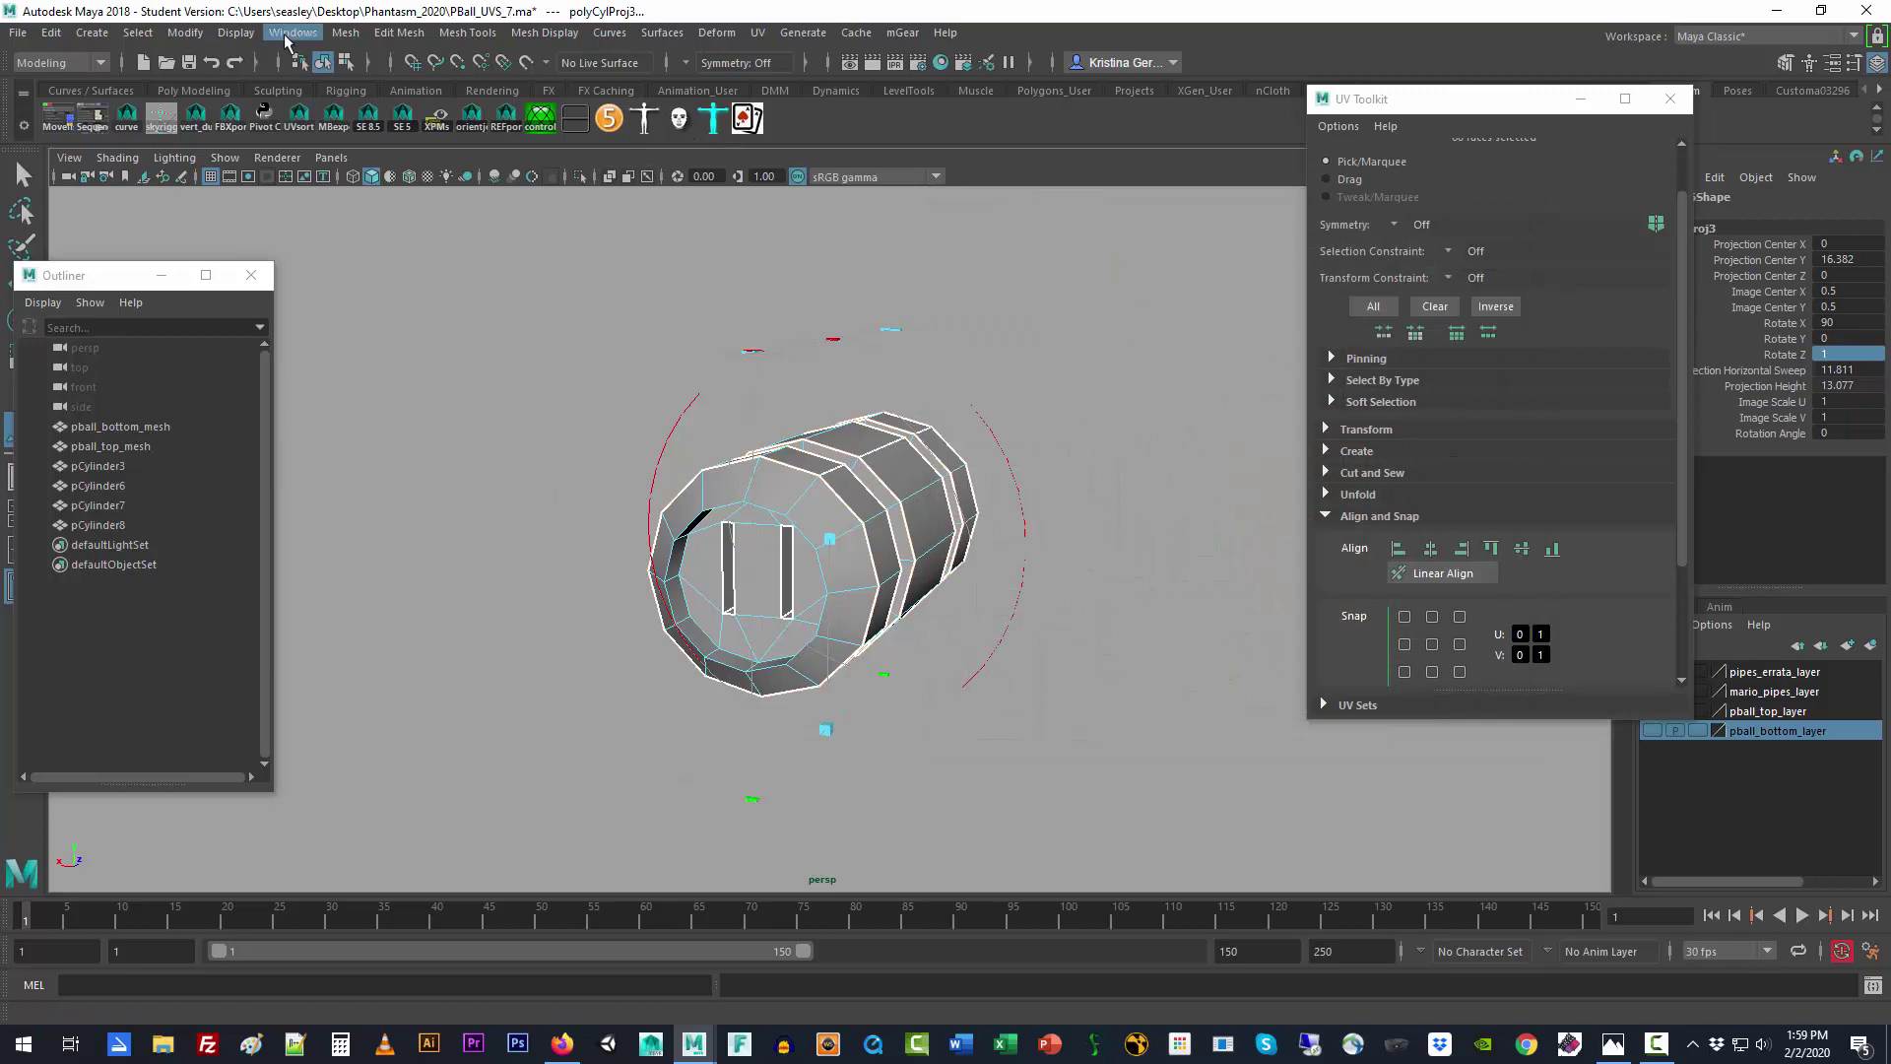
left_click(293, 33)
mouse_move(375, 122)
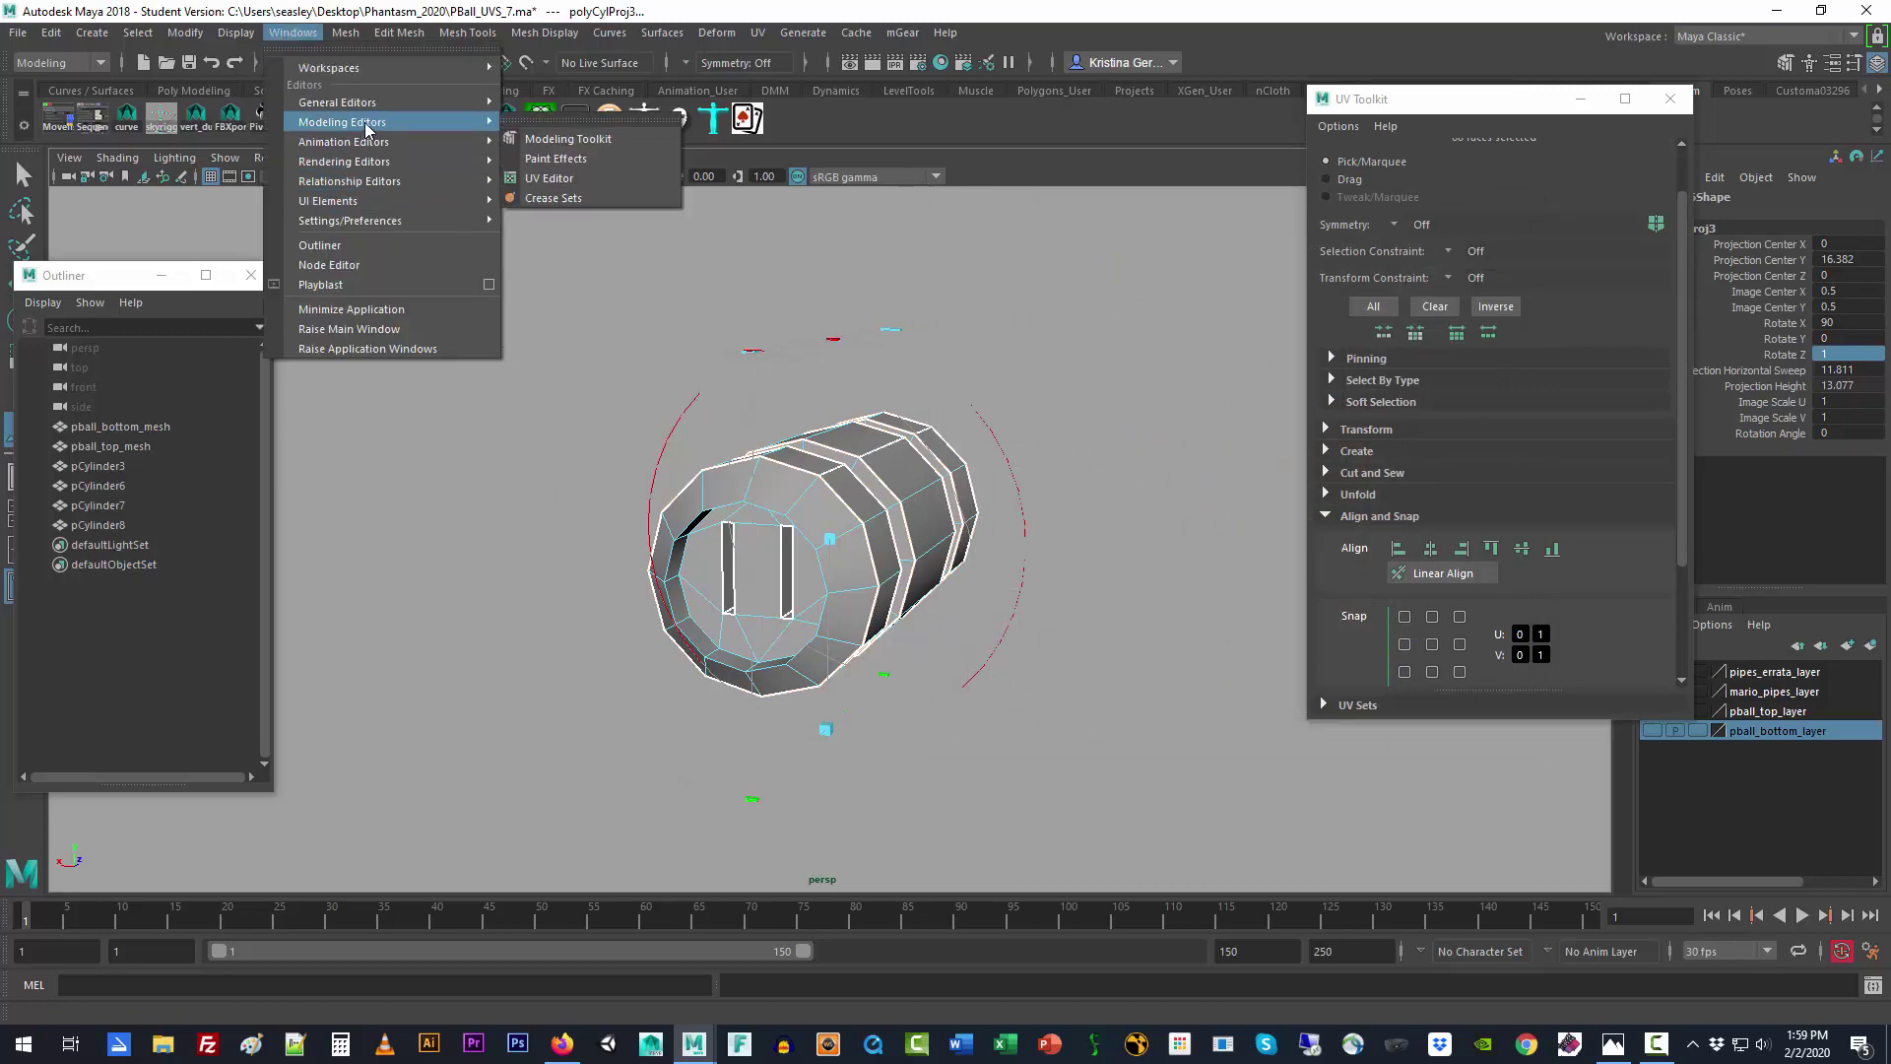
left_click(549, 178)
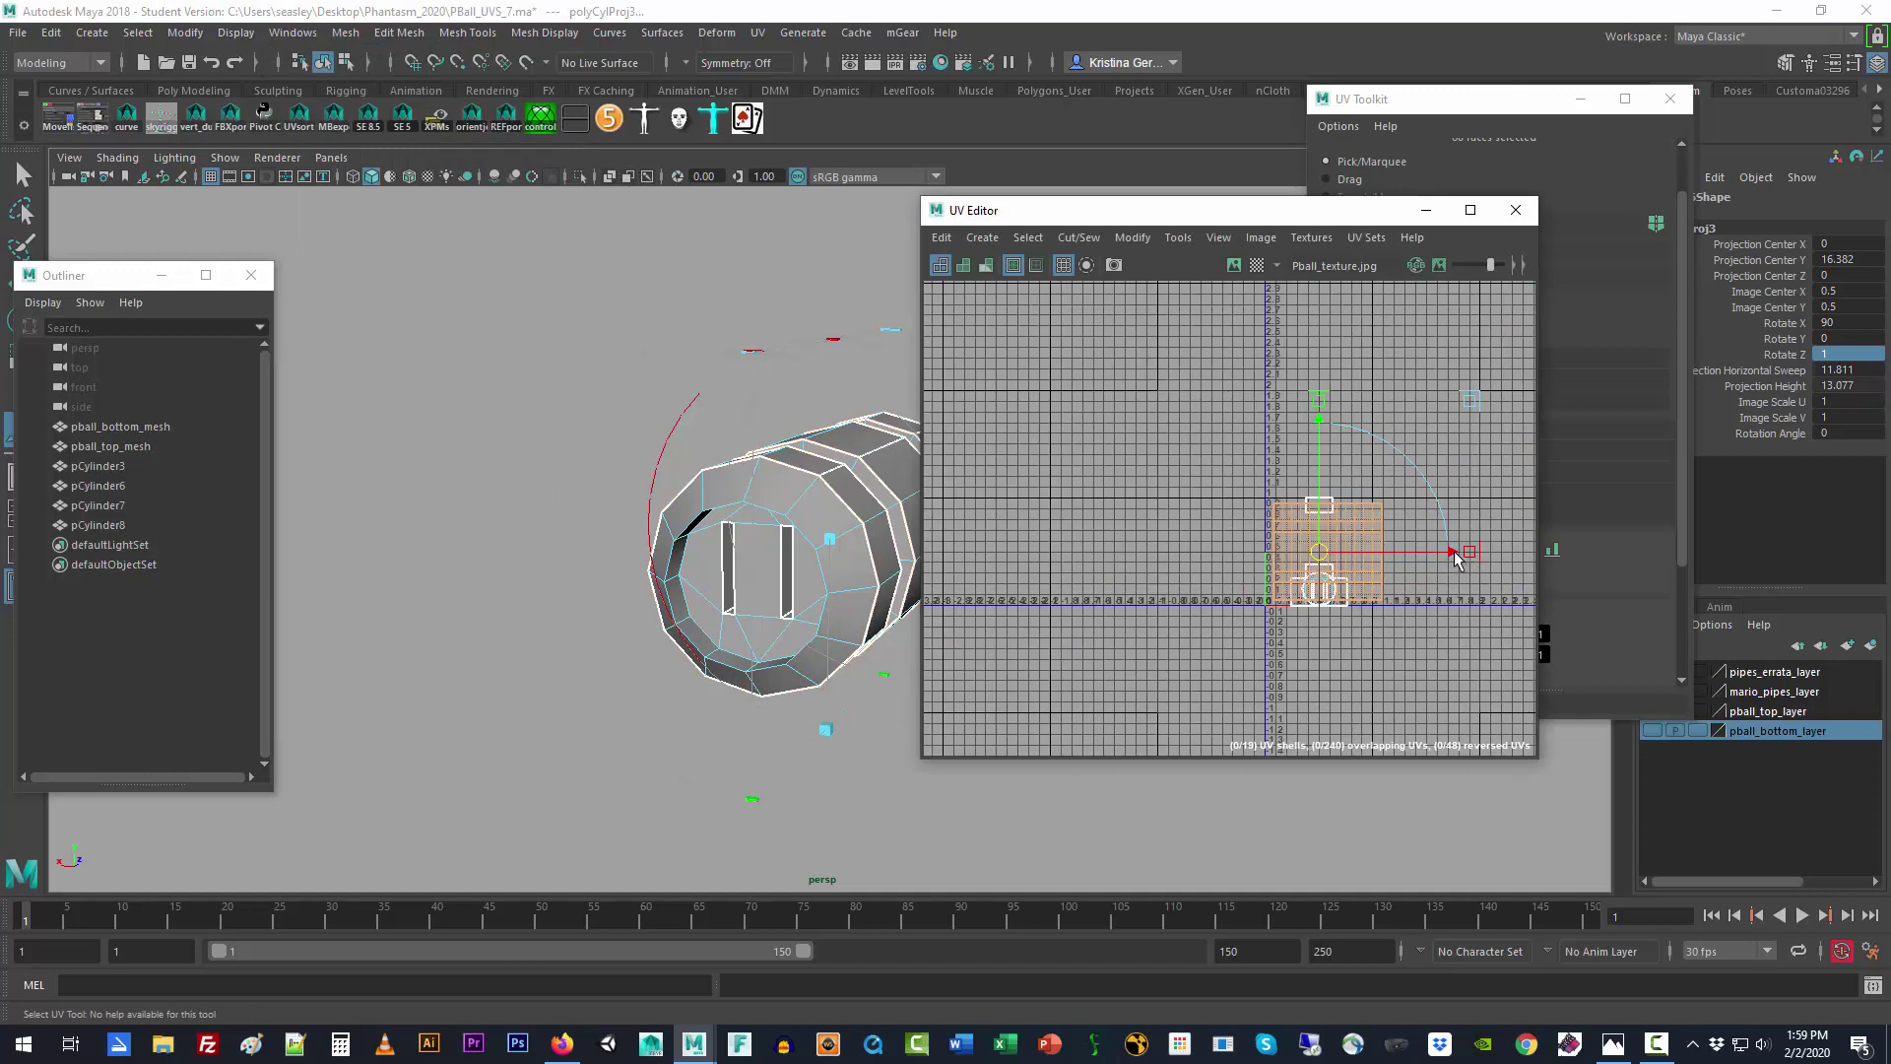
left_click_drag(1457, 559, 1239, 552)
Step: Select the faces of all the remaining end-cap UV shells in the 0–1 area
left_click(1408, 562)
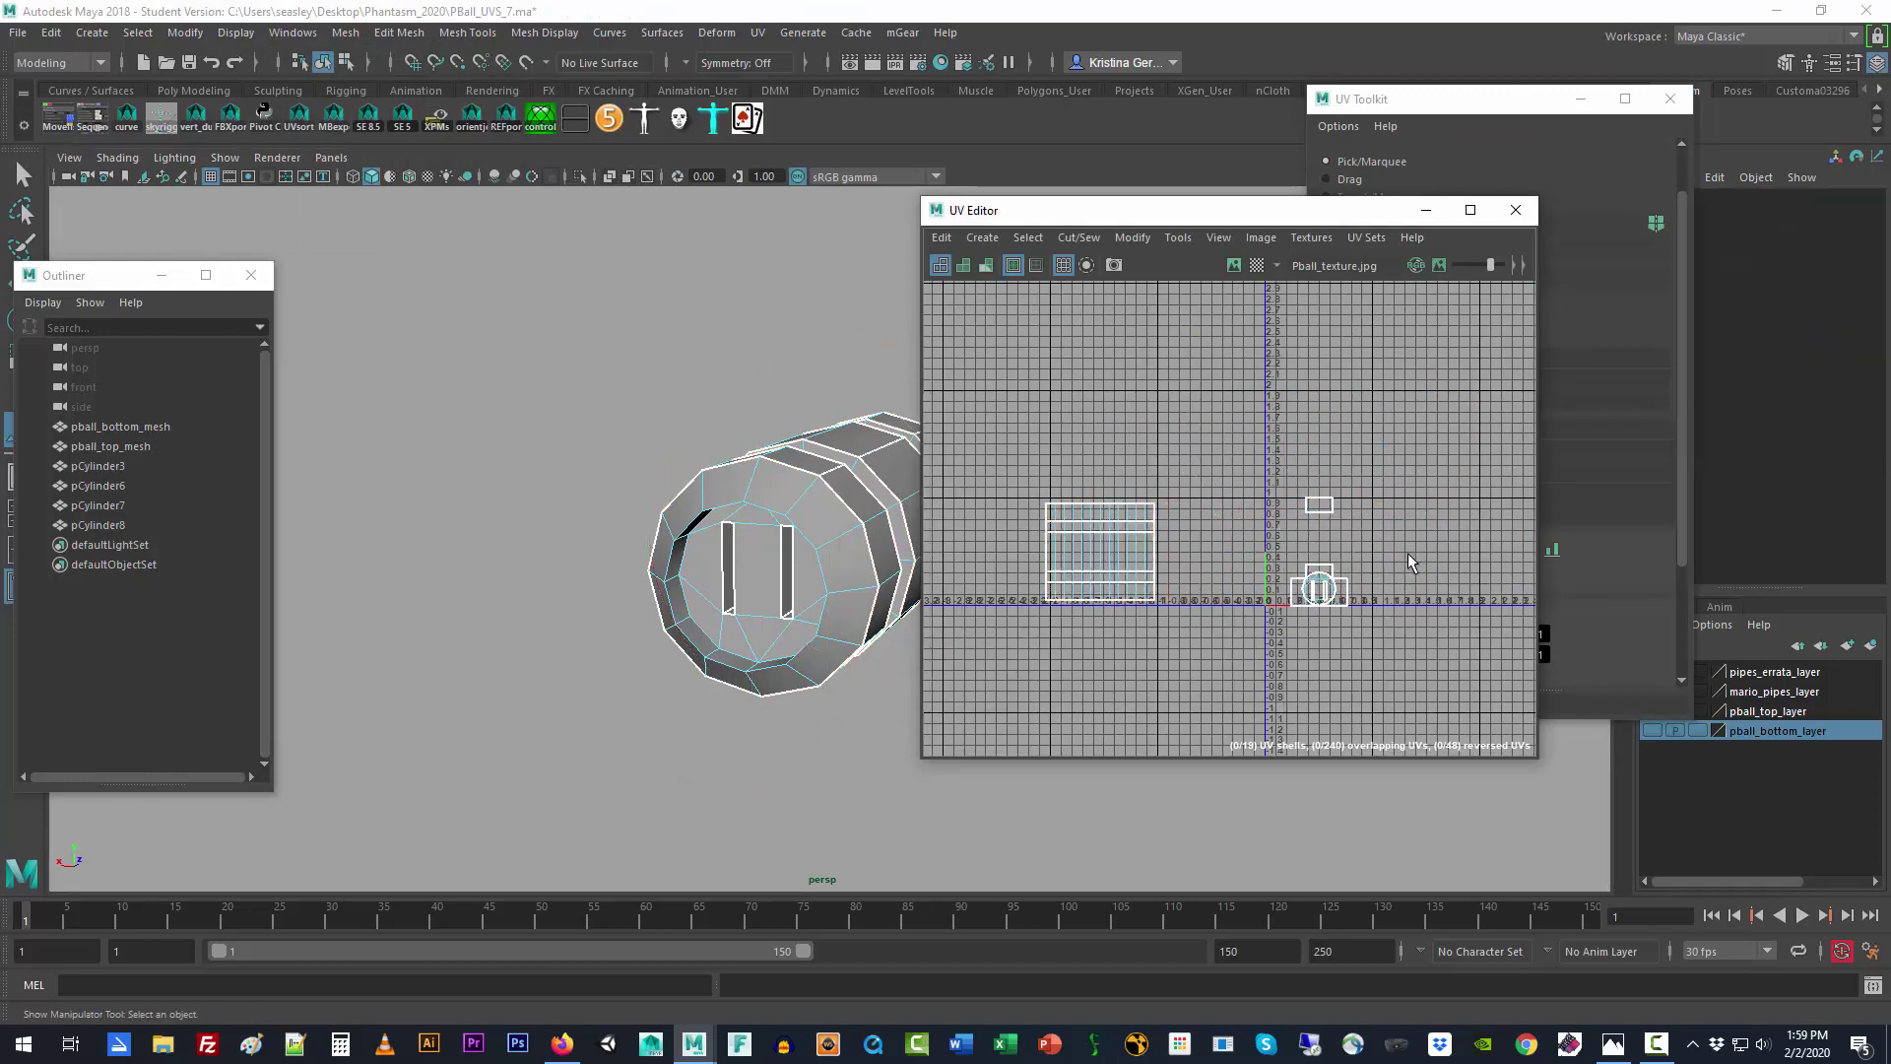
right_click_drag(1323, 599, 1337, 650)
left_click_drag(1265, 456, 1387, 630)
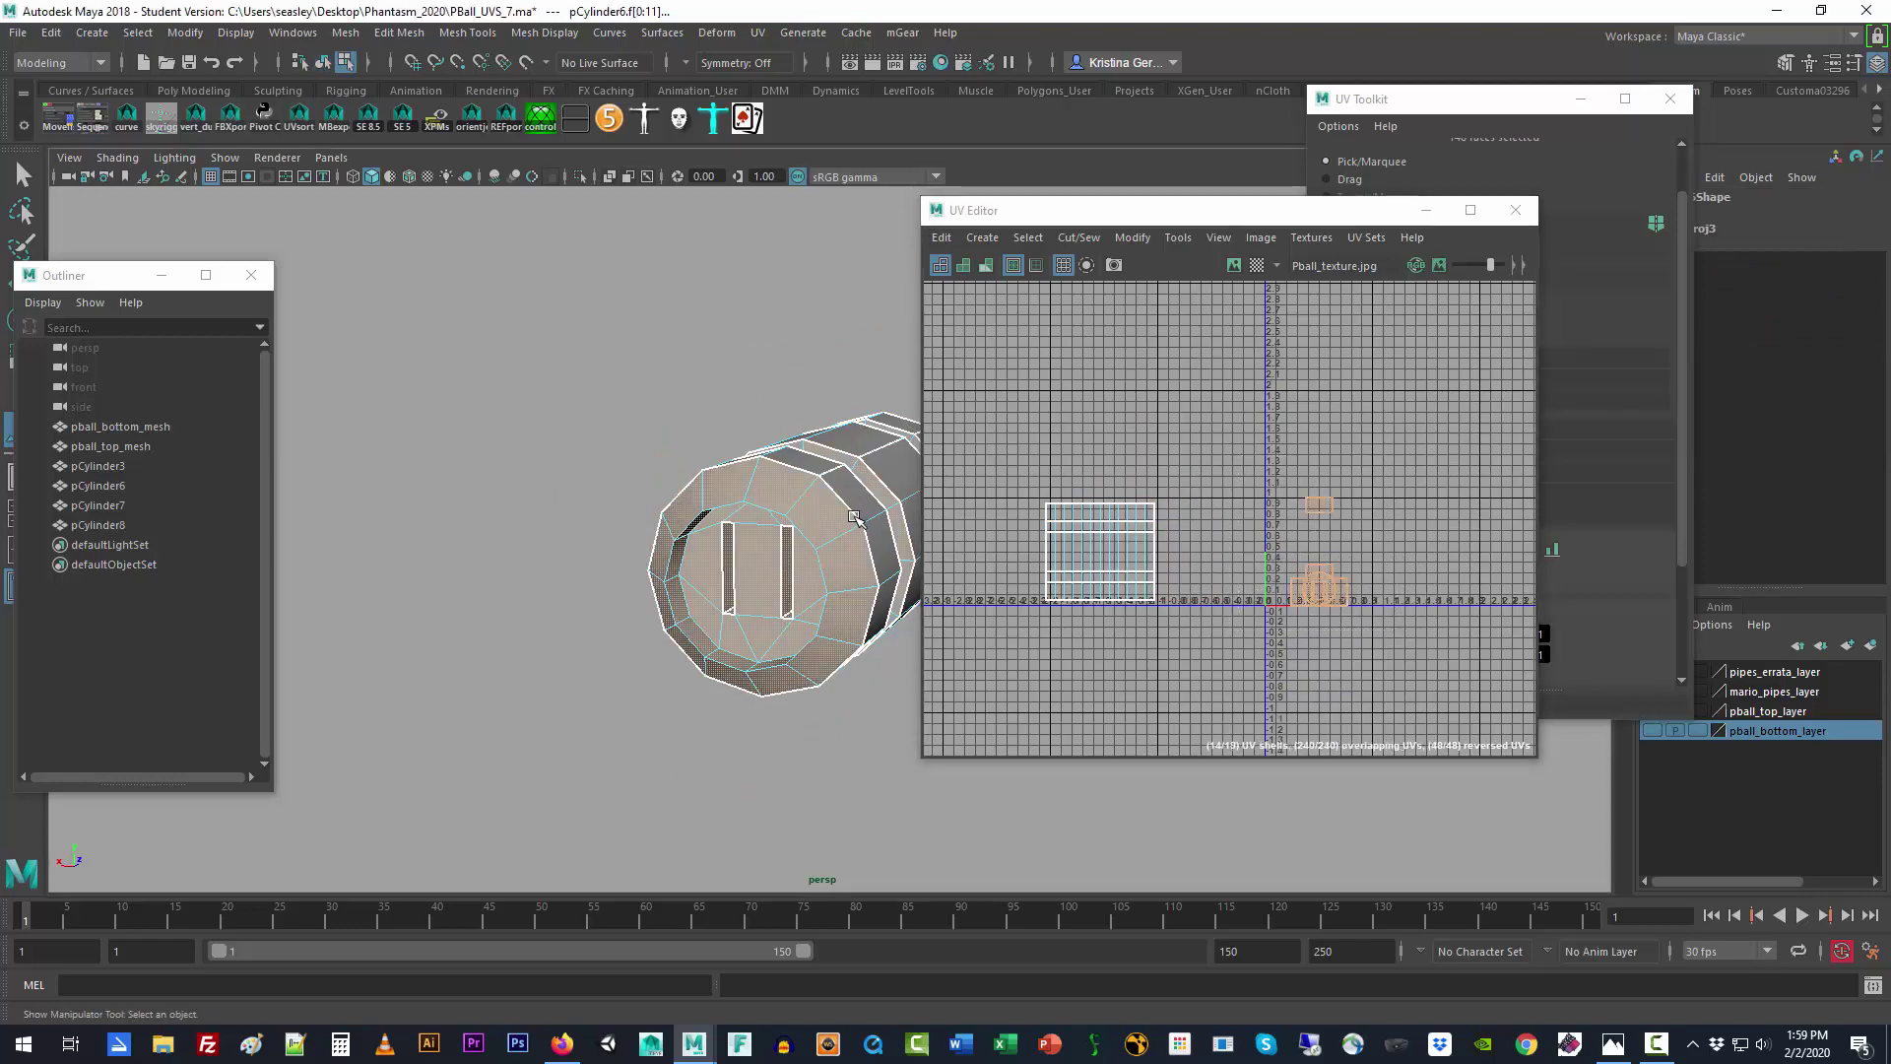
Step: Open the planar mapping options for the selected end-cap and groove-wall faces and keep the UV layout unobstructed
left_click_drag(857, 499, 742, 501, "alt")
middle_click_drag(742, 500, 855, 449, "alt")
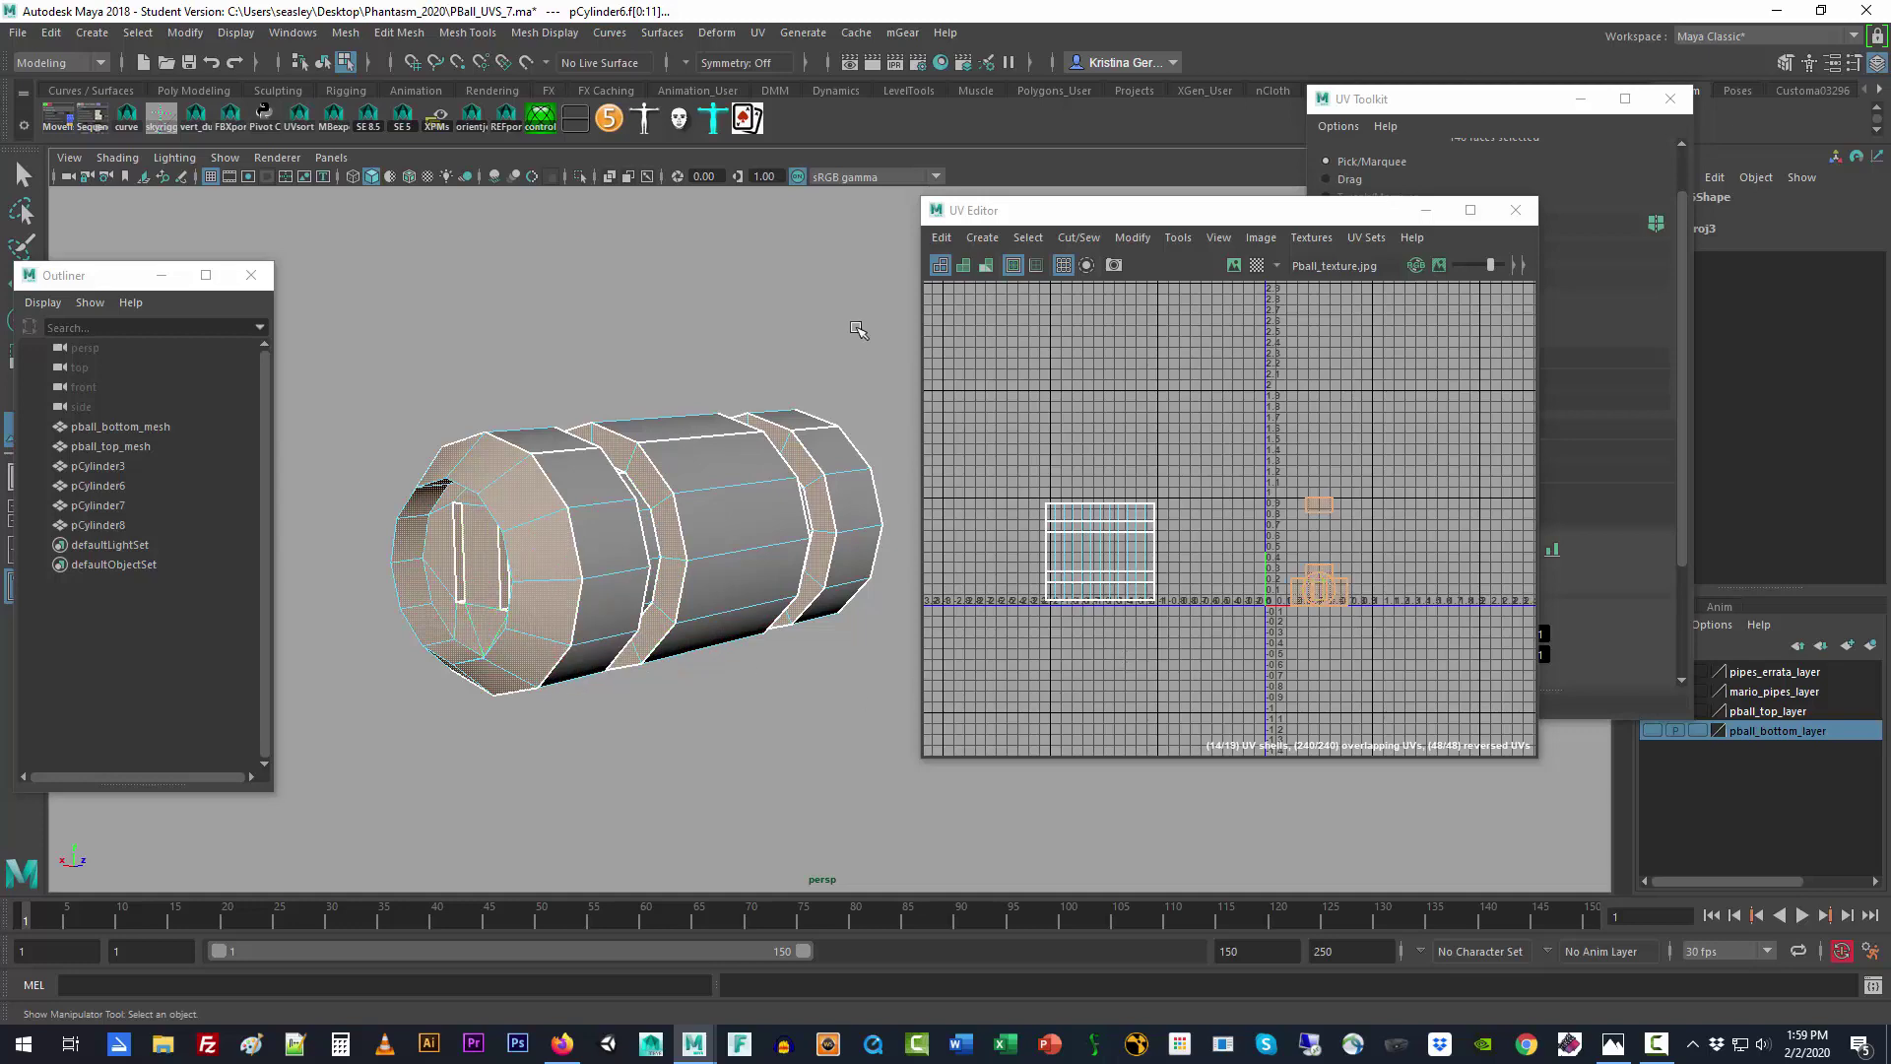
left_click(758, 33)
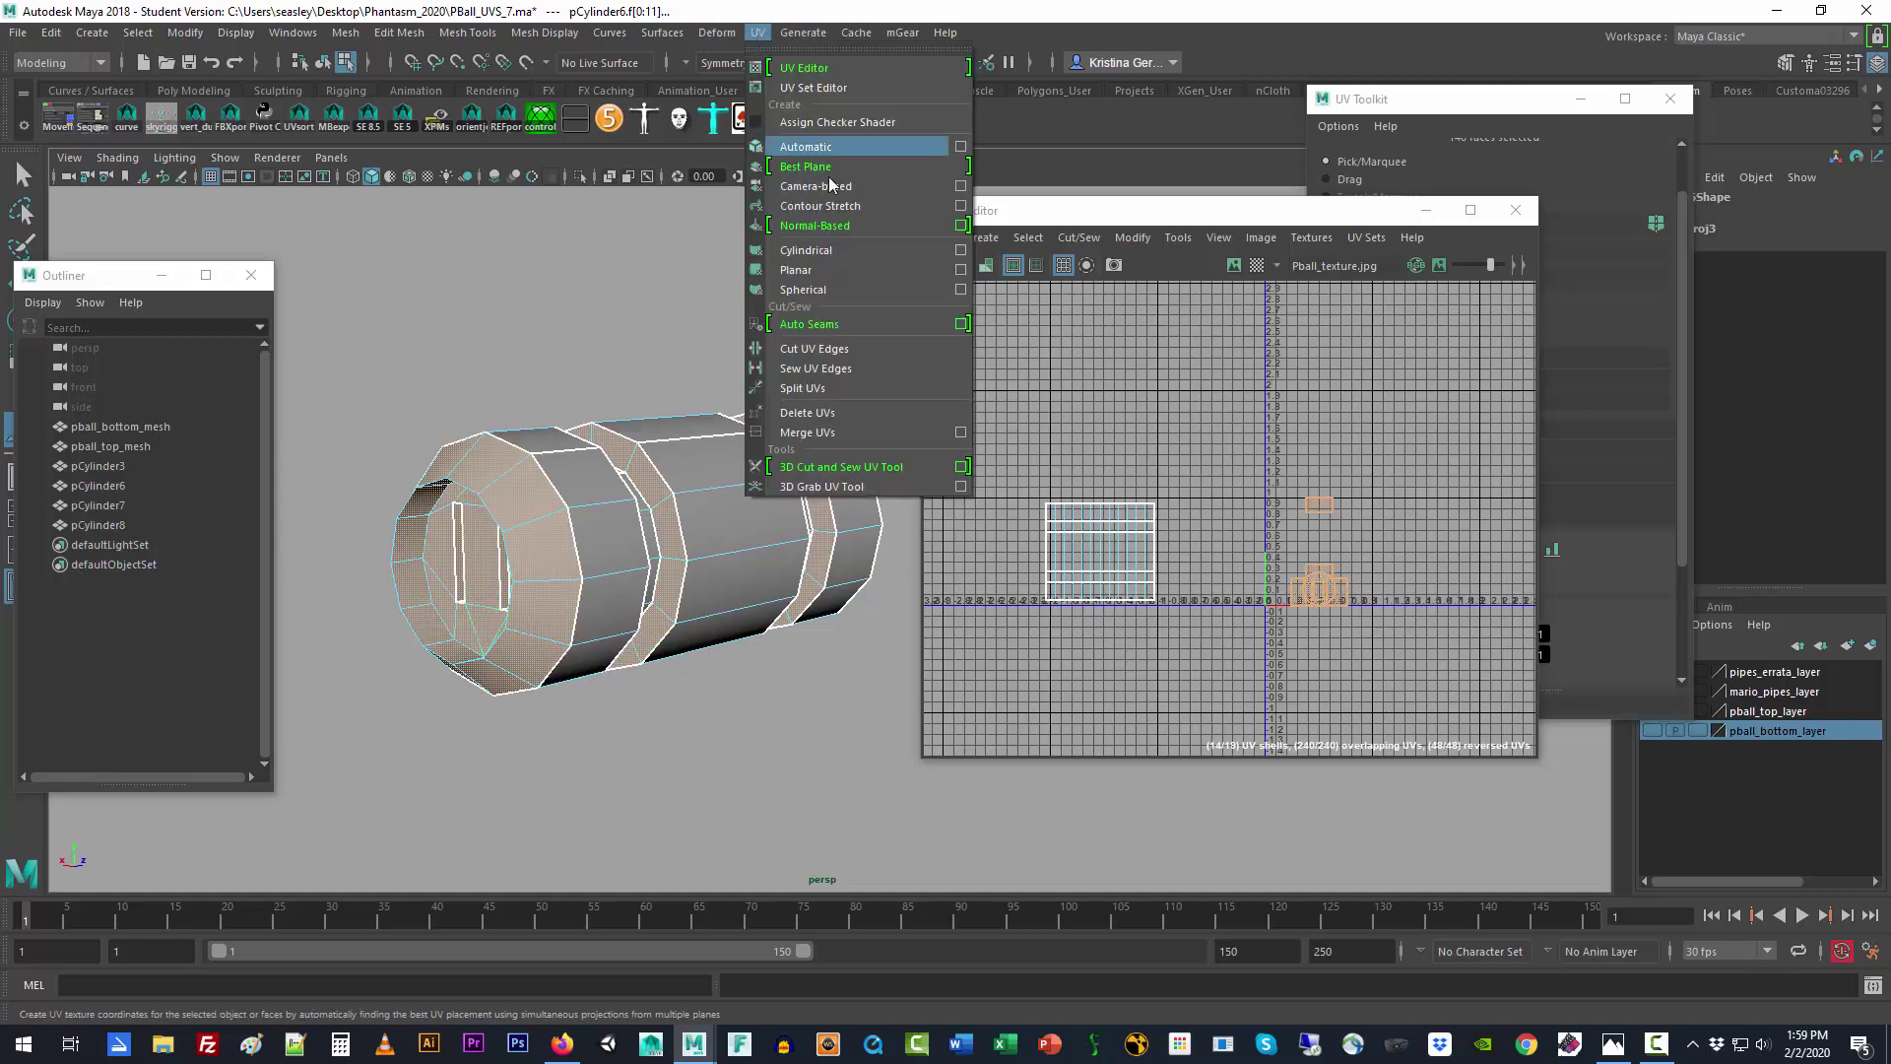
left_click(960, 268)
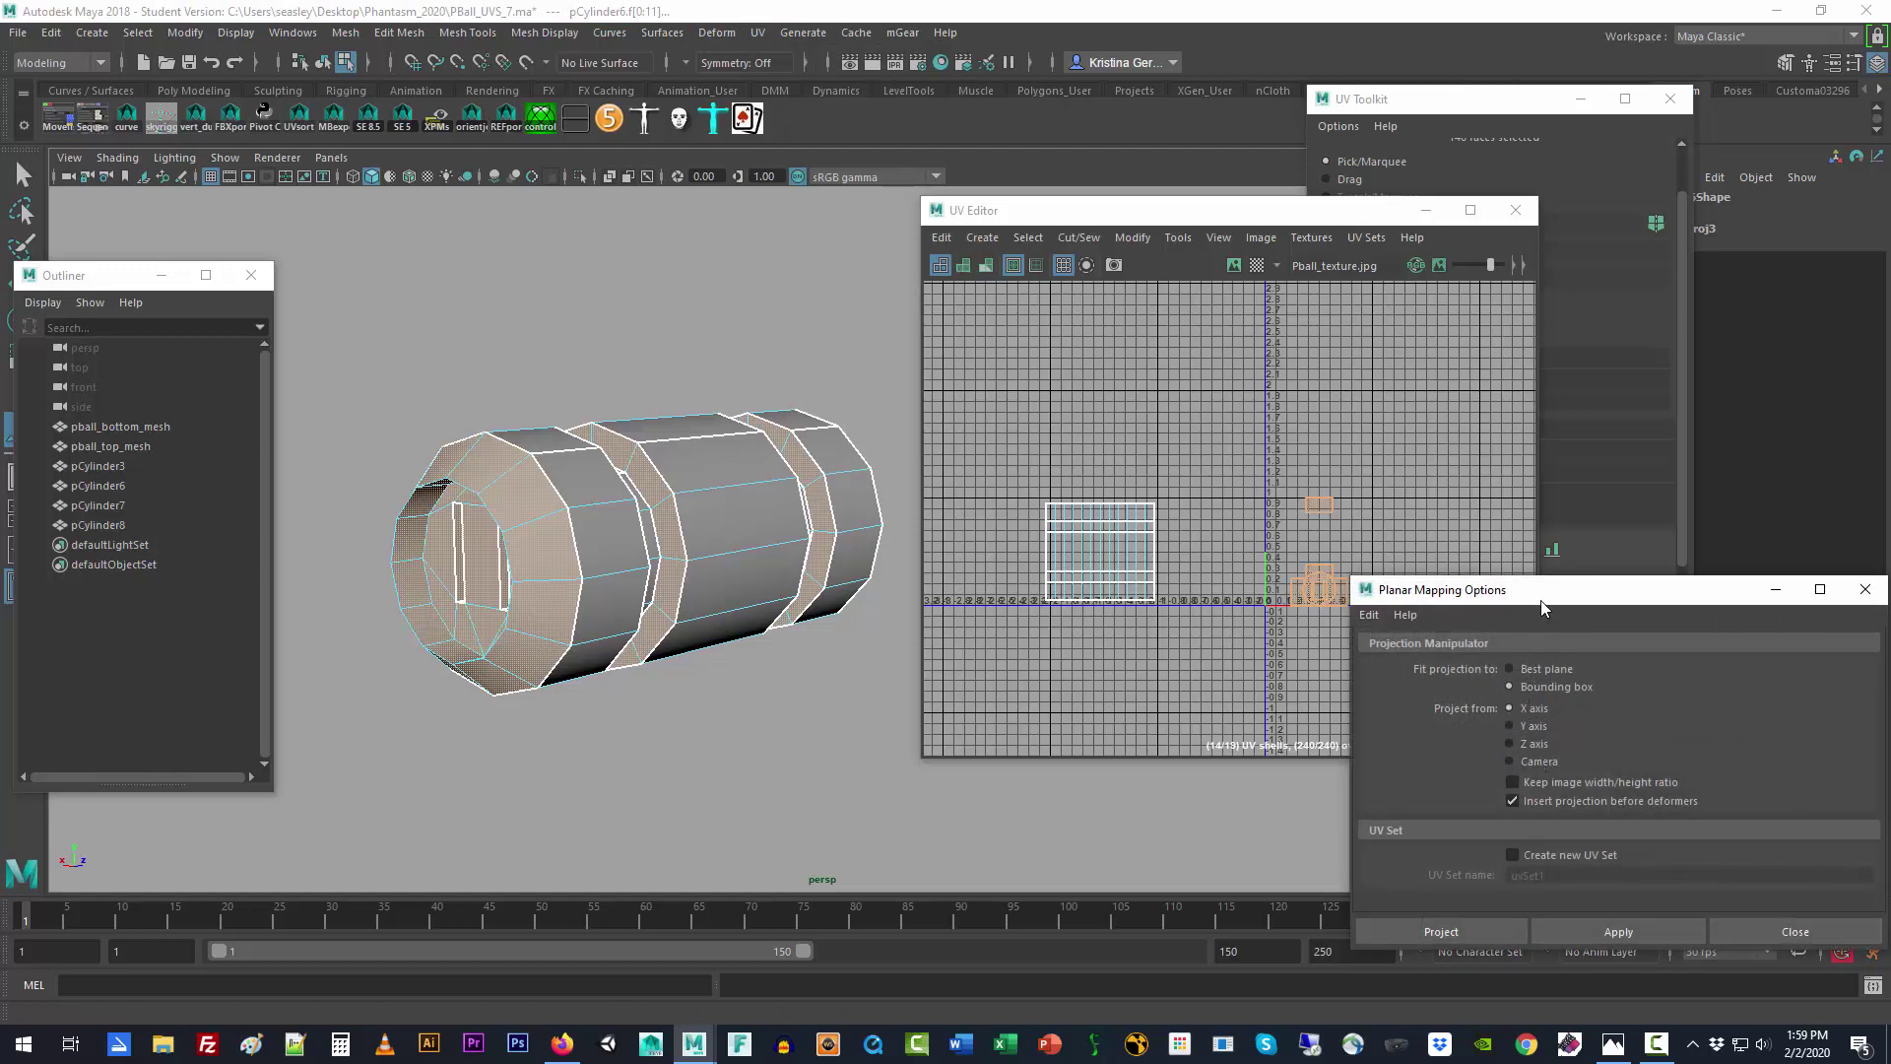
left_click_drag(1541, 600, 1567, 266)
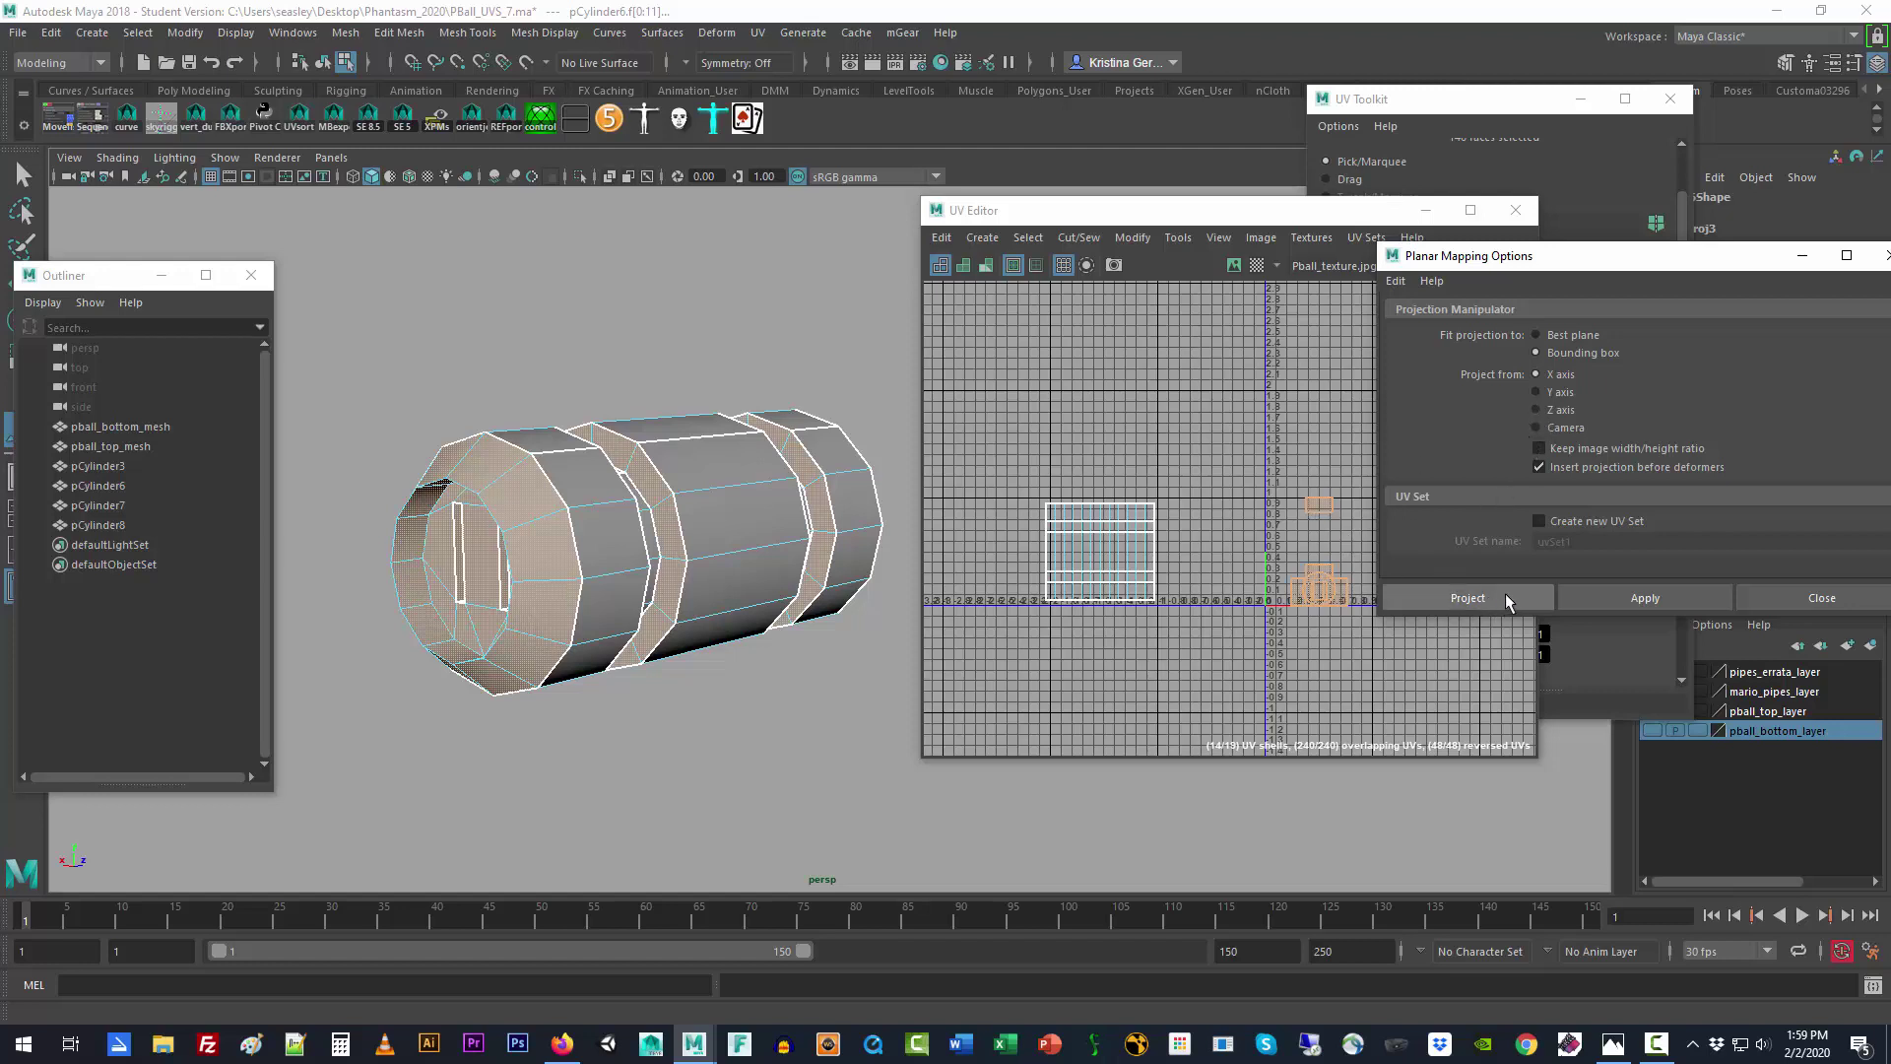
Step: Try a planar projection of the selected faces from the X axis, check its UVs up close, and undo it
left_click(1576, 591)
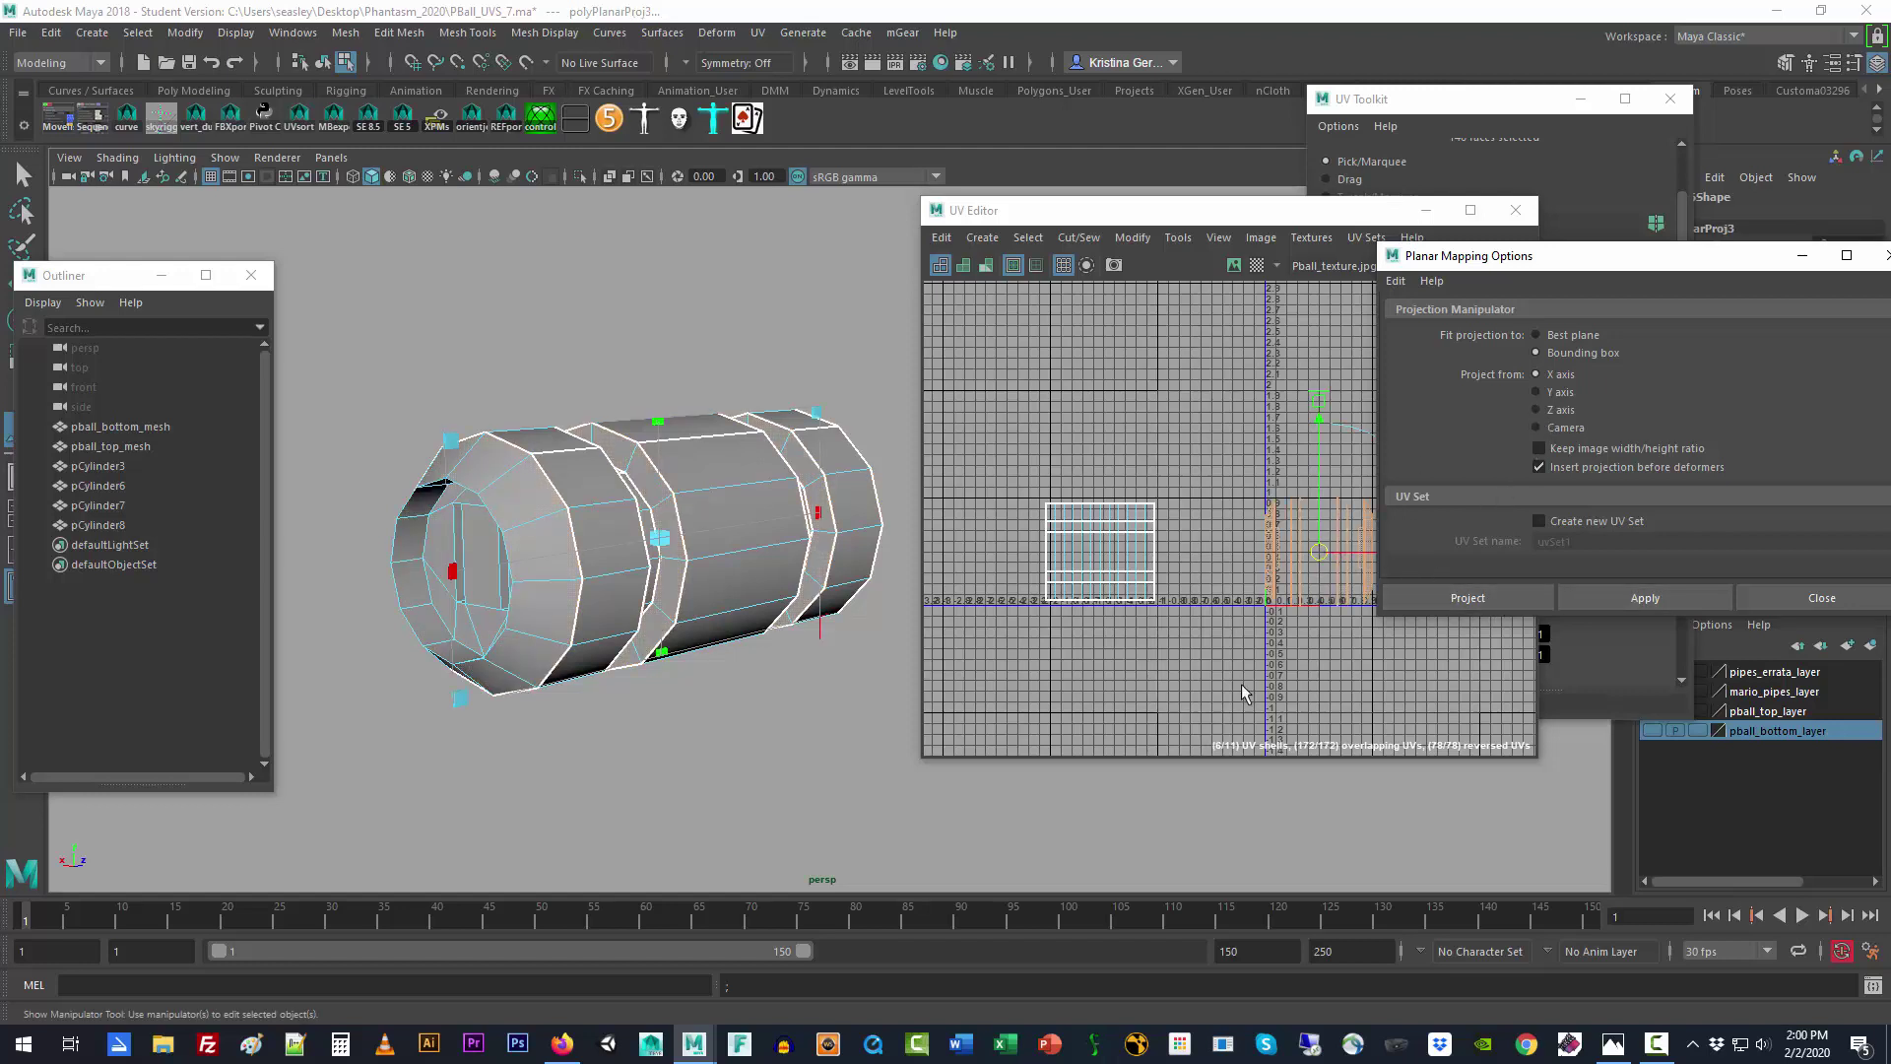
middle_click_drag(1238, 683, 1106, 696, "alt")
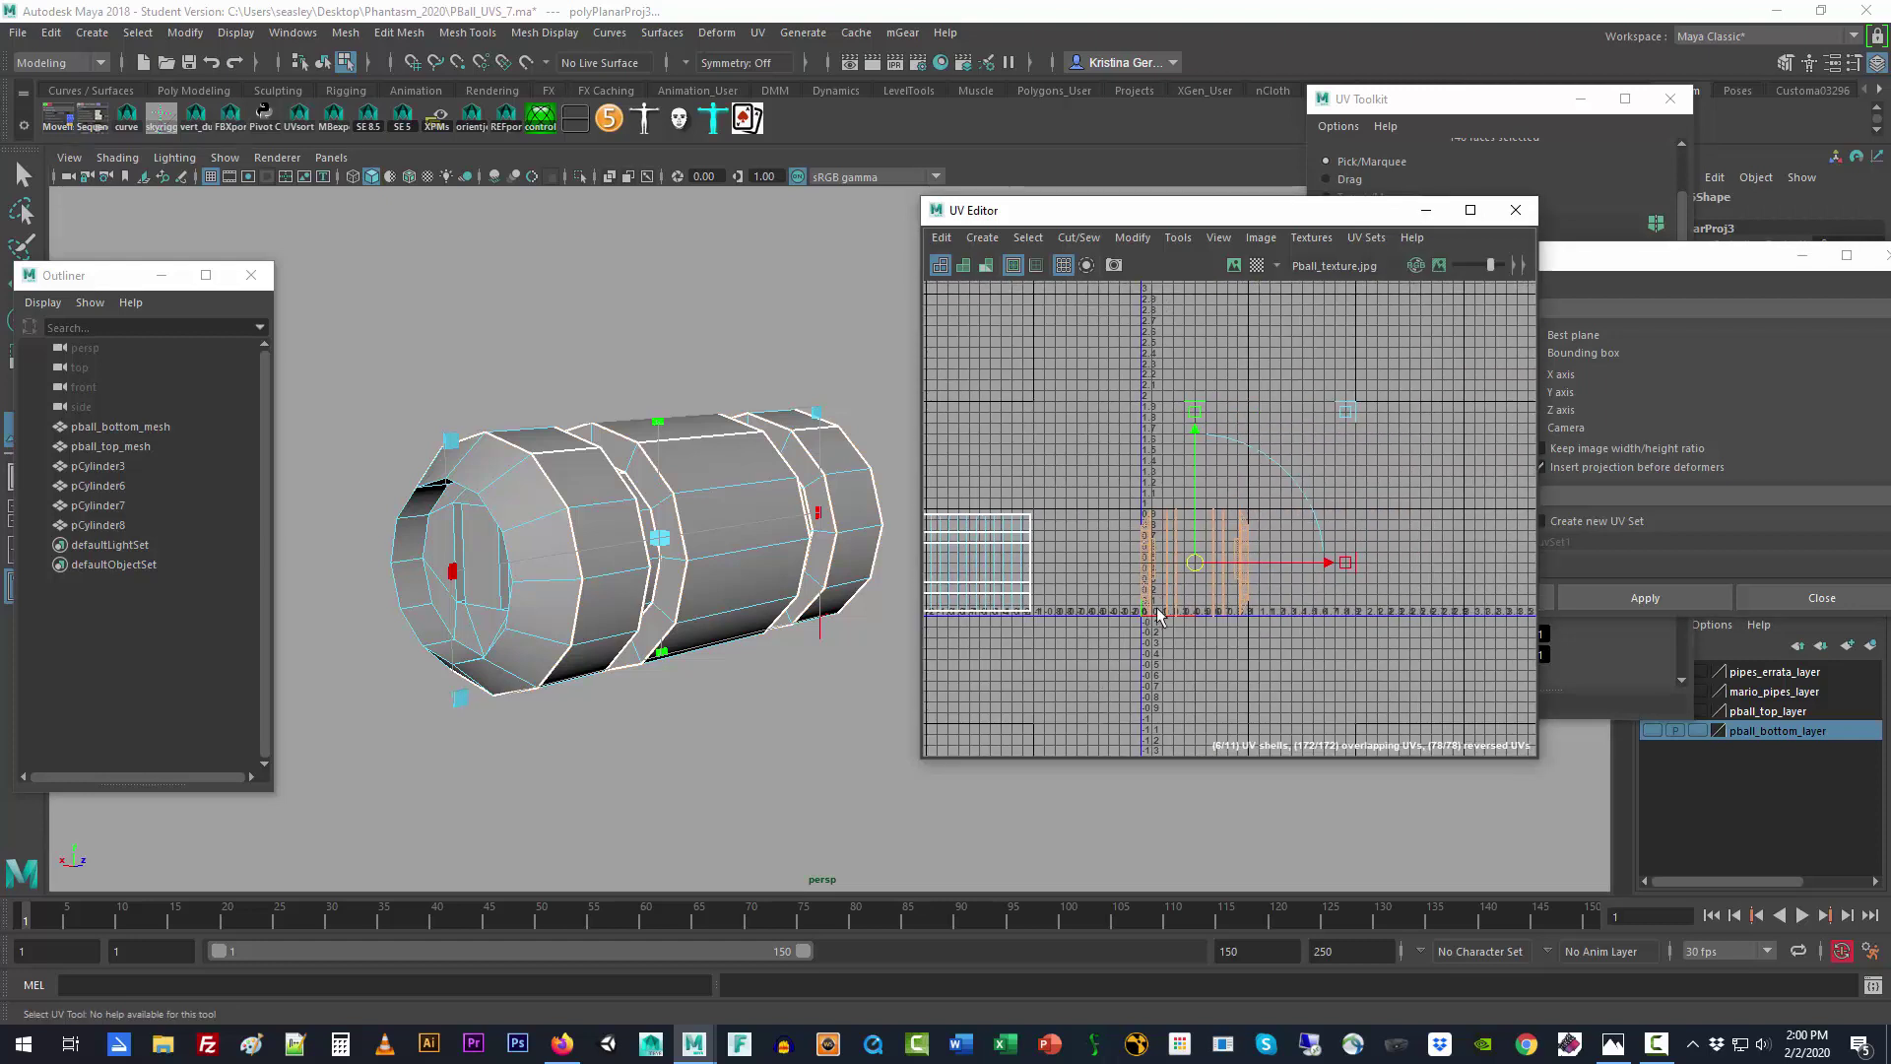
key("f")
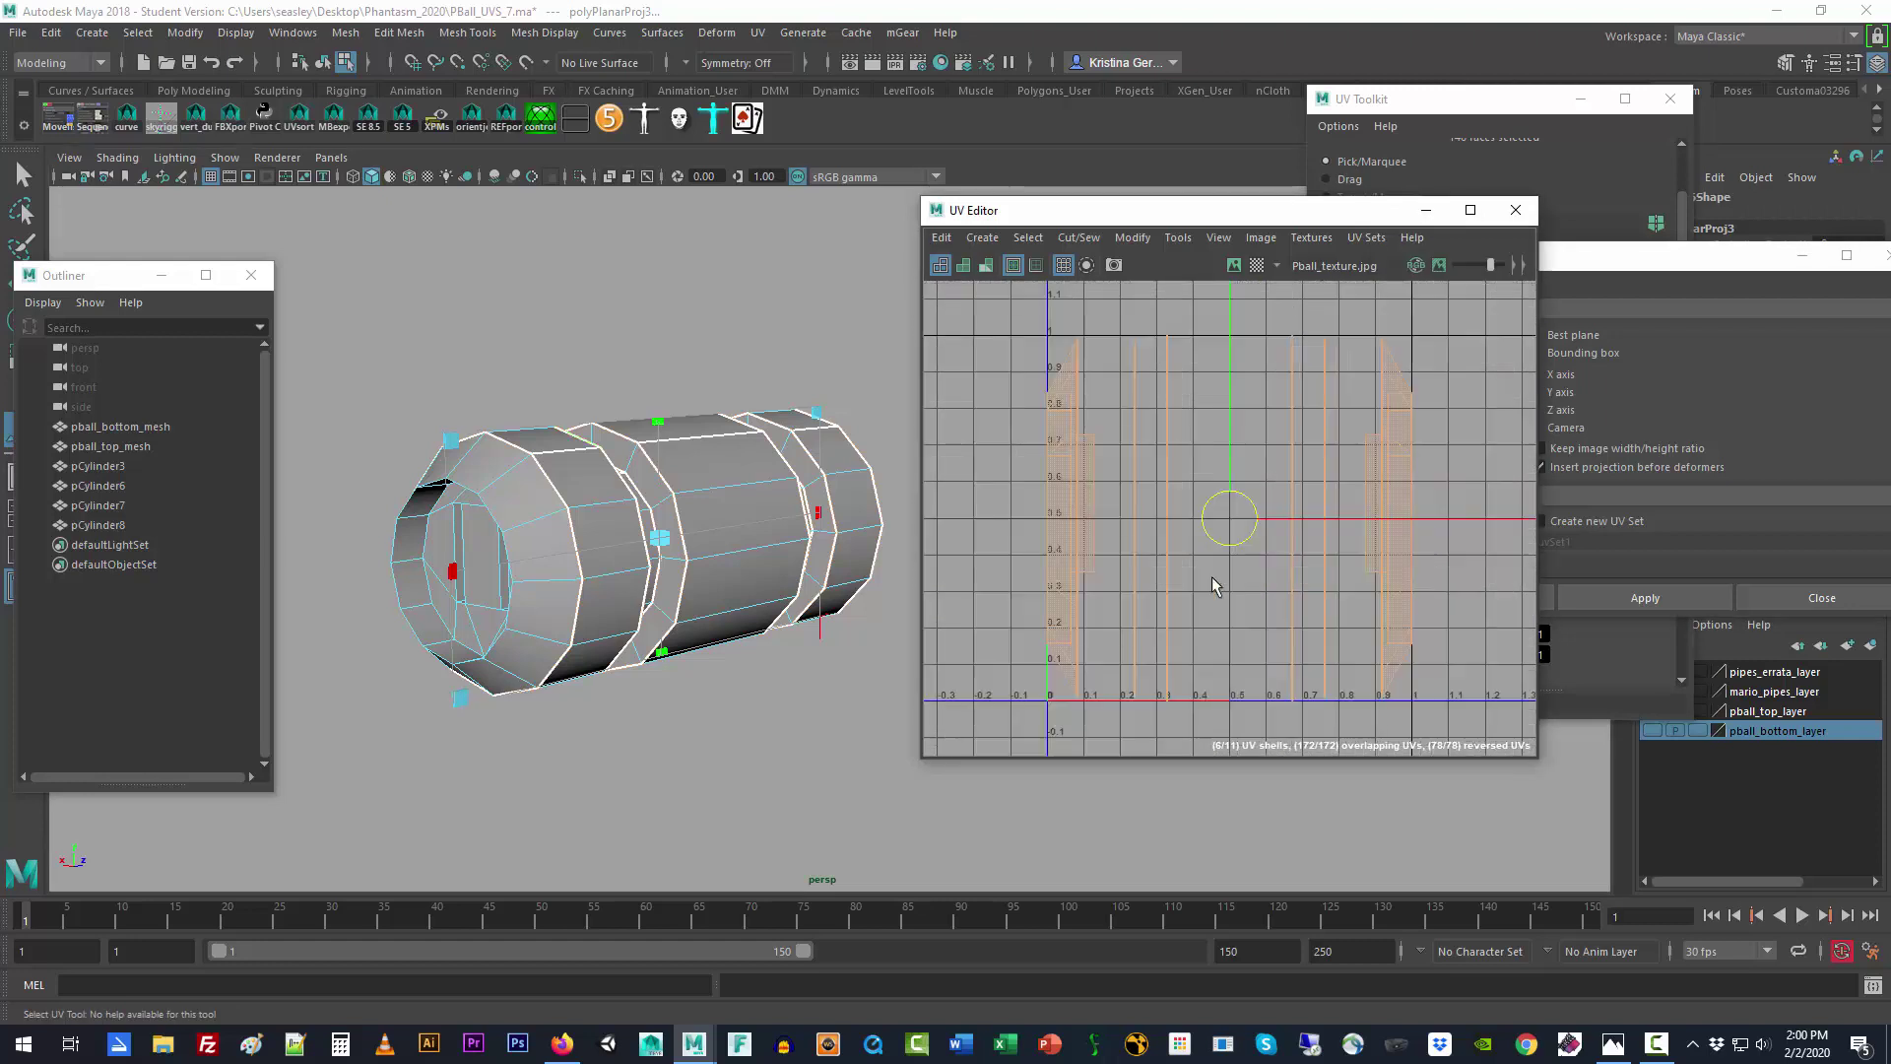
left_click(1650, 287)
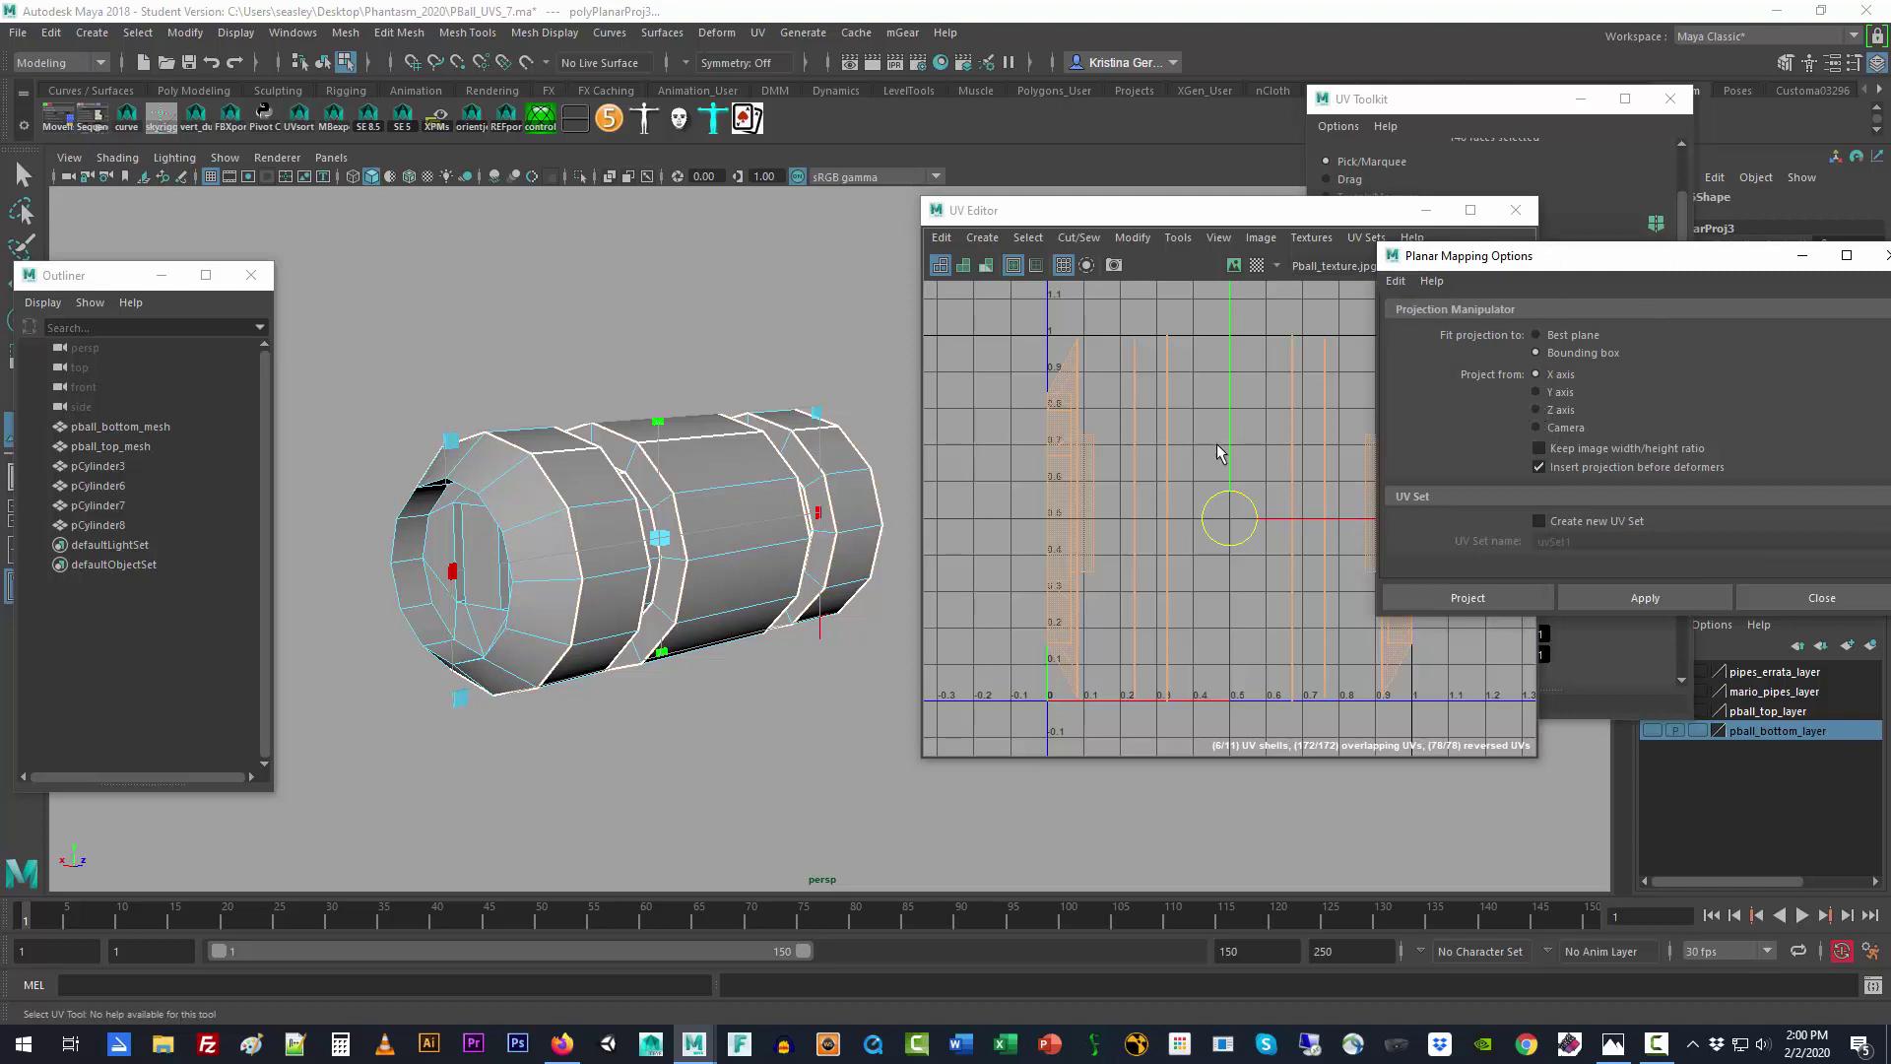
key("ctrl+z")
key("ctrl+z")
key("ctrl+z")
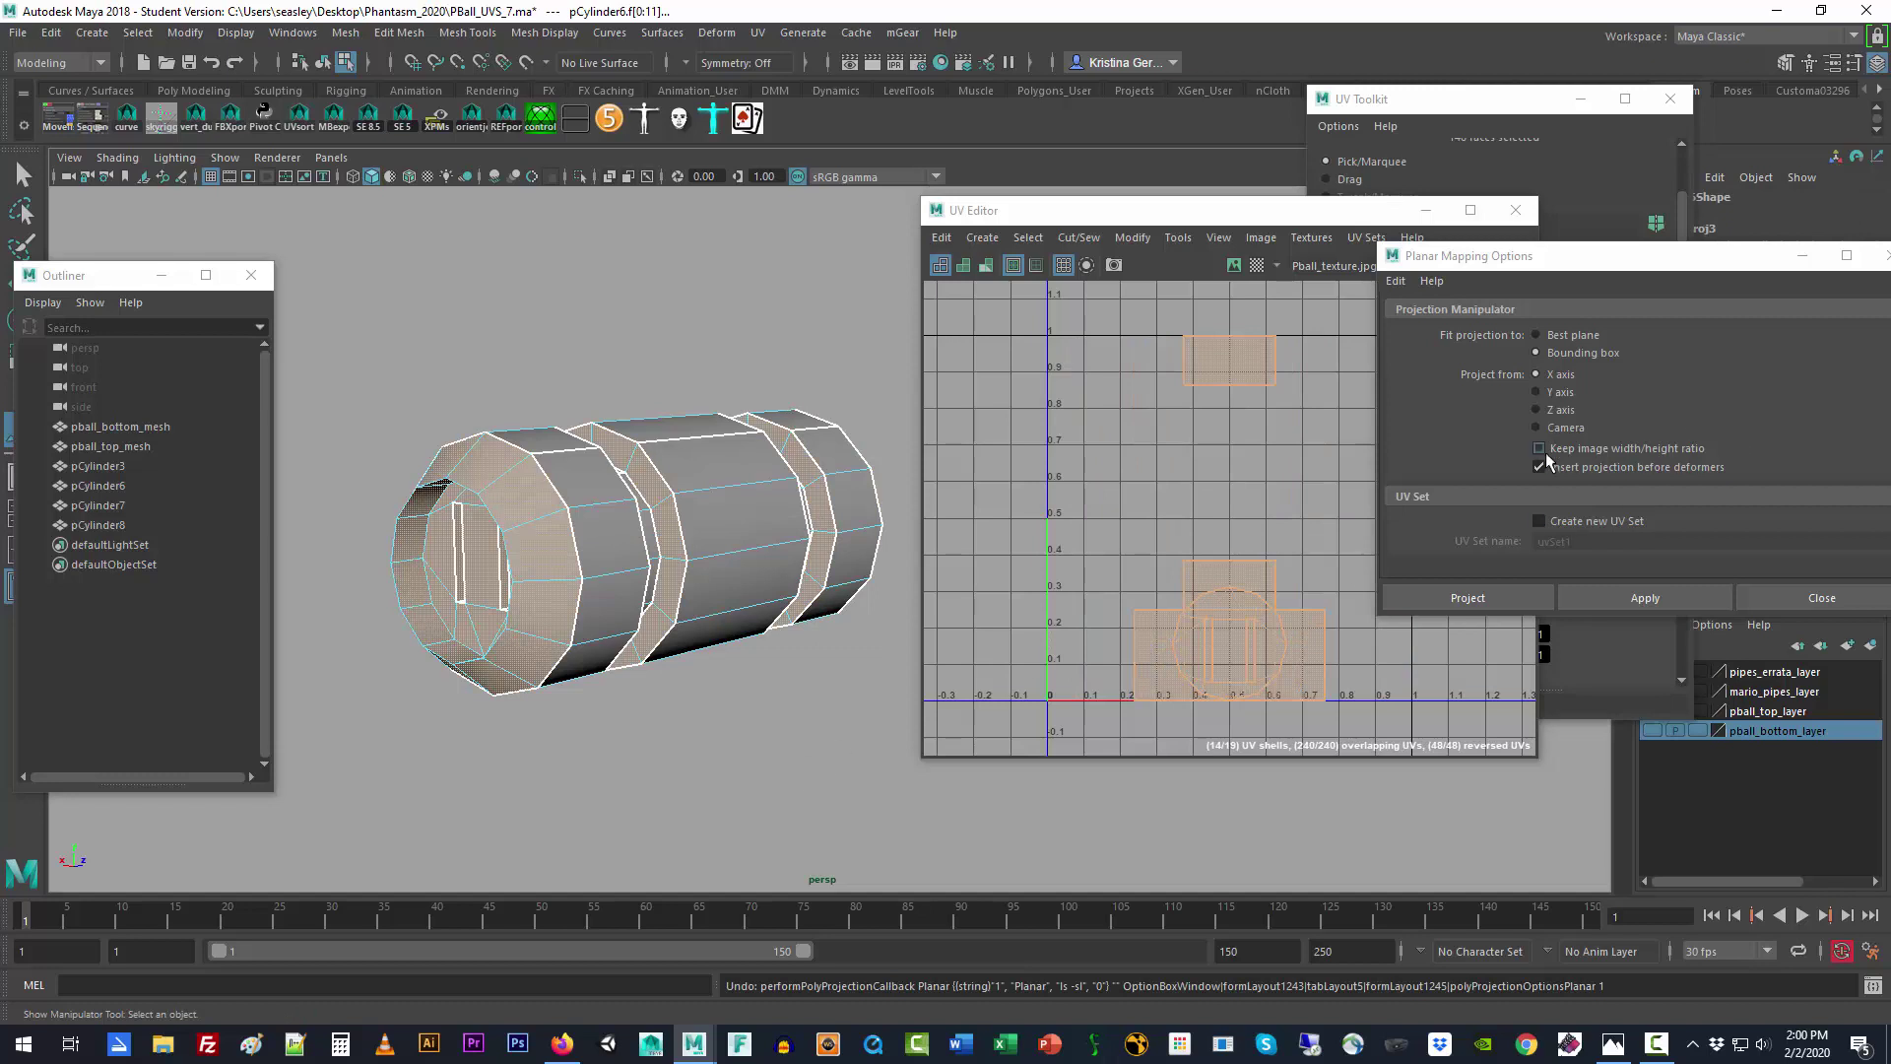
Step: Apply a planar projection from the Z axis to the selected faces and bring the cylinder's whole UV layout into view
left_click(1537, 410)
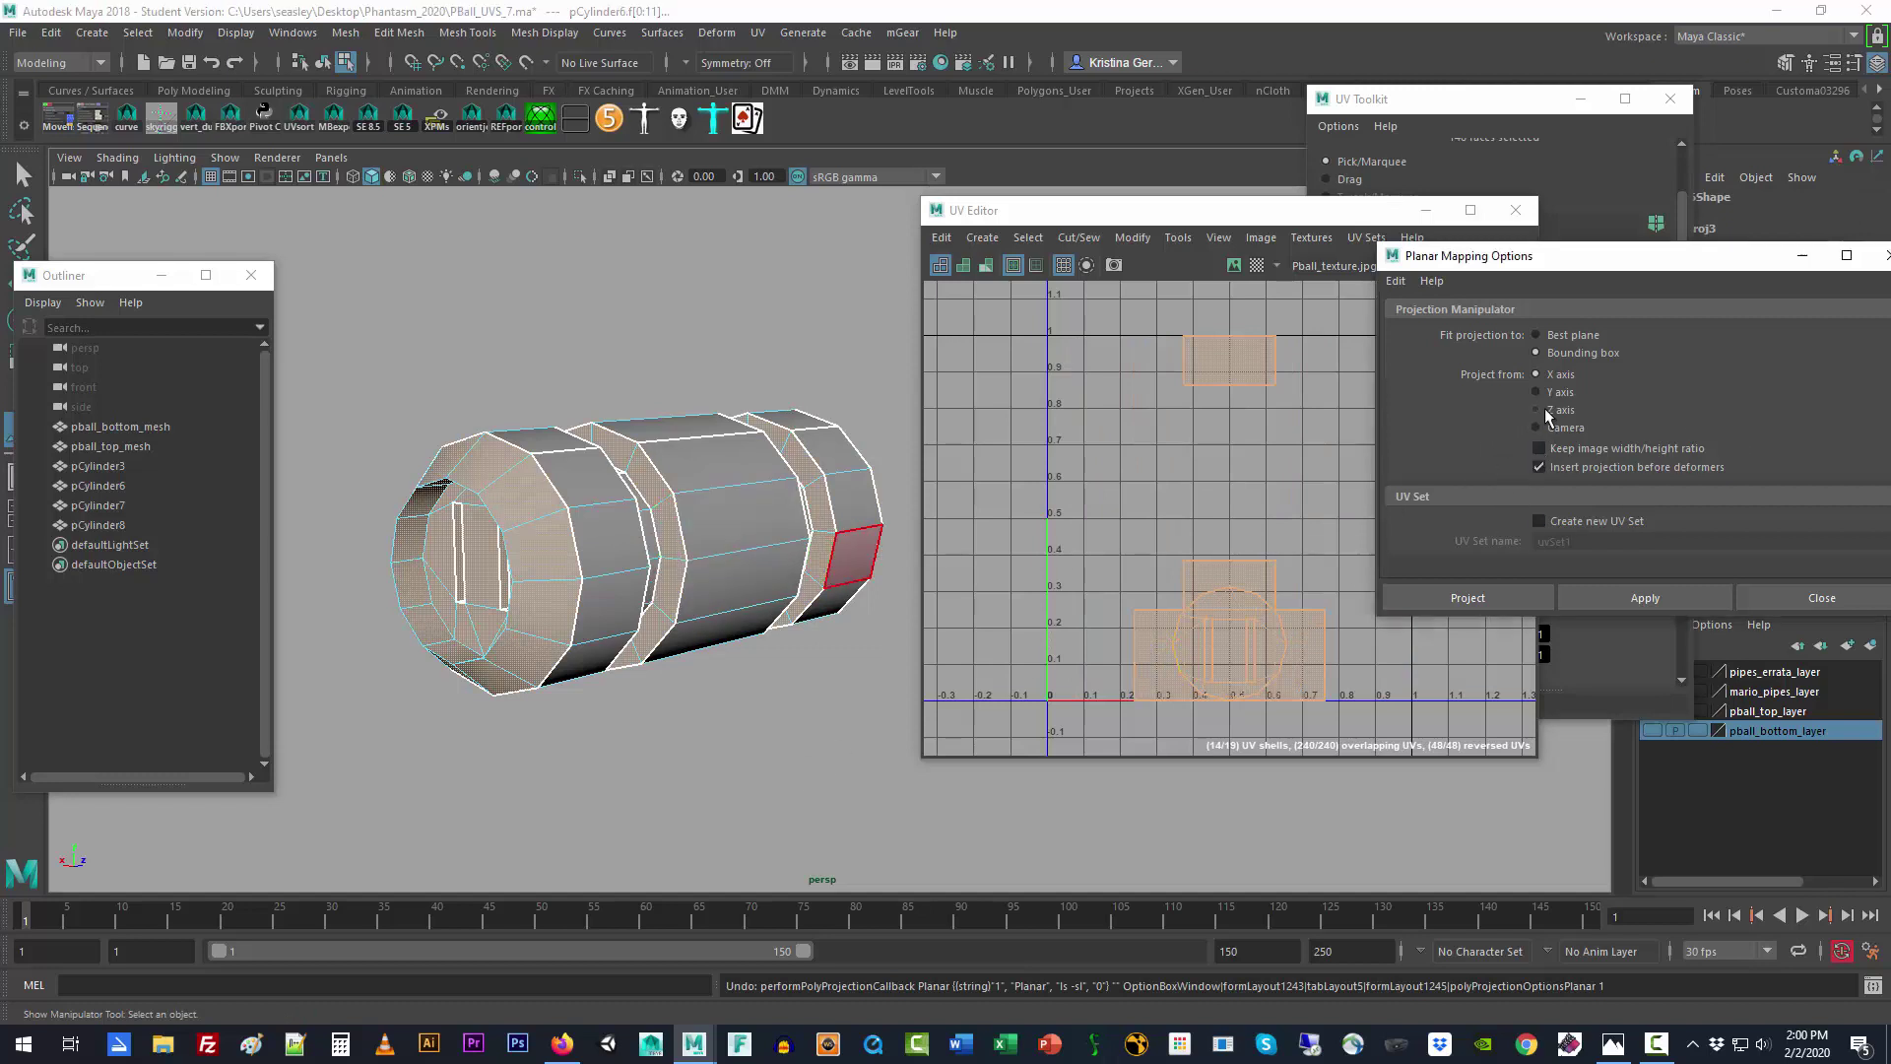
left_click(1633, 591)
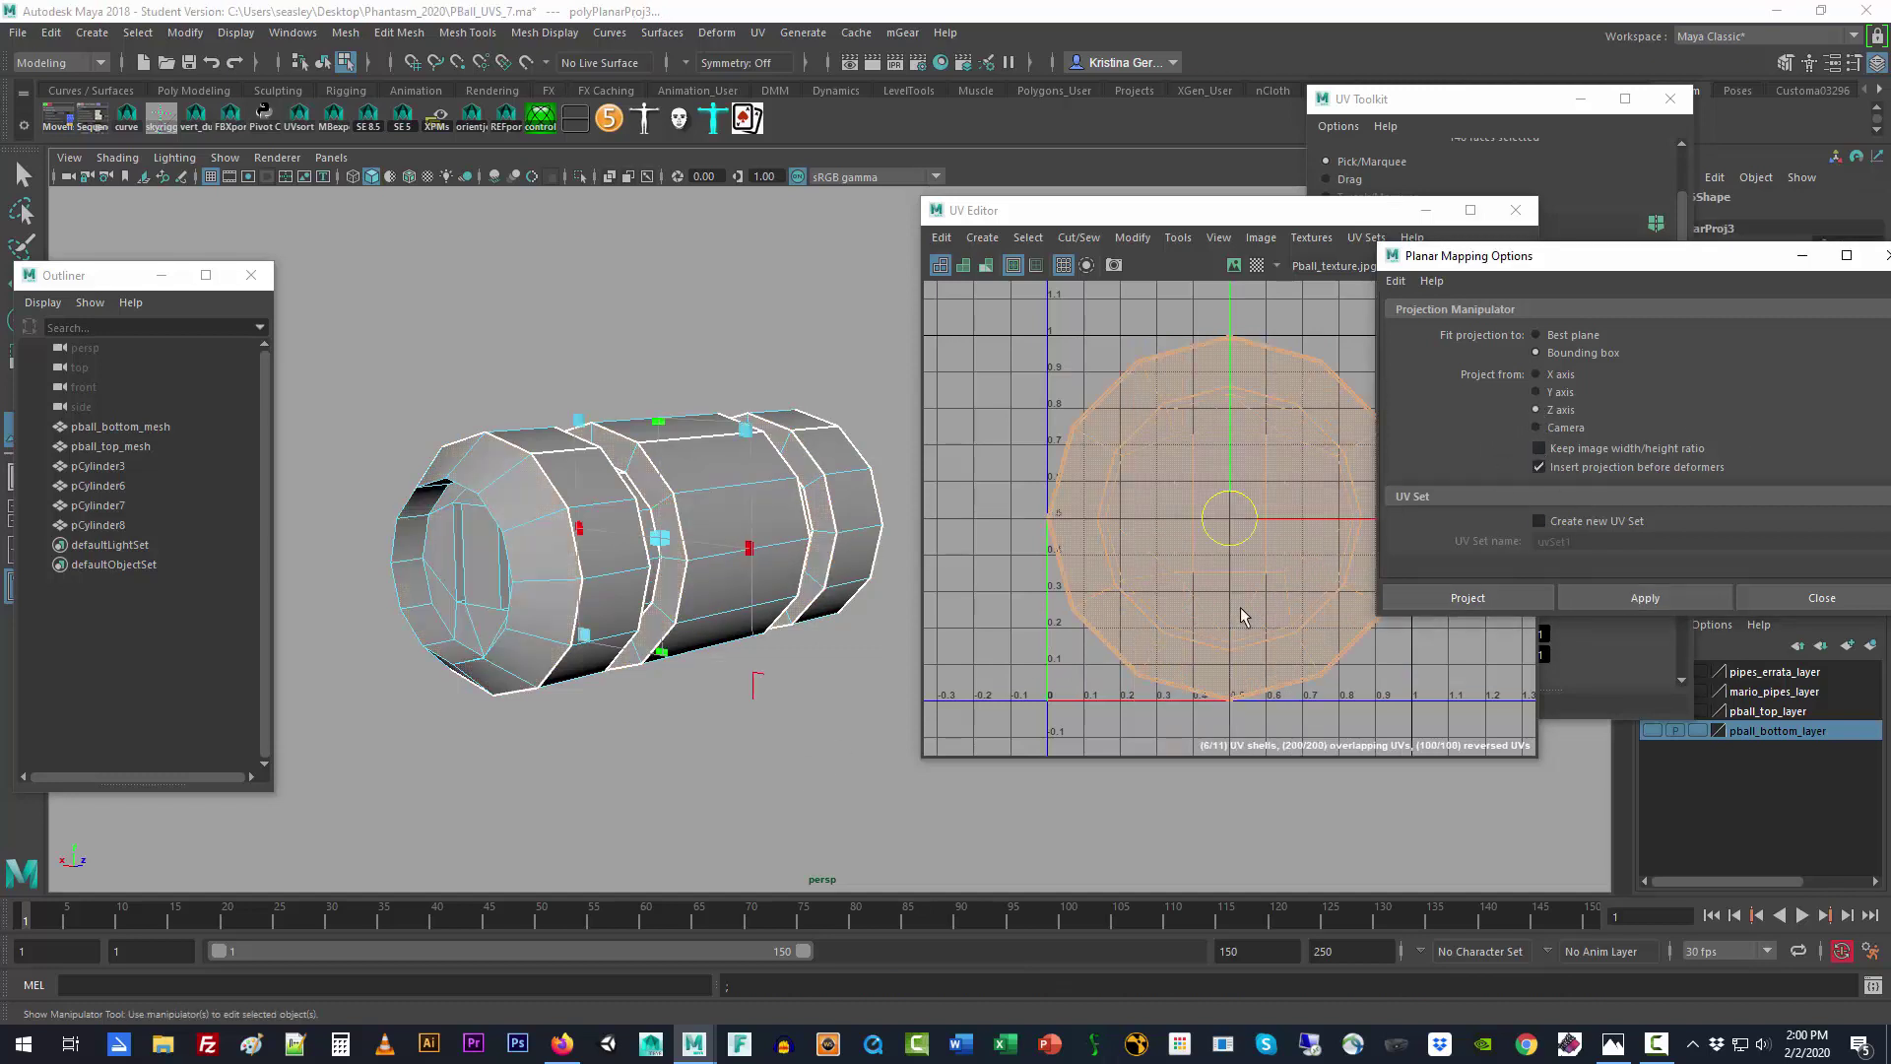
scroll(1239, 608, "down", 3)
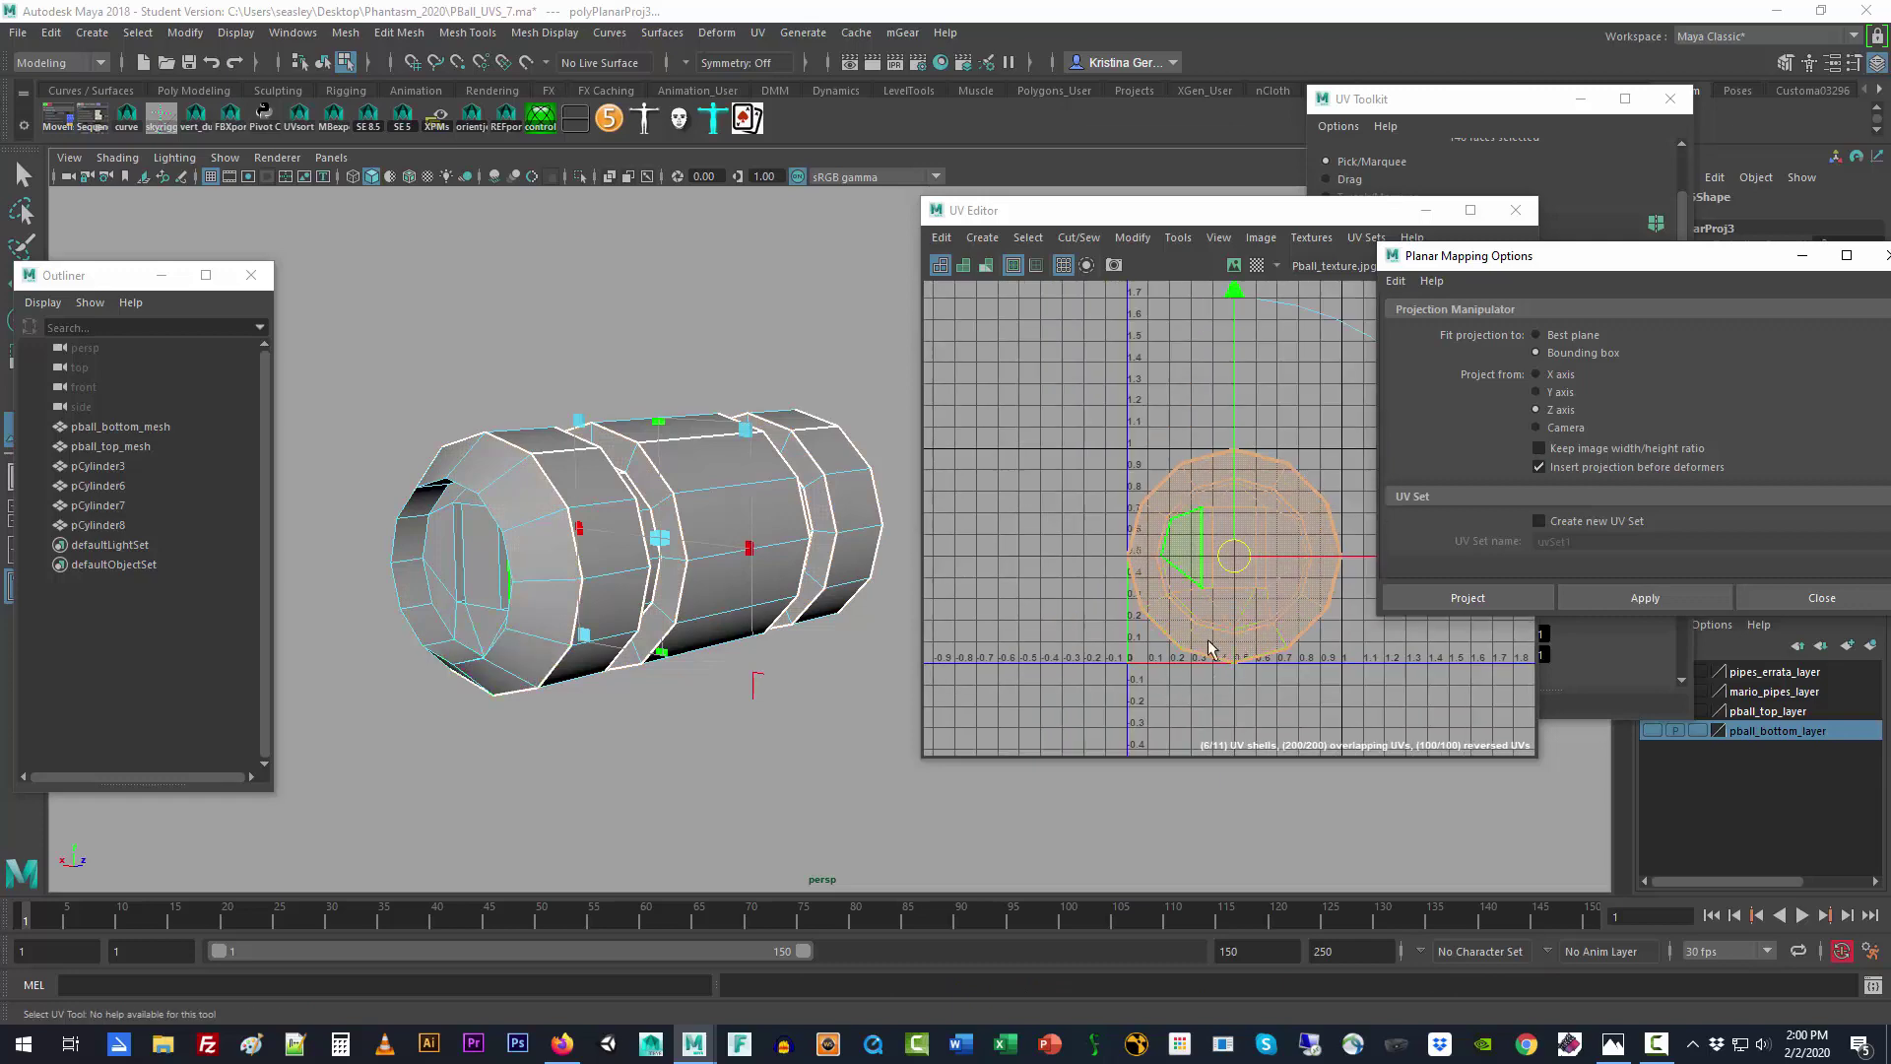
left_click(1052, 682)
scroll(1022, 564, "down", 5)
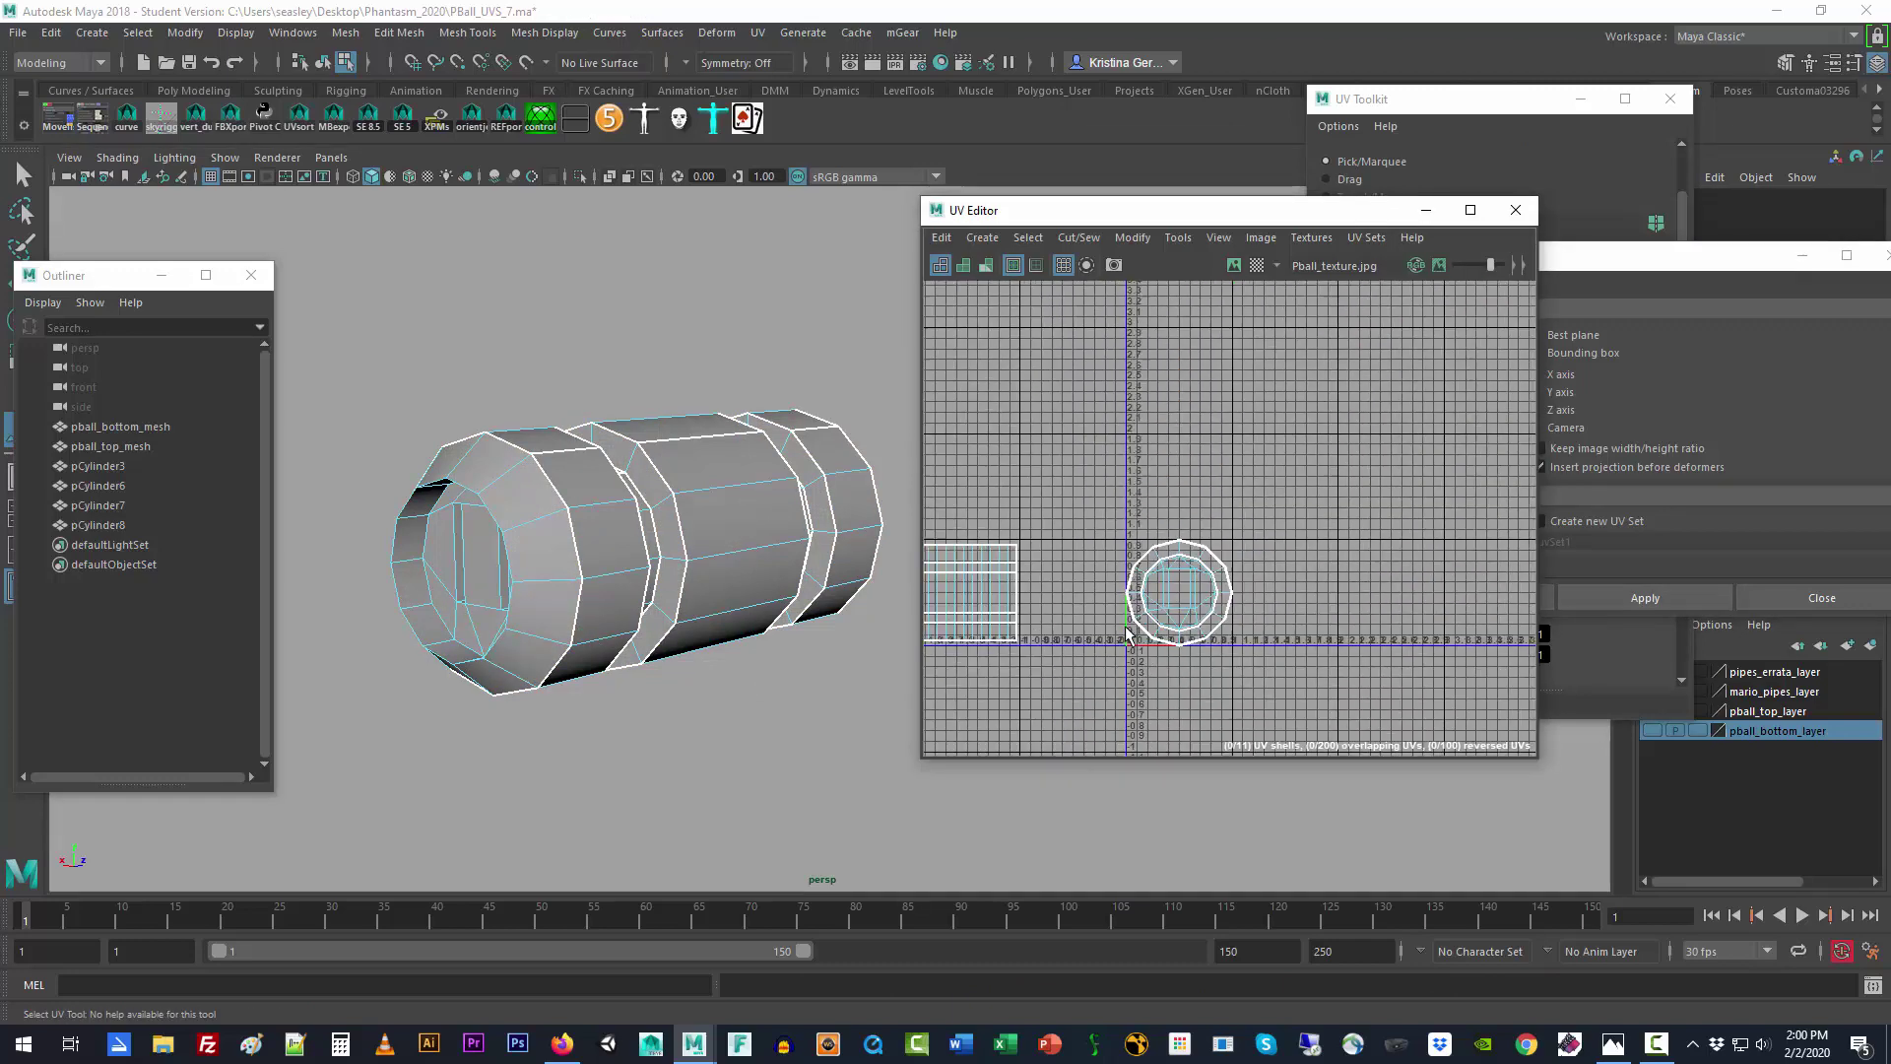
left_click_drag(980, 547, 1233, 672)
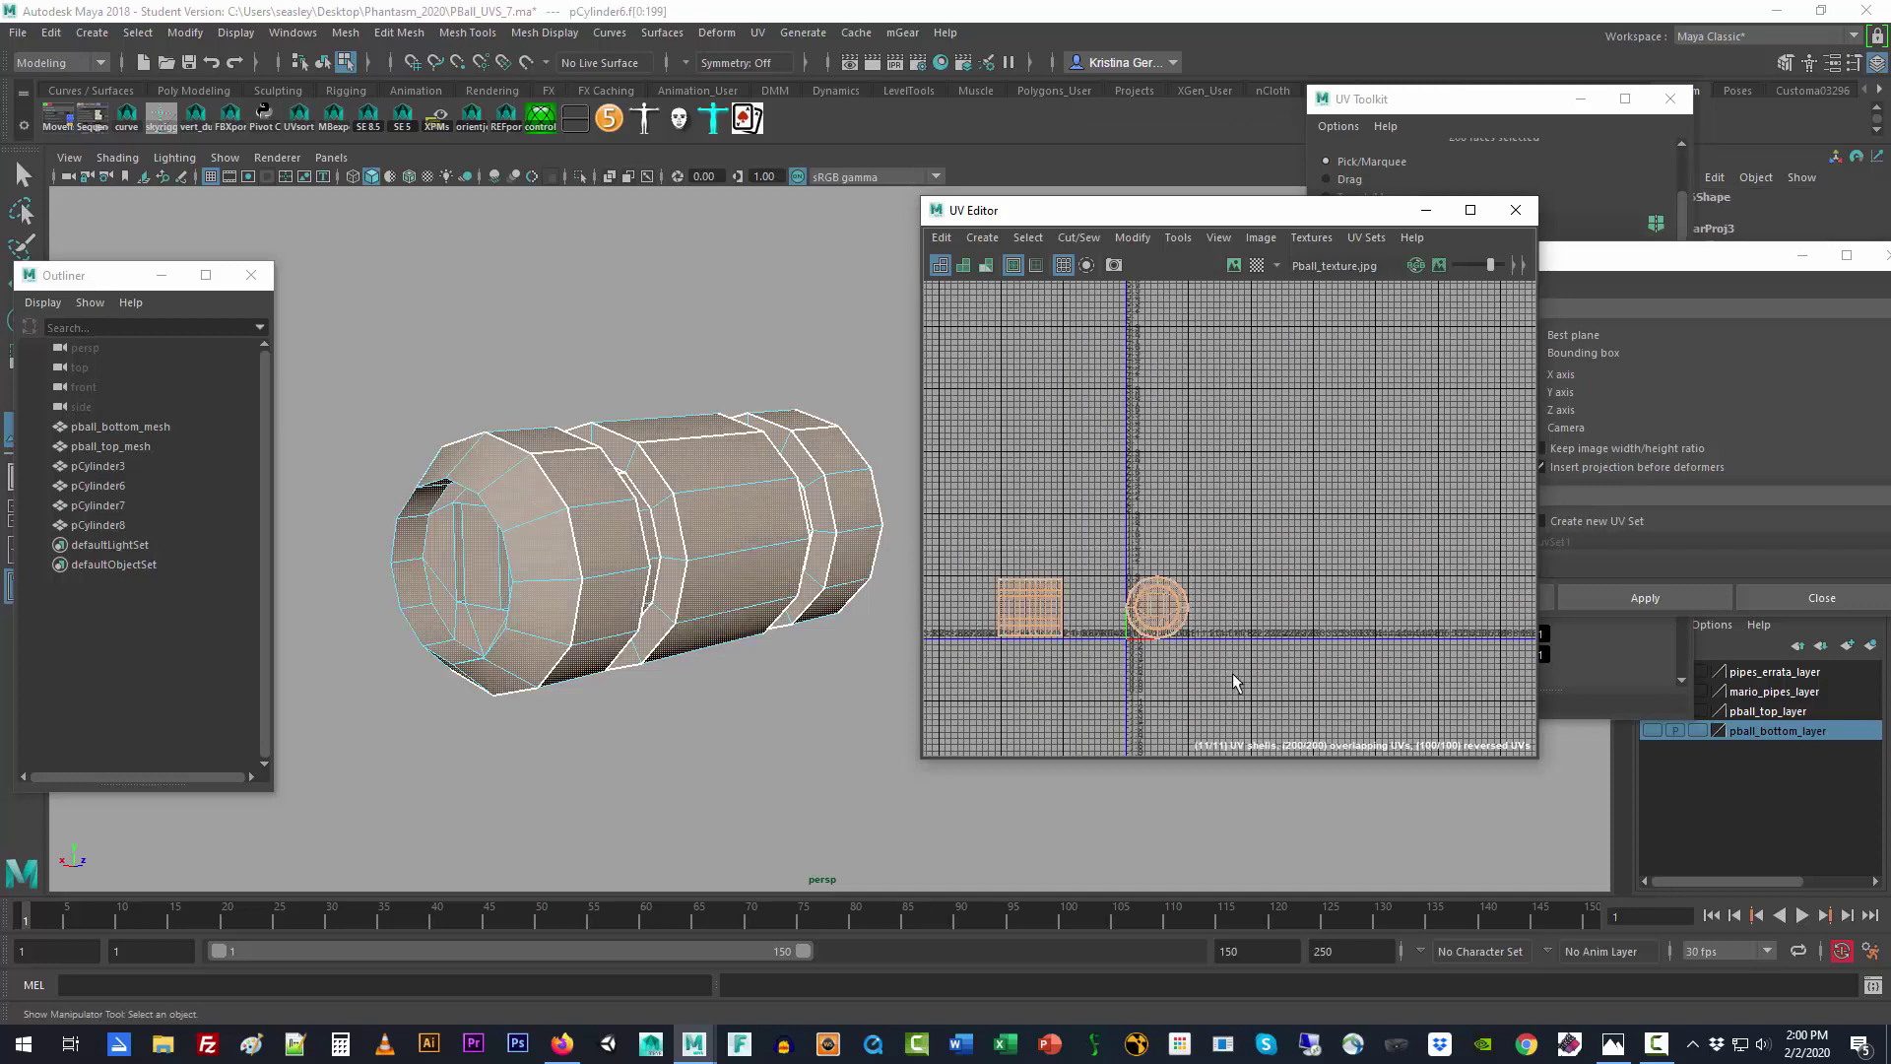
key("f")
Step: Switch the UV Editor to shell selection and select the near end cap's round UV shell
left_click(1376, 676)
left_click(1387, 589)
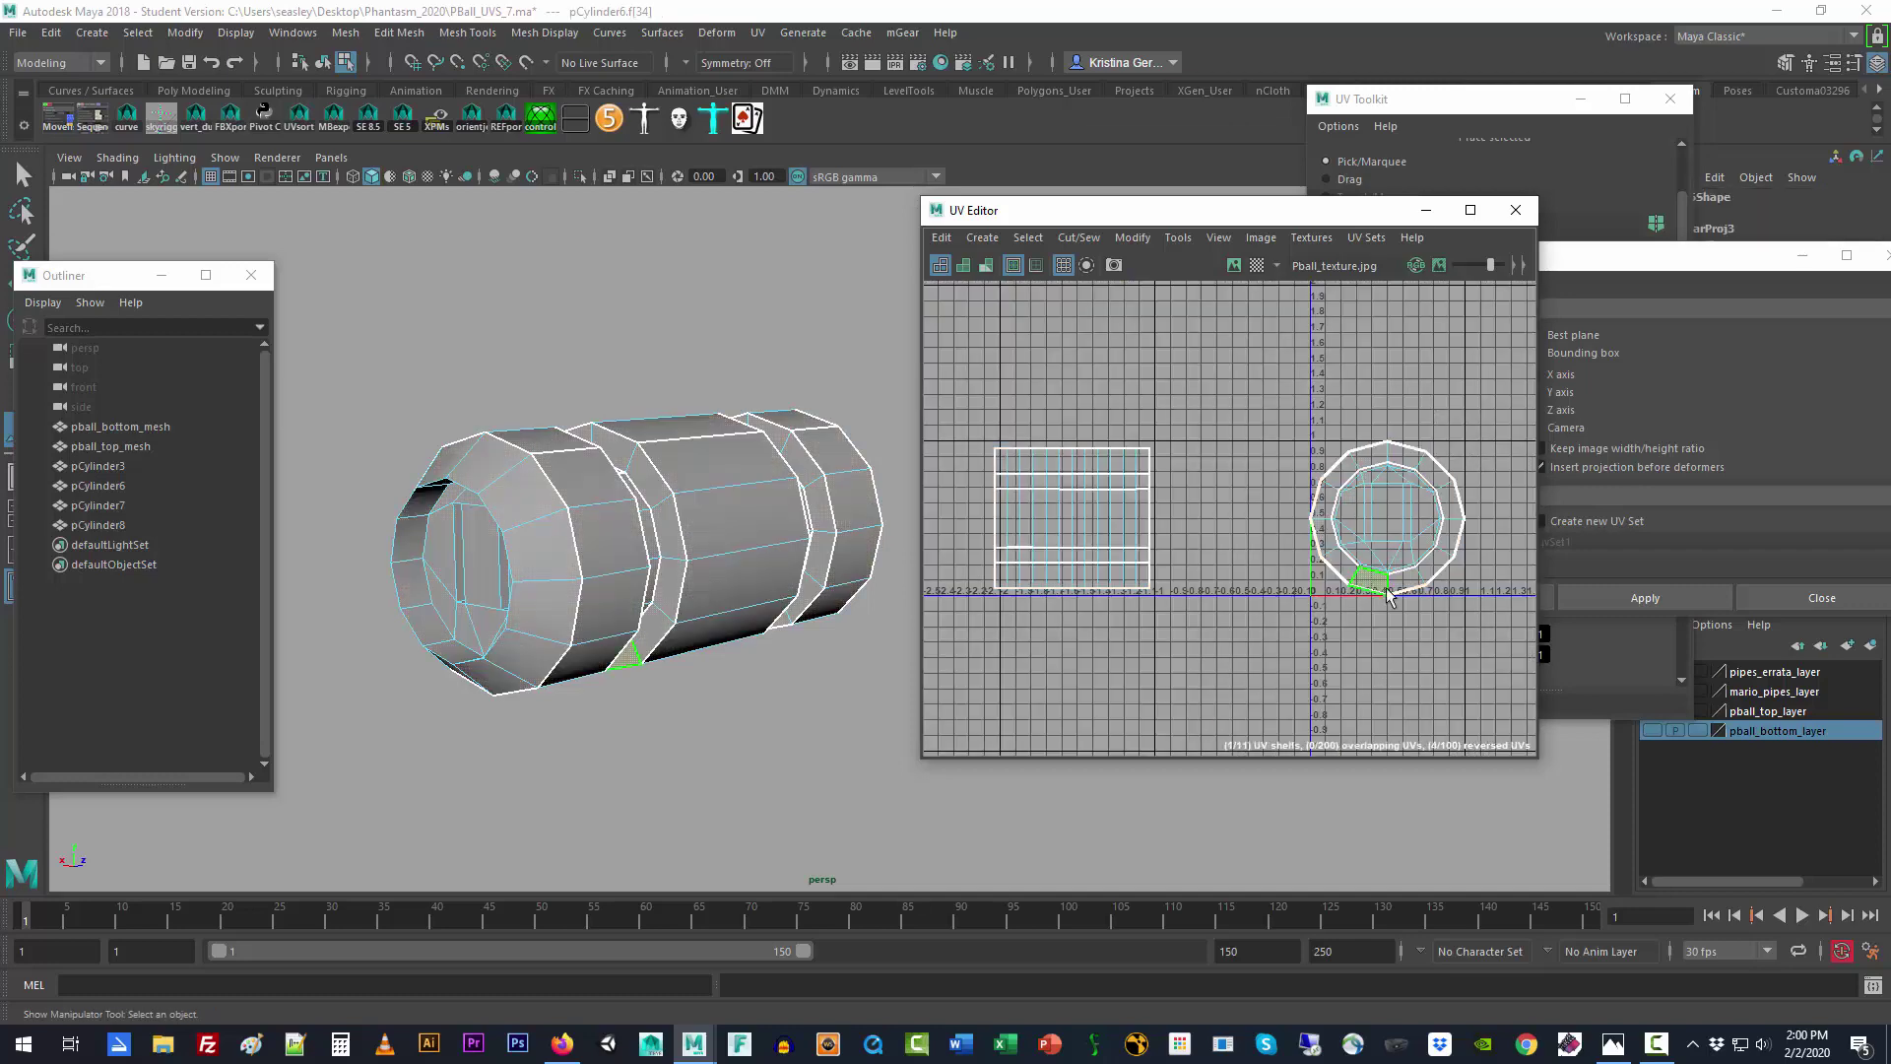
right_click_drag(1387, 589, 1337, 559)
left_click(1349, 565)
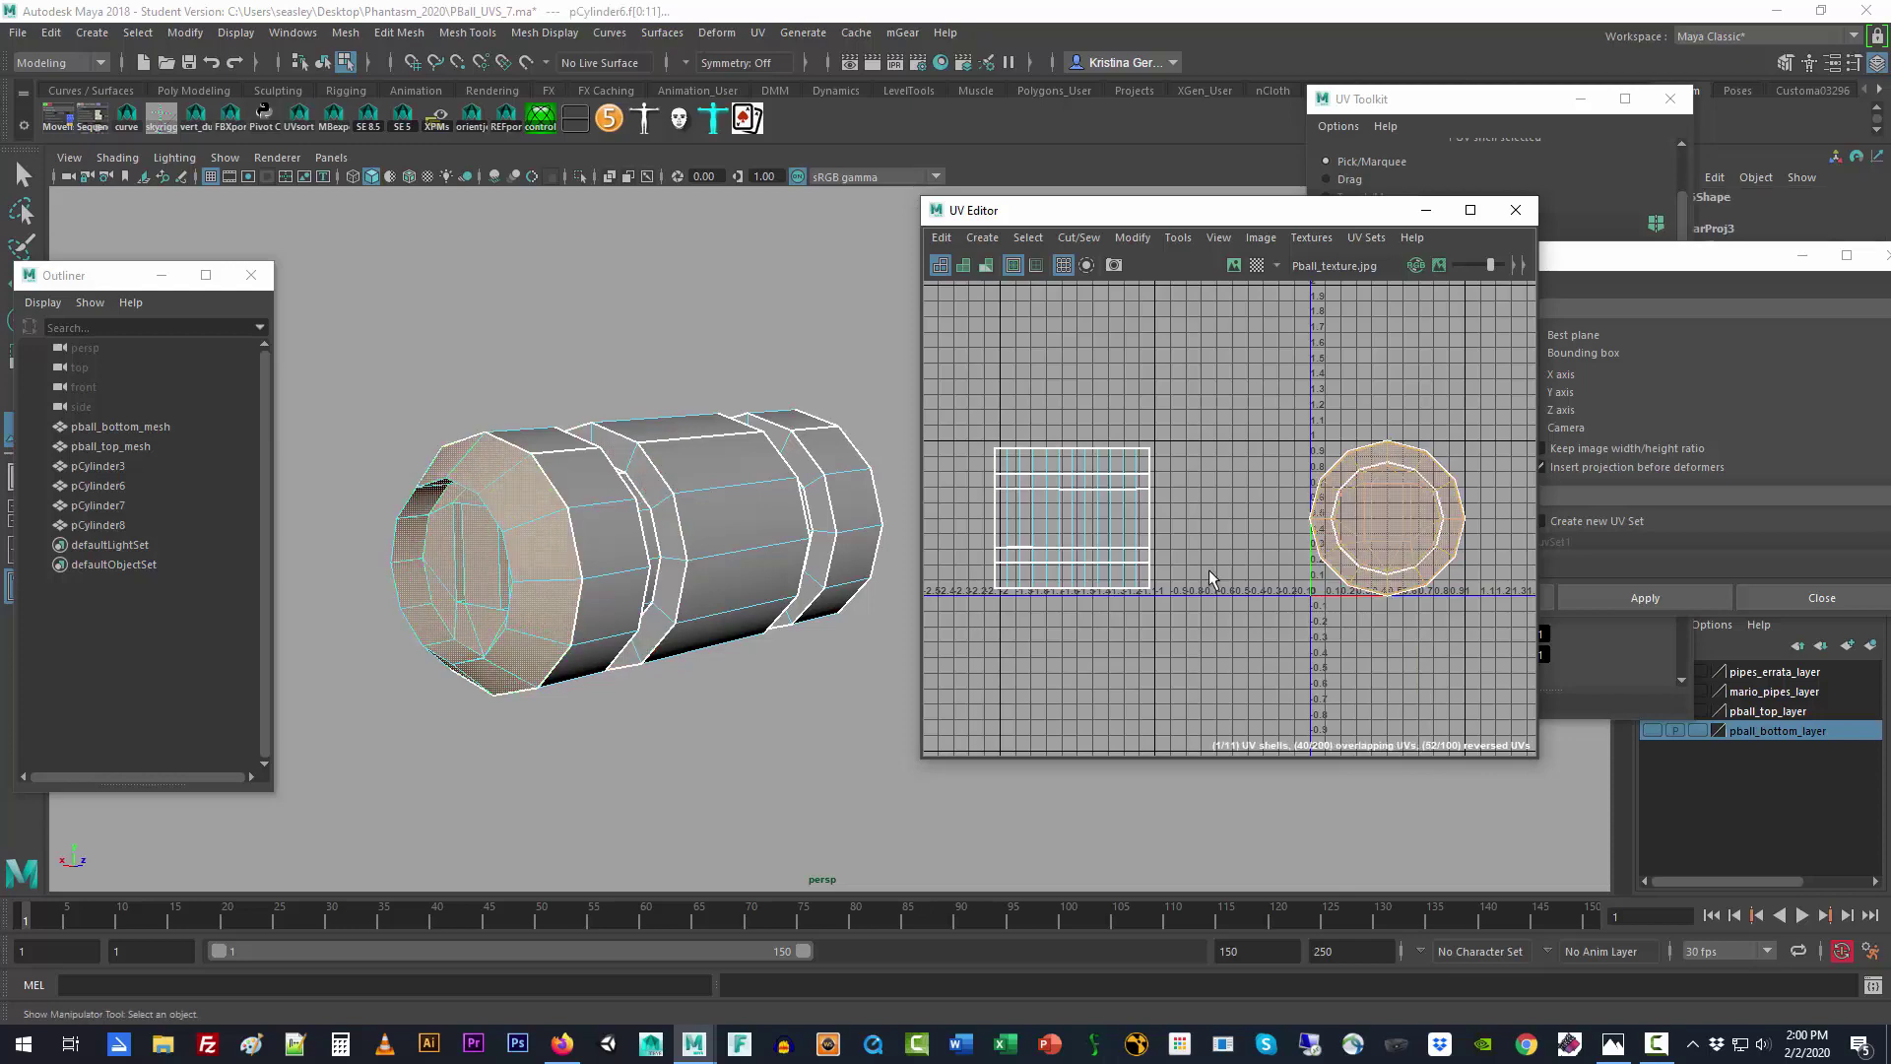
left_click(1355, 609)
scroll(1342, 645, "down", 2)
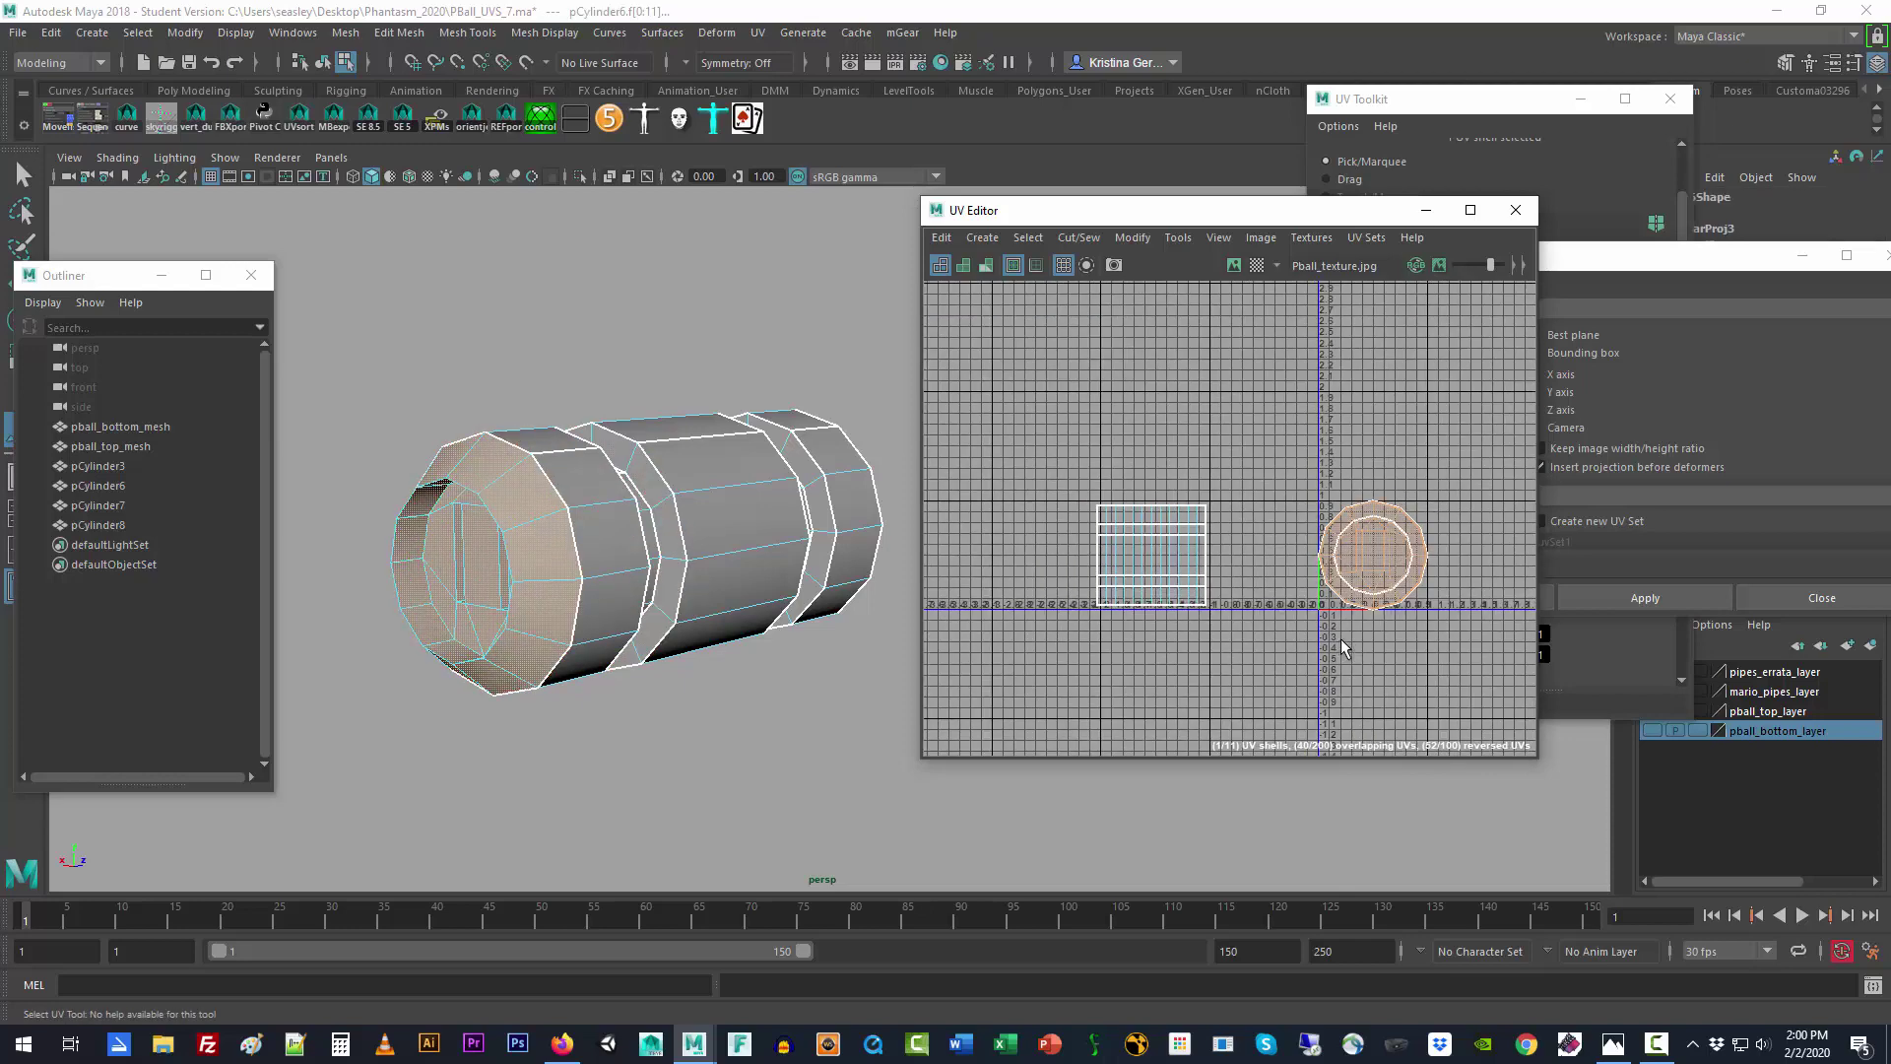
middle_click_drag(1359, 634, 1228, 624, "alt")
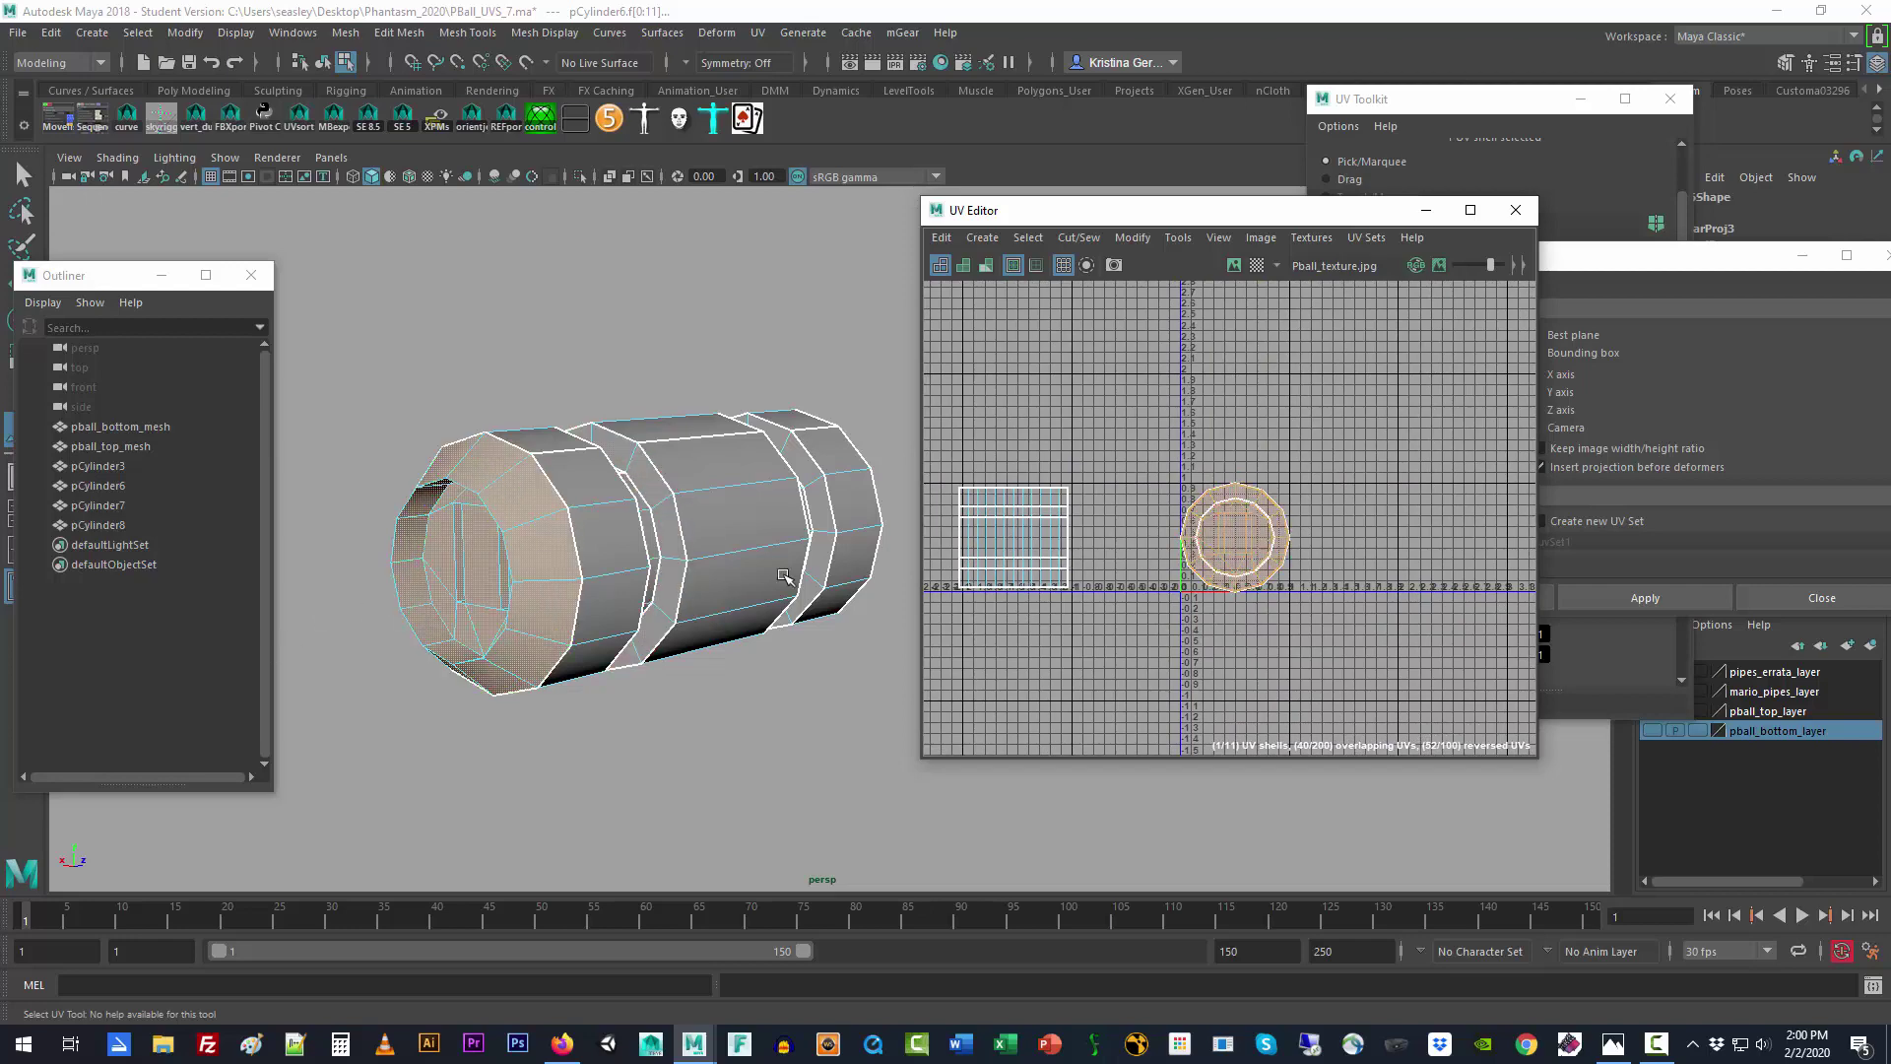
Step: Activate the Move tool and add the opposite end cap's shell to the selection
key("t")
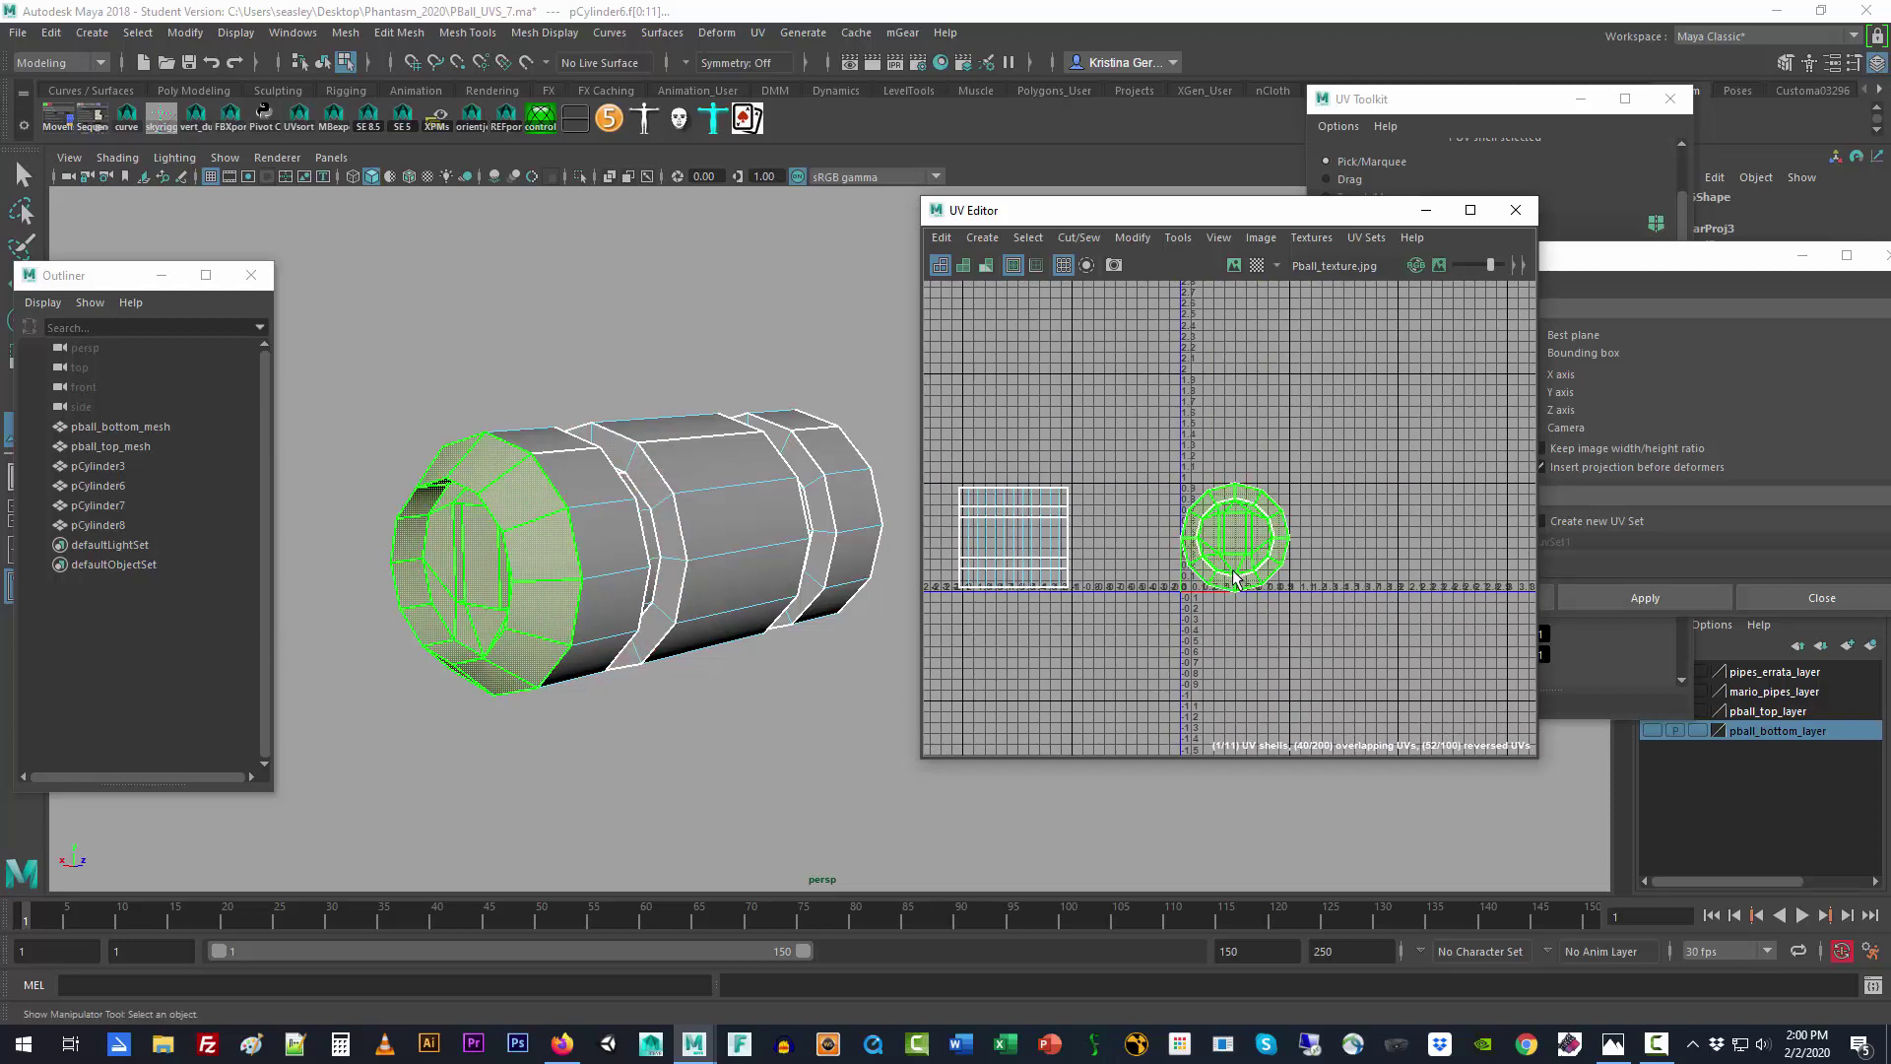
key("w")
left_click(1235, 577)
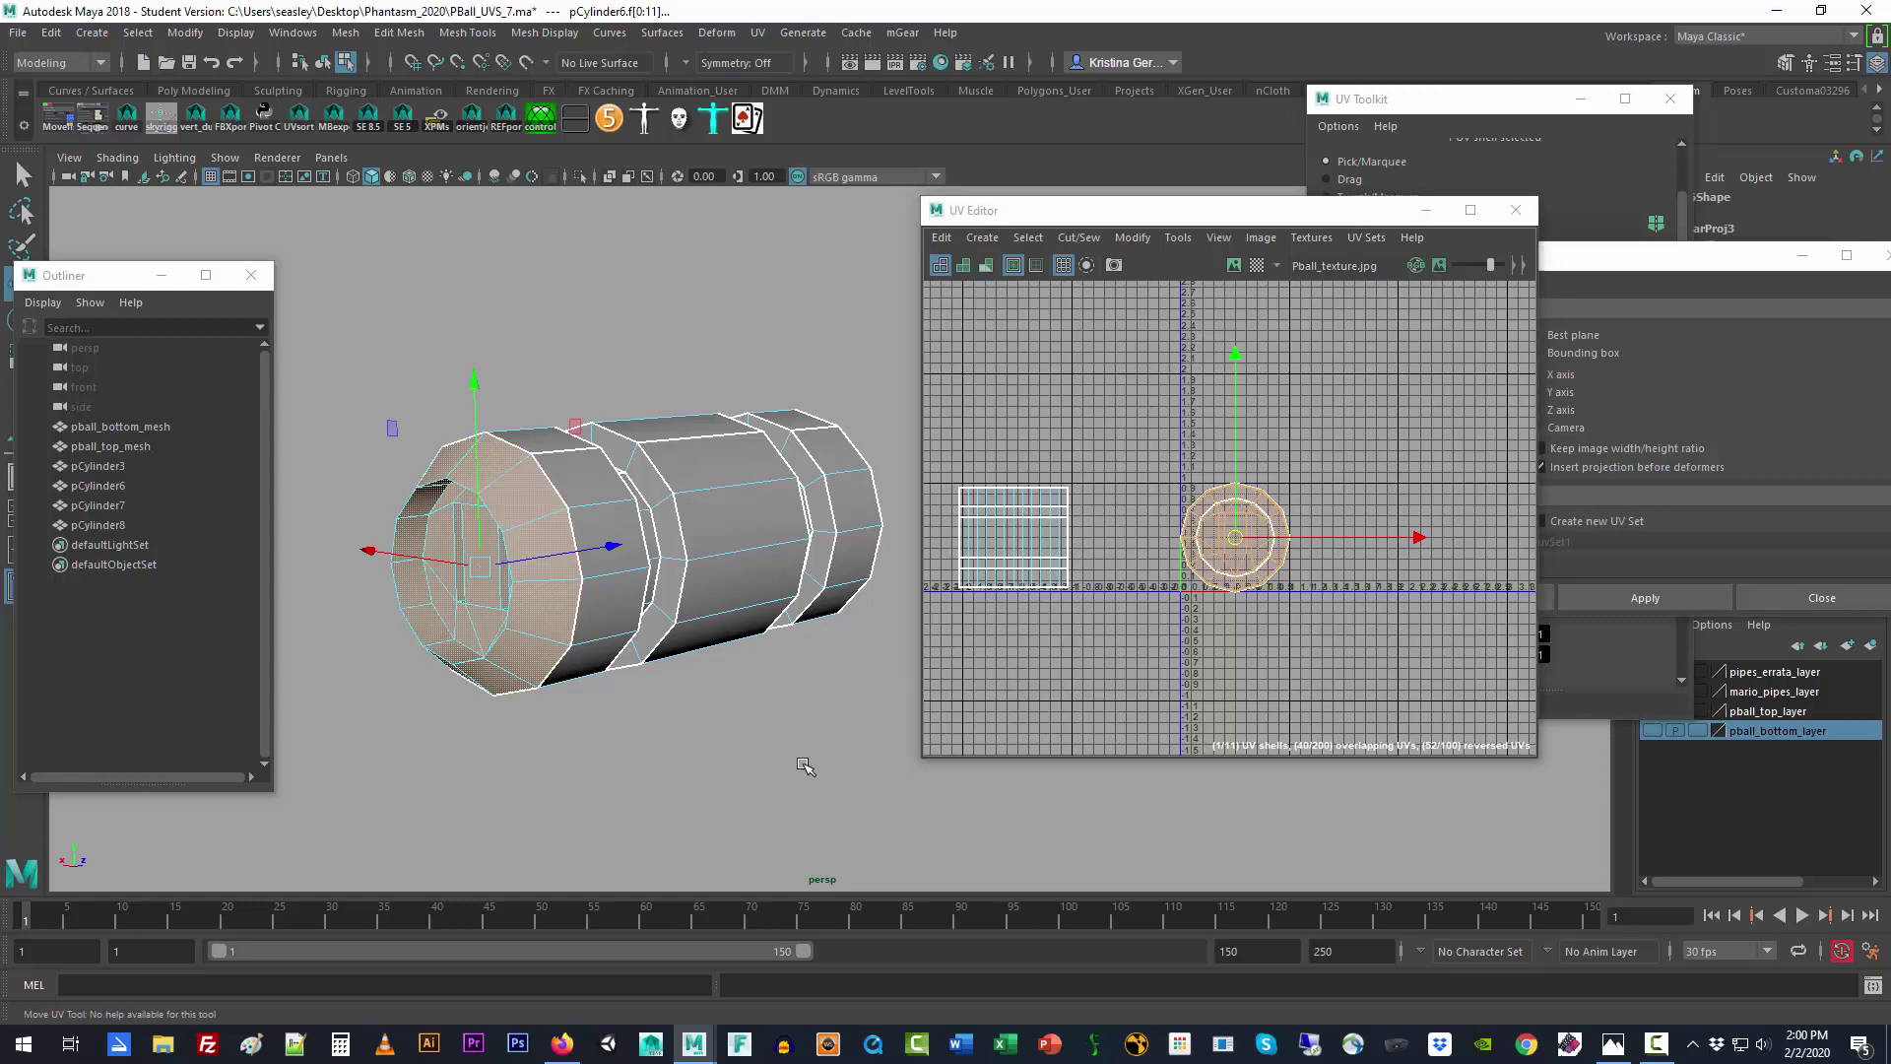
left_click_drag(794, 759, 617, 772, "alt")
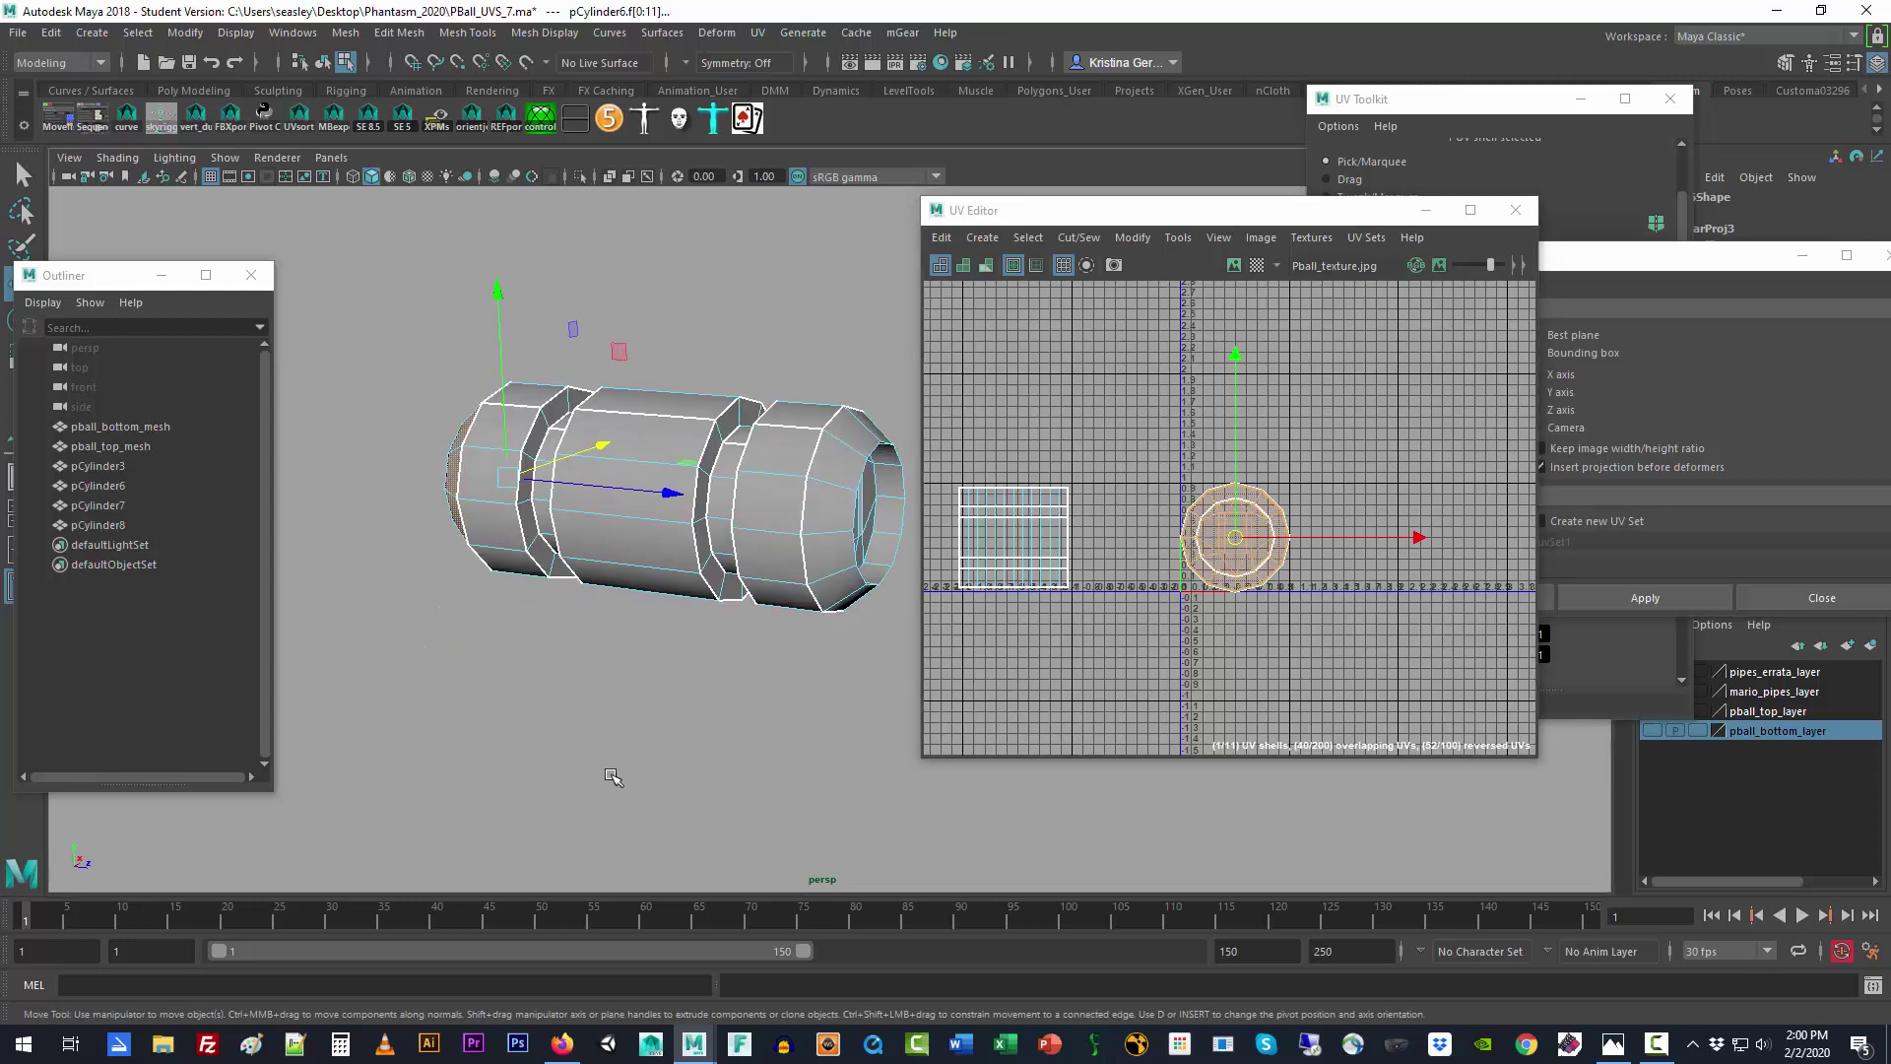
left_click(823, 496, "shift")
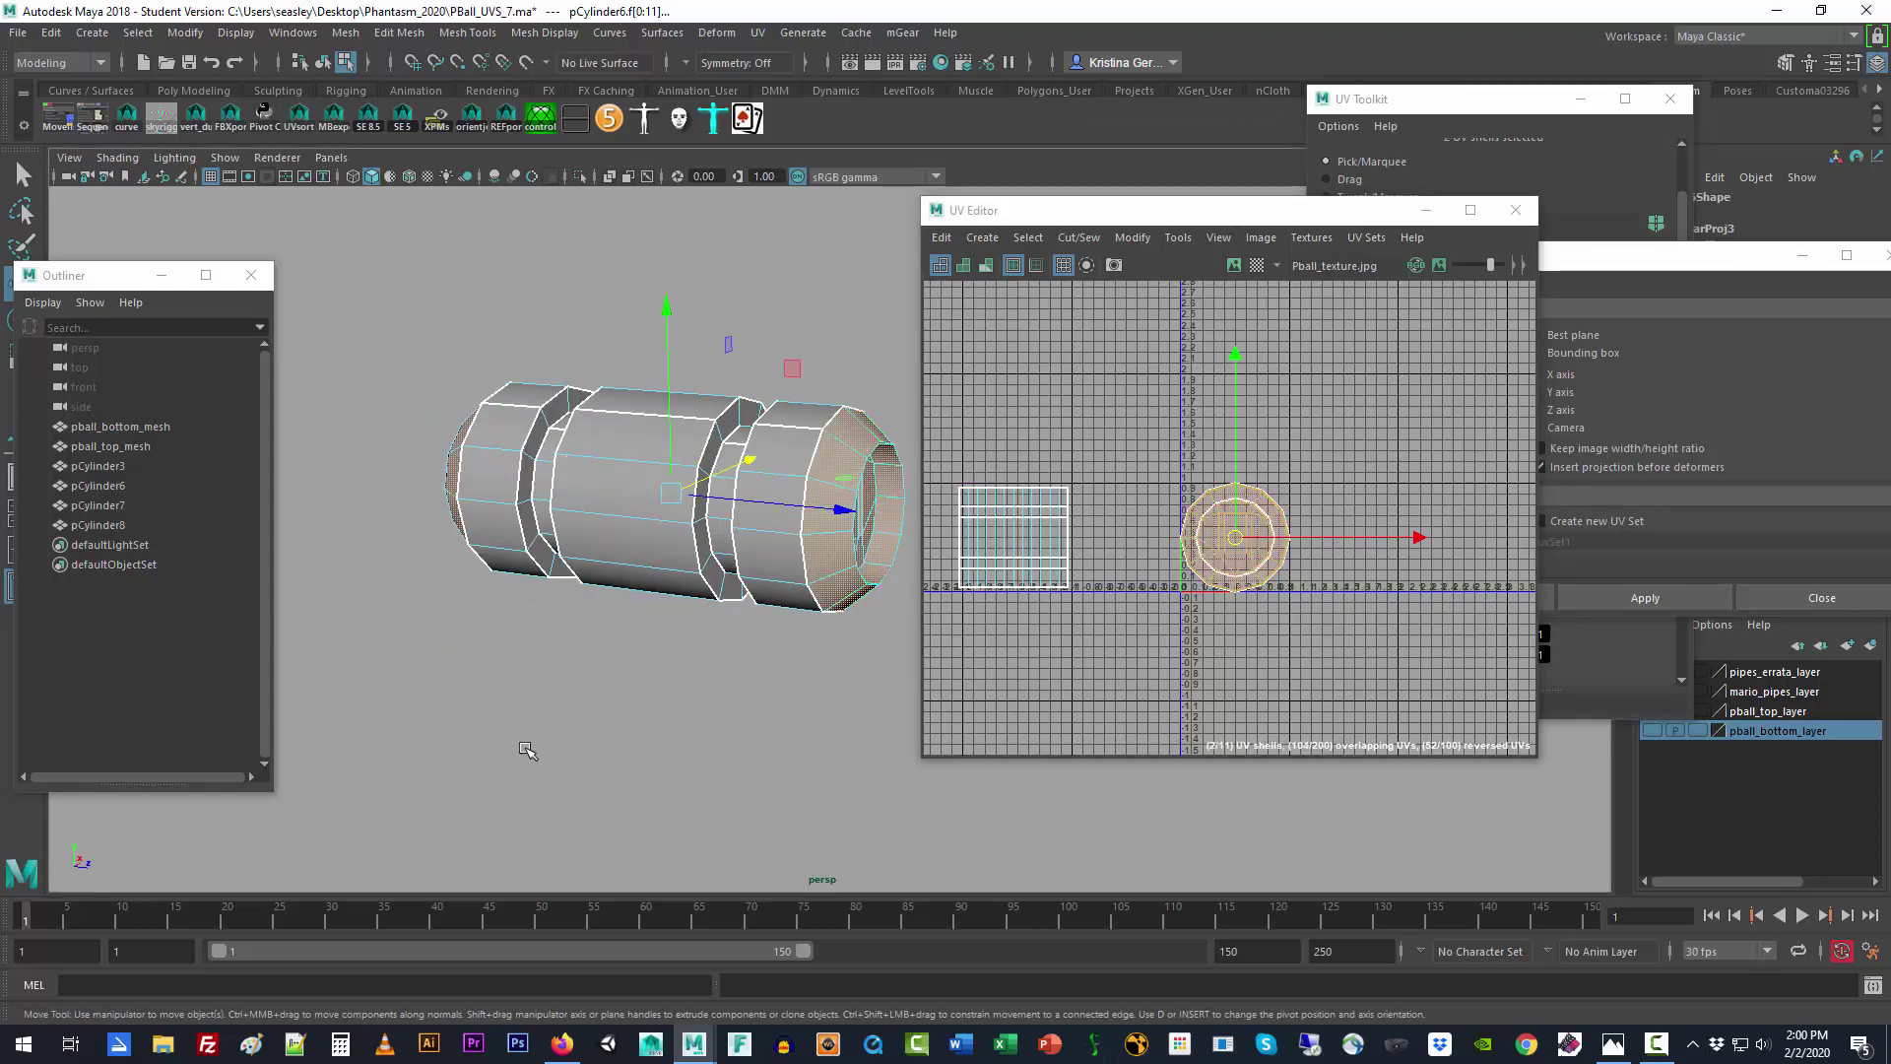
left_click_drag(528, 751, 673, 739, "alt")
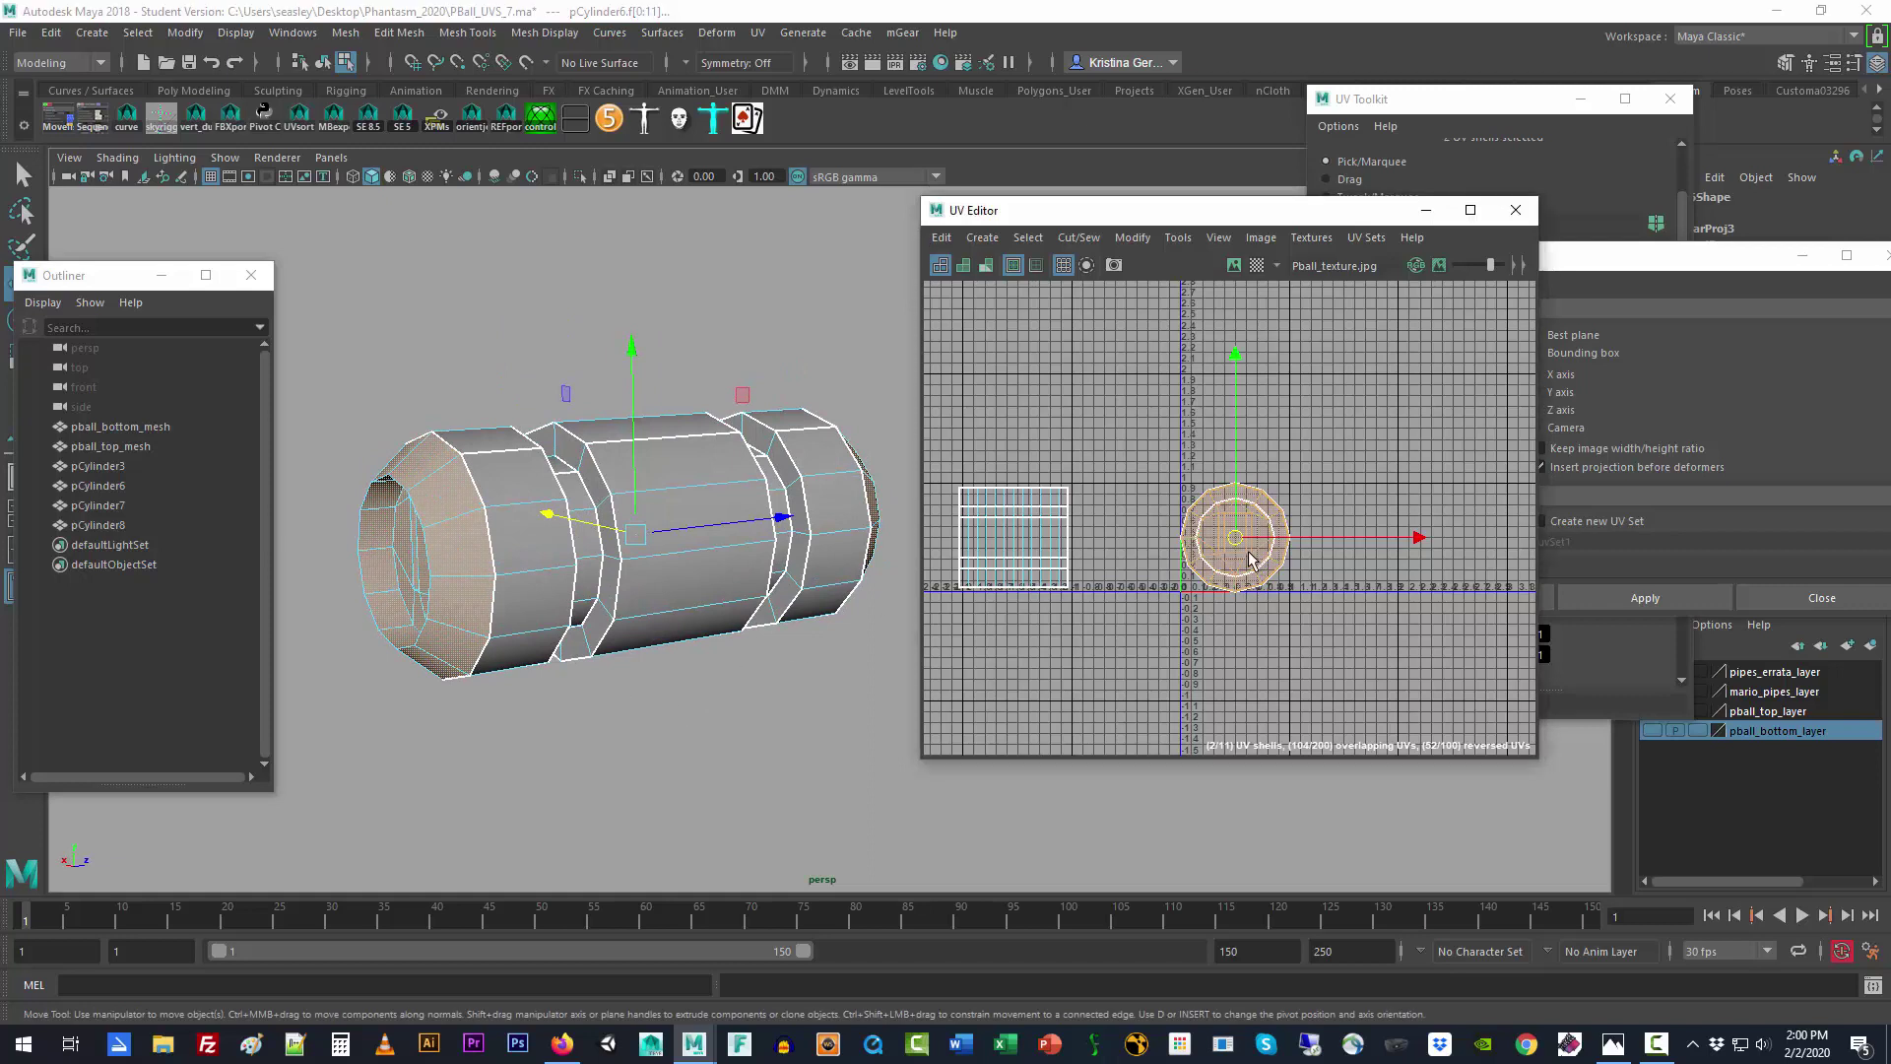
Step: Reselect both end-cap UV shells and move them about 1.6 units in positive U, clear of the ring shells
right_click_drag(1249, 553, 1182, 525)
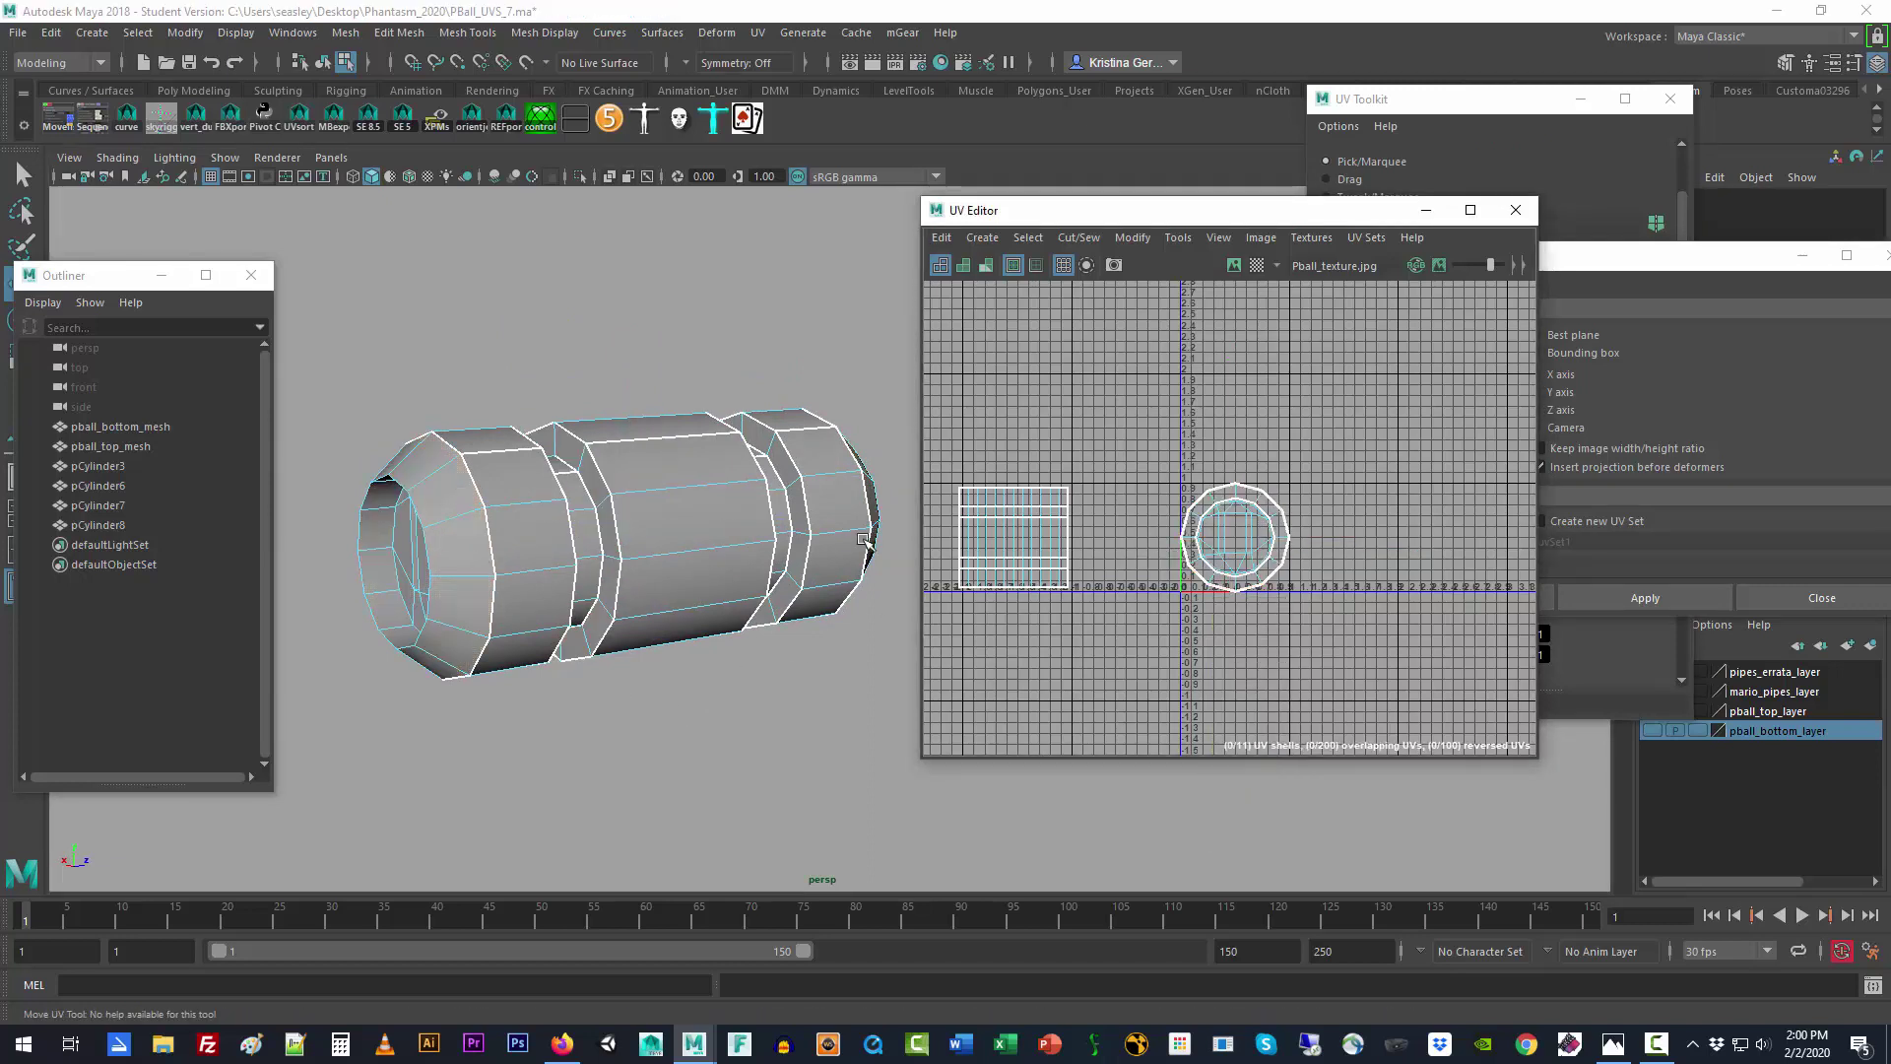
left_click(1200, 554)
key("w")
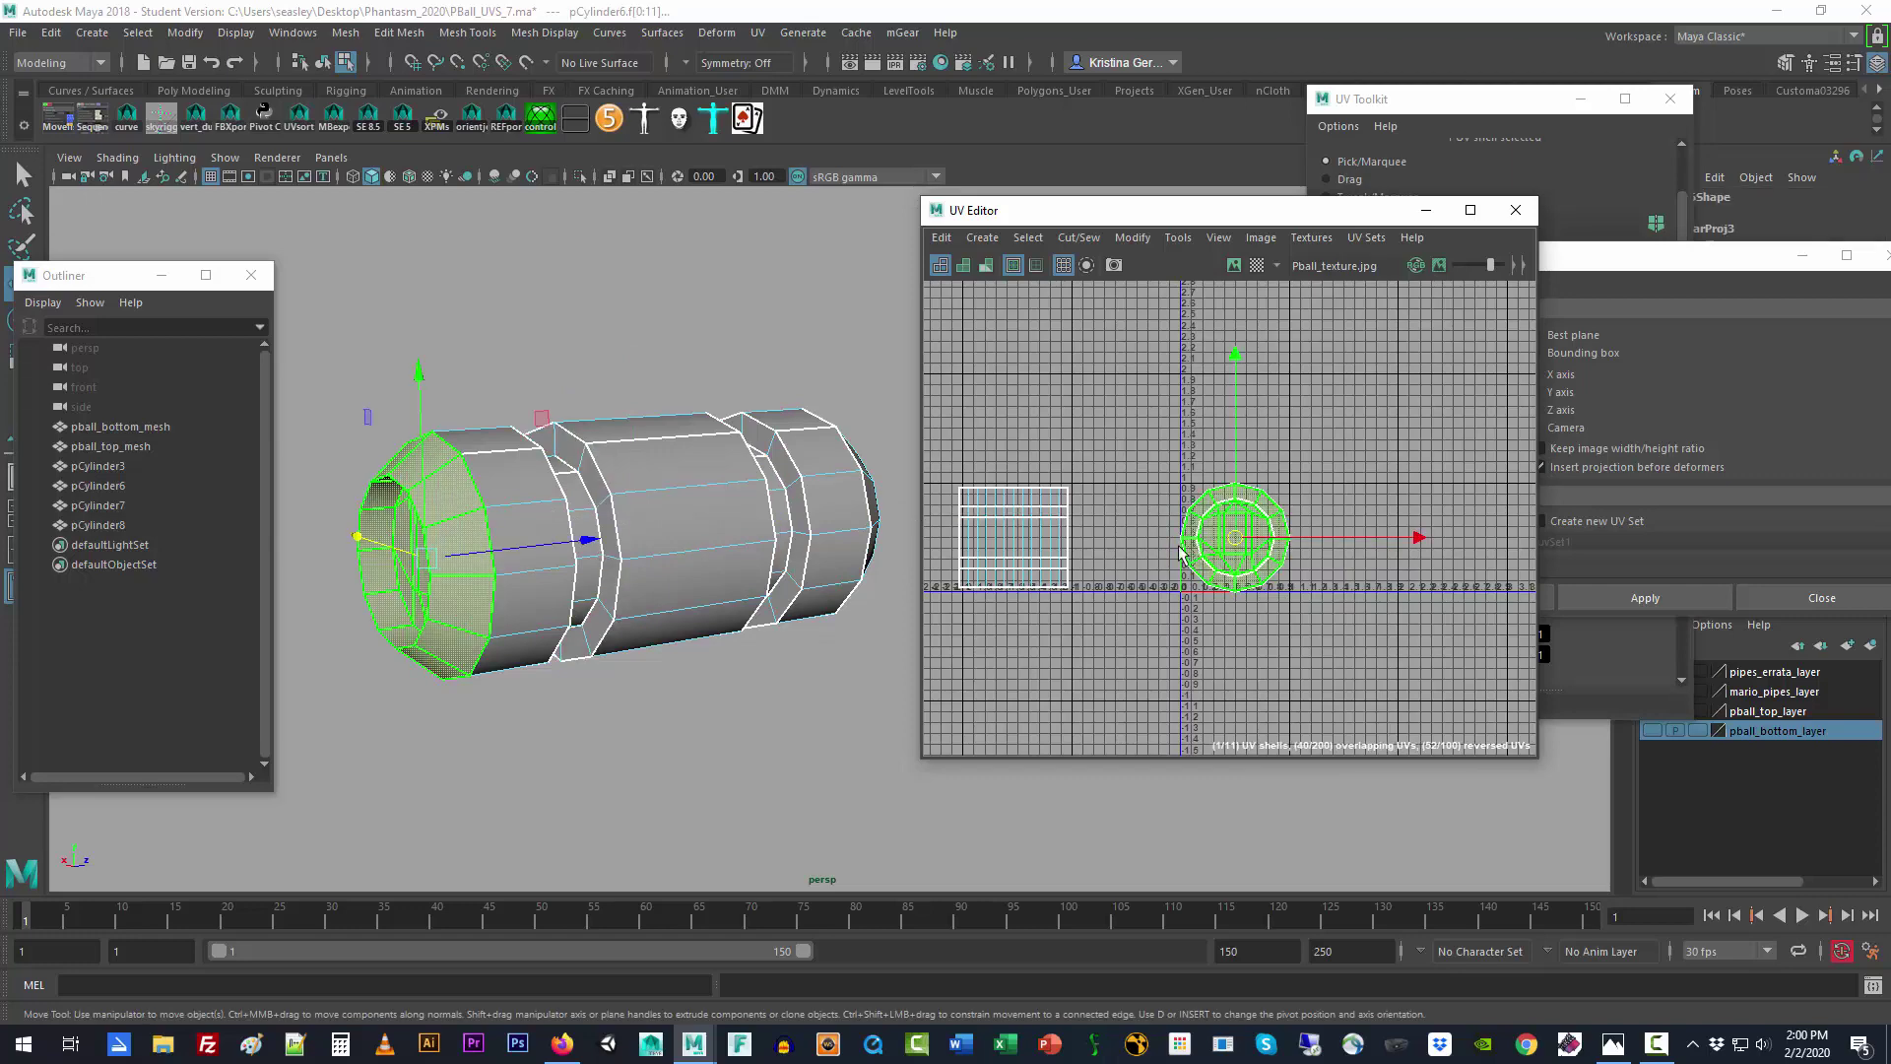
left_click_drag(822, 663, 838, 542, "alt")
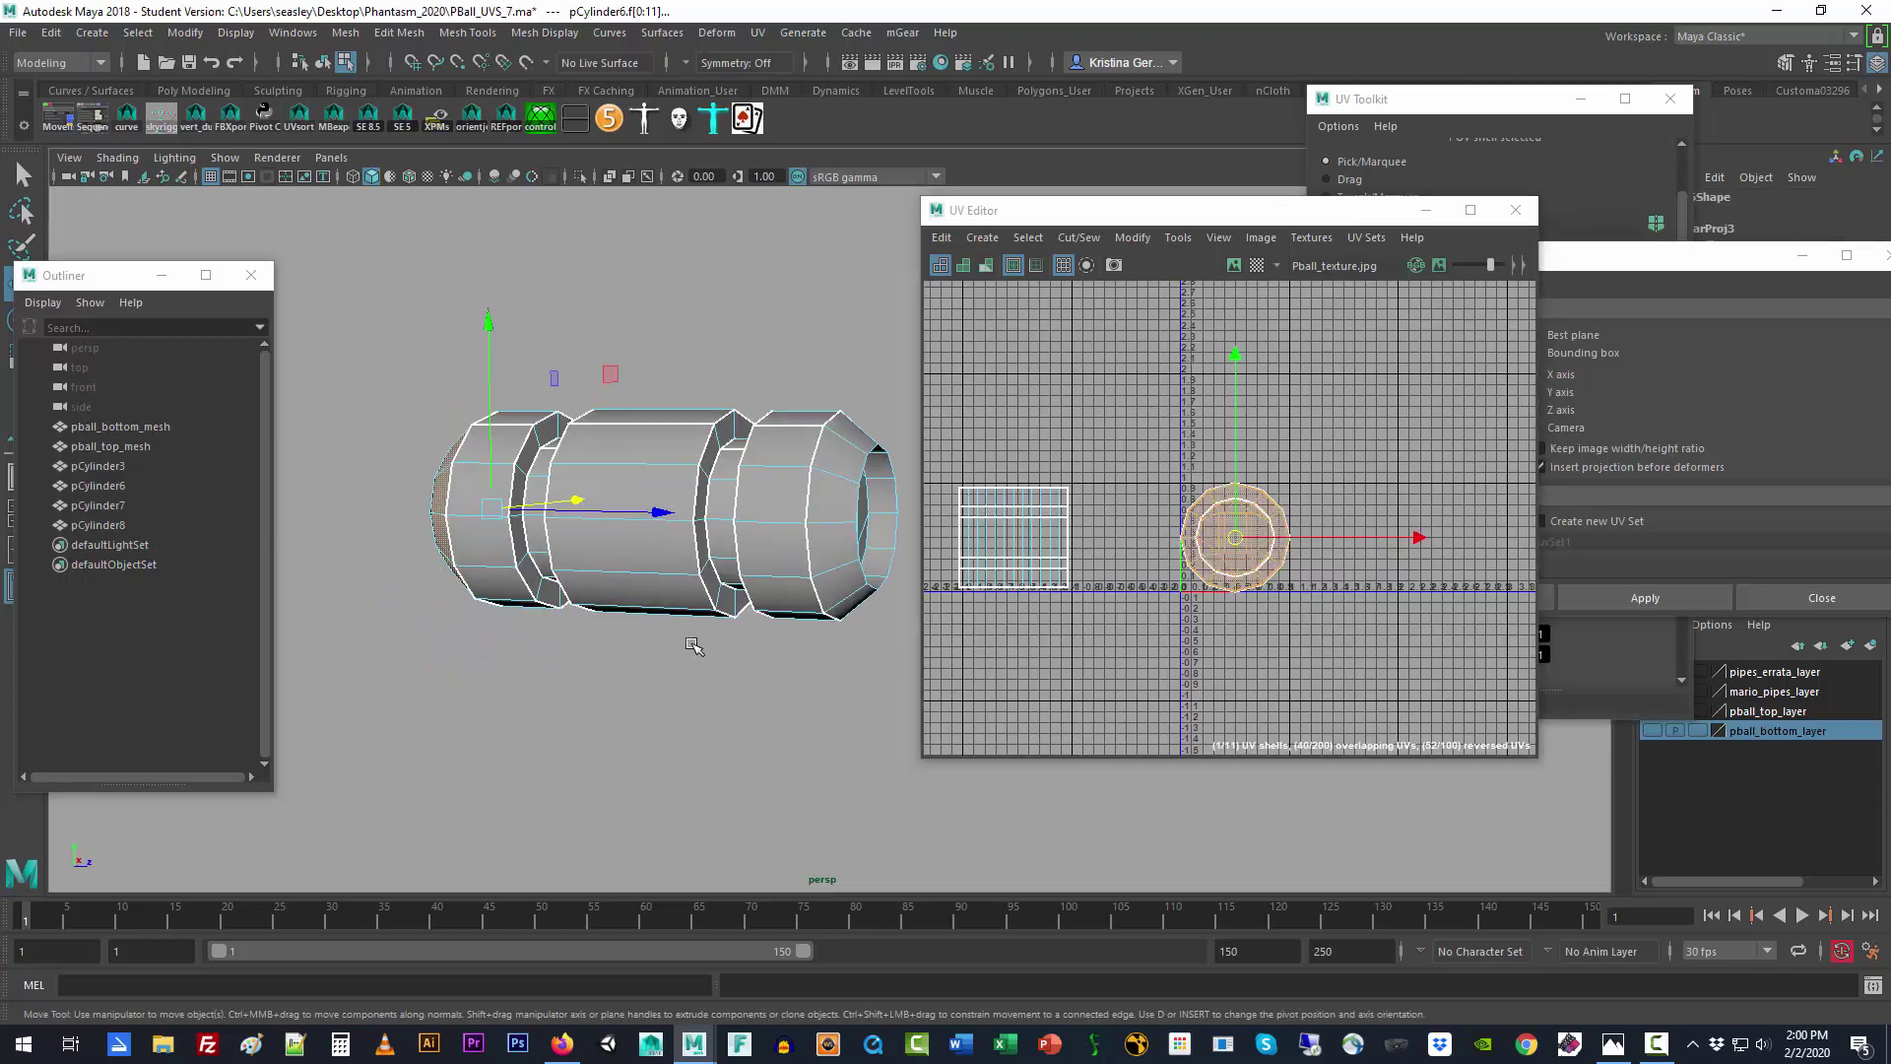
left_click(847, 540, "shift")
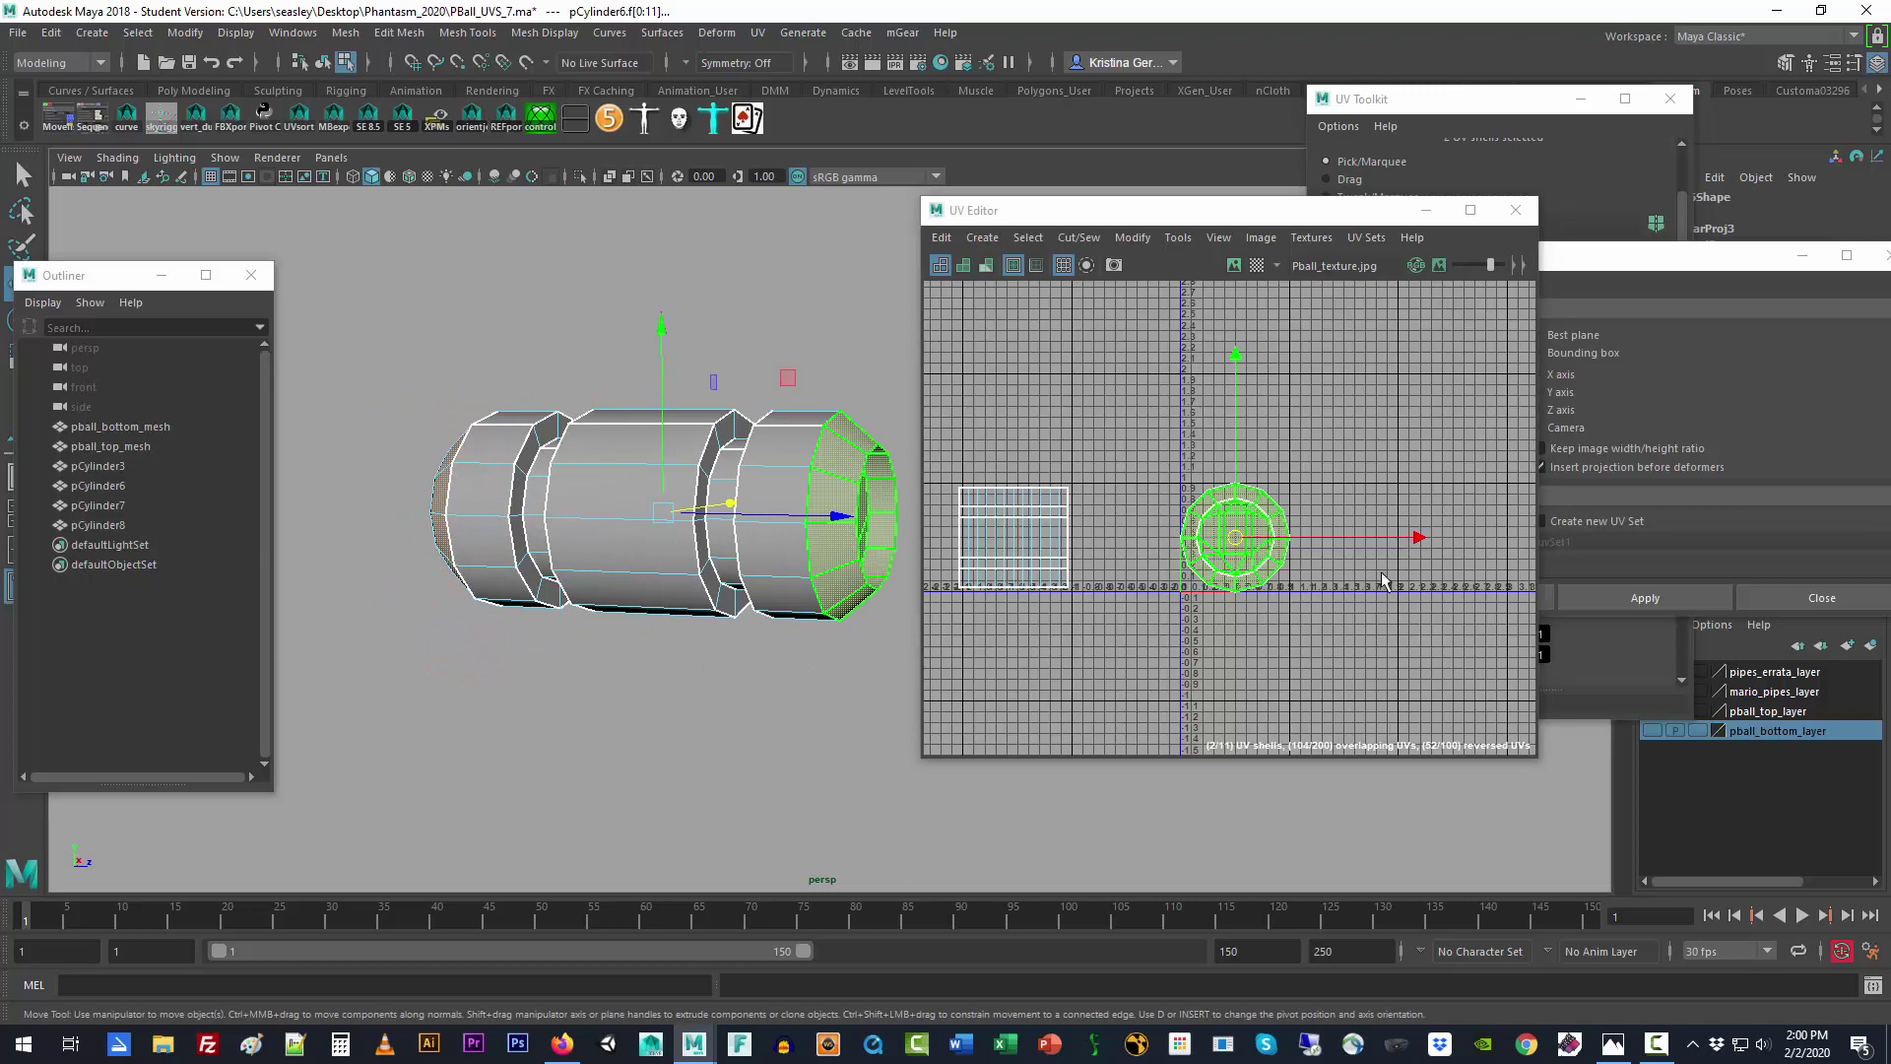
left_click_drag(1423, 537, 1594, 534)
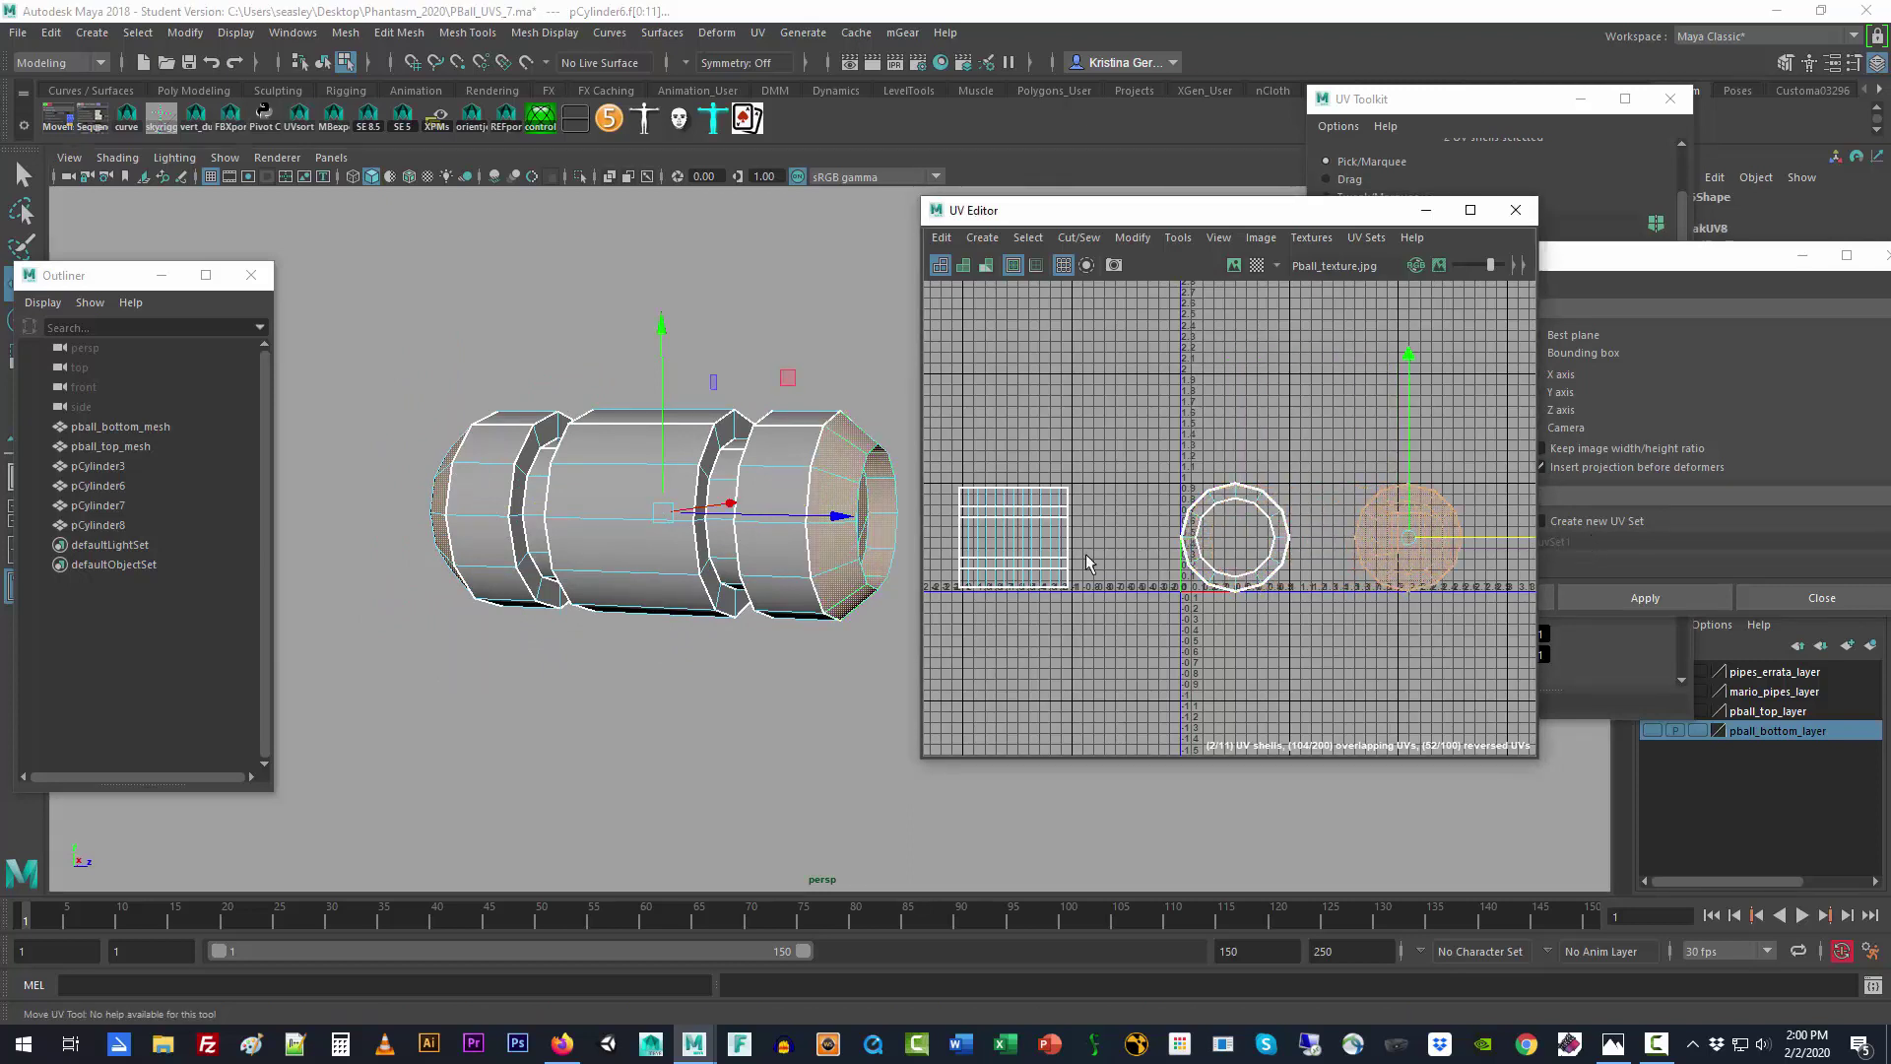
Step: Select the two groove-wall ring shells facing the same end and move them about 1.2 units in negative U
left_click(717, 579)
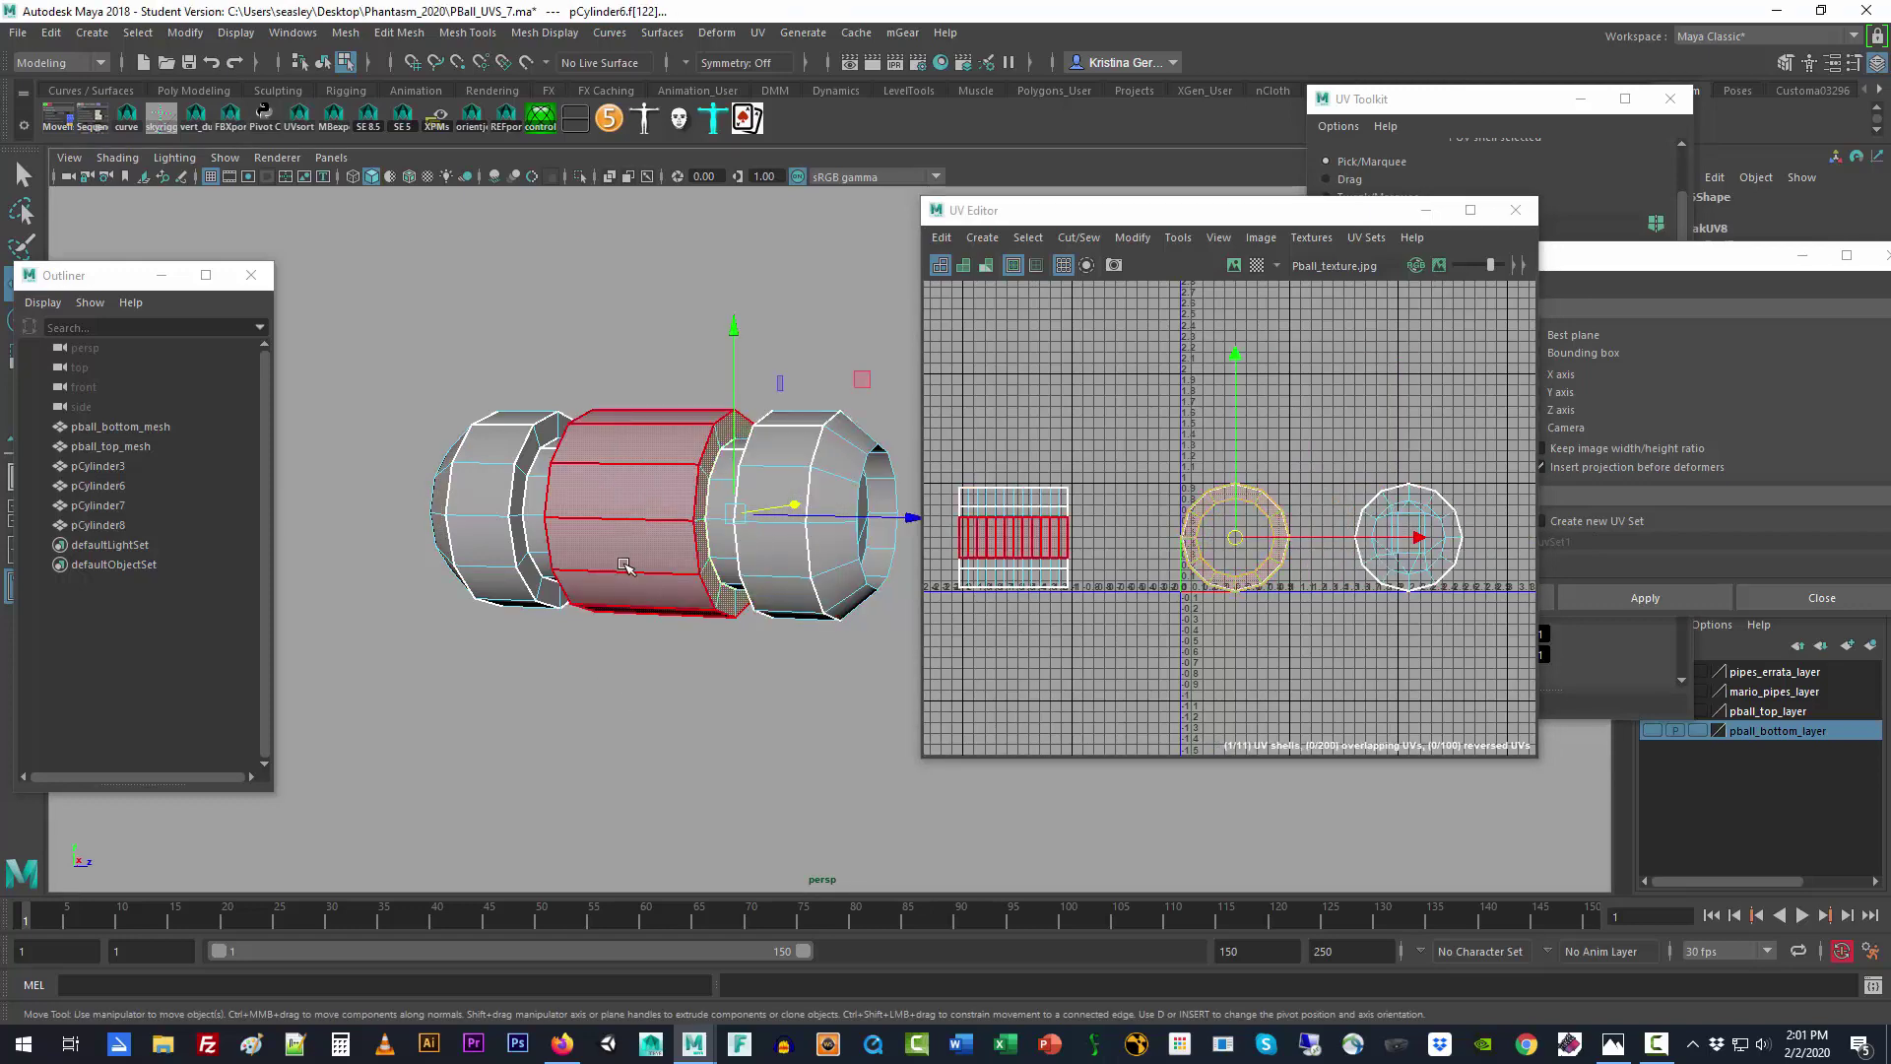
left_click_drag(621, 591, 754, 593, "alt")
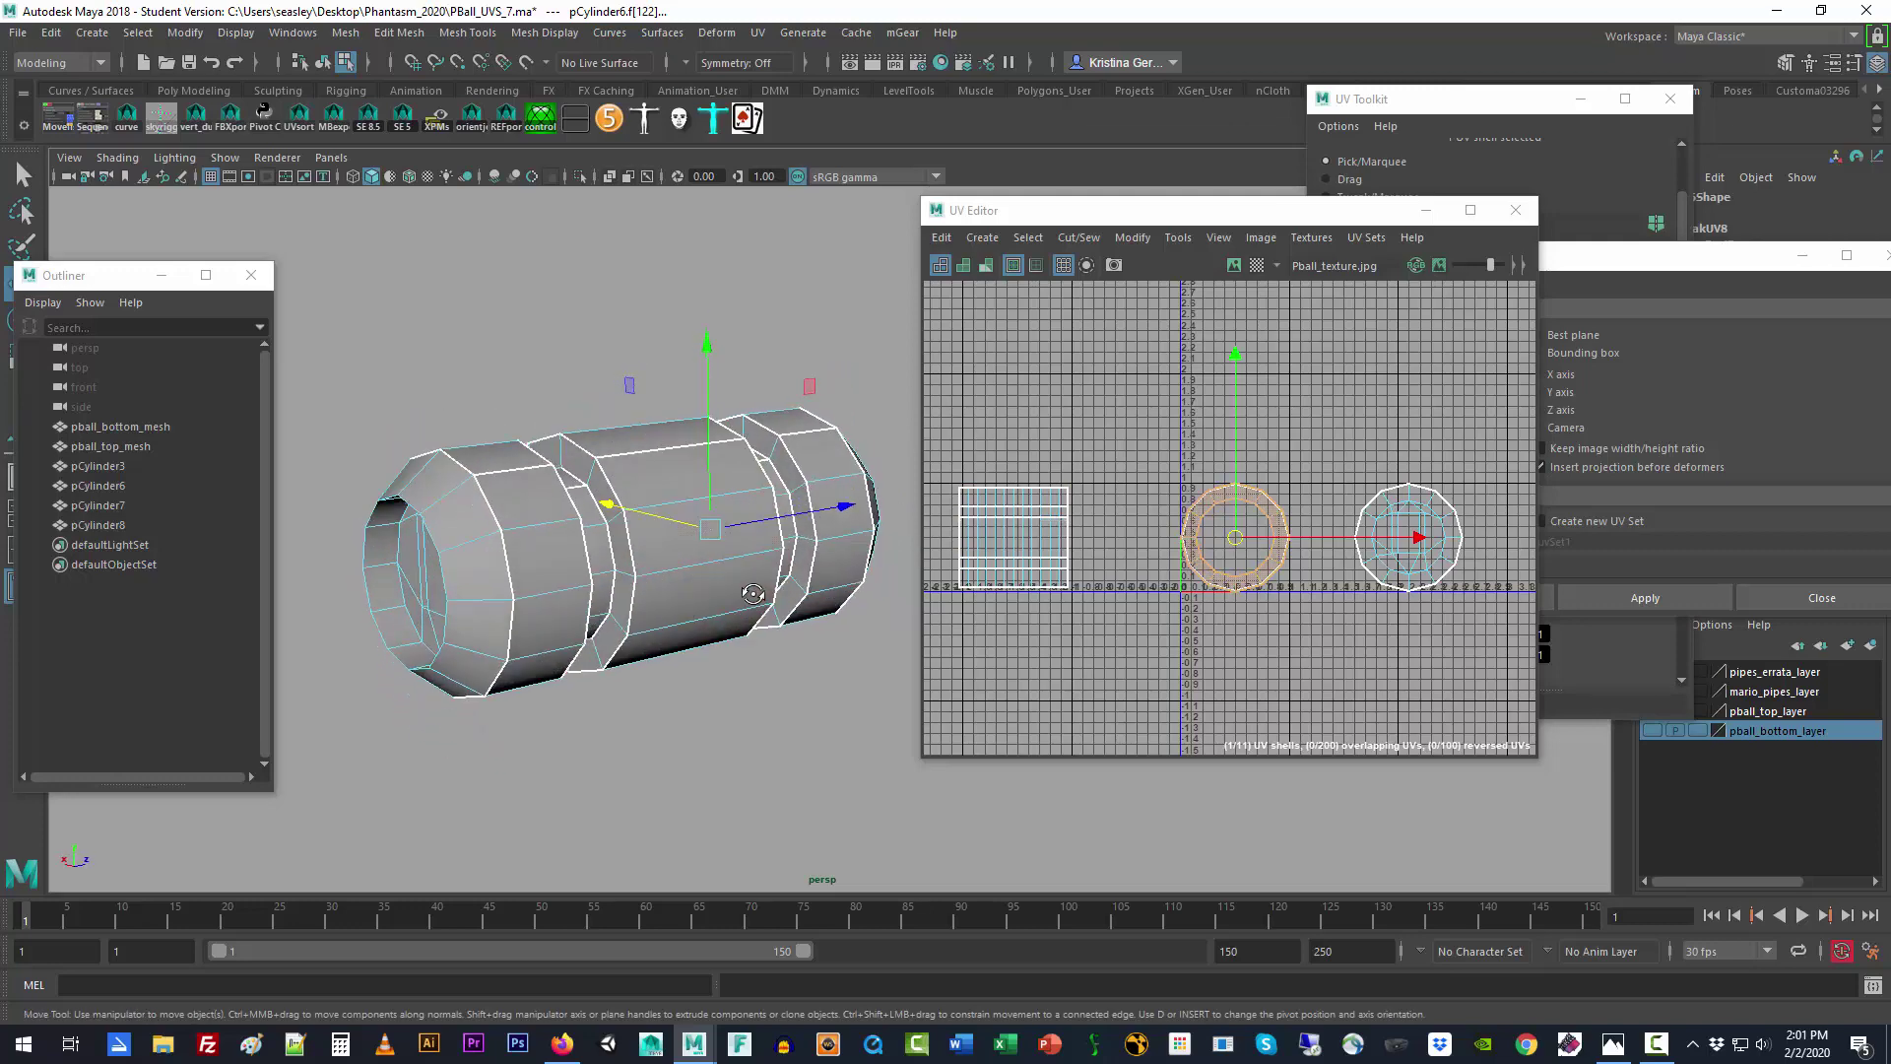
left_click(622, 535, "shift")
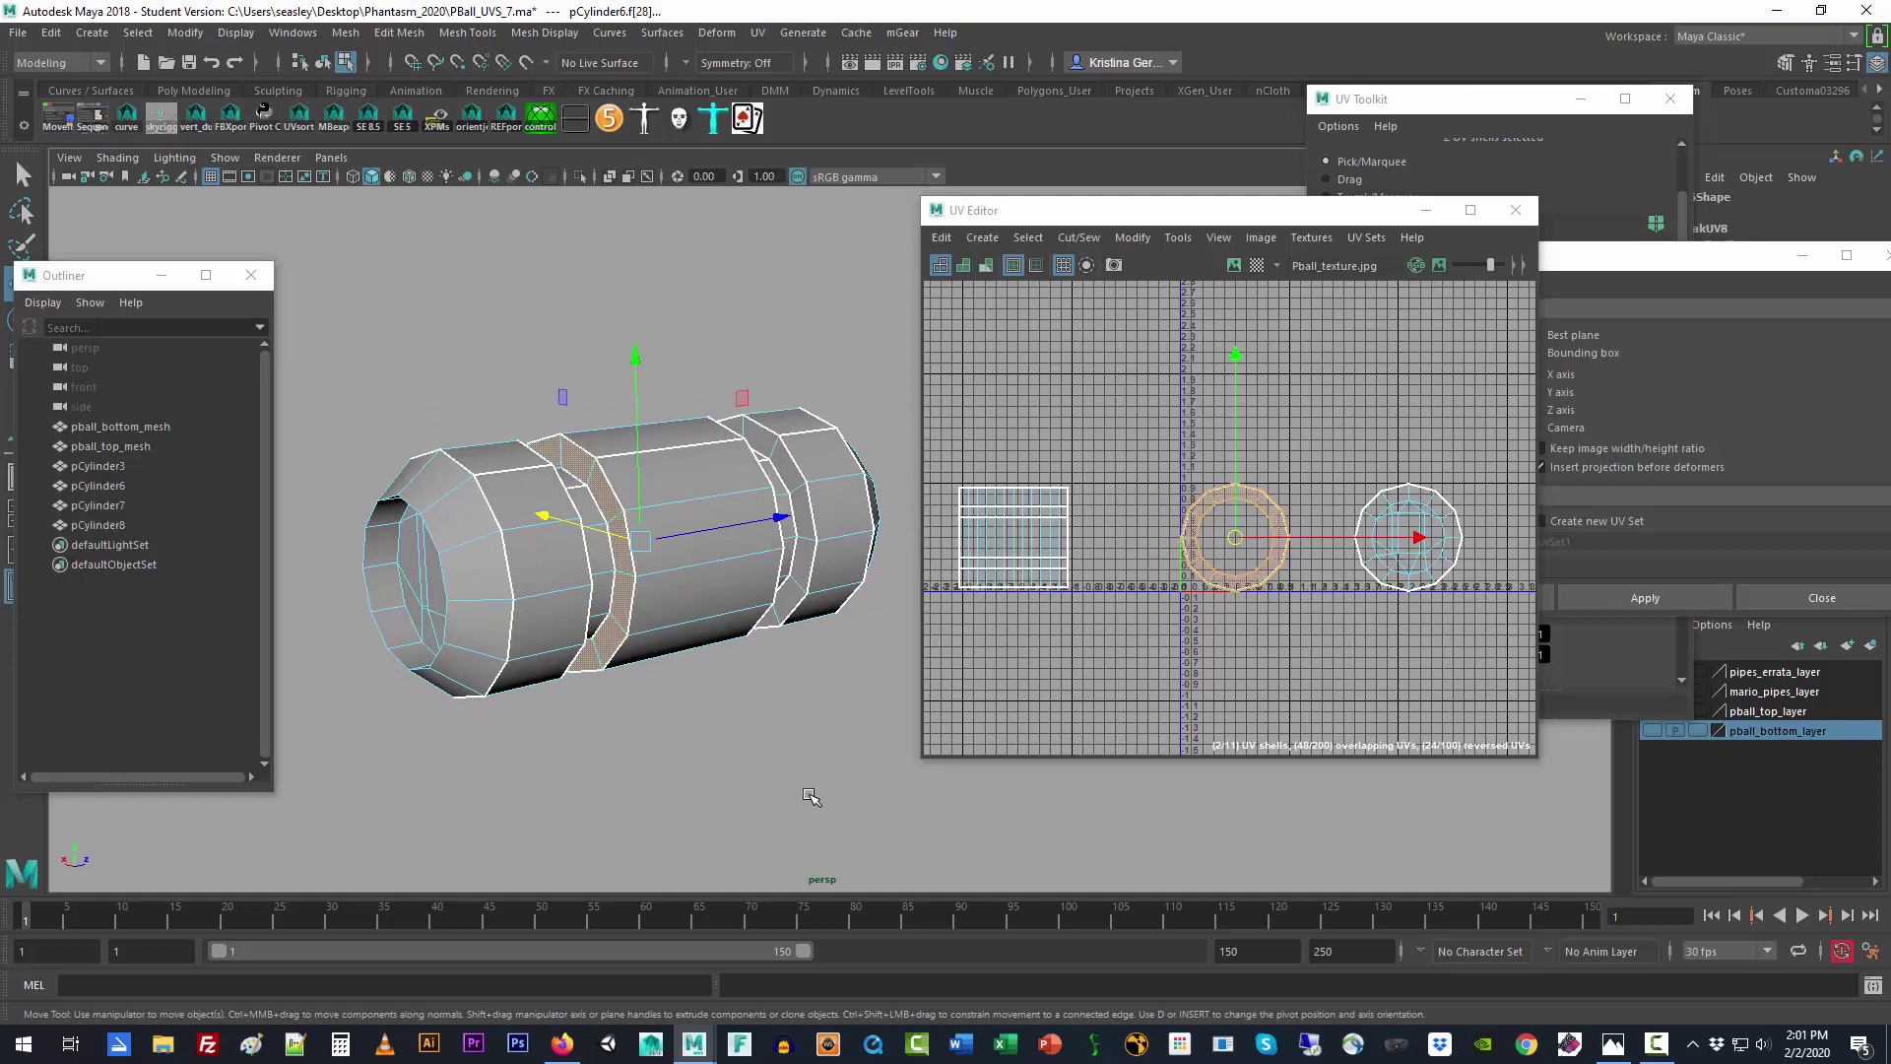
mouse_move(803, 796)
left_mouse_down("alt")
mouse_move(532, 719)
mouse_move(659, 782)
mouse_move(803, 793)
left_mouse_up("alt")
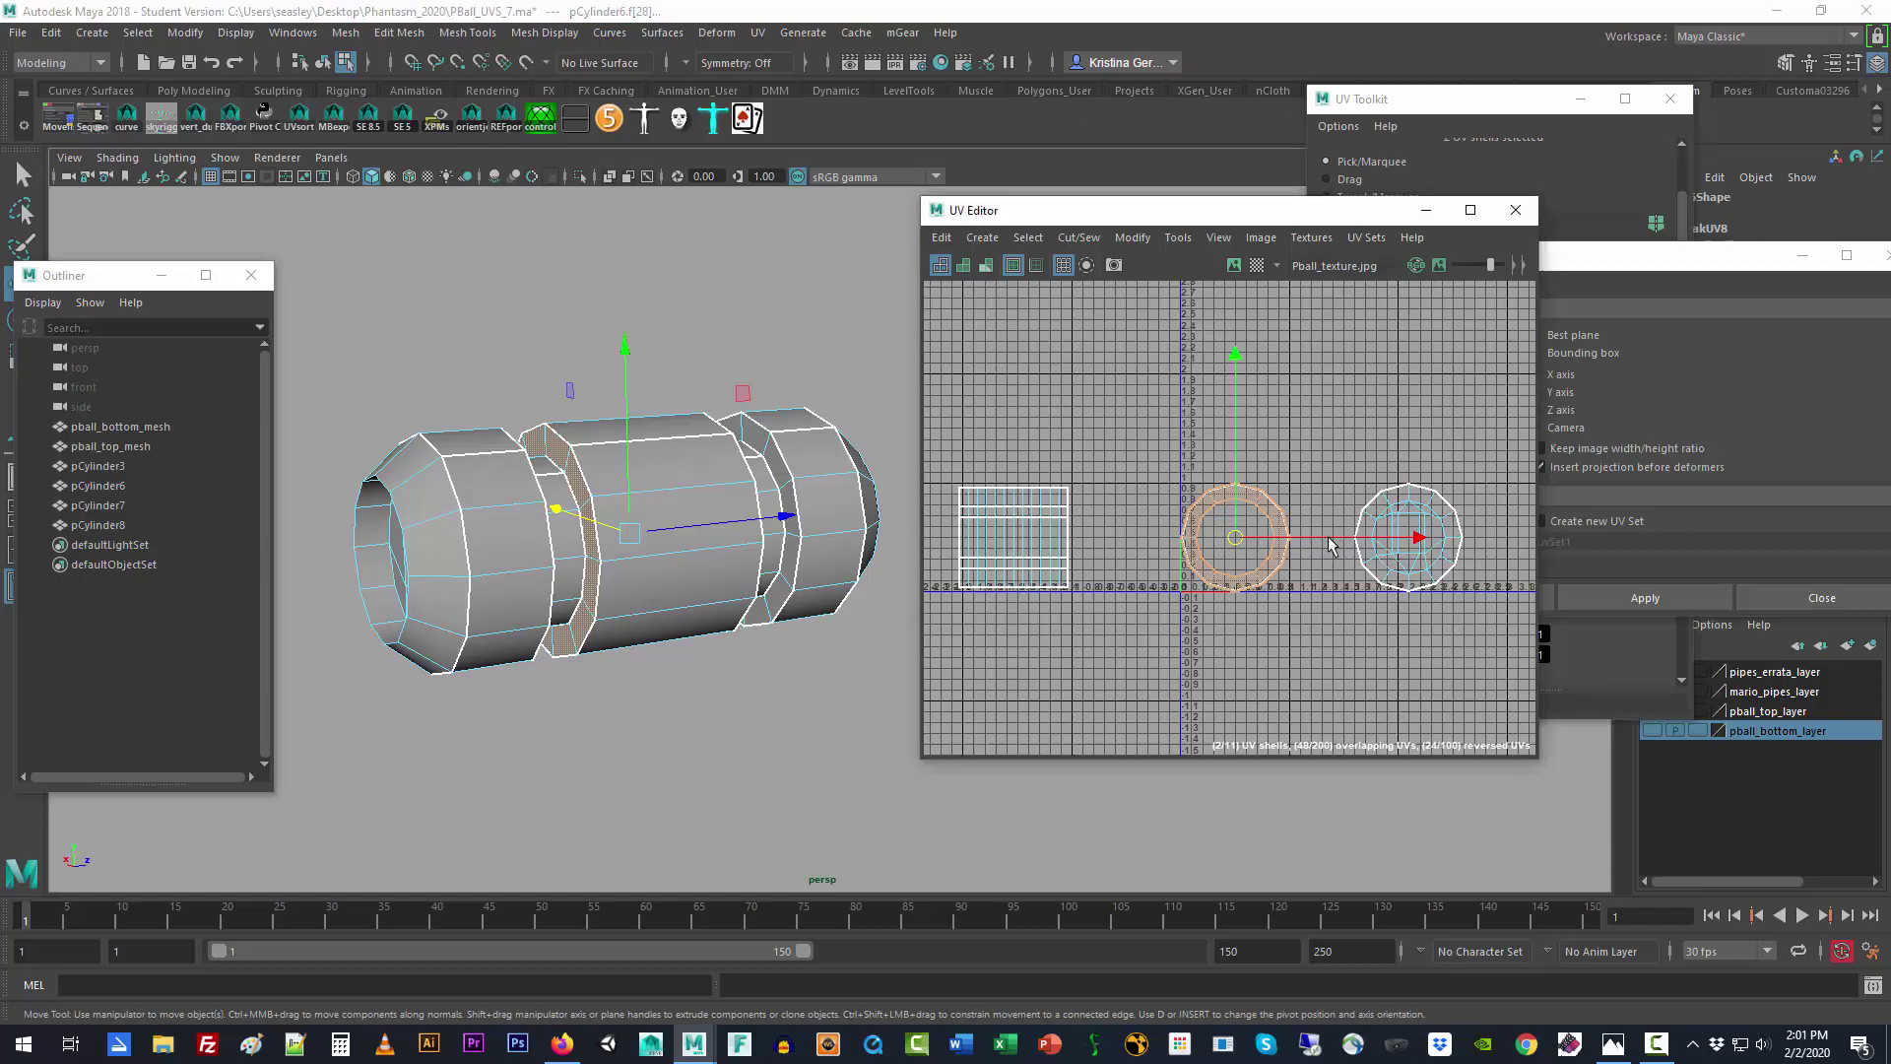
left_click_drag(1327, 547, 1200, 551)
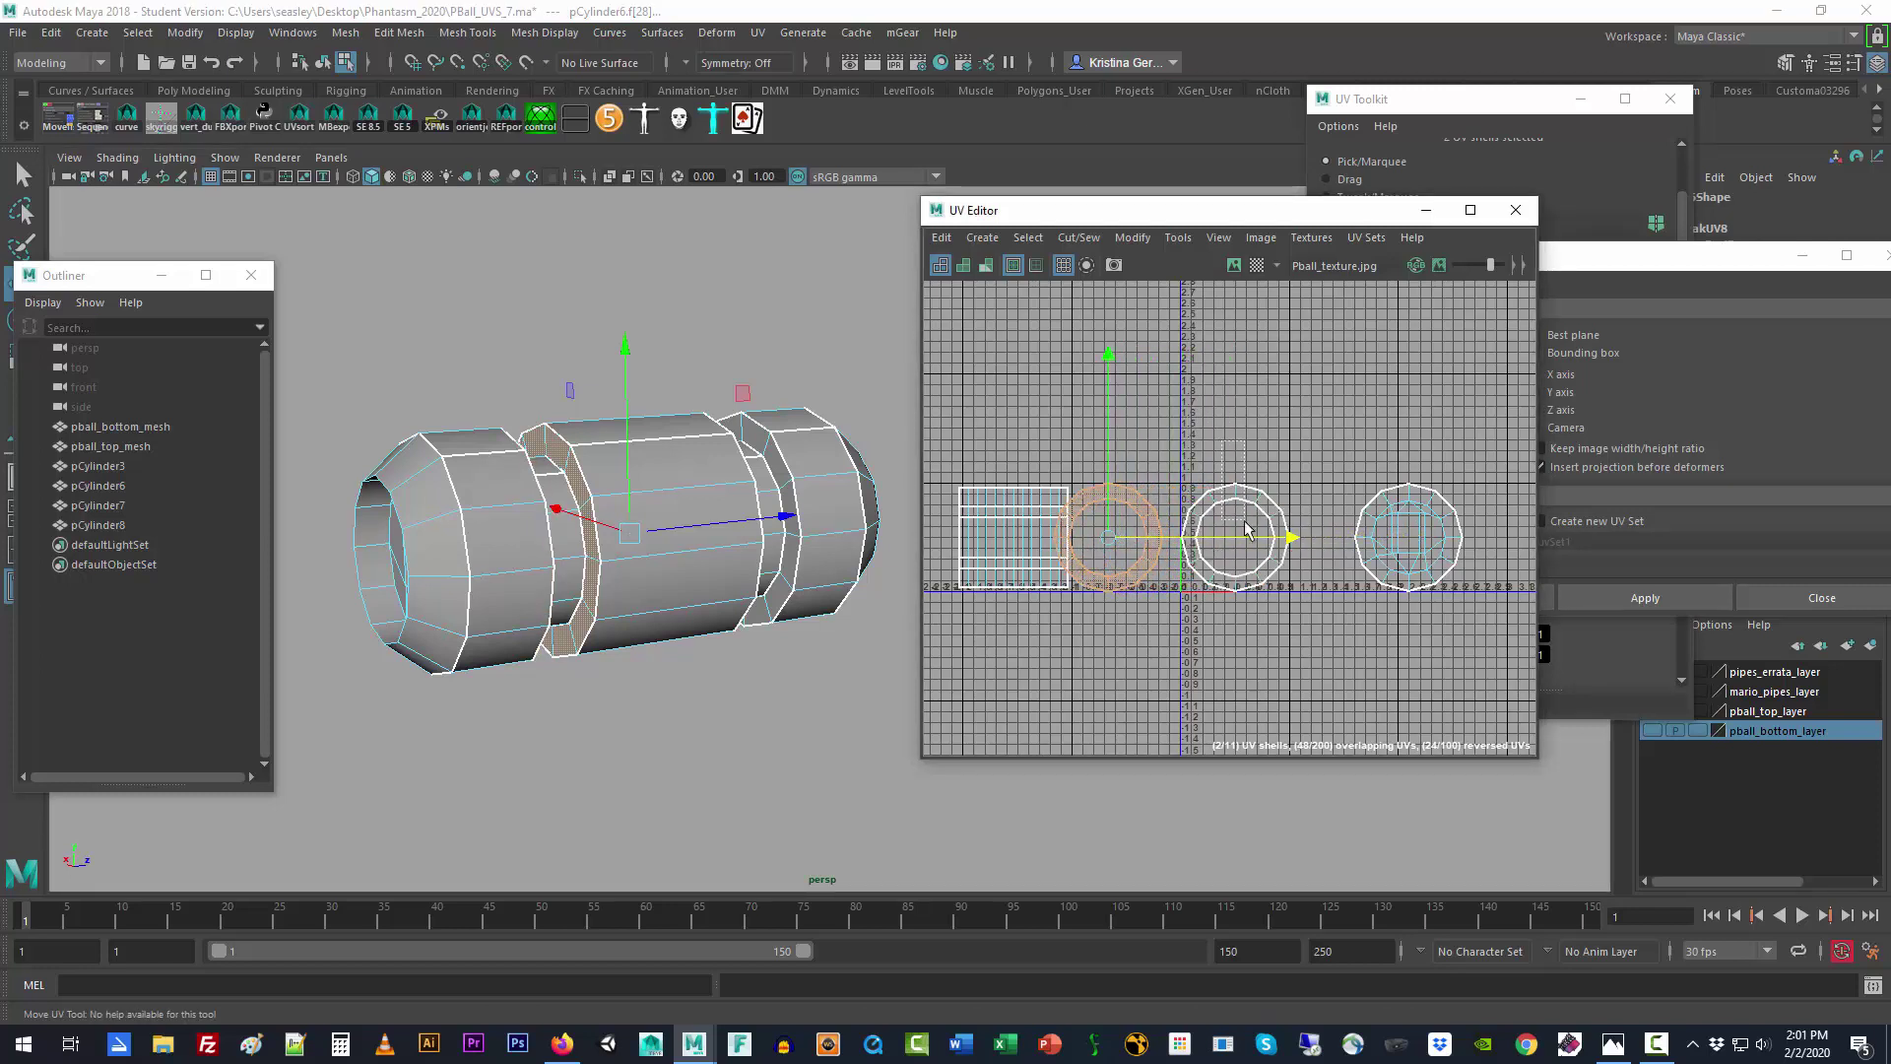
Step: Check which groove walls the middle pair of ring shells covers and move that pair about 0.4 units in positive U
left_click(1224, 548)
left_click_drag(748, 701, 601, 650, "alt")
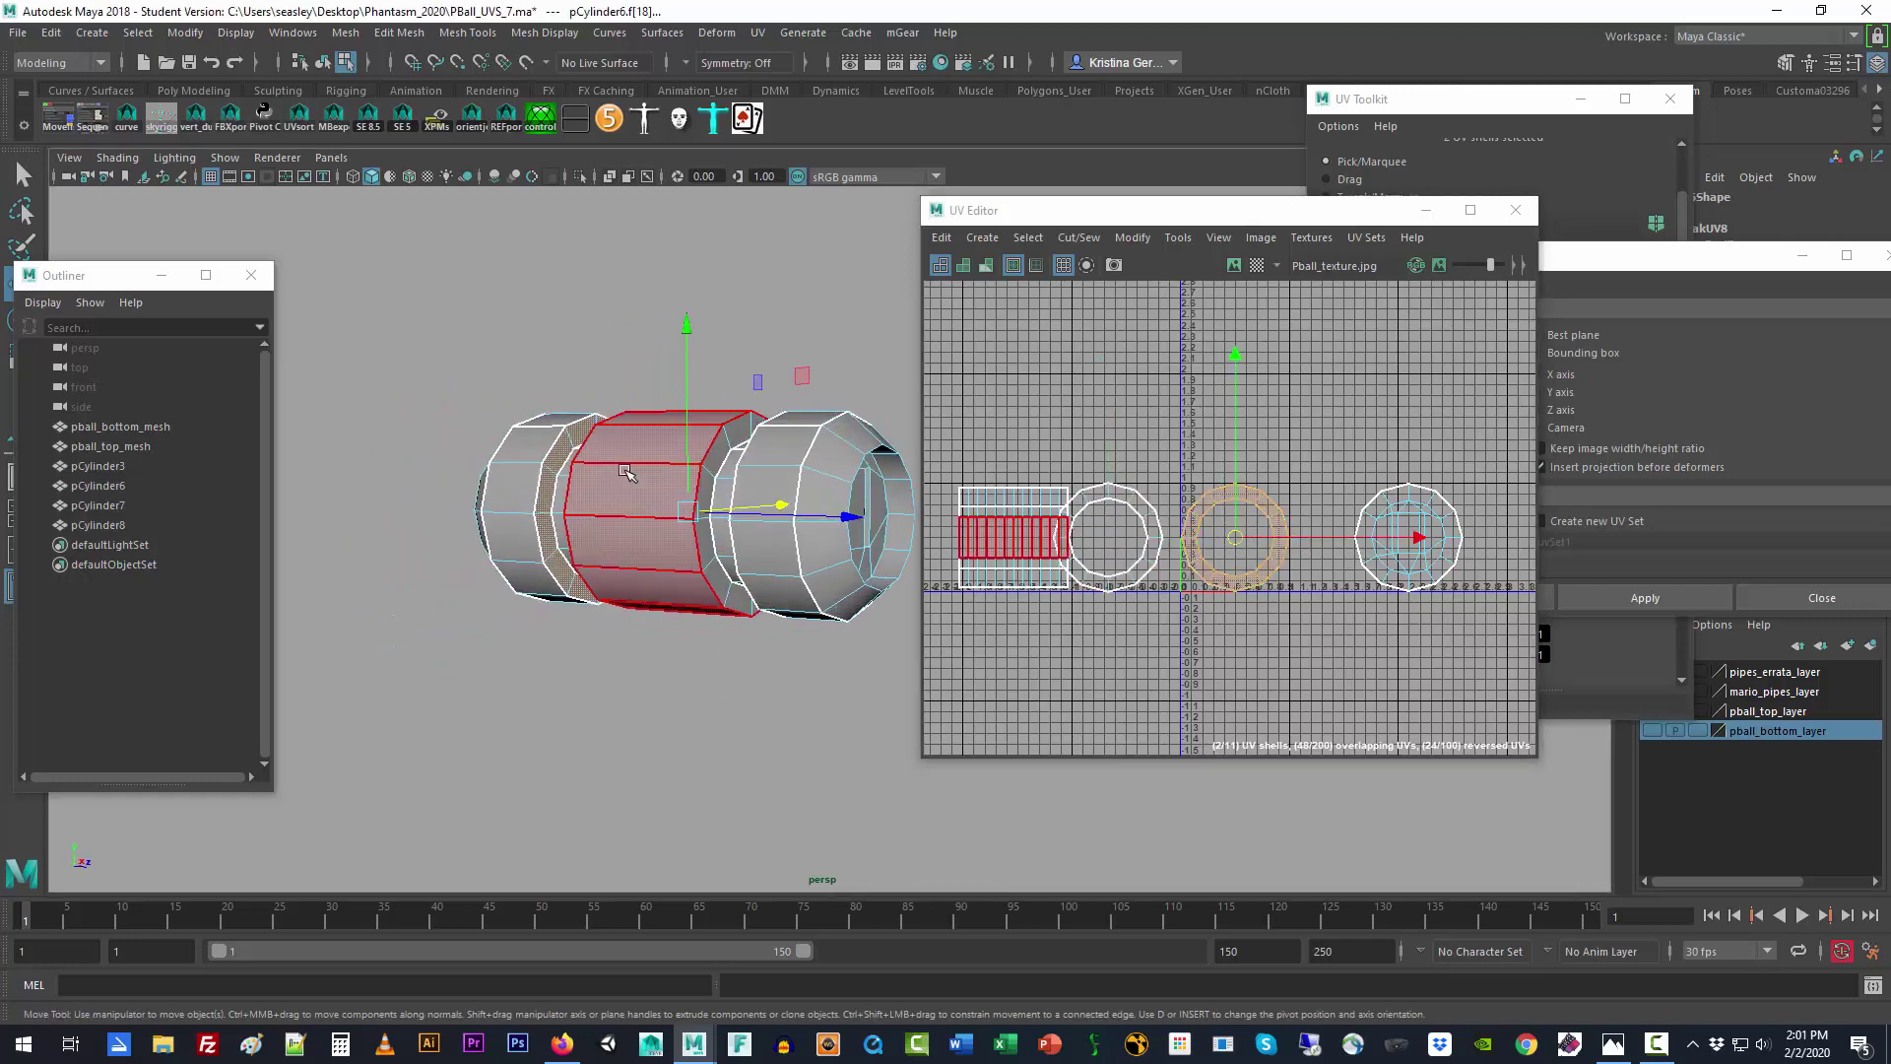
left_click(557, 577)
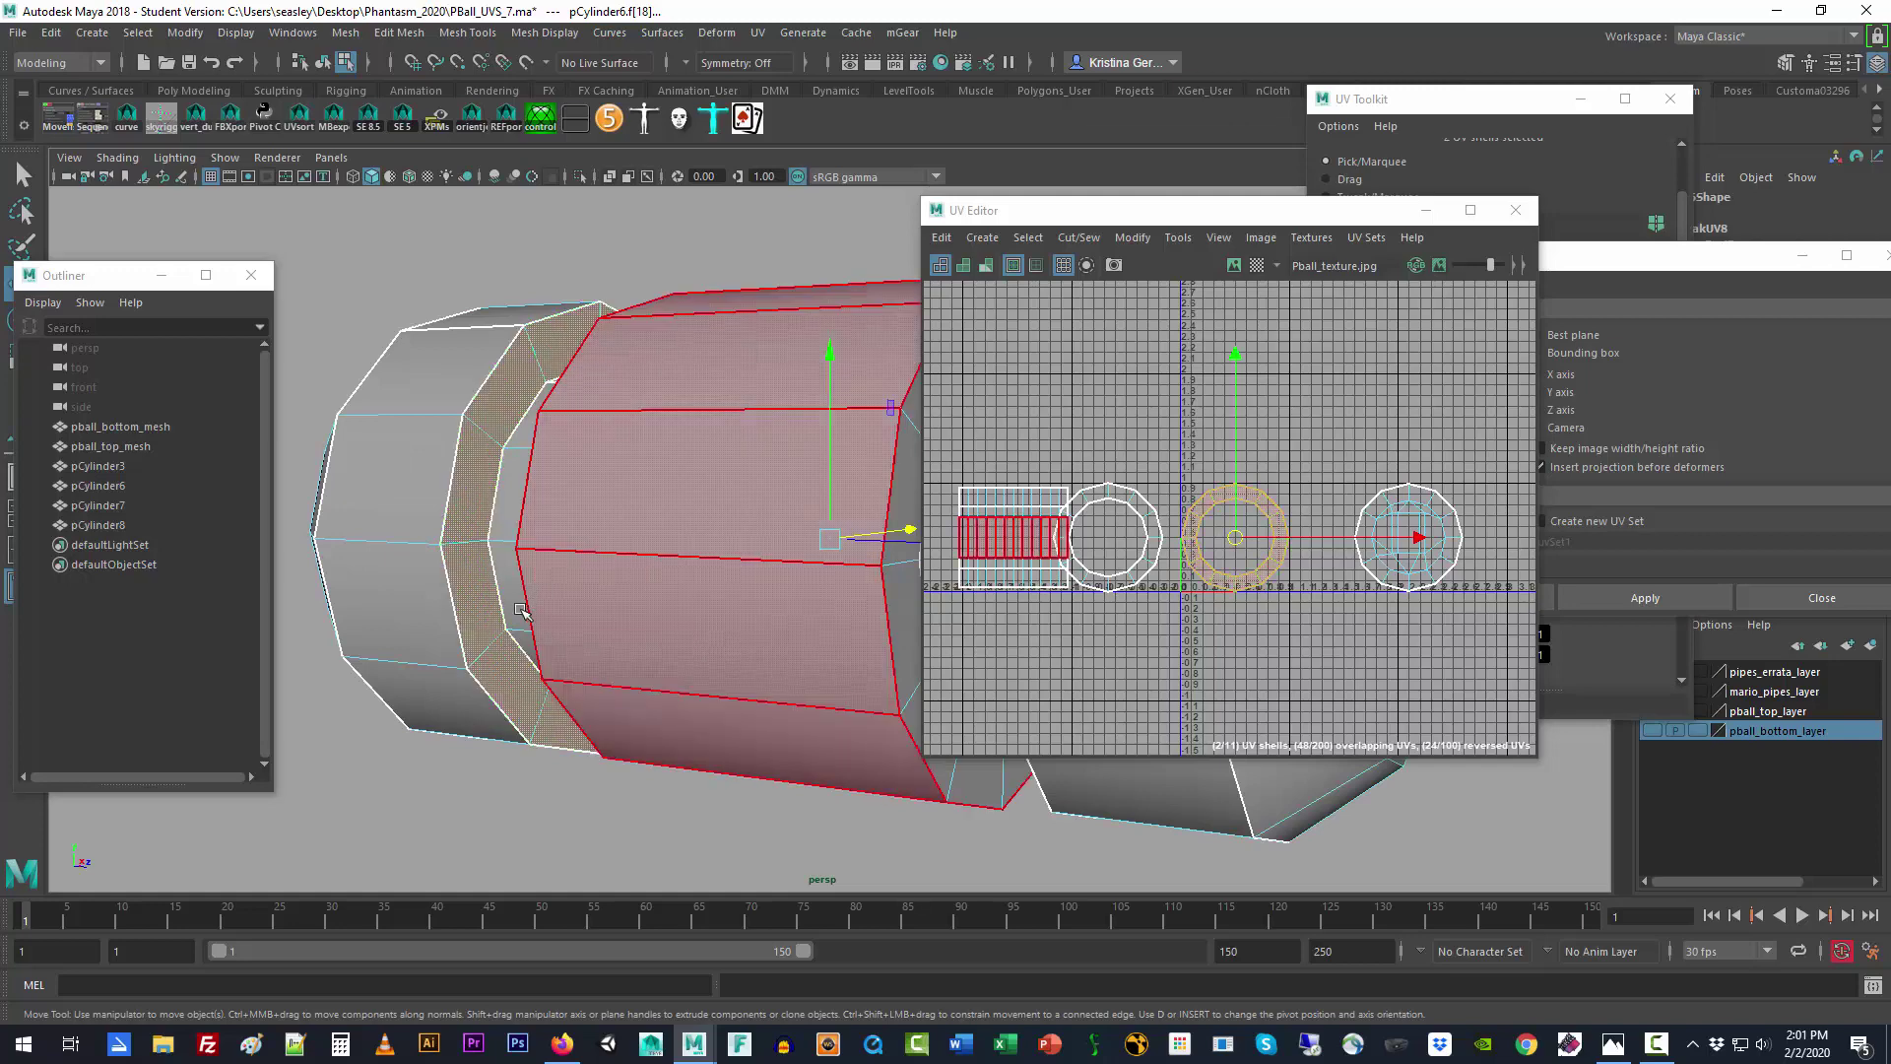
left_click_drag(388, 535, 709, 532, "alt")
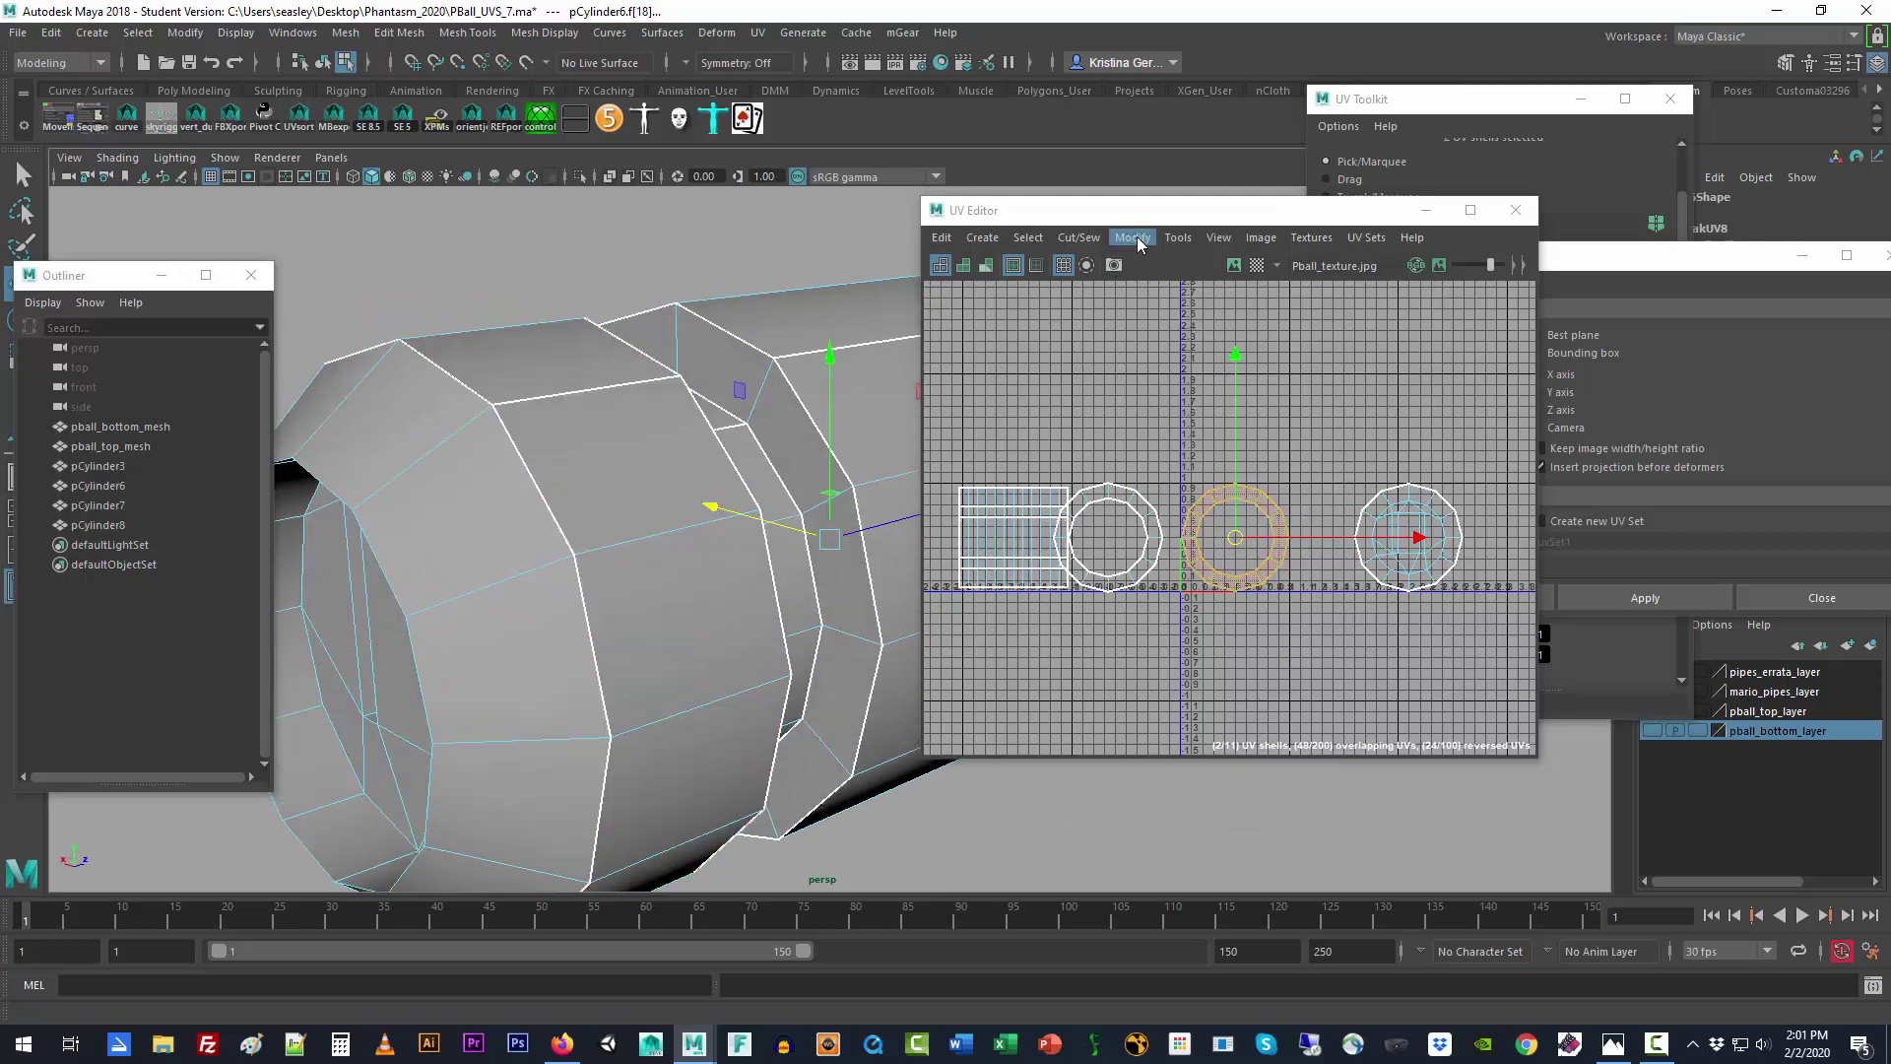
left_click_drag(1132, 210, 1293, 240)
left_click(1530, 576)
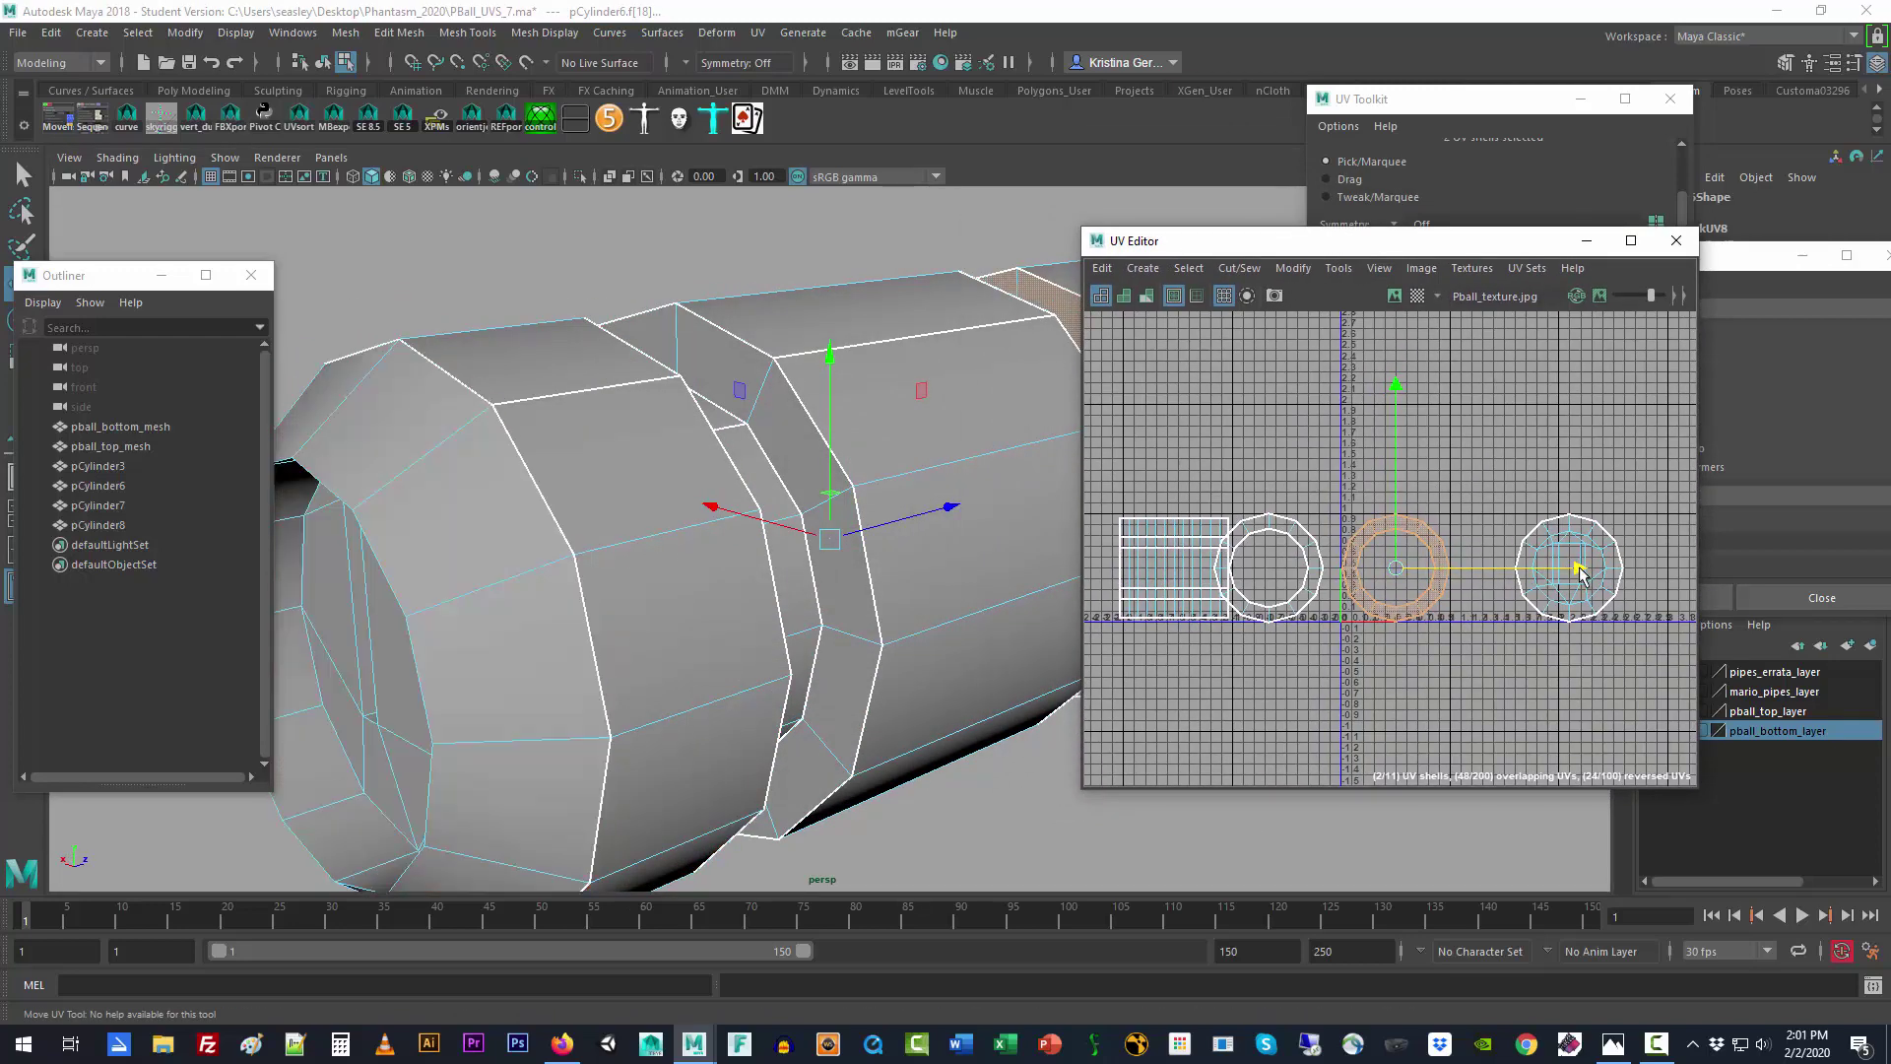
left_click_drag(1581, 569, 1625, 570)
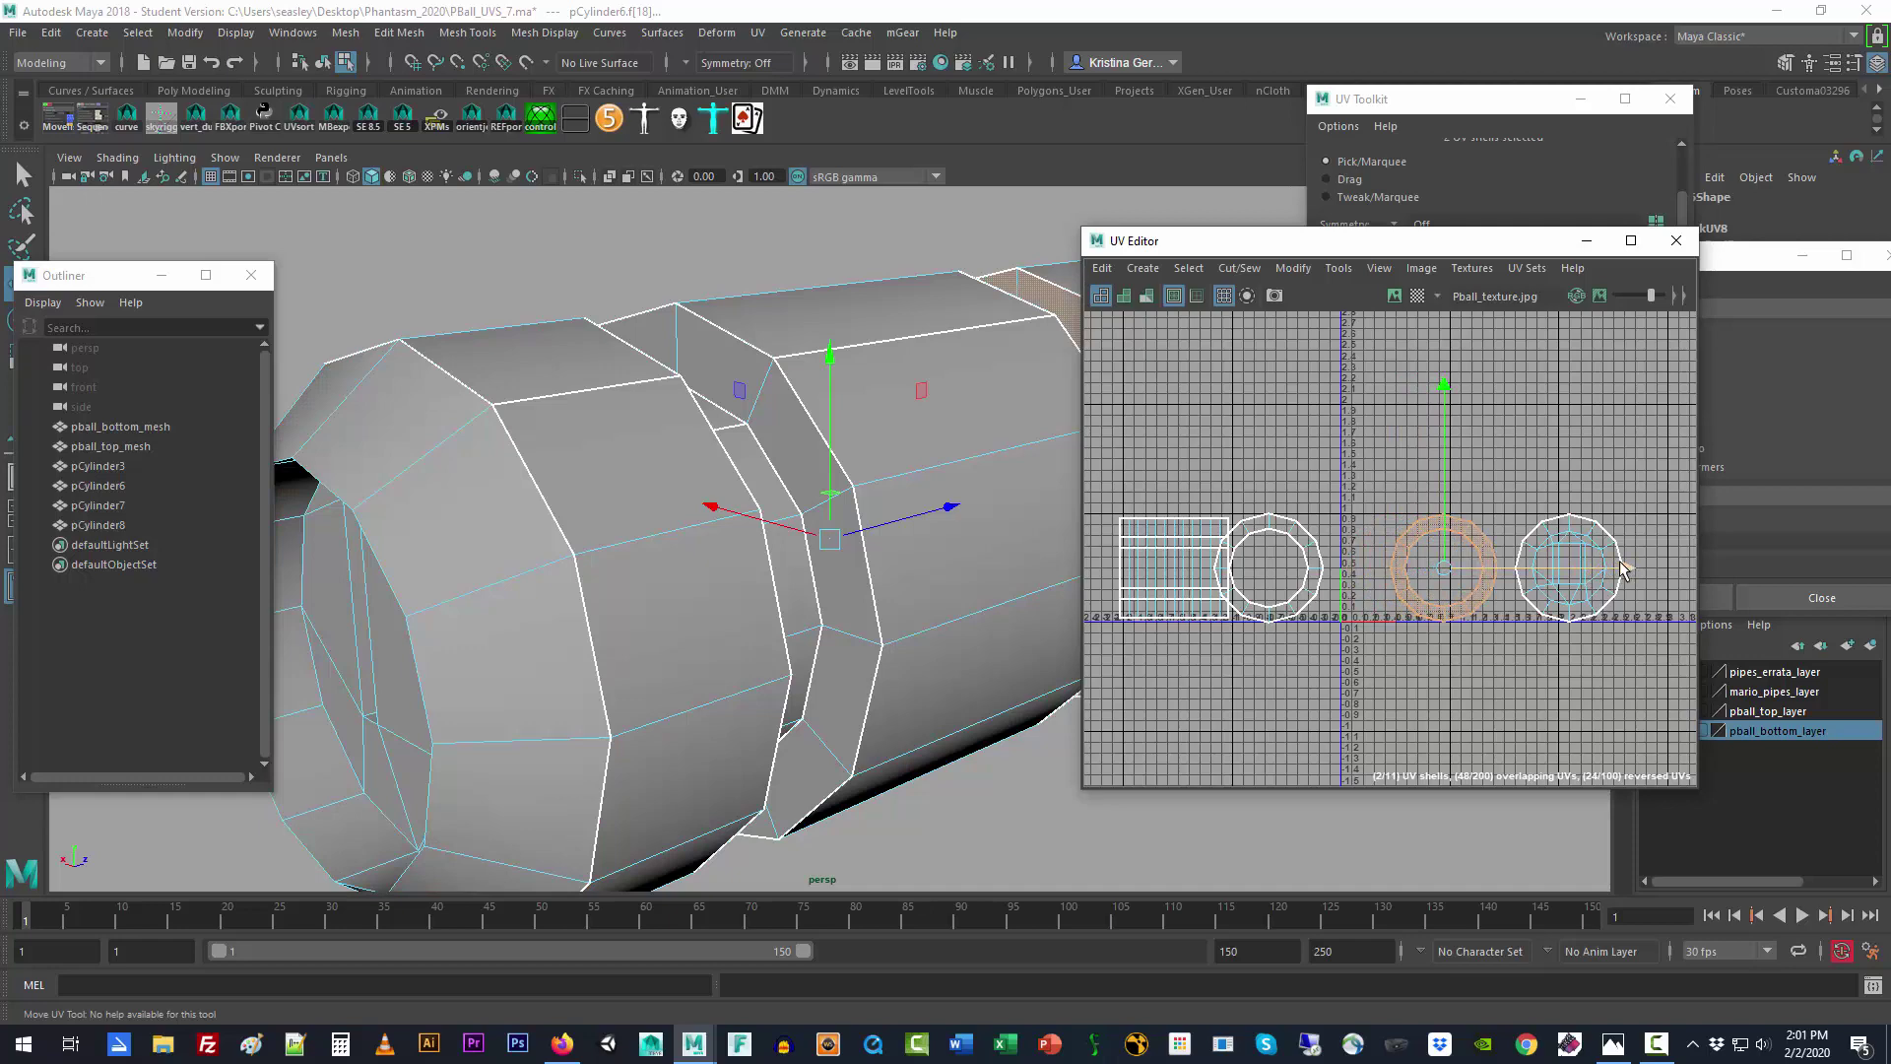
Step: Reselect the other pair of groove-ring shells and move it about 0.5 units in positive U, clear of the rectangular side shells
left_click(1318, 574)
left_click(1305, 461)
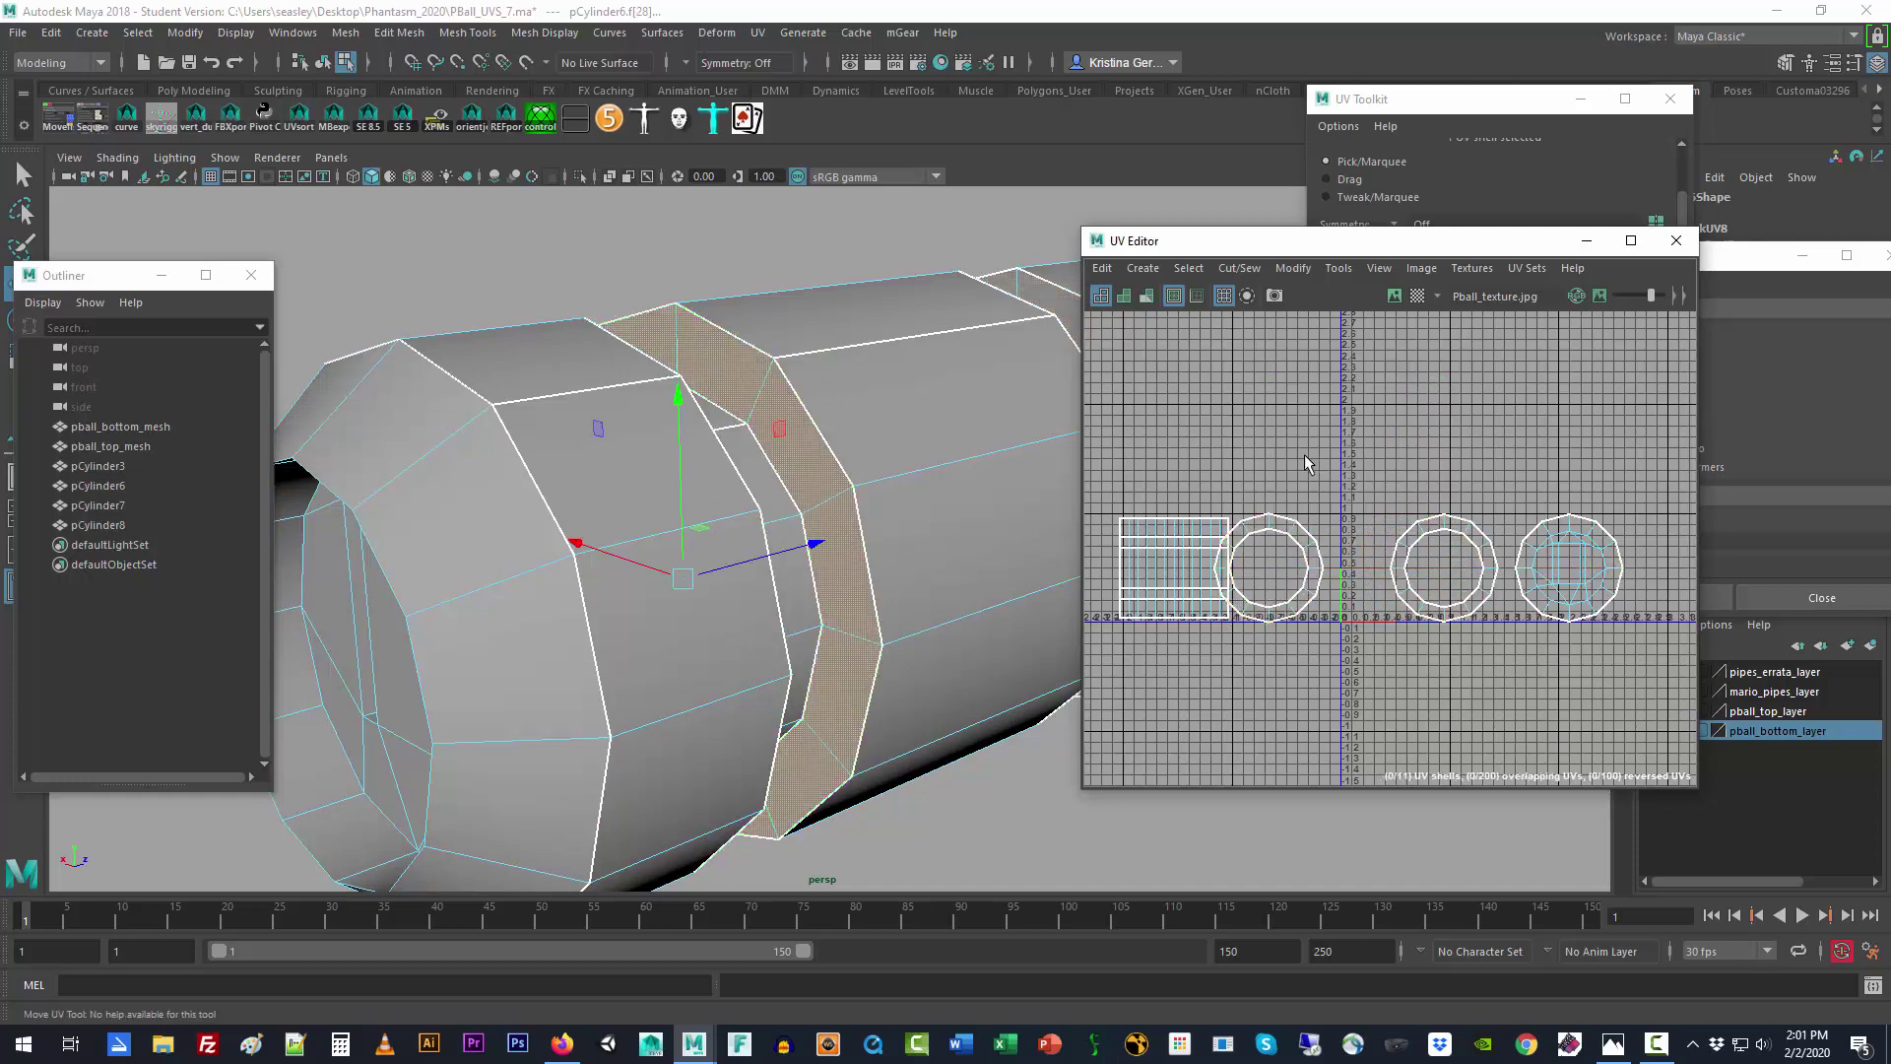
left_click(1323, 577)
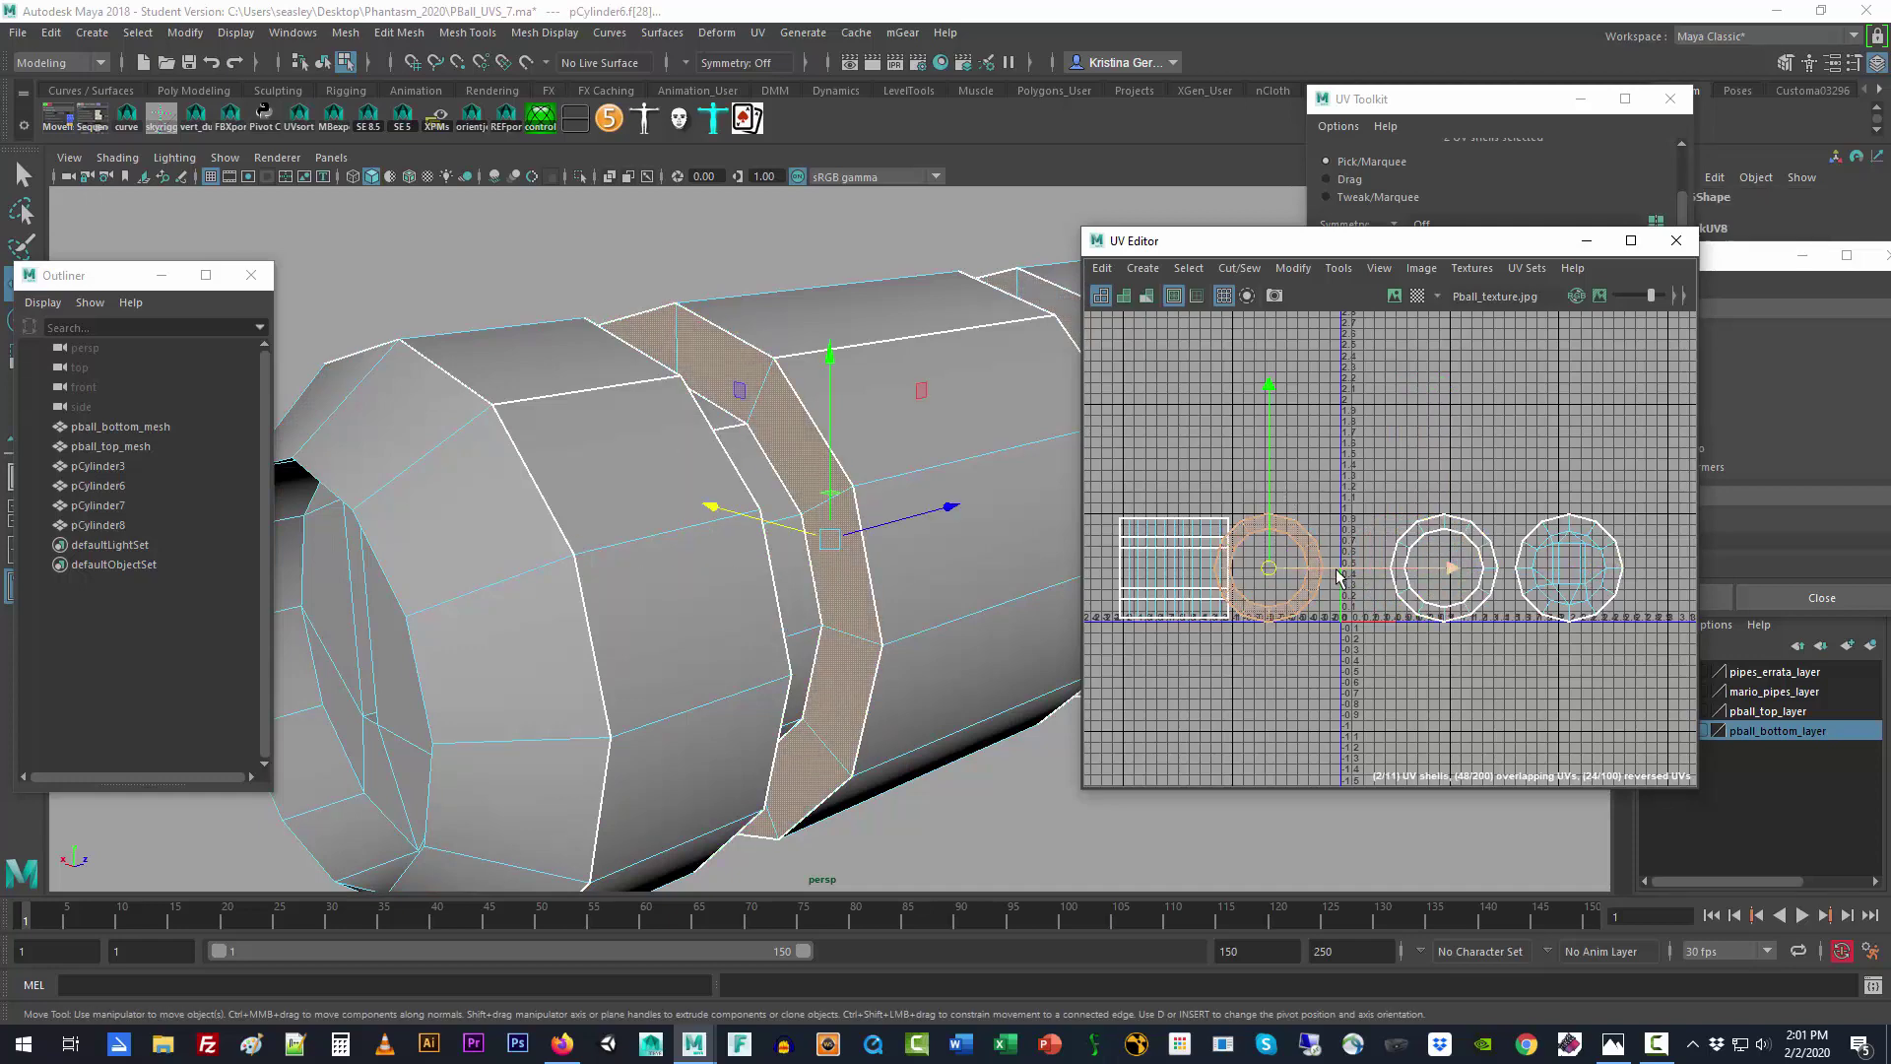
left_click_drag(1338, 576, 1390, 573)
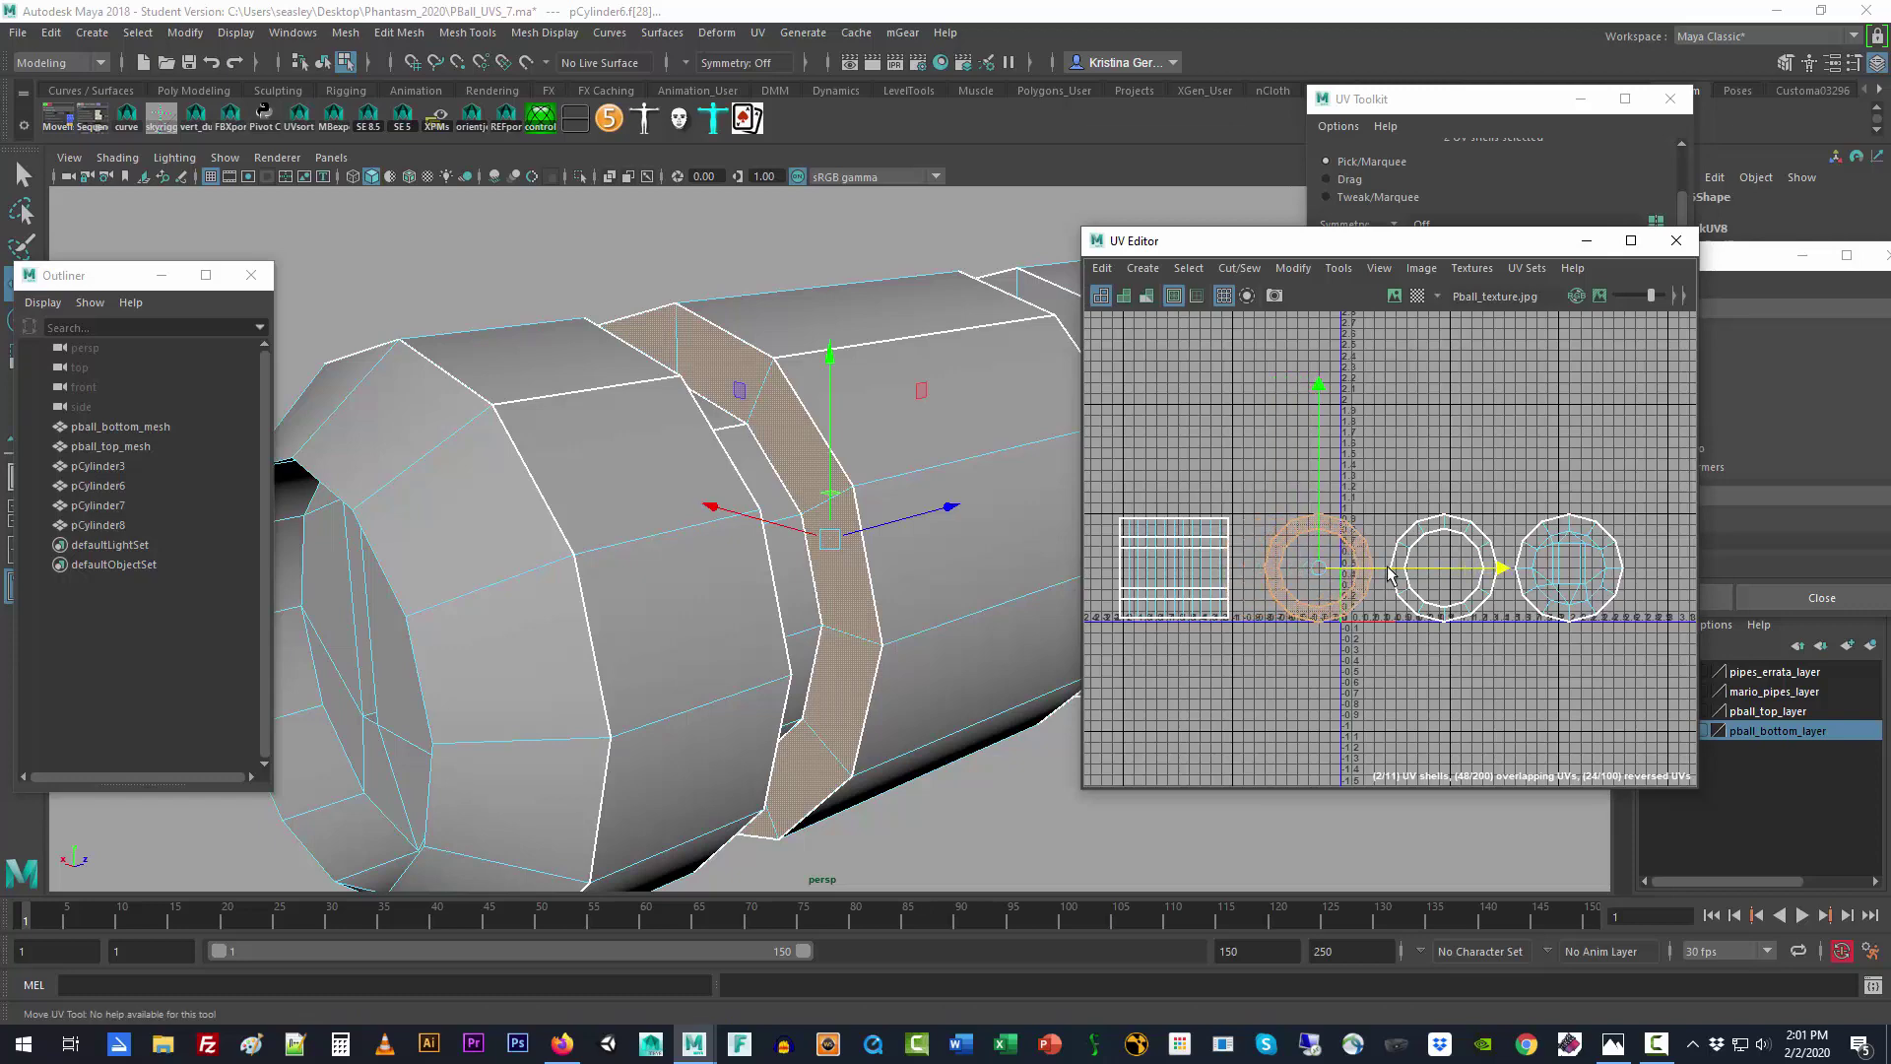
Step: Move both end-cap shells about 3.4 units in negative U, and shift all the round shells together about 2 units in positive U
left_click_drag(1502, 476, 1667, 693)
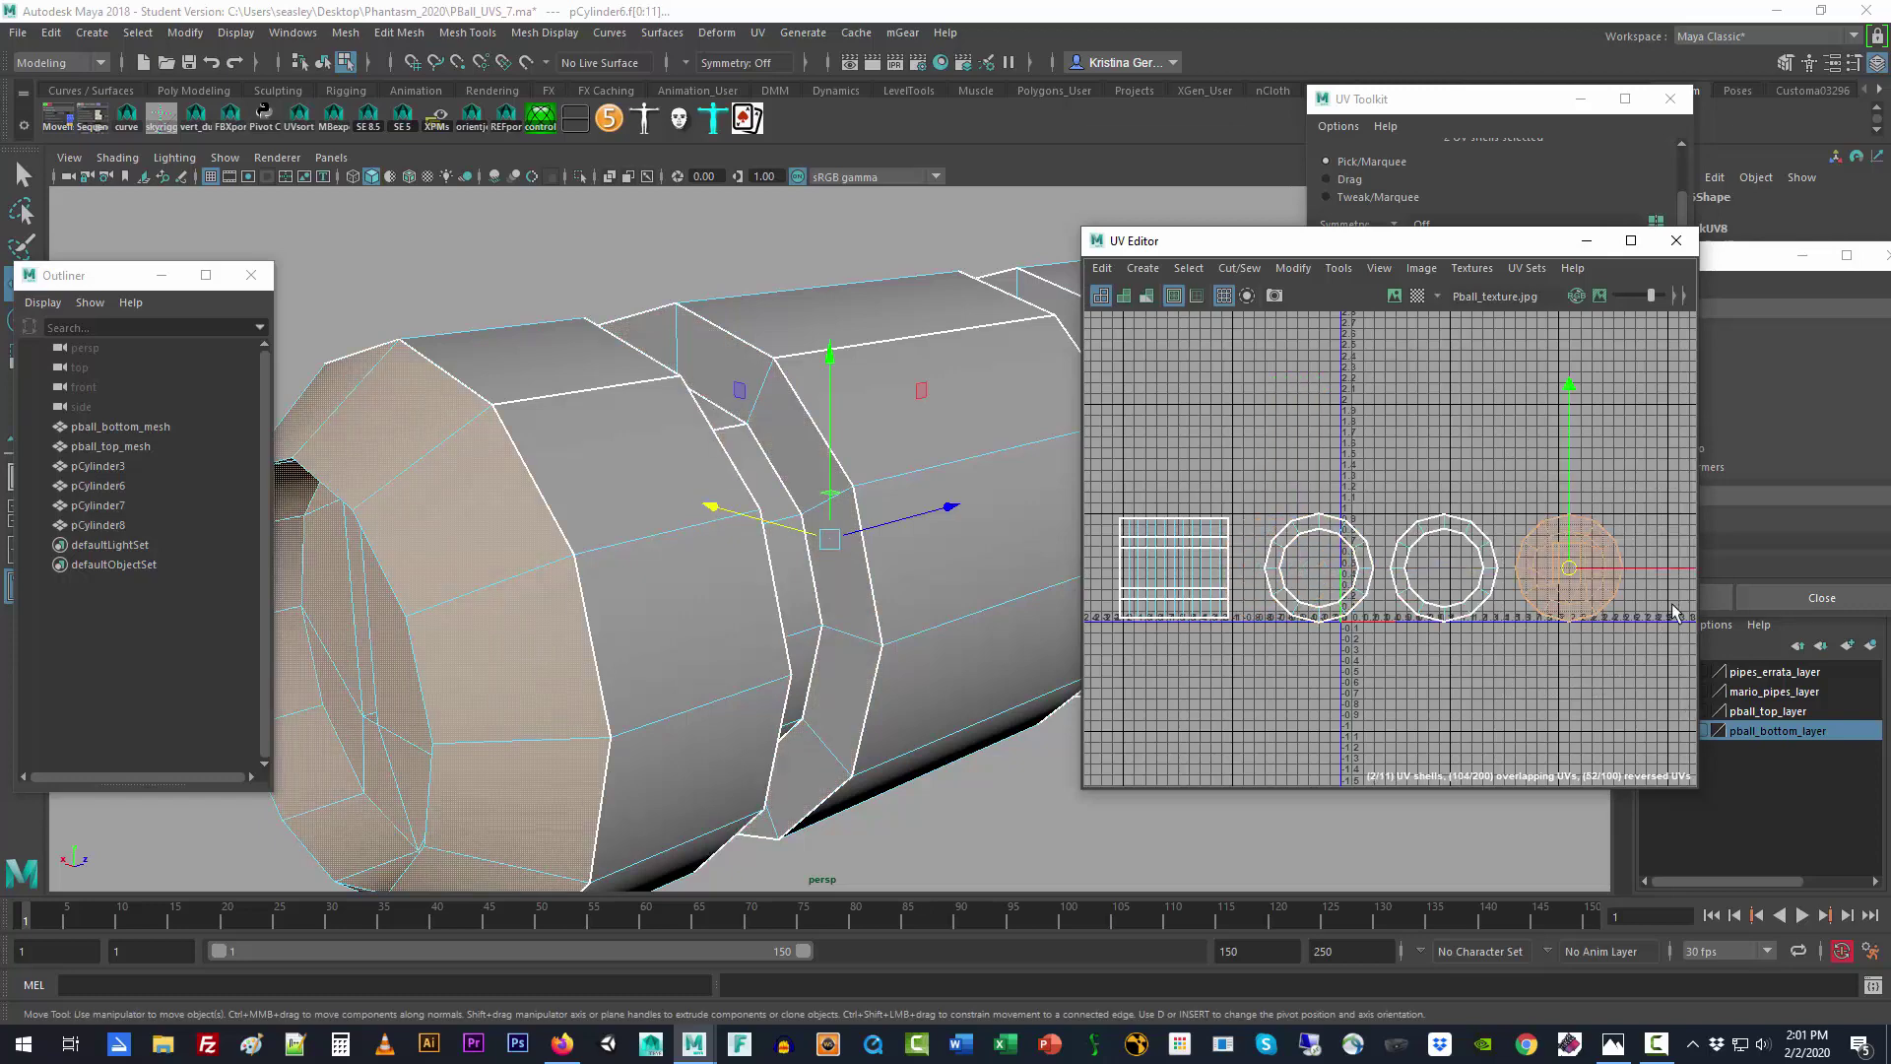
left_click_drag(1672, 576, 1308, 612)
left_click(1238, 413)
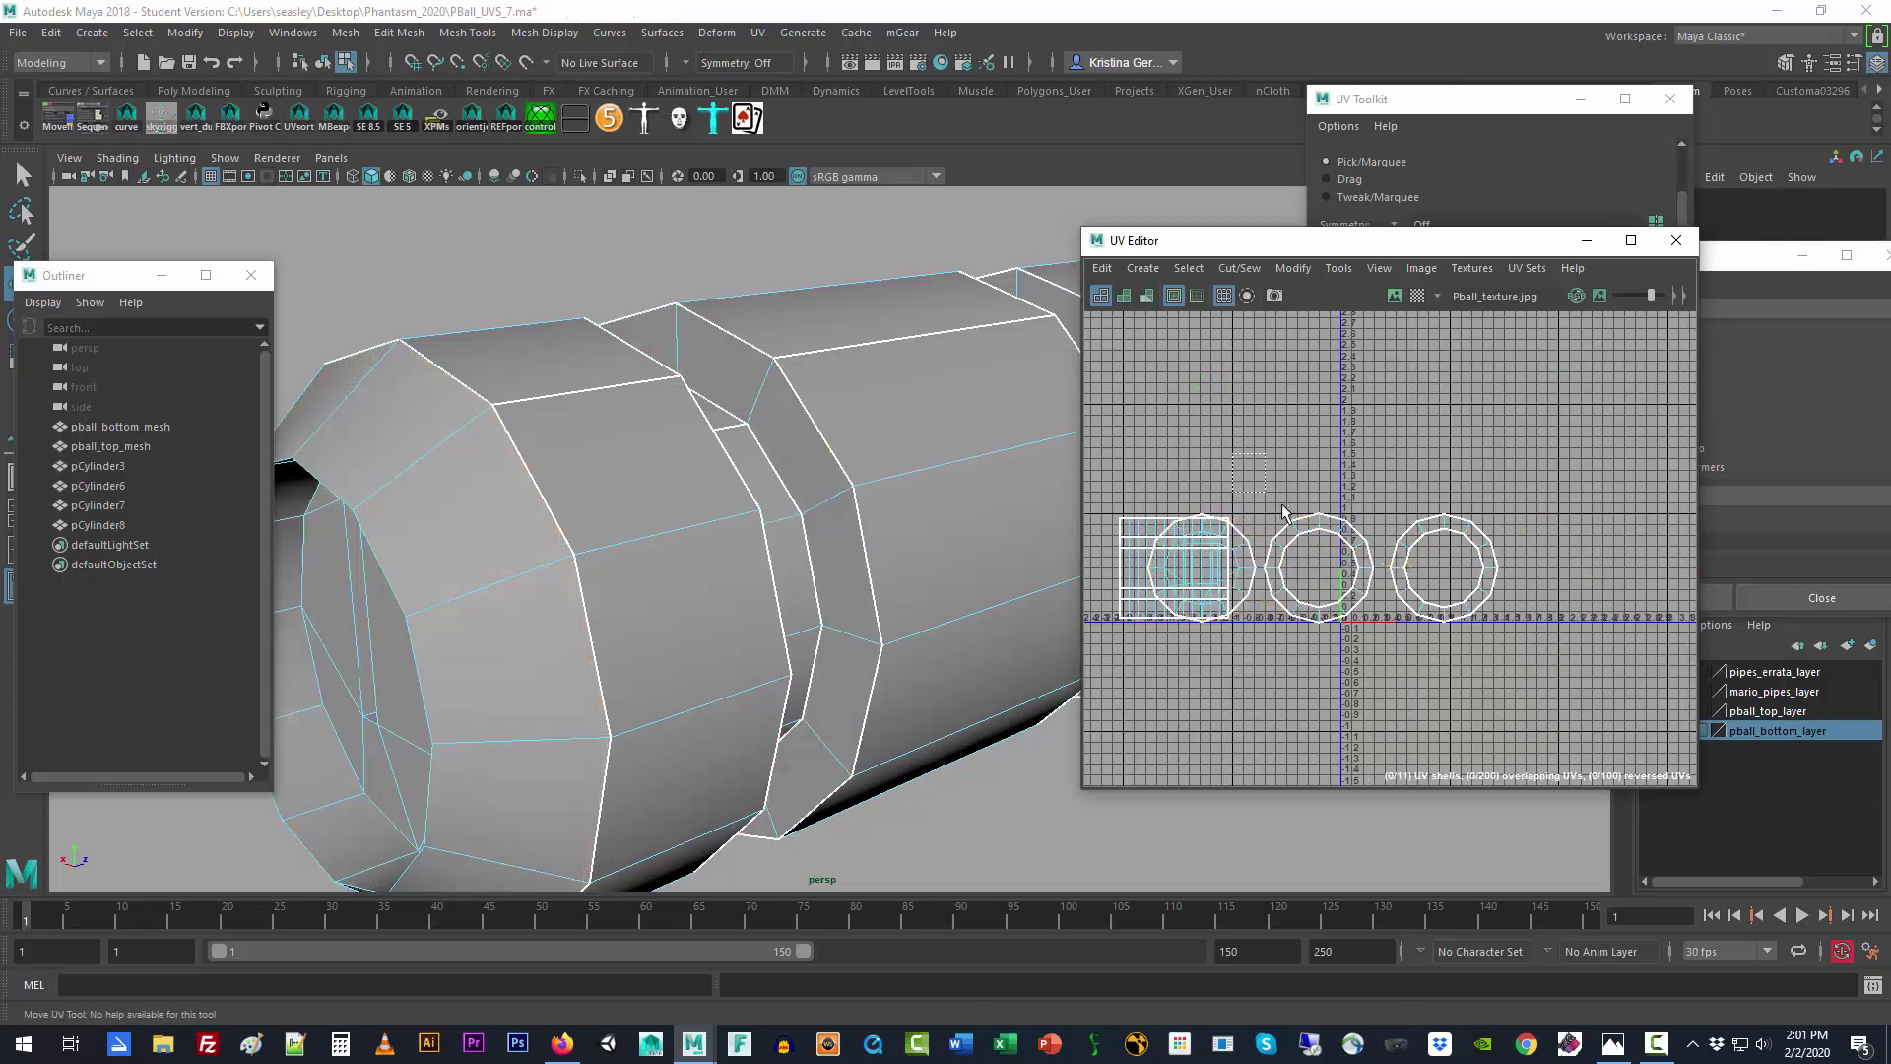
left_click_drag(1232, 454, 1593, 569)
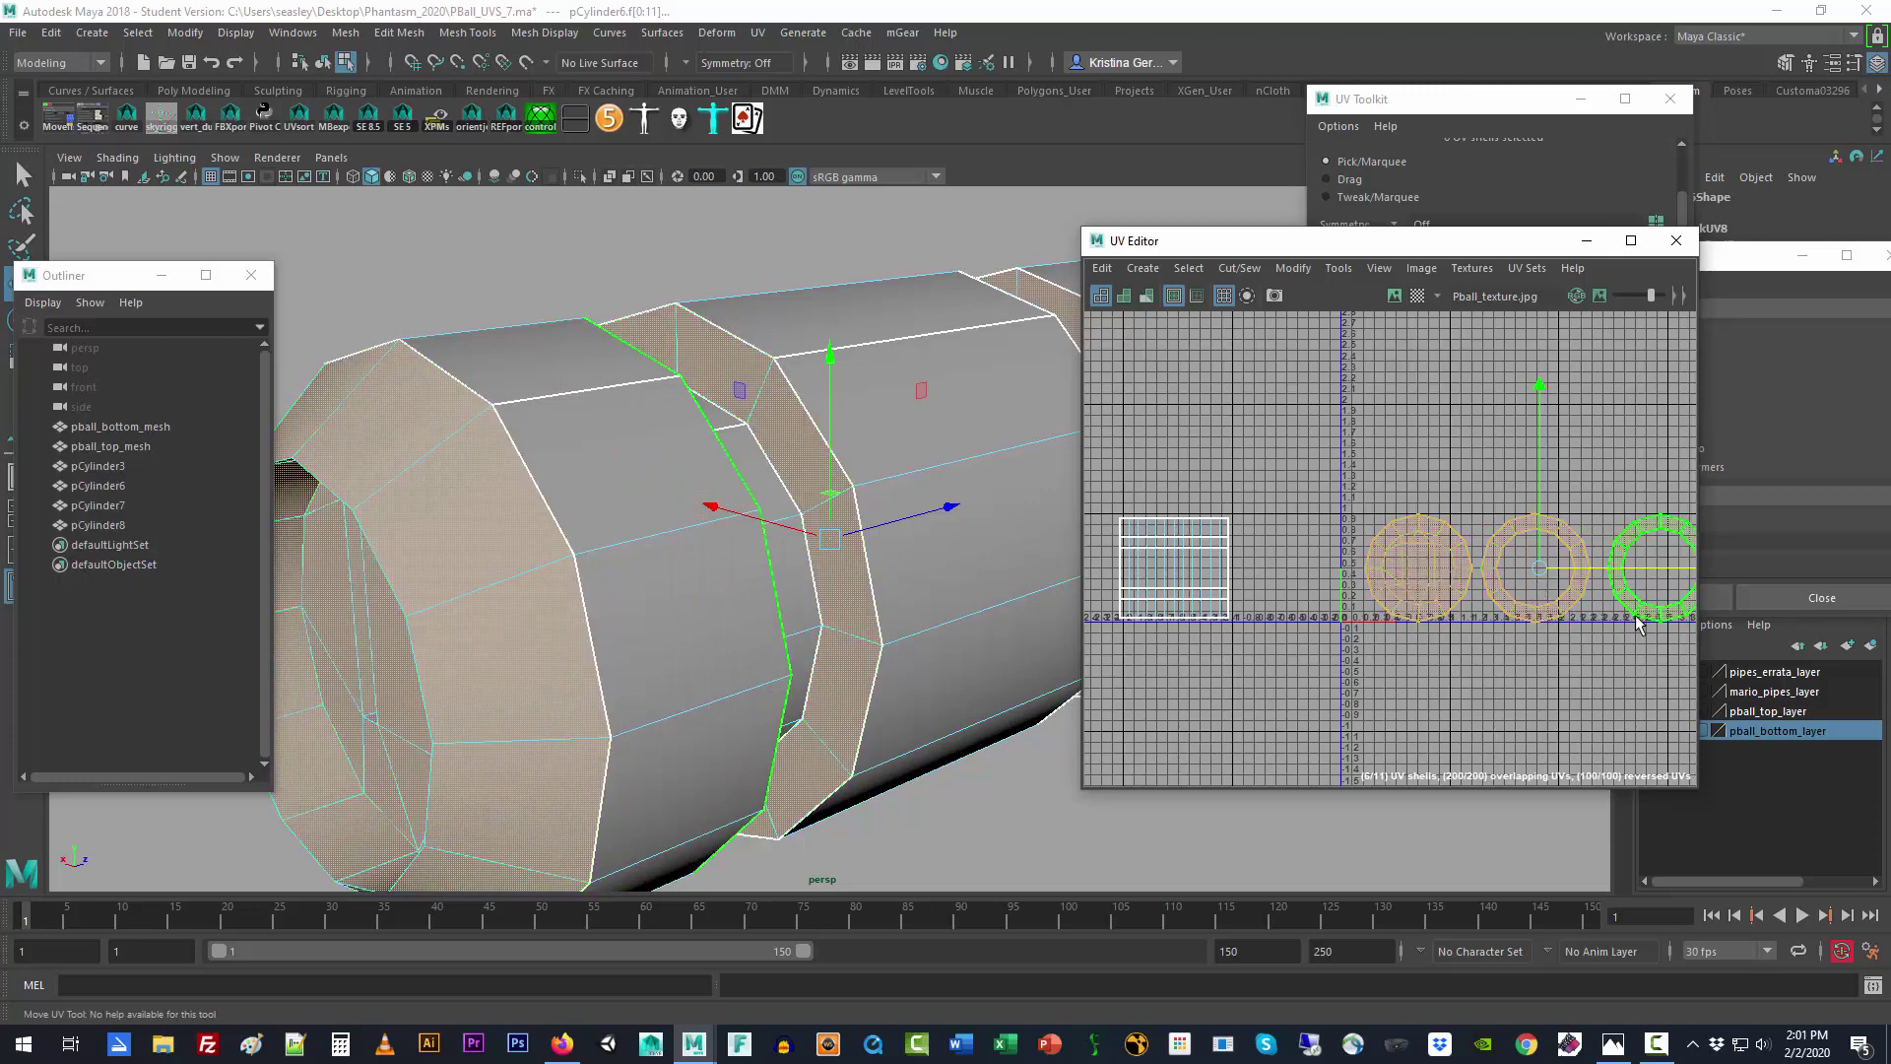
left_click(1552, 656)
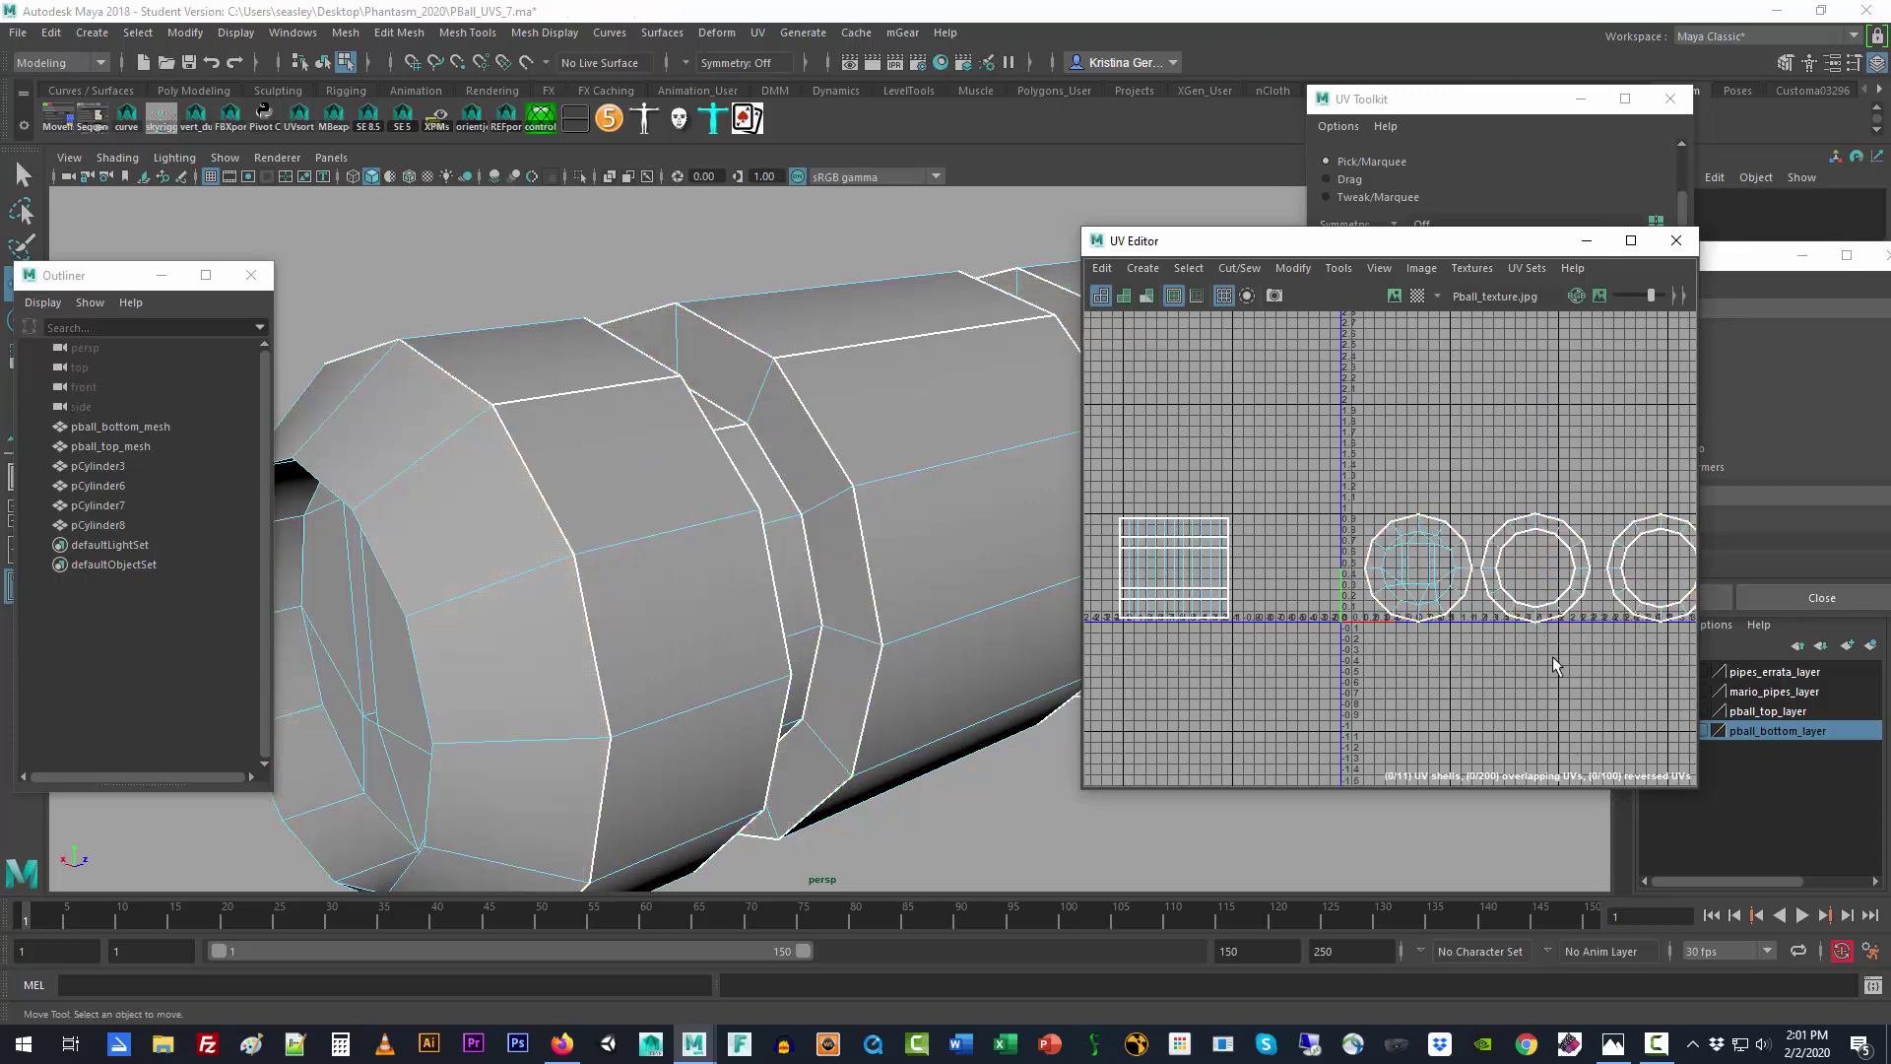
Step: Swap the positions of the two groove-ring shell pairs in one row beside the end-cap shells, and clear the selection
left_click_drag(1530, 573, 1536, 482)
left_click_drag(1533, 389, 1540, 248)
left_click(1675, 559)
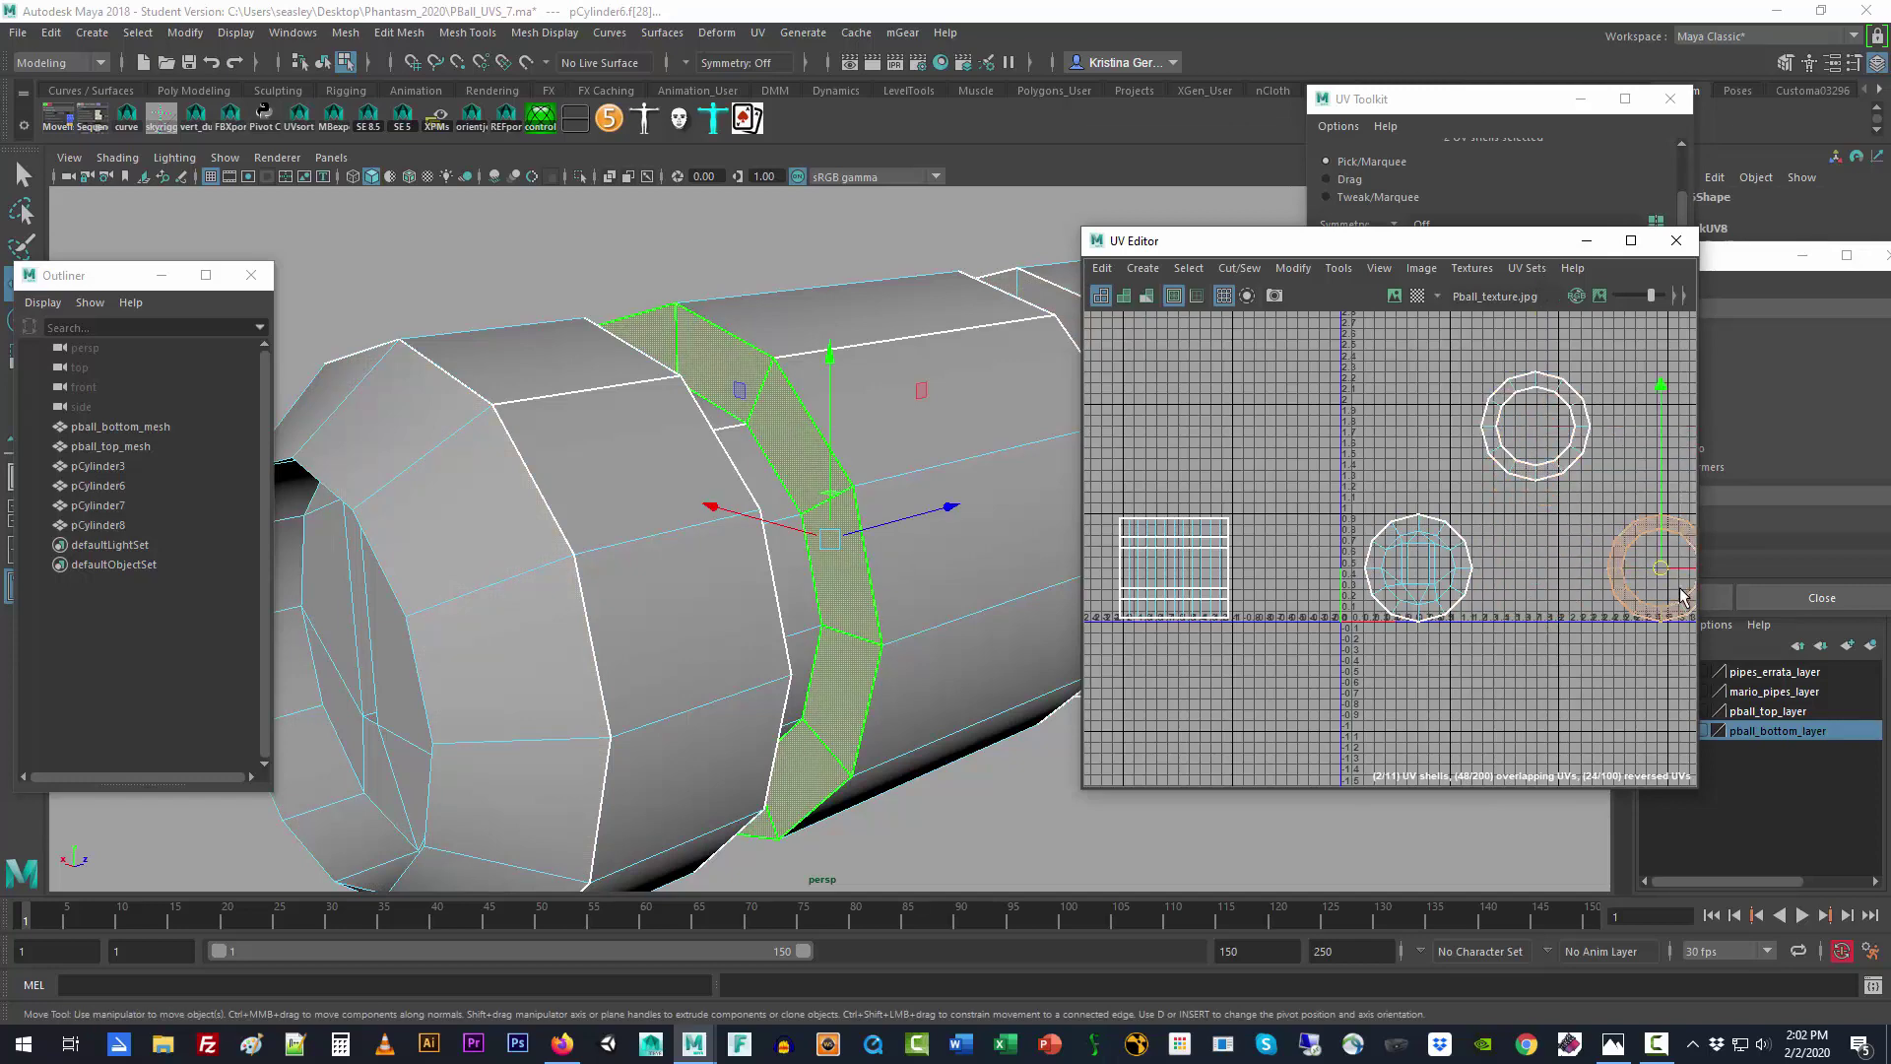
left_click_drag(1690, 577, 1571, 585)
left_click_drag(1517, 431, 1664, 569)
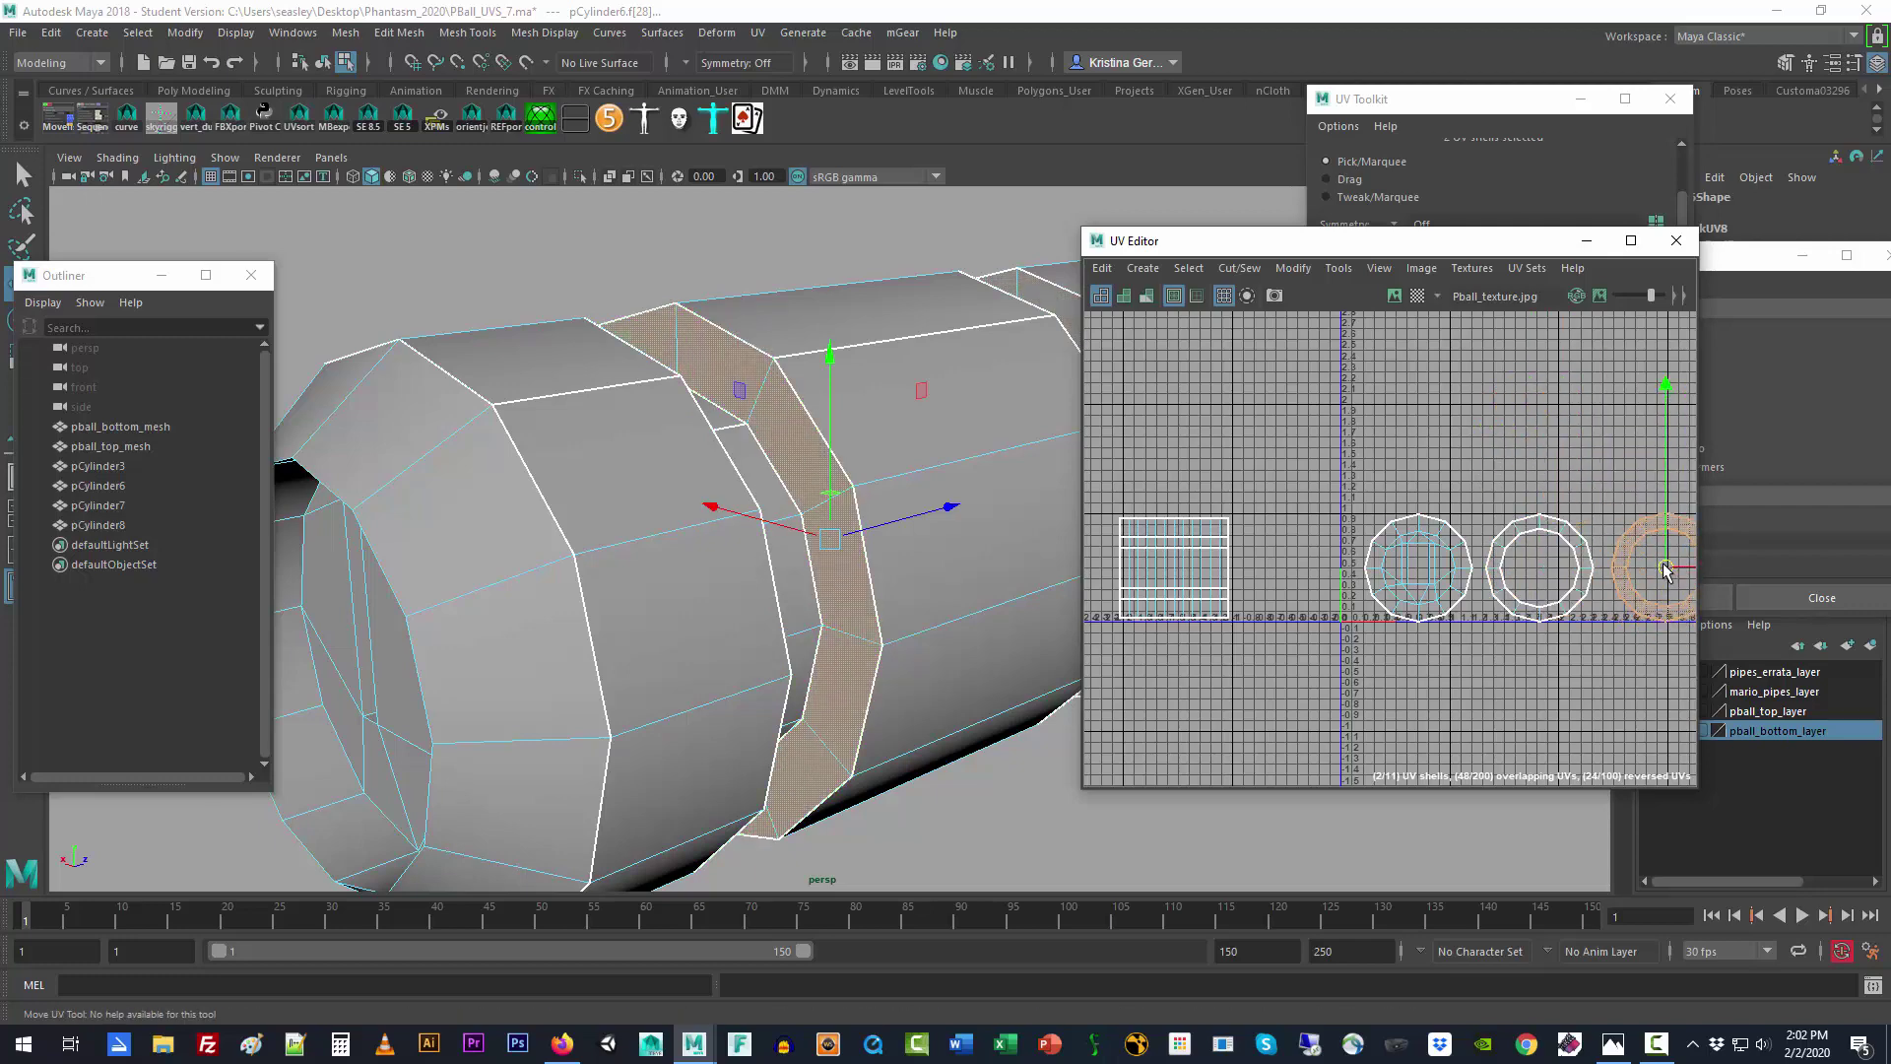
left_click(1559, 673)
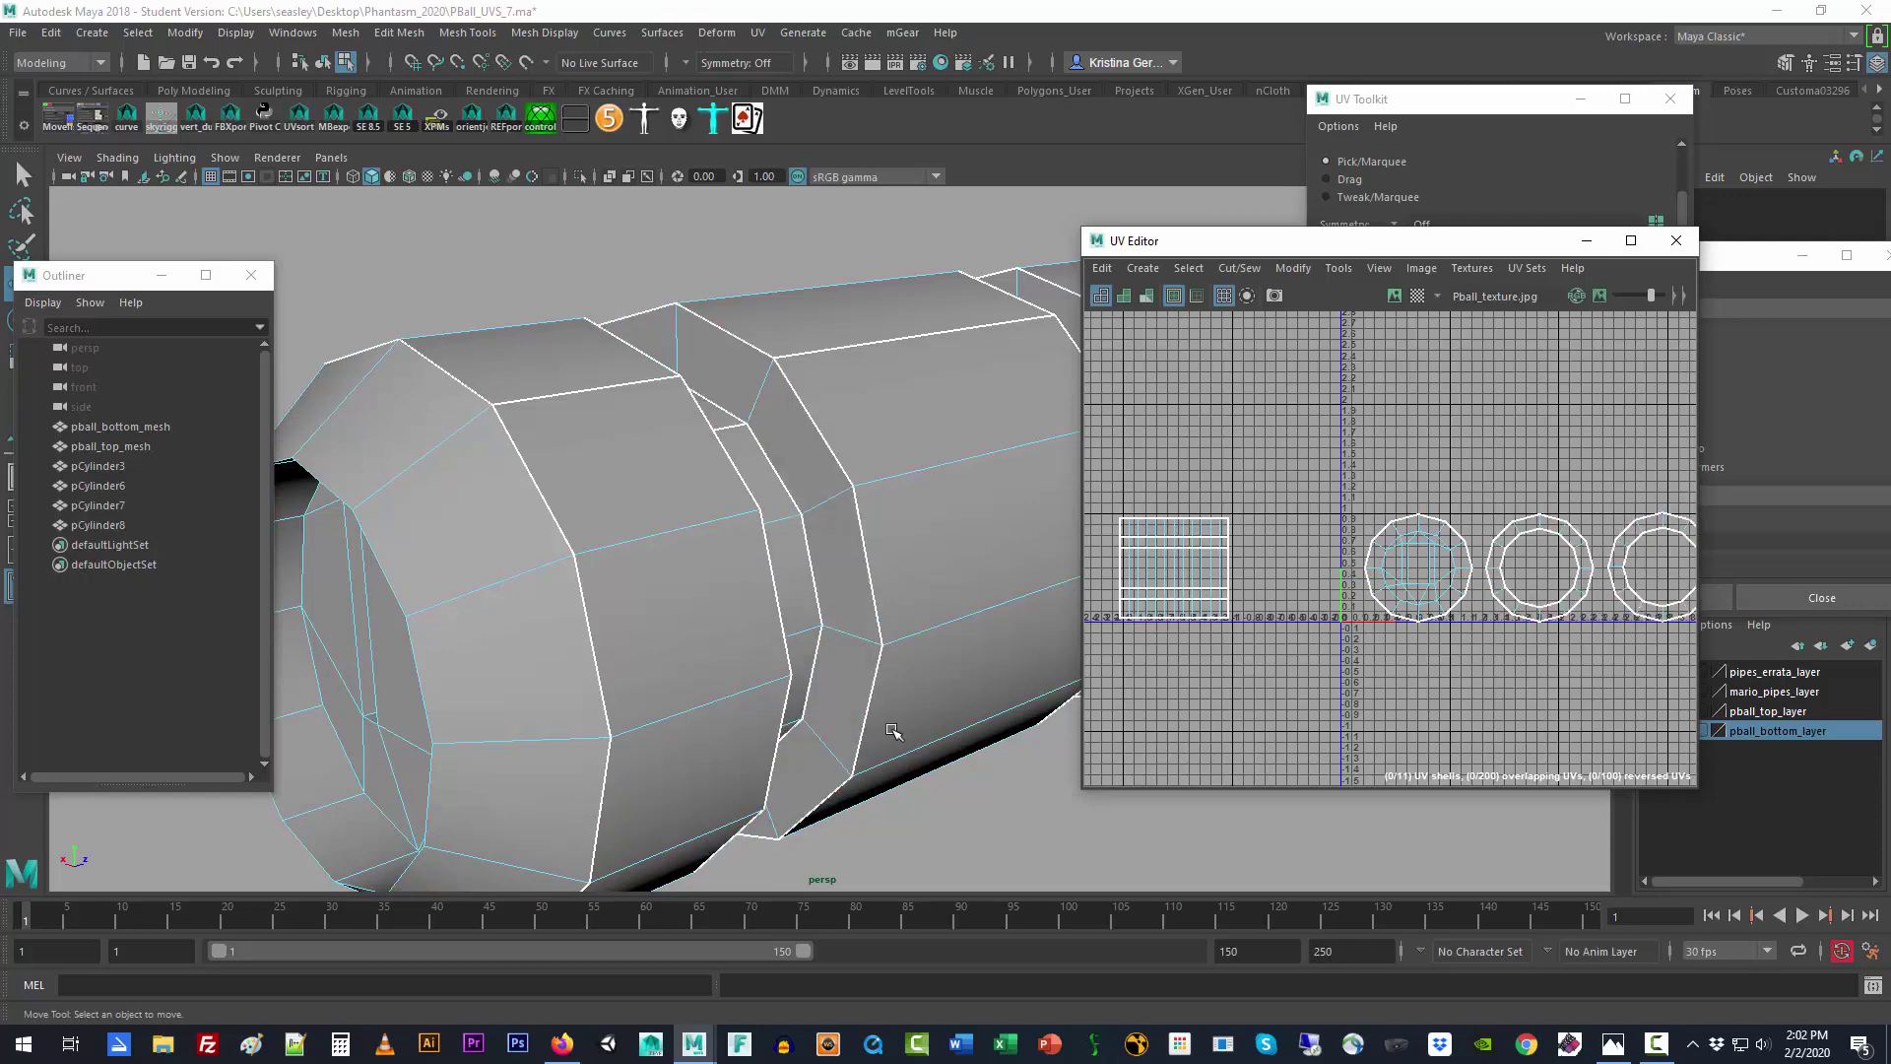
Step: Frame the whole cylinder and check which faces on the model the round end-cap shell covers
key("f")
middle_click_drag(973, 795, 858, 813, "alt")
key("super")
left_click_drag(918, 817, 898, 816, "alt")
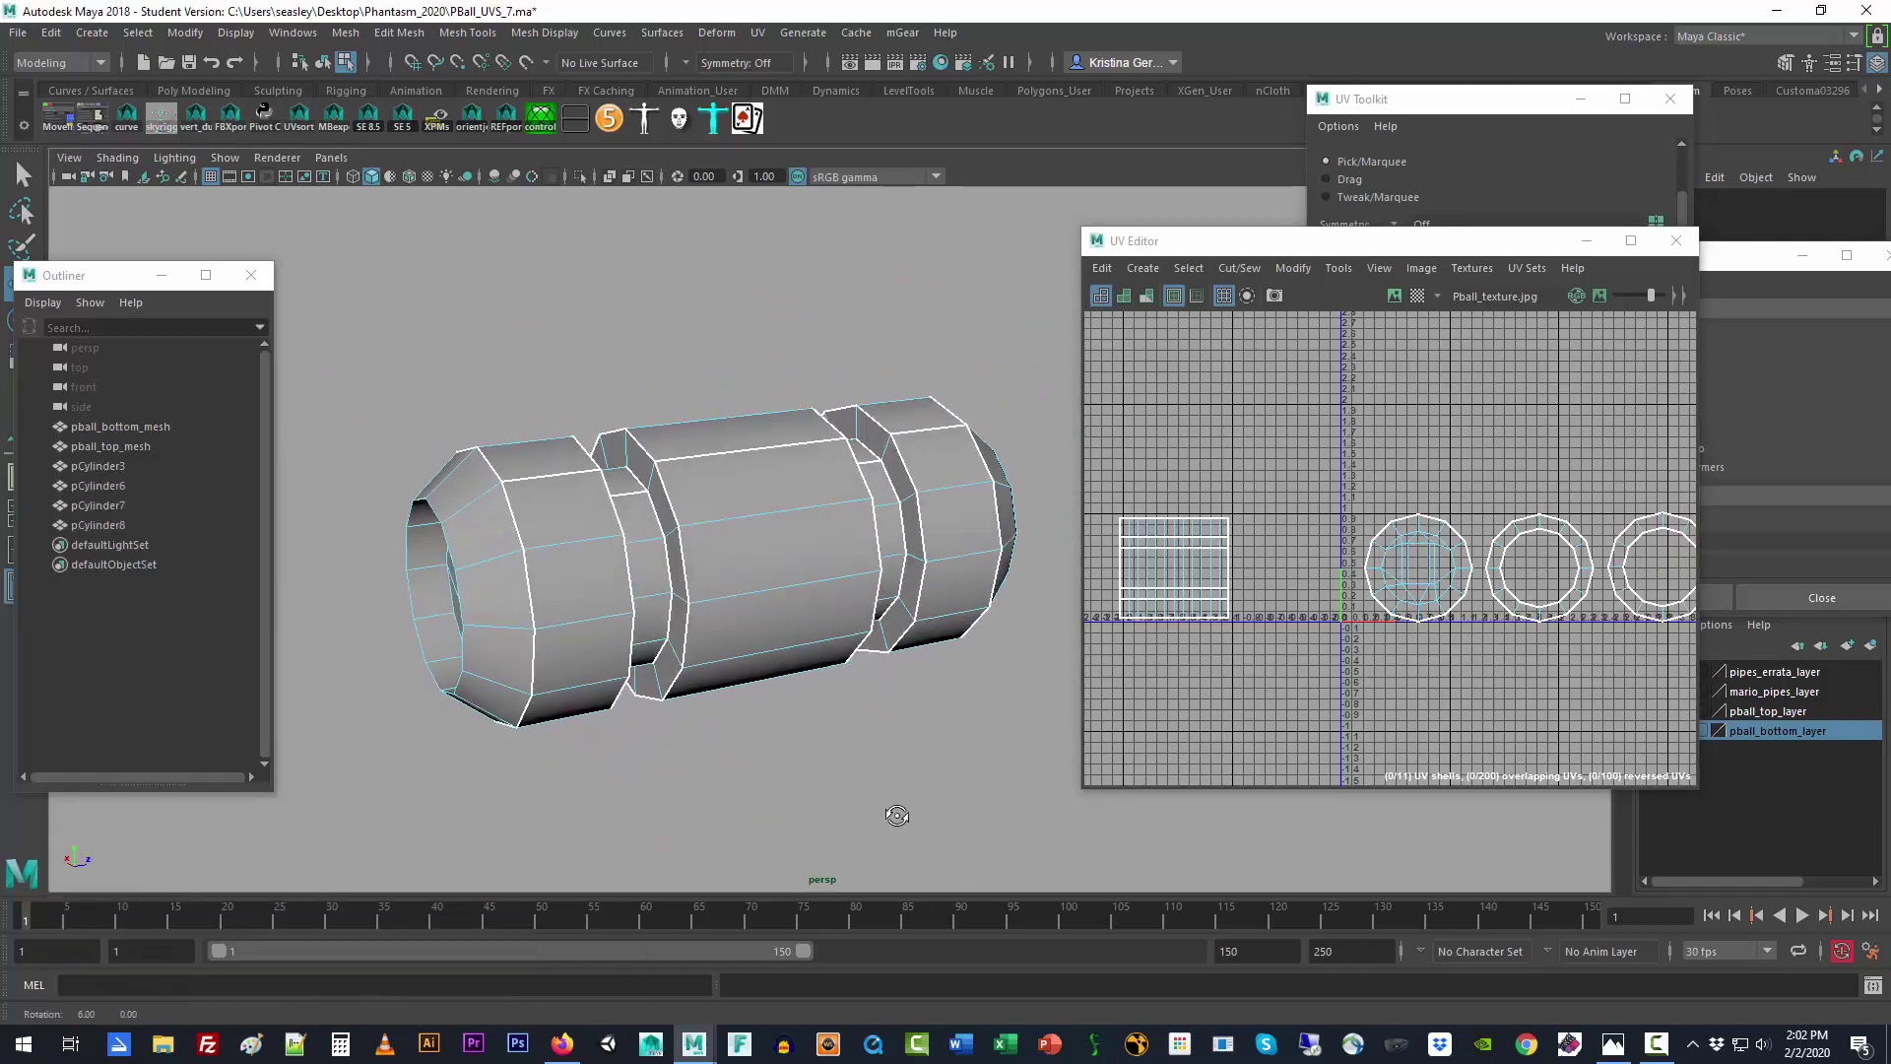
left_click(1421, 583)
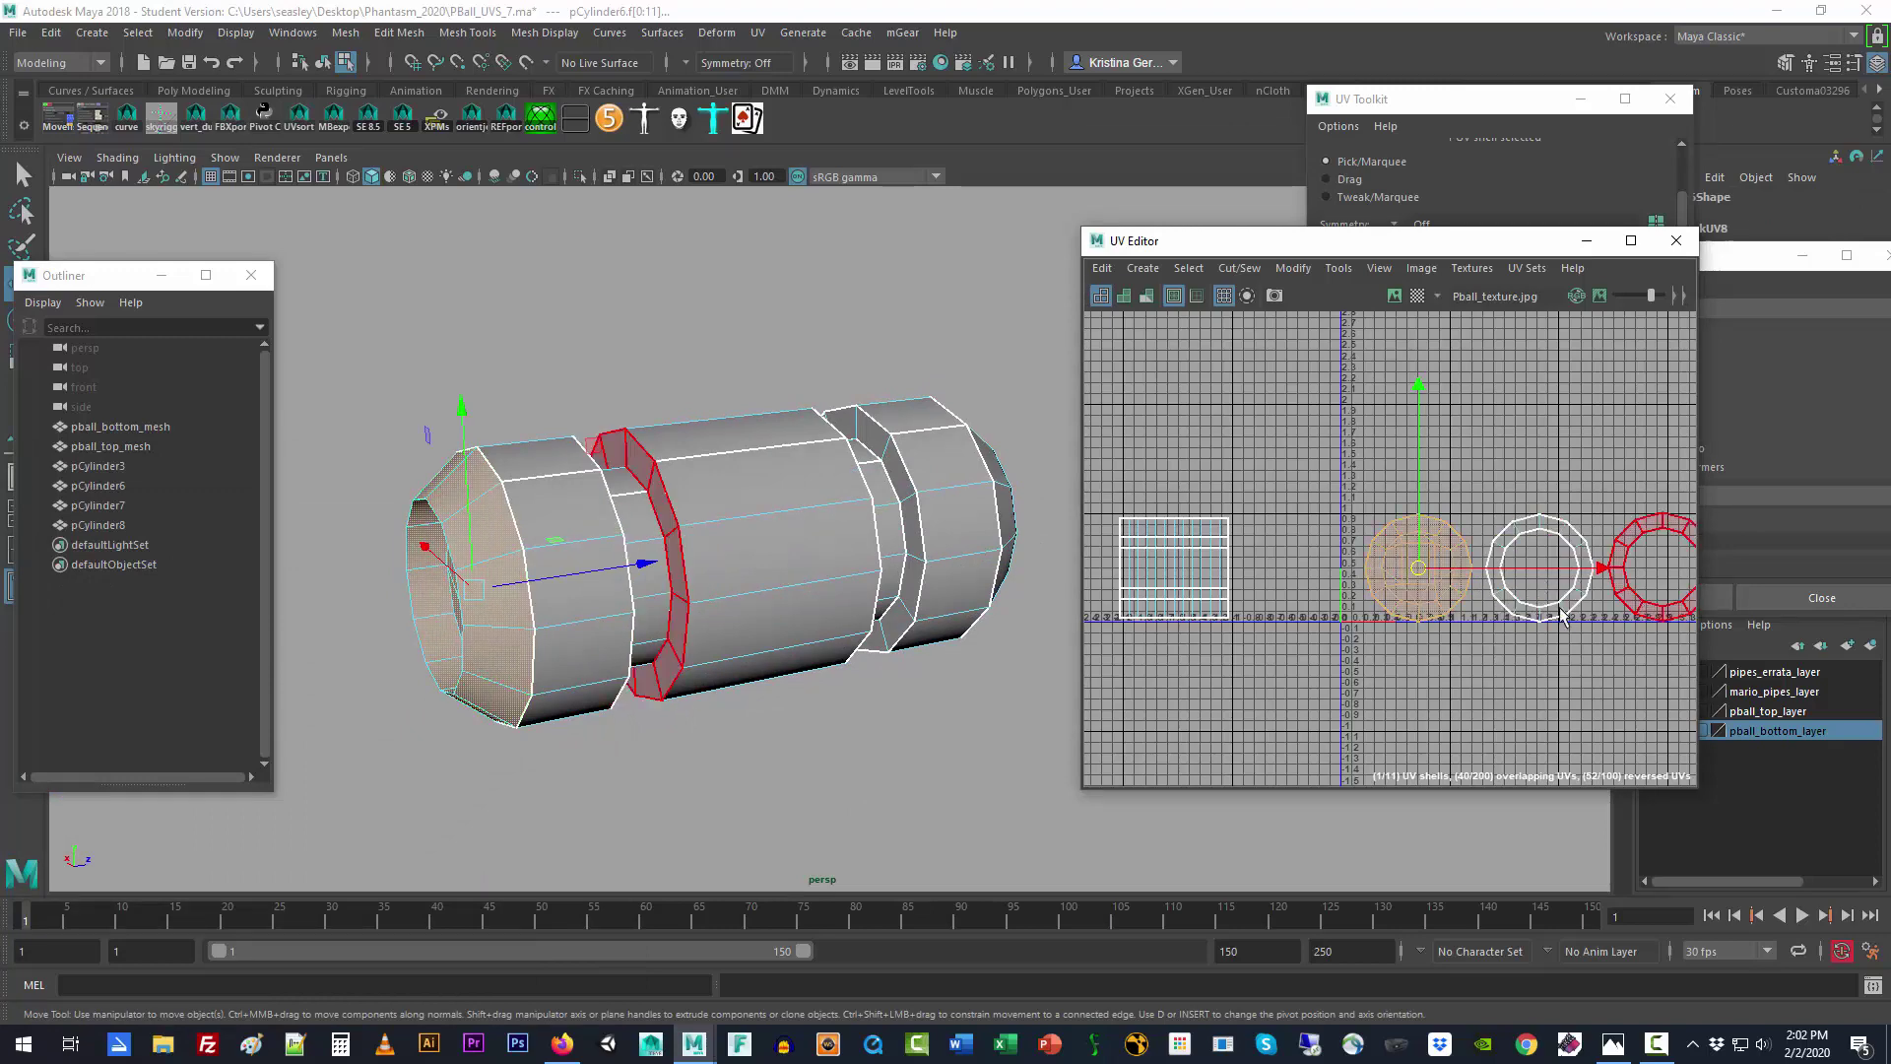
left_click(1328, 672)
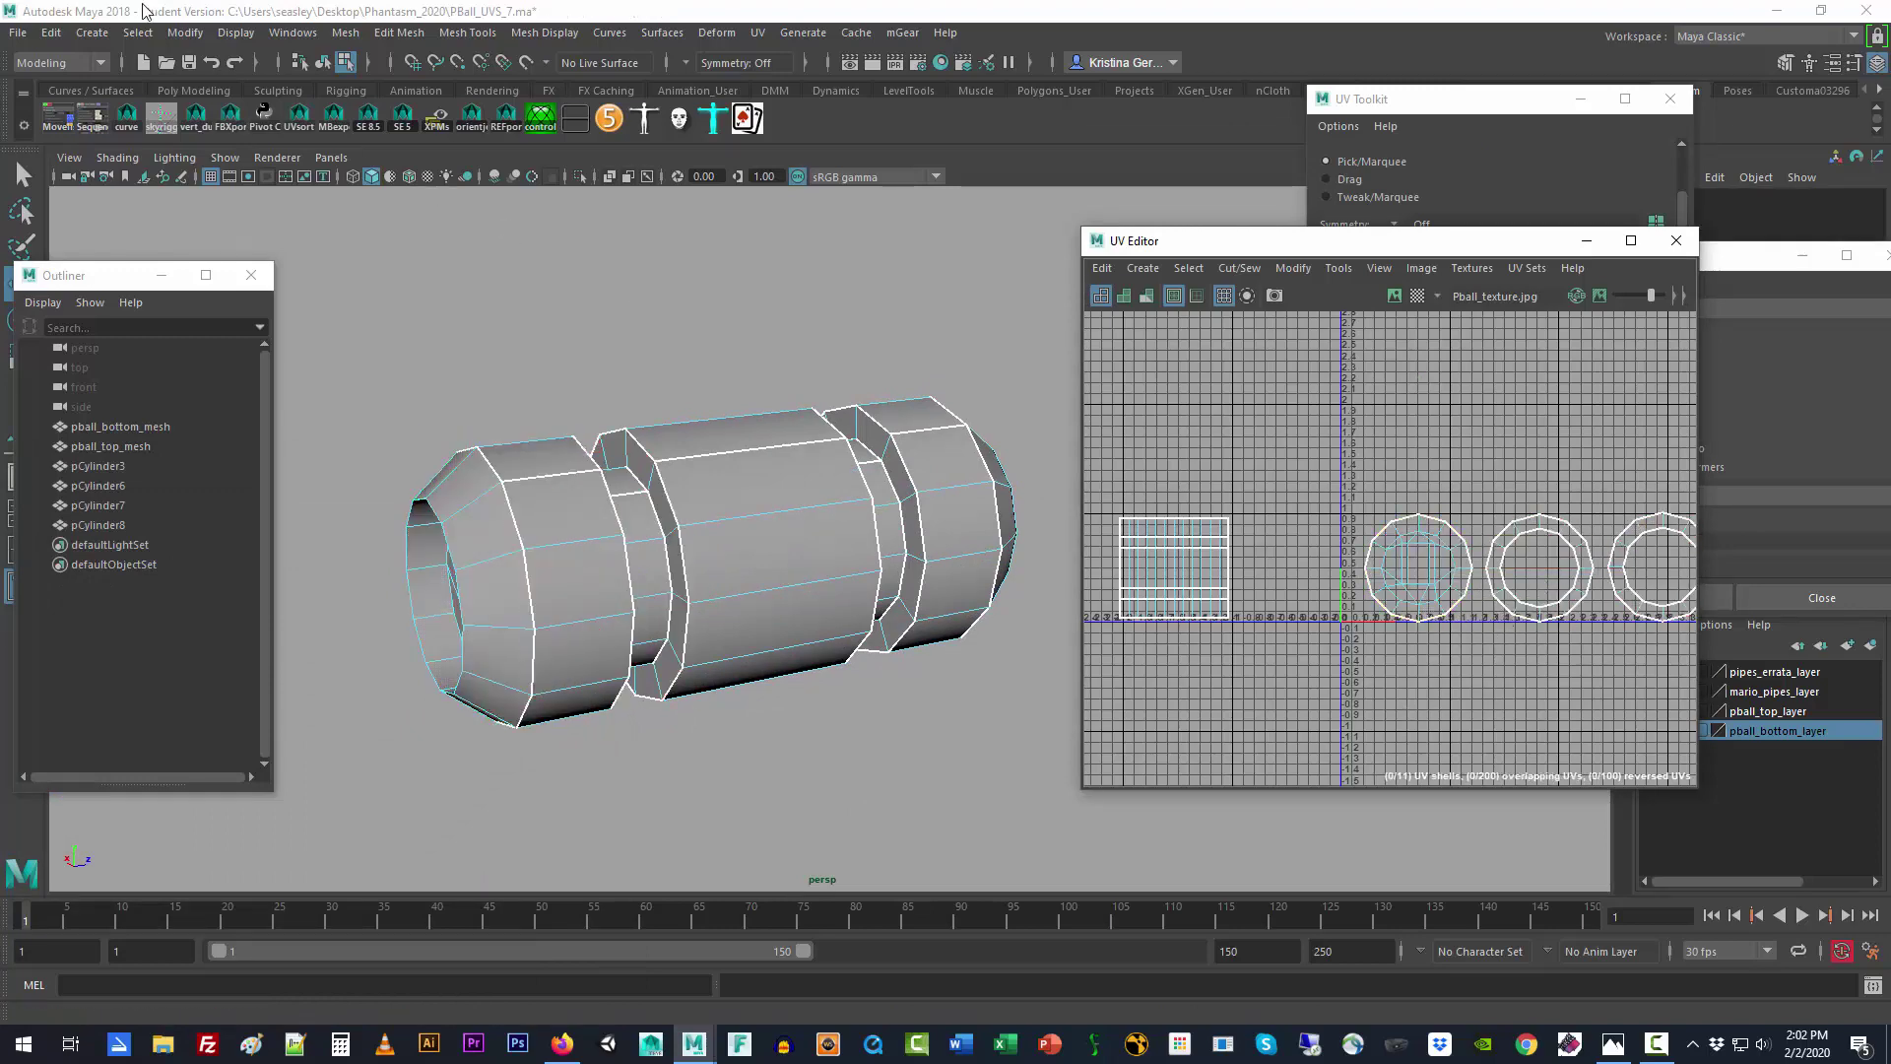
Step: Save the scene as the new version PBall_UVS_8.ma
left_click(18, 33)
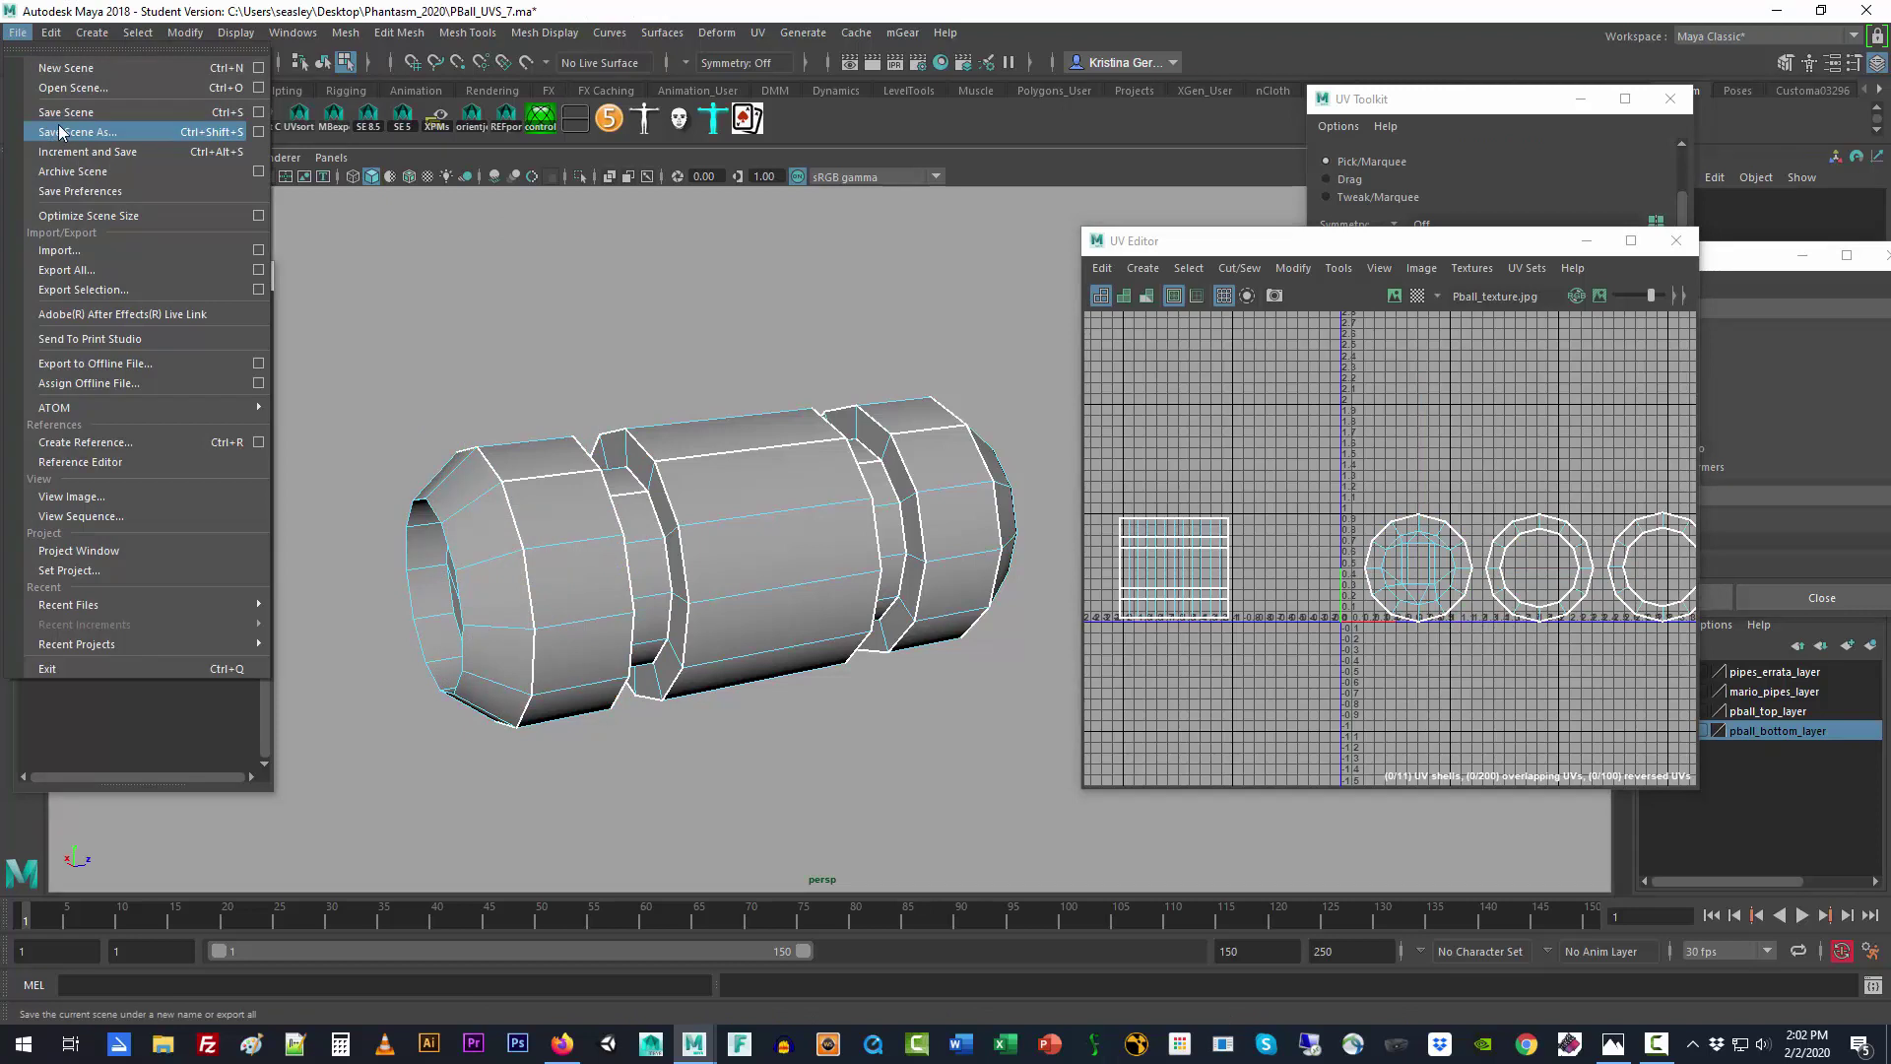
left_click(59, 128)
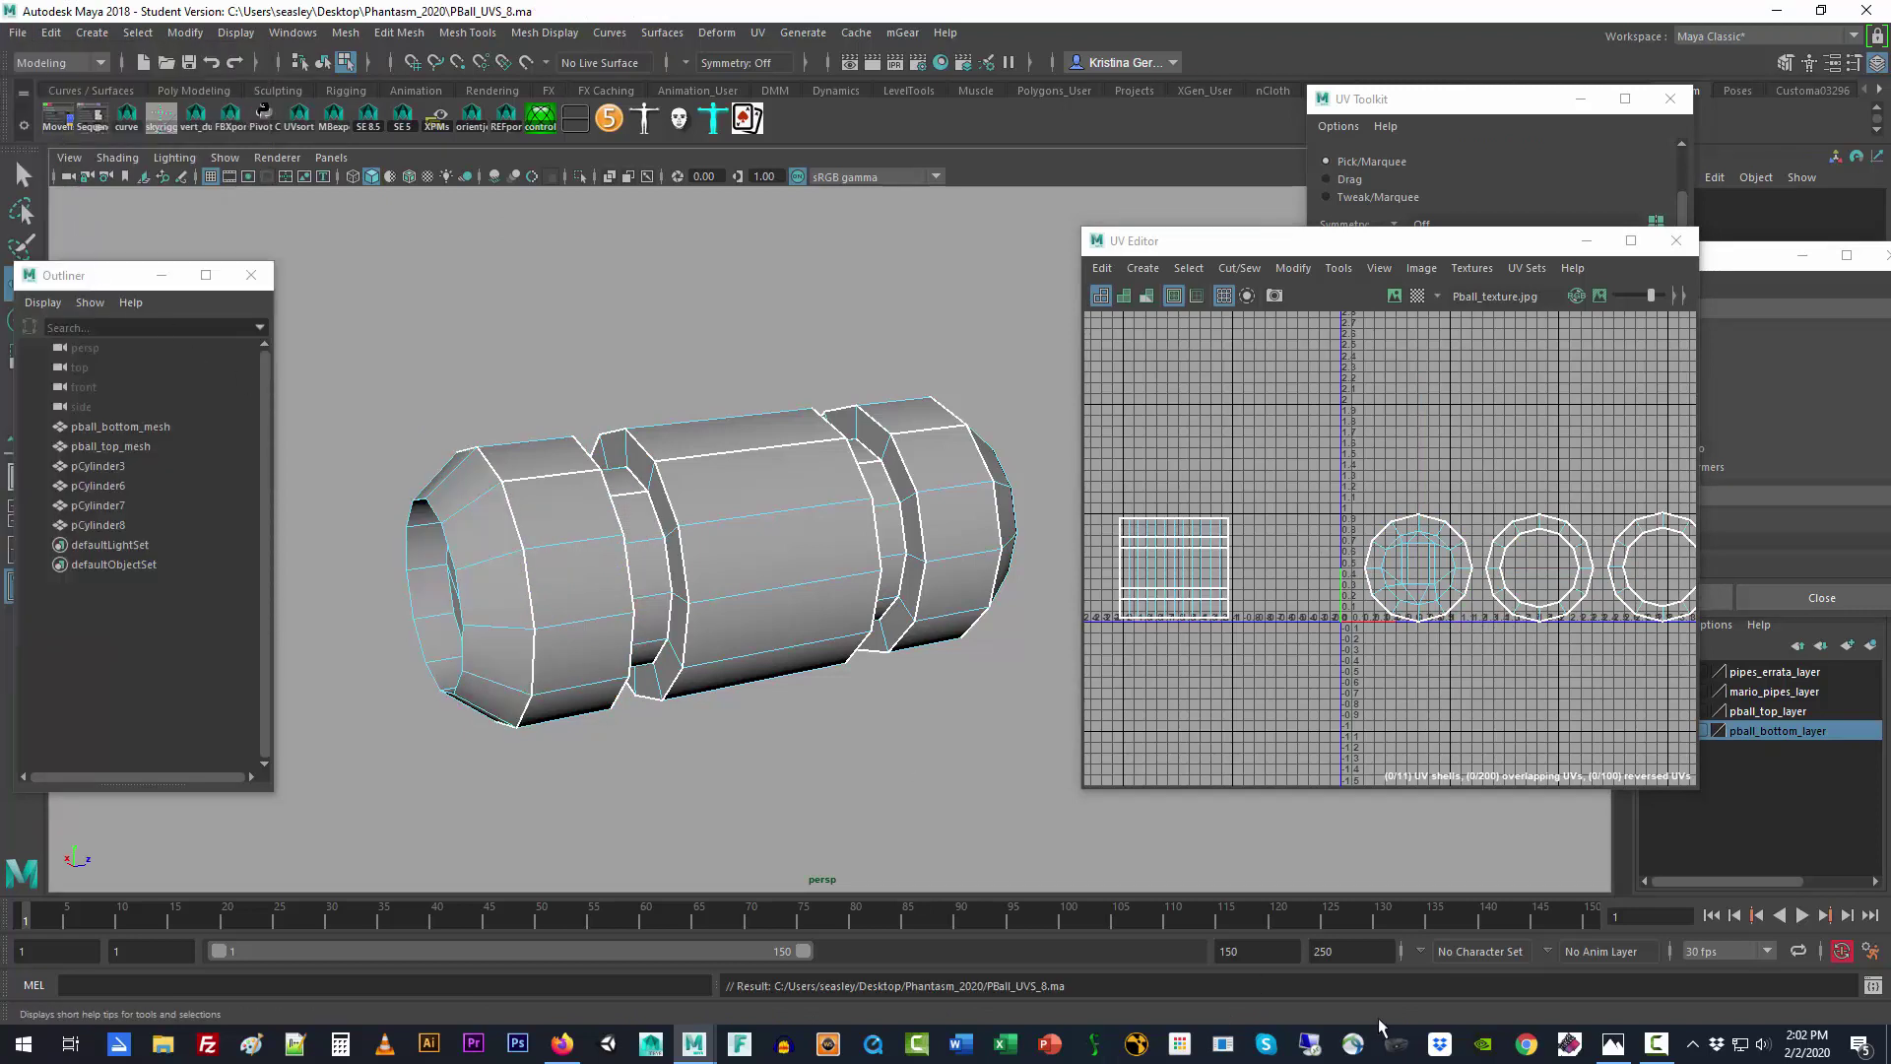
left_click(1656, 1046)
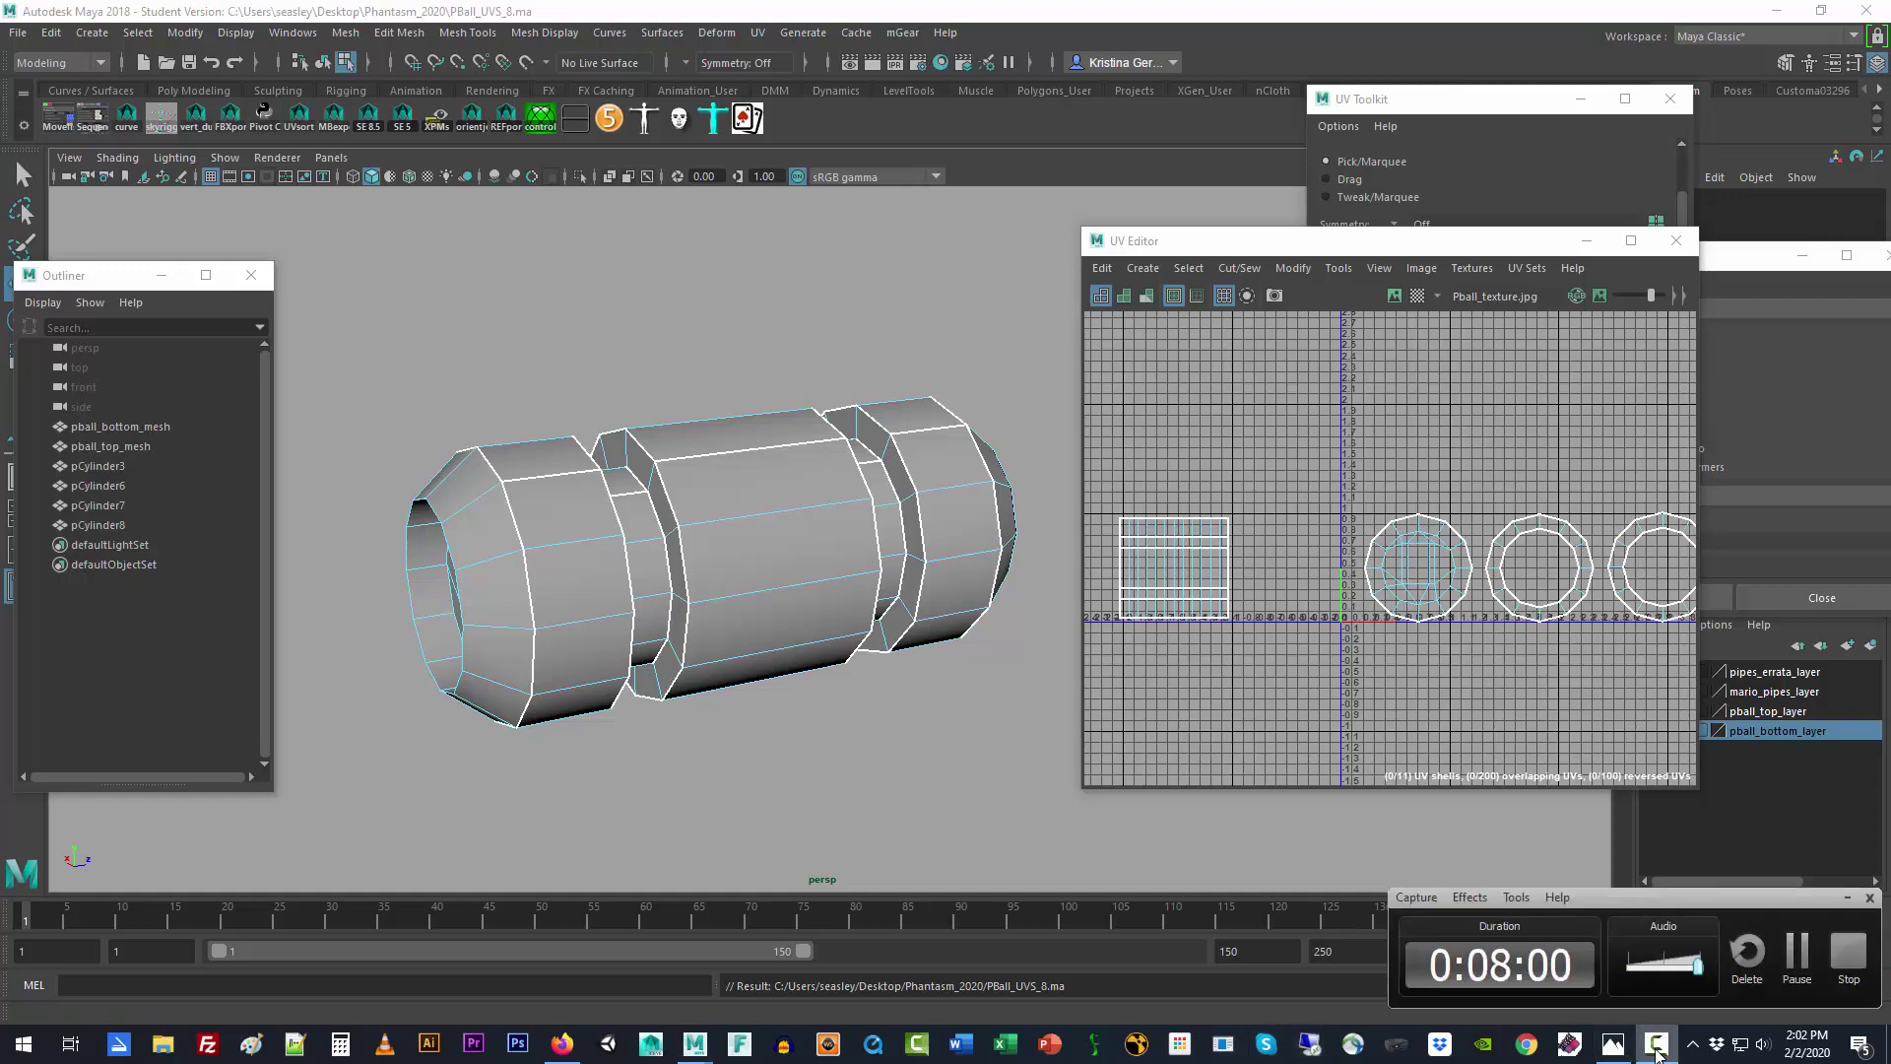
left_click(1656, 1046)
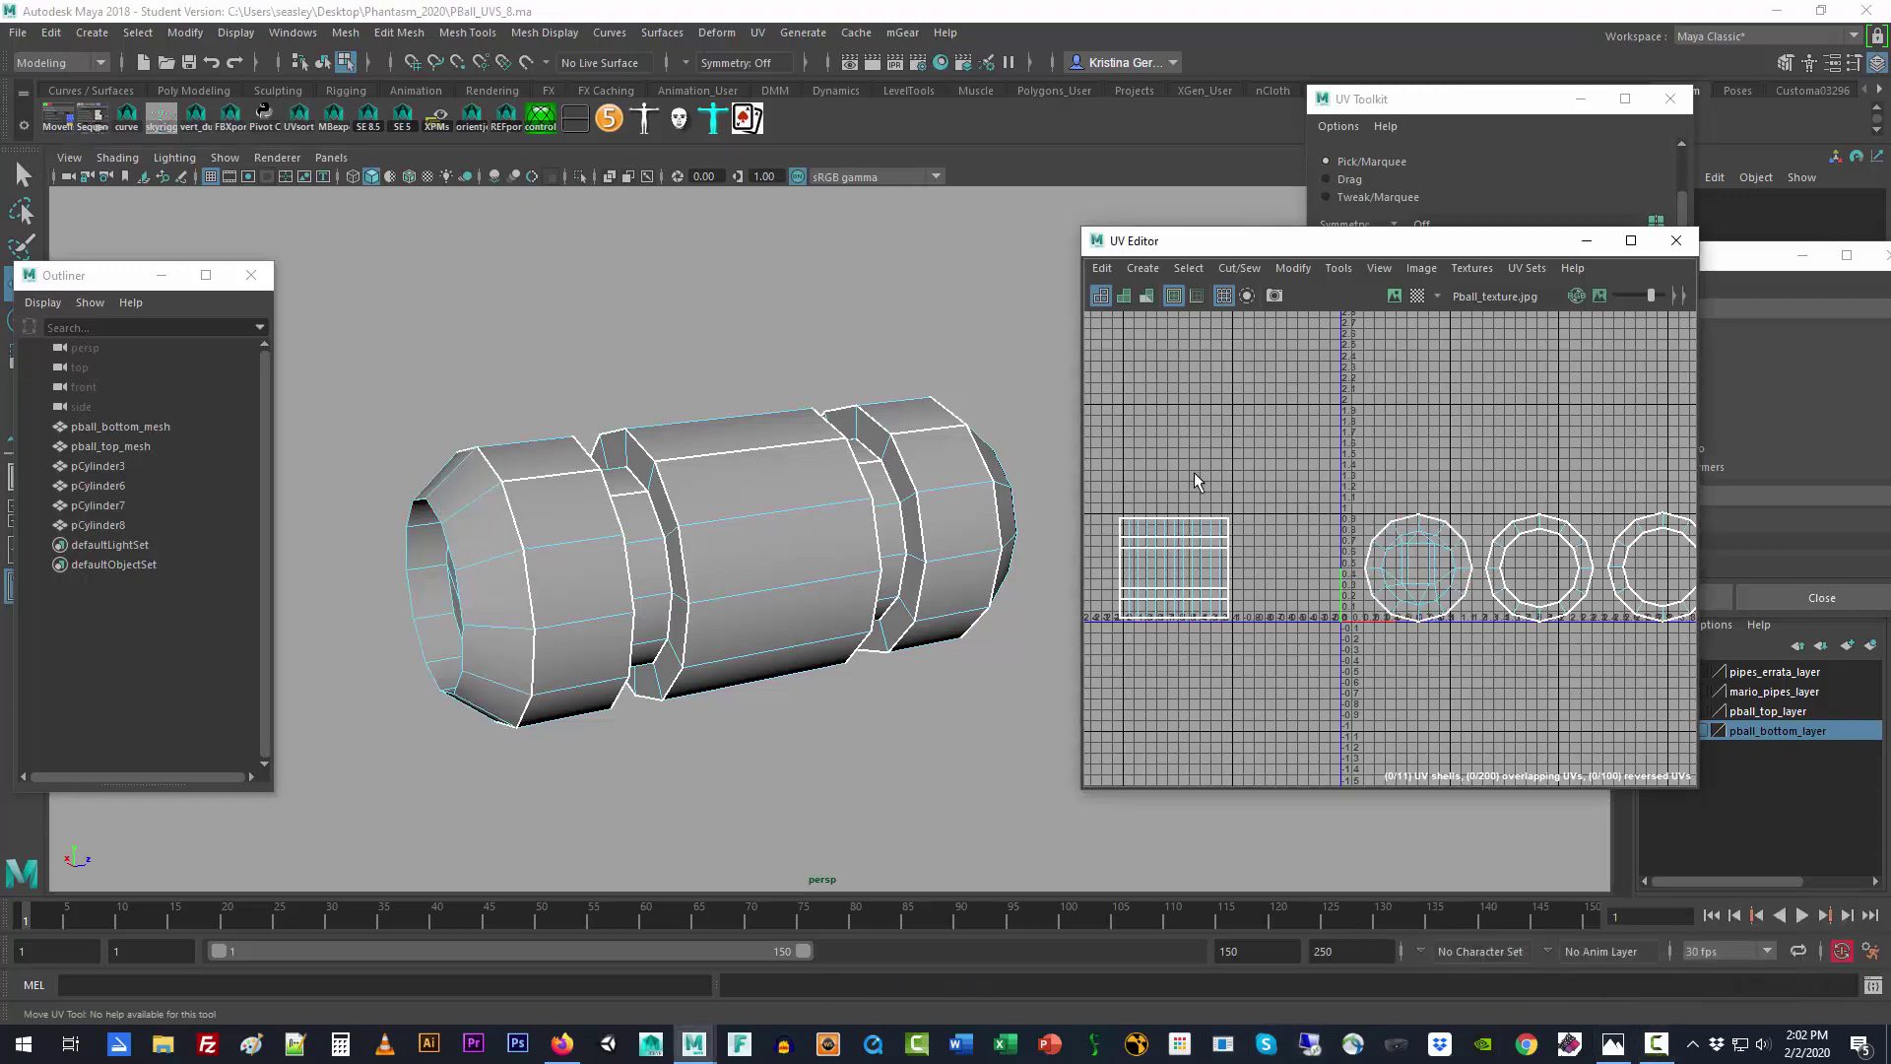
Step: Select all of the cylinder's UV shells and move them about 2.5 units in positive V, clear of the texture tile
left_click_drag(1119, 499, 1695, 660)
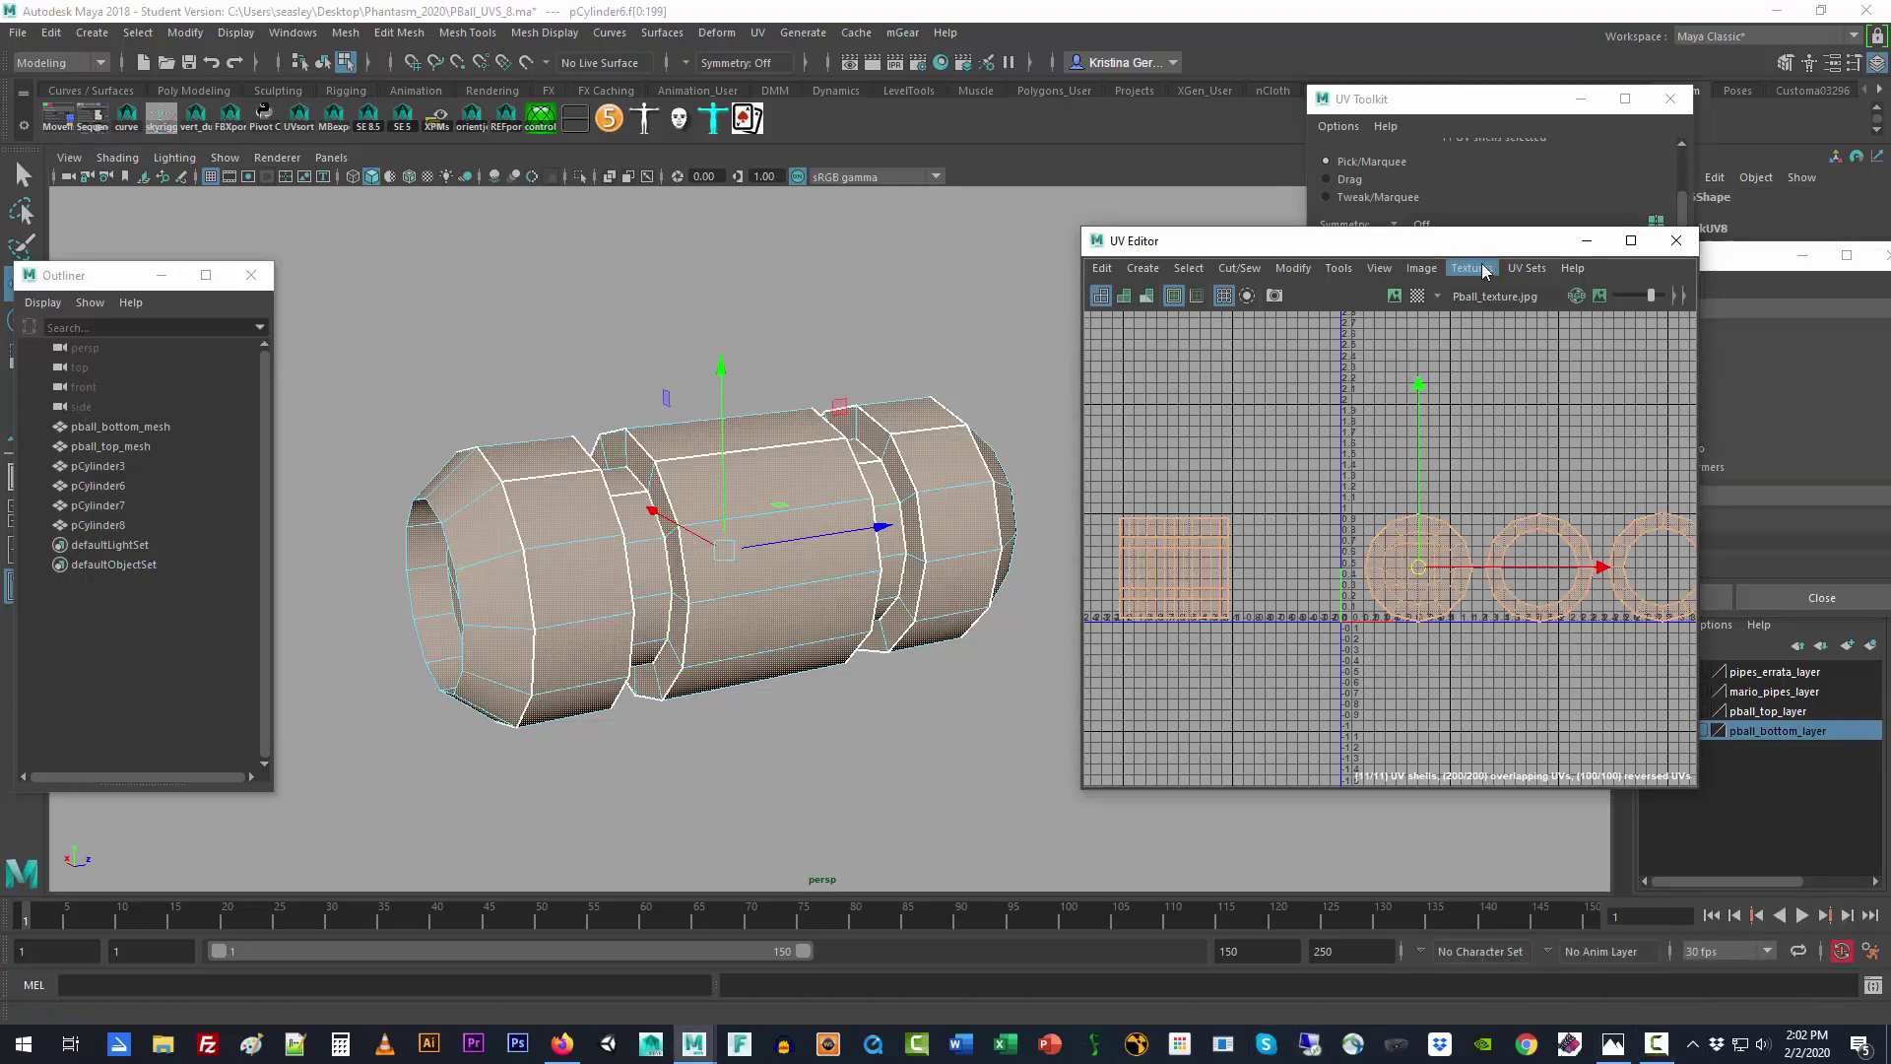
left_click_drag(1422, 386, 1406, 135)
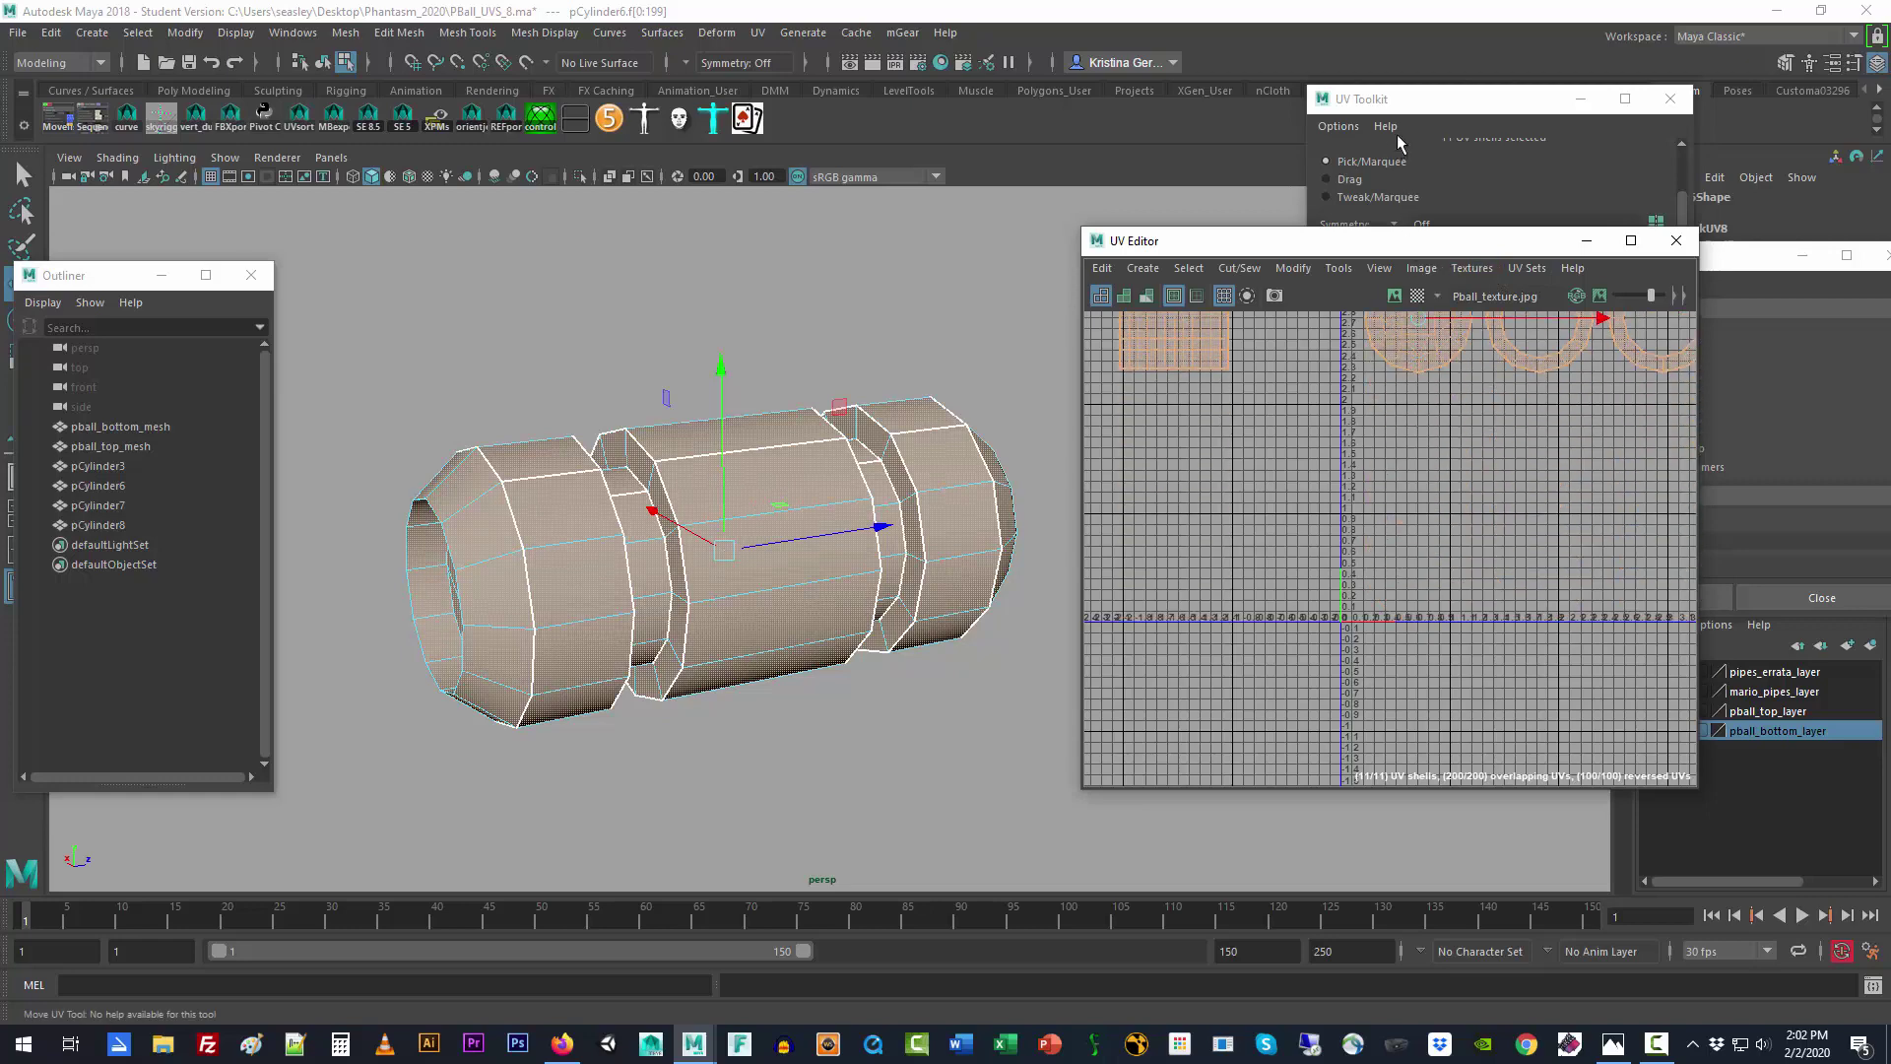
left_click(1491, 486)
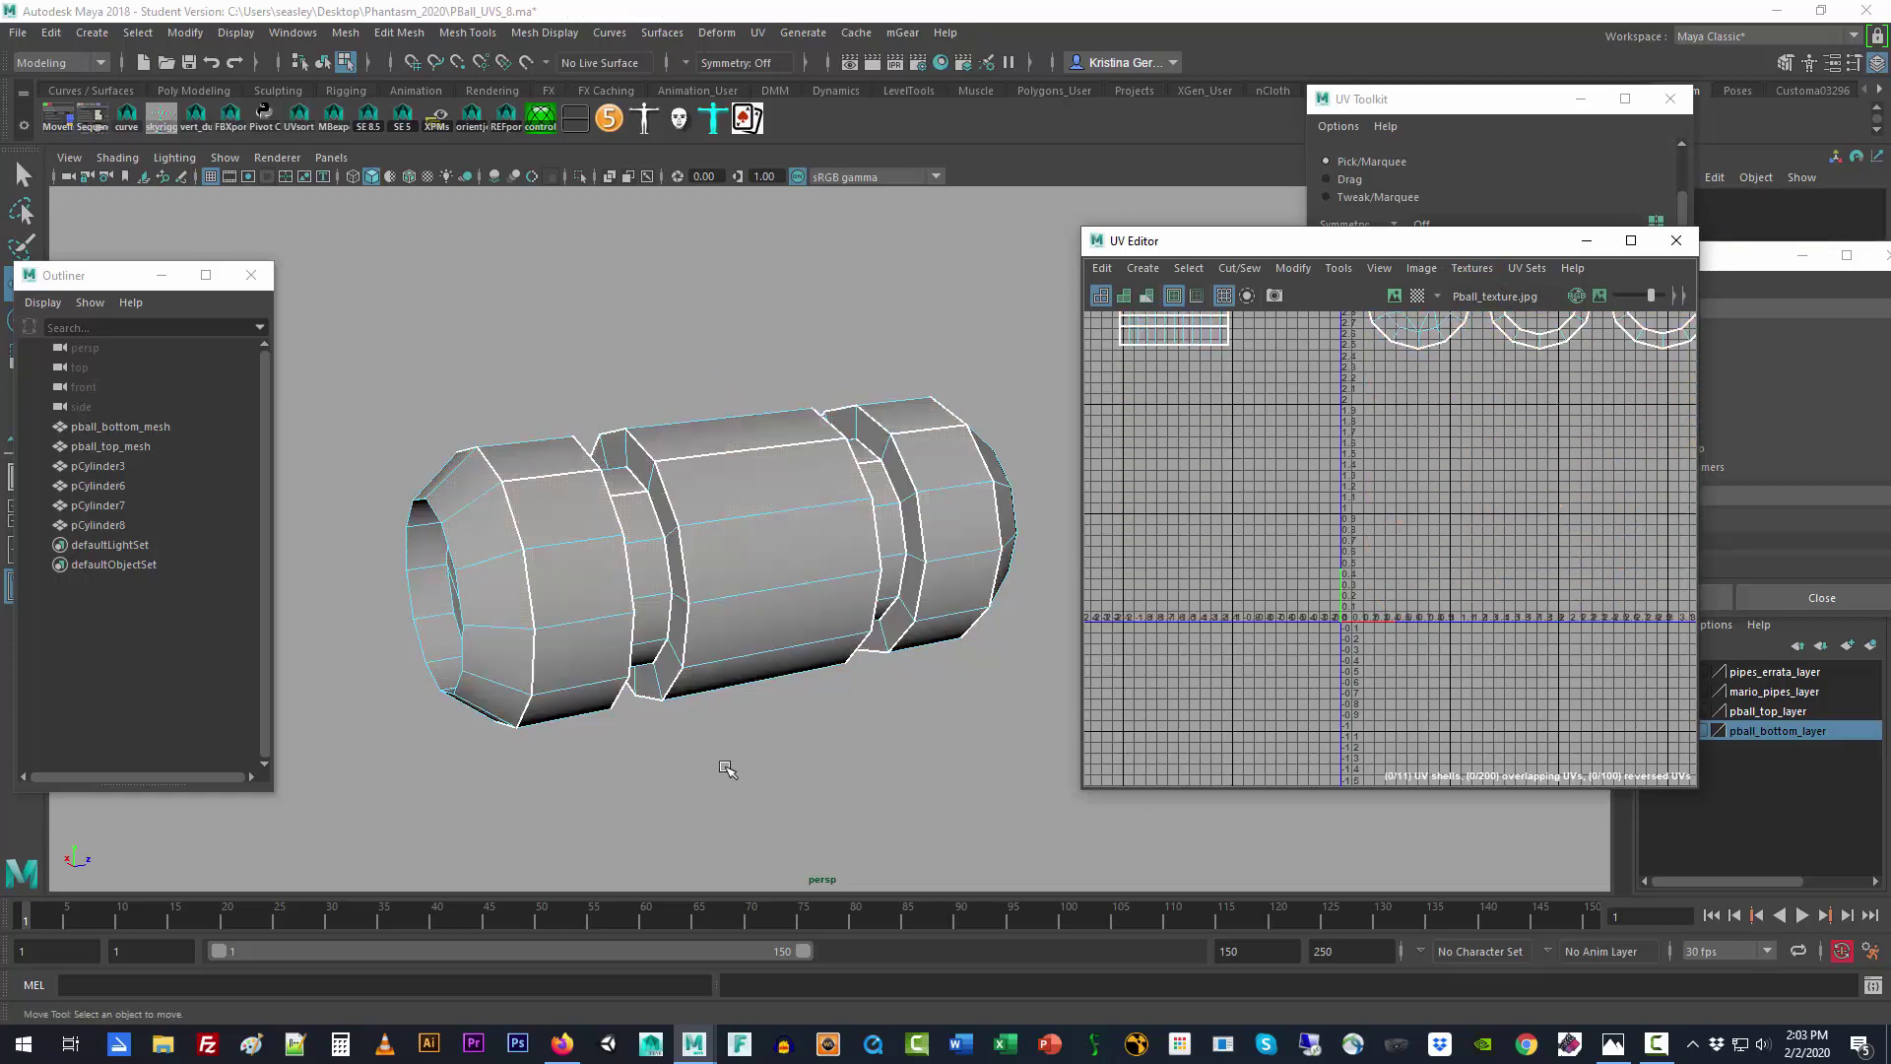
Step: Move the UV Editor aside, select the near end cap's shell on the model and frame it face-on
scroll(728, 768, "down", 3)
middle_click_drag(815, 760, 702, 577, "alt")
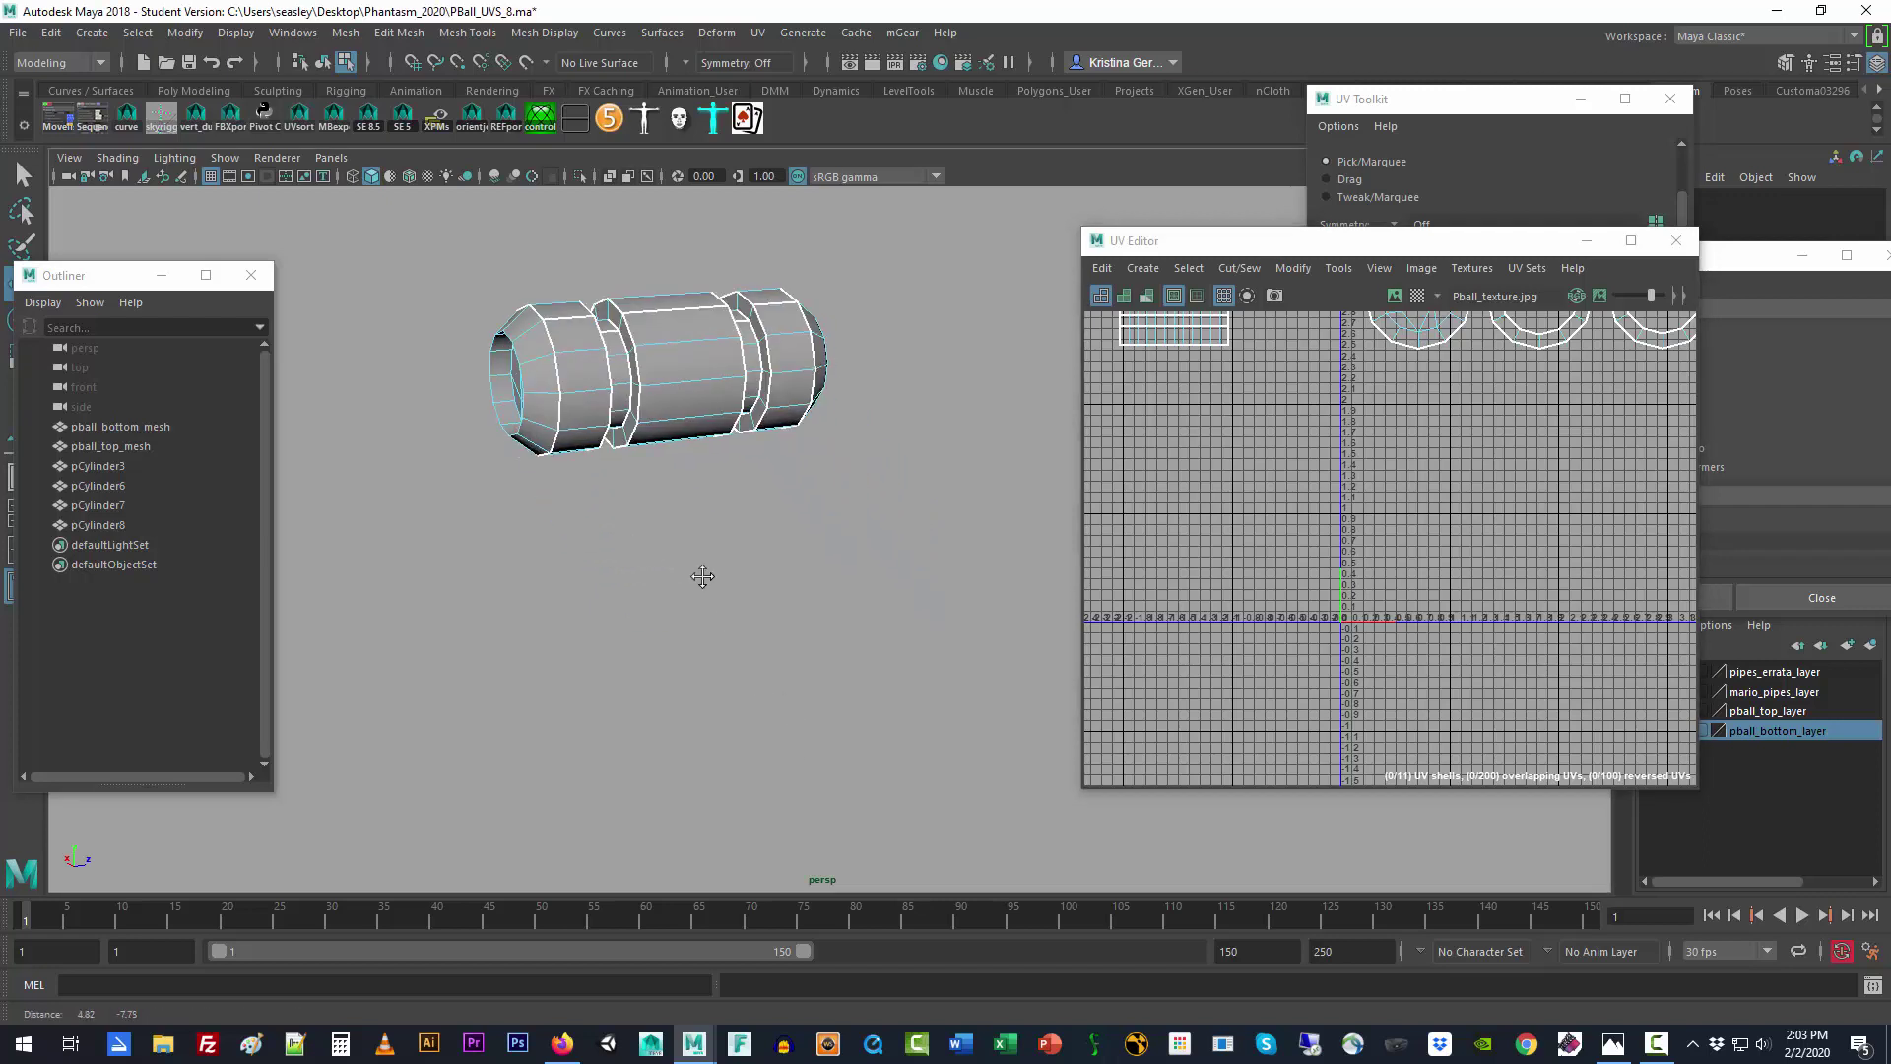
scroll(936, 682, "down", 3)
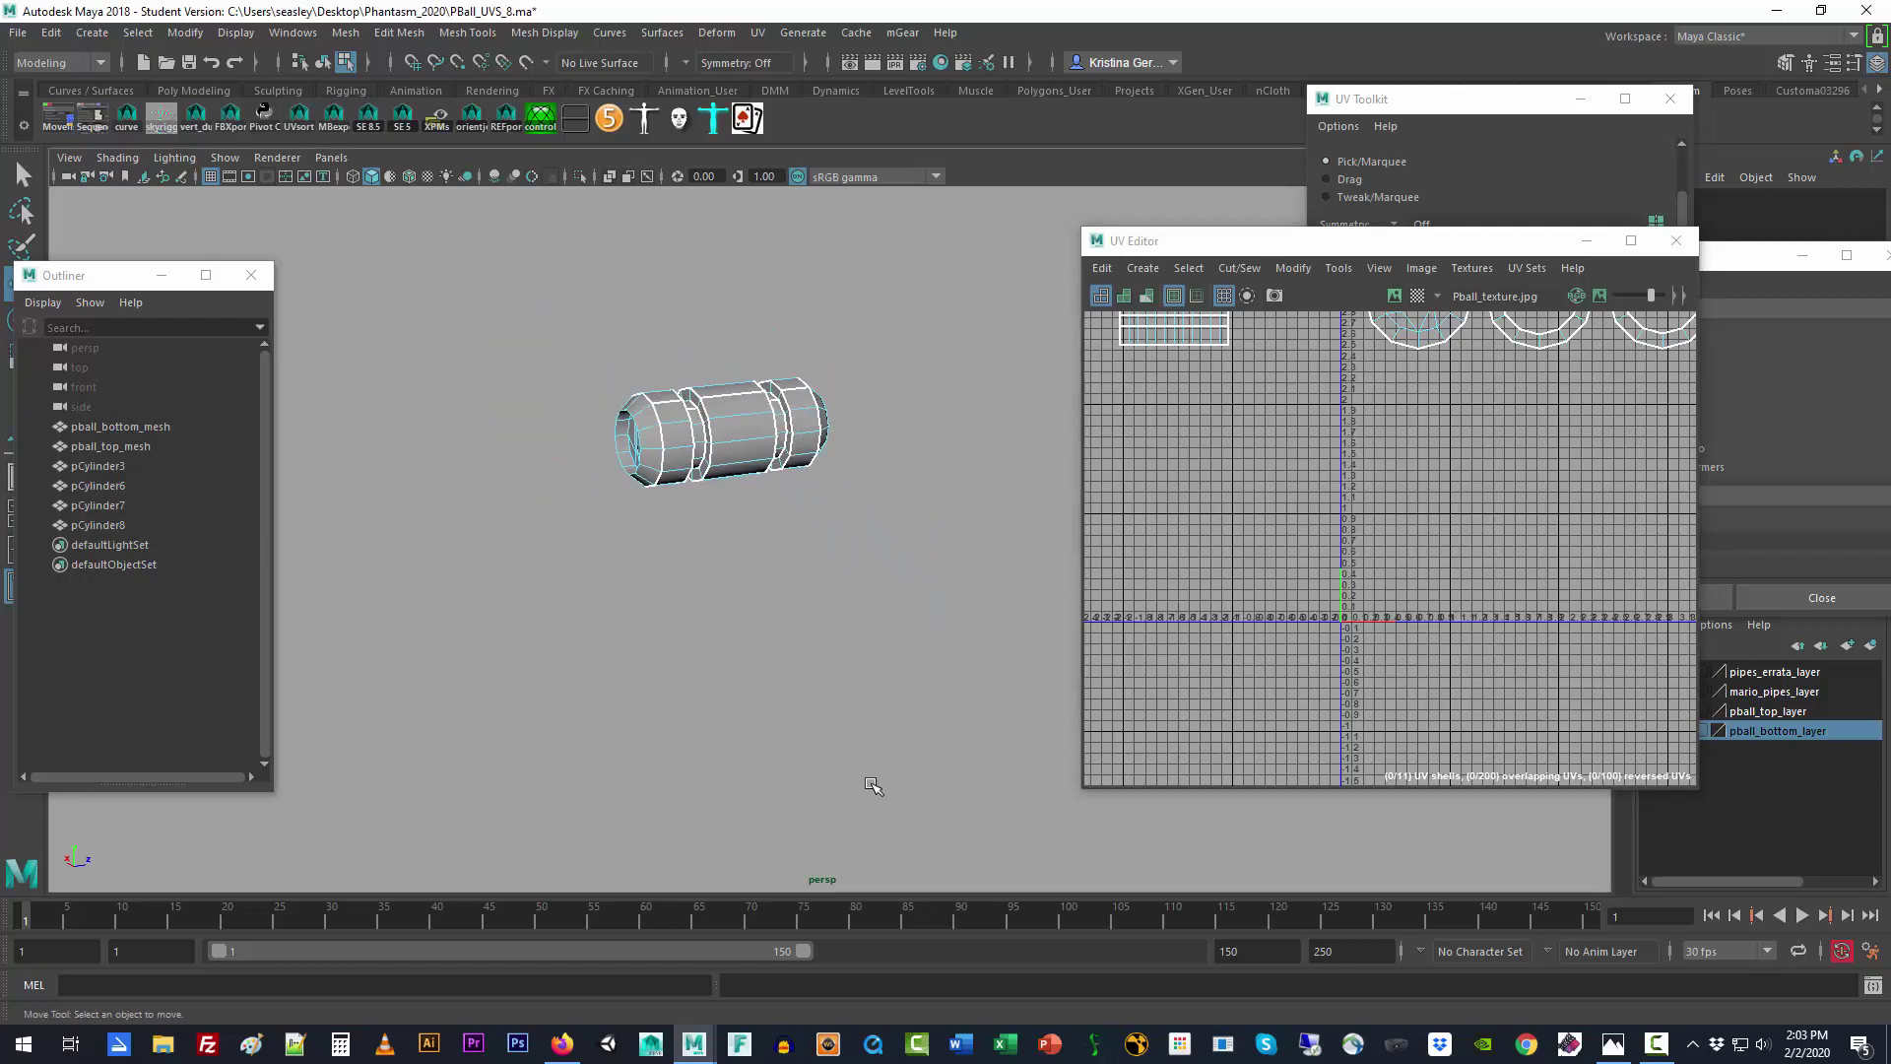
left_click_drag(1270, 246, 1135, 212)
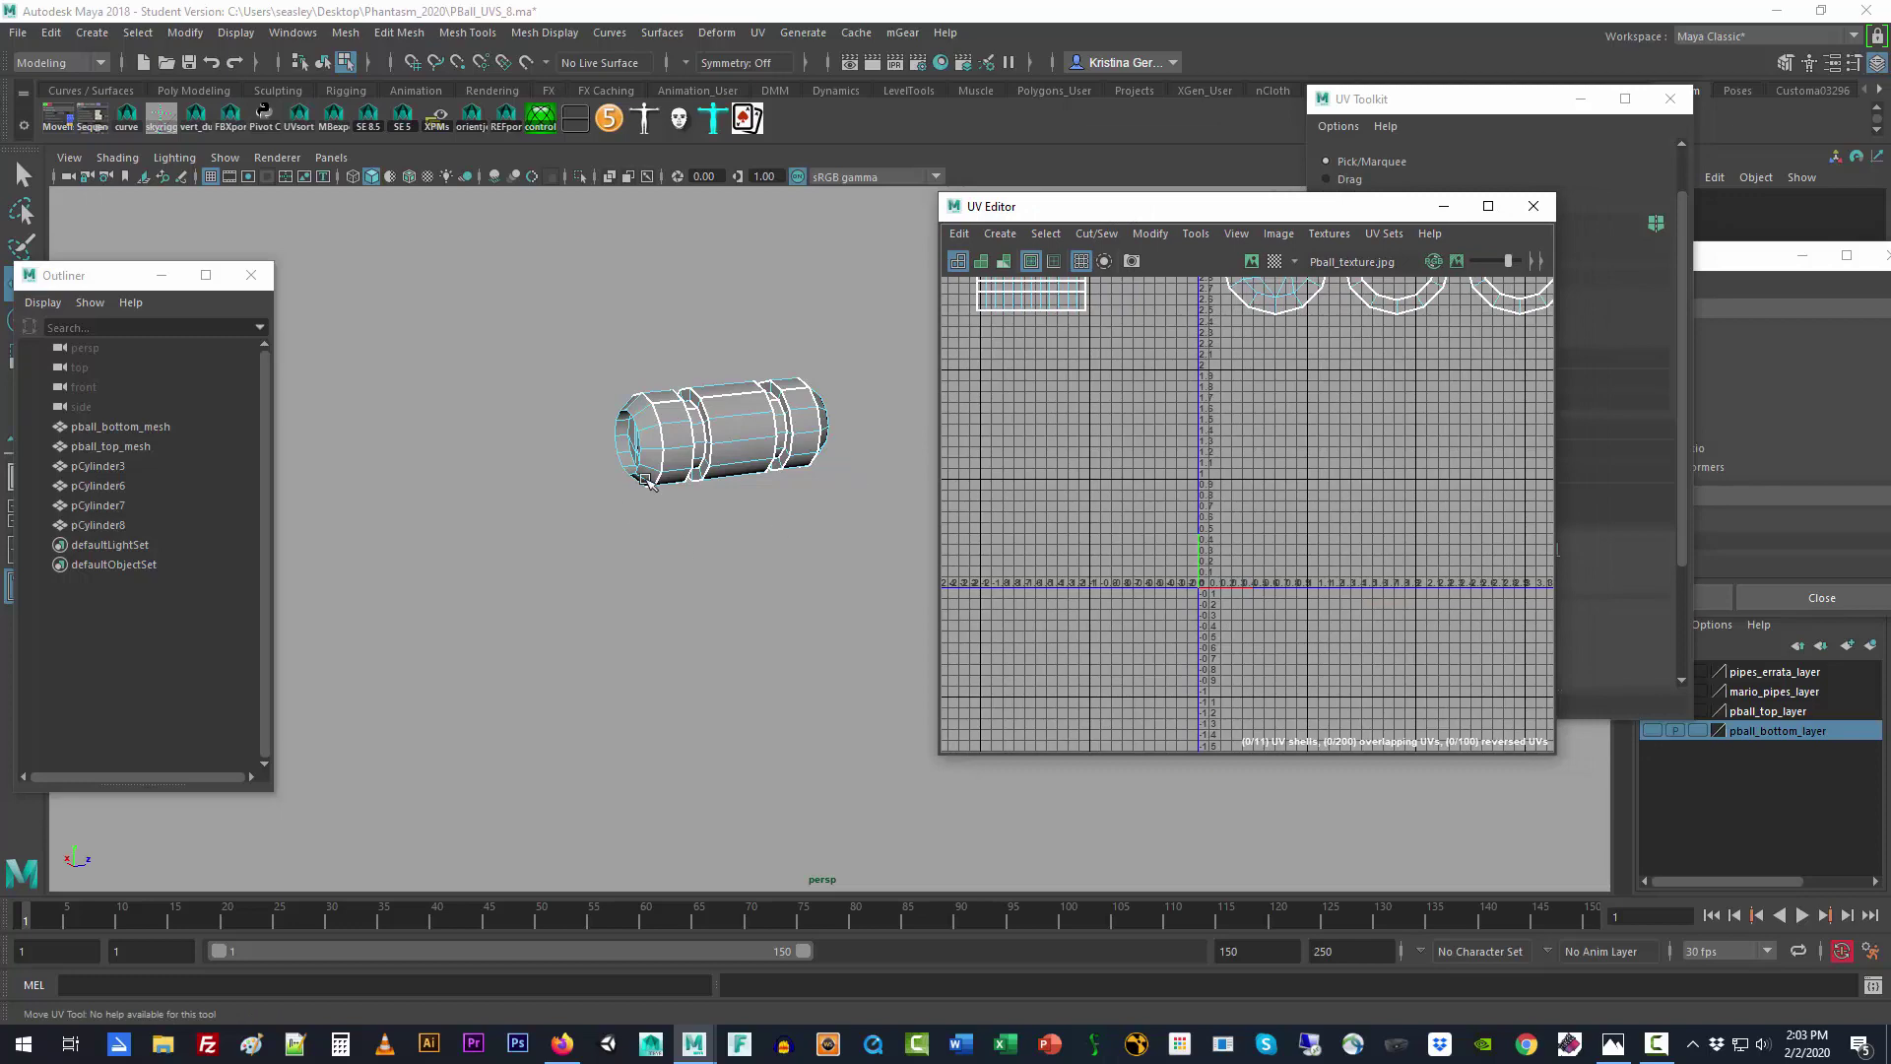
left_click(635, 446)
left_click_drag(626, 533, 757, 529, "alt")
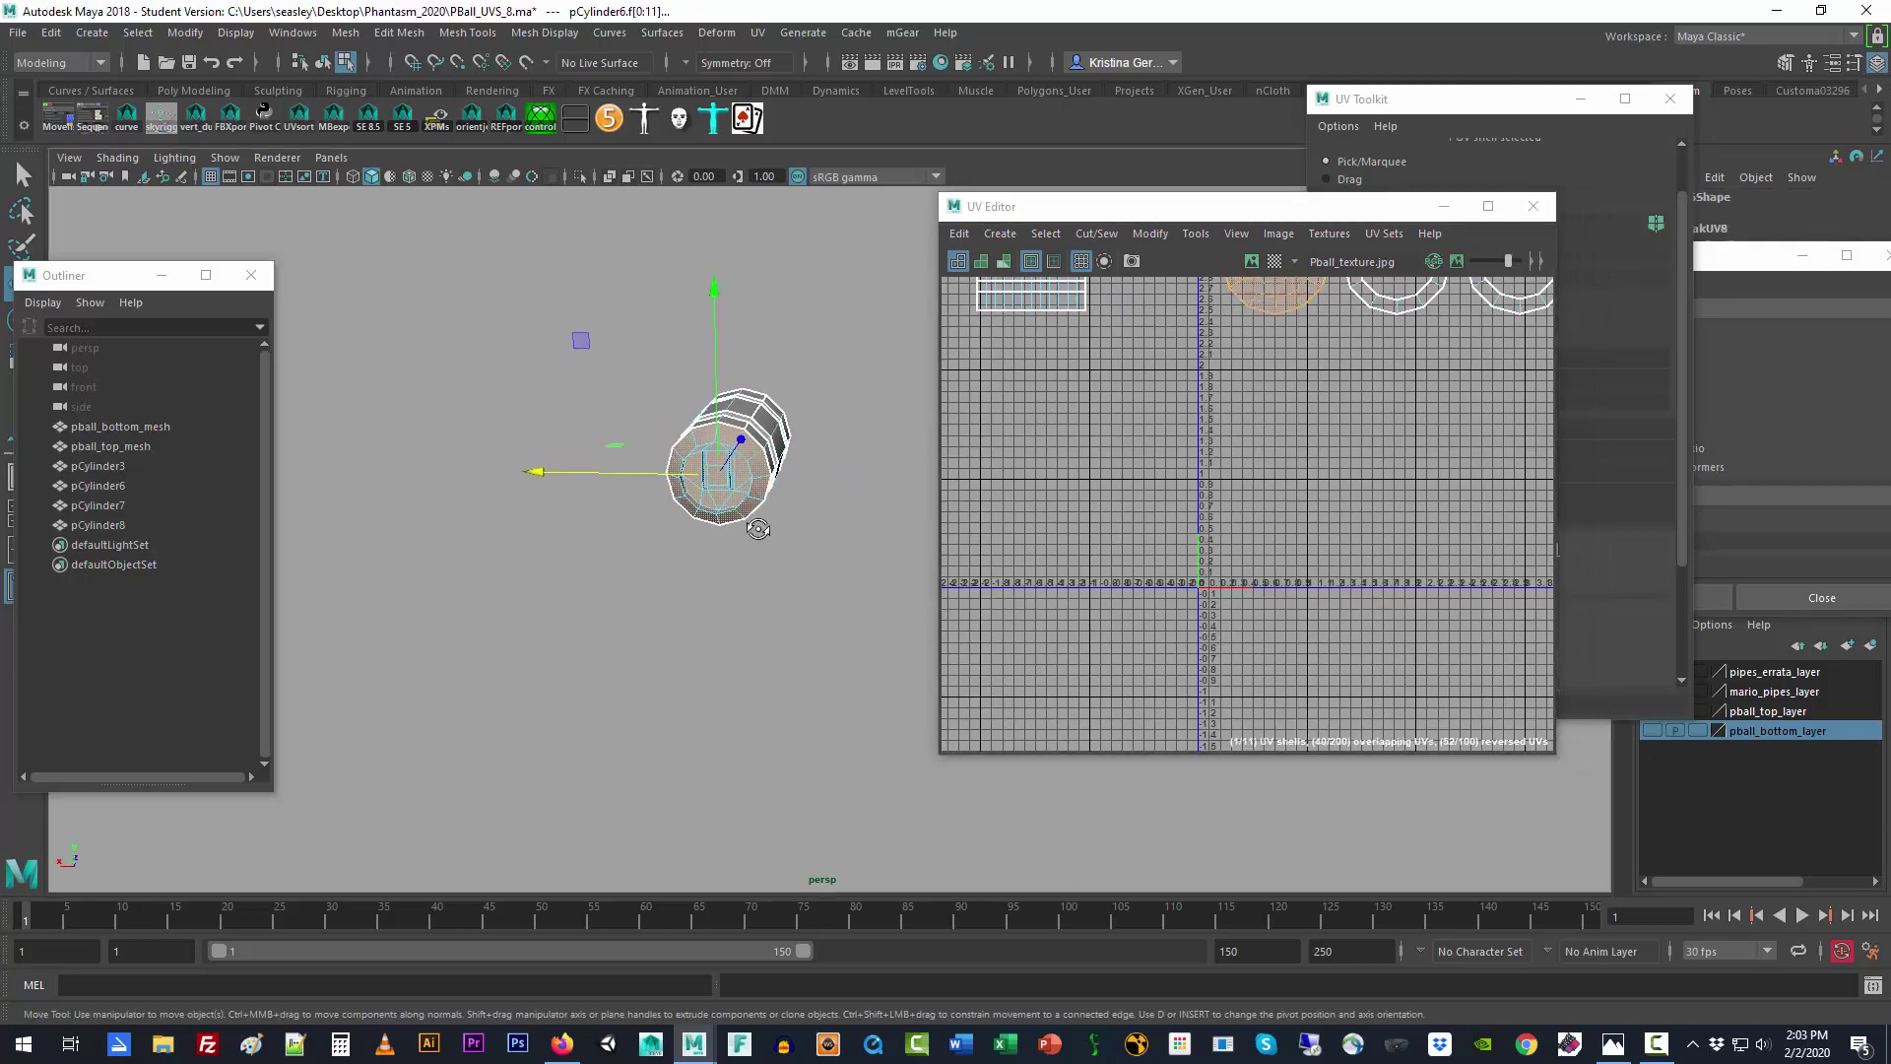
key("f")
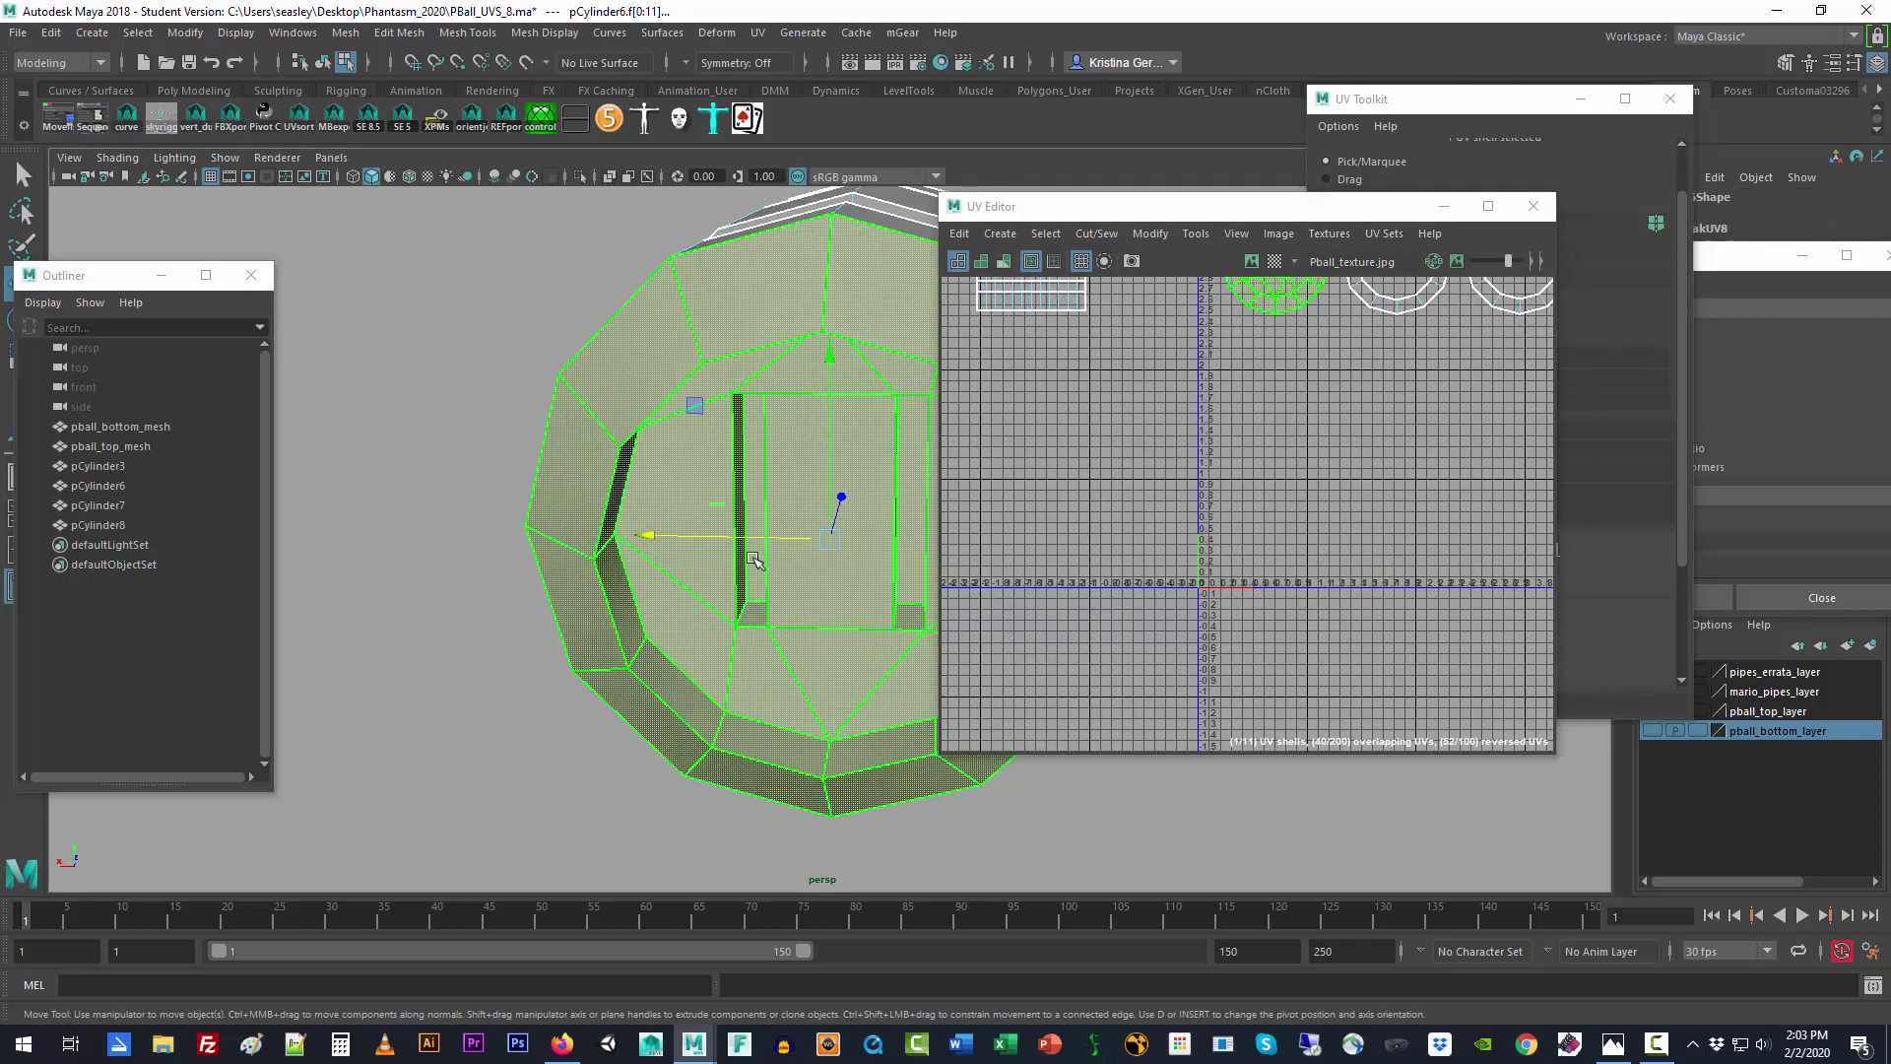
Step: Switch to face selection and select the recessed faces in the near end cap's two narrow vertical slots
right_click_drag(754, 501, 756, 452)
right_click_drag(736, 520, 753, 554)
left_click(763, 508)
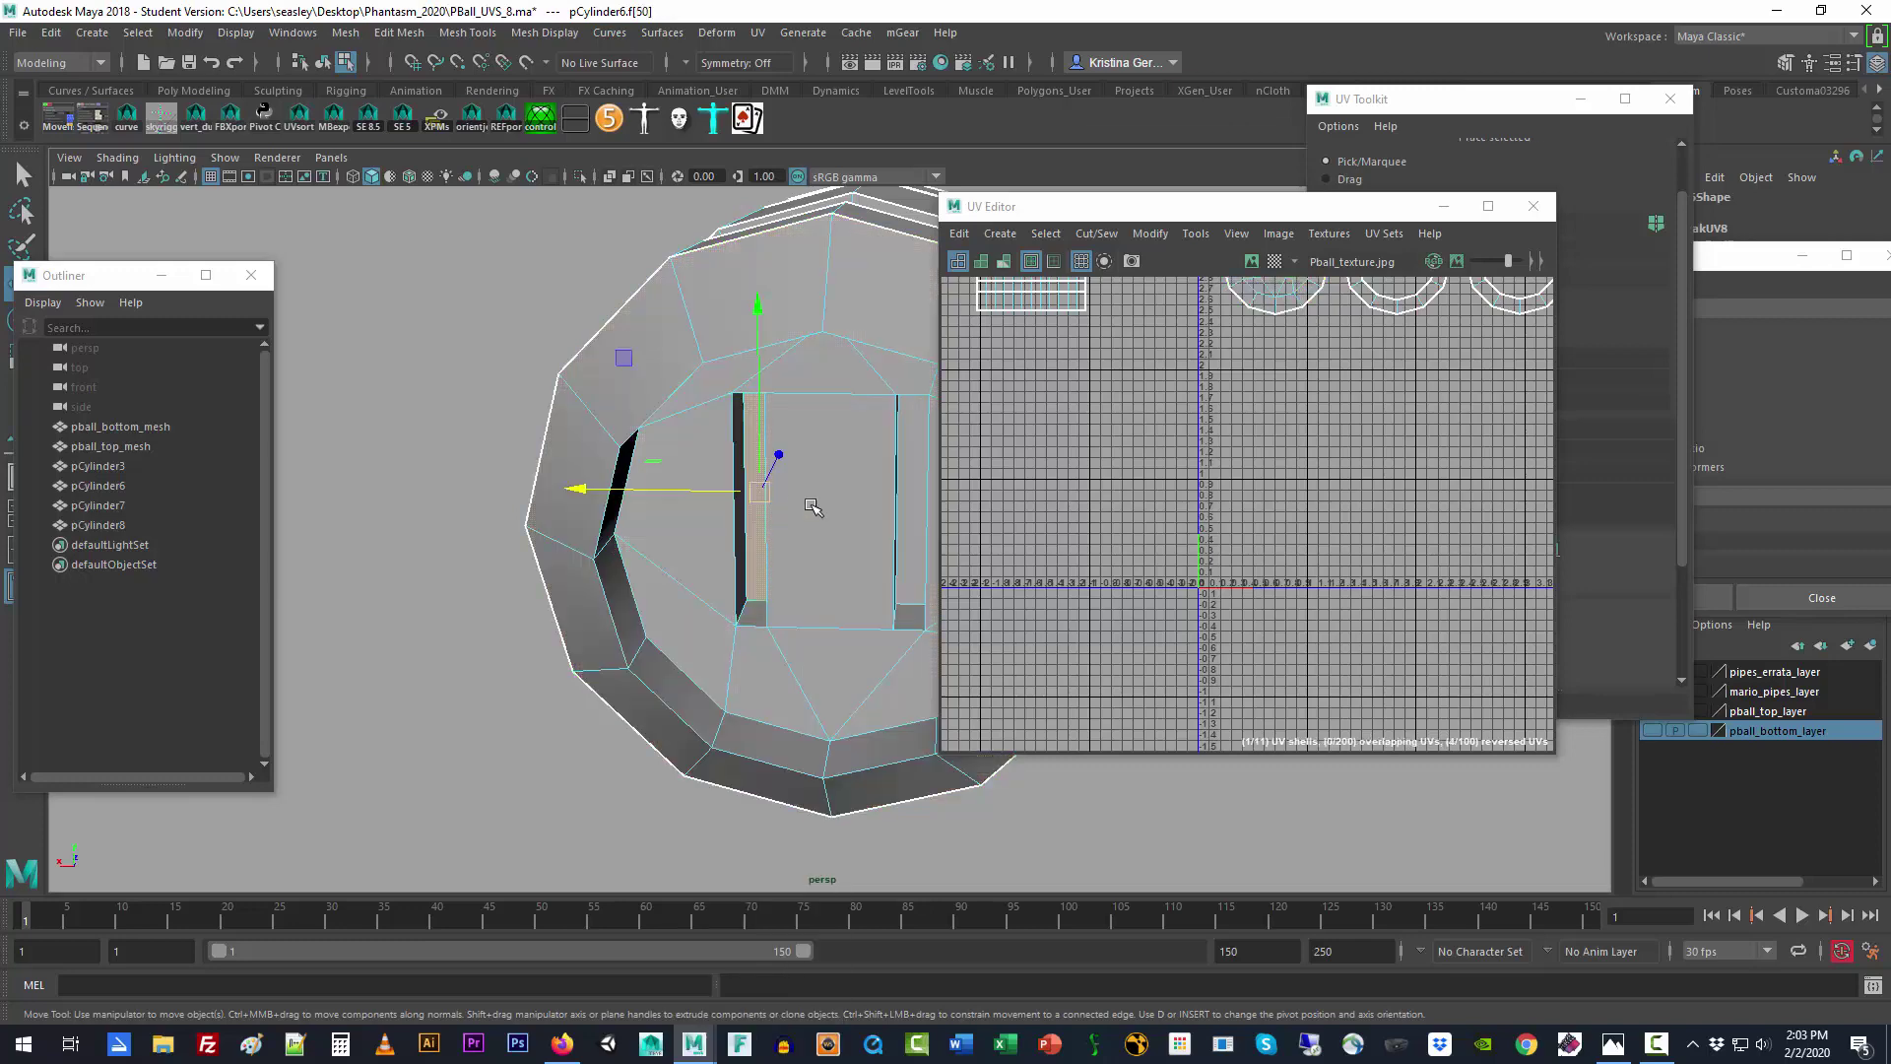
left_click(922, 486, "shift")
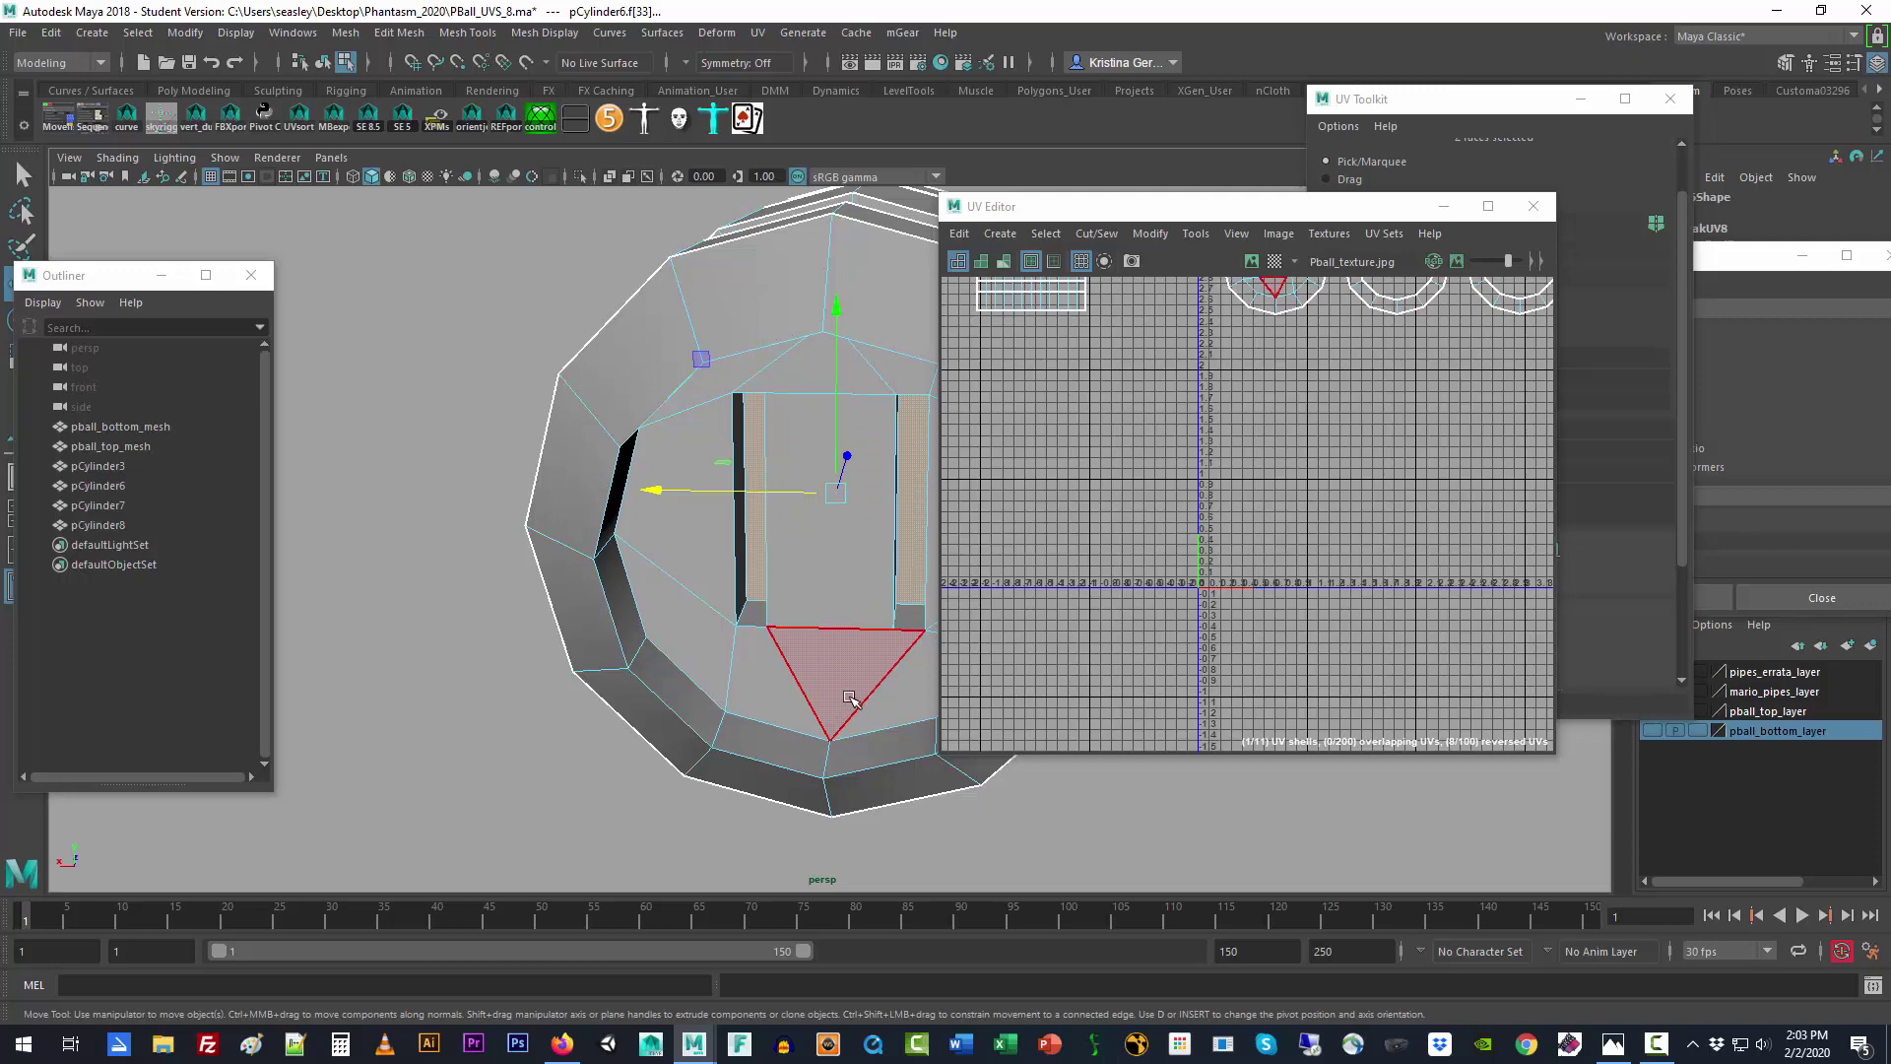
Step: Add the matching recessed faces in the opposite end cap's two narrow slots to the selection
left_click_drag(849, 697, 780, 598, "alt")
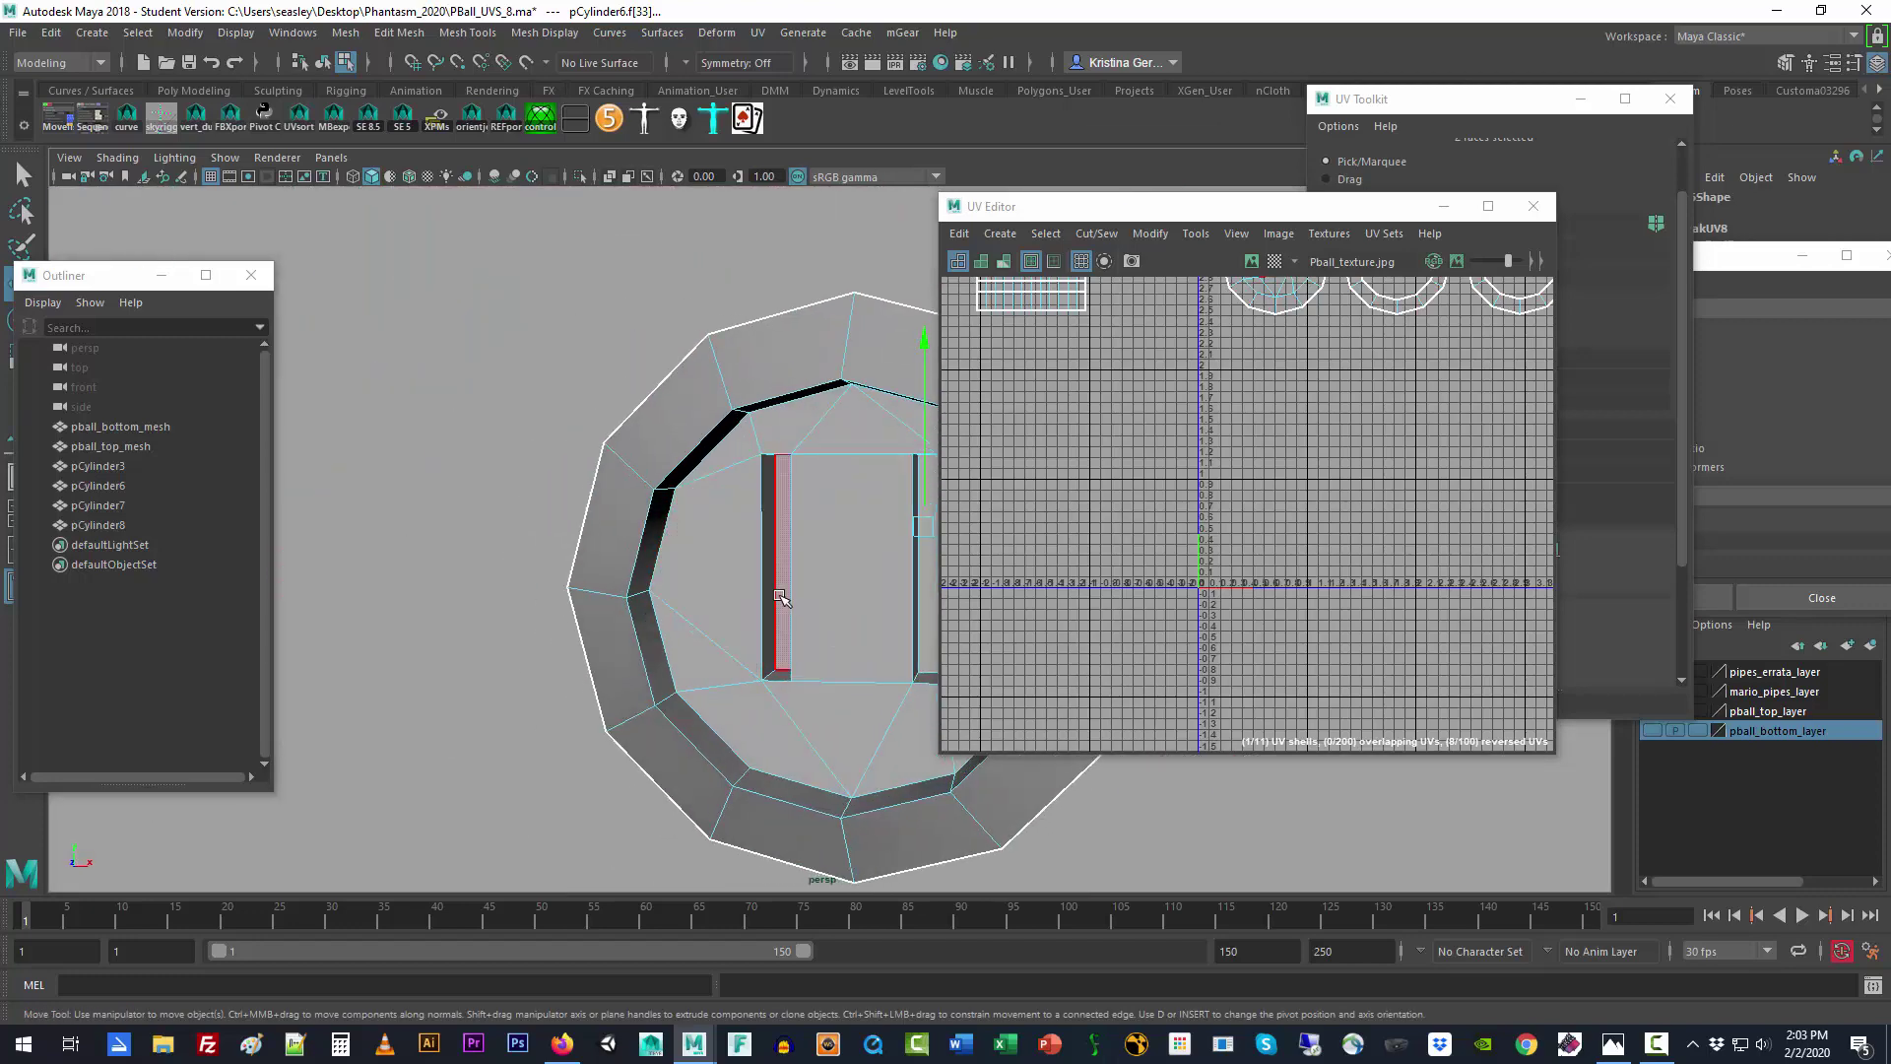
left_click(780, 598, "shift")
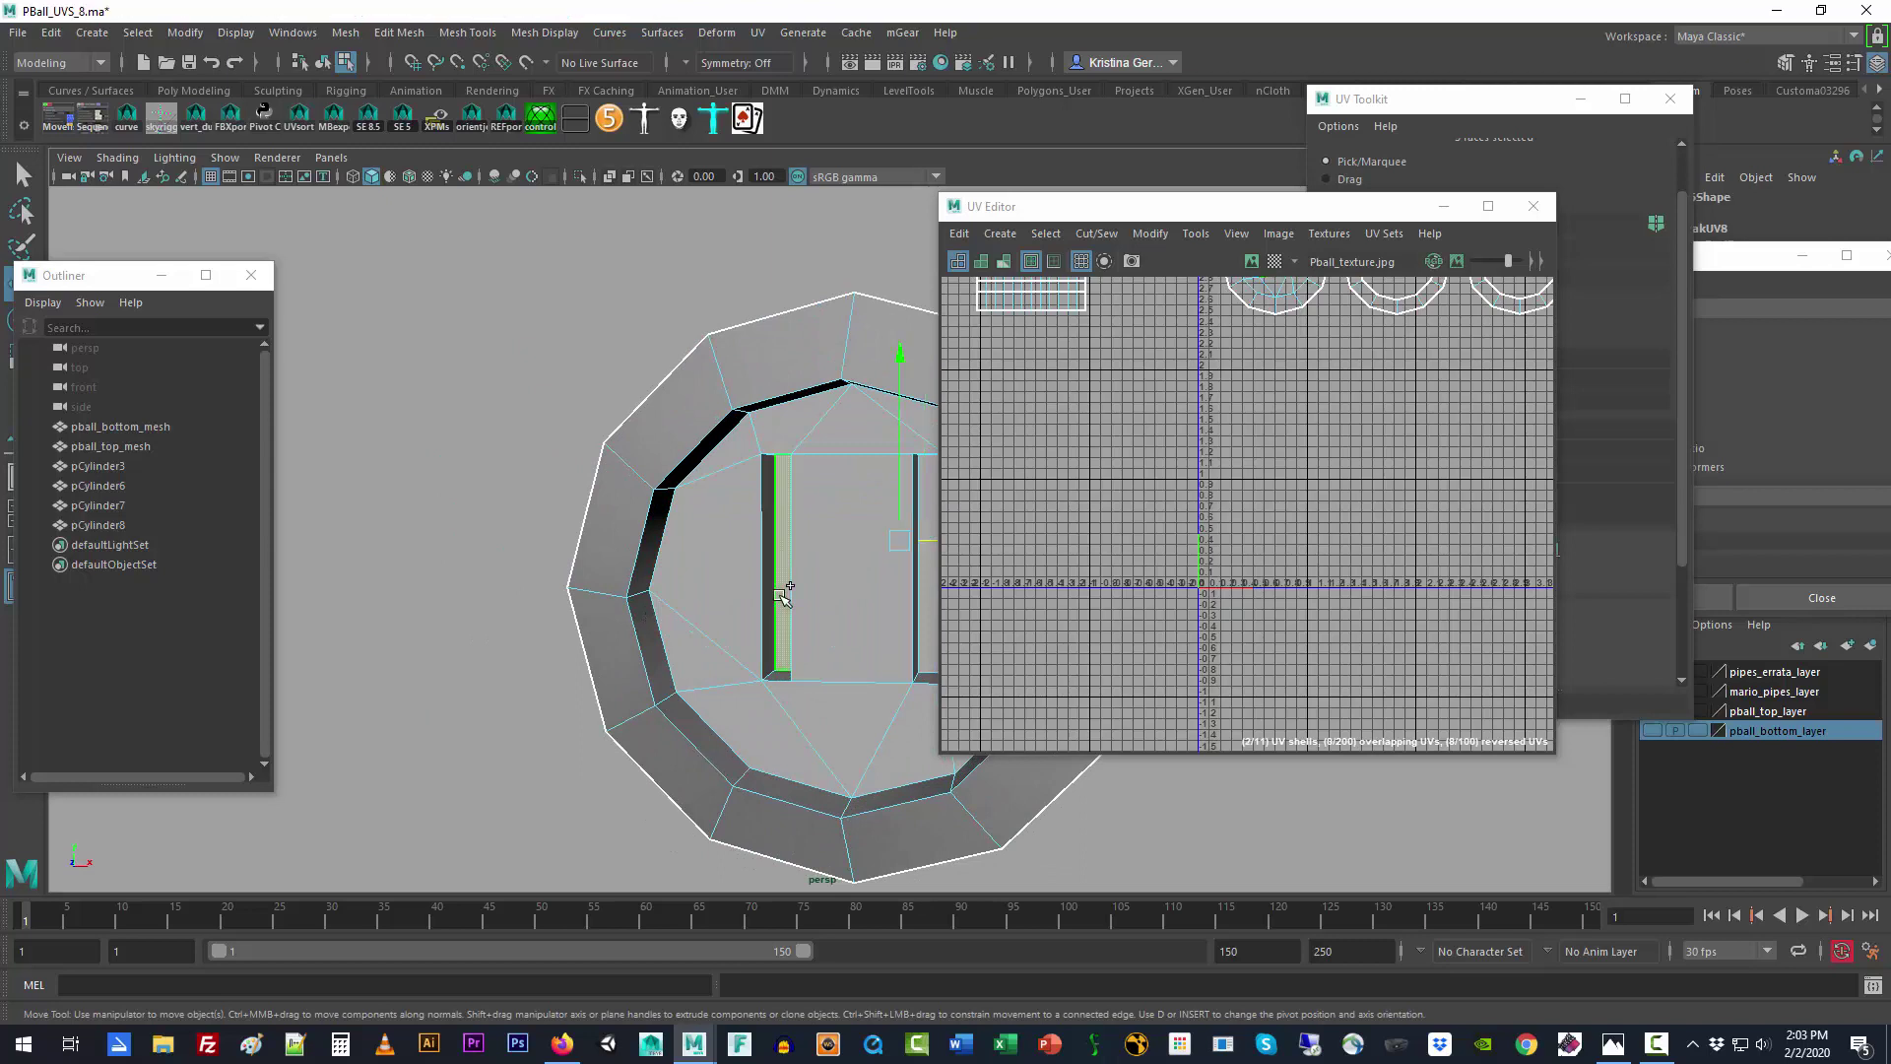
left_click(930, 598, "shift")
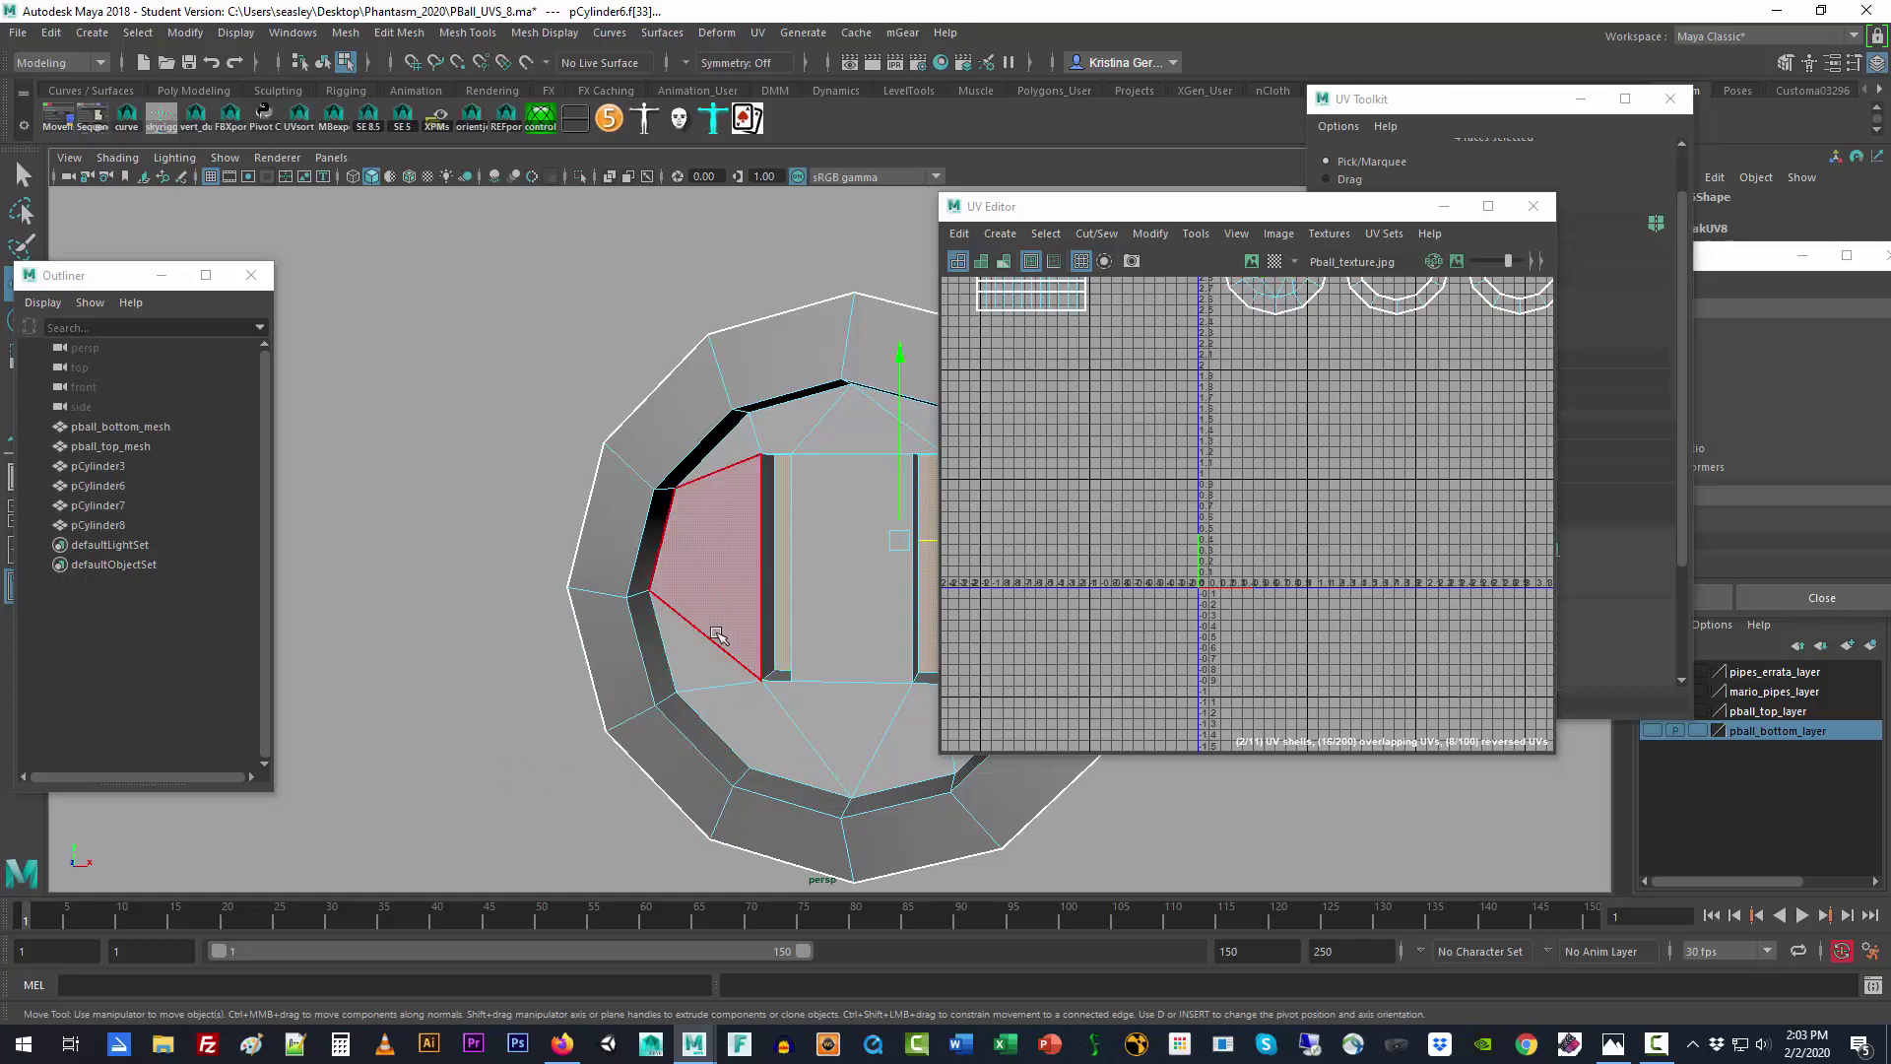
Step: Grow the face selection to include the side walls of the end caps' narrow slots
middle_click_drag(718, 634, 549, 612, "alt")
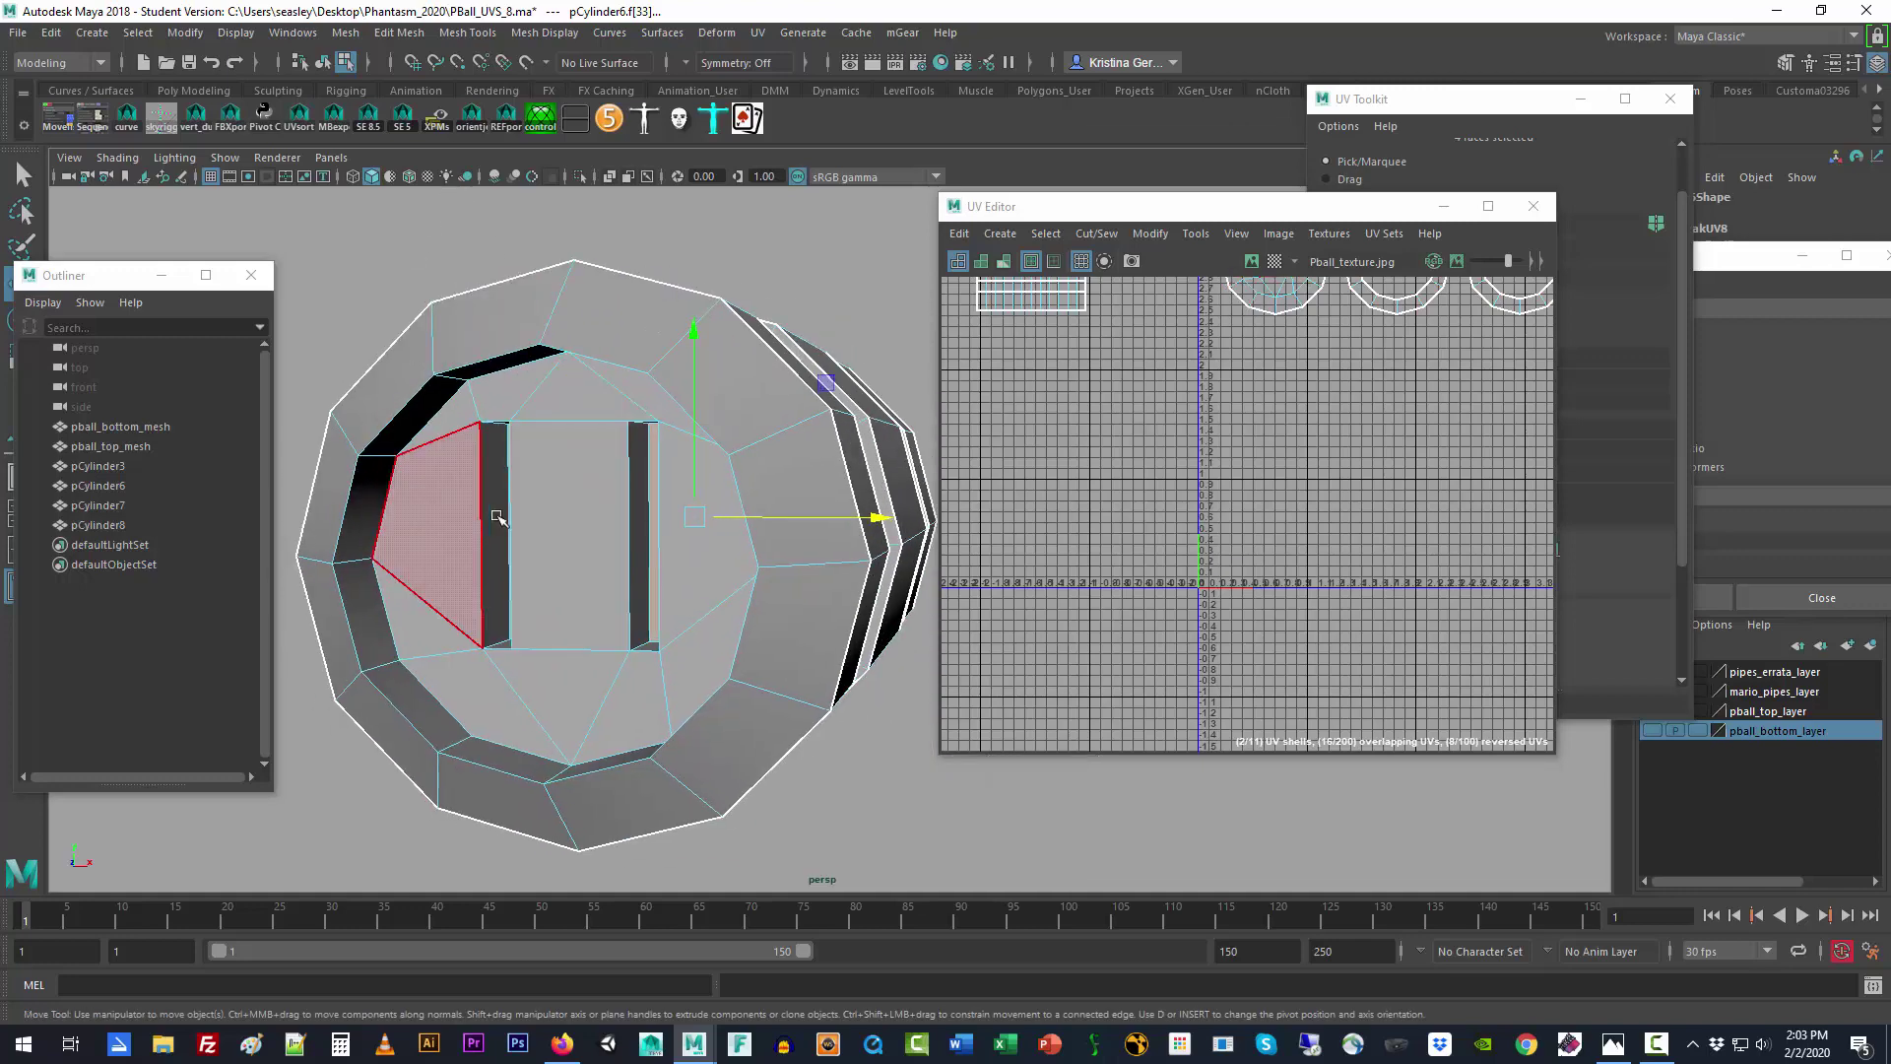
left_click_drag(493, 516, 517, 562, "alt")
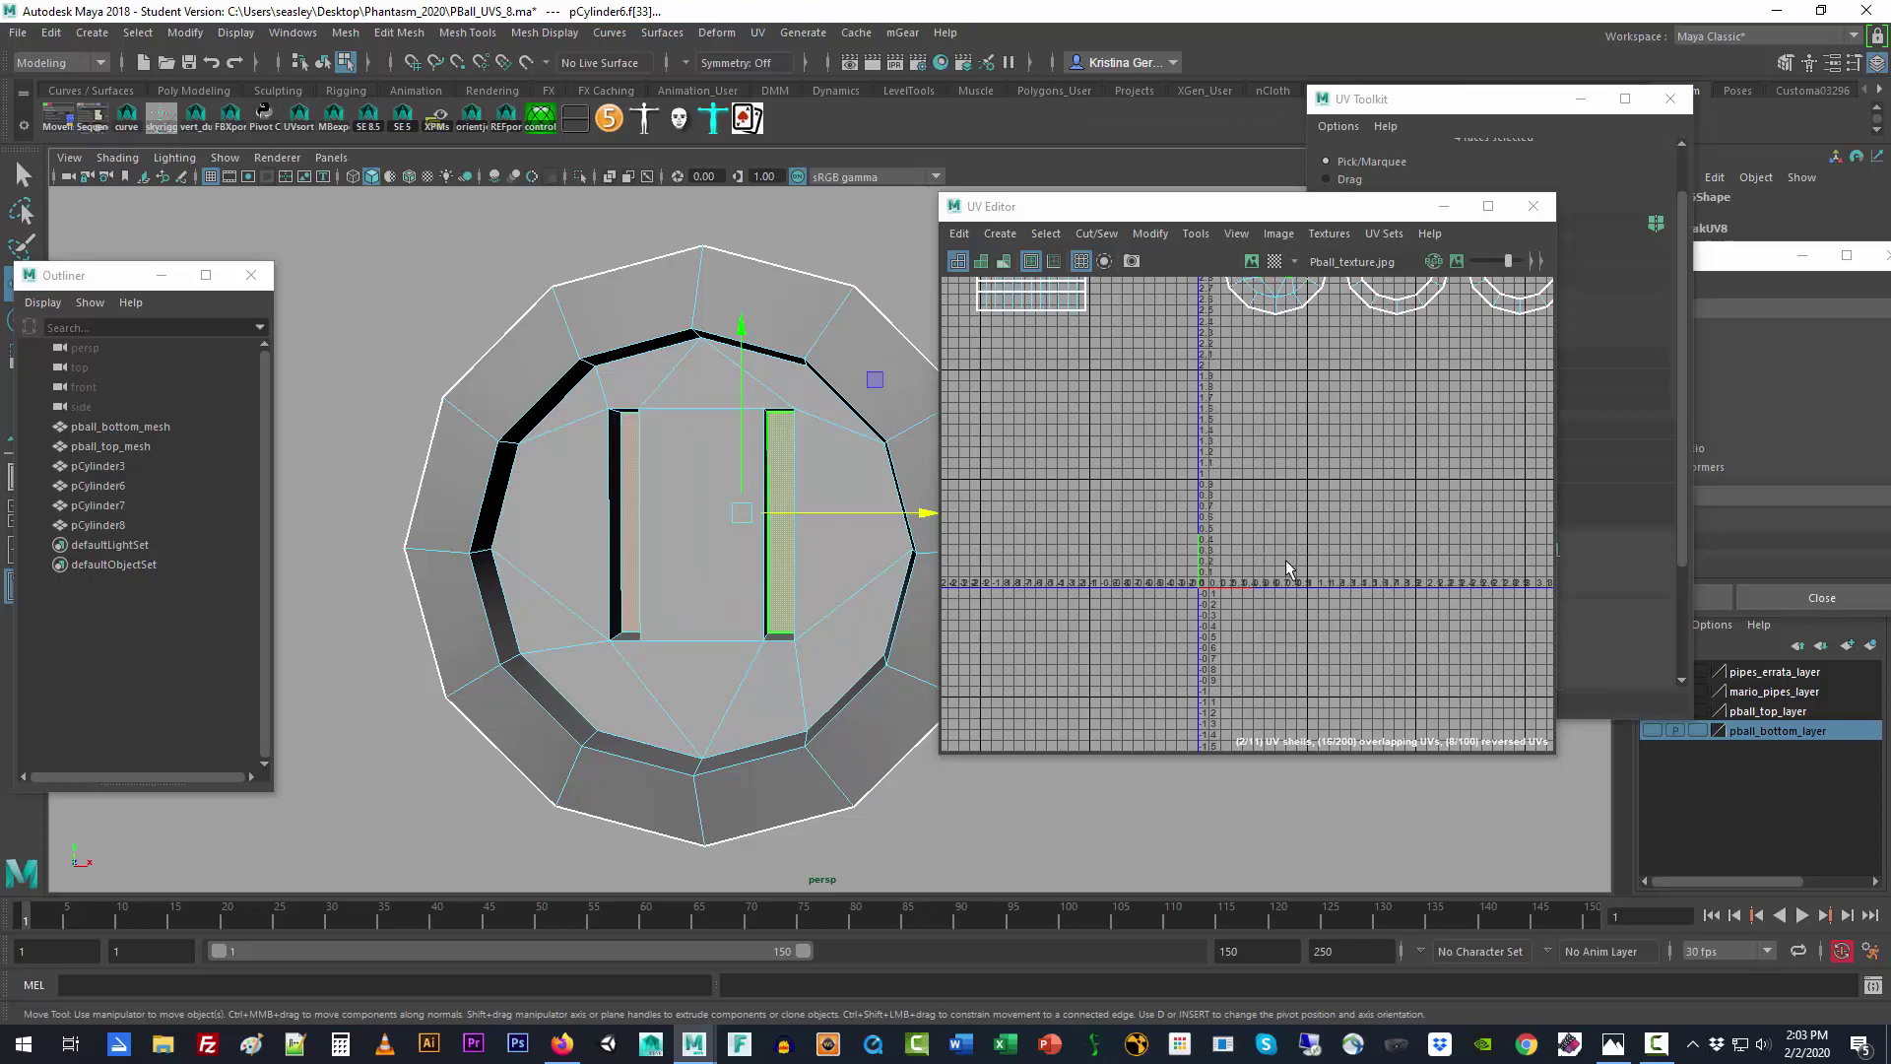
key("f")
scroll(1289, 566, "down", 8)
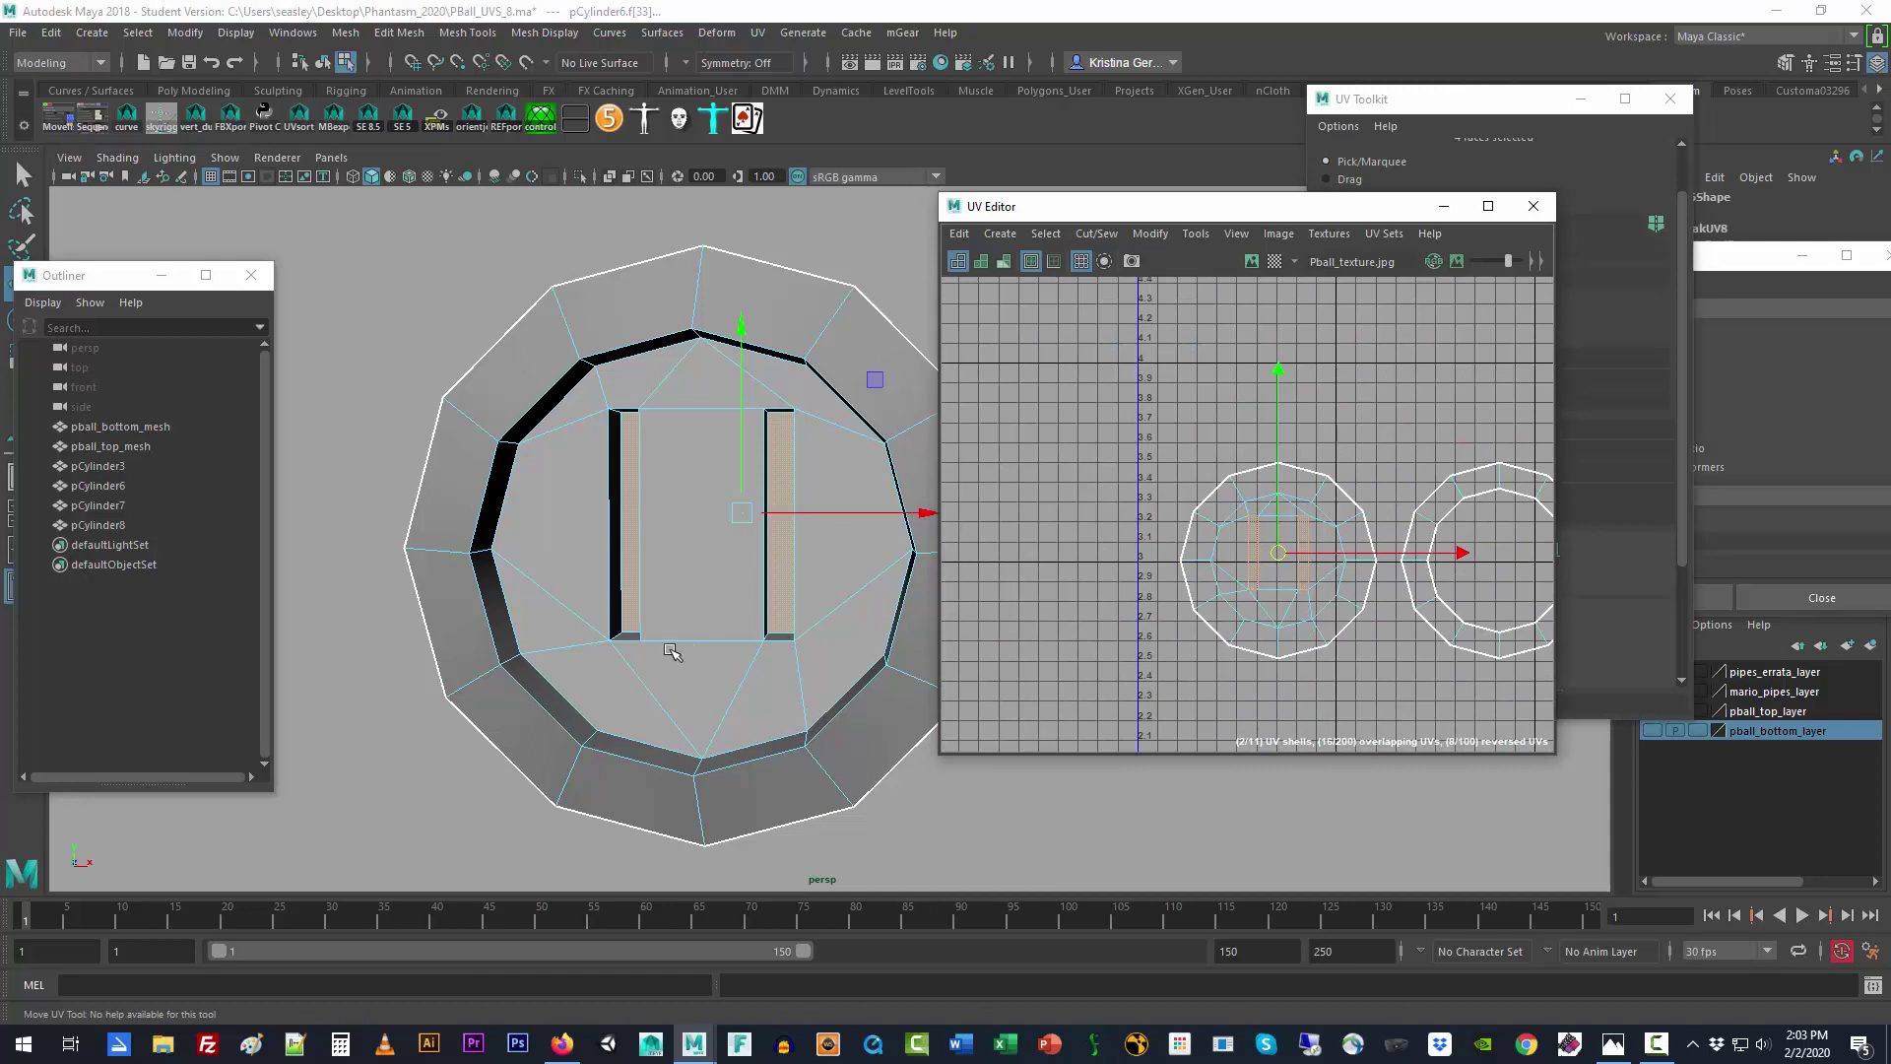
middle_click(670, 651)
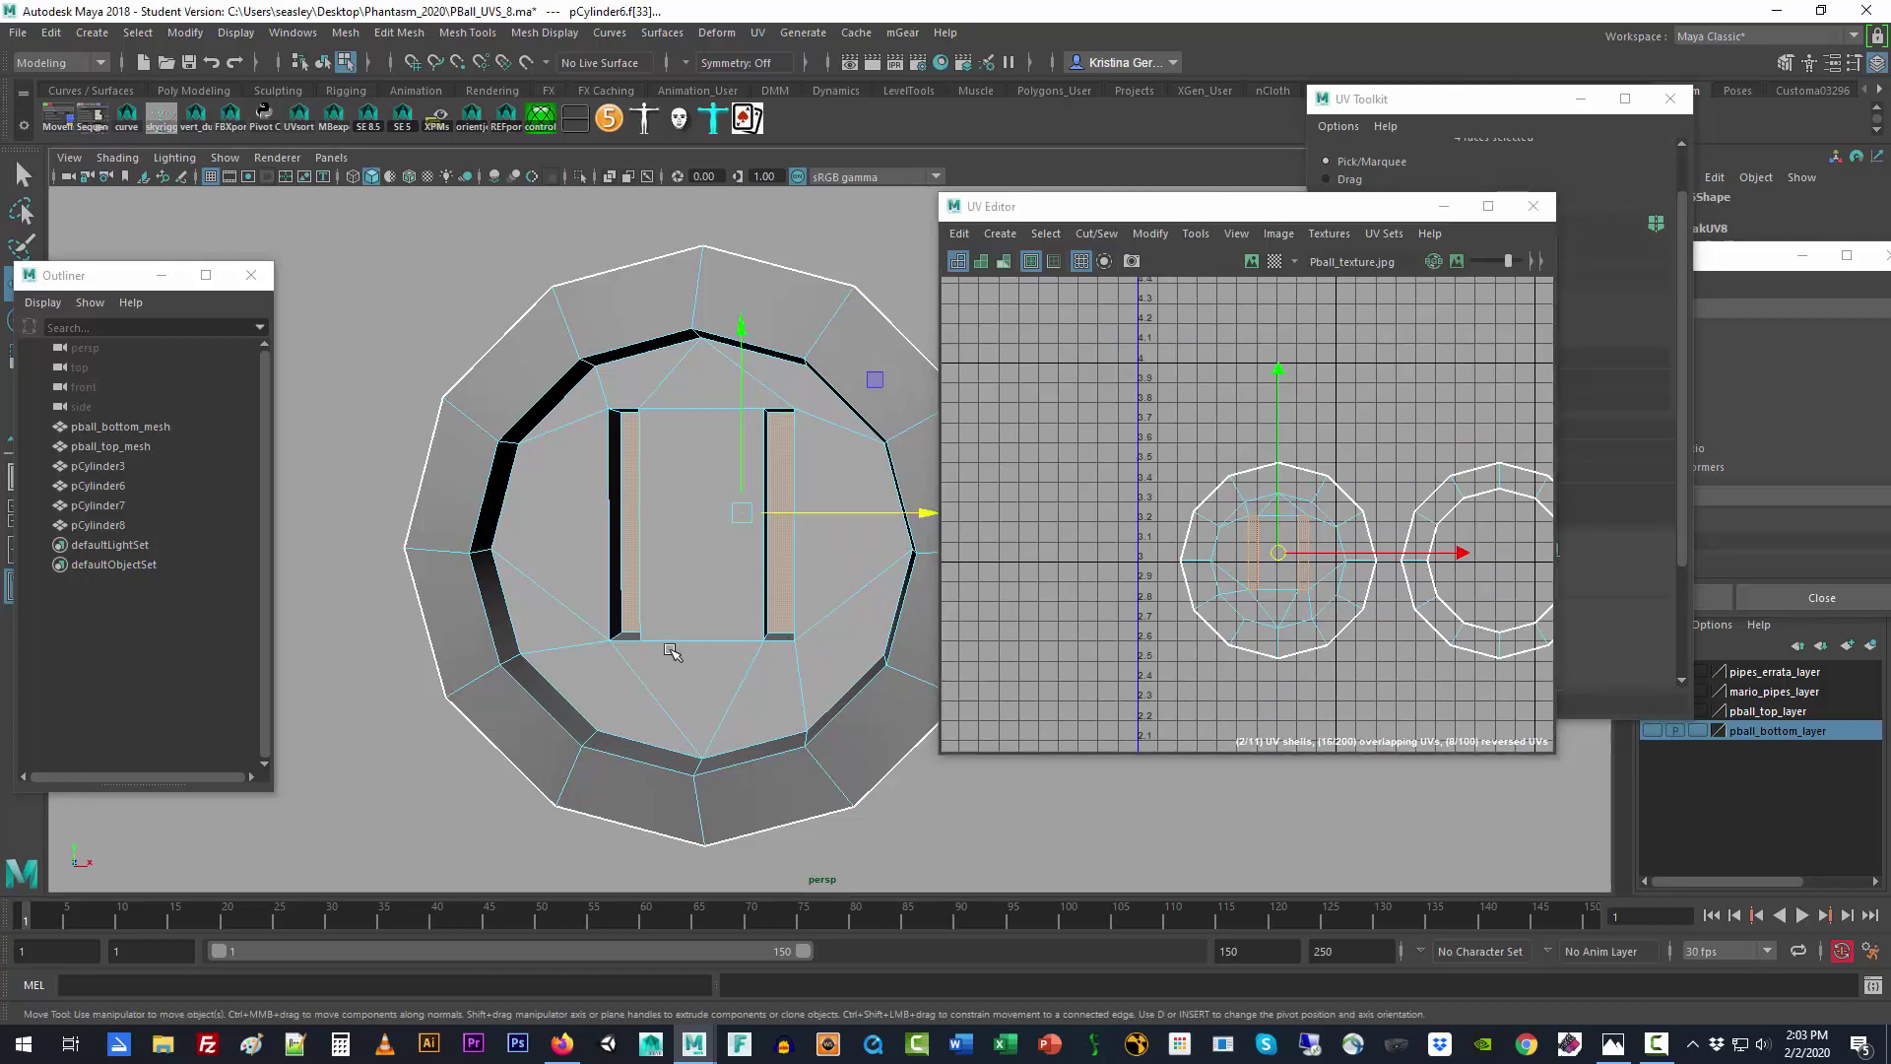
key("shift+period")
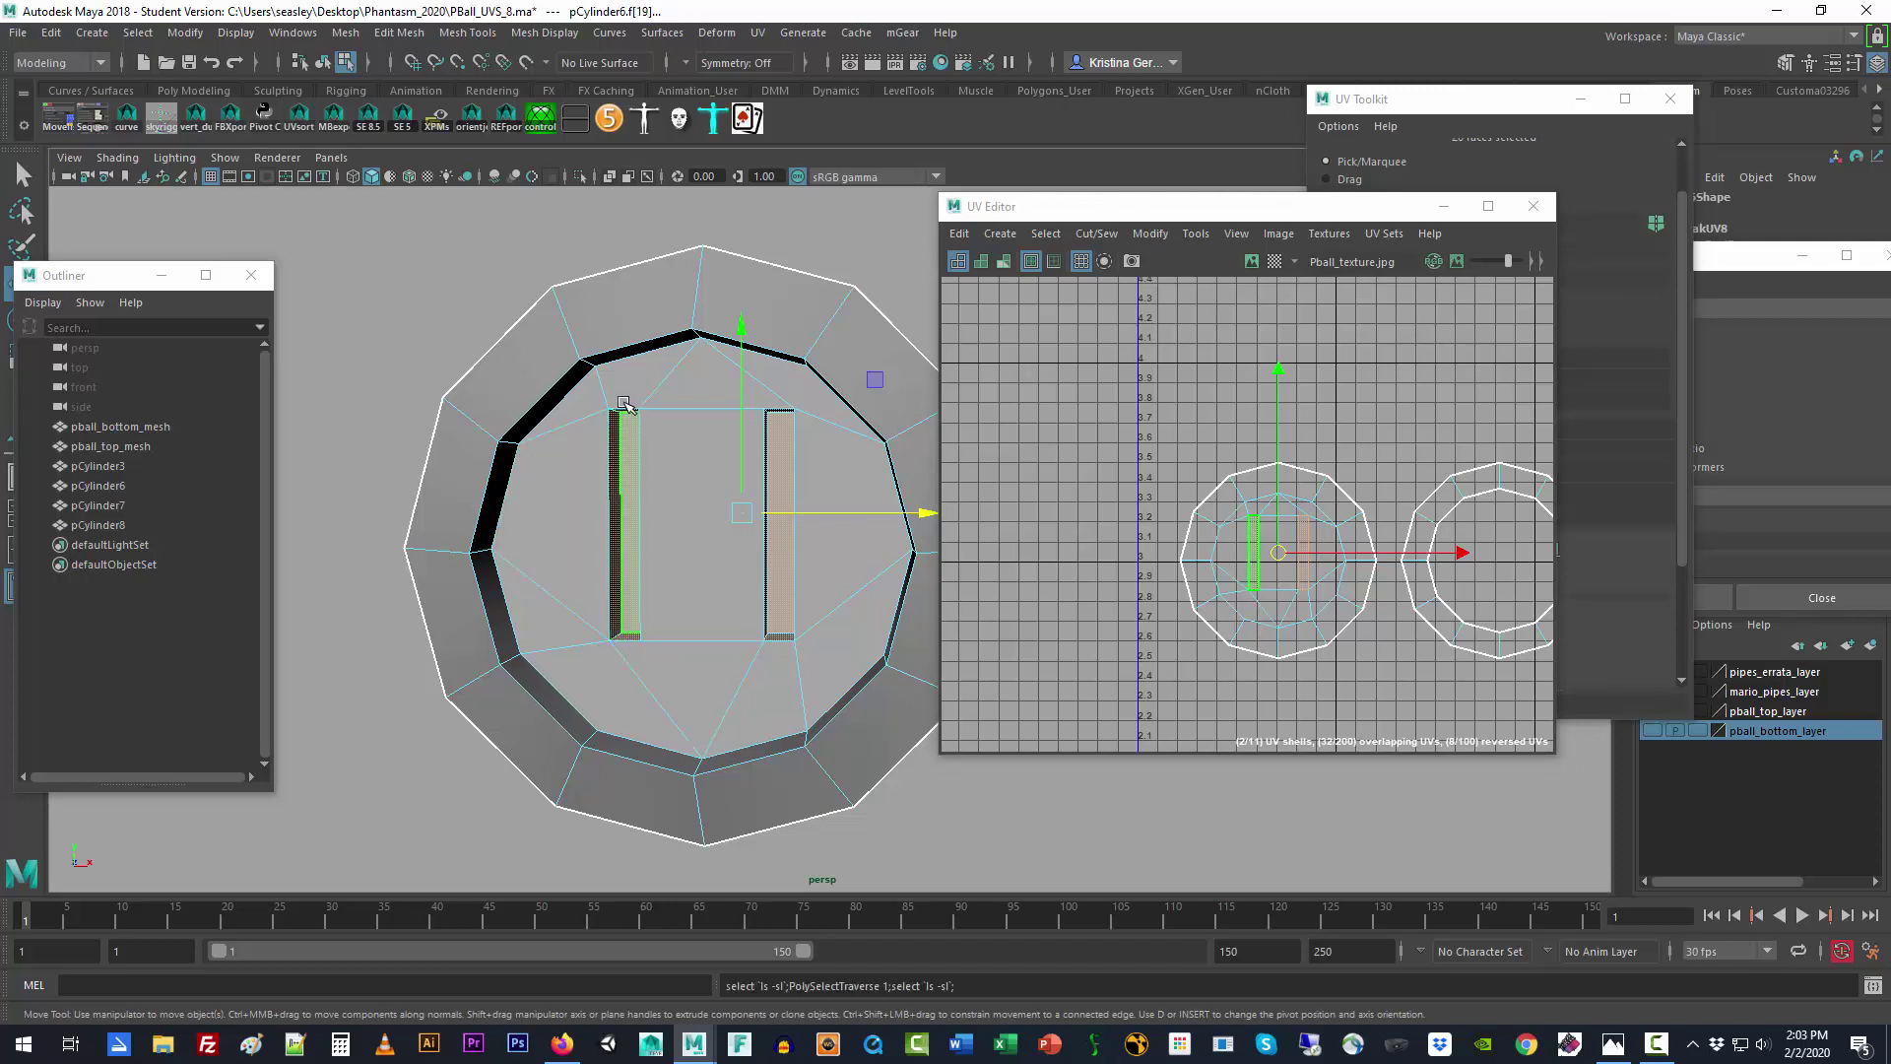
left_click(641, 465, "ctrl")
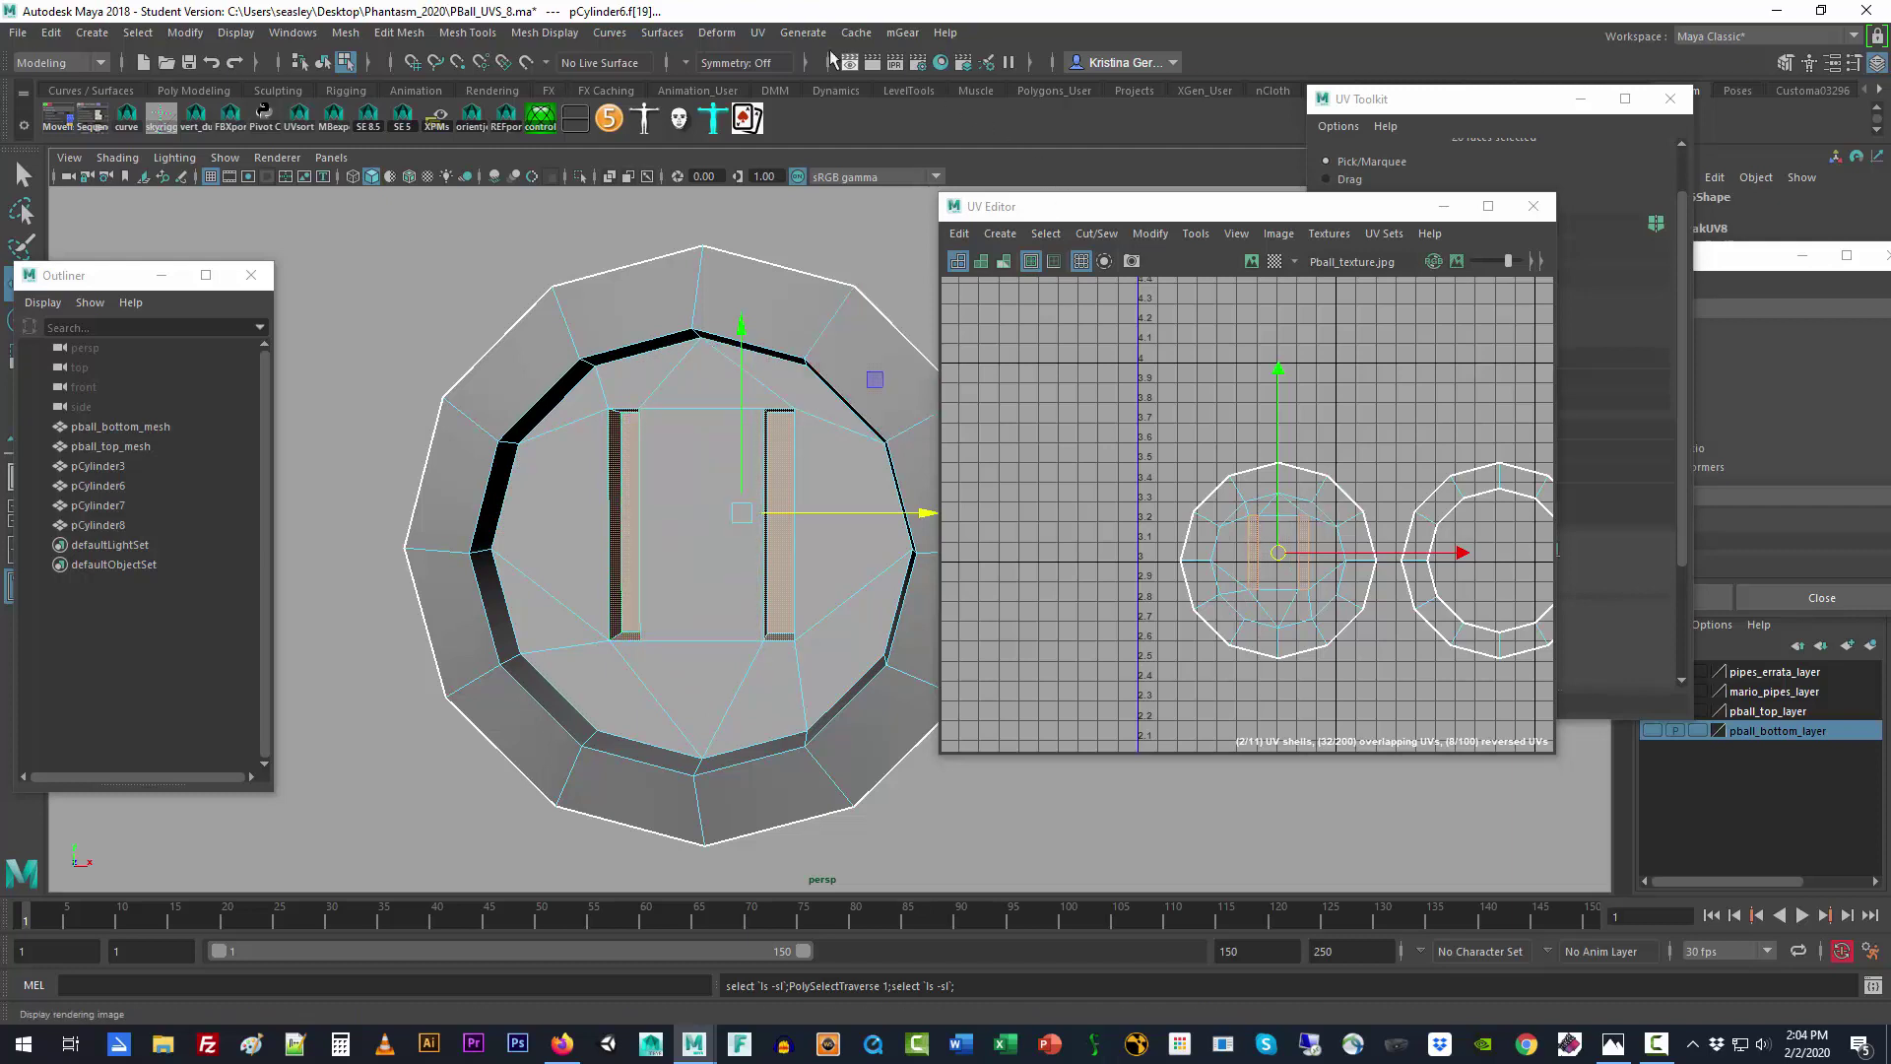
Step: Apply Automatic UV mapping to the selected slot faces and frame the resulting shells in the UV Editor
left_click(758, 34)
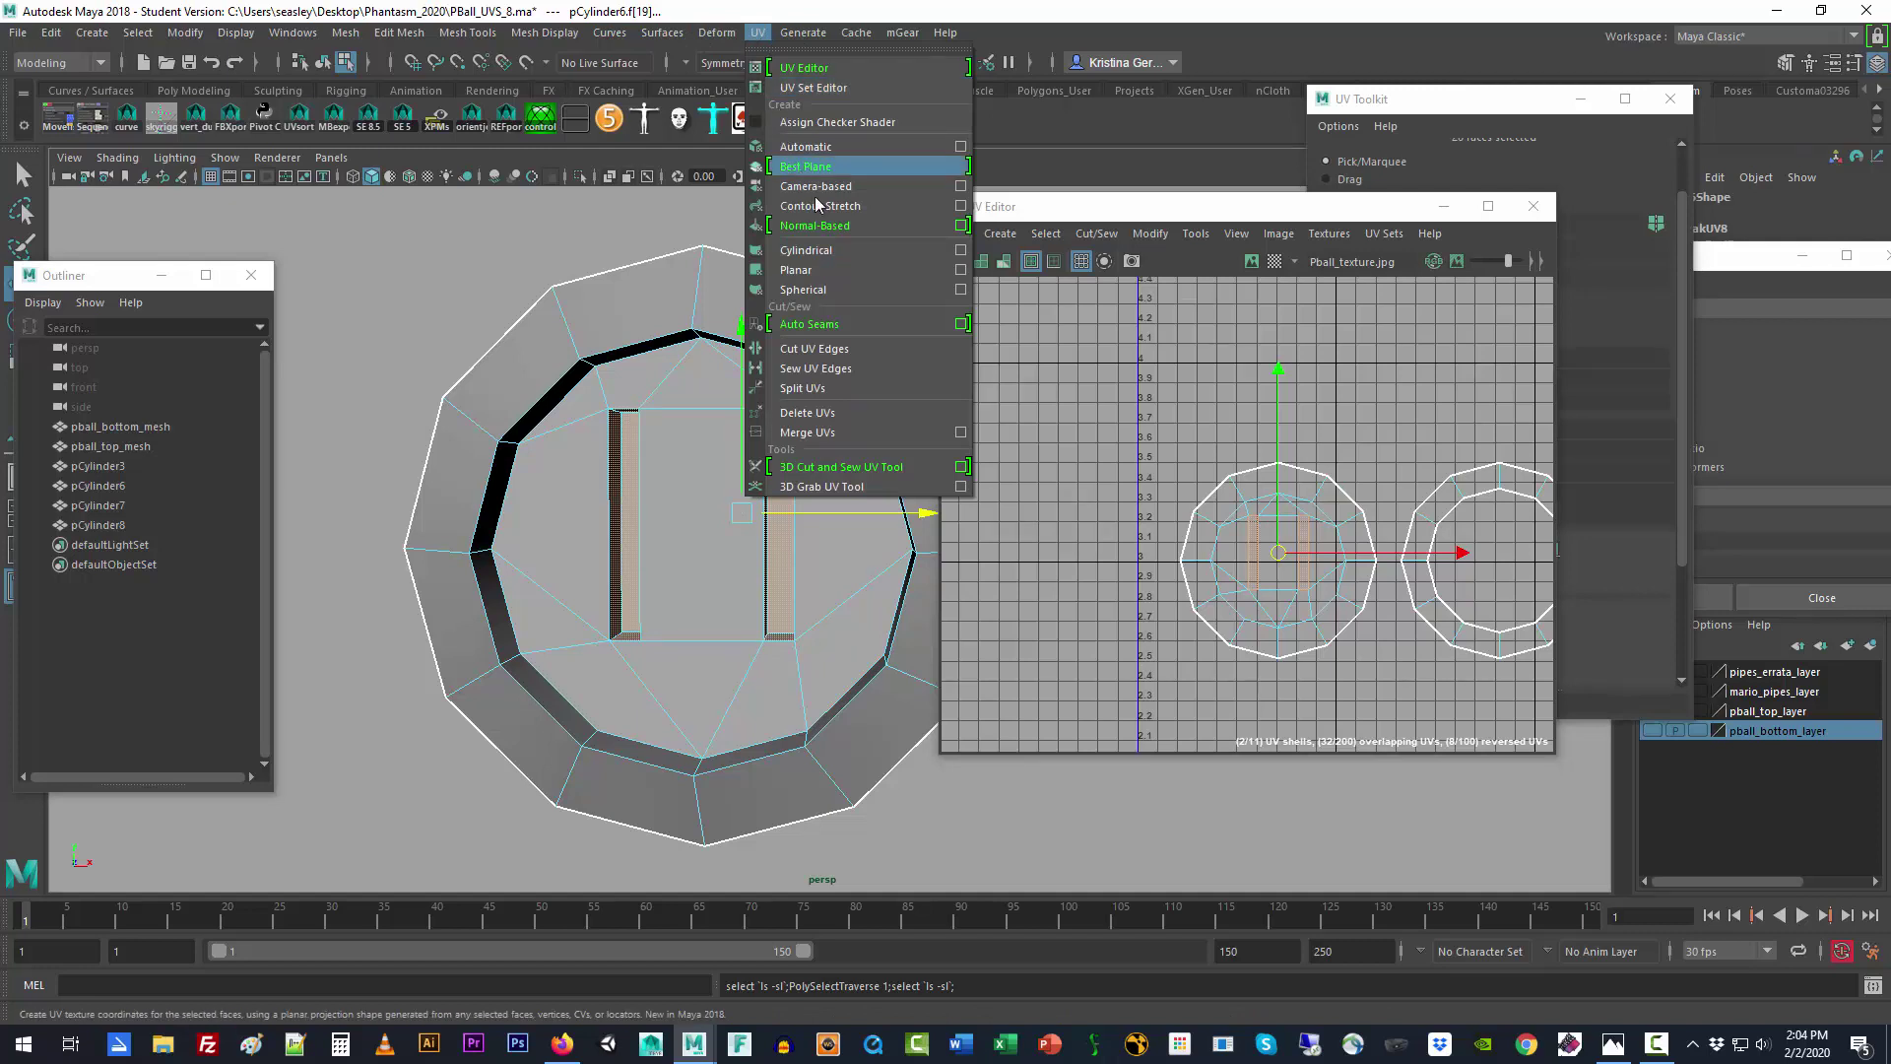
left_click(878, 149)
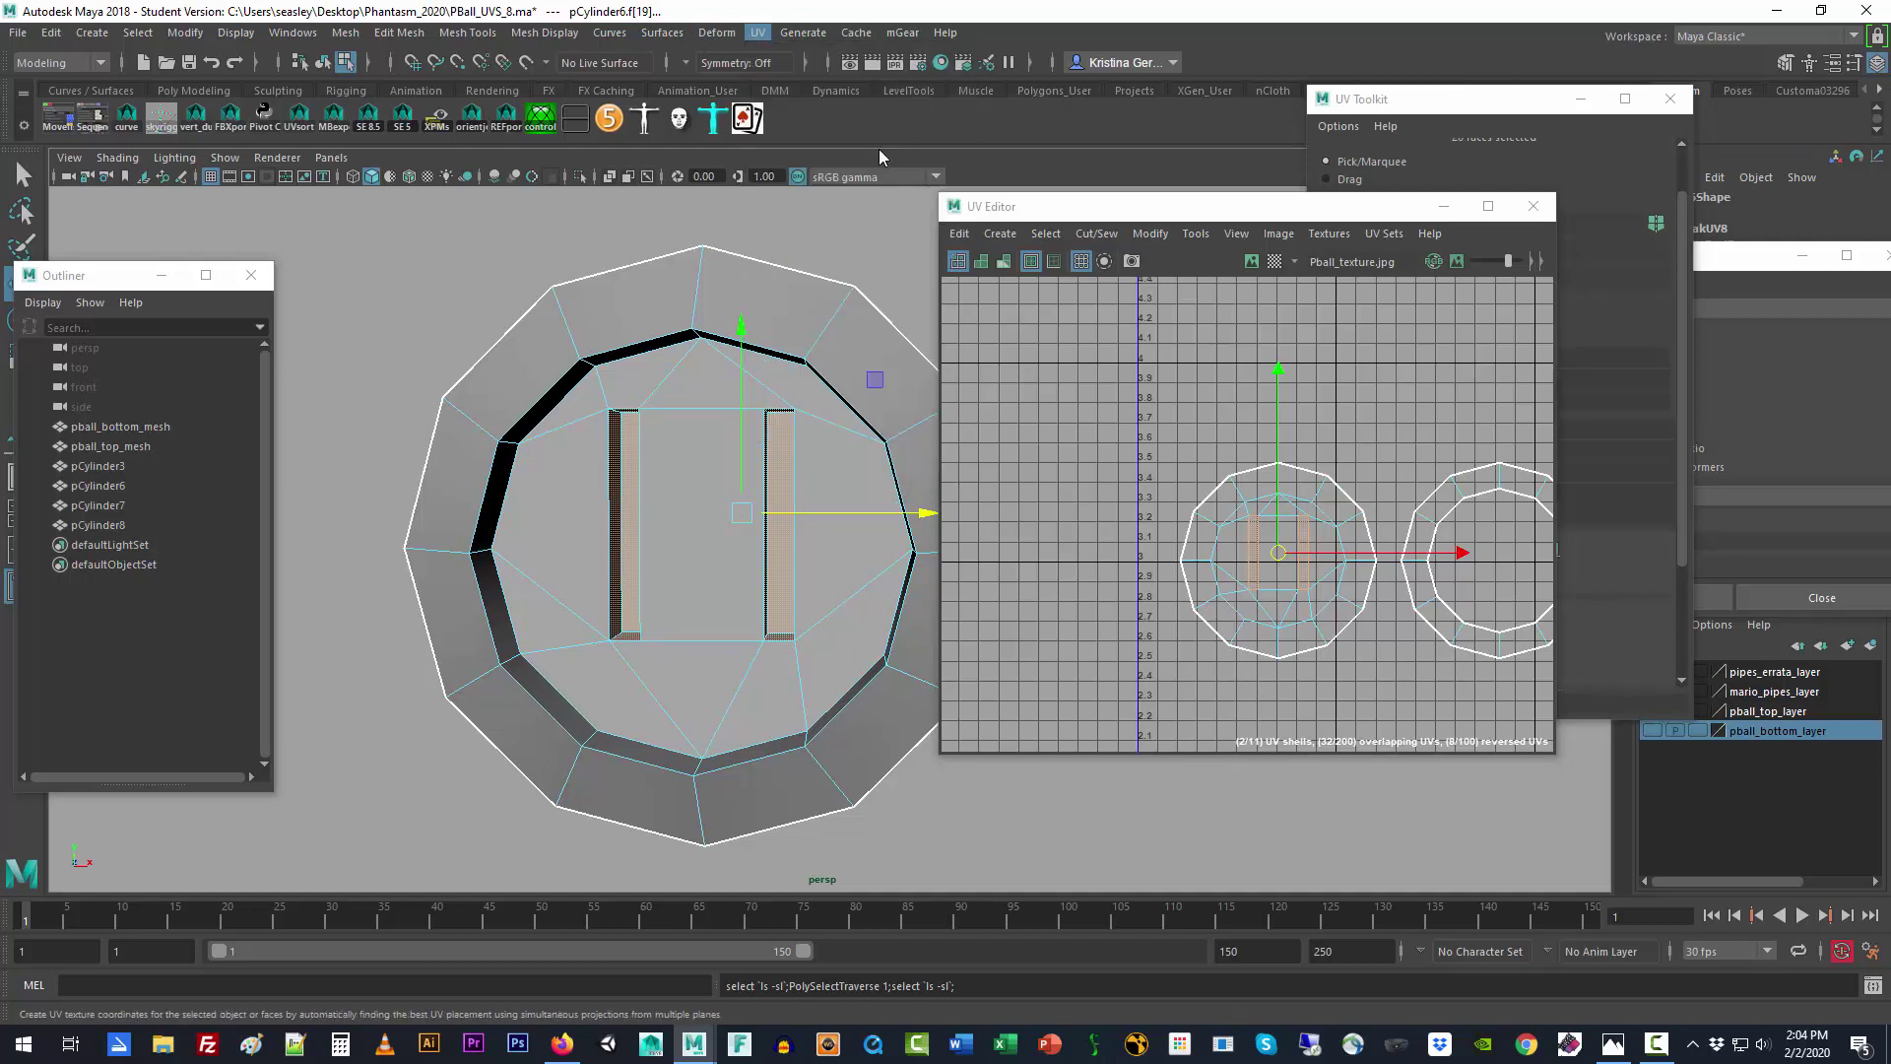
scroll(1186, 594, "down", 5)
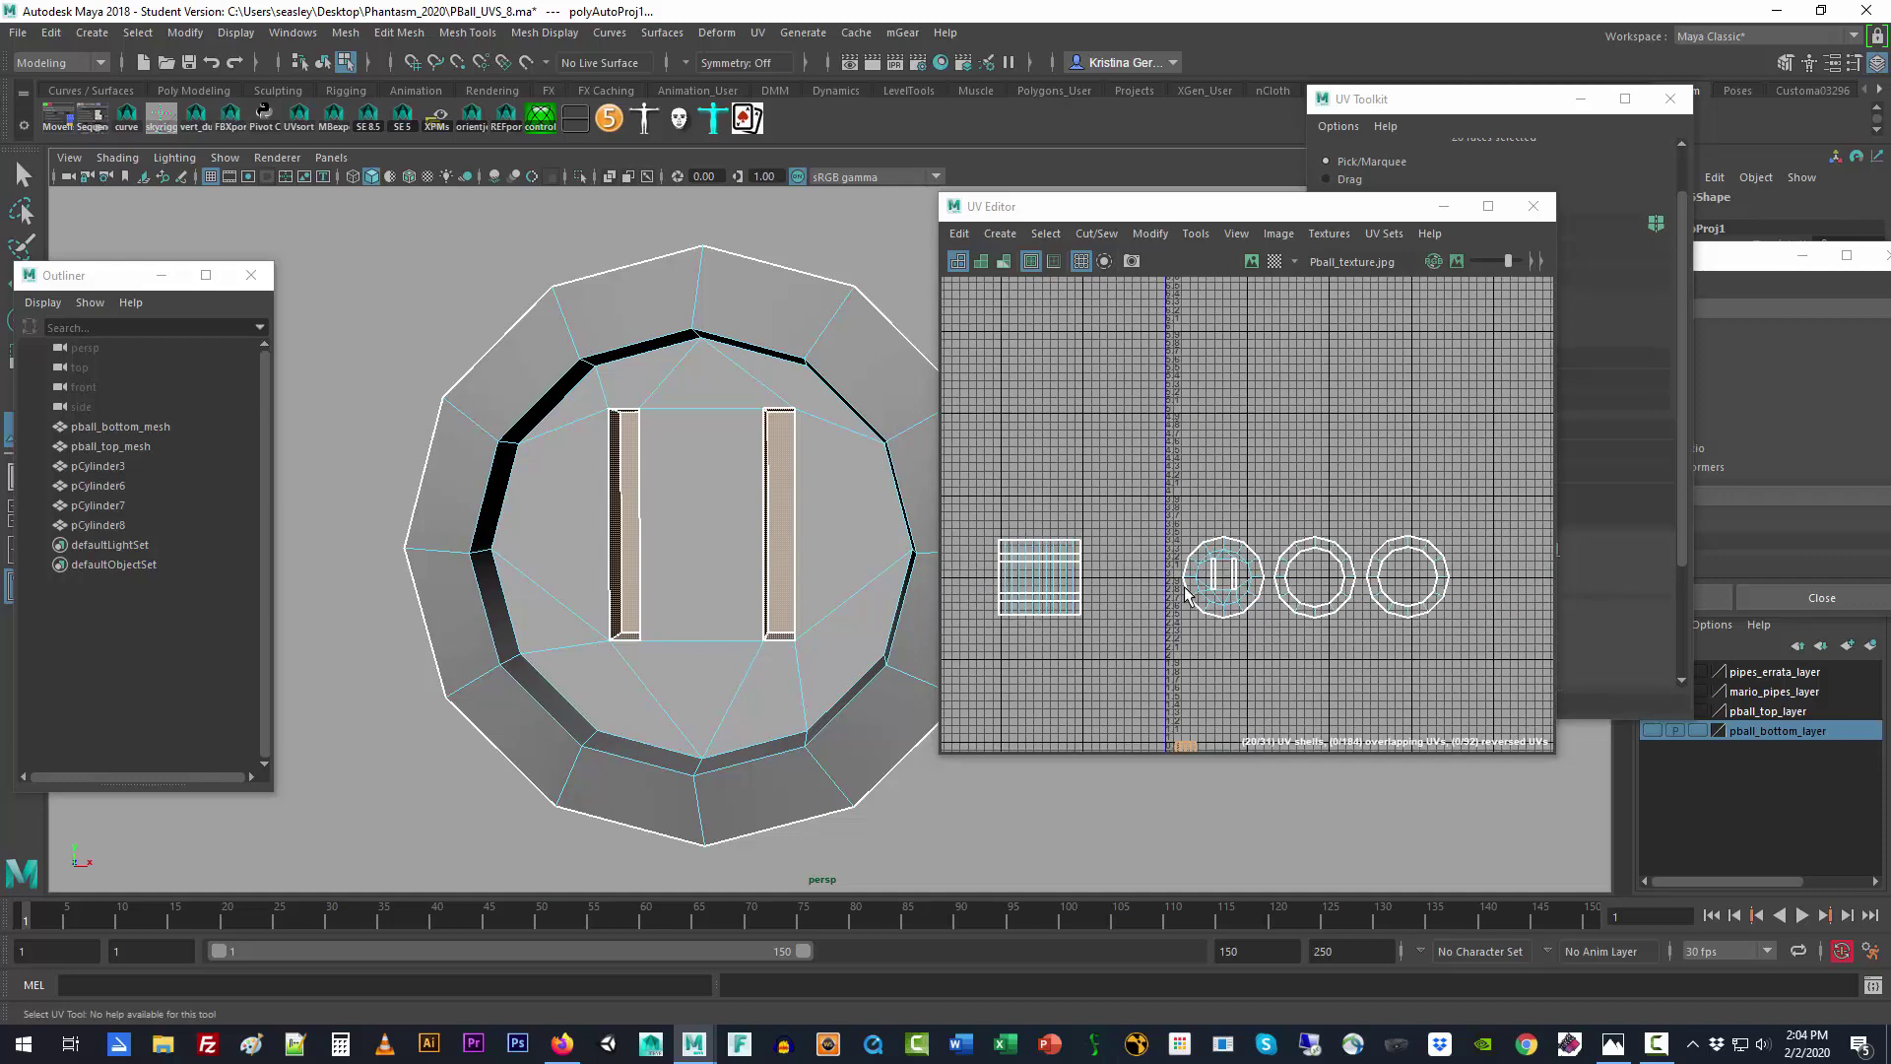
key("f")
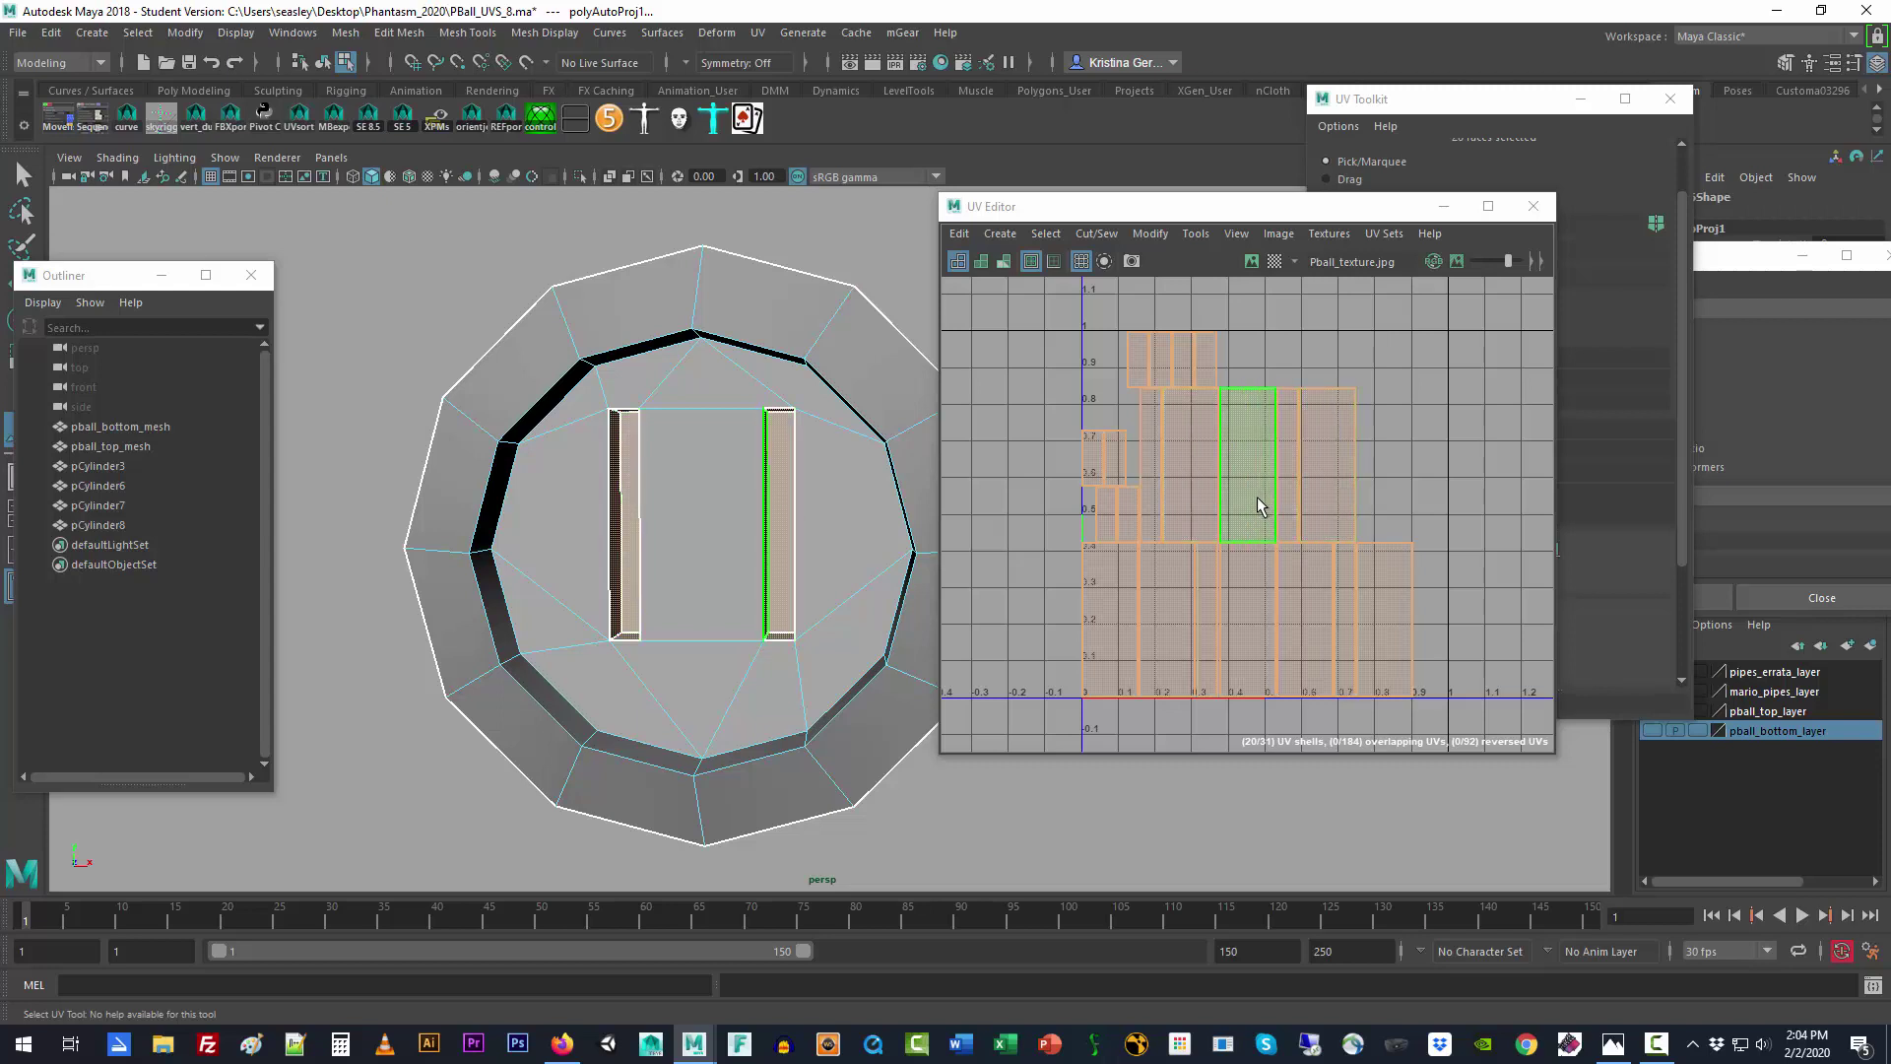
Step: Select the floor face of the near end cap's left slot and move its UV shell outside the tile to about U 1.5
key("t")
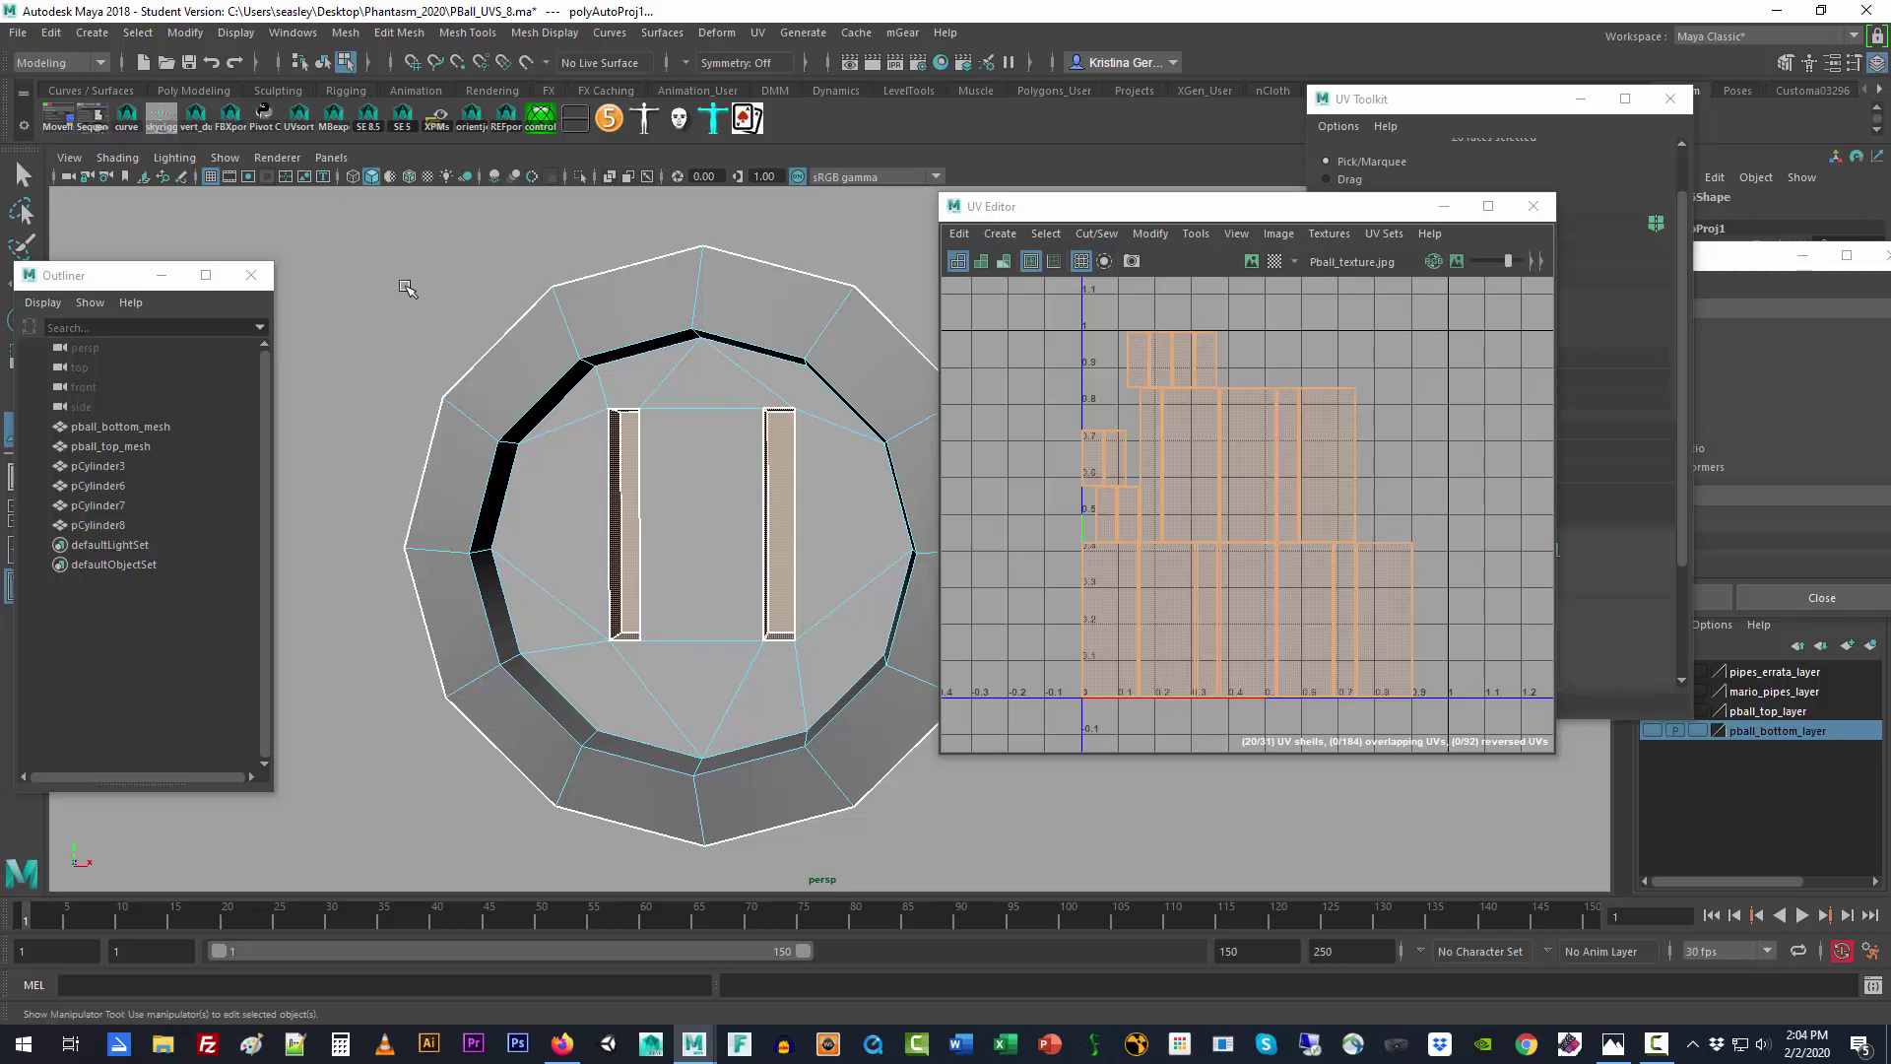
left_click(411, 289)
left_click(627, 467)
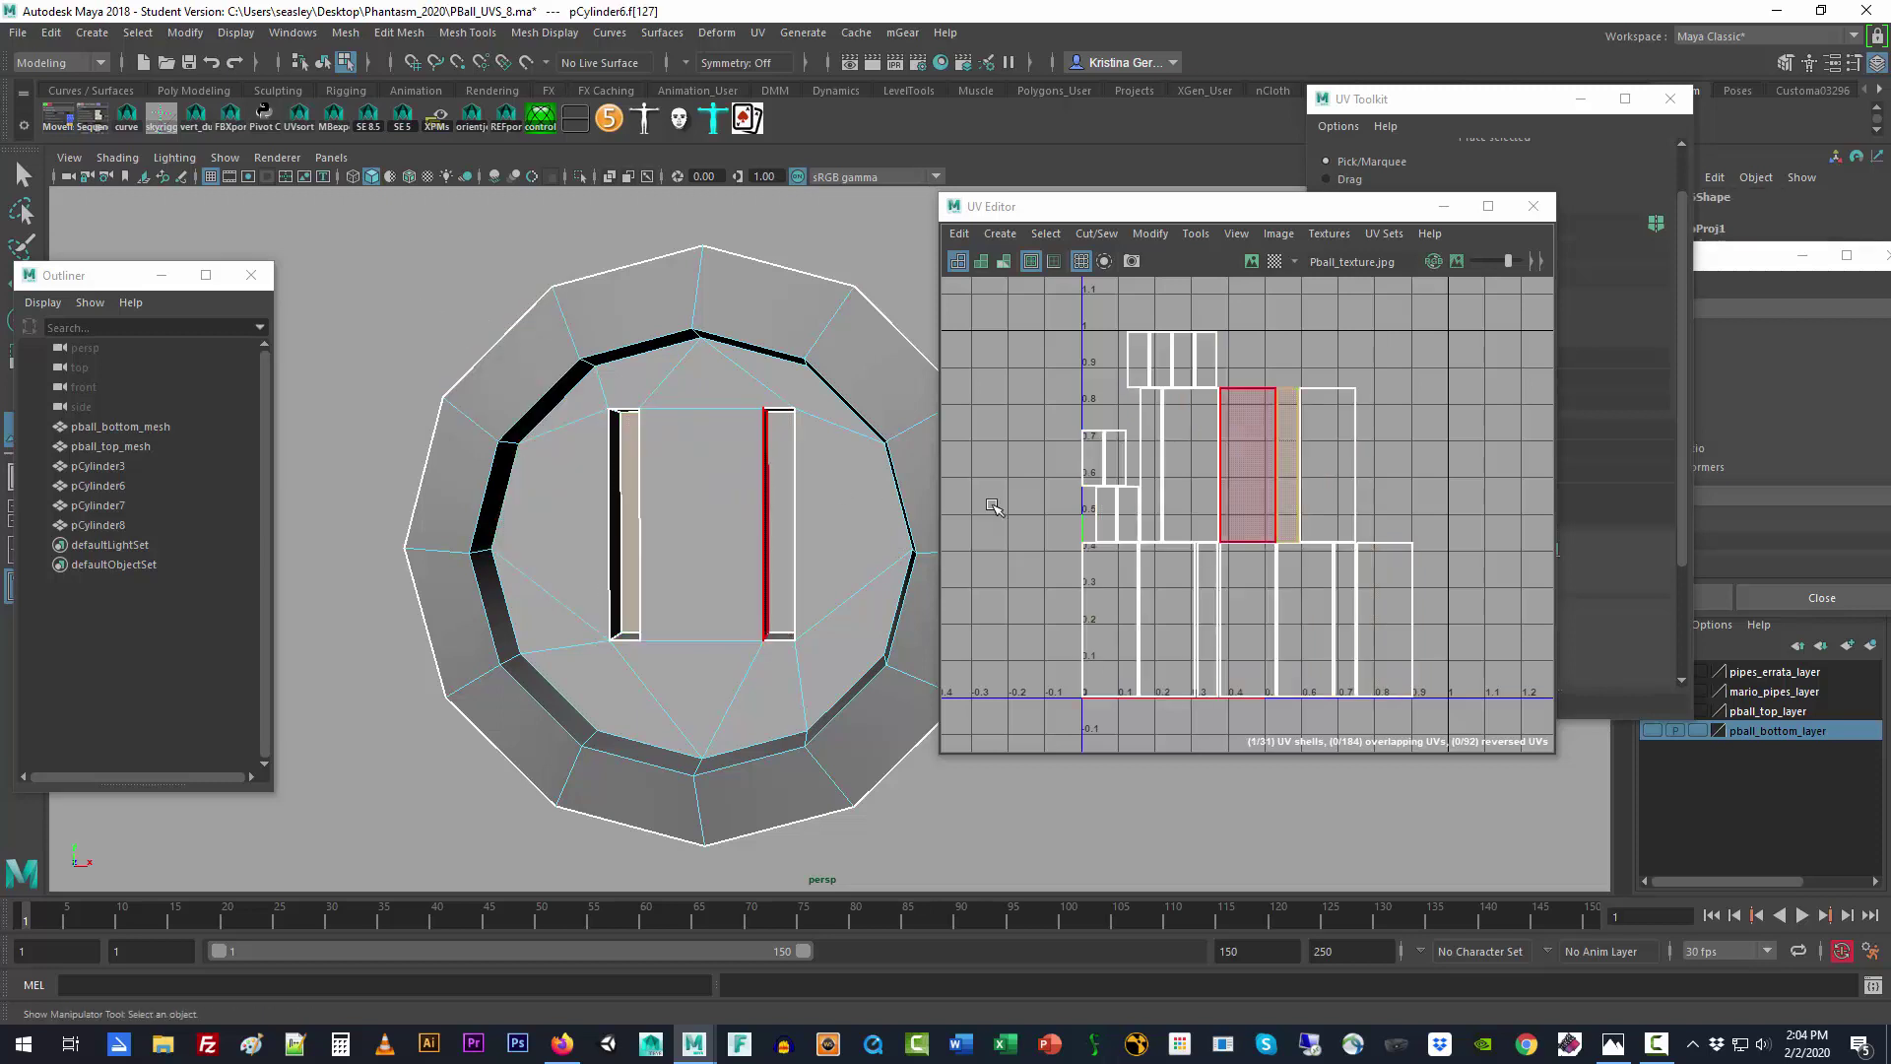
scroll(1195, 525, "down", 3)
key("w")
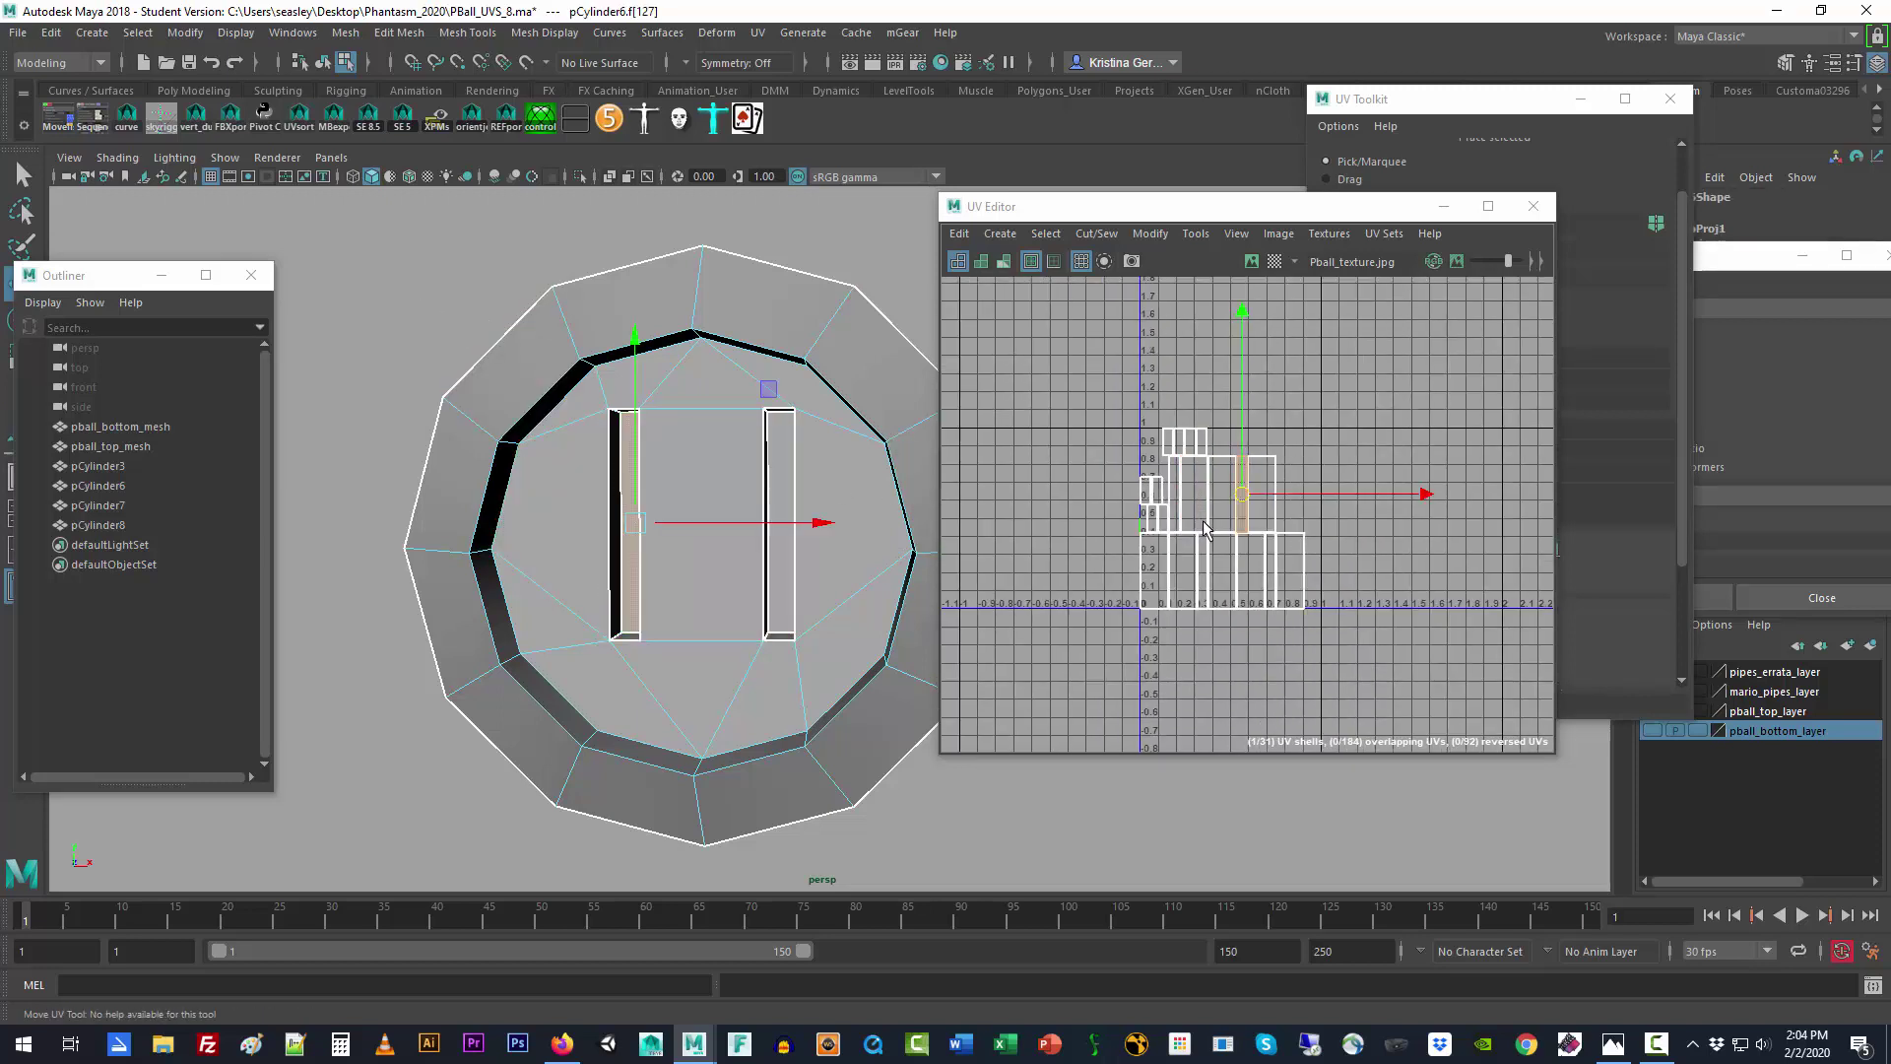
left_click_drag(1239, 497, 1415, 480)
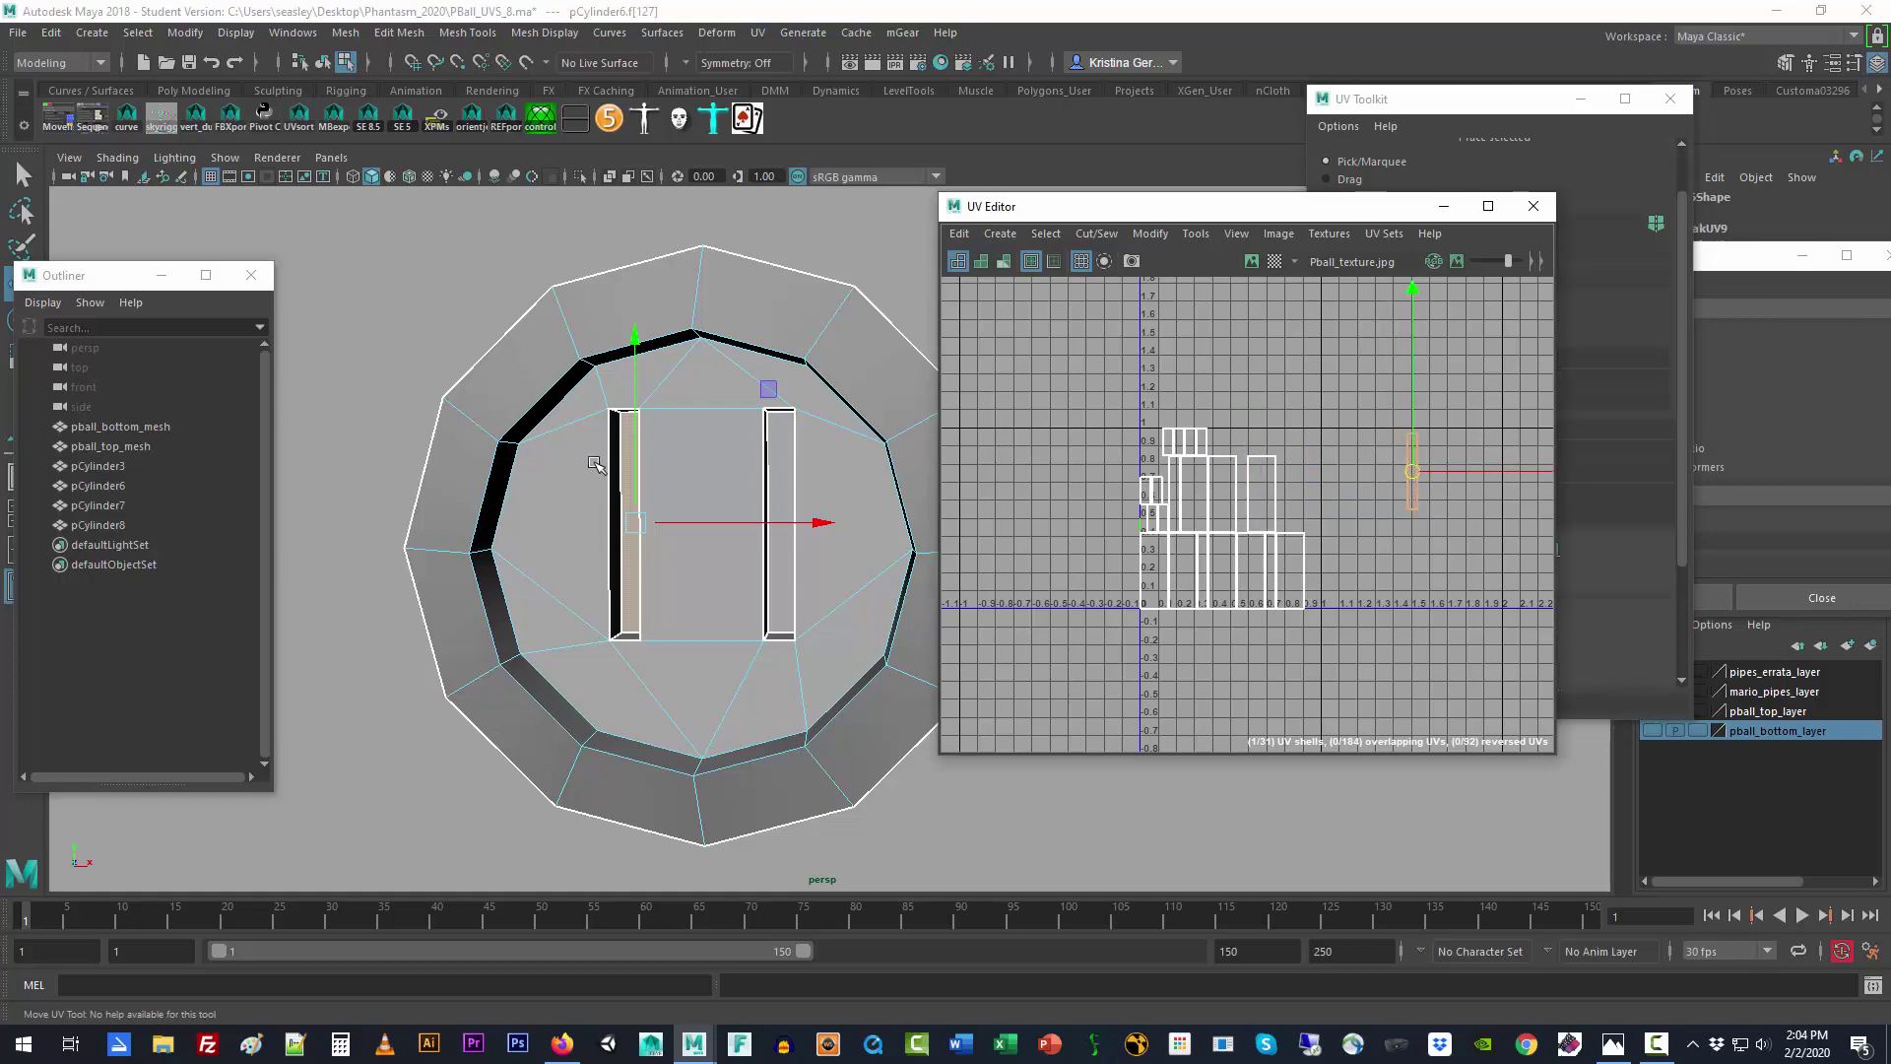
Step: Select the same slot's upper end face and place its UV shell just above the floor's shell
left_click(627, 396)
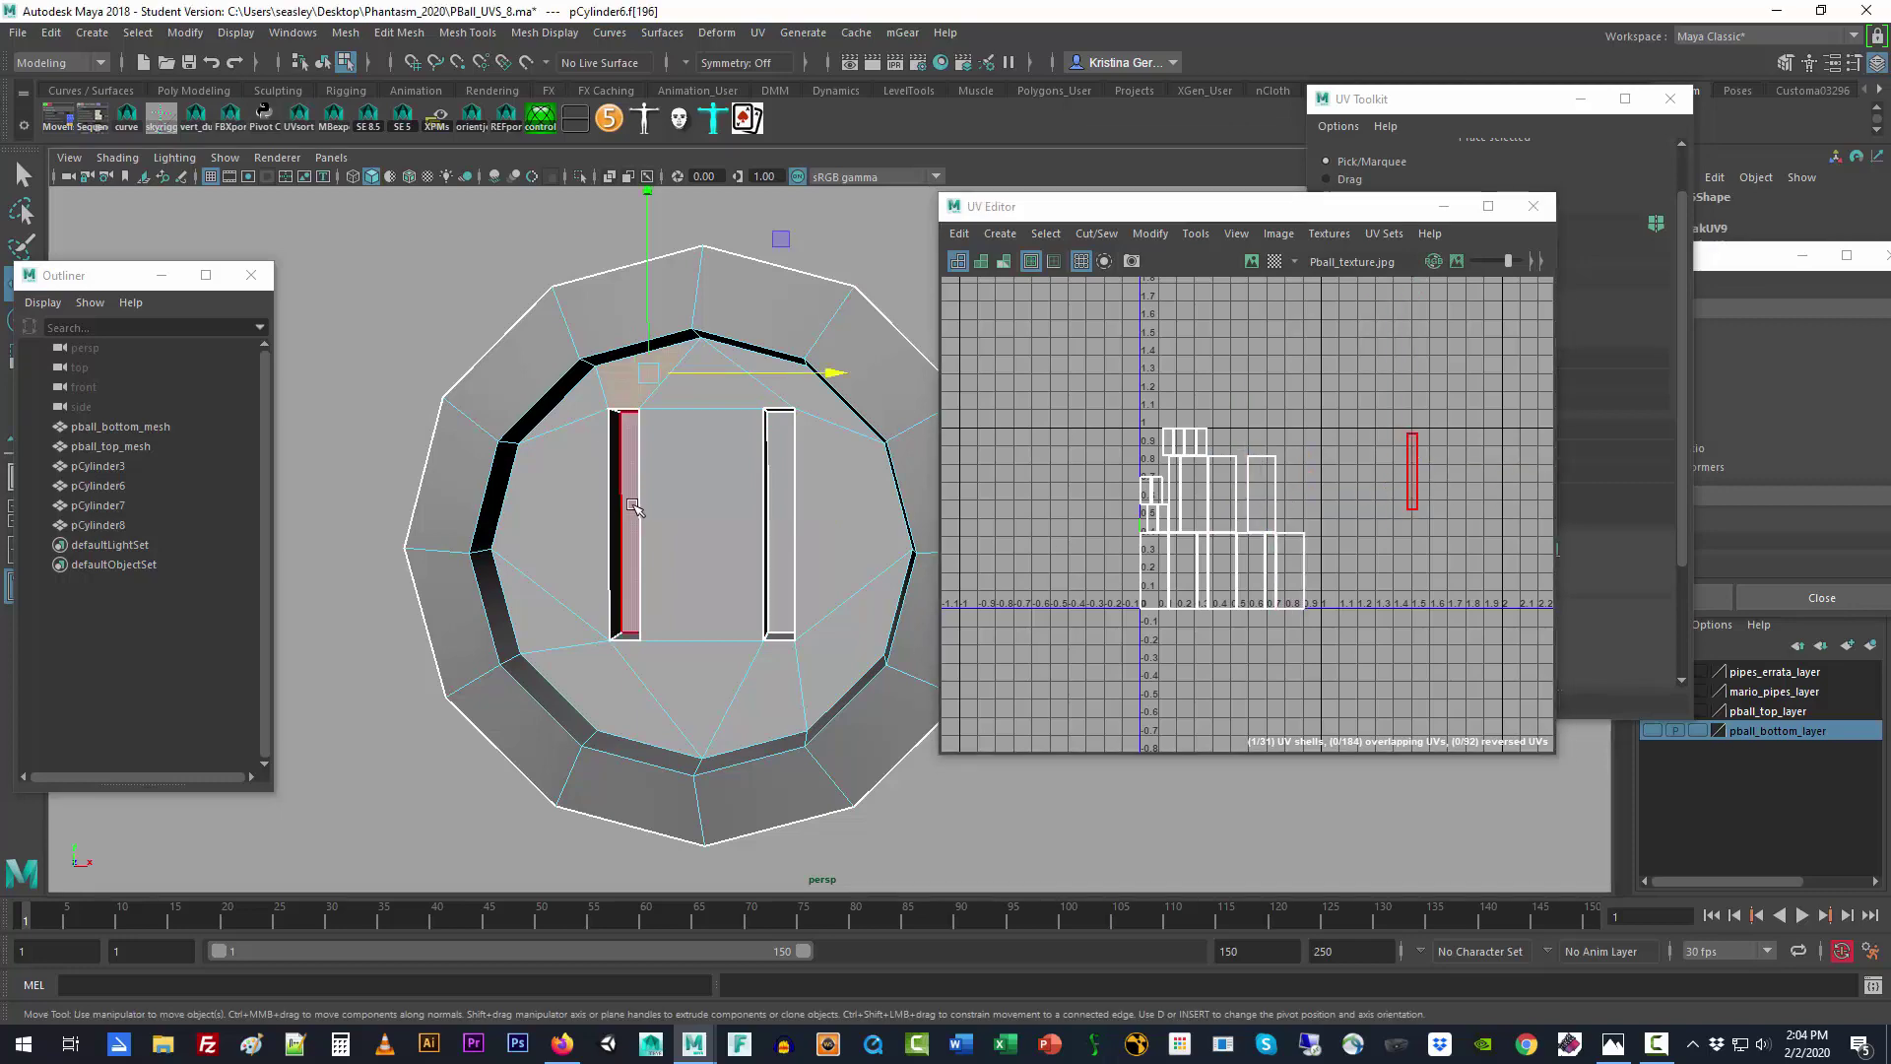
key("f")
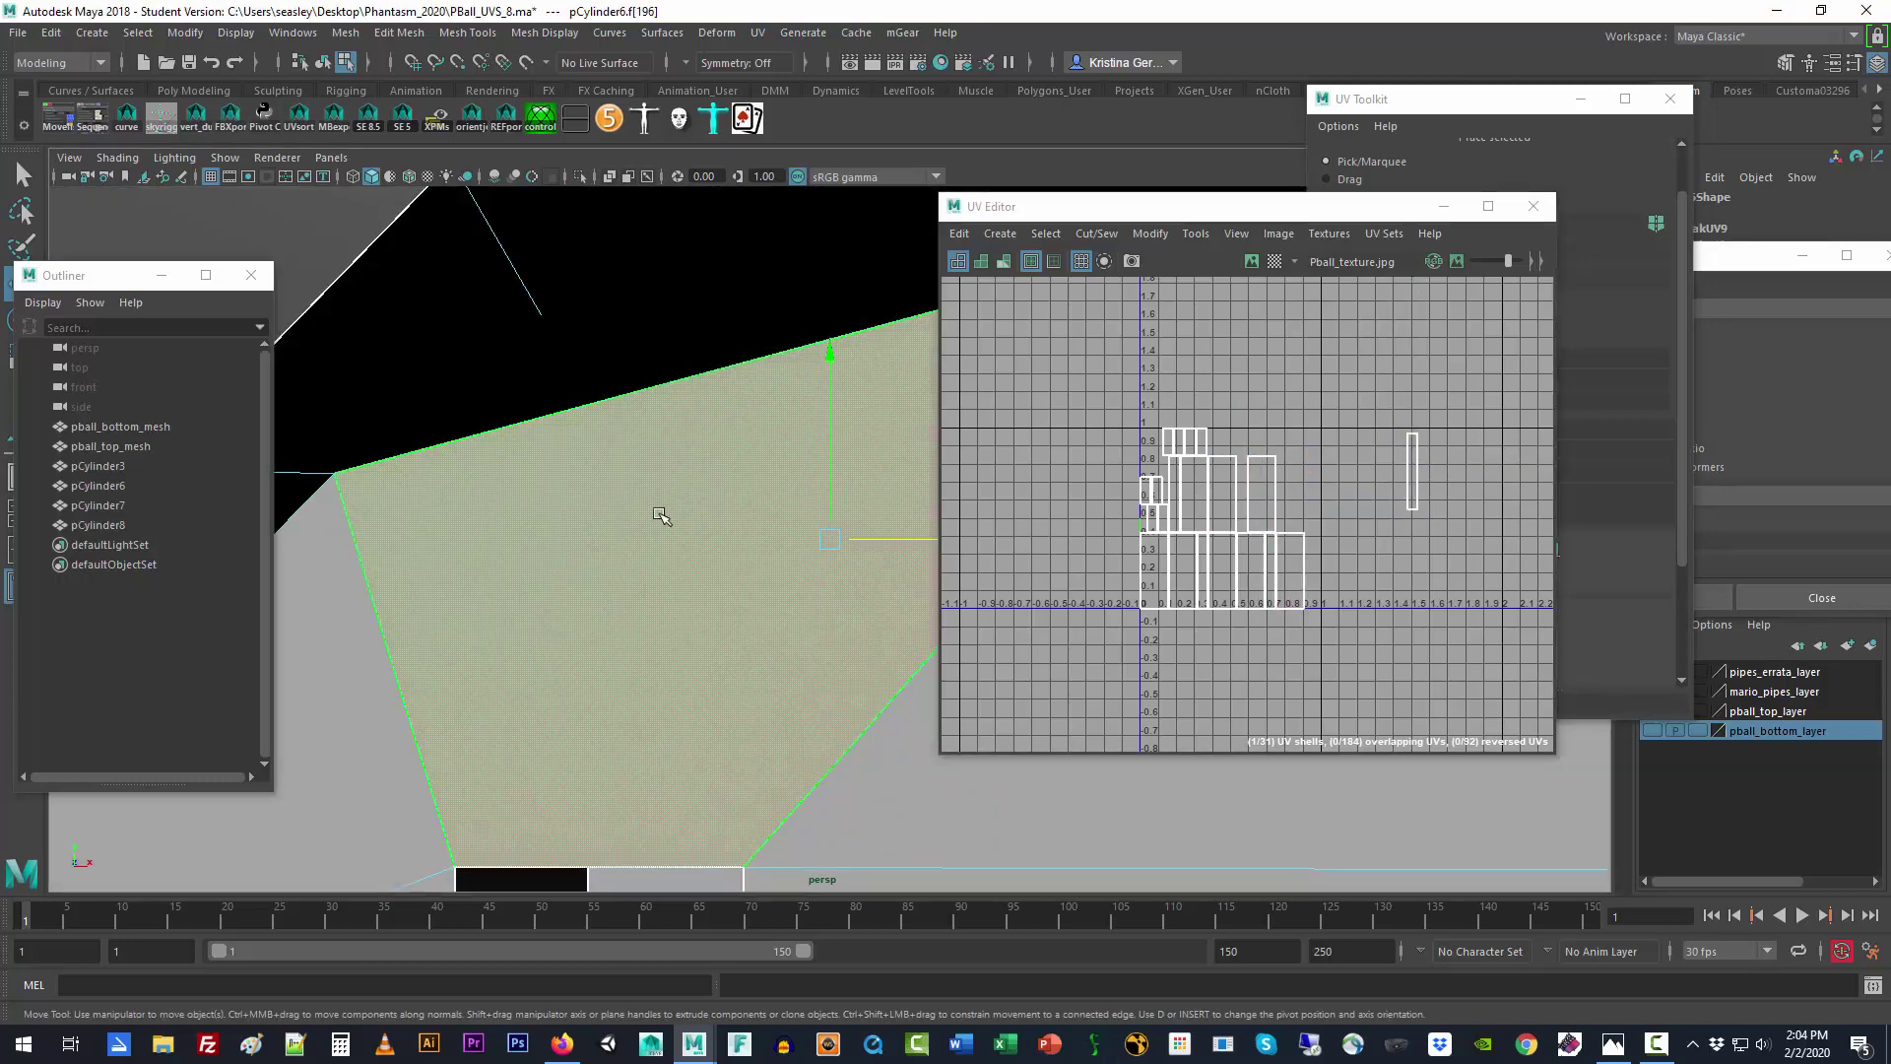
scroll(659, 514, "down", 5)
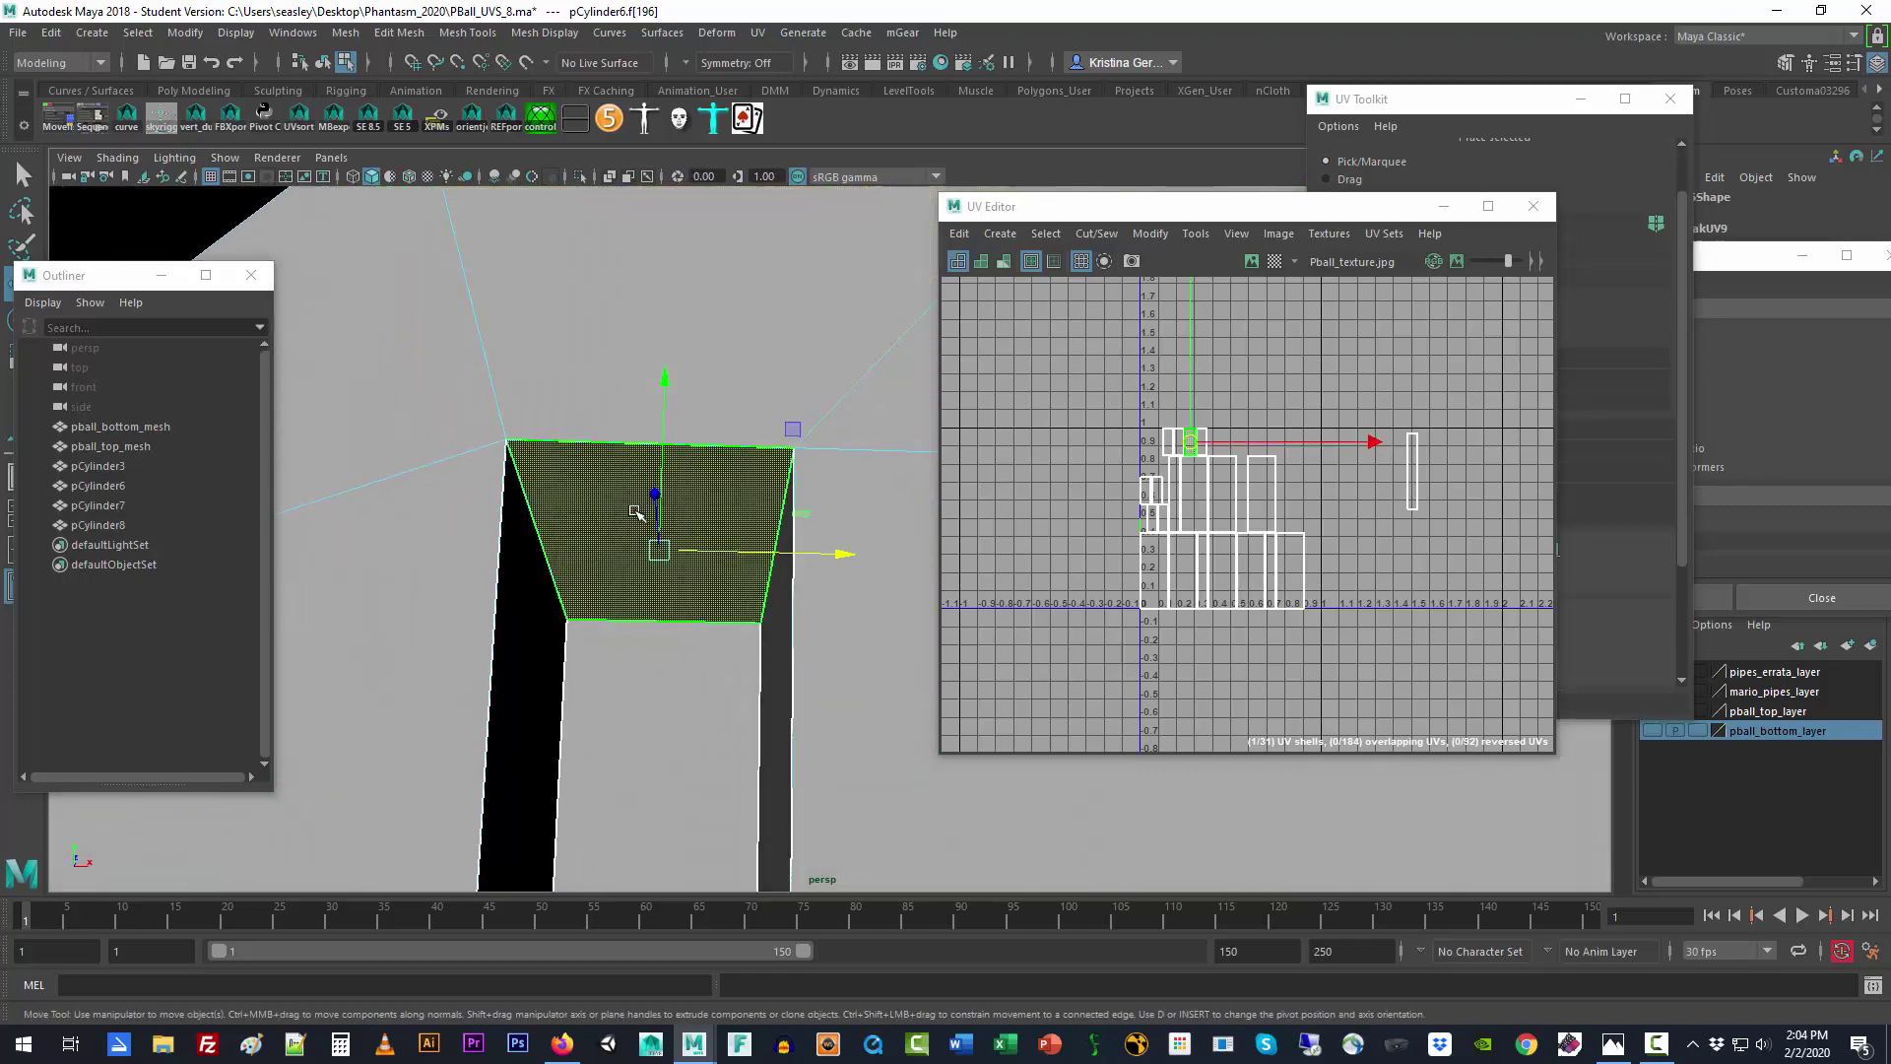
left_click(867, 483)
left_click_drag(1197, 453, 1416, 425)
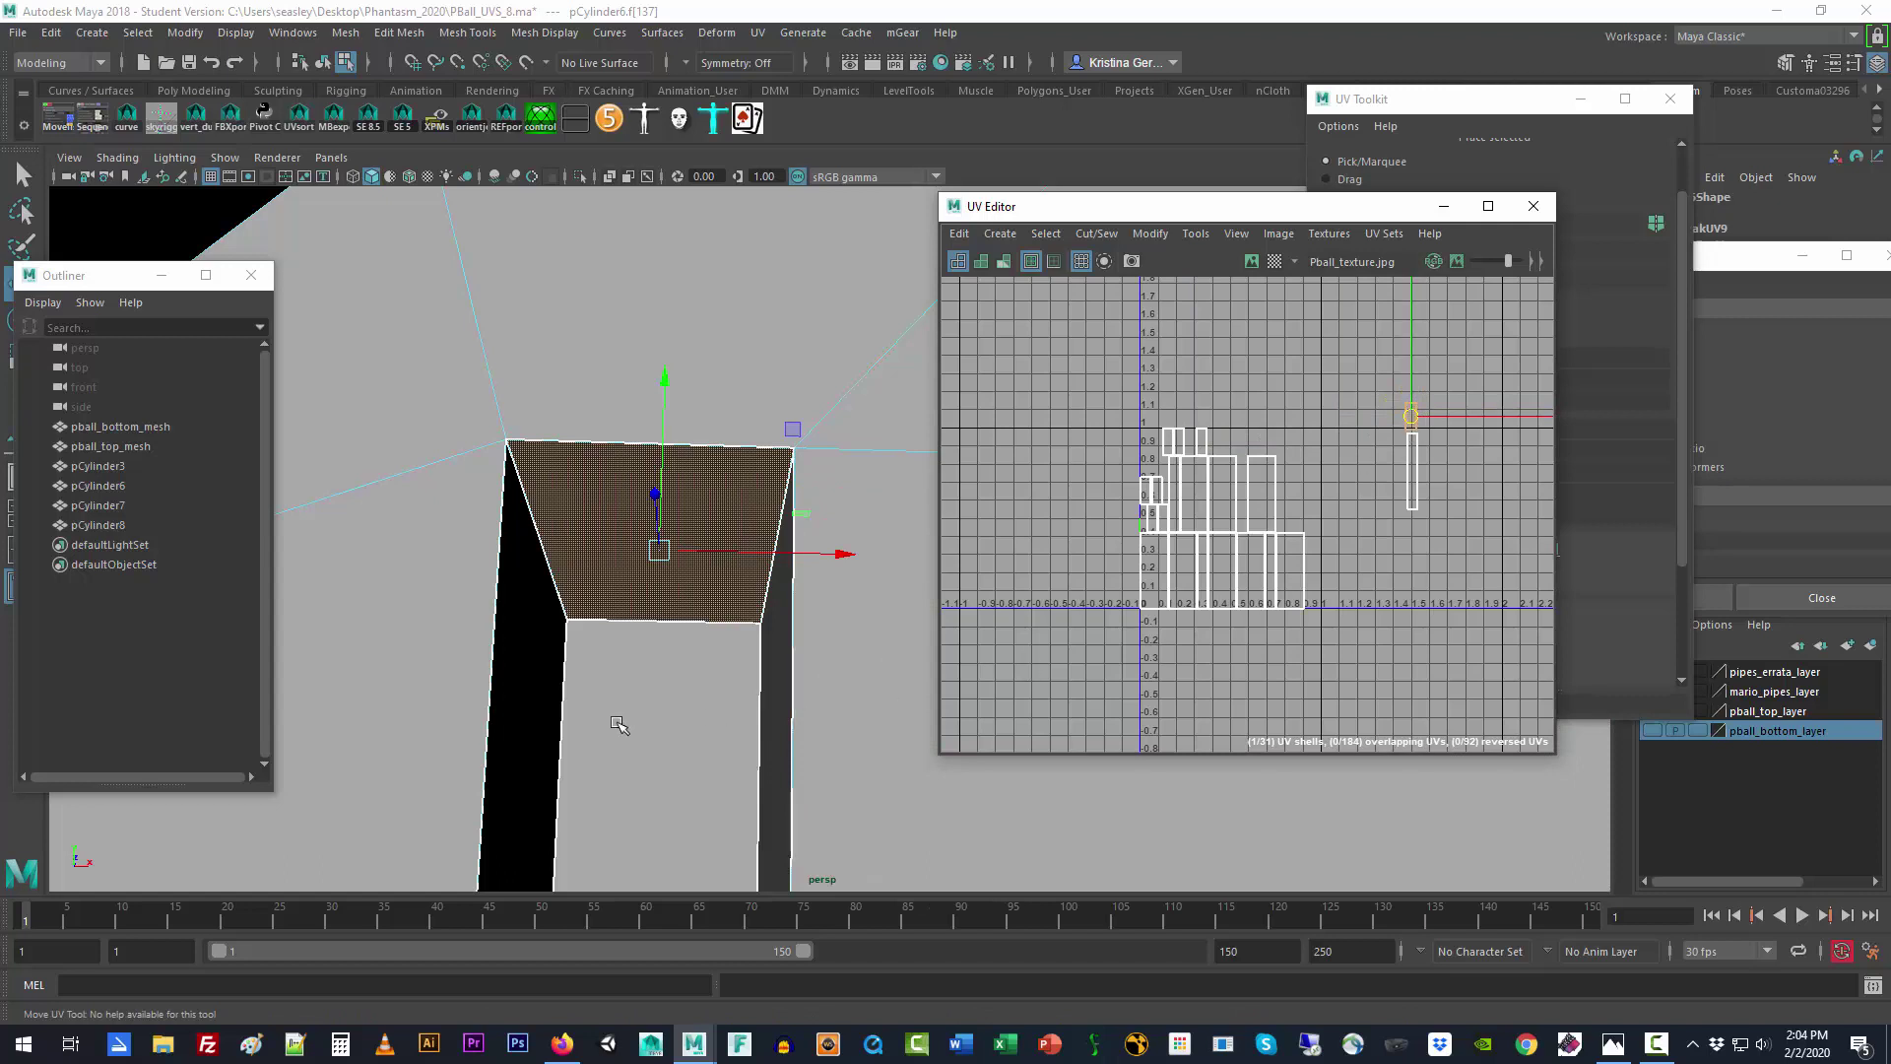
Step: Place the UV shells of the slot's left and right side walls on either side of the floor's shell
left_click(529, 720)
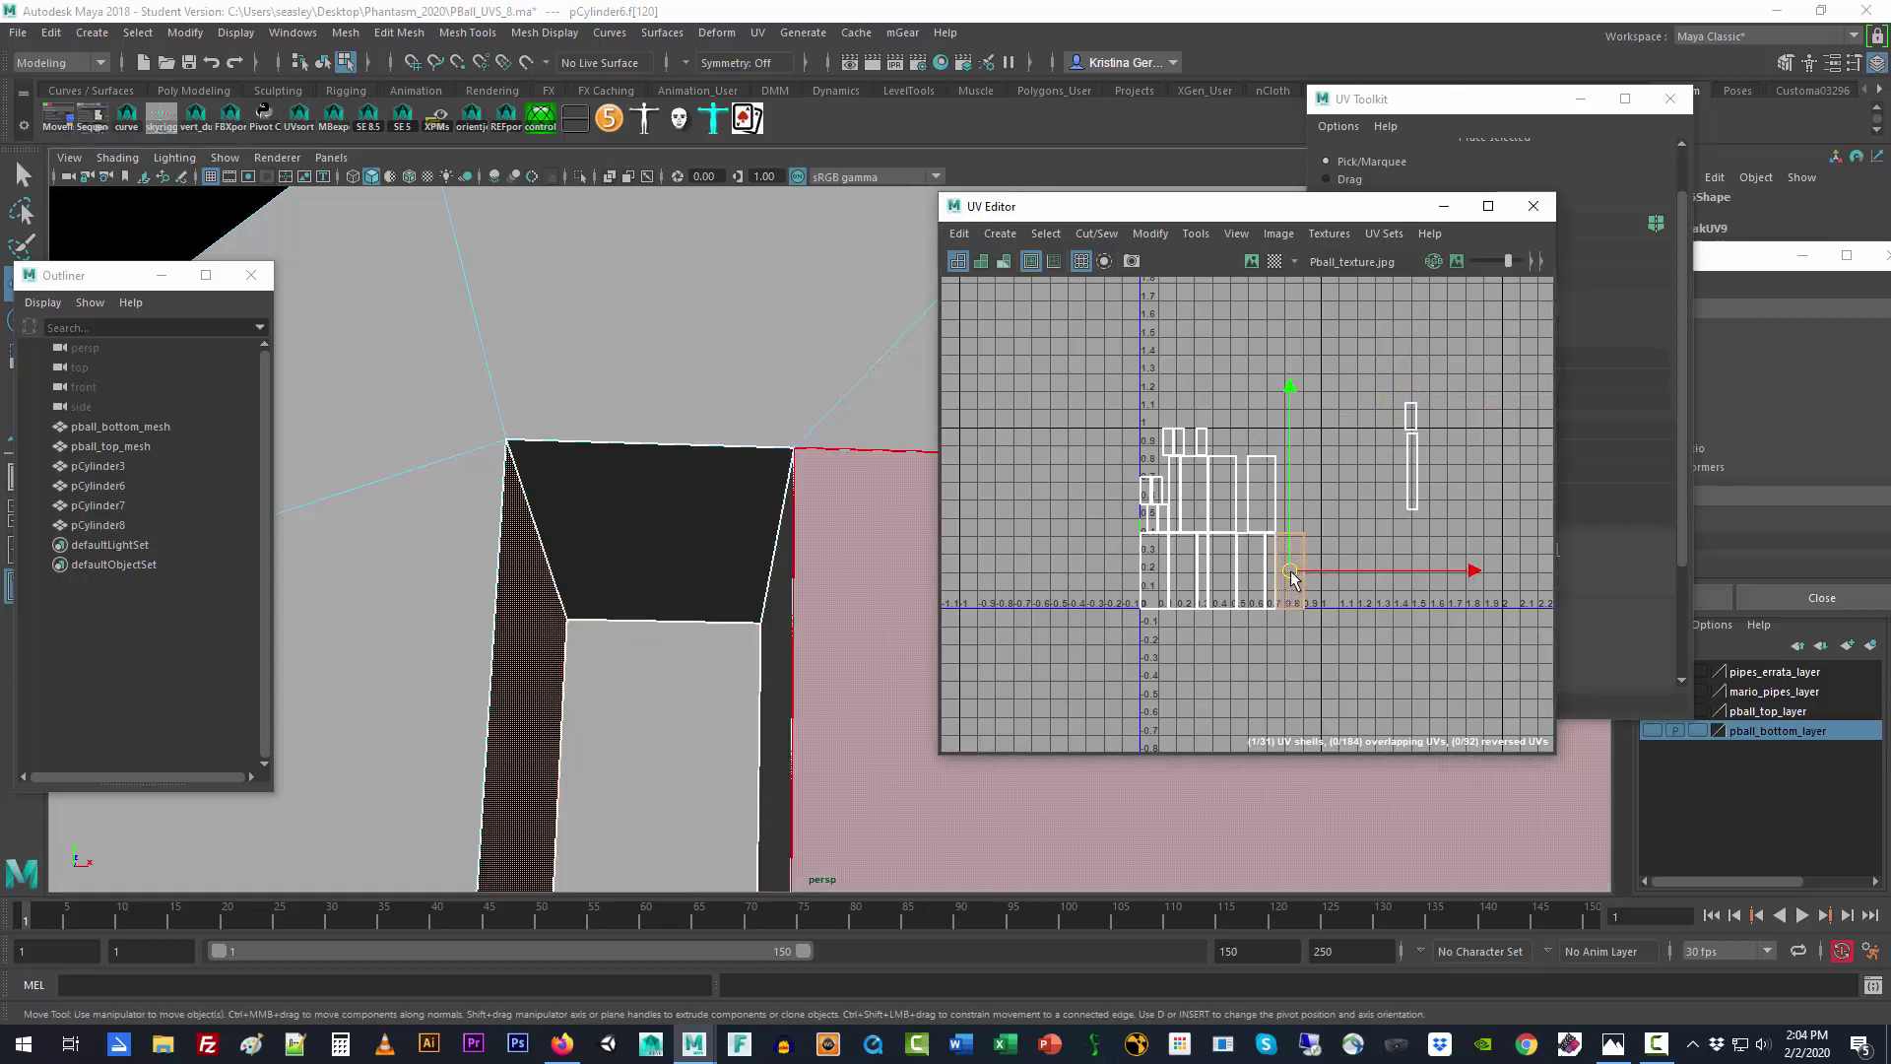
left_click_drag(1293, 581, 1386, 481)
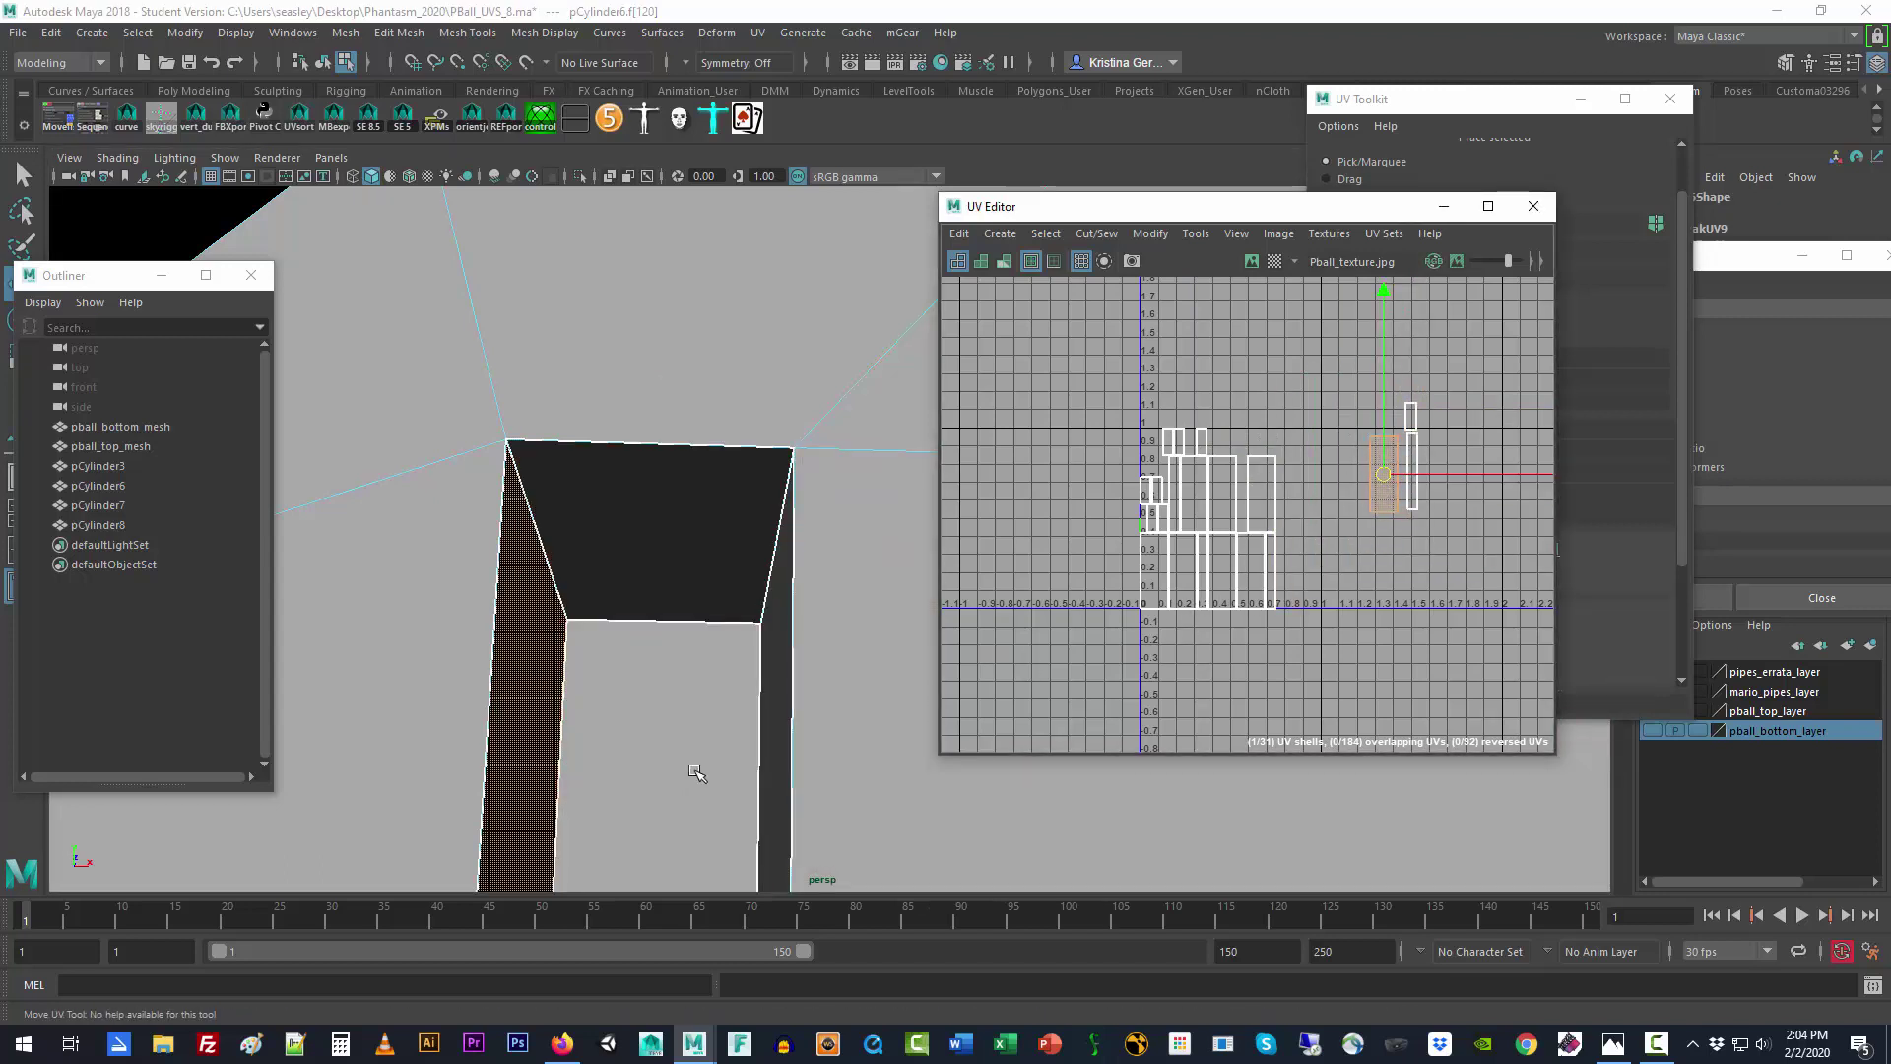
left_click(777, 757)
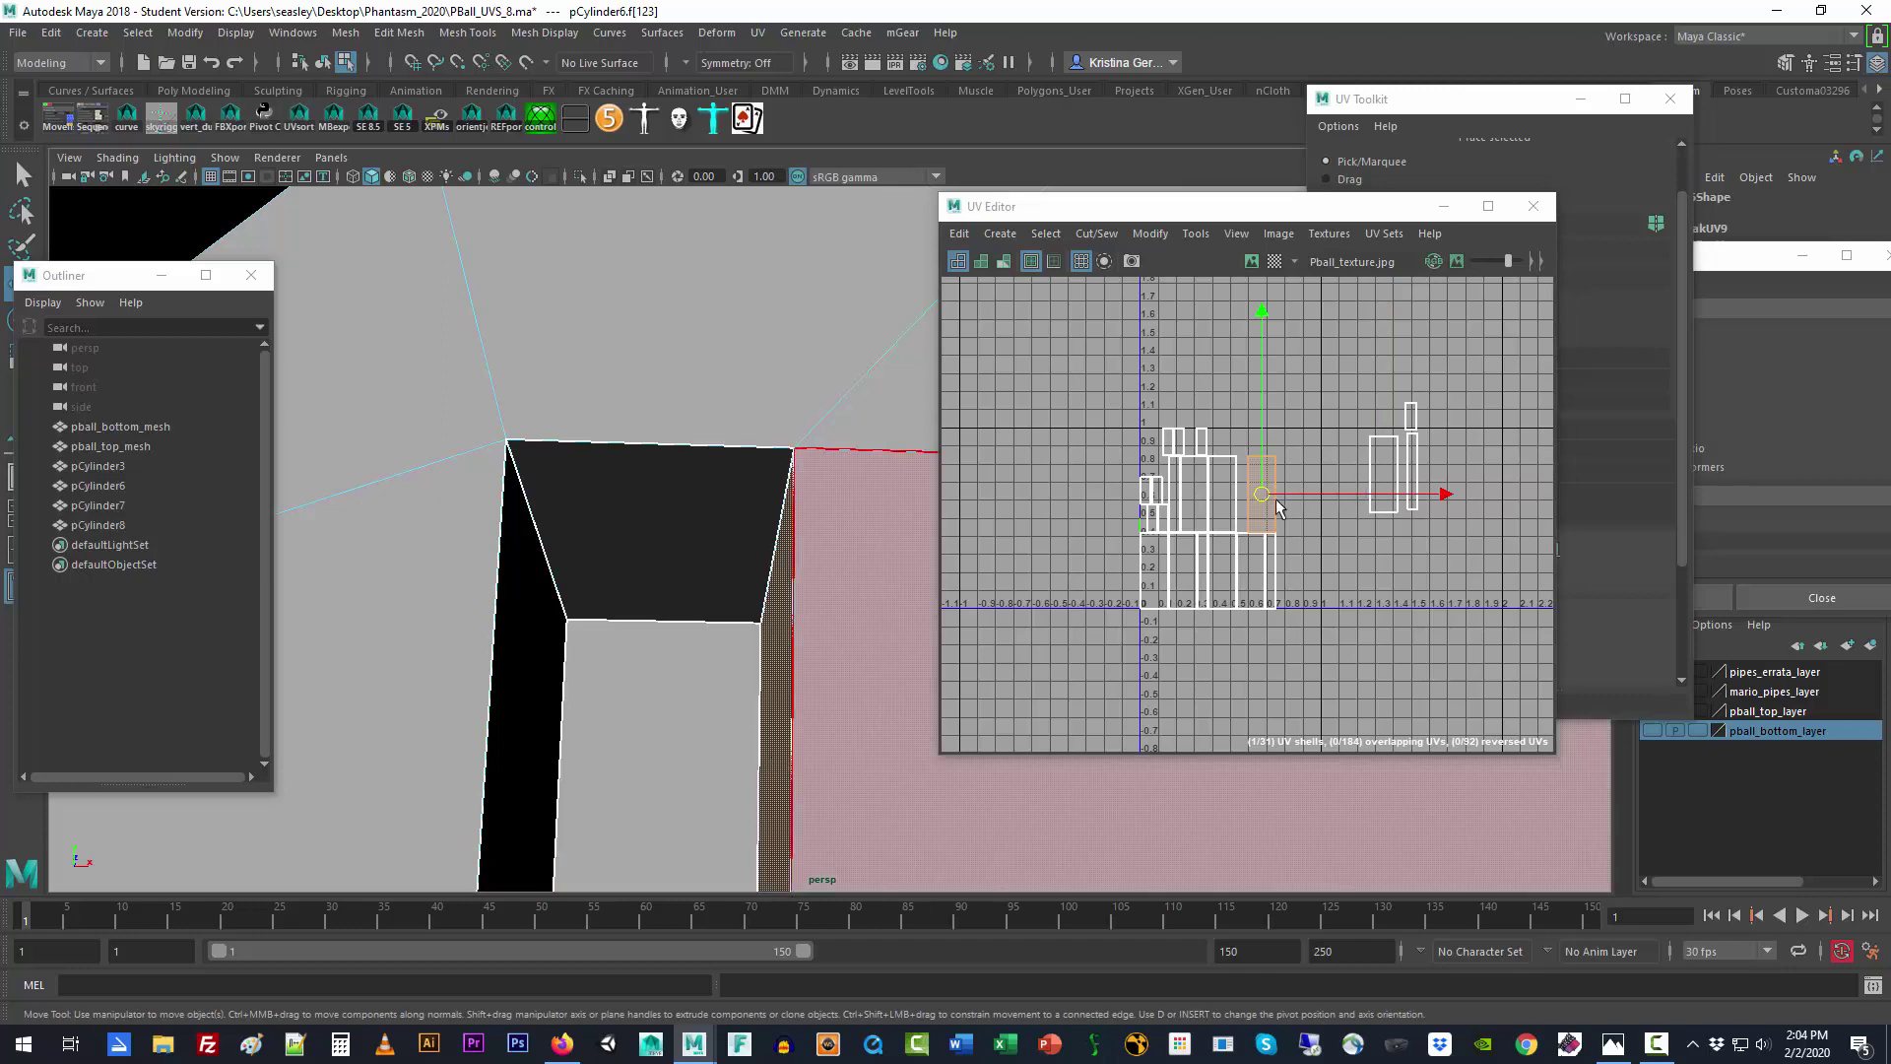
left_click_drag(1279, 506, 1449, 479)
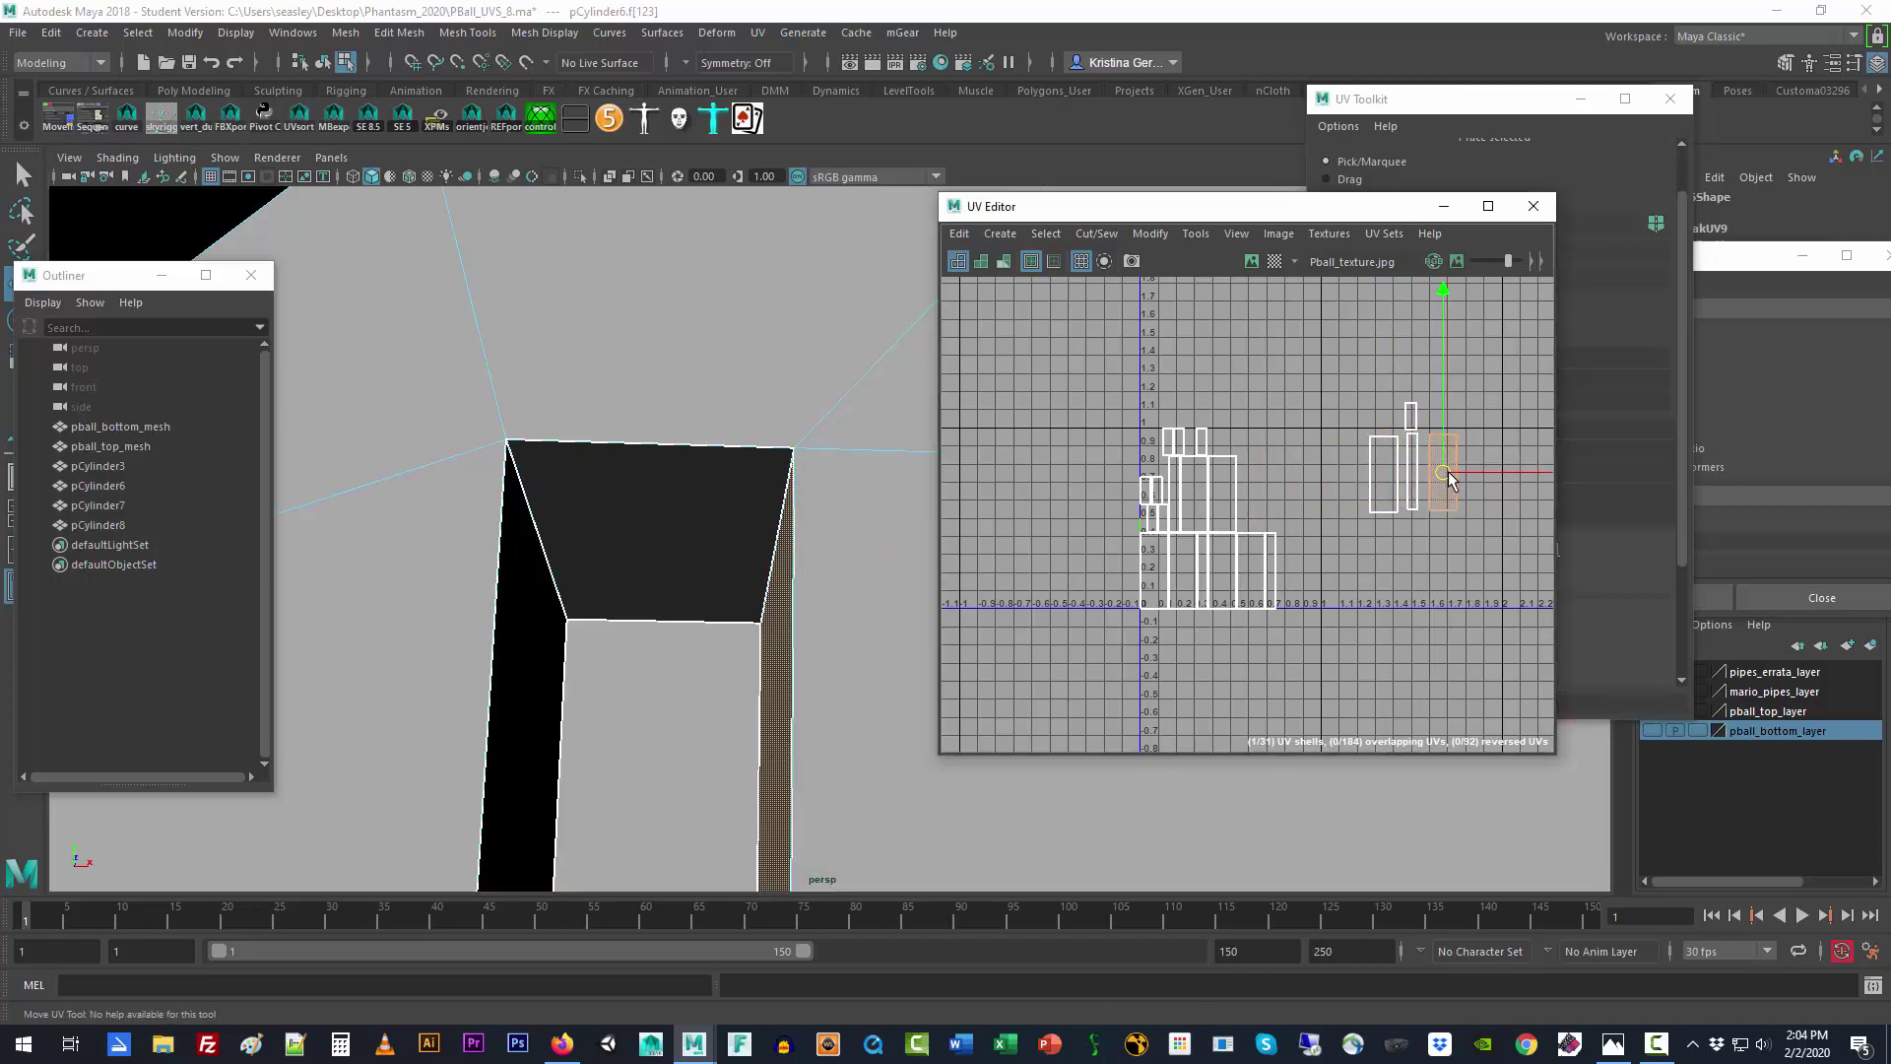
Step: Select the slot's lower end face, place its UV shell just below the floor's shell and clear the selection
scroll(588, 689, "down", 4)
left_click_drag(692, 759, 731, 765, "alt")
middle_click_drag(731, 765, 747, 372, "alt")
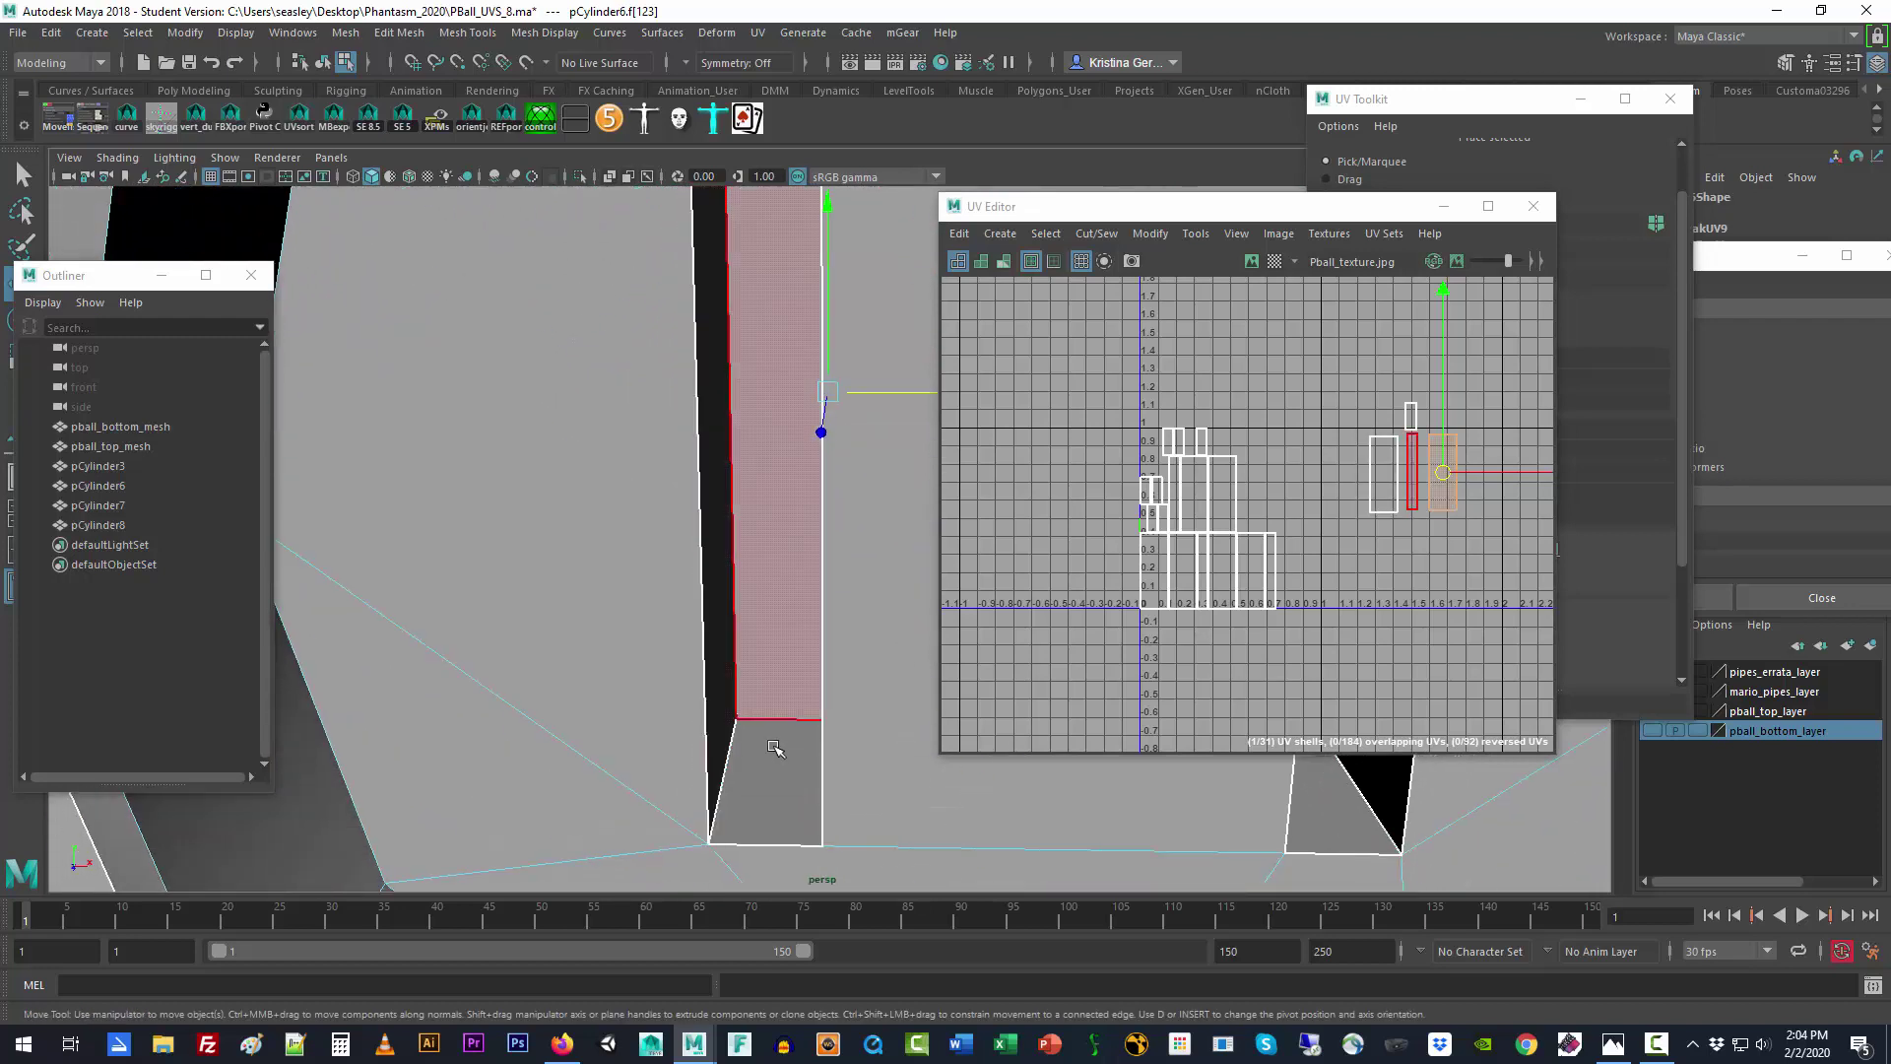
left_click(777, 778)
left_click_drag(1167, 448, 1415, 535)
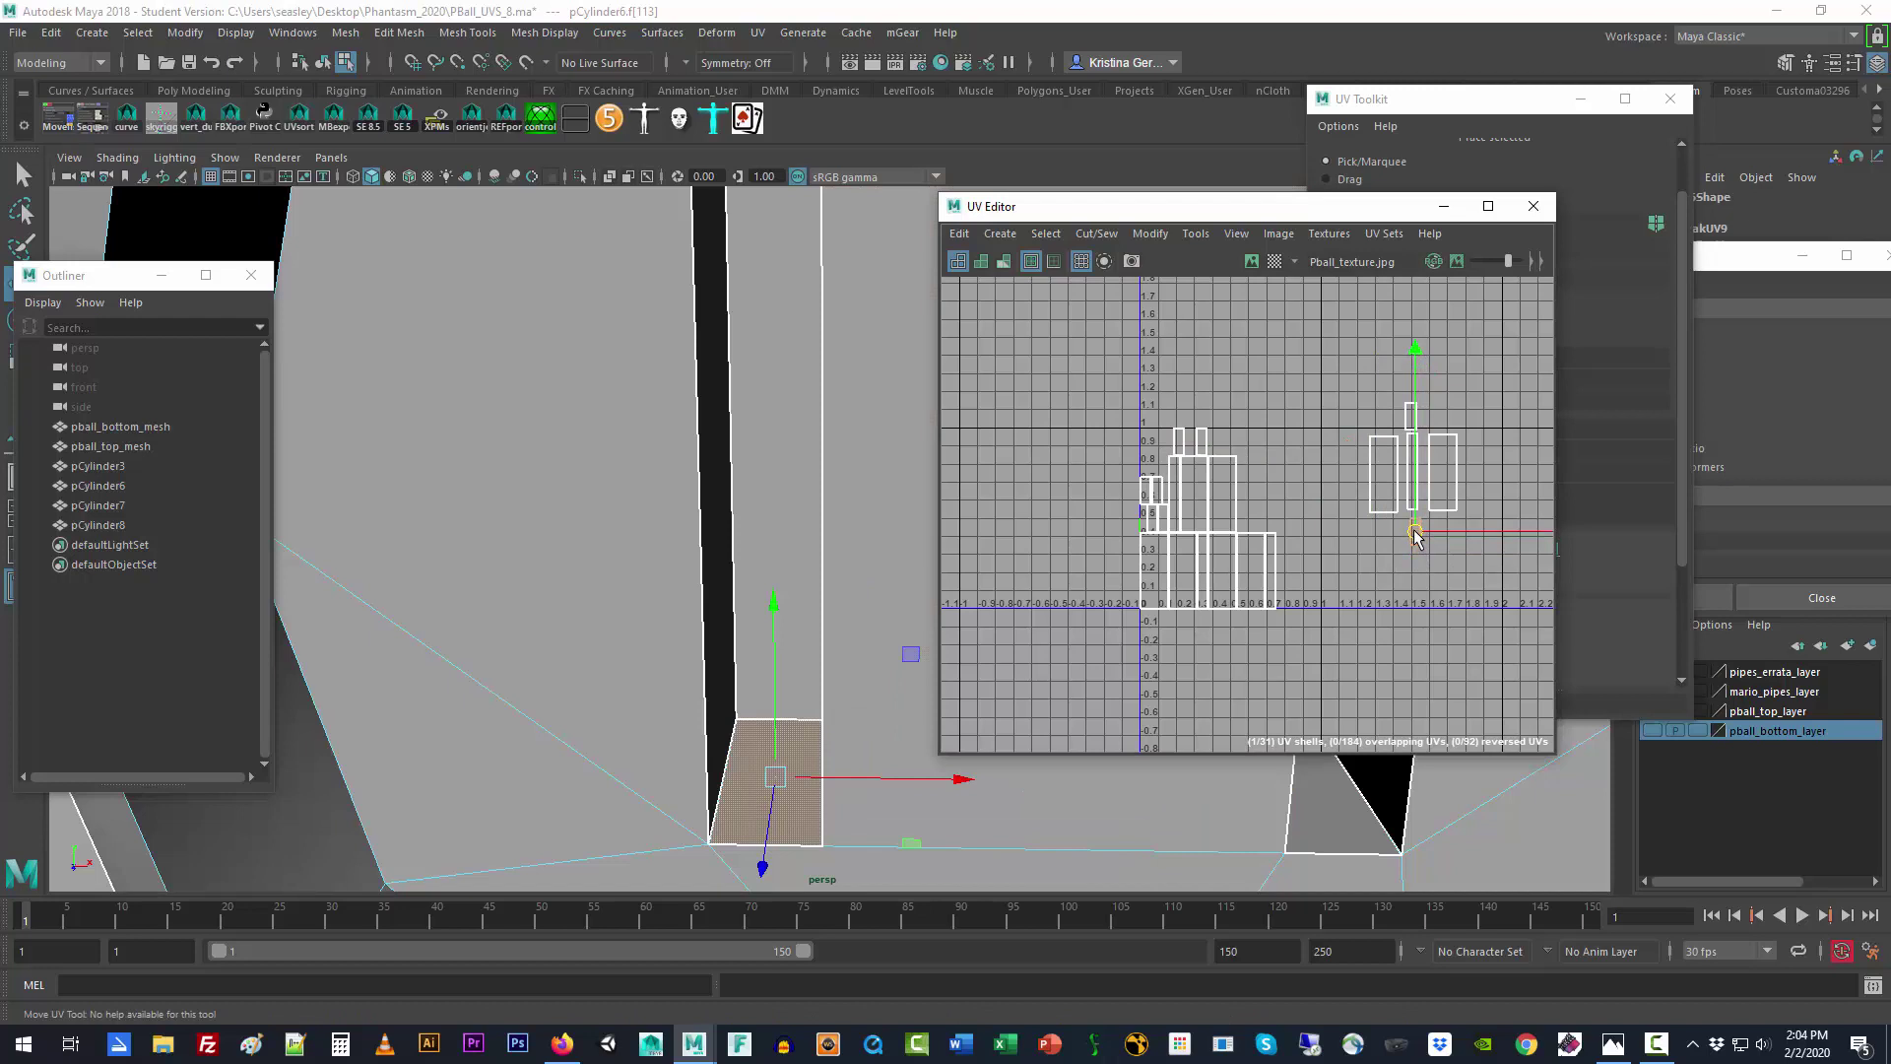
left_click(1410, 582)
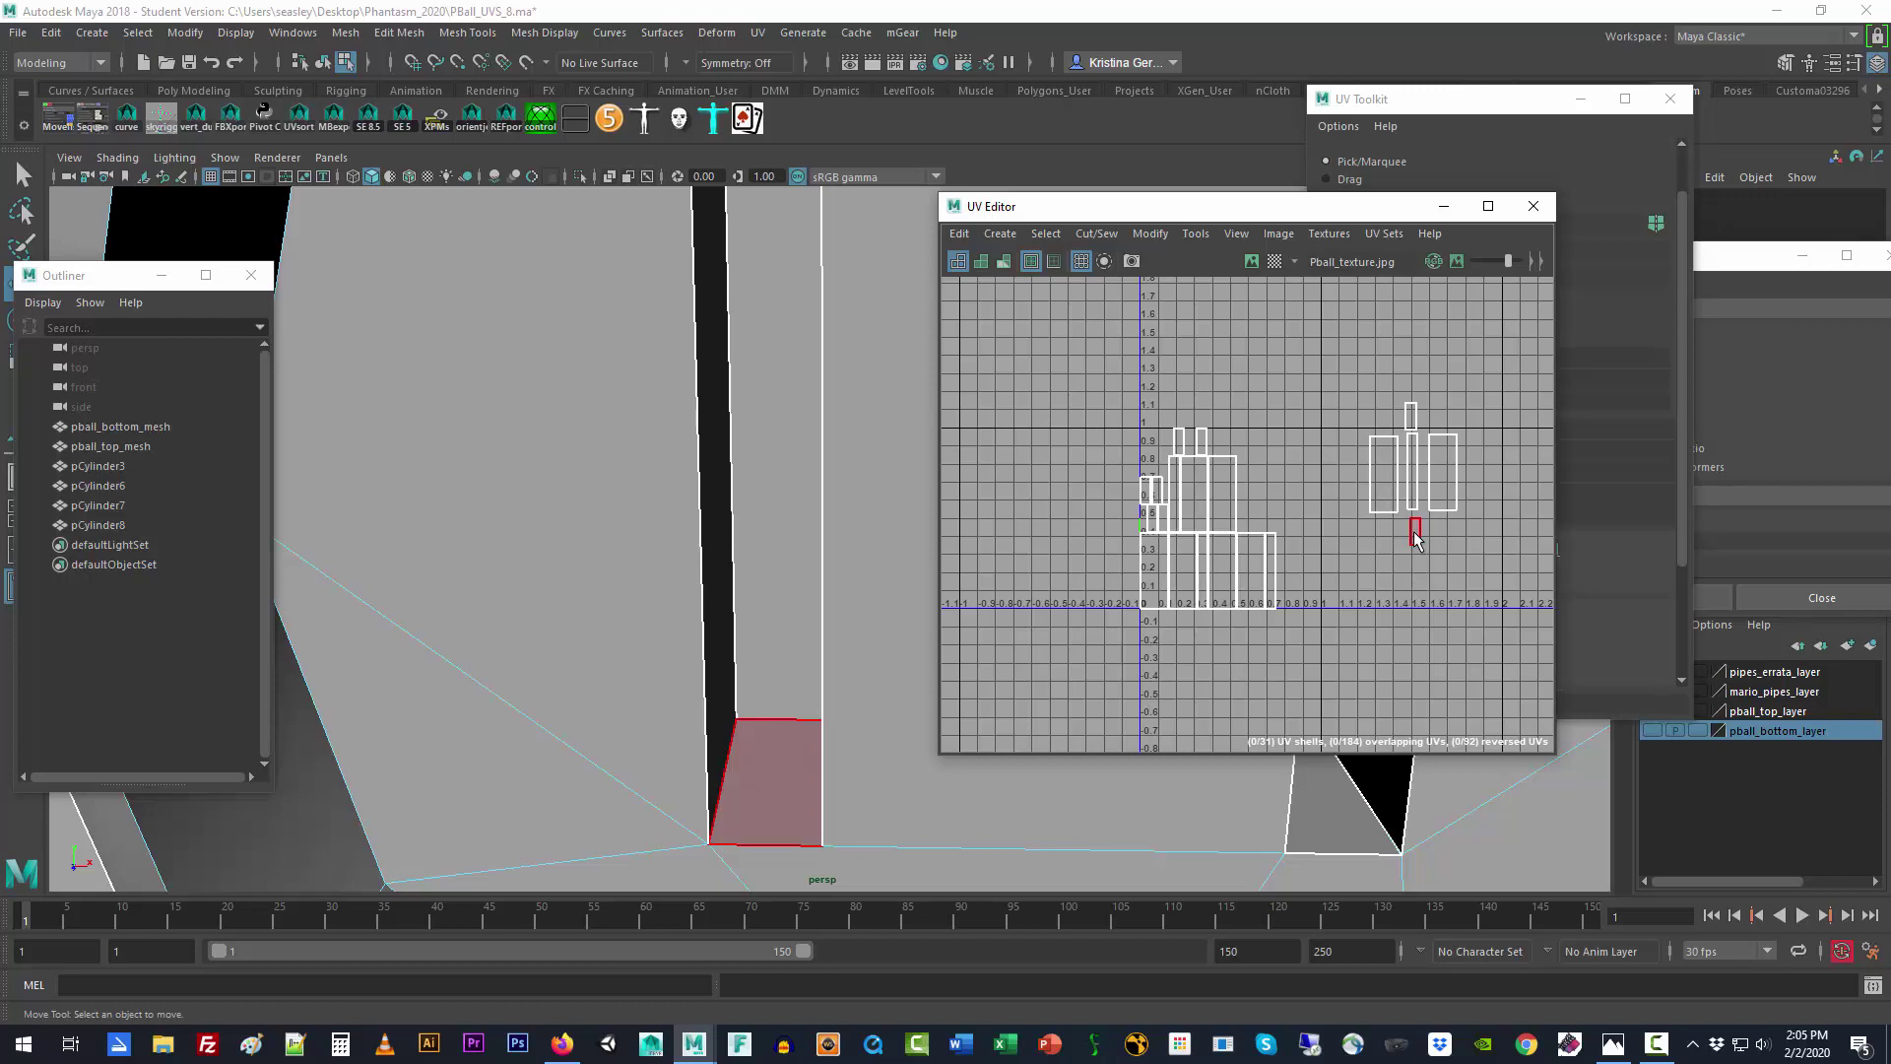
Step: Switch to edge selection and Move and Sew the two long edges joining the slot's floor to its side walls
right_click_drag(1407, 477, 1413, 439)
left_click(1401, 462)
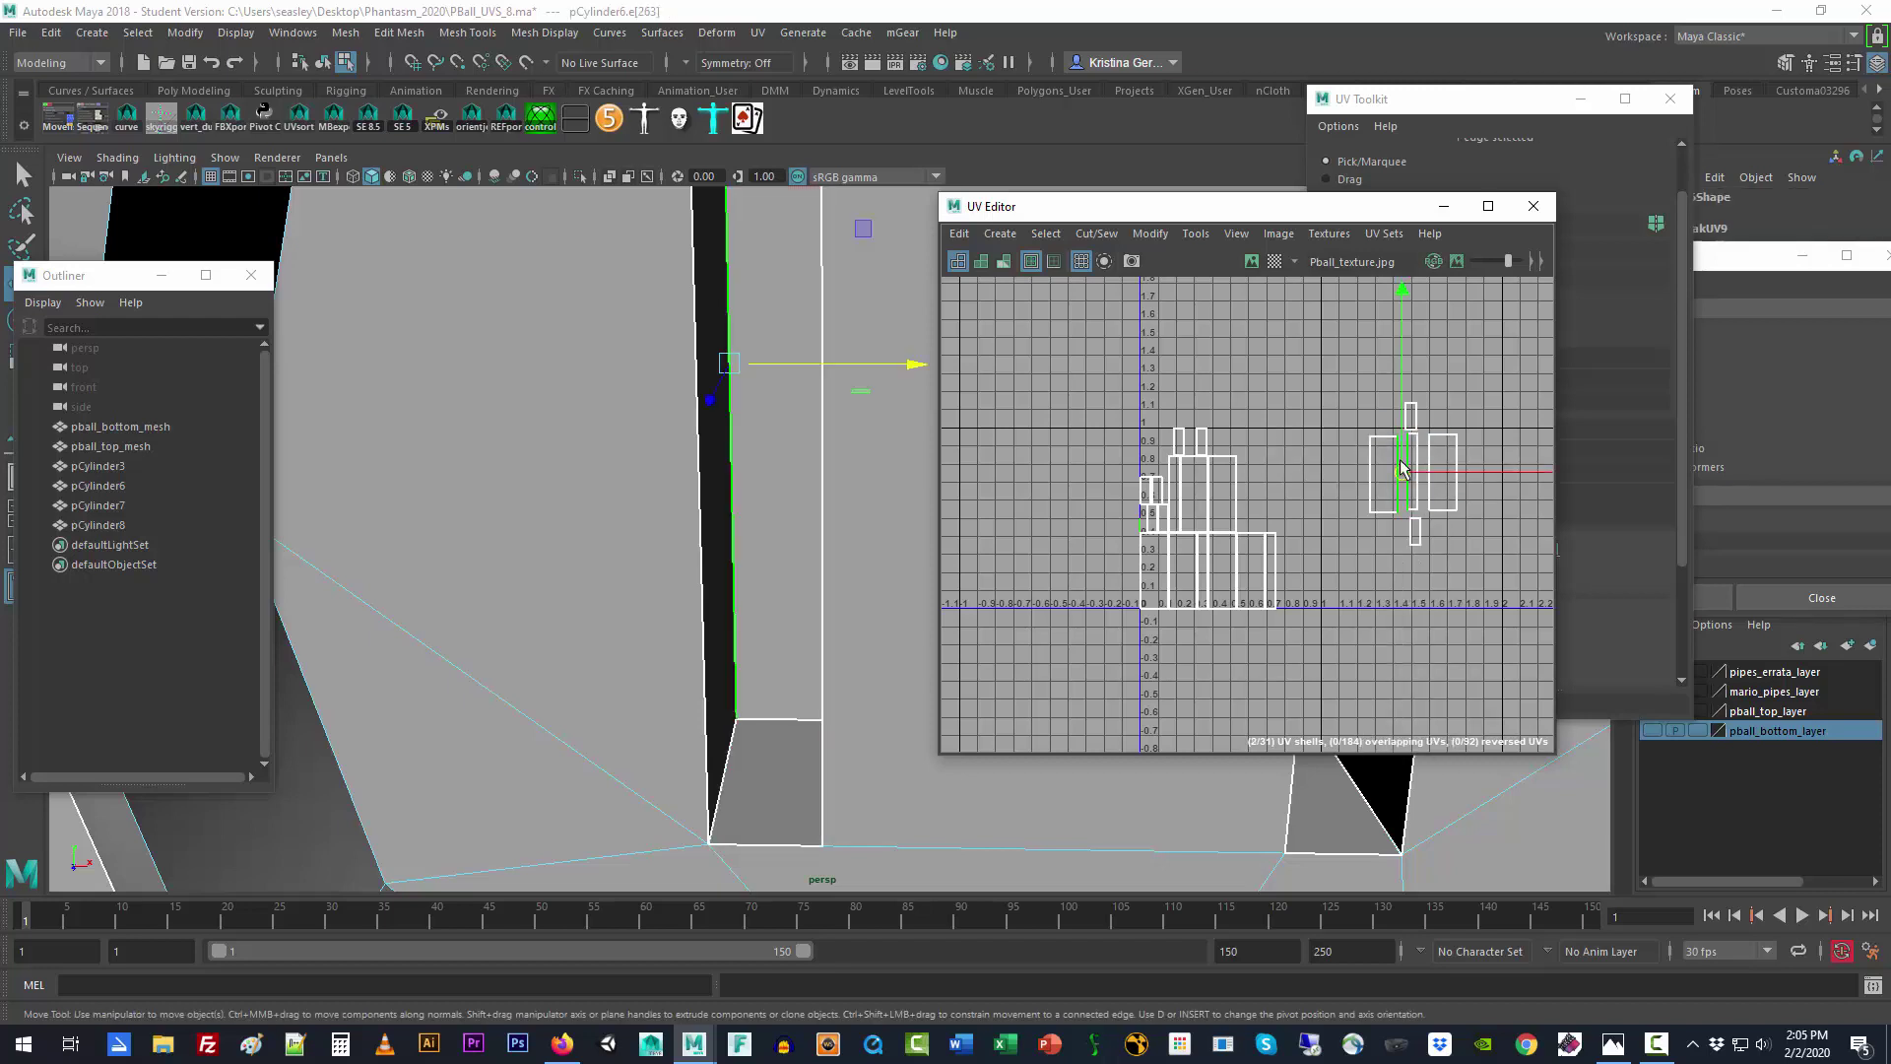
left_click(1097, 236)
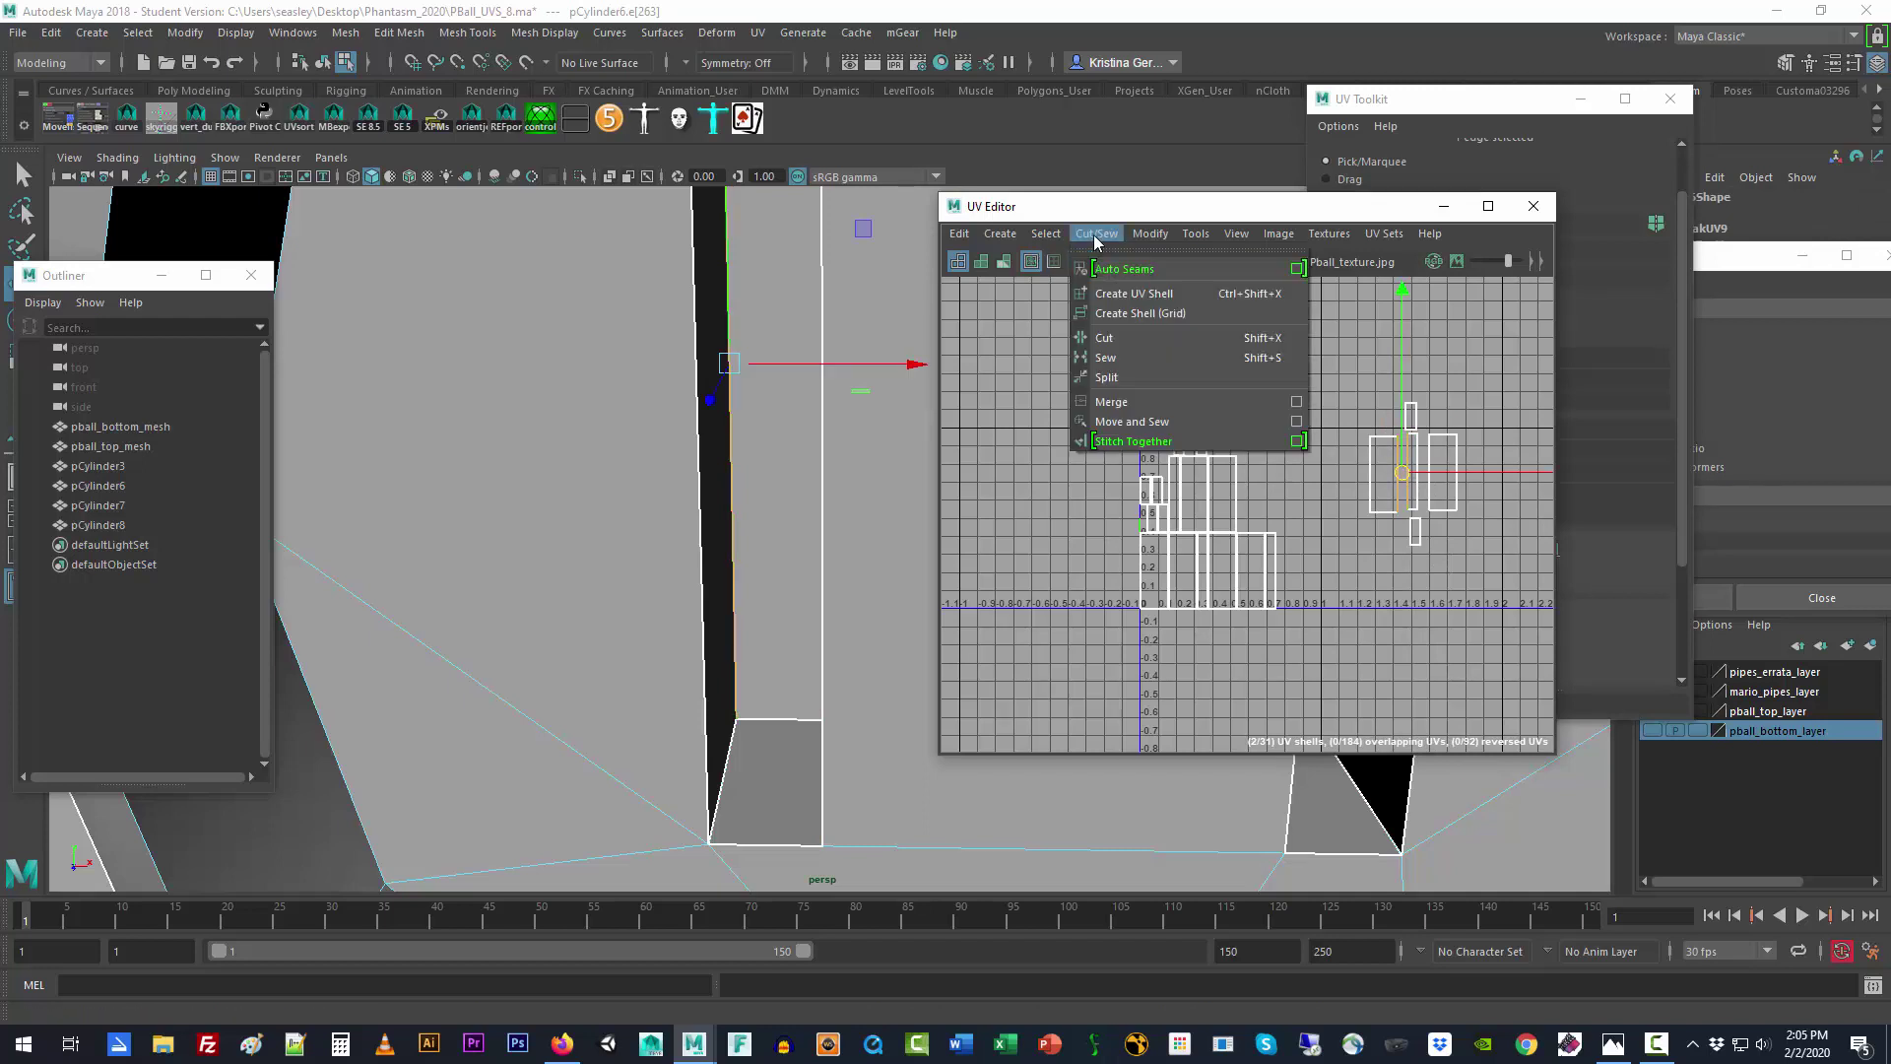
left_click(1139, 424)
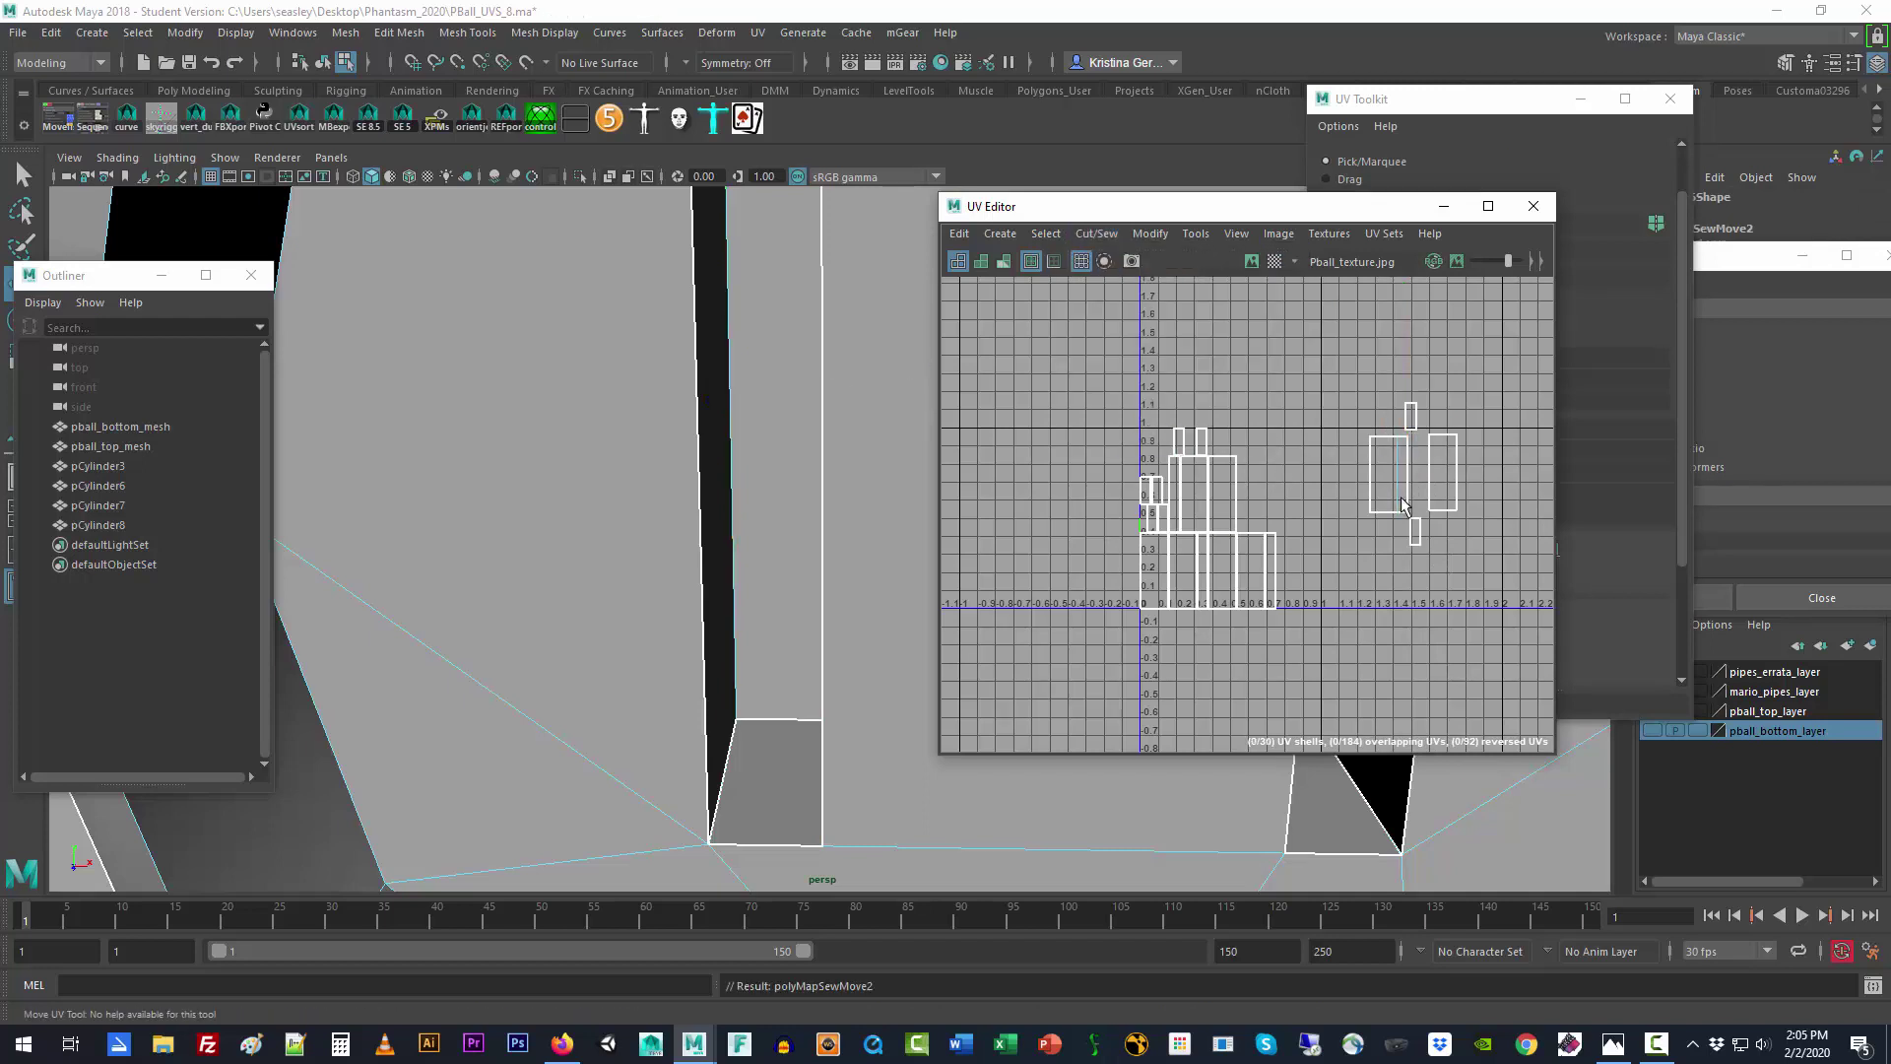
left_click(1097, 234)
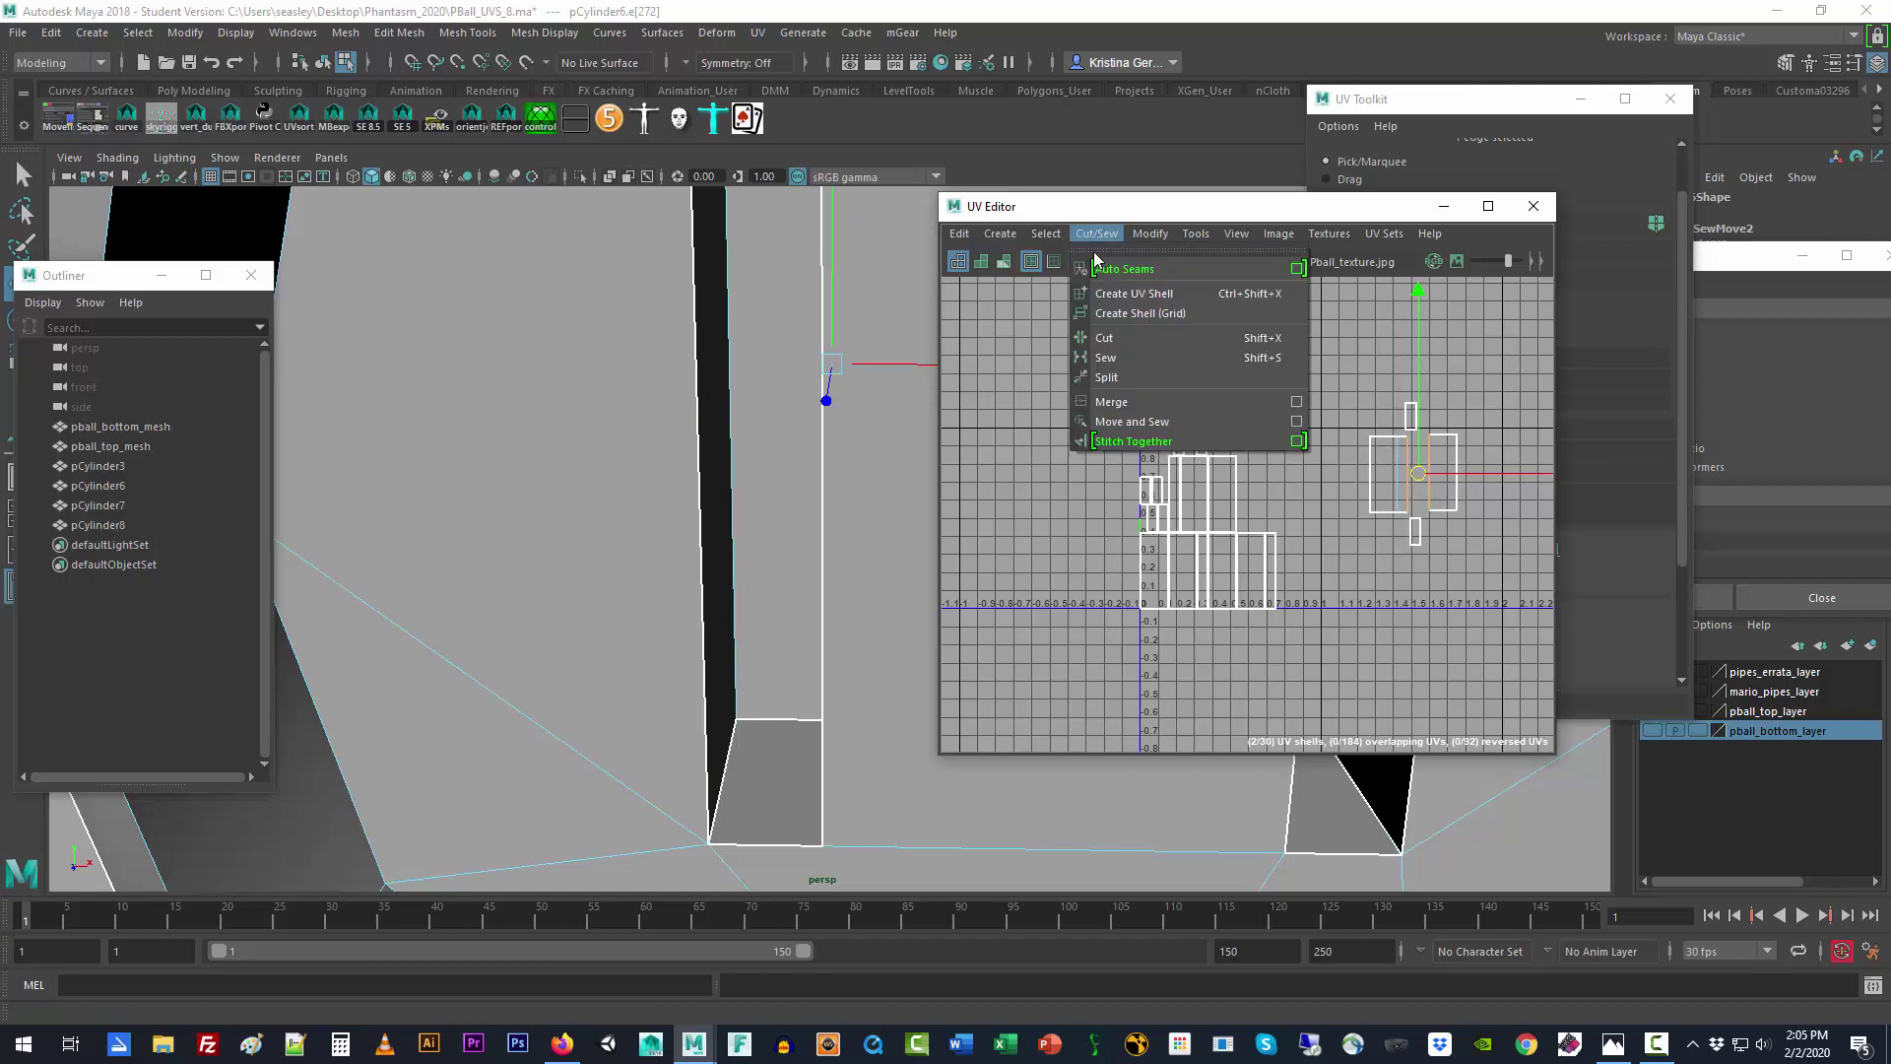
left_click(1140, 423)
Step: Move and Sew the slot's upper and lower end faces onto the short edges of the floor's UV shell
left_click(1405, 436)
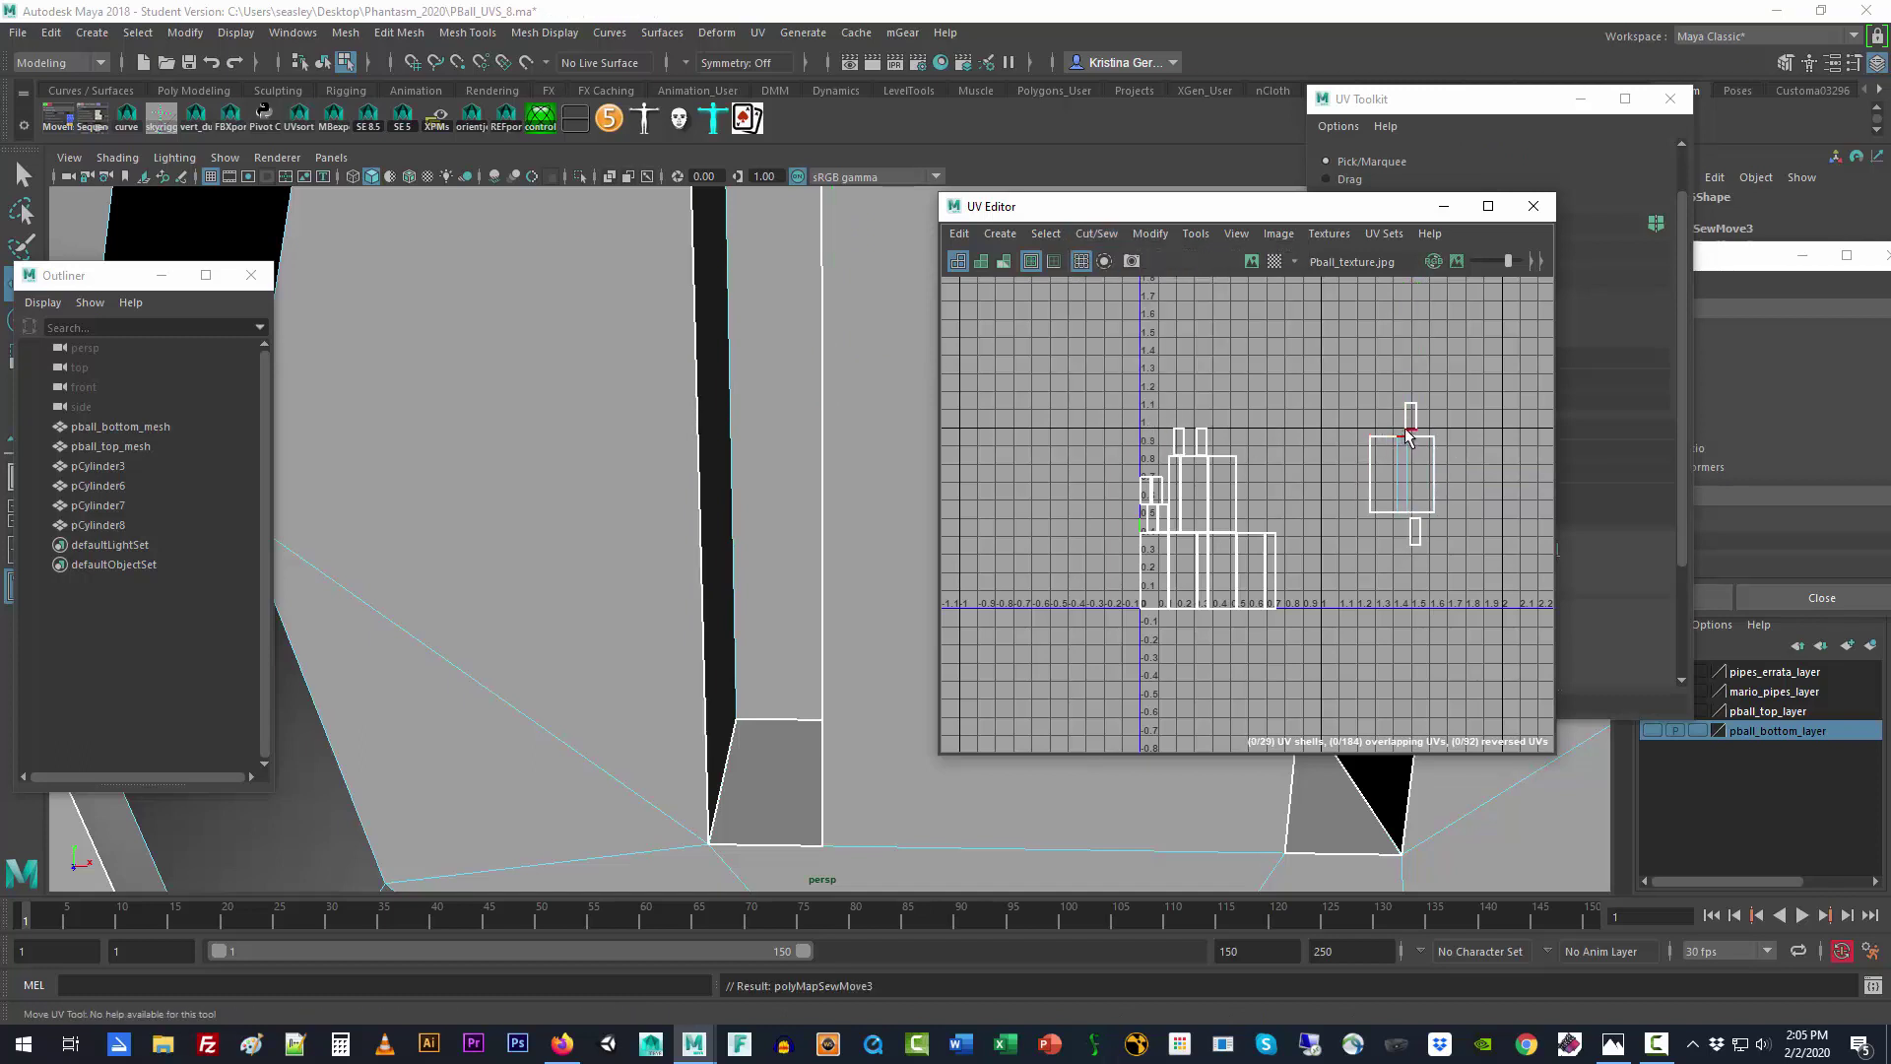
left_click(1097, 233)
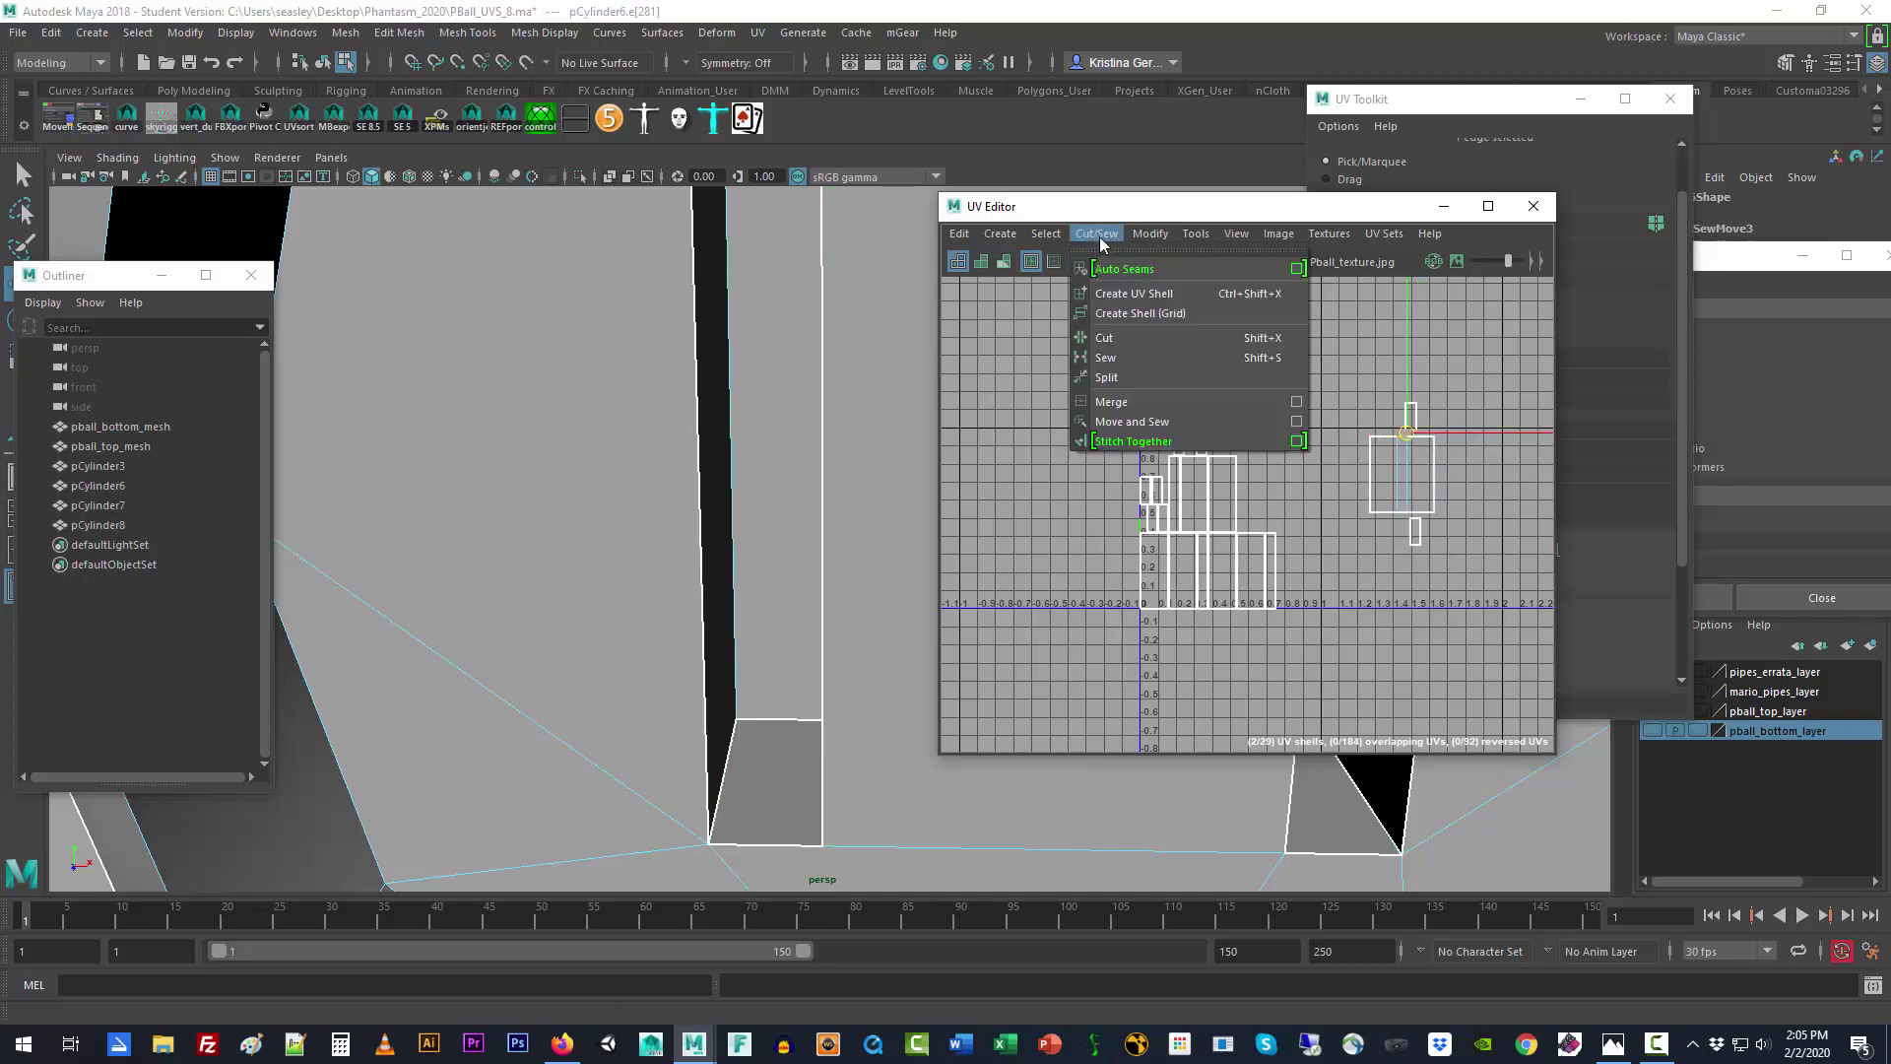
left_click(1143, 422)
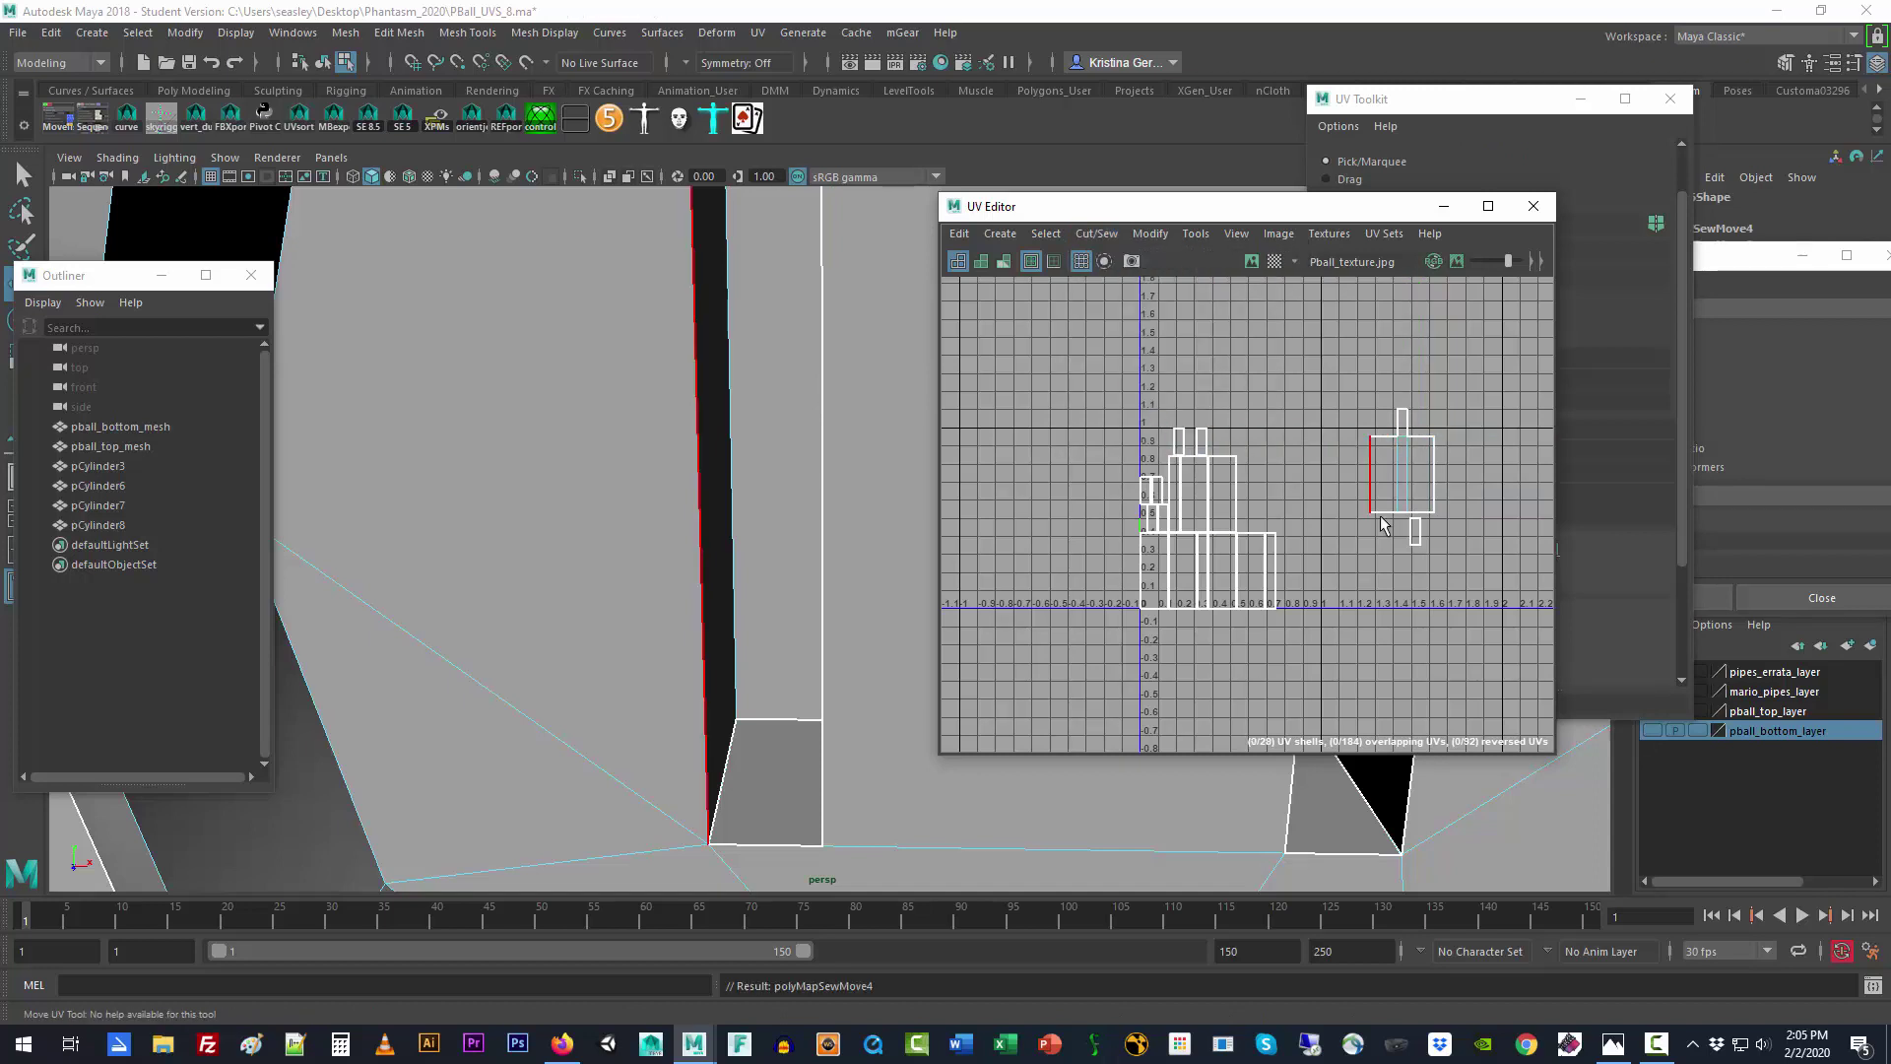
key("w")
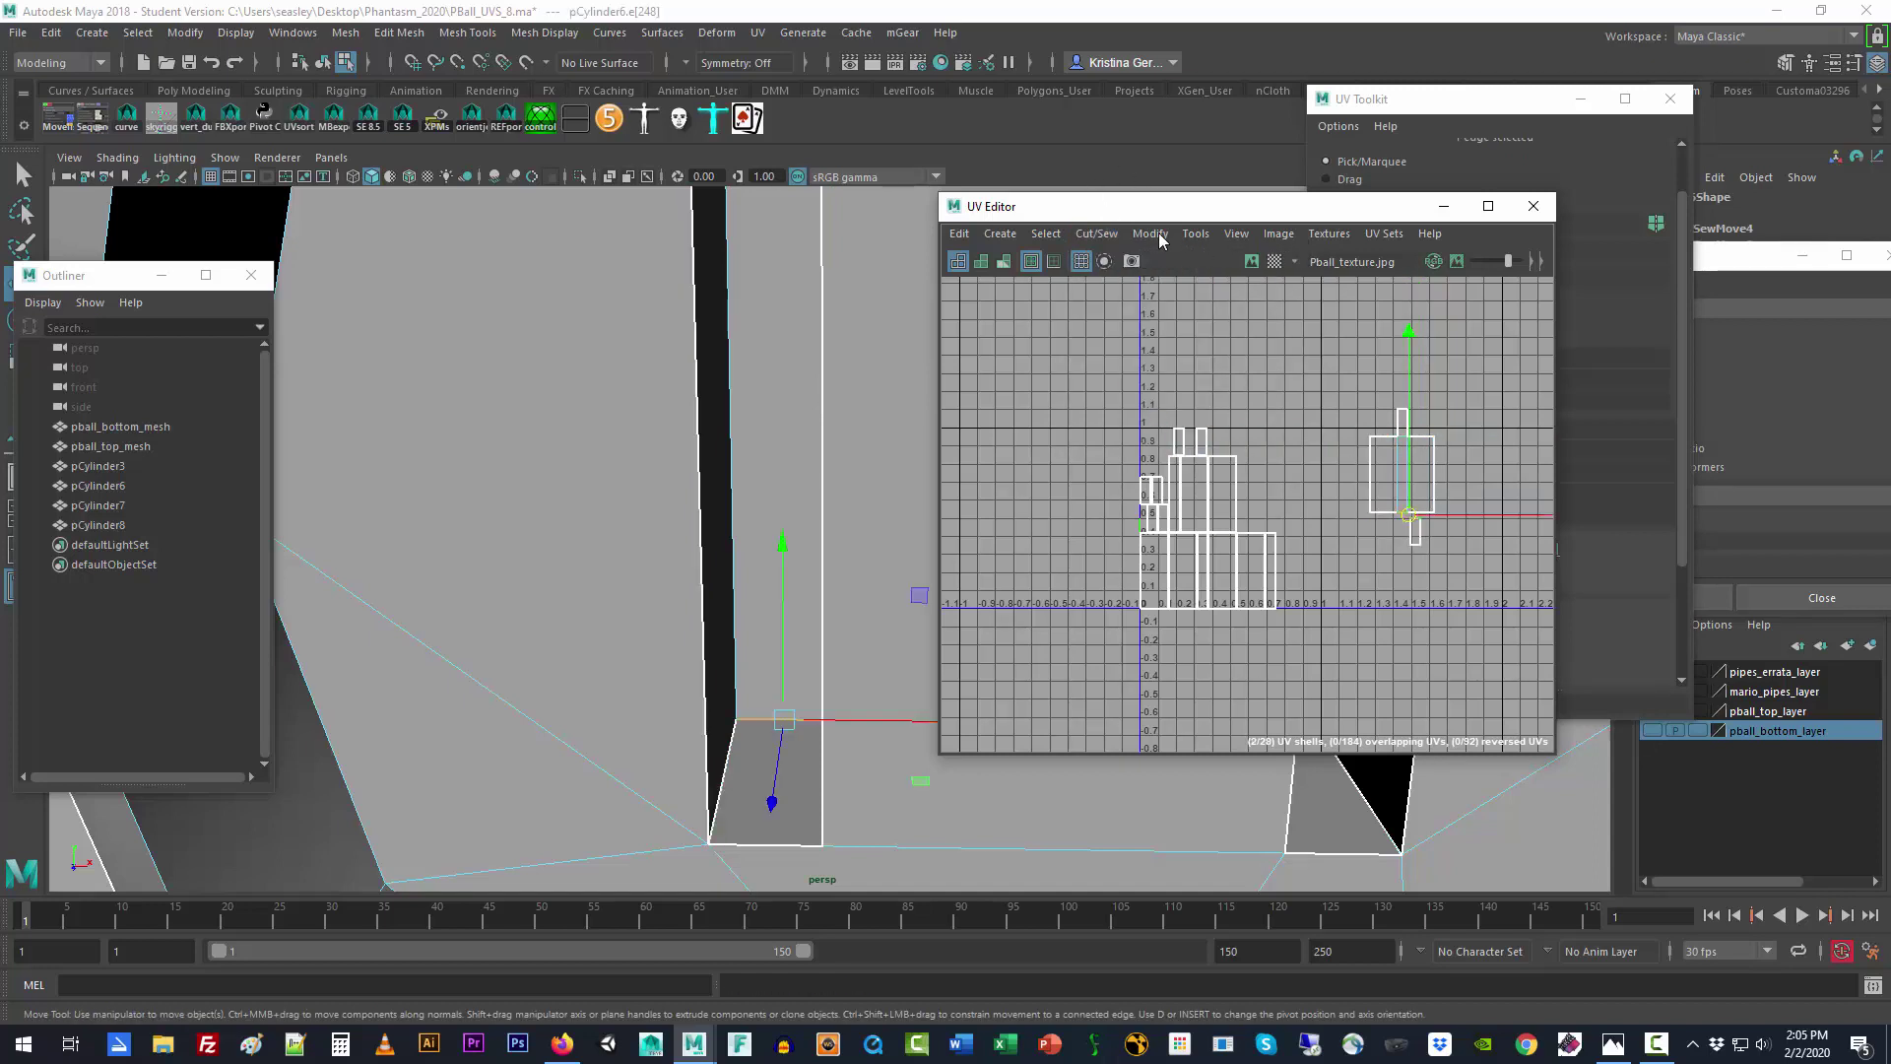
left_click(1097, 234)
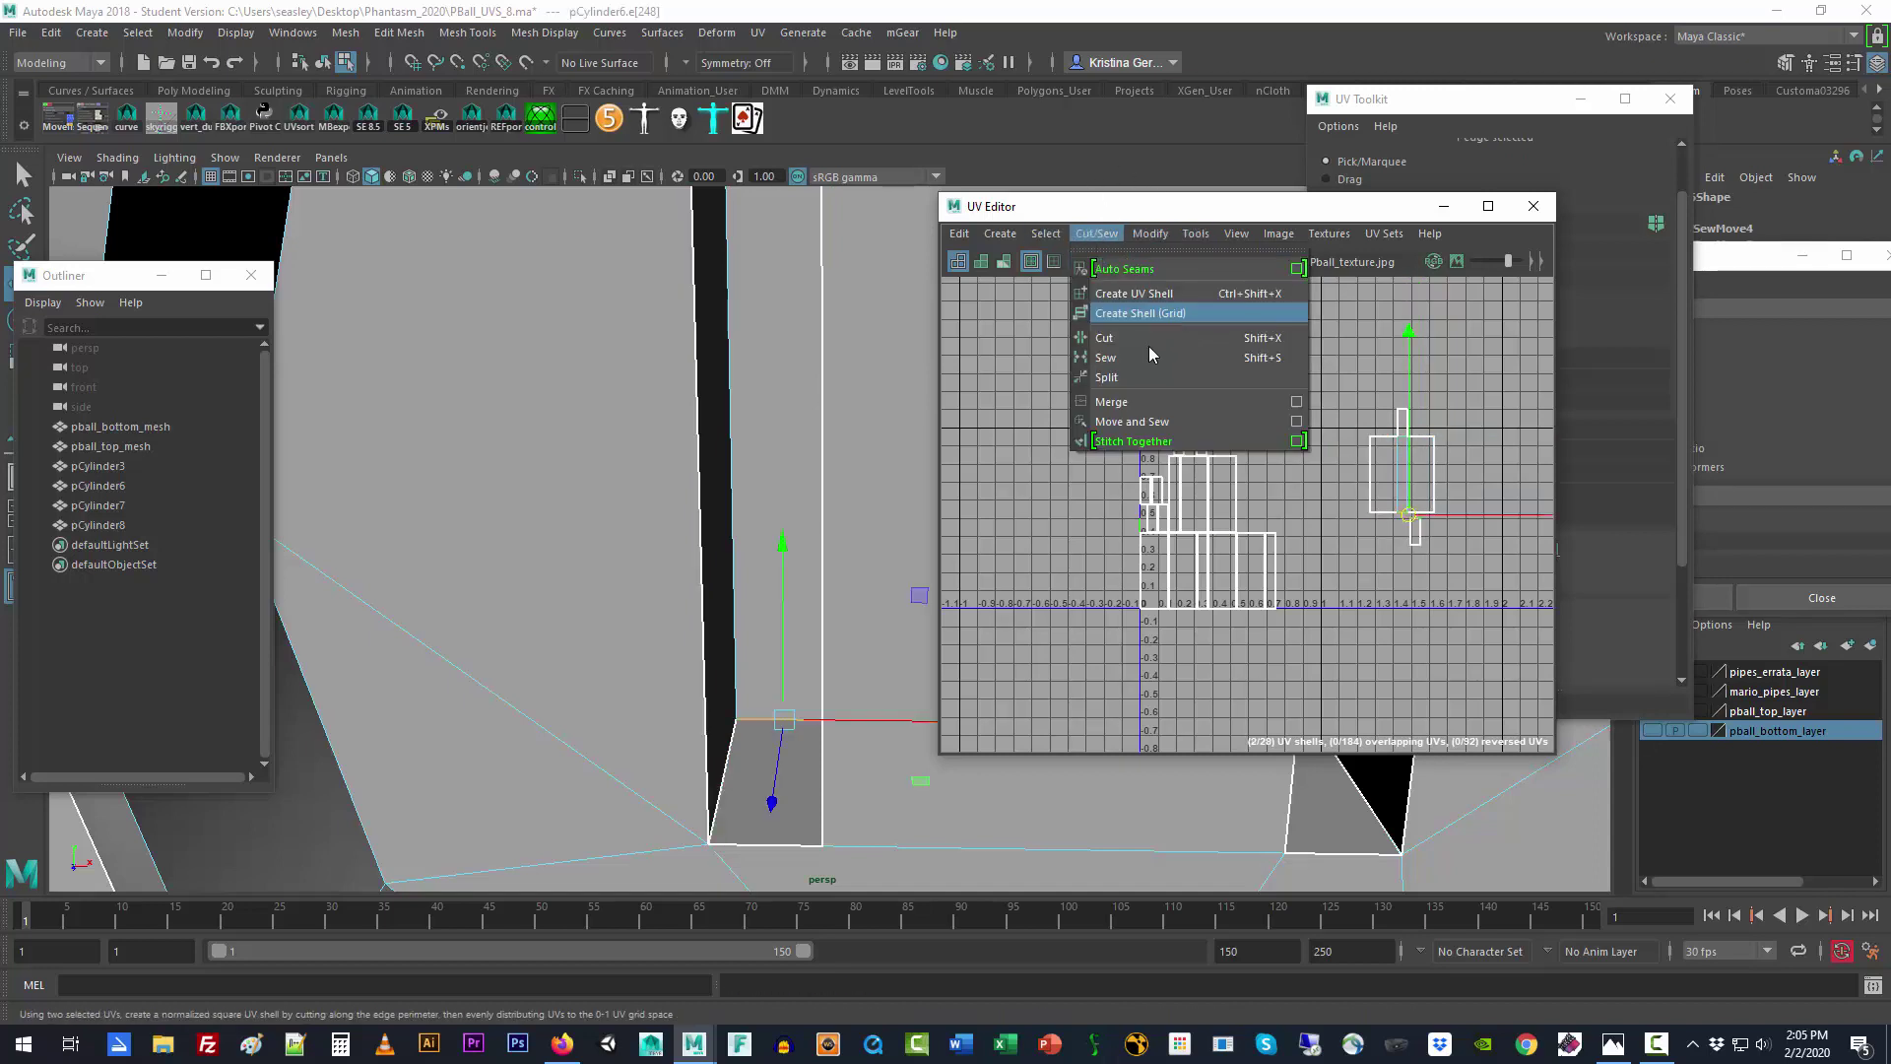
left_click(1169, 422)
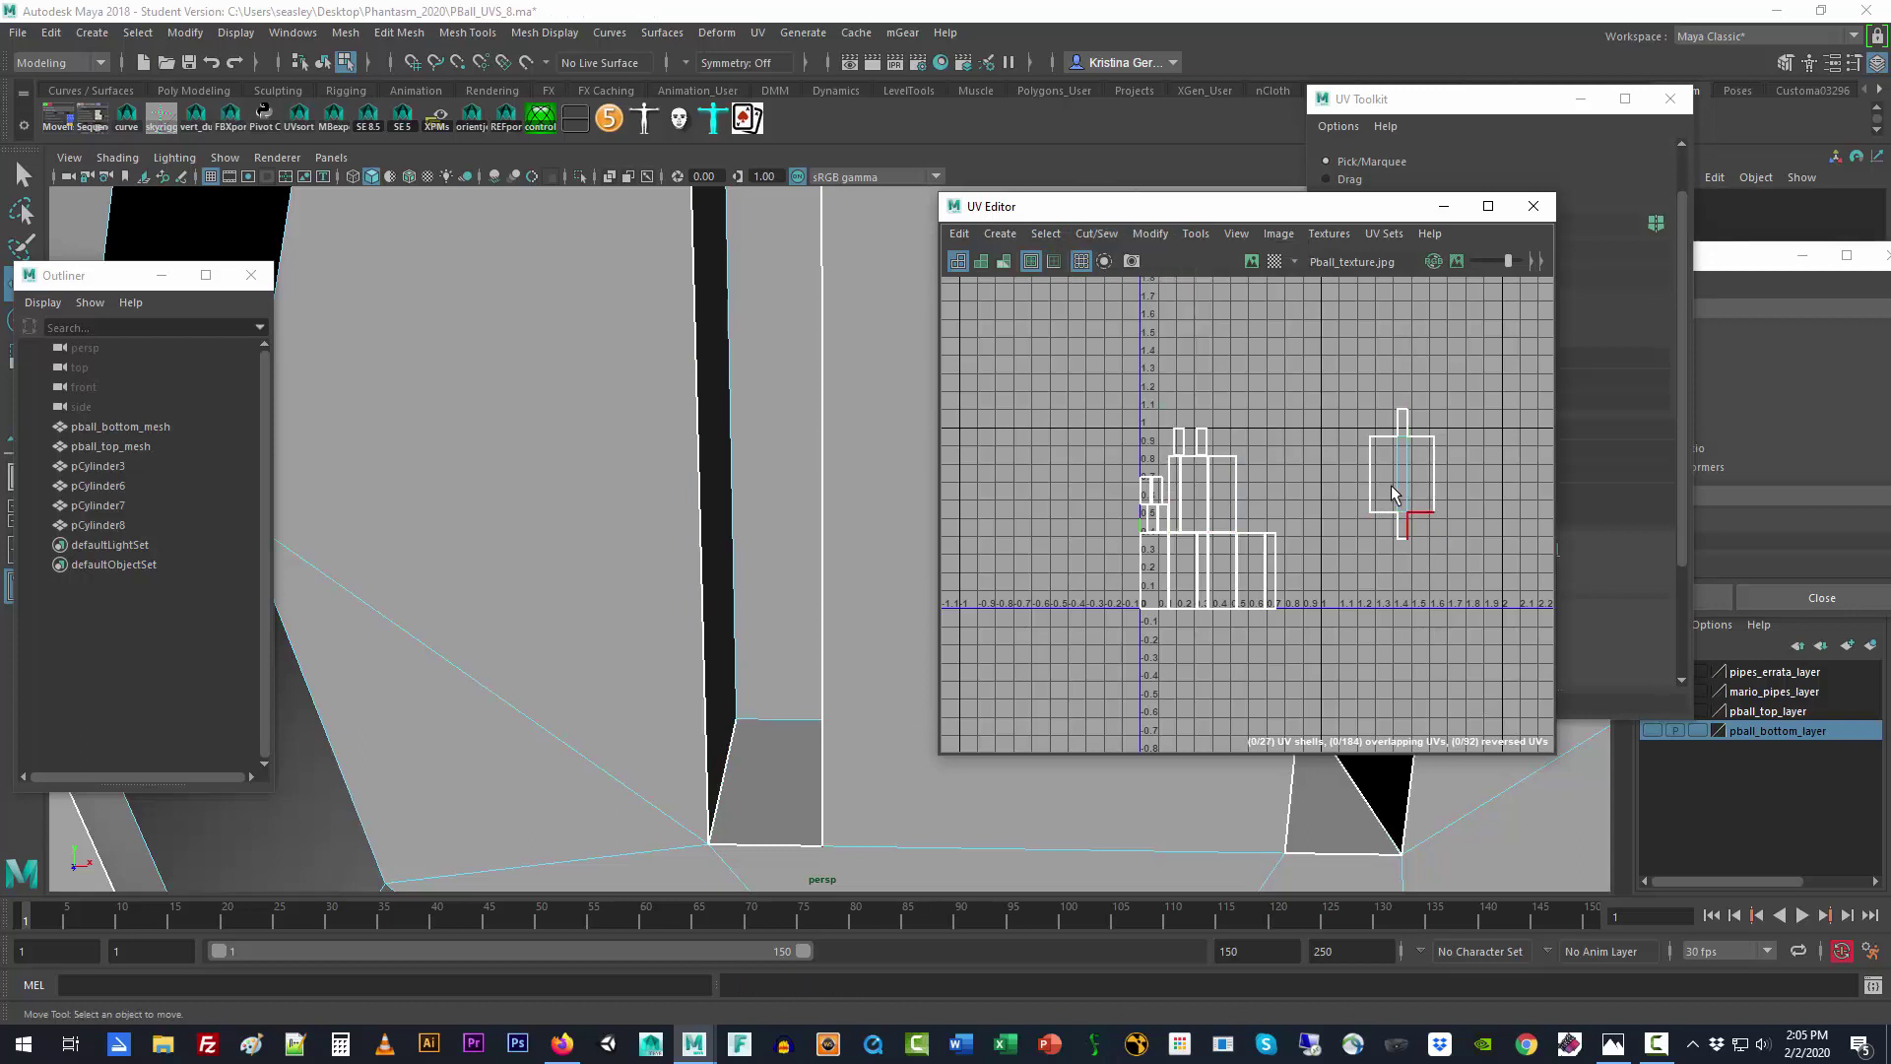
Step: Narrow the slot's sewn UV shell by scaling the outer UVs of both side walls inward horizontally, then clear the selection
right_click_drag(1367, 481, 1369, 415)
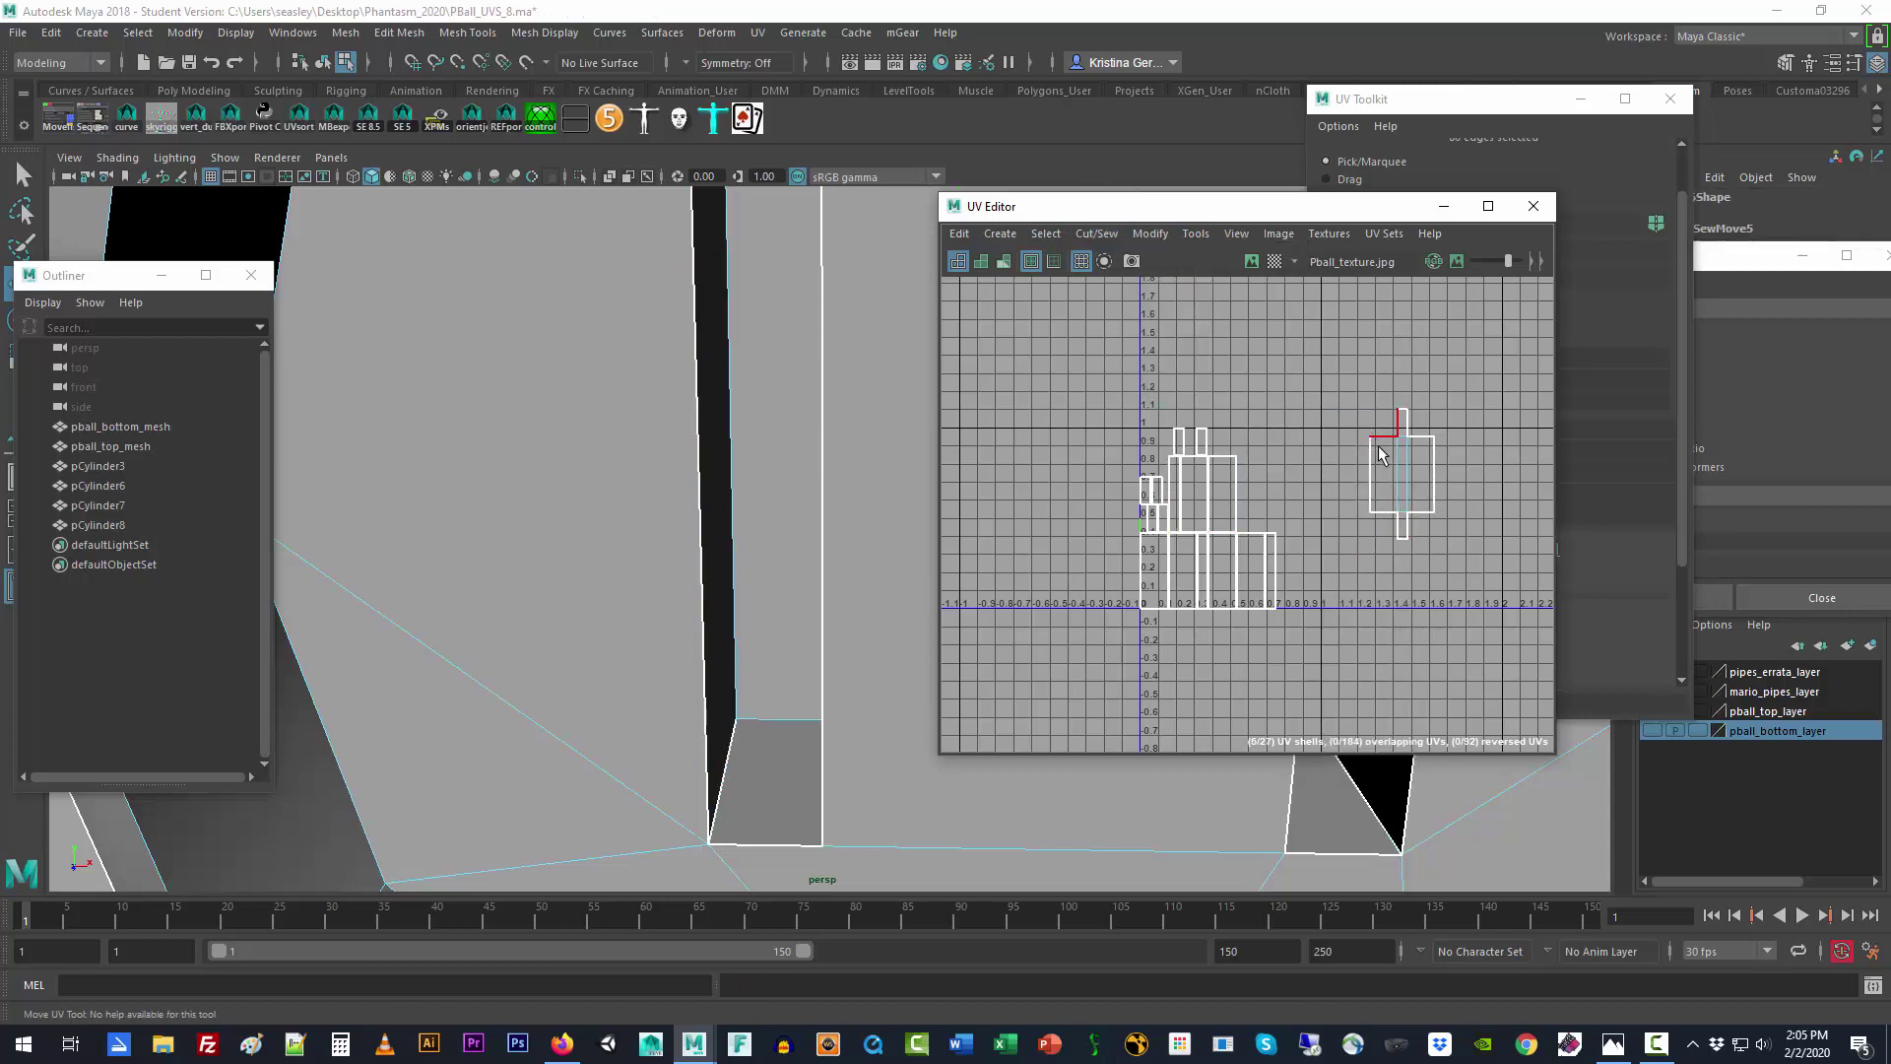
key("w")
left_click(1430, 473)
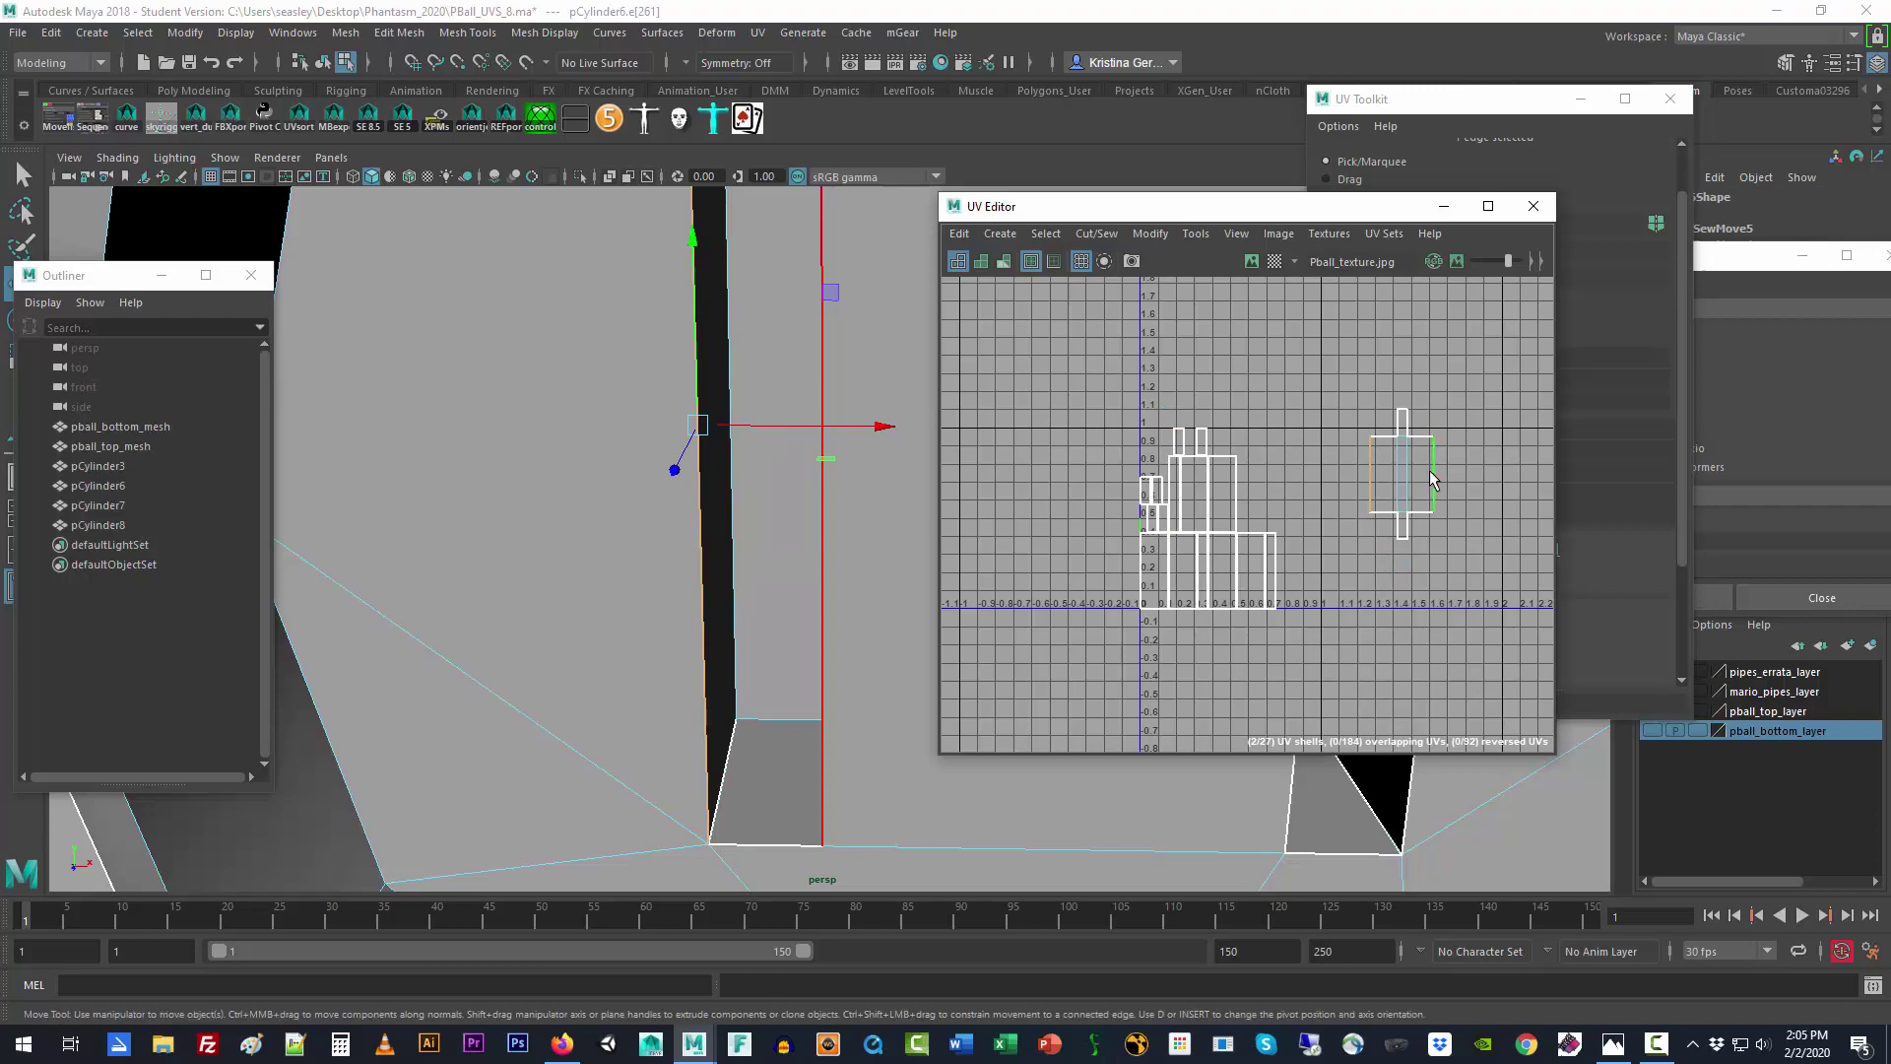
key("r")
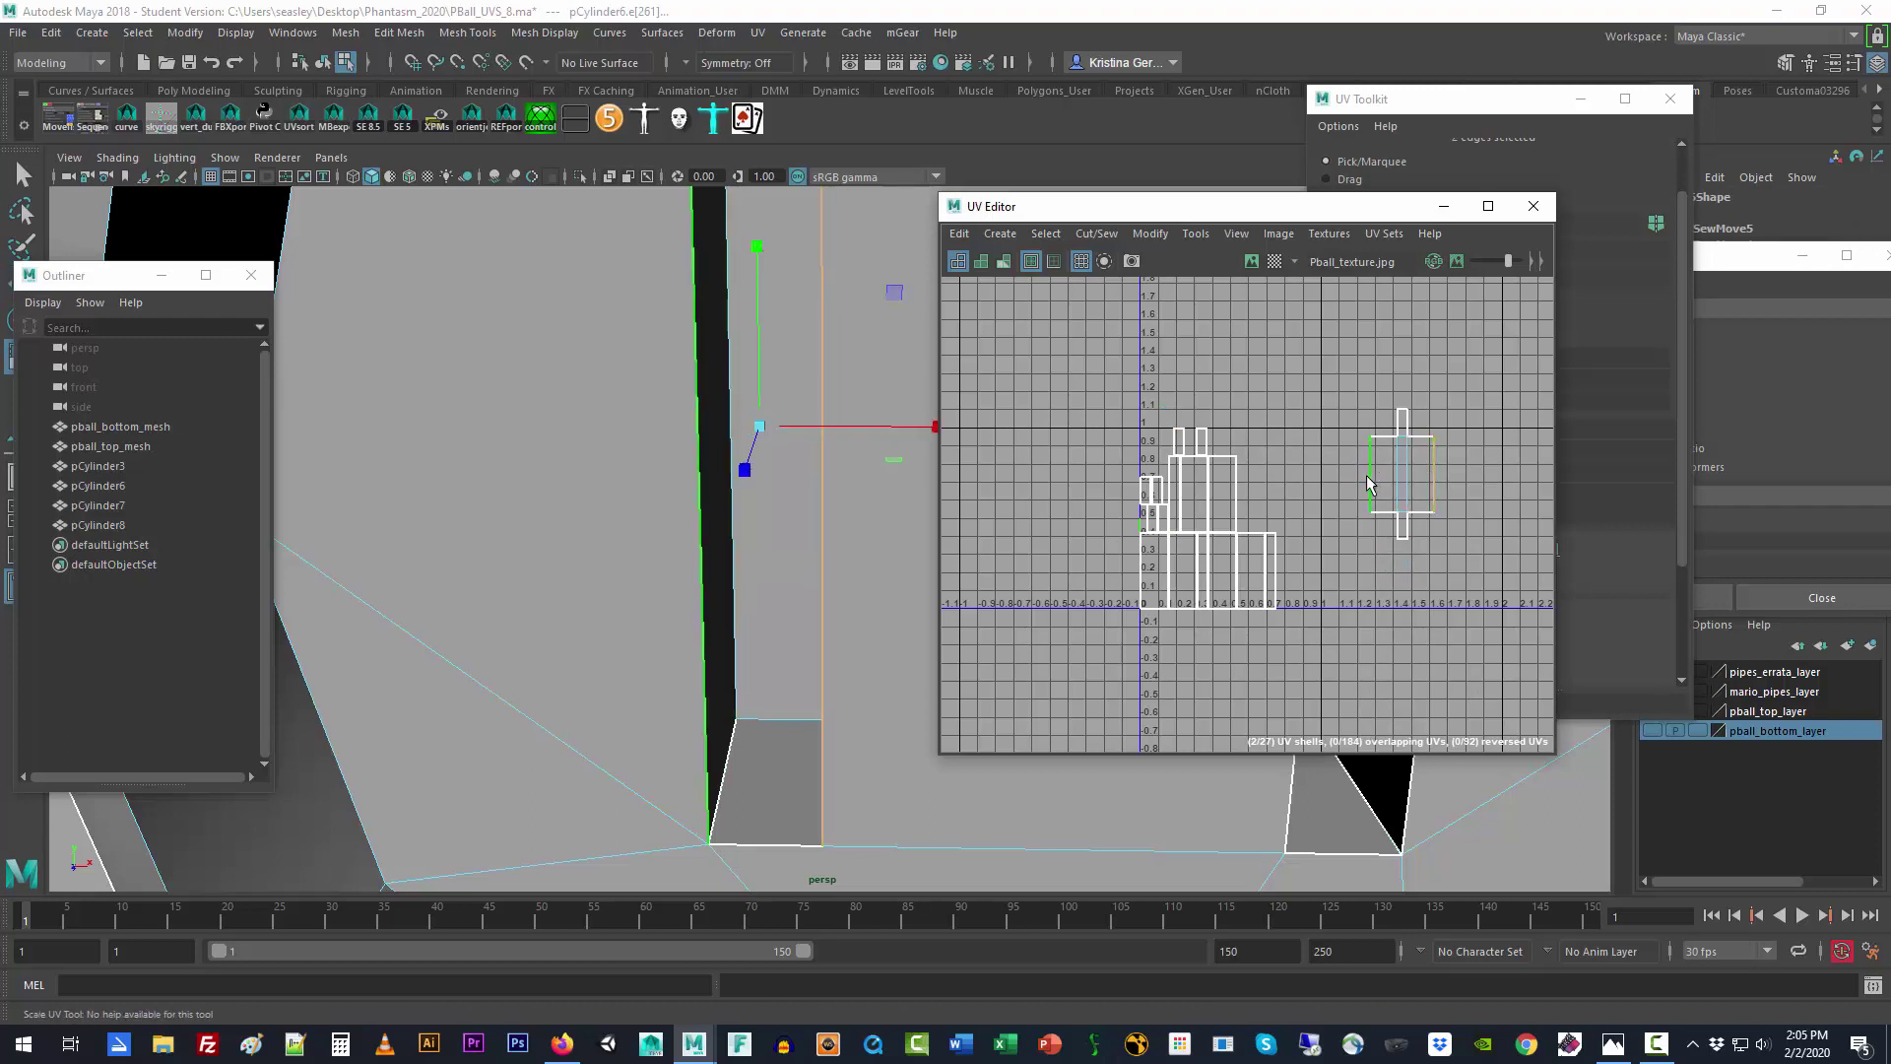
mouse_move(1373, 475)
right_mouse_down()
mouse_move(1456, 477)
mouse_move(1389, 448)
right_mouse_up()
left_click_drag(1354, 419, 1383, 538)
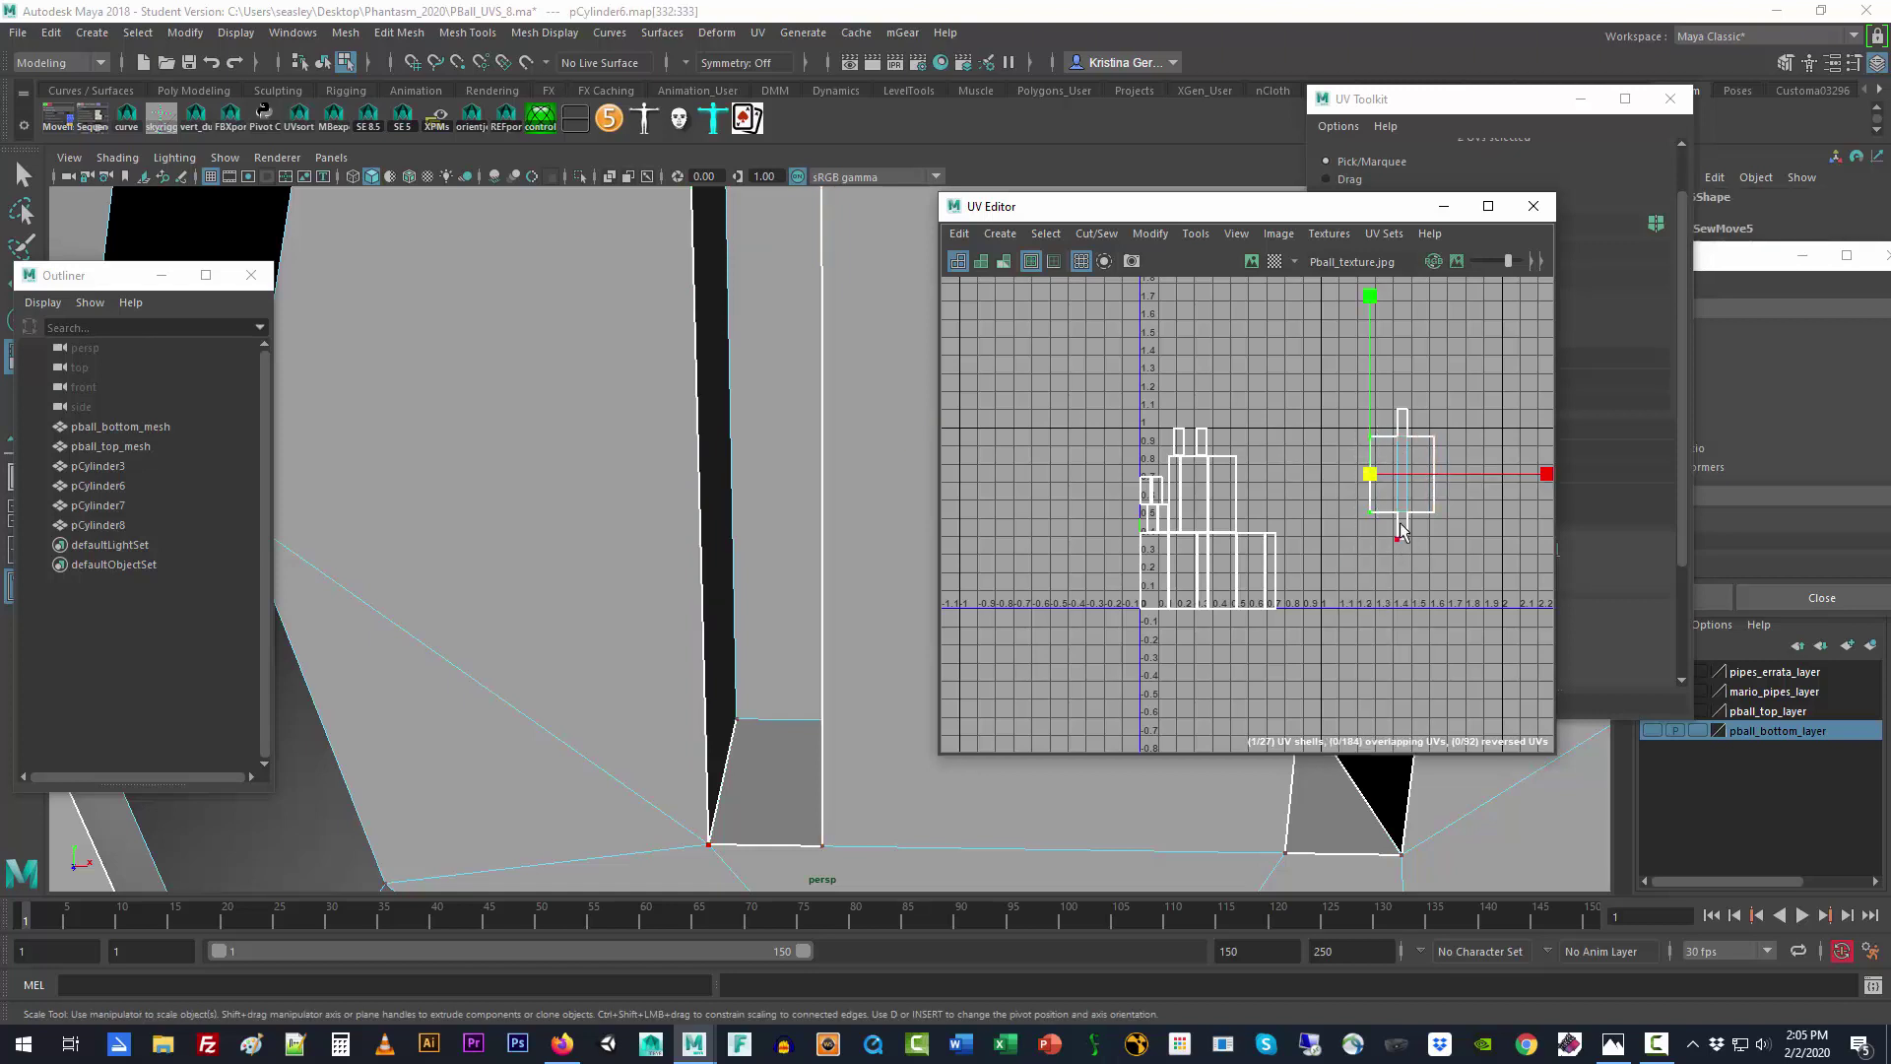
left_click_drag(1442, 414, 1422, 532)
middle_click_drag(1485, 473, 1342, 488, "alt")
left_click_drag(1433, 489, 1348, 490)
left_click(1328, 553)
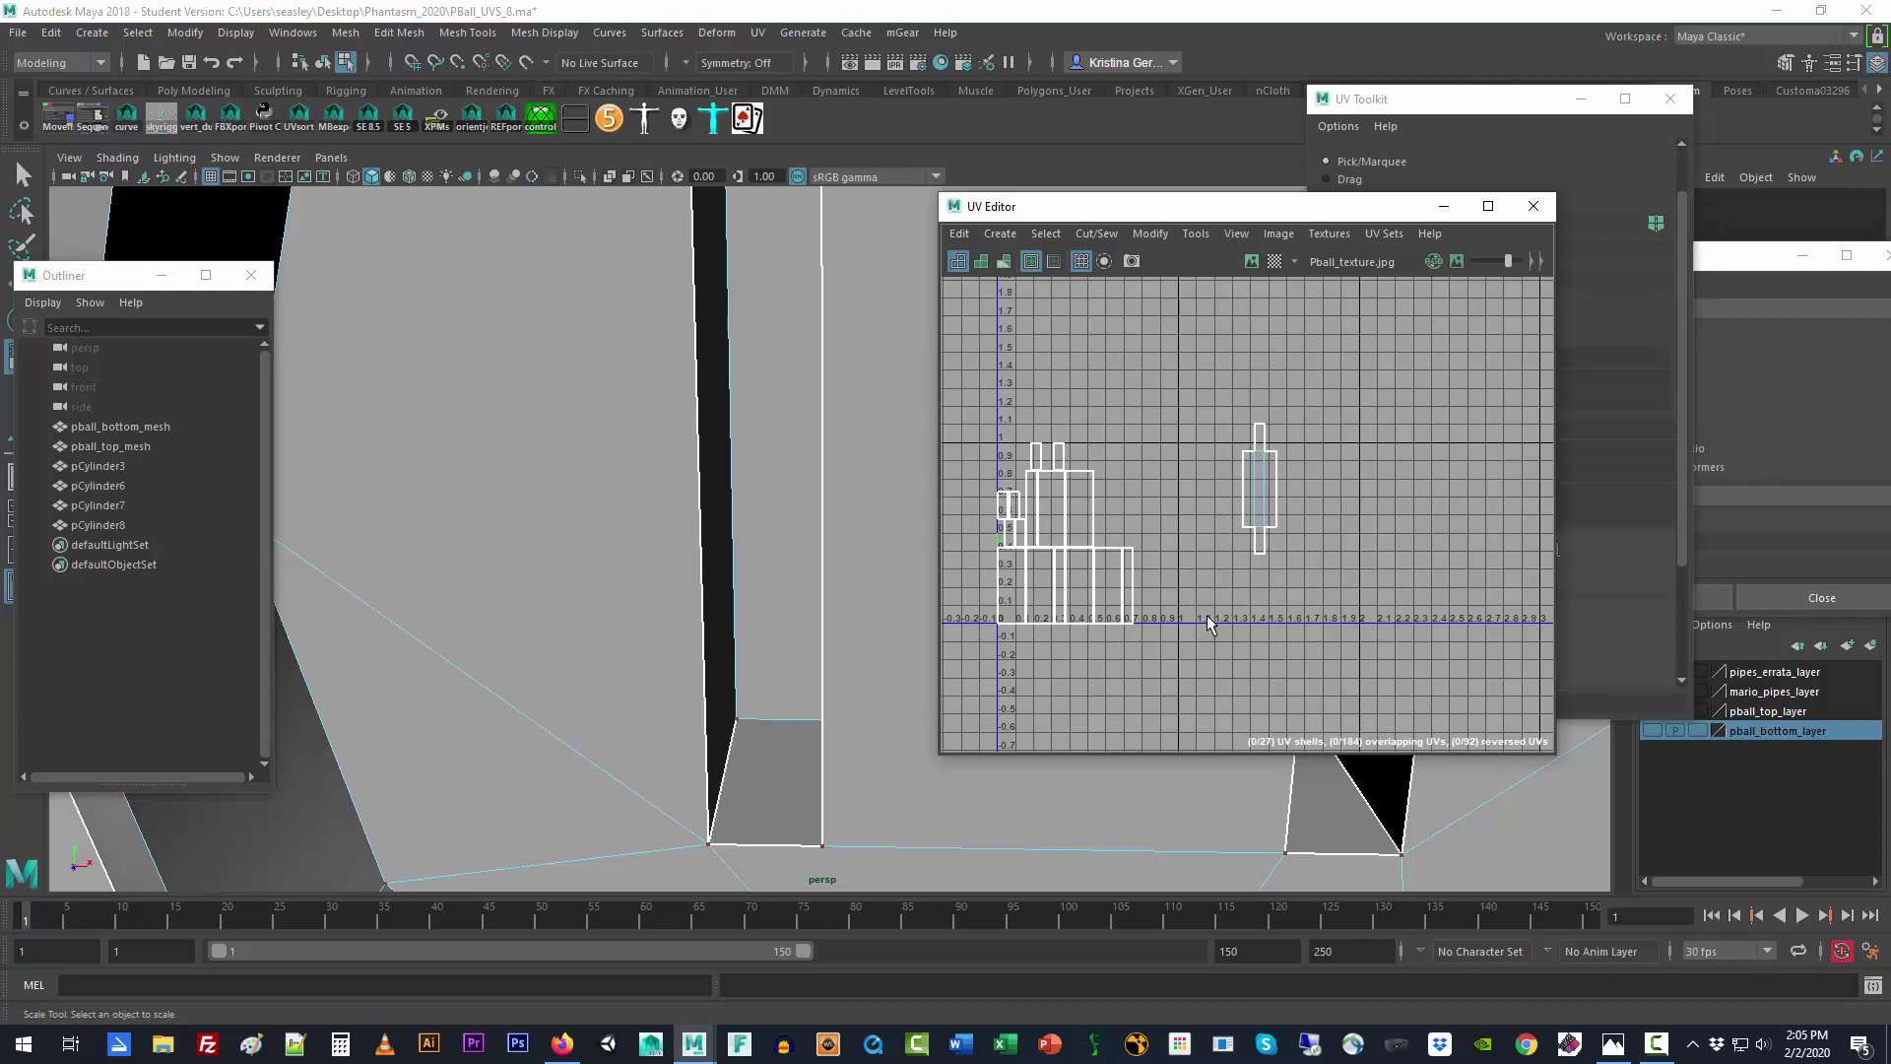
Step: Stack the UV shells of the far end cap's two slots by snapping both to the same grid point
scroll(1188, 596, "down", 3)
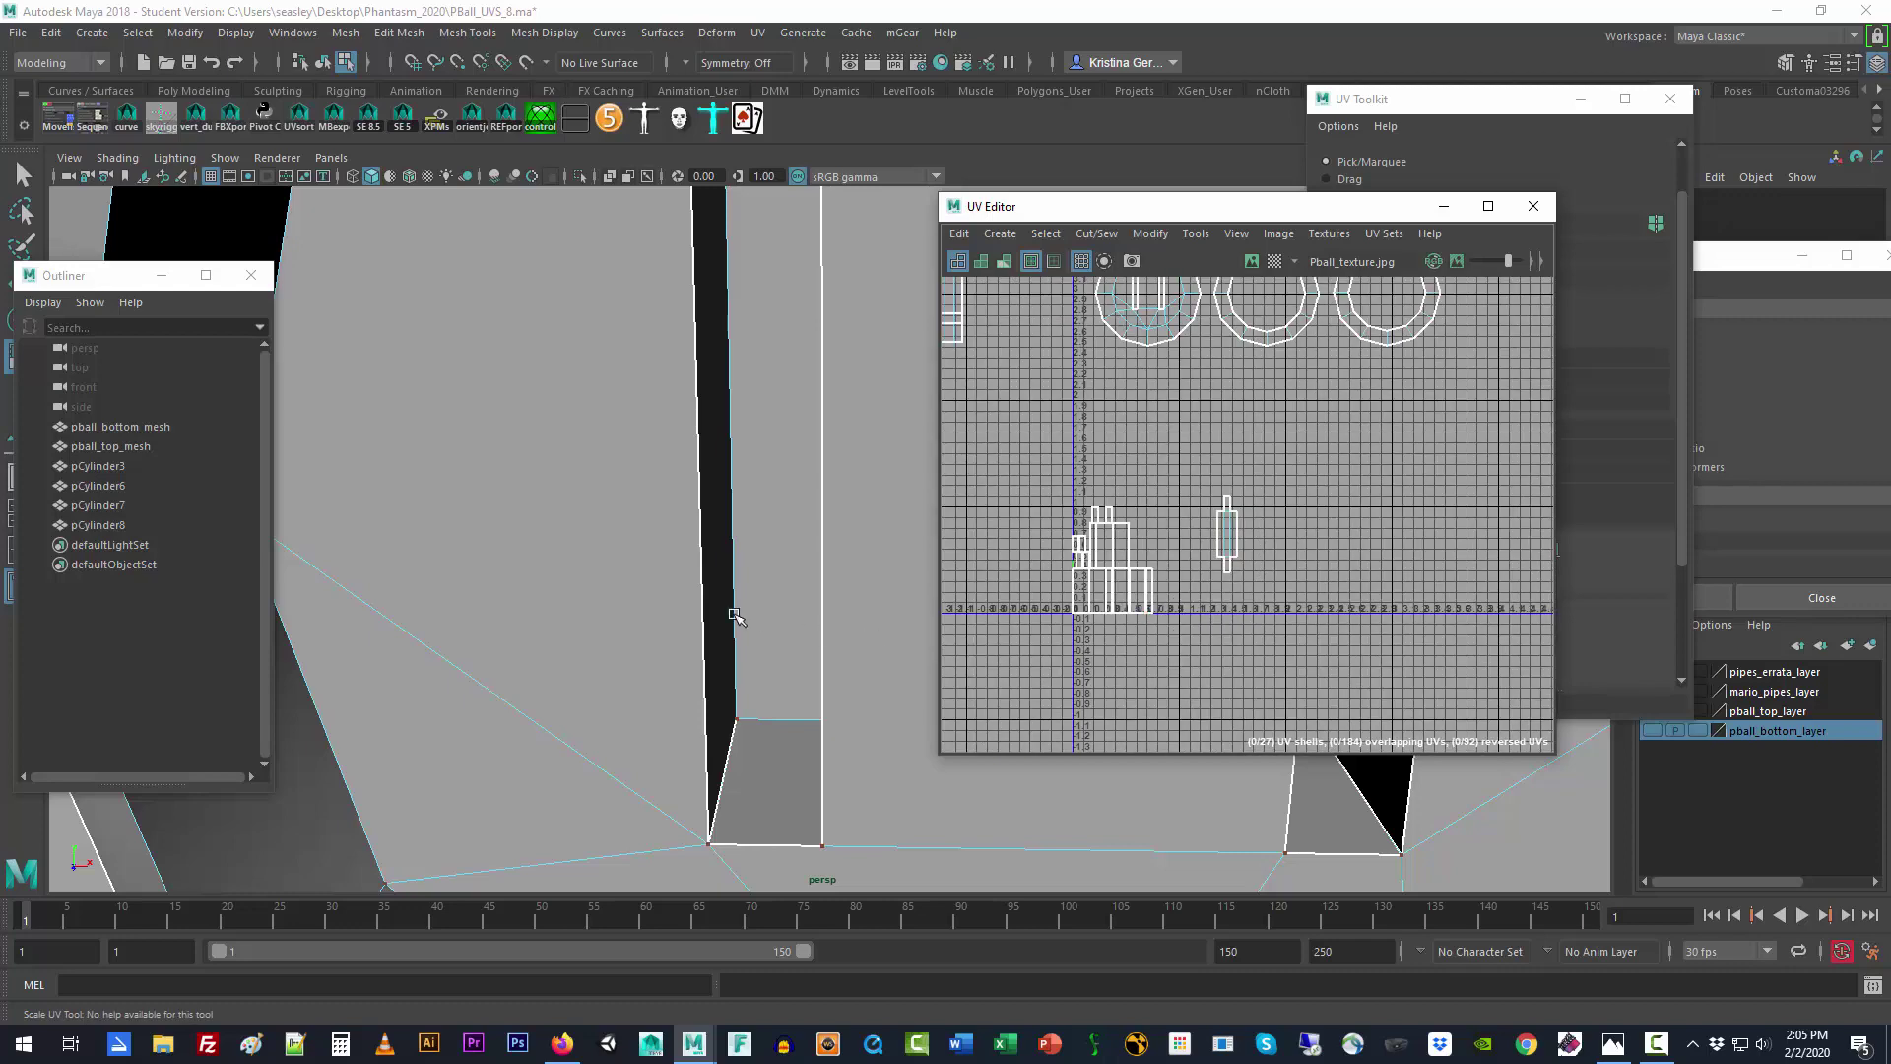
scroll(733, 615, "down", 2)
middle_click_drag(847, 594, 463, 692, "alt")
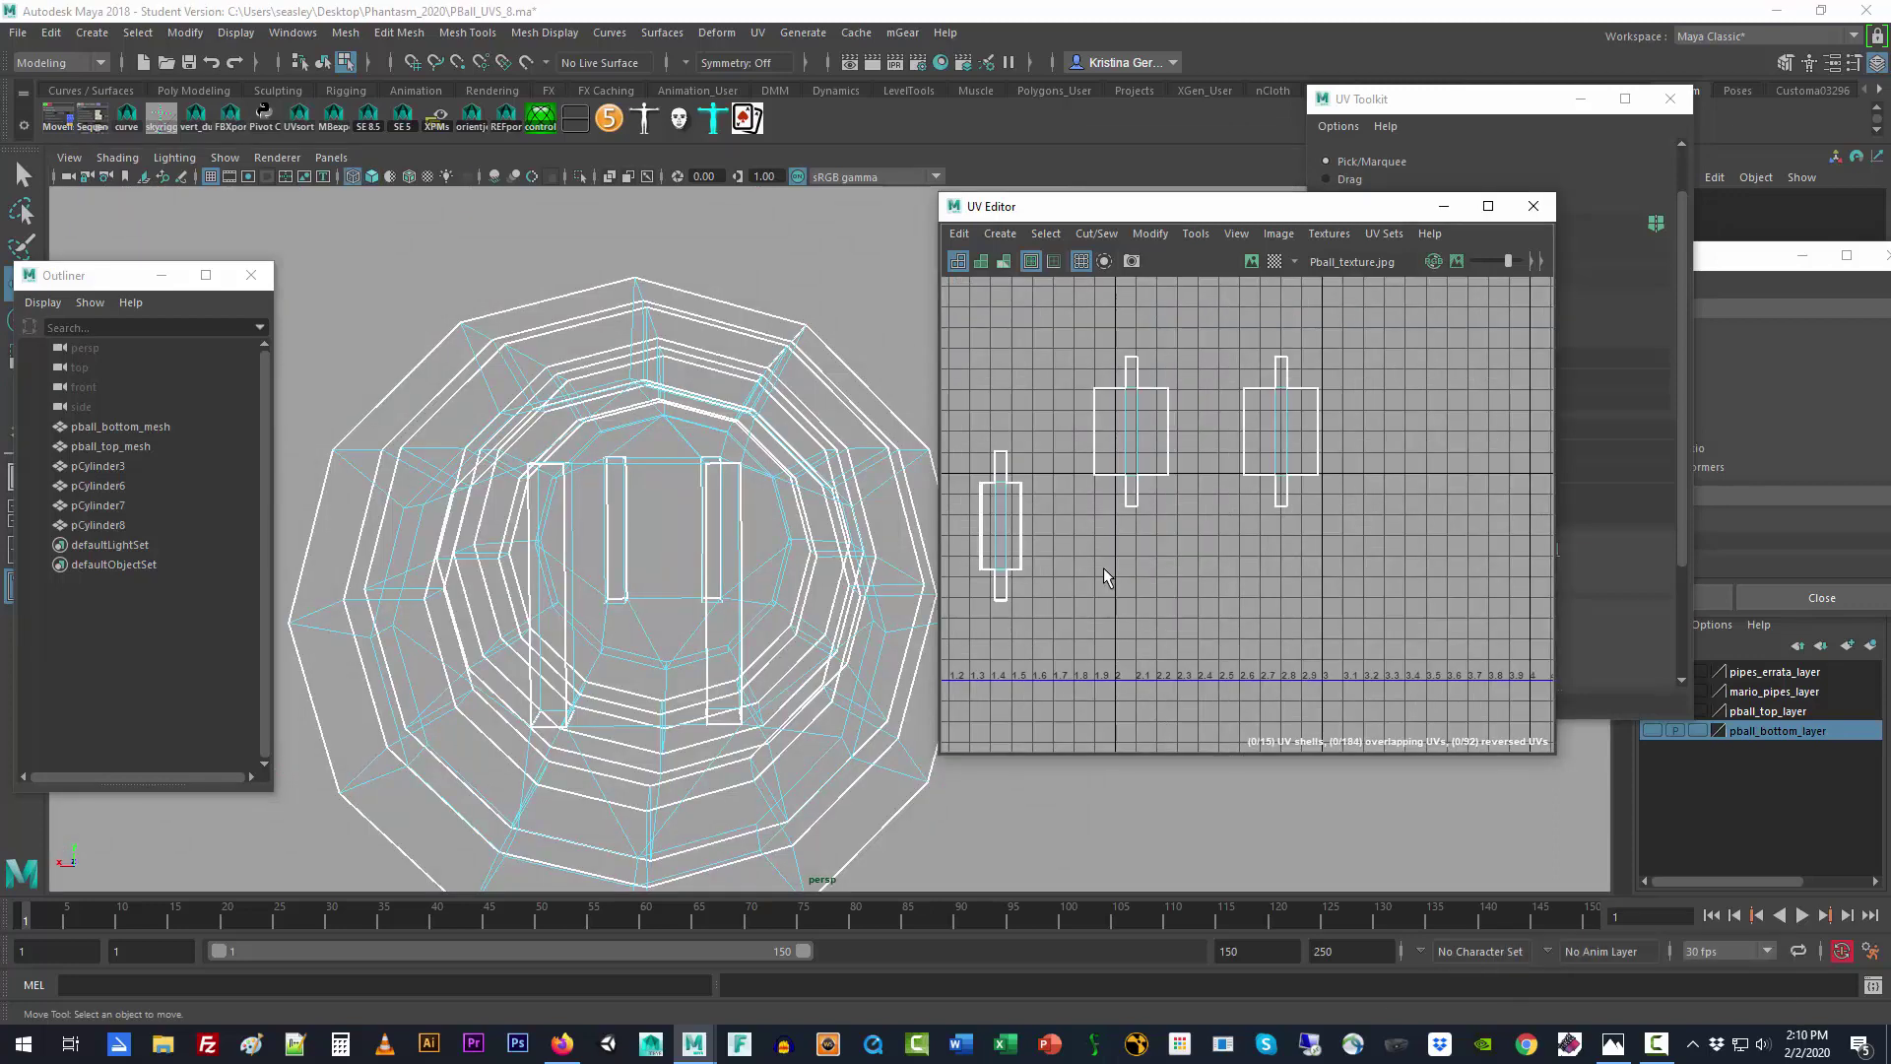
left_click(1146, 418)
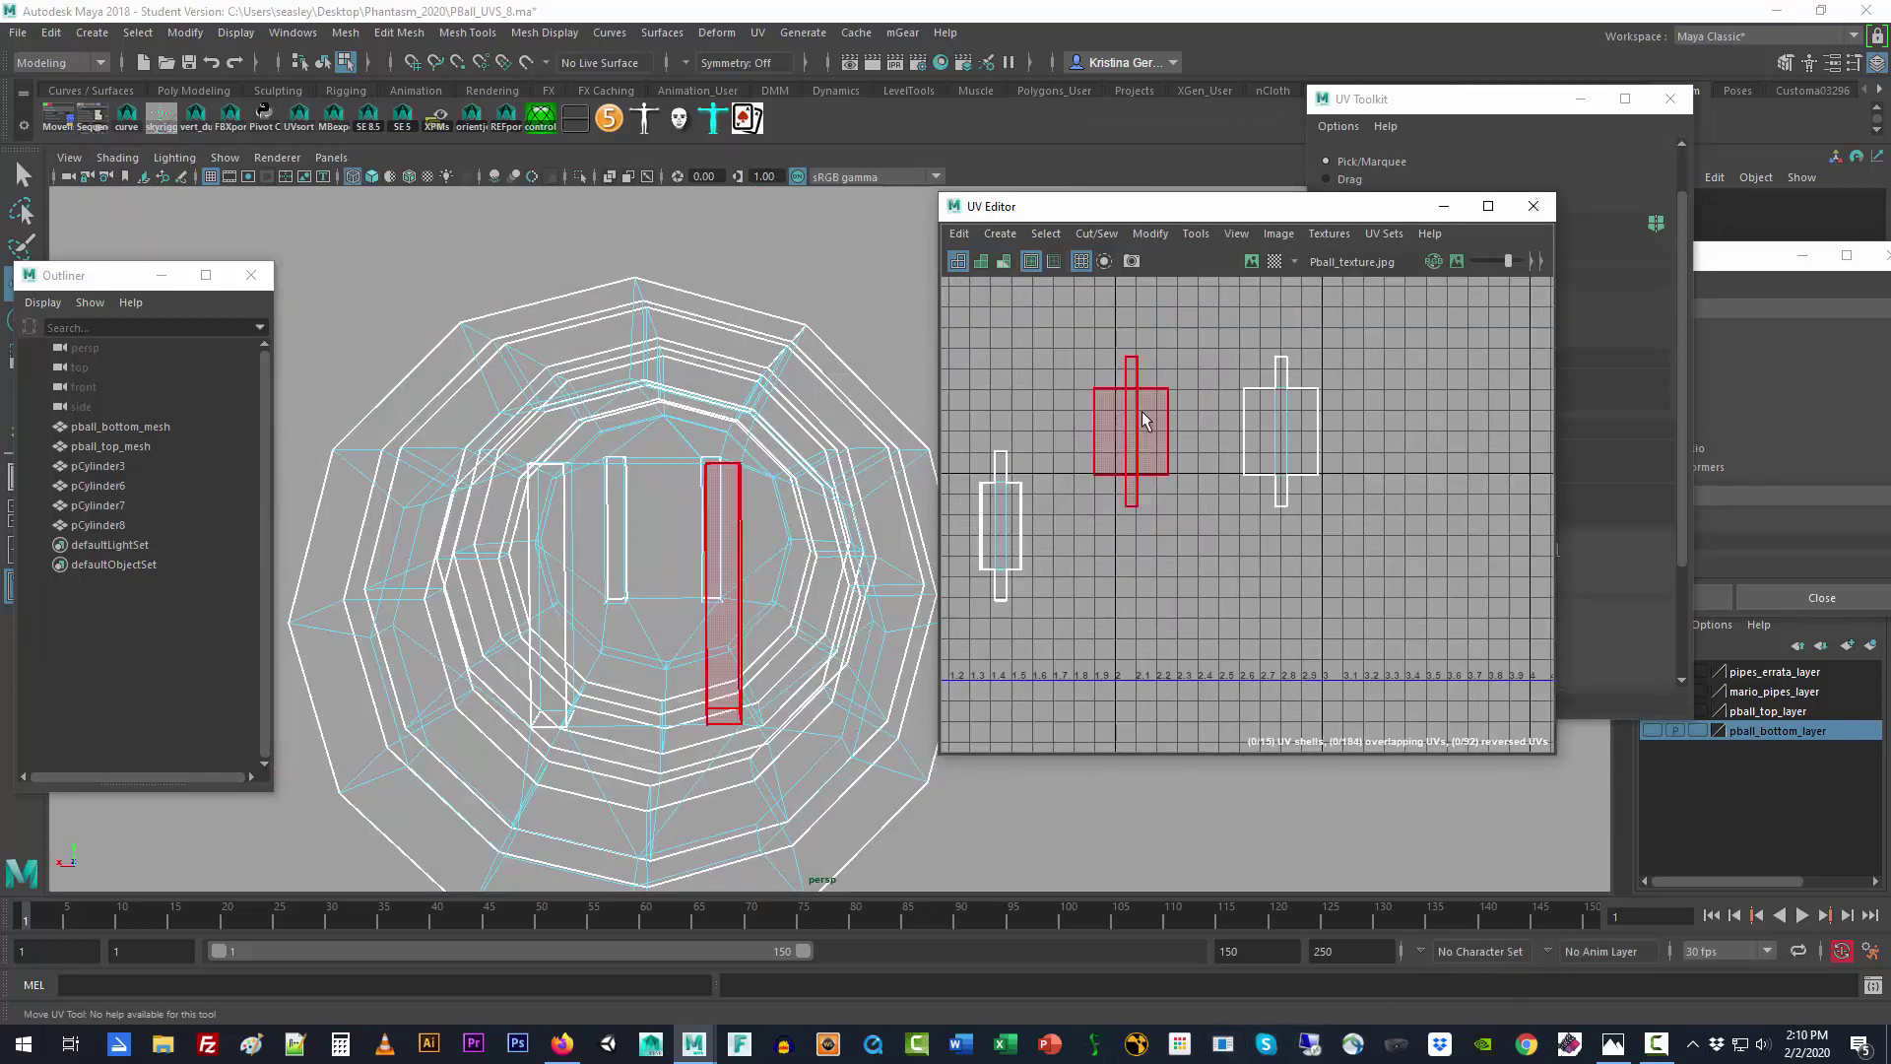
key("w")
left_click(1180, 506)
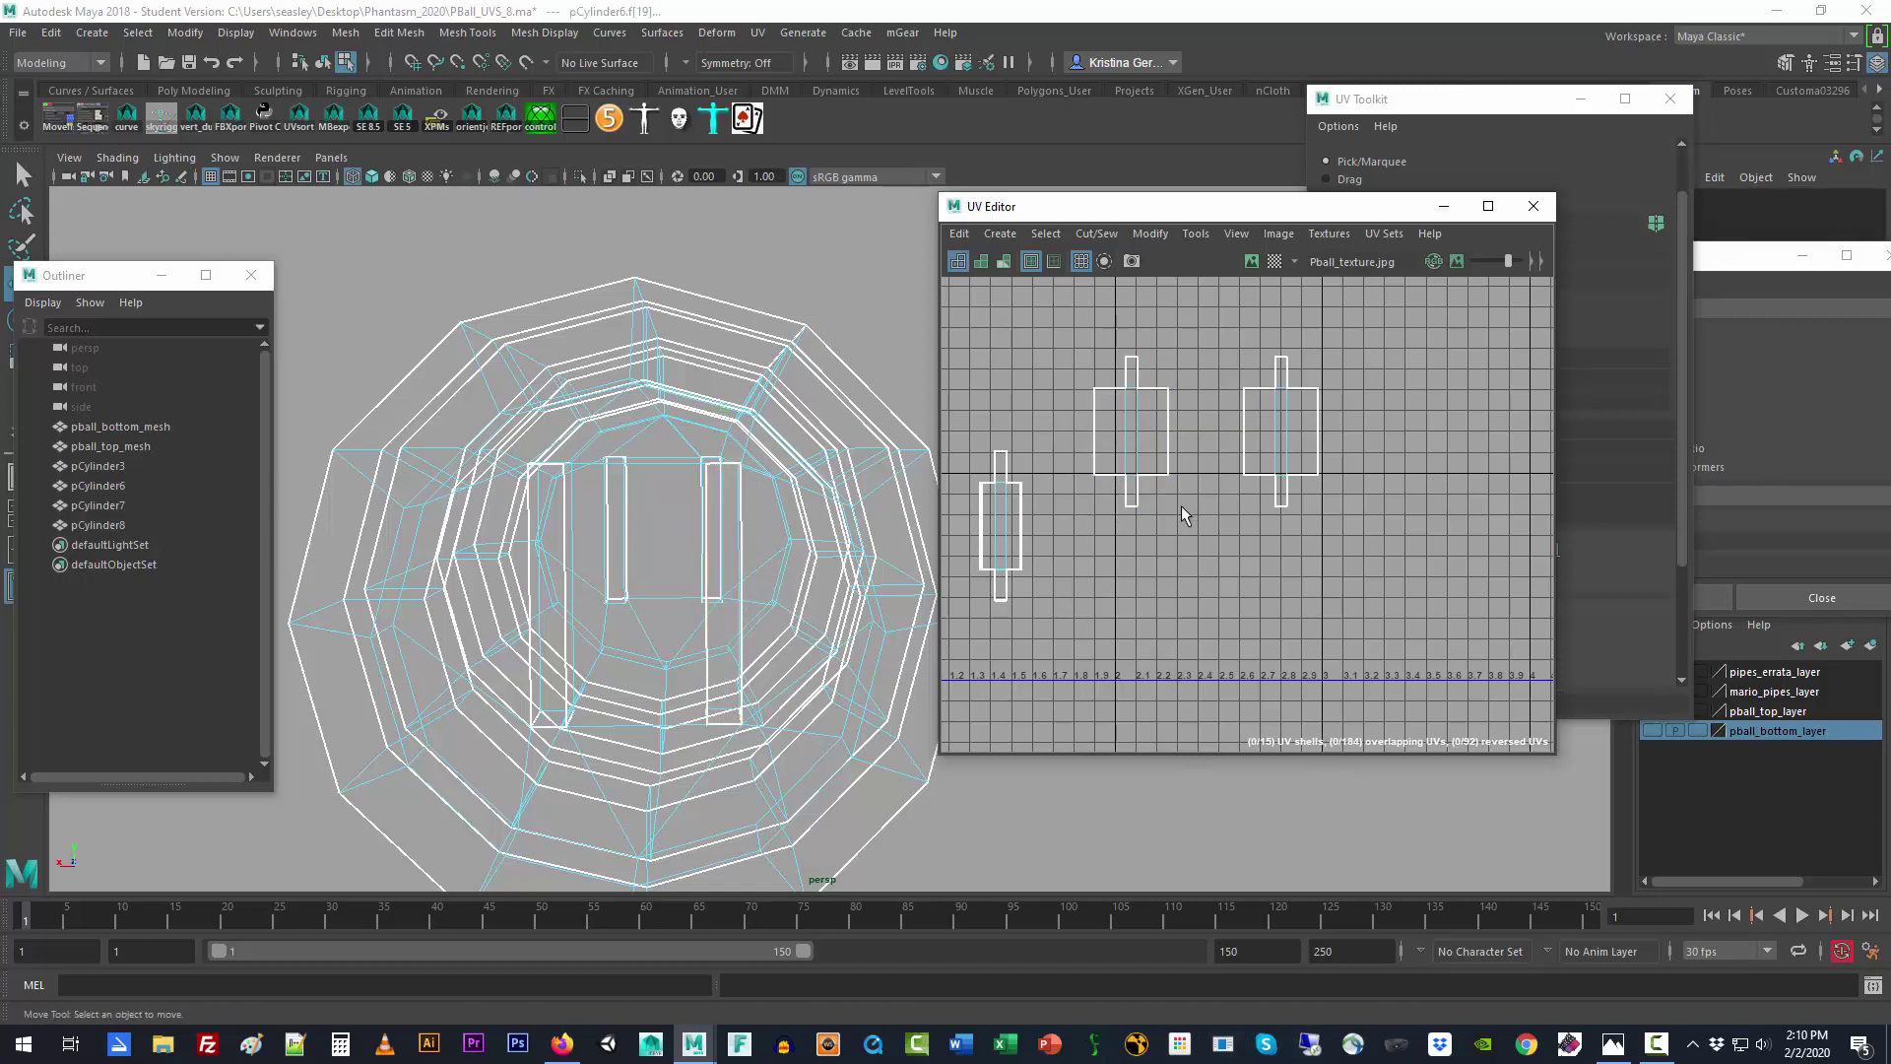
left_click(1006, 524)
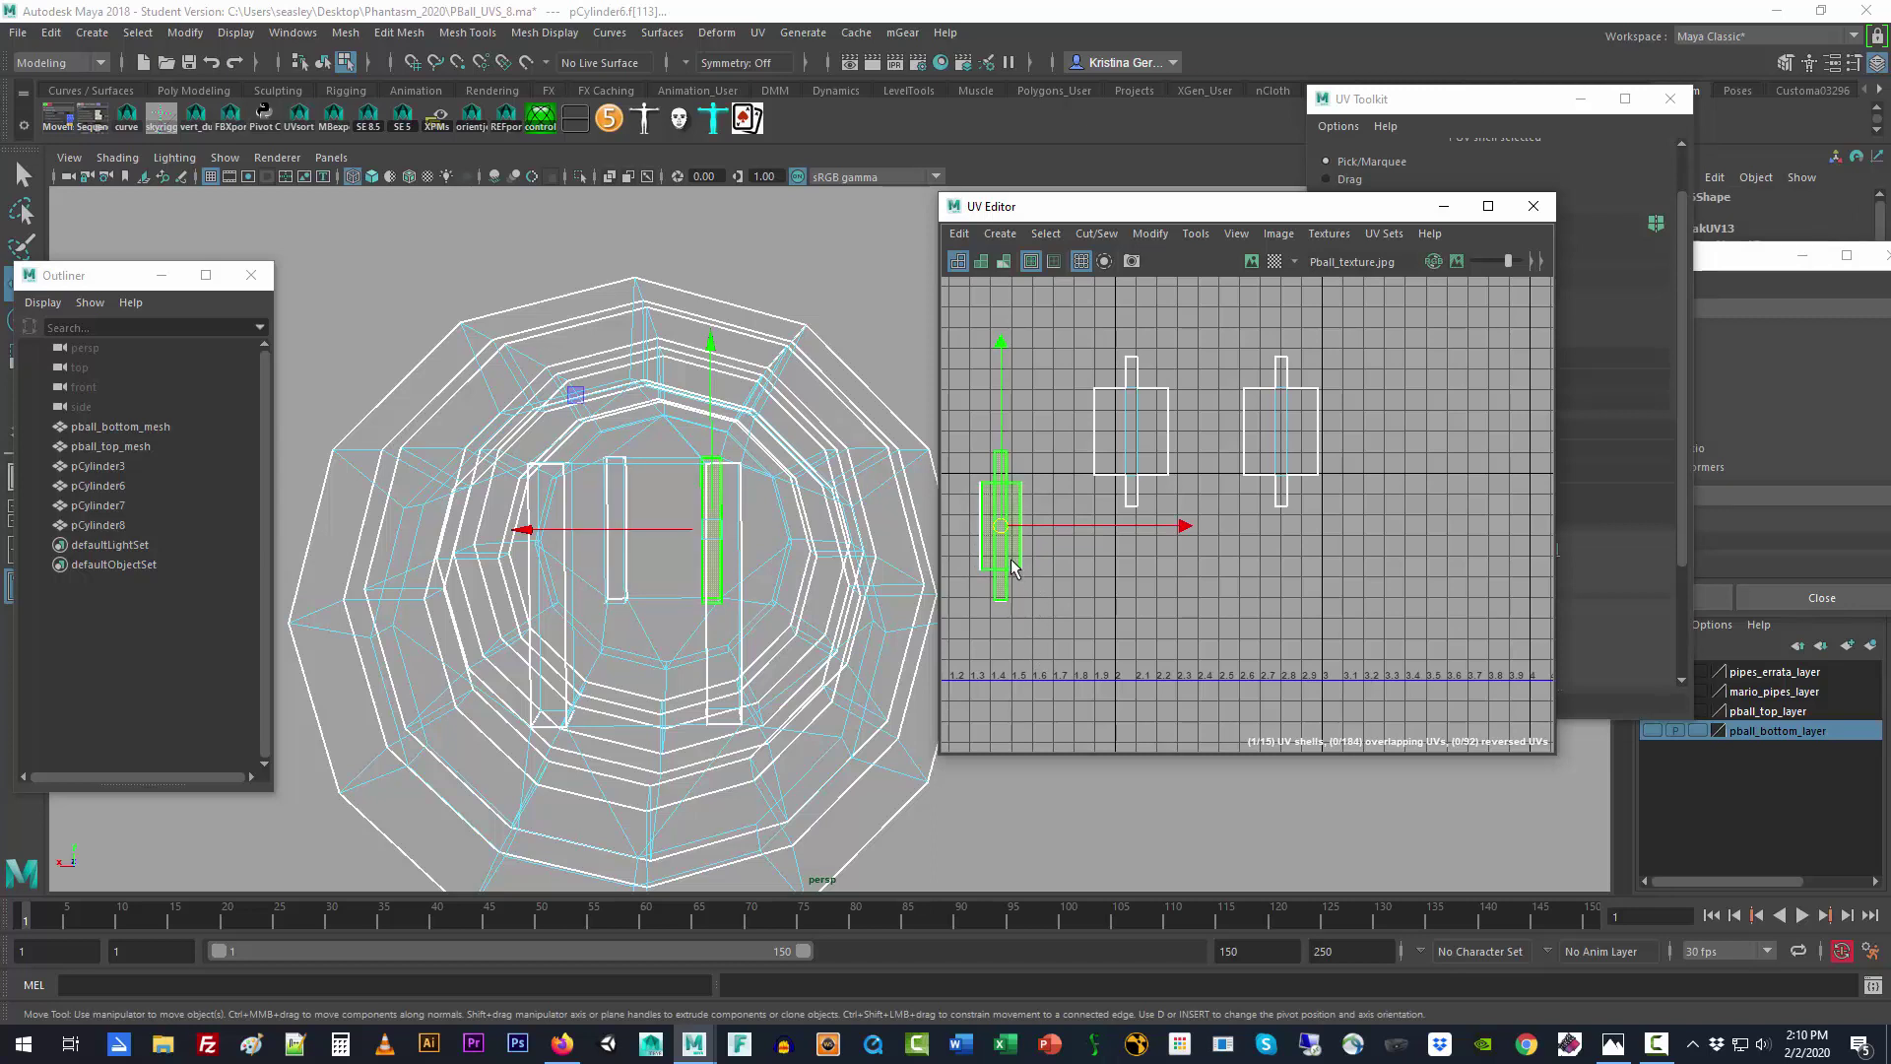
right_click_drag(1011, 548, 948, 521)
left_click(995, 538)
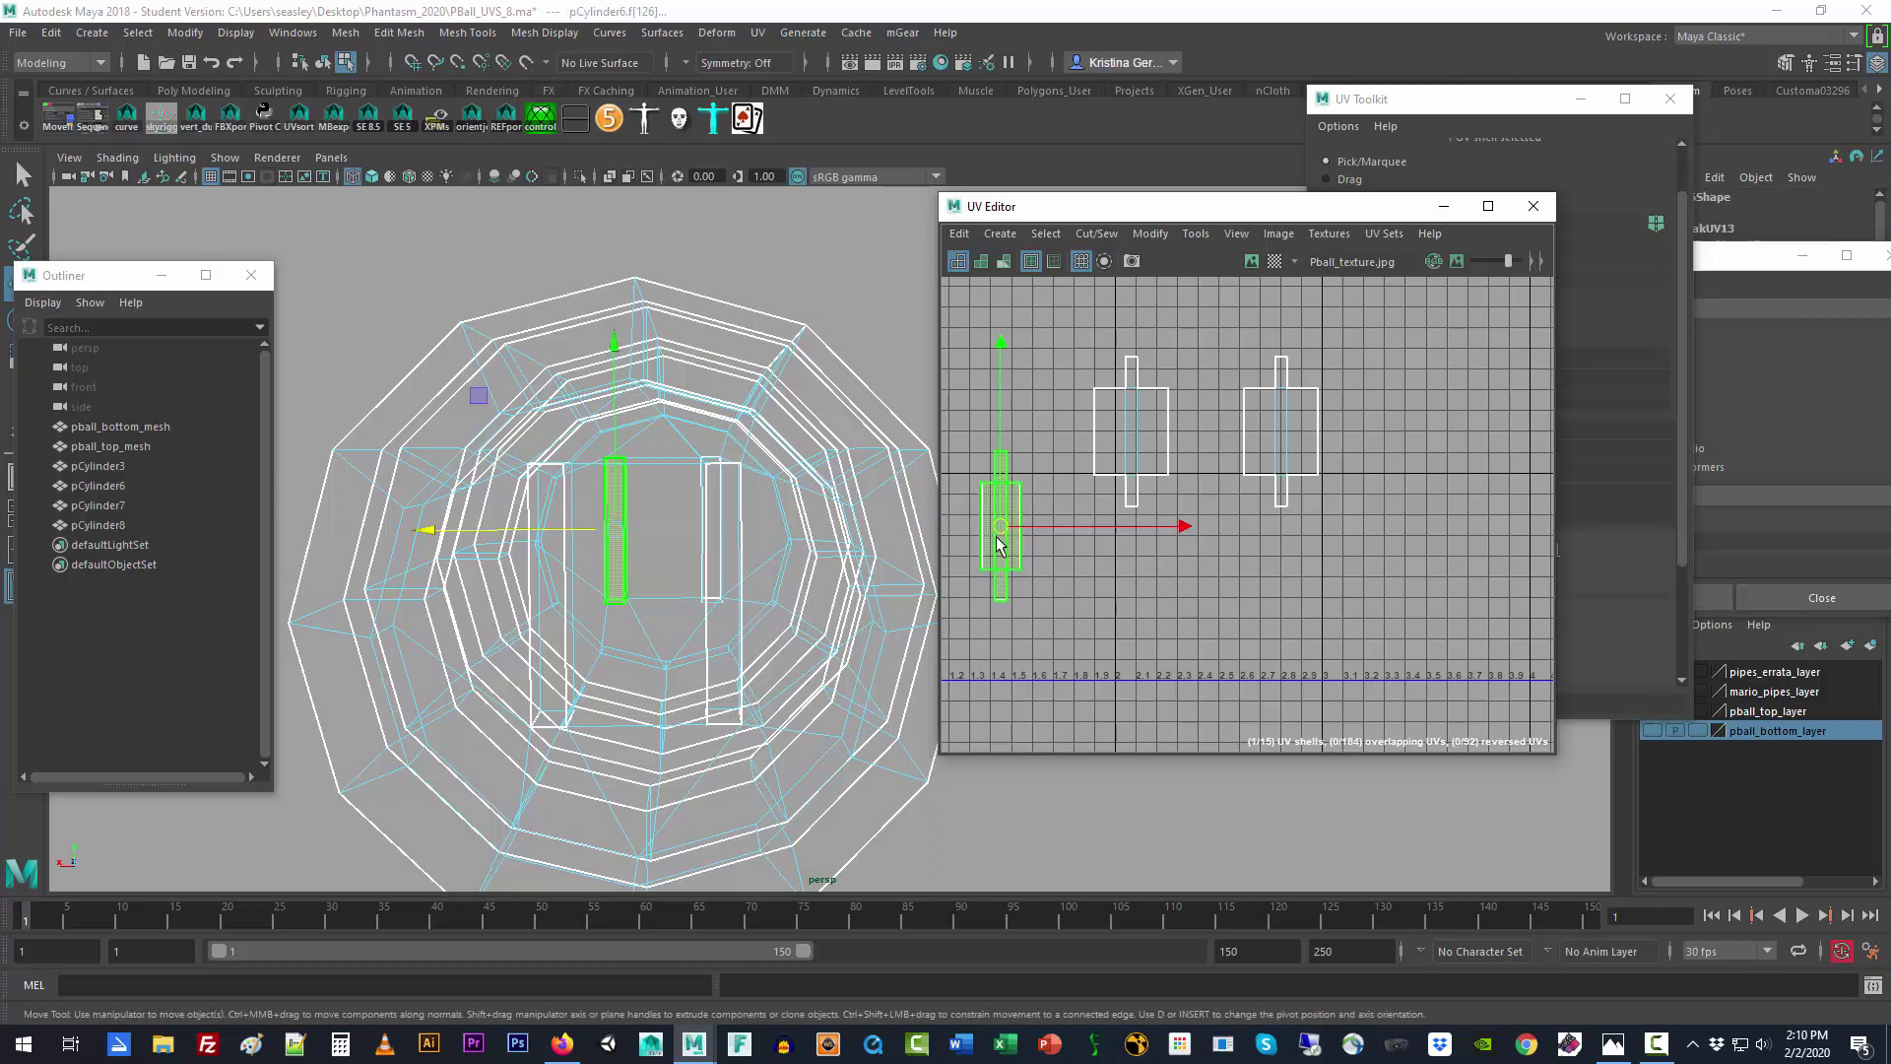
left_click_drag(997, 539, 1109, 569)
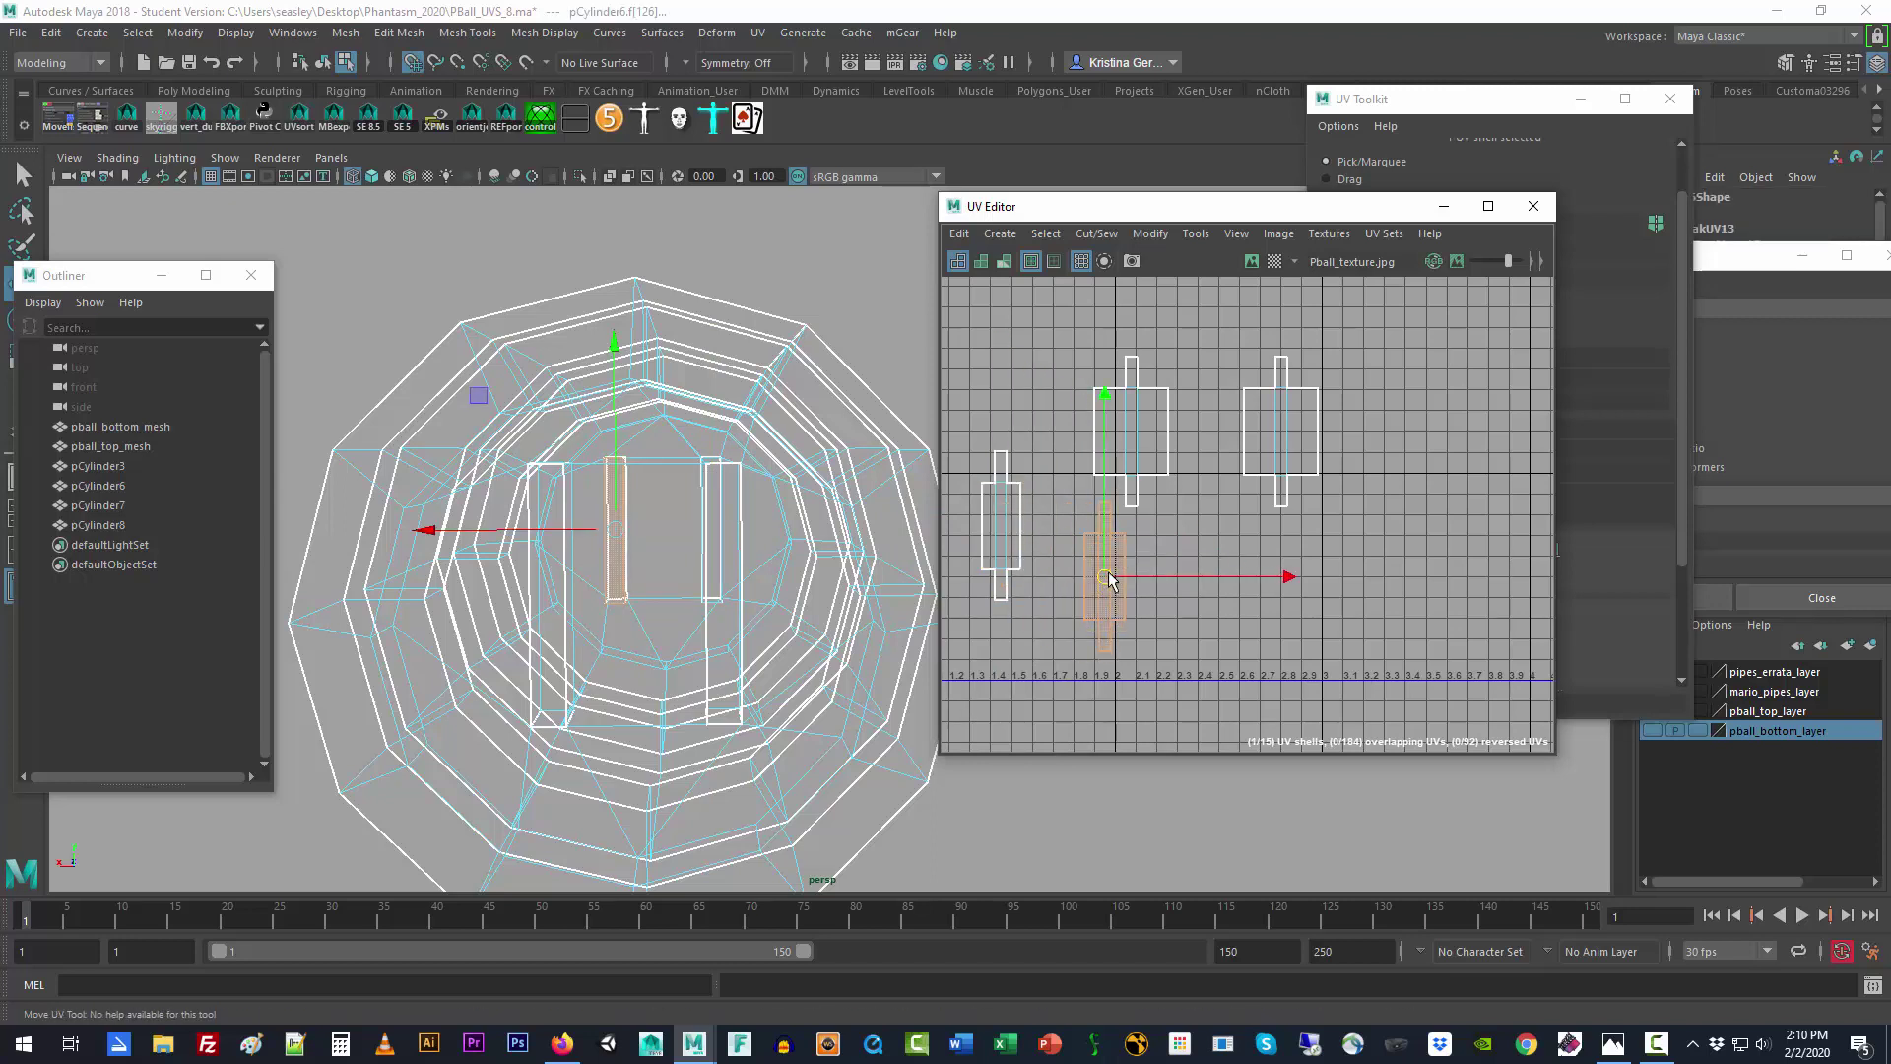
left_click(1003, 528)
left_click_drag(1003, 528, 1099, 580)
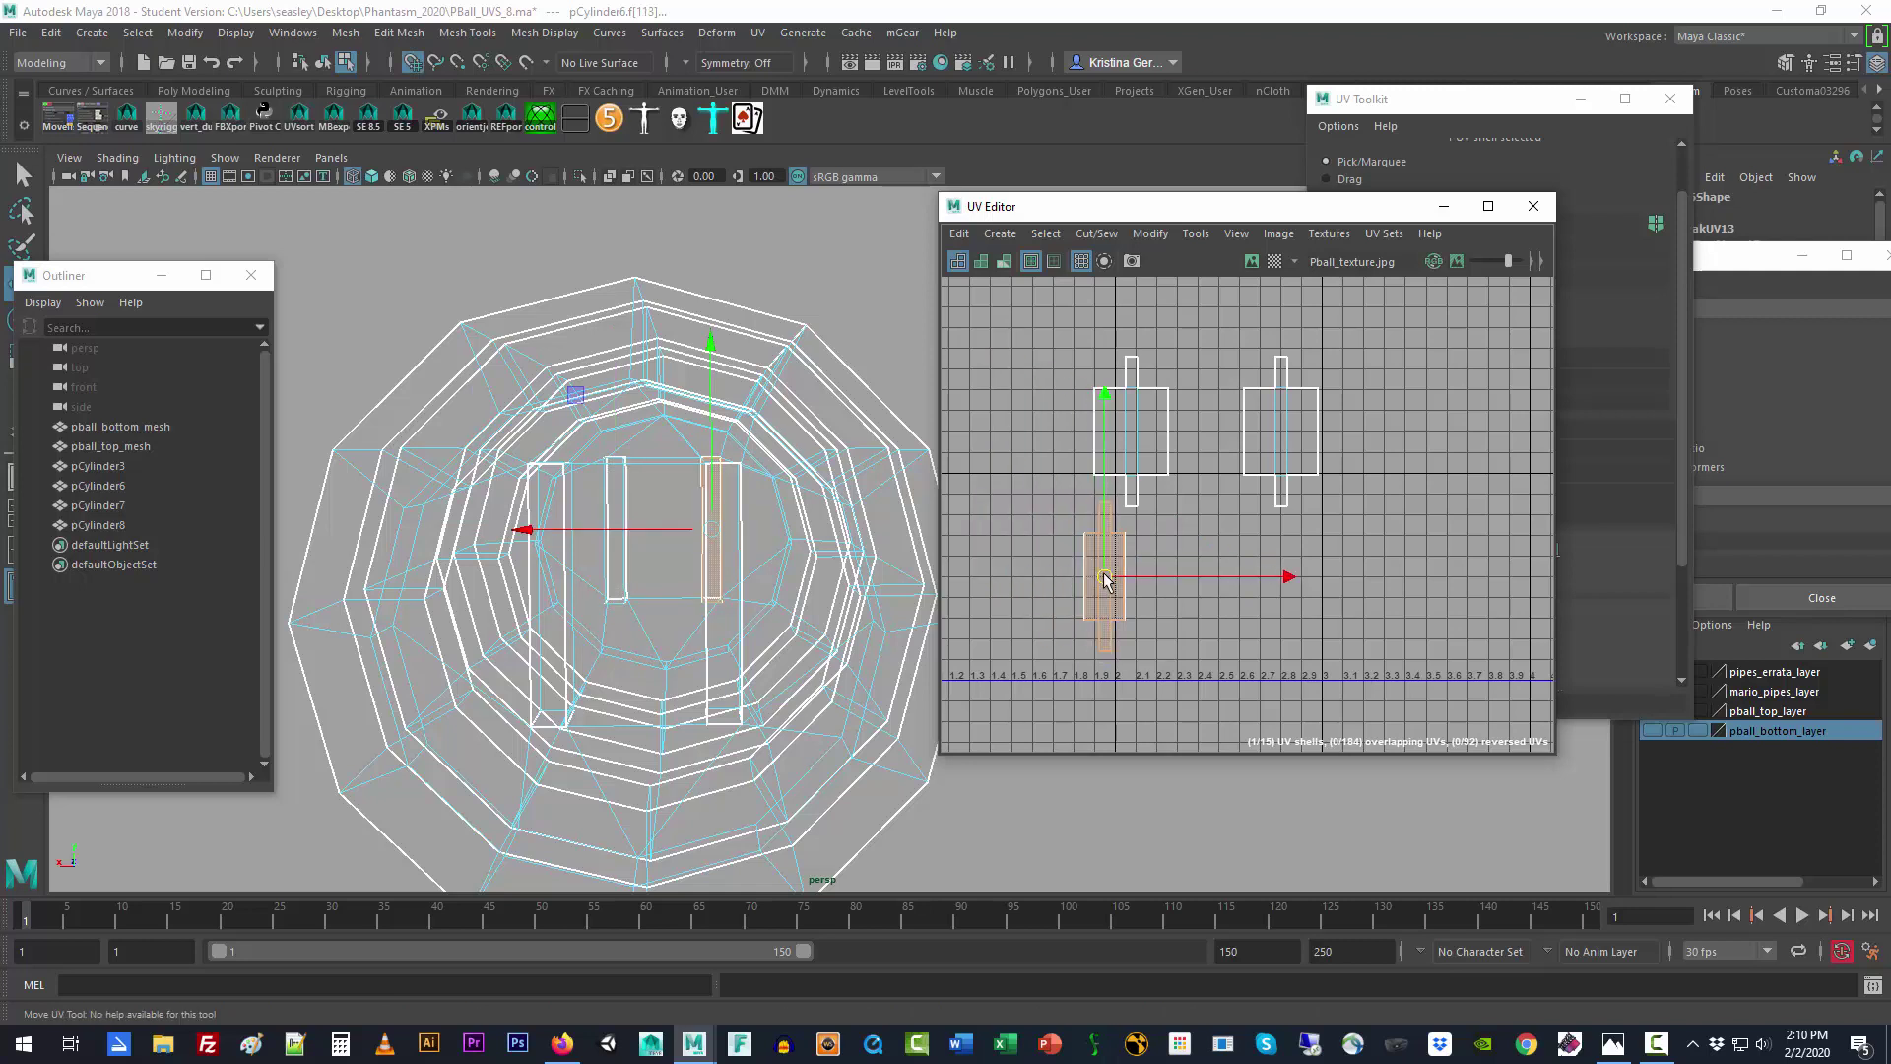
Step: Snap the UV shells of the near end cap's two slots onto the stacked shells and clear the selection
left_click(1131, 461)
left_click_drag(1130, 461, 1105, 583)
left_click(1287, 444)
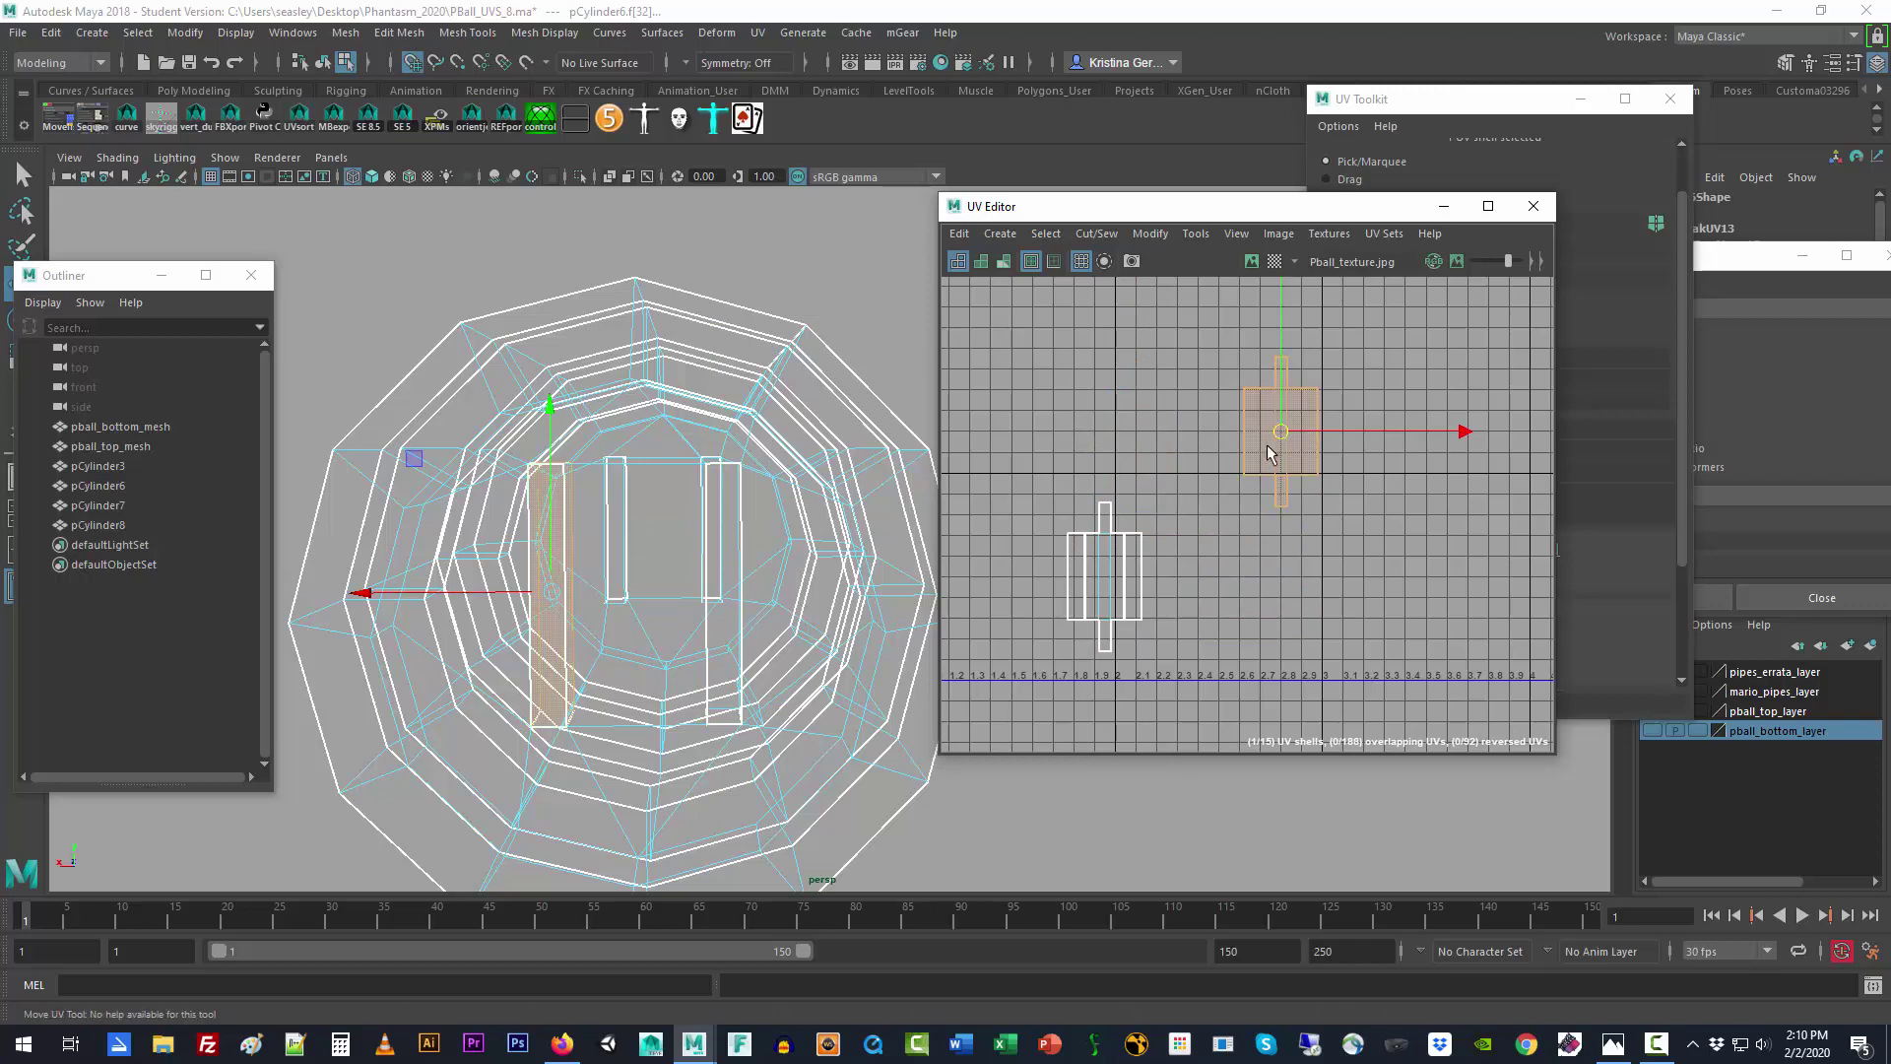
left_click_drag(1285, 439, 1105, 576)
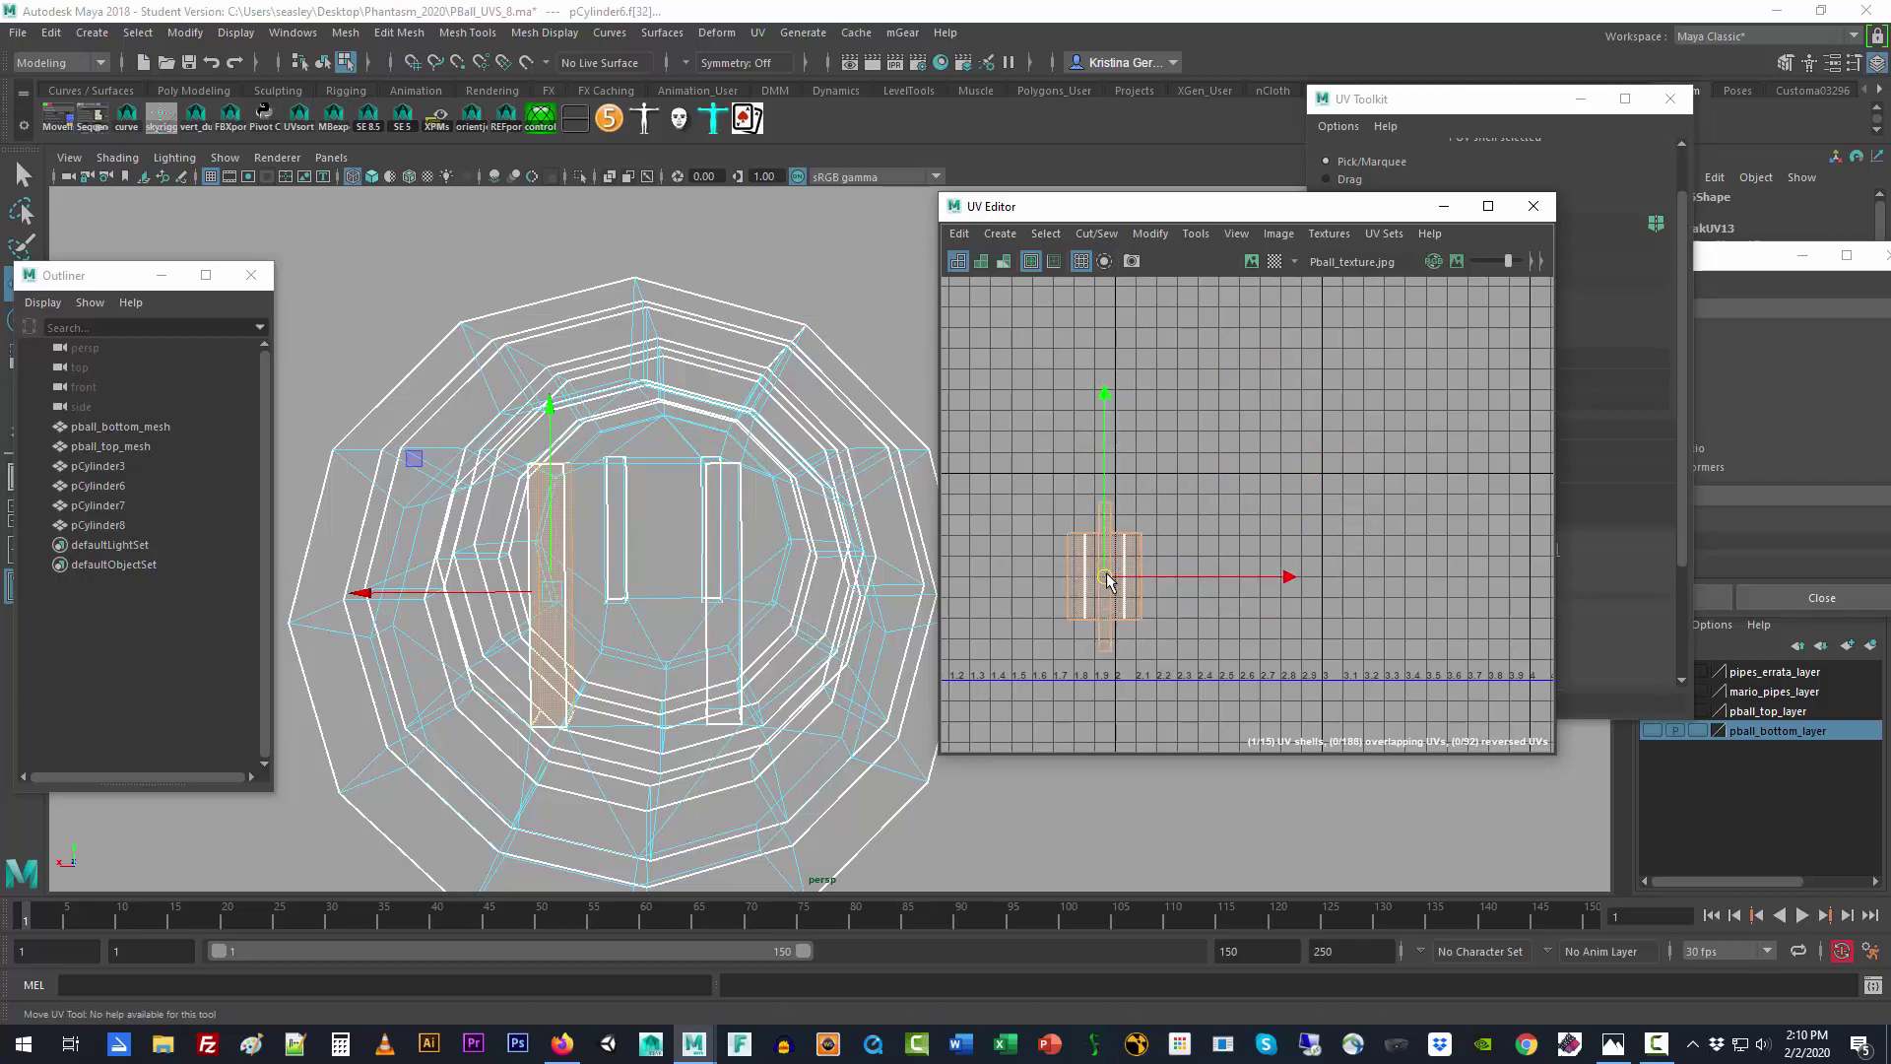
key("f")
left_click(1090, 445)
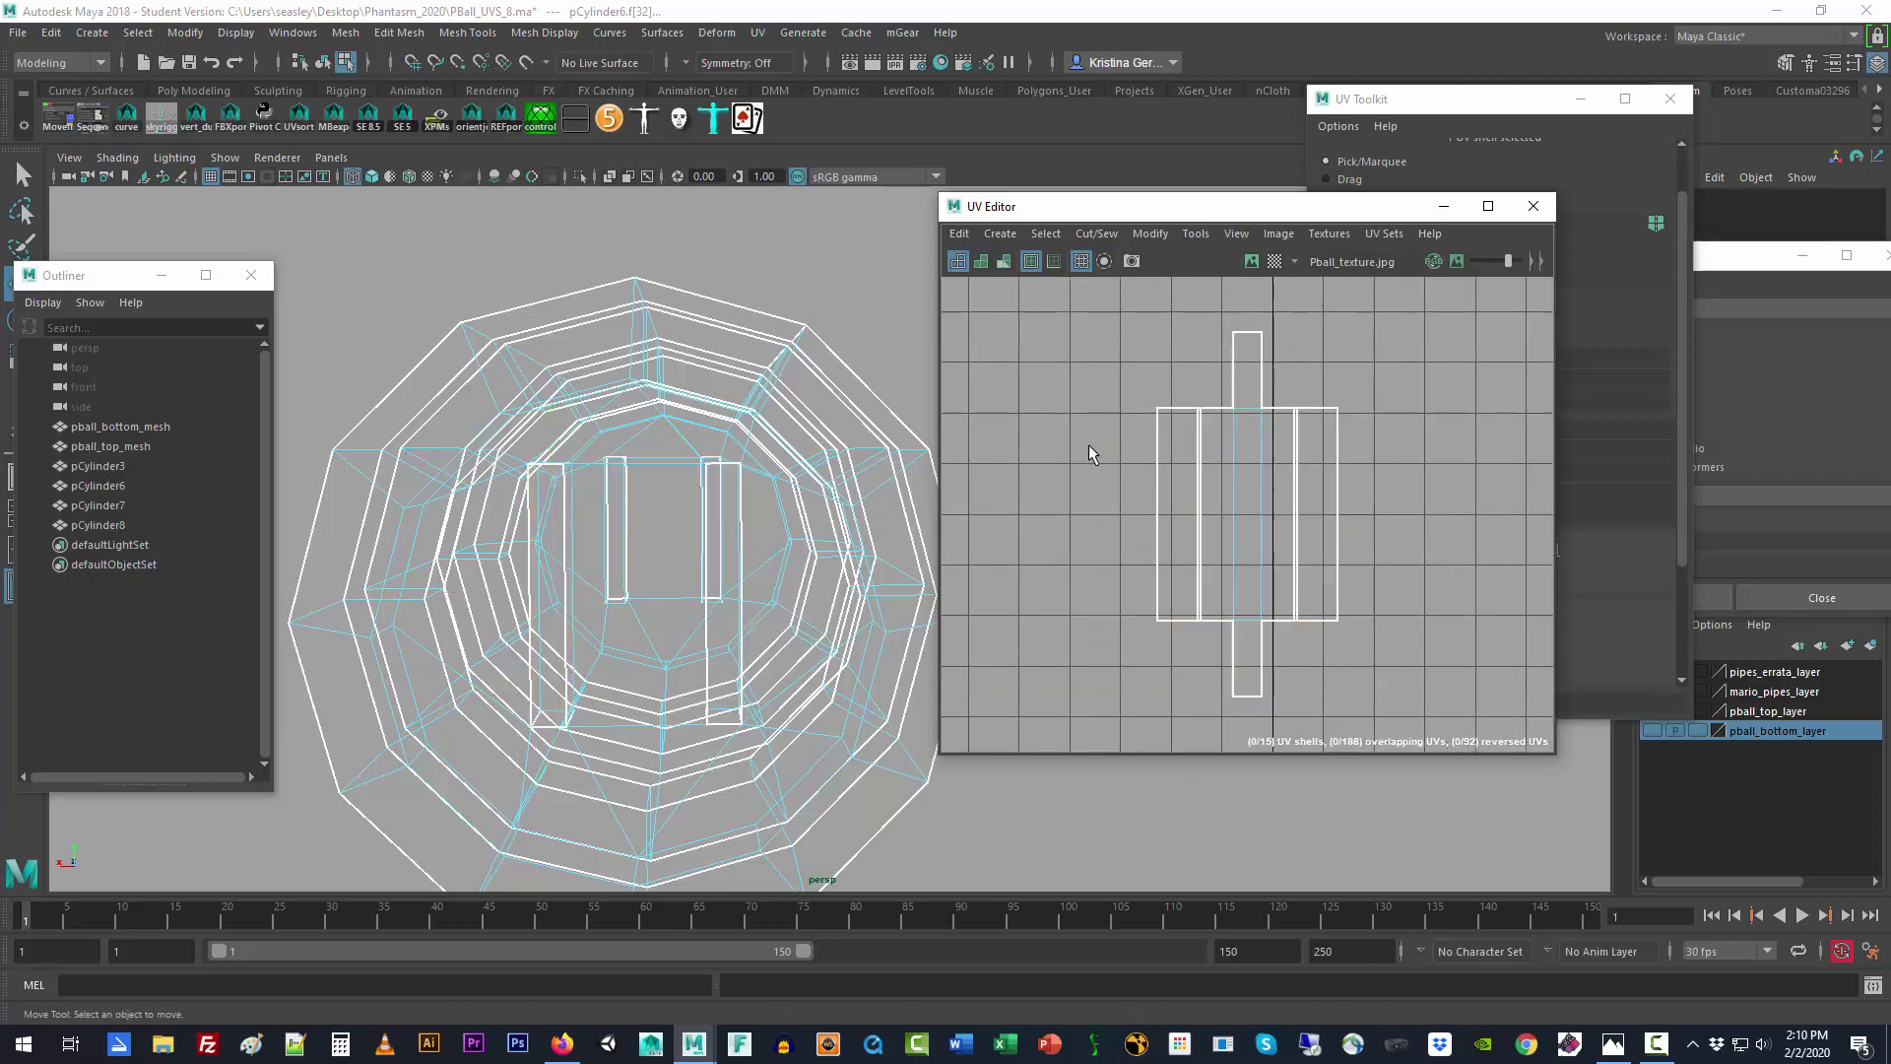
Step: Align the left outer UVs of the stacked slot shells to their maximum U
right_click(1198, 413)
right_click_drag(1197, 412, 1284, 414)
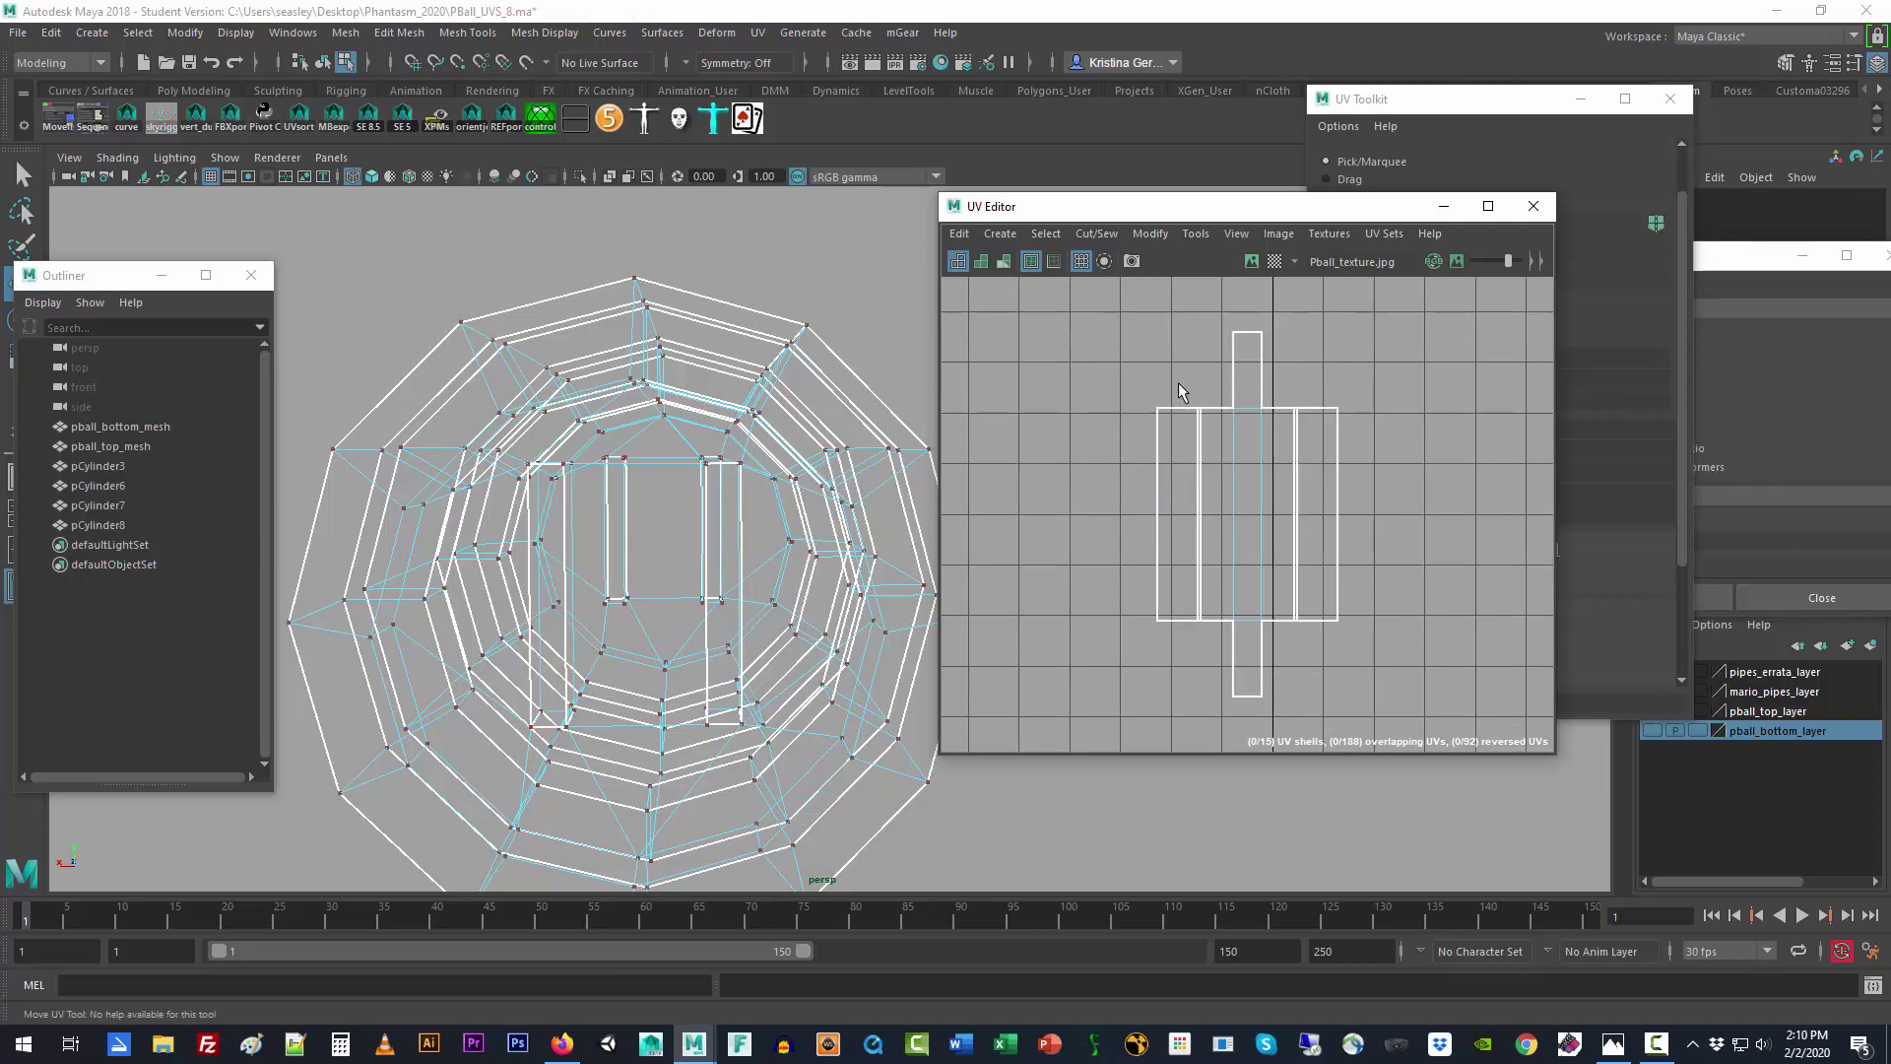
left_click_drag(1142, 379, 1210, 660)
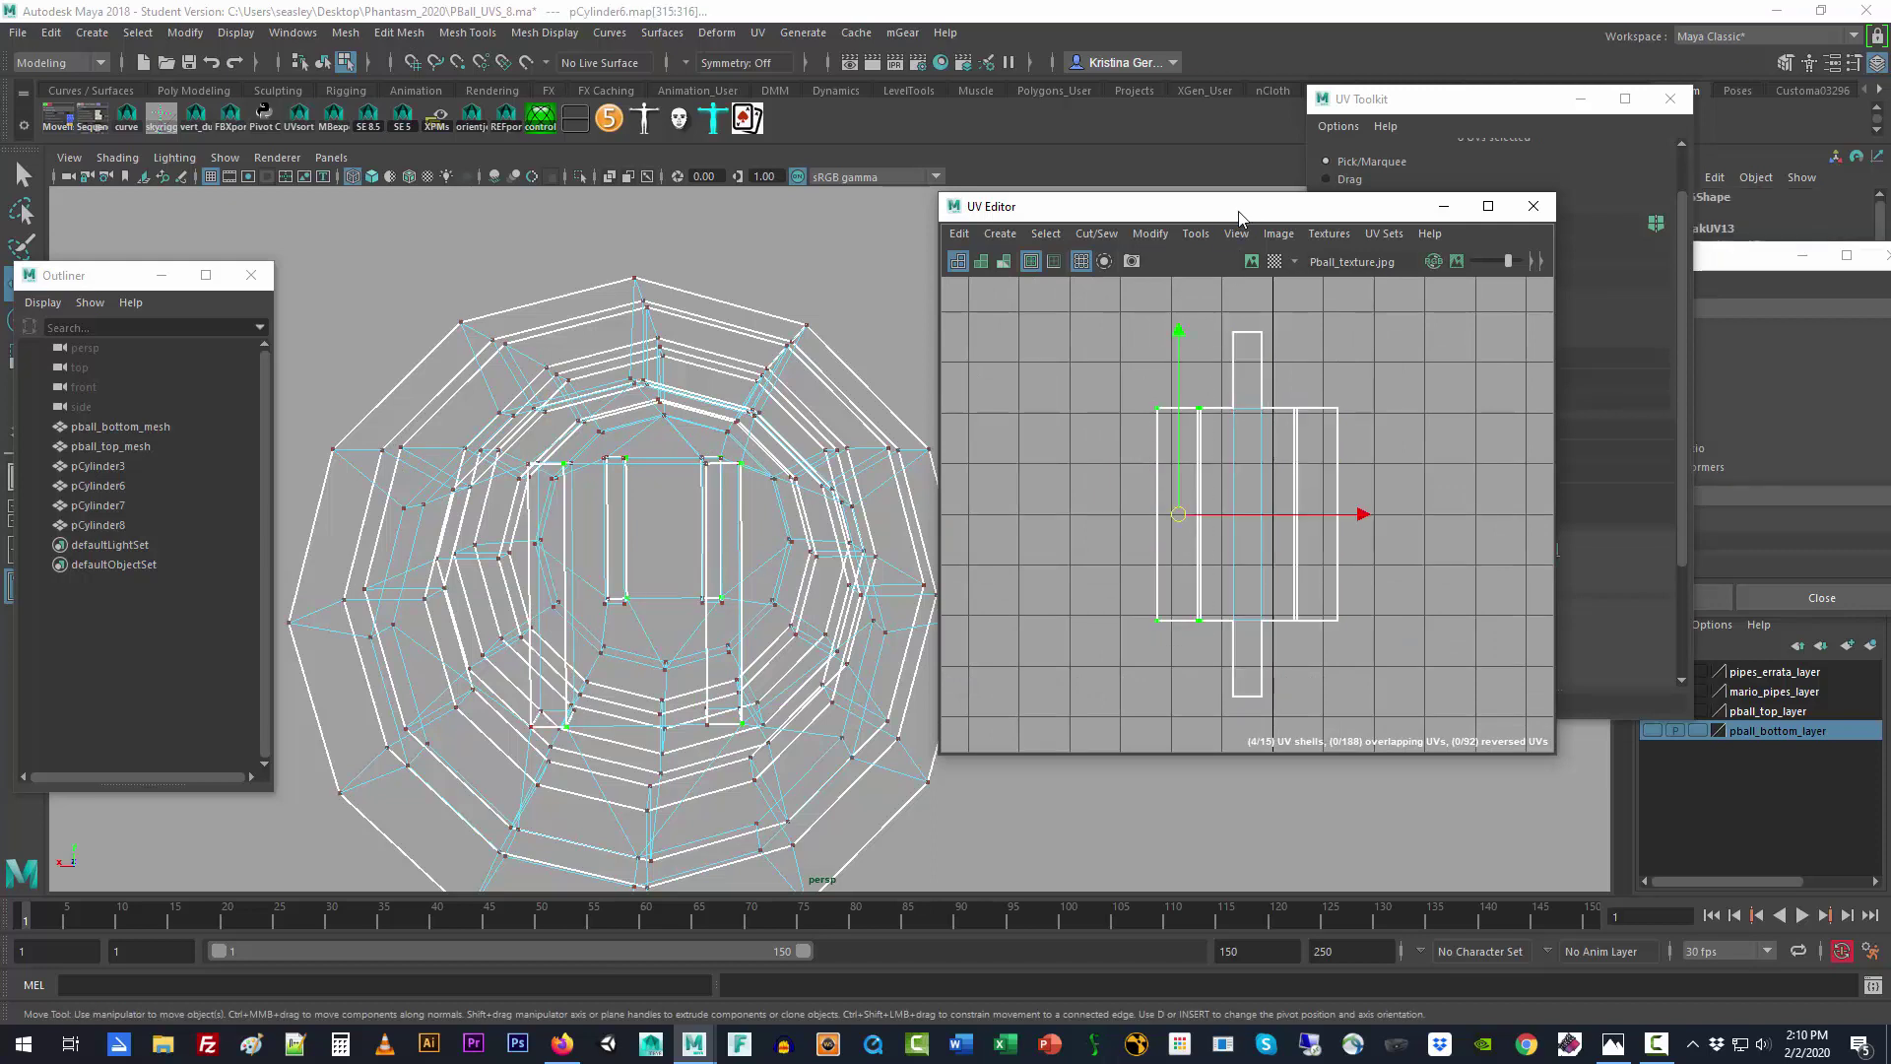
left_click_drag(1239, 217, 909, 186)
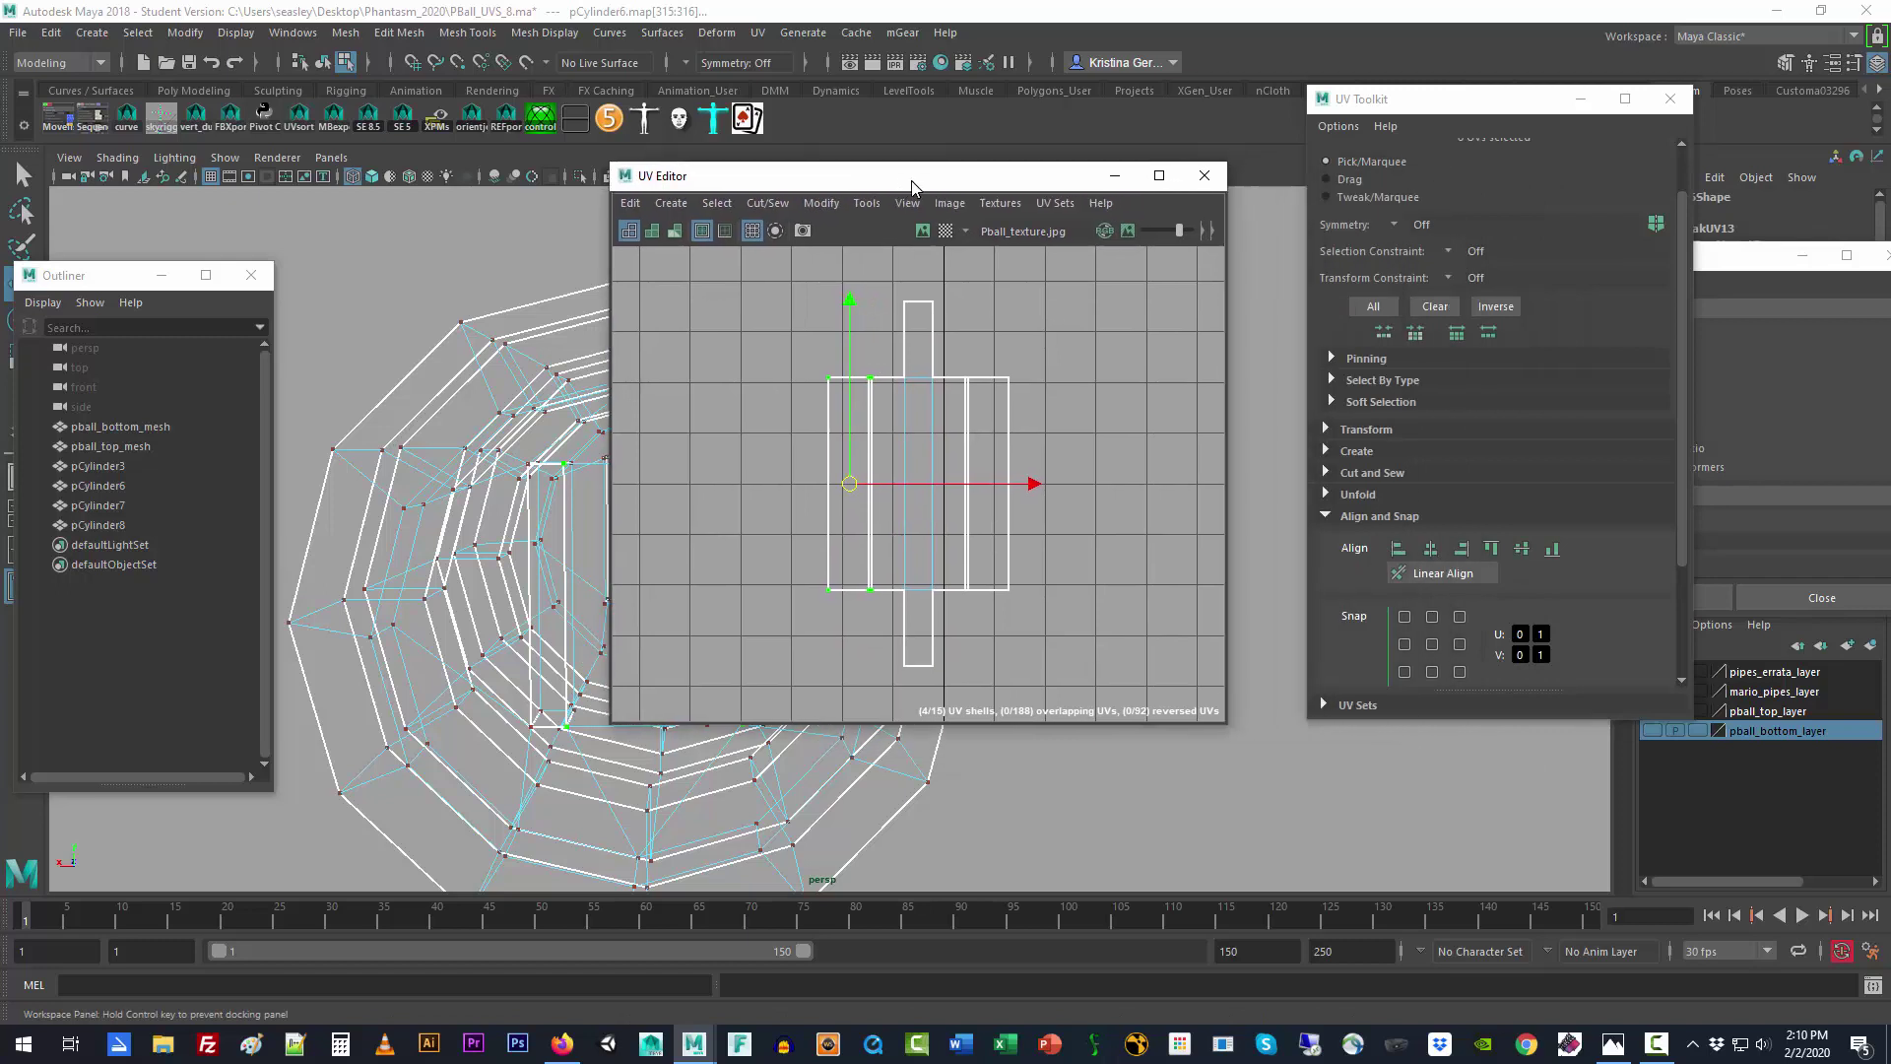
left_click(1464, 552)
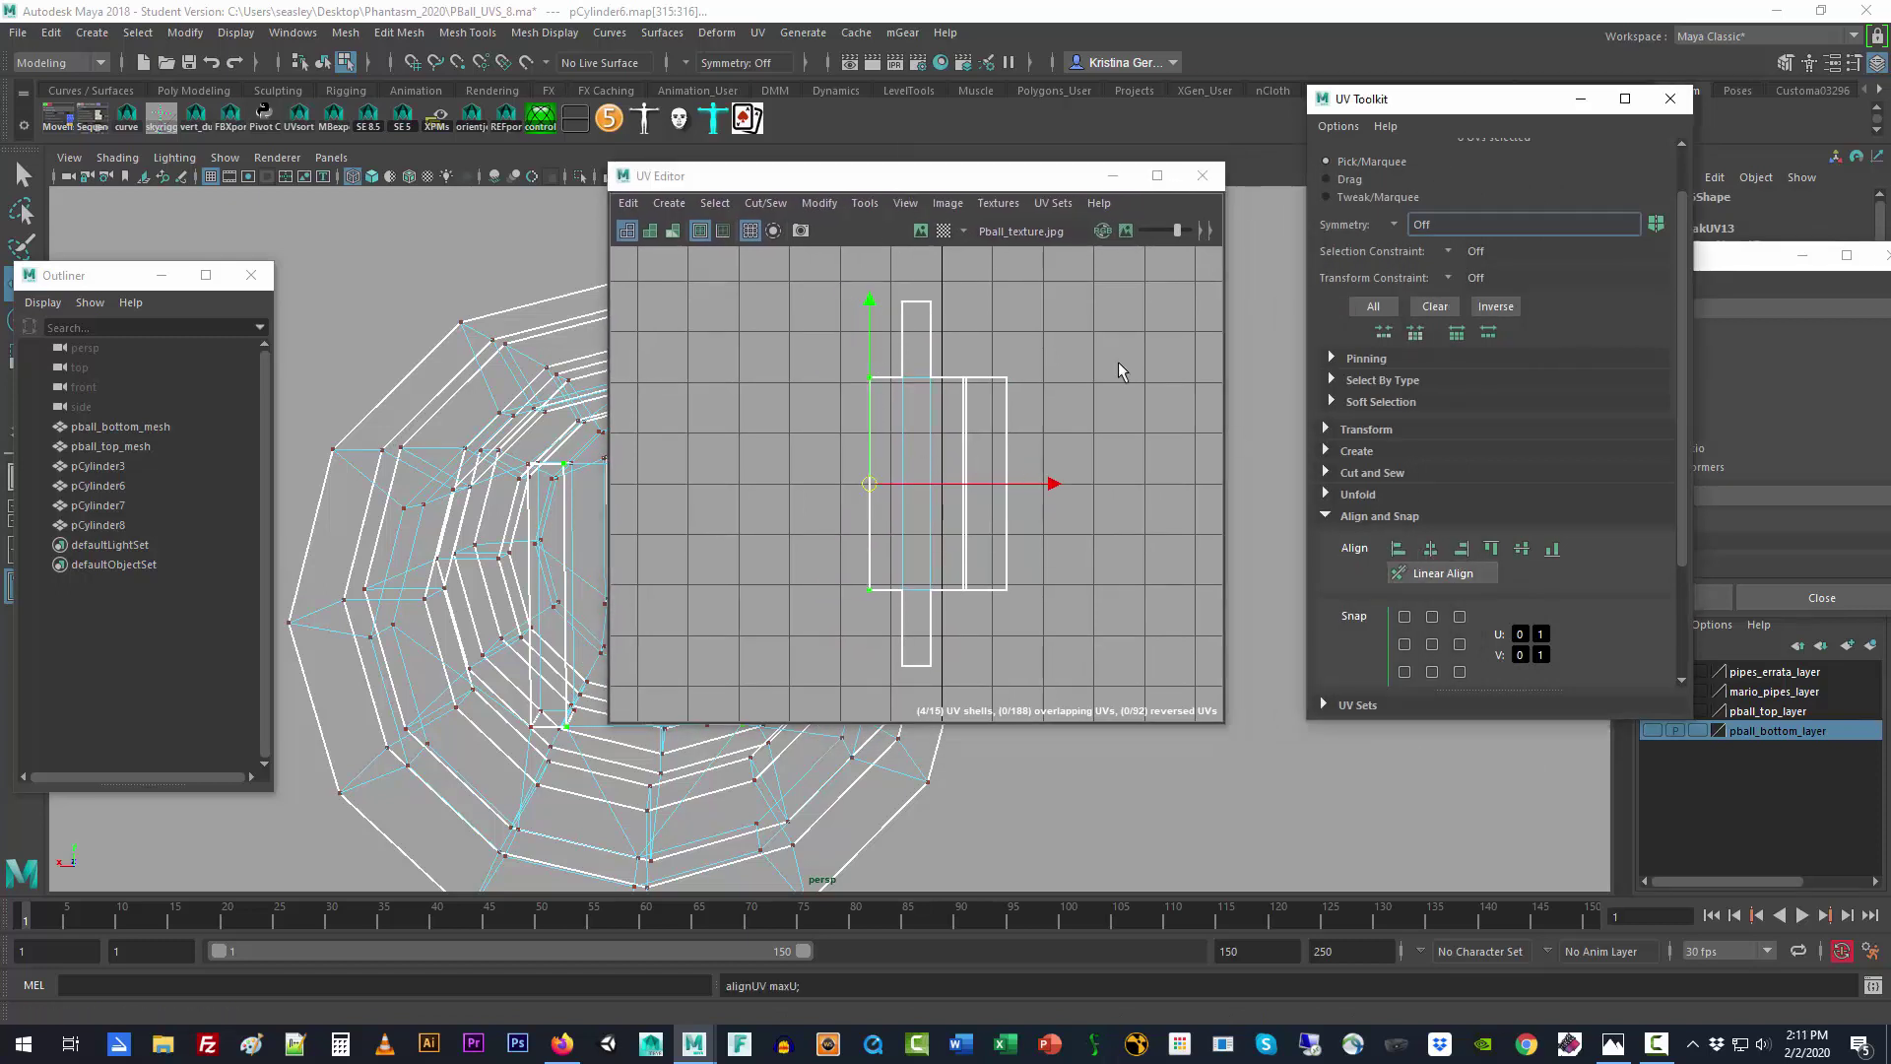
Step: Align the right outer UVs of the stacked slot shells to their minimum U and clear the selection
left_click(976, 320)
left_click_drag(954, 342, 1029, 601)
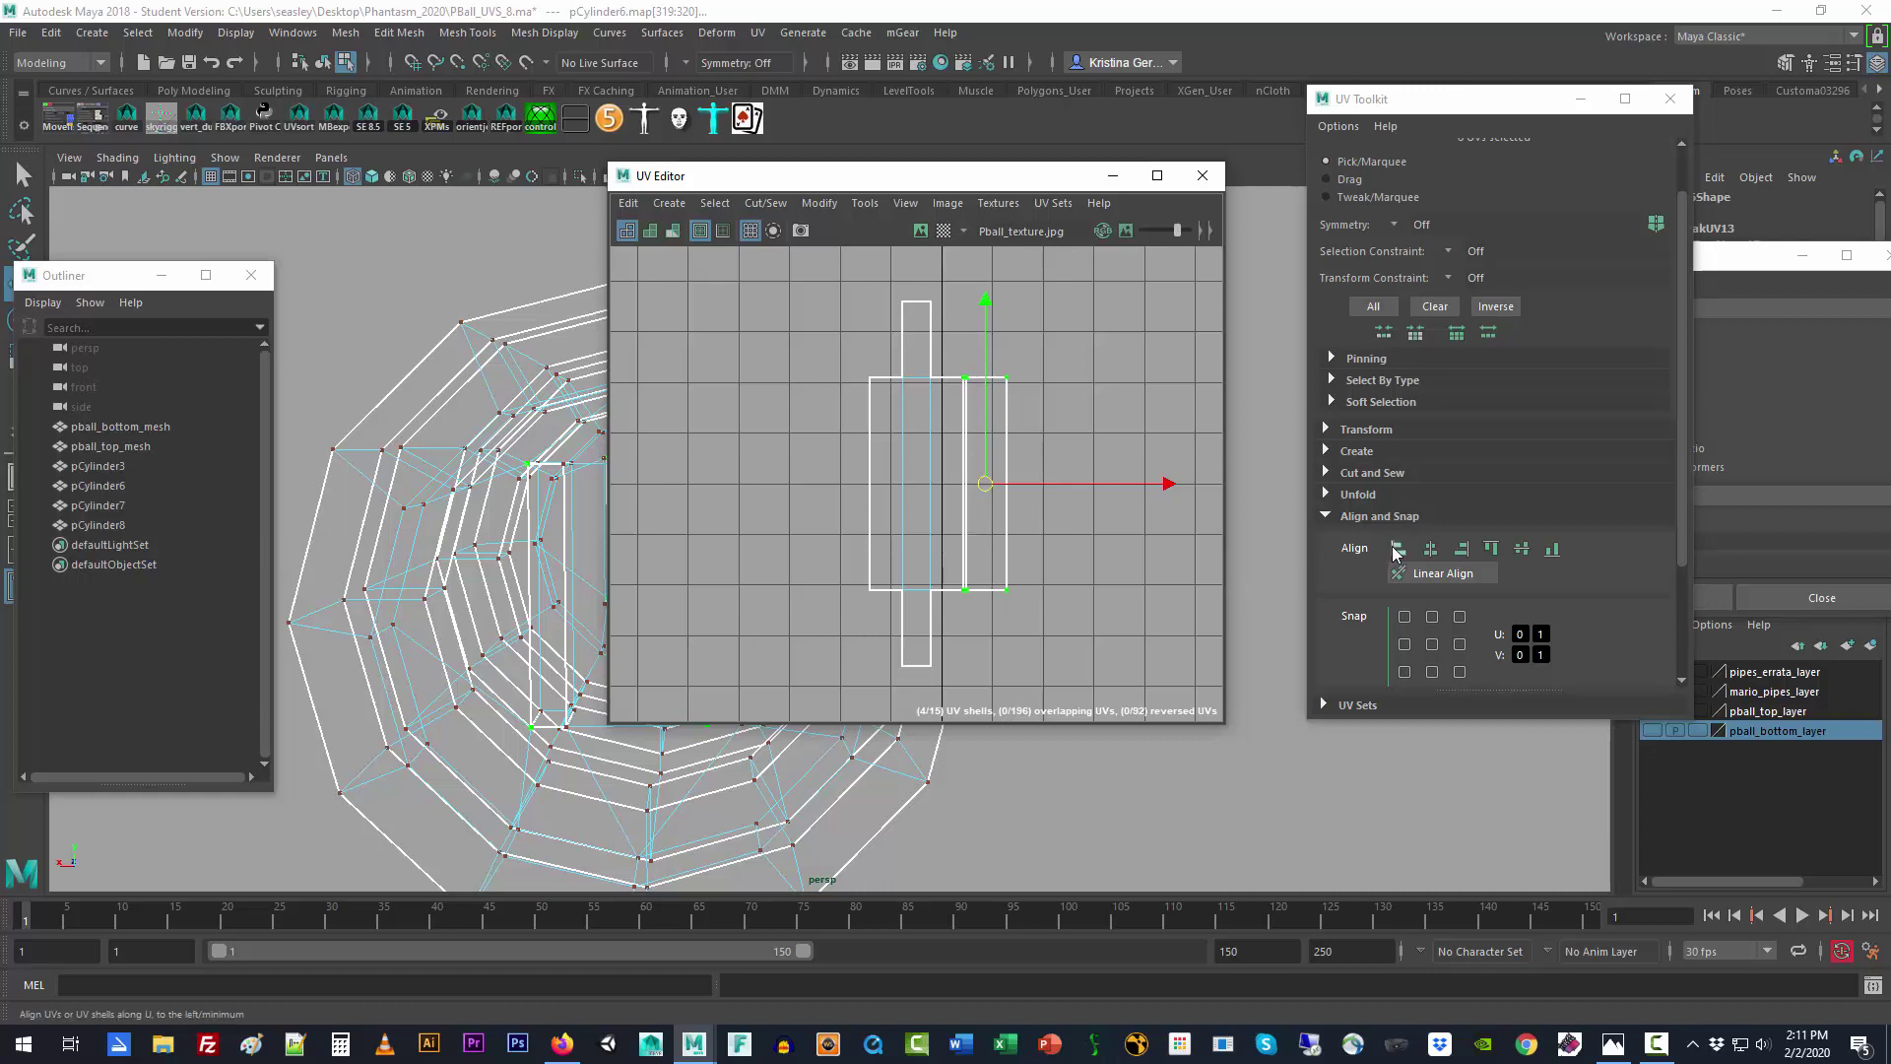
left_click(1024, 330)
Step: Select all four stacked slot shells in UV shell mode and move them inside the middle ring's UV shell
scroll(1024, 334, "down", 5)
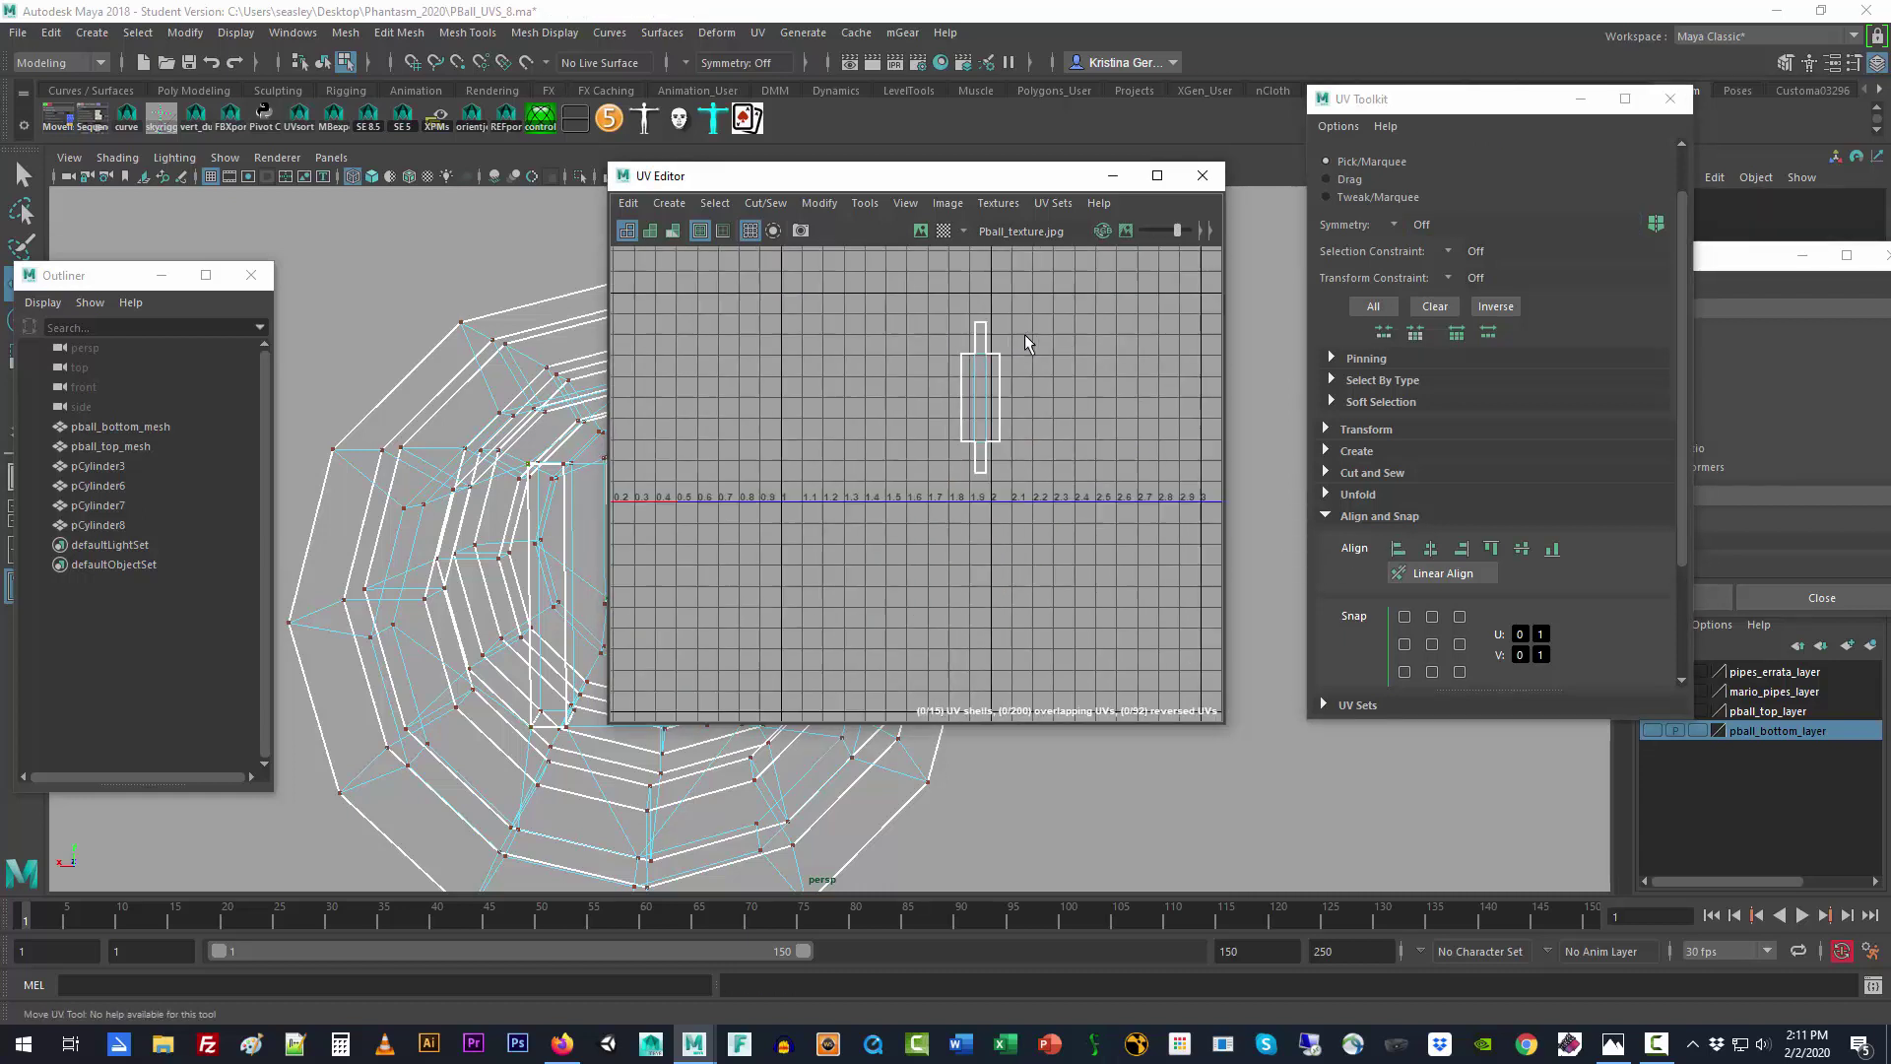
left_click_drag(852, 185, 1331, 276)
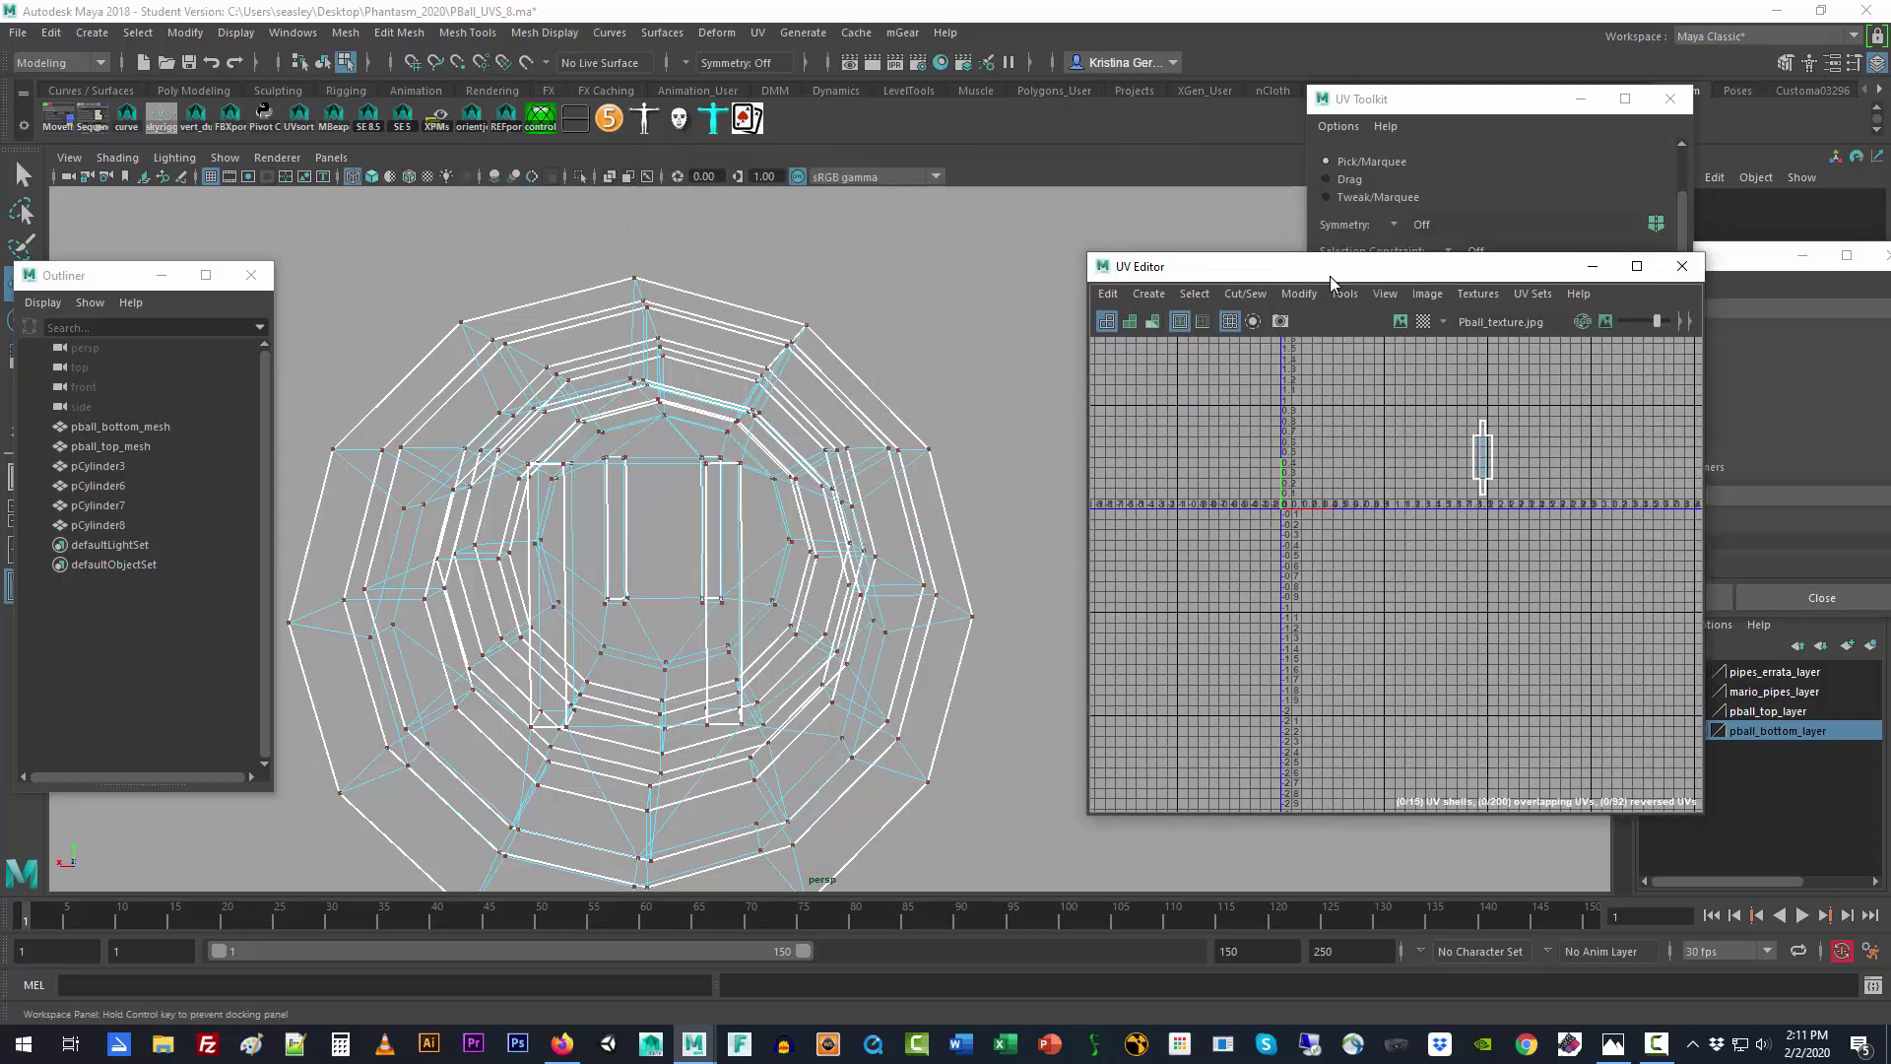
right_click_drag(1489, 460, 1429, 441)
scroll(1535, 540, "down", 3)
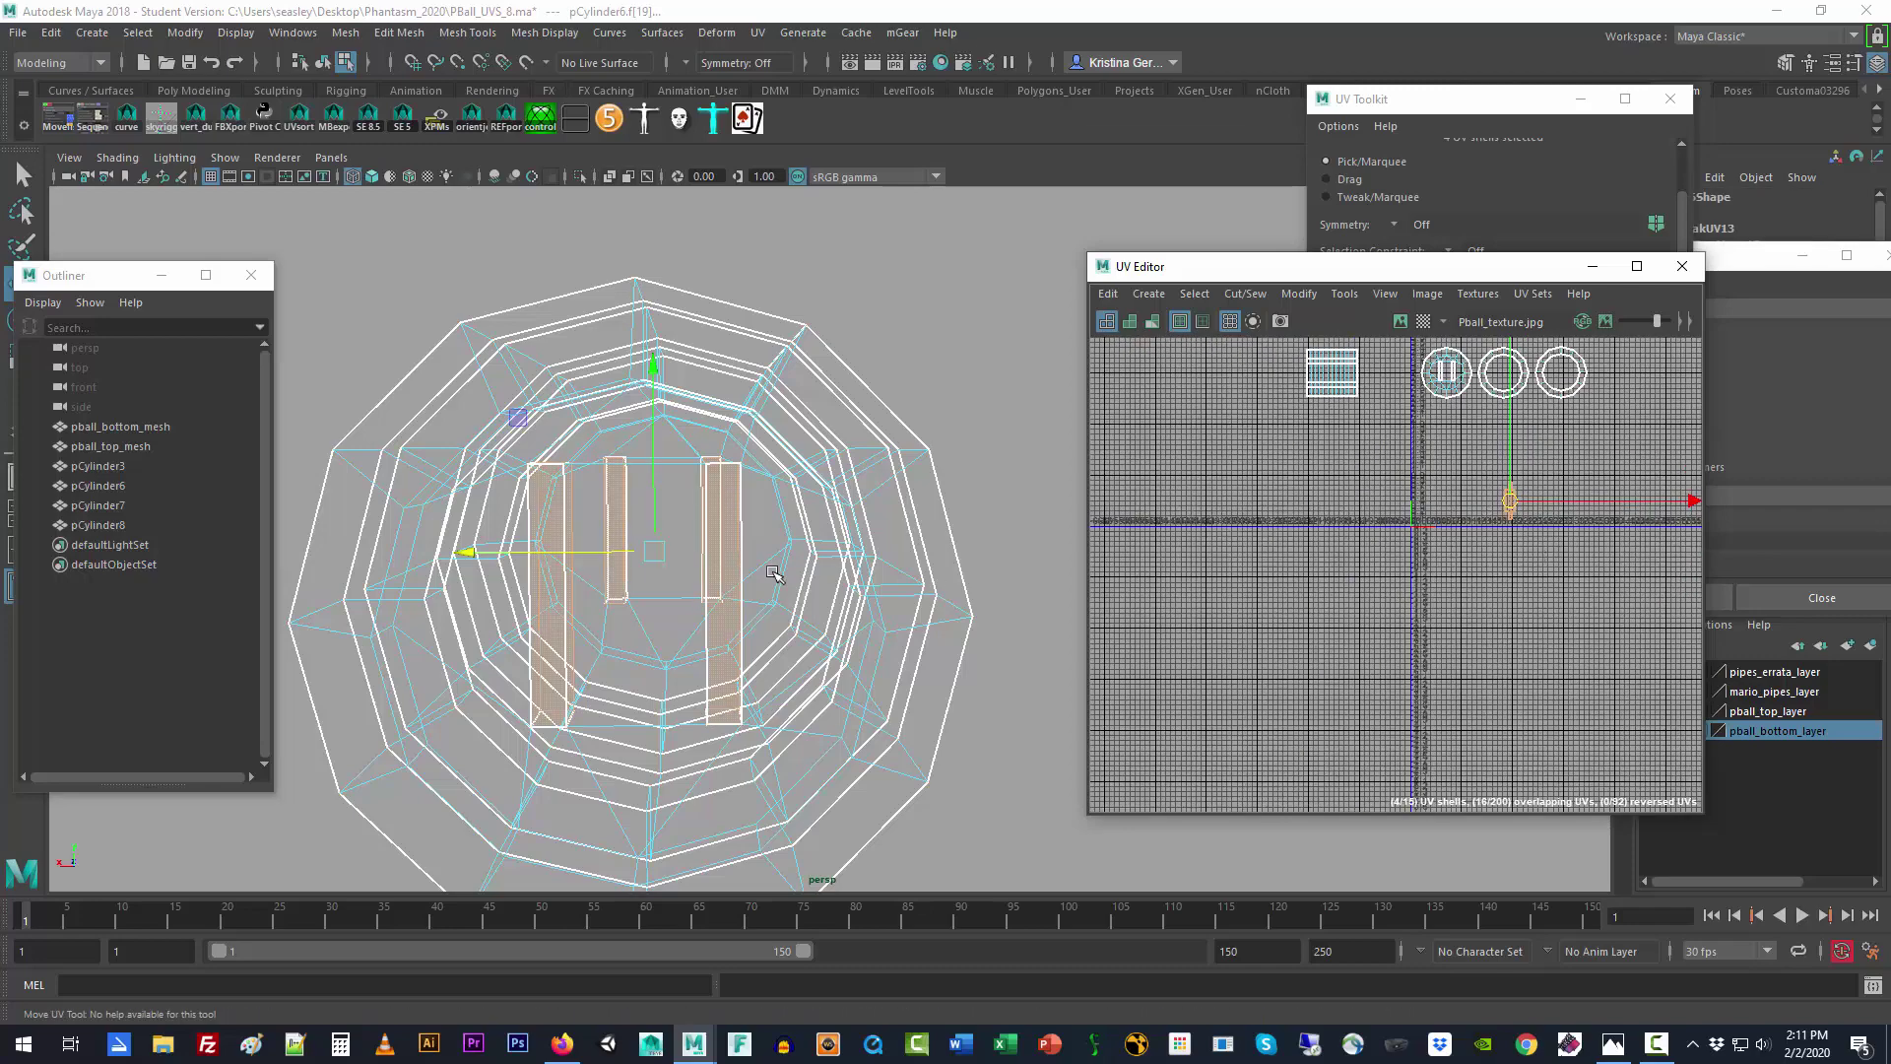
mouse_move(739, 541)
left_mouse_down("alt")
mouse_move(659, 553)
mouse_move(676, 532)
mouse_move(887, 549)
mouse_move(681, 555)
mouse_move(709, 552)
left_mouse_up("alt")
middle_click_drag(1565, 581, 1525, 658, "alt")
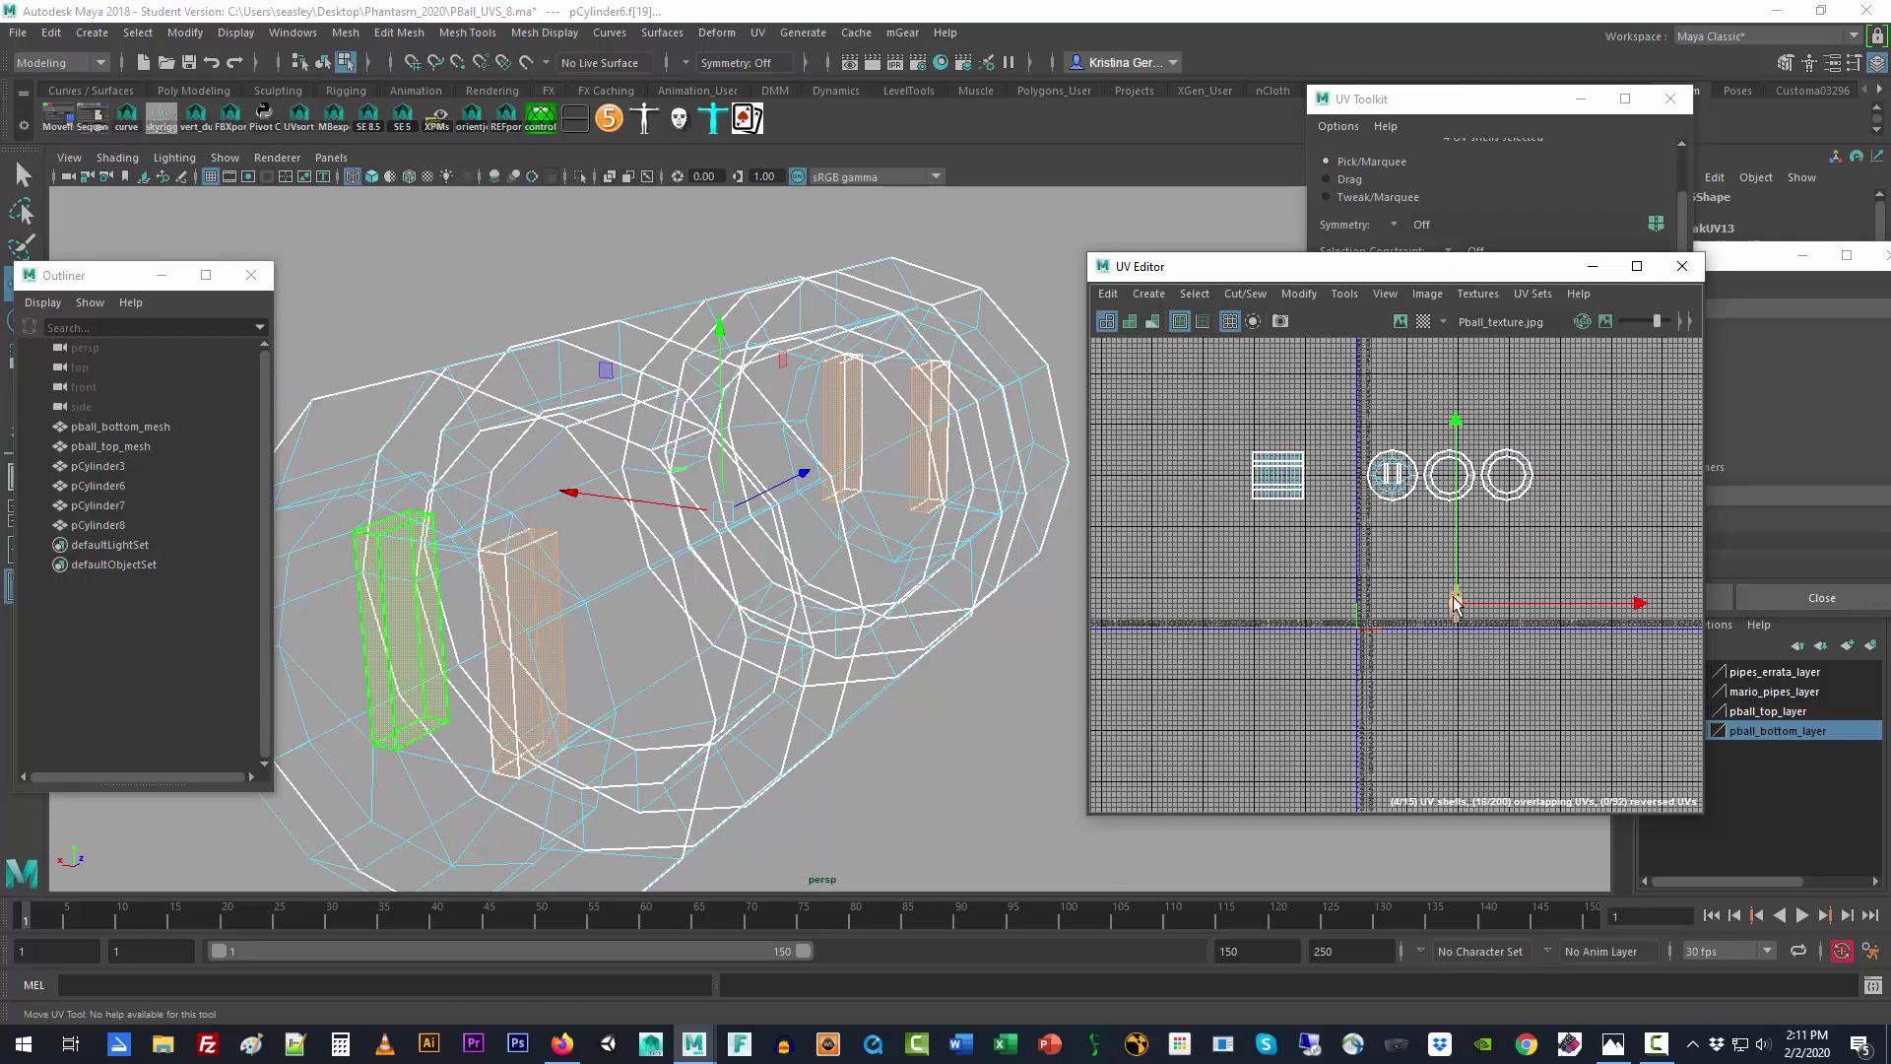
left_click_drag(1454, 596, 1449, 477)
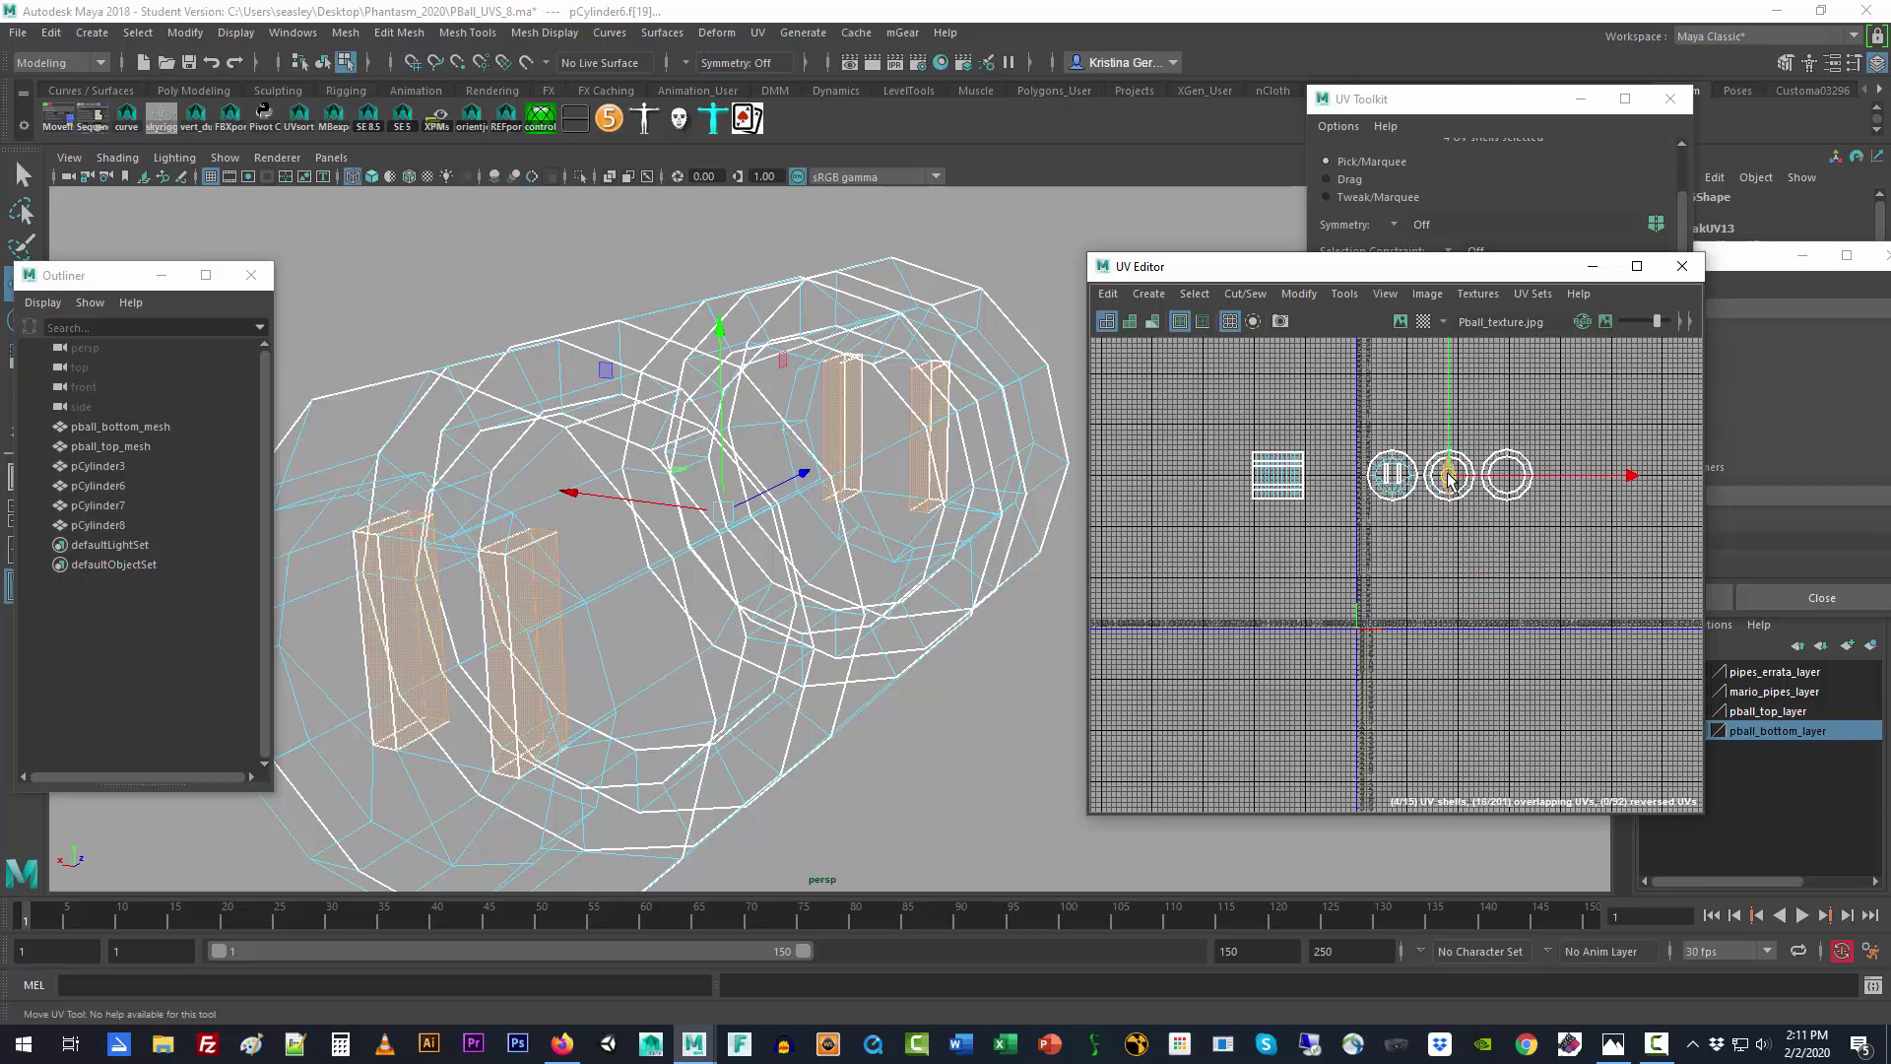
Step: Scale the stacked slot shells down uniformly to fit inside the ring's opening and snap them to the grid
key("f")
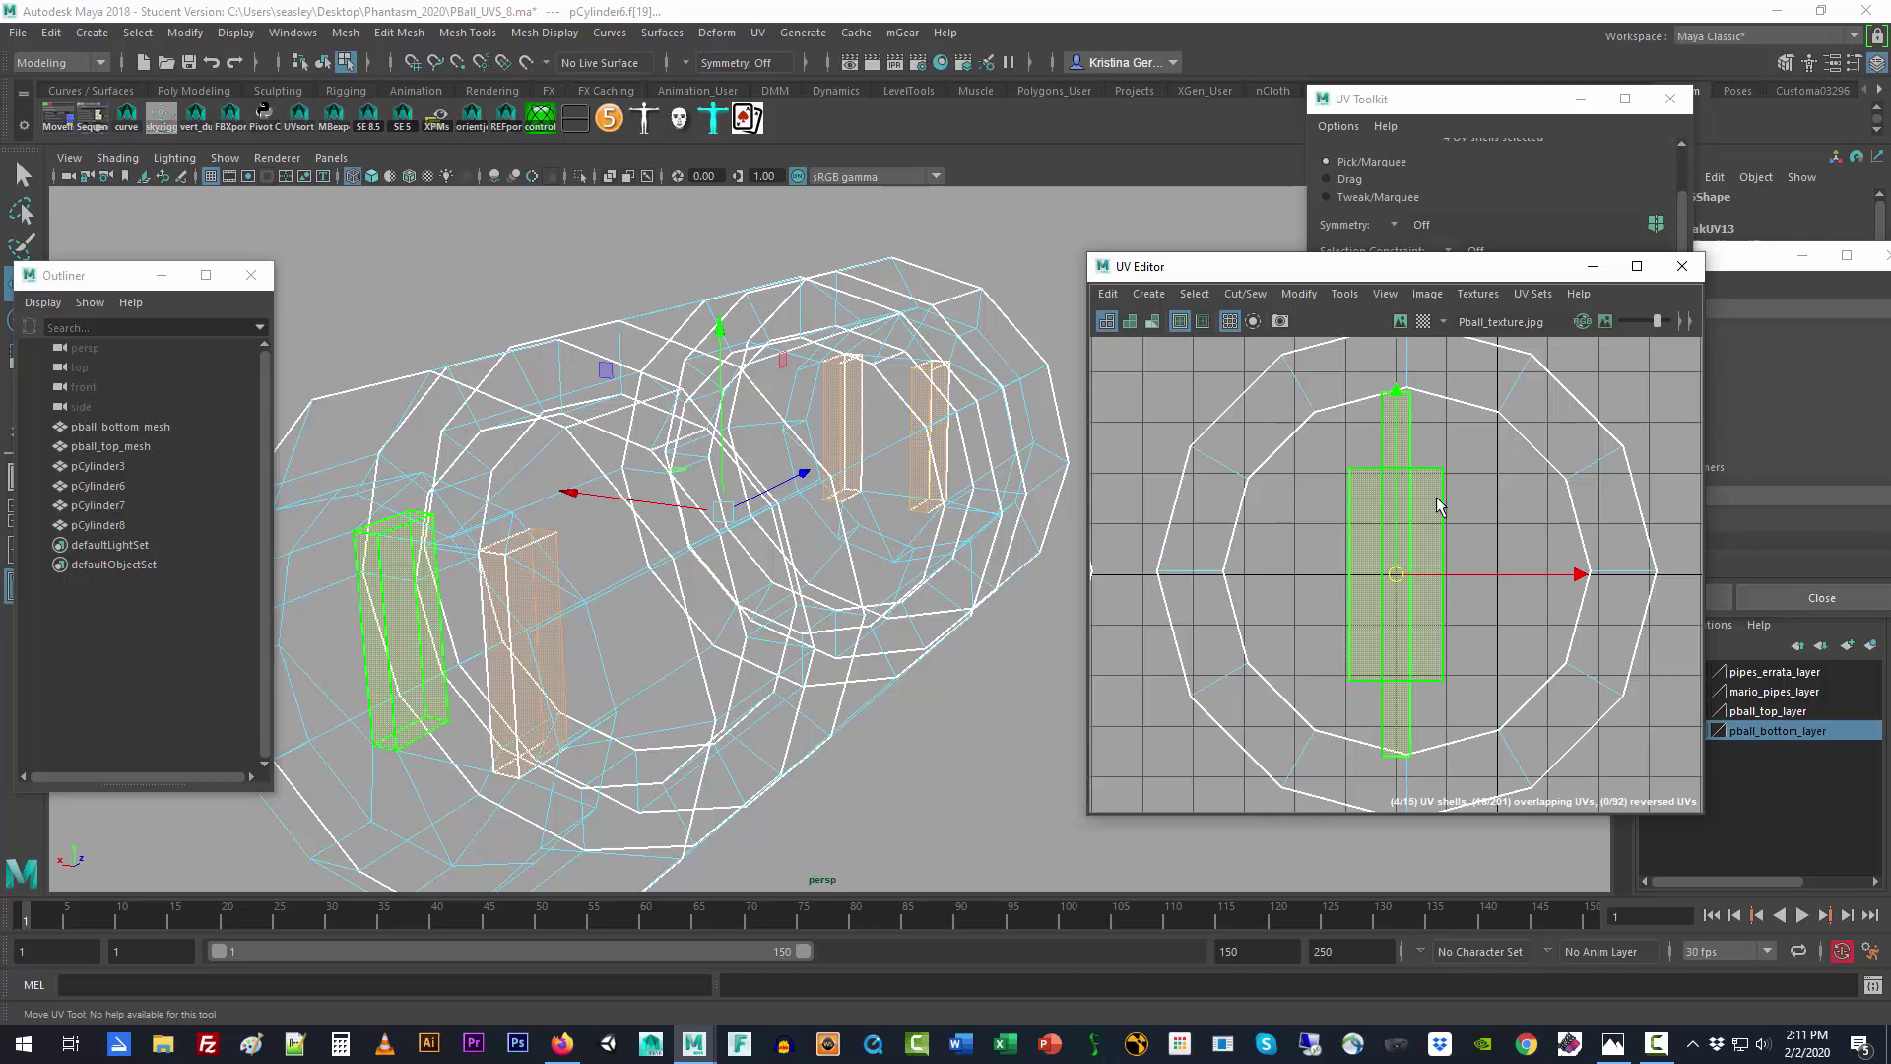
key("r")
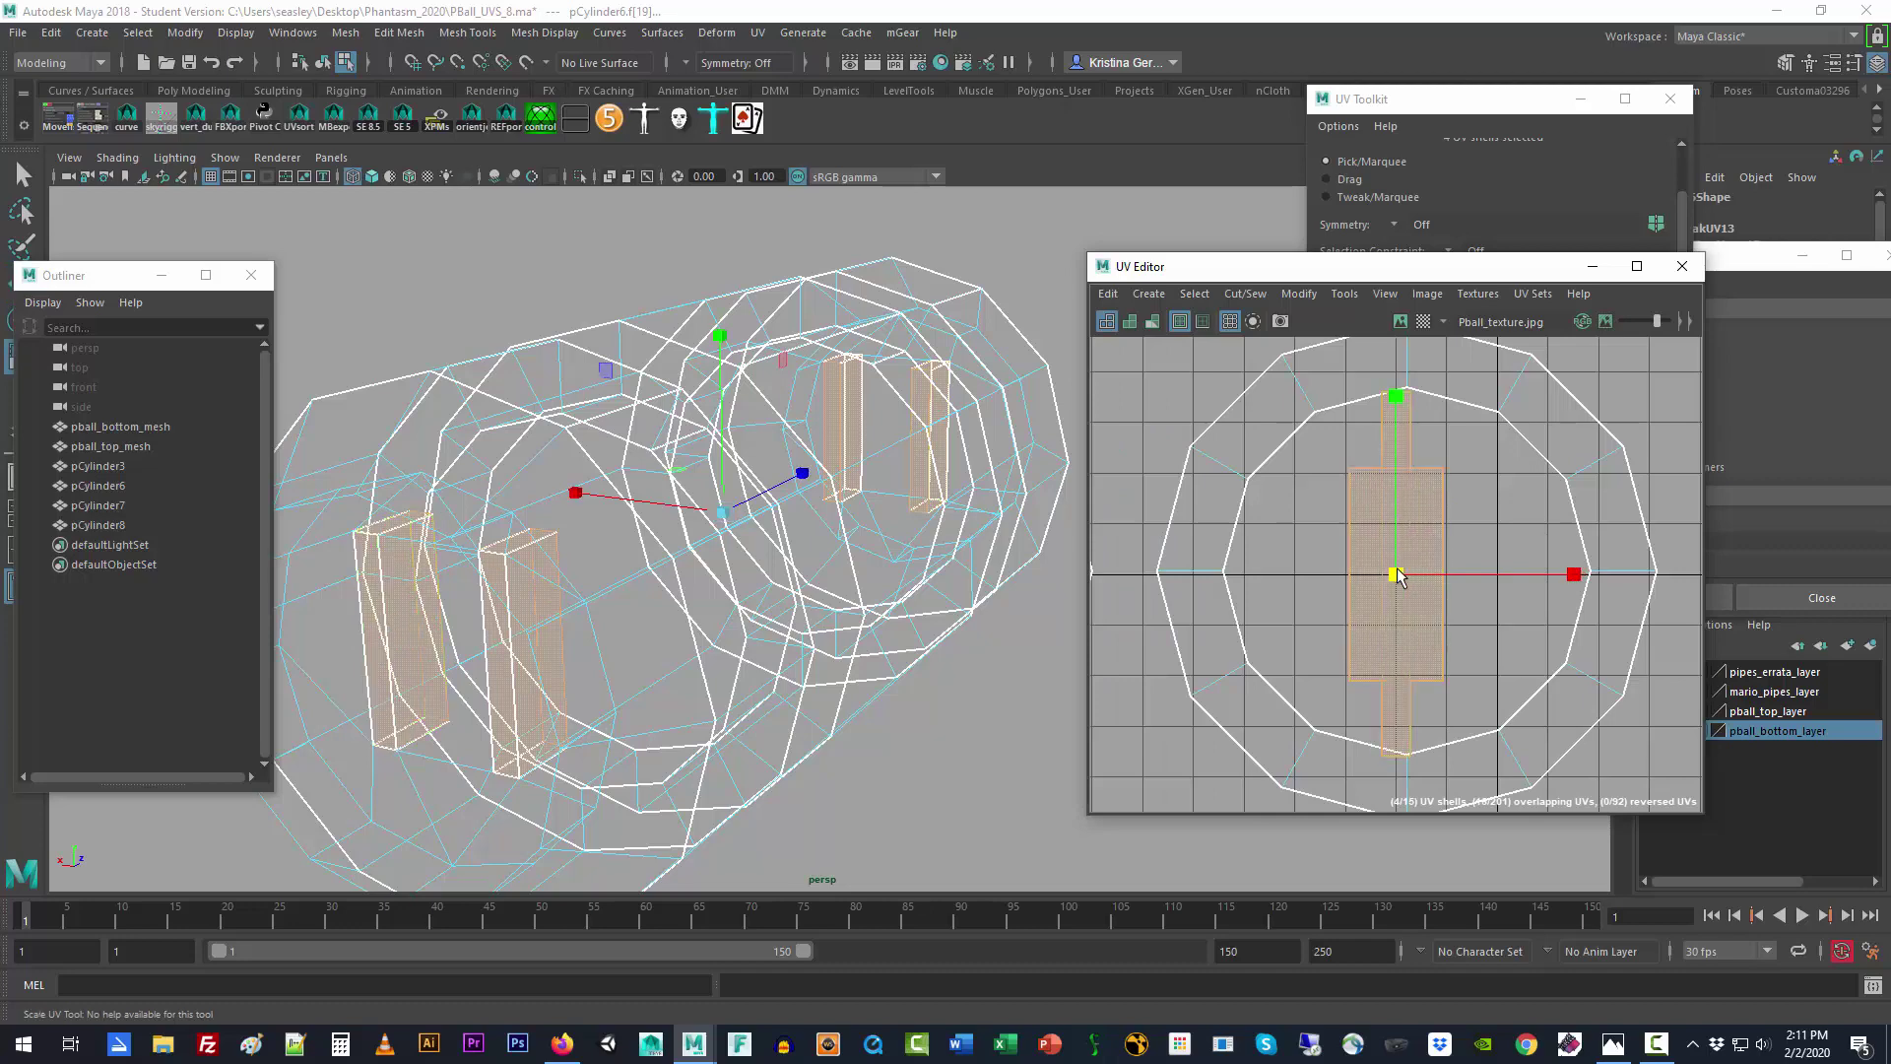
mouse_move(1384, 589)
left_mouse_down()
mouse_move(1367, 599)
mouse_move(1407, 579)
left_mouse_up()
key("w")
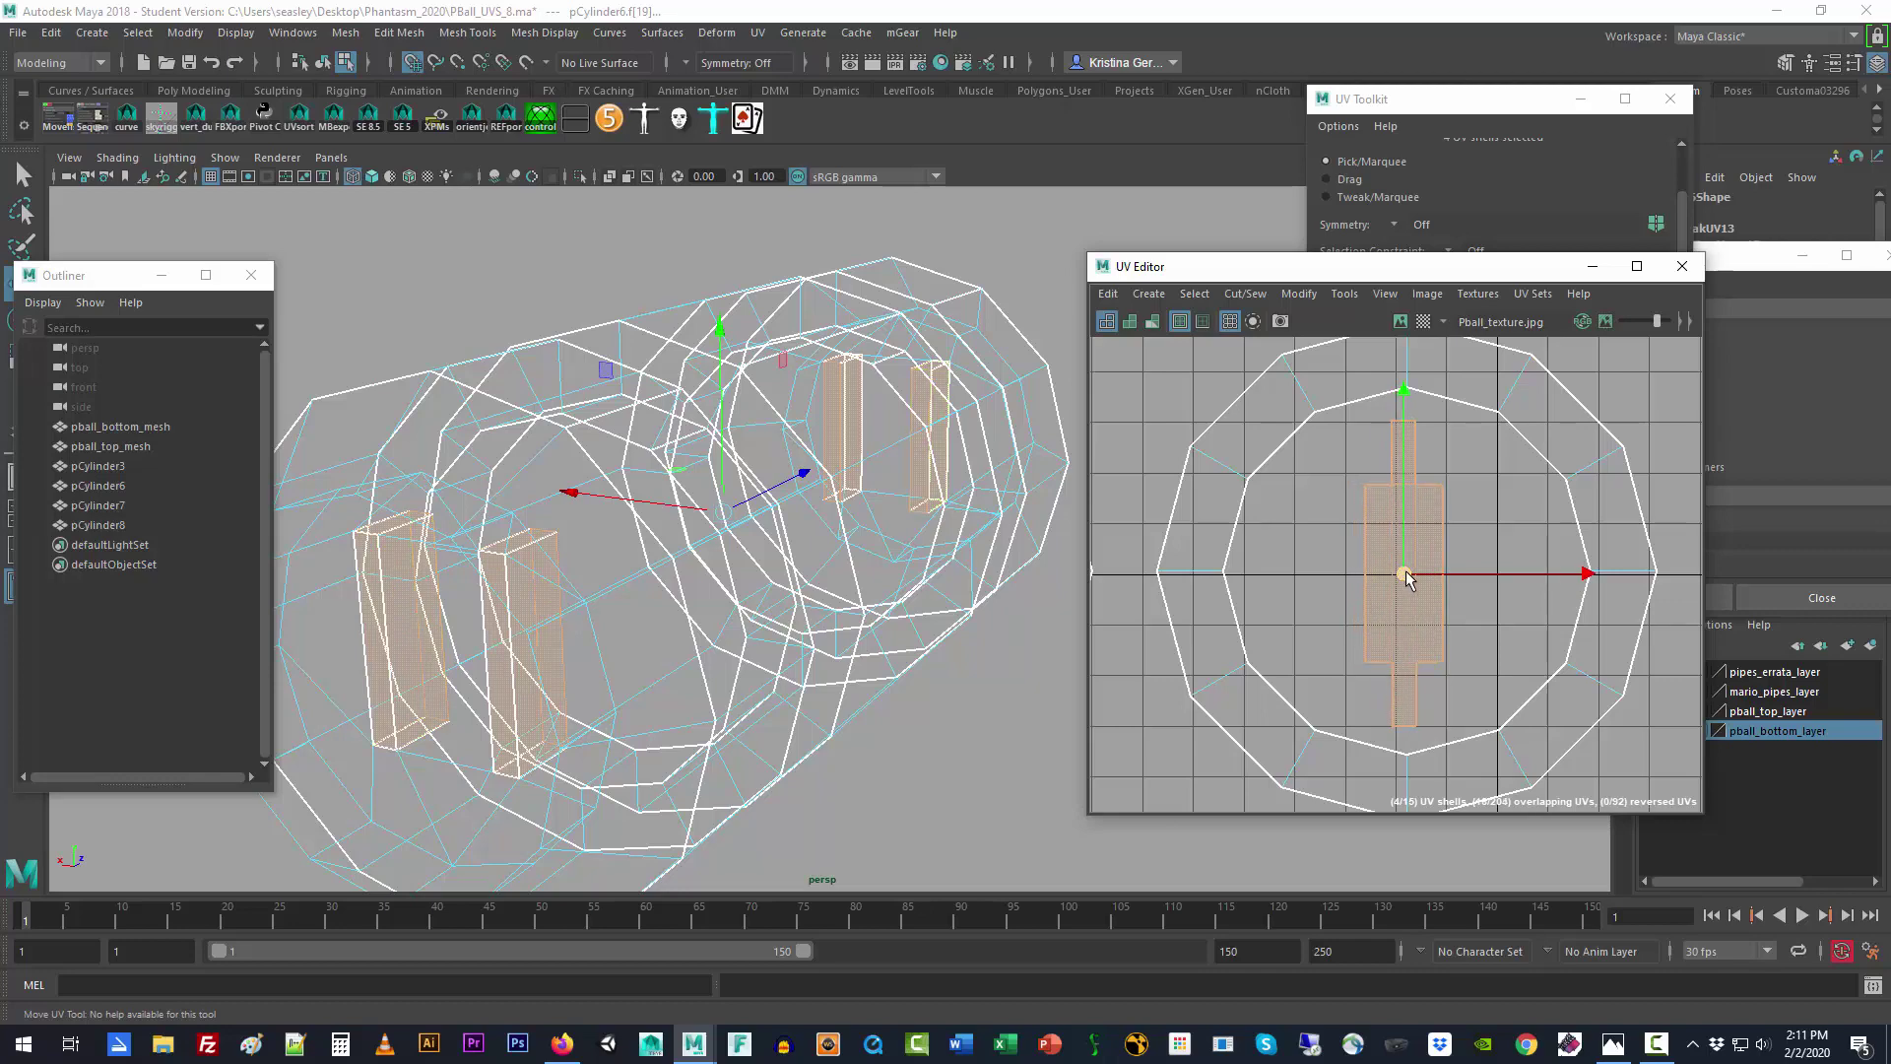
Step: Snap the two overlapping middle ring shells to the grid point at the centre of the slot shells
left_click(1537, 478)
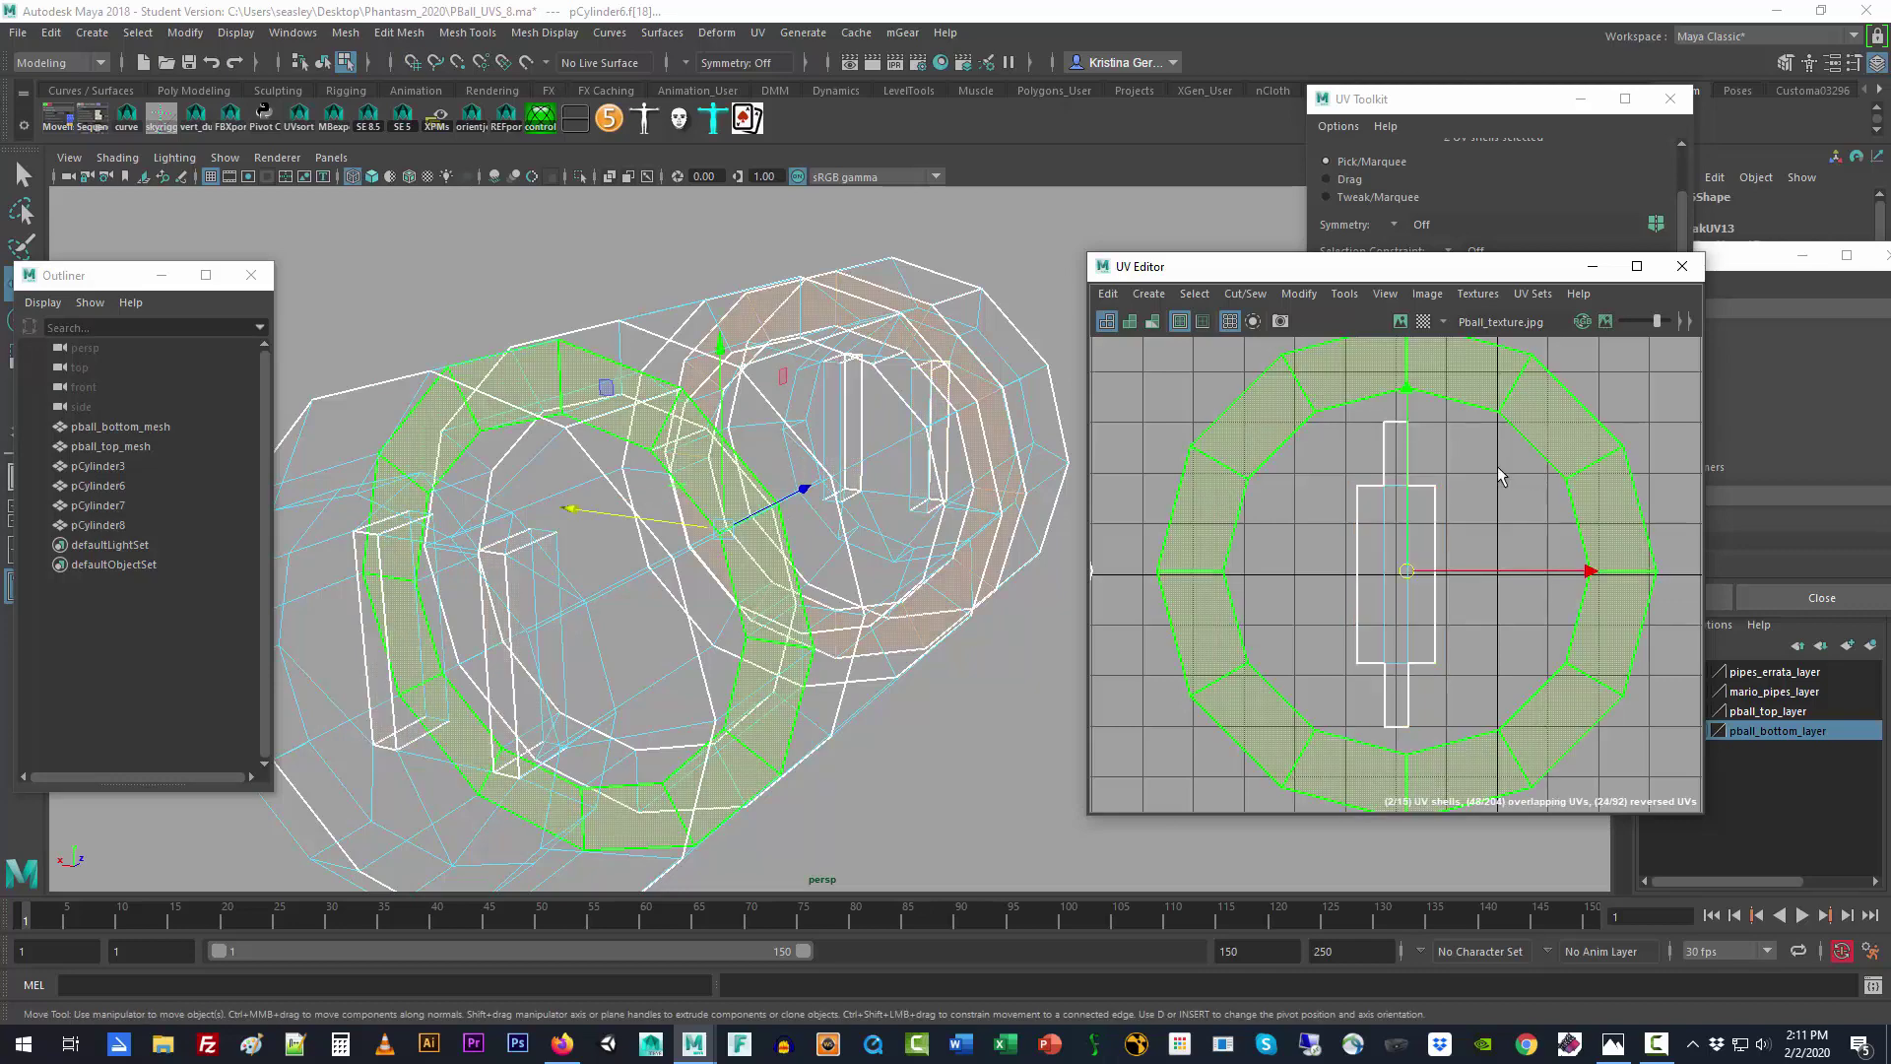
key("x")
left_click_drag(1409, 572, 1403, 570)
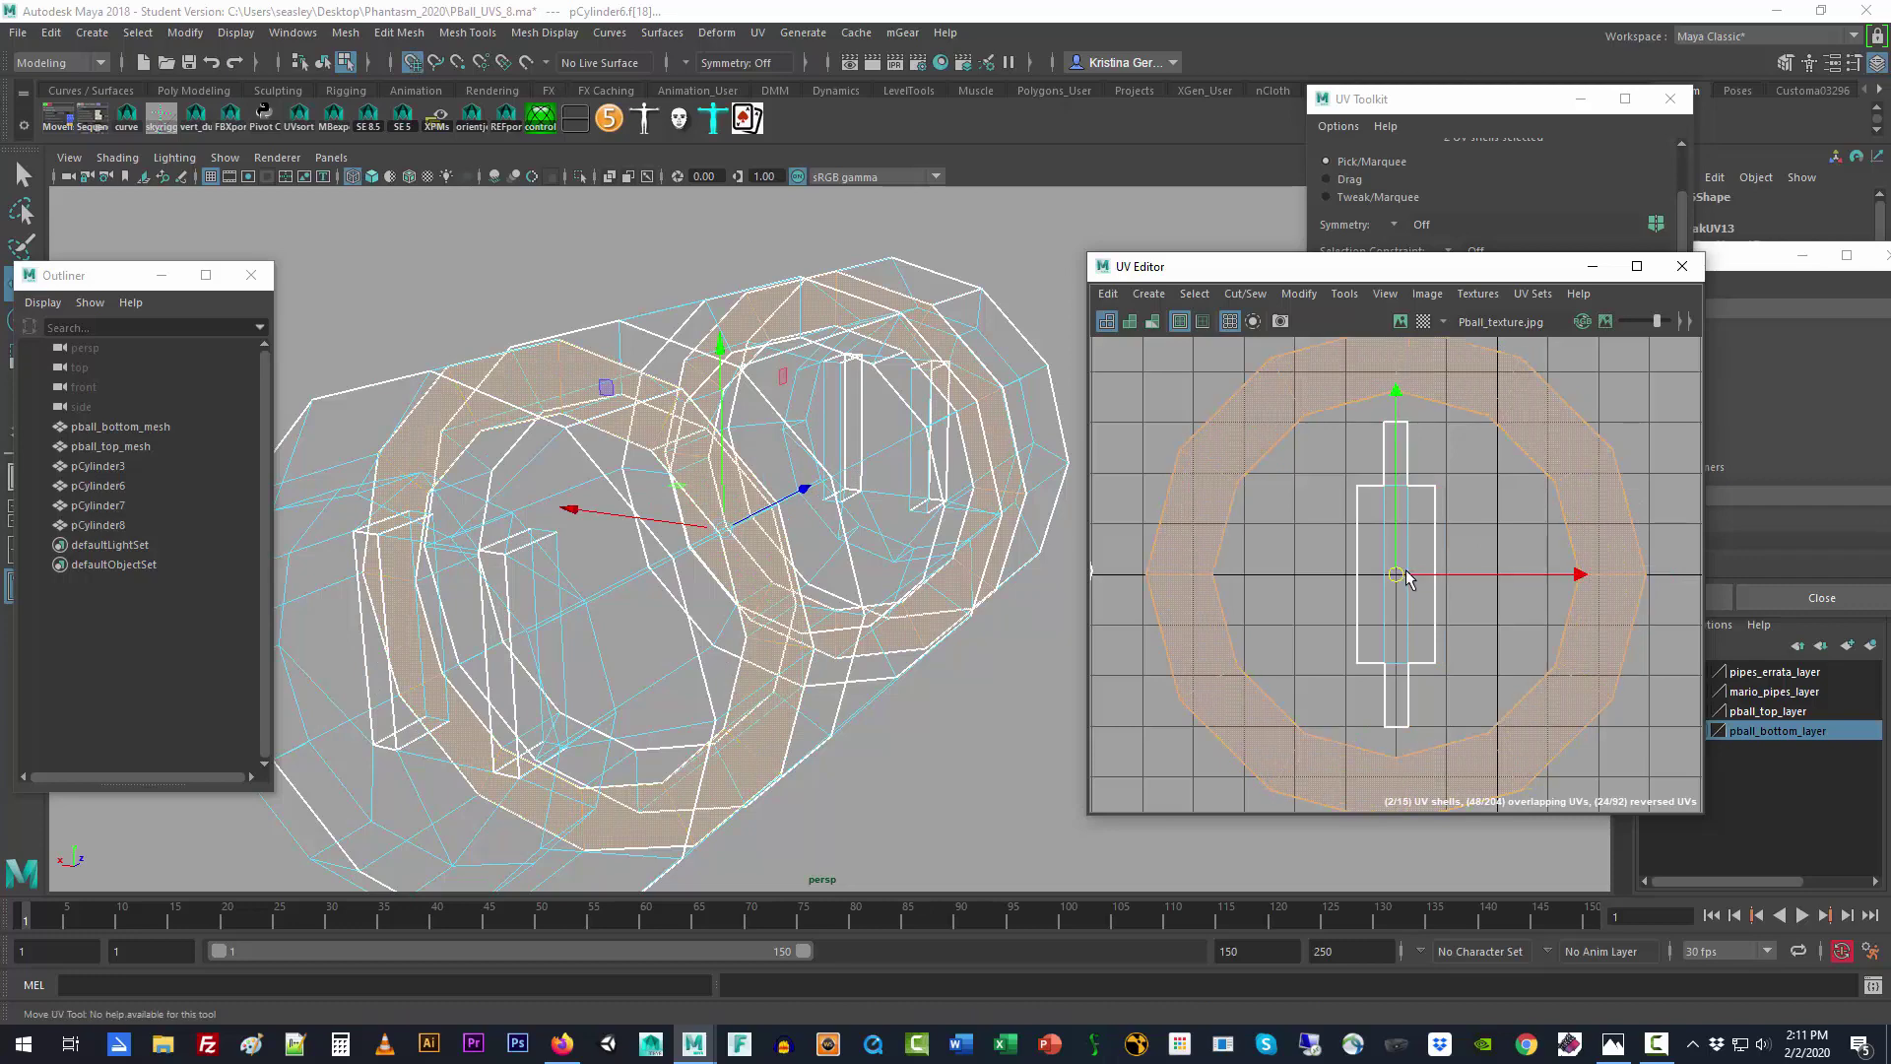
left_click(1485, 530)
scroll(1477, 540, "down", 5)
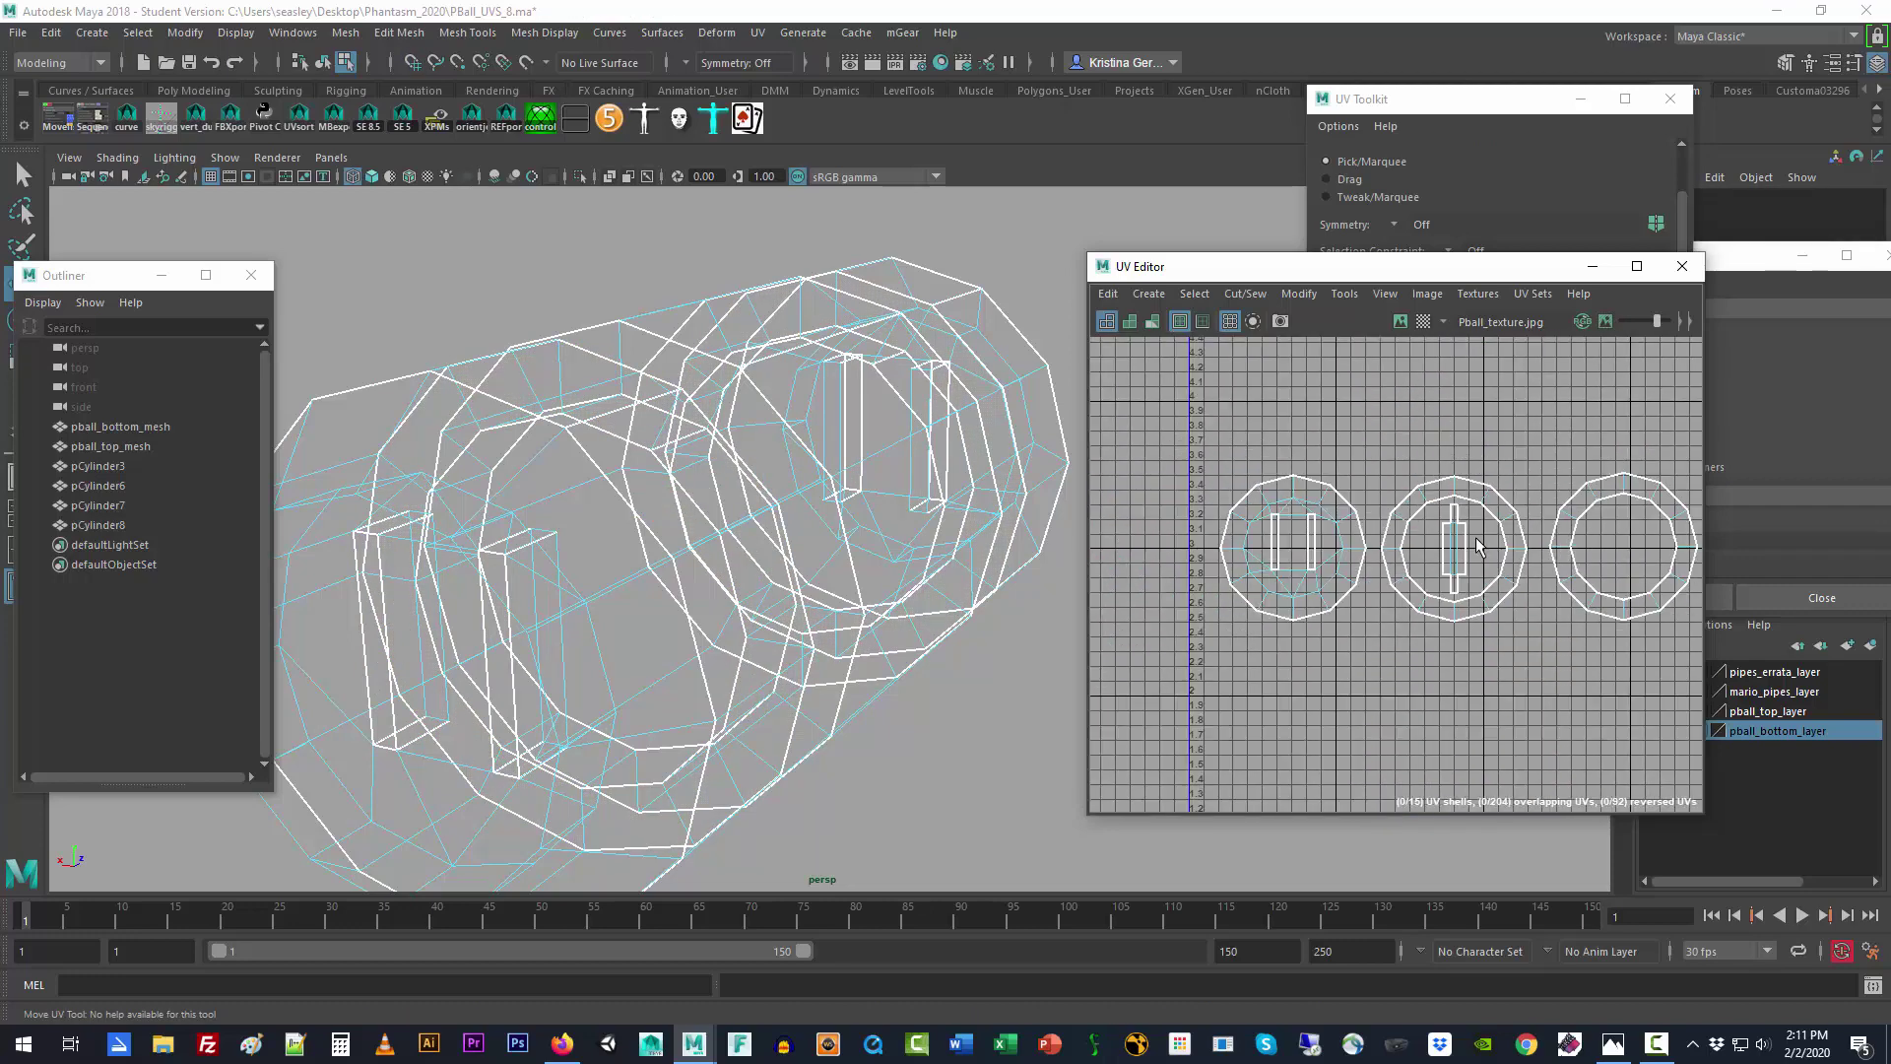
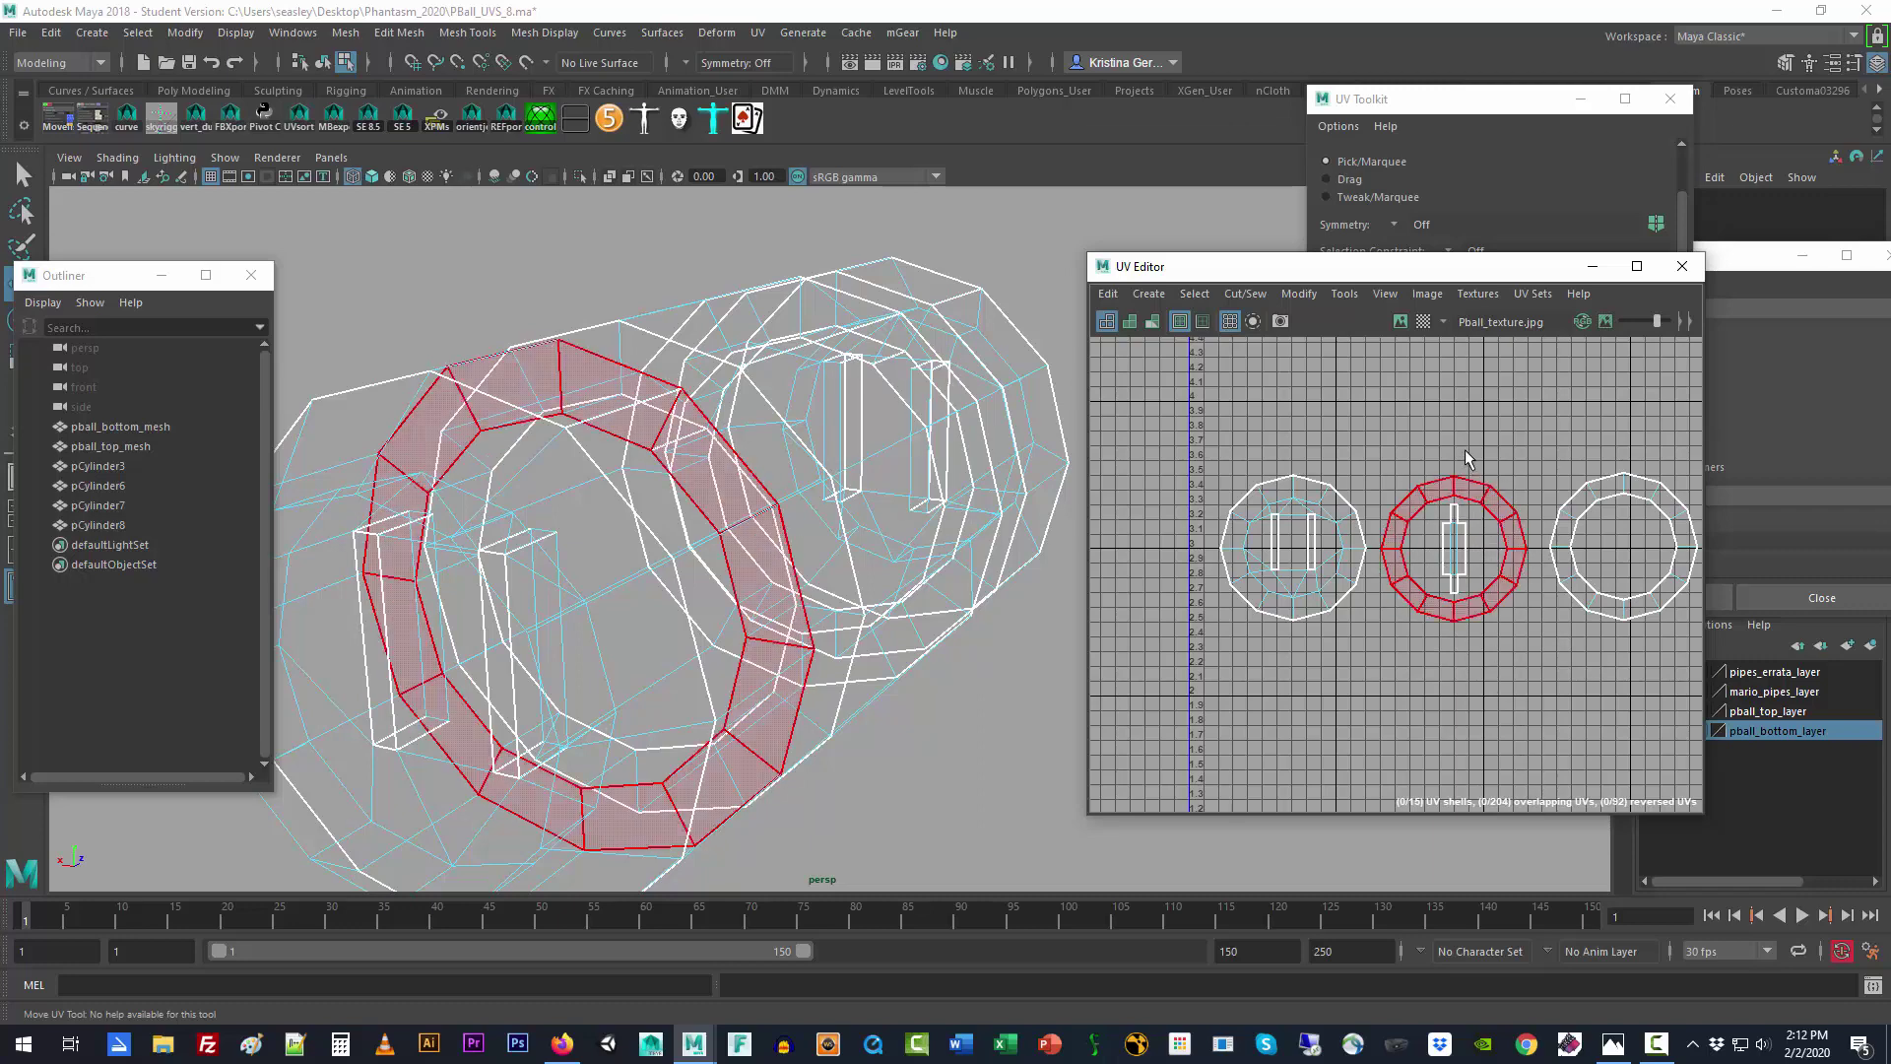
Step: Clear the ring shell selection and select the slotted cylinder as an object to show its UVs over the texture image
left_click(1509, 494)
key("w")
left_click(1476, 699)
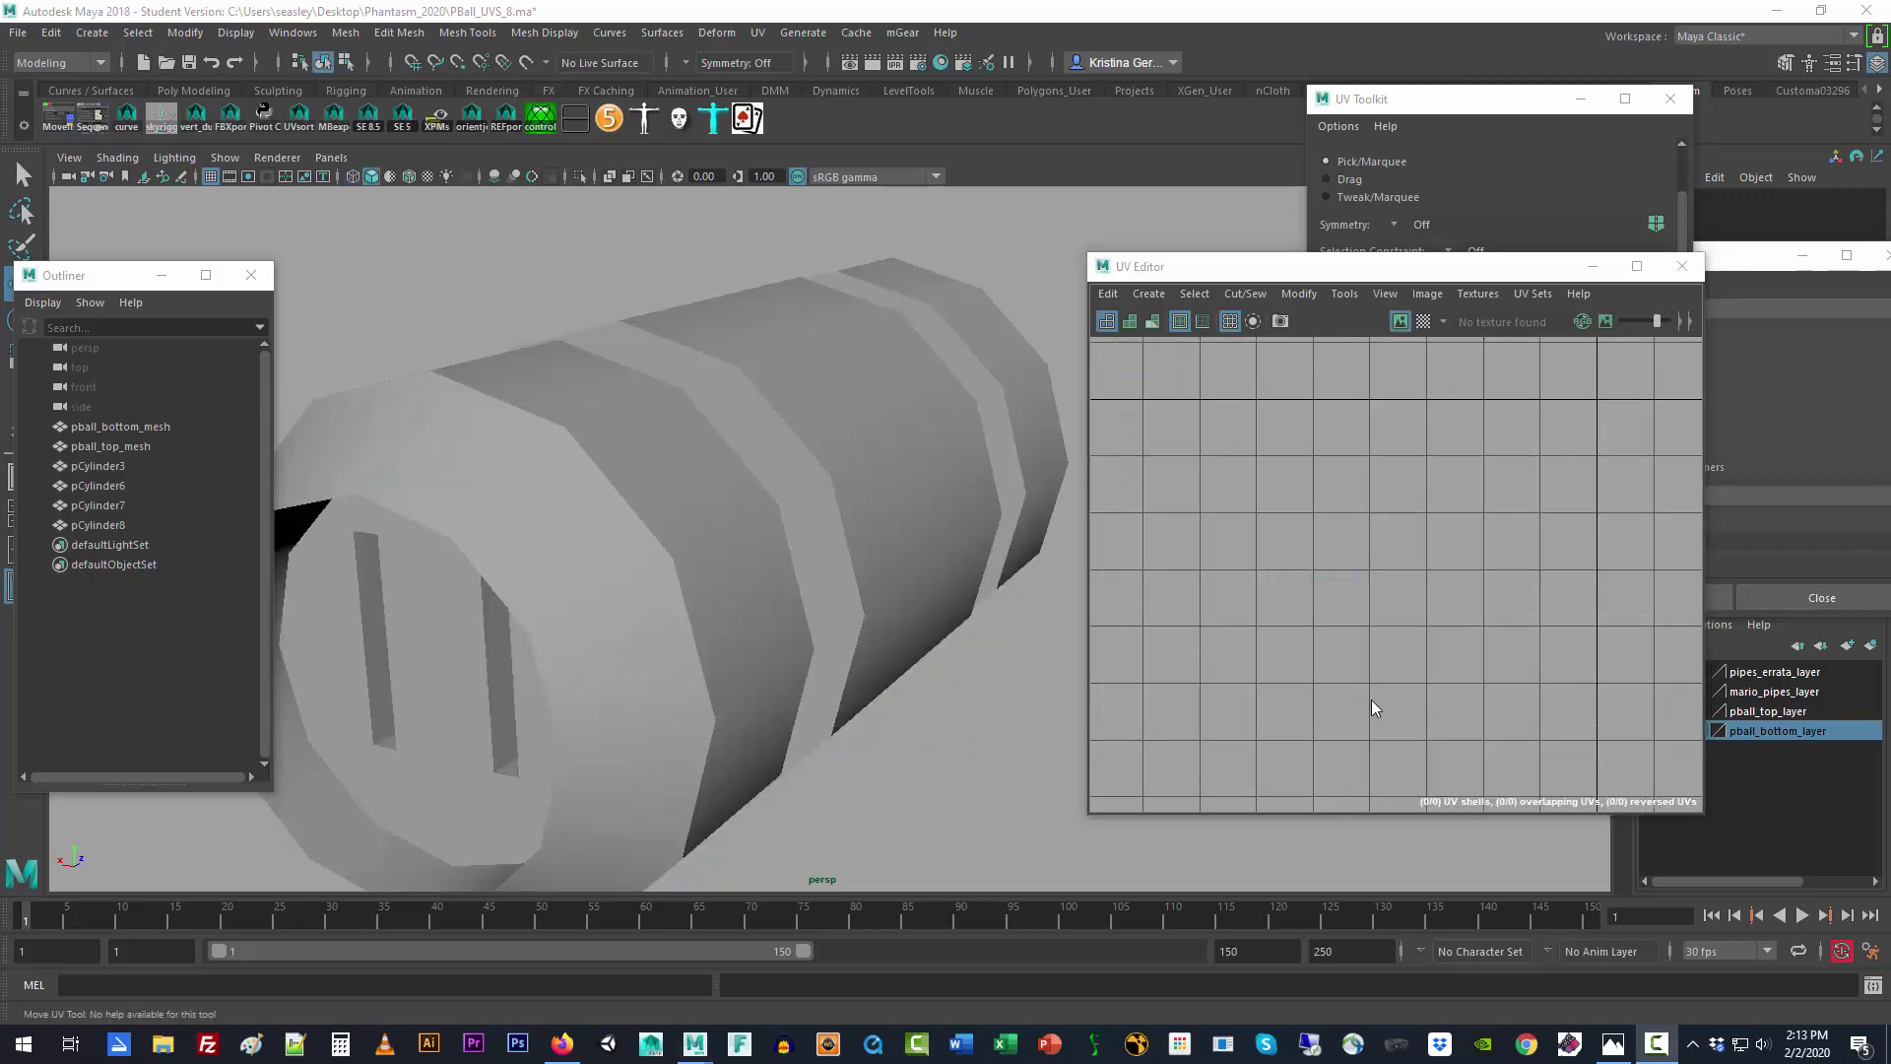
left_click(743, 408)
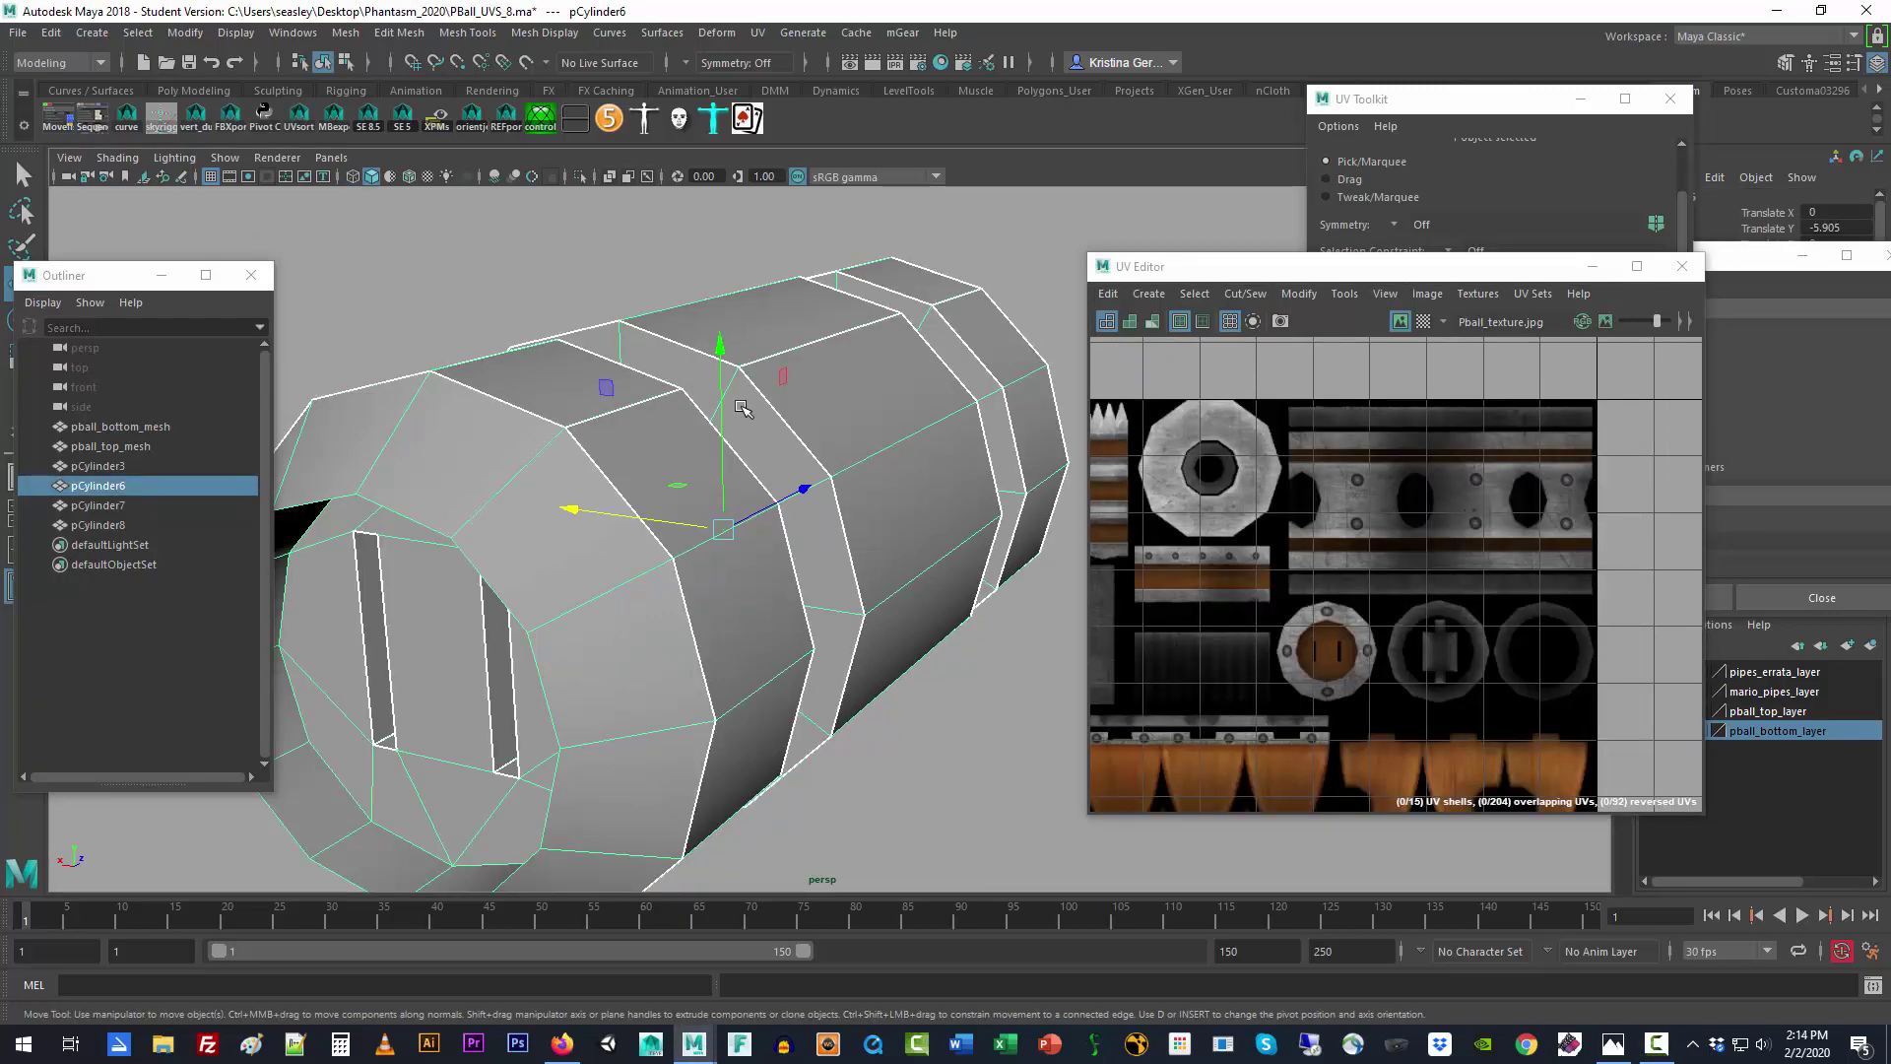
Step: Set the viewport to untextured shaded display and maximize the UV Editor window
key("6")
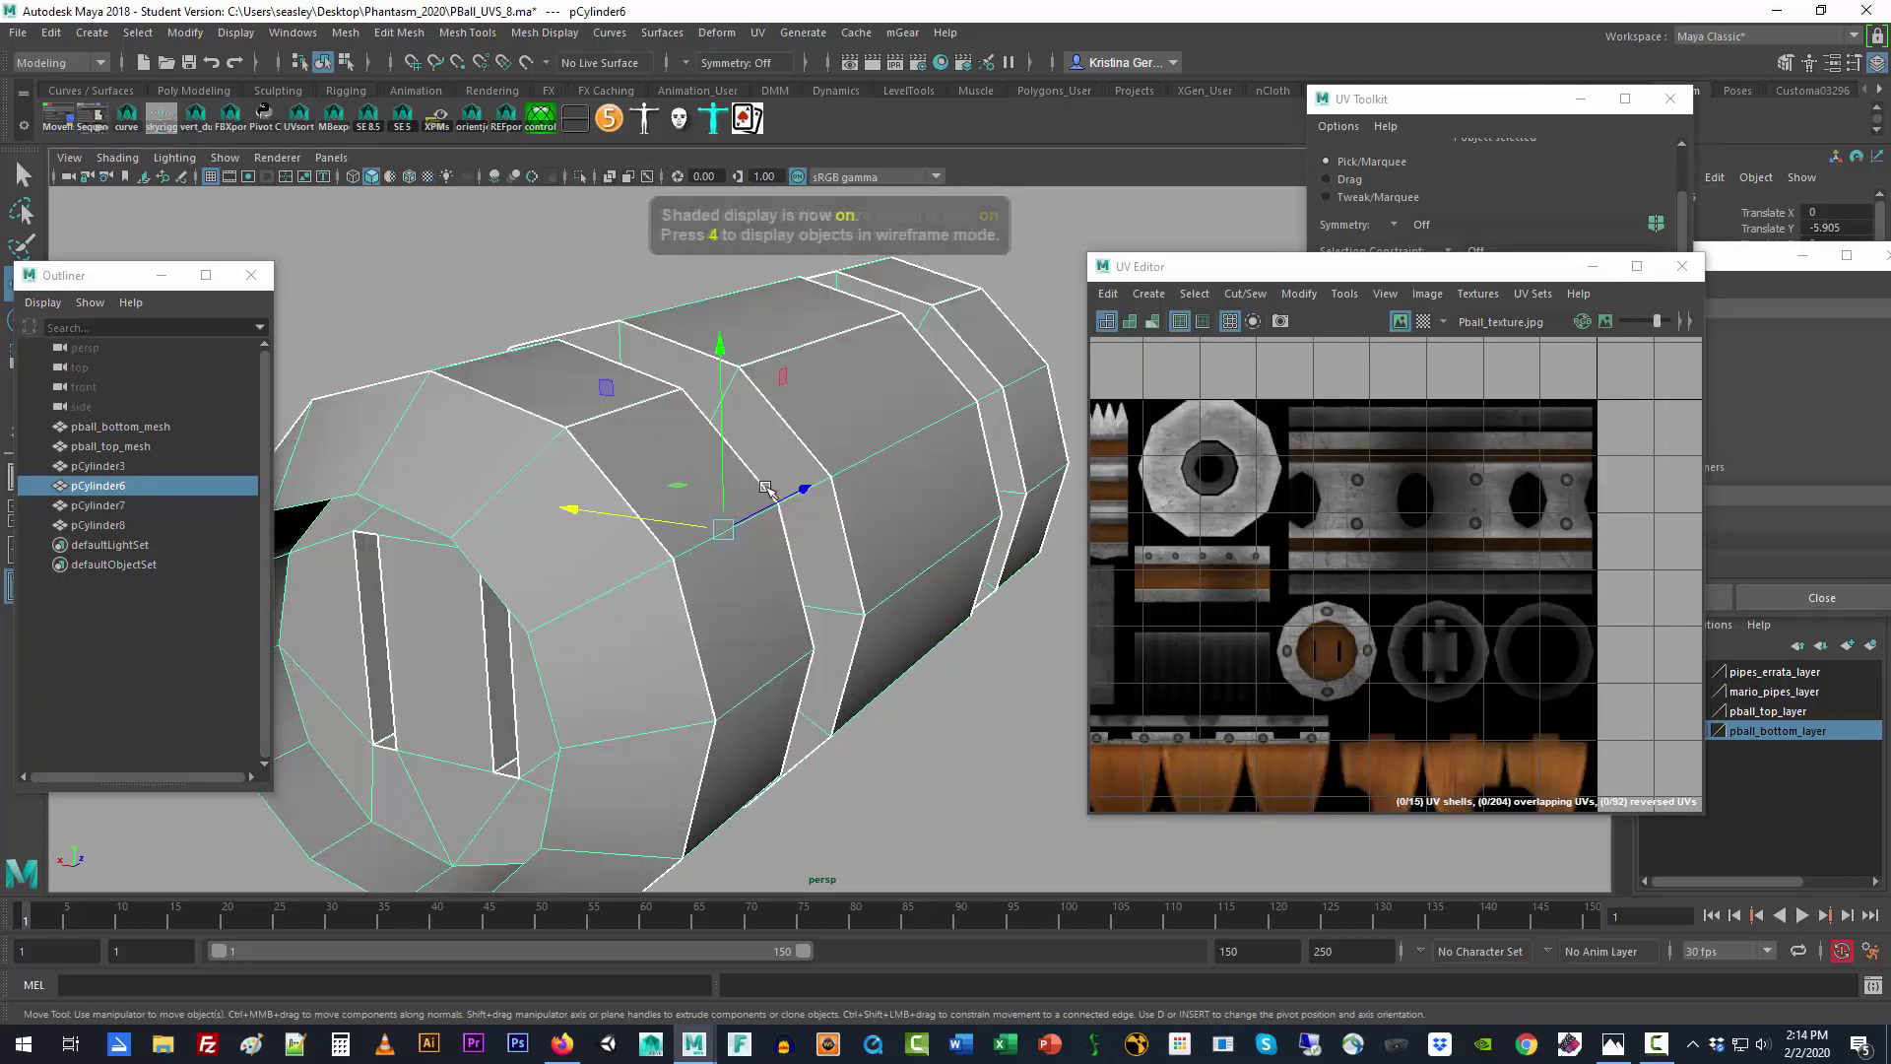
key("5")
scroll(1265, 566, "down", 3)
scroll(1265, 566, "down", 5)
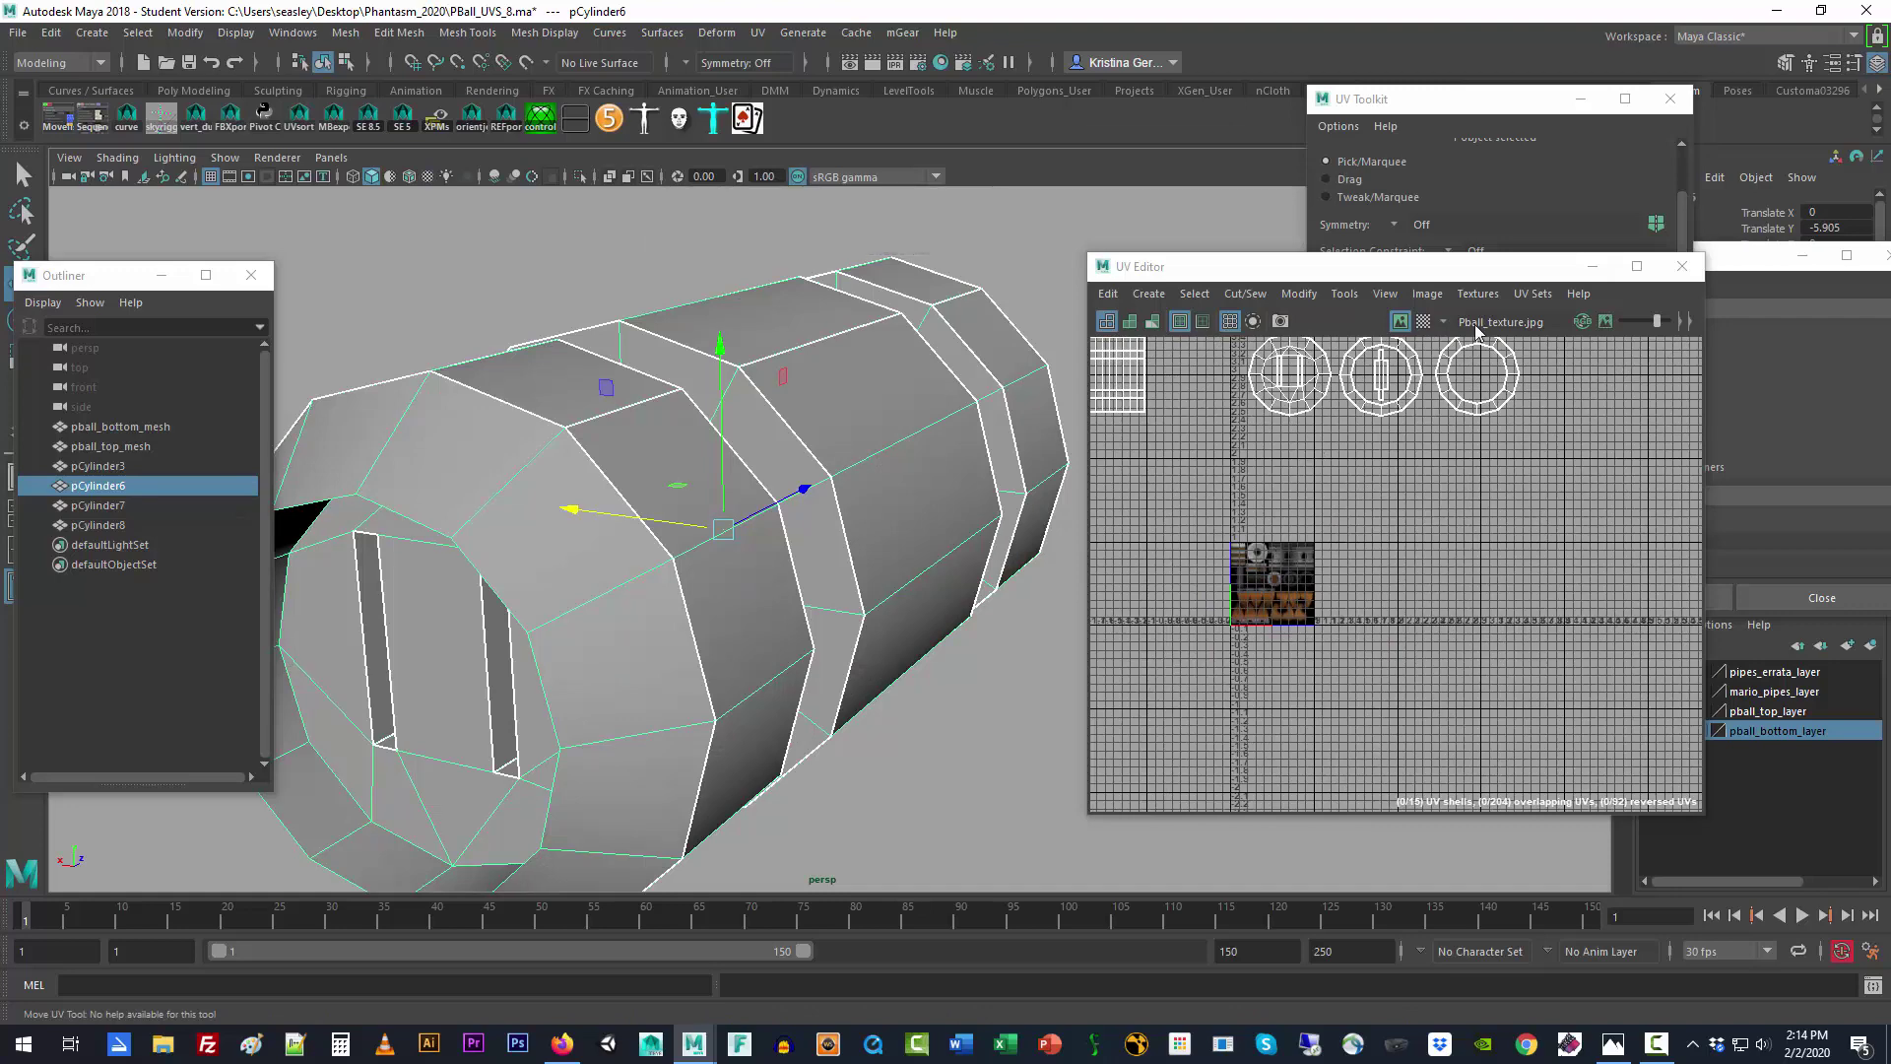
left_click(1637, 266)
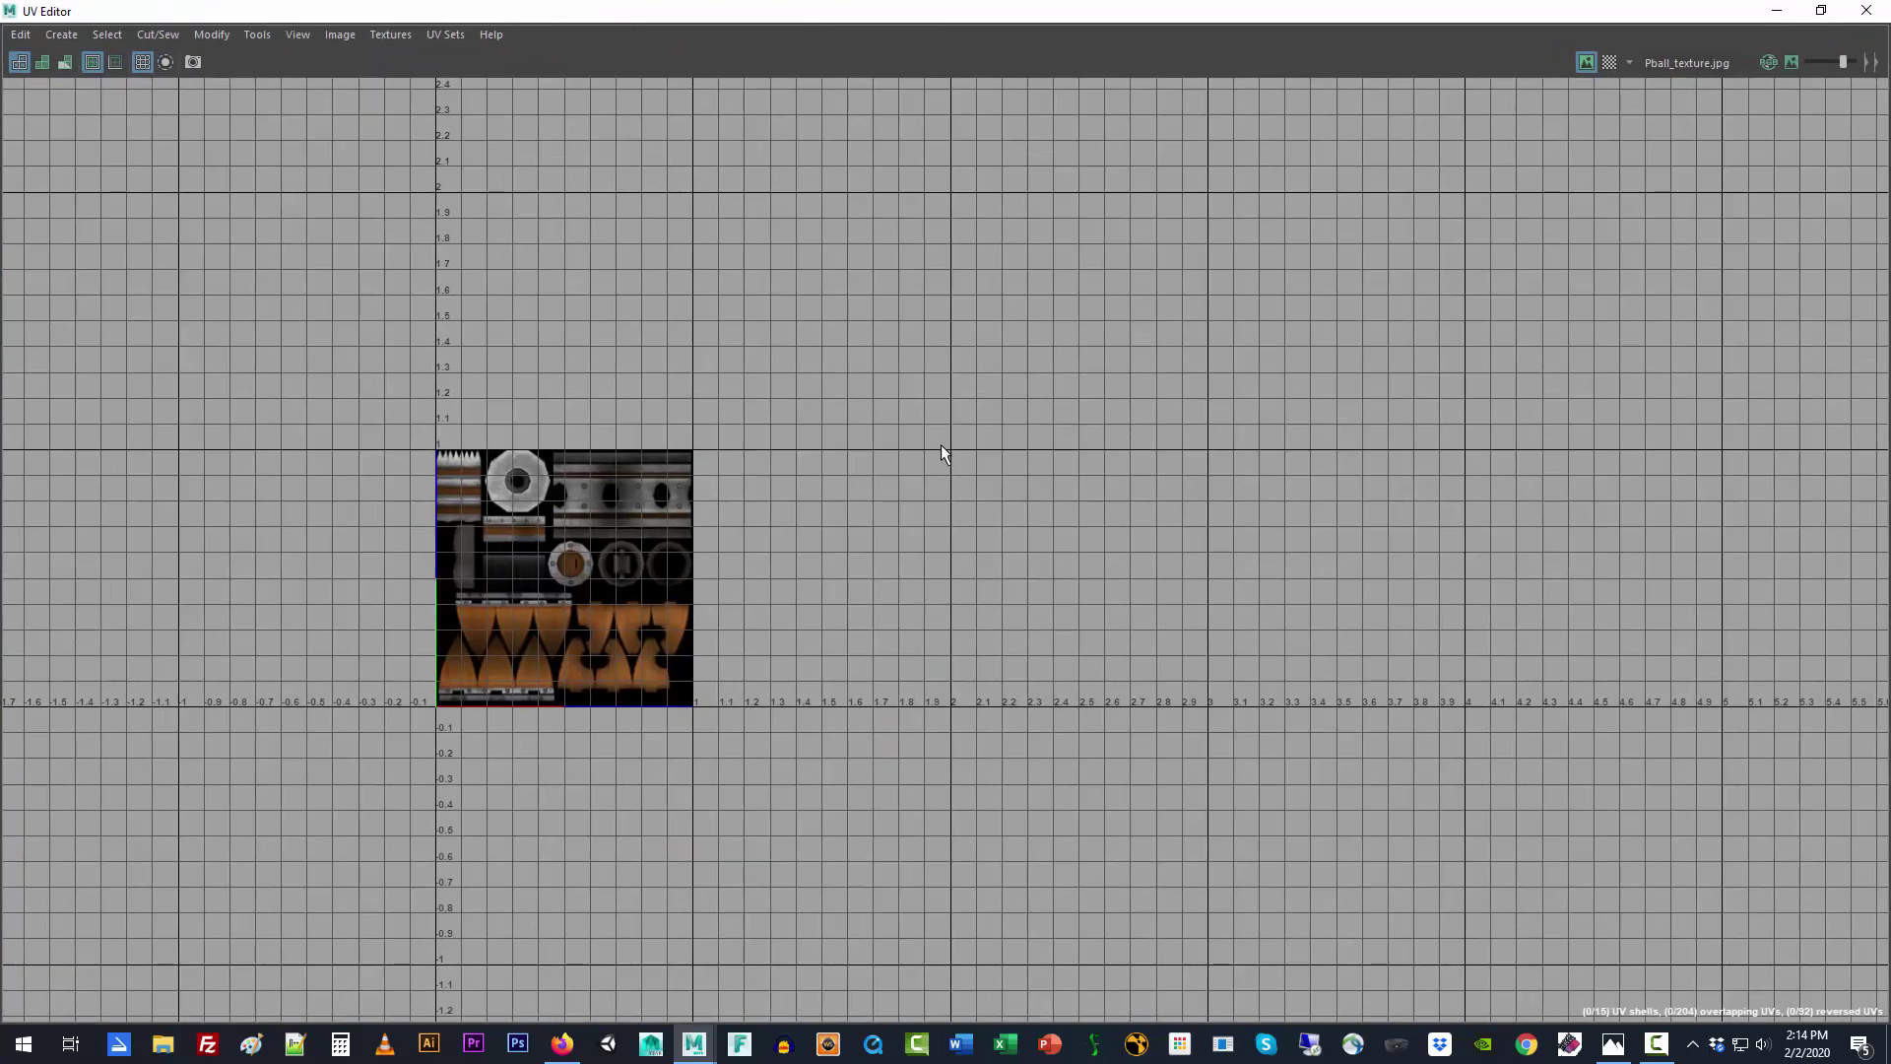
Step: Select the UVs of all three ring caps, including their slots, and scale them down together uniformly
scroll(505, 510, "up", 6)
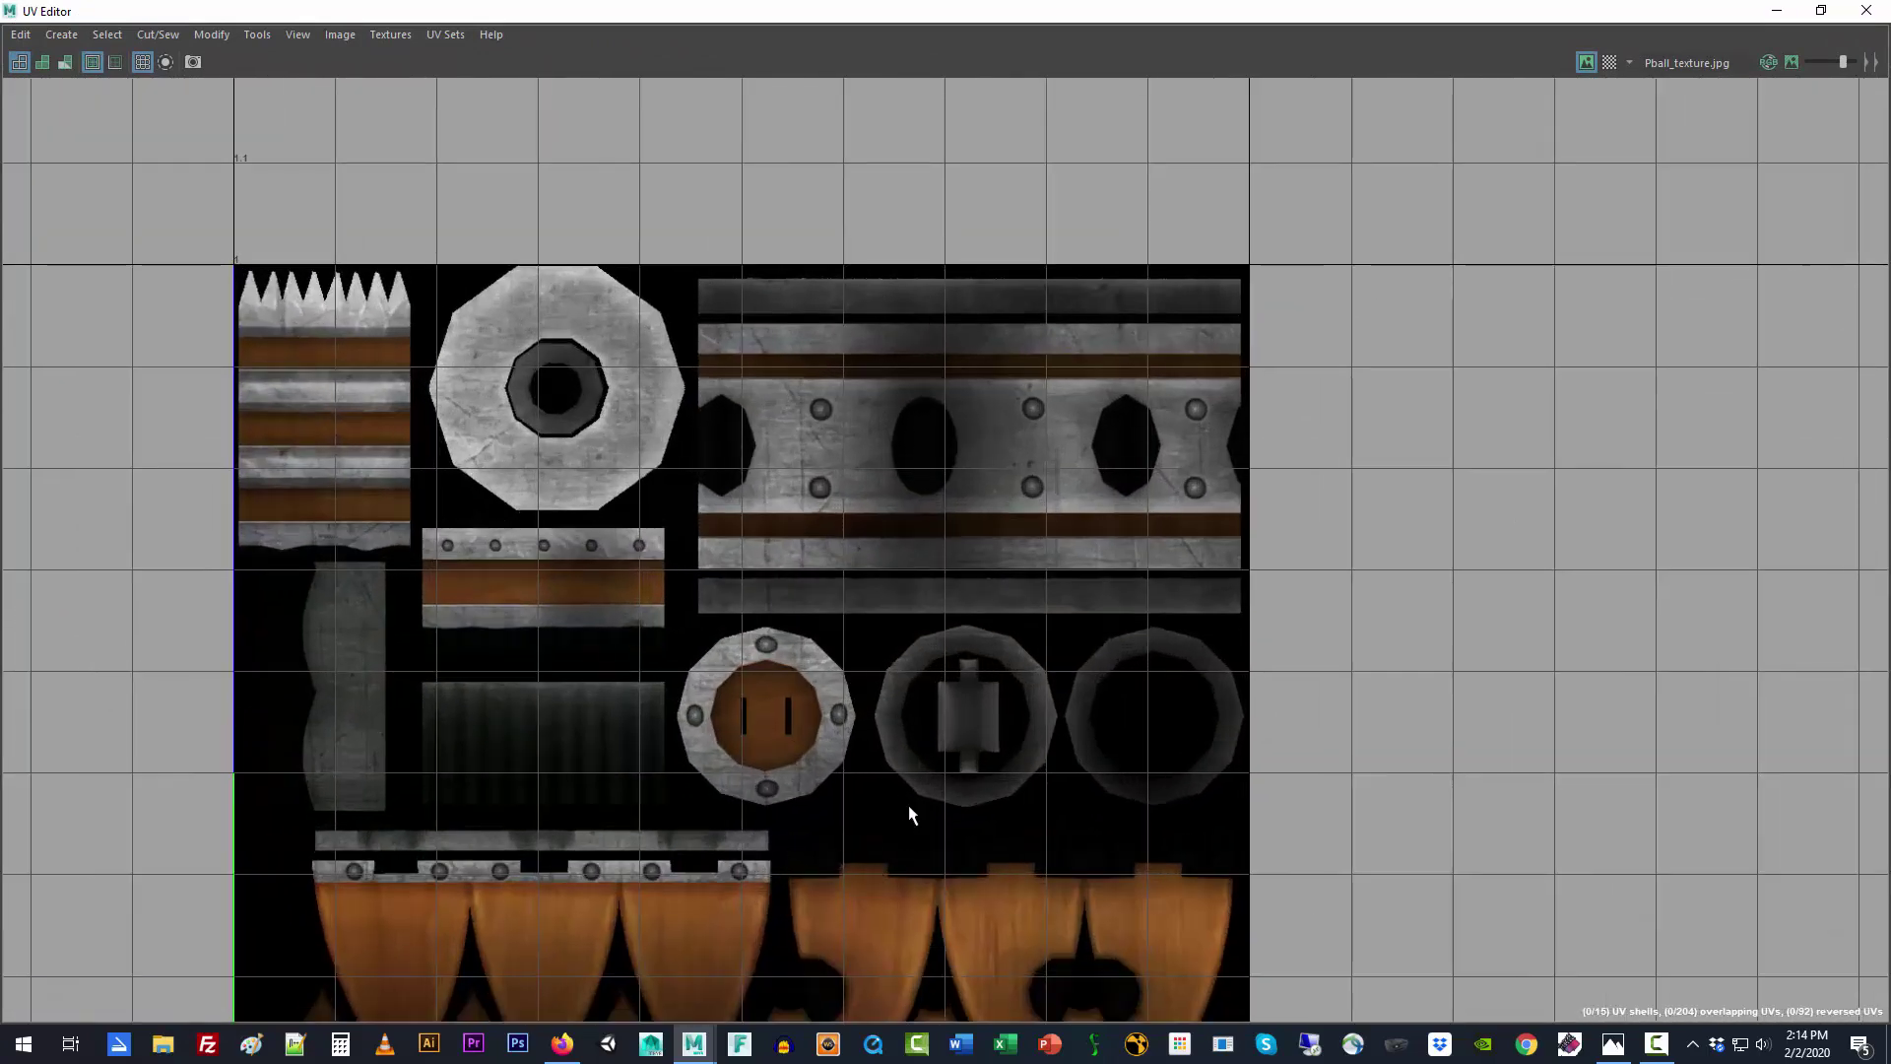
middle_click_drag(923, 747, 925, 553, "alt")
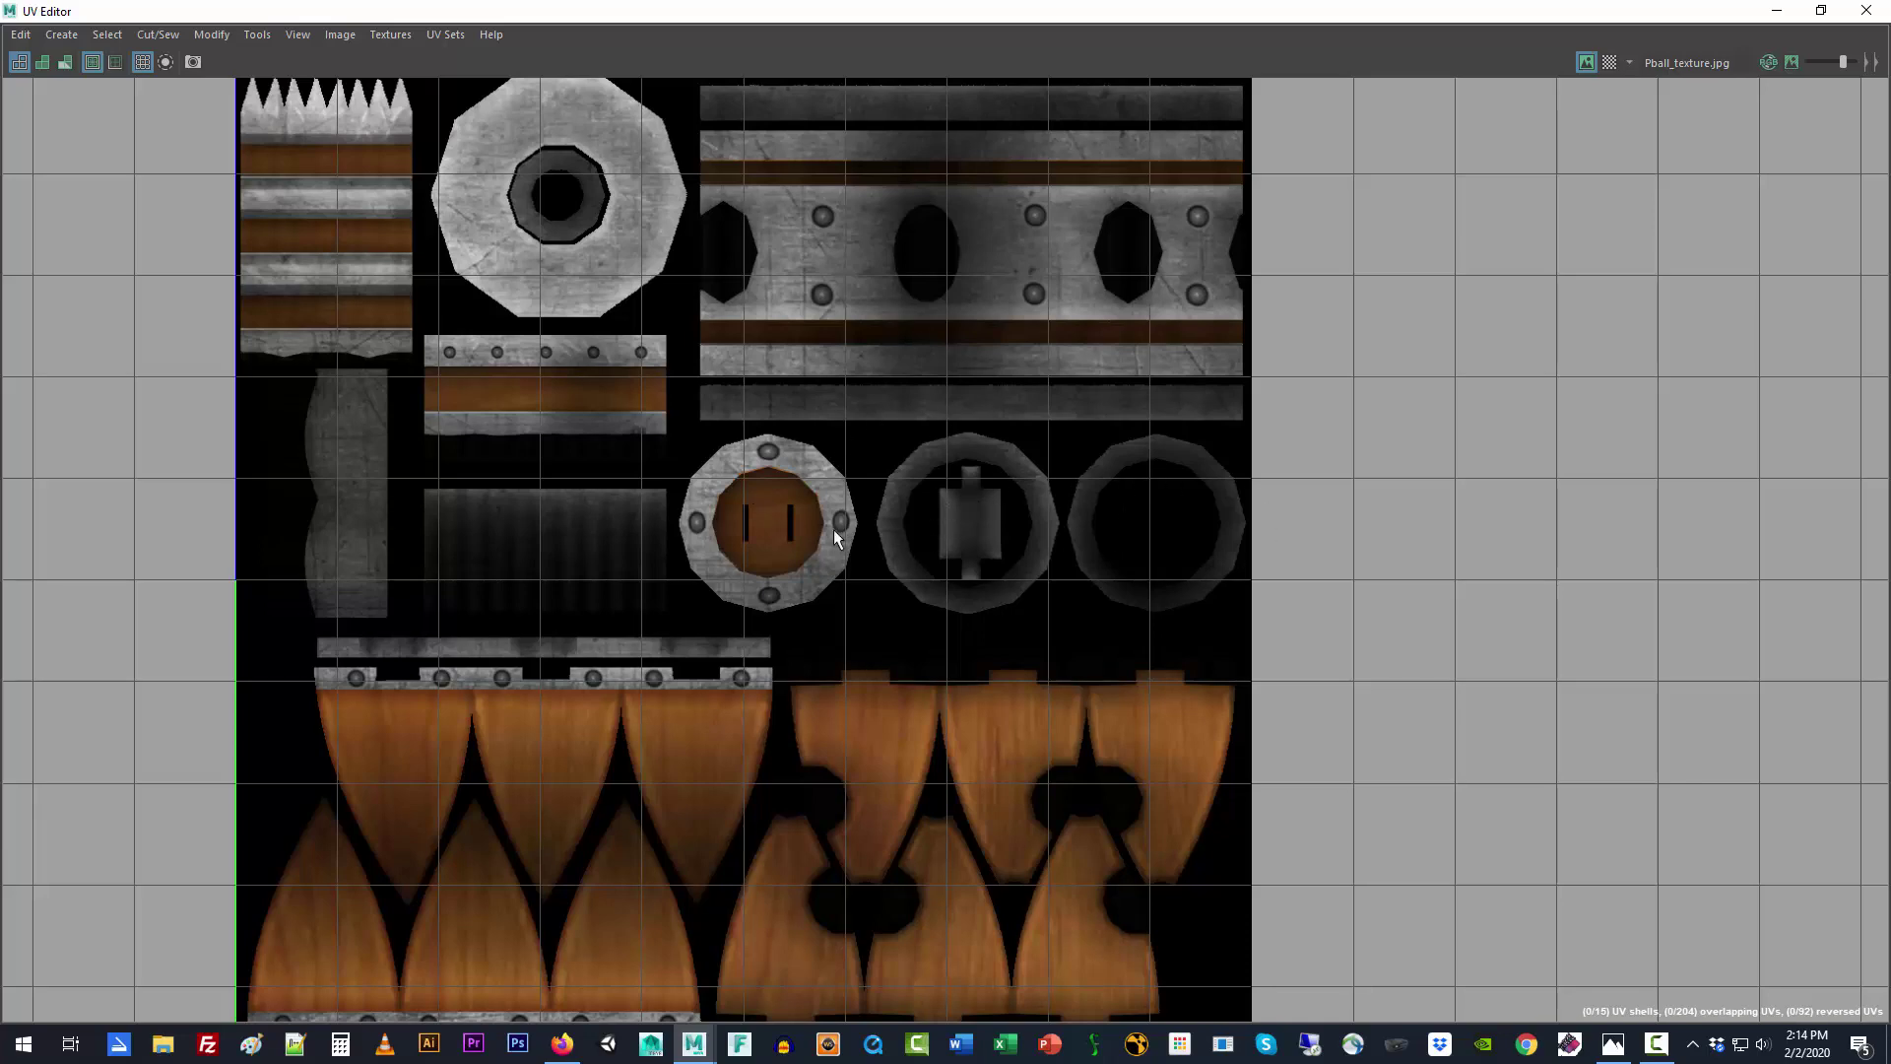
middle_click_drag(1008, 398, 890, 1052, "alt")
middle_click_drag(1015, 286, 964, 1009, "alt")
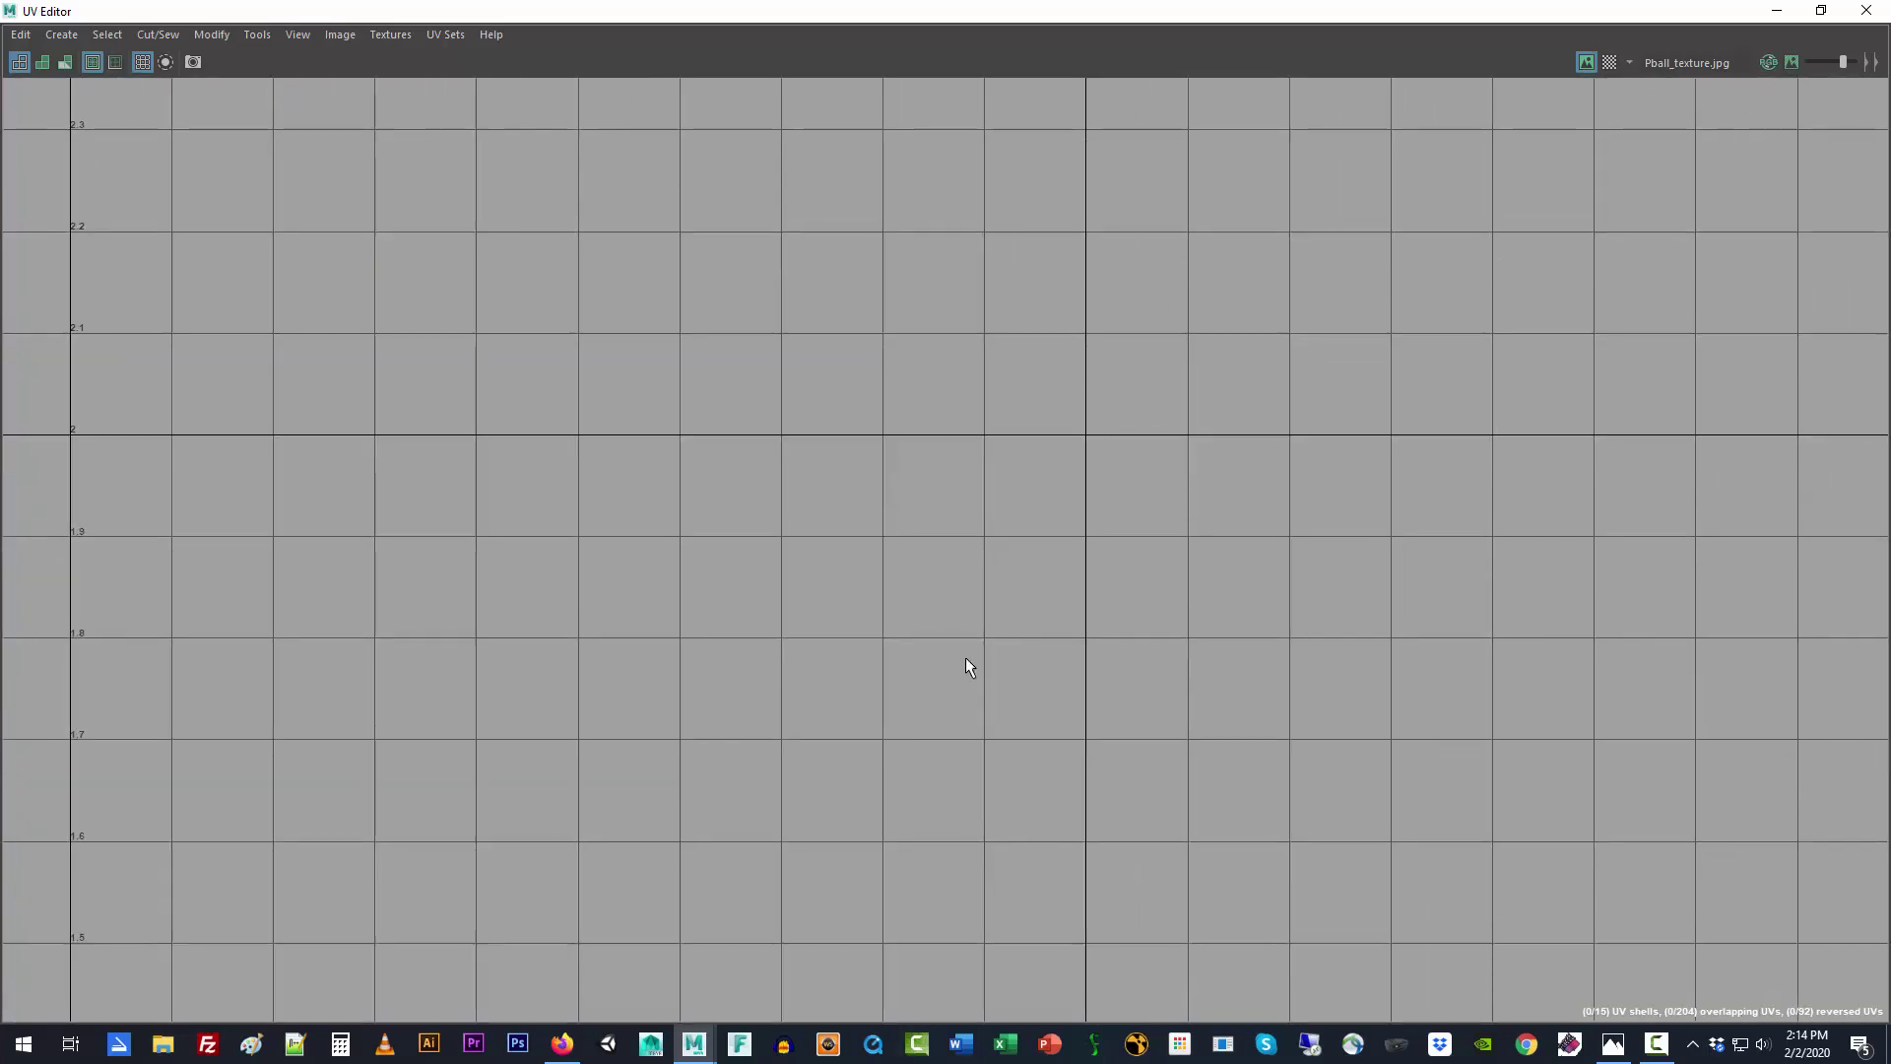
middle_click_drag(966, 660, 966, 1038, "alt")
middle_click_drag(1020, 656, 941, 972, "alt")
scroll(1109, 725, "down", 10)
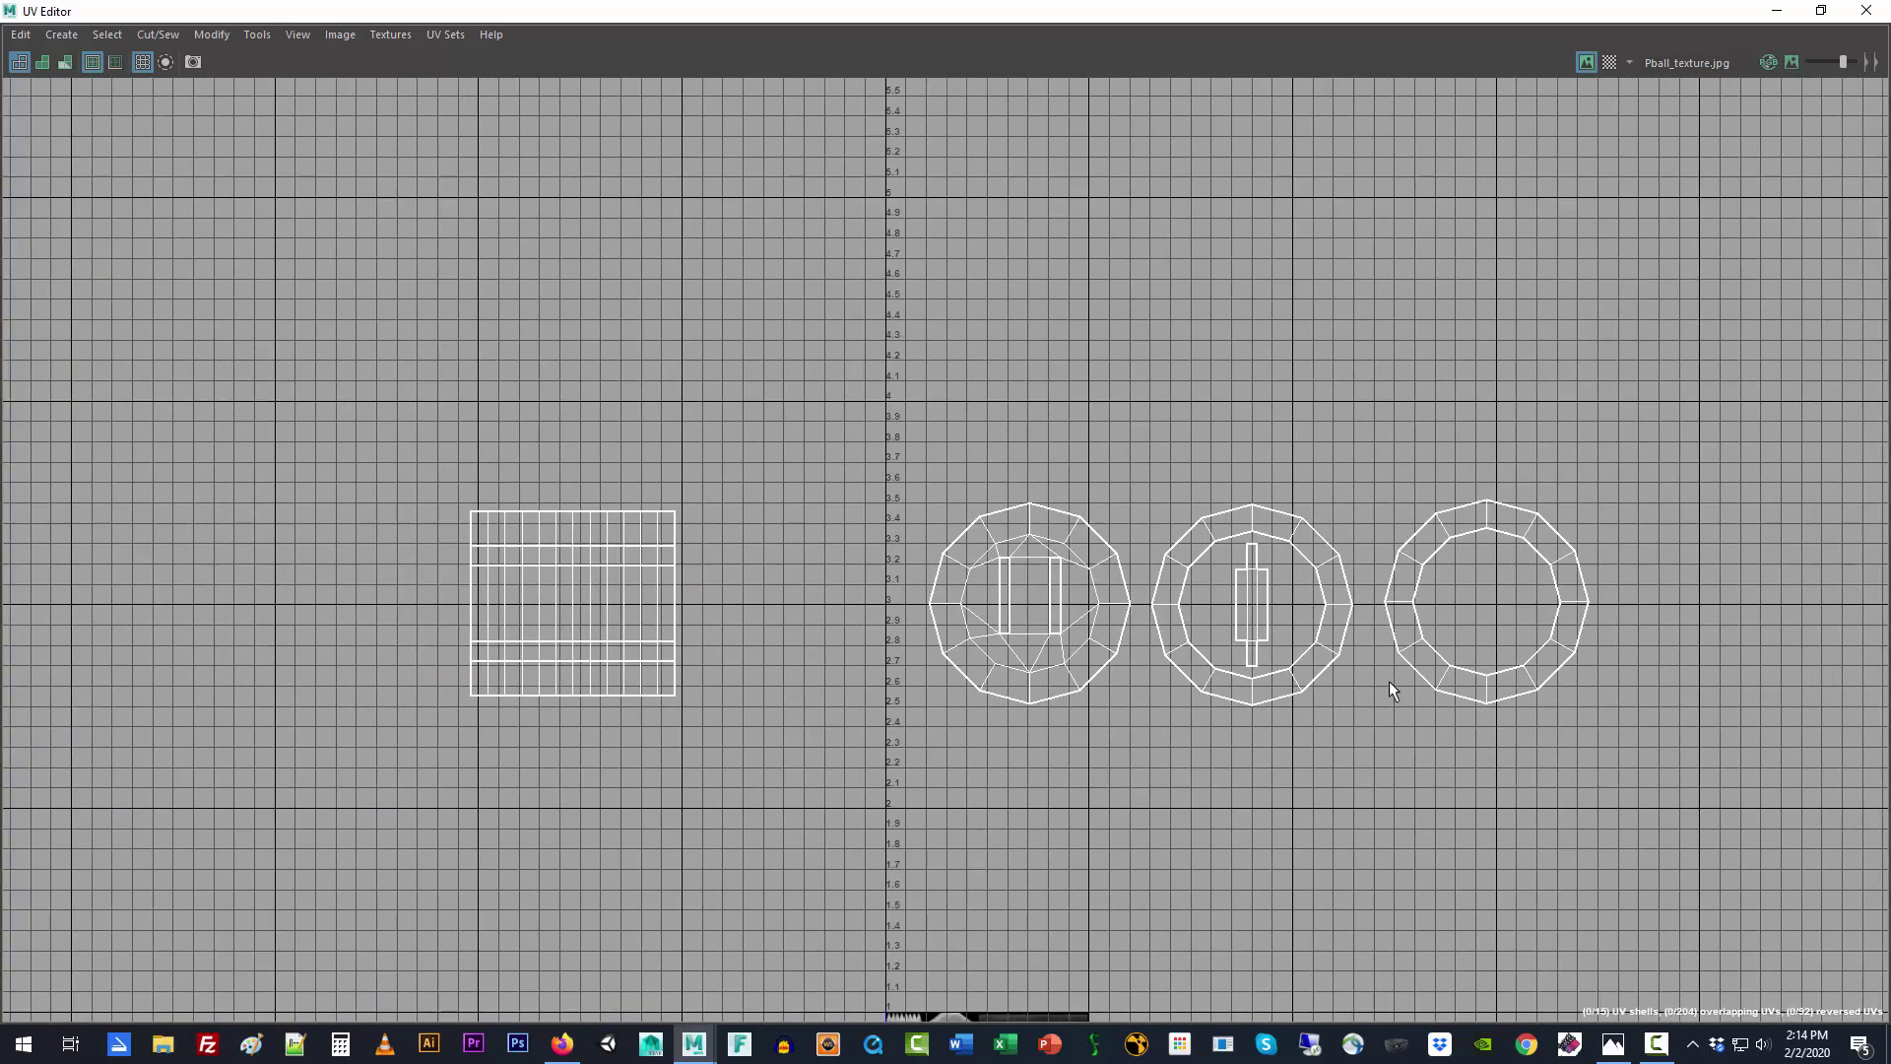
right_click(1413, 638)
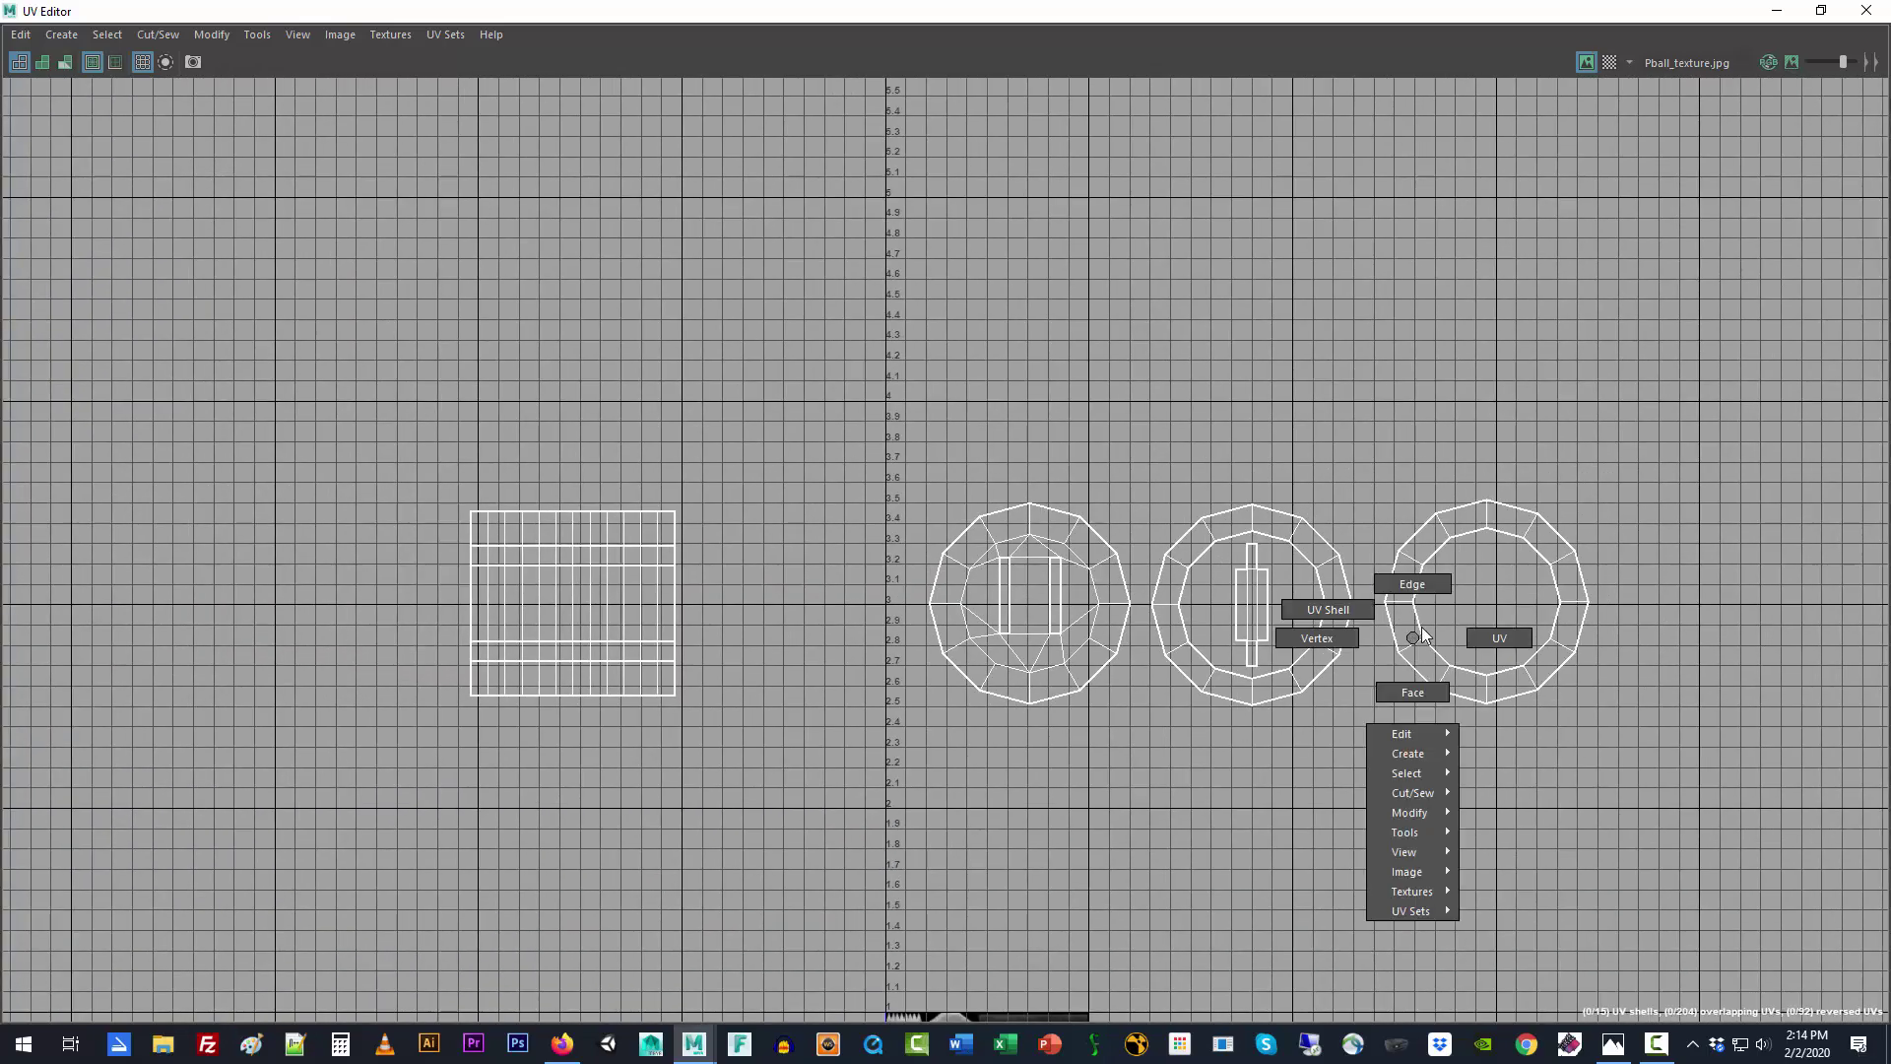
left_click(1477, 638)
left_click_drag(1398, 739, 1663, 845)
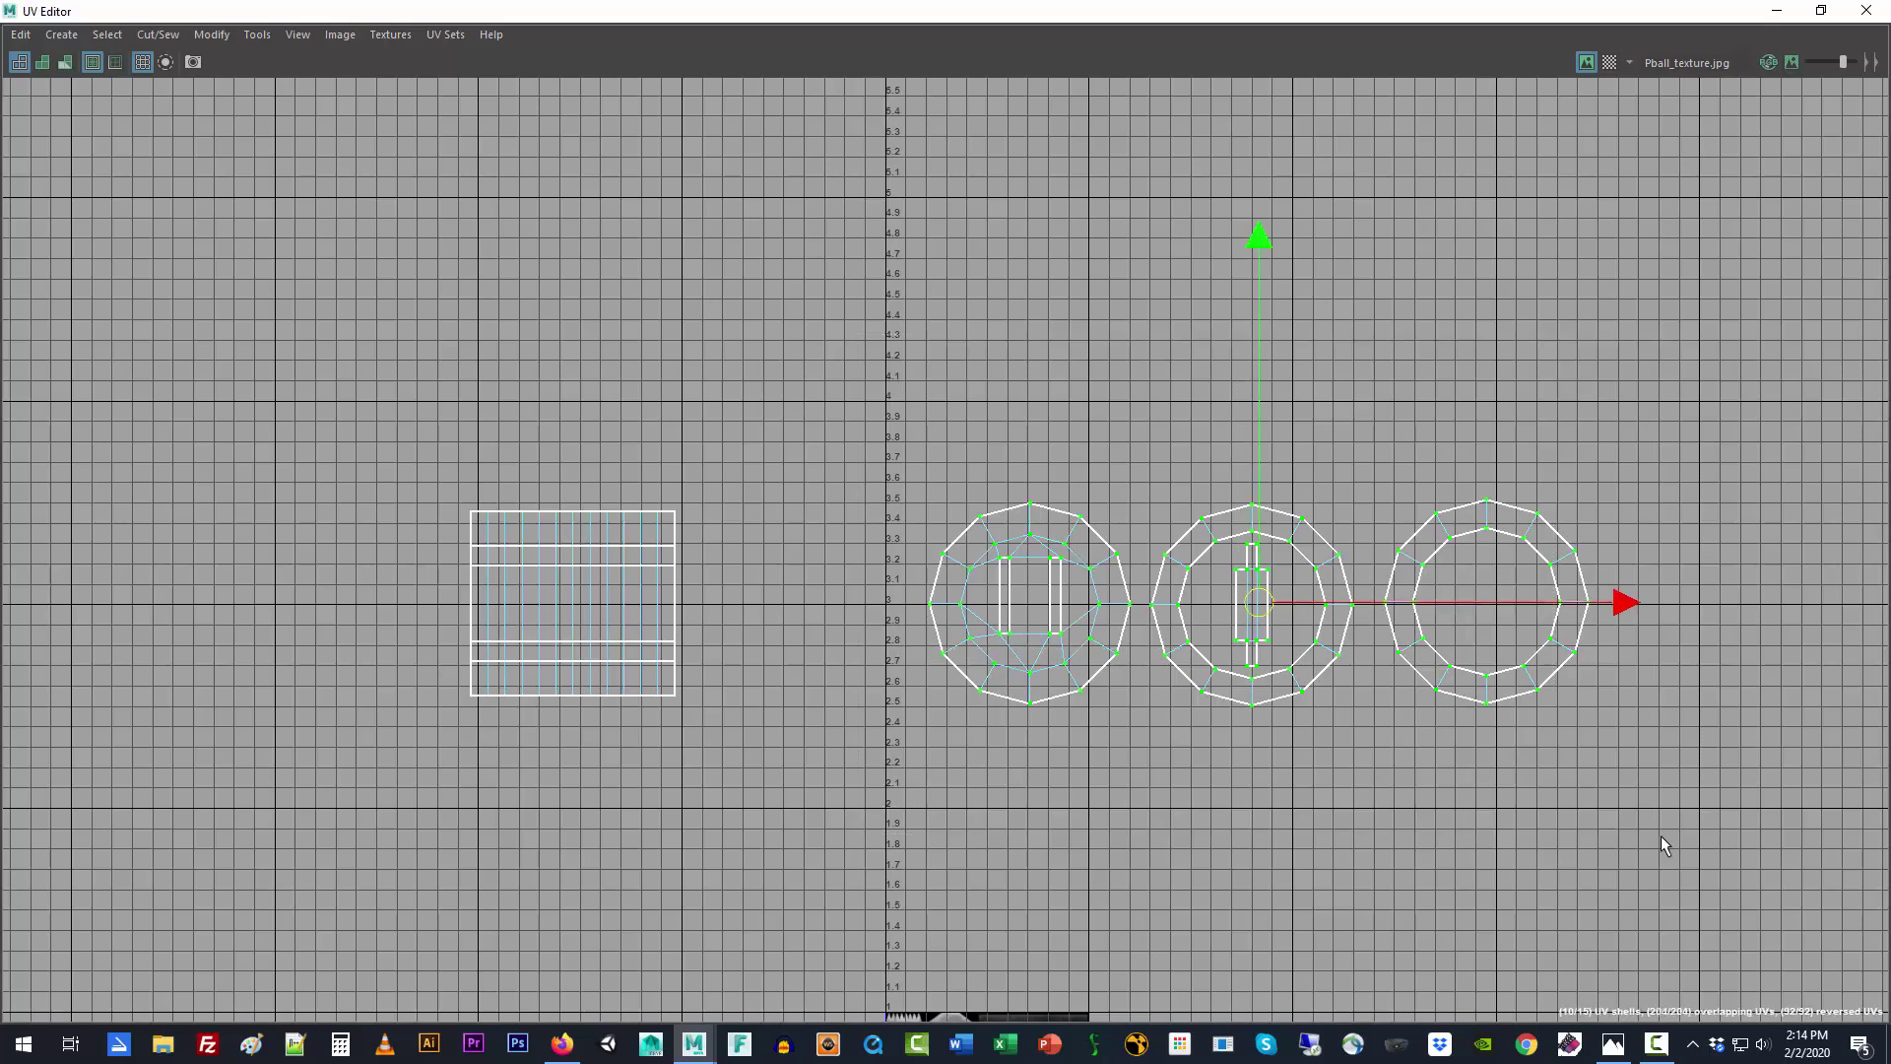
key("r")
left_click_drag(1257, 613, 1018, 757)
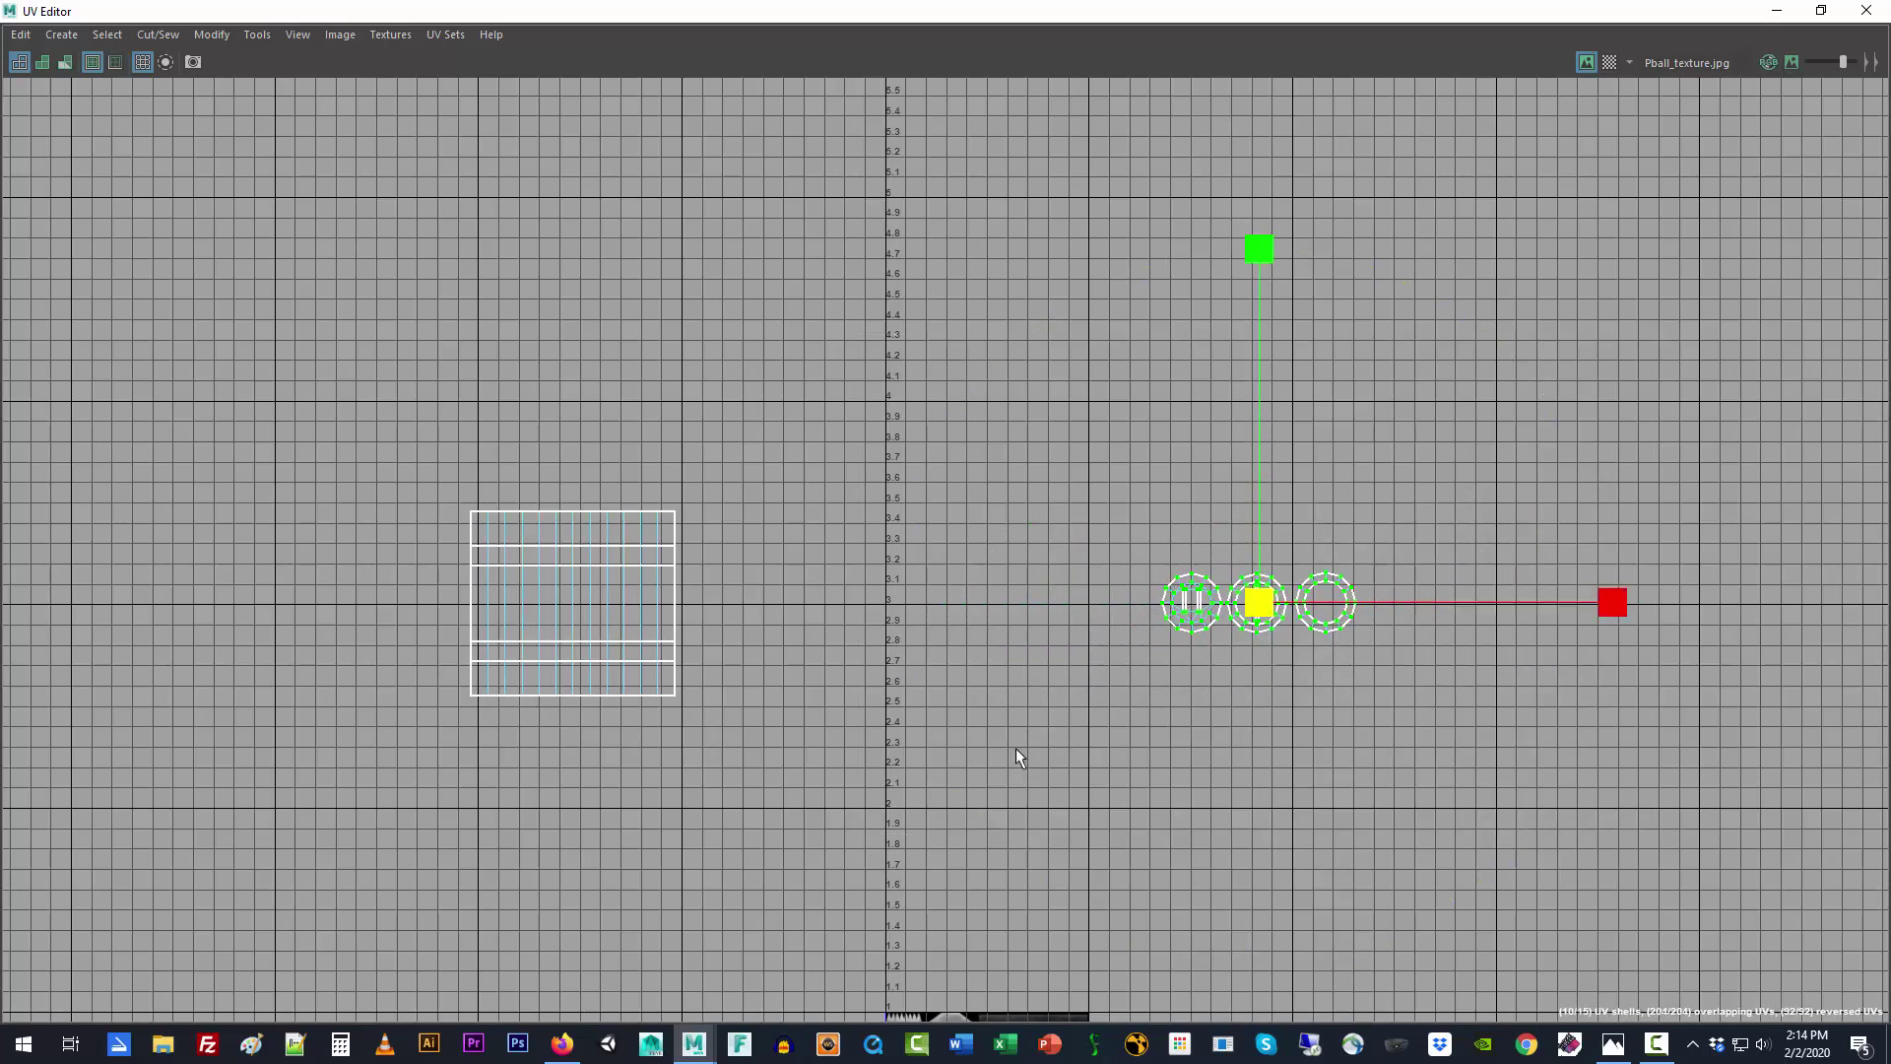
Step: Move the selected ring cap UVs onto the row of ring artwork in the texture image
middle_click_drag(1149, 765, 1168, 378, "alt")
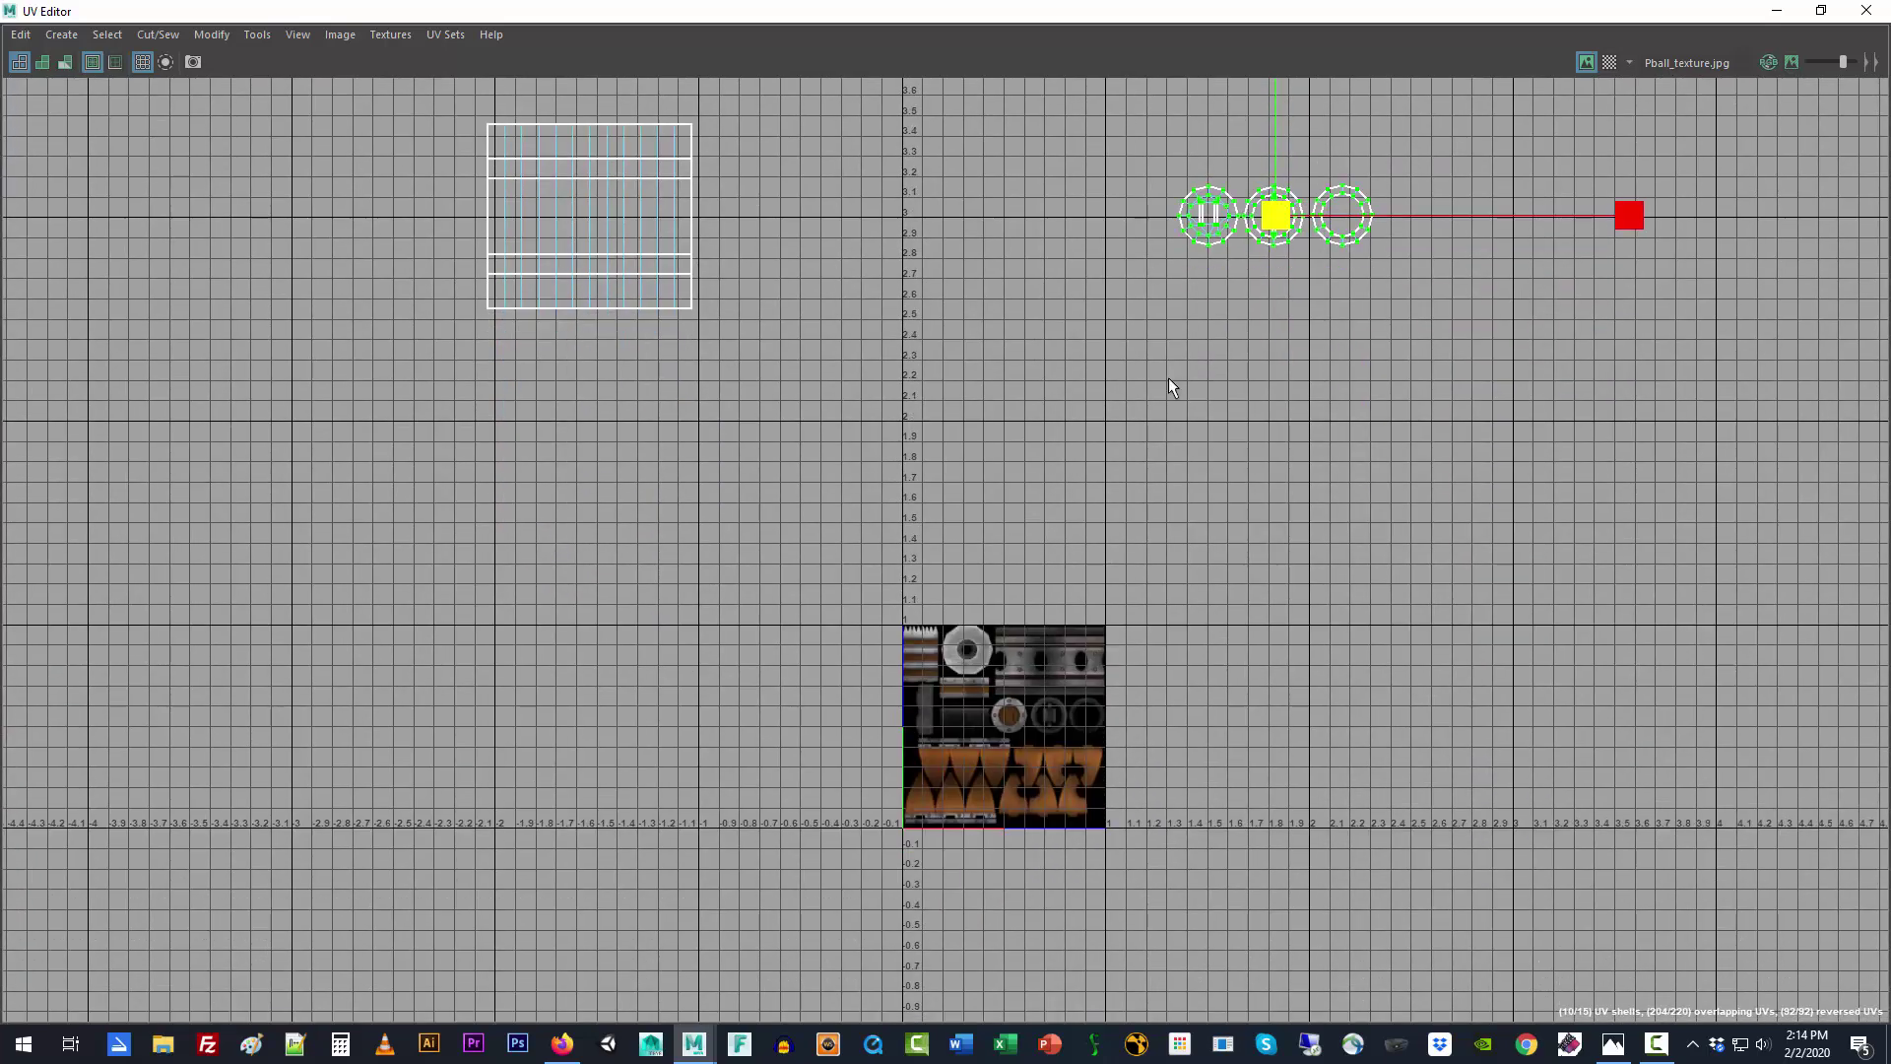
key("w")
left_click_drag(1274, 215, 1052, 711)
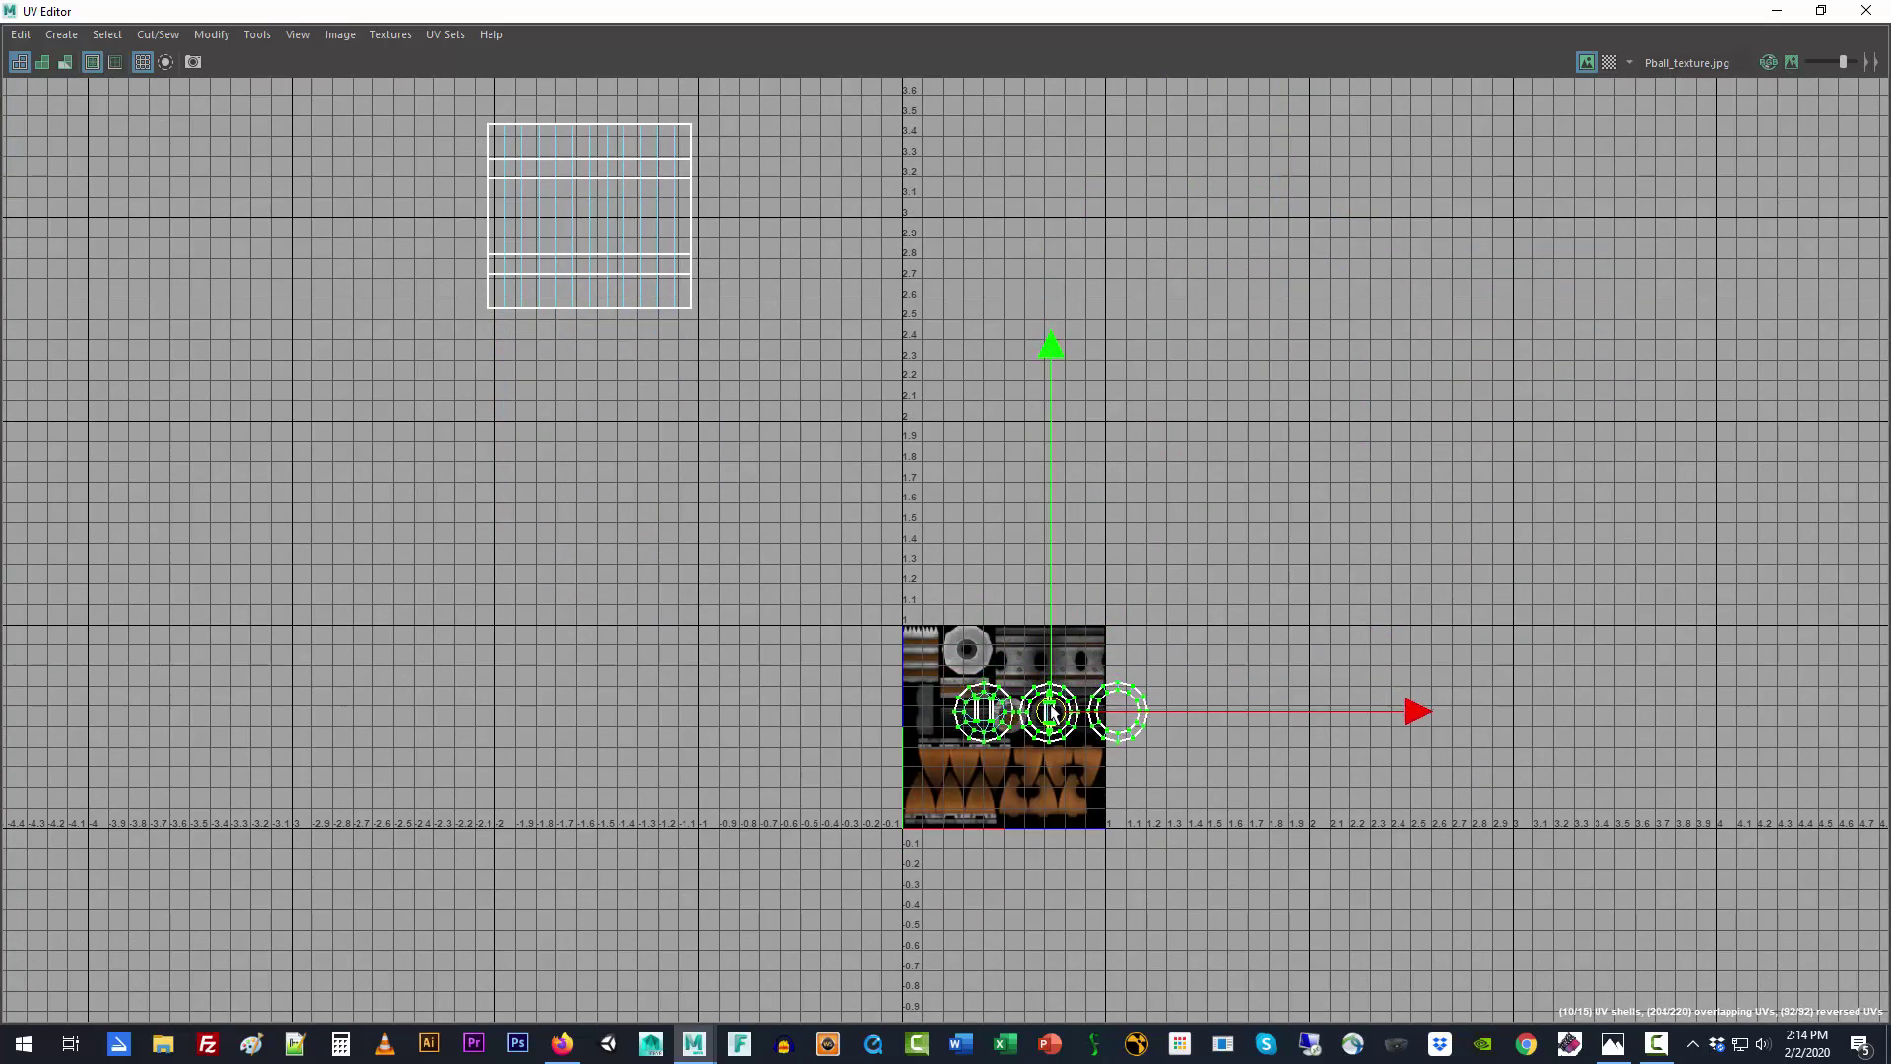
Step: Scale the cap UVs down further and position them so the slotted cap and middle ring match their painted rings
key("f")
key("e")
key("r")
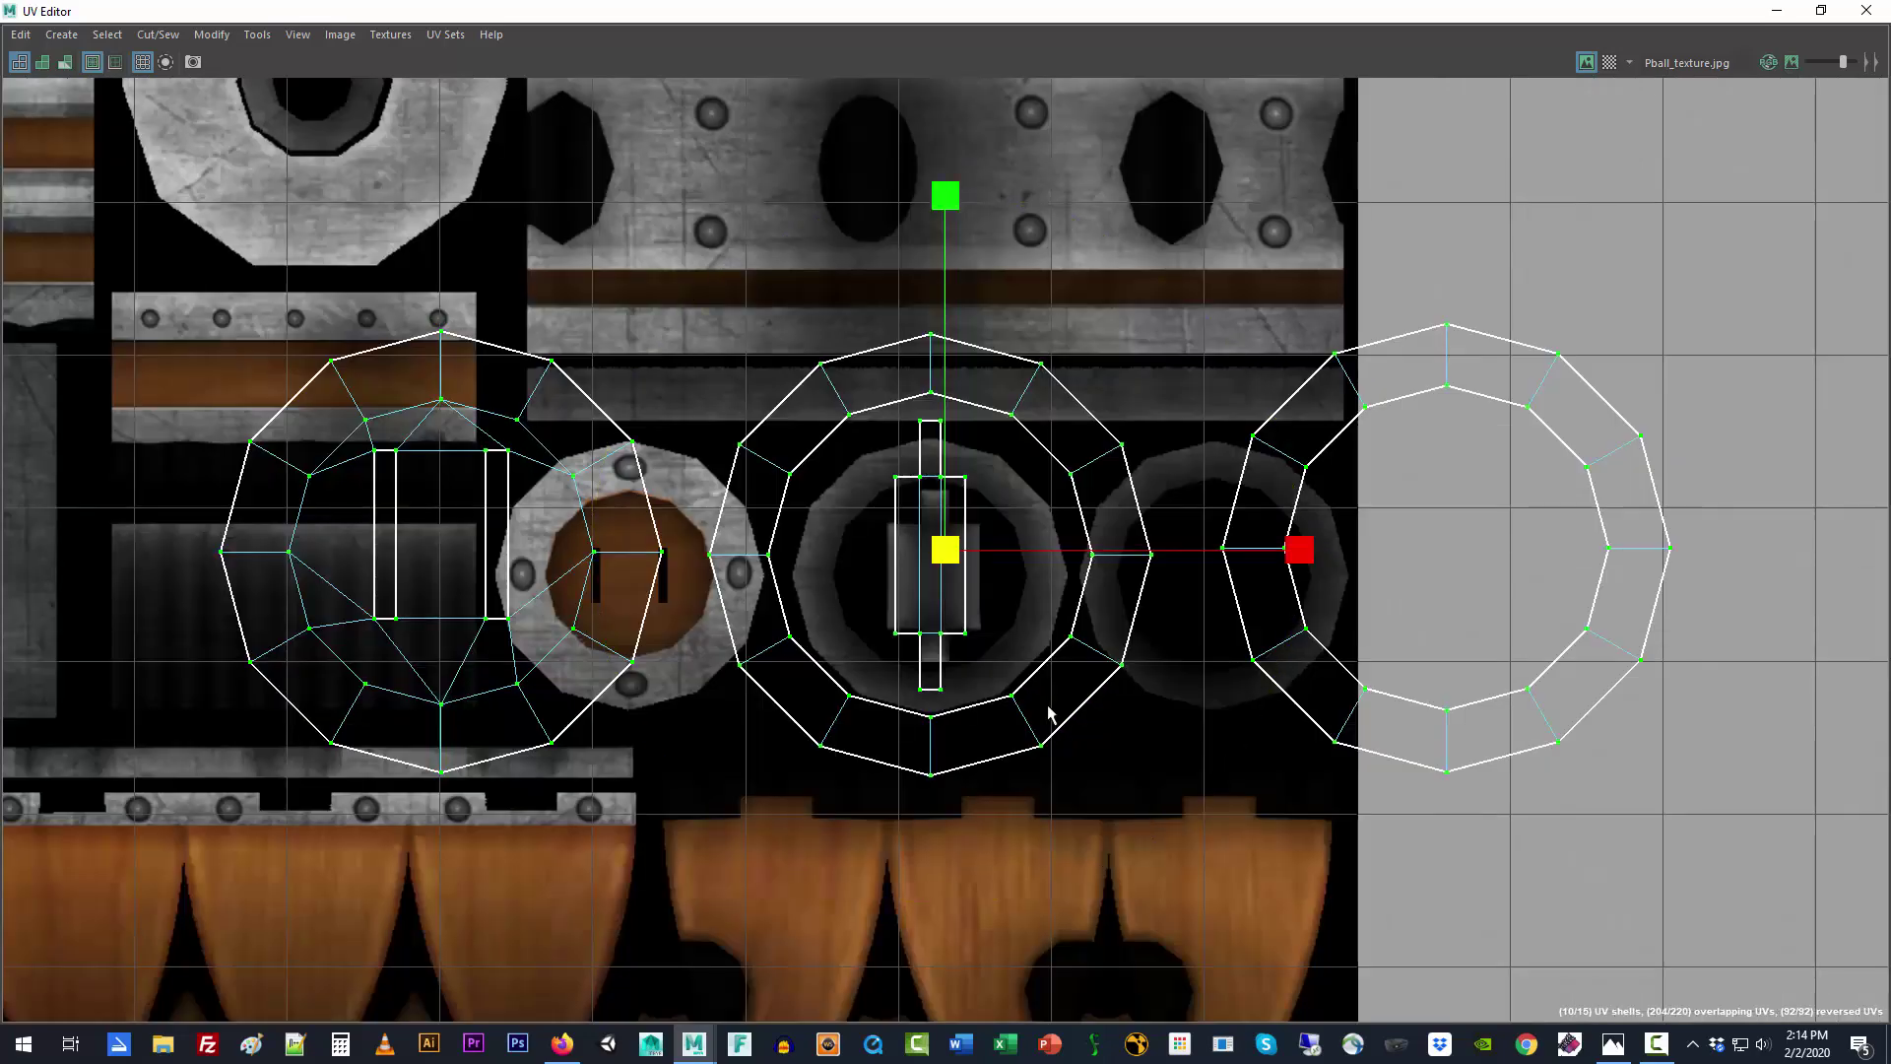
left_click_drag(947, 551, 826, 659)
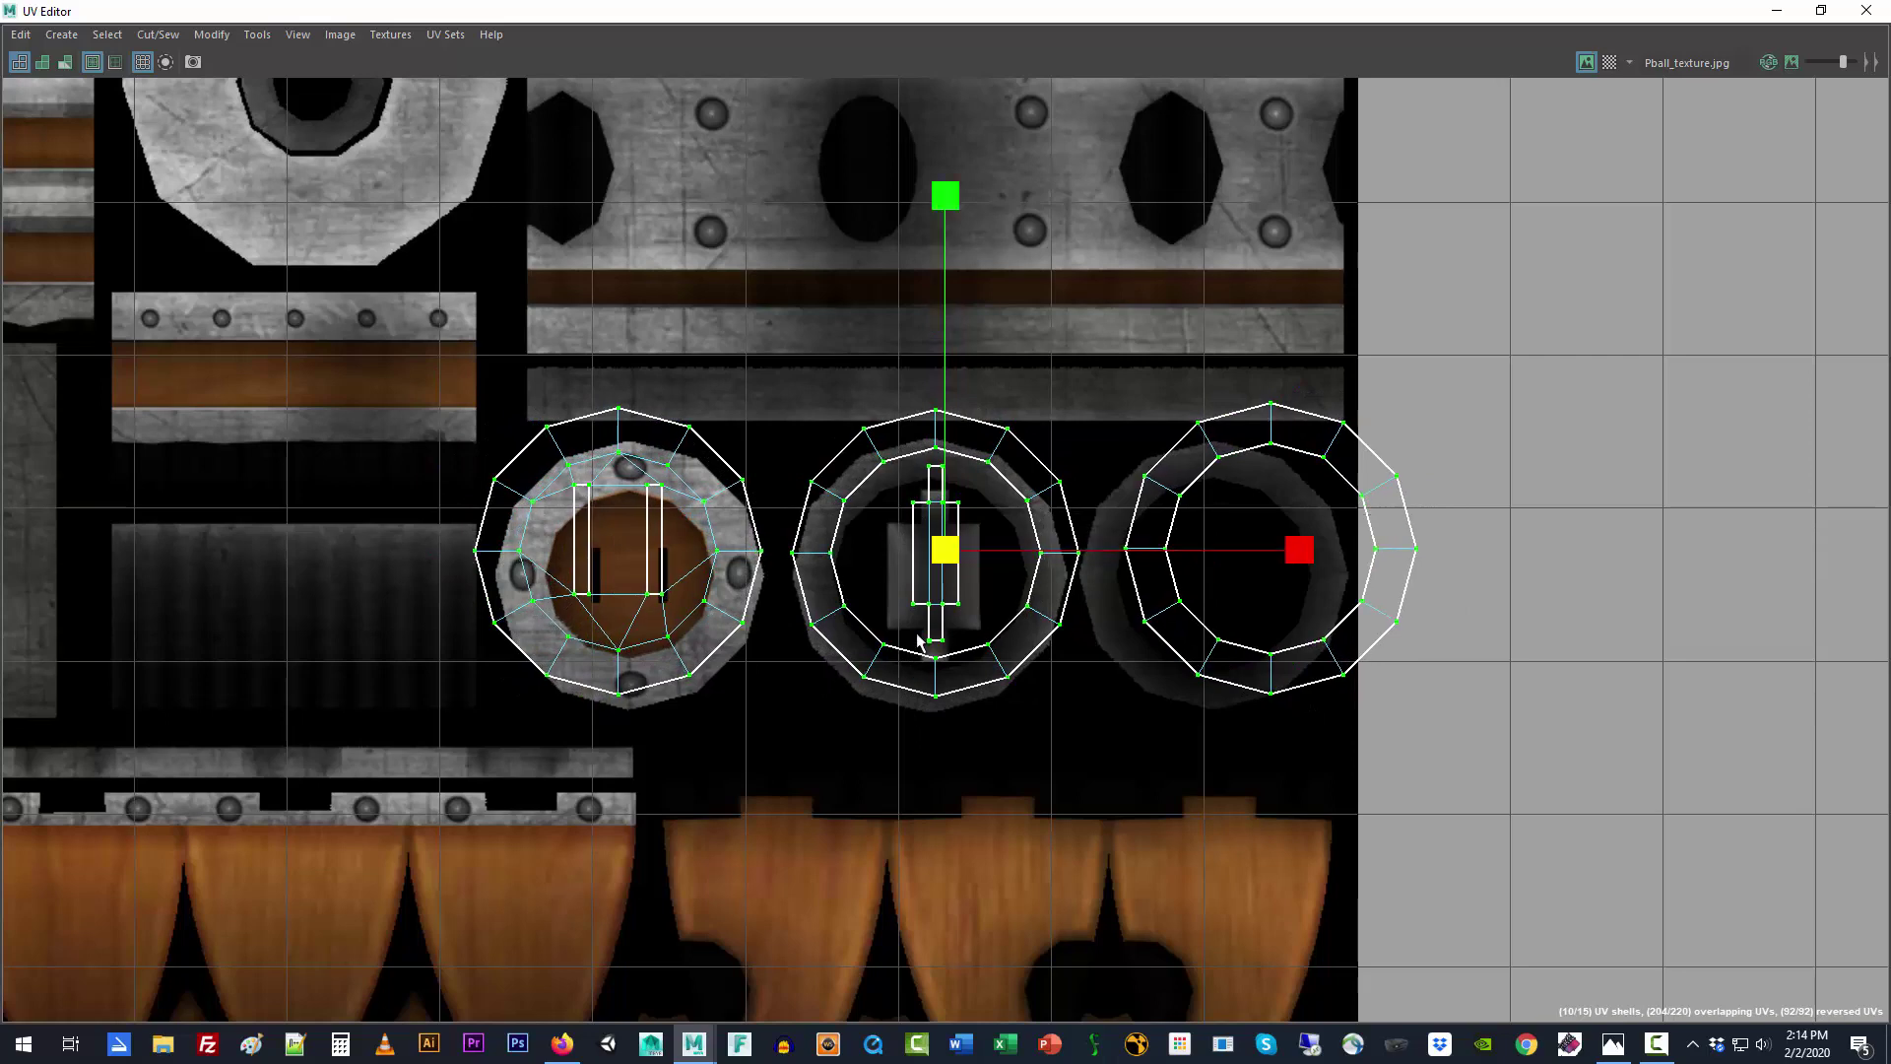
key("w")
mouse_move(944, 549)
left_mouse_down()
mouse_move(915, 583)
mouse_move(940, 577)
left_mouse_up()
key("r")
key("w")
left_click(931, 577)
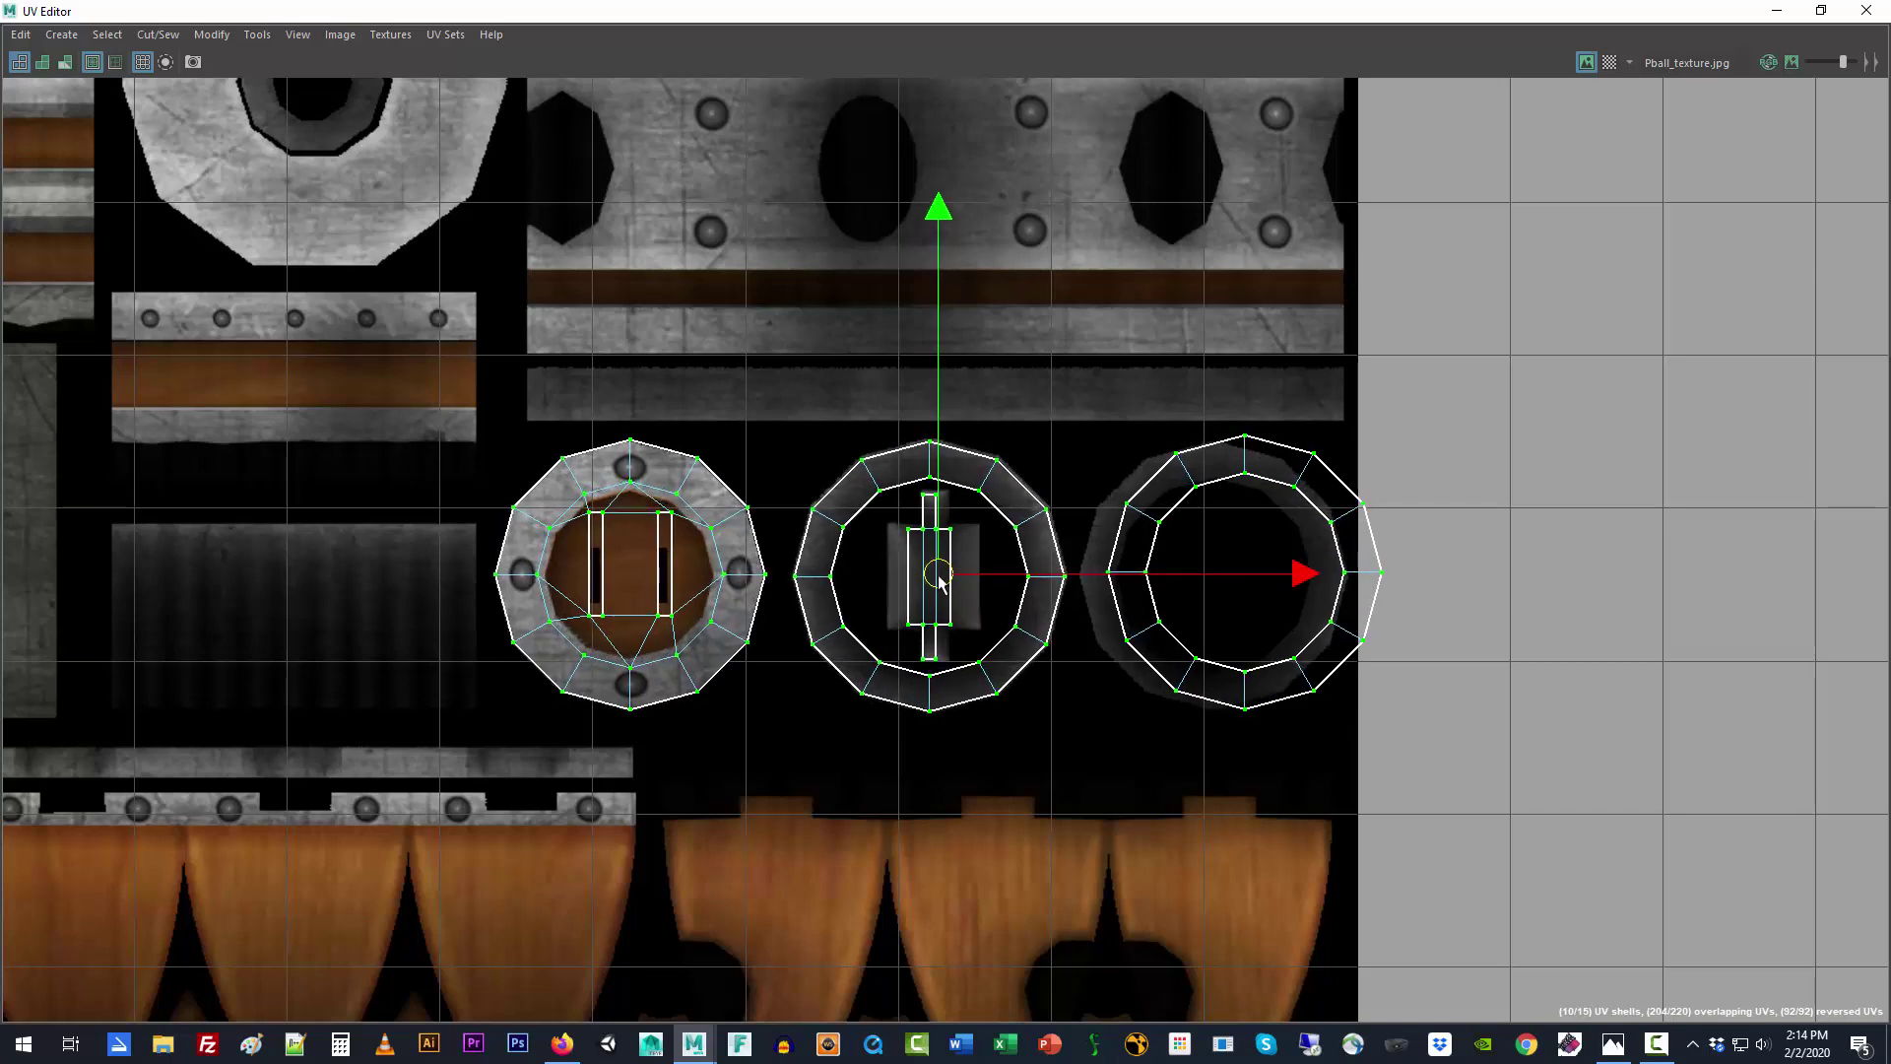
Step: Clear the cap selection and select only the UVs of the two narrow slots in the wooden-centred cap
left_click(1057, 433)
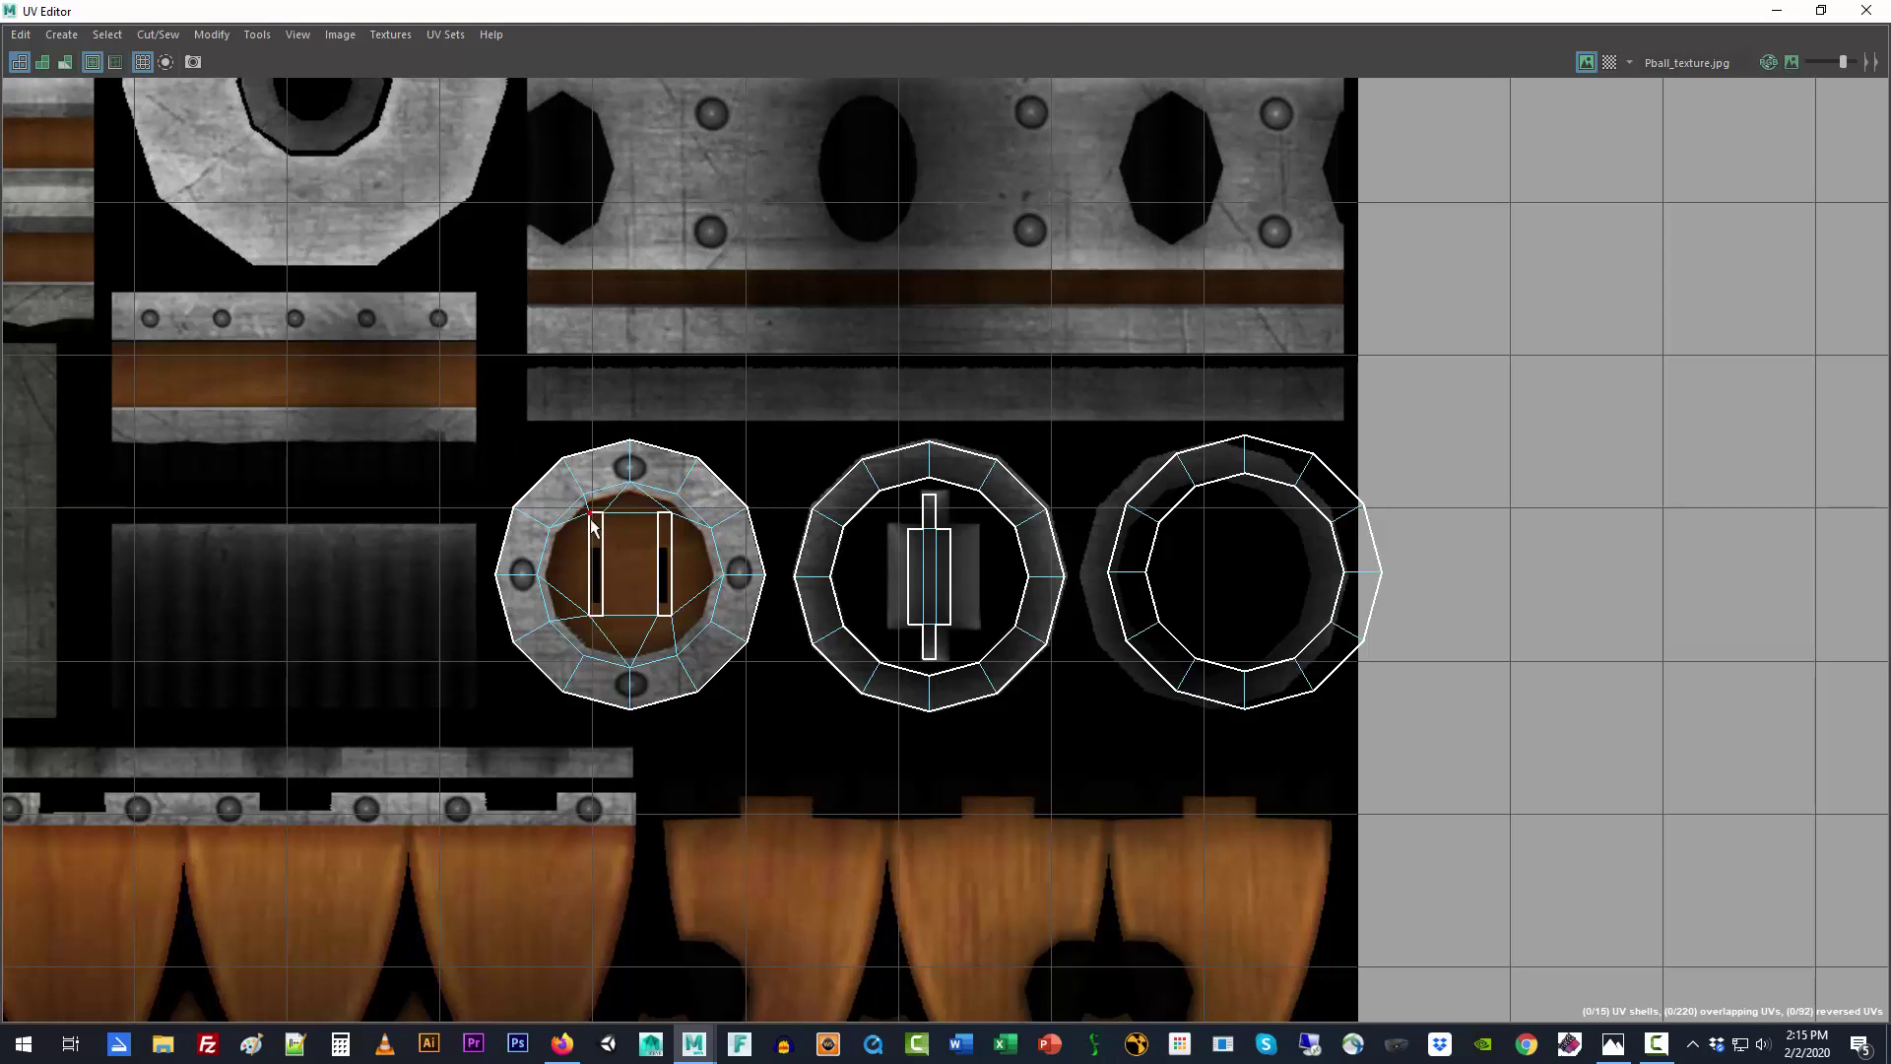
left_click_drag(582, 509, 615, 640)
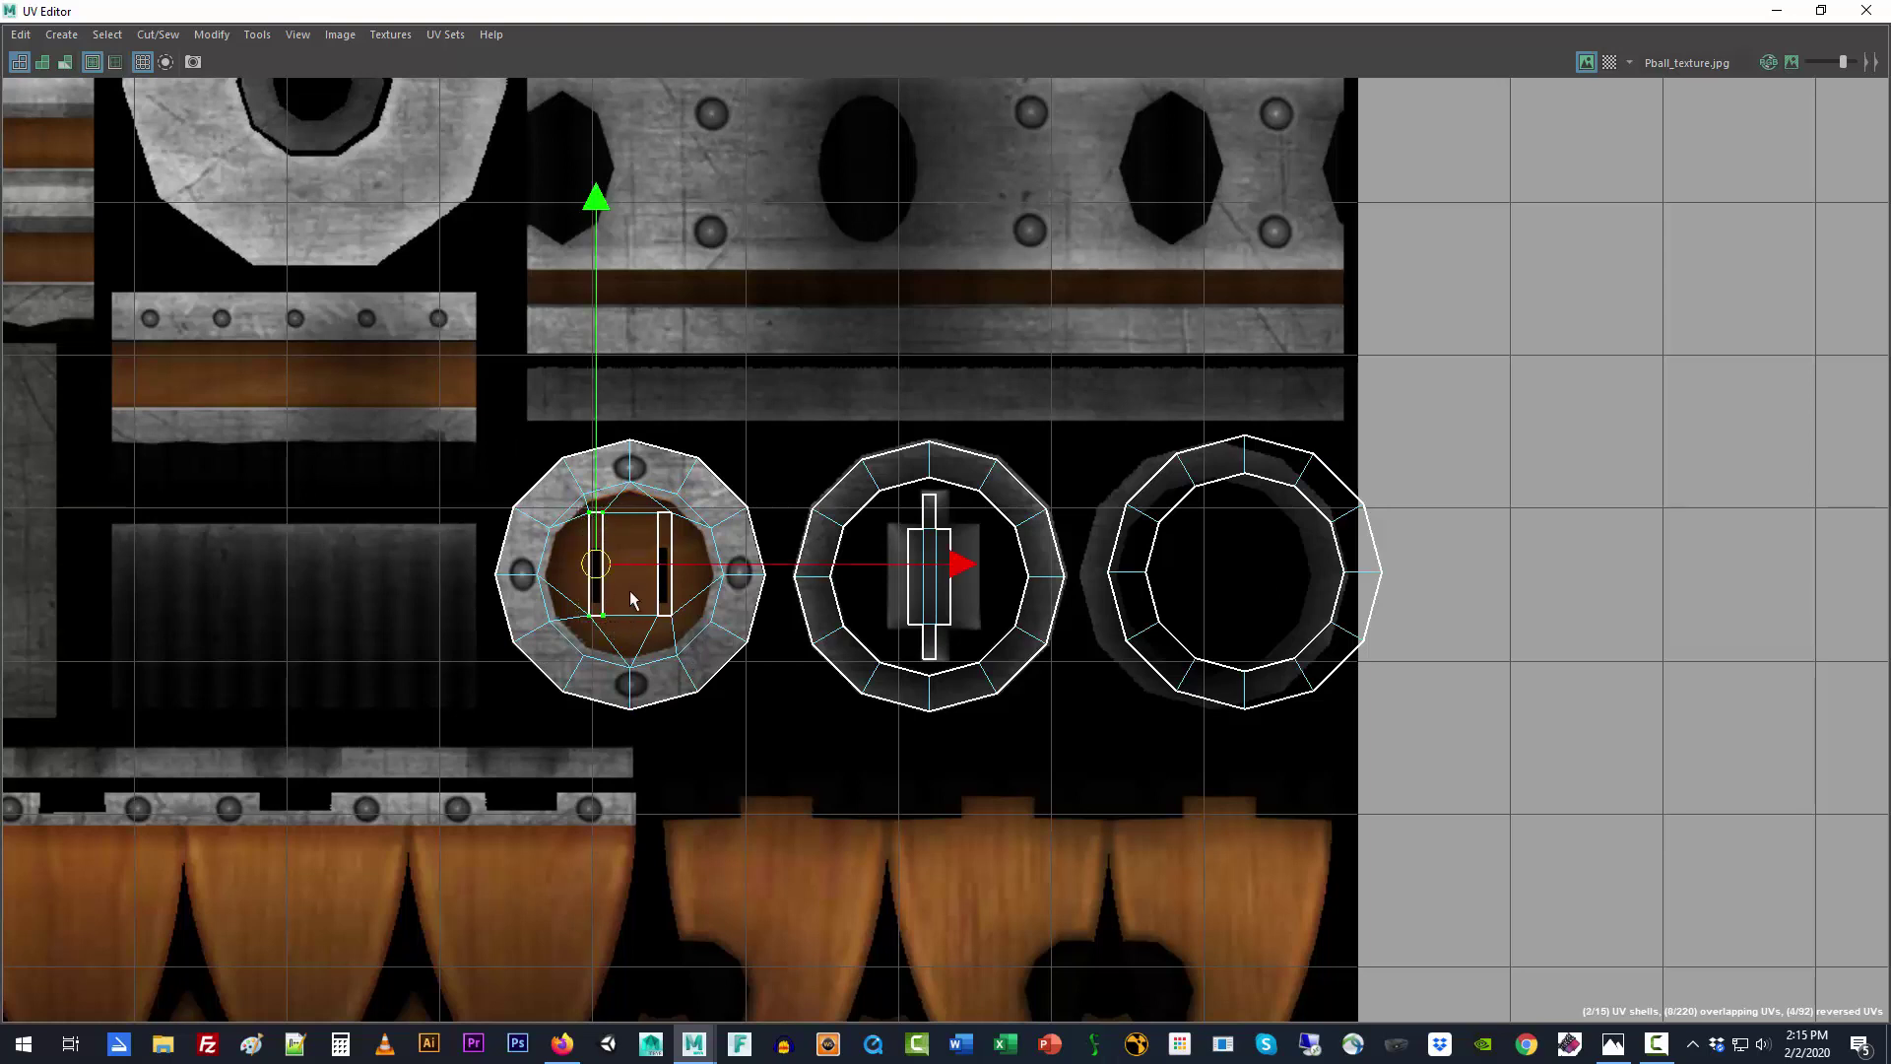
left_click_drag(650, 507, 680, 633, "shift")
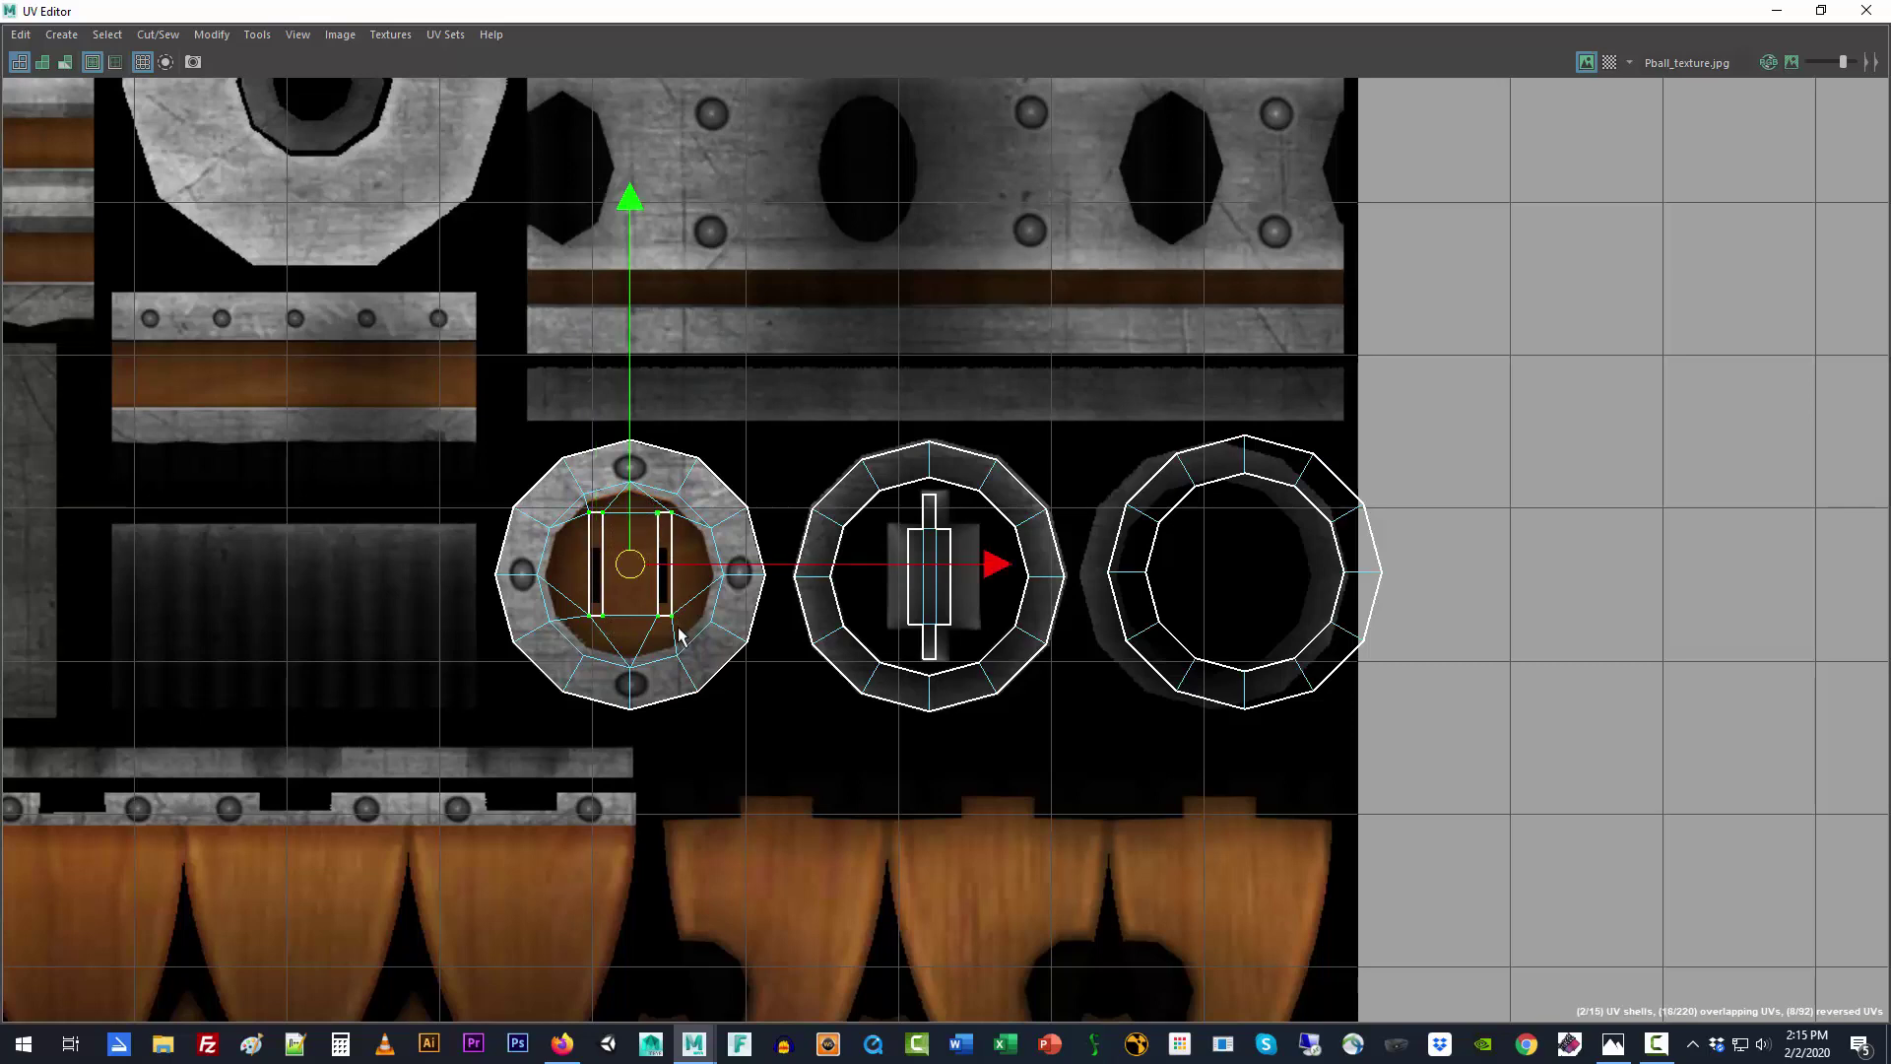
Step: Scale the UVs of both slots down uniformly until their outer sides meet the outer sides of the painted black bars
key("f")
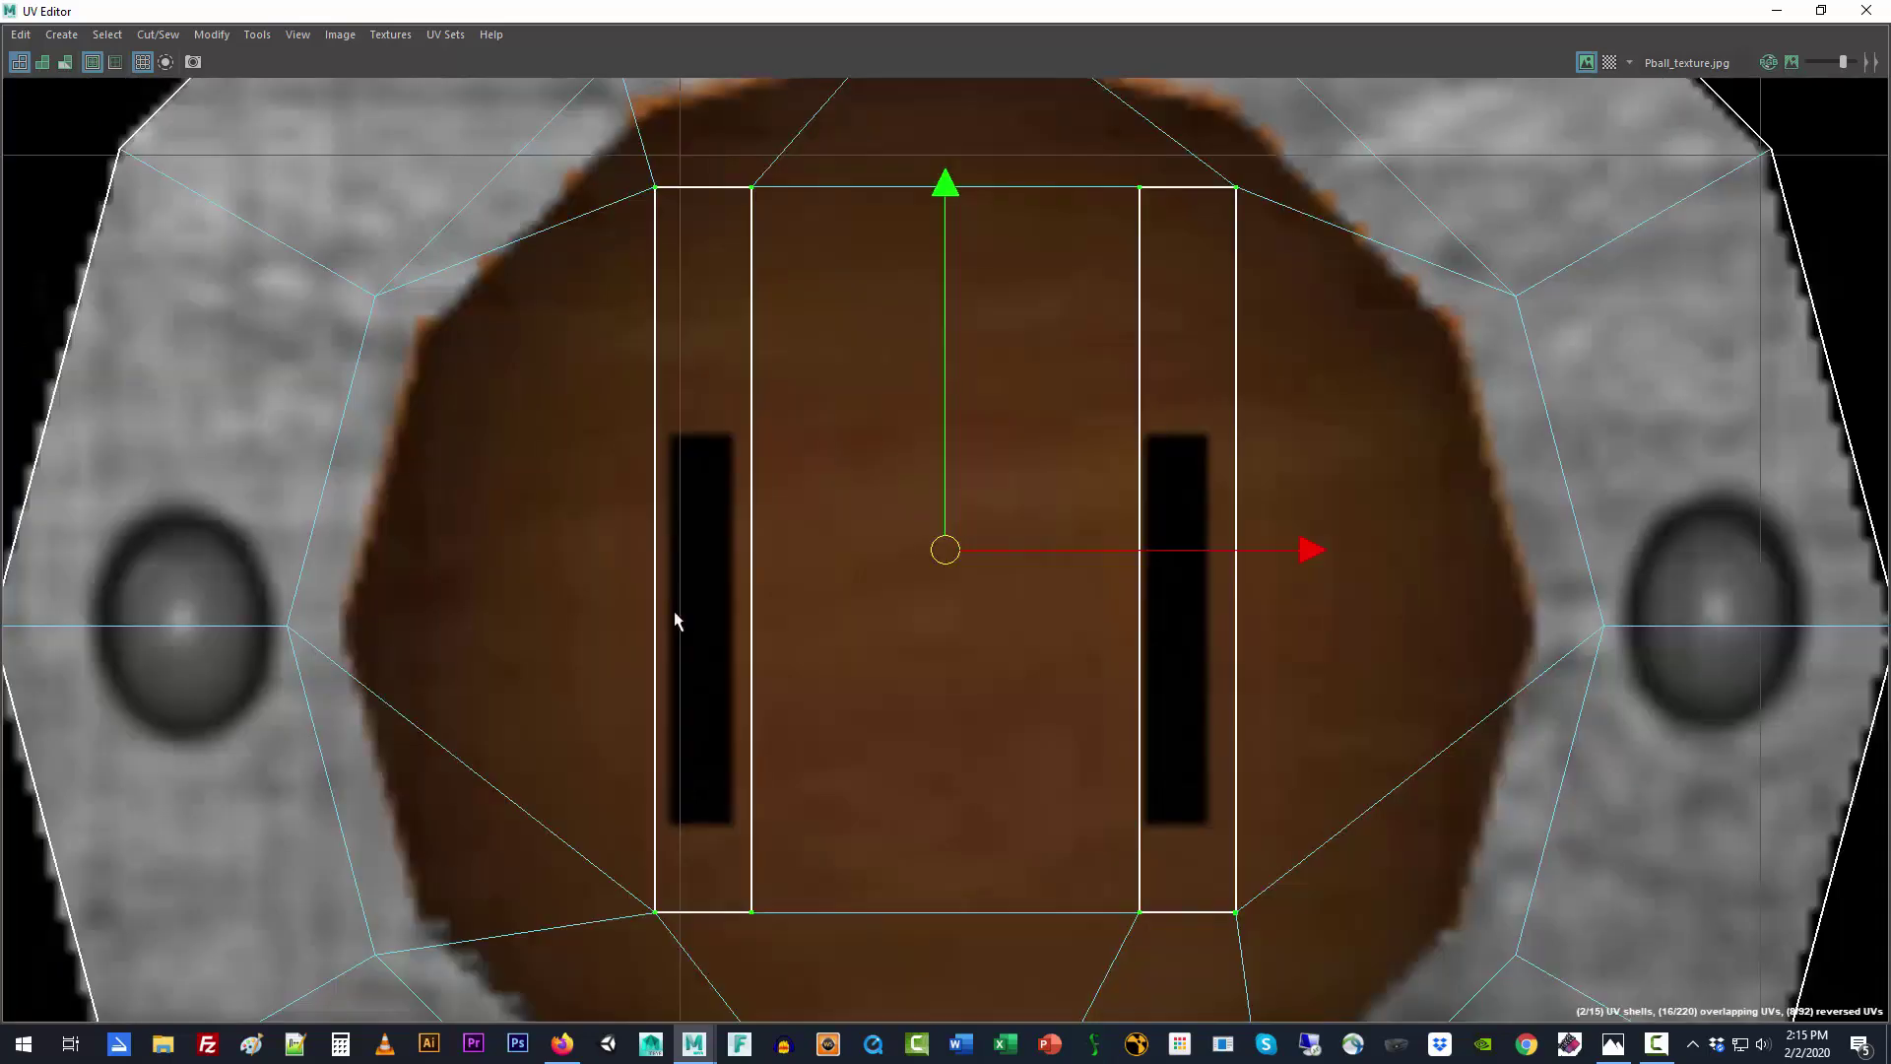
key("r")
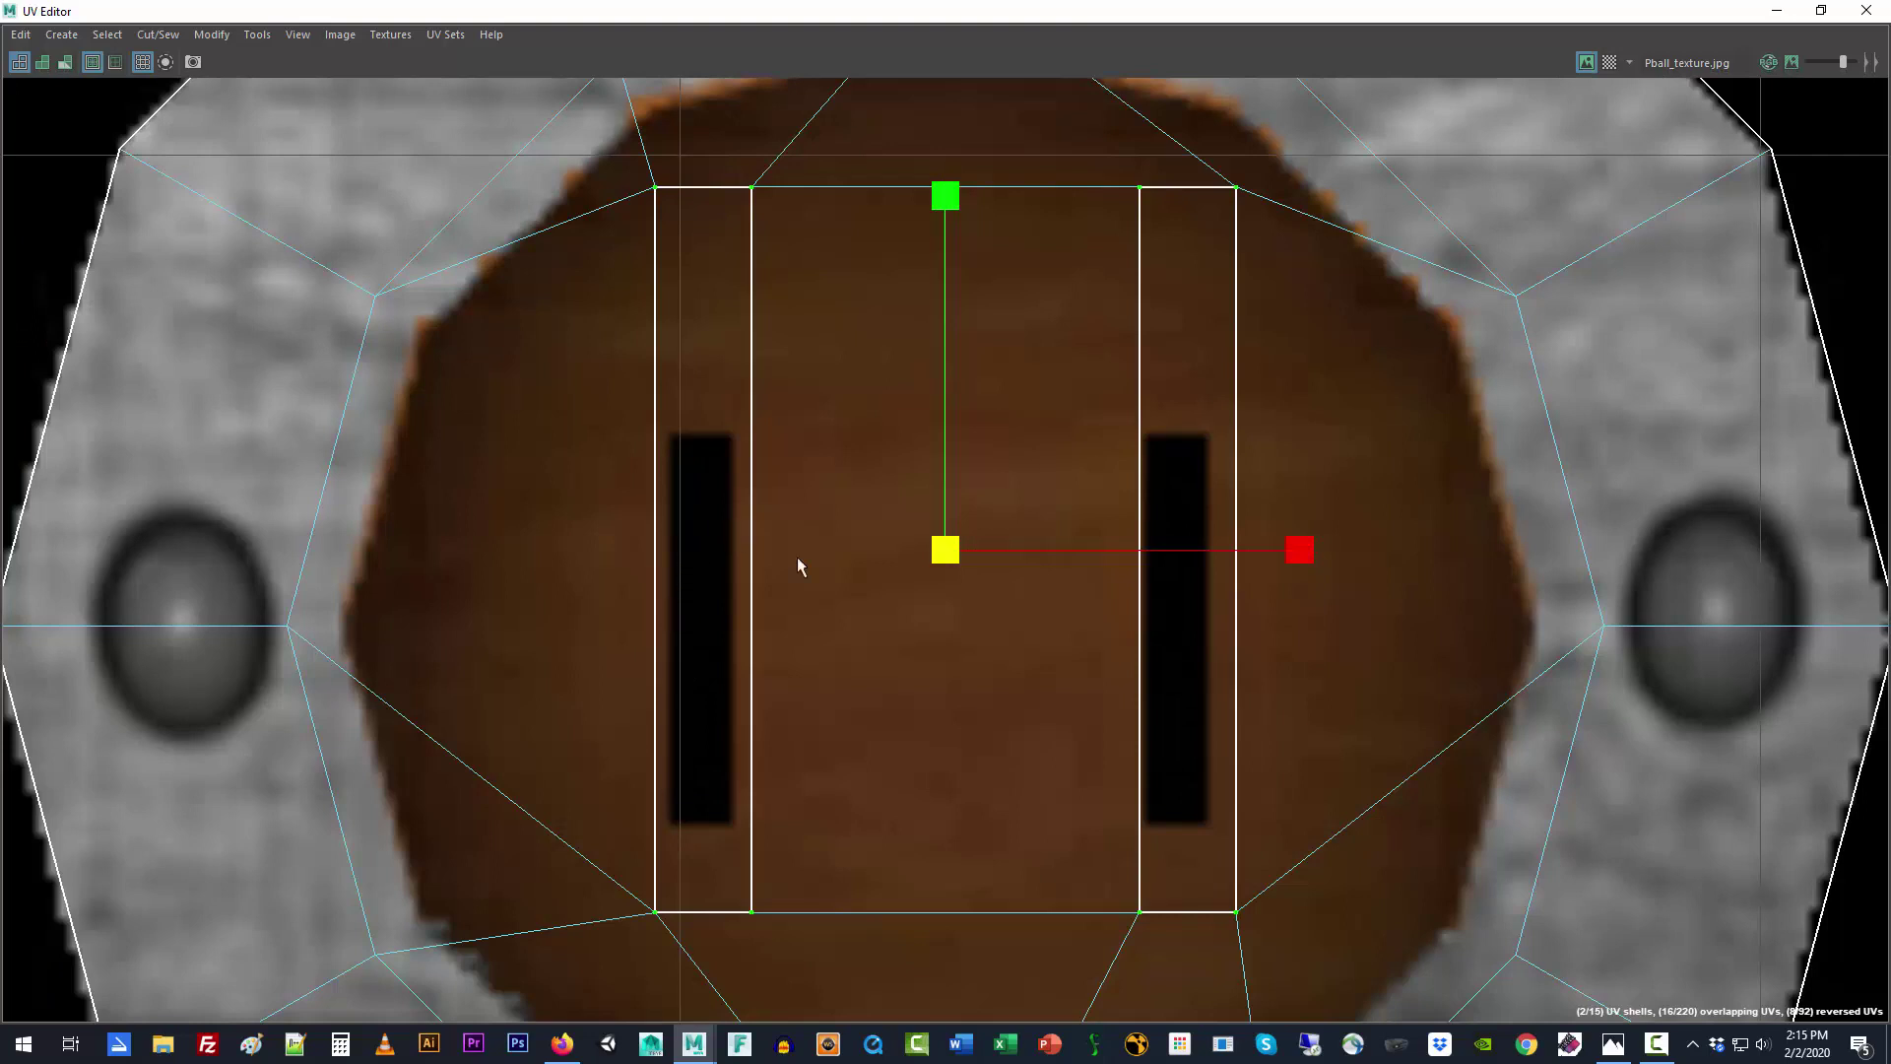
left_click_drag(948, 548, 930, 591)
Step: Move the slots' upper and lower UV rows vertically onto the upper and lower ends of the painted black bars
left_click(1219, 205)
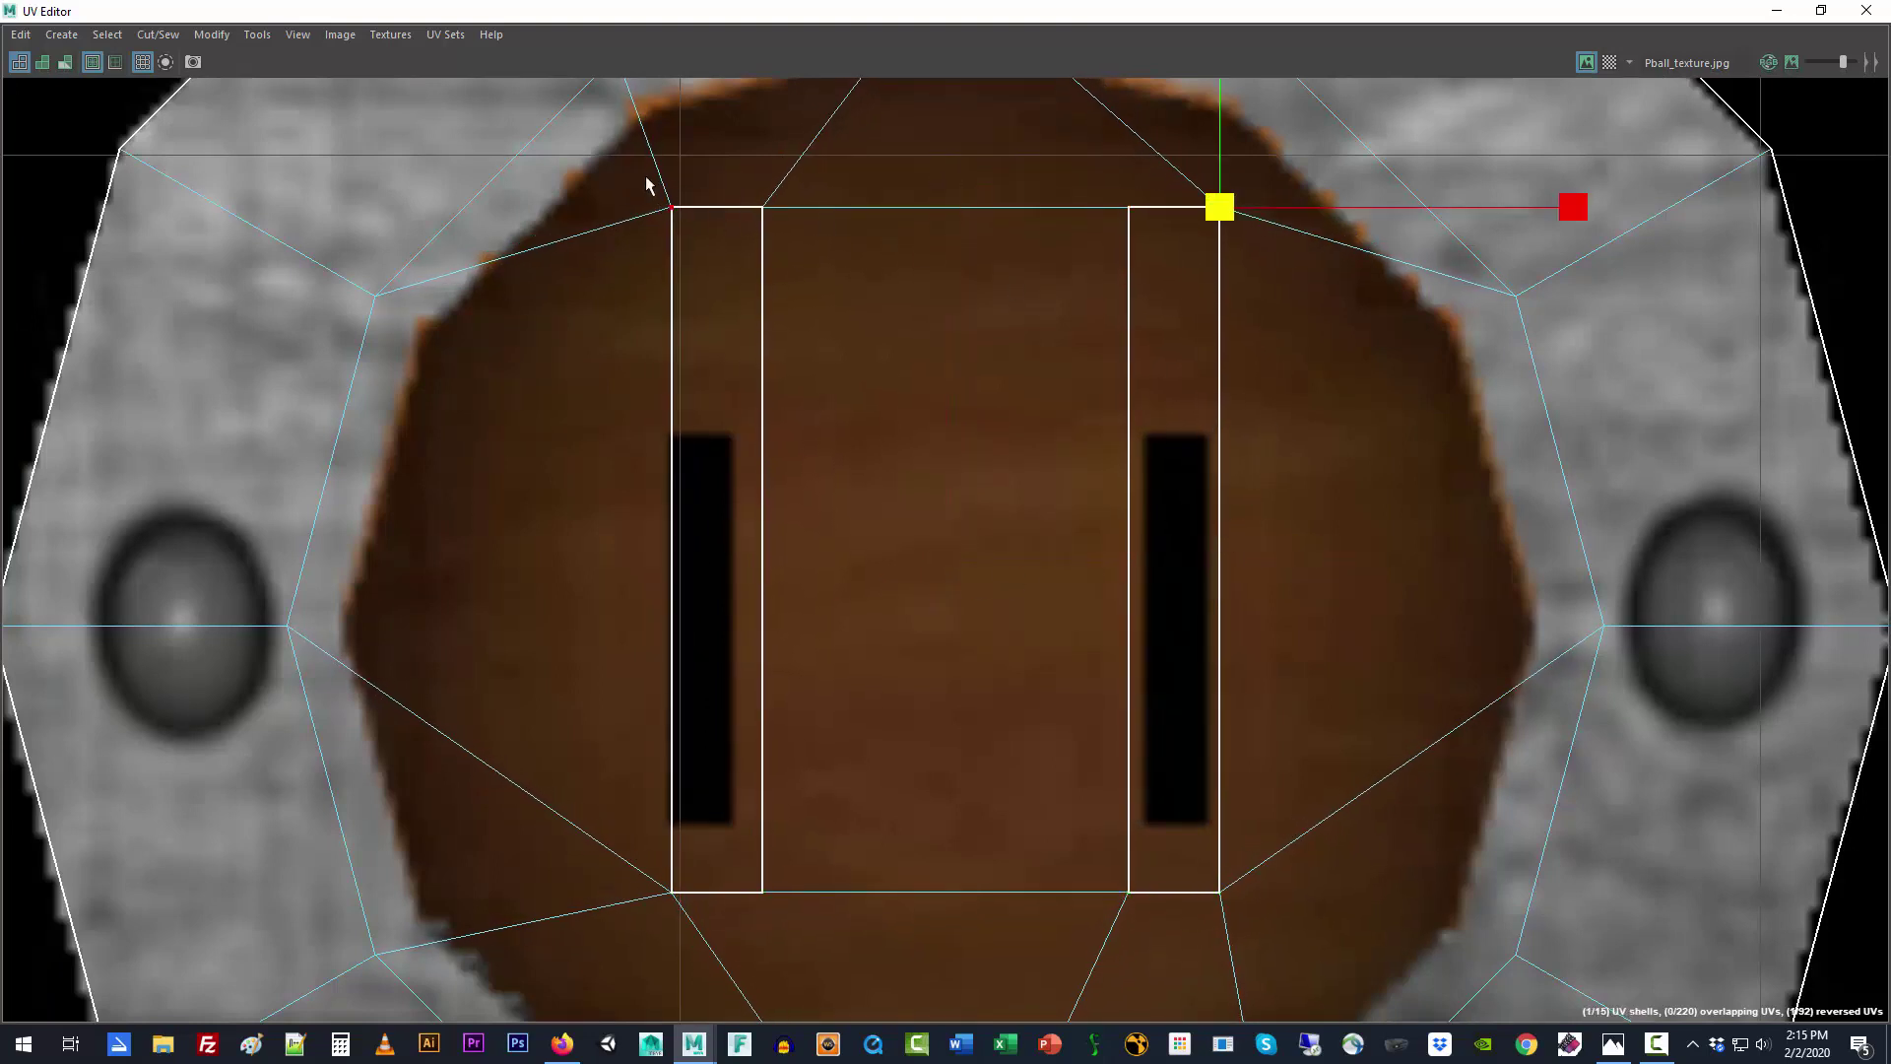
left_click_drag(647, 184, 1263, 252)
key("w")
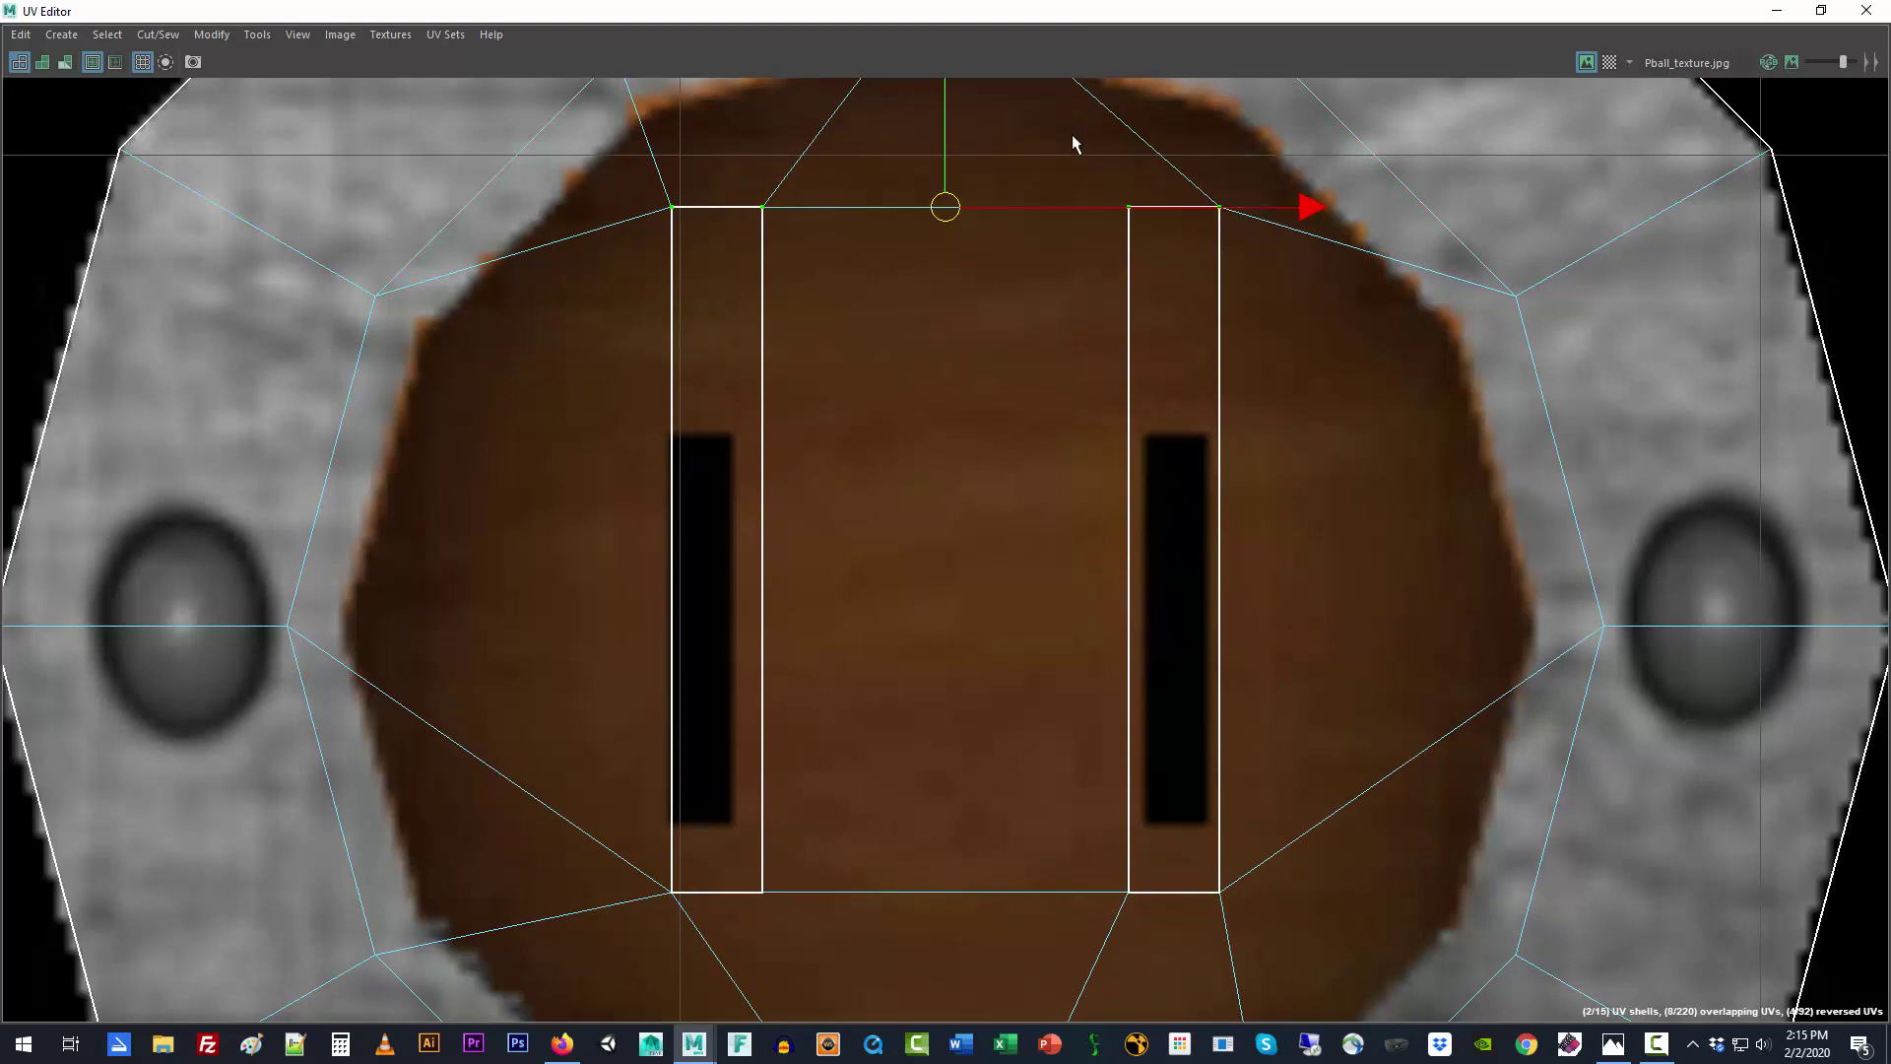
left_click_drag(946, 128, 940, 357)
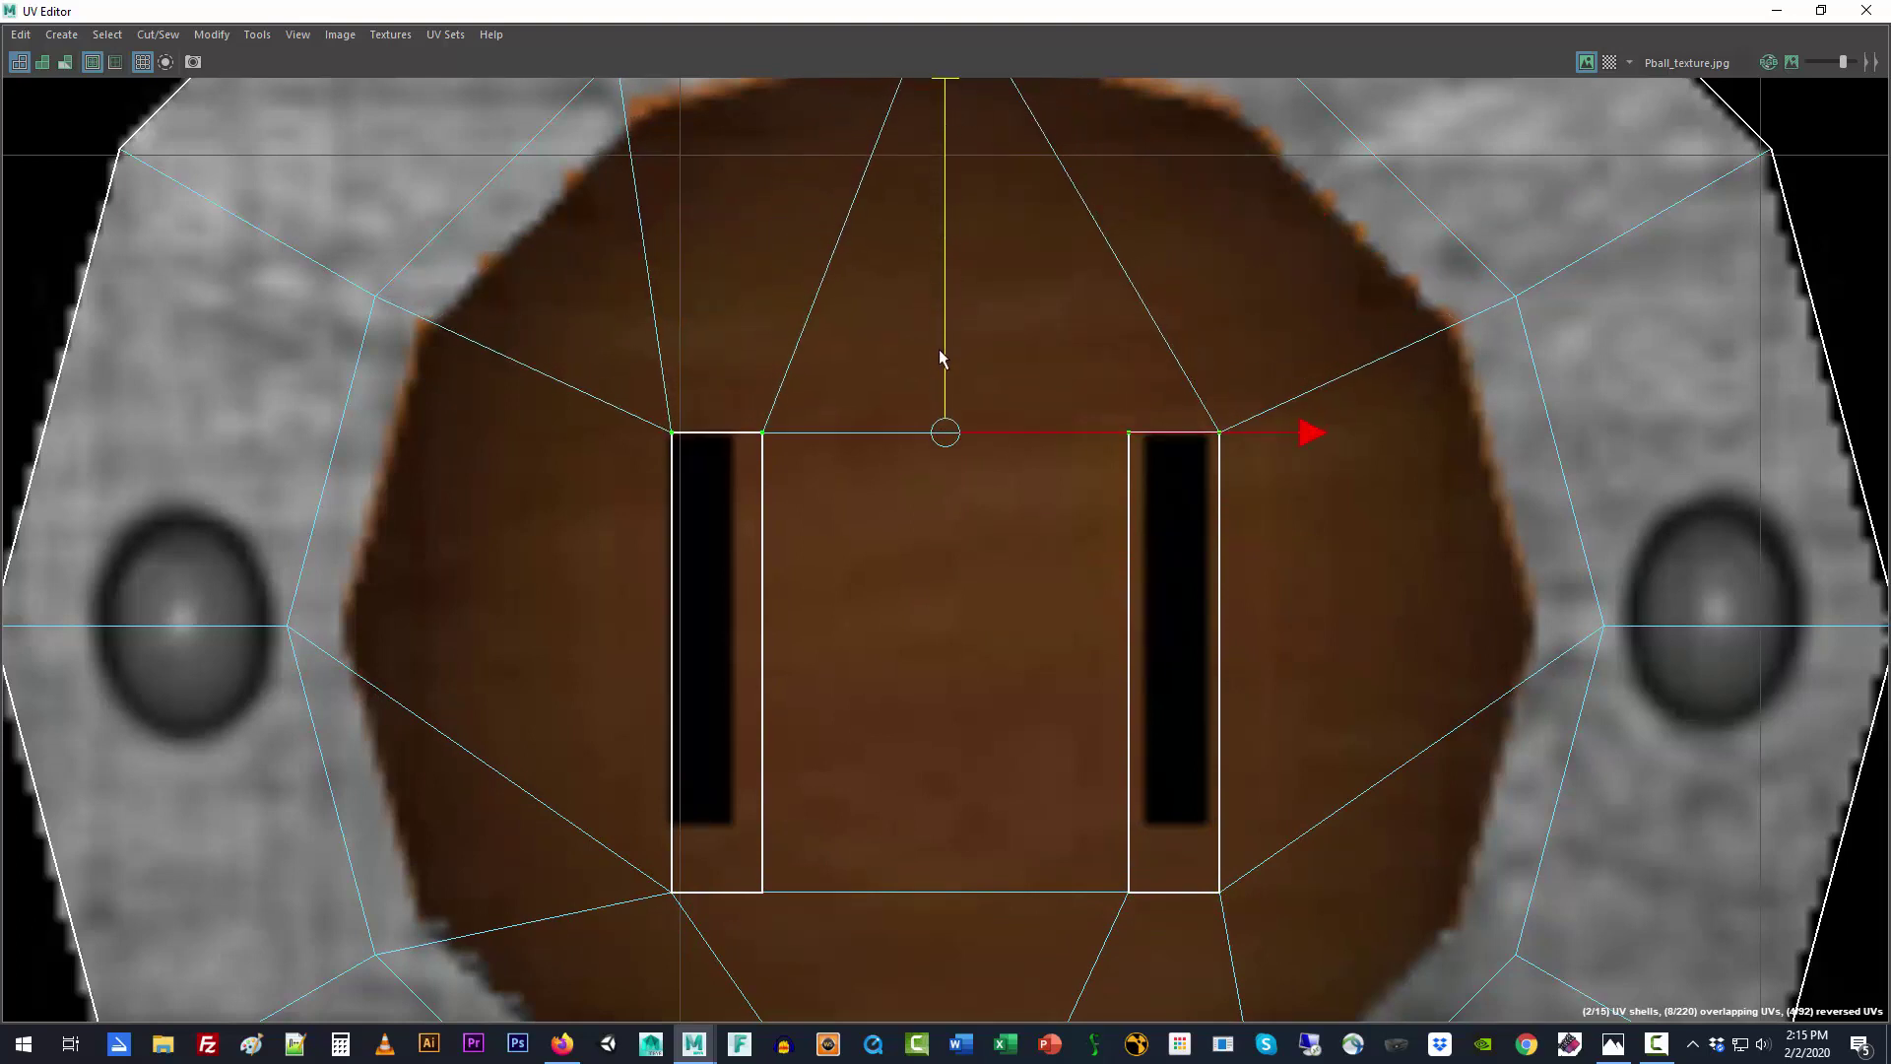
left_click_drag(680, 879, 1245, 953)
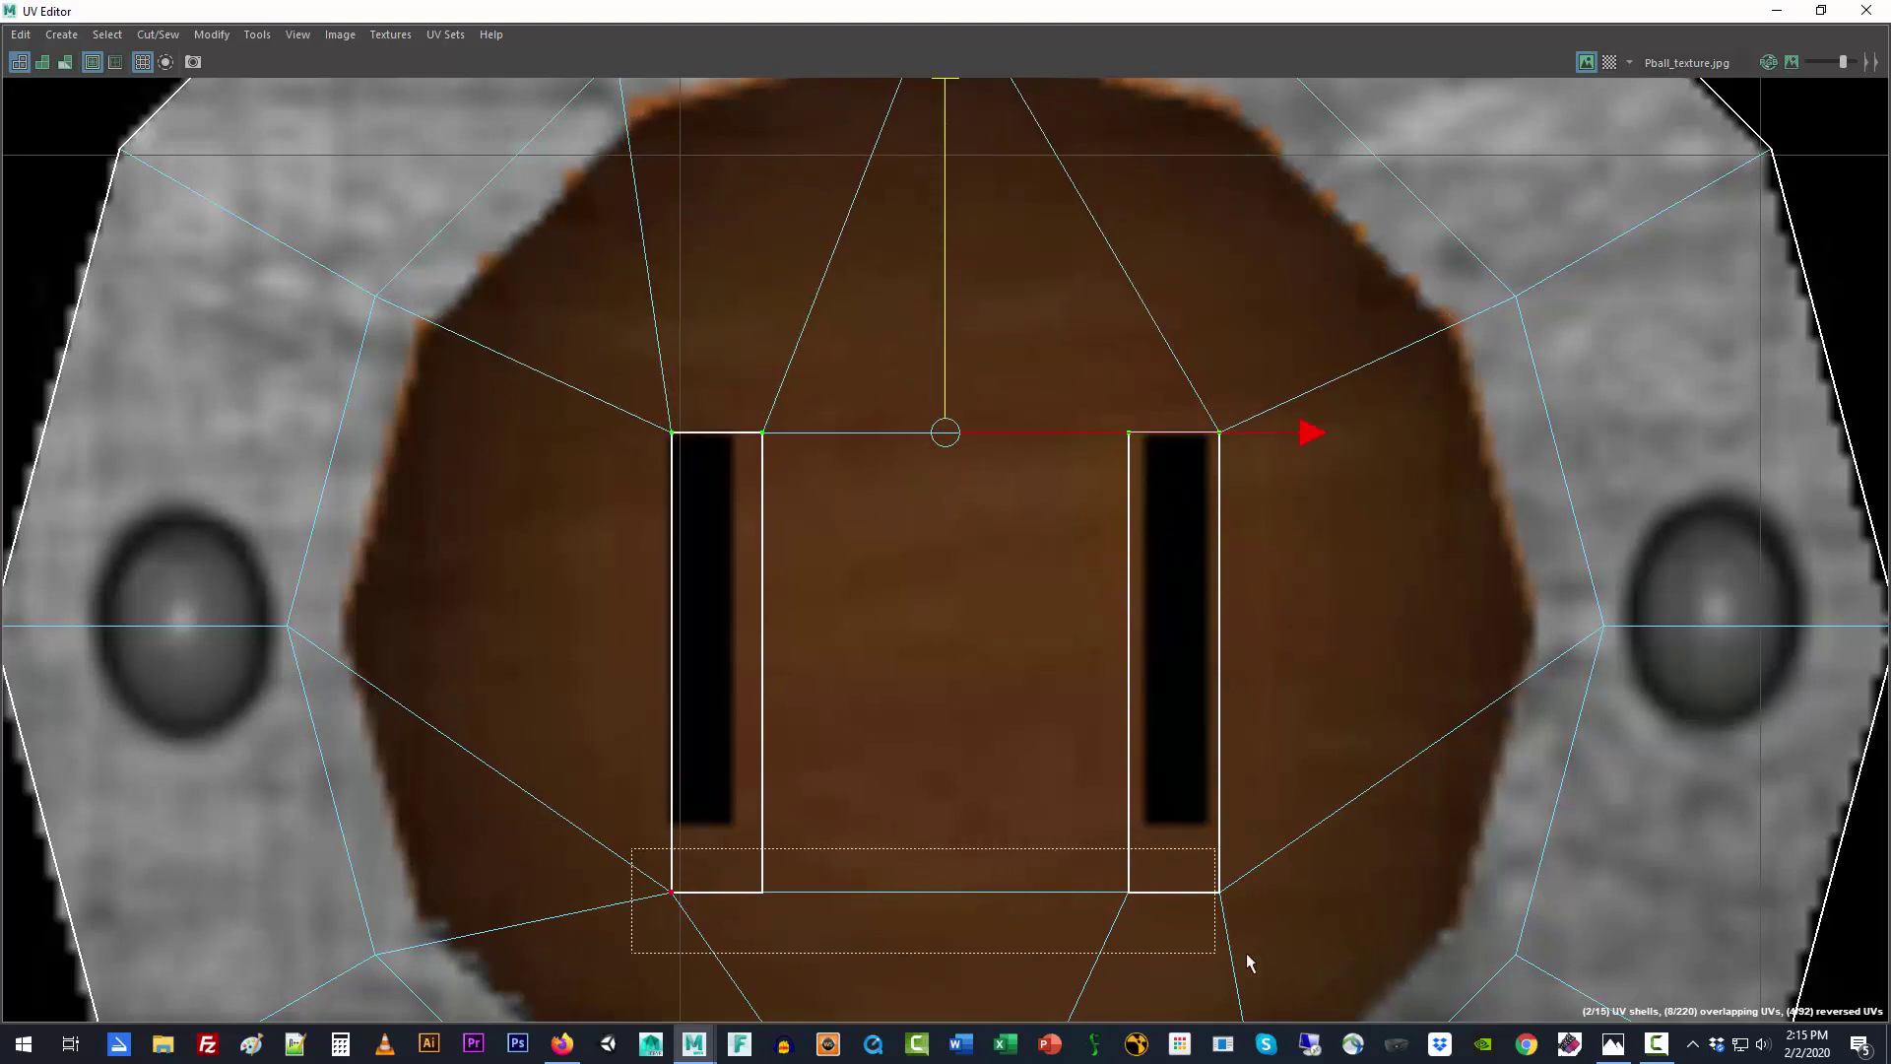
left_click_drag(944, 539, 924, 398)
Step: Scale the inner side UVs of both slots apart horizontally to narrow the slots toward the black bars
left_click_drag(743, 394, 790, 863)
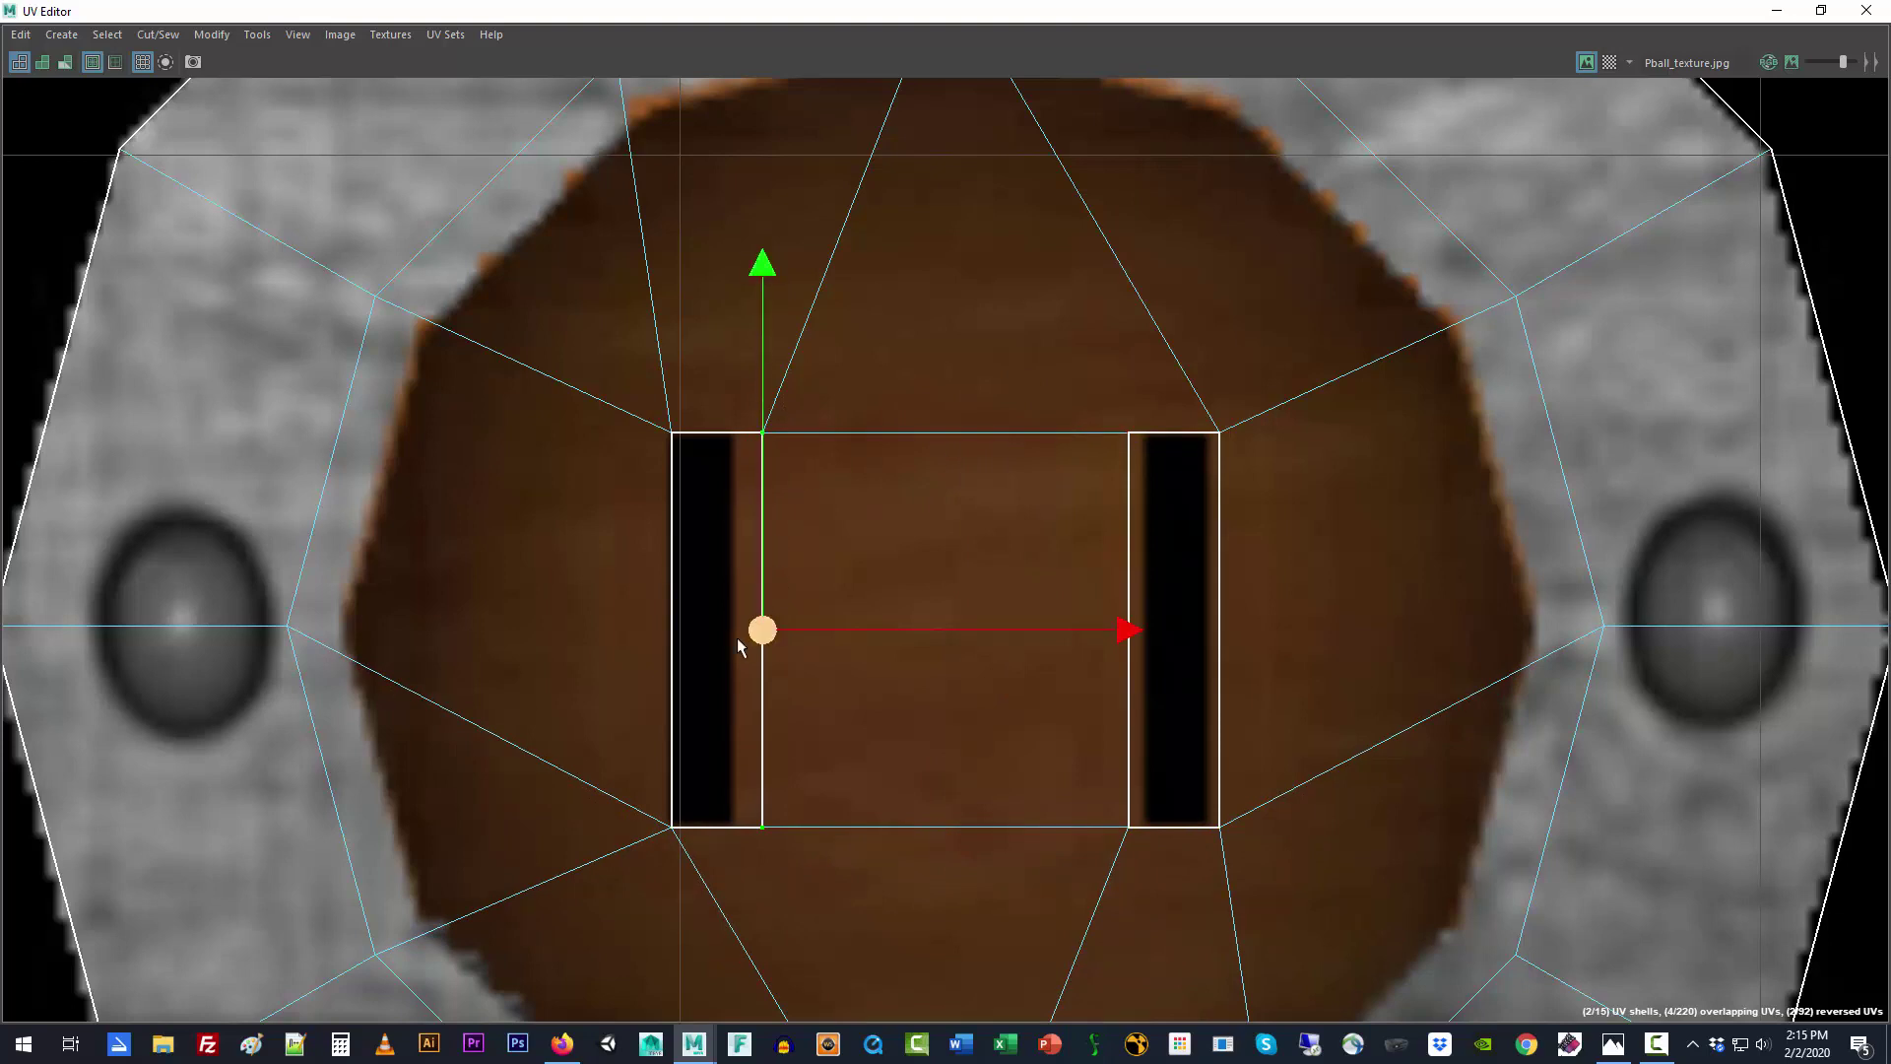
left_click_drag(1029, 386, 1158, 863, "shift")
key("r")
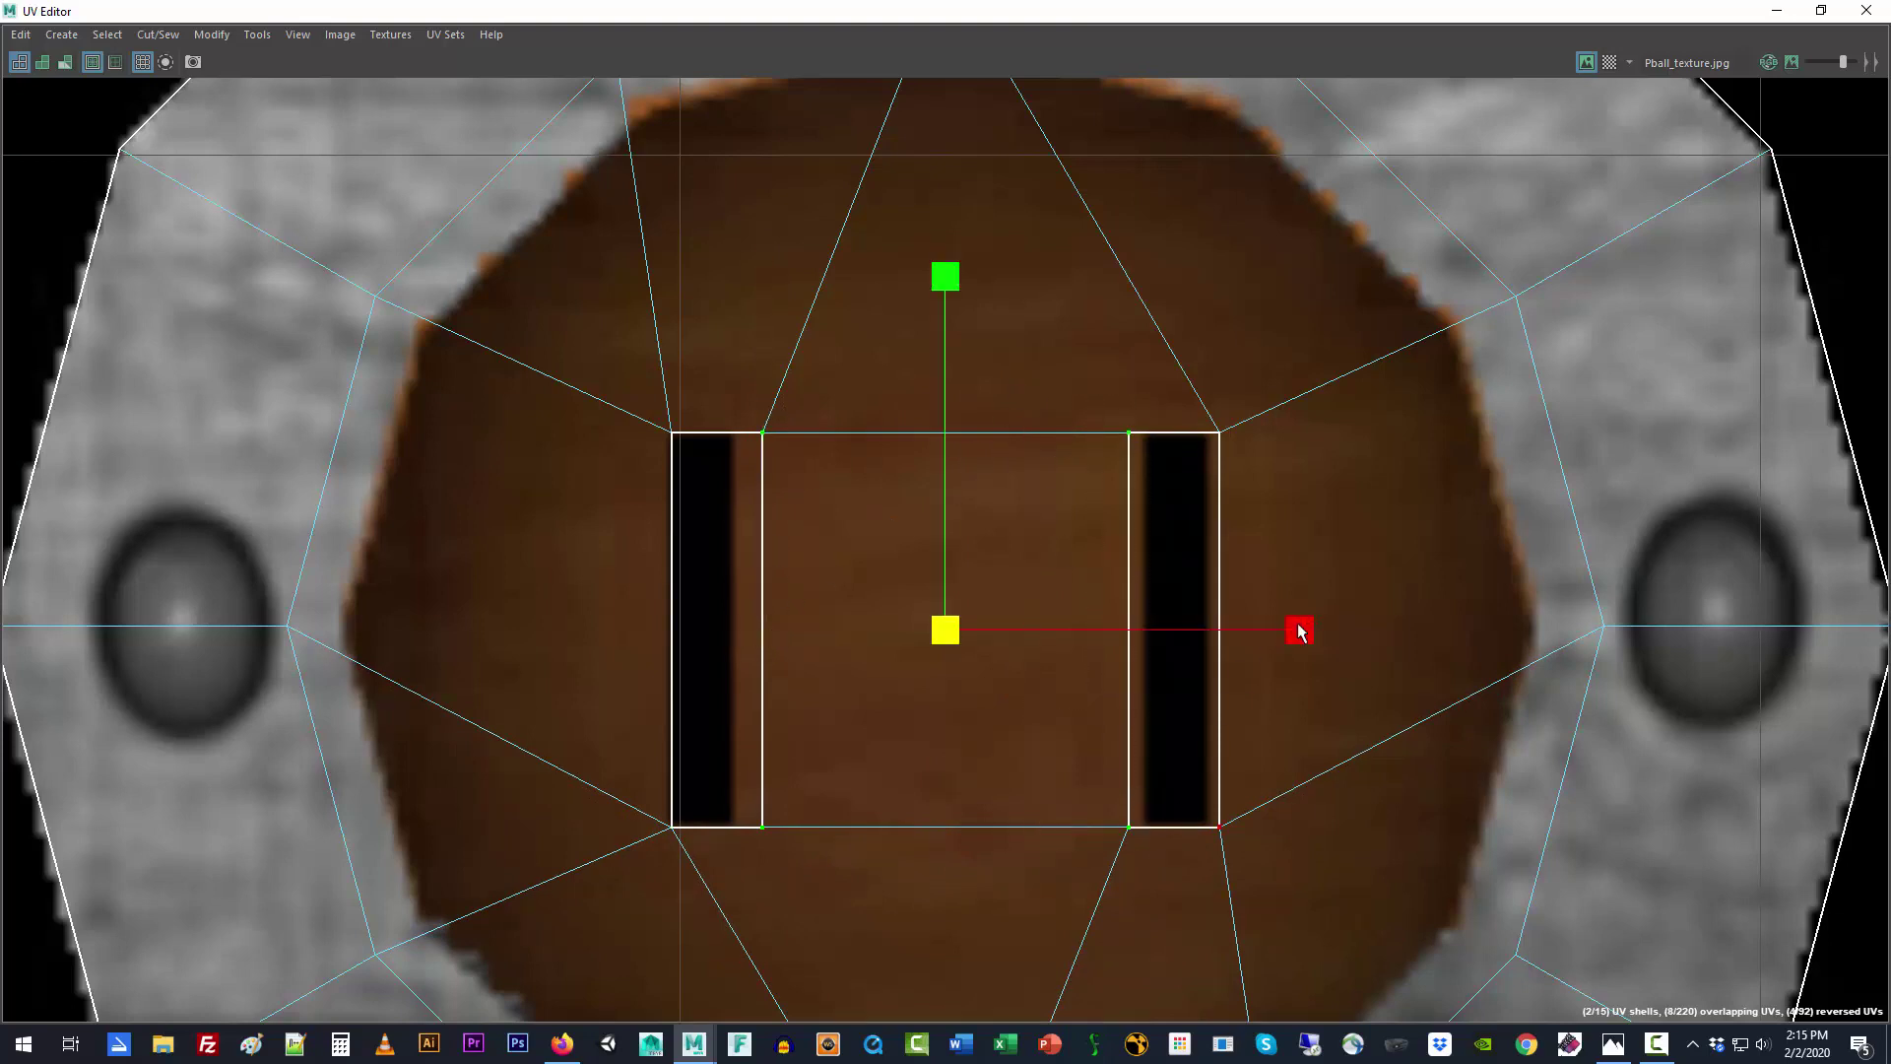
left_click_drag(1298, 631, 1334, 636)
Step: Move the left slot's inner side UVs outward until they line up with the inner side of its black bar
left_click(1220, 431)
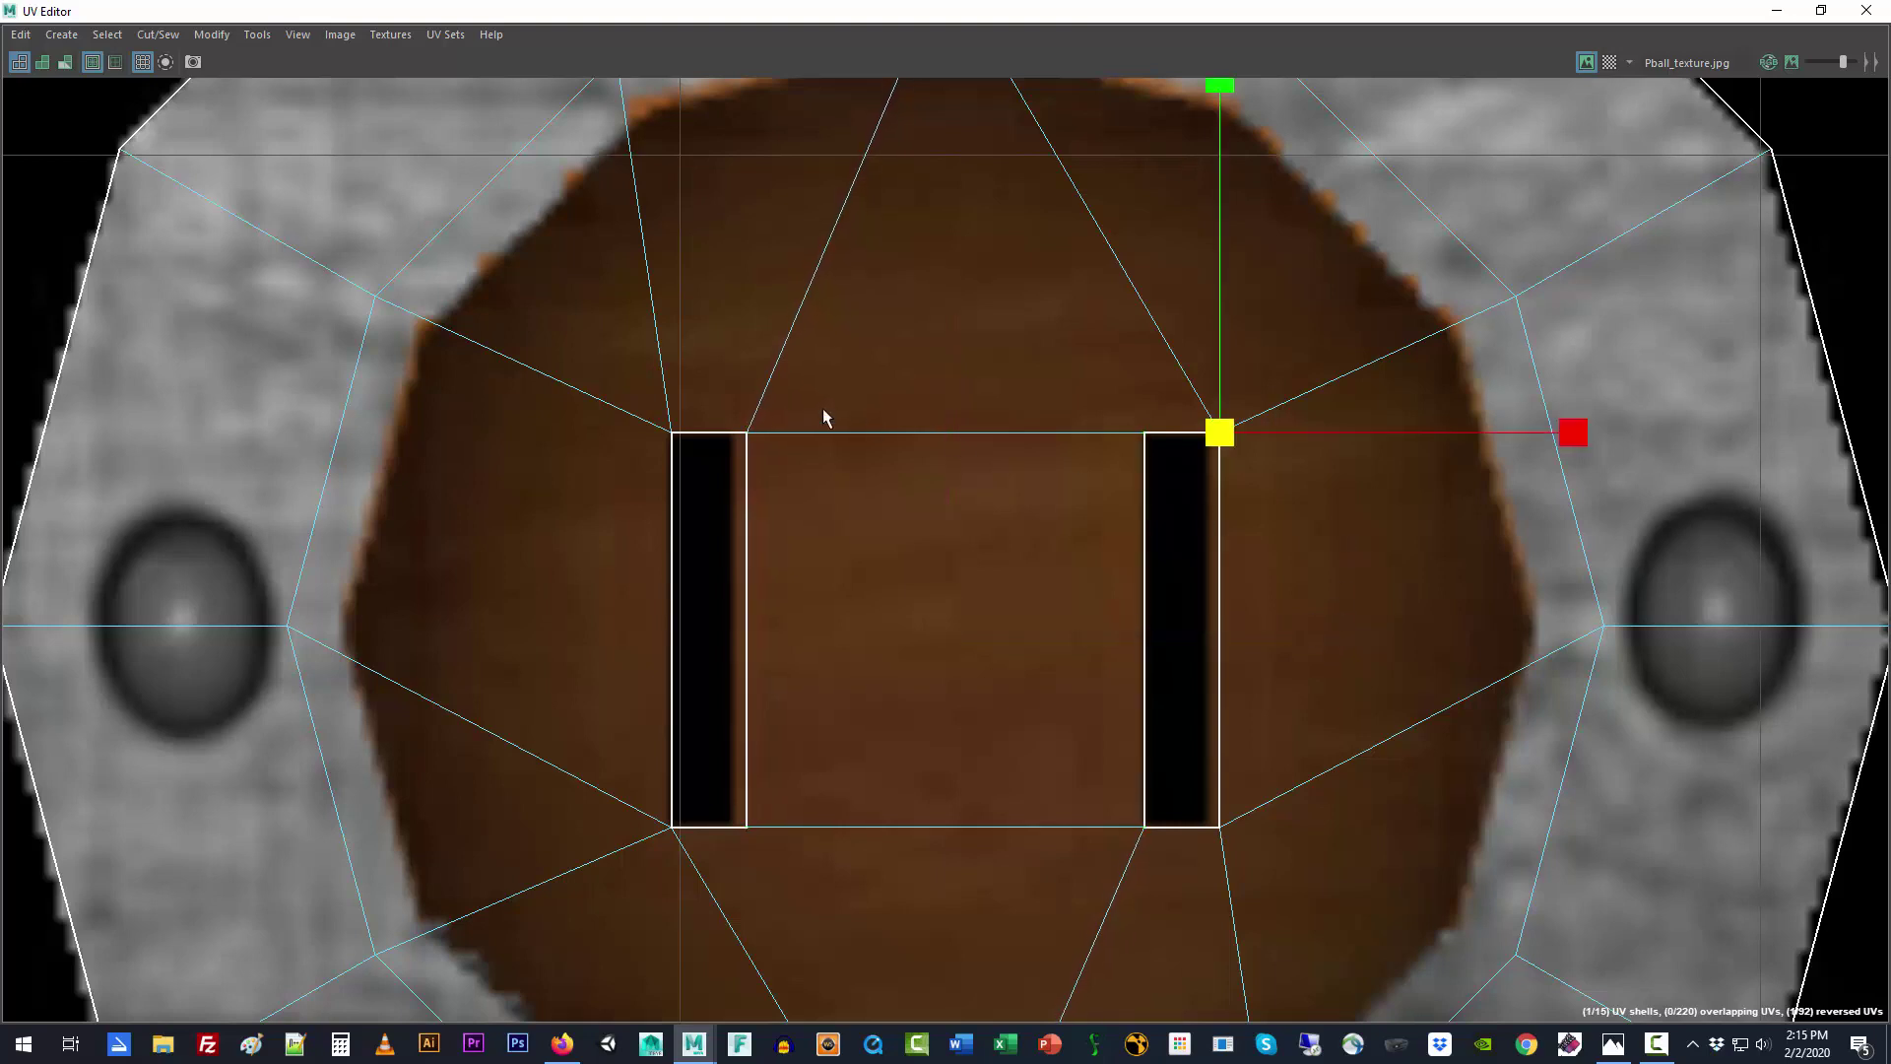
left_click_drag(726, 423, 819, 907)
key("w")
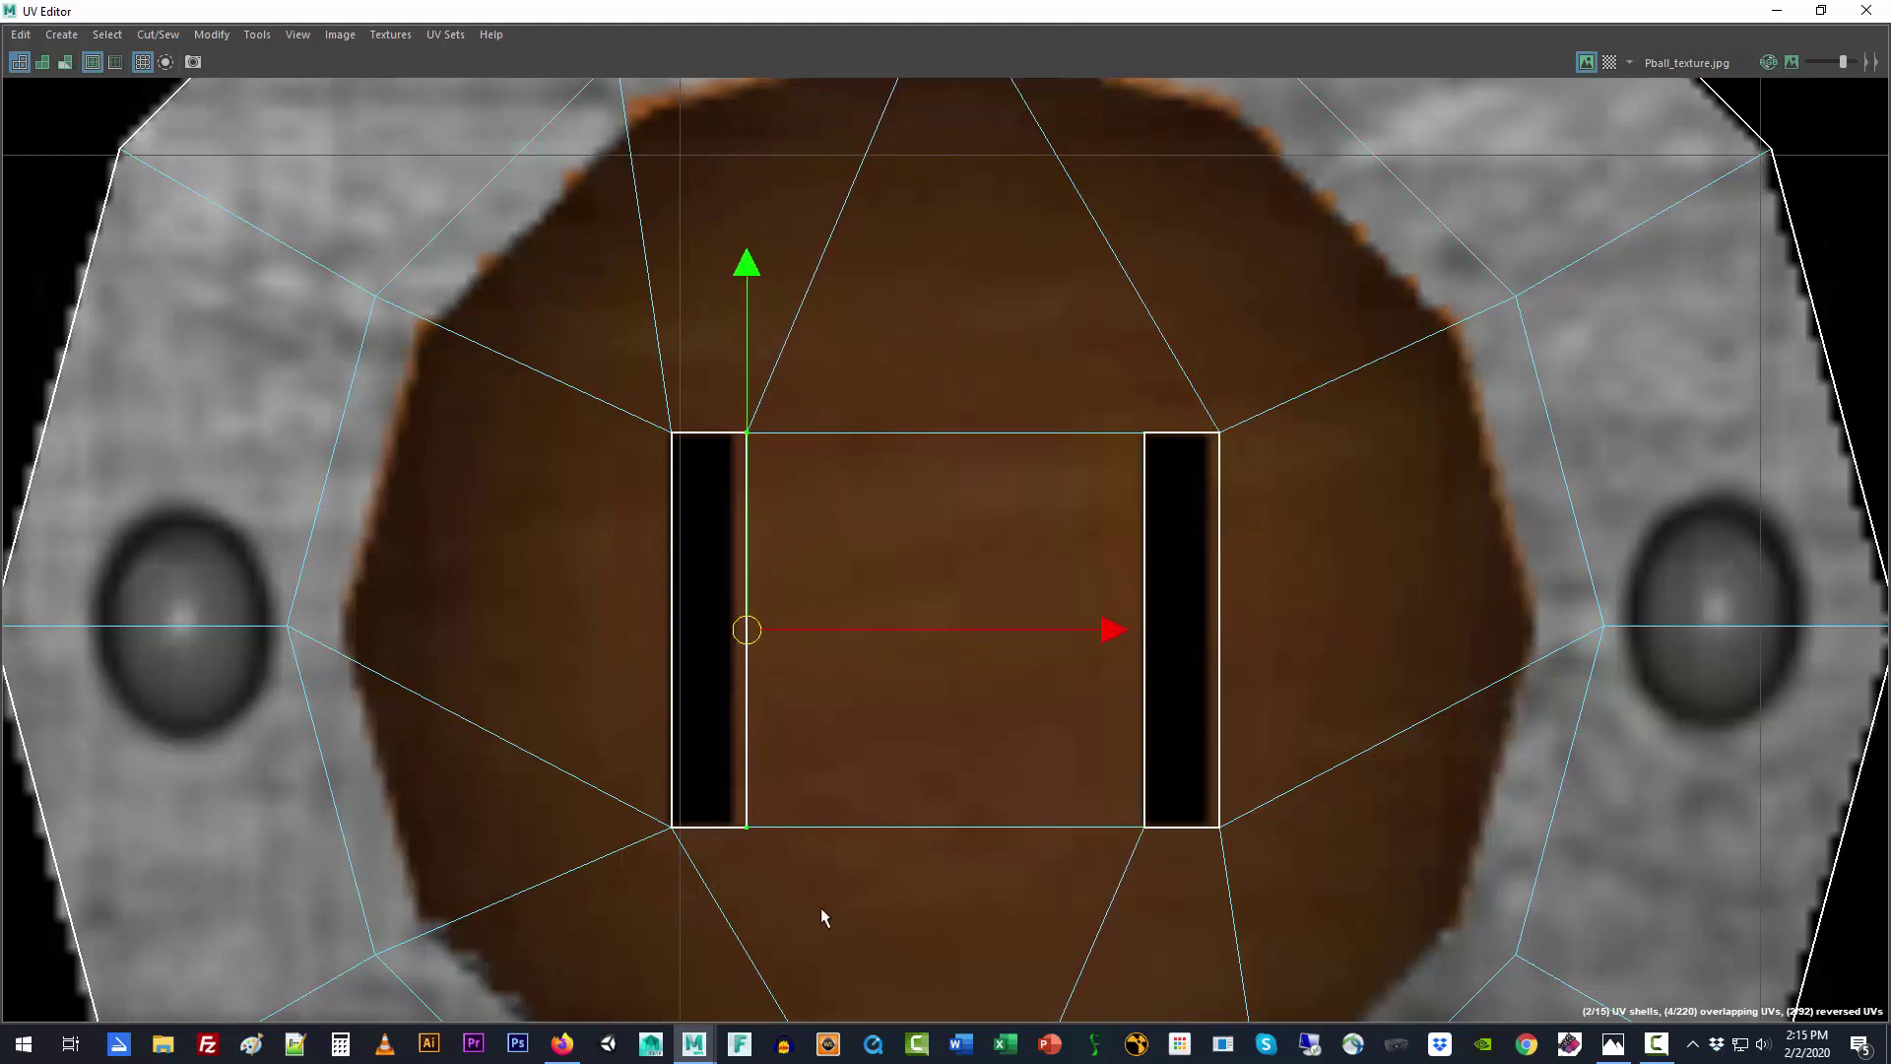
left_click_drag(1111, 630, 1090, 629)
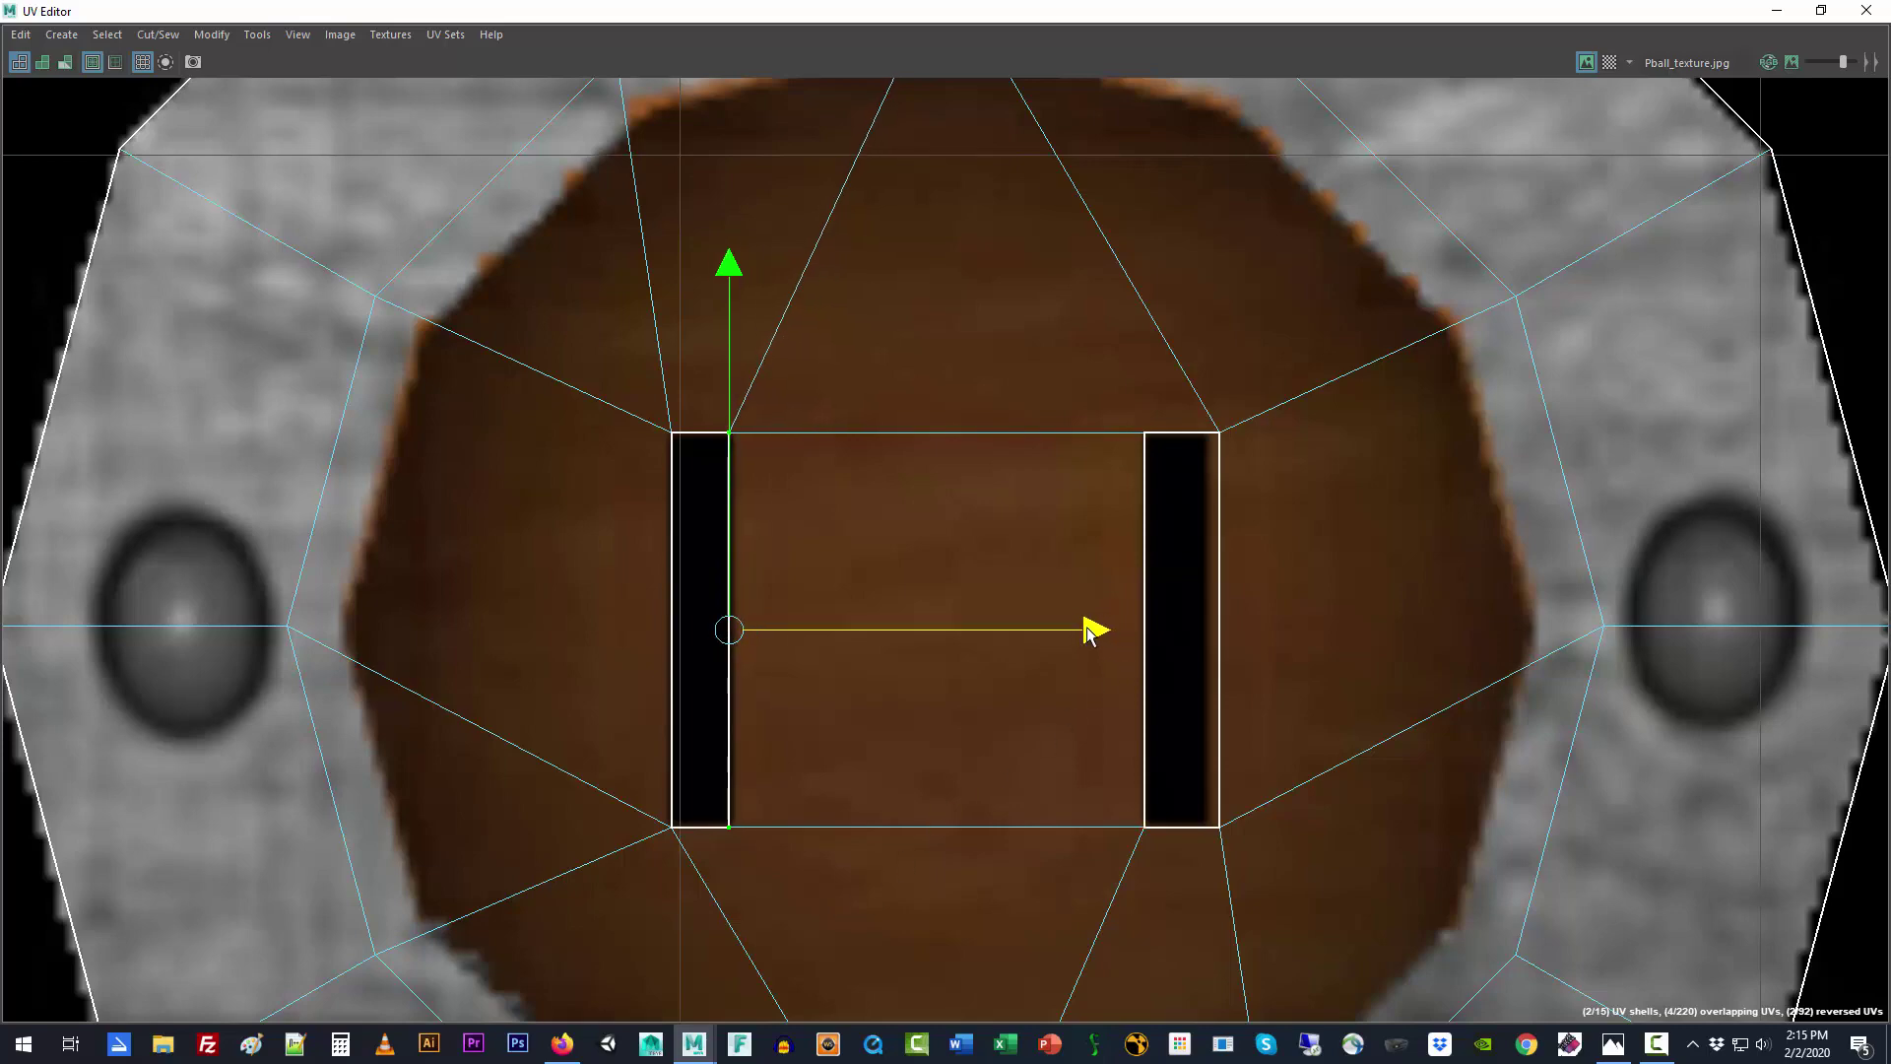
scroll(1044, 630, "down", 3)
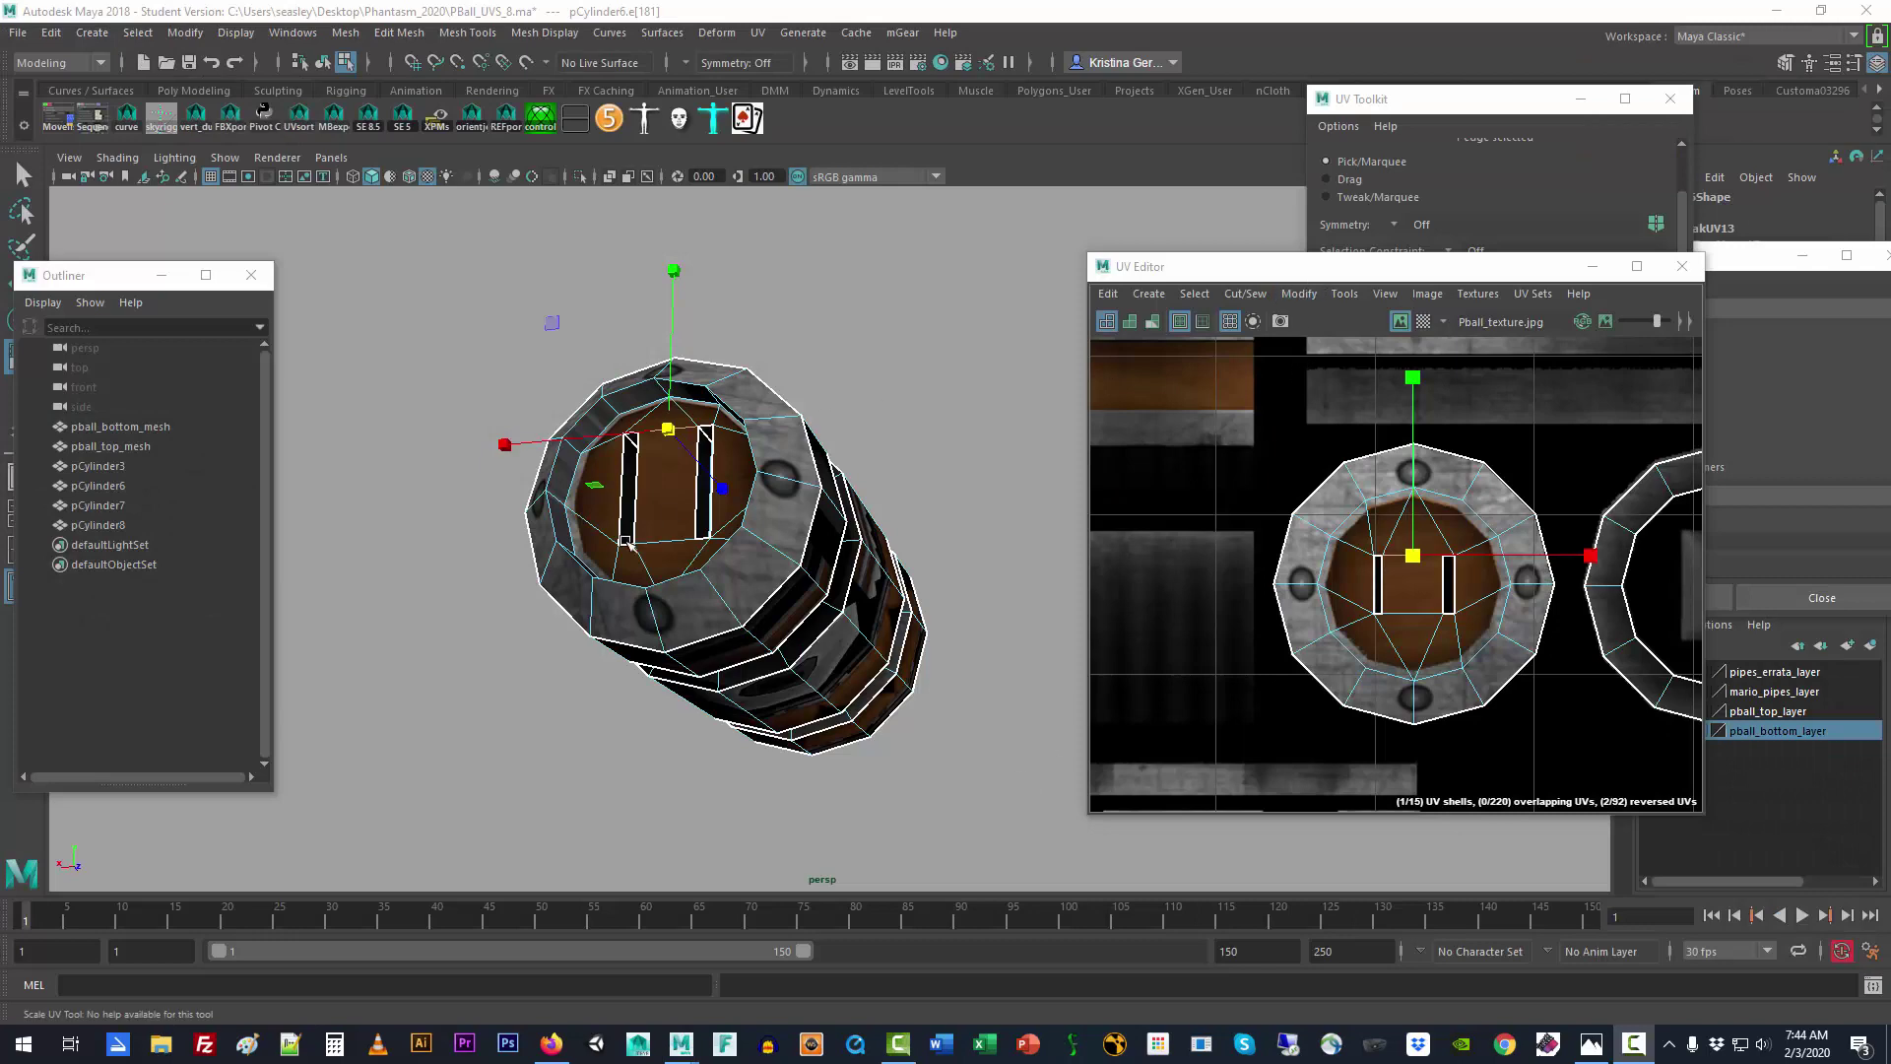
left_click_drag(627, 542, 528, 498, "alt")
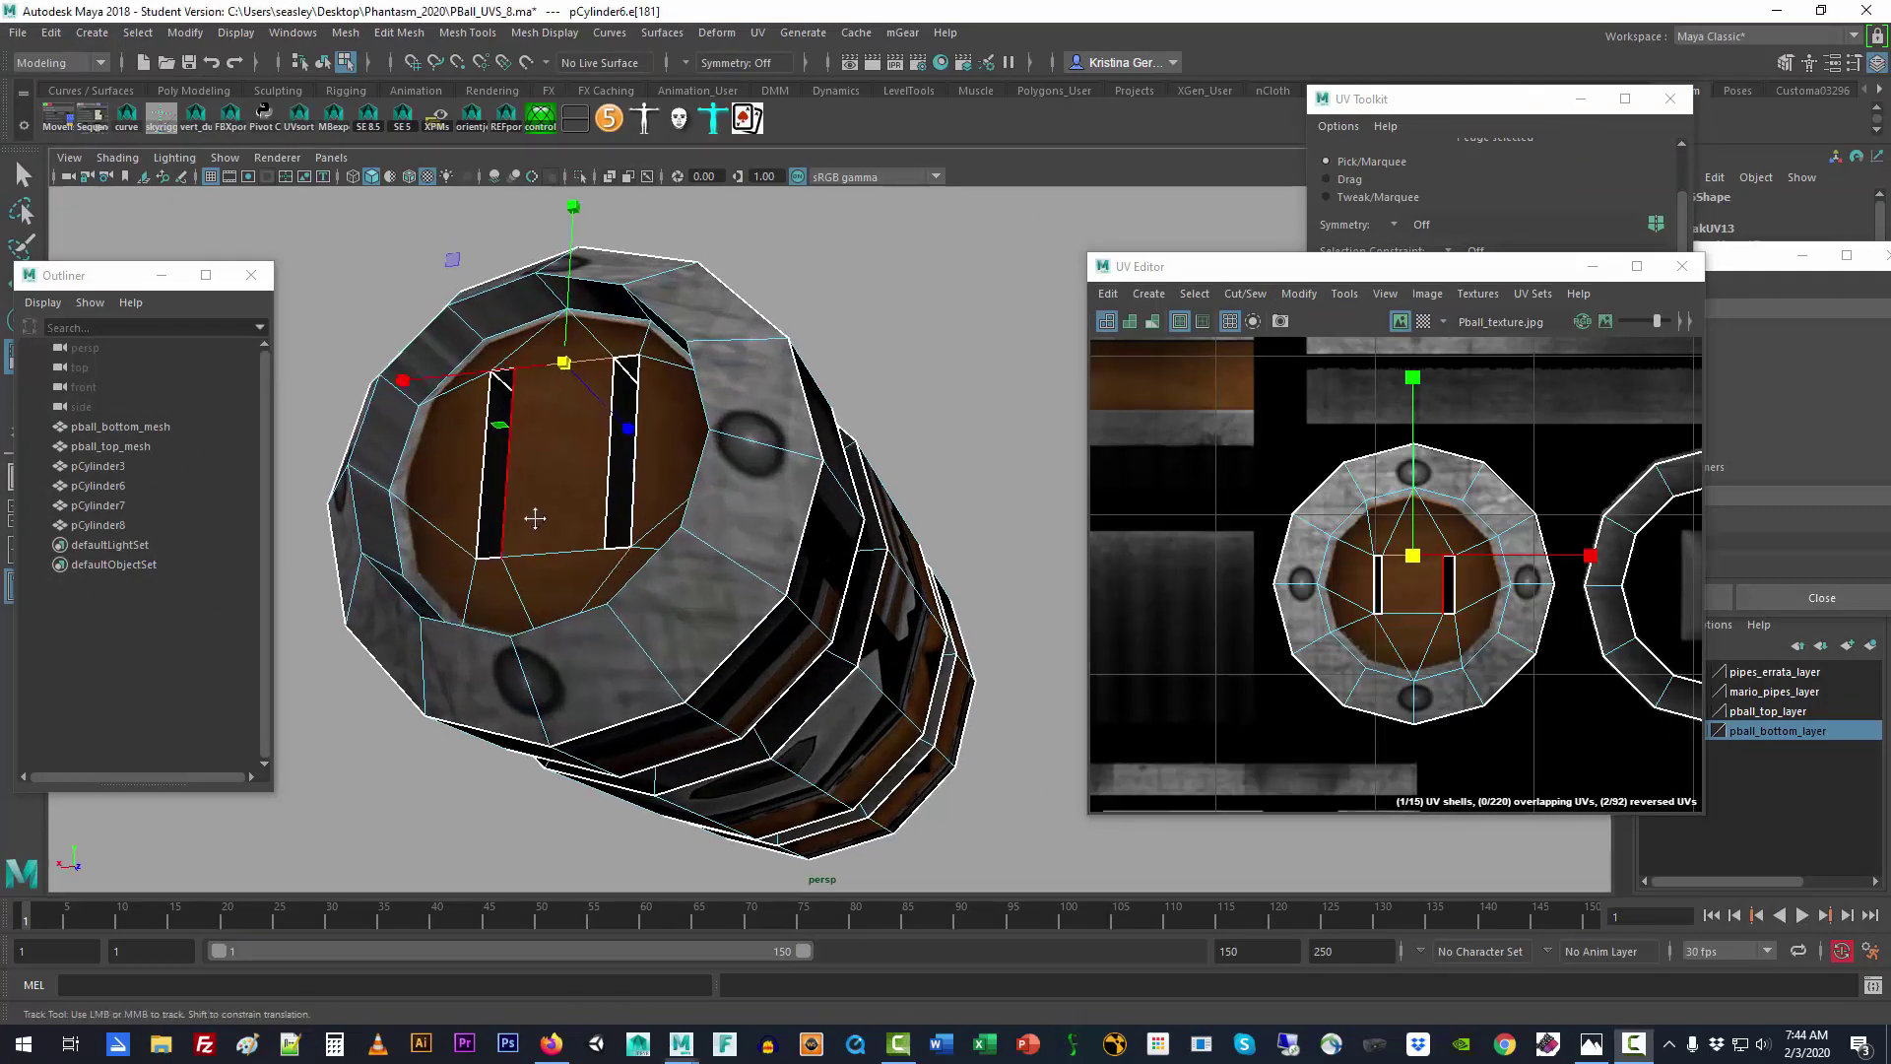
right_click_drag(528, 515, 711, 689, "alt")
scroll(709, 686, "up", 3)
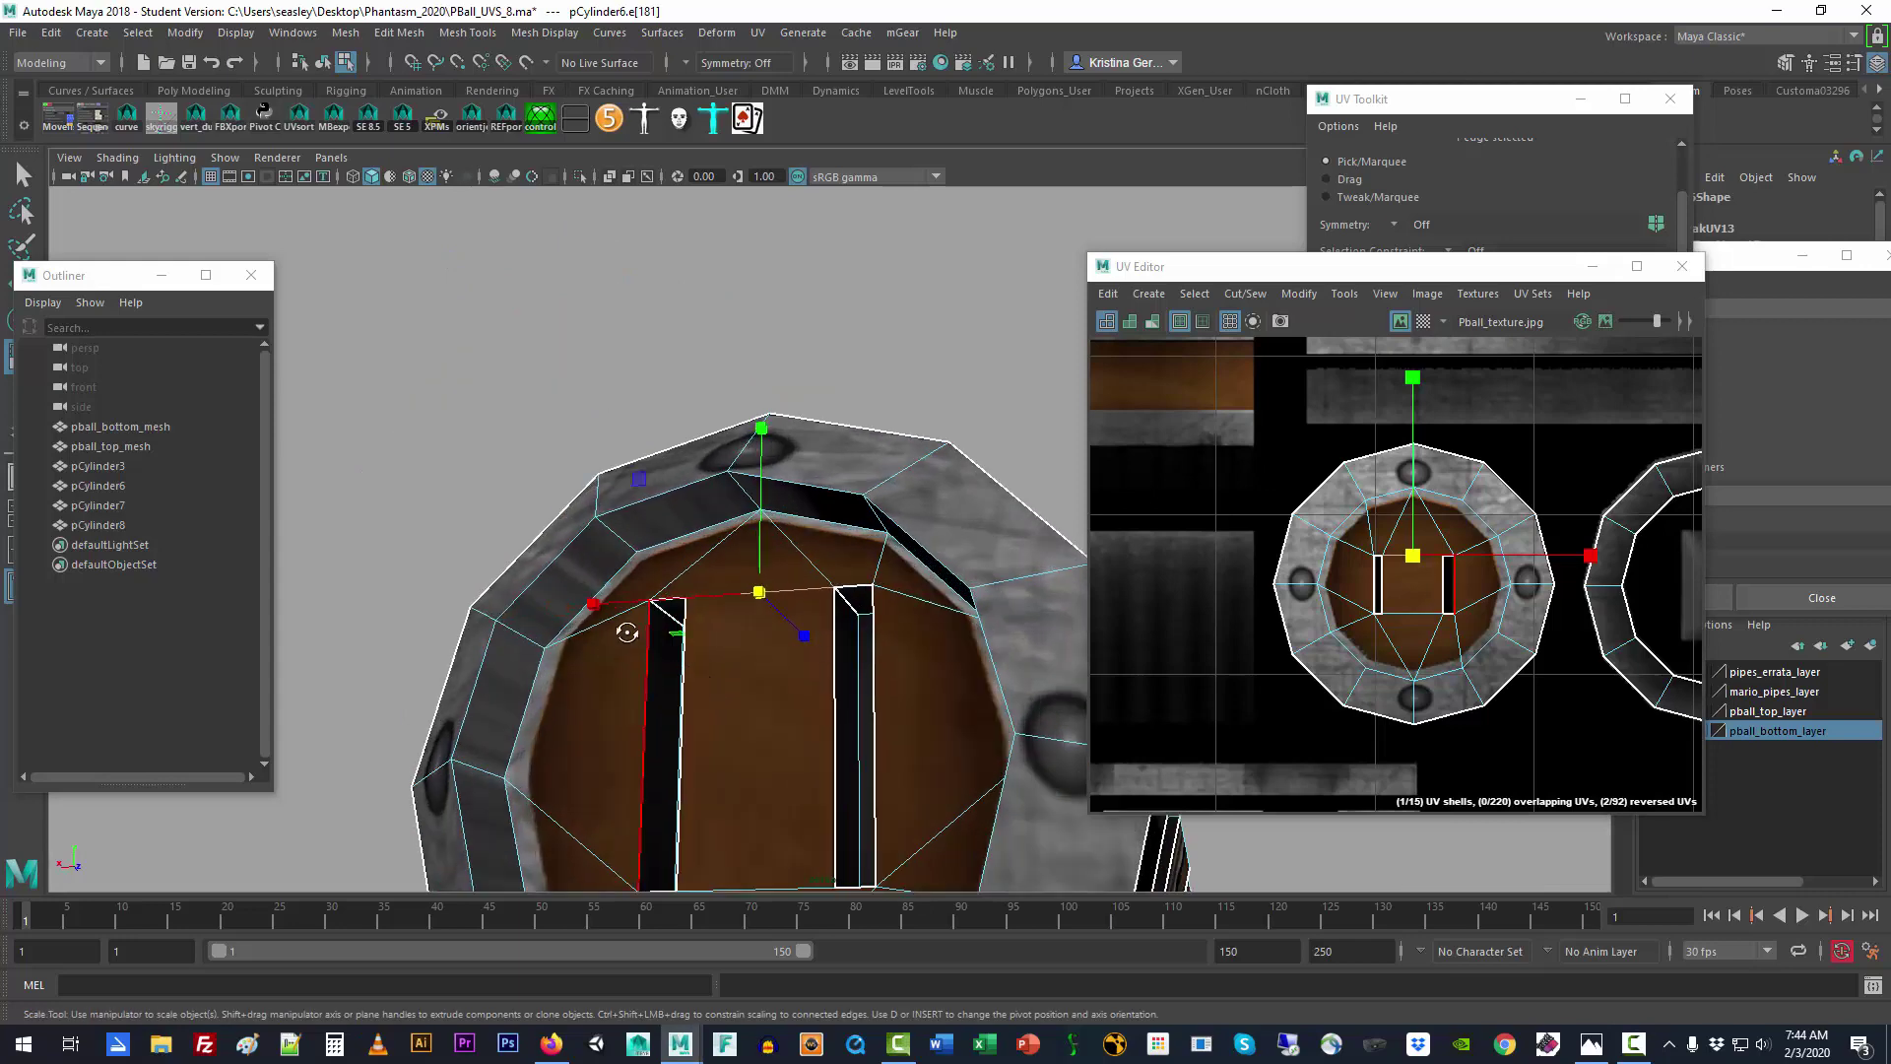
scroll(633, 610, "up", 1)
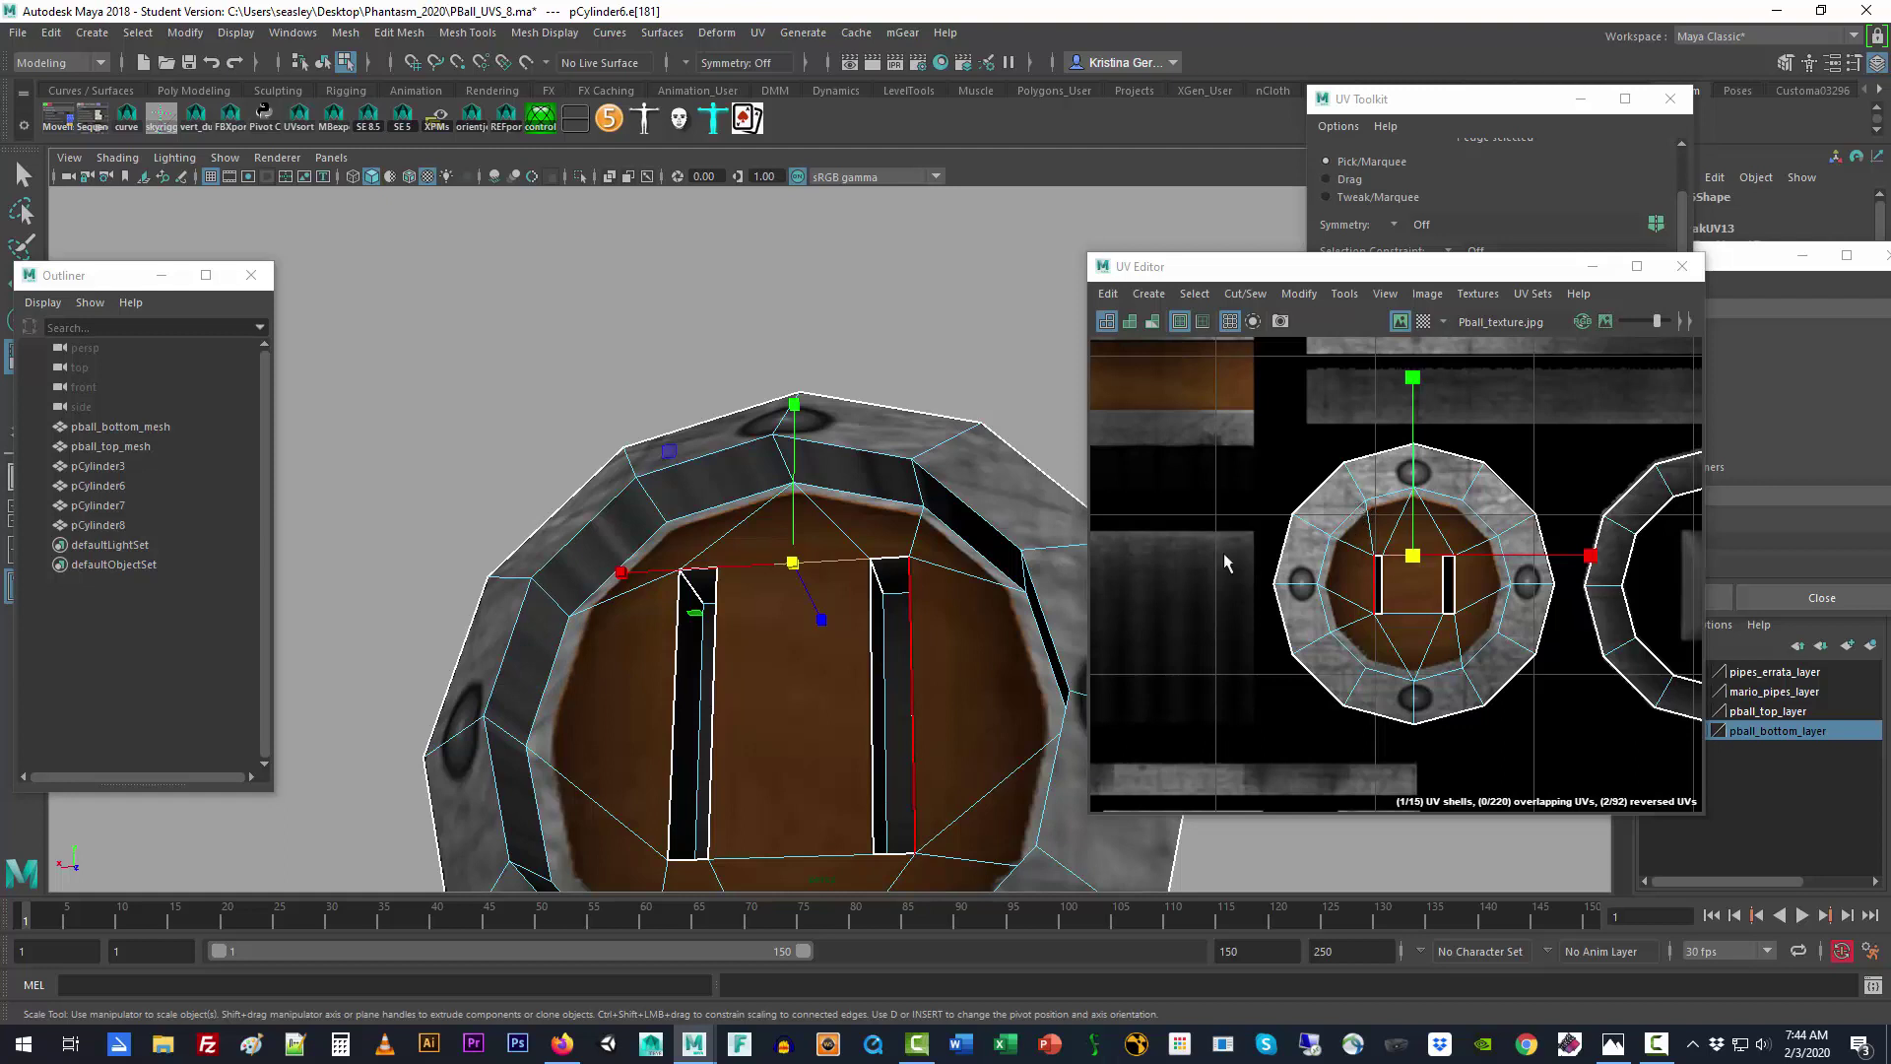
right_click_drag(642, 500, 642, 555)
left_click(606, 532)
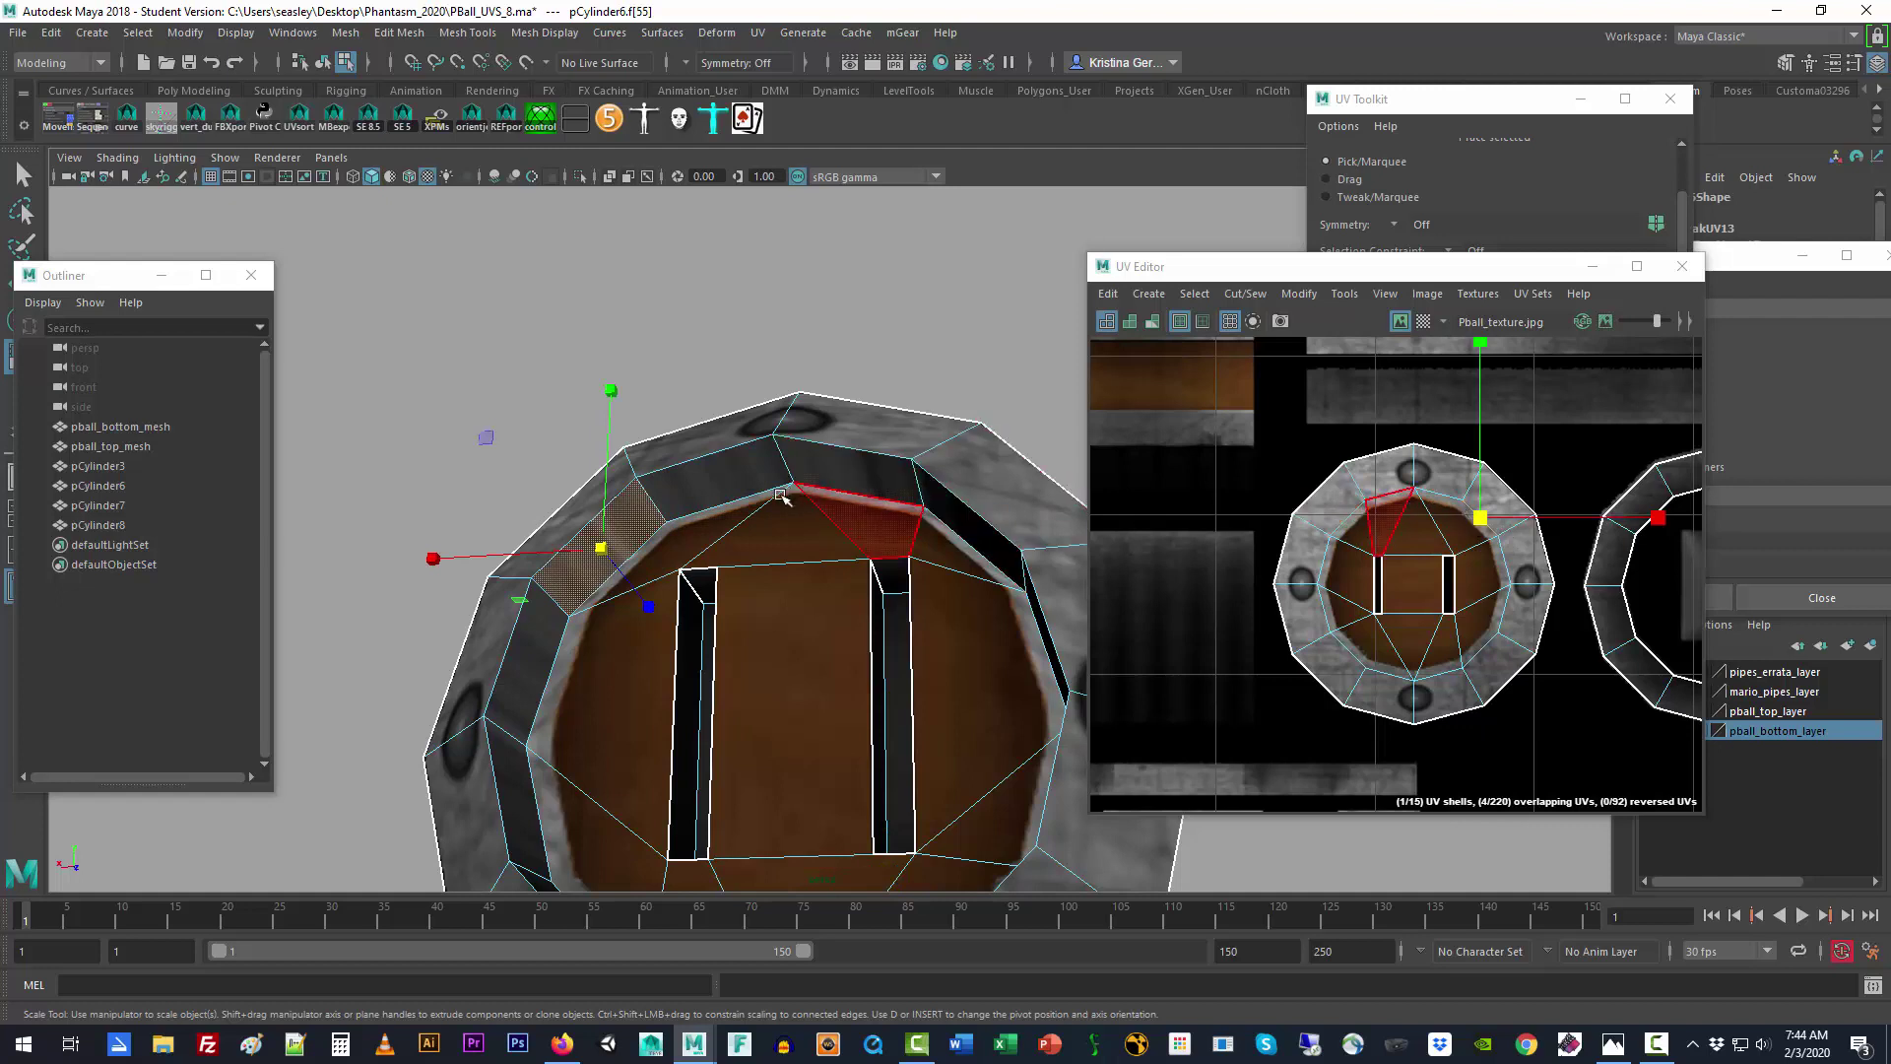
right_click_drag(743, 498, 736, 463)
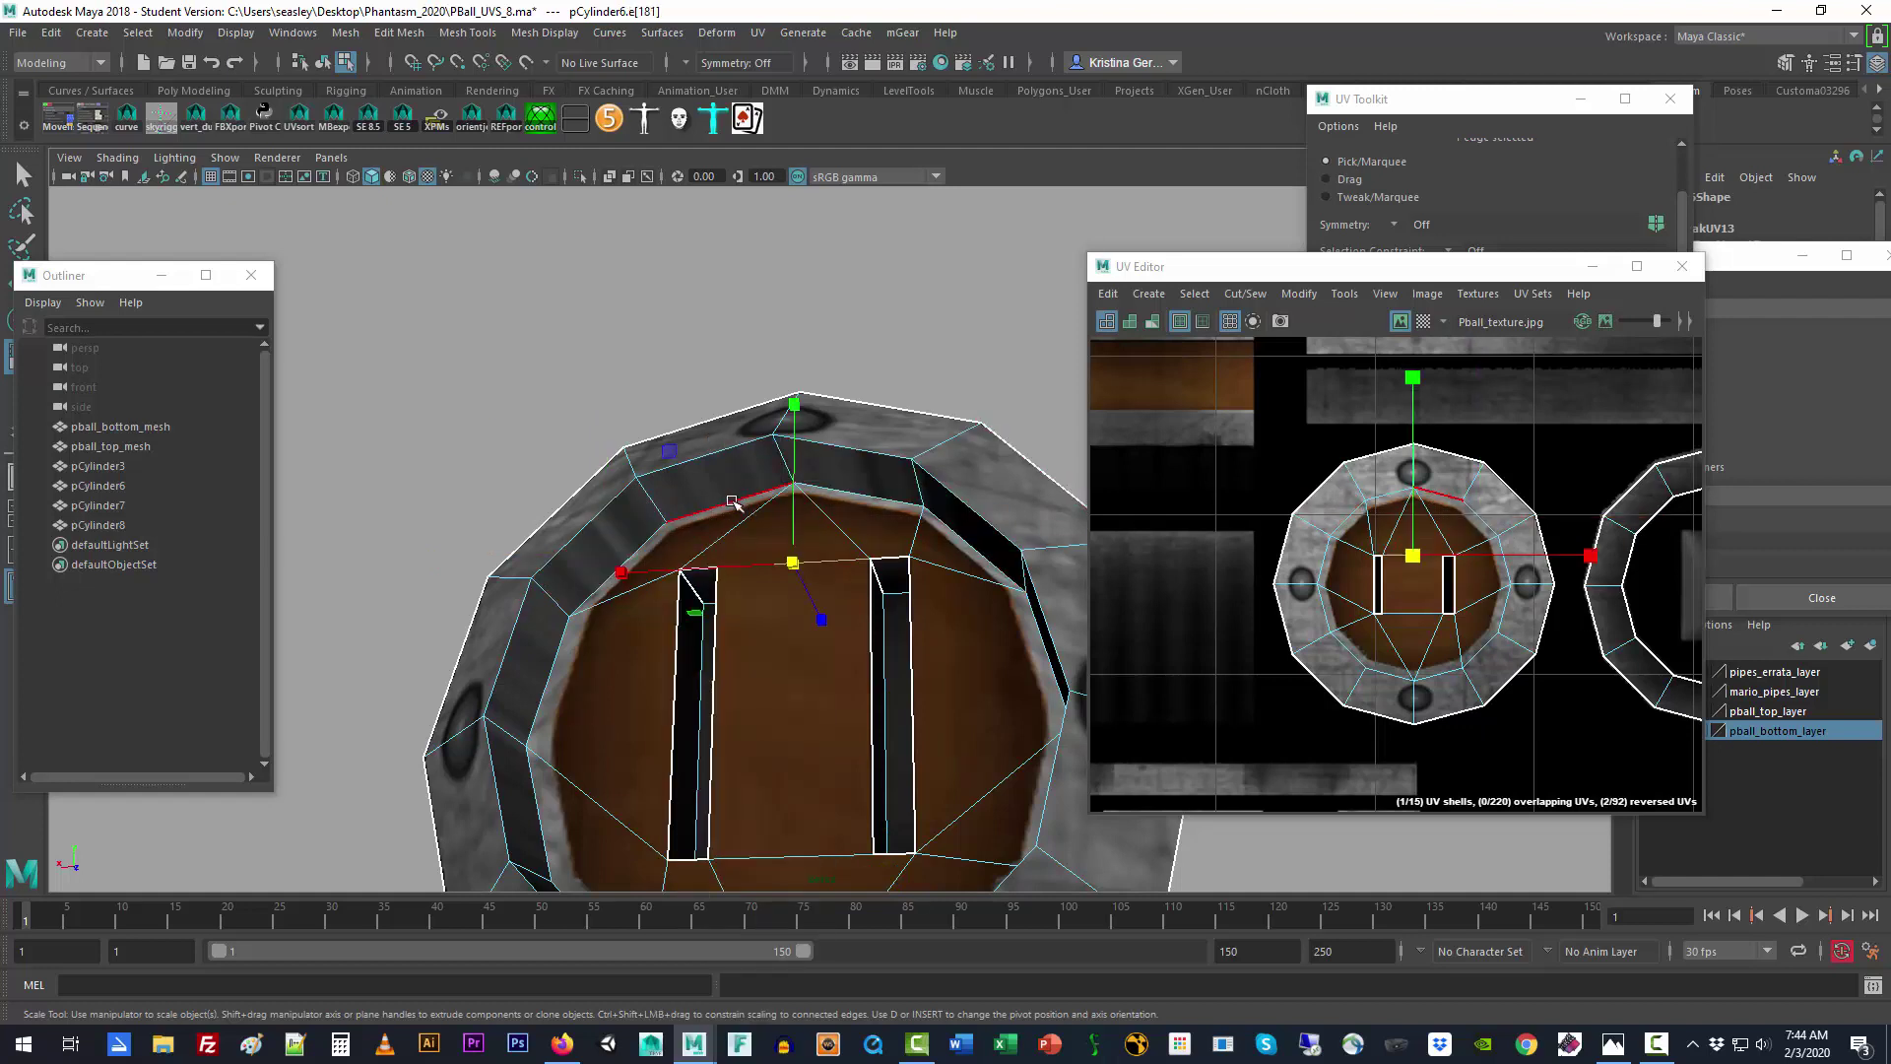
Step: Select all the edges around the inner rim of the wooden disc on the cylinder's near end
left_click(737, 499)
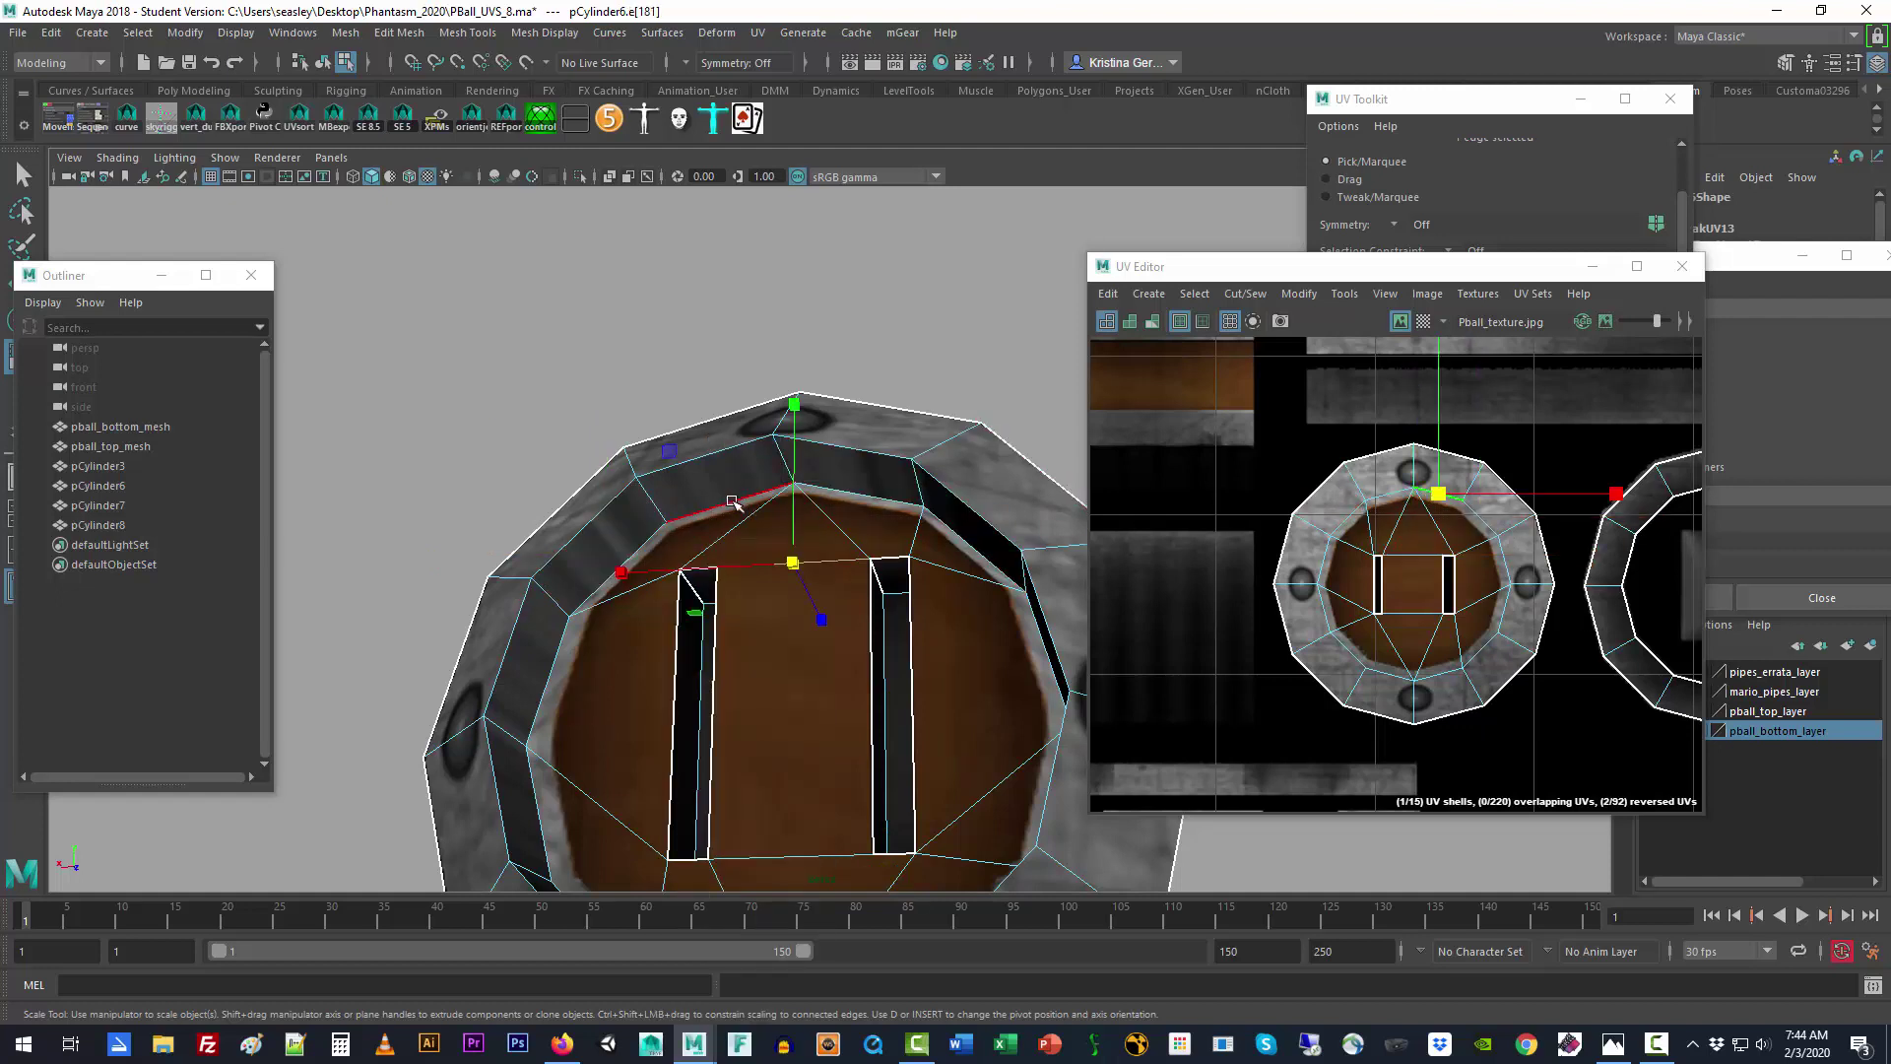
left_click(840, 491, "shift")
left_click(957, 532, "shift")
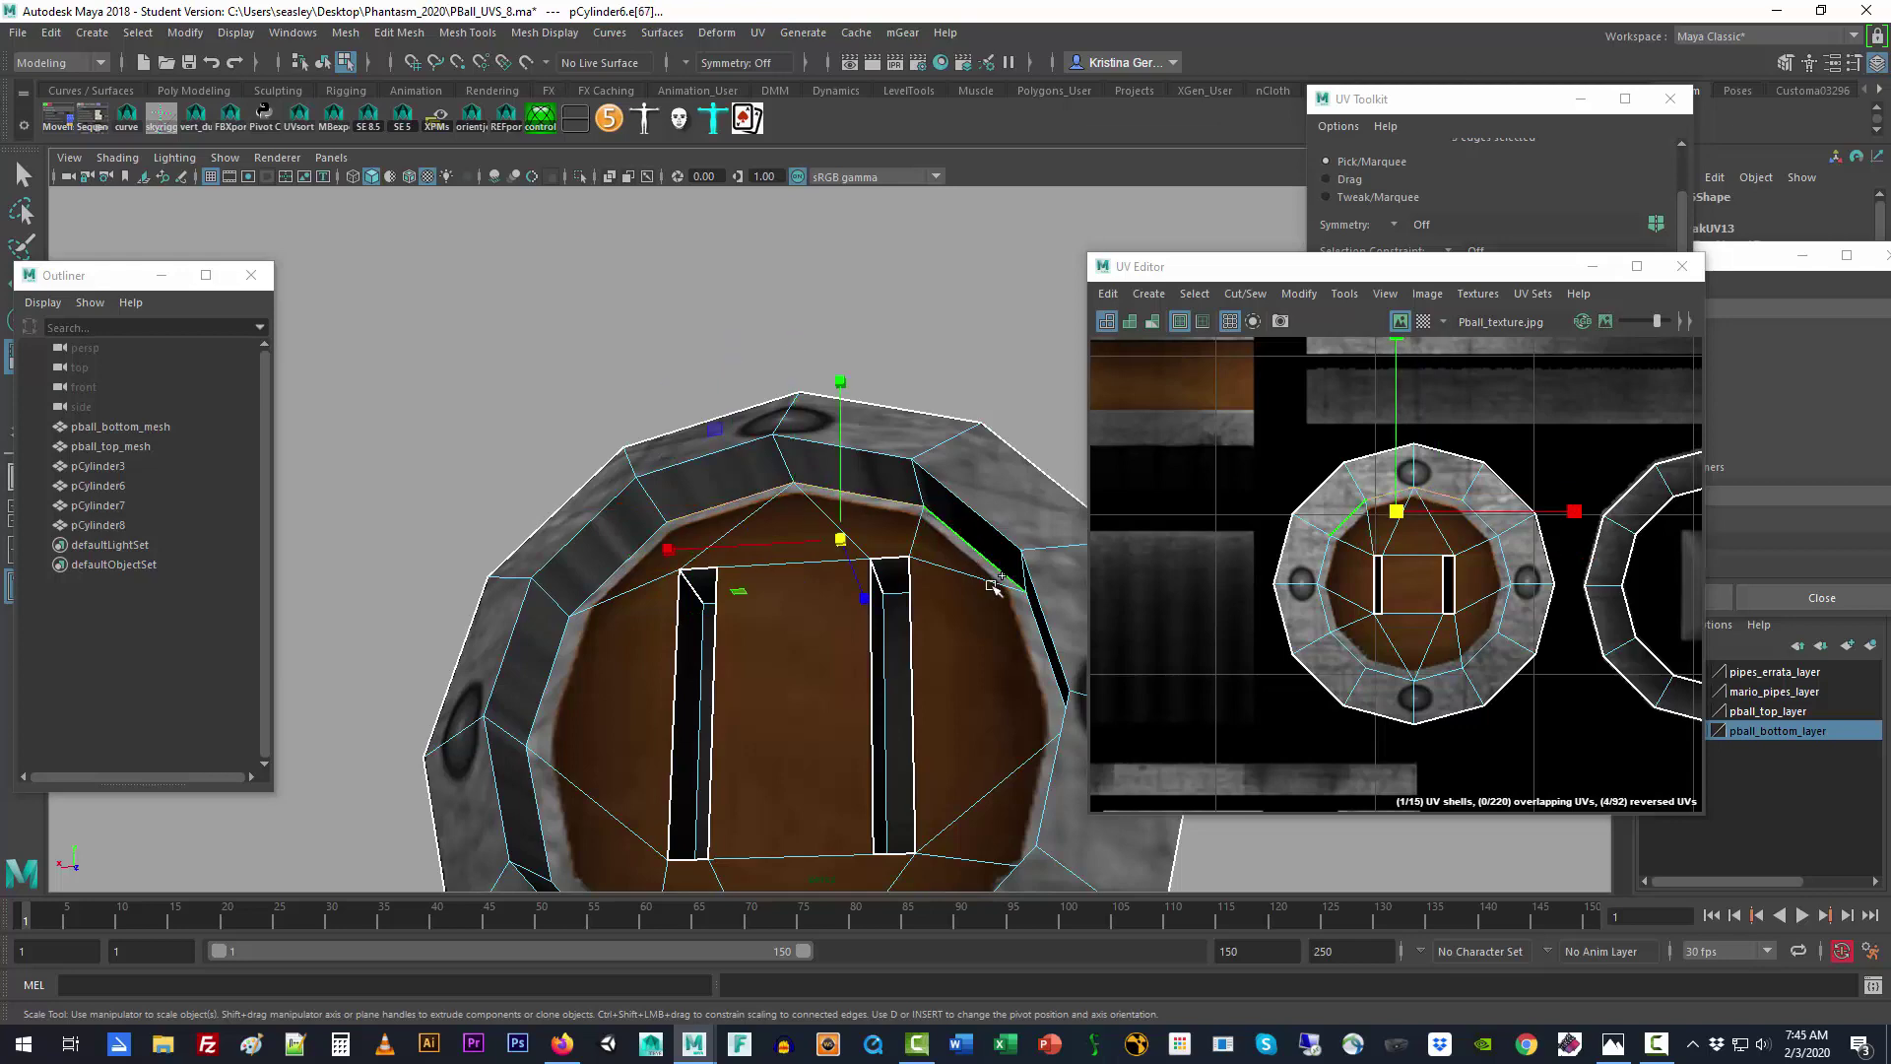
left_click(1046, 648, "shift")
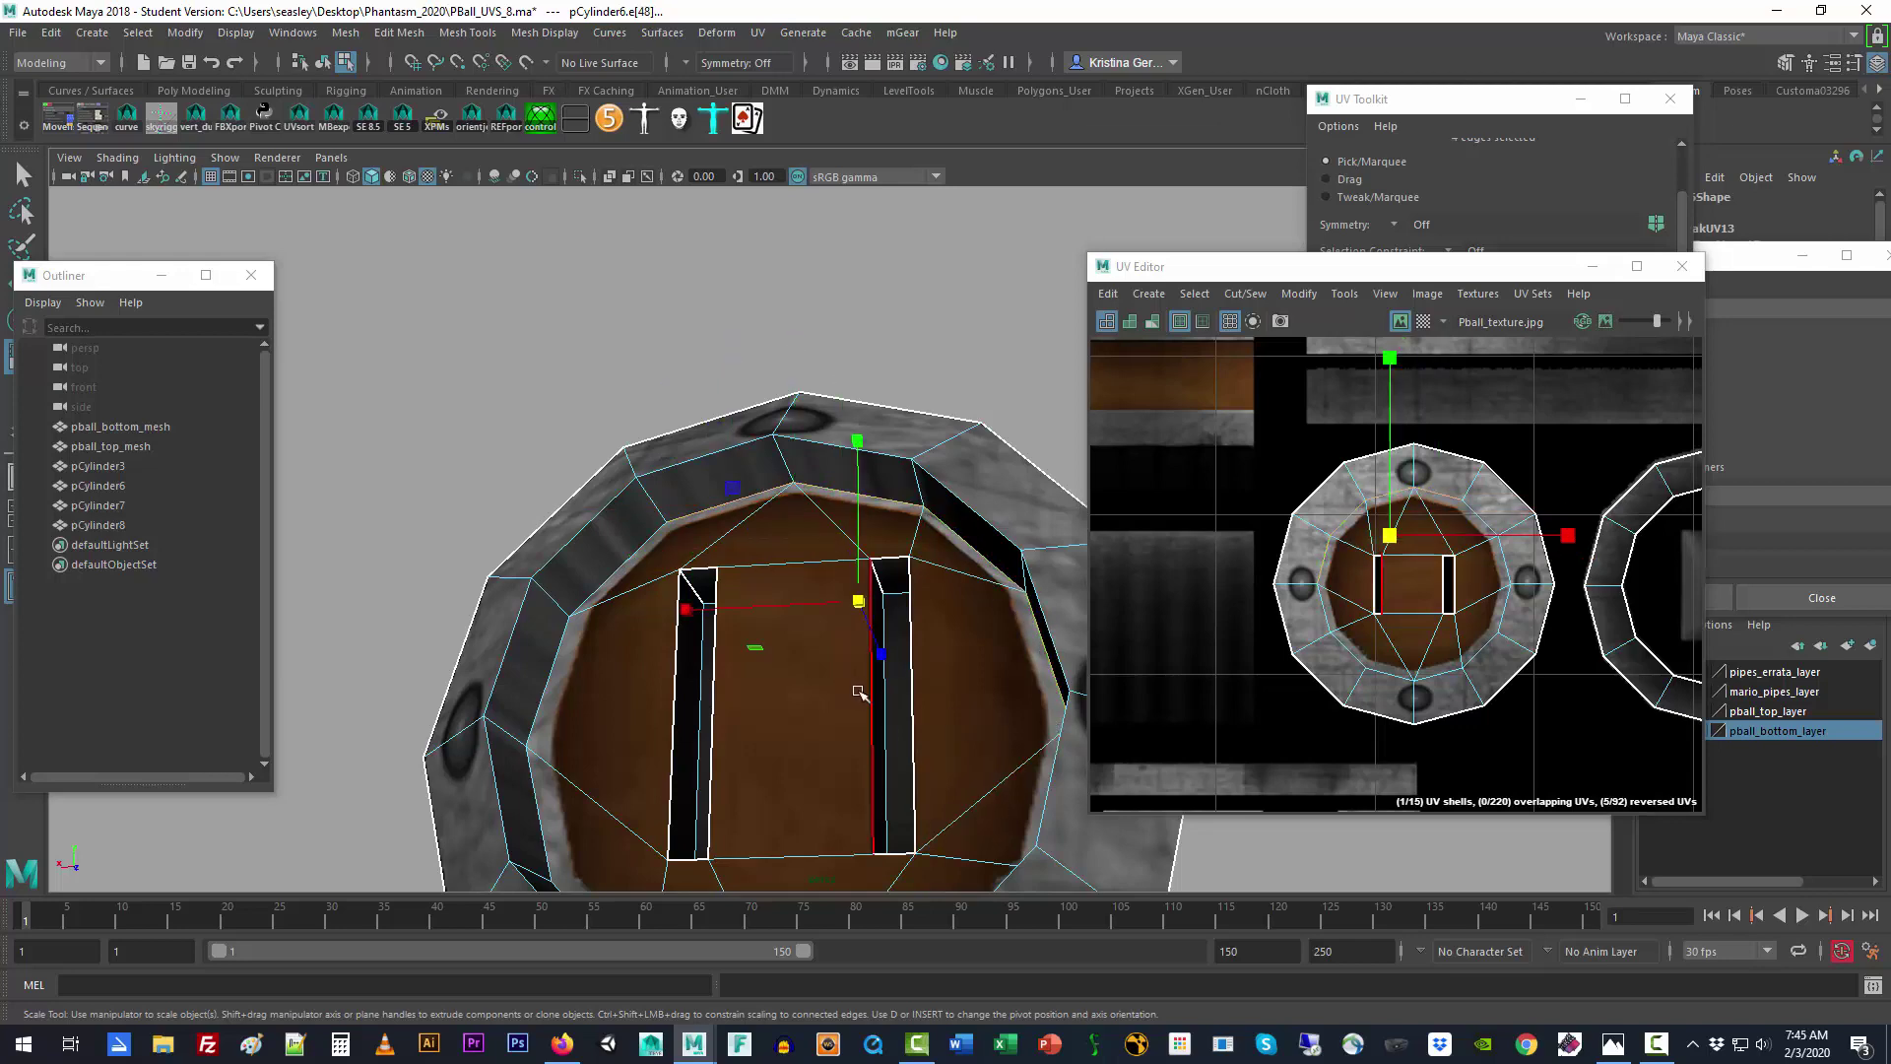
left_click_drag(858, 693, 844, 545, "alt")
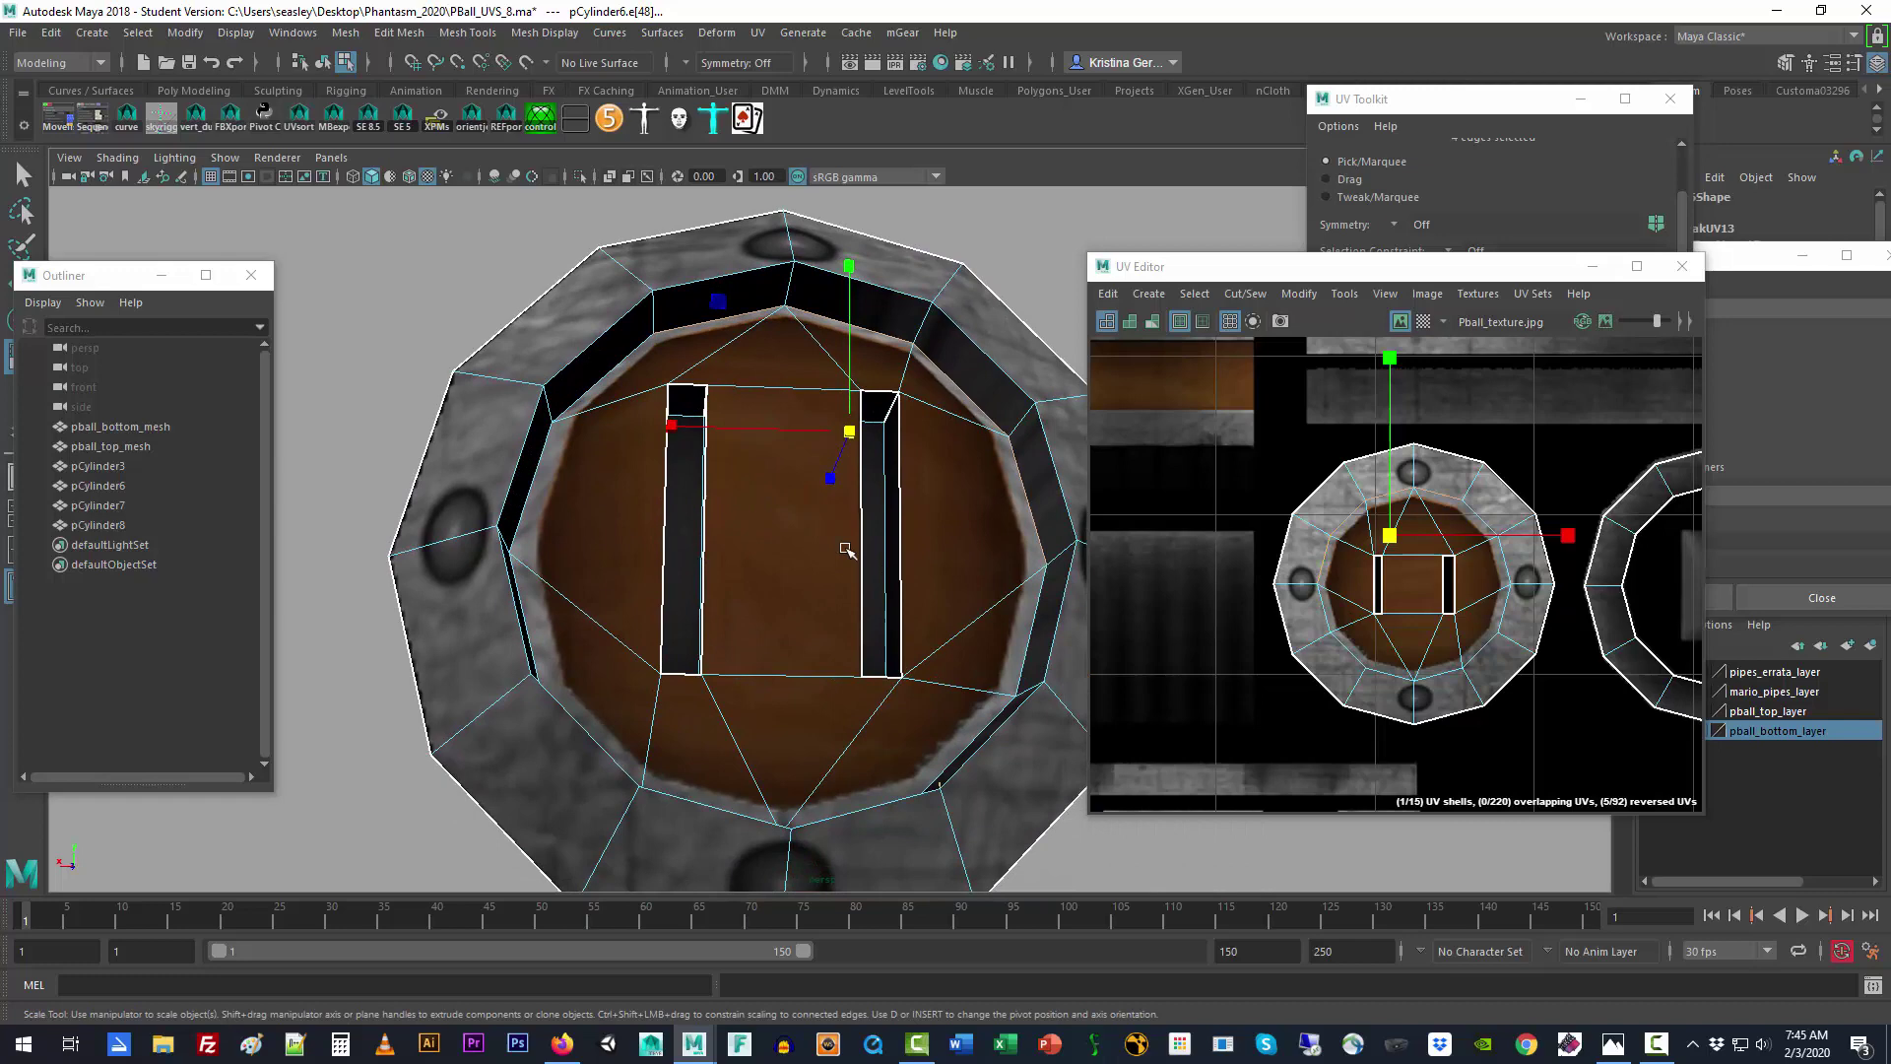
left_click(1015, 643, "shift")
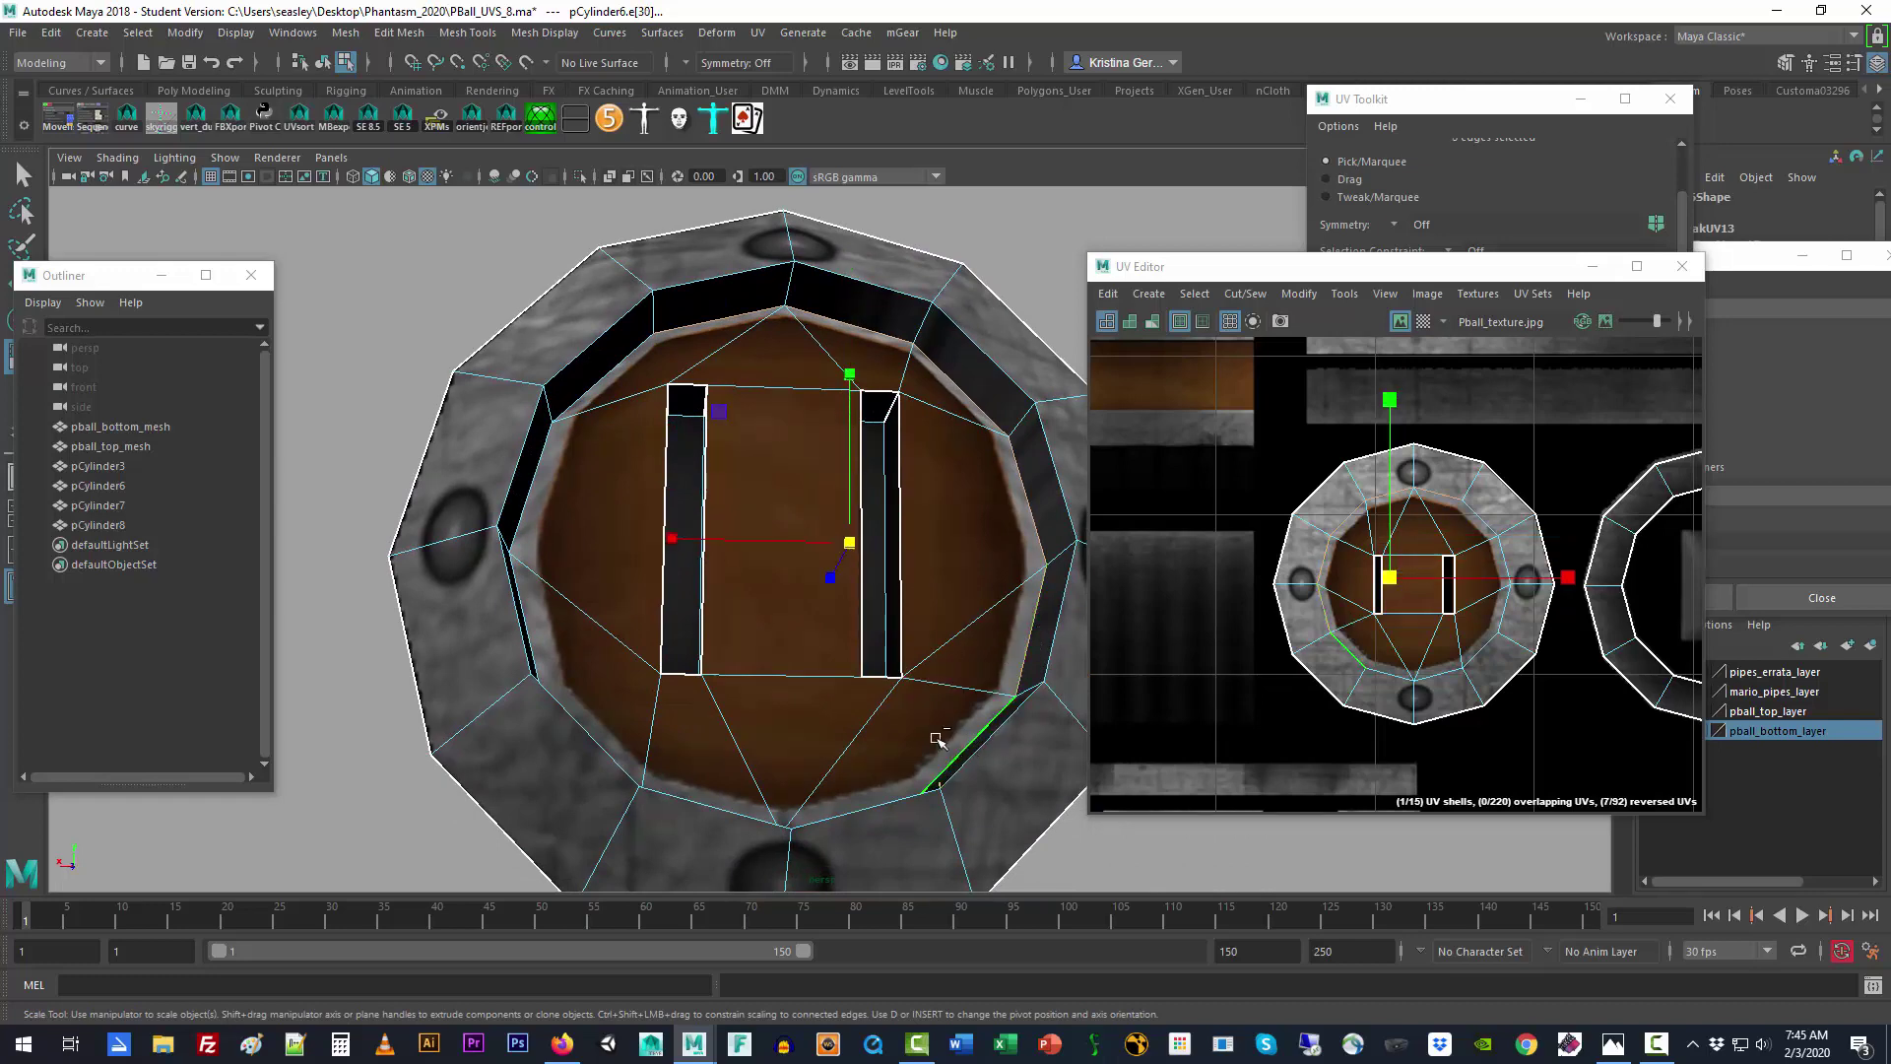
left_click_drag(867, 633, 869, 791, "alt")
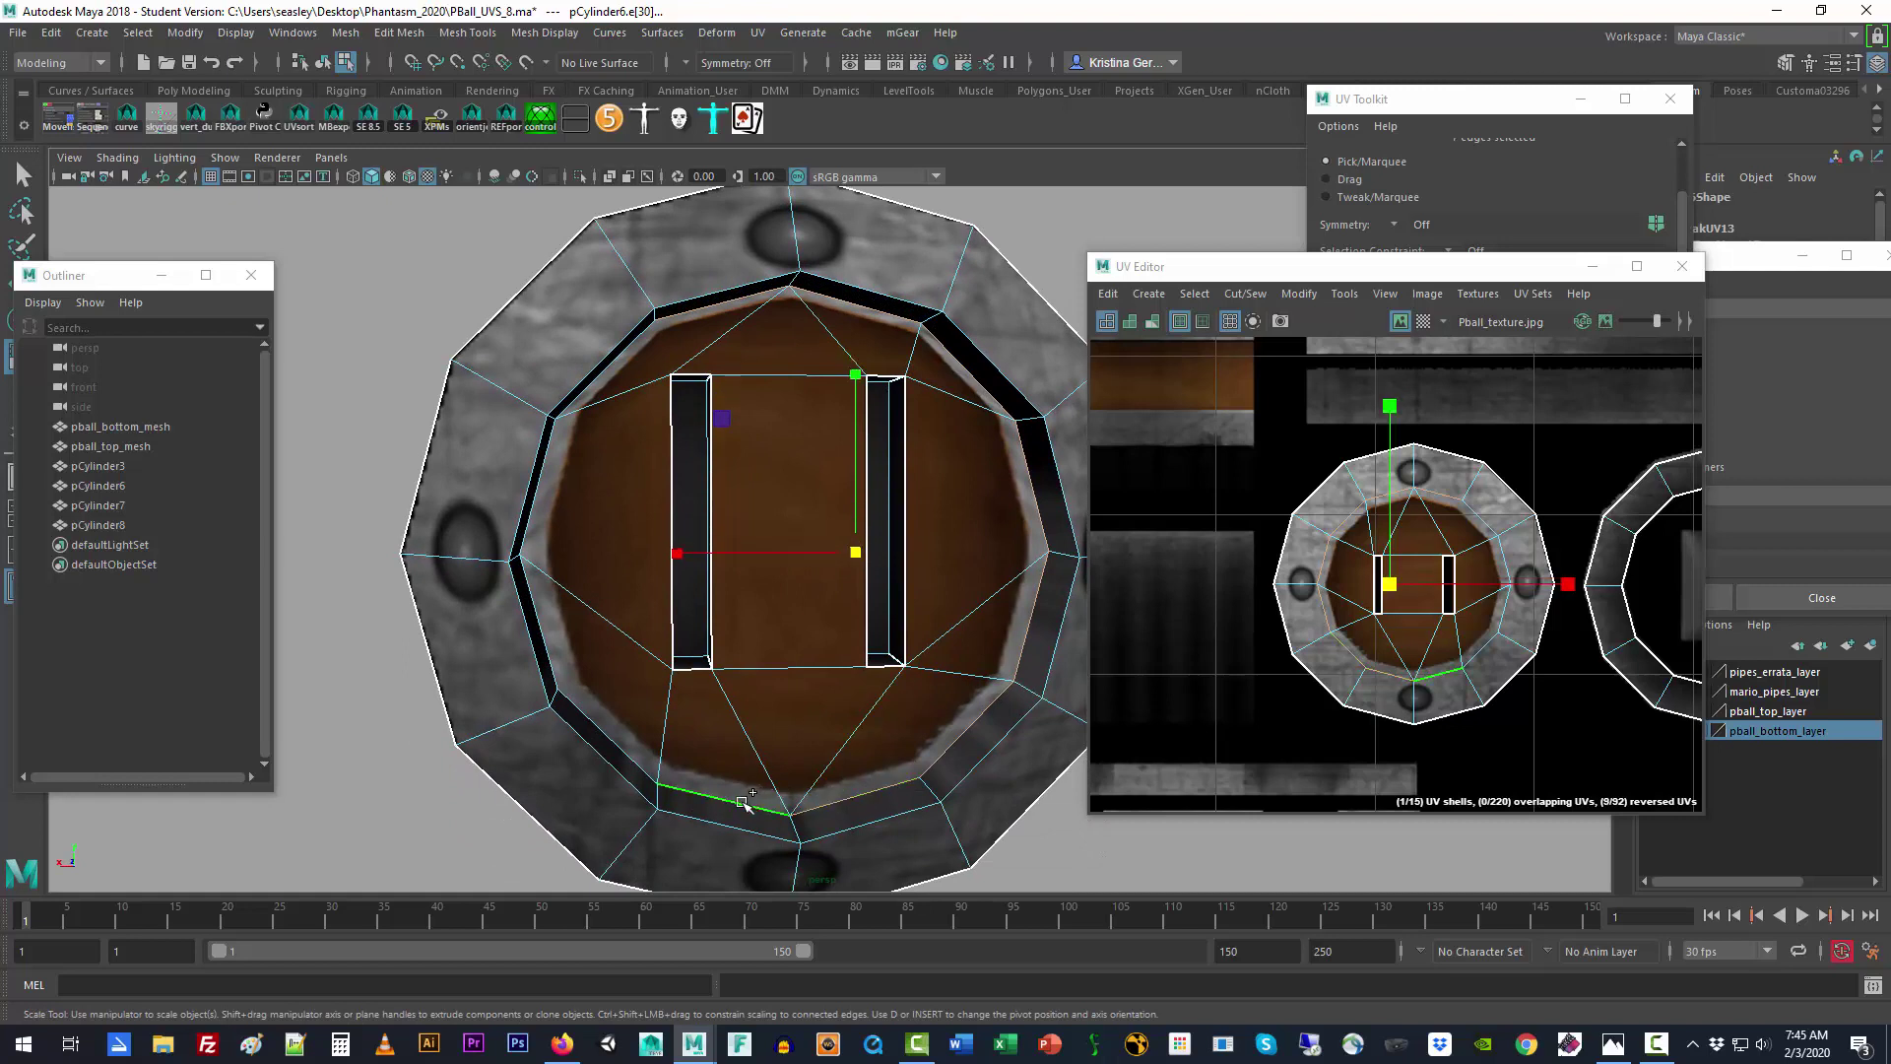
left_click(641, 770, "shift")
left_click(538, 497, "shift")
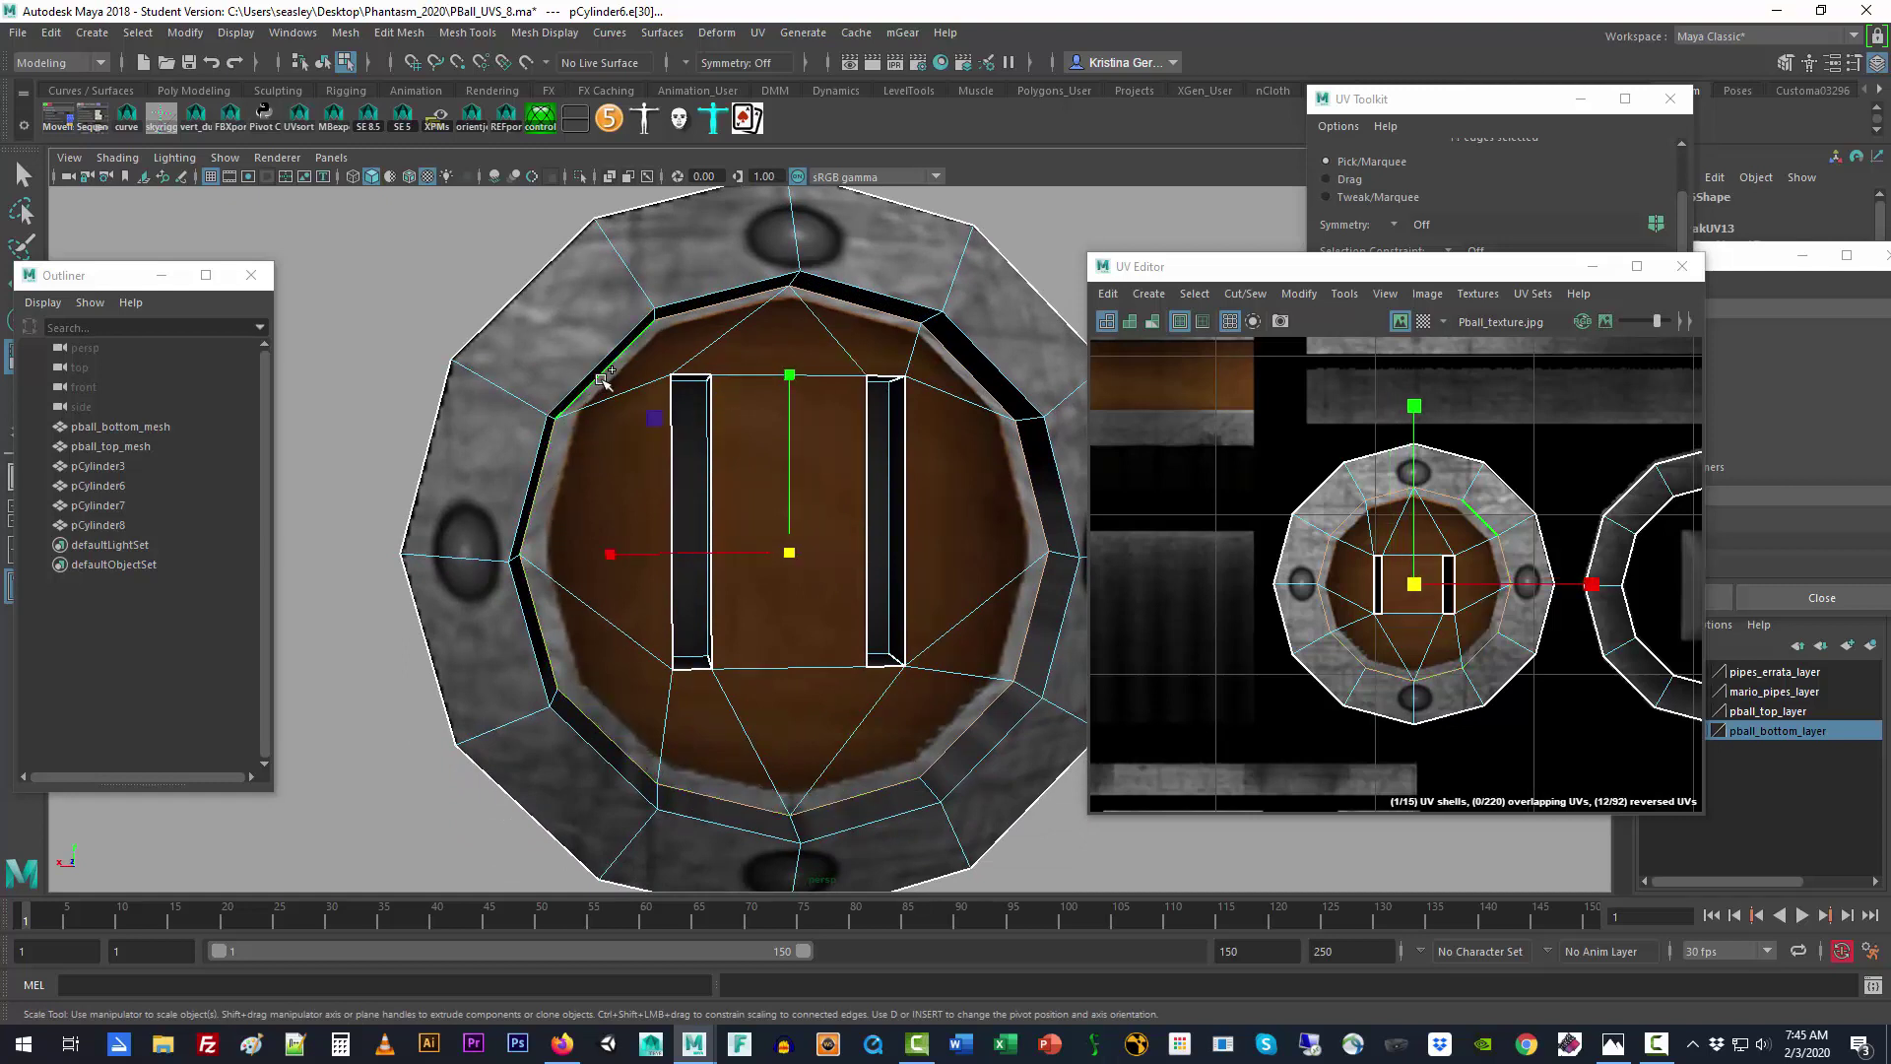
Step: Add all the edges around the wooden disc's inner rim on the cylinder's opposite end to the selection
left_click_drag(836, 449, 840, 519, "alt")
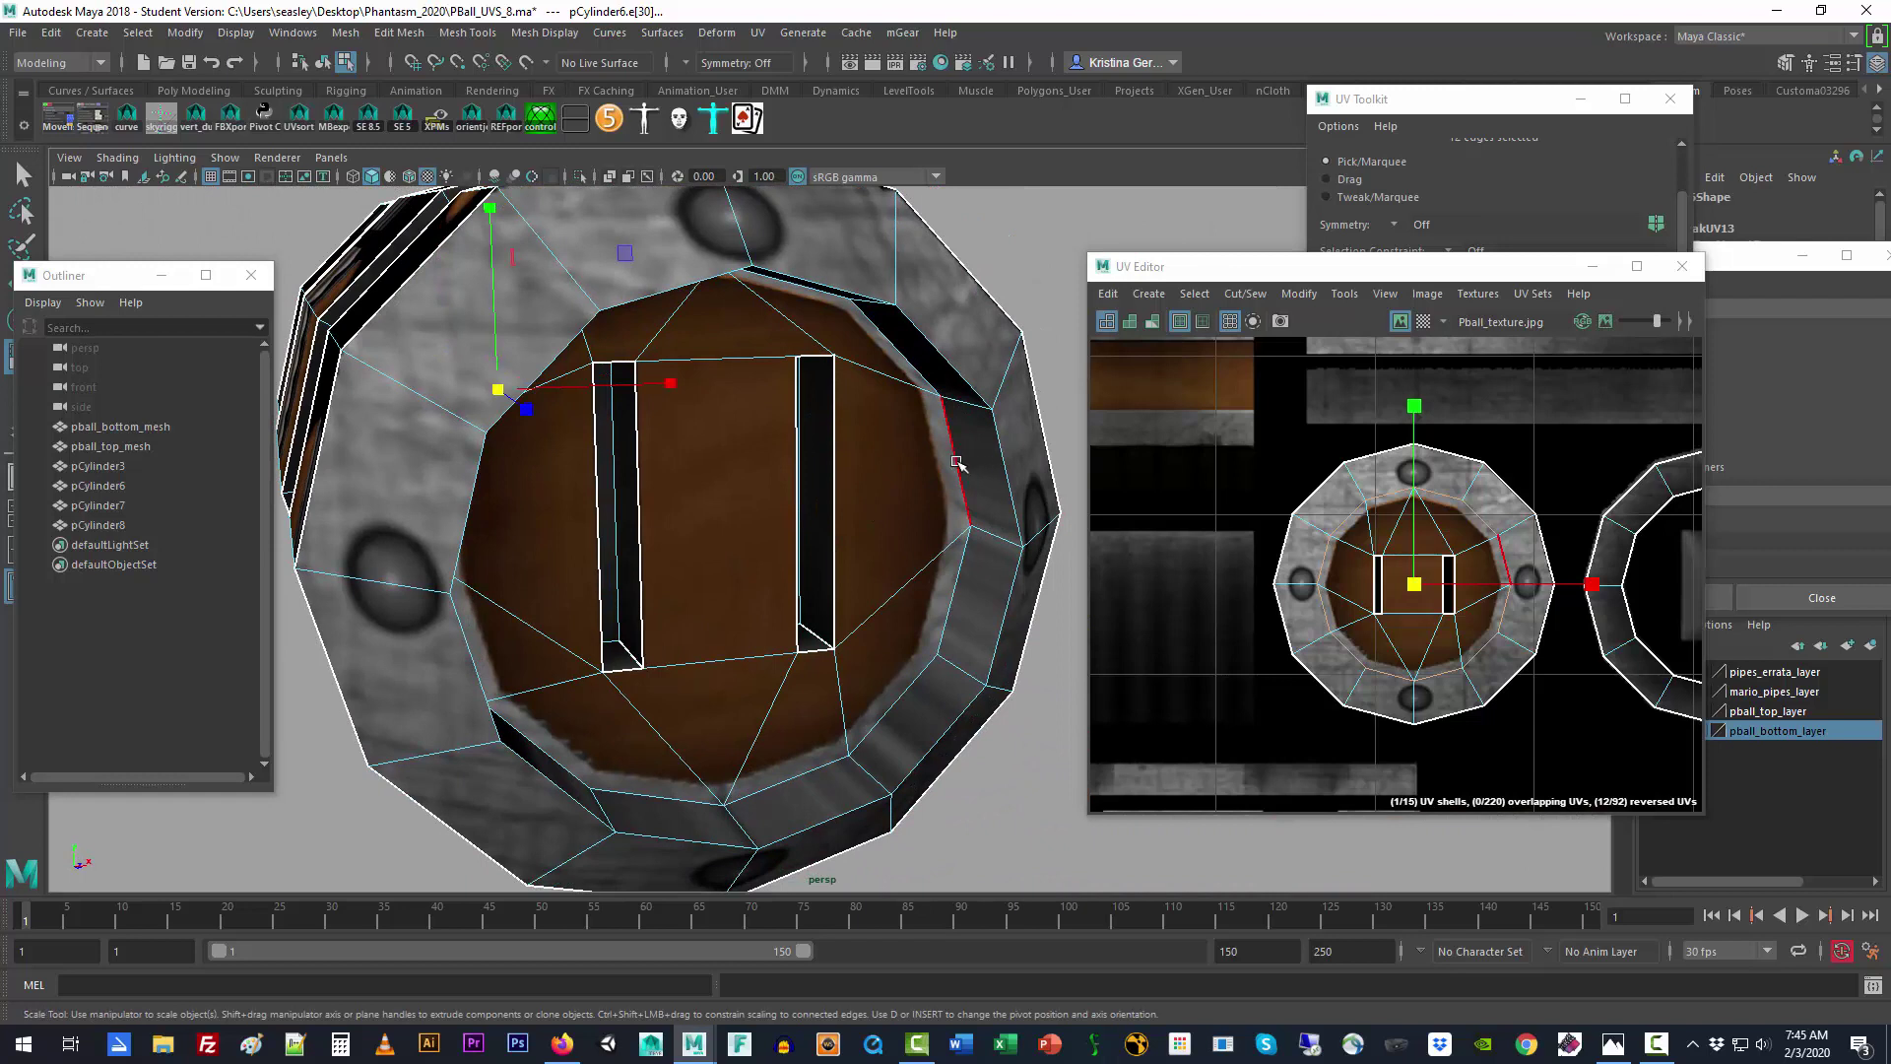
left_click(957, 462, "shift")
left_click(901, 353, "shift")
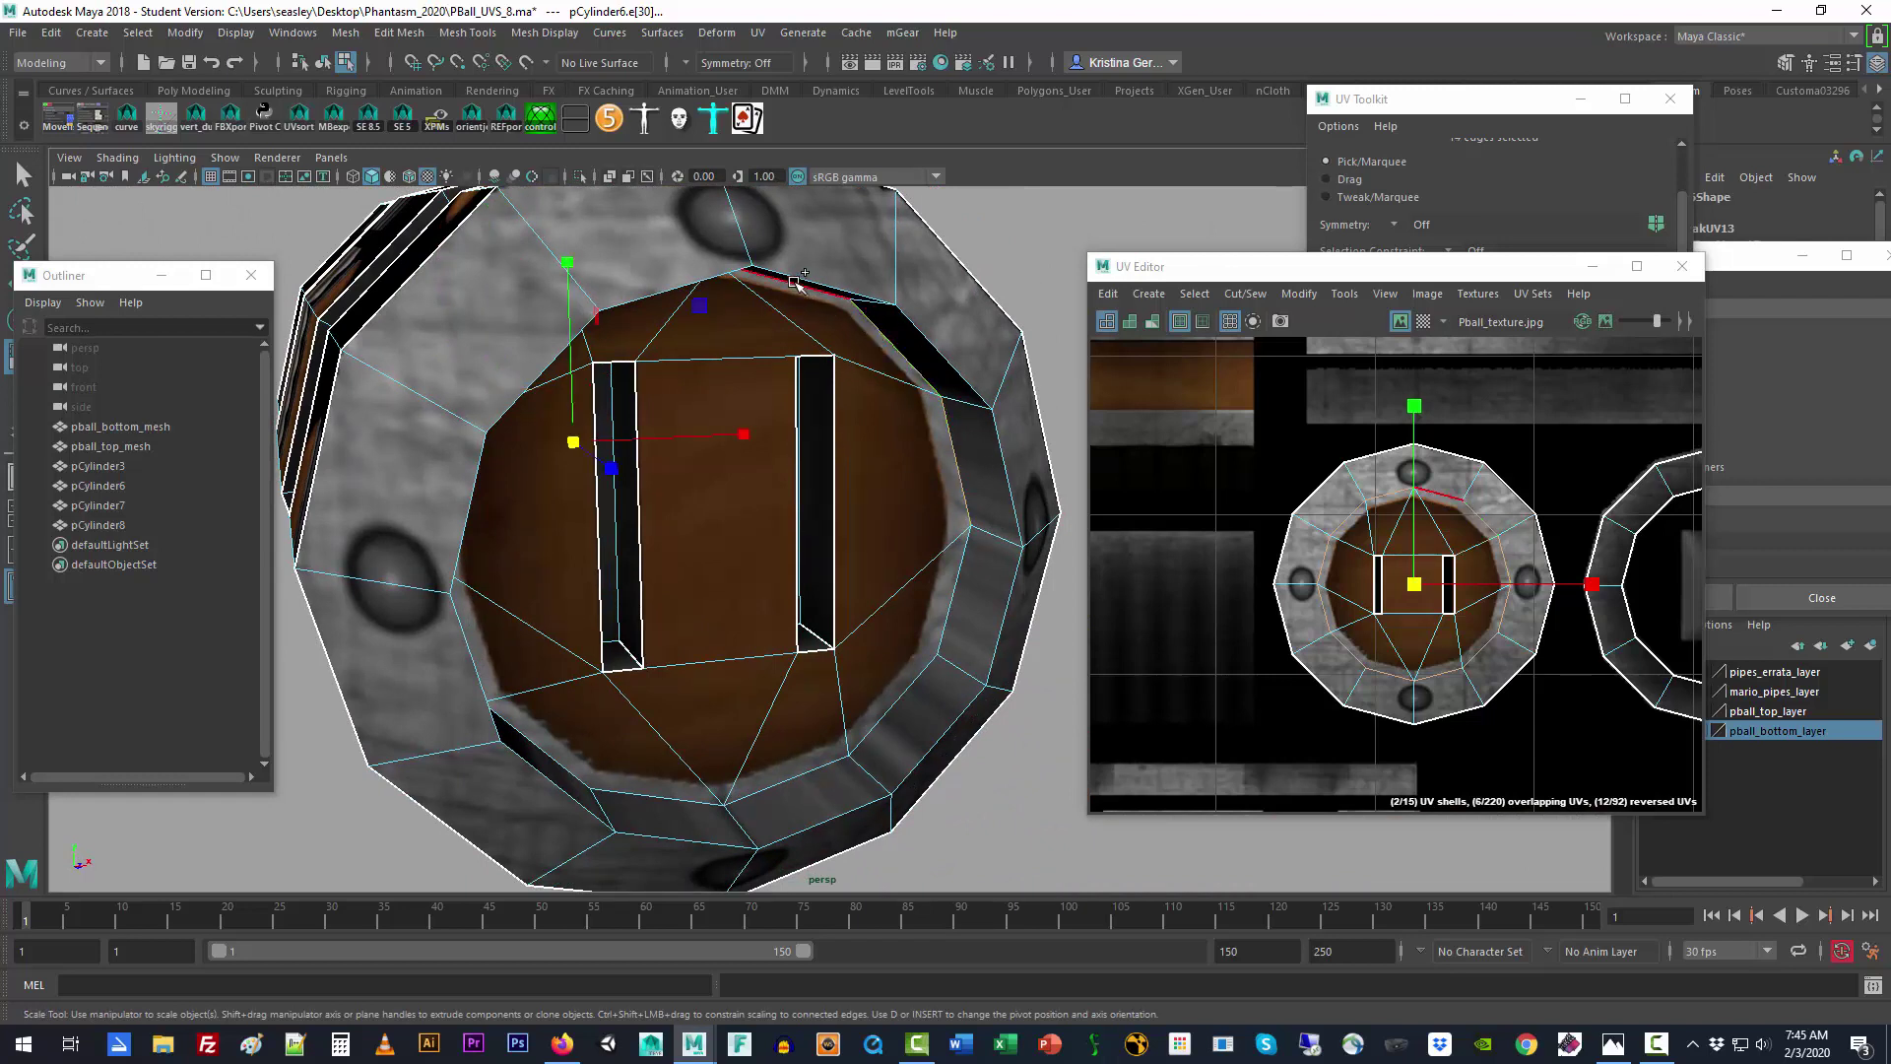
left_click(956, 581, "shift")
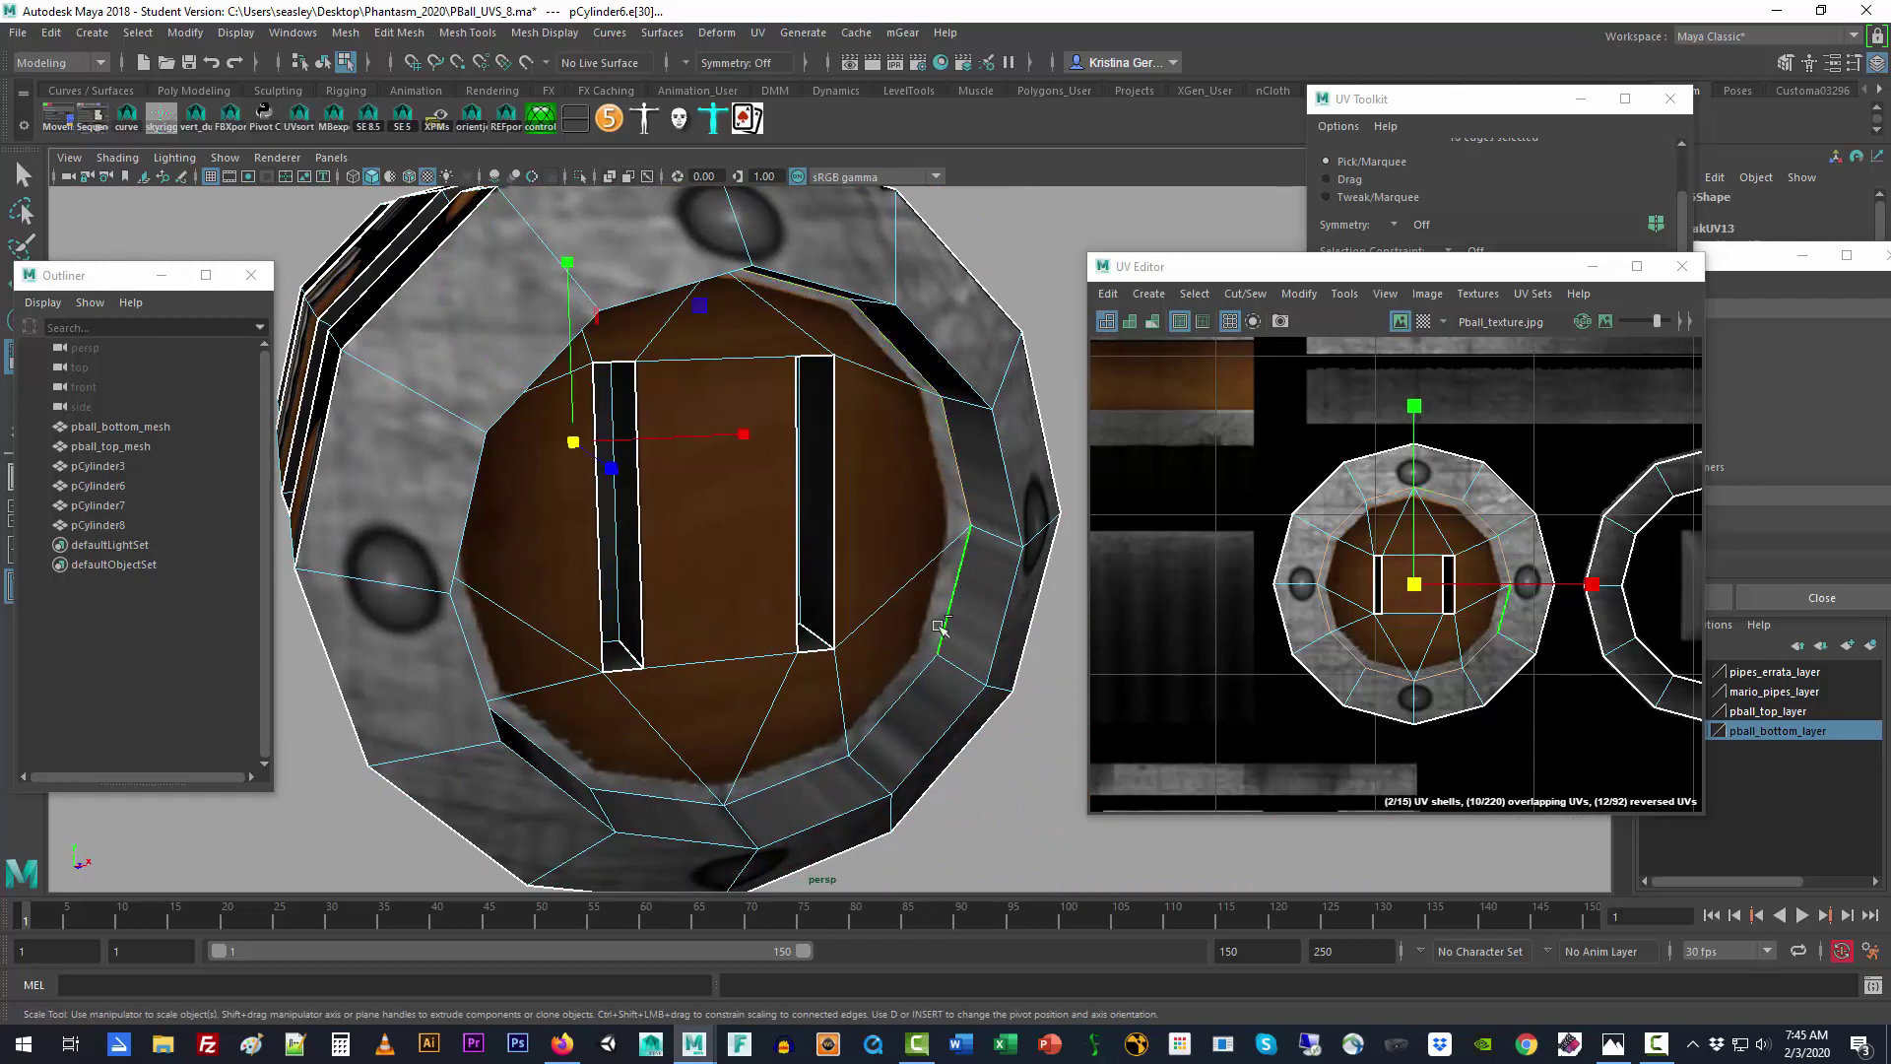
left_click(901, 698, "shift")
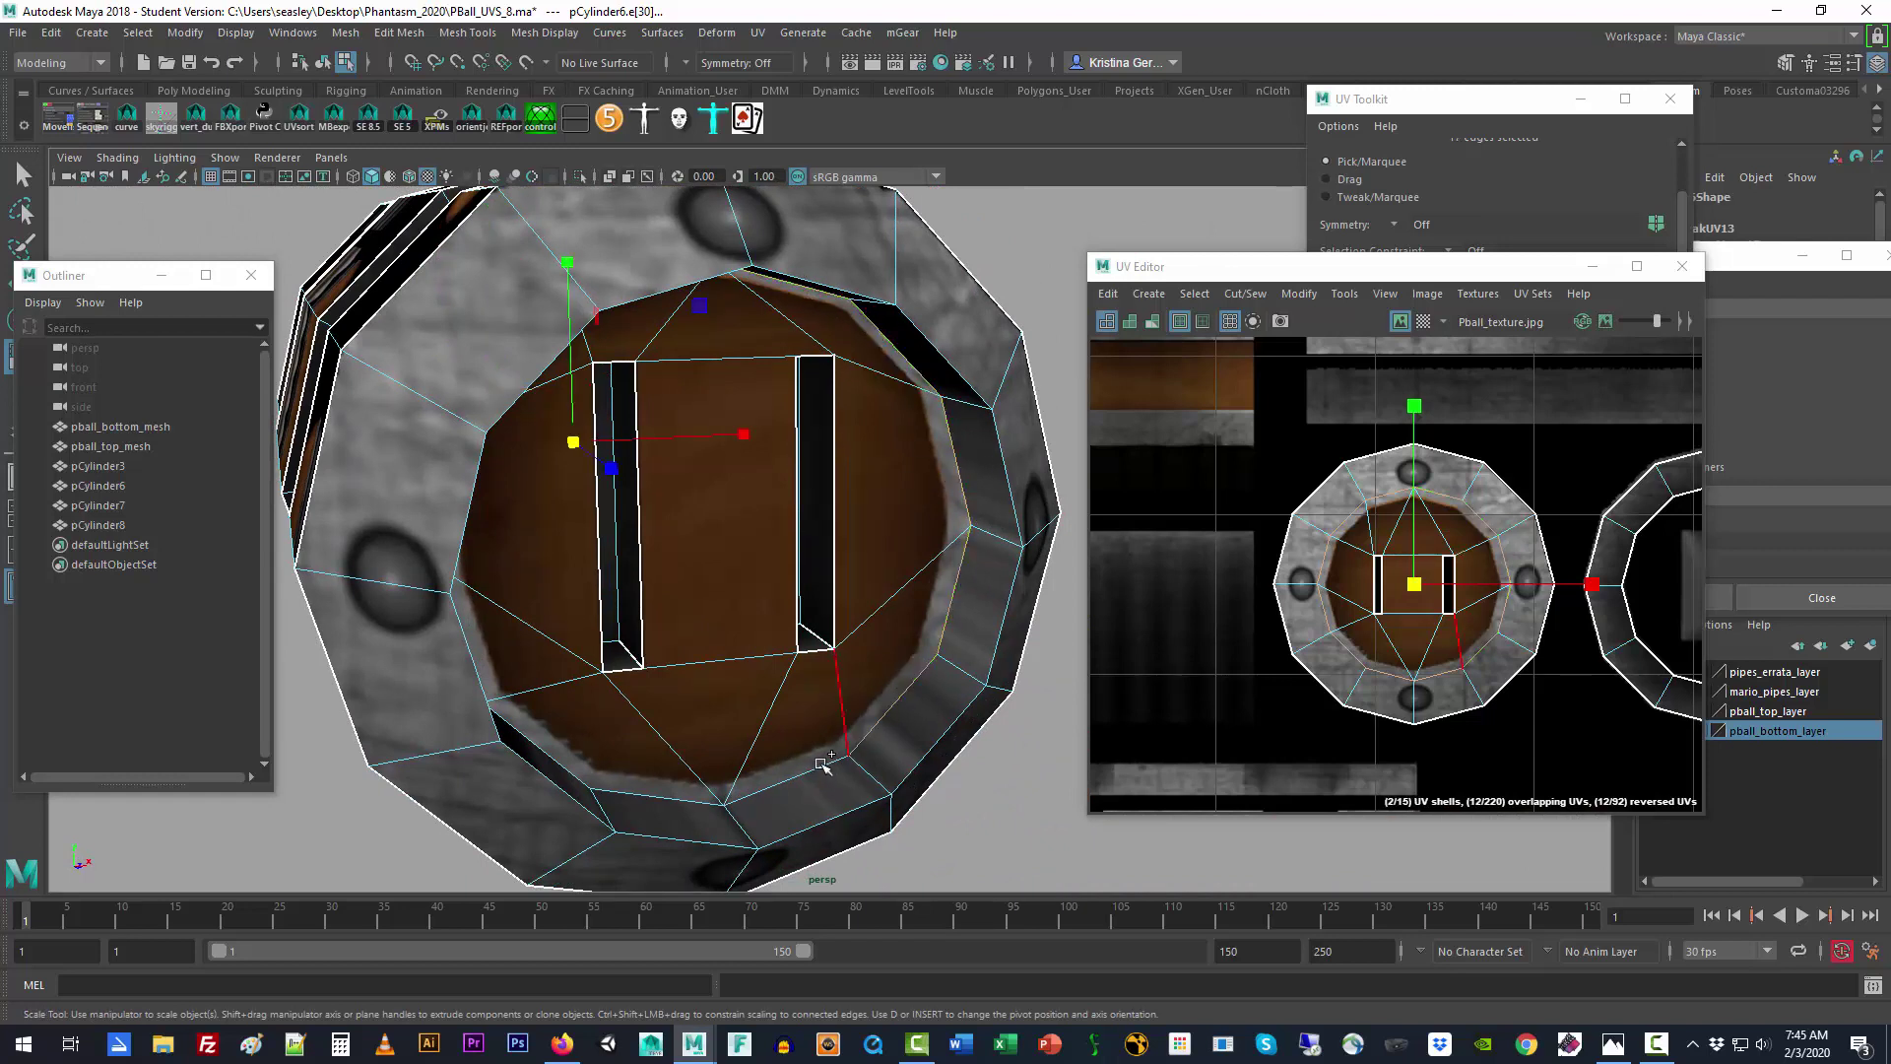
left_click(673, 796, "shift")
left_click_drag(853, 678, 669, 630, "alt")
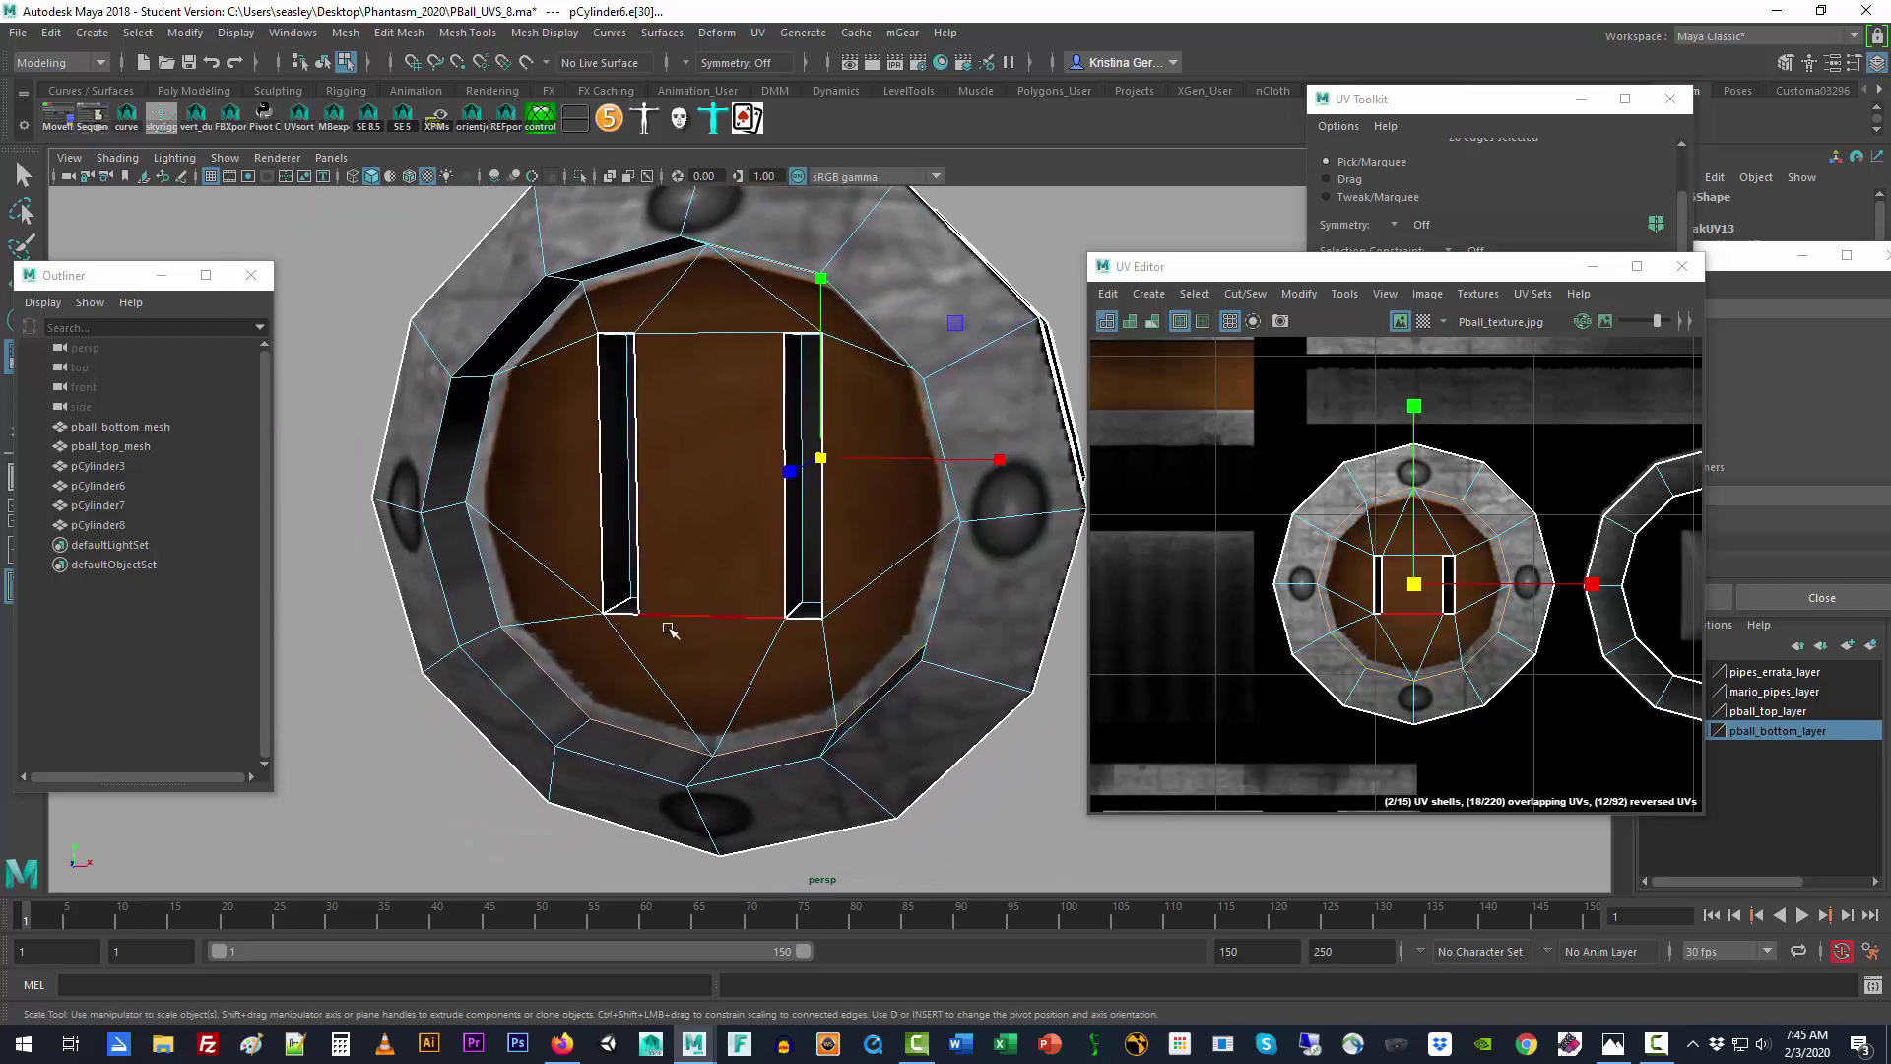
left_click(483, 554, "shift")
left_click(480, 459, "shift")
left_click(519, 366, "shift")
left_click(635, 278, "shift")
left_click_drag(726, 443, 759, 442, "alt")
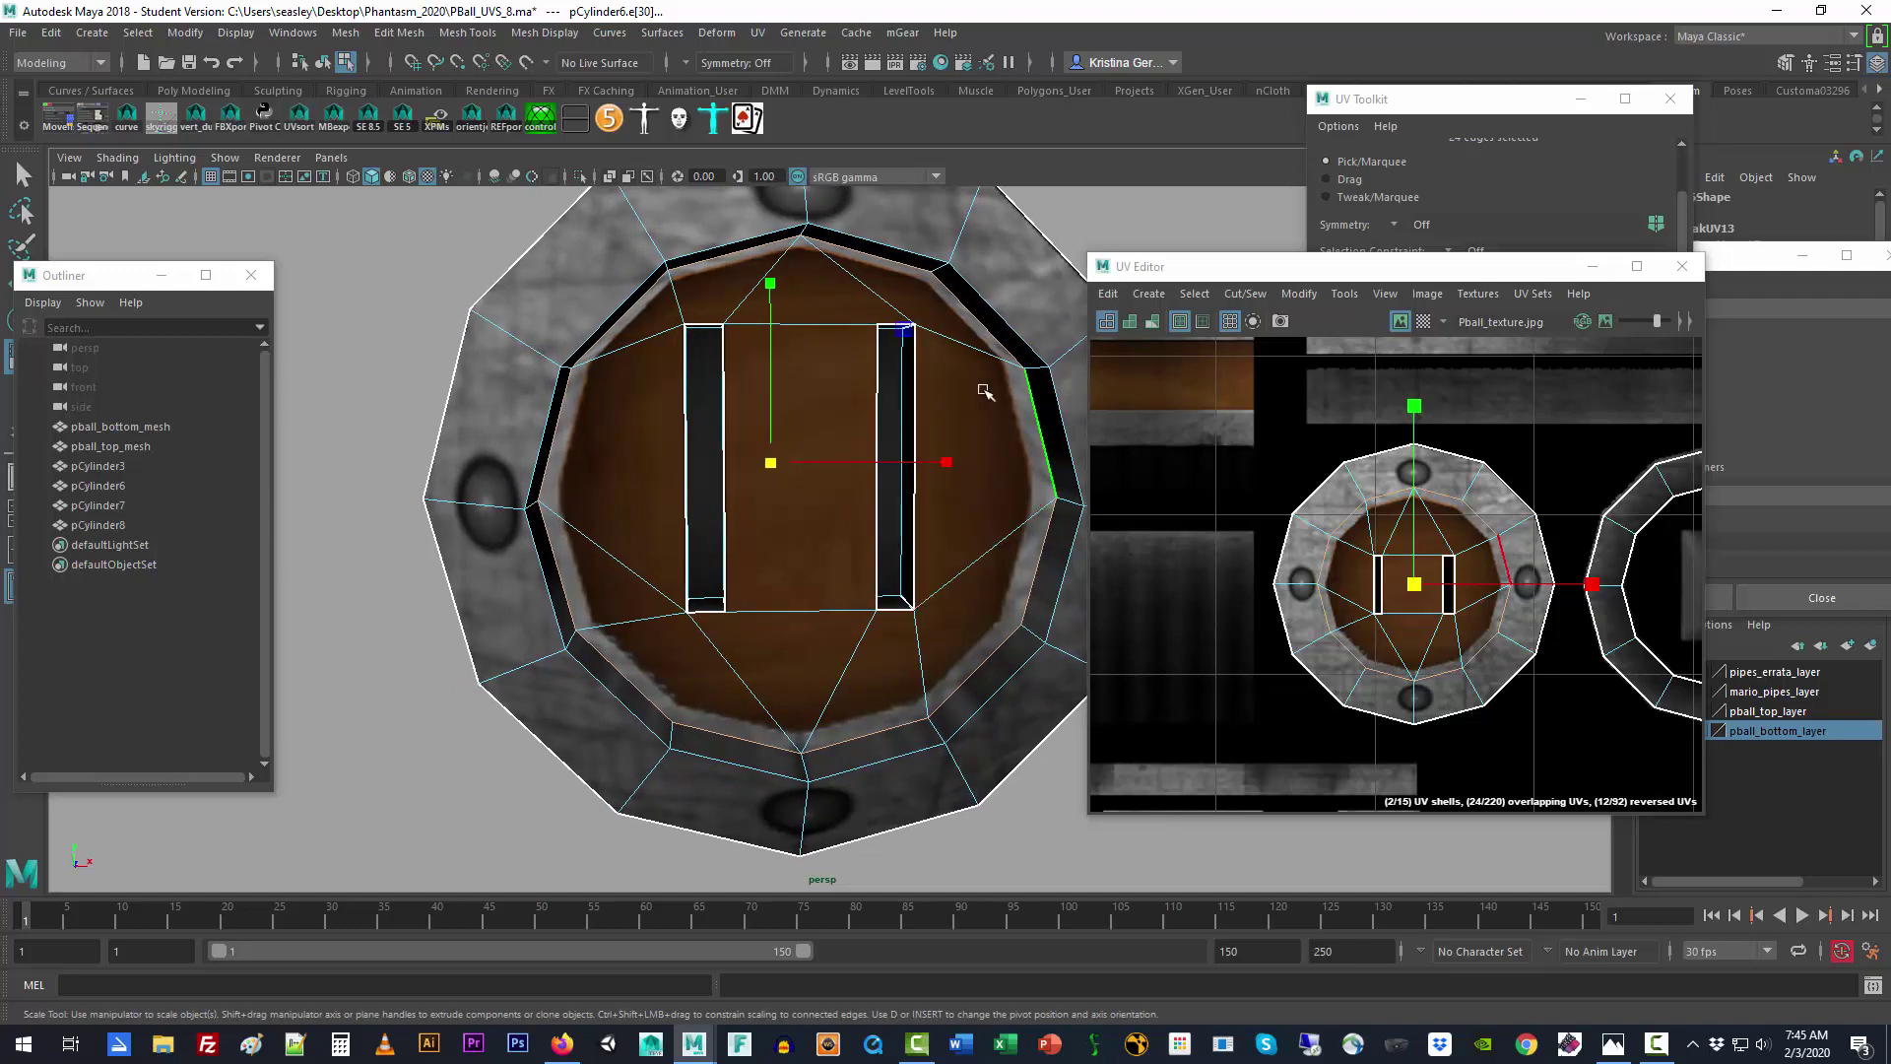
Step: Check the selected rim edges on both ends in wireframe, and return to textured shading for a view of the end cap
key("4")
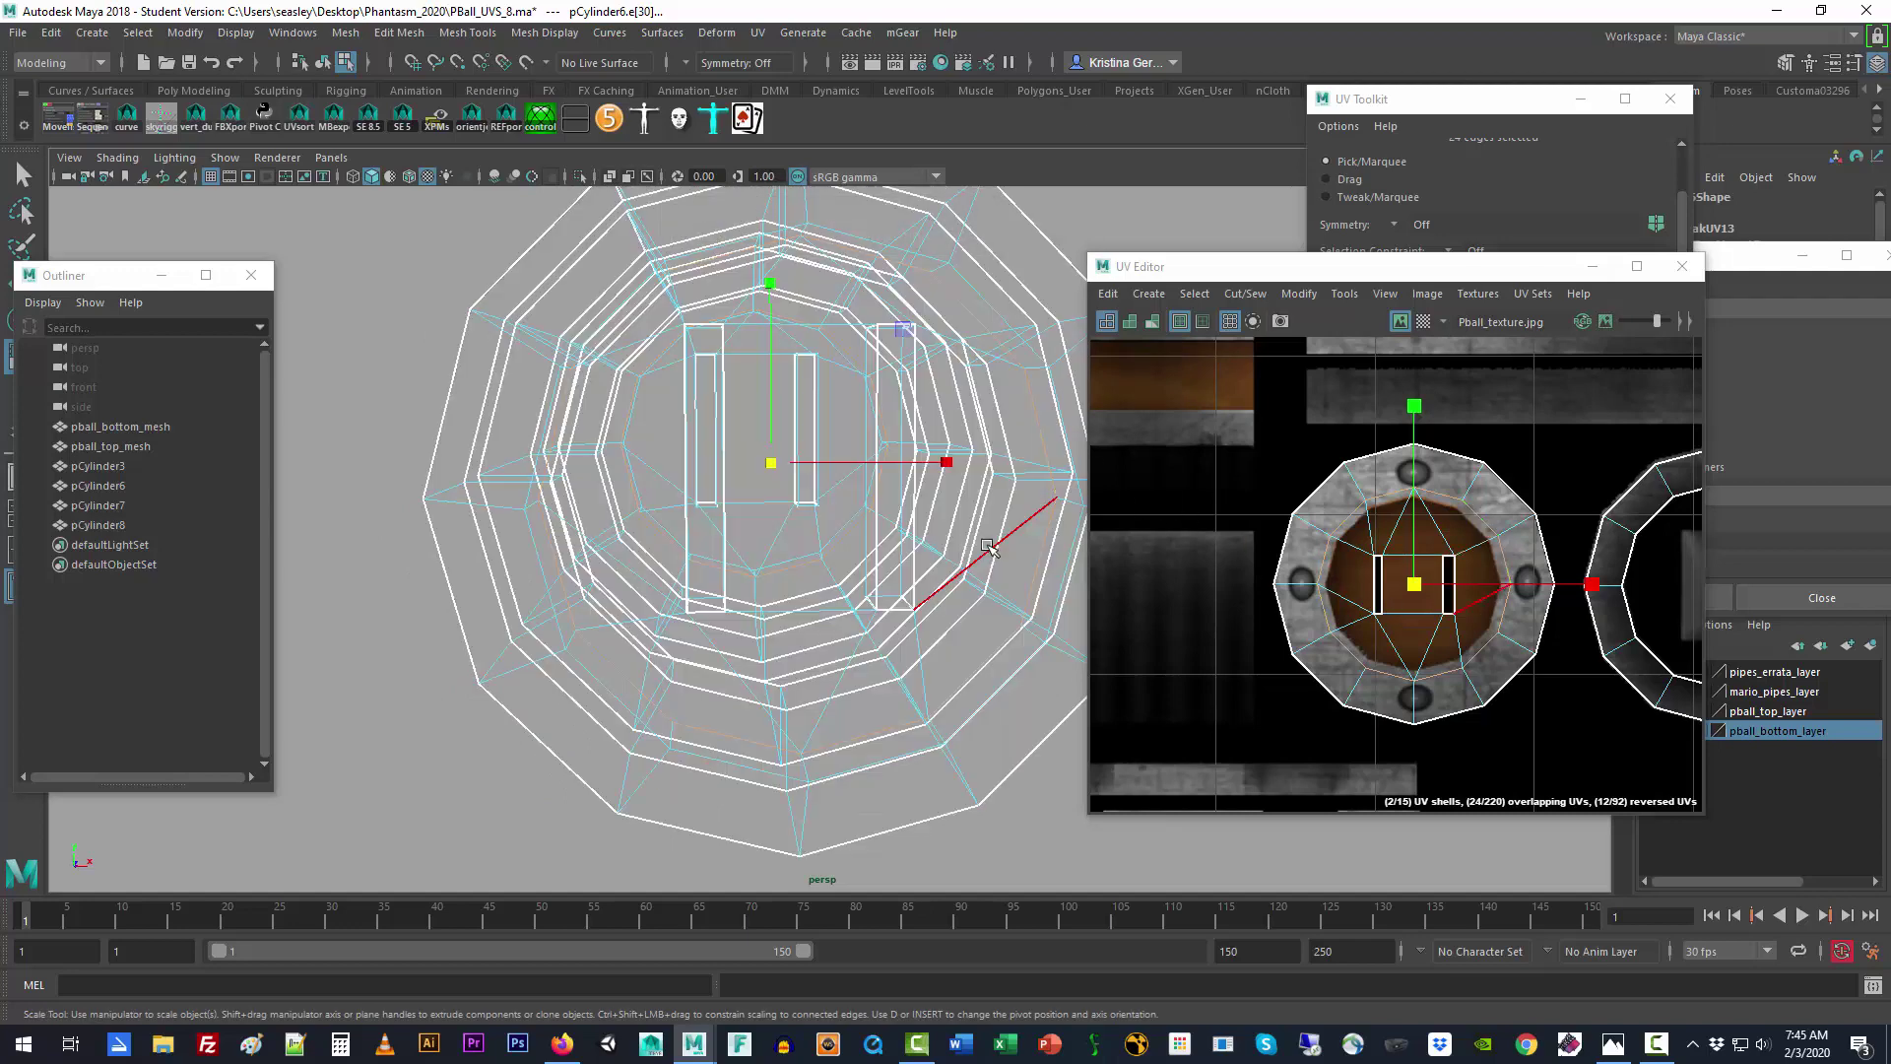
left_click_drag(749, 503, 641, 535, "alt")
key("f")
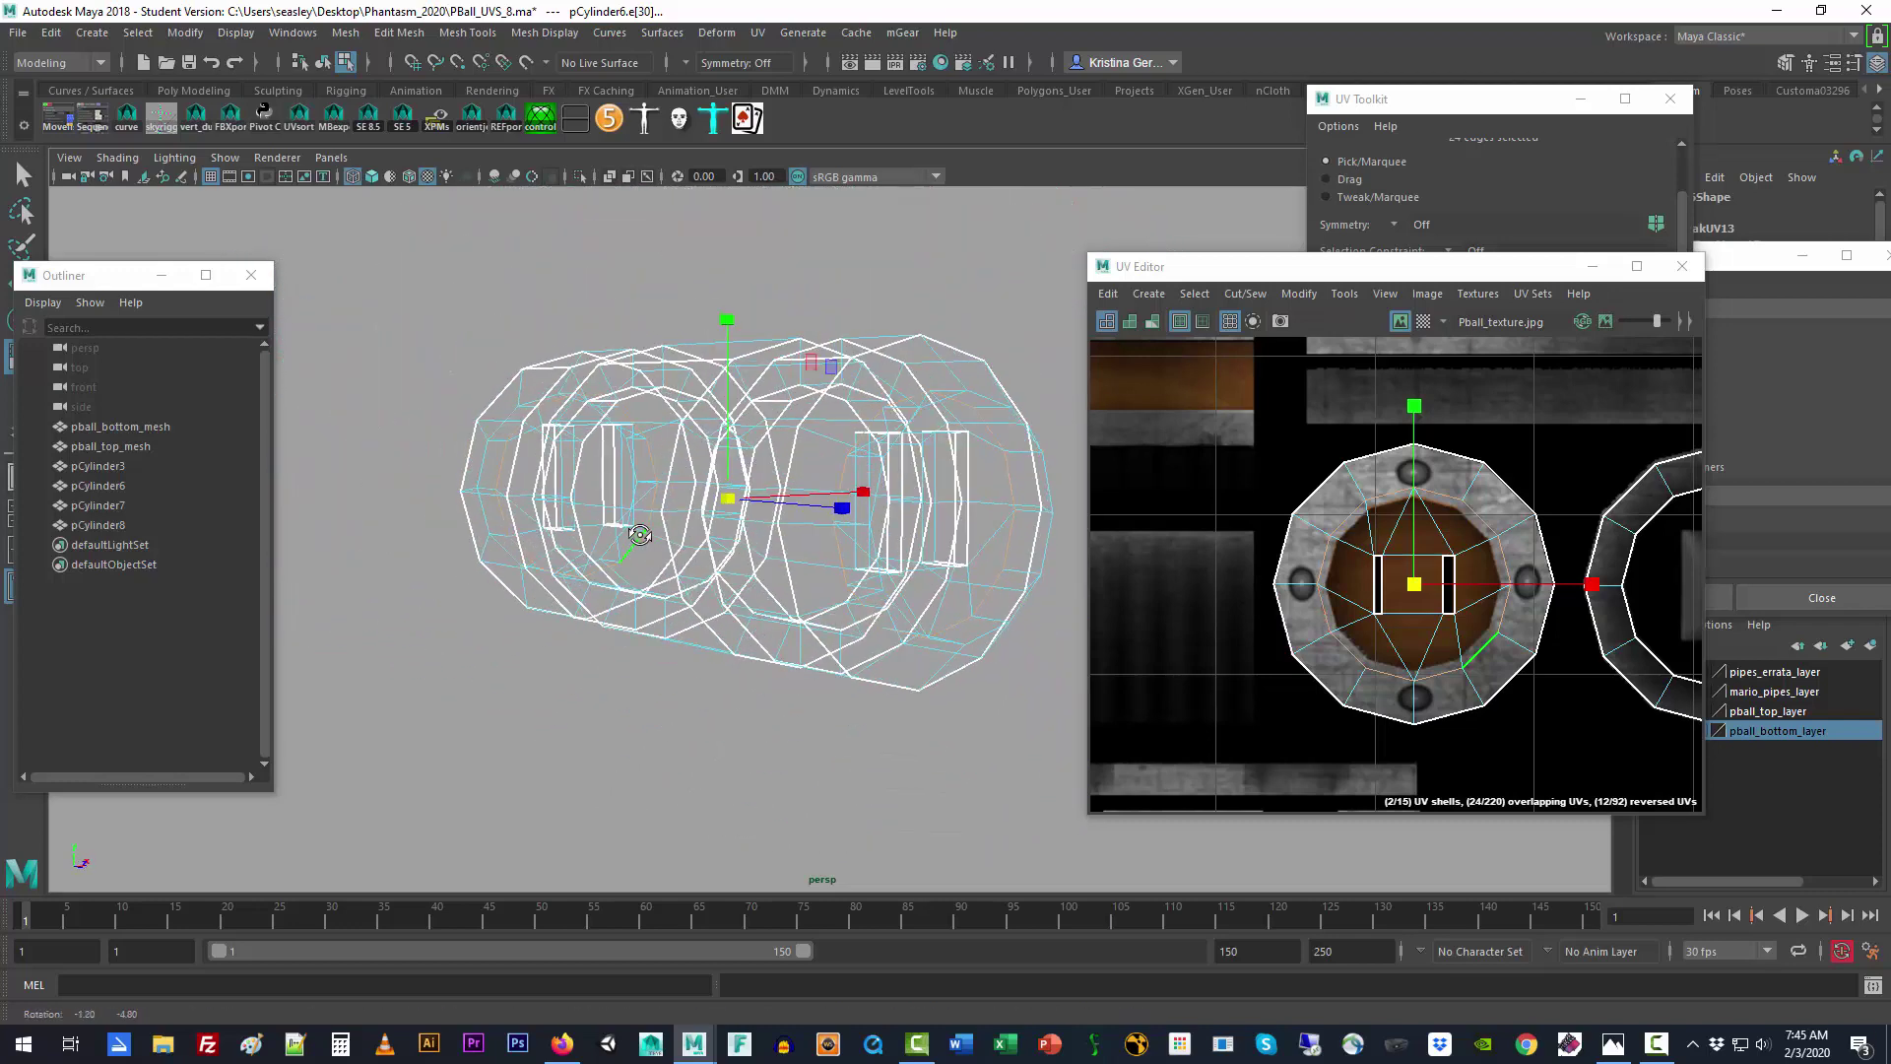
key("6")
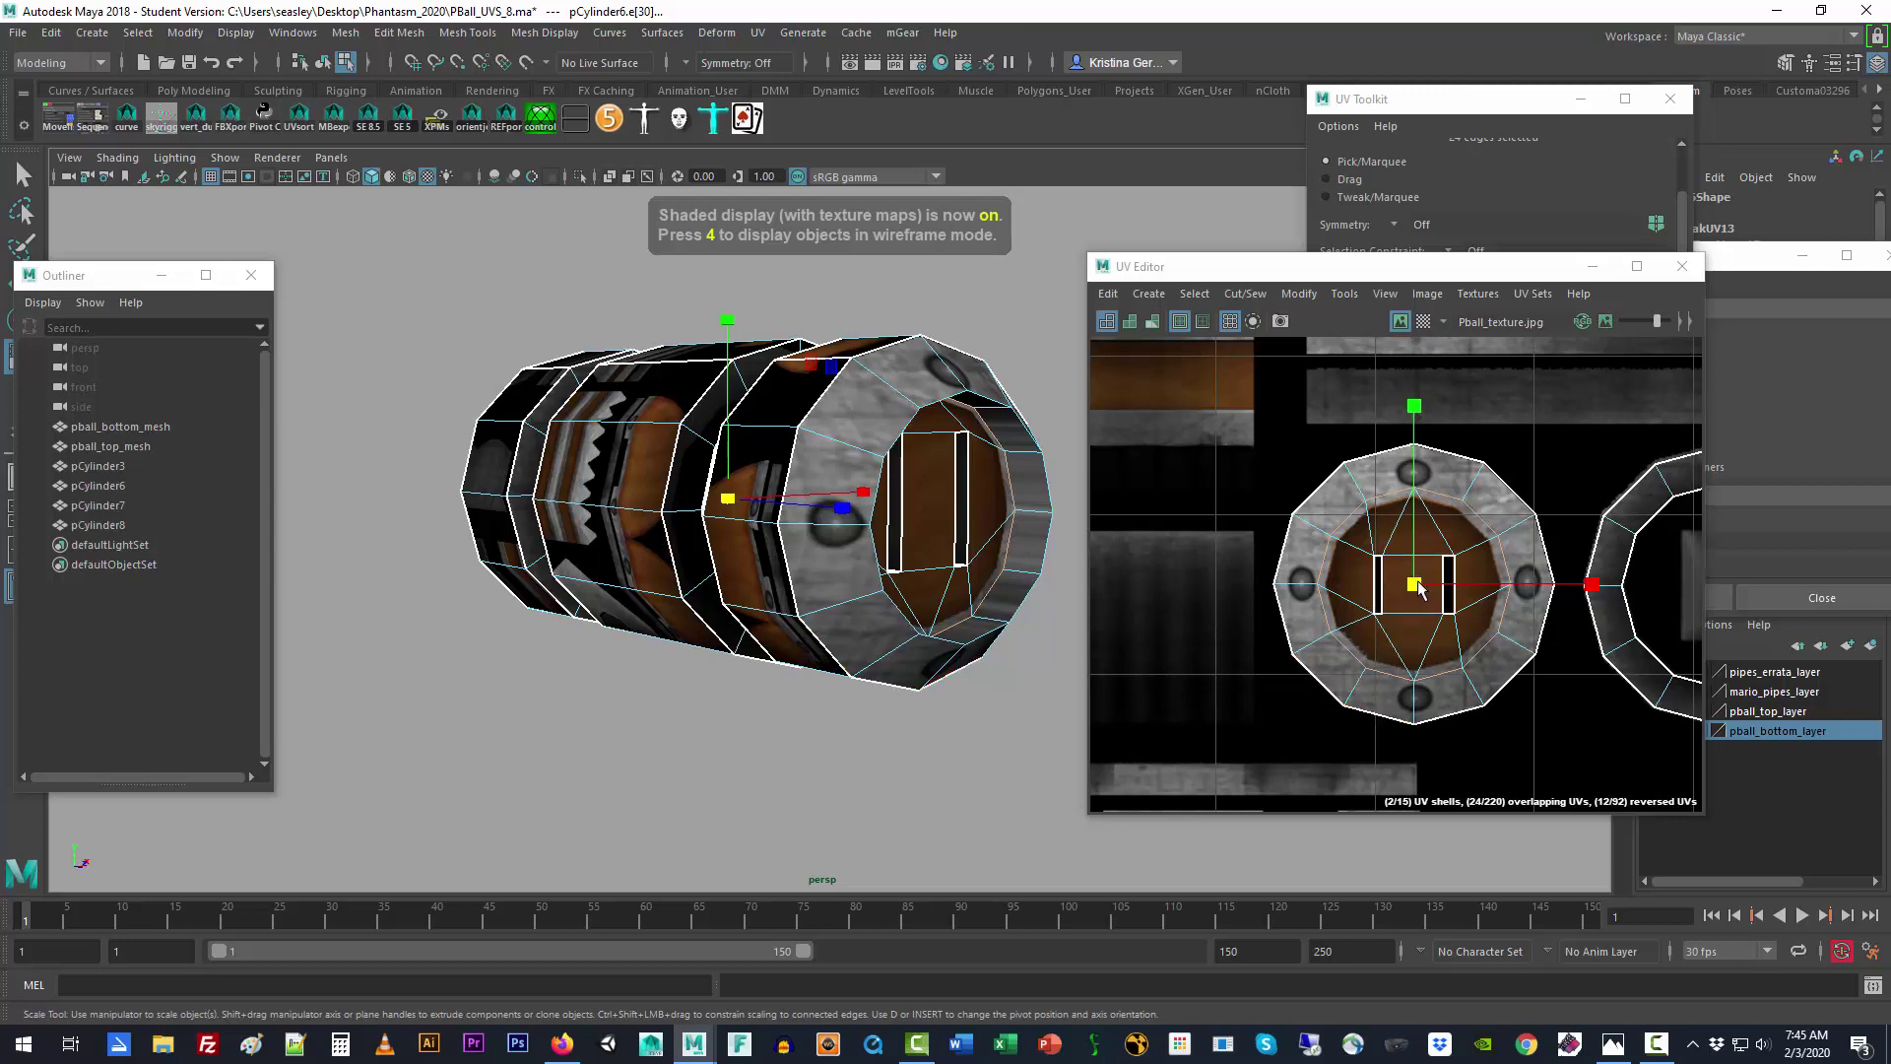
scroll(931, 604, "up", 2)
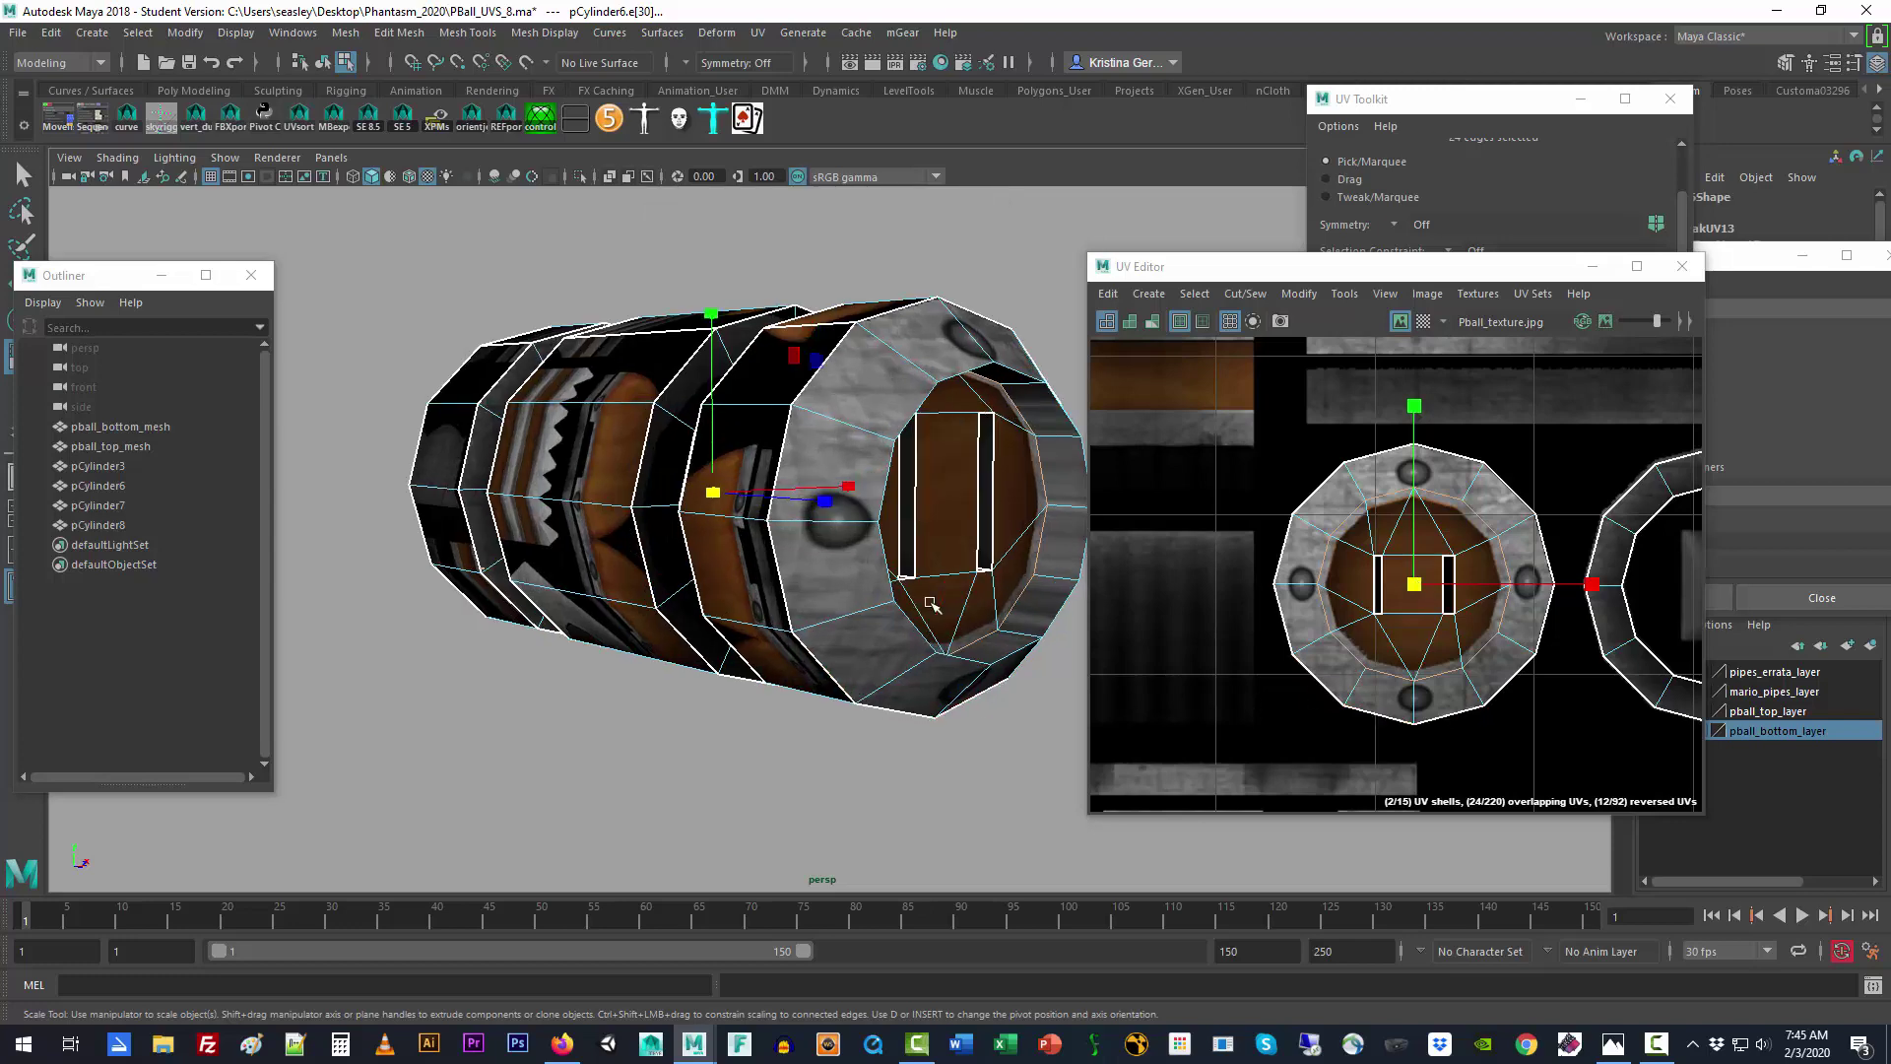
left_click_drag(963, 611, 1025, 630, "alt")
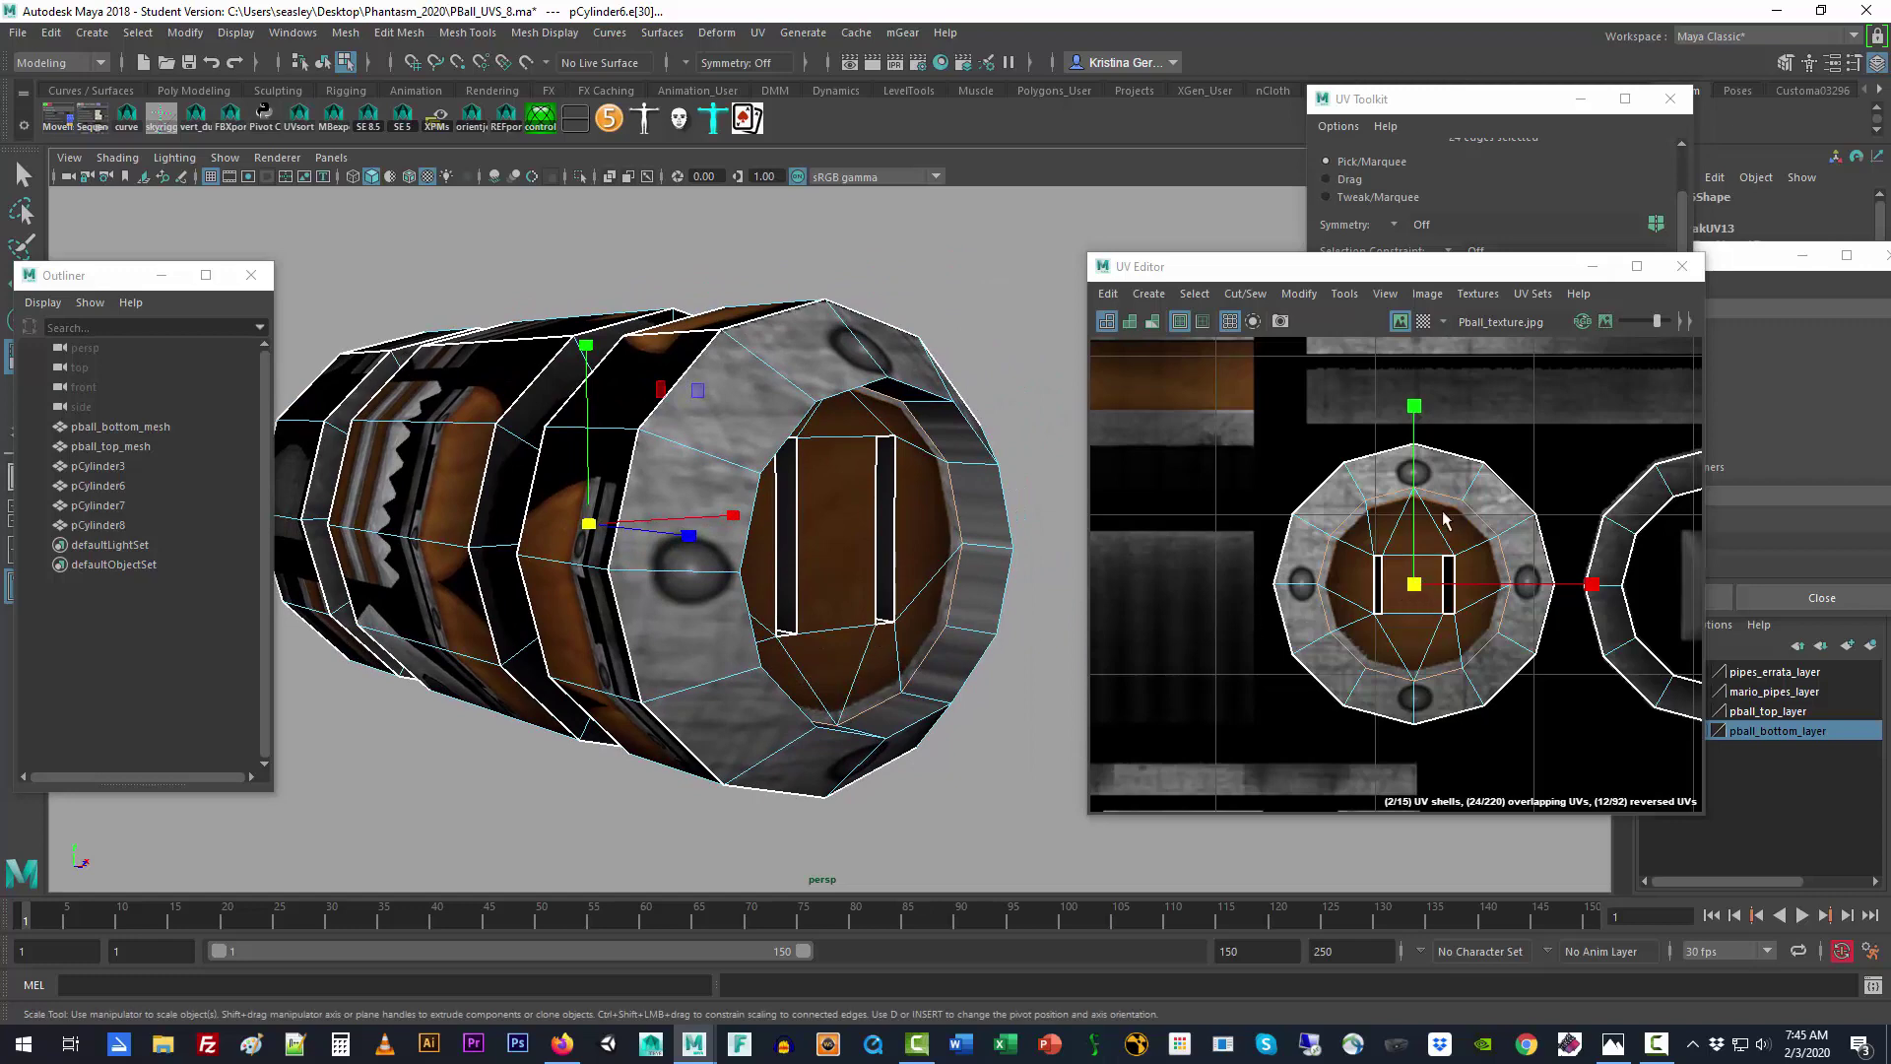
Step: Convert the selected rim edges to vertices and scale their UVs inward to match the painted brown disc's outline
key("f")
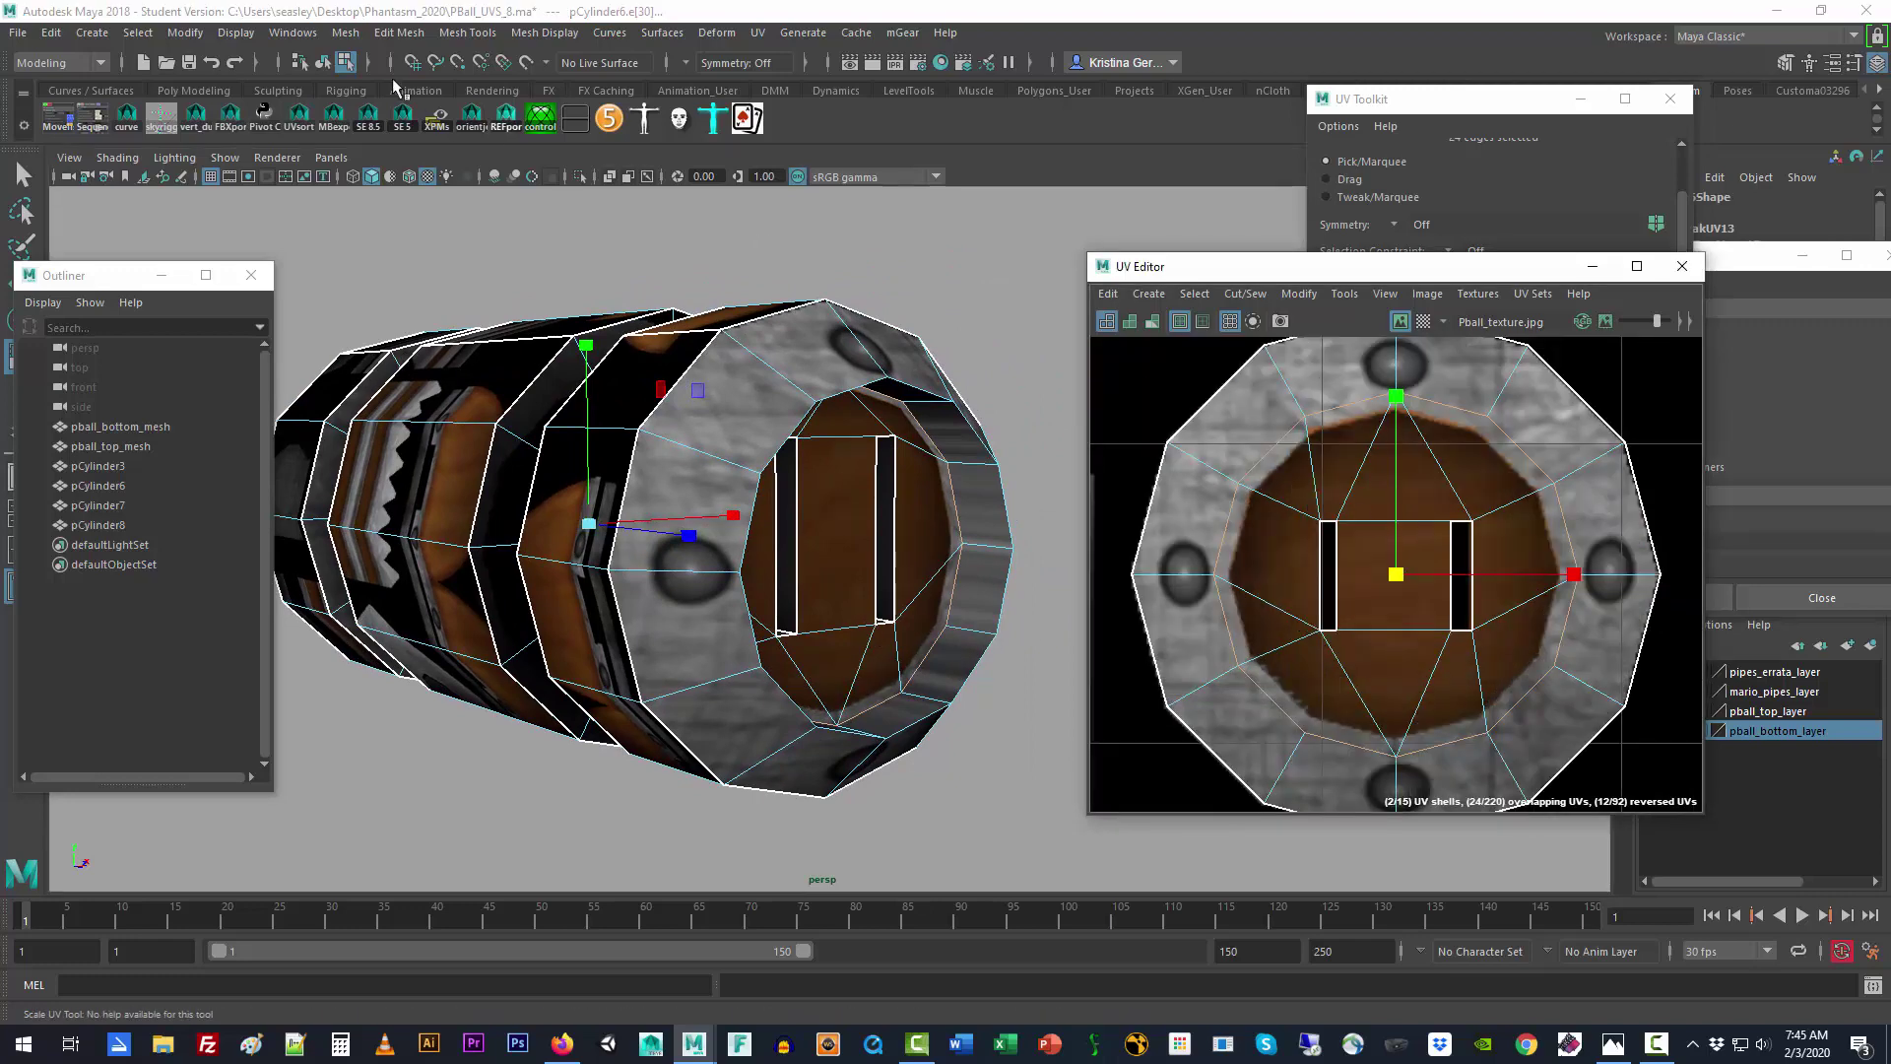
left_click(138, 32)
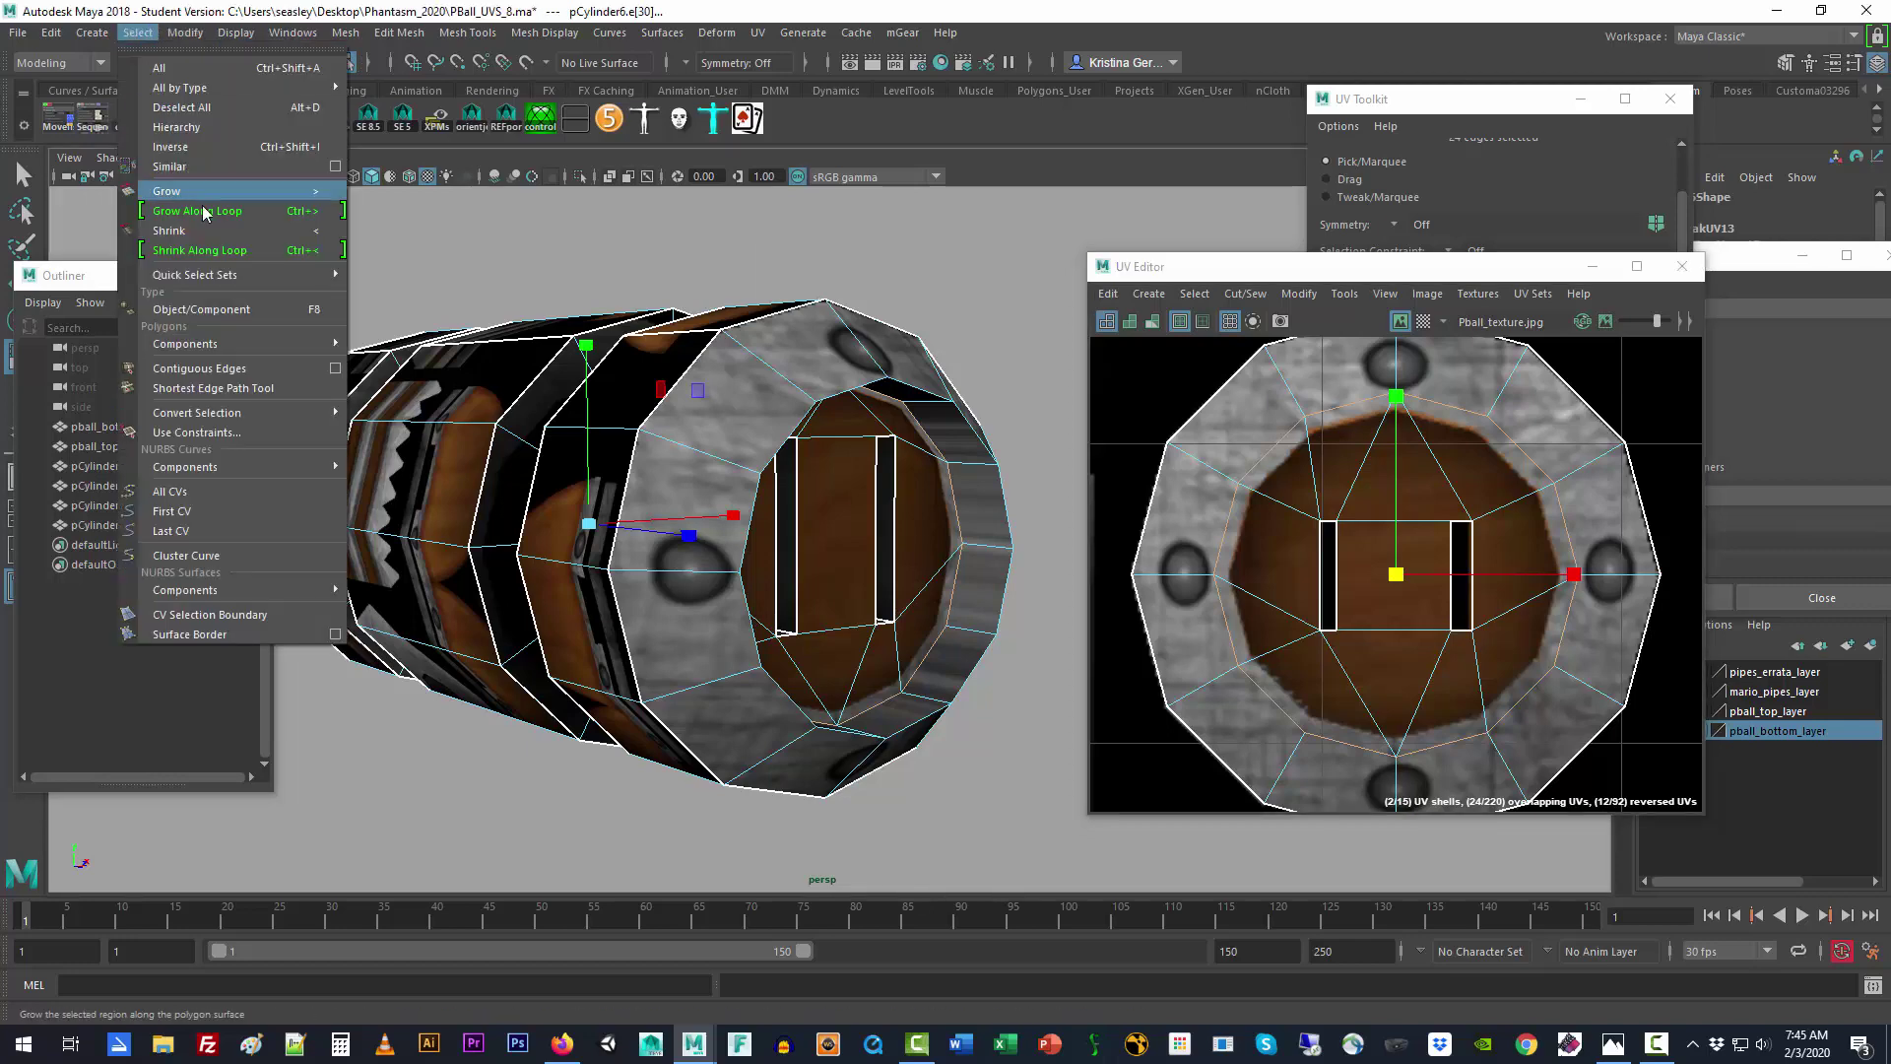
mouse_move(276, 418)
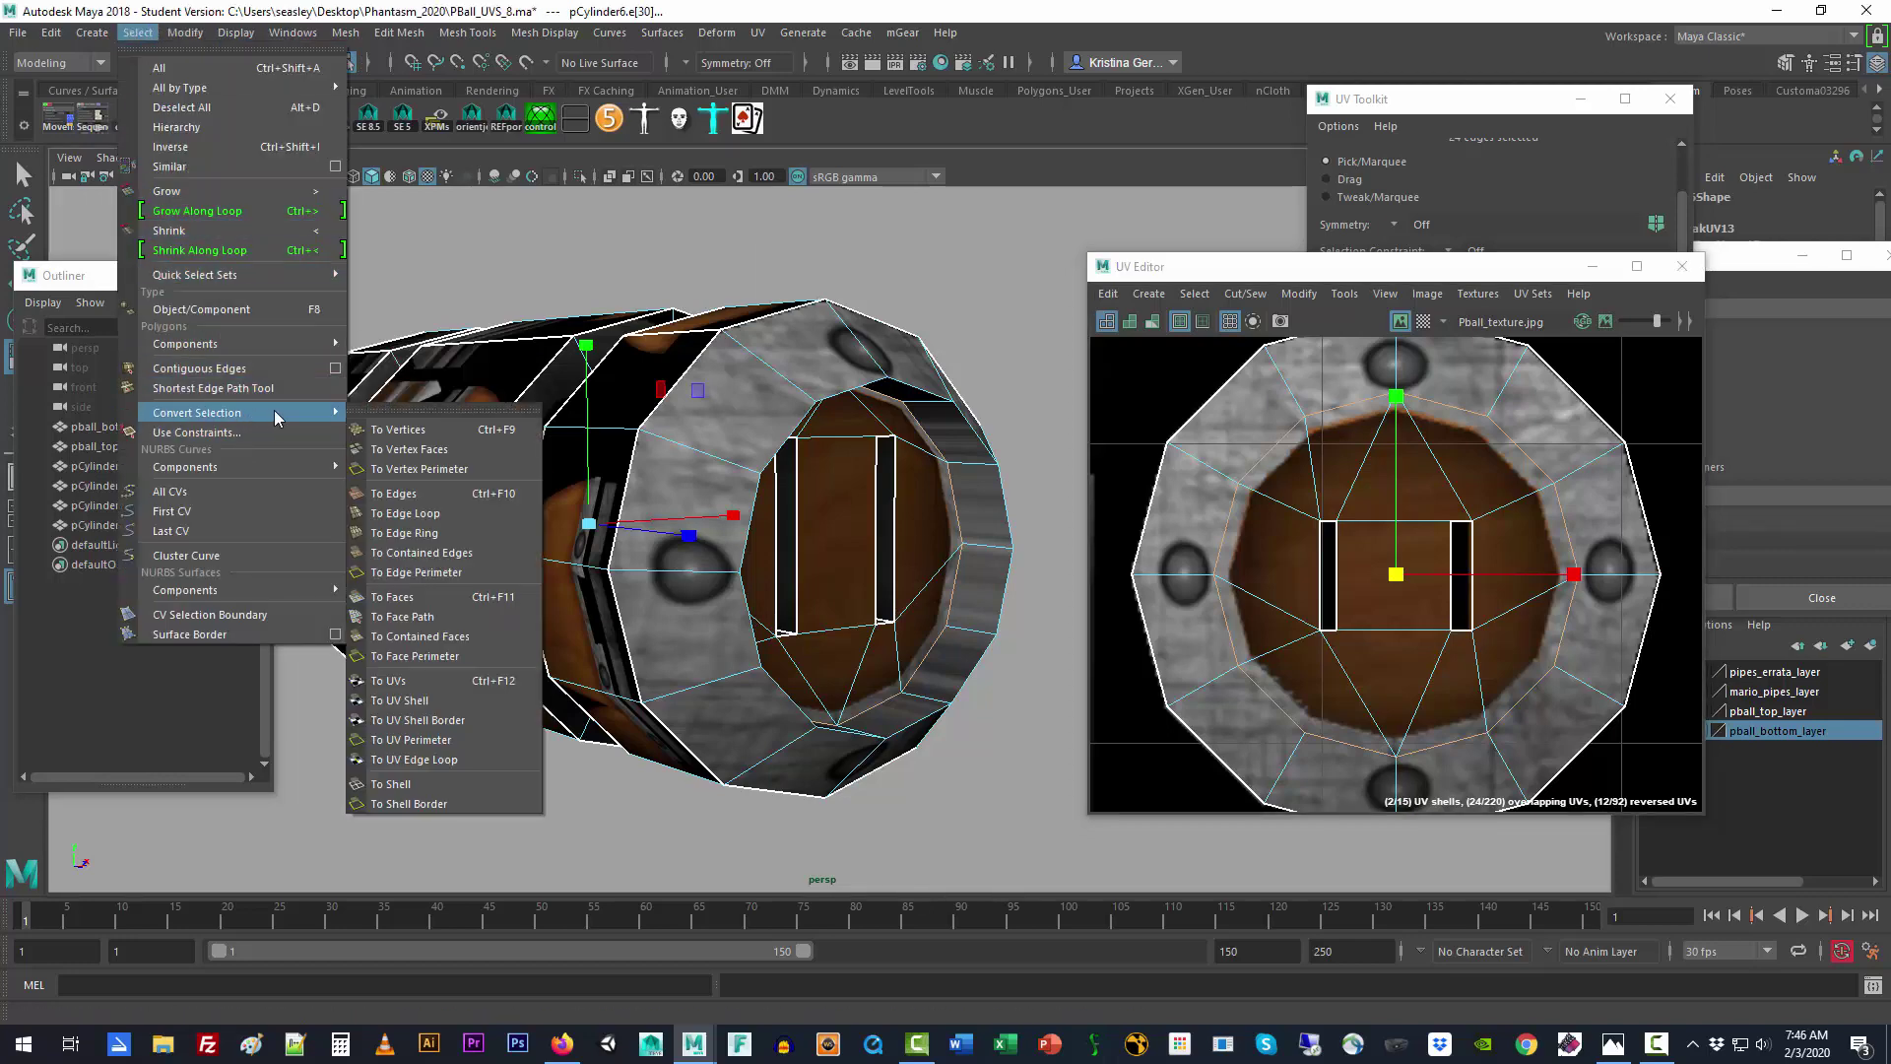
left_click(398, 430)
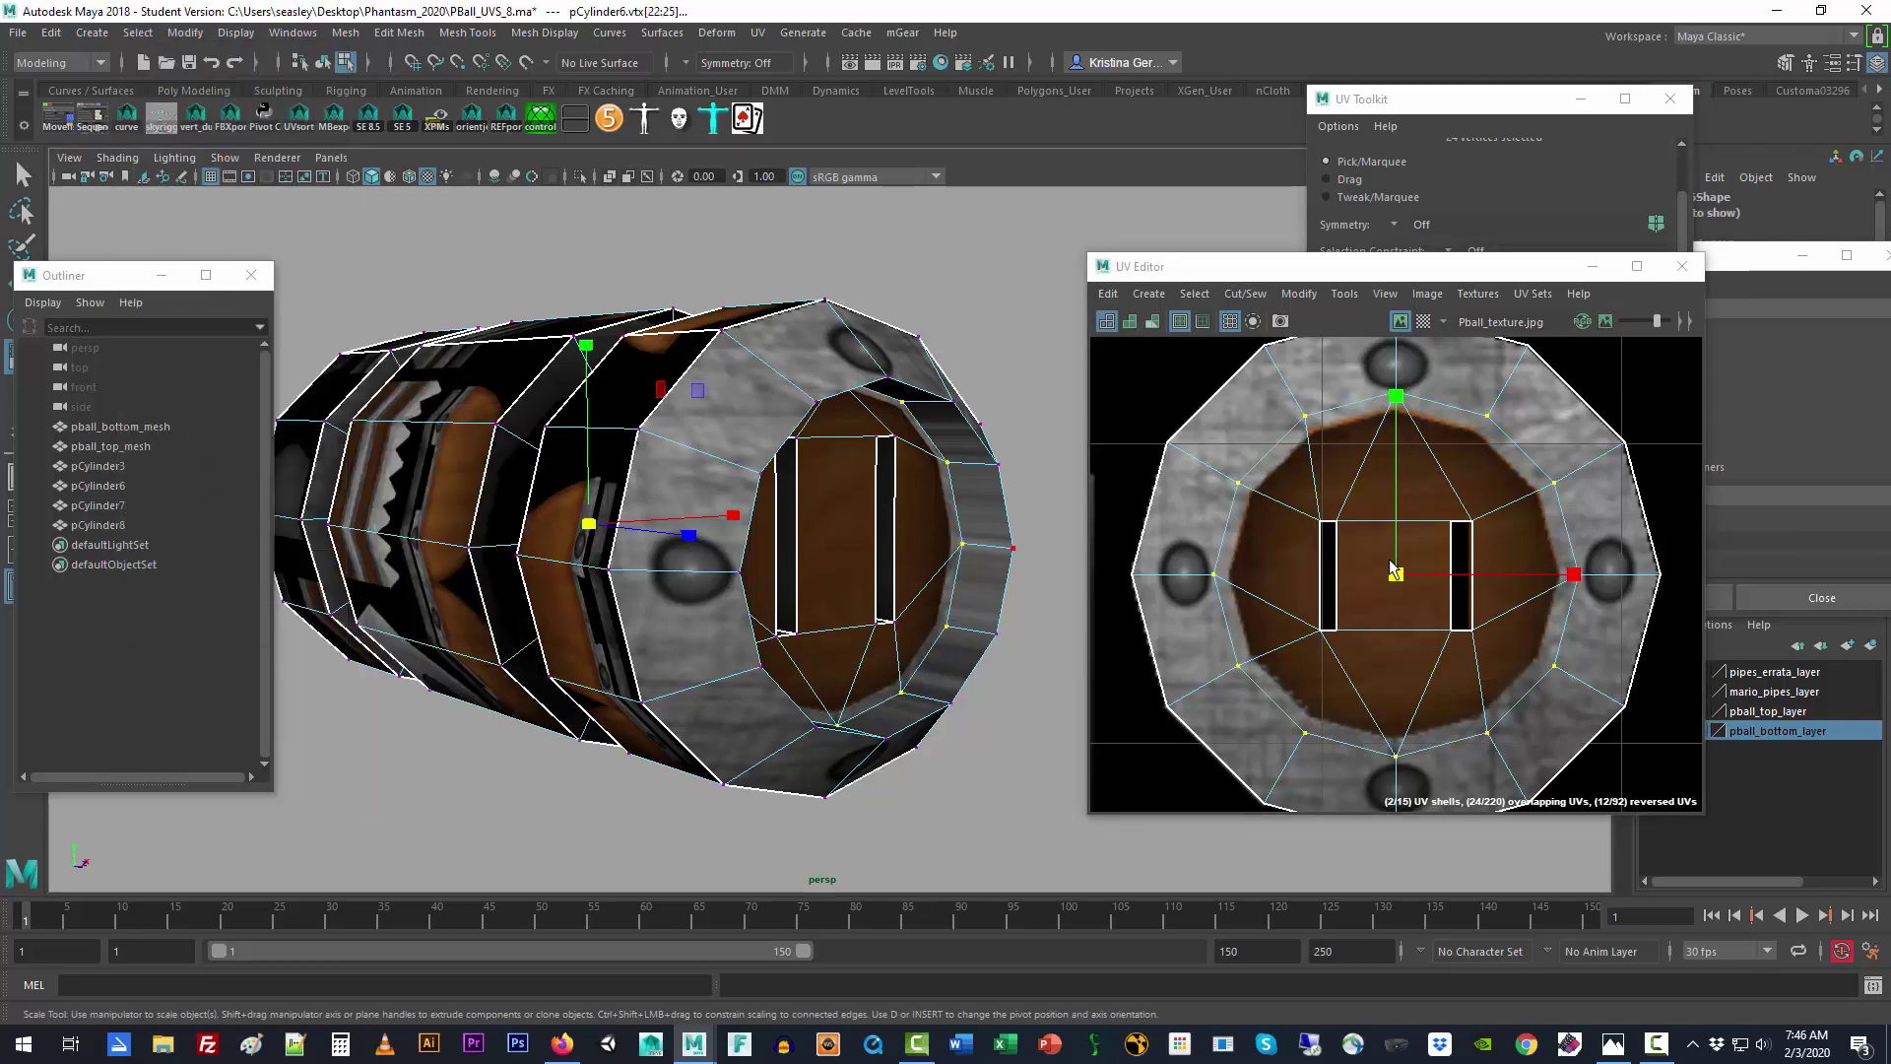
left_click_drag(1392, 570, 1389, 586)
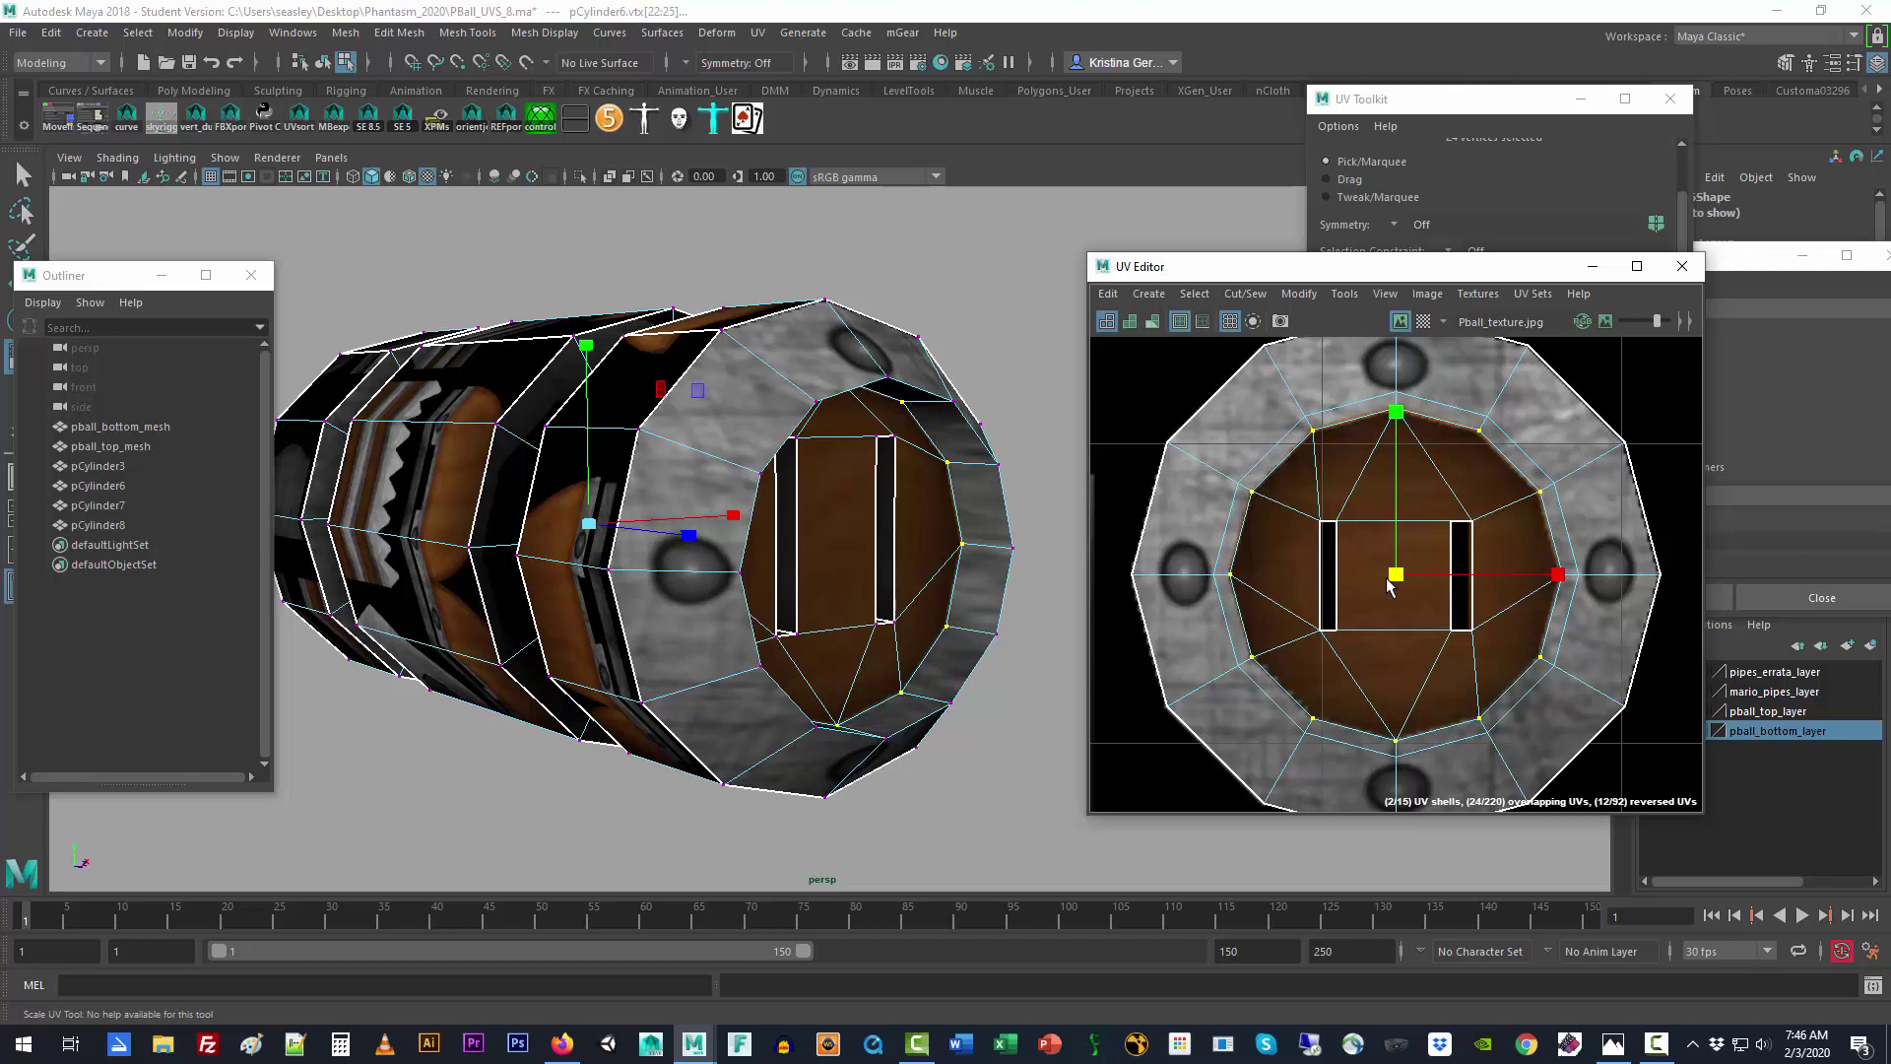
left_click_drag(1389, 587, 1387, 586)
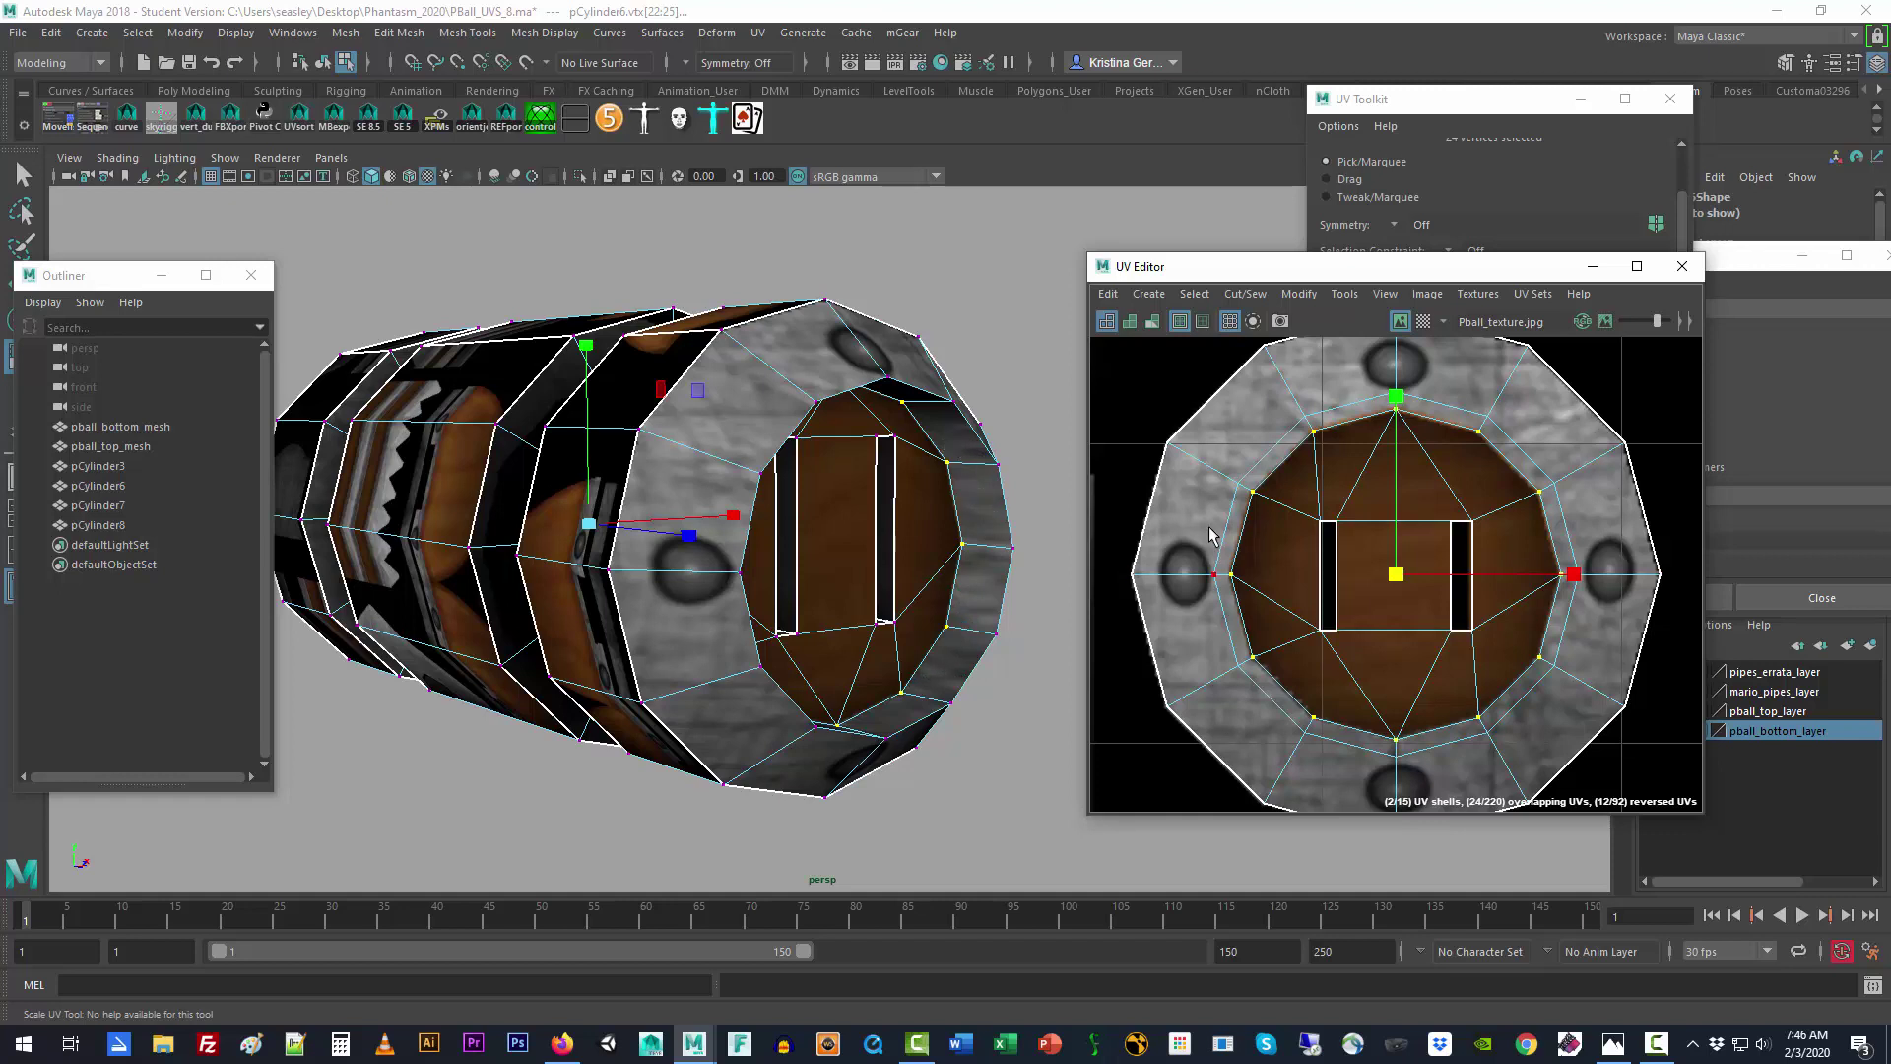
left_click_drag(699, 509, 757, 519, "alt")
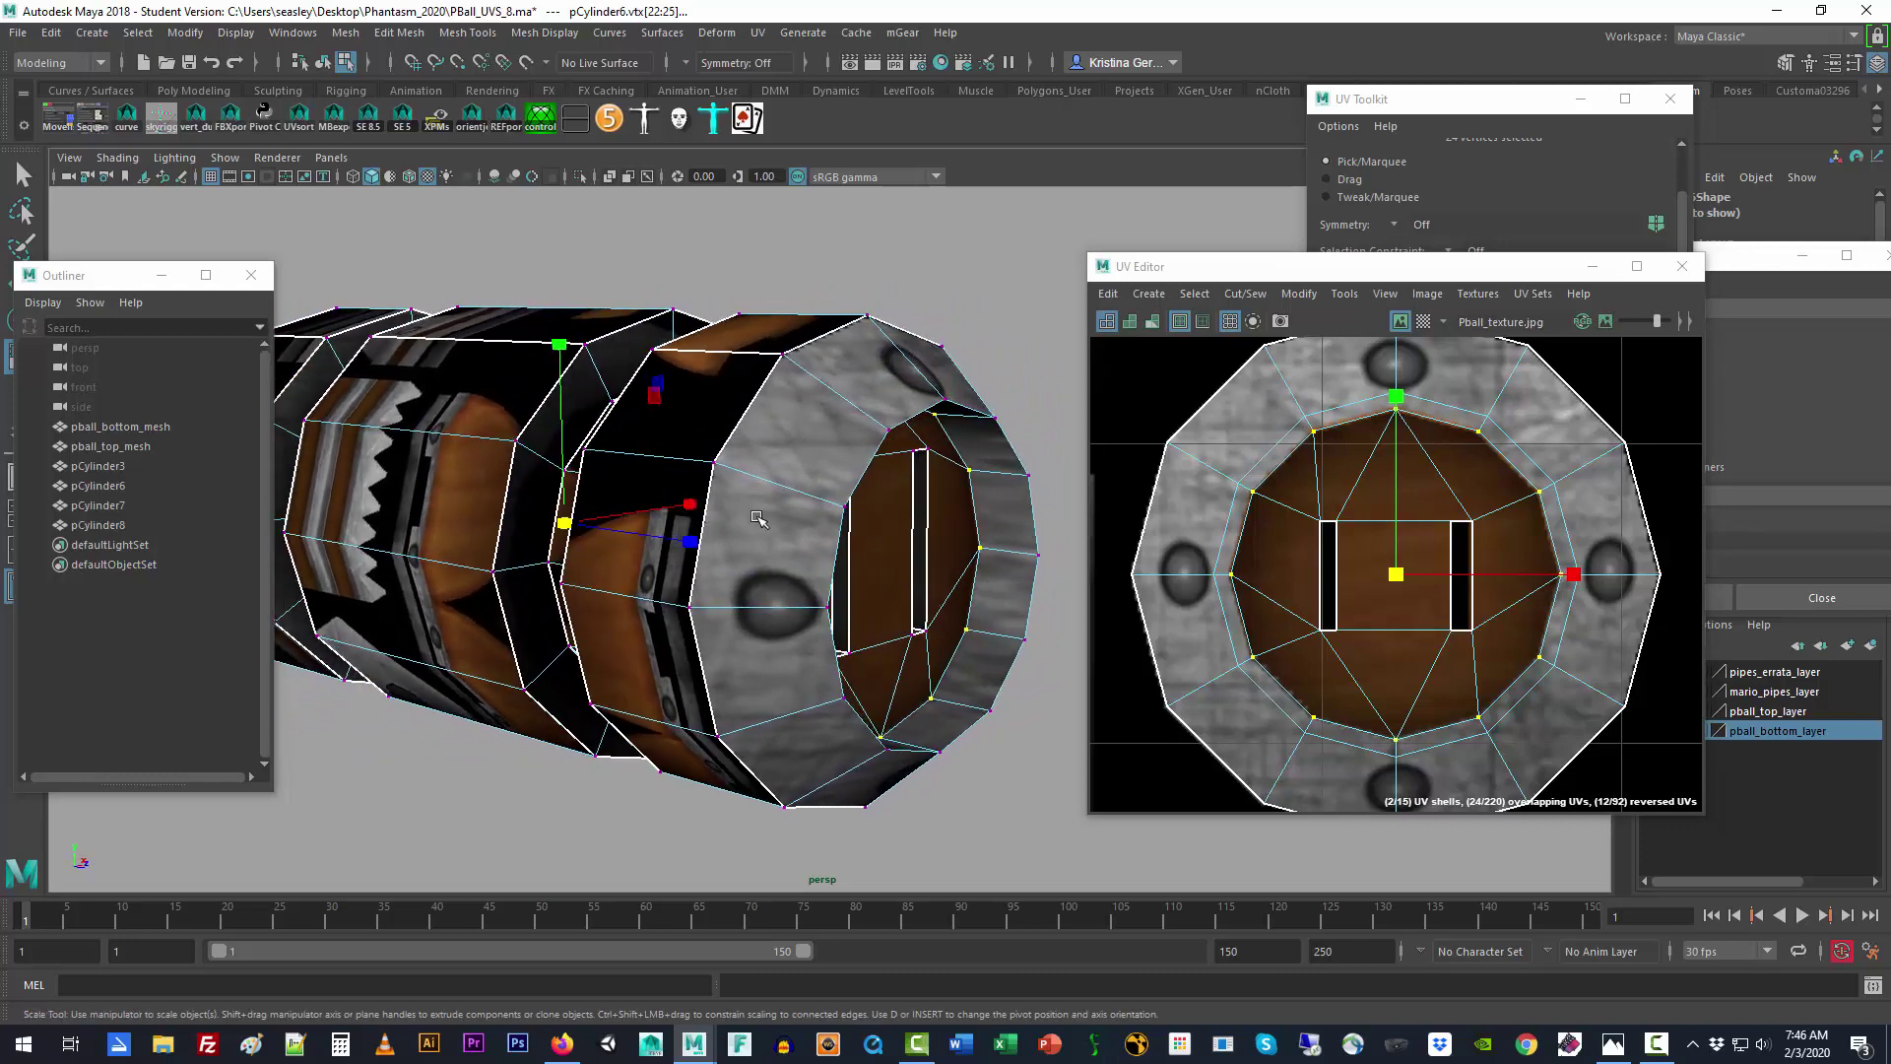
Step: Move the right edge UVs of the slot-wall shell inside the dark ring outward to the painted grey patch's right border
scroll(1300, 562, "down", 4)
middle_click_drag(1415, 616, 1288, 615, "alt")
scroll(1294, 621, "up", 8)
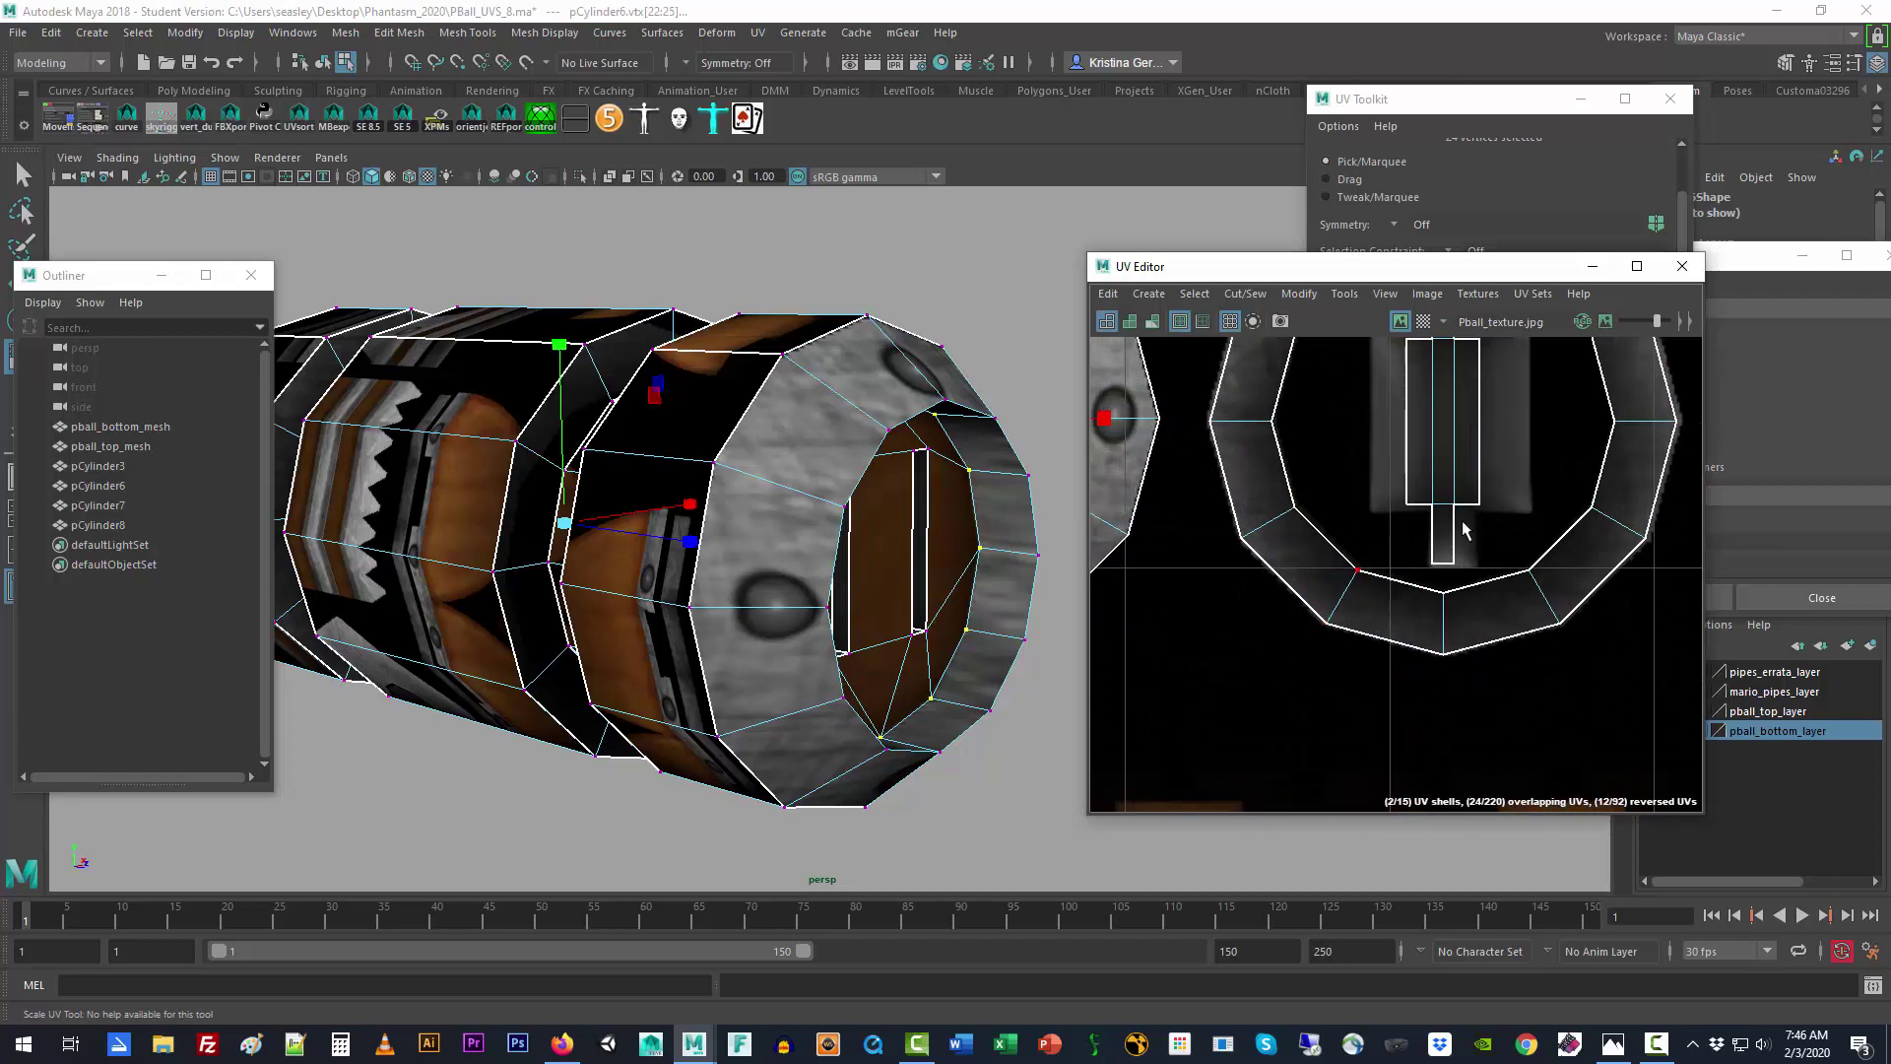
middle_click_drag(1356, 696, 1353, 697, "alt")
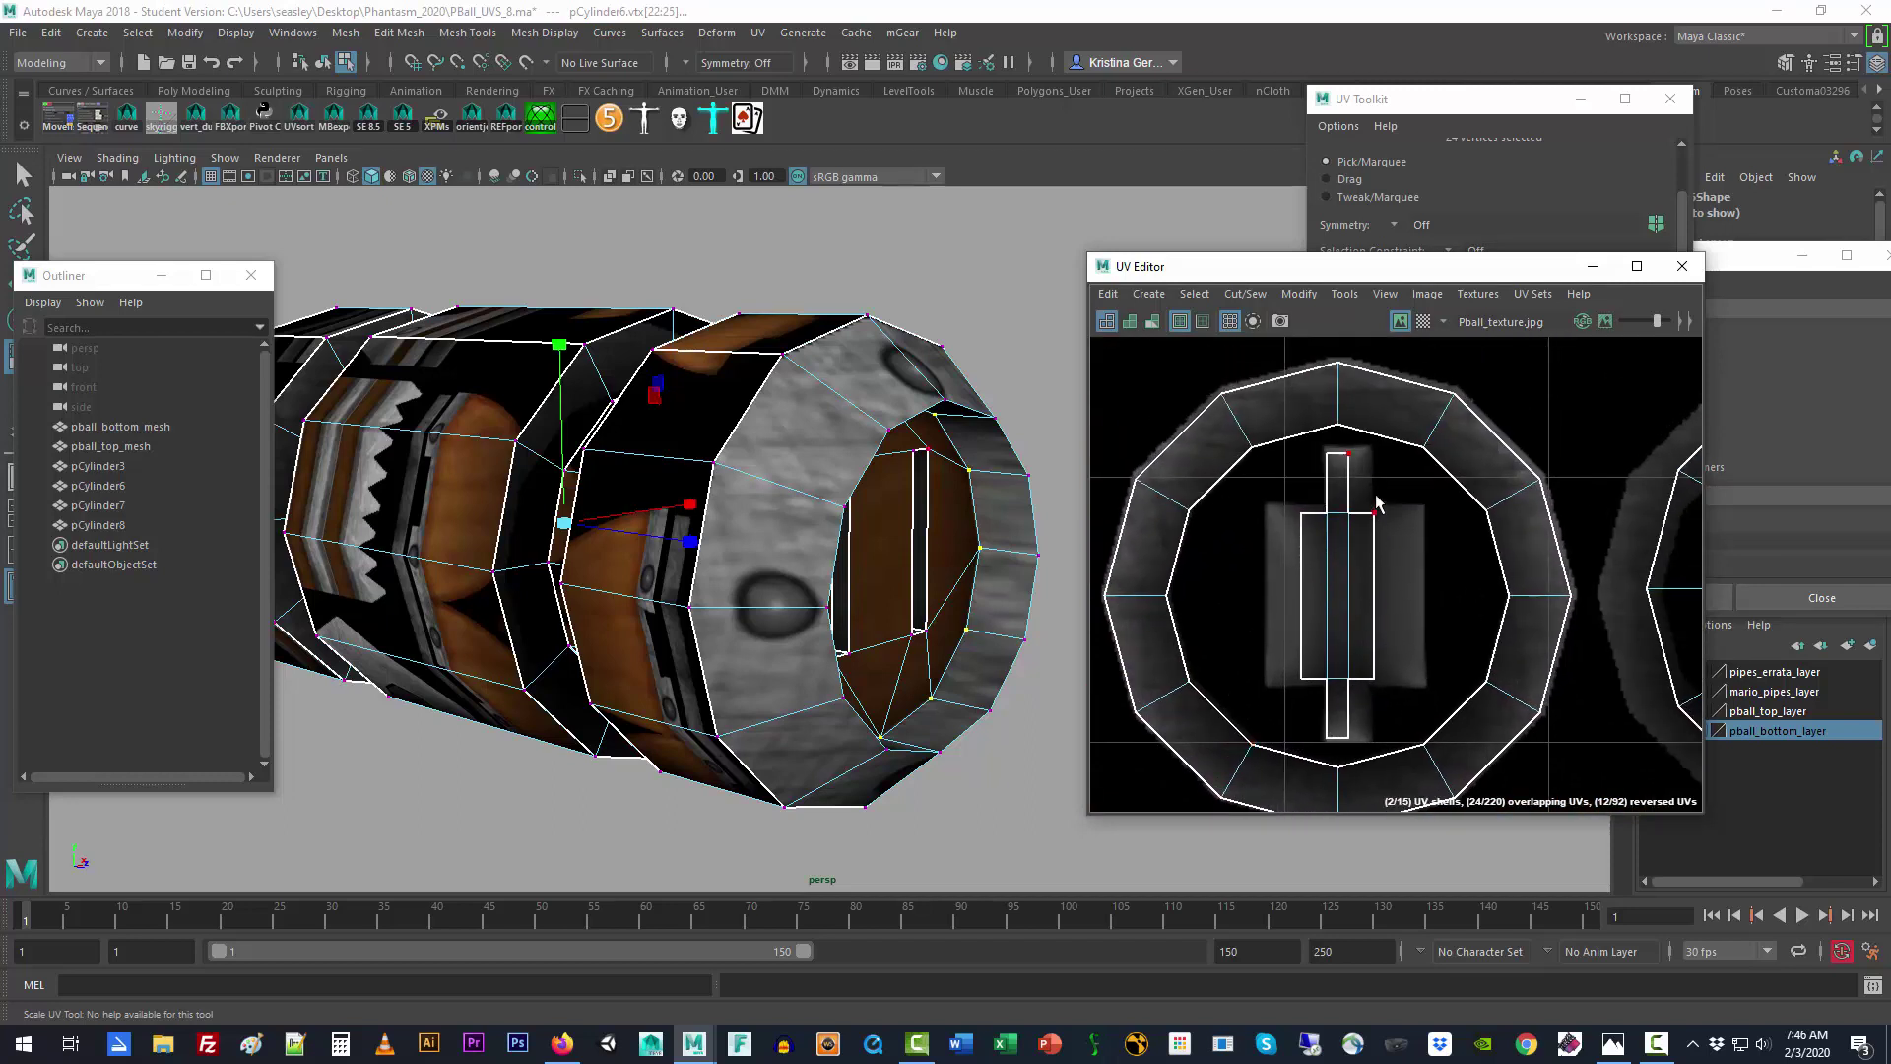
right_click_drag(1376, 526, 1430, 525)
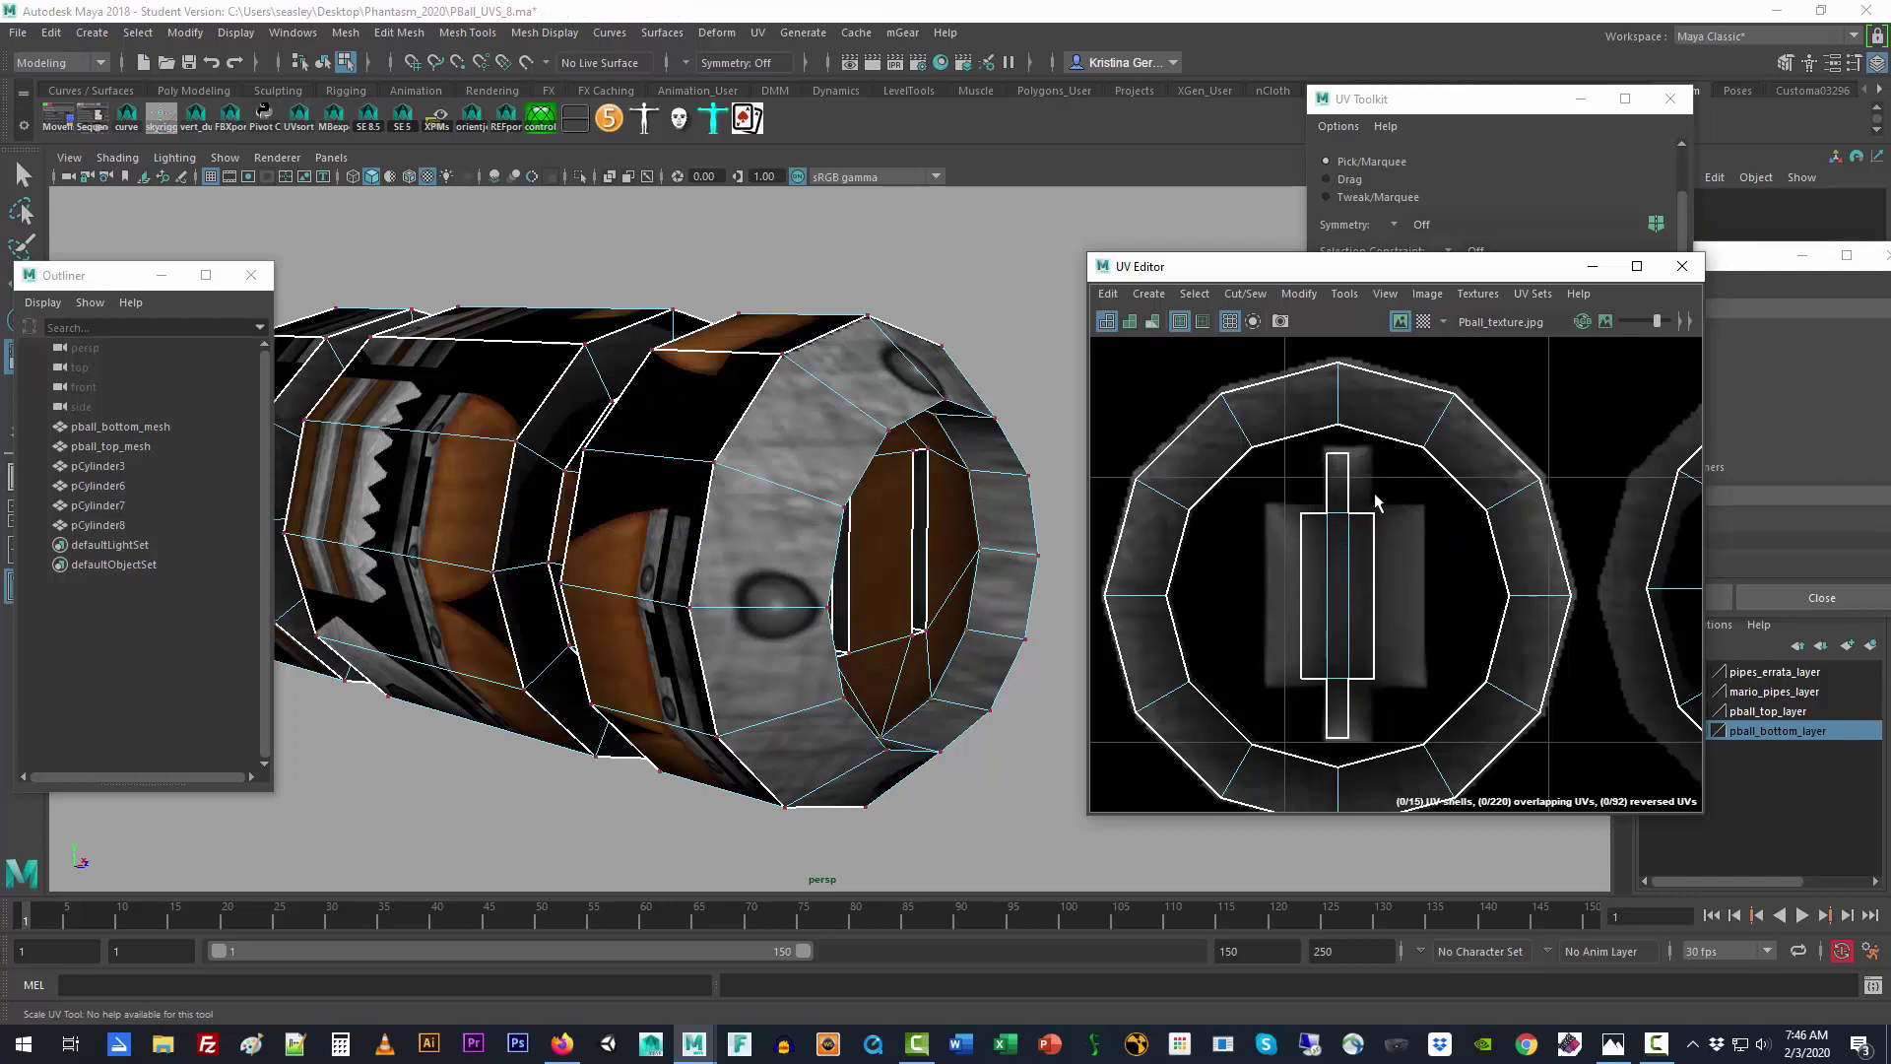
left_click_drag(1370, 501, 1401, 679)
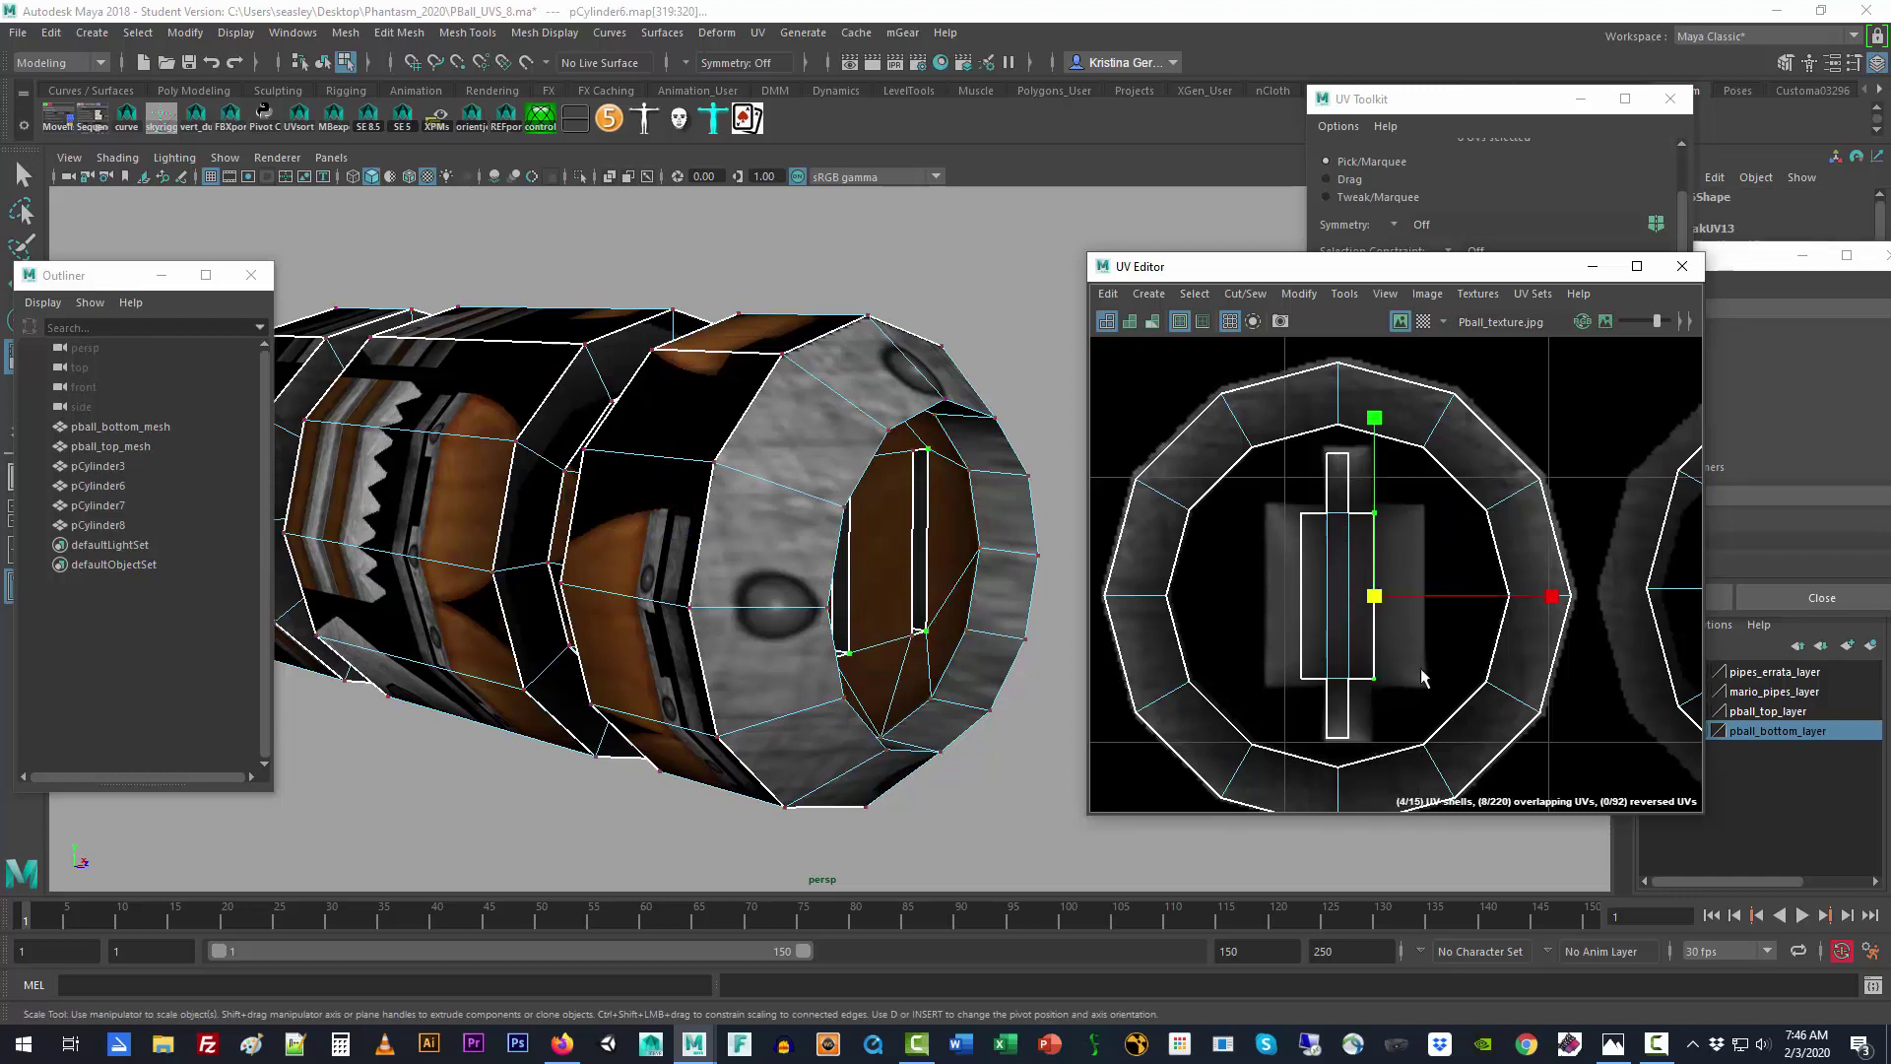
key("w")
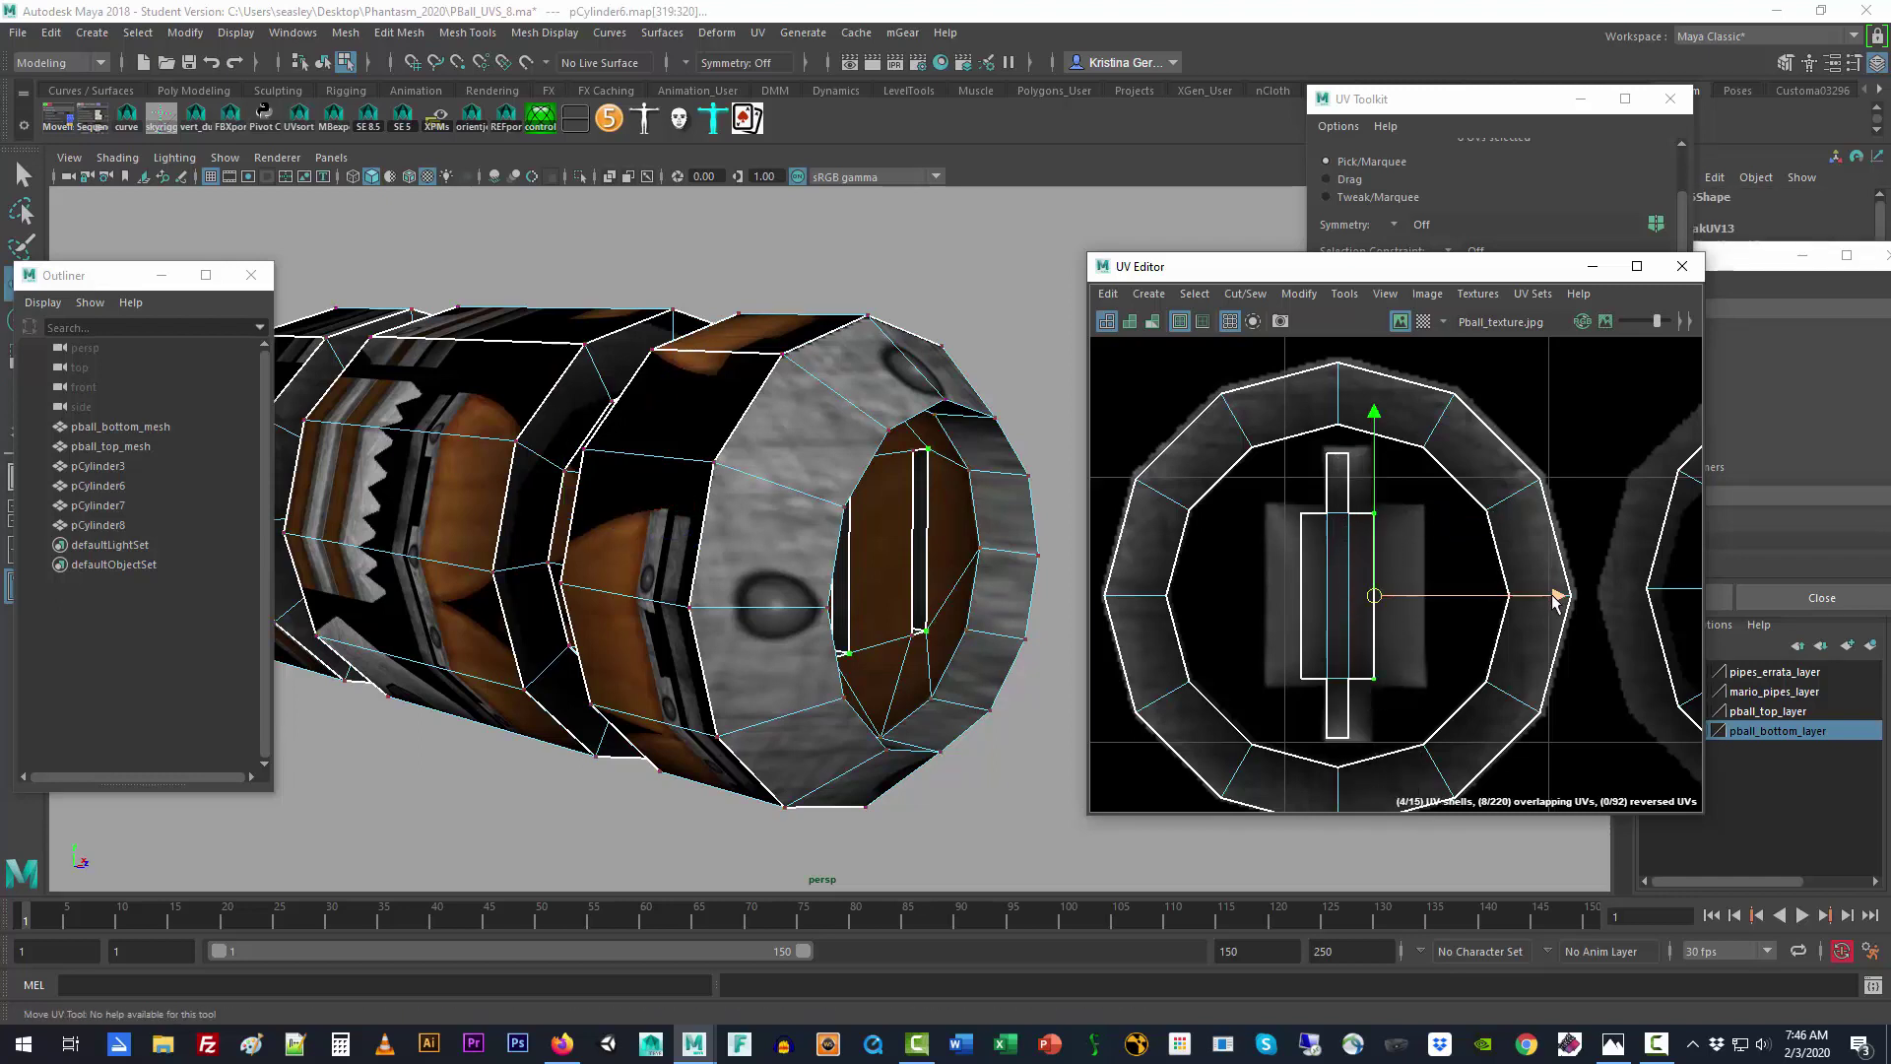
left_click_drag(1562, 597, 1607, 601)
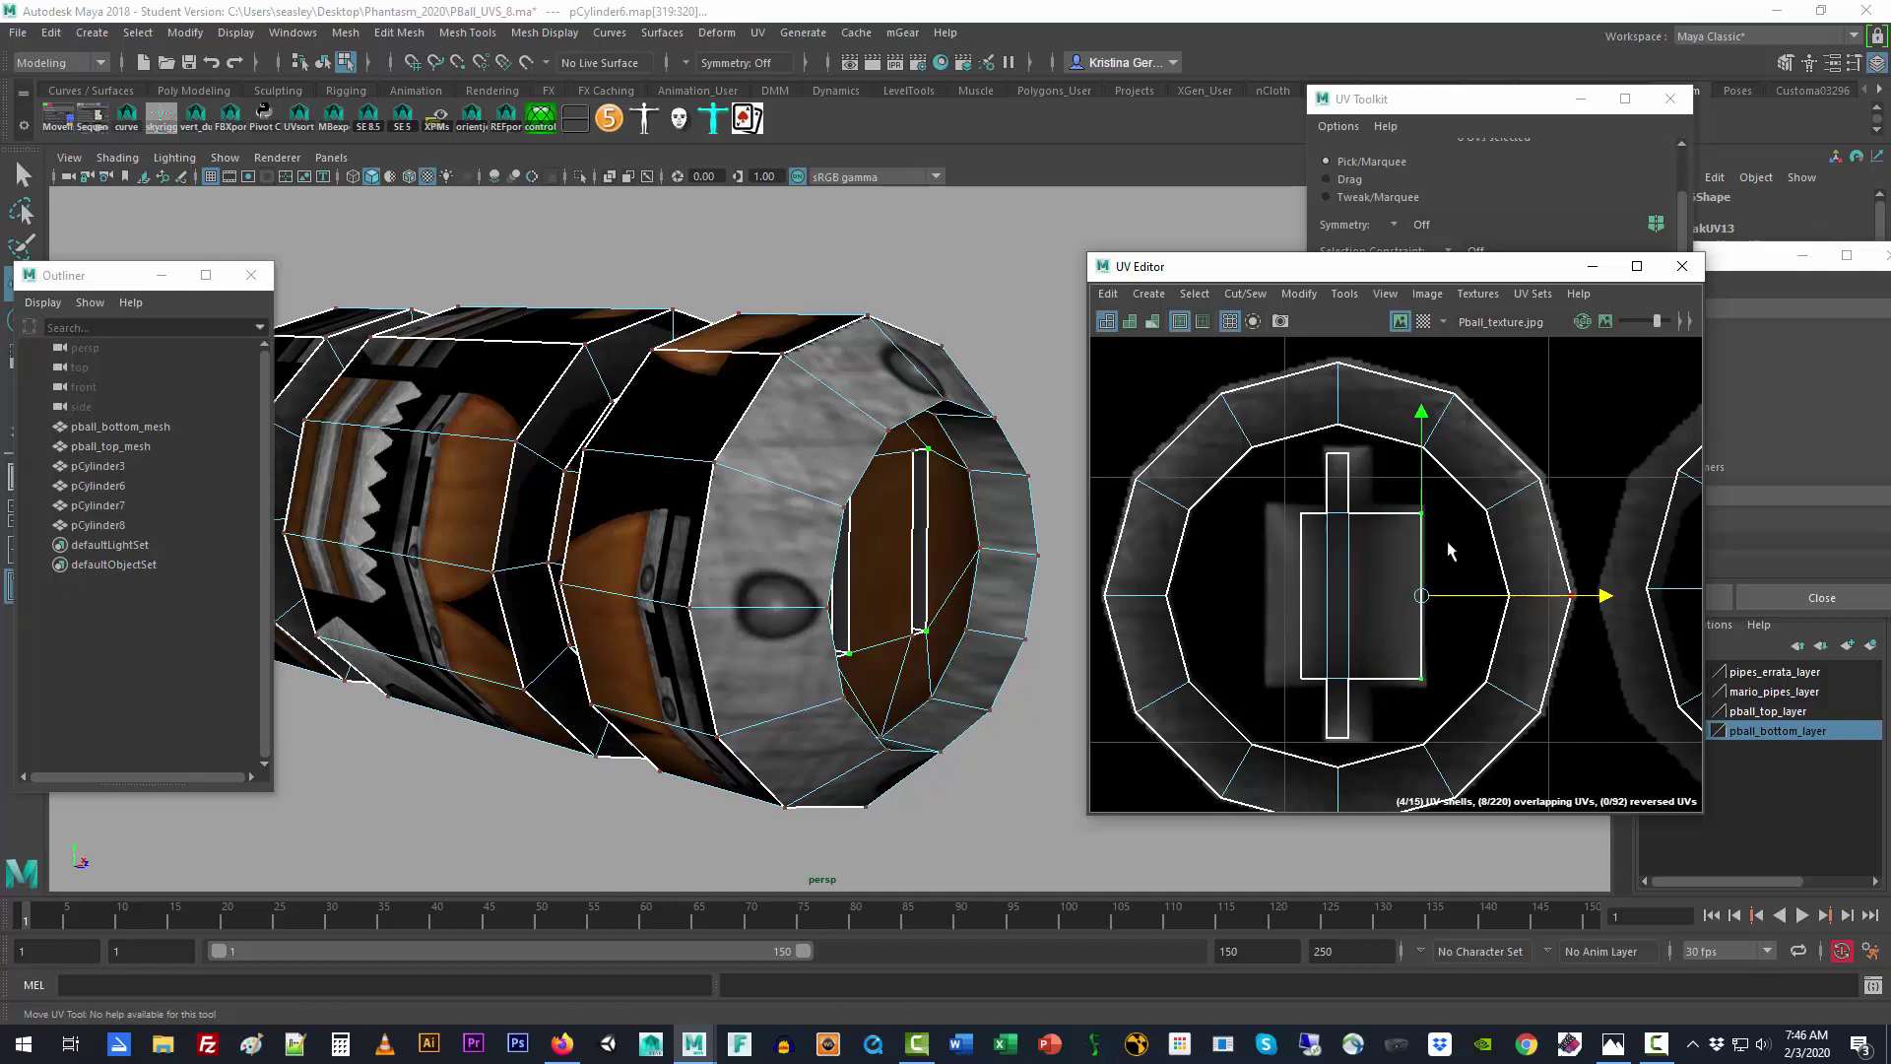
Step: Move the left edge UVs of the slot-wall shell outward to the painted grey patch's left border
left_click_drag(1285, 502, 1316, 729)
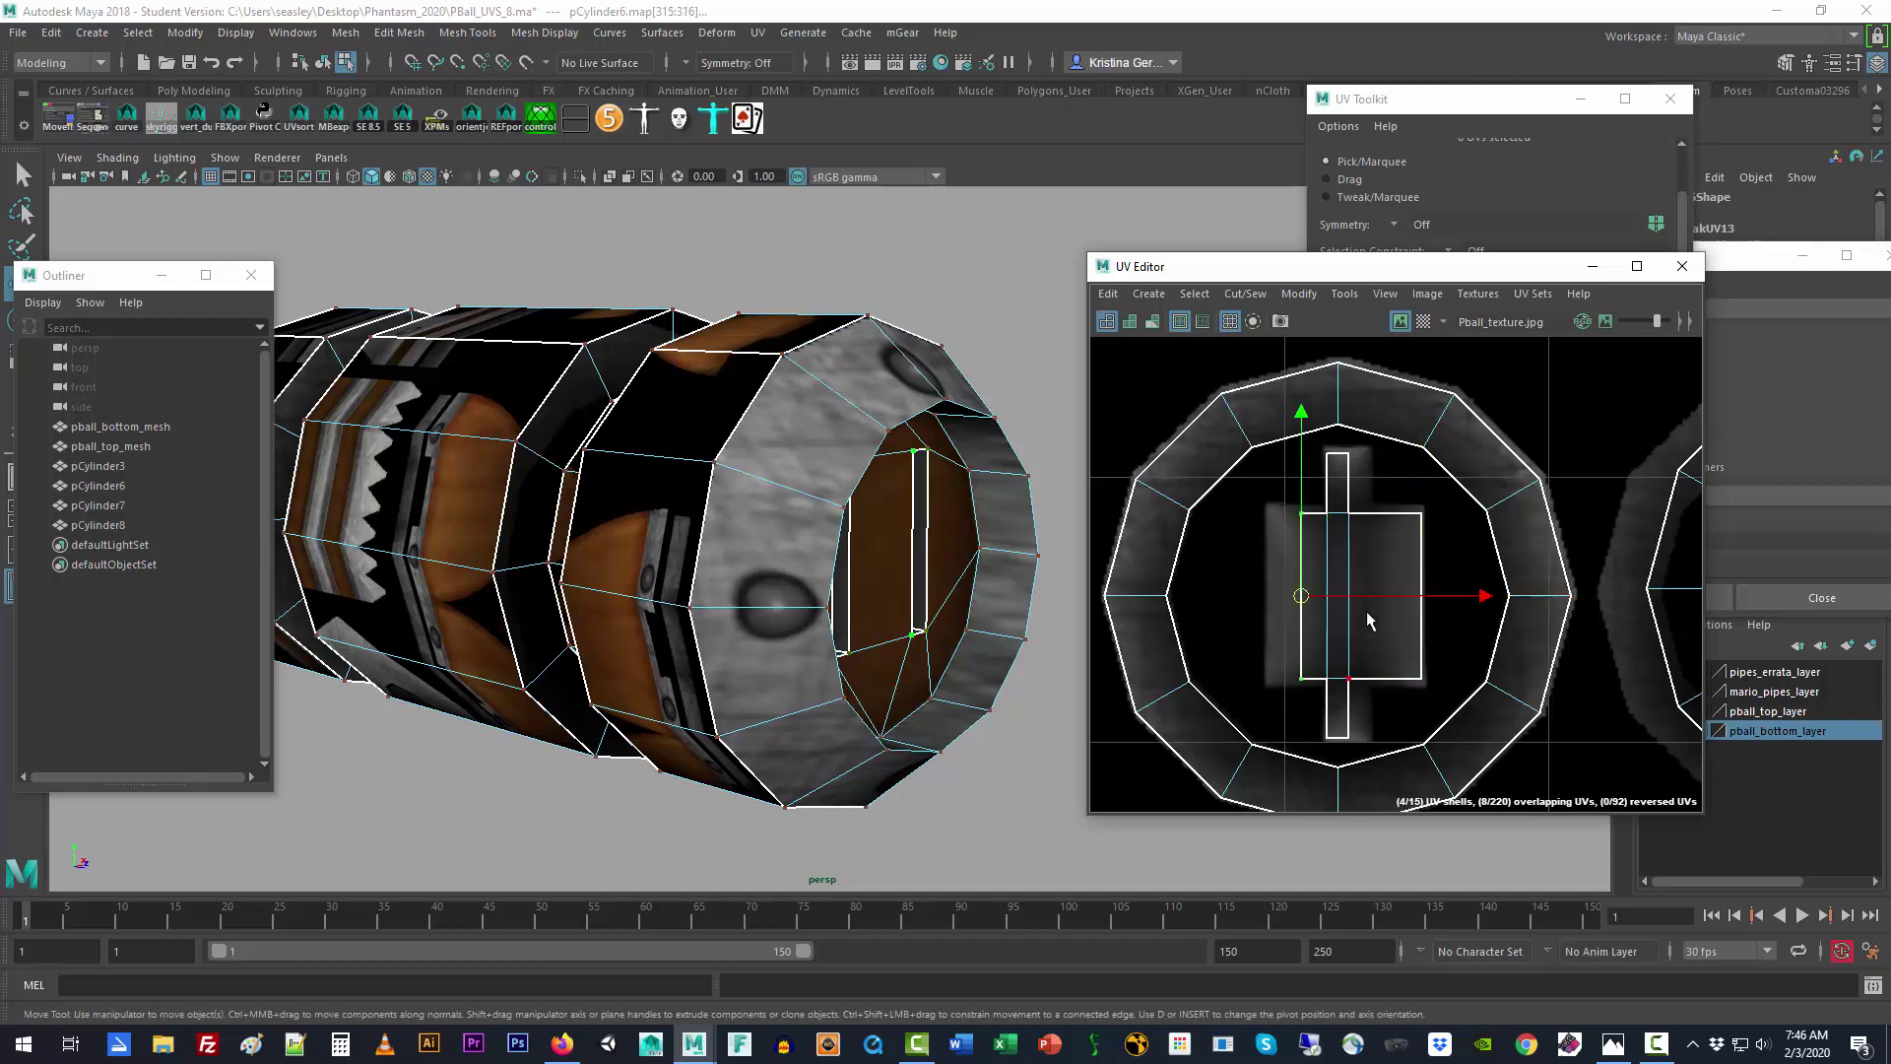
left_click_drag(1373, 595, 1348, 608)
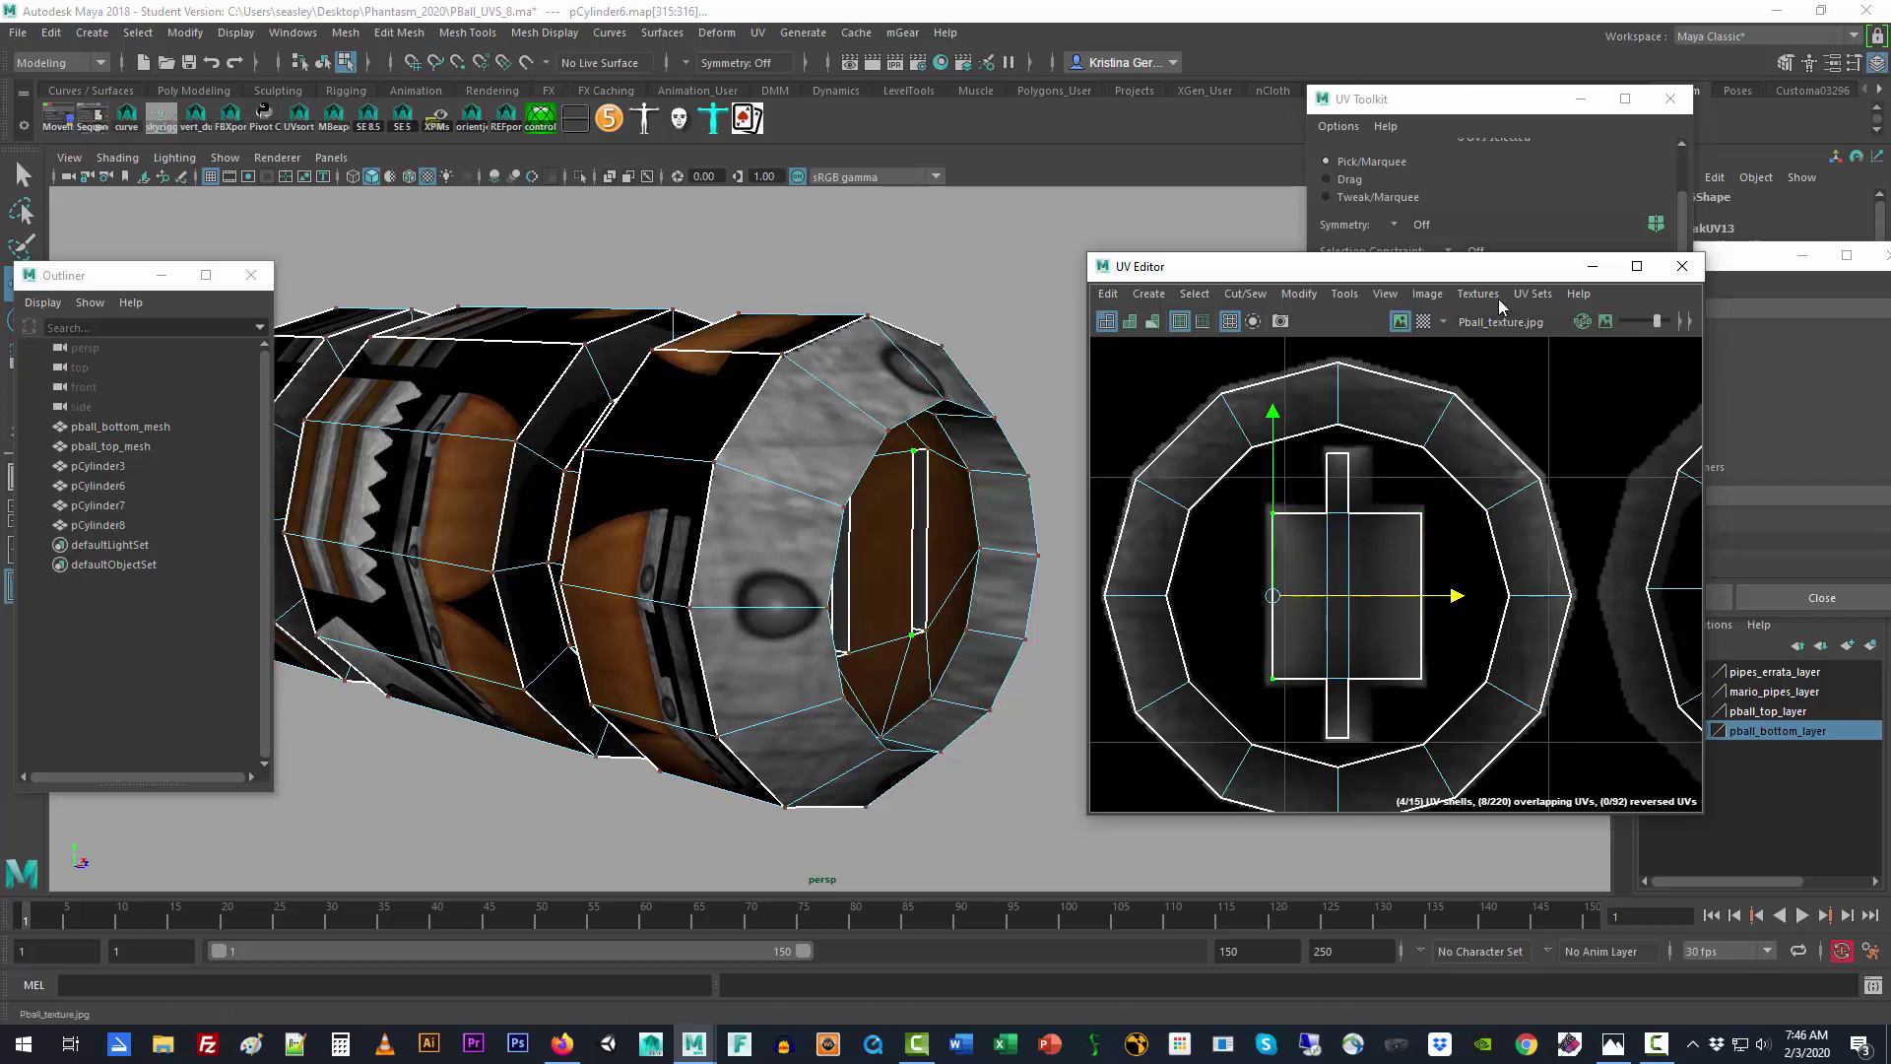
double_click(1486, 267)
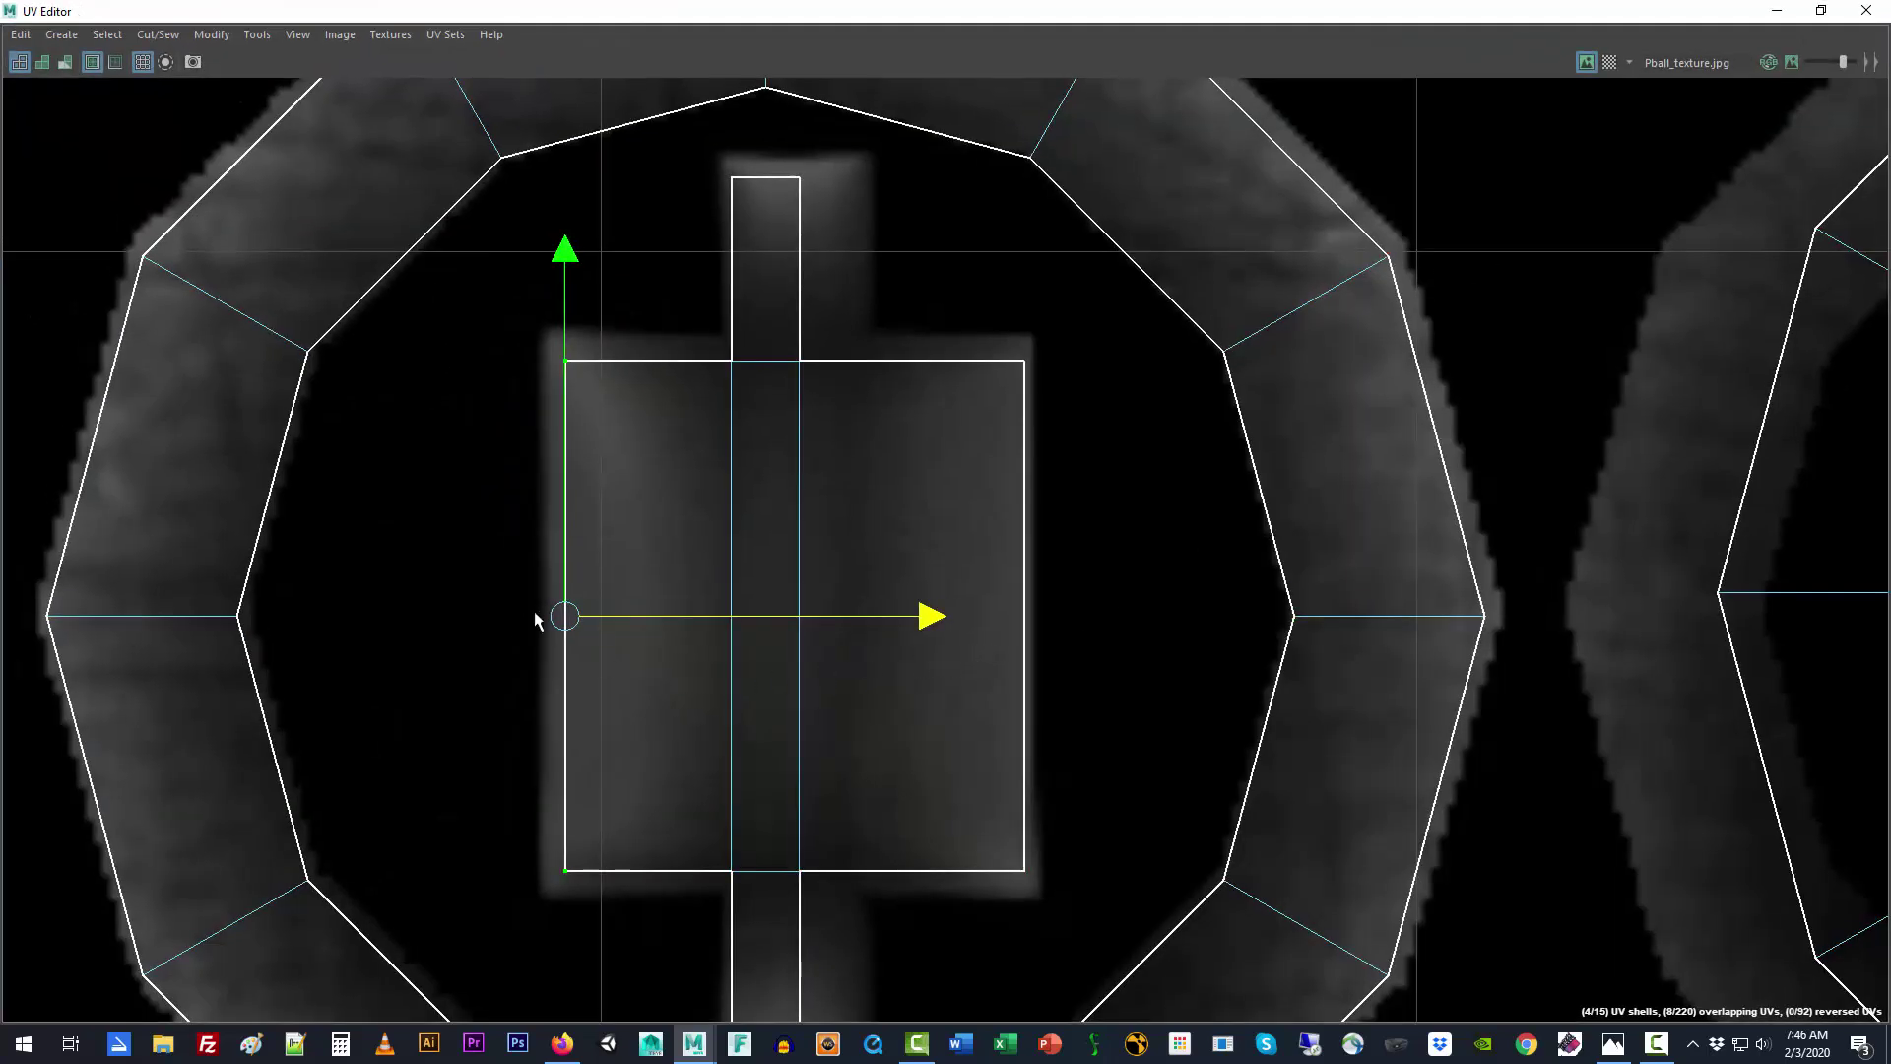
mouse_move(921, 617)
left_mouse_down()
mouse_move(894, 621)
mouse_move(927, 624)
left_mouse_up()
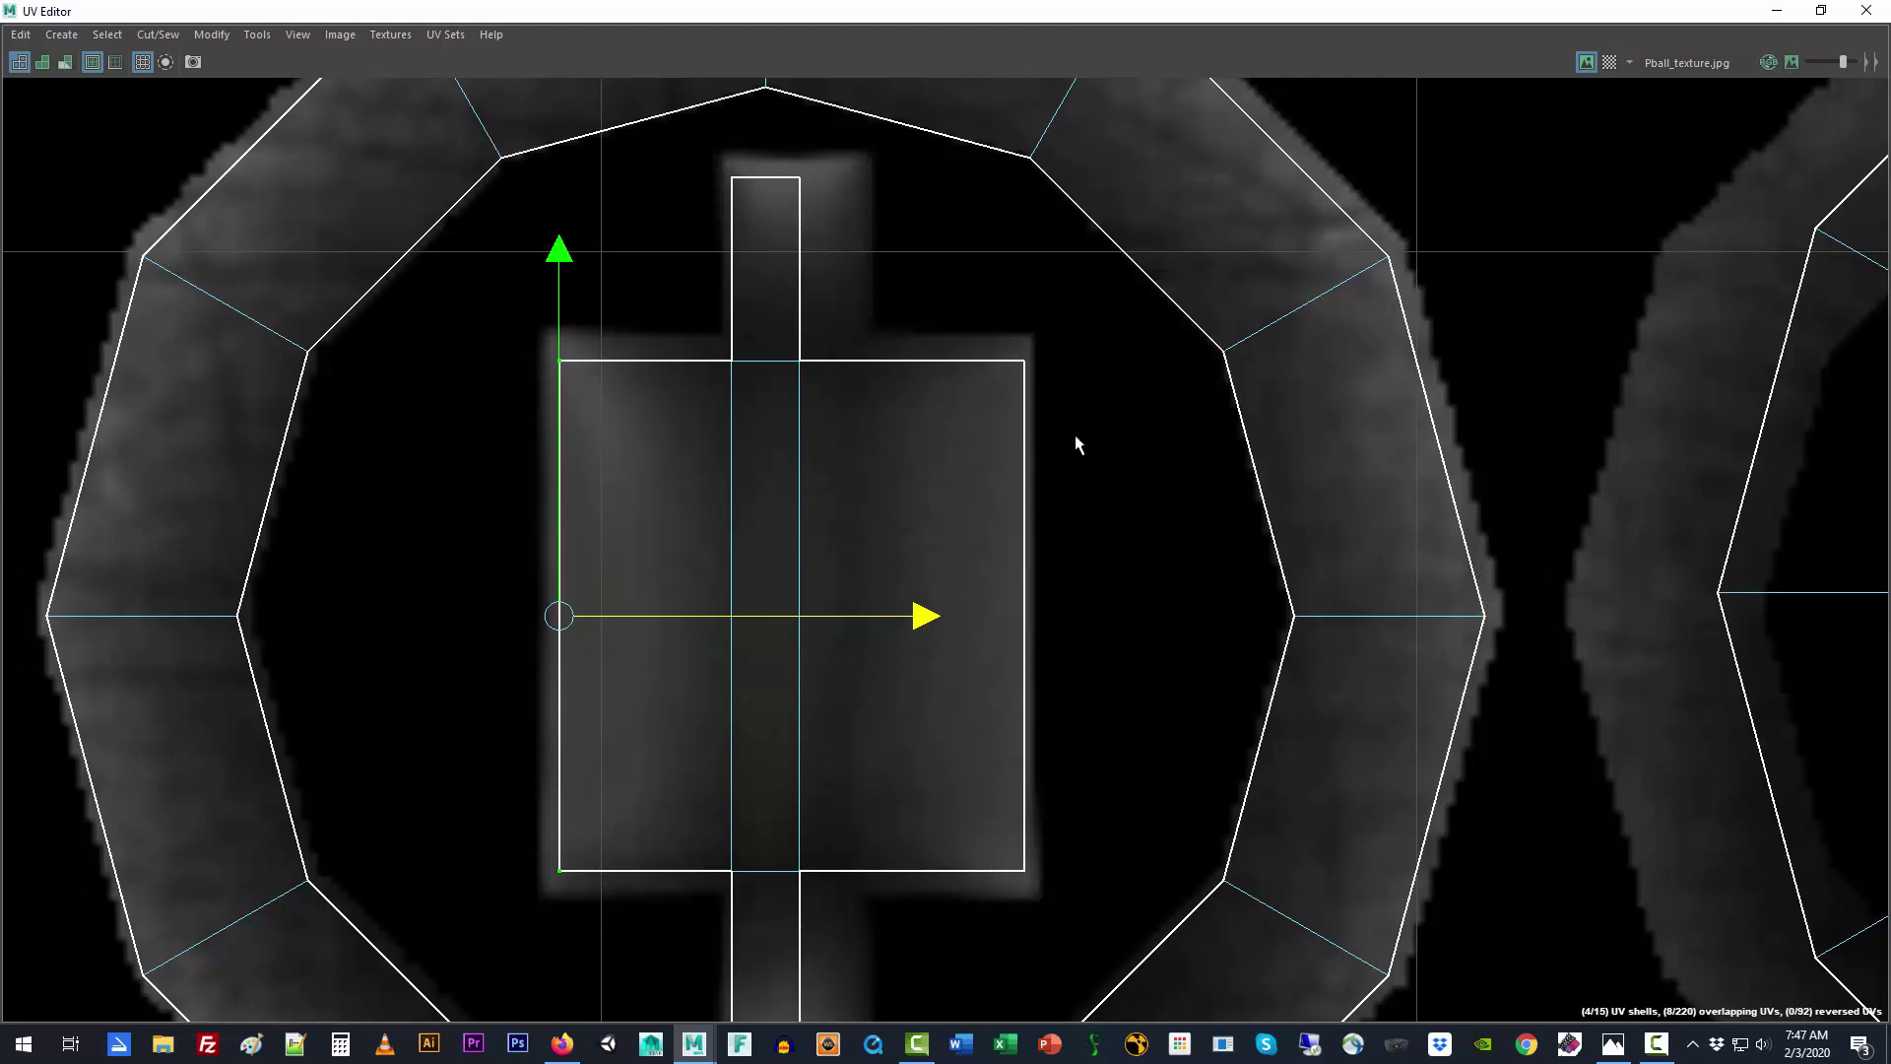
Step: Widen the slot-wall shell's central vertical strip by moving its right side UVs to the painted strip's right edge
scroll(852, 453, "down", 3)
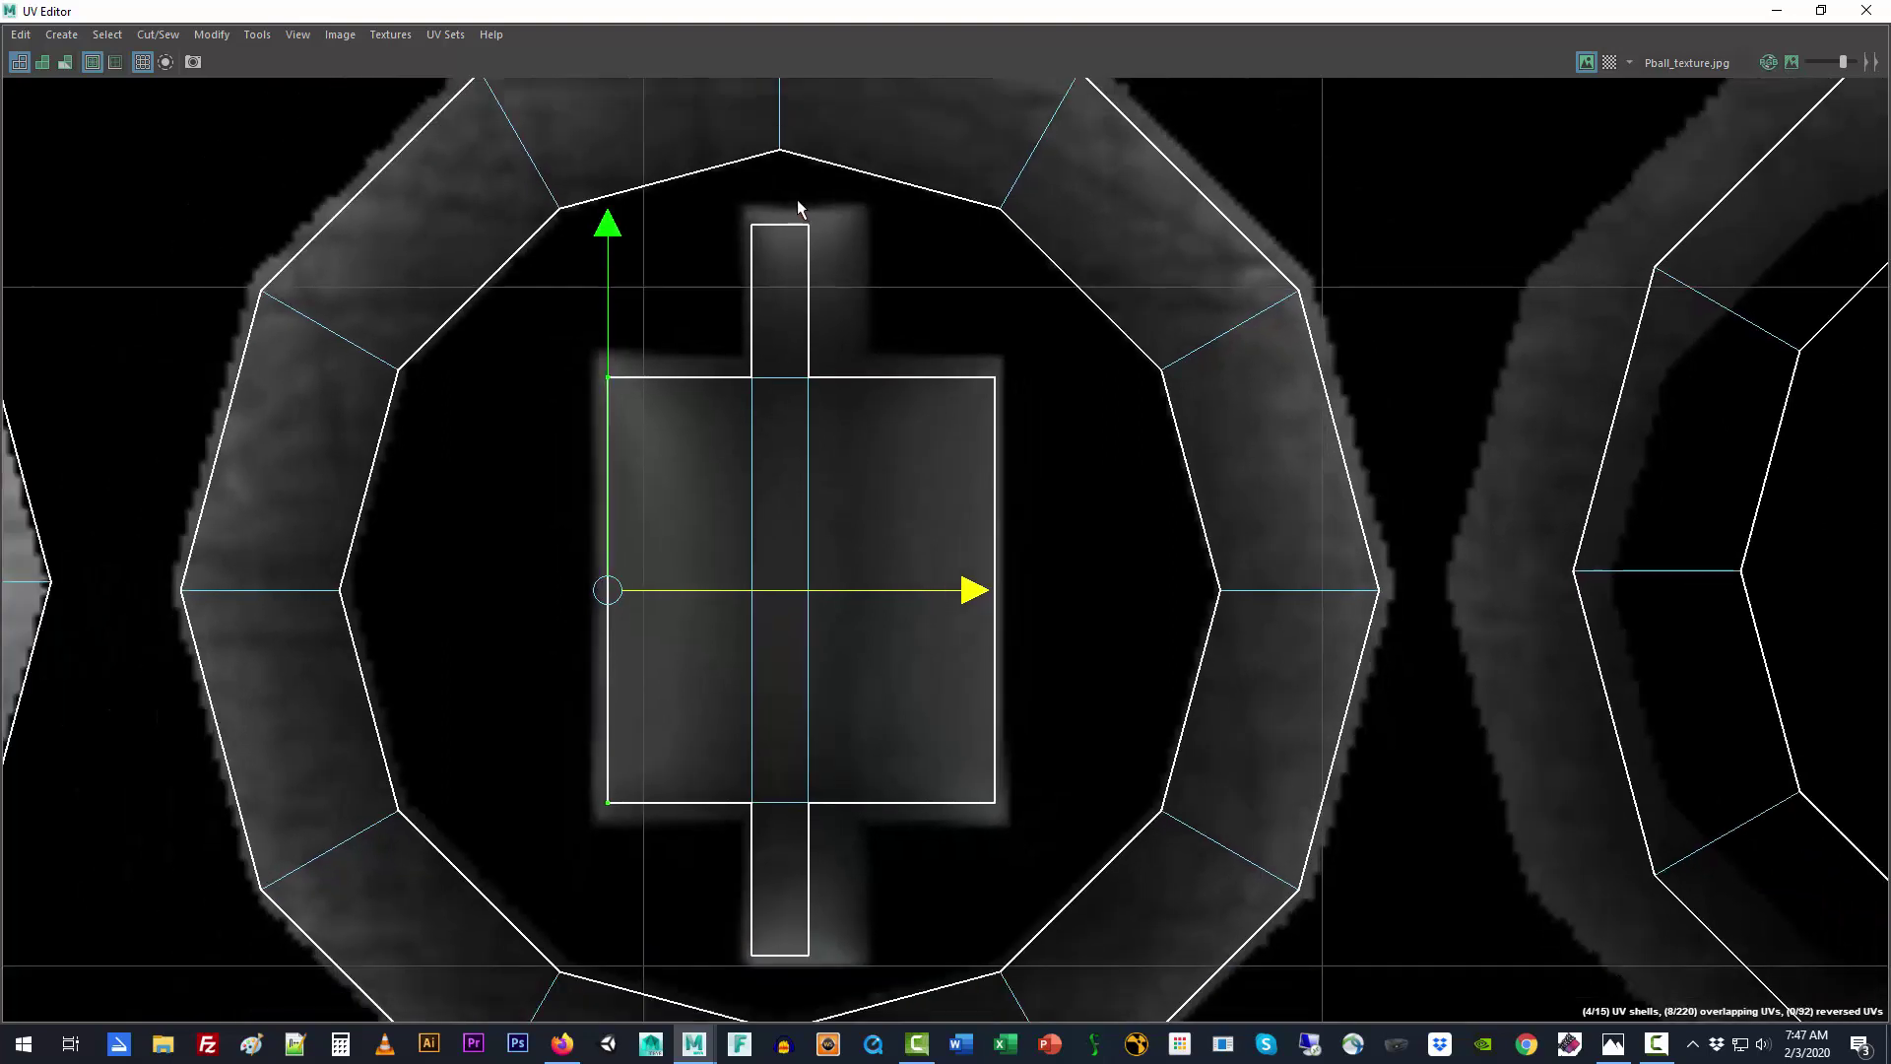
left_click_drag(796, 199, 837, 975)
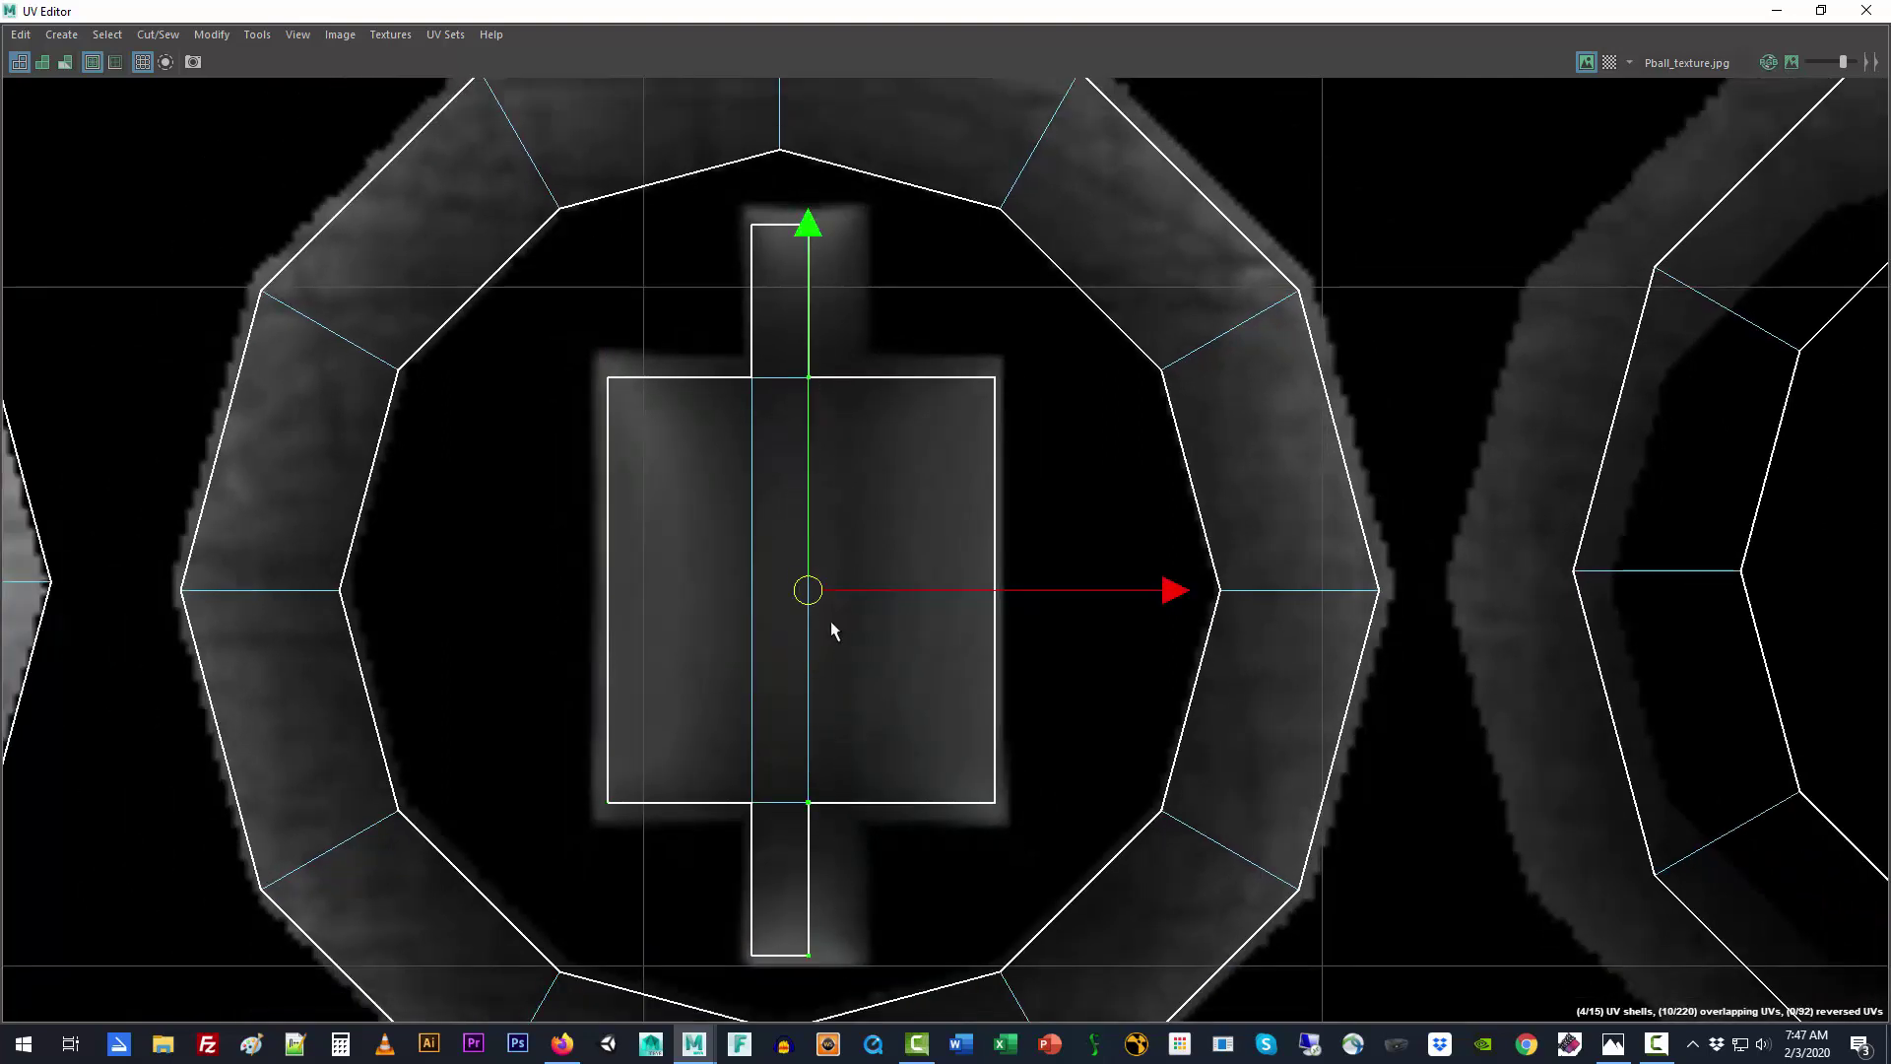
left_click(891, 315)
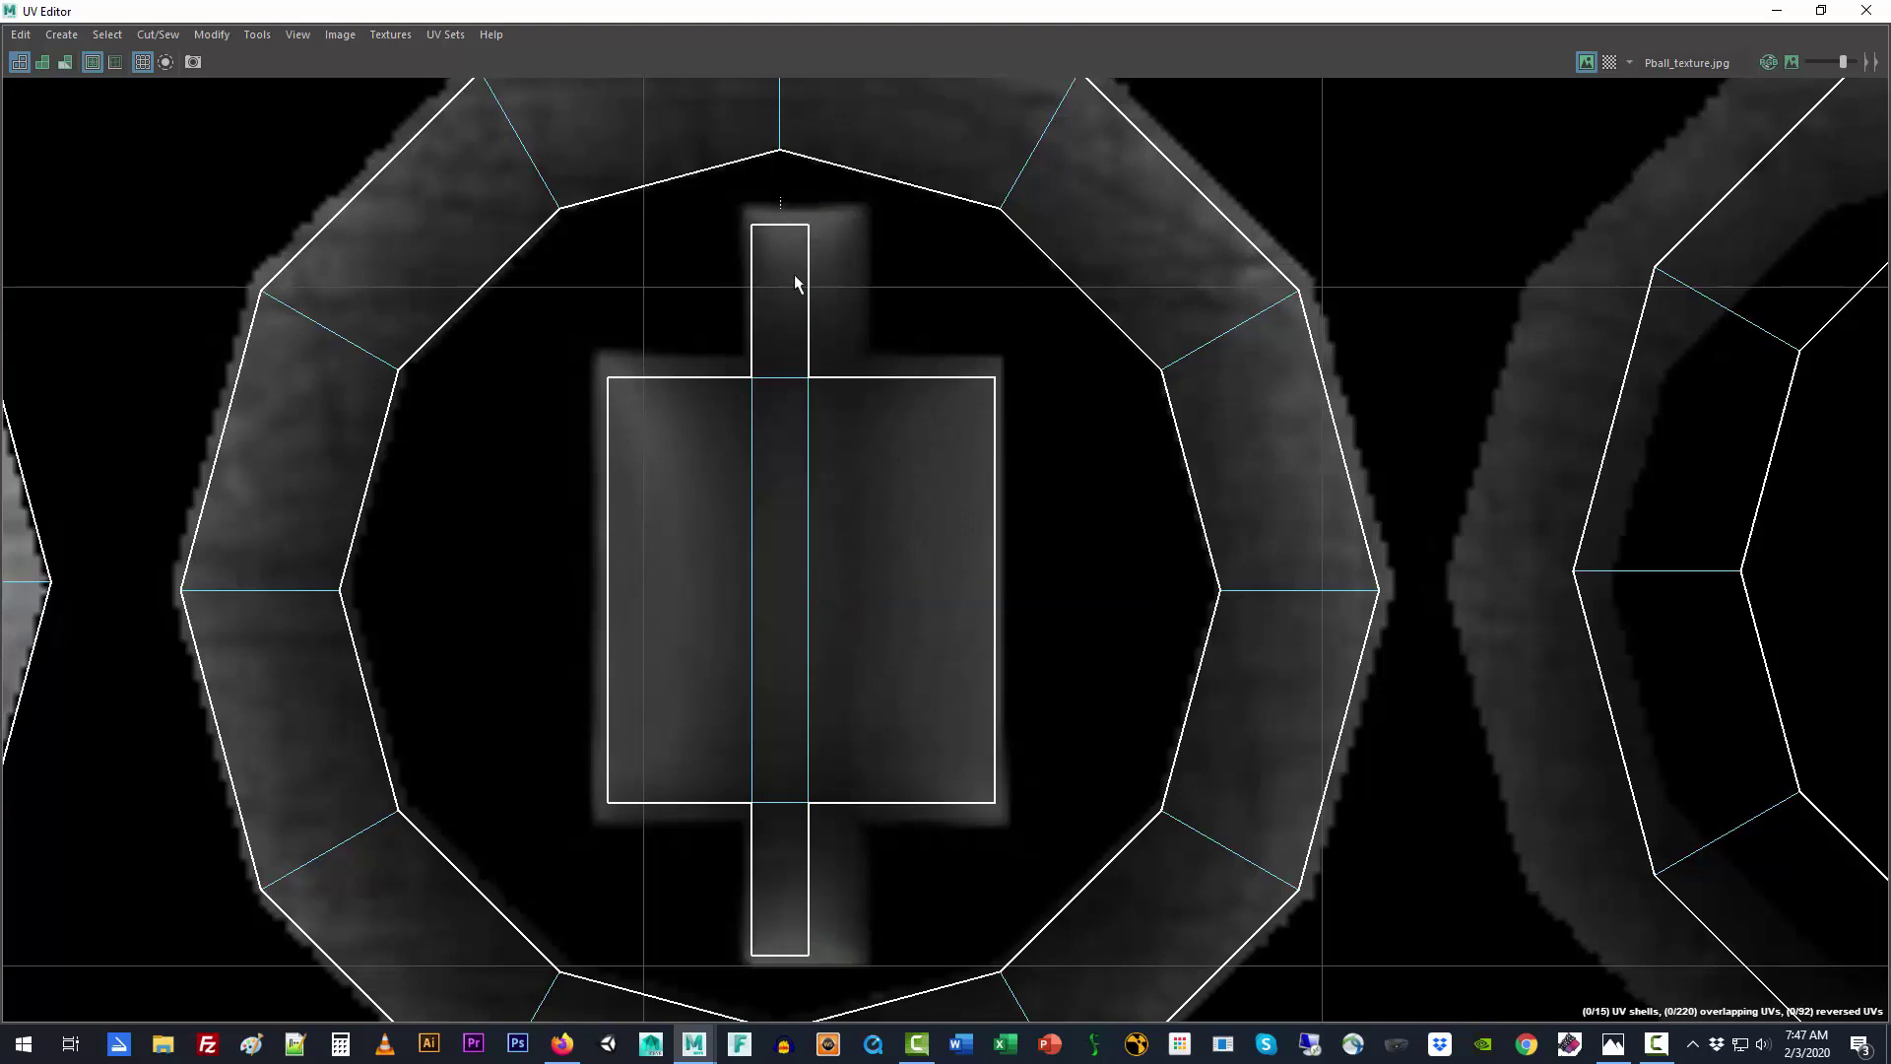
left_click_drag(795, 277, 840, 975)
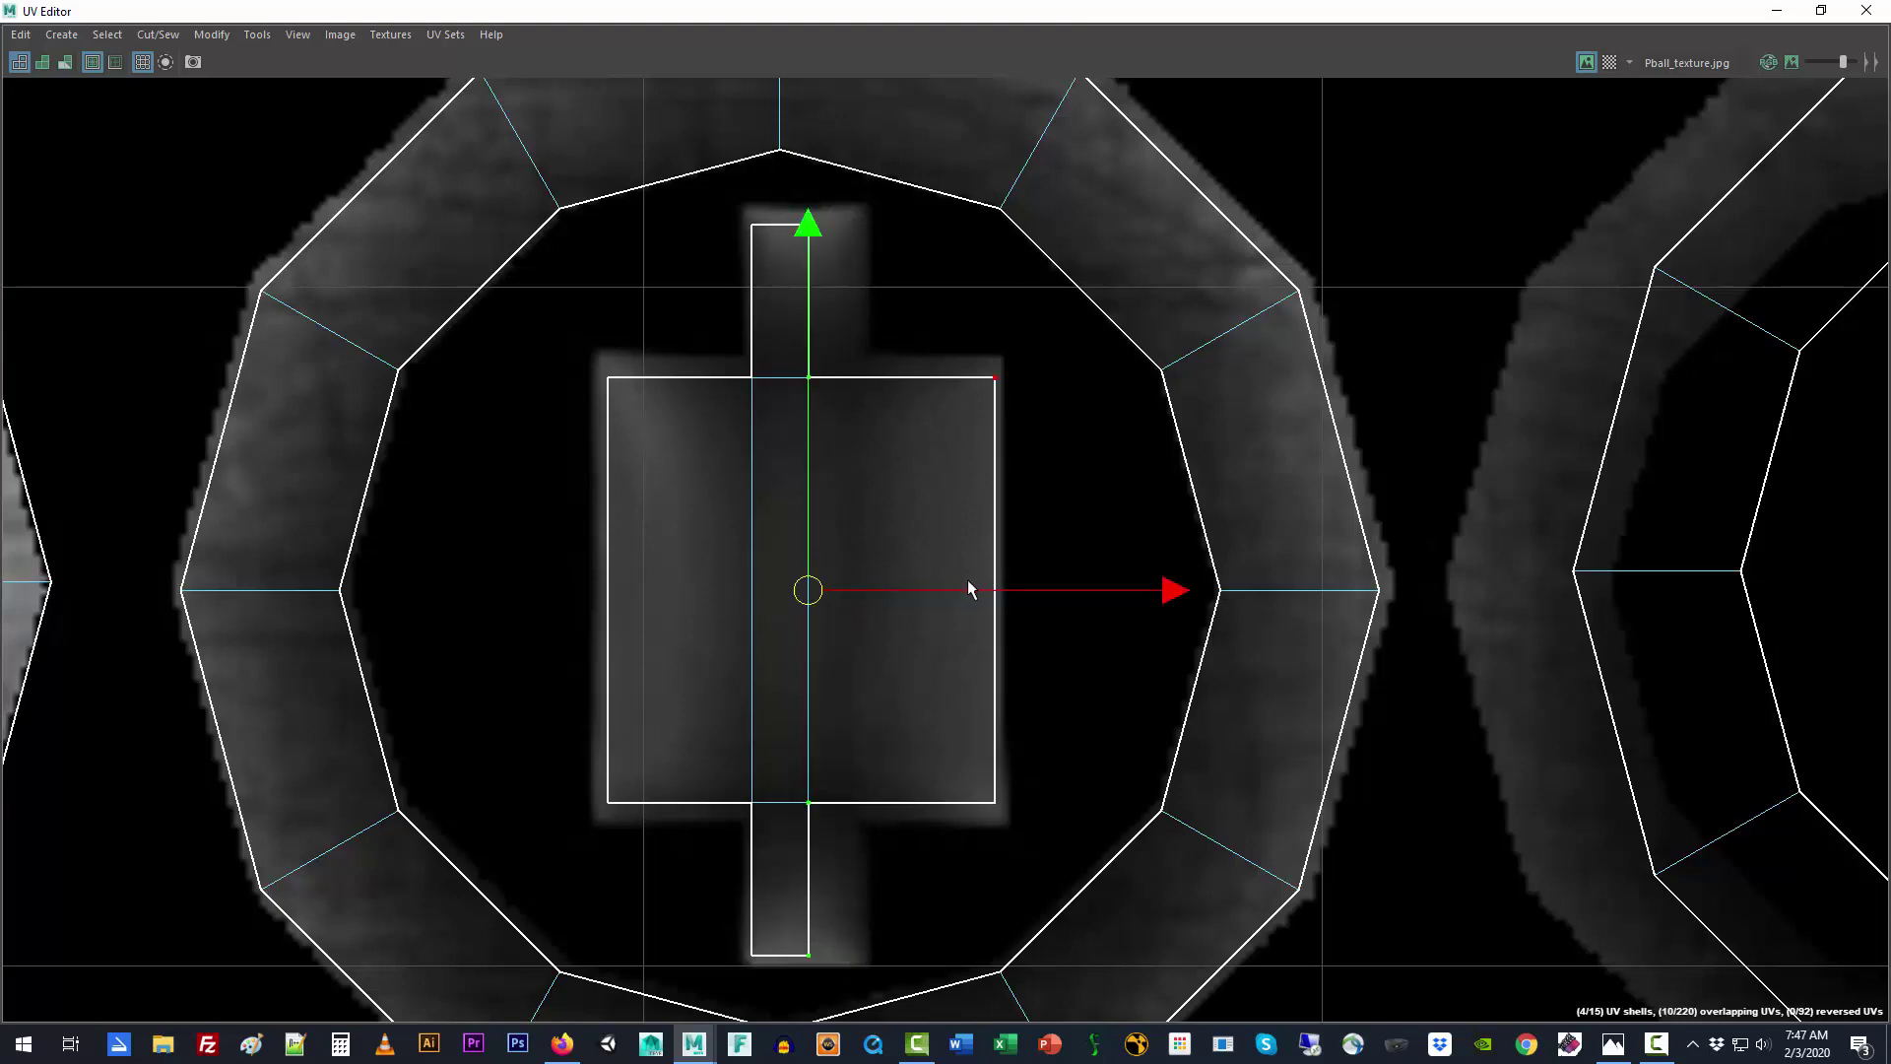
left_click_drag(953, 591, 1010, 596)
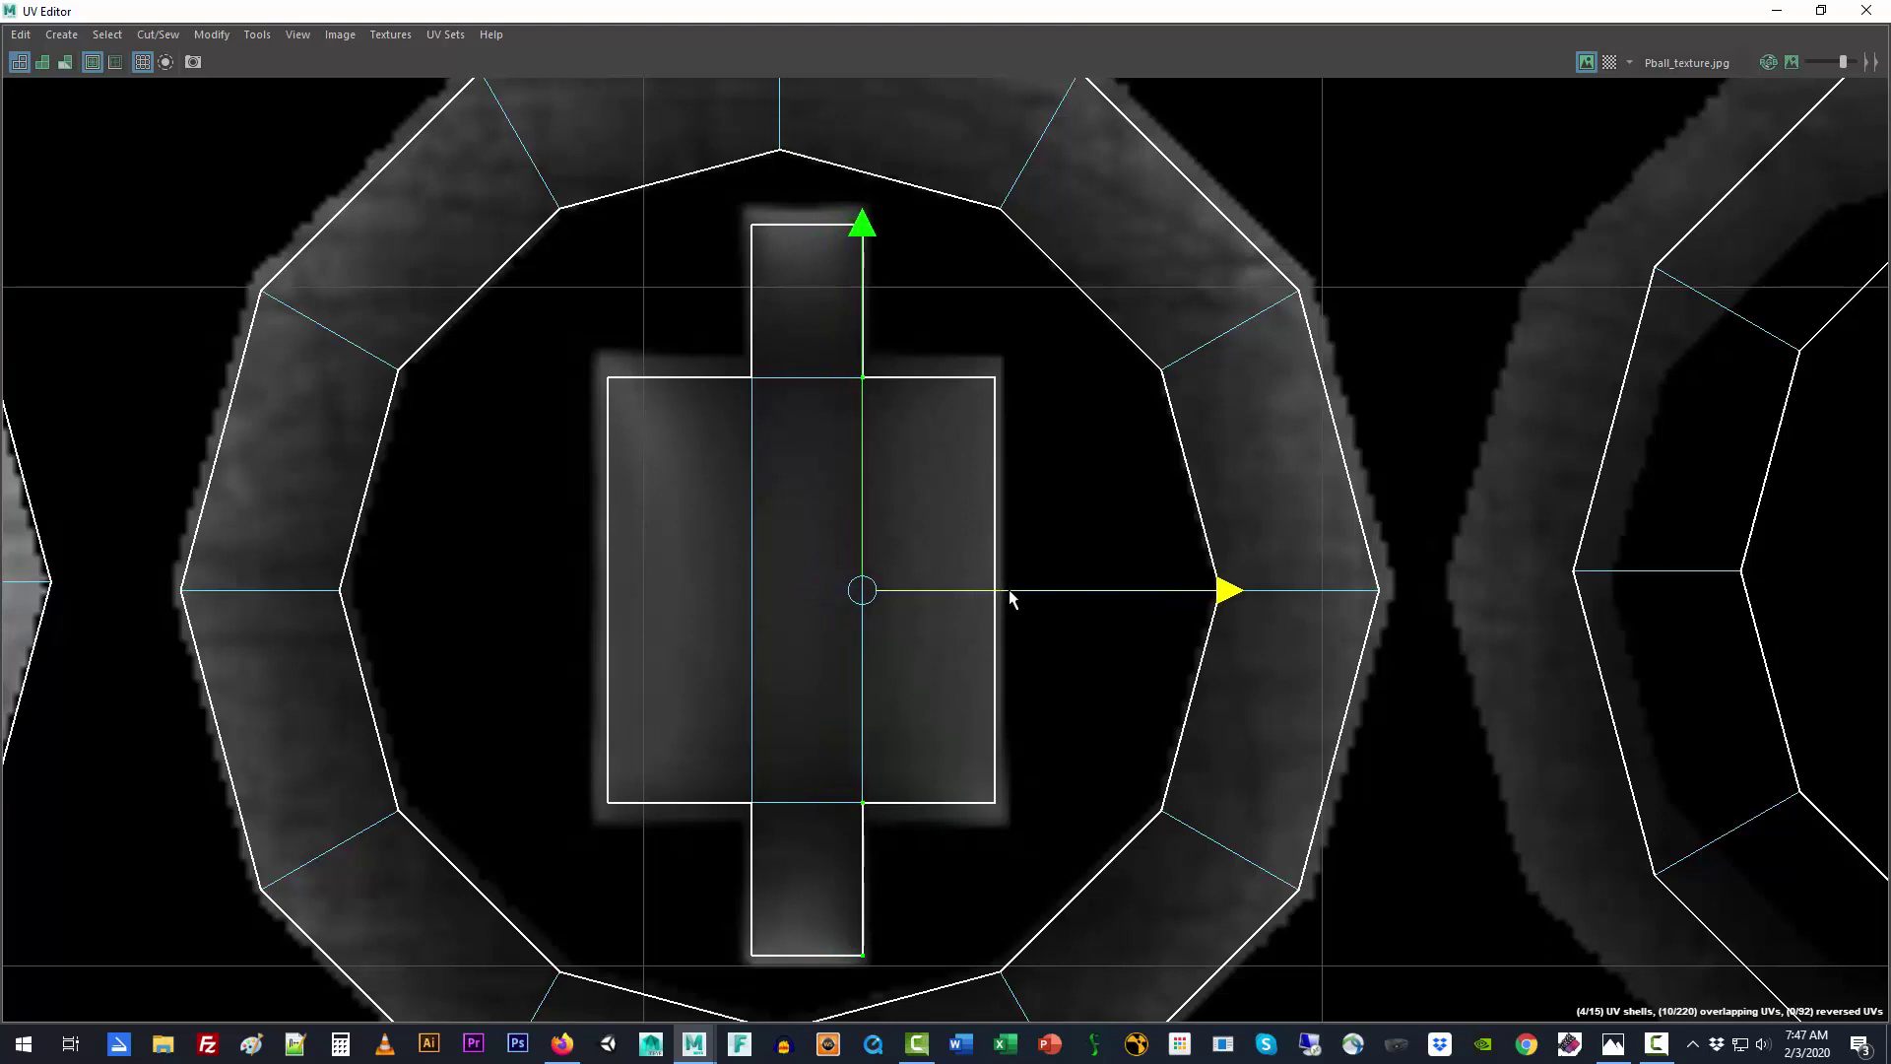
Step: Raise the upper row of UVs on the slot-wall shell's wide section slightly toward the painted patch's upper border
left_click_drag(568, 334, 1032, 406)
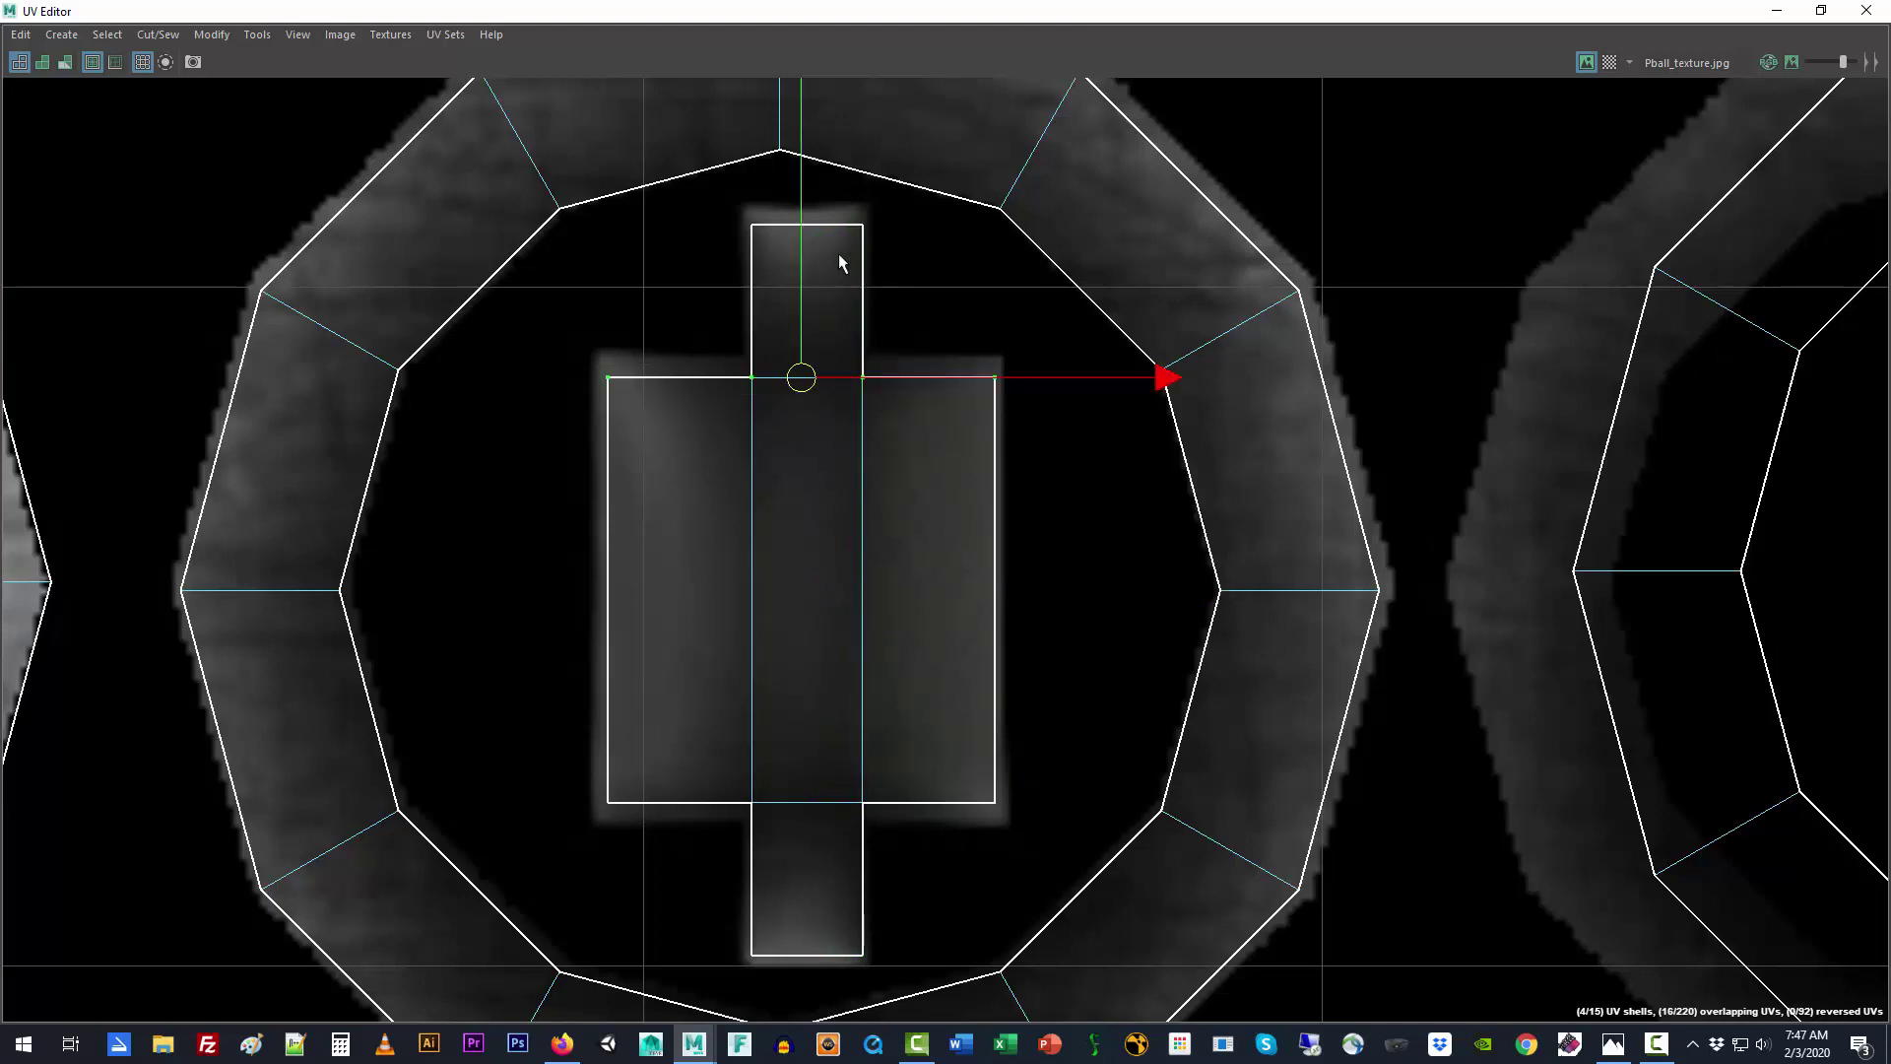
left_click_drag(796, 241, 797, 234)
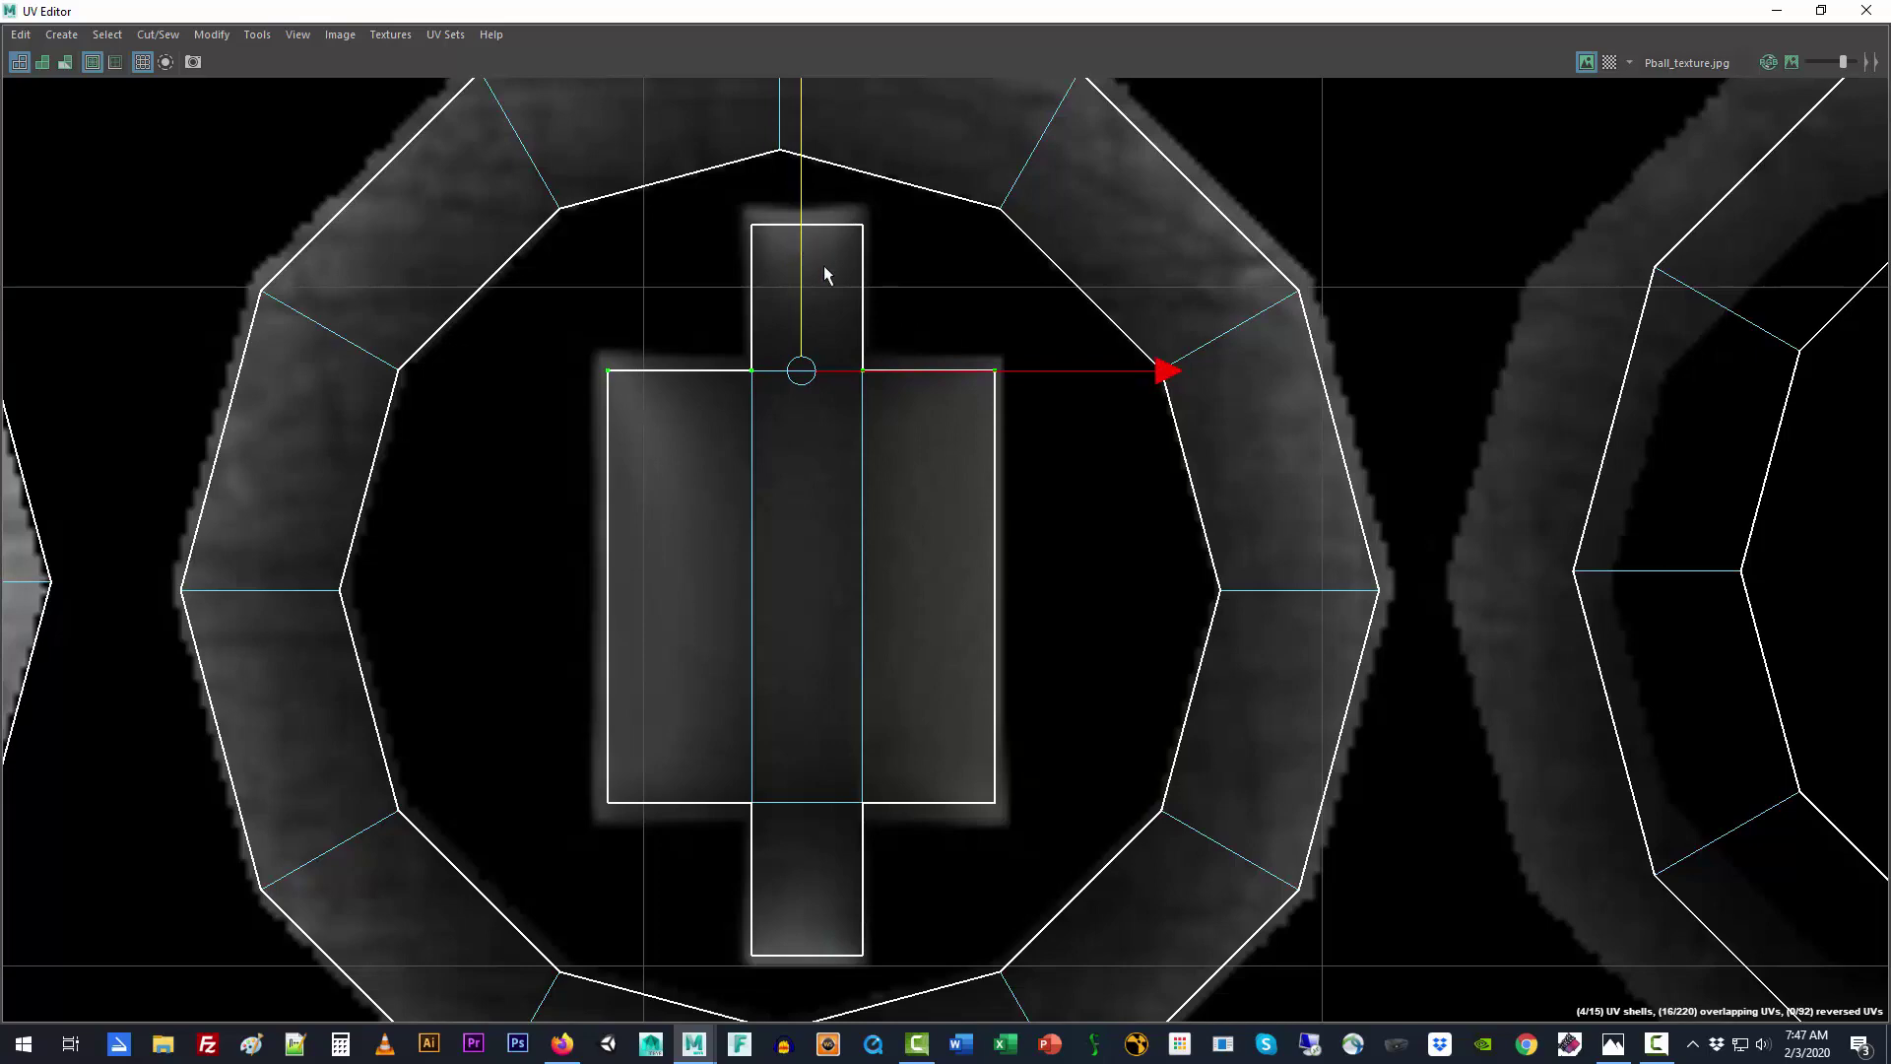
left_click(1053, 509)
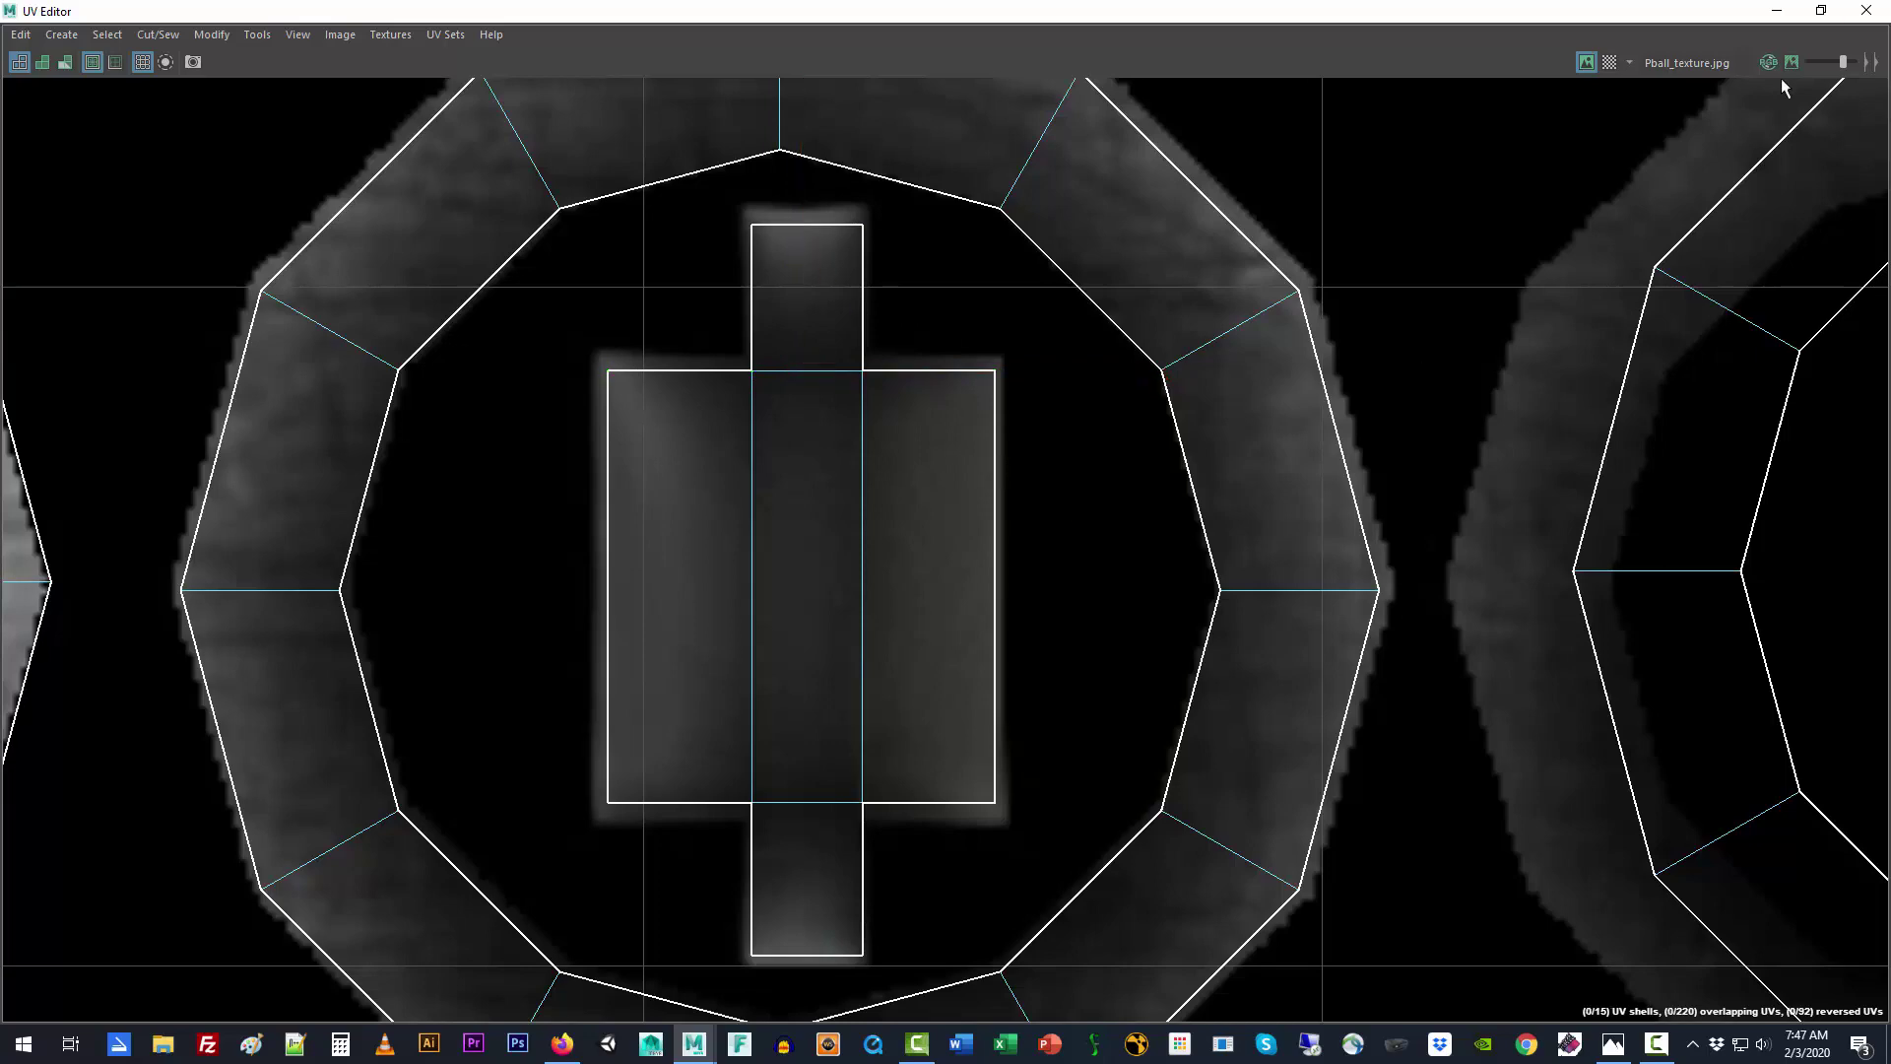
left_click(1820, 10)
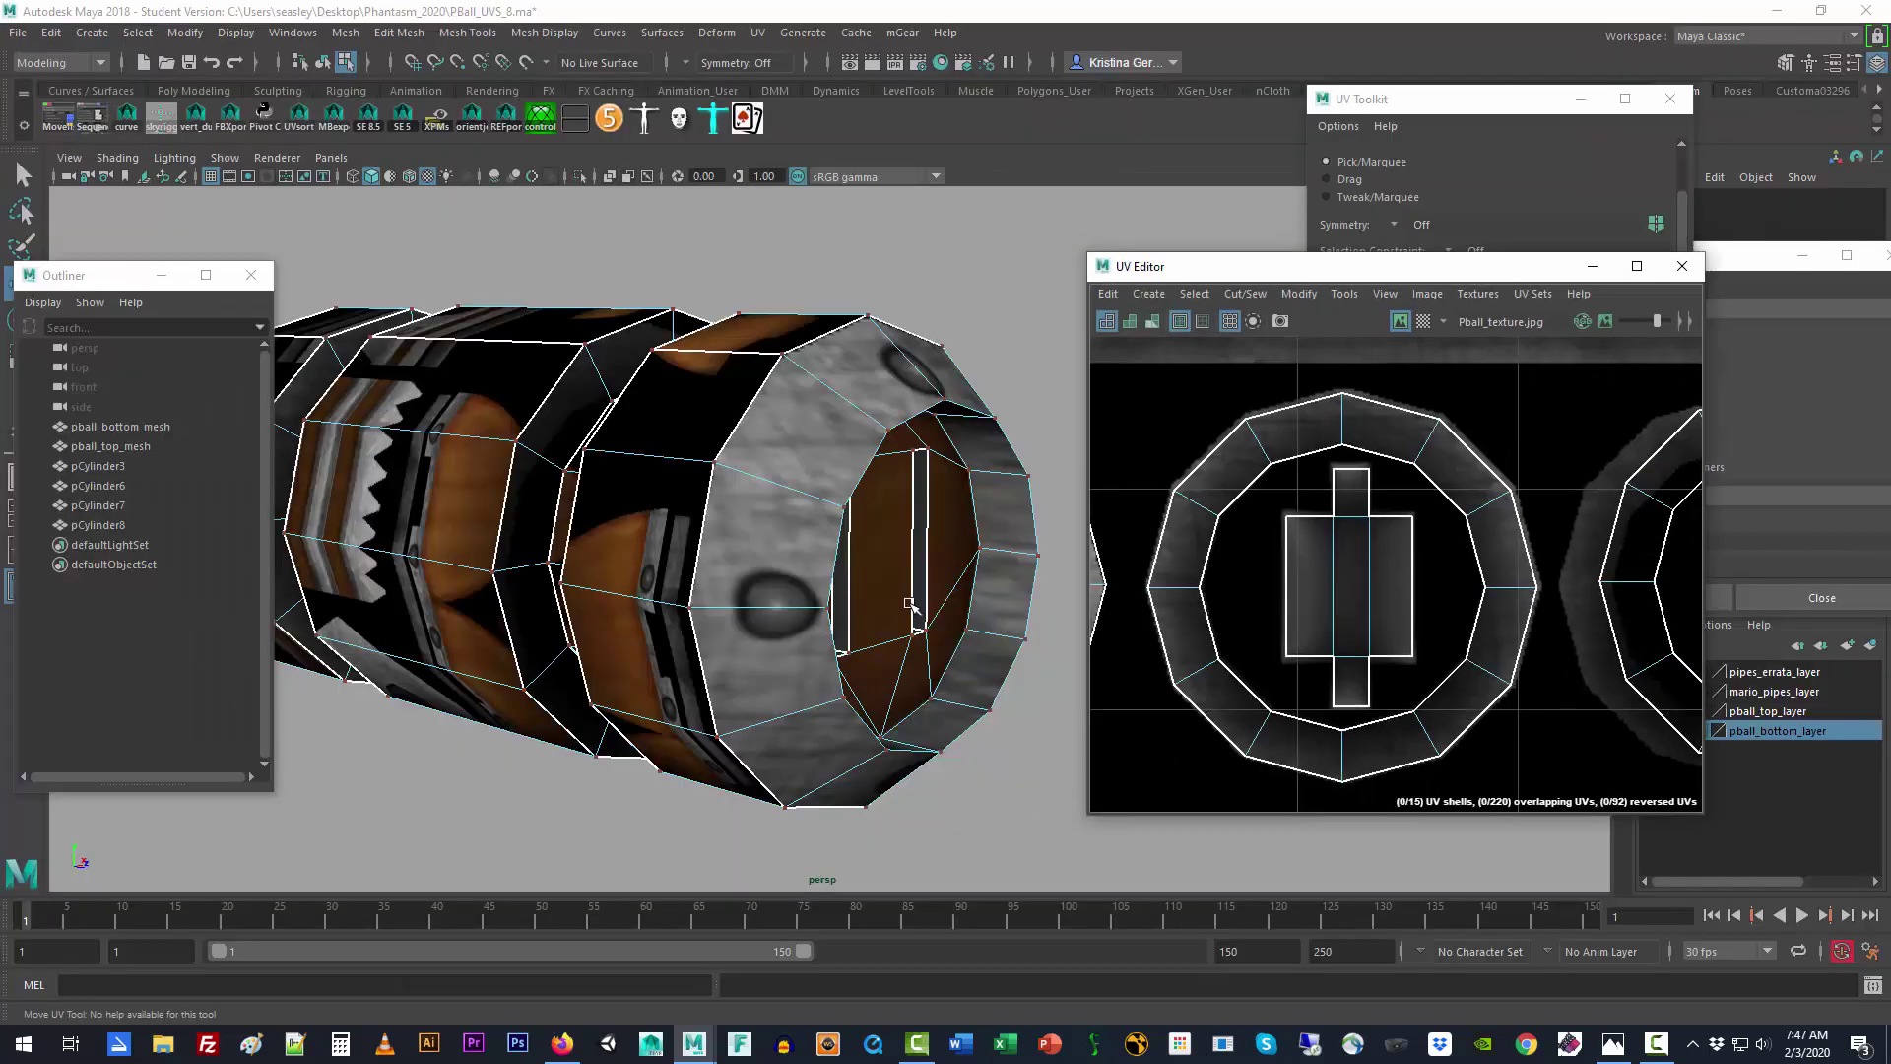
Step: Switch to object mode, deselect the cylinder and inspect the shading inside the wooden disc's two slots up close
left_click_drag(909, 603, 709, 637, "alt")
scroll(794, 606, "up", 3)
right_click_drag(930, 356, 977, 341)
left_click(1026, 271)
left_click_drag(800, 527, 916, 581, "alt")
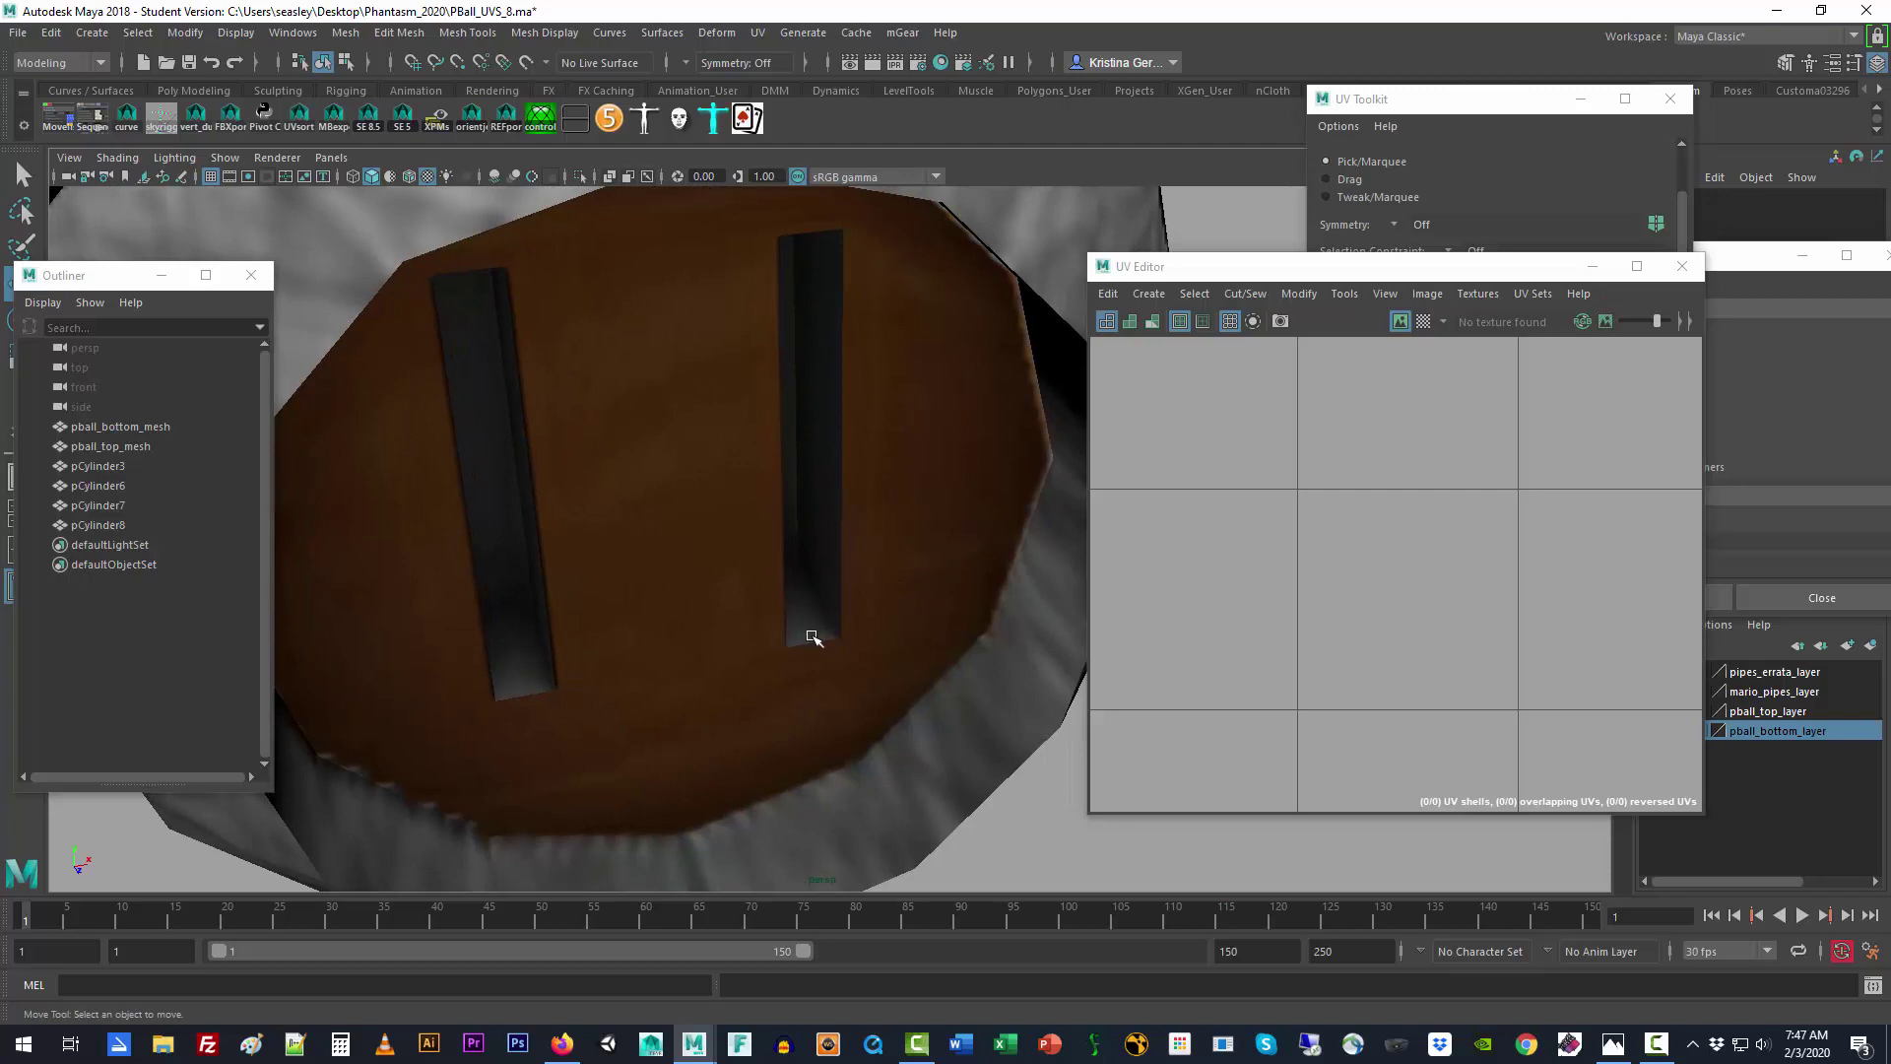
left_click_drag(808, 633, 794, 629, "alt")
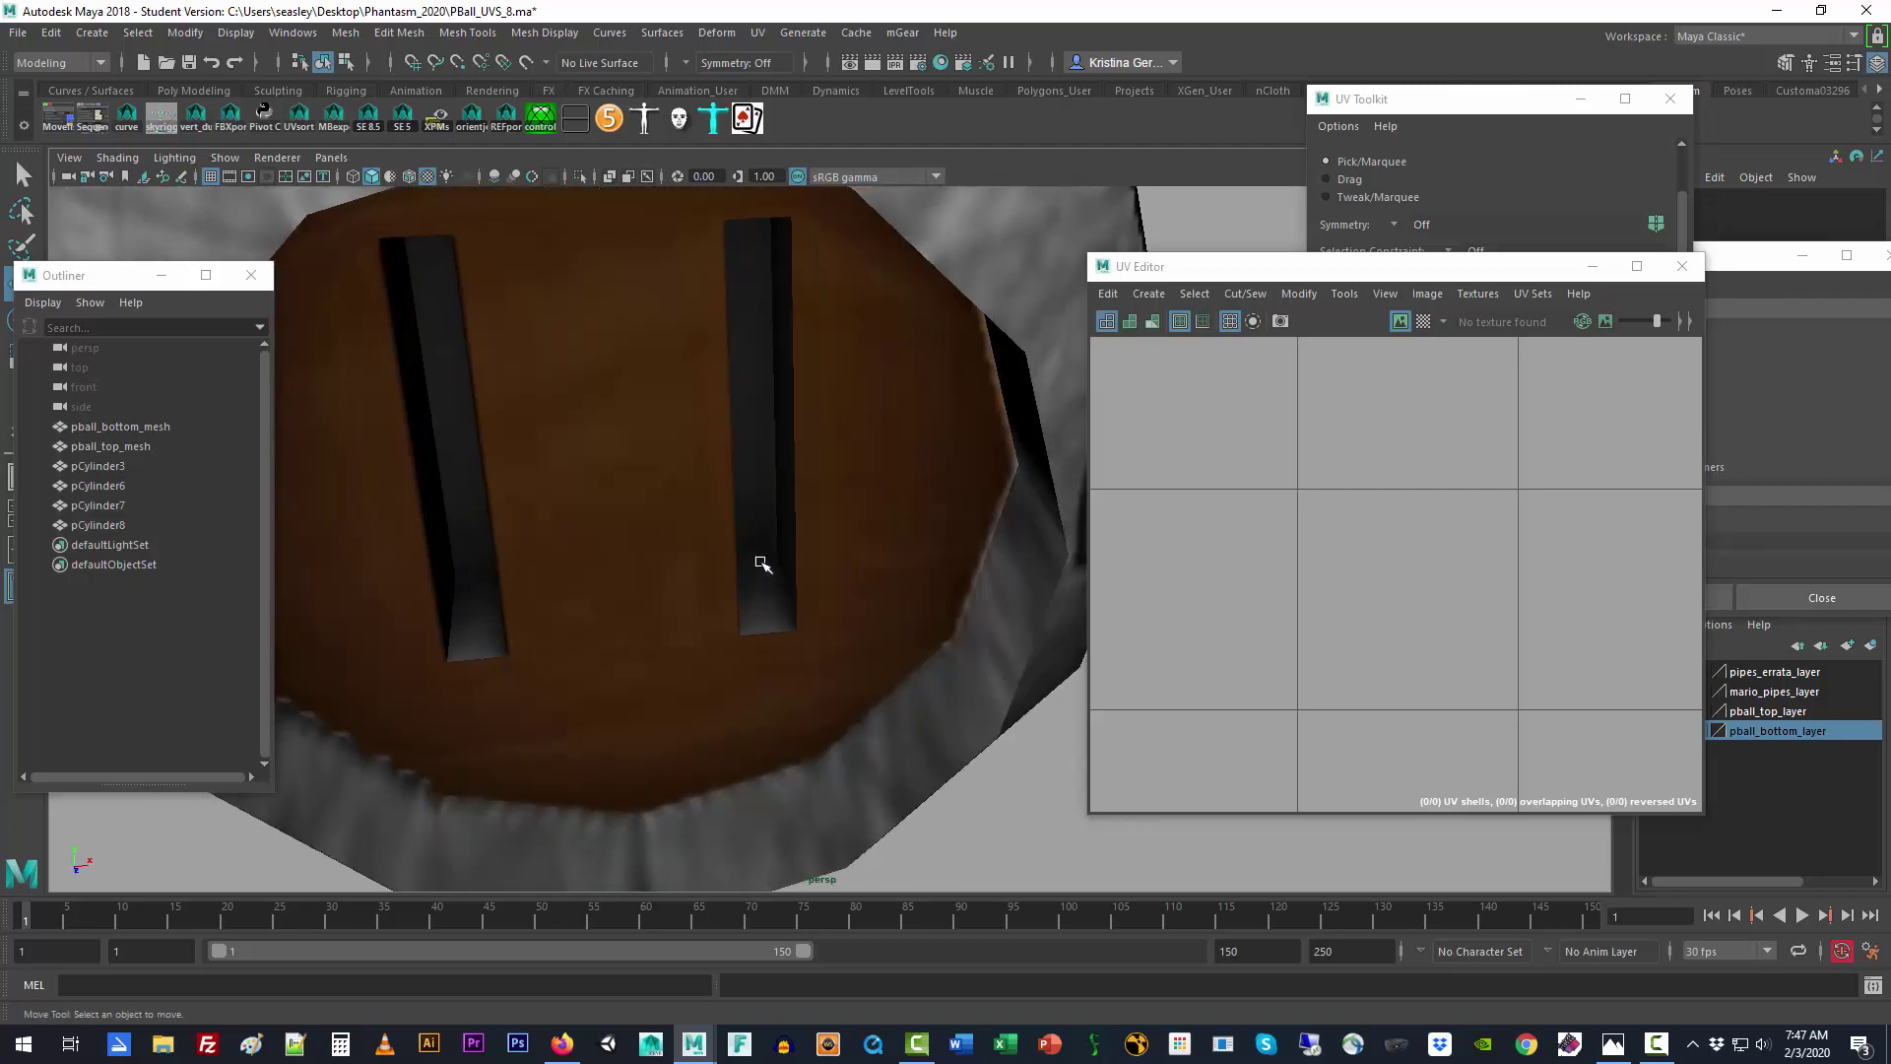
Step: Select the cylinder's misaligned ring-shaped UV shell at the texture's right edge and move it onto the painted dark ring
left_click(745, 410)
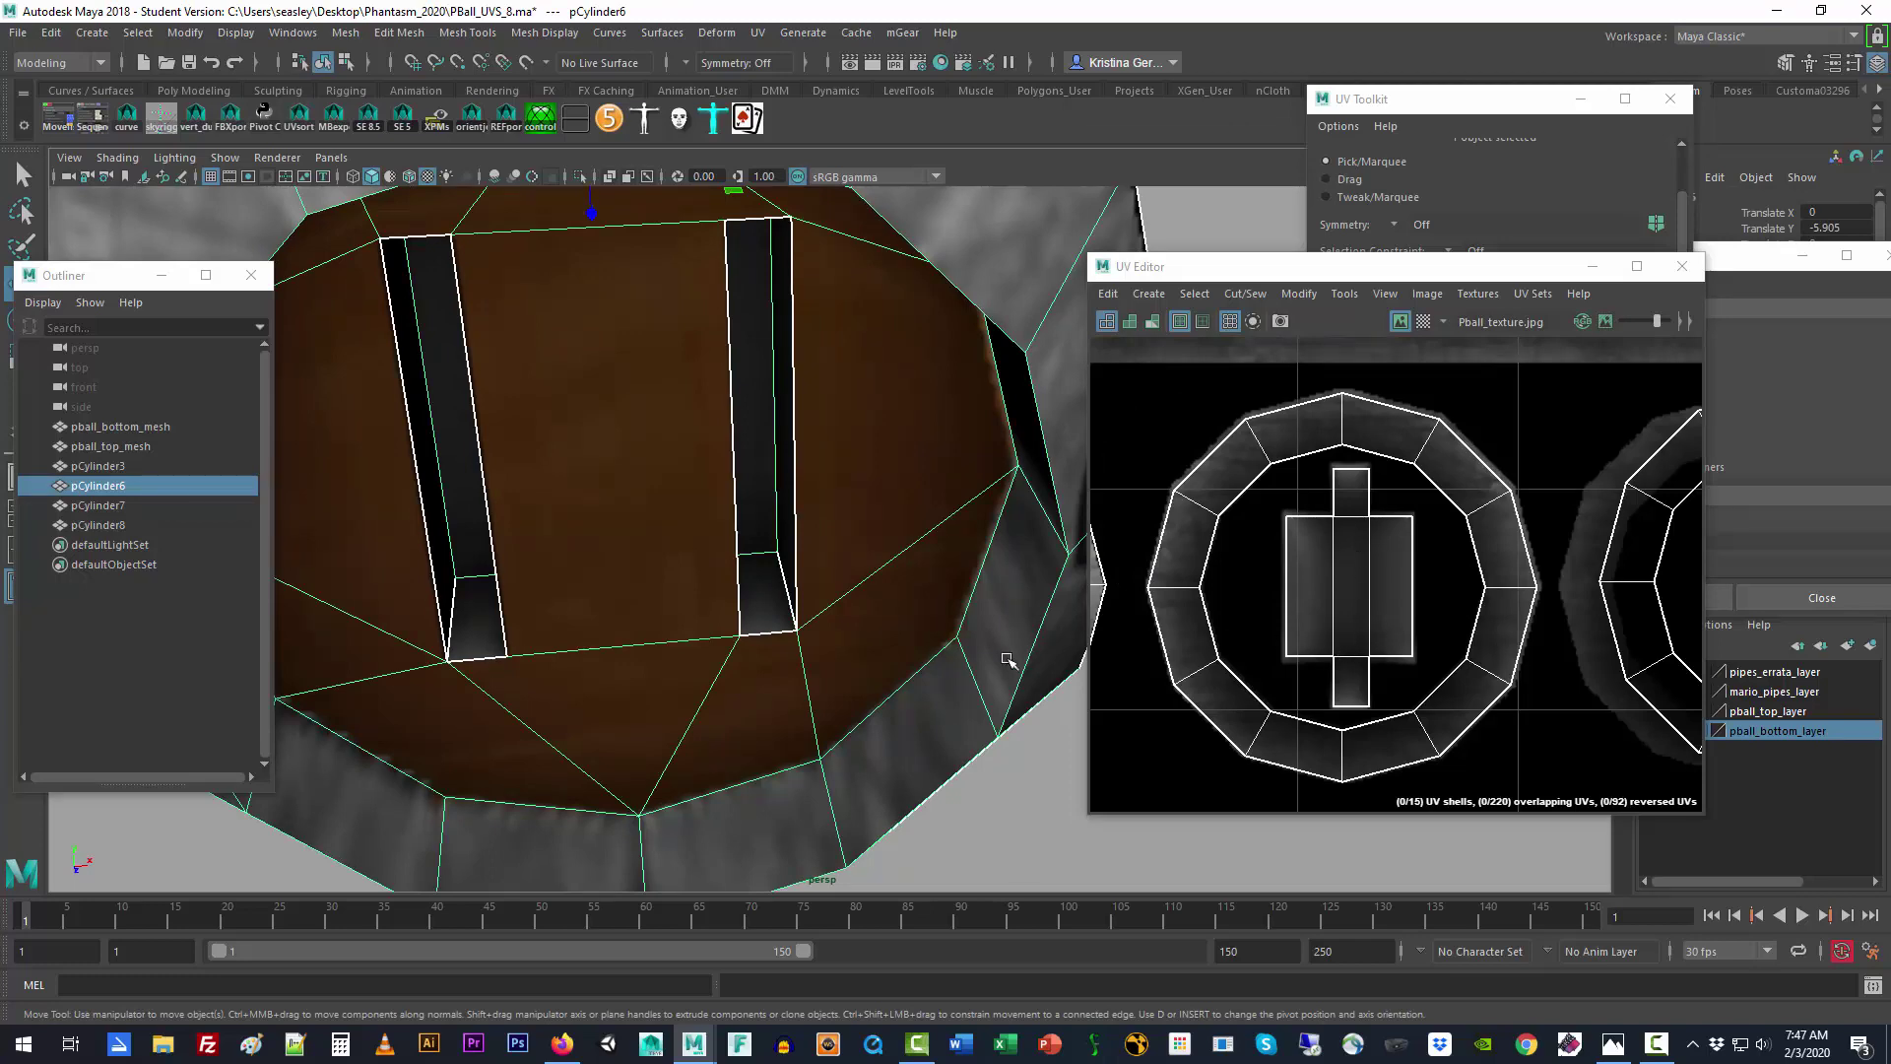
right_click_drag(1008, 660, 532, 722, "alt")
left_click_drag(531, 722, 737, 653, "alt")
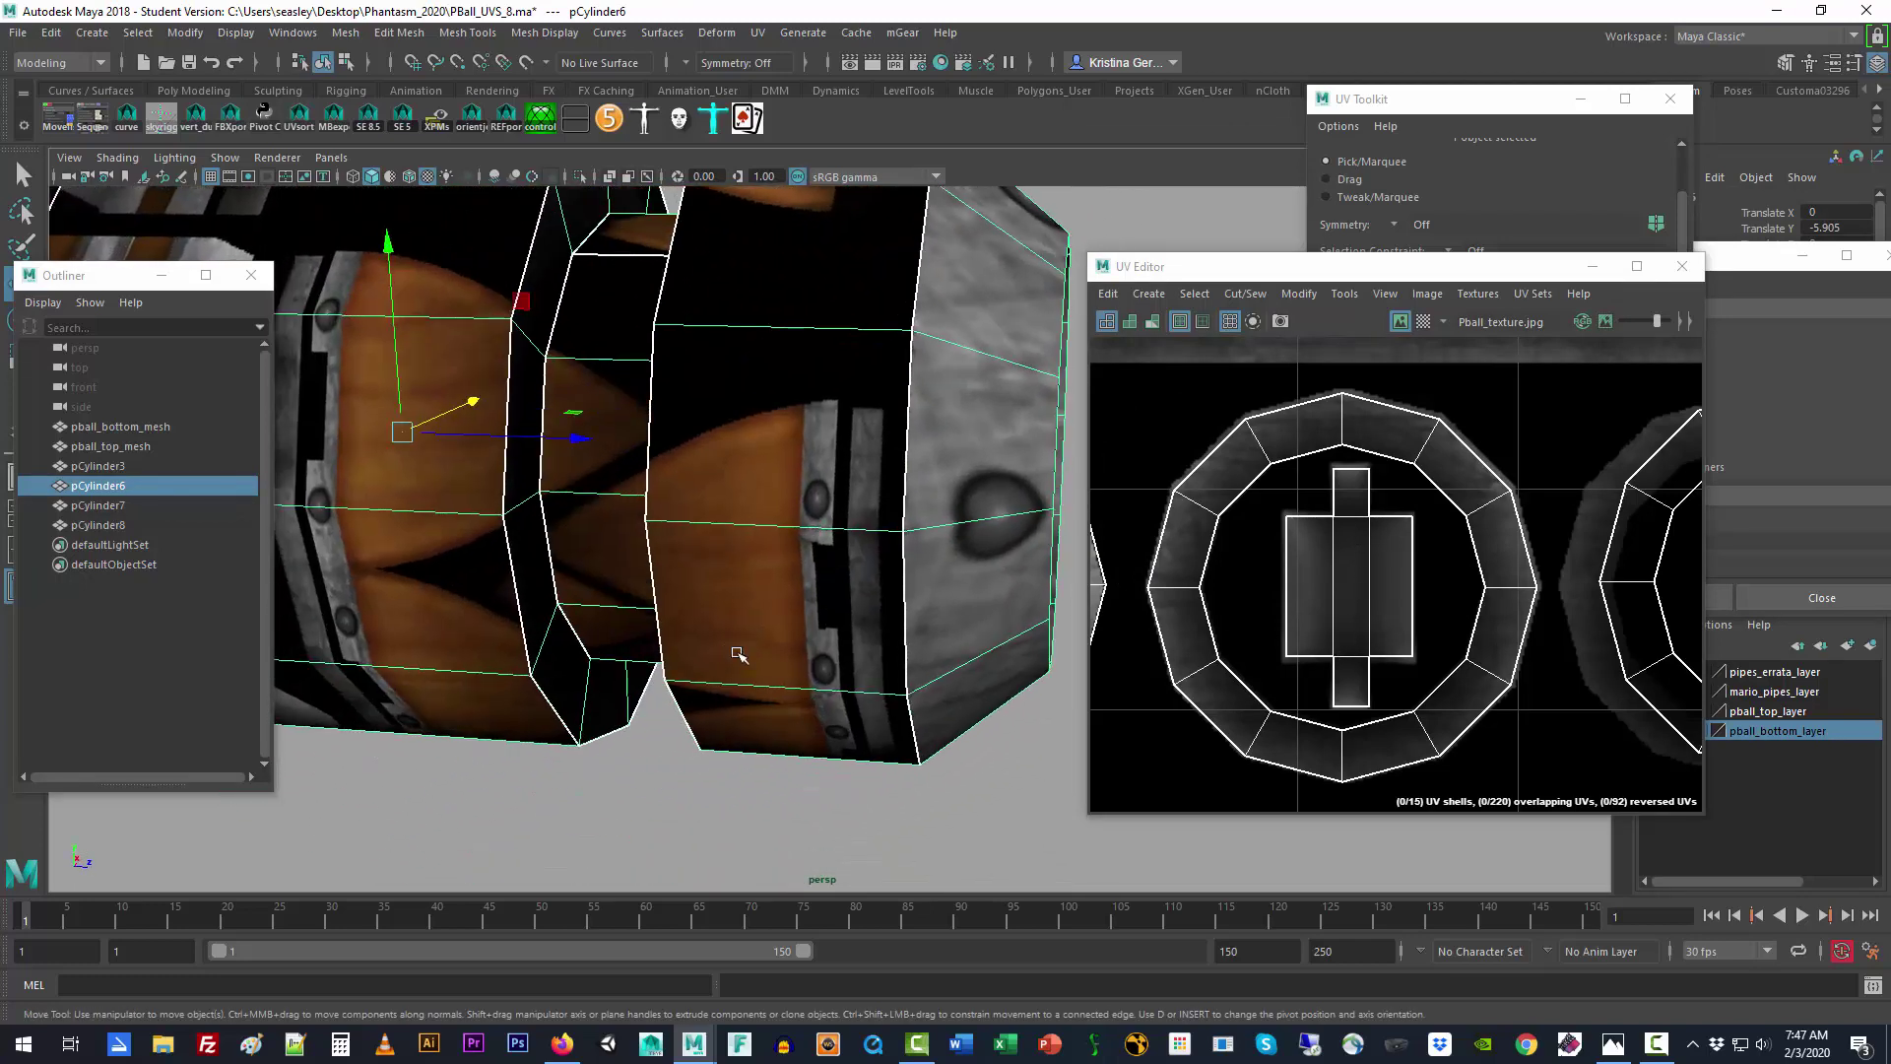
scroll(1507, 606, "down", 3)
middle_click_drag(1613, 616, 1318, 616, "alt")
right_click_drag(1480, 571, 1549, 562)
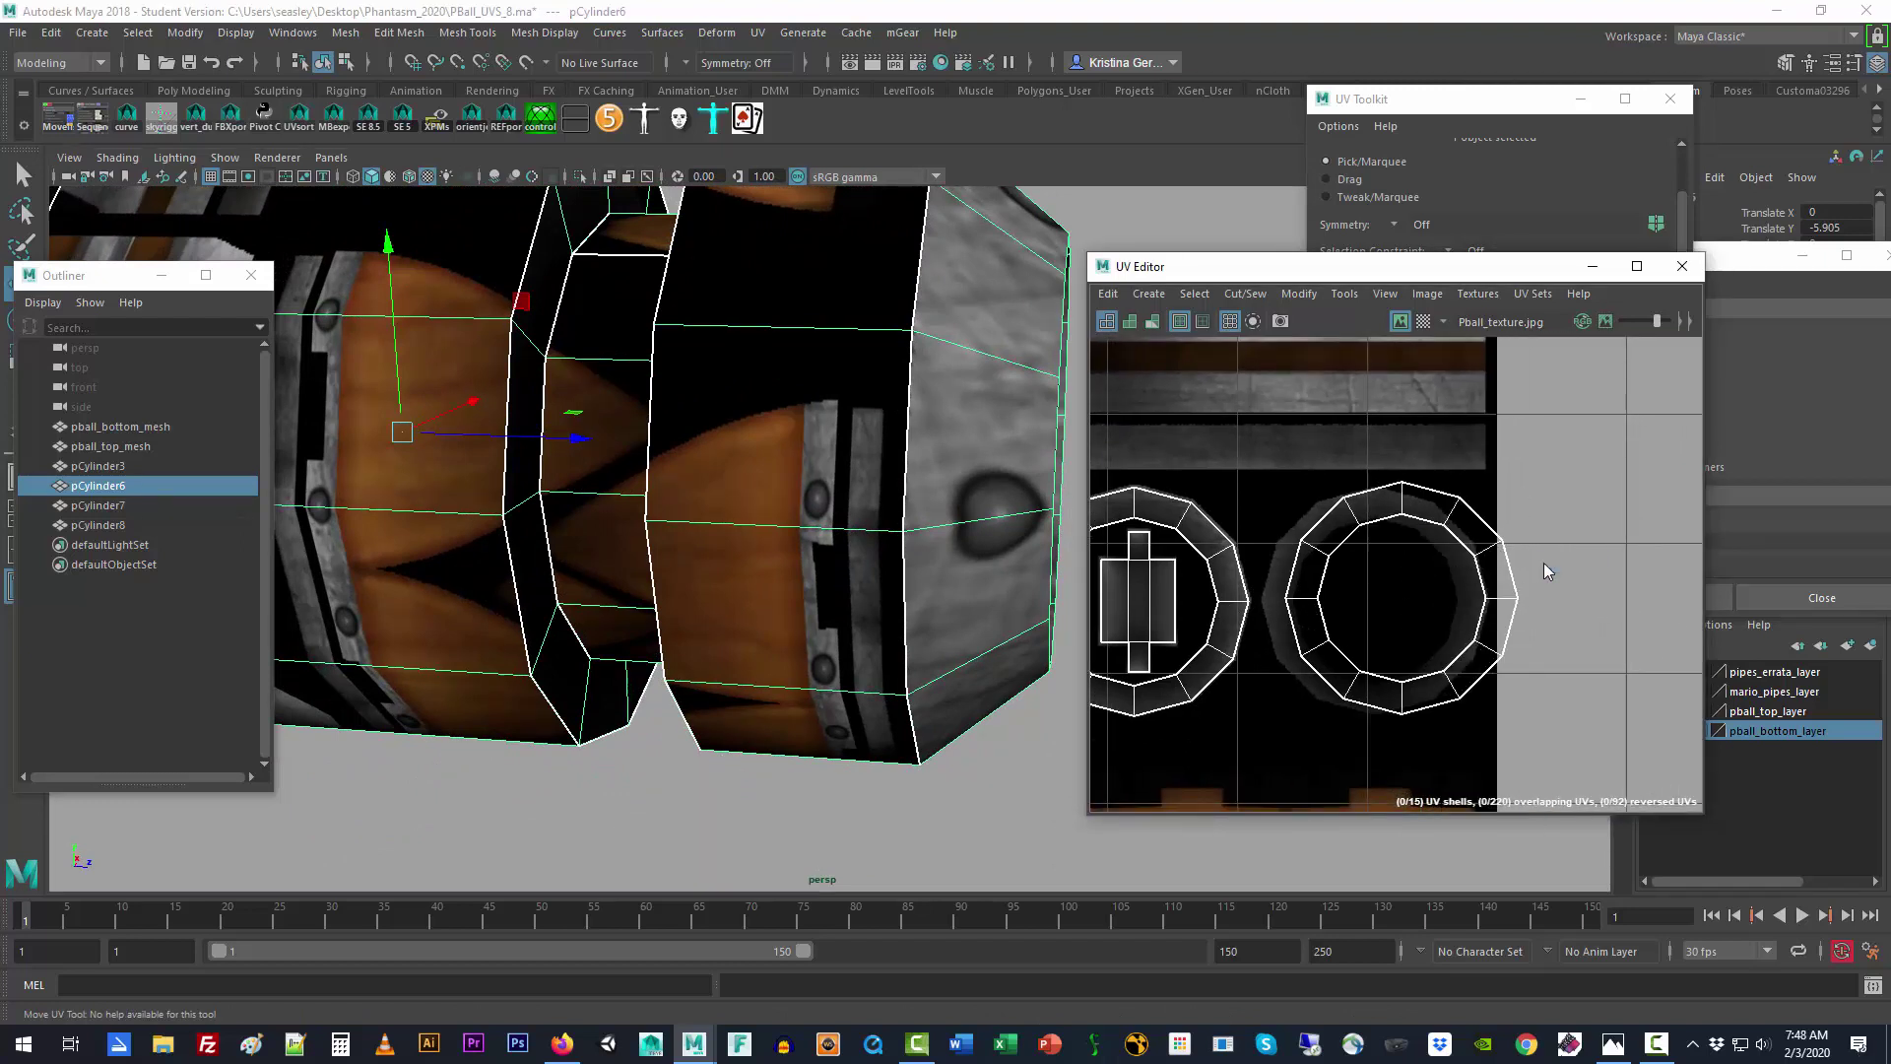
left_click_drag(1257, 465, 1598, 734)
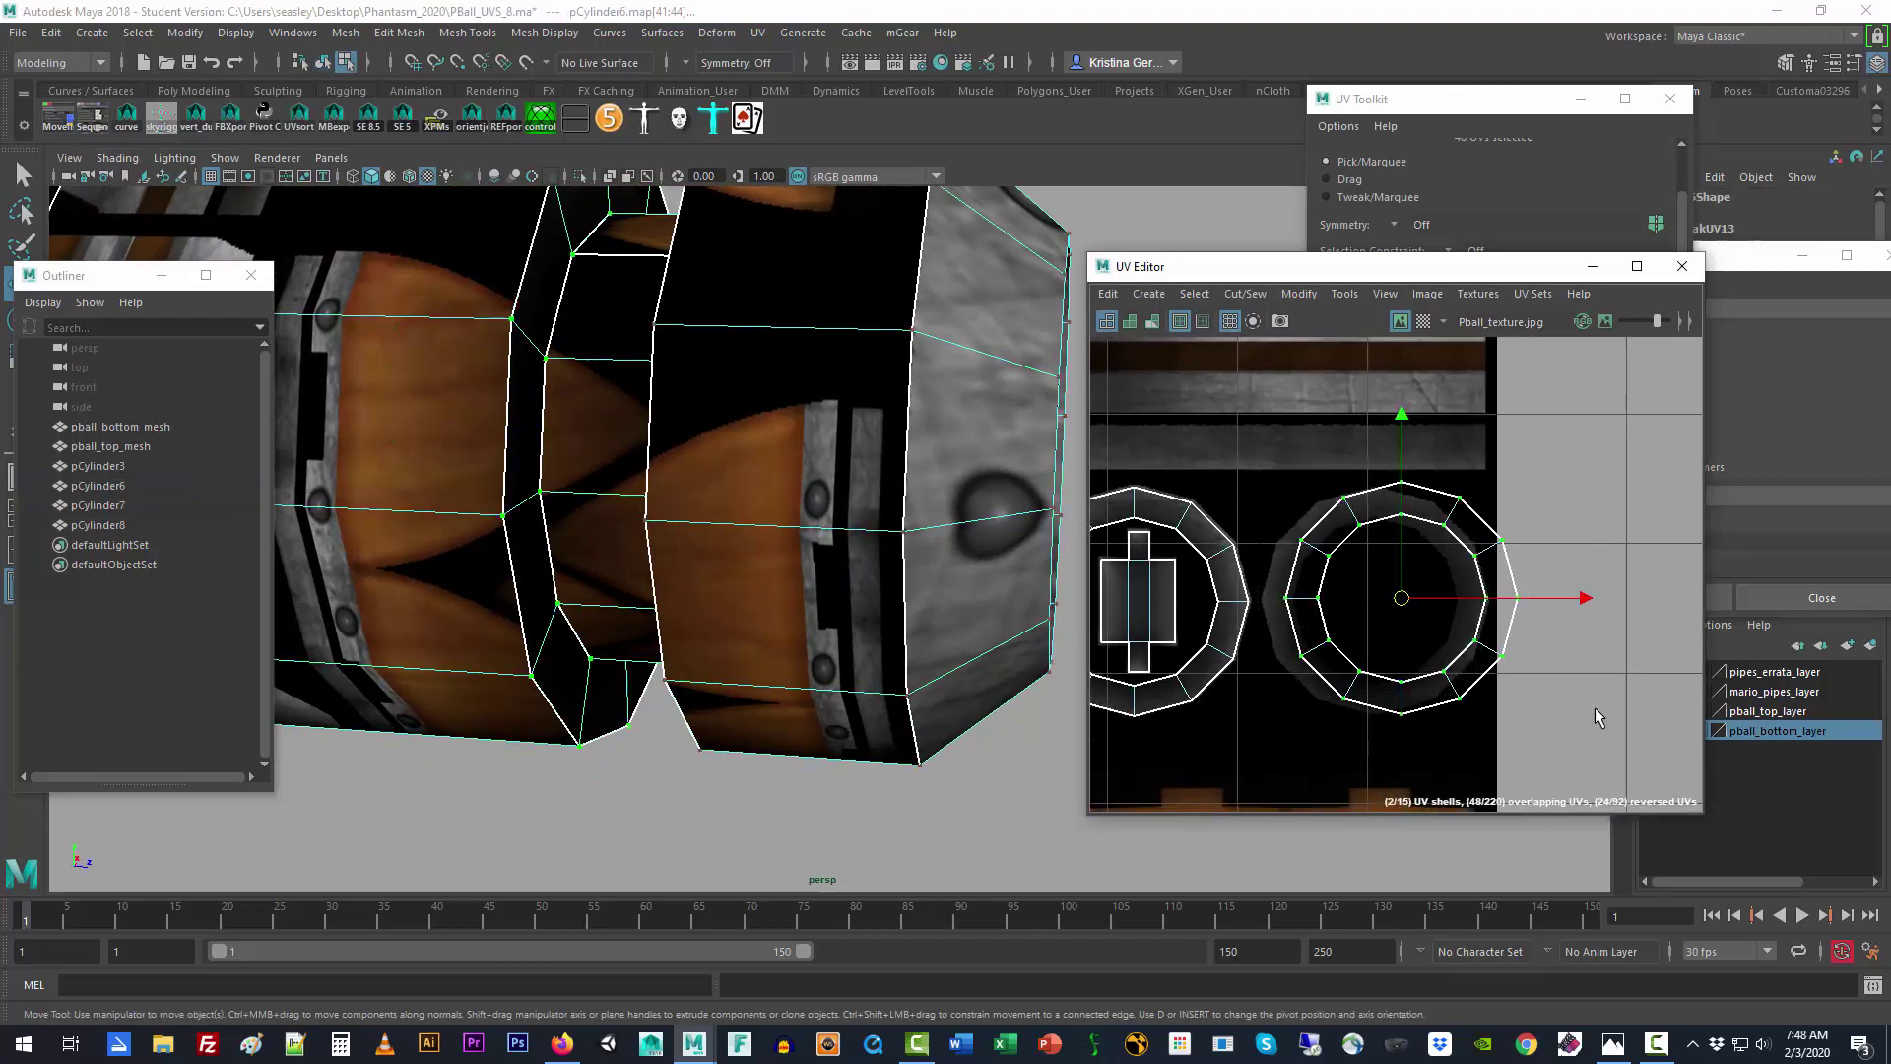
left_click(1638, 266)
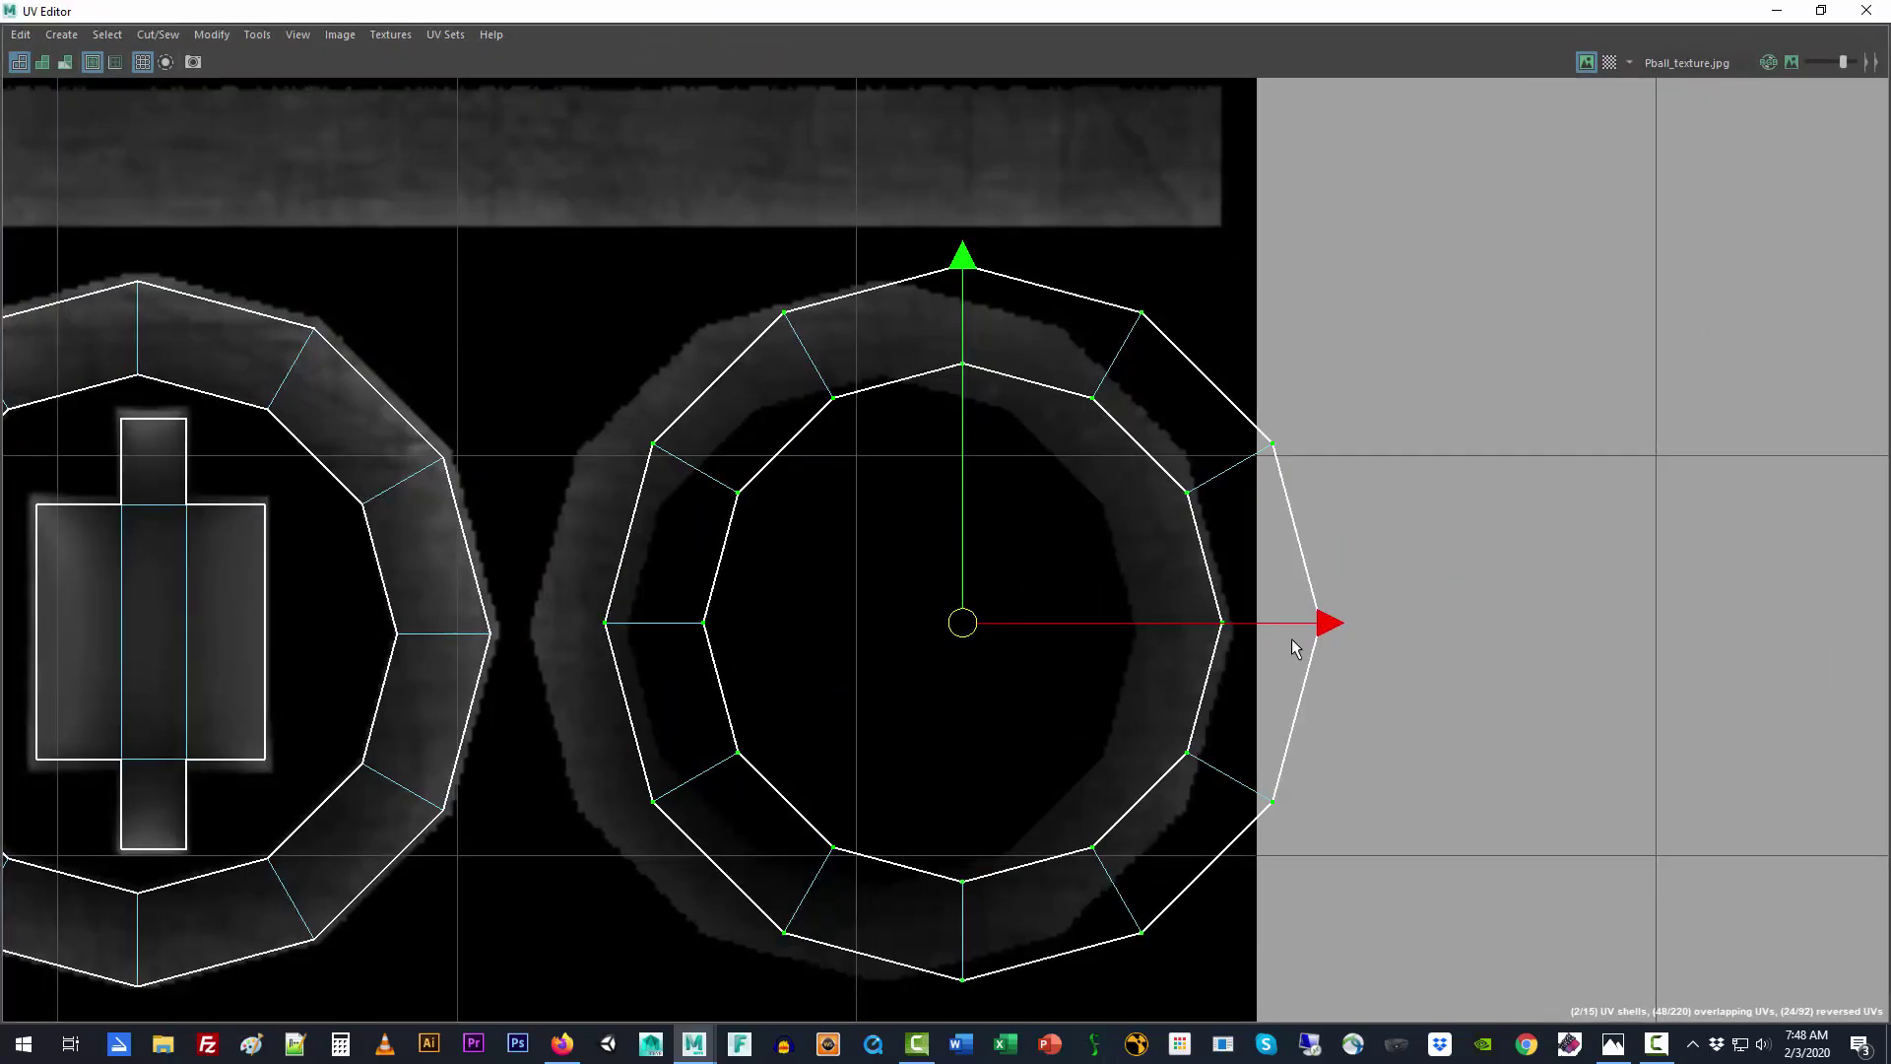
left_click_drag(1322, 624, 1246, 643)
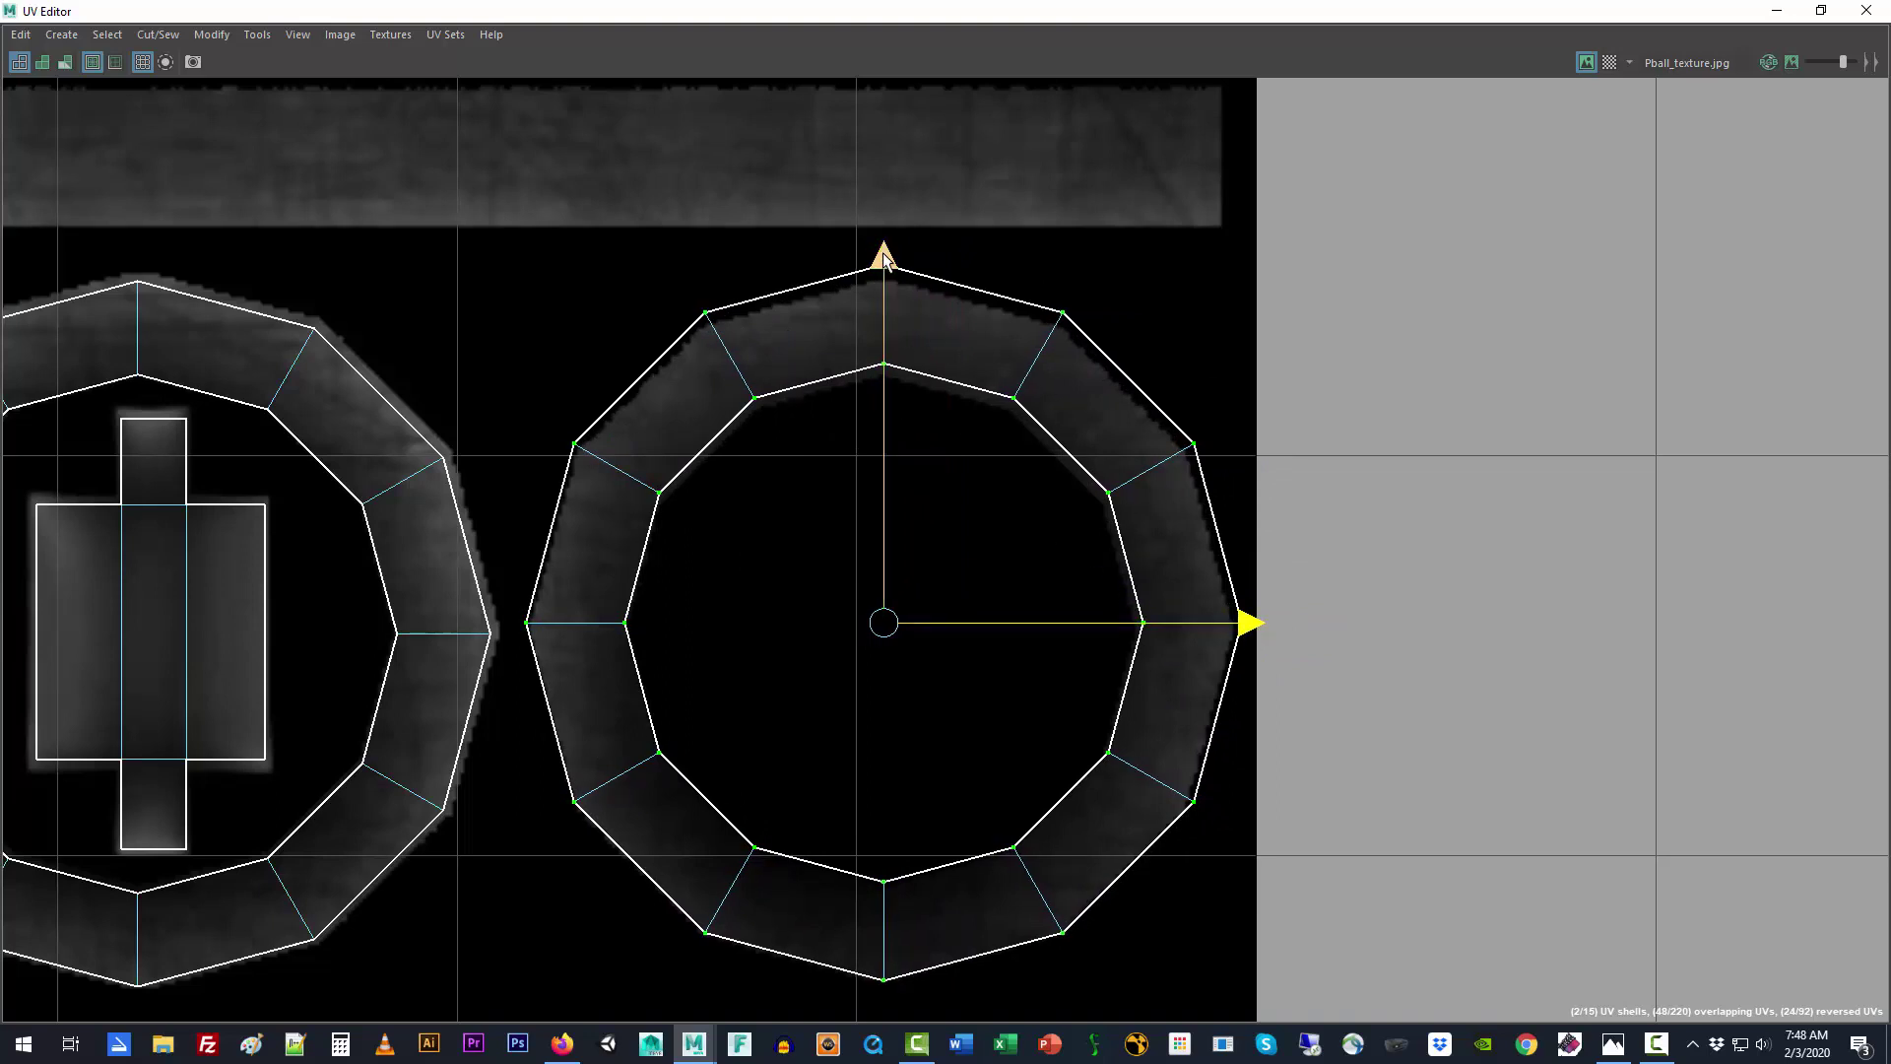
left_click_drag(885, 258, 886, 269)
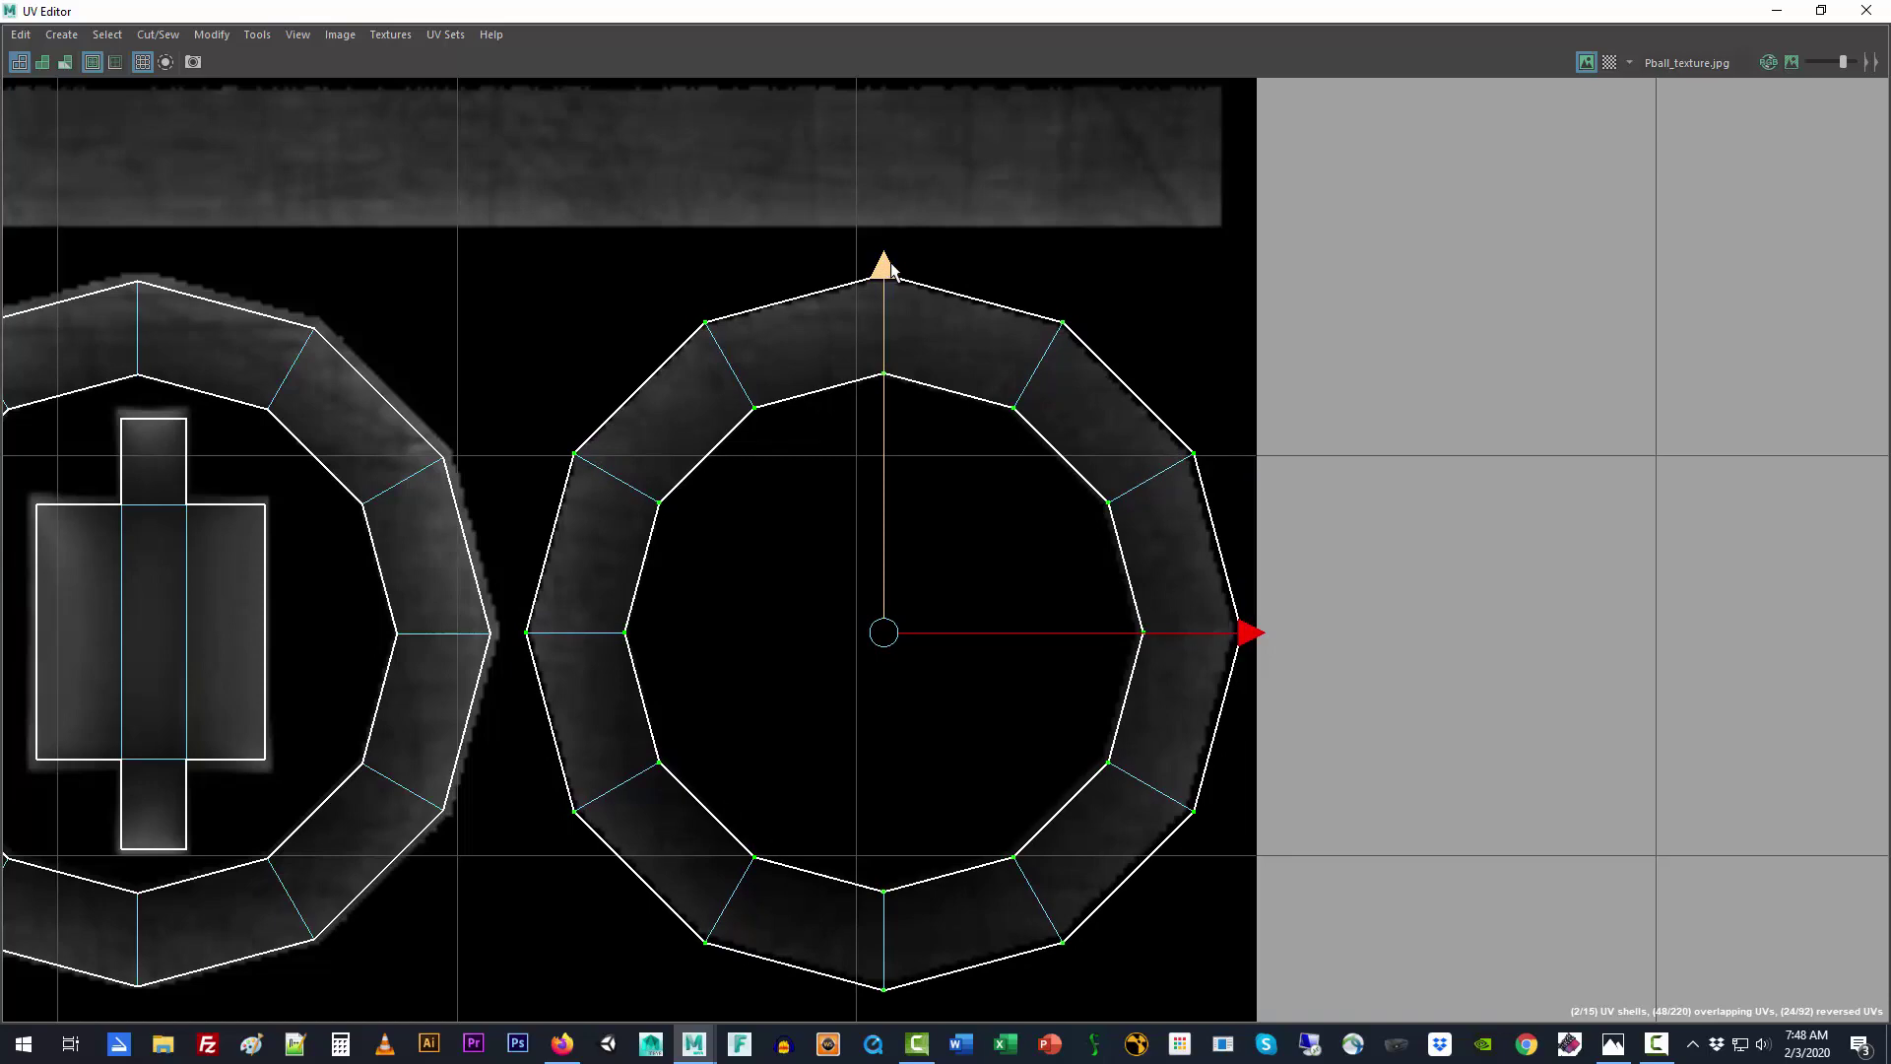
Step: Scale the ring-shaped UV shell near the texture's right edge down slightly so its outer rim sits inside the painted dark ring
scroll(1108, 422, "up", 5)
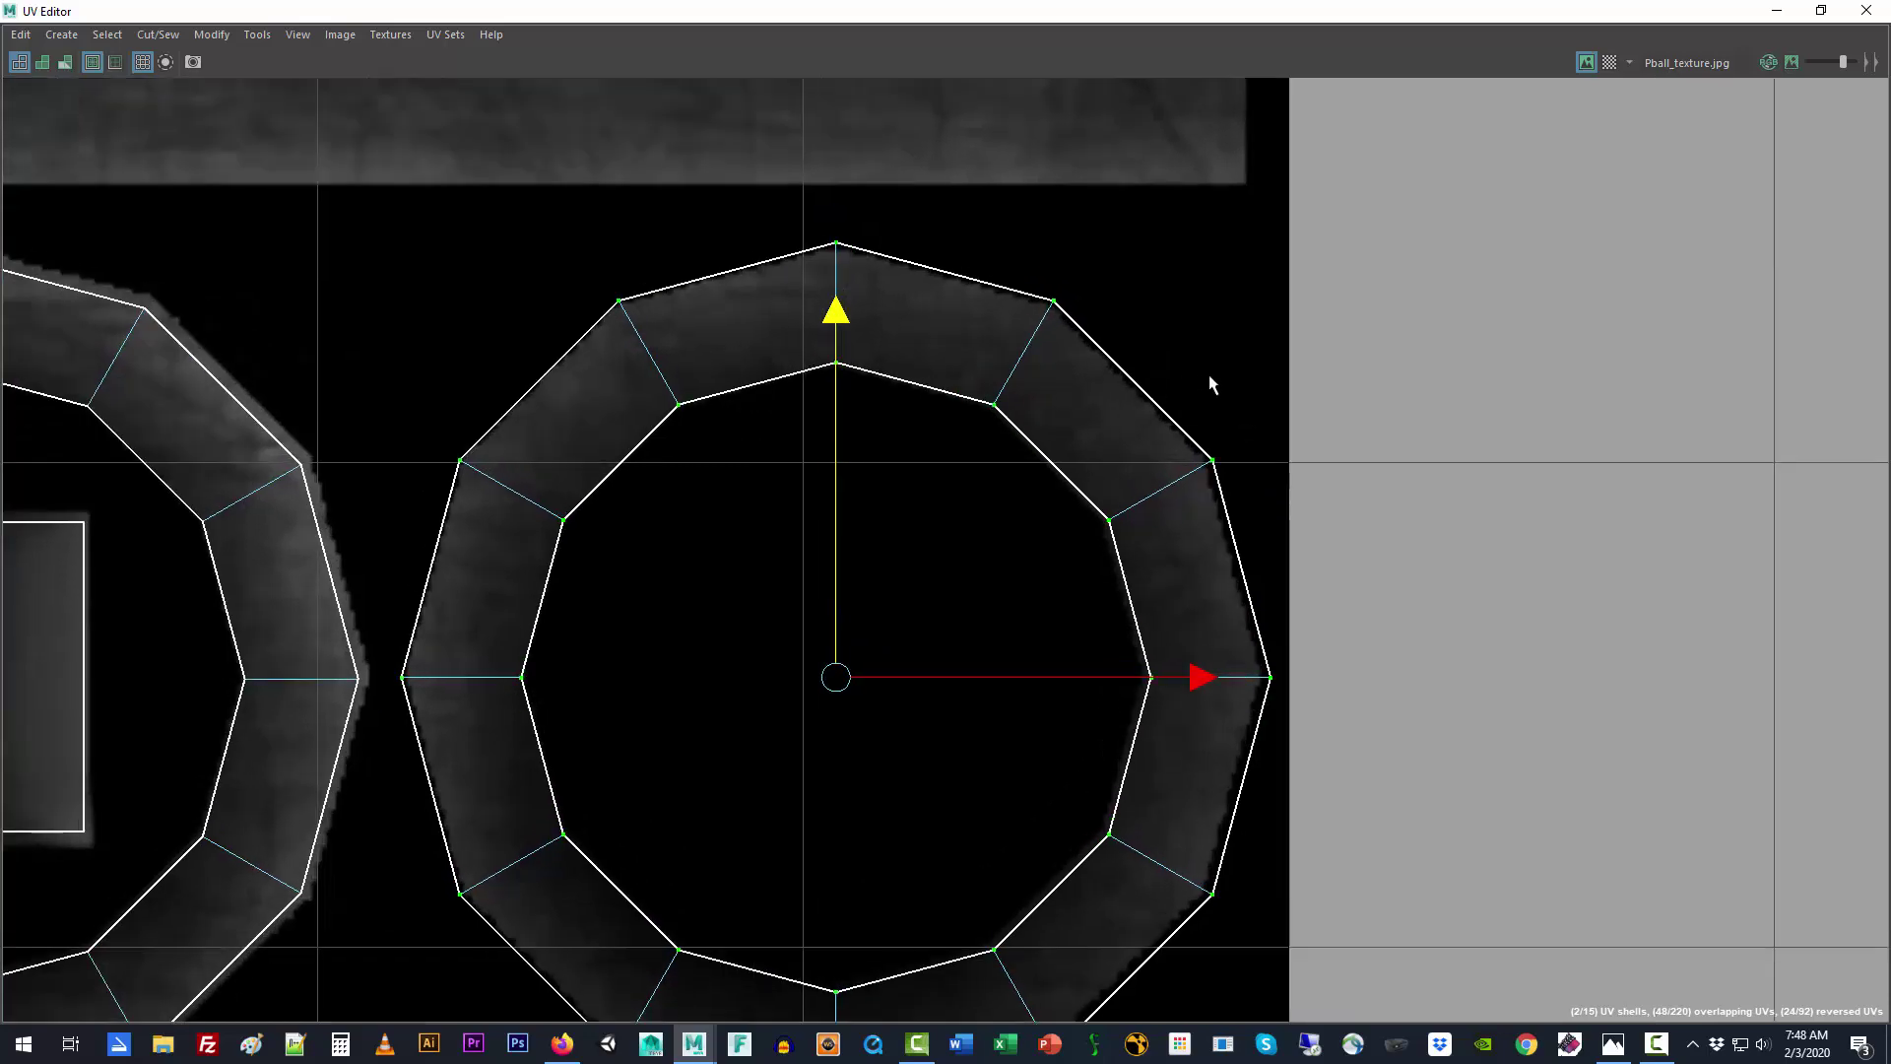
scroll(1161, 455, "up", 3)
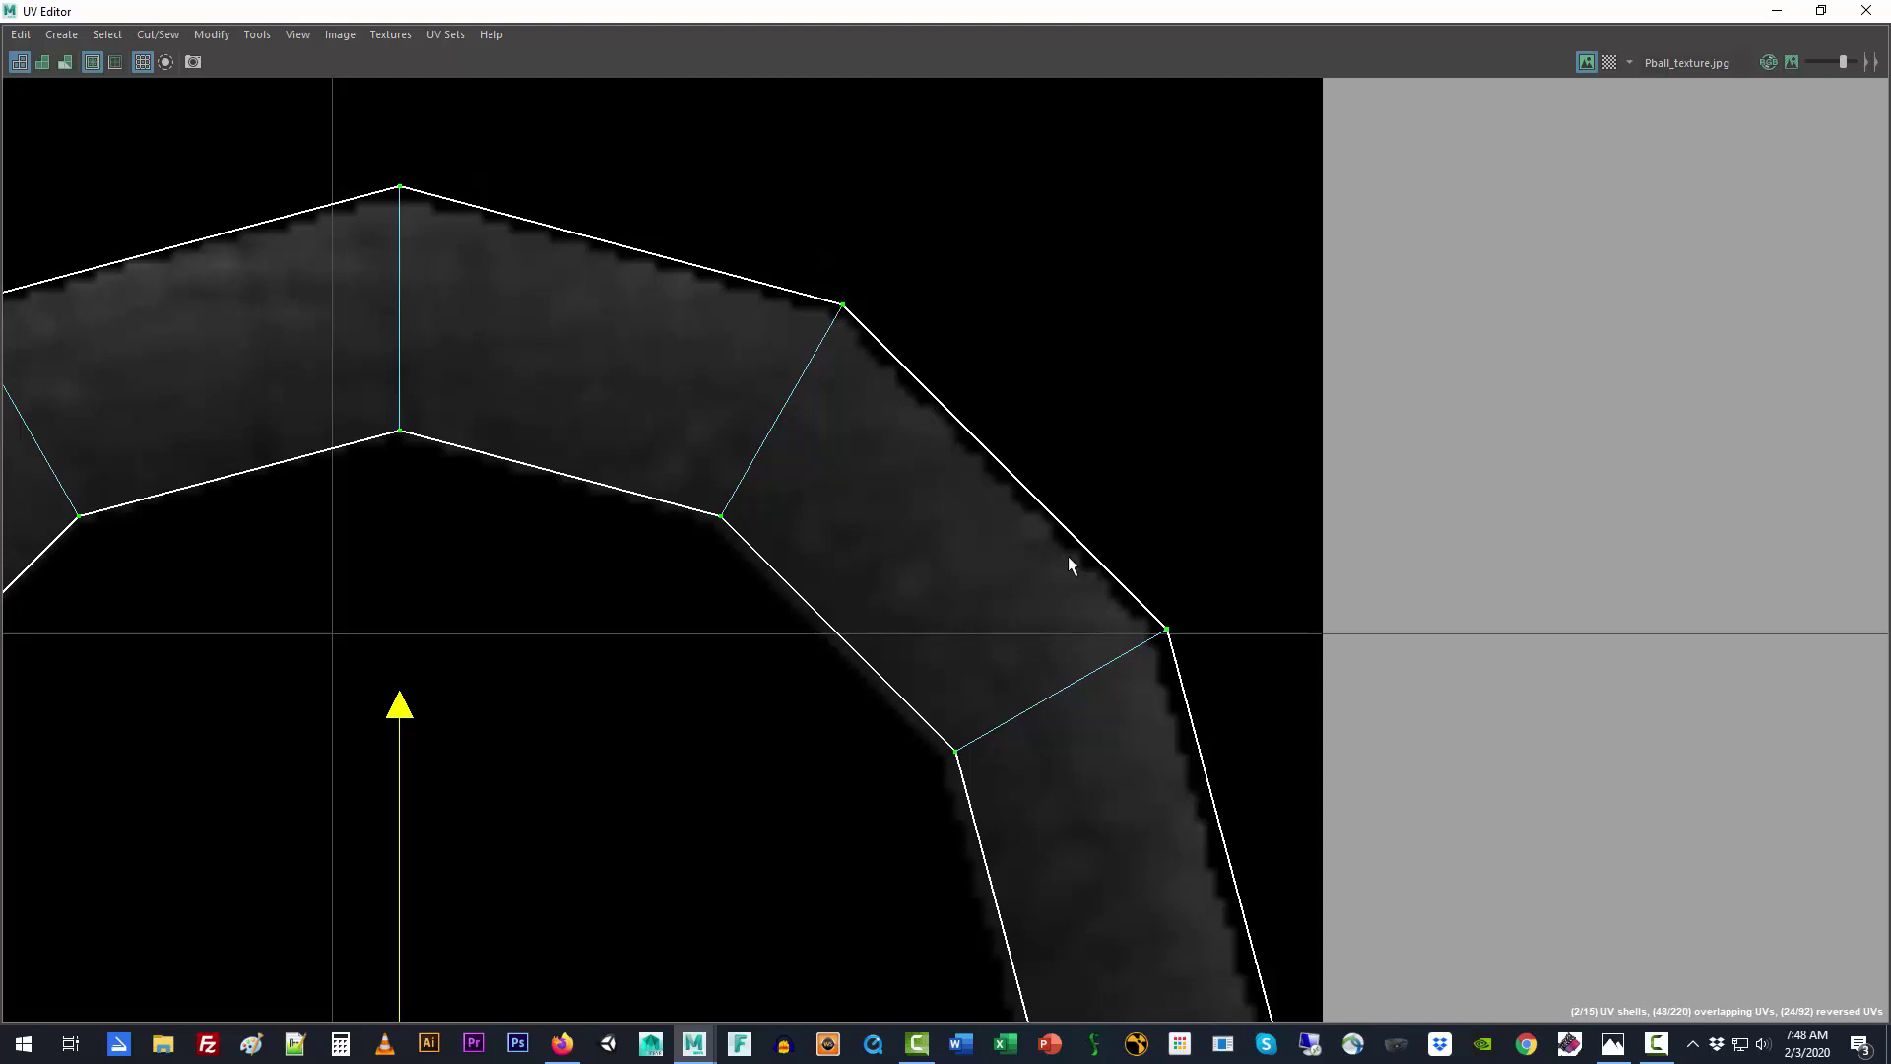
scroll(965, 622, "down", 3)
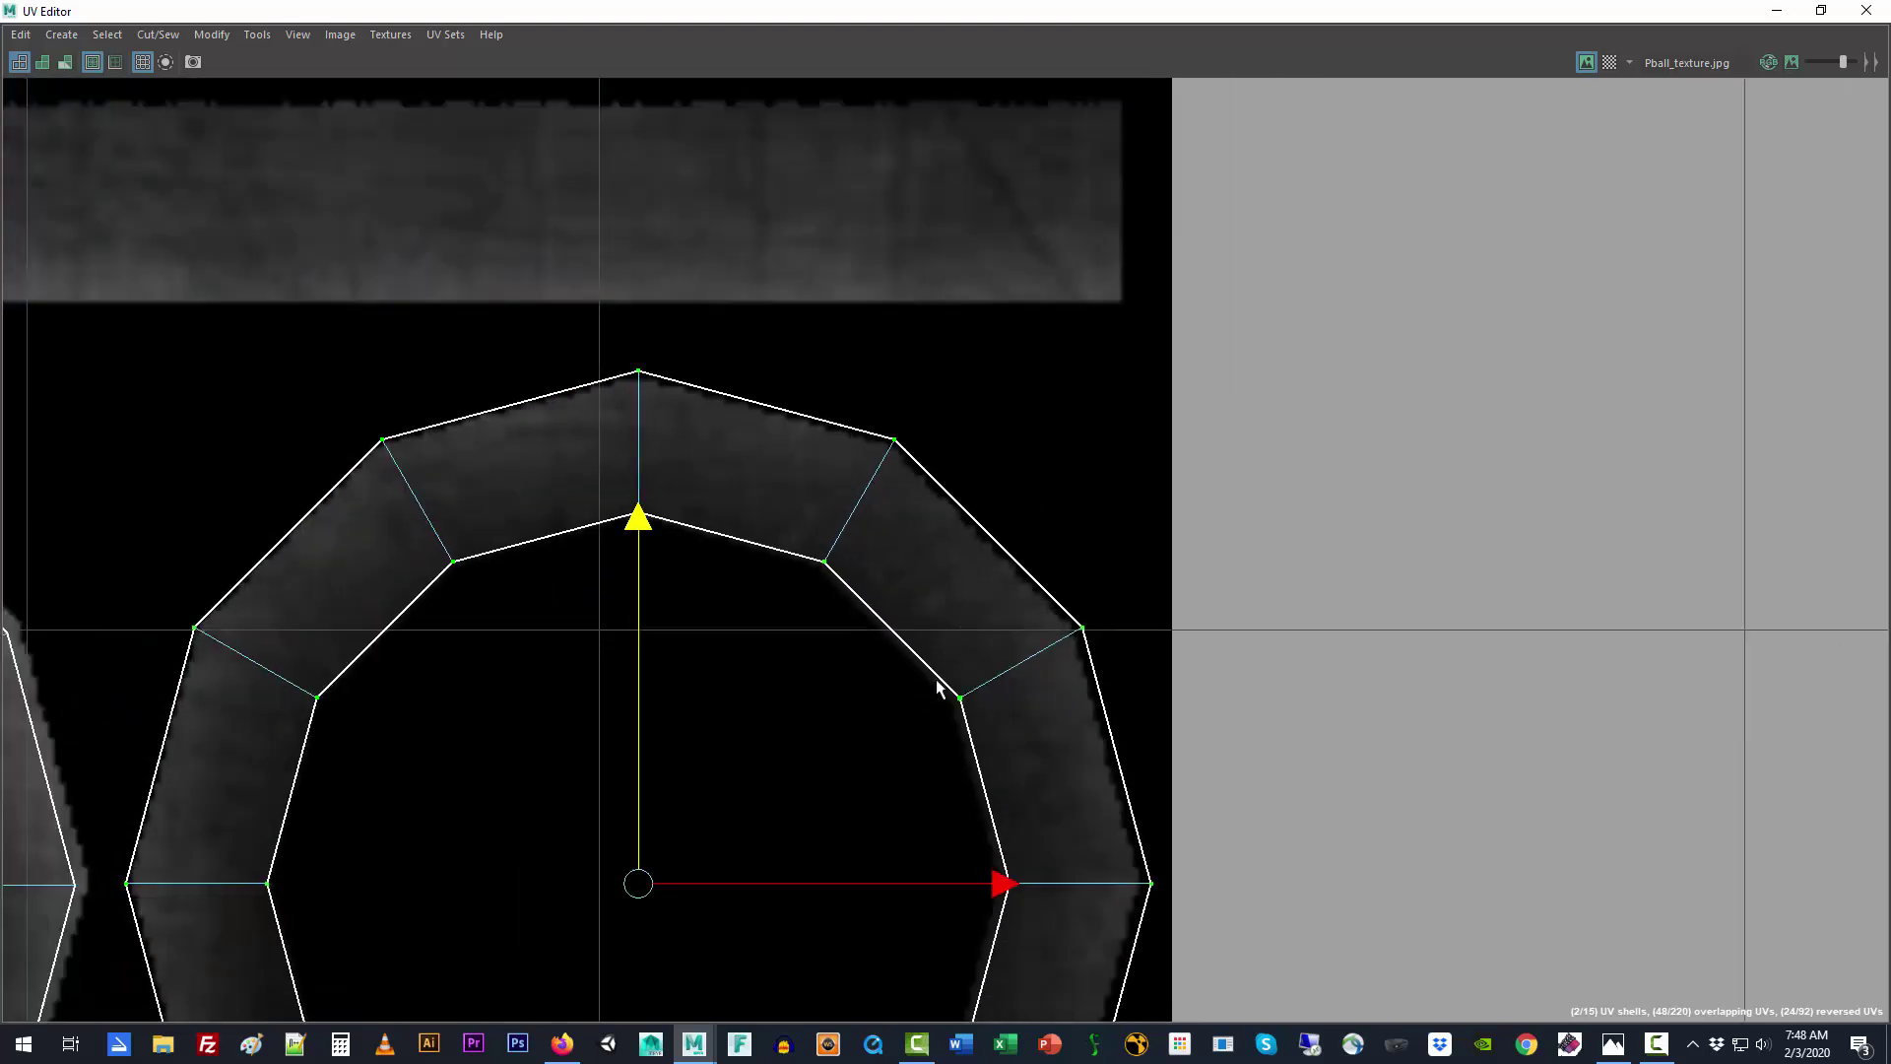
middle_click_drag(937, 684, 1017, 341, "alt")
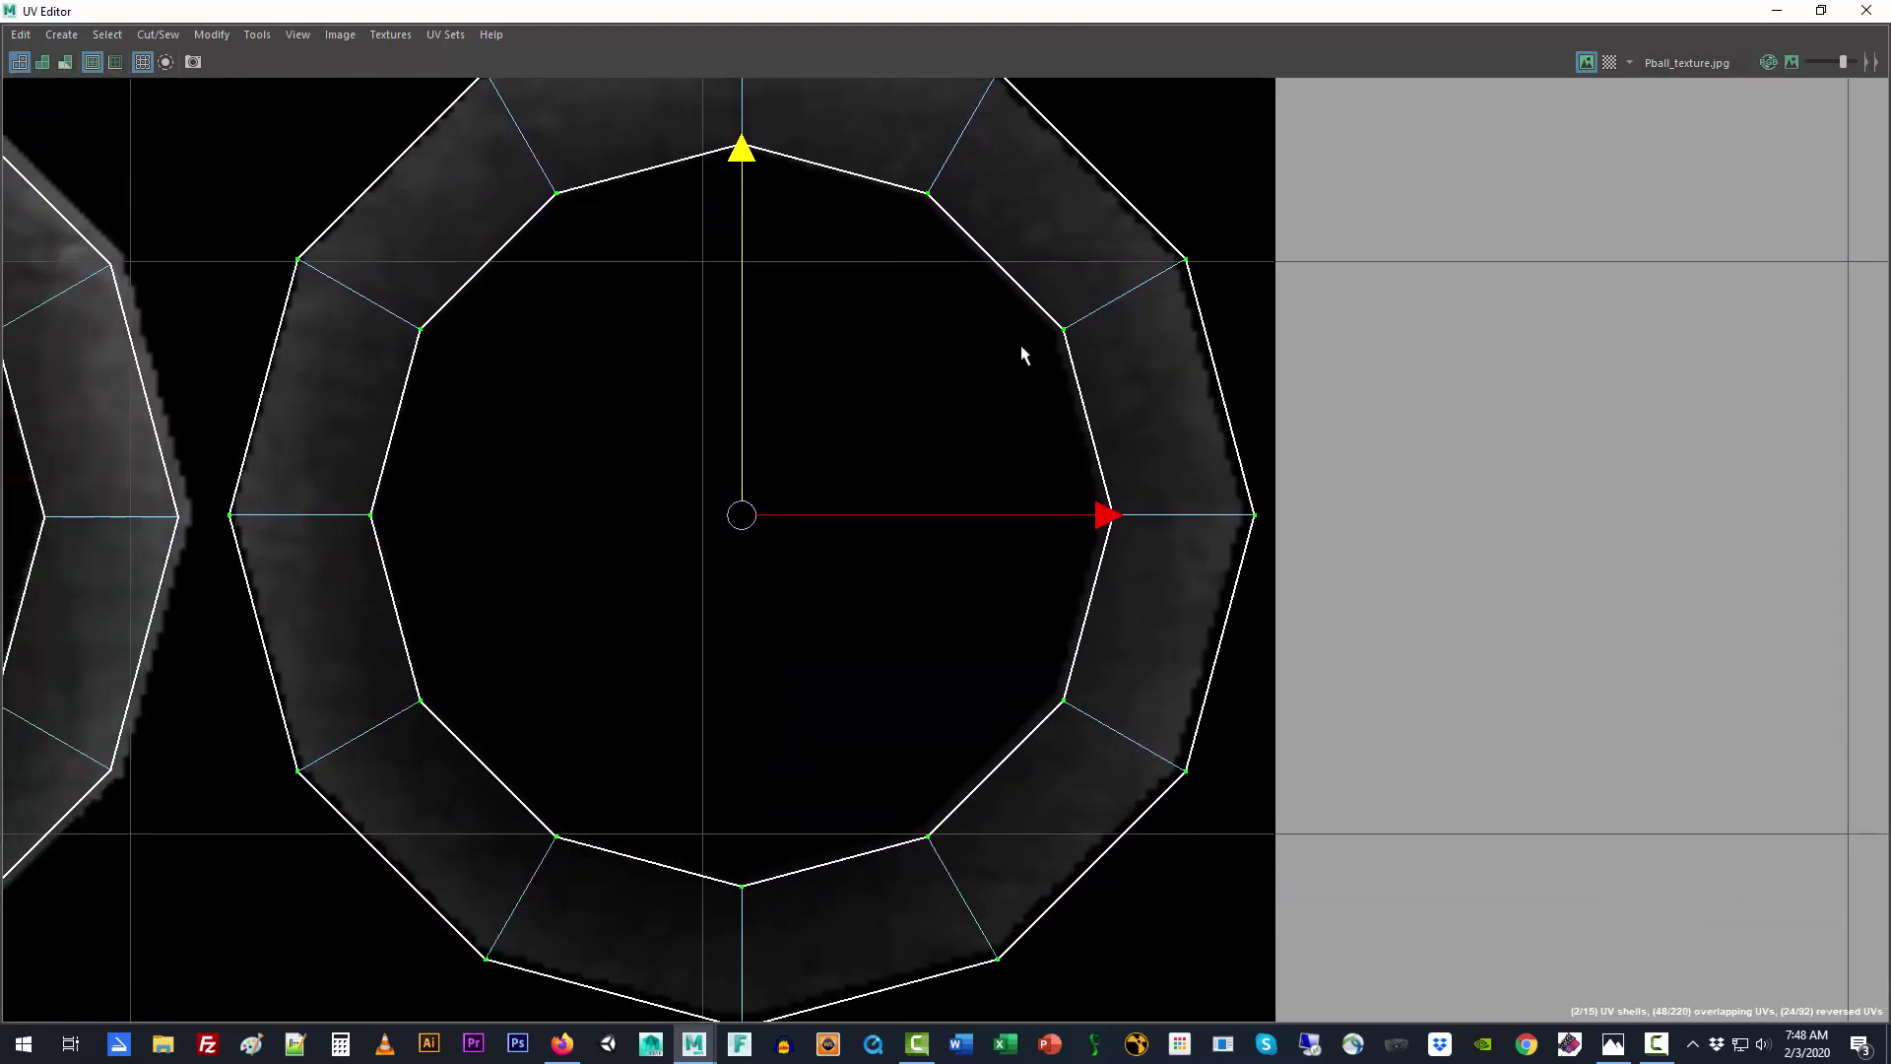
key("r")
left_click_drag(730, 523, 727, 527)
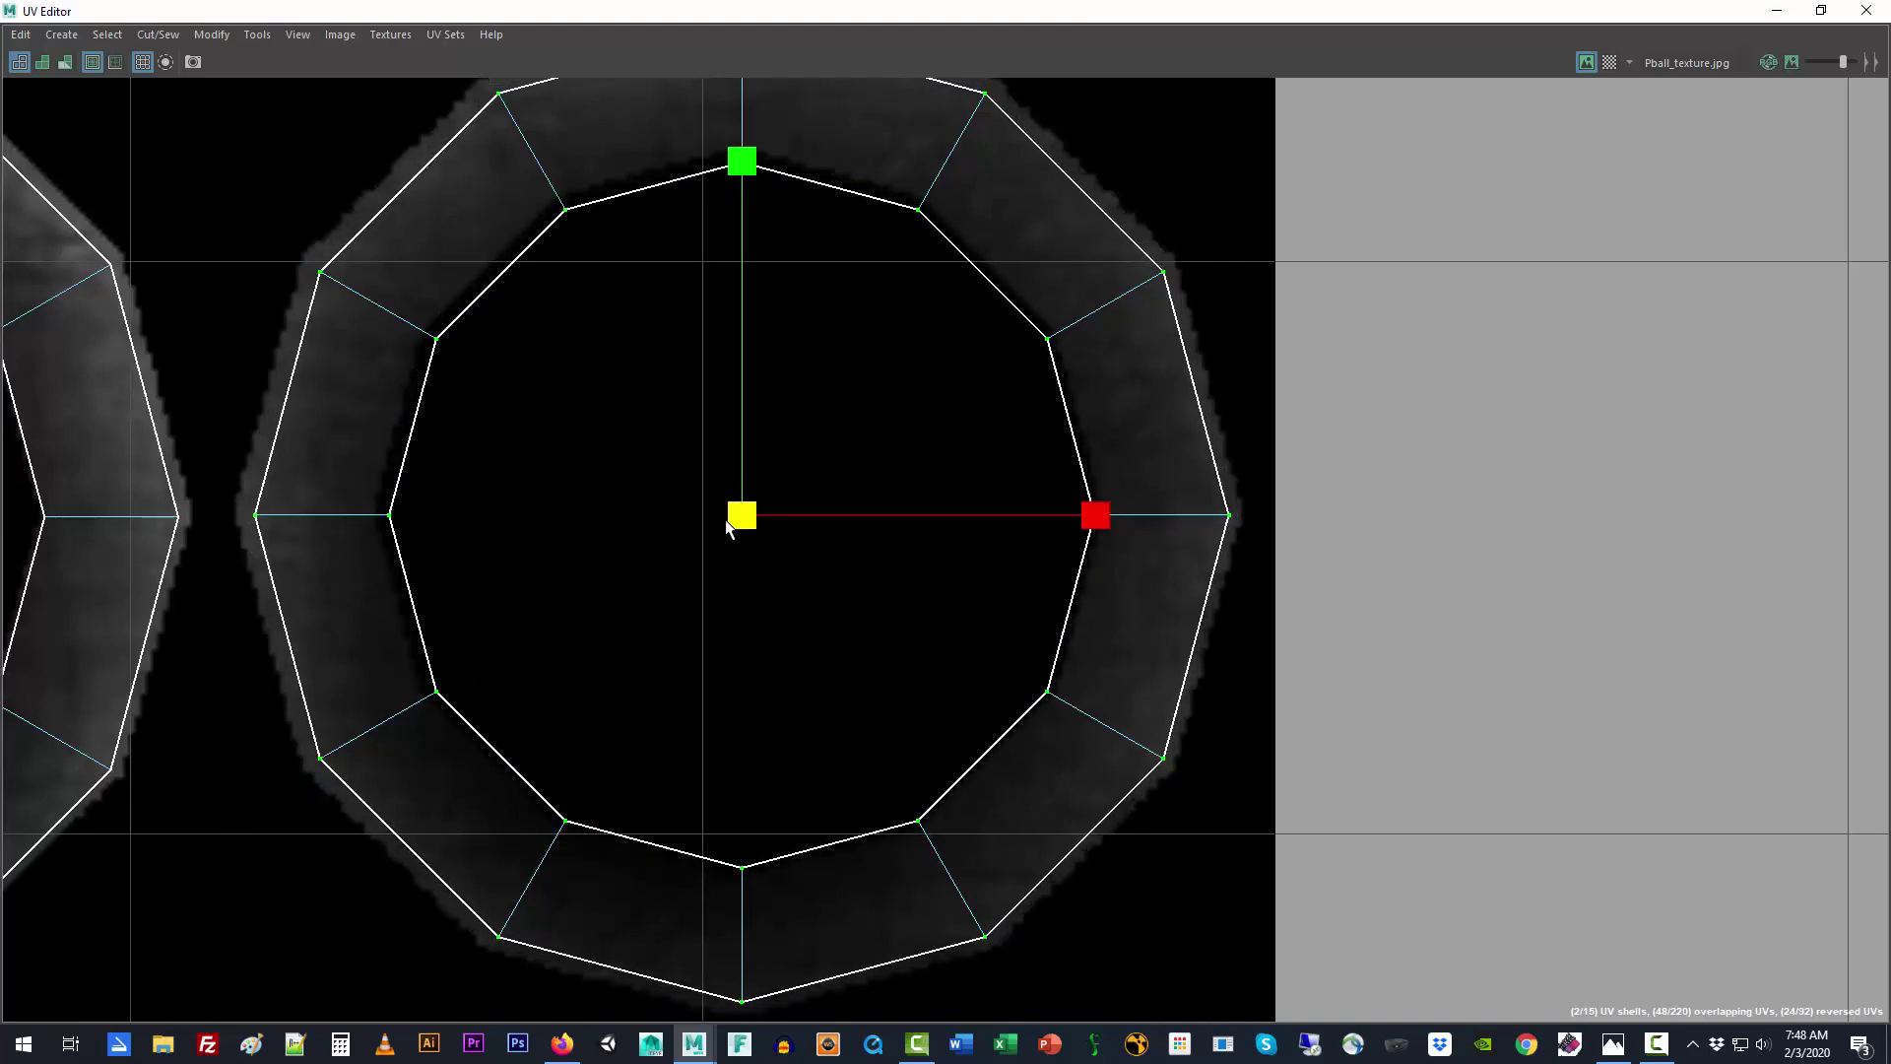
scroll(813, 498, "down", 2)
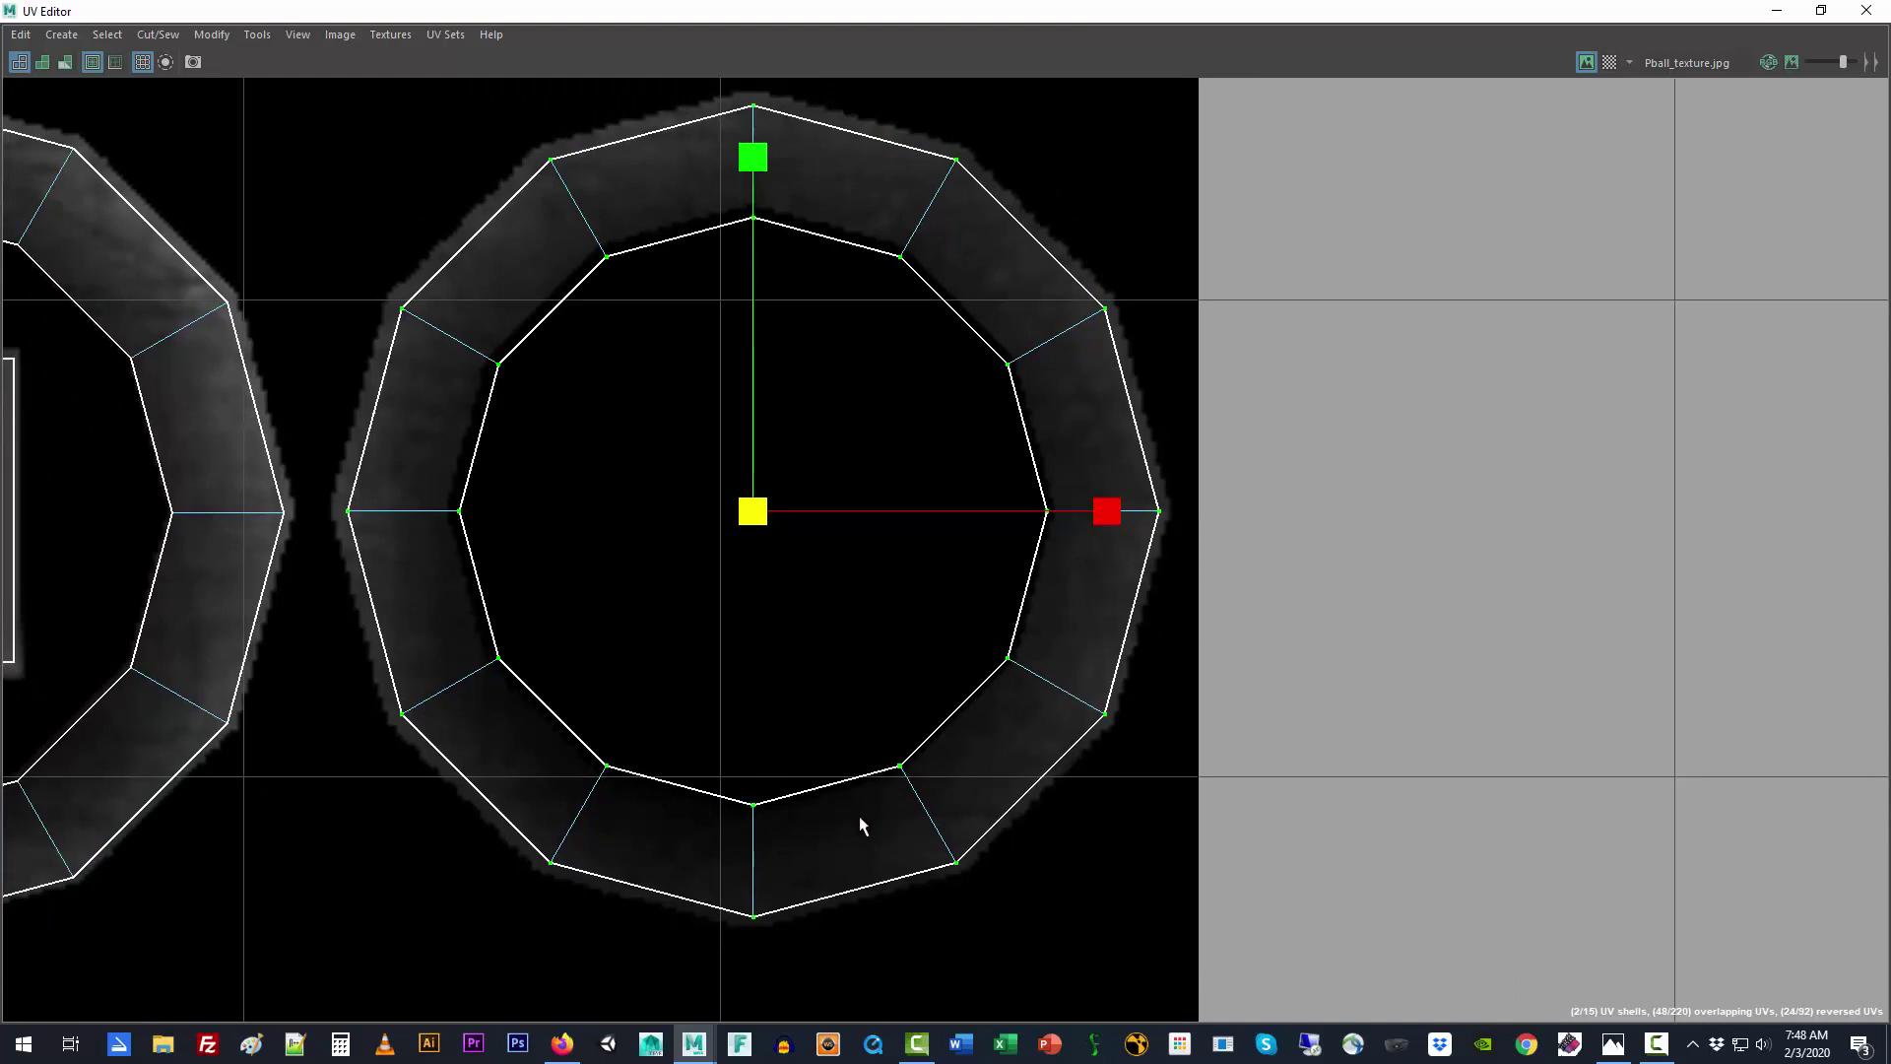
Step: Select the UVs along the inner edge of the ring-shaped shell near the texture's right edge
left_click(754, 293)
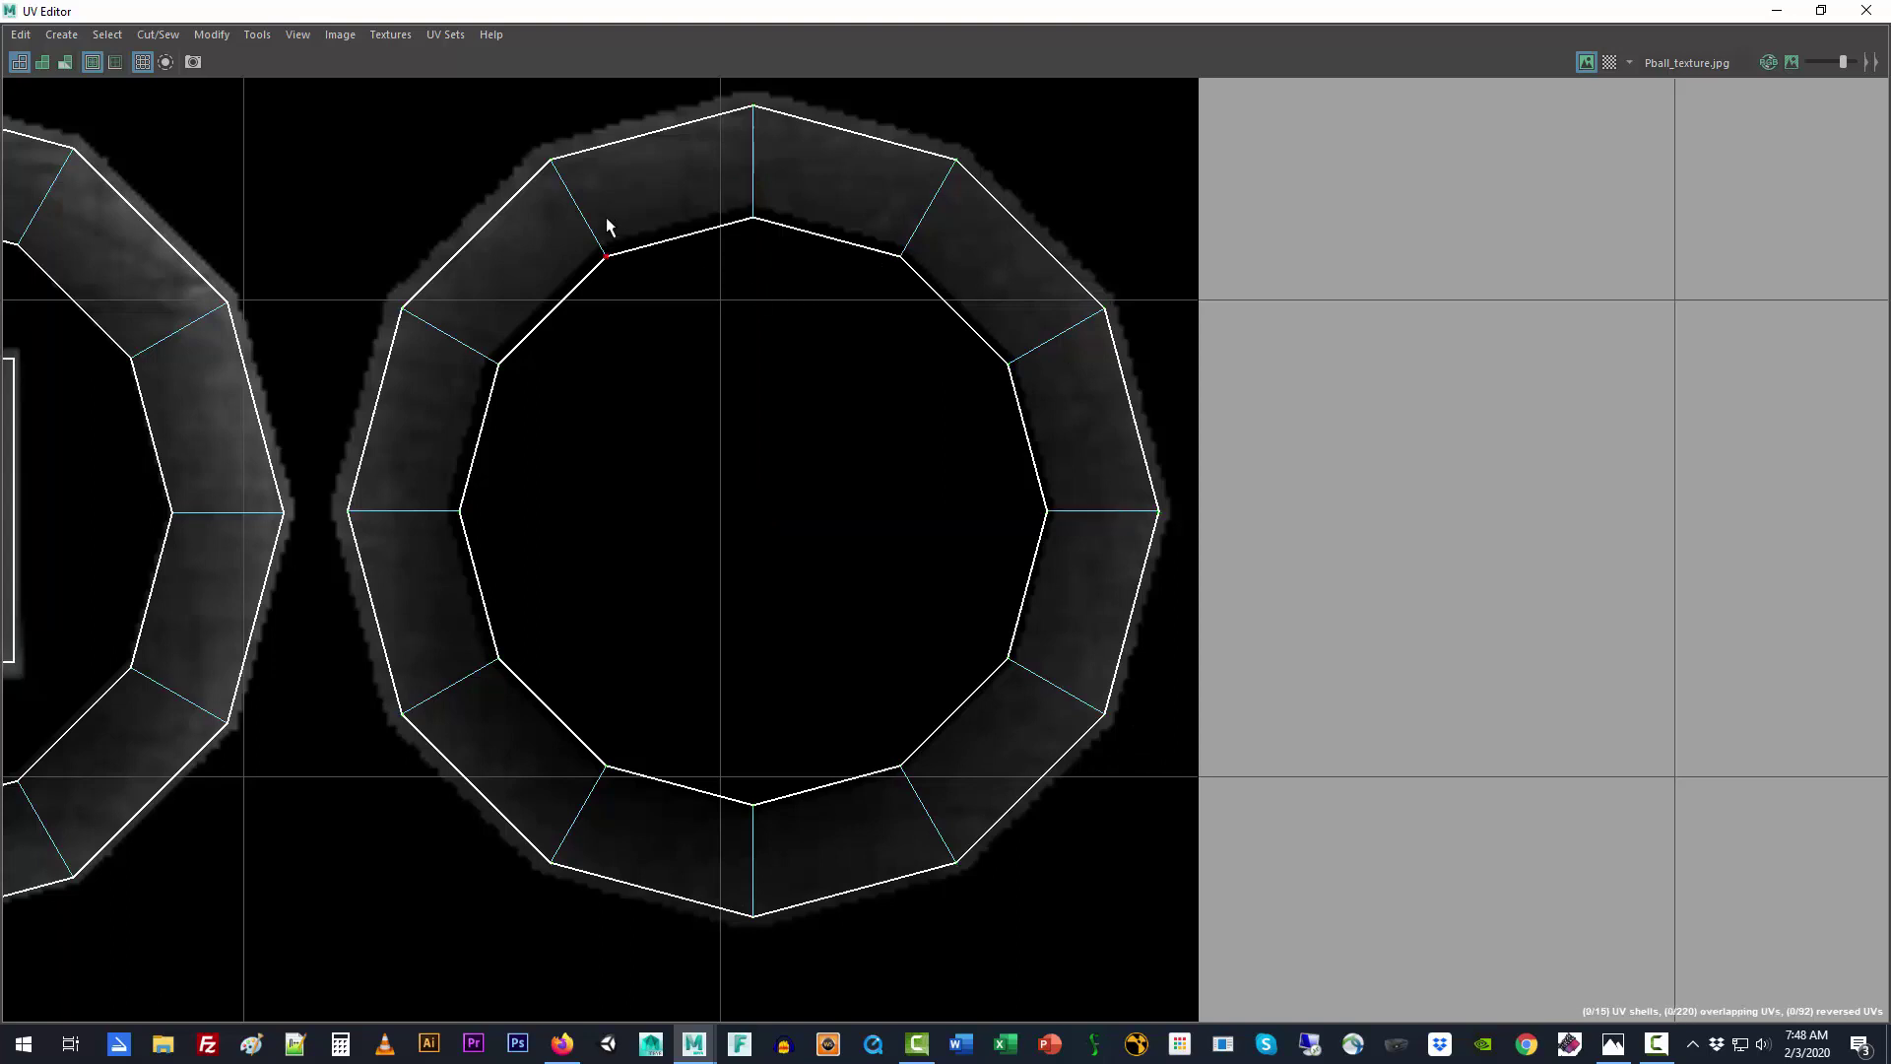
left_click_drag(540, 215, 1009, 378)
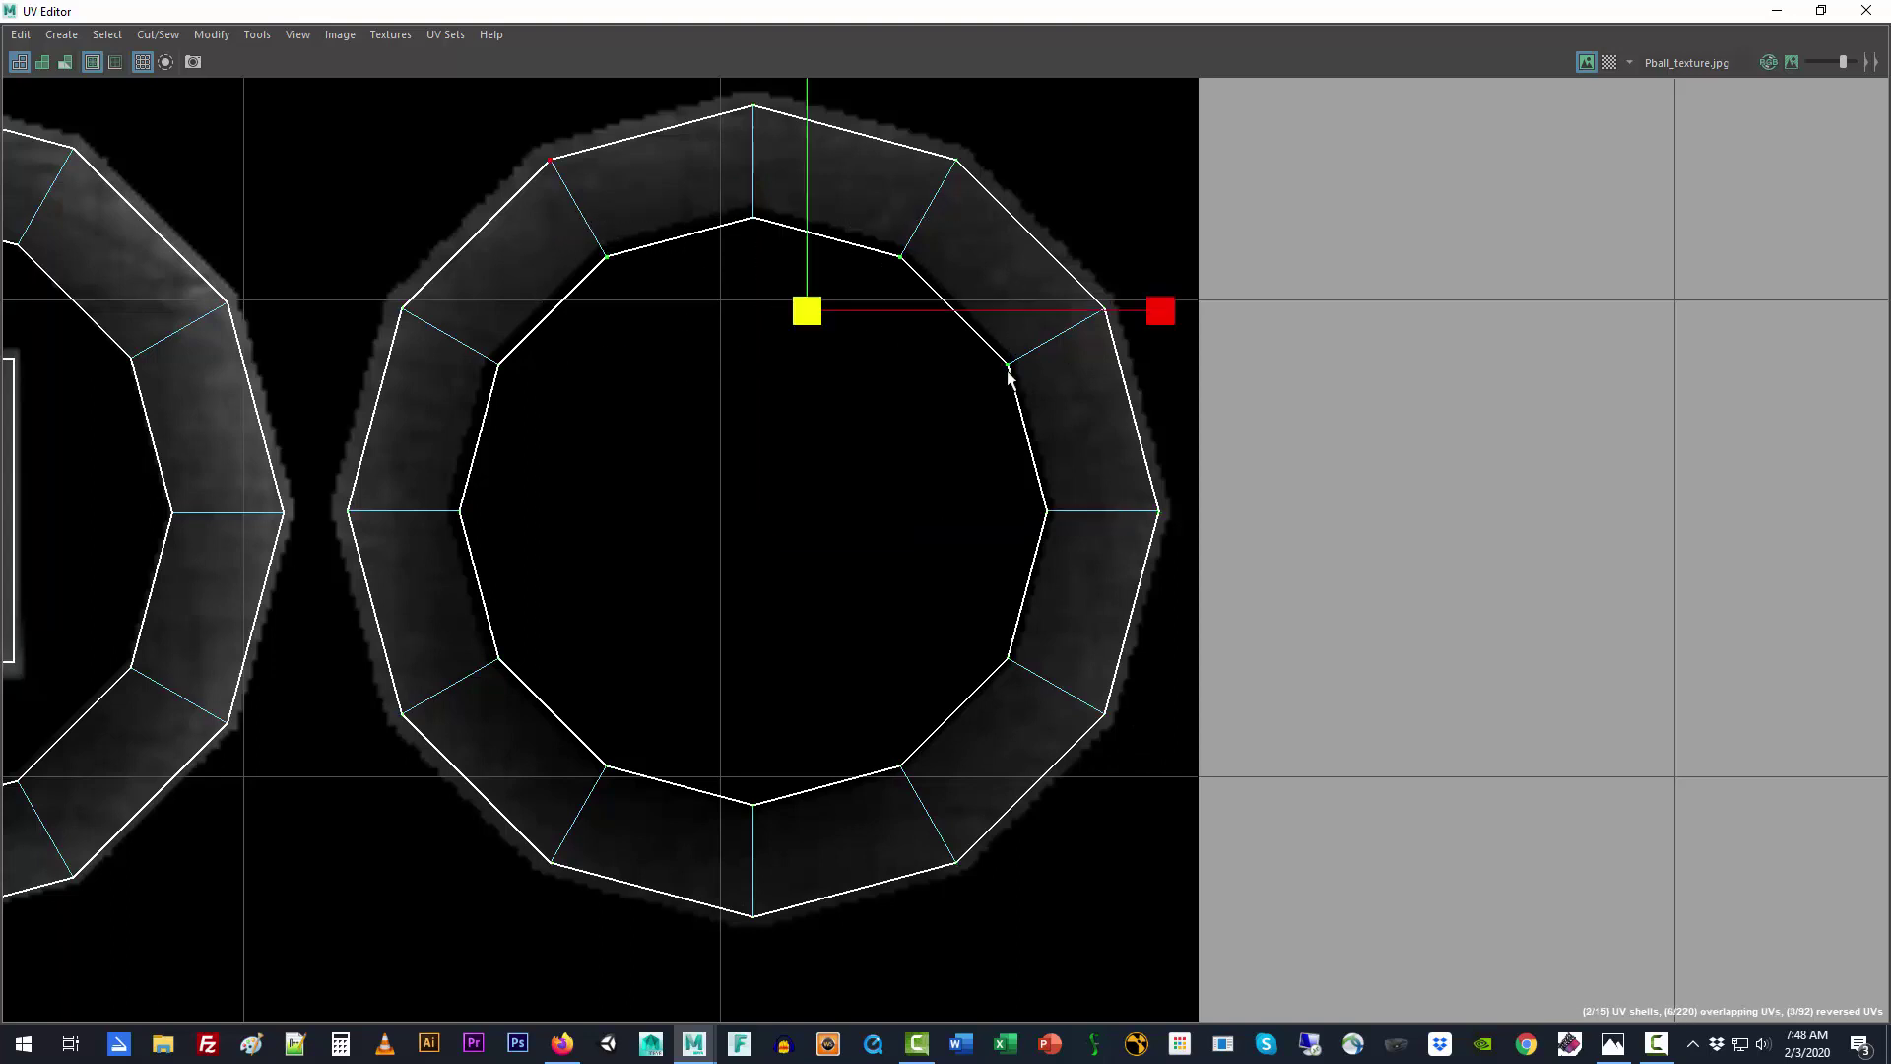
left_click_drag(467, 335, 1020, 461, "shift")
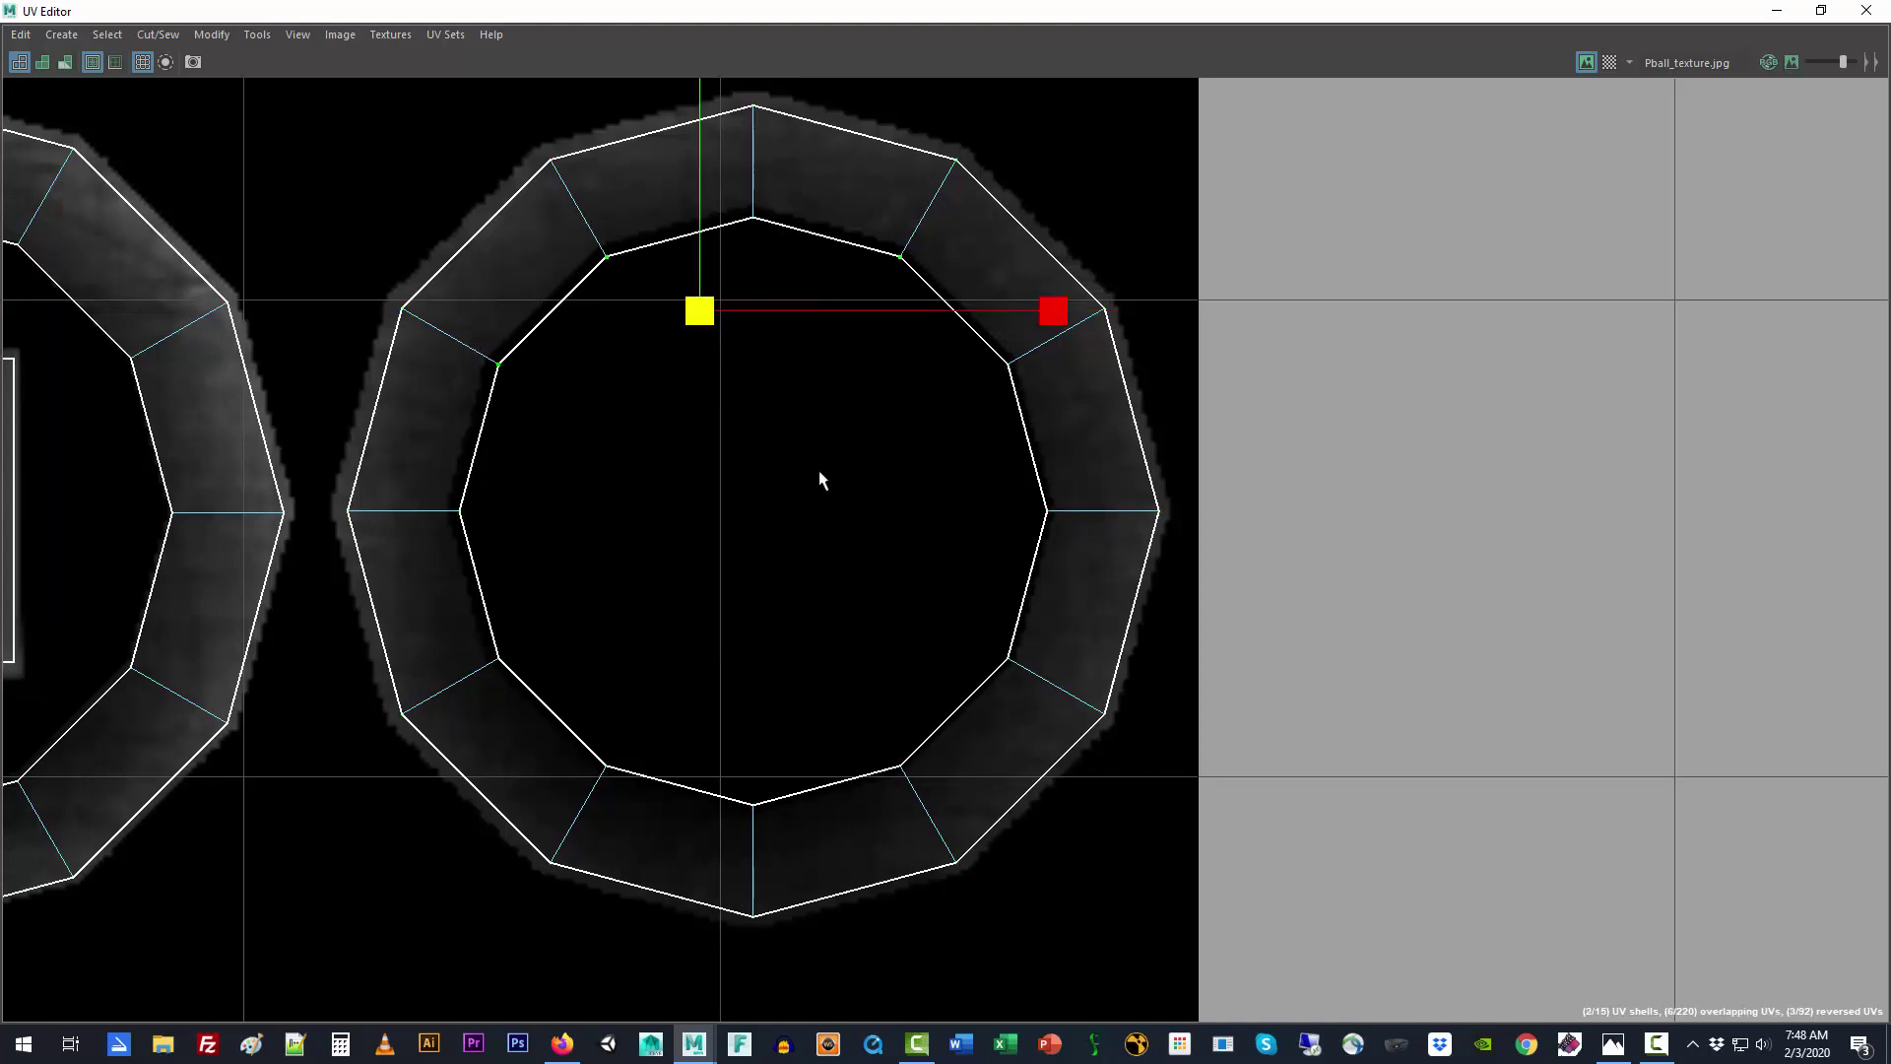
left_click_drag(437, 457, 1041, 611, "shift")
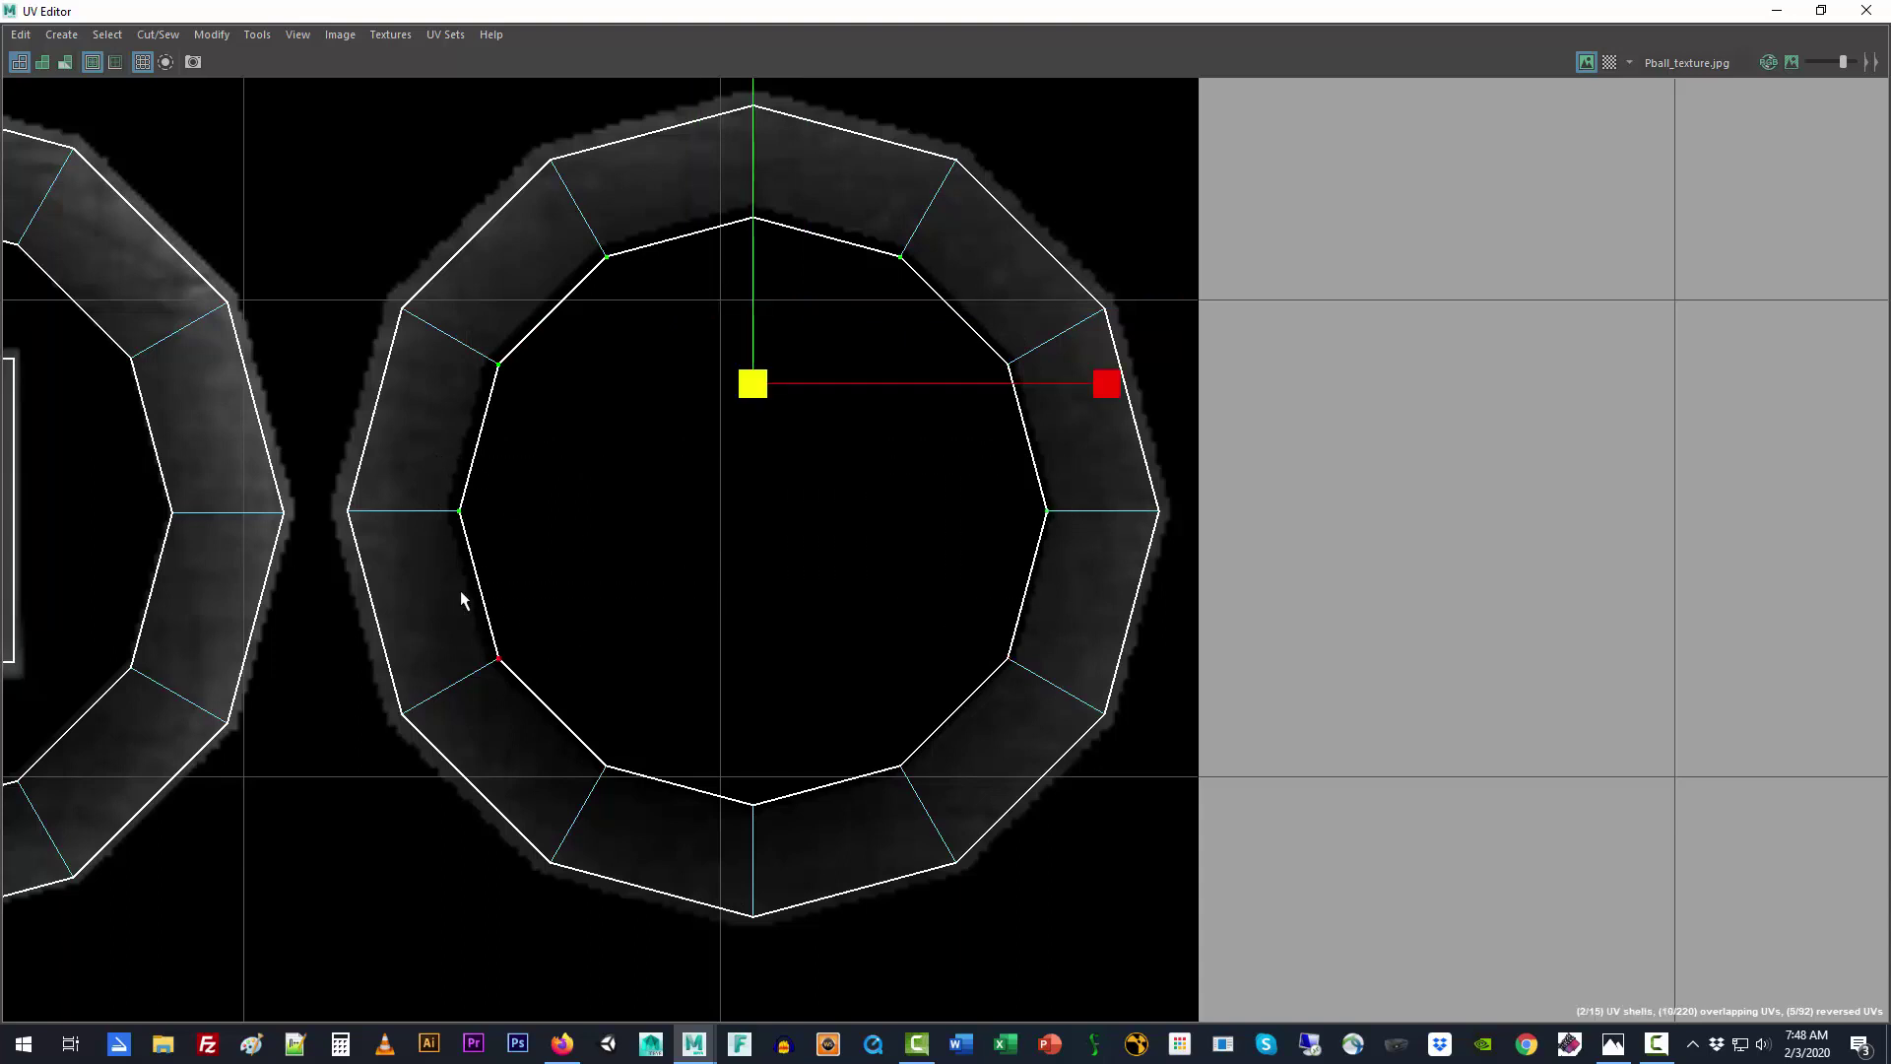
left_click_drag(459, 593, 1040, 724, "shift")
left_click_drag(572, 689, 892, 824, "shift")
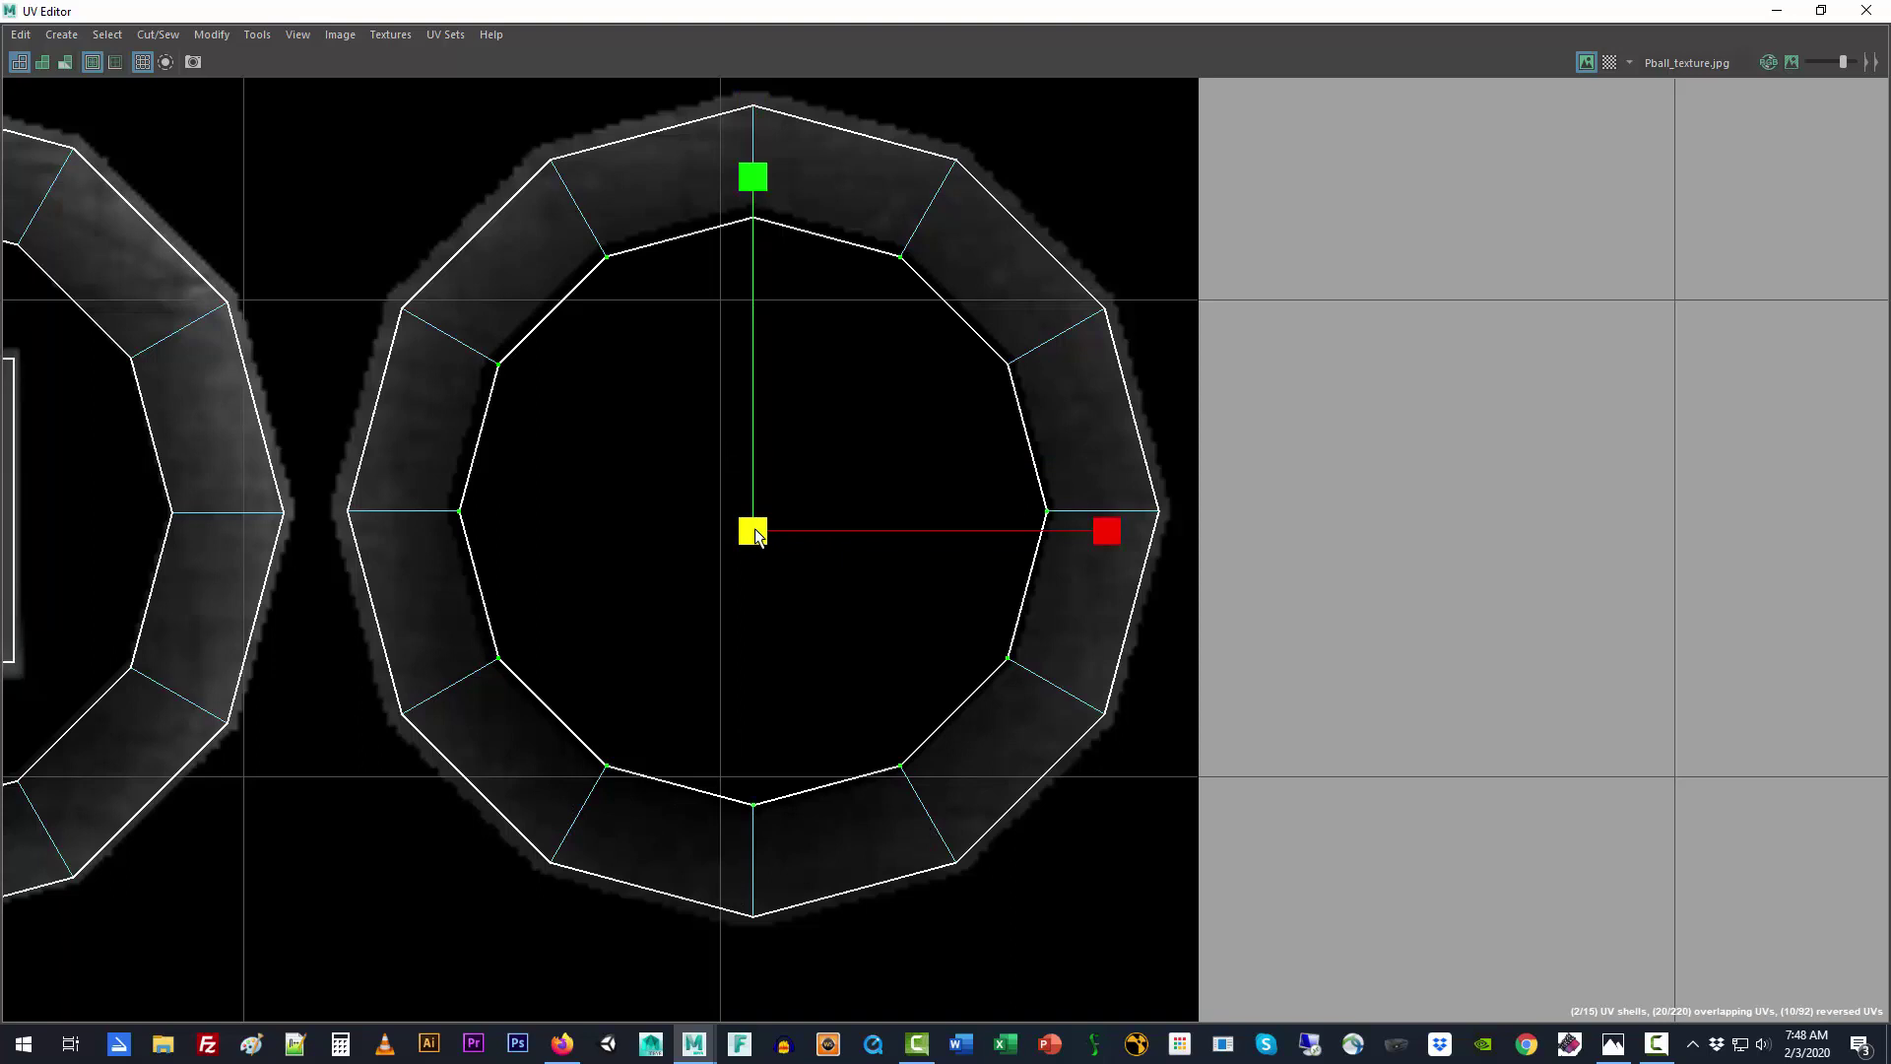
left_click_drag(755, 535, 773, 537)
key("ctrl+z")
left_click_drag(758, 512, 772, 510)
key("ctrl+z")
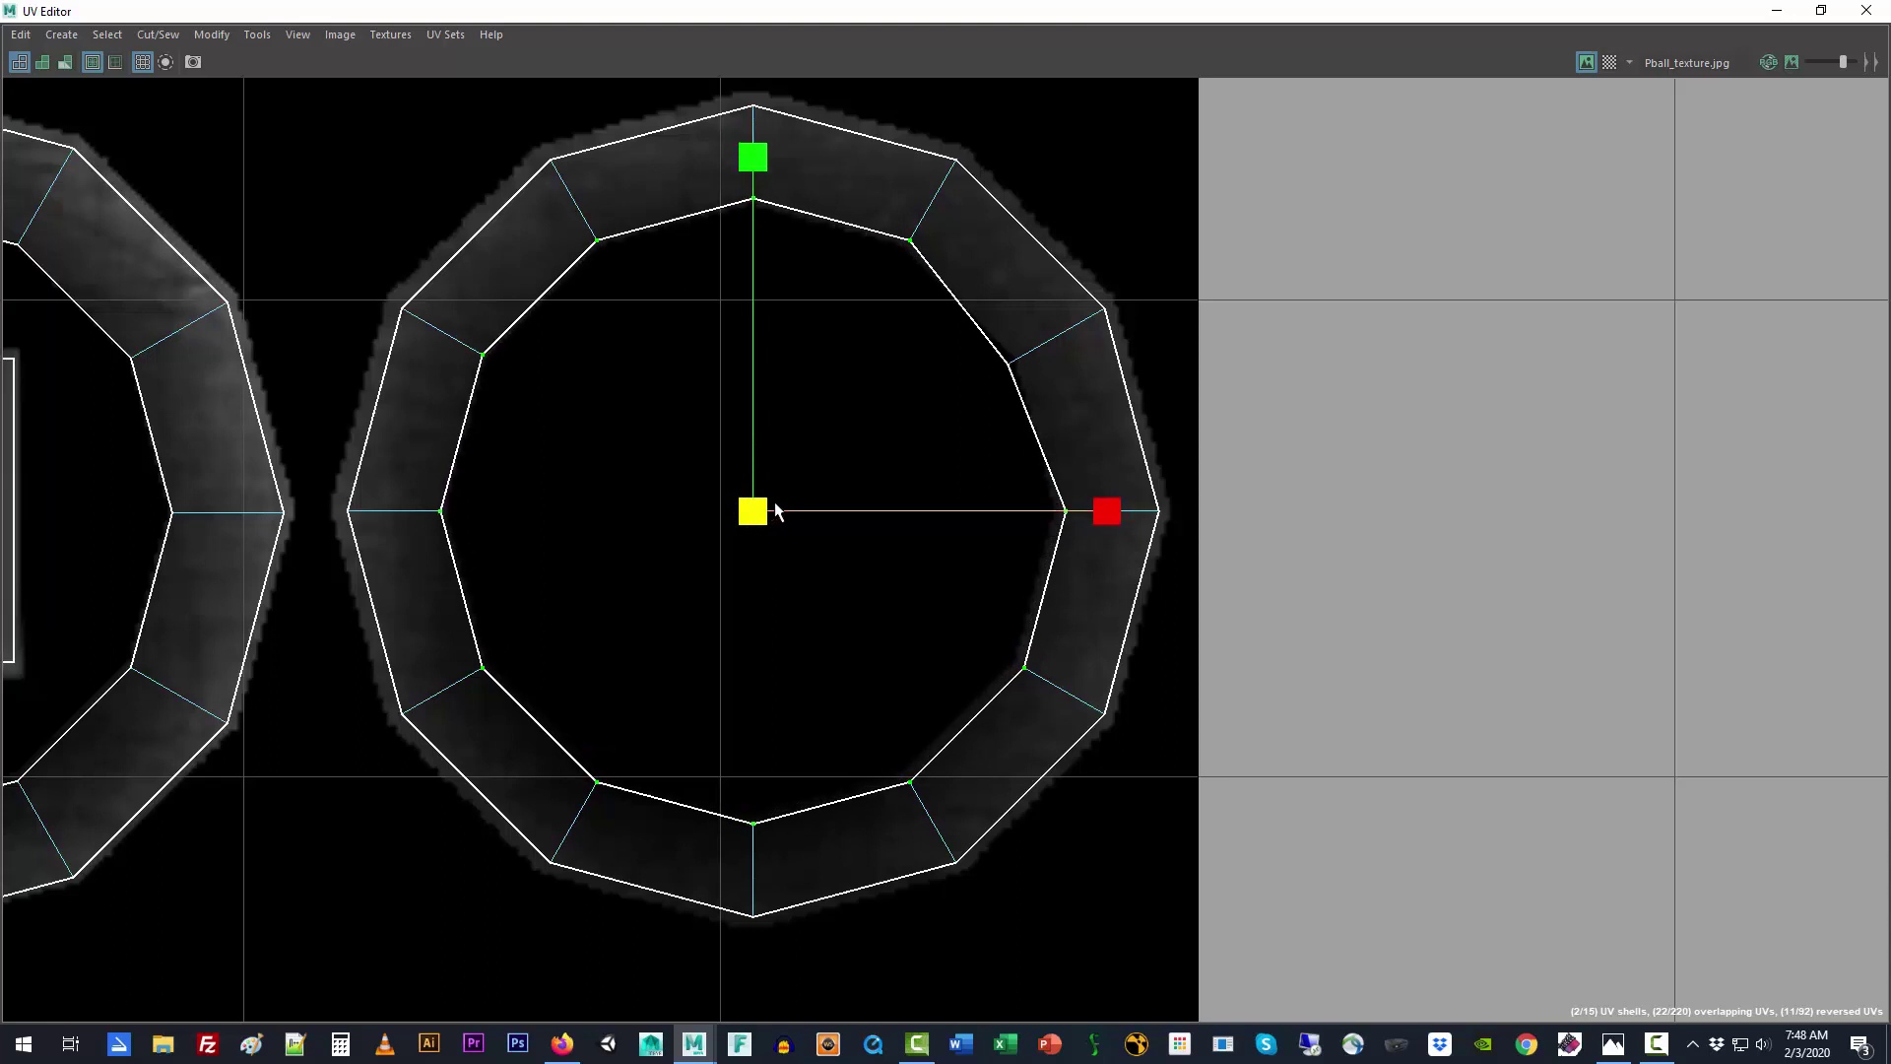
Step: Add the missed upper-right inner UV to the selection and scale the ring's inner edge outward over the painted dark band
left_click_drag(929, 337, 1013, 387, "shift")
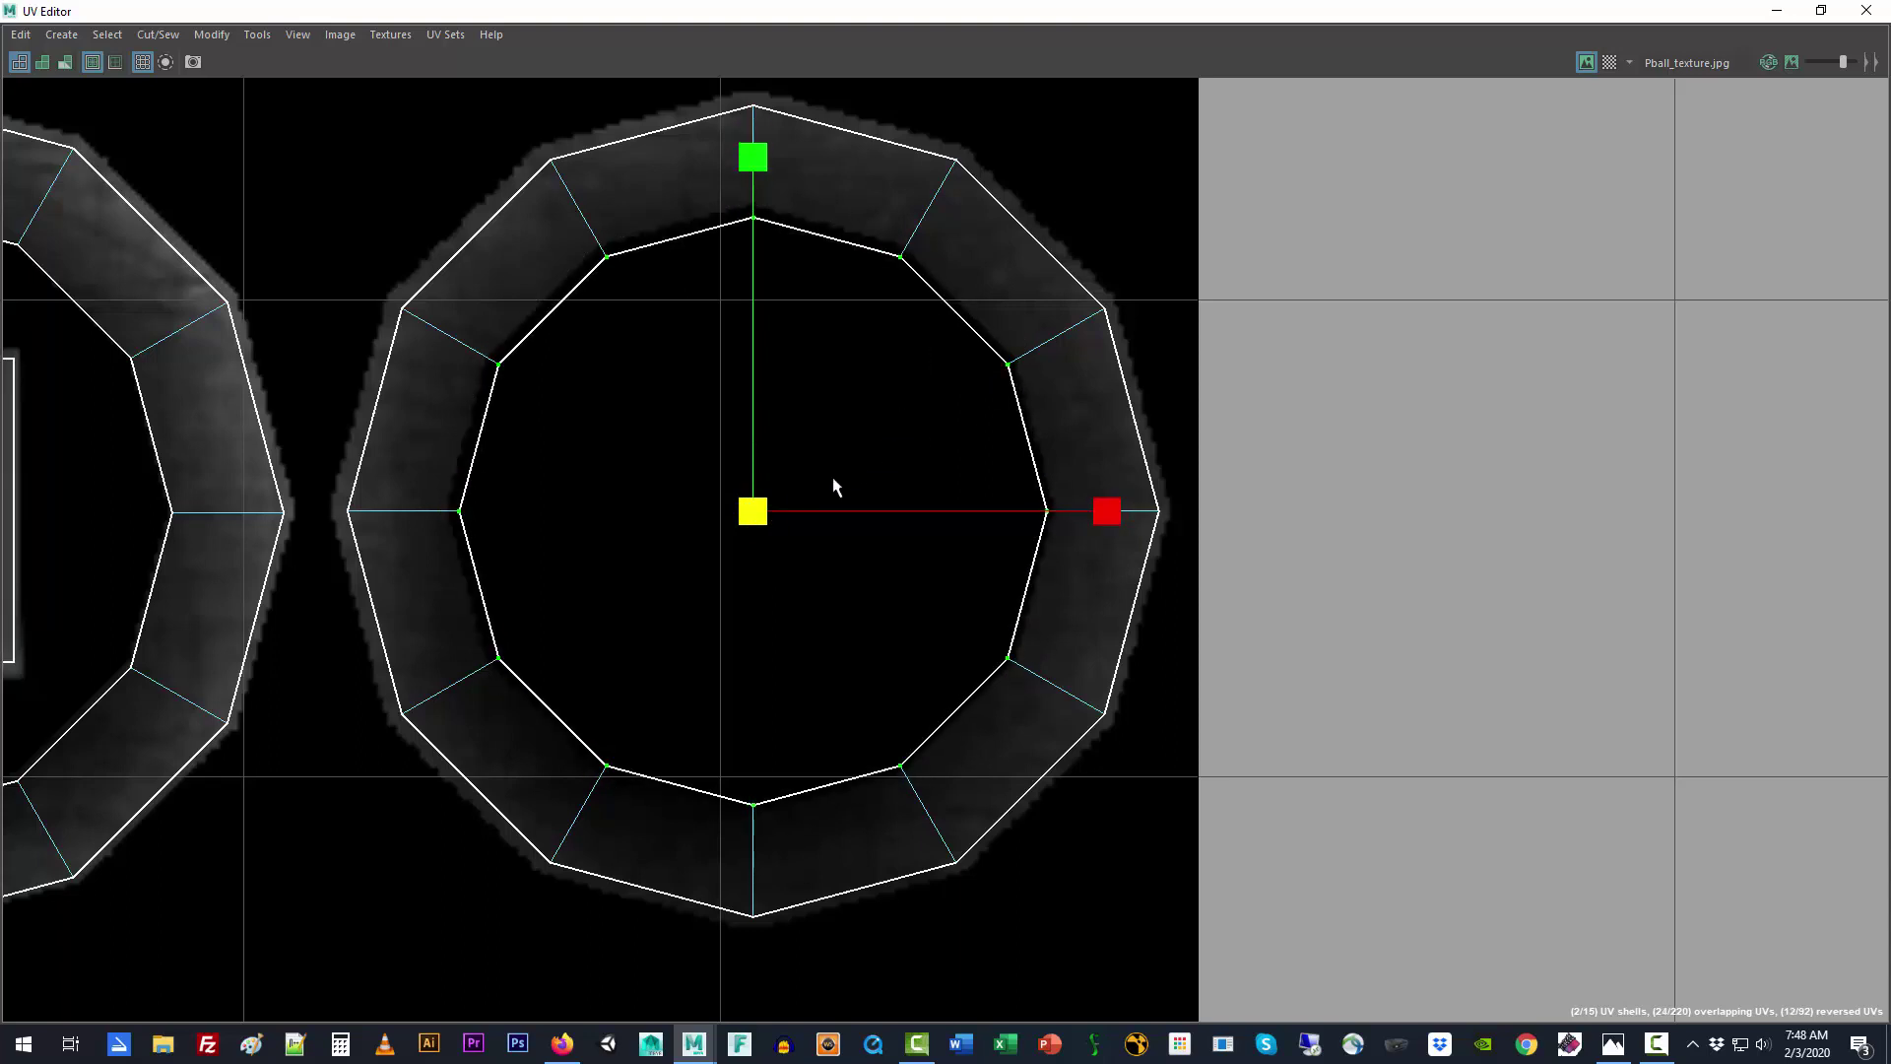
left_click_drag(758, 512, 784, 510)
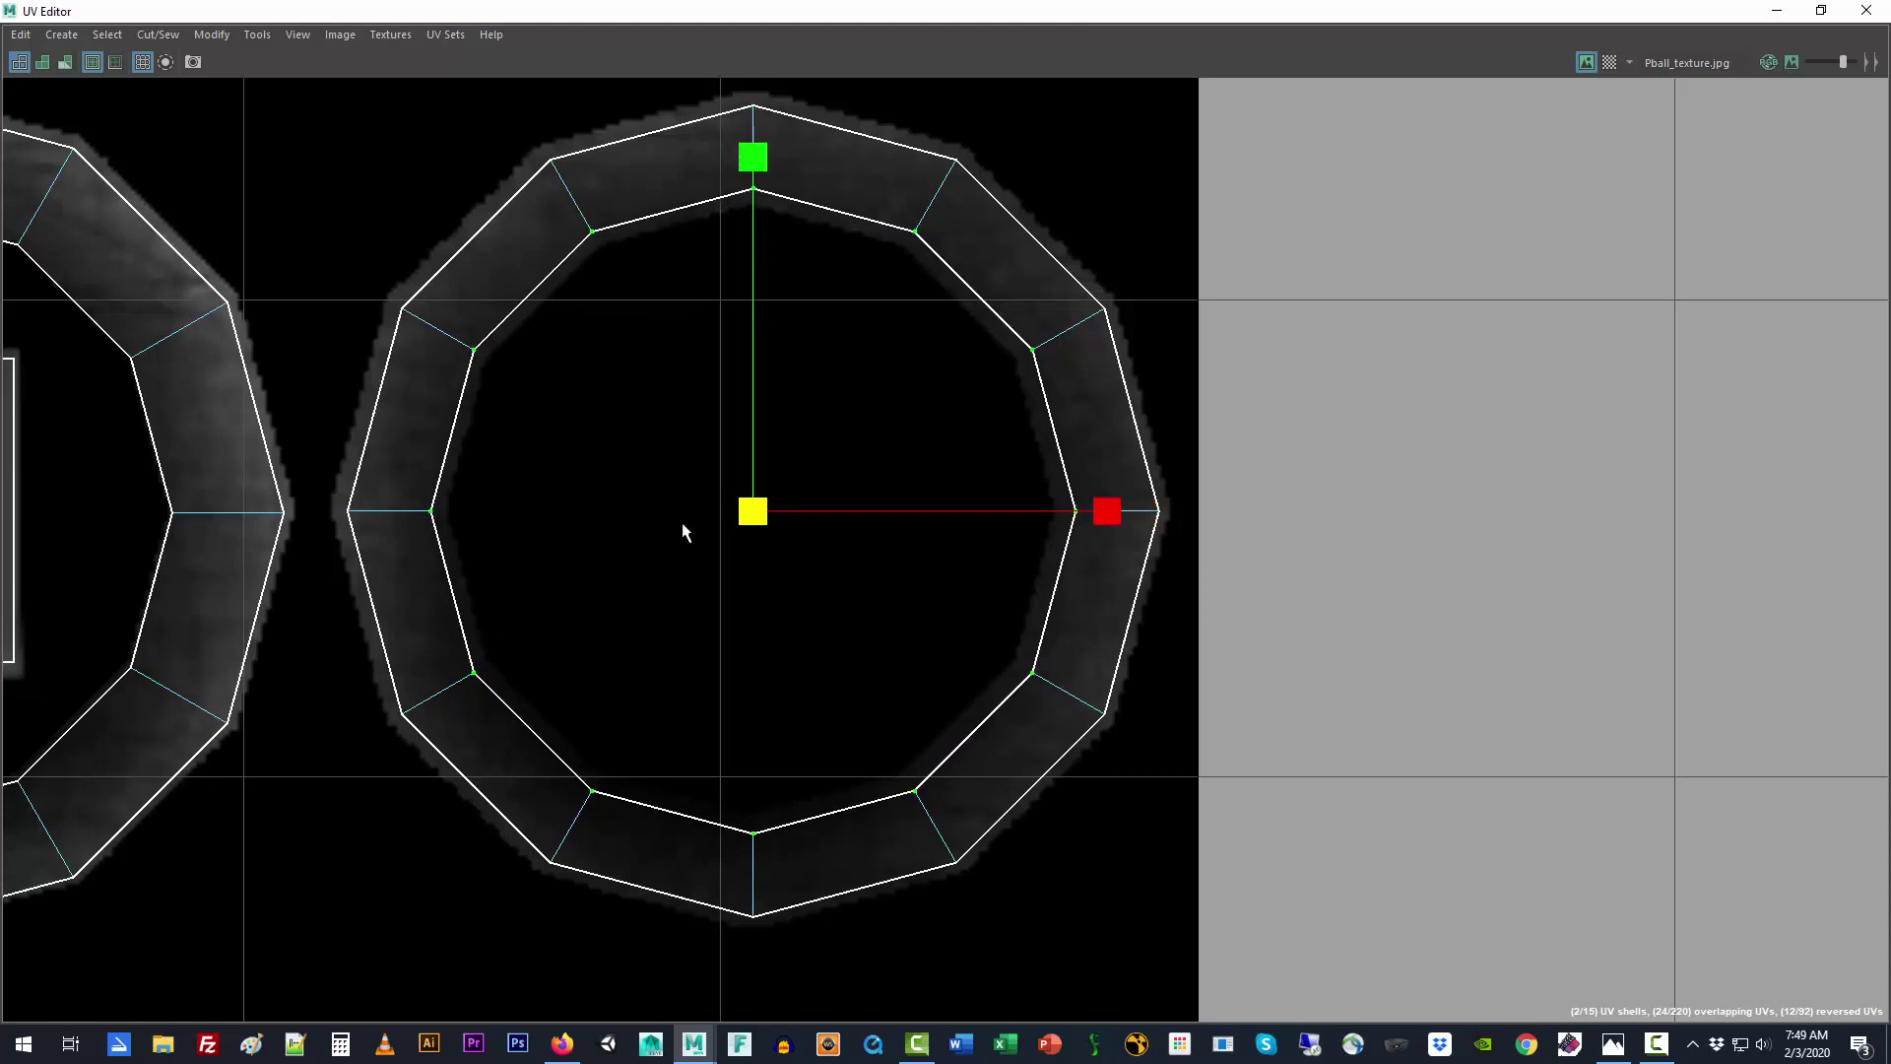
Step: Select all outer-rim UVs of the wooden-centred disc shell and scale them slightly inward, inside the painted metal border
middle_click_drag(600, 537, 1566, 454, "alt")
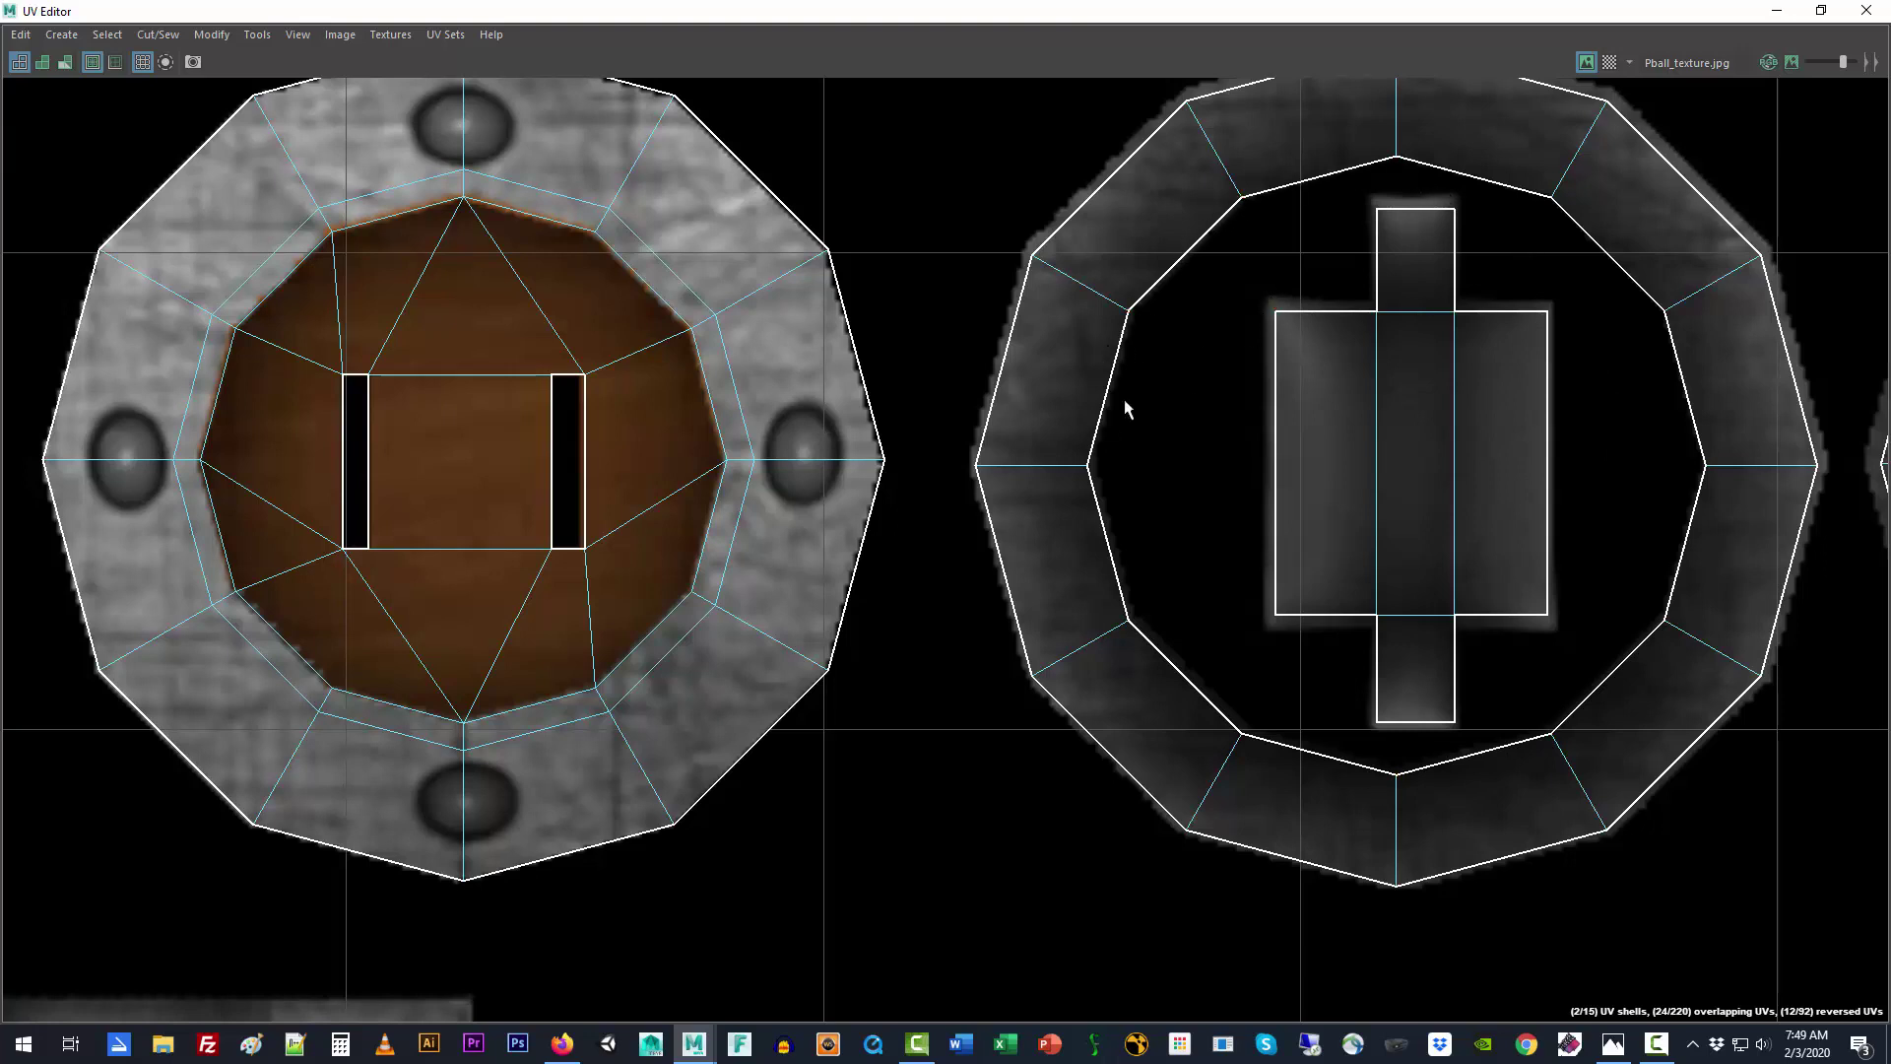
middle_click_drag(918, 596, 1118, 705, "alt")
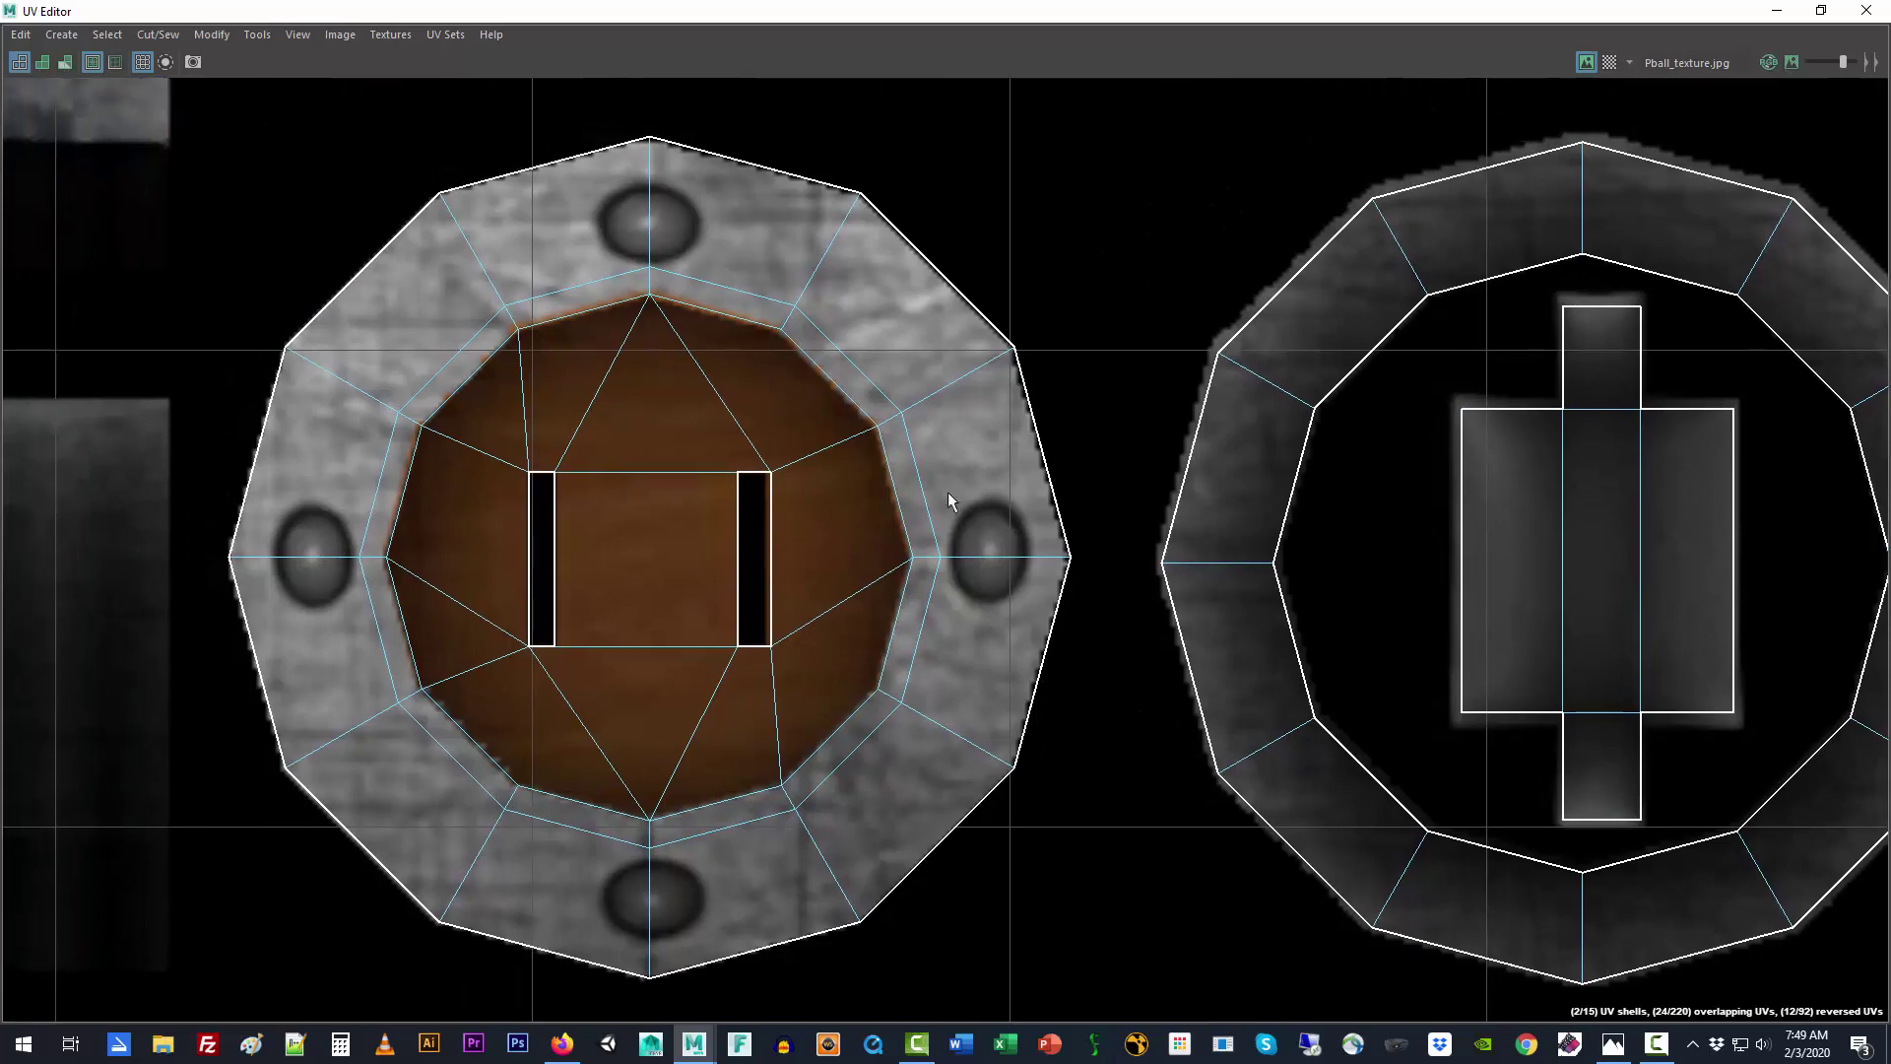
left_click_drag(698, 170, 701, 169)
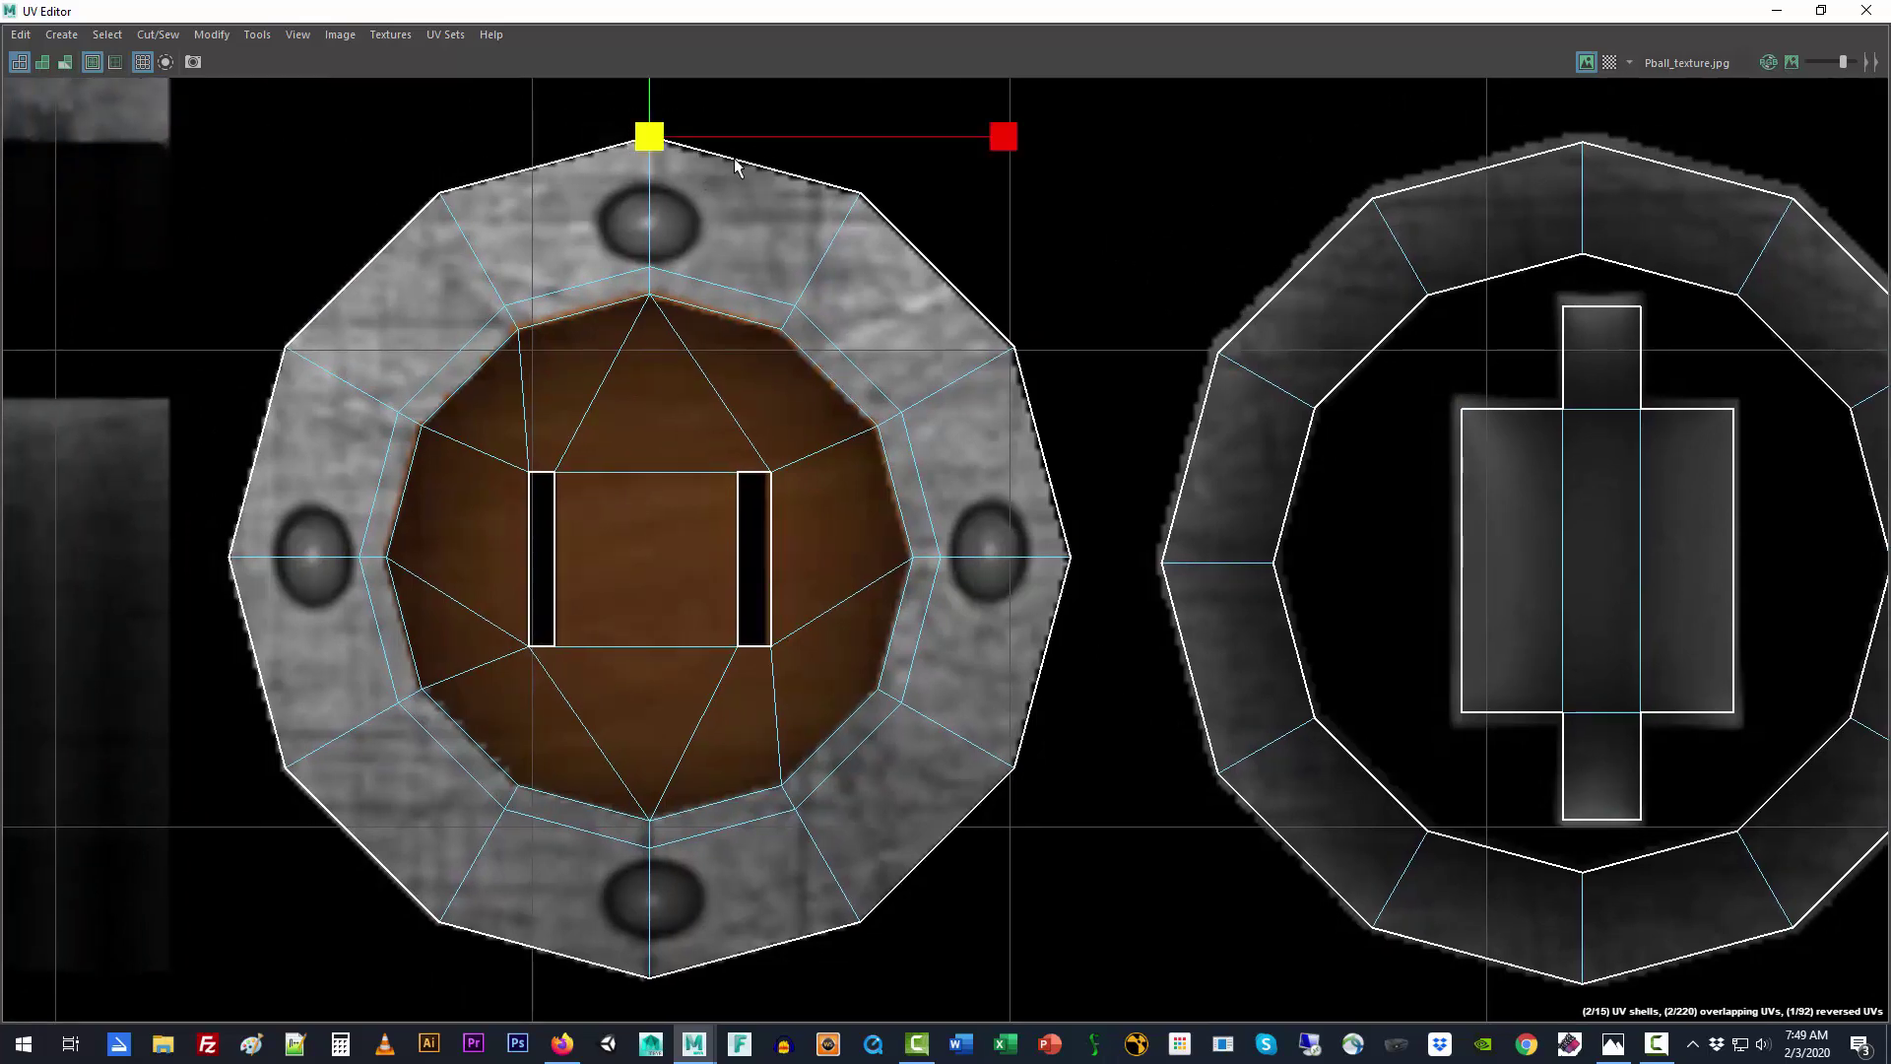
left_click_drag(984, 291, 1052, 406, "shift")
left_click_drag(1053, 503, 1101, 612, "shift")
left_click_drag(960, 729, 1025, 895, "shift")
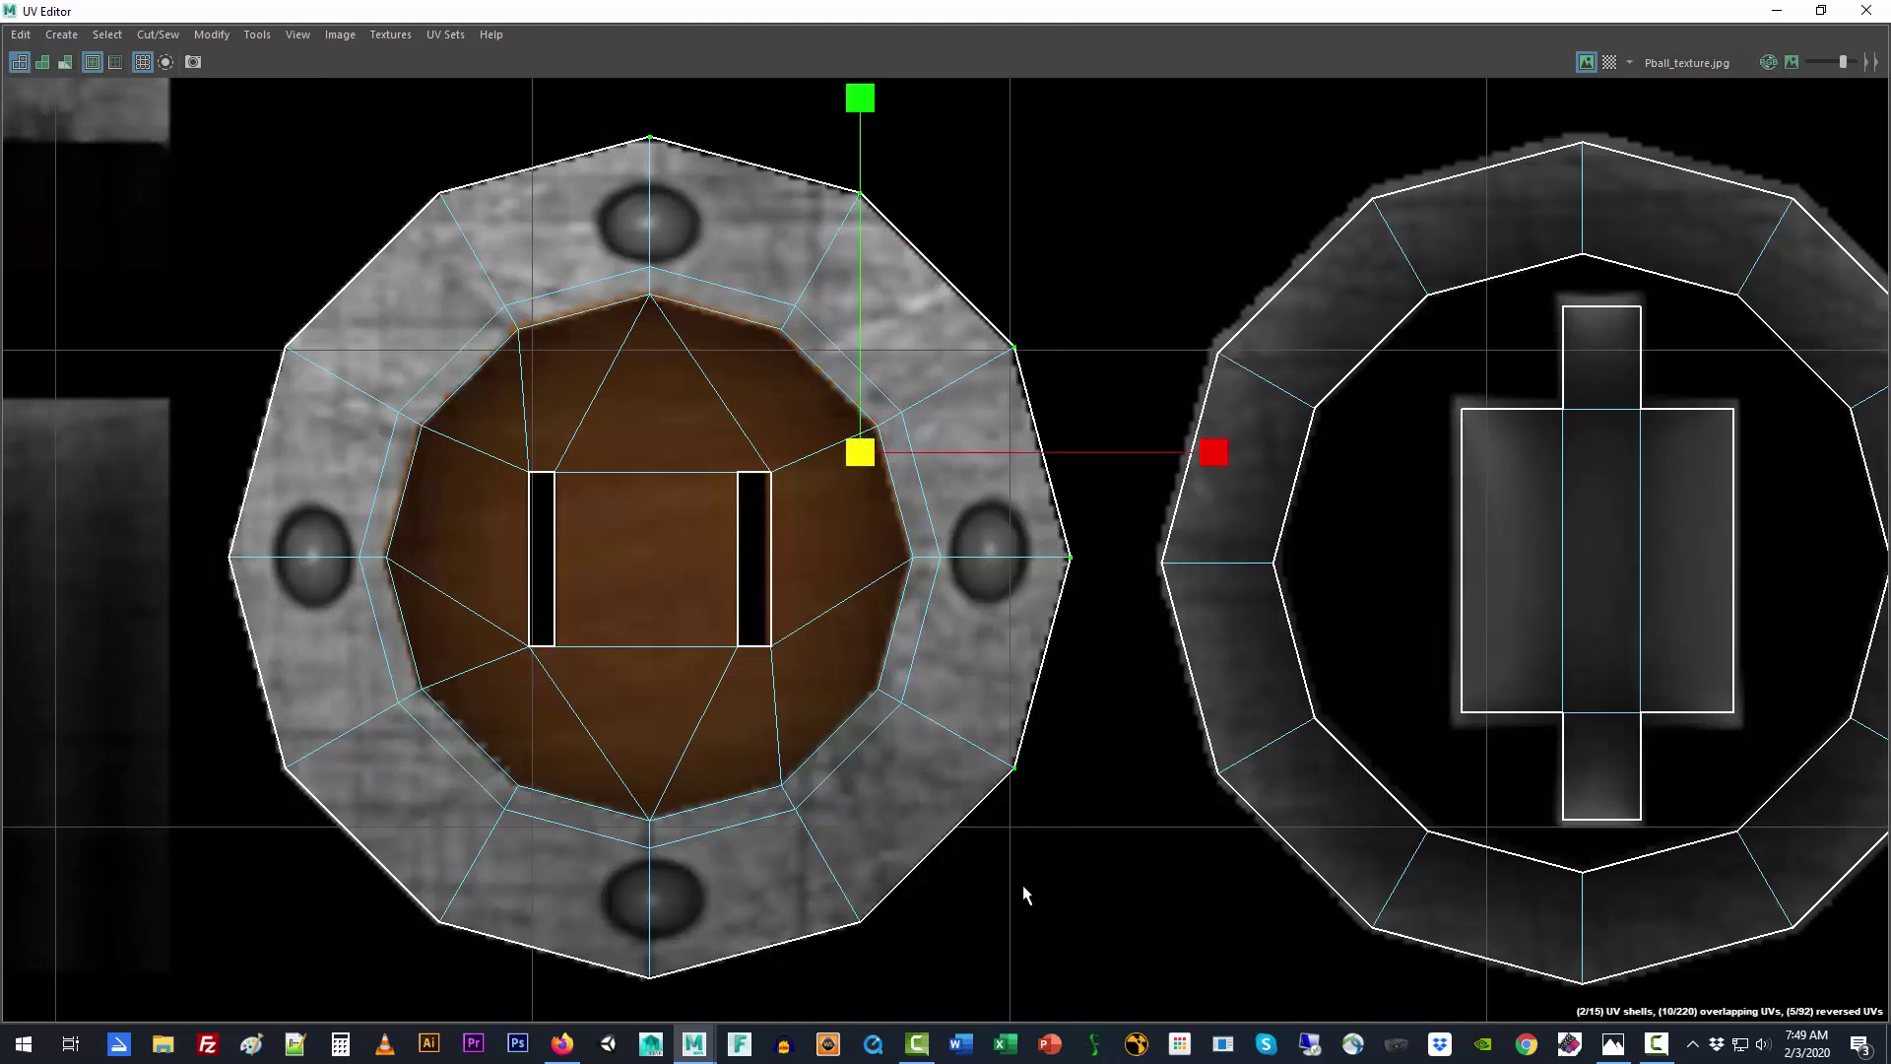
left_click_drag(813, 902, 899, 946, "shift")
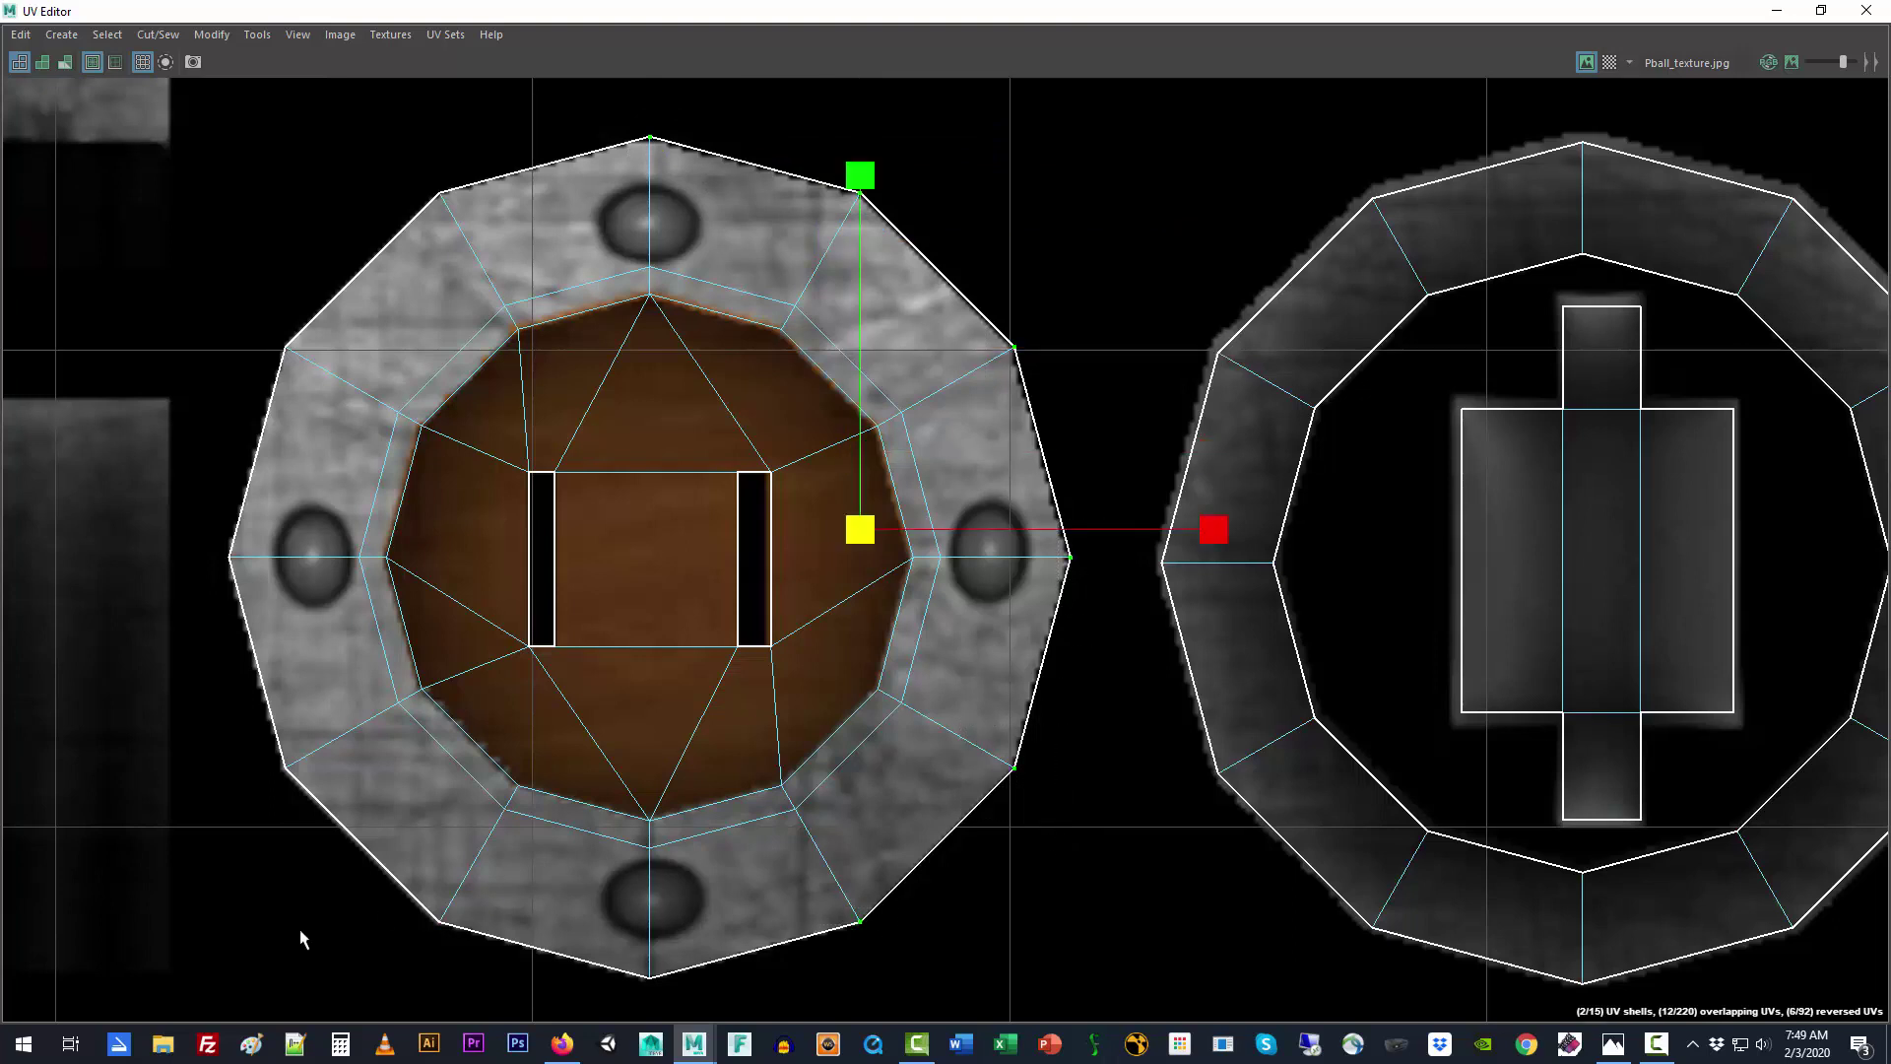
left_click_drag(355, 916, 696, 1034, "shift")
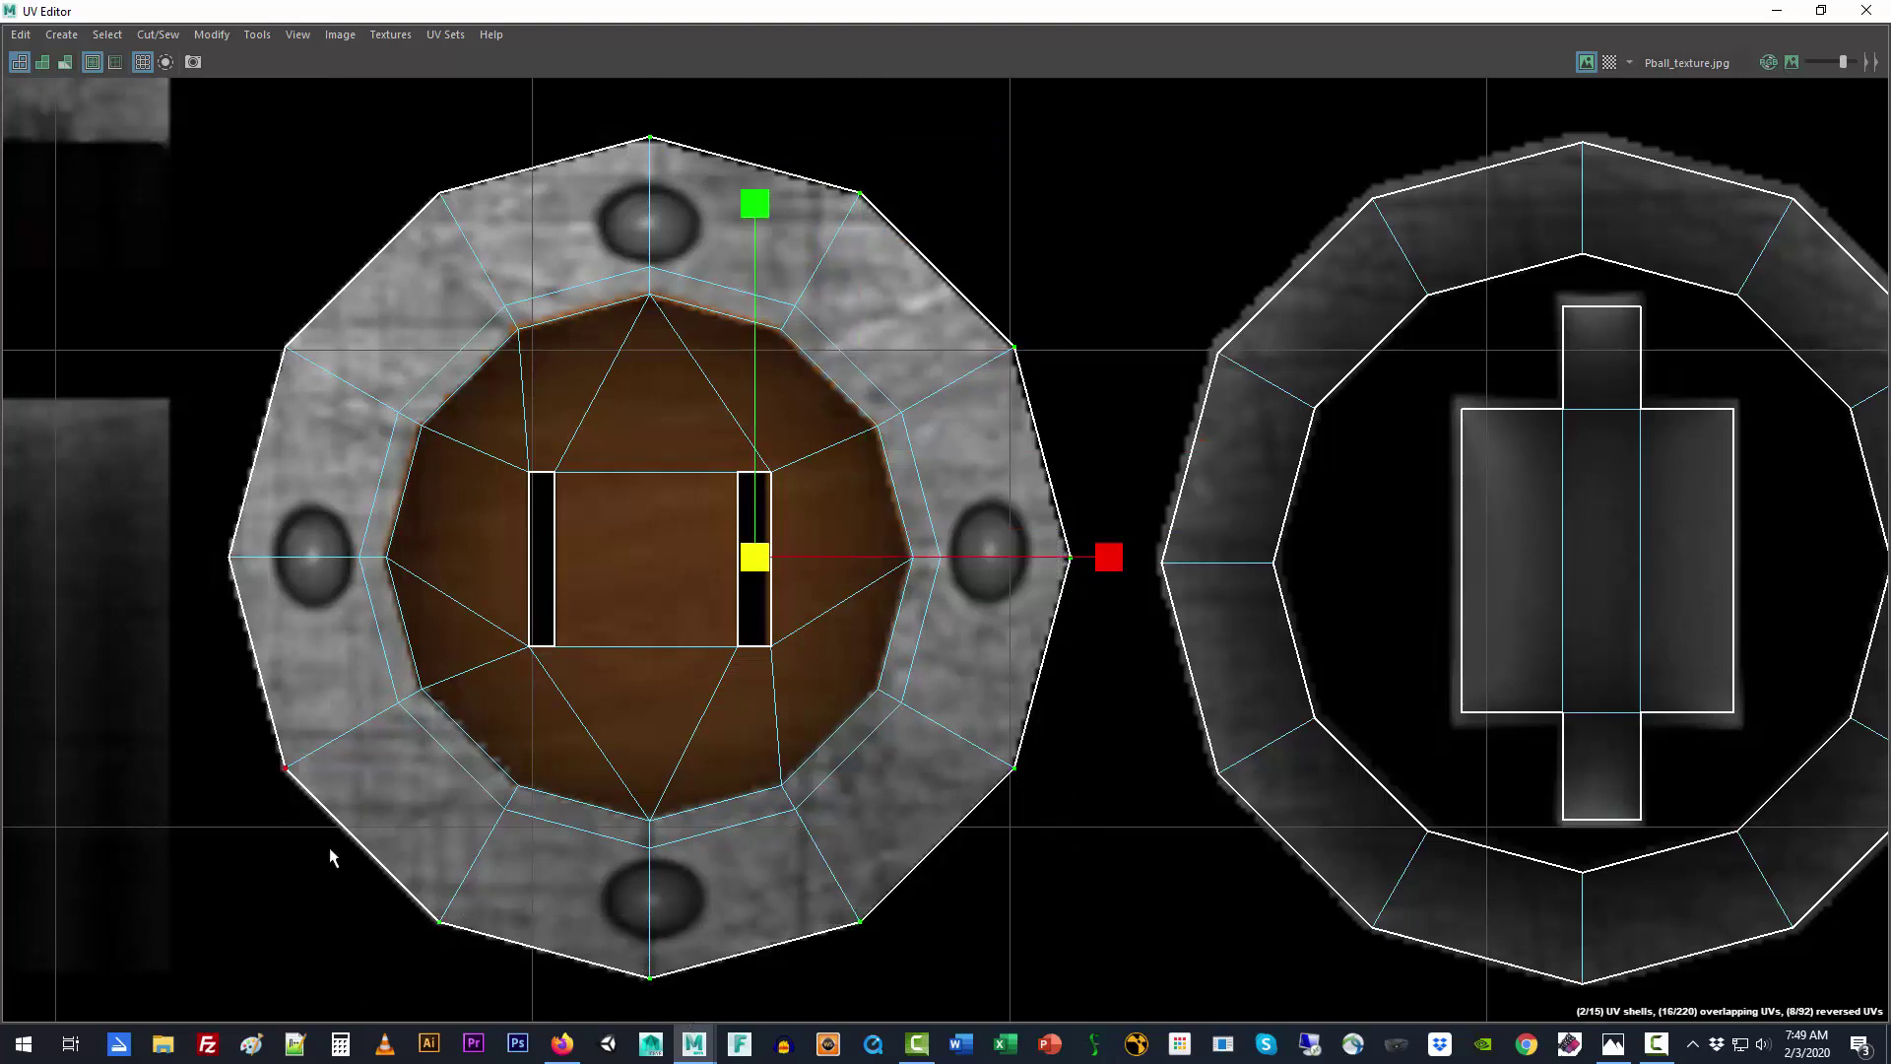
left_click_drag(330, 857, 171, 305, "shift")
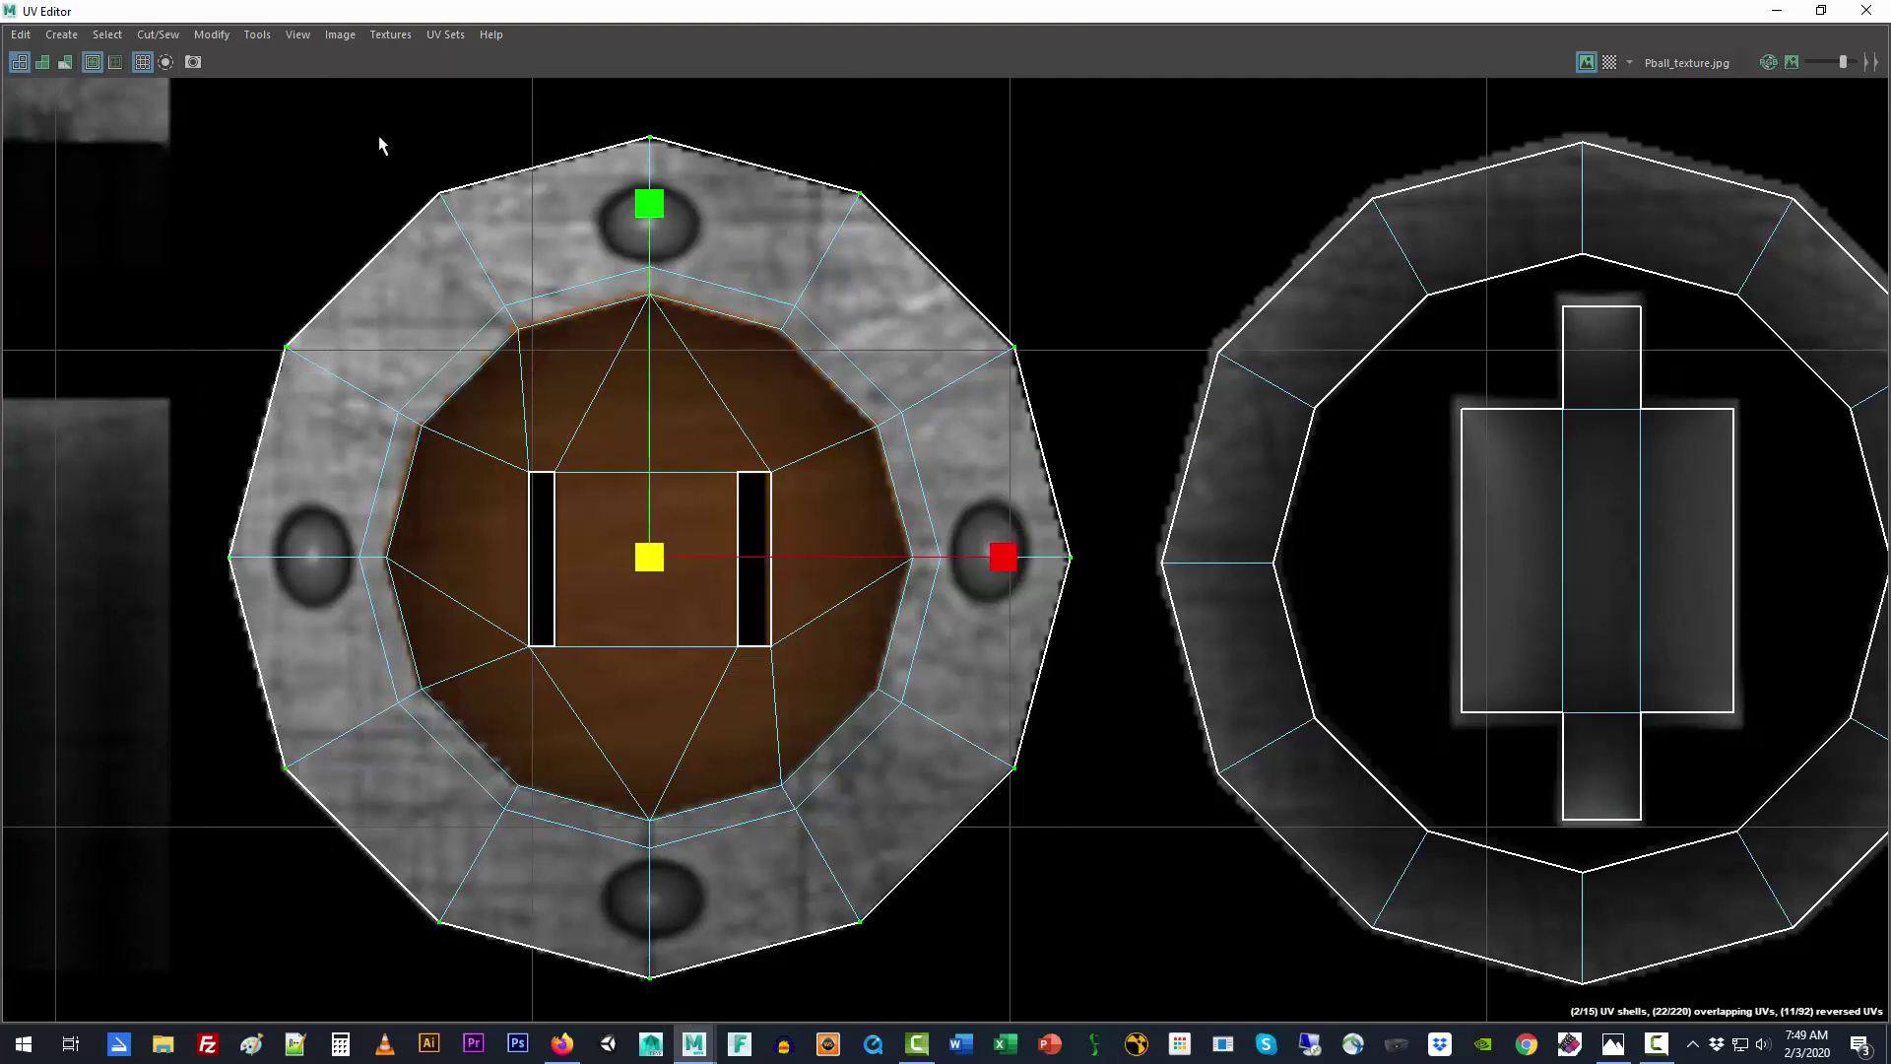
left_click_drag(382, 146, 492, 240, "shift")
left_click_drag(653, 556, 641, 555)
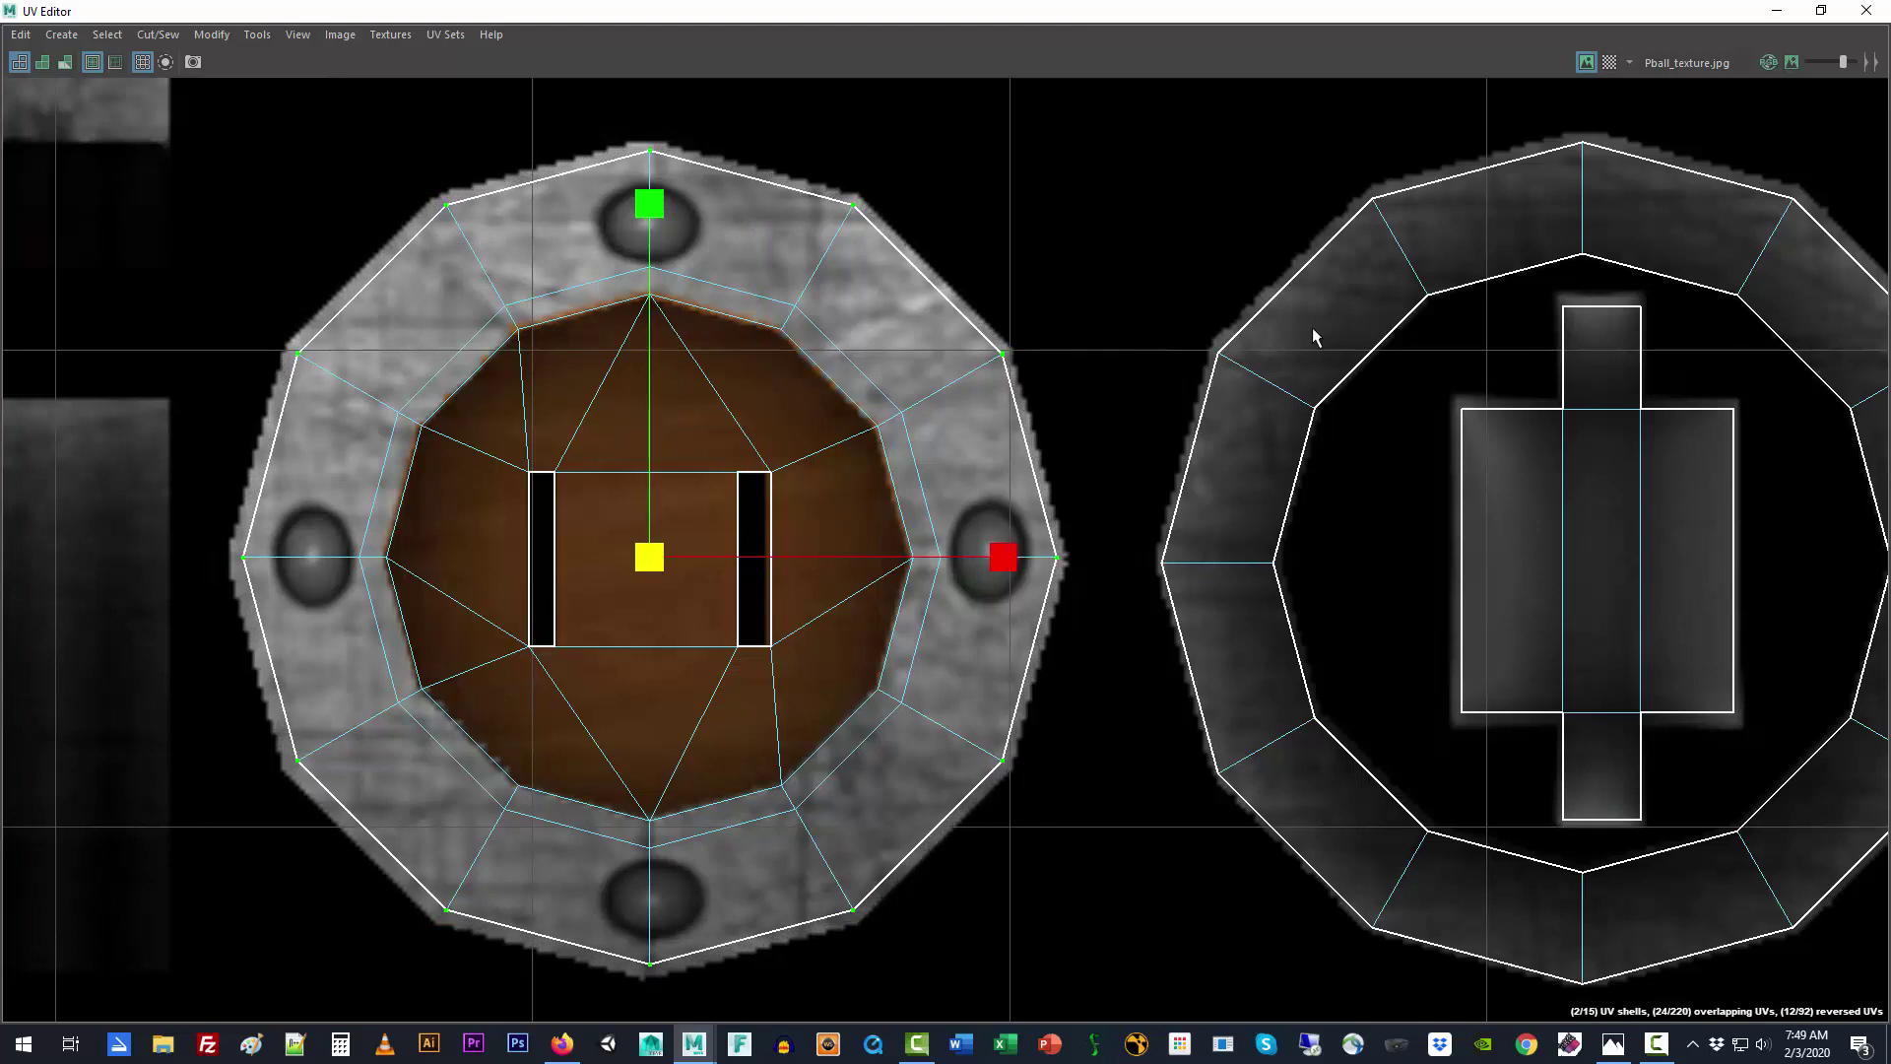
Step: Restore the UV Editor to its smaller window, clear the UV selection and inspect the textured discs at both ends of the cylinder
left_click(1821, 10)
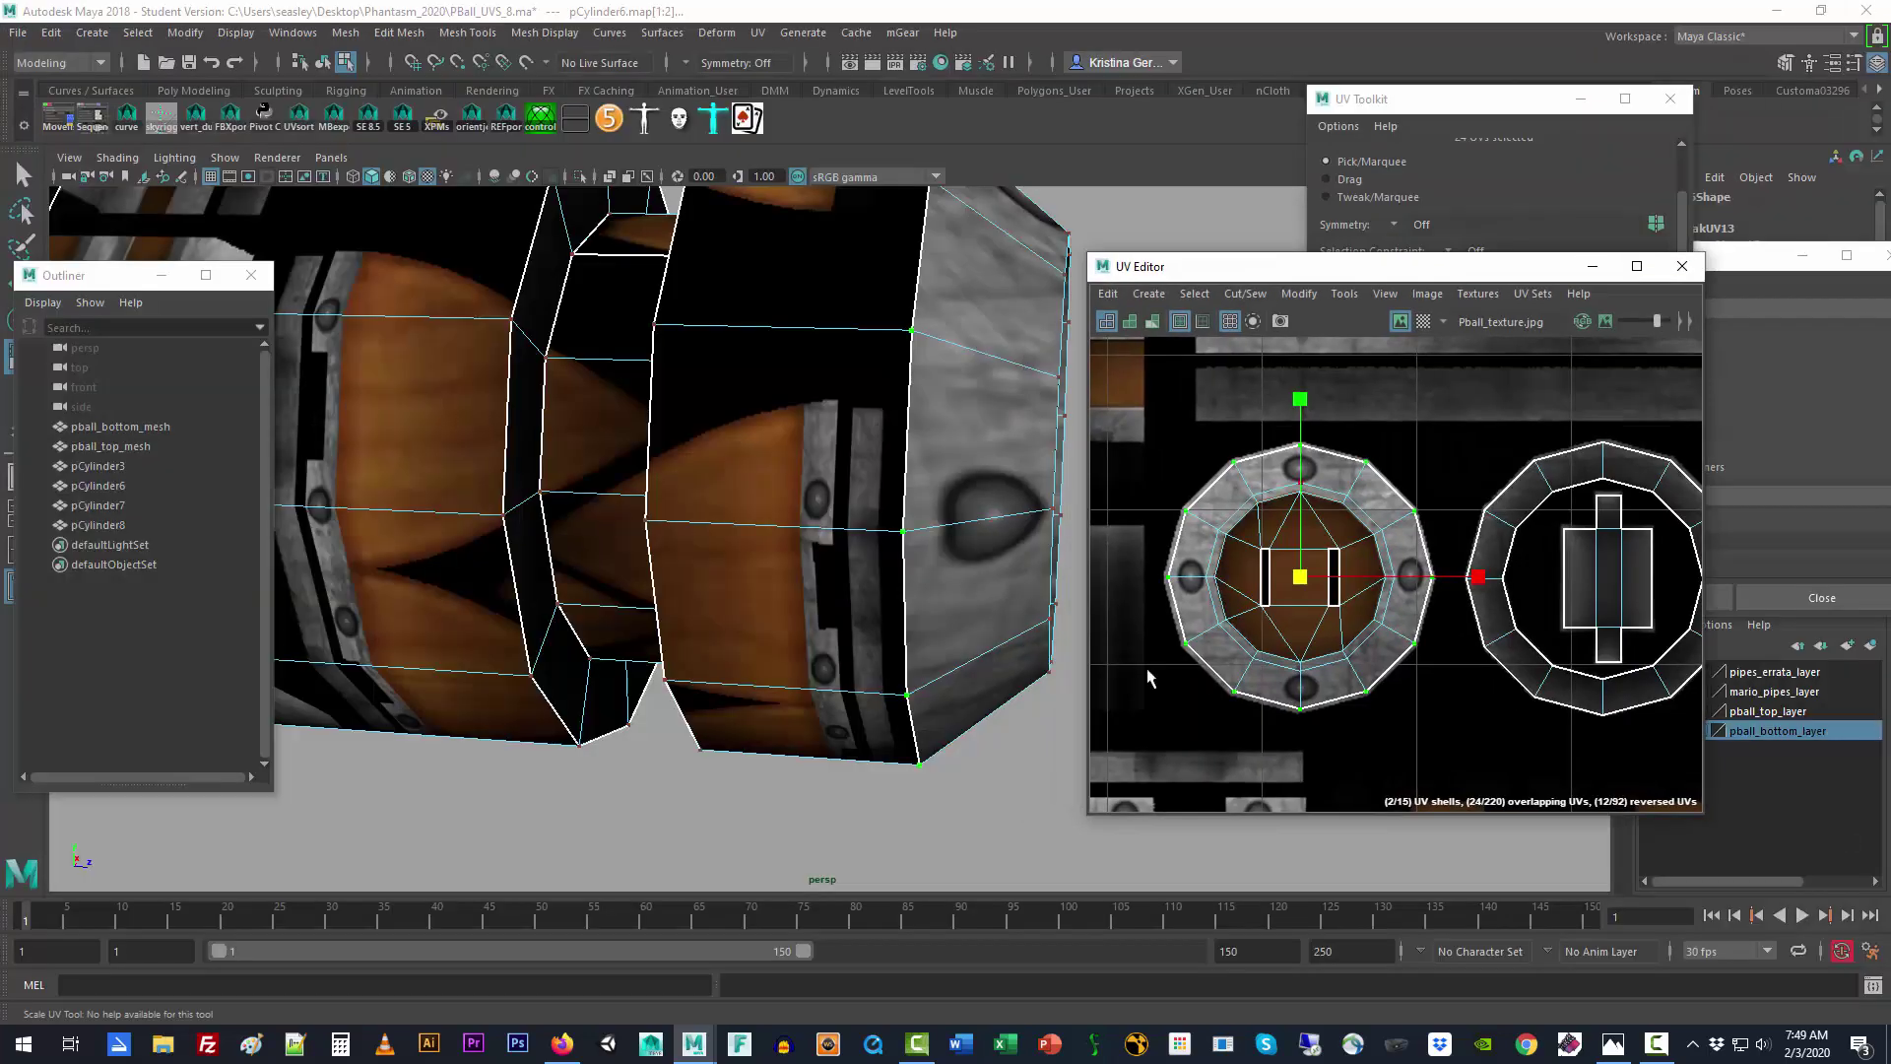
left_click(1007, 827)
left_click_drag(975, 803, 817, 788, "alt")
key("r")
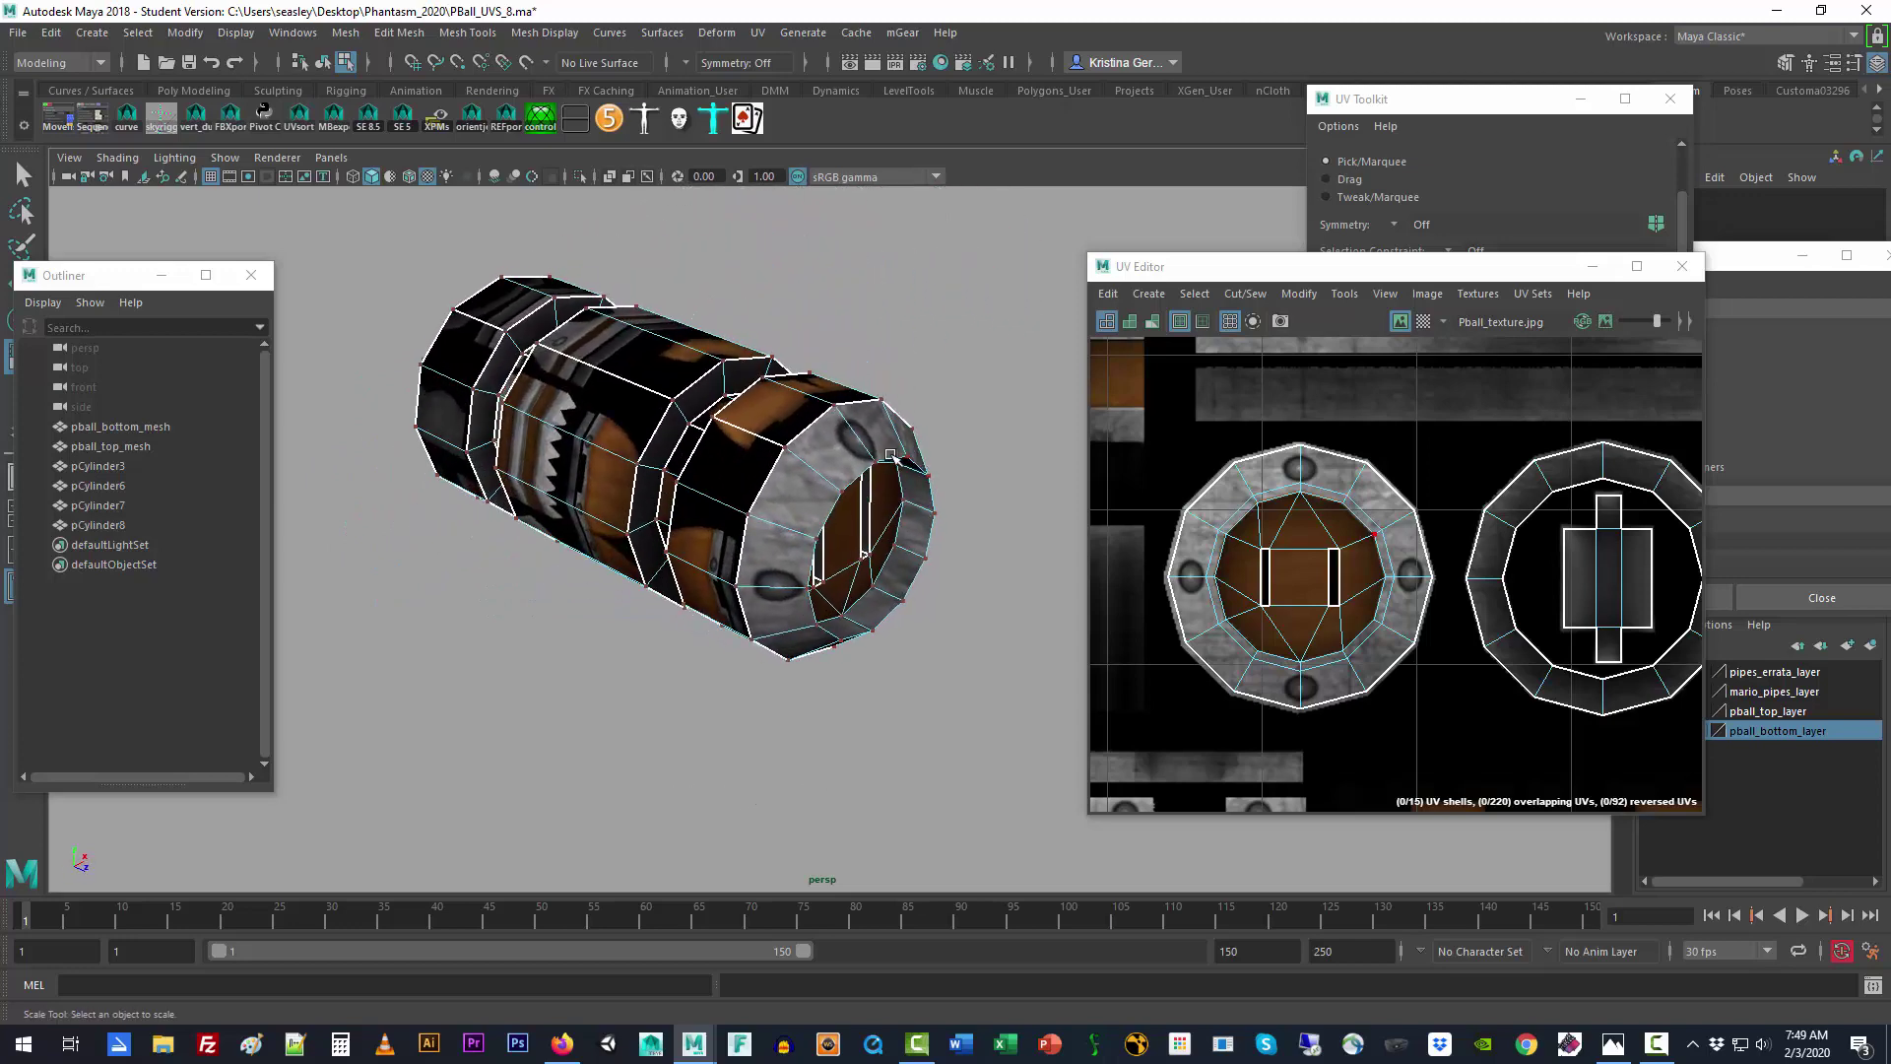
scroll(1306, 522, "up", 2)
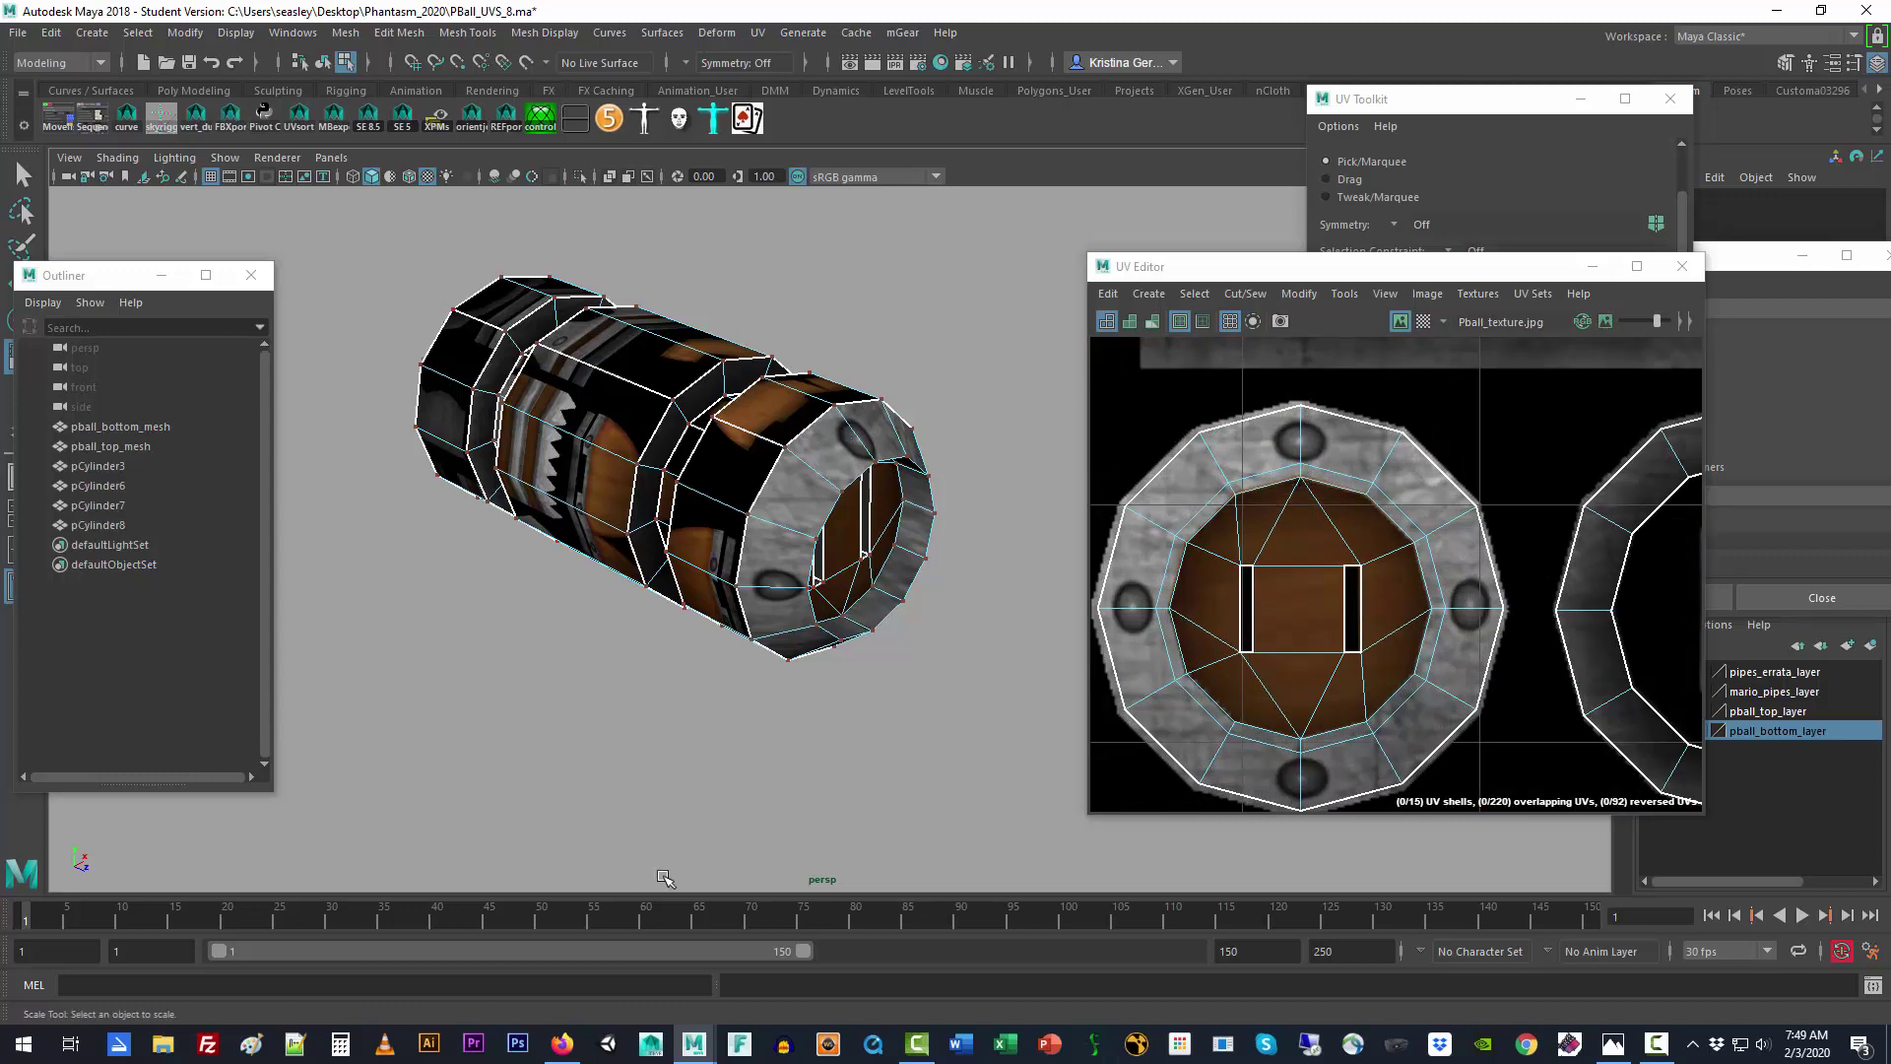
left_click_drag(654, 878, 810, 853, "alt")
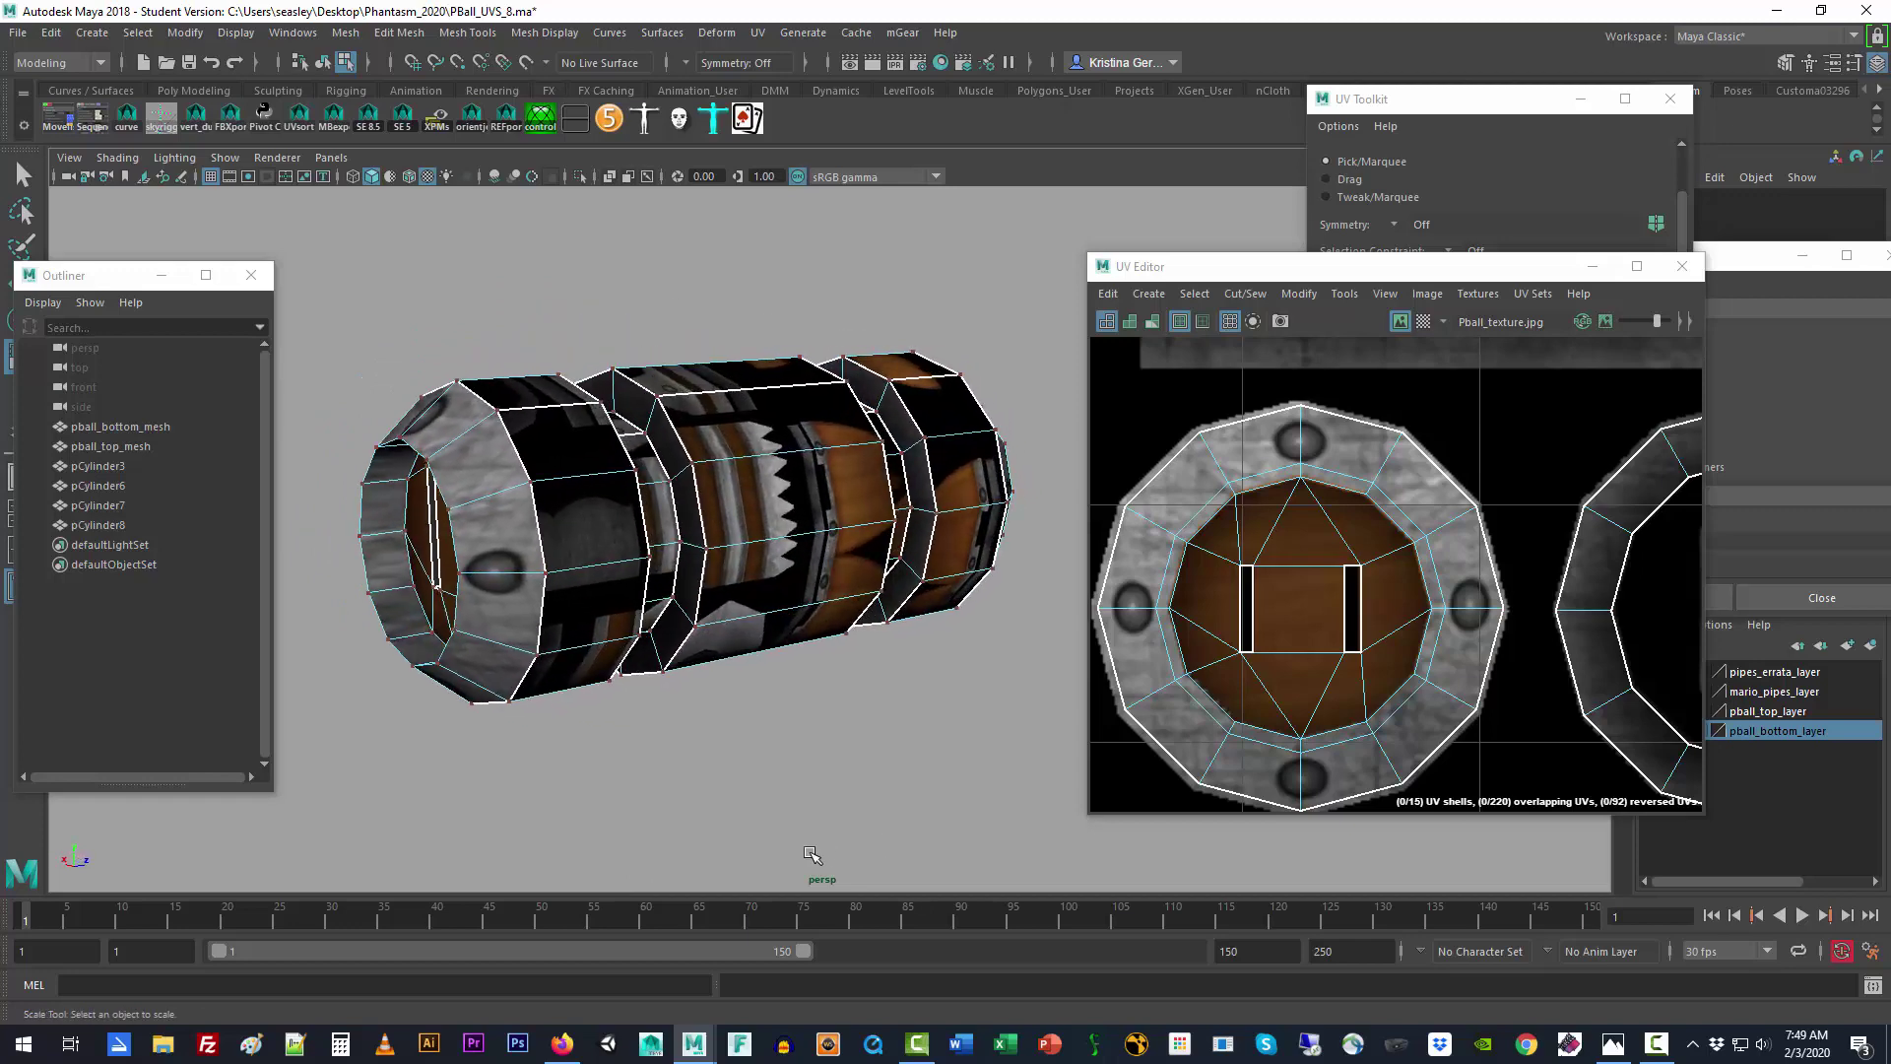
left_click_drag(780, 788, 772, 769, "alt")
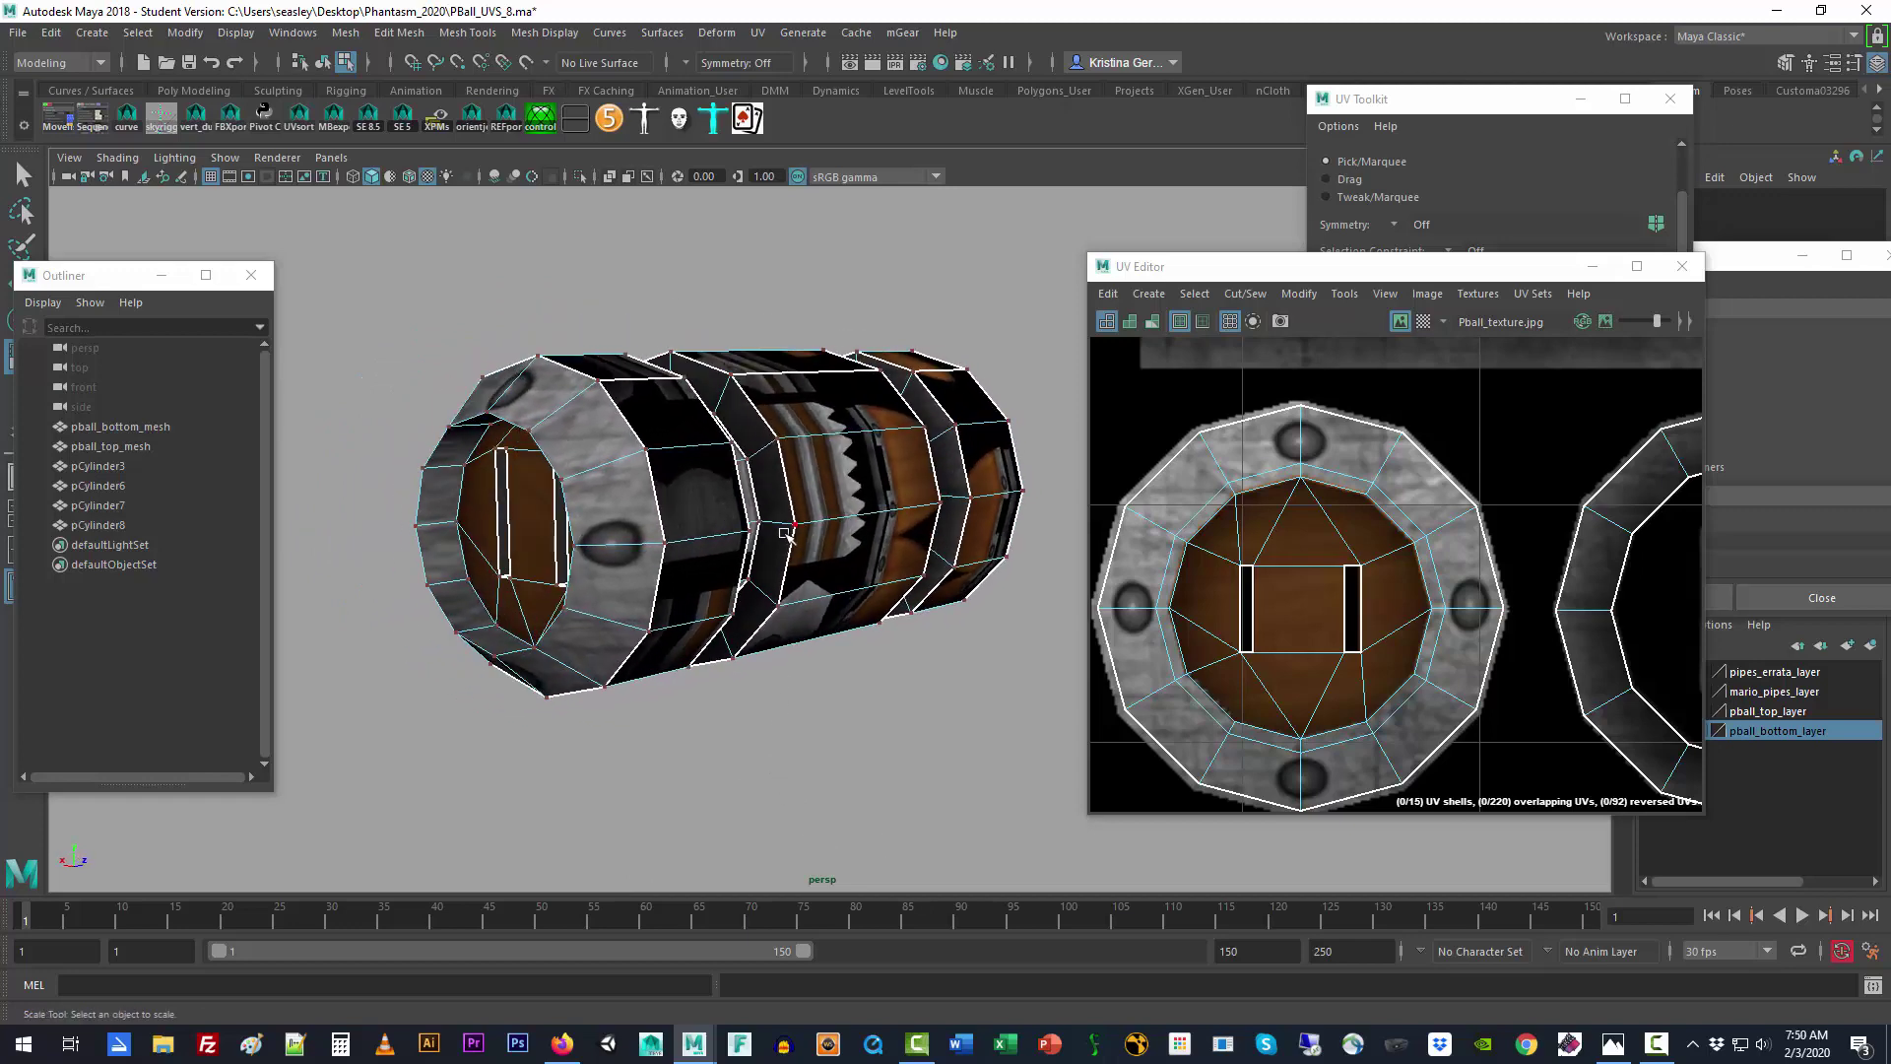
Step: Select a side-wall face at each end of the cylinder's middle section, frame them to inspect their shading, then clear the selection
right_click_drag(785, 501, 818, 517)
left_click(771, 483)
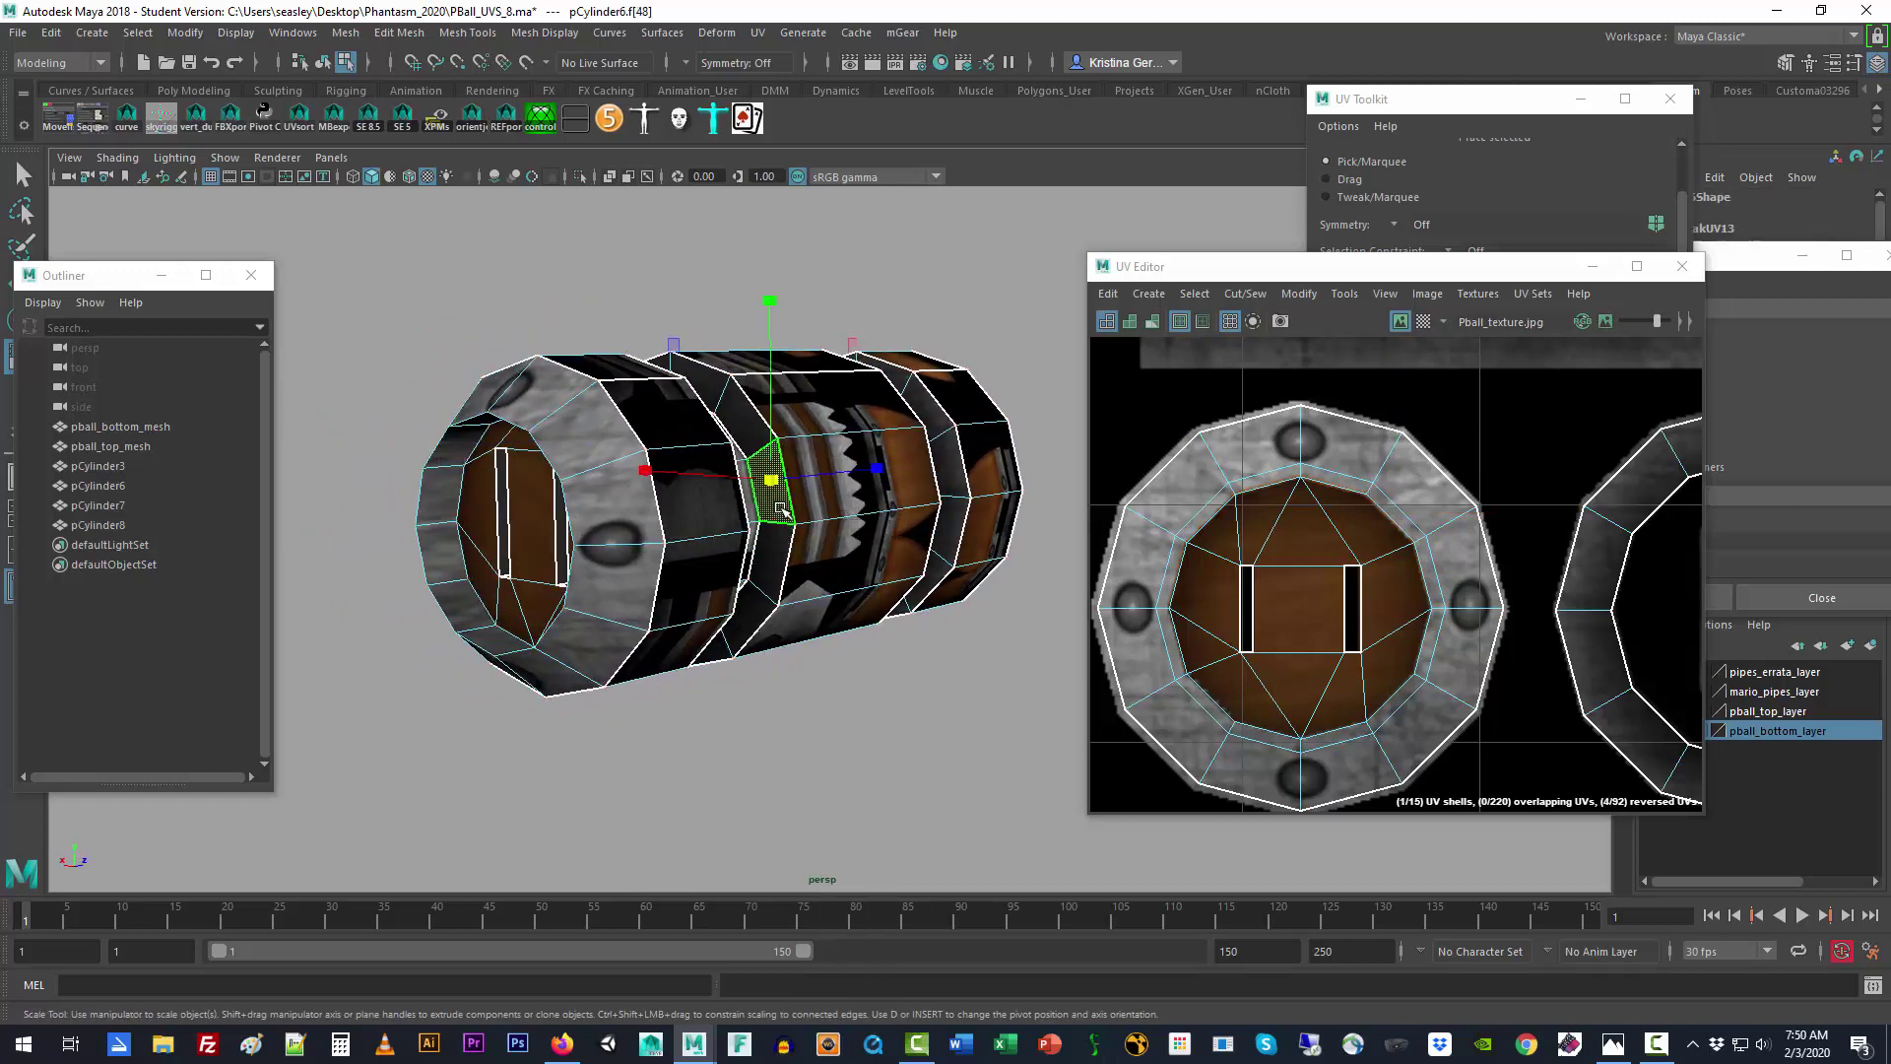
left_click_drag(909, 676, 867, 679, "alt")
left_click(922, 471, "shift")
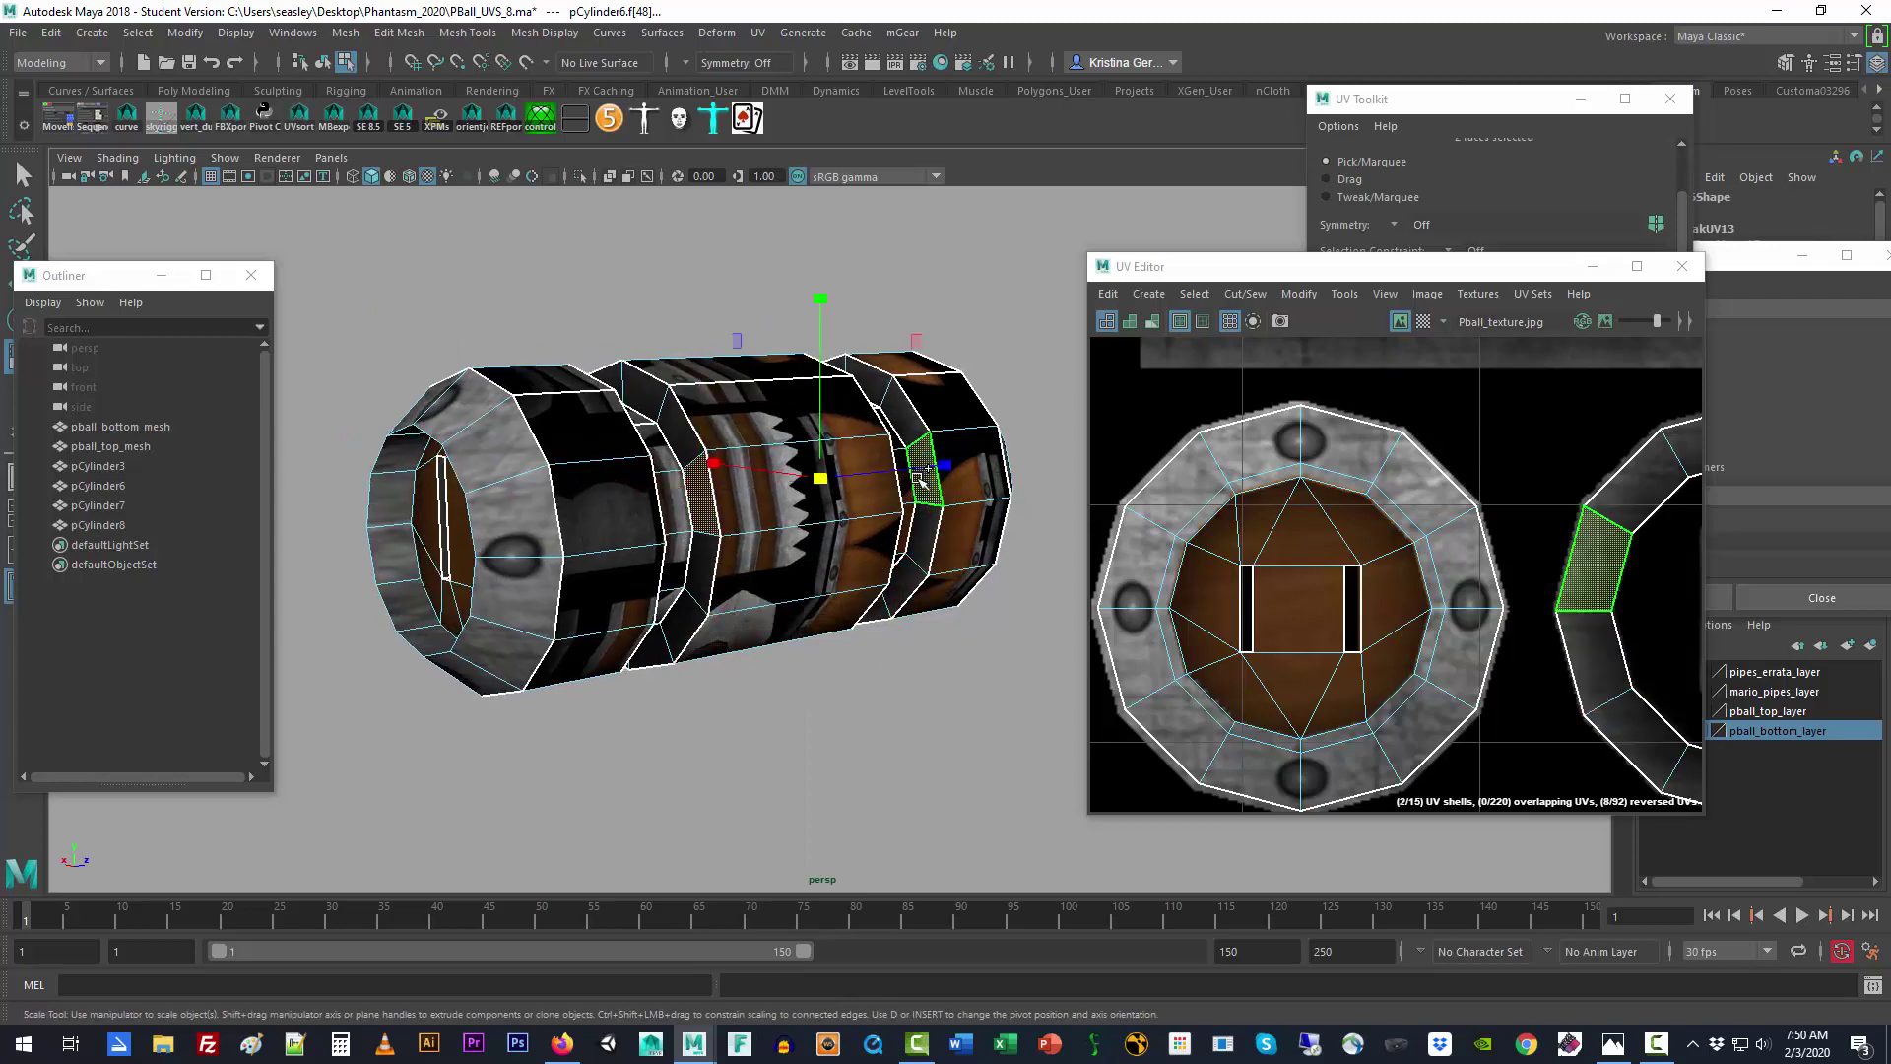
key("f")
scroll(889, 621, "down", 5)
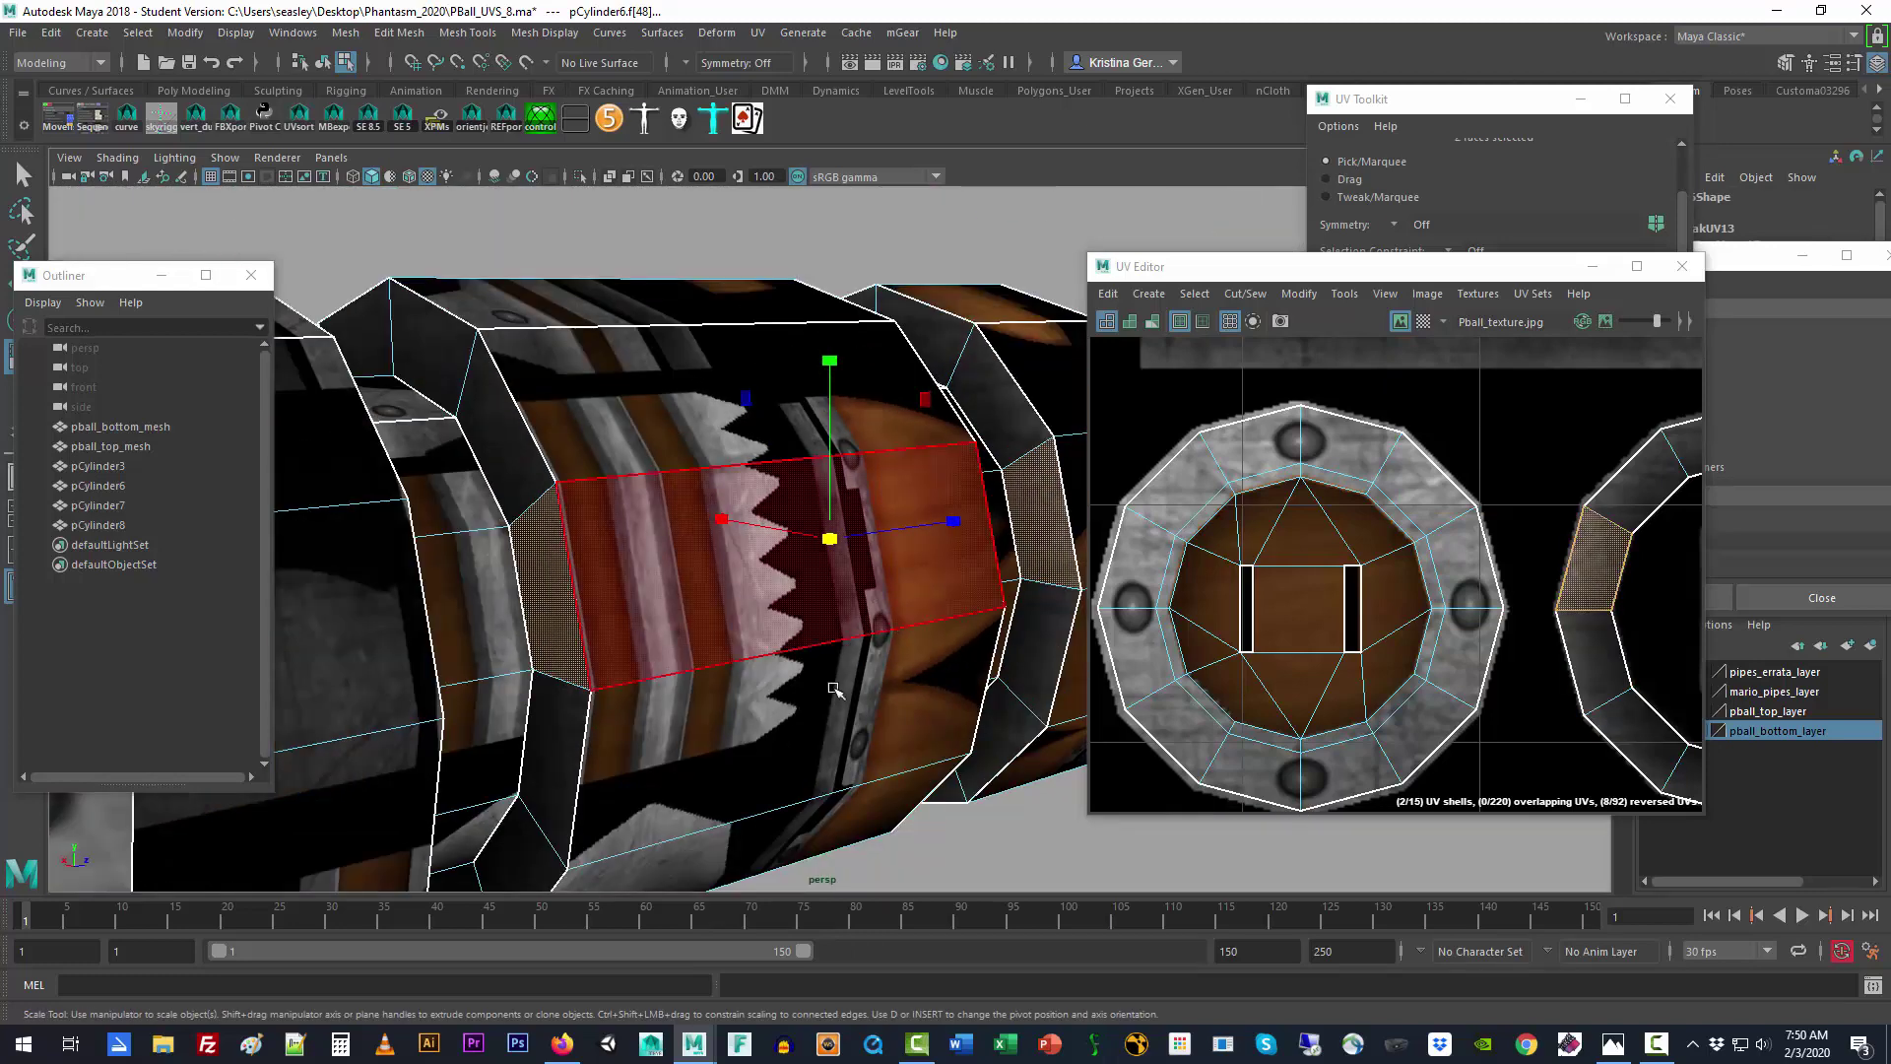
left_click(960, 853)
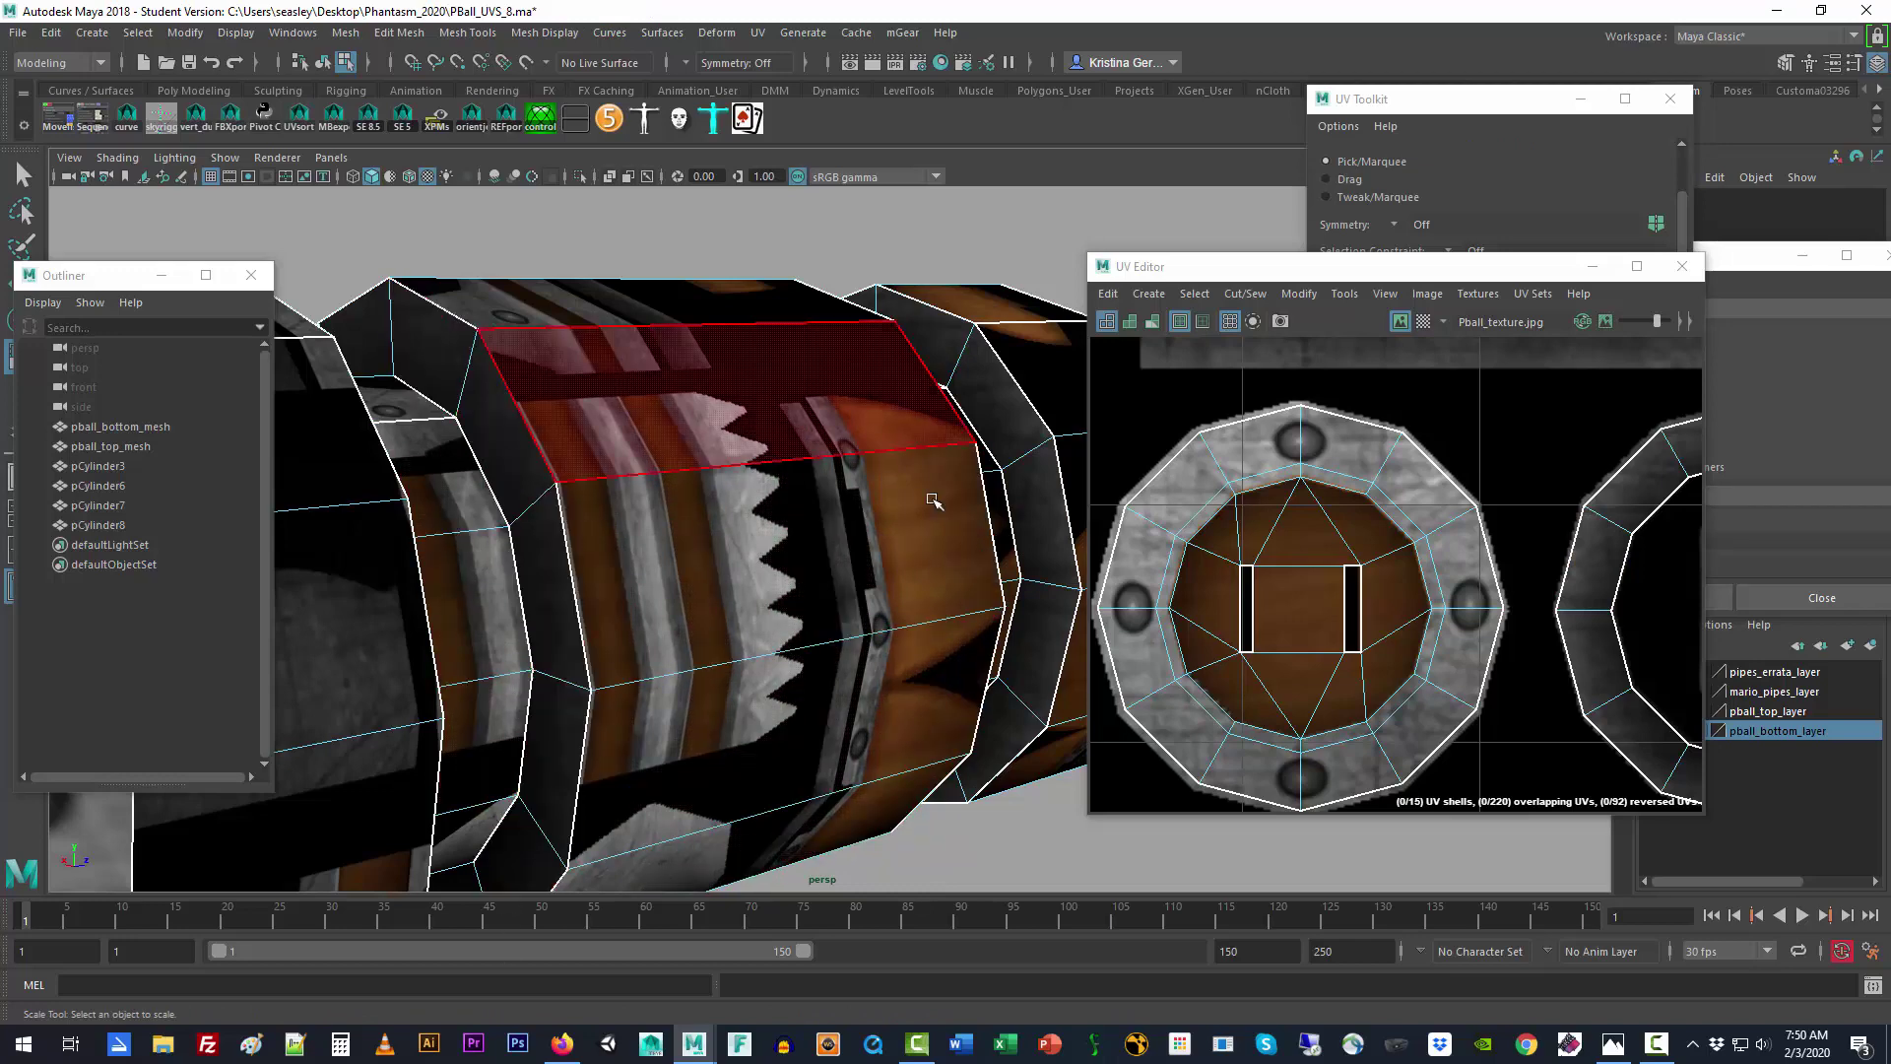
Step: Select the cylinder's outer-body strip shells lying far outside the texture and move them to just above the texture tile
scroll(1498, 603, "down", 10)
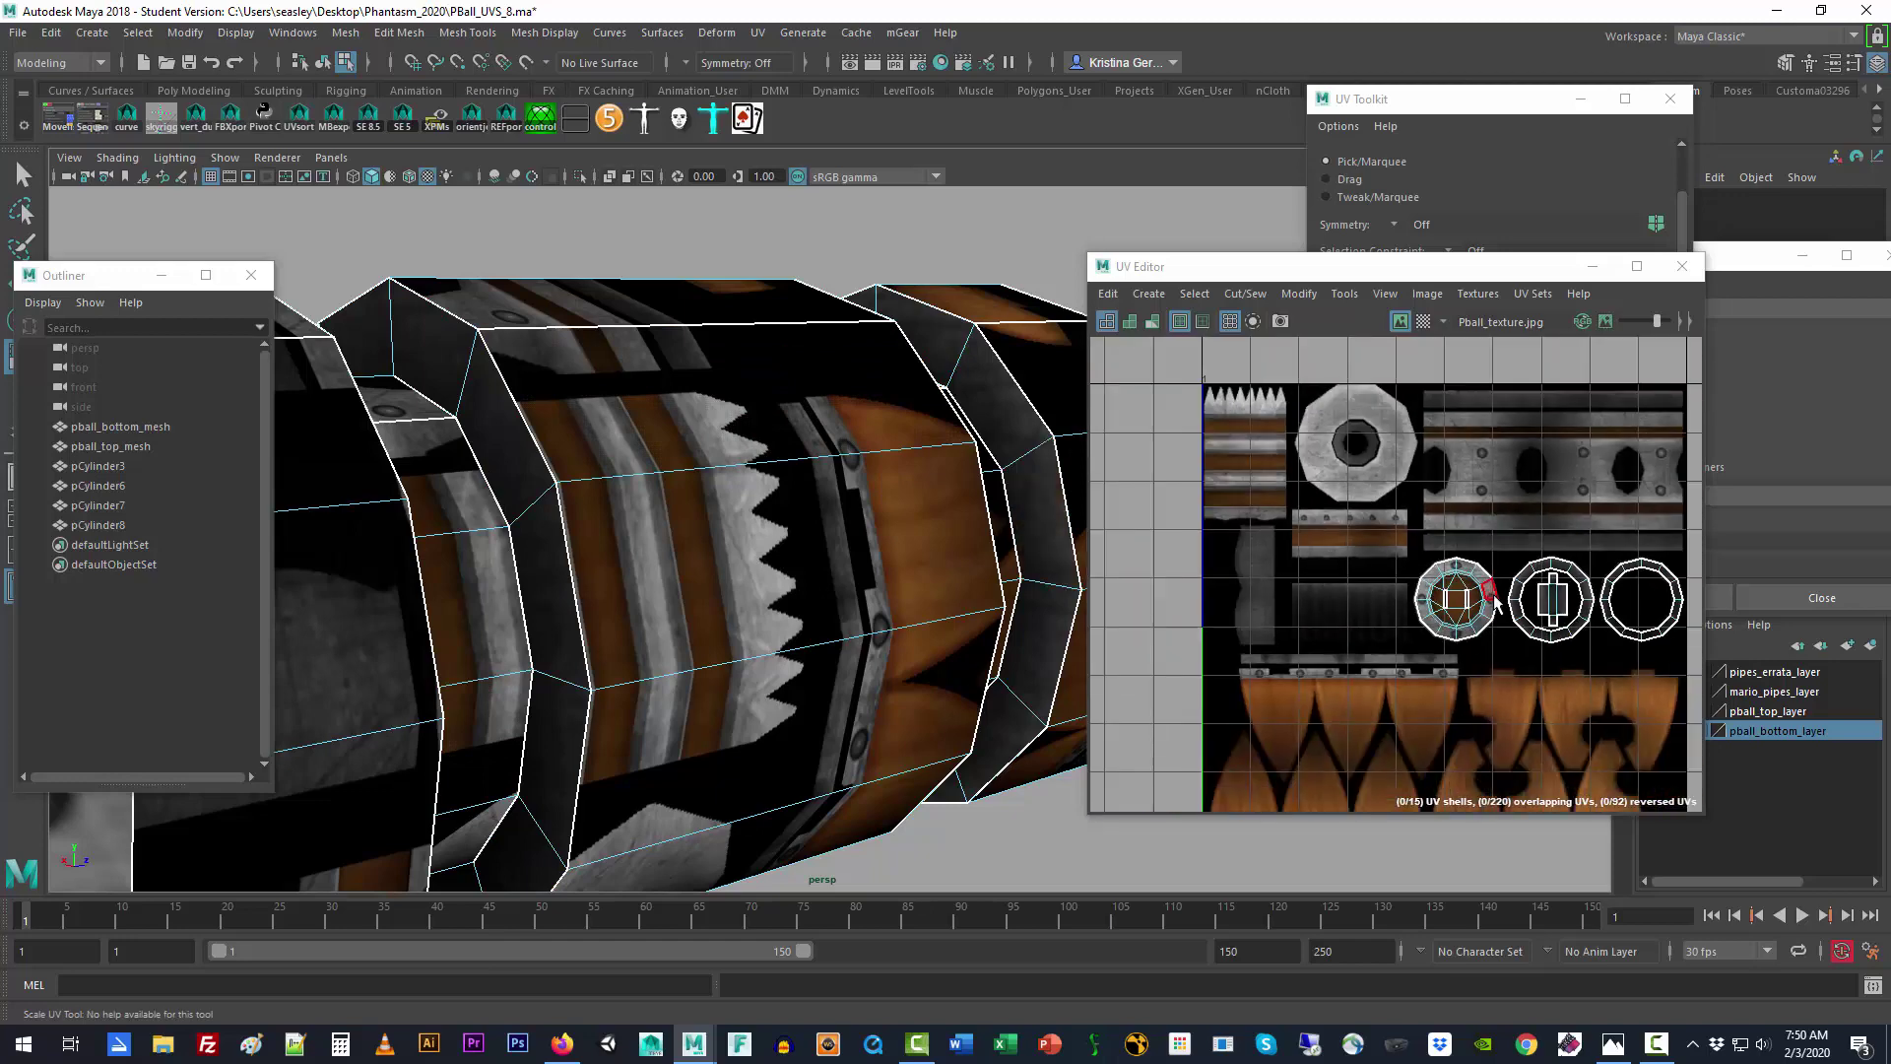
middle_click_drag(1575, 605, 1354, 618, "alt")
middle_click_drag(1508, 625, 1486, 589, "alt")
scroll(1486, 591, "down", 3)
scroll(1487, 595, "down", 4)
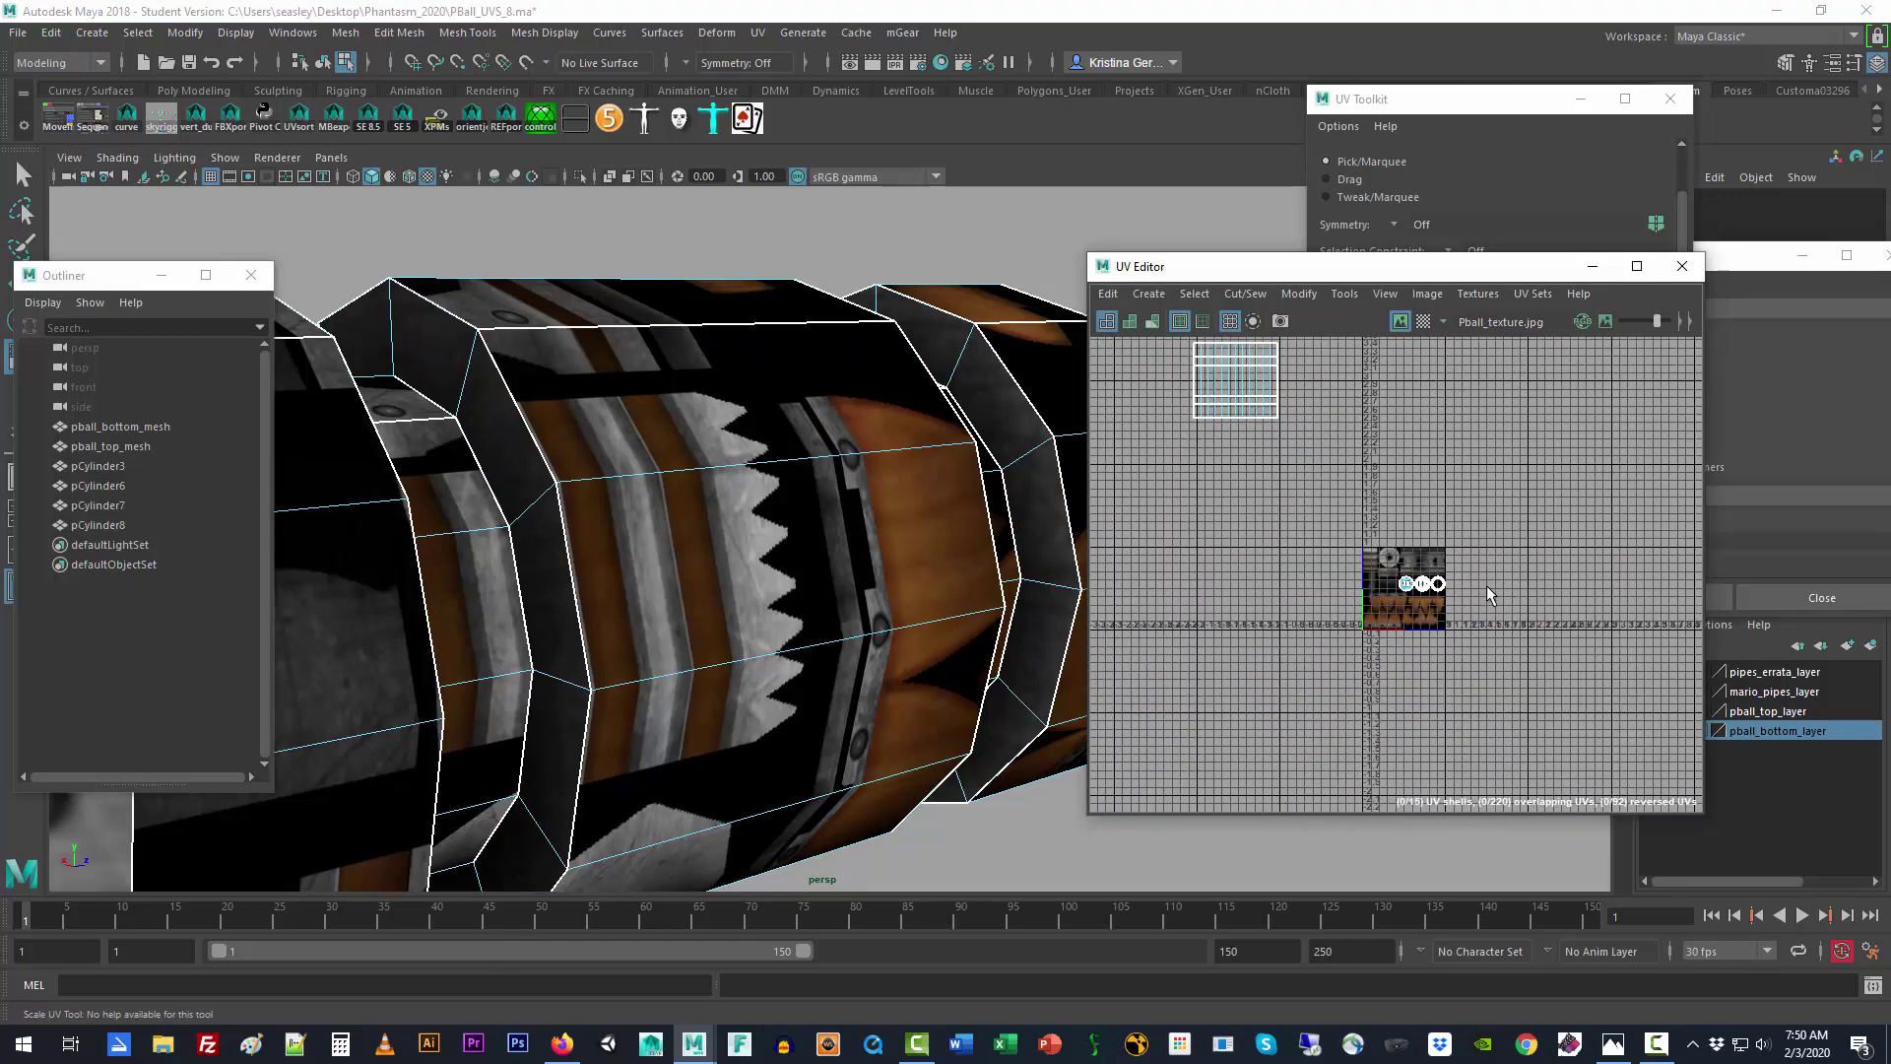
left_click_drag(1240, 379, 1371, 491)
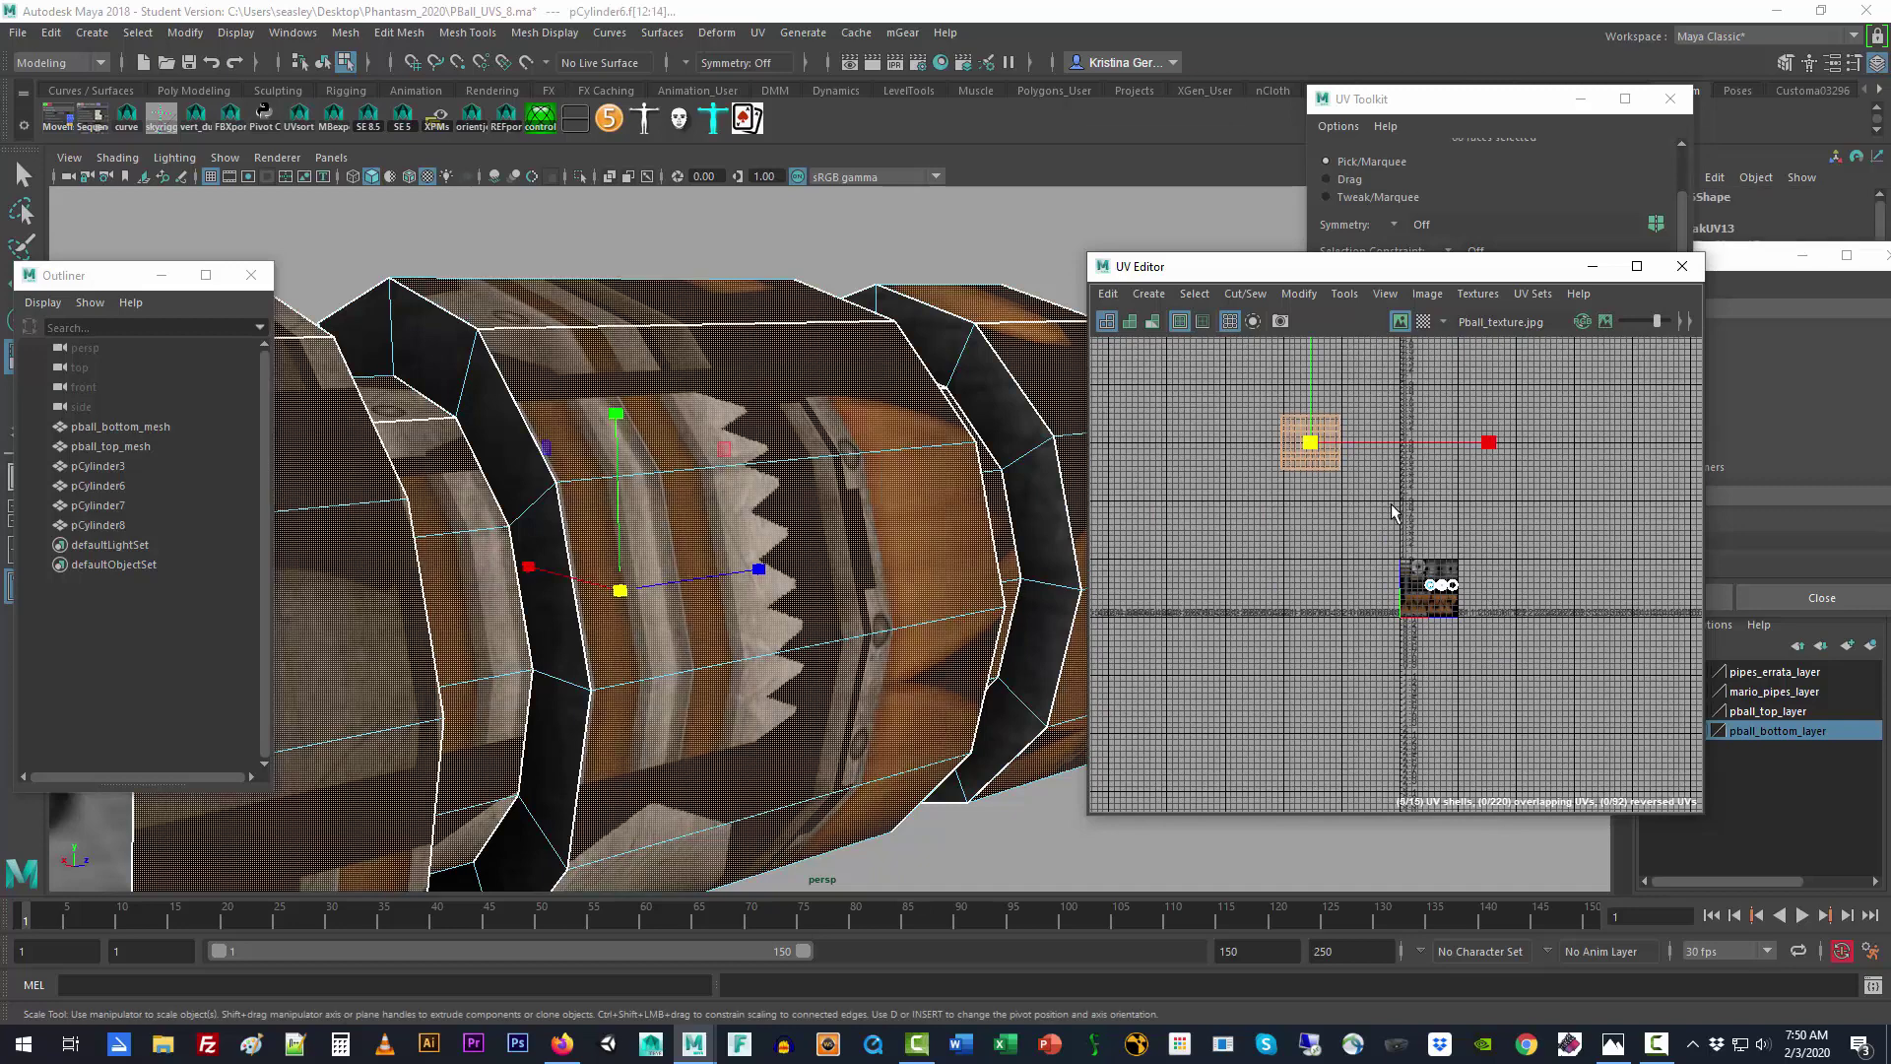
scroll(1399, 658, "up", 5)
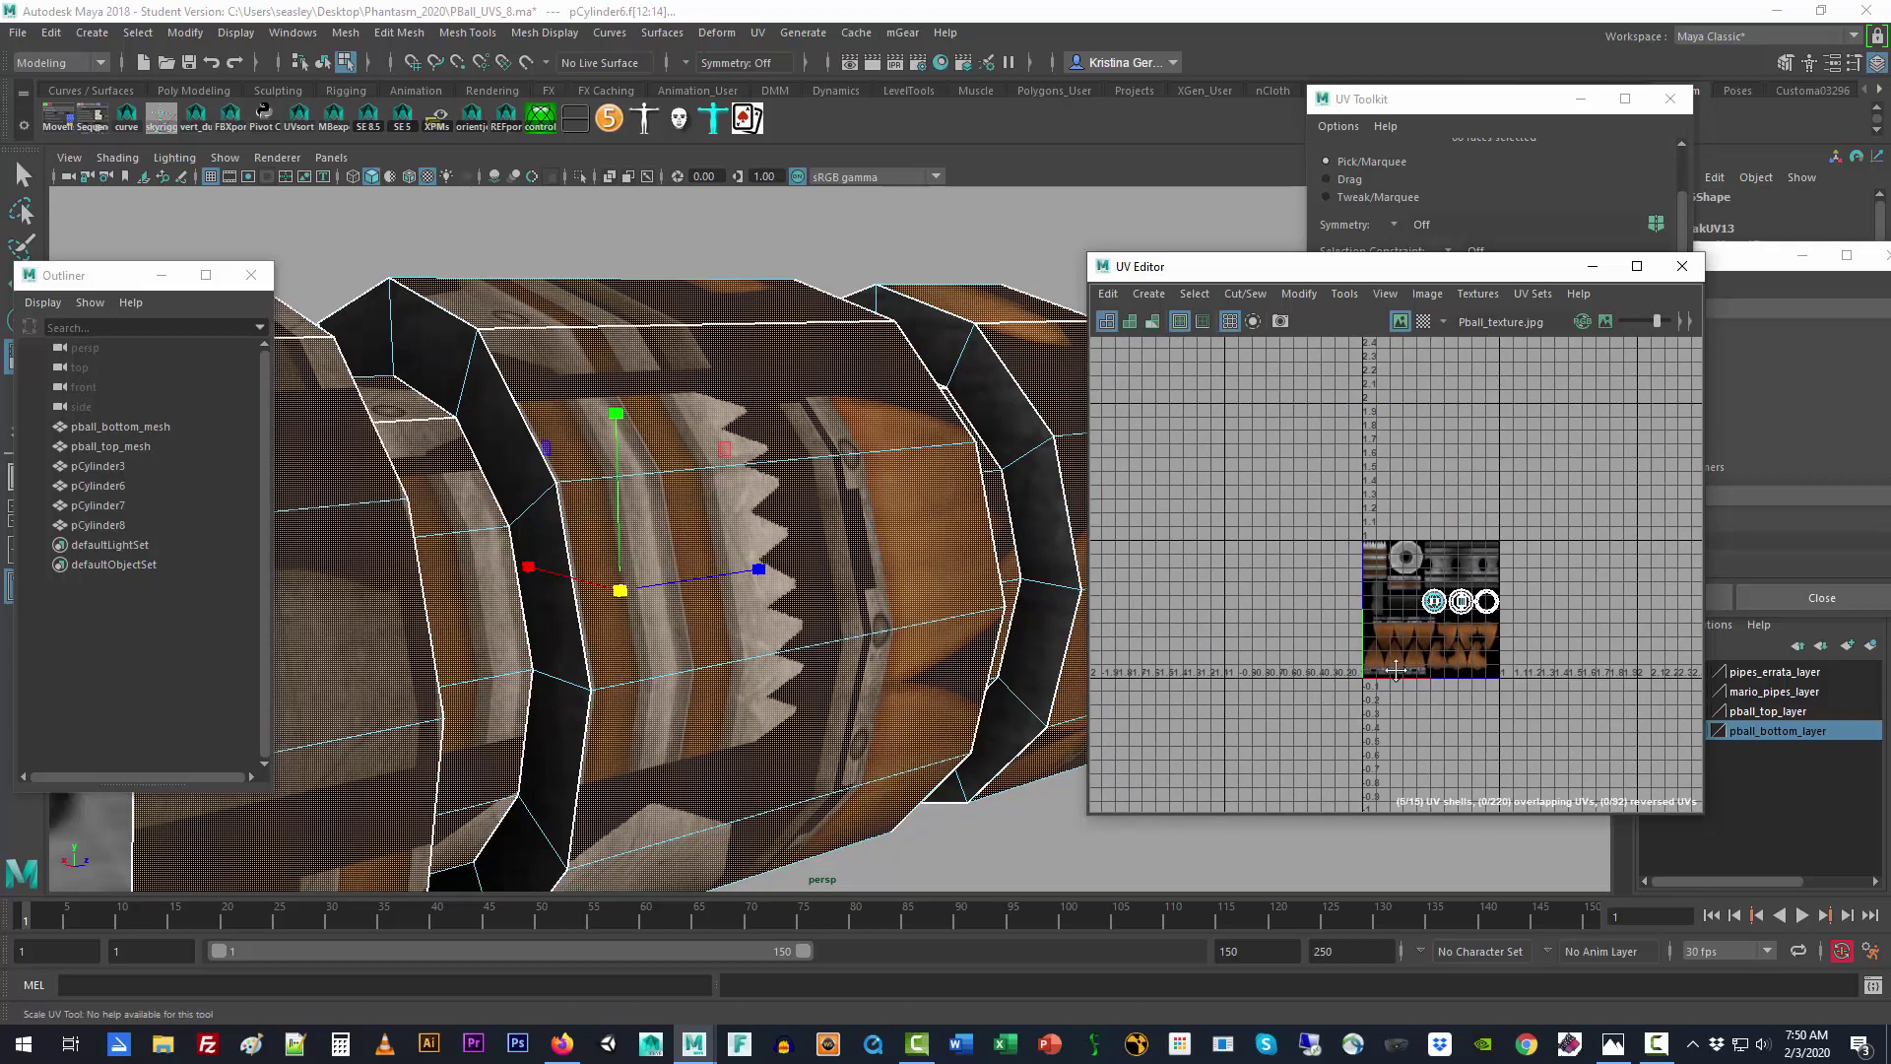
middle_click_drag(1419, 749, 1470, 761, "alt")
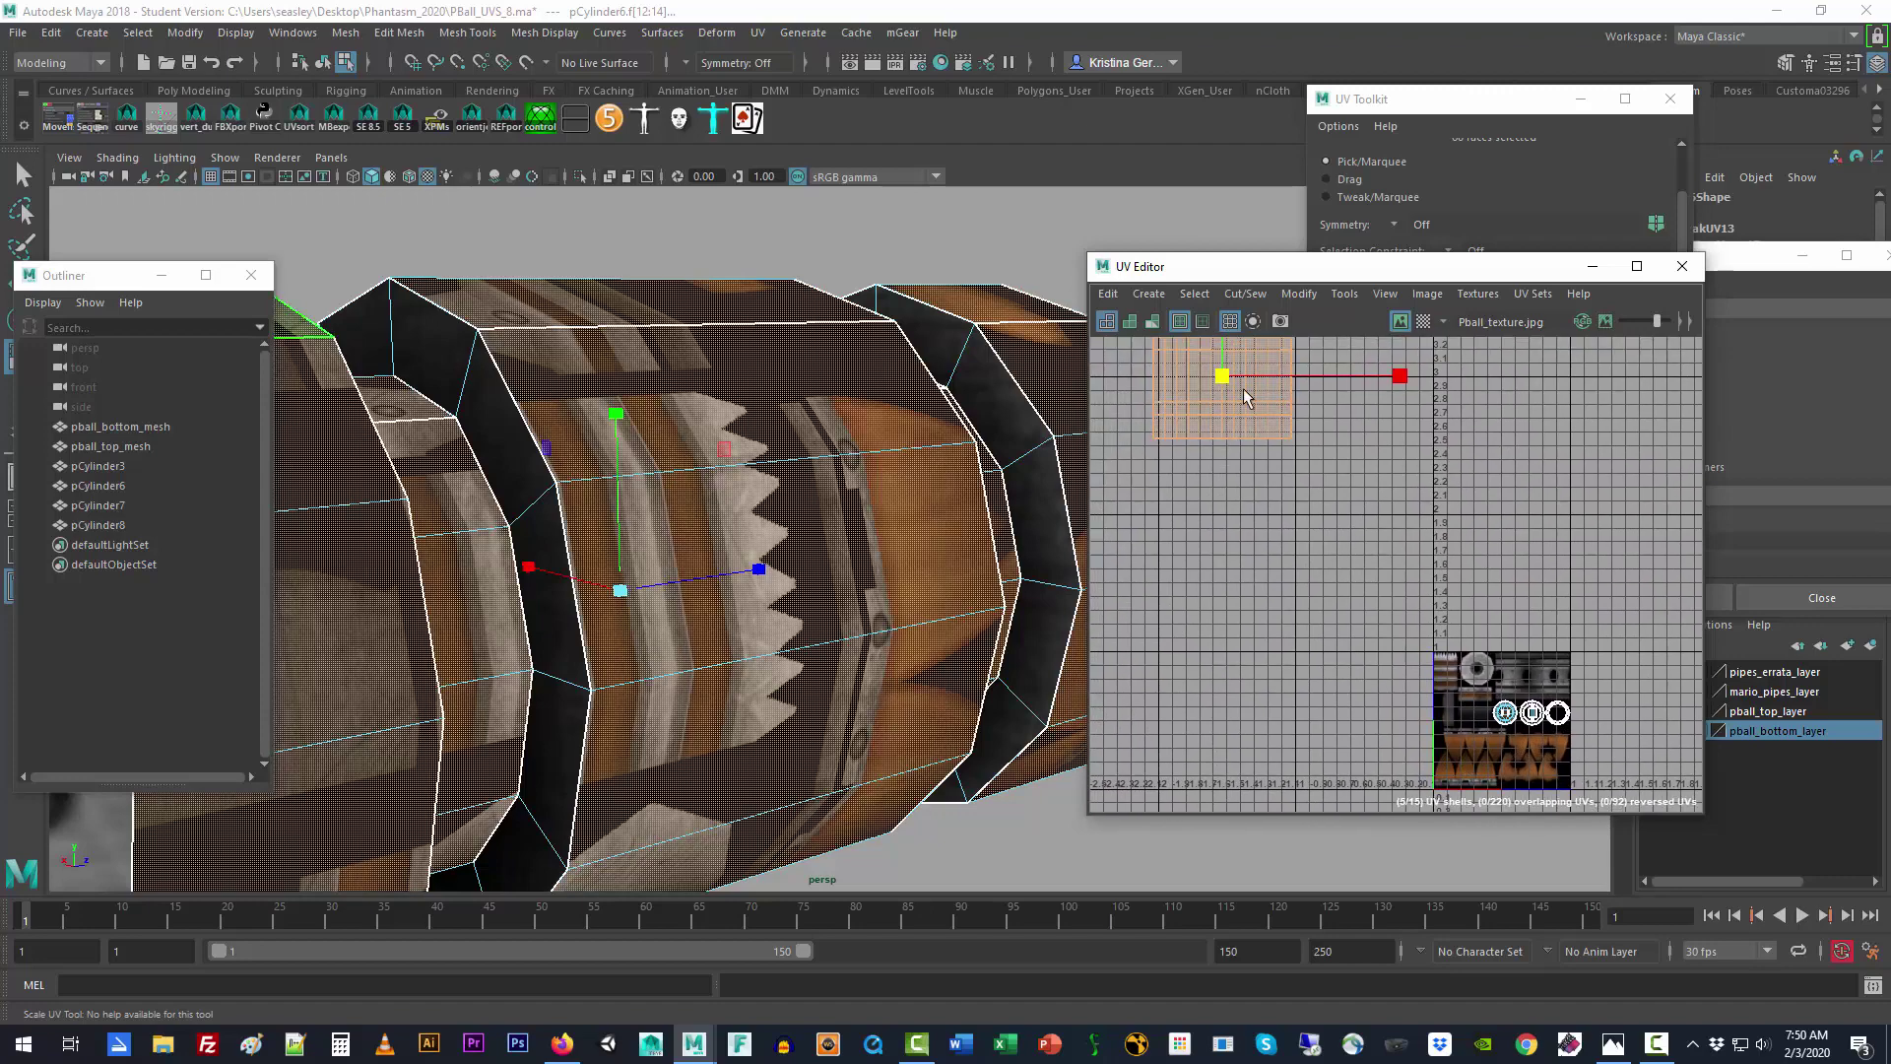
key("w")
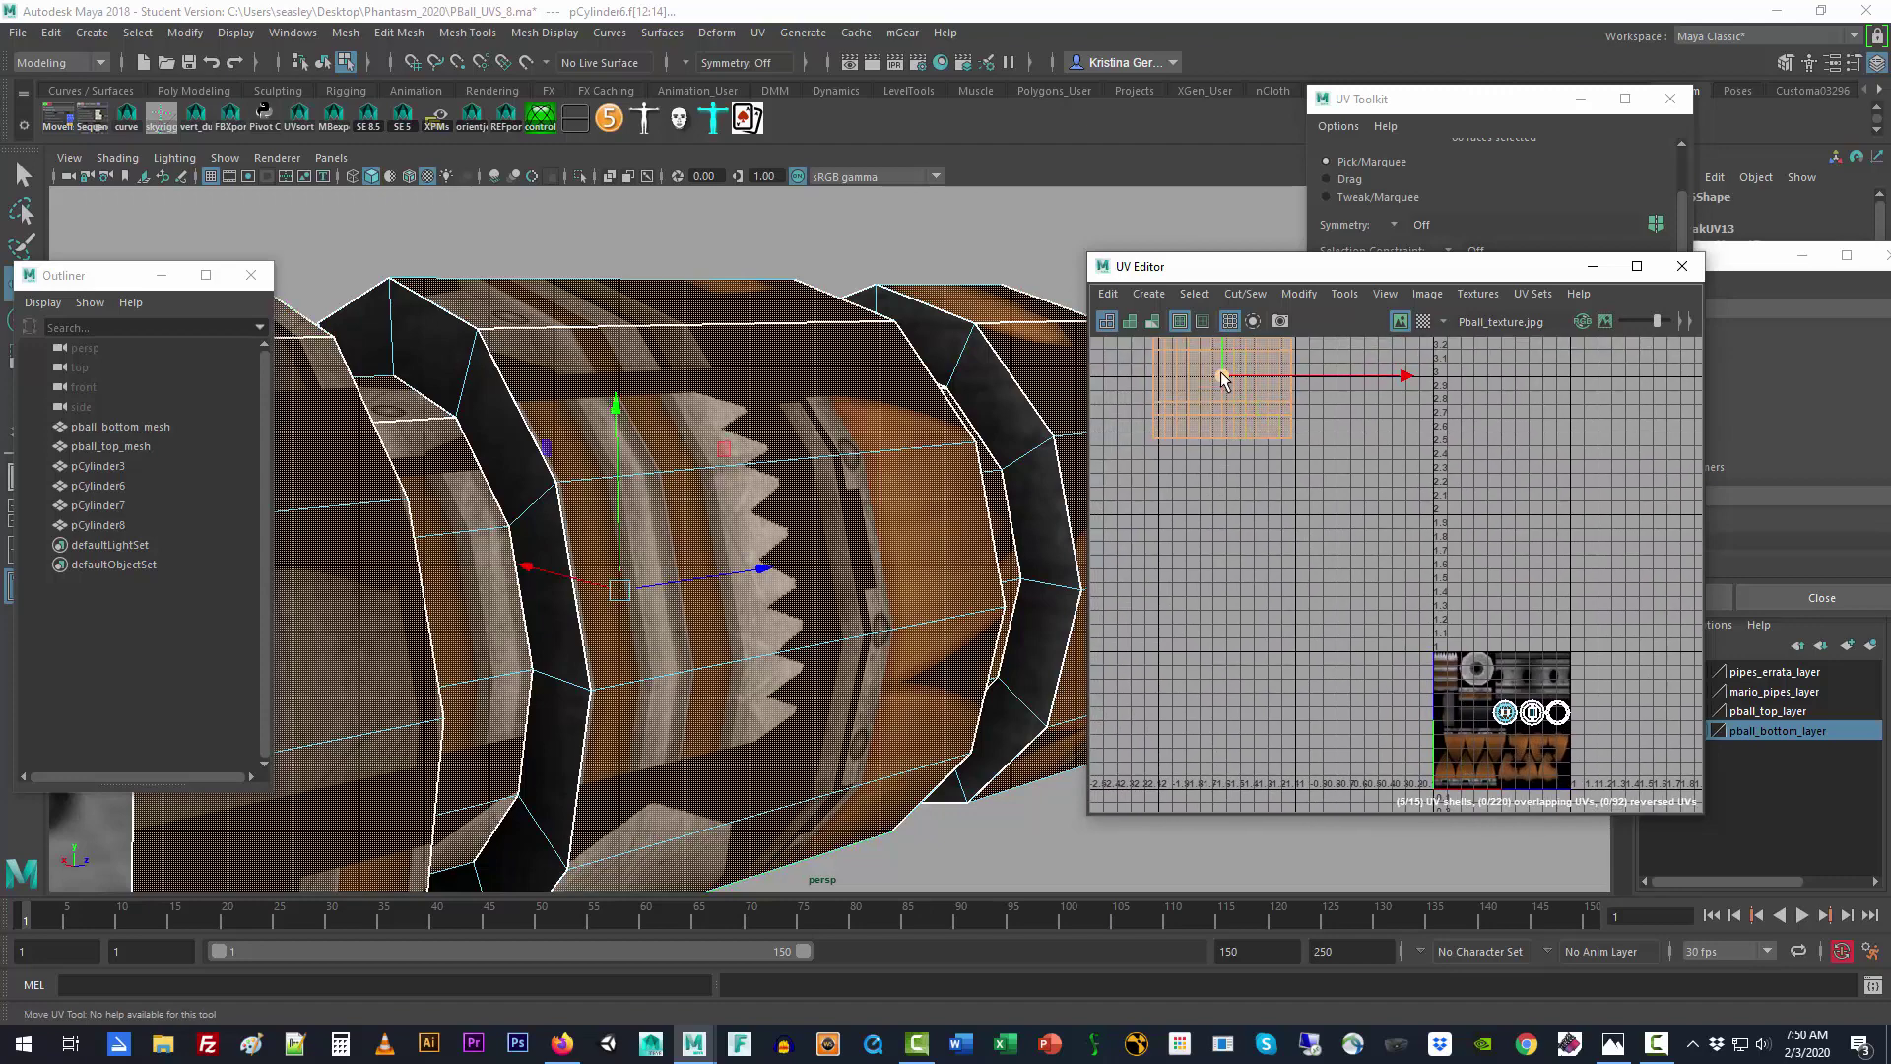
left_click_drag(1222, 375, 1498, 578)
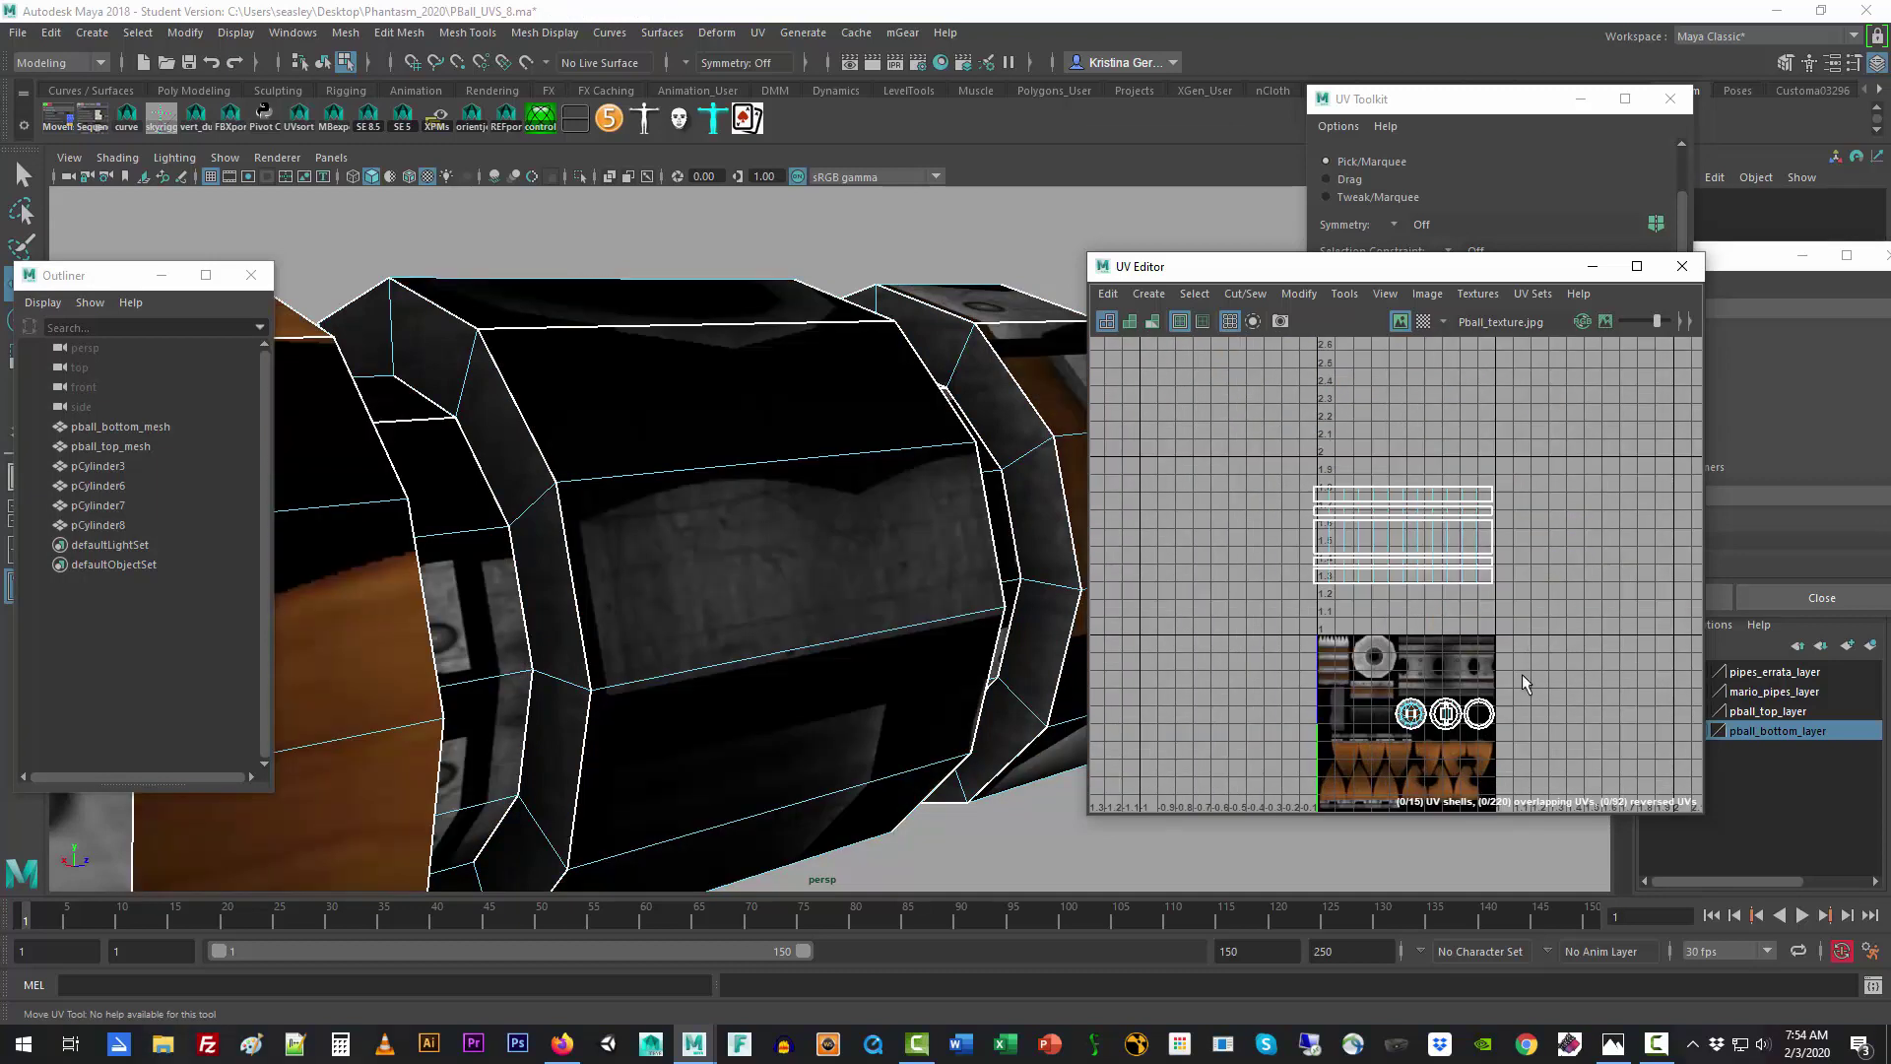
Step: Select the two lowest strip shells in turn and match them to the near end band and adjacent groove, viewing the cylinder side-on
left_click(1411, 576)
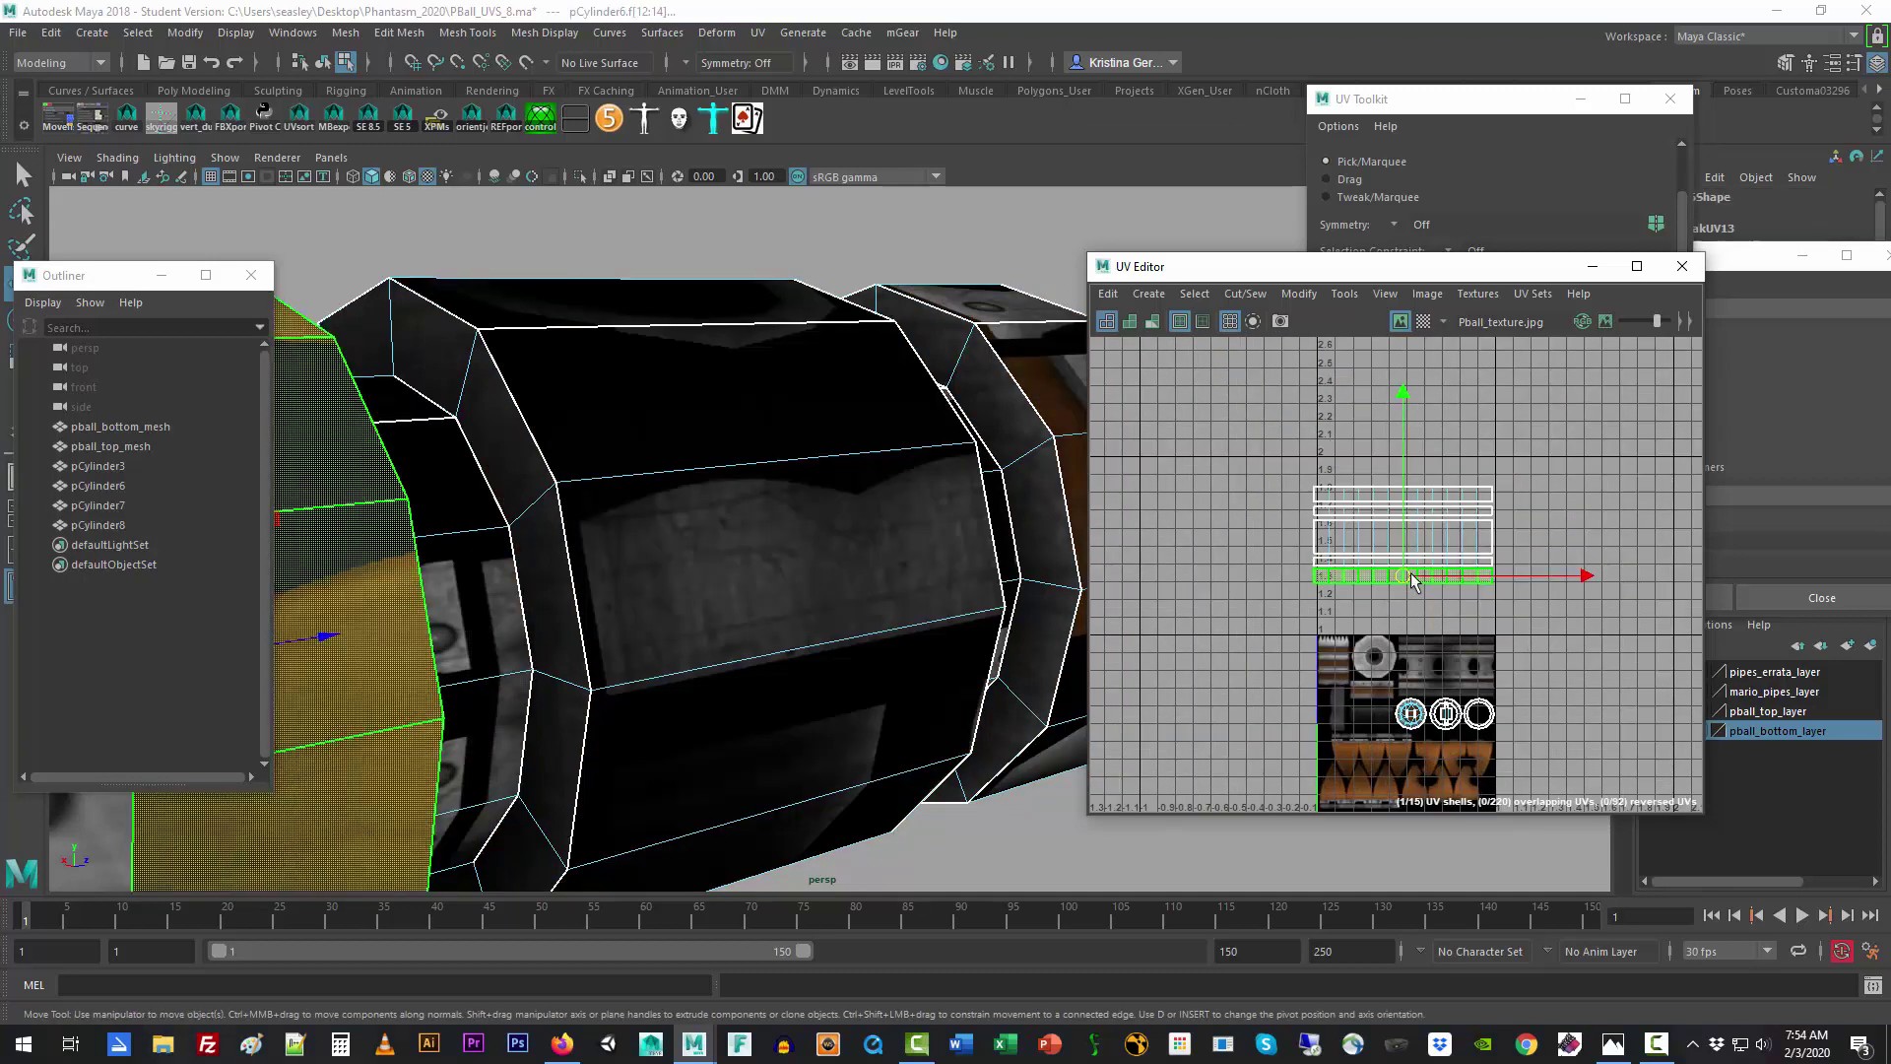
scroll(1410, 579, "up", 4)
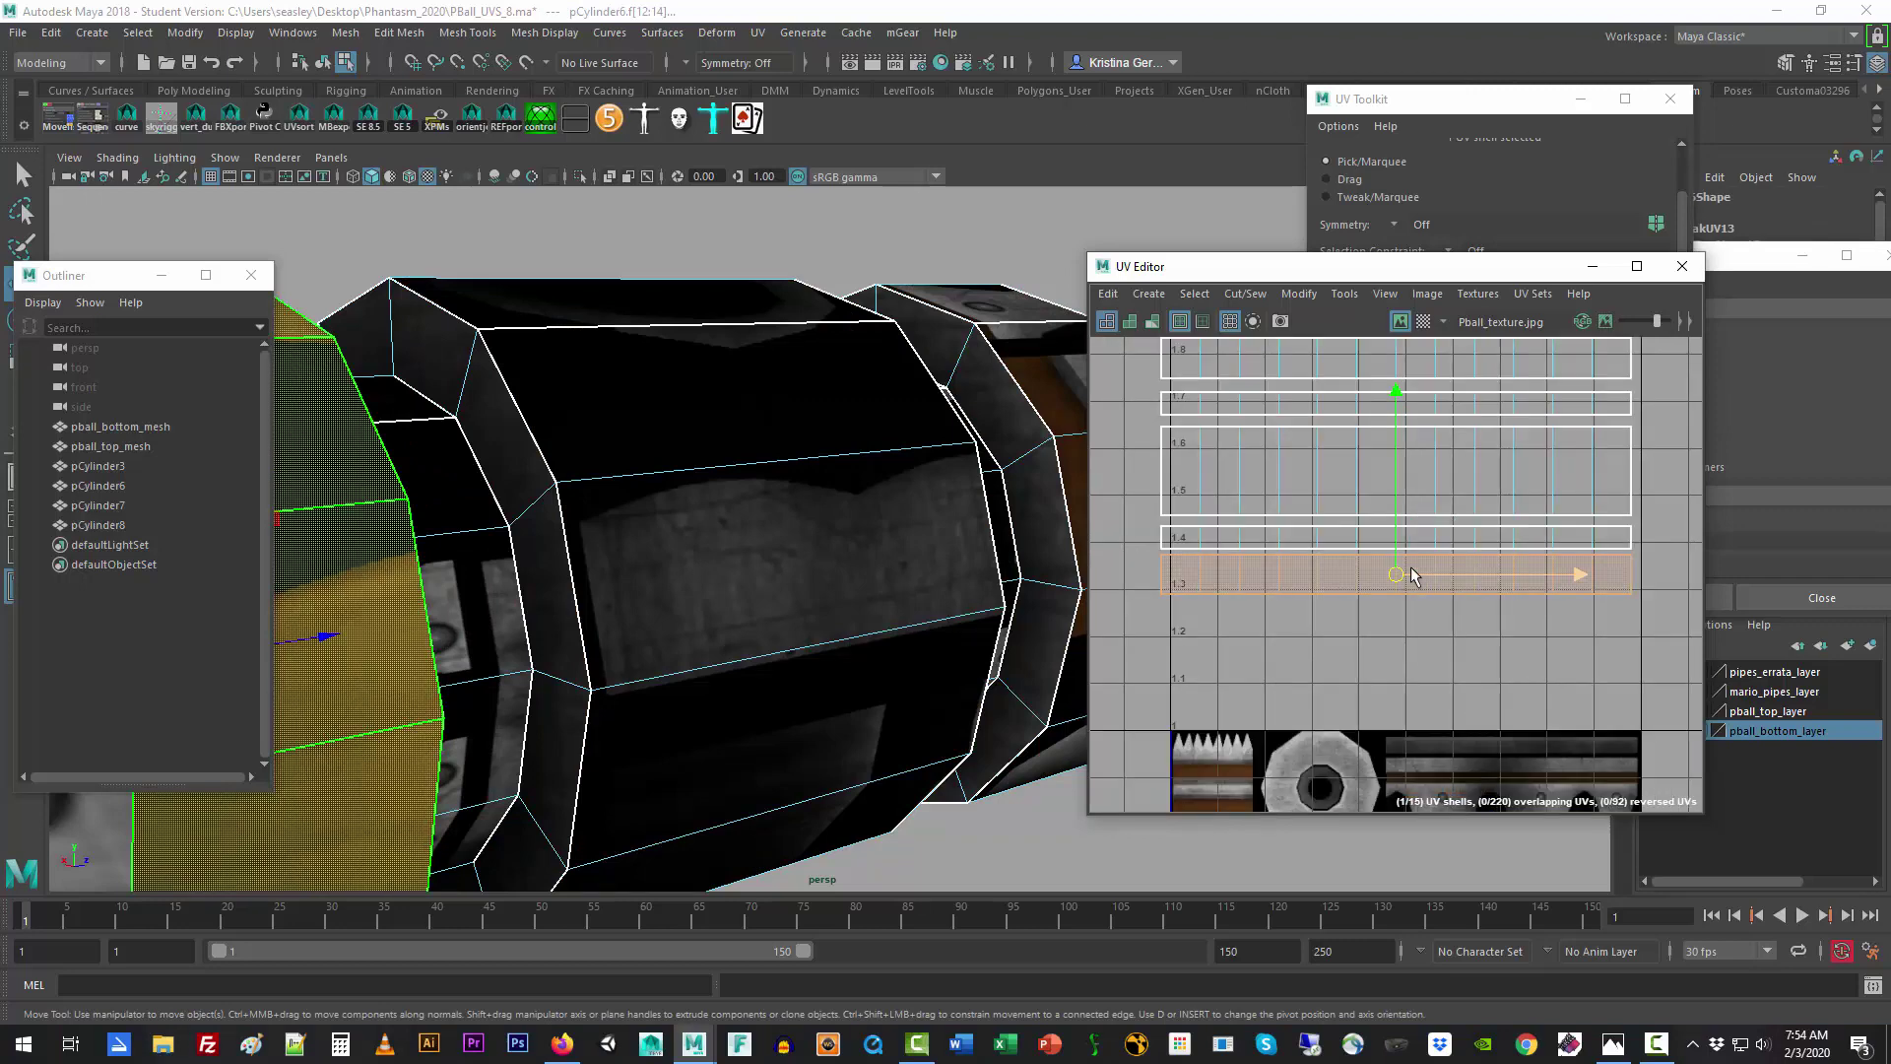
left_click(1379, 538)
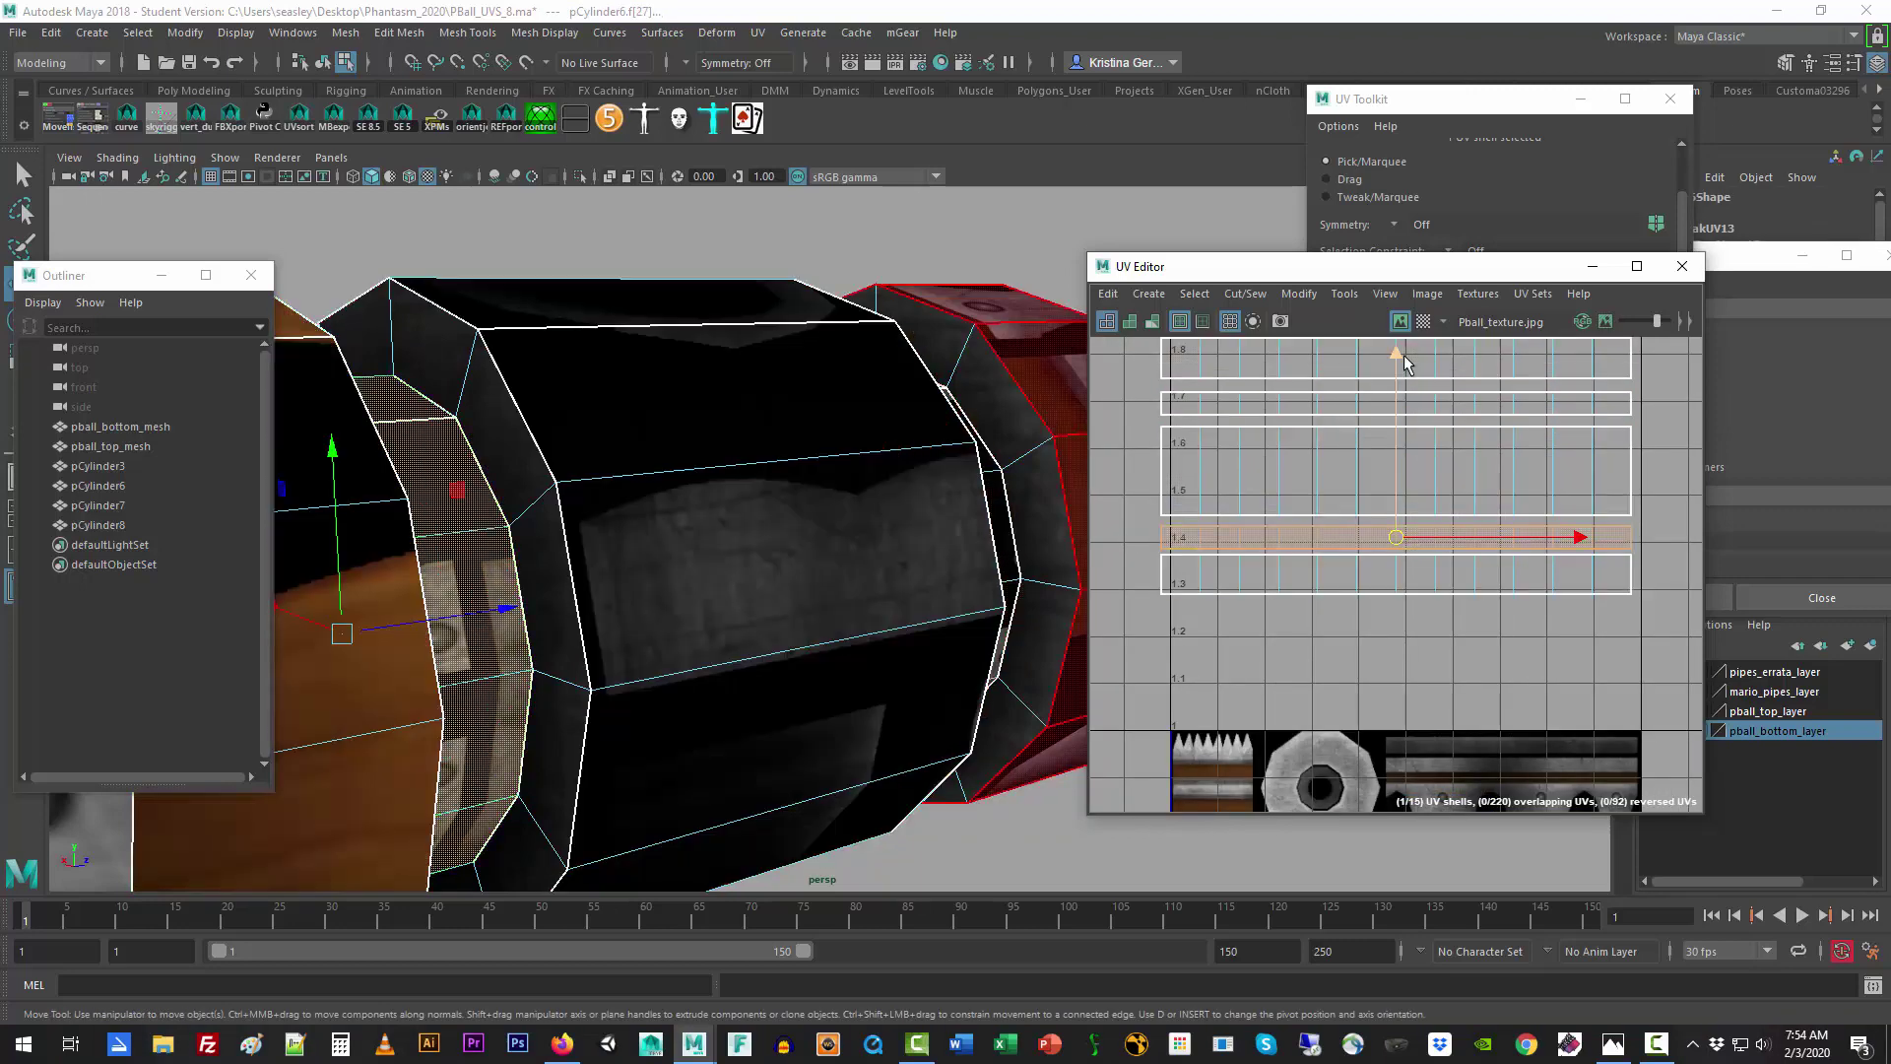
left_click(1331, 574)
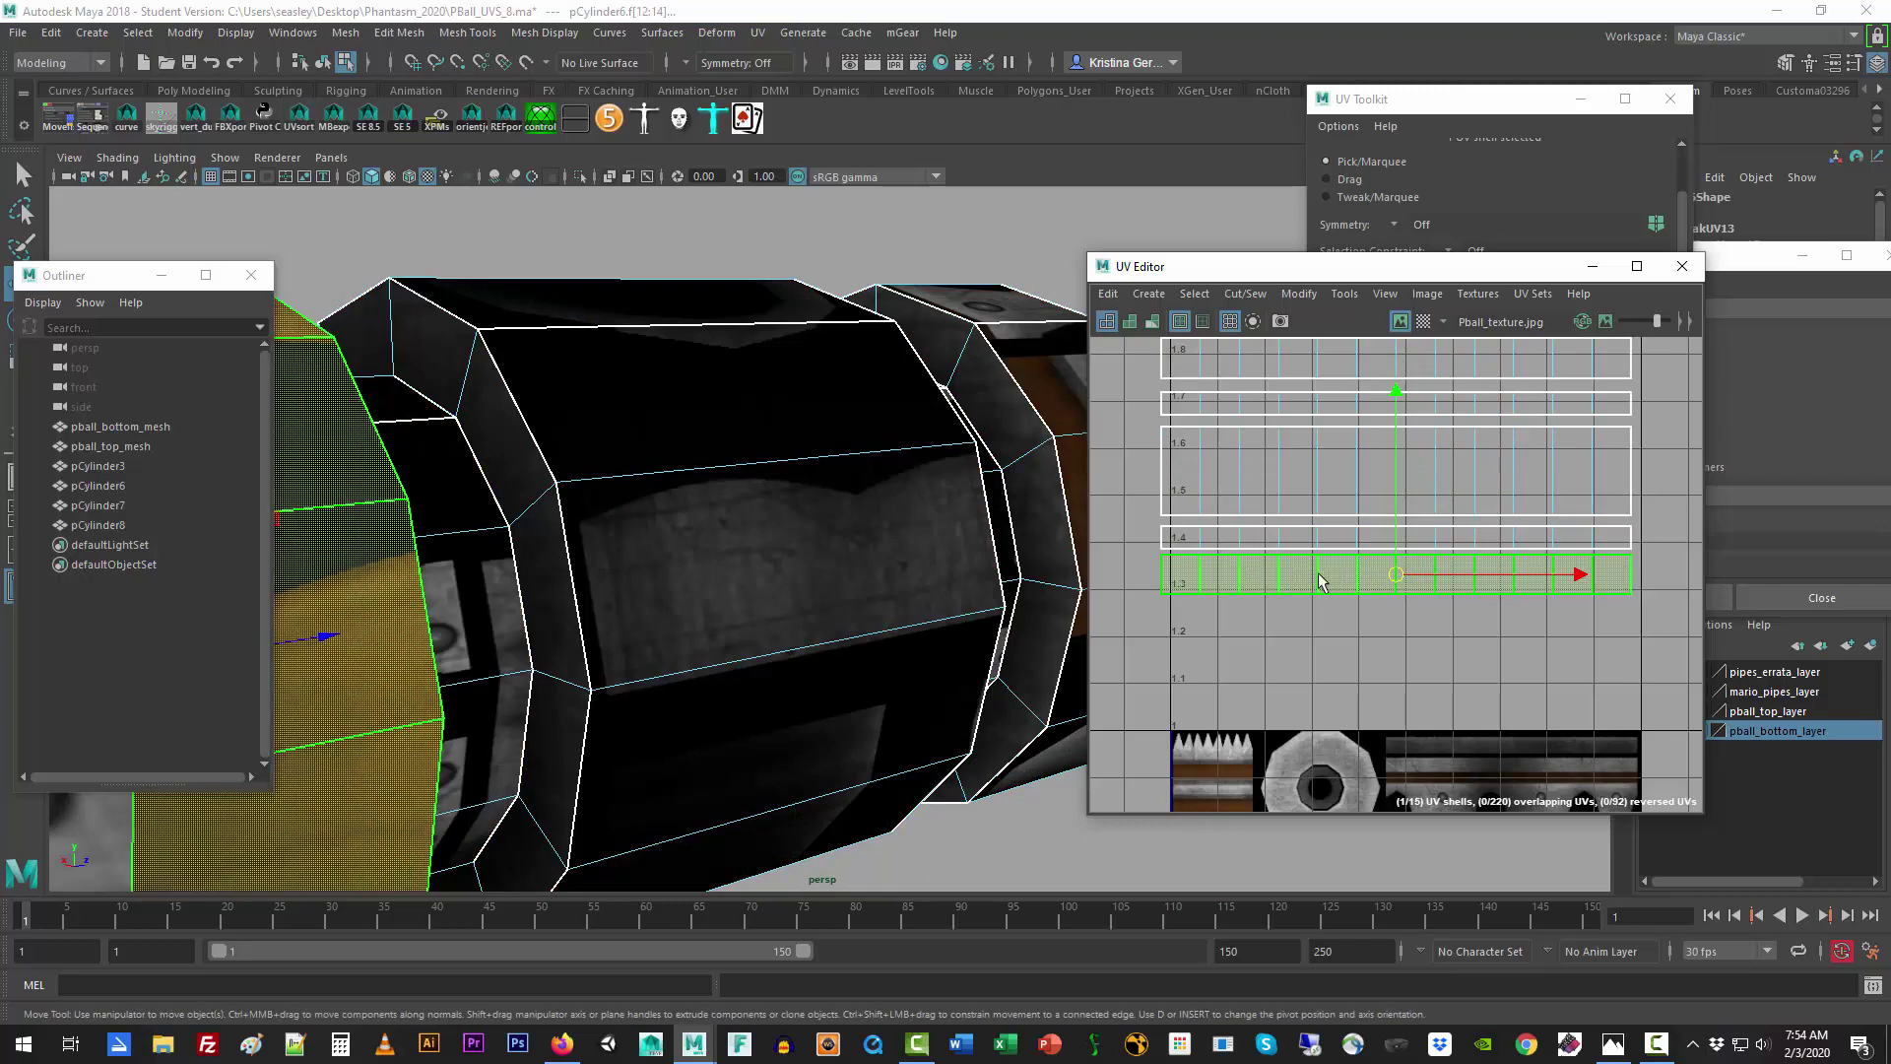
scroll(677, 504, "down", 5)
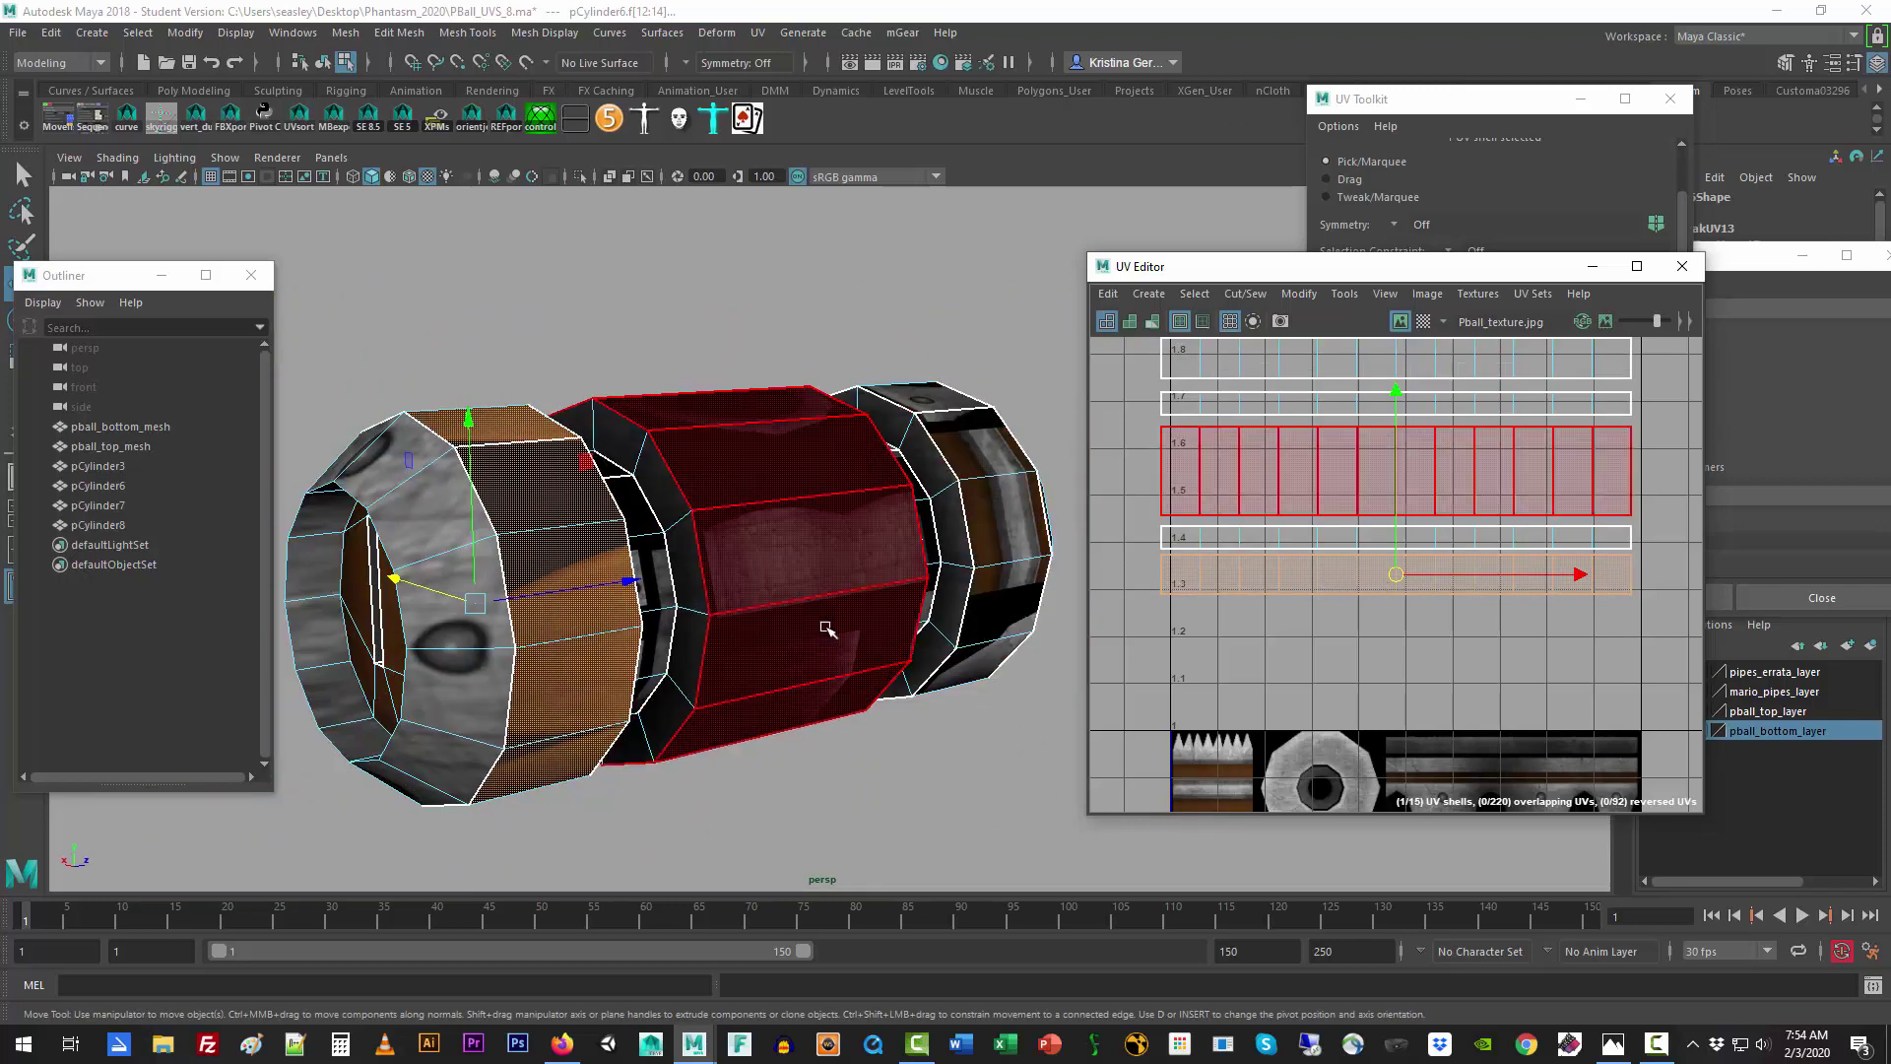
left_click_drag(944, 777, 864, 776, "alt")
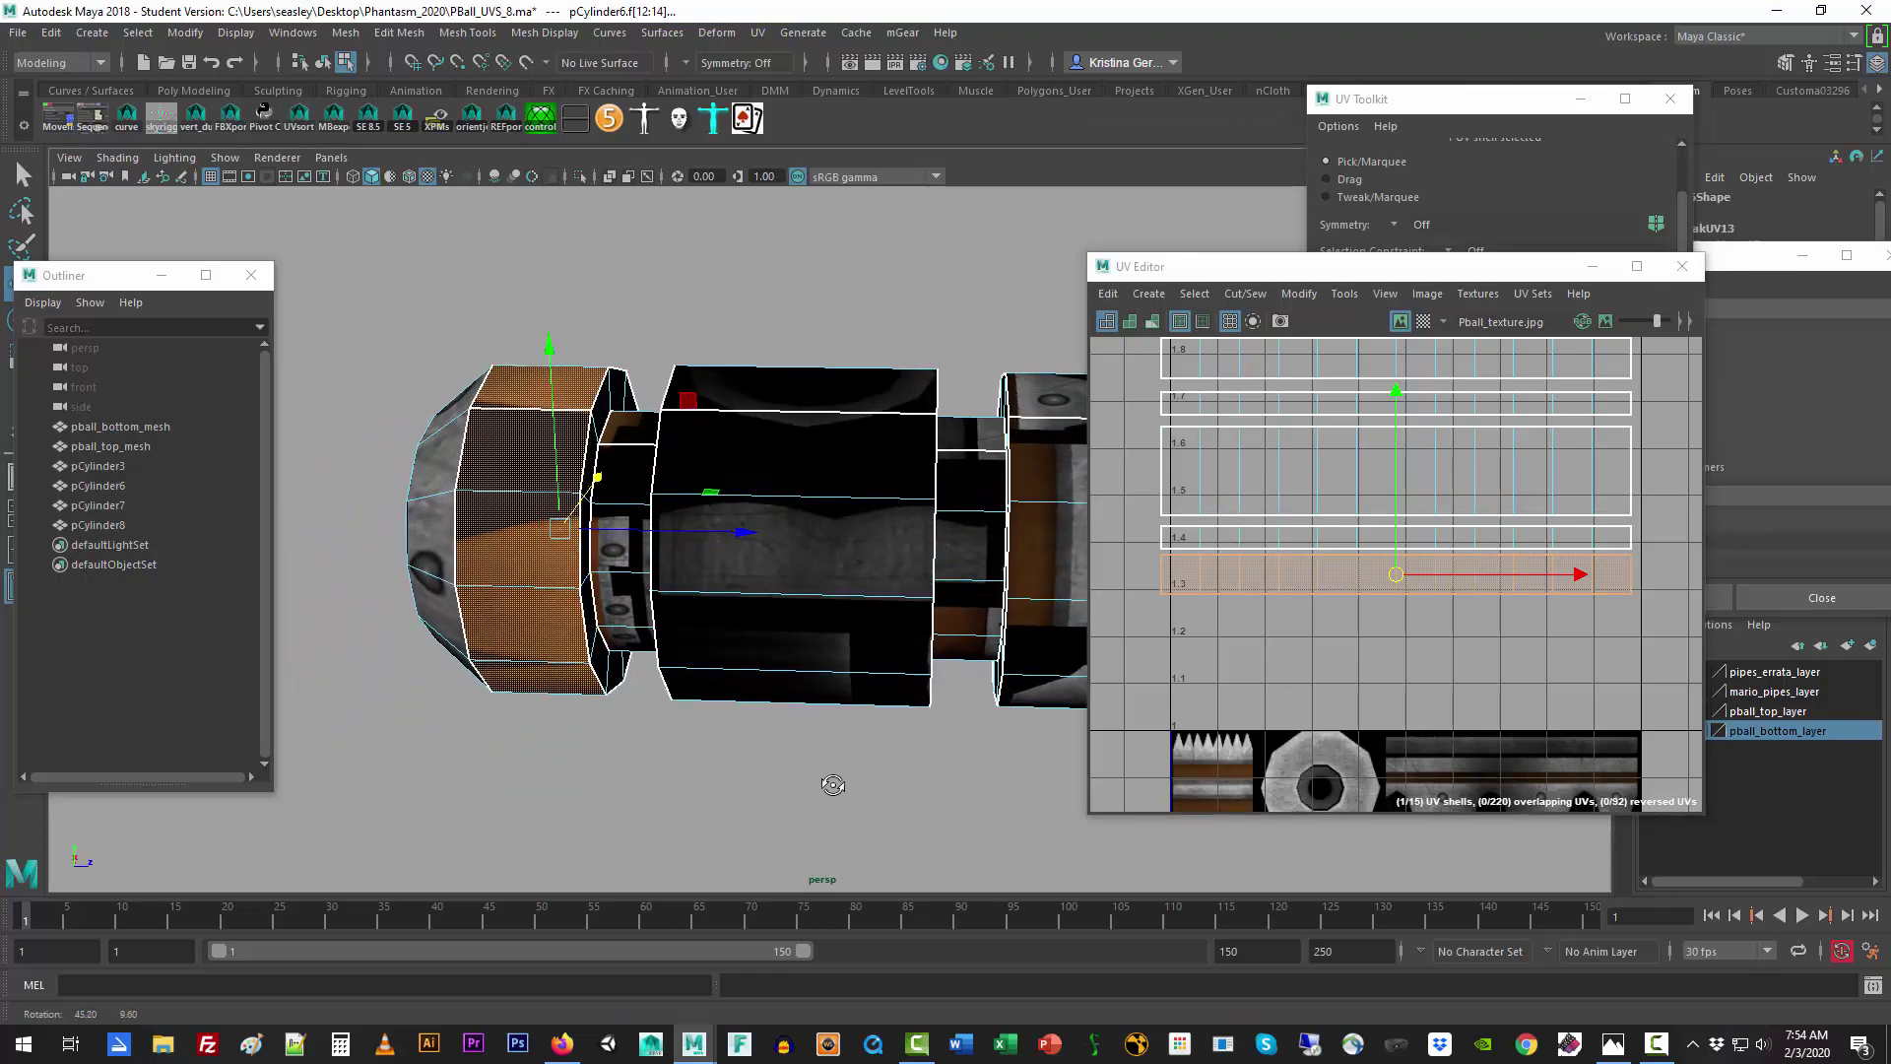
left_click(1304, 541)
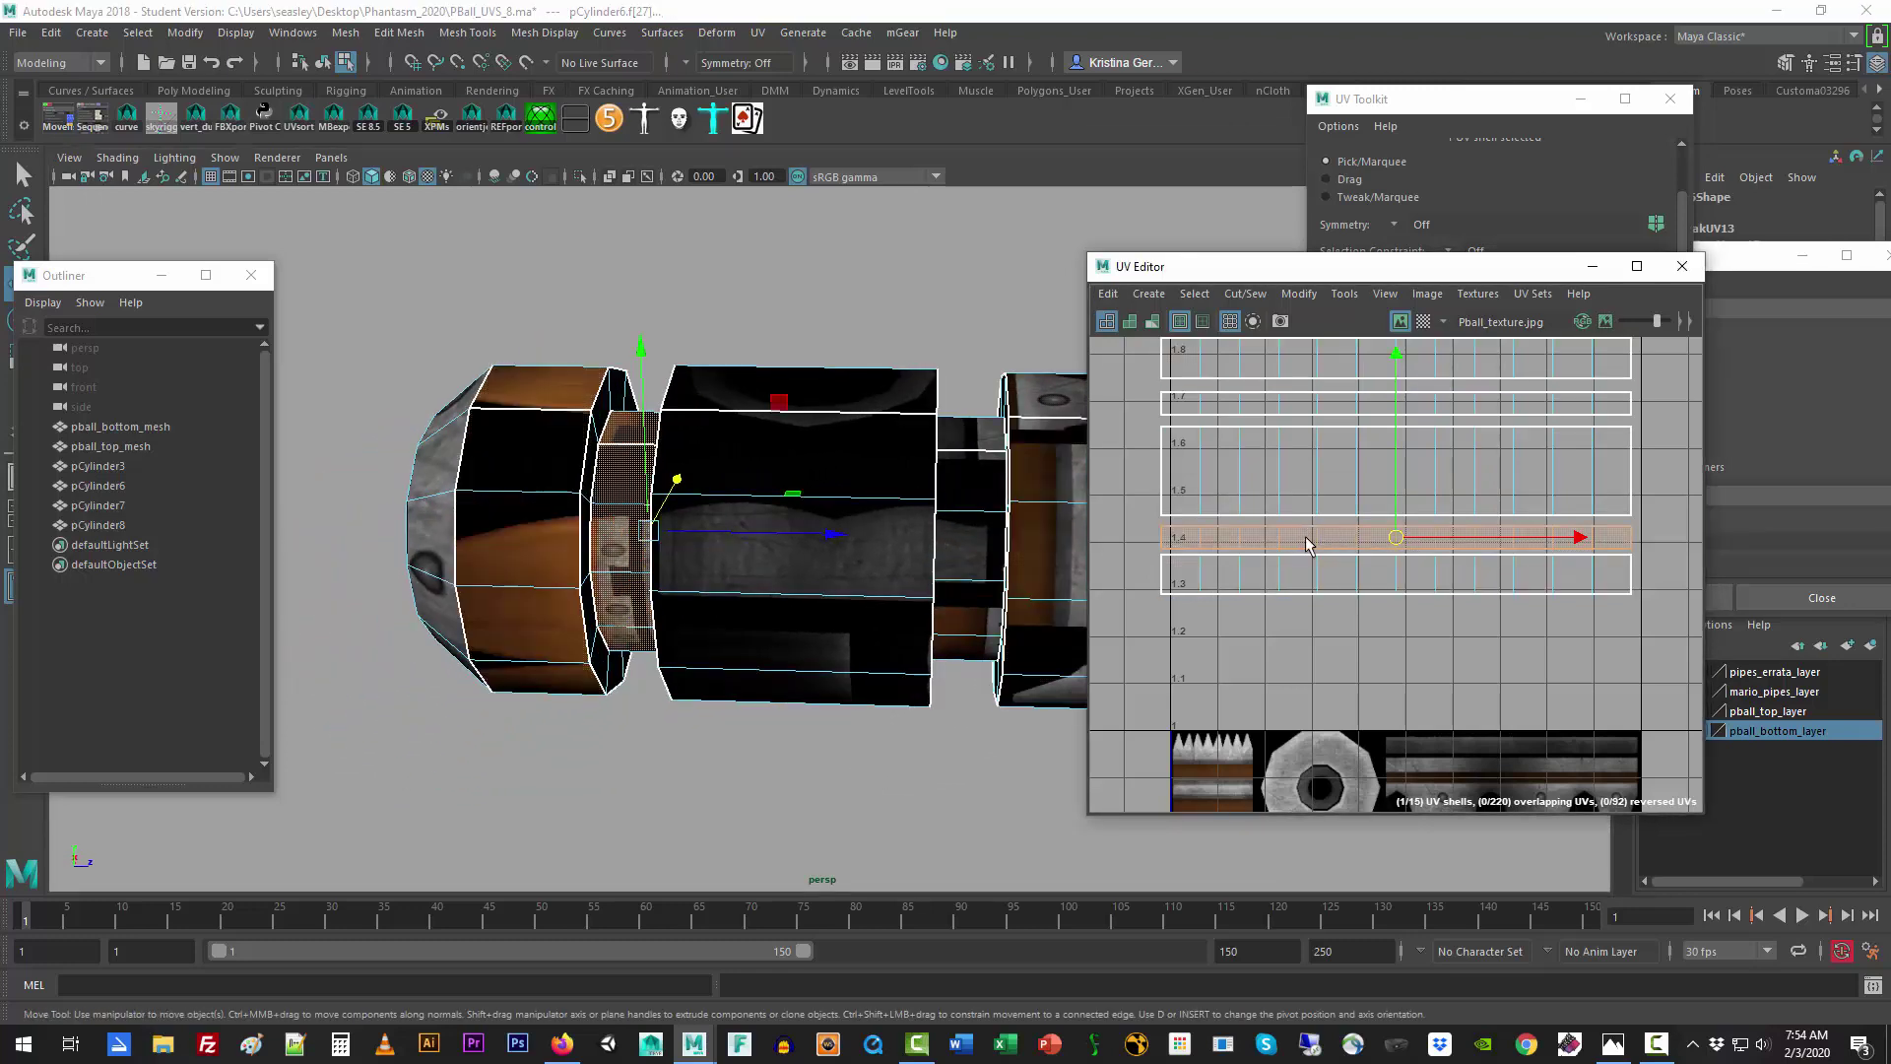
Step: Select the remaining strip shells in turn to identify the far groove, middle section and far end band, and recheck the lowest two
middle_click_drag(1378, 605, 1380, 667, "alt")
left_click(1342, 475)
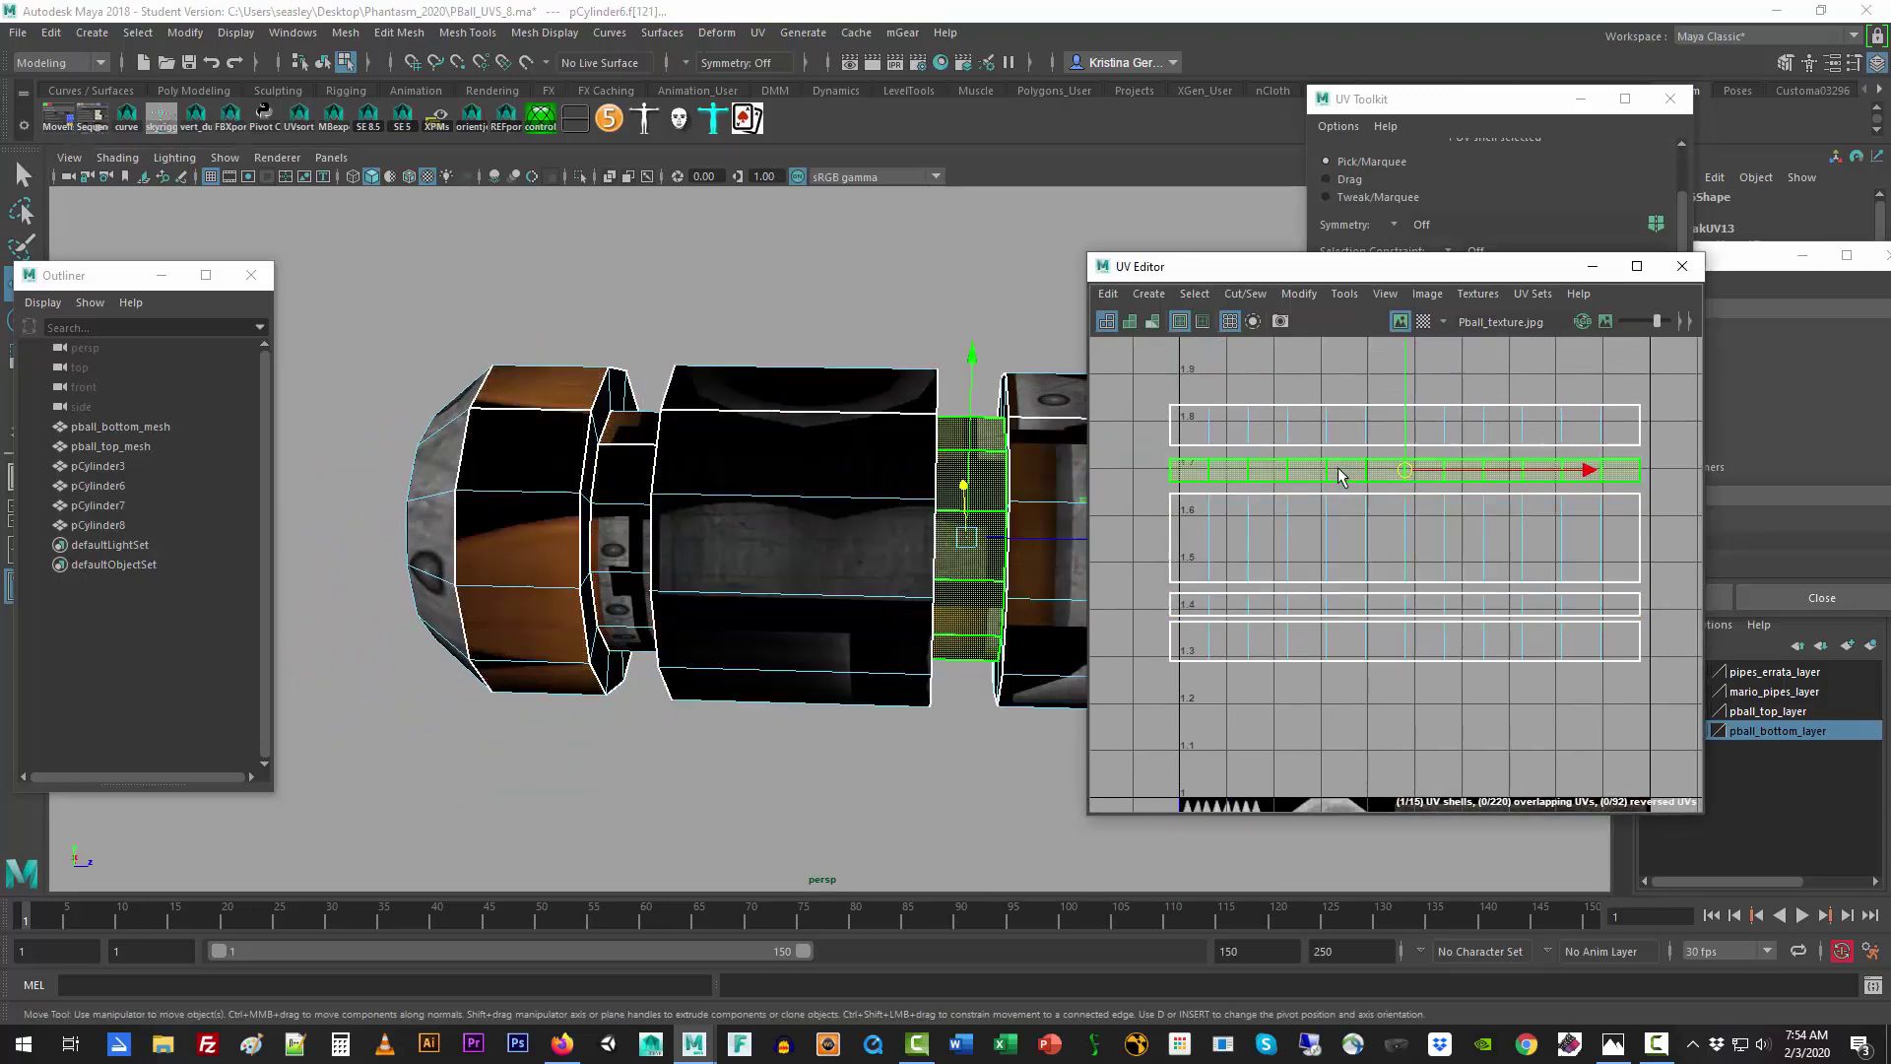
left_click(1340, 556)
left_click(1317, 421)
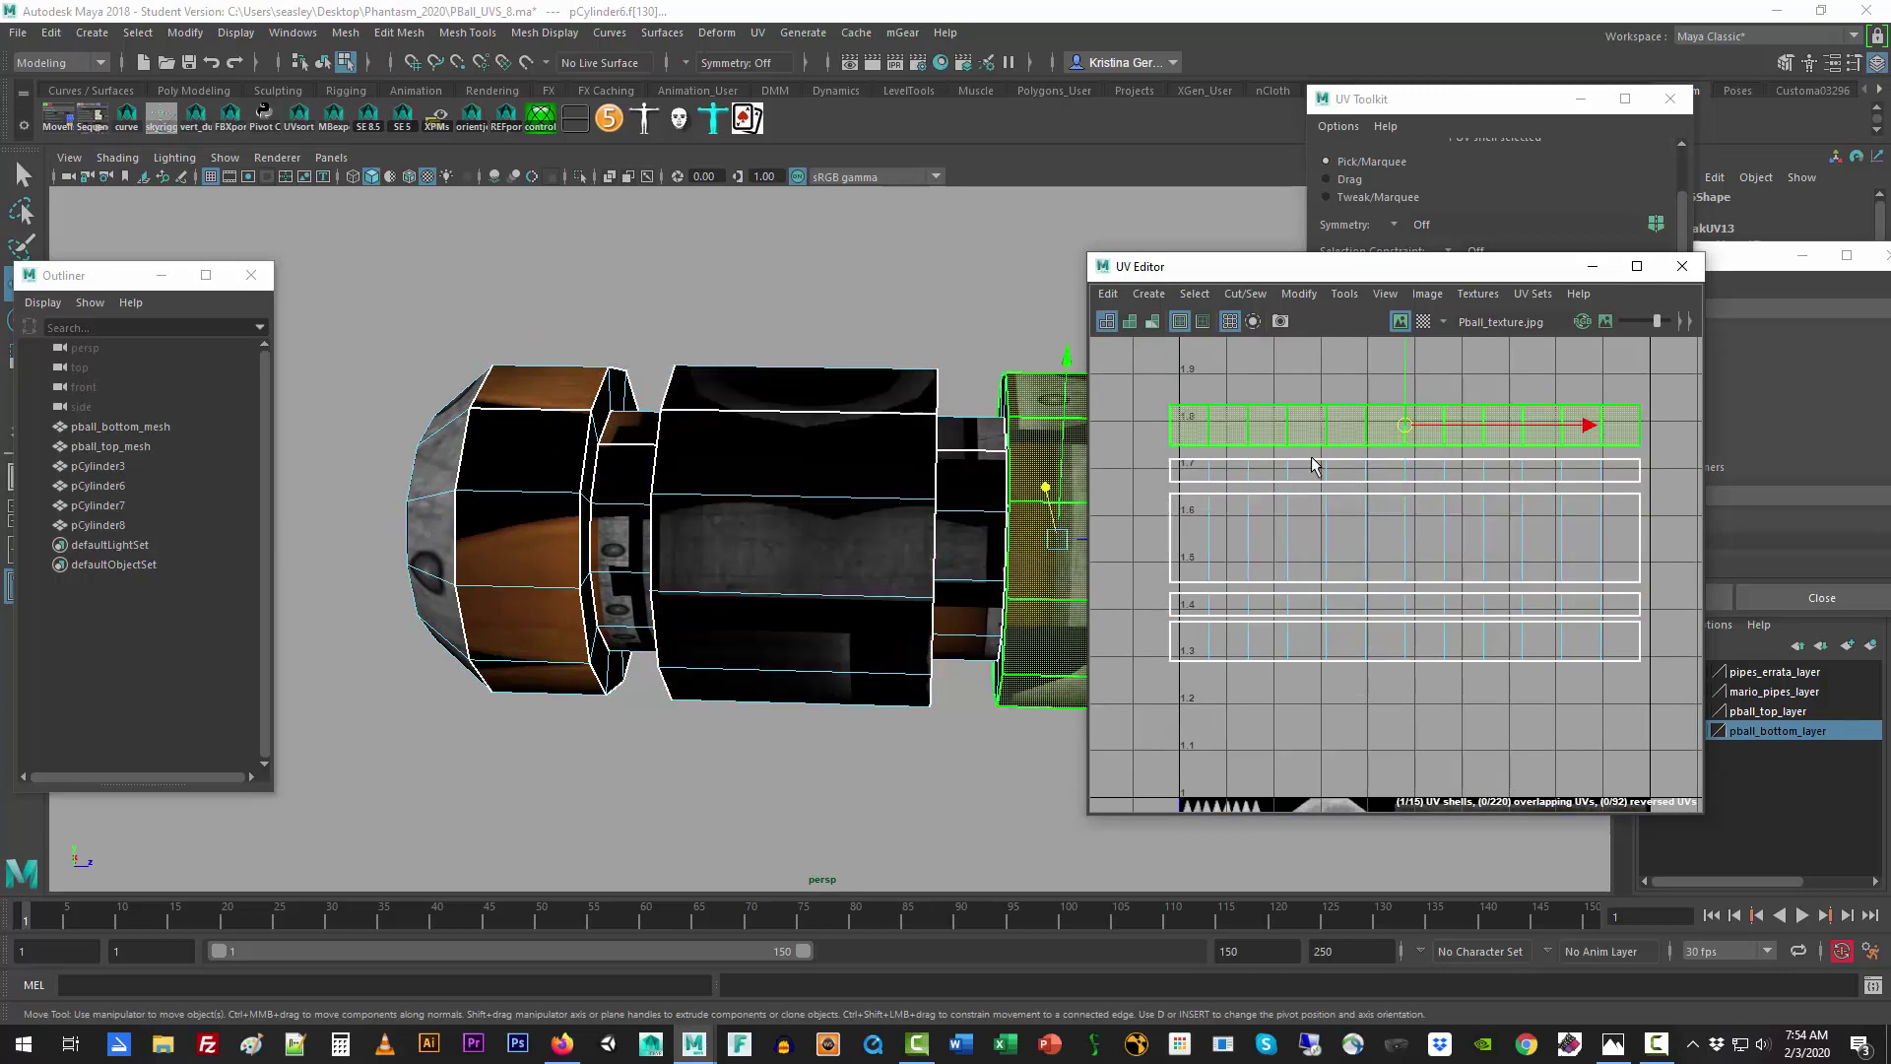
left_click(1327, 645)
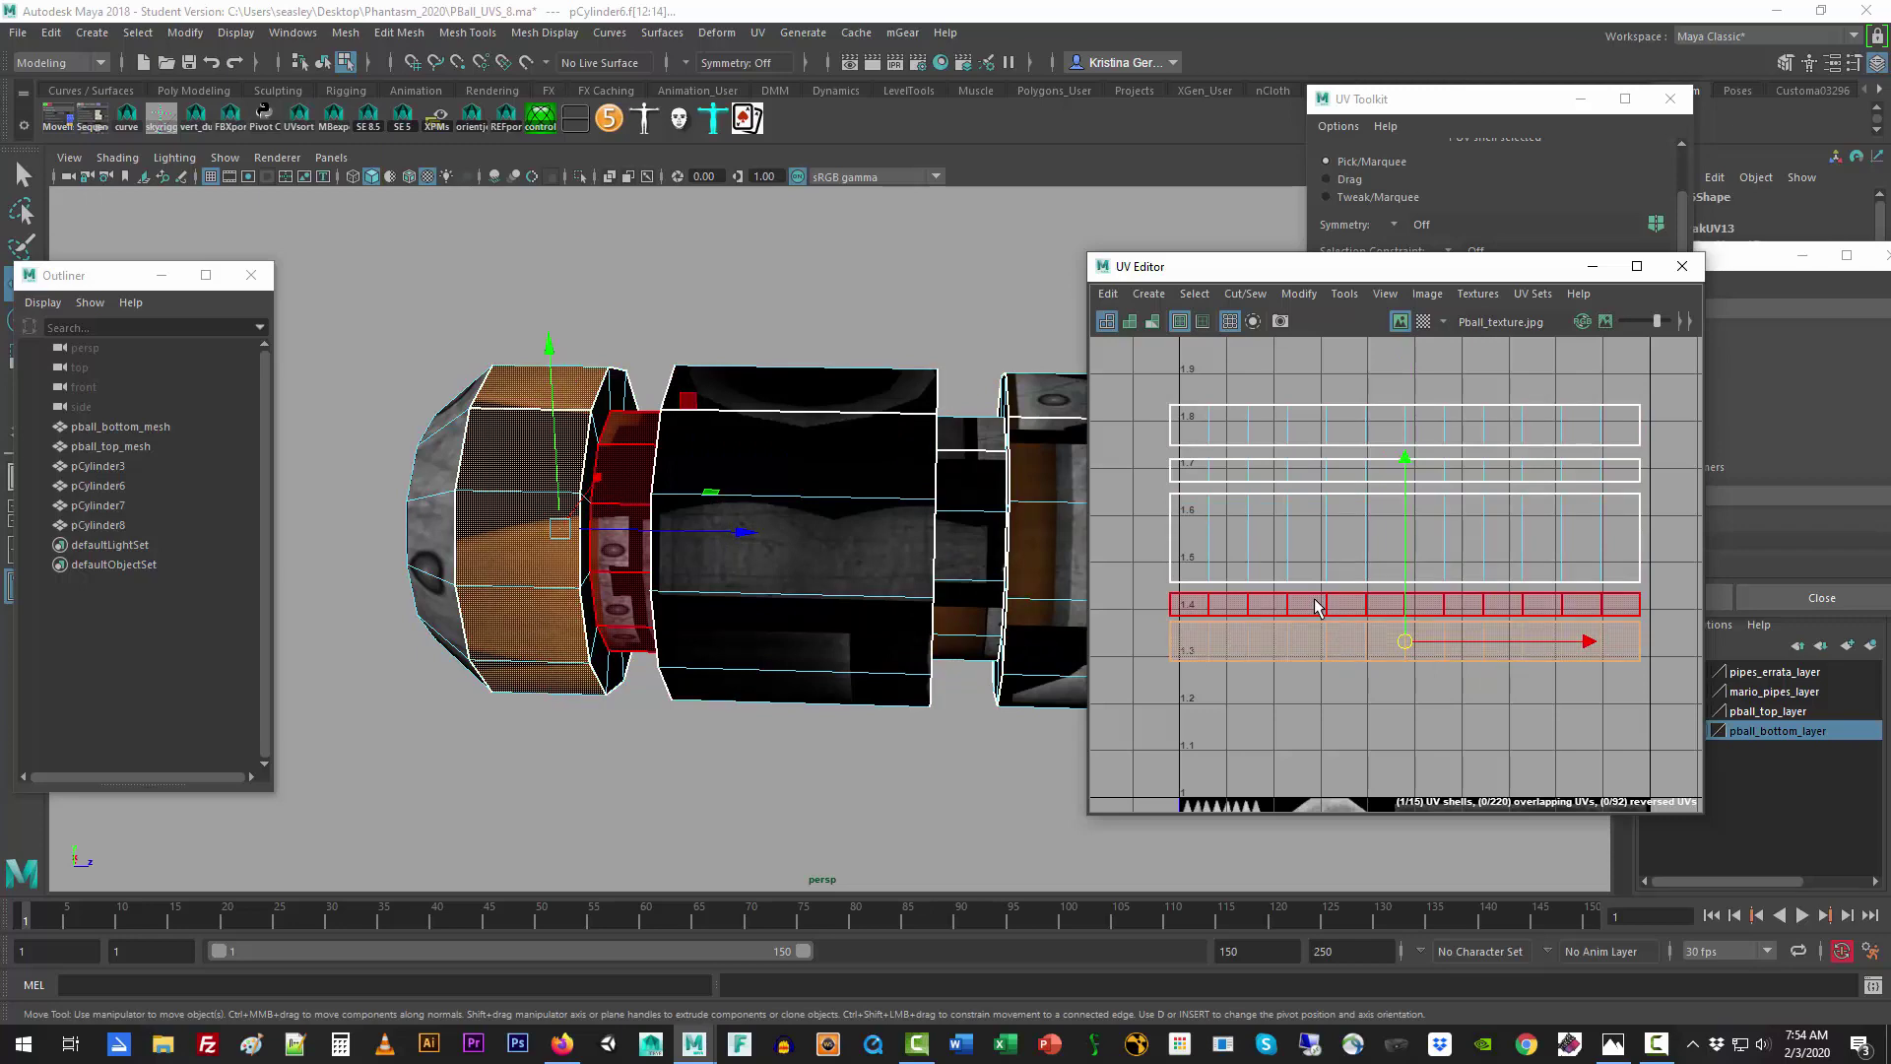
left_click(1319, 606)
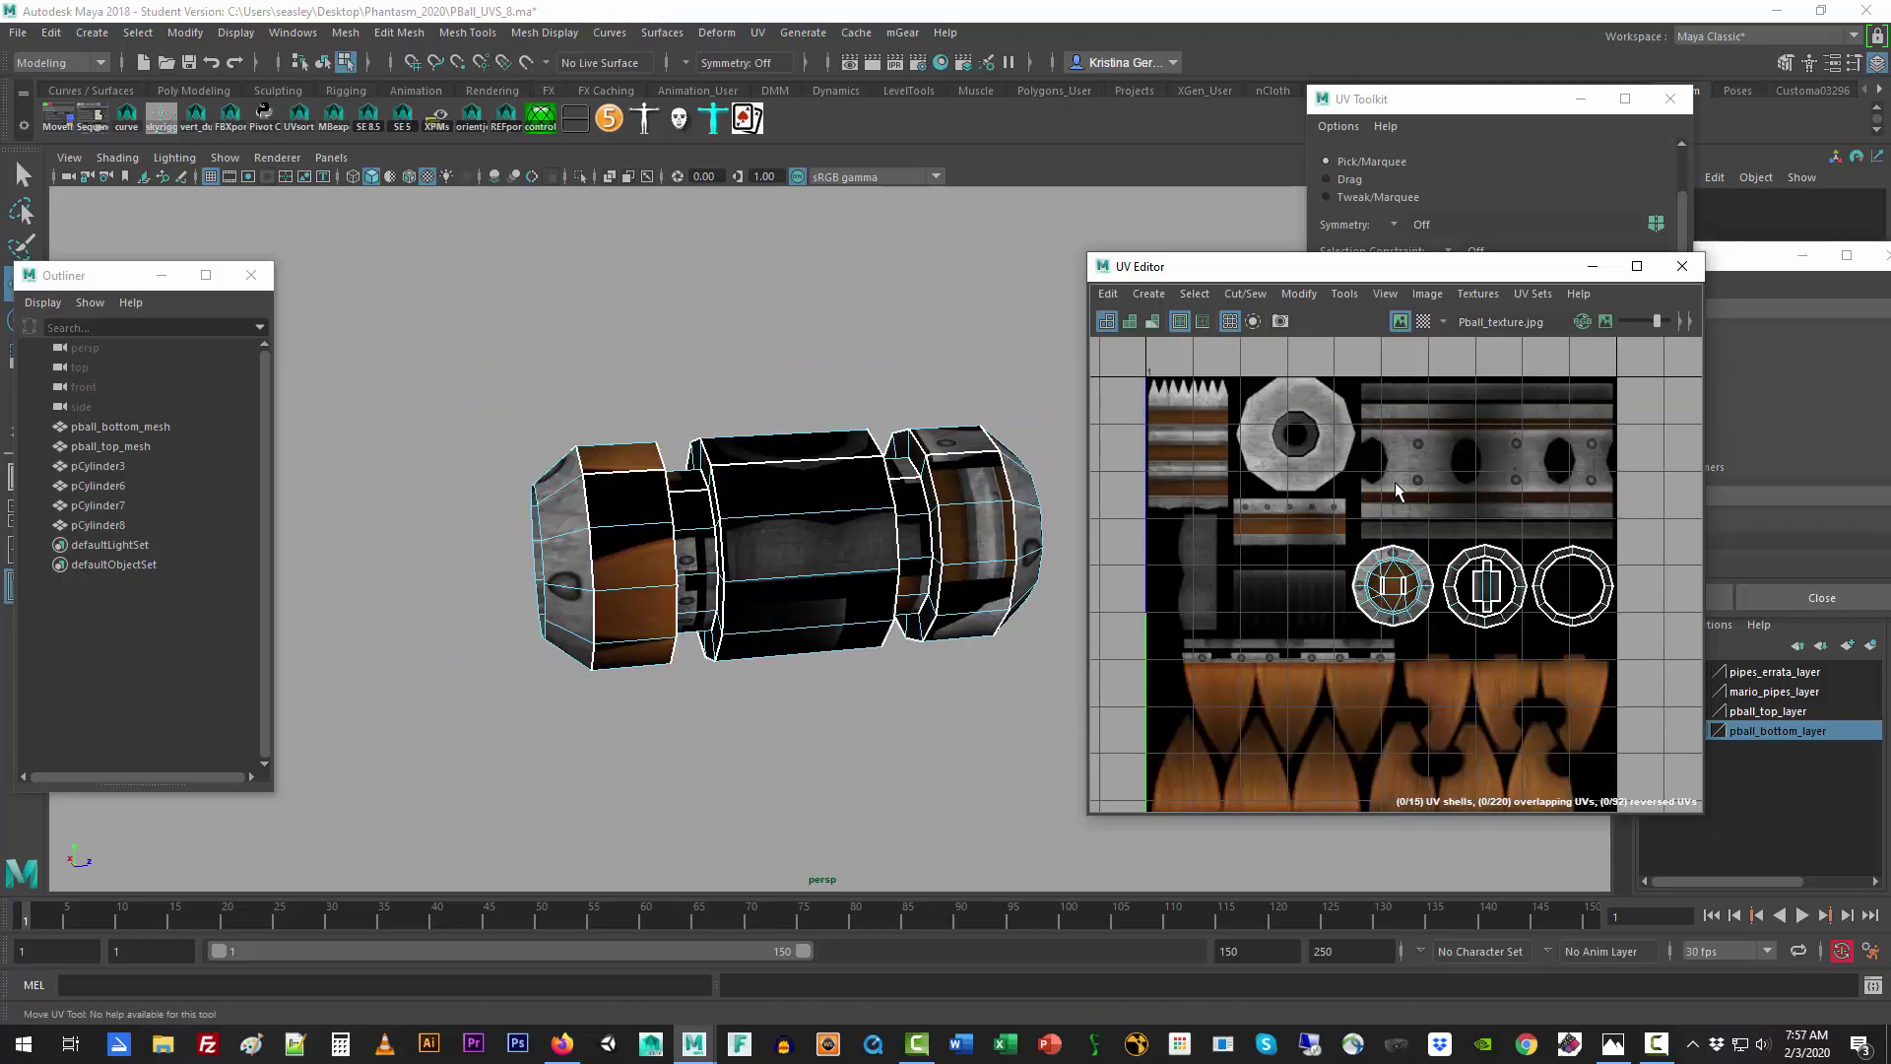
Step: Compare the strips with the painted panel and check all five from top to bottom against the cylinder's bands
middle_click_drag(1427, 469, 1582, 727, "alt")
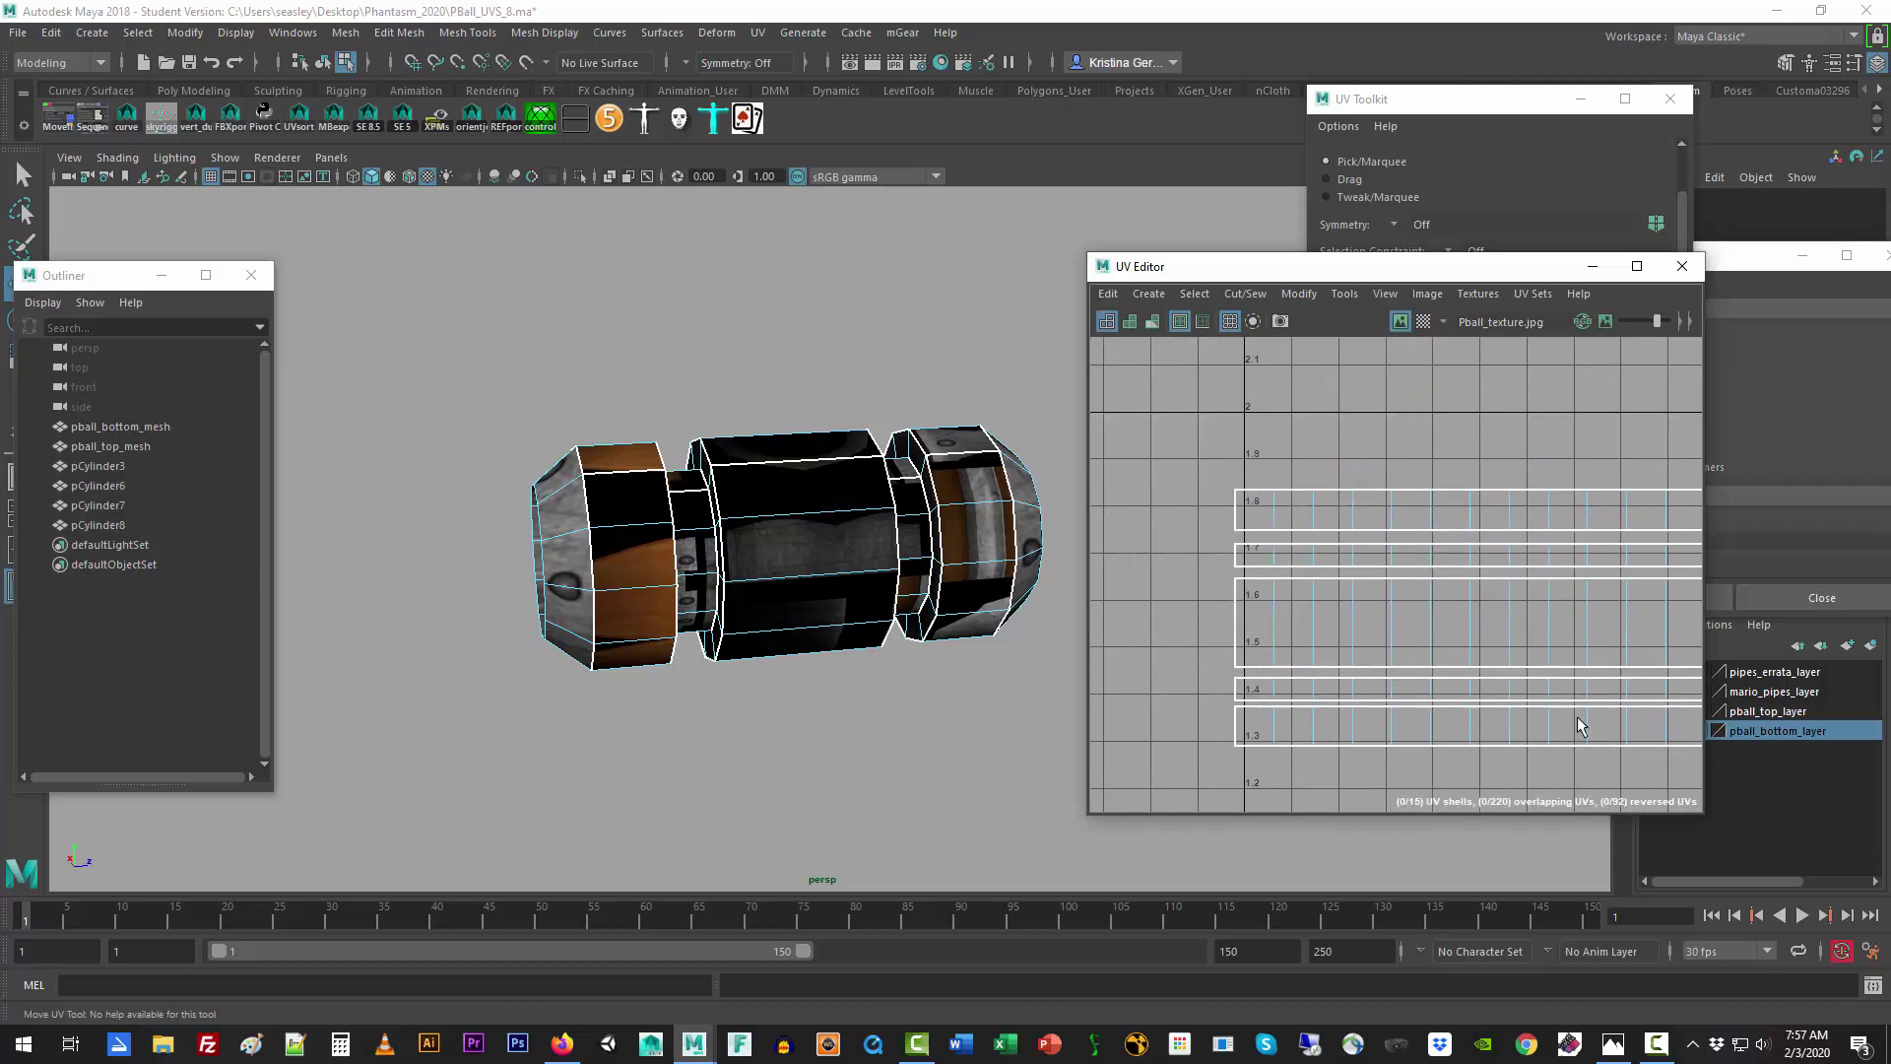
middle_click_drag(1458, 660, 1393, 639, "alt")
left_click(1361, 493)
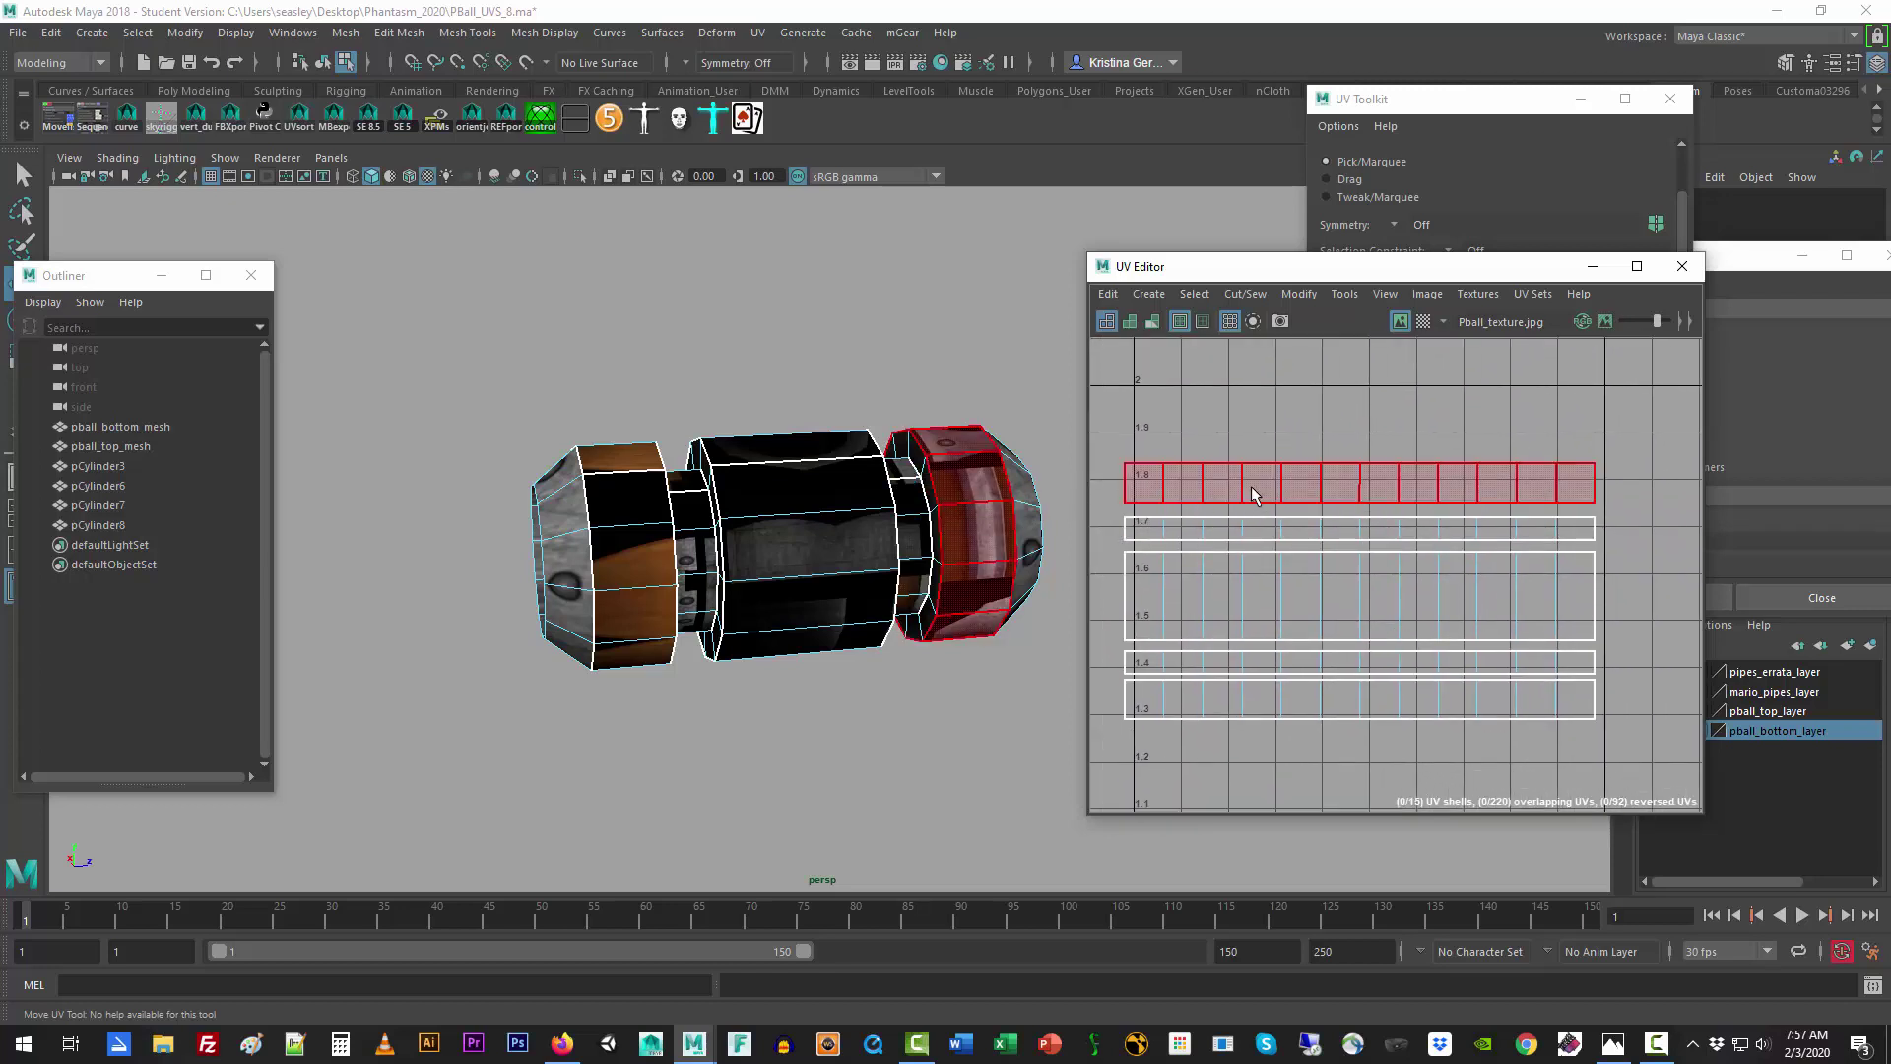
left_click(1253, 527)
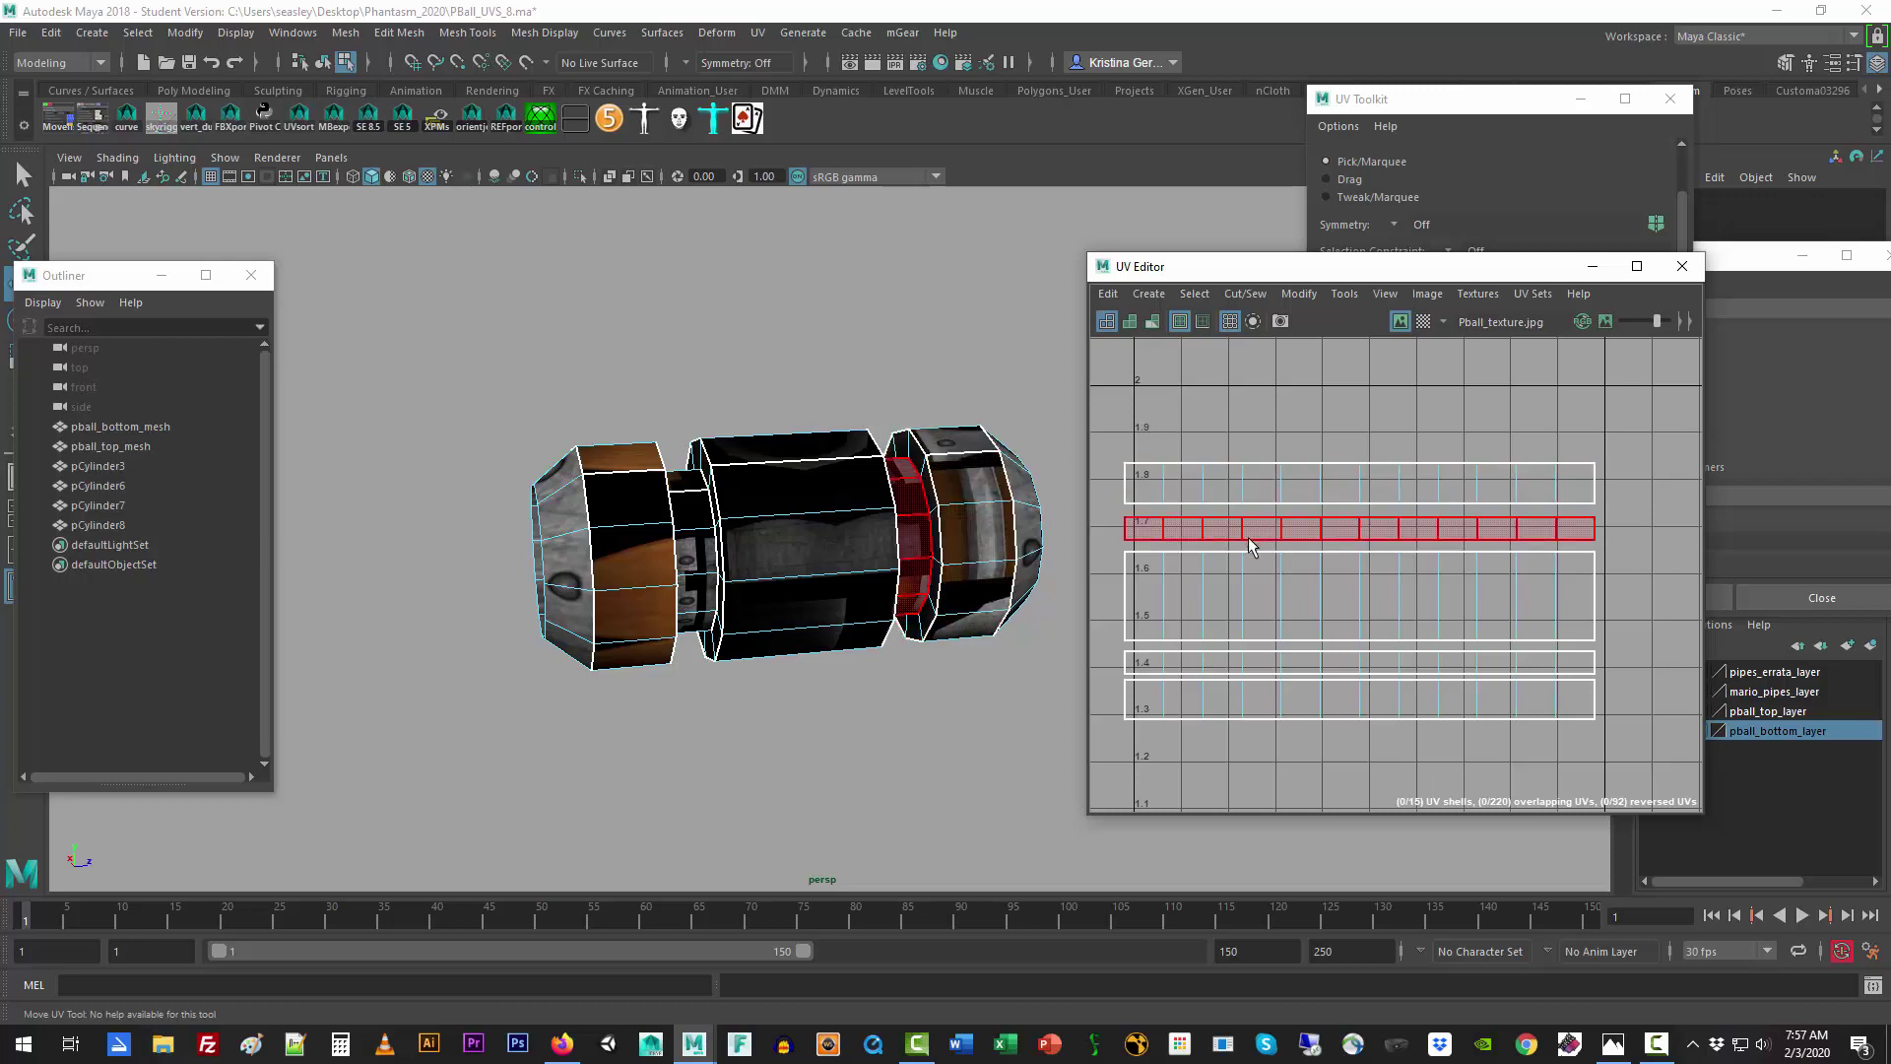
left_click(1255, 592)
left_click(1254, 662)
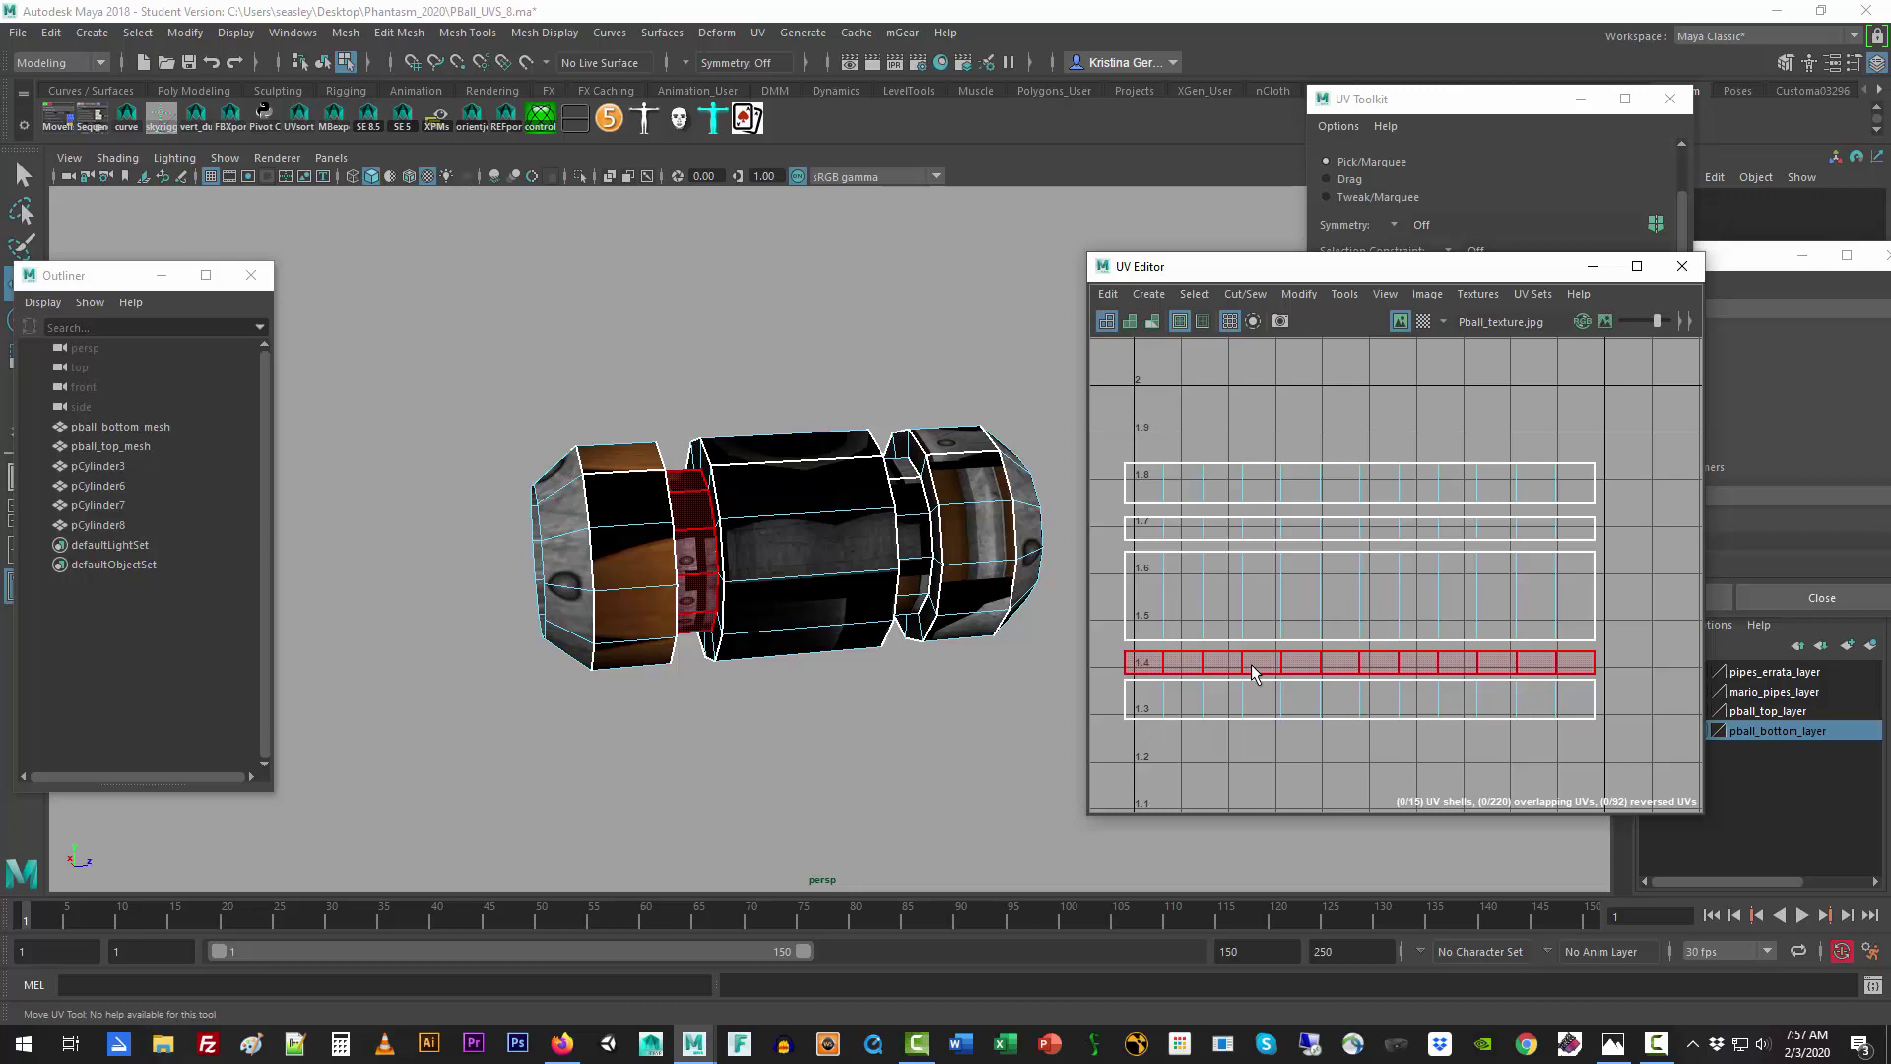
left_click(1261, 709)
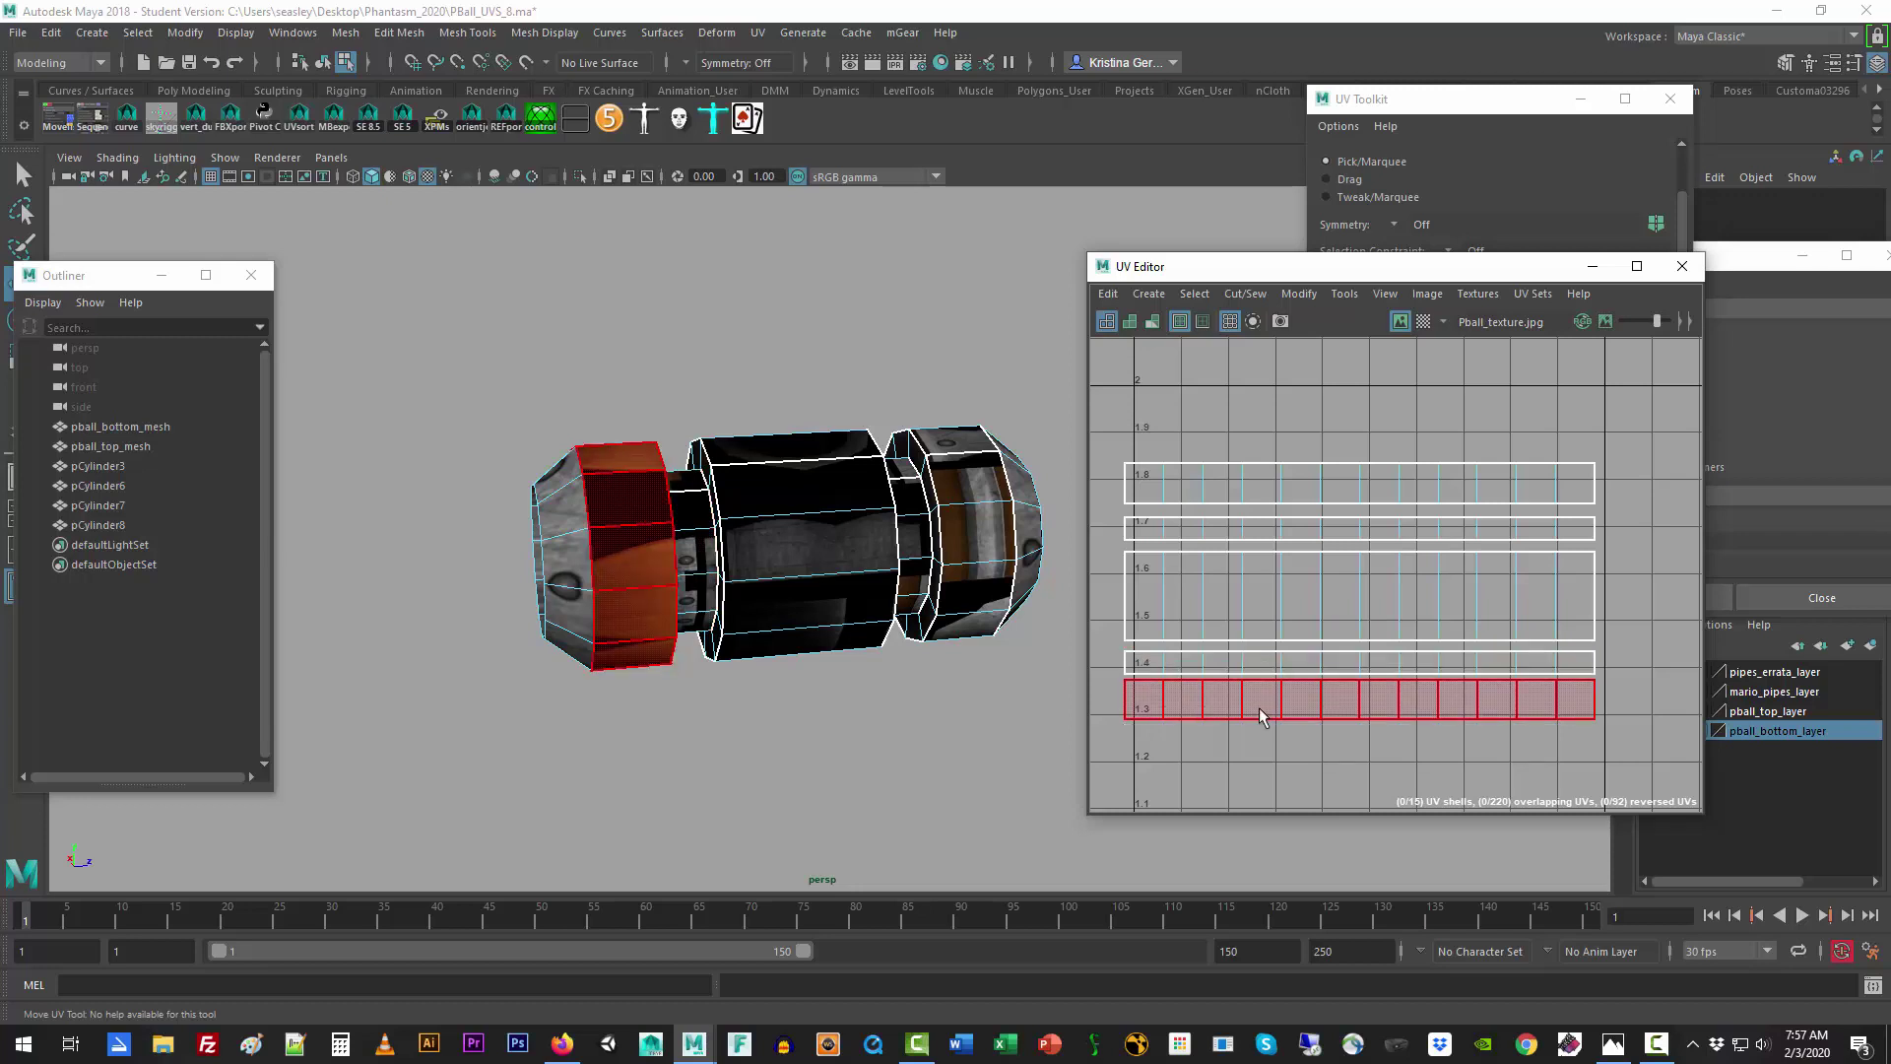
left_click(1339, 760)
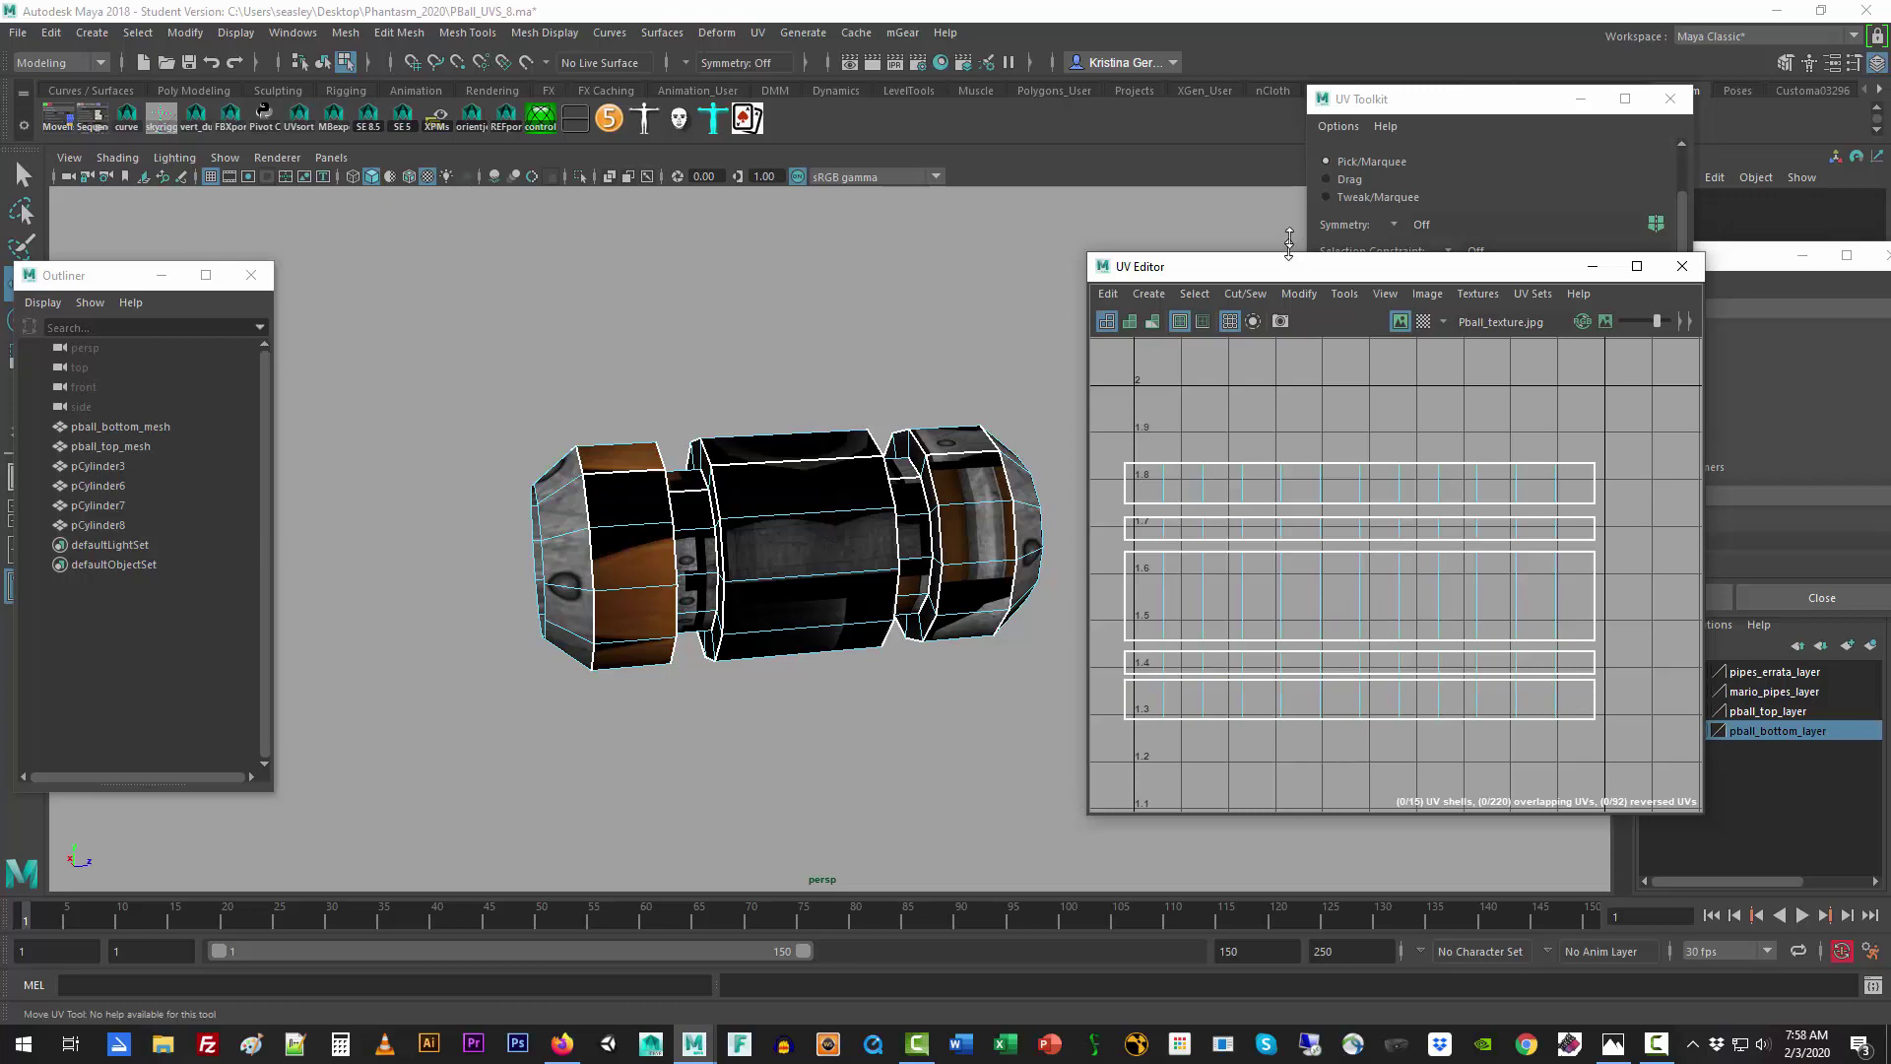
Step: Enlarge the UV Editor window upward so the strip shells and the painted texture are shown together
left_click_drag(1289, 242, 1290, 110)
left_click(1437, 596)
left_click(1458, 697)
middle_click_drag(1458, 698, 1448, 544, "alt")
Step: Select all five outer-body strip shells together, ready for moving
left_click(1384, 245)
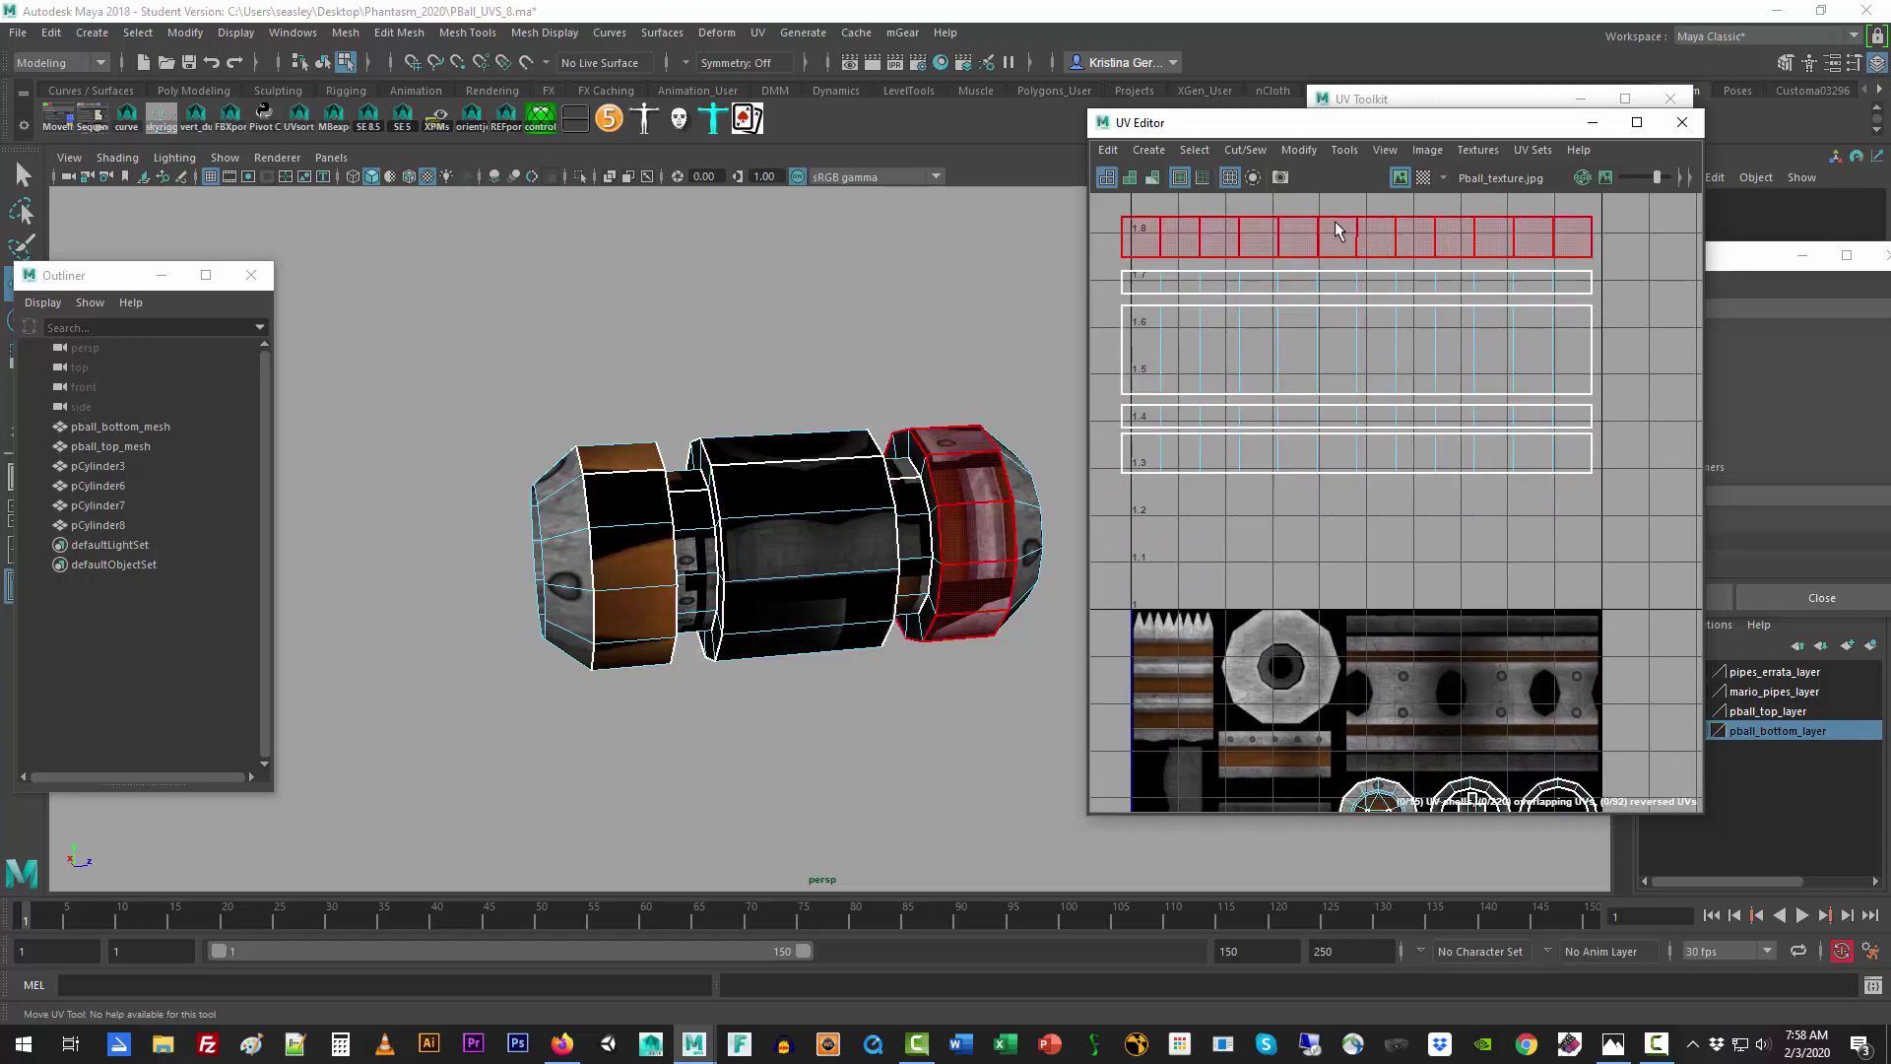
key("w")
left_click(1350, 448, "shift")
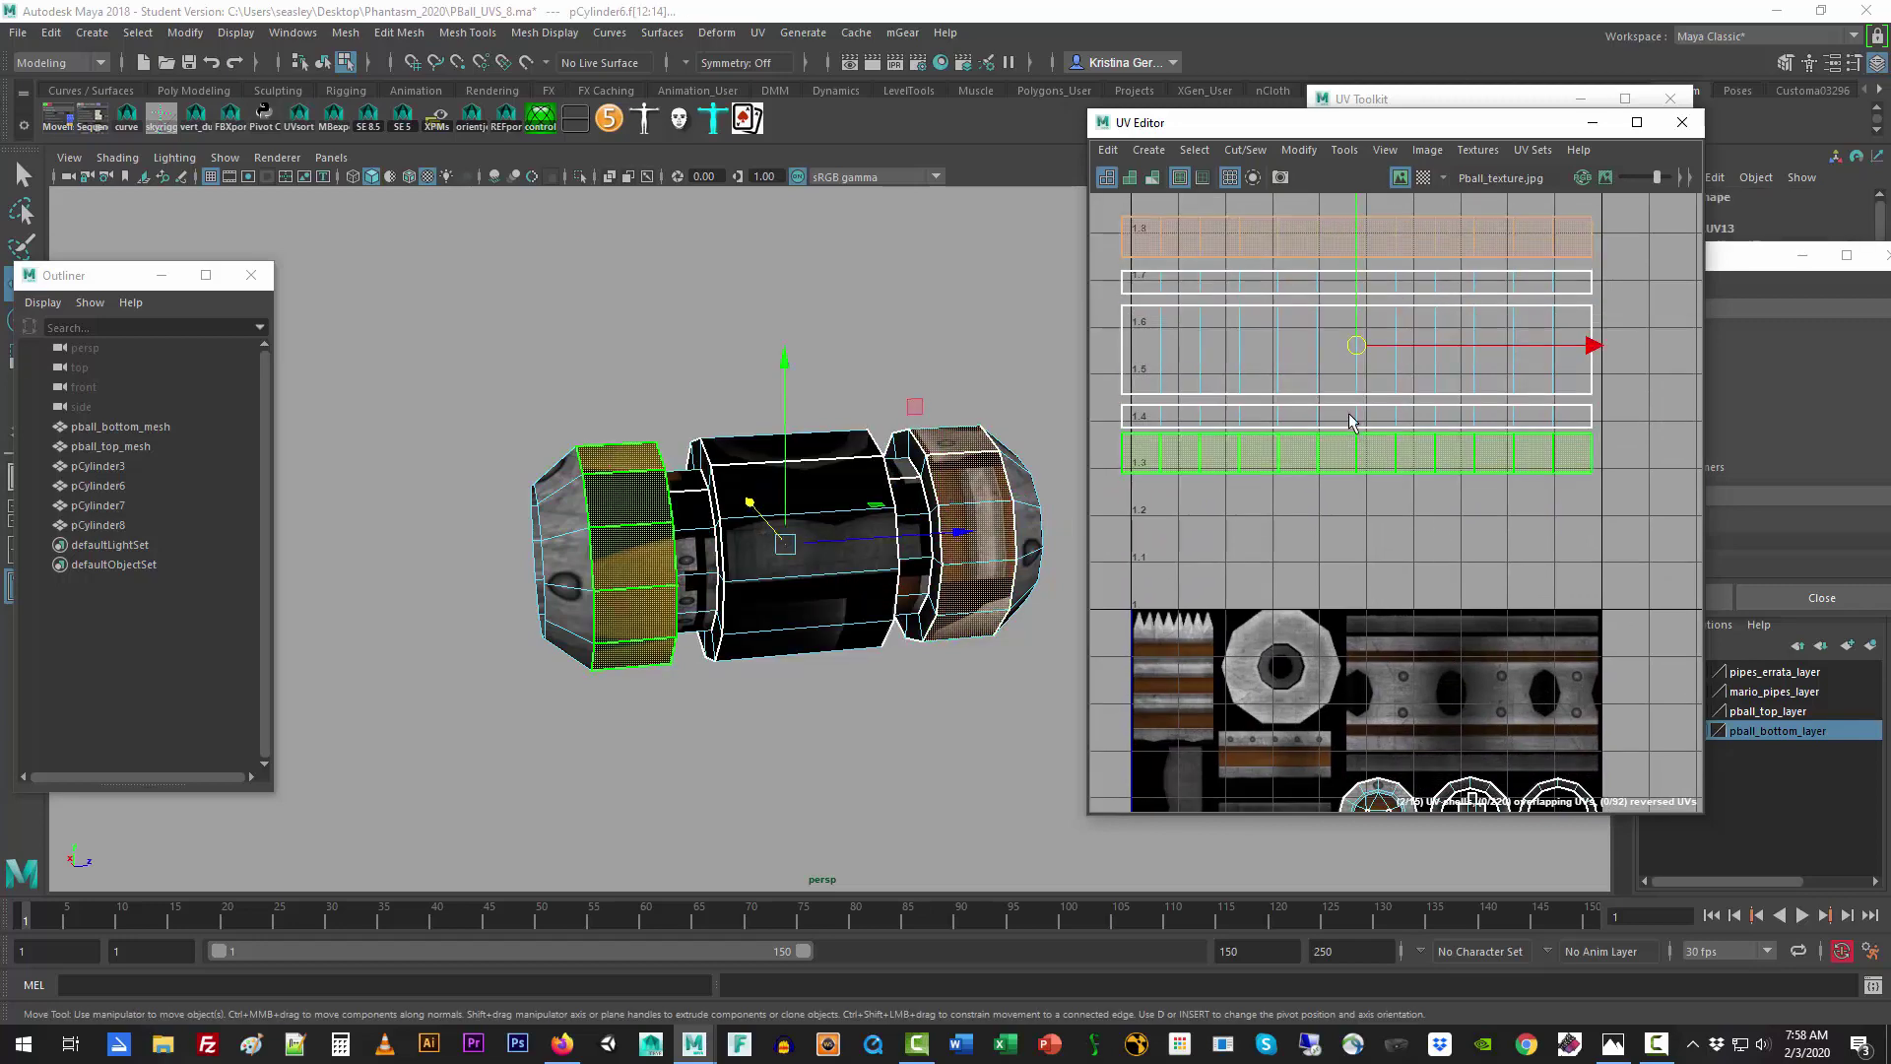
left_click(1351, 414, "shift")
left_click(1321, 321, "shift")
left_click(1321, 284, "shift")
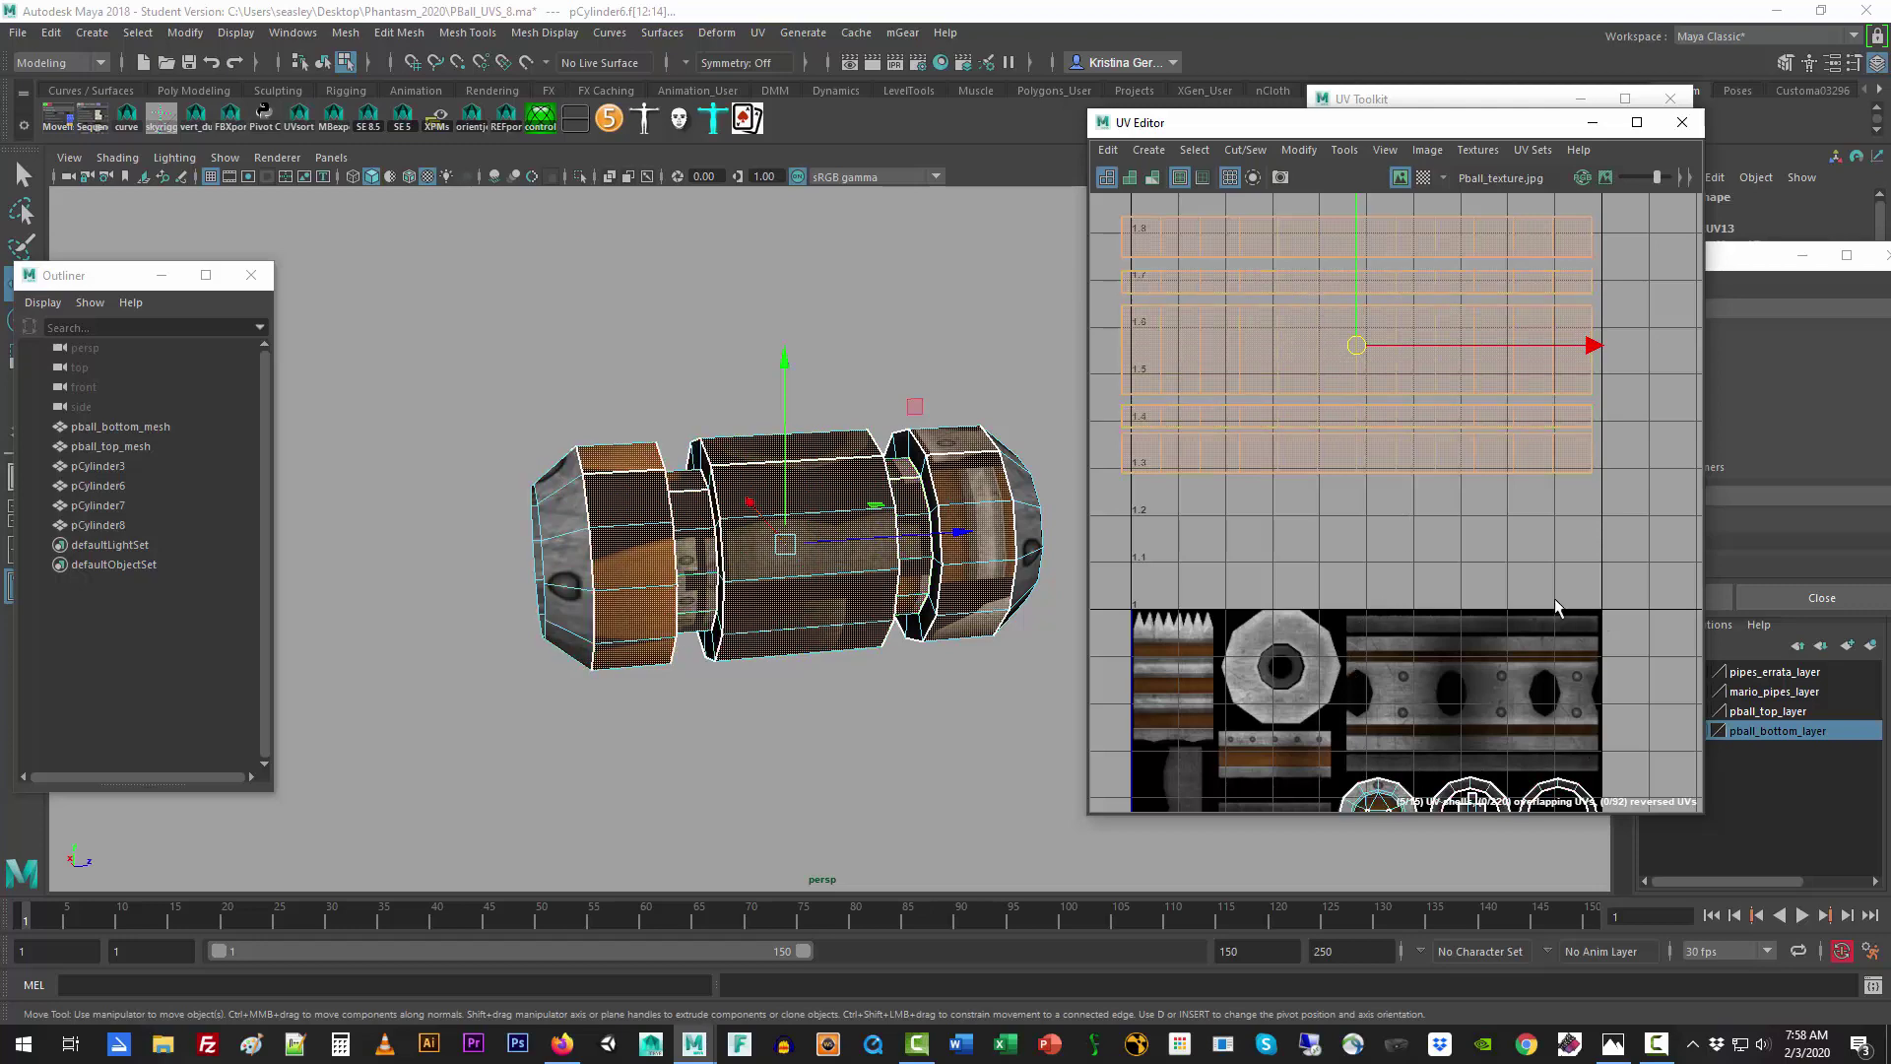
Step: Scale the five strip shells uniformly to about half size and move them onto the painted riveted metal panel with dark holes
middle_click_drag(1485, 688, 1505, 561, "alt")
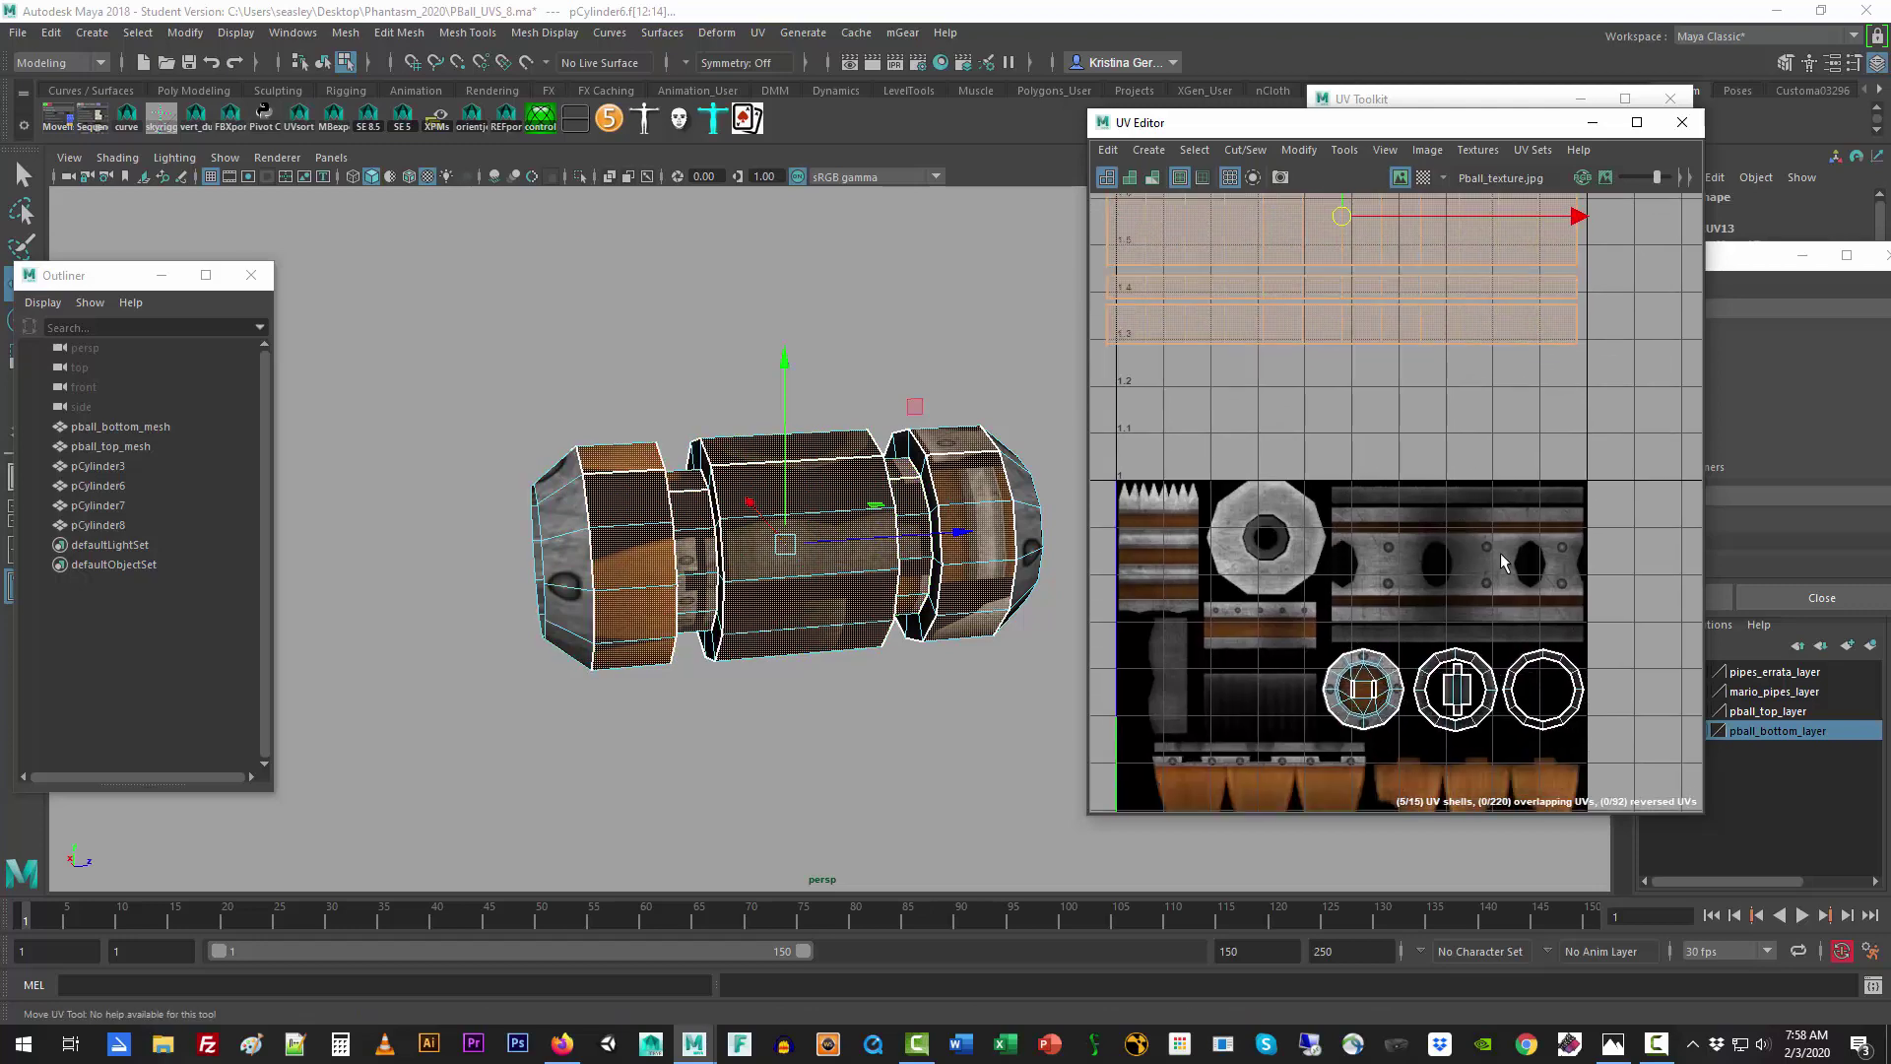
middle_click_drag(1434, 420, 1473, 559, "alt")
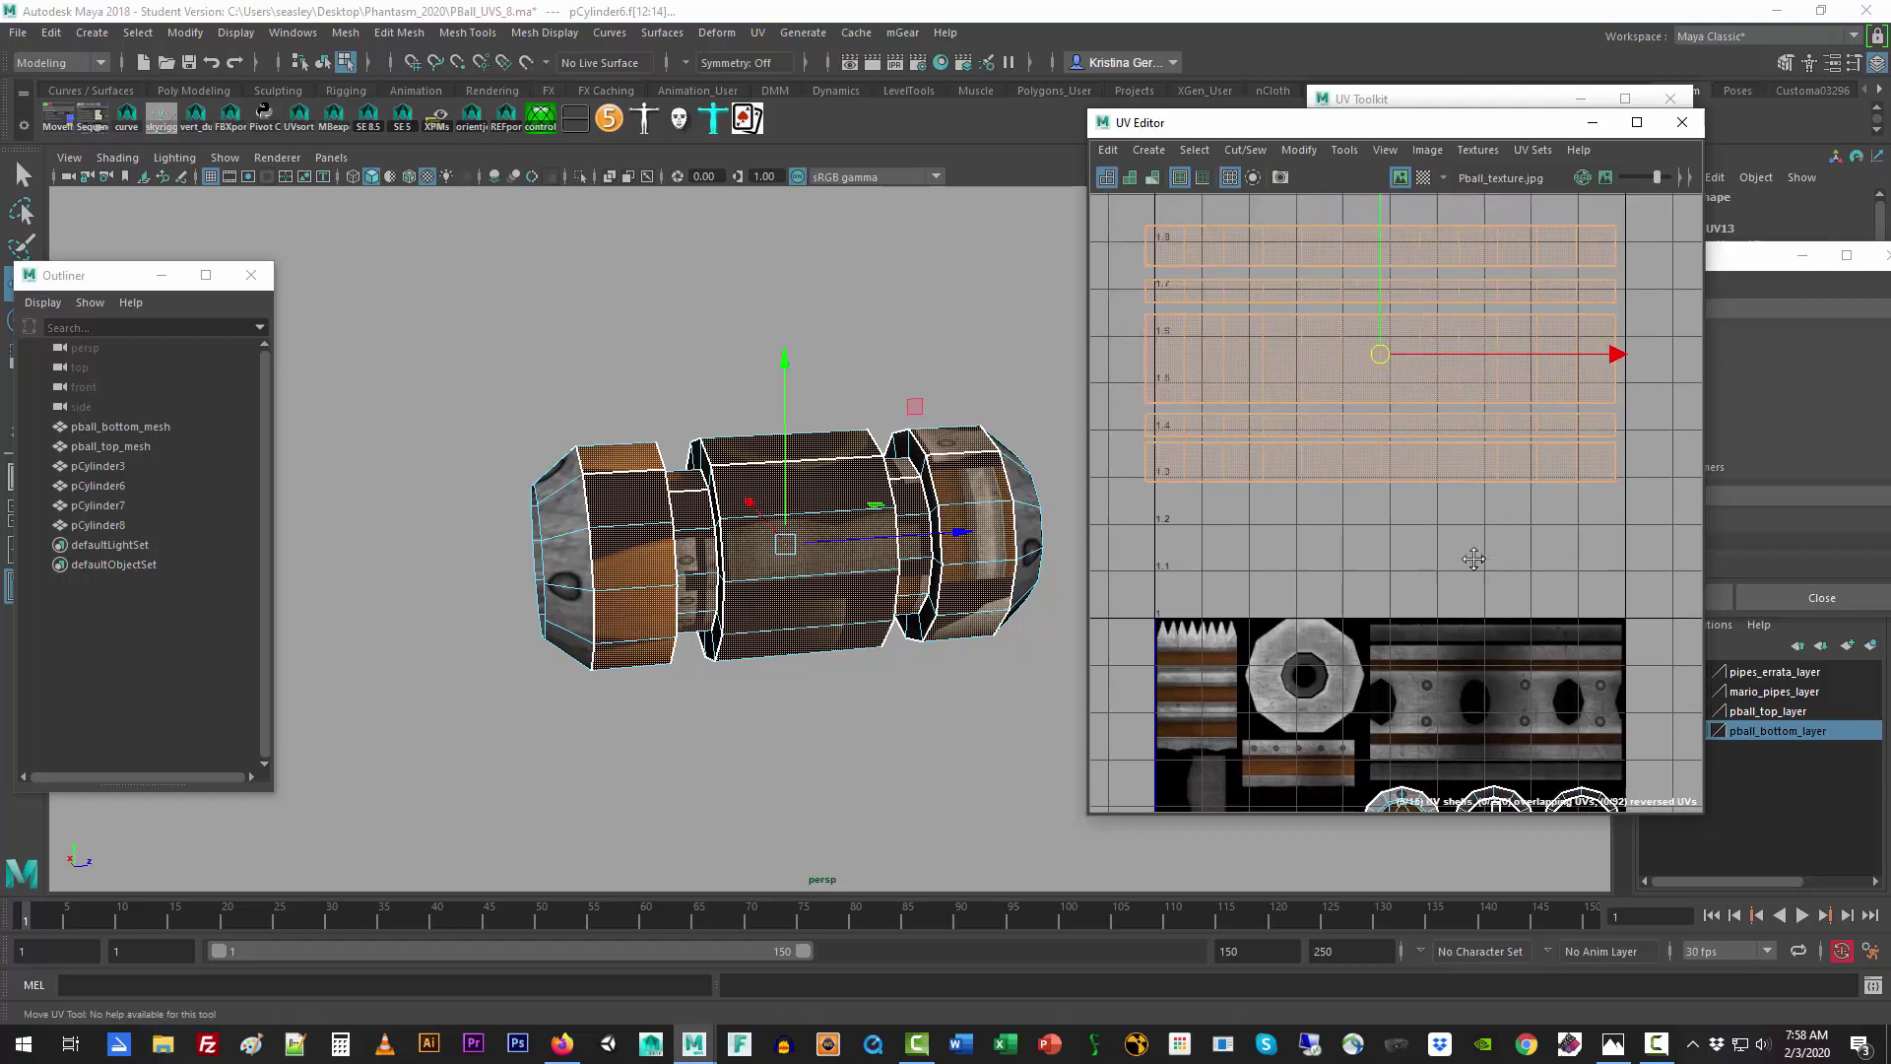
key("r")
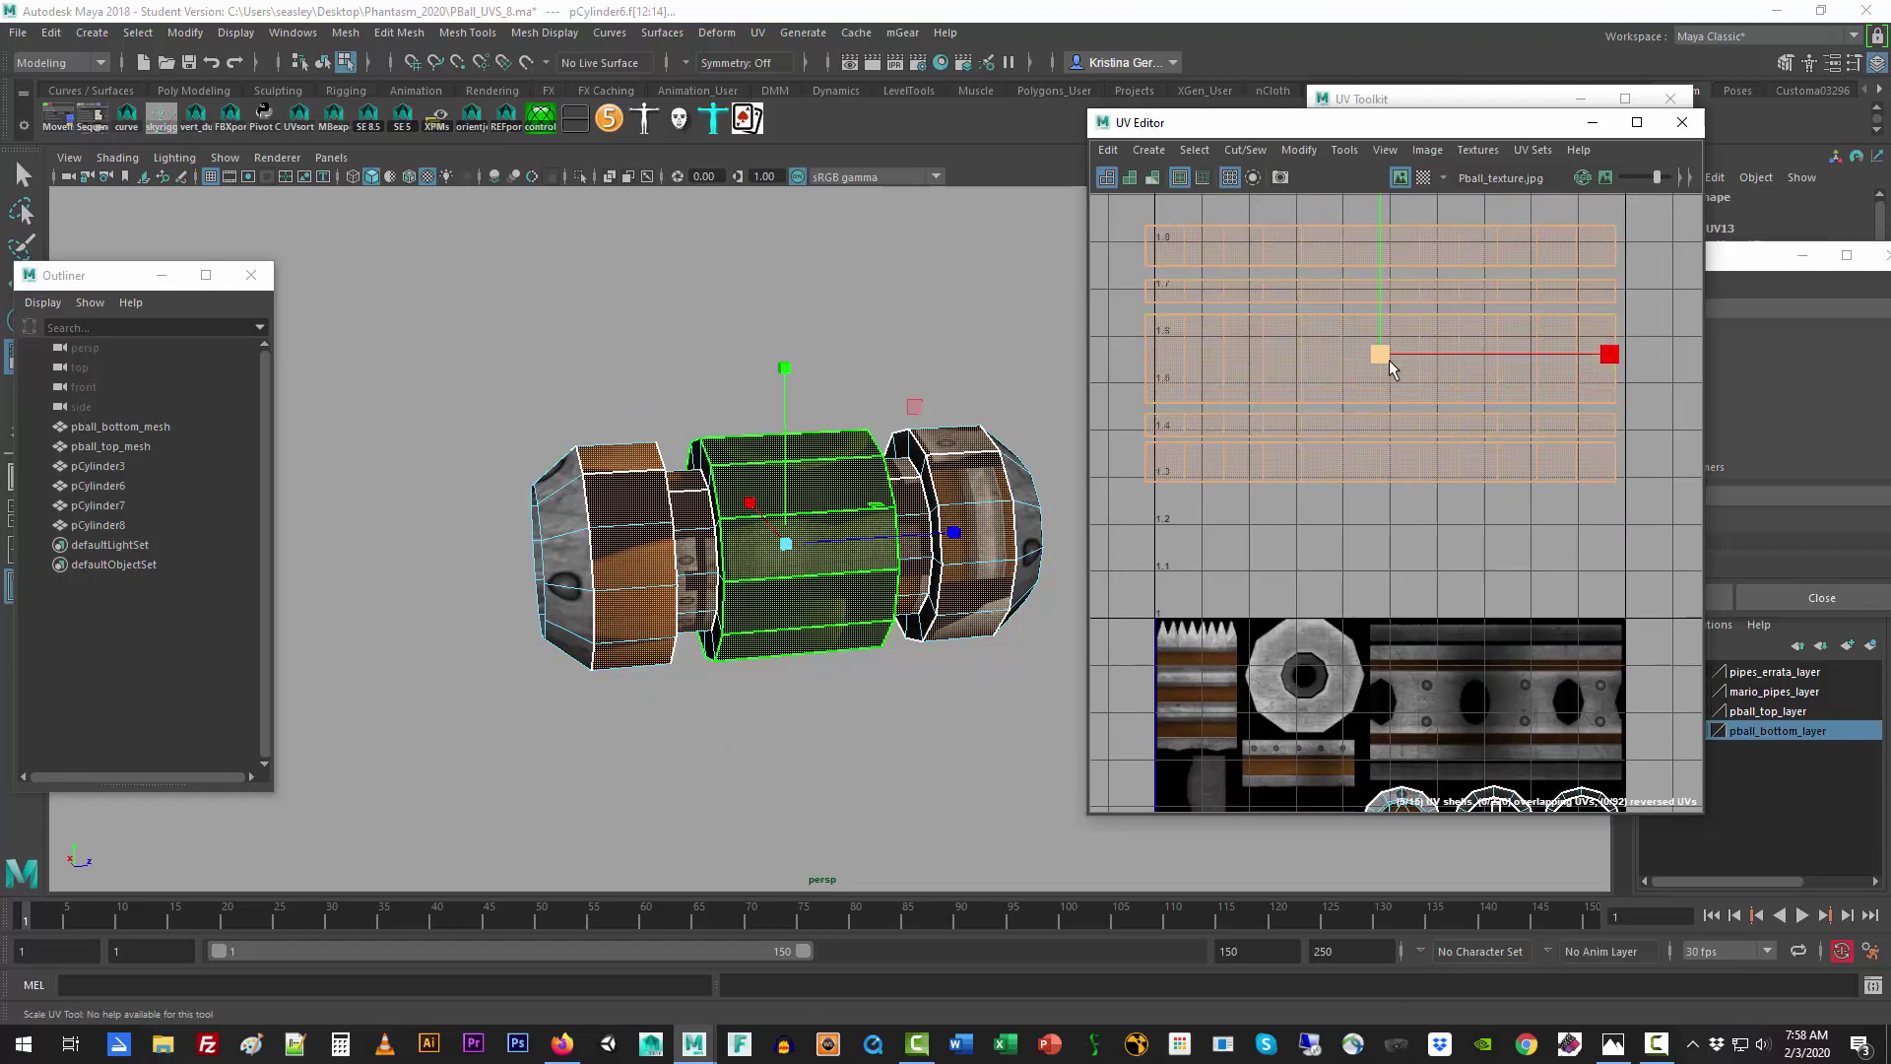
left_click_drag(1376, 367, 1259, 428)
key("w")
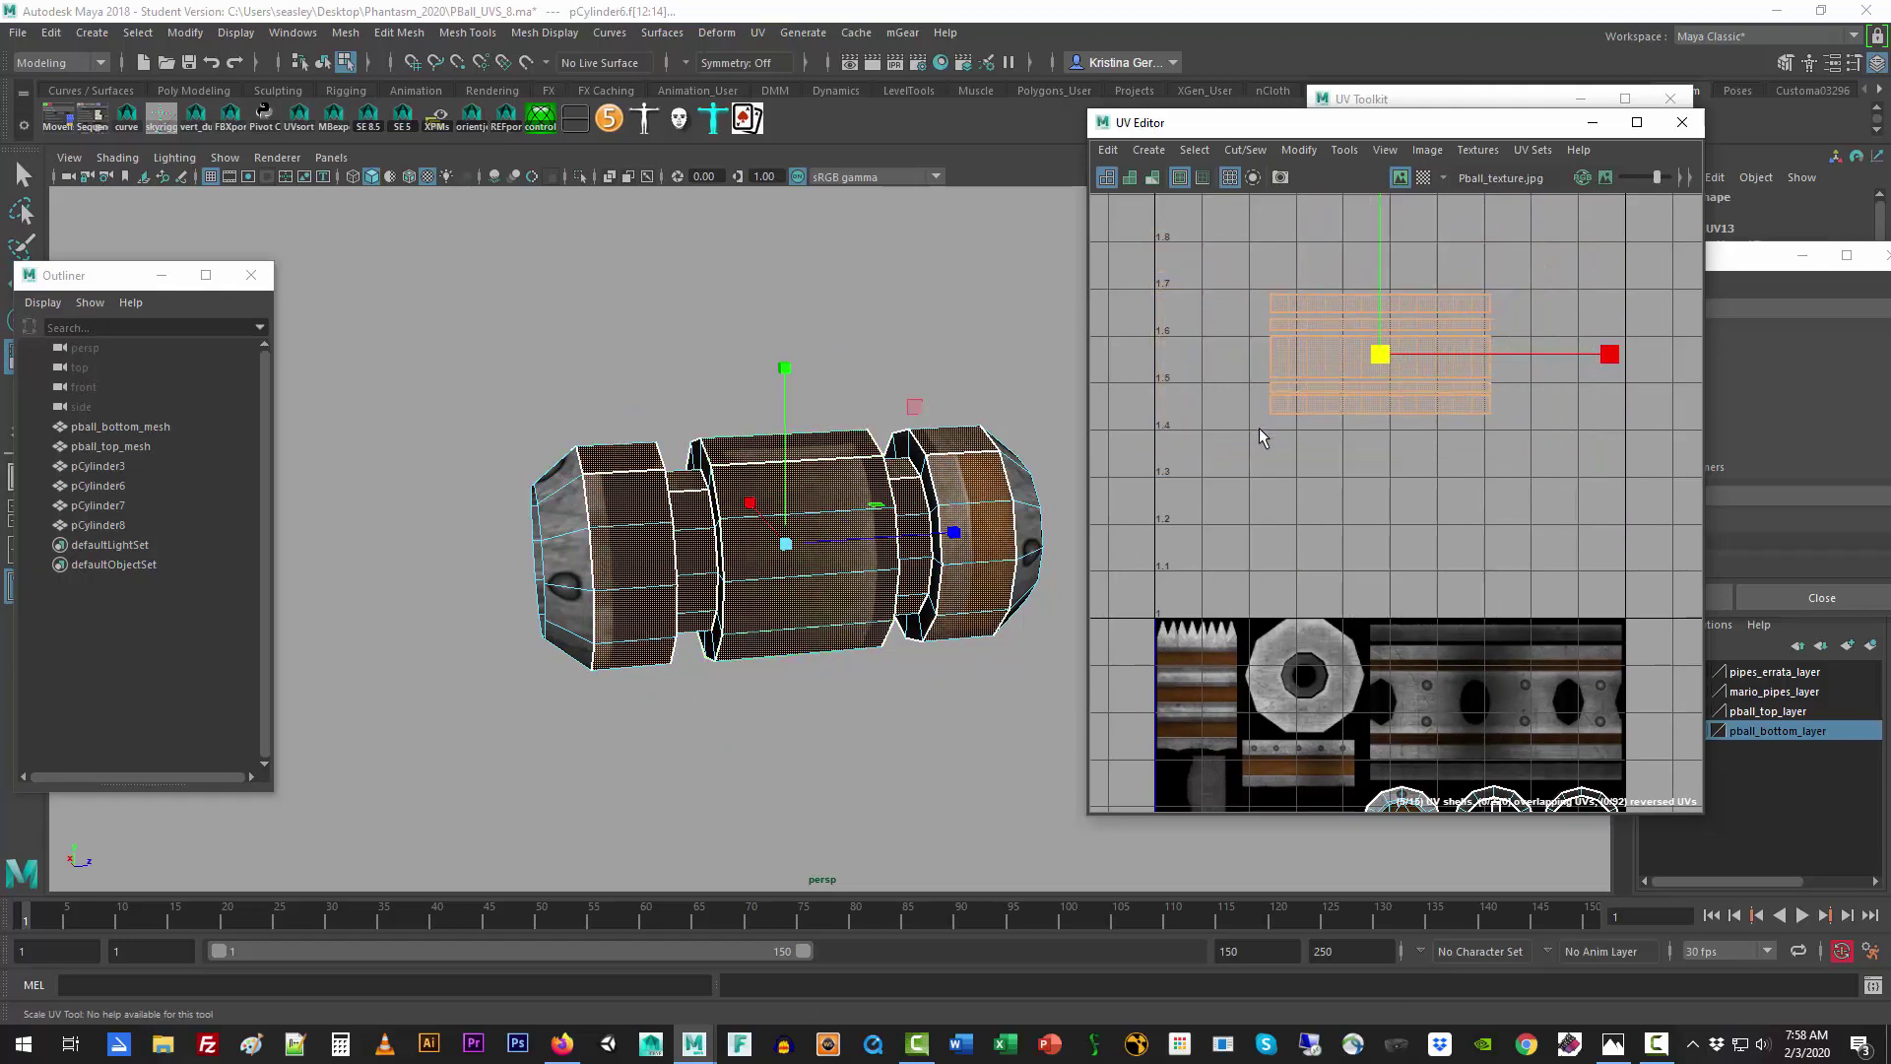
left_click_drag(1380, 354, 1490, 709)
key("f")
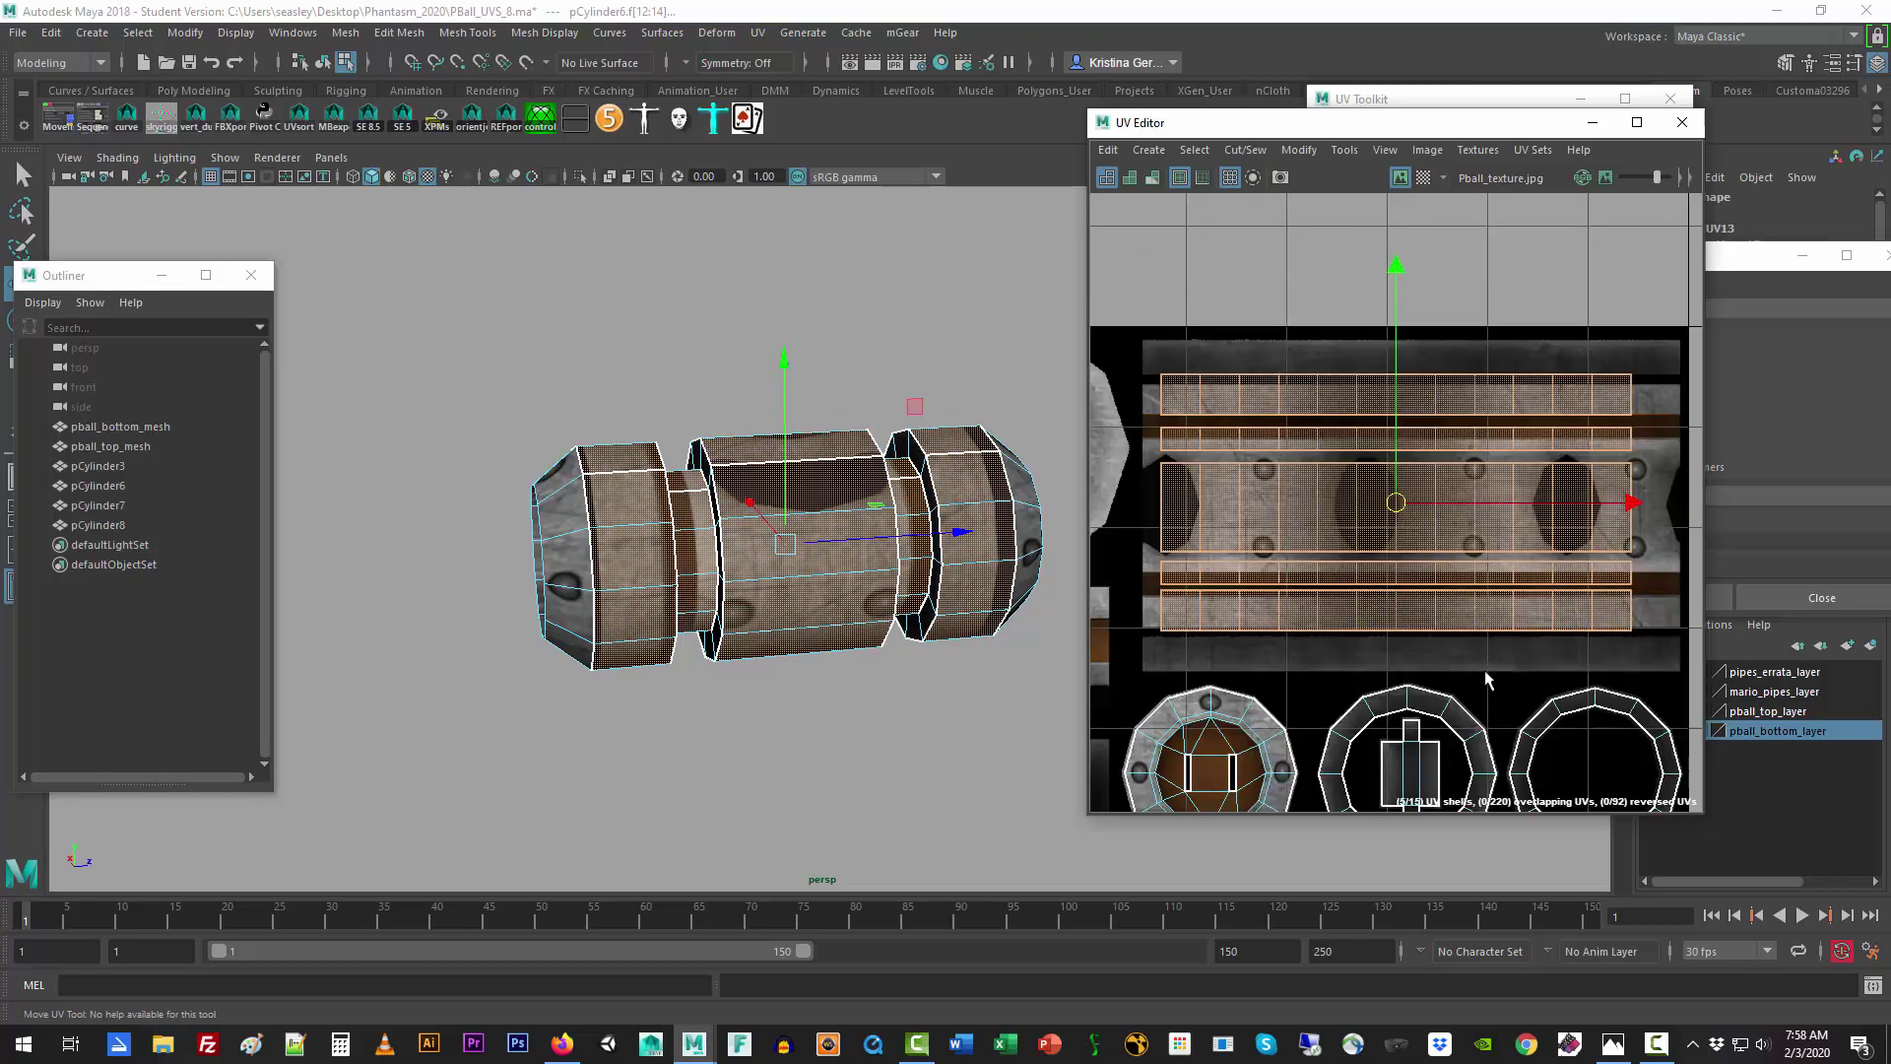
Step: Maximize the UV Editor window and reselect all five outer-body strip shells over the painted metal panel
left_click(1638, 125)
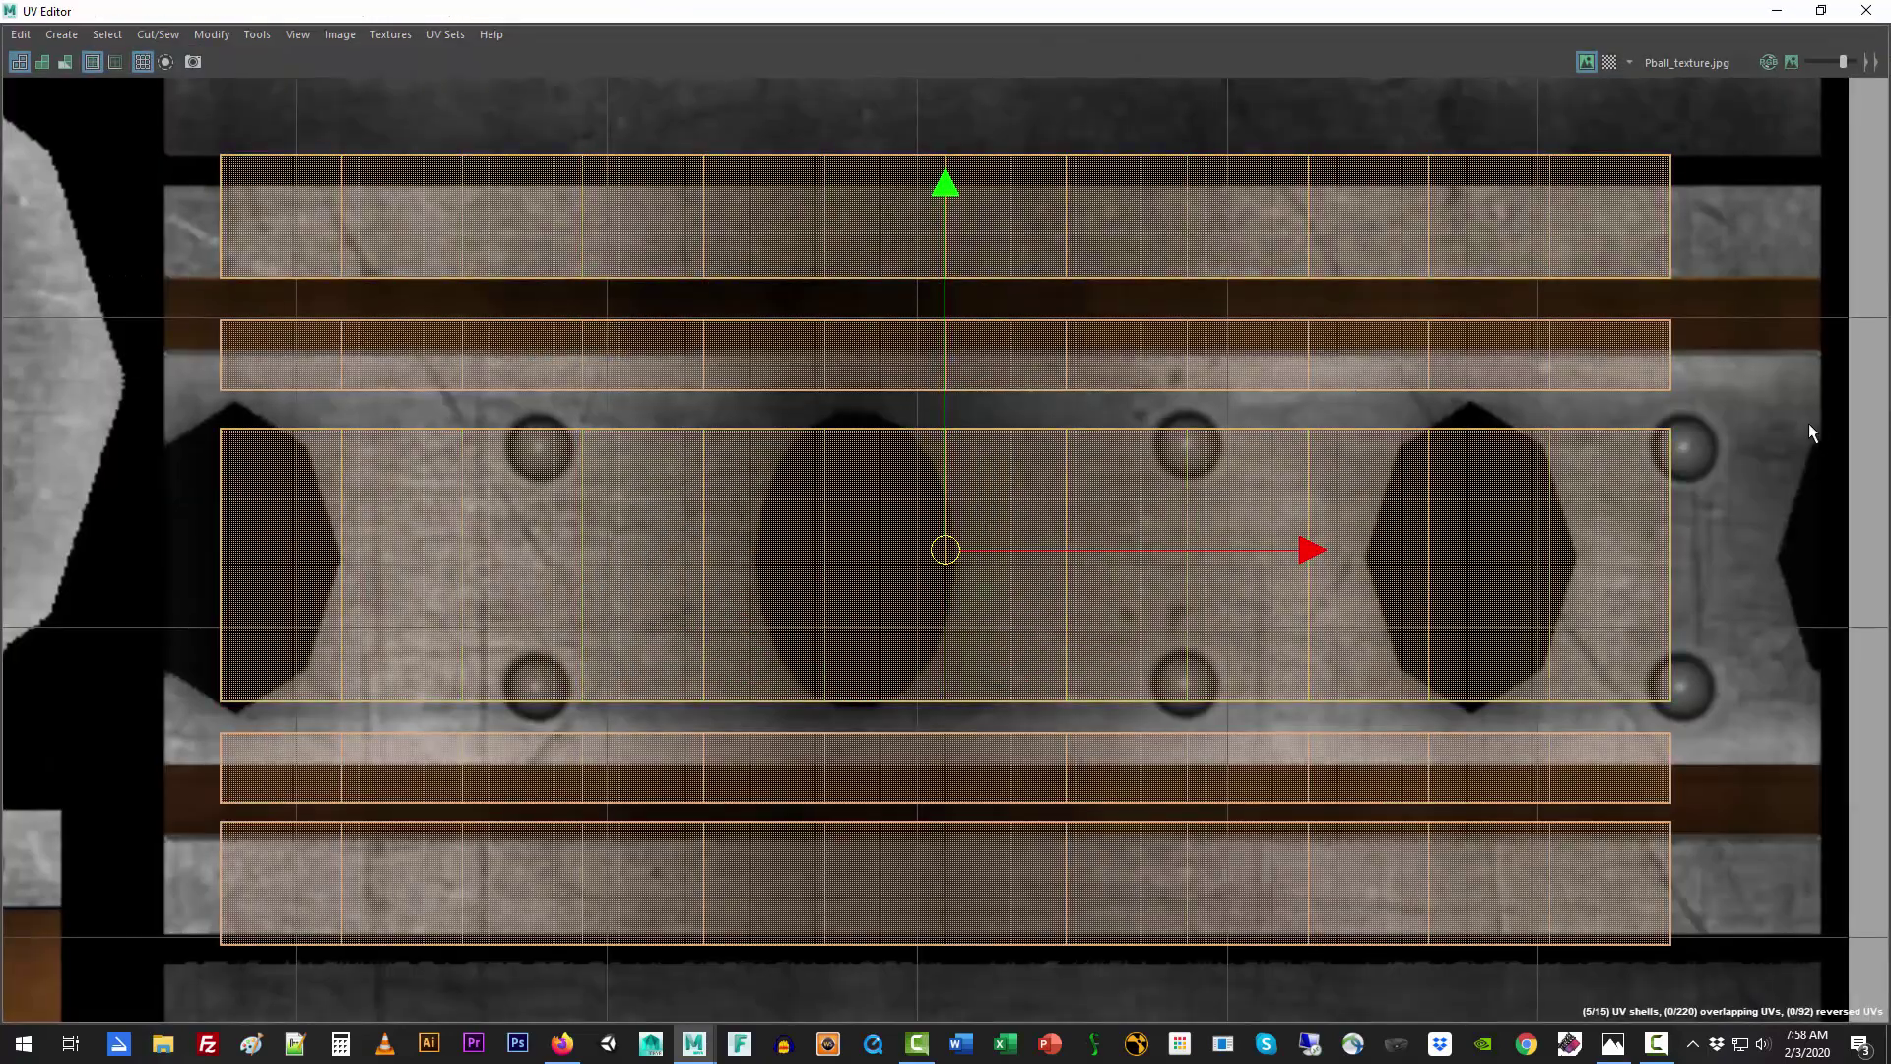
left_click(1769, 428)
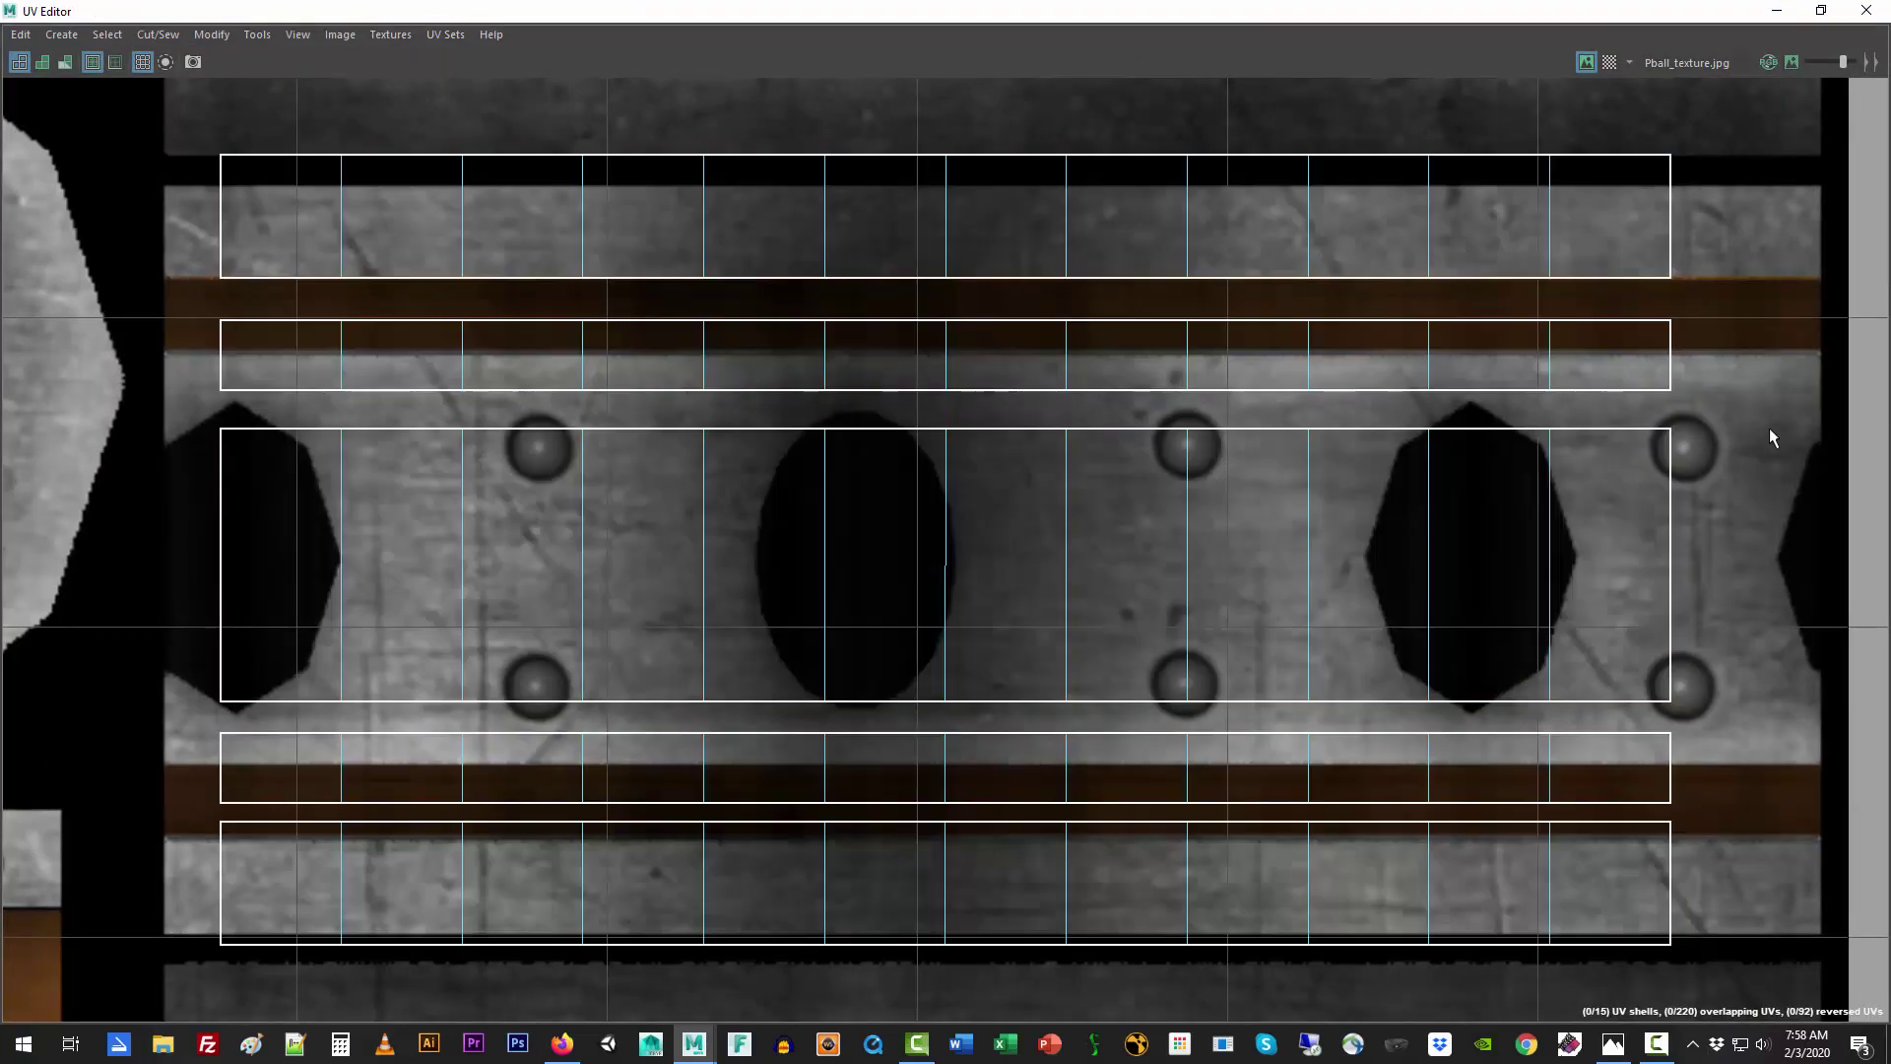
scroll(1640, 435, "down", 3)
left_click(1368, 311)
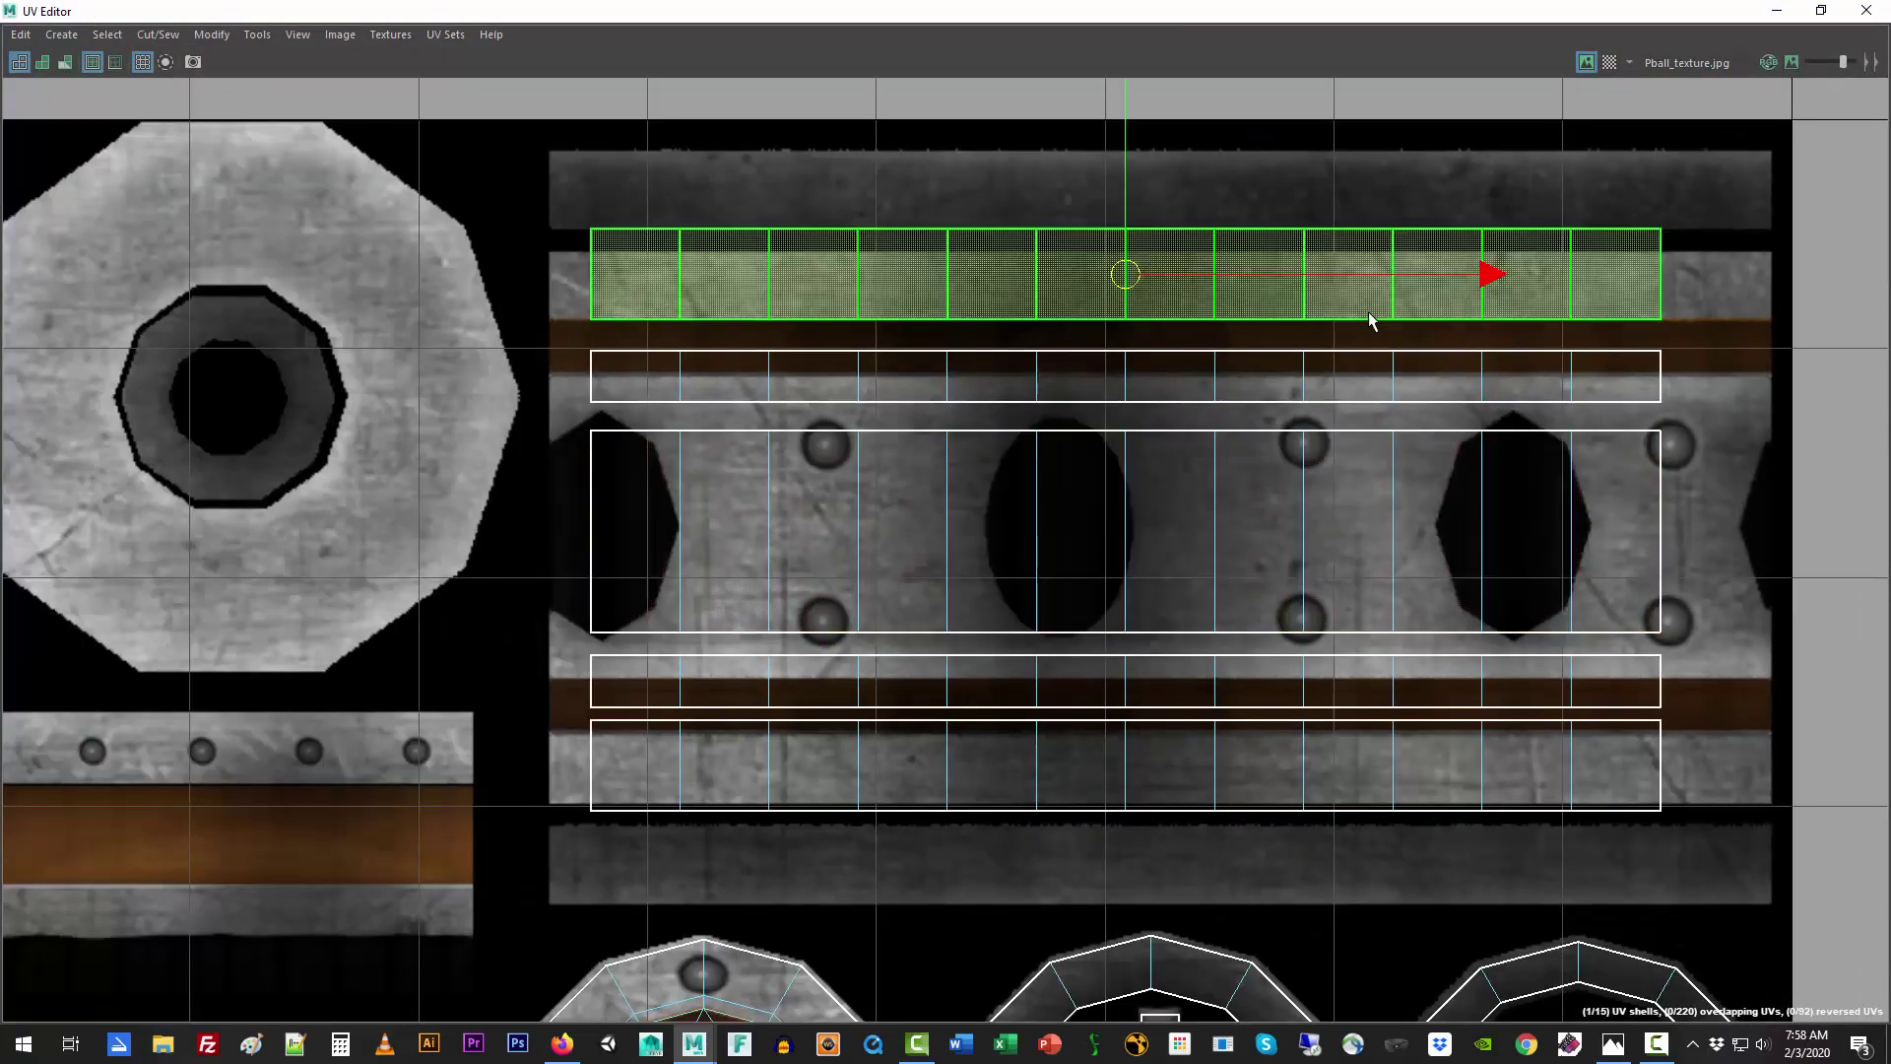
left_click(1238, 771, "shift")
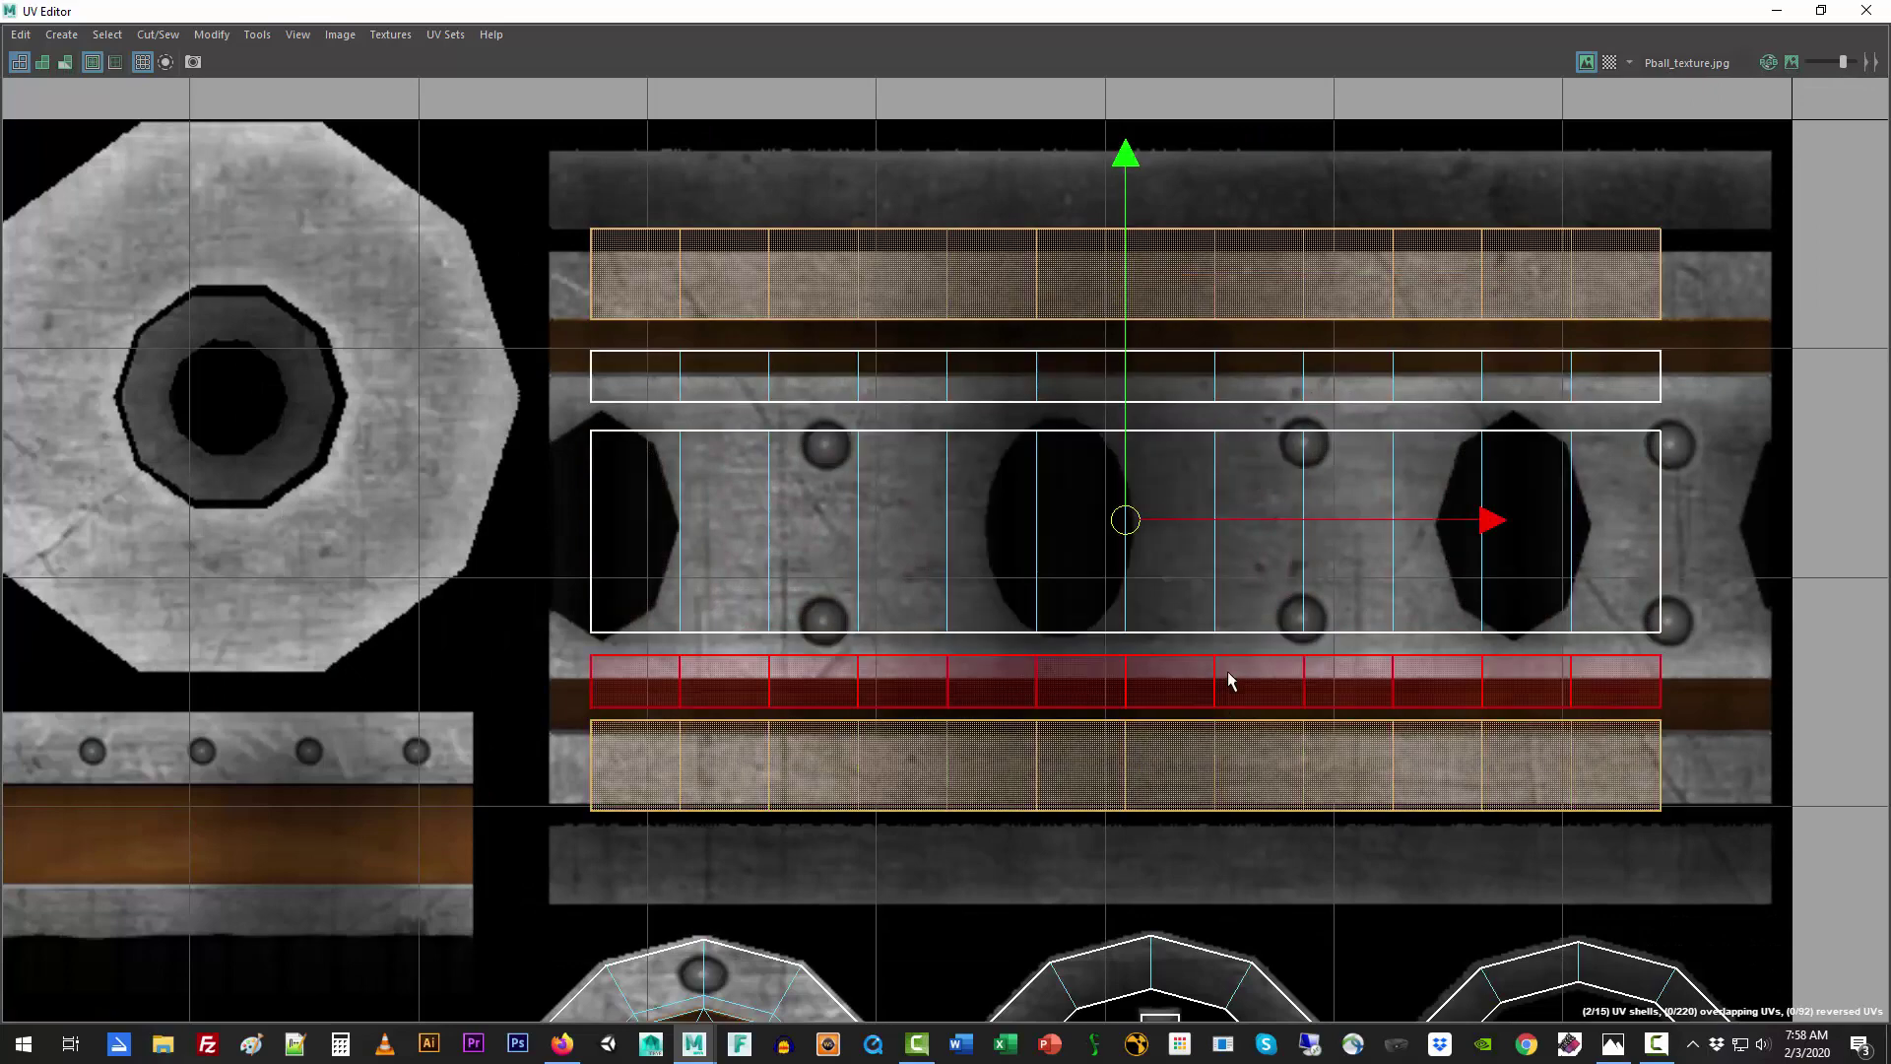
left_click(1235, 682, "shift")
left_click(1233, 584, "shift")
left_click(1243, 392, "shift")
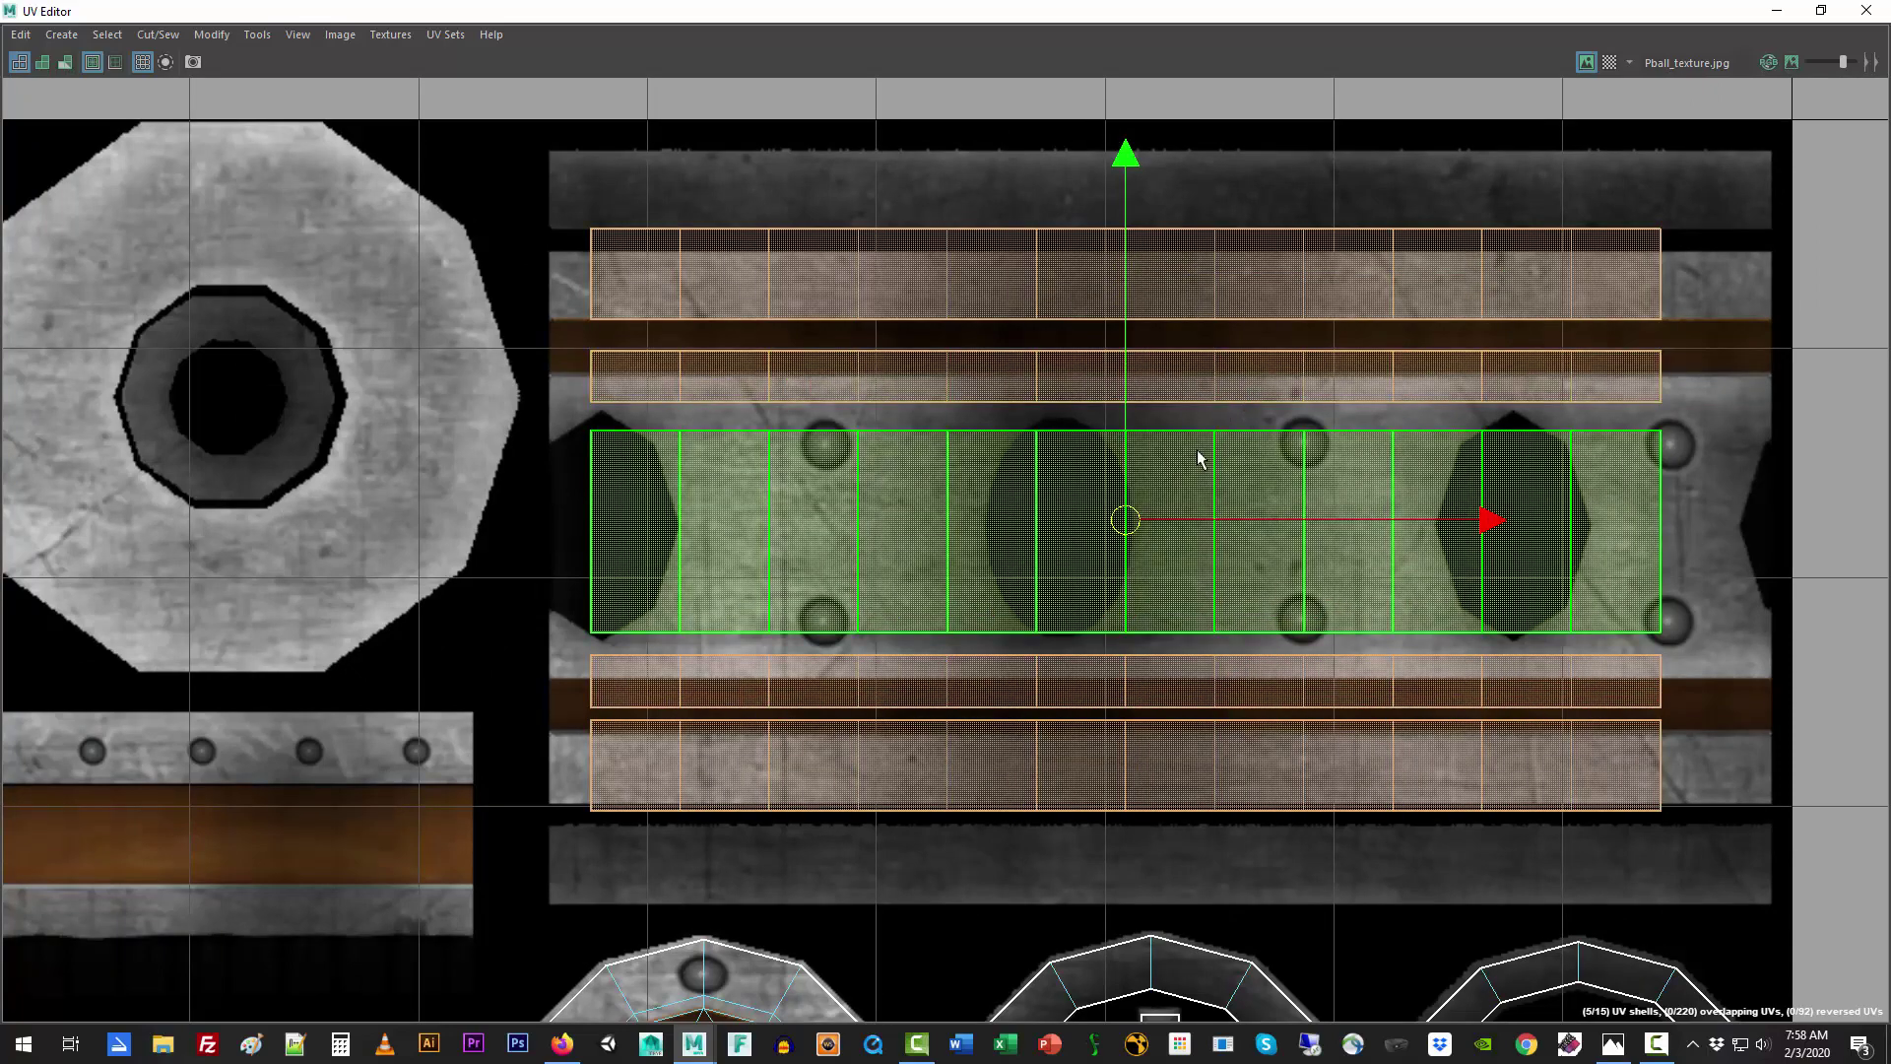
Step: Scale the five strip shells up uniformly, shift them sideways and adjust their width to match the painted panel's full width
key("r")
left_click_drag(1132, 517, 1196, 492)
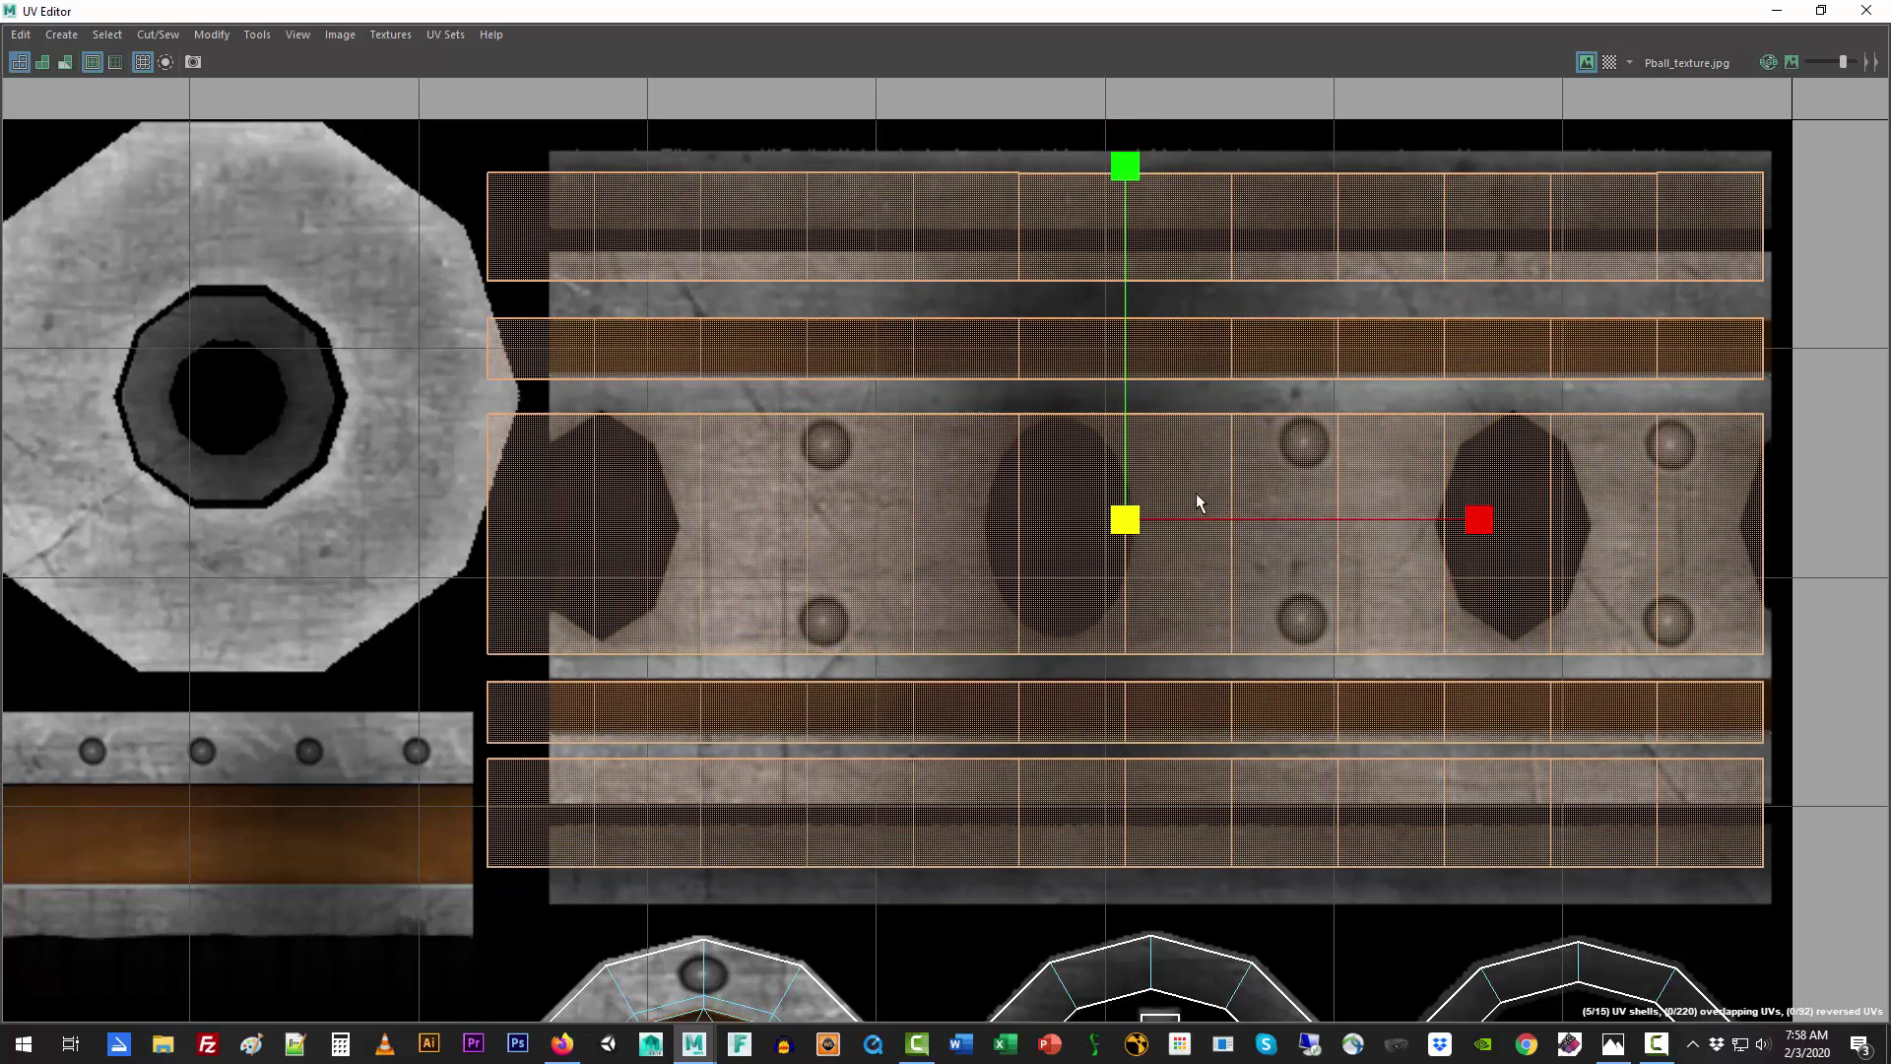
left_click(1196, 493)
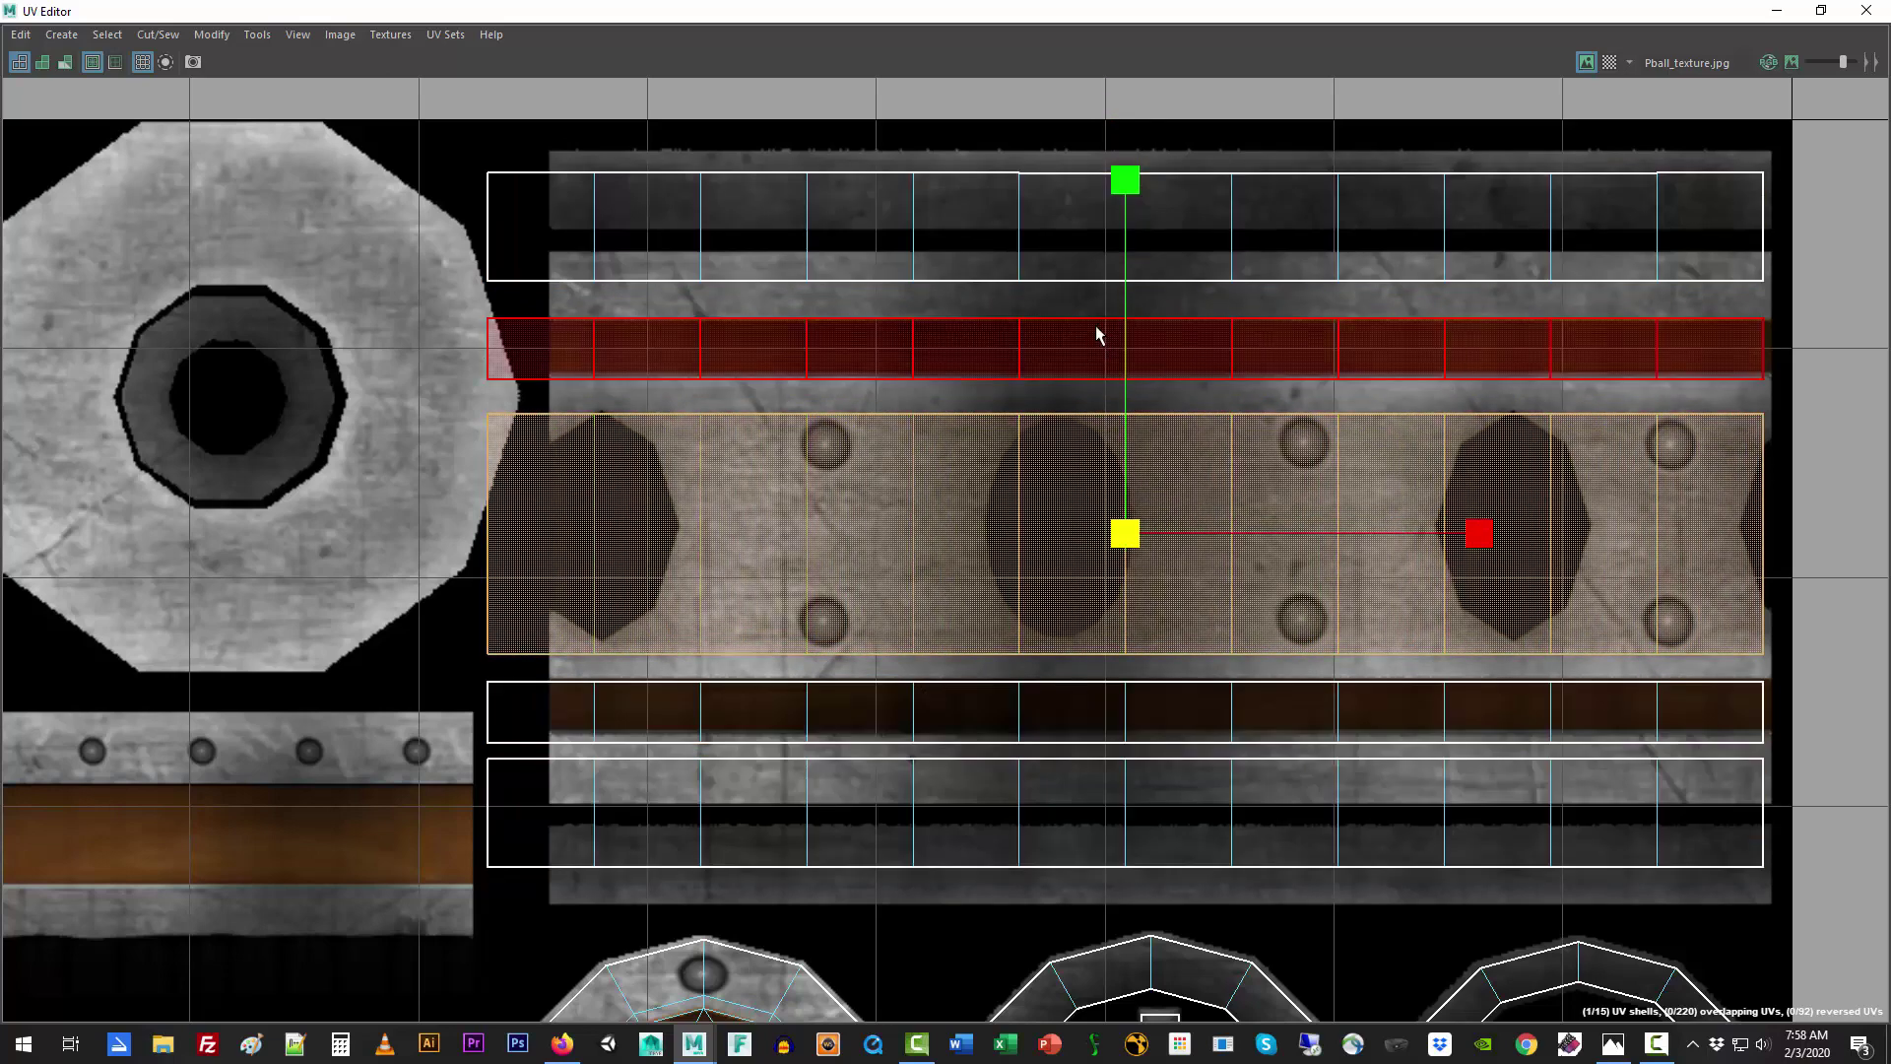
key("ctrl+z")
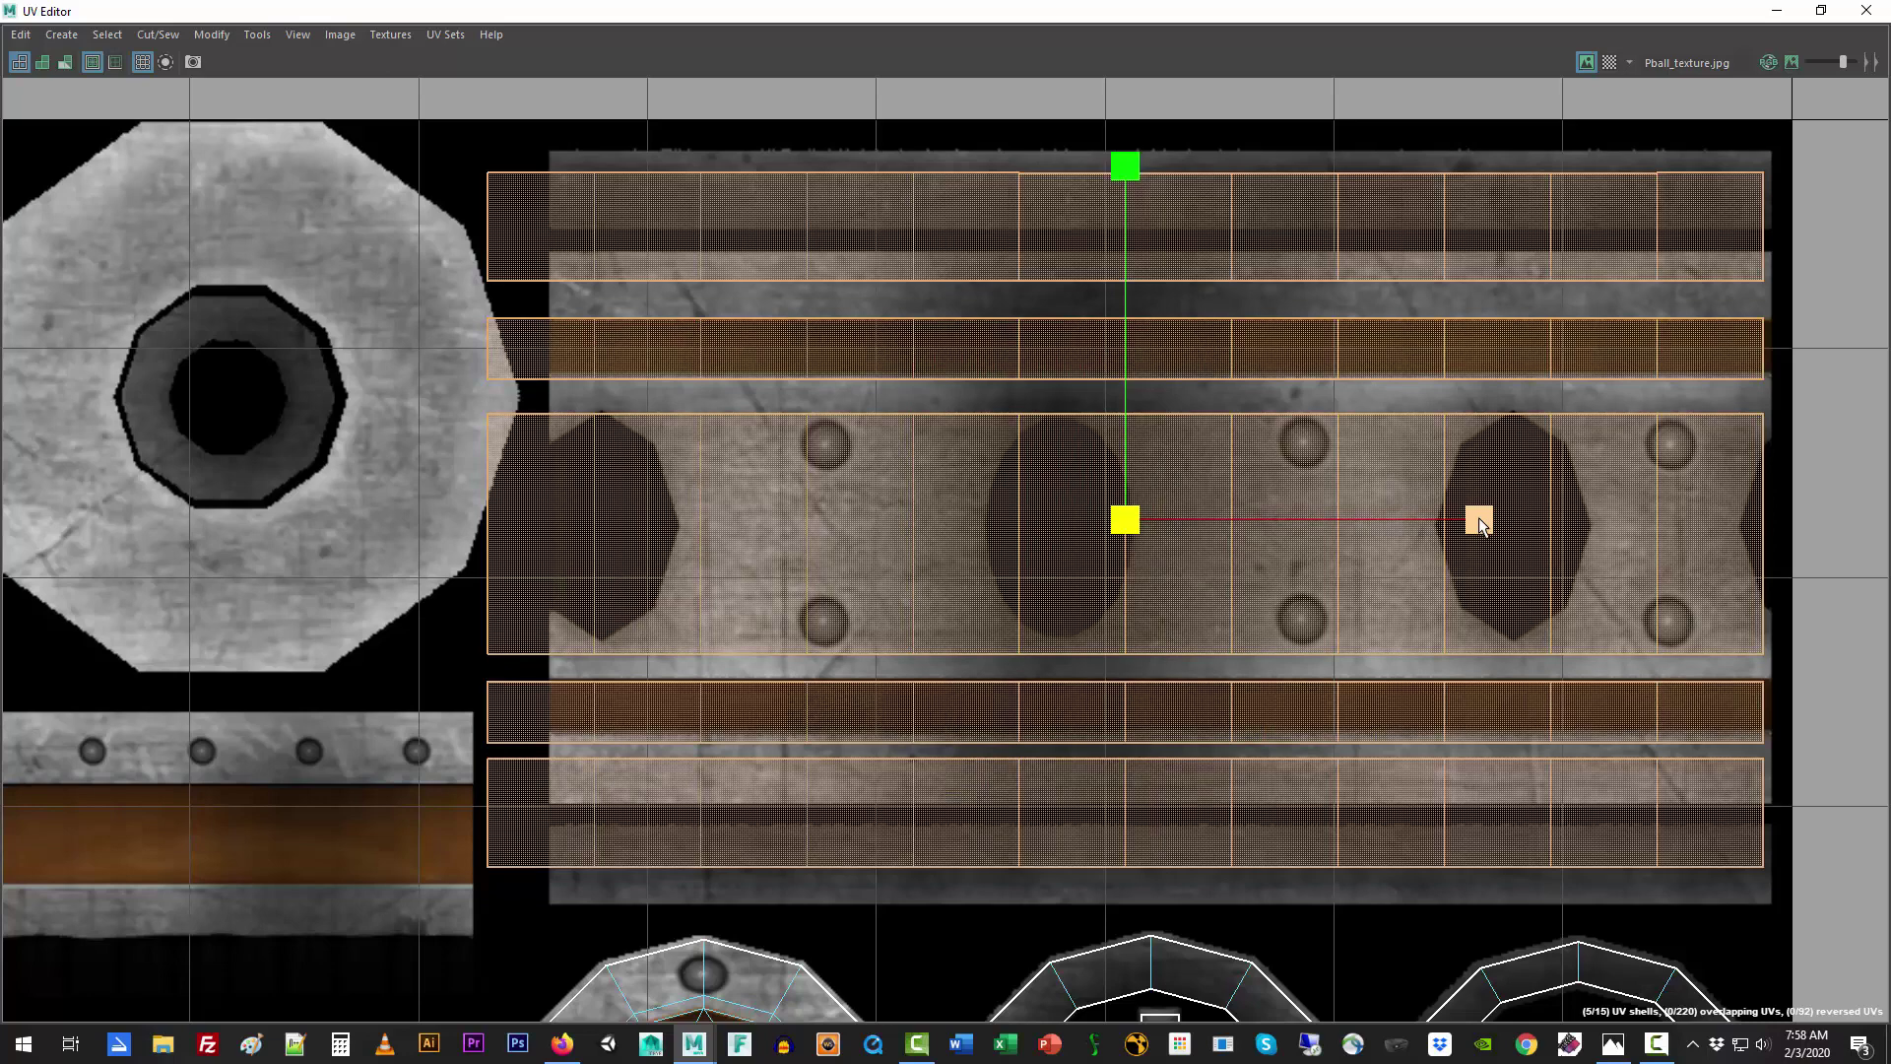
key("w")
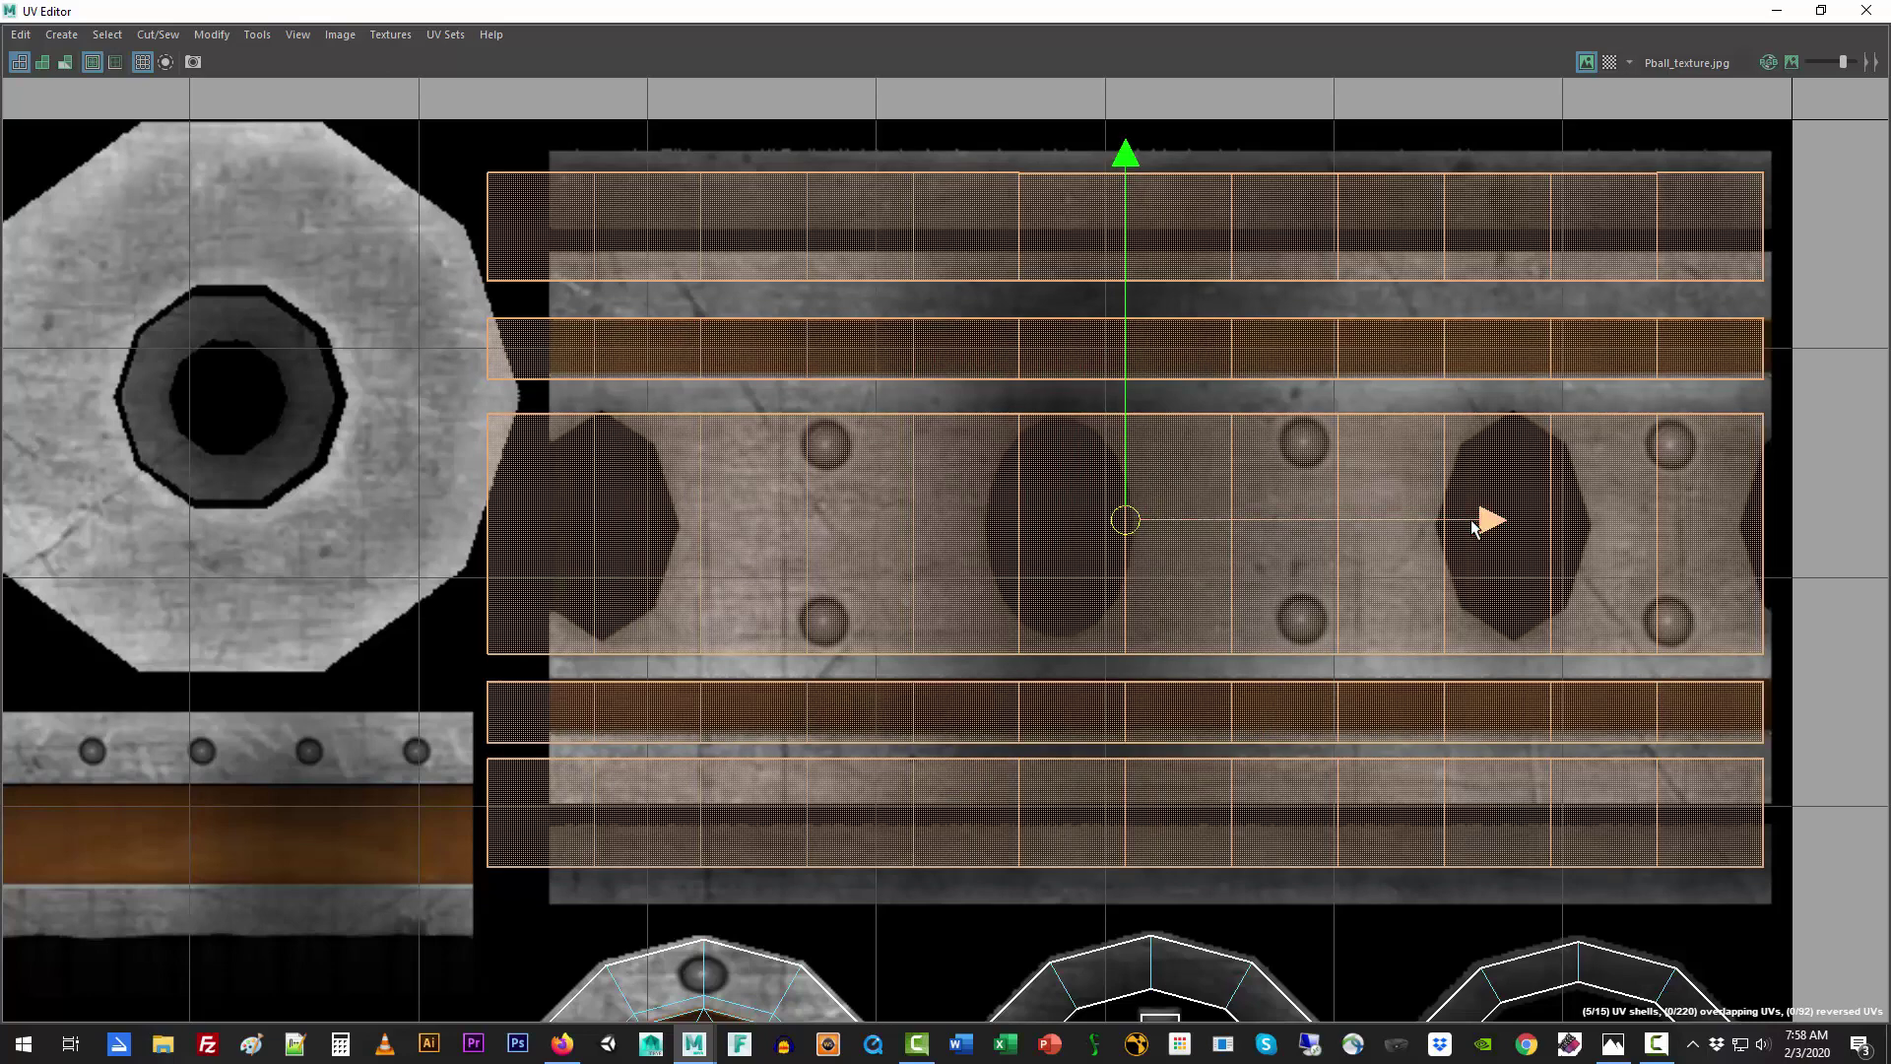
left_click_drag(1481, 519, 1502, 529)
key("r")
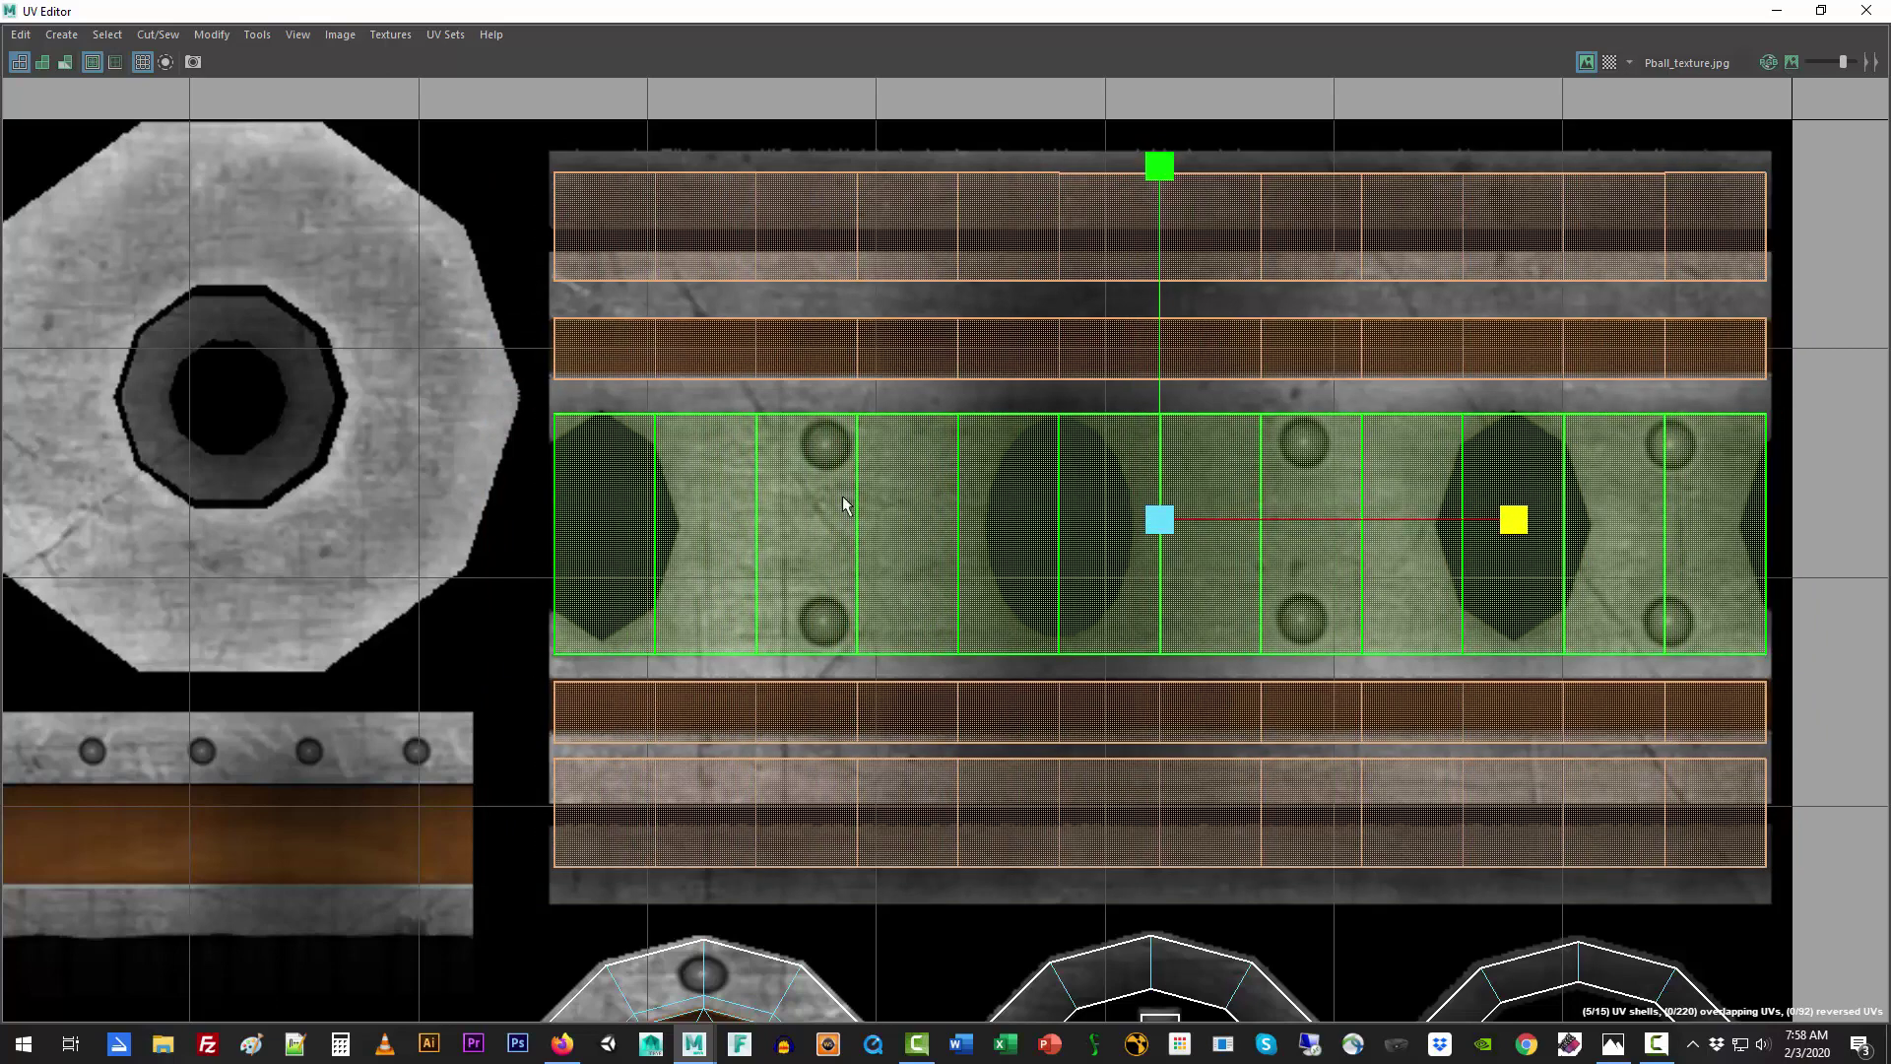
left_click(465, 404)
Step: Reduce the height of the topmost strip shell and move it up onto the dark painted band above the panel
left_click(755, 258)
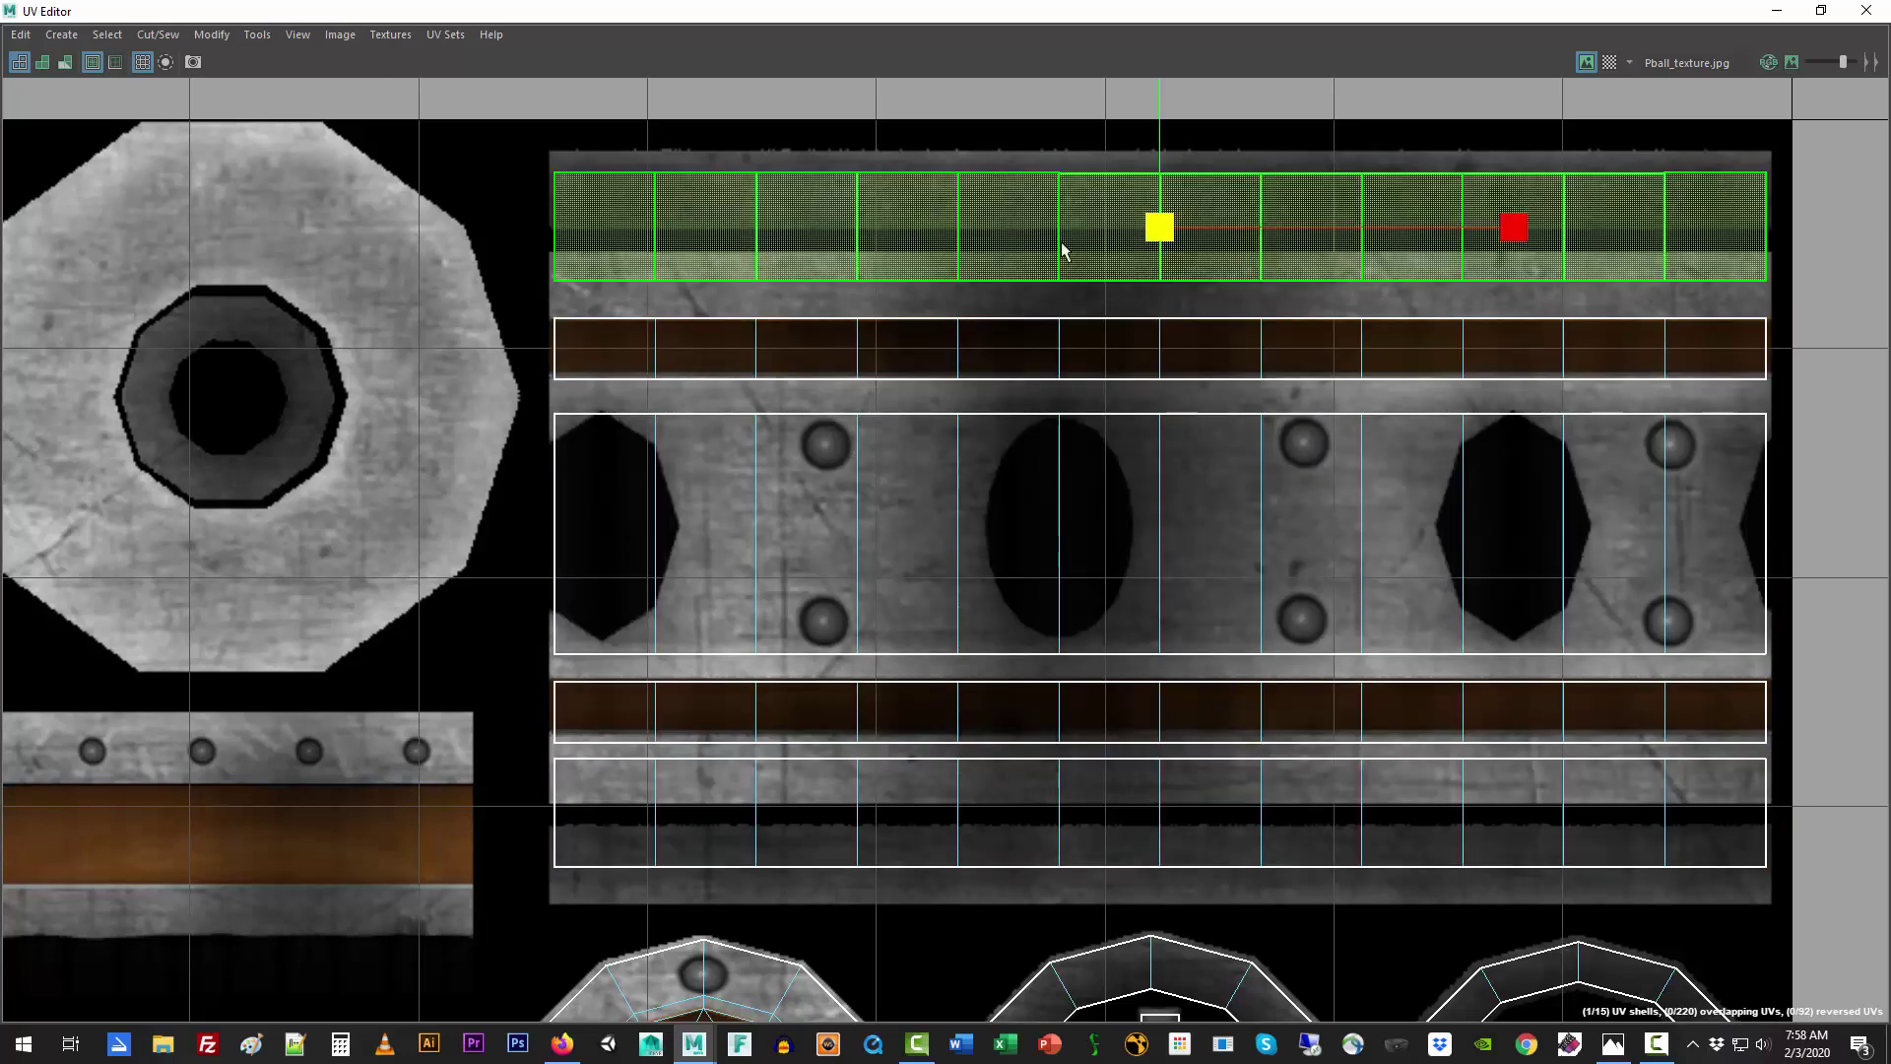
left_click_drag(1160, 131, 1188, 274)
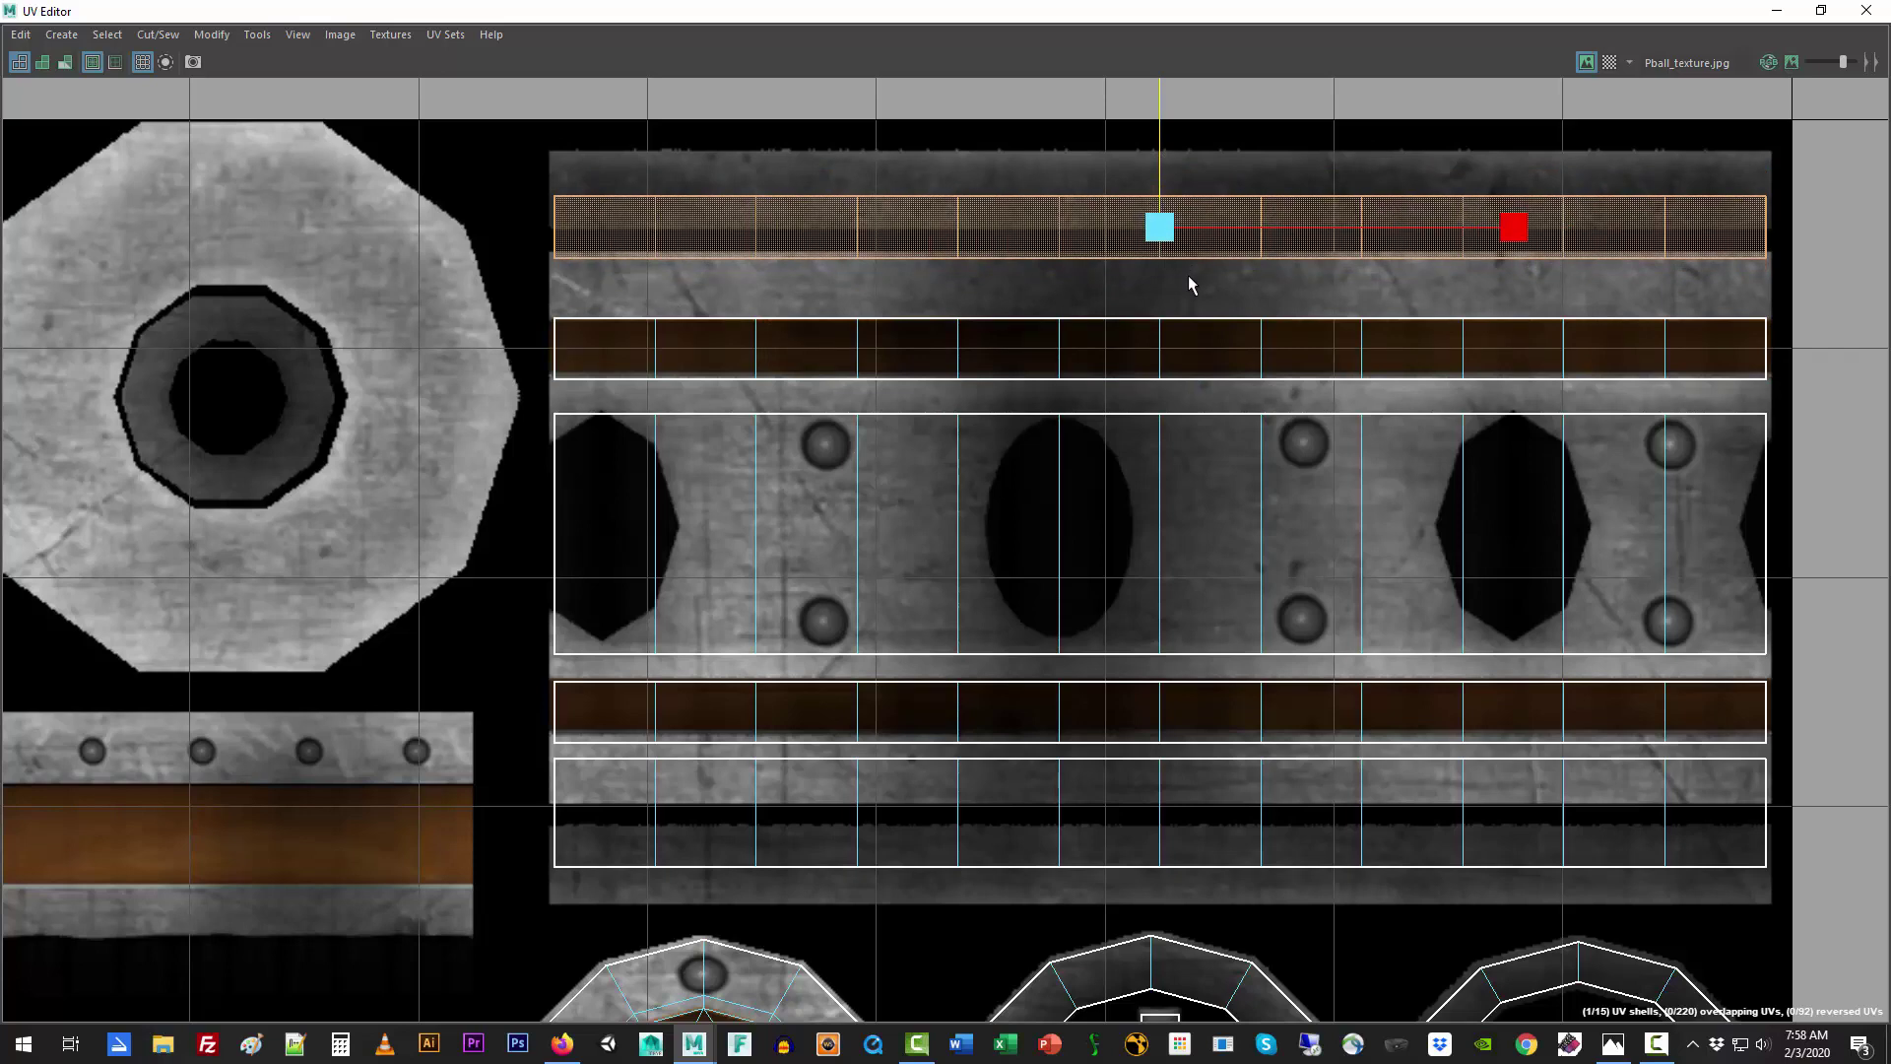
key("w")
left_click_drag(1160, 180, 1162, 143)
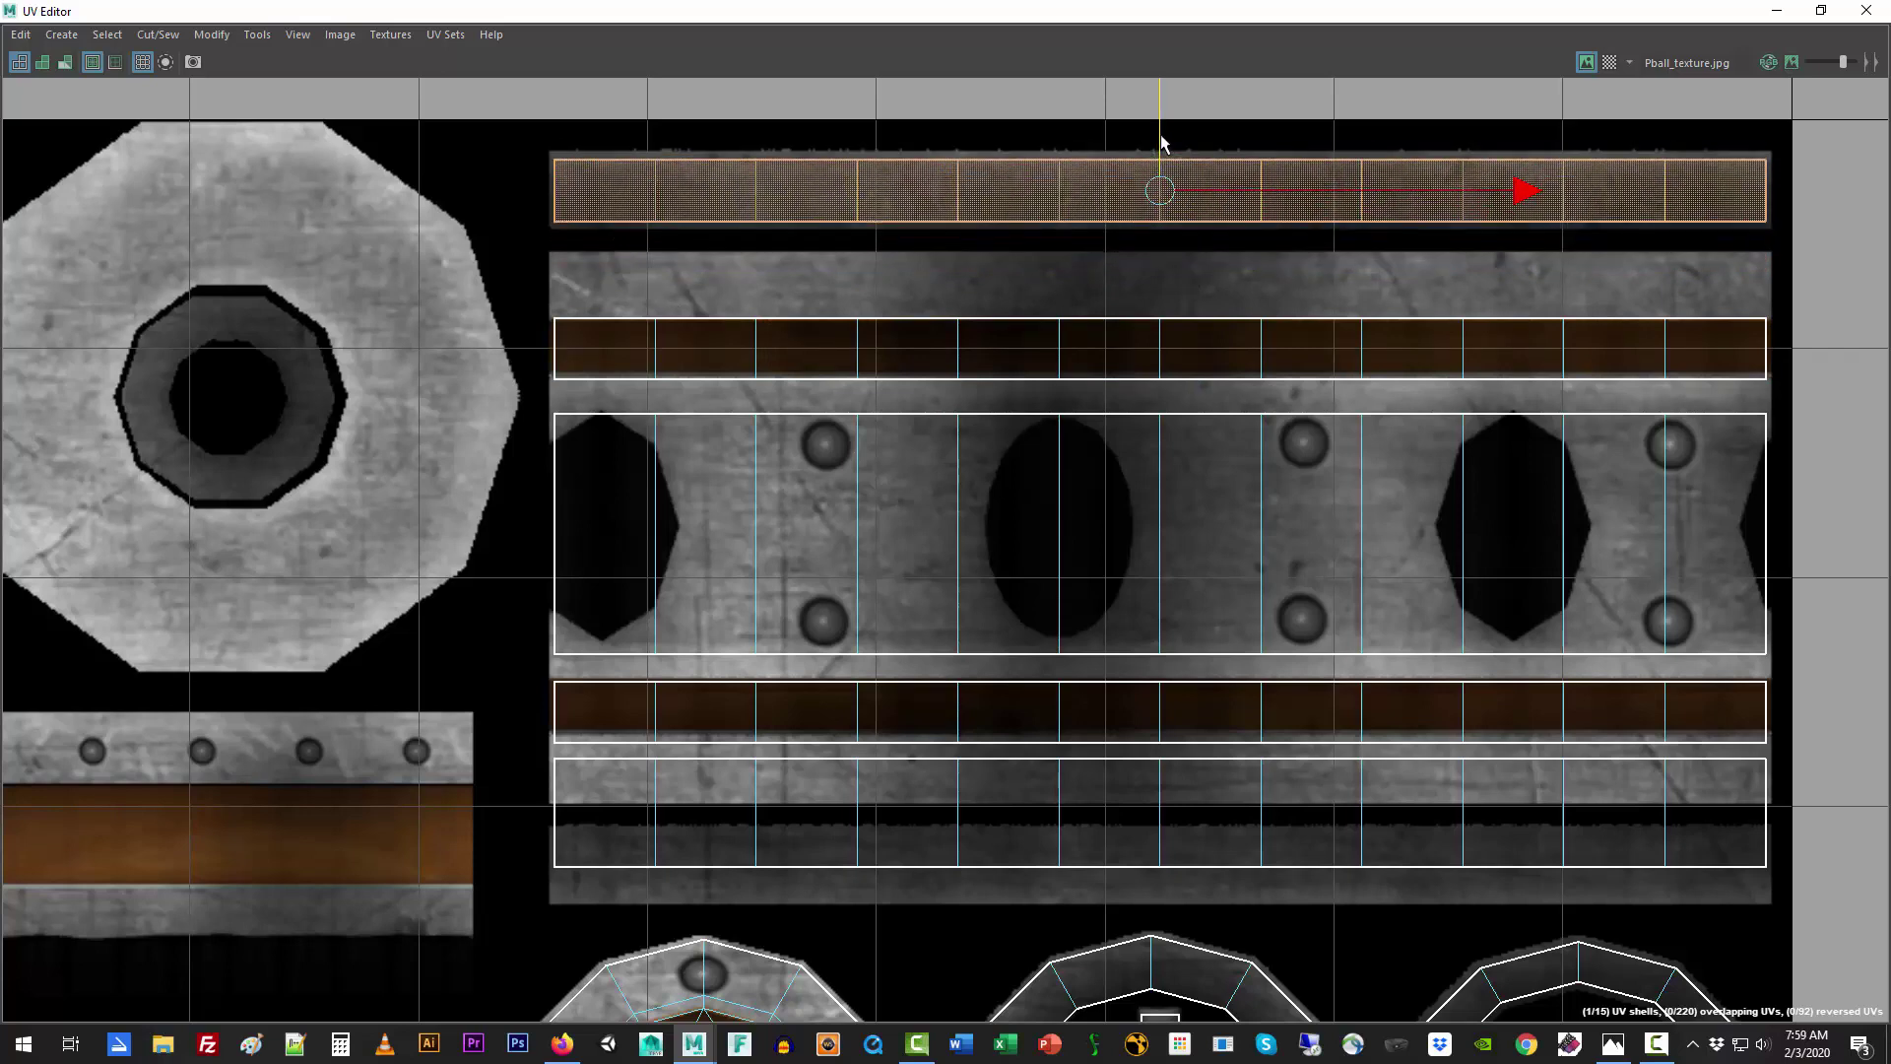
Step: Flatten the second strip shell and position it inside the upper brown painted band
left_click(1162, 340)
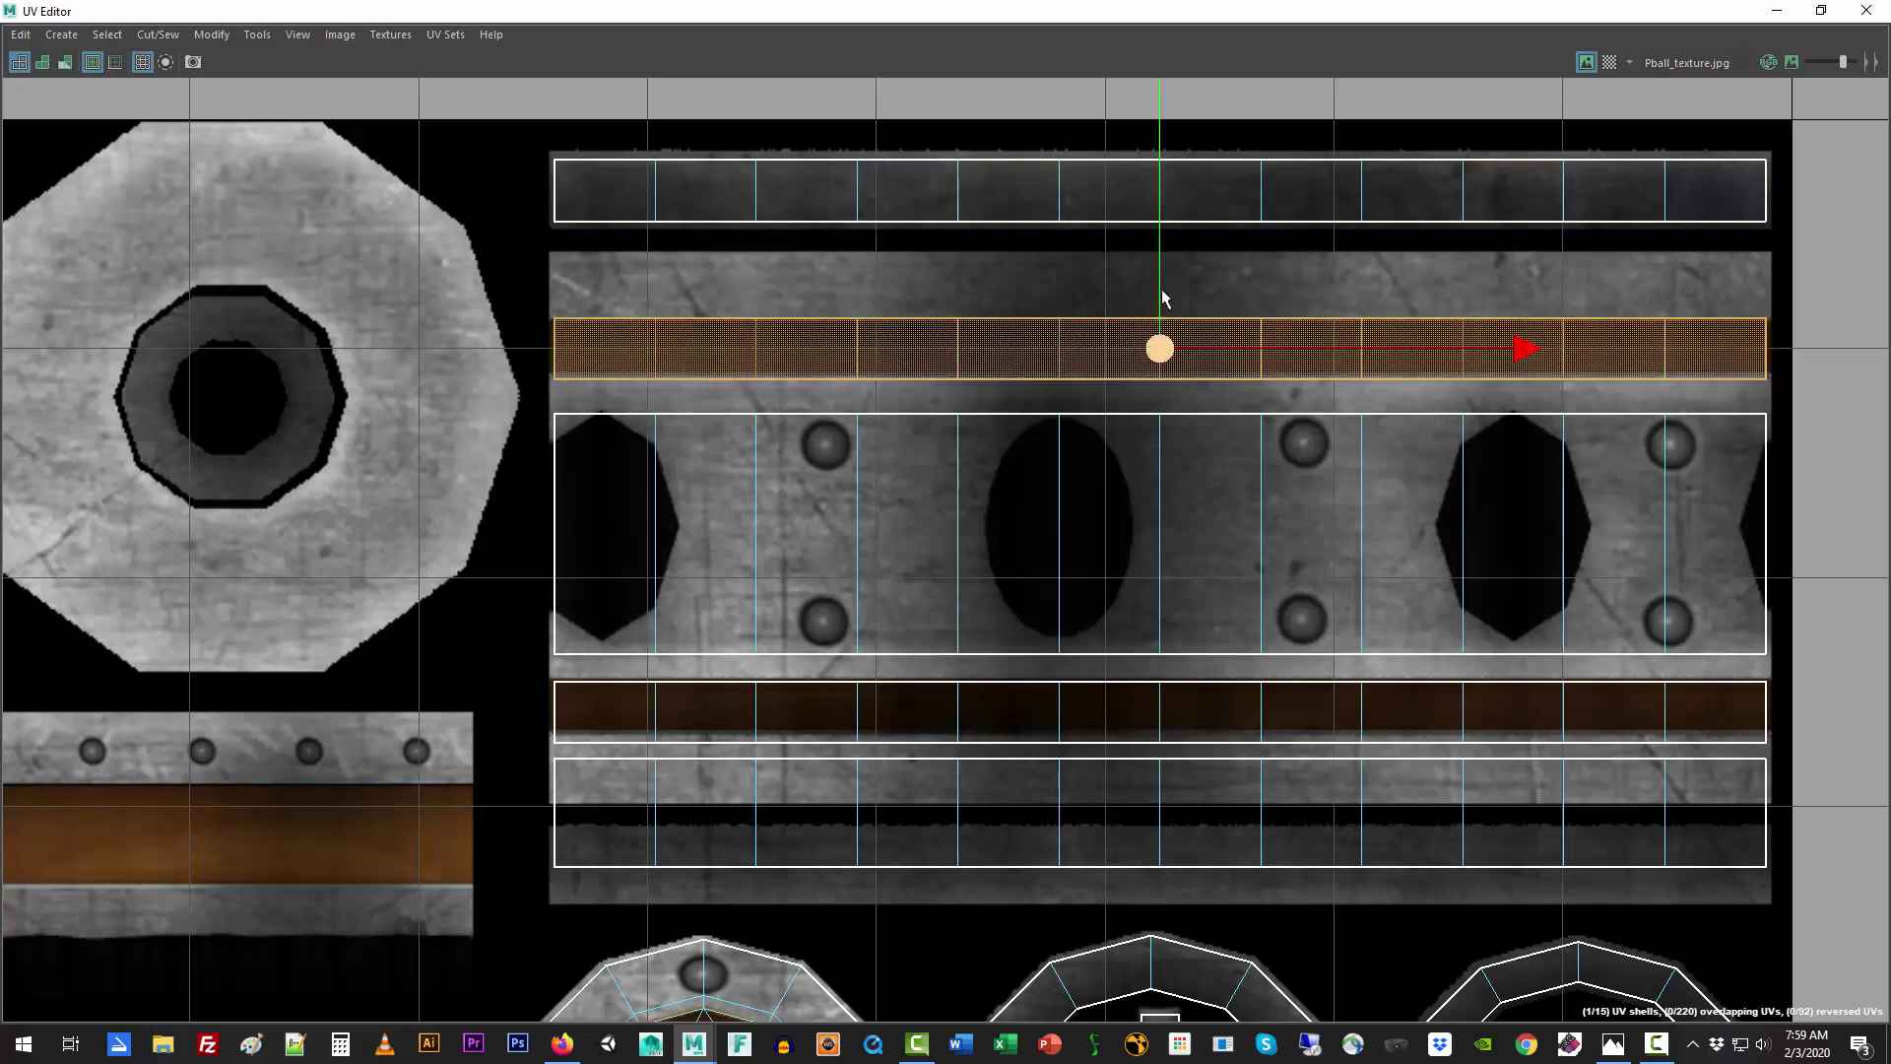
mouse_move(1159, 287)
left_mouse_down()
mouse_move(1167, 223)
mouse_move(1164, 290)
left_mouse_up()
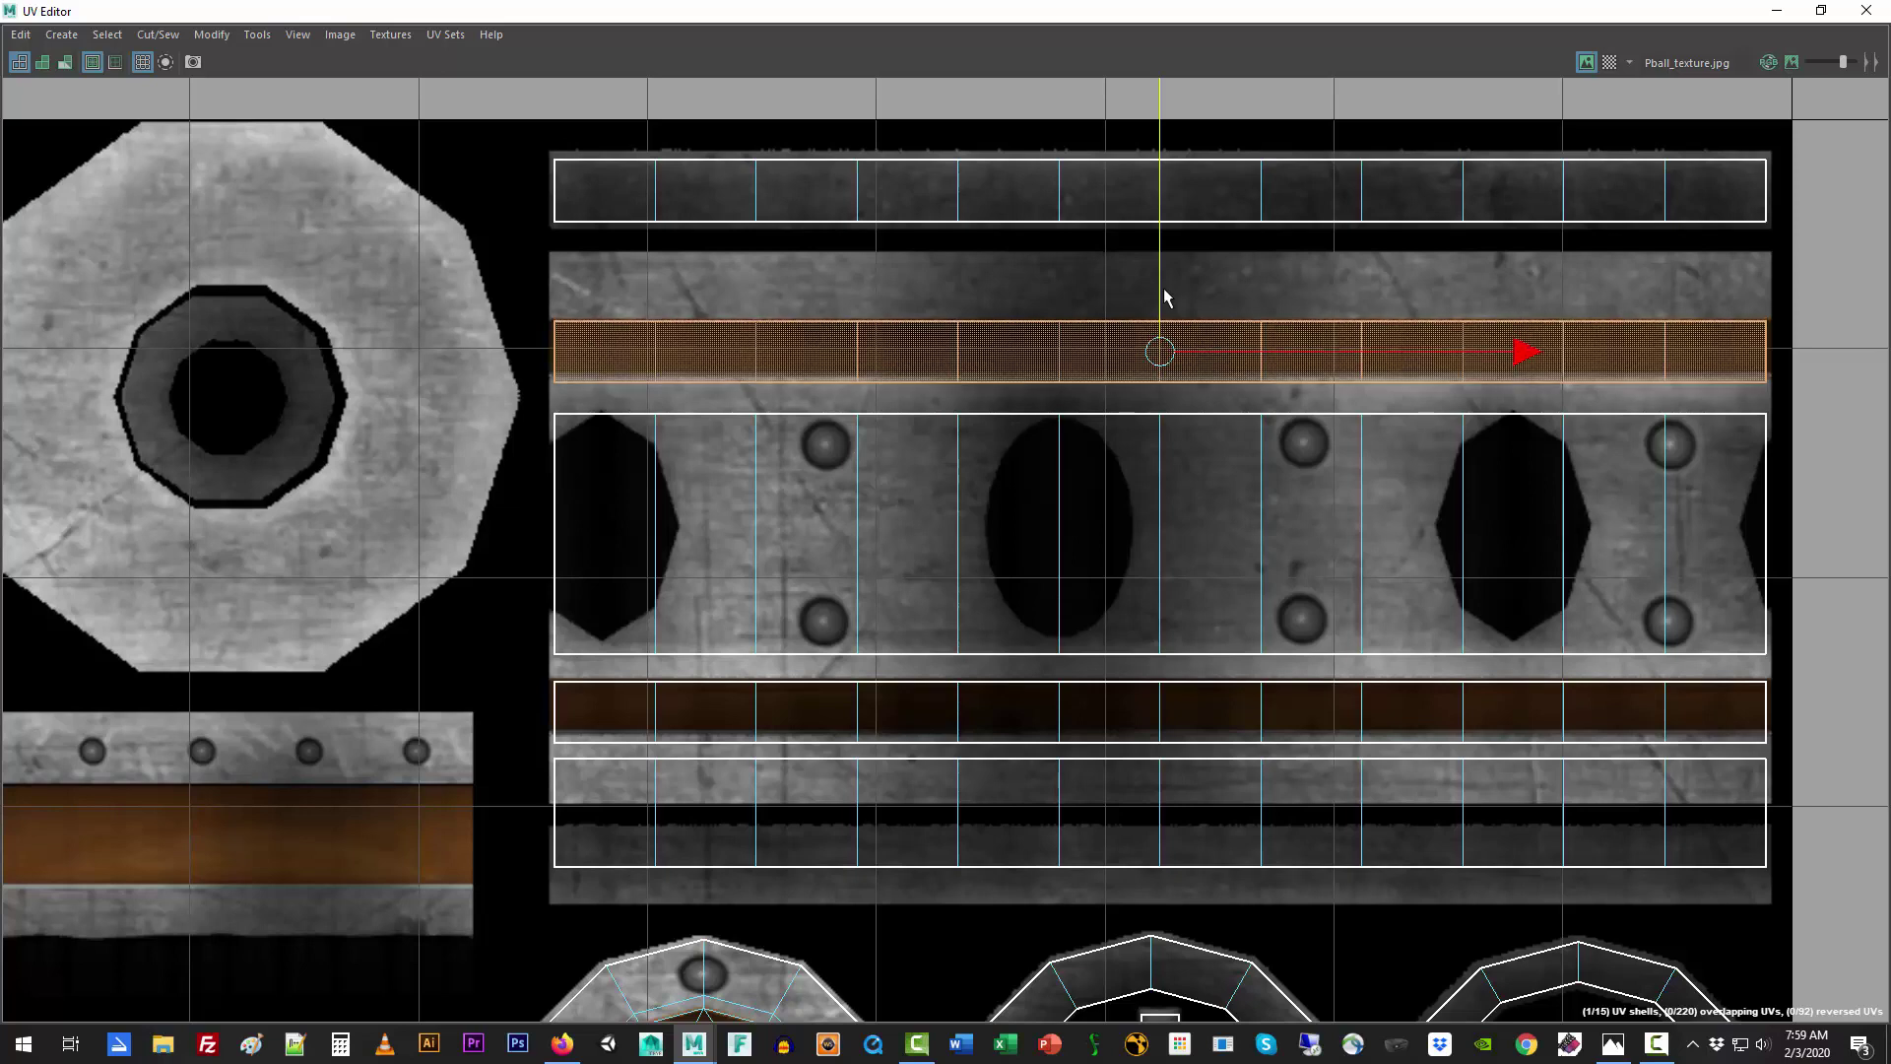
key("r")
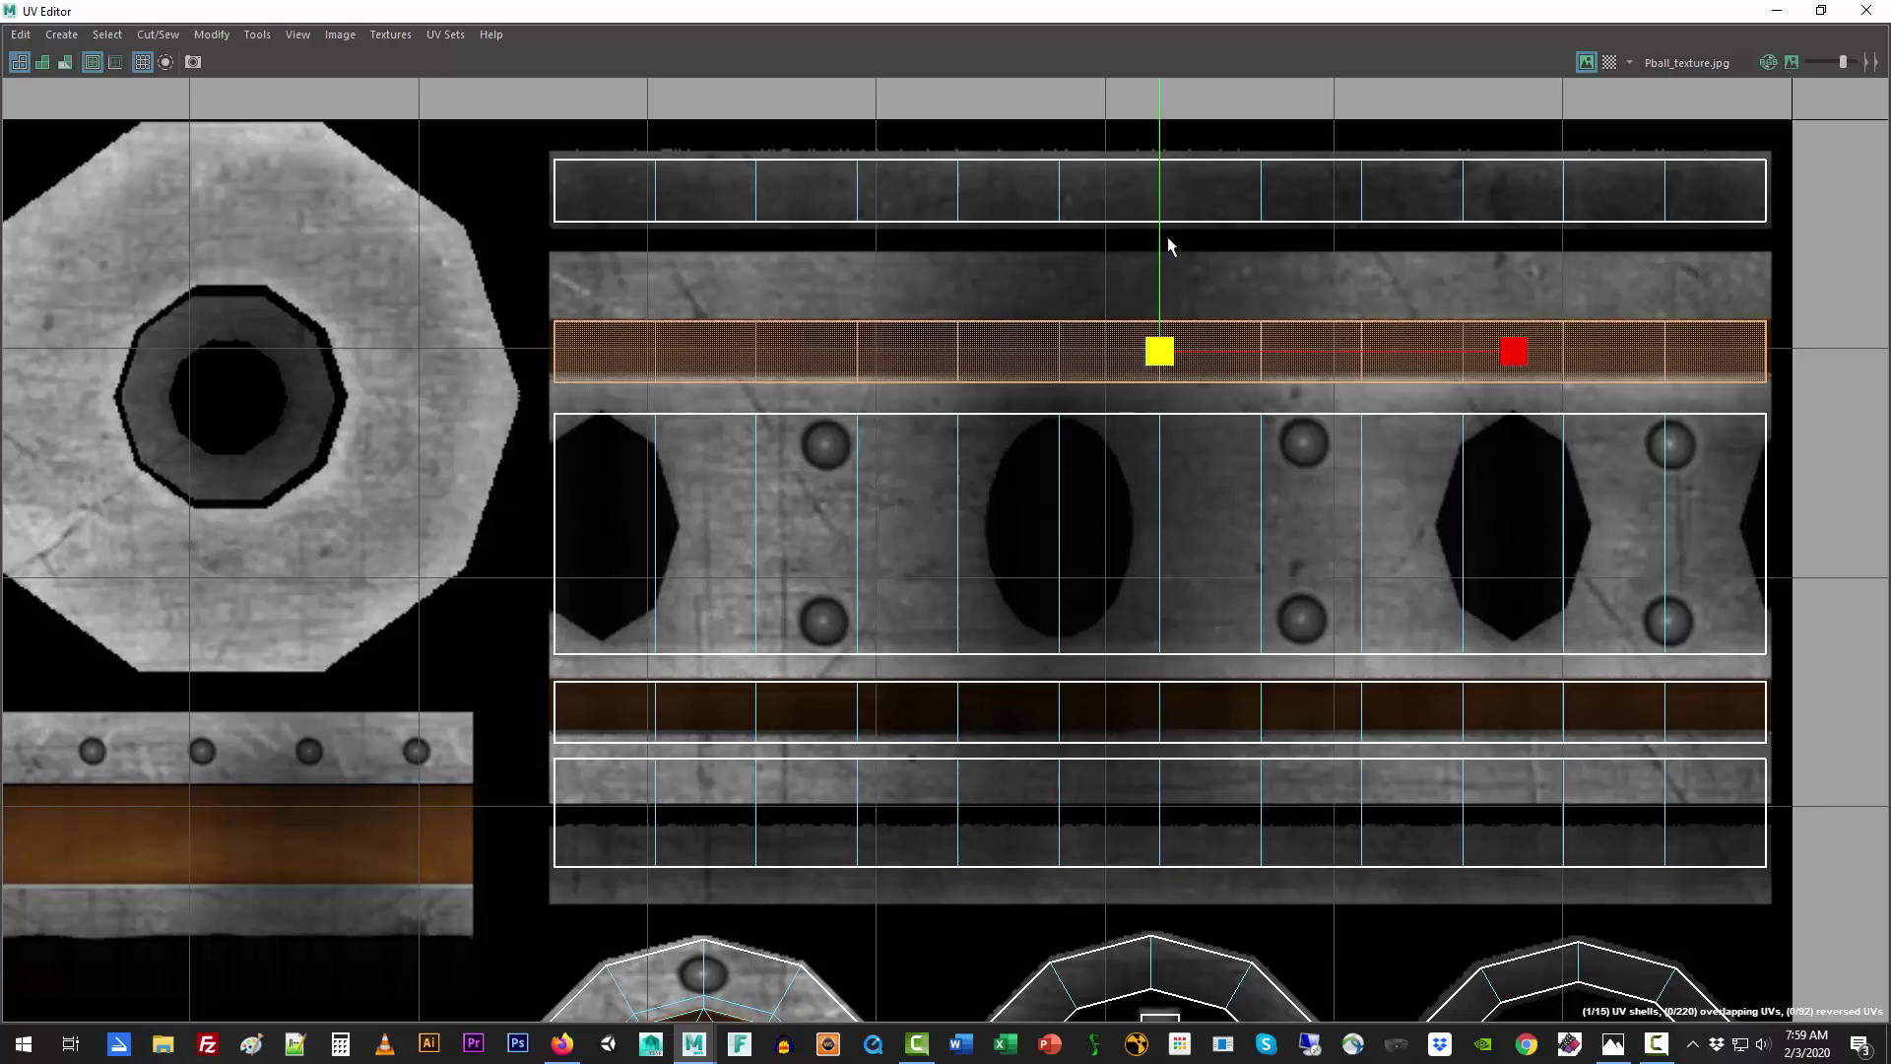
middle_click_drag(1160, 254, 1153, 354)
key("w")
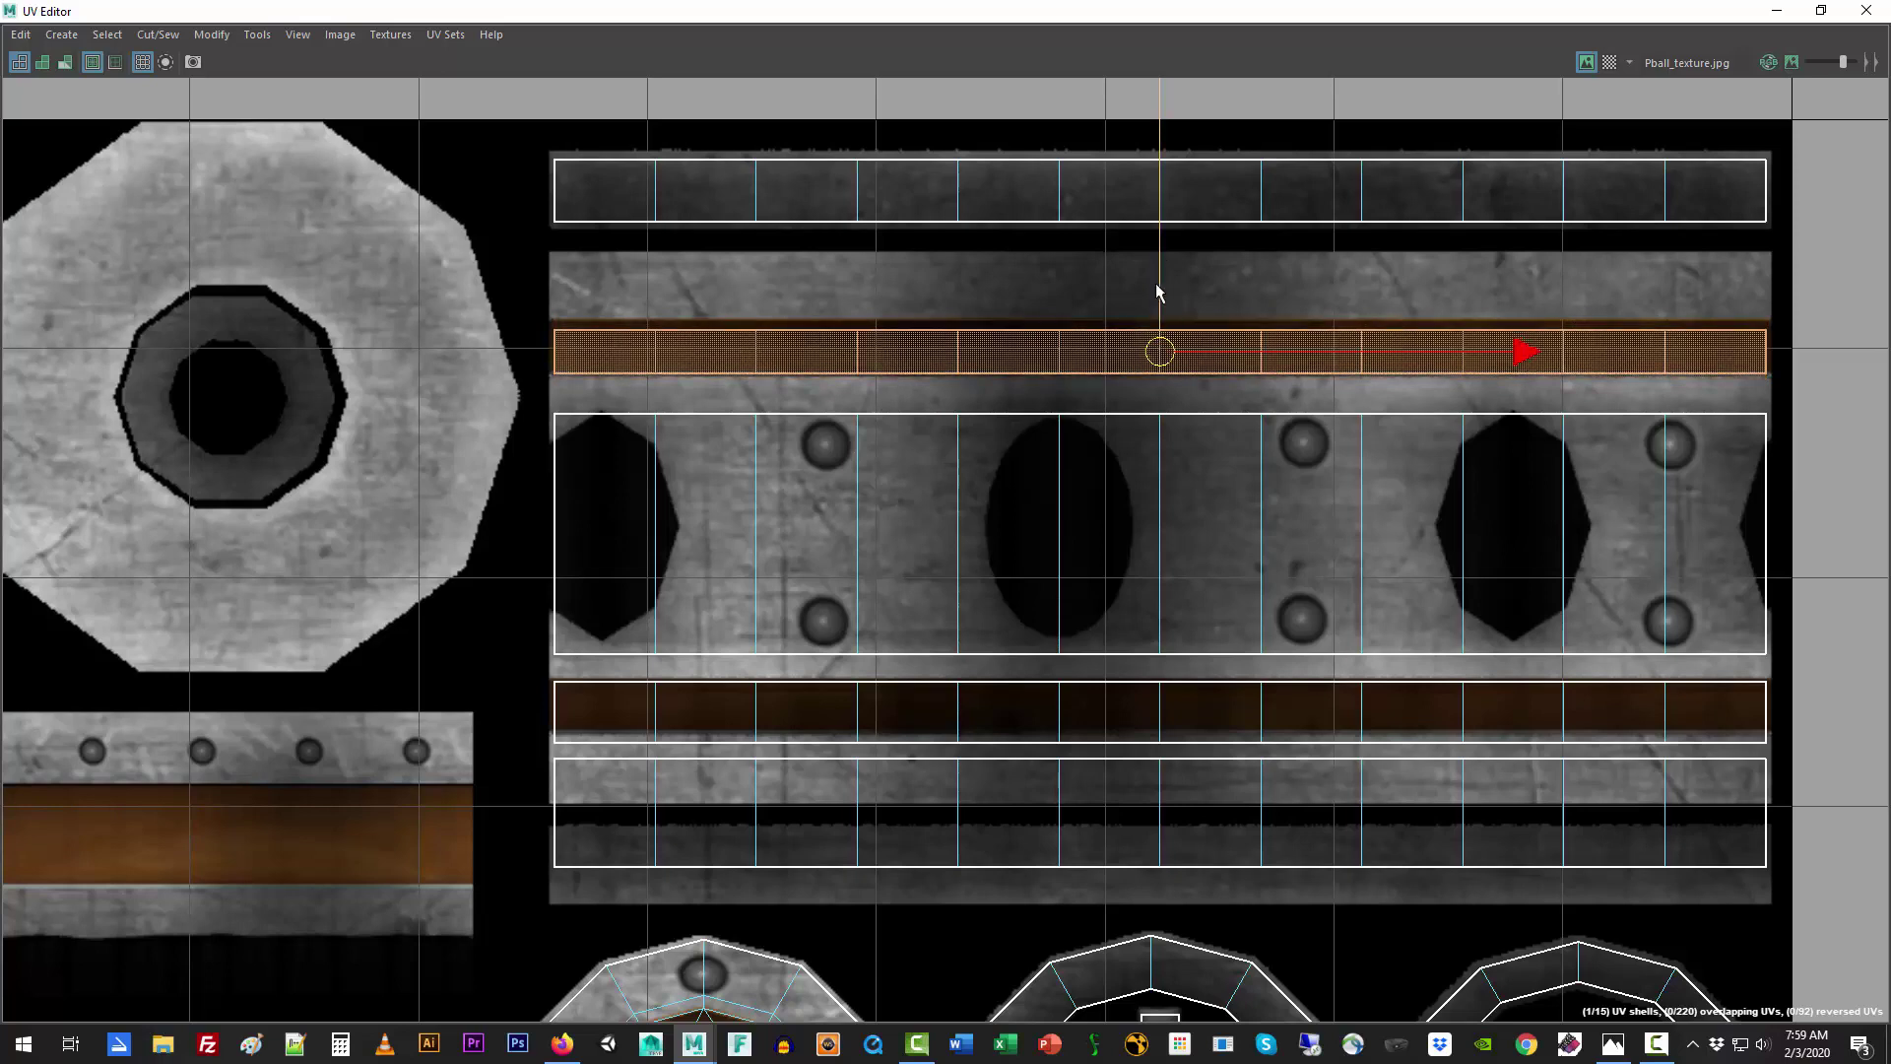
left_click_drag(1162, 292, 1159, 288)
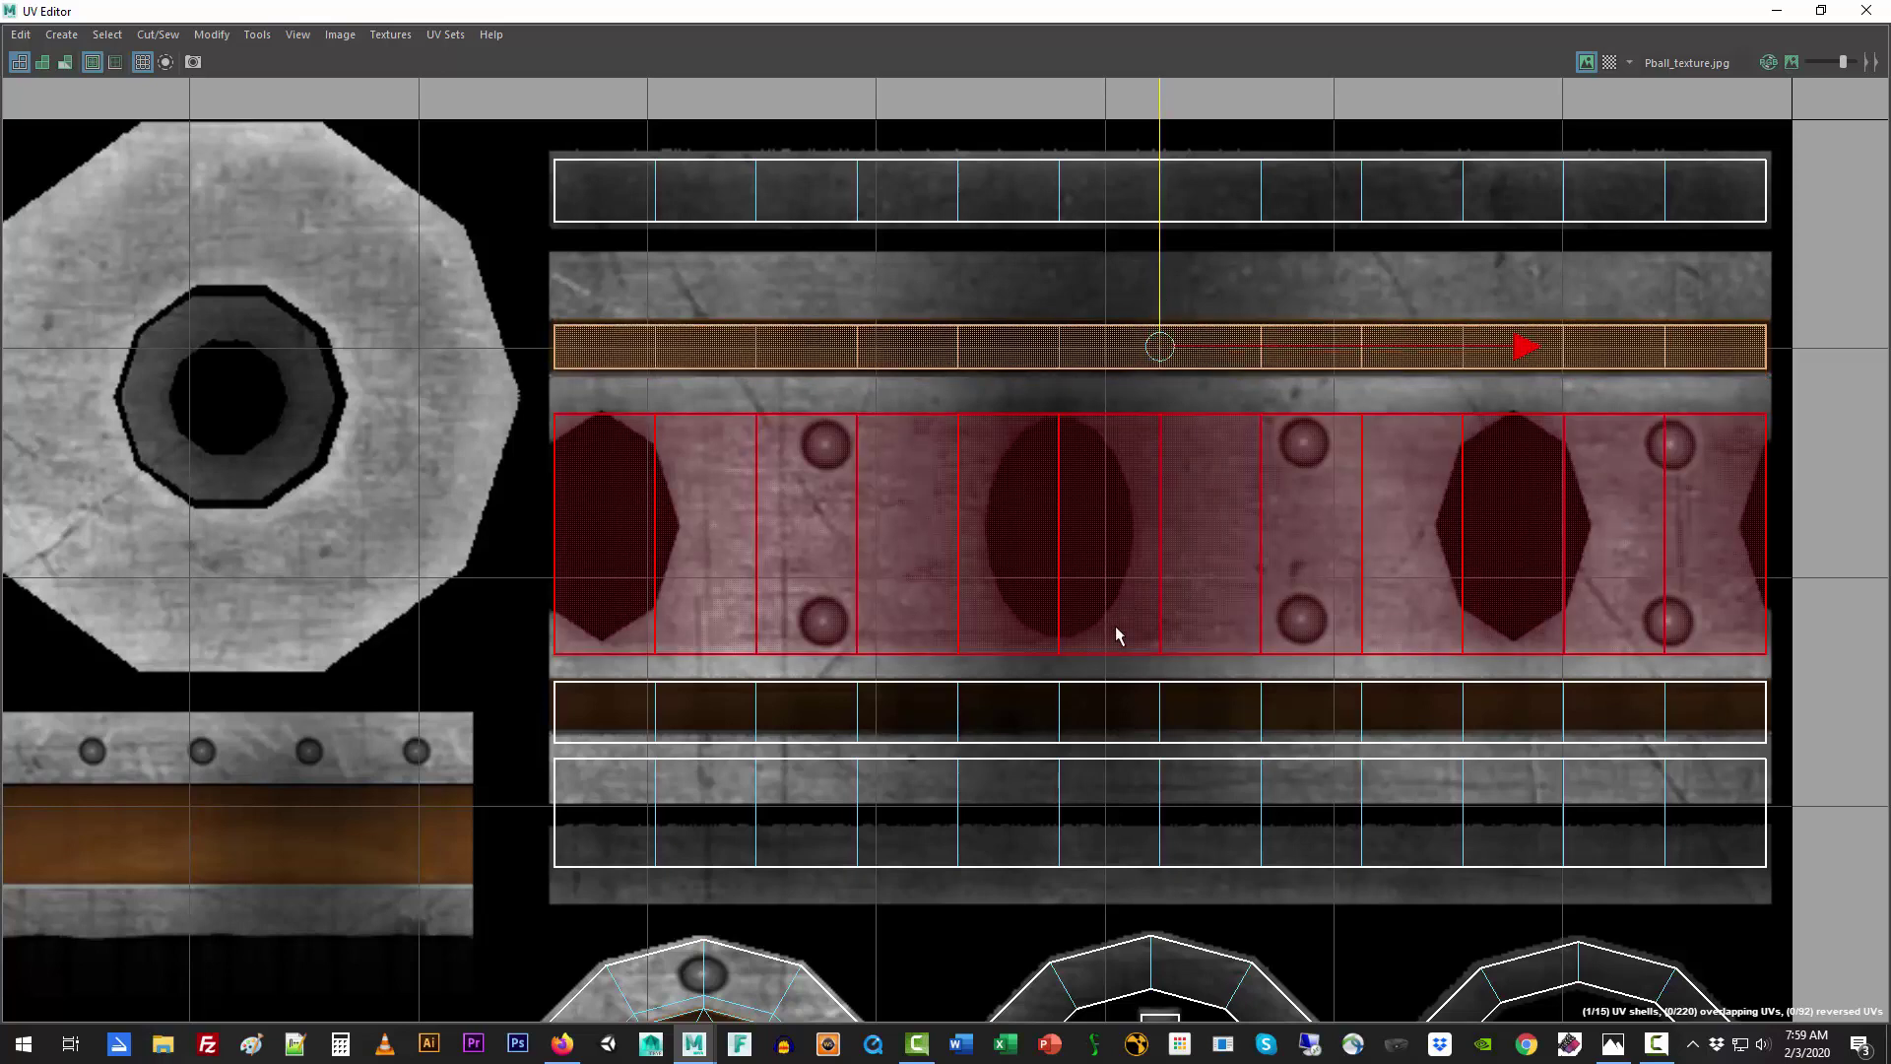
Step: Flatten the fourth strip shell and position it inside the lower brown painted band
left_click(1126, 704)
key("r")
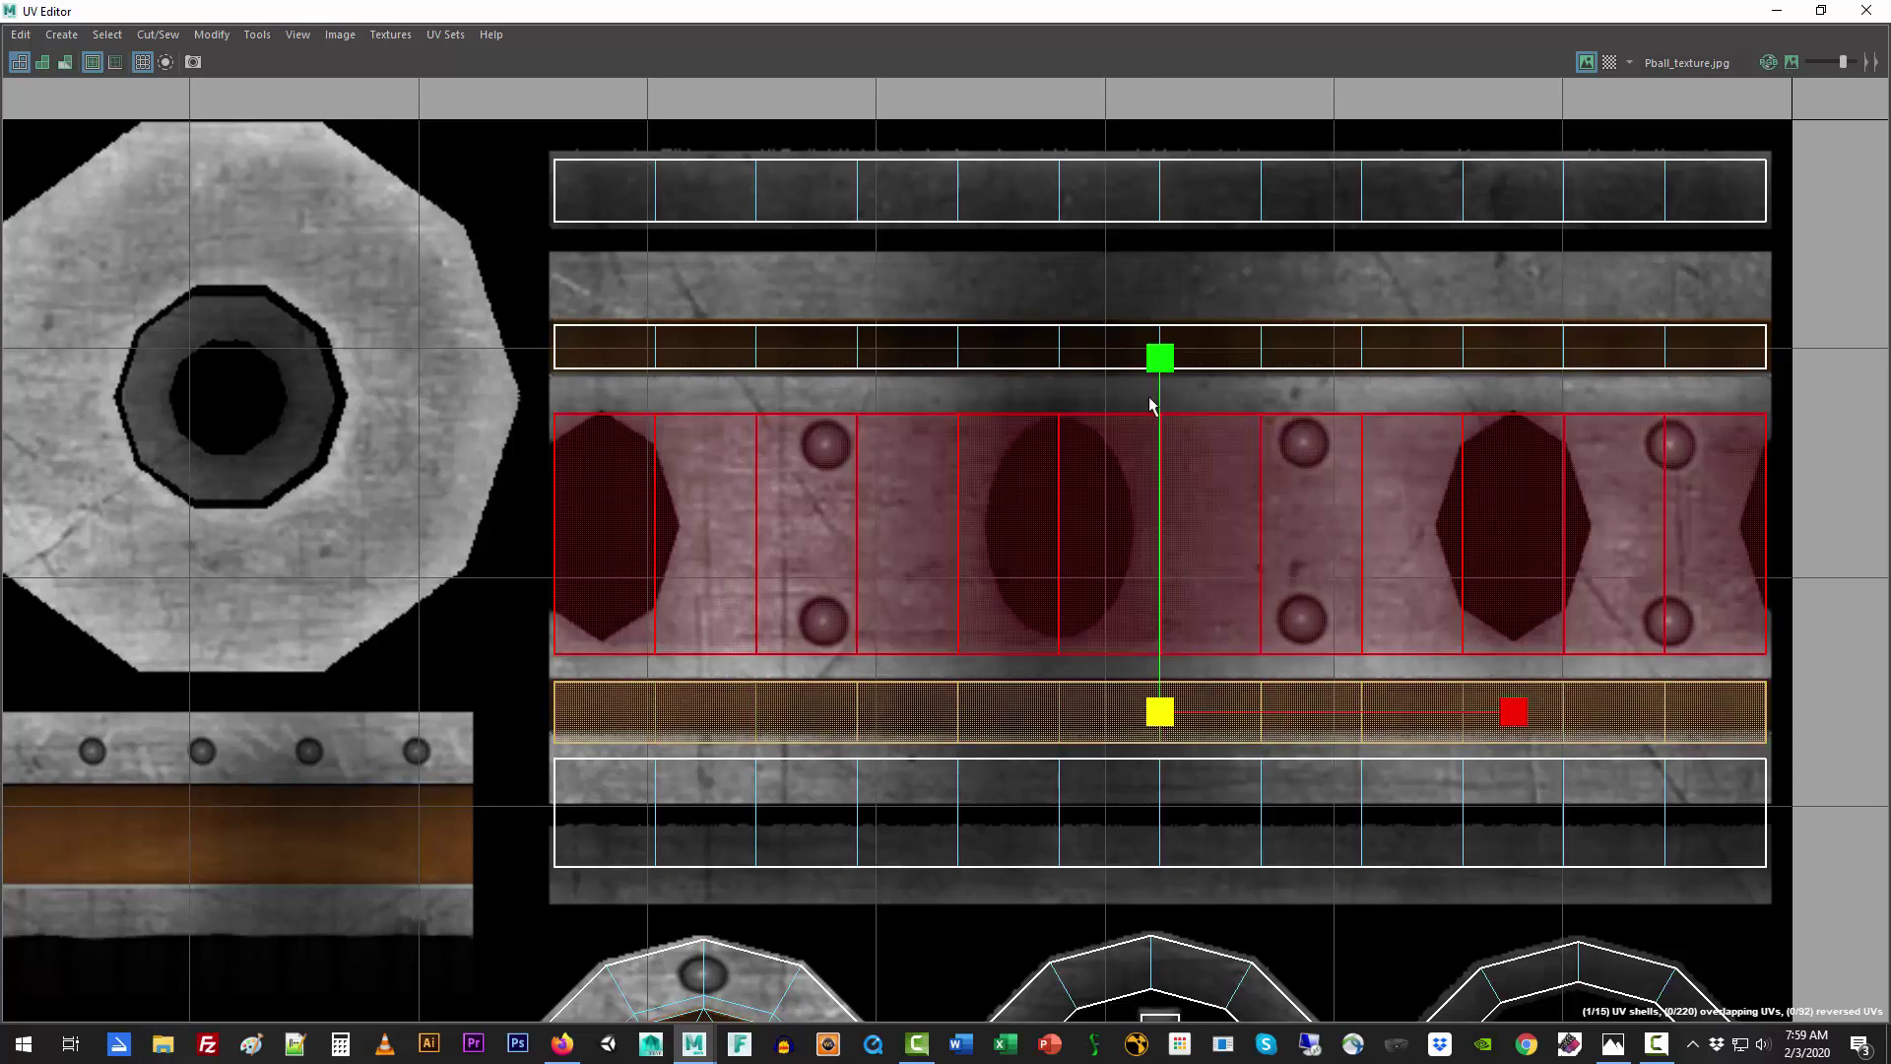
left_click_drag(1161, 354, 1159, 490)
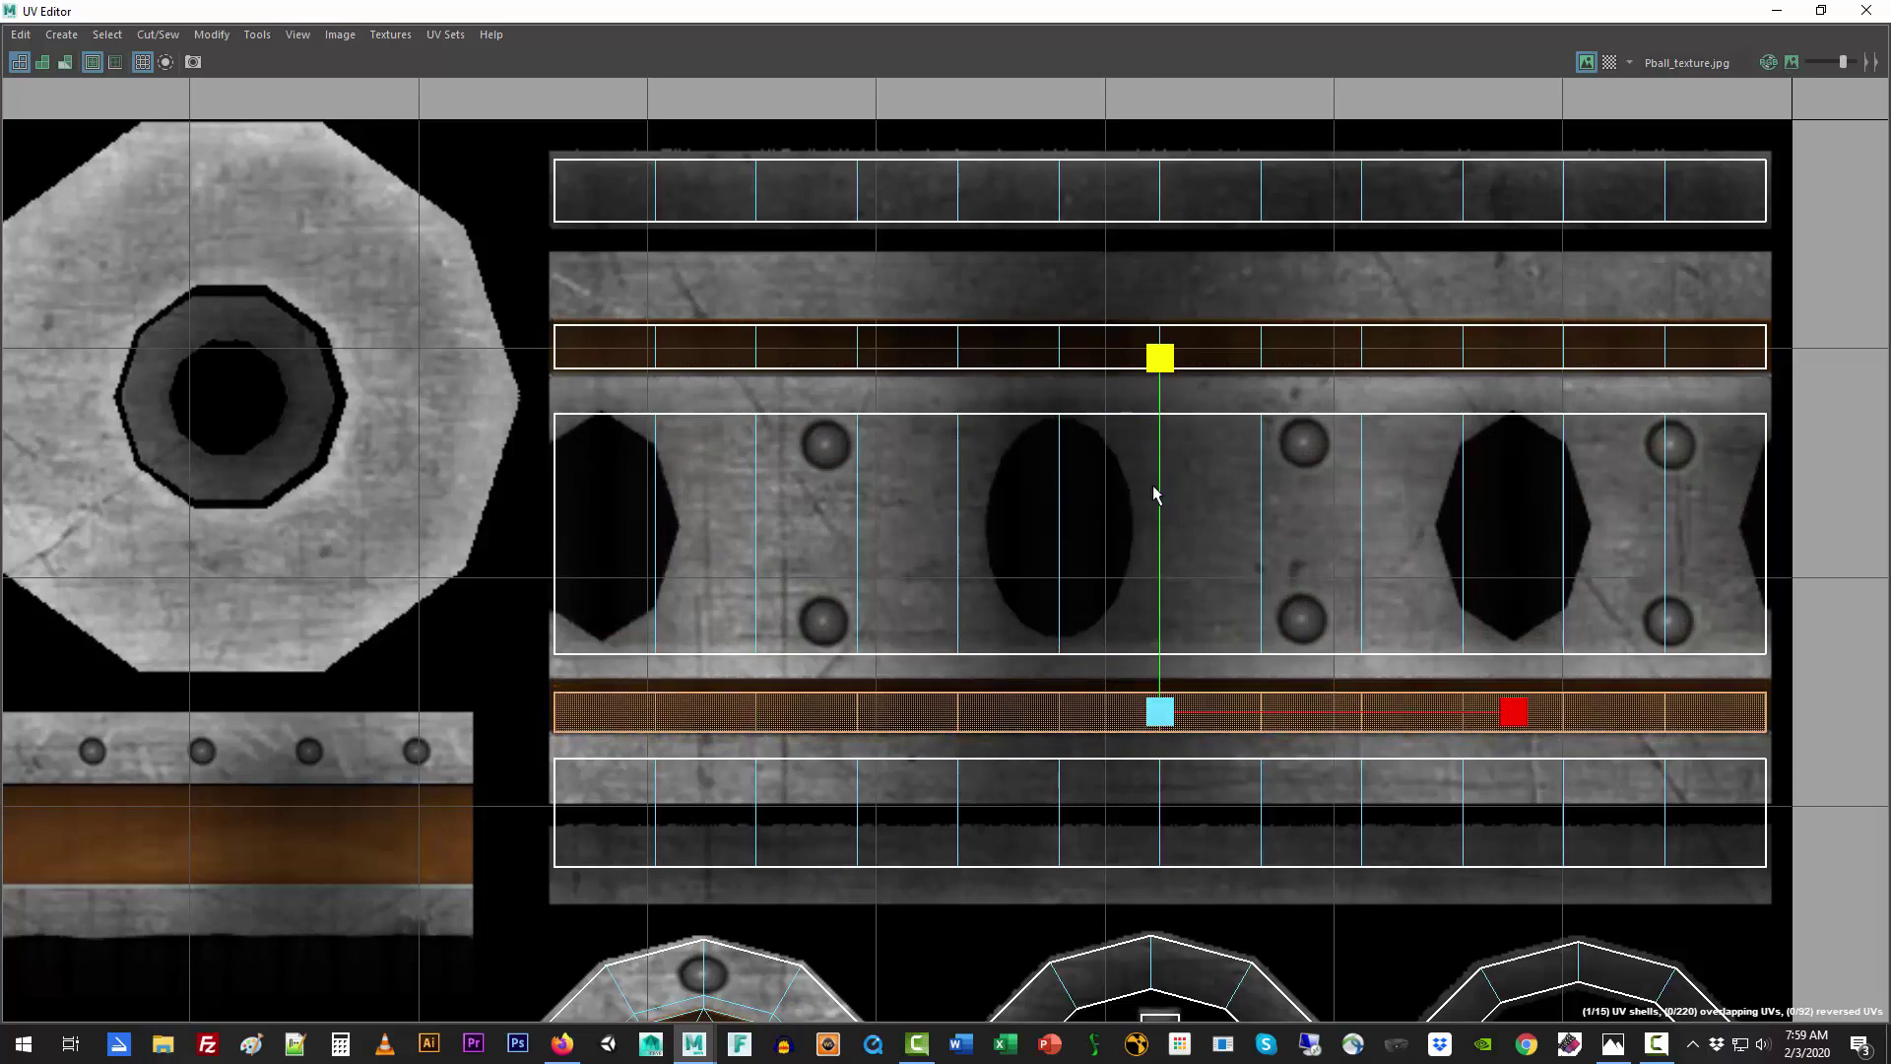
key("w")
left_click_drag(1159, 352, 1158, 345)
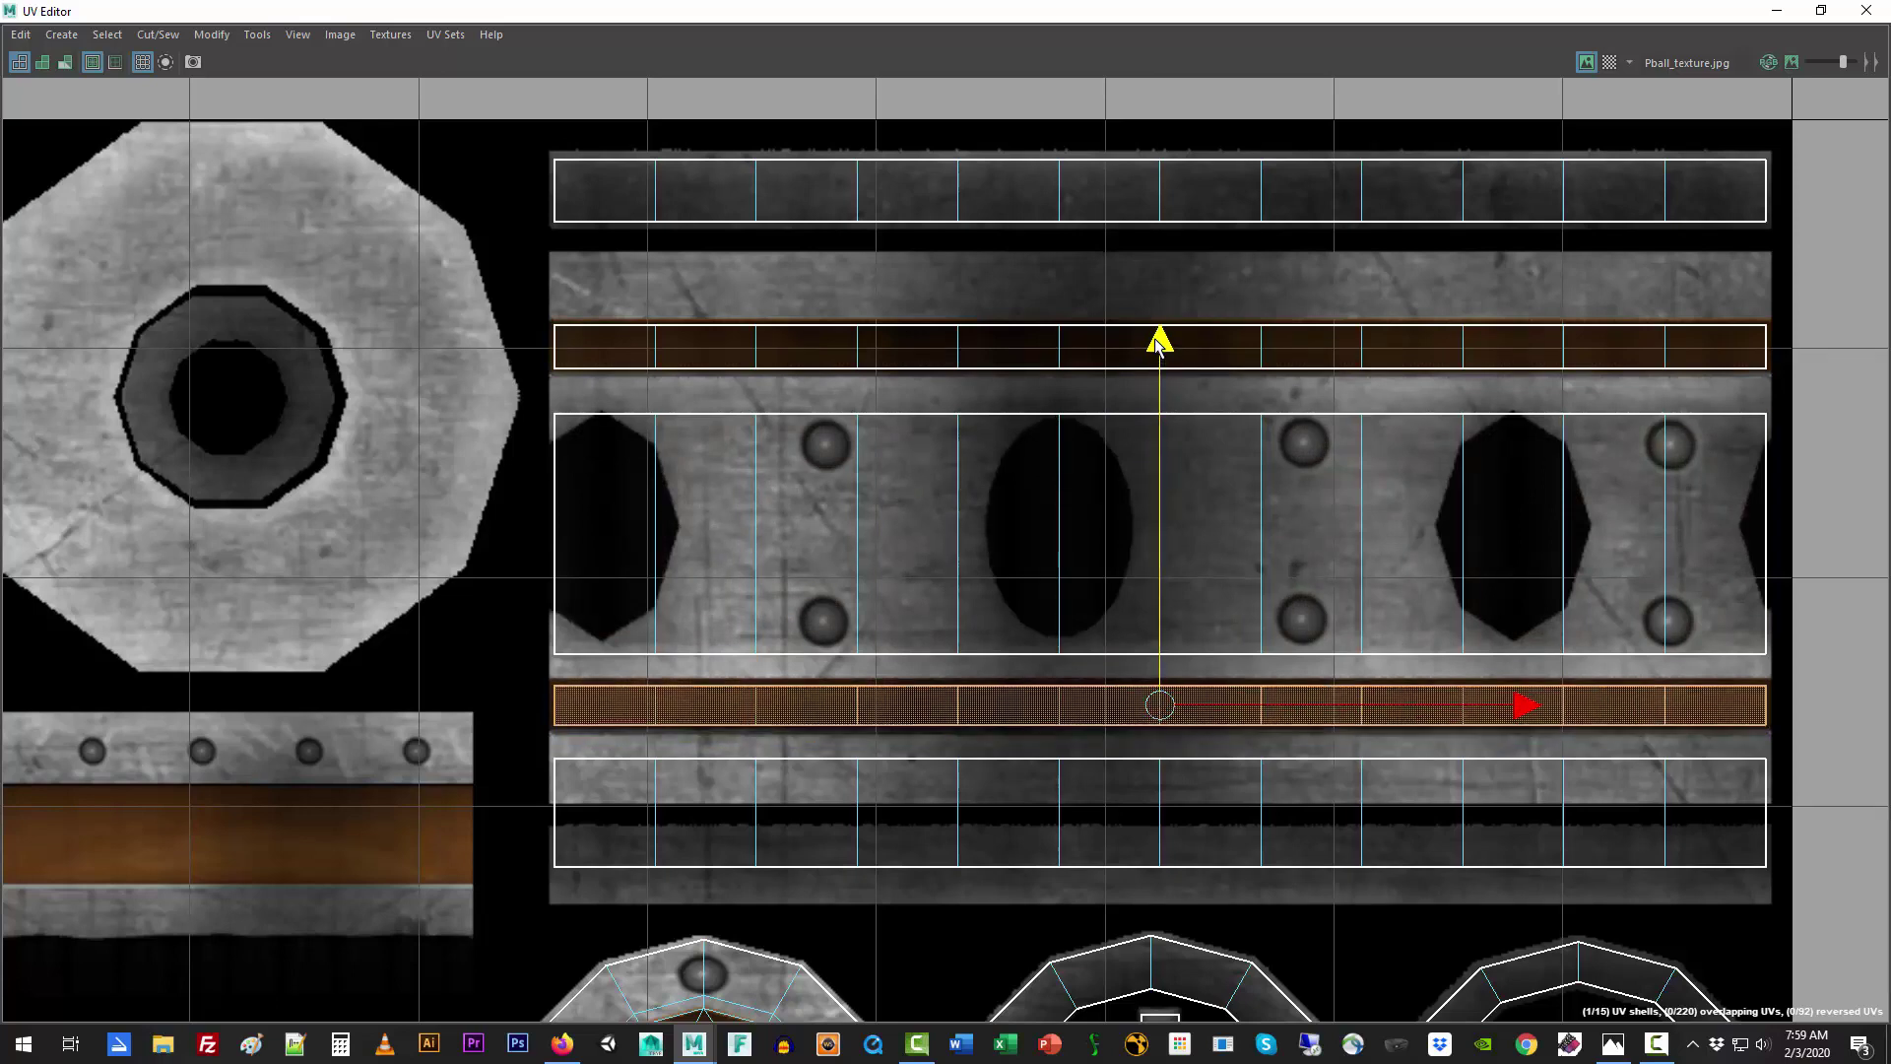
Step: Flatten the lowest strip shell onto the grey metal band below the lower brown one, and move the topmost strip onto the matching upper grey band
left_click(1219, 794)
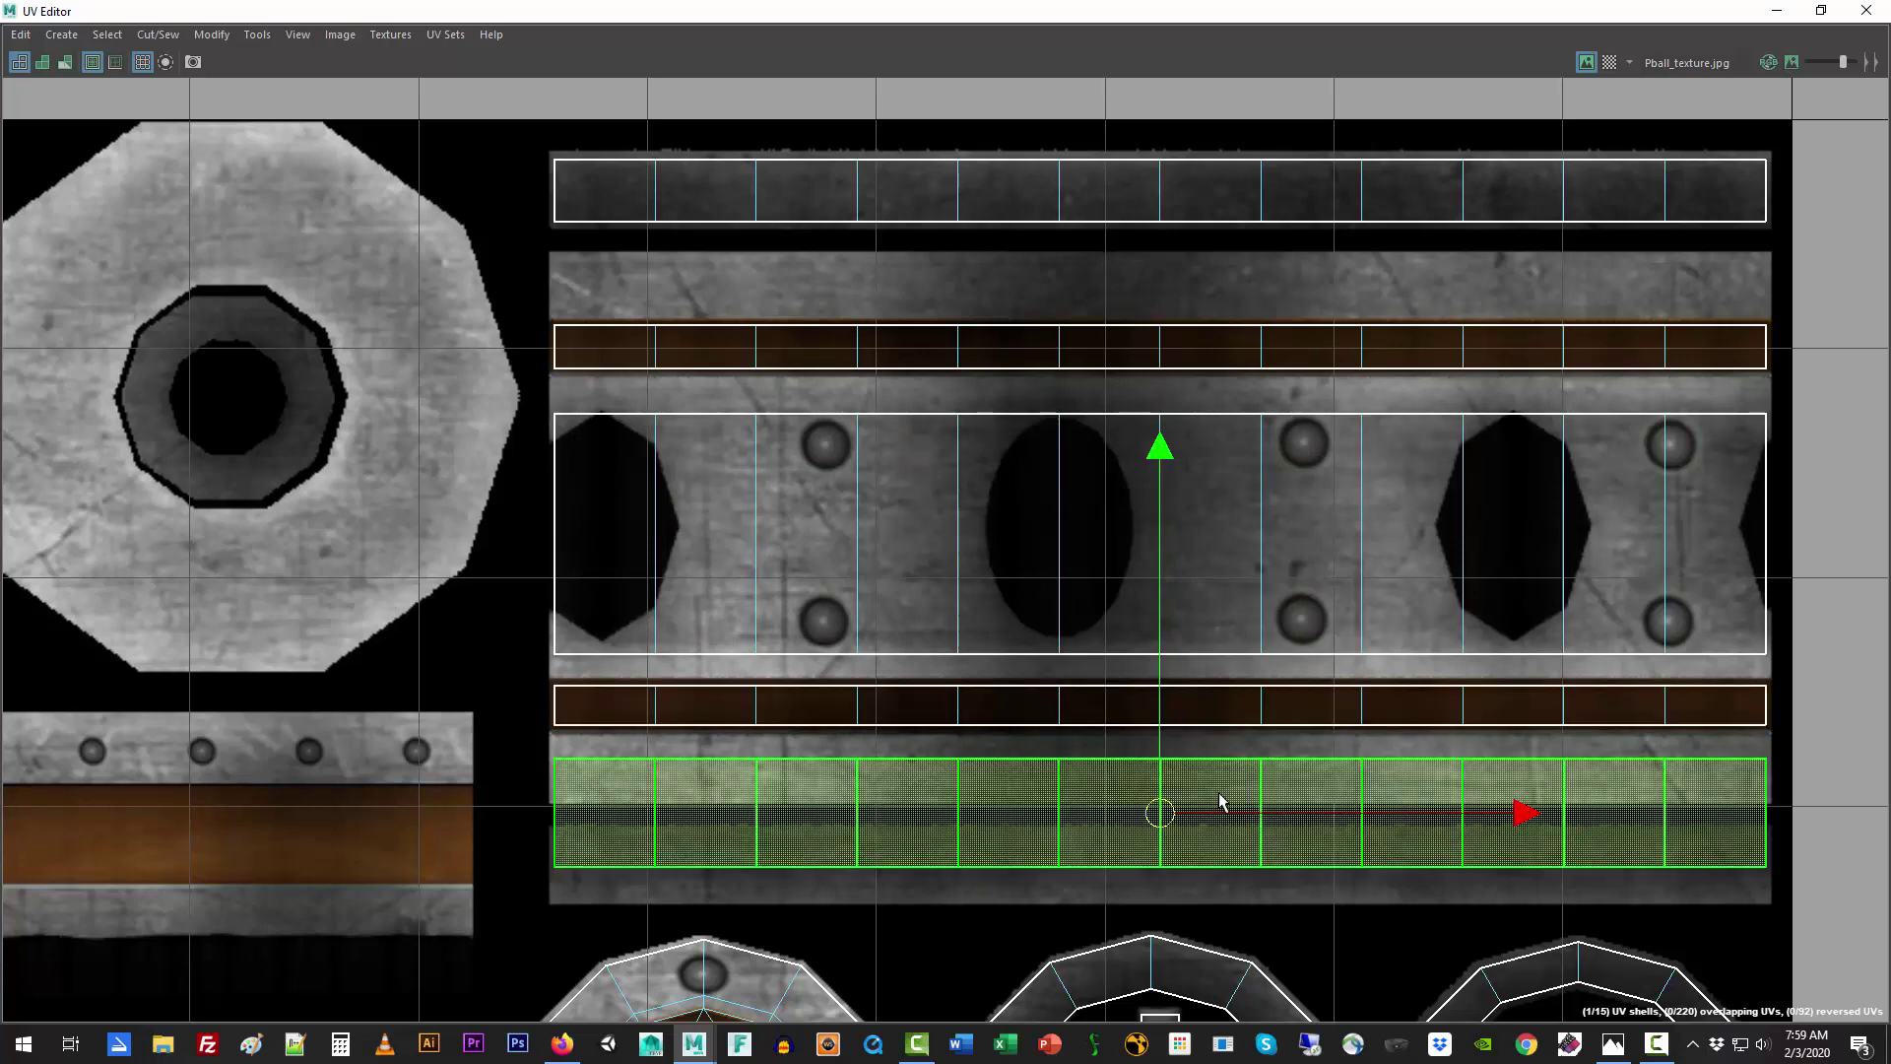
key("e")
key("r")
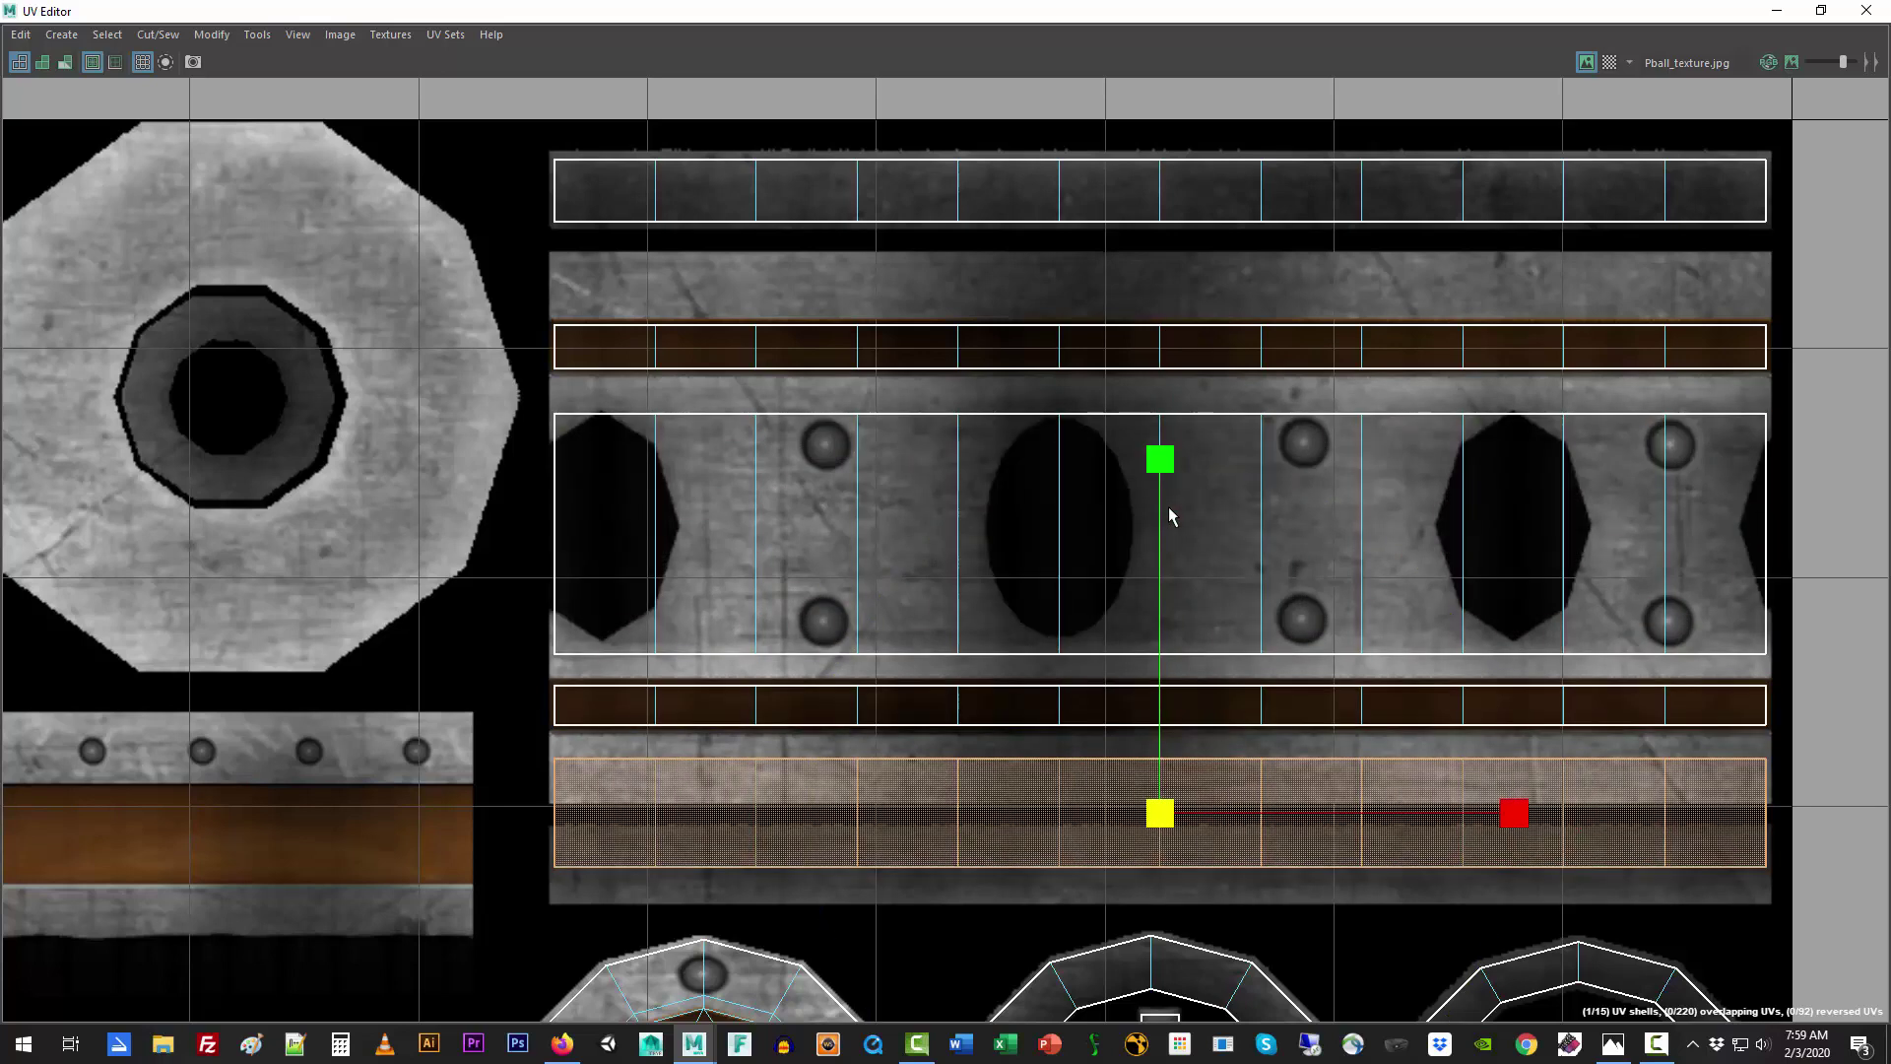
left_click_drag(1160, 455, 1163, 635)
key("w")
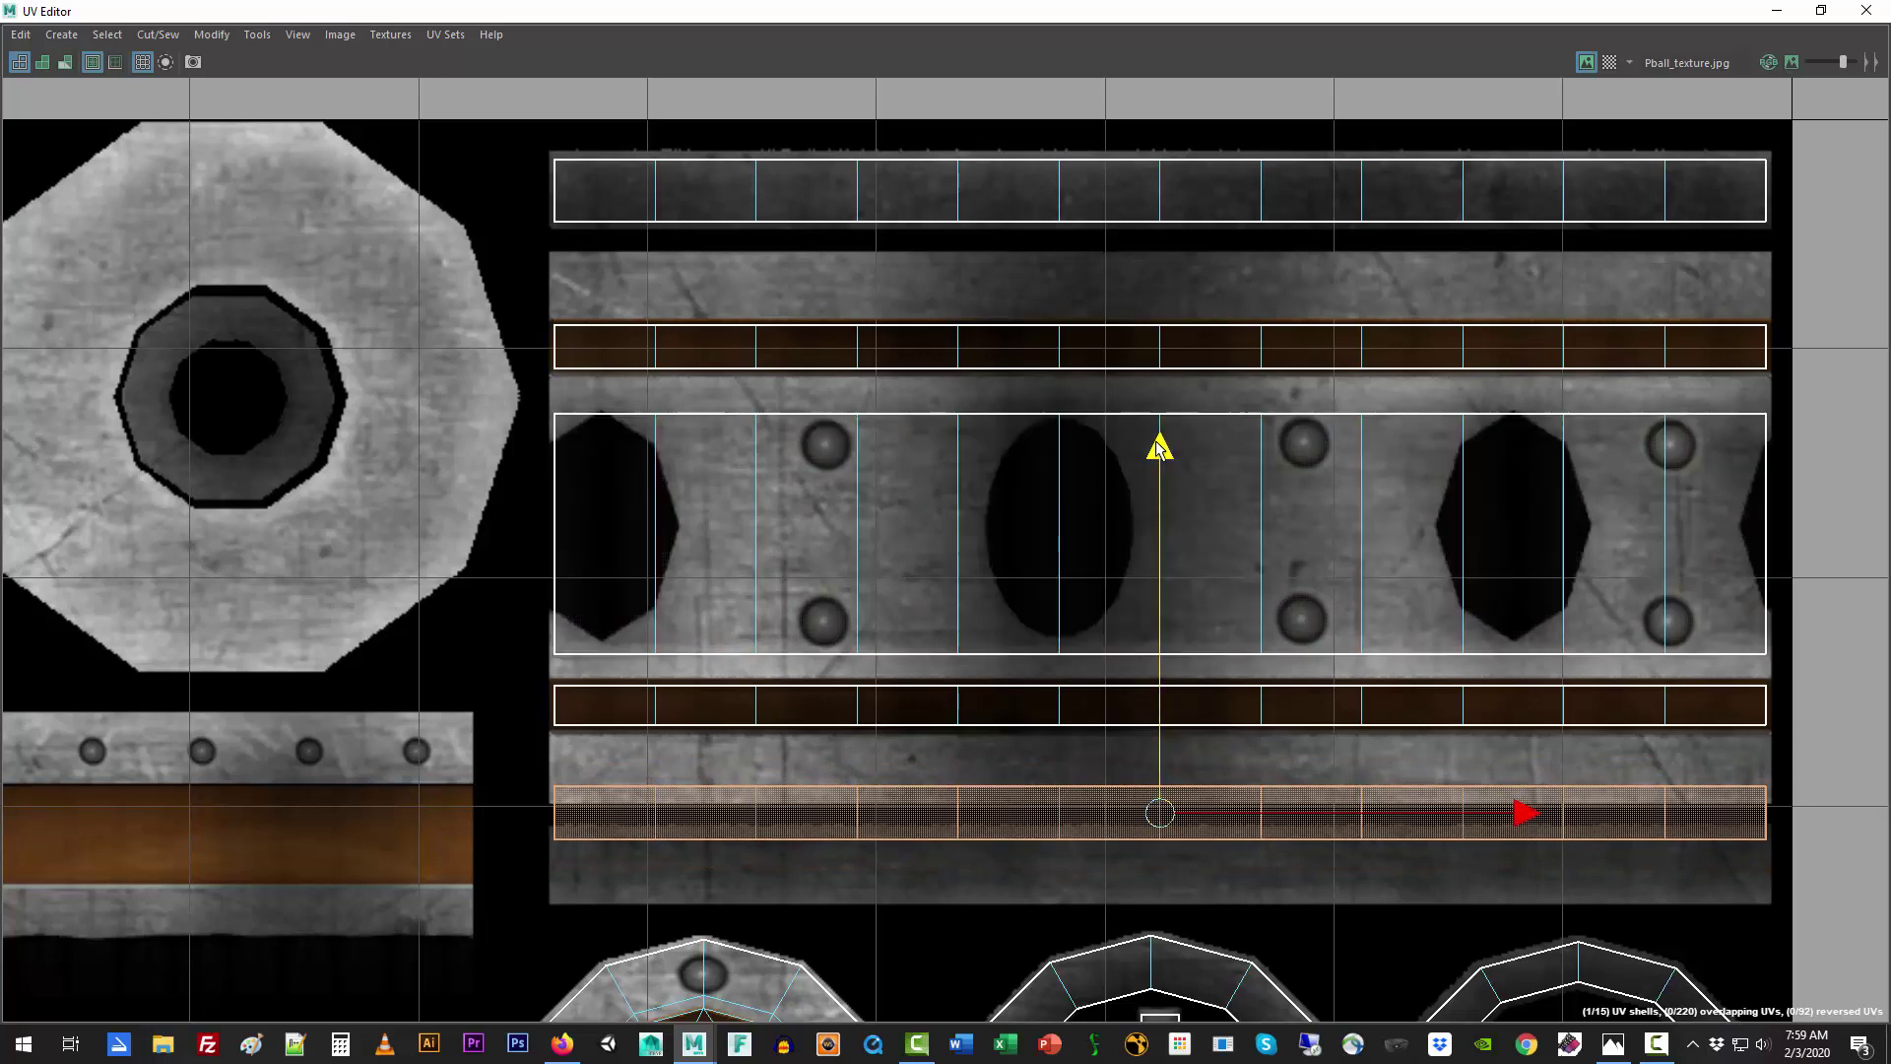
left_click_drag(1159, 448, 1160, 402)
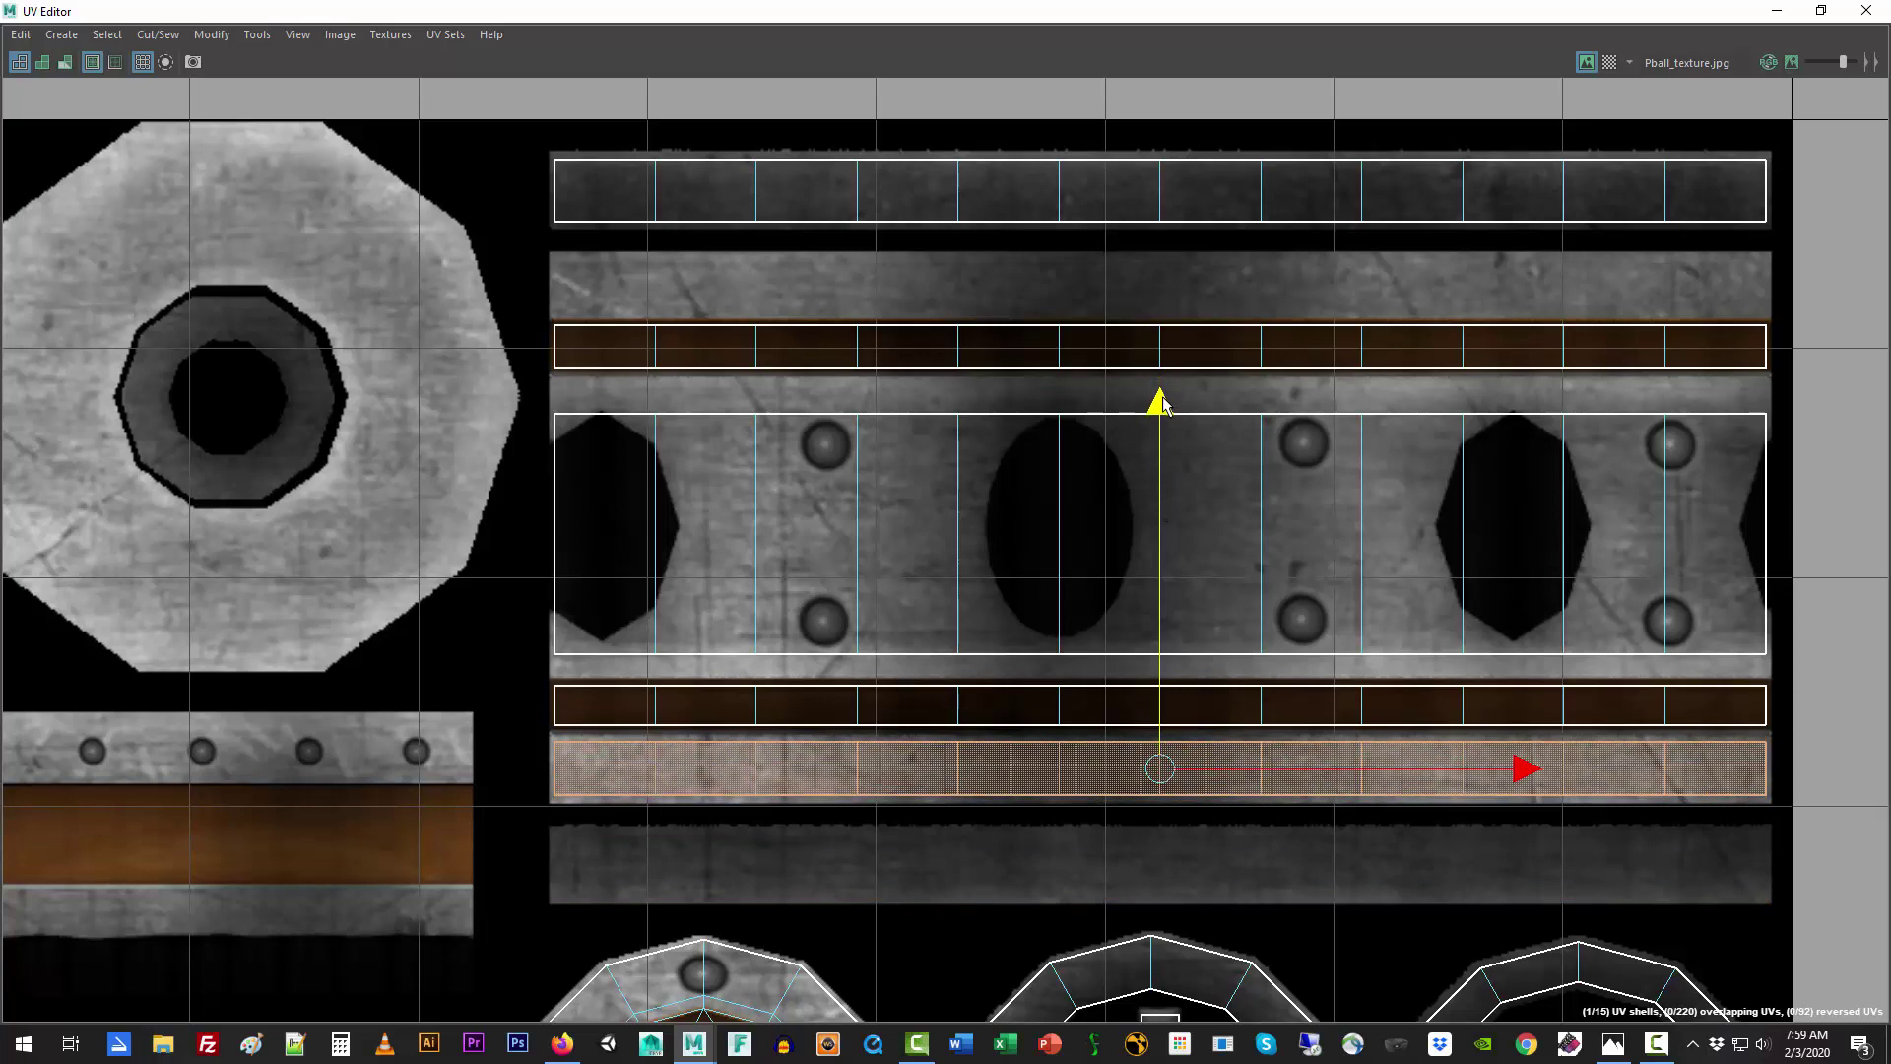
left_click(1137, 176)
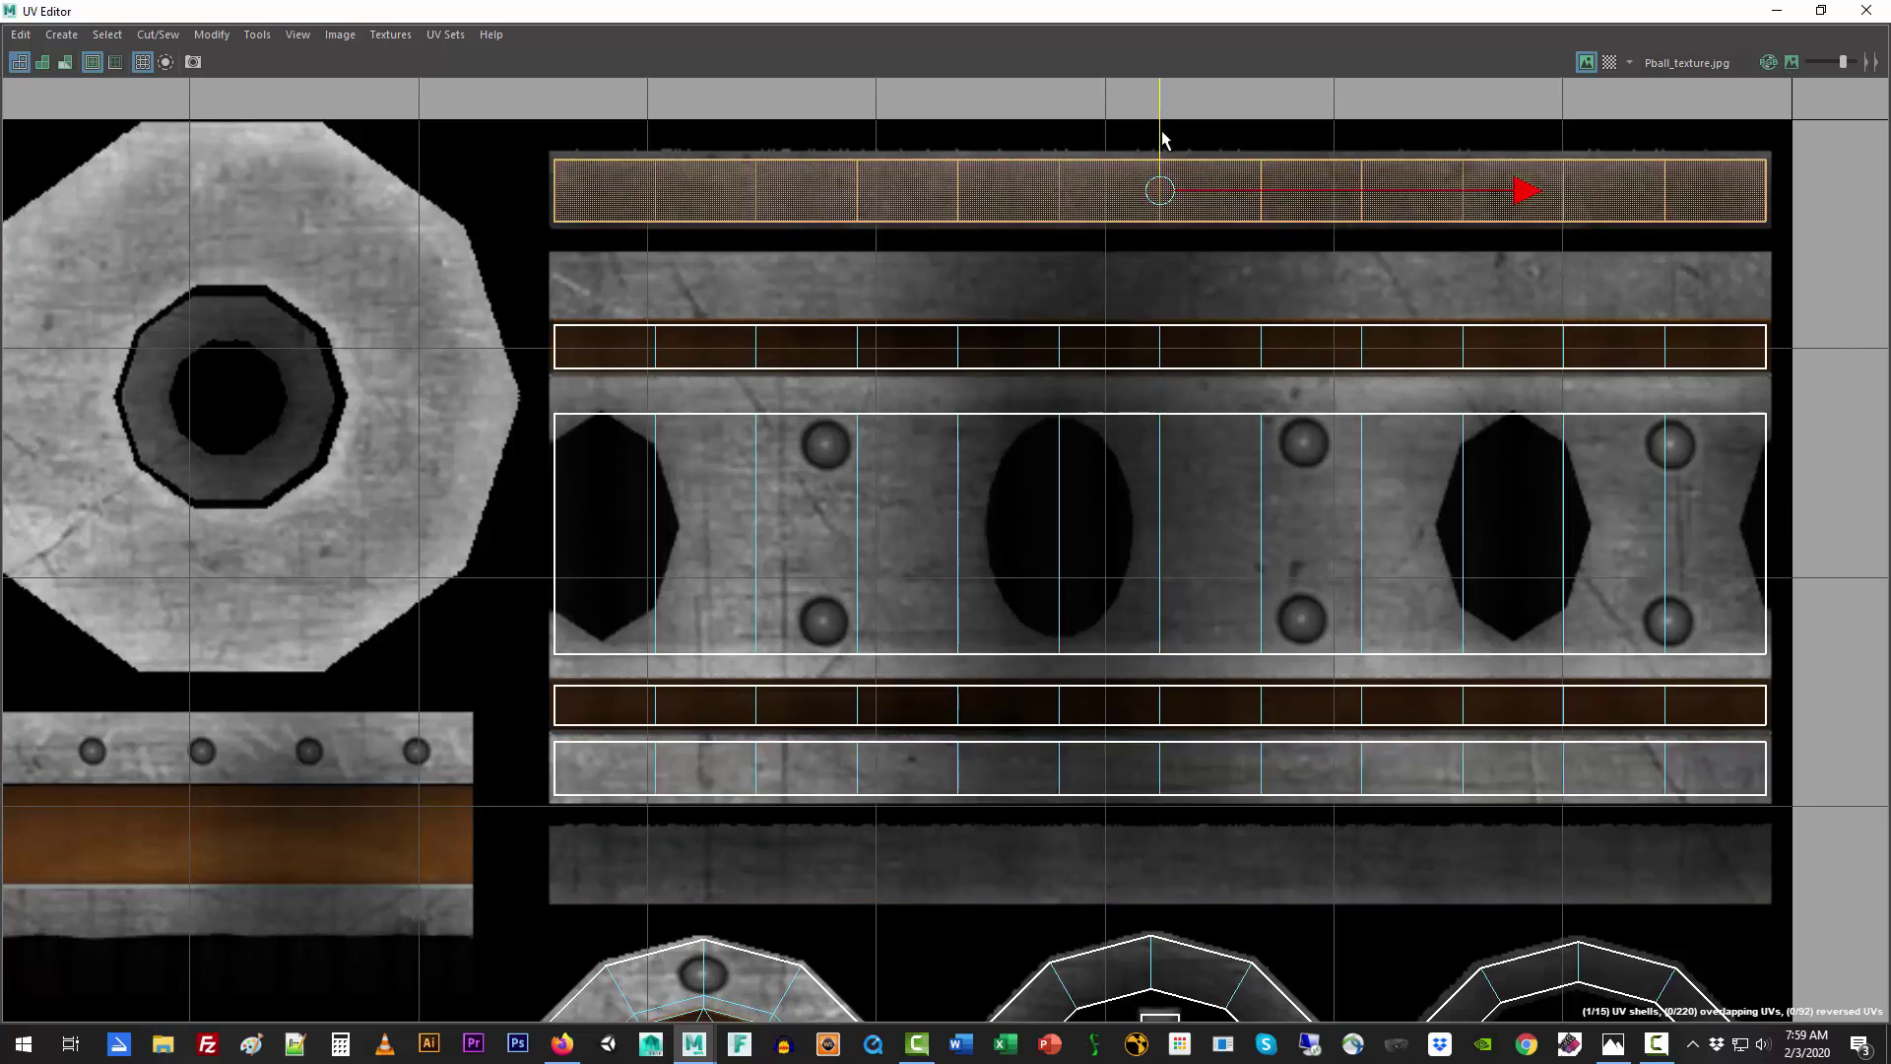
left_click_drag(1162, 129, 1165, 227)
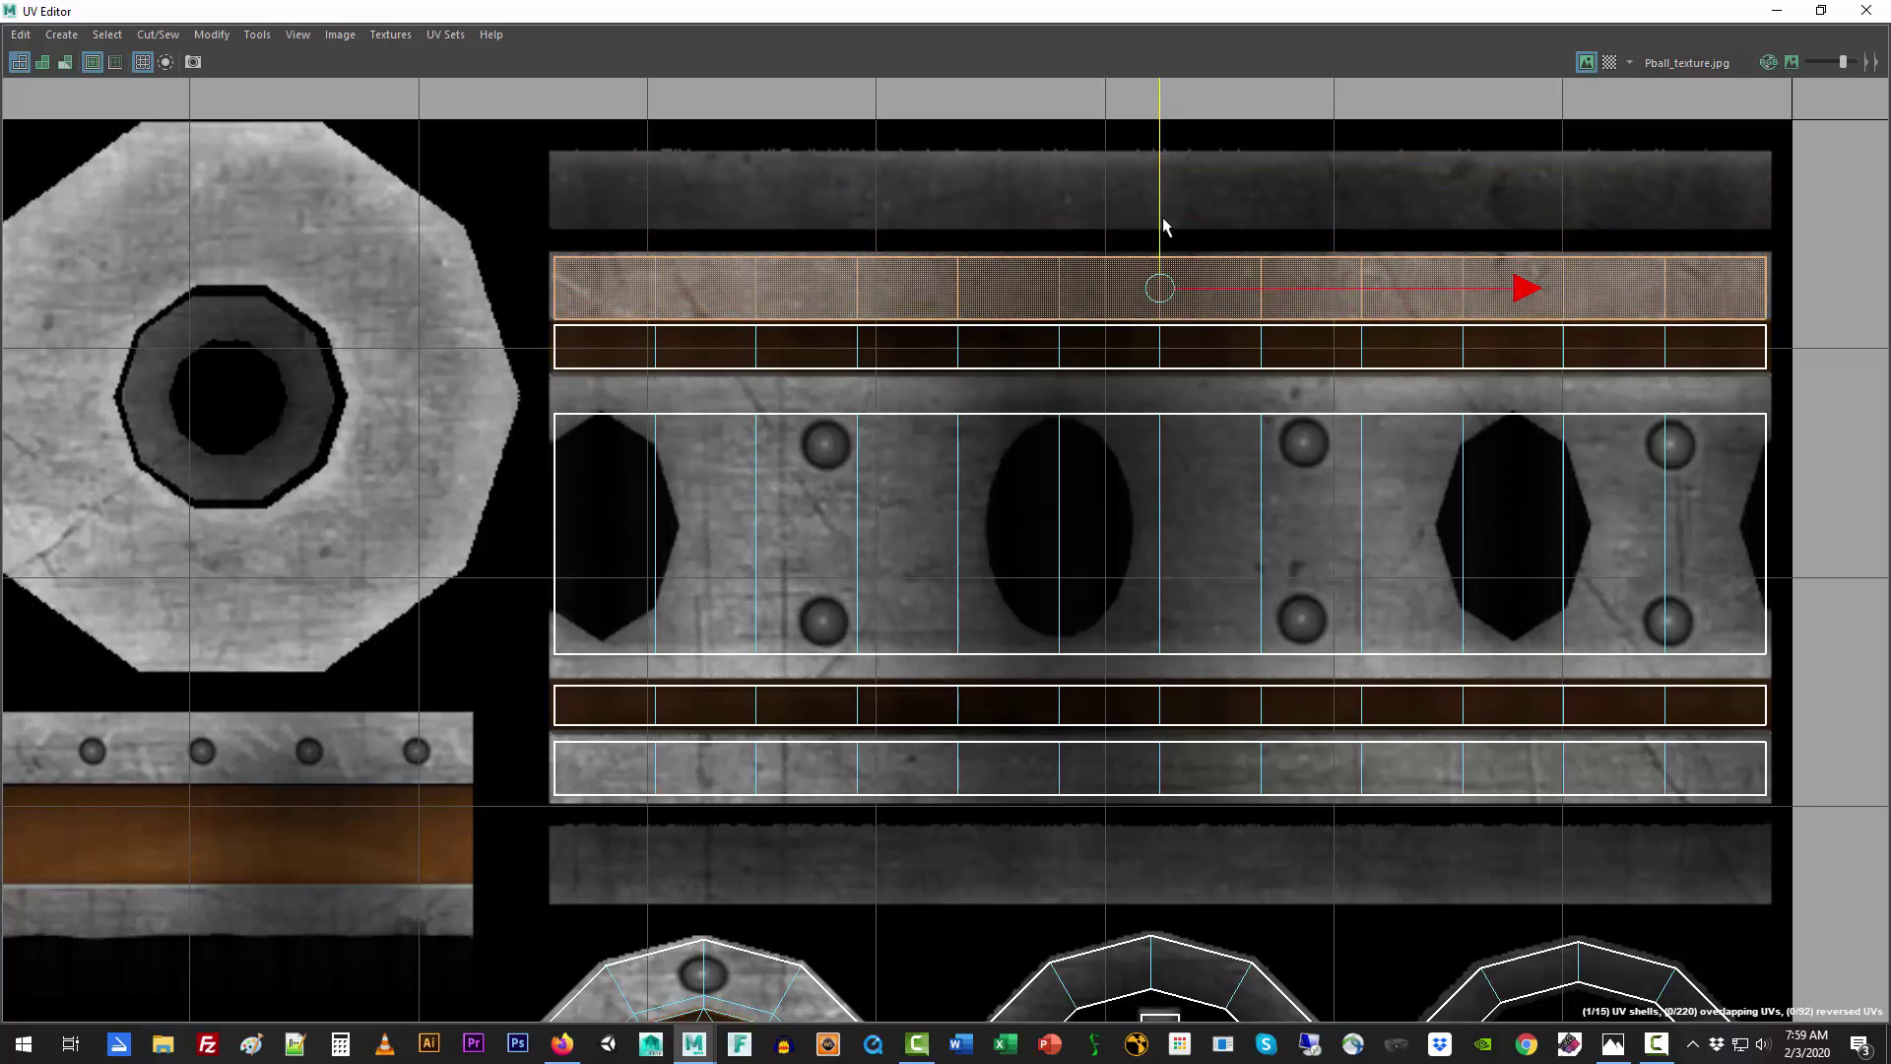
Step: Stretch the middle strip shell vertically and position it over the riveted panel with dark holes, between the two brown bands
left_click(1219, 429)
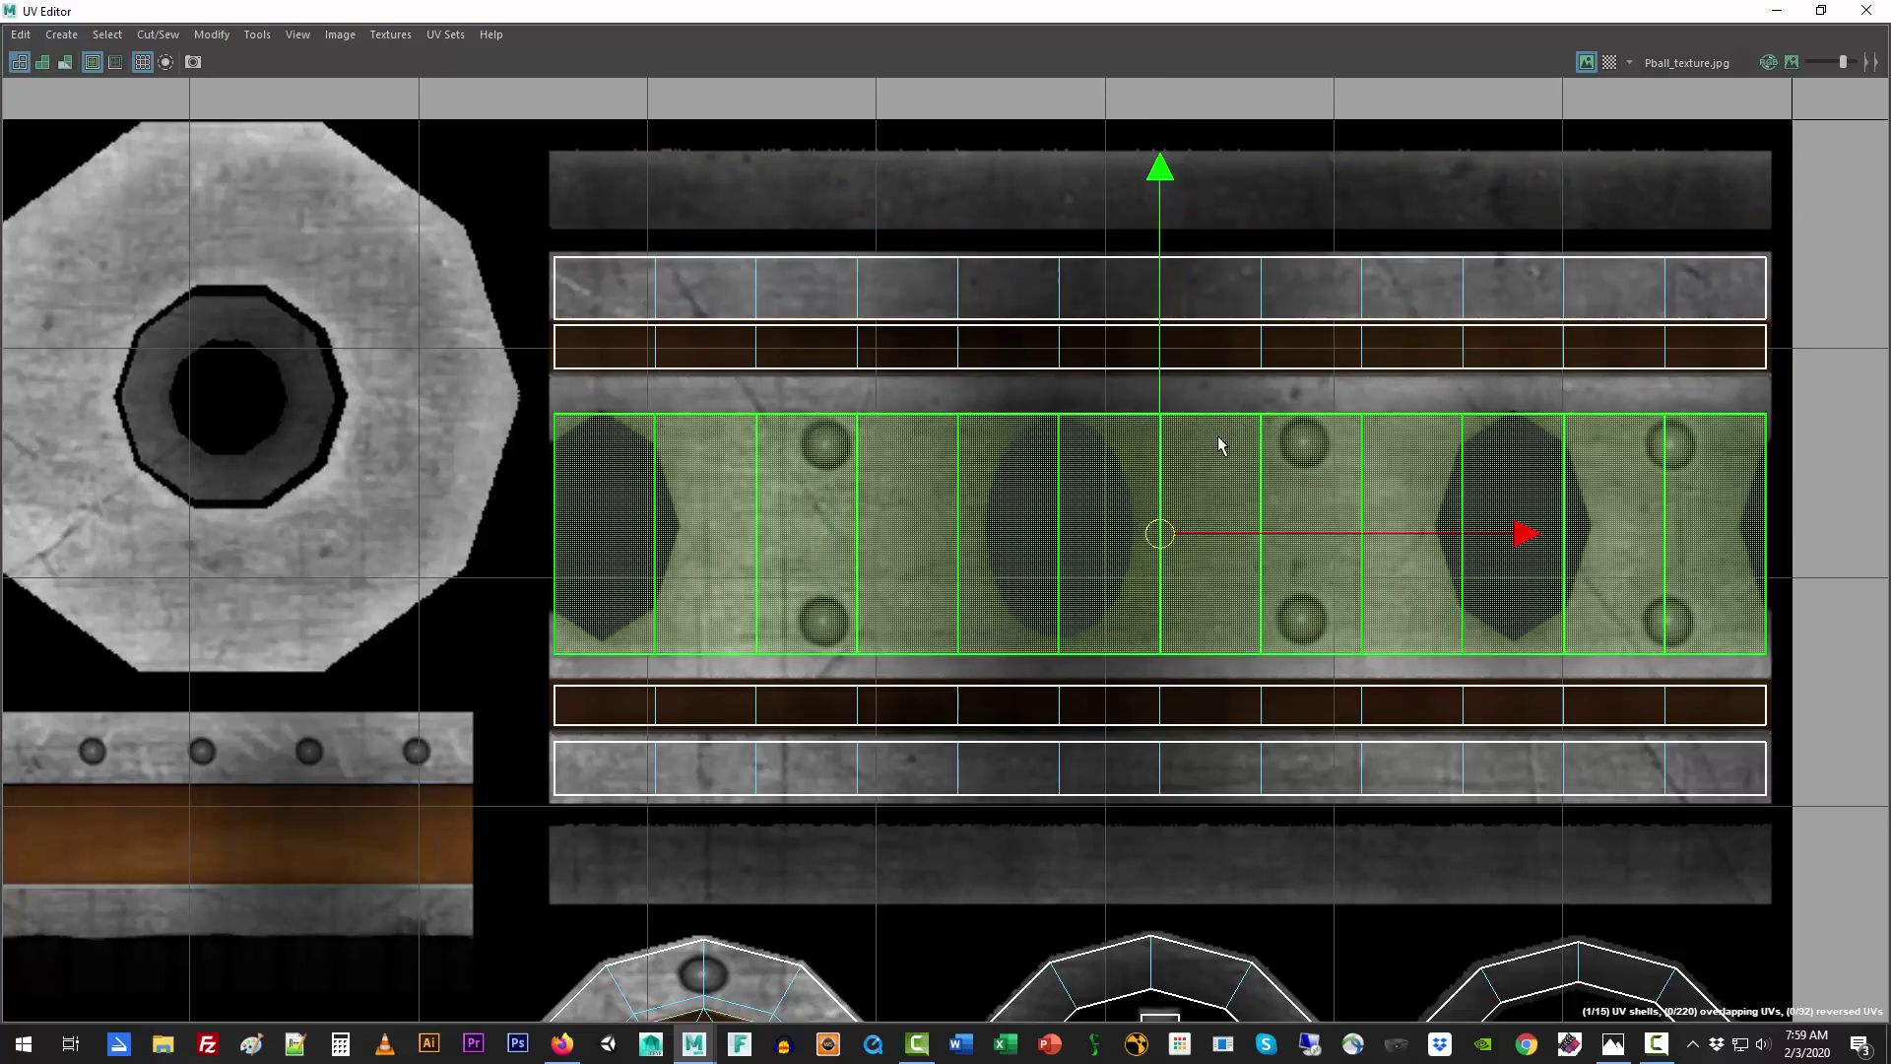
mouse_move(1160, 181)
left_mouse_down()
mouse_move(1159, 89)
mouse_move(1159, 168)
left_mouse_up()
key("w")
left_click_drag(1158, 169, 1159, 172)
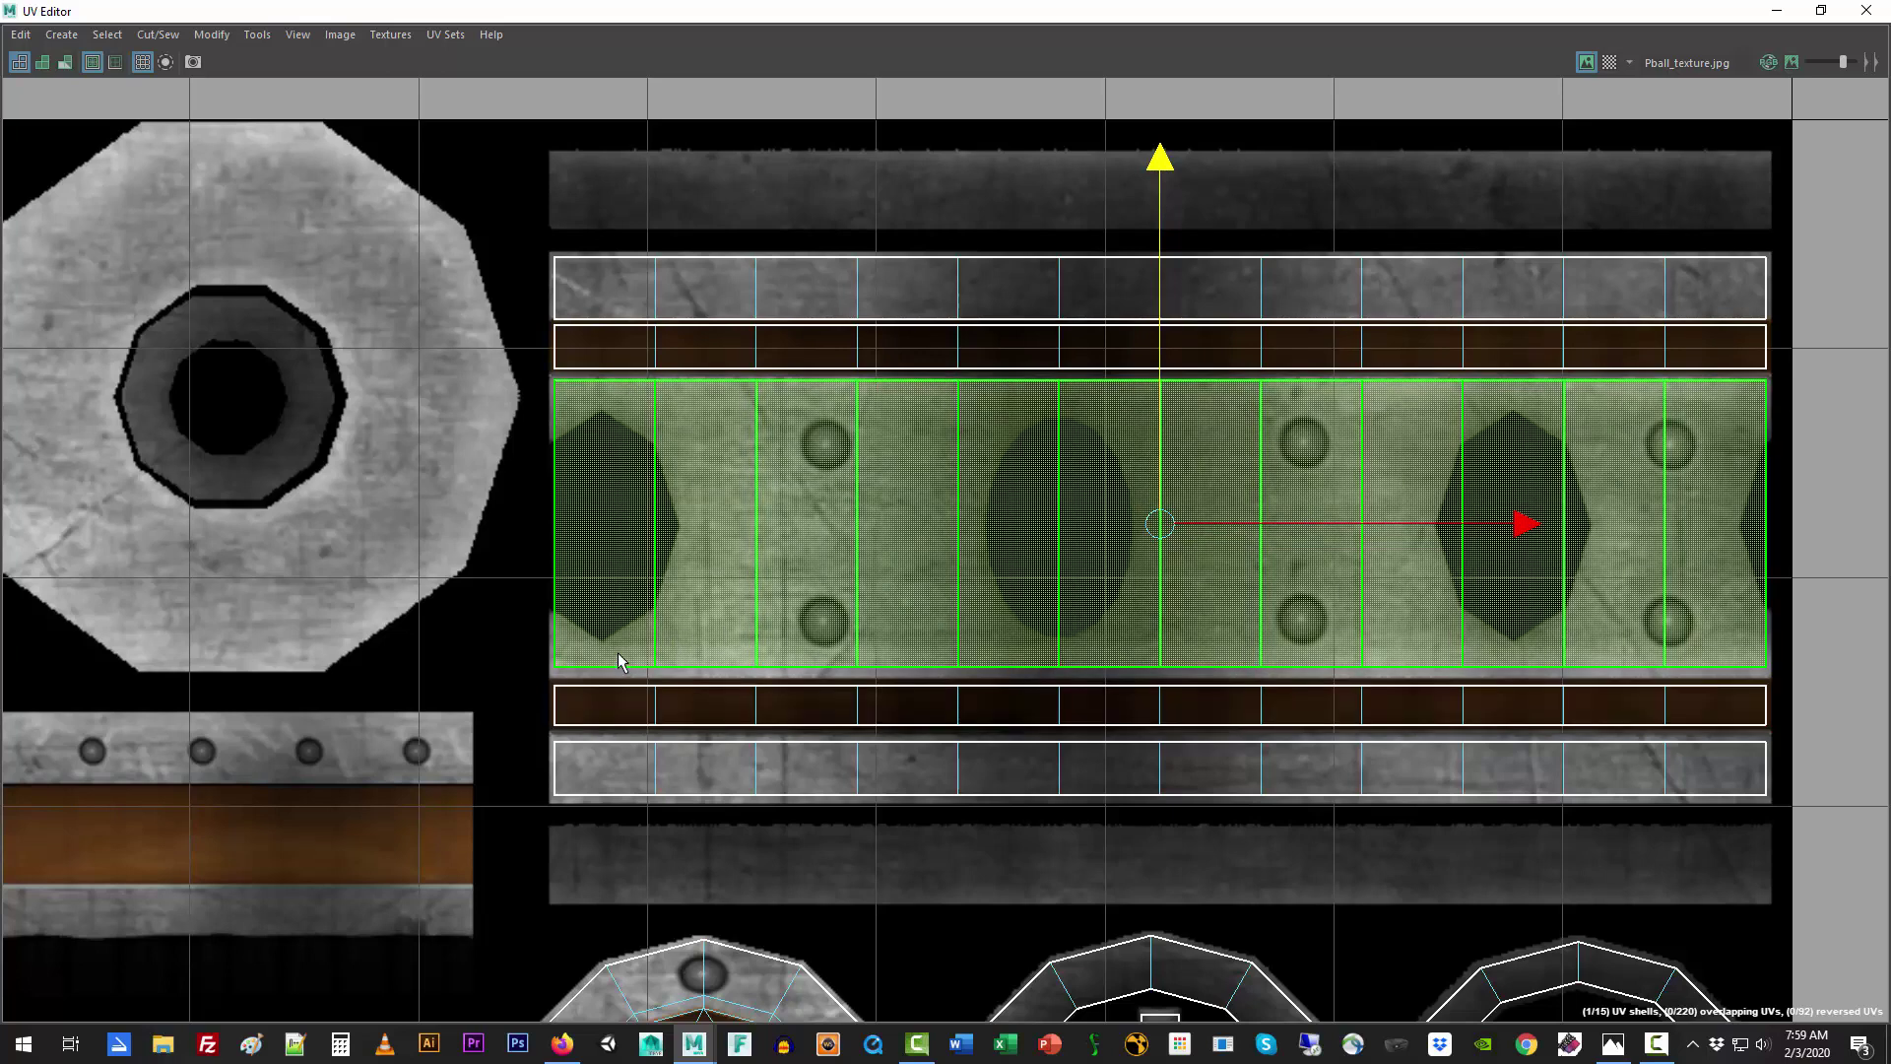
Step: Move the middle strip's bottom row of UVs down to the lower edge of the riveted panel, then clear the selection
mouse_move(618, 654)
right_mouse_down()
mouse_move(549, 650)
mouse_move(631, 640)
right_mouse_up()
left_click_drag(517, 673, 1771, 646)
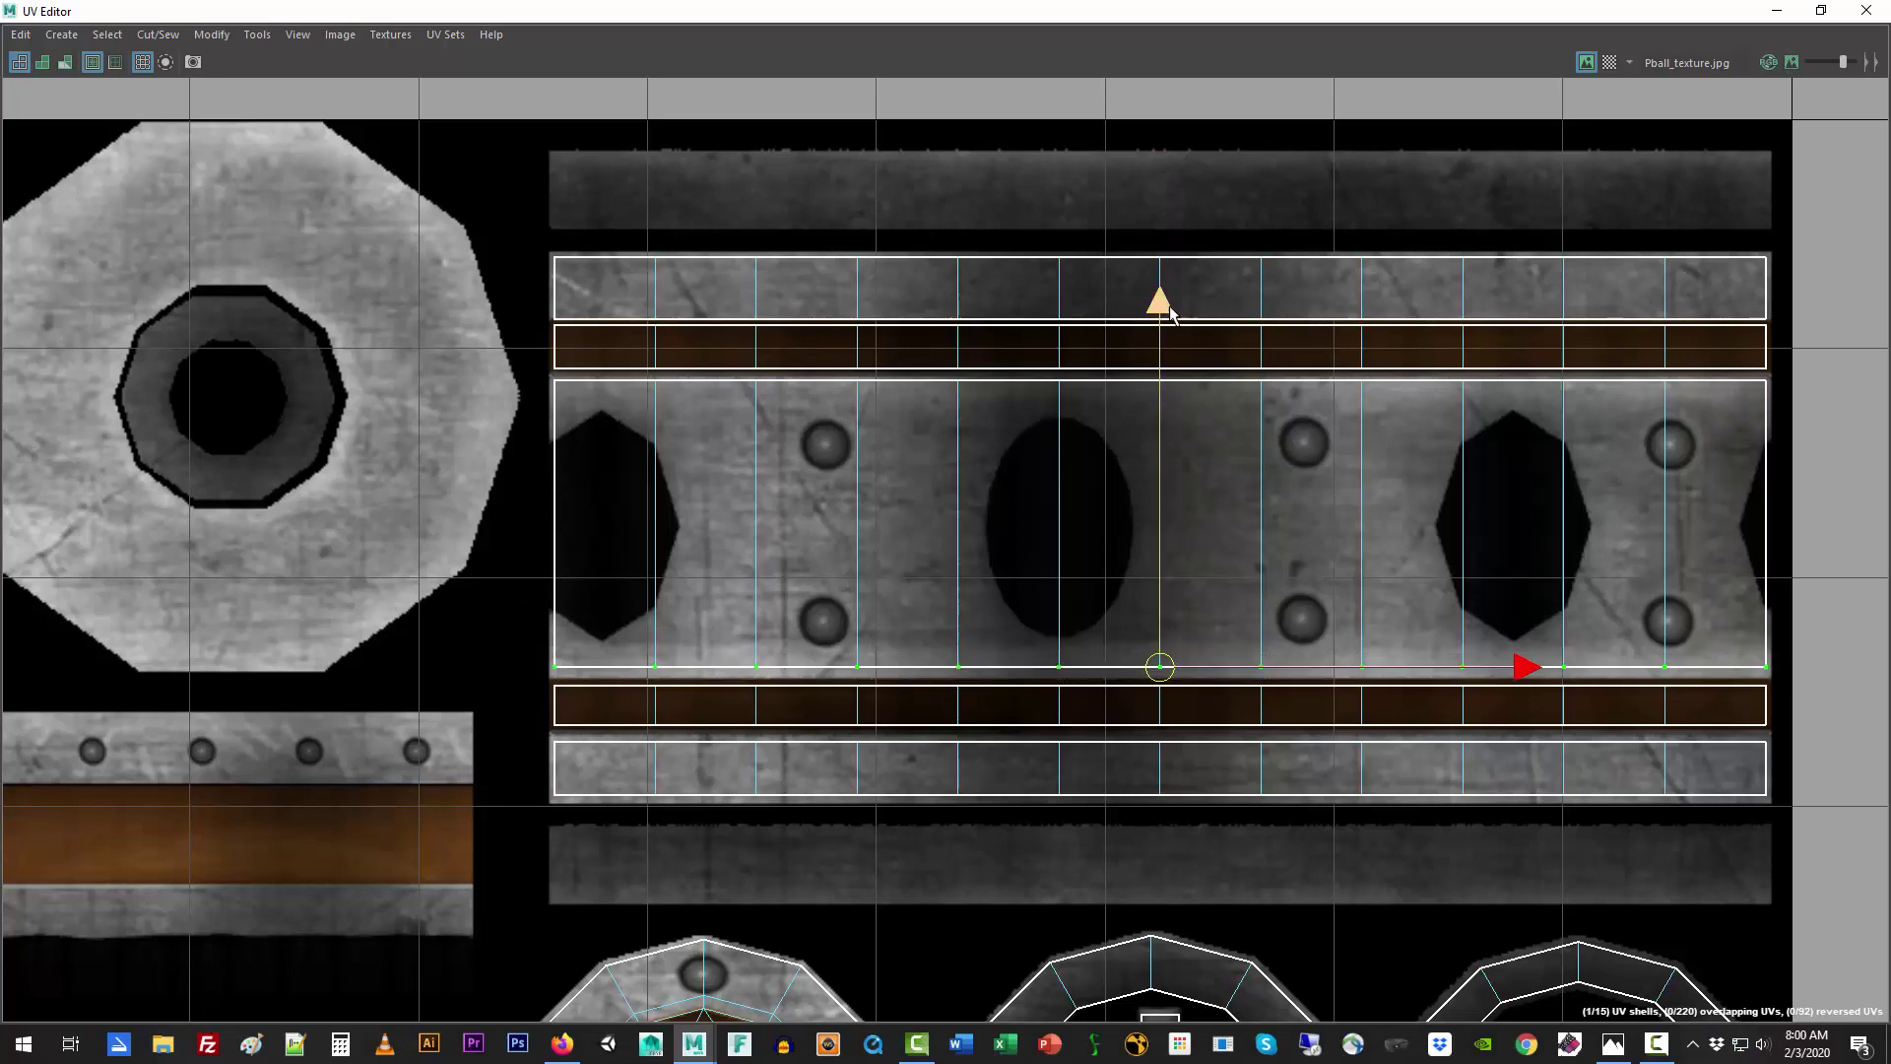
left_click_drag(1162, 307, 1164, 318)
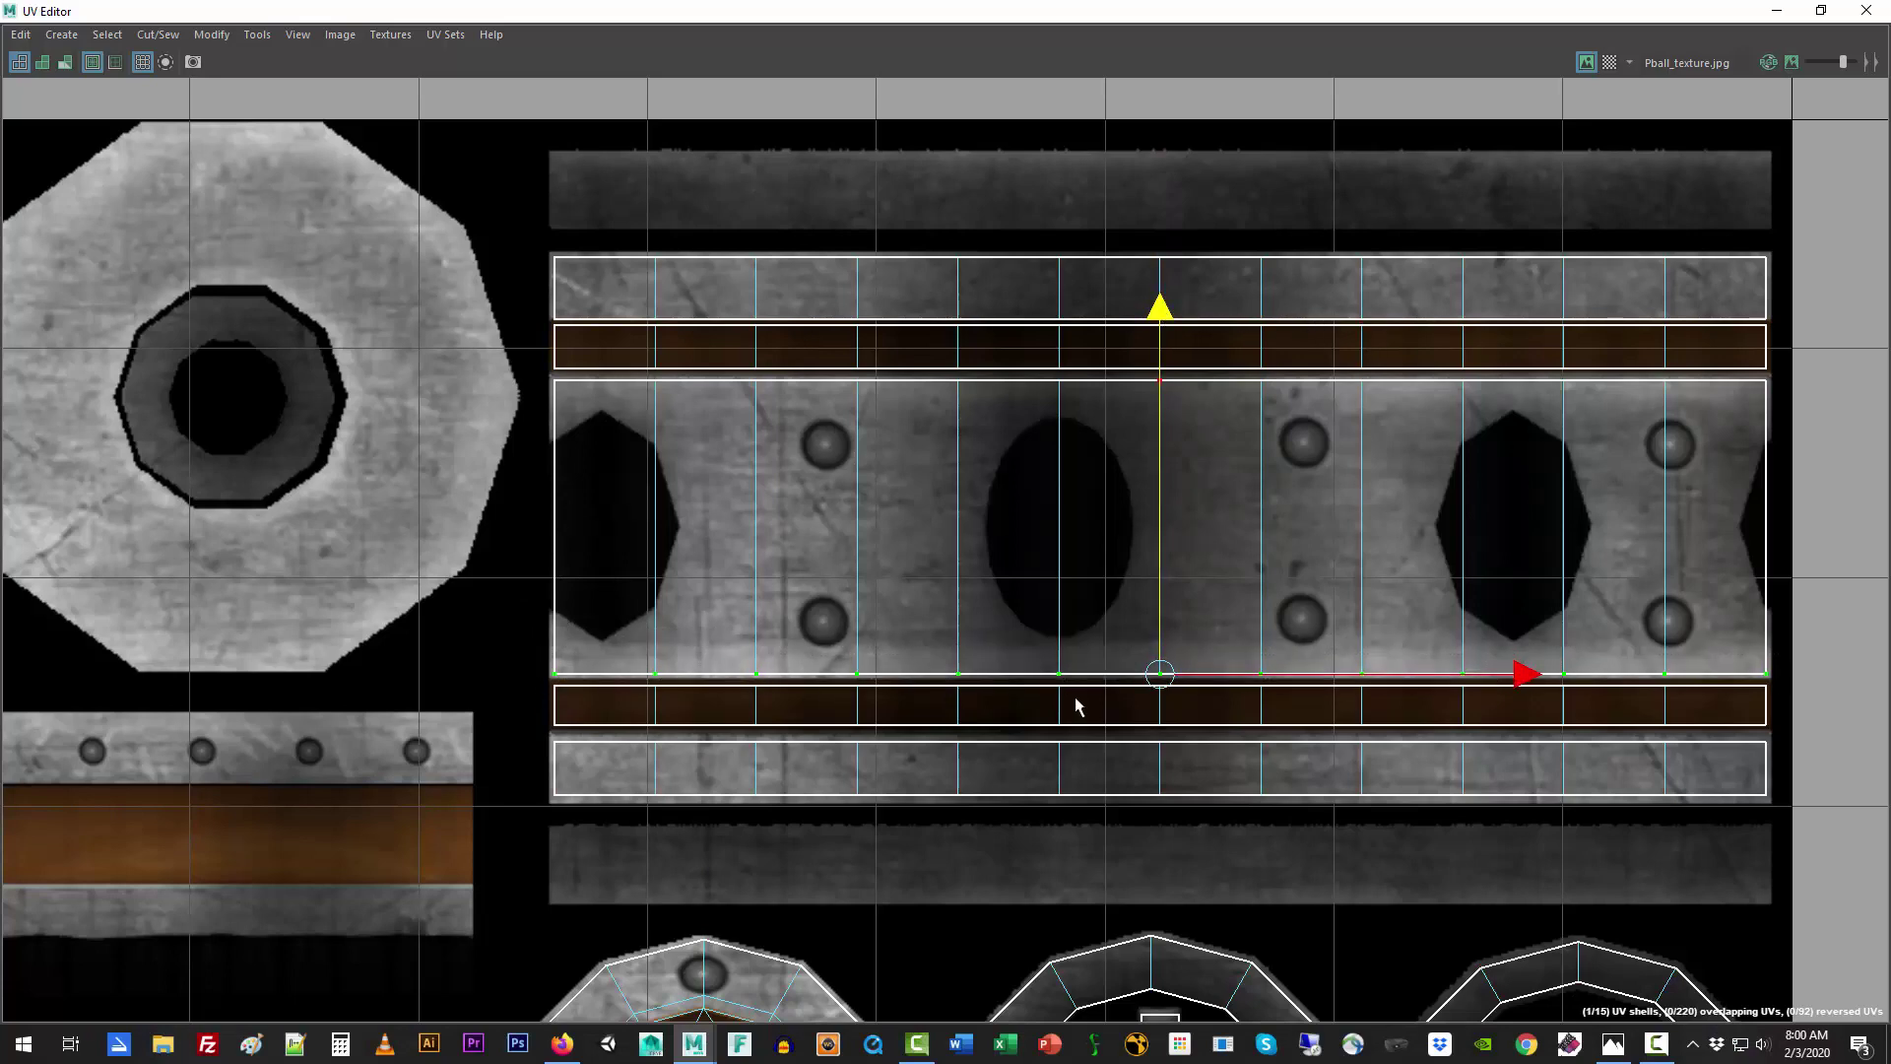
left_click(1031, 834)
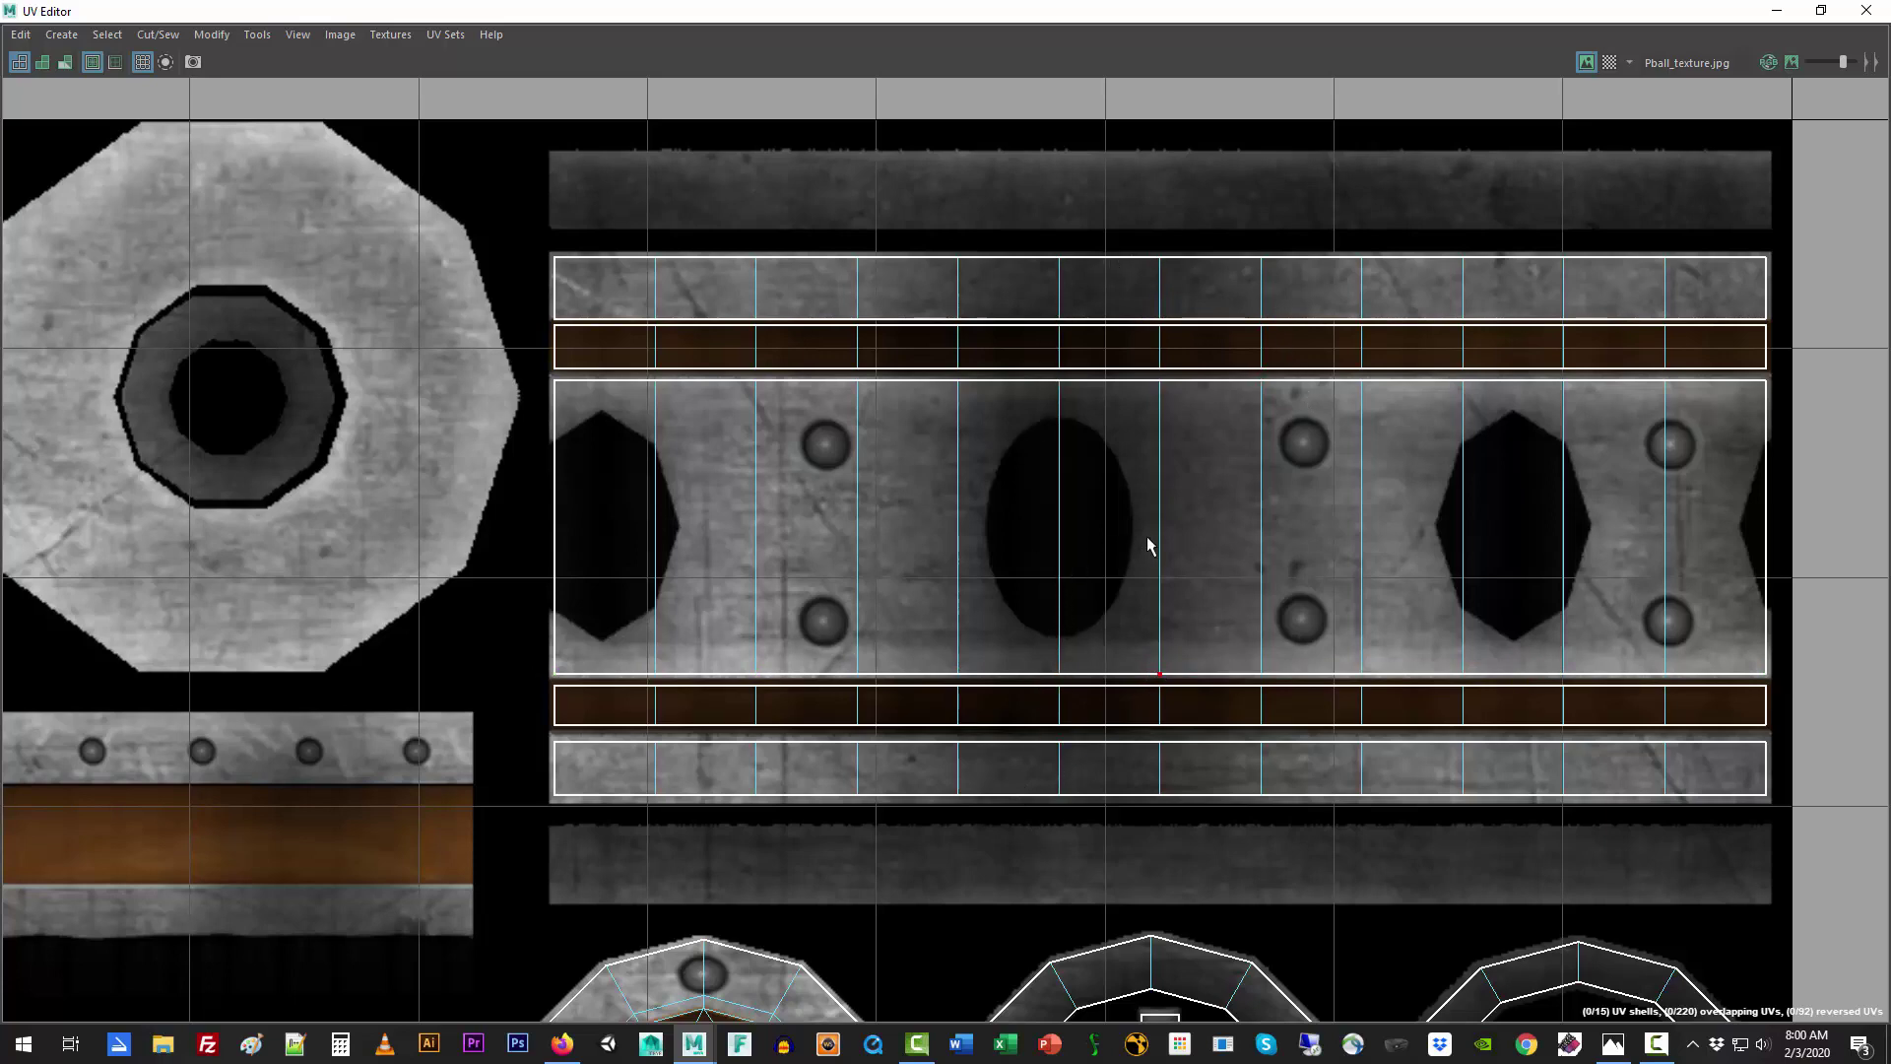
Step: Restore the UV Editor to its smaller size, return the cylinder to object mode, and deselect it to inspect the texture from its end
left_click(1820, 9)
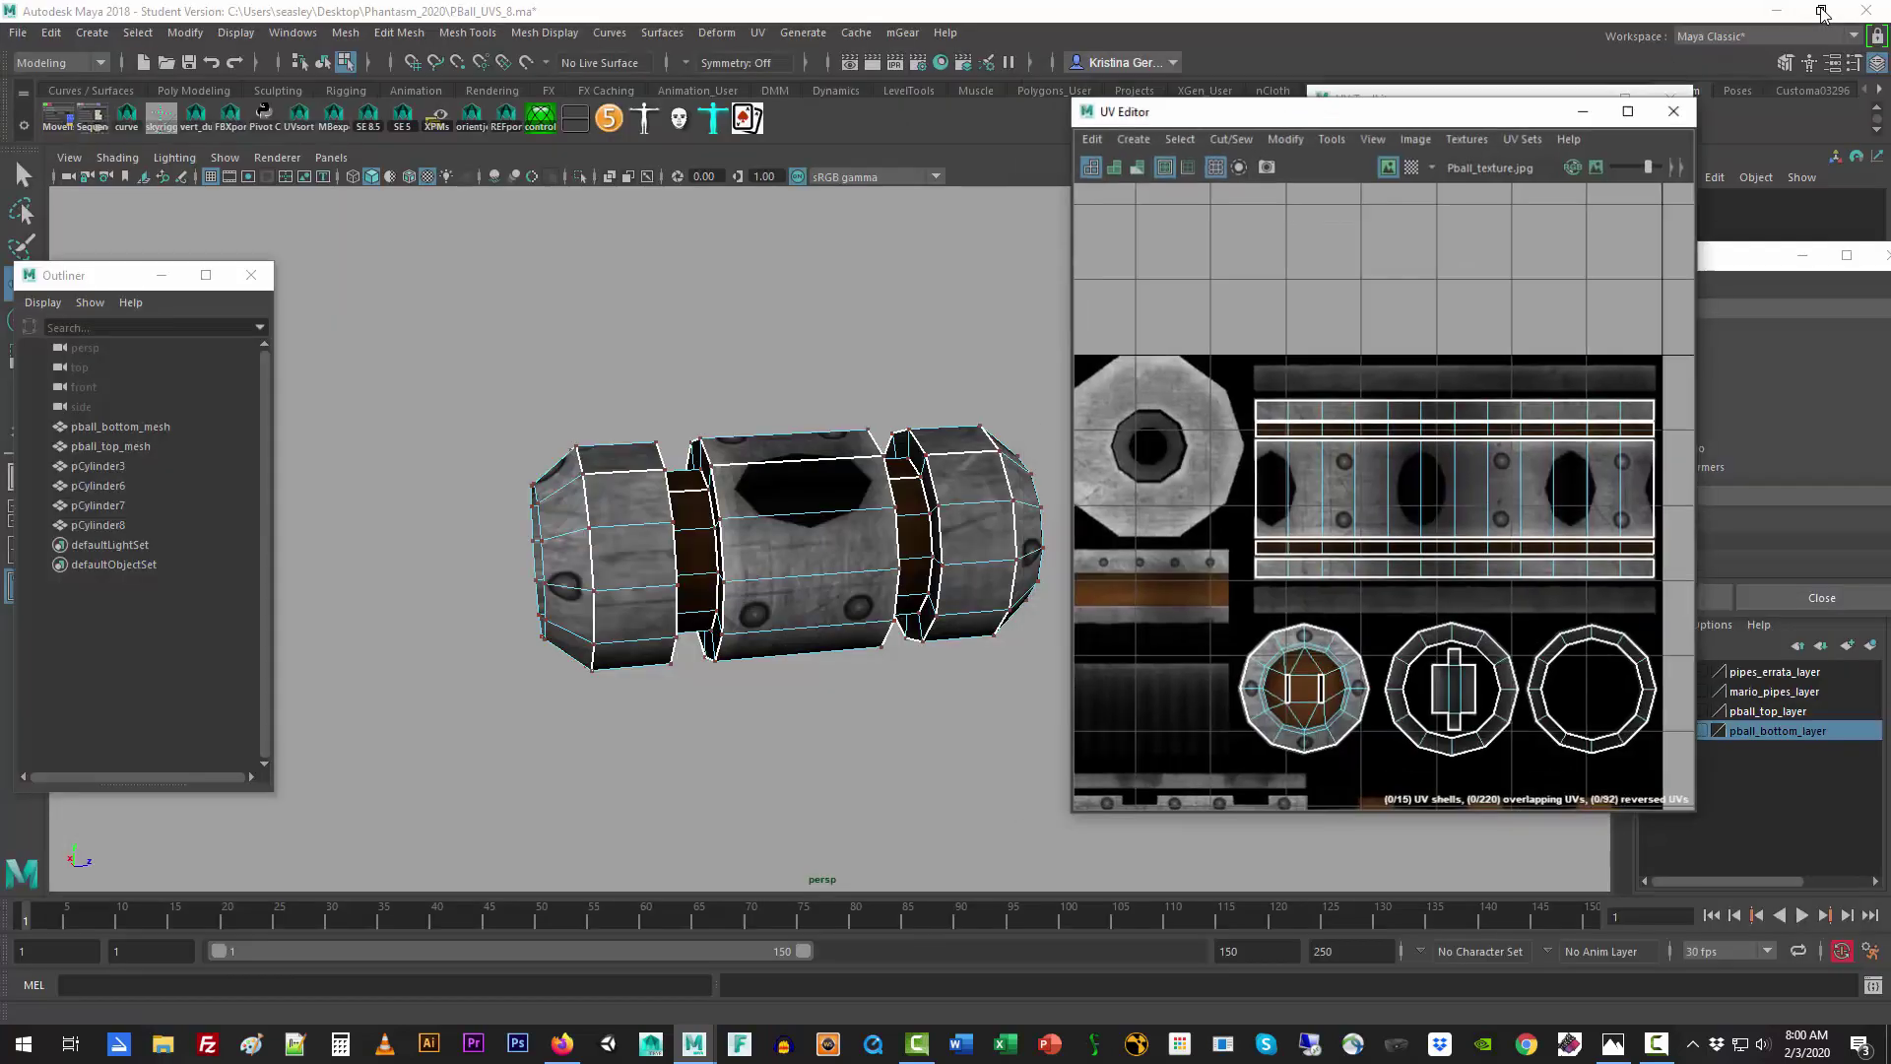
right_click_drag(842, 552, 901, 488)
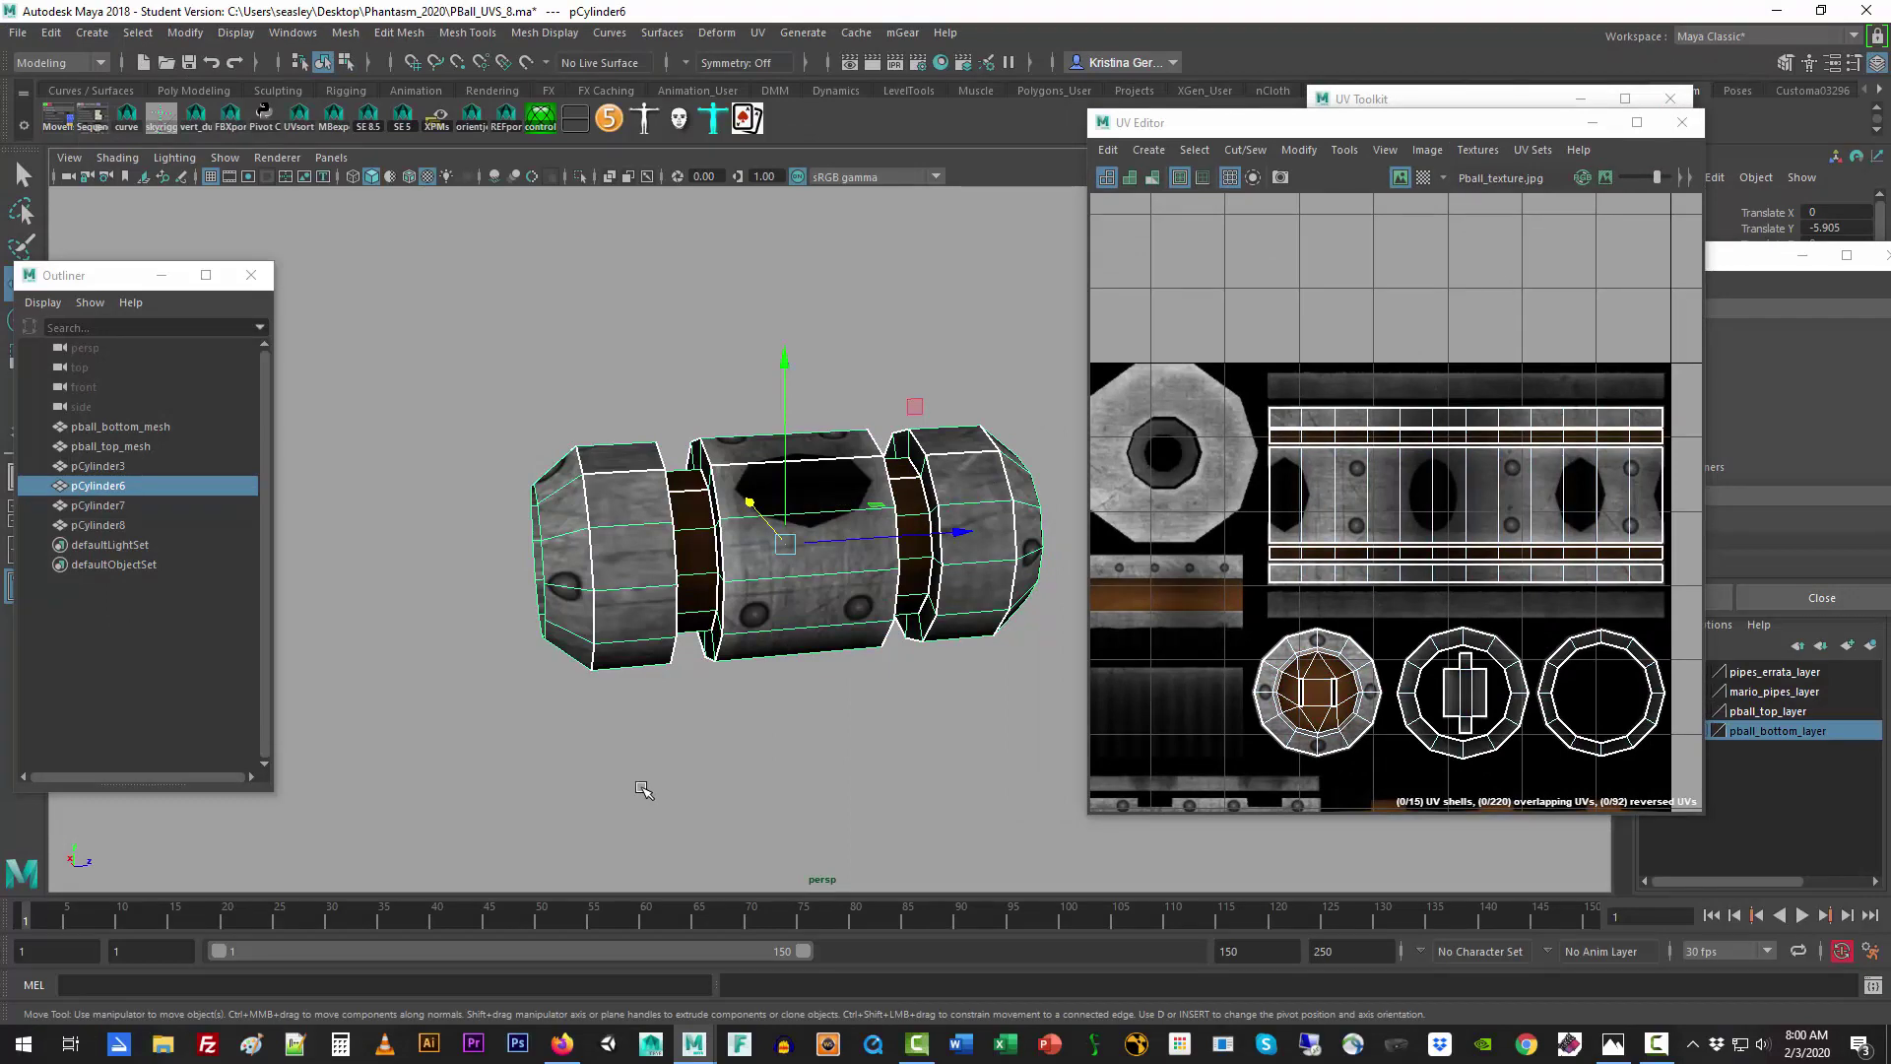
left_click_drag(642, 789, 917, 766, "alt")
left_click(754, 802)
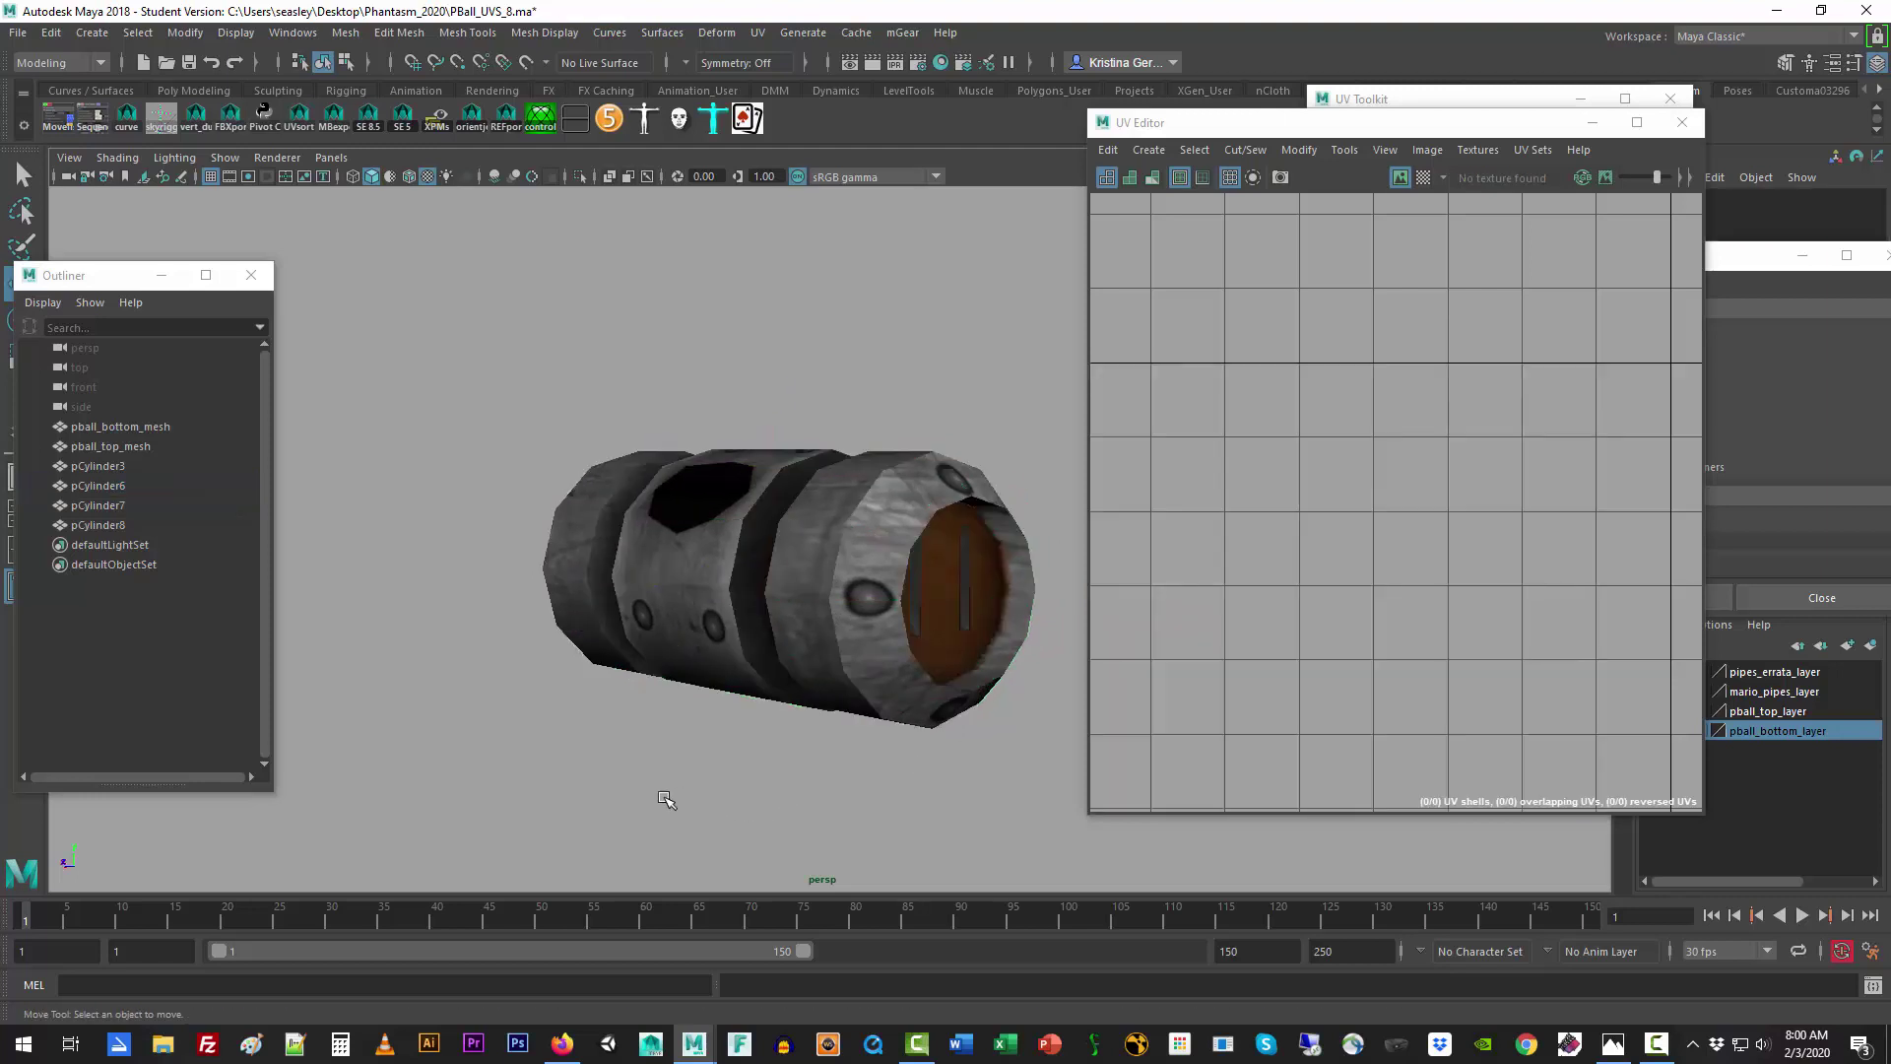
Step: Examine which bands of the barrel-shaped cylinder match the grey, brown and riveted strip shells by selecting the shells in turn
left_click_drag(664, 798, 709, 794, "alt")
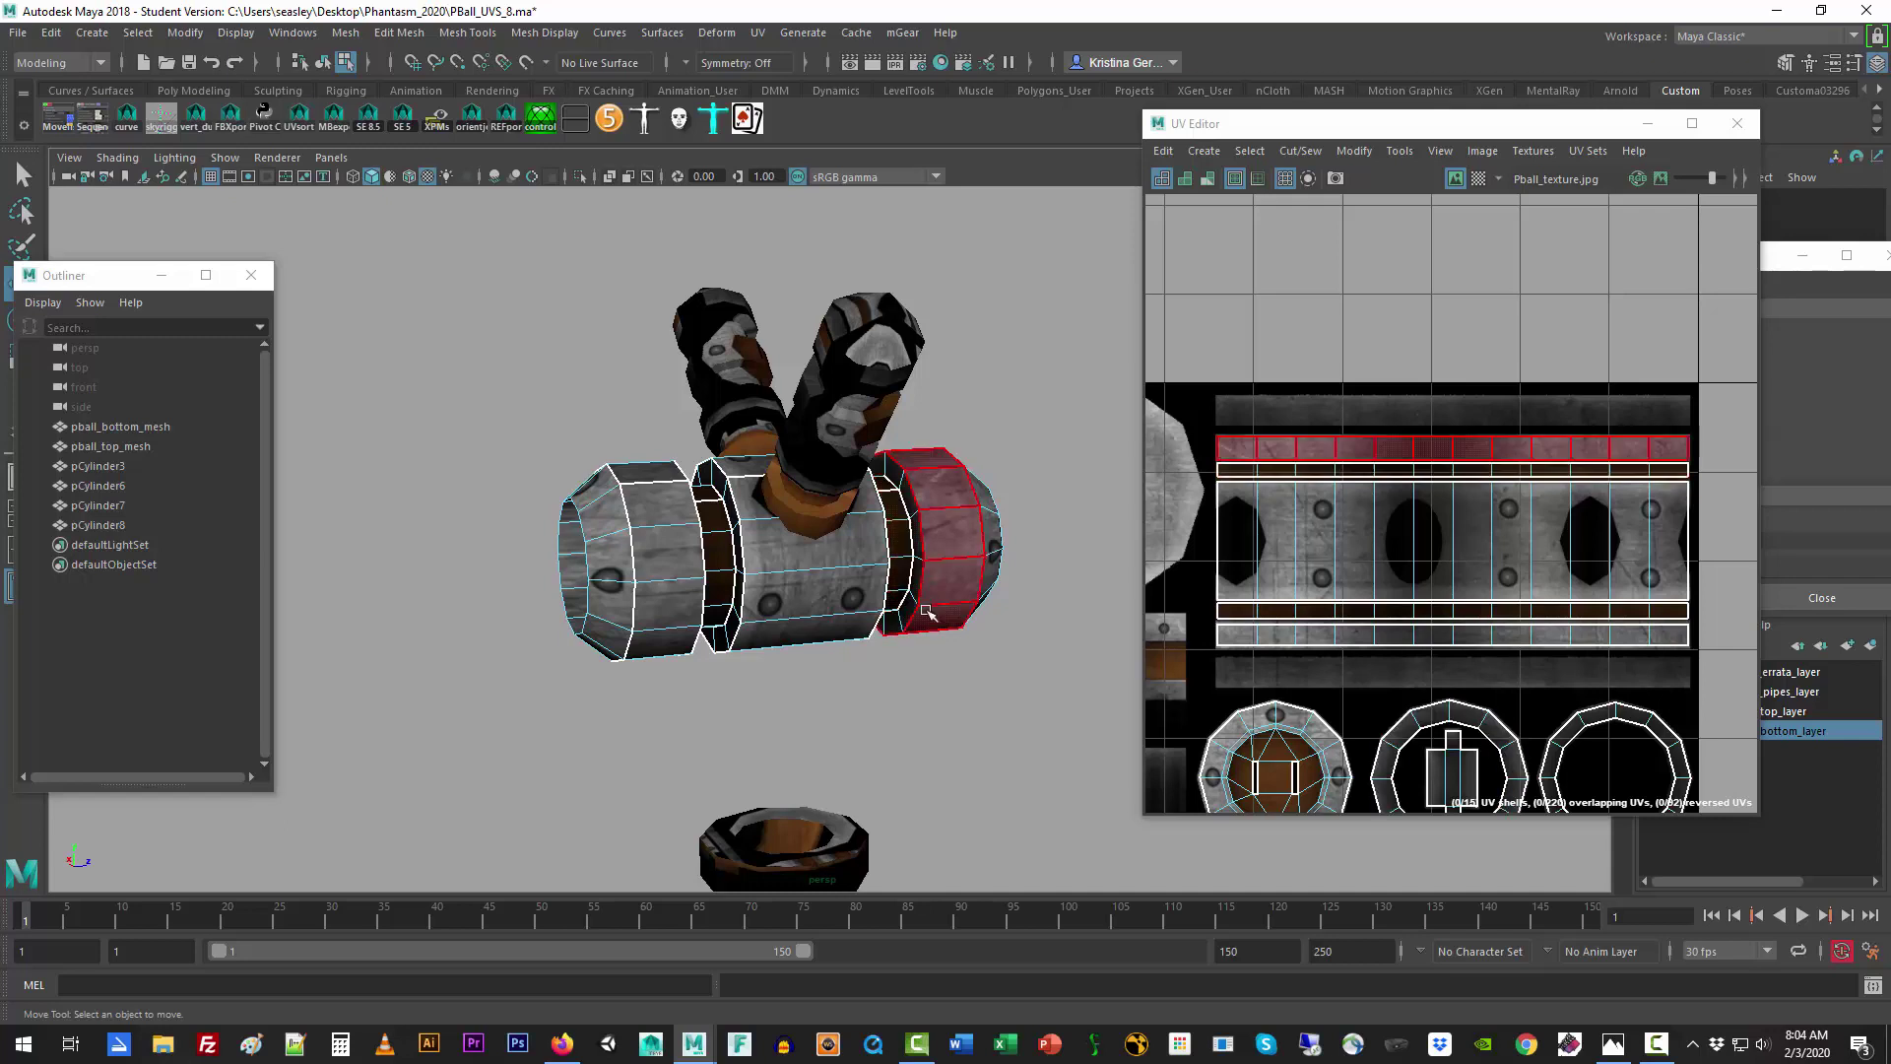
scroll(928, 613, "up", 2)
scroll(928, 613, "up", 1)
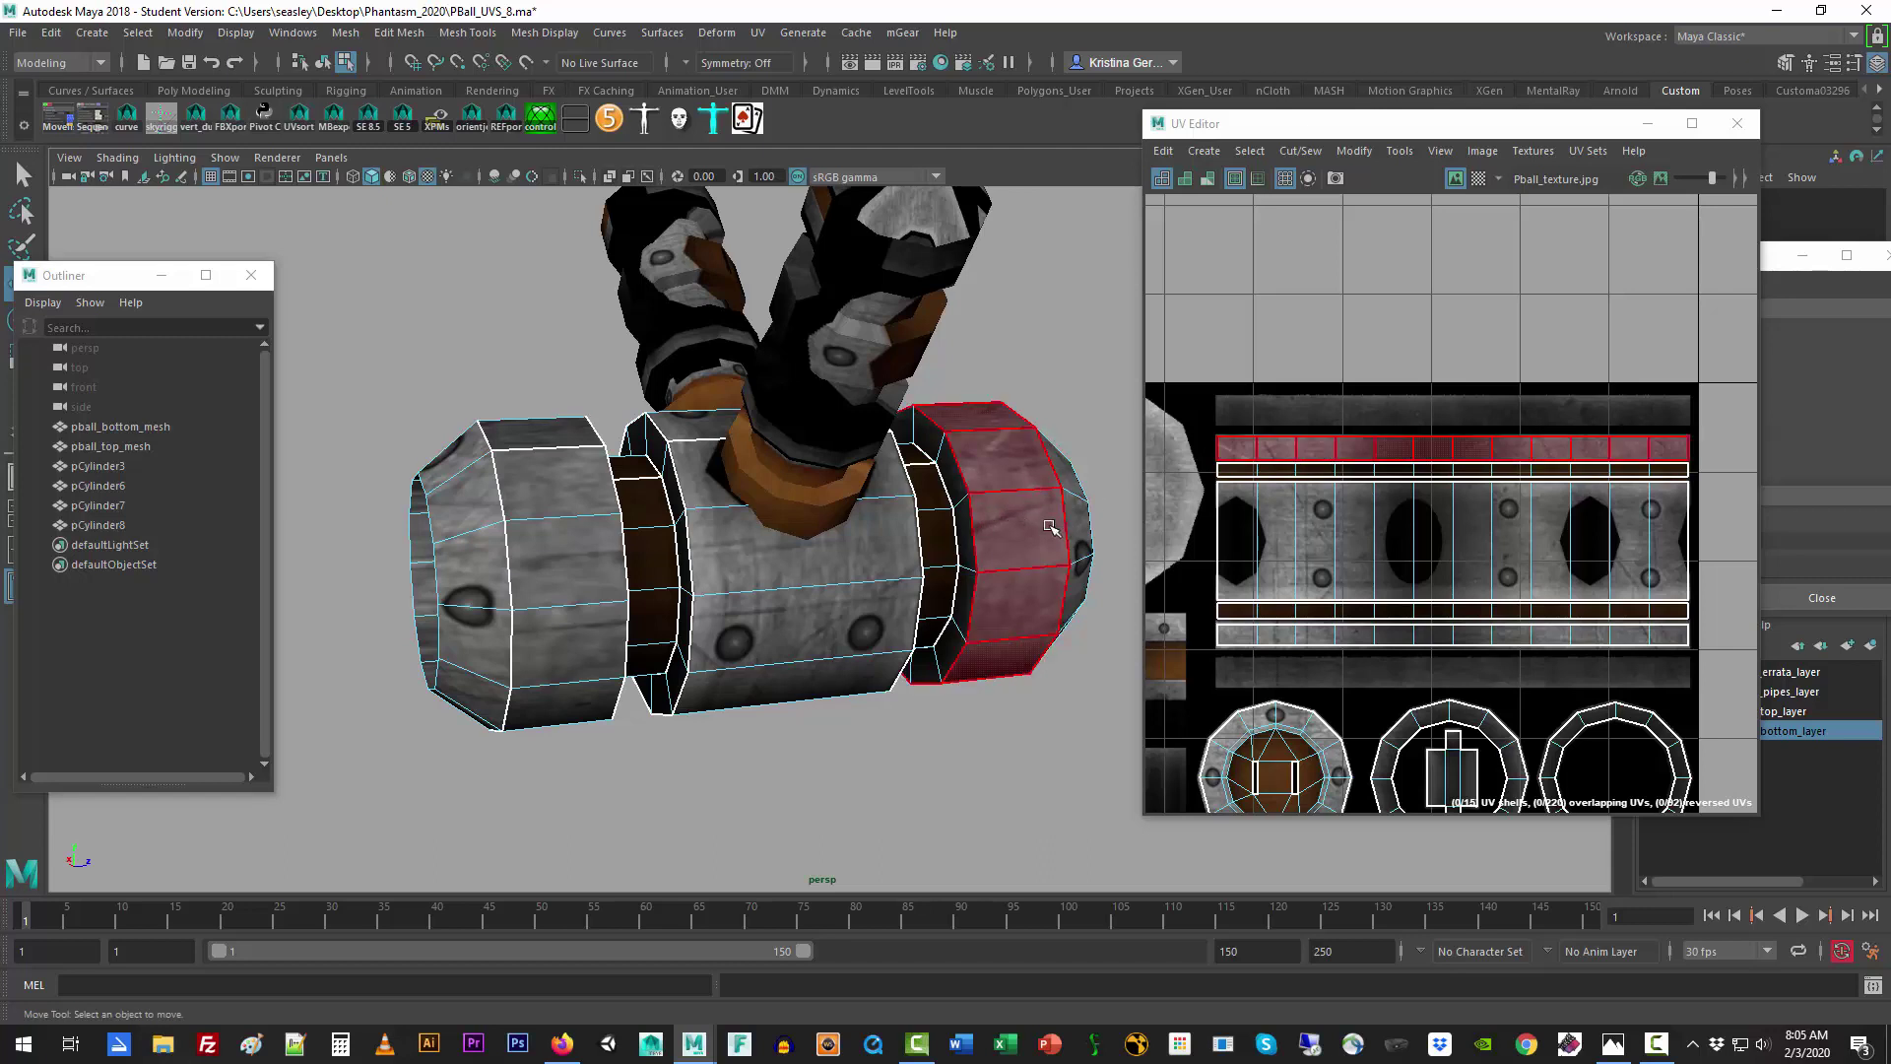
left_click(1232, 474)
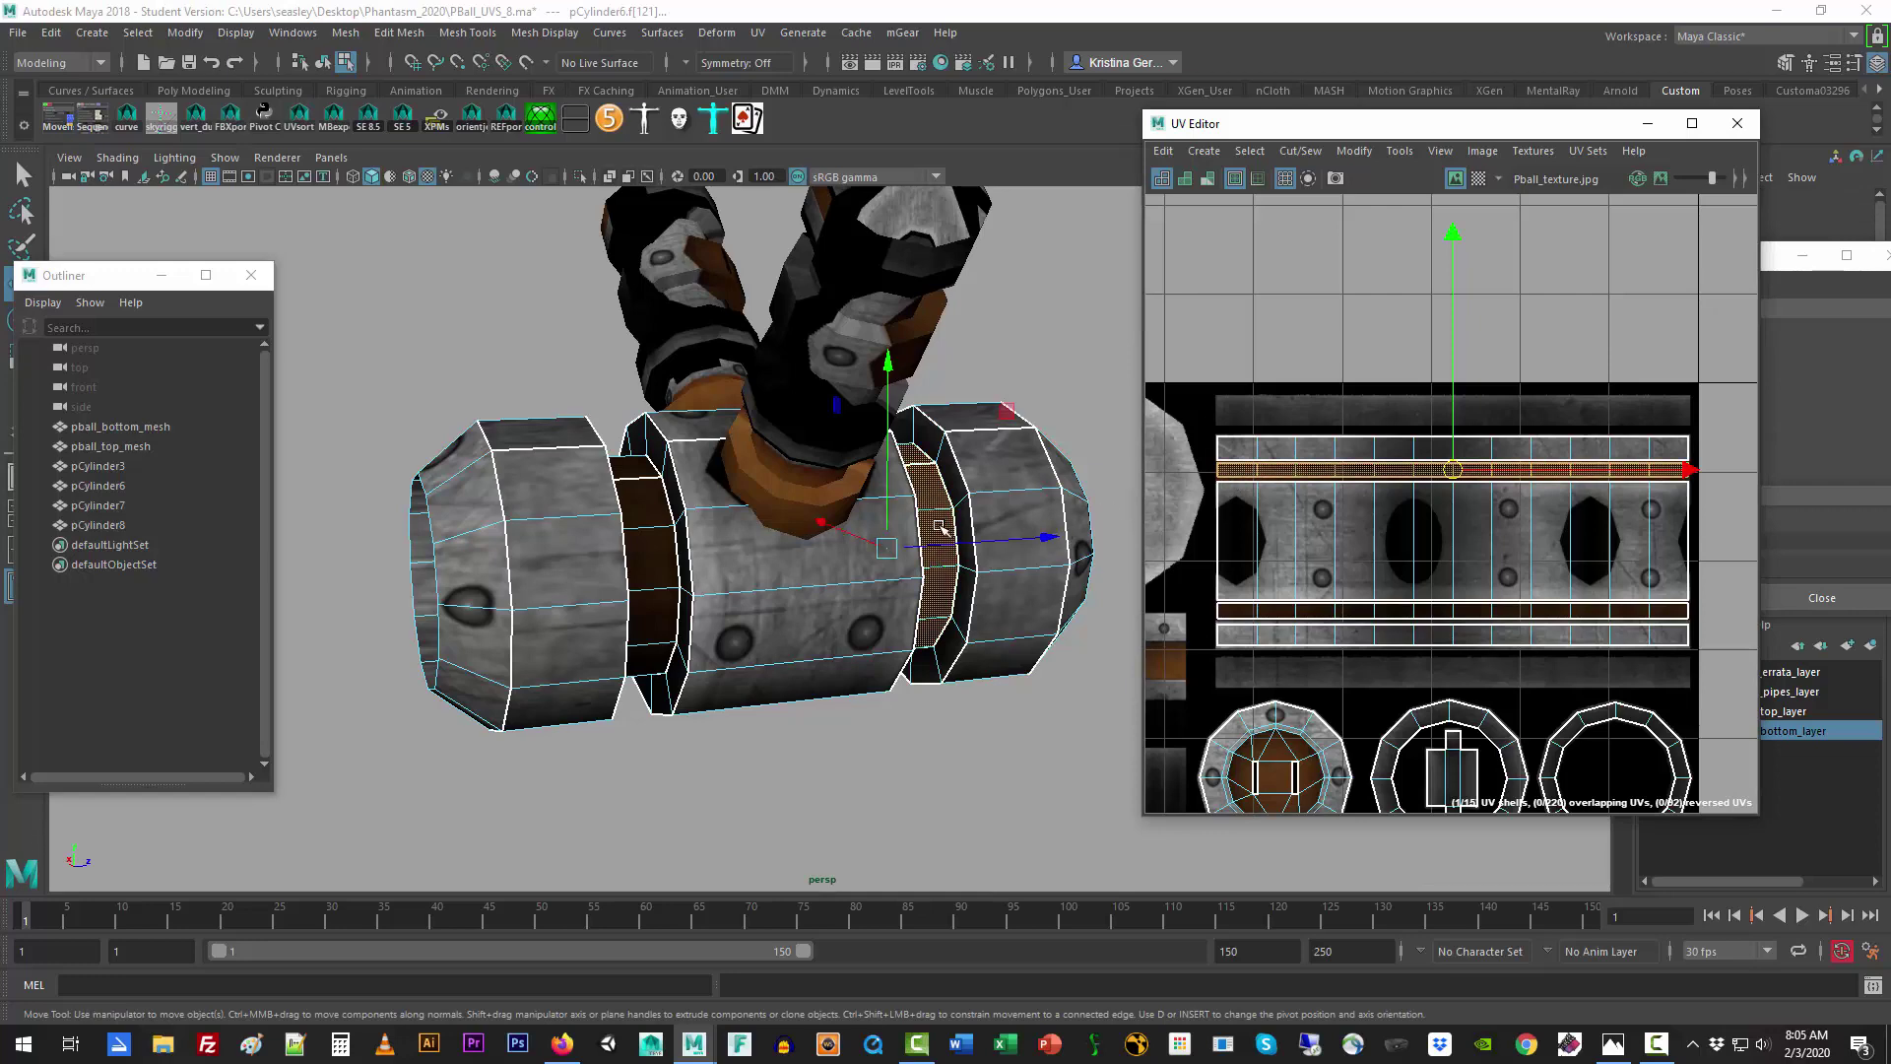
left_click(1028, 825)
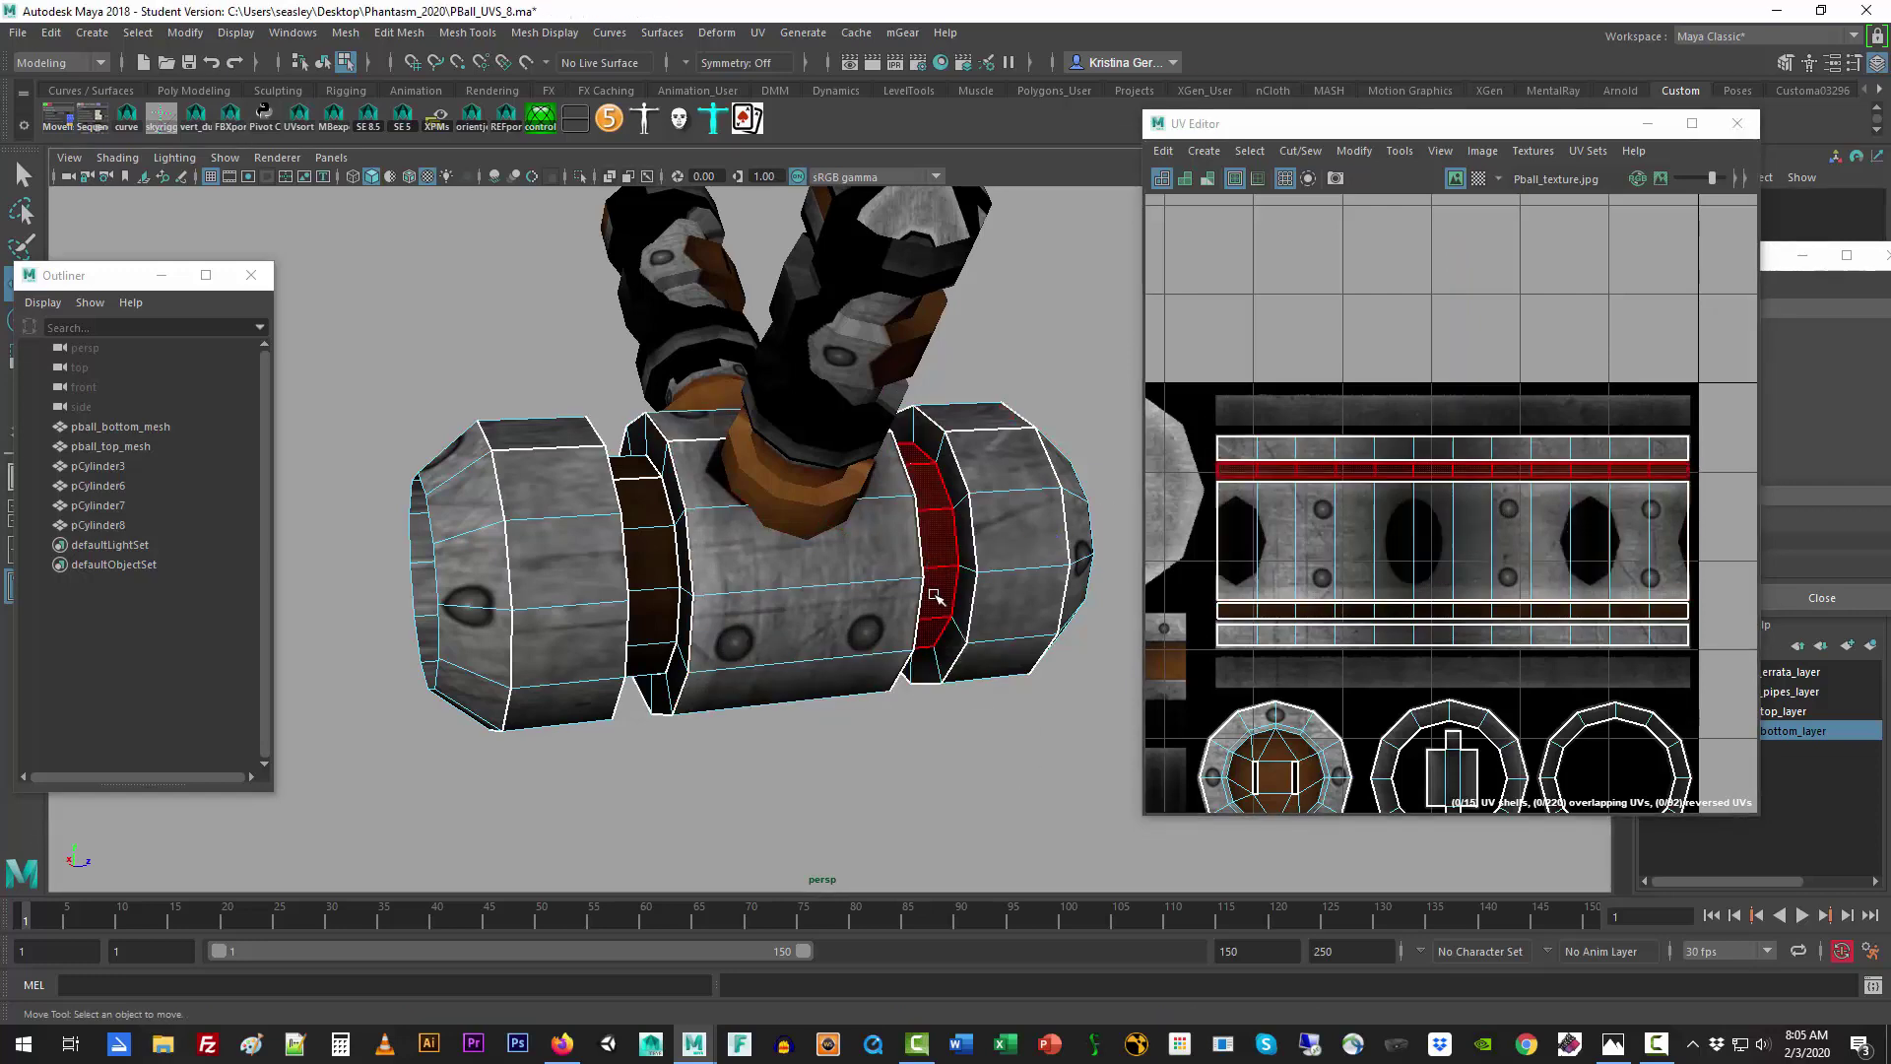
left_click(1269, 612)
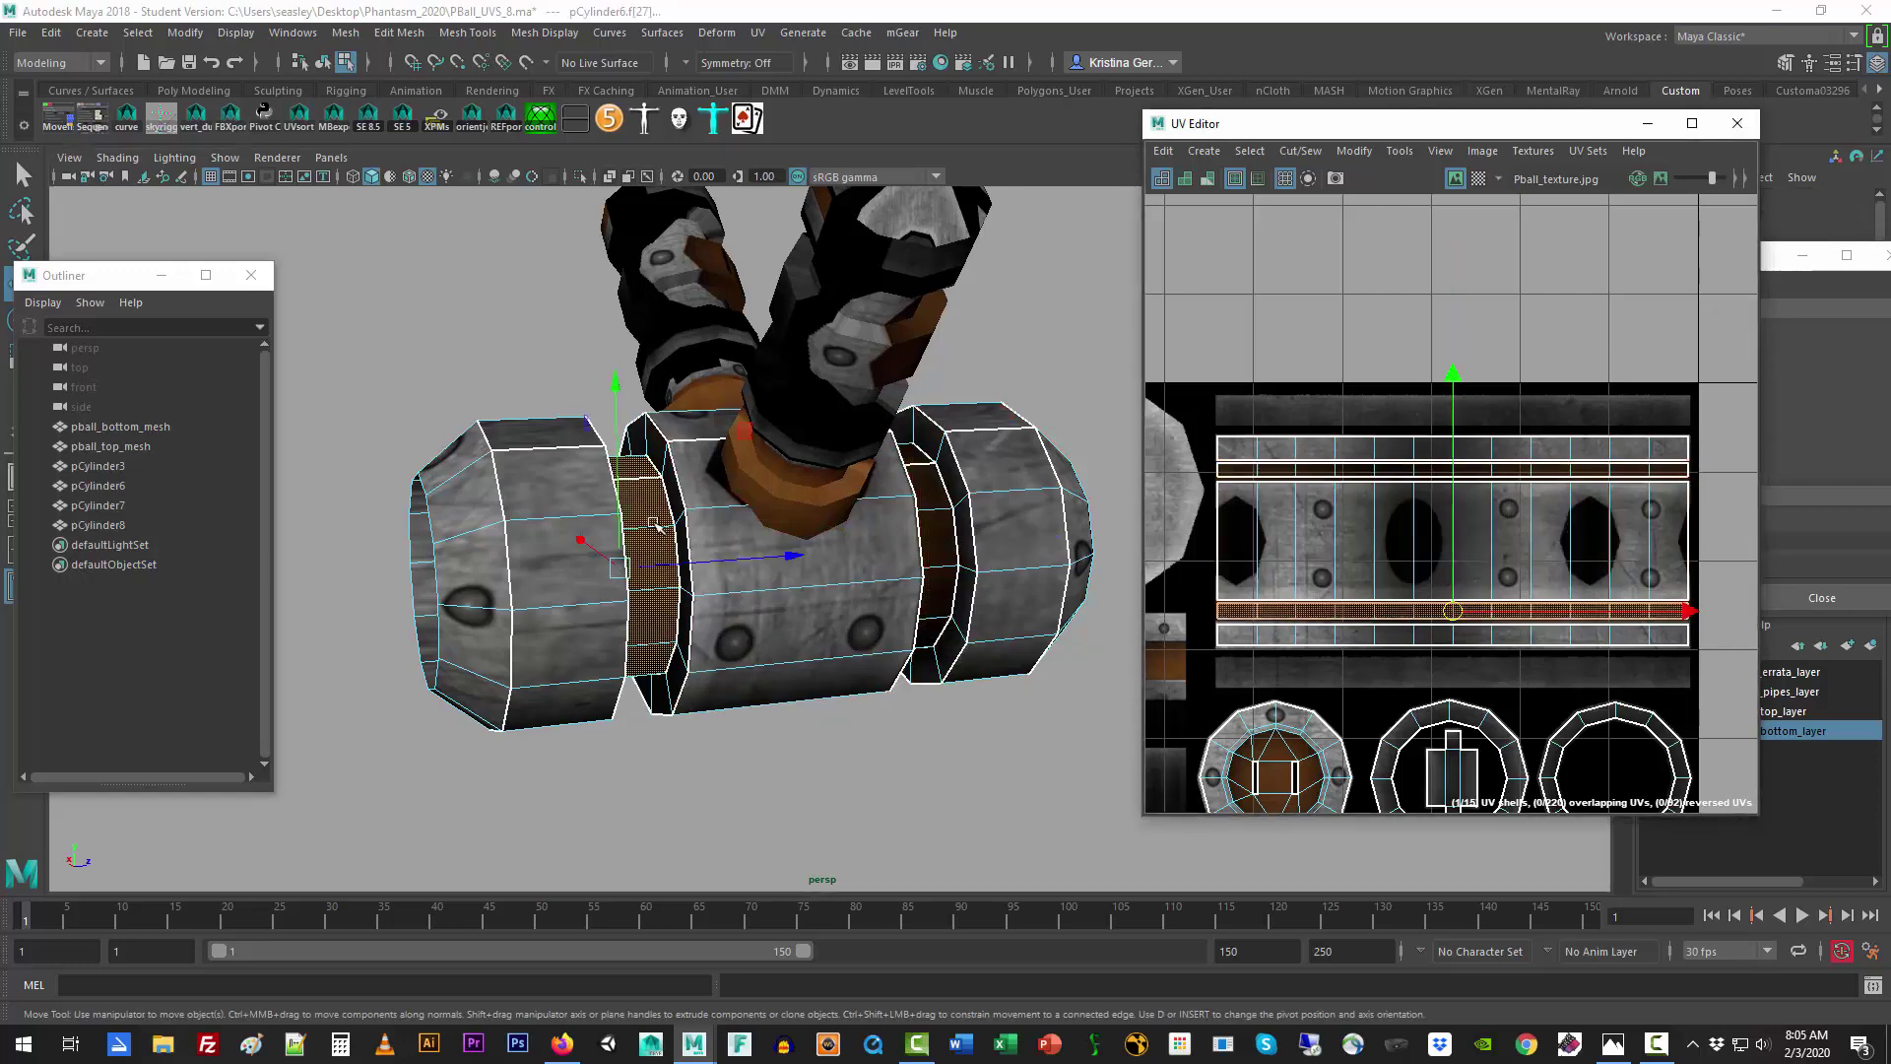
left_click(1221, 642)
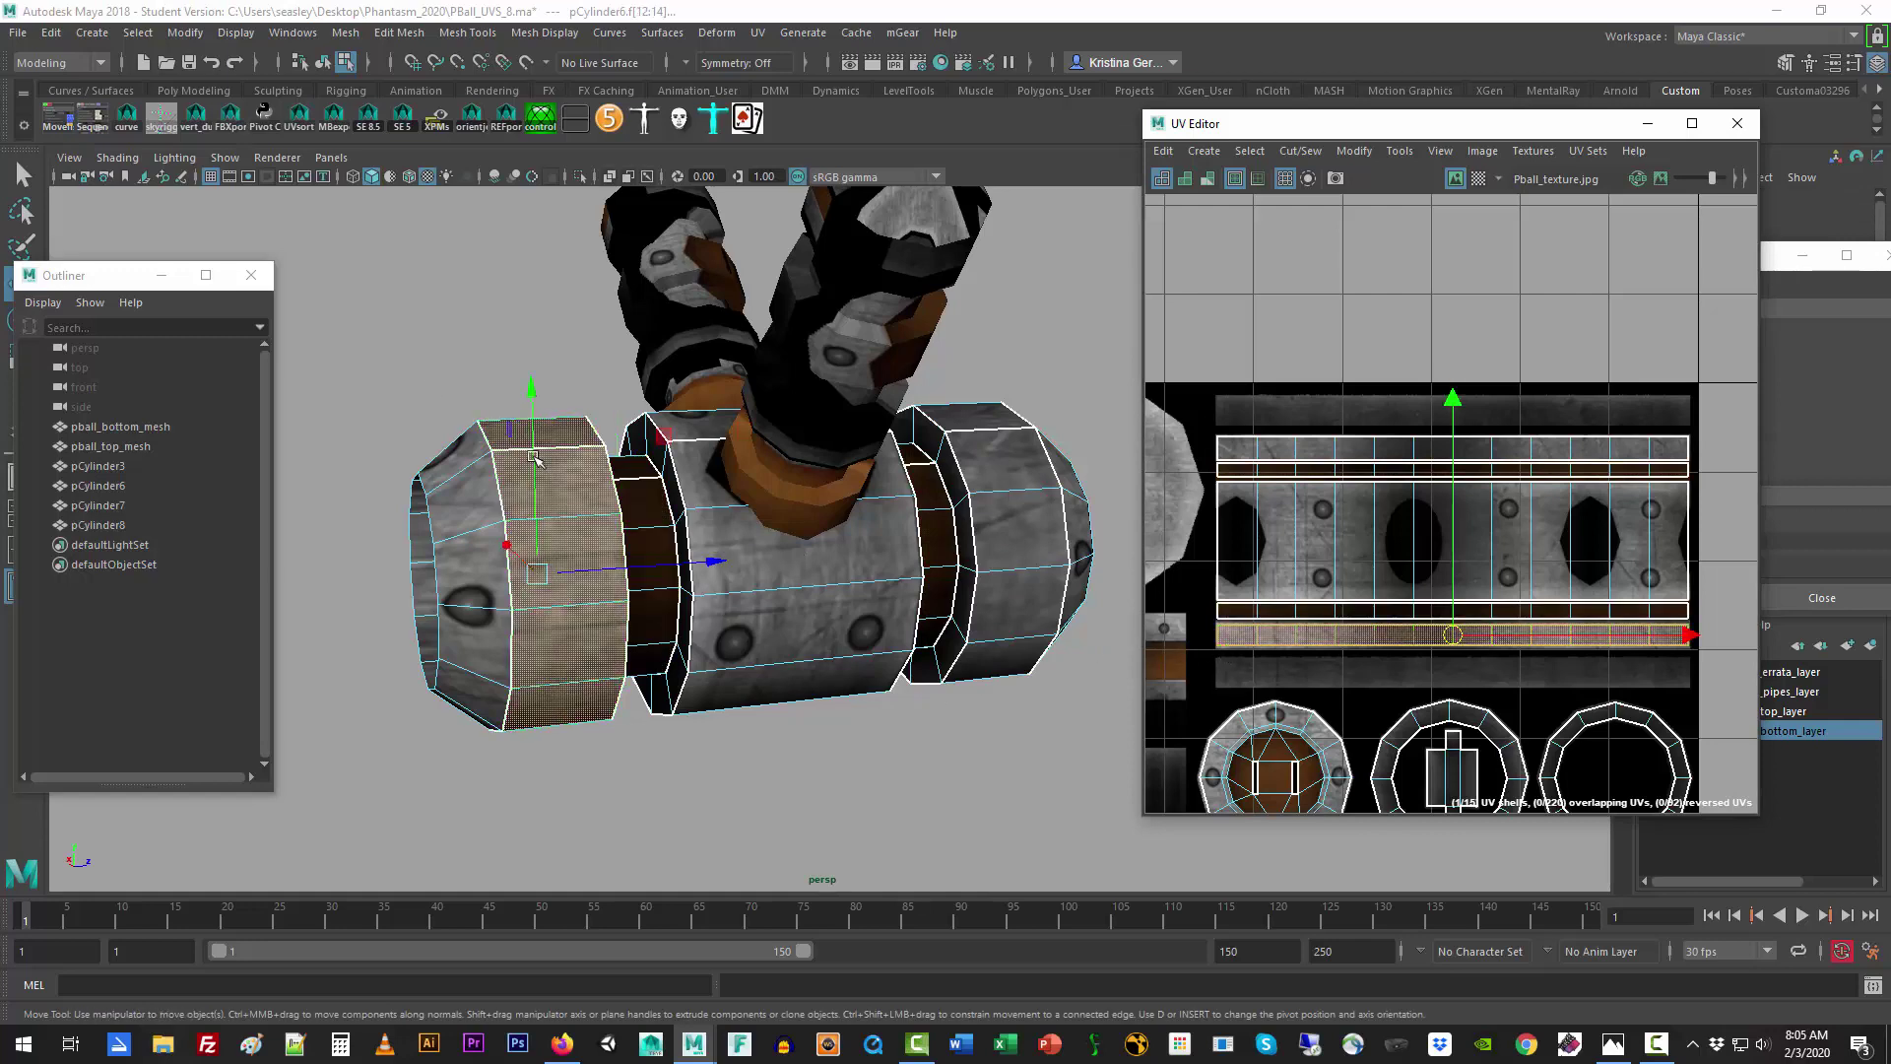
left_click(990, 755)
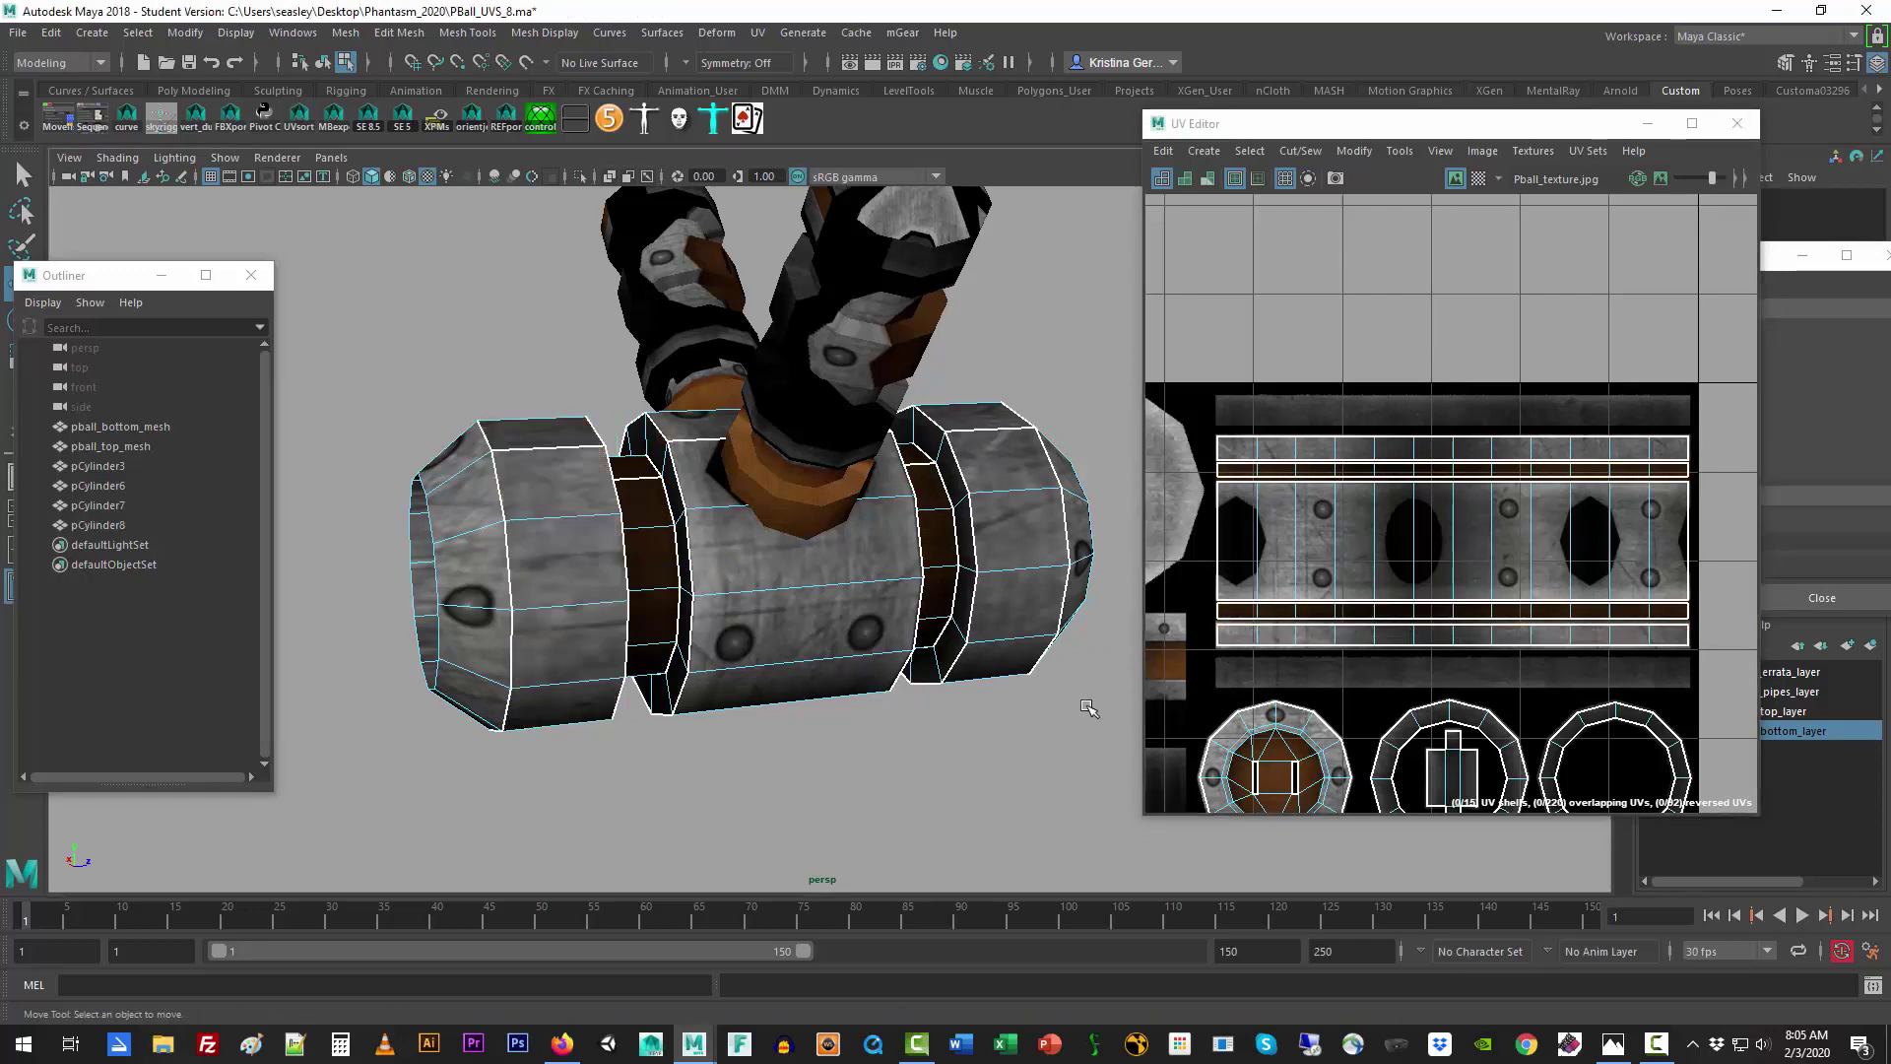
left_click(910, 605)
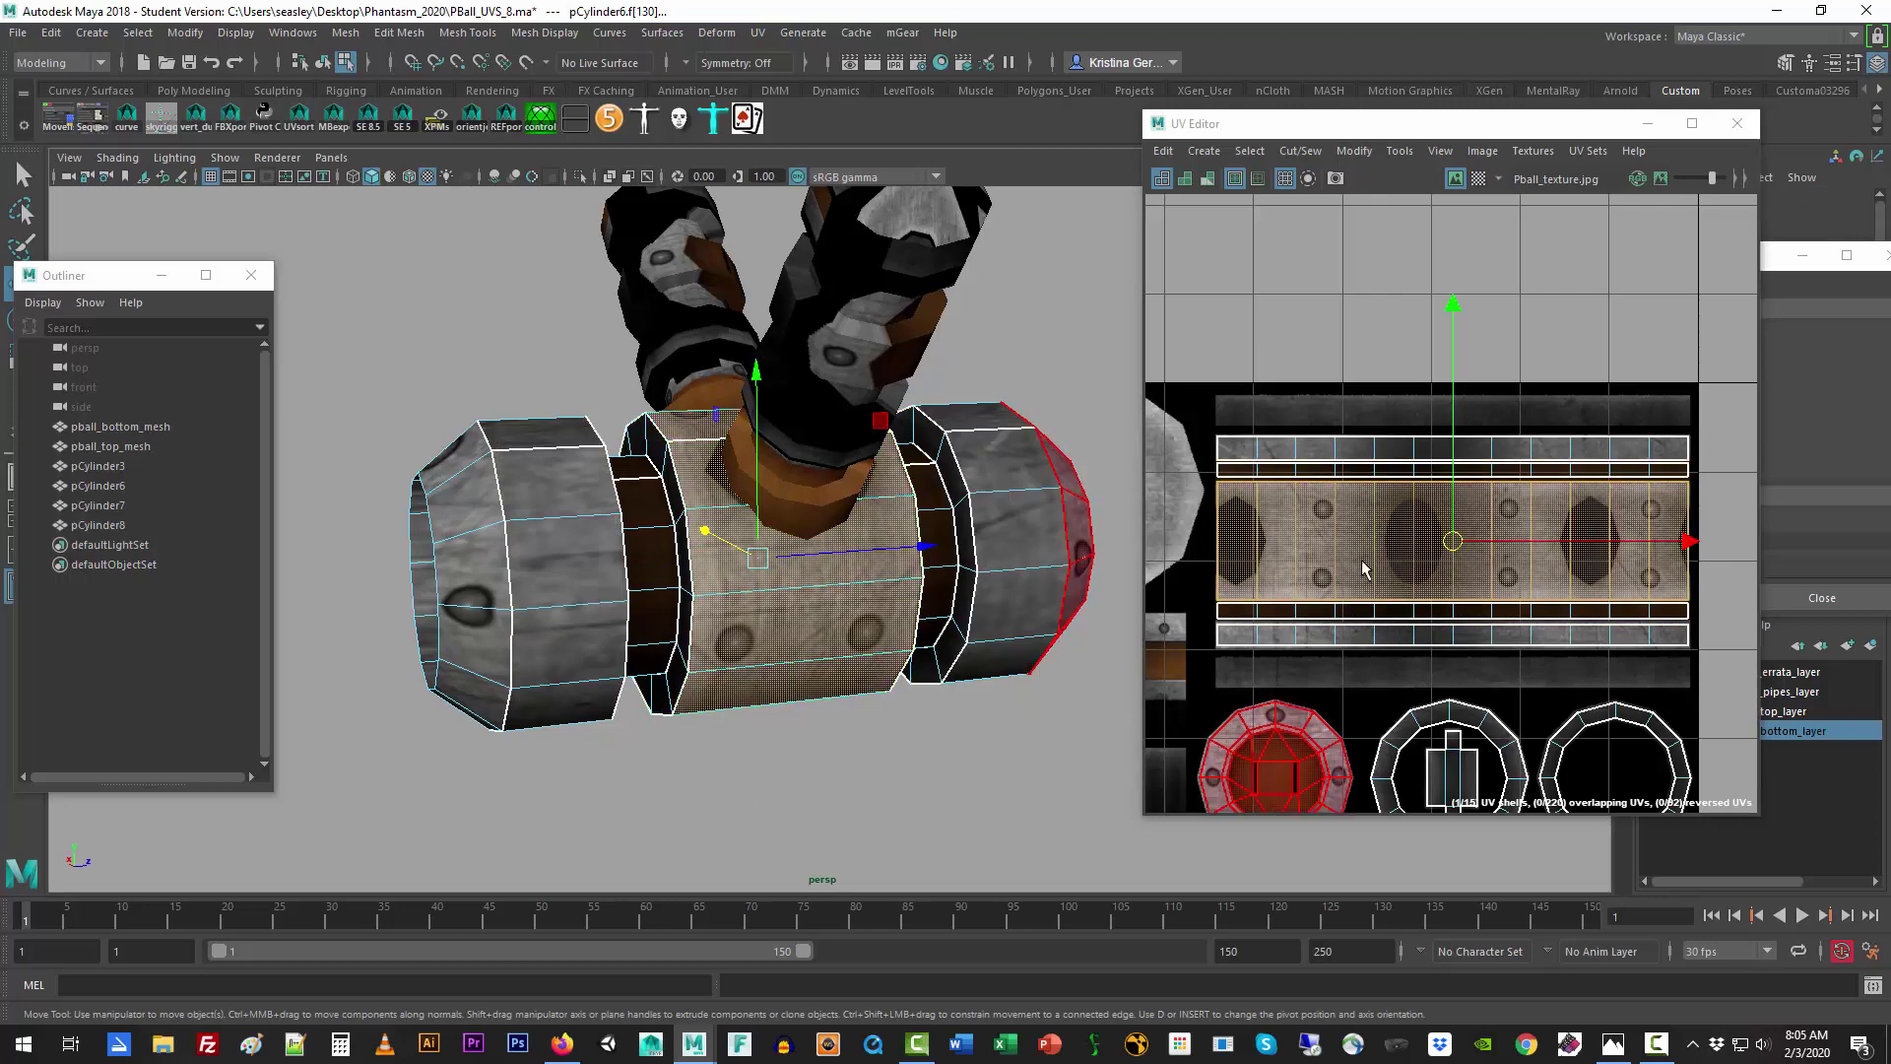
left_click(935, 775)
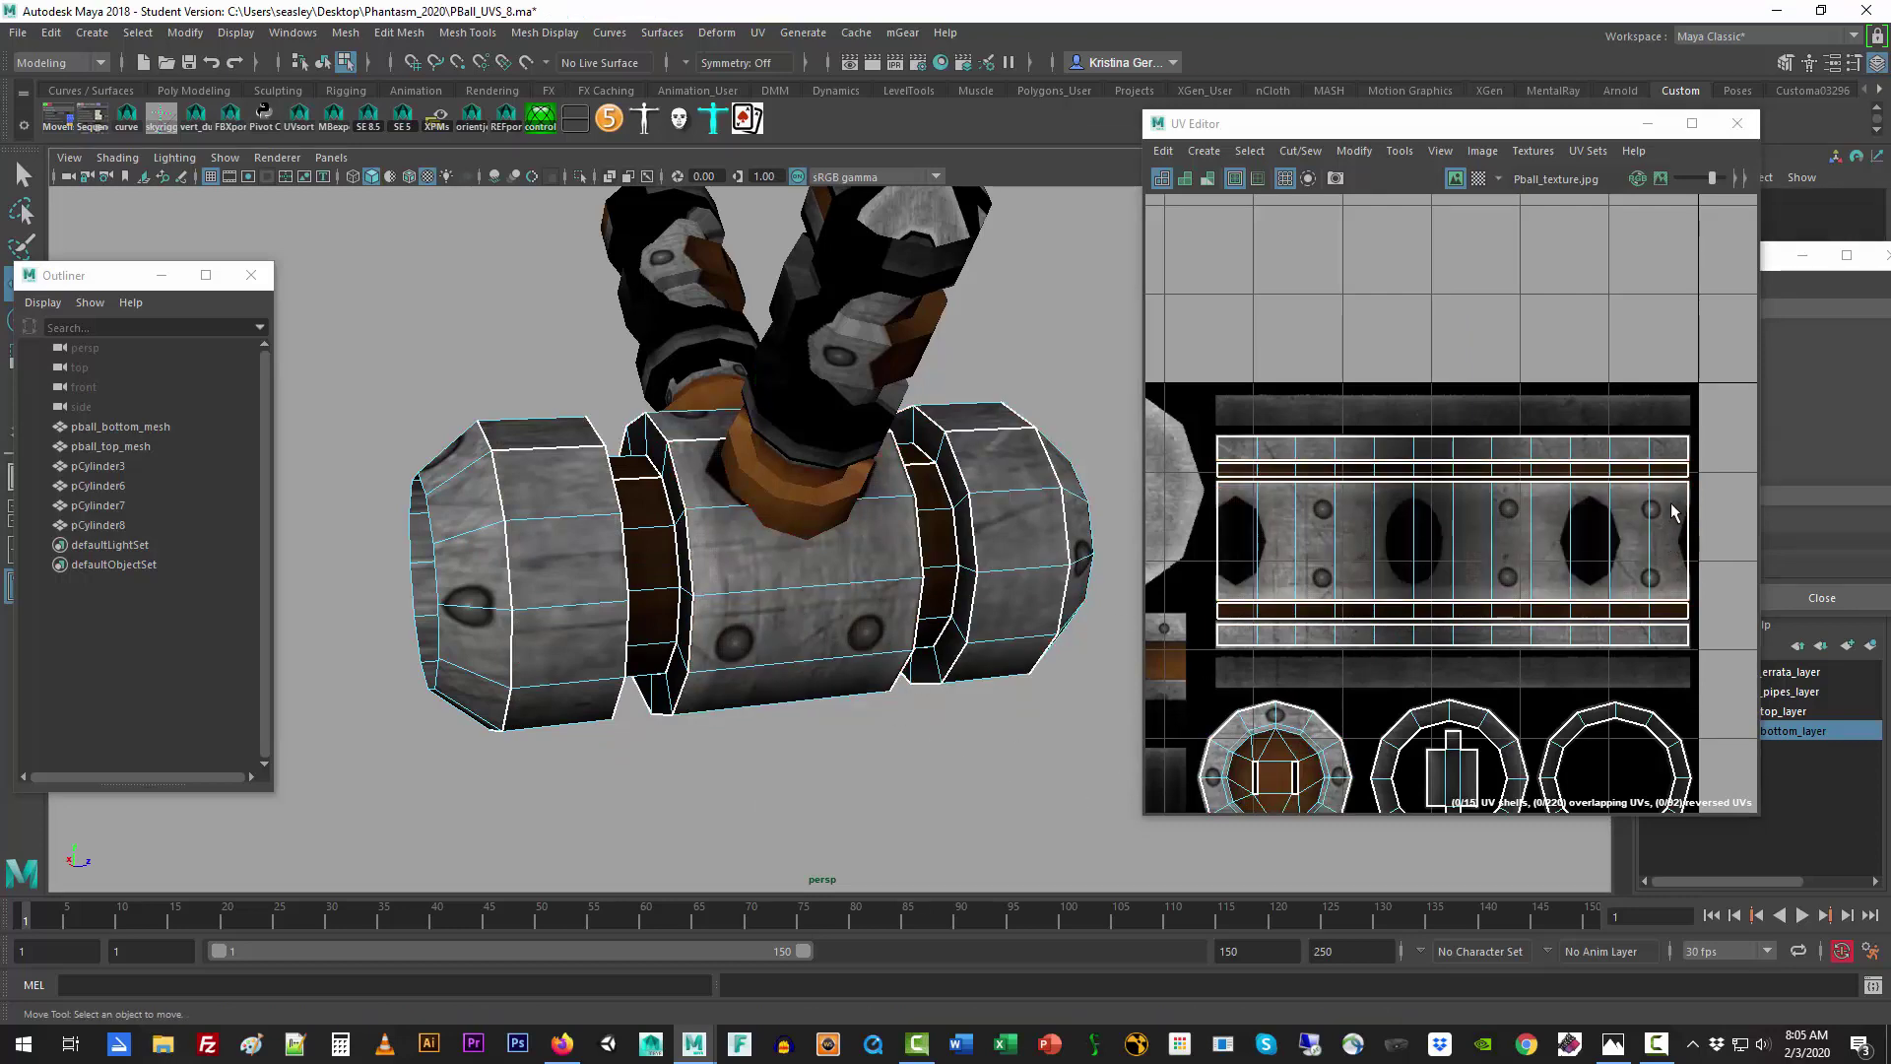
Step: Enlarge the UV Editor and move the middle strip's top row of UVs slightly down, inside the riveted panel's upper edge
left_click(1692, 123)
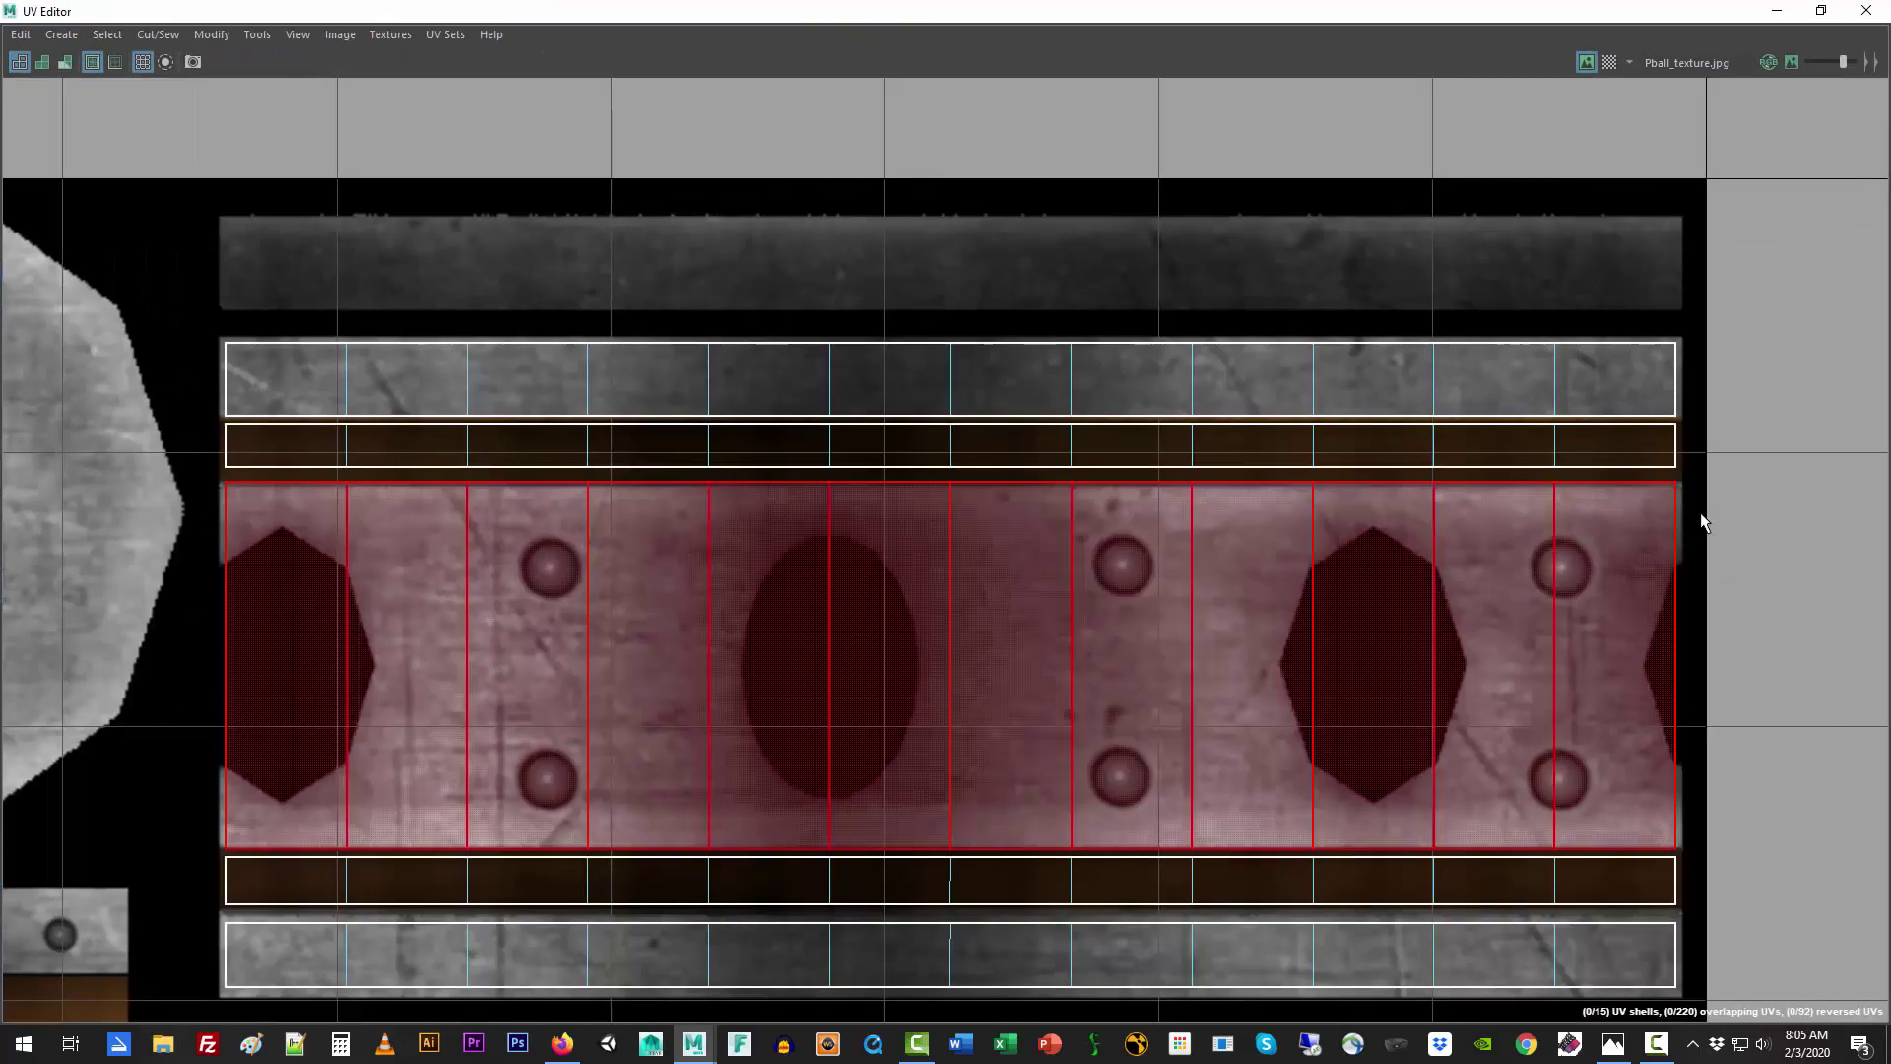
right_click(1675, 496)
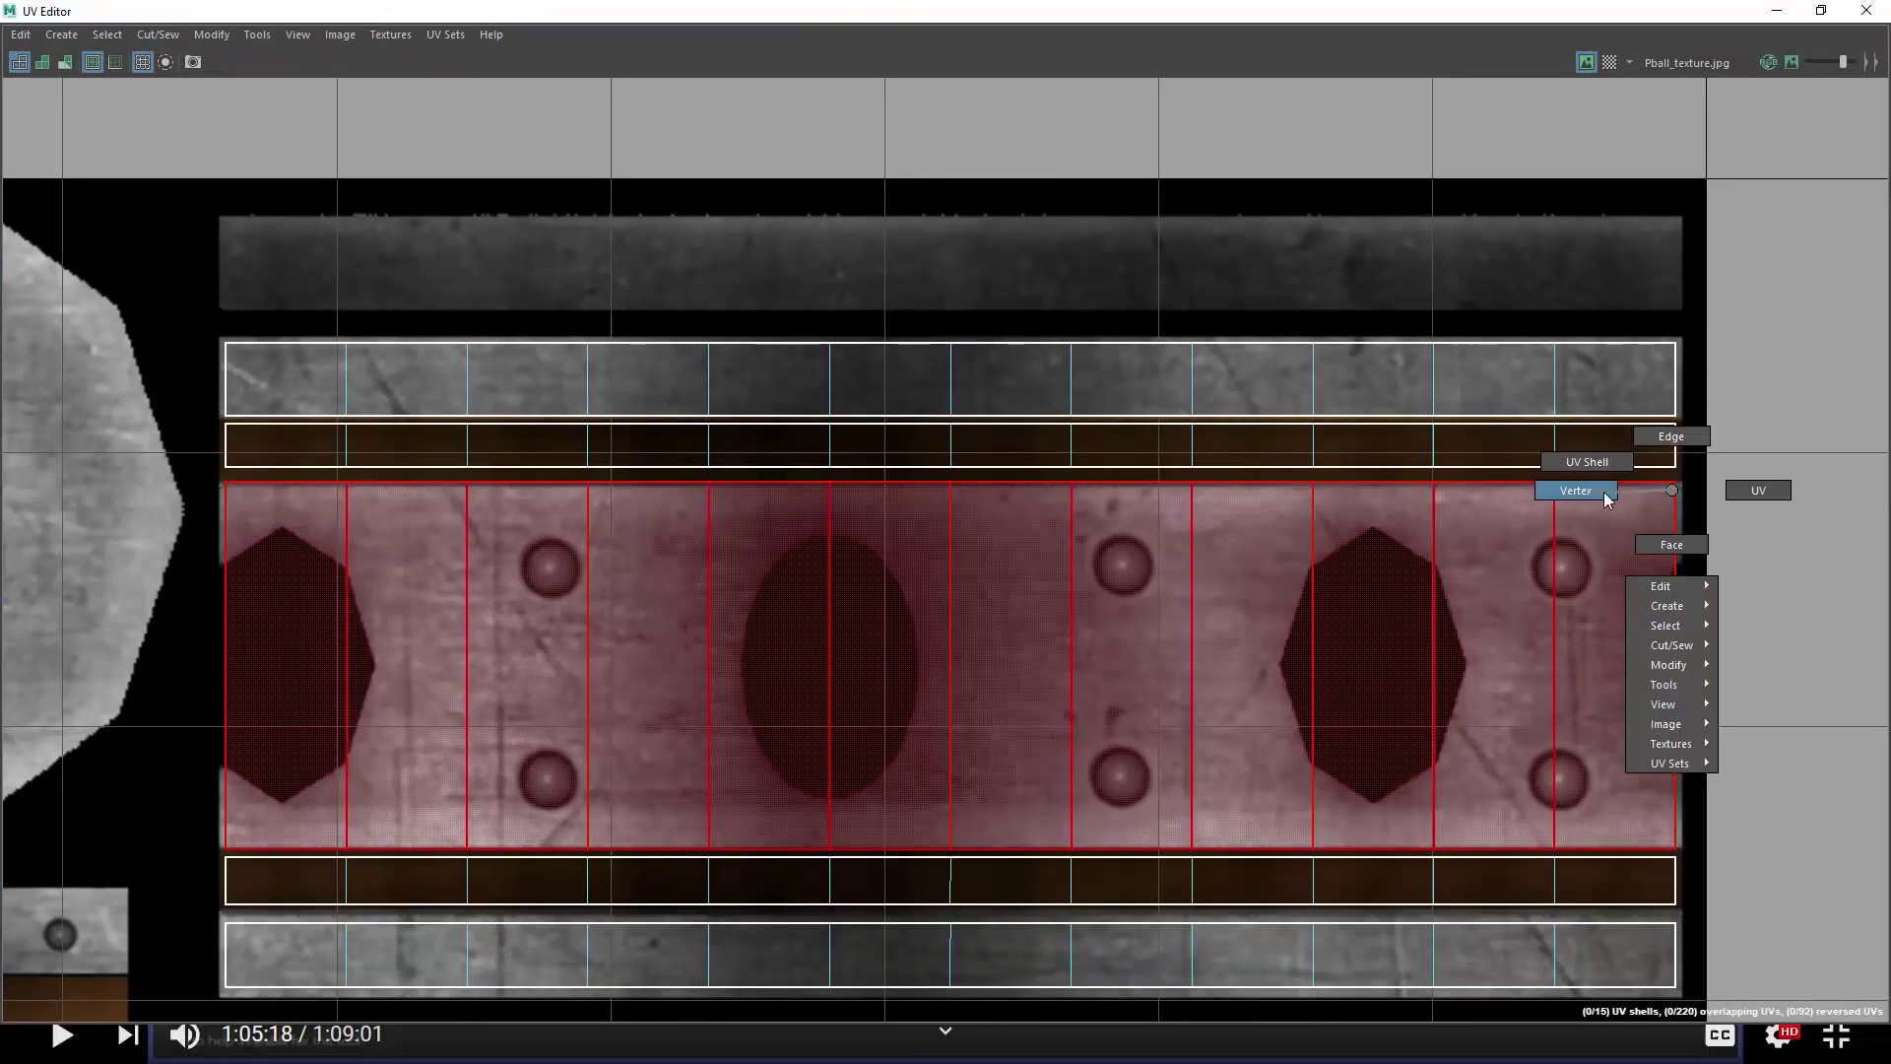
left_click(1742, 489)
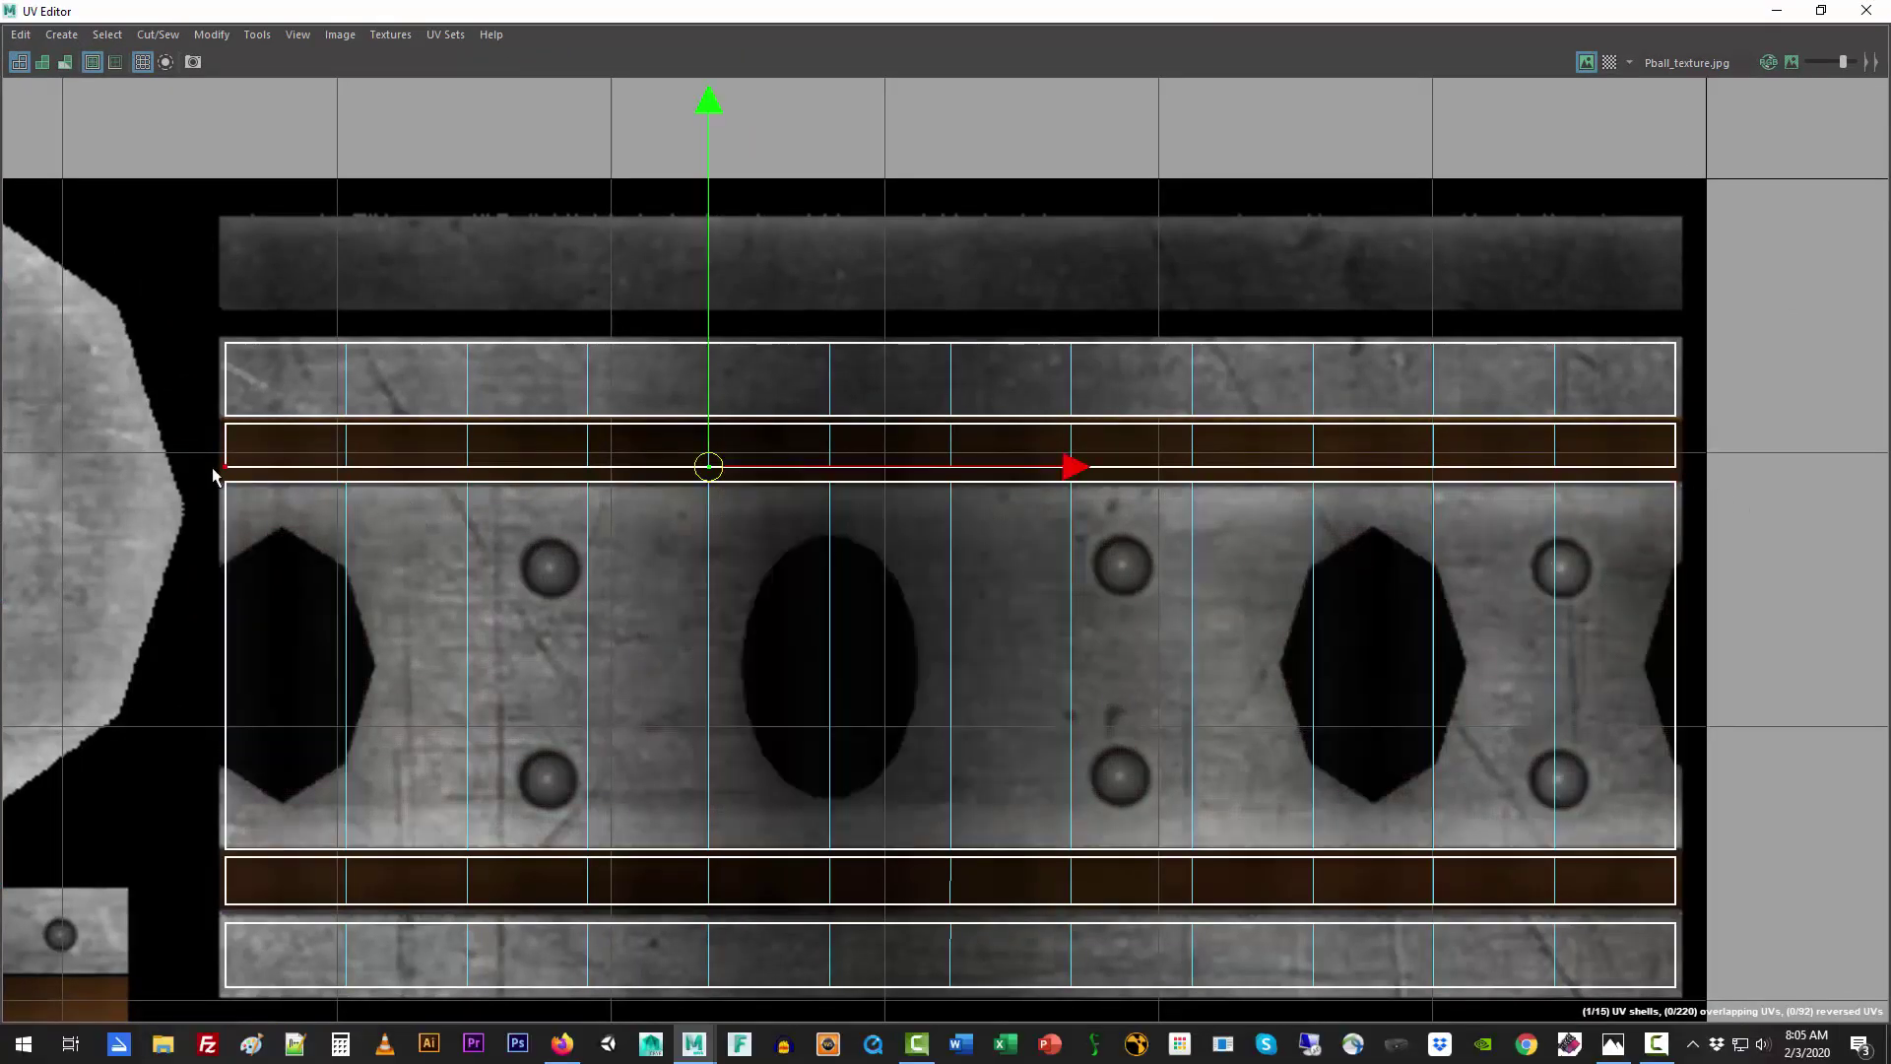
left_click_drag(302, 509, 1674, 558)
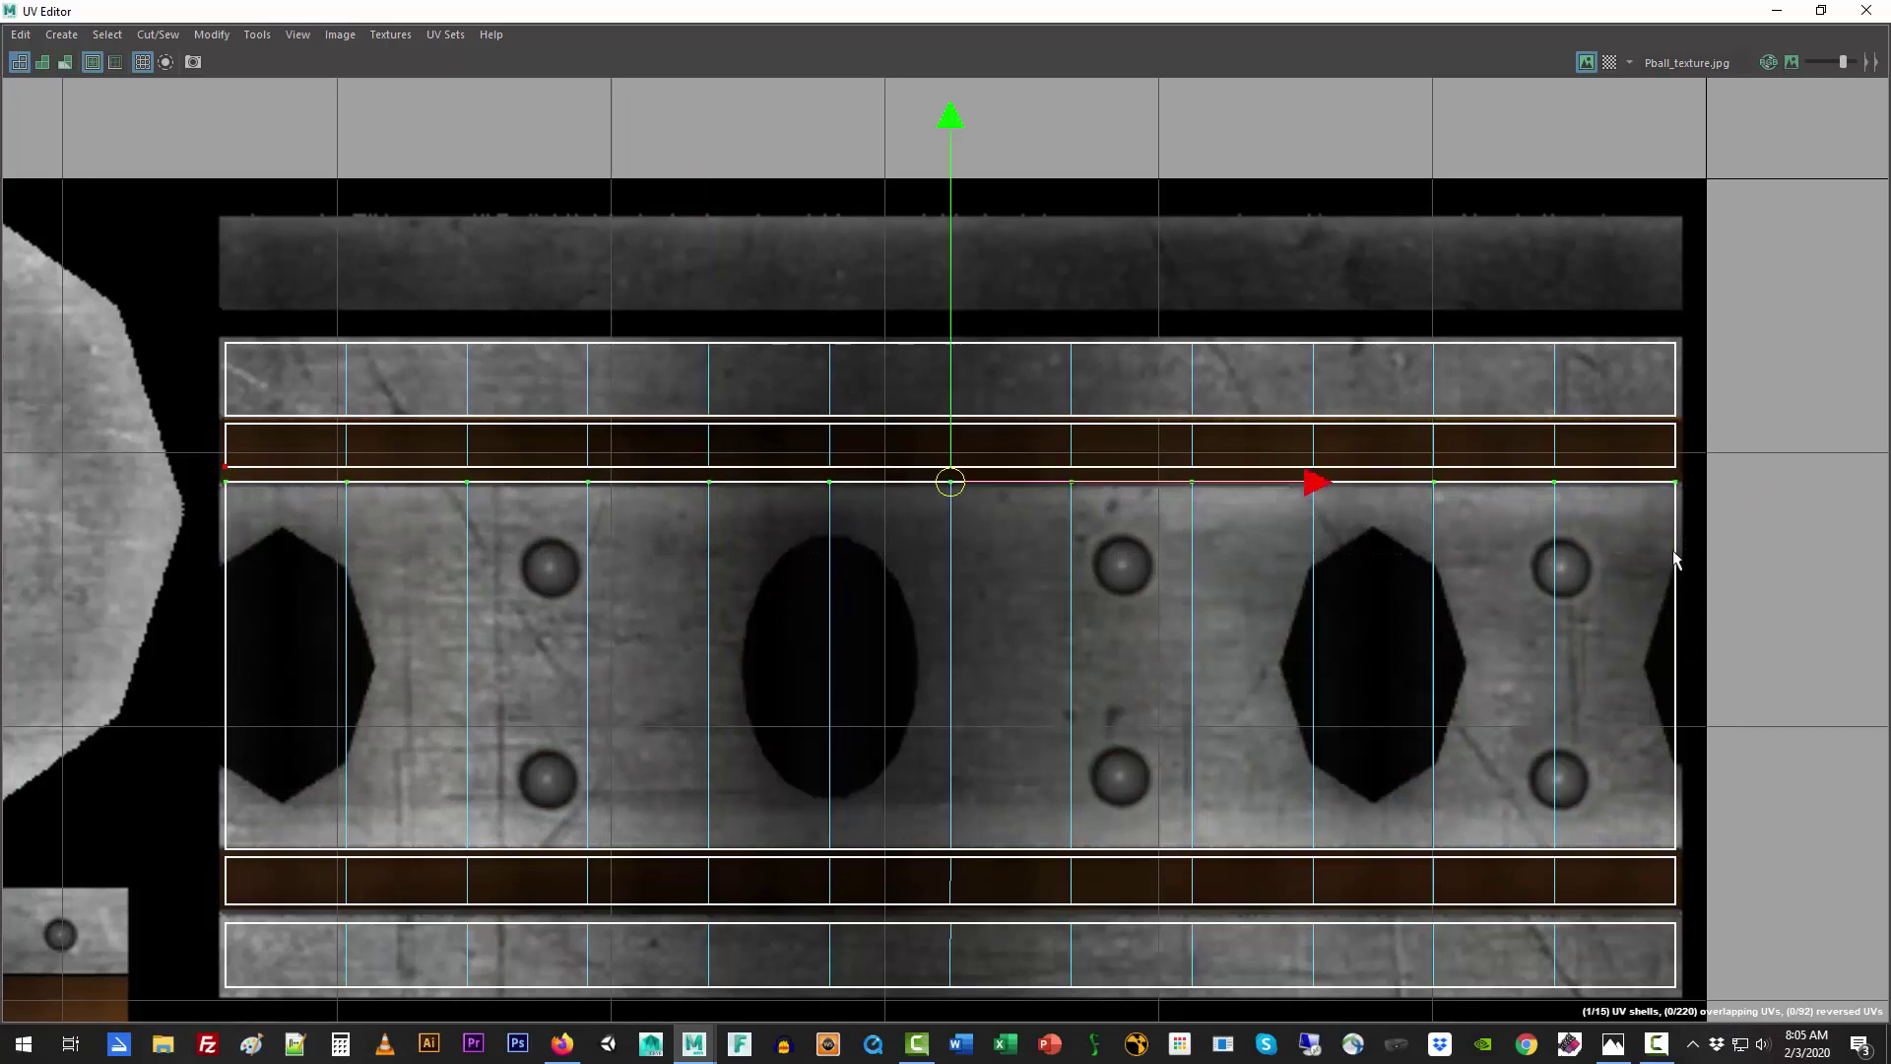
left_click_drag(959, 116, 954, 125)
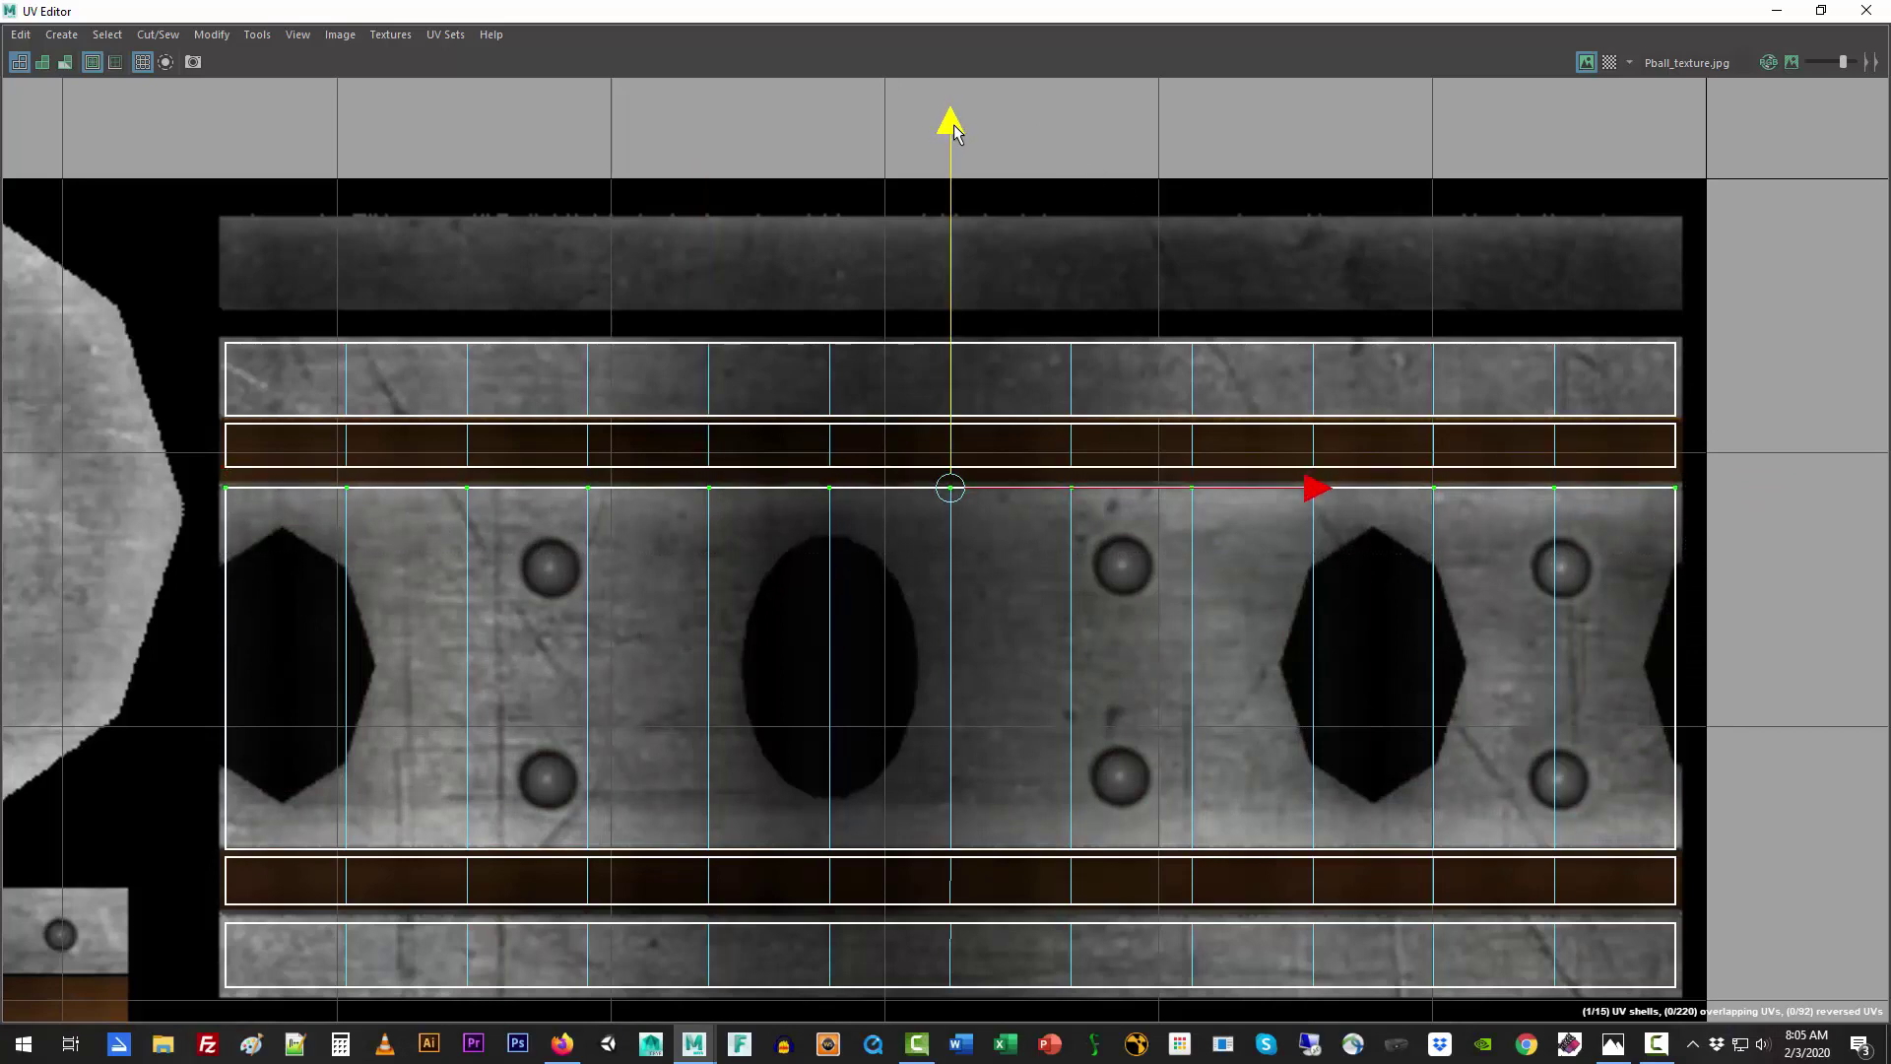
Step: Move the middle strip's bottom row of UVs slightly up, inside the riveted panel's lower edge, and clear the selection
left_click_drag(204, 768, 1763, 851)
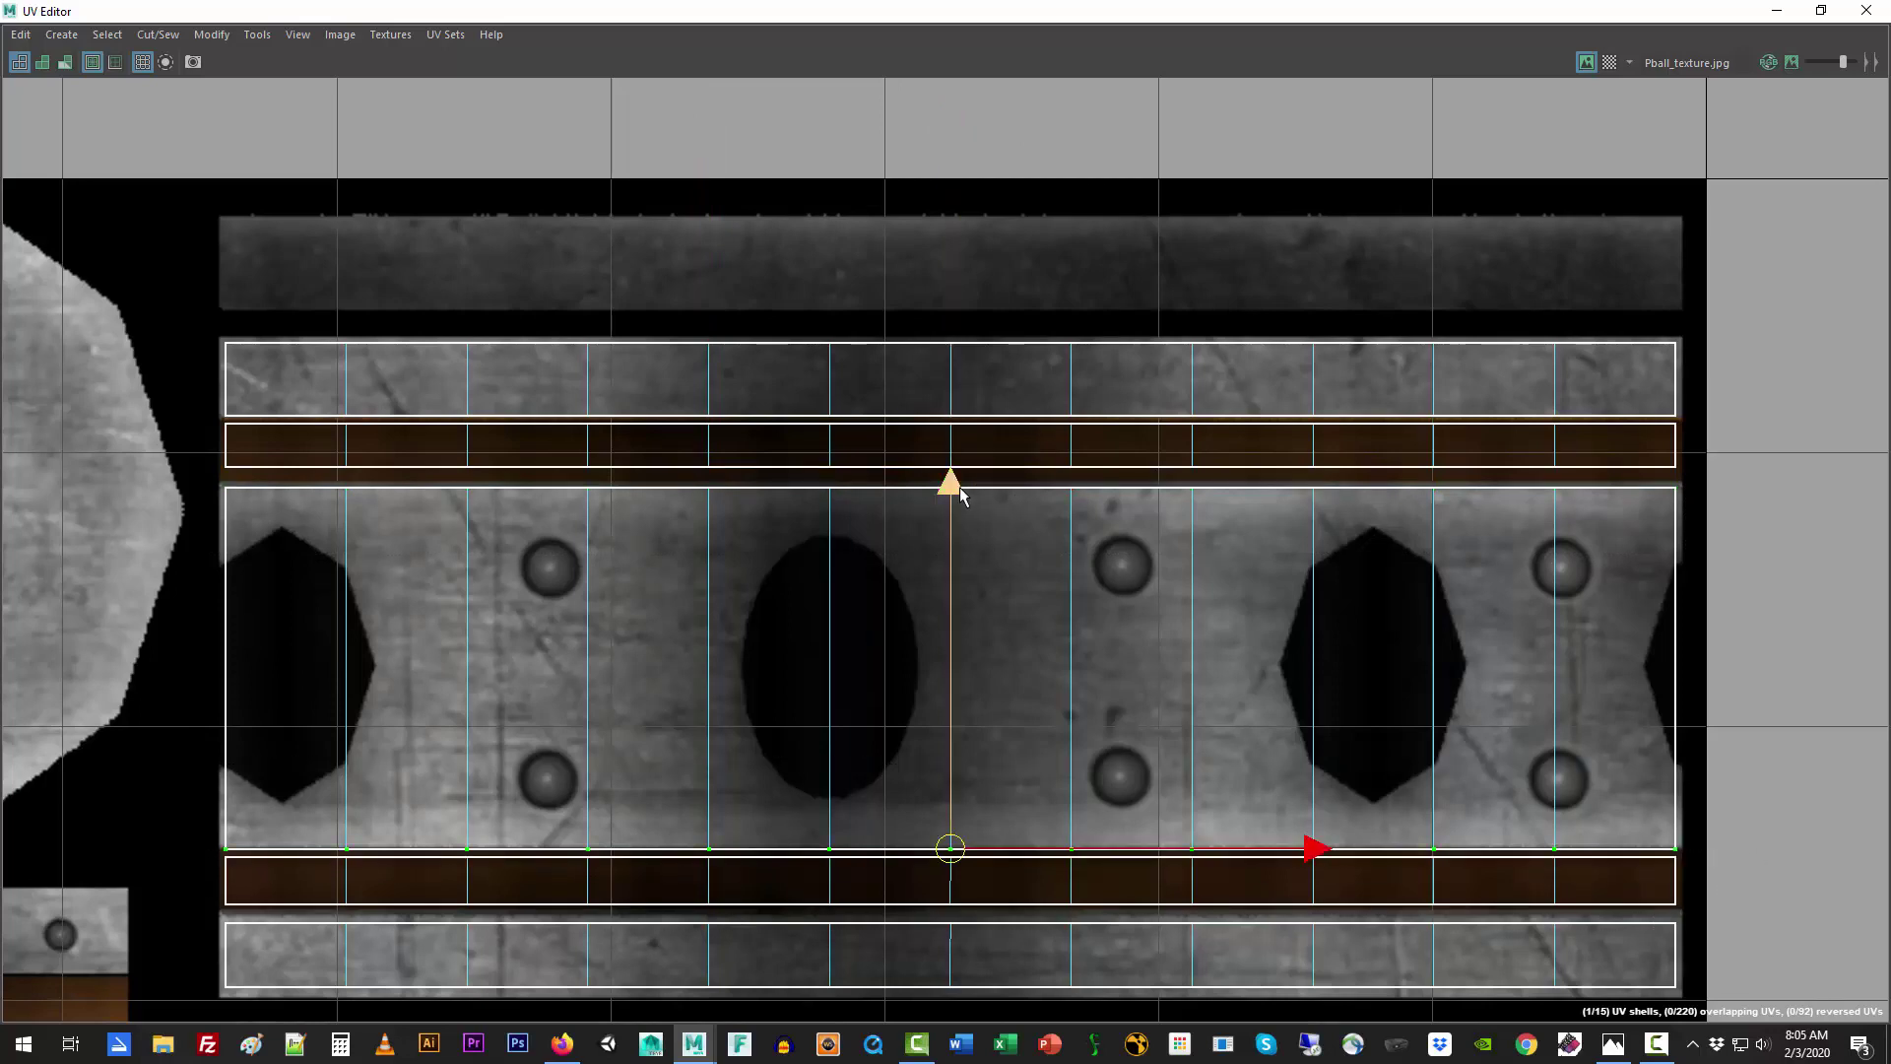
left_click_drag(960, 486, 954, 482)
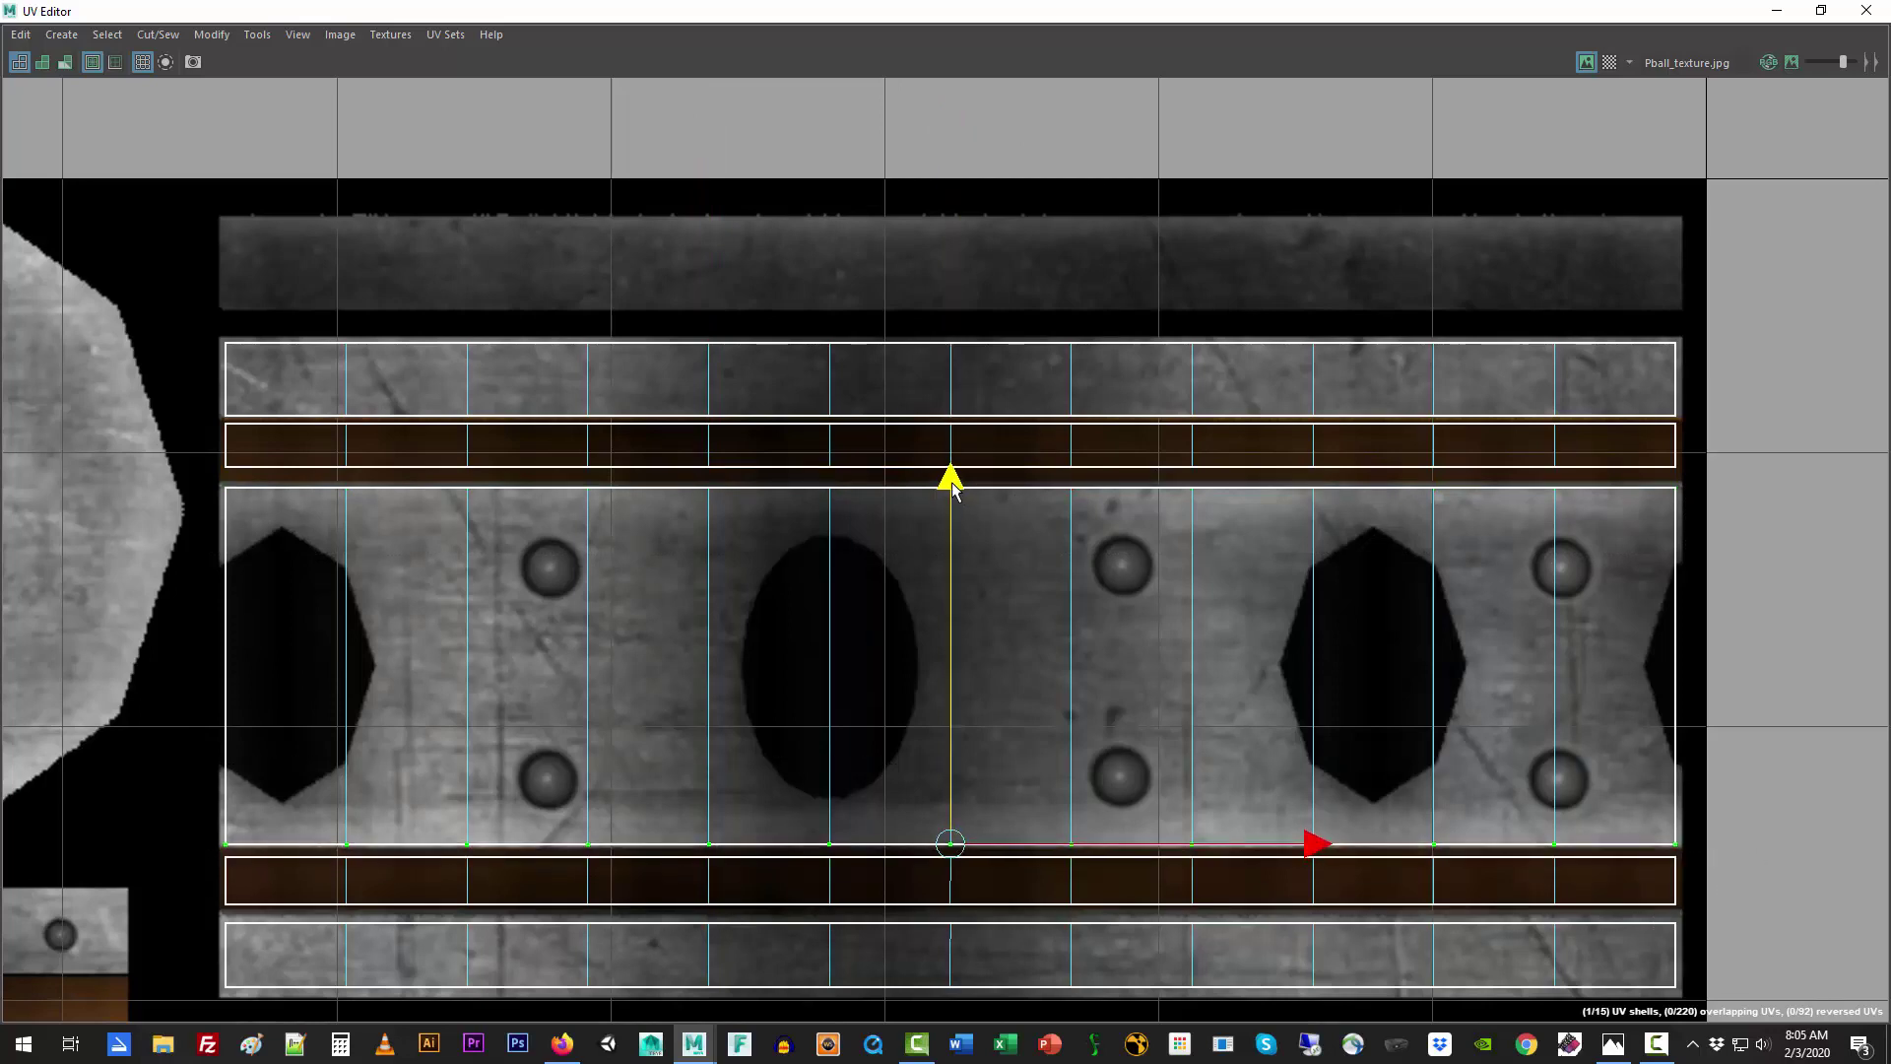
left_click(168, 746)
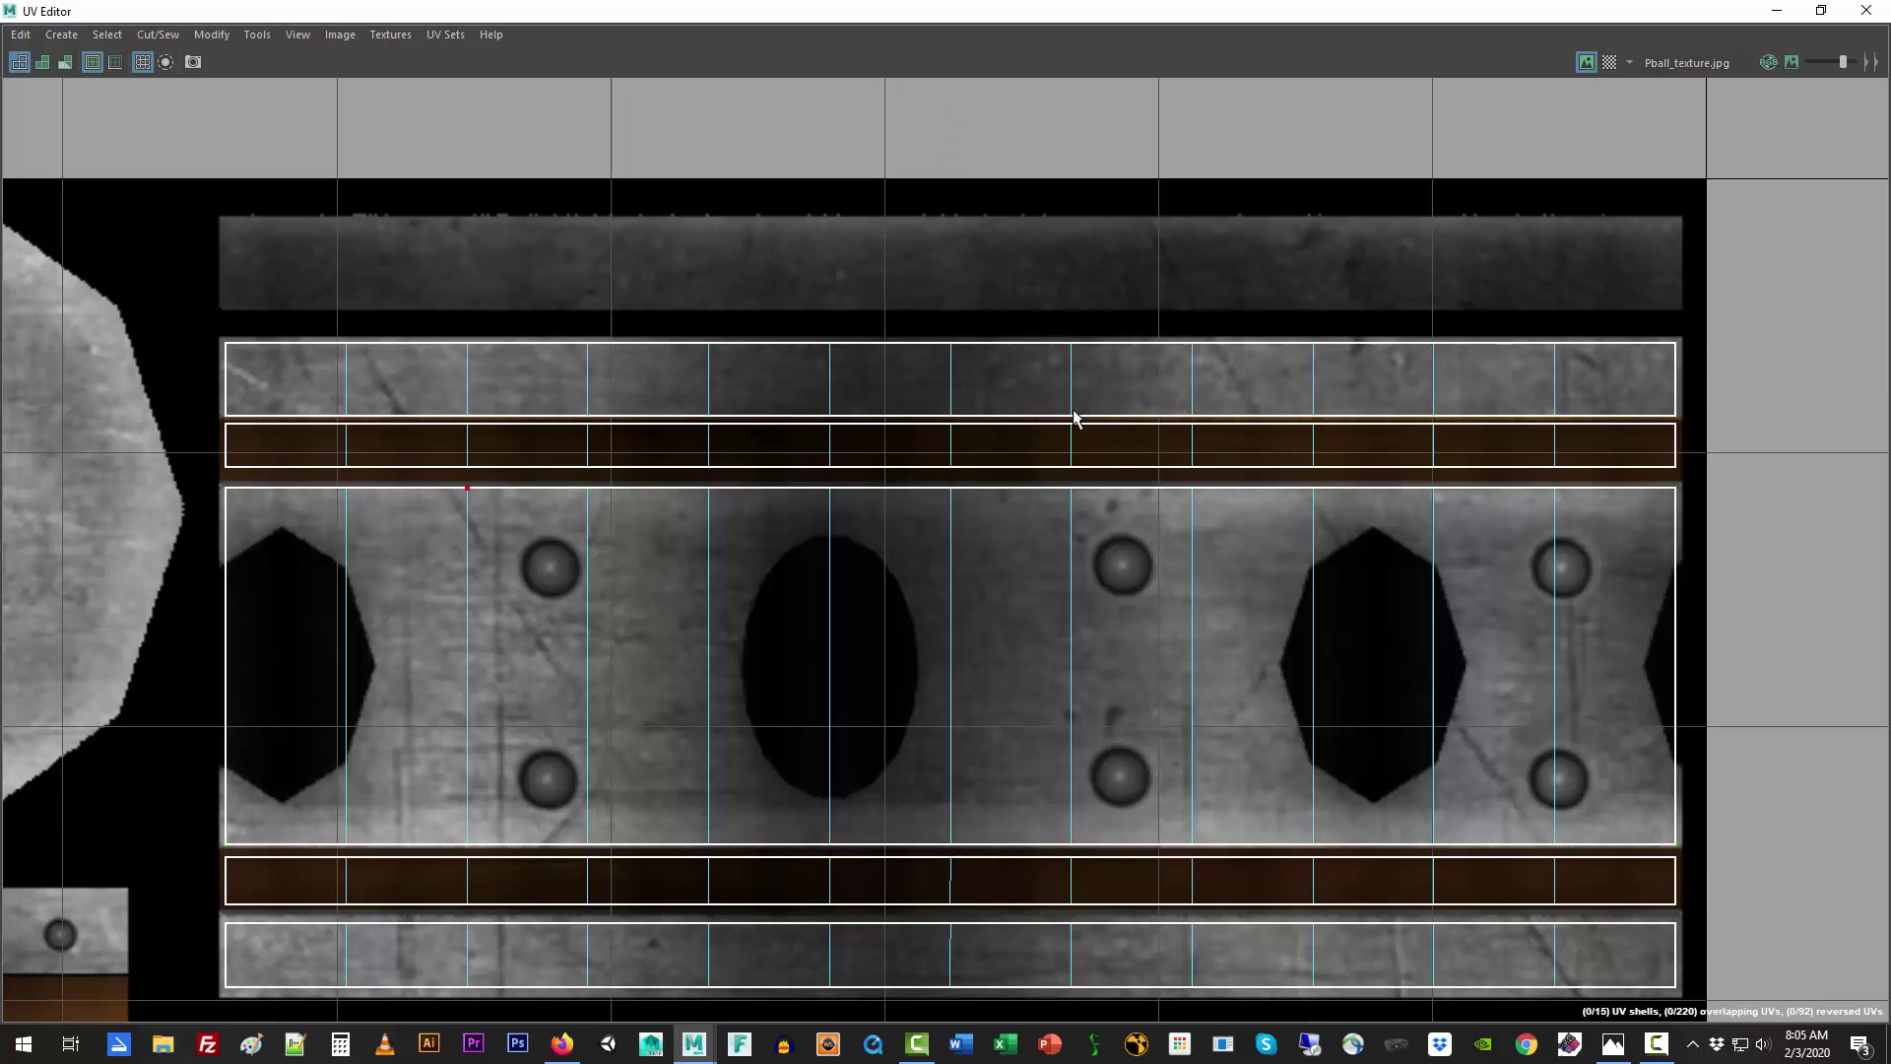
Step: Return the cylinder to object mode with nothing selected, and close the UV Editor
left_click(1821, 10)
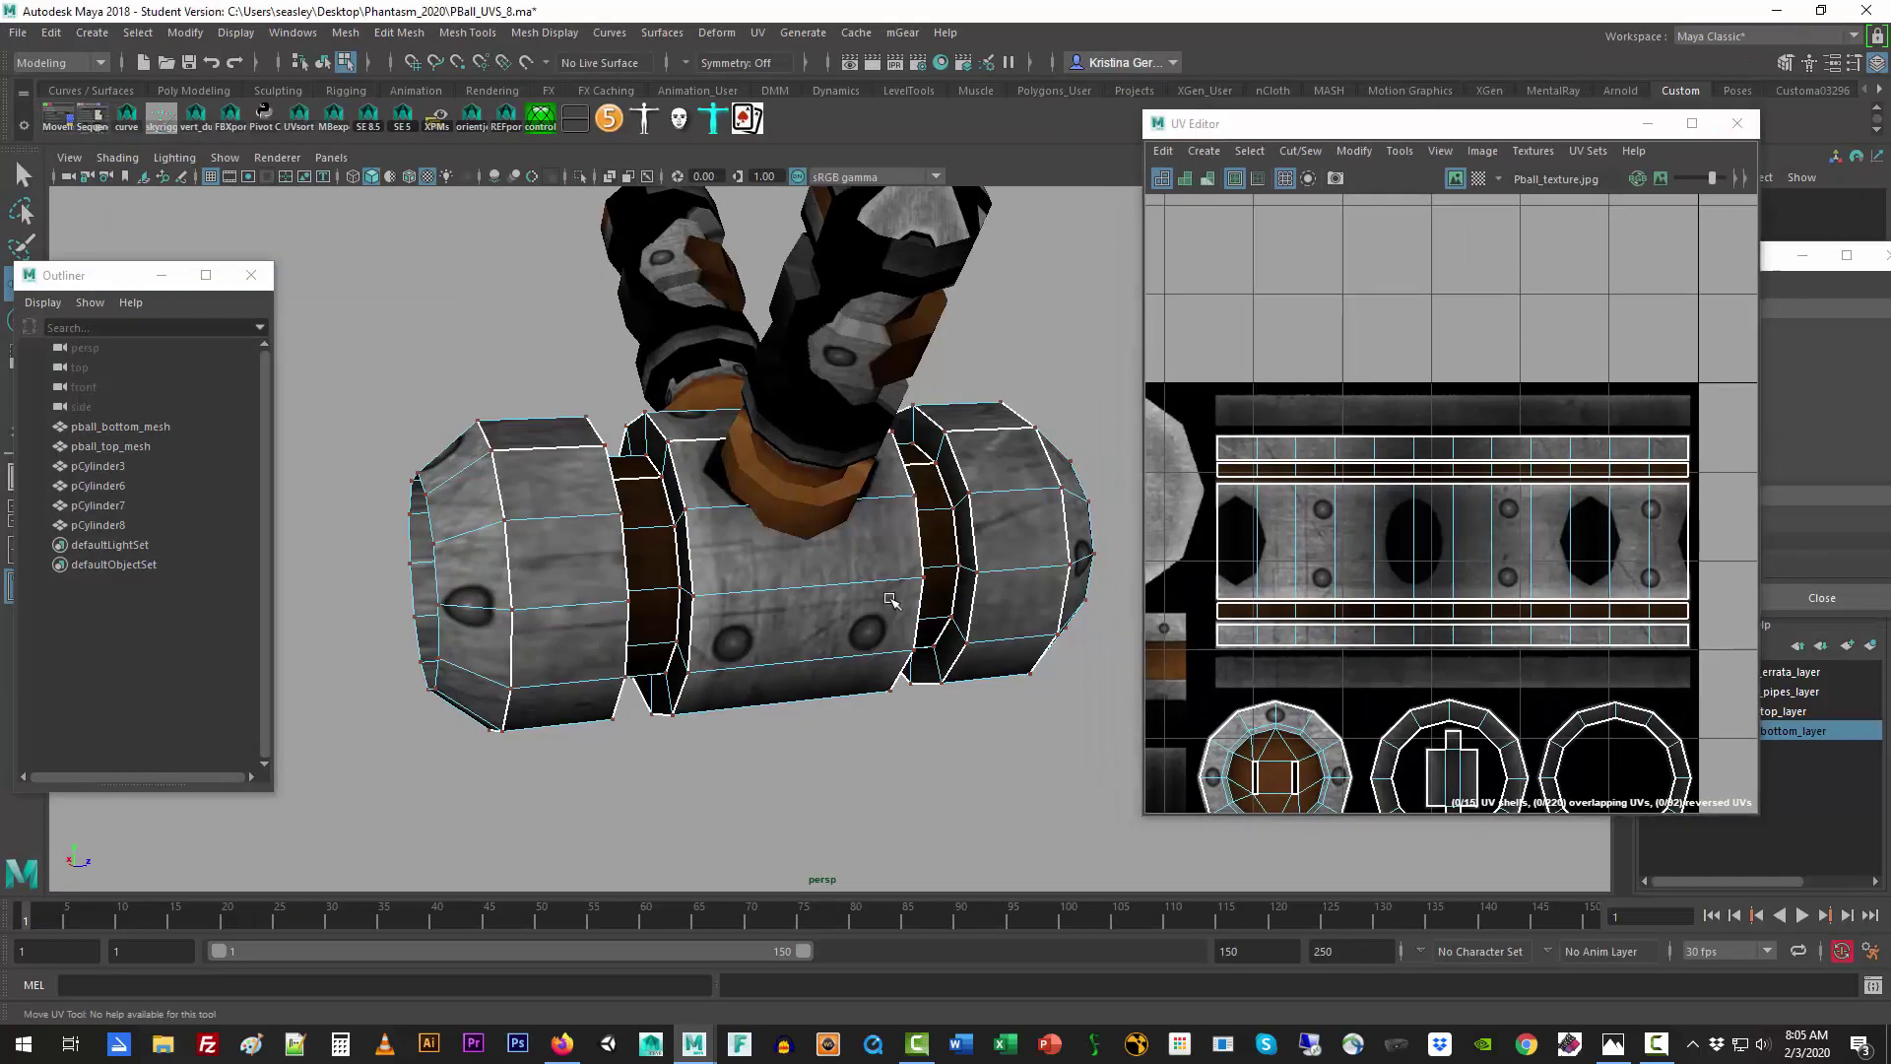
right_click_drag(867, 566, 991, 476)
left_click(874, 764)
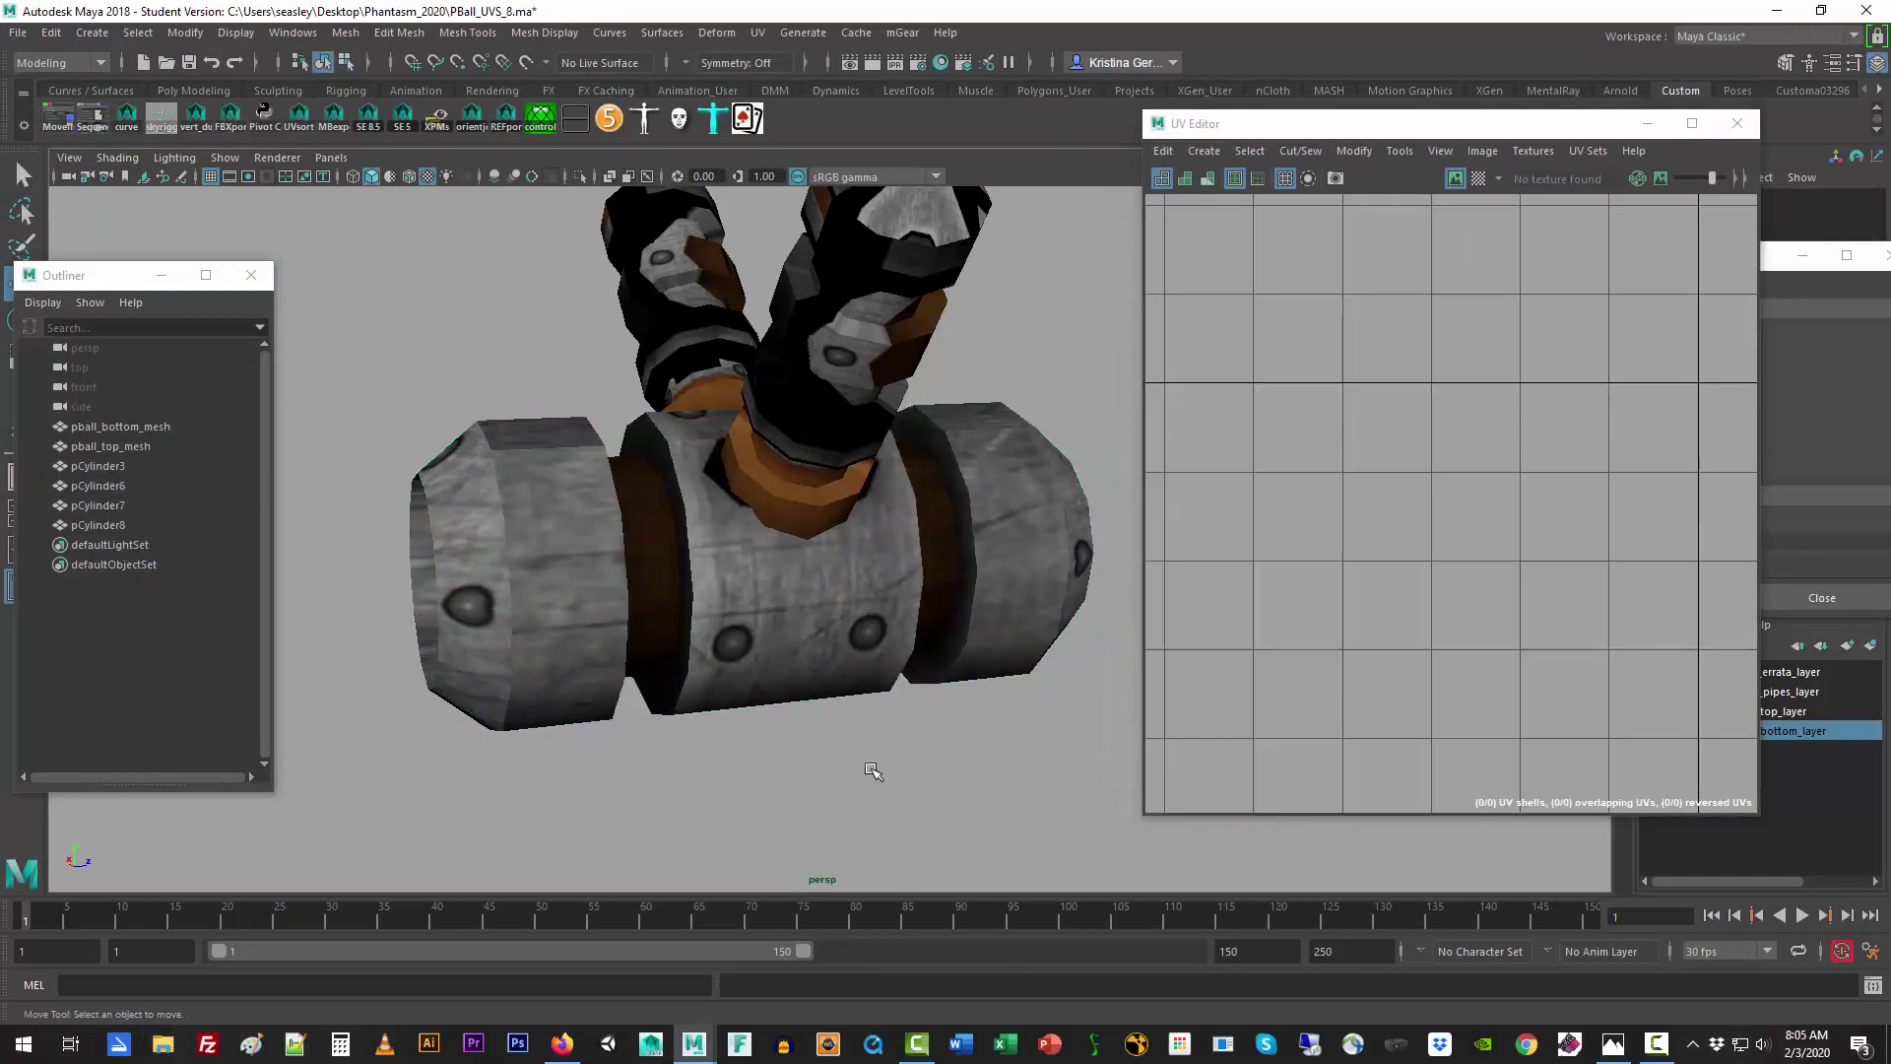
scroll(867, 764, "down", 3)
left_click(1737, 123)
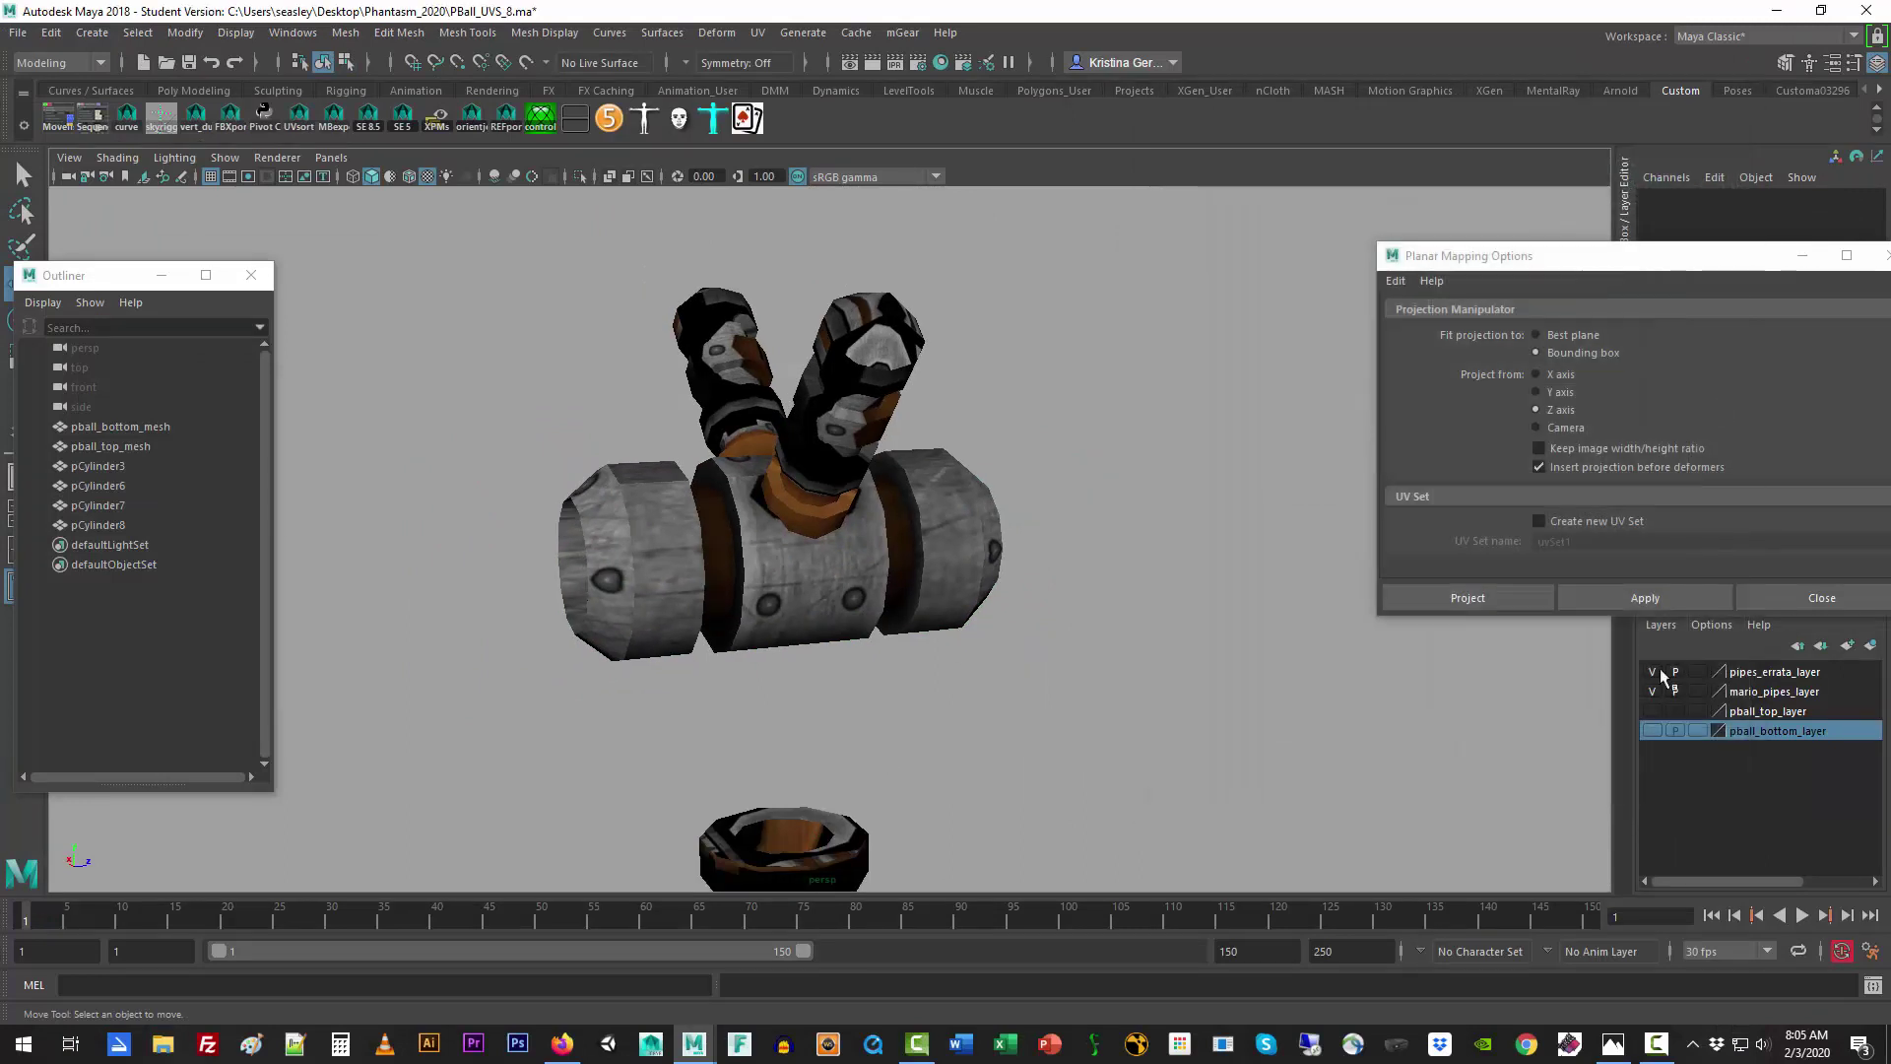
Step: Toggle the visibility of mario_pipes_layer to compare the cylinder with and without the pipes, leaving the layer hidden
left_click_drag(1652, 690, 1652, 710)
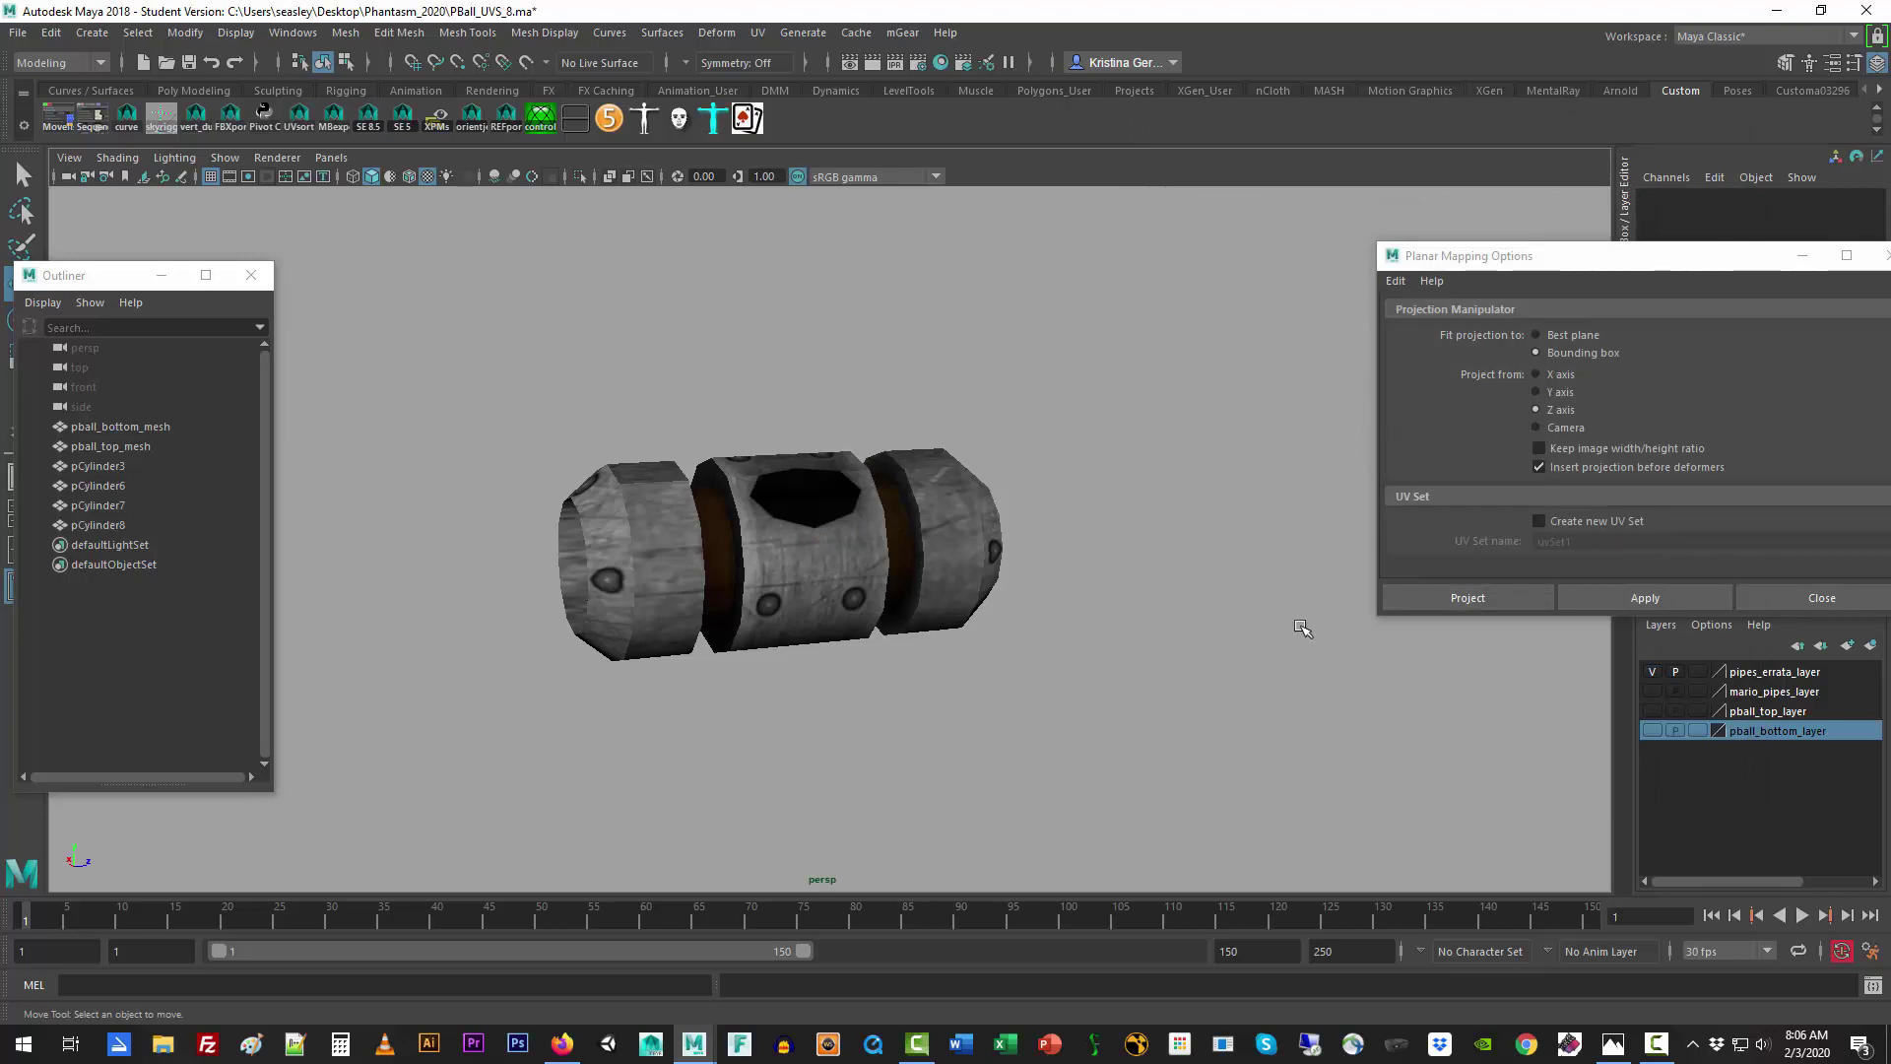
left_click(1653, 691)
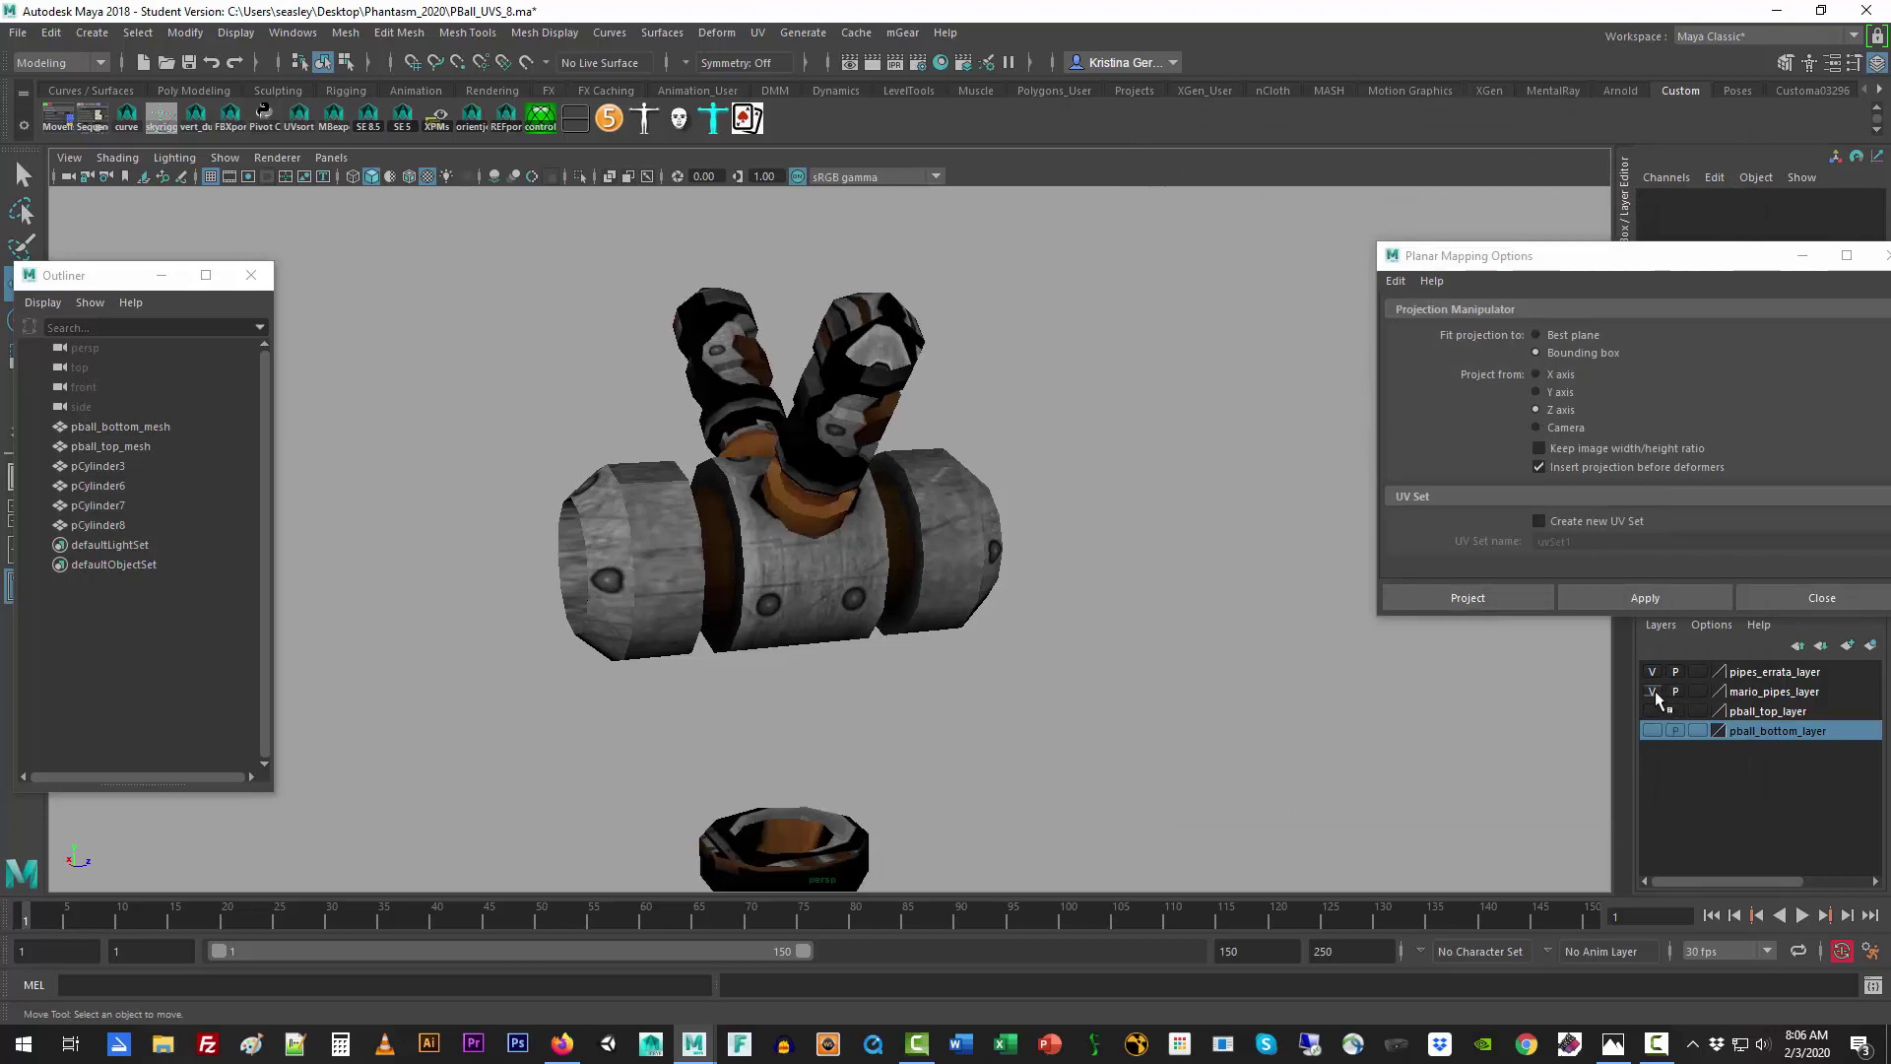
left_click(1653, 692)
left_click(951, 543)
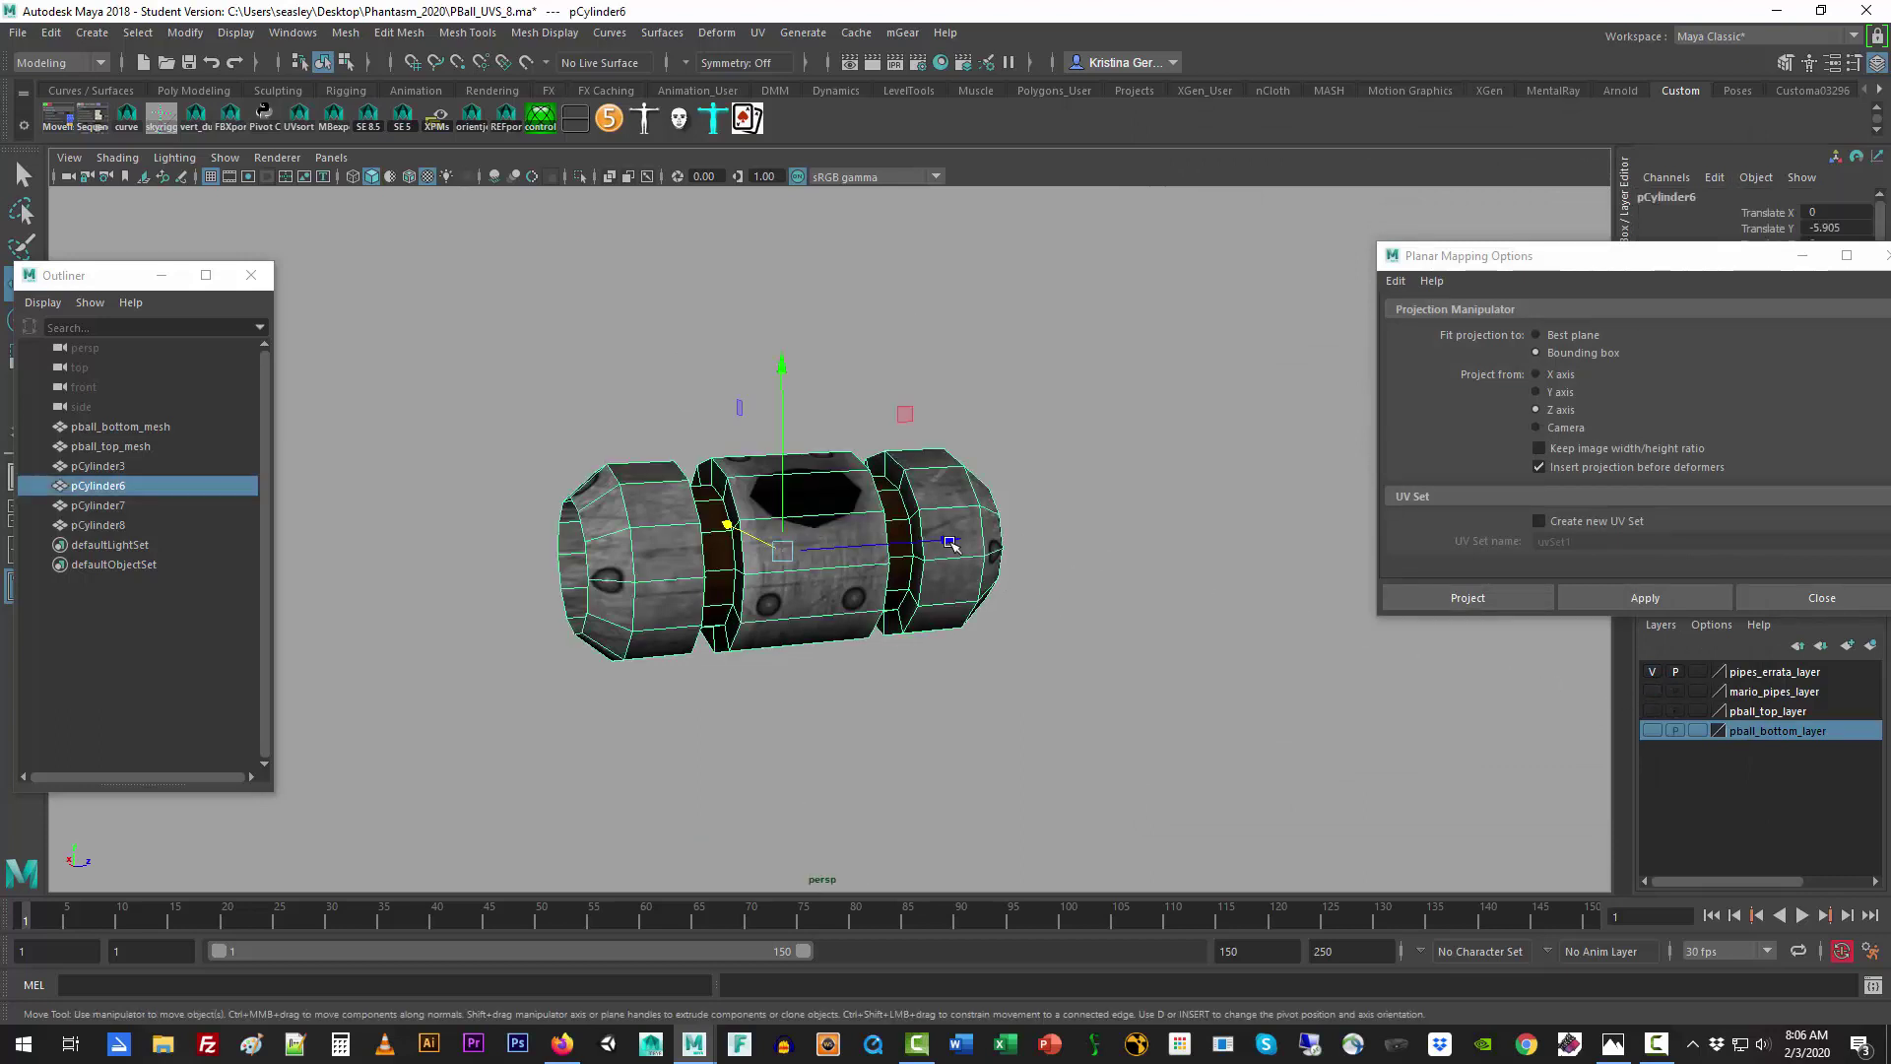
mouse_move(950, 543)
left_mouse_down()
mouse_move(1086, 549)
mouse_move(905, 572)
mouse_move(1079, 569)
mouse_move(918, 572)
mouse_move(981, 571)
mouse_move(940, 561)
left_mouse_up()
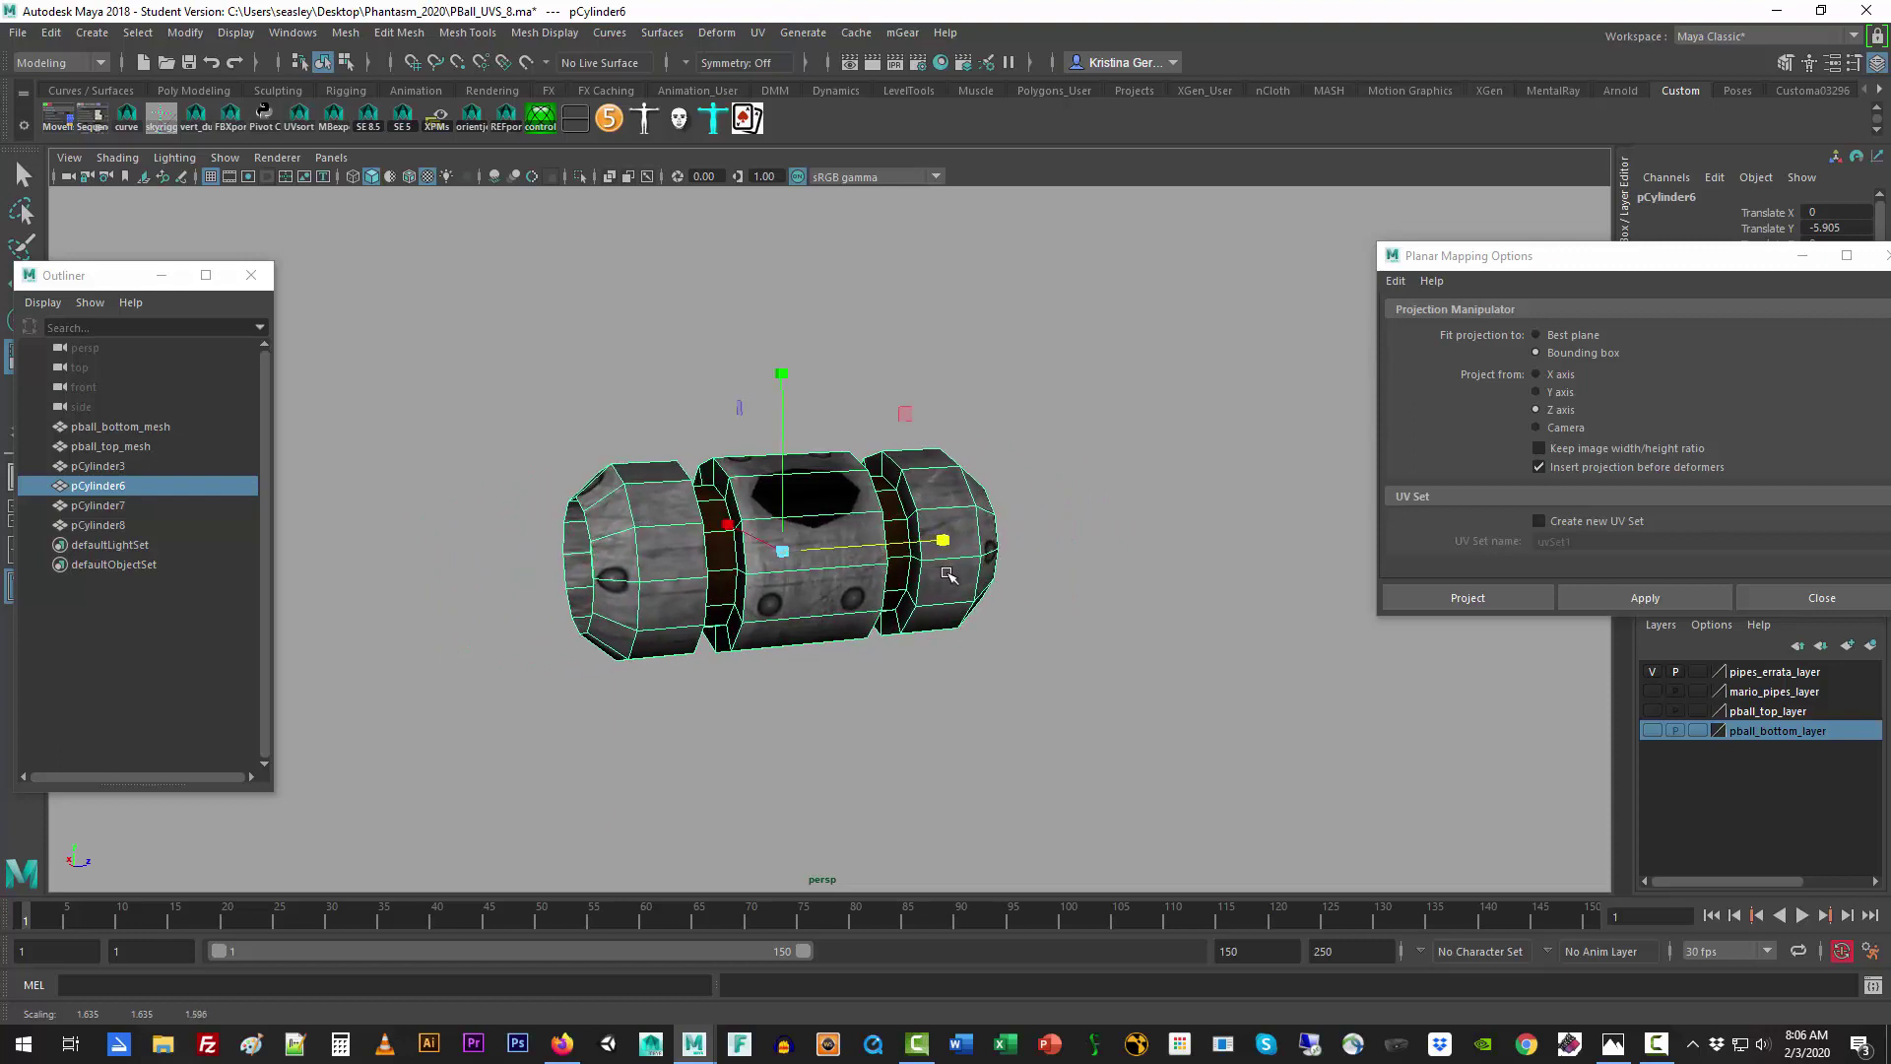
key("ctrl+z")
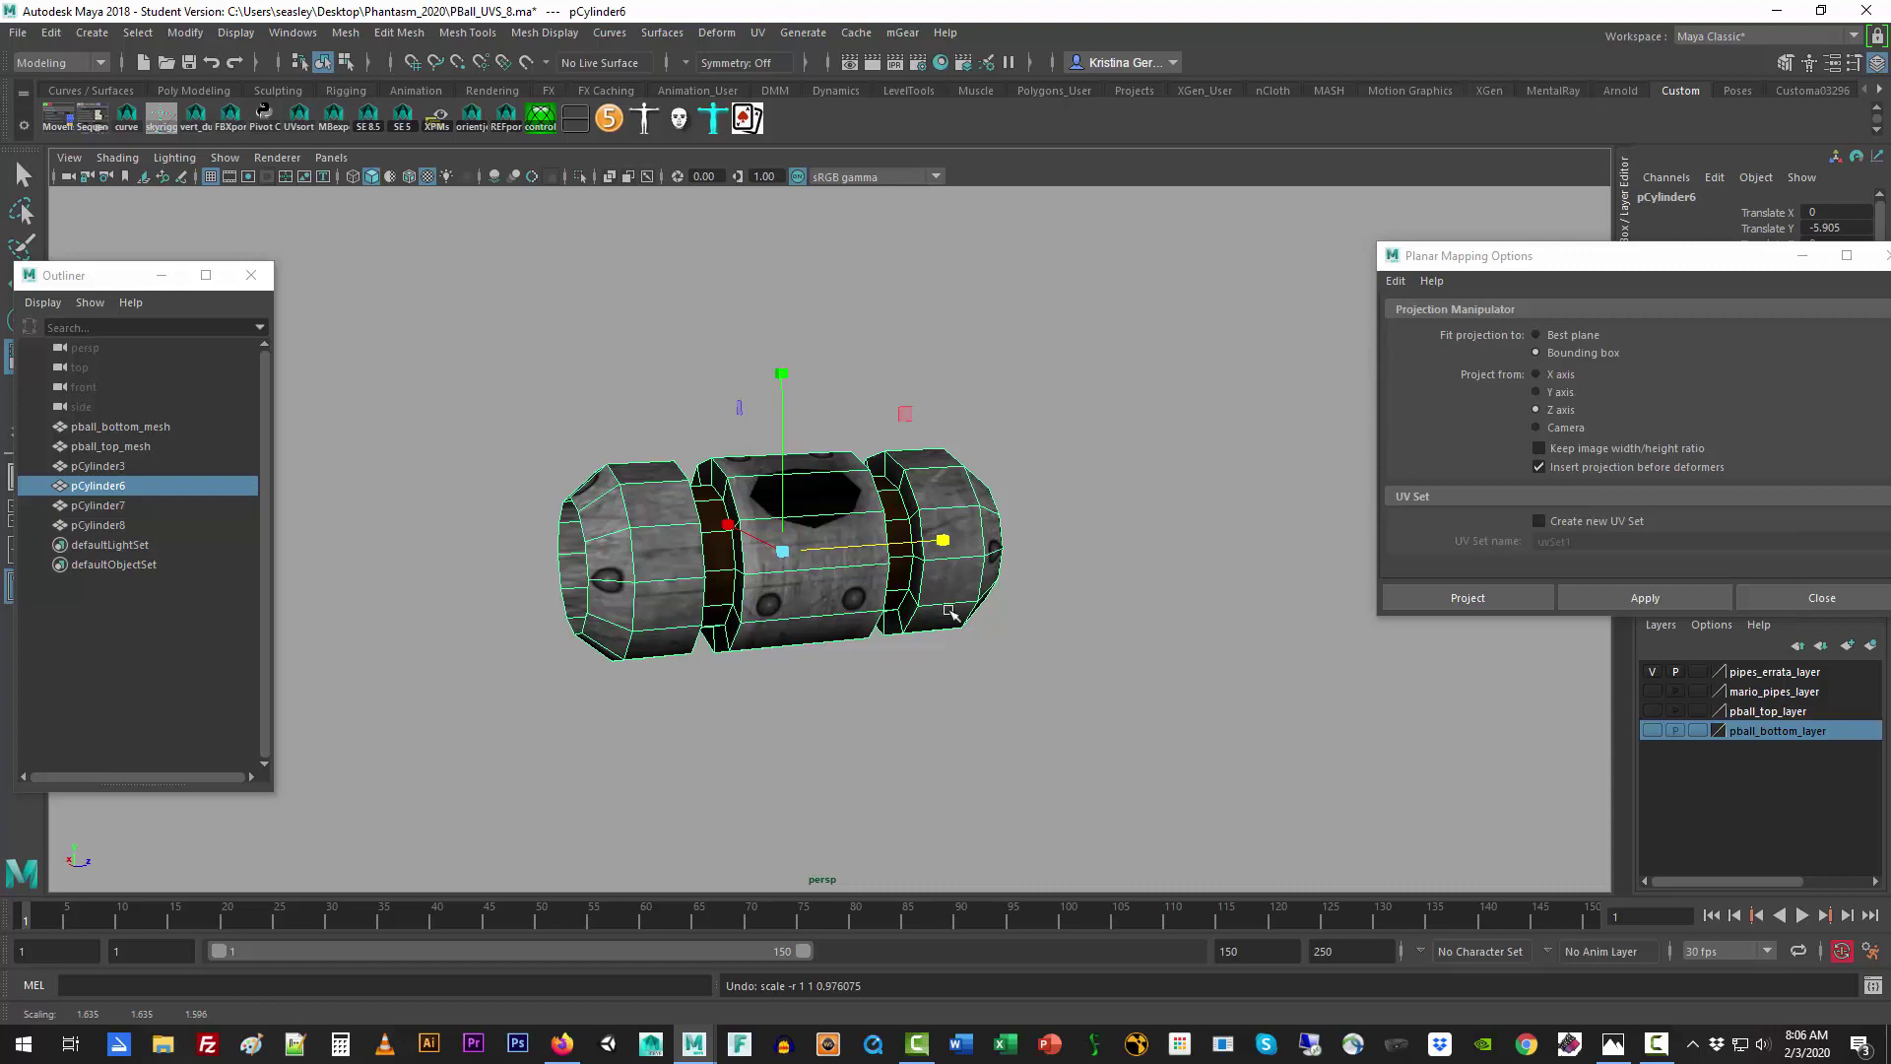
left_click(1100, 703)
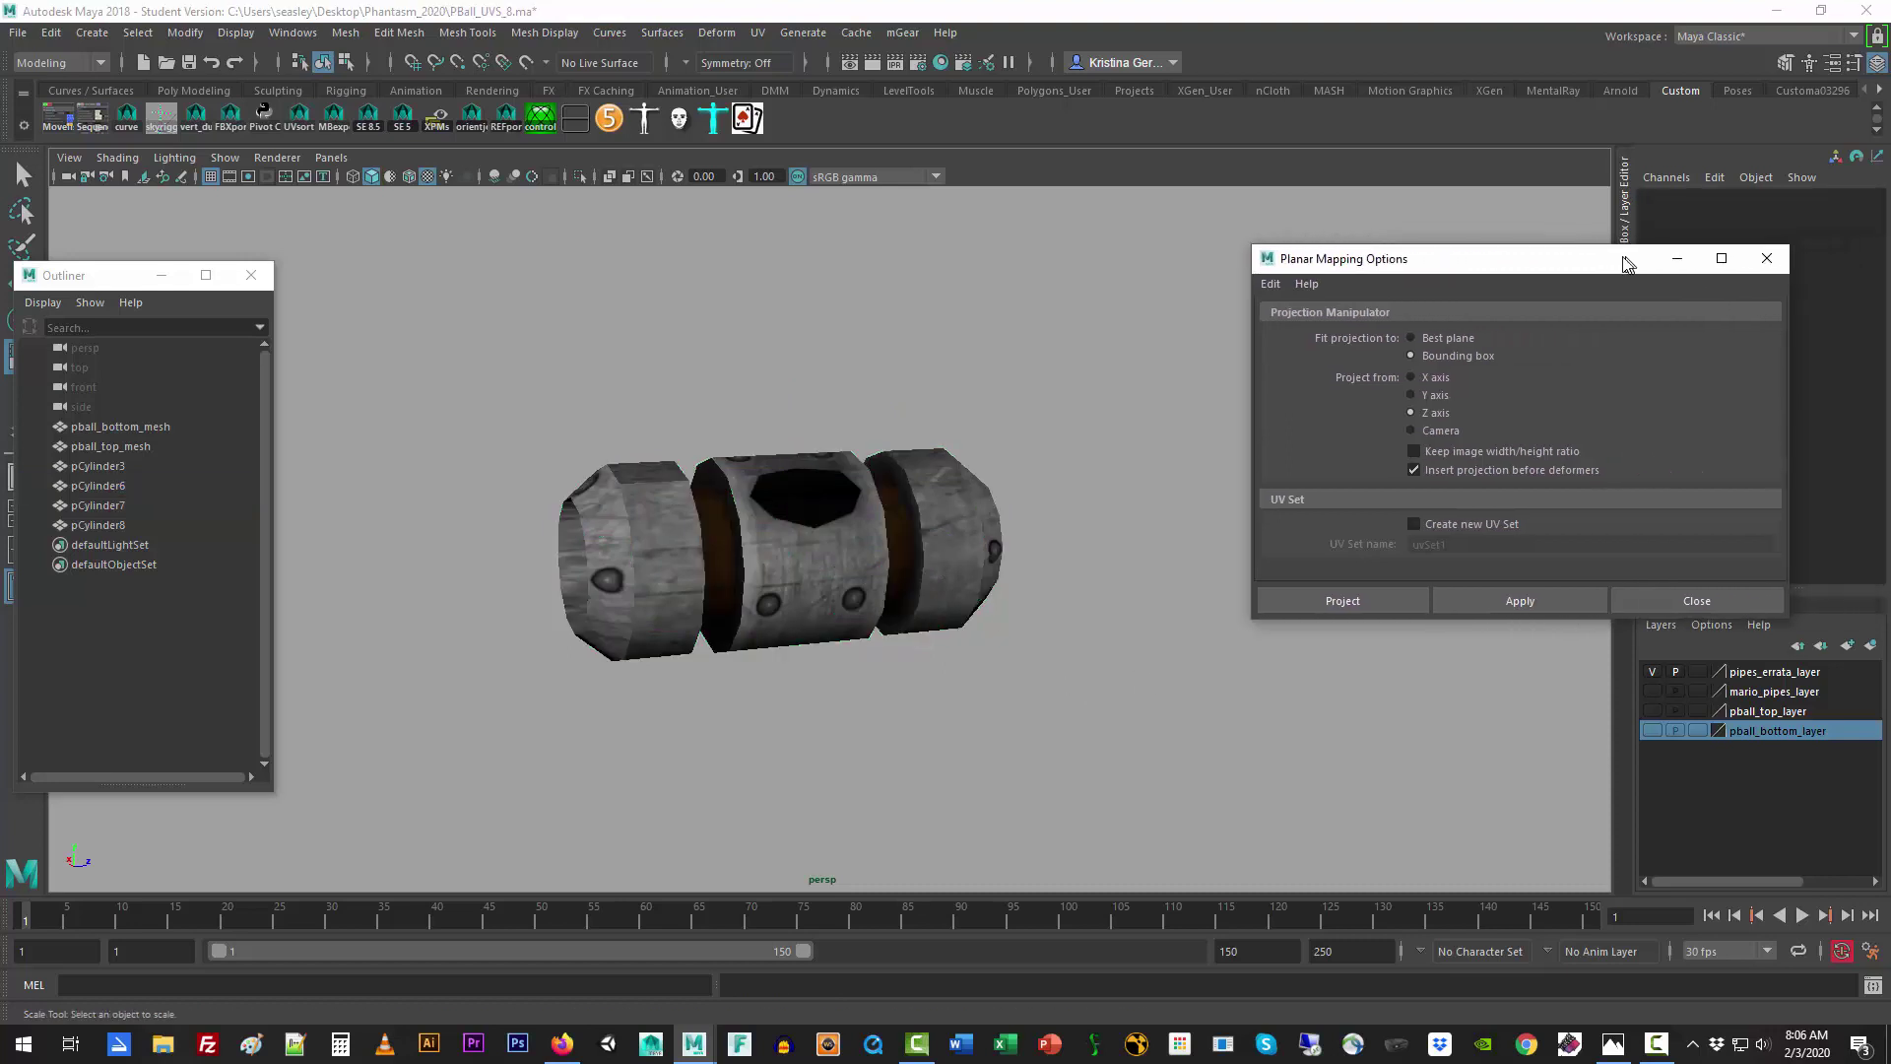
Step: Dismiss the Planar Mapping Options window and make mario_pipes_layer visible again
left_click(1803, 256)
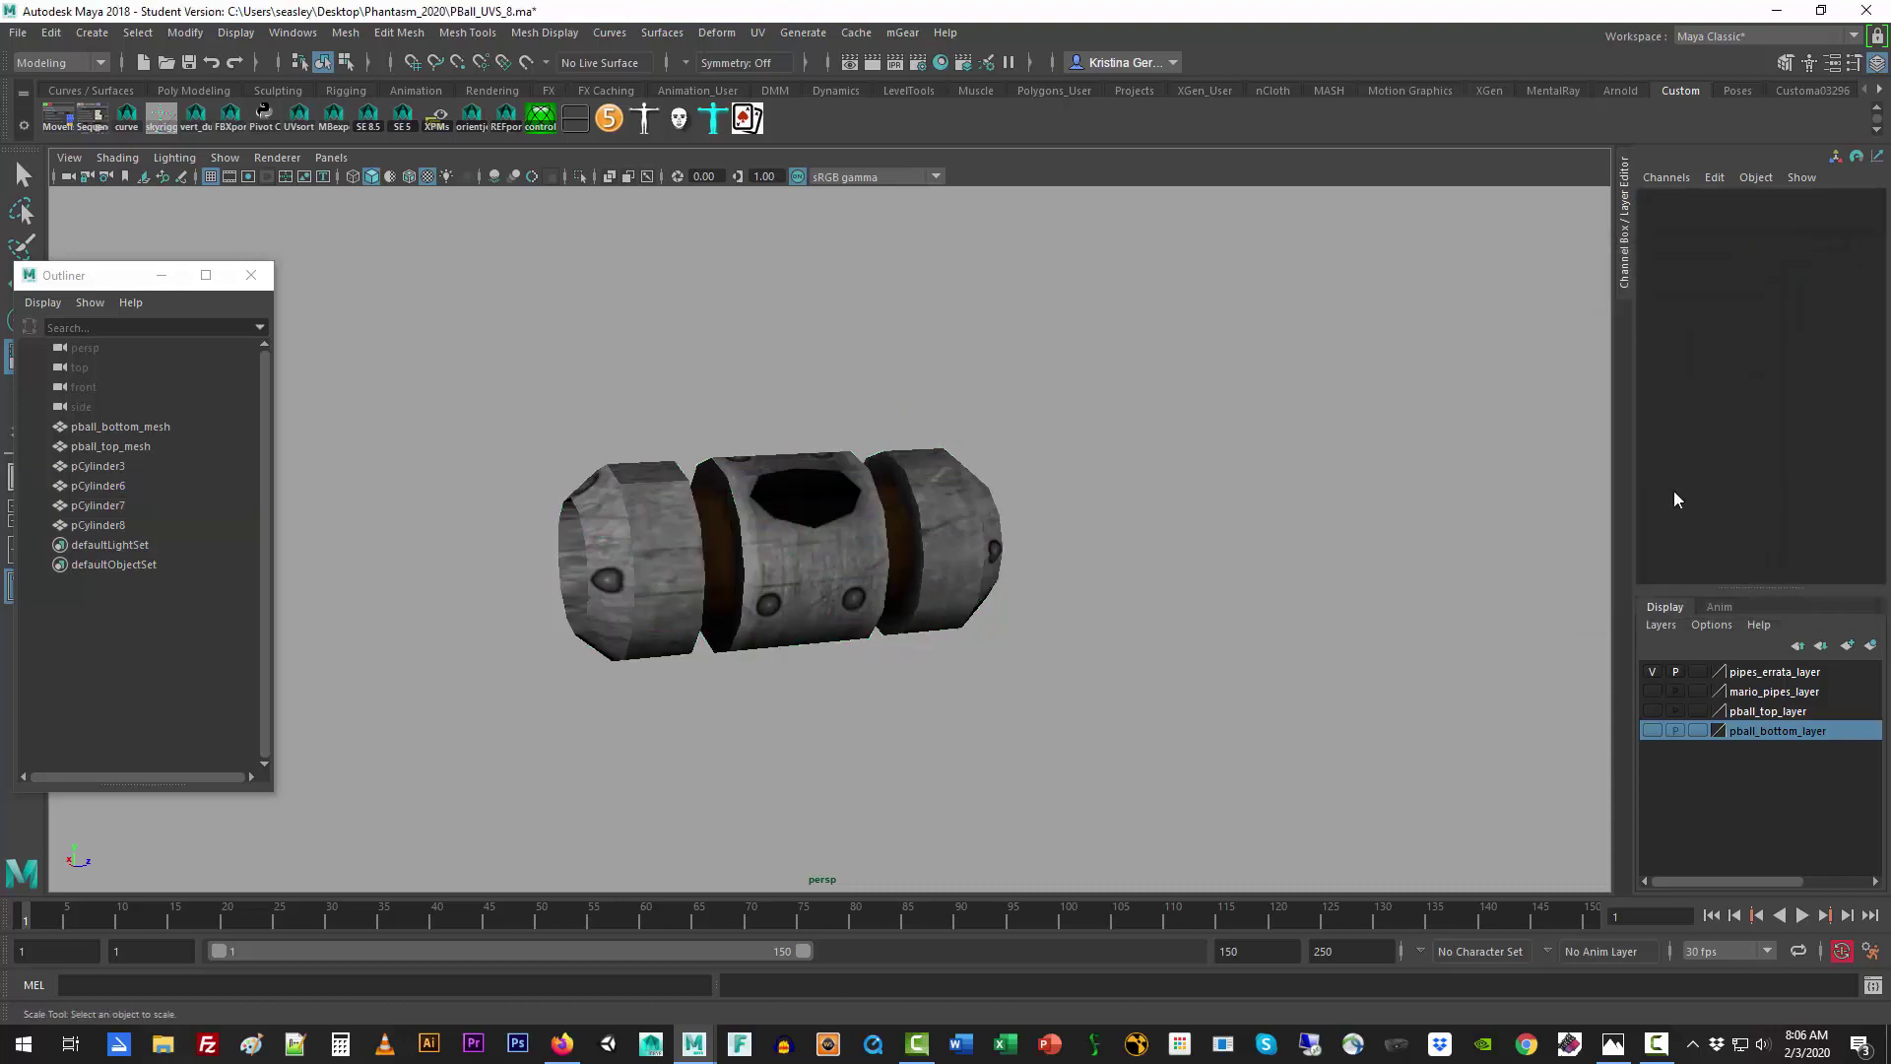
left_click(1654, 691)
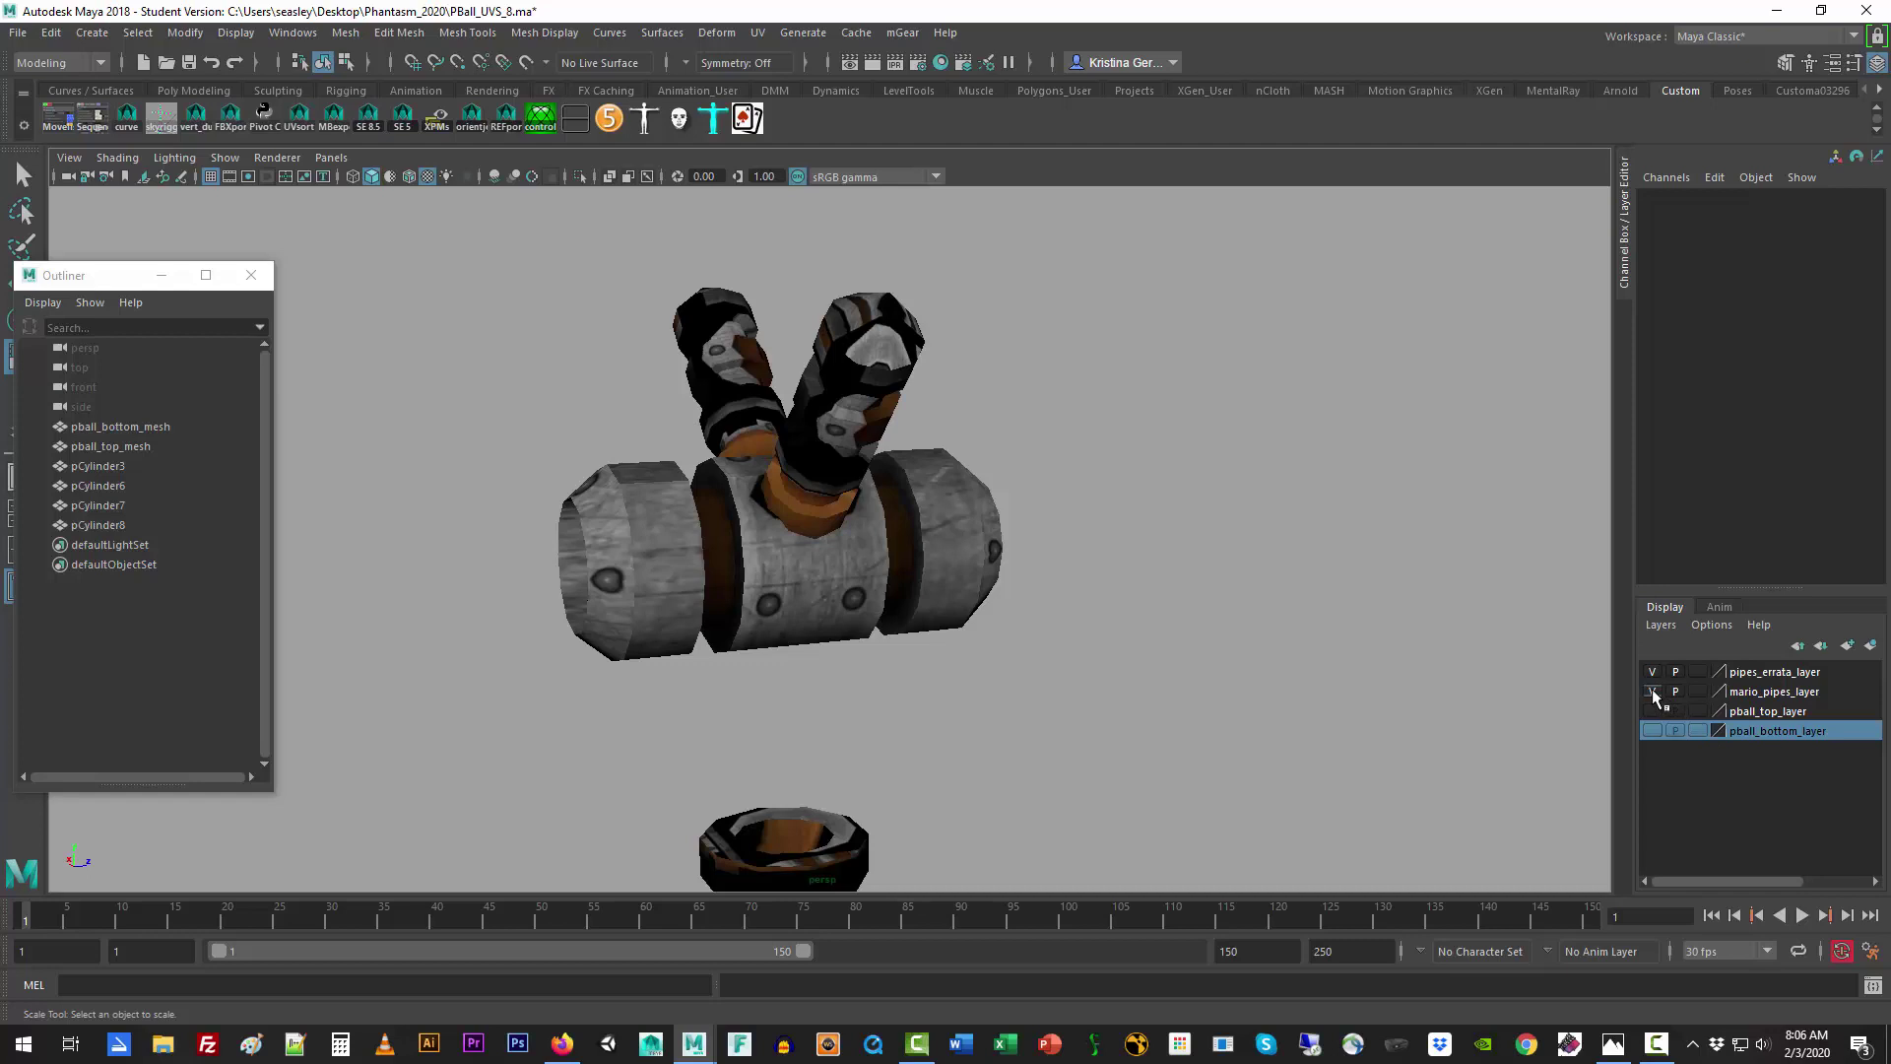
left_click(1652, 692)
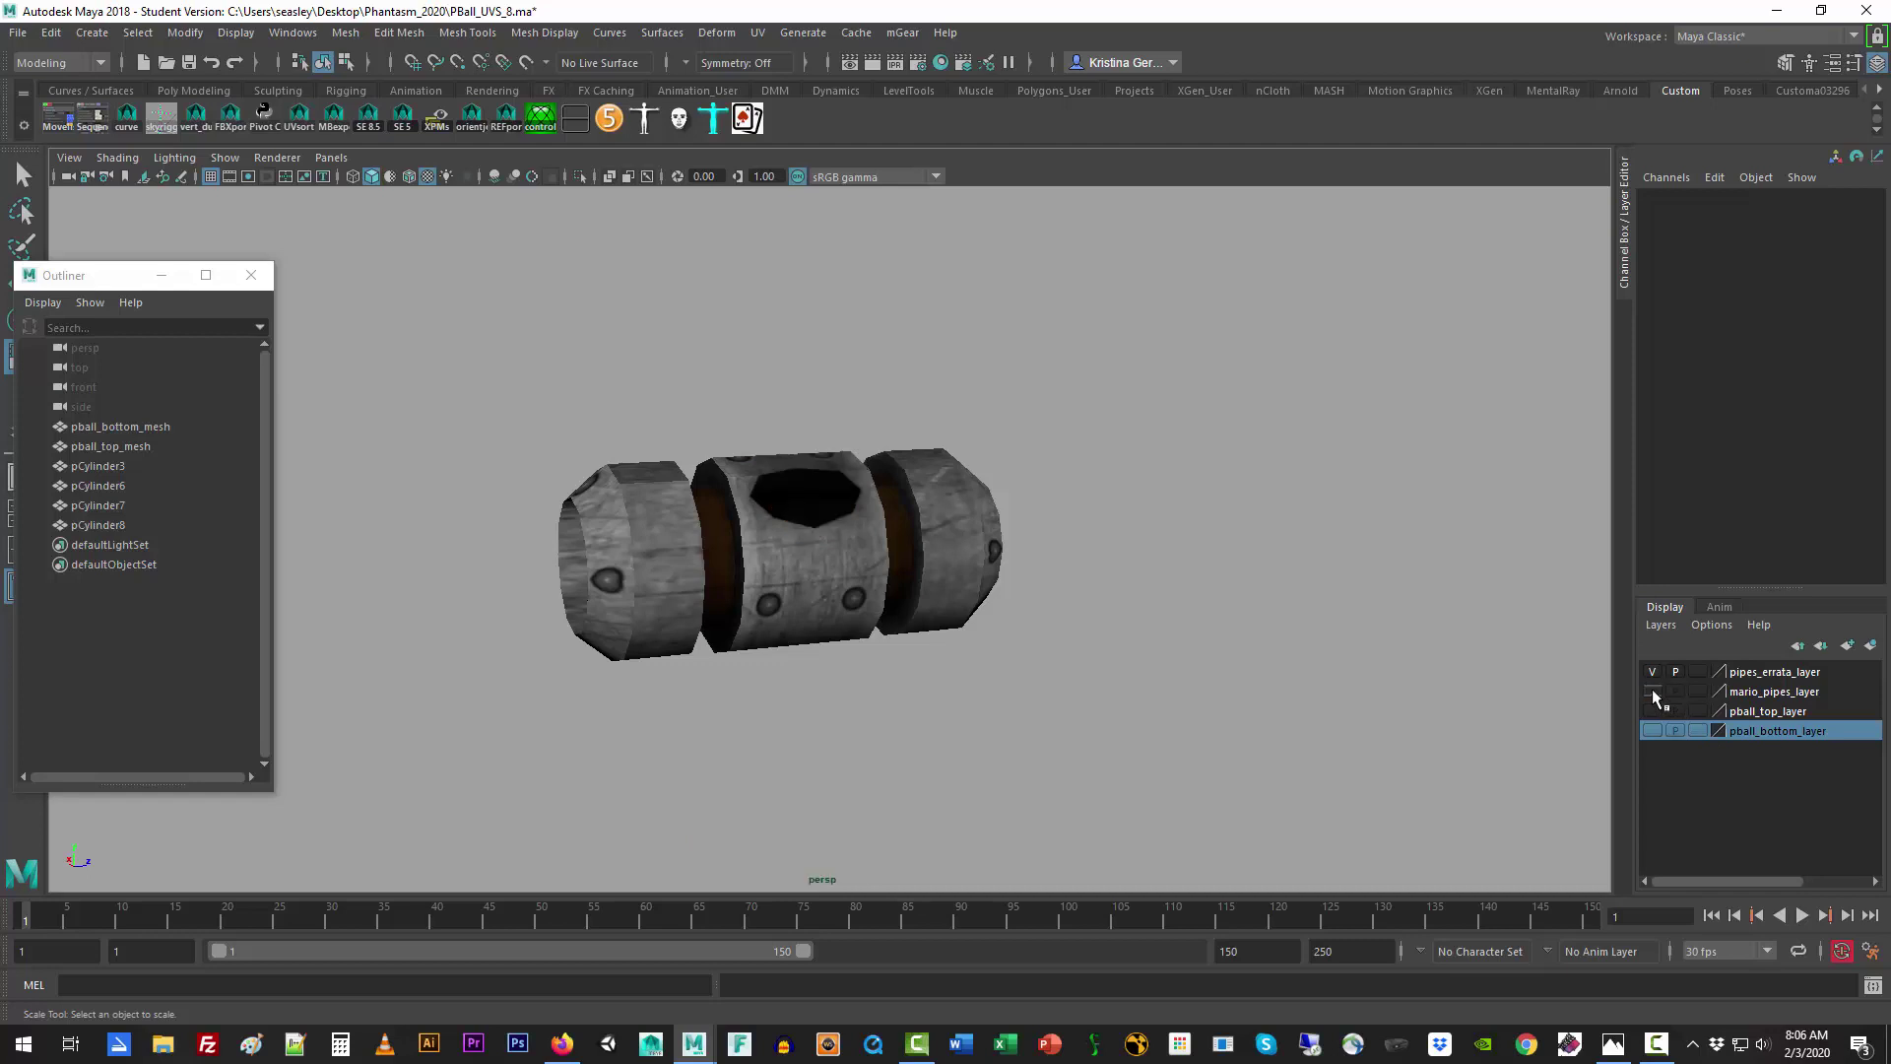
left_click(1653, 692)
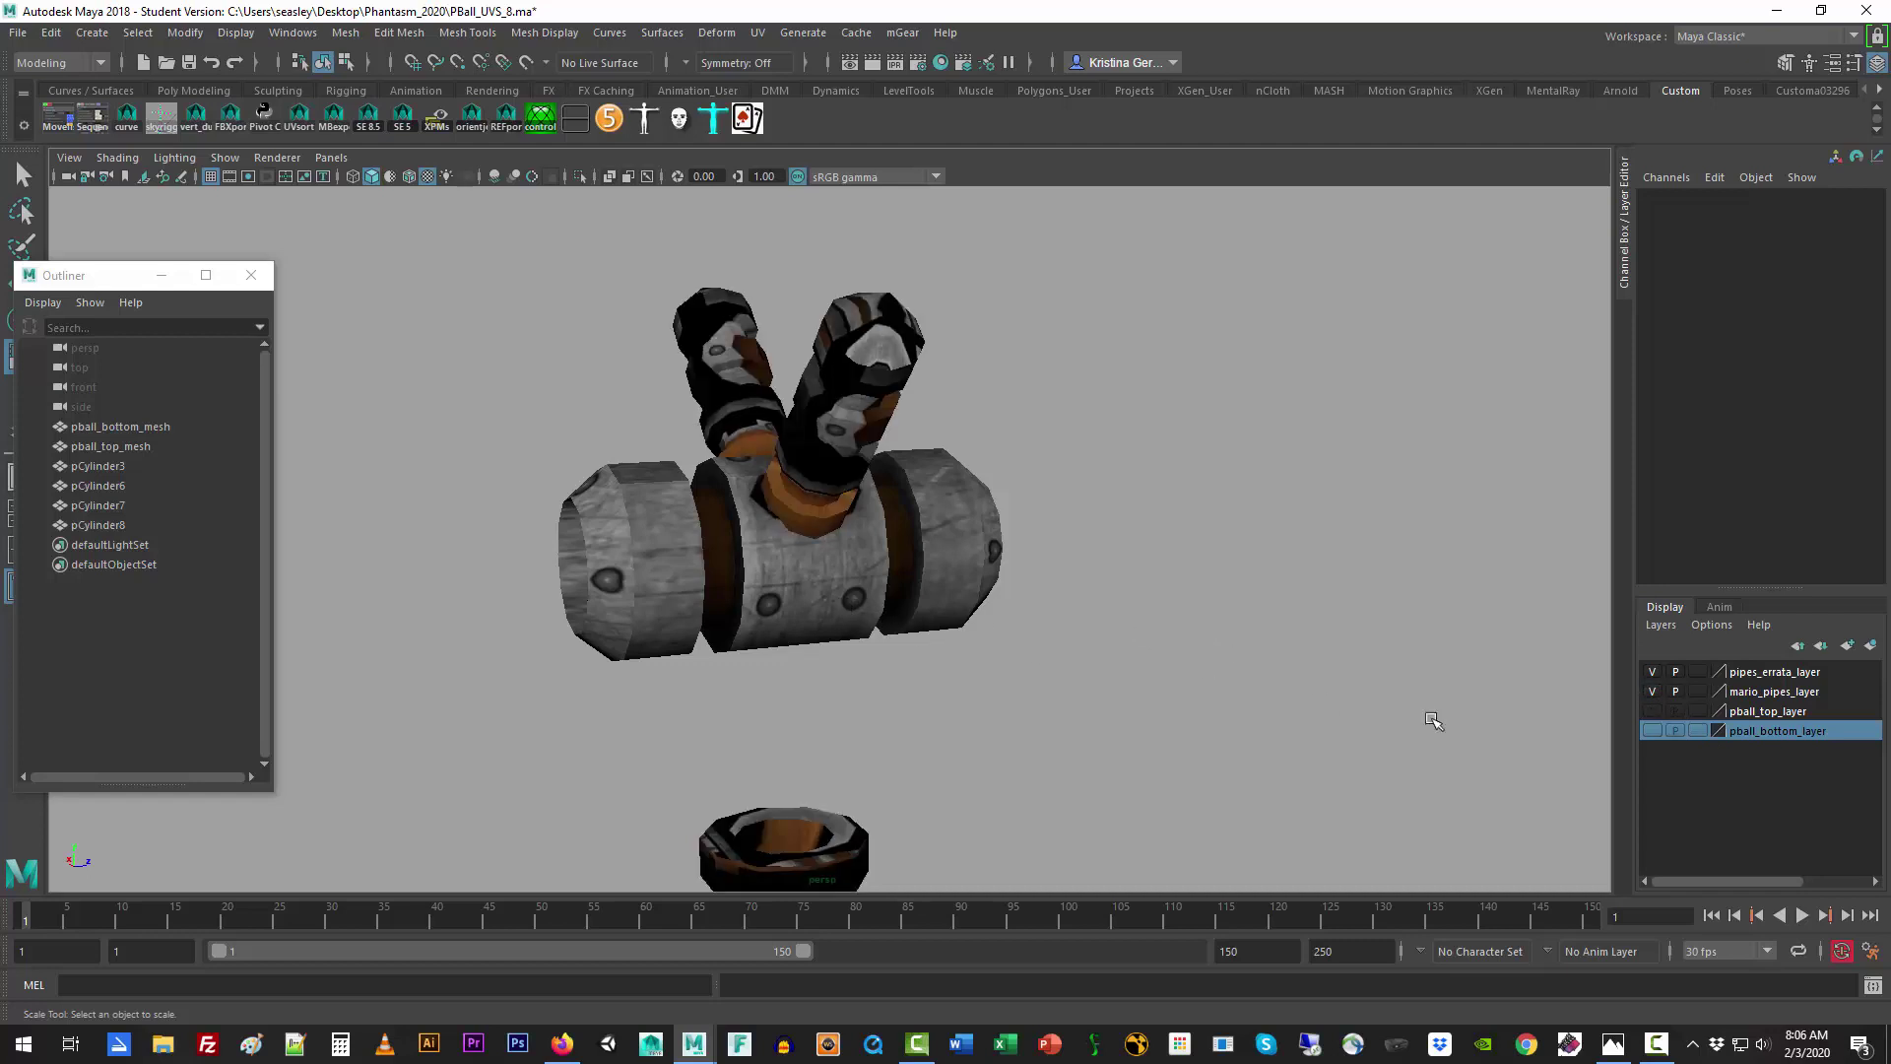
Step: Select the cylinder and inspect its texture from the front and the slotted end, briefly hiding mario_pipes_layer
scroll(1048, 653, "up", 4)
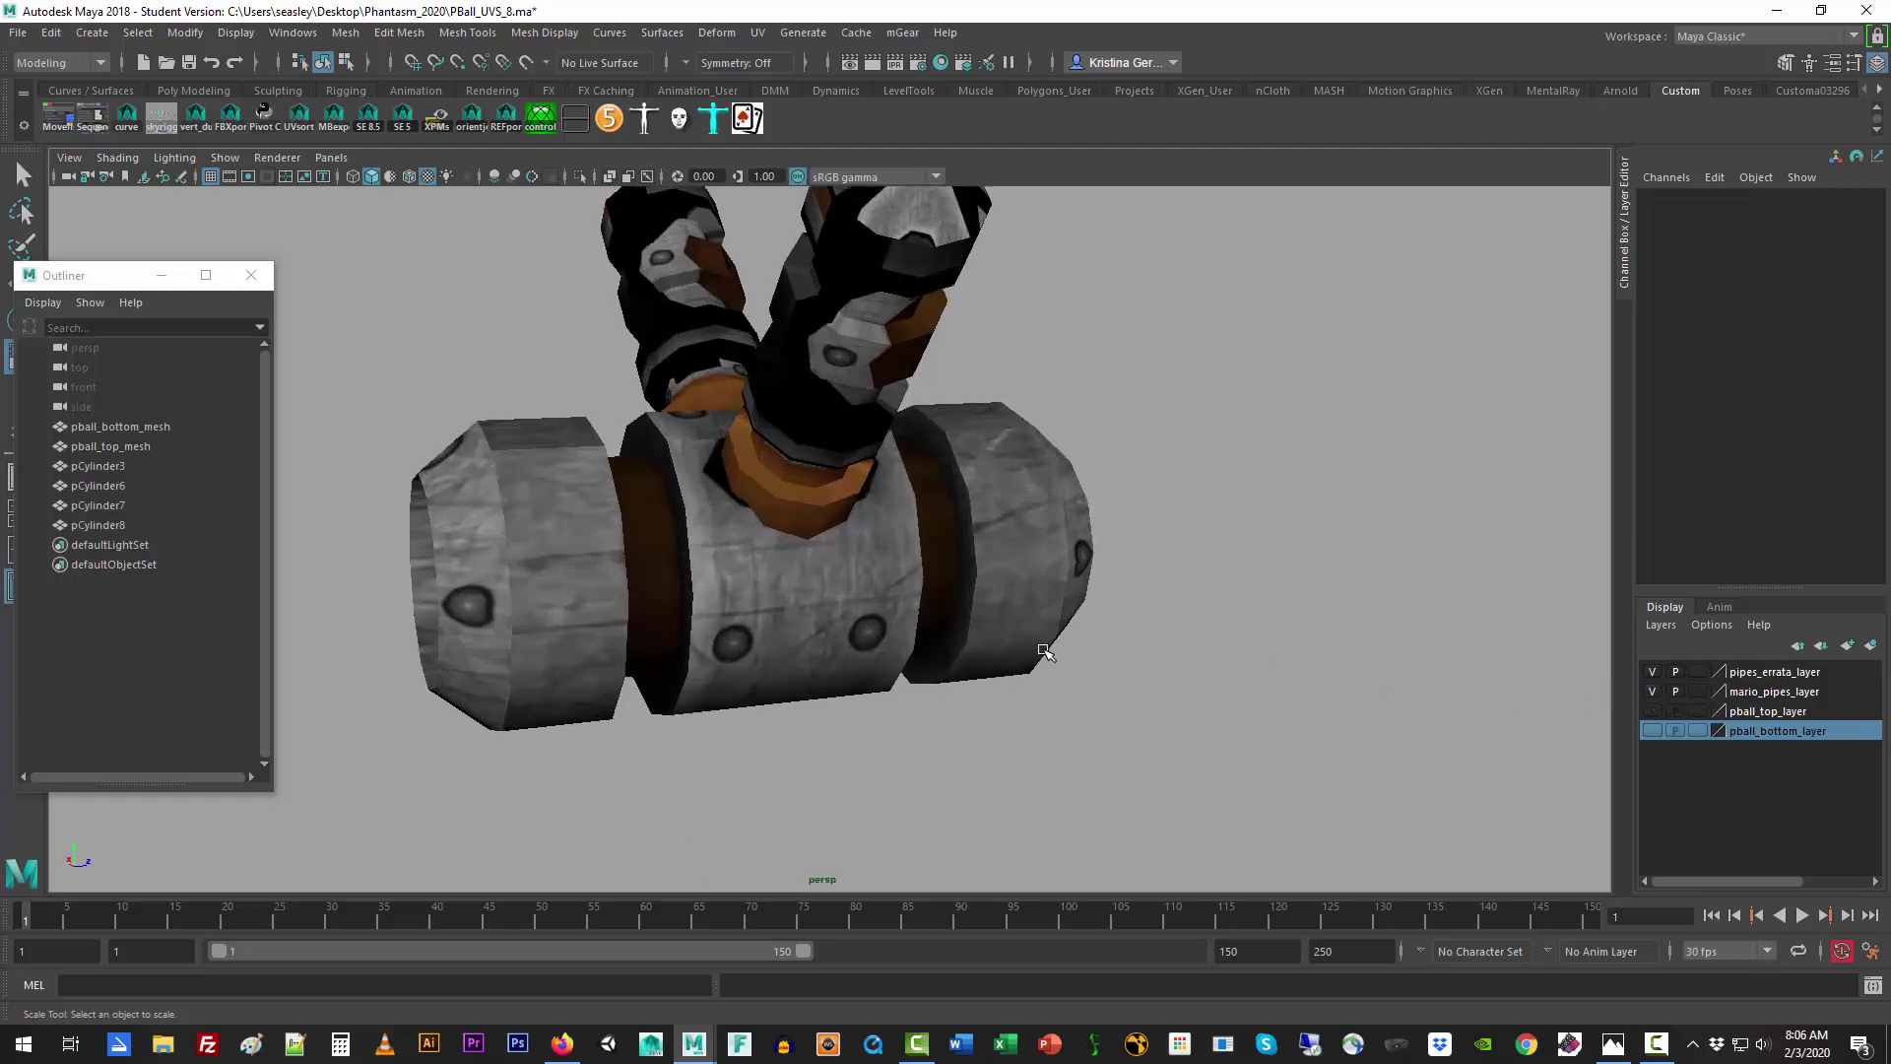
left_click(881, 651)
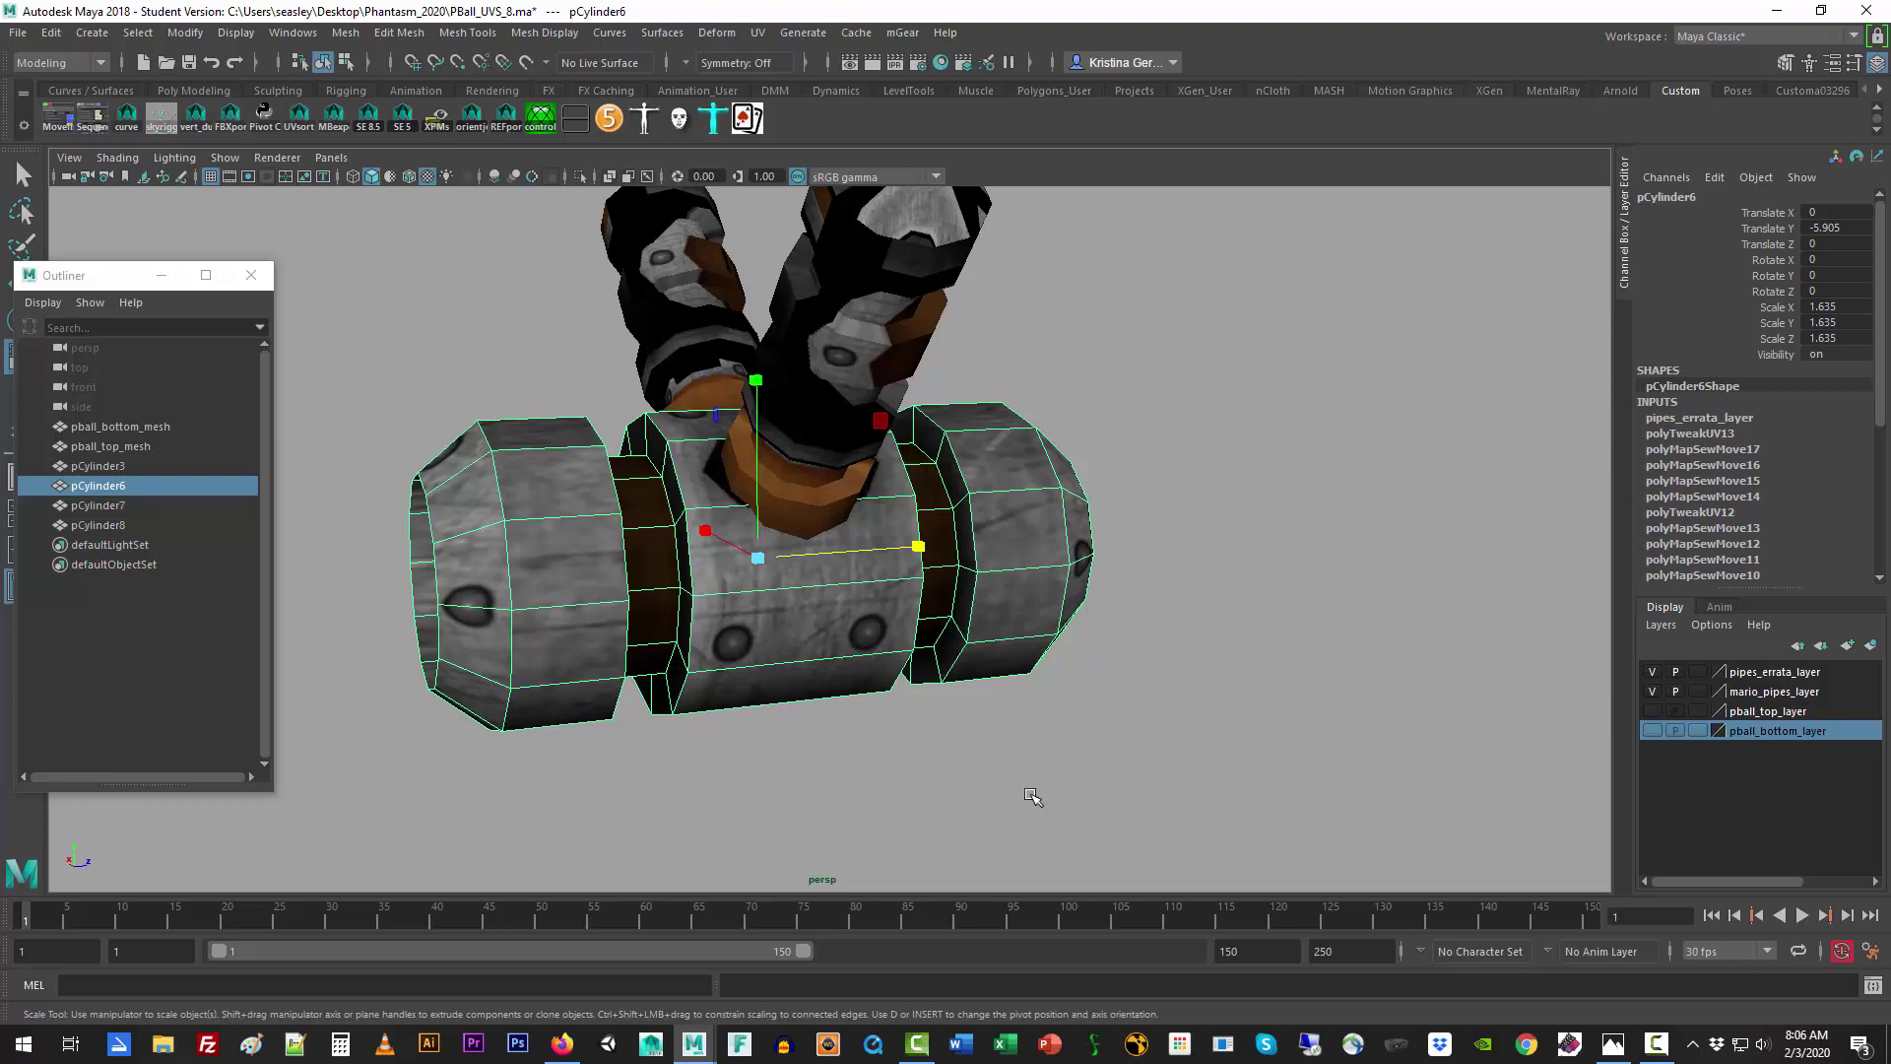
left_click_drag(1077, 796, 1018, 770, "alt")
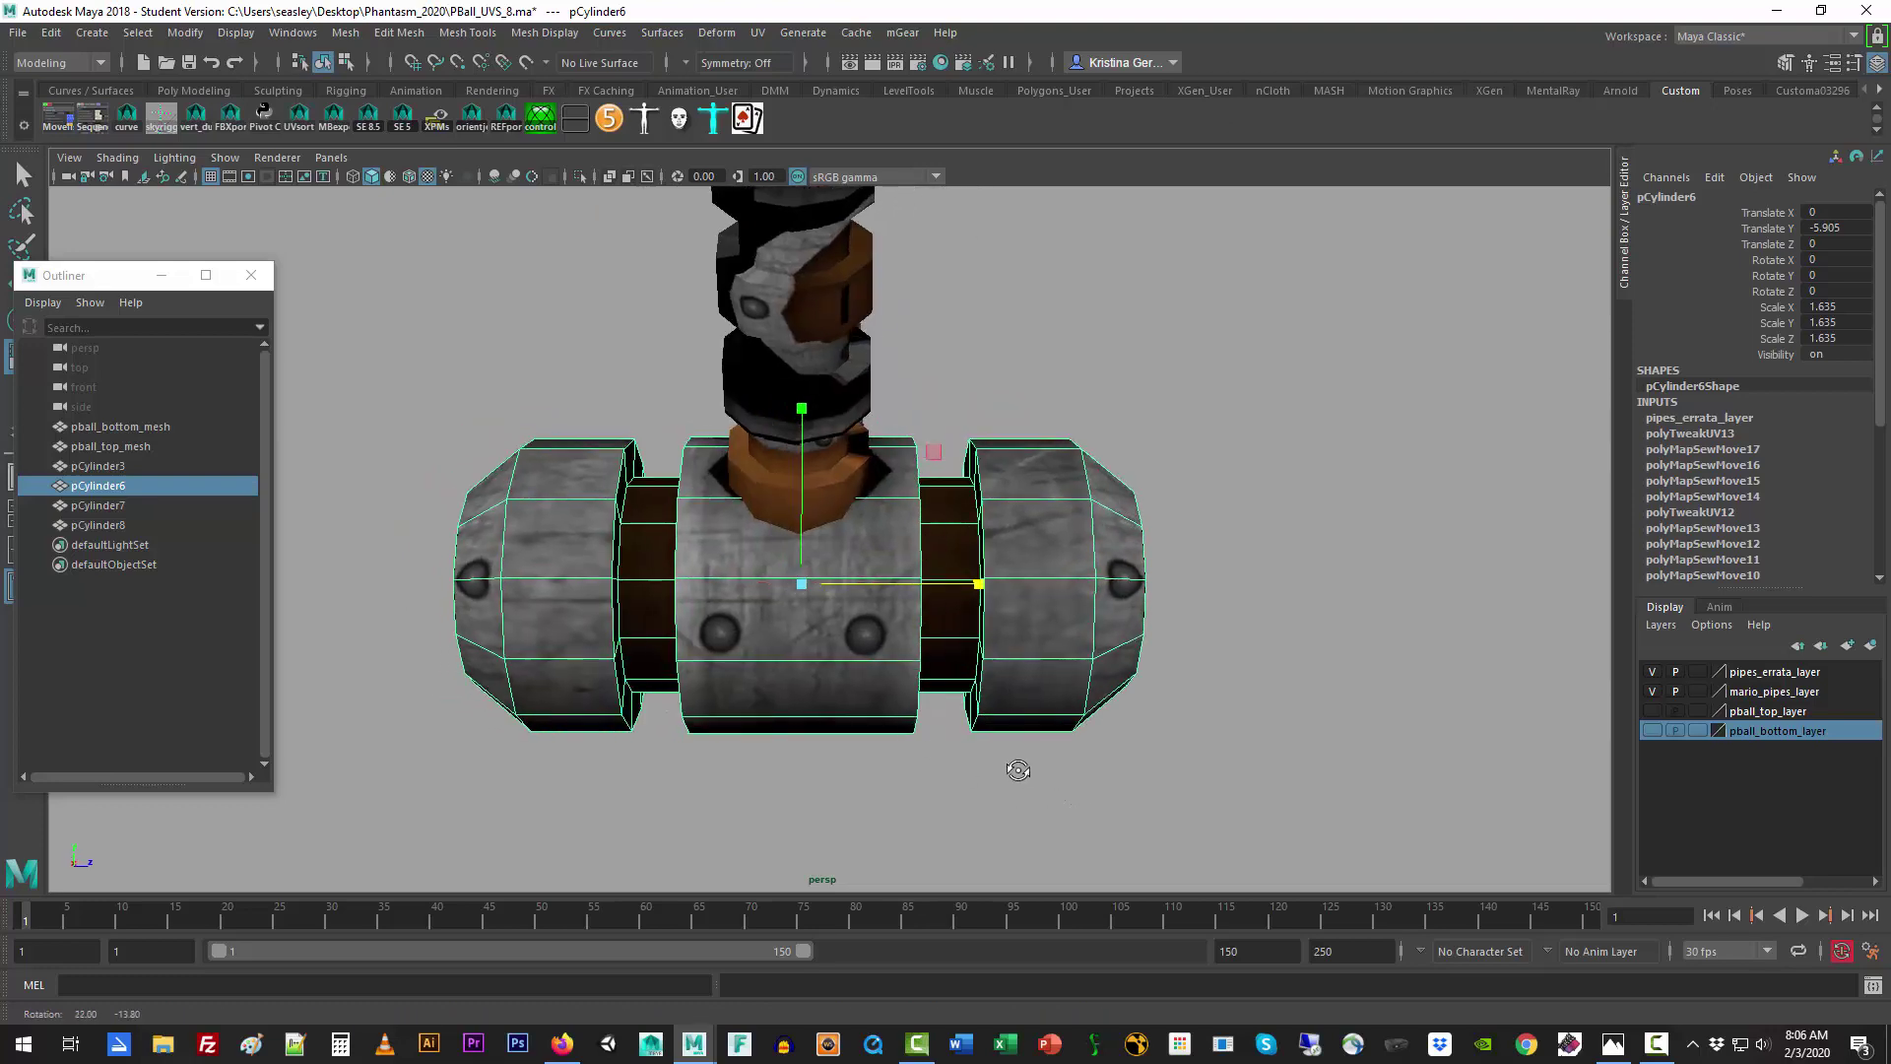
left_click(1652, 690)
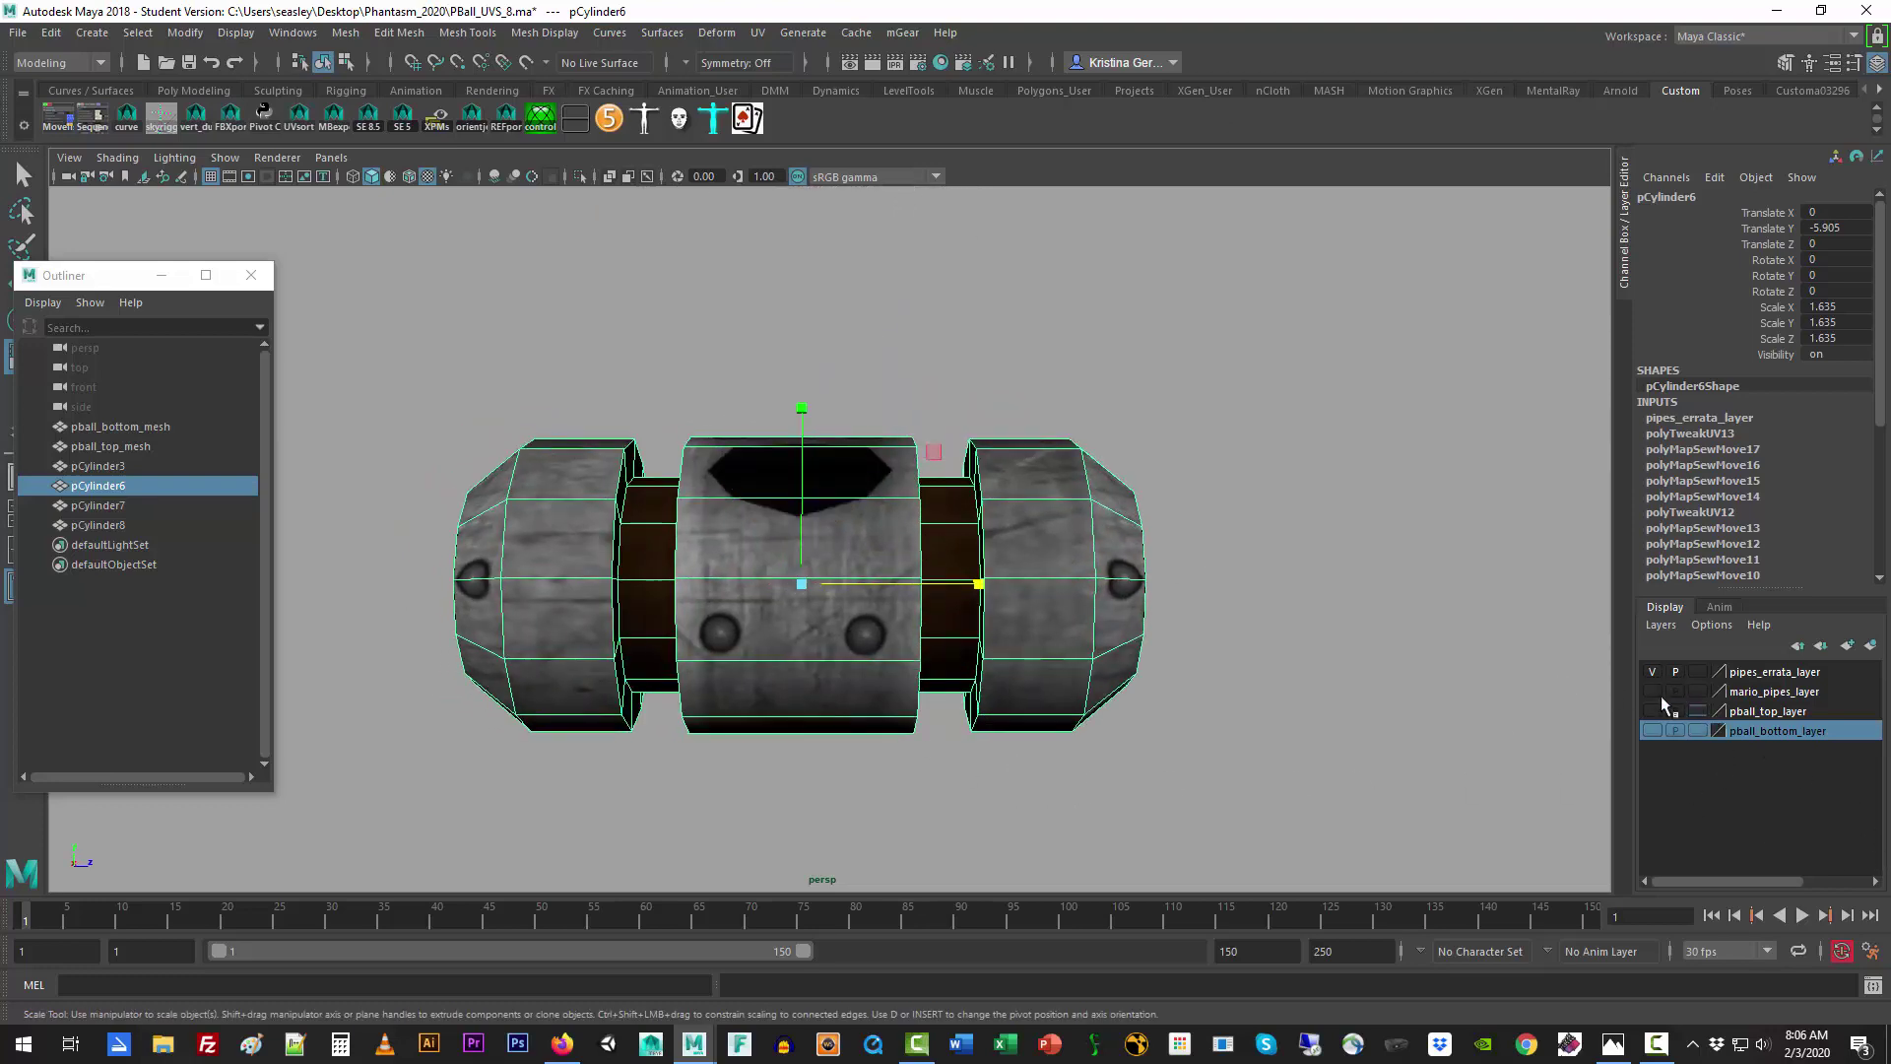
left_click(1652, 690)
left_click_drag(1435, 718, 1284, 705, "alt")
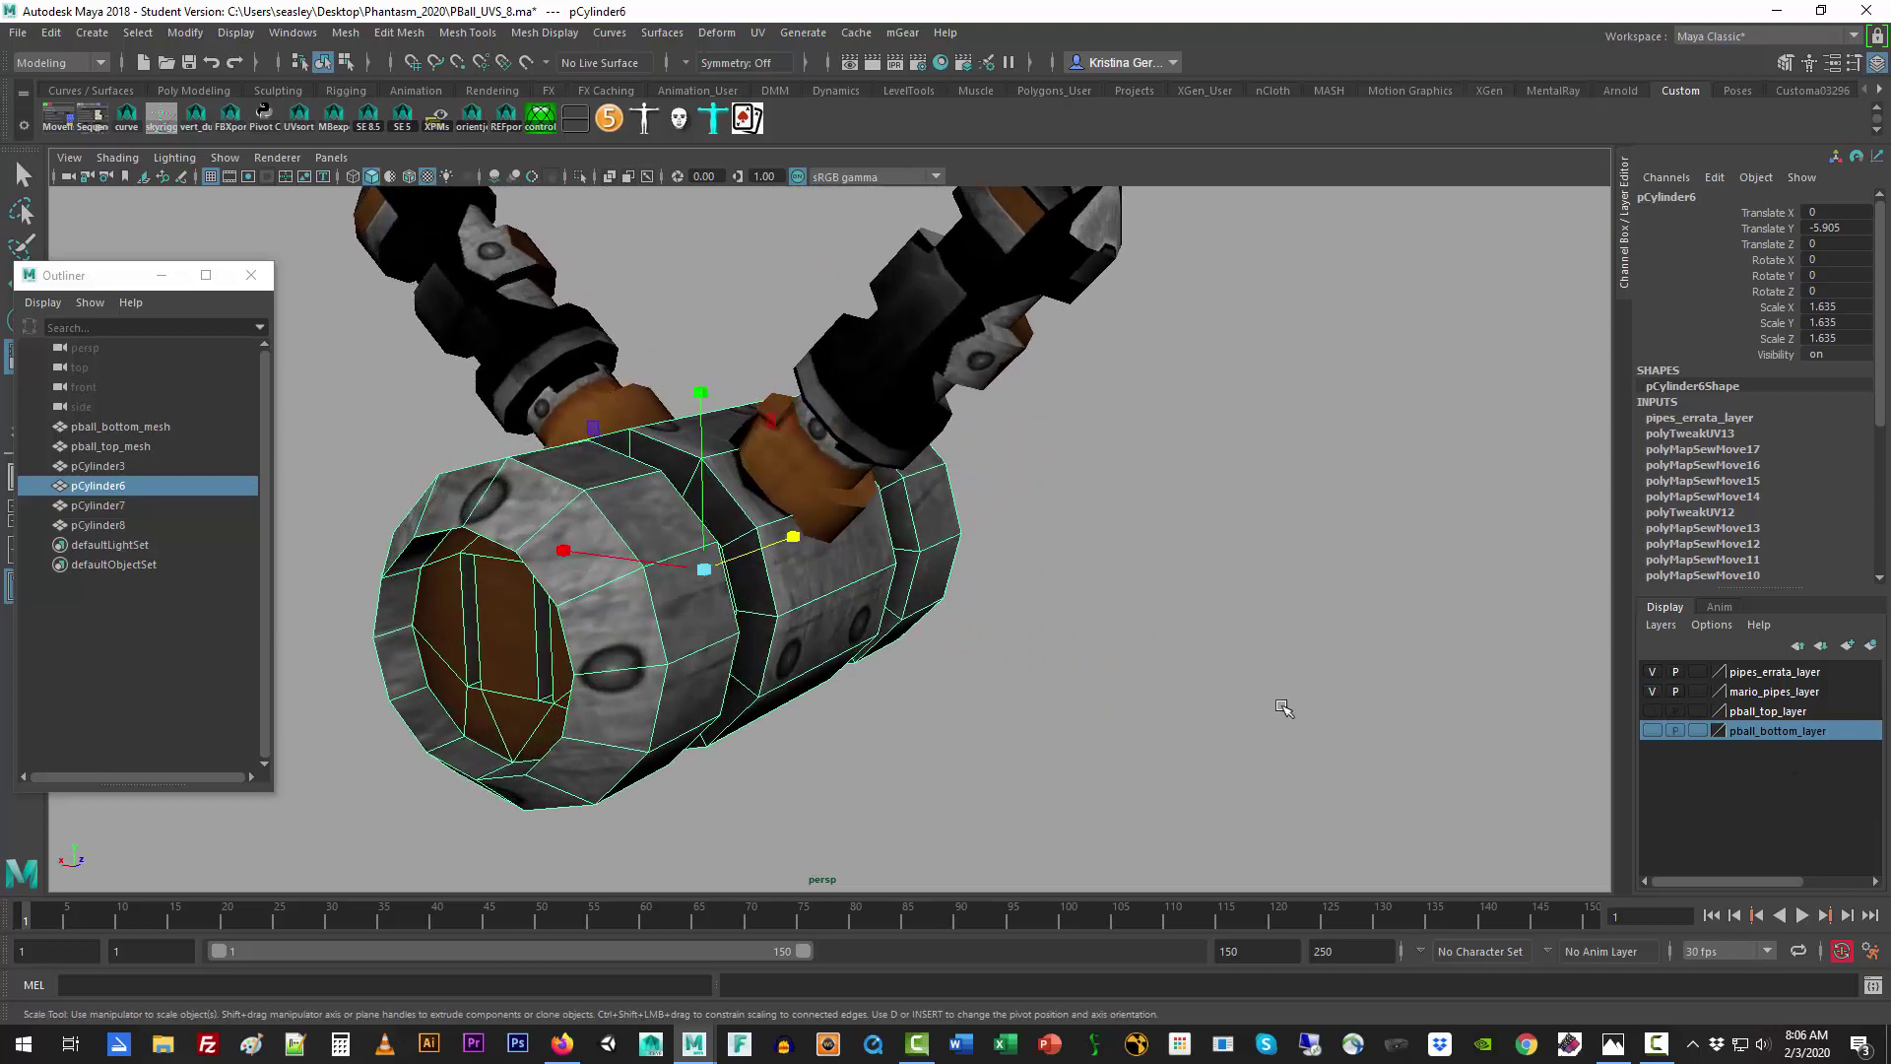
Step: Delete the pipe with the 45° Z rotation, pCylinder8, from the textured barrel-shaped cylinder
left_click(1207, 682)
scroll(1202, 681, "down", 5)
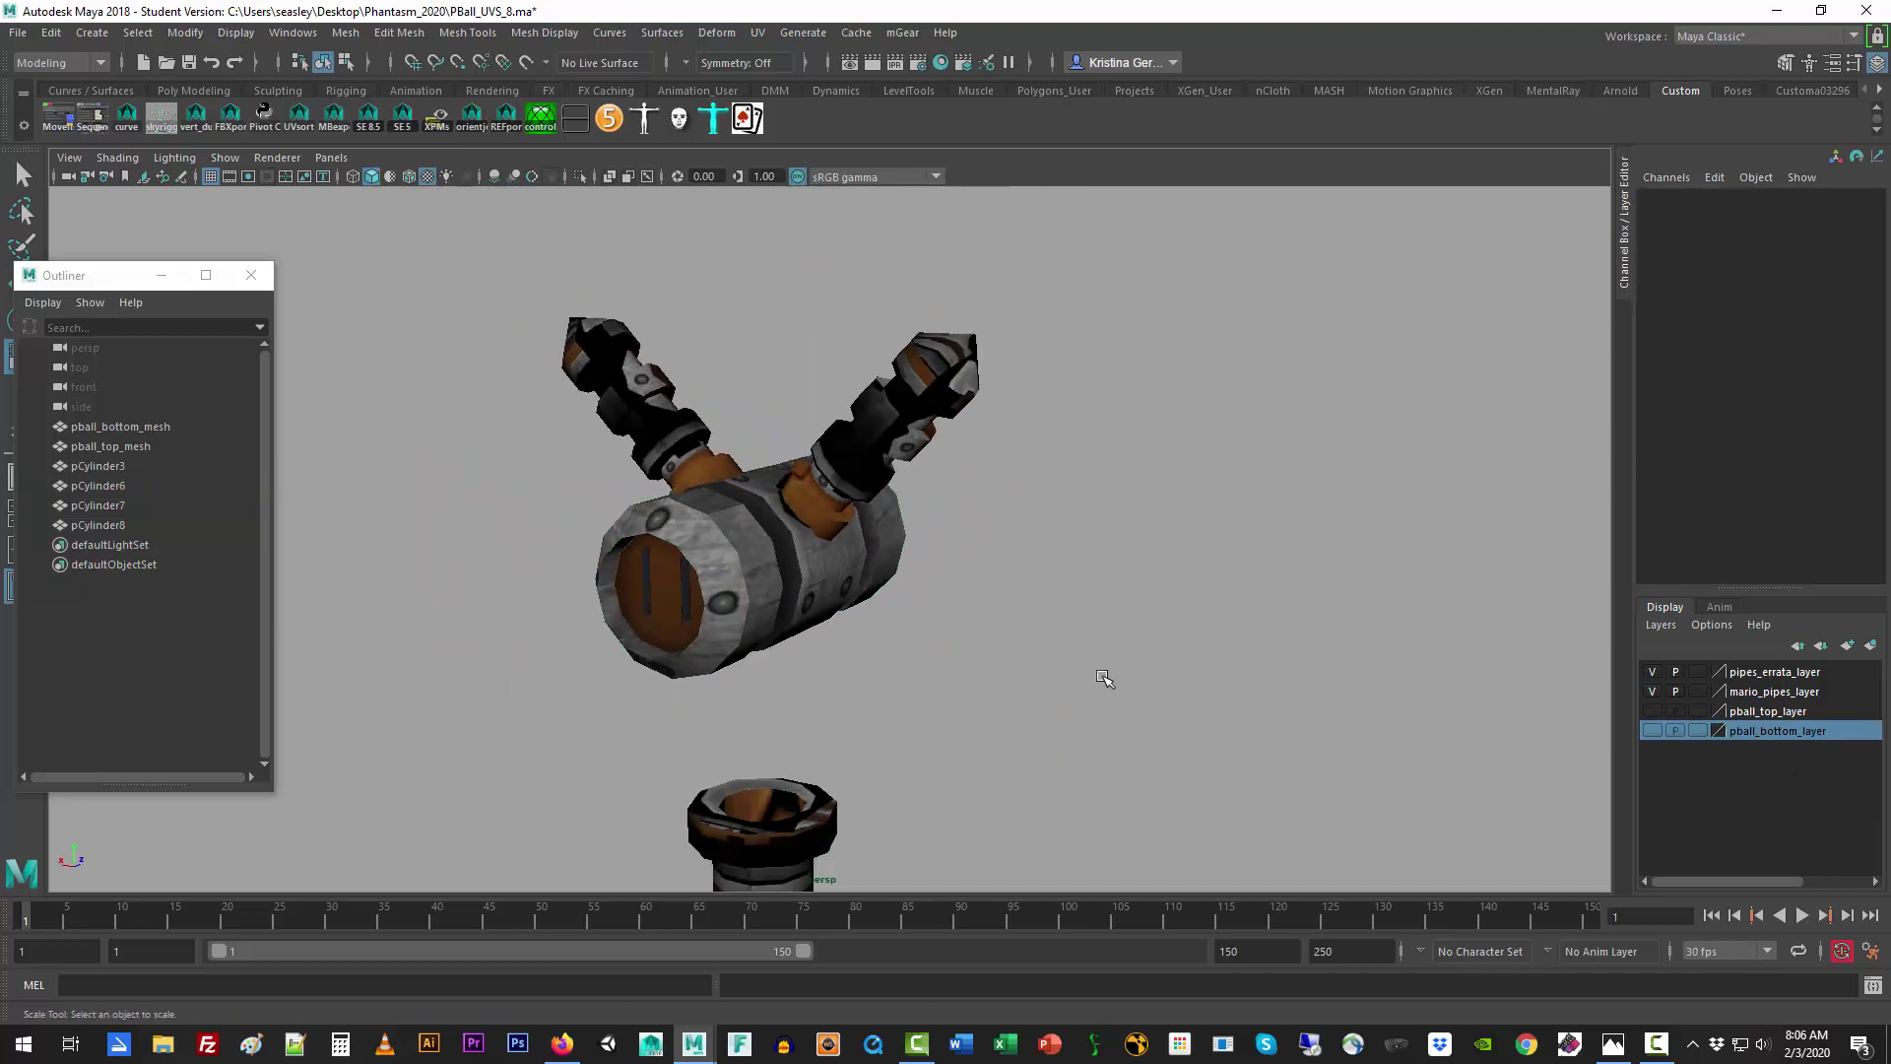
left_click_drag(1039, 674, 1021, 667, "alt")
left_click(951, 402)
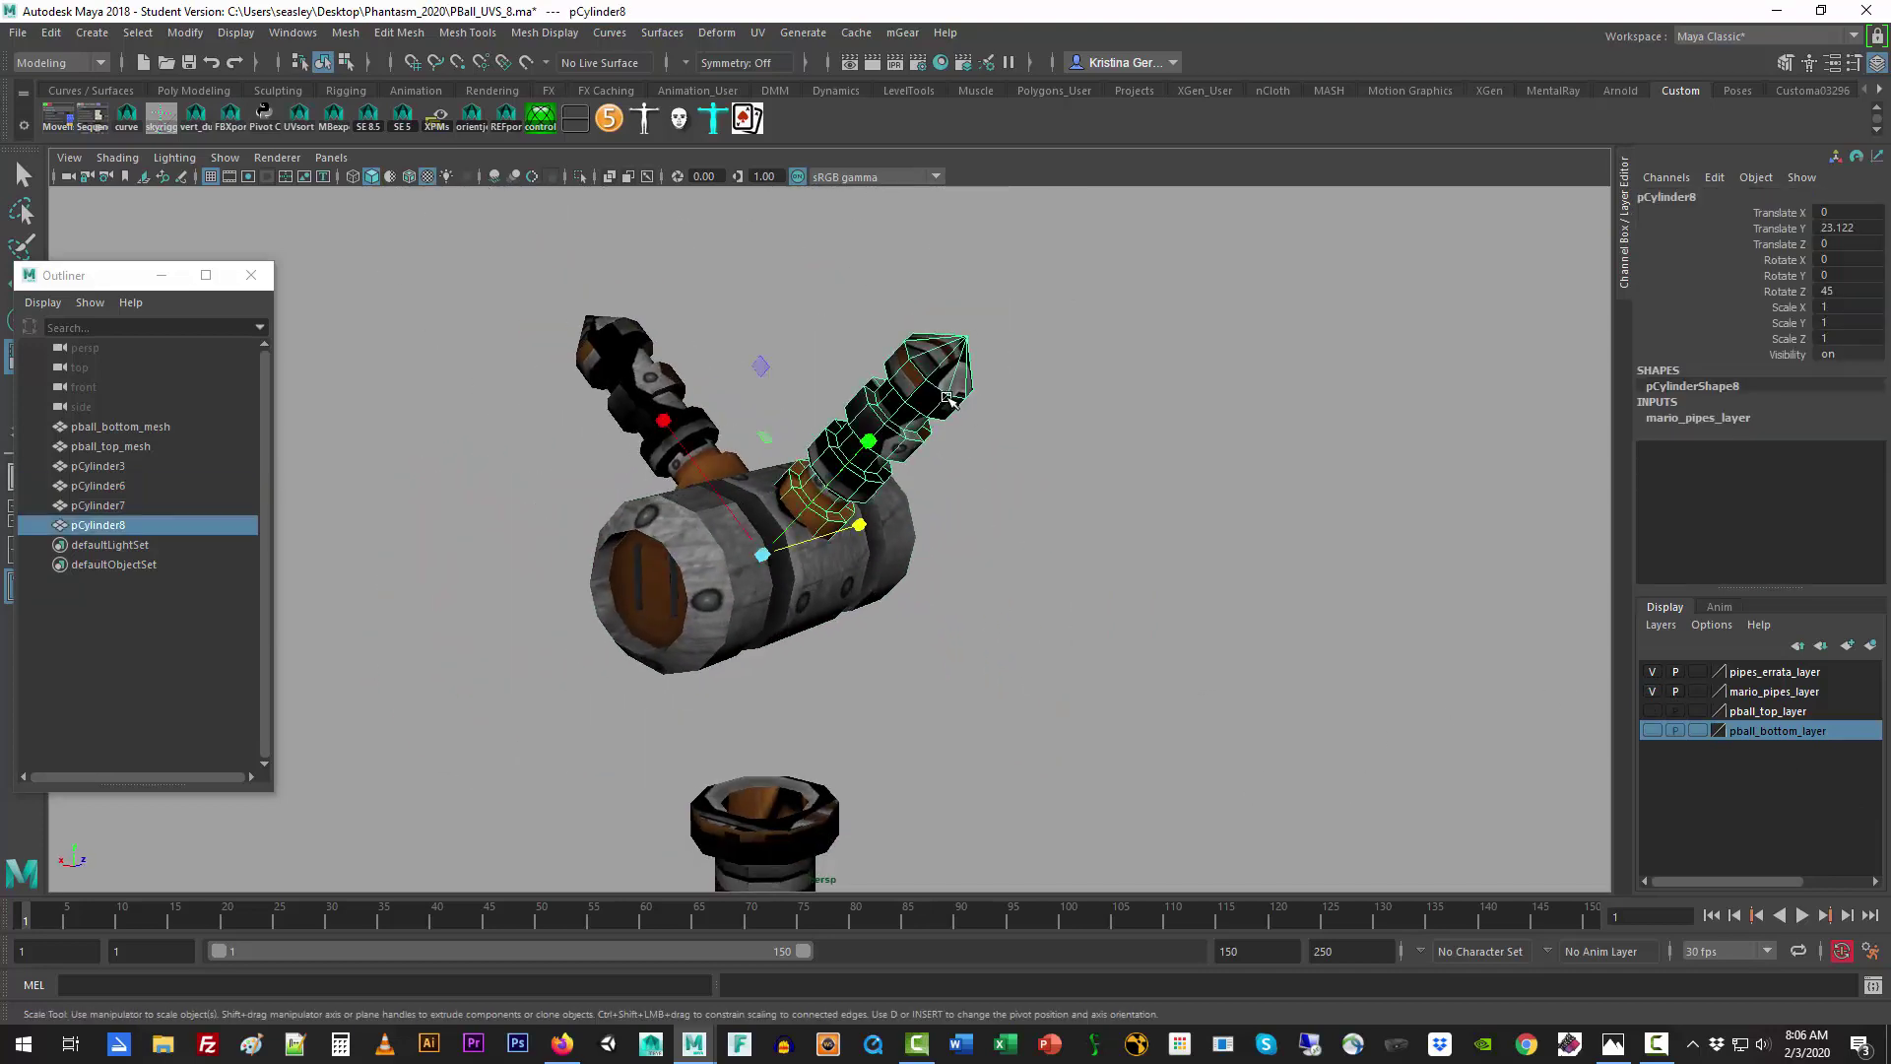
mouse_move(1017, 480)
left_mouse_down("alt")
mouse_move(1144, 486)
mouse_move(984, 490)
mouse_move(979, 464)
mouse_move(1032, 511)
left_mouse_up("alt")
left_click(1032, 510)
Step: Straighten the remaining angled pipe, pCylinder7, by setting its Rotate Z to 0
left_click(672, 358)
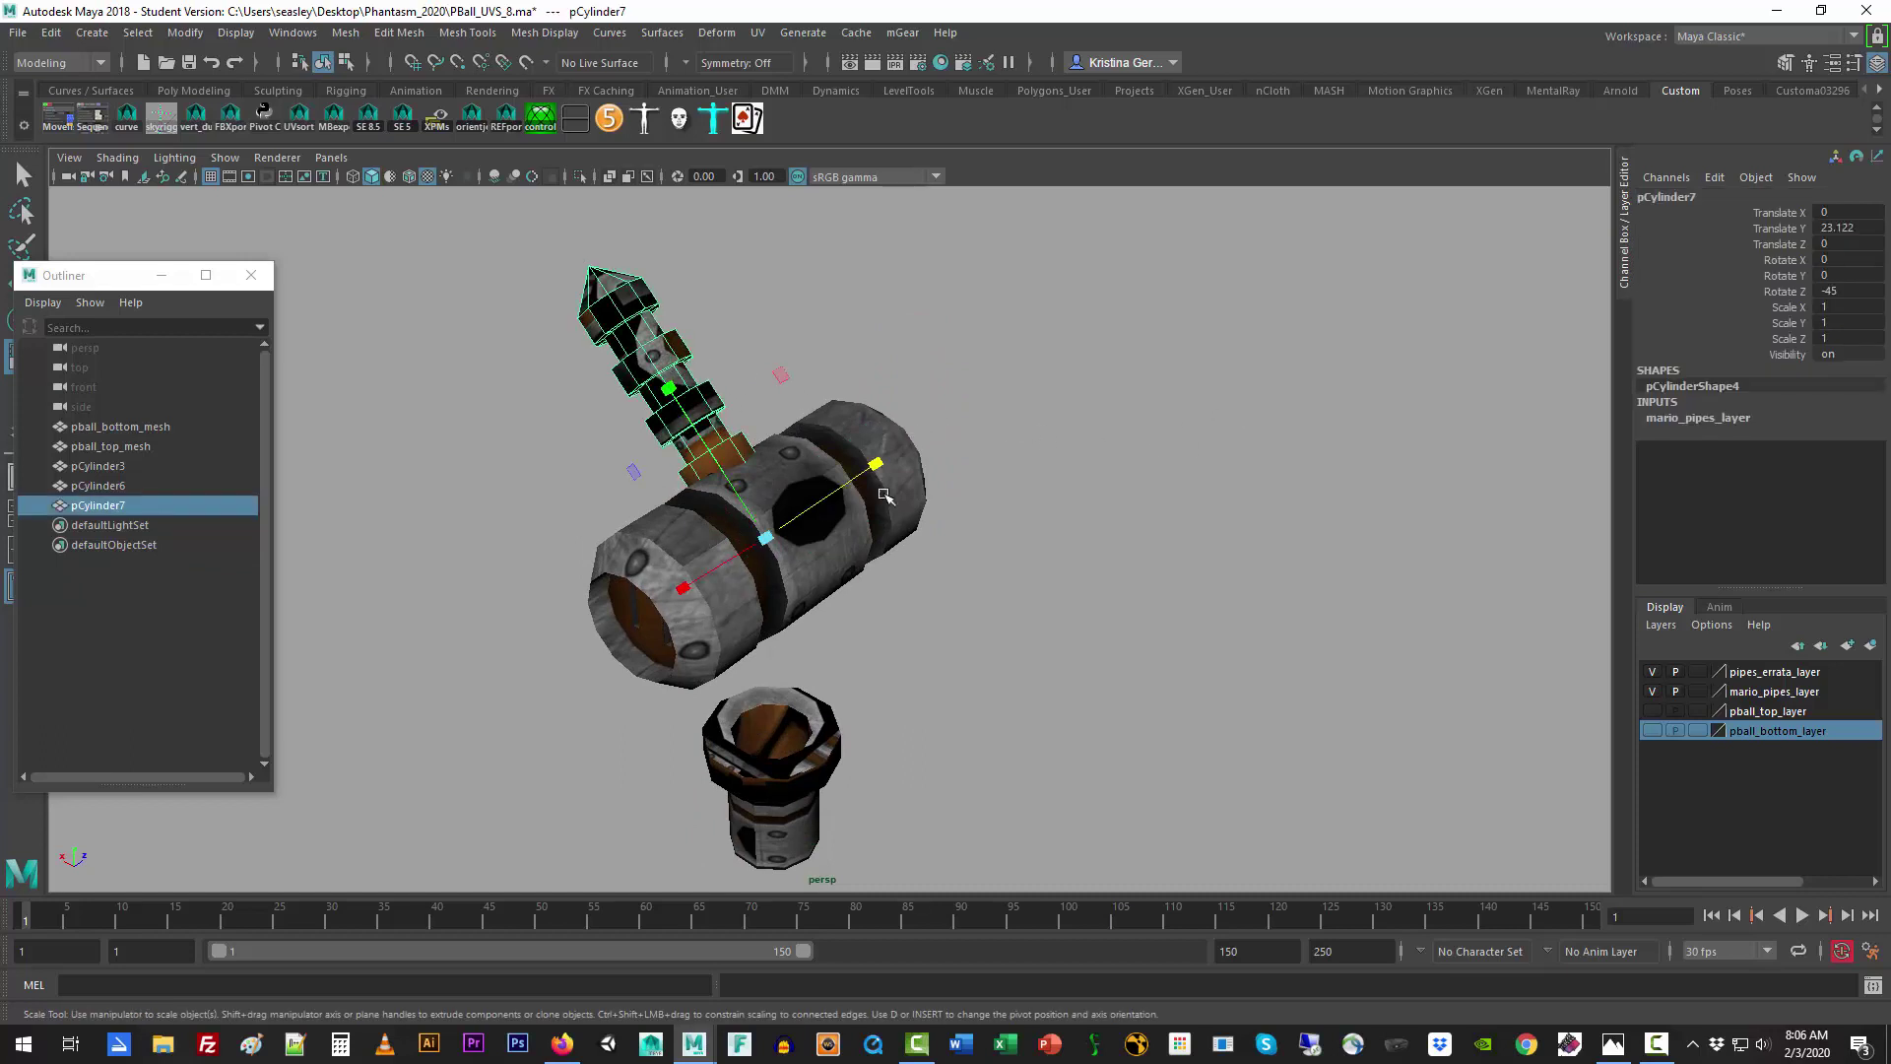
double_click(1852, 291)
type("0")
key("Return")
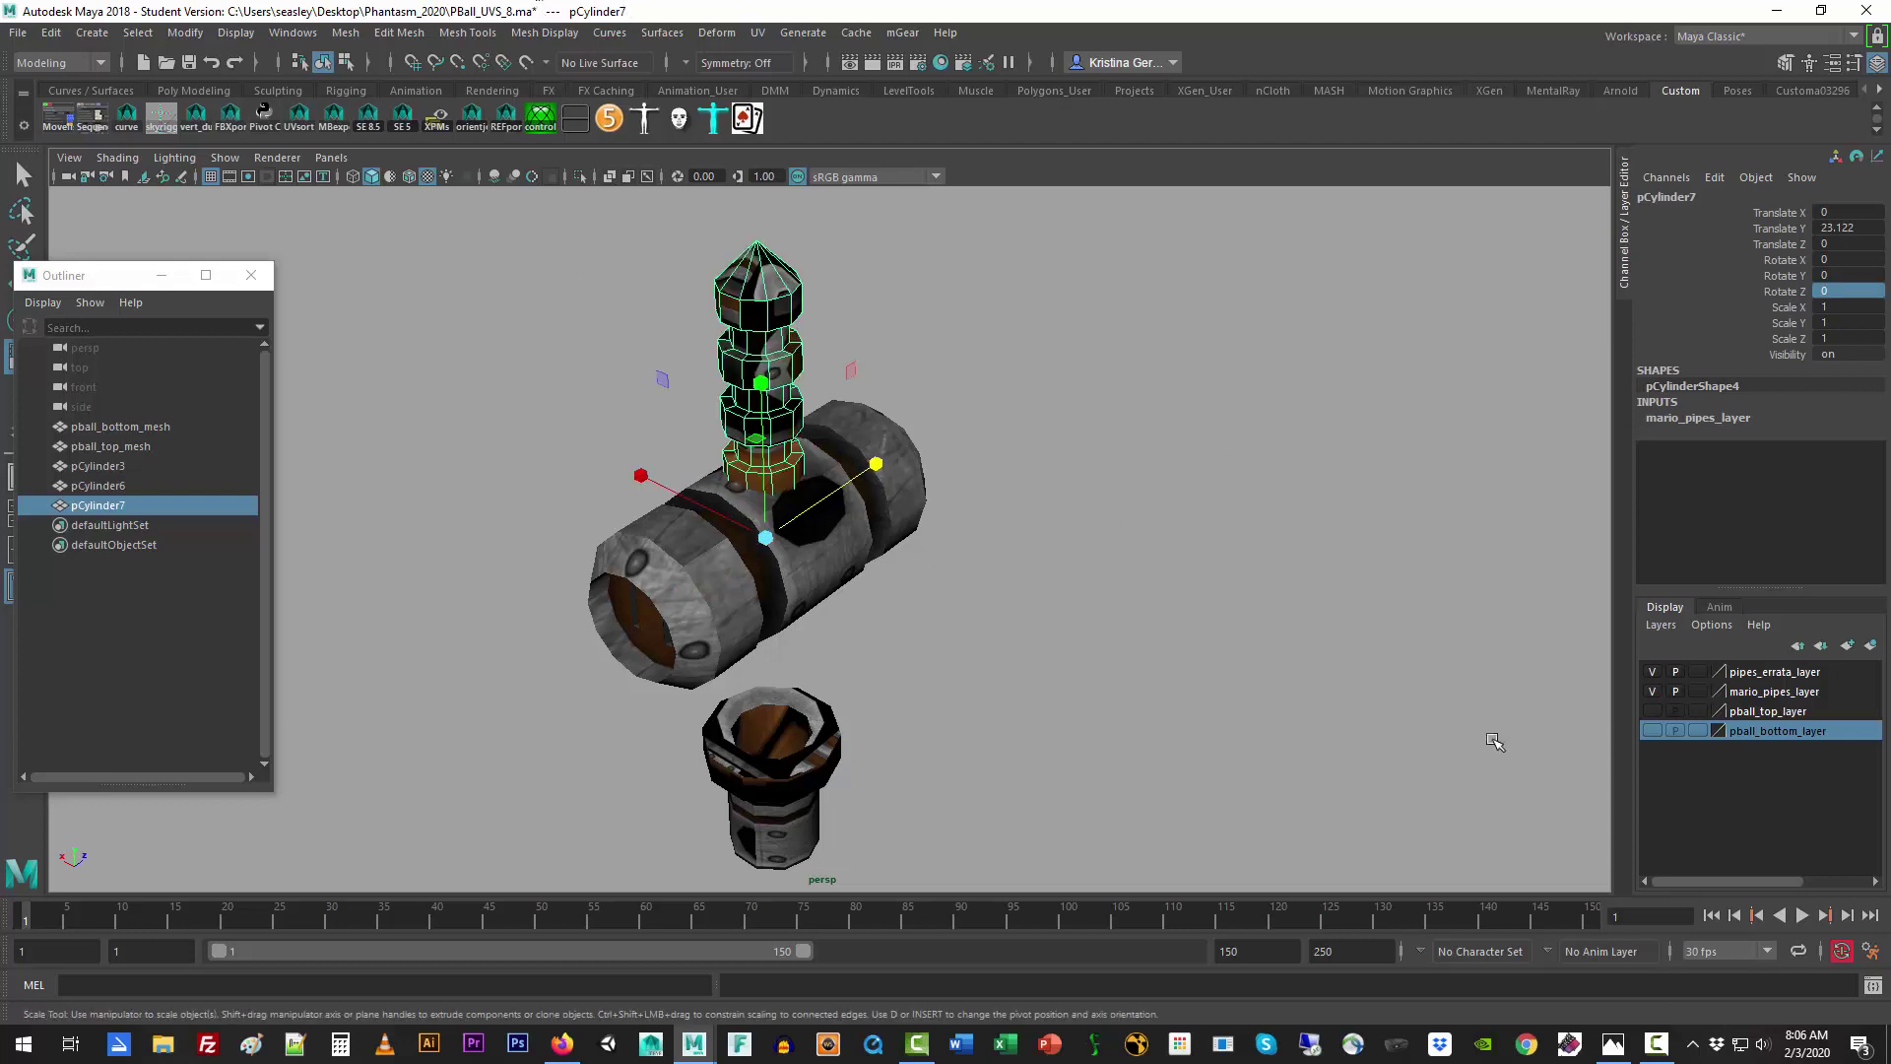
Step: Hide pipes_errata_layer, then select and frame the upright pipe pCylinder7
left_click(1653, 672)
left_click(934, 606)
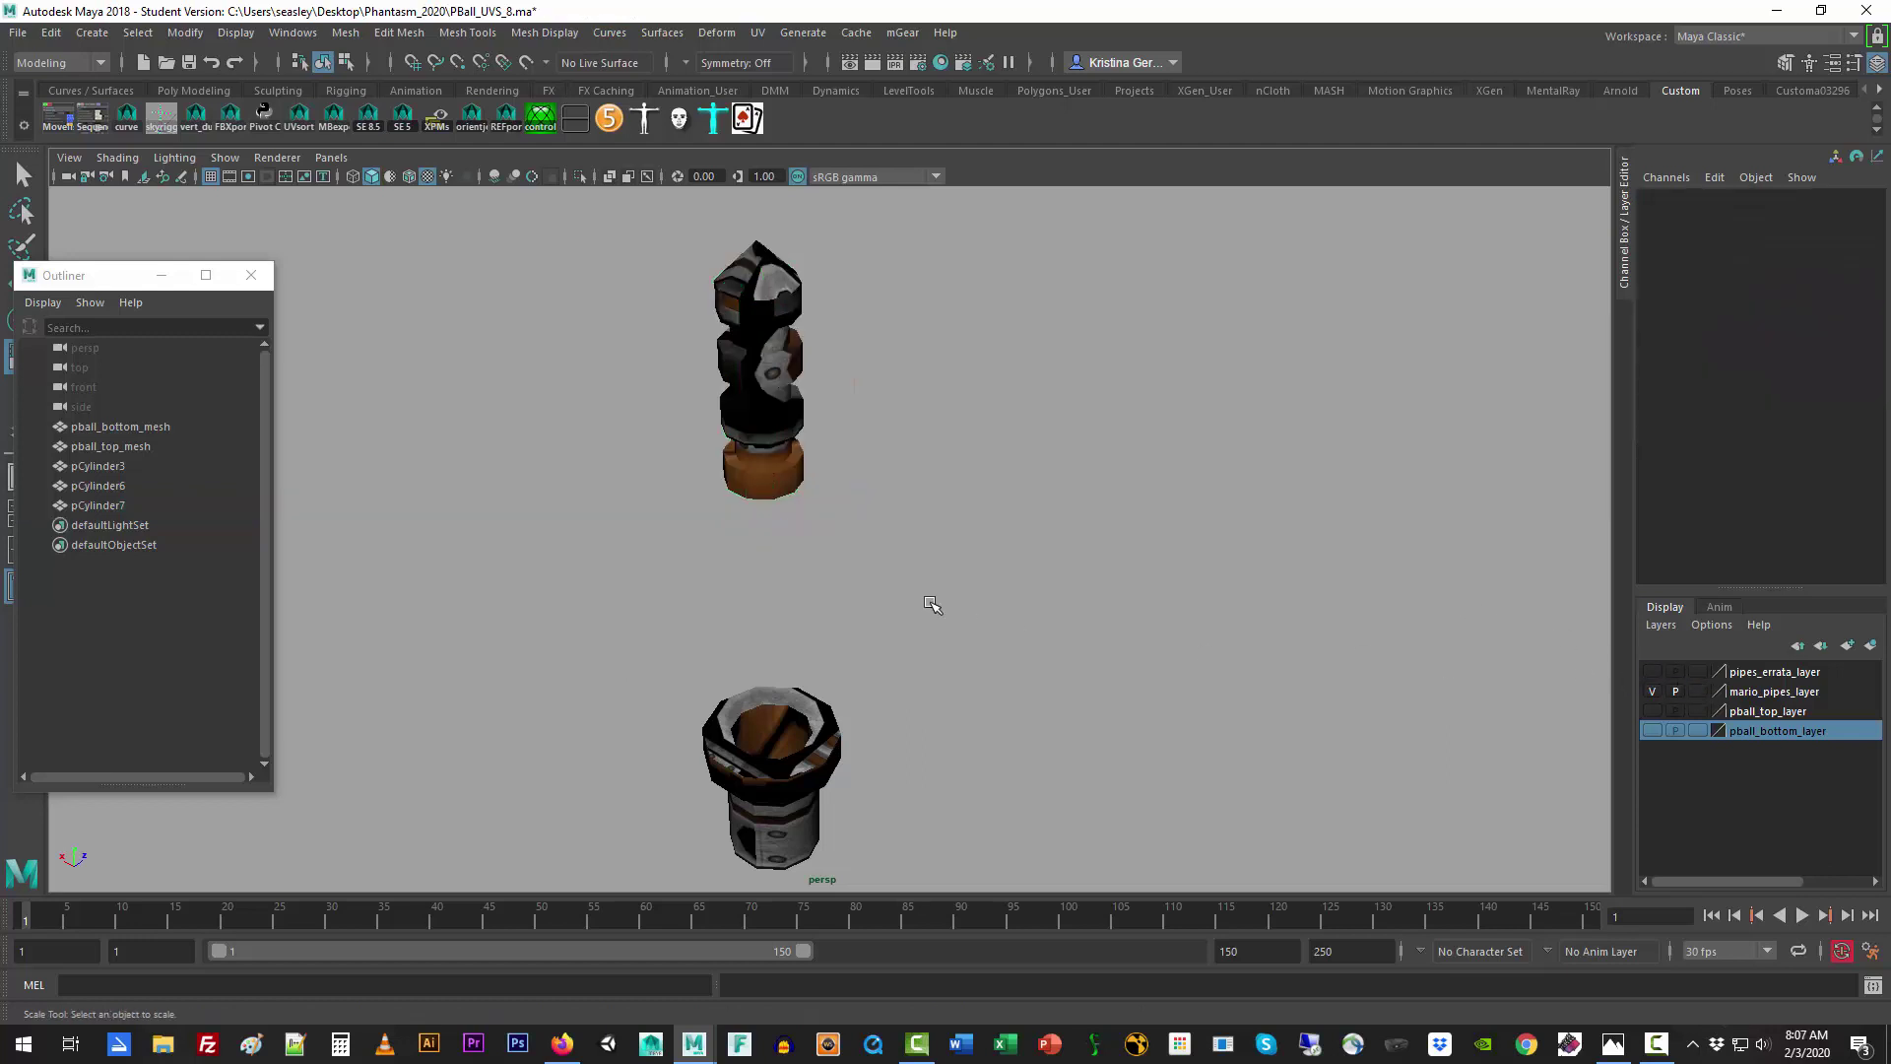
left_click(775, 414)
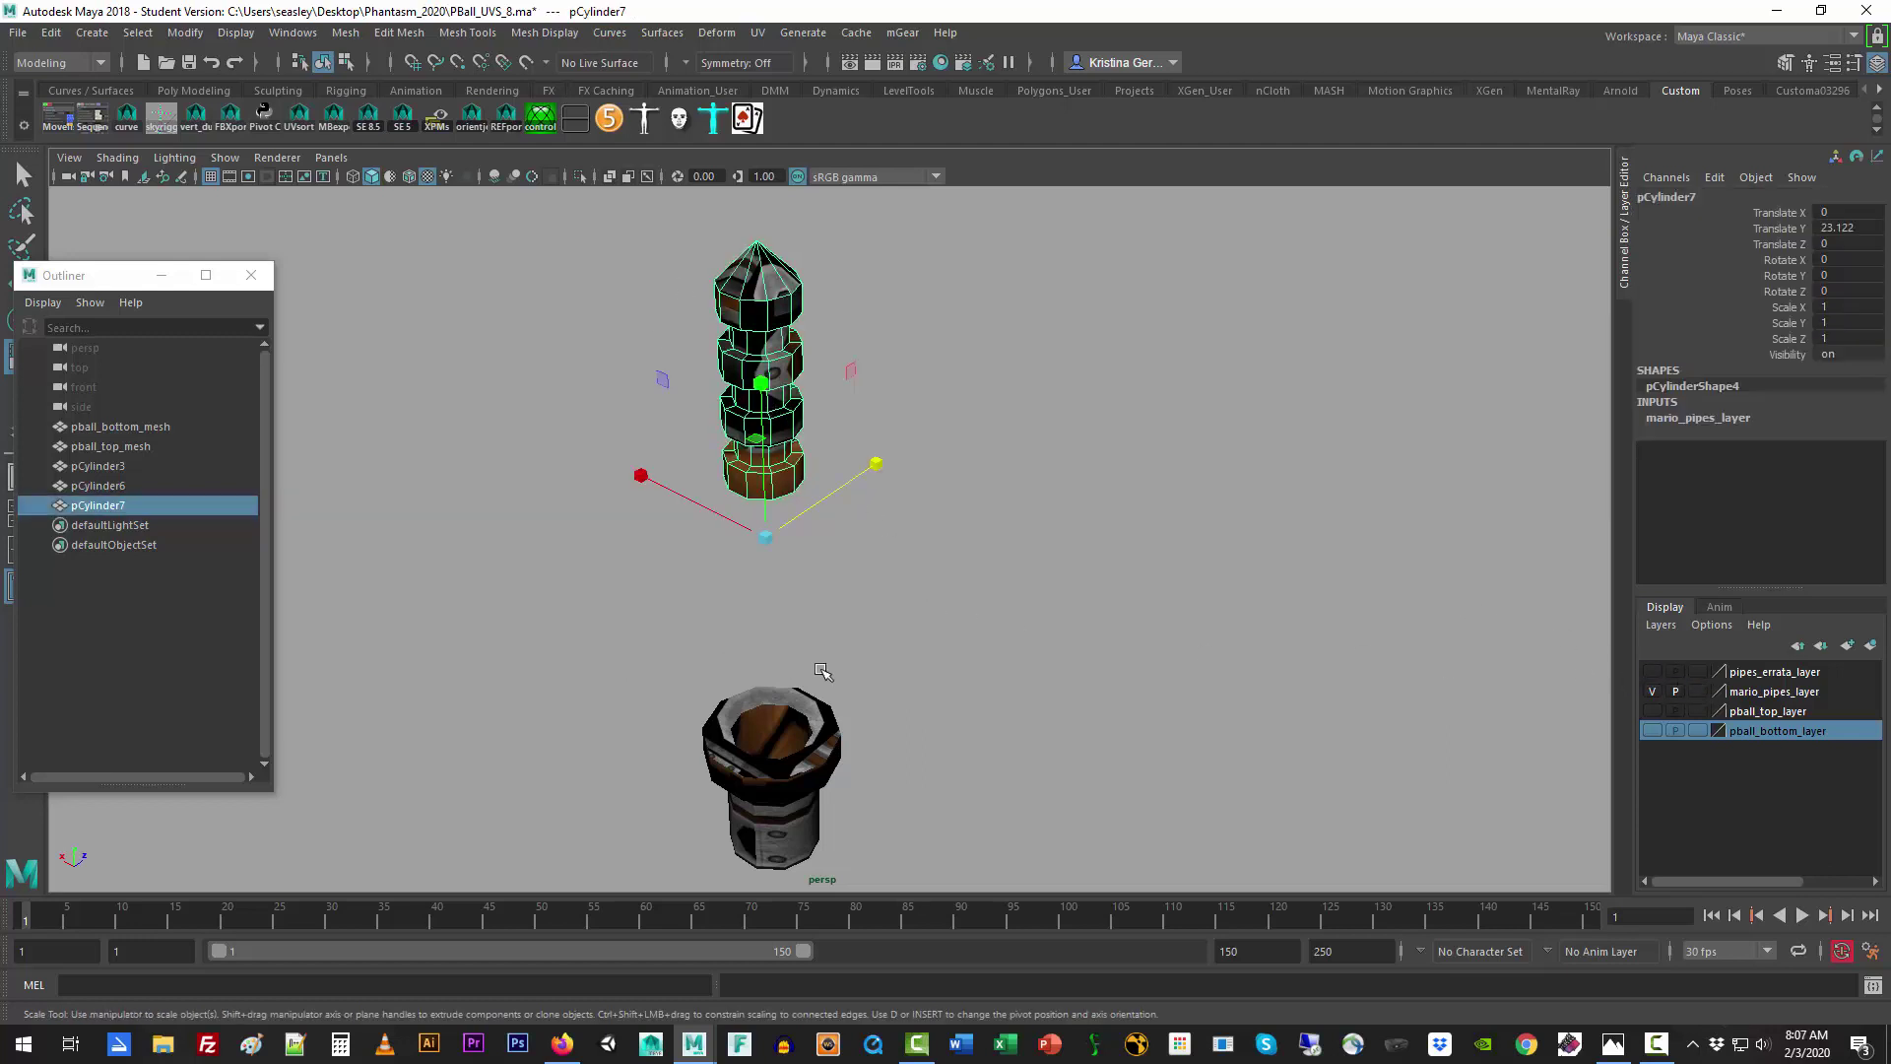
key("f")
left_click_drag(978, 724, 899, 651, "alt")
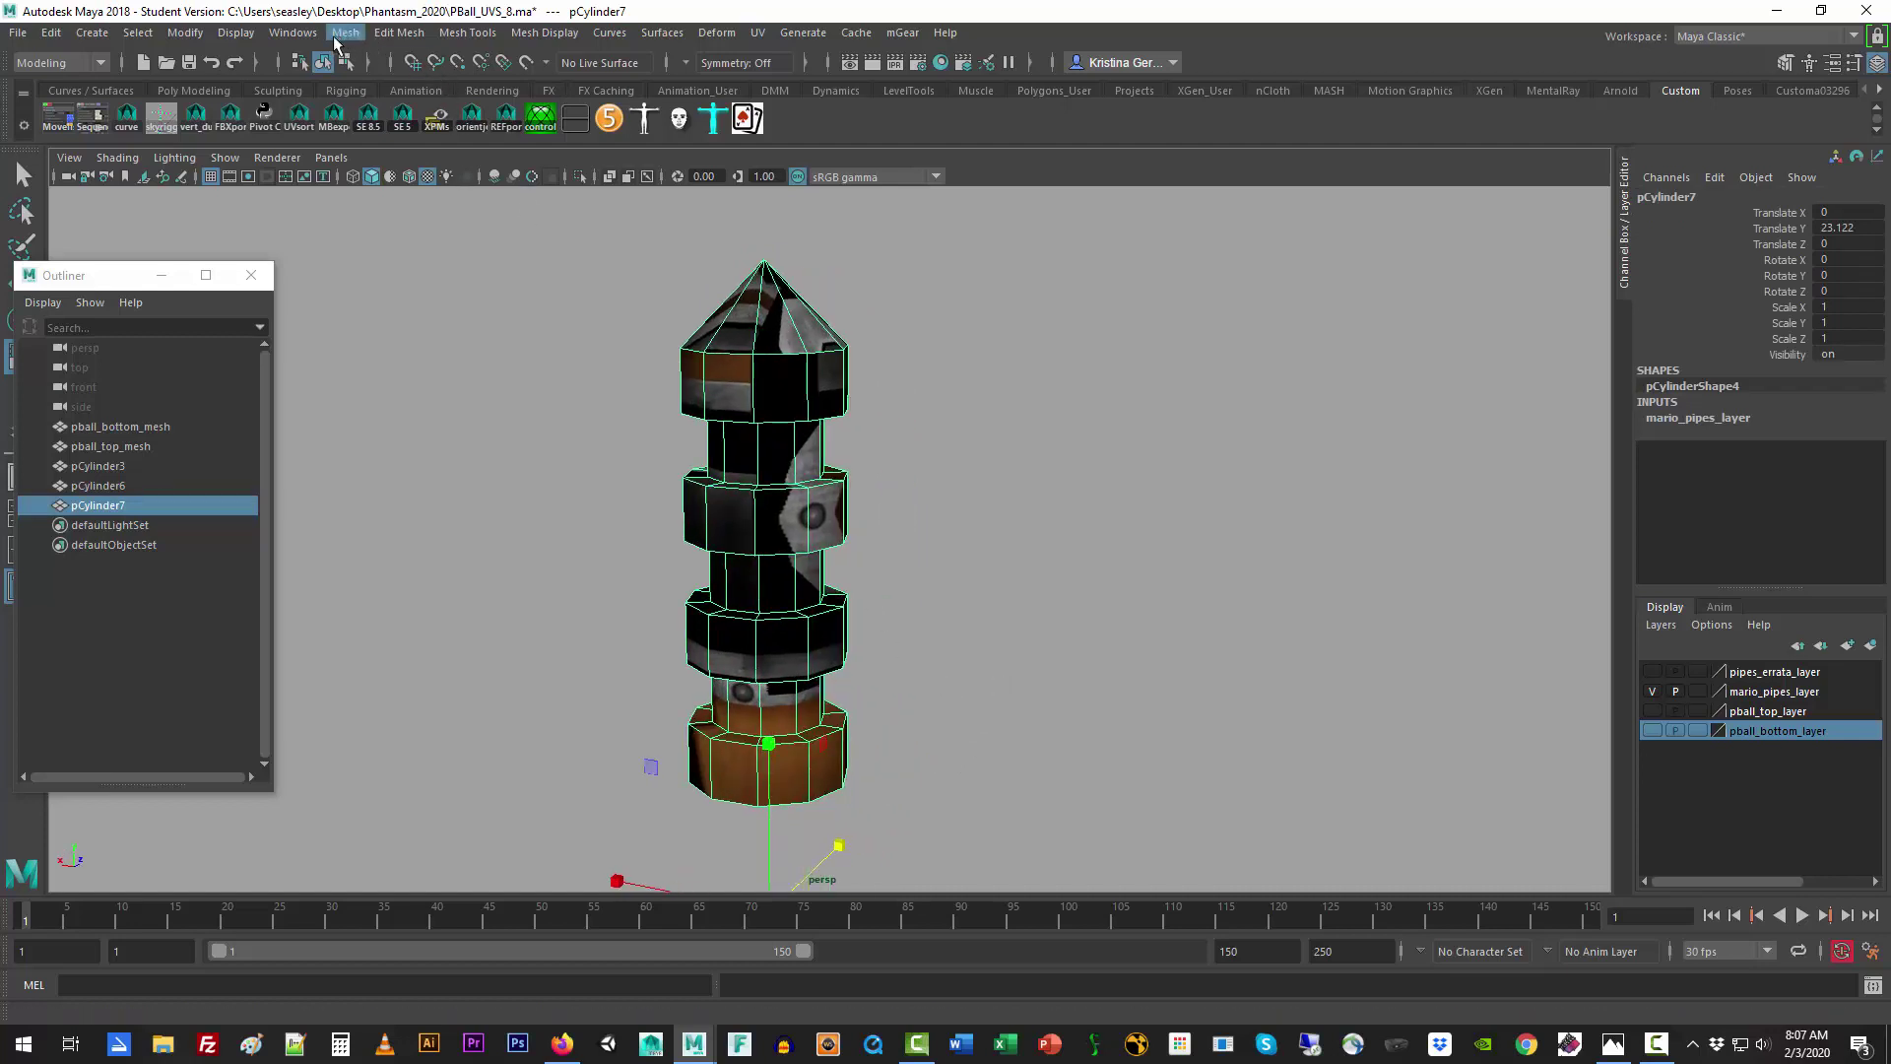
Step: Open the UV Editor for the selected pipe, close the UV Toolkit, and place the editor beside the model
left_click(293, 32)
mouse_move(348, 131)
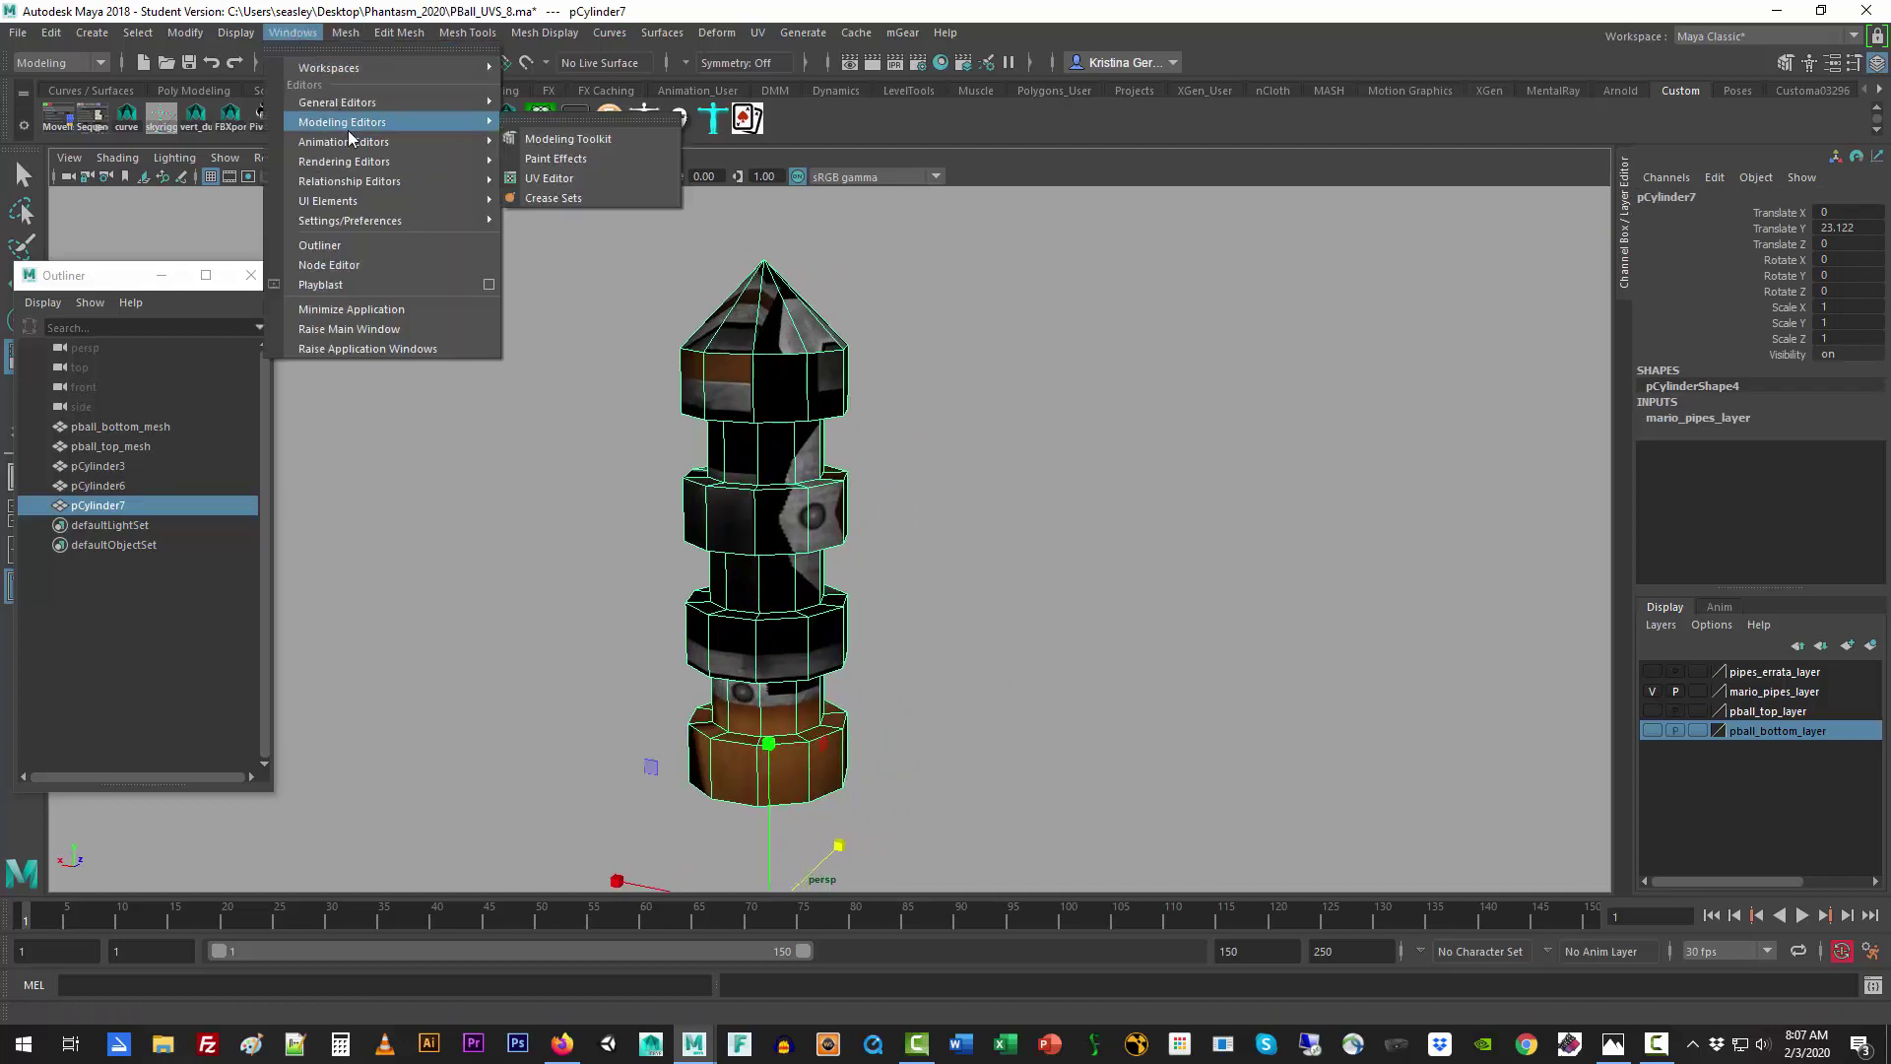
left_click(548, 178)
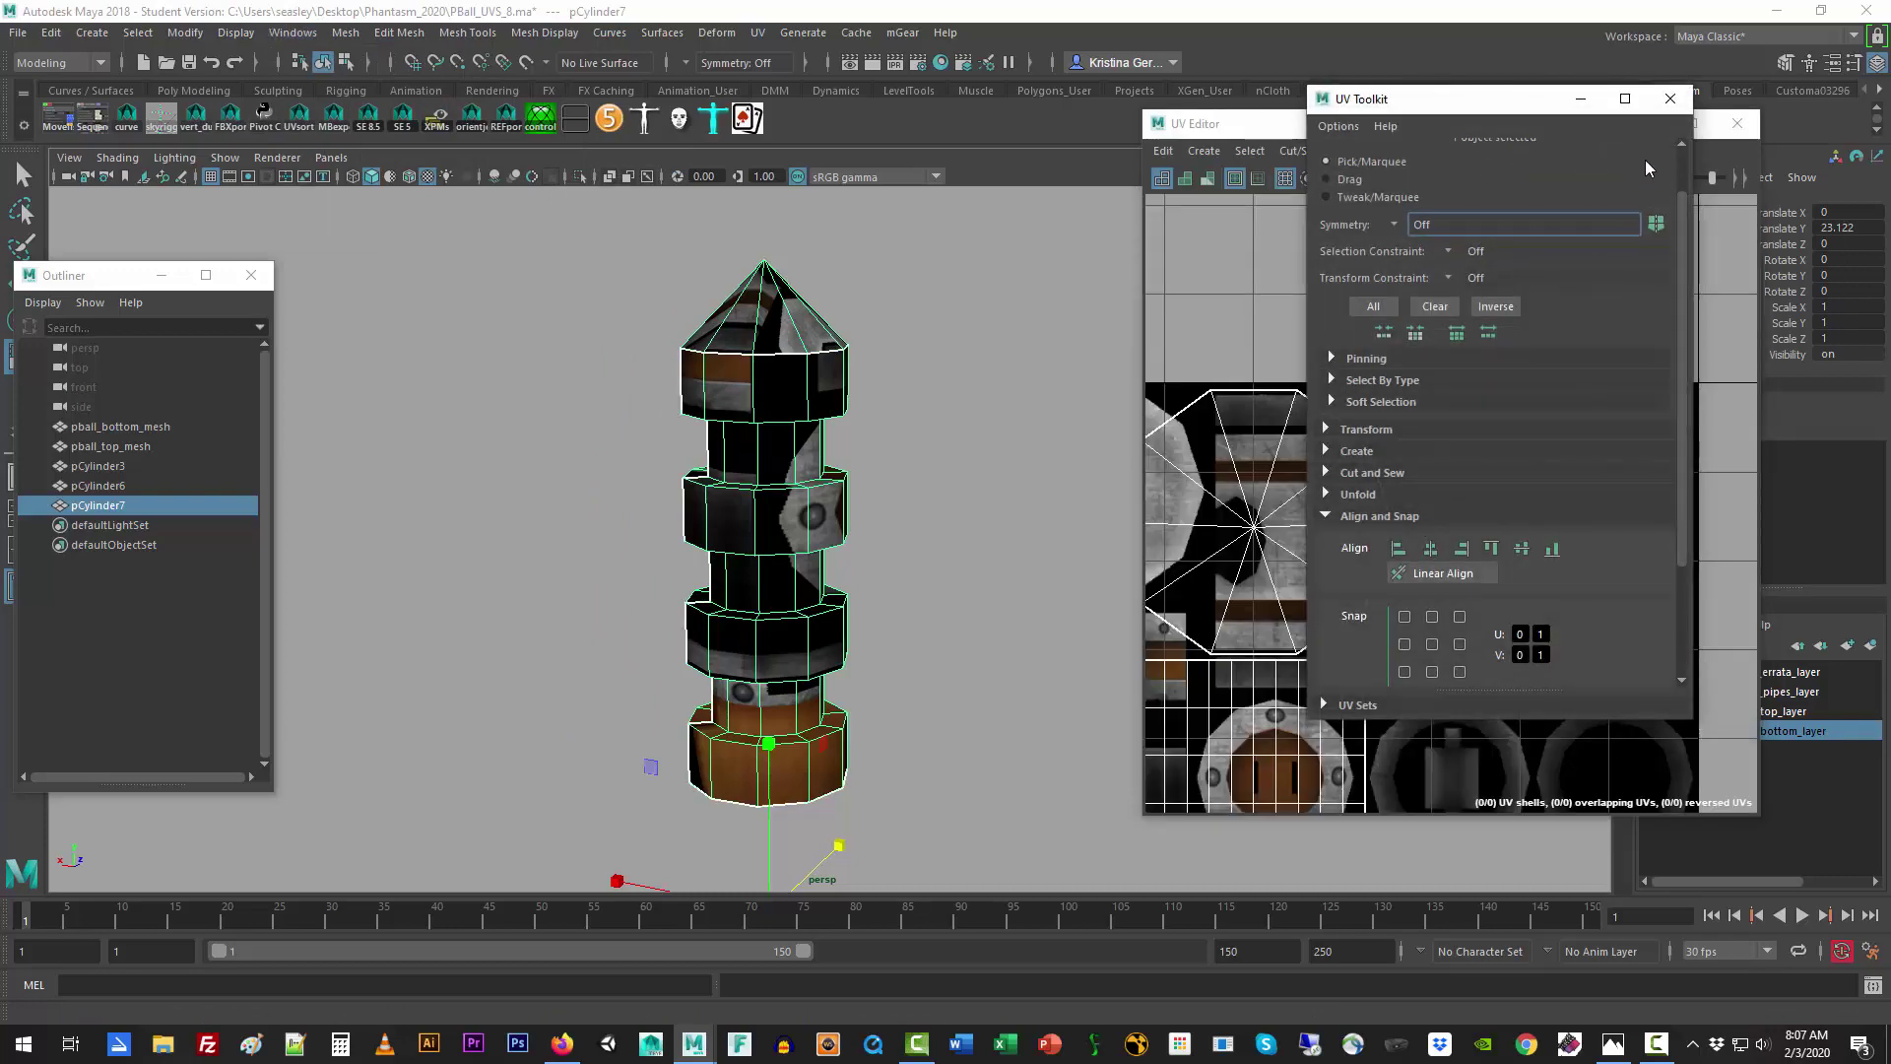
left_click(1667, 101)
left_click_drag(1465, 131, 1278, 123)
scroll(1280, 487, "down", 4)
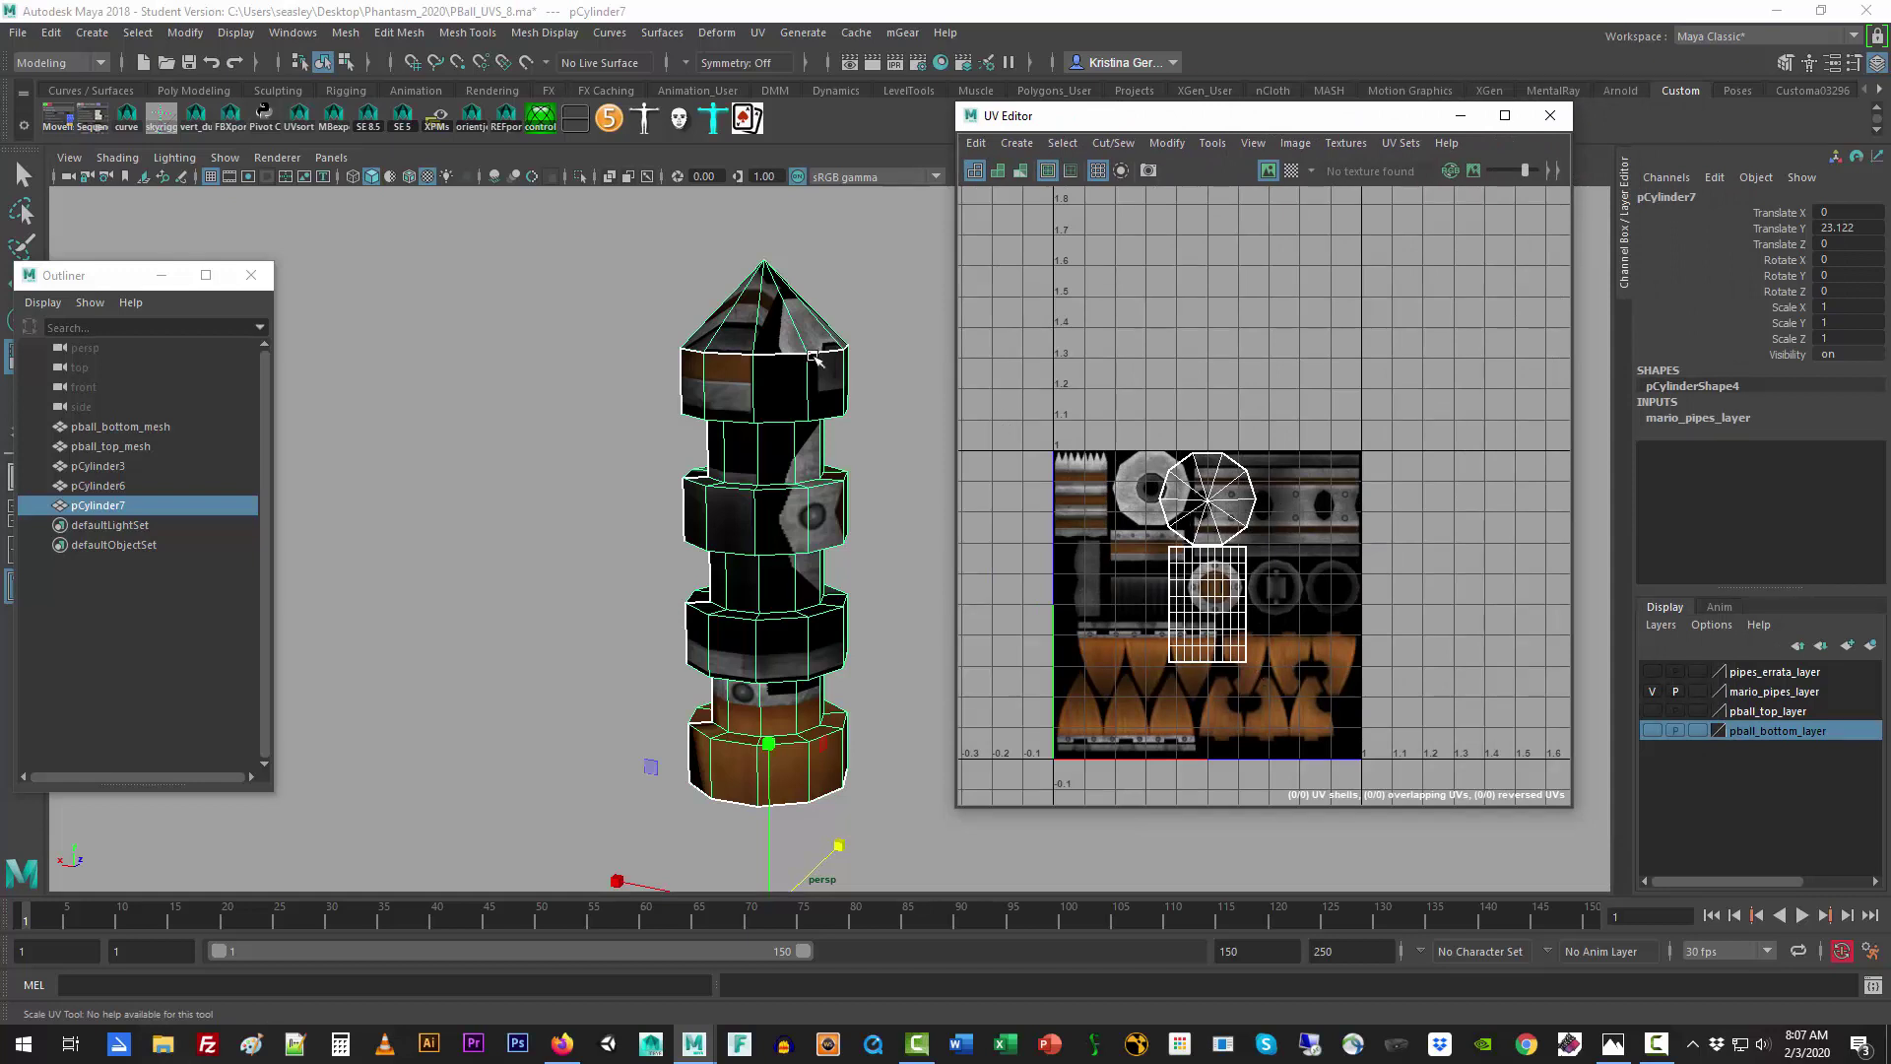
Step: Apply a cylindrical UV projection to the whole pipe and clear the selection
left_click(759, 33)
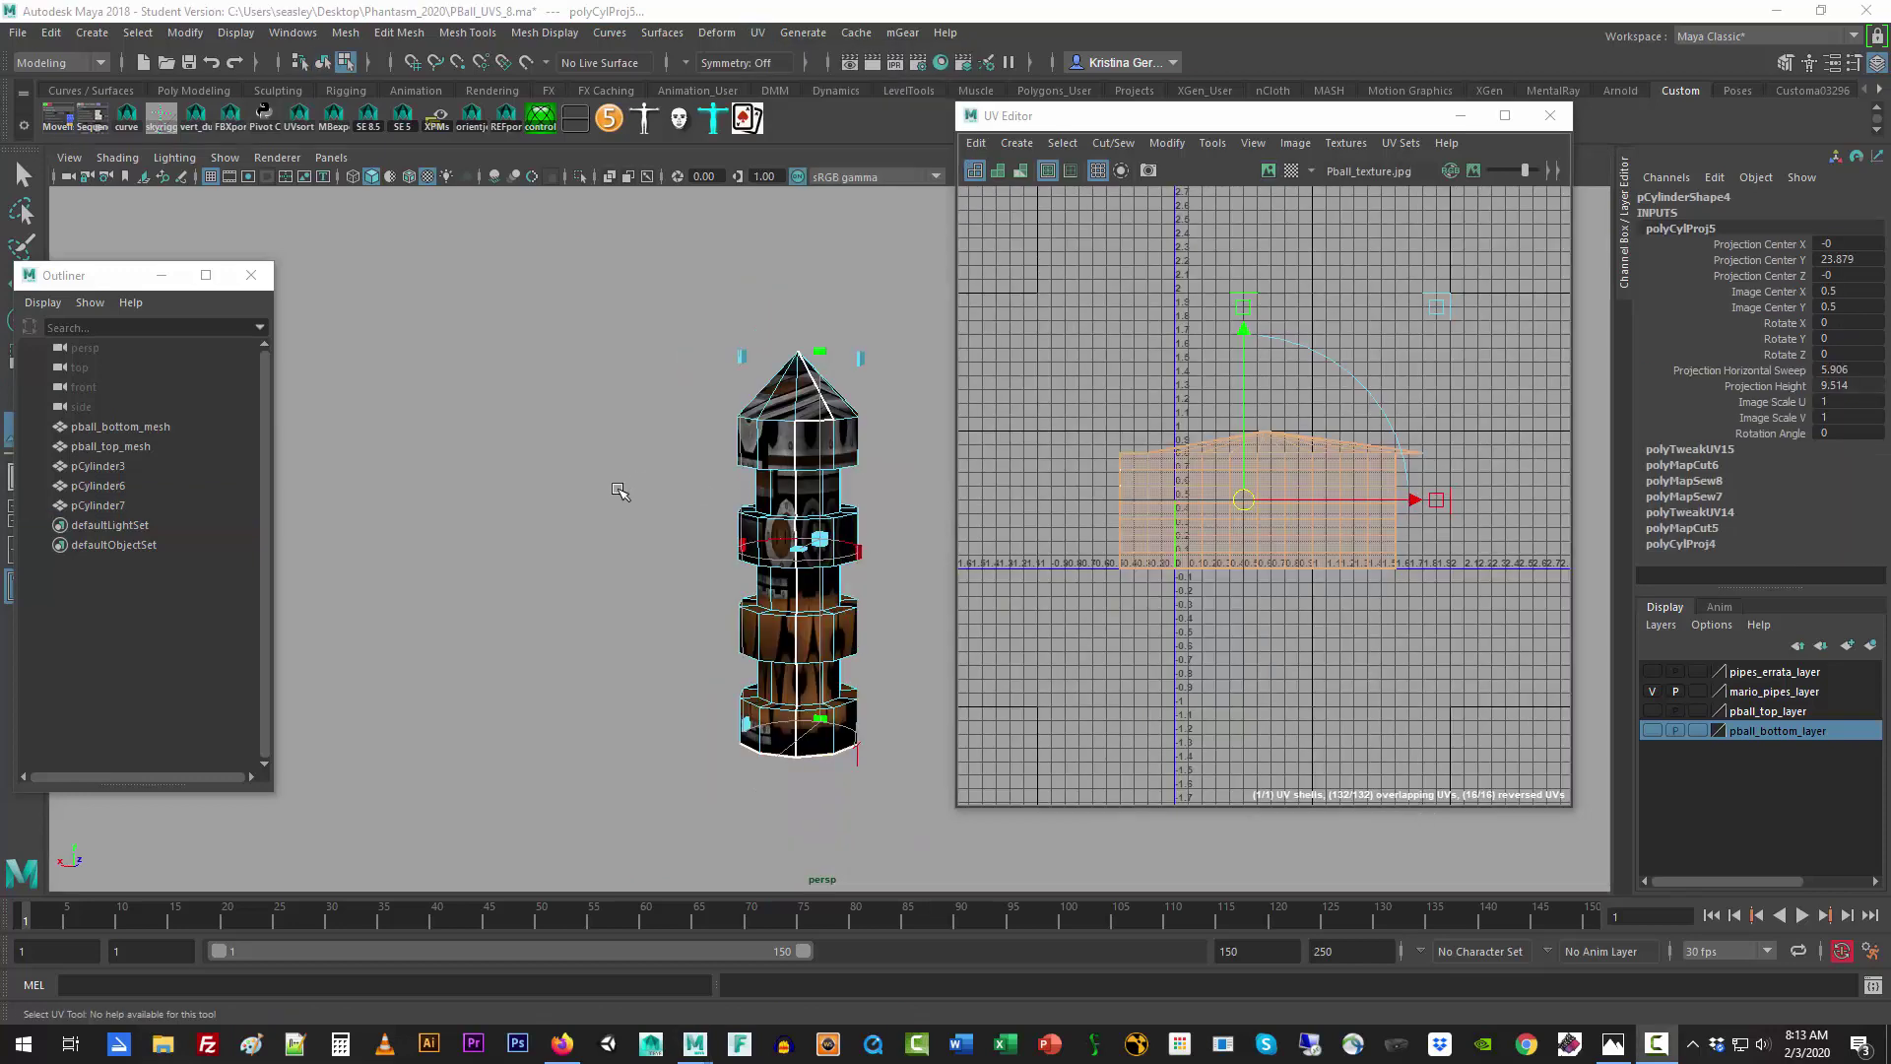
left_click(1158, 713)
scroll(1191, 541, "up", 2)
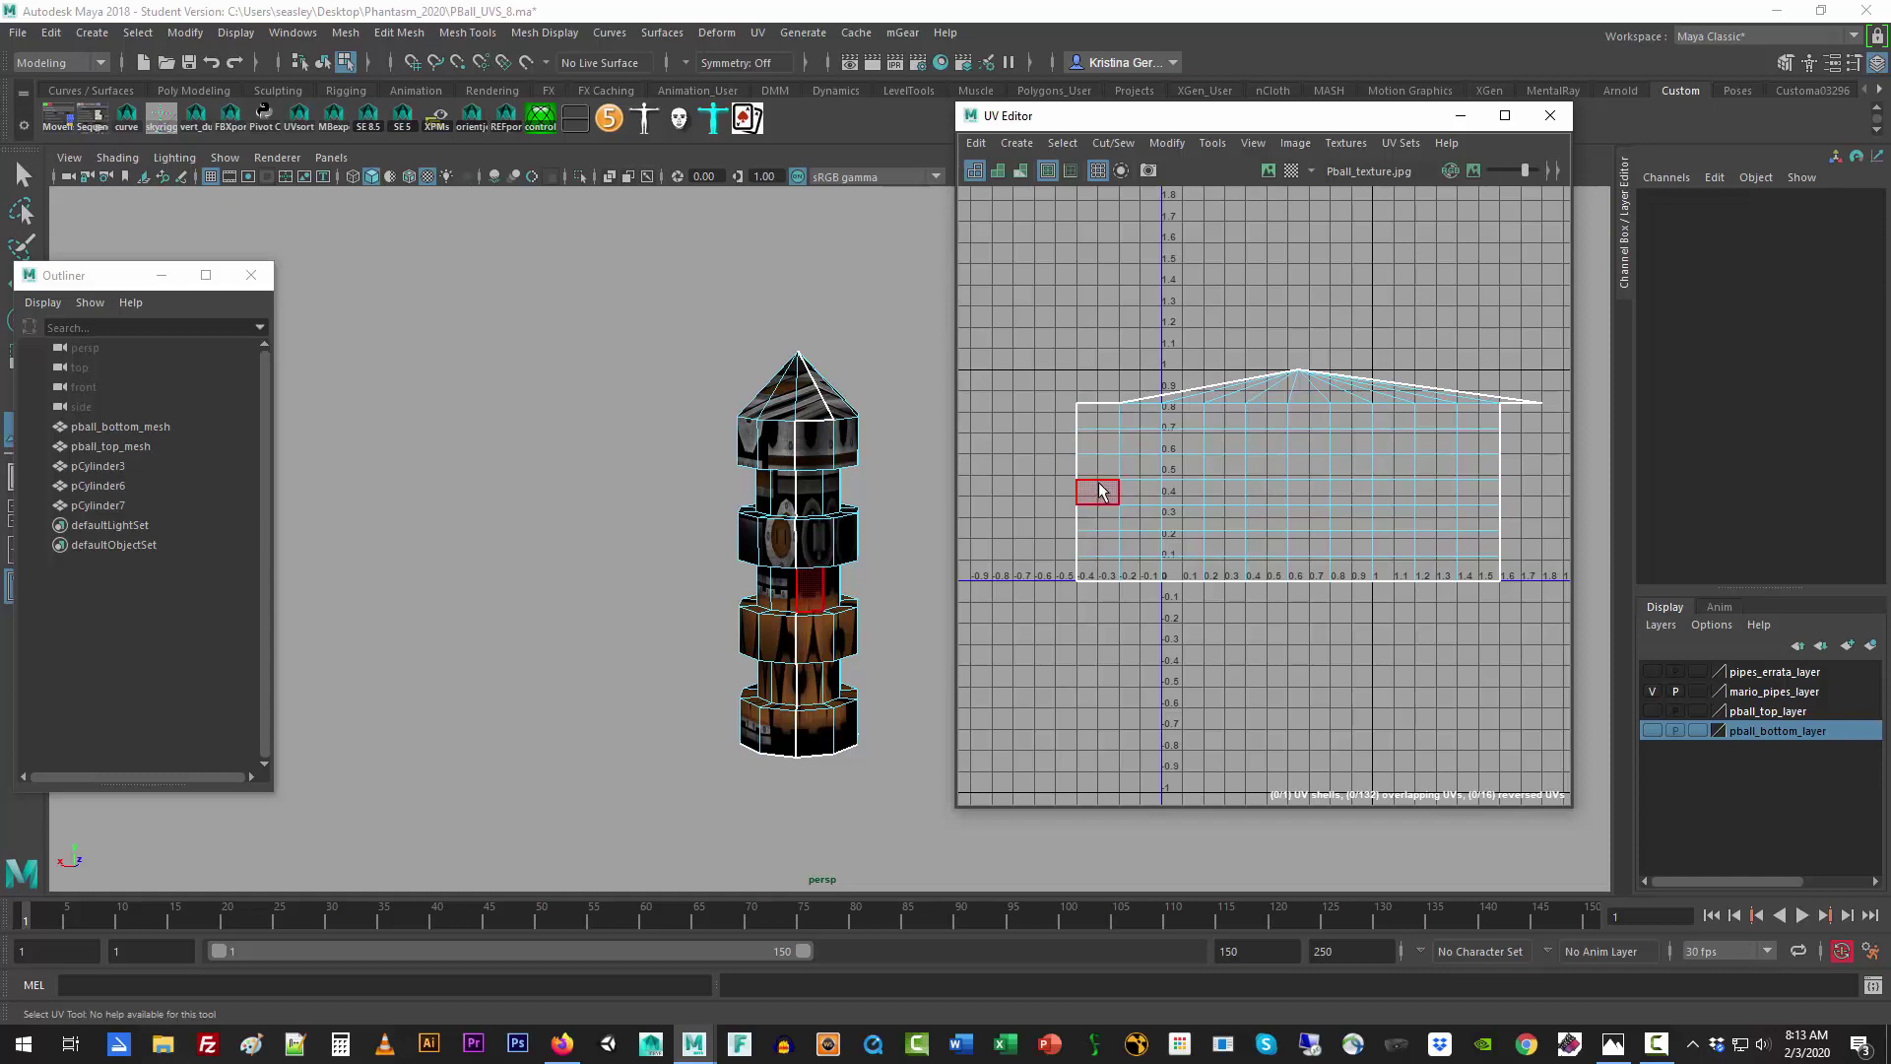
Step: Cut the UVs along the vertical edge line bordering the leftmost column of the pipe's shell
right_click_drag(1101, 490, 1108, 444)
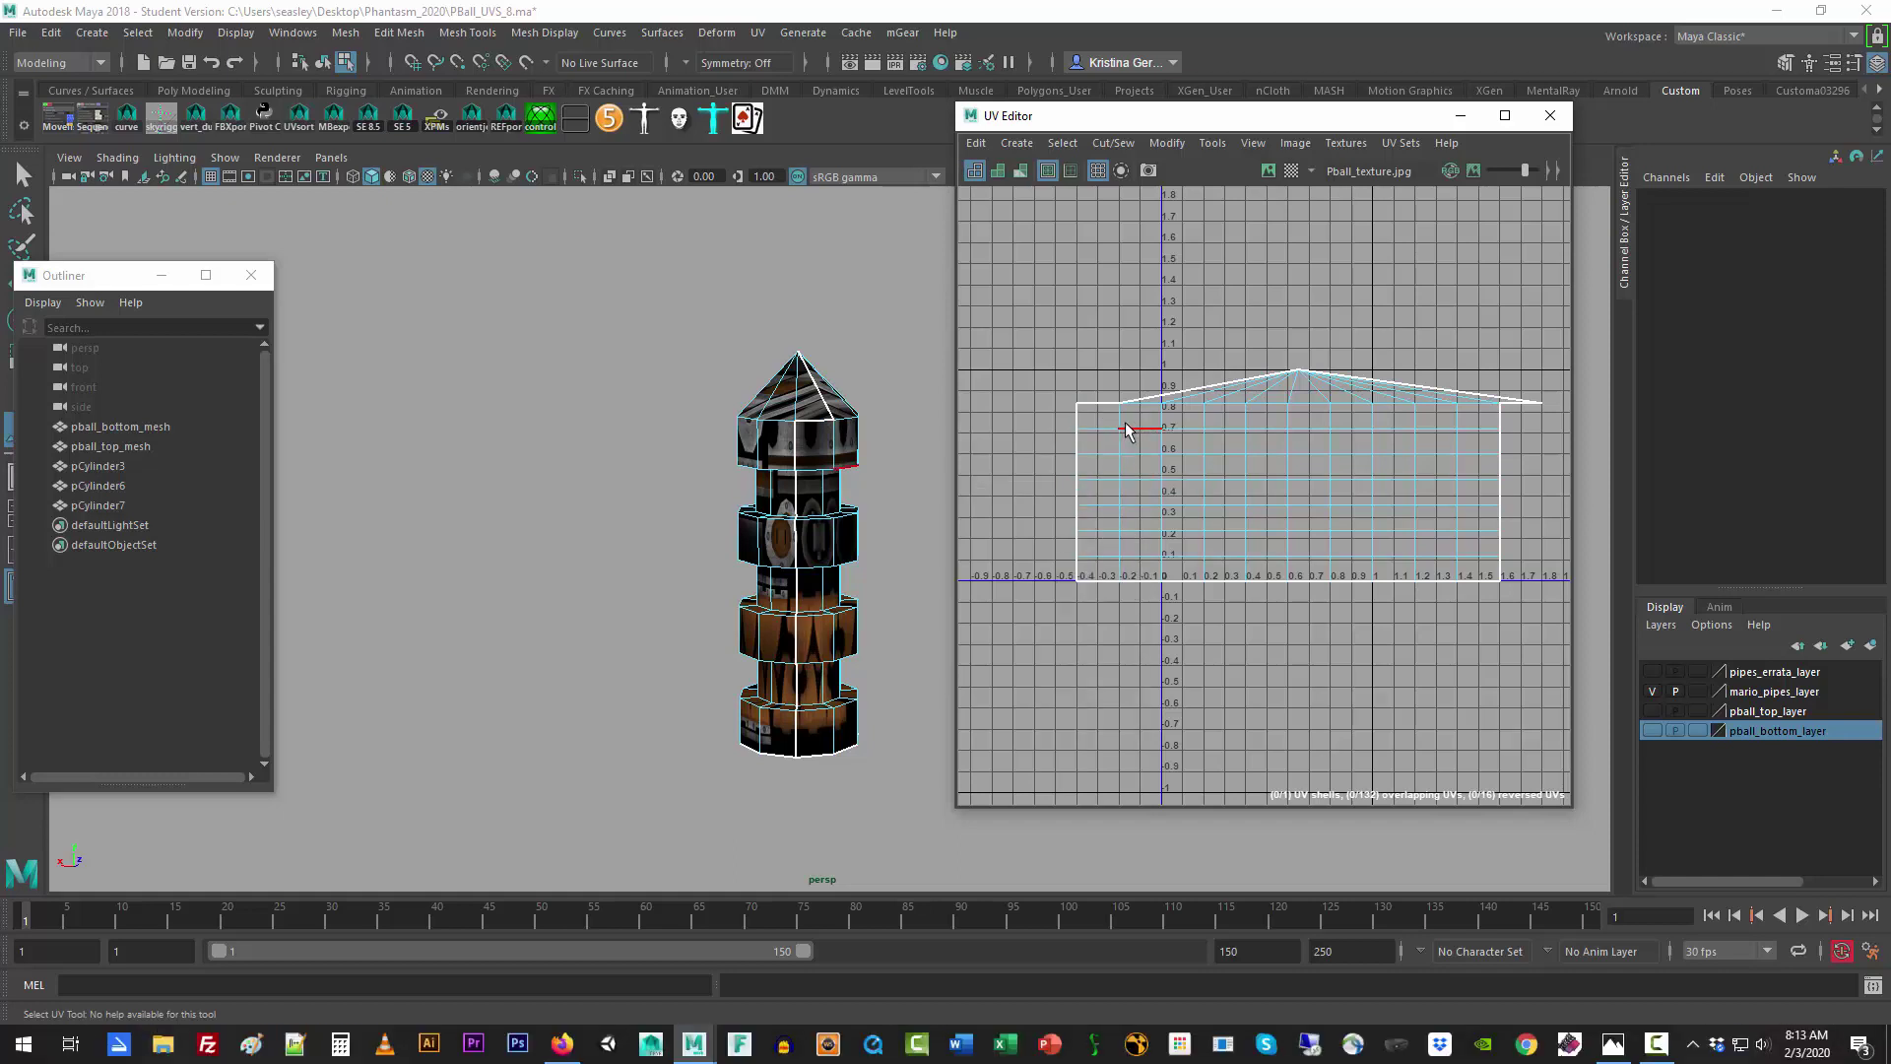
left_click(1120, 418)
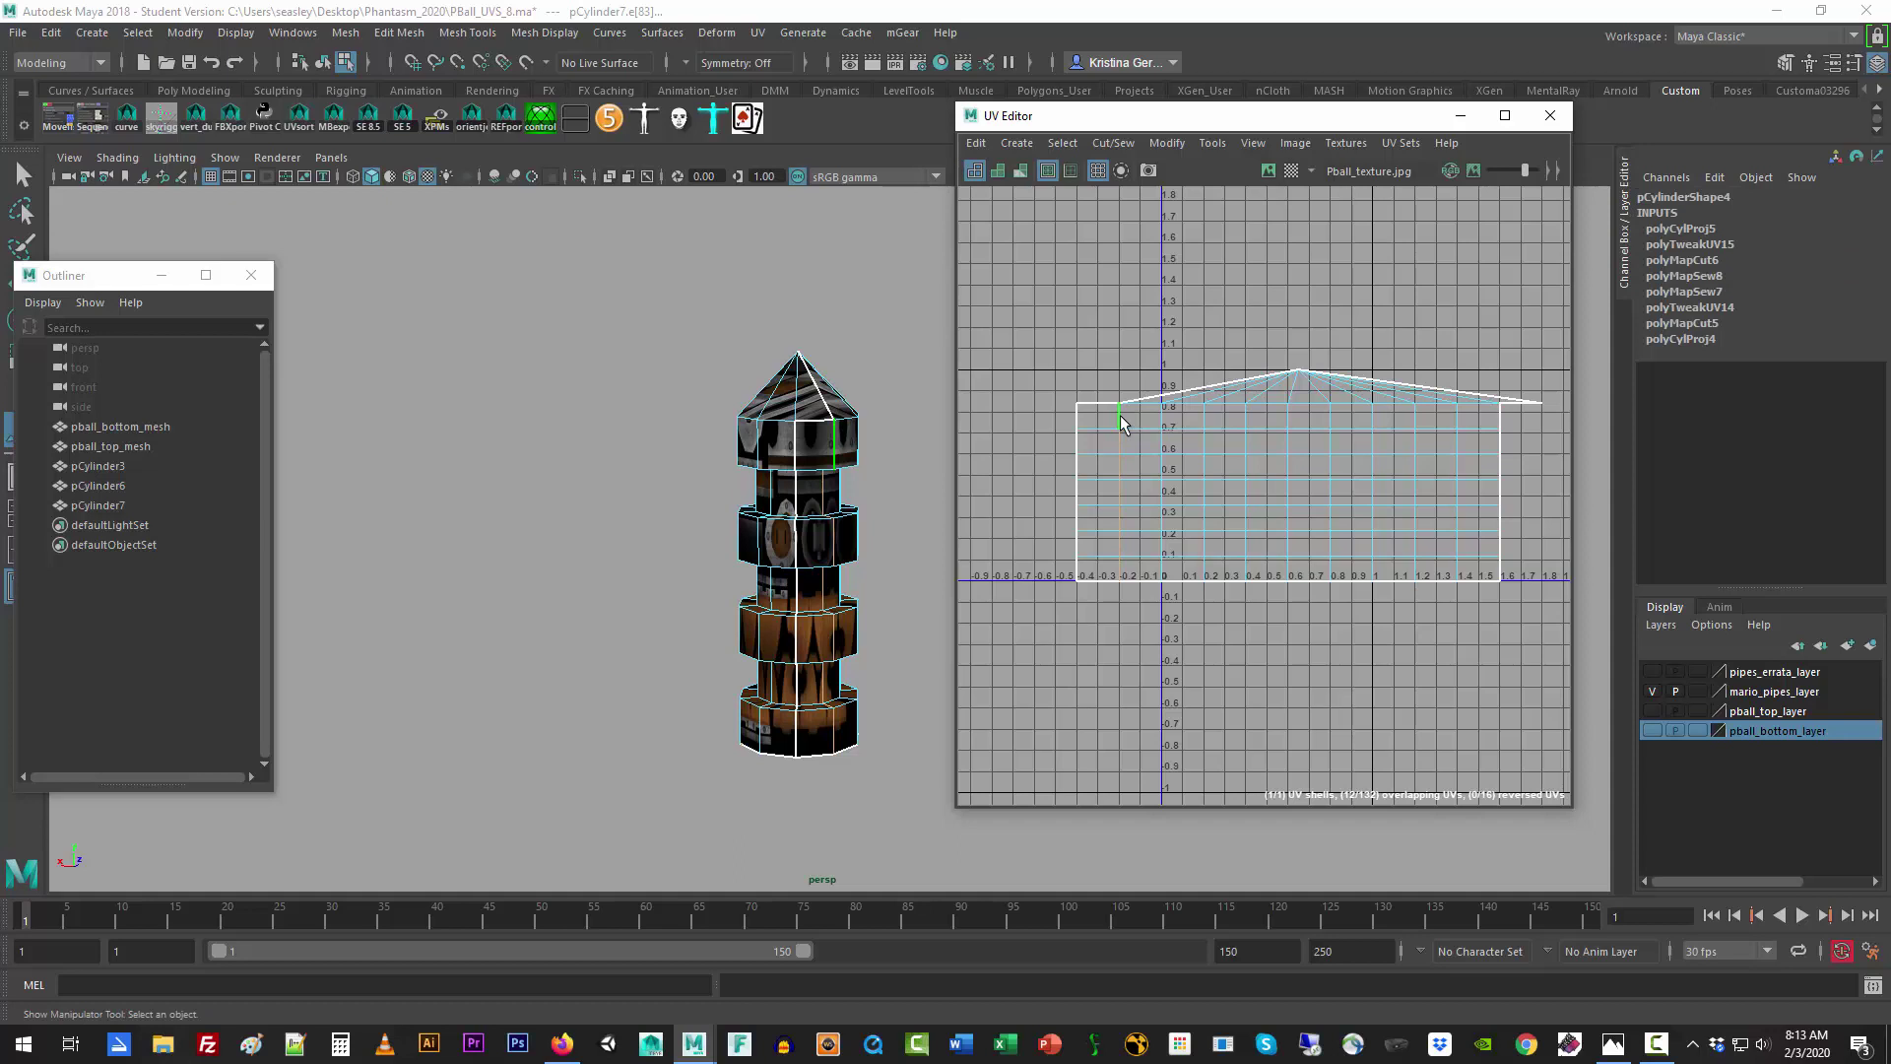
left_click(1111, 144)
left_click(1123, 247)
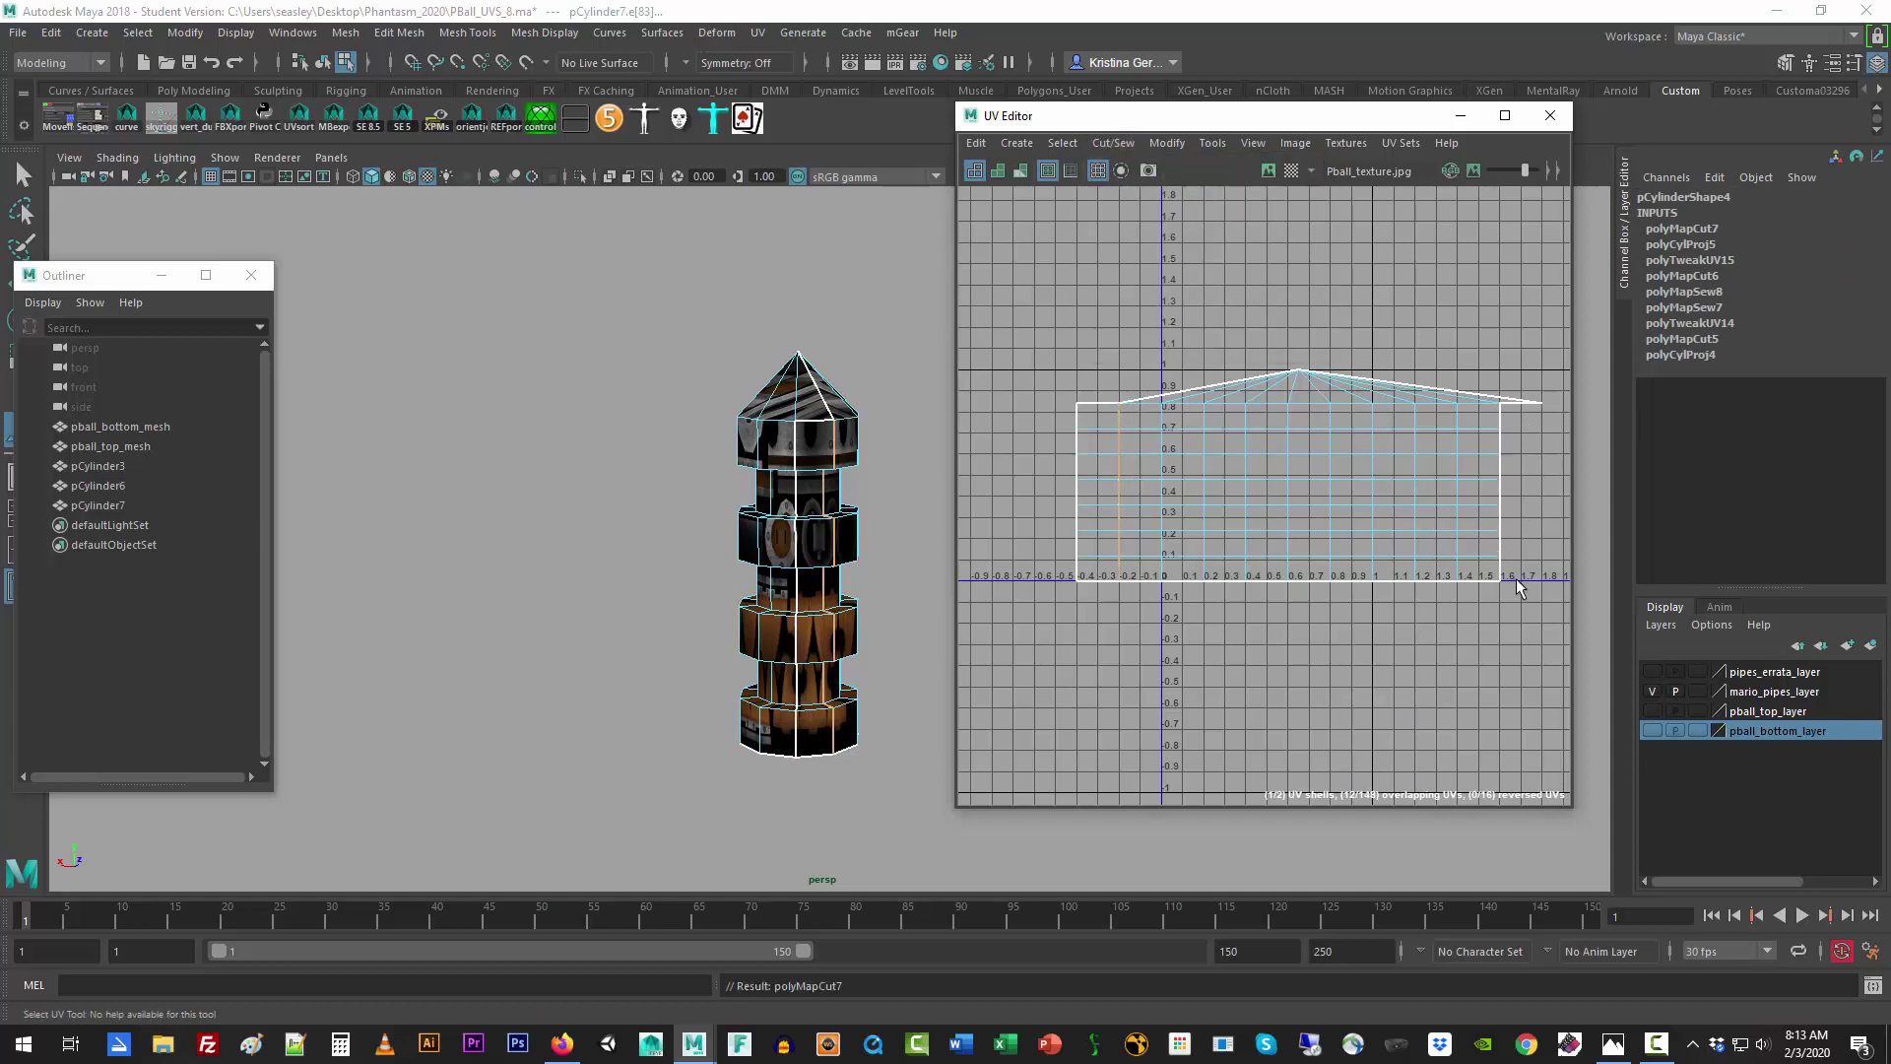
Step: Move the cut-off column shell to the opposite end of the main UV shell, beneath the overhanging cone tip, and align it with the shell's edge
right_click(1103, 473)
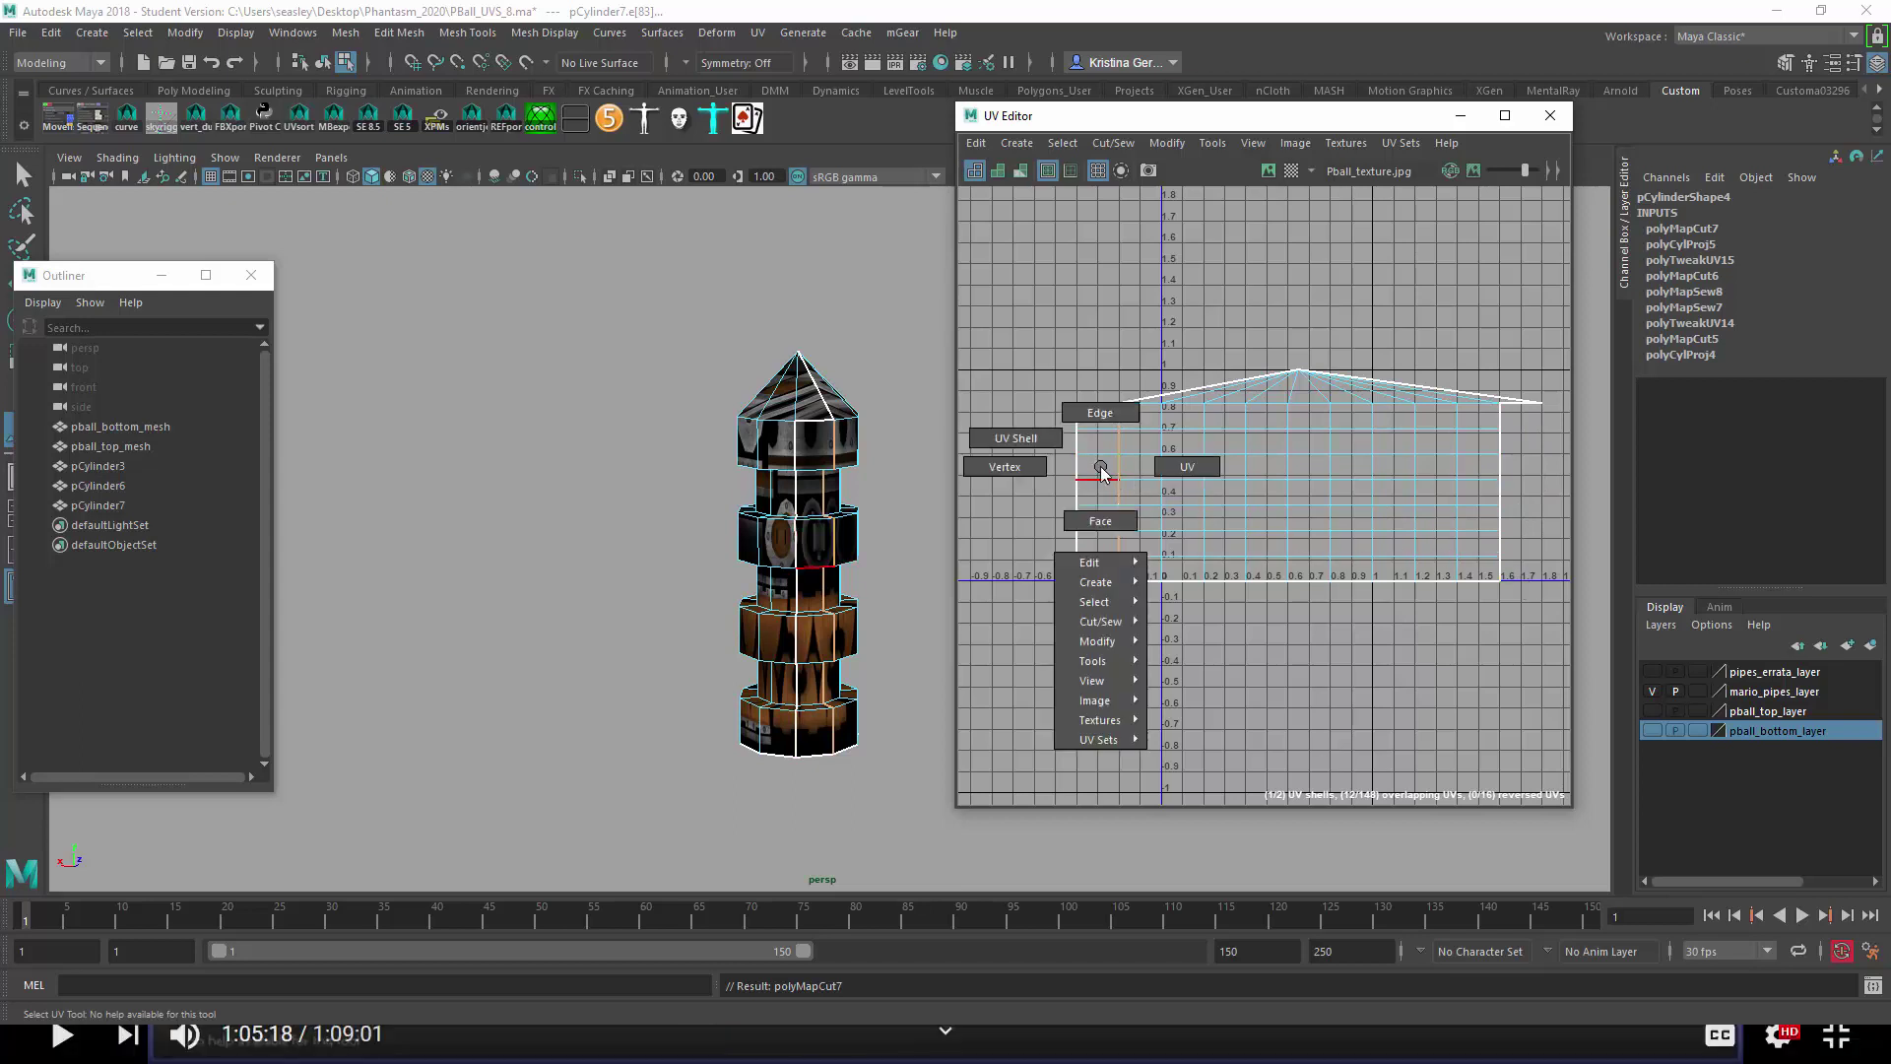
left_click(1015, 437)
left_click(1090, 450)
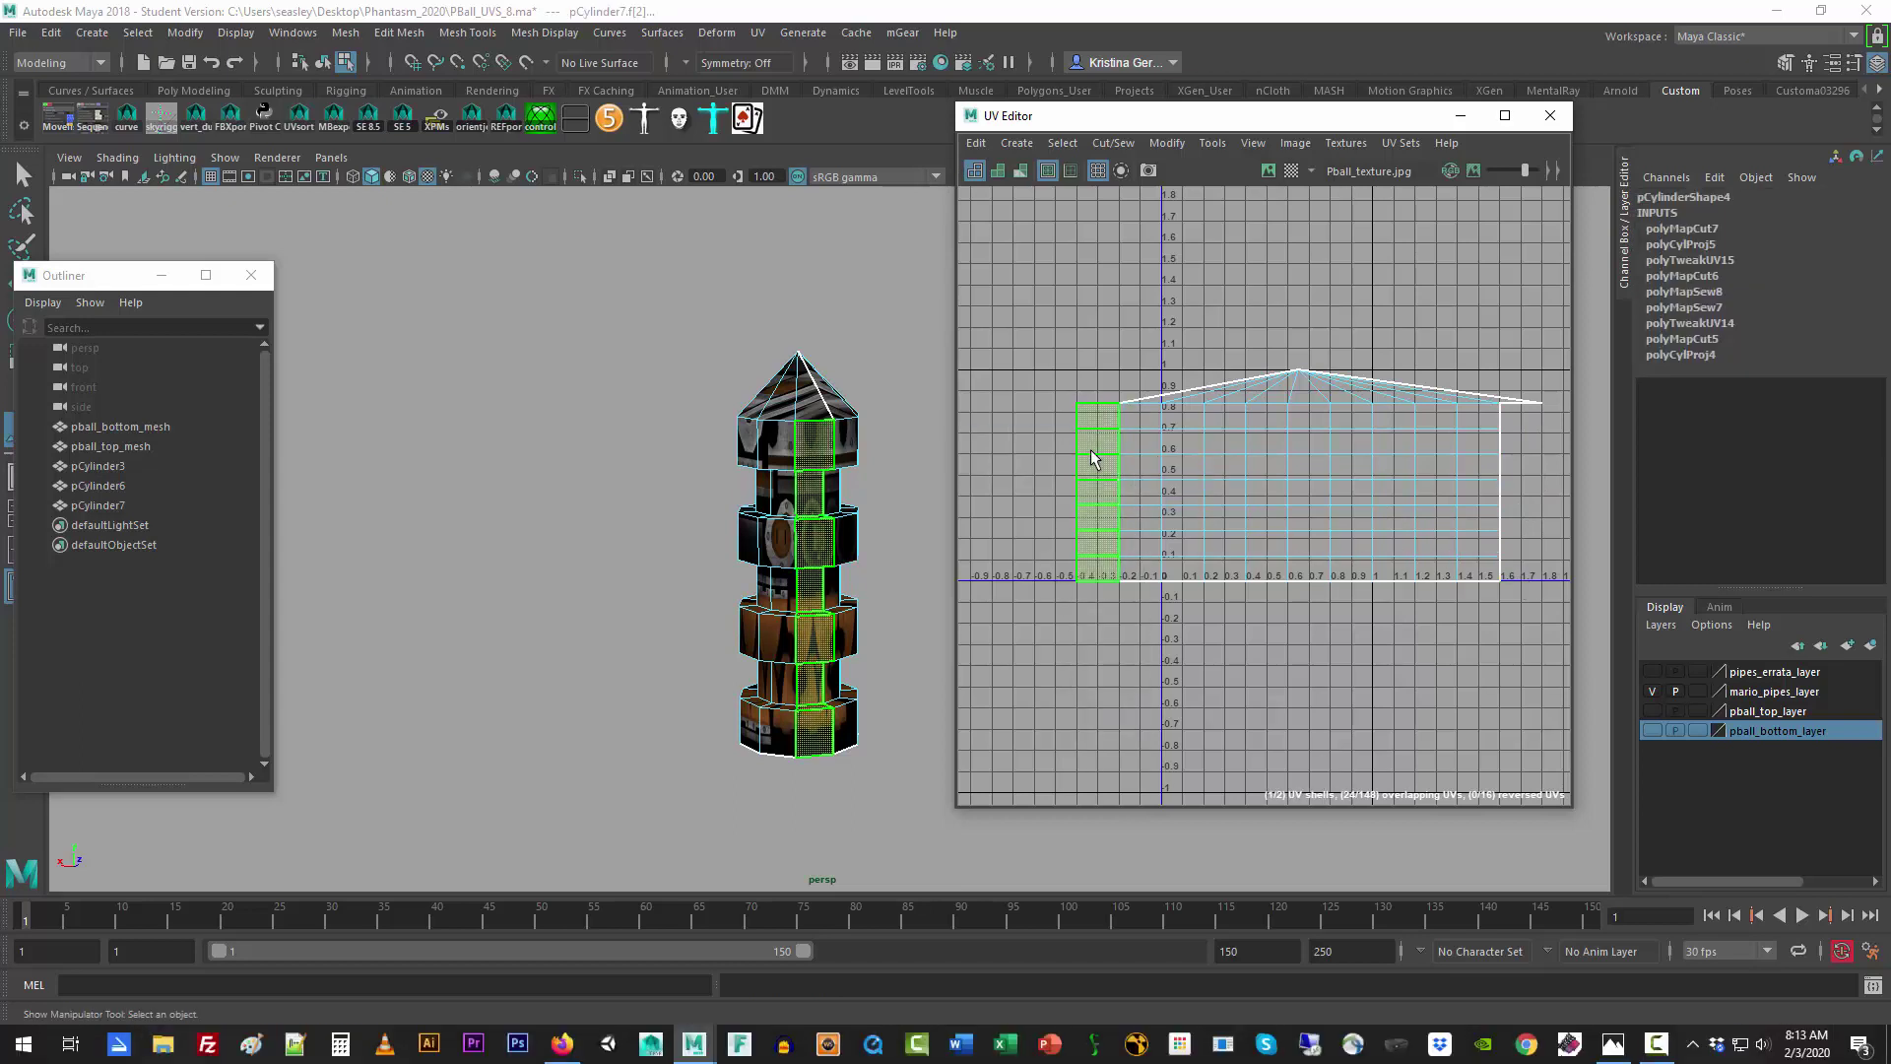
key("w")
left_click_drag(1207, 492, 1571, 485)
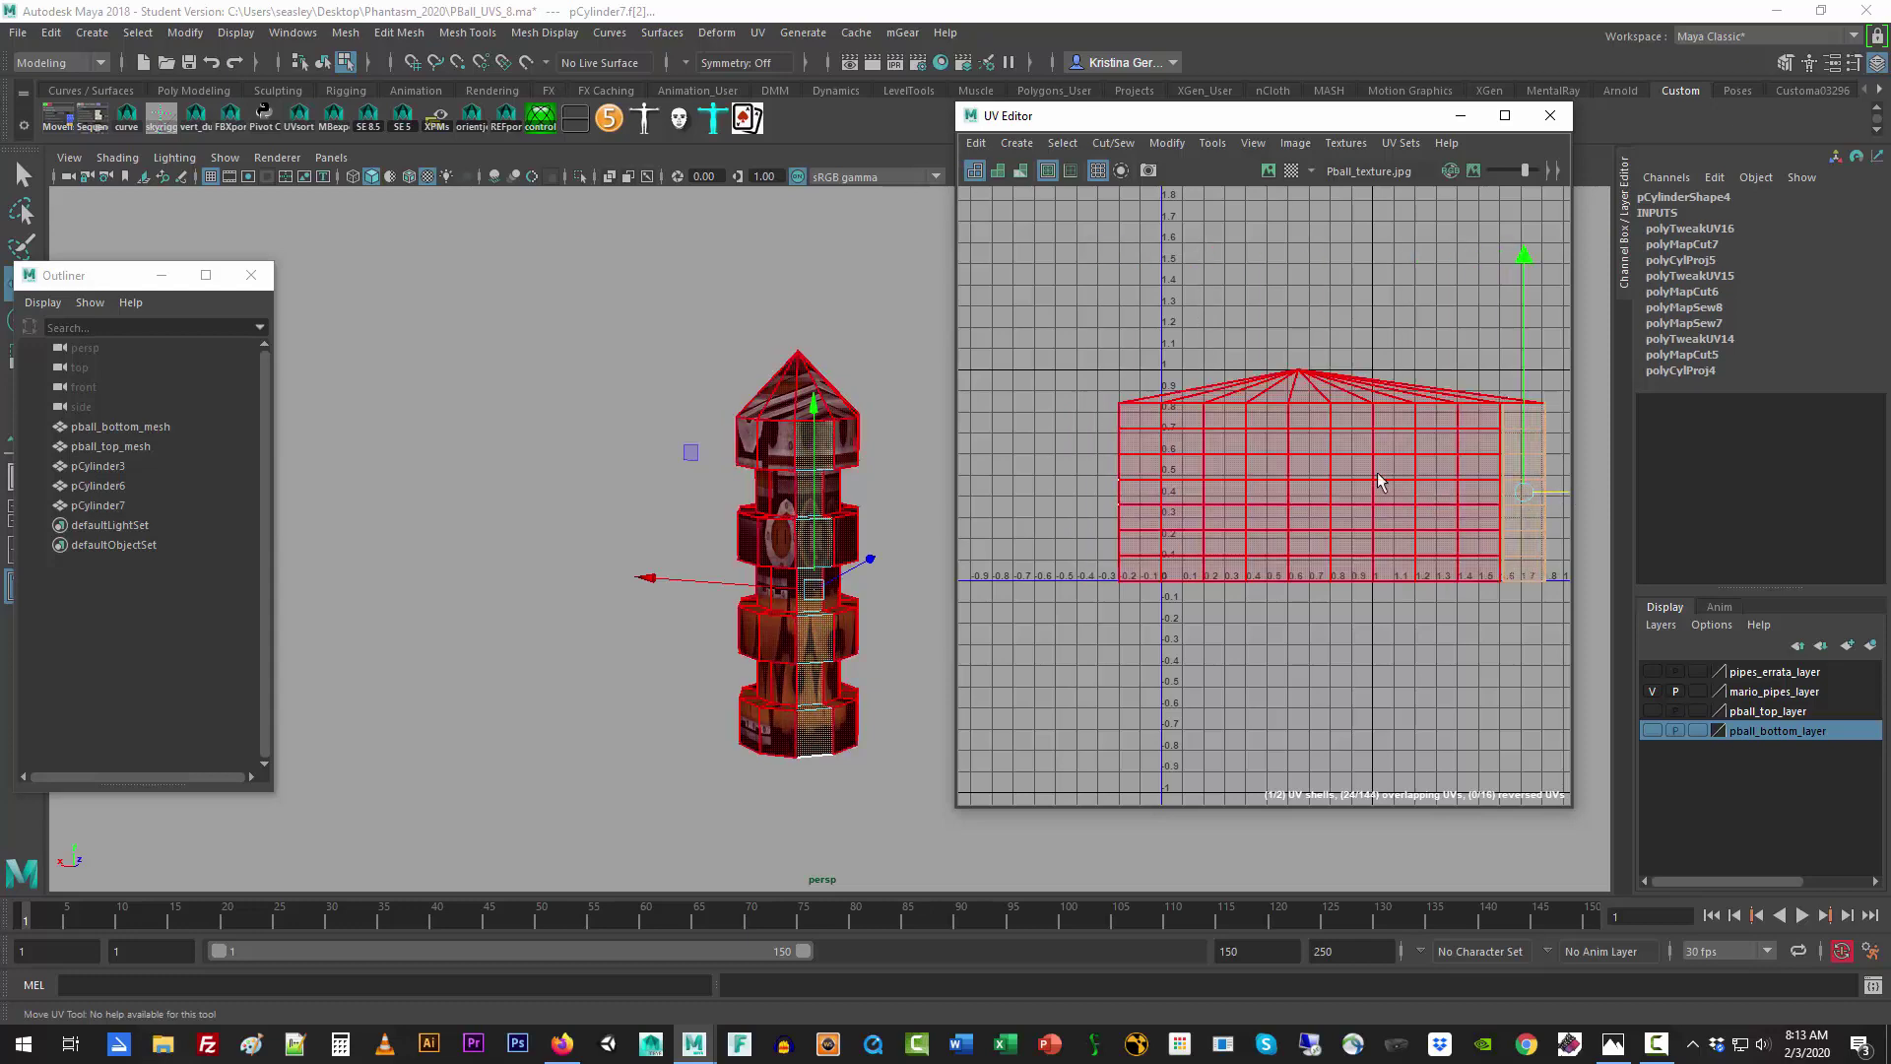
key("f")
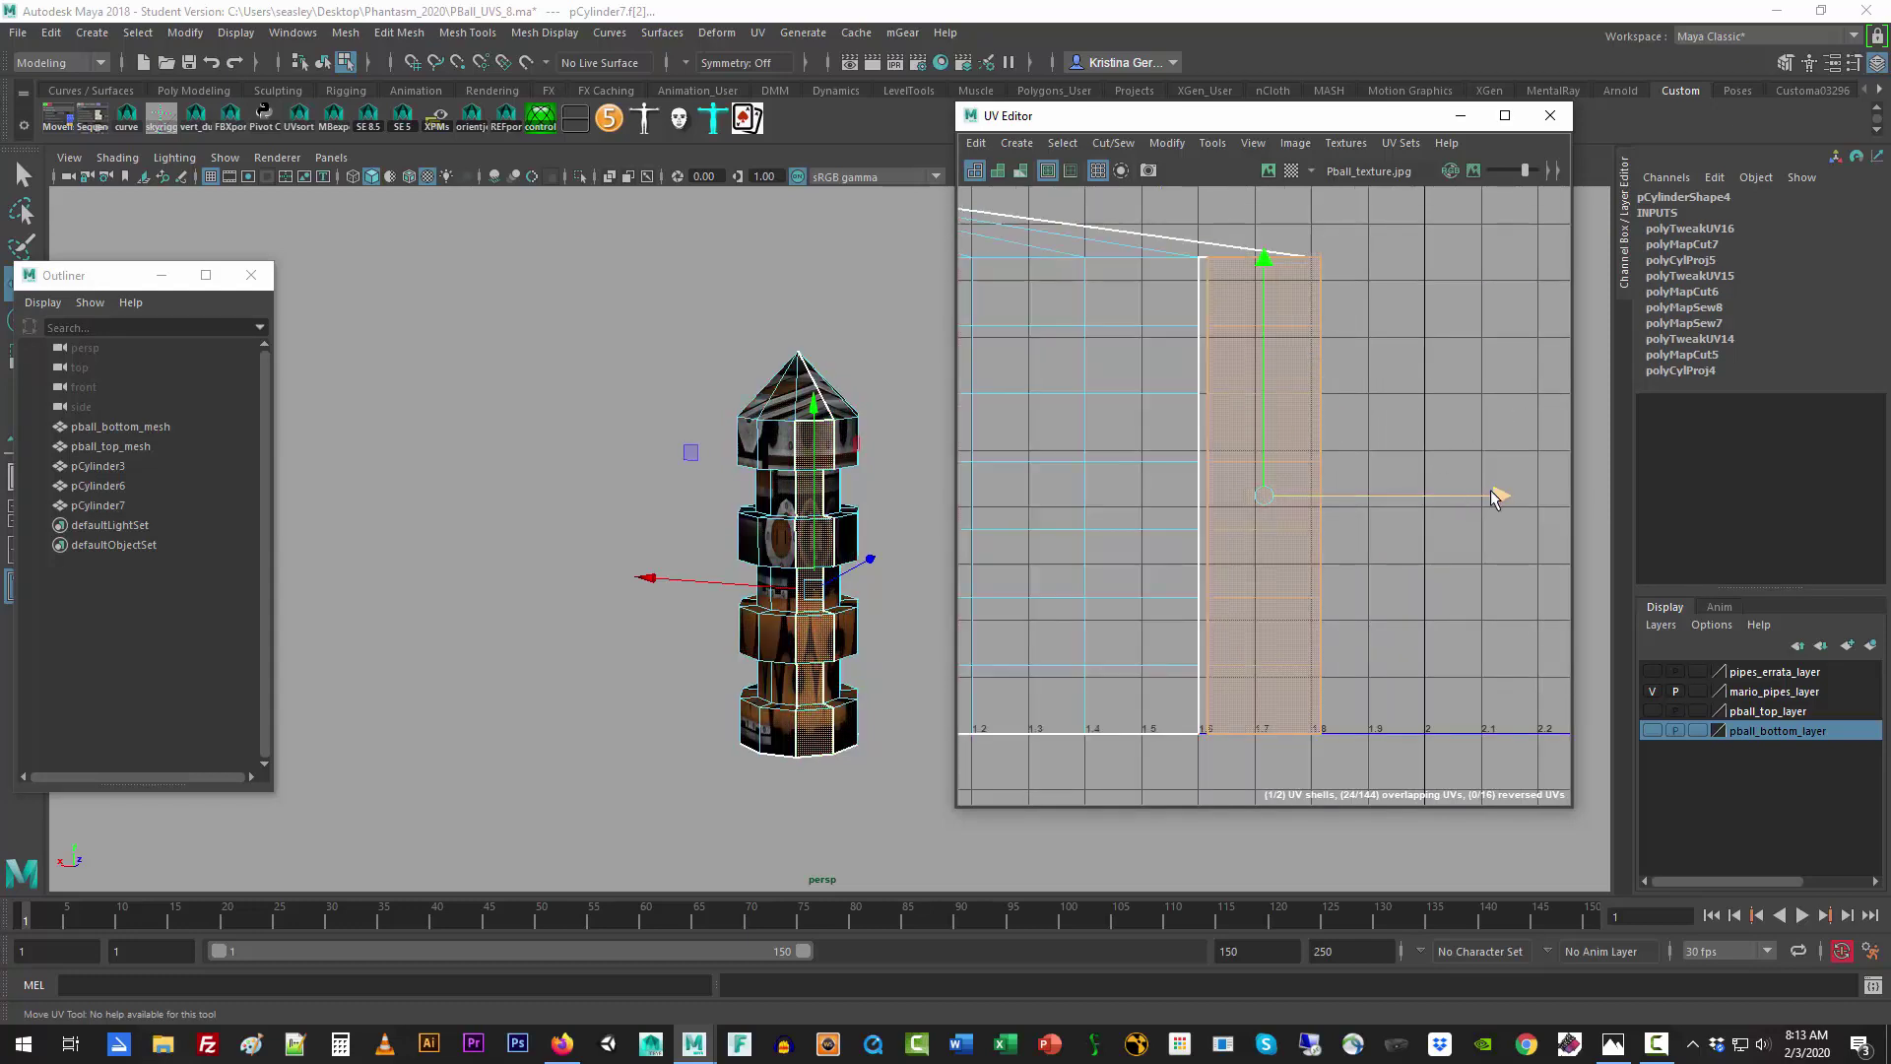
left_click_drag(1497, 498, 1491, 497)
left_click(1435, 413)
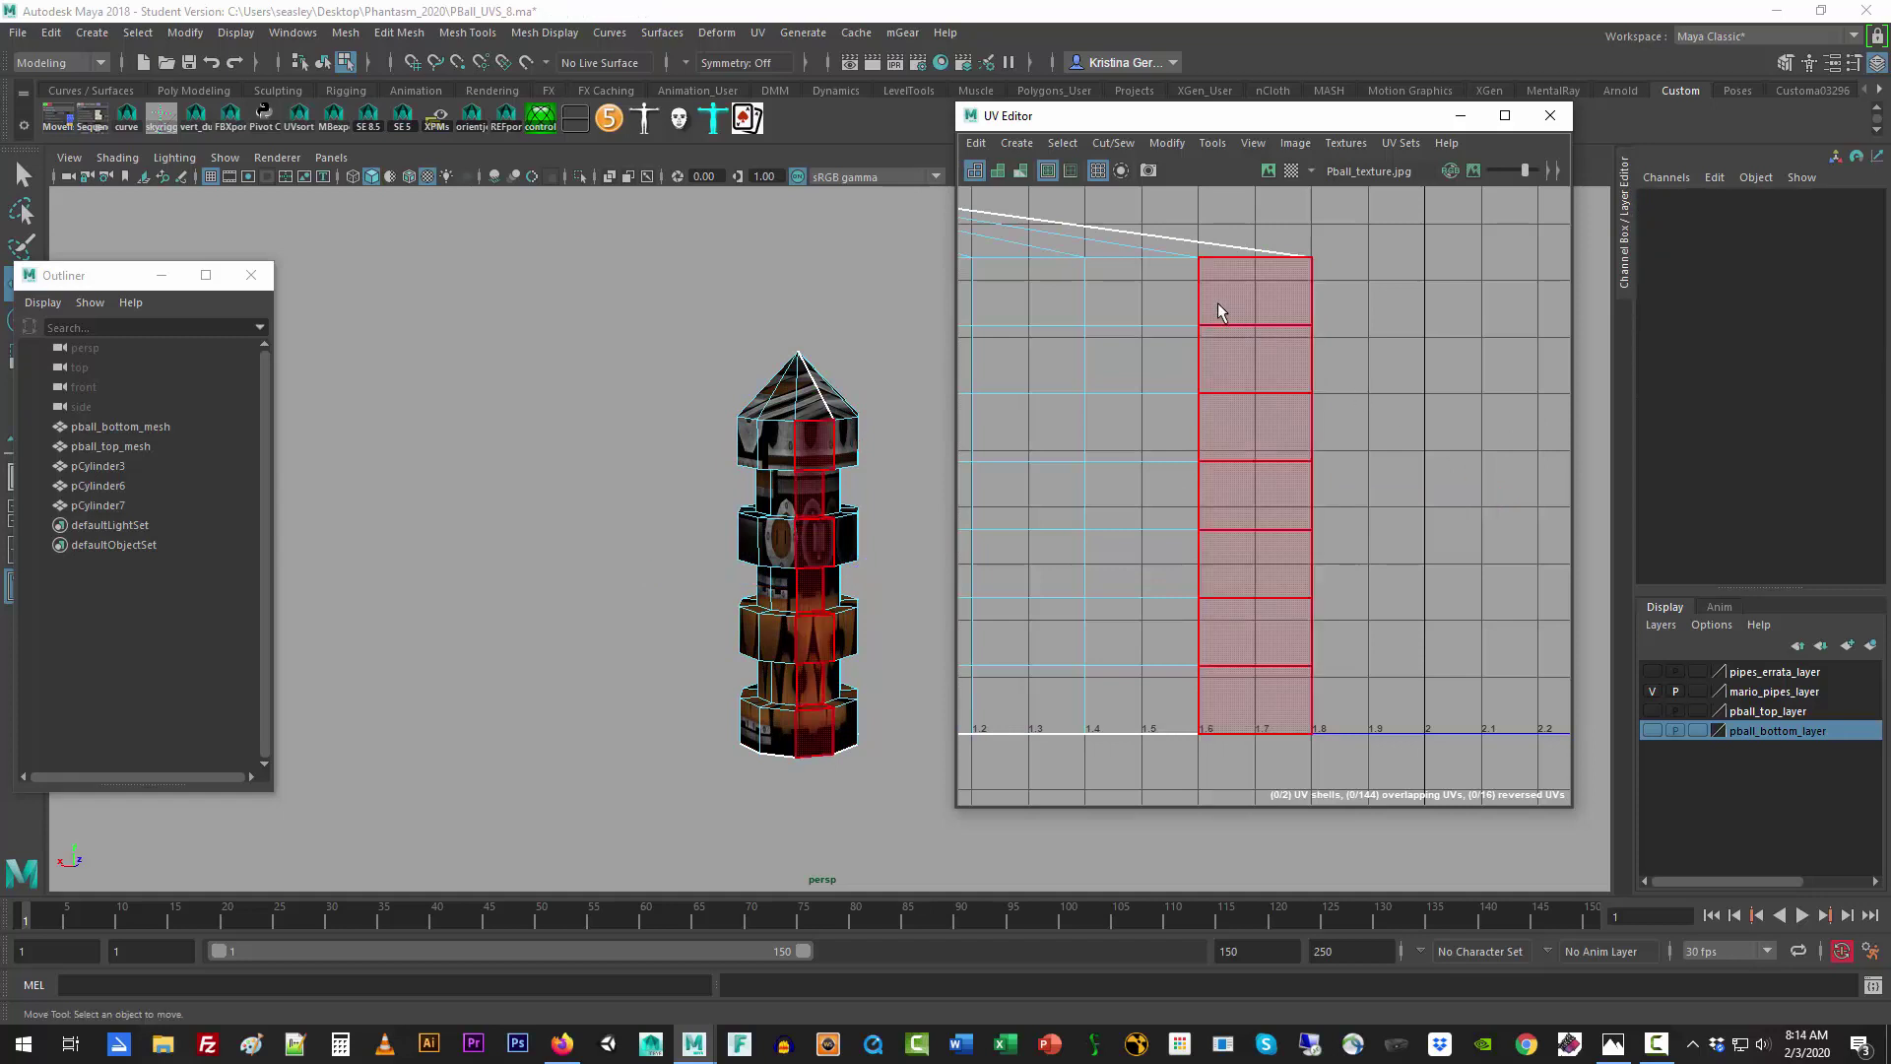
Step: Select all the vertical edges between the moved column and the main UV shell and sew them together
right_click_drag(1194, 292, 1204, 258)
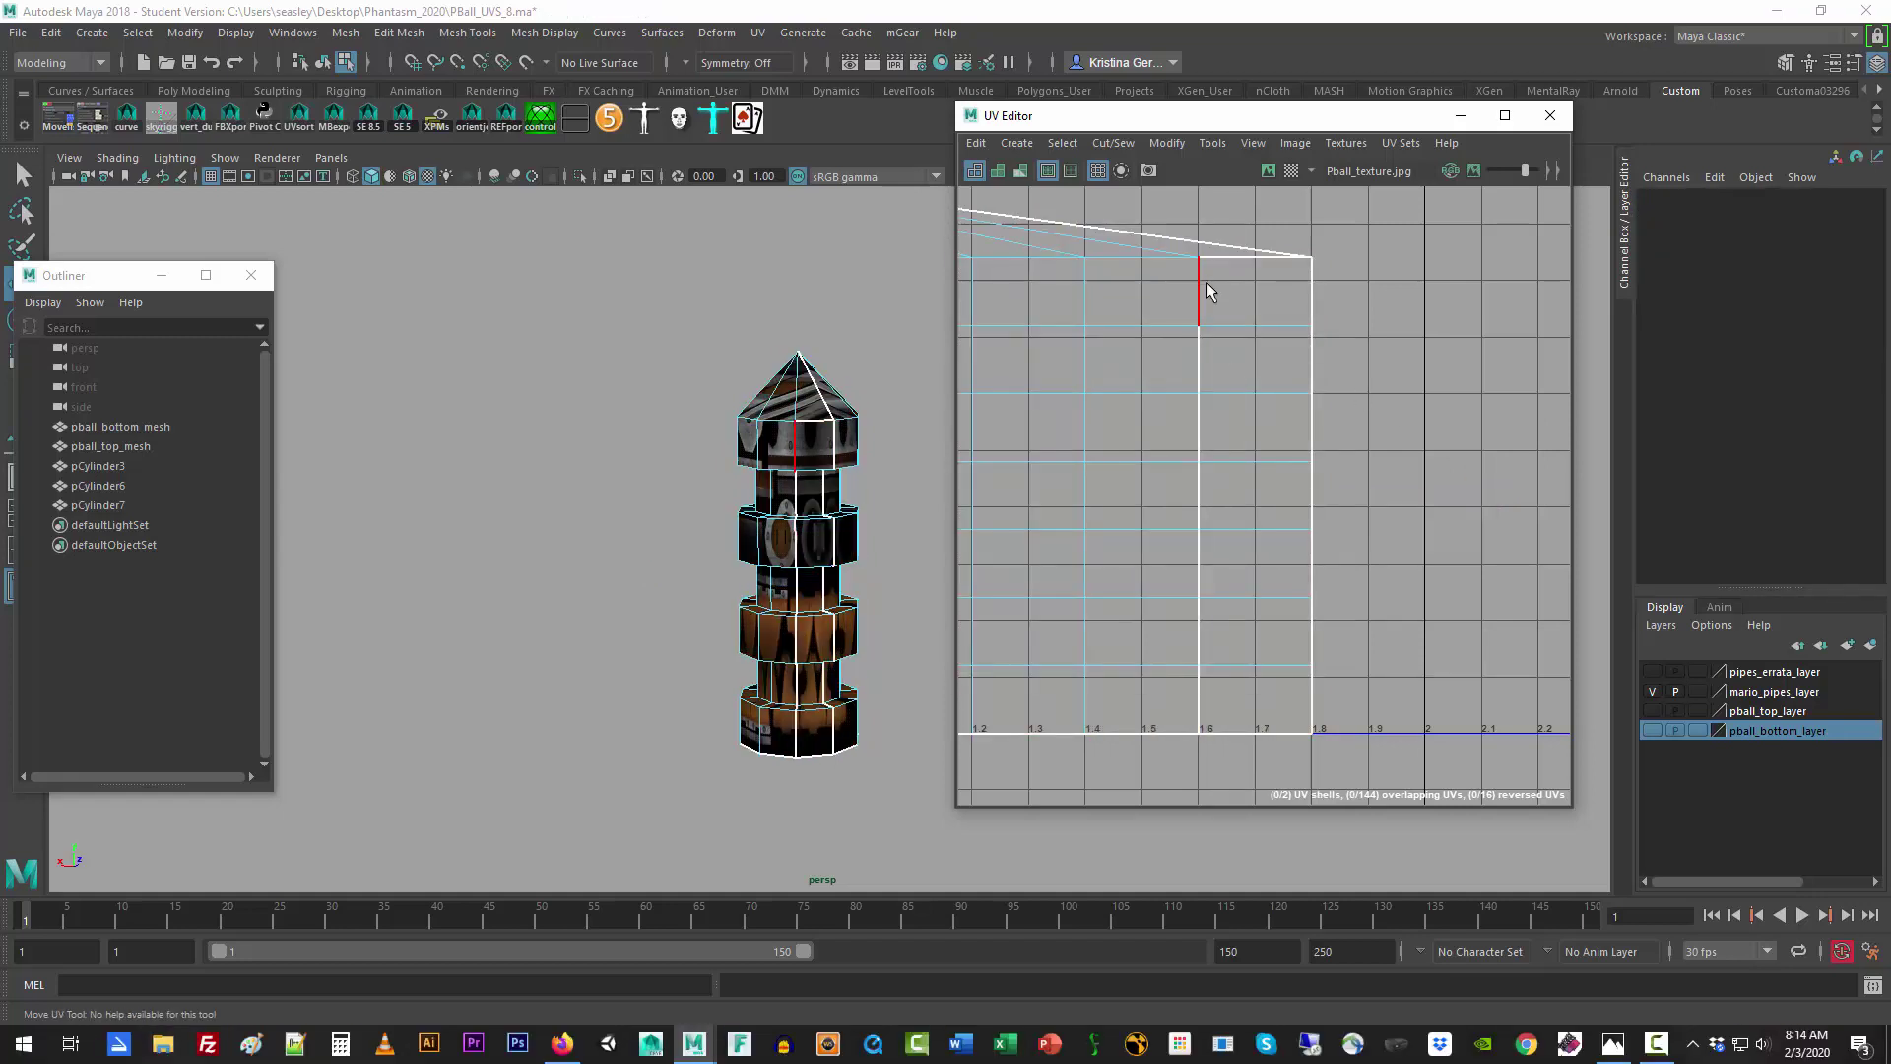
left_click(1204, 281)
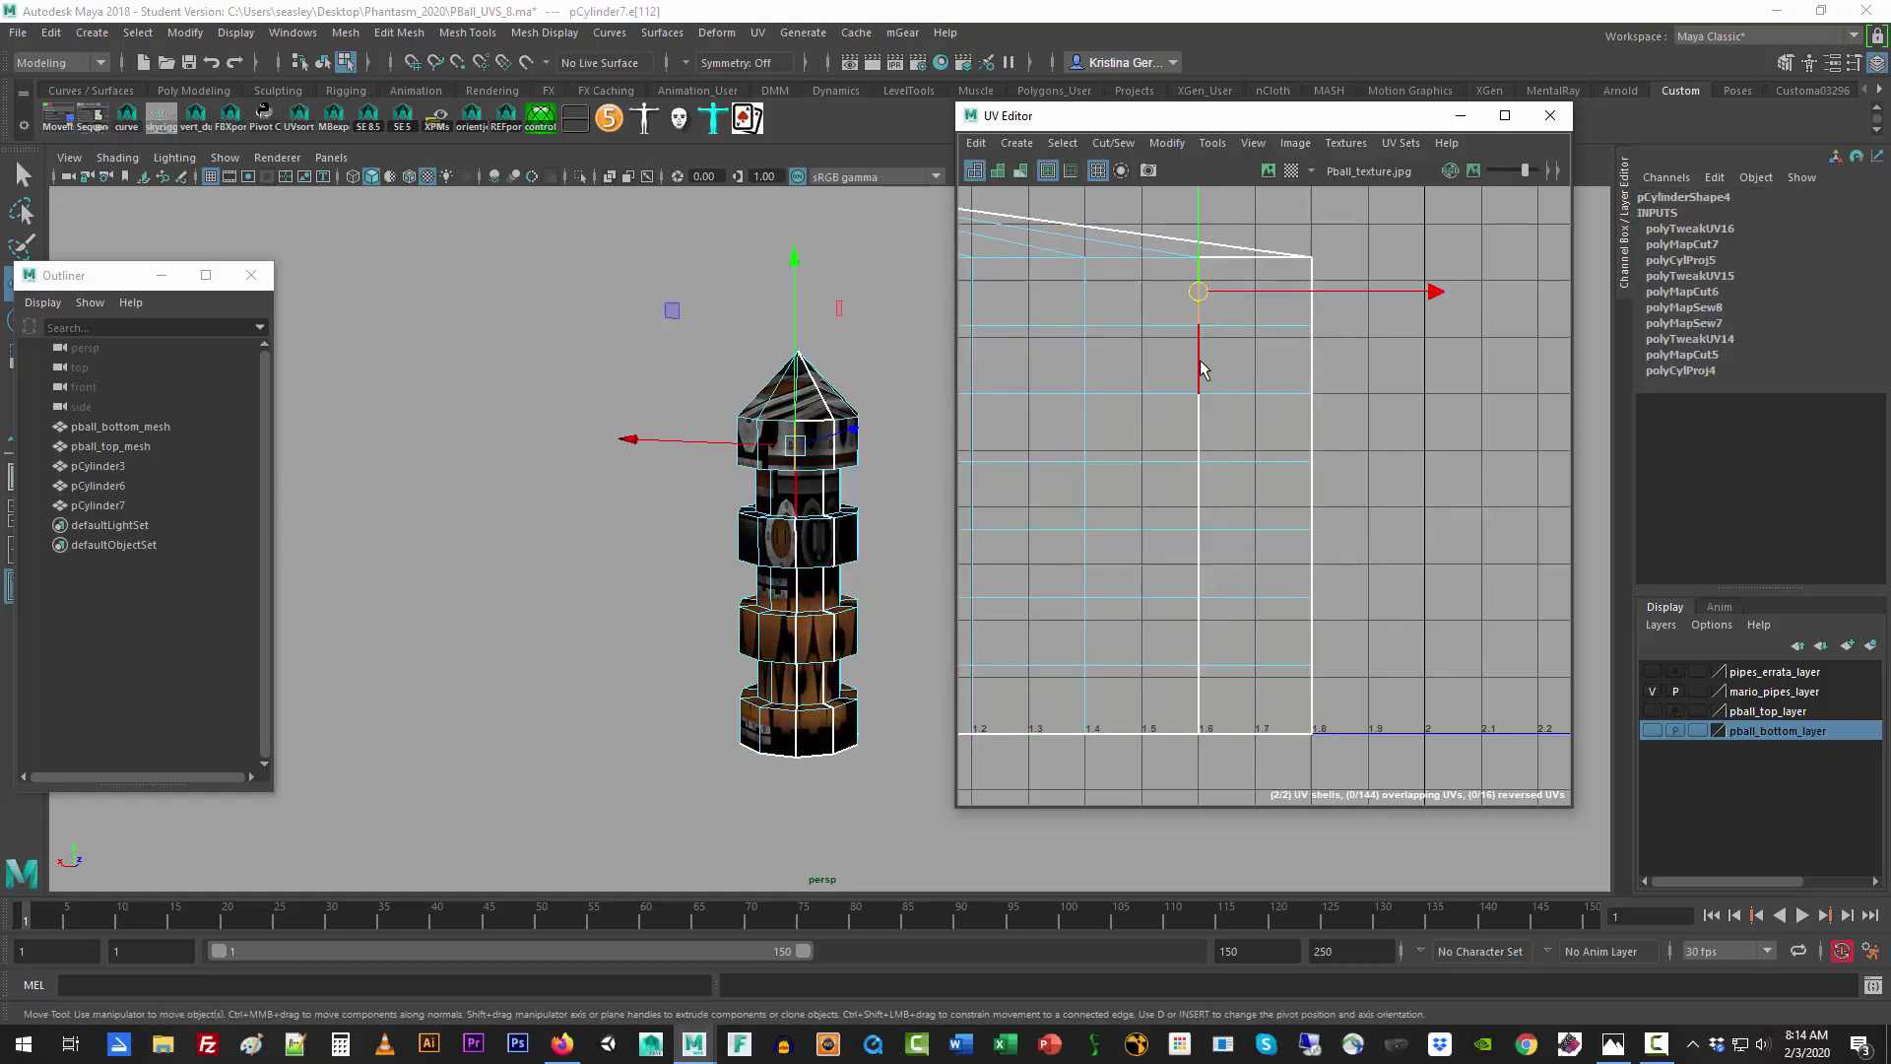
left_click(1201, 394)
left_click(1201, 493)
left_click(1200, 558)
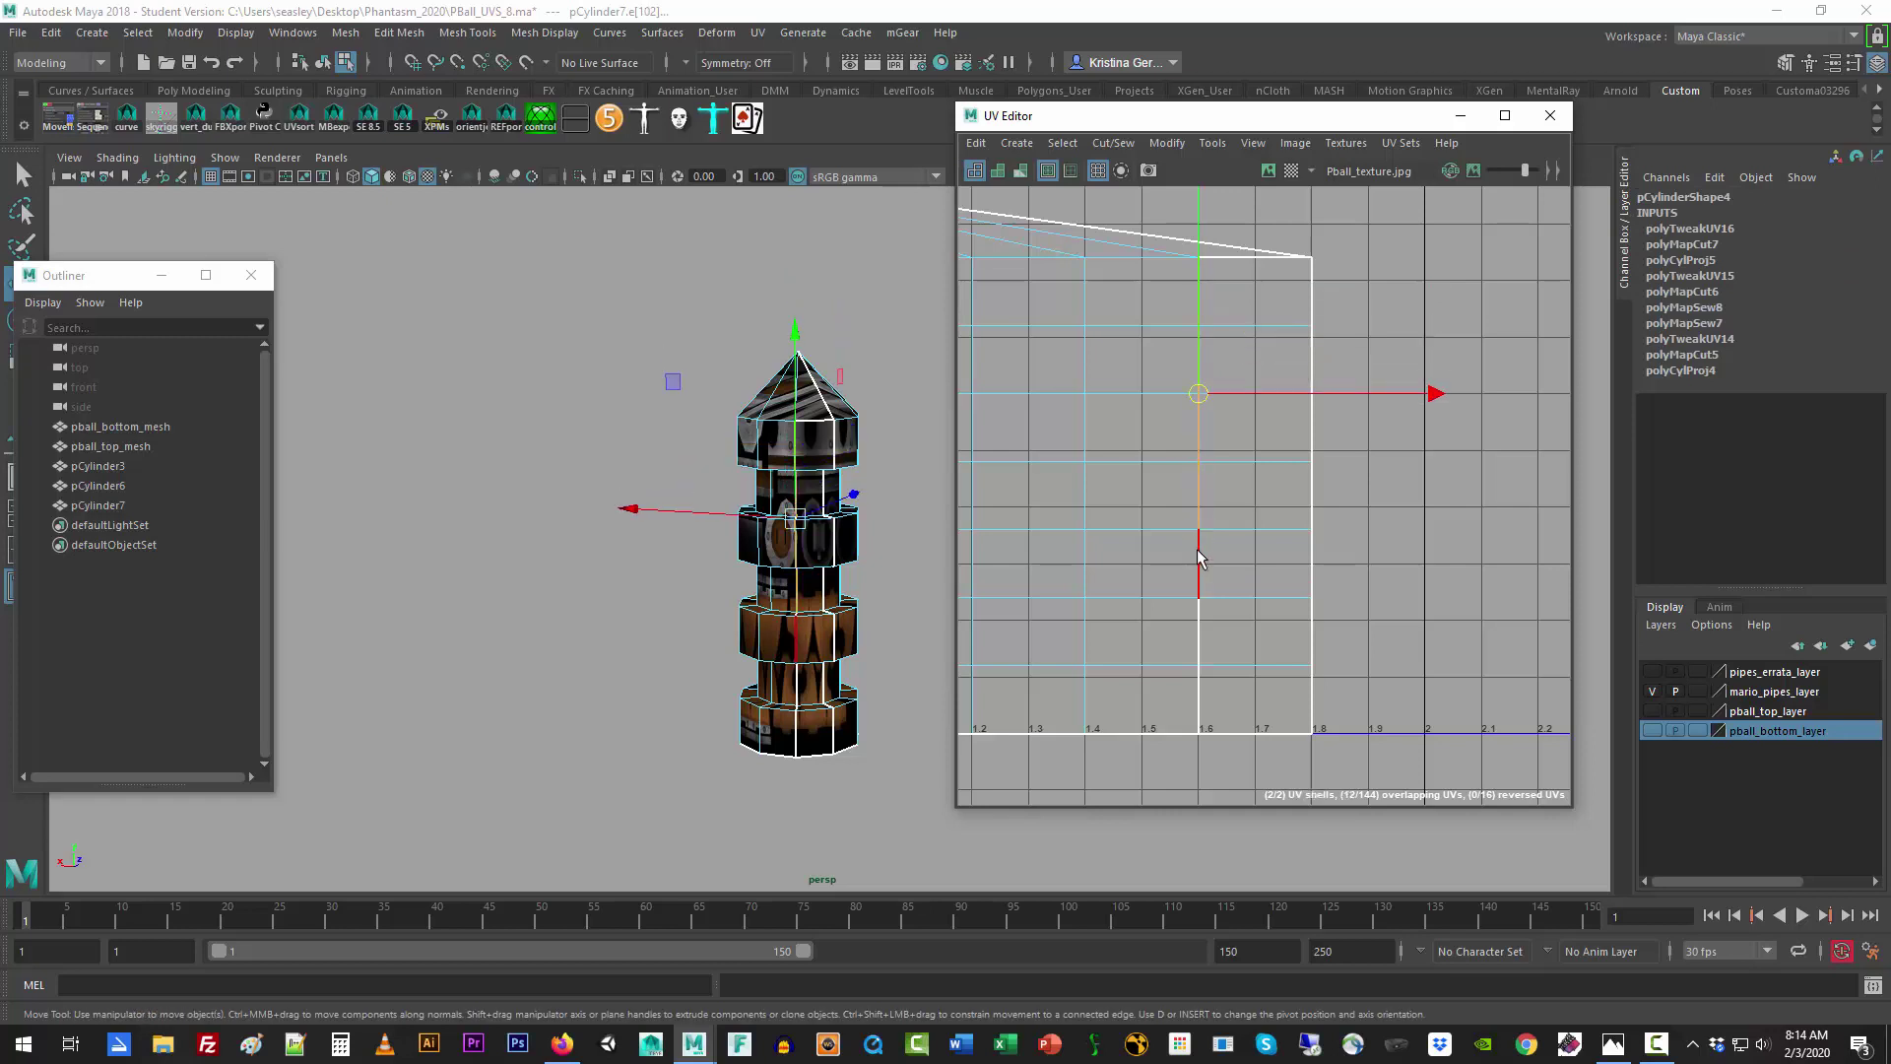
left_click(1199, 638)
left_click(1199, 695)
left_click(1143, 666)
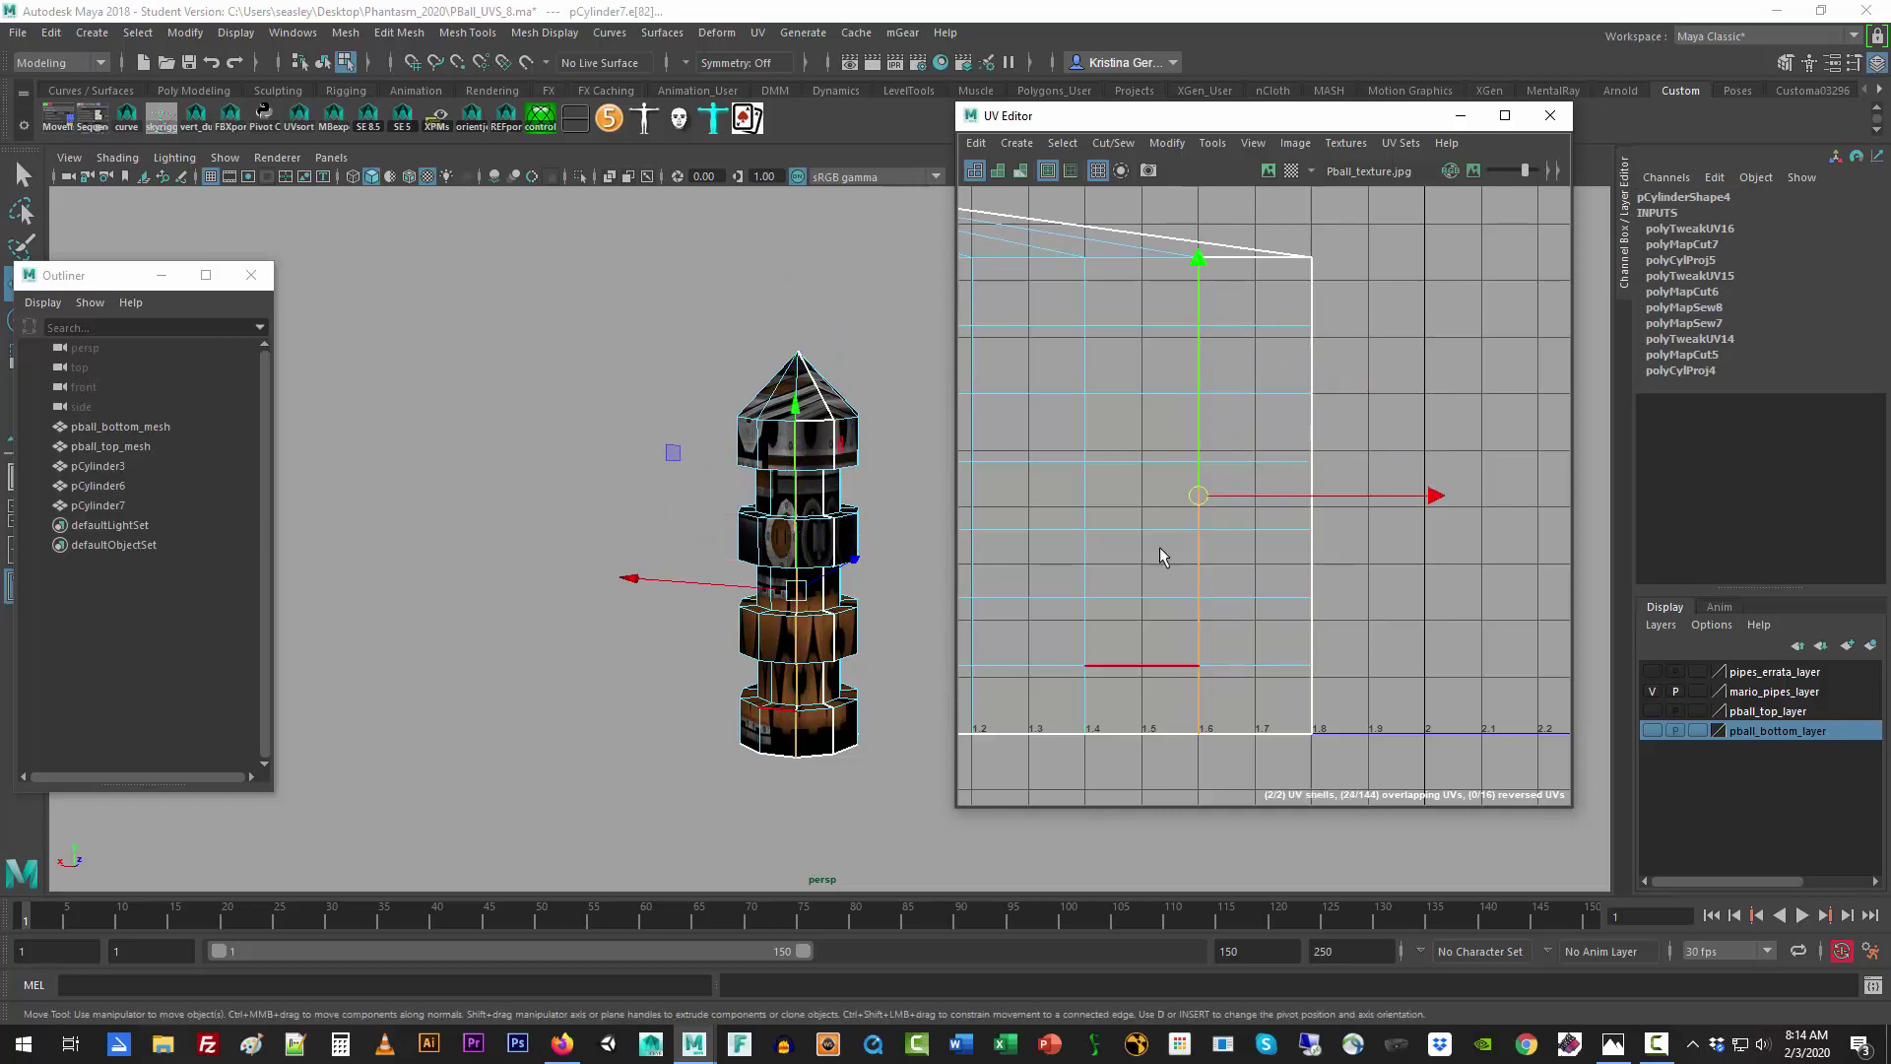
left_click(1113, 143)
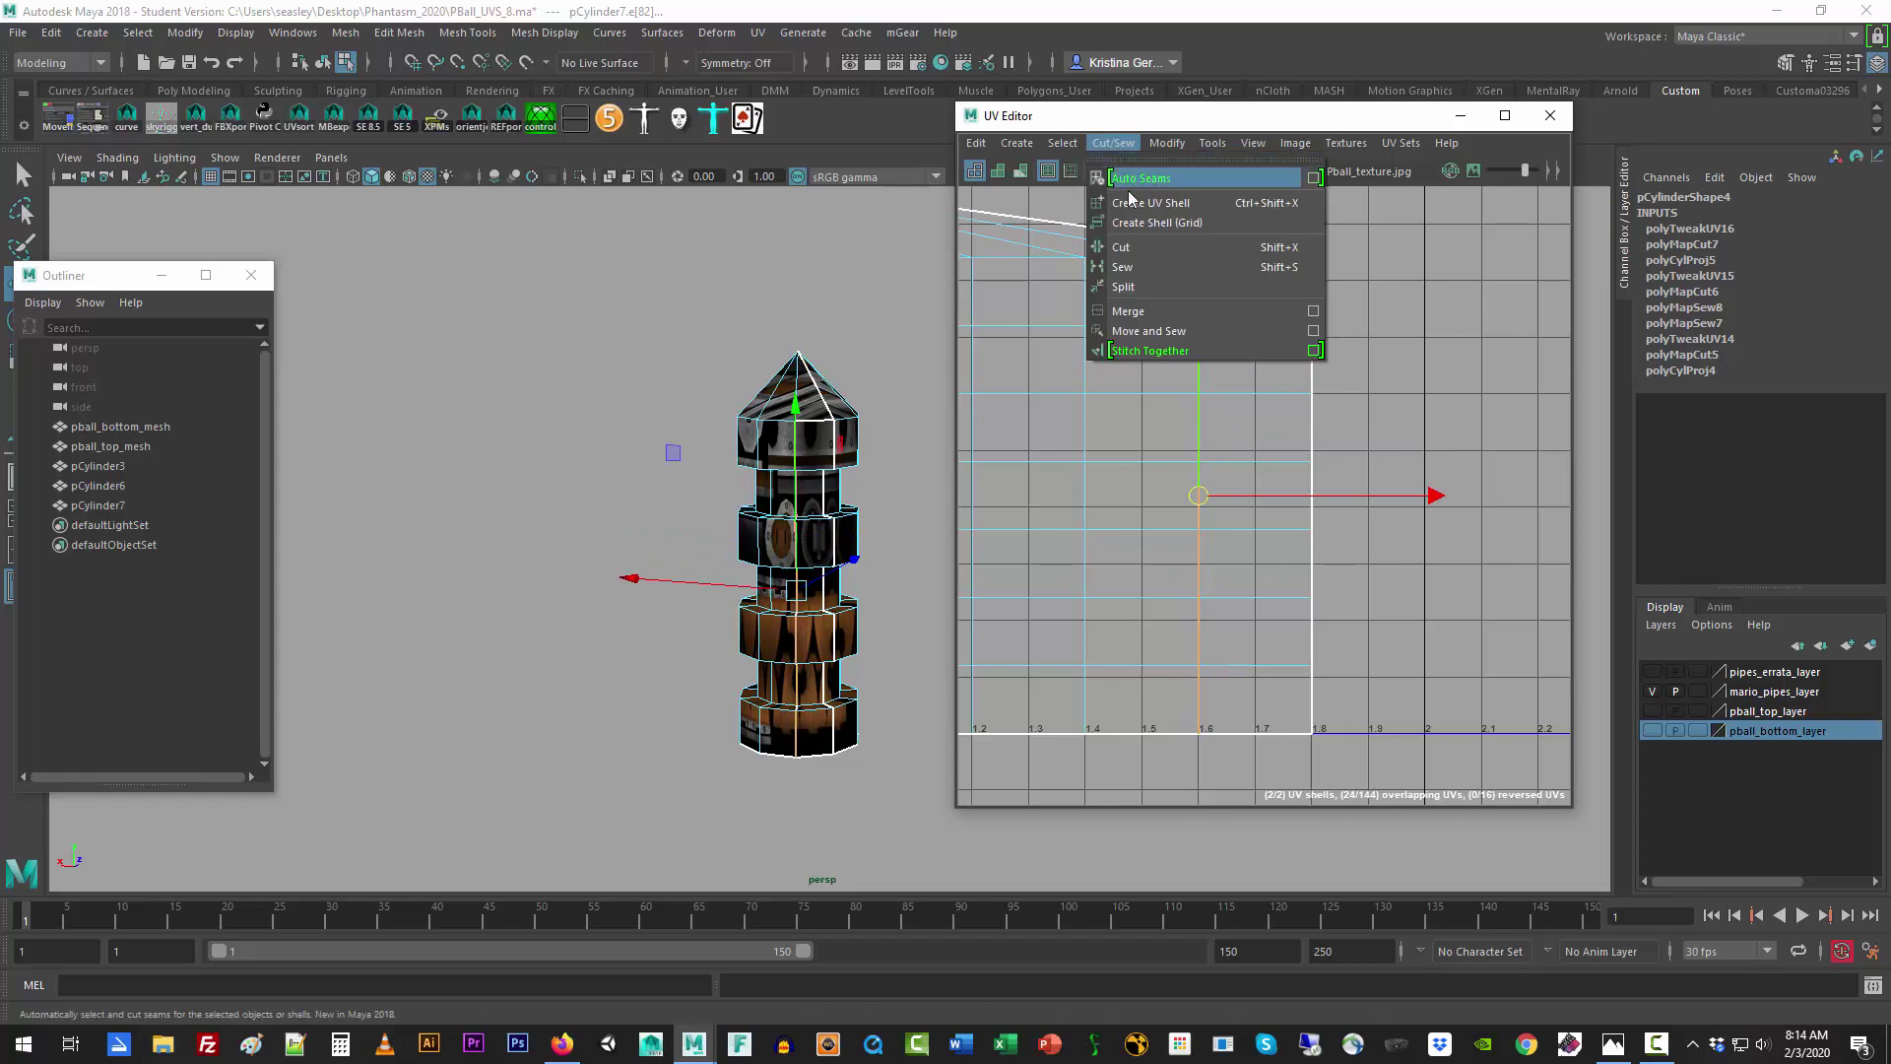
left_click(1145, 264)
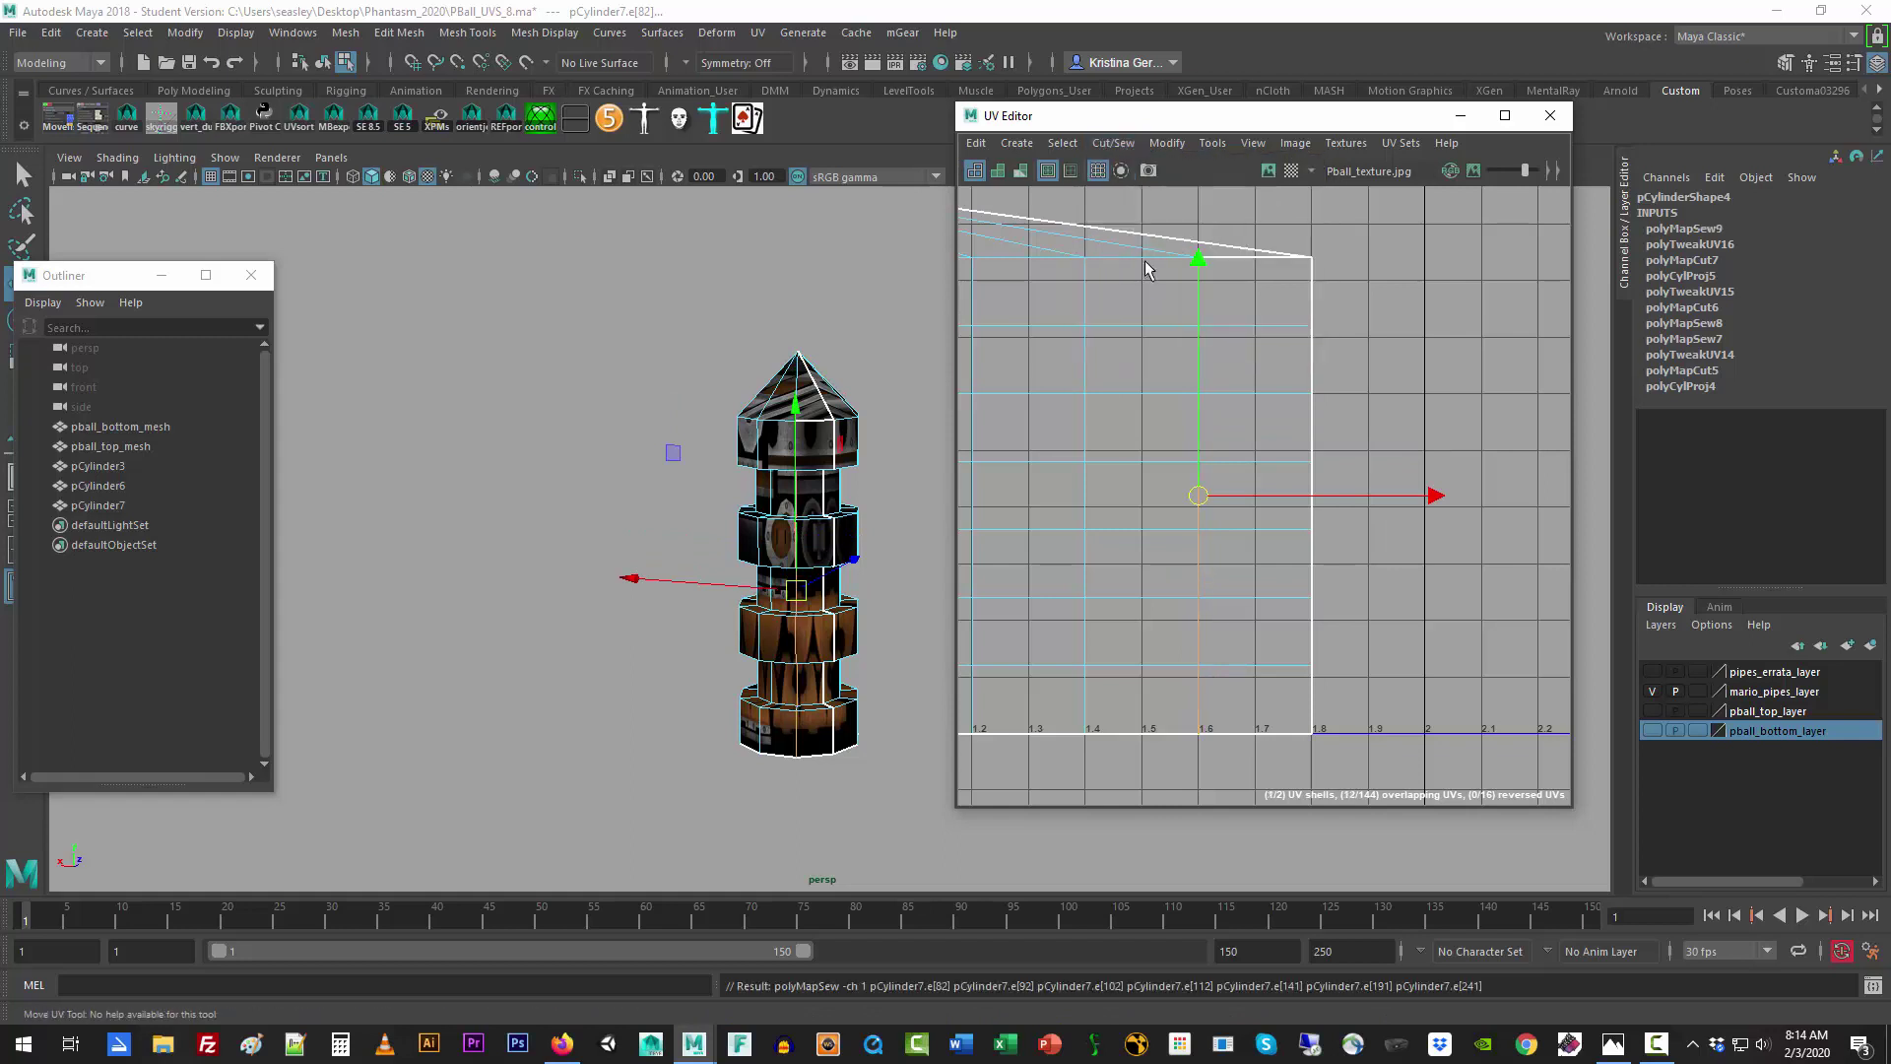
Step: Sew the moved column's top edge to the cone tip triangle above it and clear the selection
left_click(1229, 258)
left_click(1113, 143)
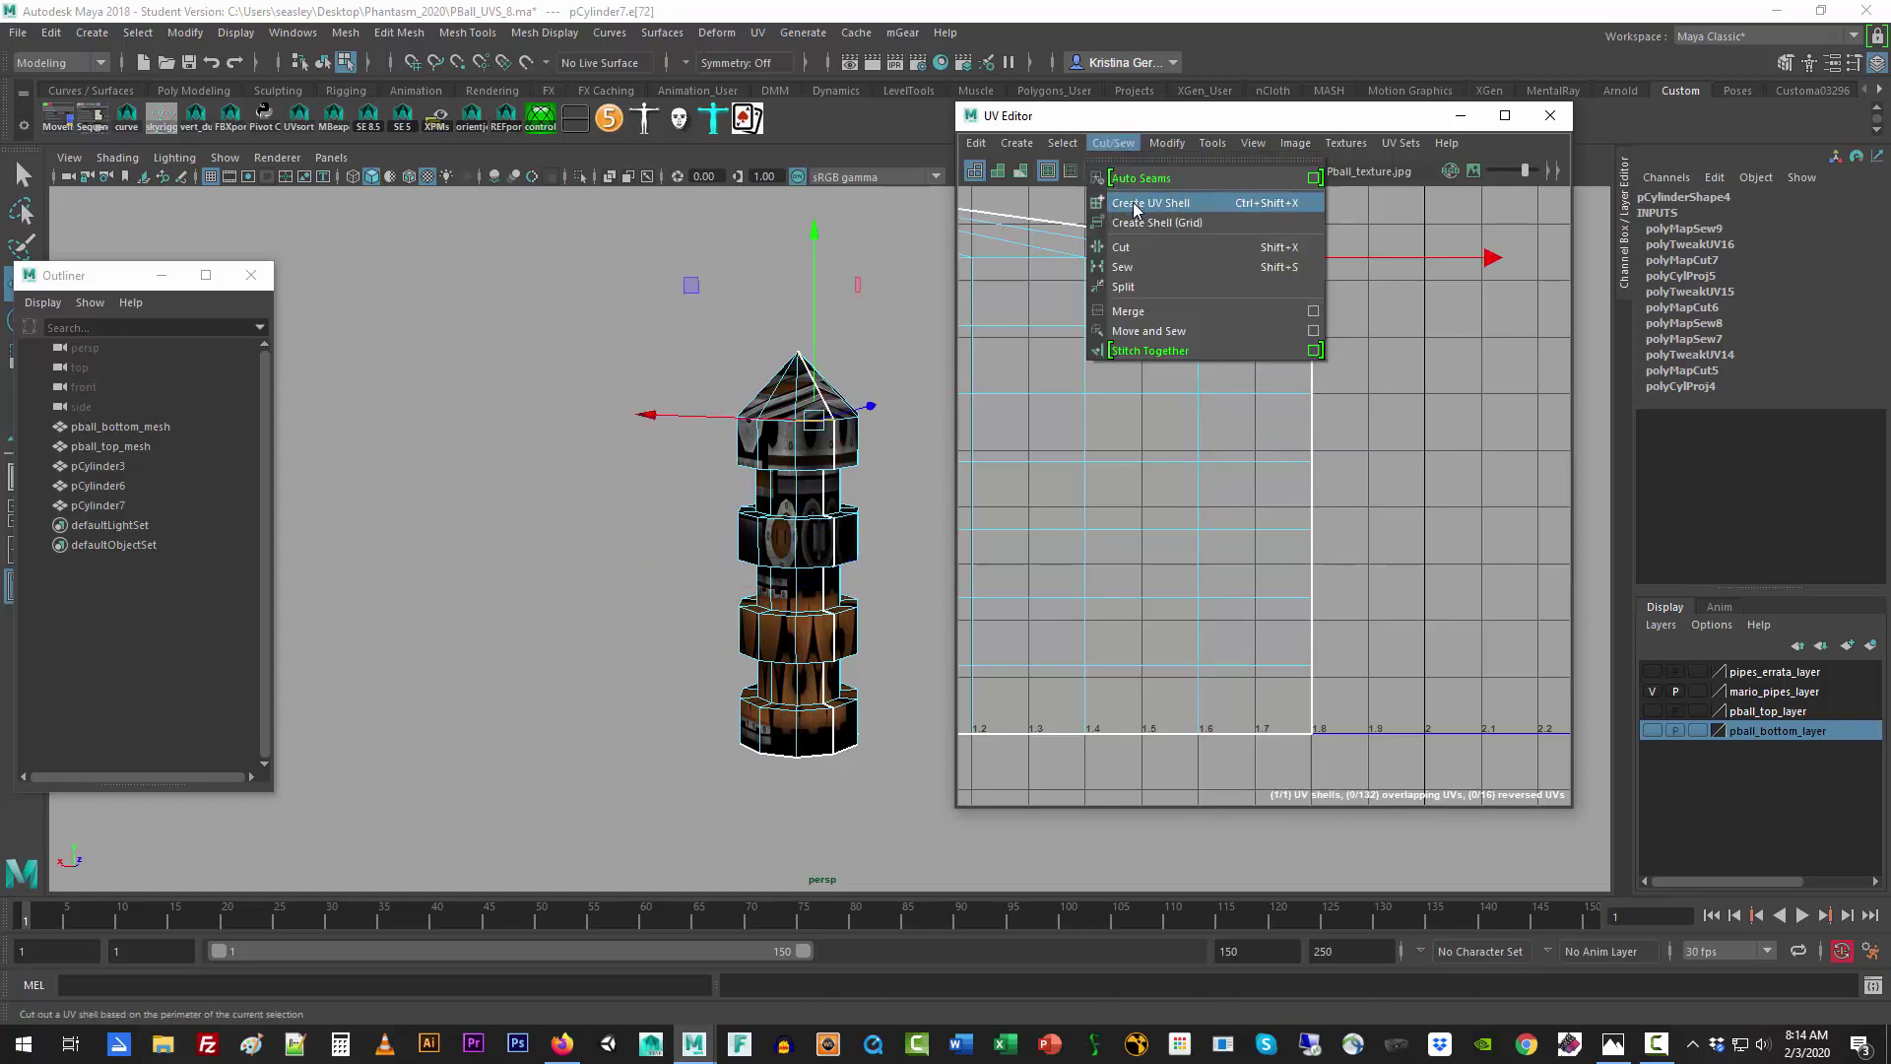
left_click(1142, 267)
left_click(1424, 431)
scroll(1425, 431, "down", 3)
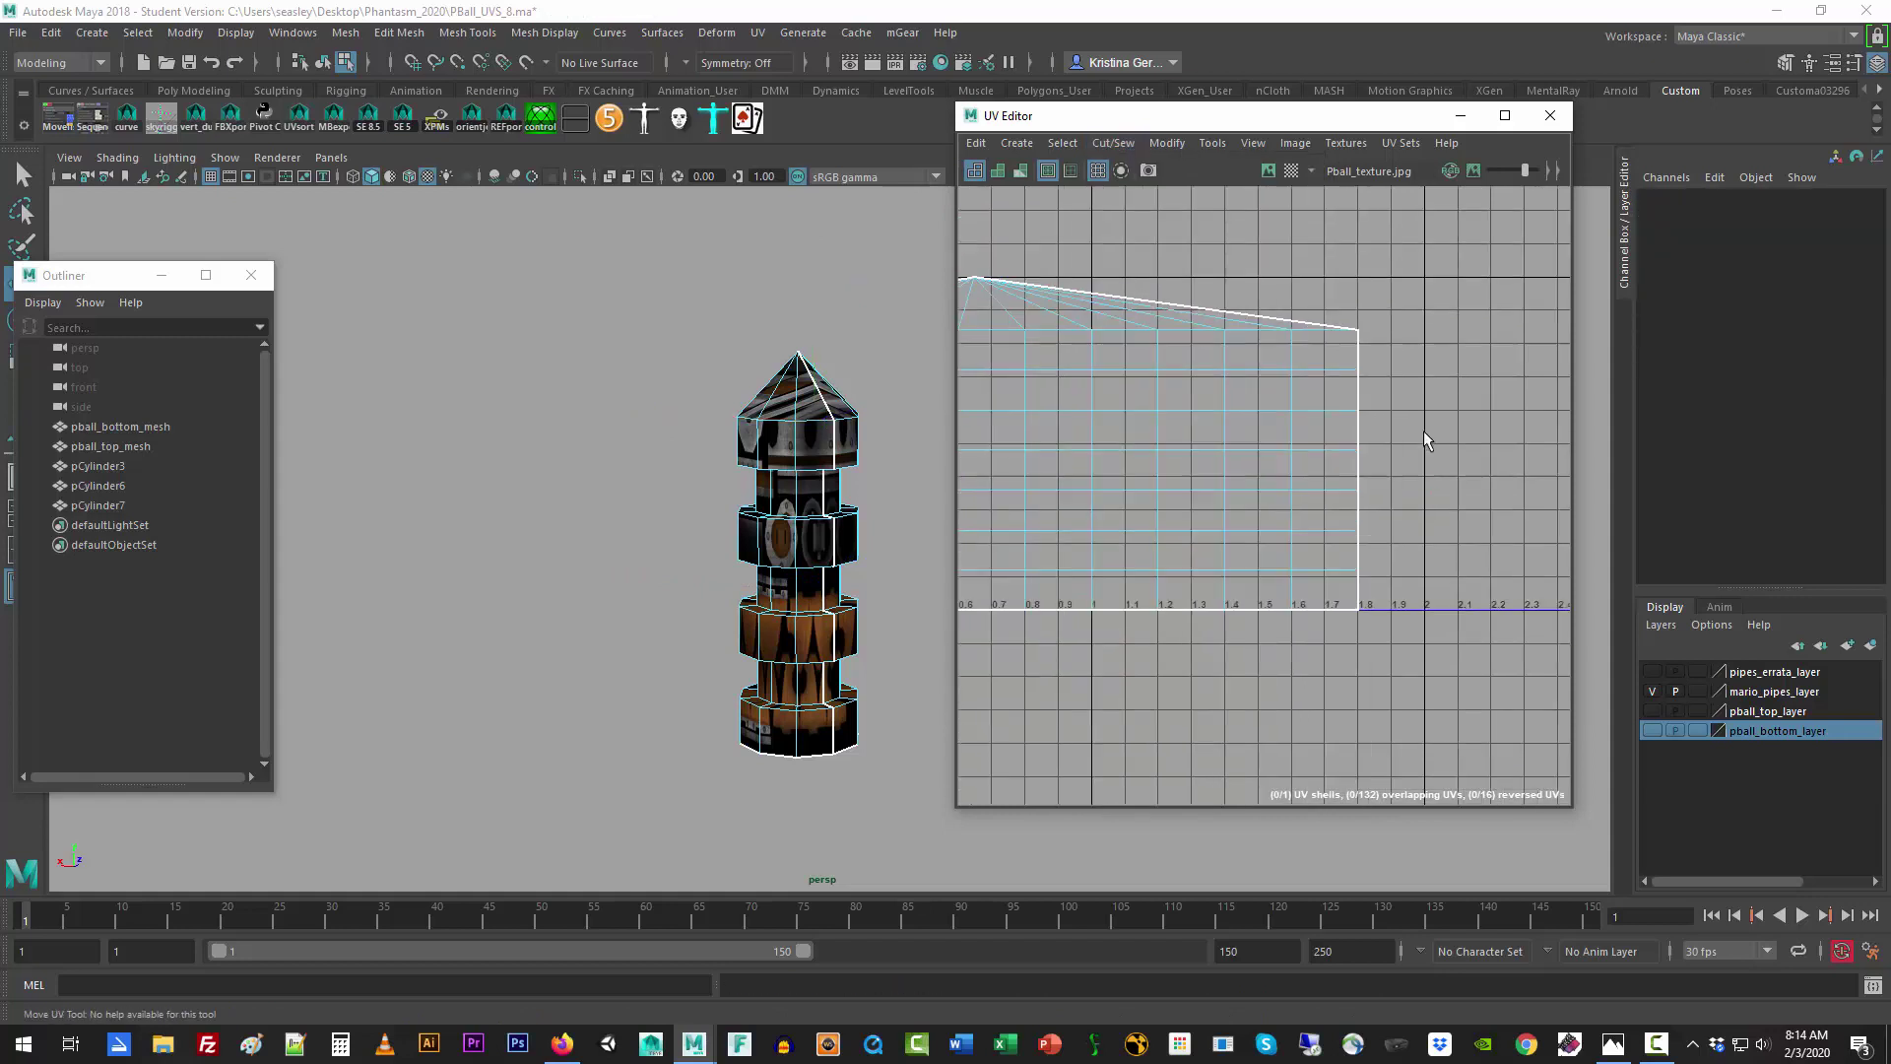
scroll(1423, 430, "down", 3)
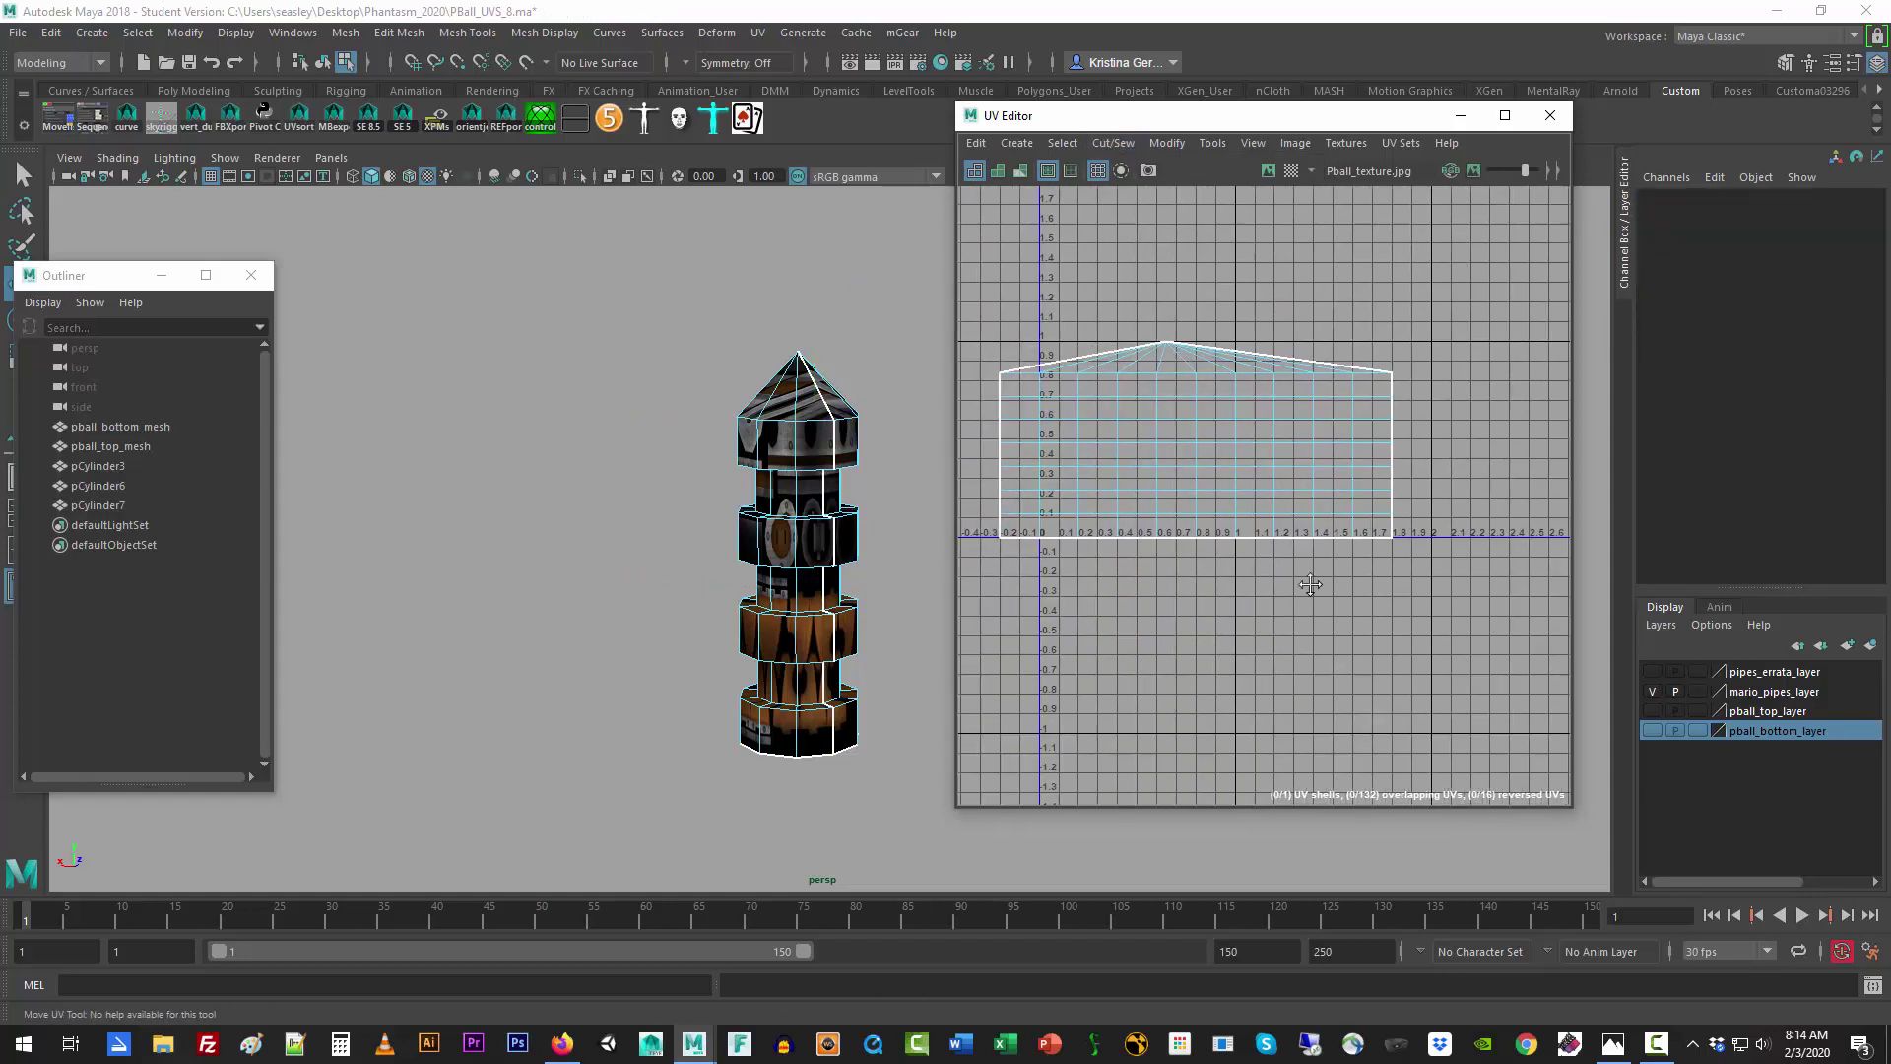
middle_click_drag(1285, 583, 1341, 593, "alt")
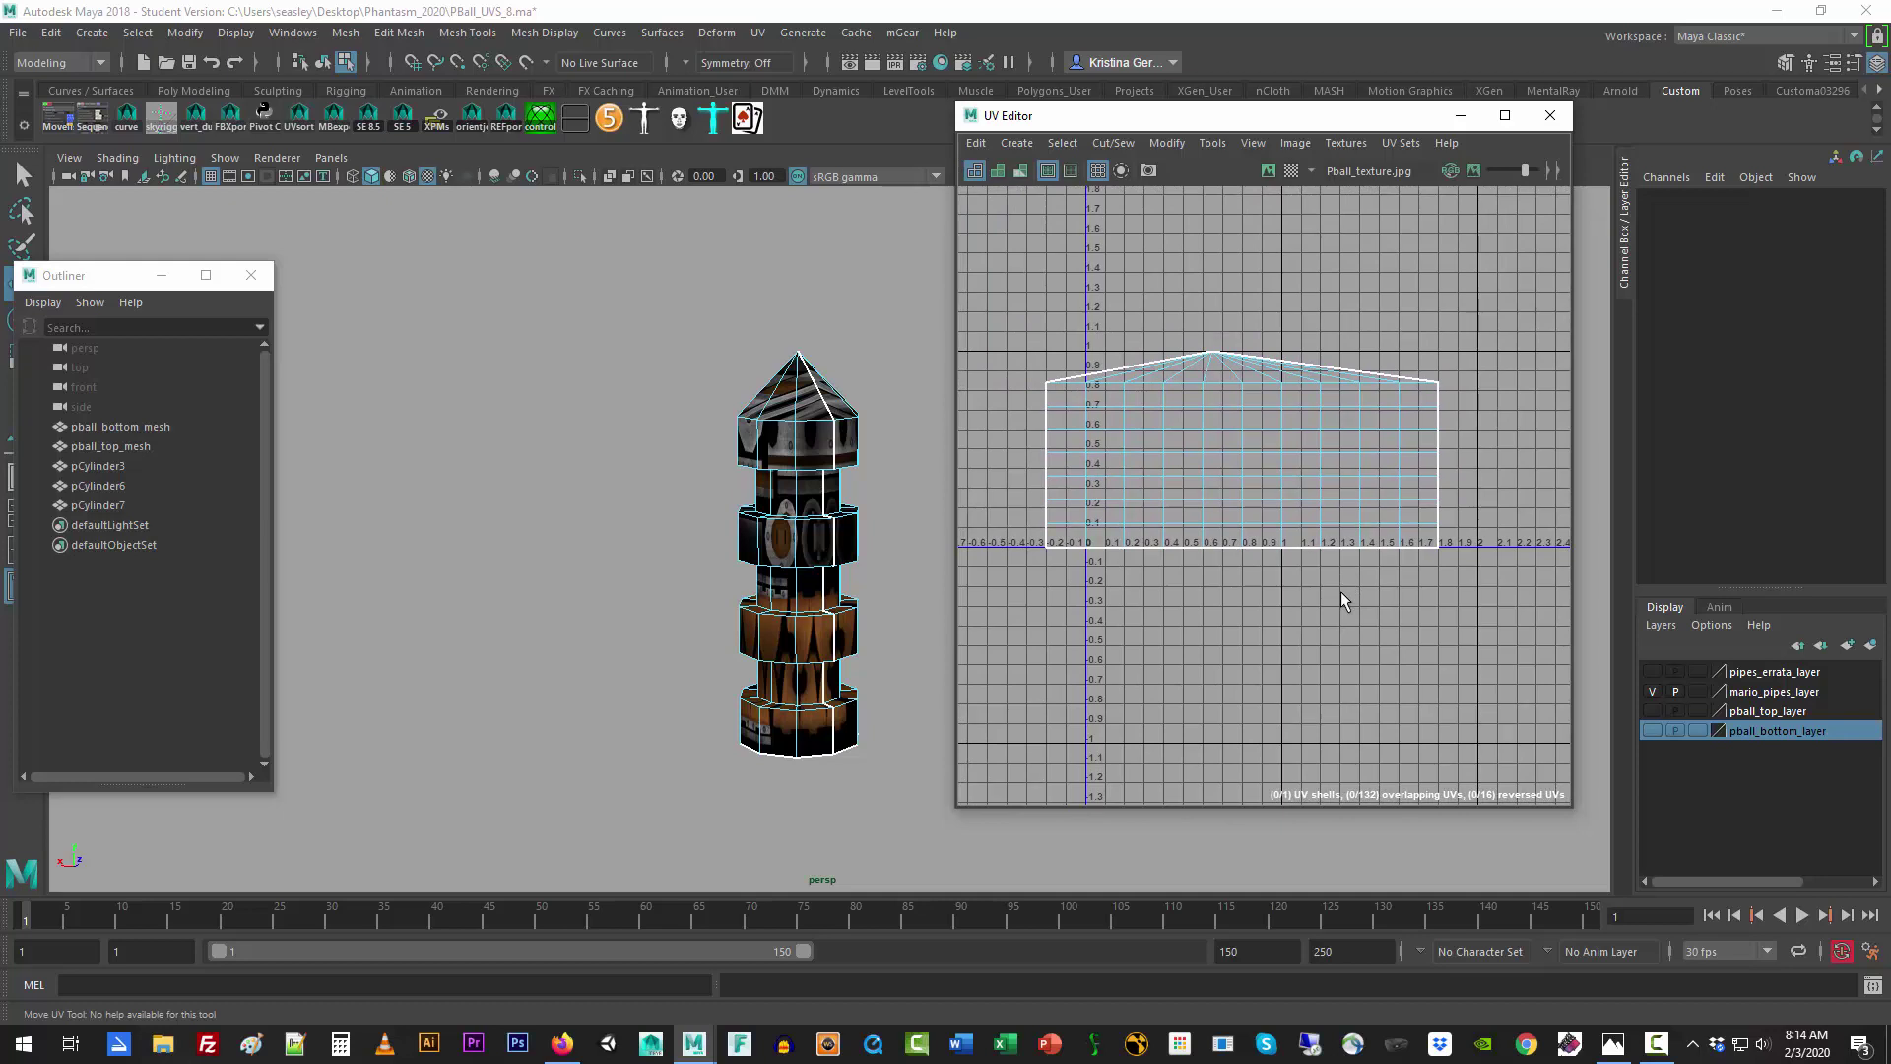
Step: Select all the sloping edges that meet at the cone's apex in the UV layout and cut them apart
double_click(1391, 116)
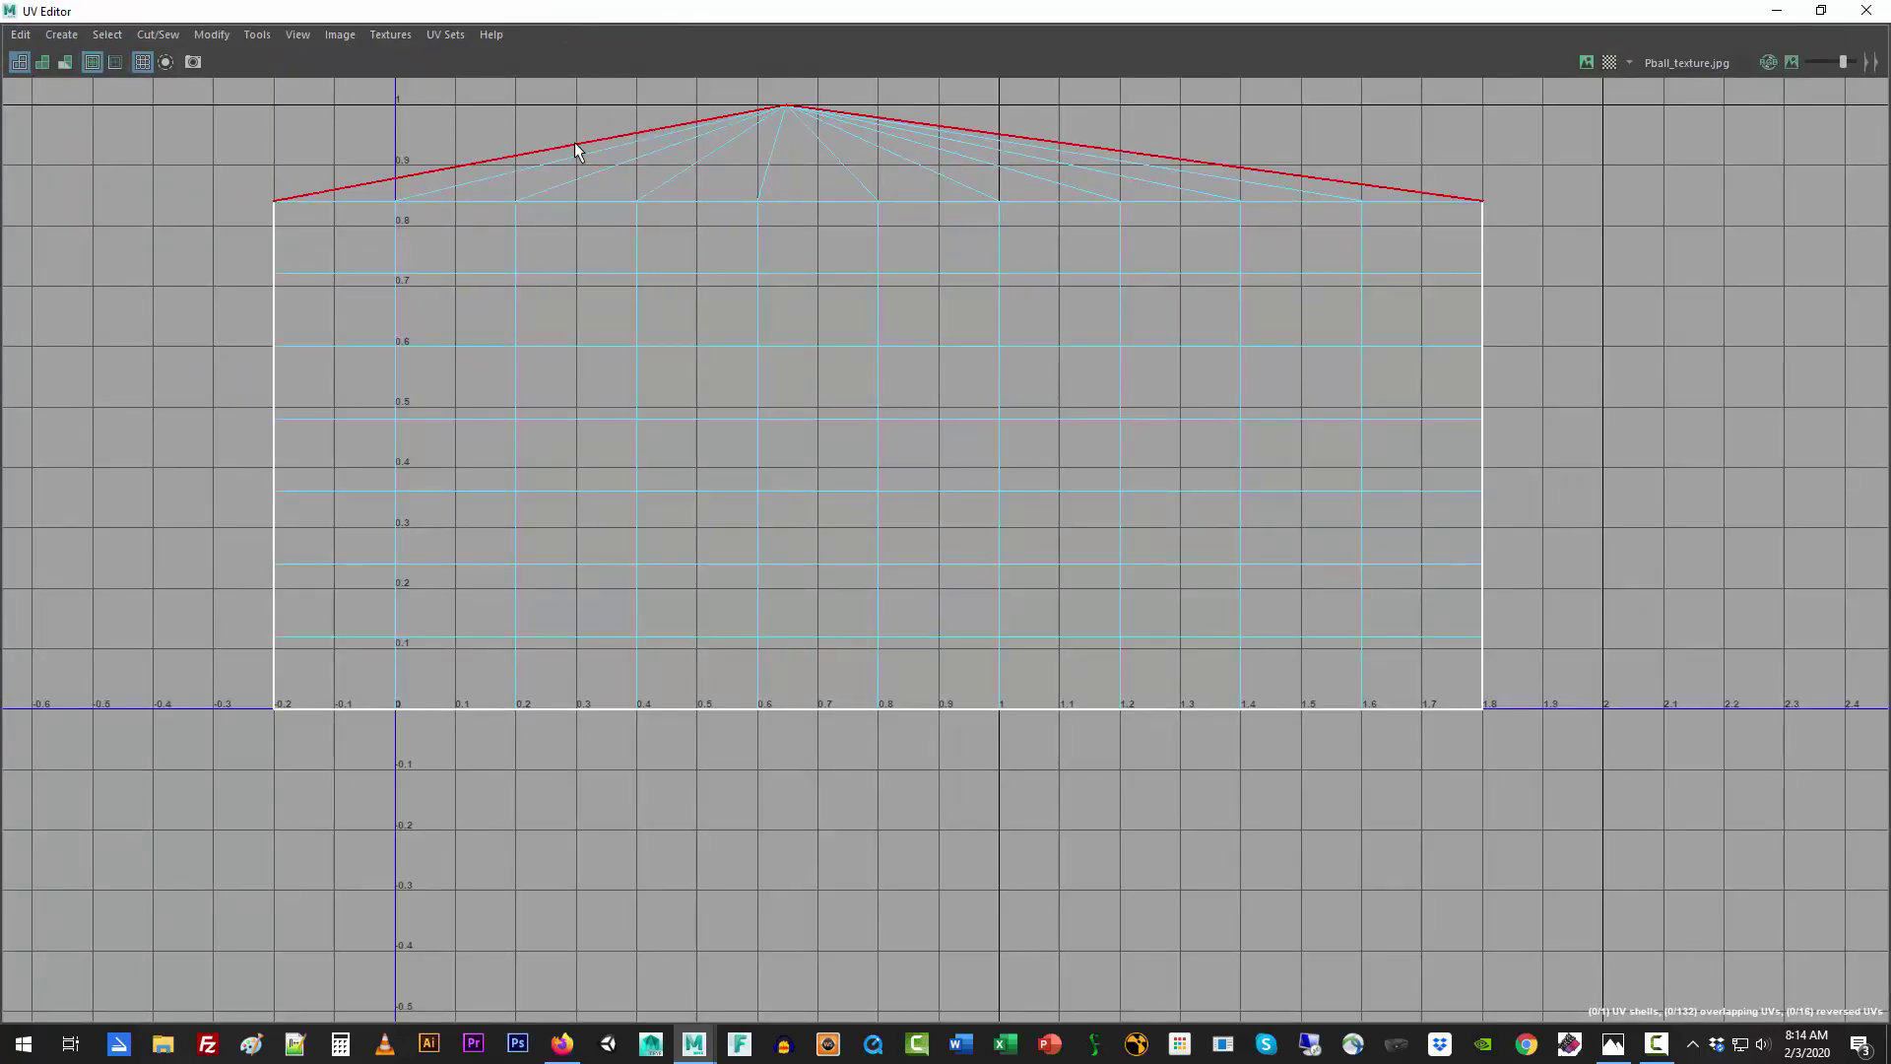
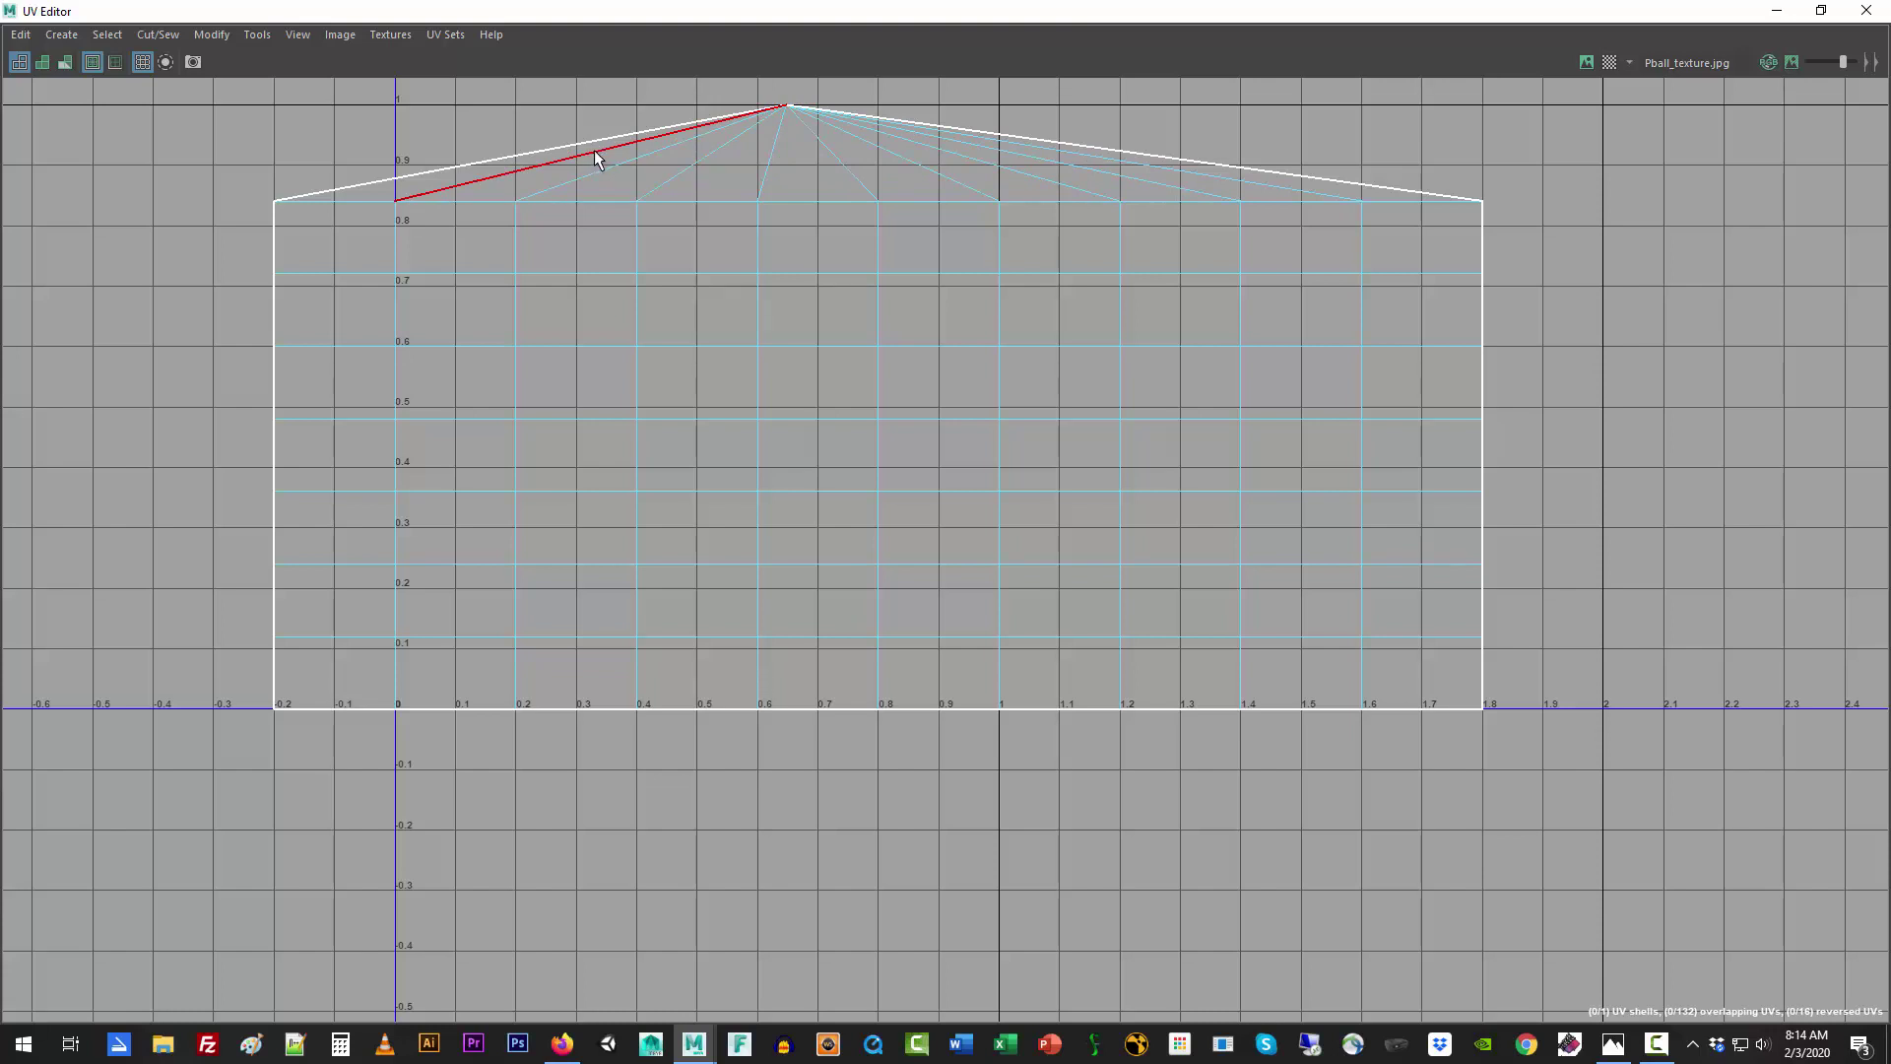
middle_click_drag(594, 150, 631, 268, "alt")
right_click_drag(623, 258, 620, 205)
left_click(591, 262)
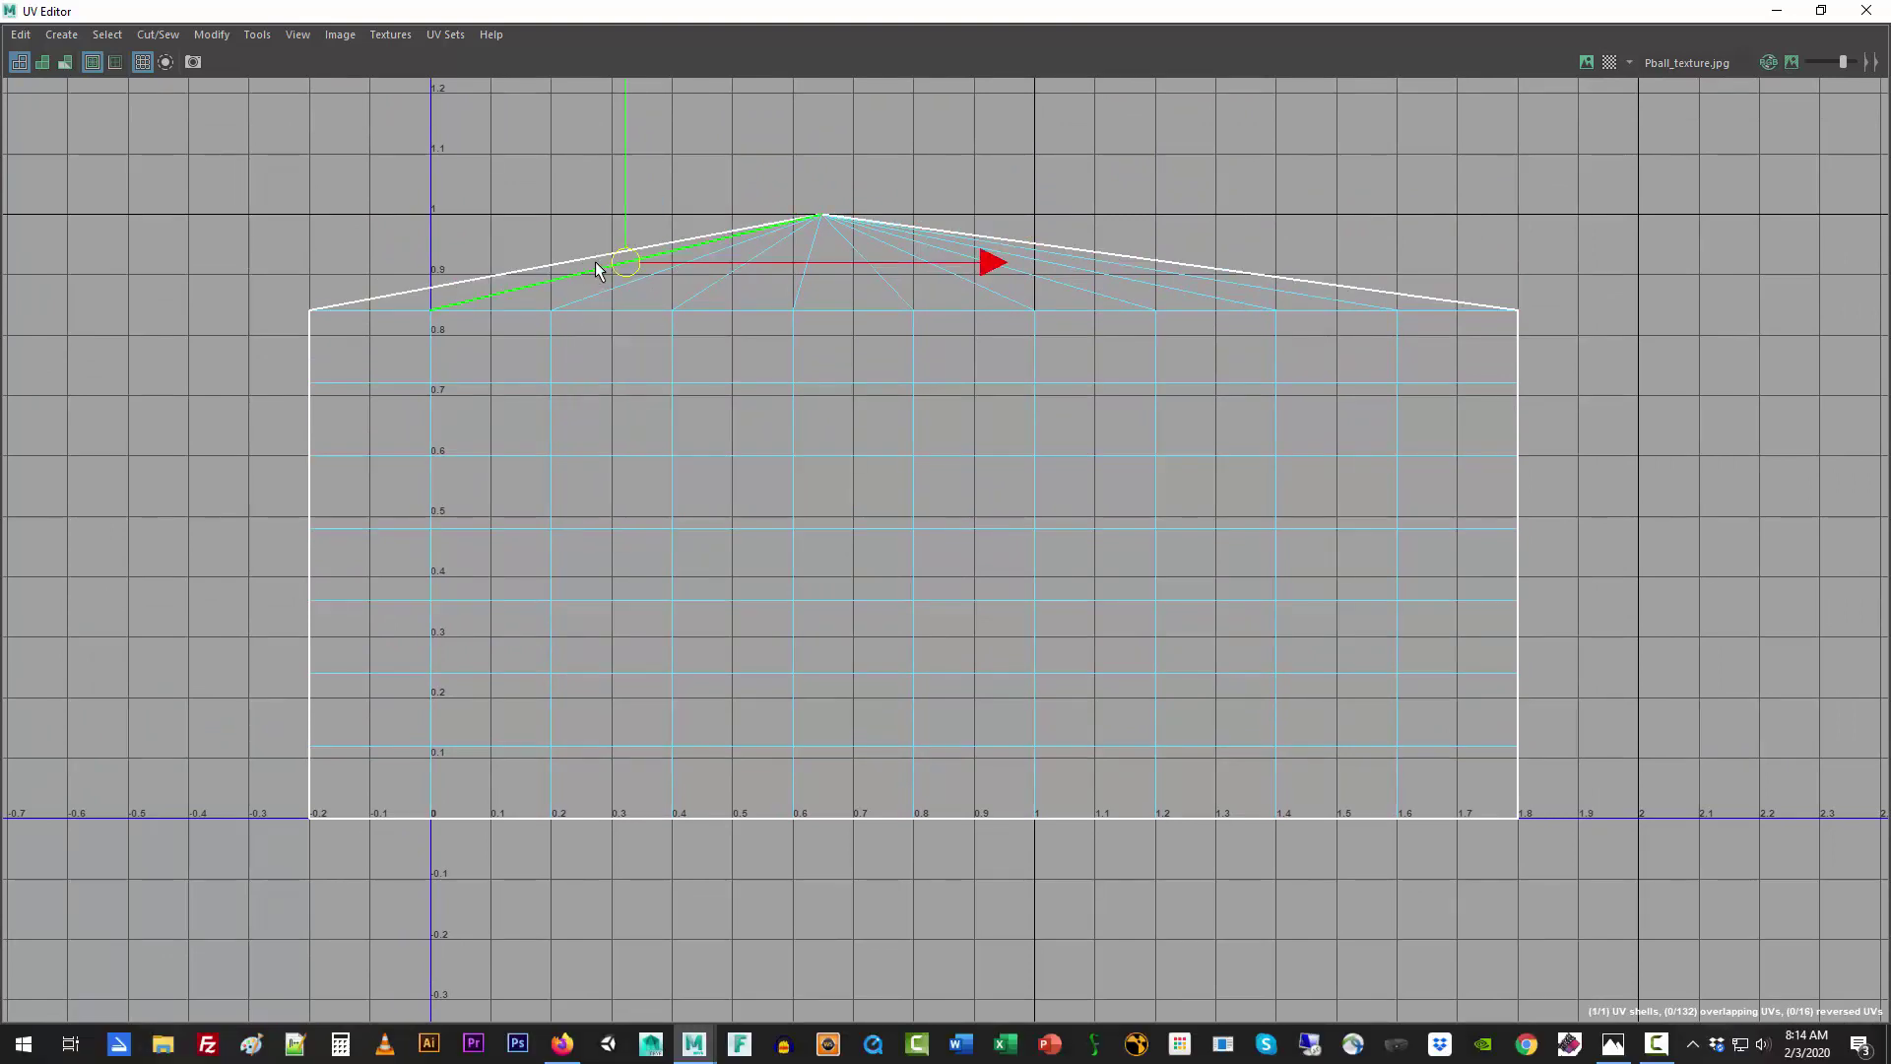
left_click(444, 197)
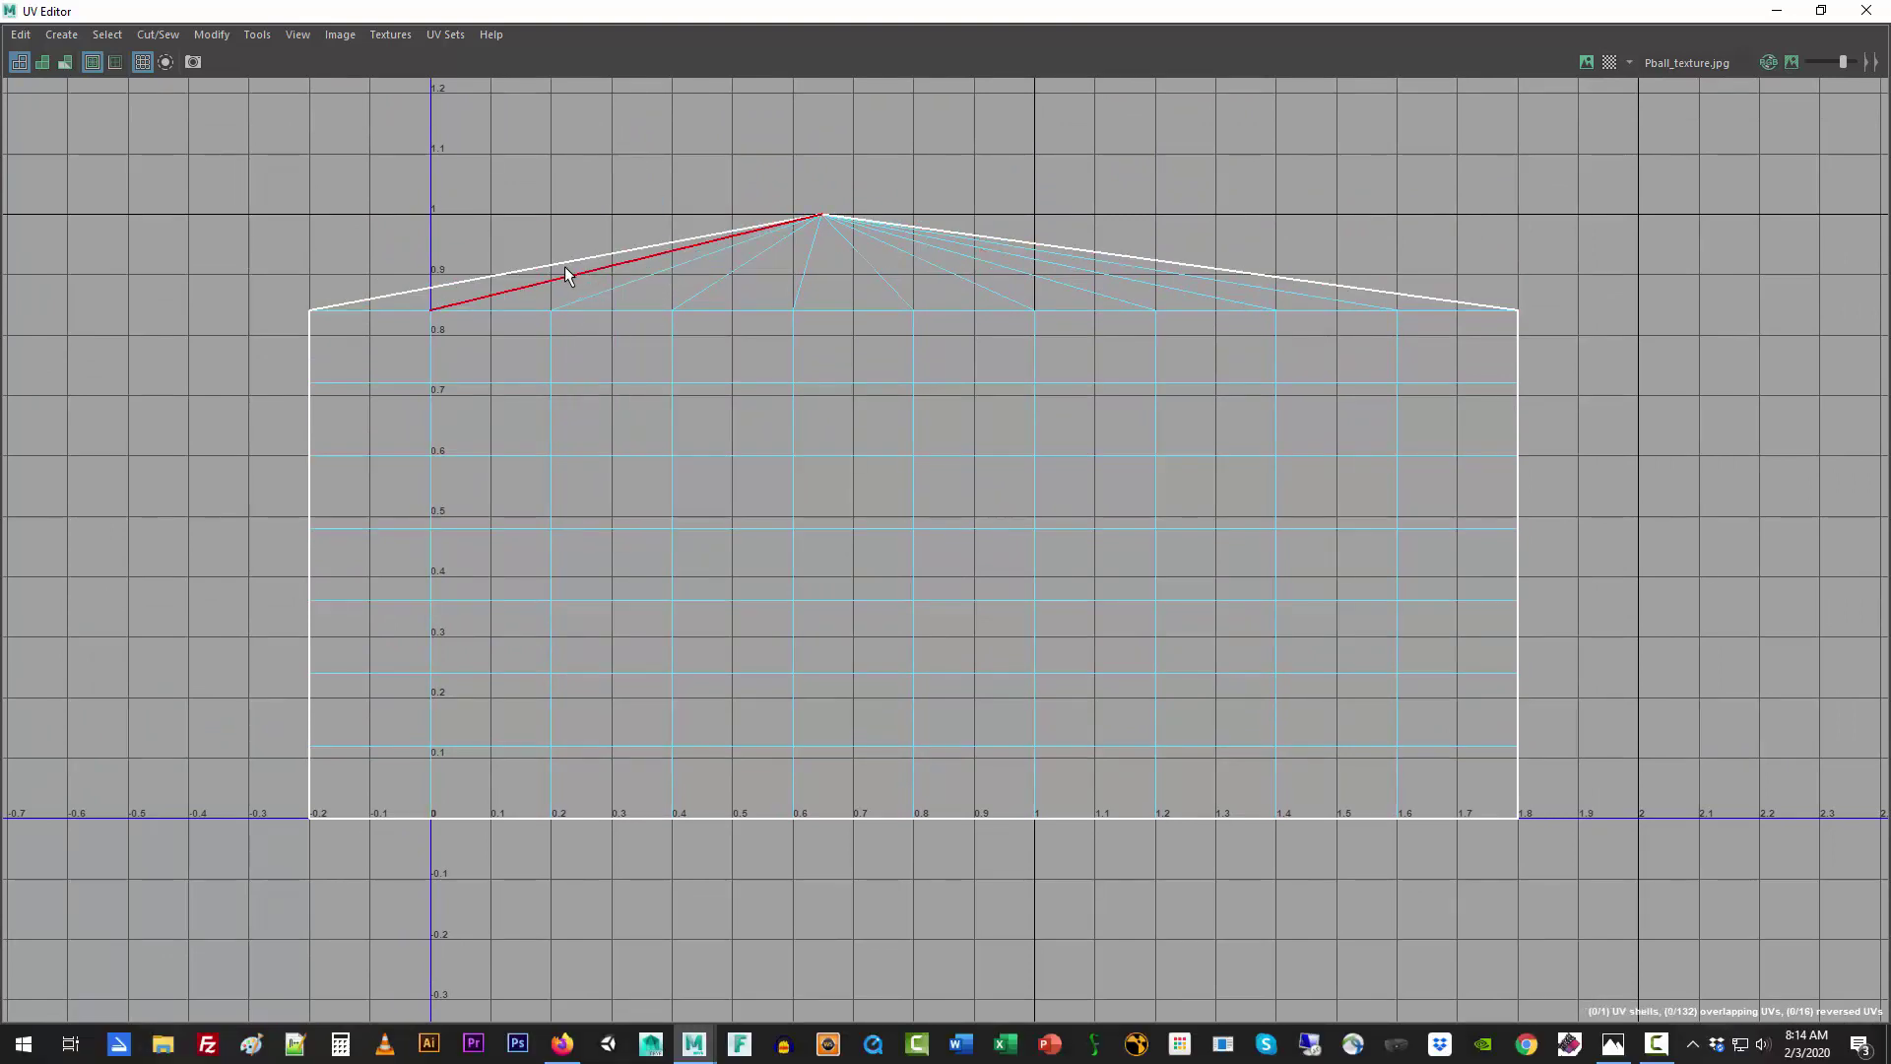
left_click_drag(564, 266, 1186, 282)
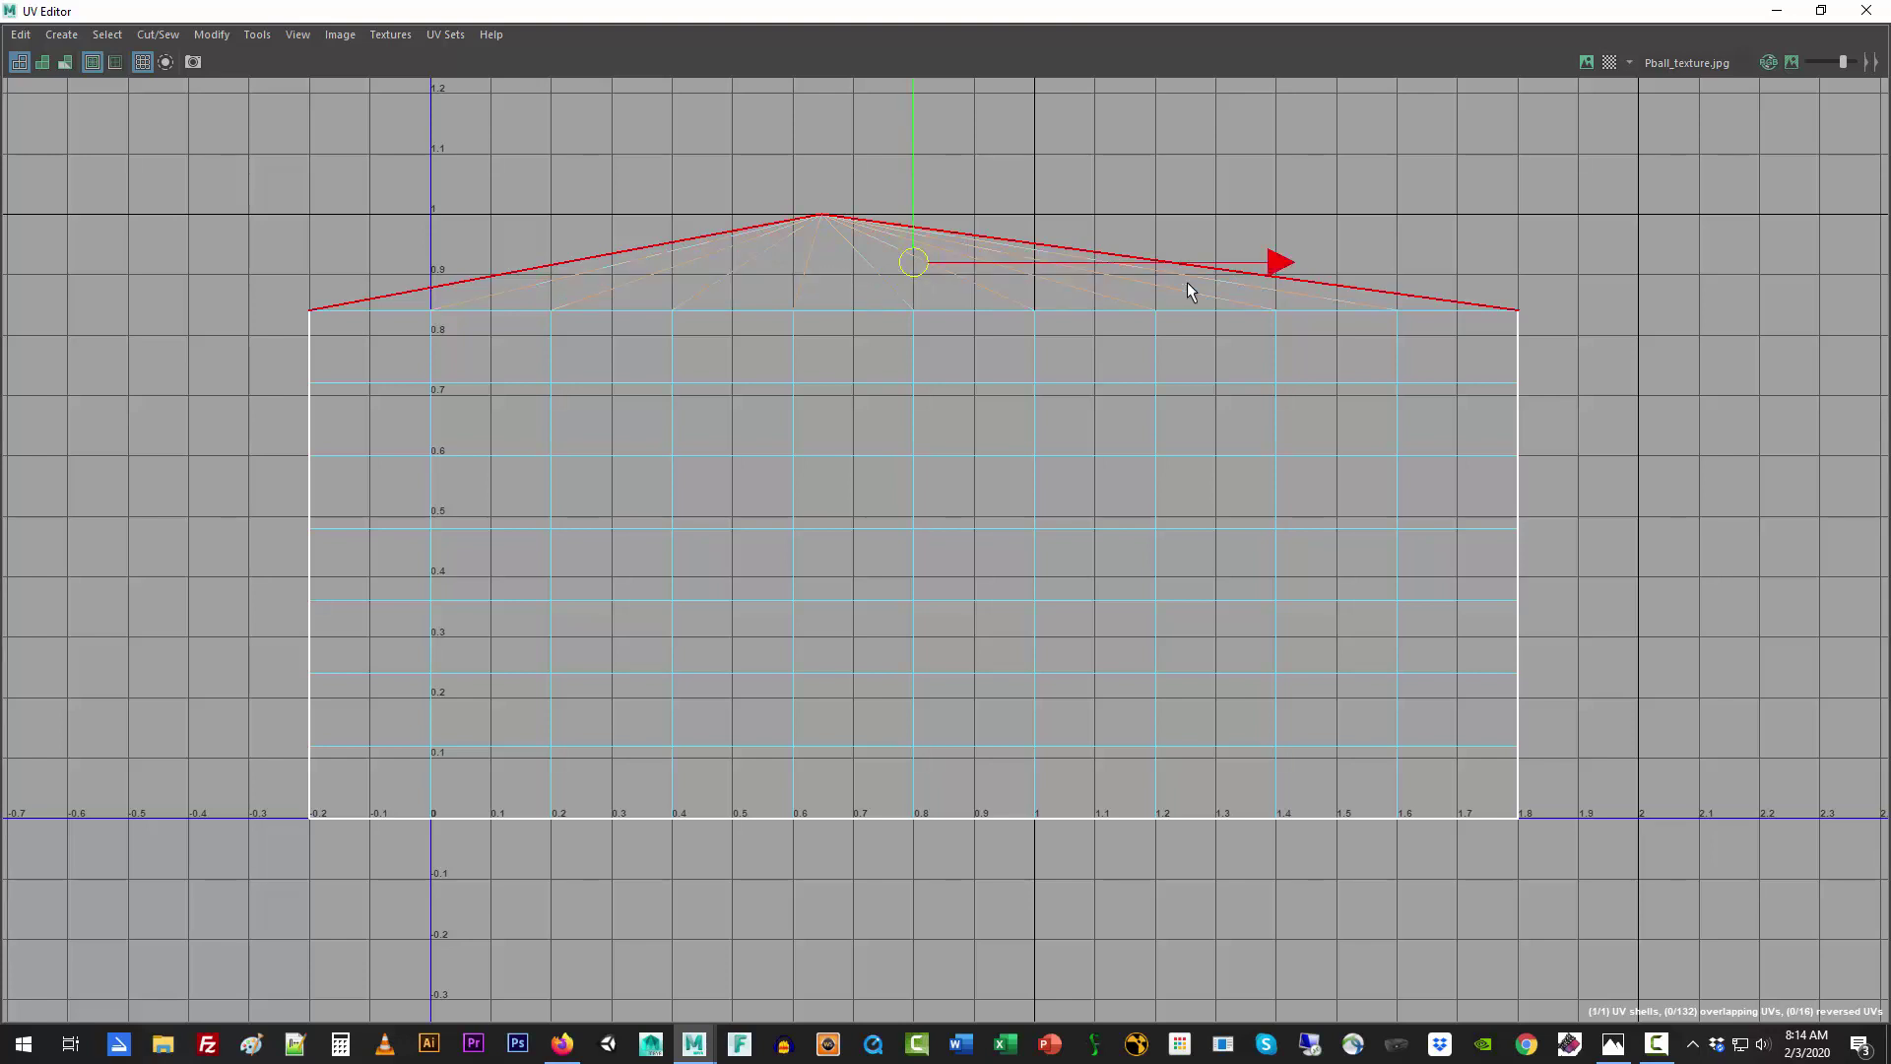
left_click(158, 33)
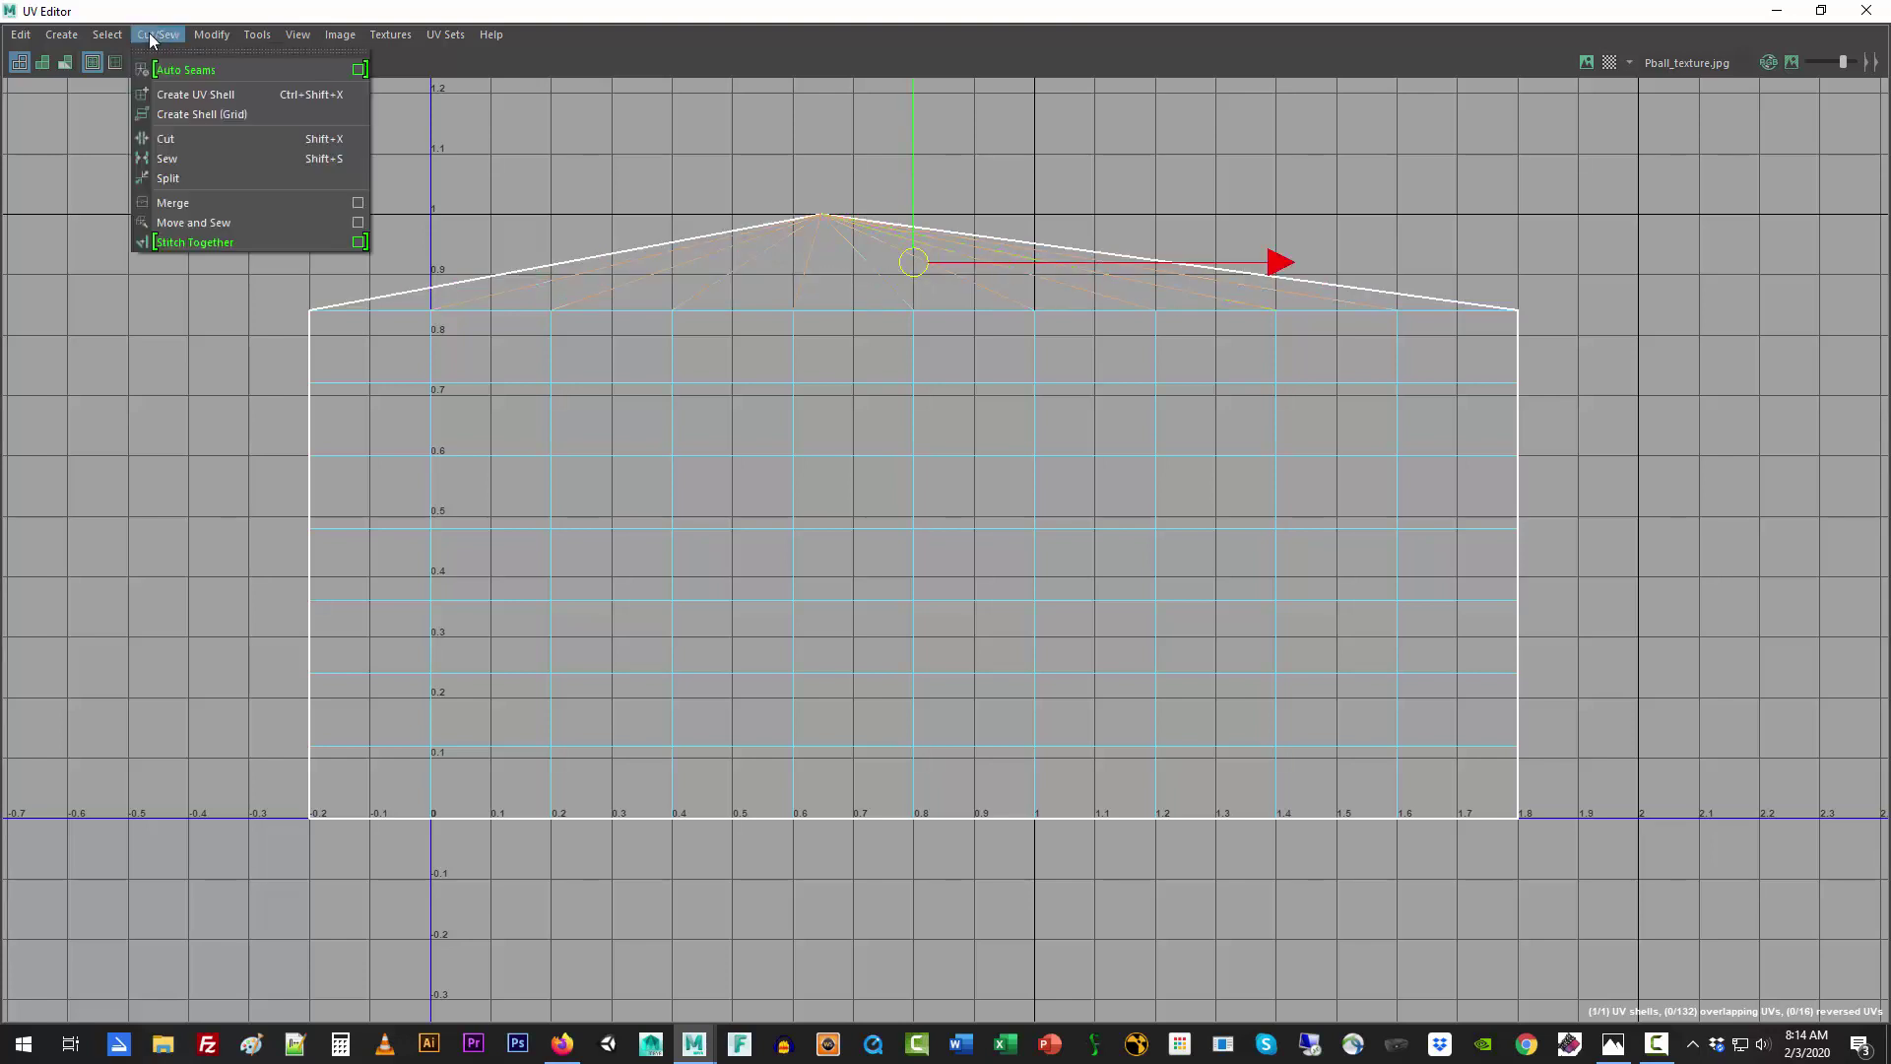
left_click(186, 132)
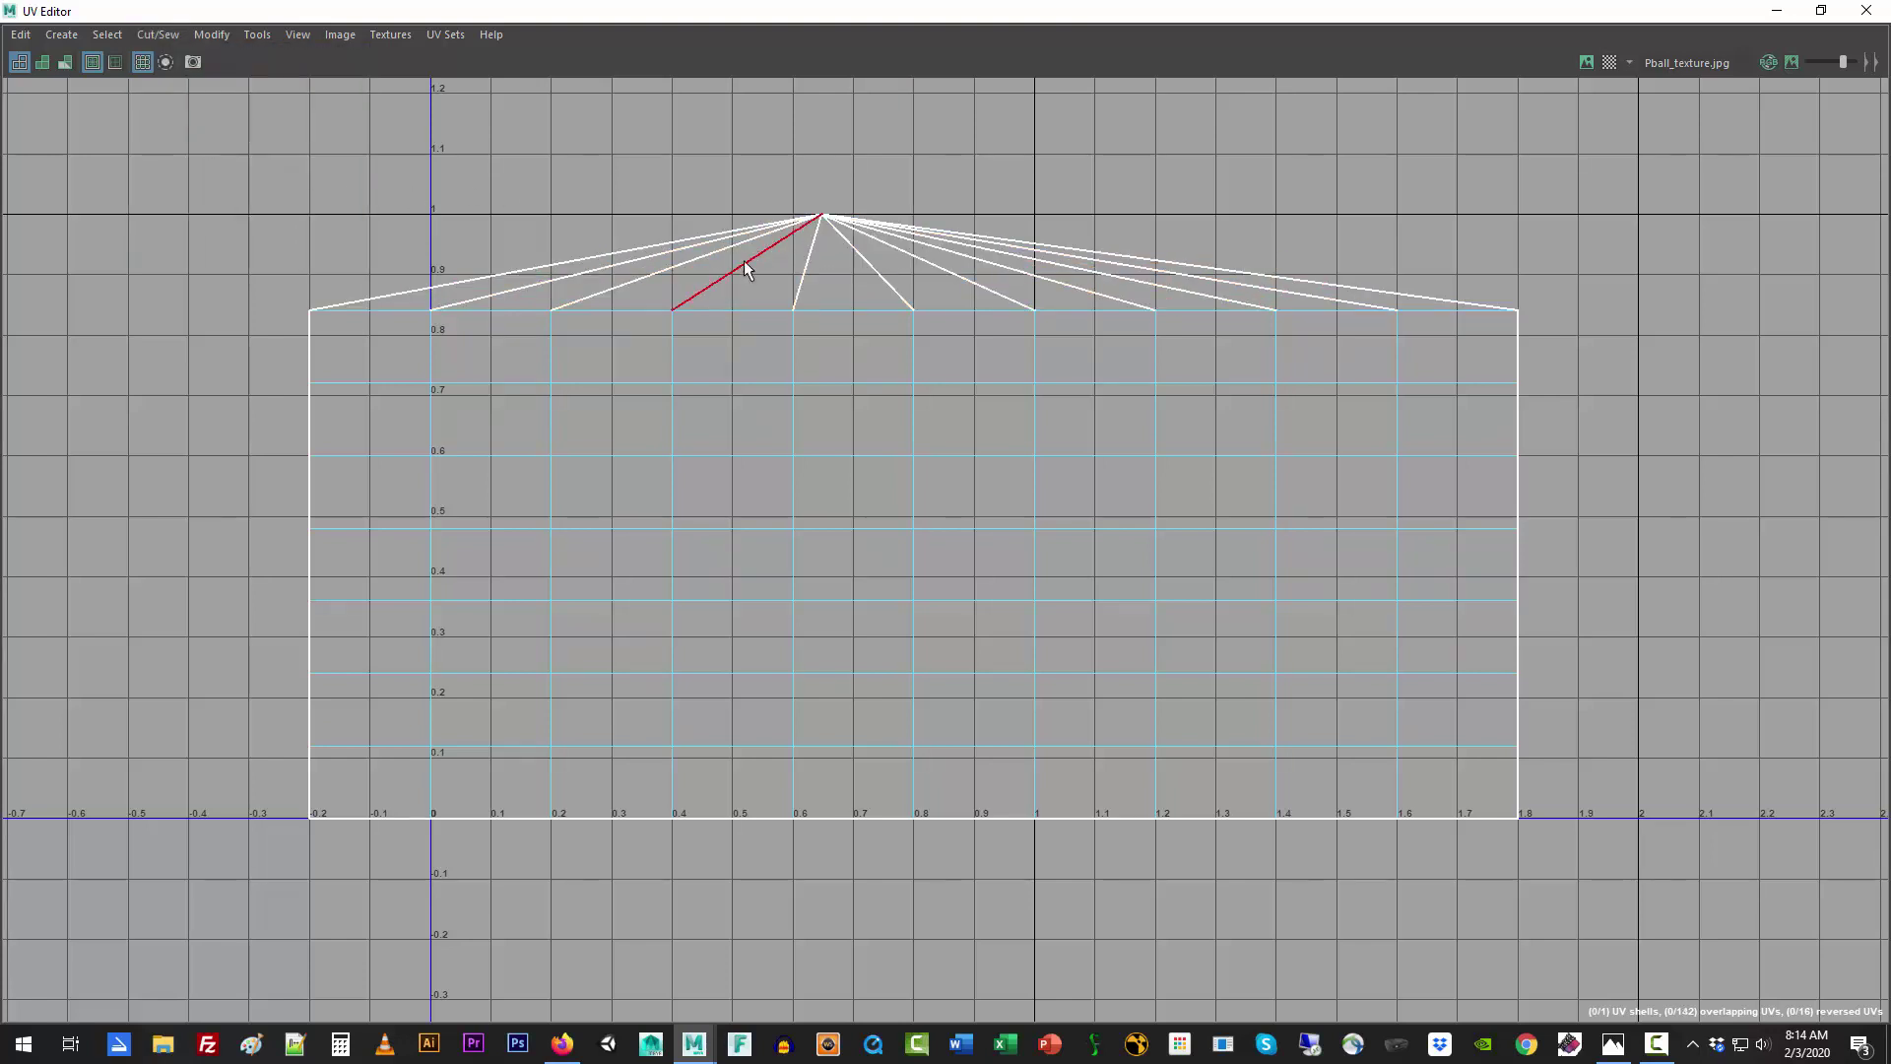
Step: Select the overlapping UVs at the cone's apex and unfold them into separate triangles along the shell's upper edge
right_click(1069, 470)
right_click_drag(1092, 457, 1154, 469)
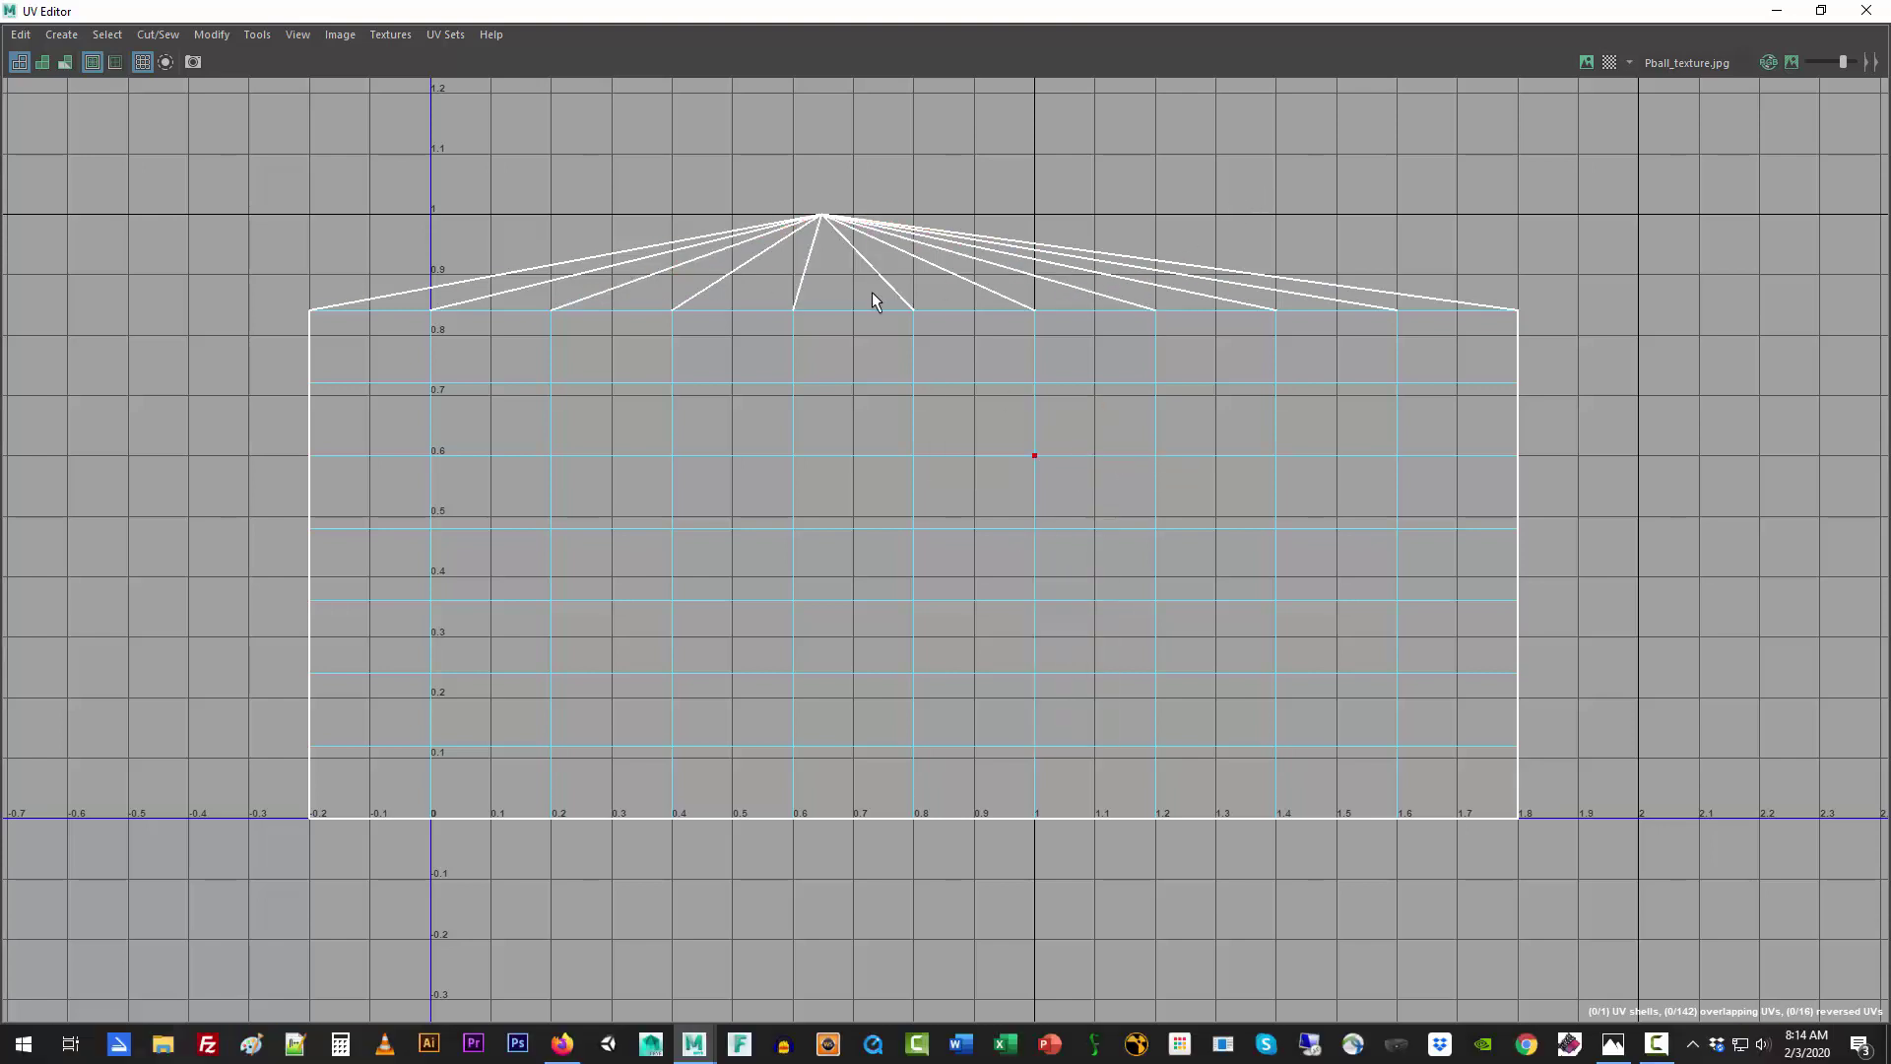
left_click(820, 214)
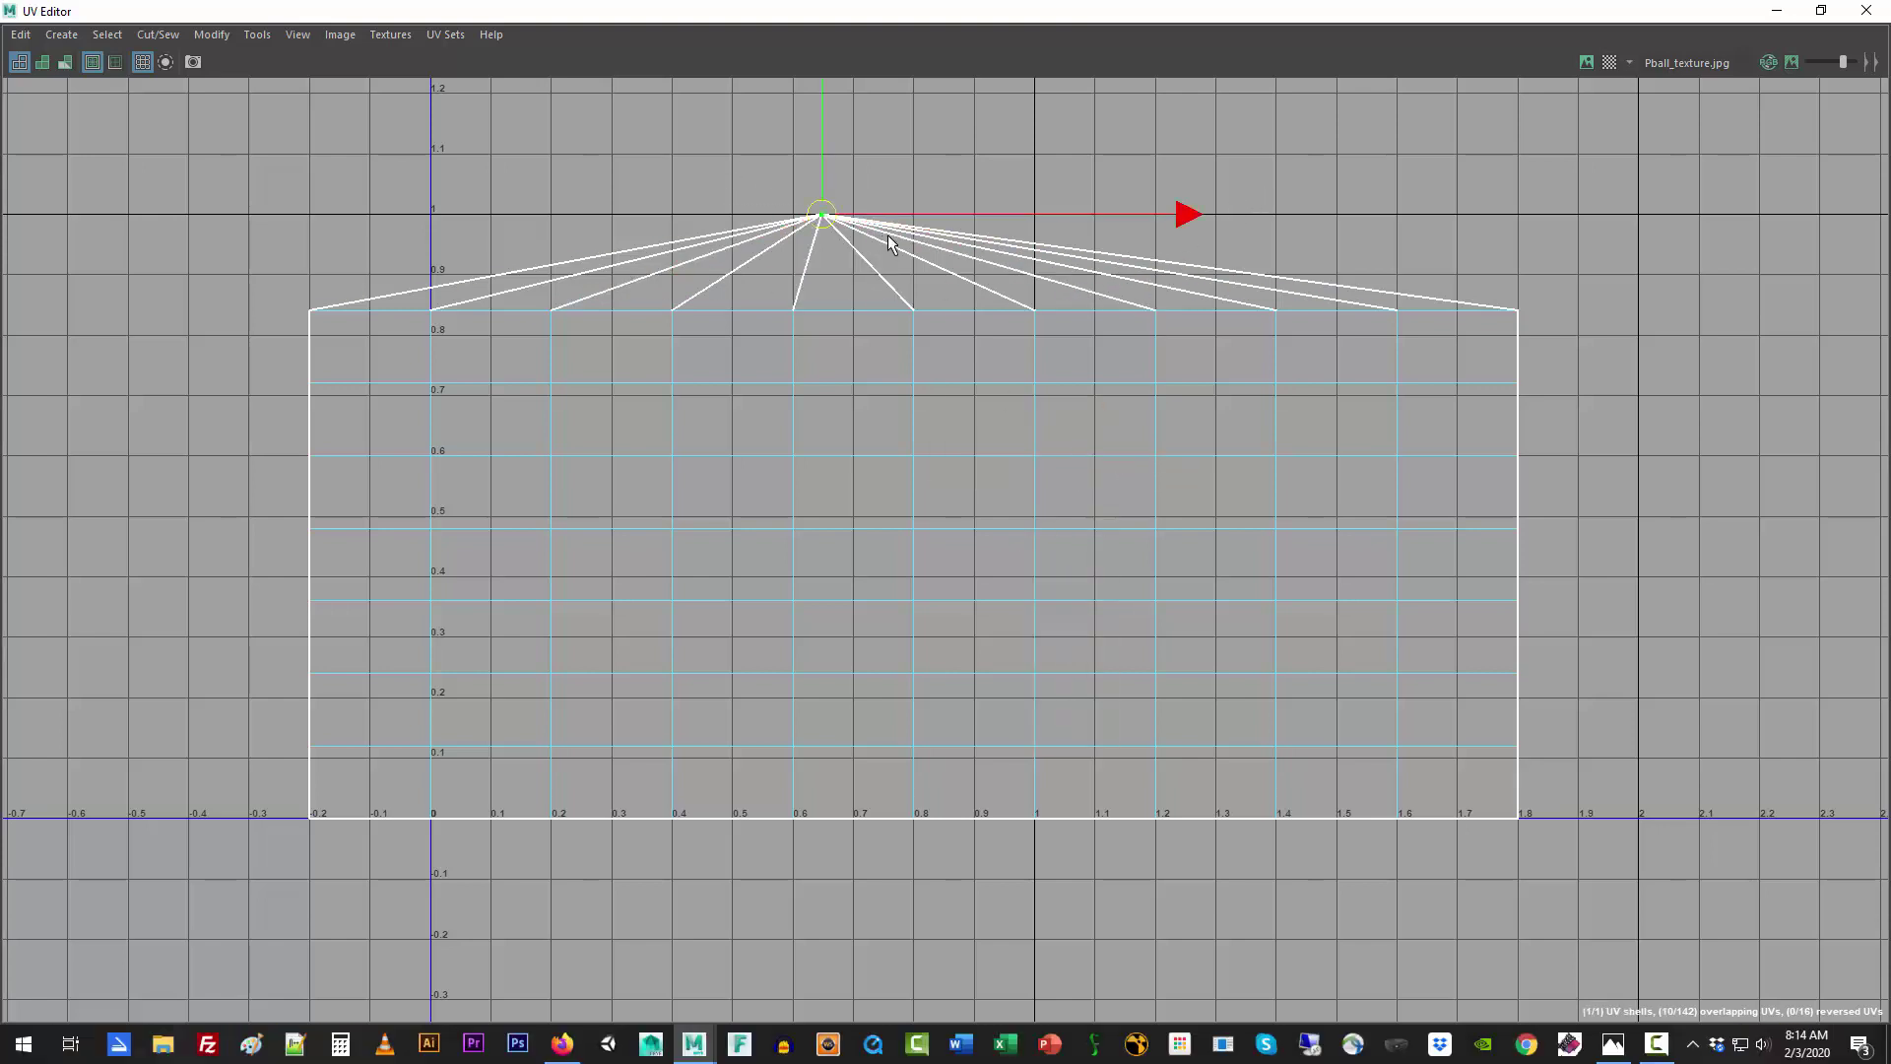
left_click(199, 36)
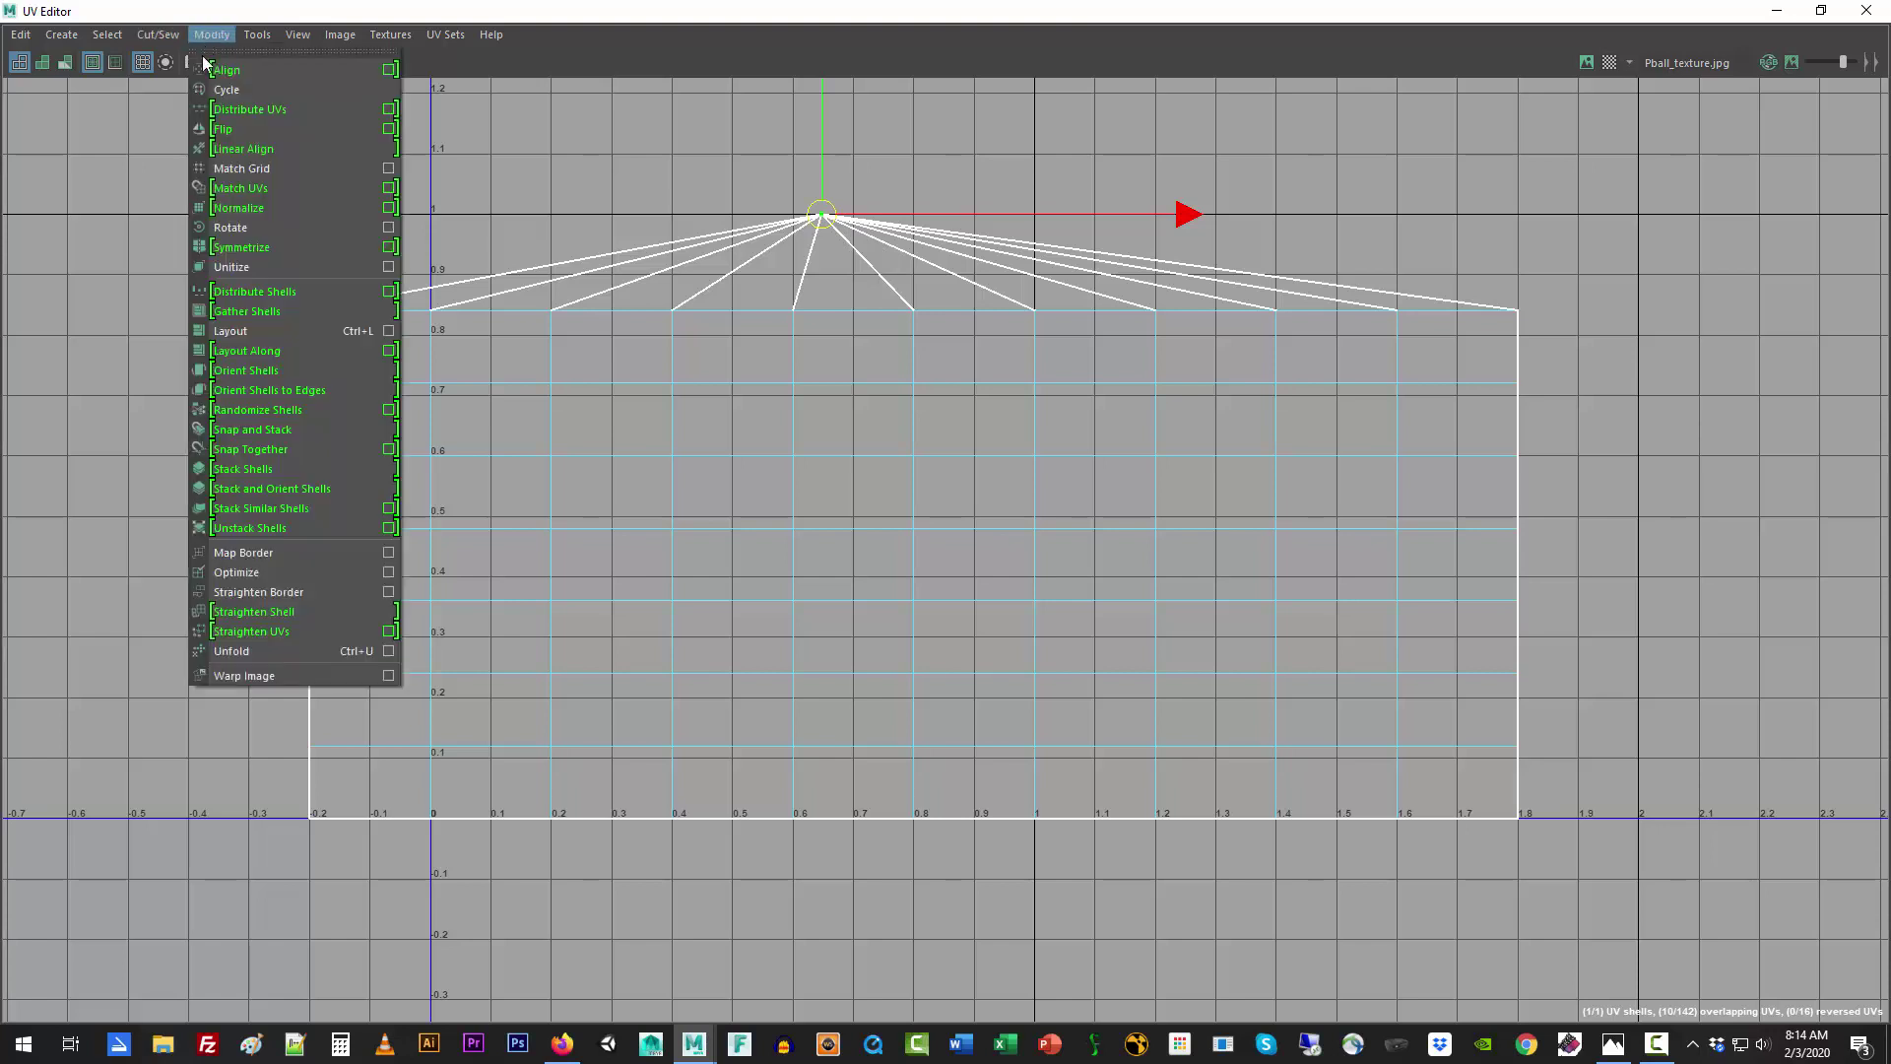
left_click(266, 653)
scroll(763, 617, "down", 2)
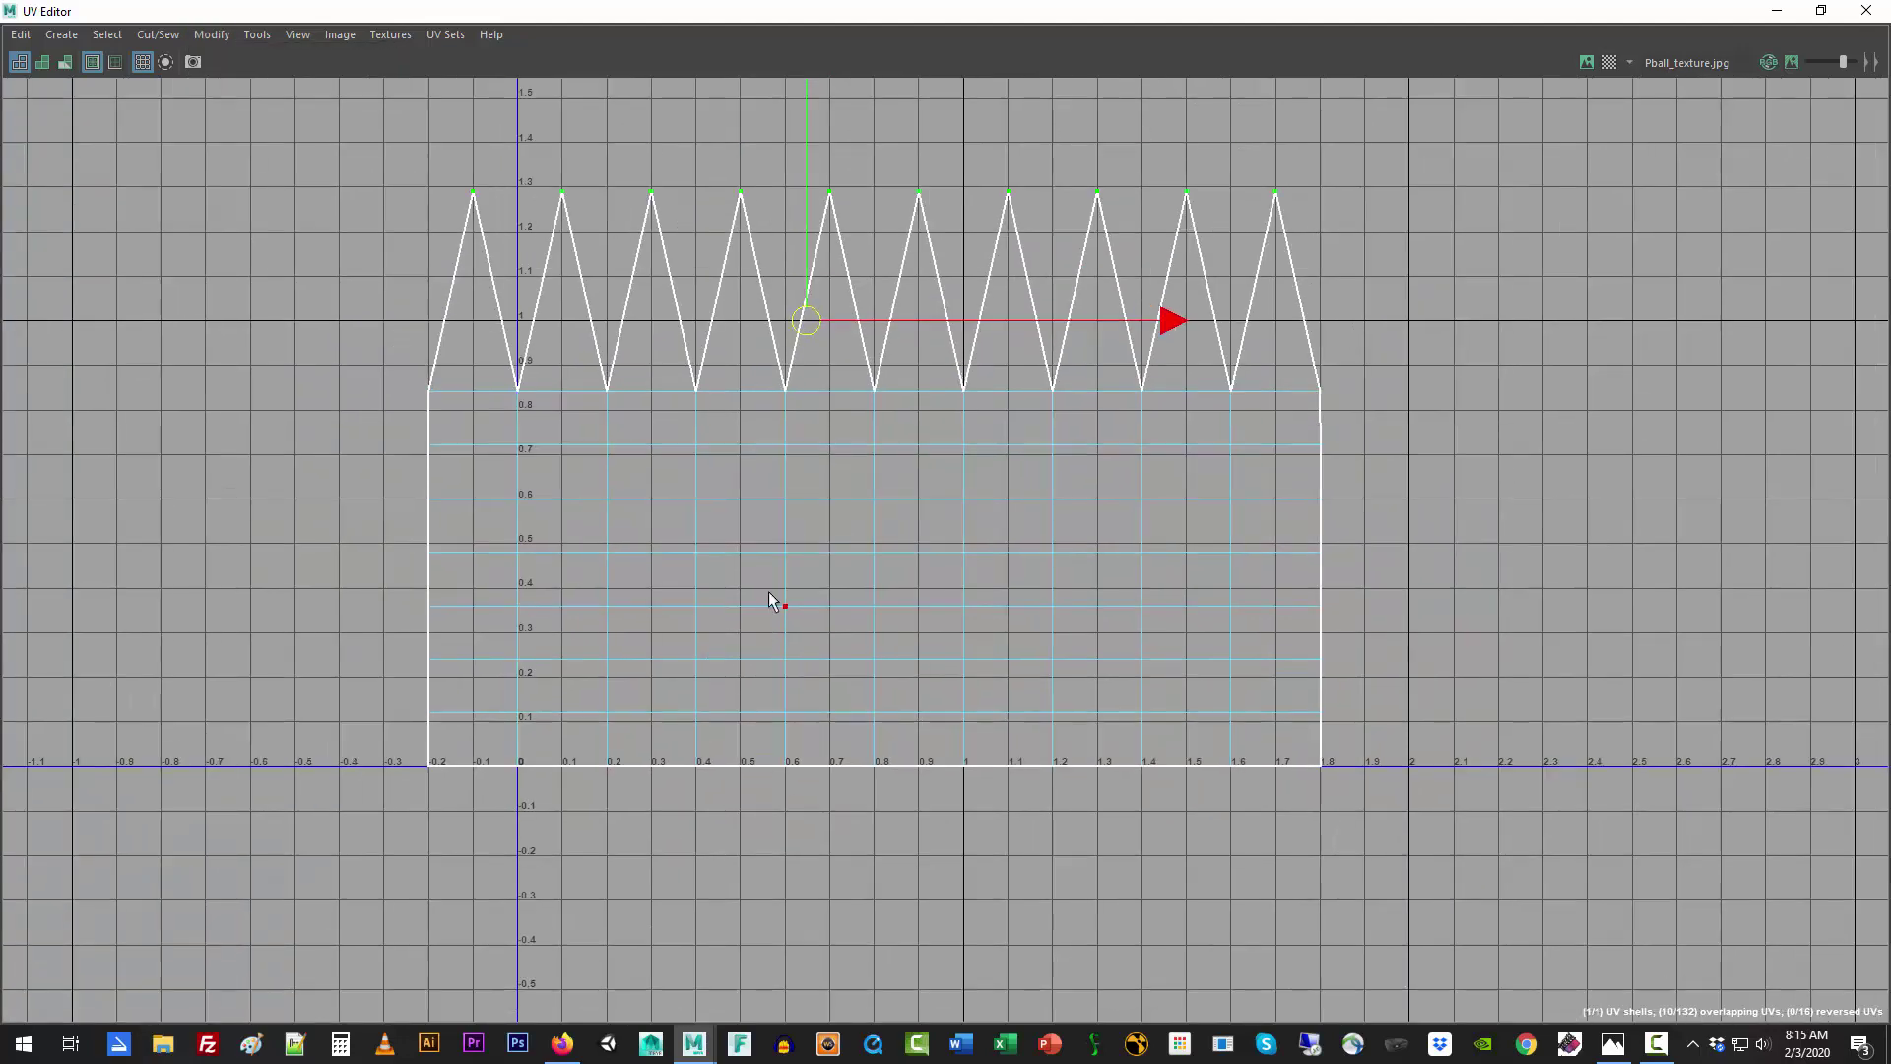
Step: Lower the unfolded triangle tips to about 1 in V, restore the UV Editor's window size and clear the selection
left_click_drag(806, 126, 826, 296)
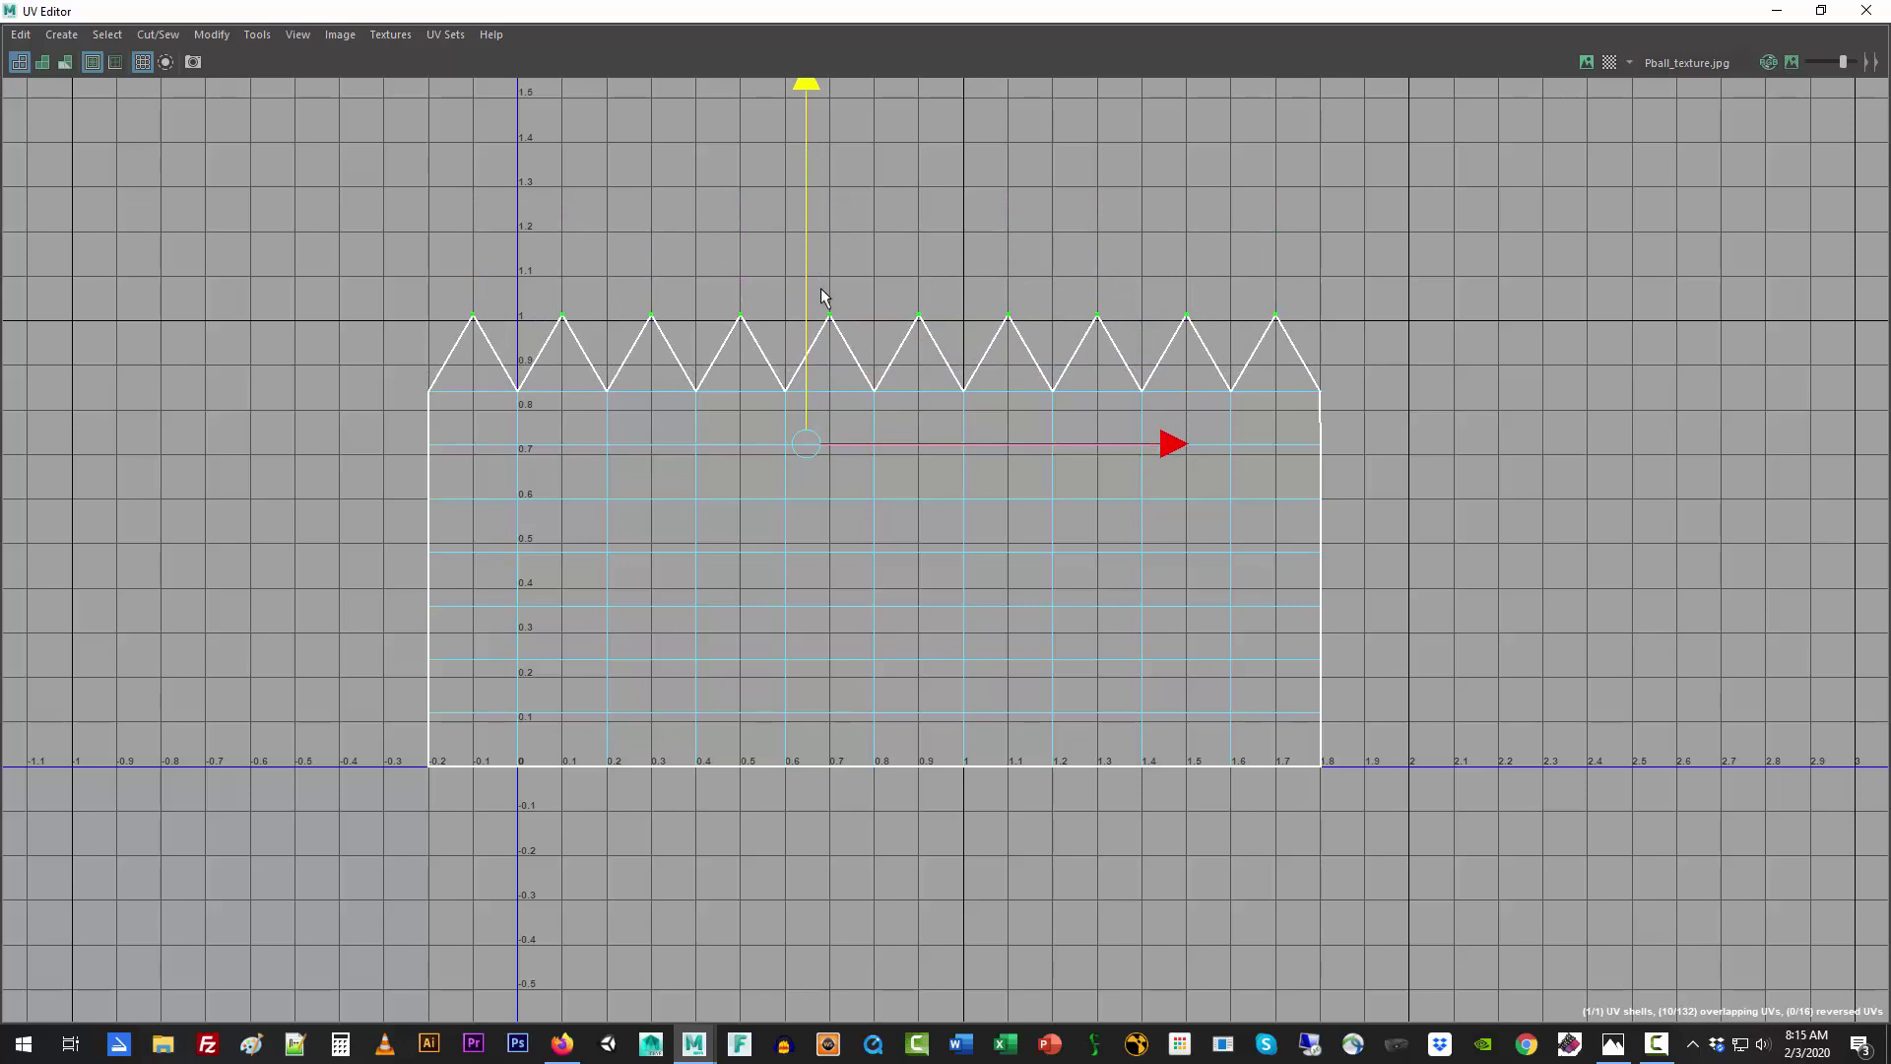
left_click(1820, 11)
left_click(635, 603)
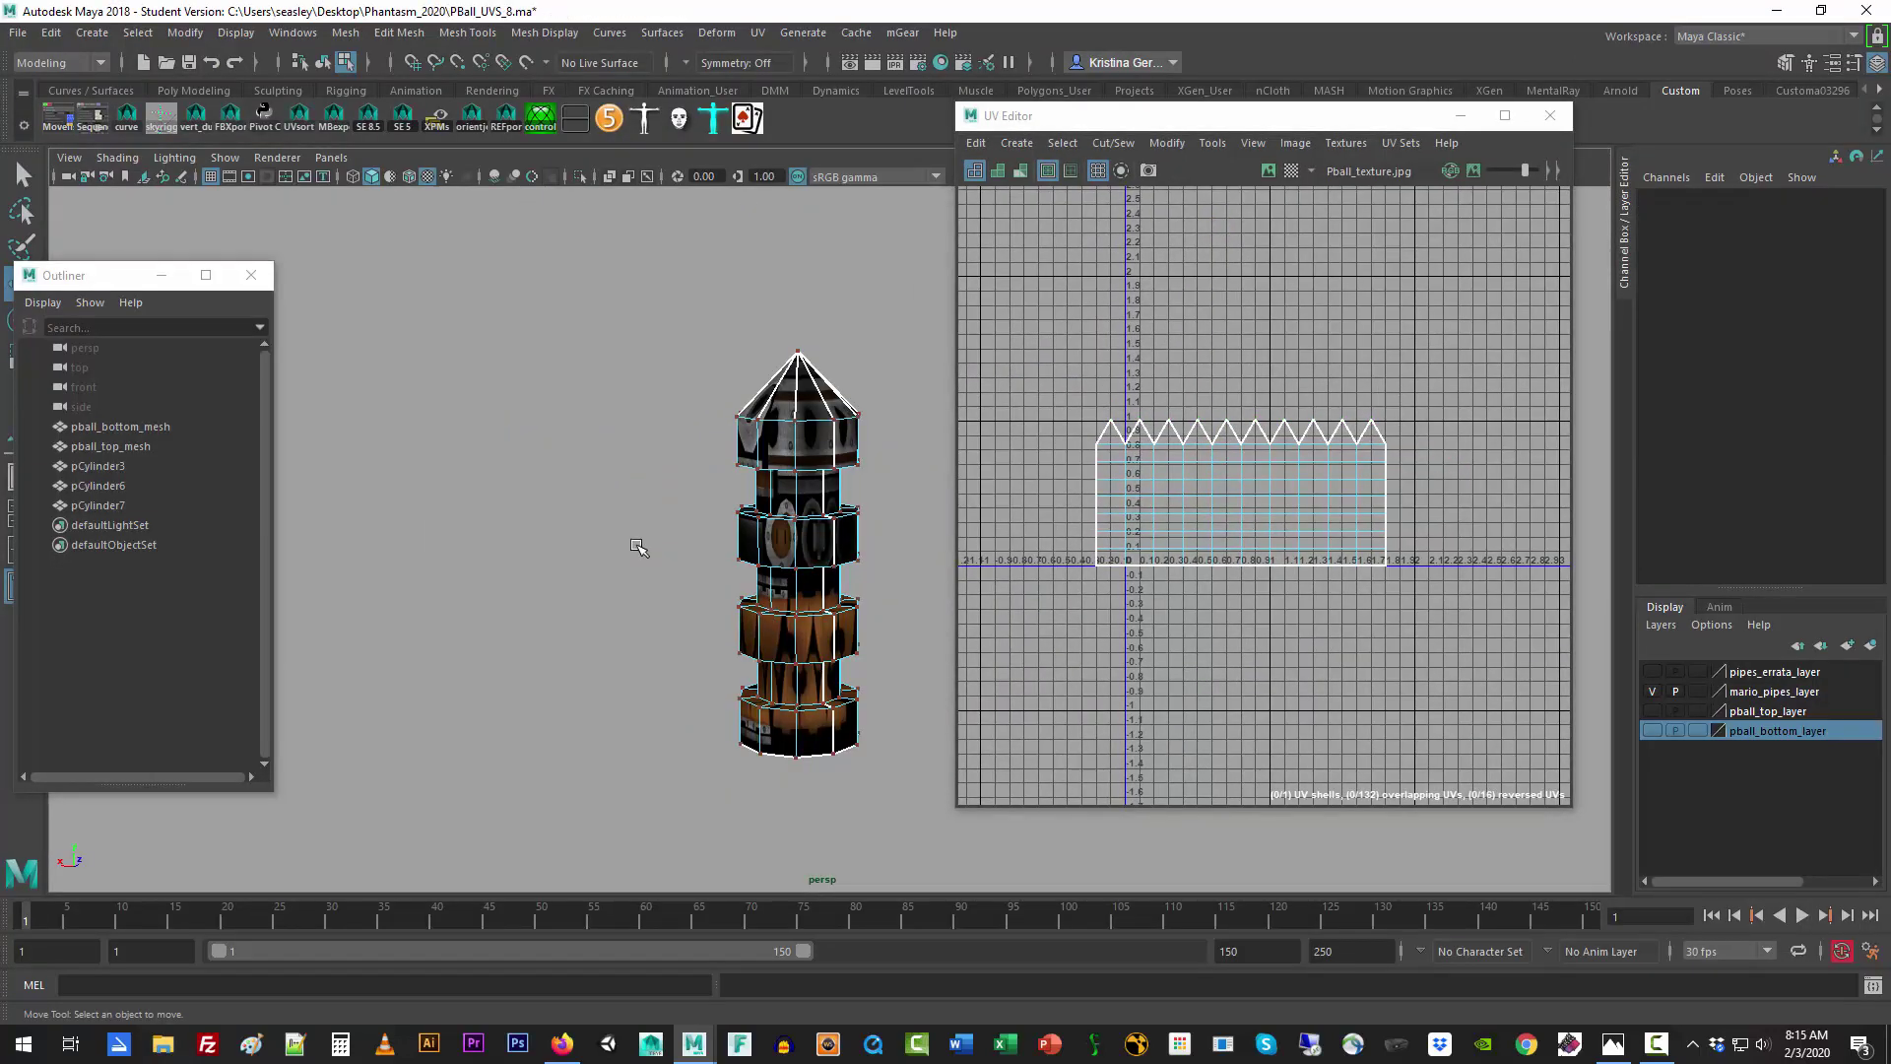
Step: Examine the outer edge on the underside of the pipe's top band and locate it in the UV layout
scroll(639, 547, "up", 5)
left_click_drag(609, 556, 647, 517, "alt")
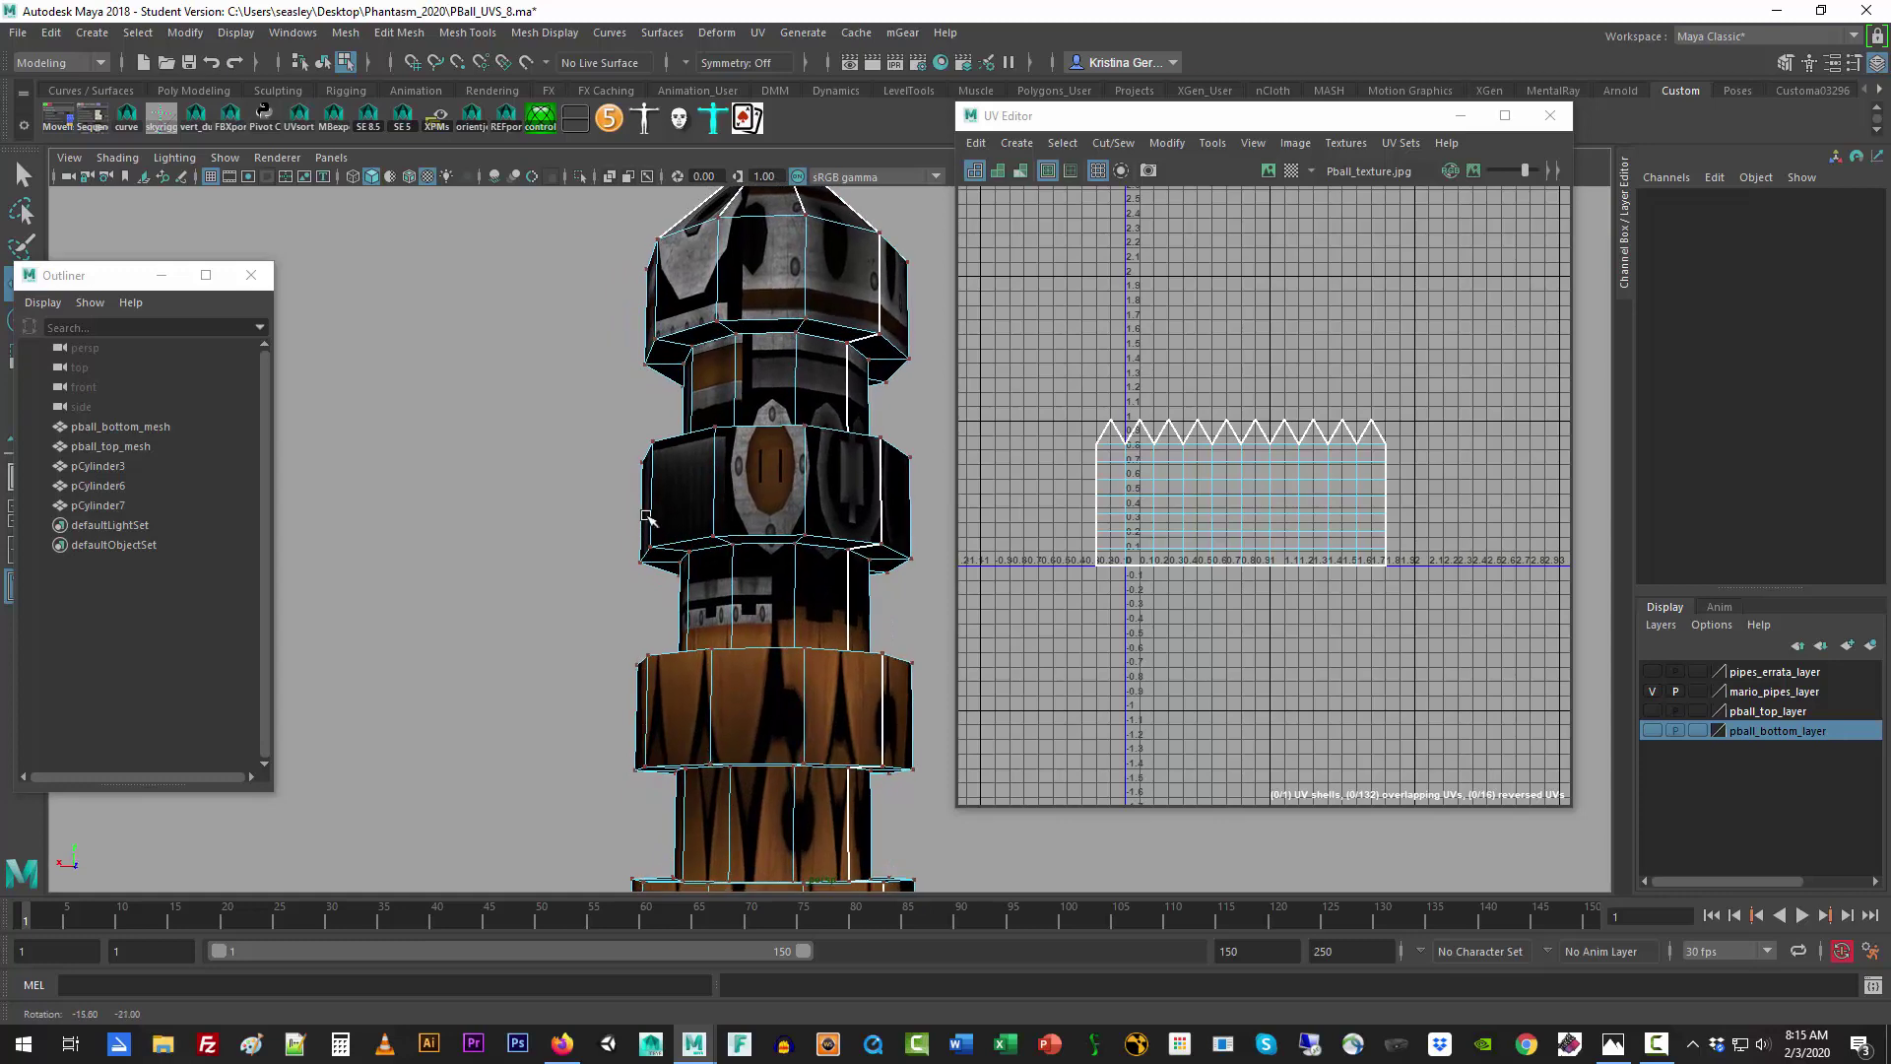
right_click_drag(761, 336, 767, 317)
left_click(767, 317)
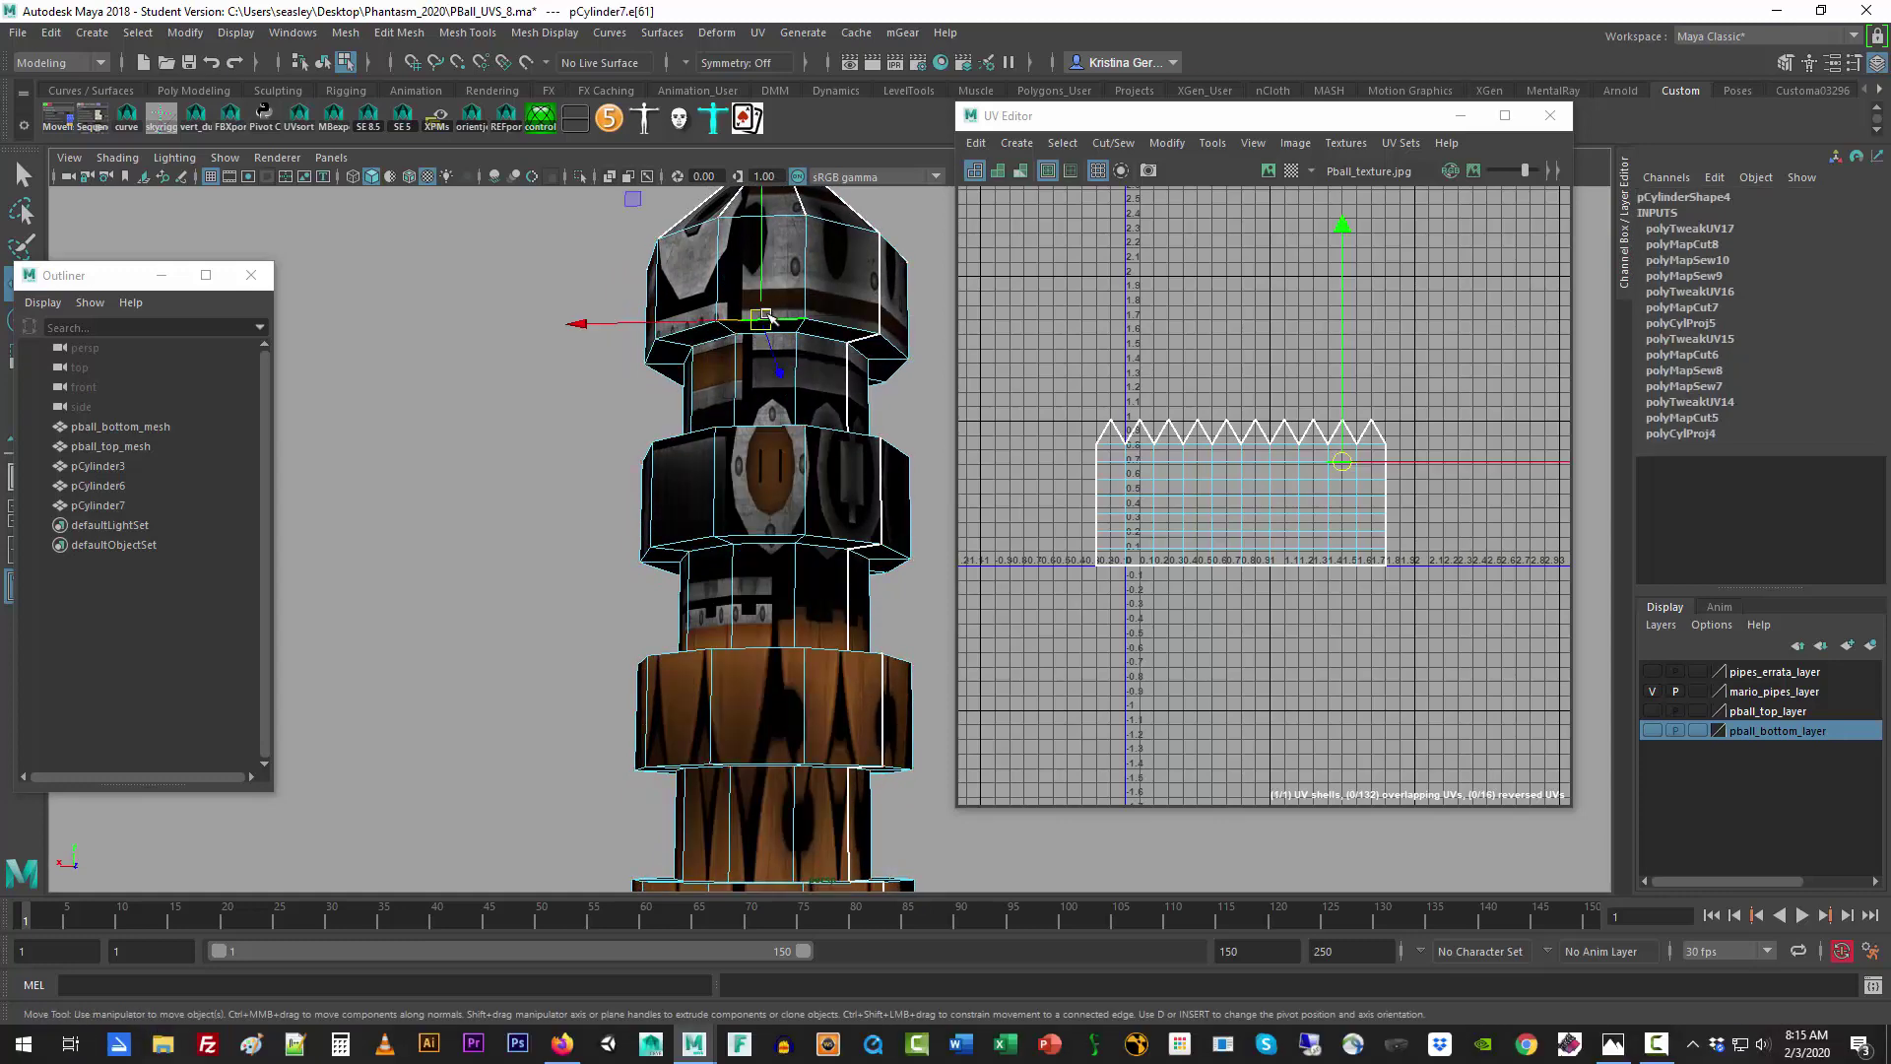
scroll(758, 385, "up", 3)
middle_click_drag(749, 317, 769, 529, "alt")
left_click_drag(770, 530, 758, 499, "alt")
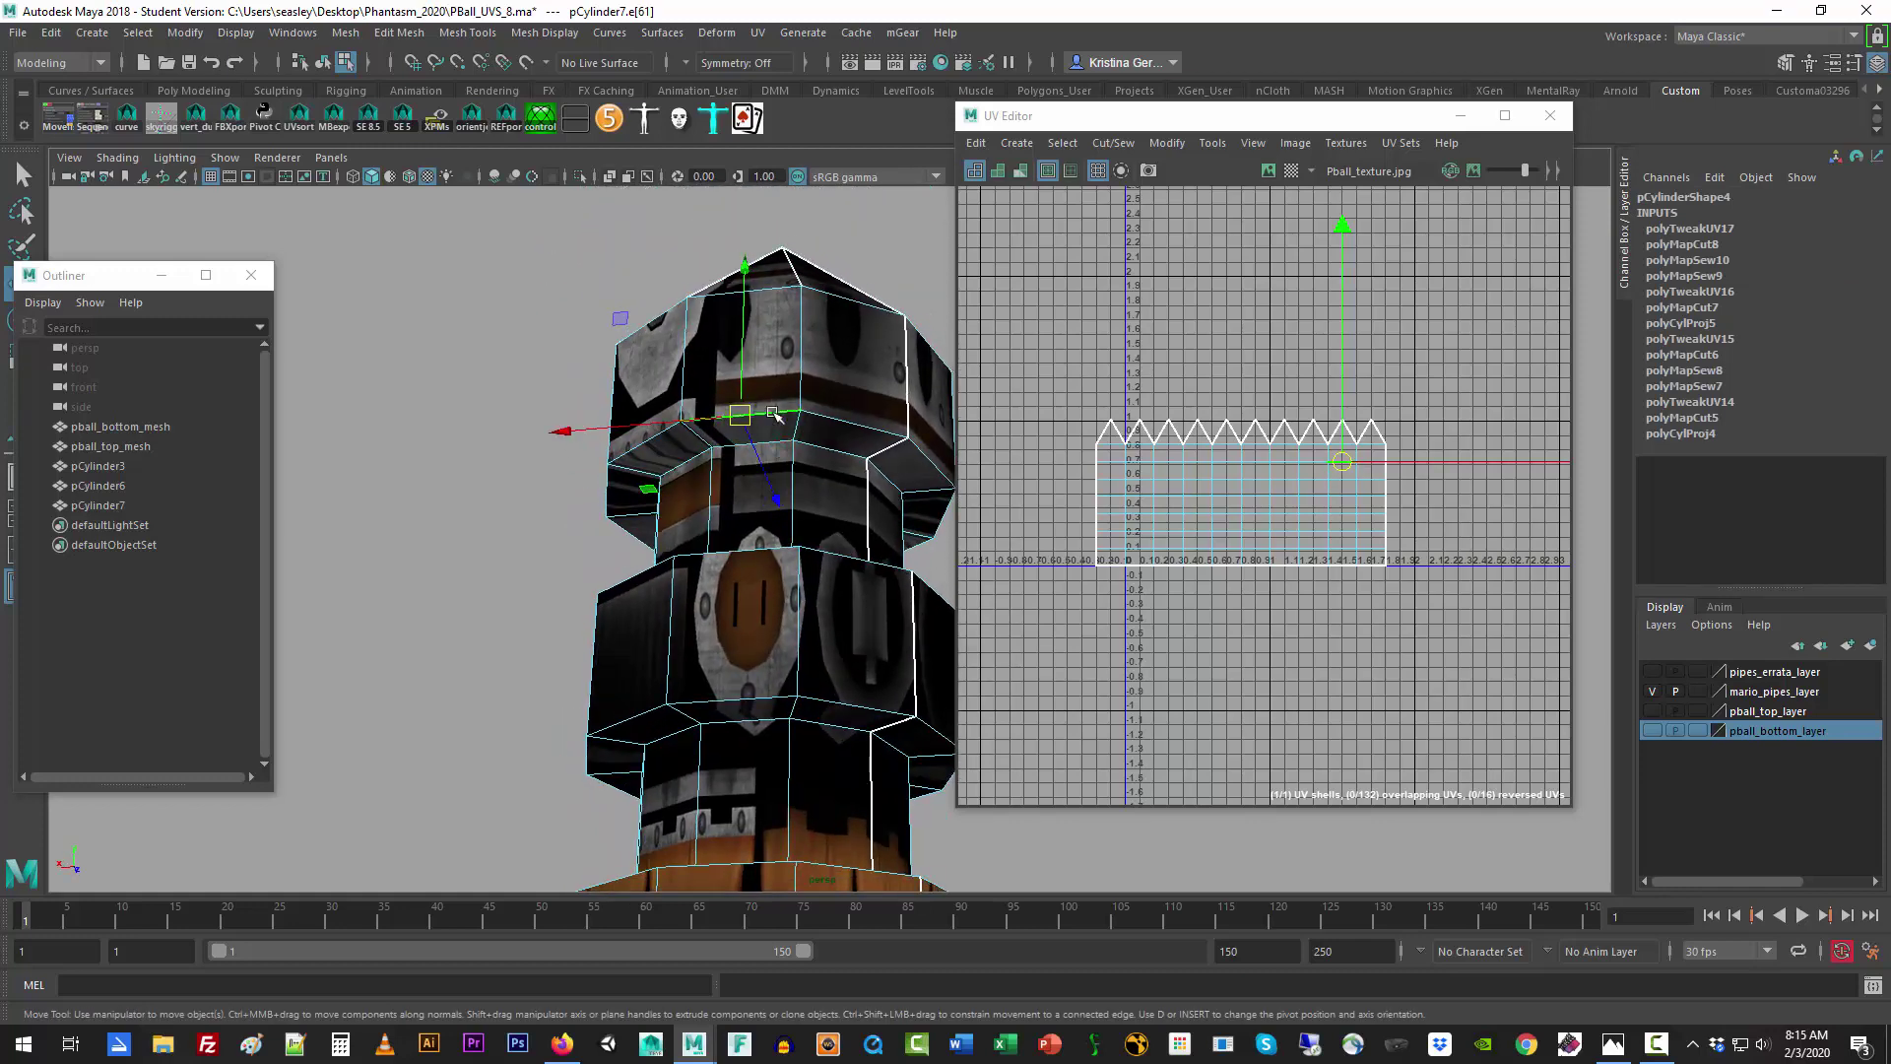
left_click(775, 433)
left_click(748, 414)
scroll(1325, 500, "up", 5)
scroll(1325, 499, "up", 3)
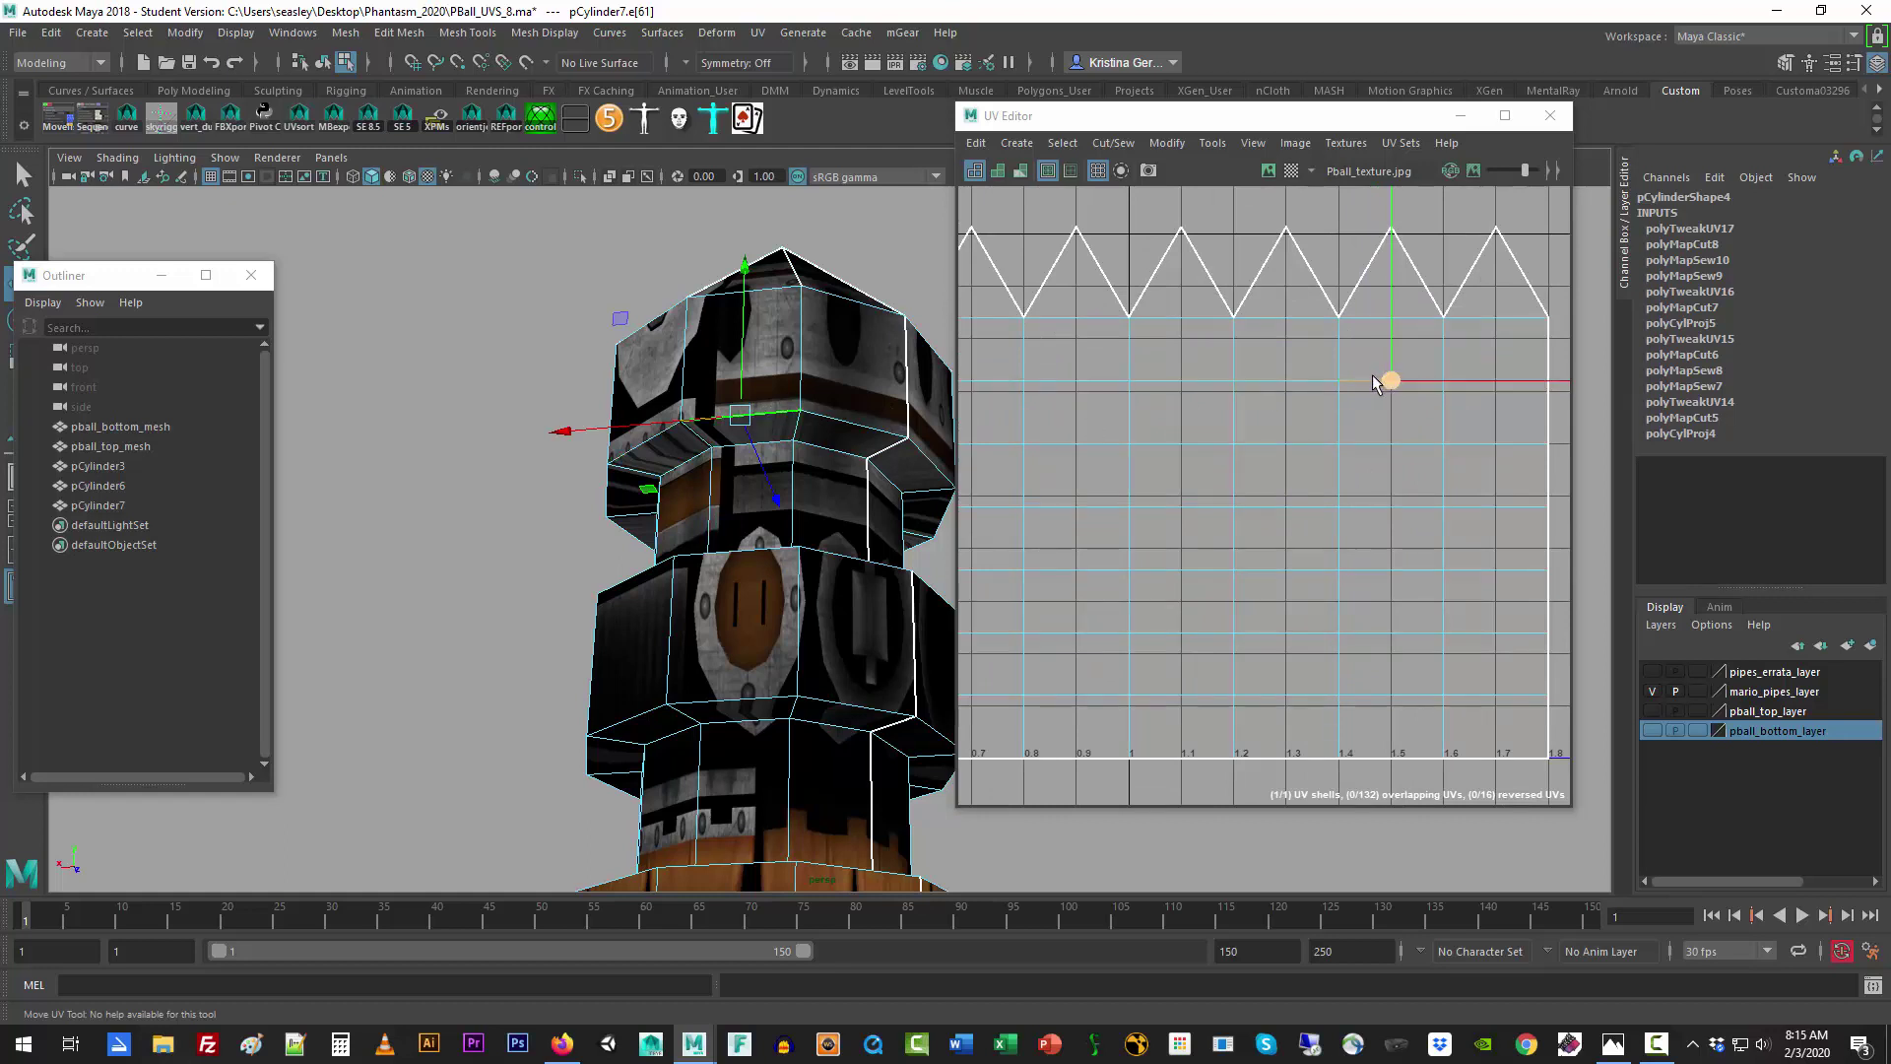
Step: Select the inner edge loops beneath the pipe's three upper bands and shift their UVs slightly down to separate the underside ledges
left_click(752, 444)
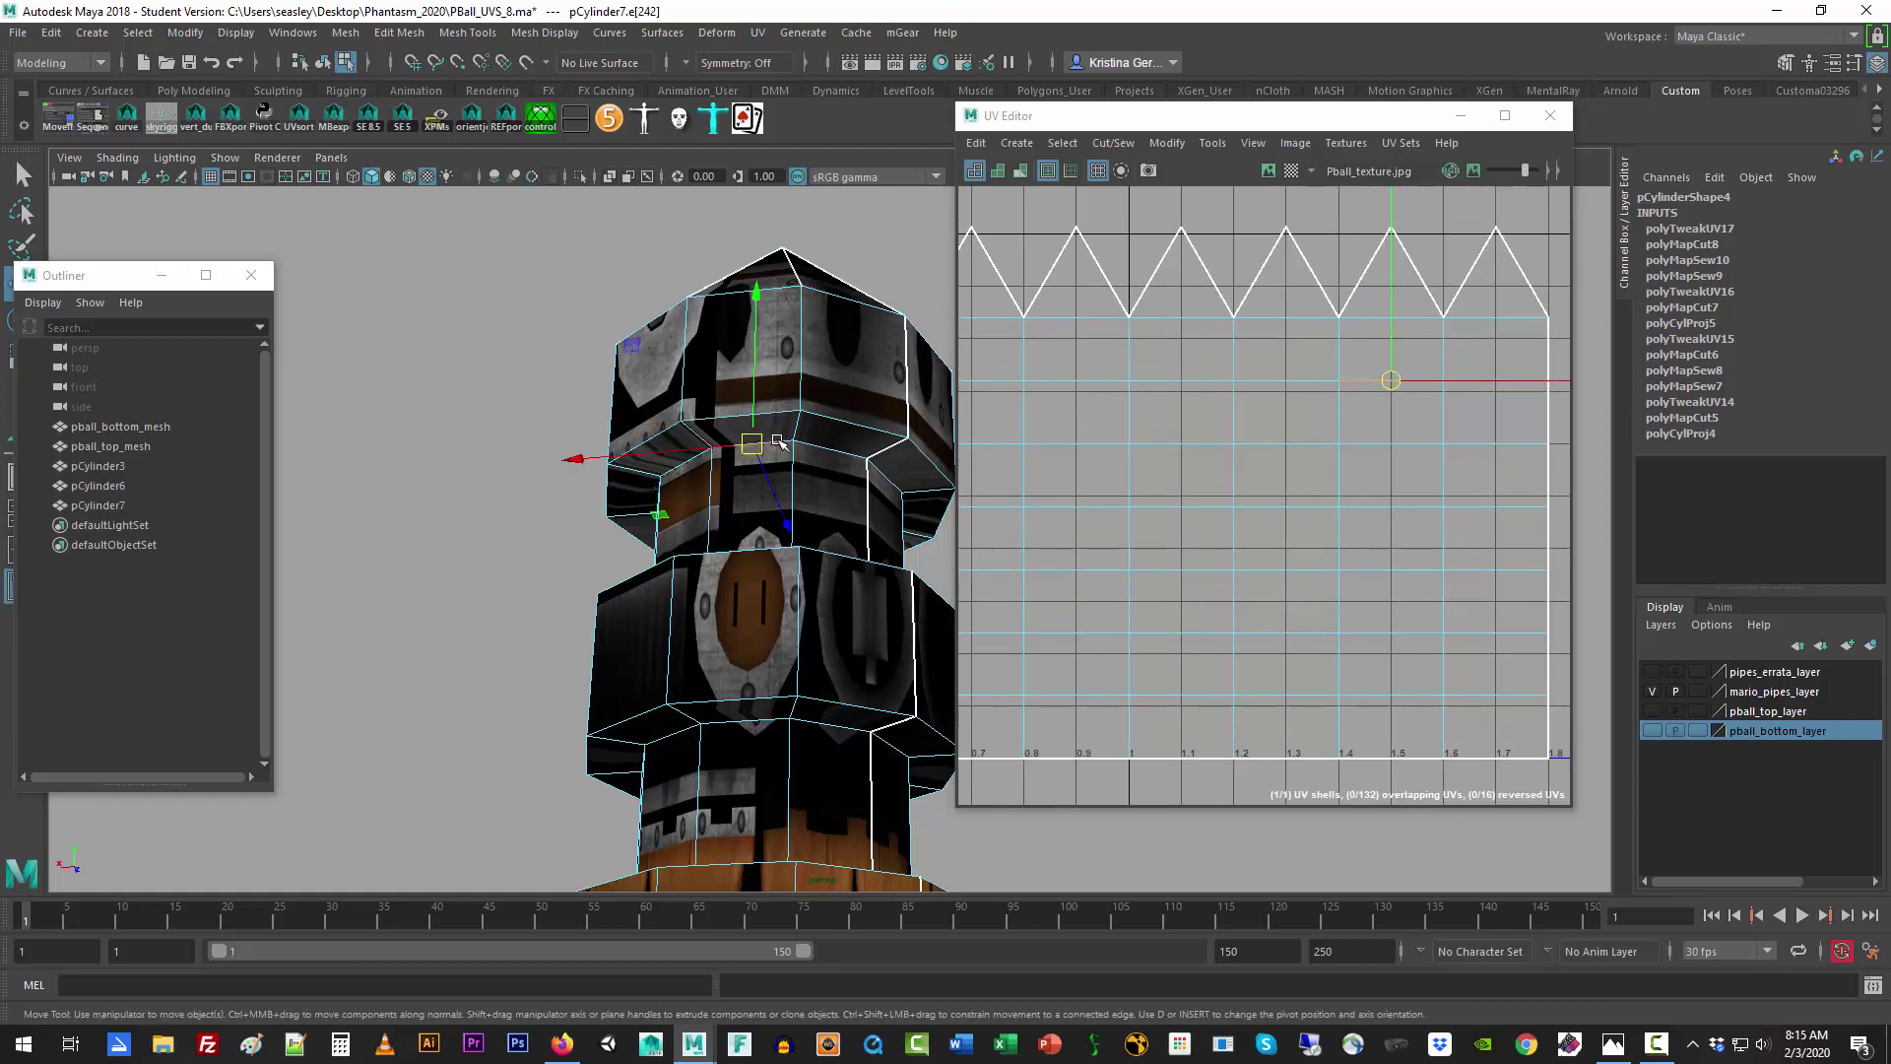
left_click(830, 452)
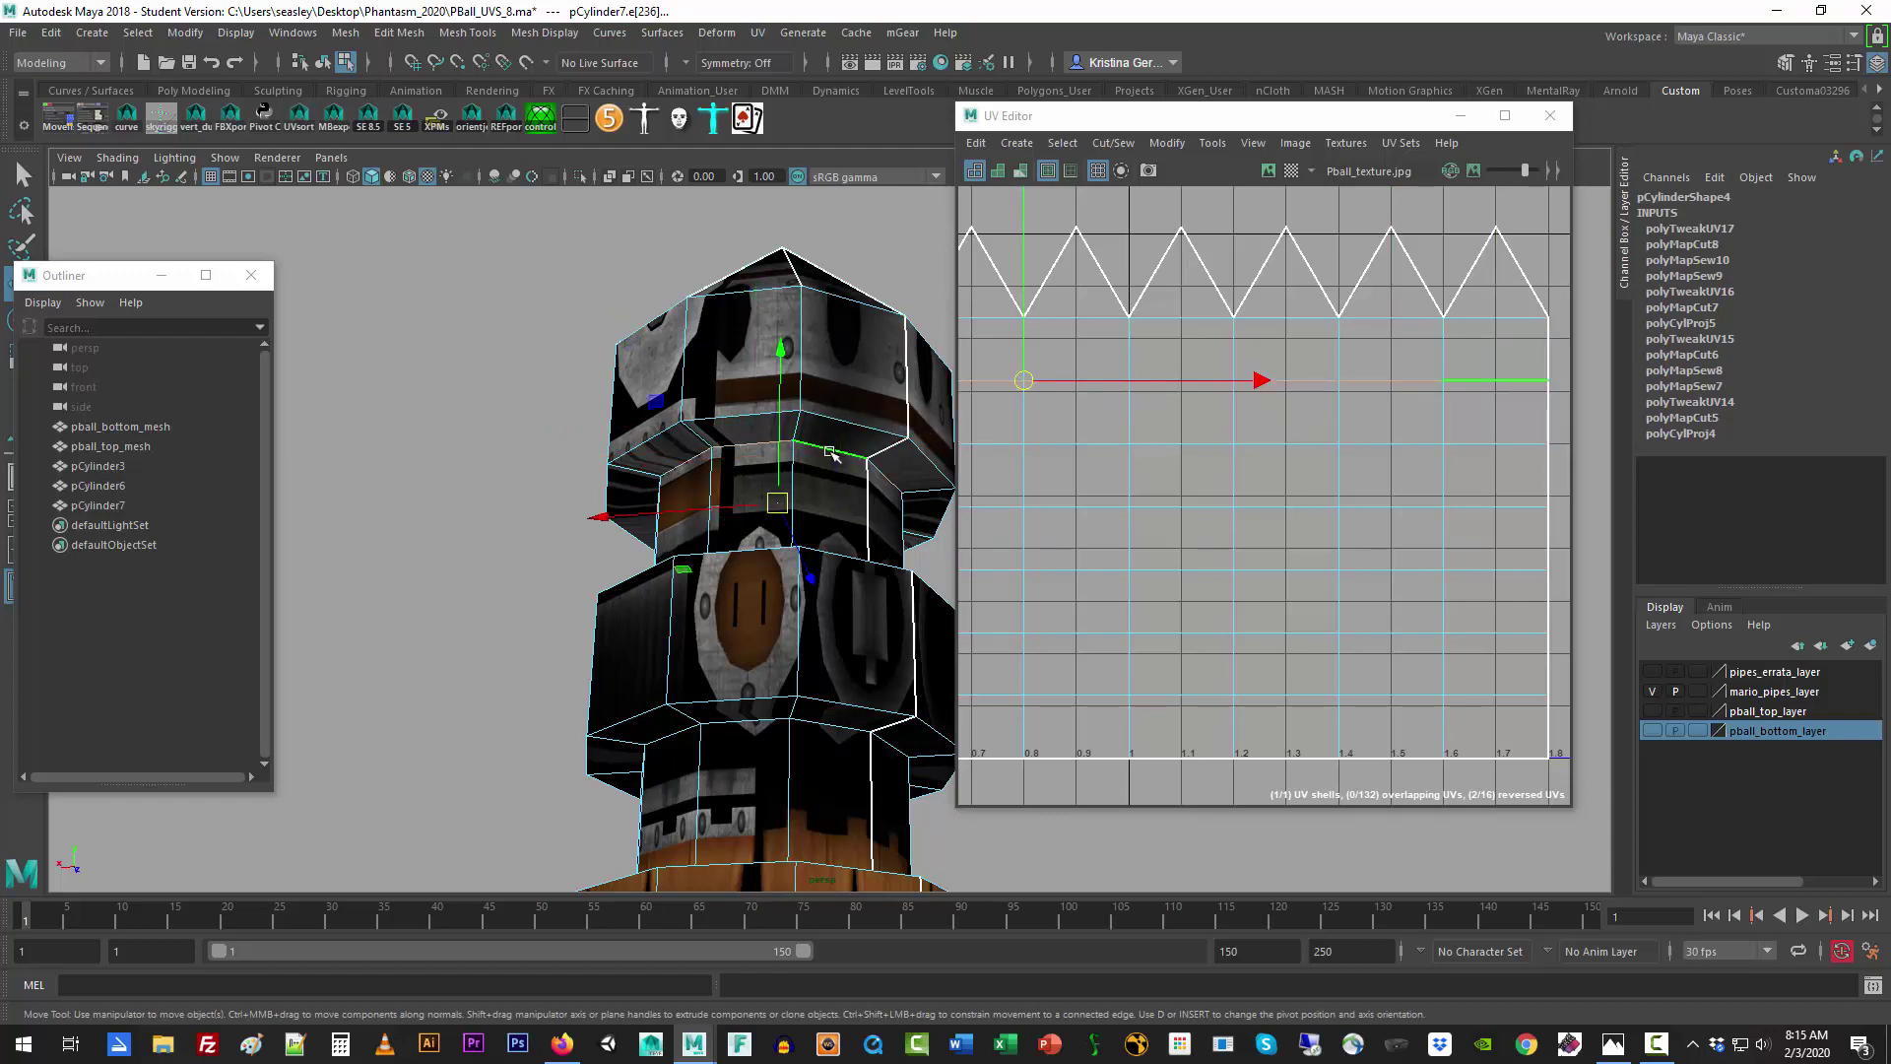
left_click_drag(815, 621, 821, 612, "alt")
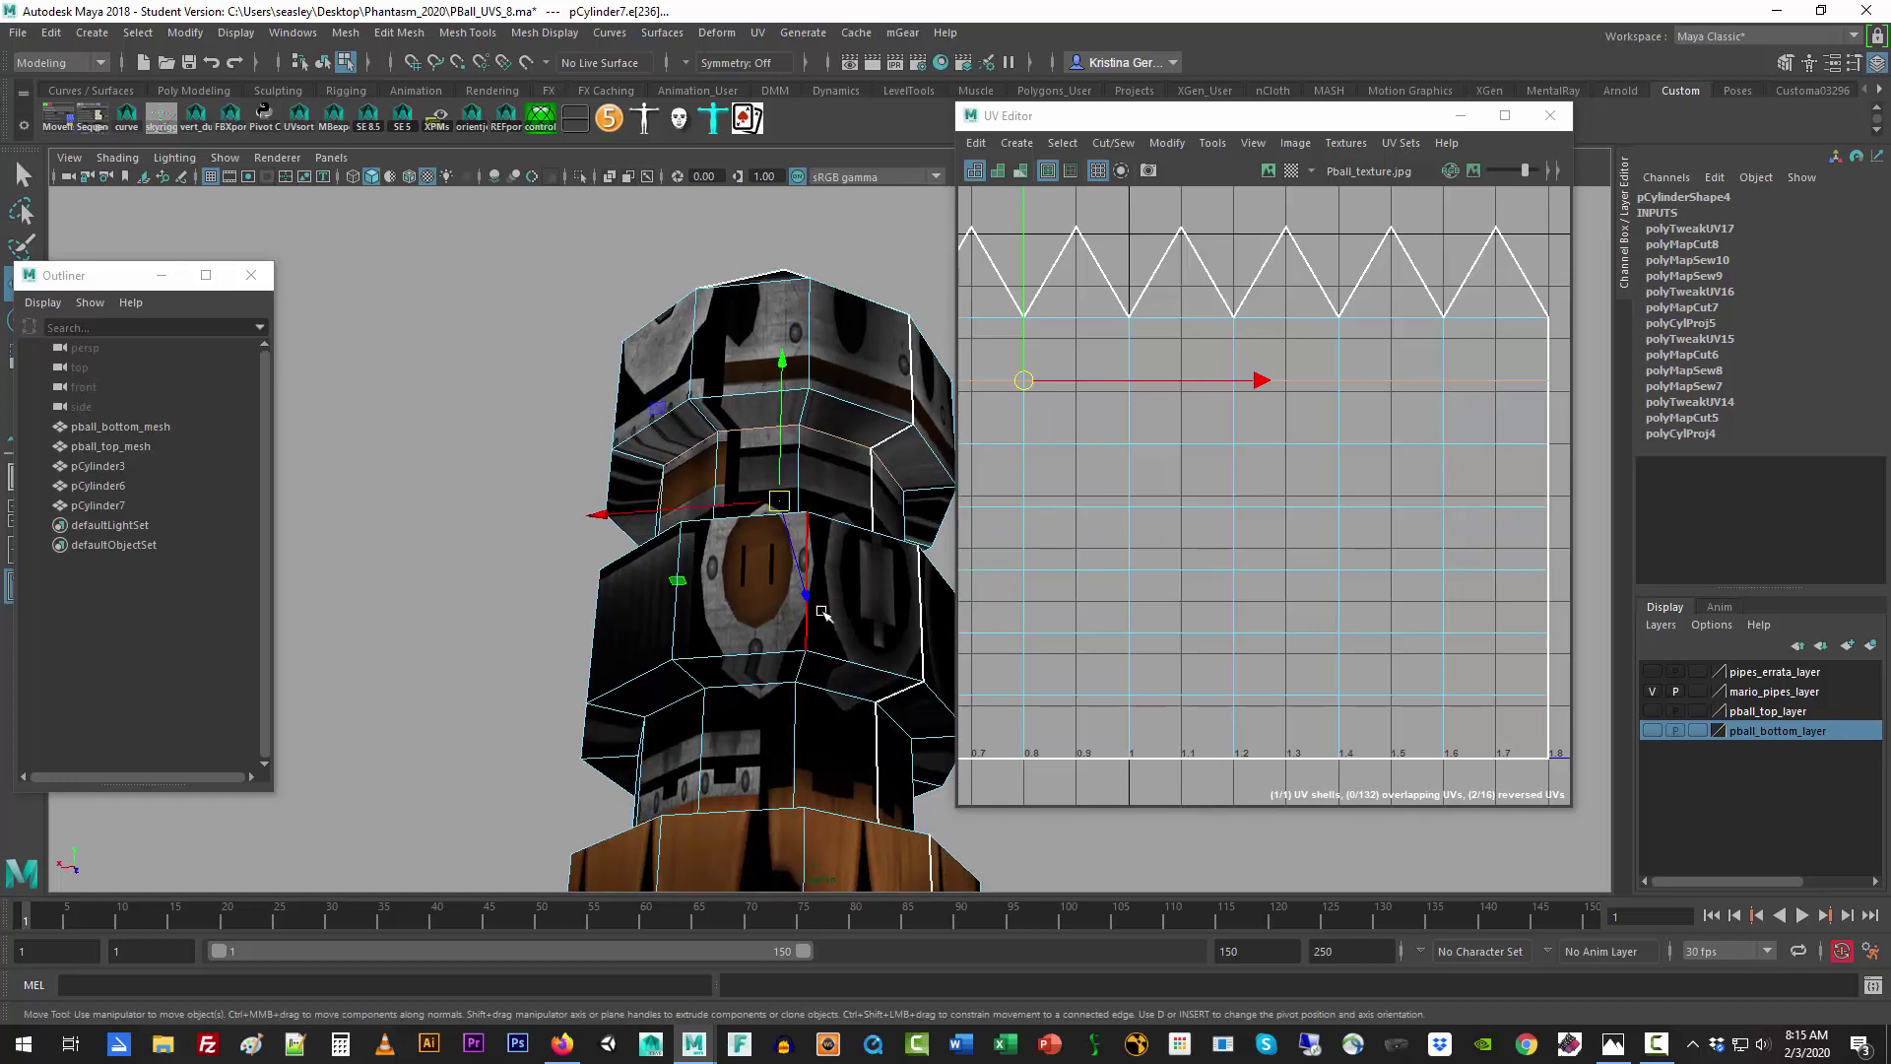
left_click(845, 701)
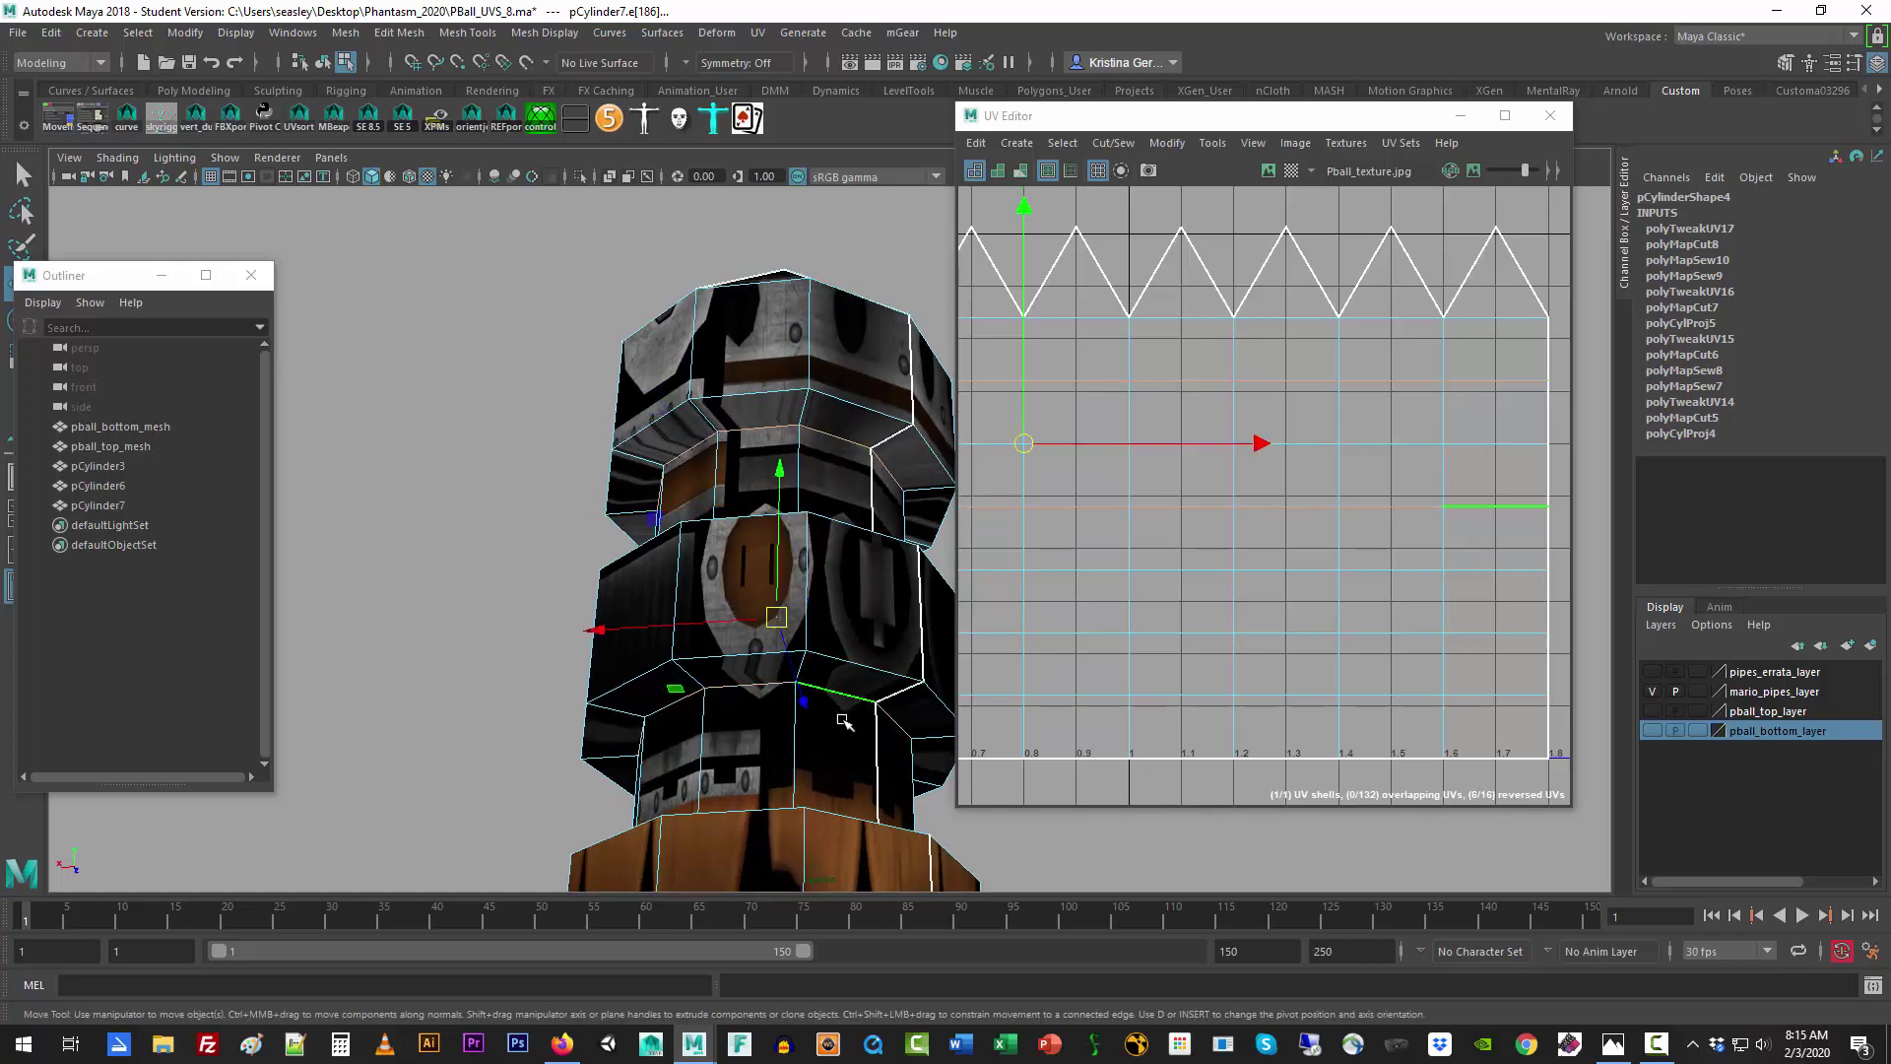
middle_click_drag(845, 721, 783, 506, "alt")
left_click(786, 548)
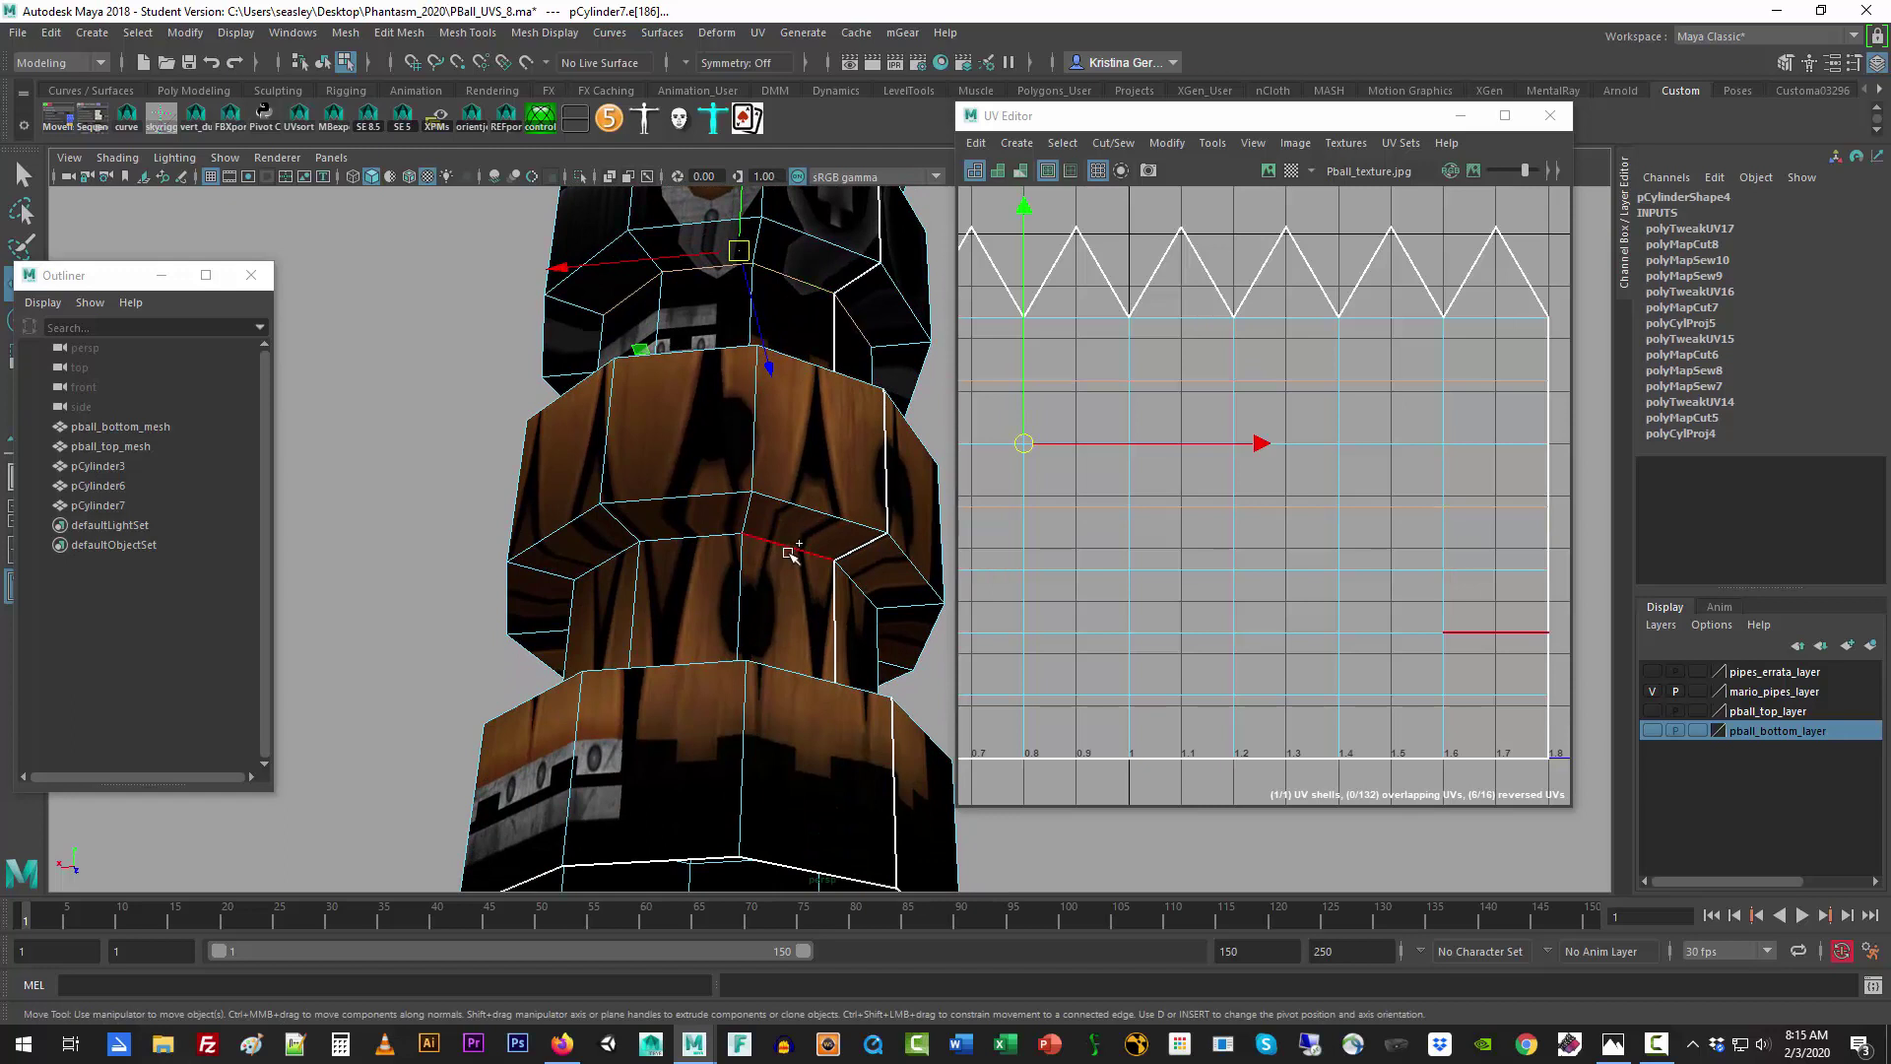
left_click(915, 568)
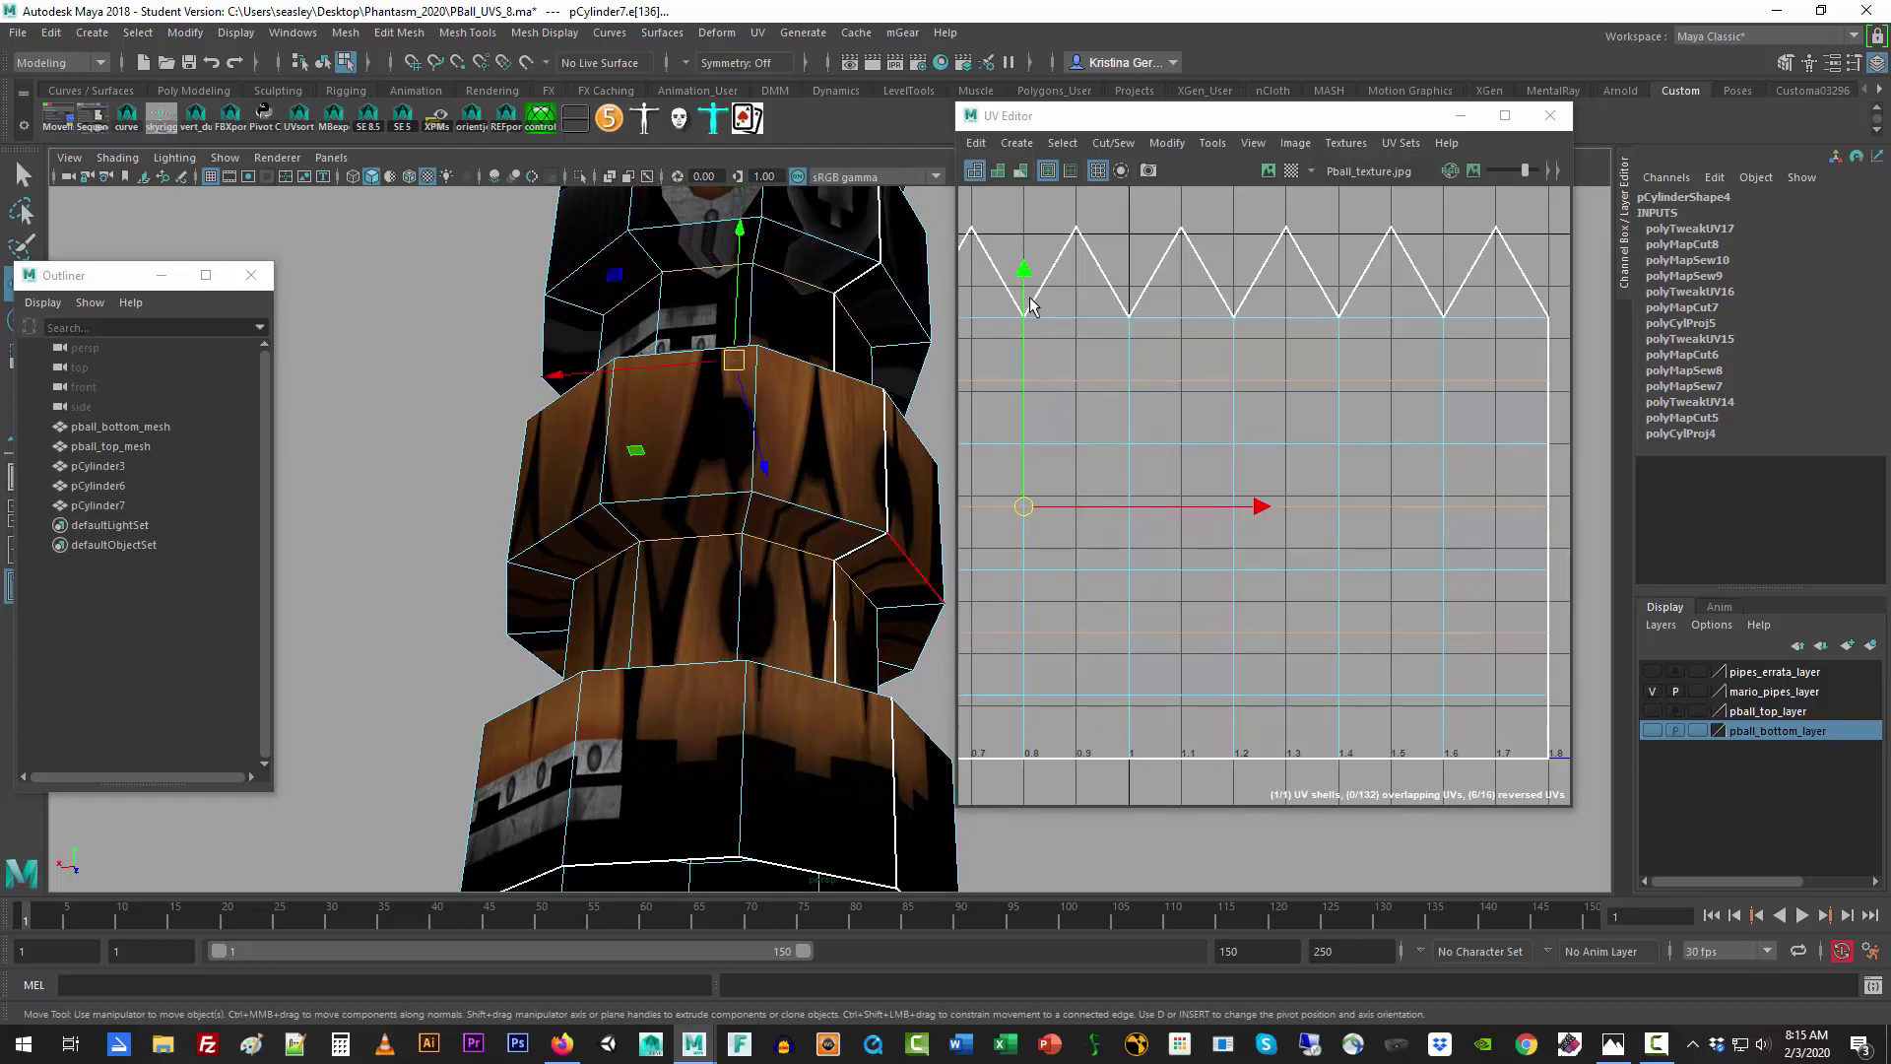
left_click_drag(1027, 276, 1025, 299)
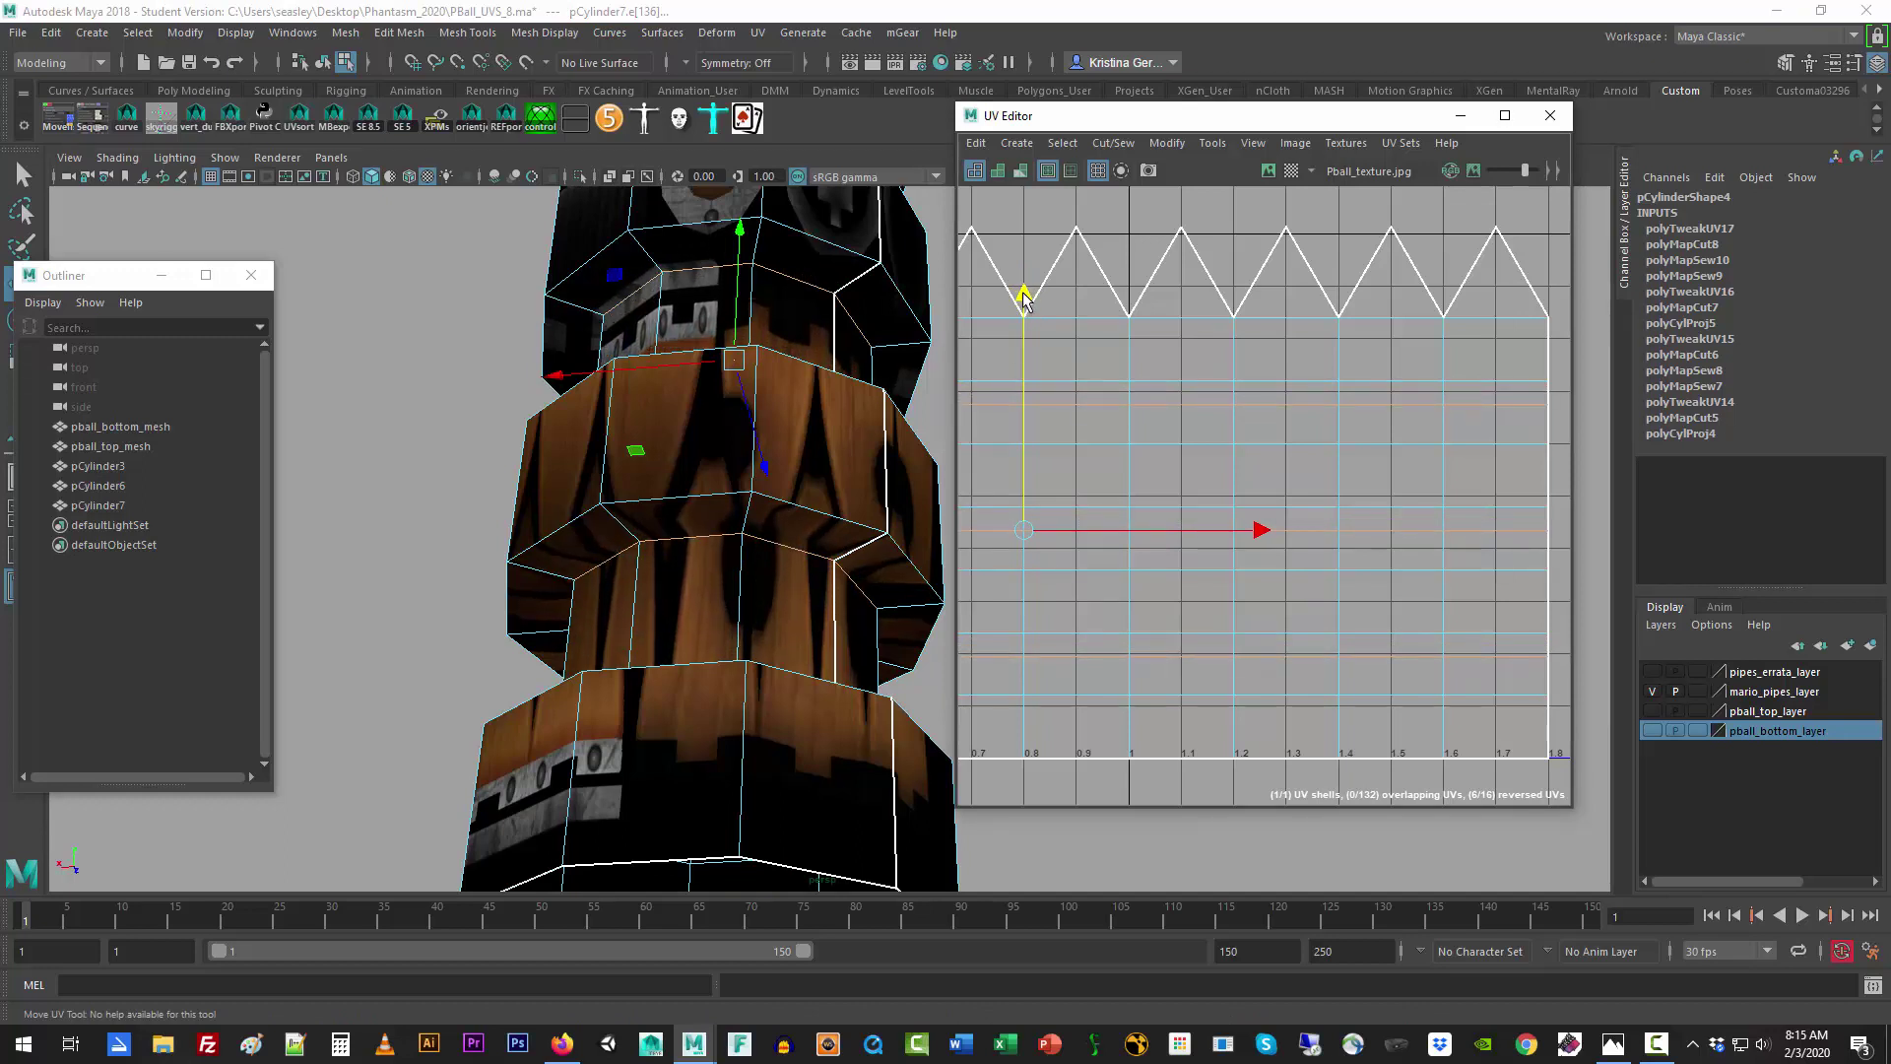
left_click_drag(1025, 301, 1025, 296)
Step: Select the inner edge loops above the pipe's three lower bands and shift their UVs slightly up to separate the upper ledges
left_click_drag(798, 608, 782, 755, "alt")
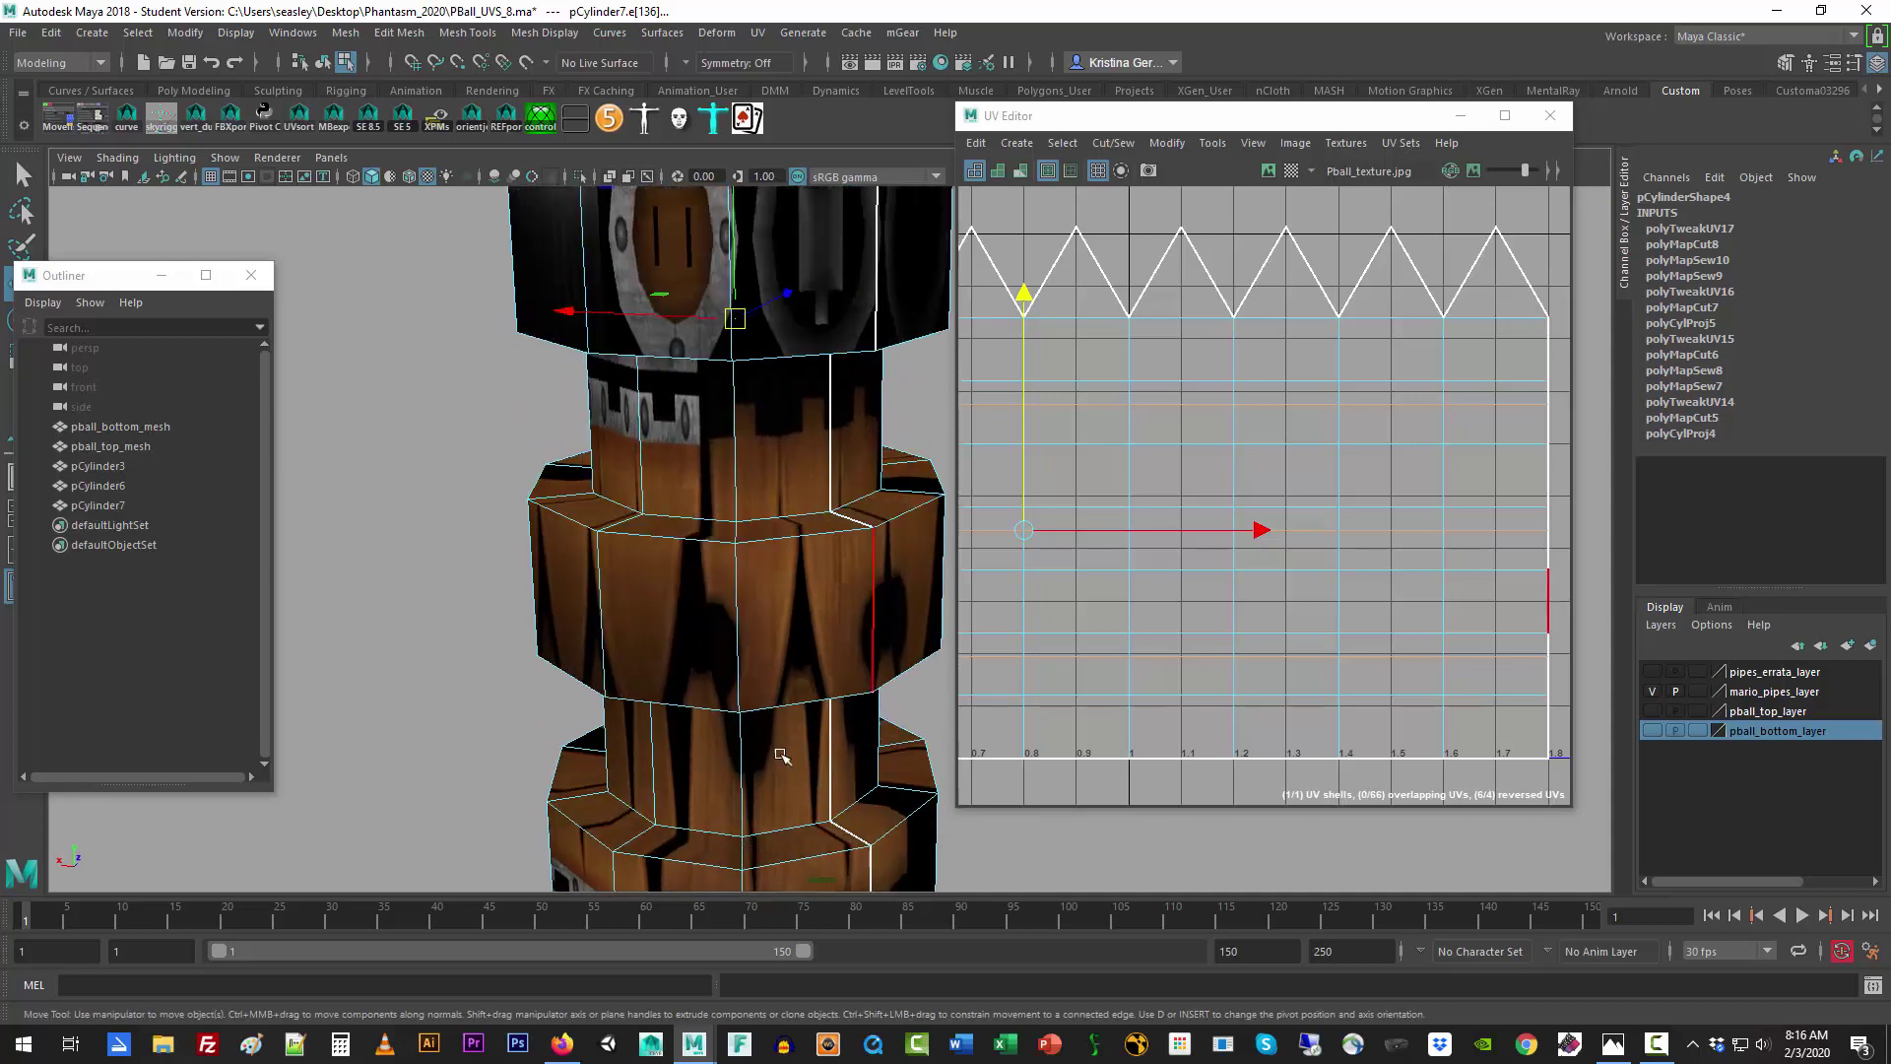
left_click(788, 826)
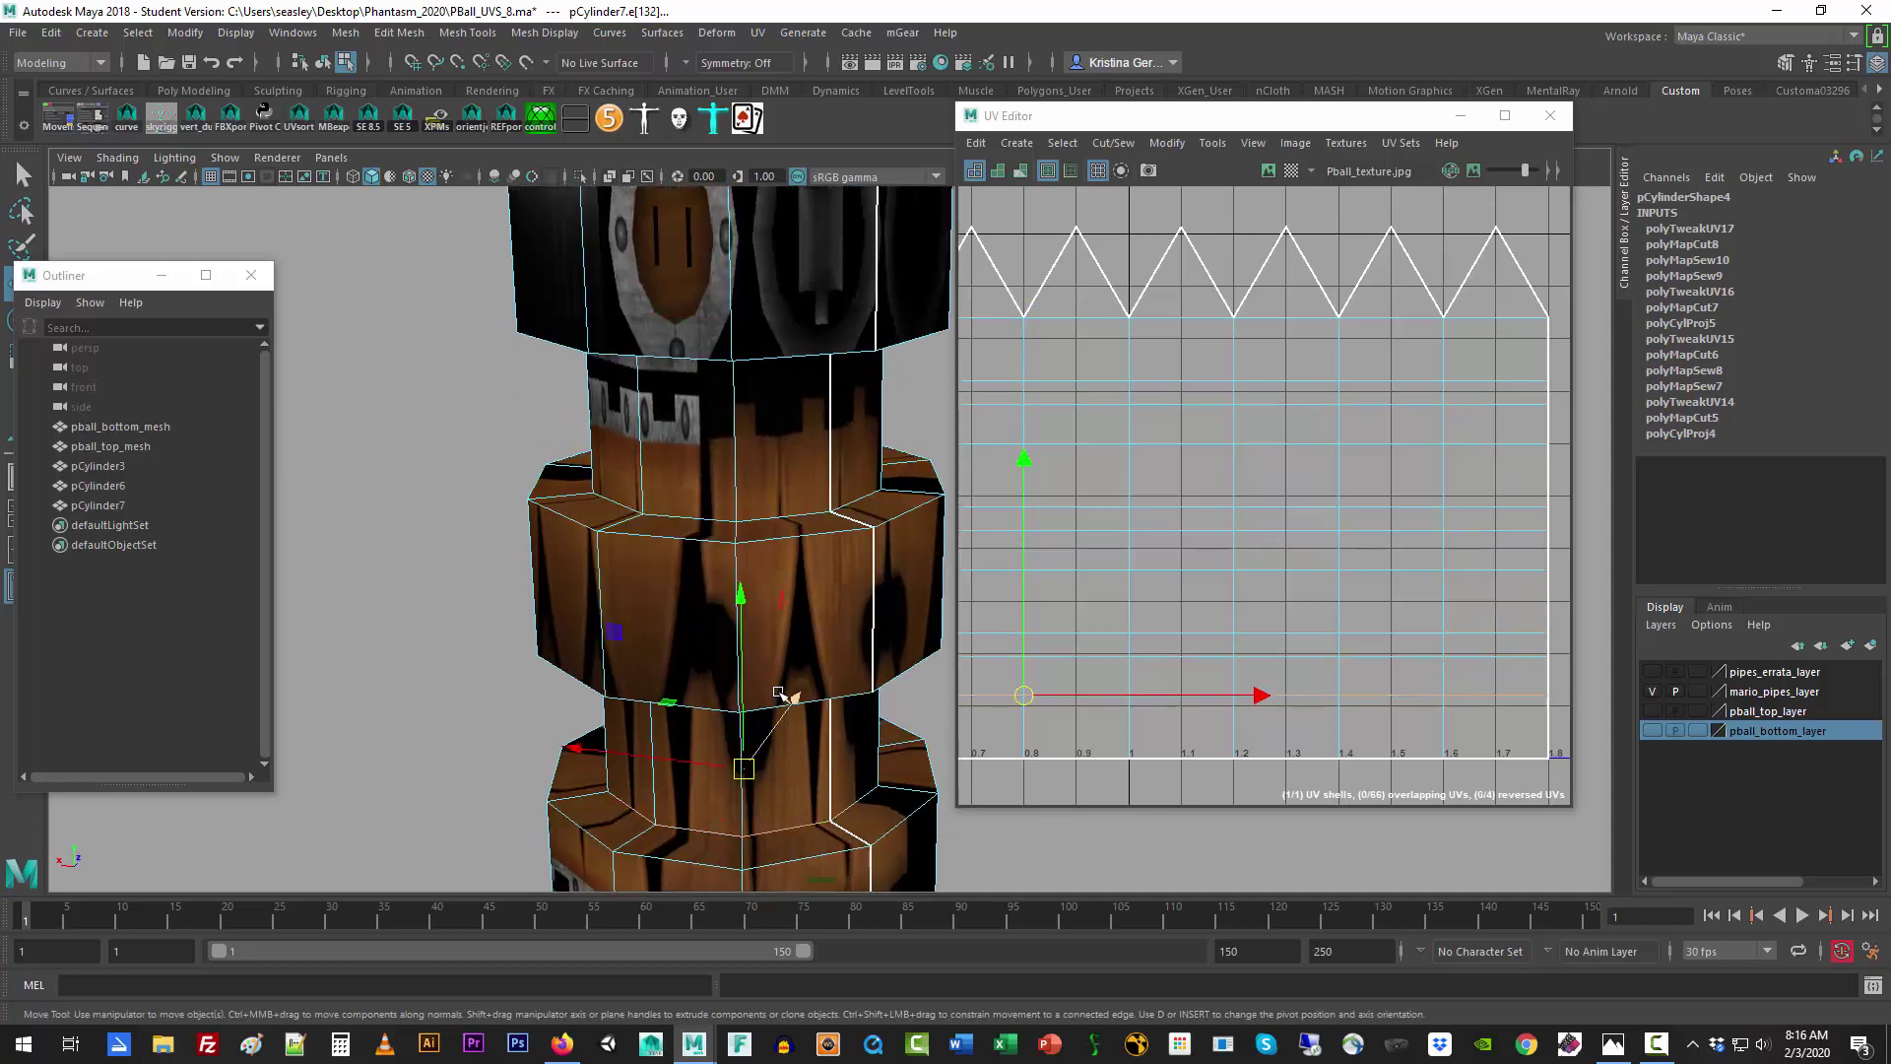
left_click_drag(783, 822, 801, 608, "alt")
left_click(801, 609, "shift")
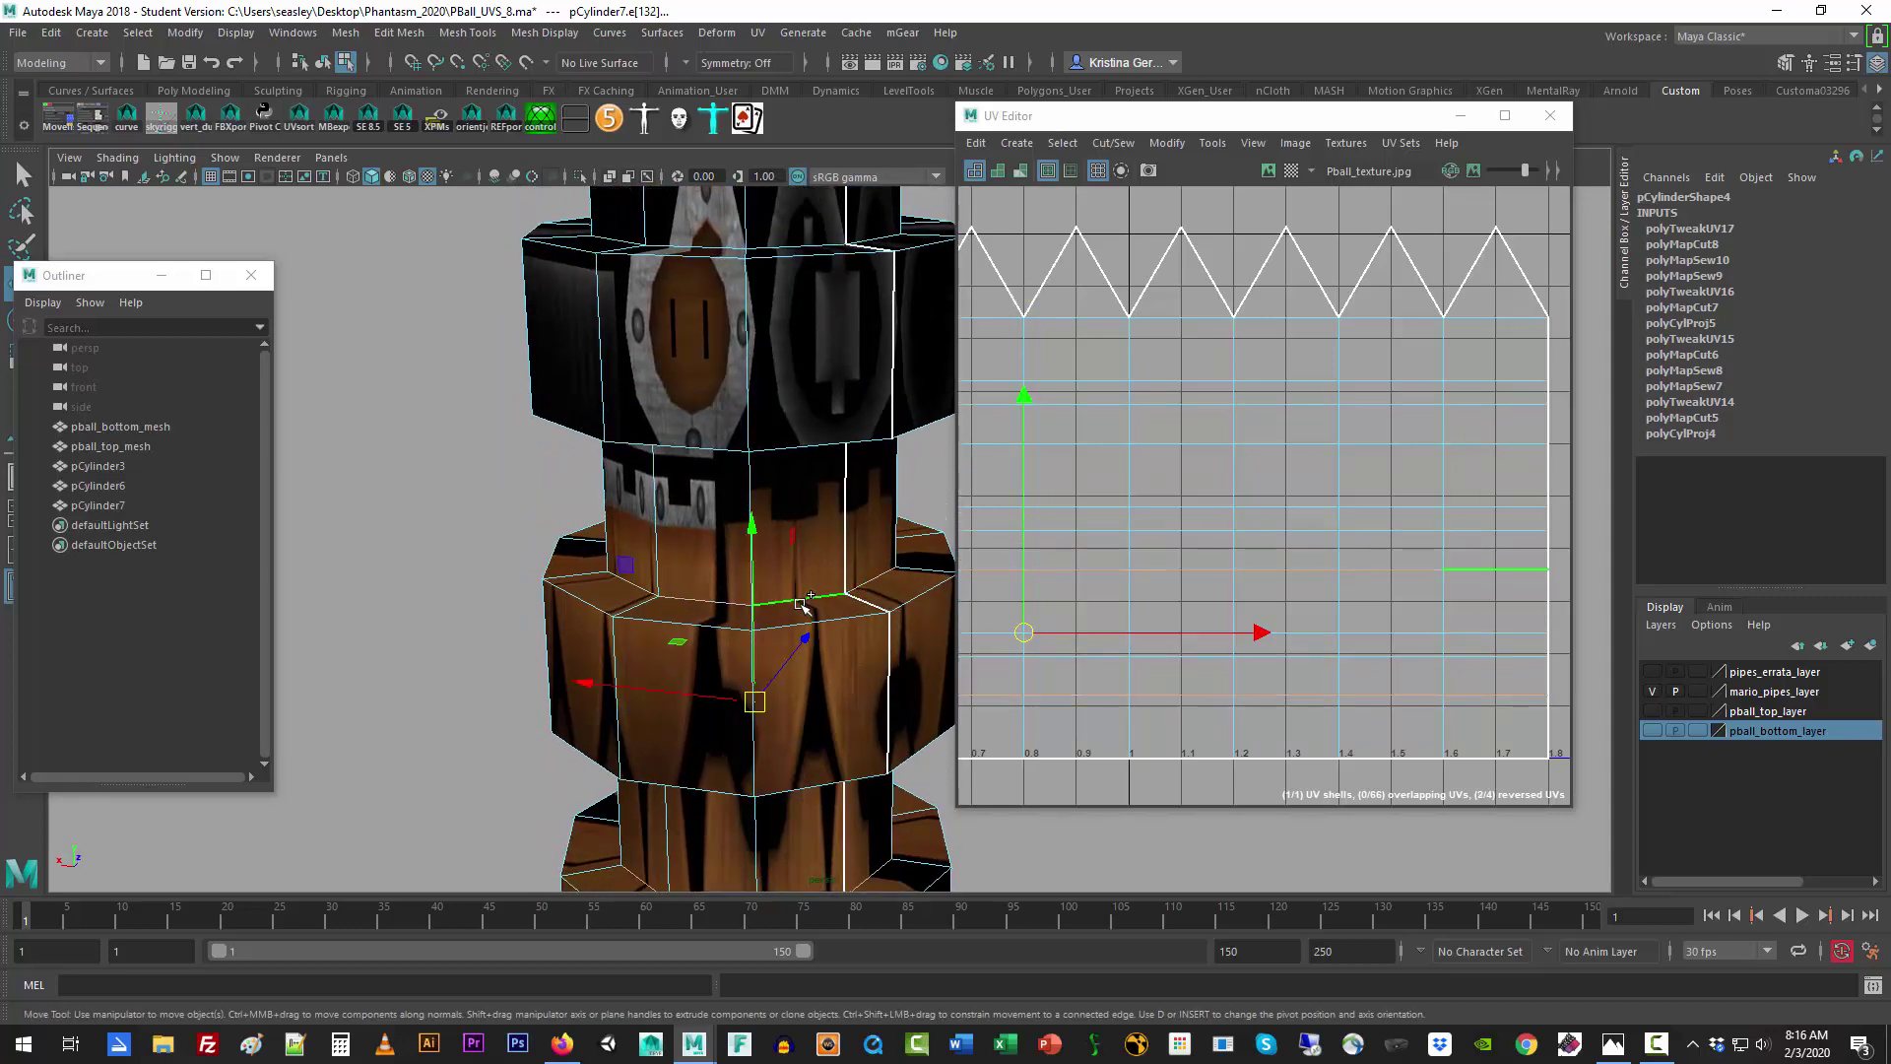
left_click_drag(828, 532, 800, 577, "alt")
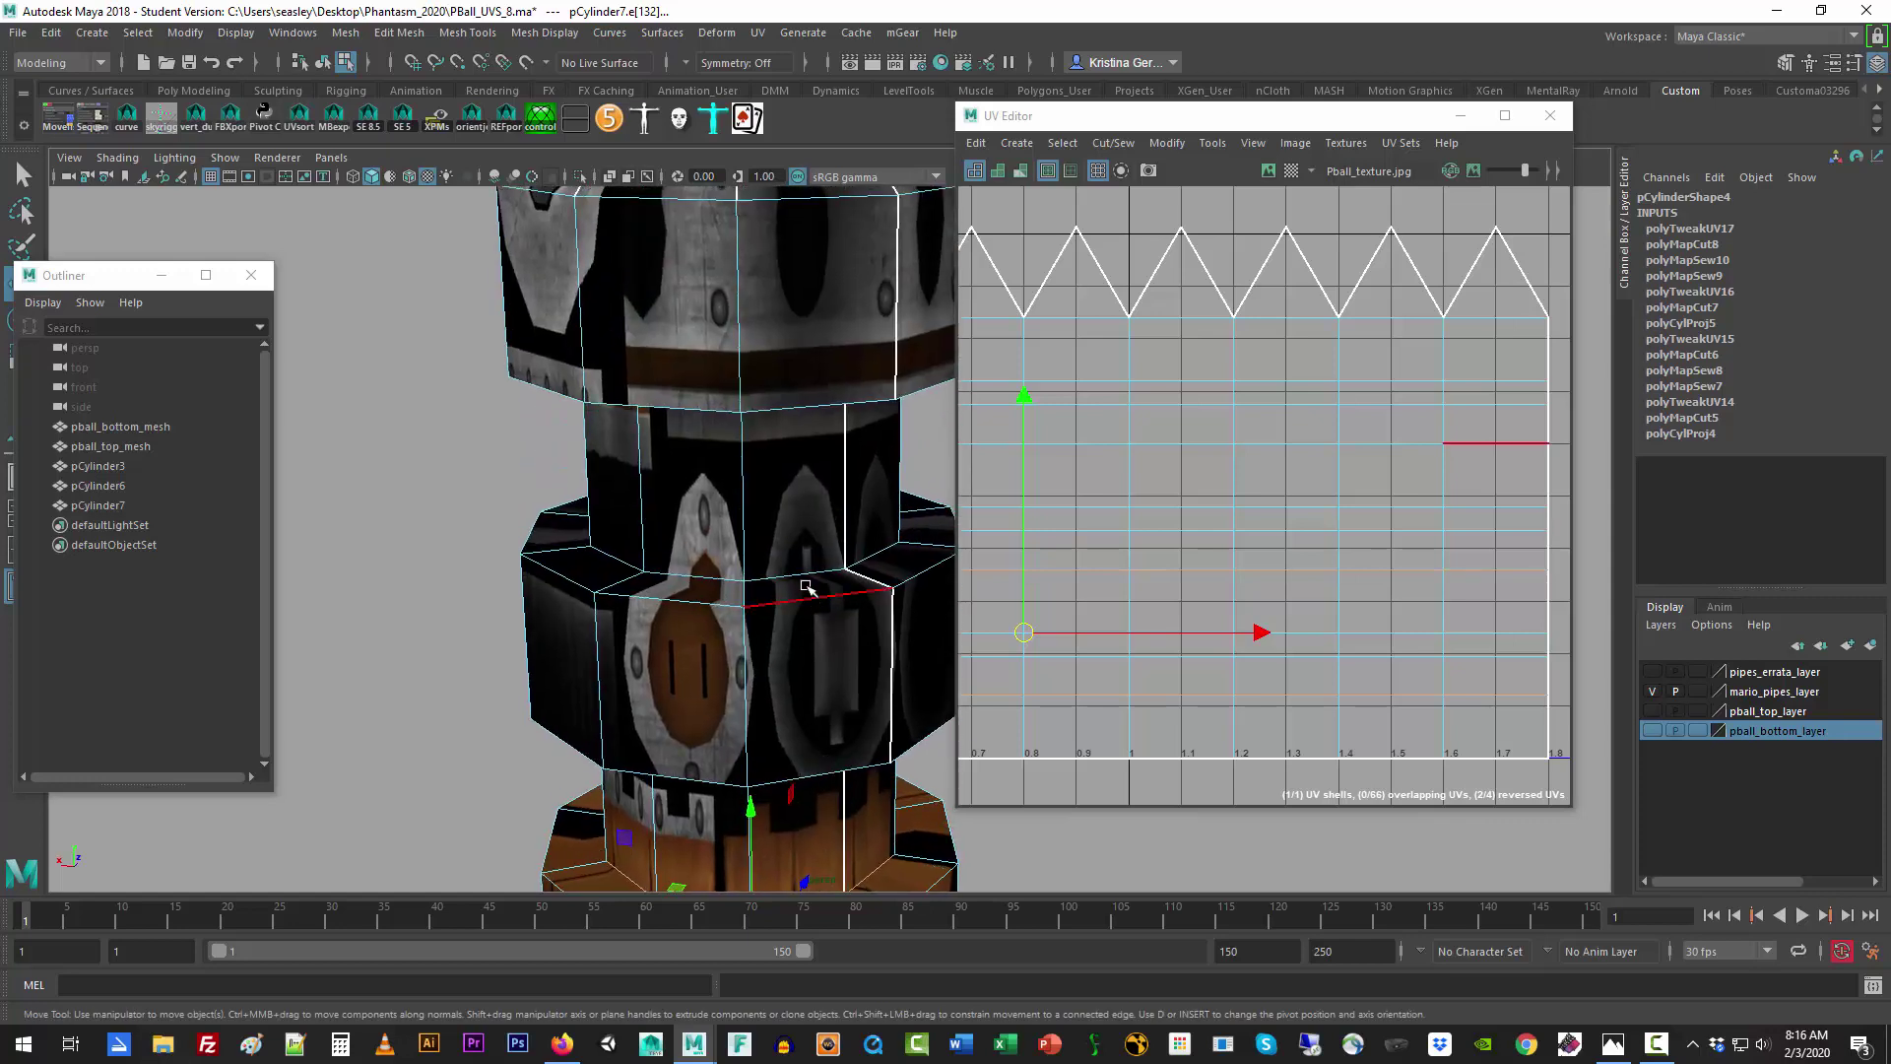
left_click(800, 576, "shift")
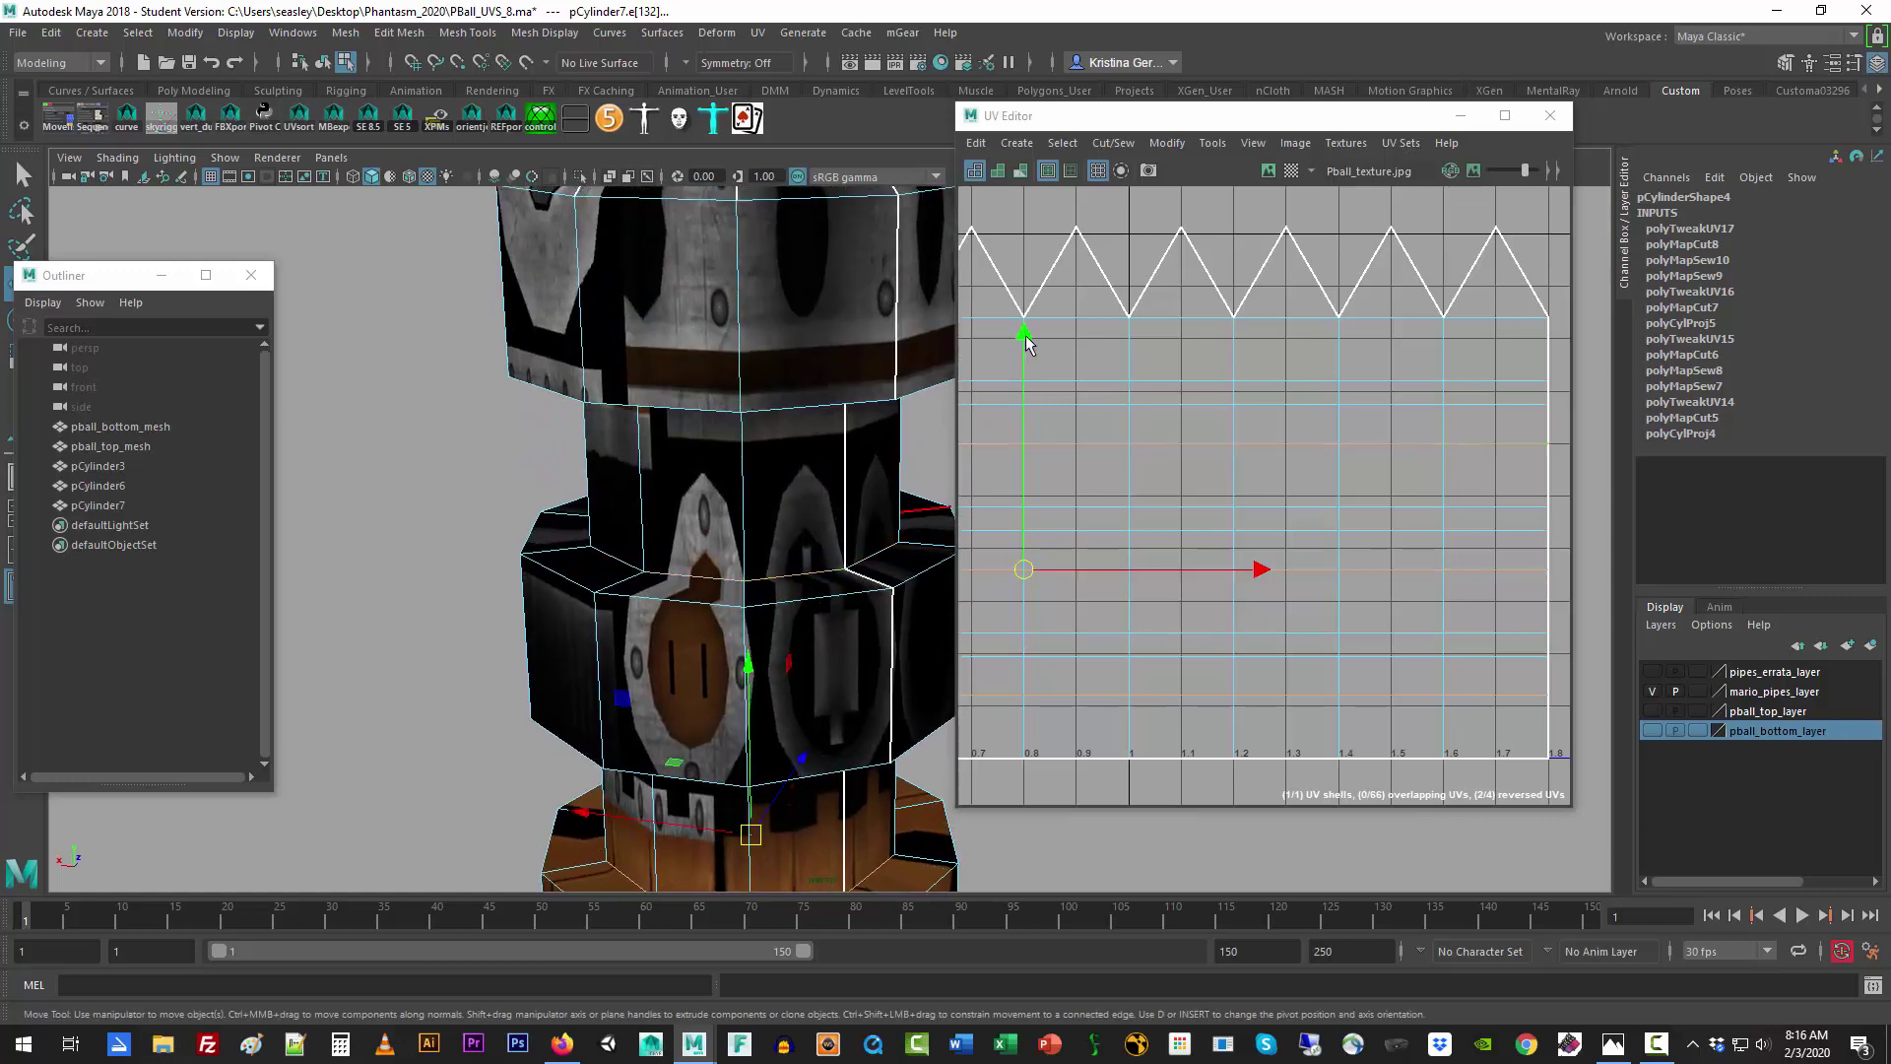
left_click_drag(1026, 342, 1025, 316)
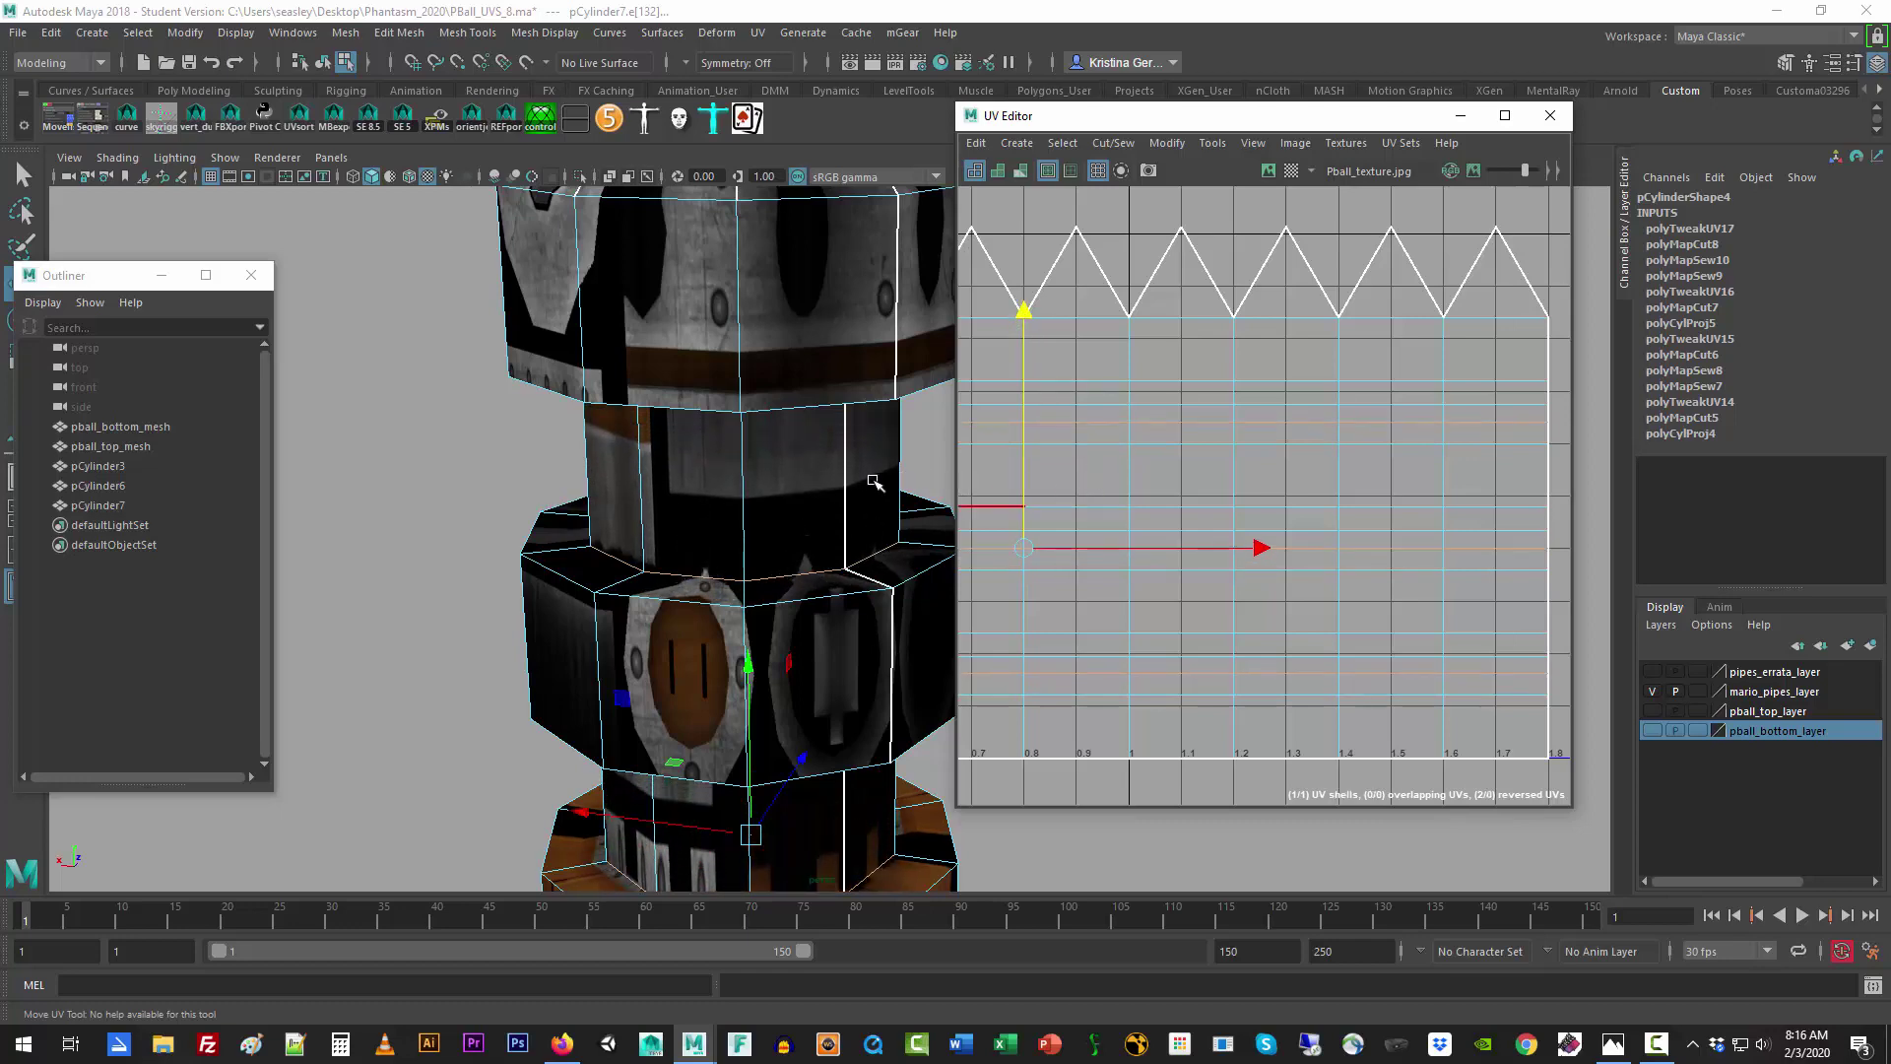
Step: Check the face column from the cone tip down through the upper bands and ledges against its position in the UV layout
scroll(865, 482, "down", 5)
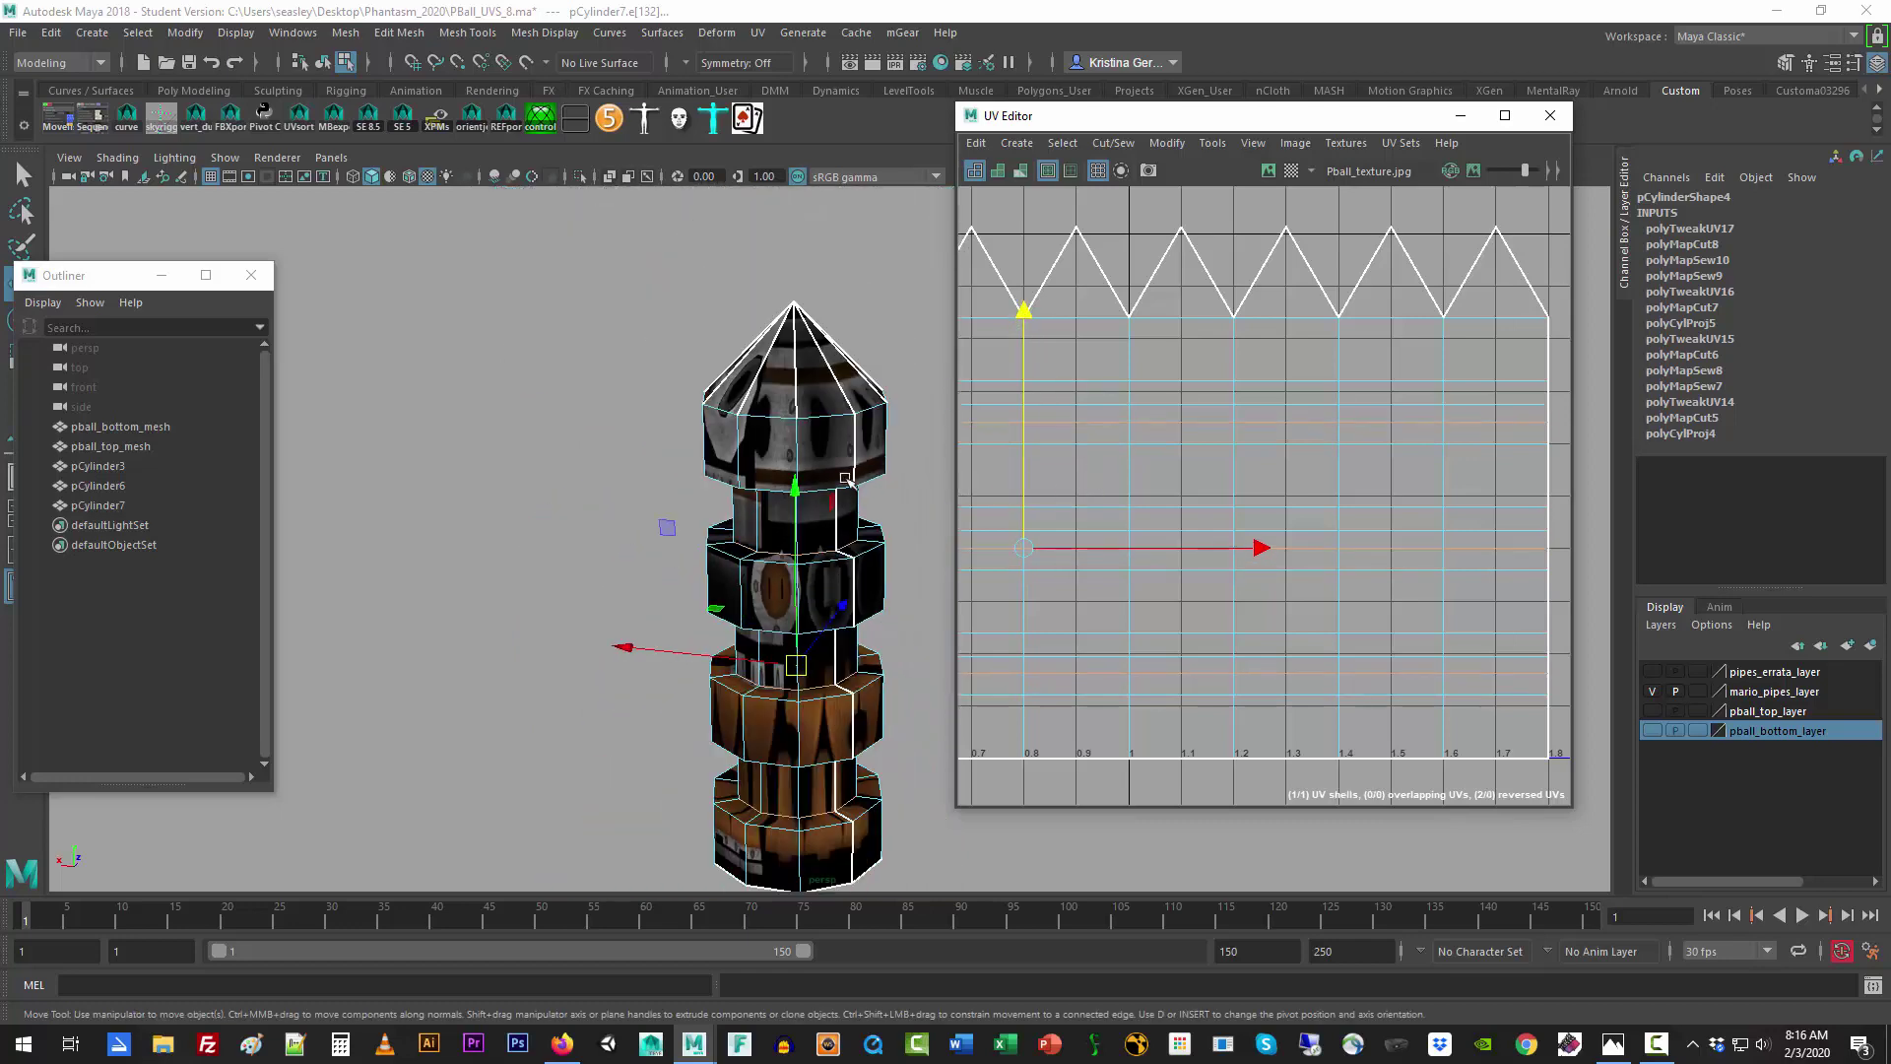
right_click(766, 413)
right_click_drag(766, 414, 766, 463)
left_click(816, 378)
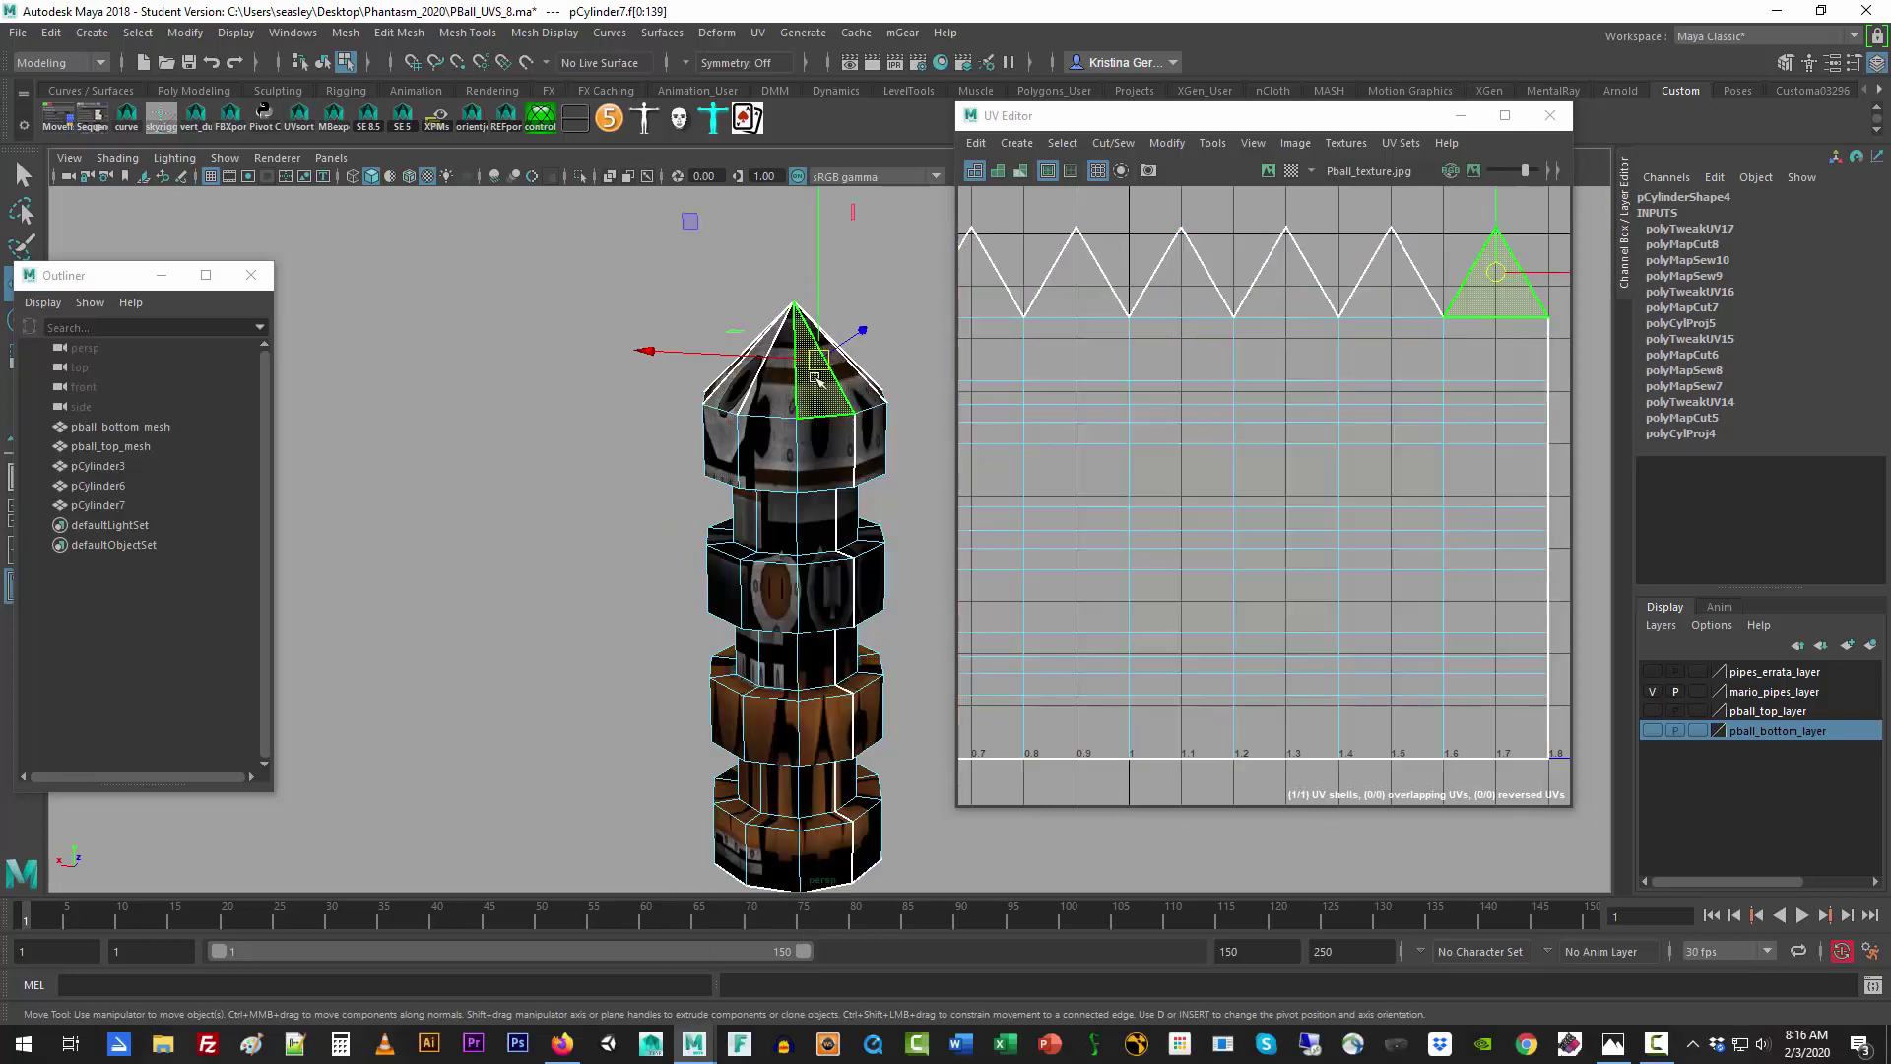
left_click(828, 445)
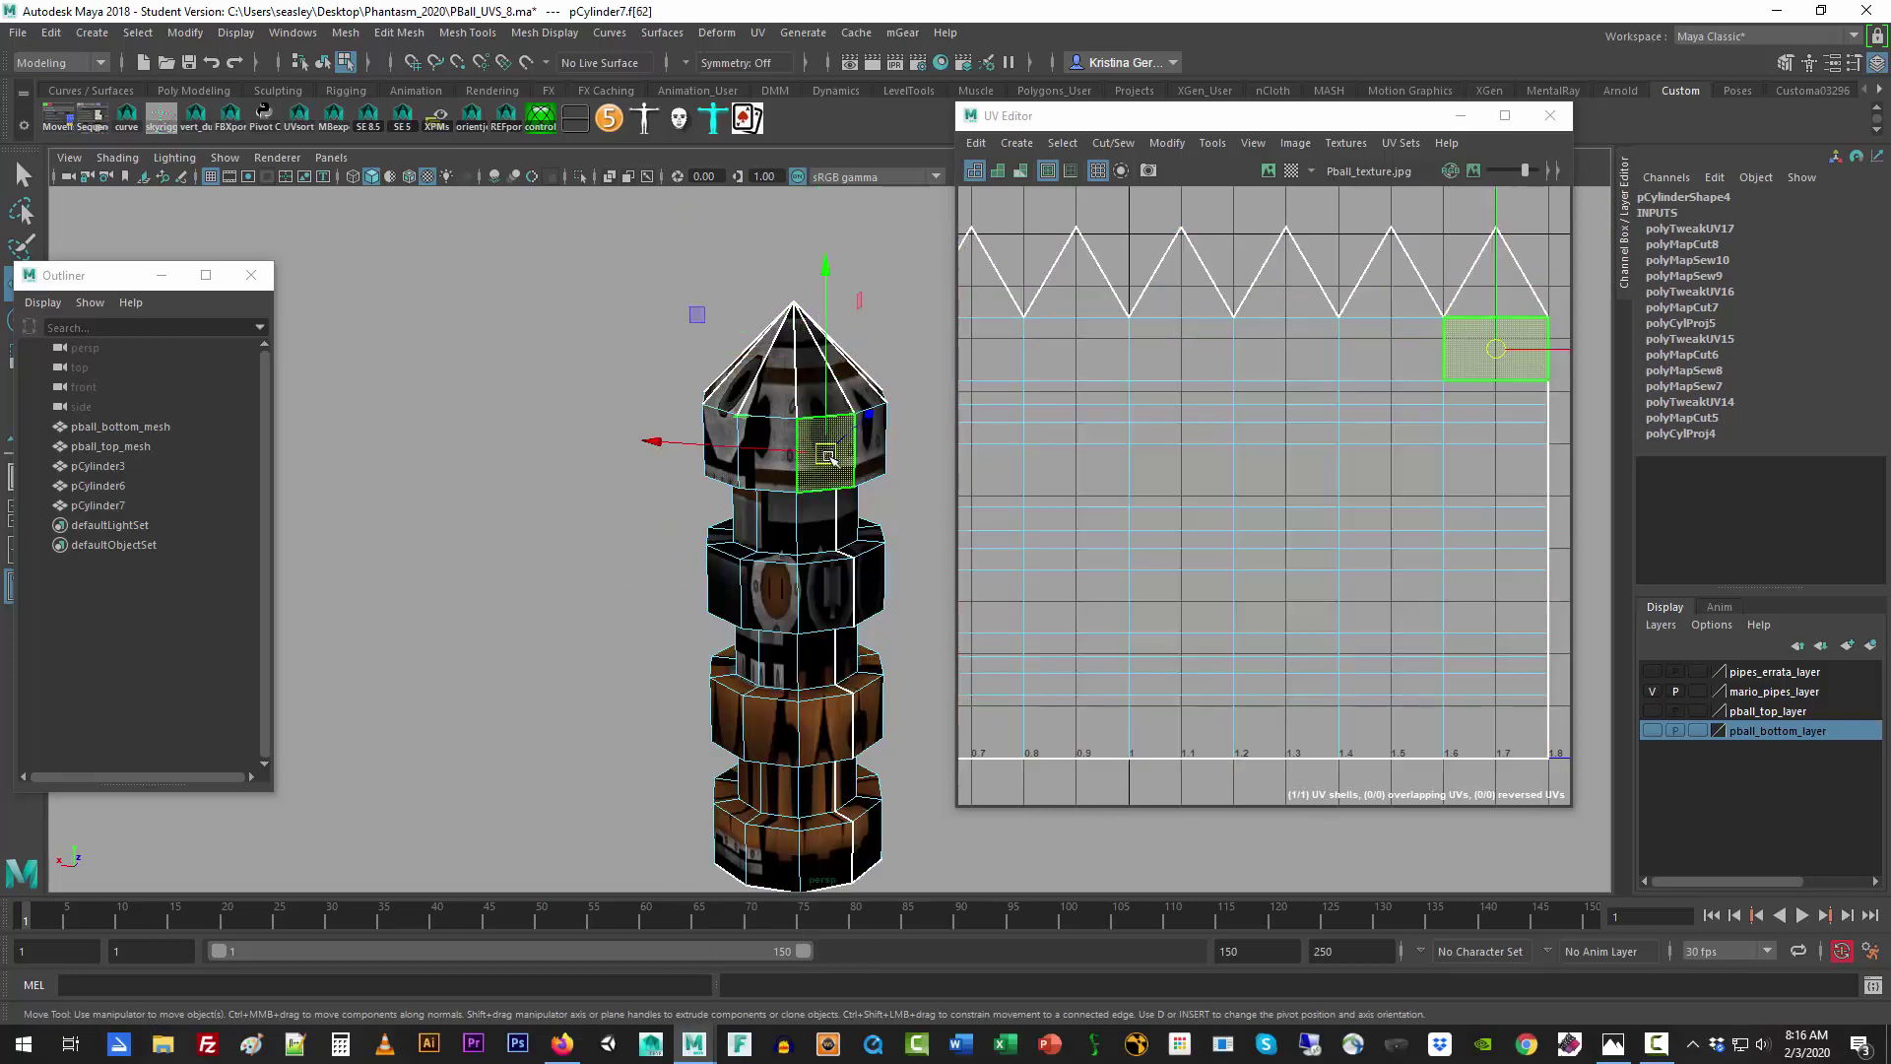
left_click_drag(836, 536, 813, 464, "alt")
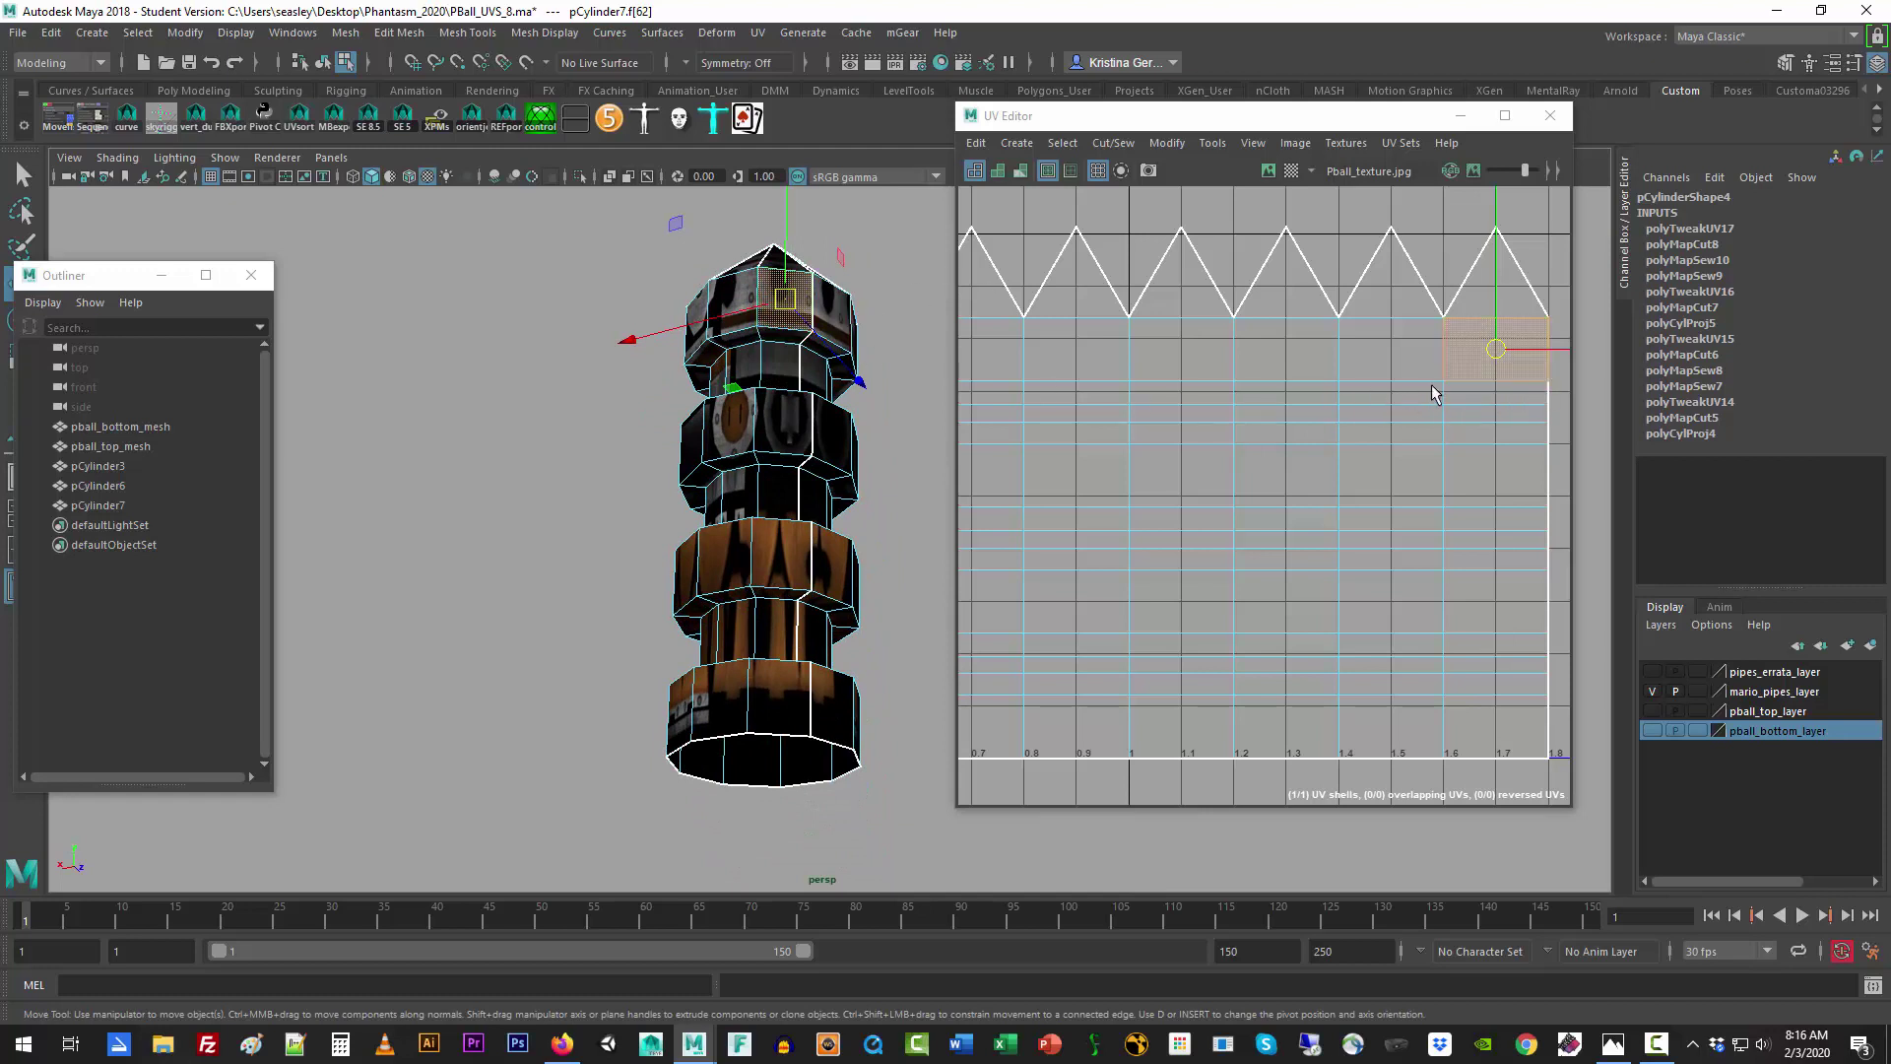
left_click(788, 338)
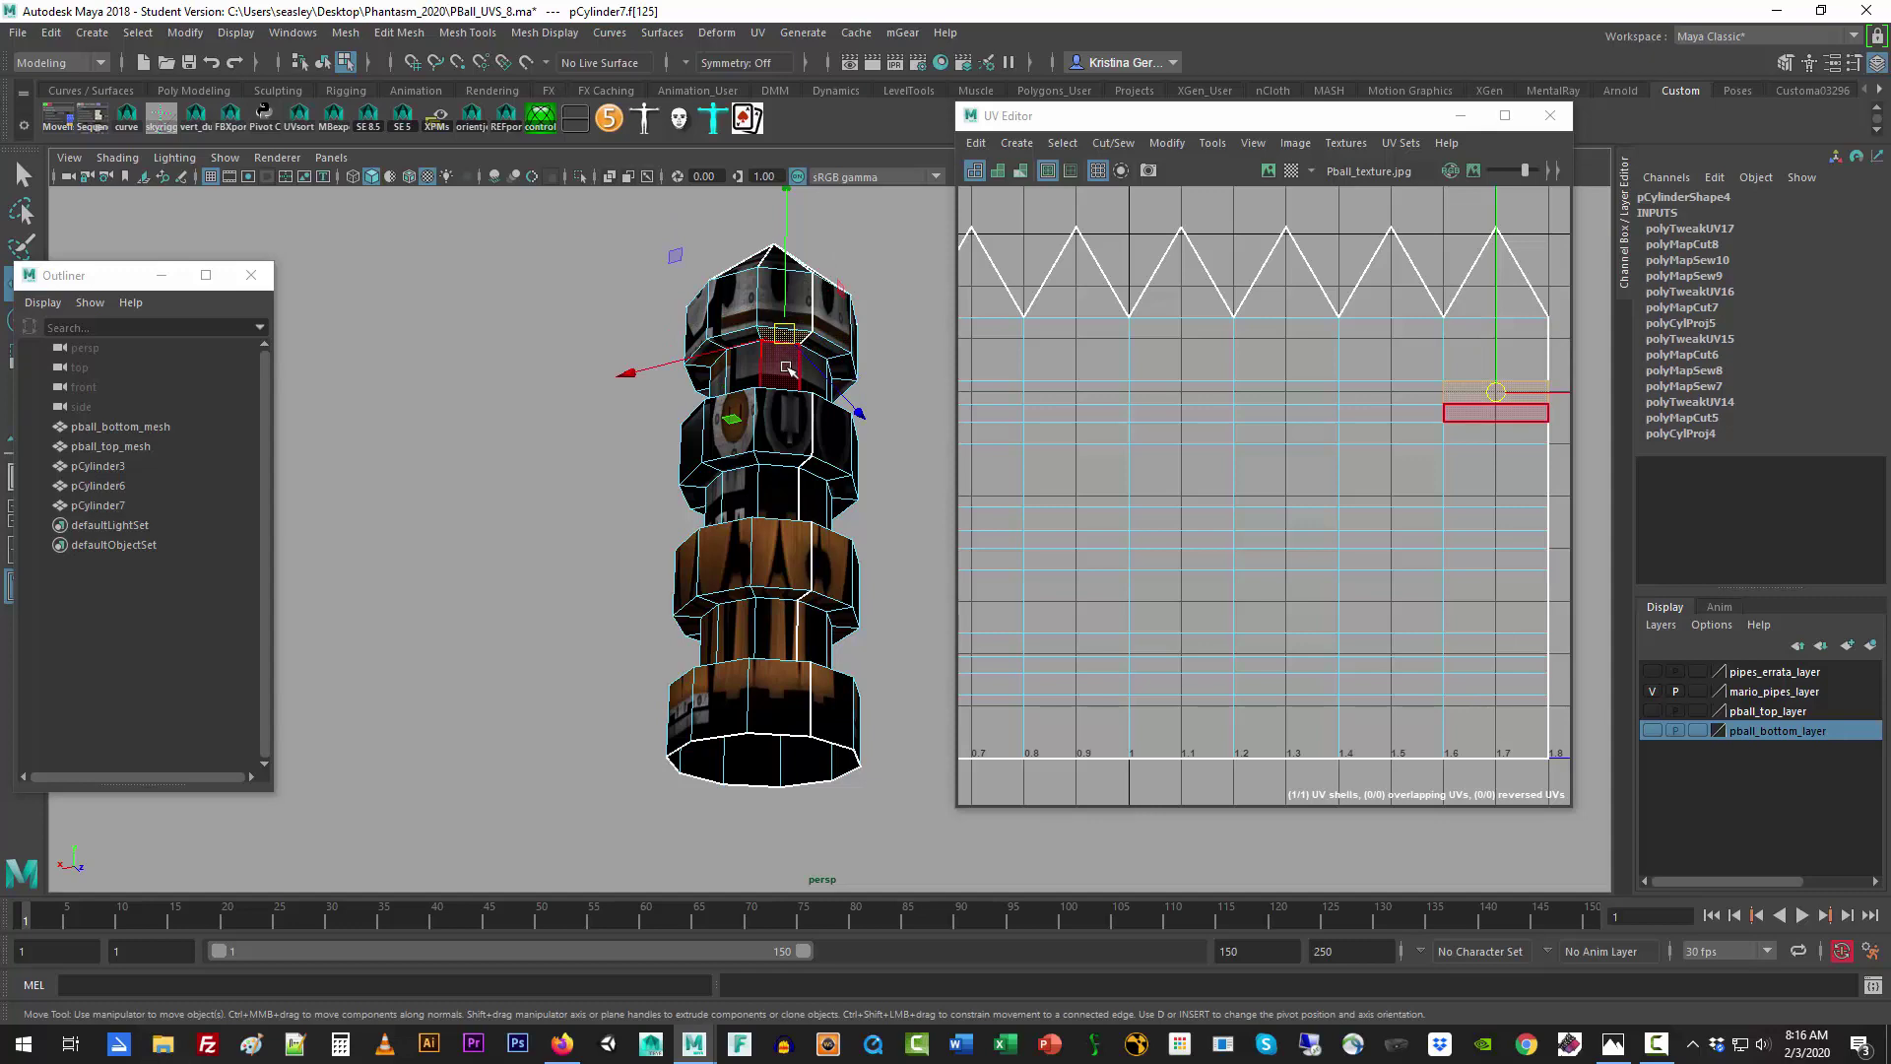
left_click(788, 370)
left_click_drag(788, 369, 799, 532, "alt")
left_click(800, 585)
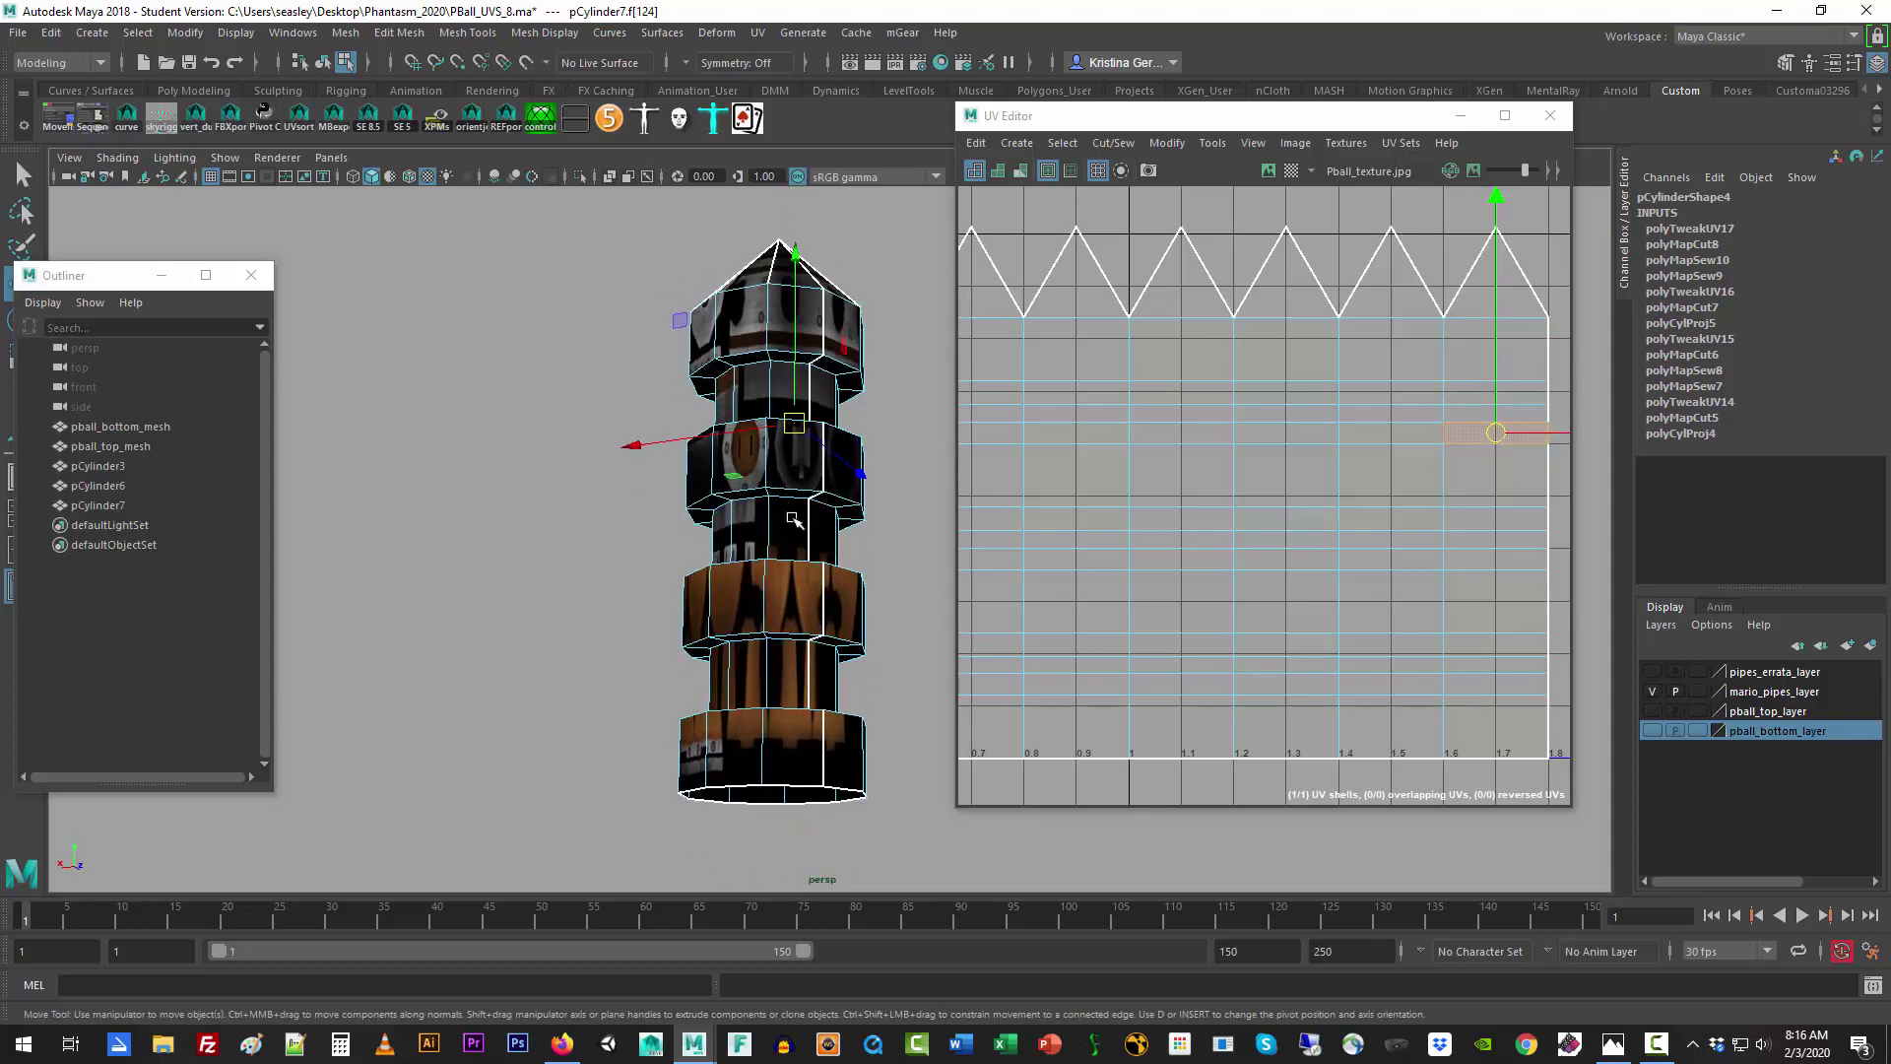
left_click(803, 468)
Step: Check the faces of the lower bands and ledges against their rows in the UV layout, and clear the selection
left_click_drag(803, 467, 842, 648, "alt")
left_click(799, 408)
left_click(798, 437)
left_click(825, 729)
left_click(808, 673)
left_click(800, 589)
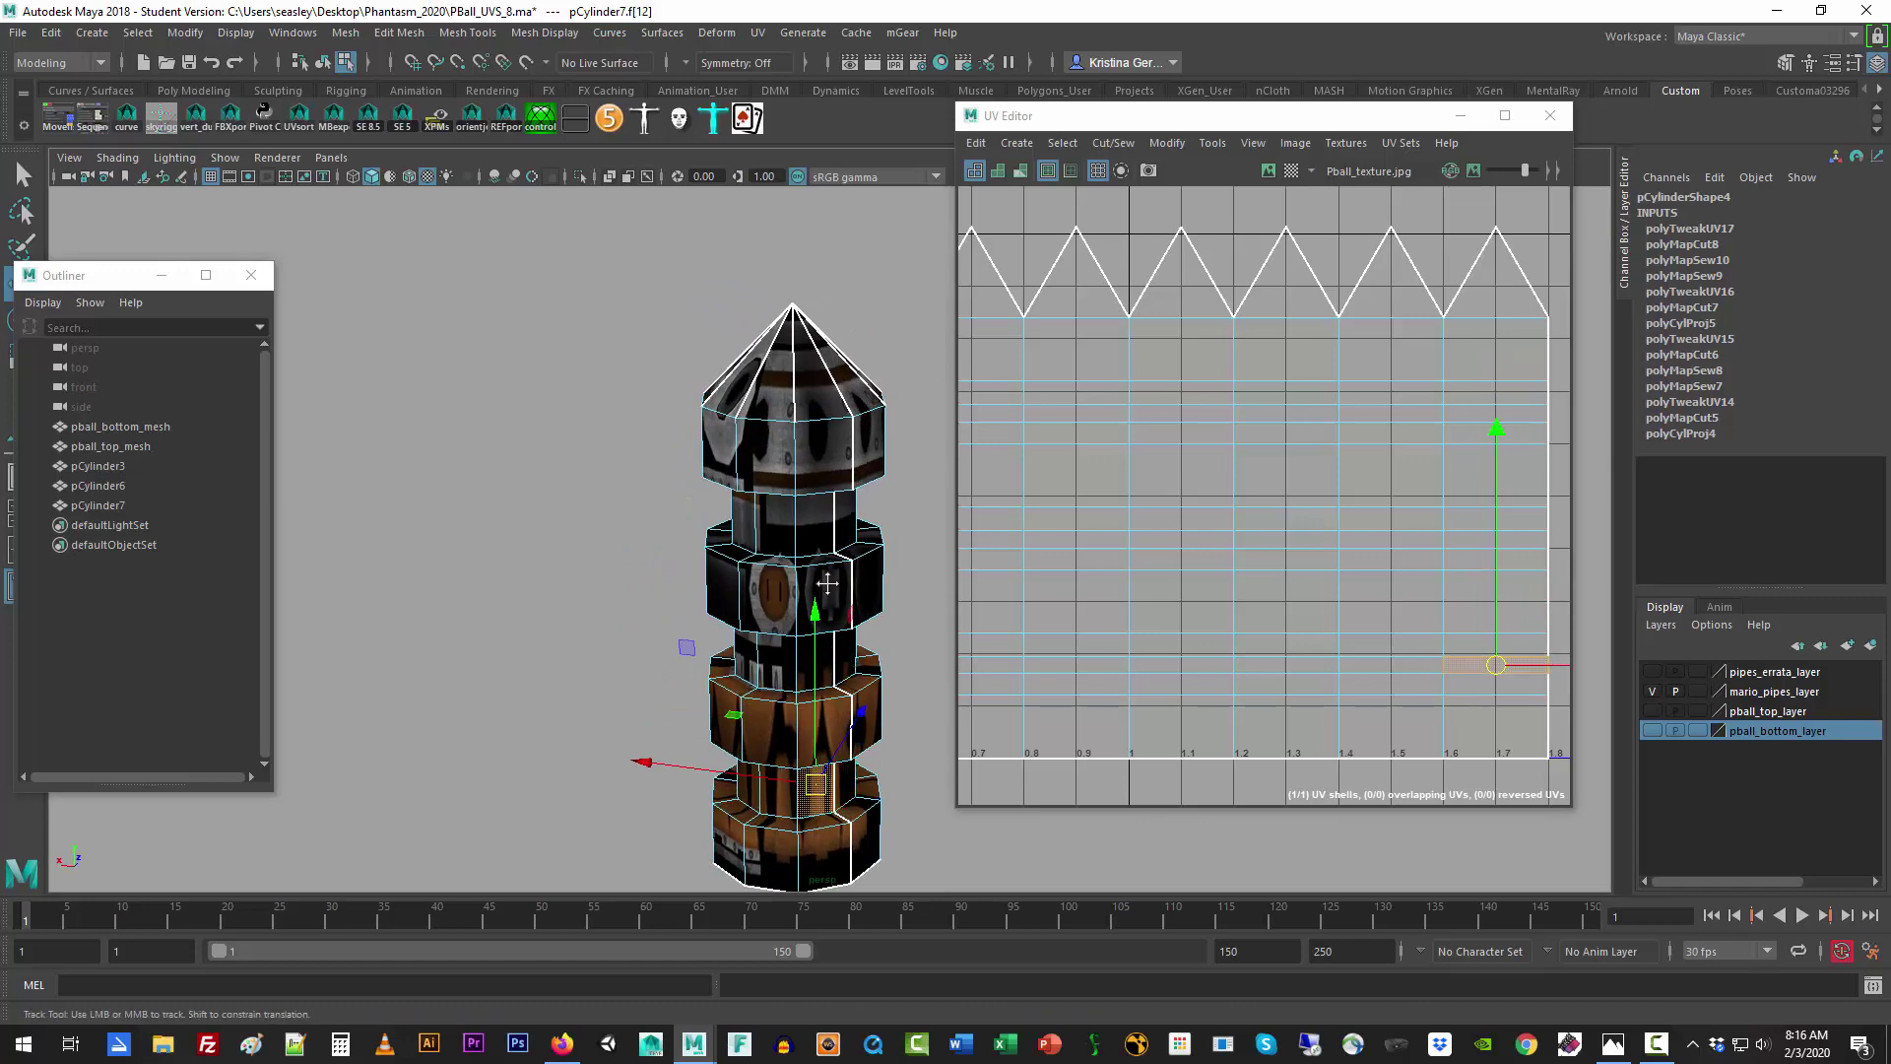
middle_click_drag(843, 648, 796, 456, "alt")
left_click(785, 607)
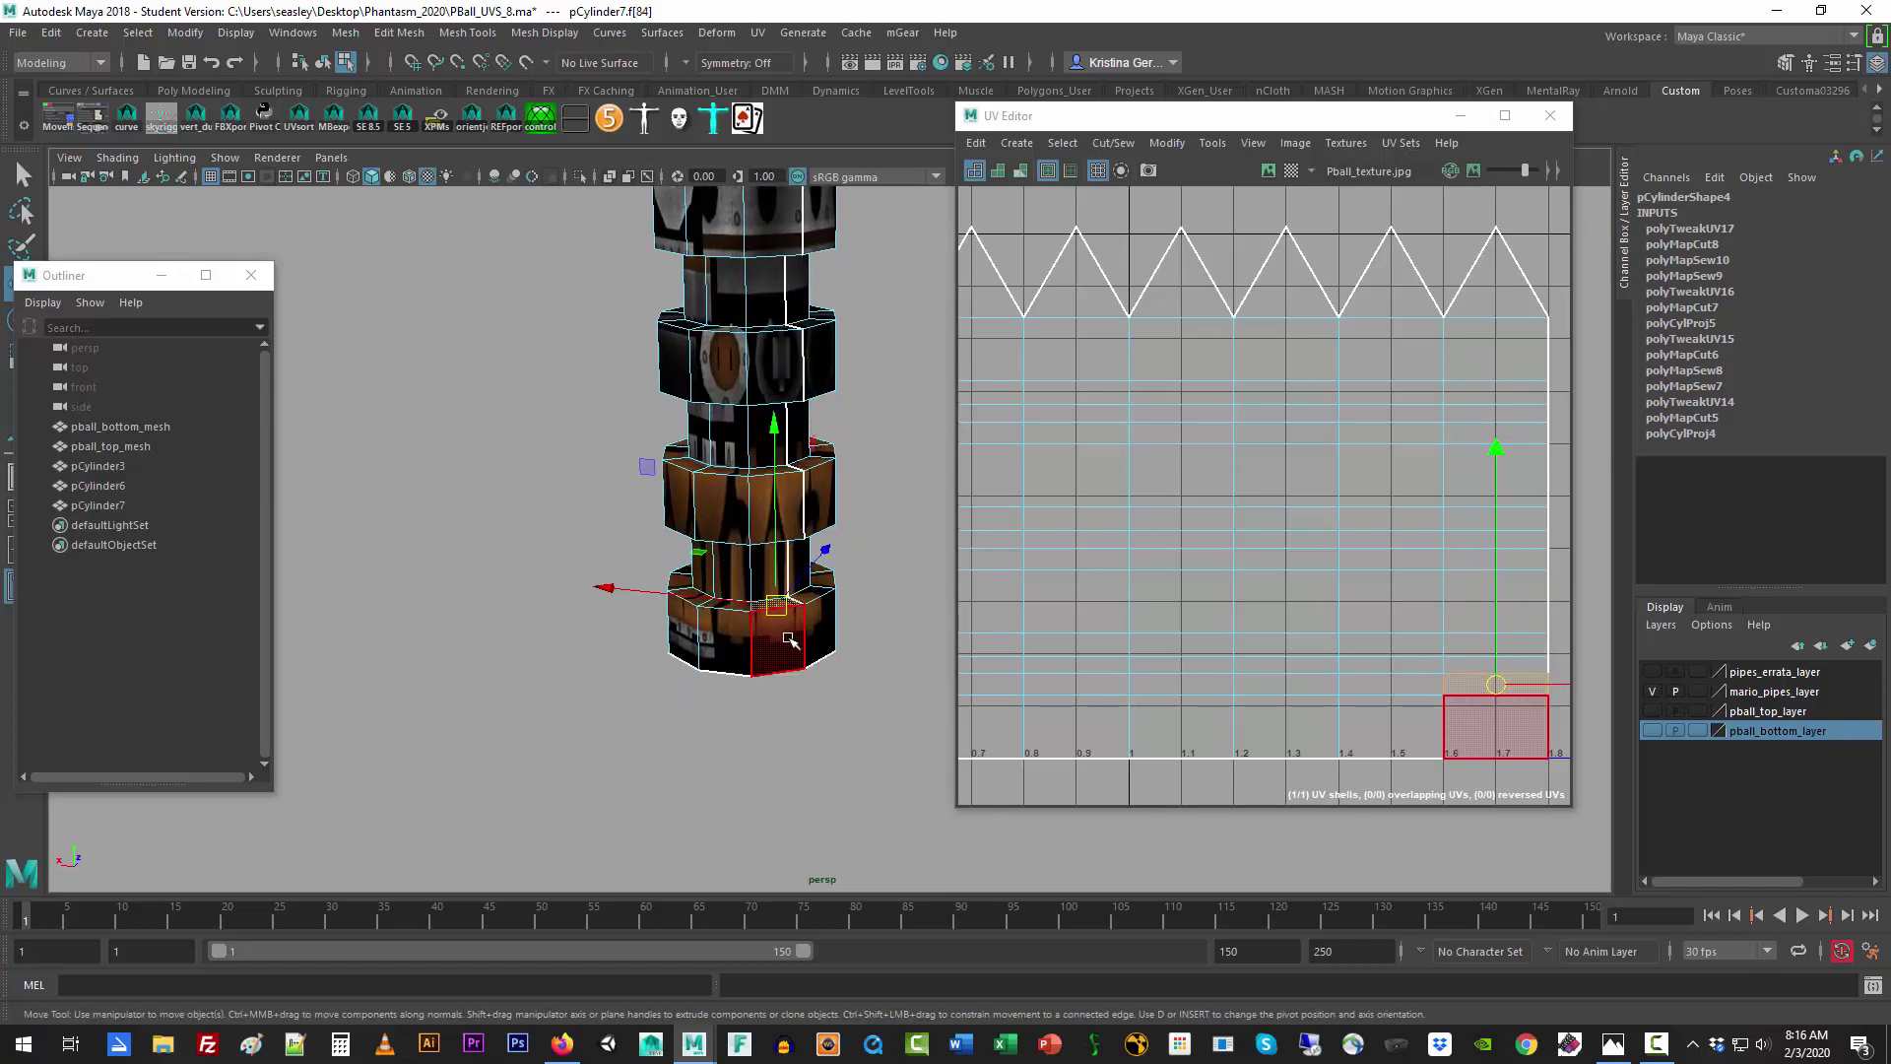
left_click(808, 709)
middle_click_drag(872, 480, 823, 547, "alt")
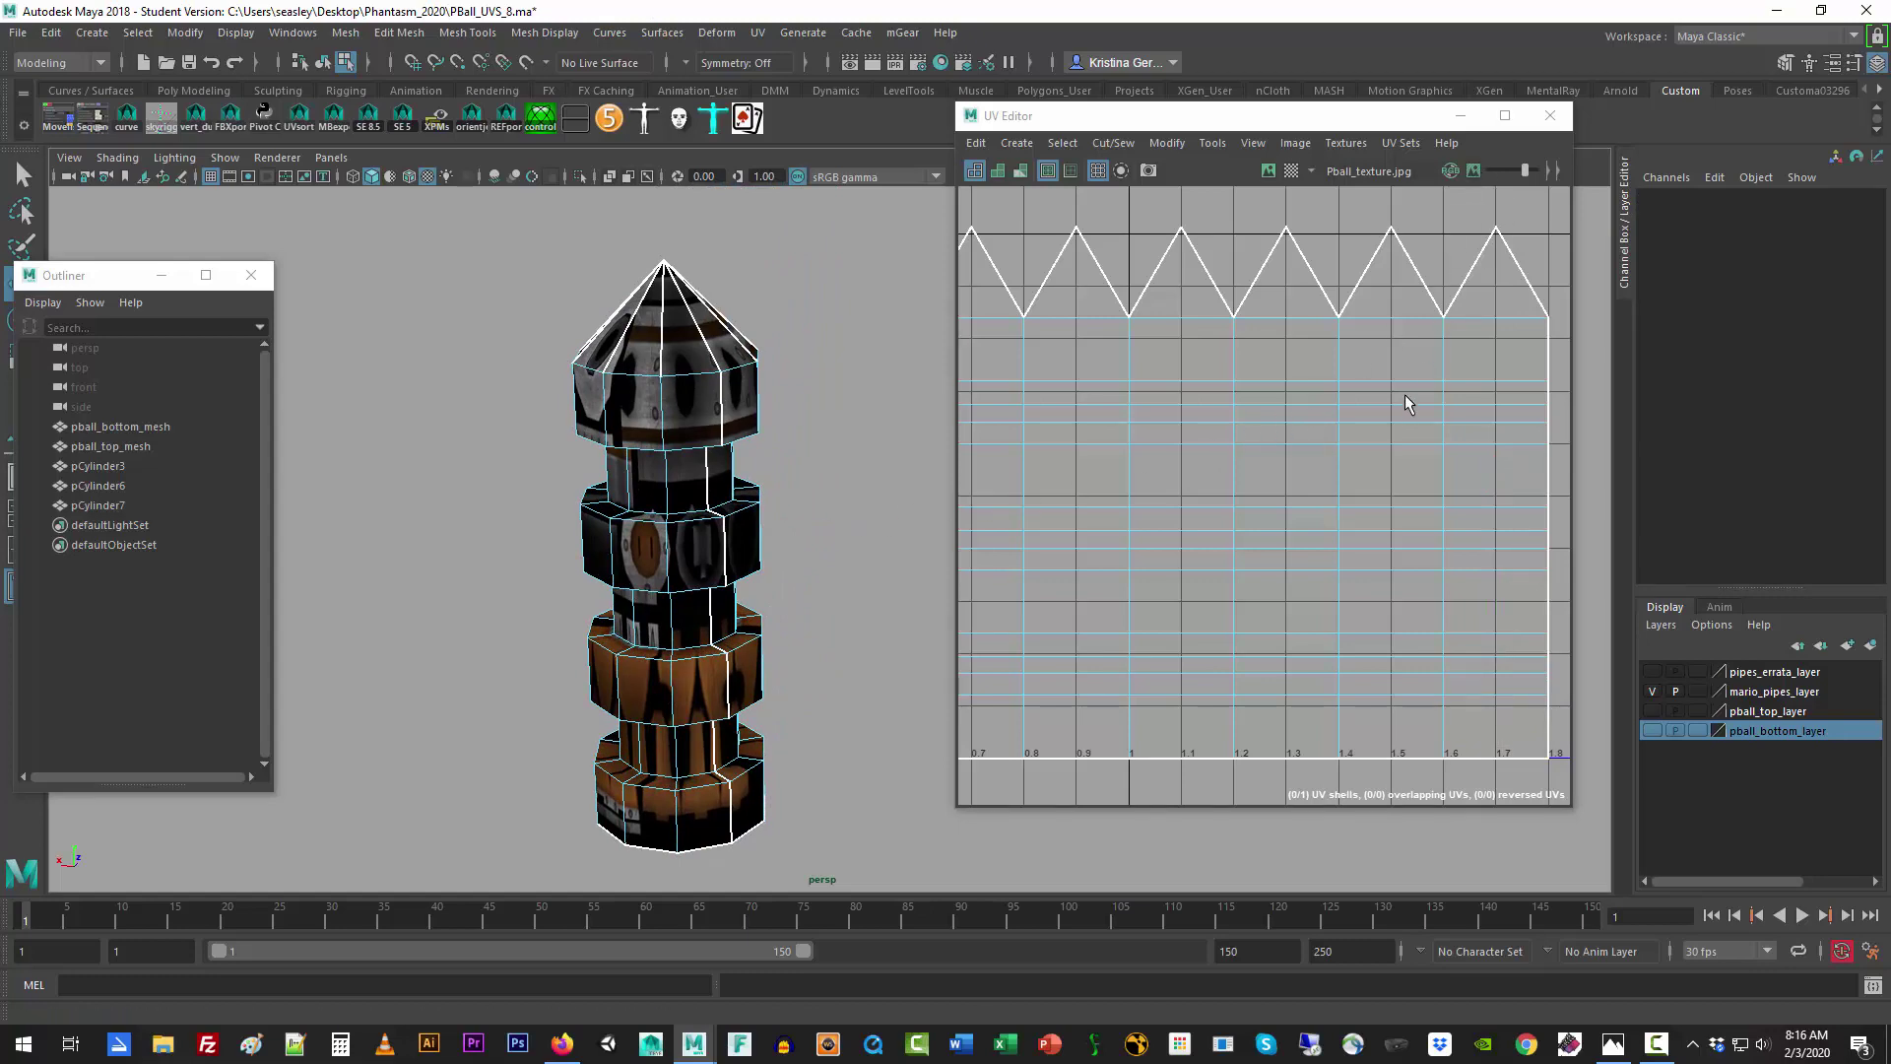
Step: Select all UVs of the pipe shell, display the Pball_texture.jpg image behind them and scale the shell down uniformly
scroll(1405, 394, "down", 5)
right_click_drag(1353, 414, 1441, 413)
left_click_drag(1146, 293, 1552, 595)
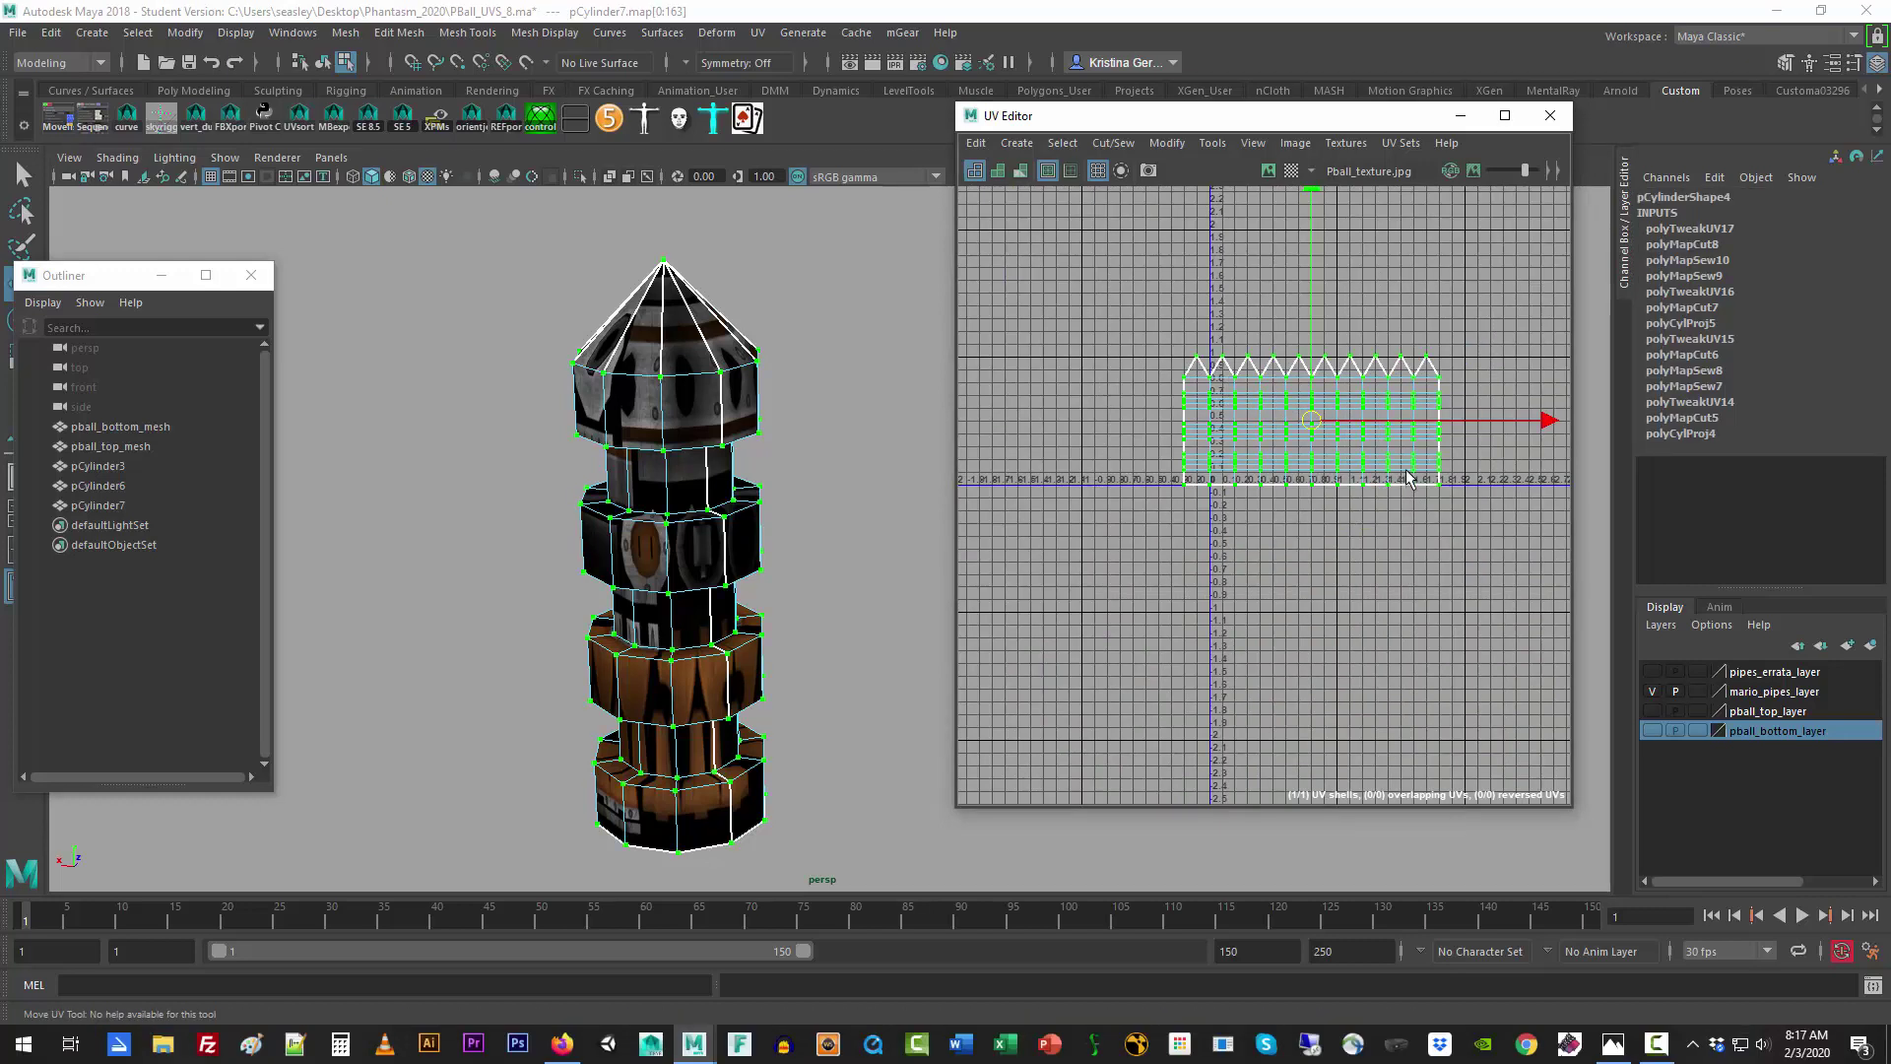
left_click(1268, 171)
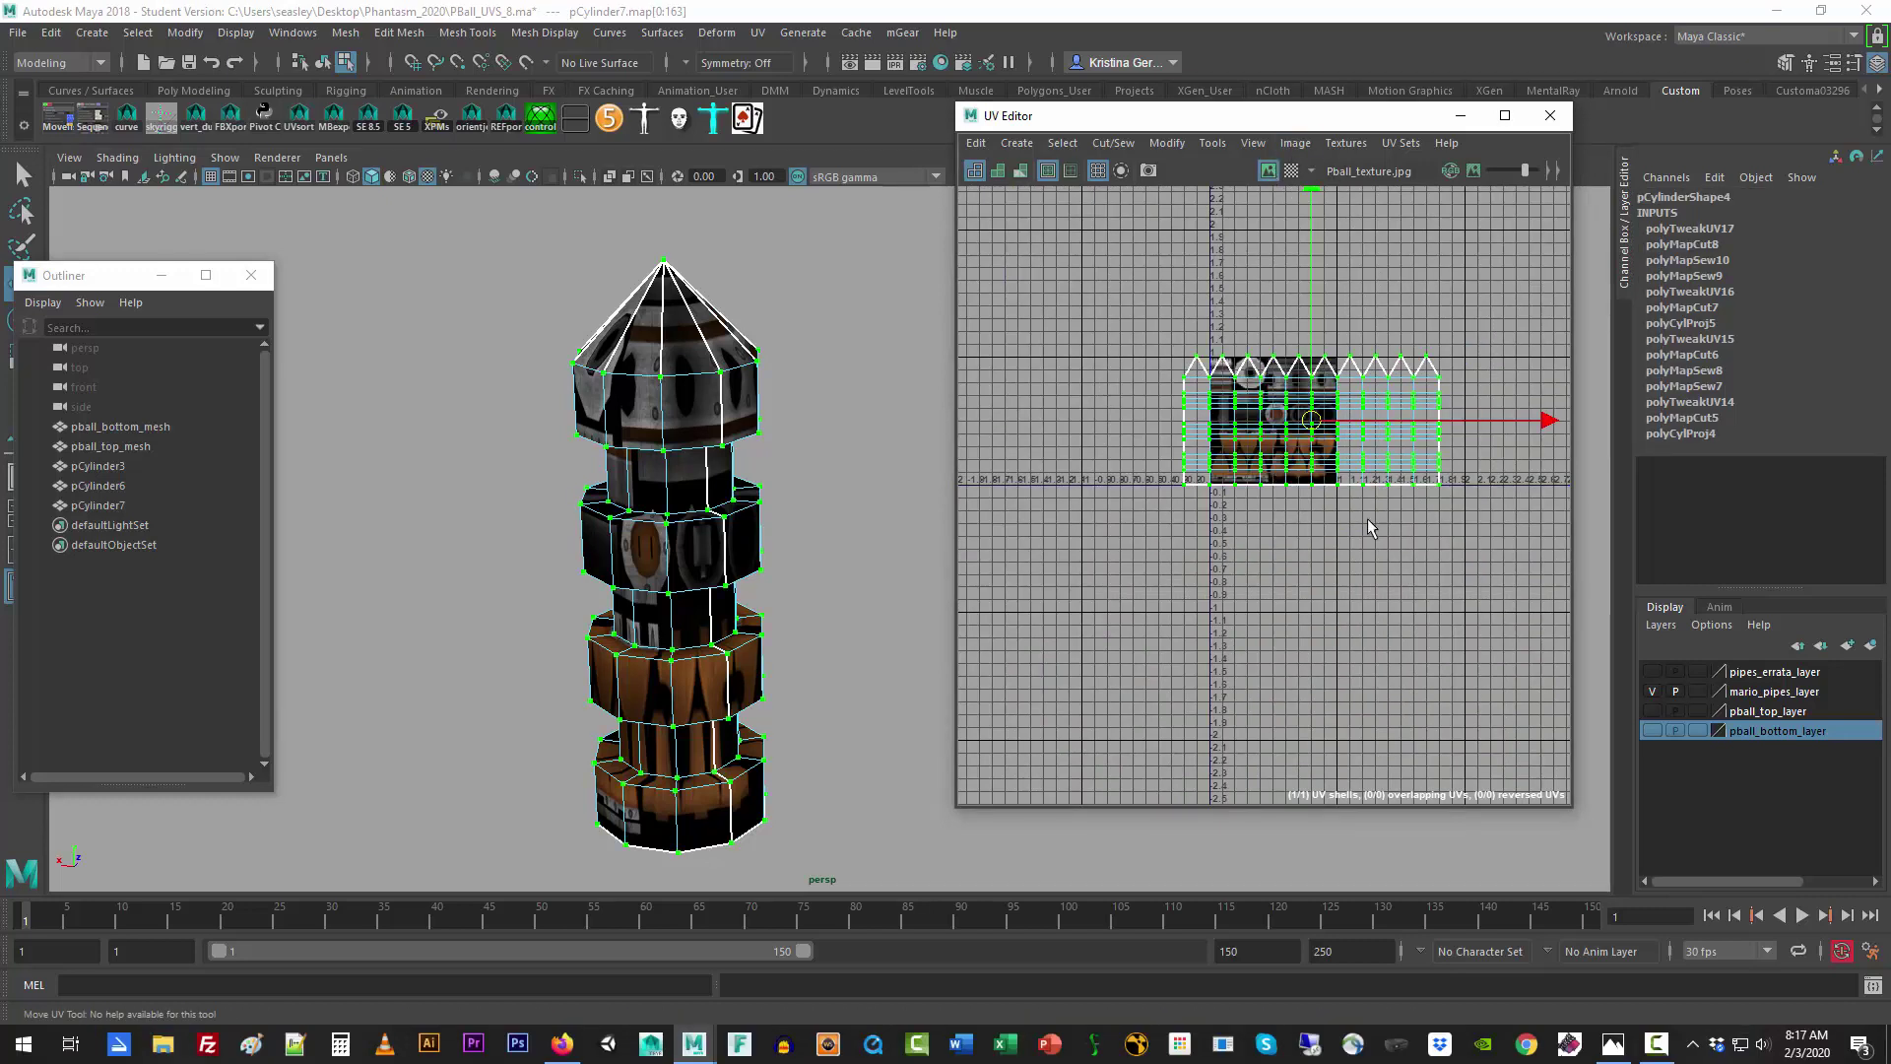
key("r")
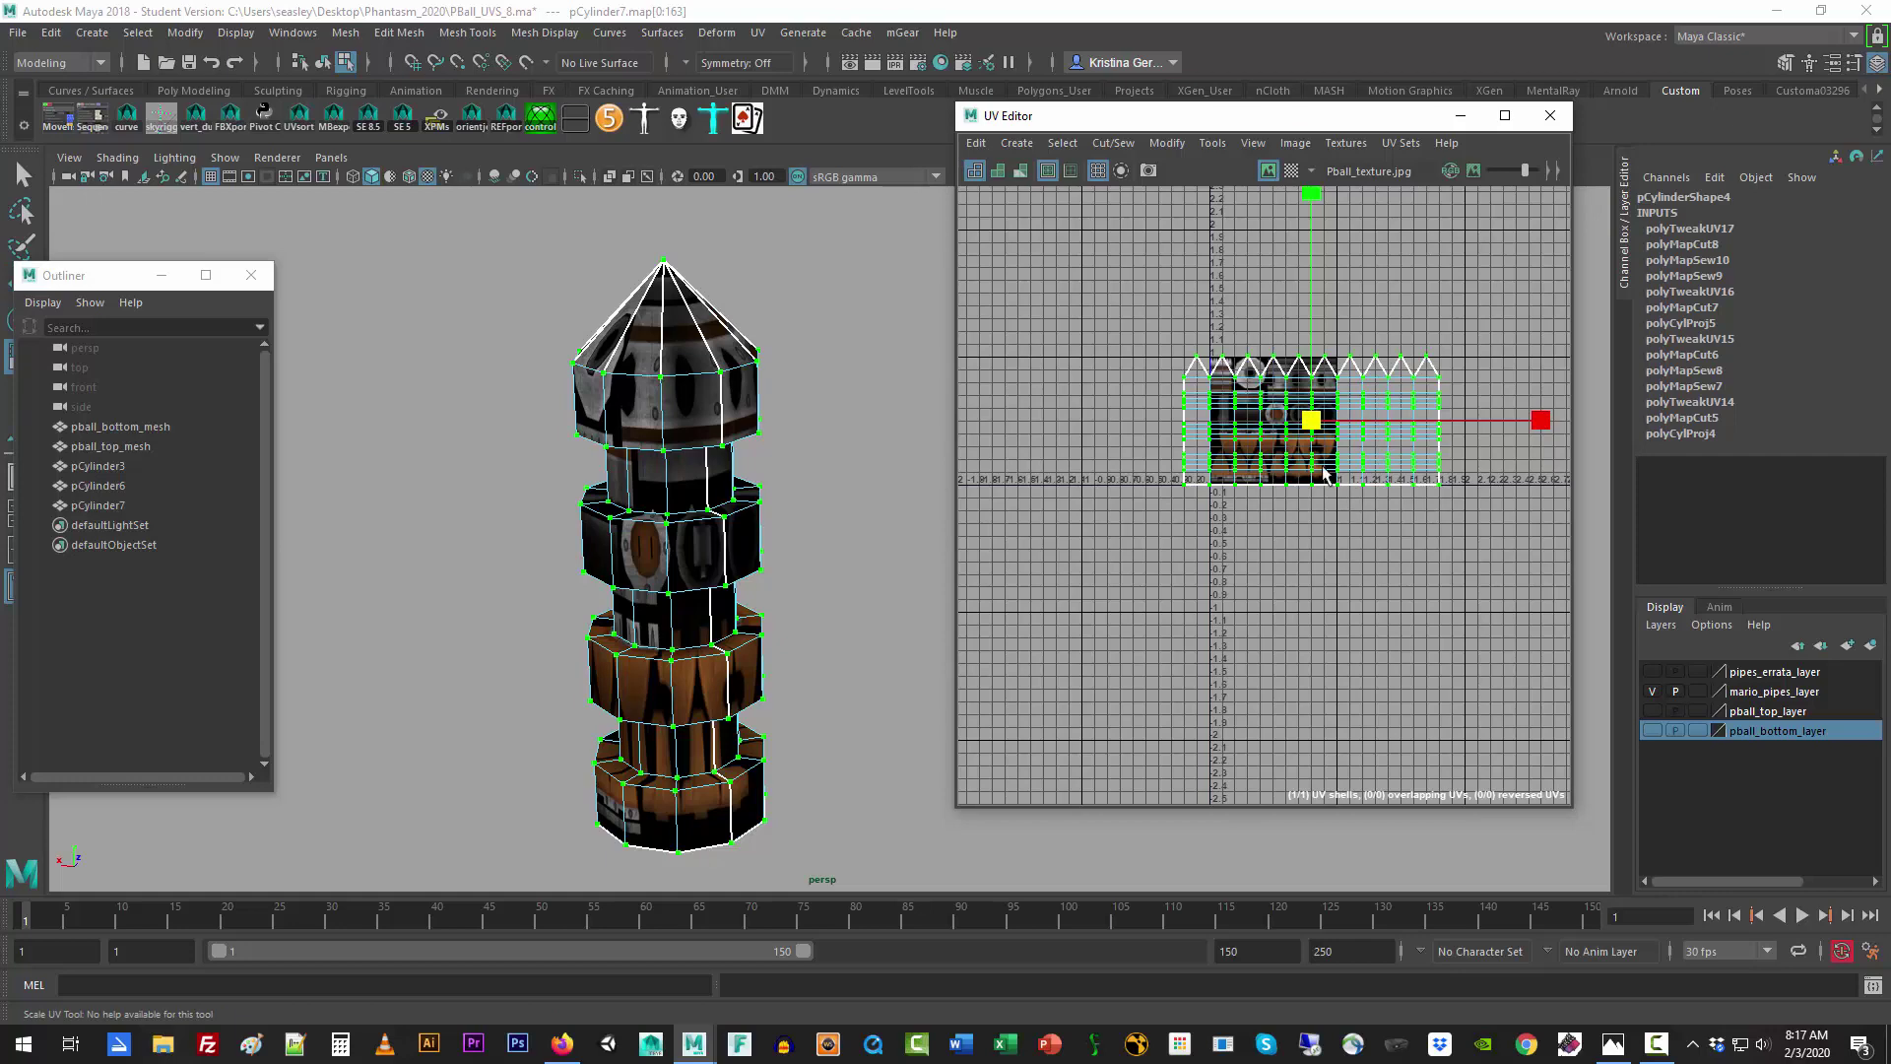
left_click_drag(1313, 422, 1120, 488)
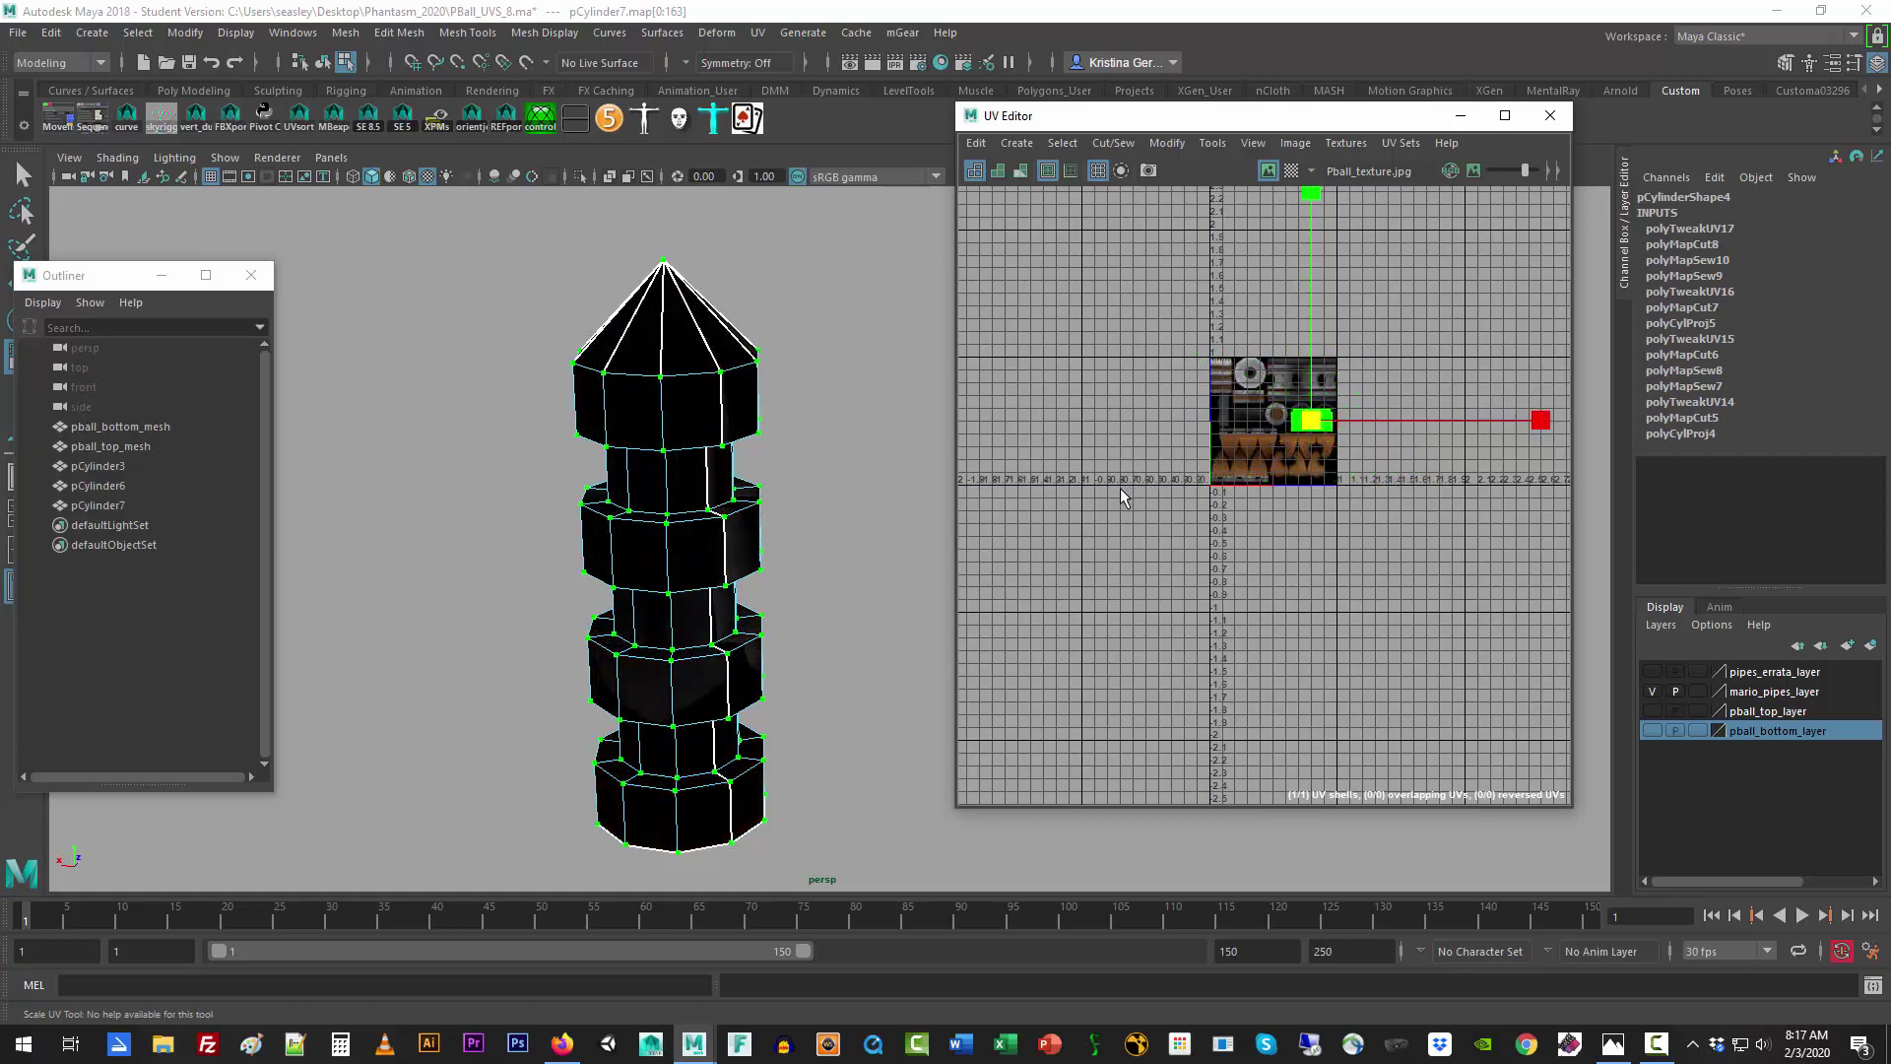
Step: Move the shrunken pipe shell onto the spiked metal-and-wood strip in the texture's upper-left corner
key("f")
scroll(1277, 520, "down", 4)
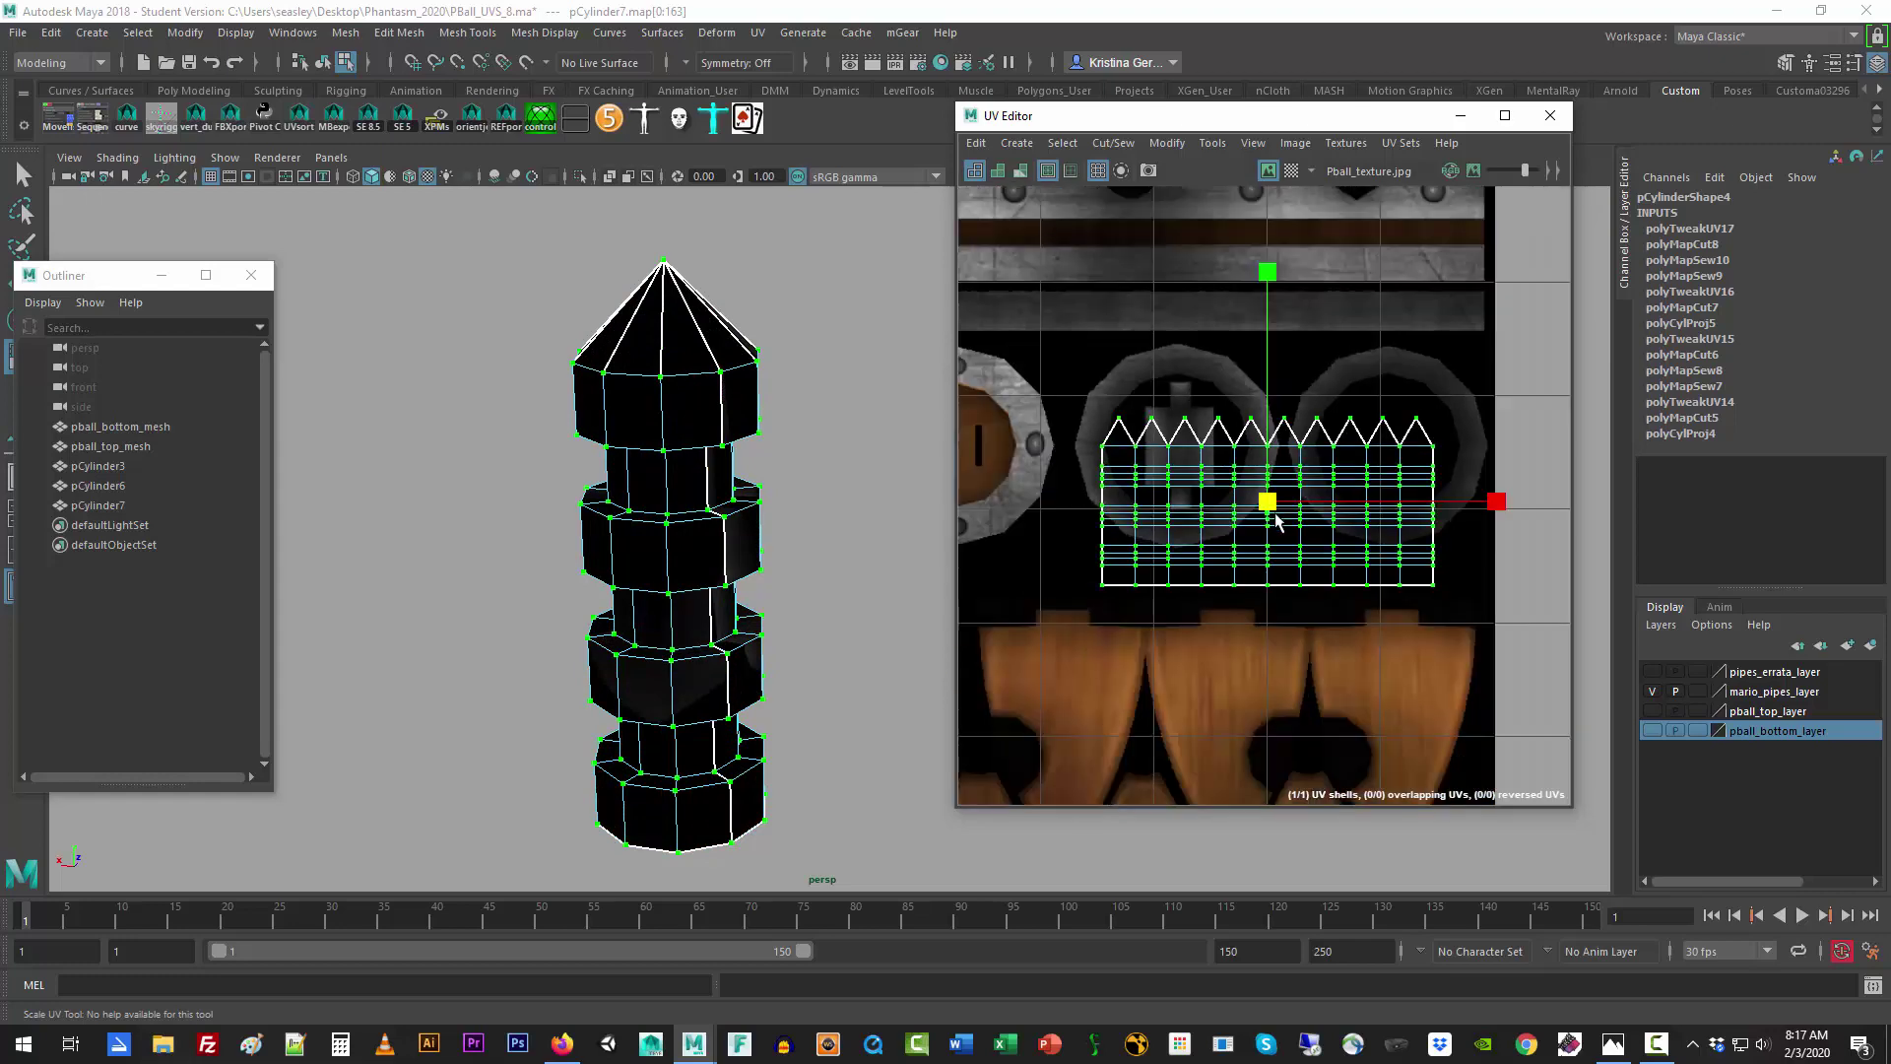
key("w")
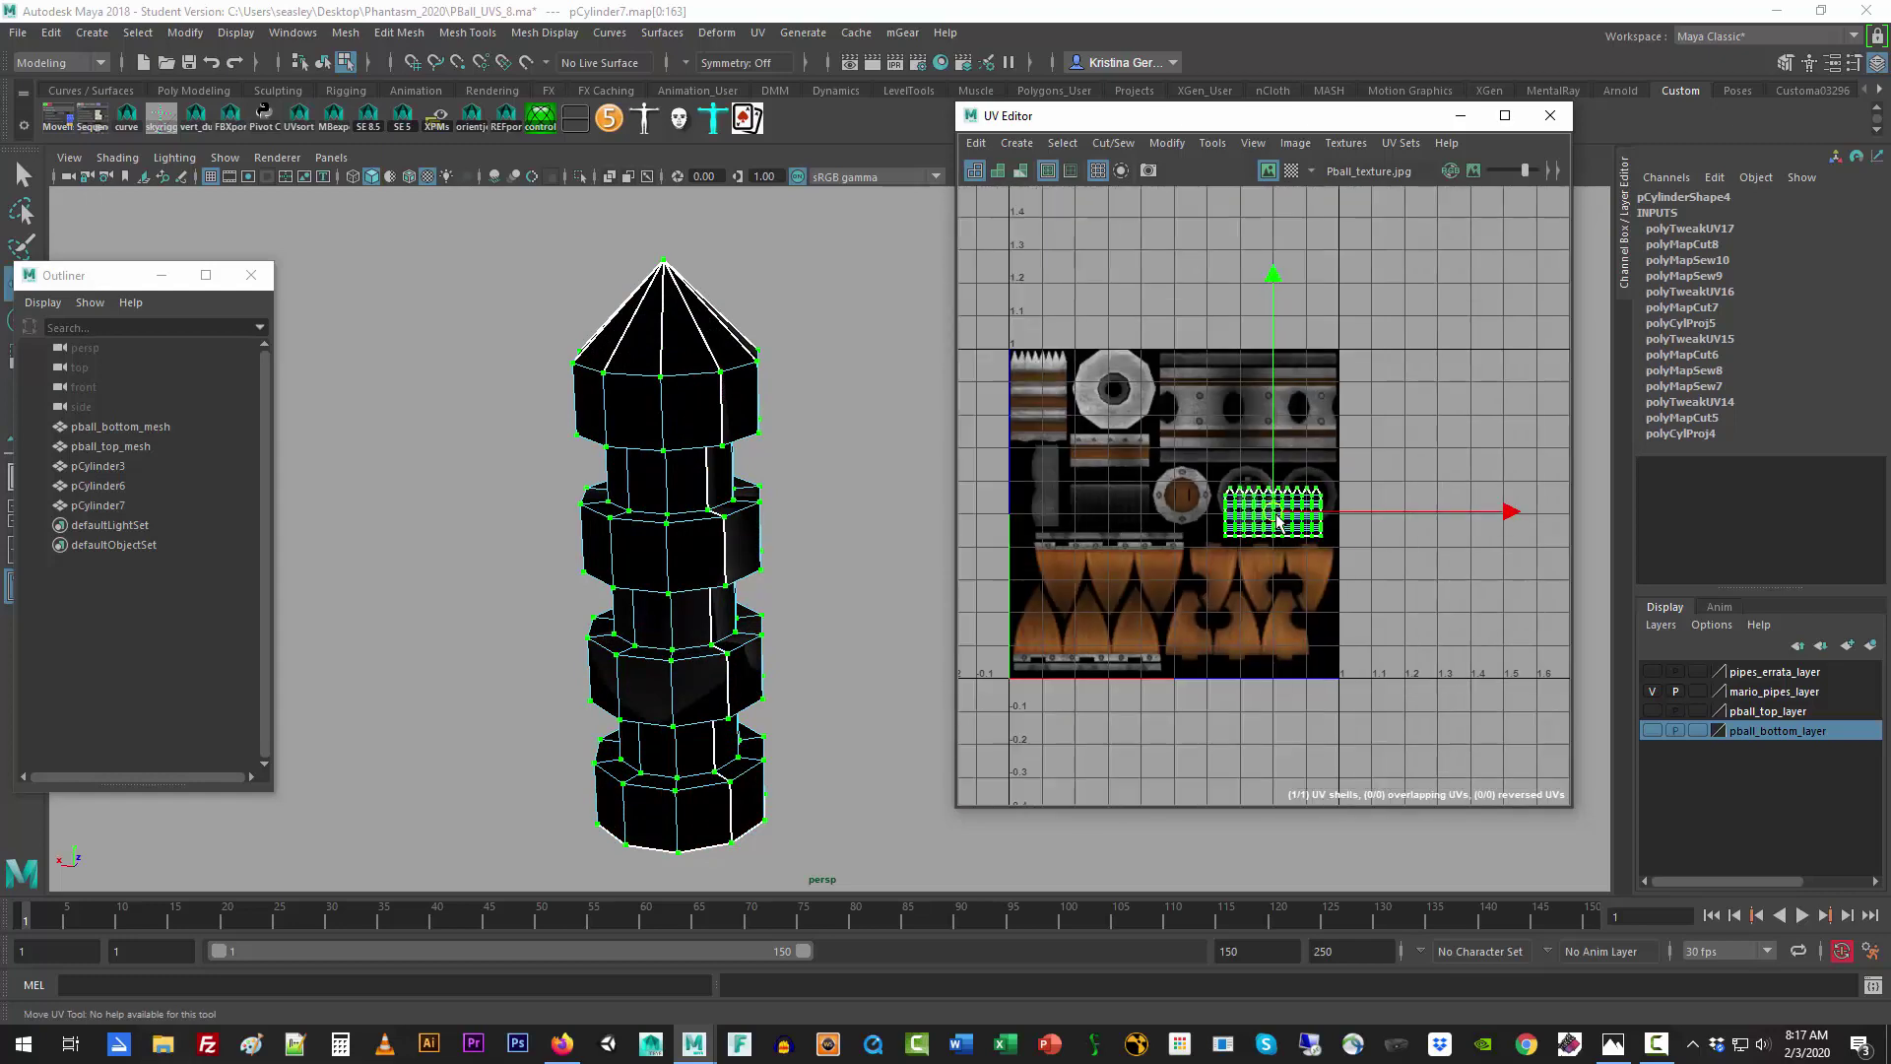
left_click_drag(1277, 519, 1042, 404)
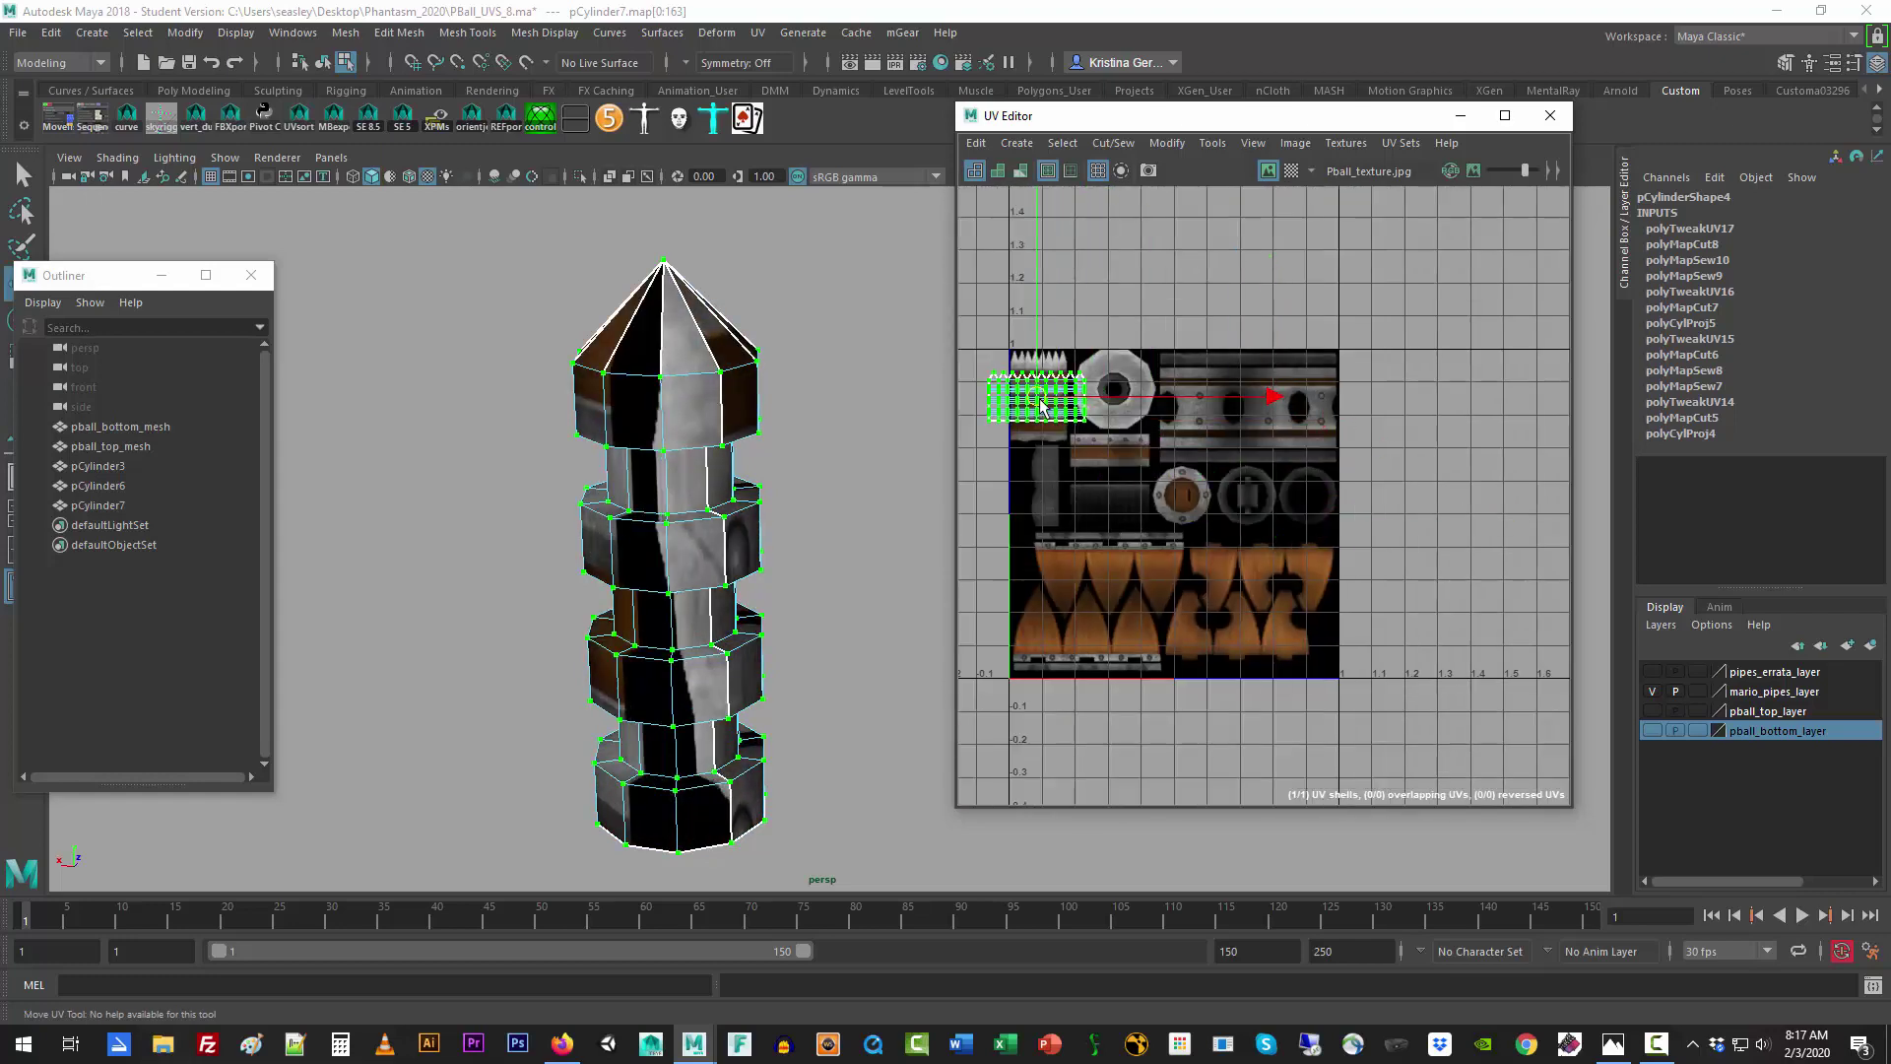
Step: Maximize the UV Editor and scale the pipe shell narrower in U and taller in V to match the spiked strip
key("f")
left_click(1504, 115)
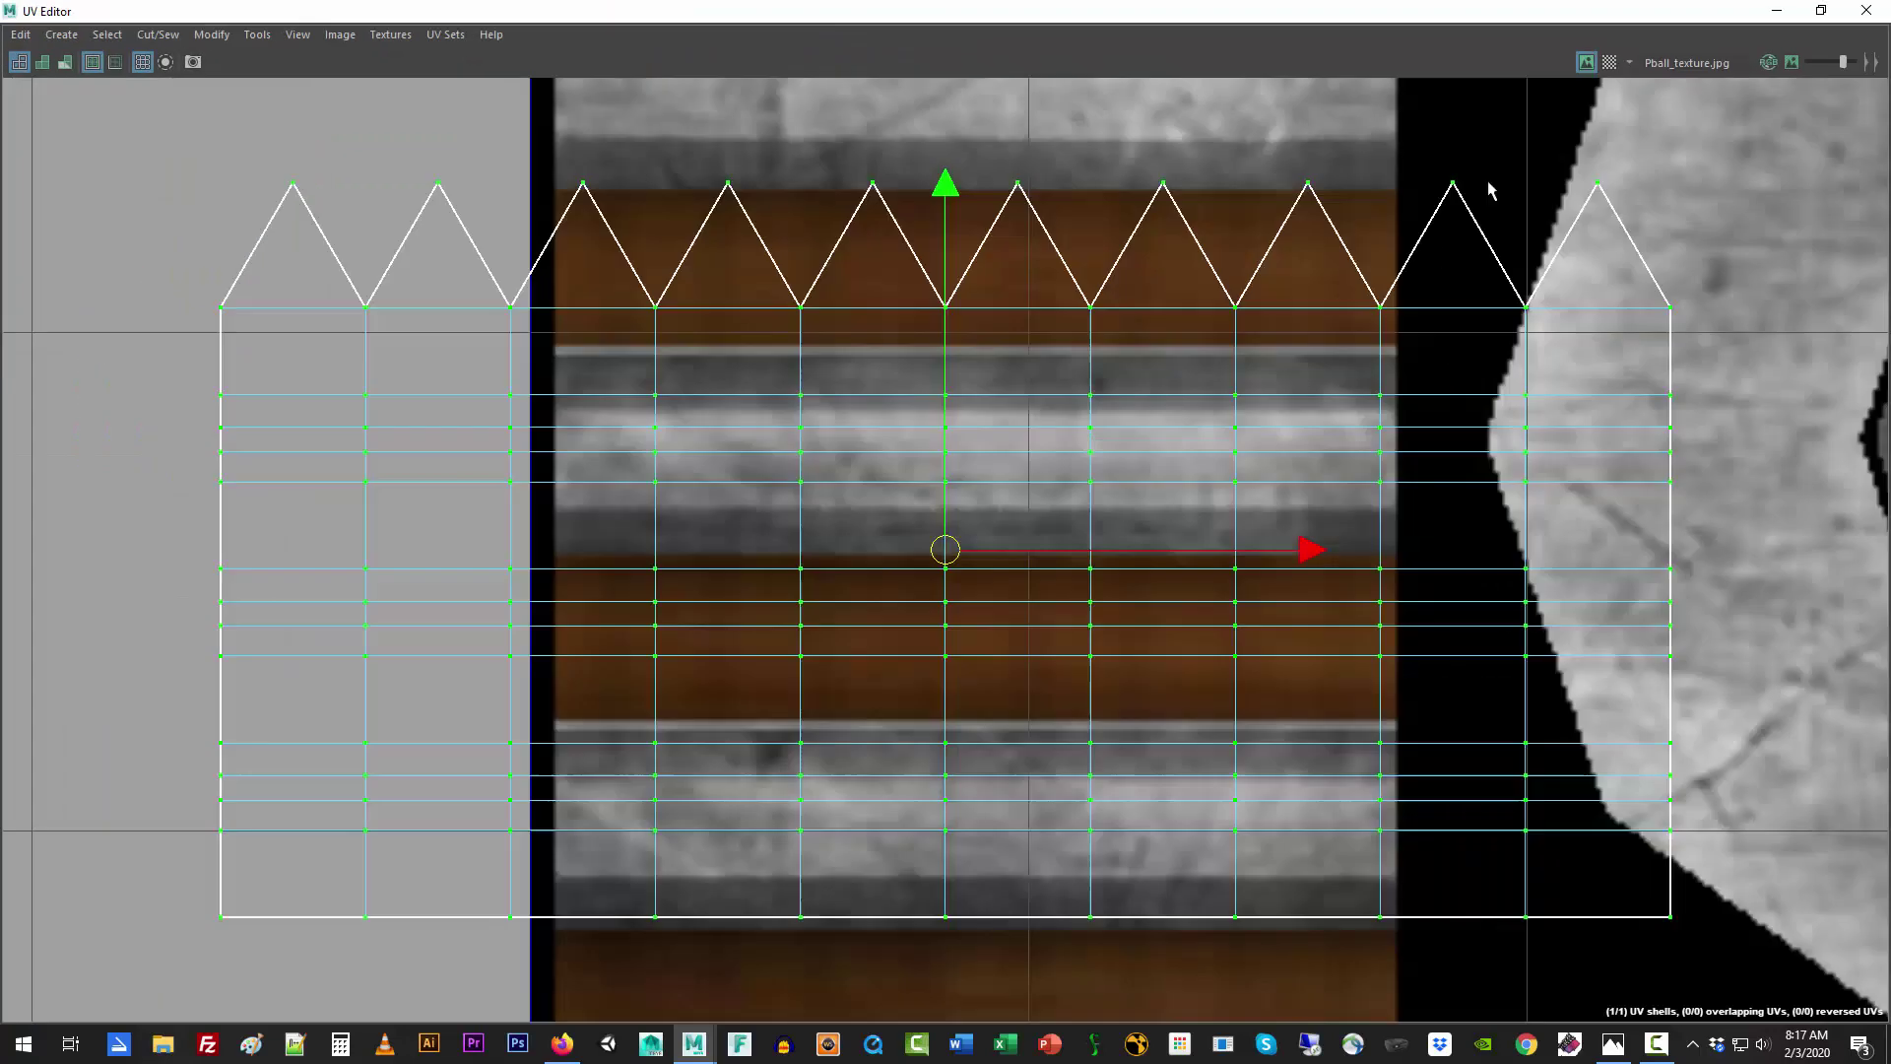
scroll(1210, 507, "down", 4)
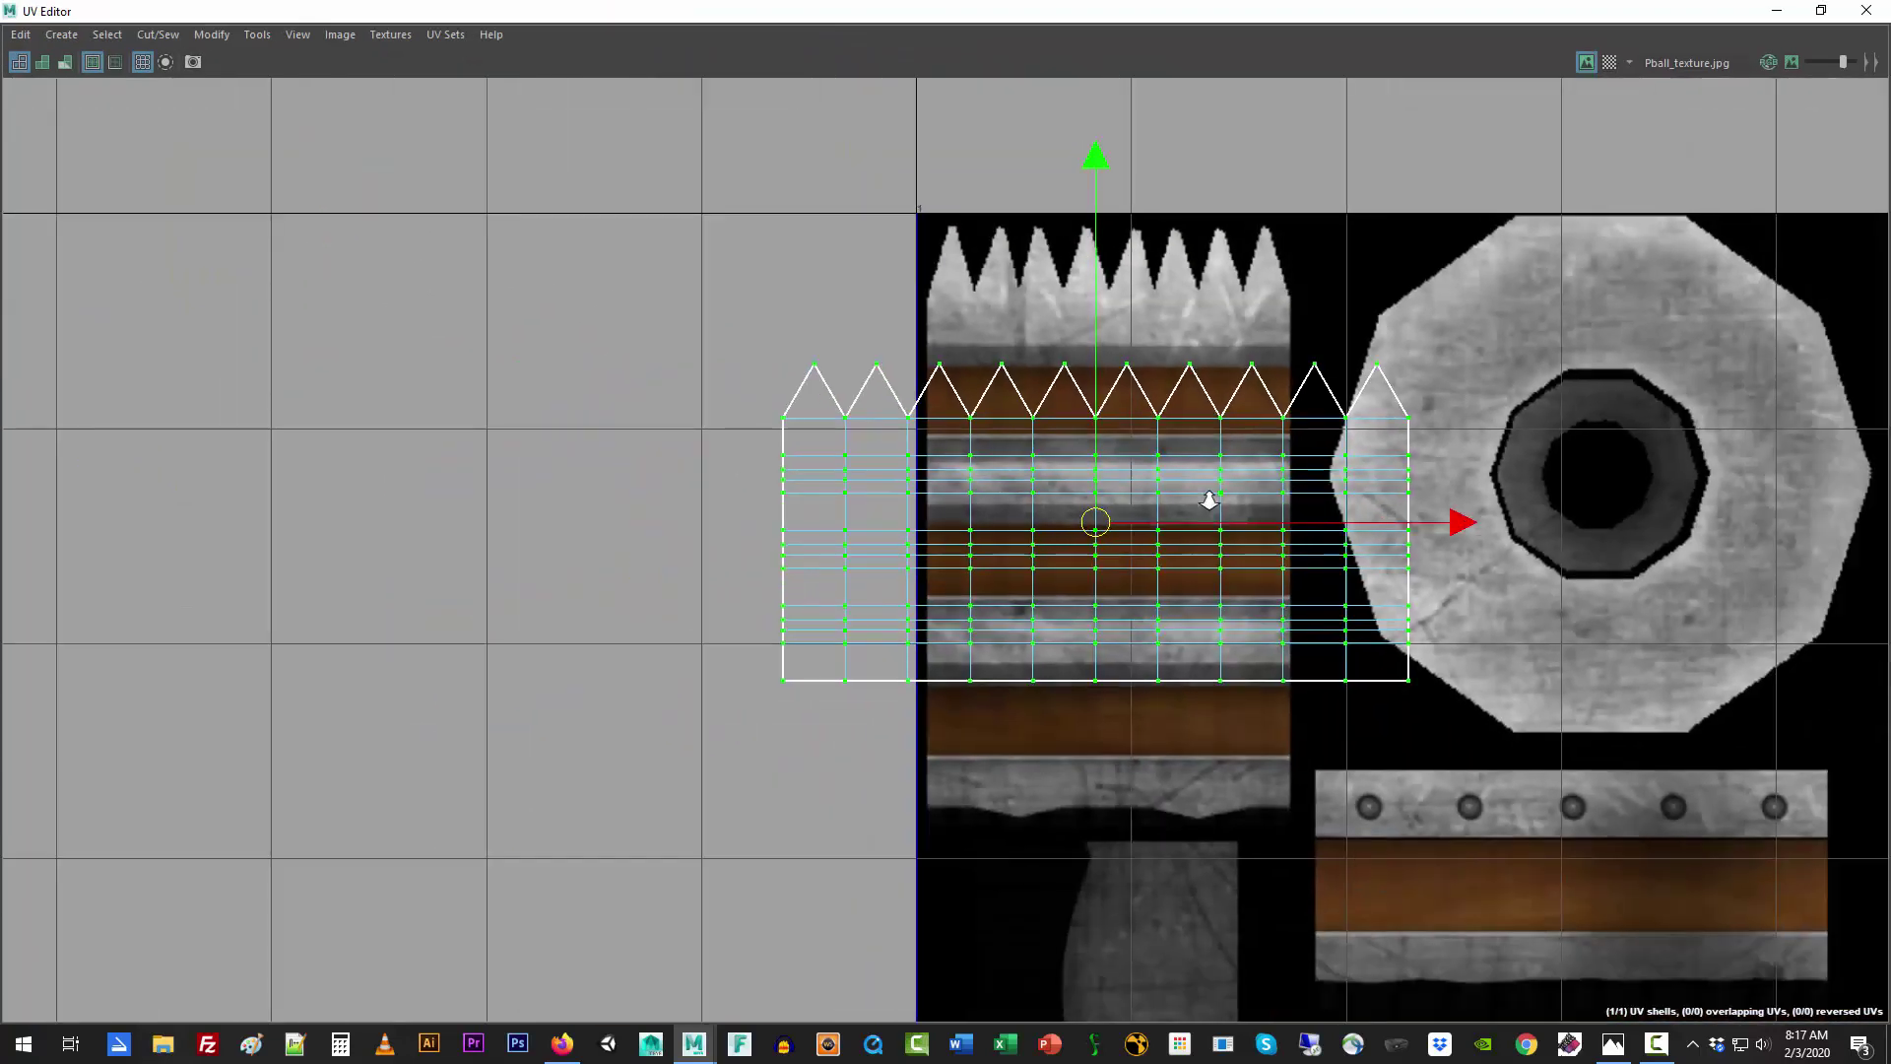
key("r")
left_click_drag(1452, 520, 1249, 552)
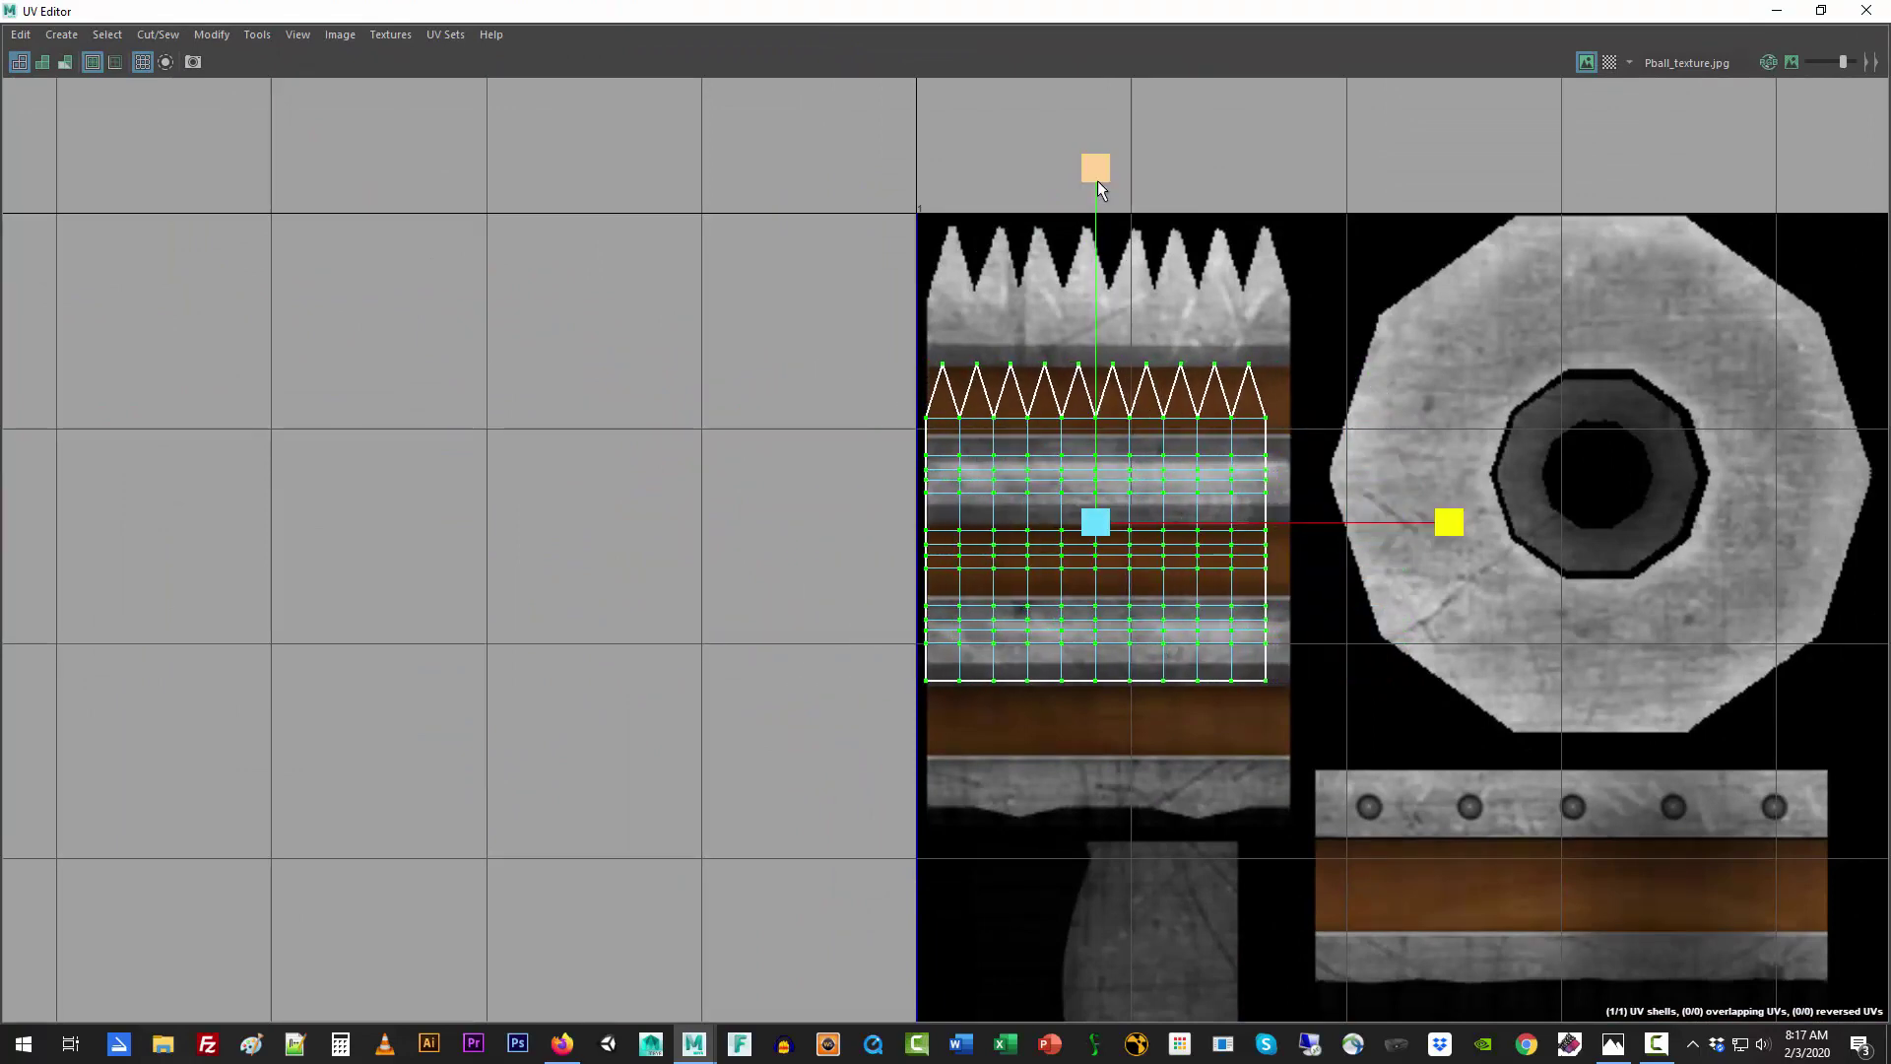
left_click_drag(1095, 169, 1098, 98)
left_click_drag(1097, 178, 1090, 77)
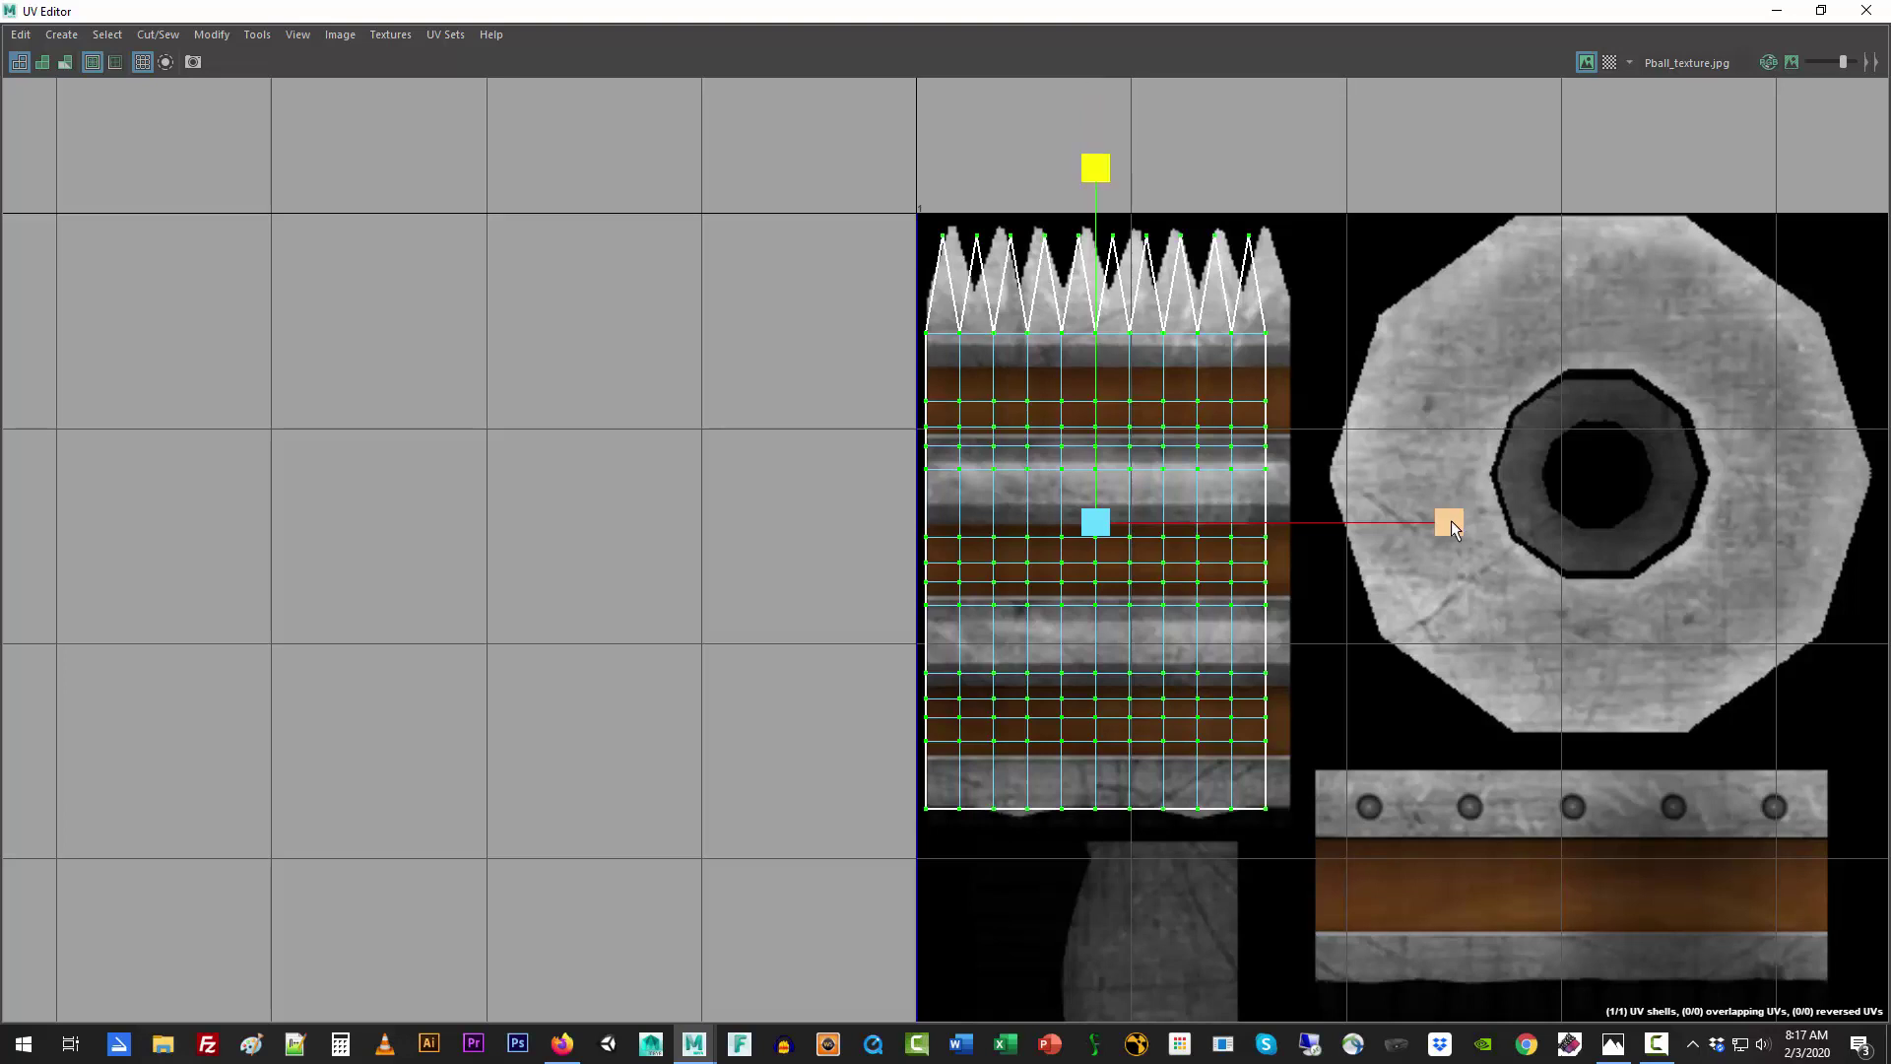
Step: Fine-tune the shell's width and nudge it right and slightly up so its borders sit on the painted strip
left_click_drag(1451, 520, 1461, 525)
key("w")
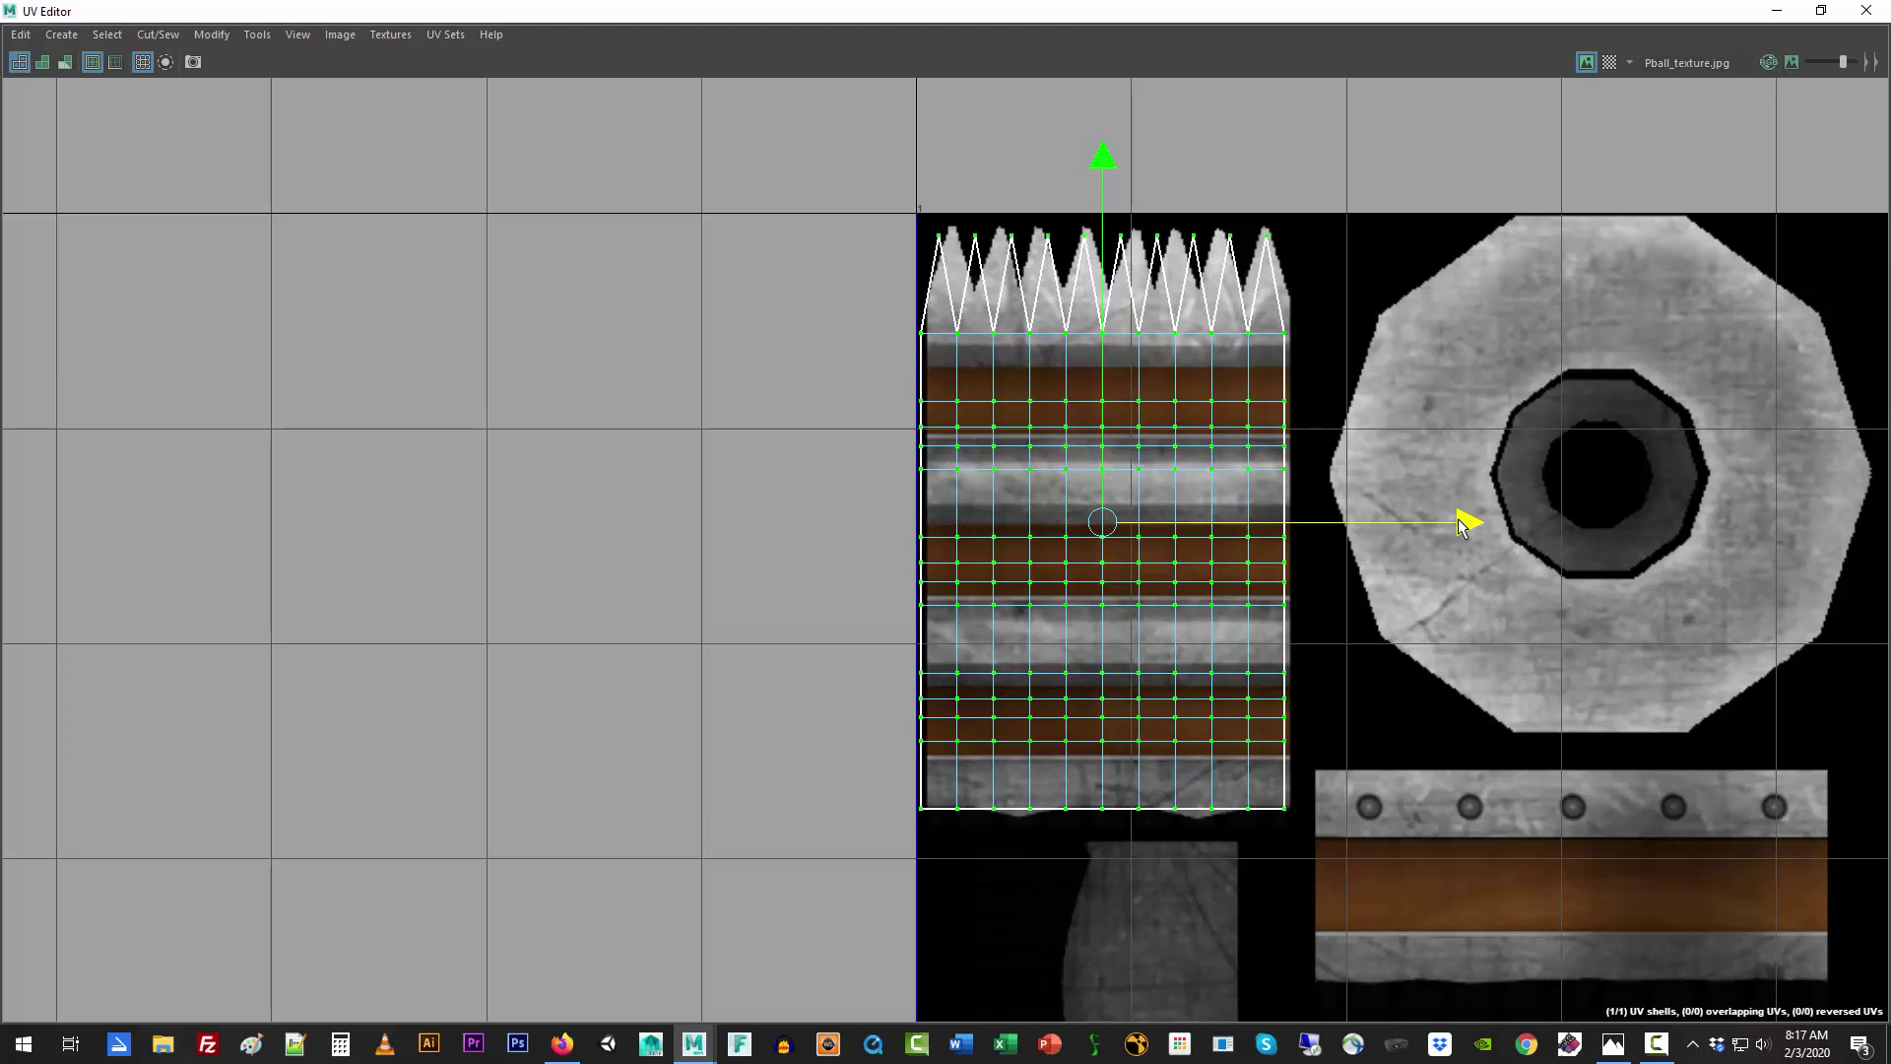
key("r")
left_click_drag(1459, 527, 1474, 523)
key("w")
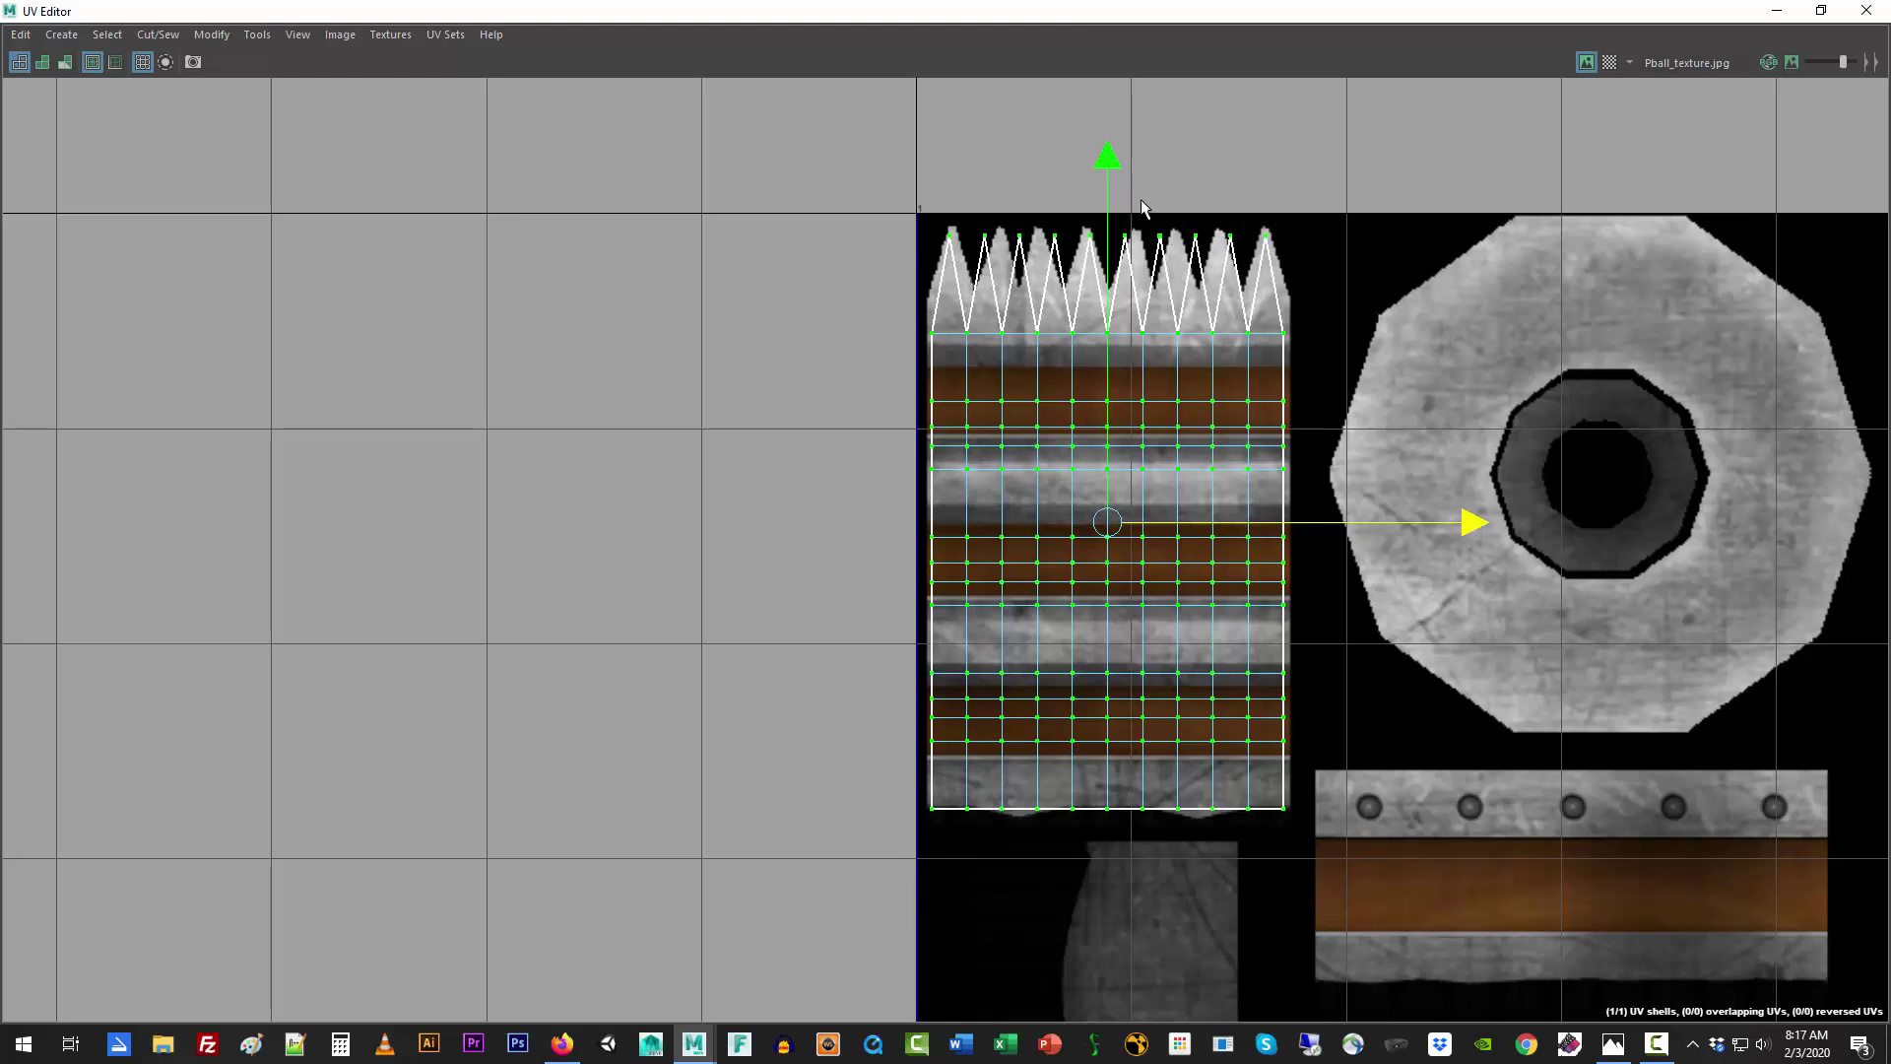
left_click_drag(1108, 161, 1106, 158)
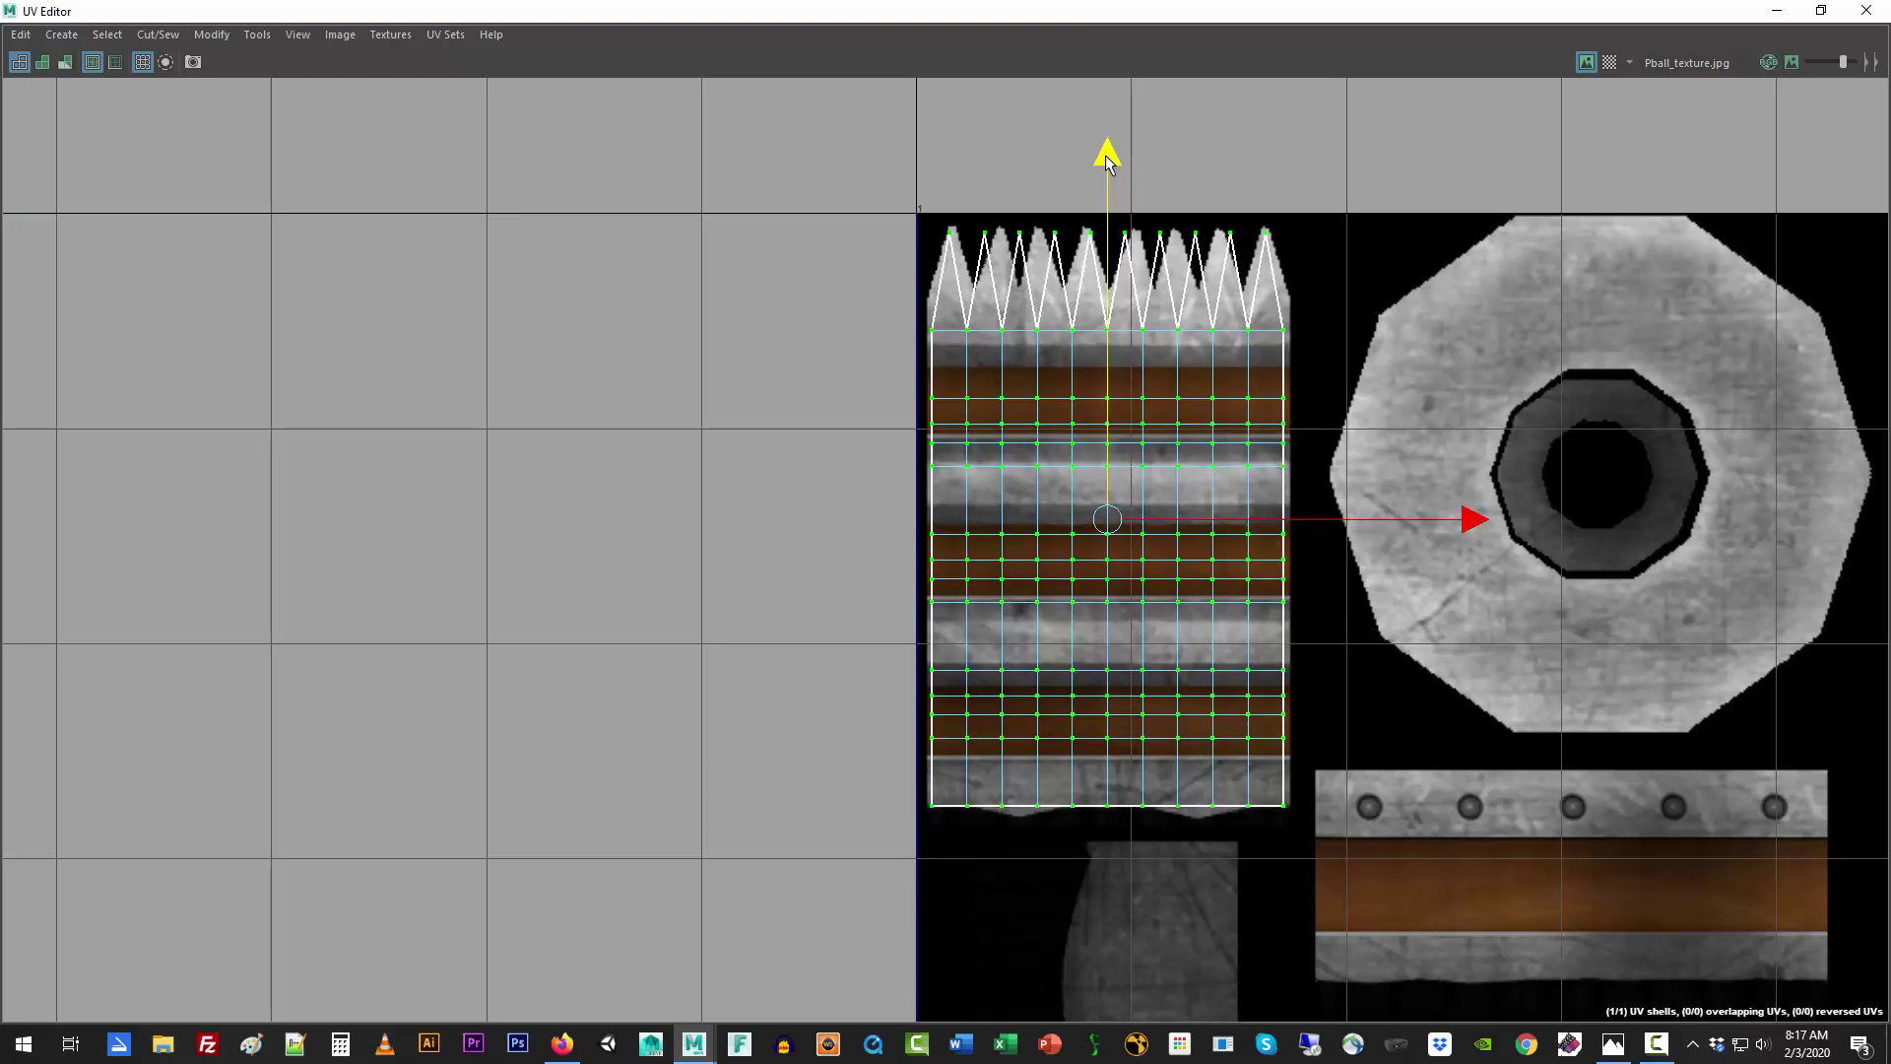
Step: Select the UVs of the shell's triangle tips and lower them into the solid metal base of the painted spikes
right_click(1089, 240)
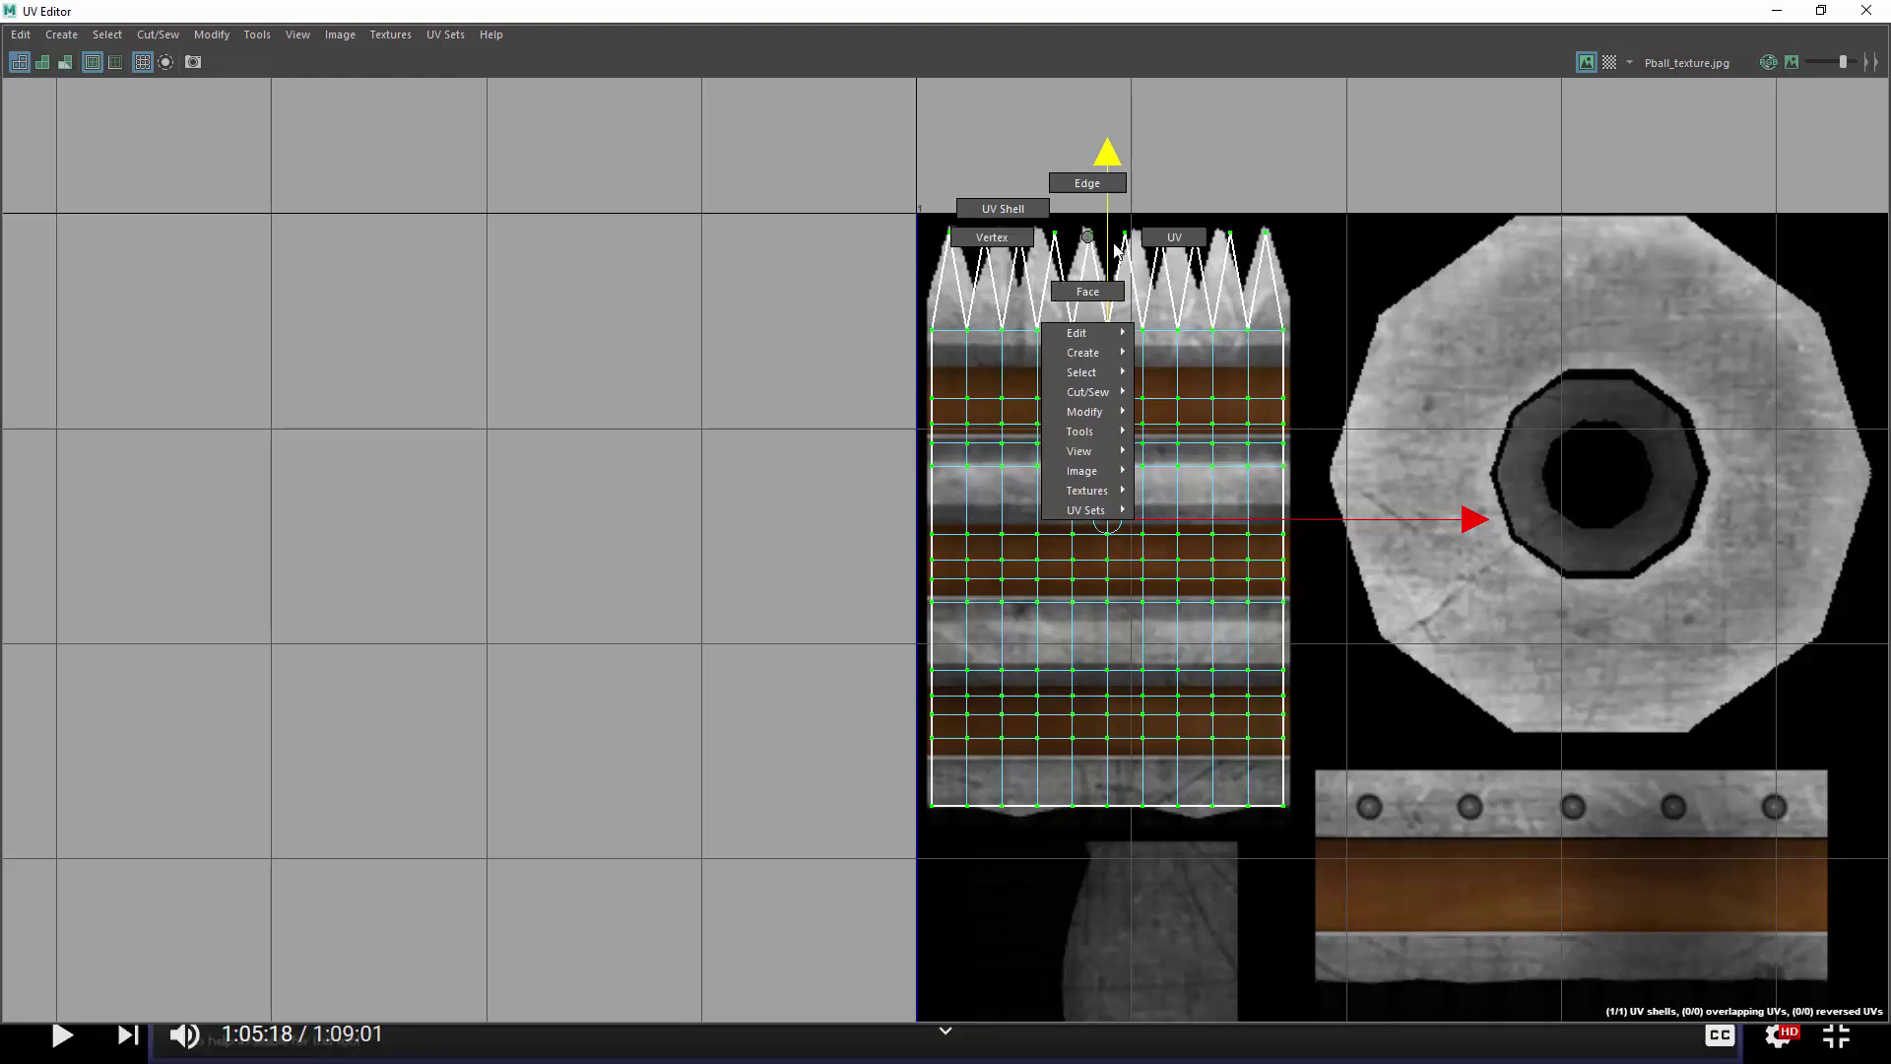
left_click_drag(907, 184, 1264, 240)
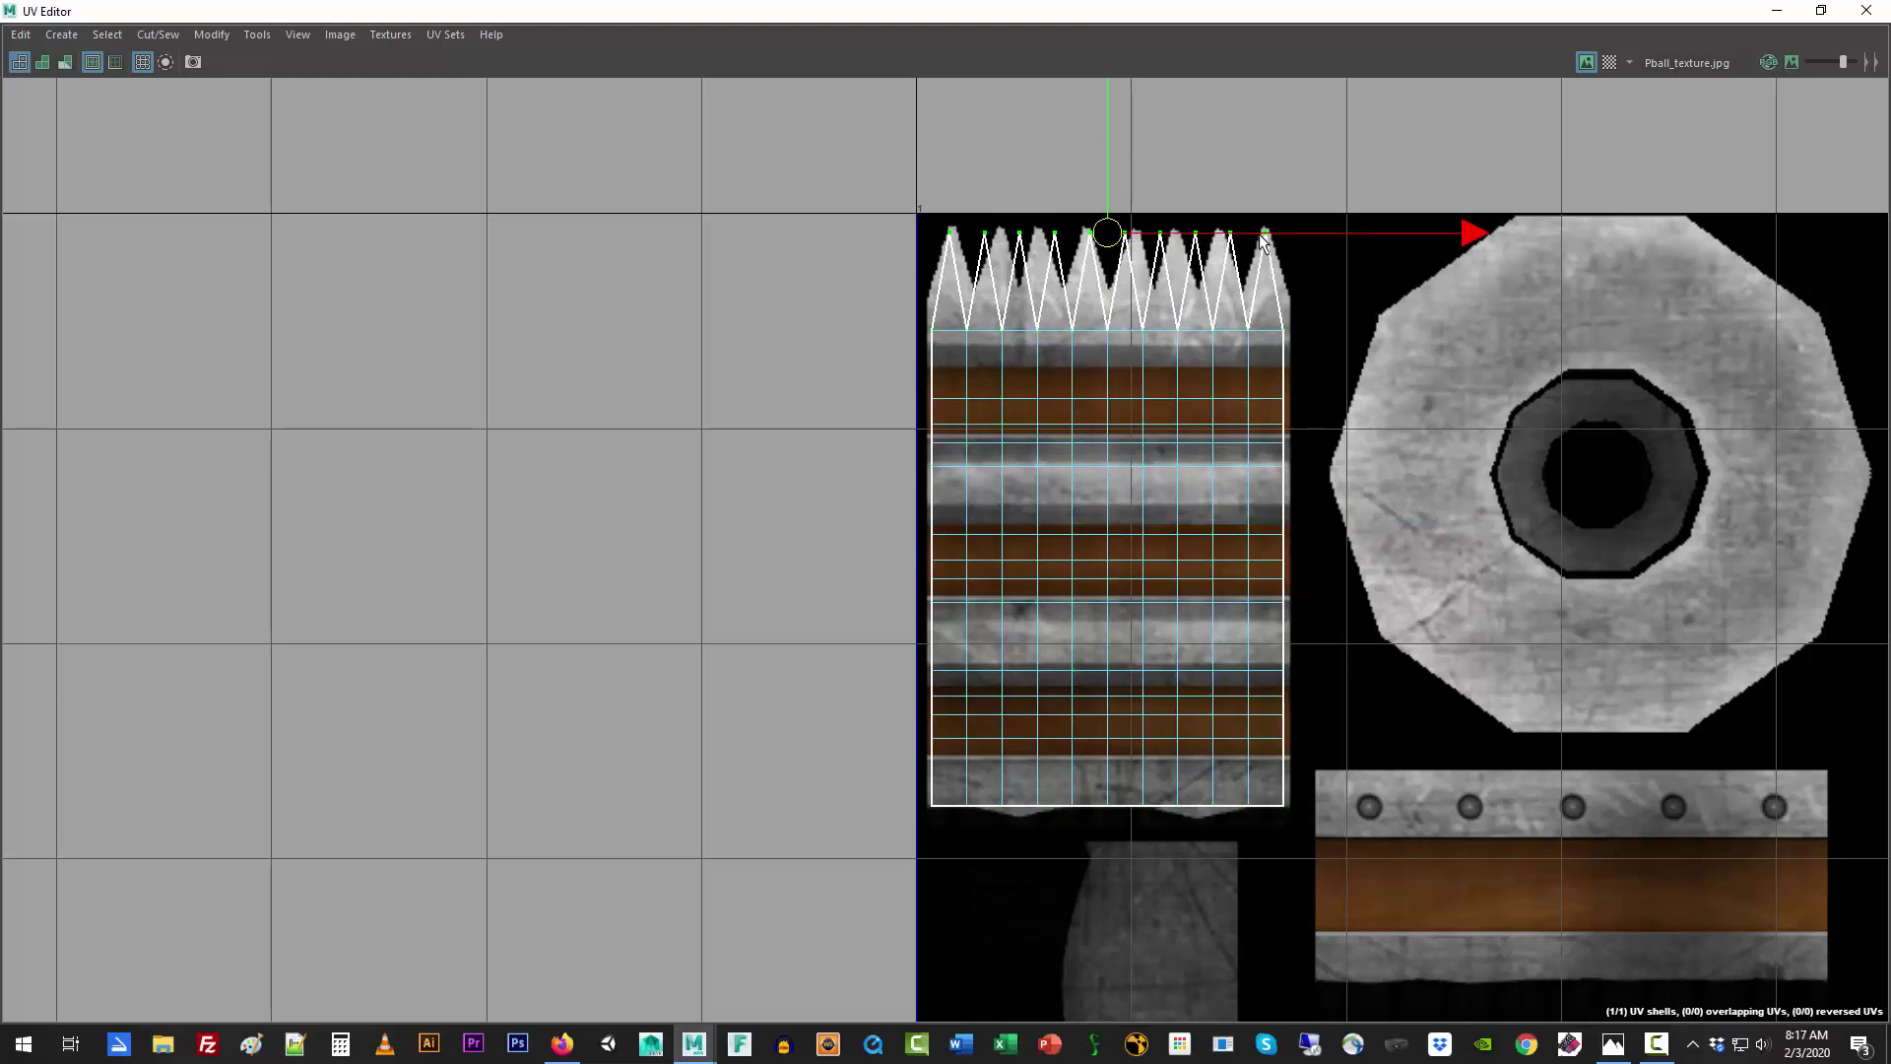
left_click_drag(1107, 114, 1101, 163)
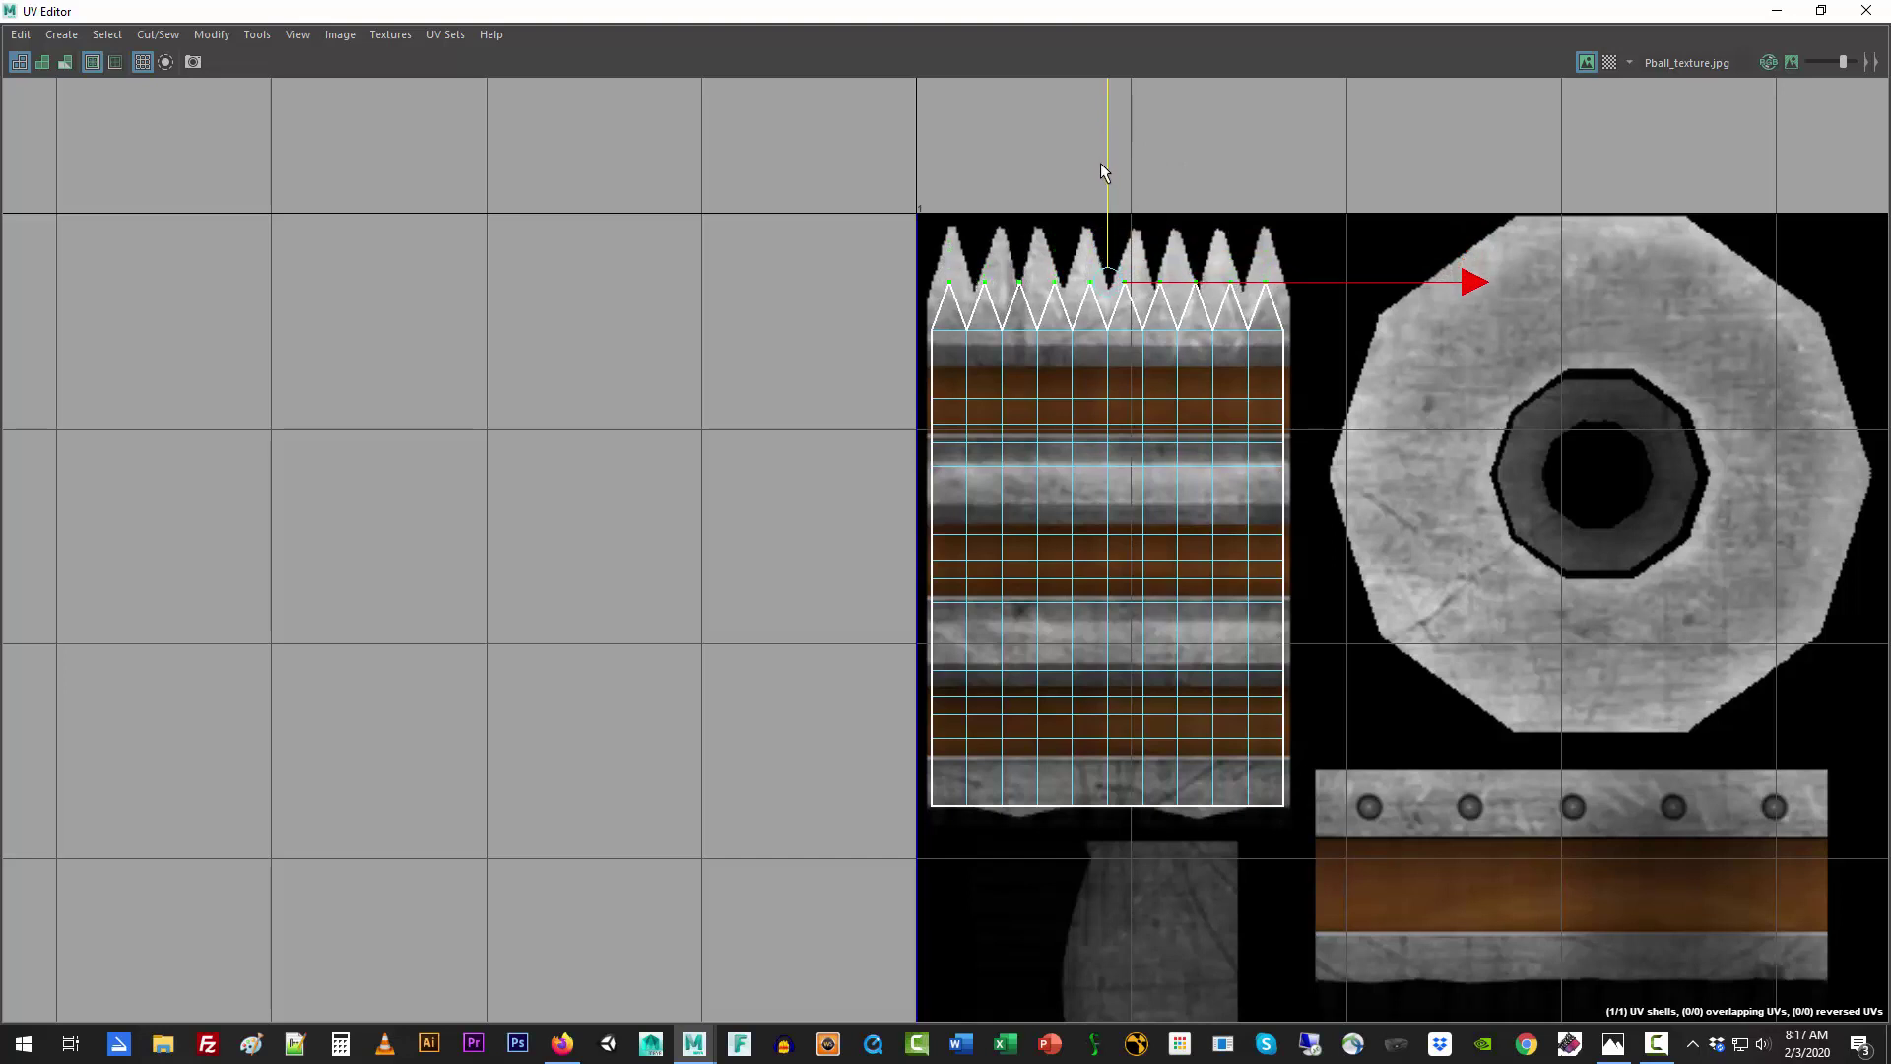
Step: Raise the first two UV rows below the cone base to the upper and lower edges of the dark strip under the spikes
left_click(1386, 501)
left_click_drag(952, 408, 1308, 414)
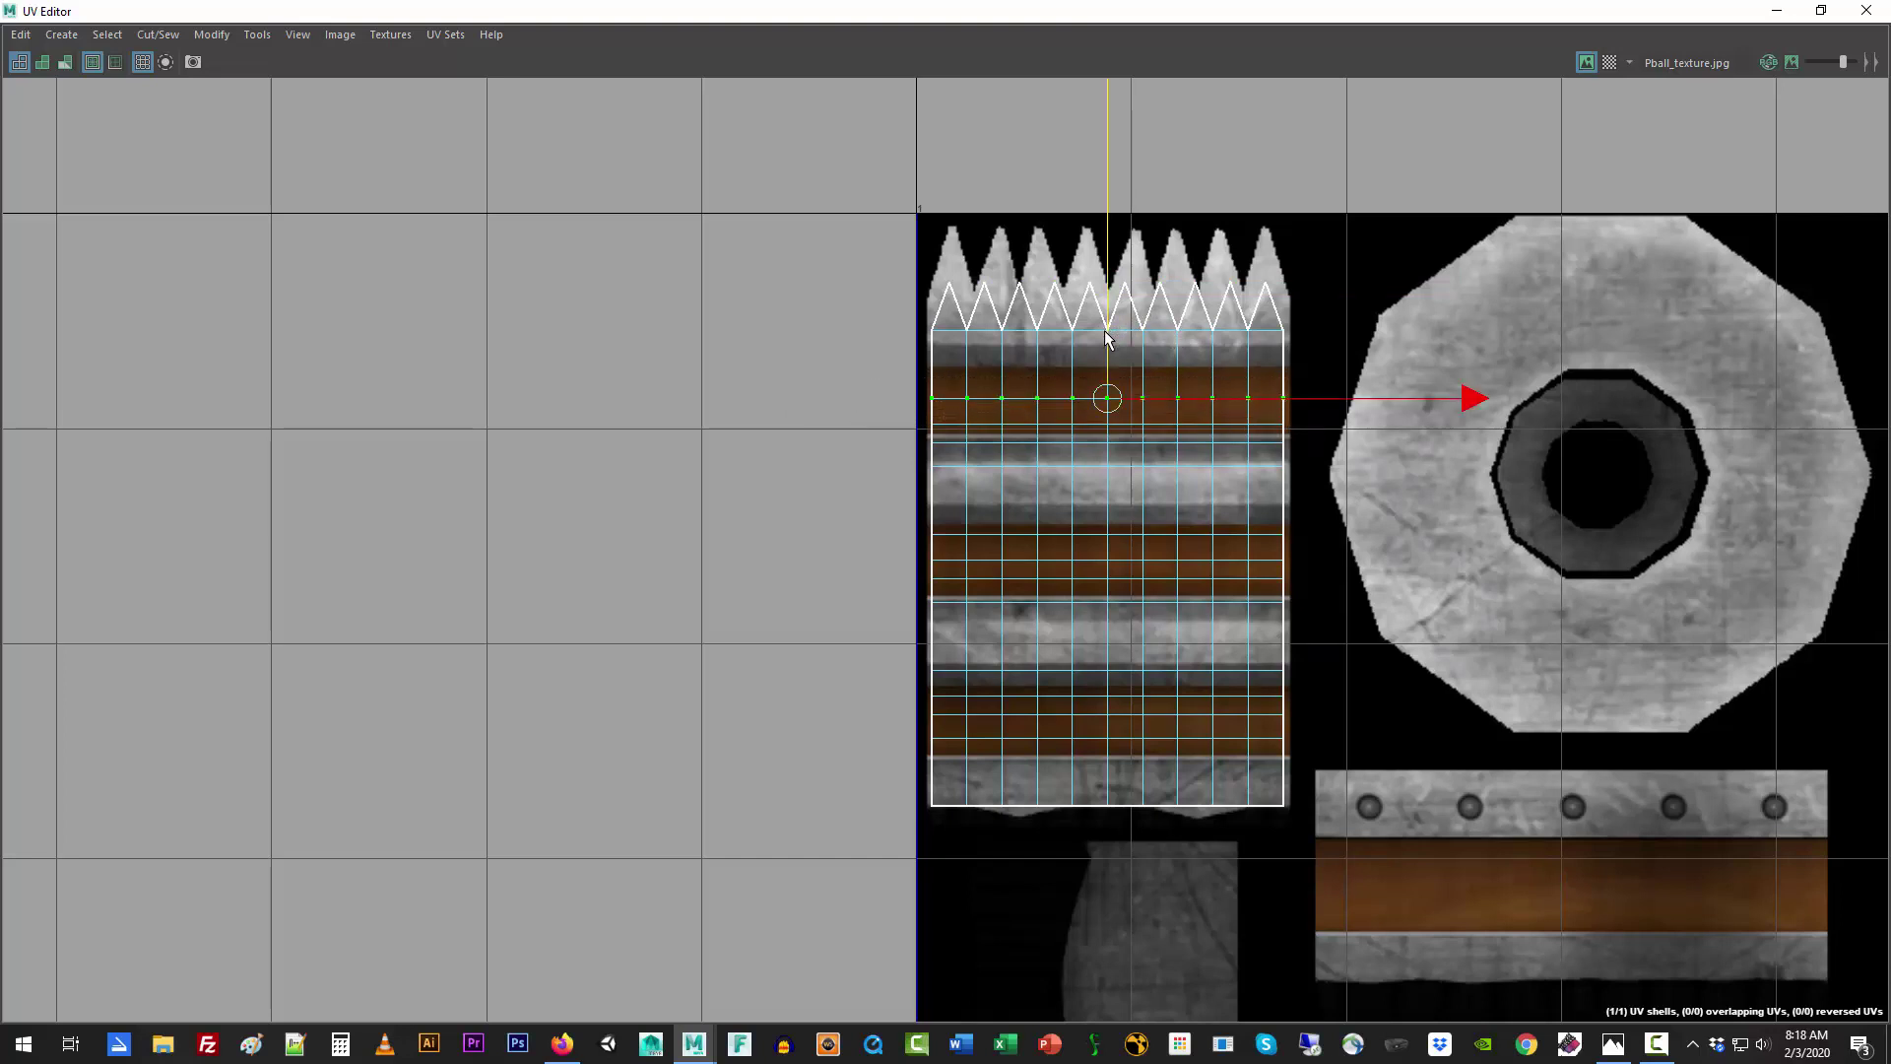
left_click_drag(1107, 336, 1106, 286)
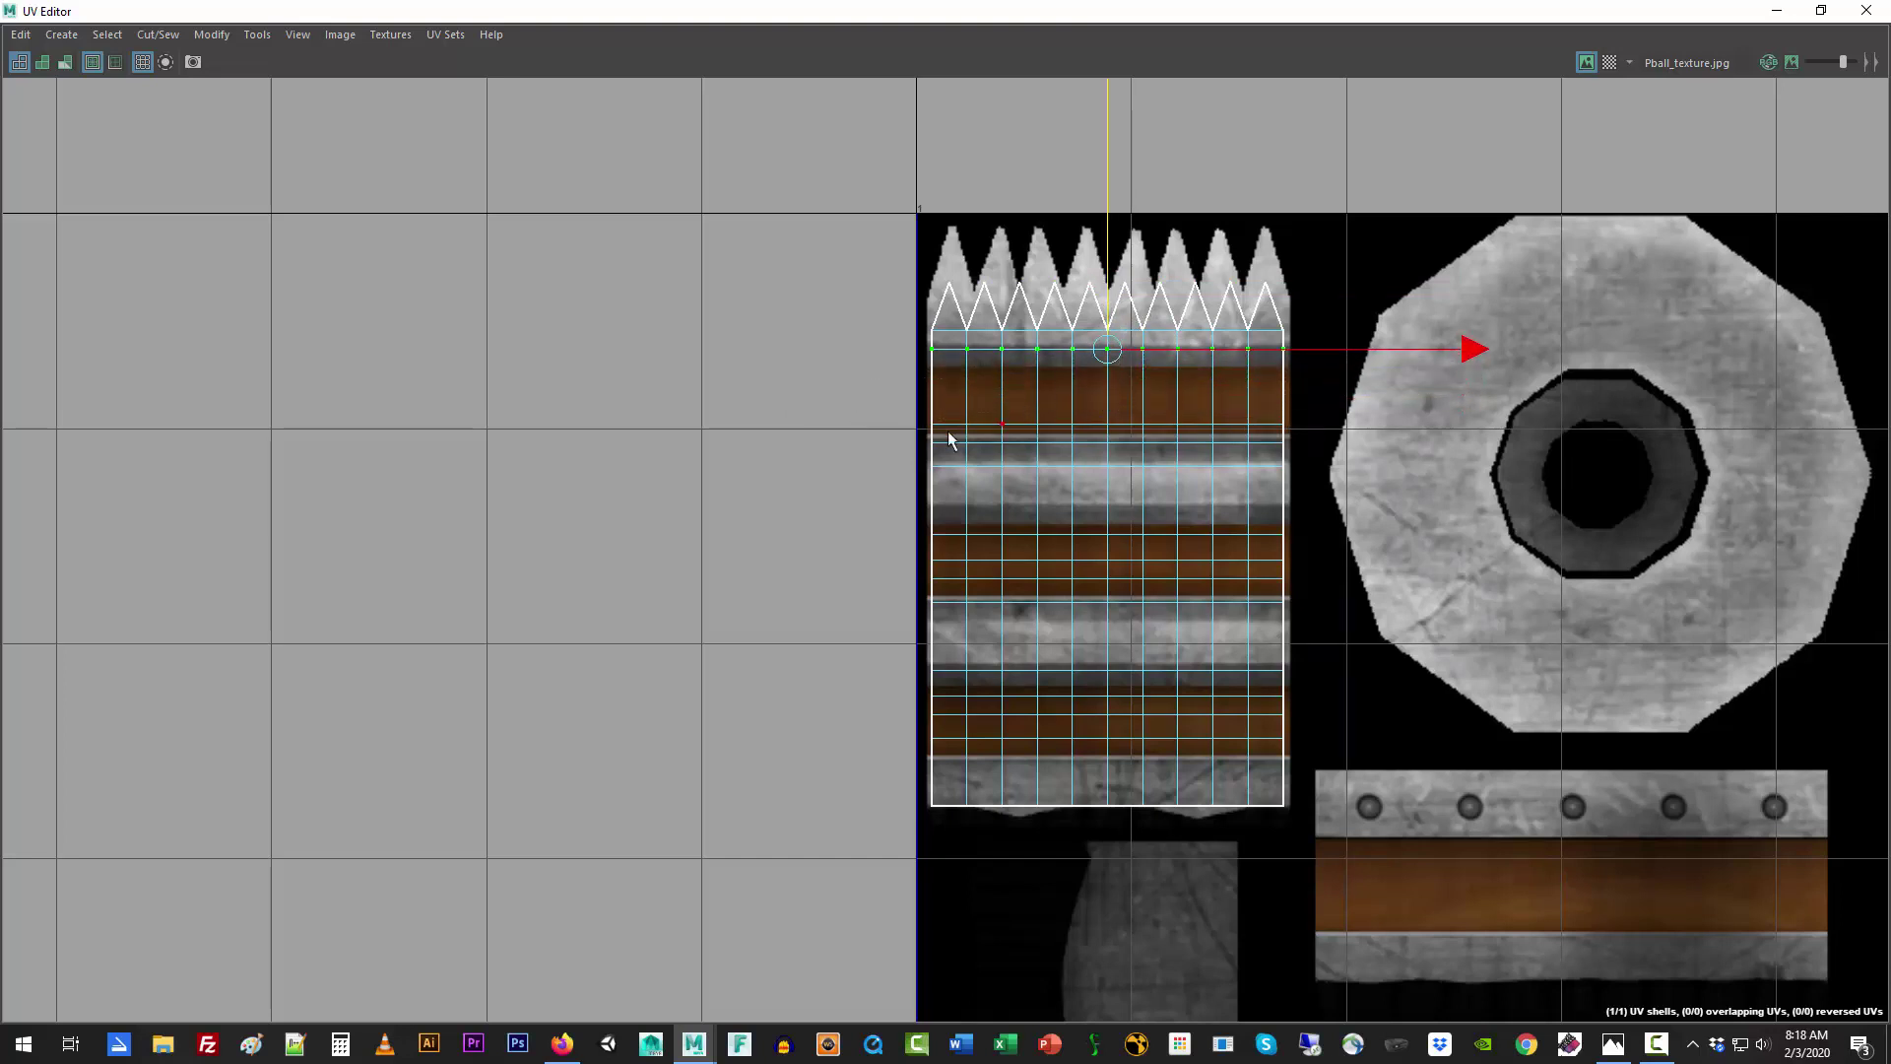
left_click_drag(851, 399, 1316, 435)
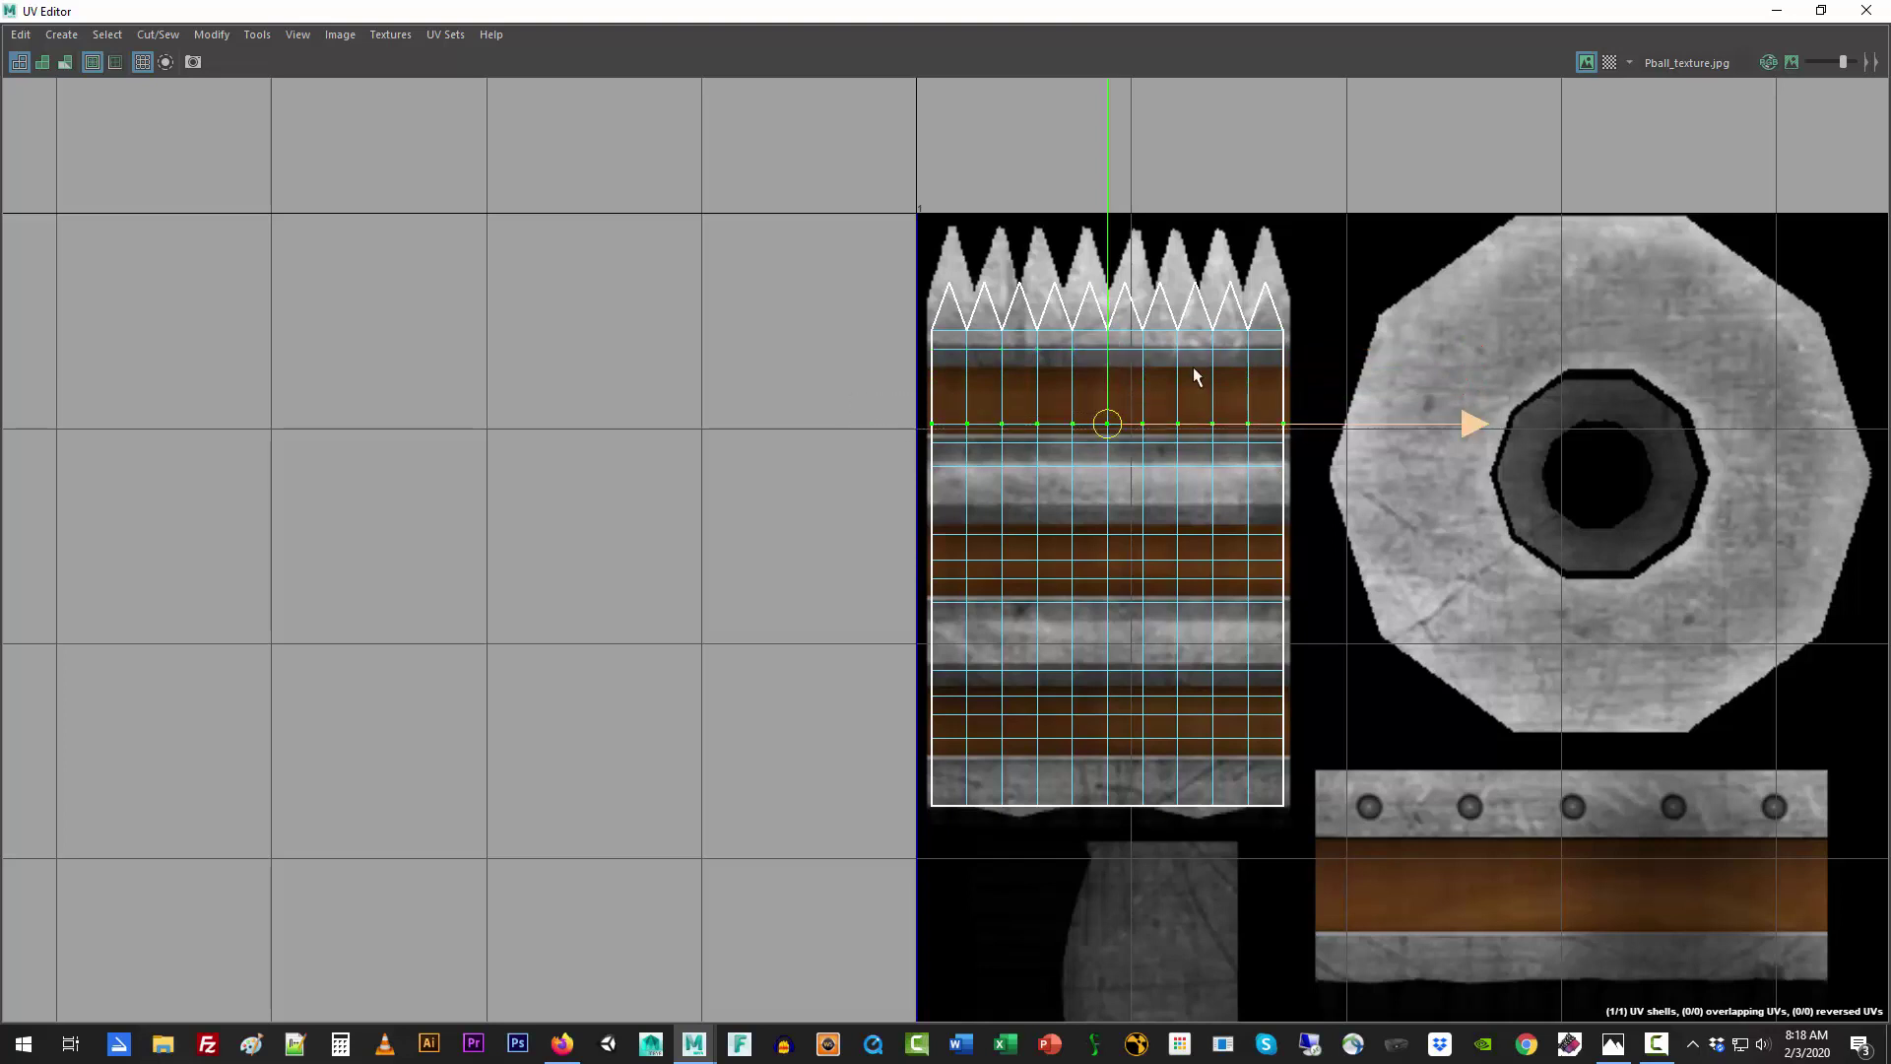
left_click_drag(1107, 322, 1107, 263)
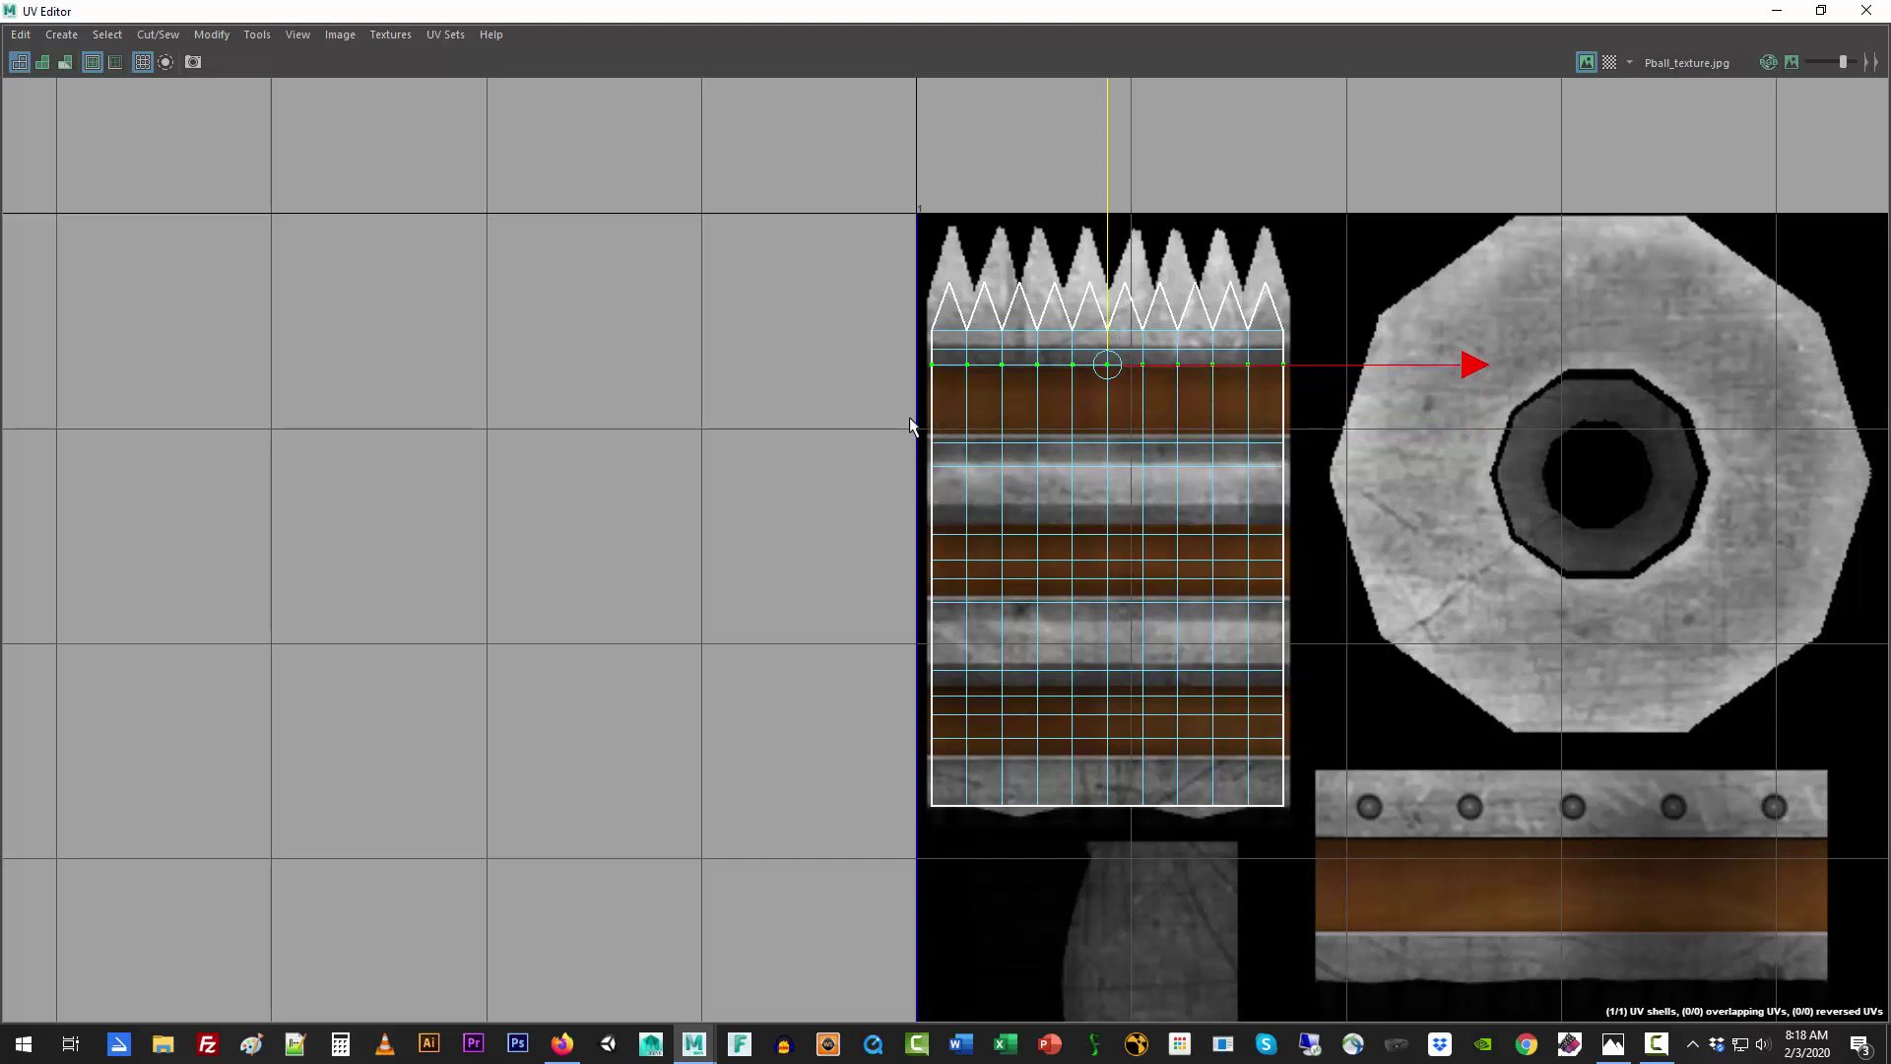
Step: Raise the next four UV rows to frame the second metal band, aligning them with its upper edge and dark lower strip
left_click_drag(909, 417, 1291, 490)
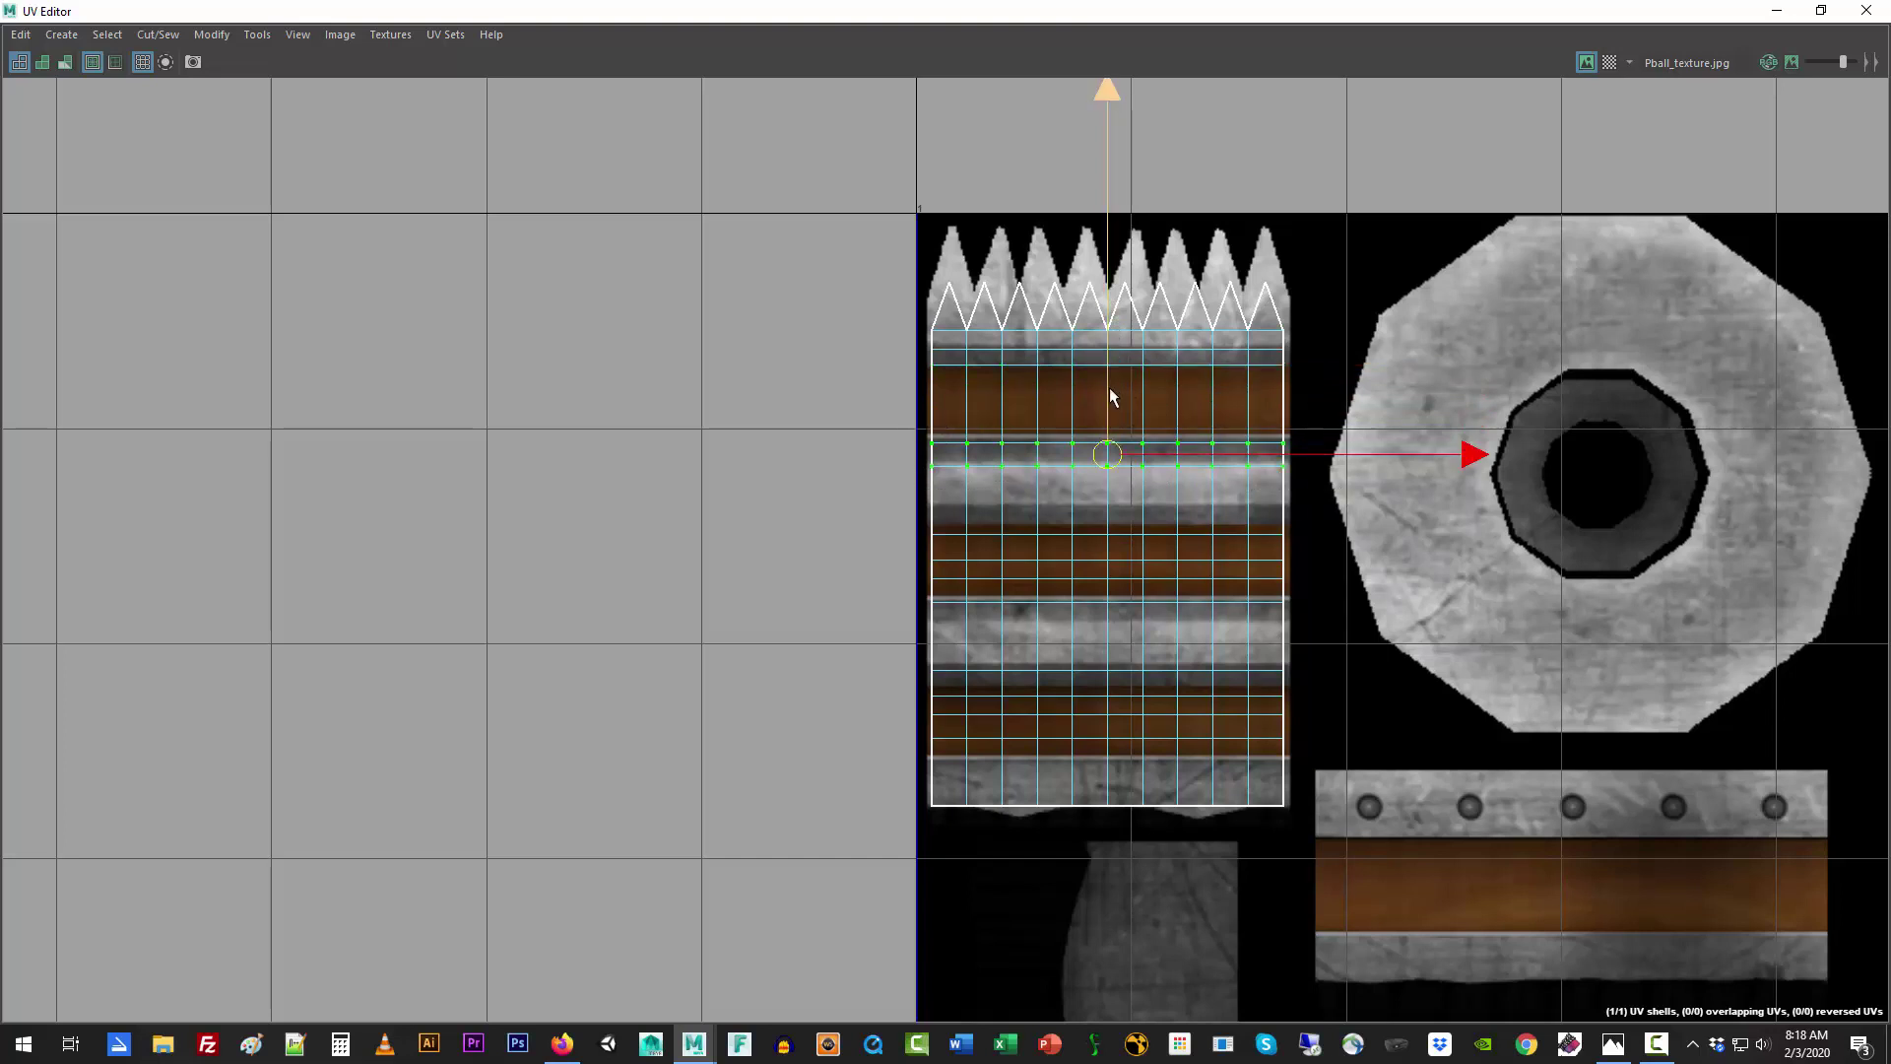
left_click_drag(1107, 387, 1105, 381)
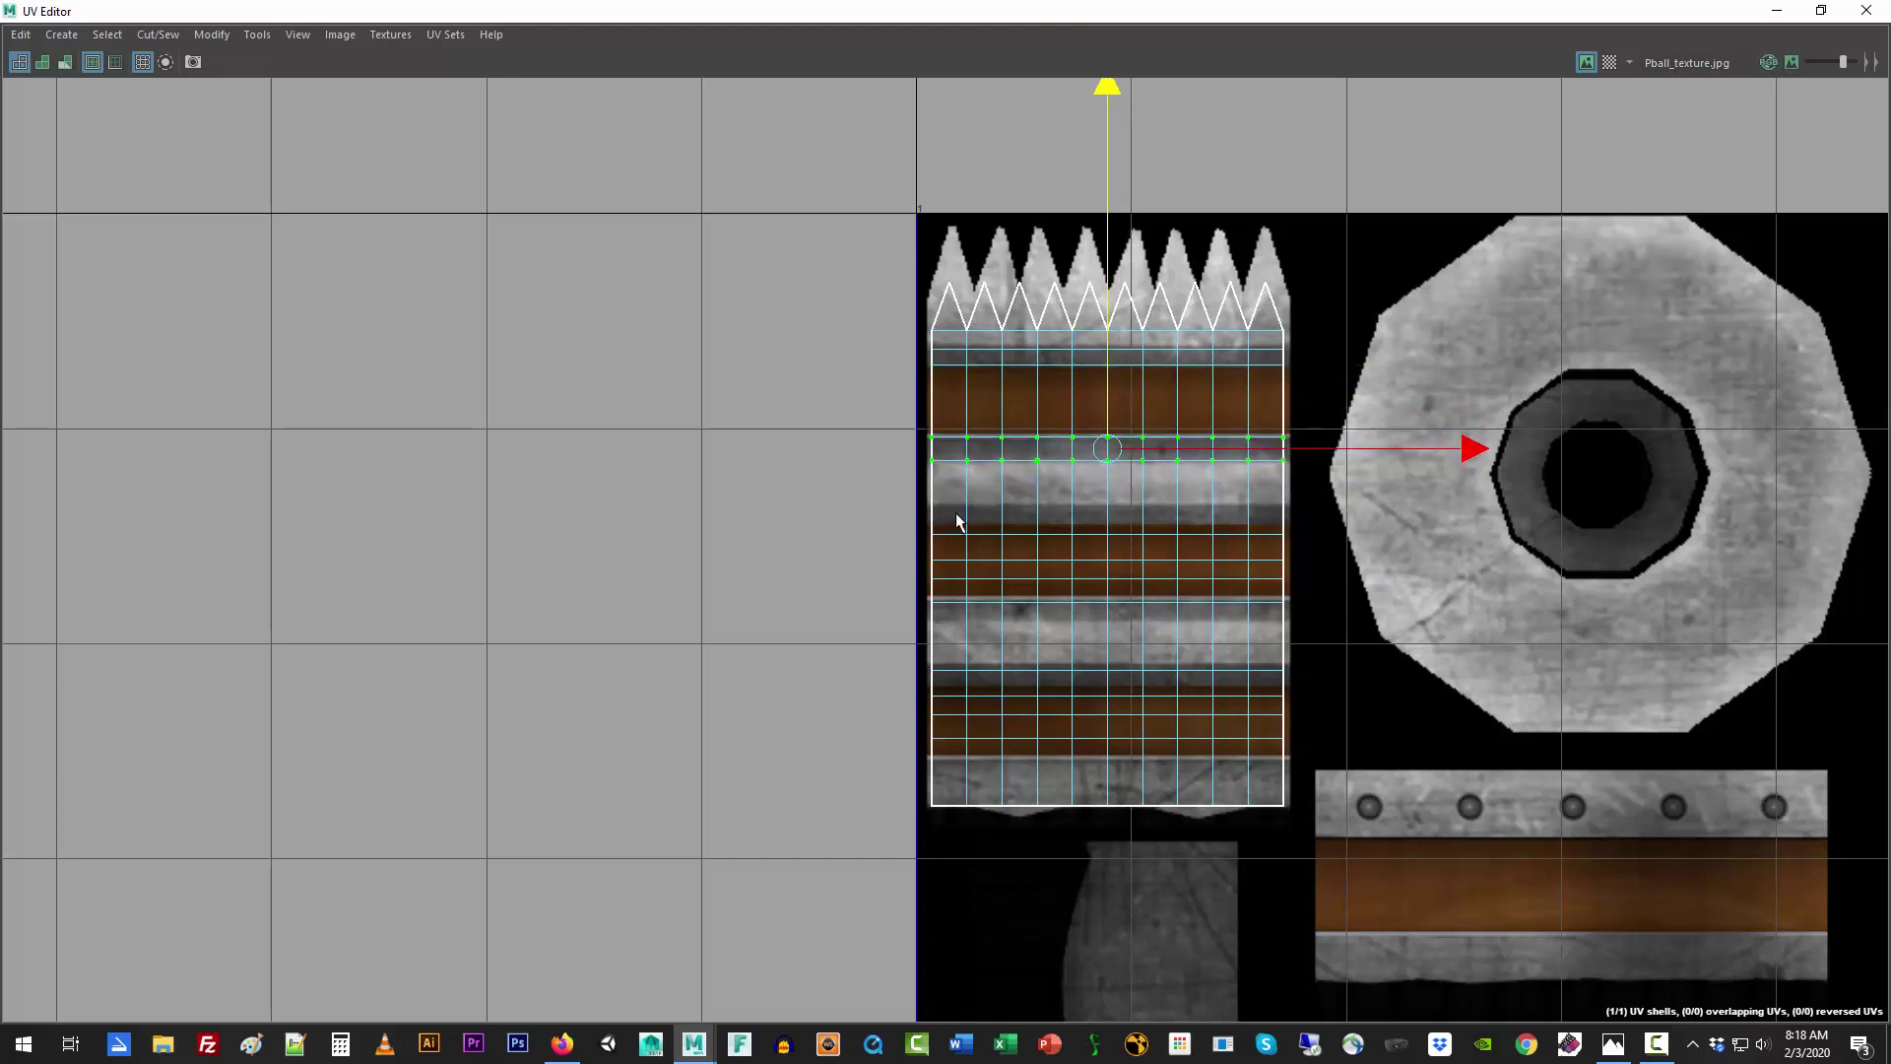
left_click_drag(900, 514, 1308, 575)
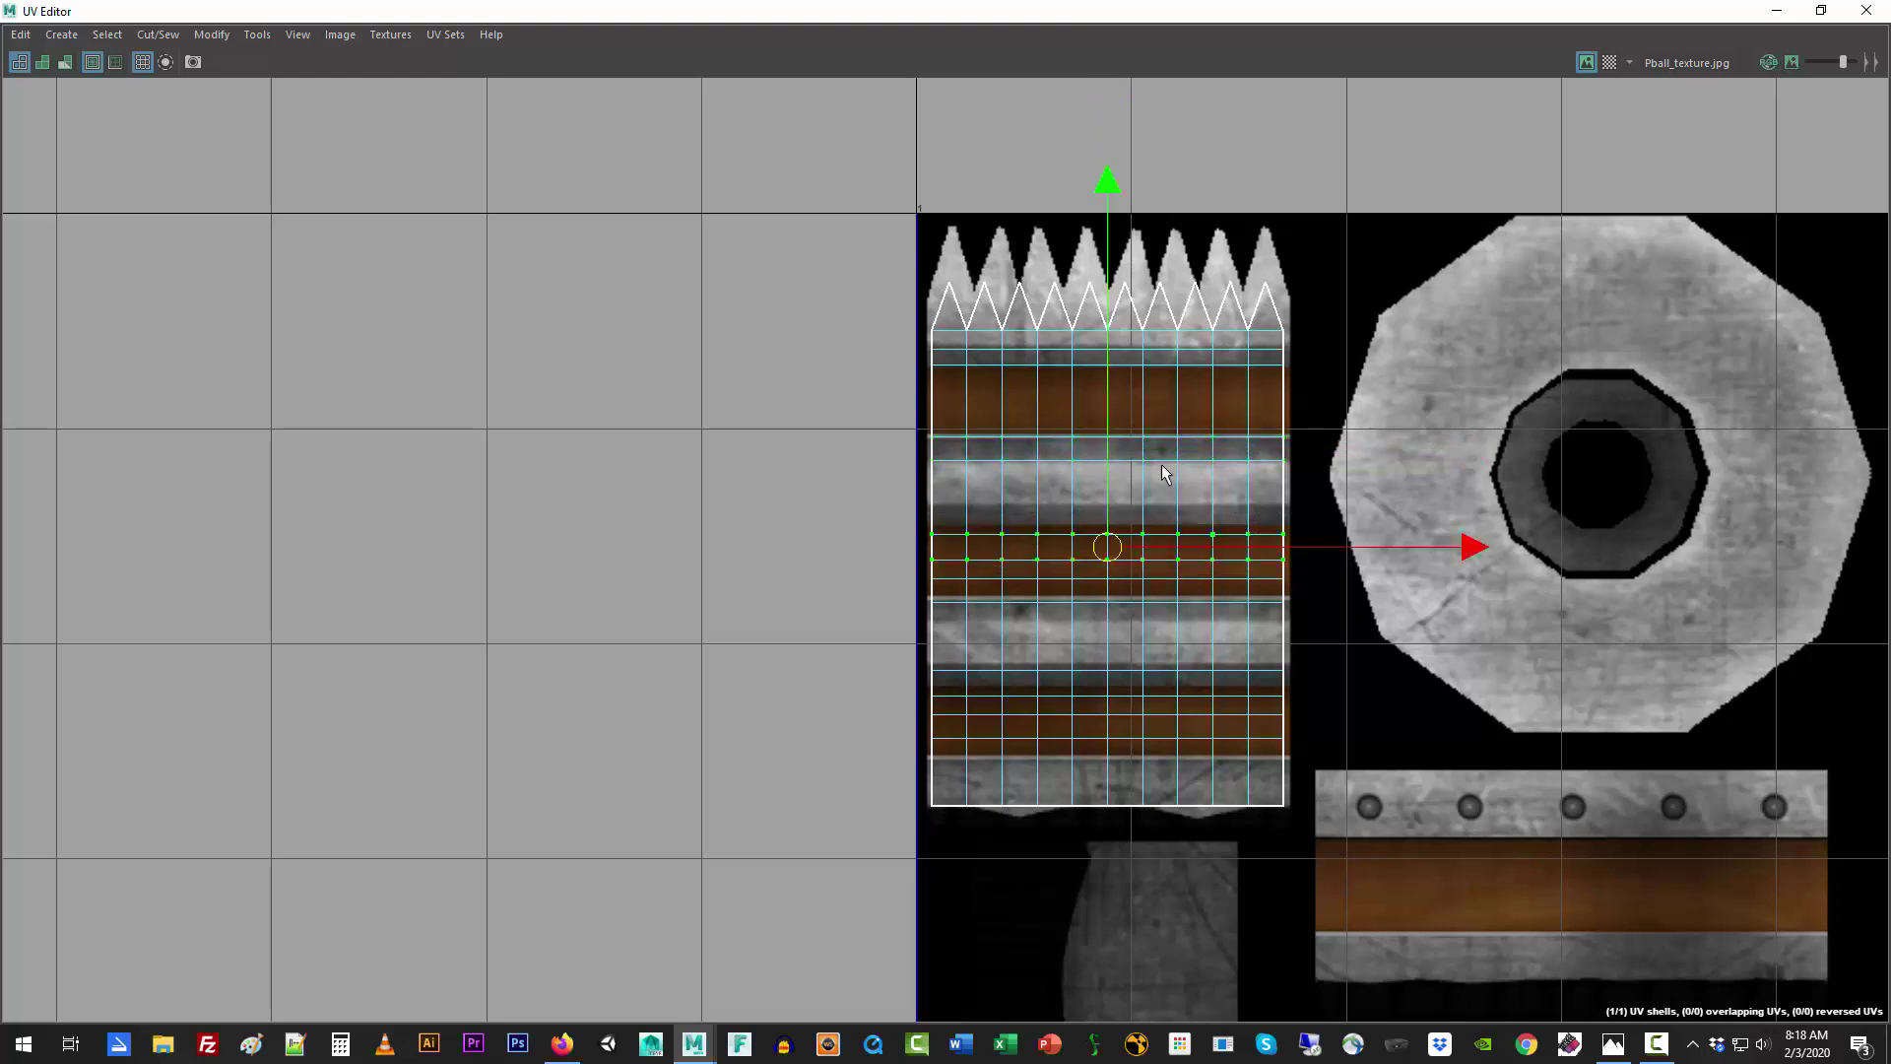
left_click_drag(1106, 472, 1109, 450)
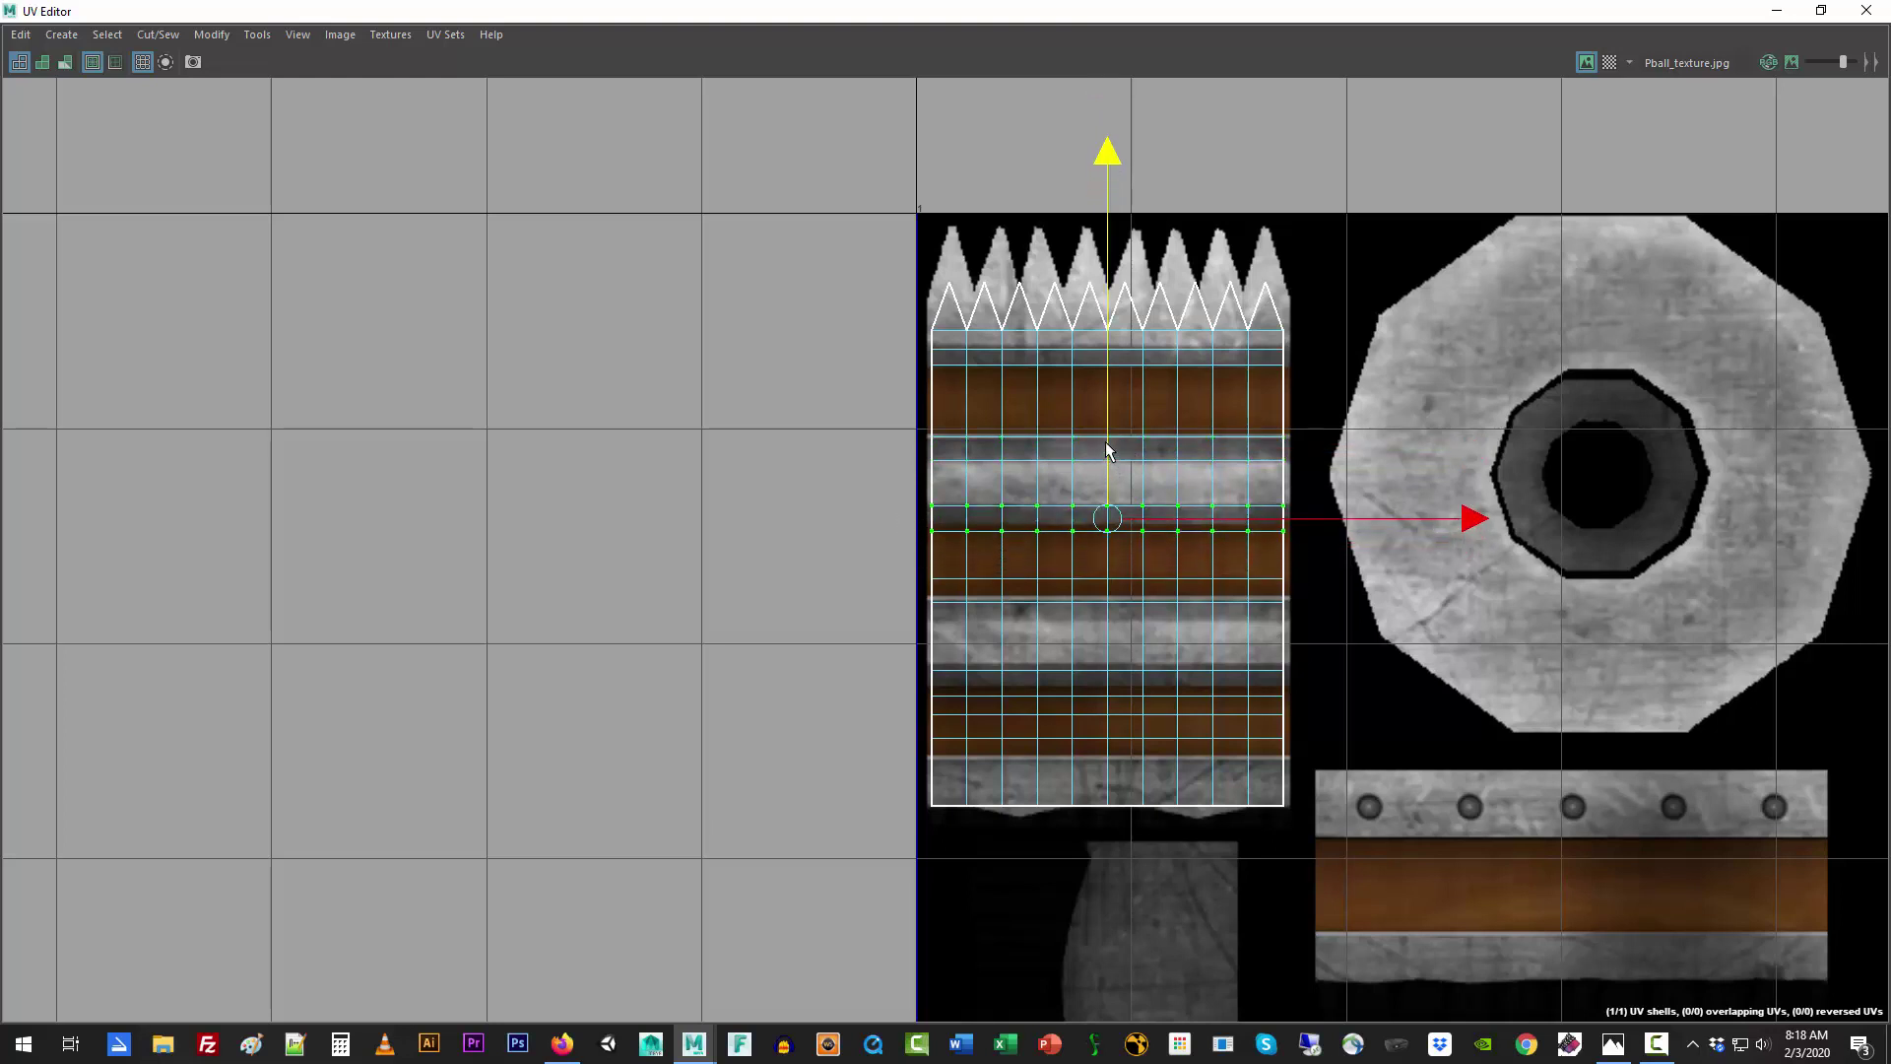
left_click_drag(903, 519, 1327, 541)
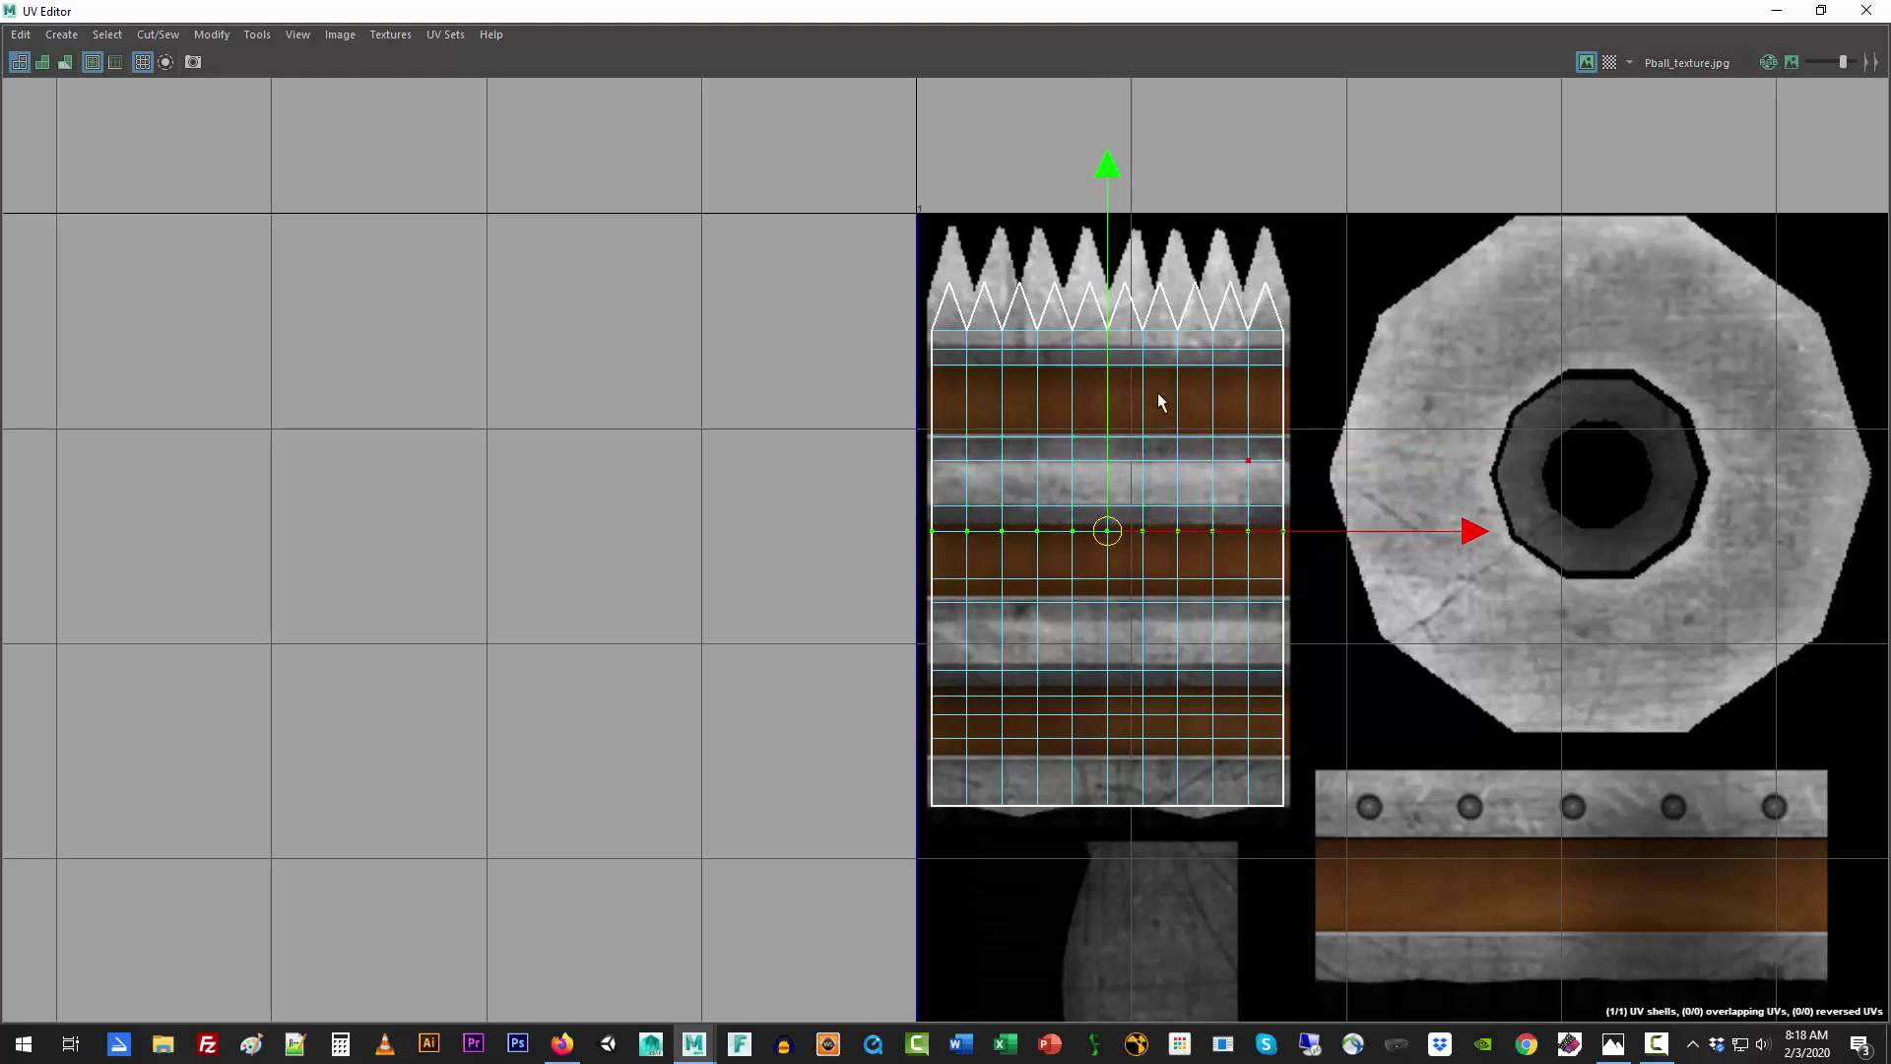
left_click_drag(1107, 383, 1107, 378)
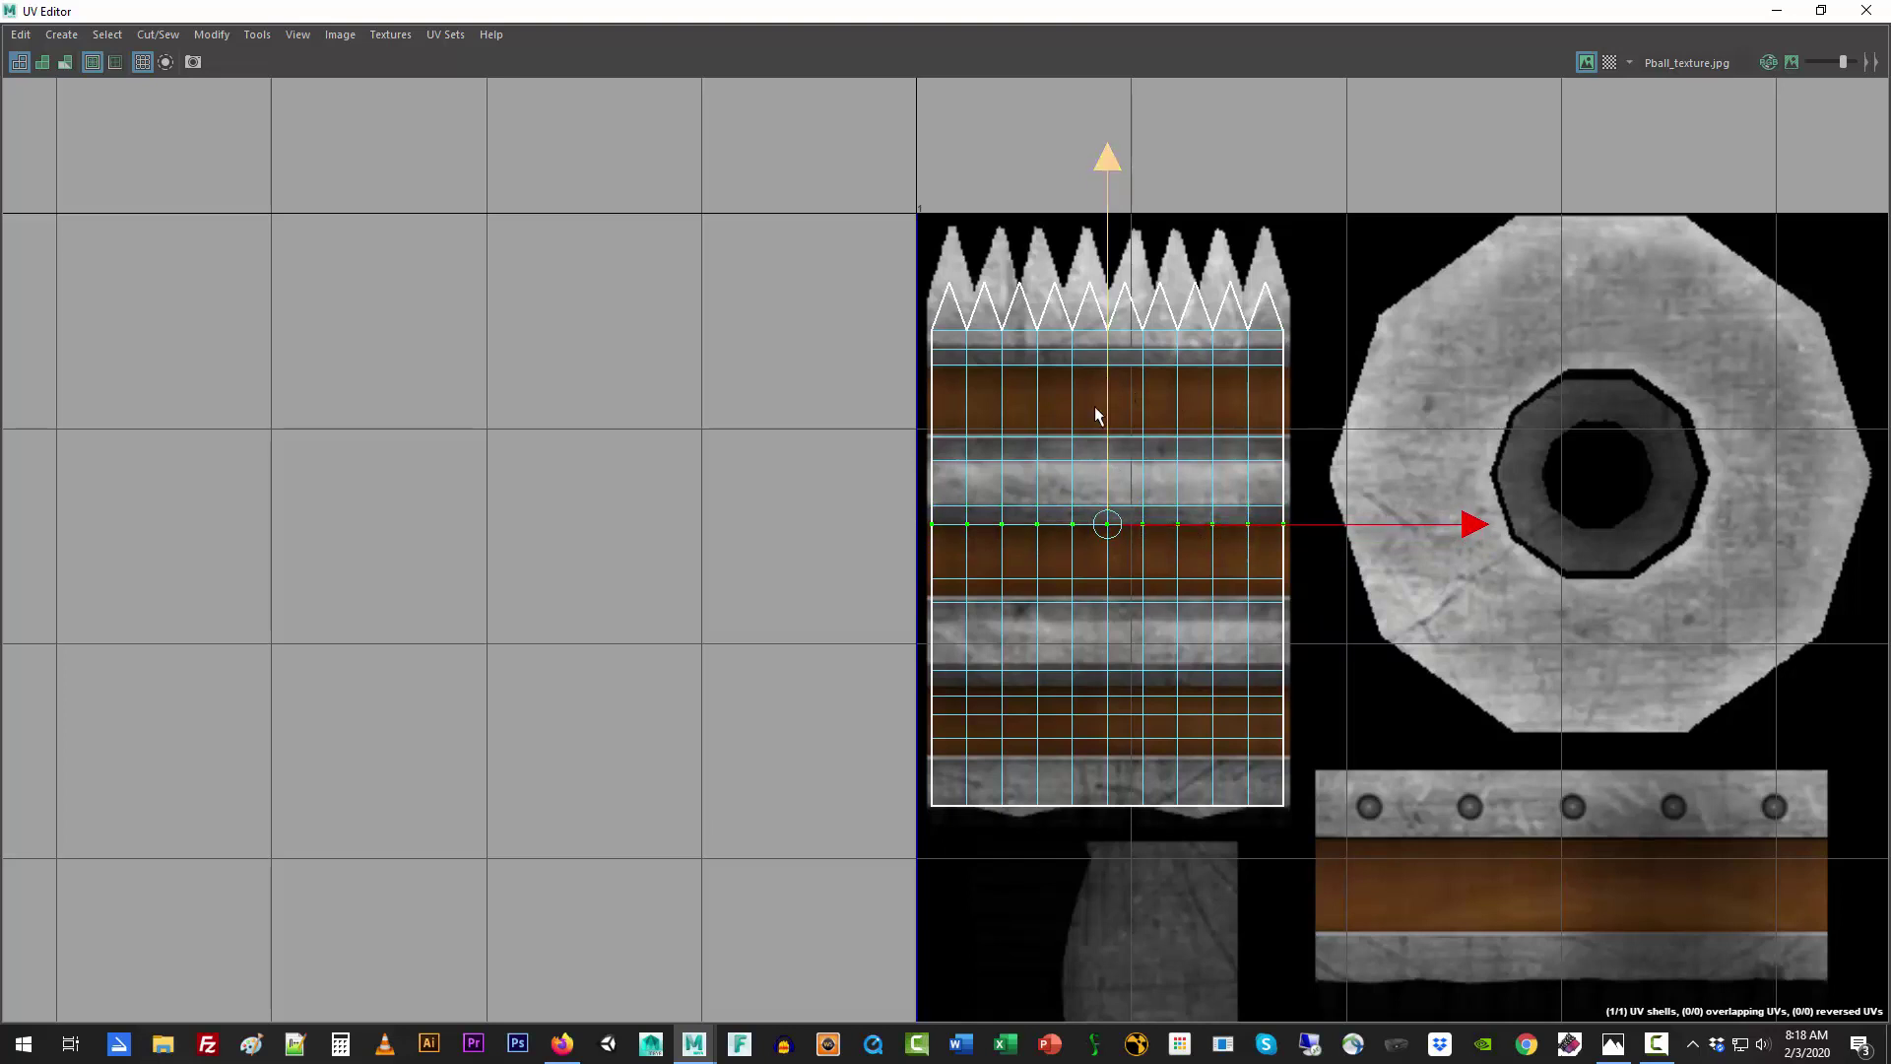
Step: Align the following four UV rows with the third metal band's upper shaded edge and the dark strip below it
left_click_drag(884, 564, 1312, 627)
left_click_drag(1110, 463, 1110, 485)
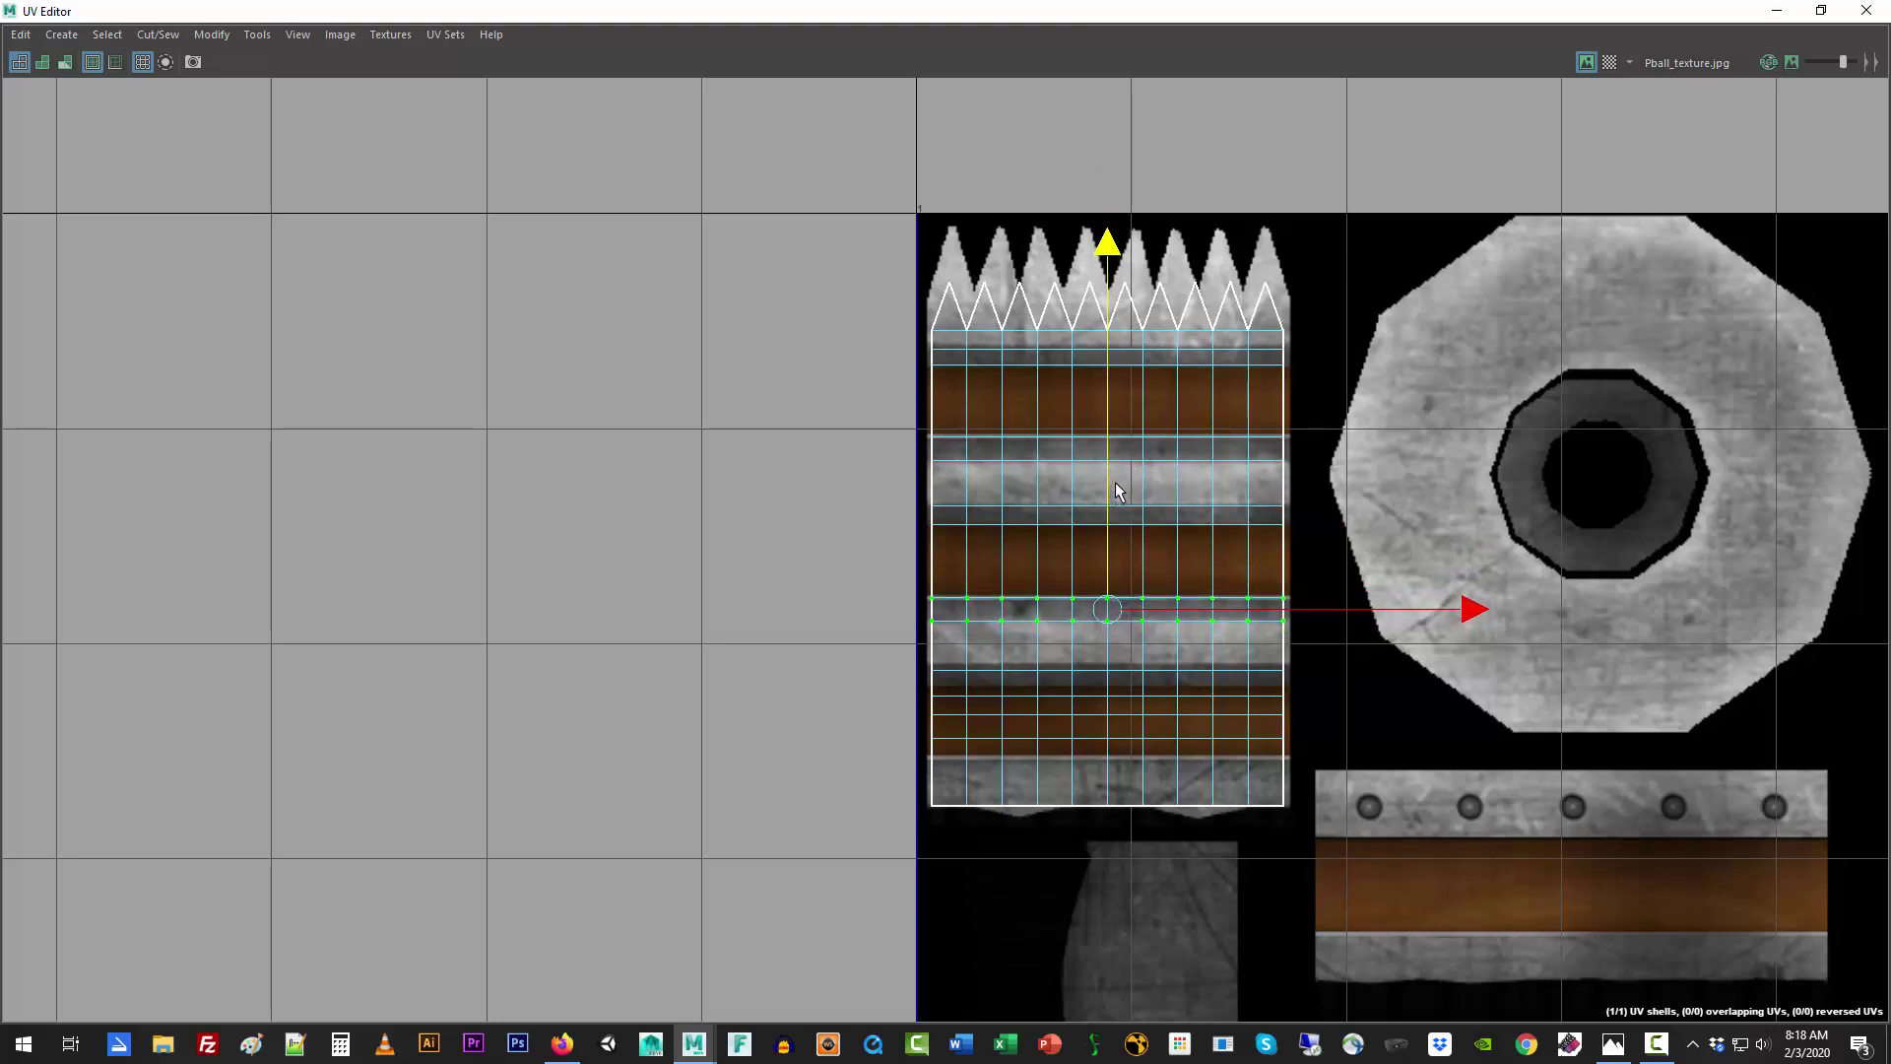
left_click_drag(891, 612, 1374, 634)
middle_click_drag(1107, 548, 1110, 548)
left_click_drag(885, 649, 1326, 686)
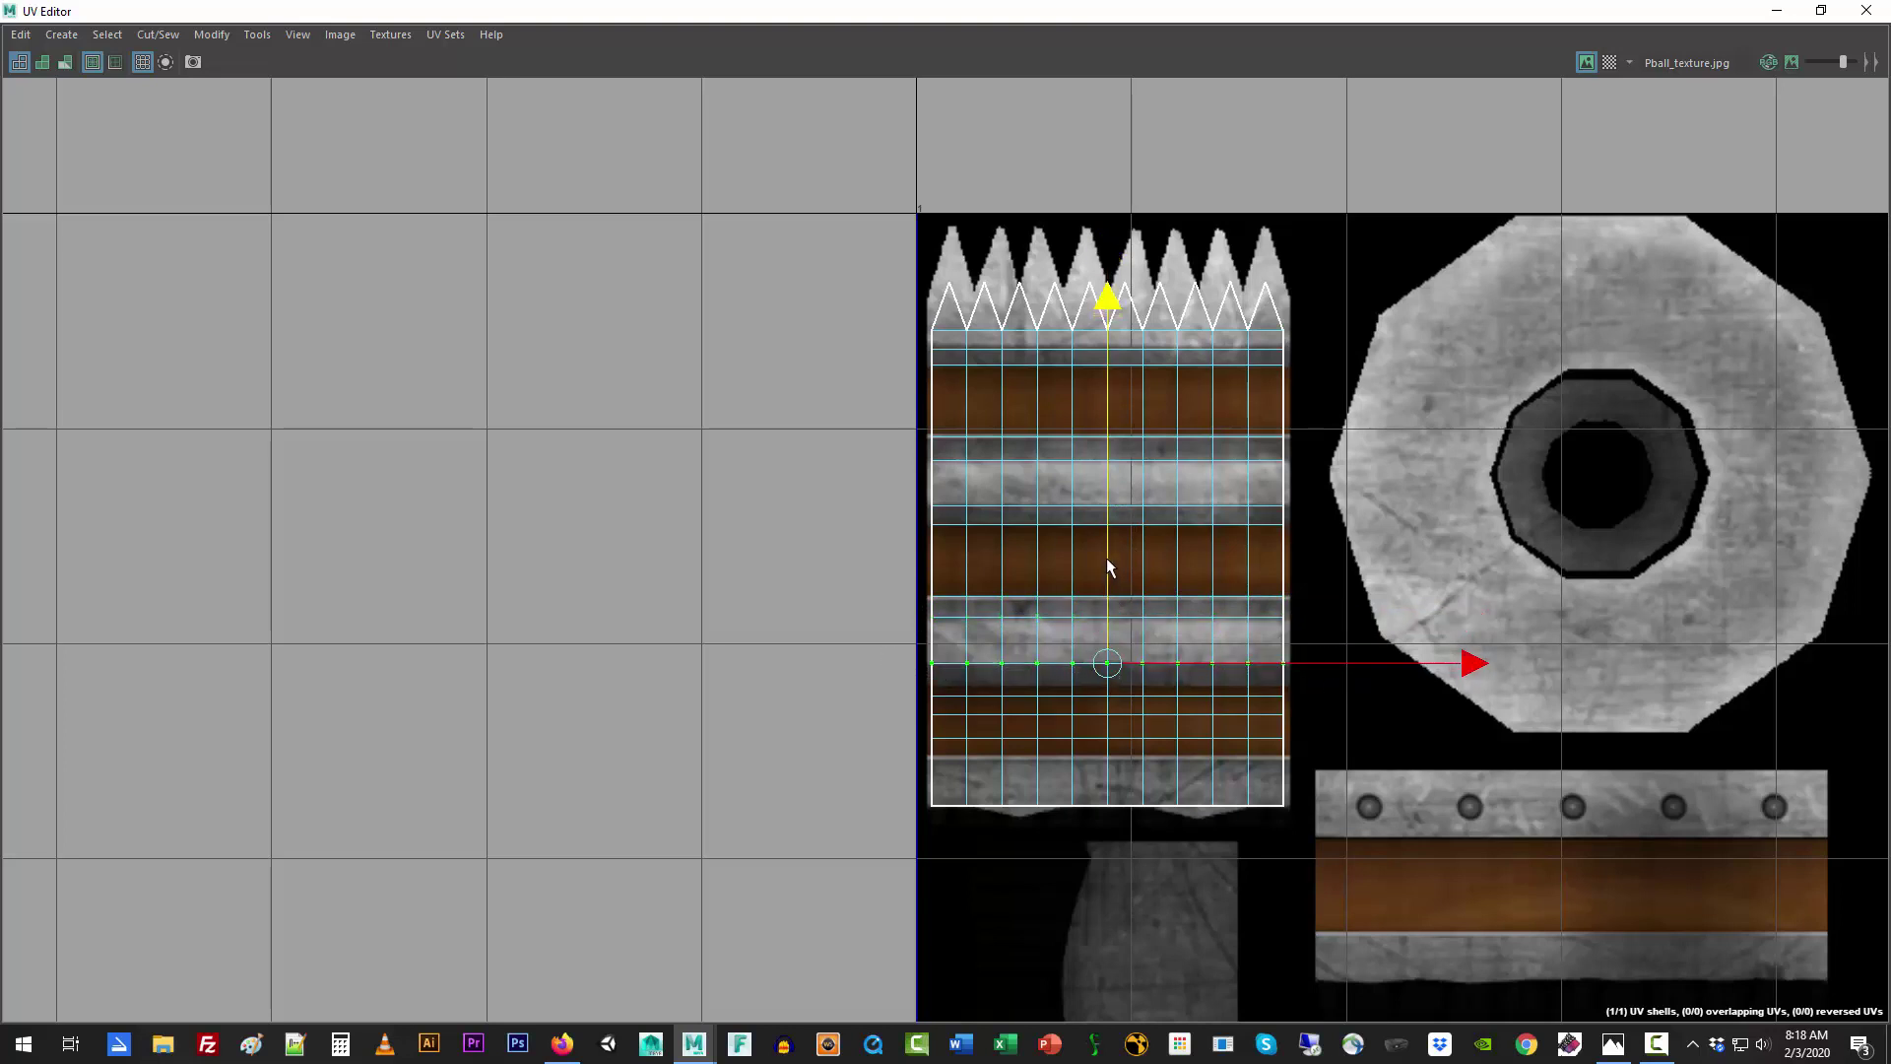
key("f")
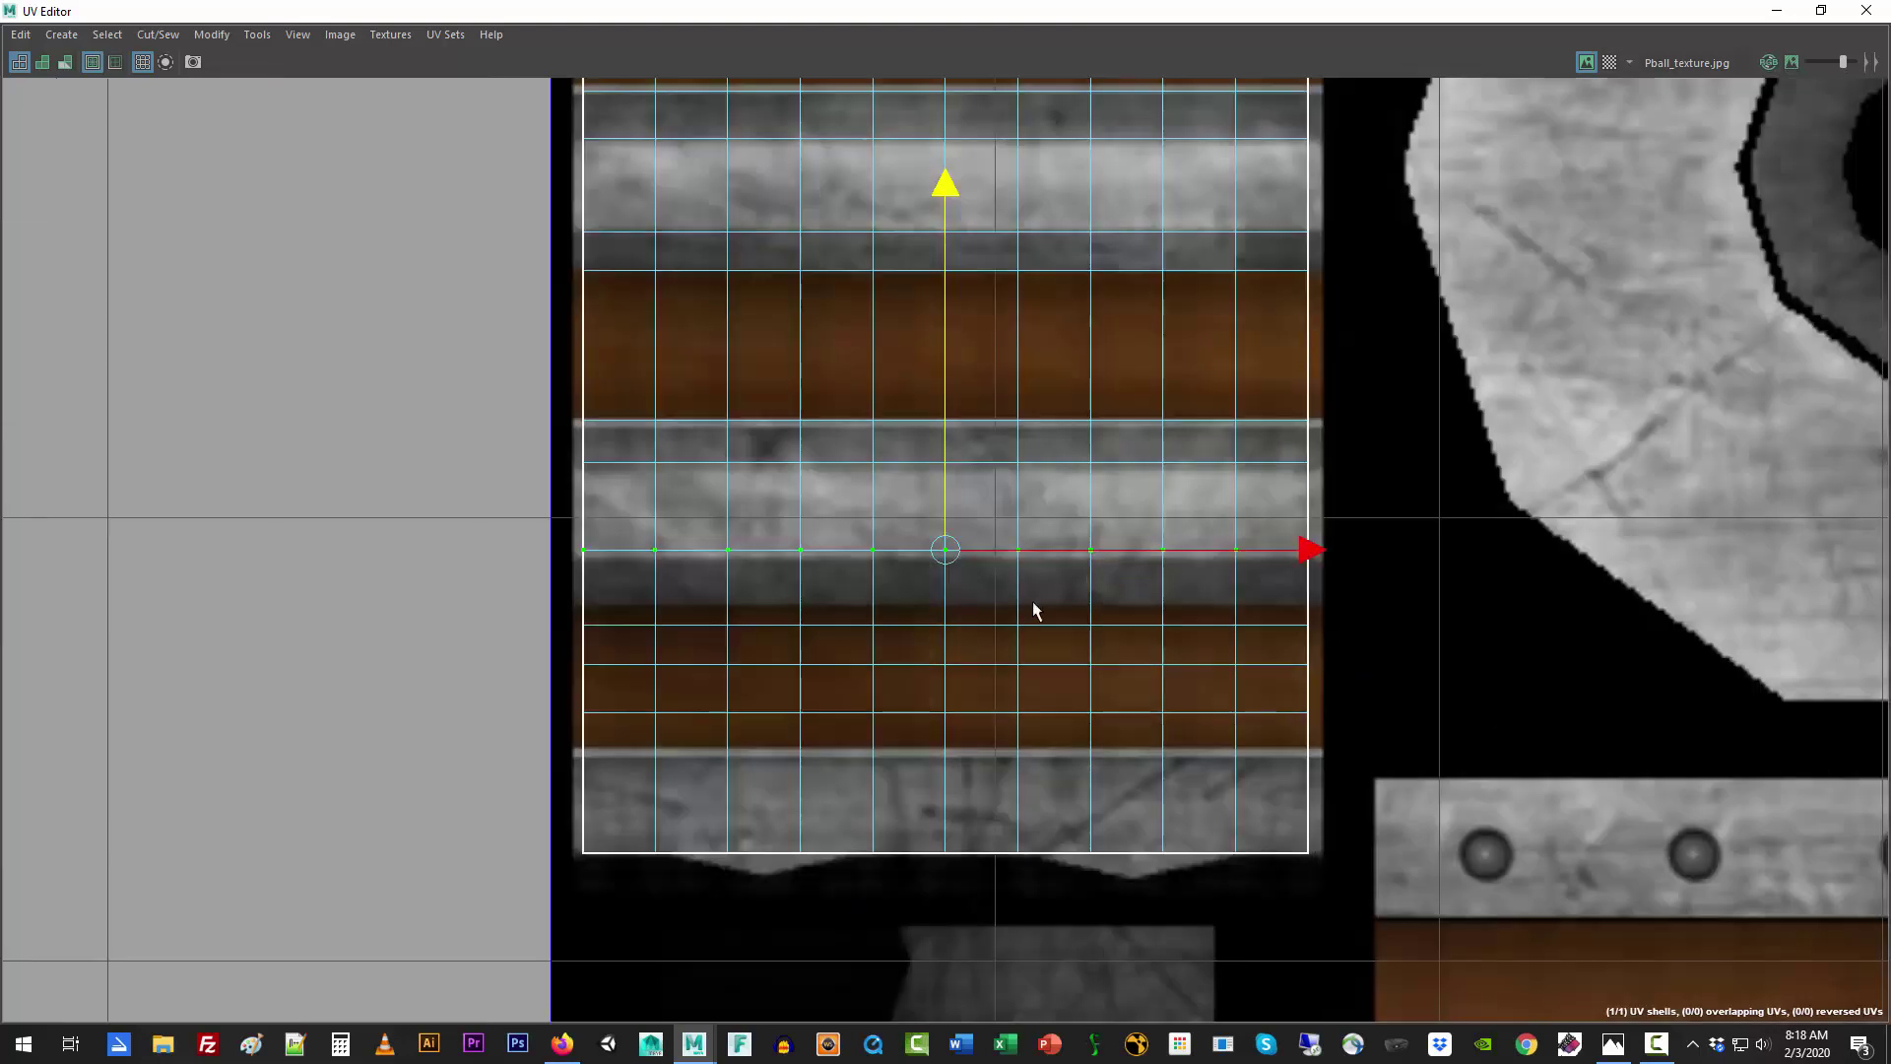
left_click_drag(562, 598, 1392, 650)
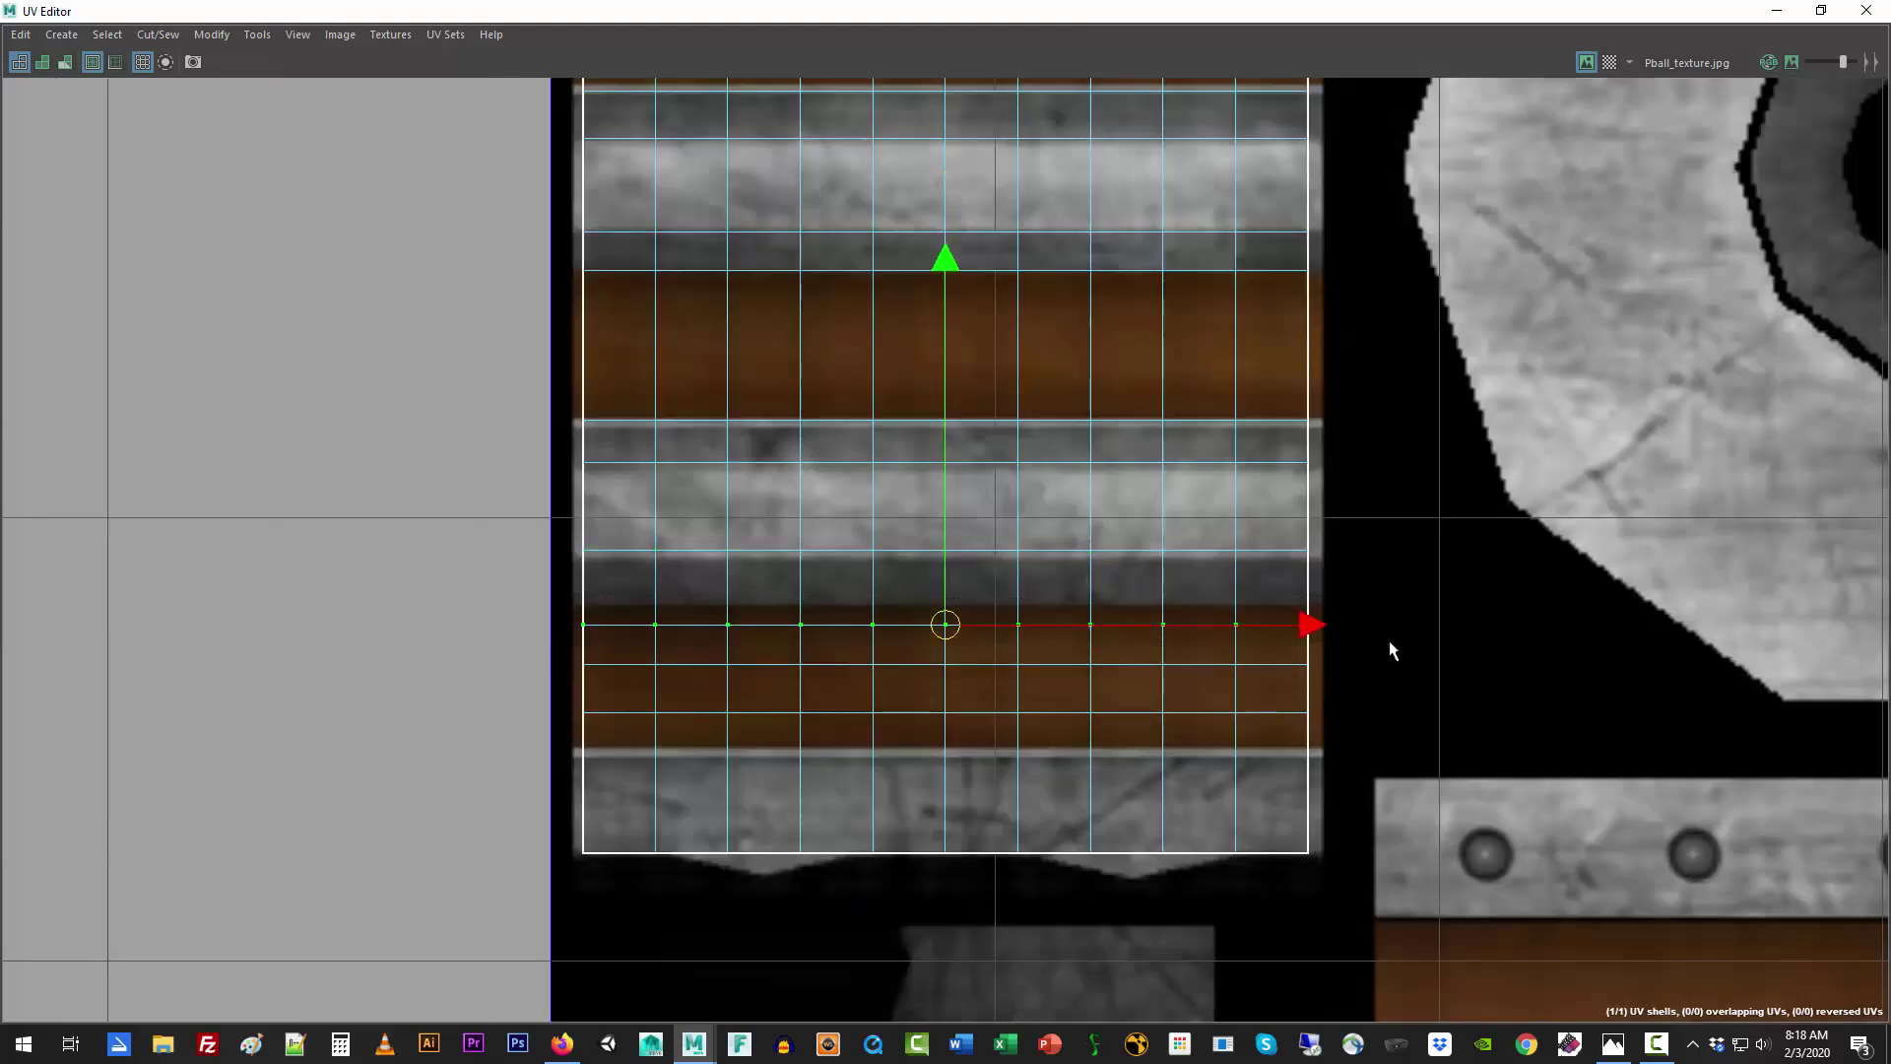
left_click_drag(942, 499, 940, 474)
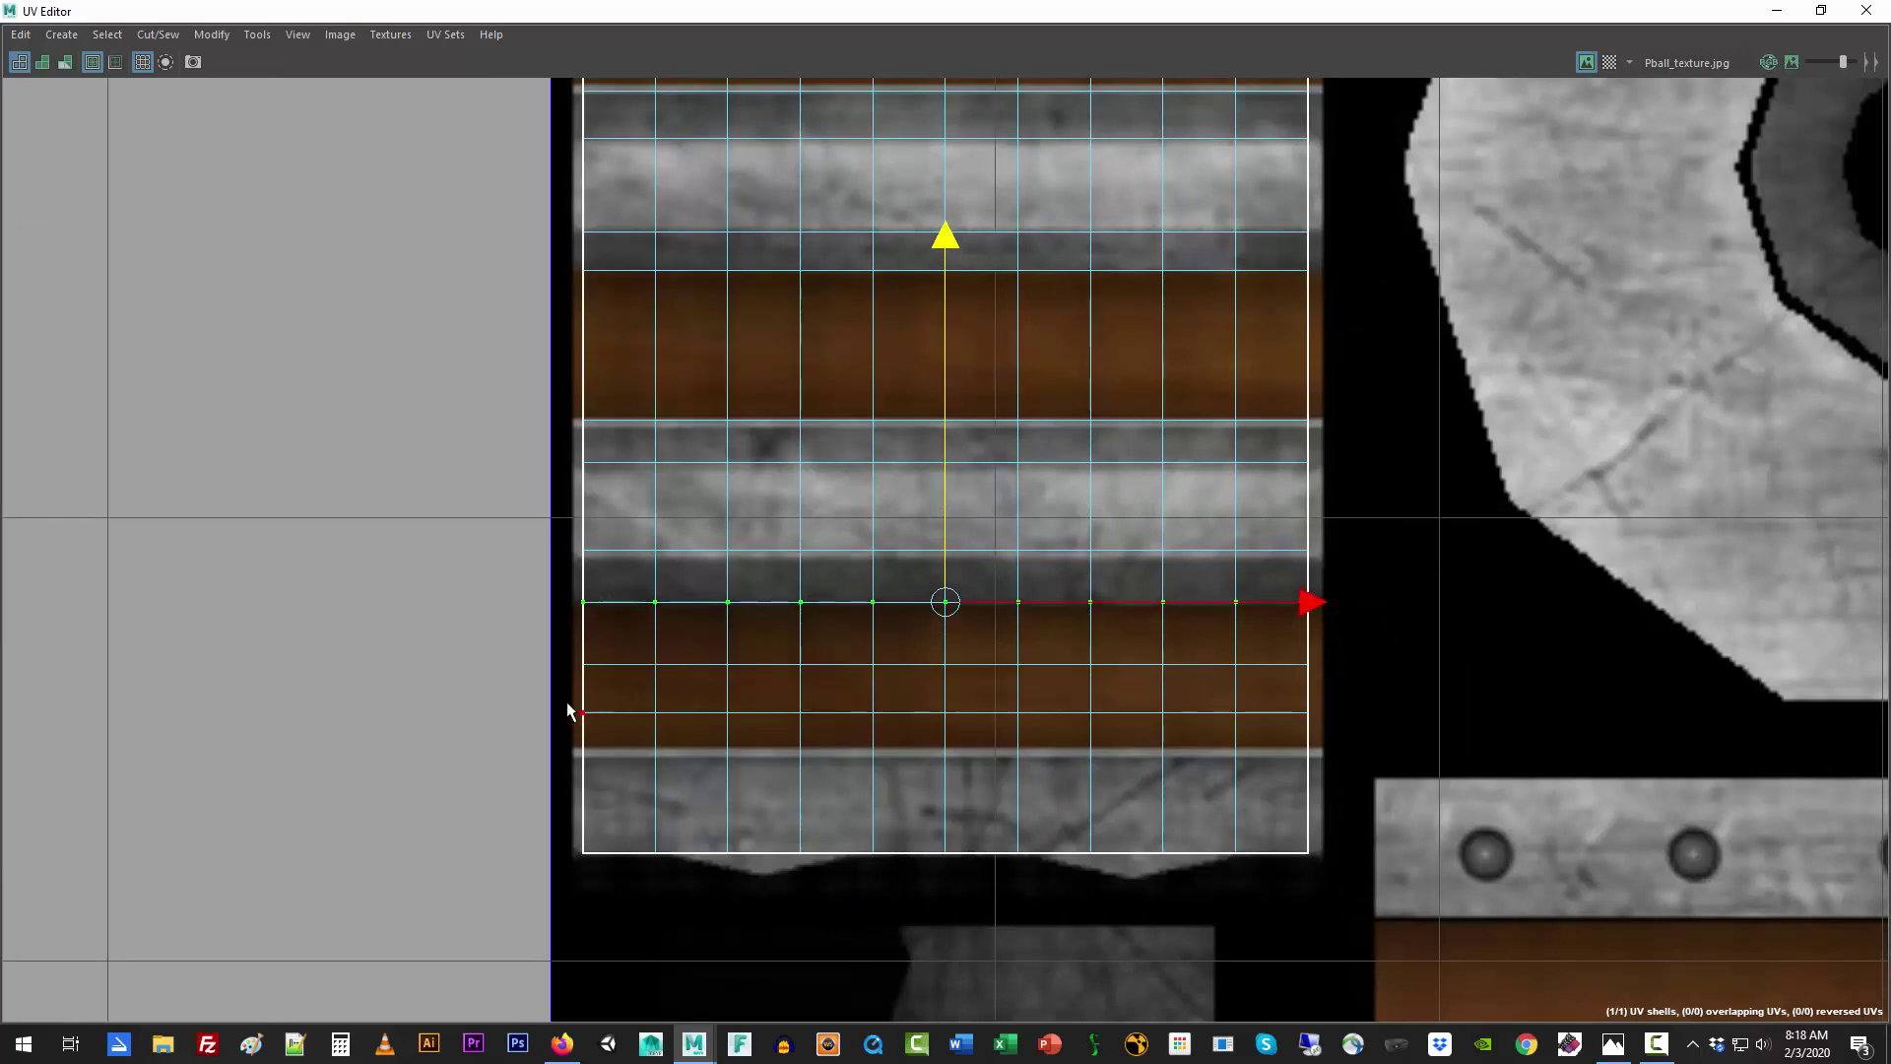
Step: Lower the last two interior UV rows to the bottom metal band's top edge and raise the shell's bottom border slightly
left_click_drag(566, 697, 1373, 759)
left_click_drag(947, 504, 945, 566)
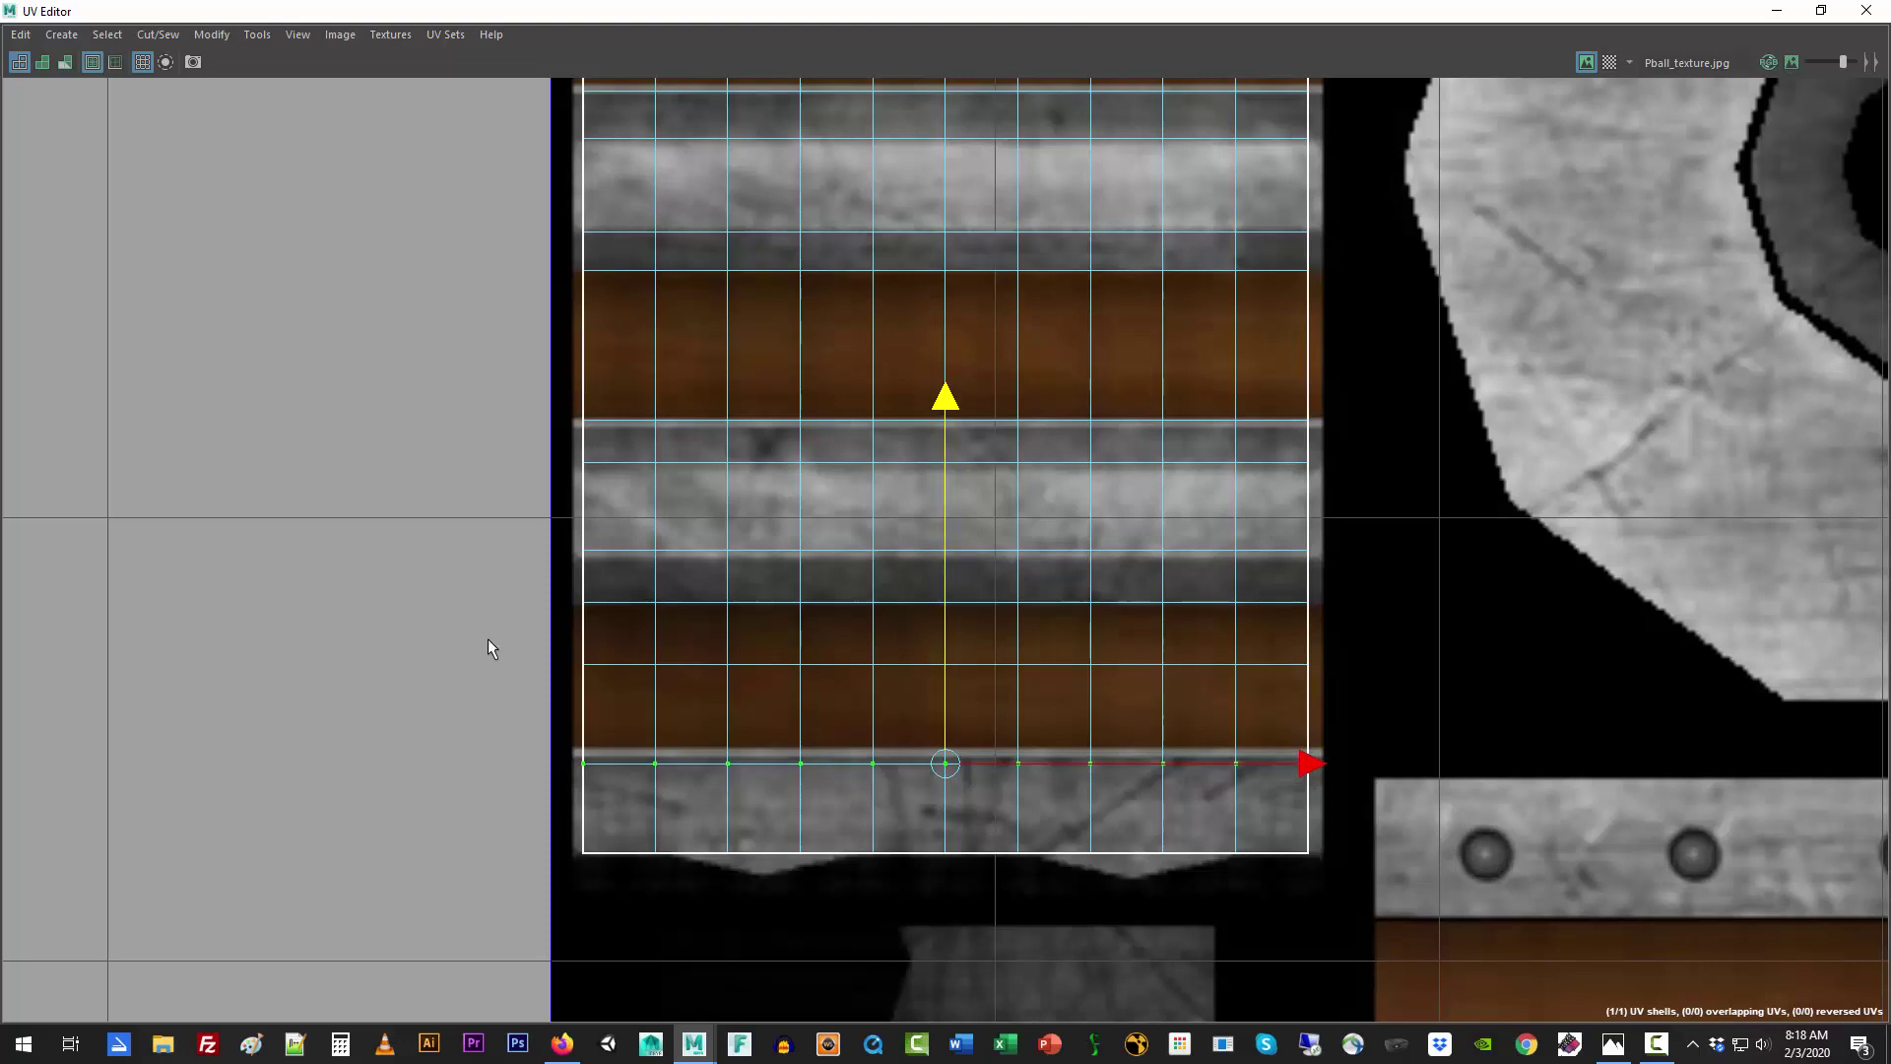
left_click_drag(488, 638, 1325, 704)
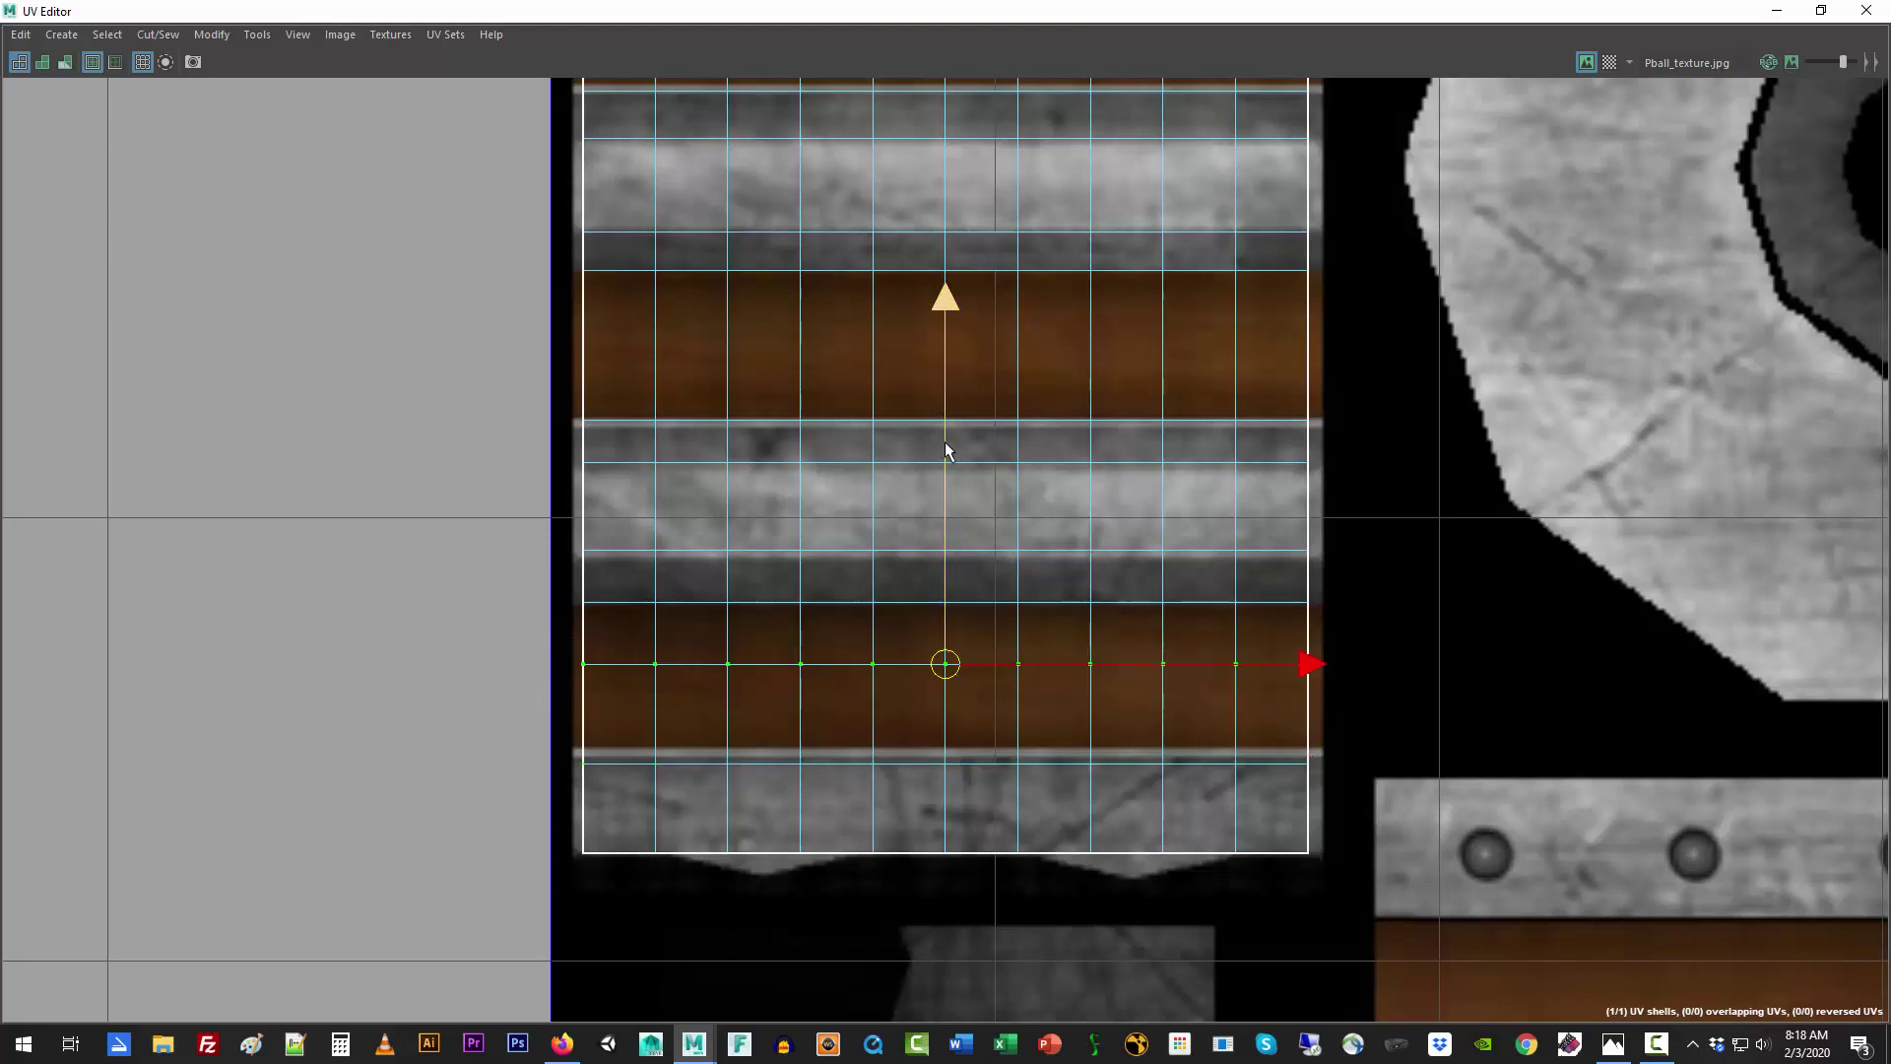
left_click_drag(945, 443, 955, 532)
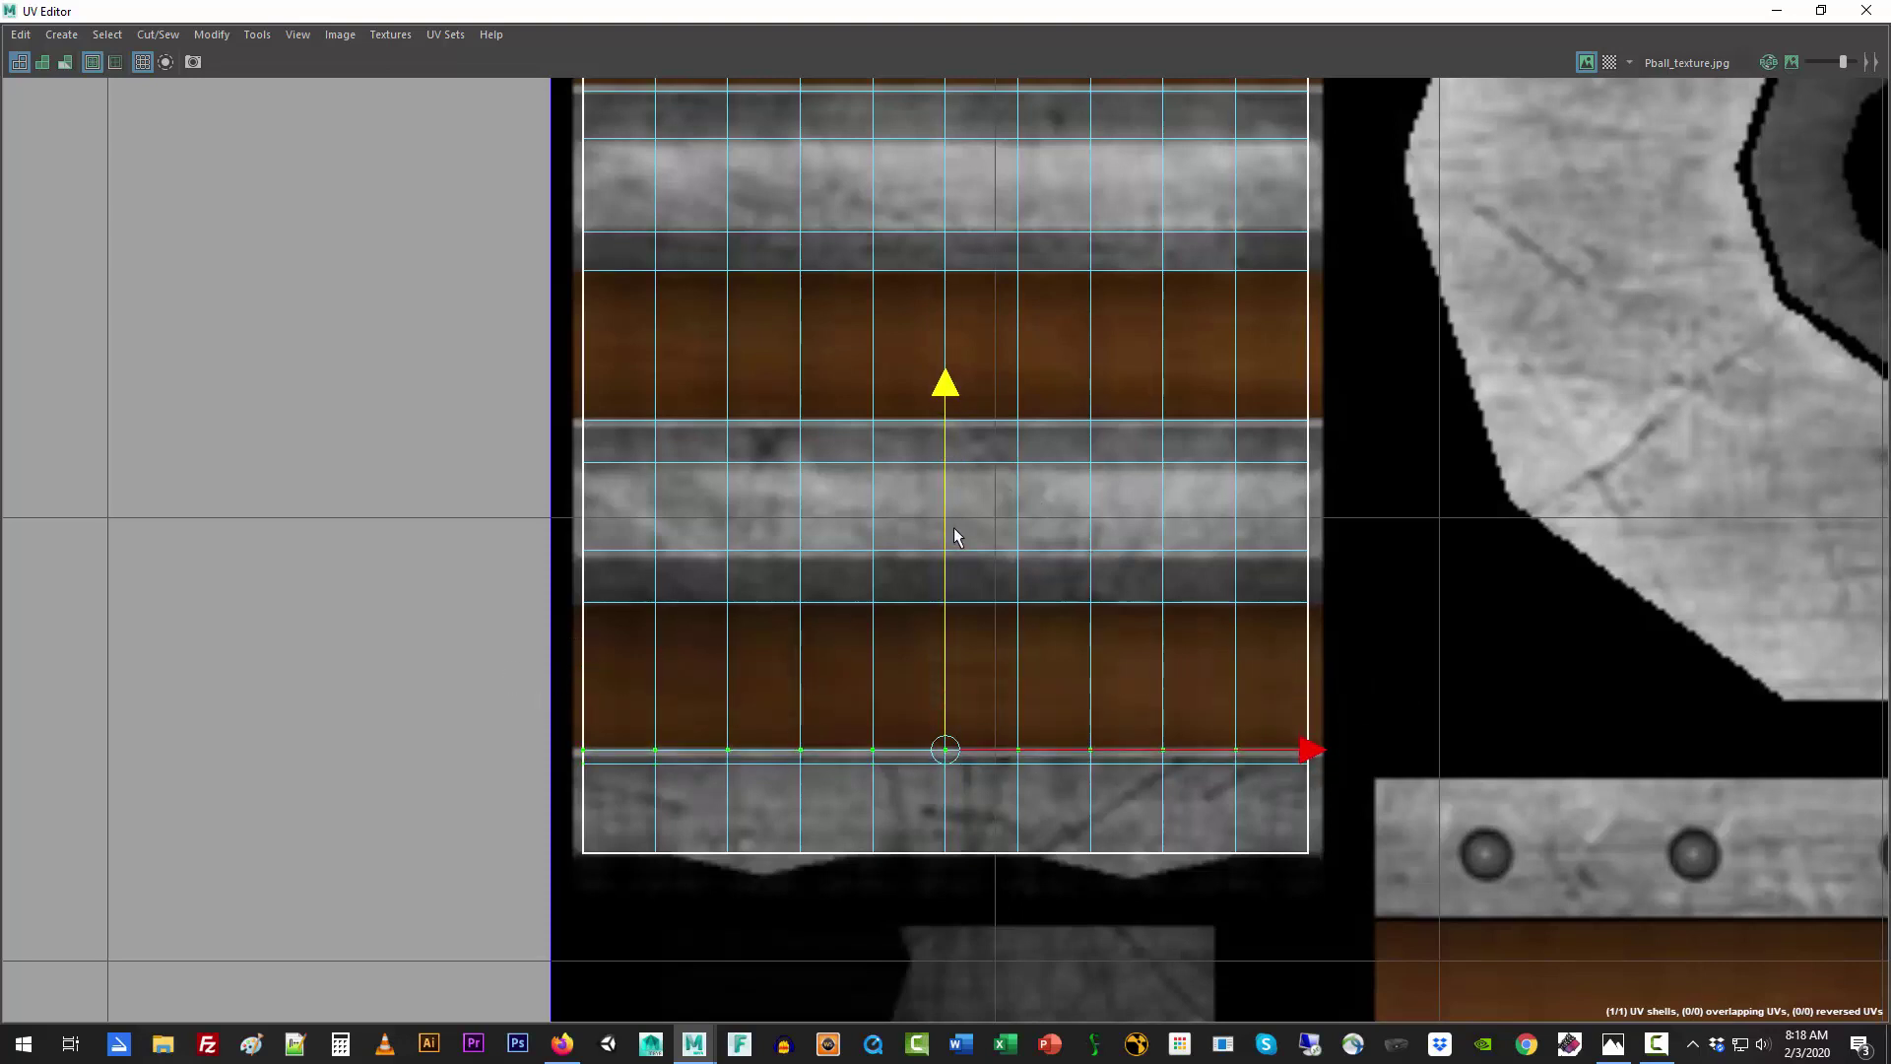
left_click_drag(503, 826, 1326, 886)
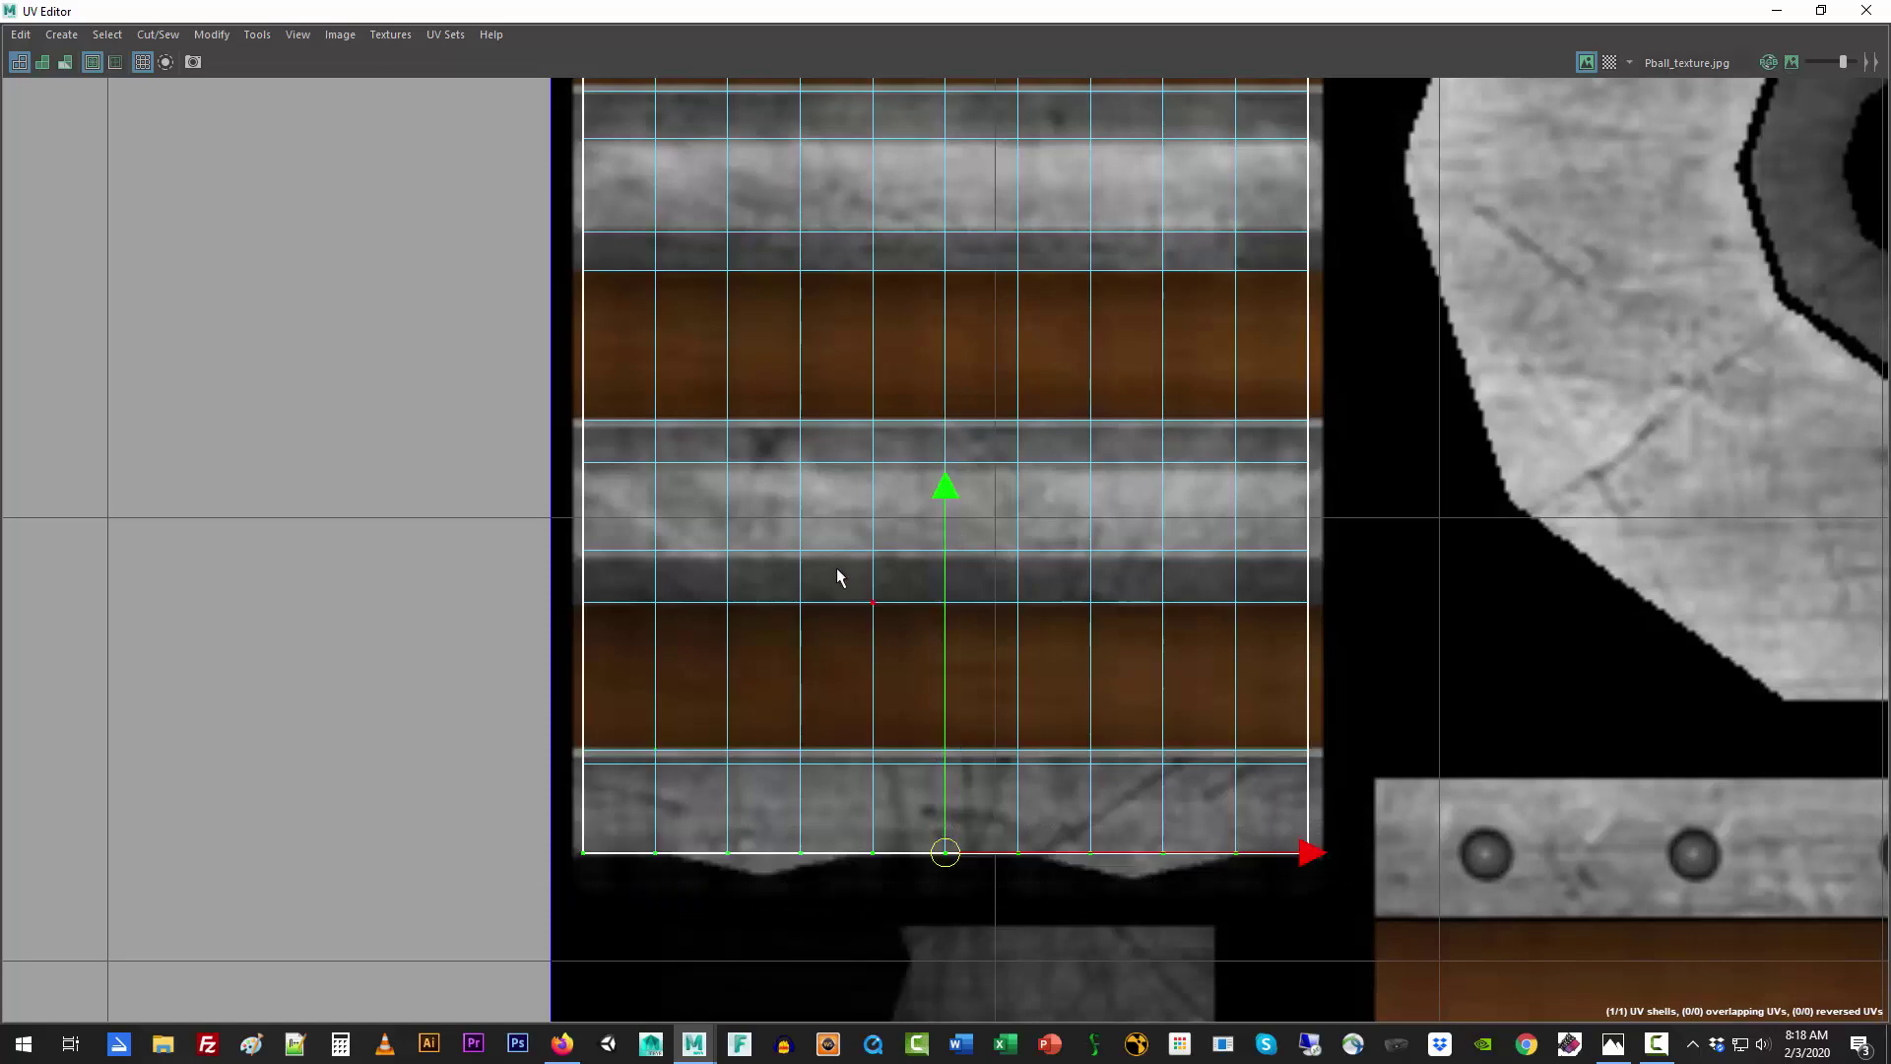
left_click_drag(946, 630, 943, 627)
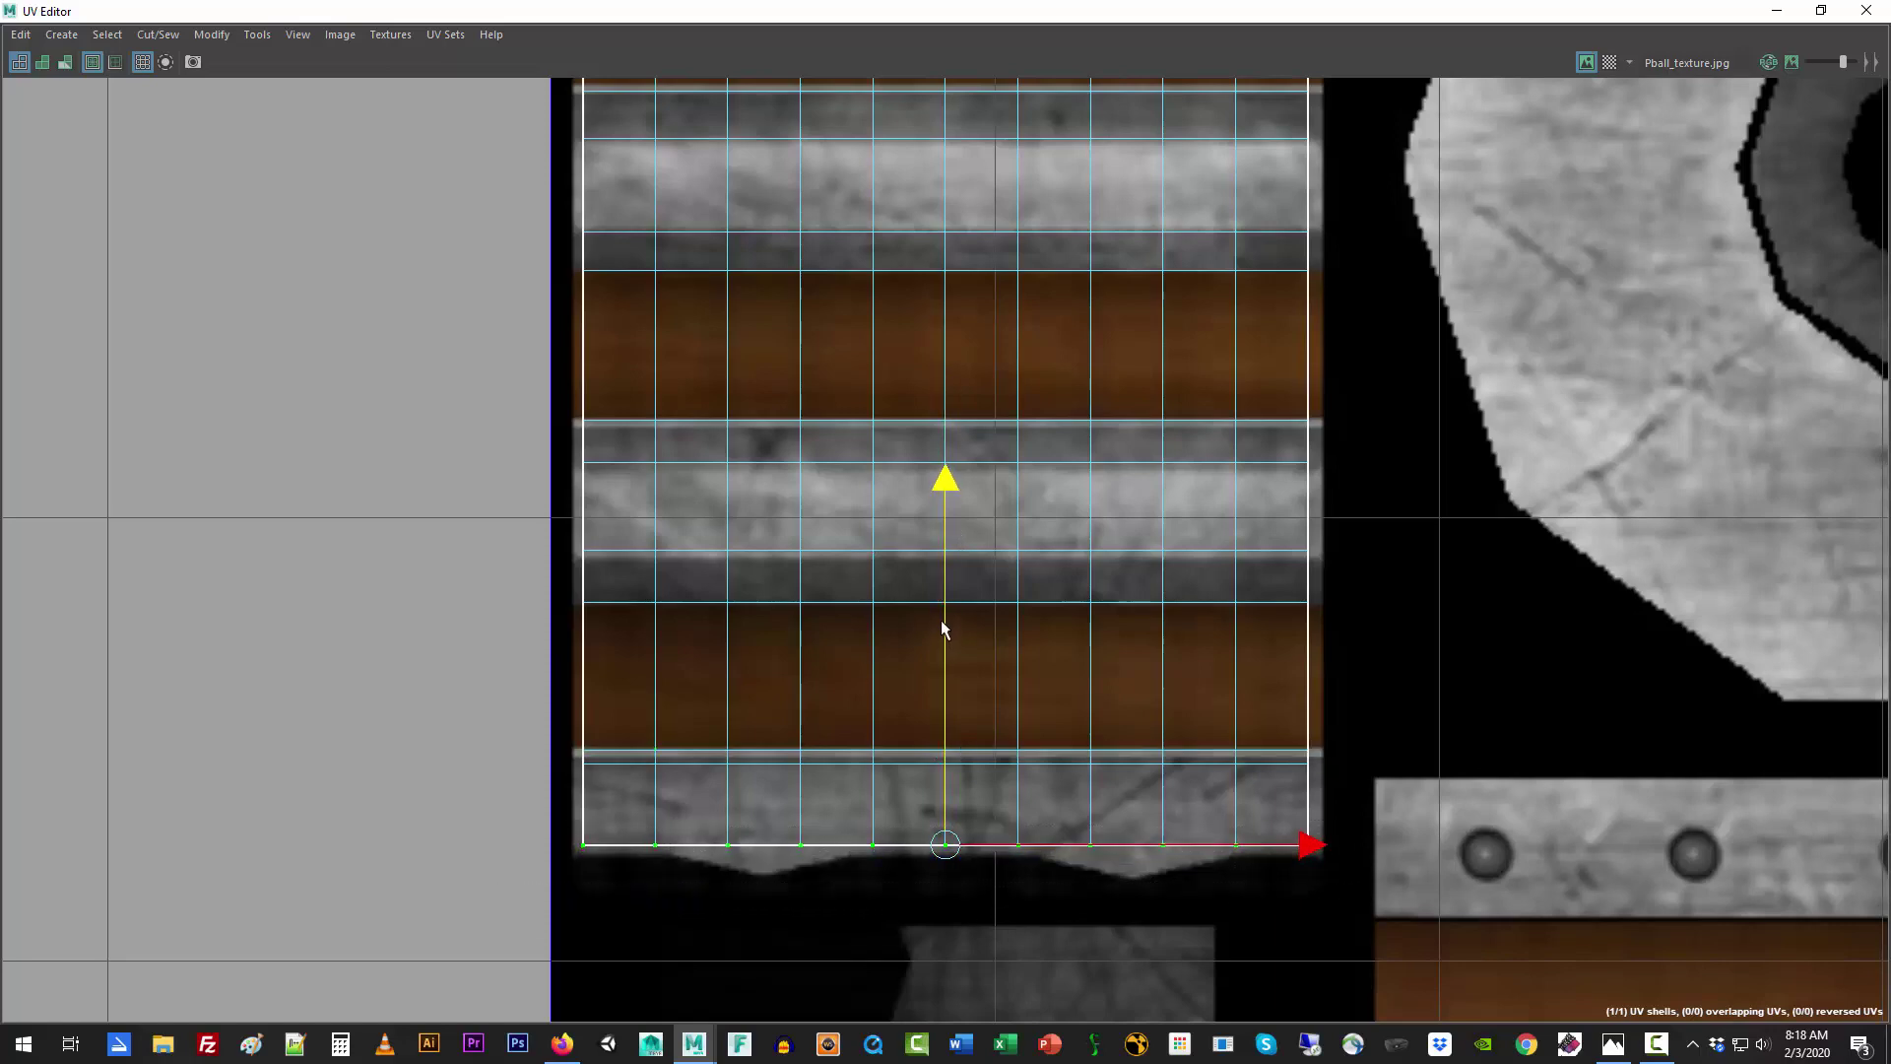
Step: Restore the UV Editor to its smaller window, return the spiked pipe to object mode and deselect it
left_click(1822, 11)
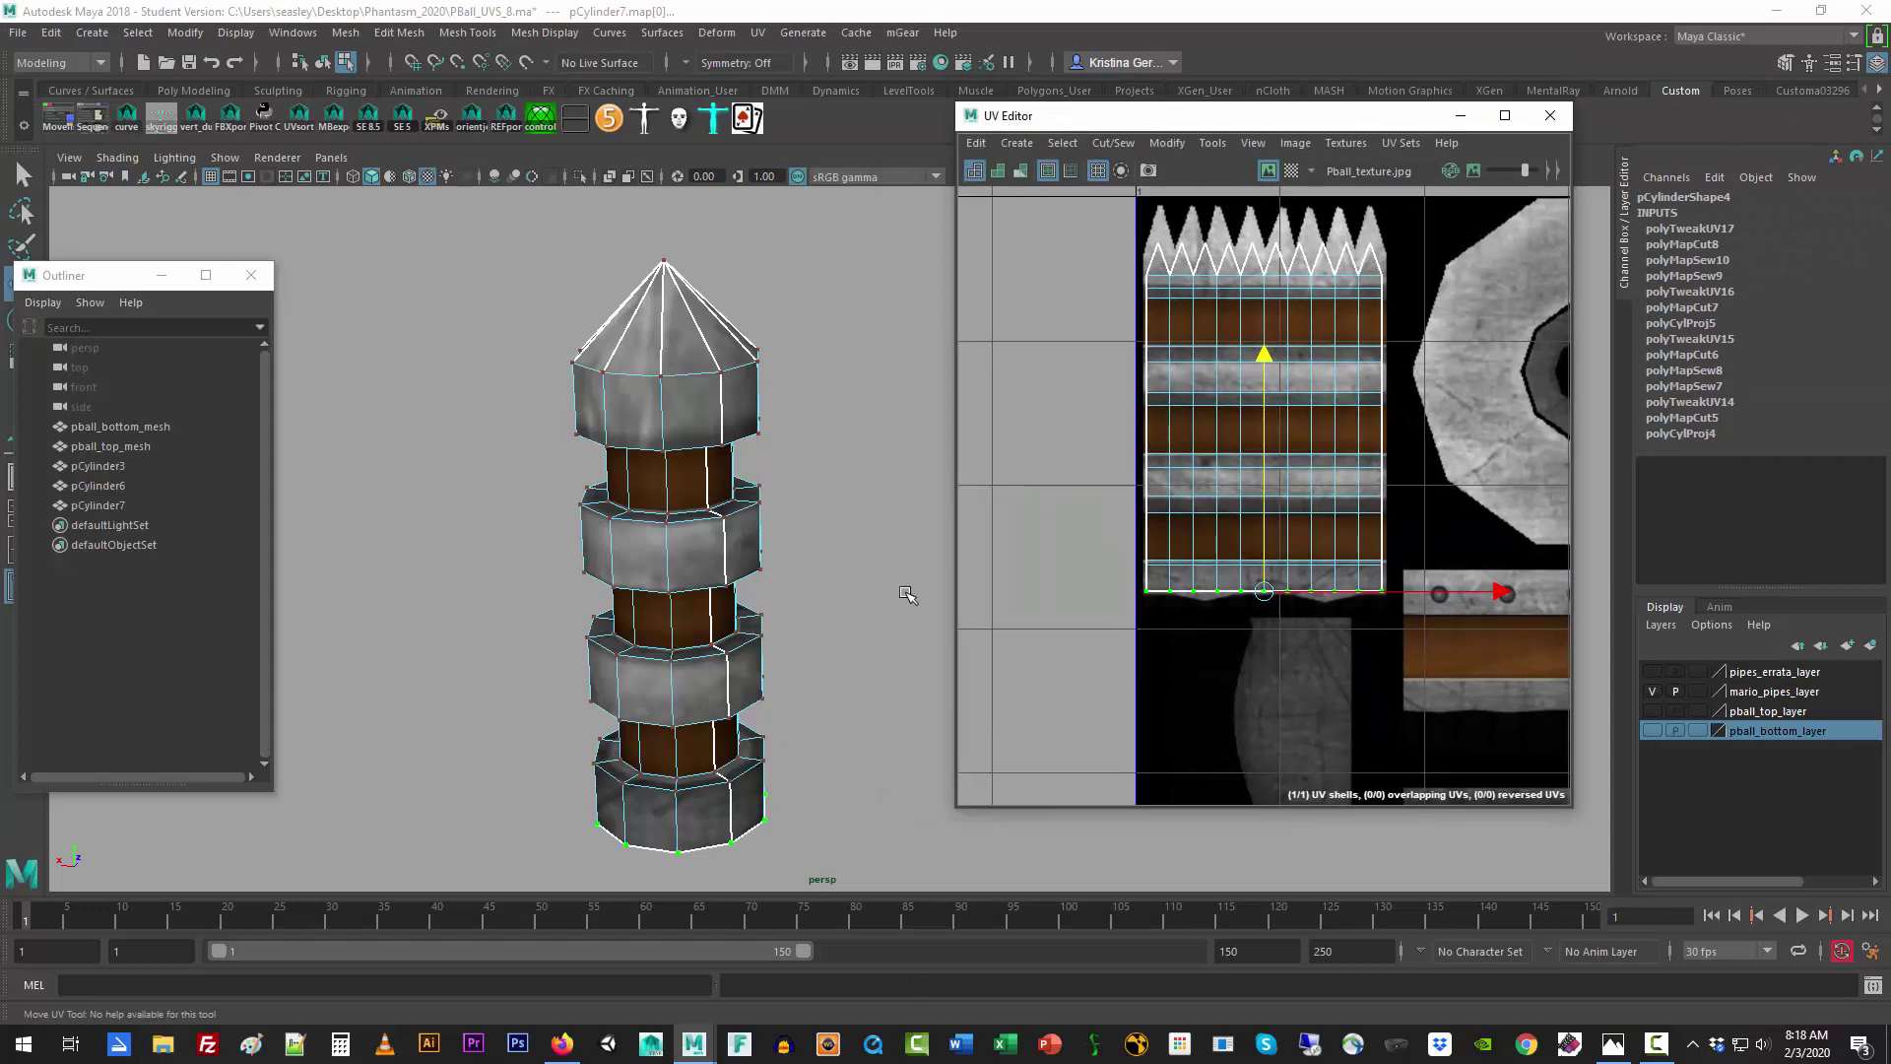
right_click_drag(695, 430, 838, 404)
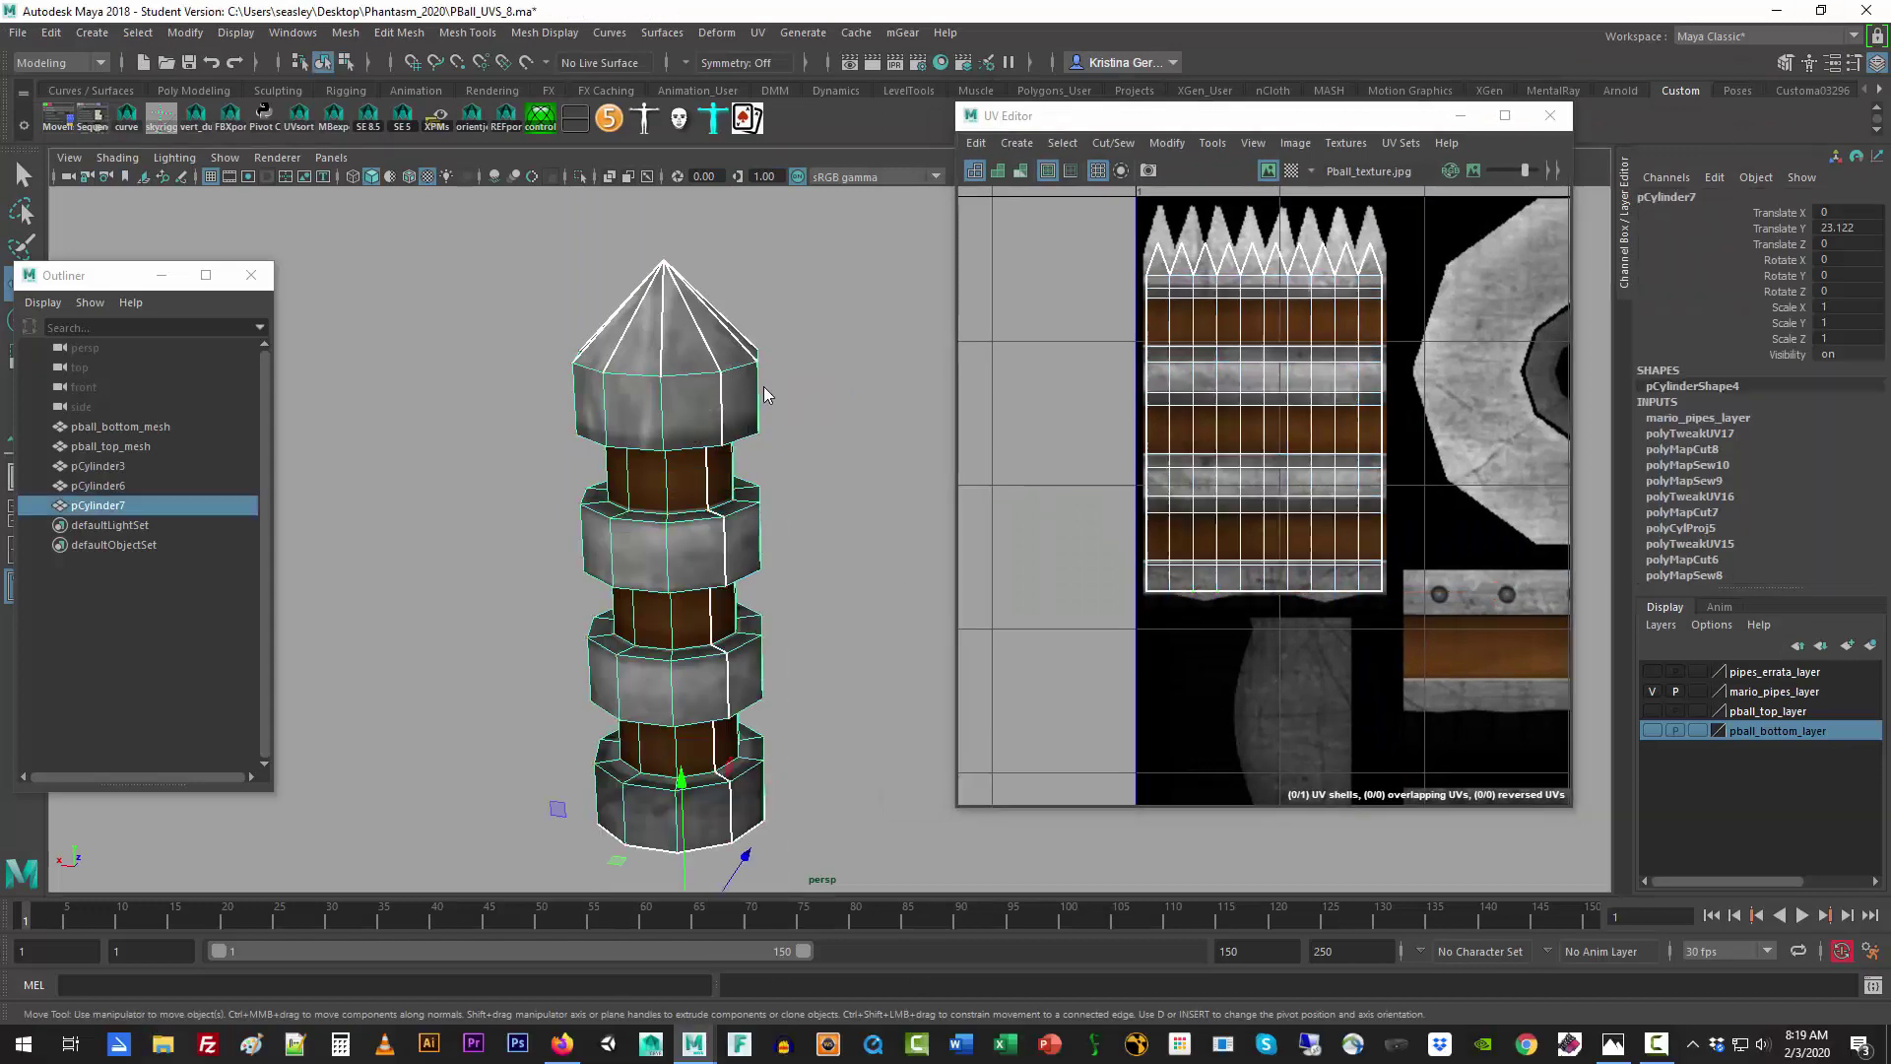
left_click(845, 442)
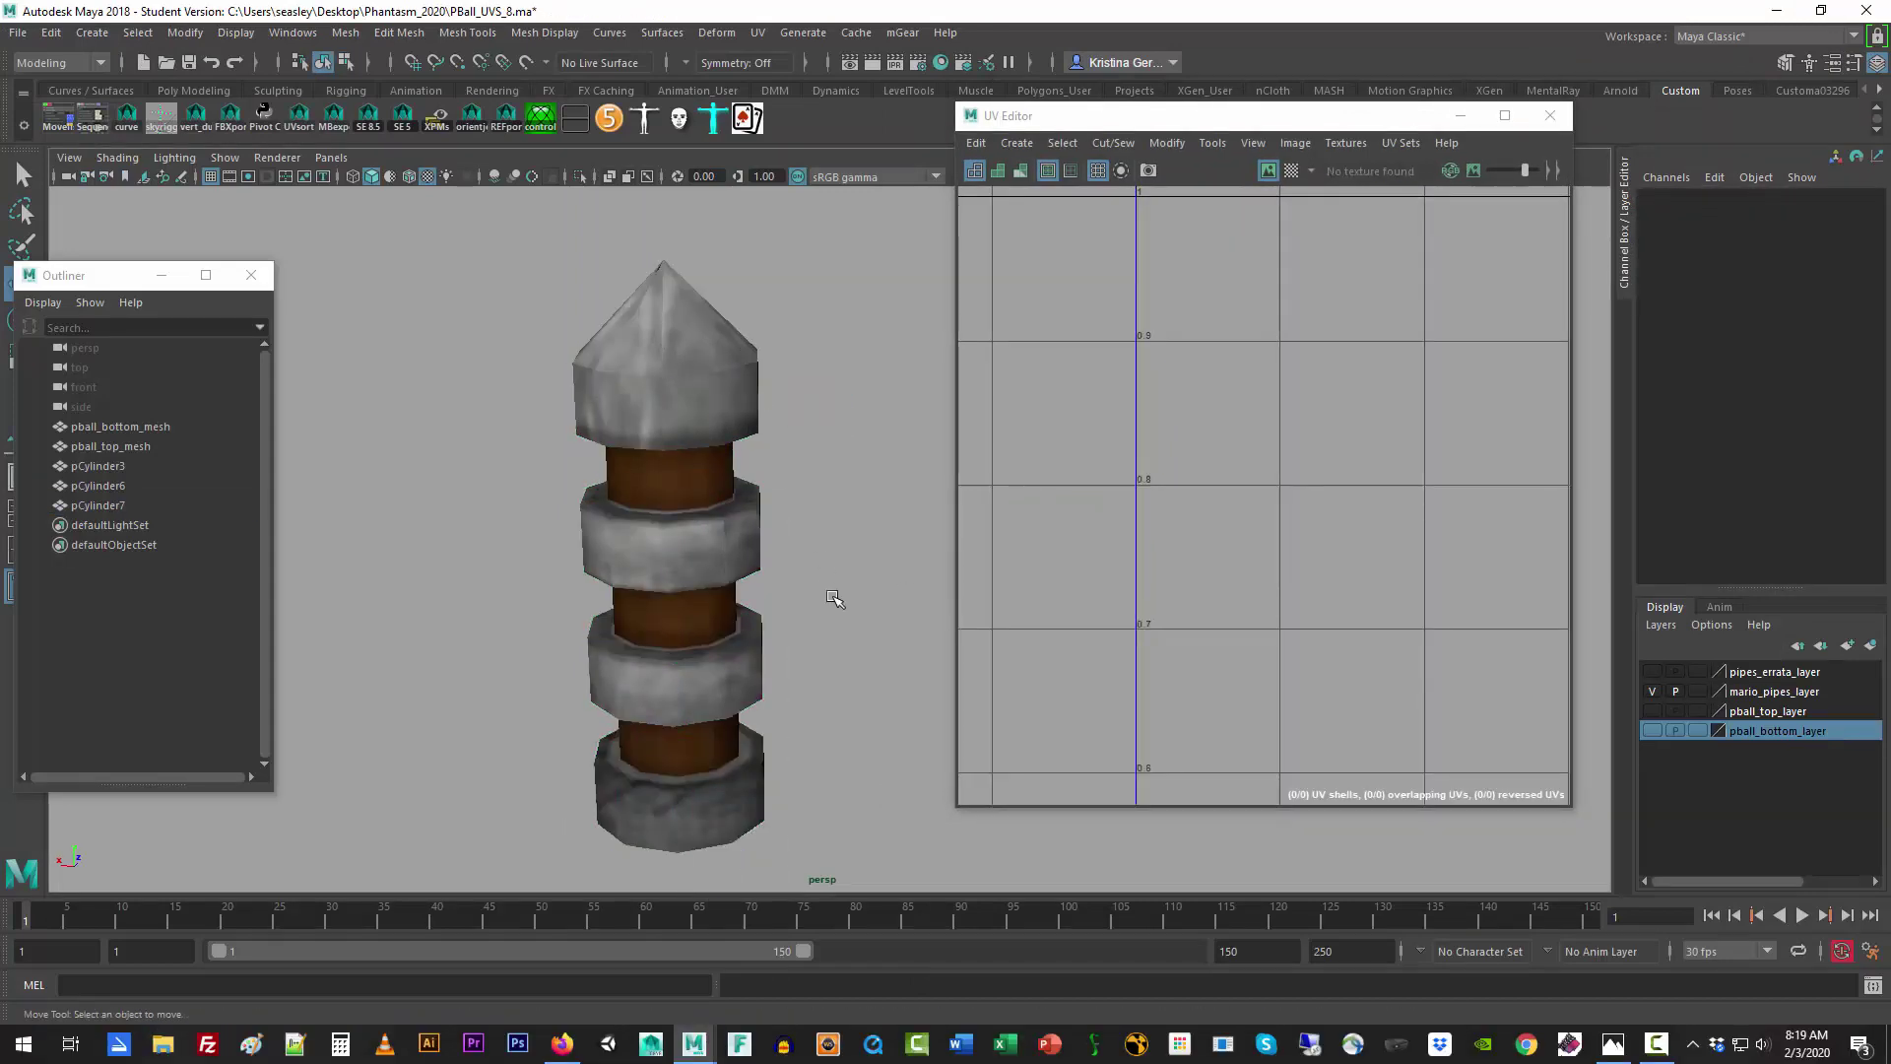
scroll(817, 597, "down", 3)
mouse_move(813, 598)
left_mouse_down("alt")
mouse_move(643, 532)
mouse_move(861, 579)
mouse_move(781, 588)
left_mouse_up("alt")
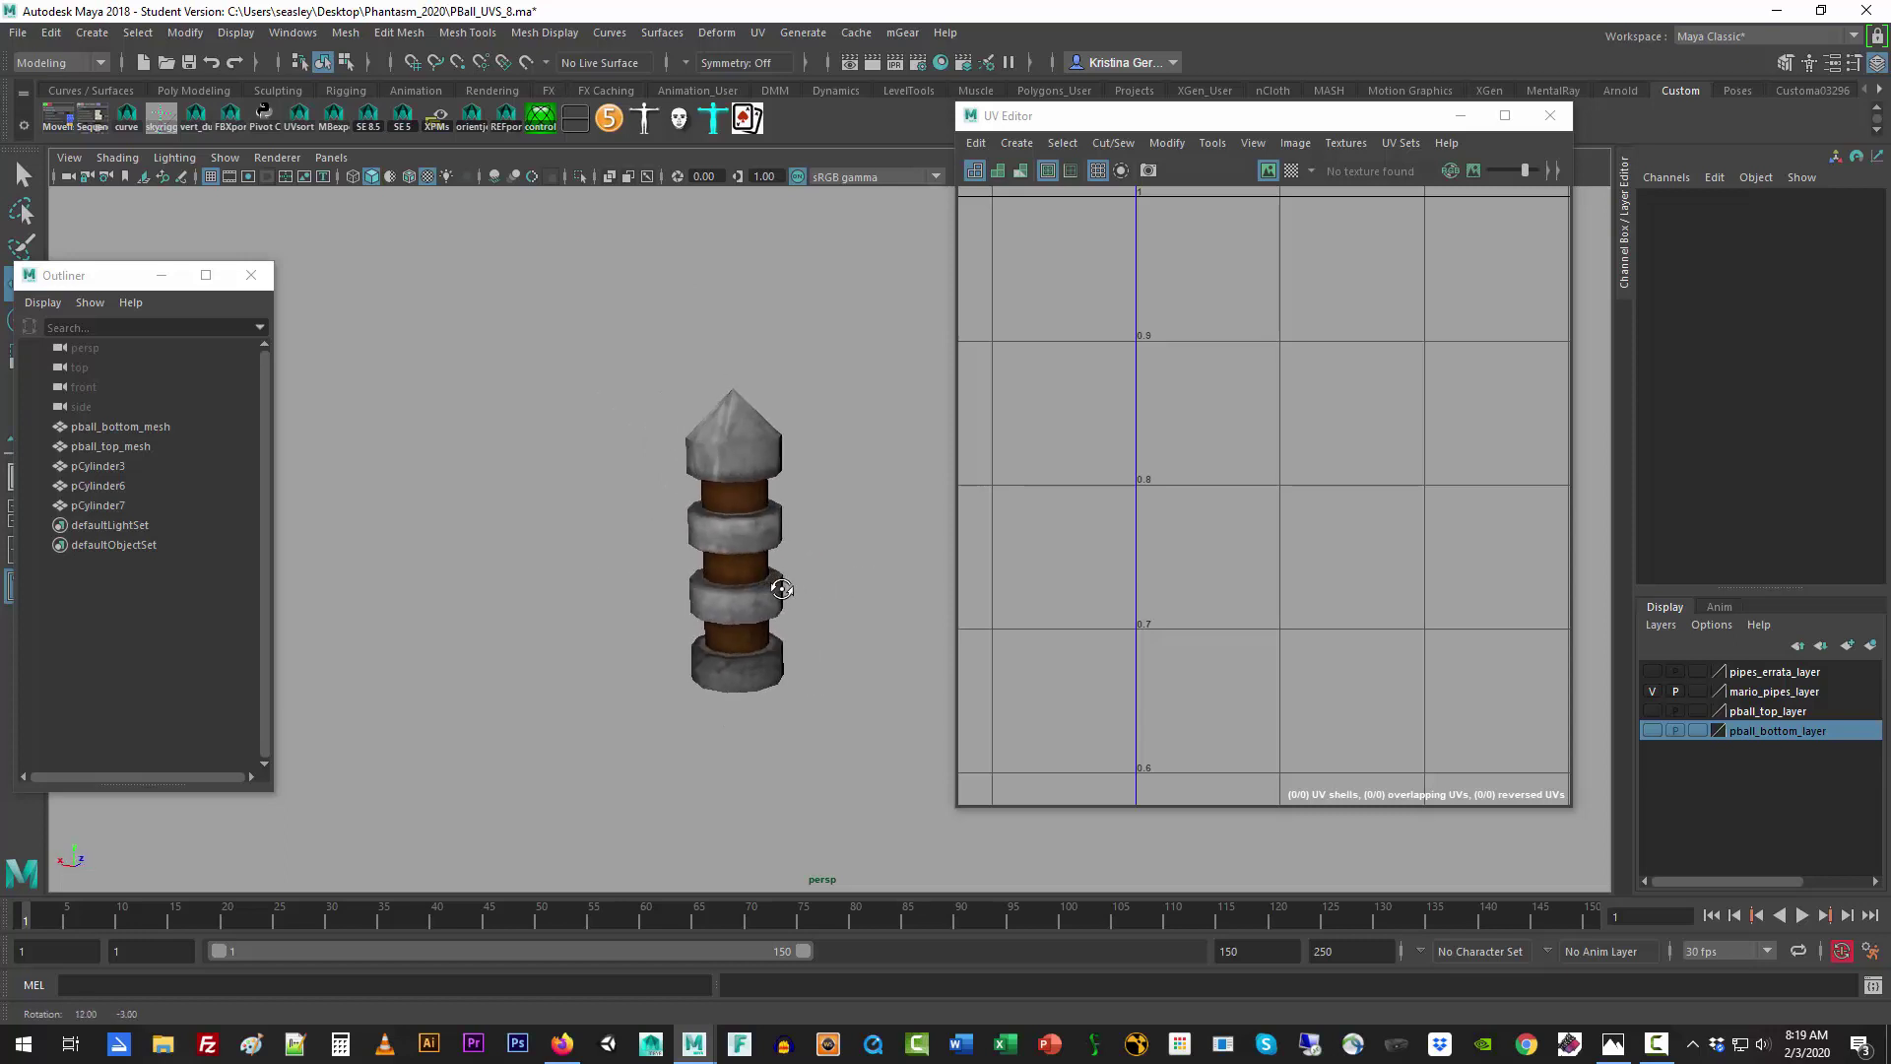
Step: Show pipes_errata_layer and duplicate the spiked pipe in place
left_click(1653, 672)
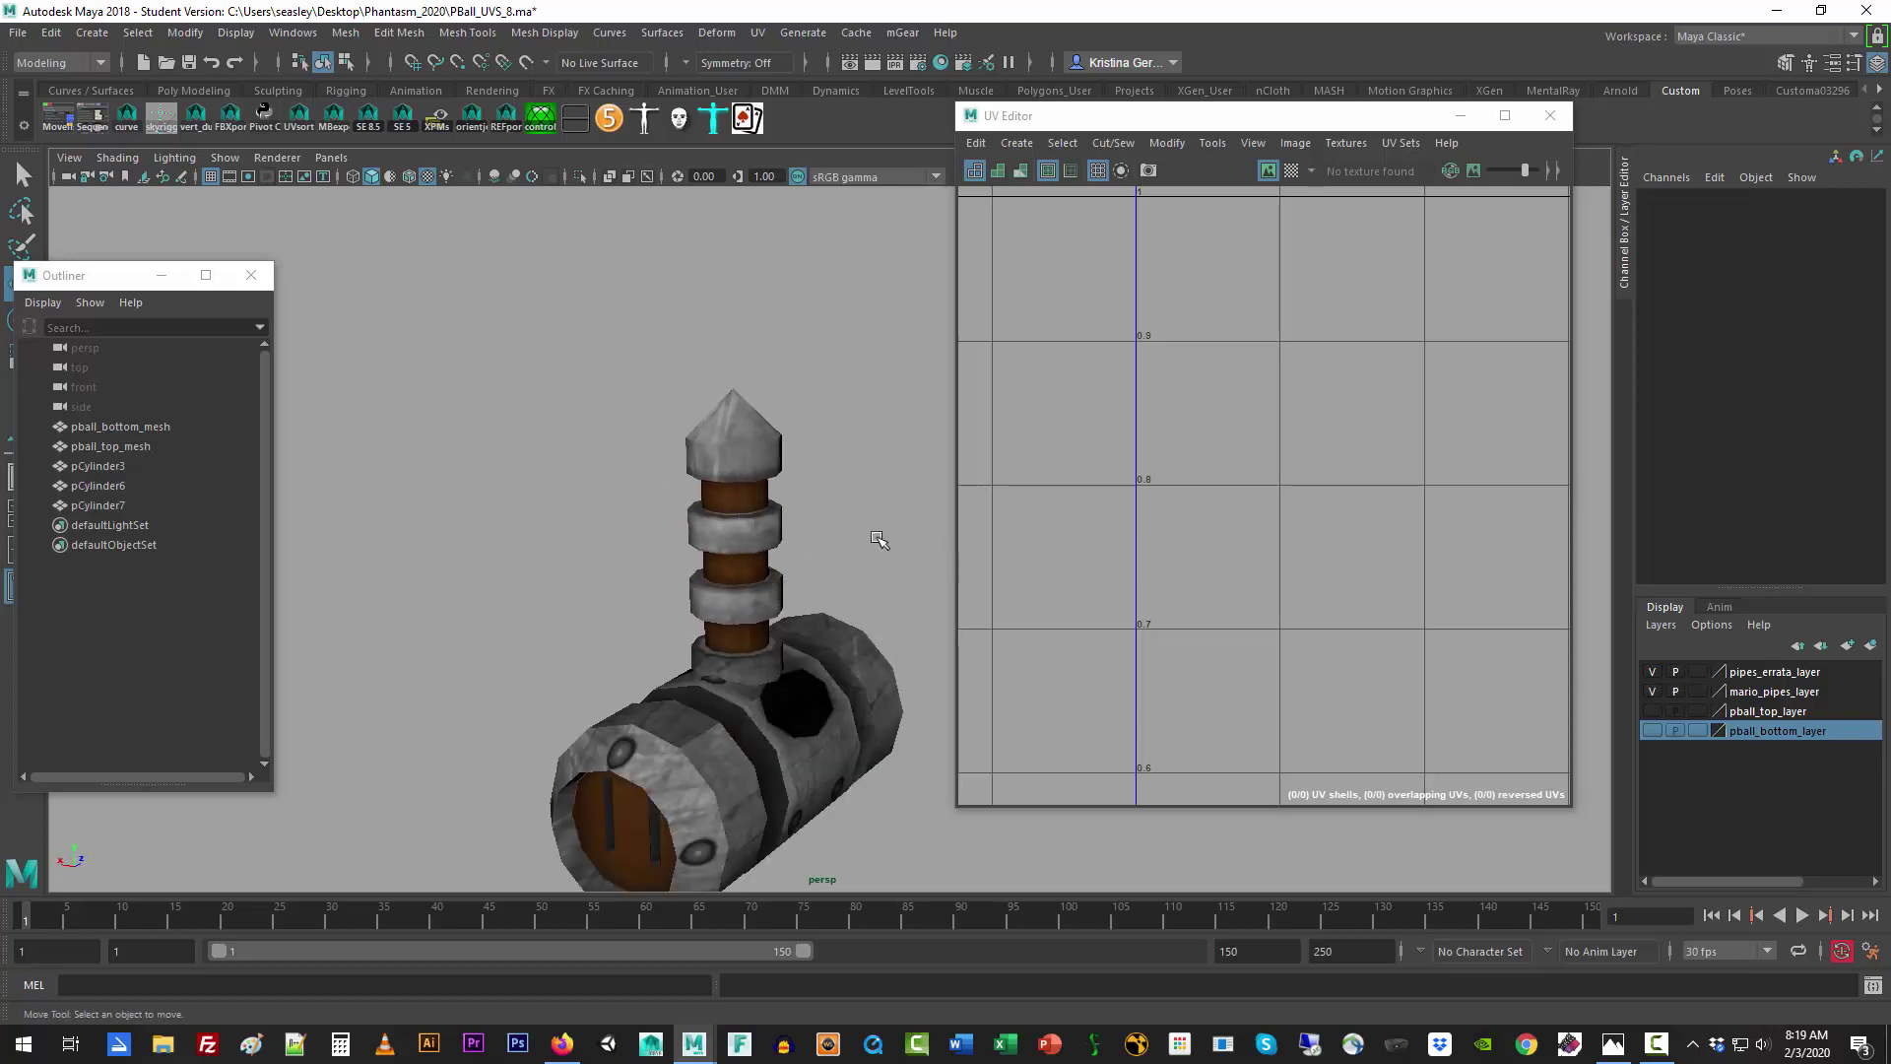
left_click(776, 505)
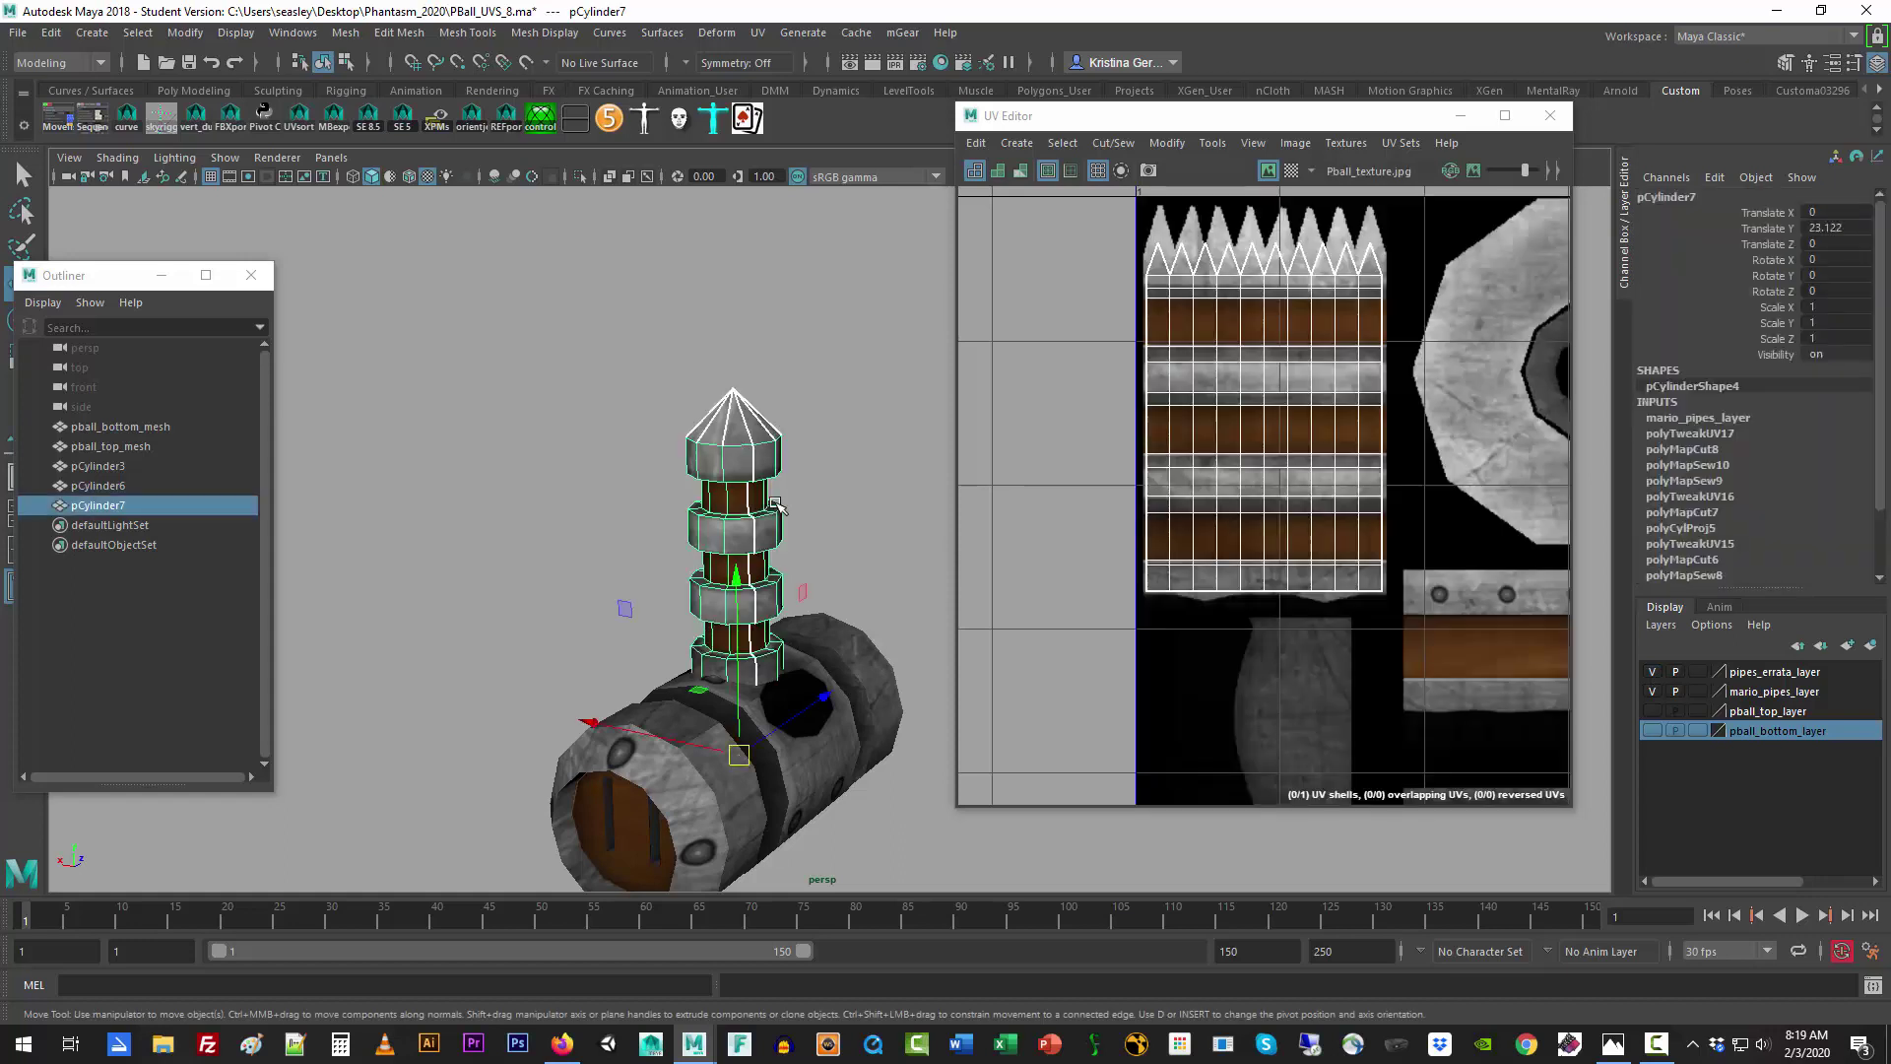
key("ctrl+d")
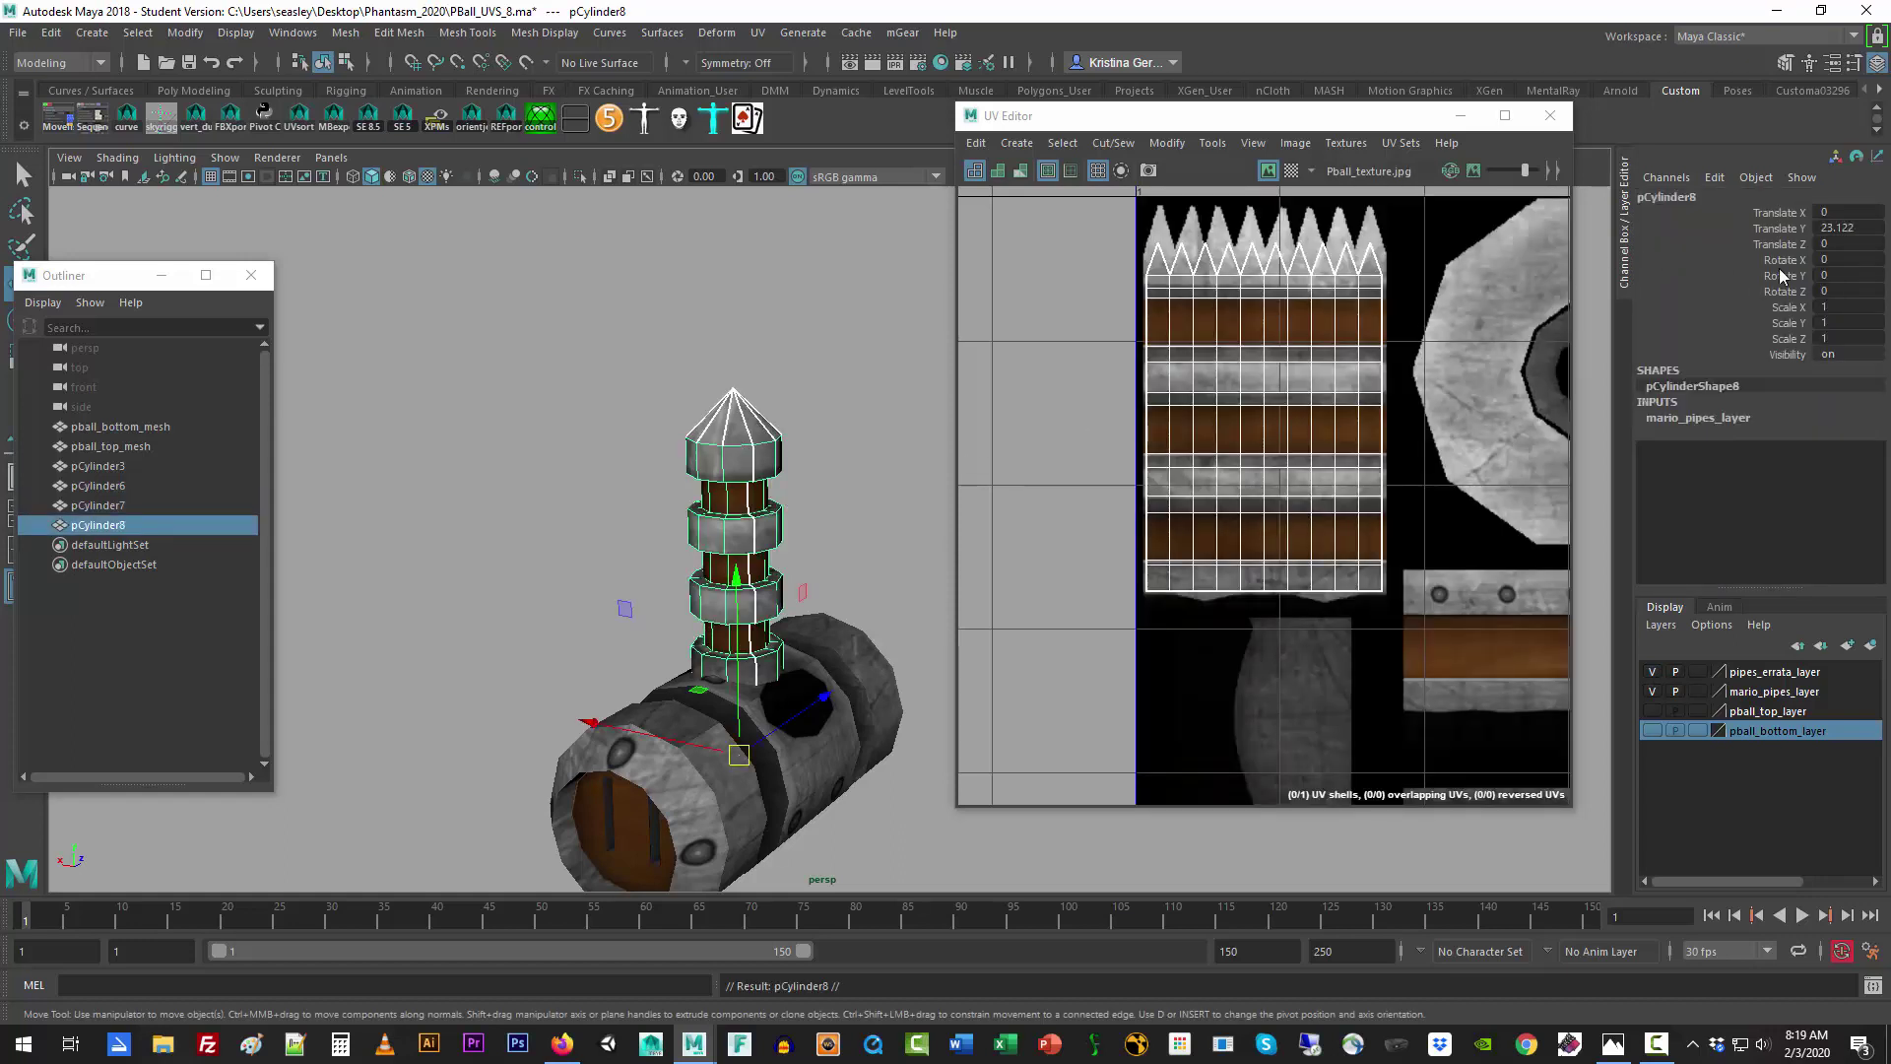
Step: Try rotating the duplicated pipe 45 degrees about X and reset that rotation to 0
left_click(1852, 260)
type("45")
key("Return")
left_click(1853, 260)
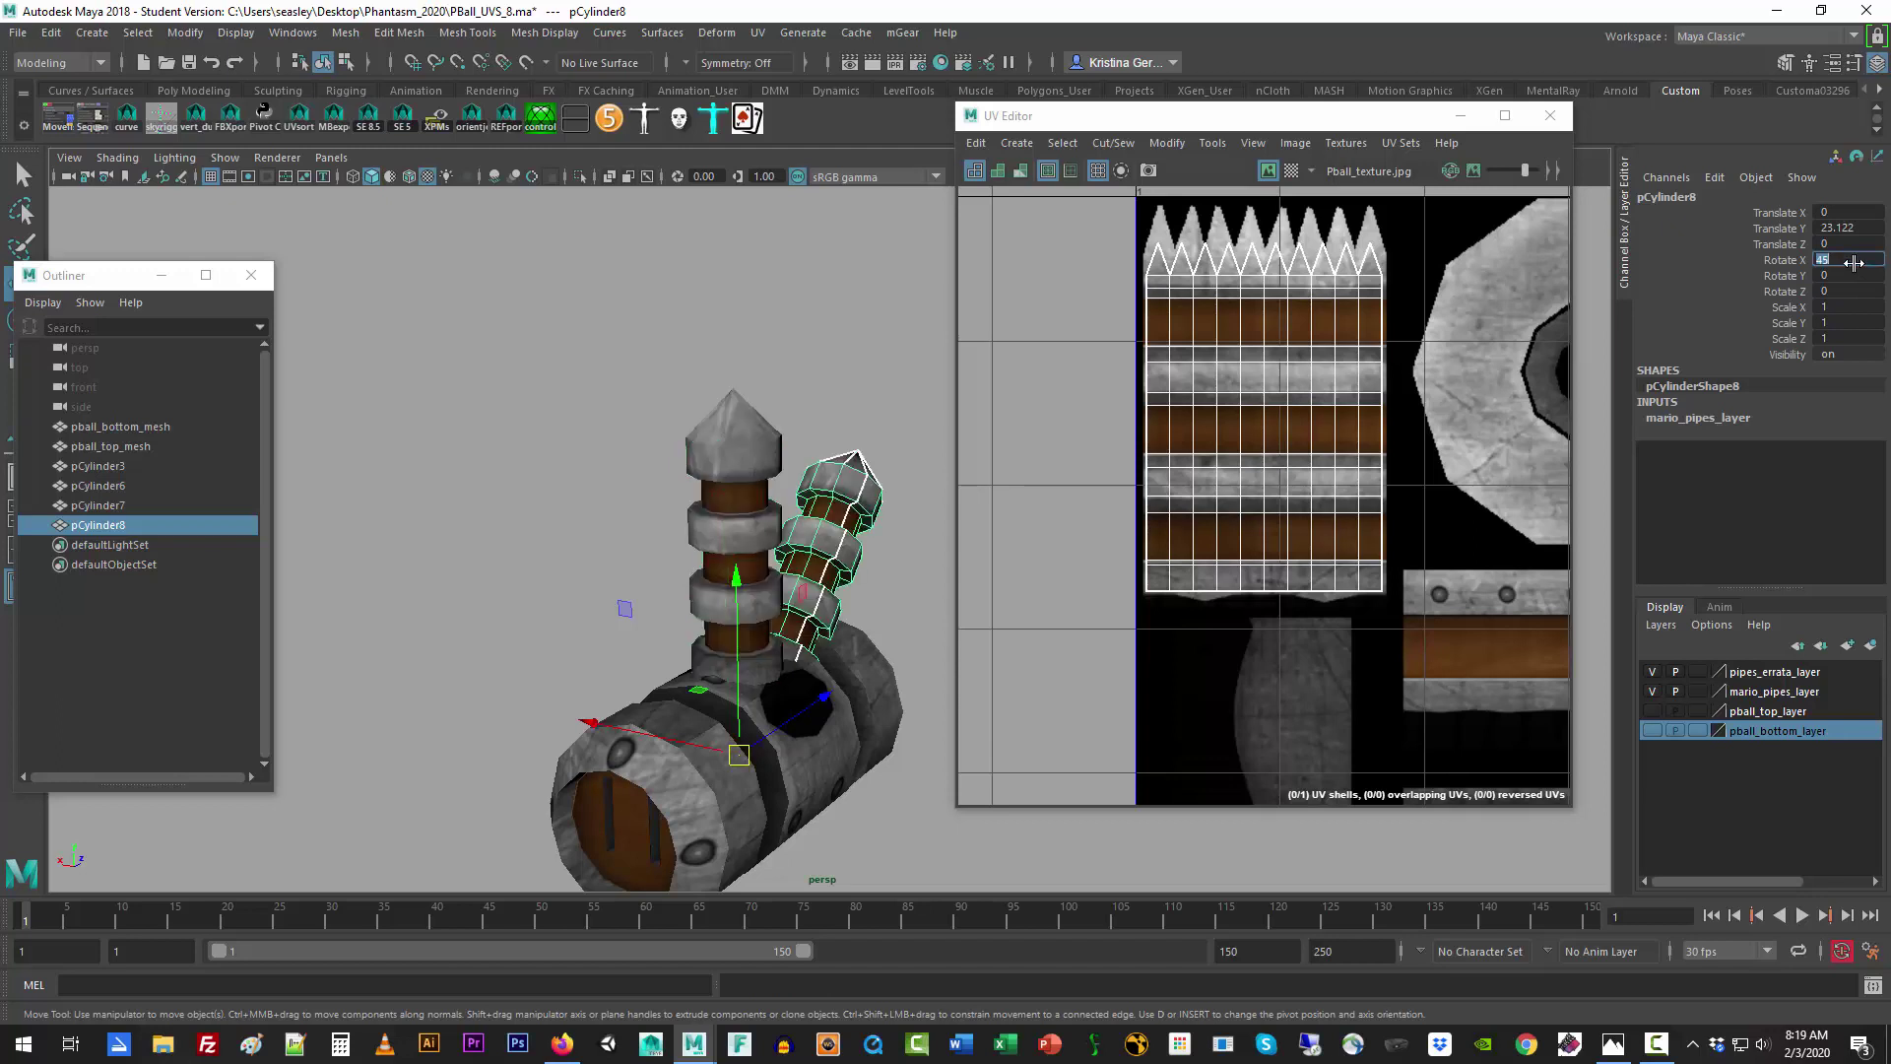
type("0")
key("Tab")
Step: Set the duplicated pipe's Z rotation to 45 degrees
key("Tab")
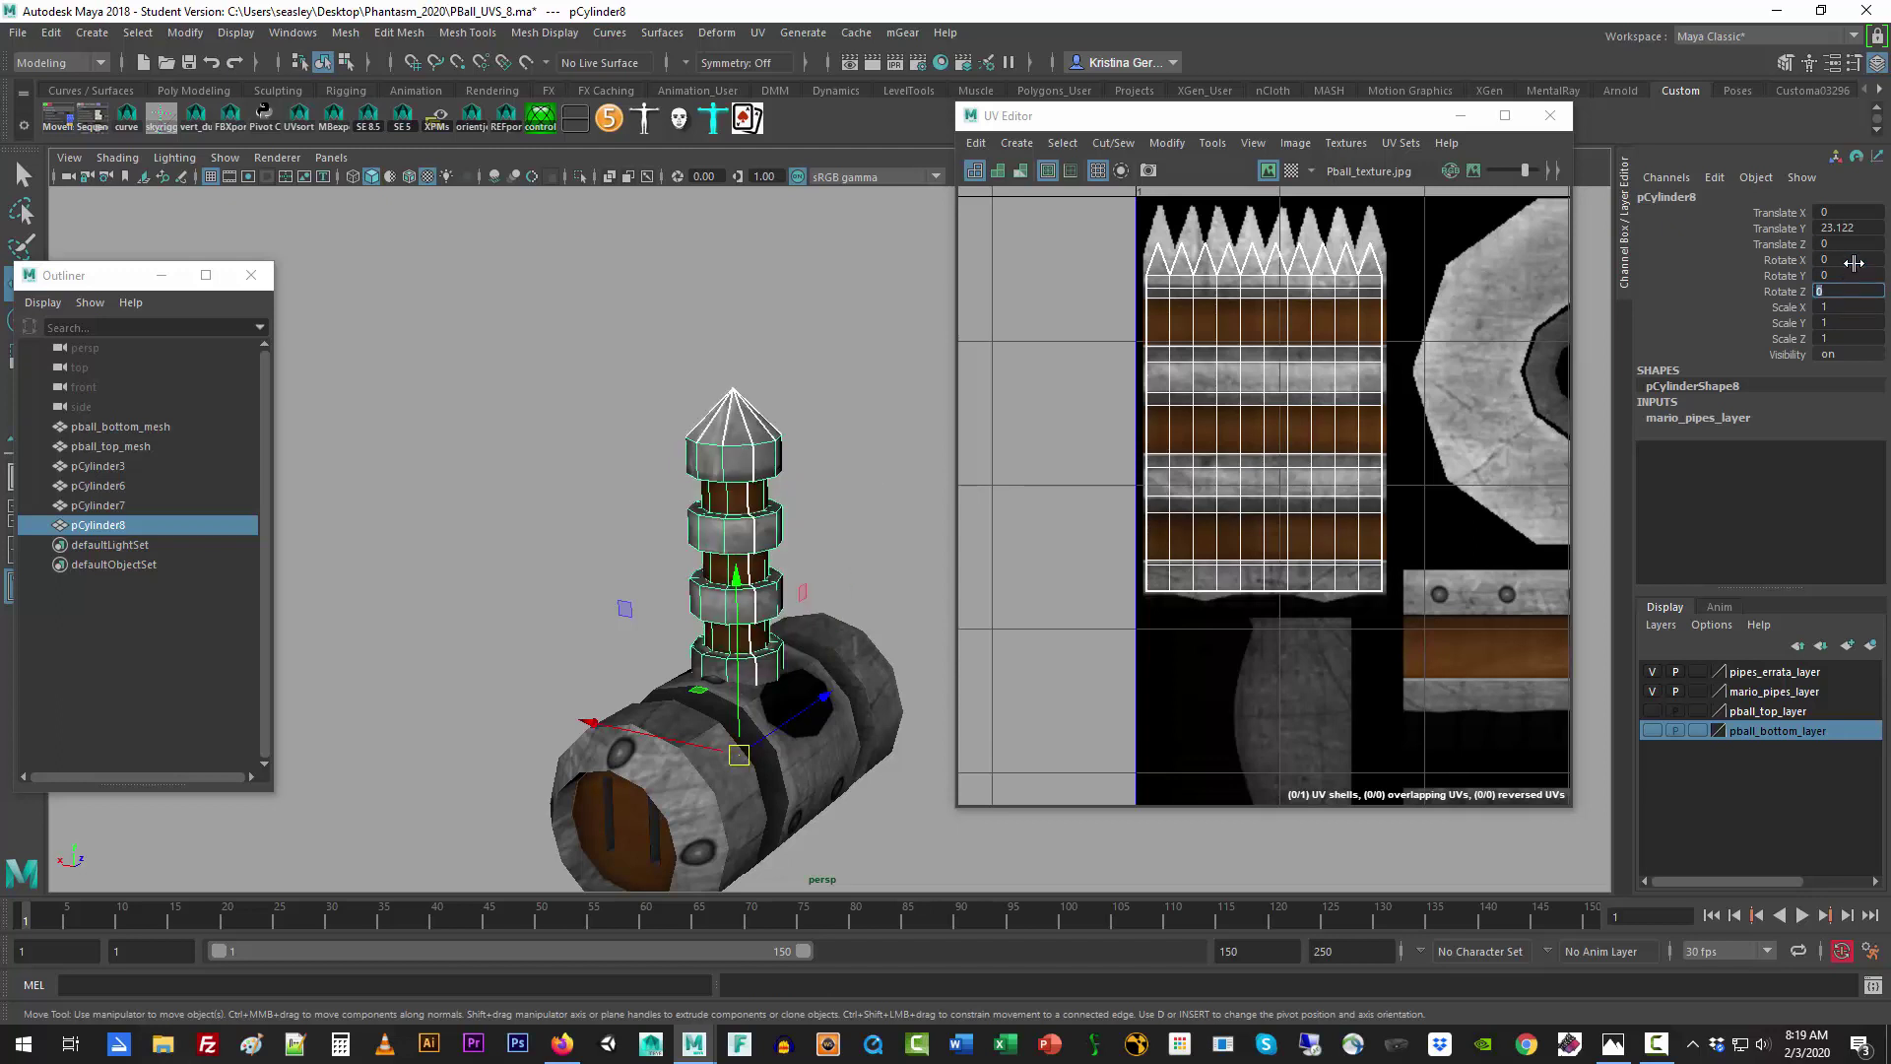
type("45")
key("Return")
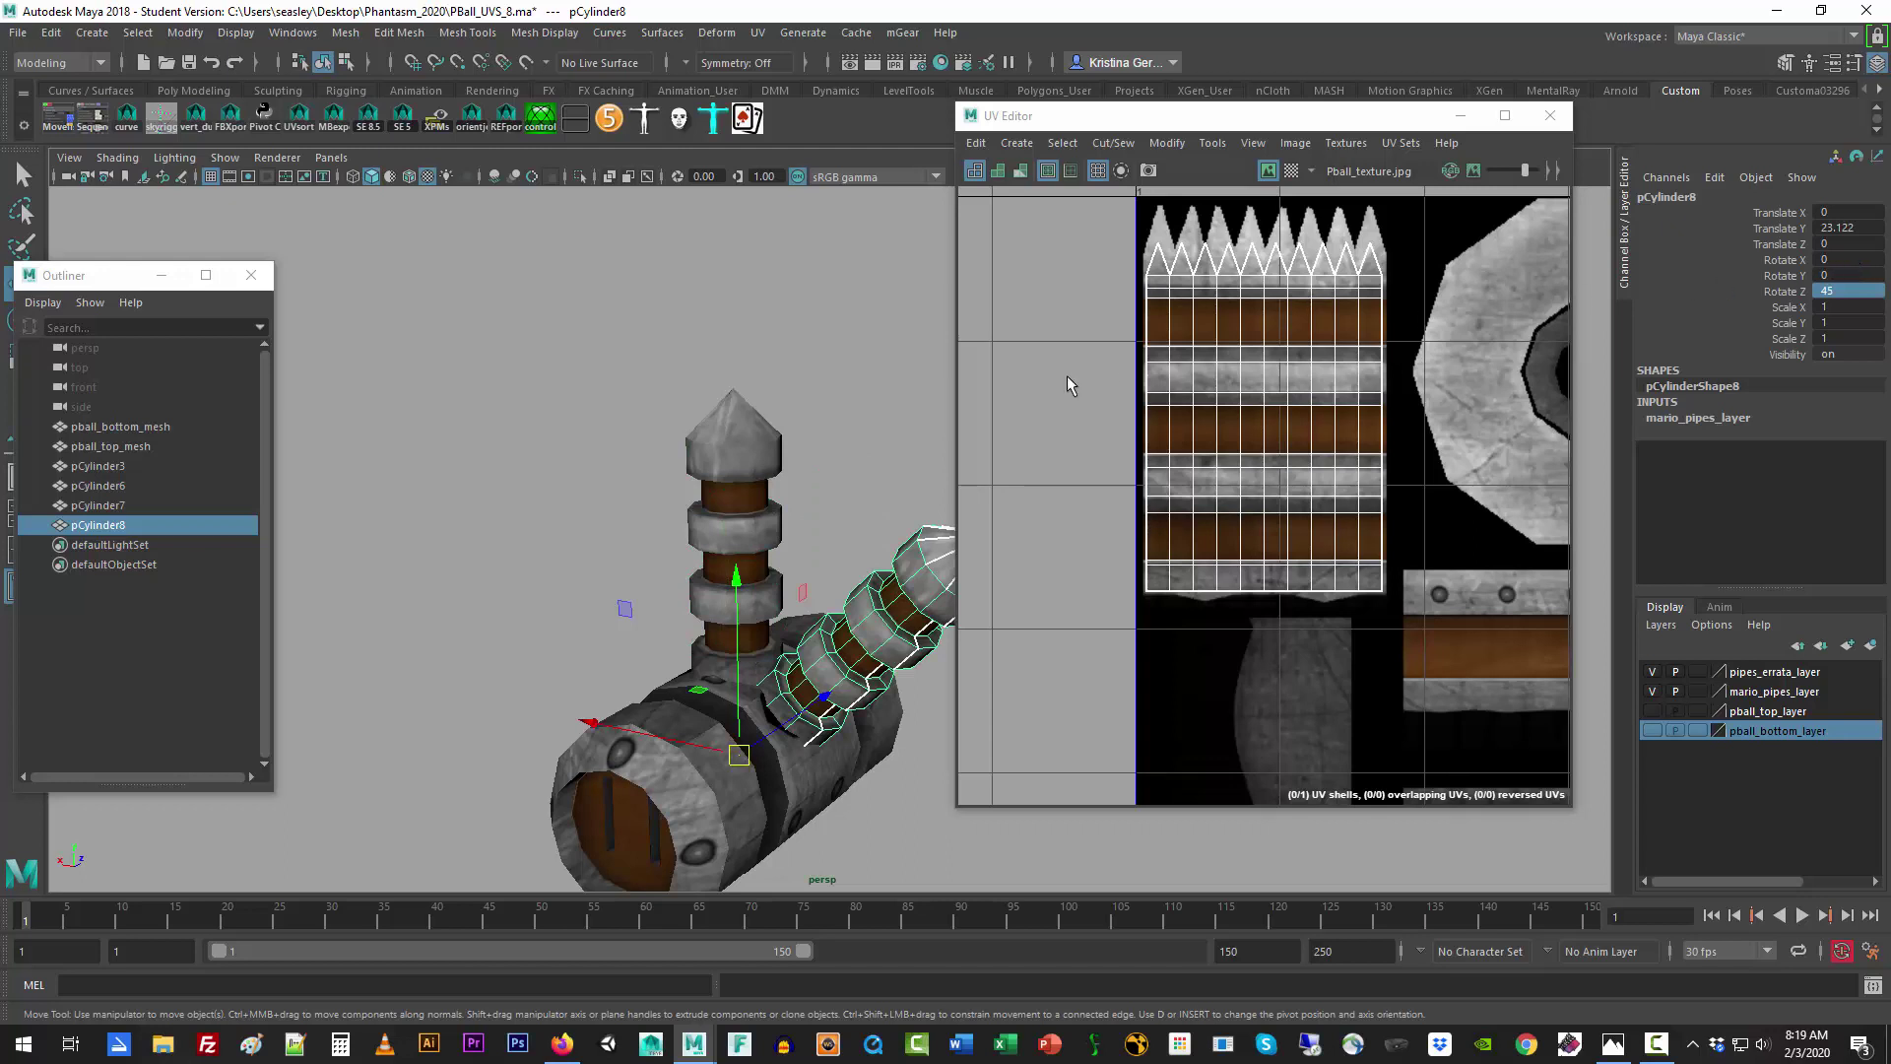
Step: Set the original upright spiked pipe's Z rotation to -45 degrees and deselect it
left_click(778, 467)
left_click(1848, 292)
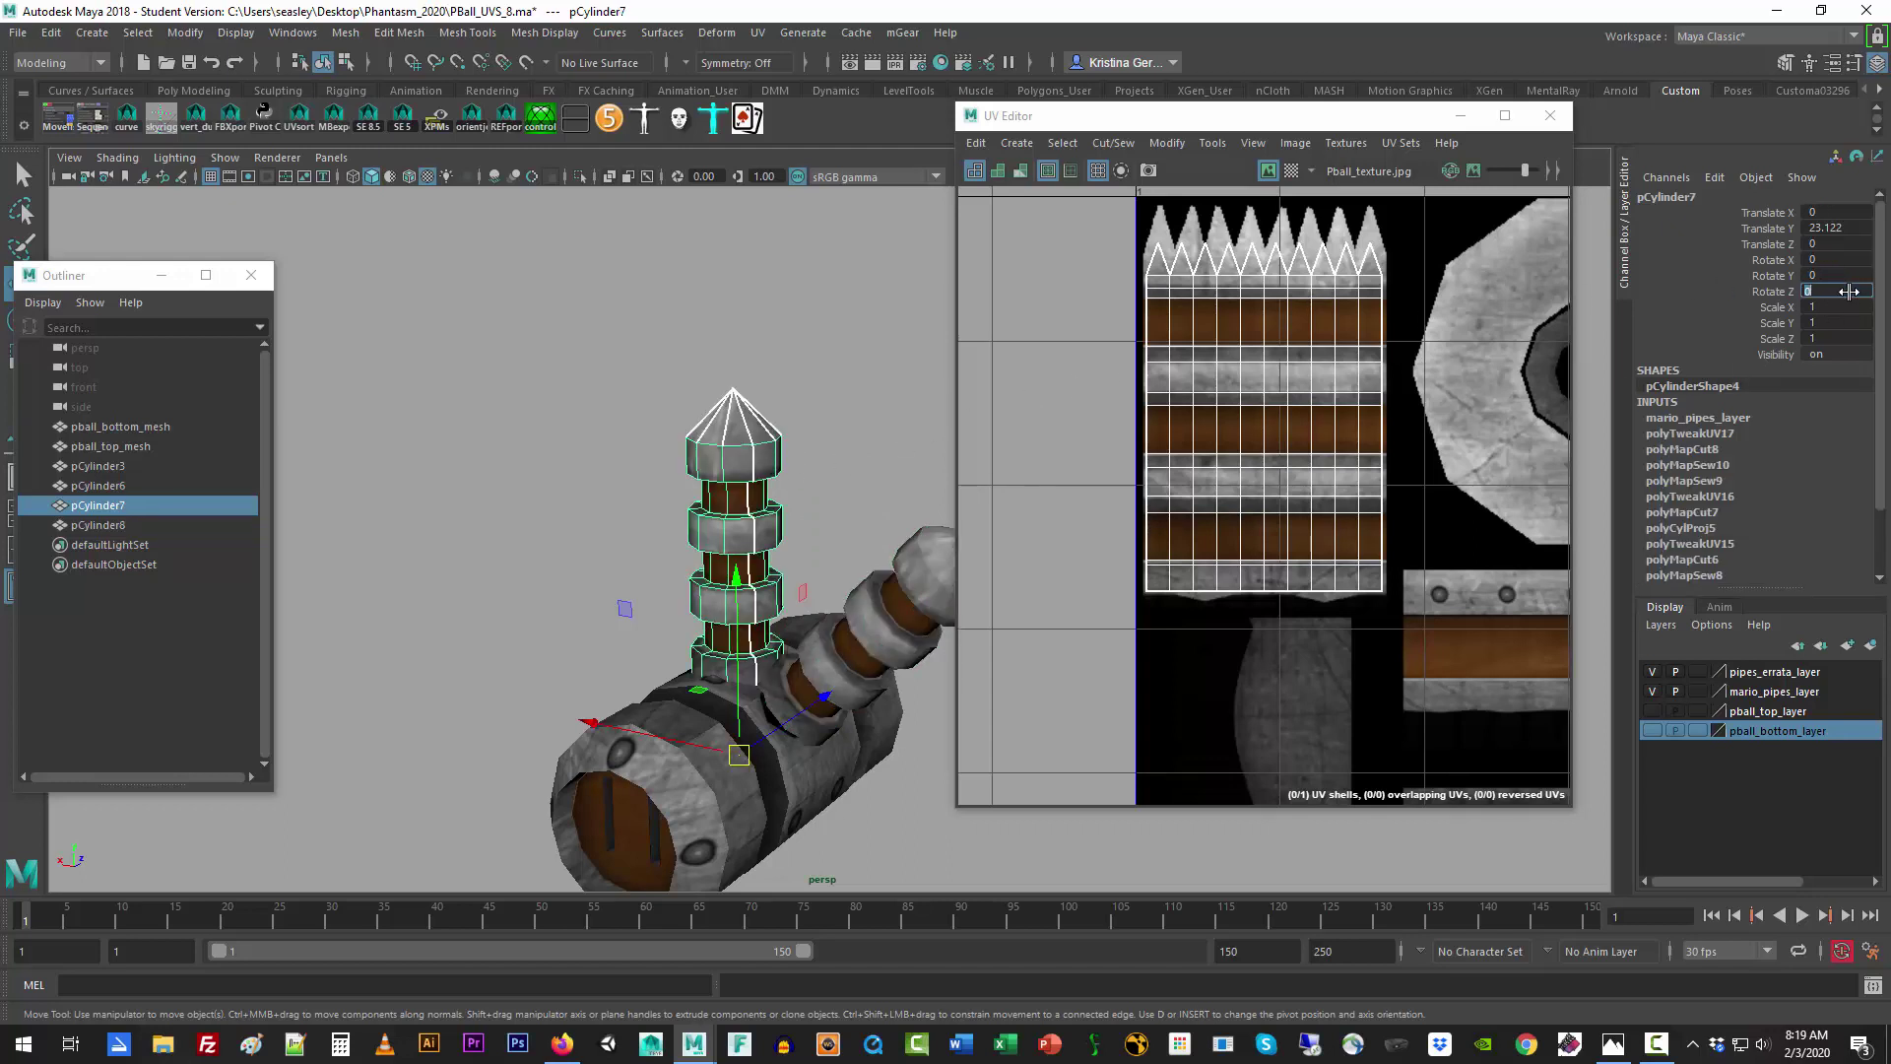
key("Return")
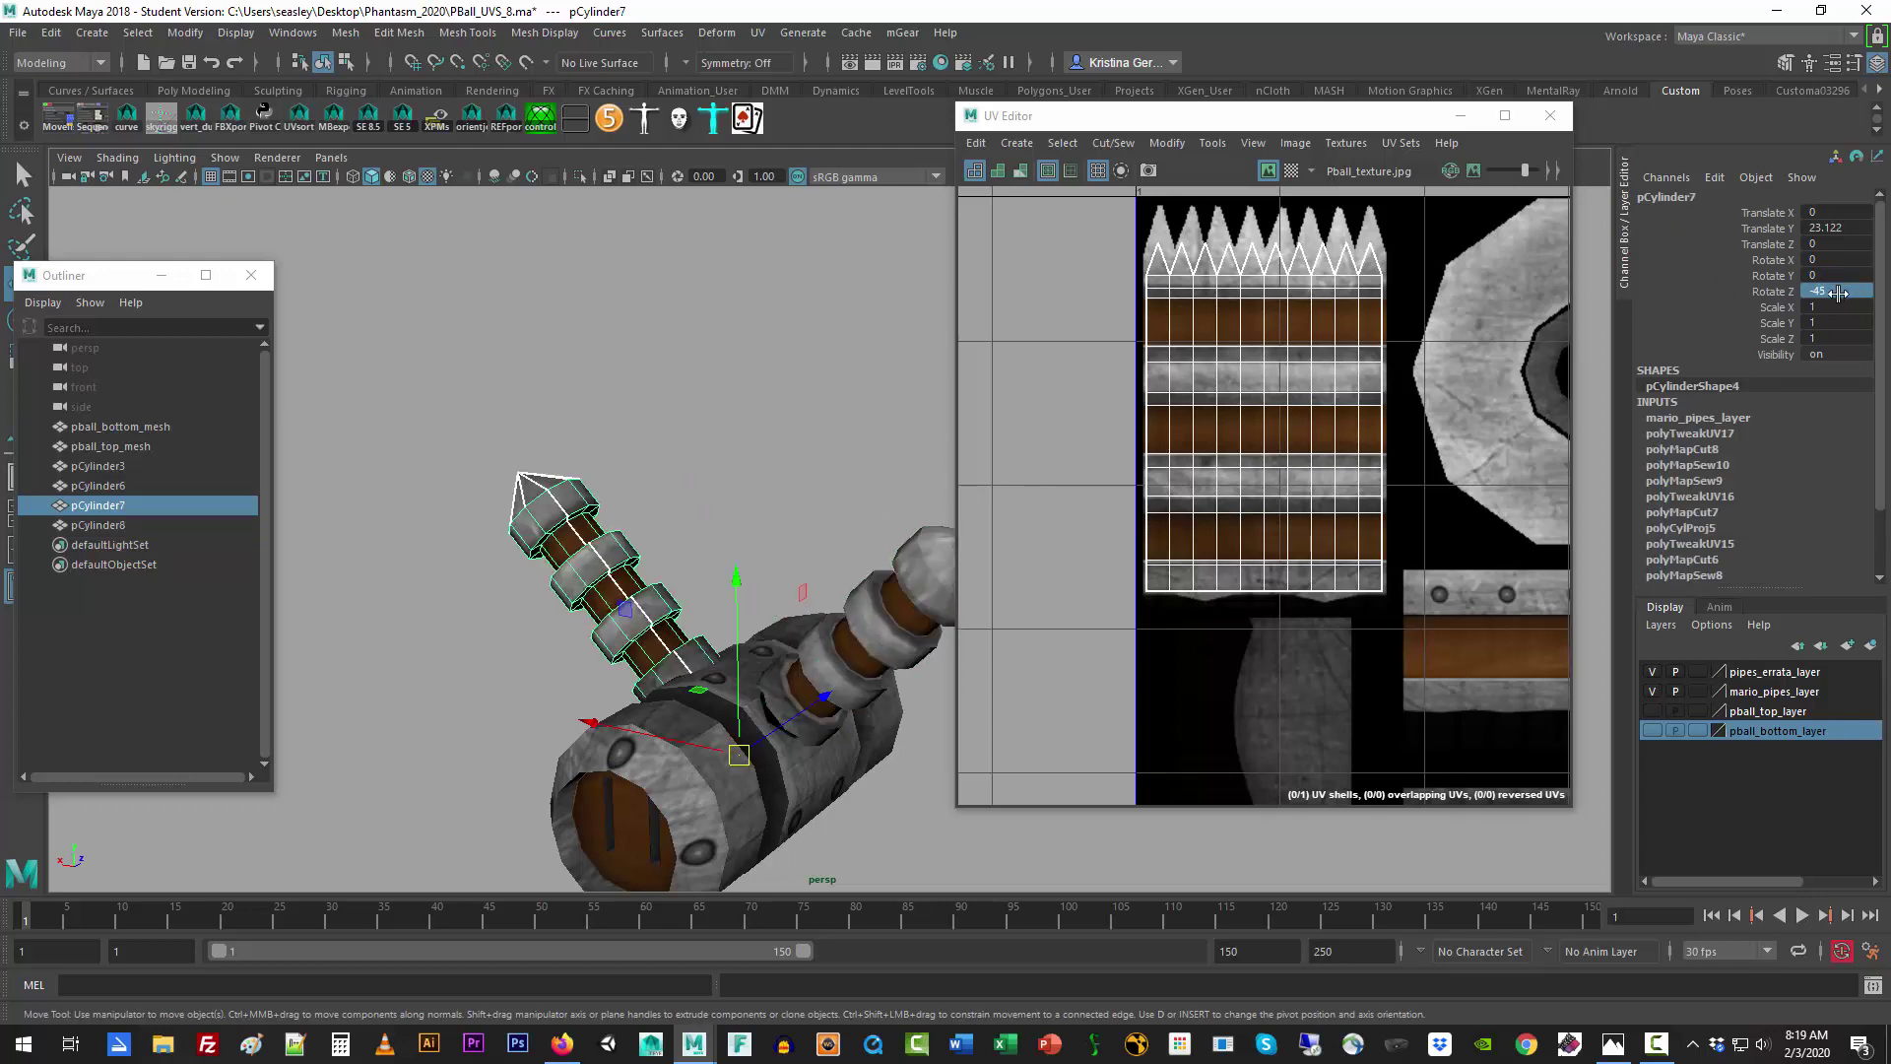
left_click(714, 453)
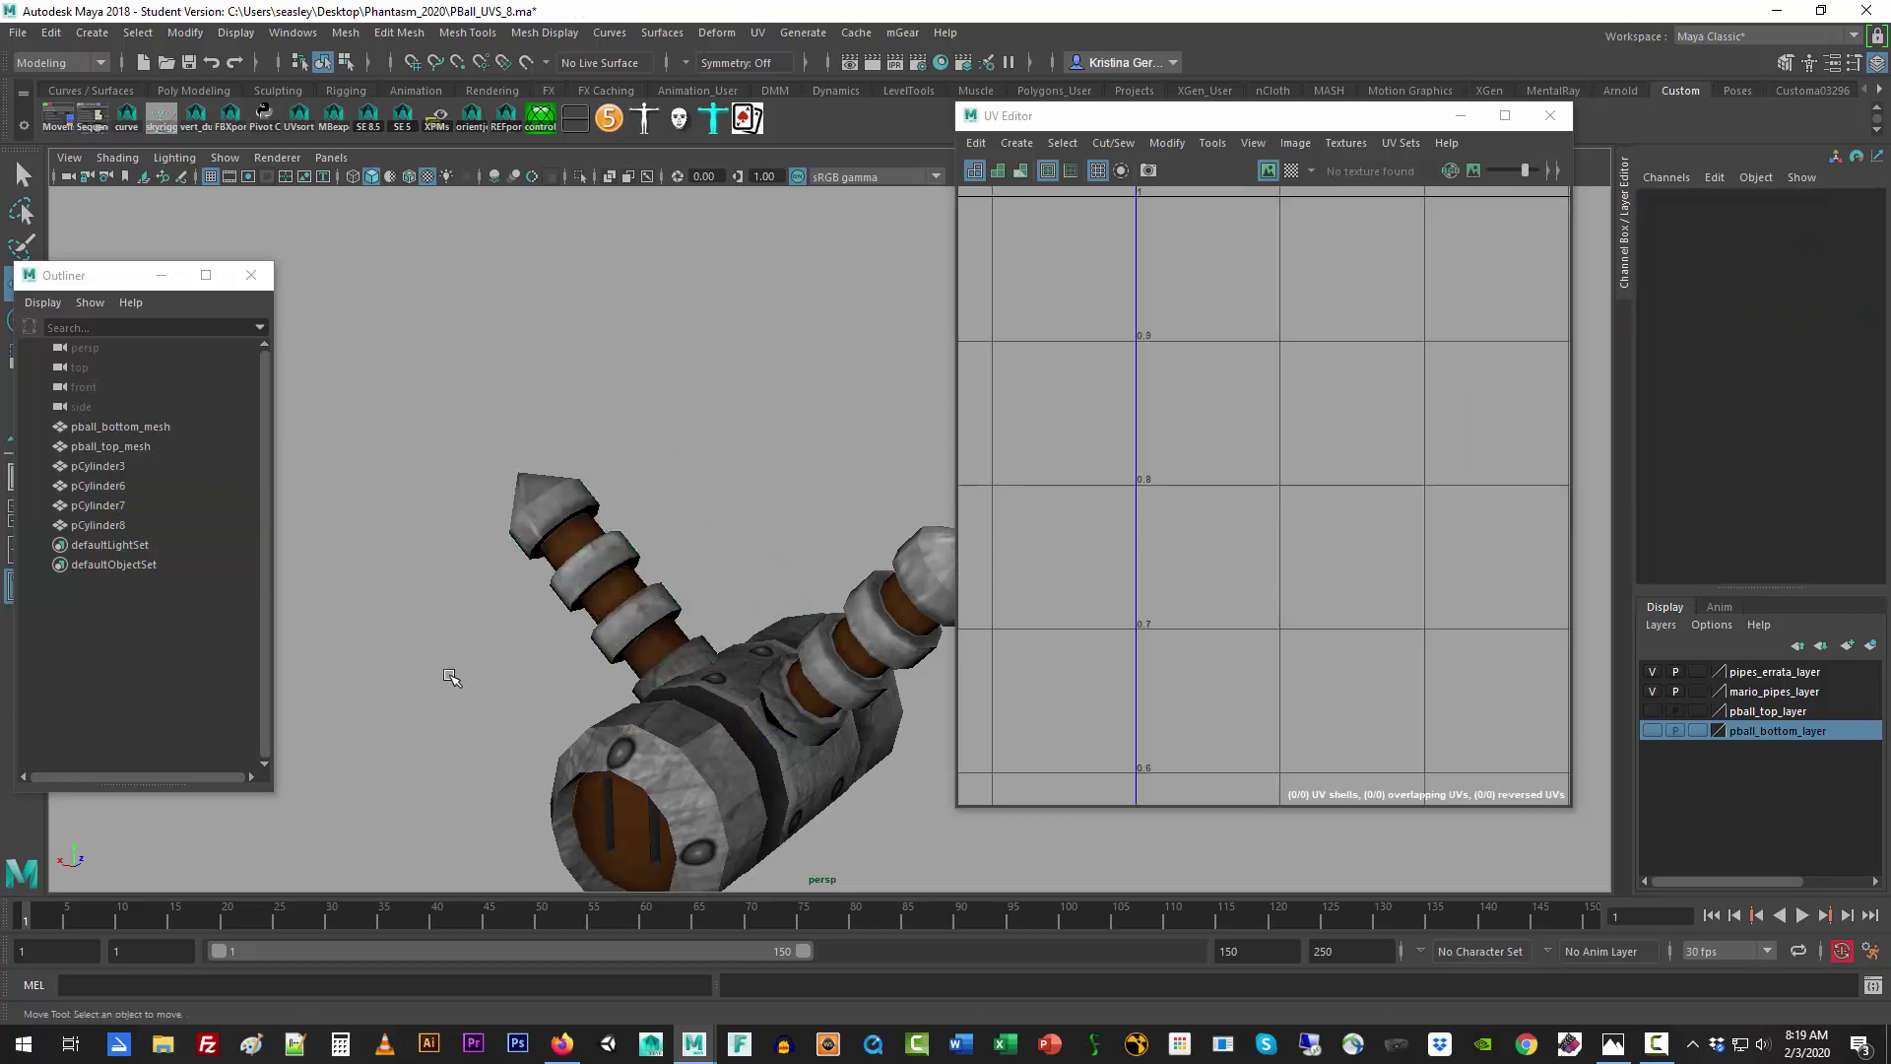
Step: Select the flanged pipe standing below the barrel and bring it into view with the assembly
left_click_drag(450, 674, 591, 659, "alt")
middle_click_drag(589, 662, 488, 343, "alt")
middle_click_drag(490, 585, 505, 351, "alt")
left_click(680, 614)
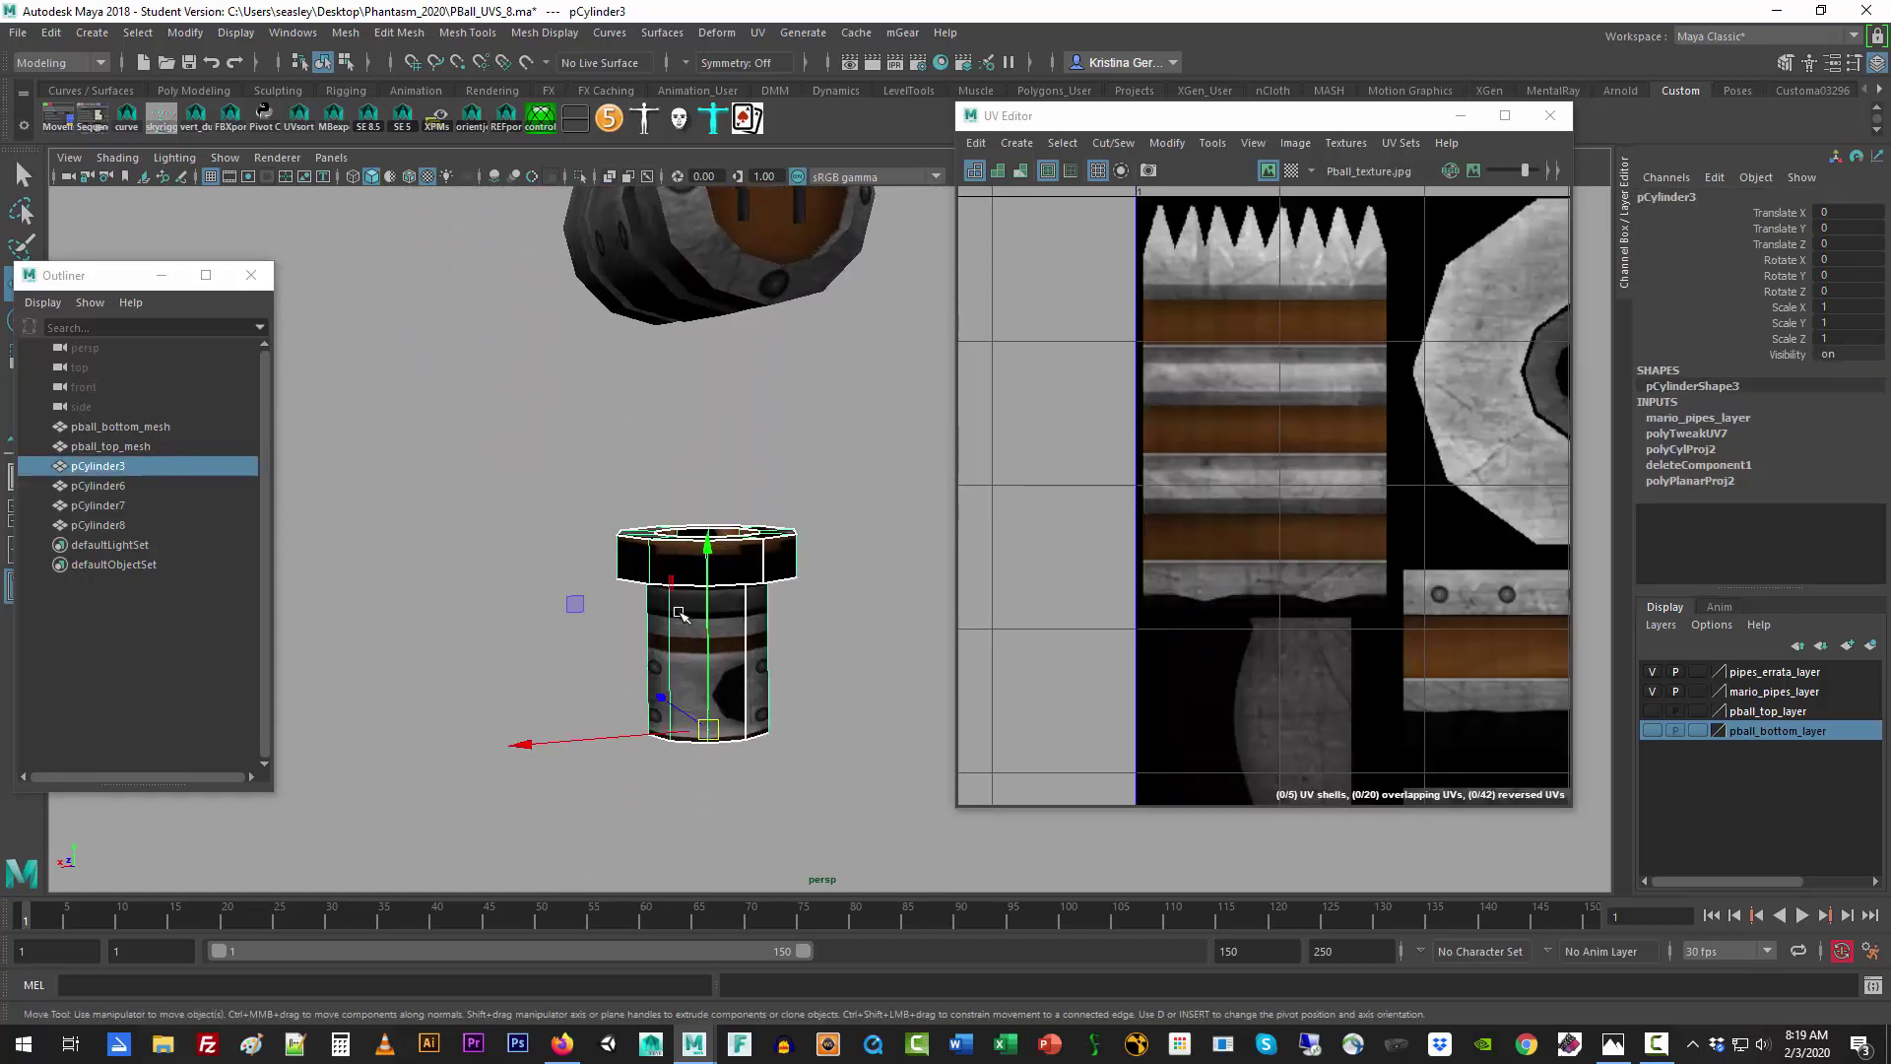
scroll(680, 614, "down", 5)
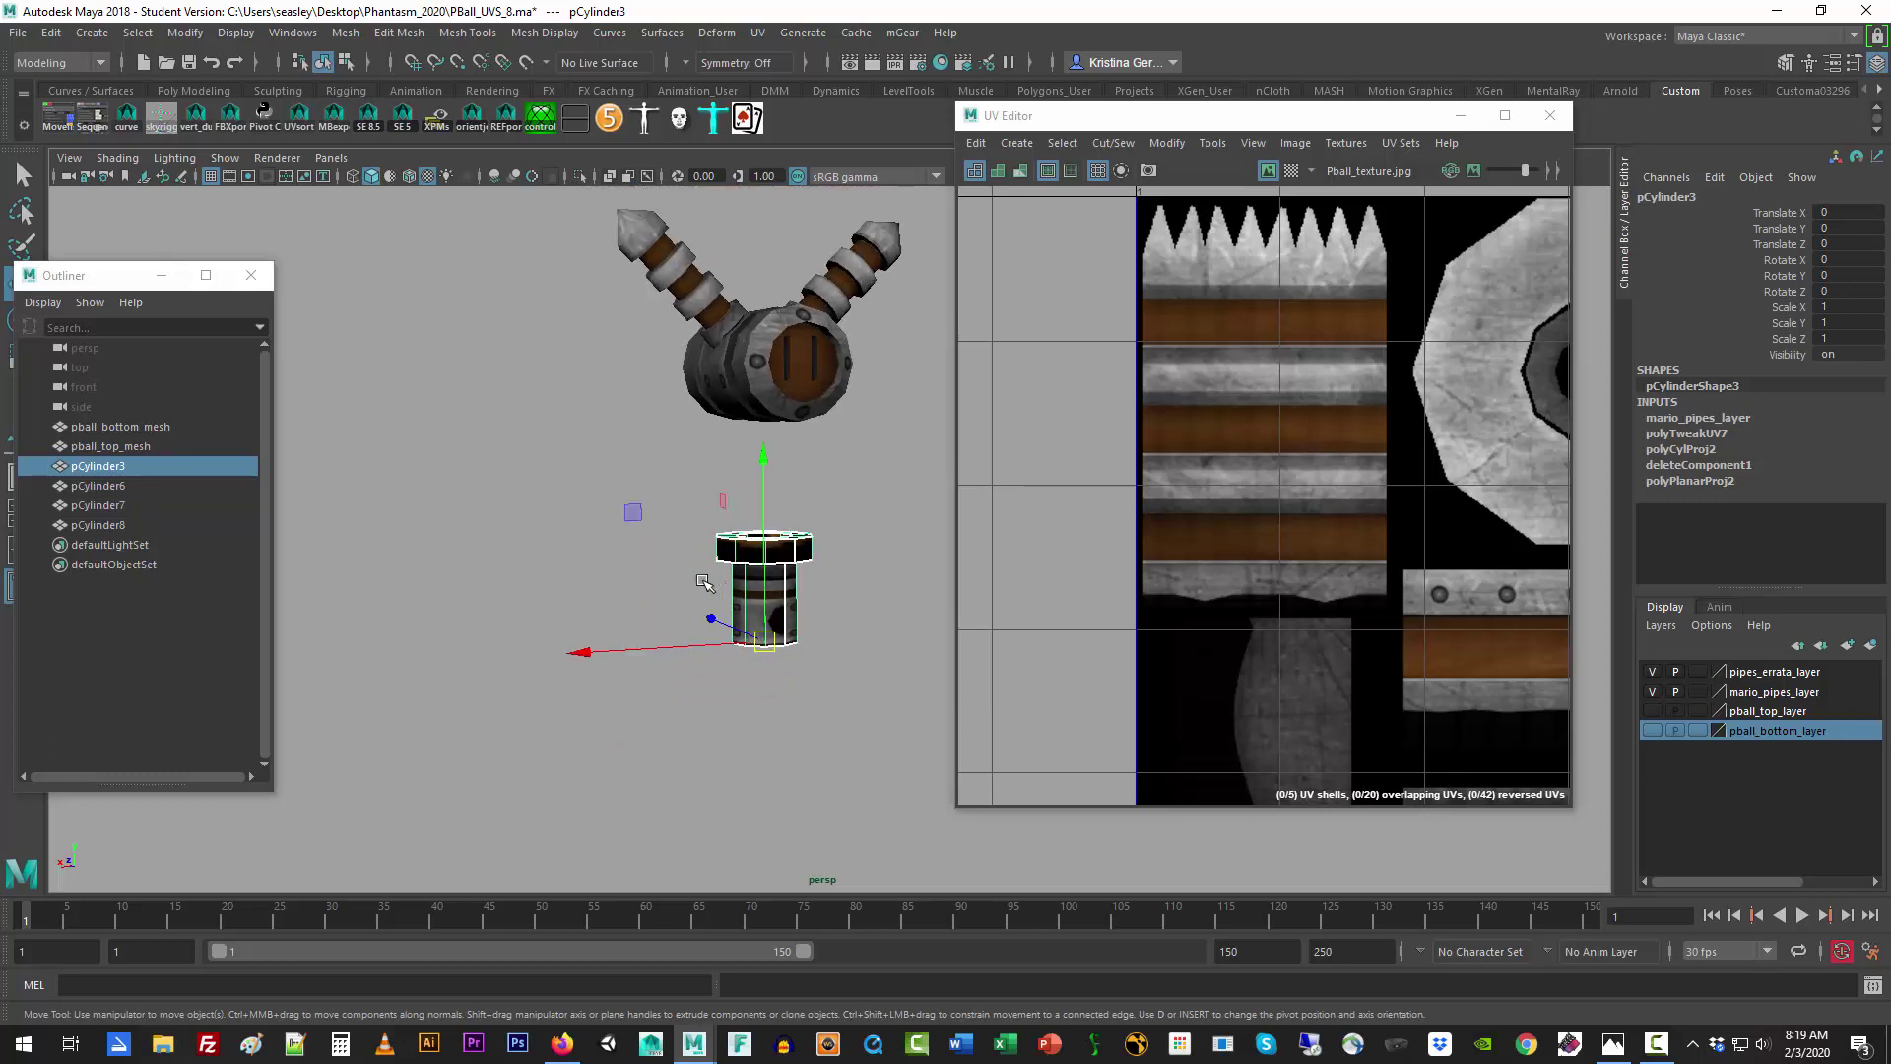
middle_click_drag(712, 579, 615, 681, "alt")
scroll(613, 685, "up", 3)
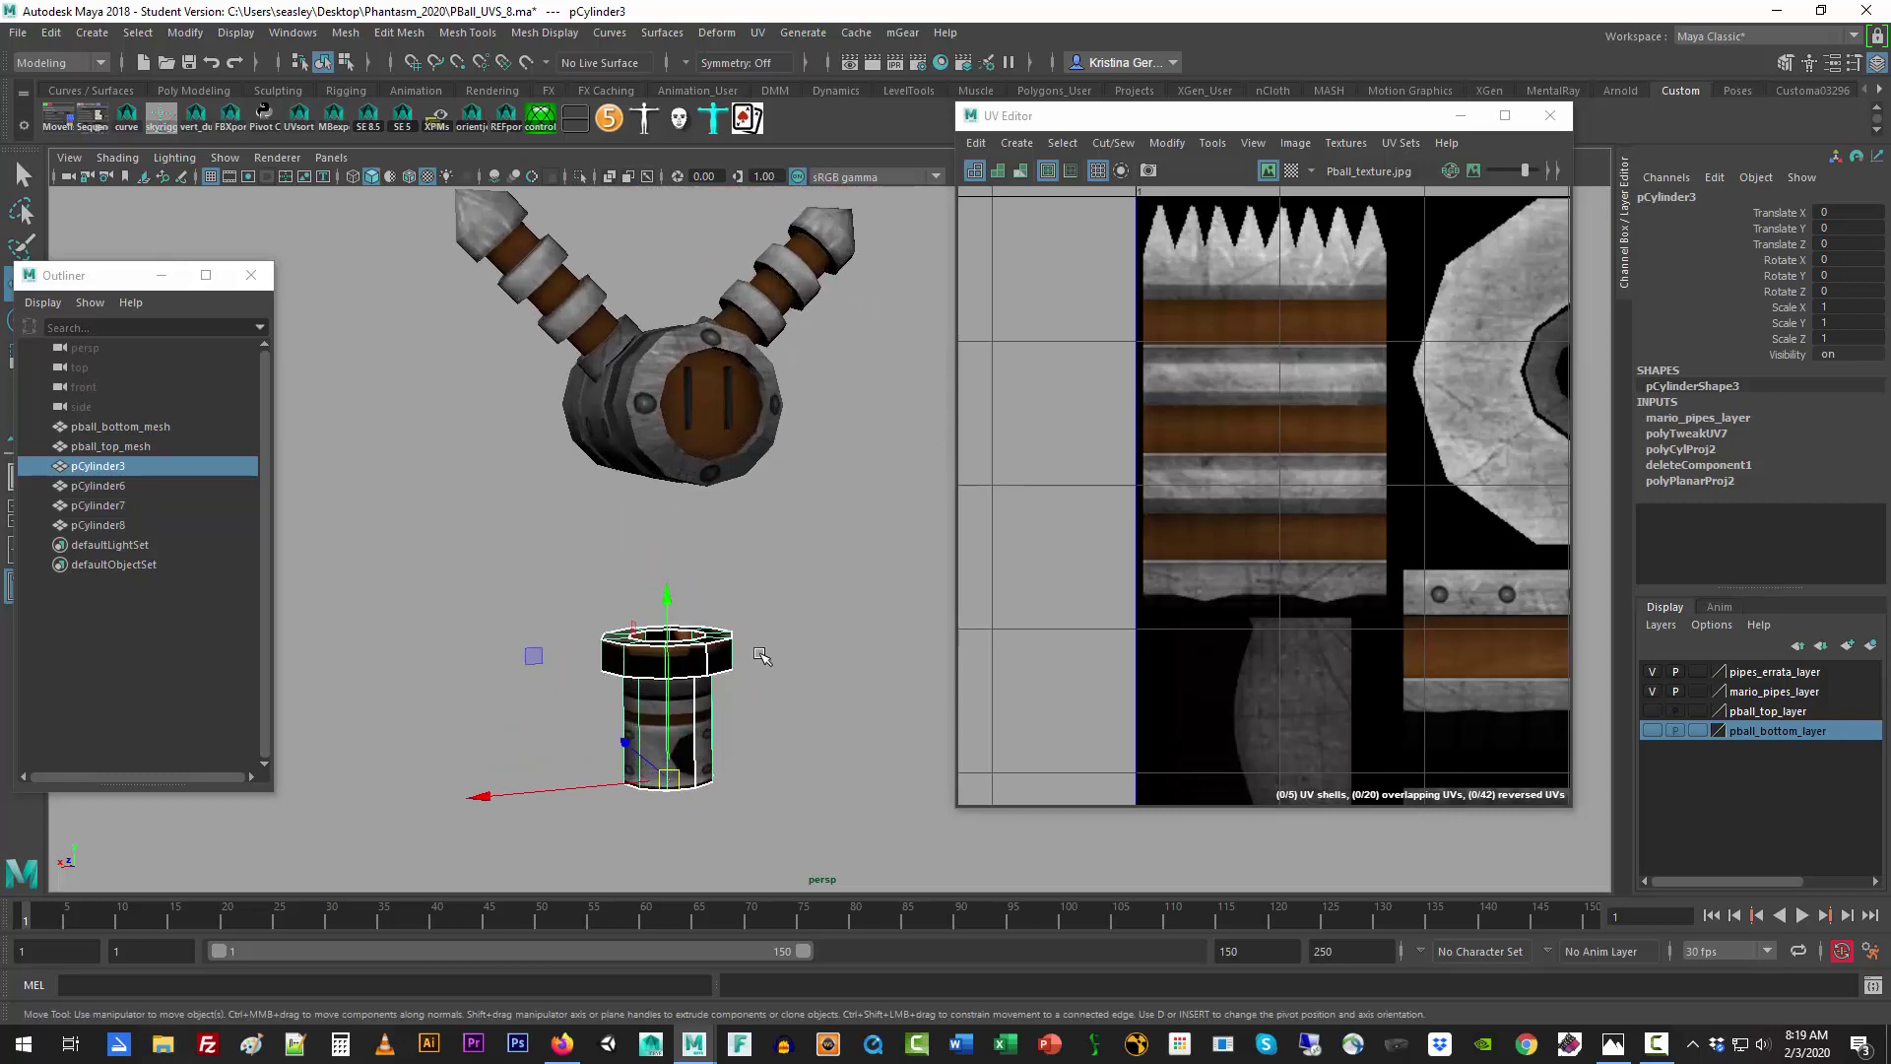
Step: Select all UVs of the pipe pCylinder3 and move them horizontally onto the Pball_texture.jpg image
scroll(762, 656, "up", 6)
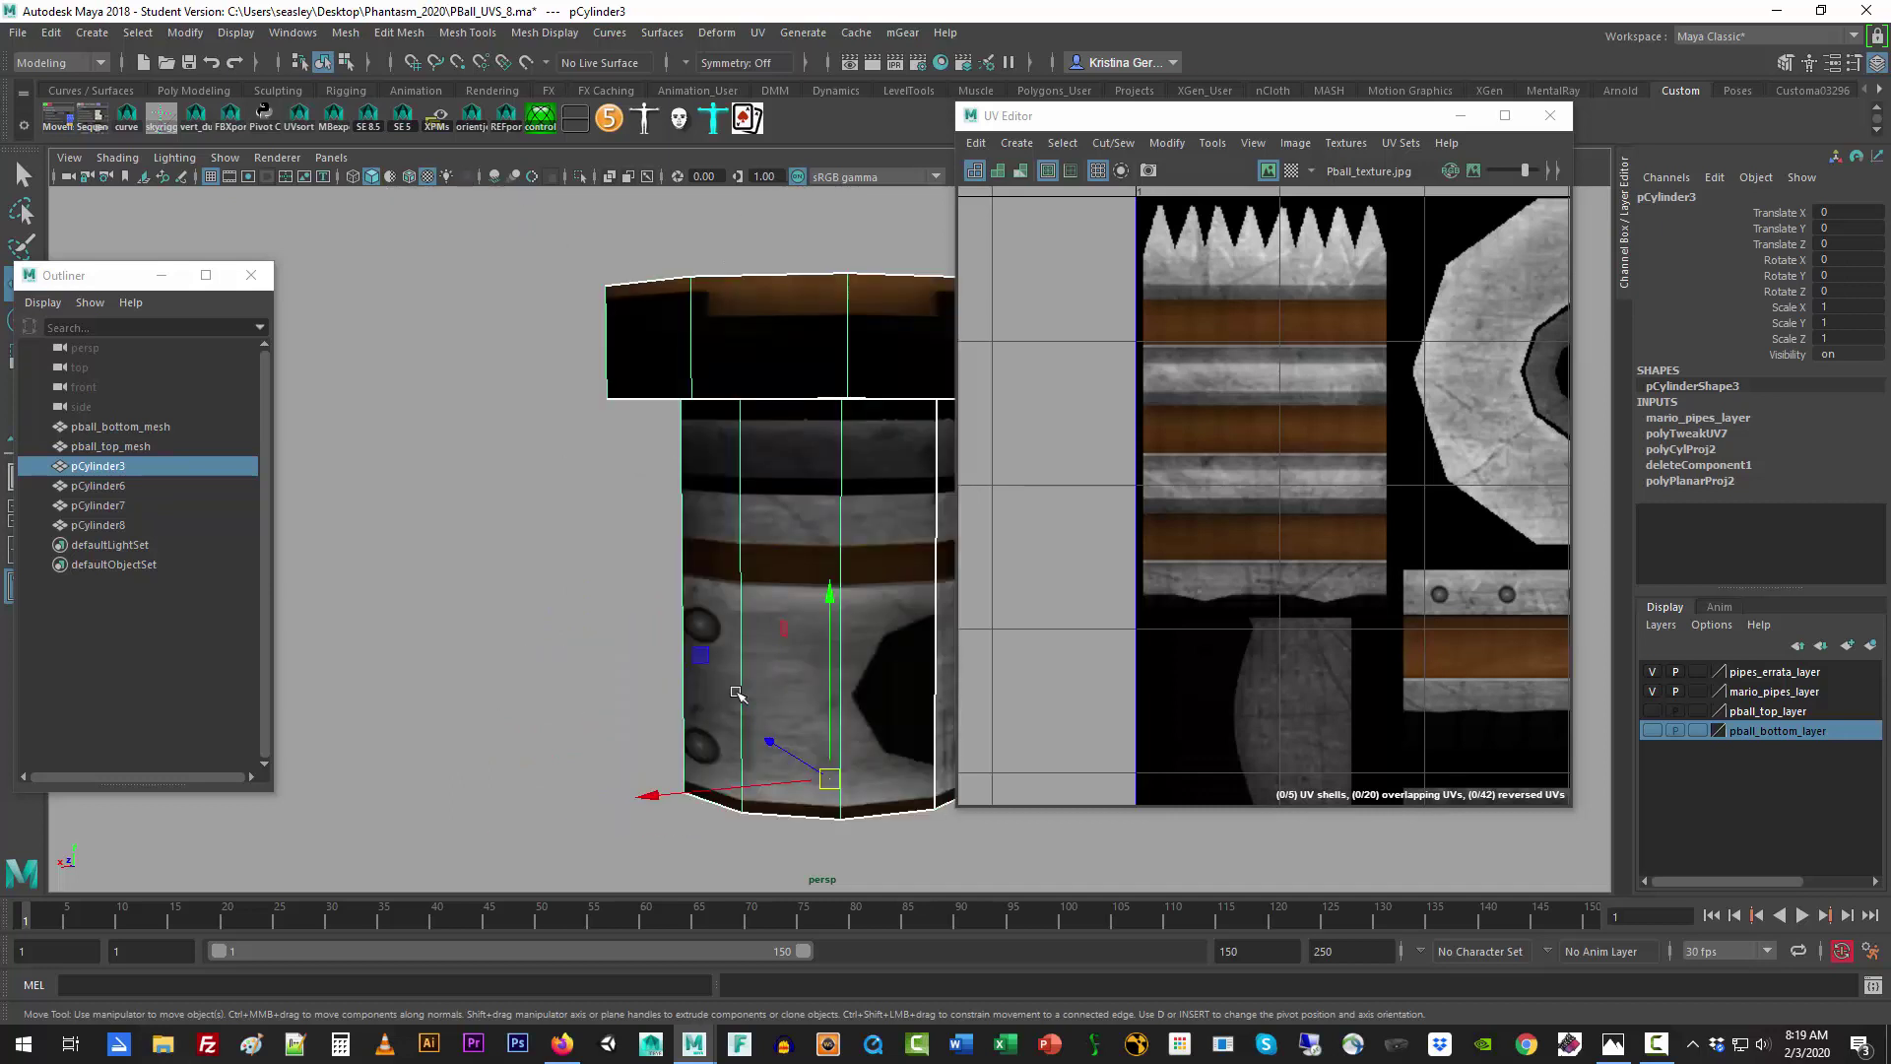
middle_click_drag(599, 516, 473, 515, "alt")
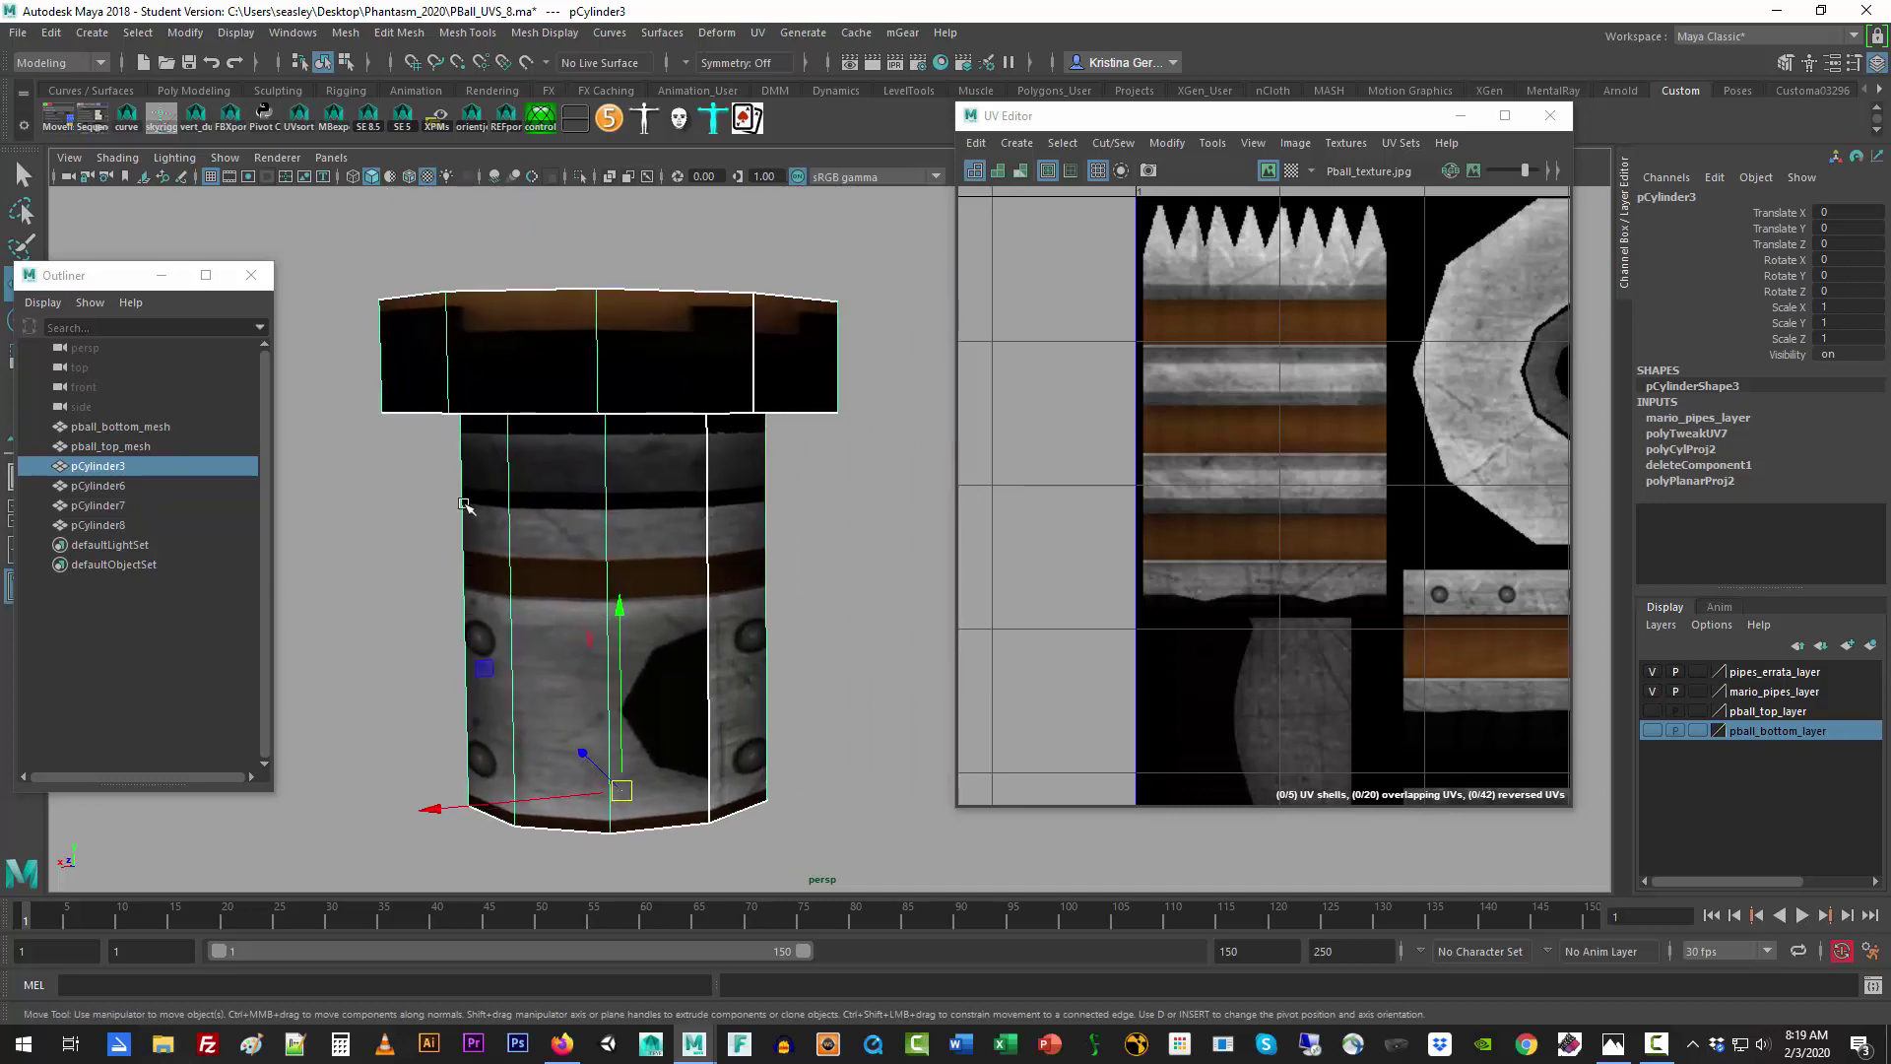
left_click(1270, 170)
scroll(1326, 313, "down", 8)
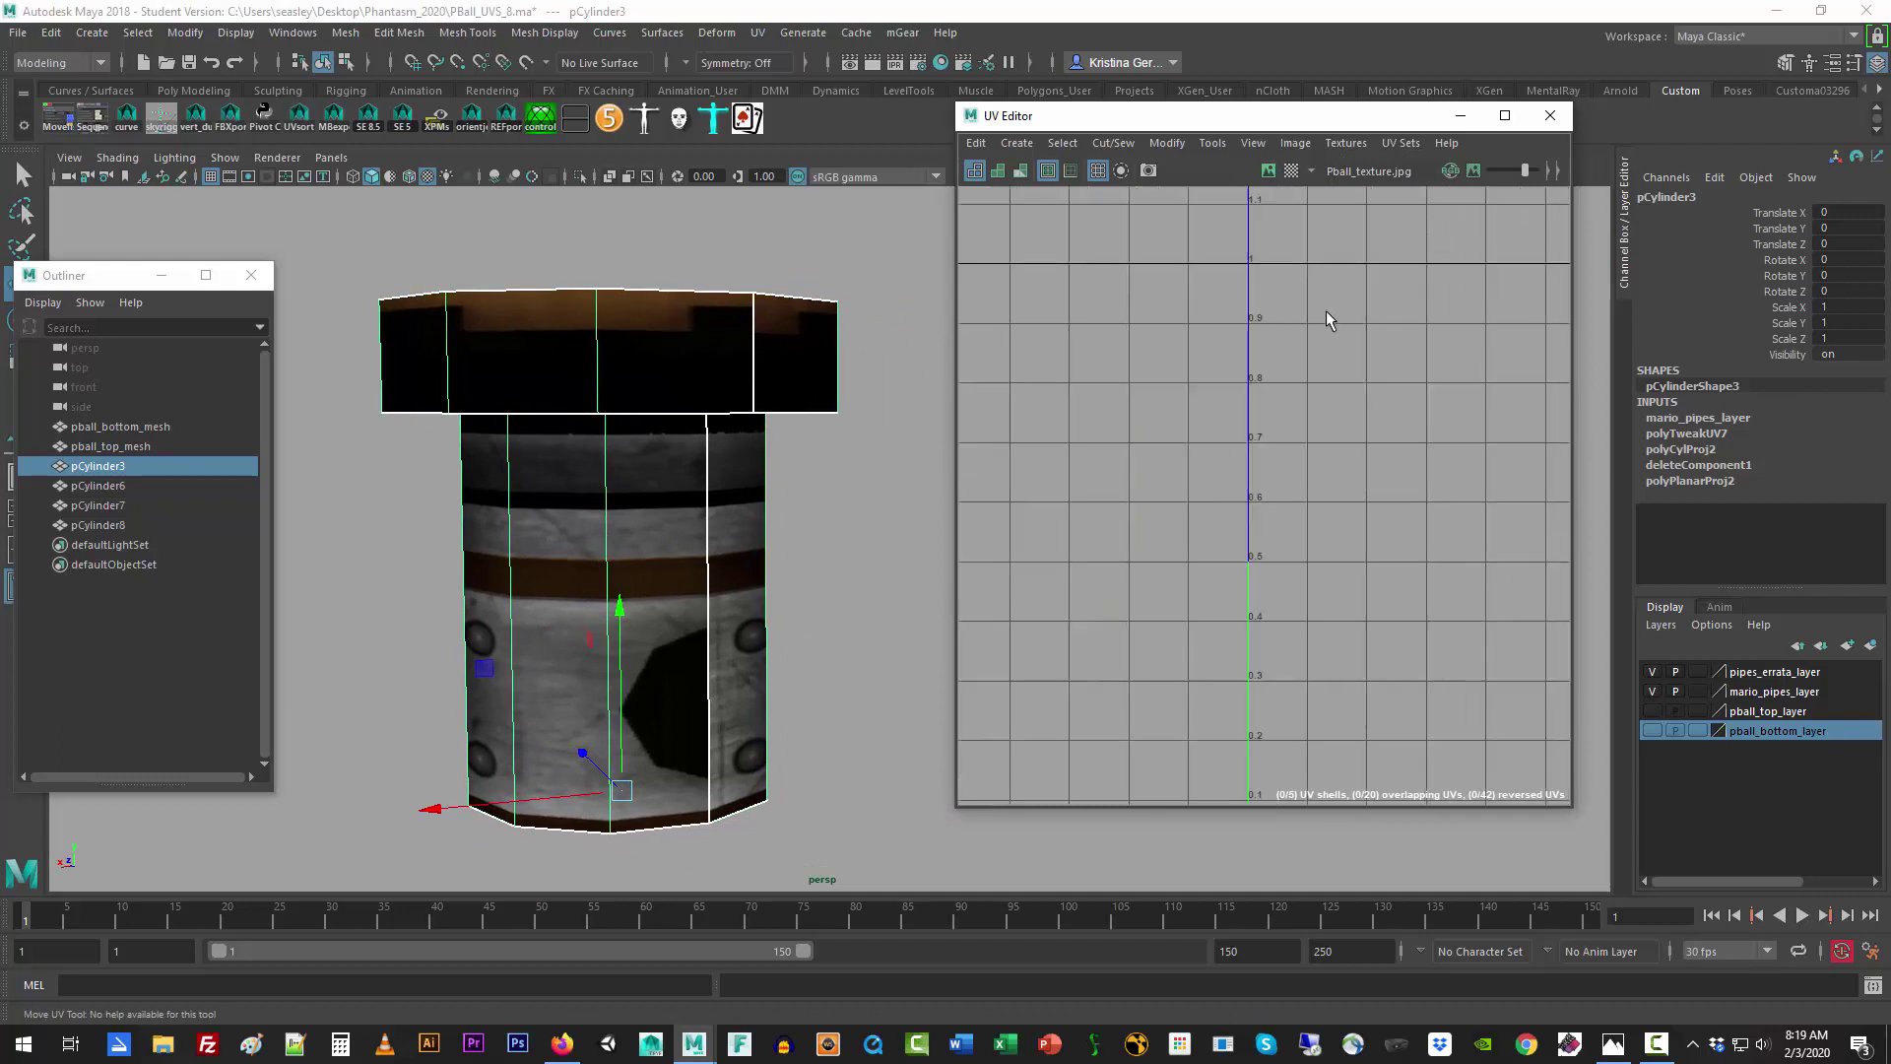
scroll(1330, 337, "down", 2)
key("f")
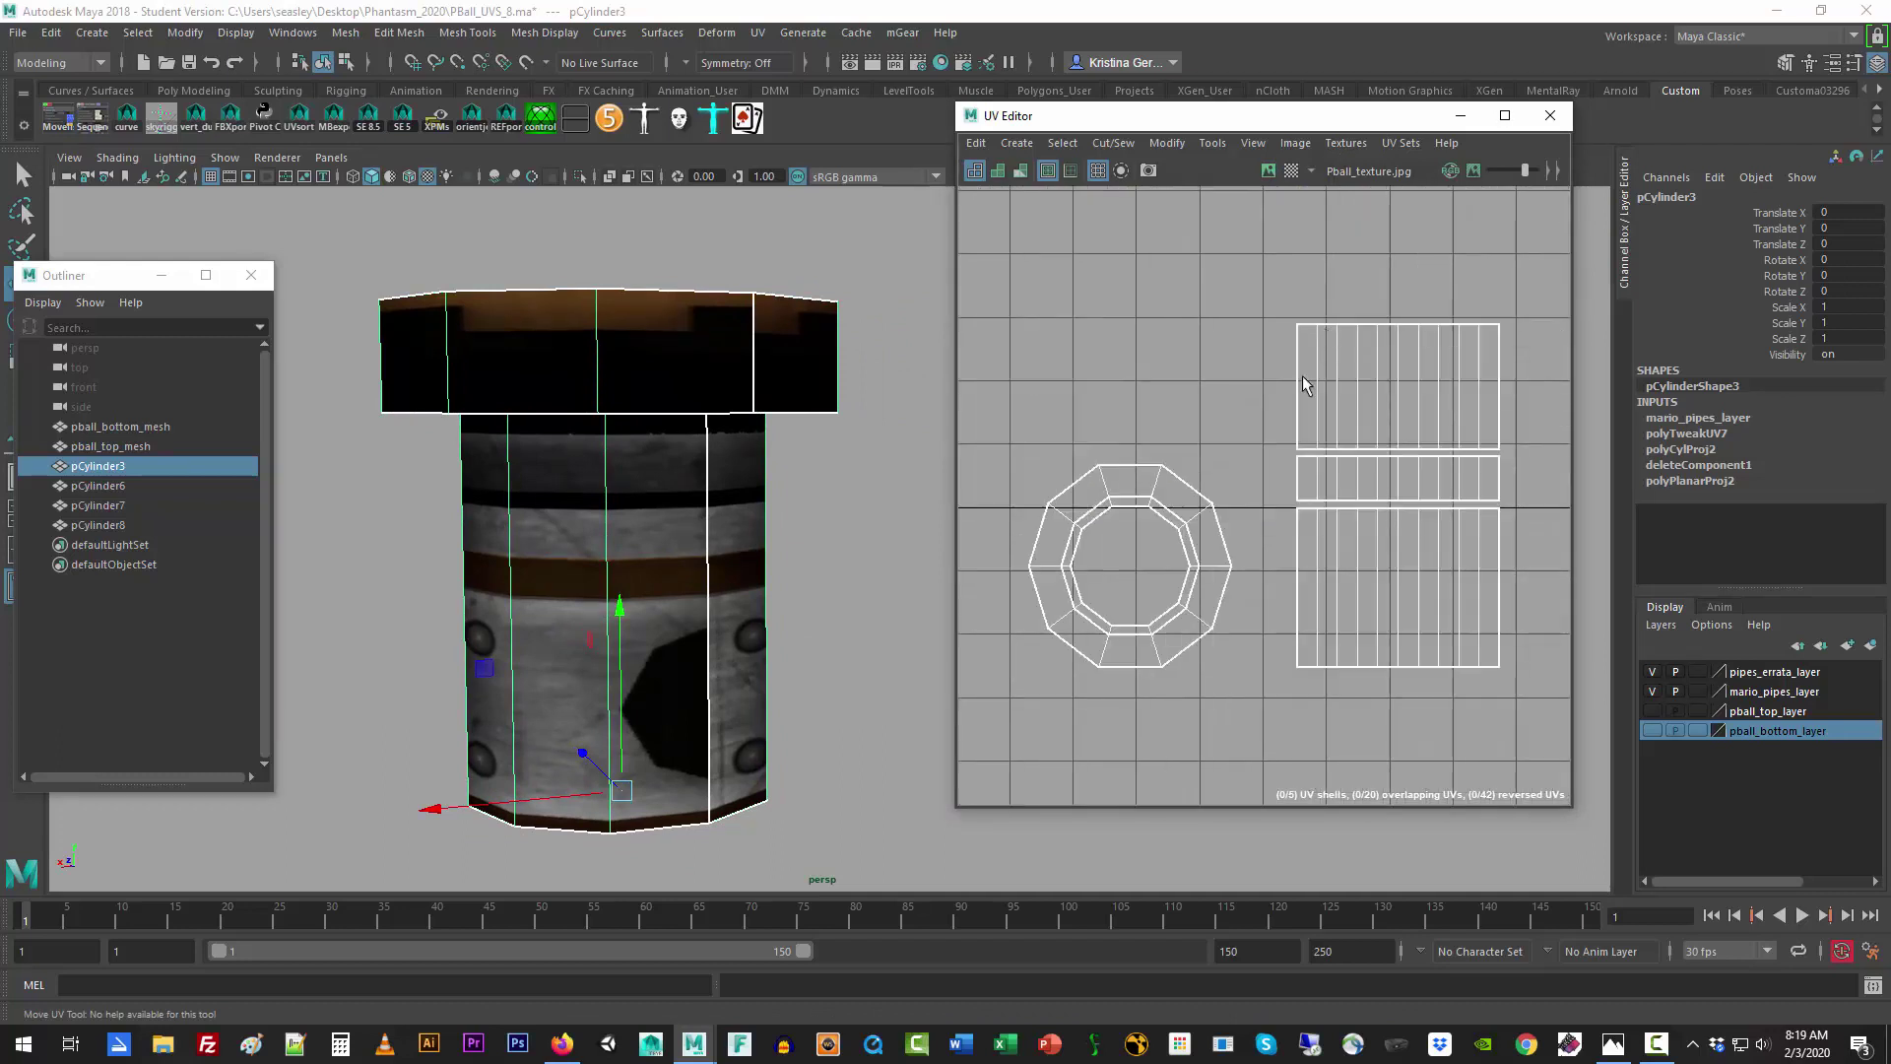
scroll(1302, 378, "down", 6)
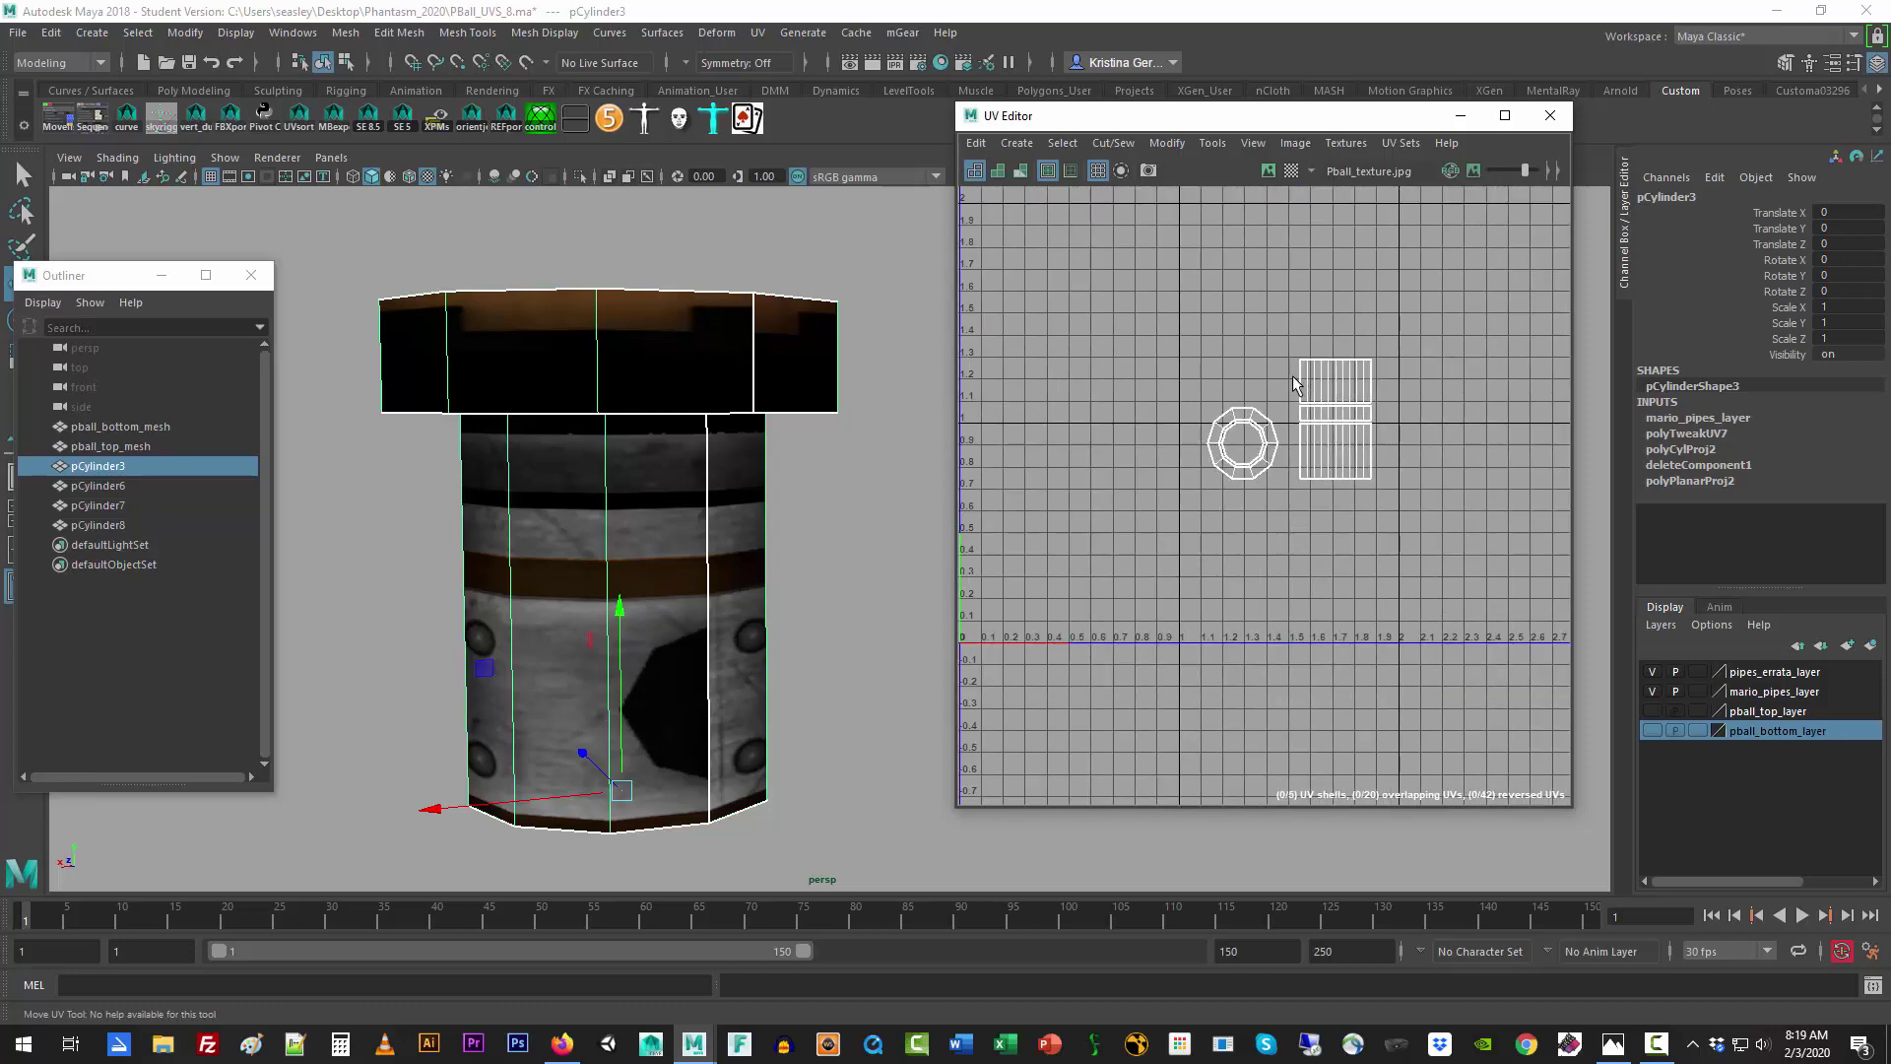
right_click_drag(1320, 387, 1369, 382)
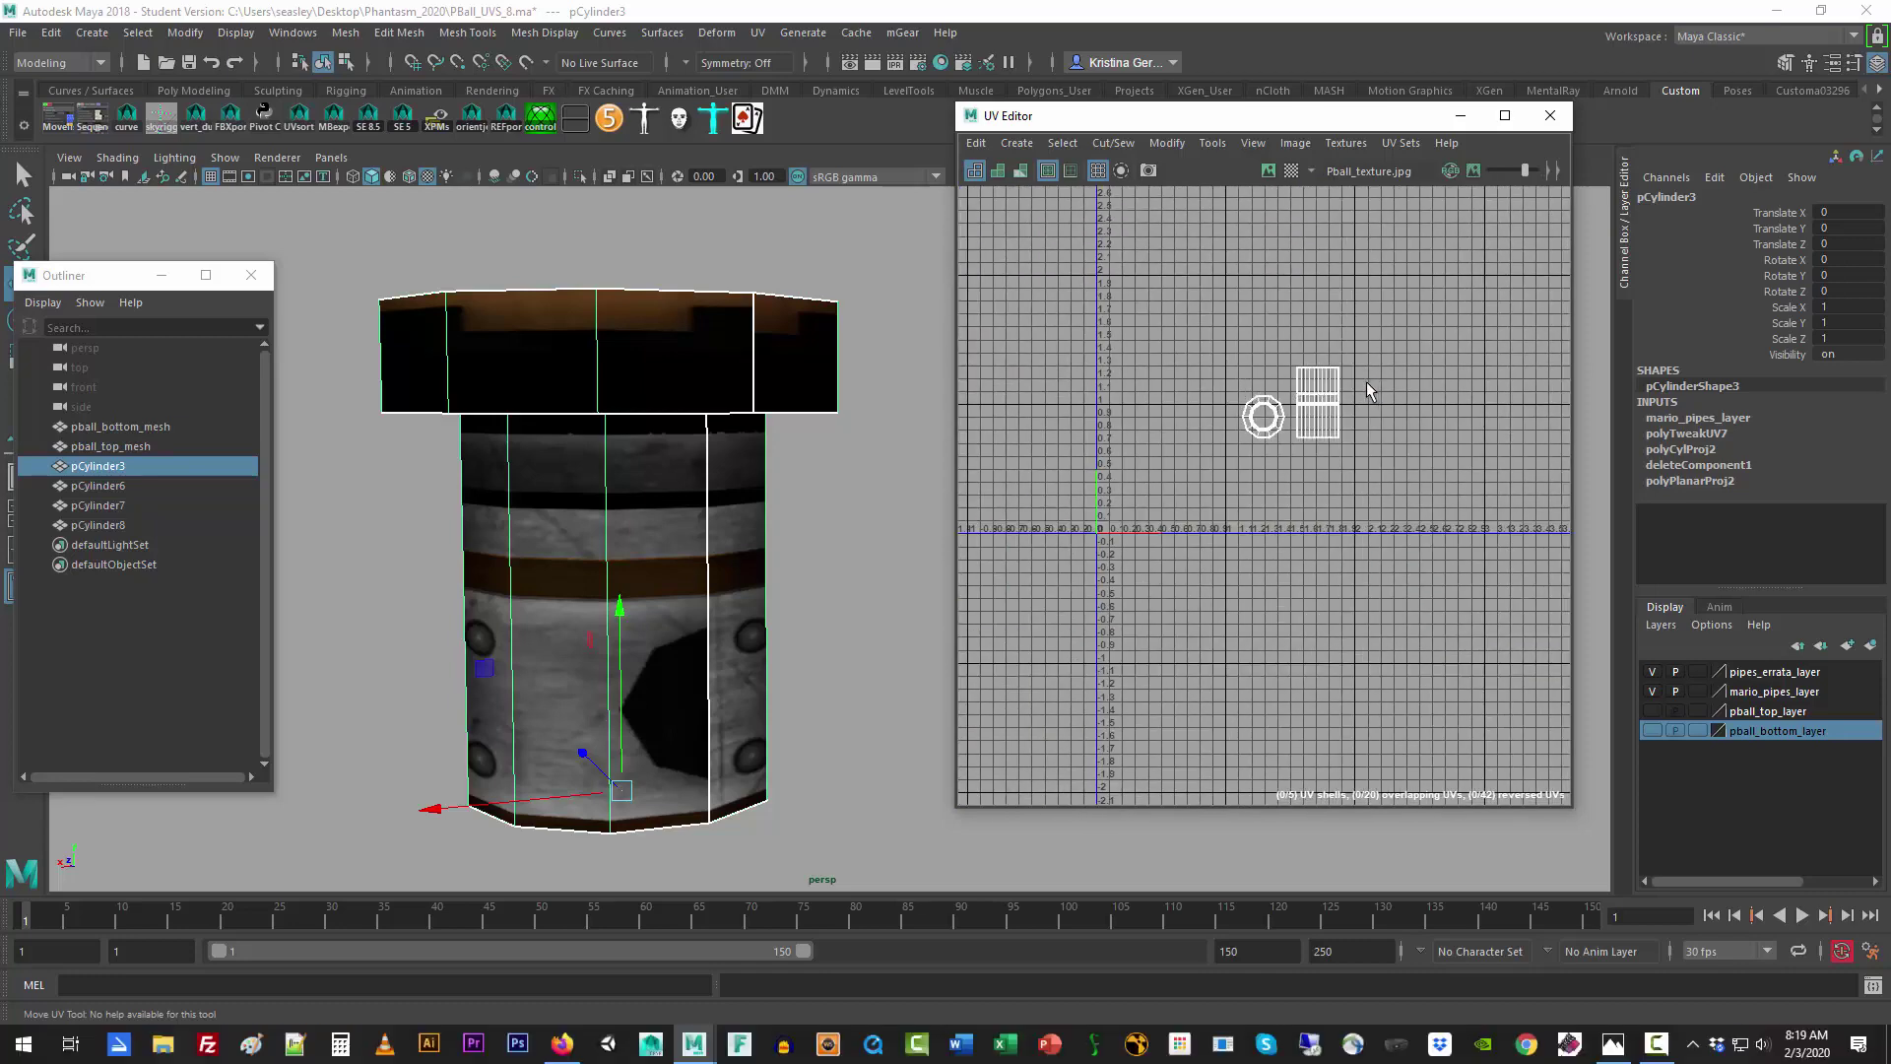
left_click_drag(1182, 340, 1433, 476)
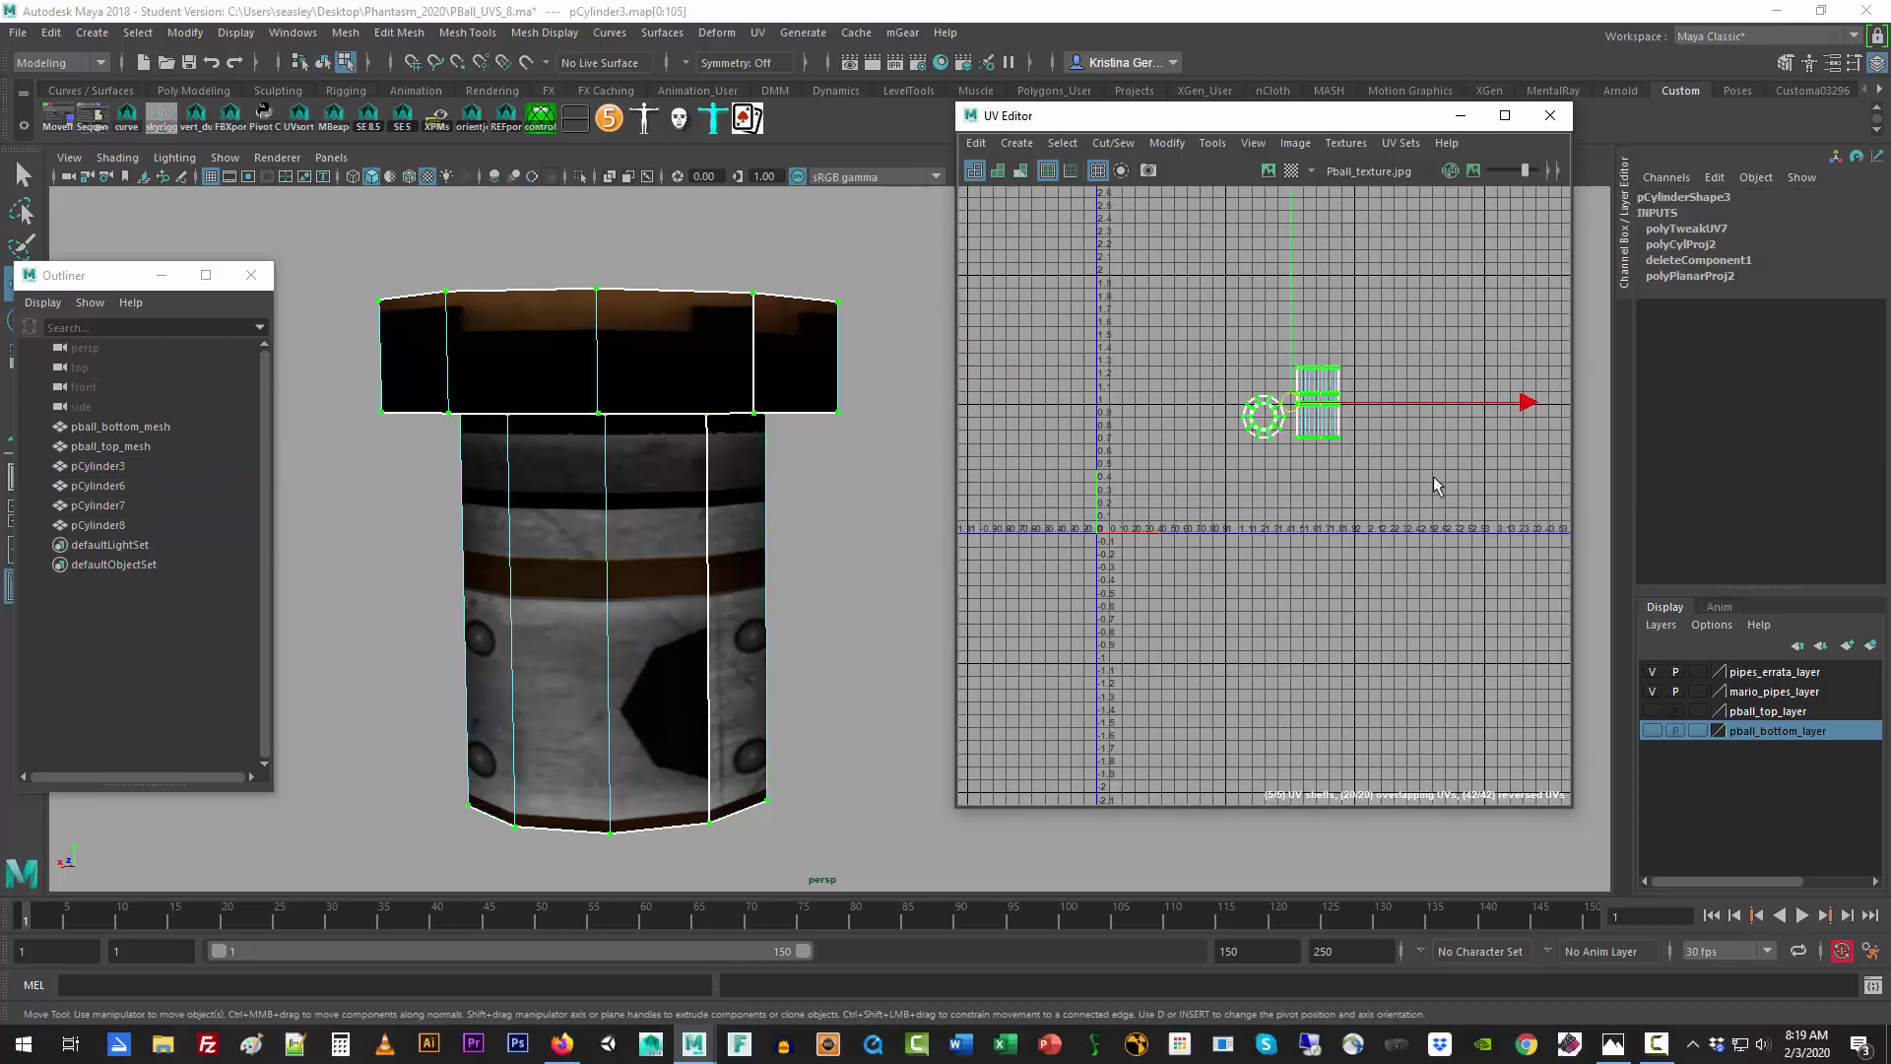
left_click(1269, 171)
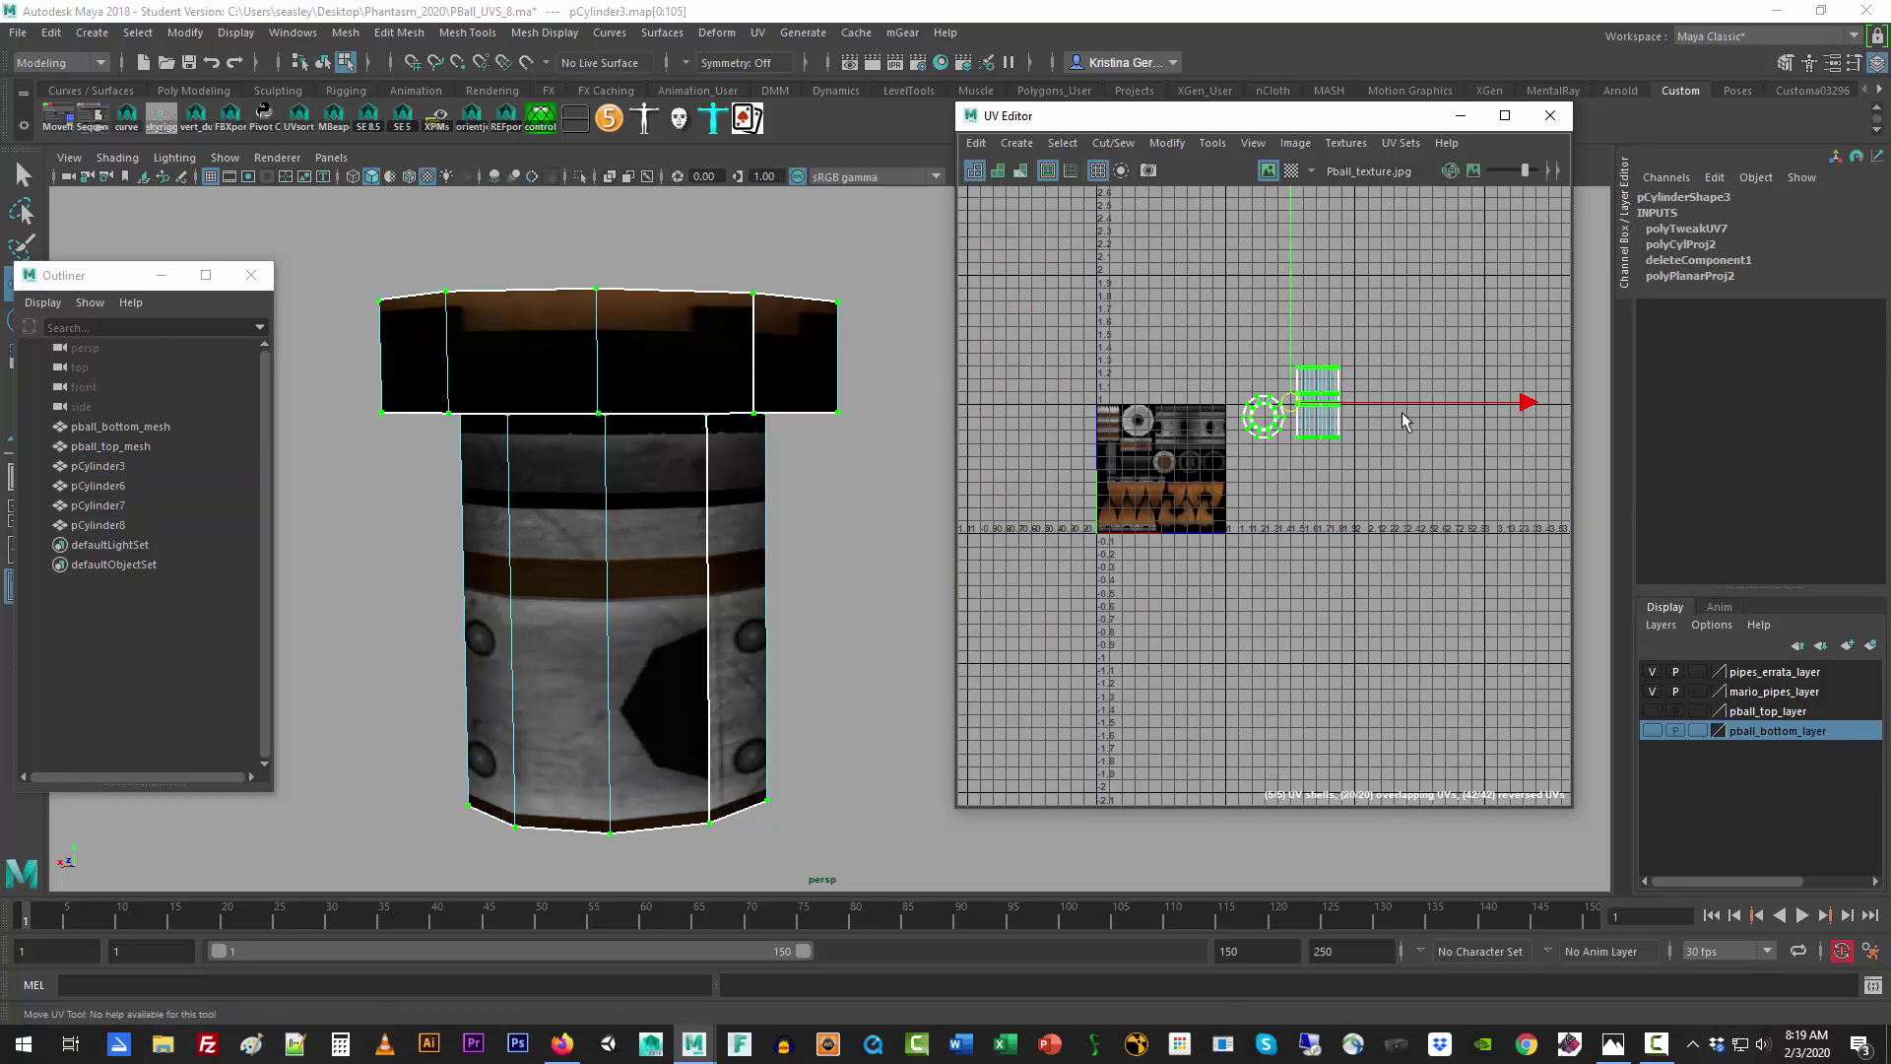
left_click_drag(1426, 405, 1285, 419)
key("f")
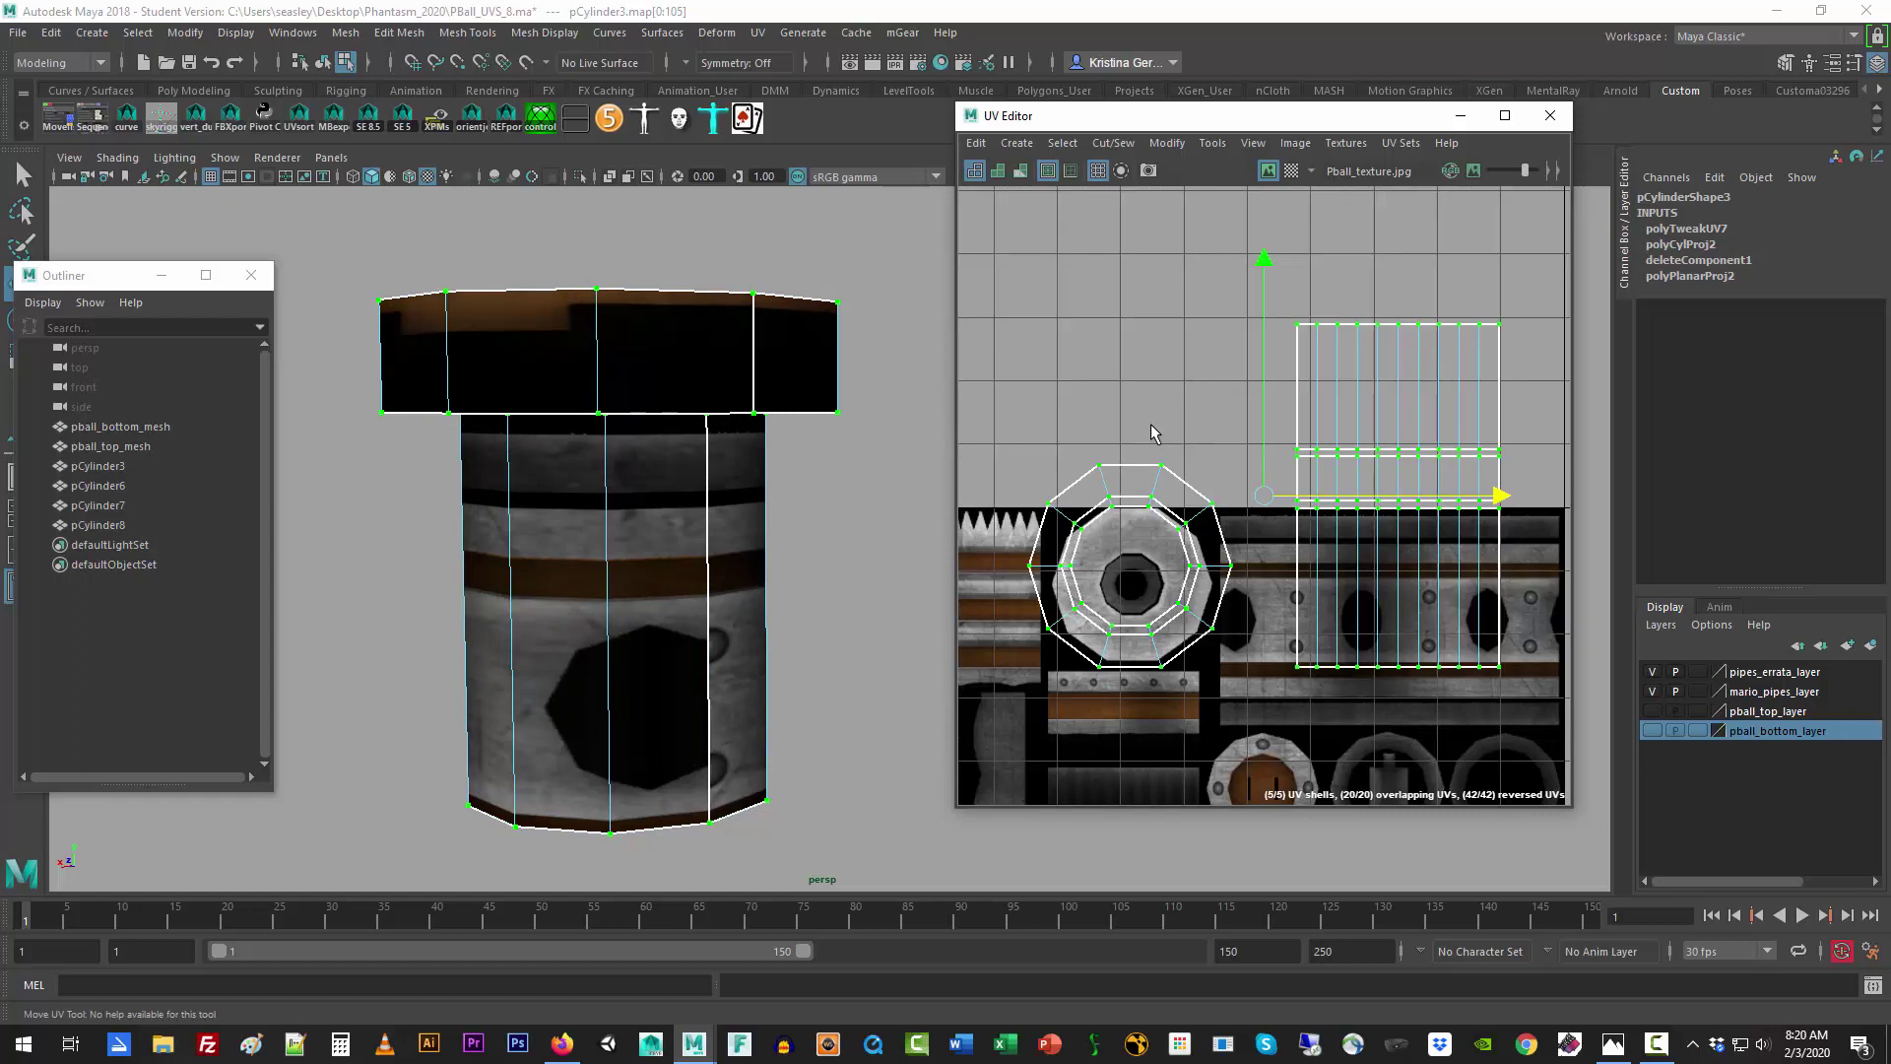
Step: Select the three rectangular cylinder-wall UV shells and scale them down in height and width to roughly the riveted panel's size
left_click(1506, 115)
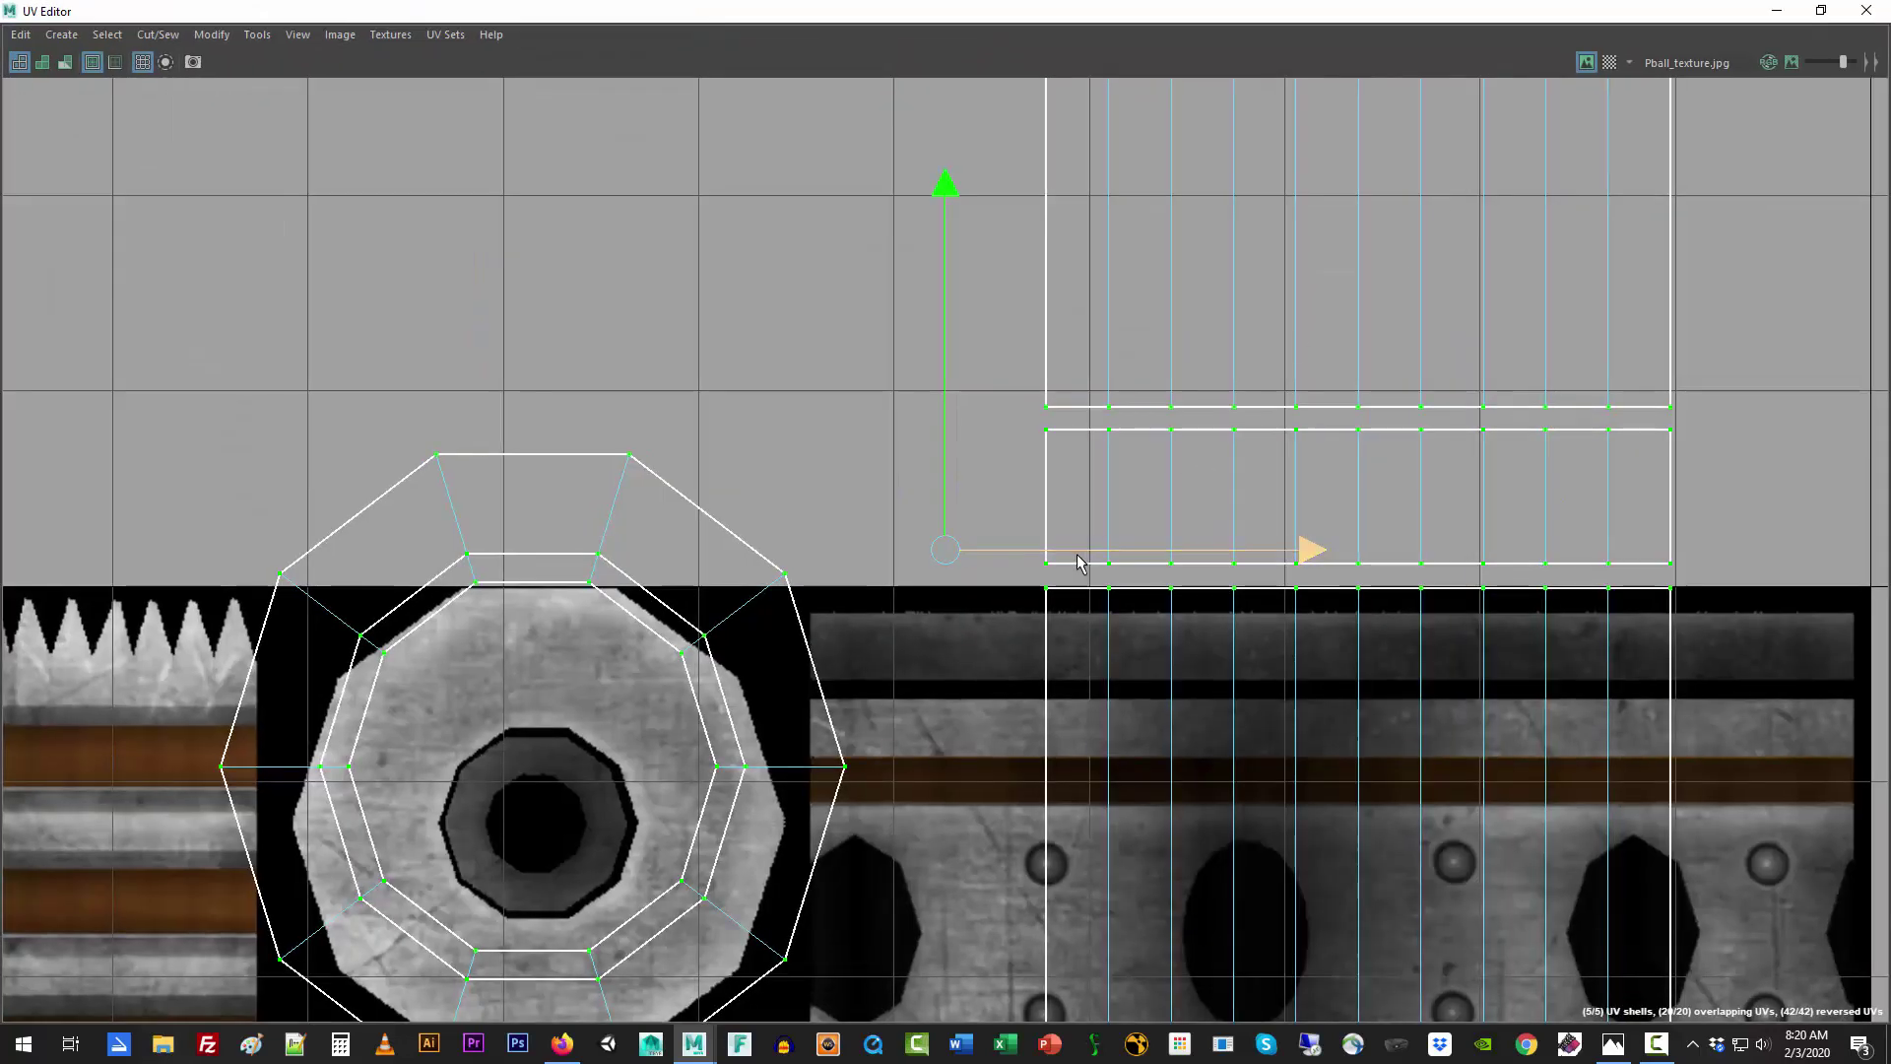
scroll(1079, 563, "down", 5)
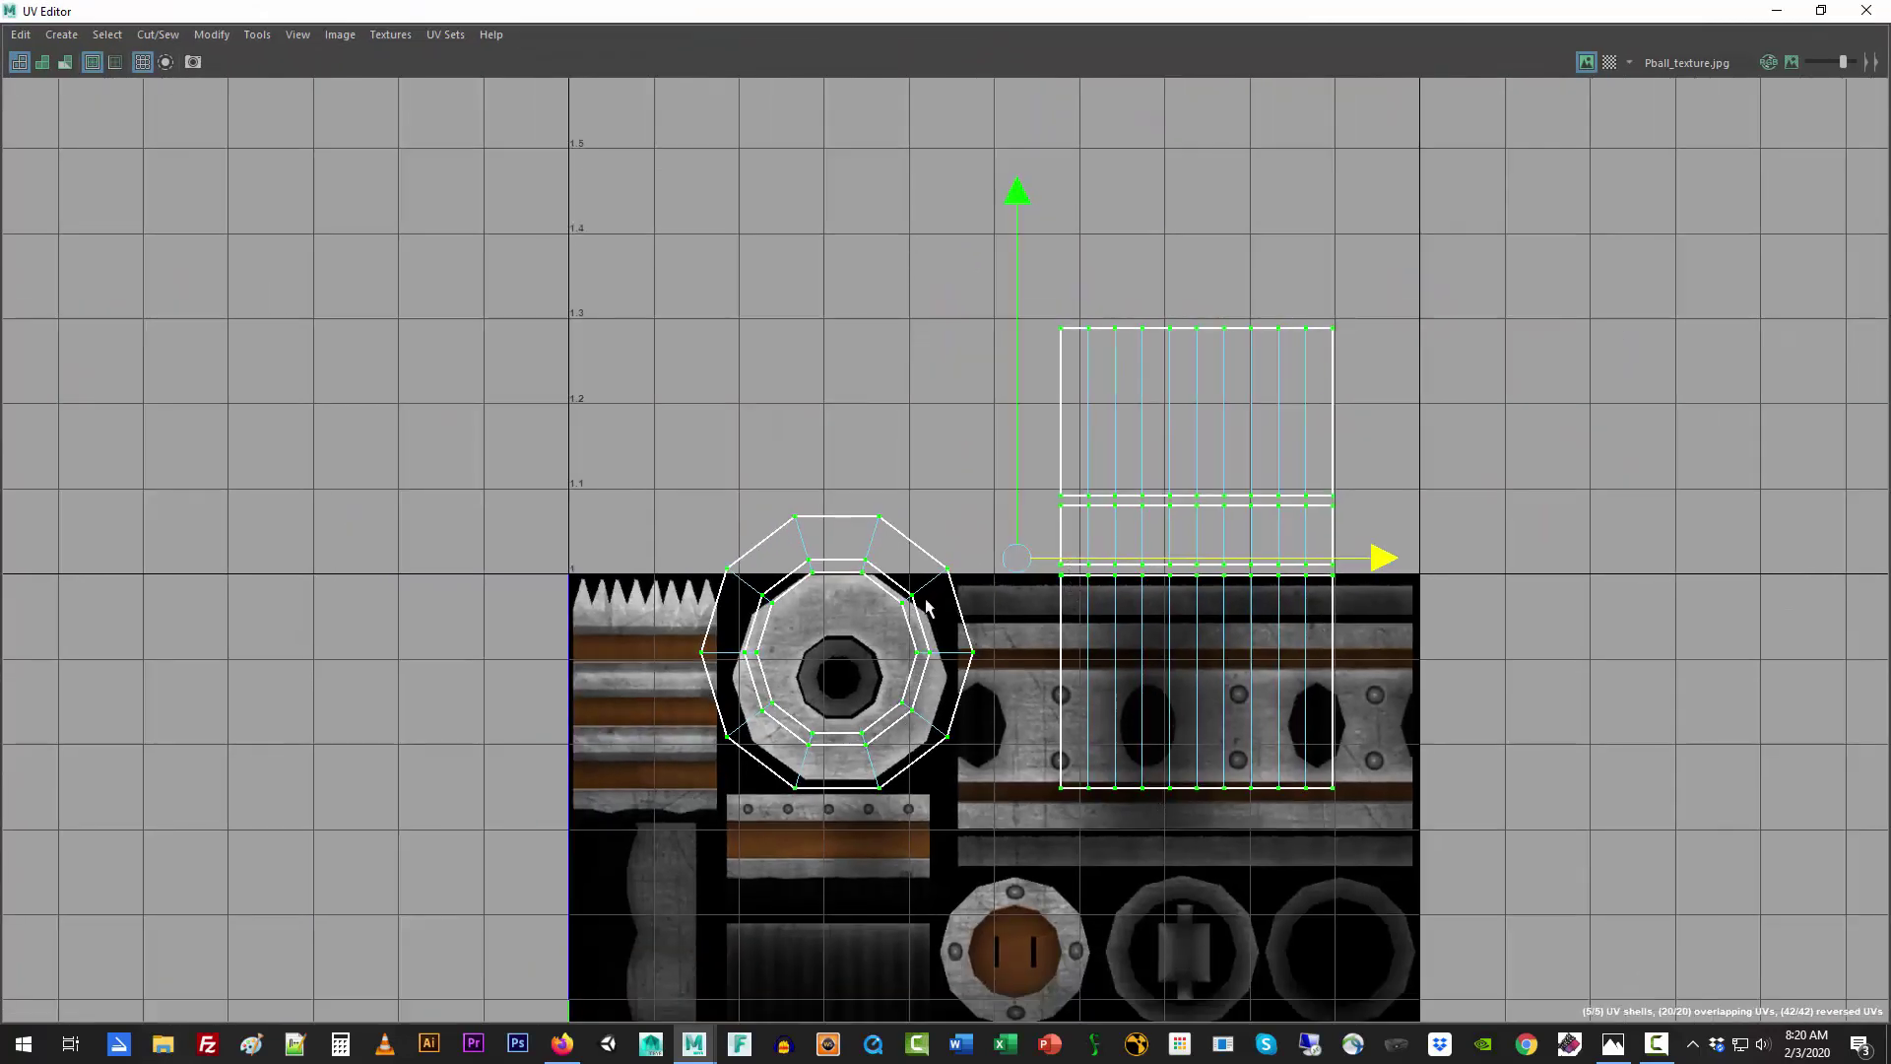
left_click(1067, 260)
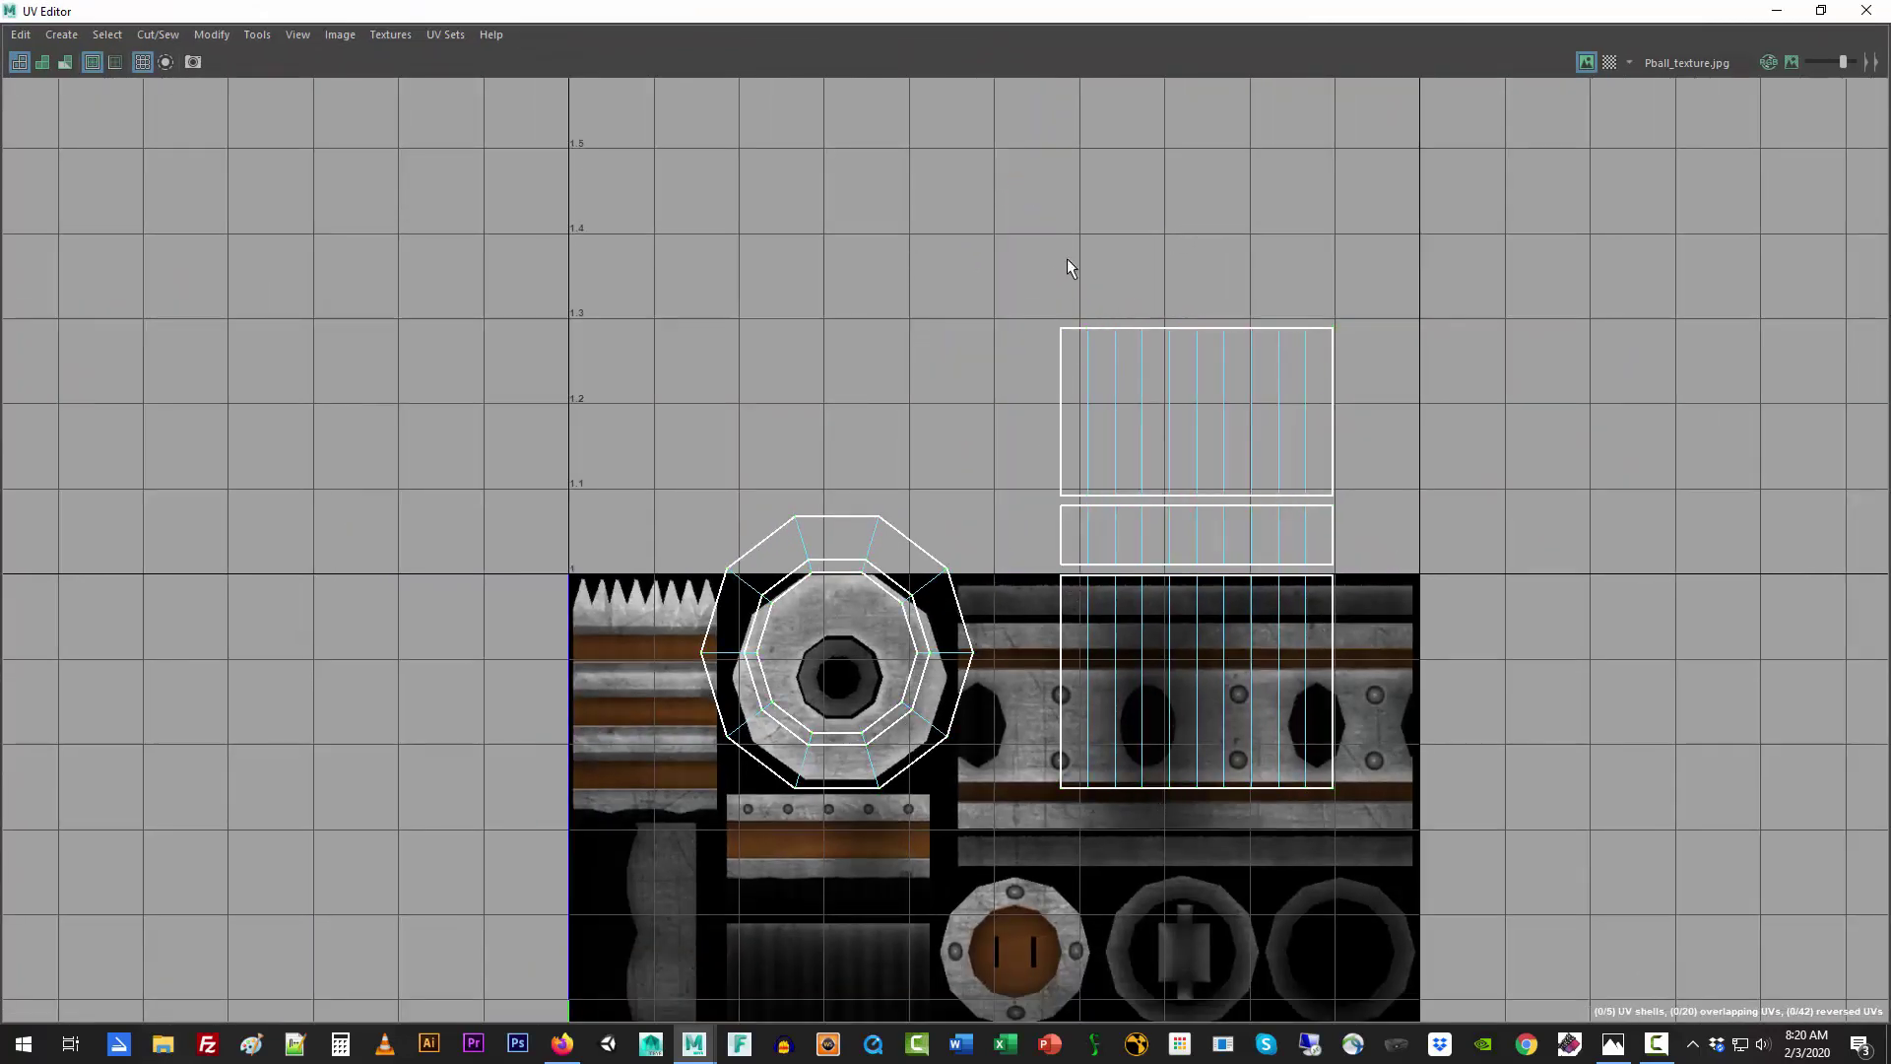
left_click_drag(1038, 291, 1425, 845)
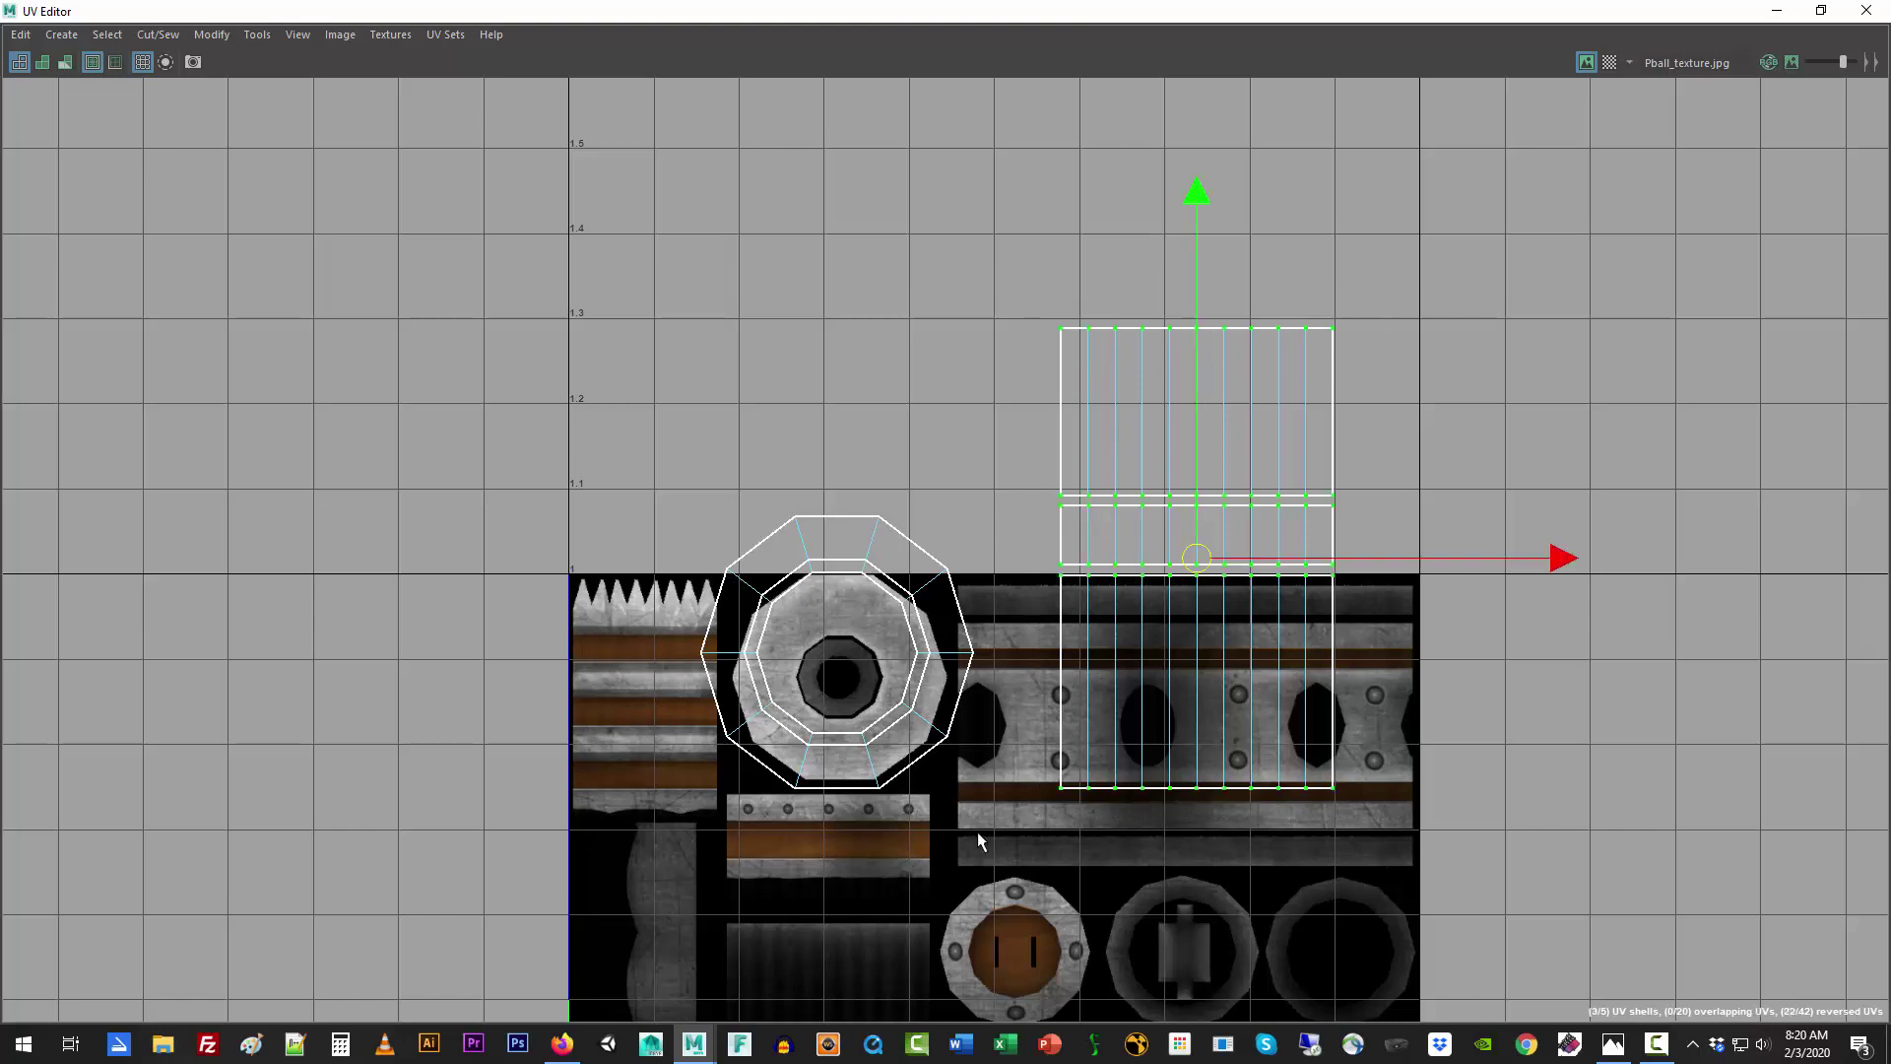
left_click_drag(1030, 288, 1435, 854)
left_click_drag(1209, 204, 1332, 489)
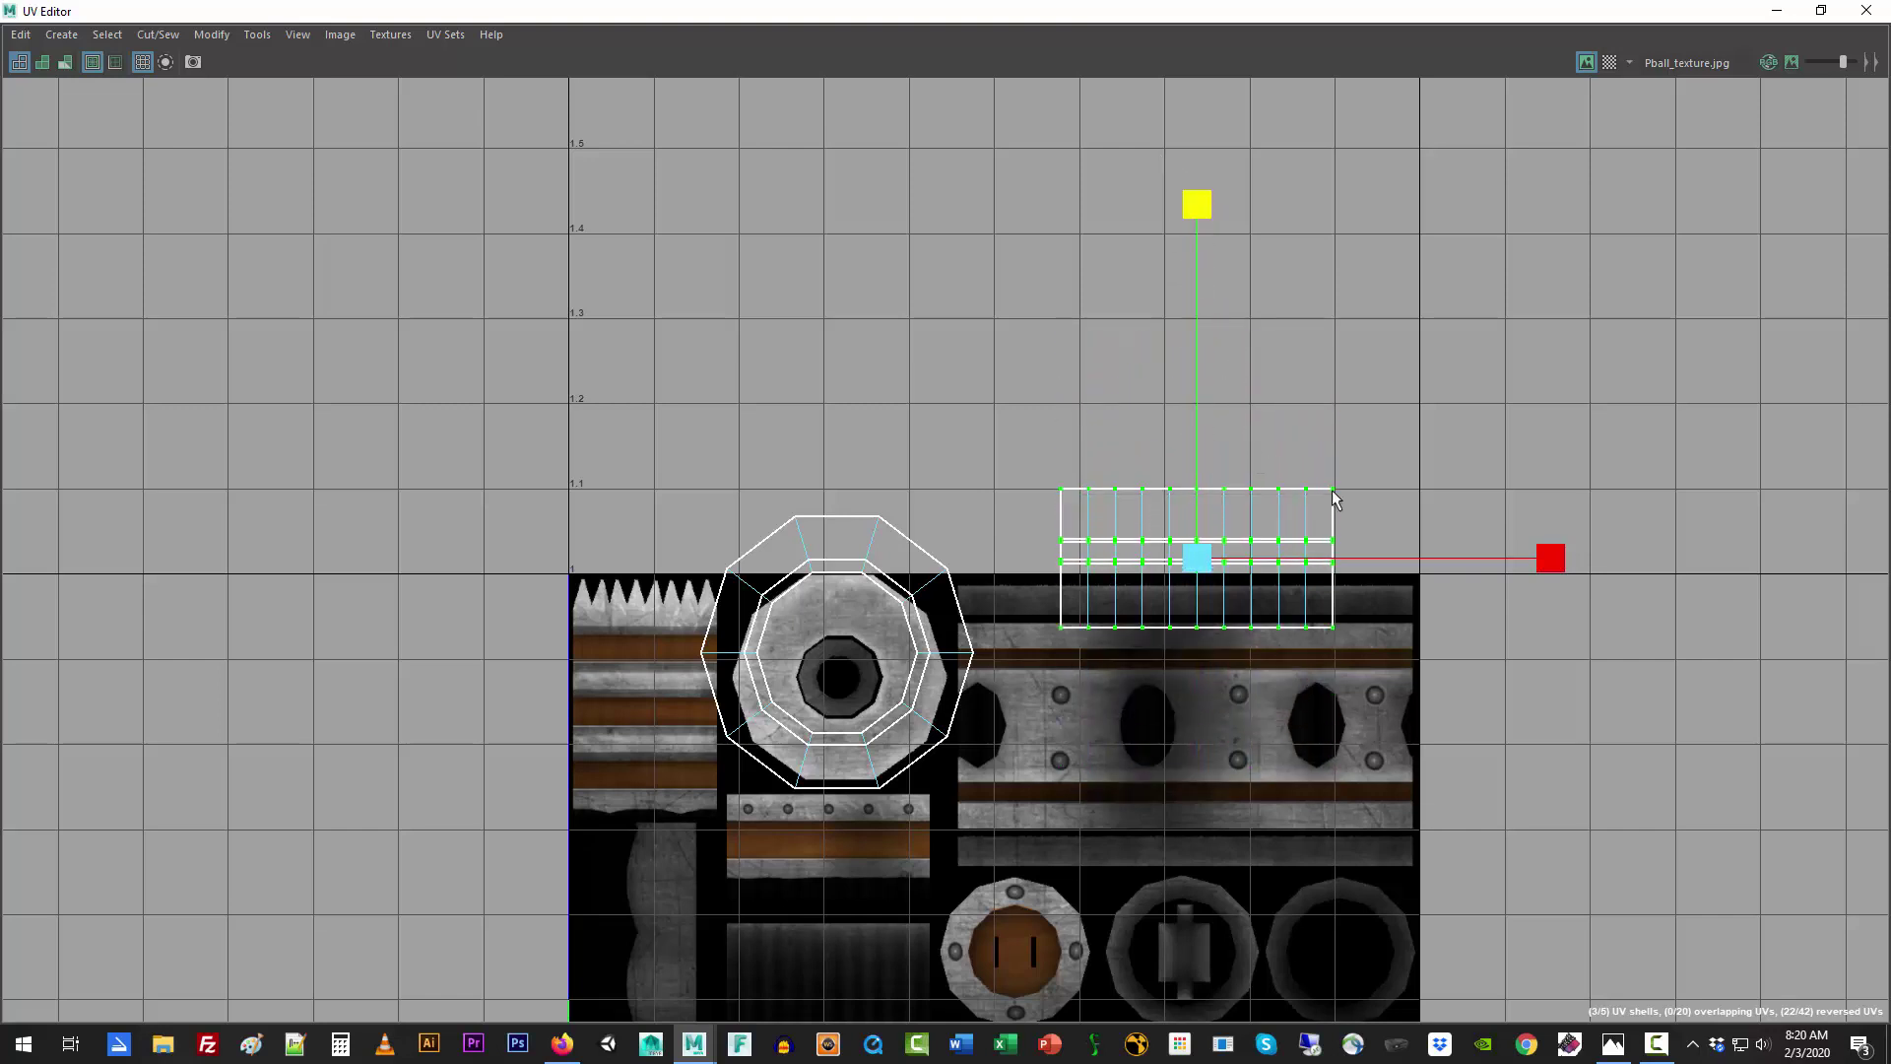
left_click_drag(1543, 562, 1436, 589)
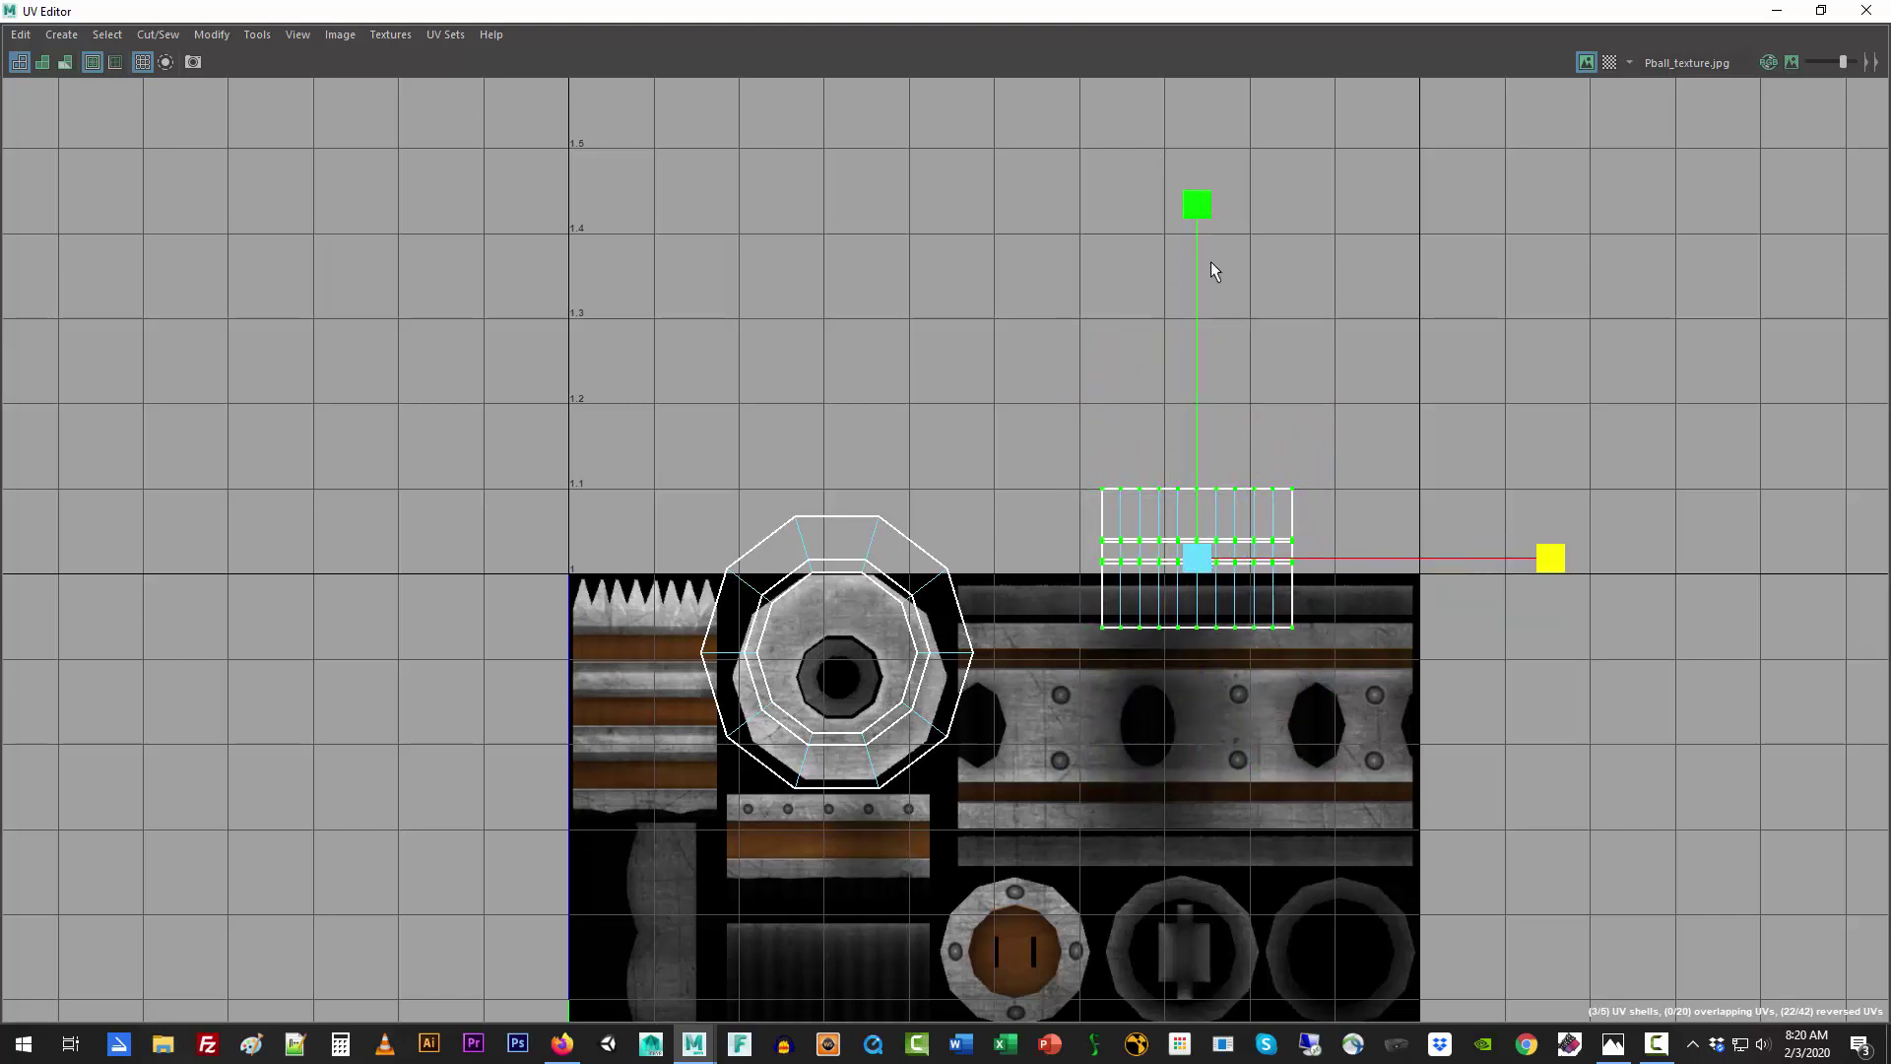
left_click_drag(1196, 217, 1203, 315)
Step: Move the three wall shells onto the riveted wood-and-metal panel, reduce their height and reposition them within the panel's borders
key("w")
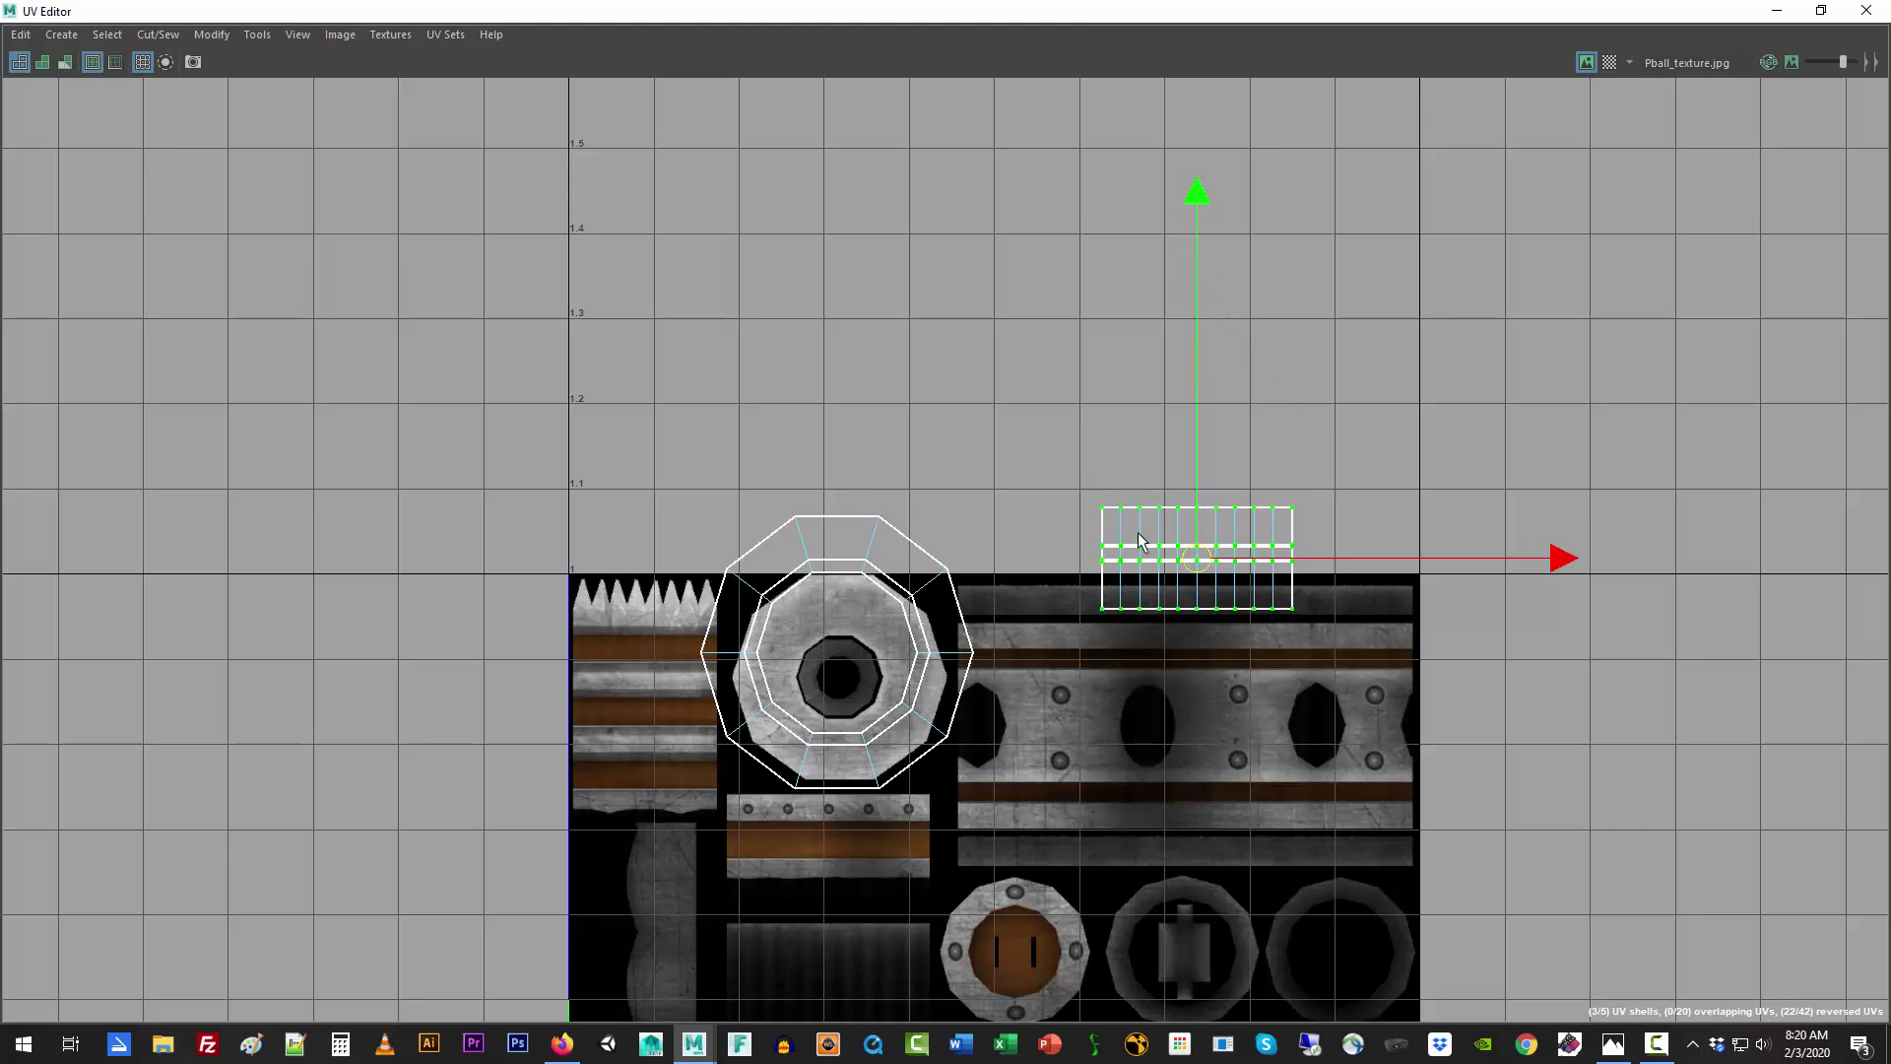
left_click_drag(1195, 559, 827, 844)
key("f")
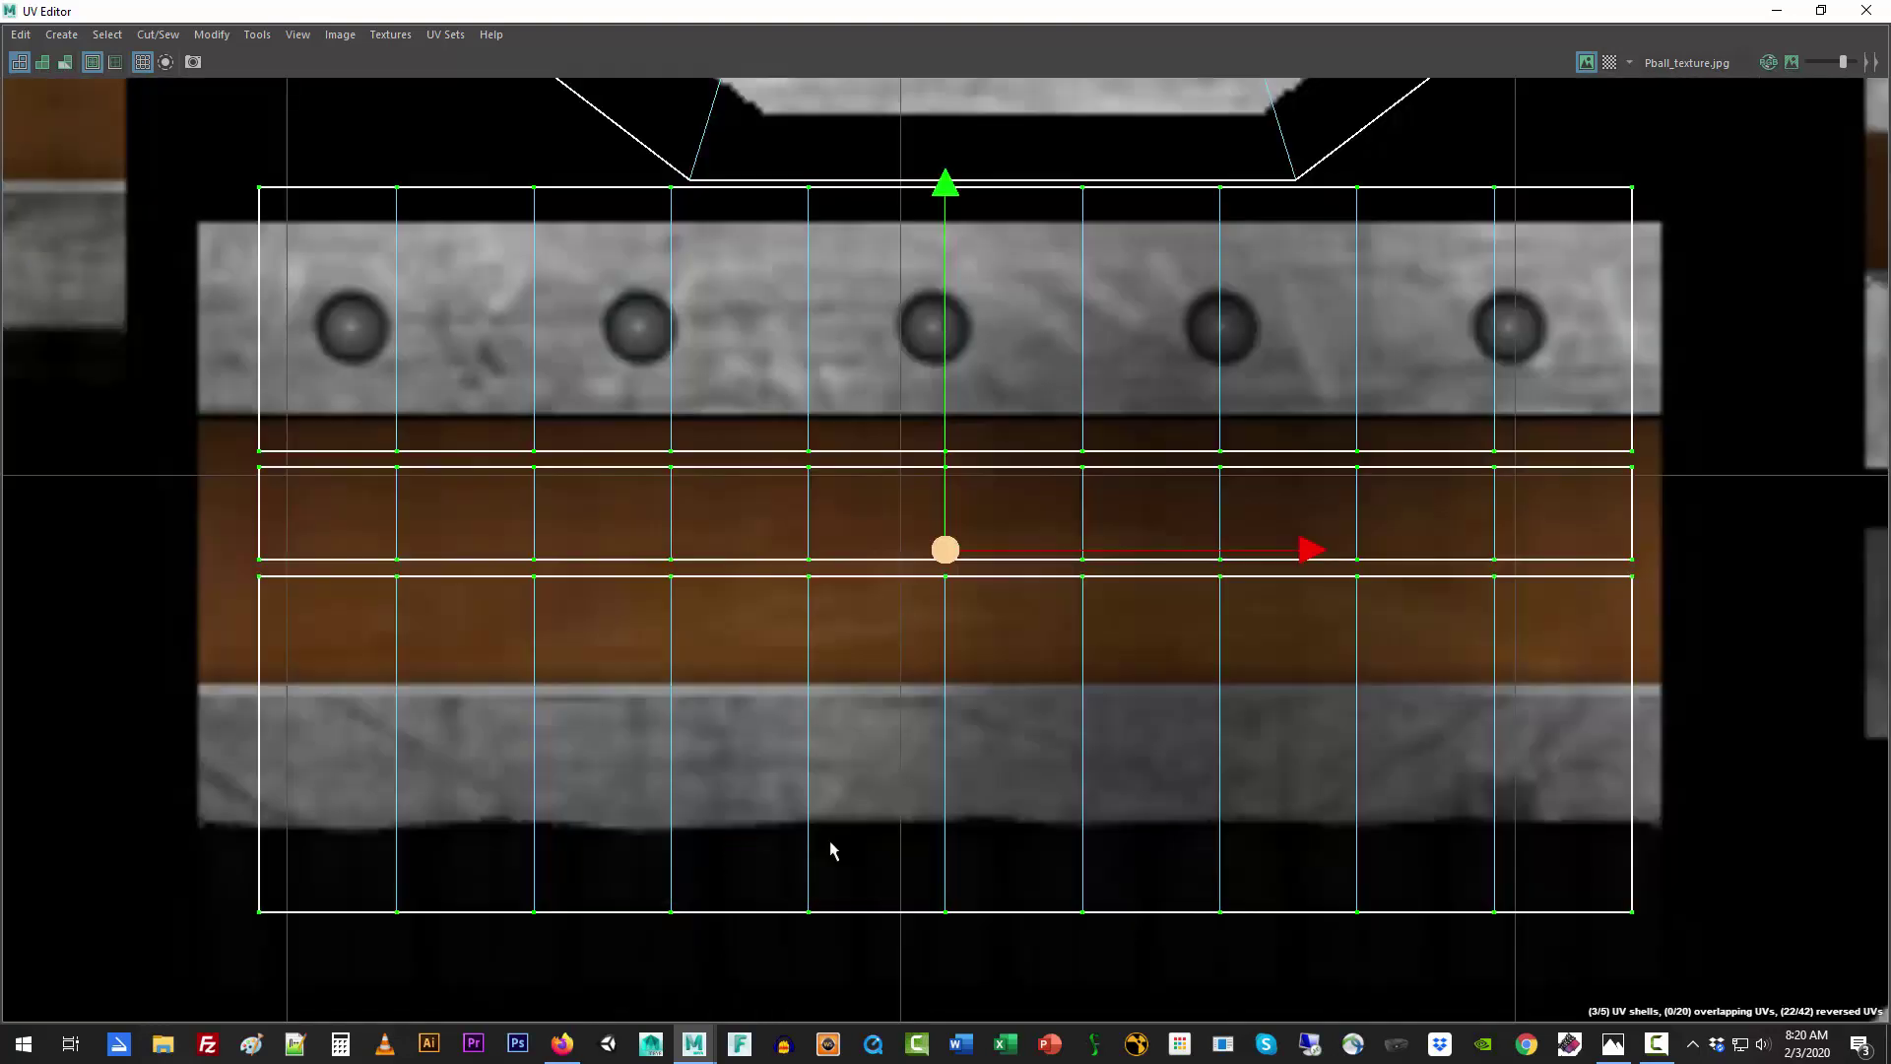
key("r")
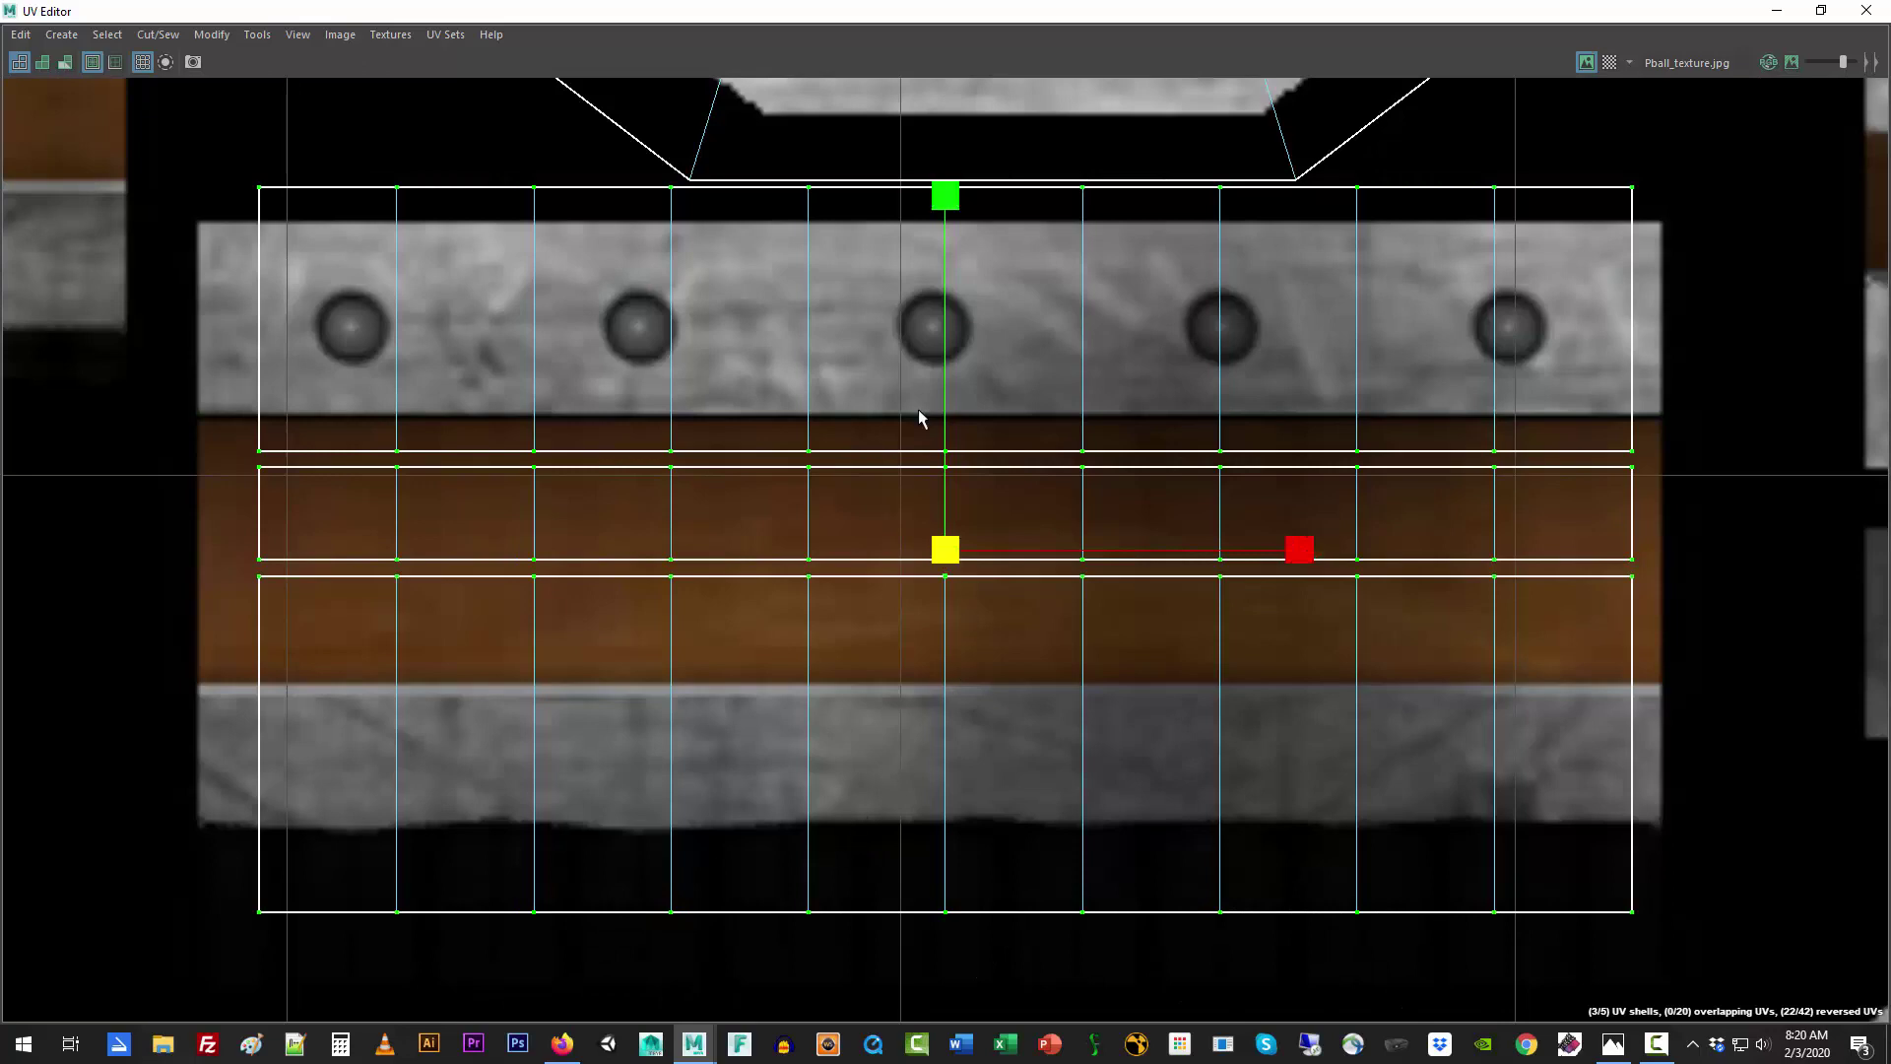
left_click_drag(937, 228, 937, 311)
key("w")
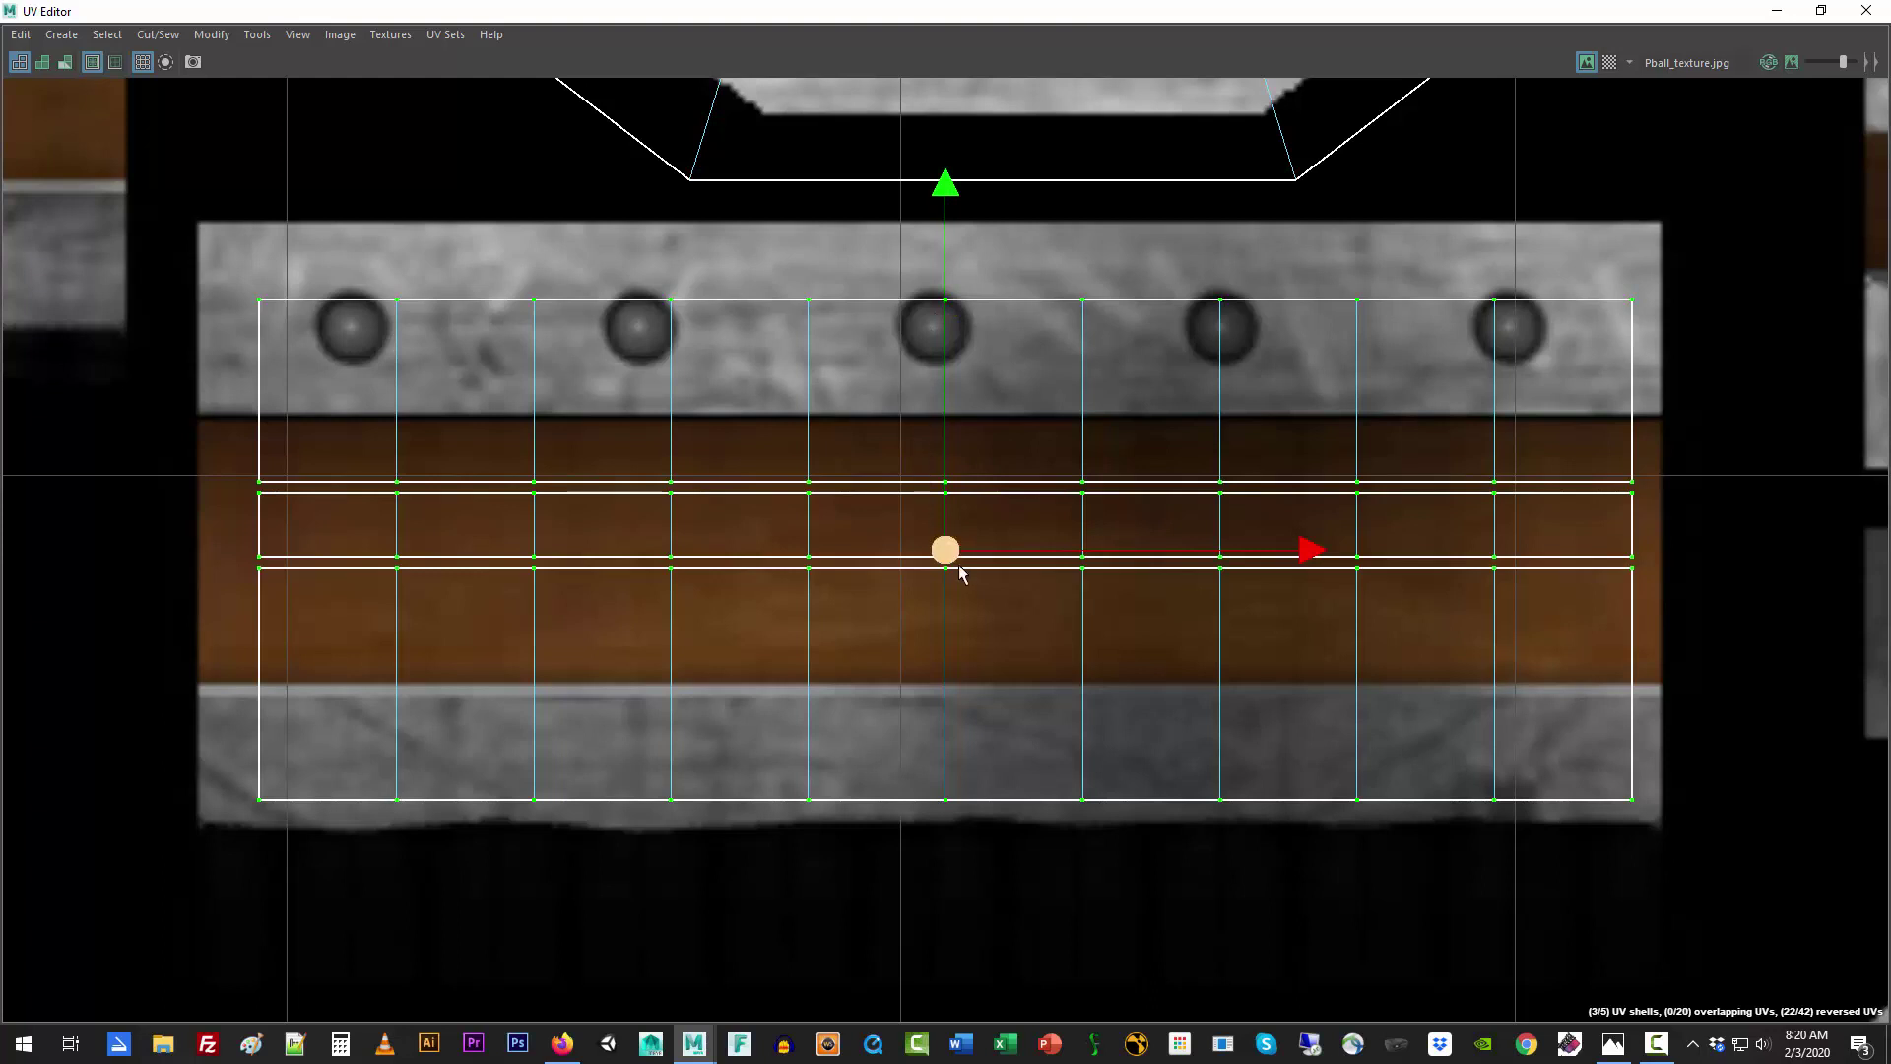
left_click_drag(948, 558, 899, 509)
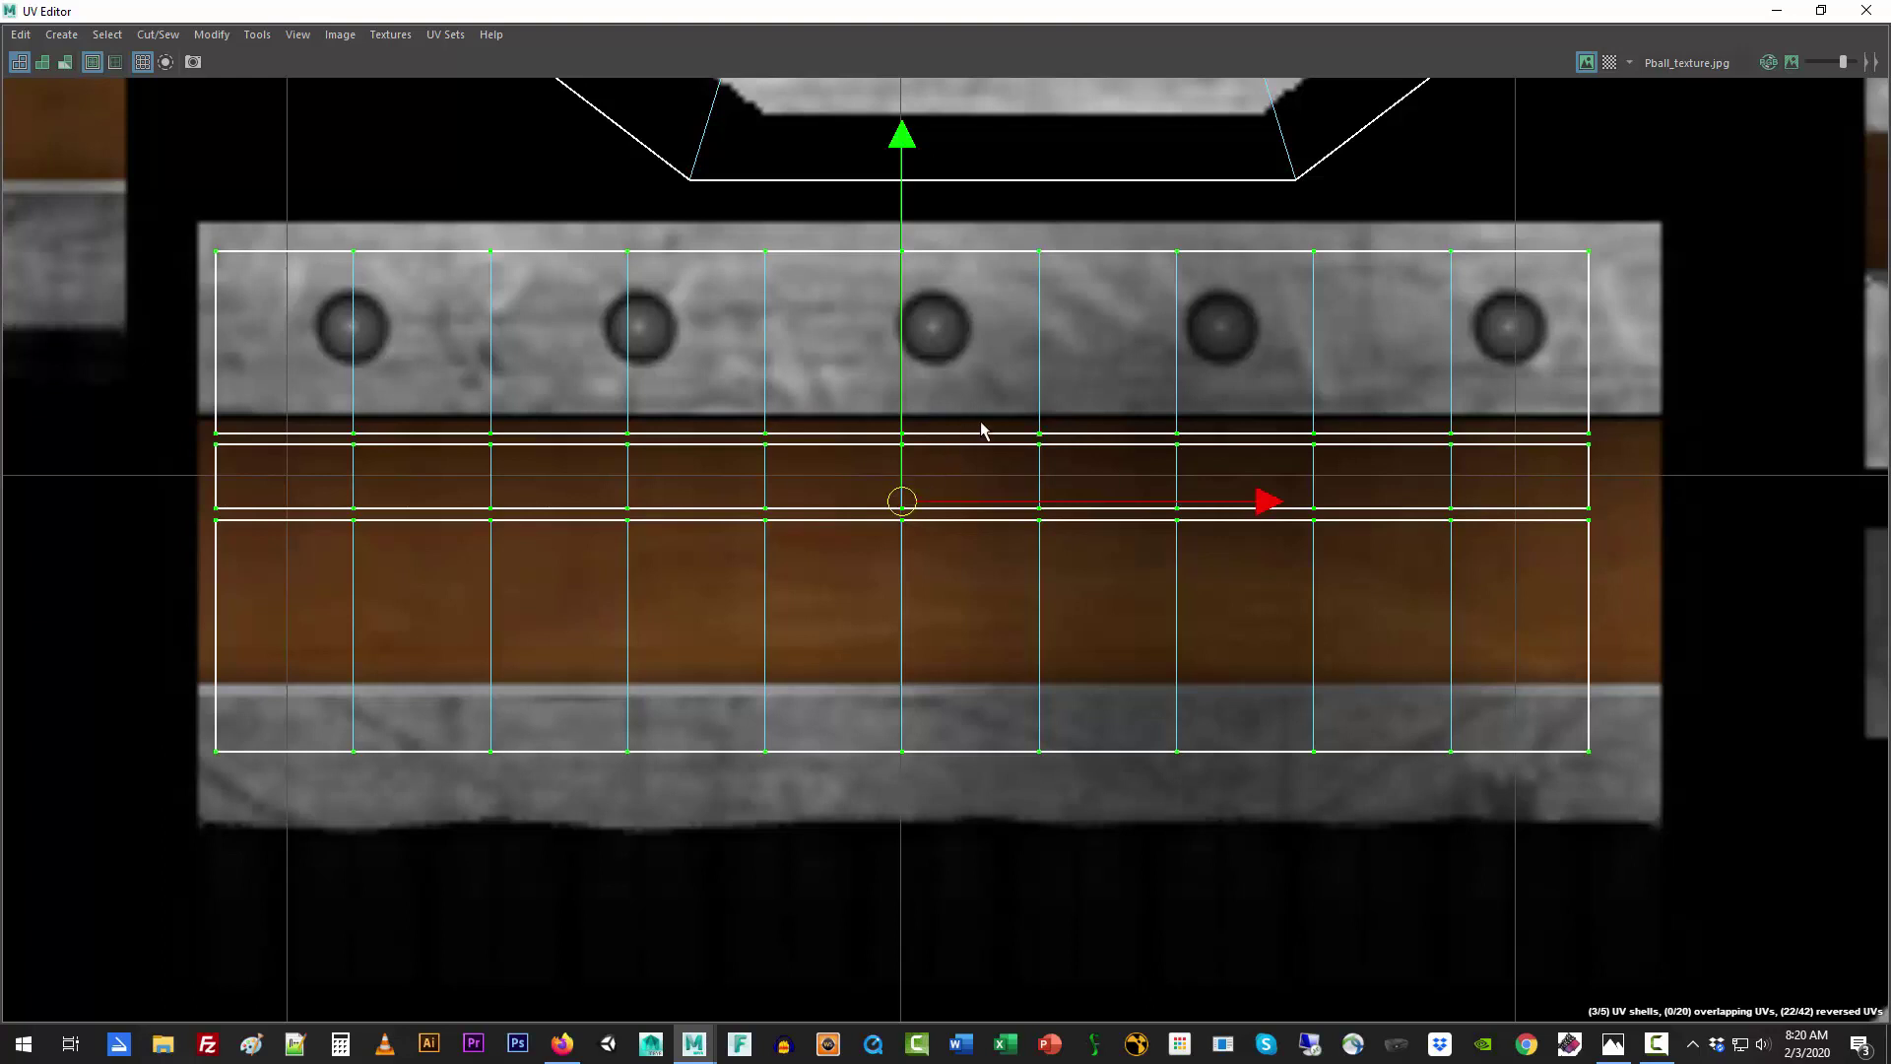
Step: Widen the three wall shells to nearly the panel's width and shift them horizontally so their vertical edges line up with the rivets
key("r")
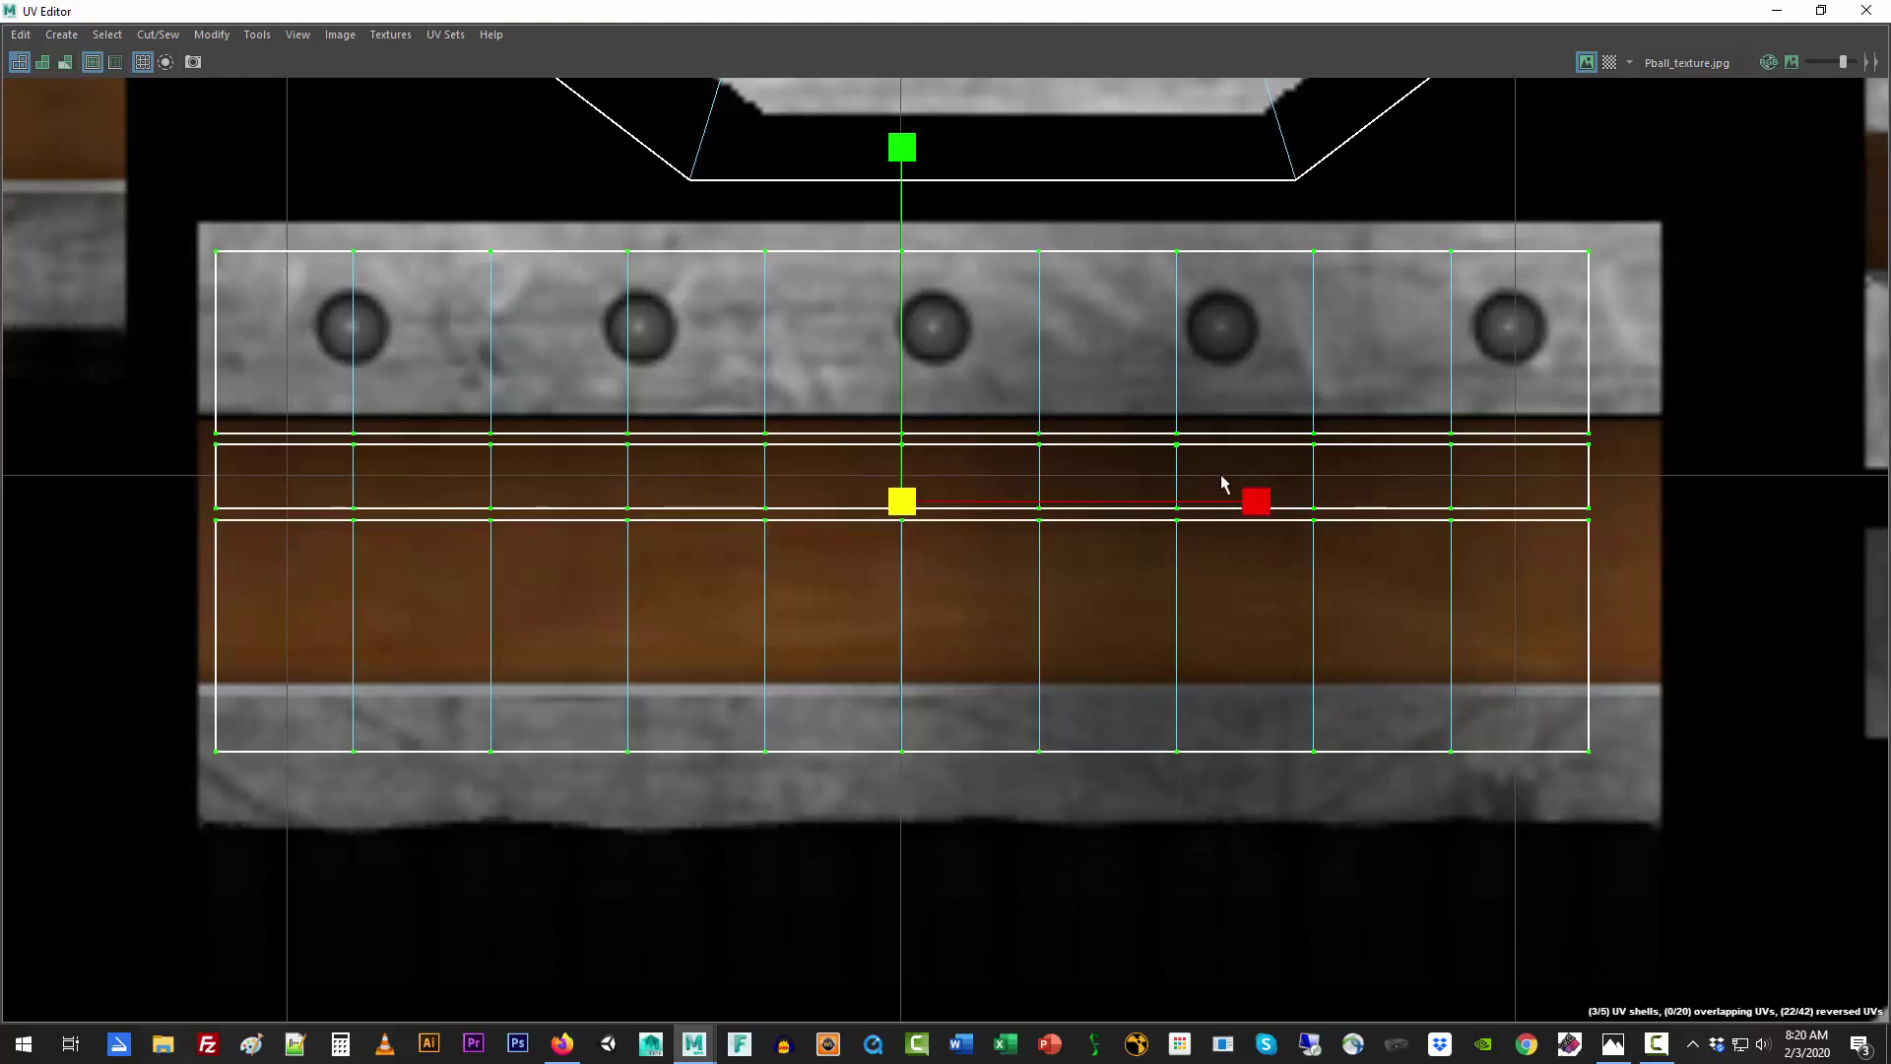
mouse_move(1253, 503)
left_mouse_down()
mouse_move(1298, 505)
mouse_move(1256, 507)
left_mouse_up()
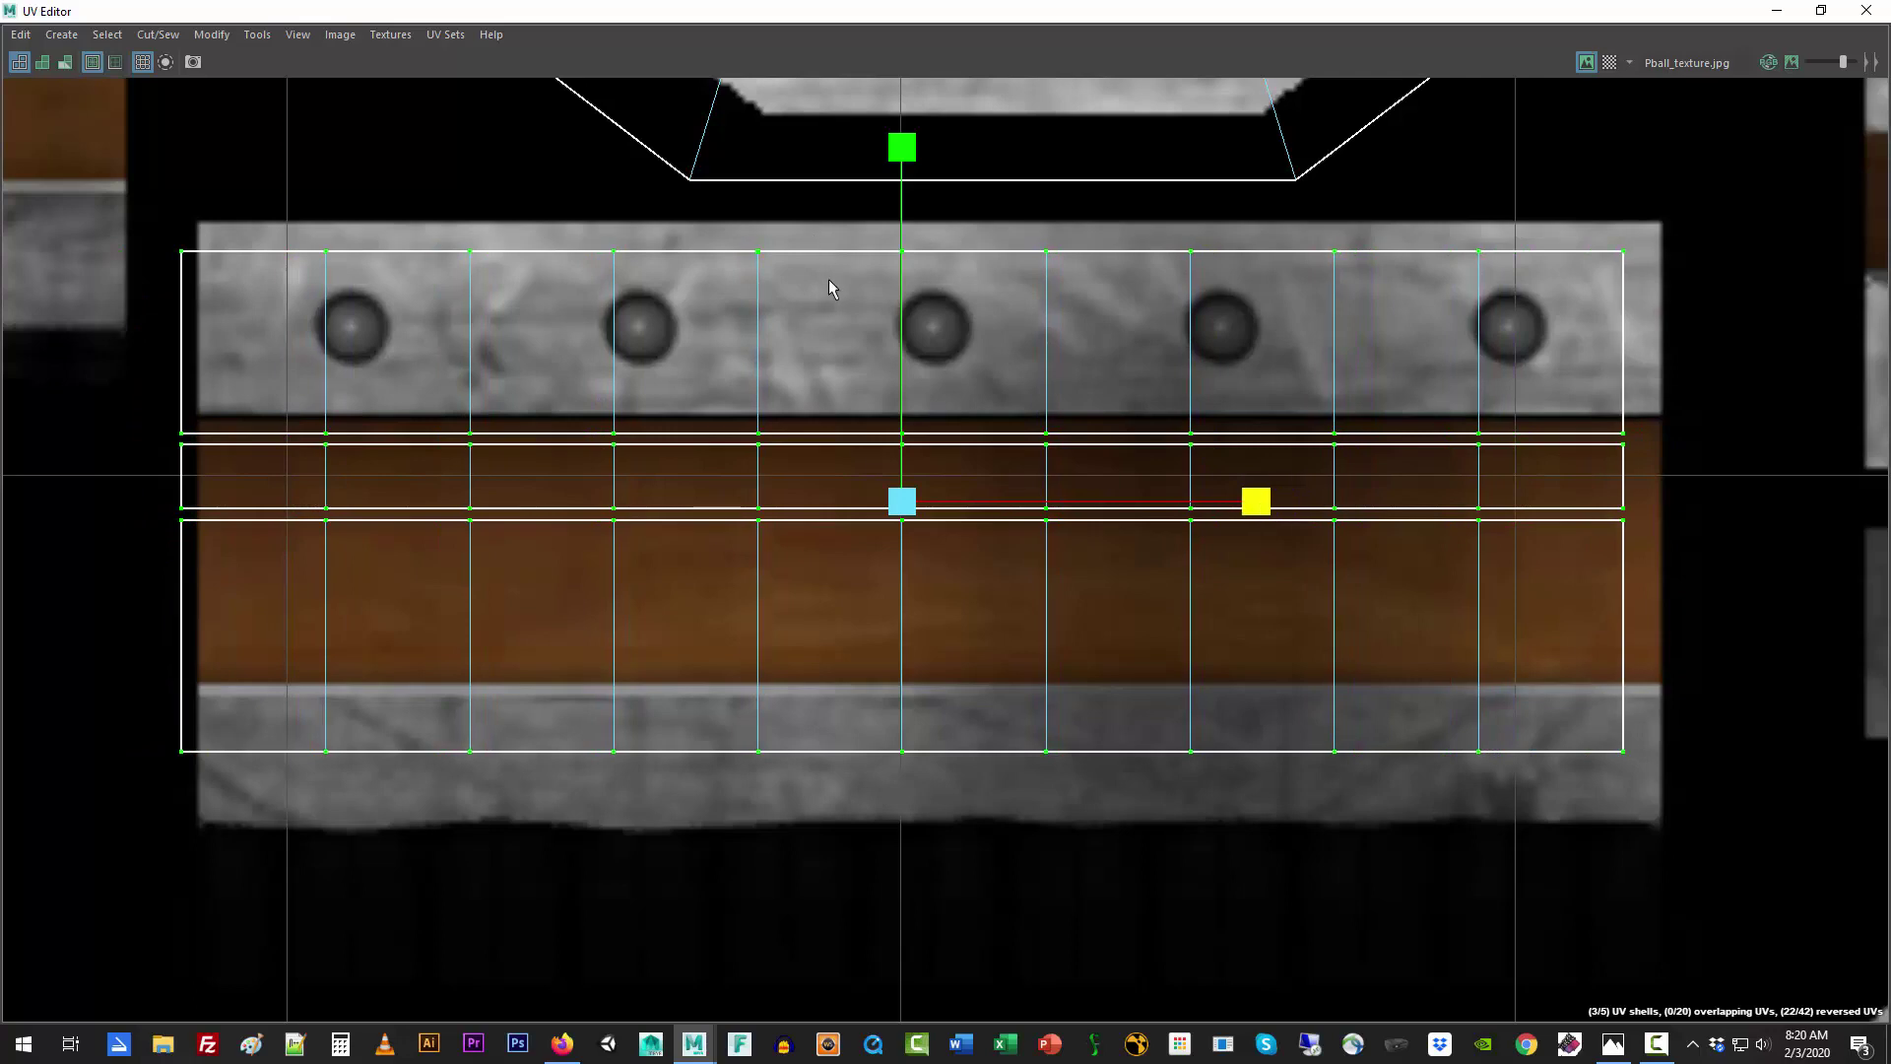
key("w")
mouse_move(1262, 500)
left_mouse_down()
mouse_move(1310, 515)
mouse_move(1291, 500)
left_mouse_up()
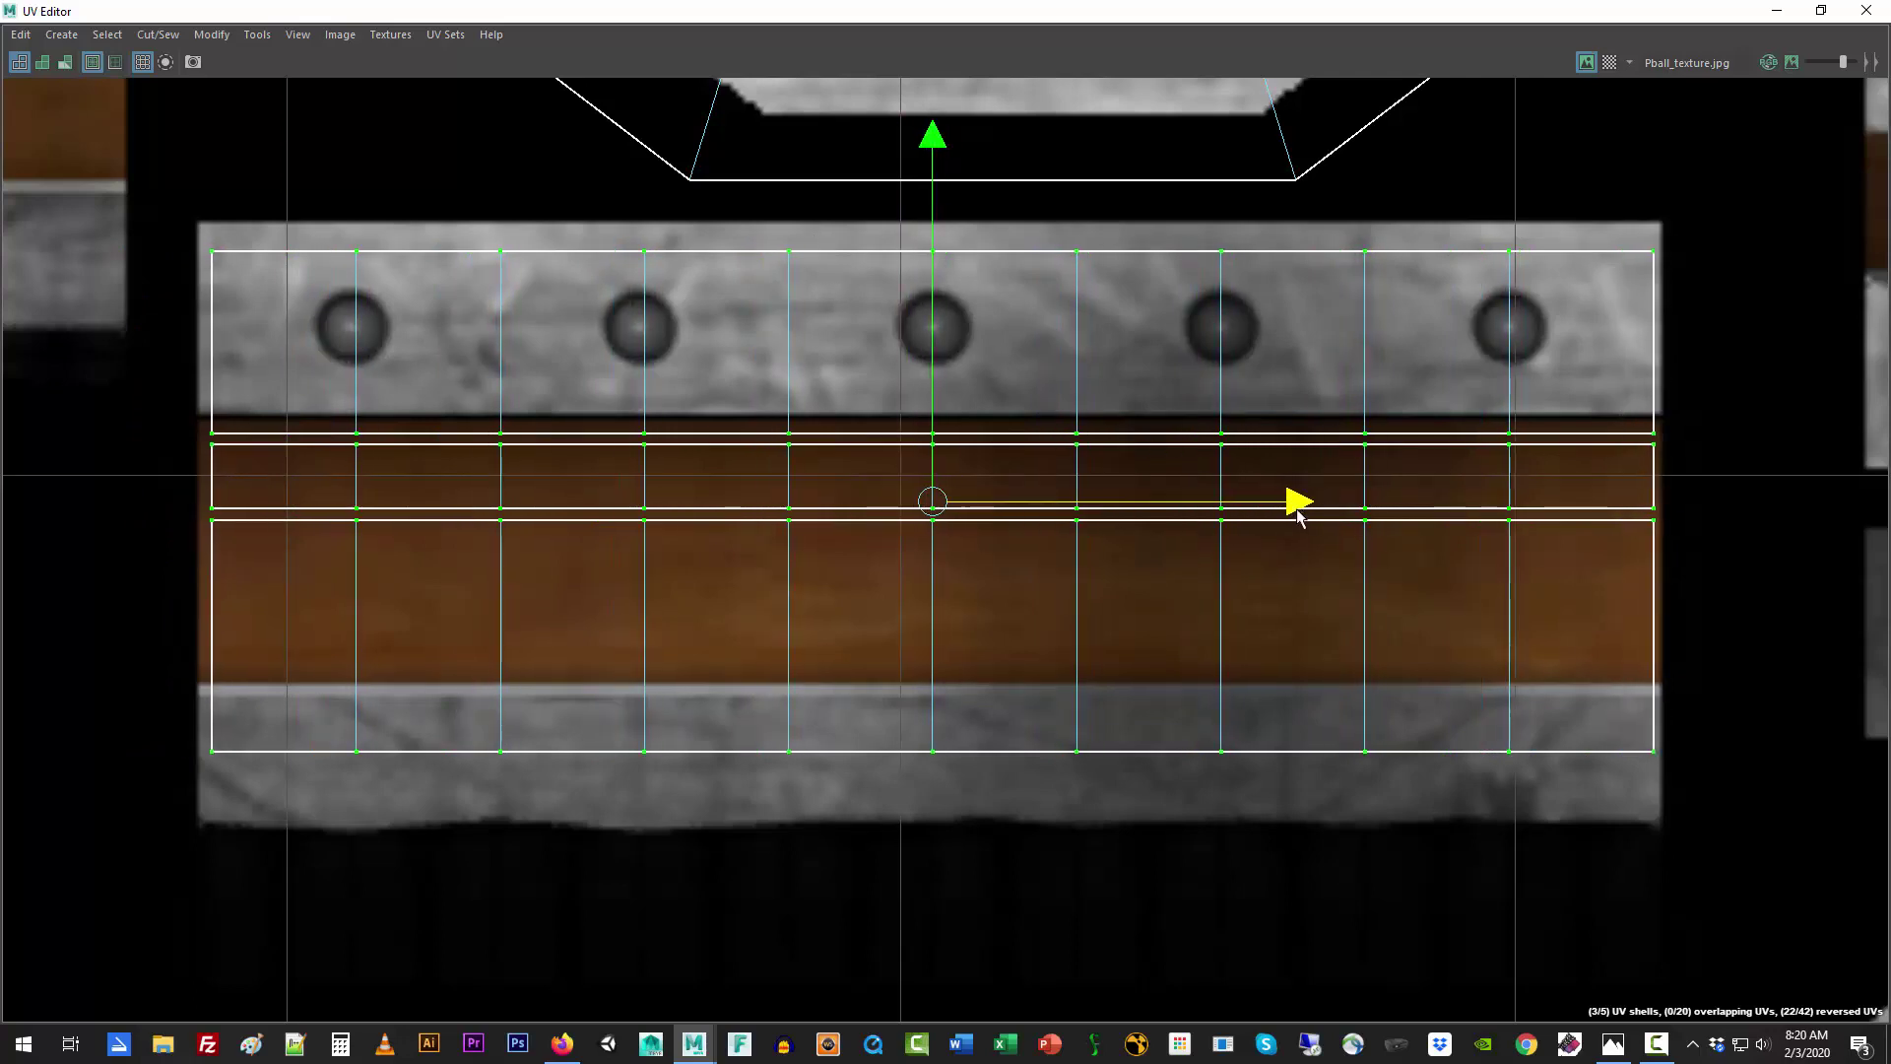
Step: Switch to UV shell selection and move the pipe's outer rim shell up onto the riveted metal band
left_click(660, 214)
left_click(918, 356)
right_click(928, 356)
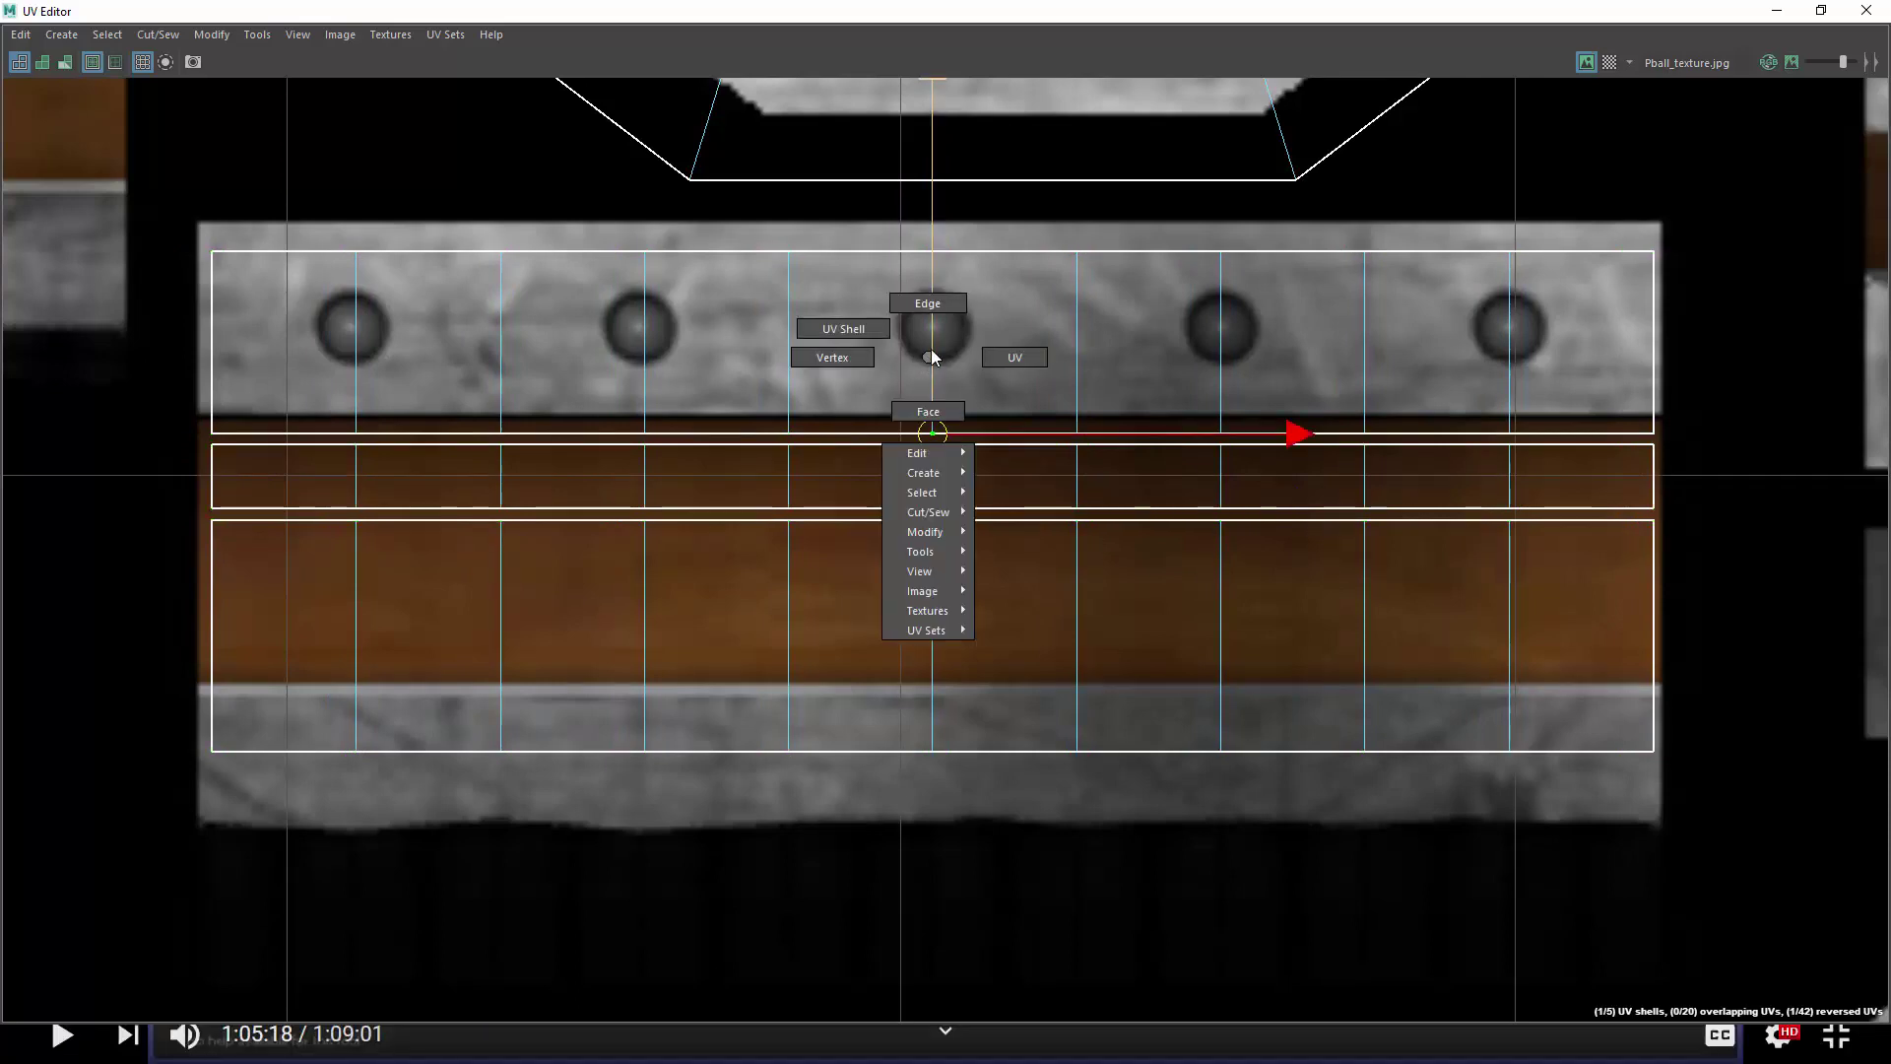
right_click_drag(931, 357, 874, 323)
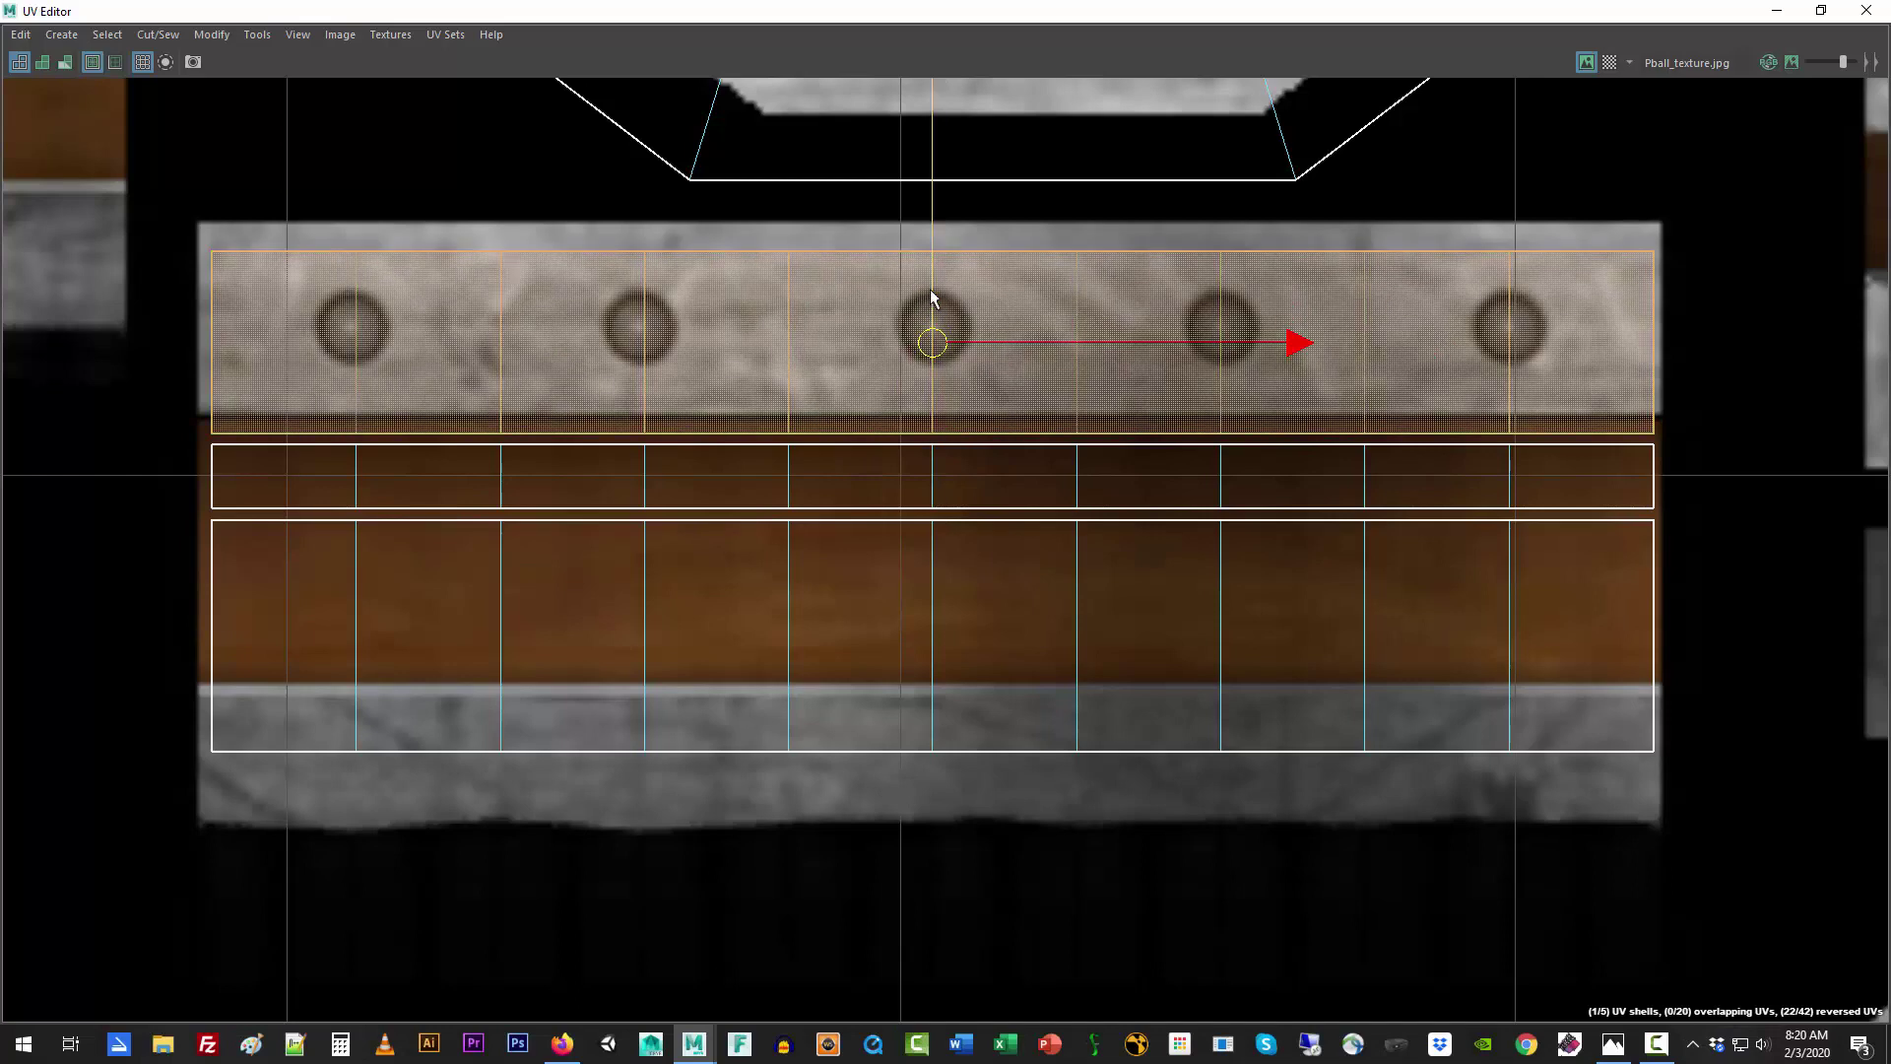
left_click(1821, 10)
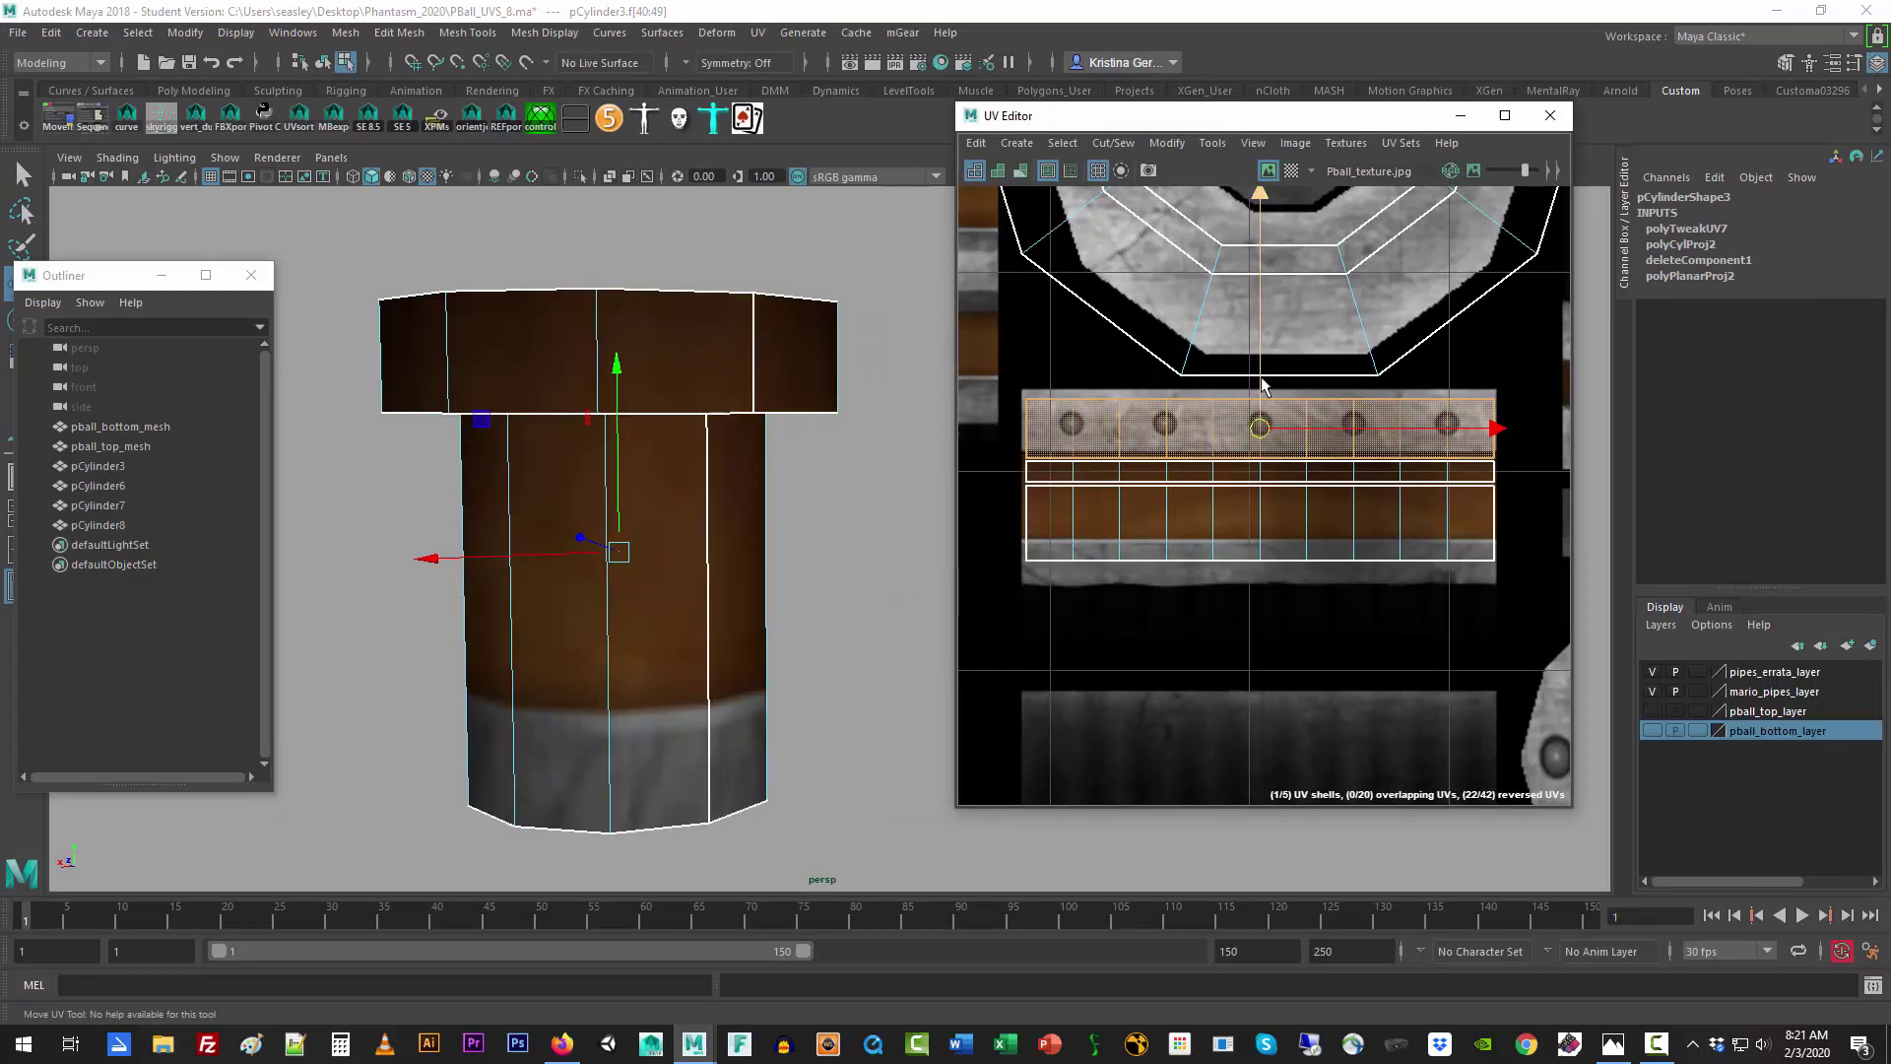
left_click(681, 351)
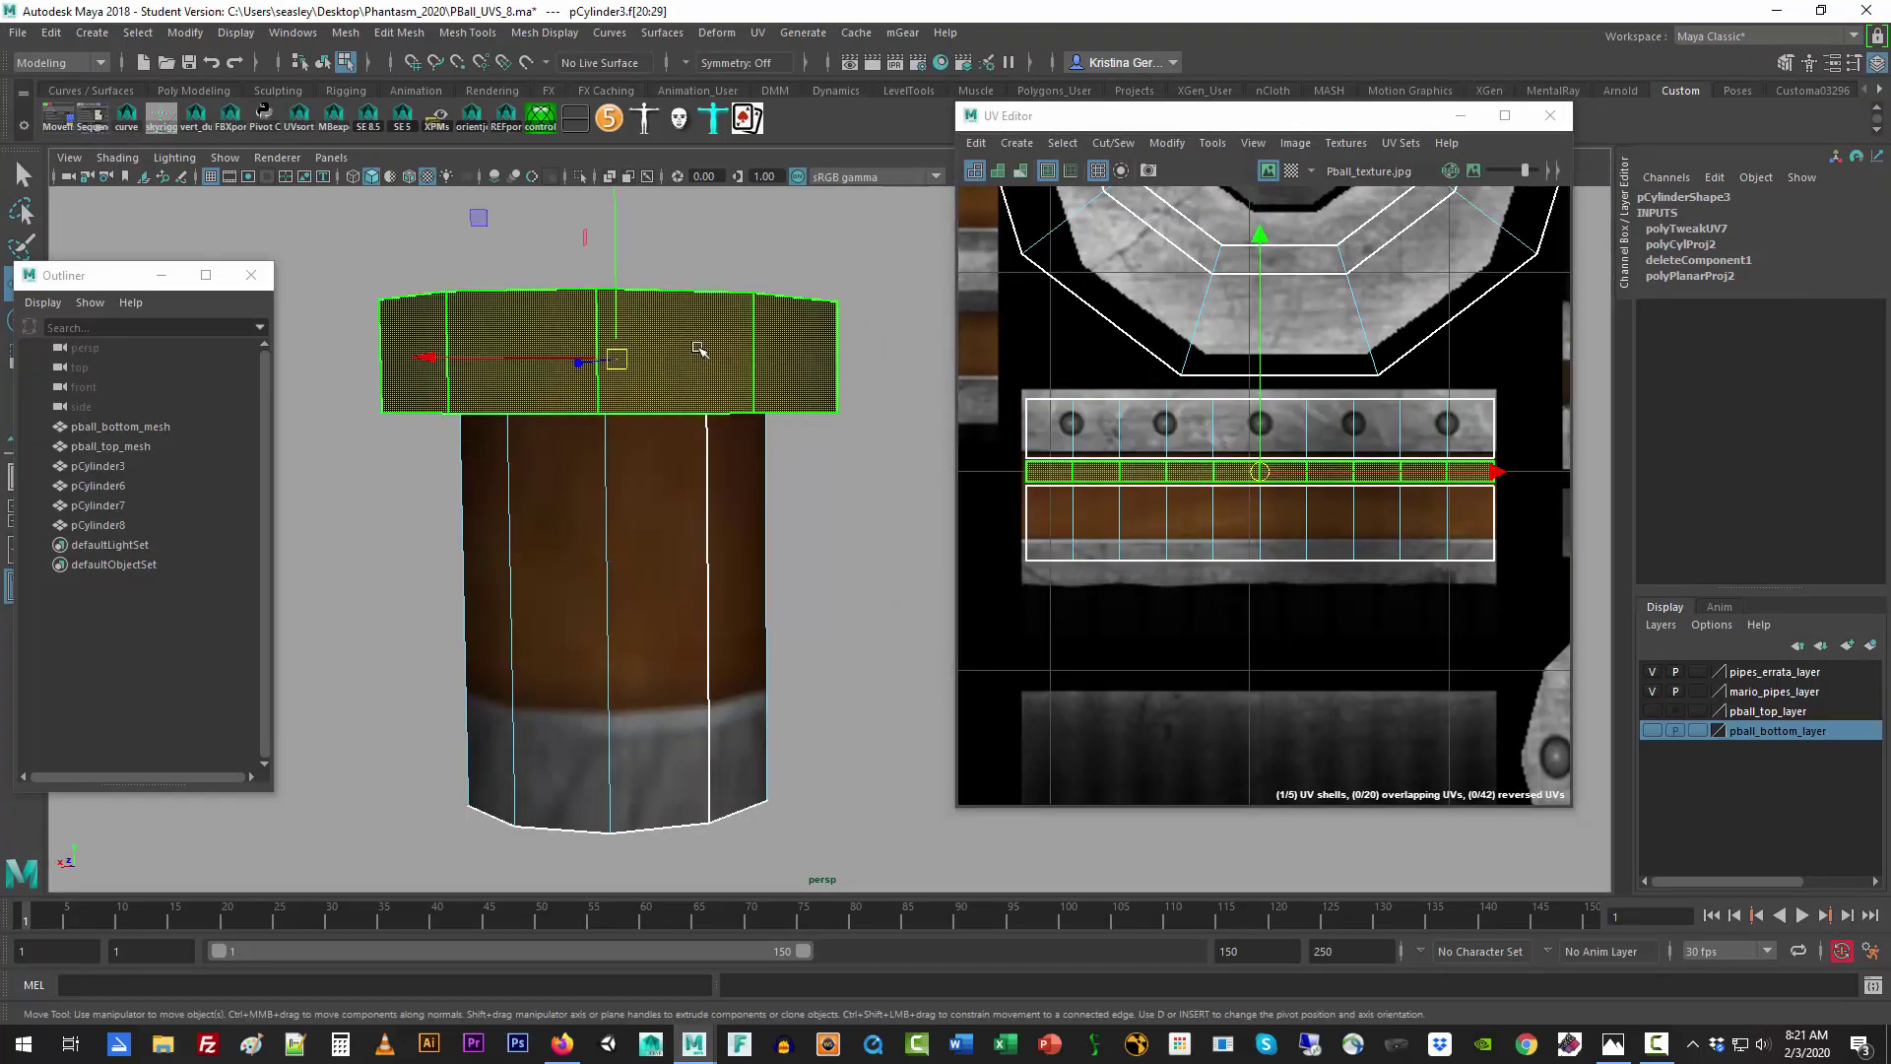
left_click_drag(1261, 394, 1255, 344)
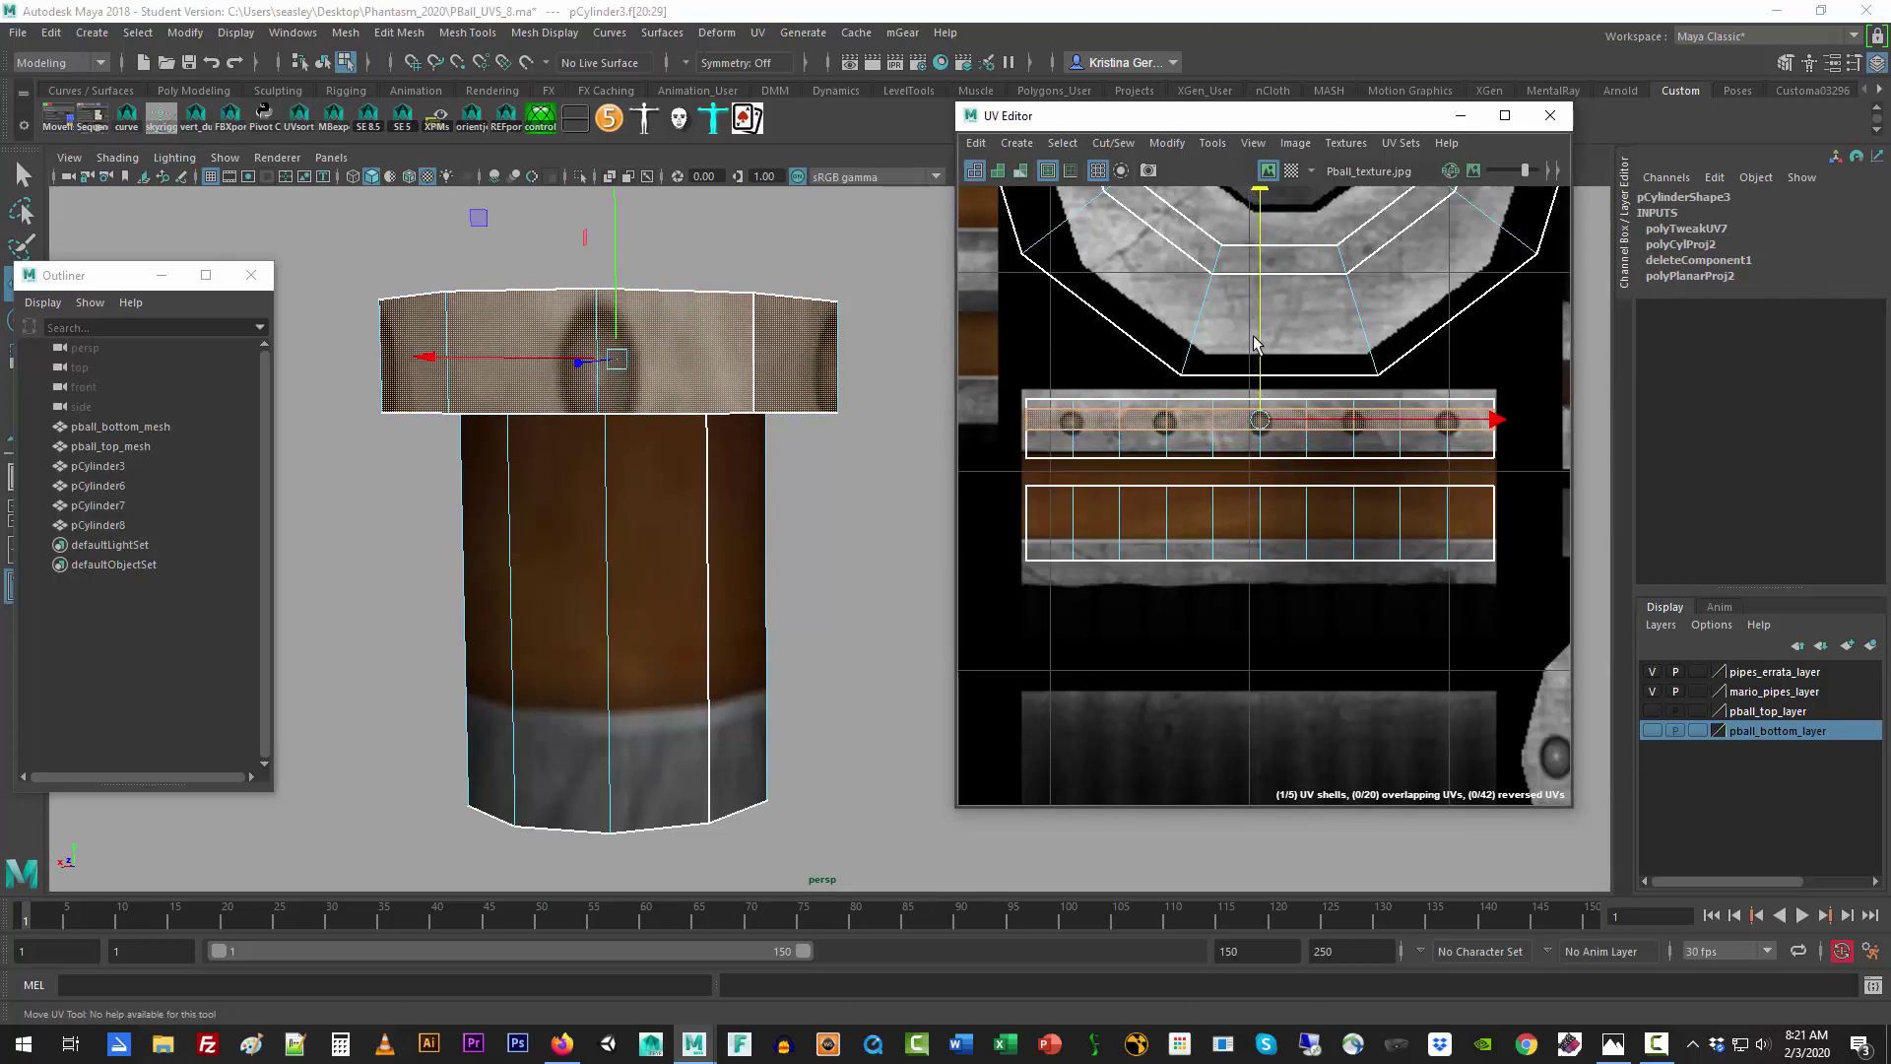
key("w")
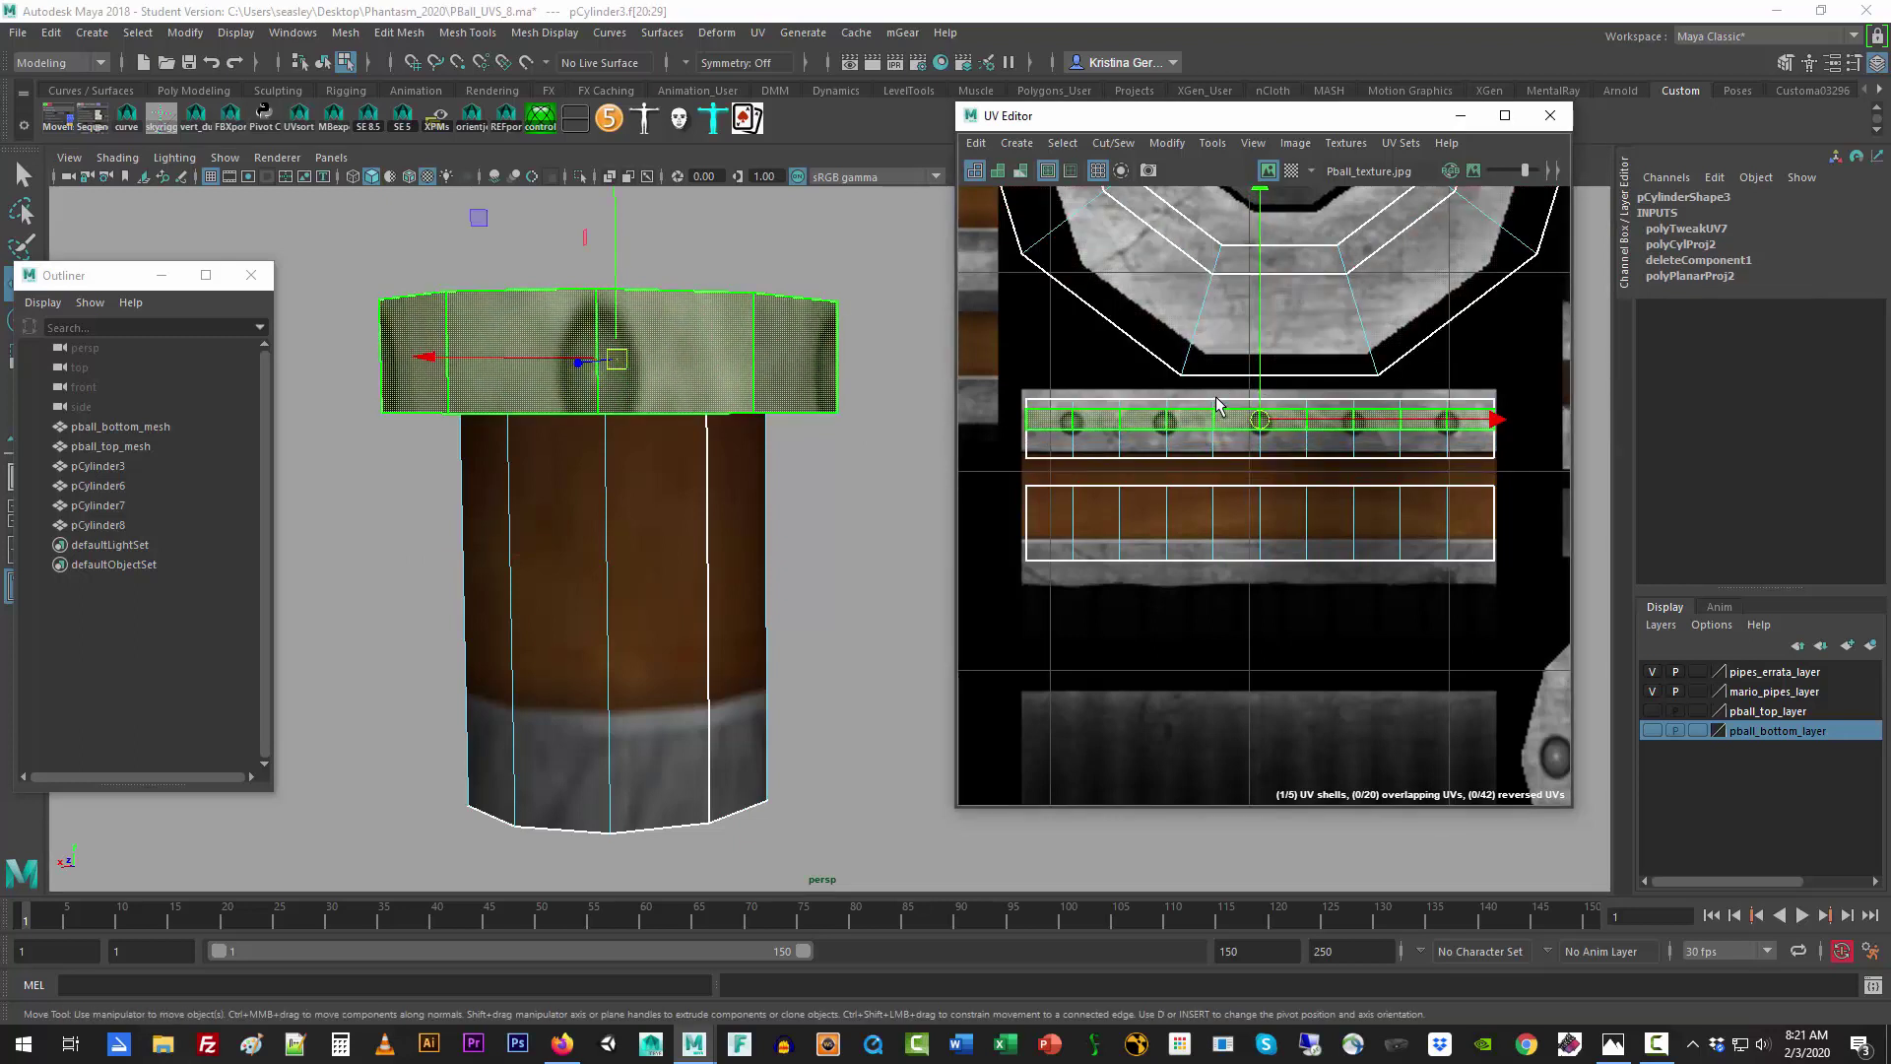
Step: Move the inner-wall shell down into the black gap below the panel, and the outer pipe body shell onto the dark strip beneath it
left_click(1182, 473)
left_click(1182, 455)
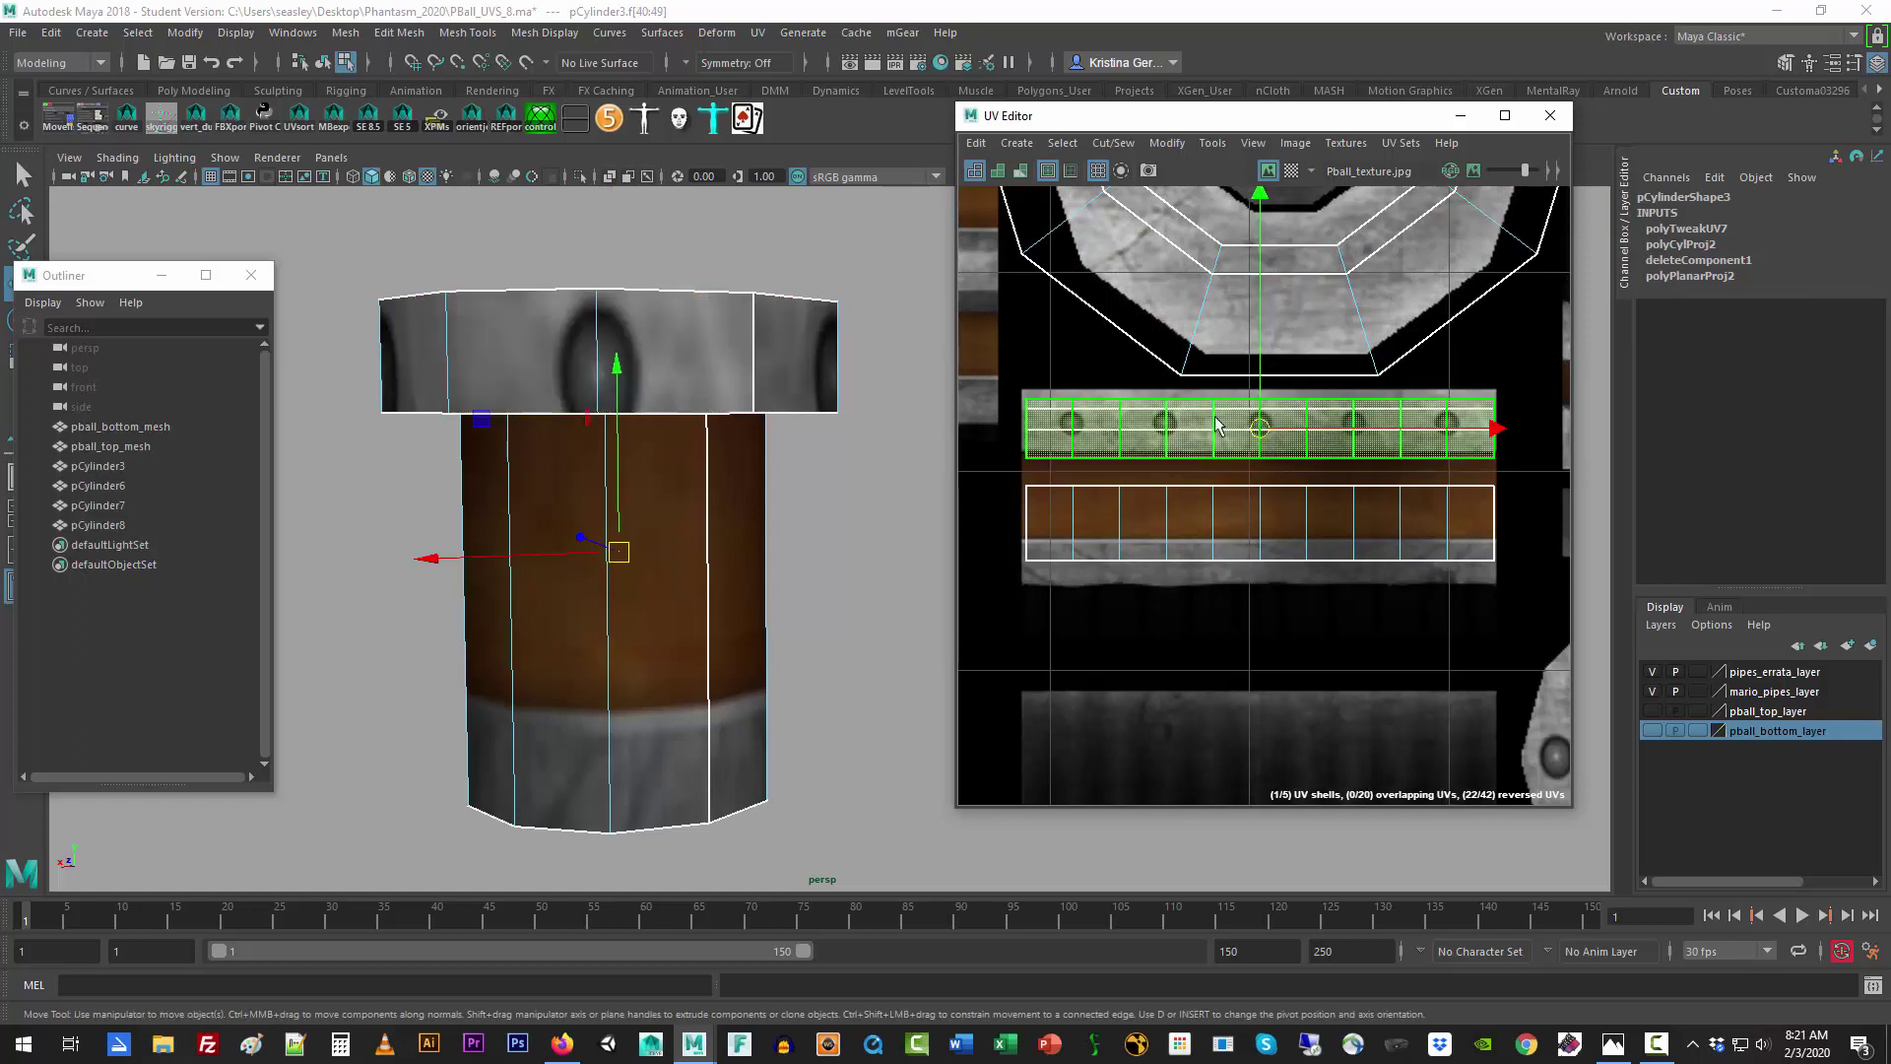
left_click_drag(1264, 291, 1292, 496)
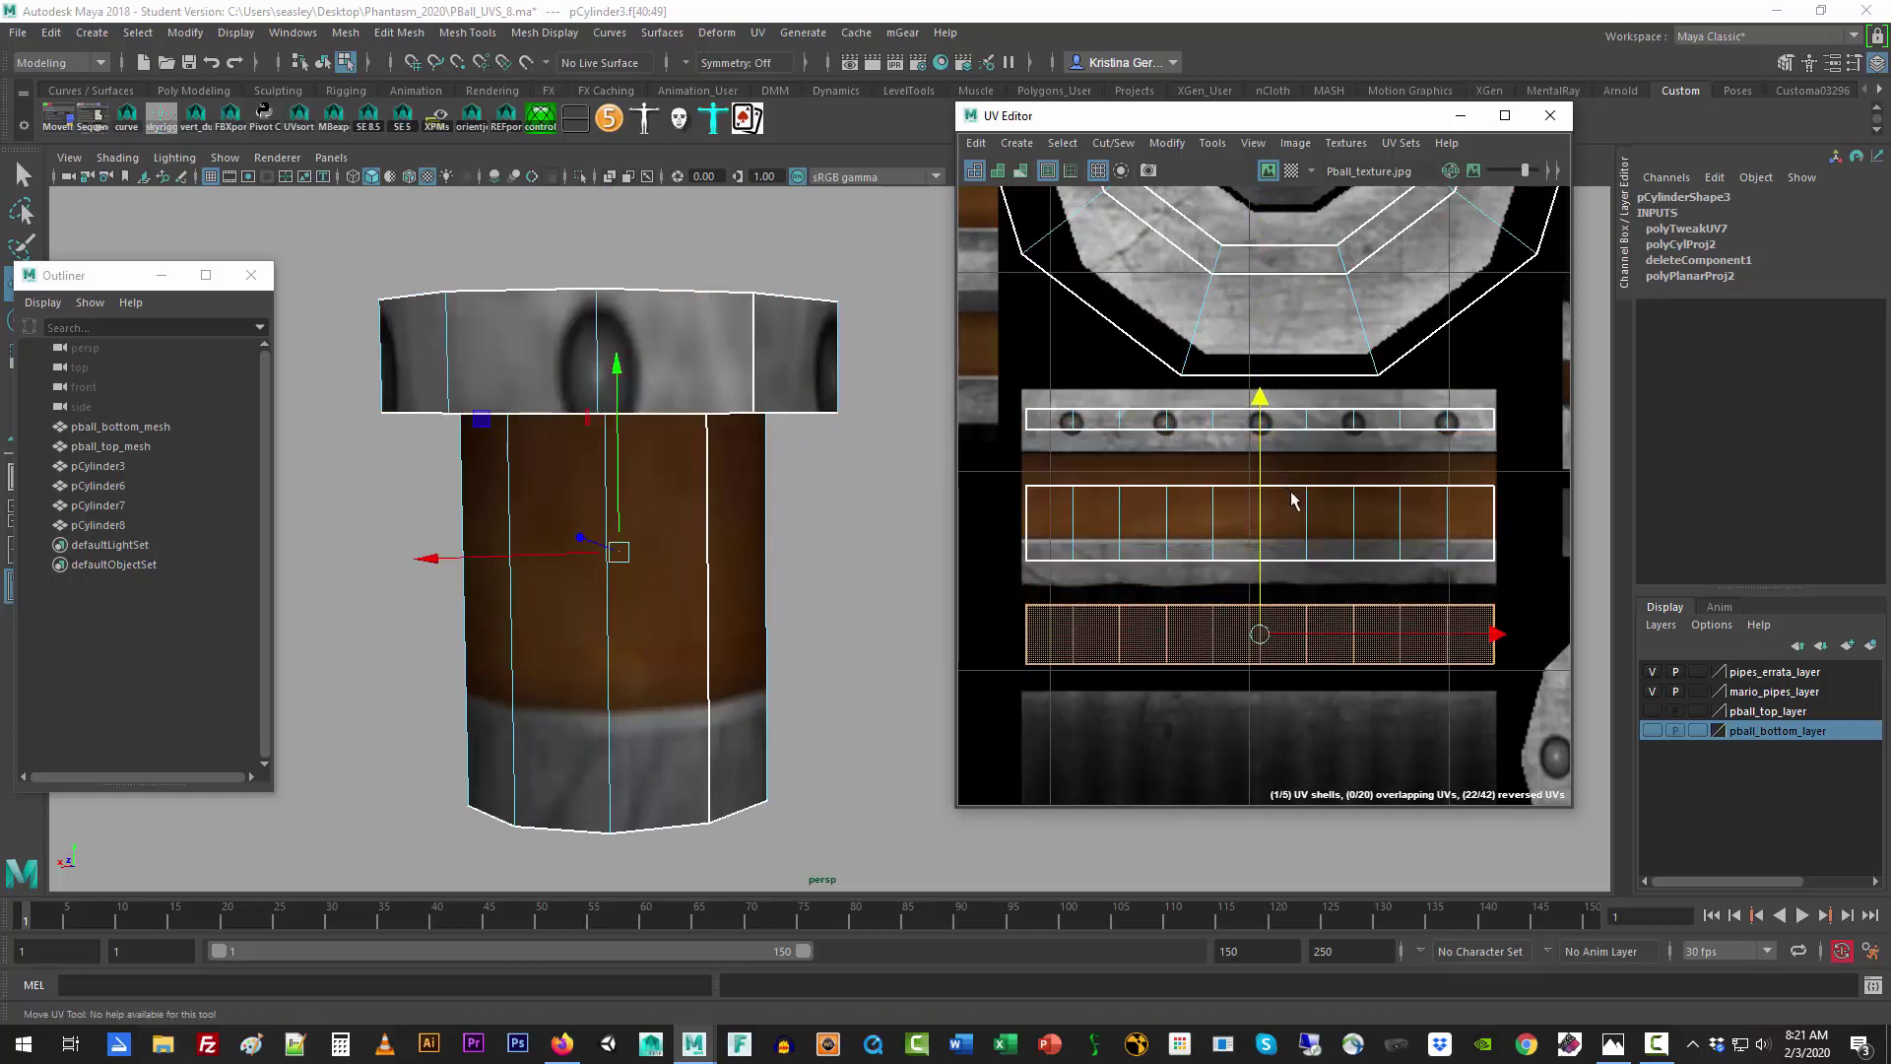
left_click(1231, 529)
left_click_drag(1264, 295, 1277, 503)
left_click(1096, 510)
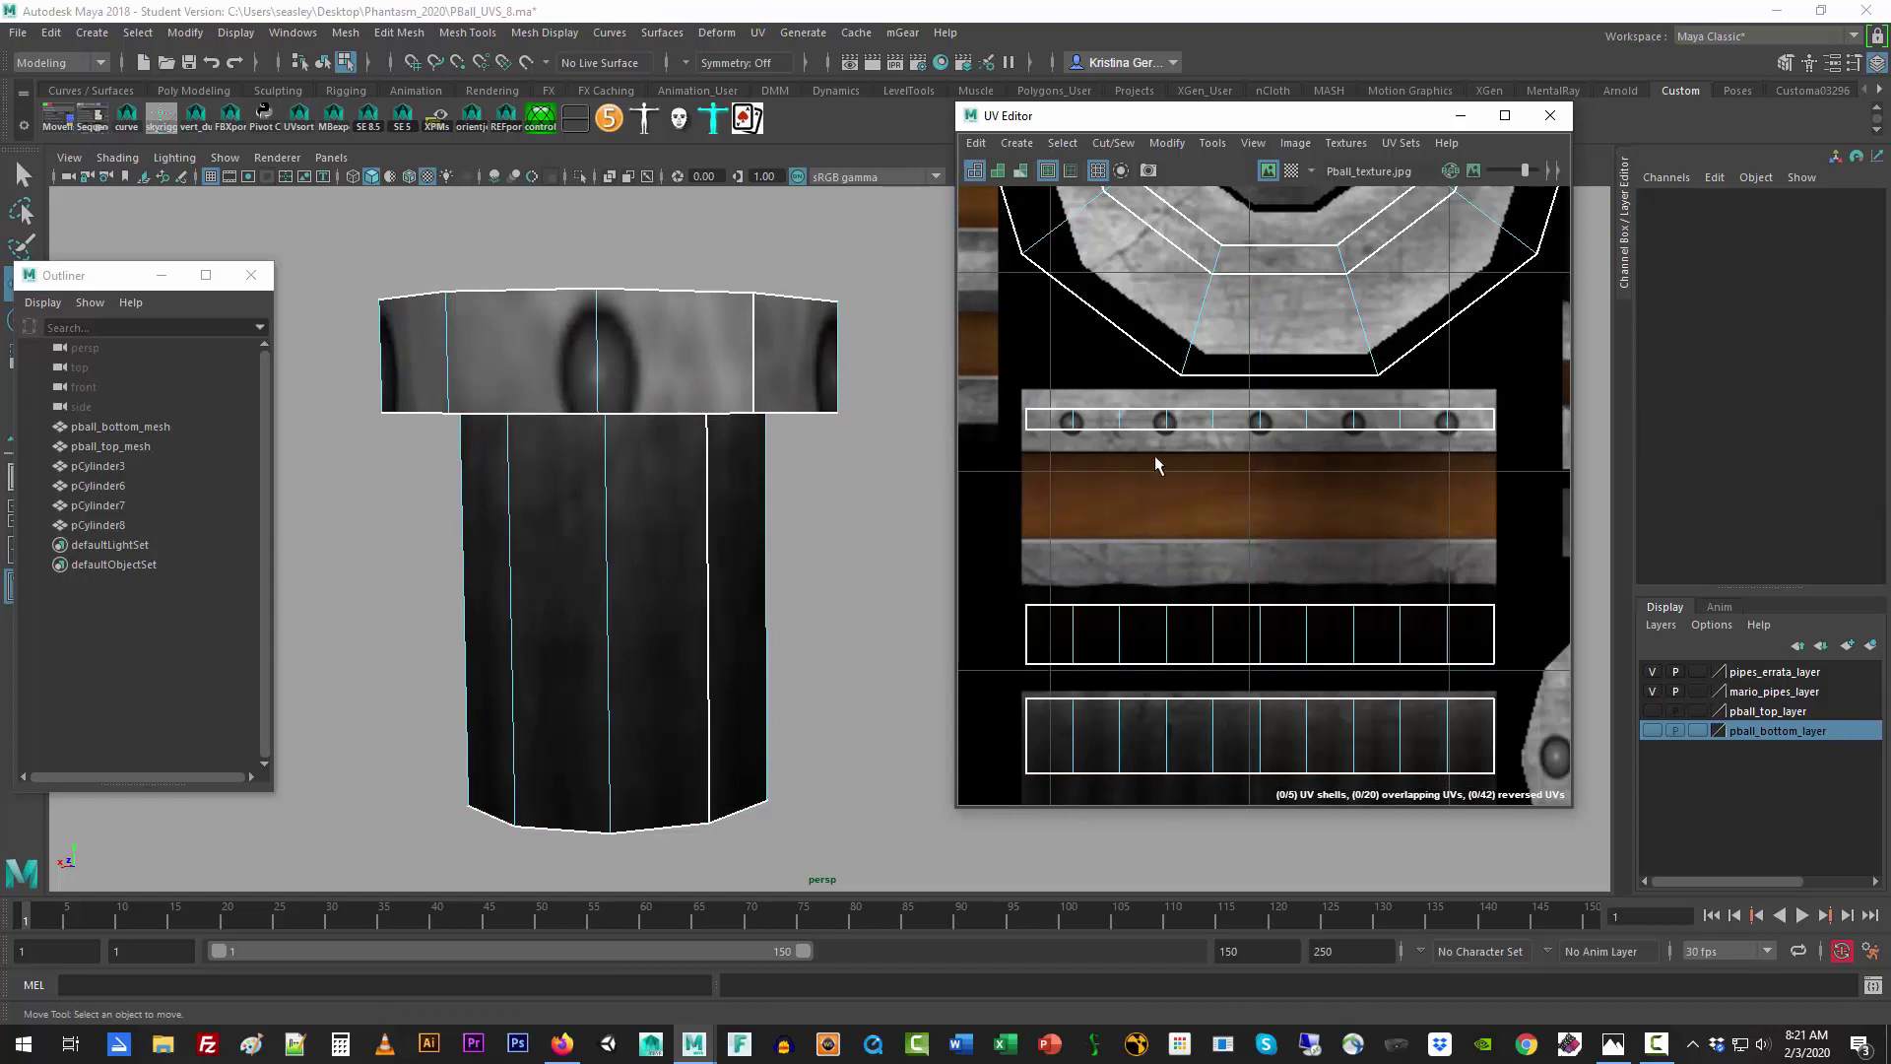
Step: Move the inner-wall shell back up onto the panel and place it on the plain metal band below the wood
left_click(1187, 632)
left_click_drag(1260, 589, 1249, 440)
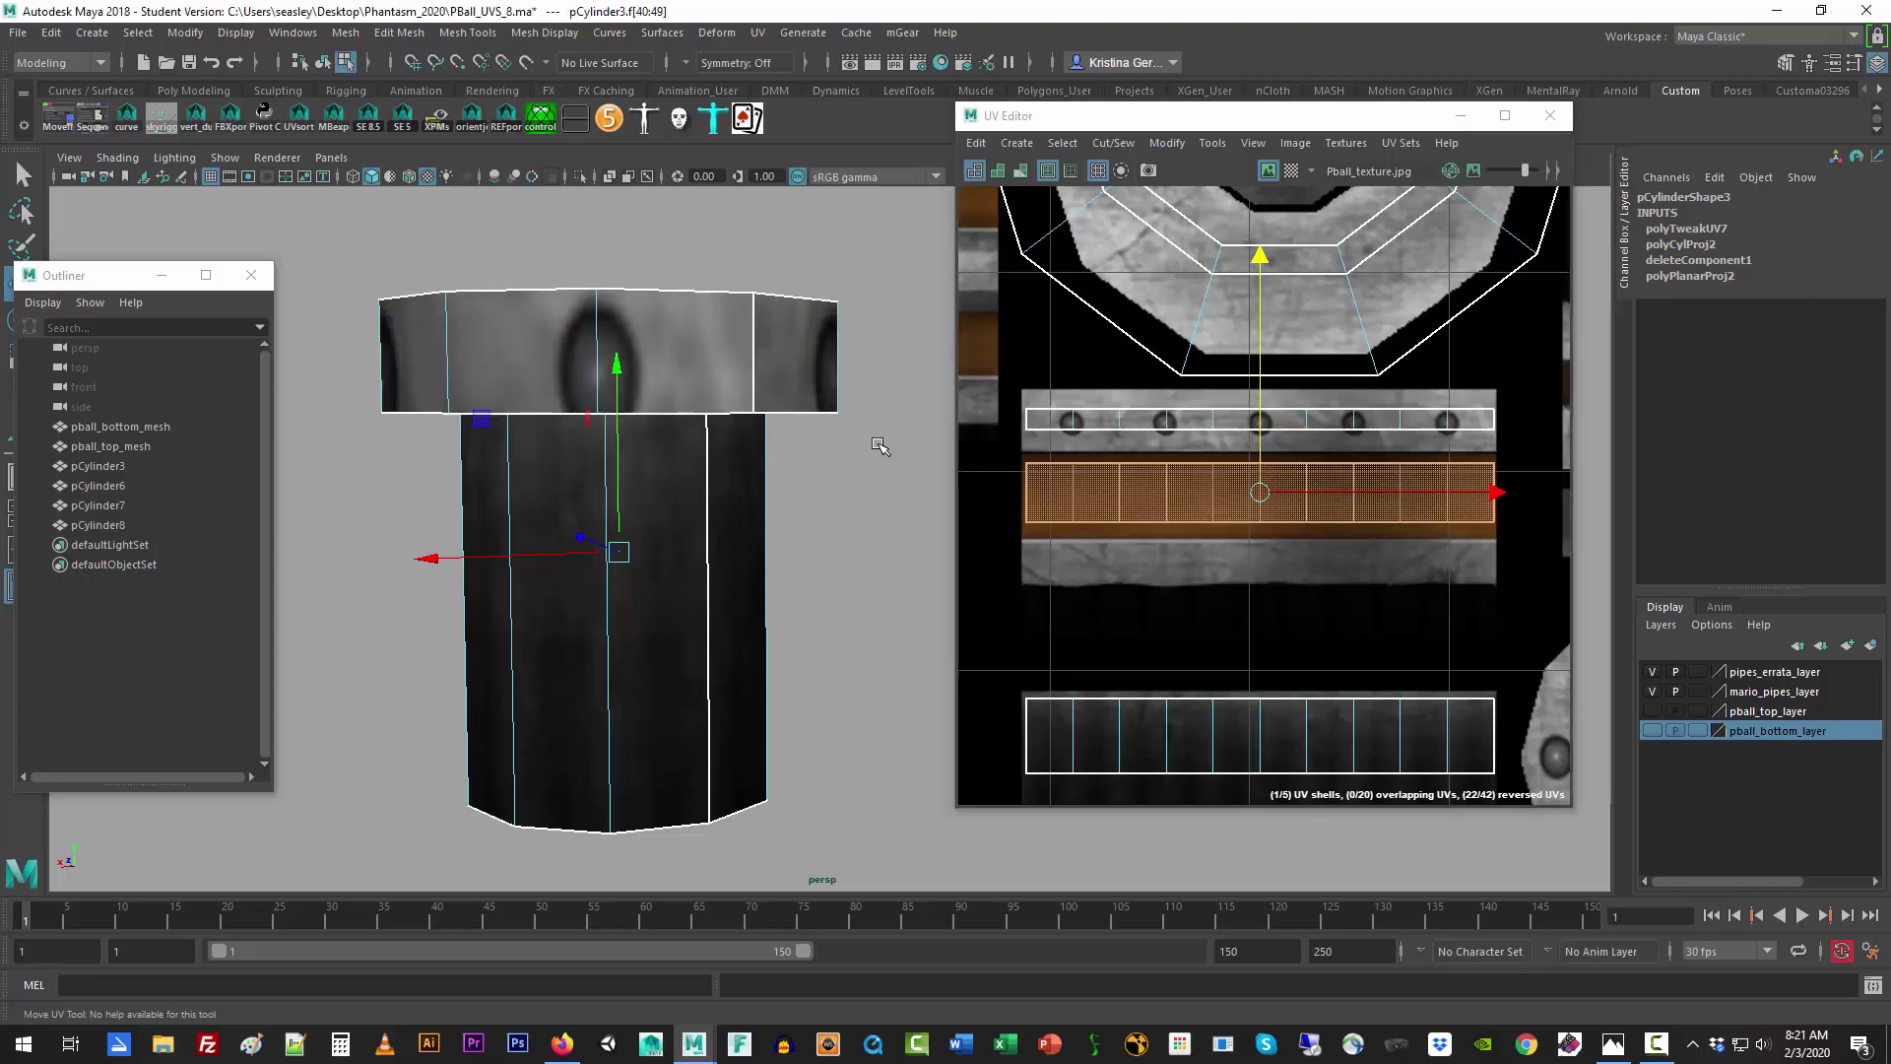
left_click_drag(880, 446, 912, 514, "alt")
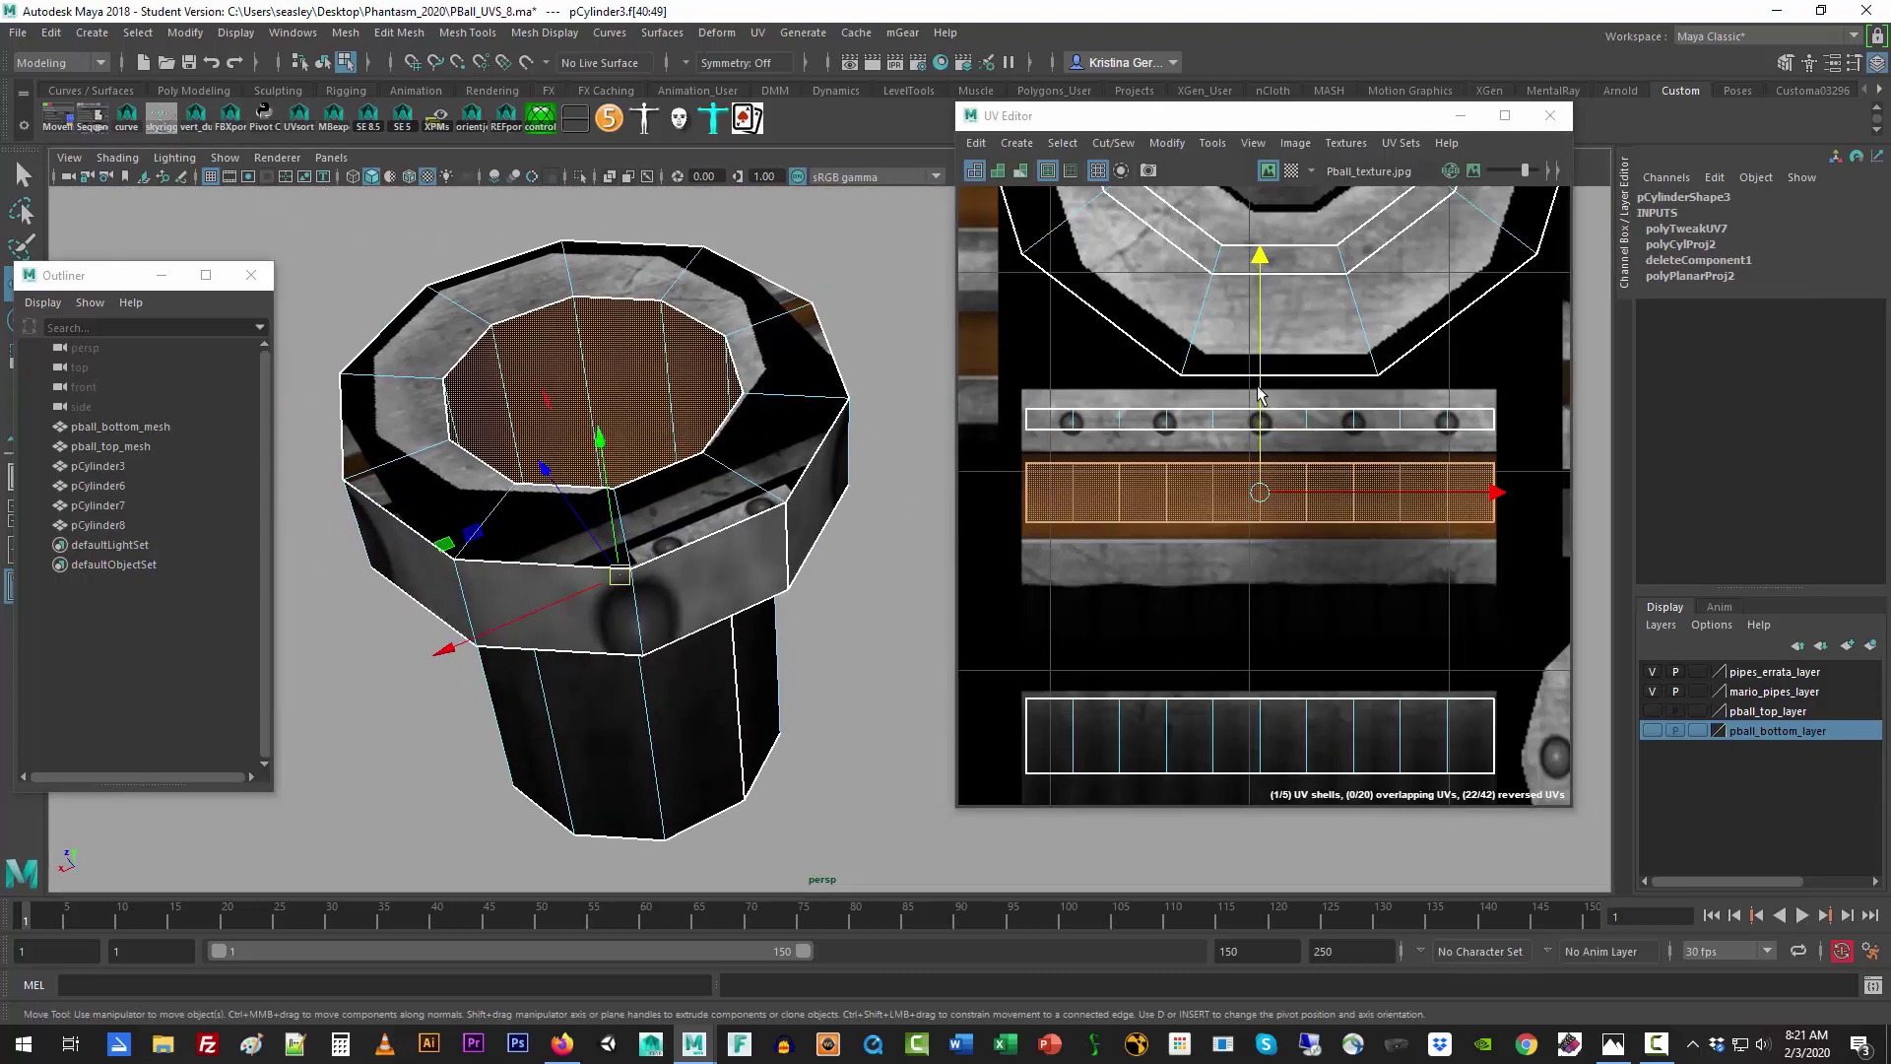
left_click_drag(1259, 394, 1261, 470)
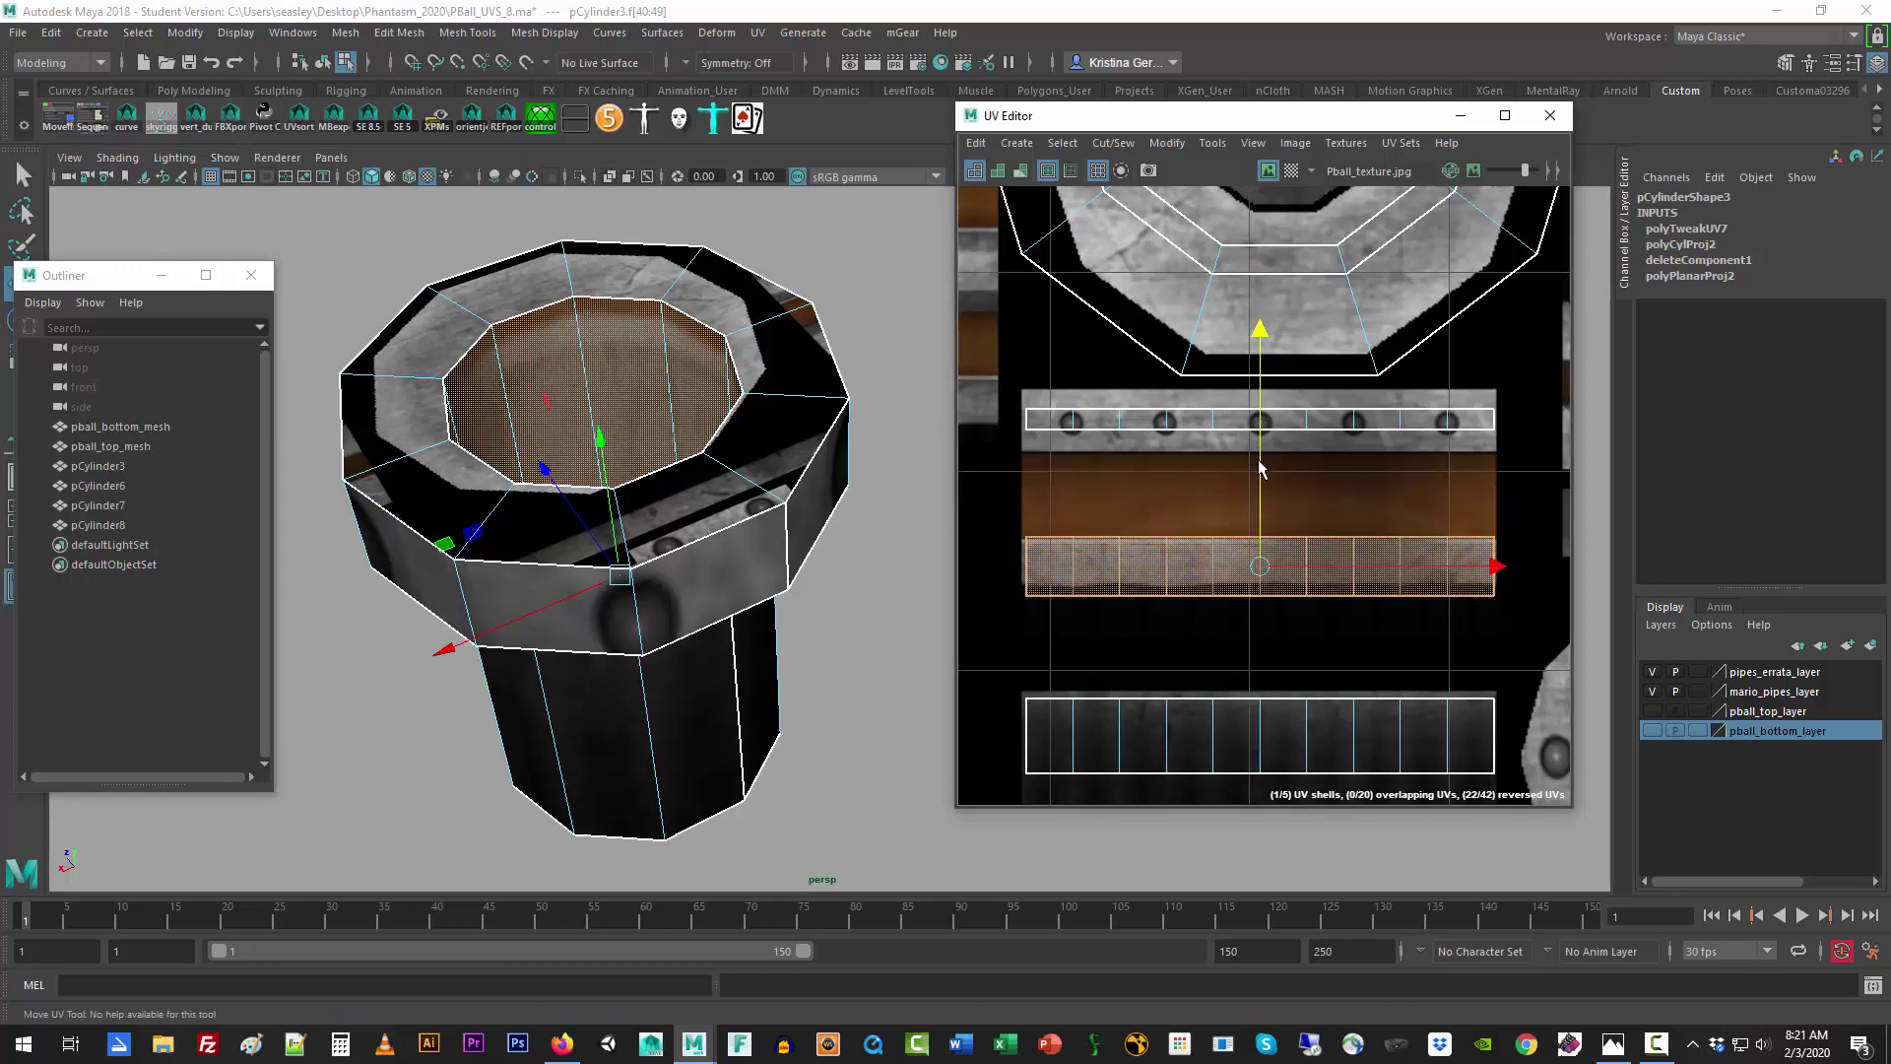
Step: Reduce the inner-wall shell's height to fit the metal band and move the outer pipe body shell up onto the wood band
key("r")
left_click_drag(1258, 340, 1257, 422)
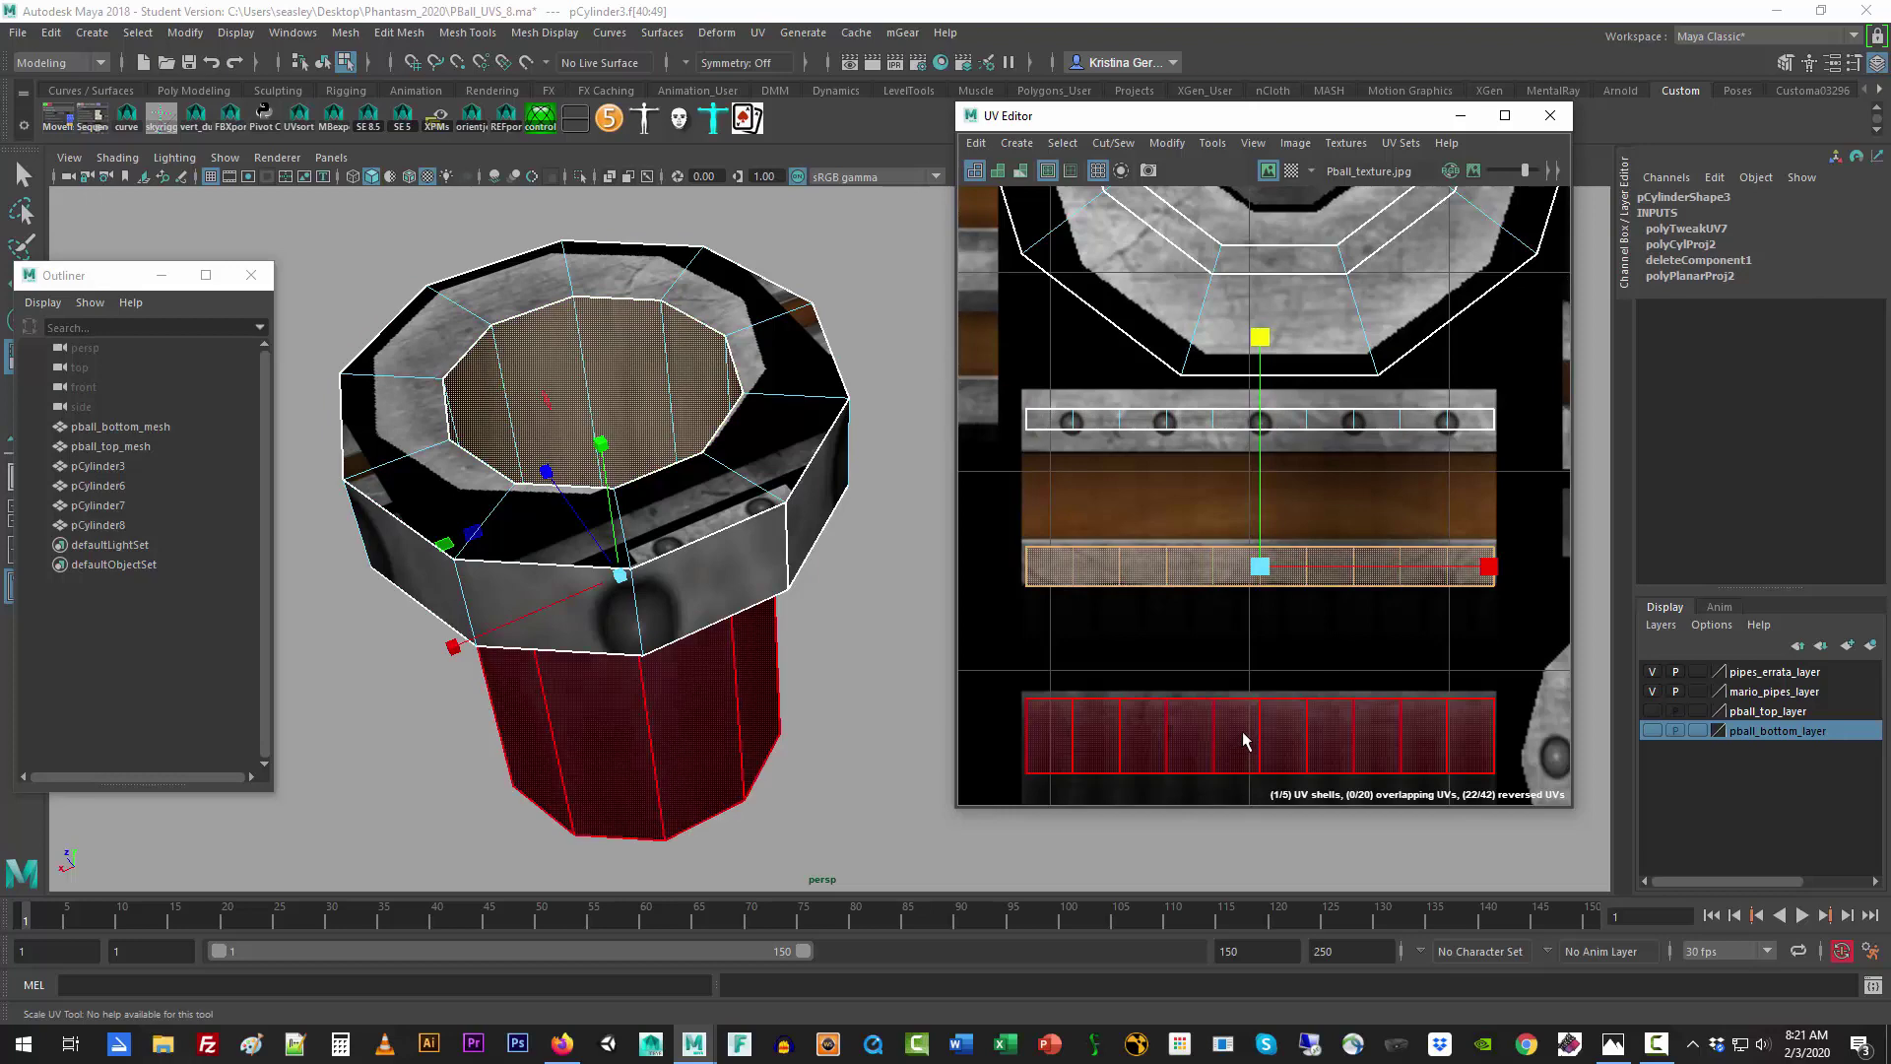
left_click(1247, 741)
key("w")
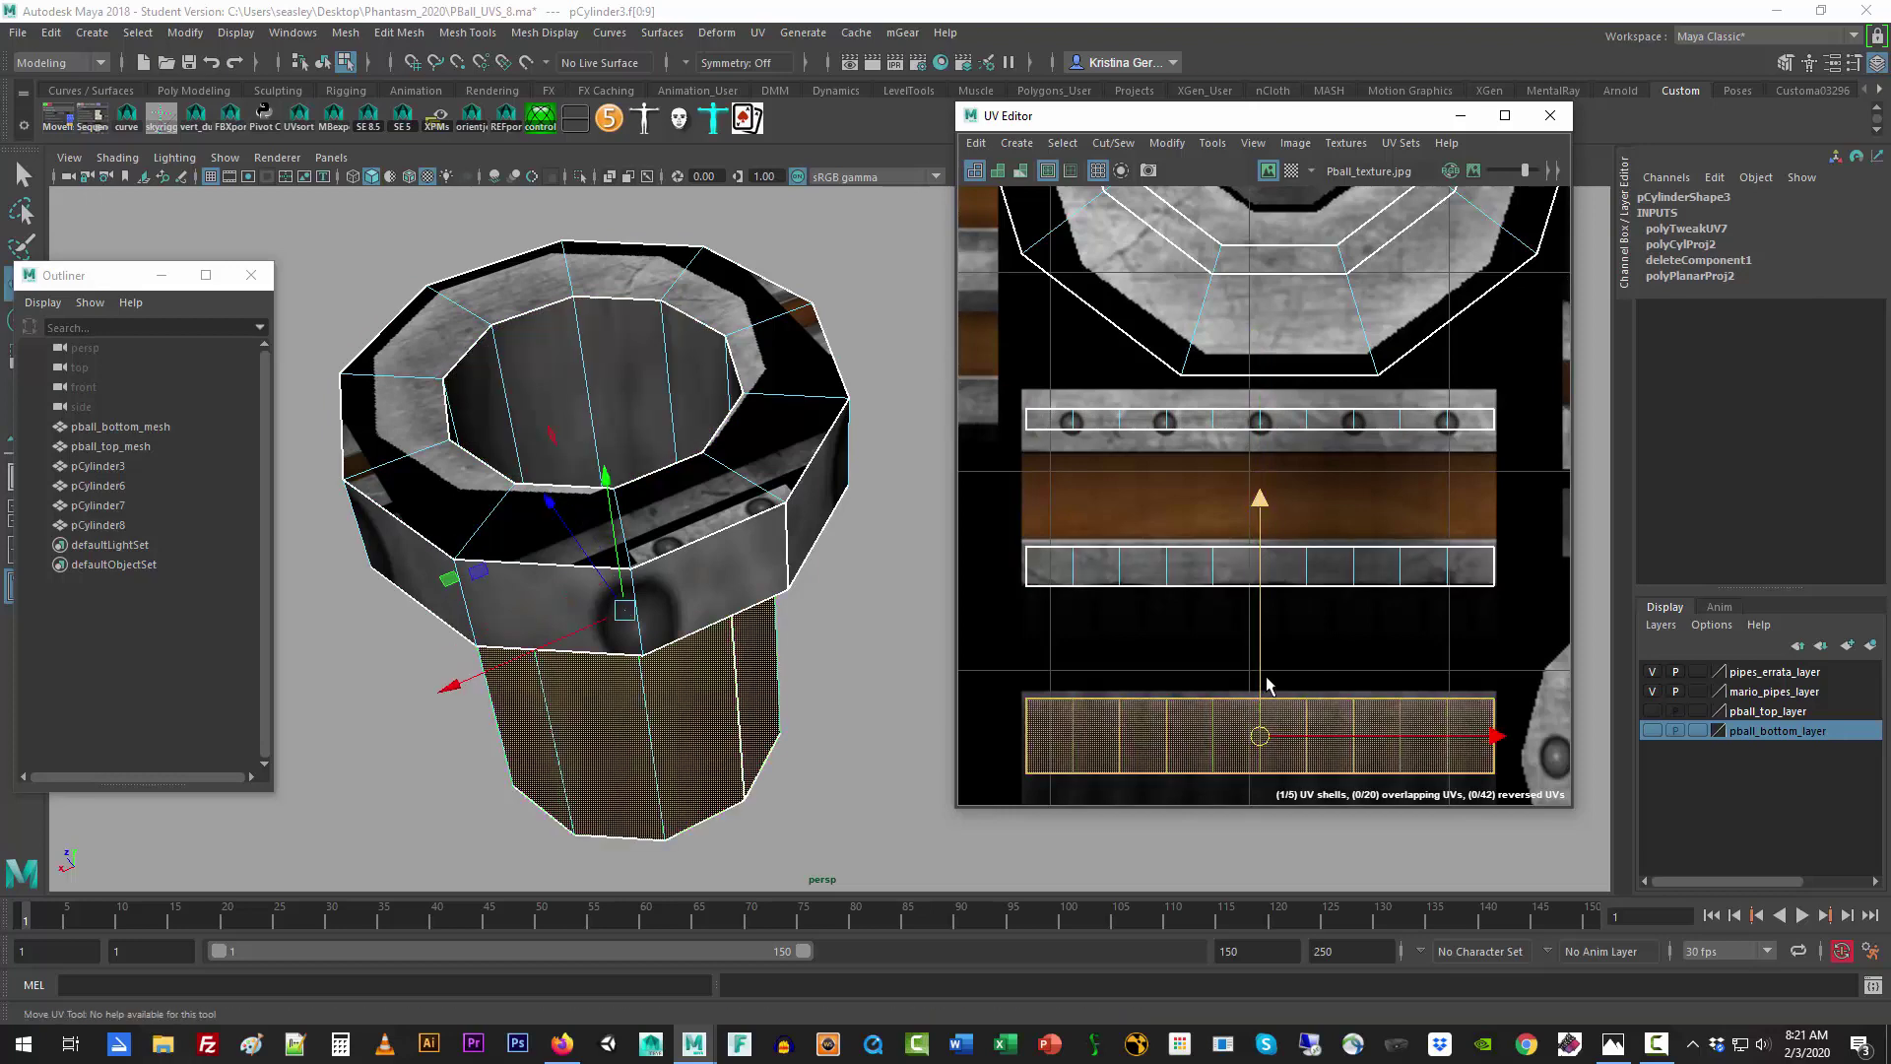
left_click_drag(1259, 682, 1268, 444)
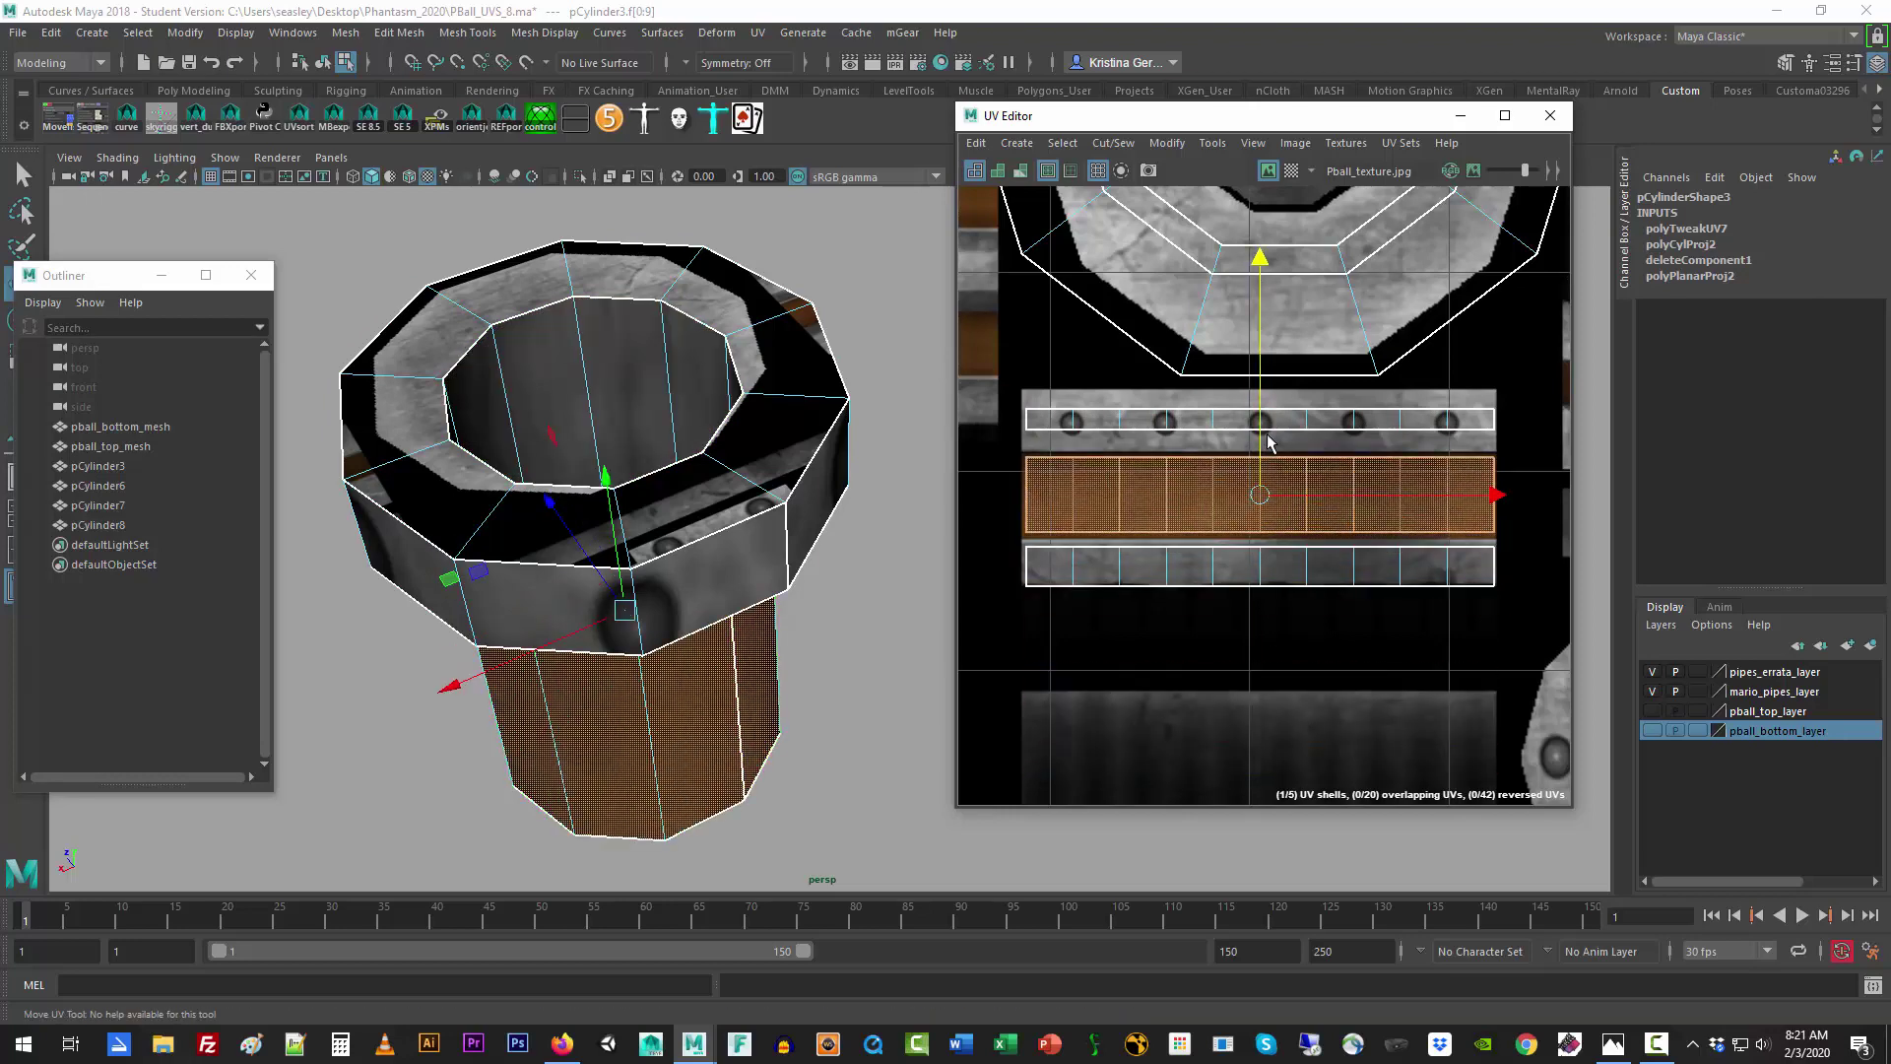
left_click(856, 716)
Step: Stretch the outer rim shell vertically to cover the riveted metal band and nudge it to center the rivets
left_click_drag(821, 797, 799, 722, "alt")
left_click(1286, 422)
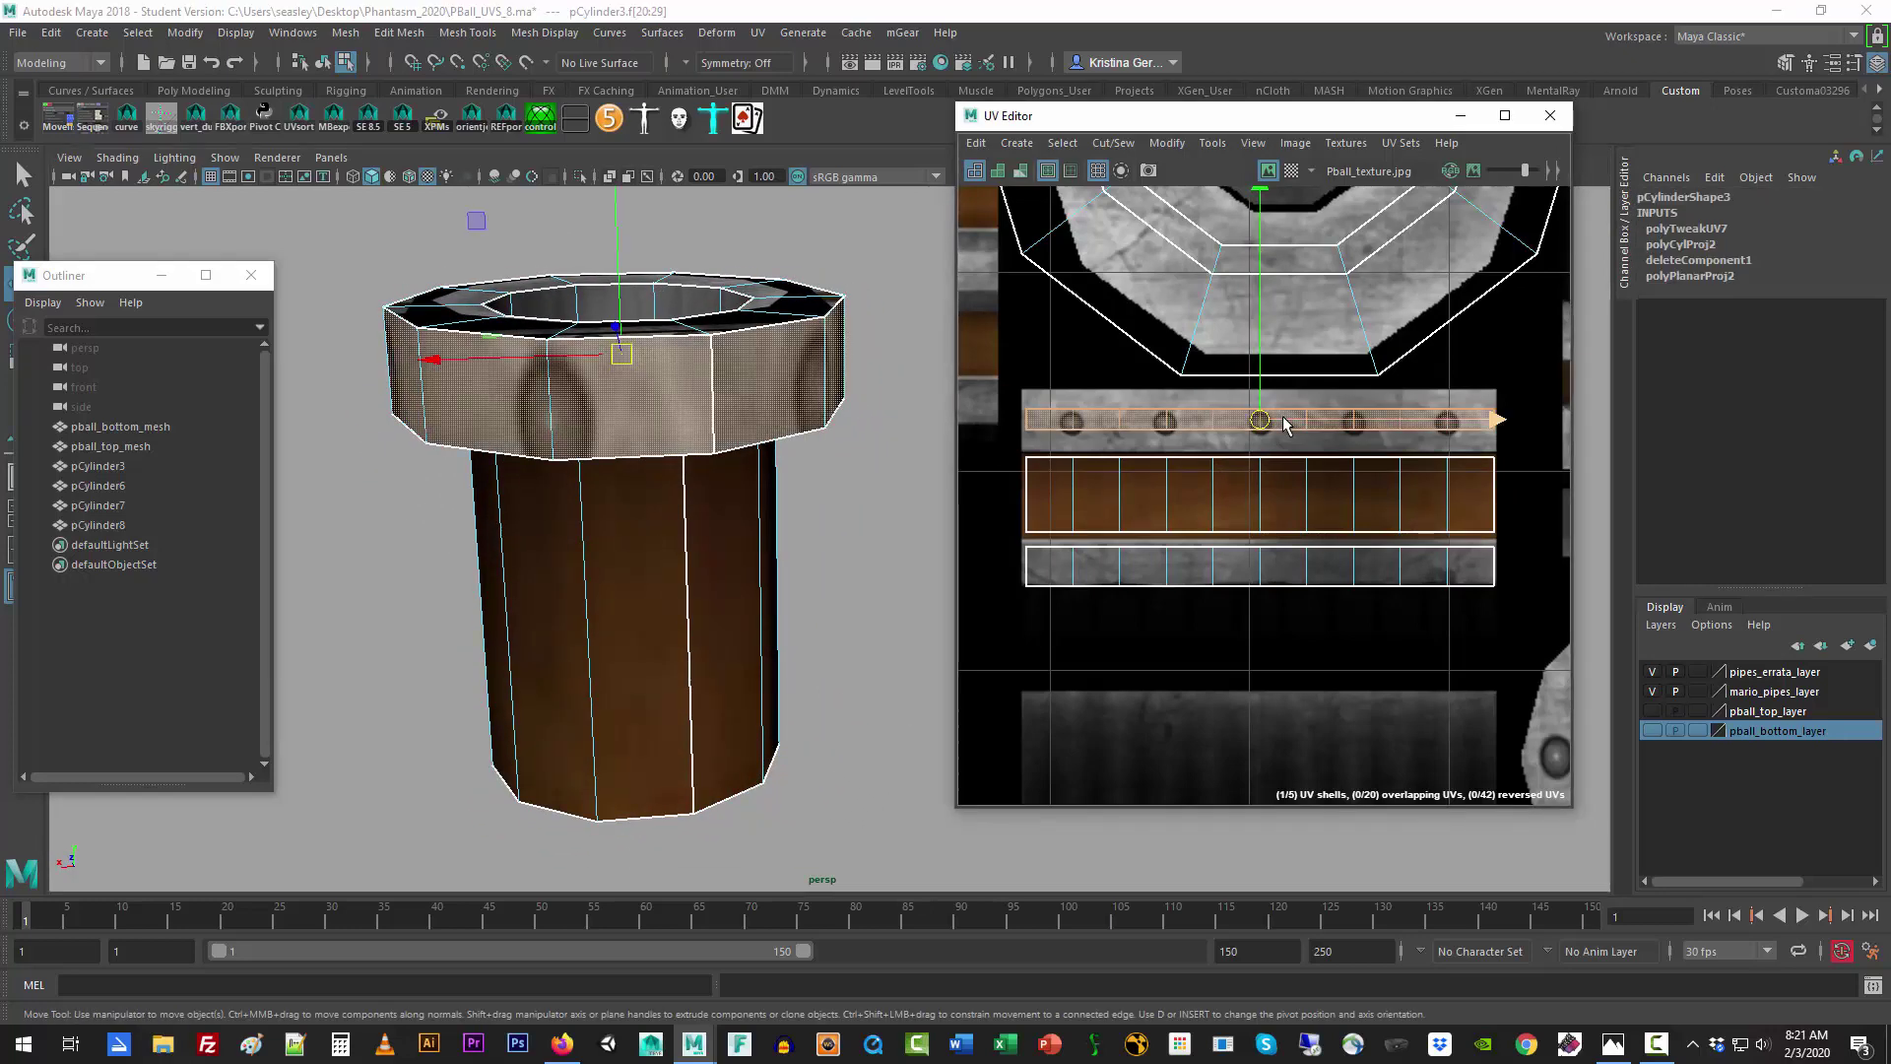
key("r")
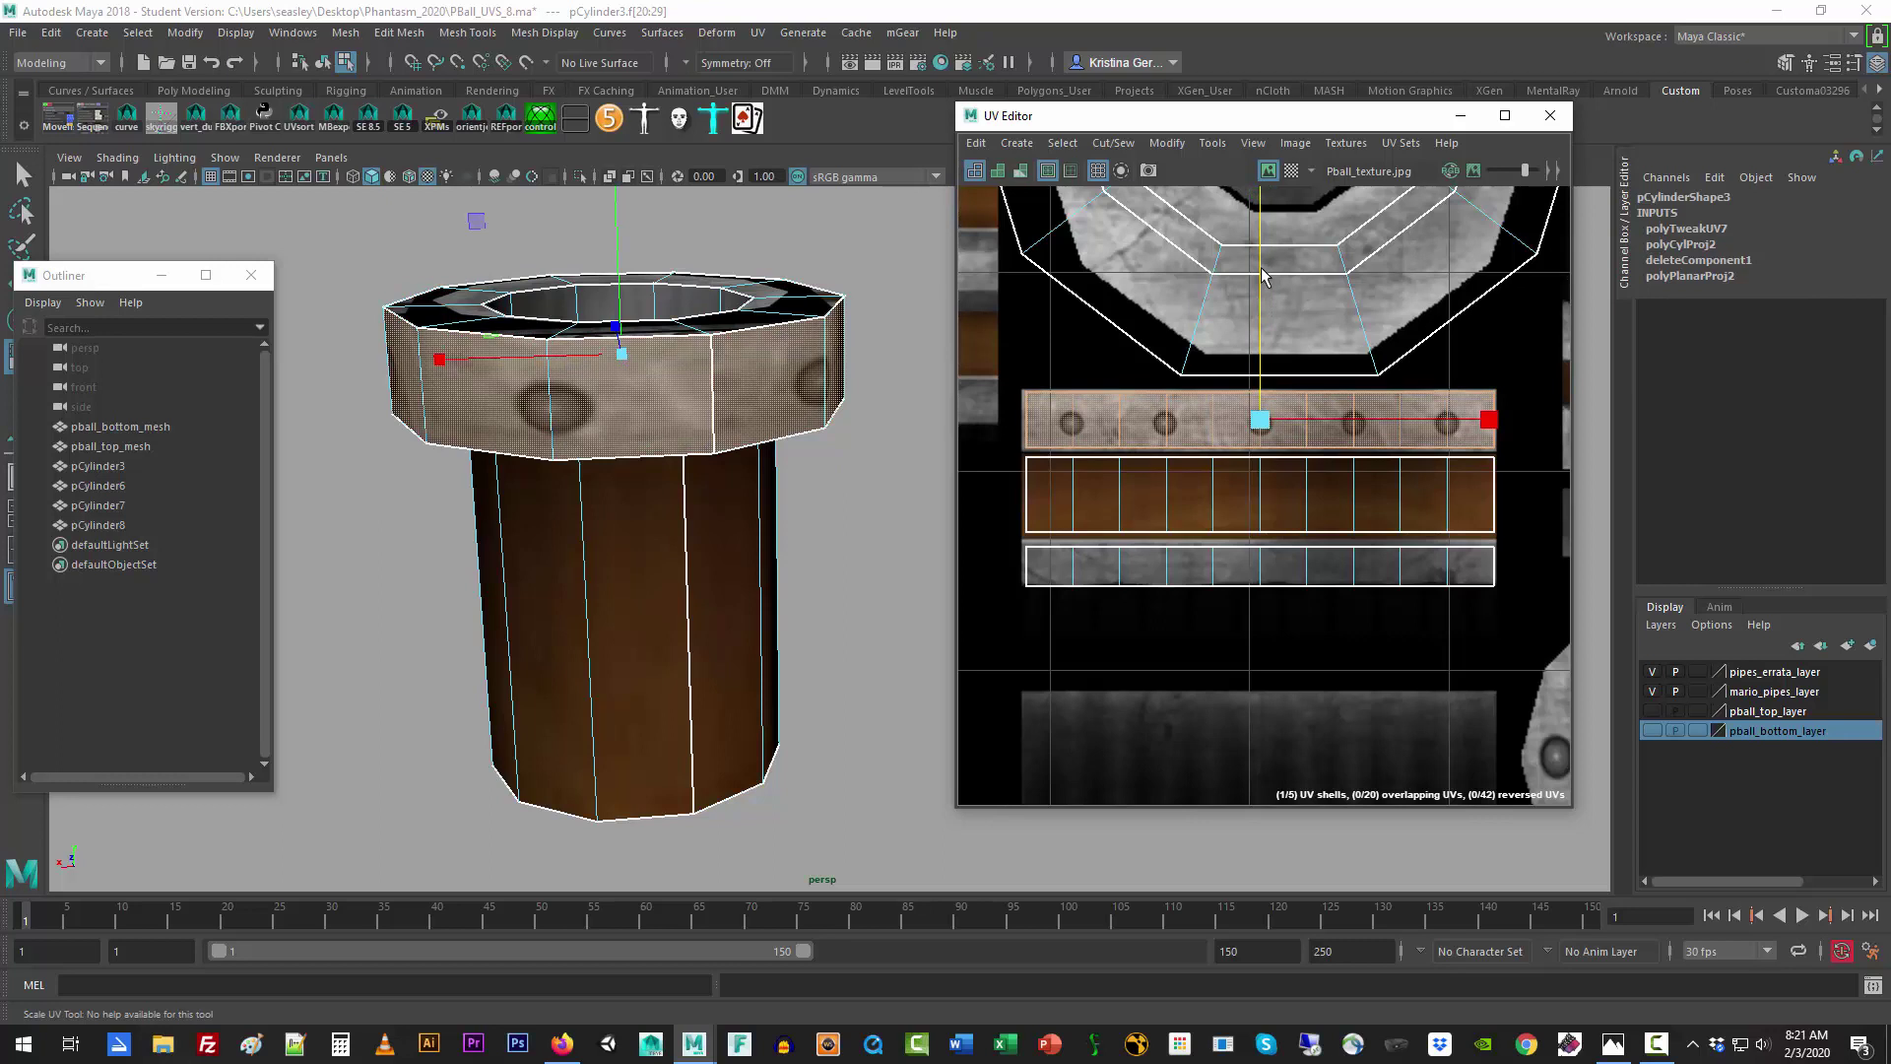
mouse_move(1264, 284)
left_mouse_down()
mouse_move(1269, 370)
mouse_move(1268, 304)
left_mouse_up()
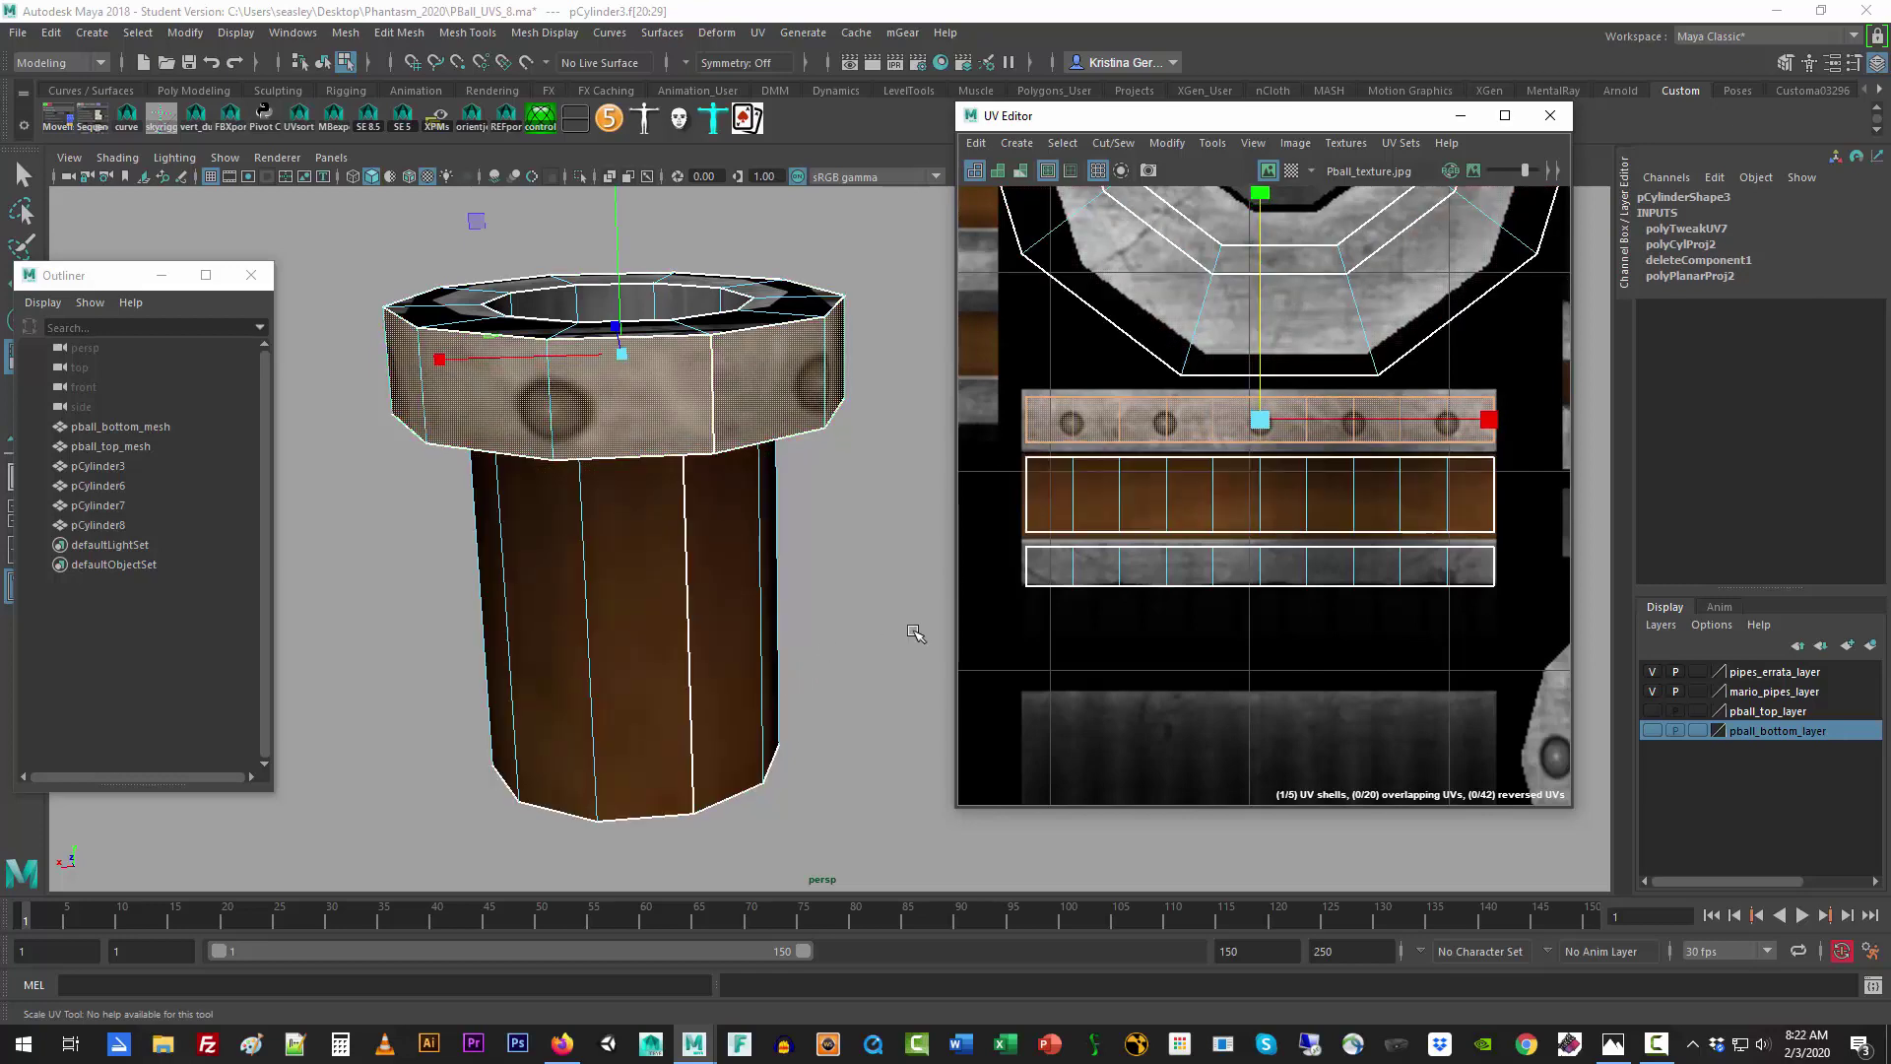
key("w")
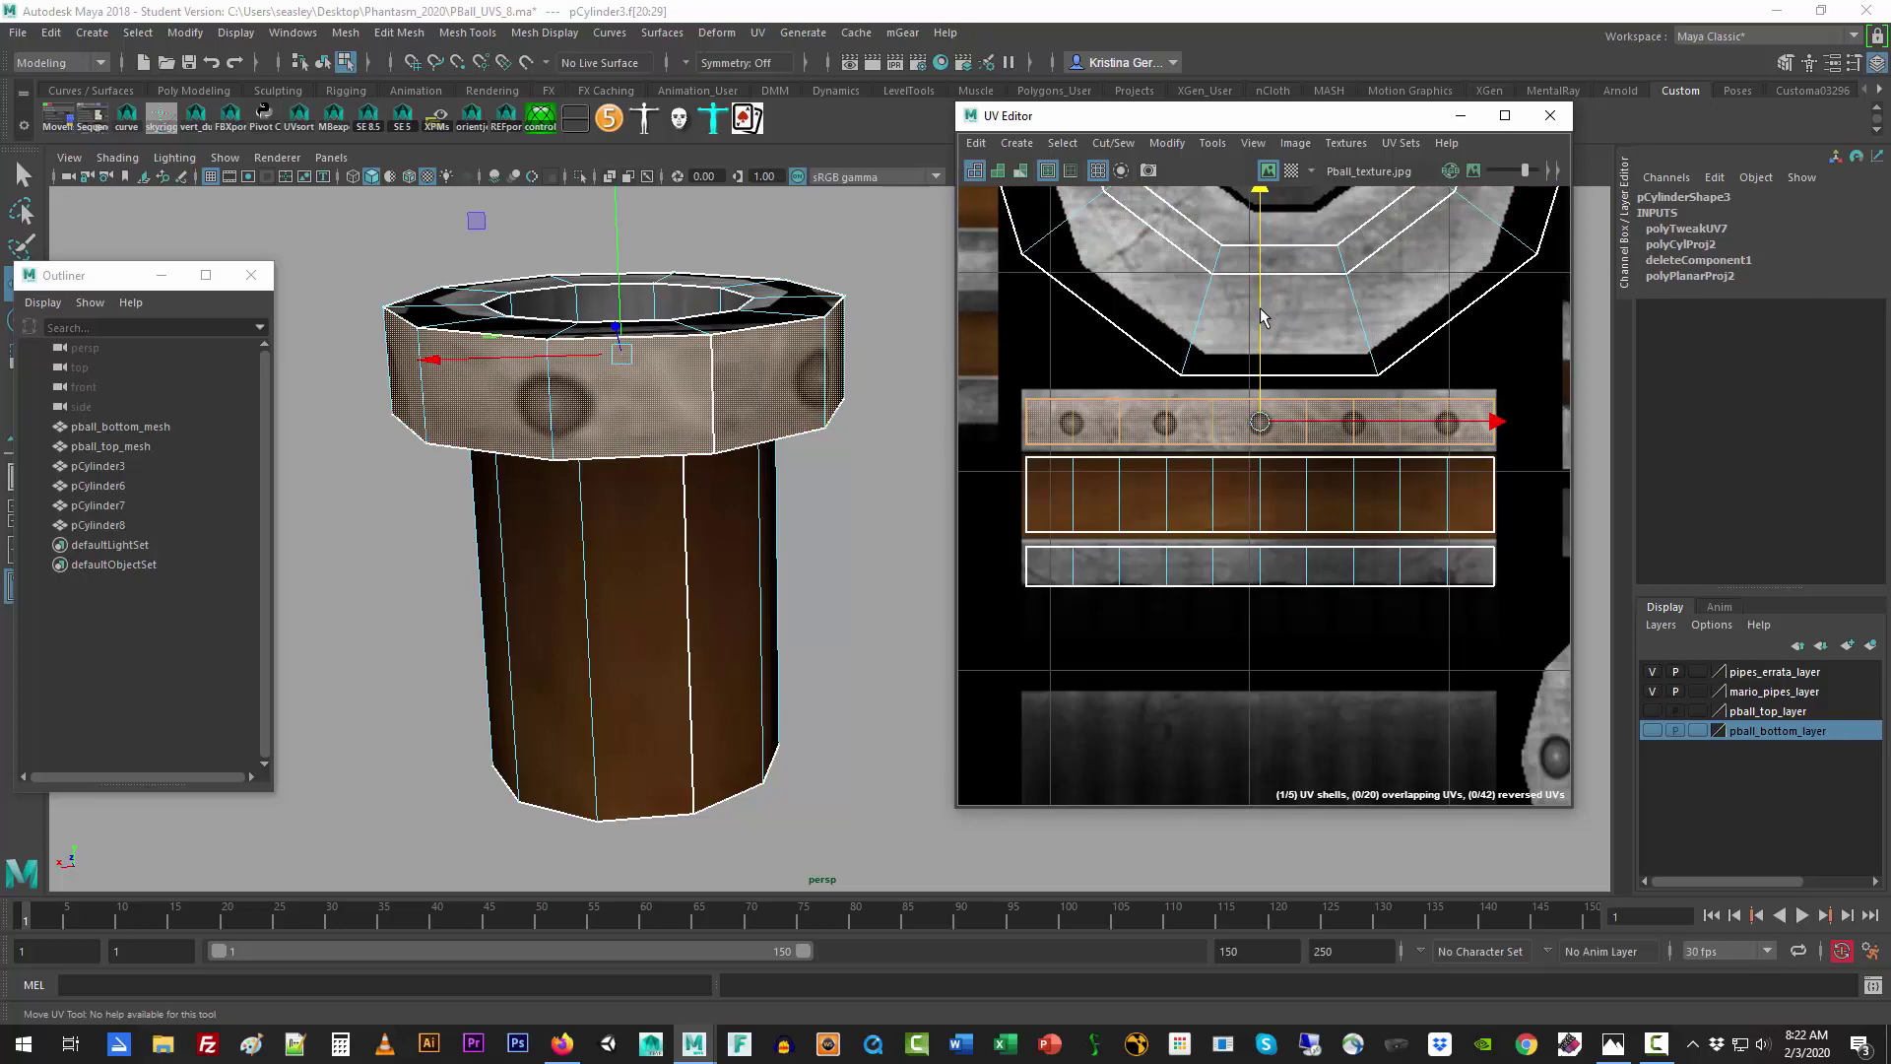
left_click_drag(1263, 314, 1263, 316)
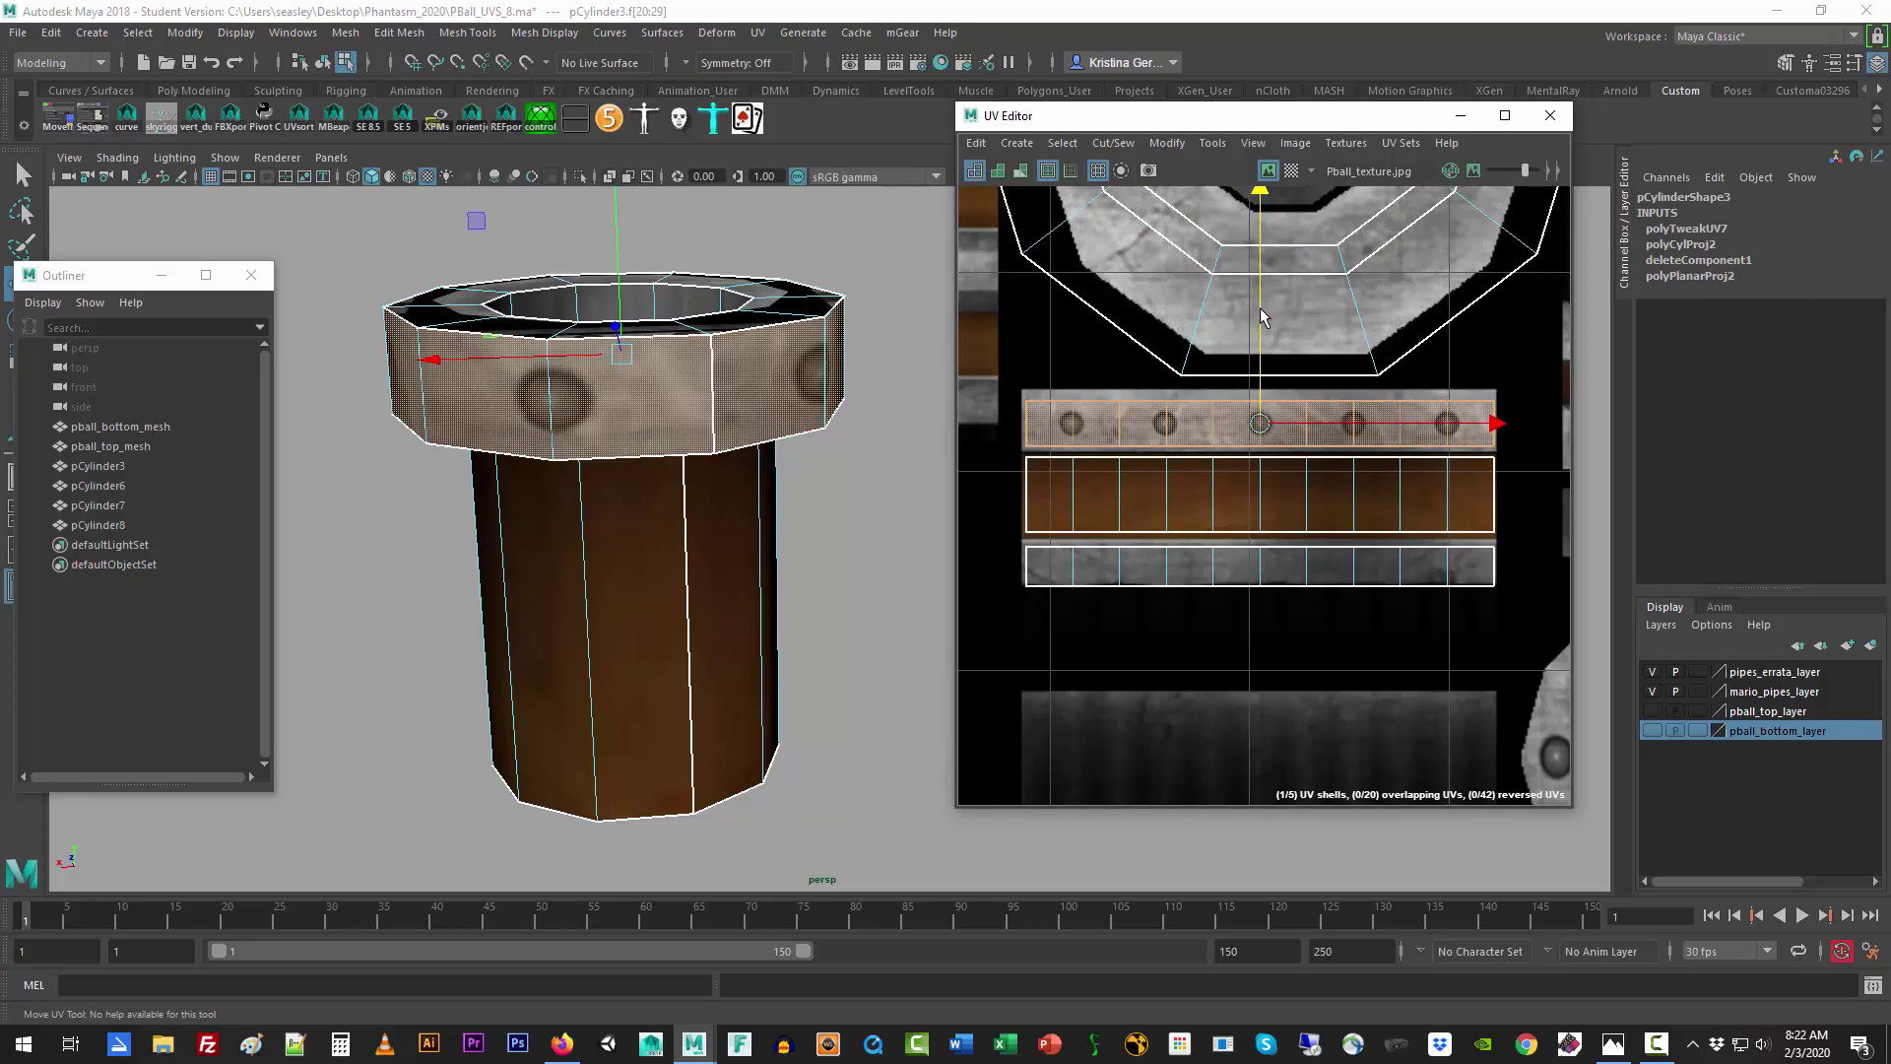
left_click(865, 506)
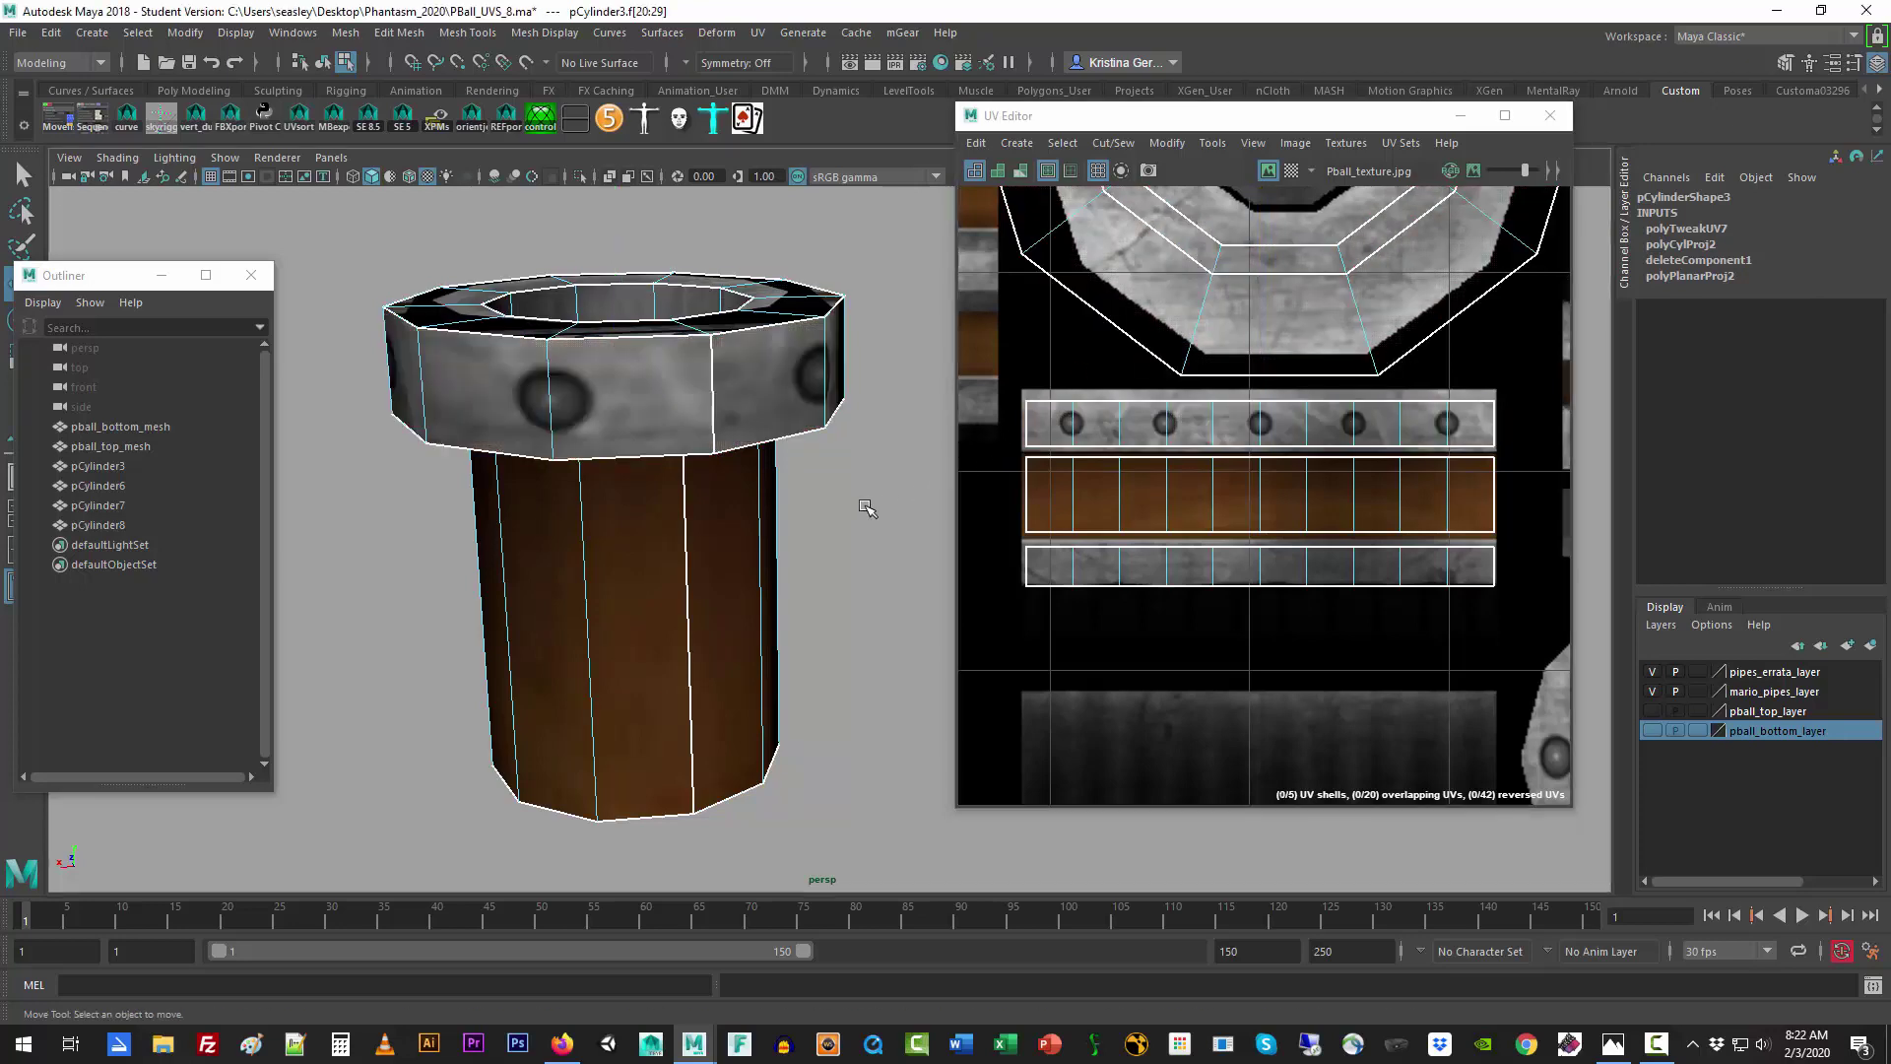
Step: Switch the pipe to object mode, reselect it and maximize the UV Editor window
scroll(732, 473, "down", 5)
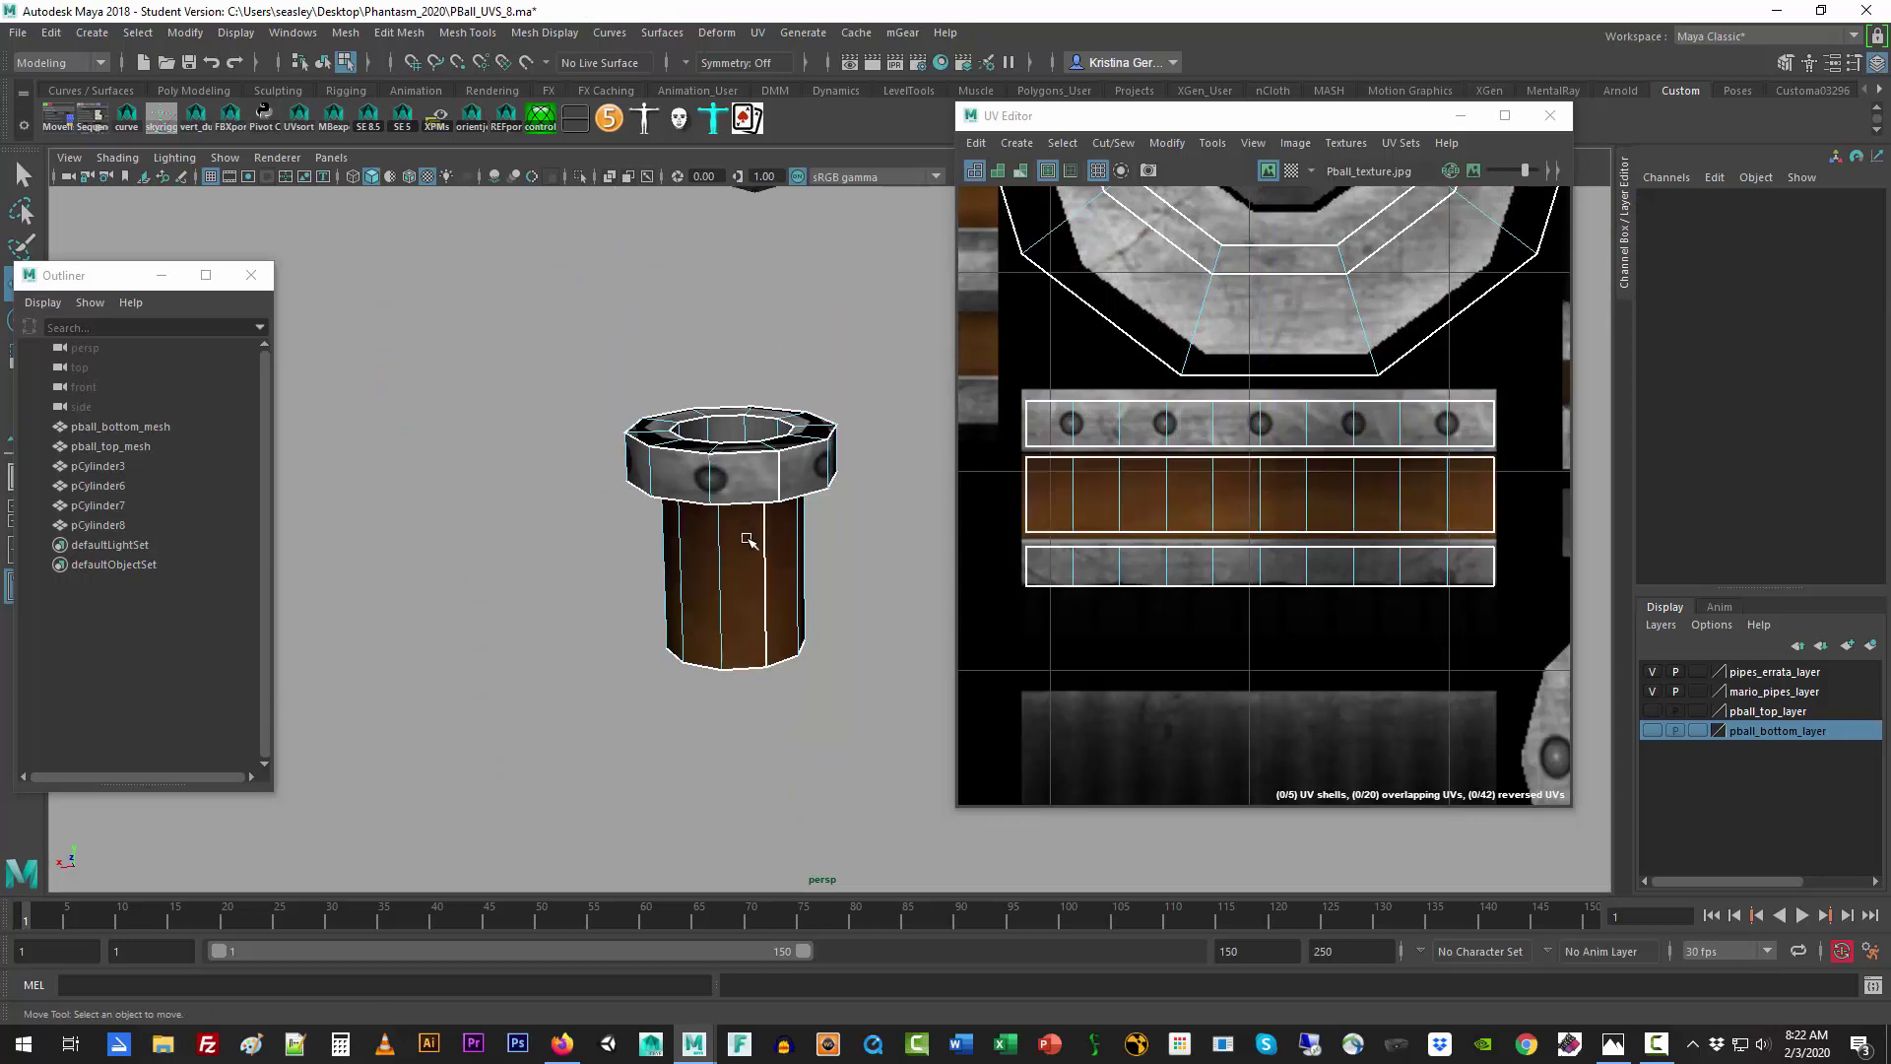
left_click(764, 449)
right_click_drag(763, 450, 847, 351)
left_click(839, 417)
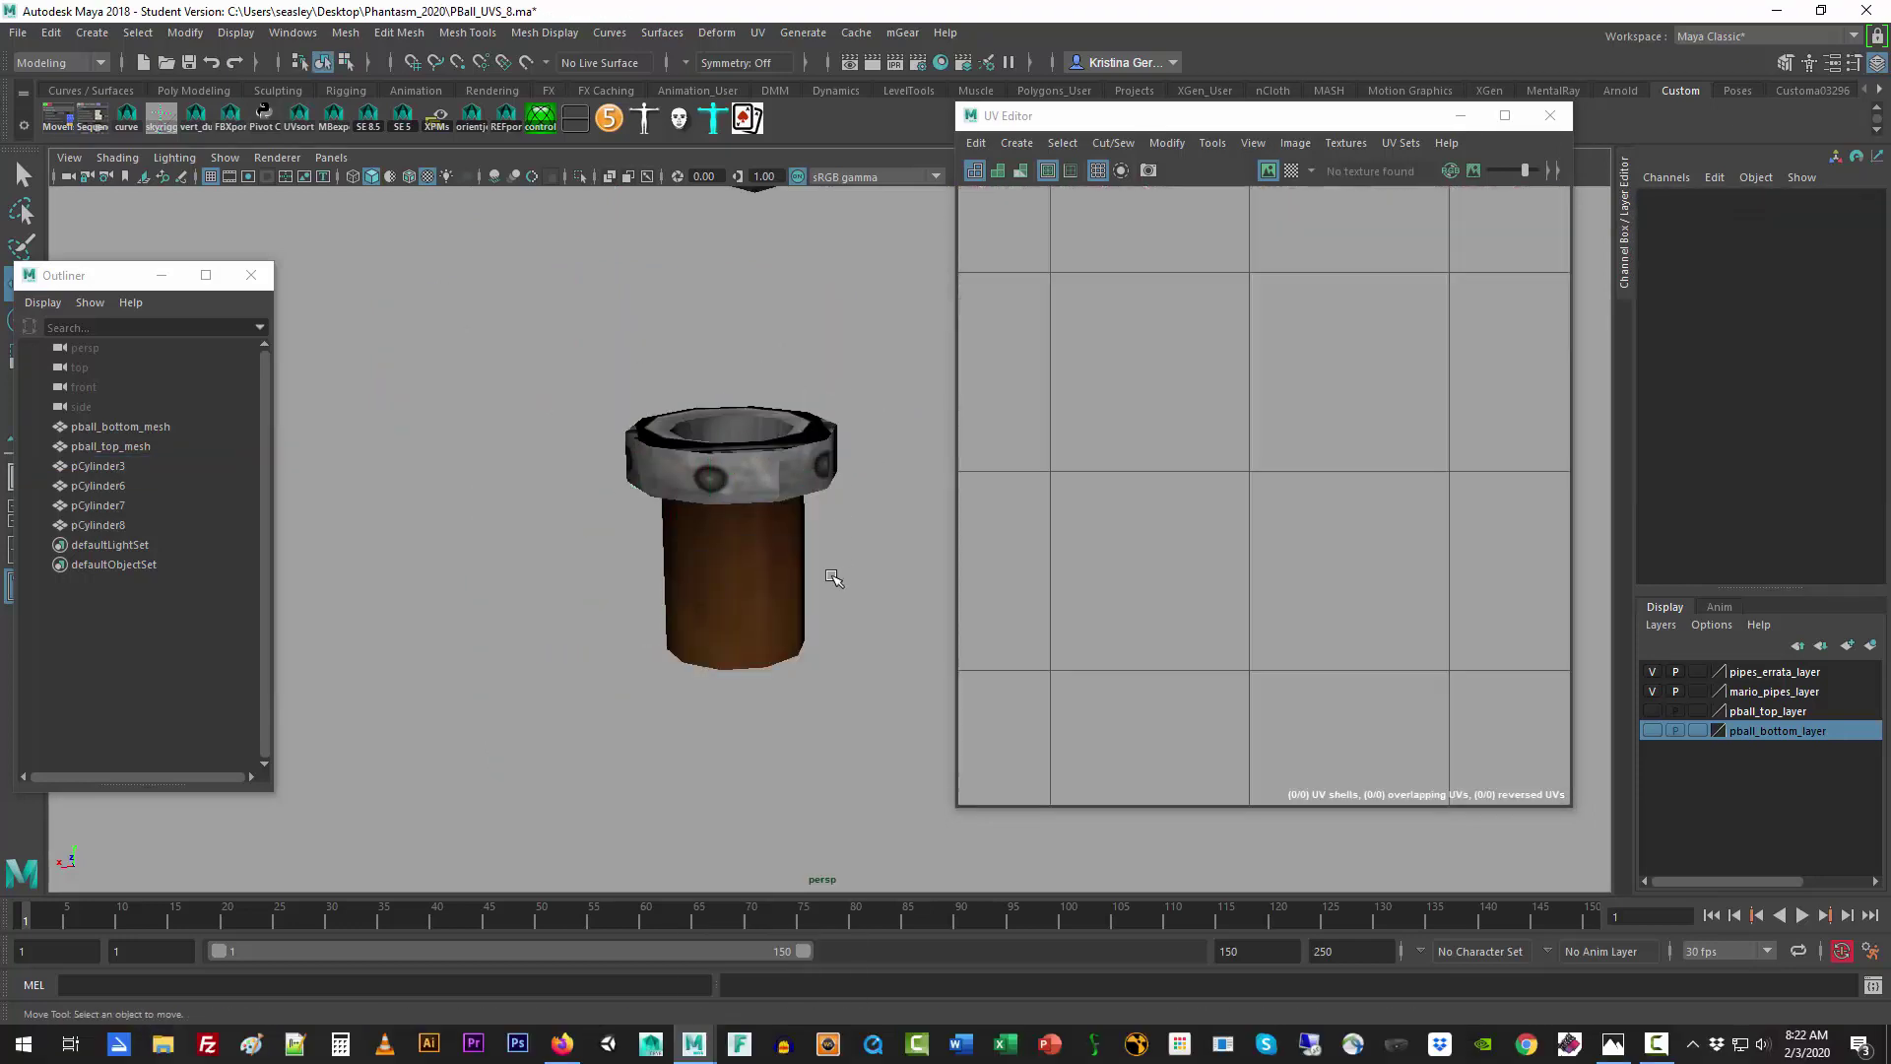
left_click(805, 437)
scroll(1271, 591, "up", 5)
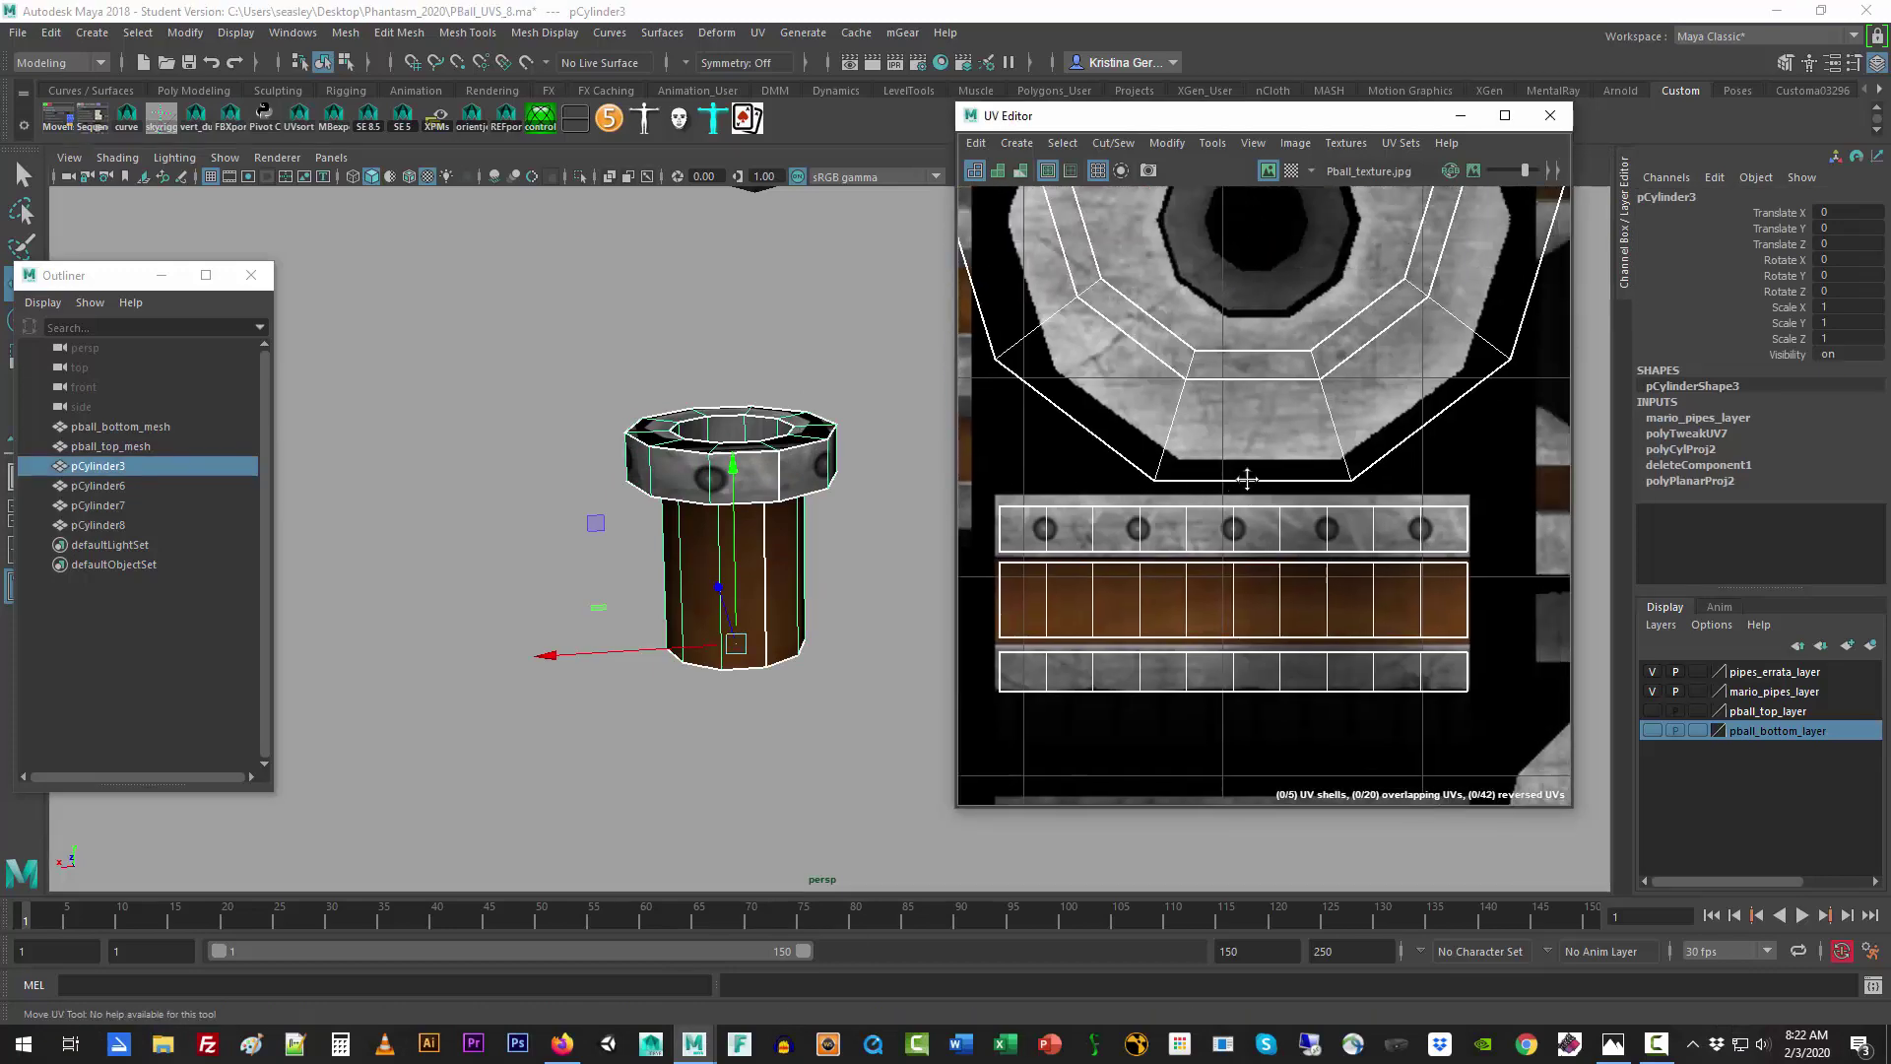
scroll(1282, 627, "down", 2)
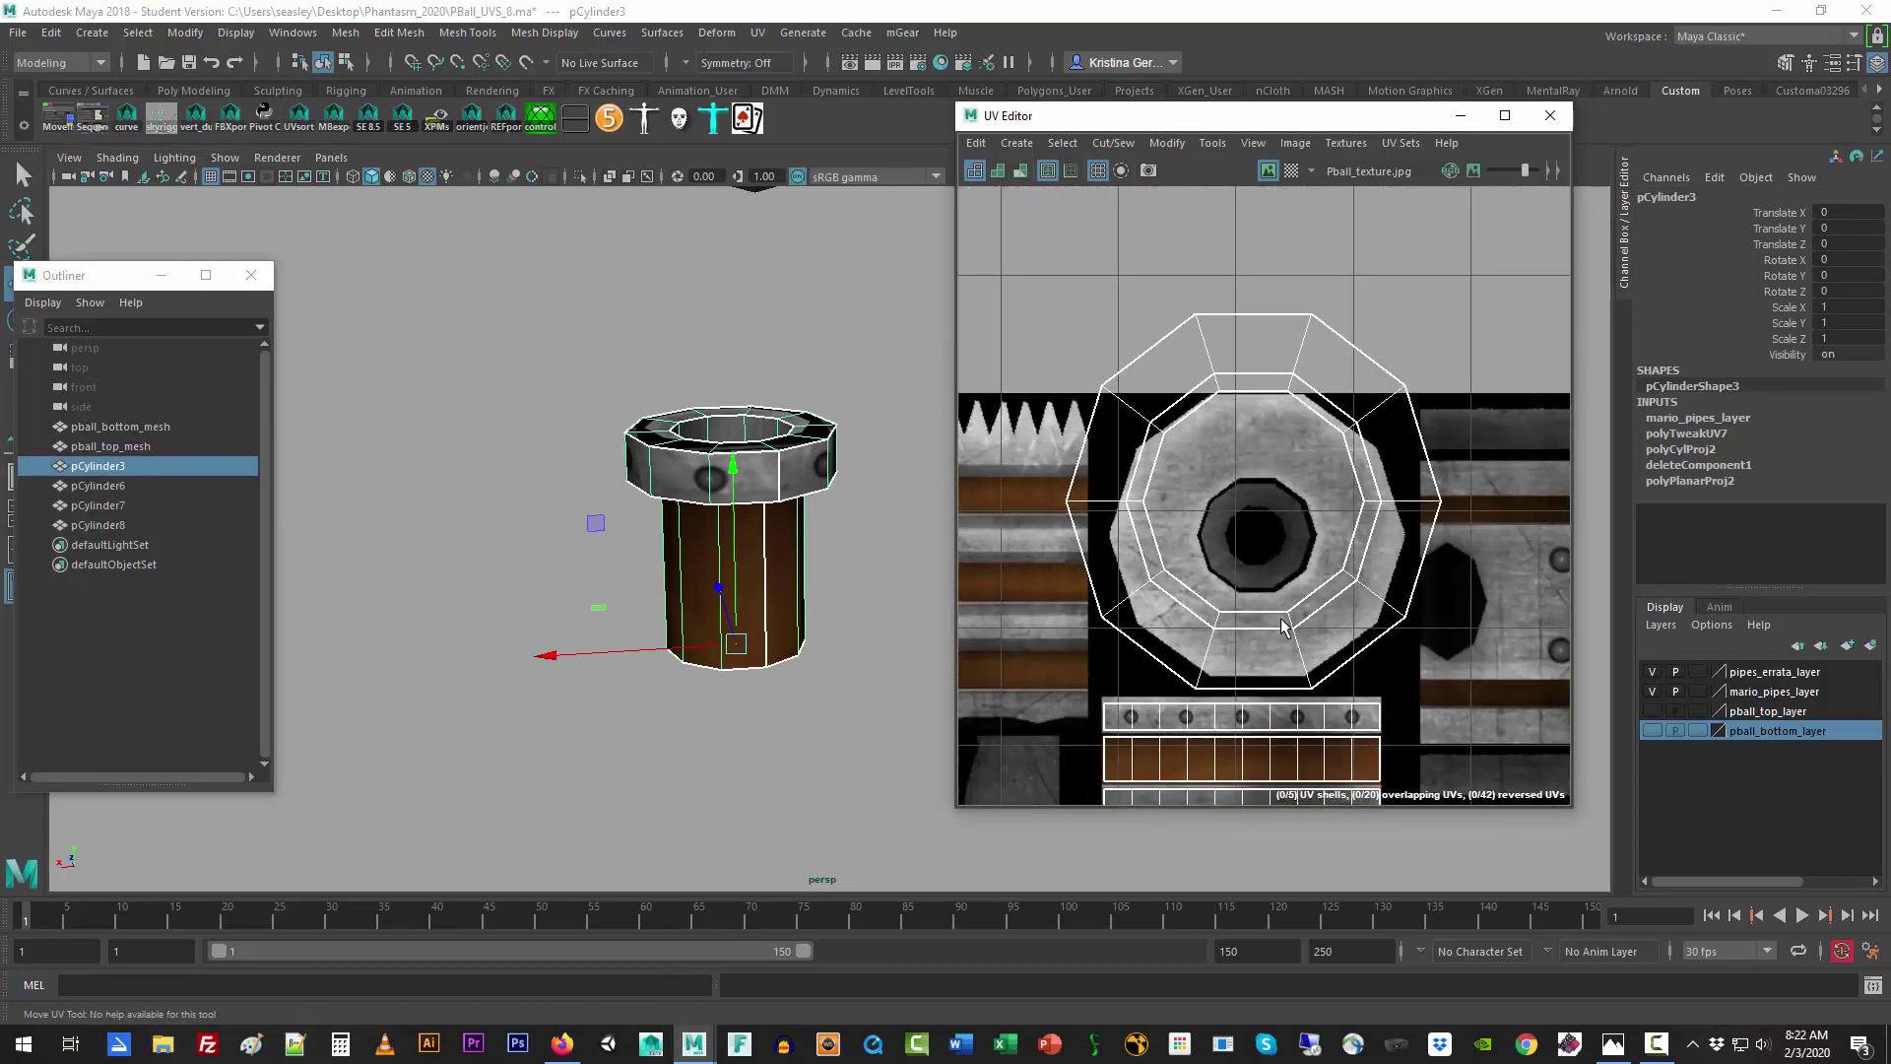
double_click(1355, 116)
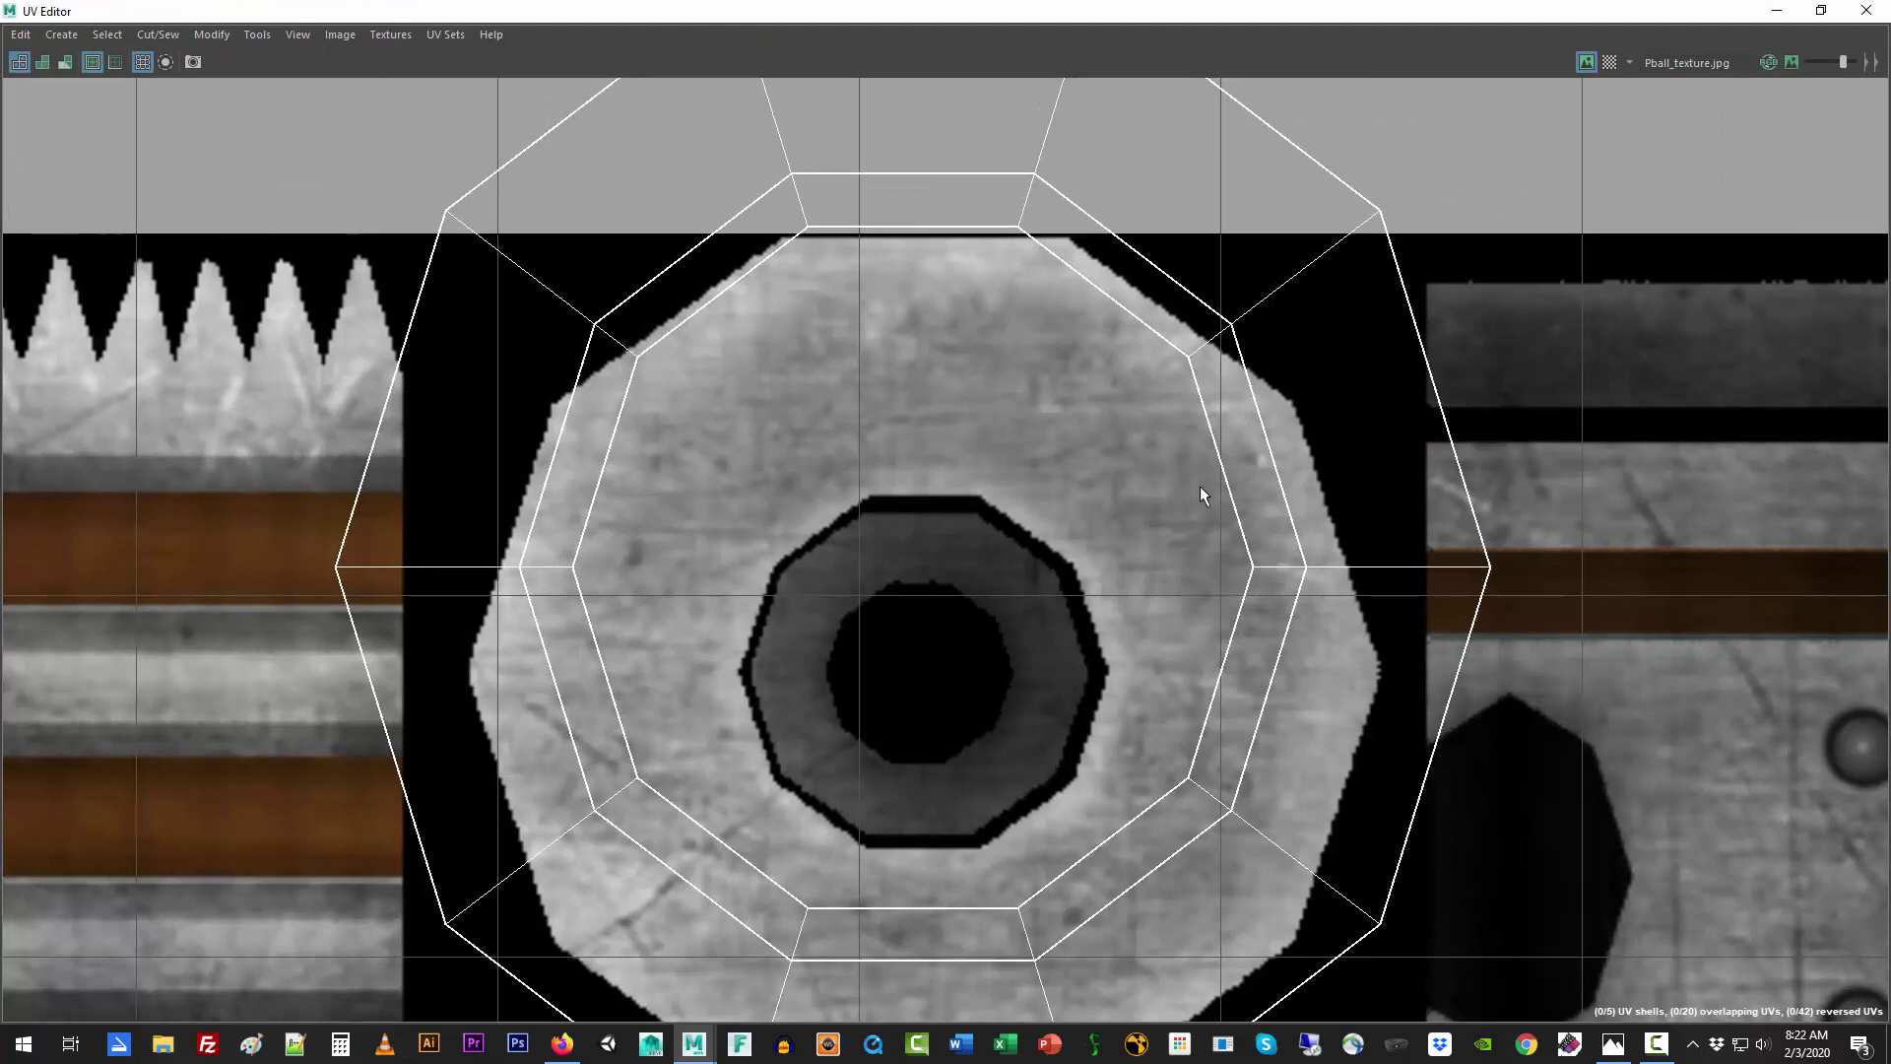
Step: Select the UVs of both ring shells, scale them down uniformly and center them just inside the edge of the round metal plate
scroll(1200, 487, "down", 4)
right_click_drag(1265, 529, 1336, 530)
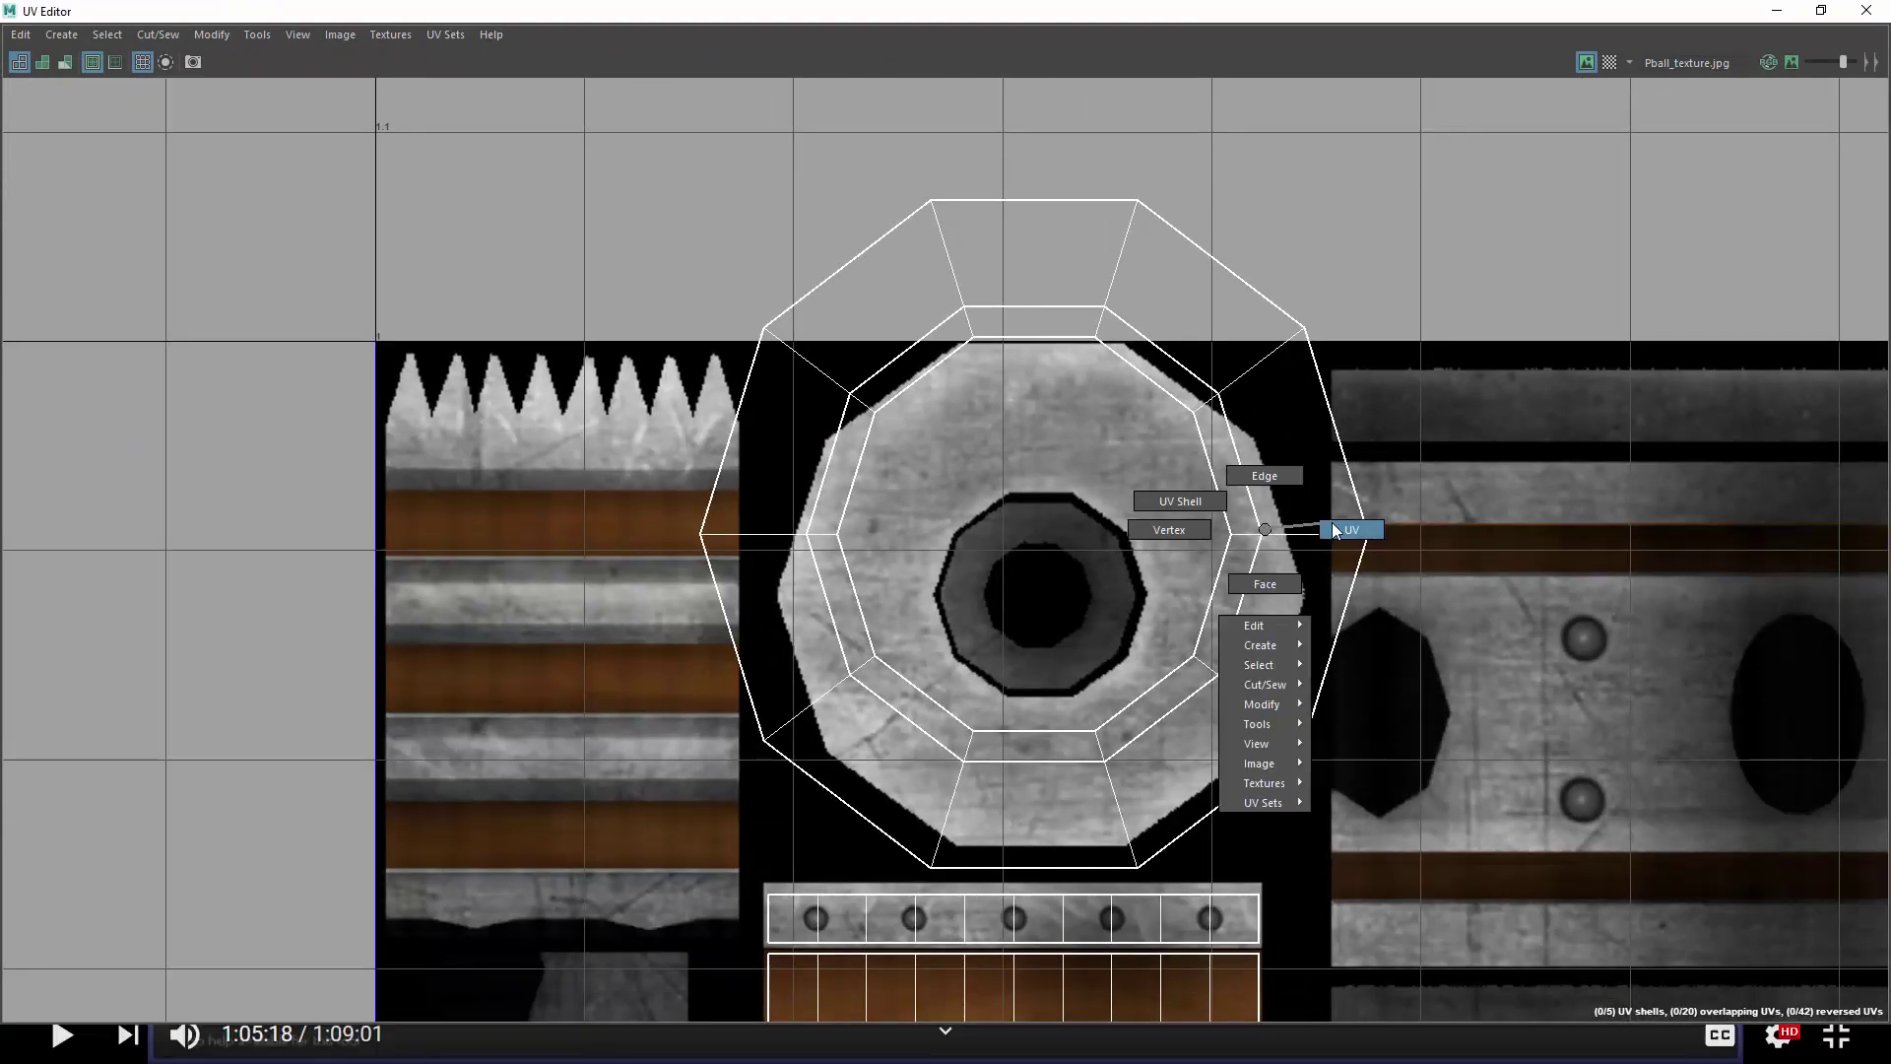
left_click_drag(670, 147, 1417, 879)
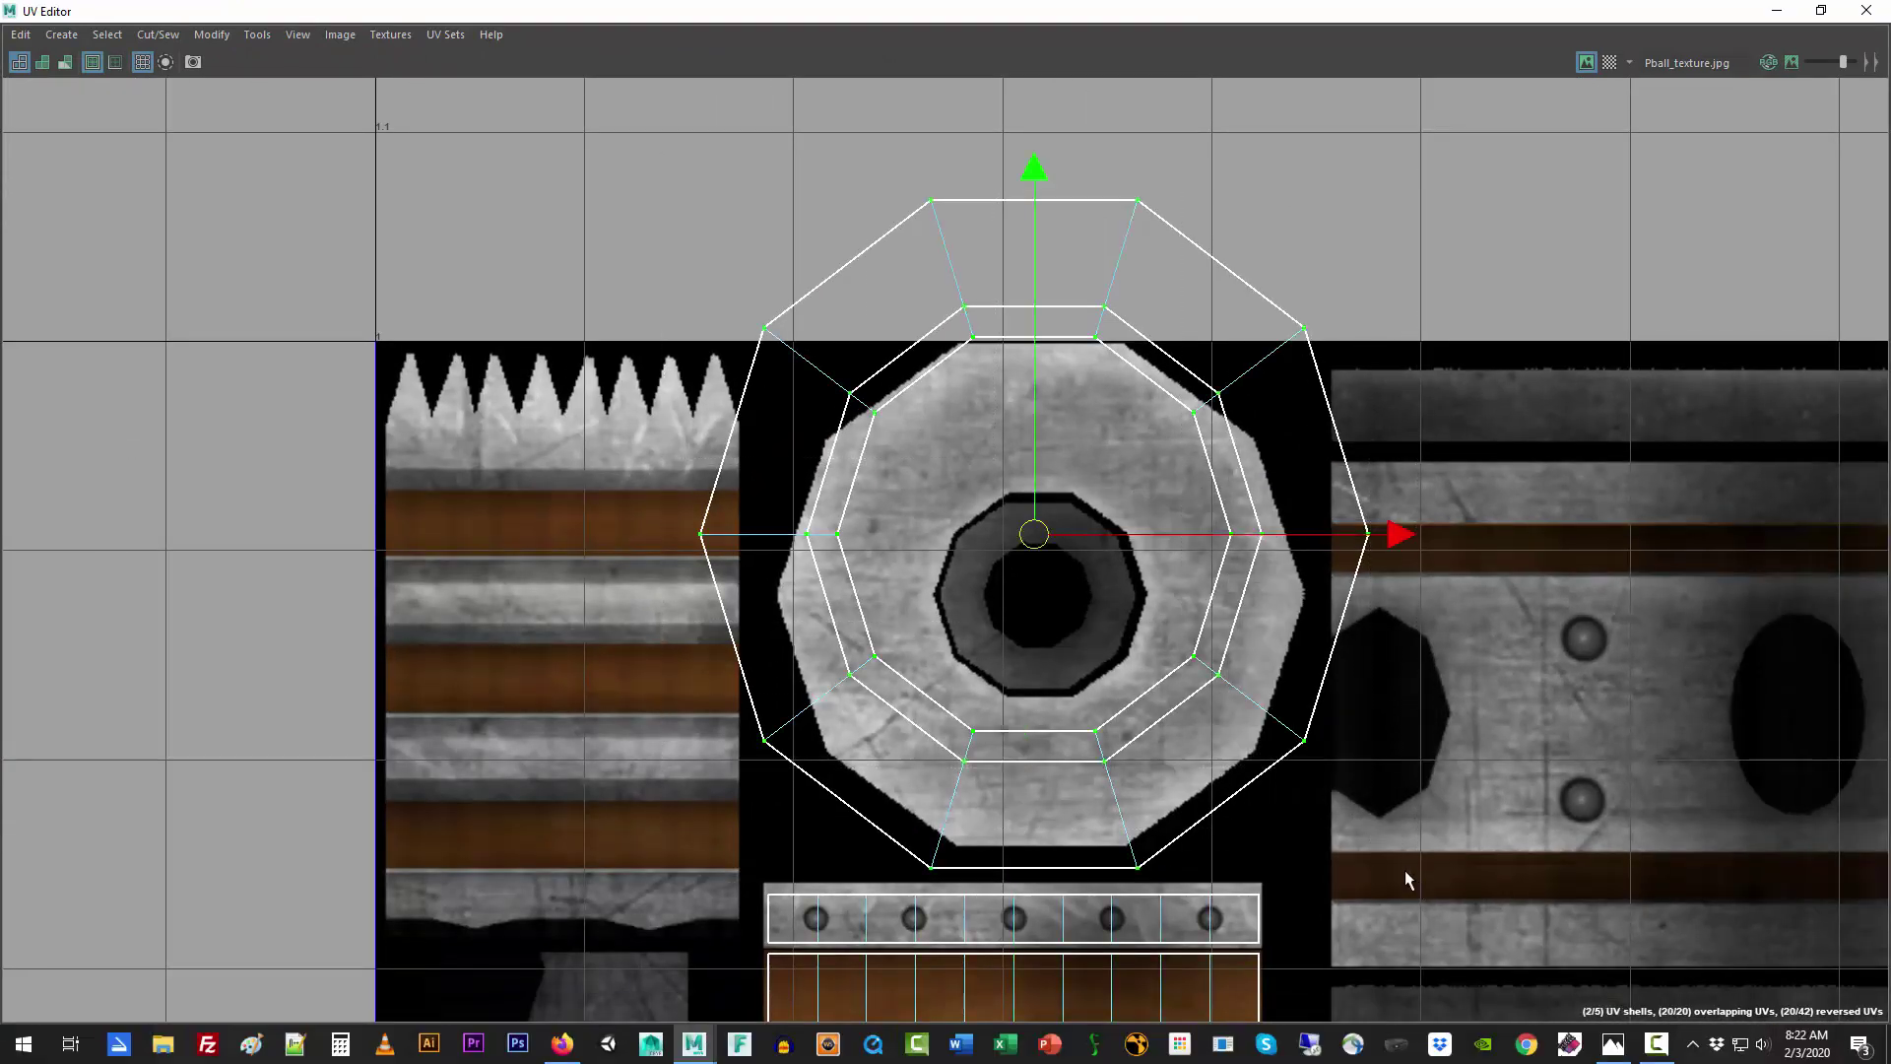
key("e")
key("r")
left_click_drag(1034, 537, 956, 606)
key("w")
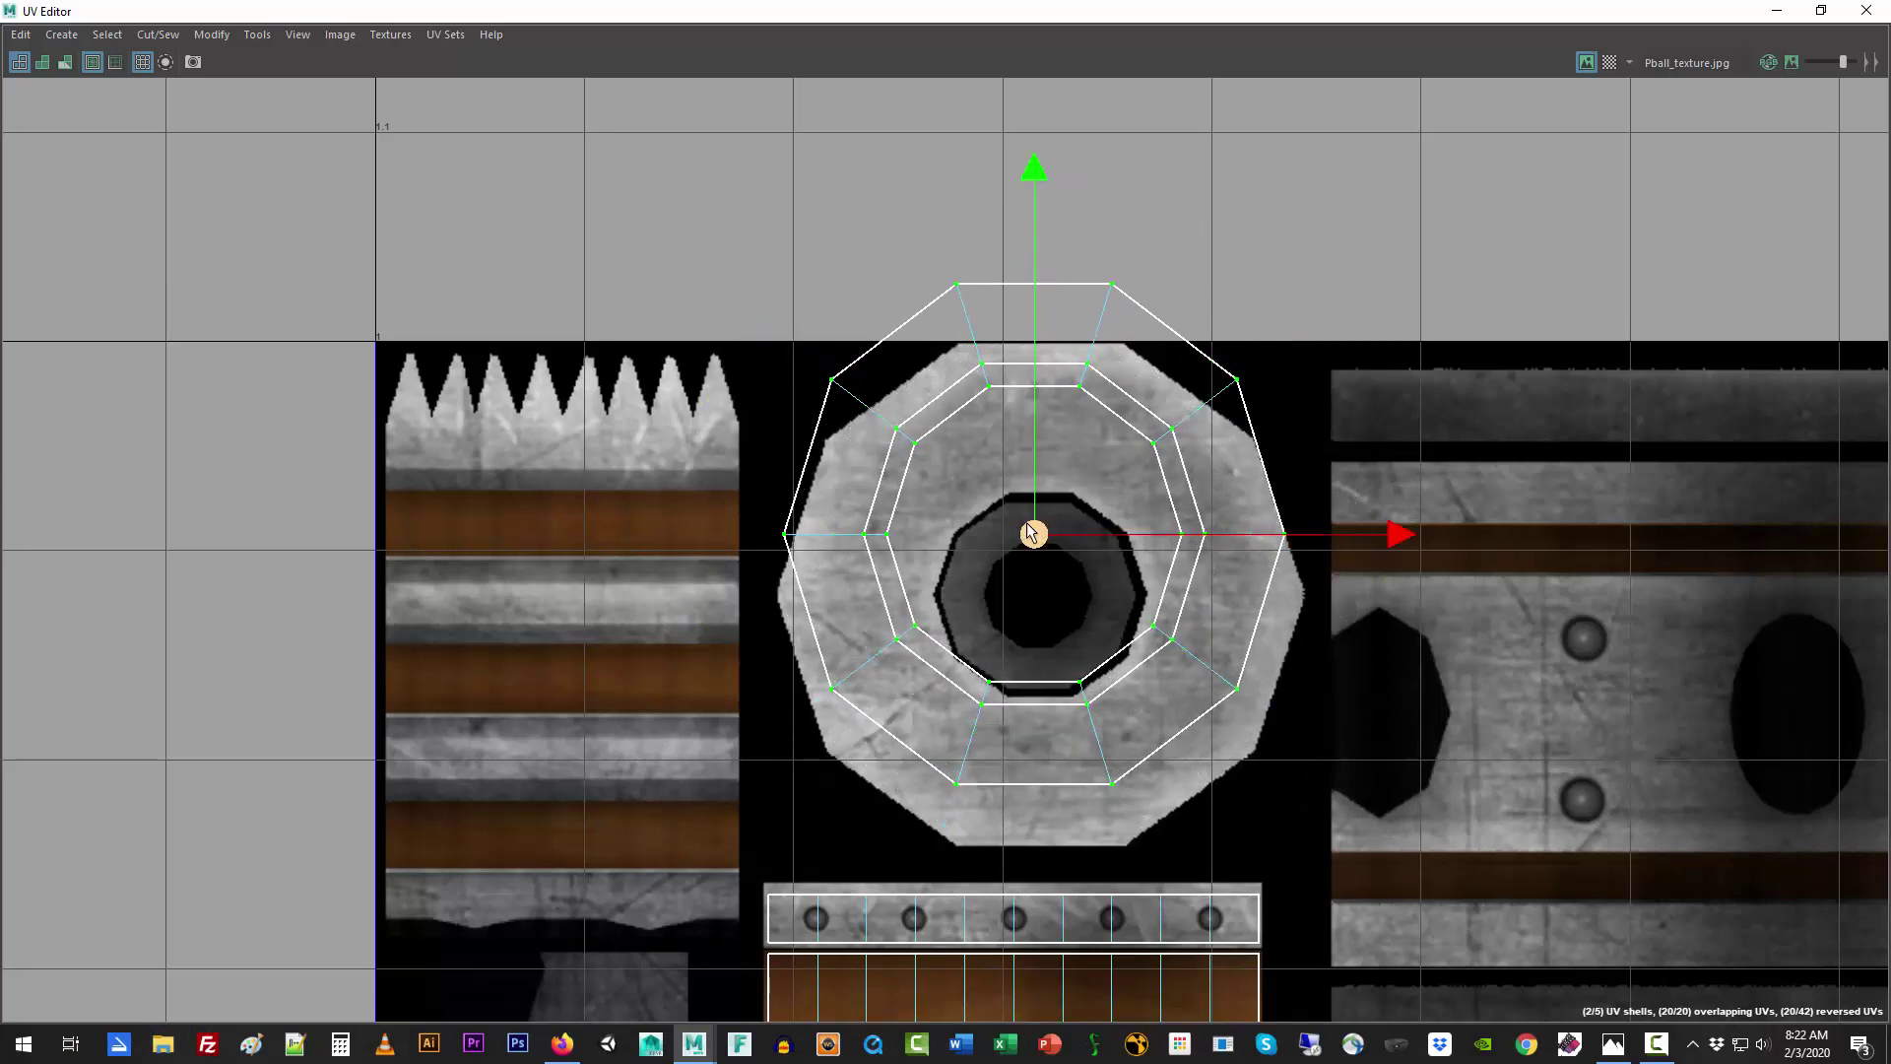
left_click_drag(1029, 532, 1032, 596)
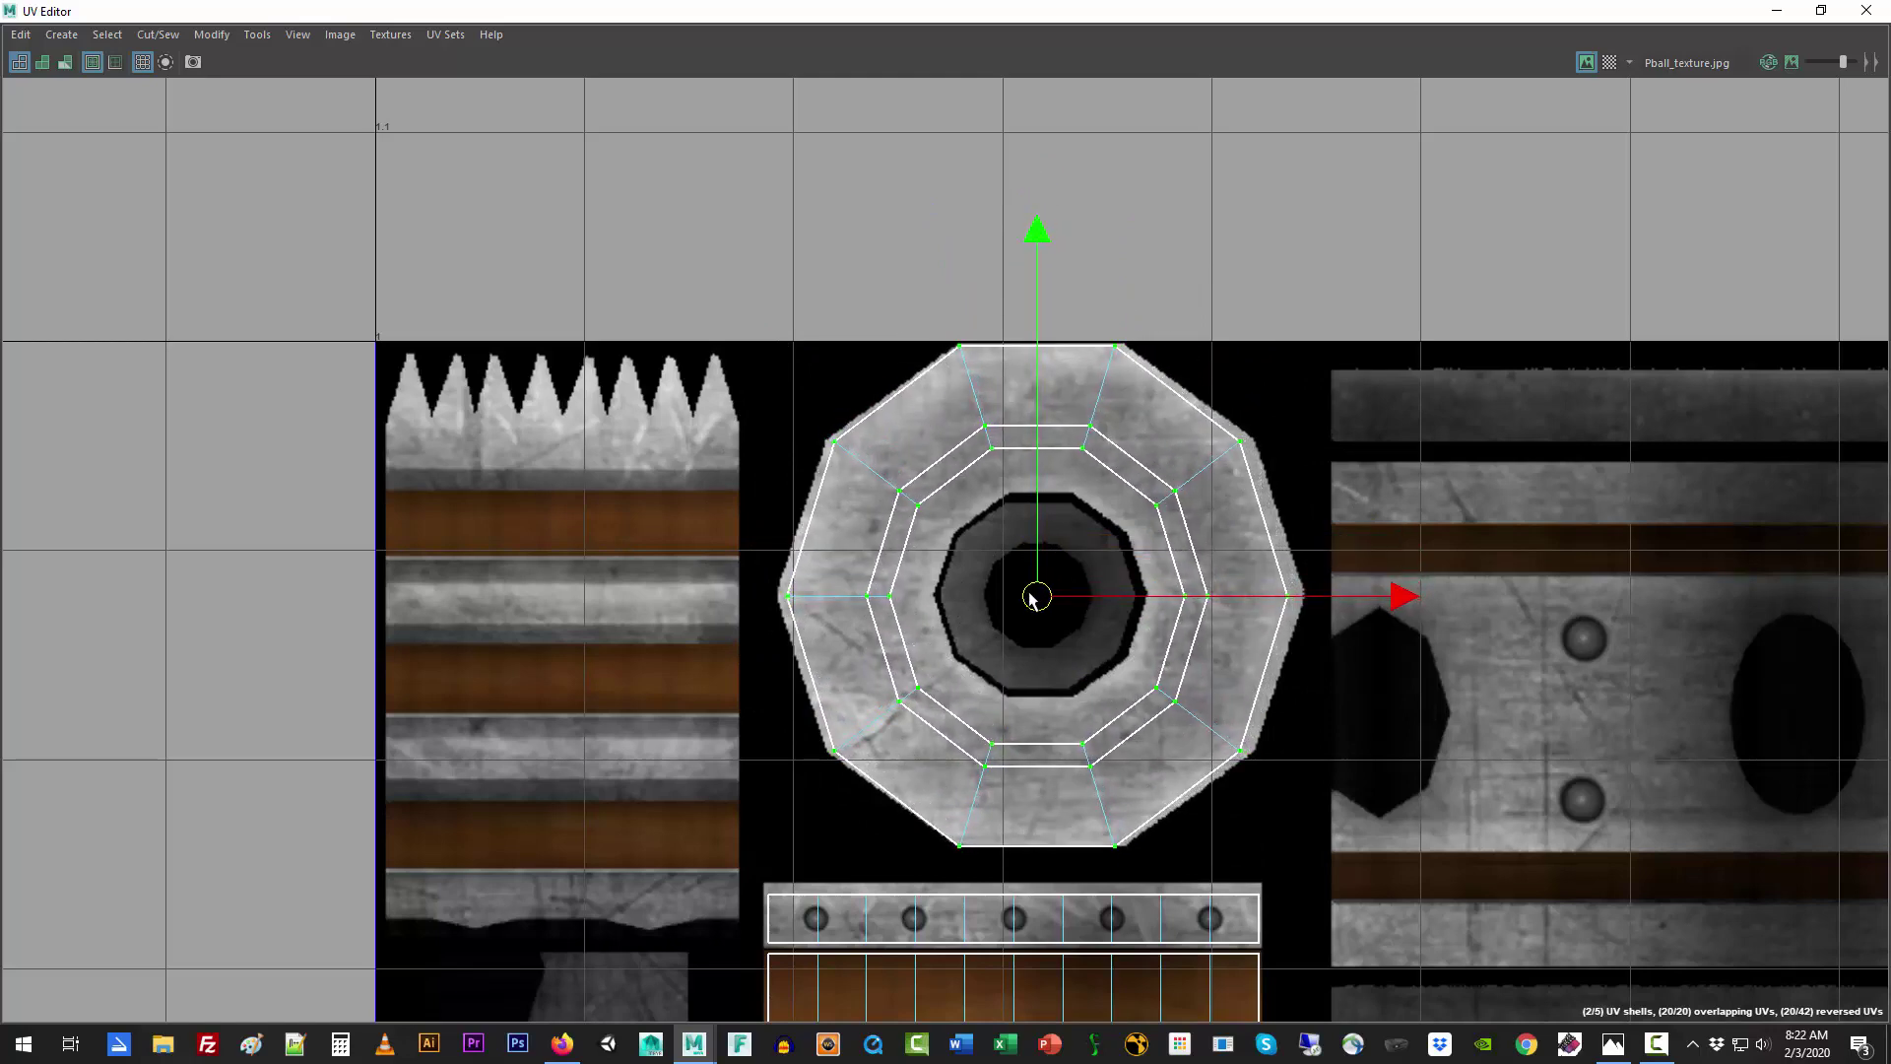
key("e")
key("r")
left_click_drag(1027, 597, 1019, 597)
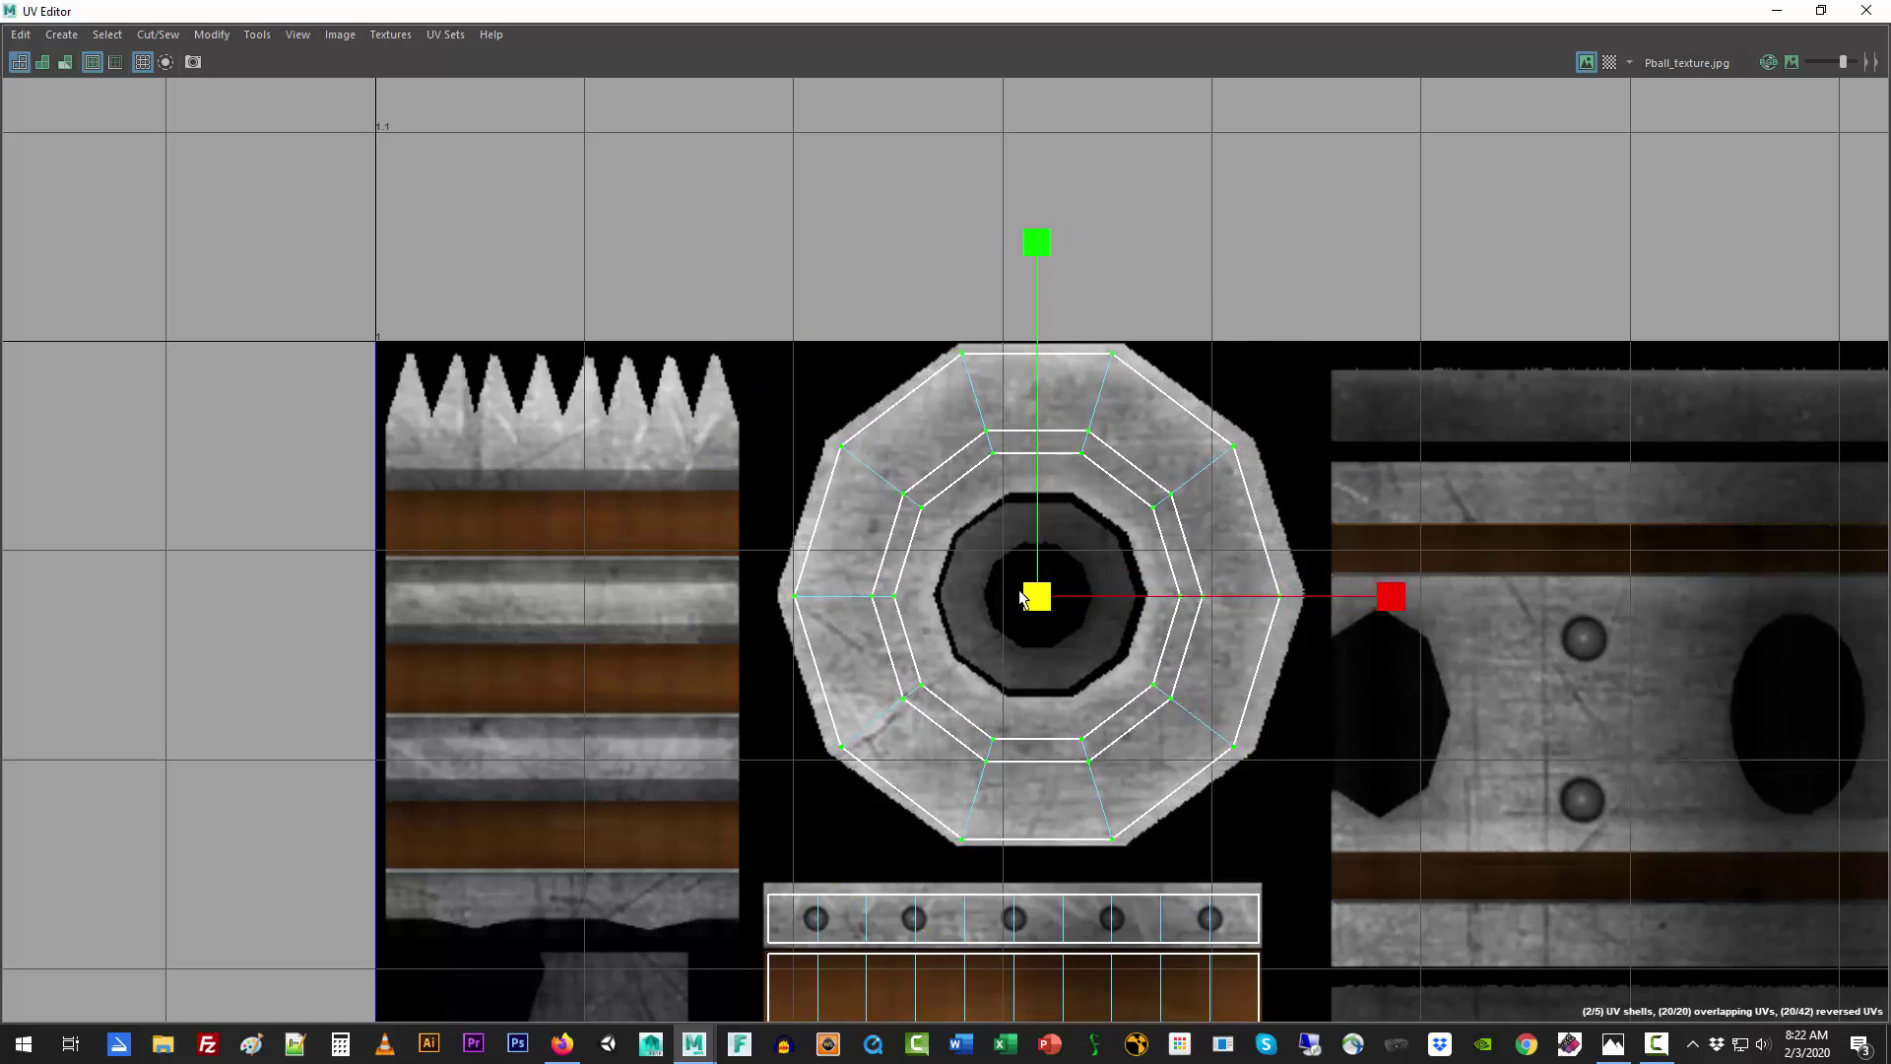
left_click(1267, 244)
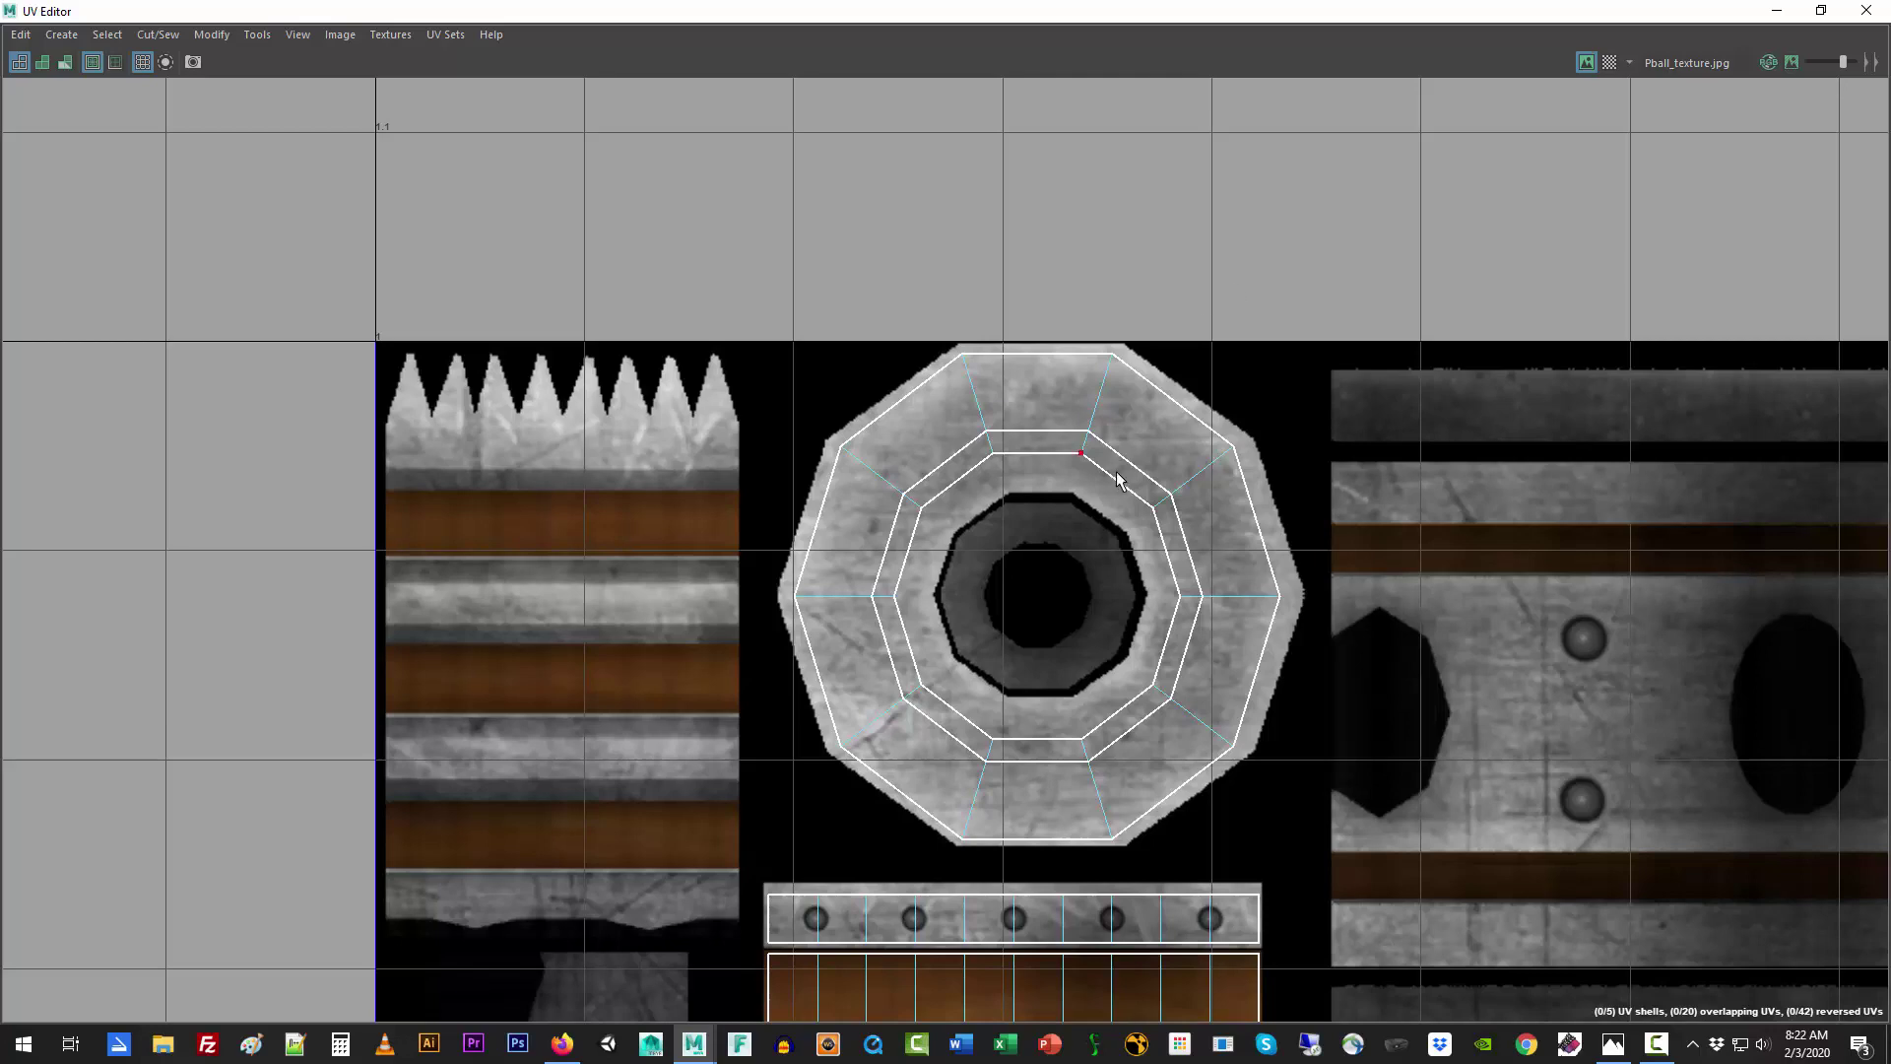
Step: Restore the UV Editor to its smaller window, inspect the pipe's textured flange from above and return to object mode
left_click(1822, 11)
scroll(605, 606, "up", 4)
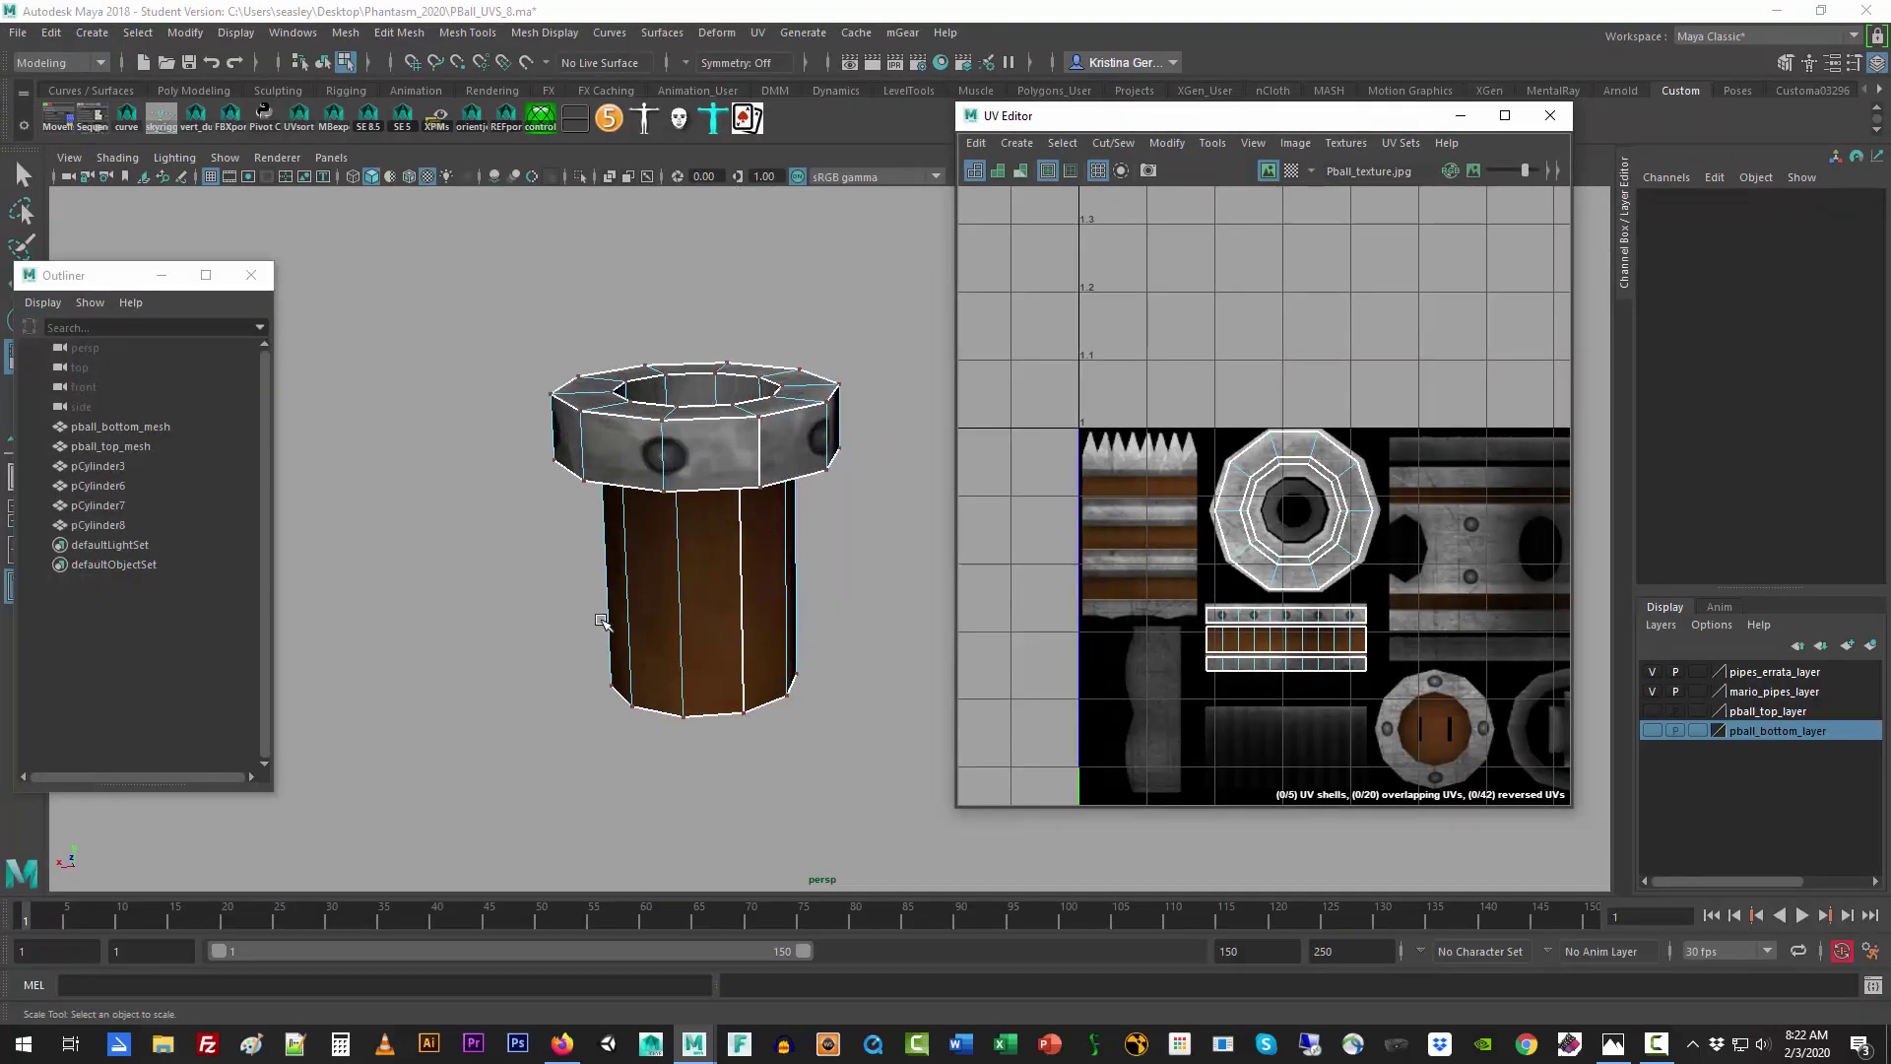
left_click_drag(616, 604, 763, 561, "alt")
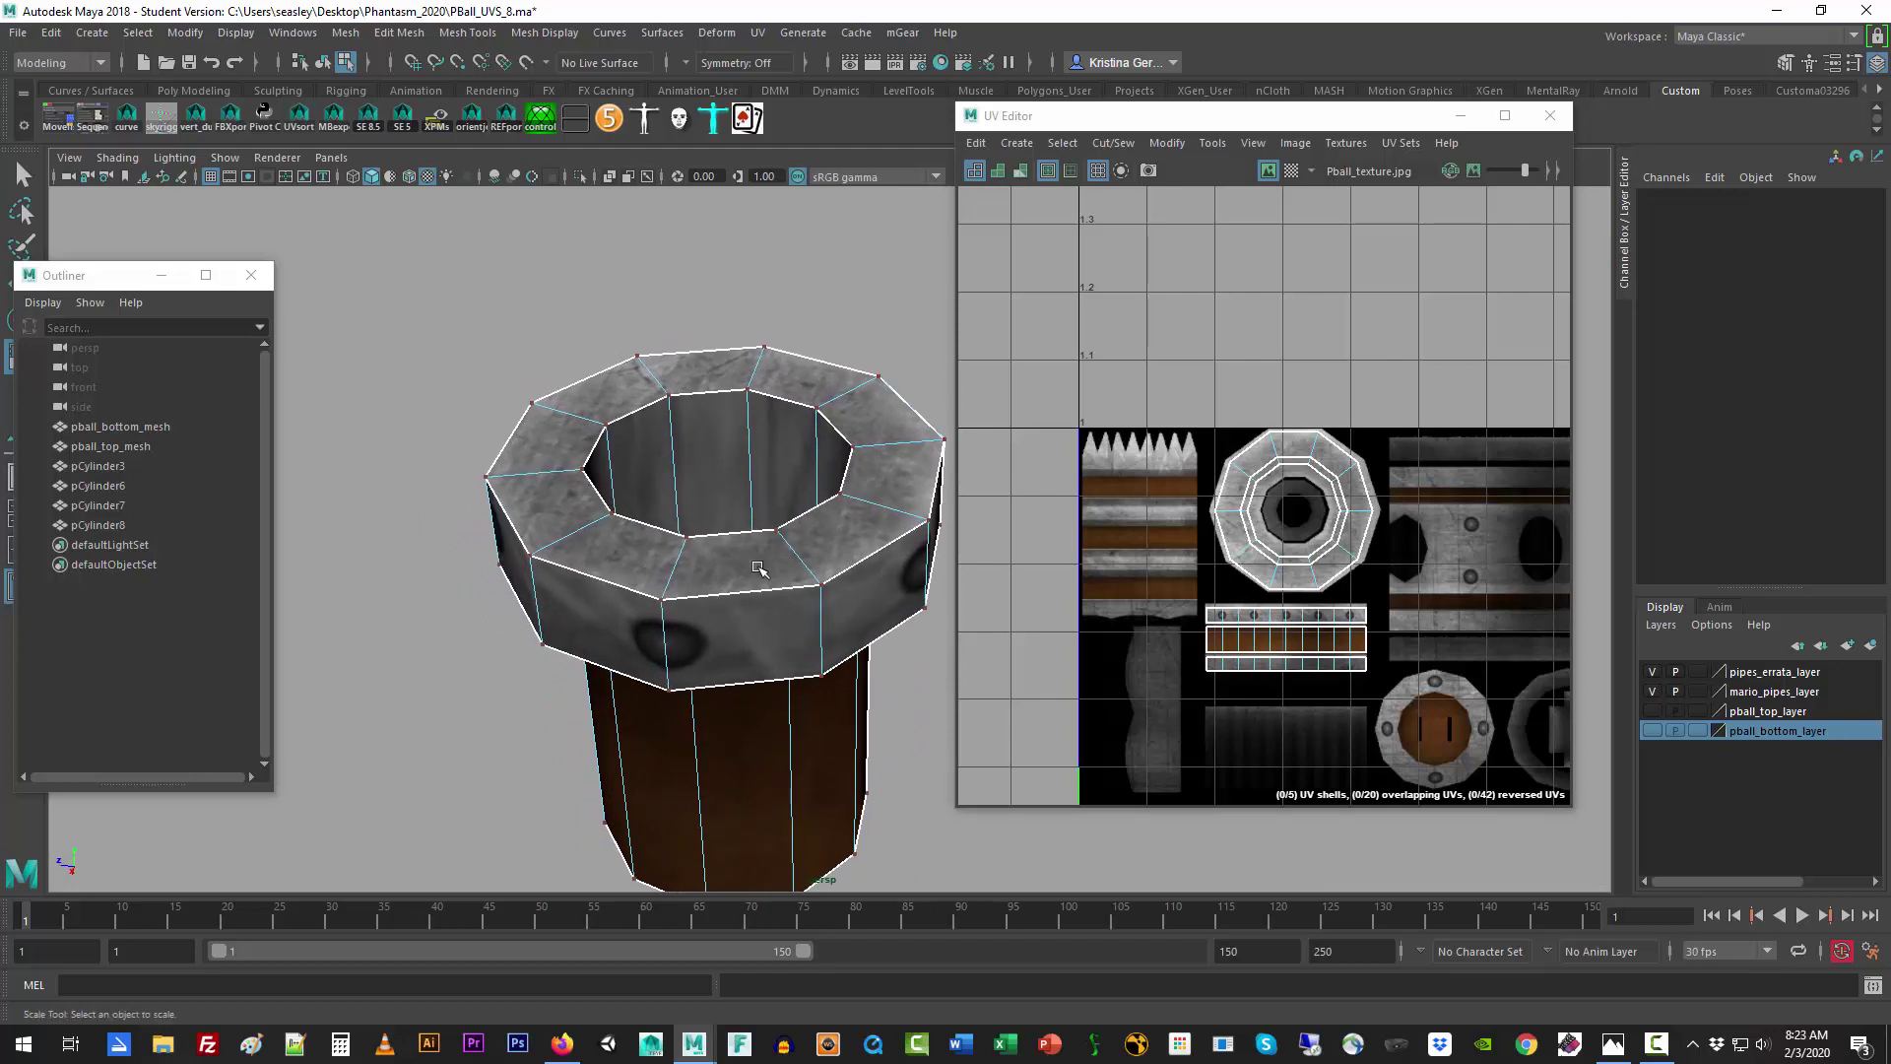
right_click_drag(758, 568, 806, 488)
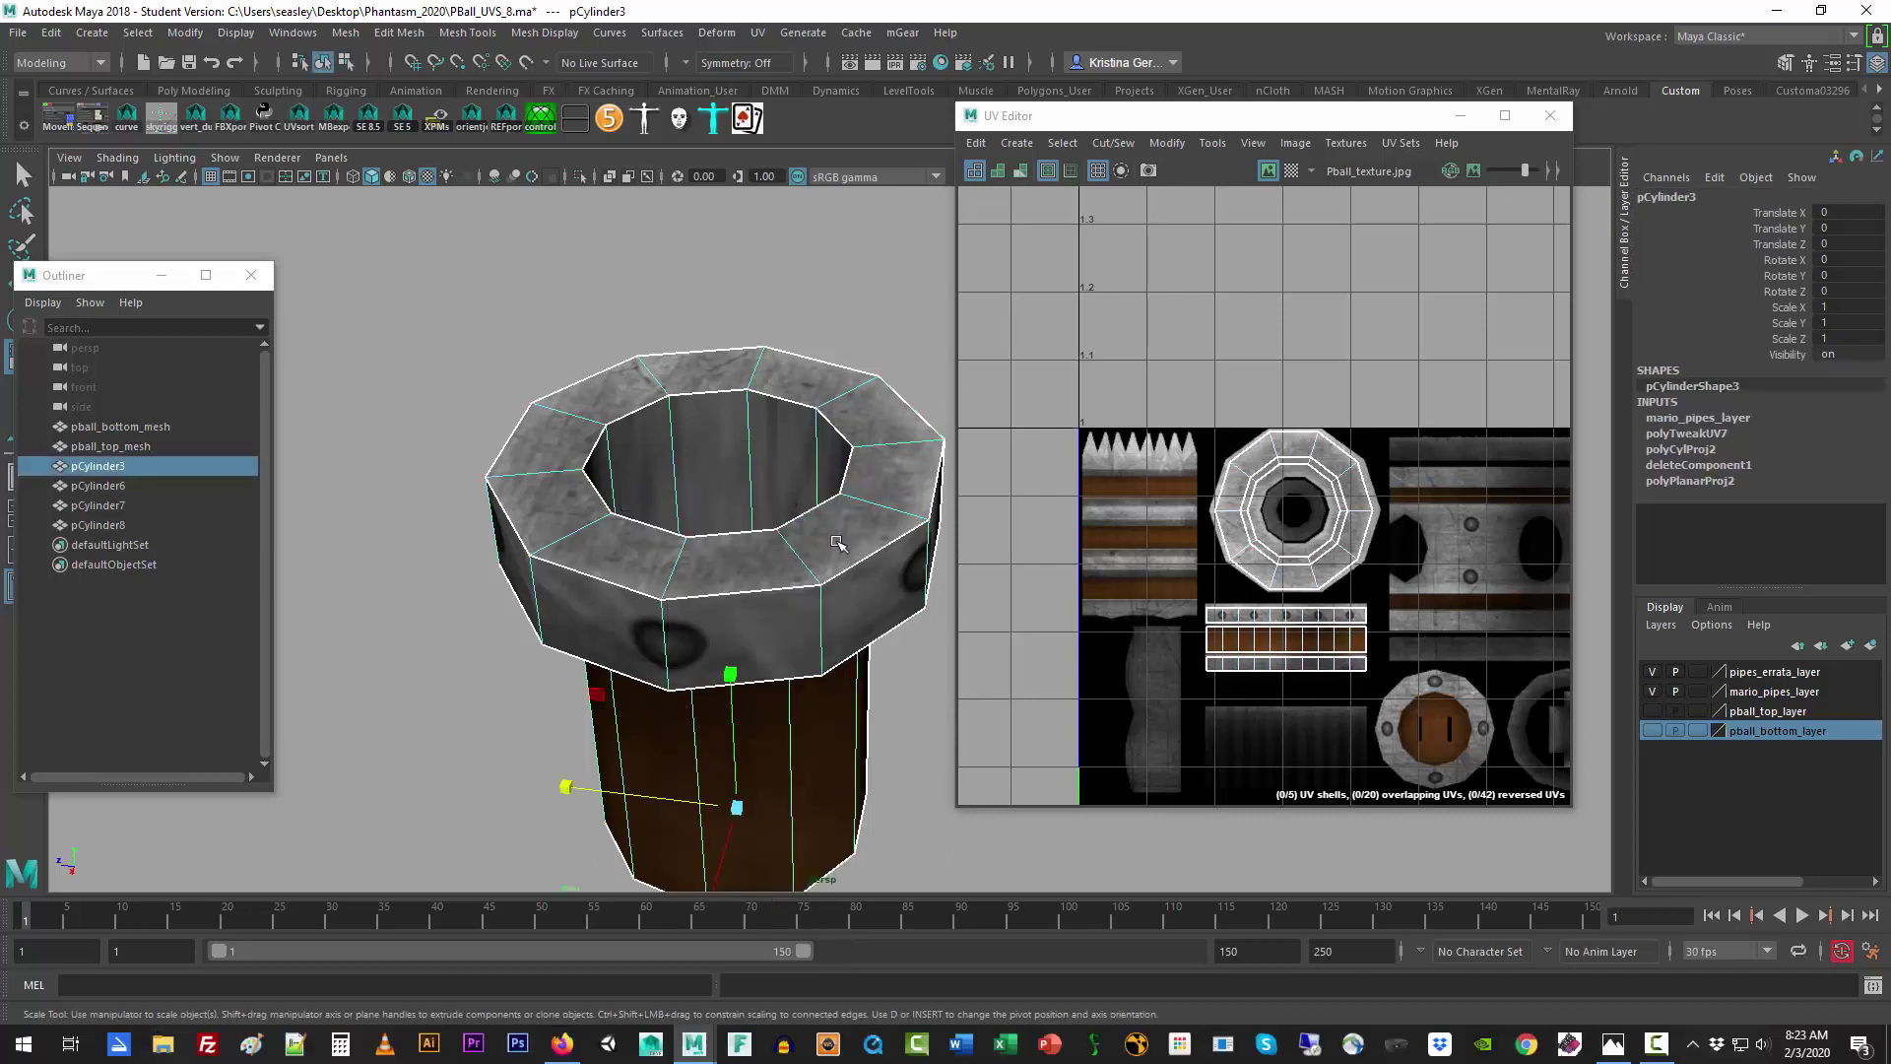
Step: Select the flange underside's ring shell and scale it down onto the dark ring at the center of the round plate
mouse_move(1272, 452)
right_mouse_down()
mouse_move(1249, 445)
mouse_move(1314, 441)
mouse_move(1240, 439)
right_mouse_up()
left_click(1266, 453)
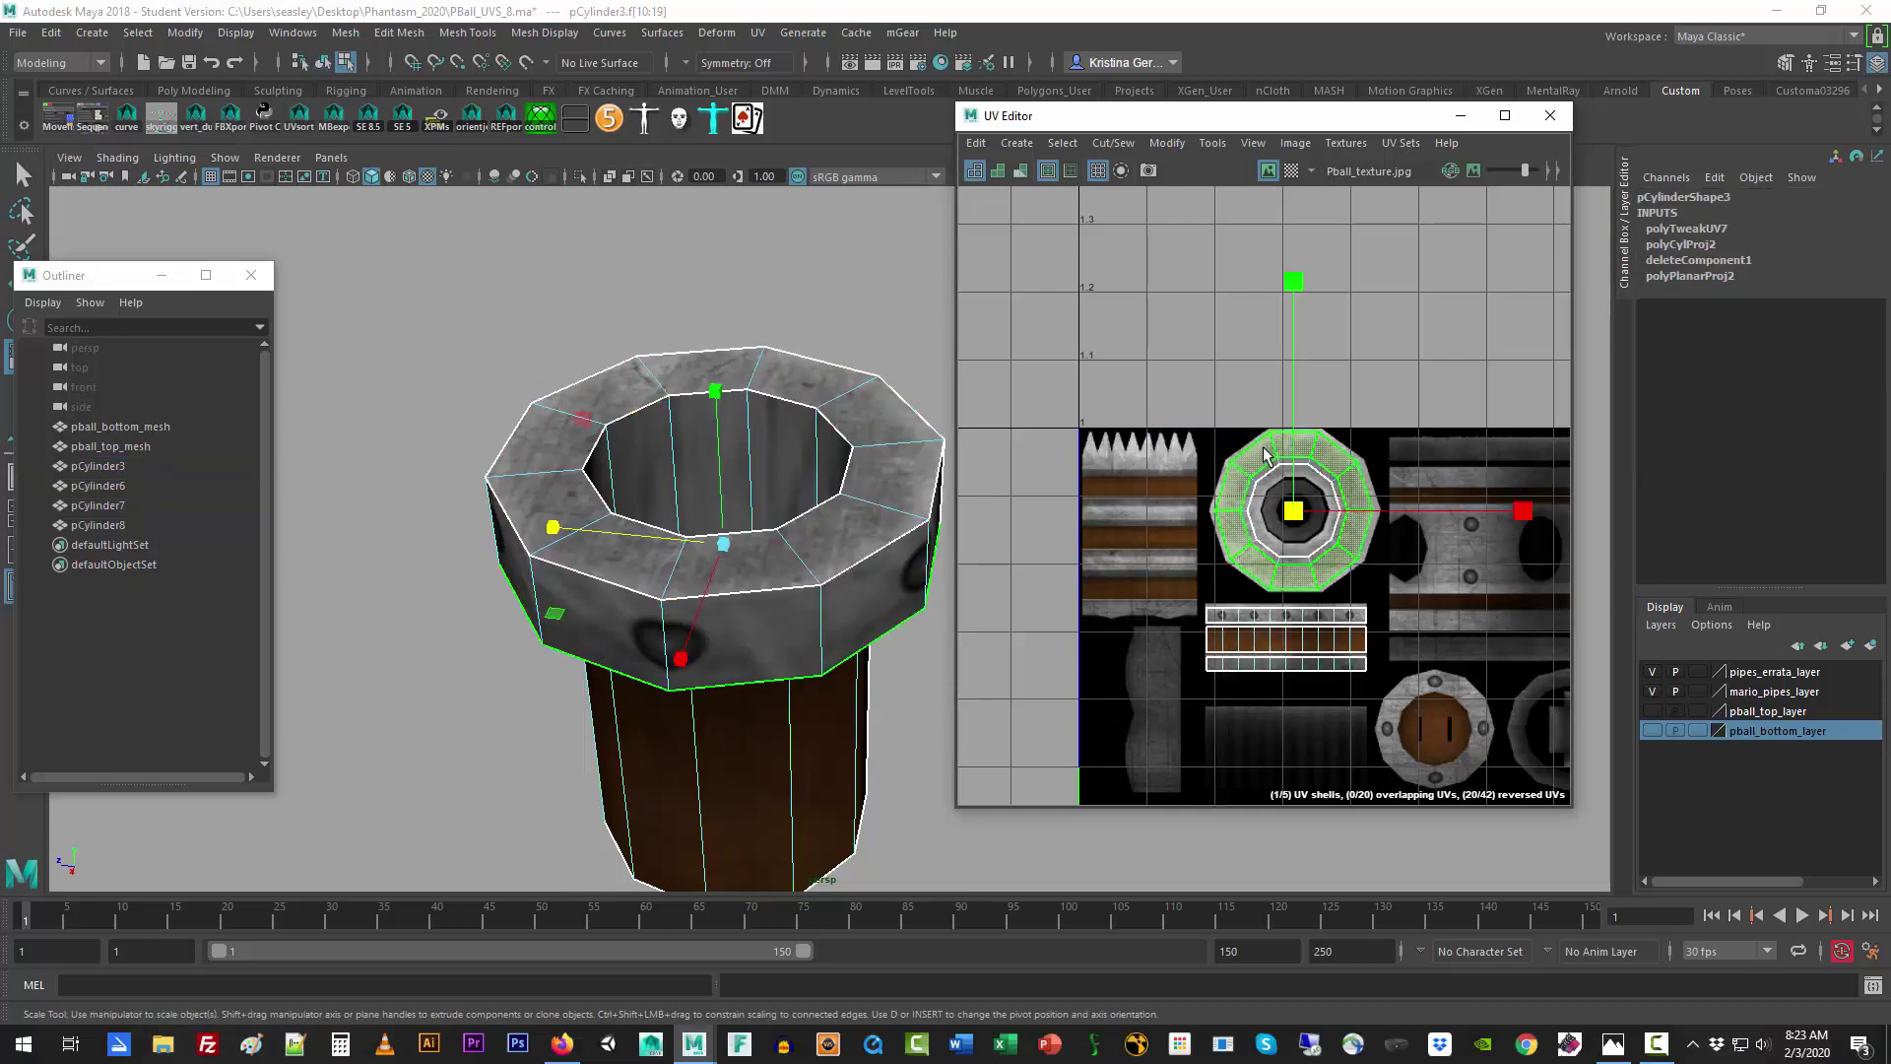
left_click_drag(625, 764, 686, 641, "alt")
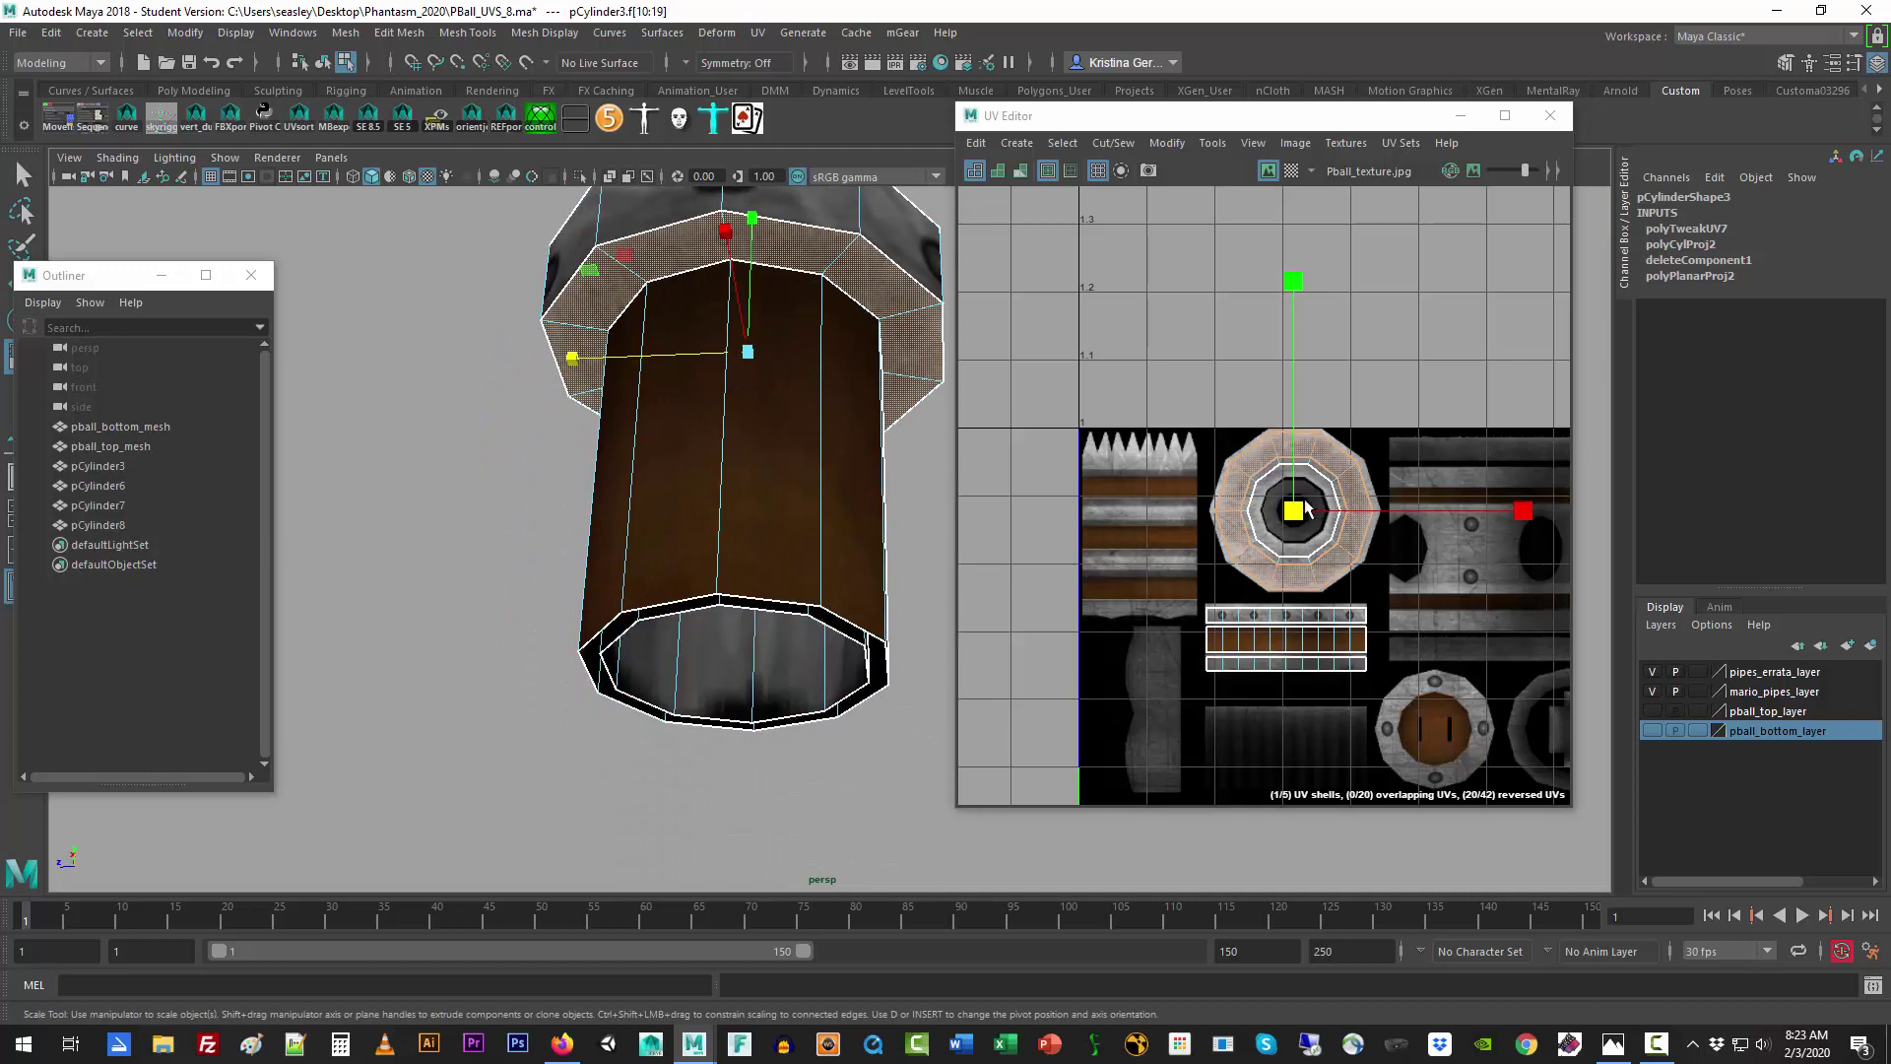
left_click_drag(1306, 508, 1105, 598)
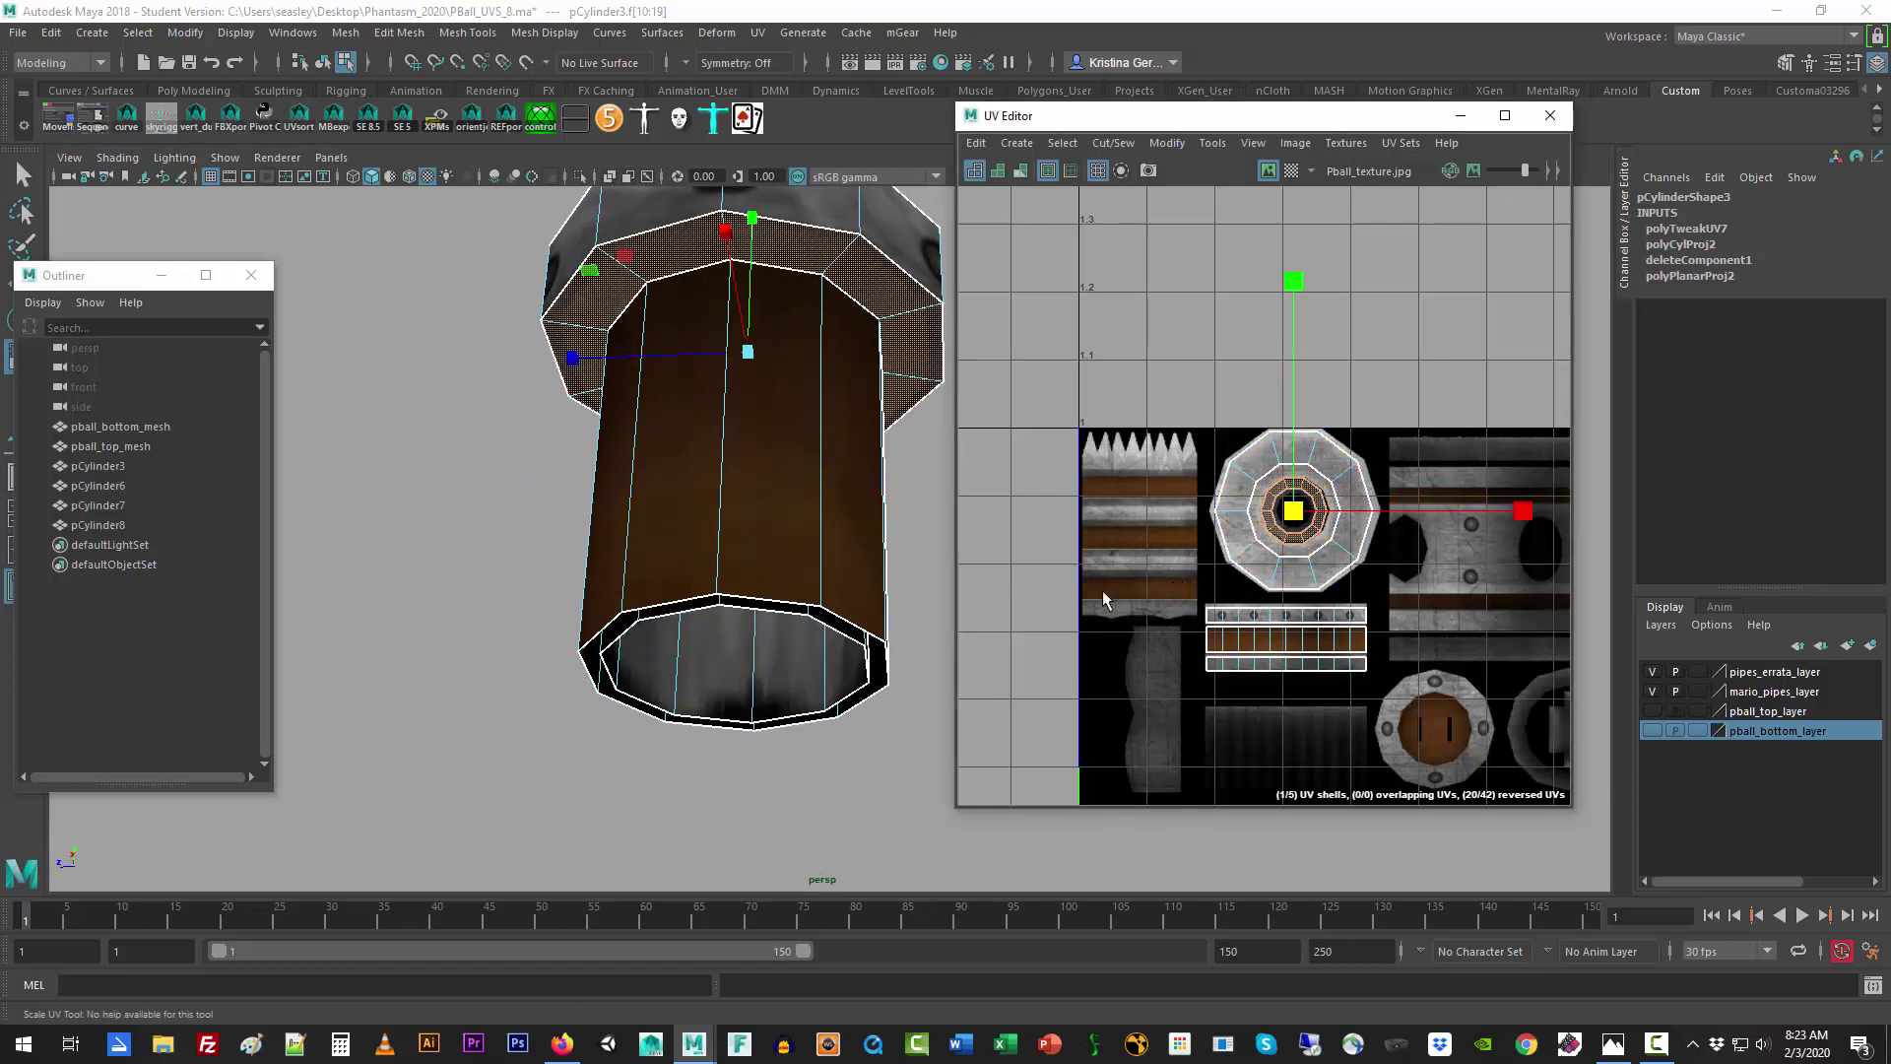
left_click(418, 456)
left_click_drag(522, 414, 436, 547, "alt")
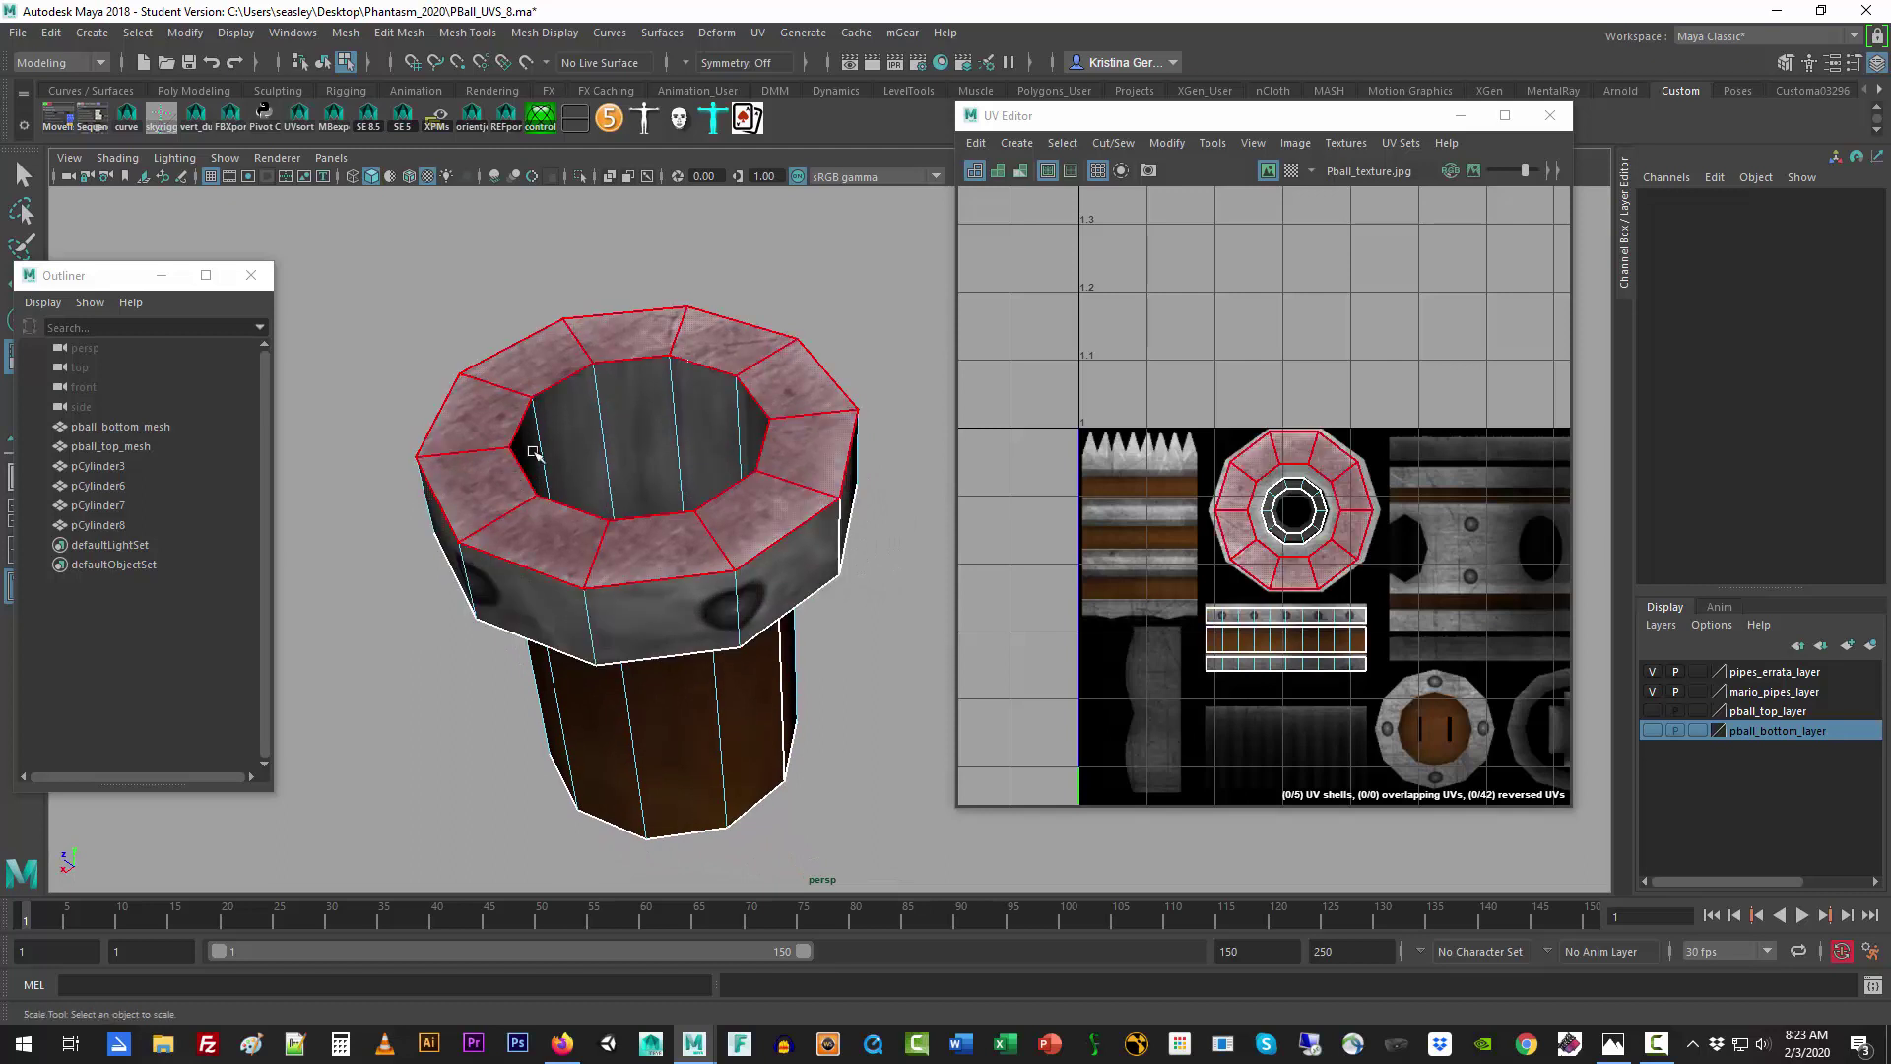
left_click(1482, 313)
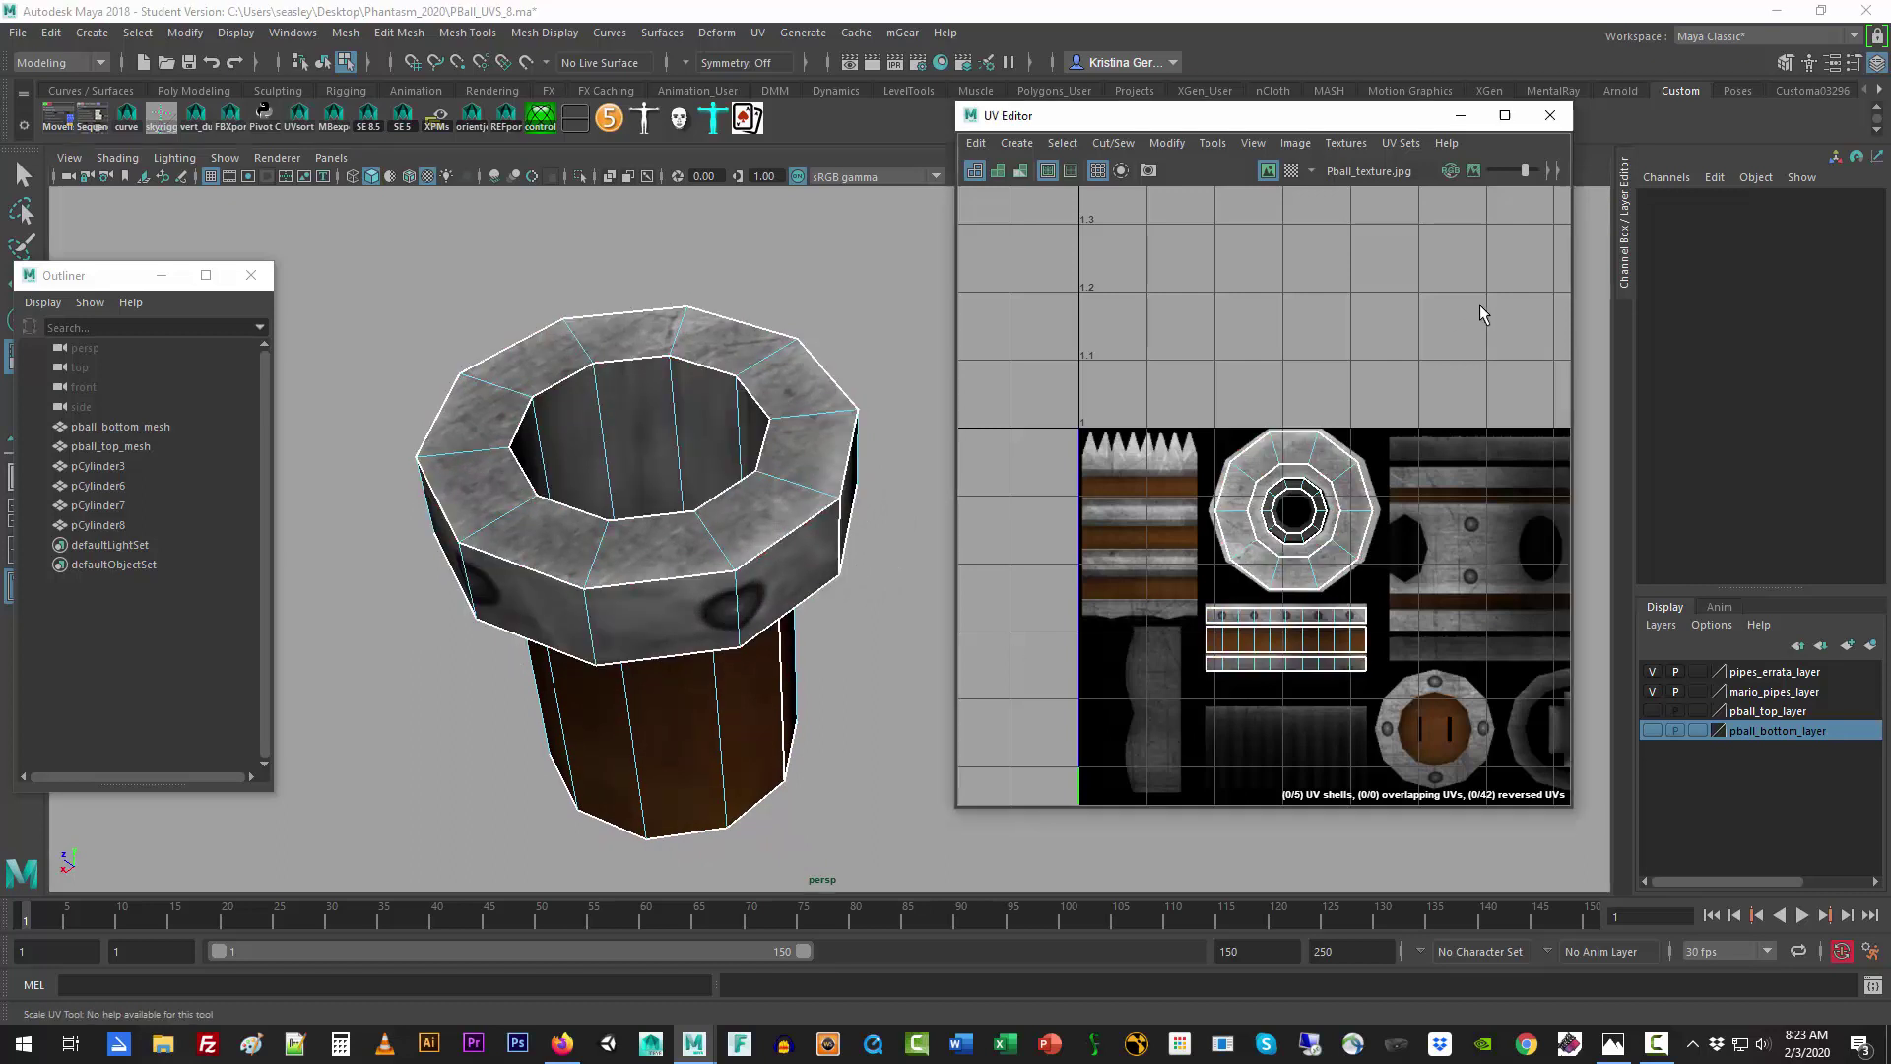
Step: Return the pipe to object mode, show pball_top_layer and raise the pipe to Translate Y 7.846, onto the top of the dome
right_click_drag(733, 710, 406, 785, "alt")
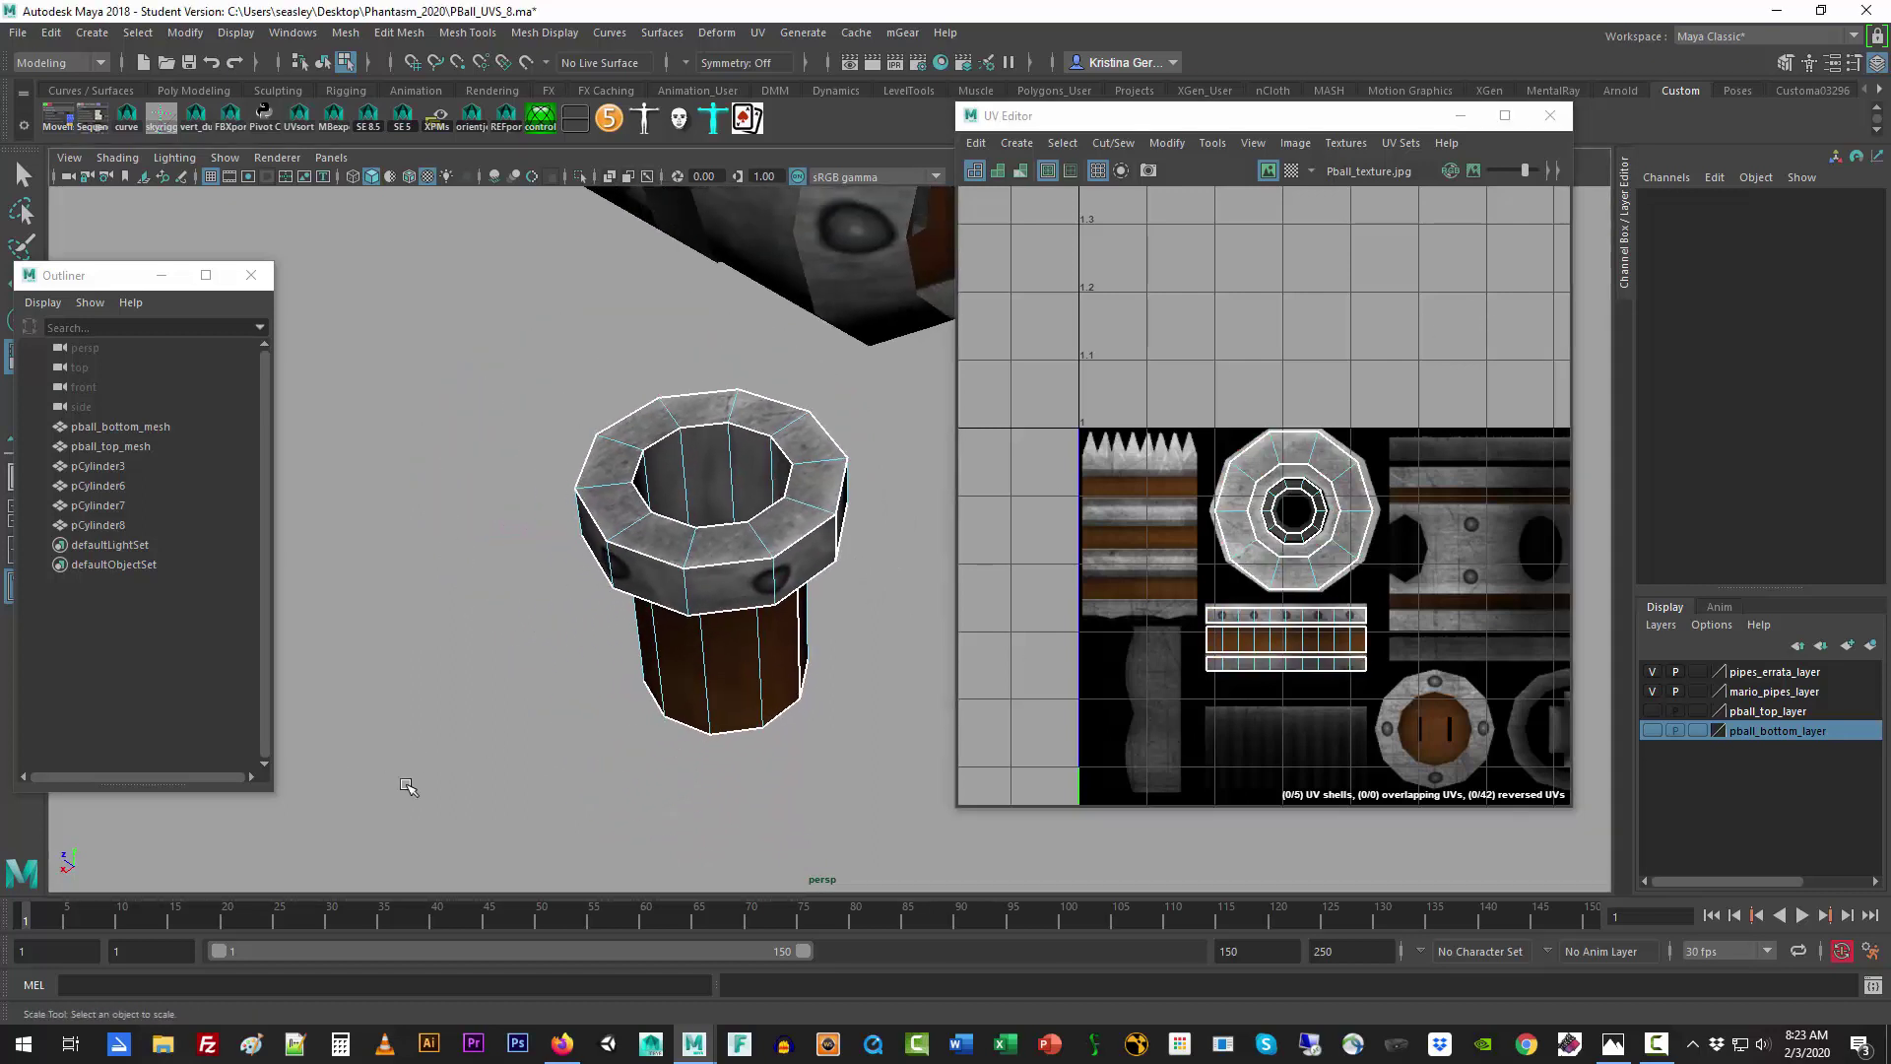
right_click_drag(709, 641, 789, 476)
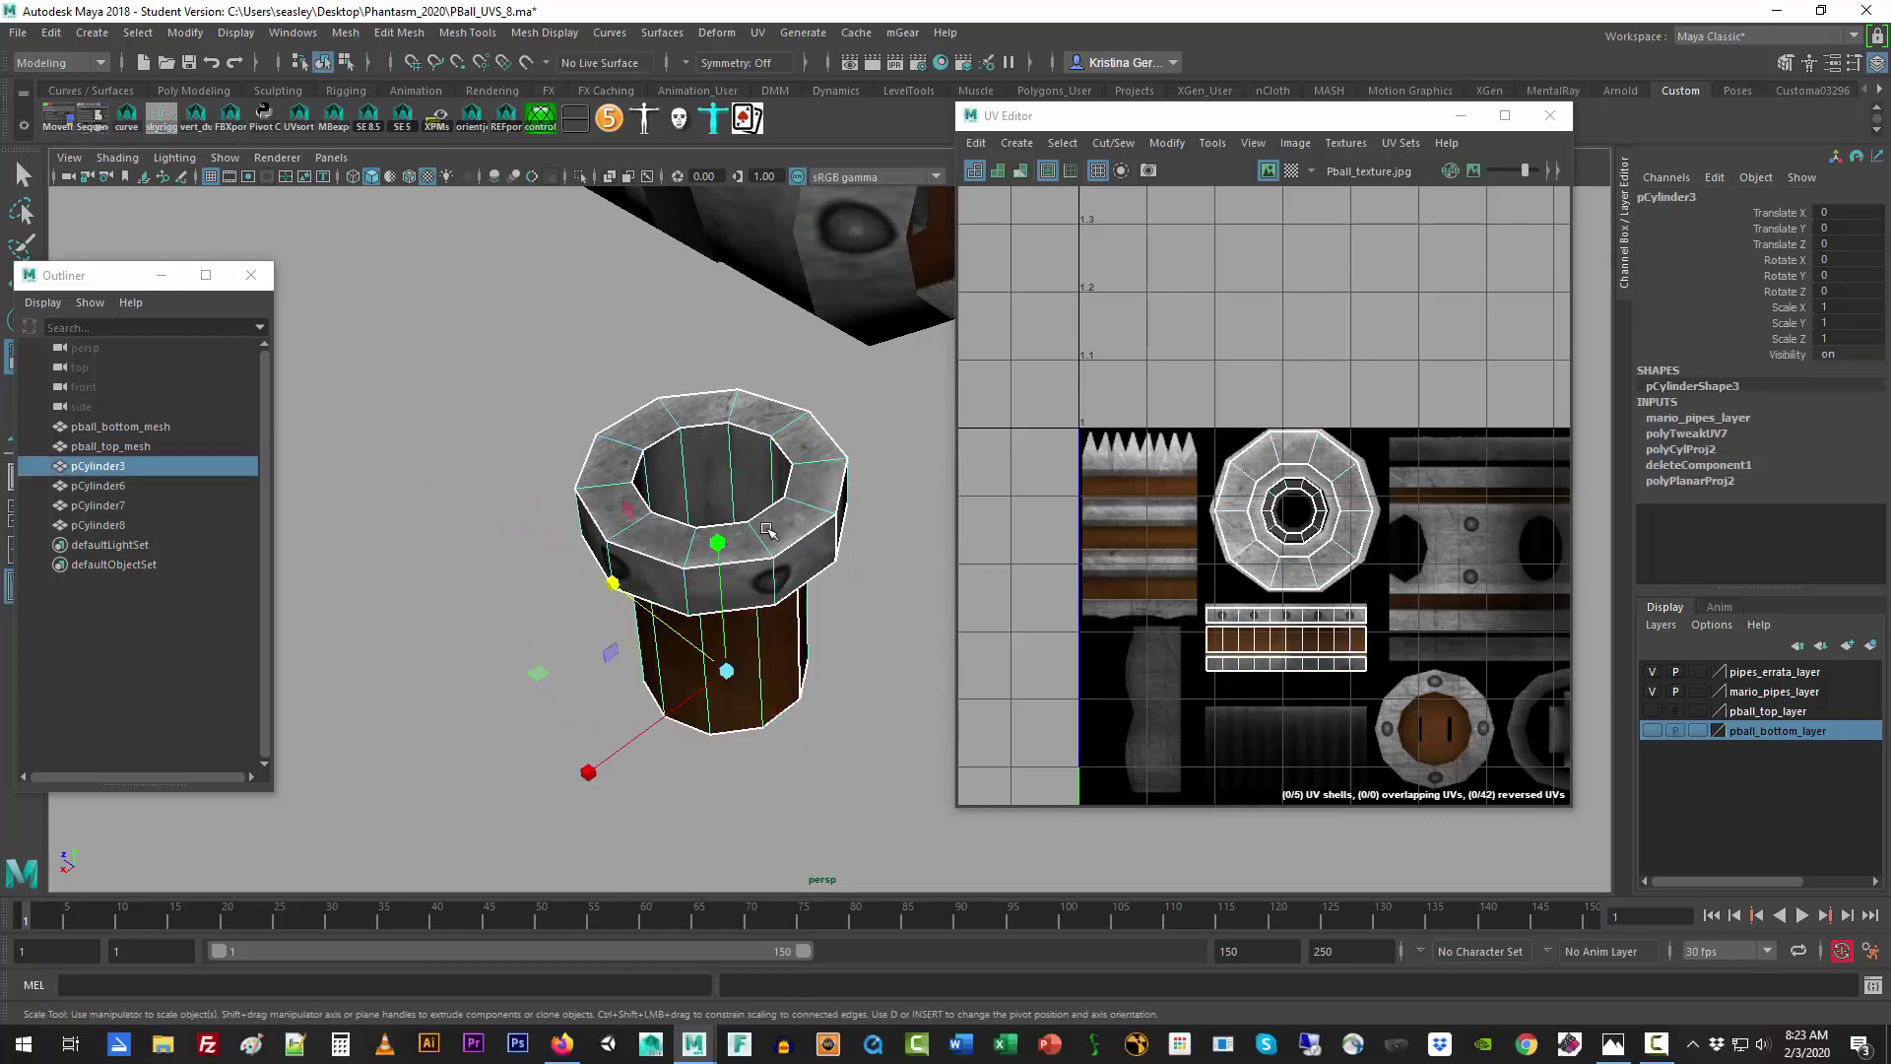
scroll(761, 657, "down", 3)
left_click_drag(734, 803, 768, 747, "alt")
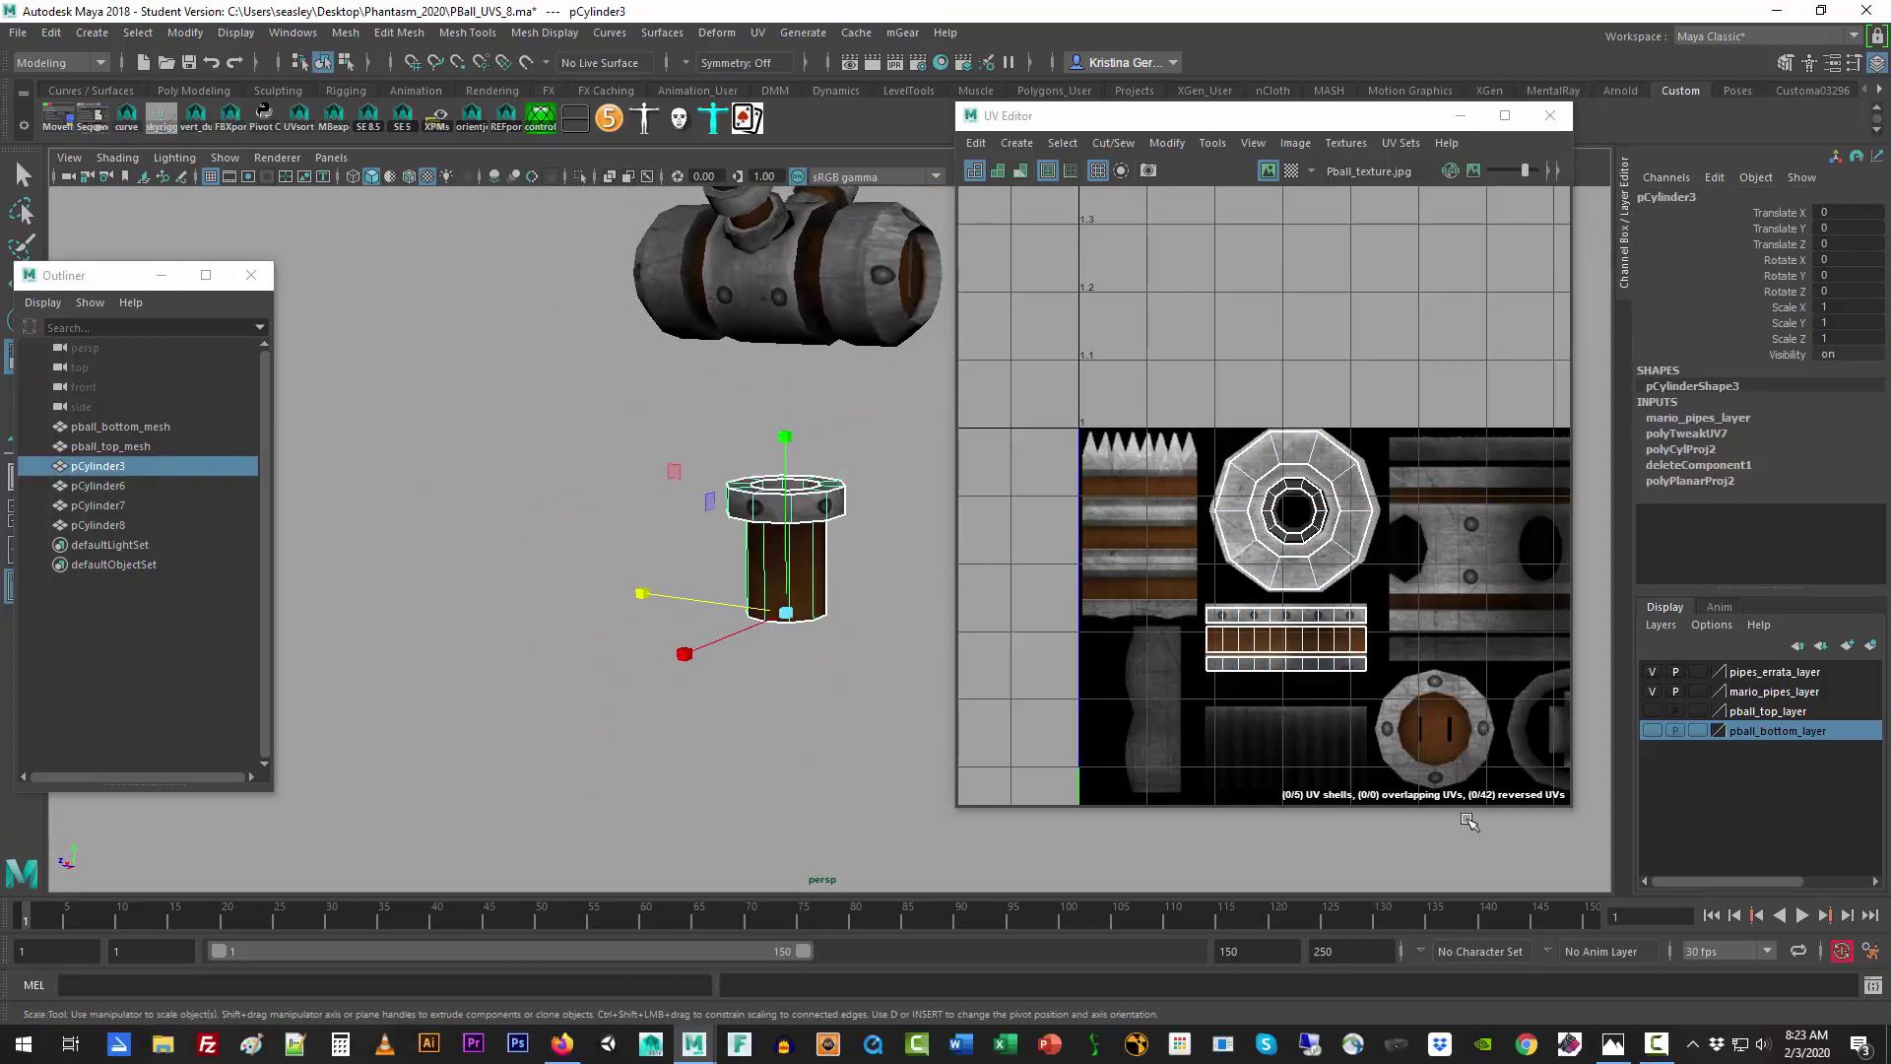
left_click(1661, 706)
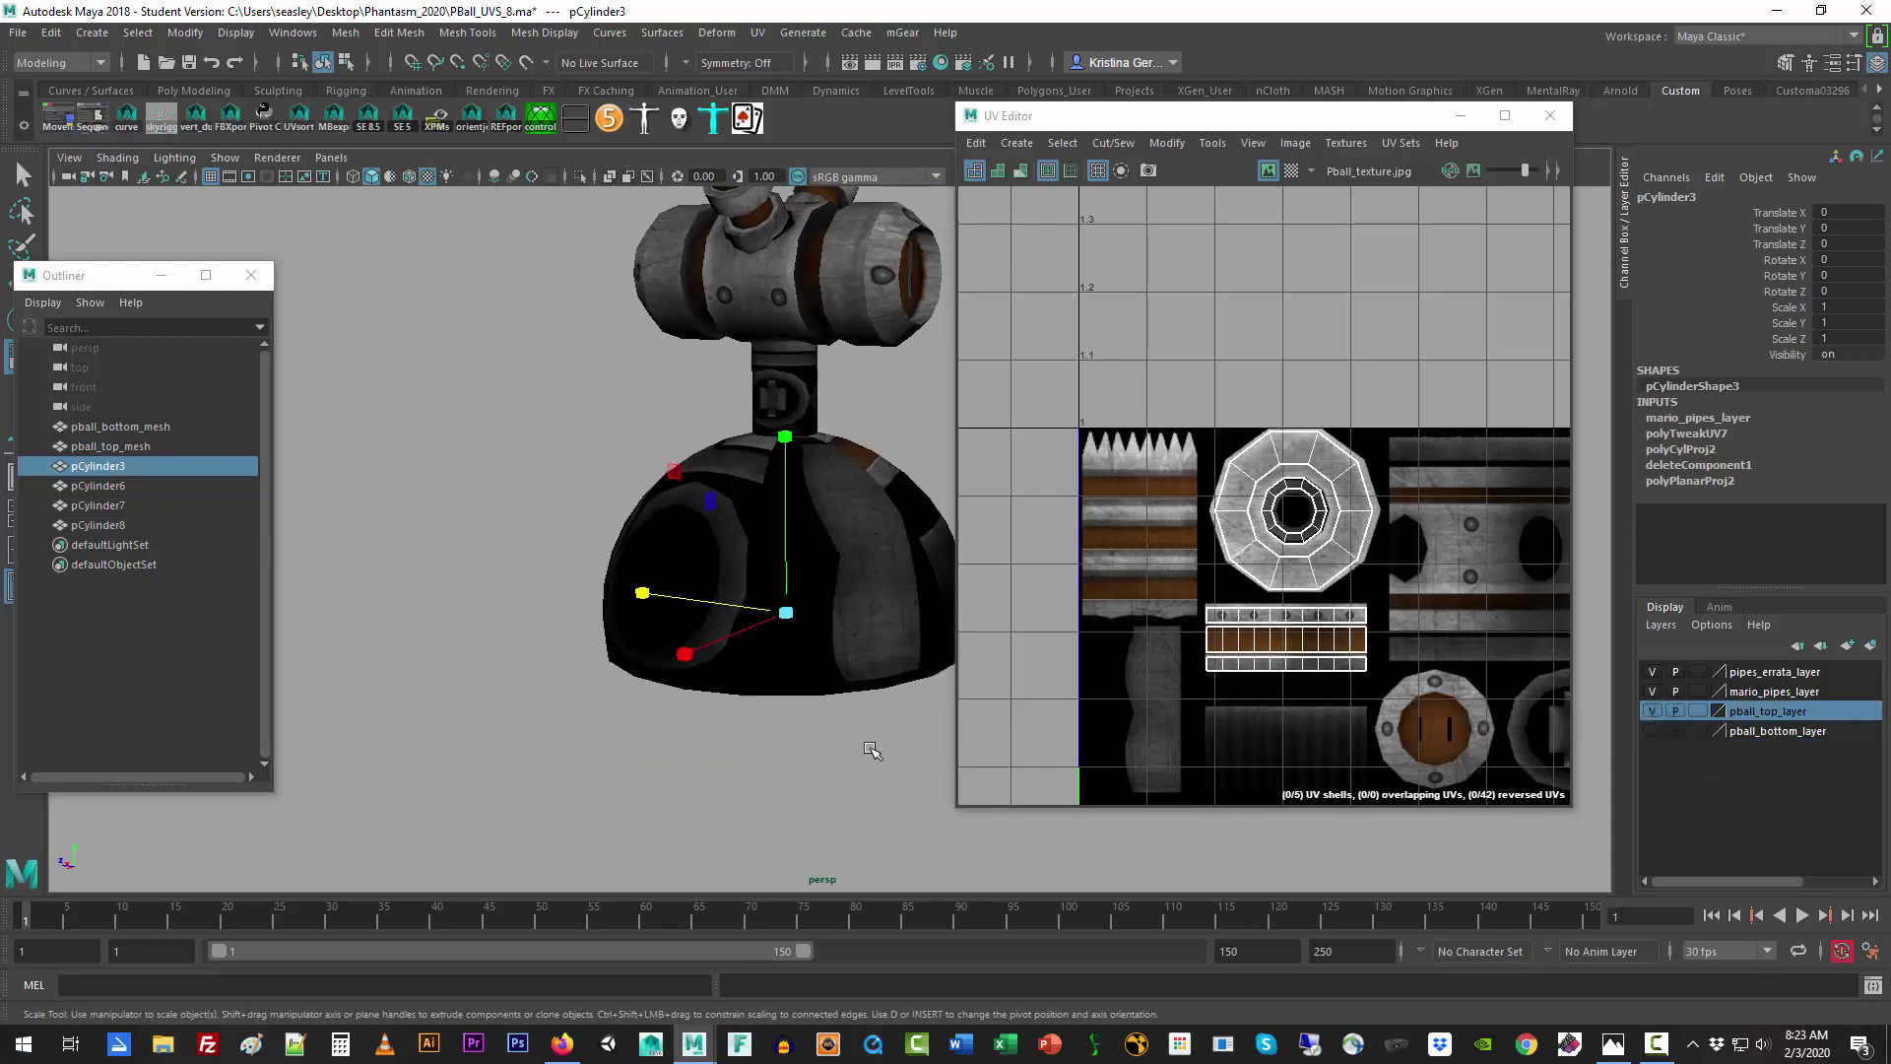
key("w")
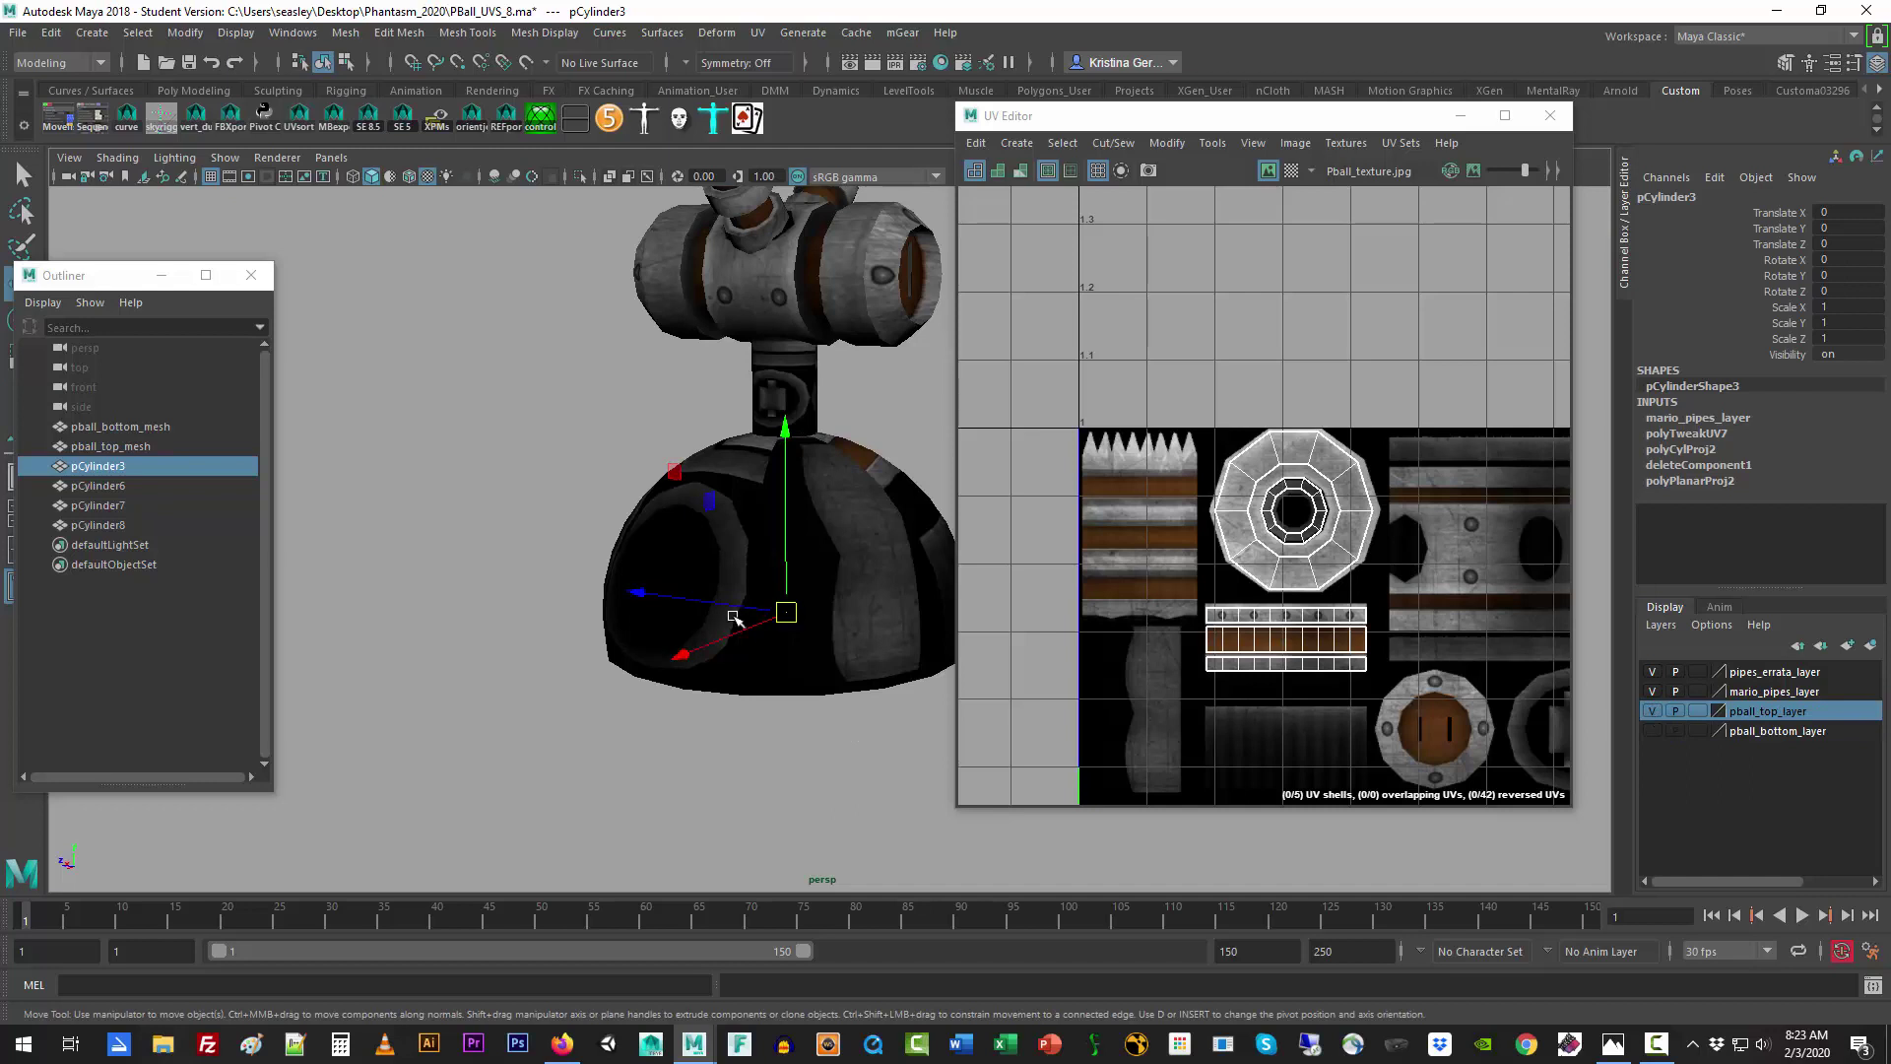
left_click_drag(785, 430, 803, 268)
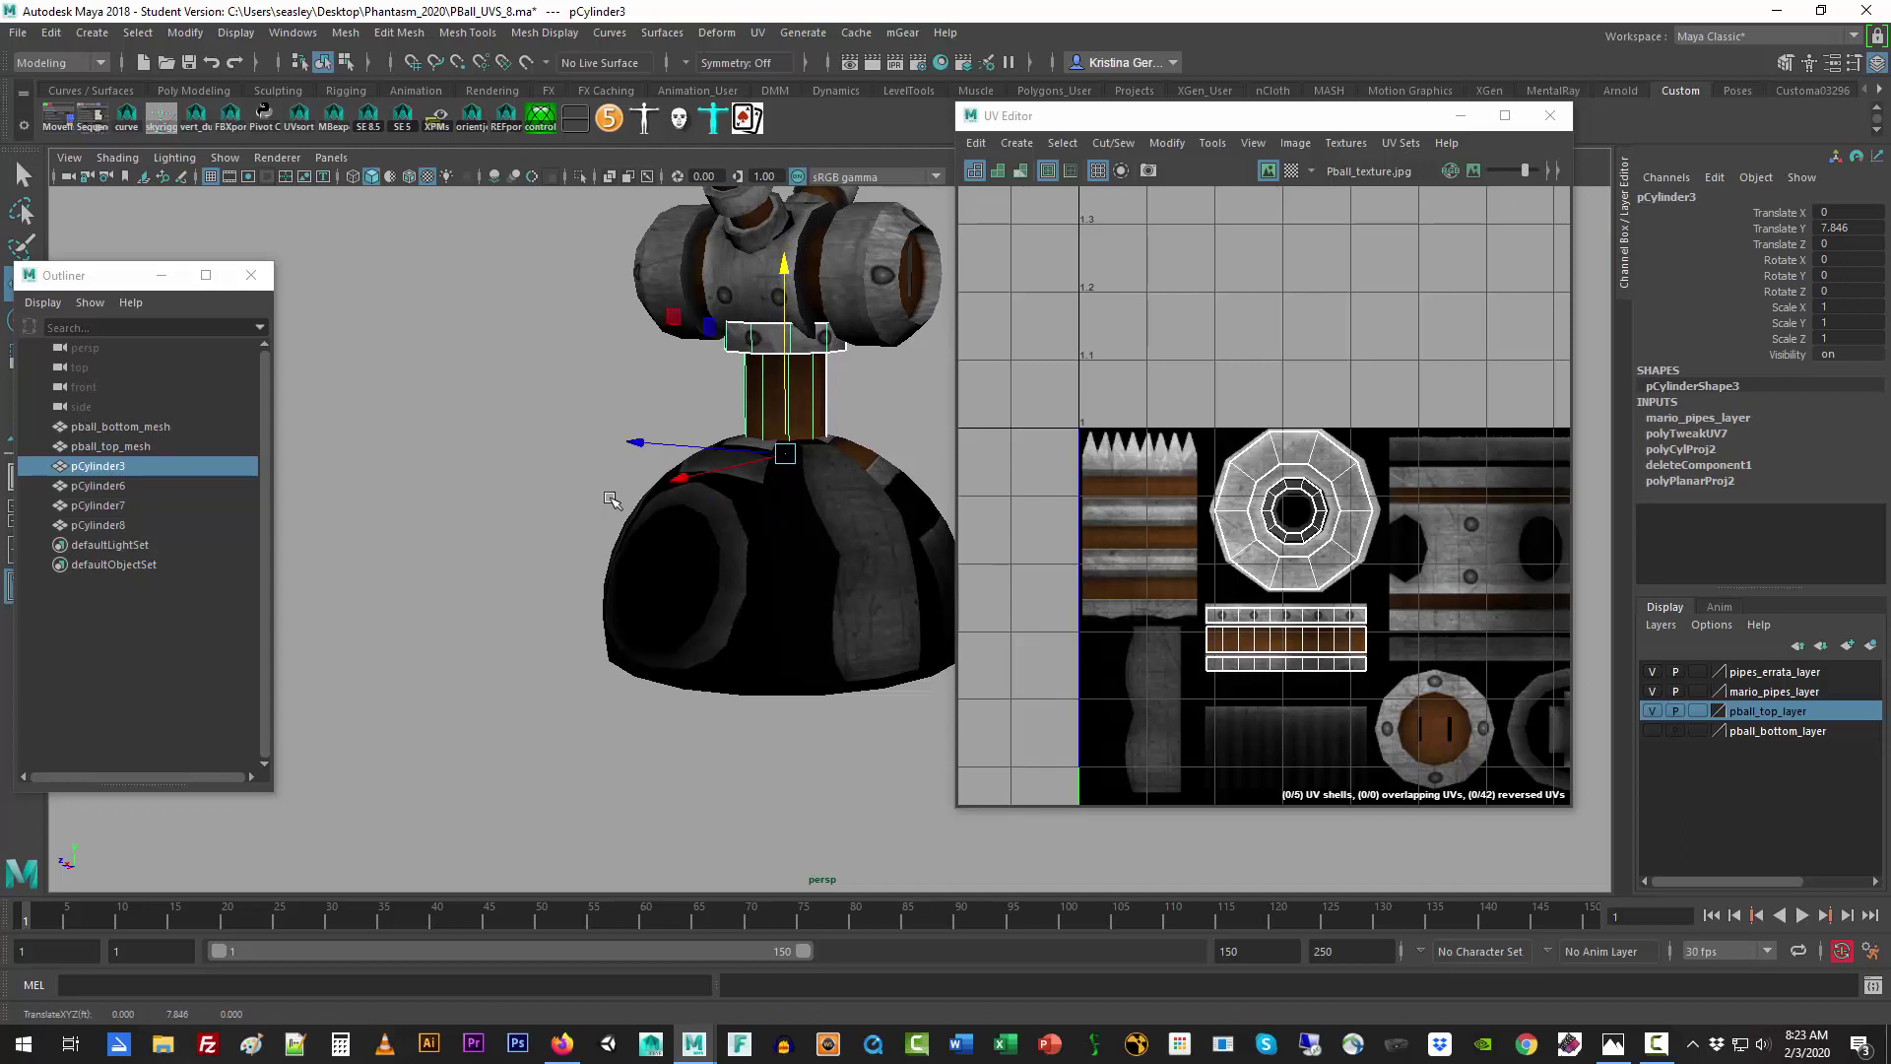
Step: Group the textured pipe and set the group's Rotate X to 45 so the pipe tilts out of the dome
key("ctrl+g")
left_click(1845, 260)
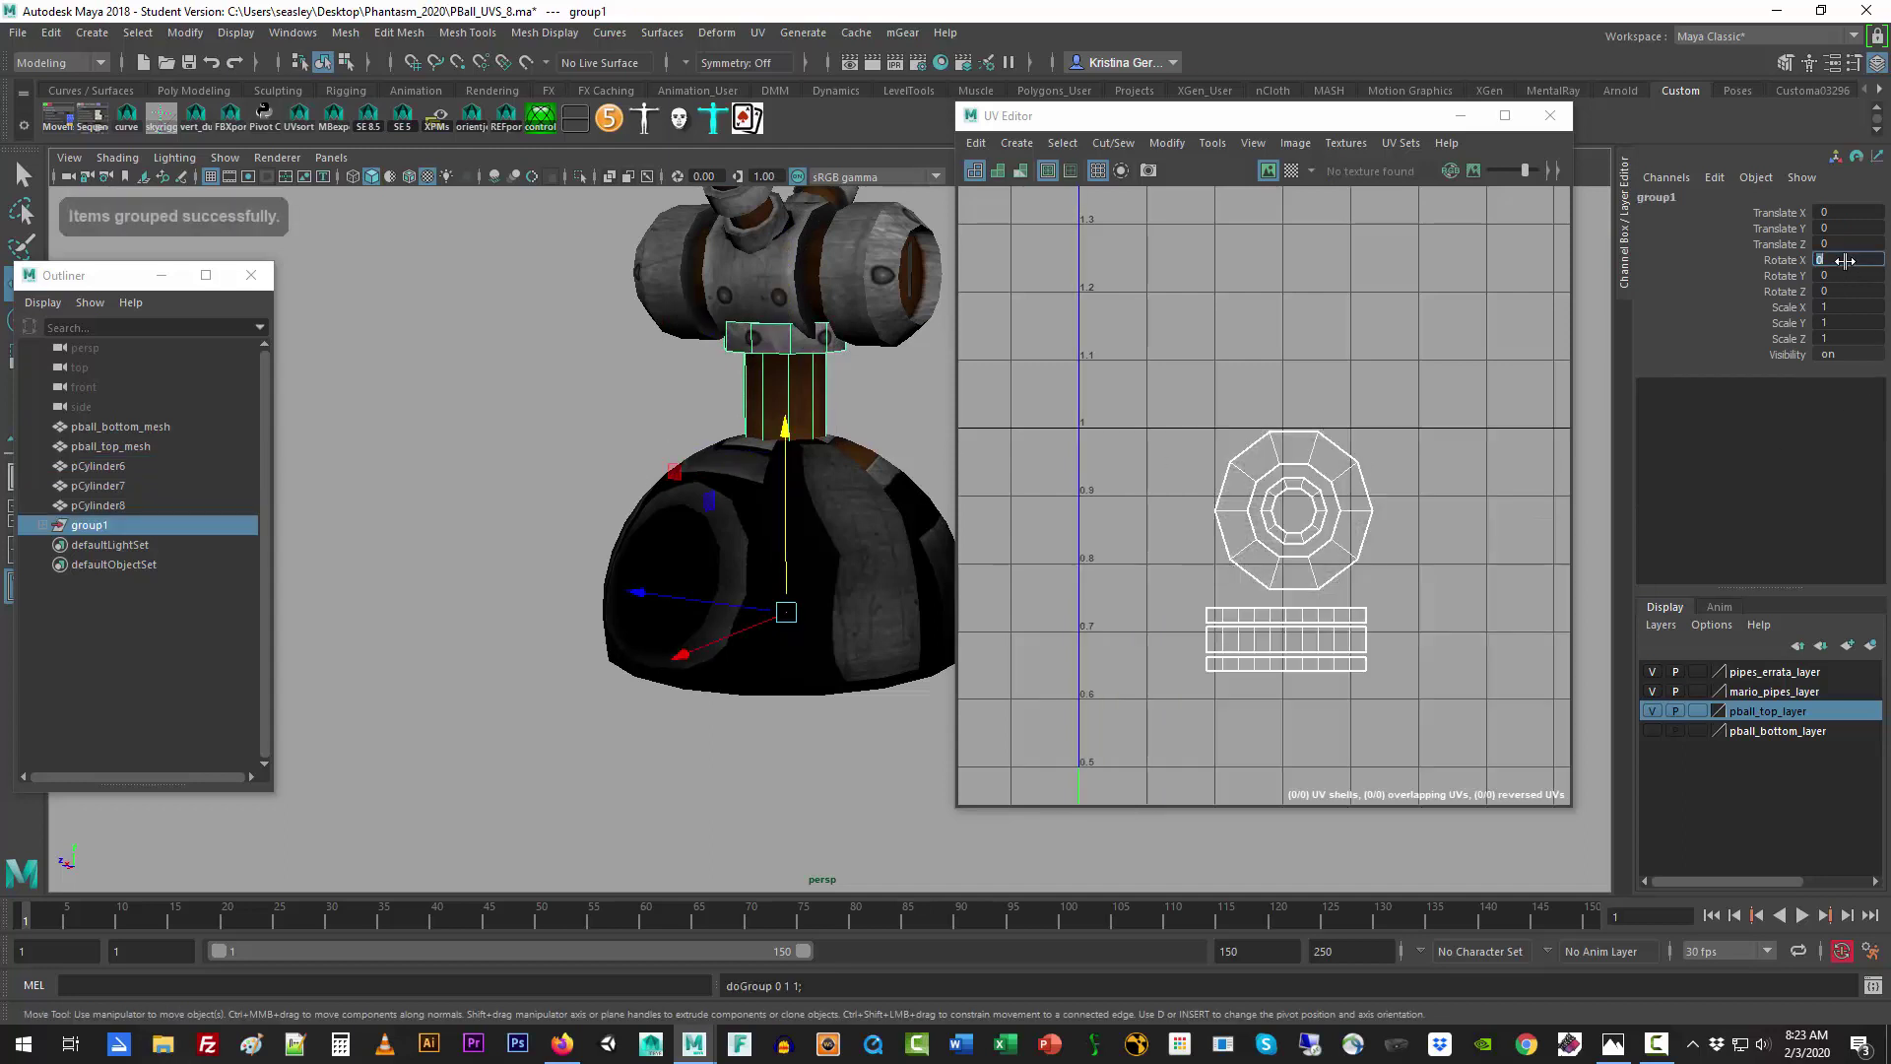
key("Return")
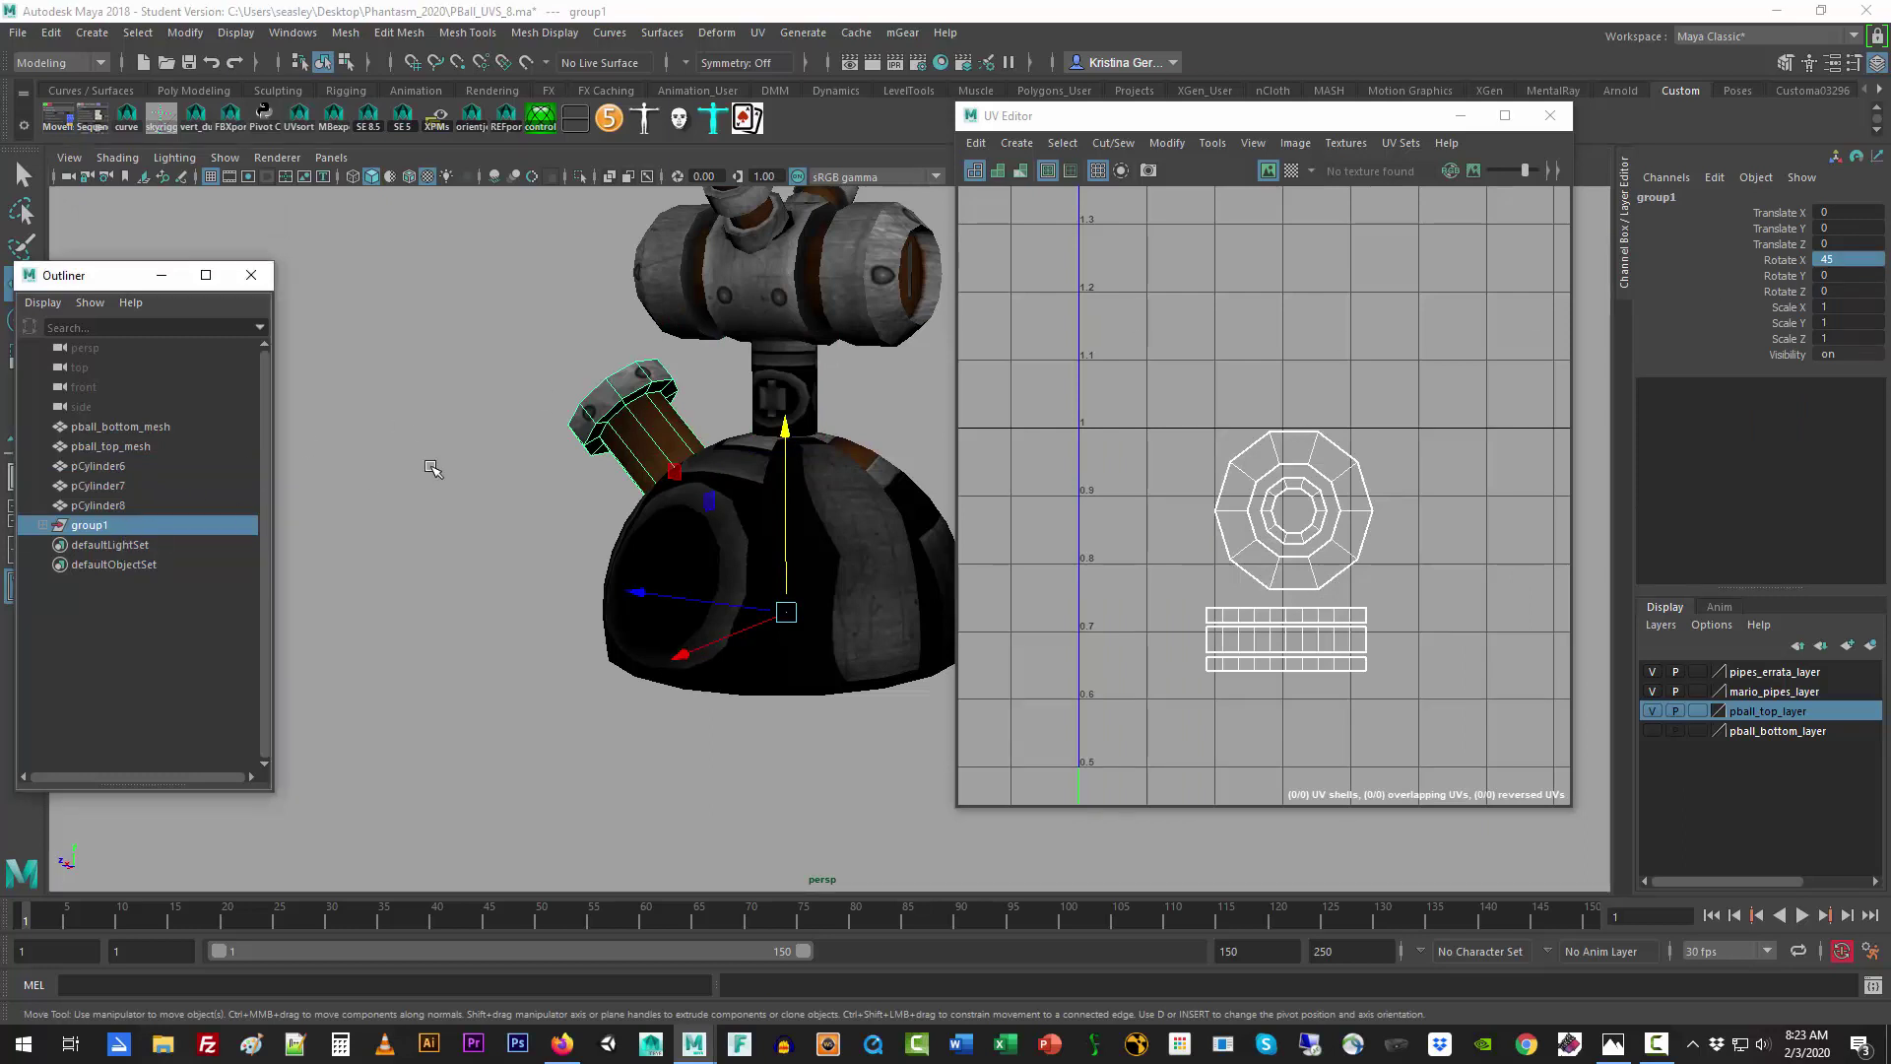
Step: Duplicate the tilted pipe group twice, wrap group2 in a new parent group and set that parent's Rotate Y to 120
key("ctrl+d")
key("ctrl+d")
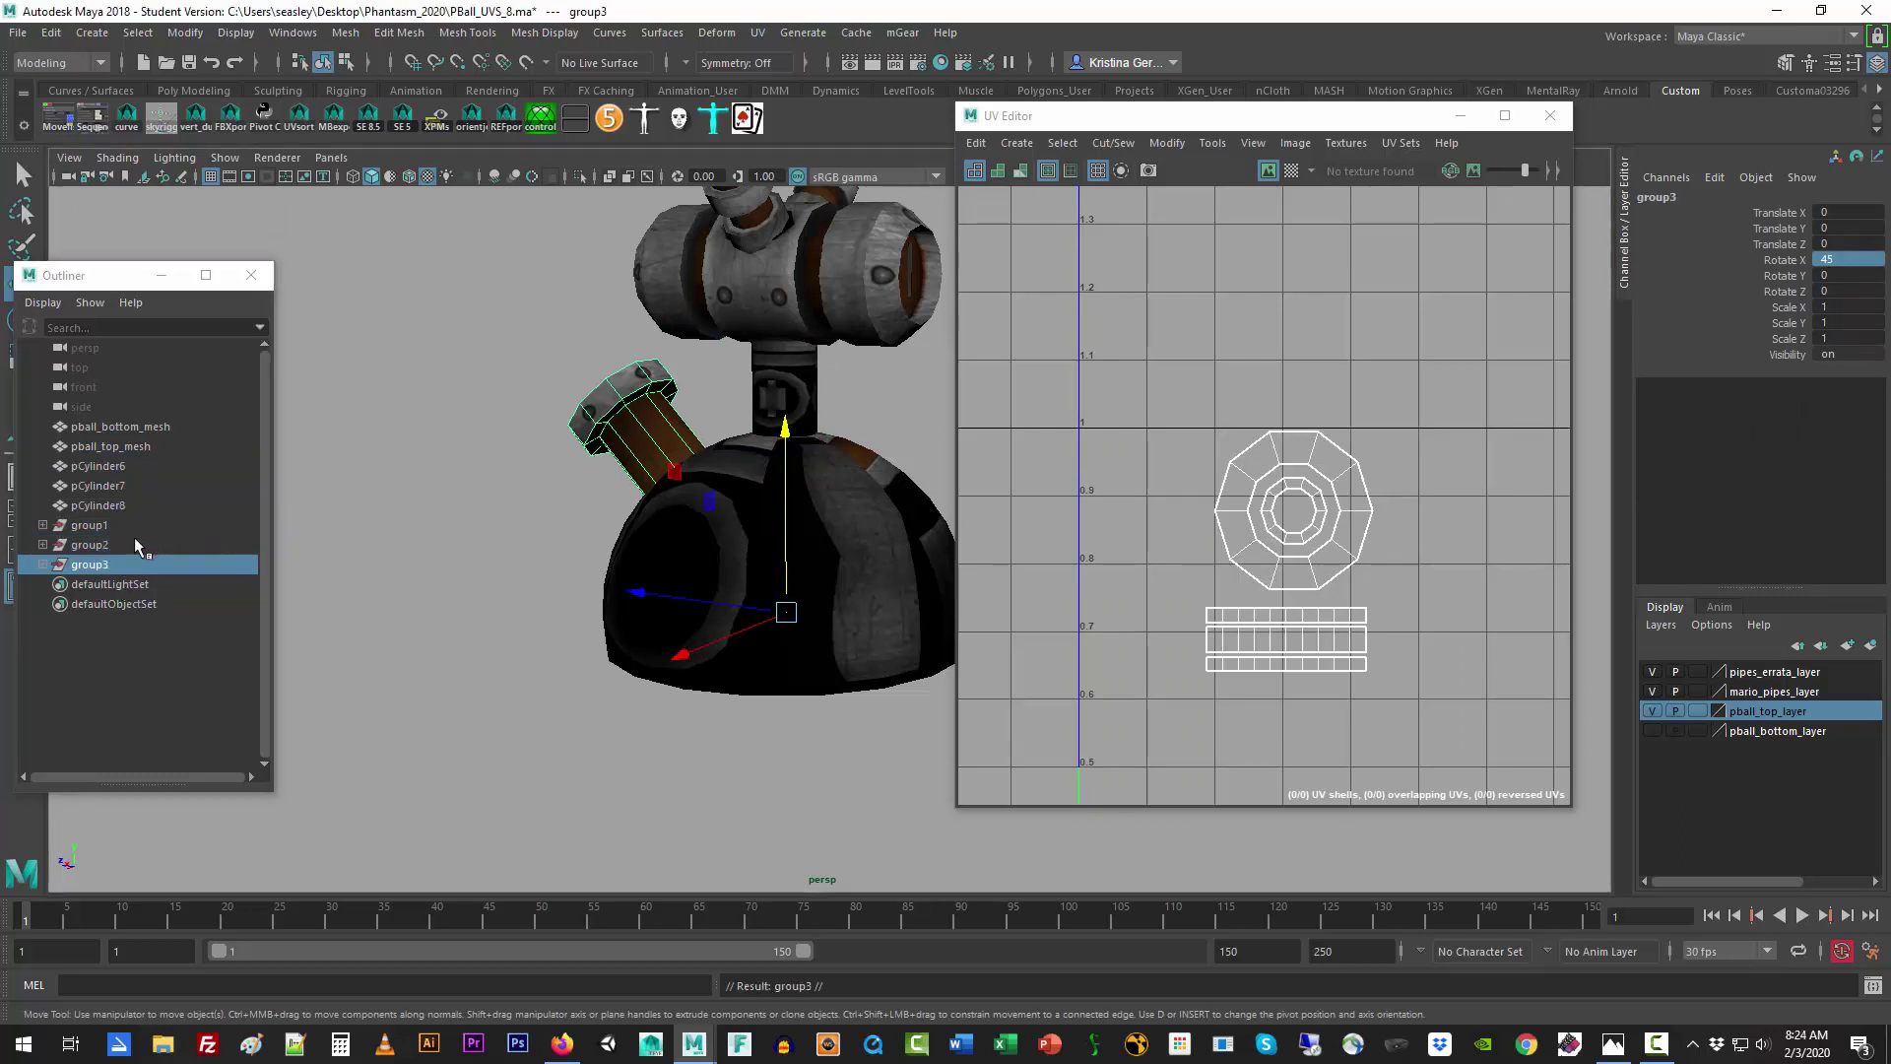
left_click(195, 544)
key("ctrl+g")
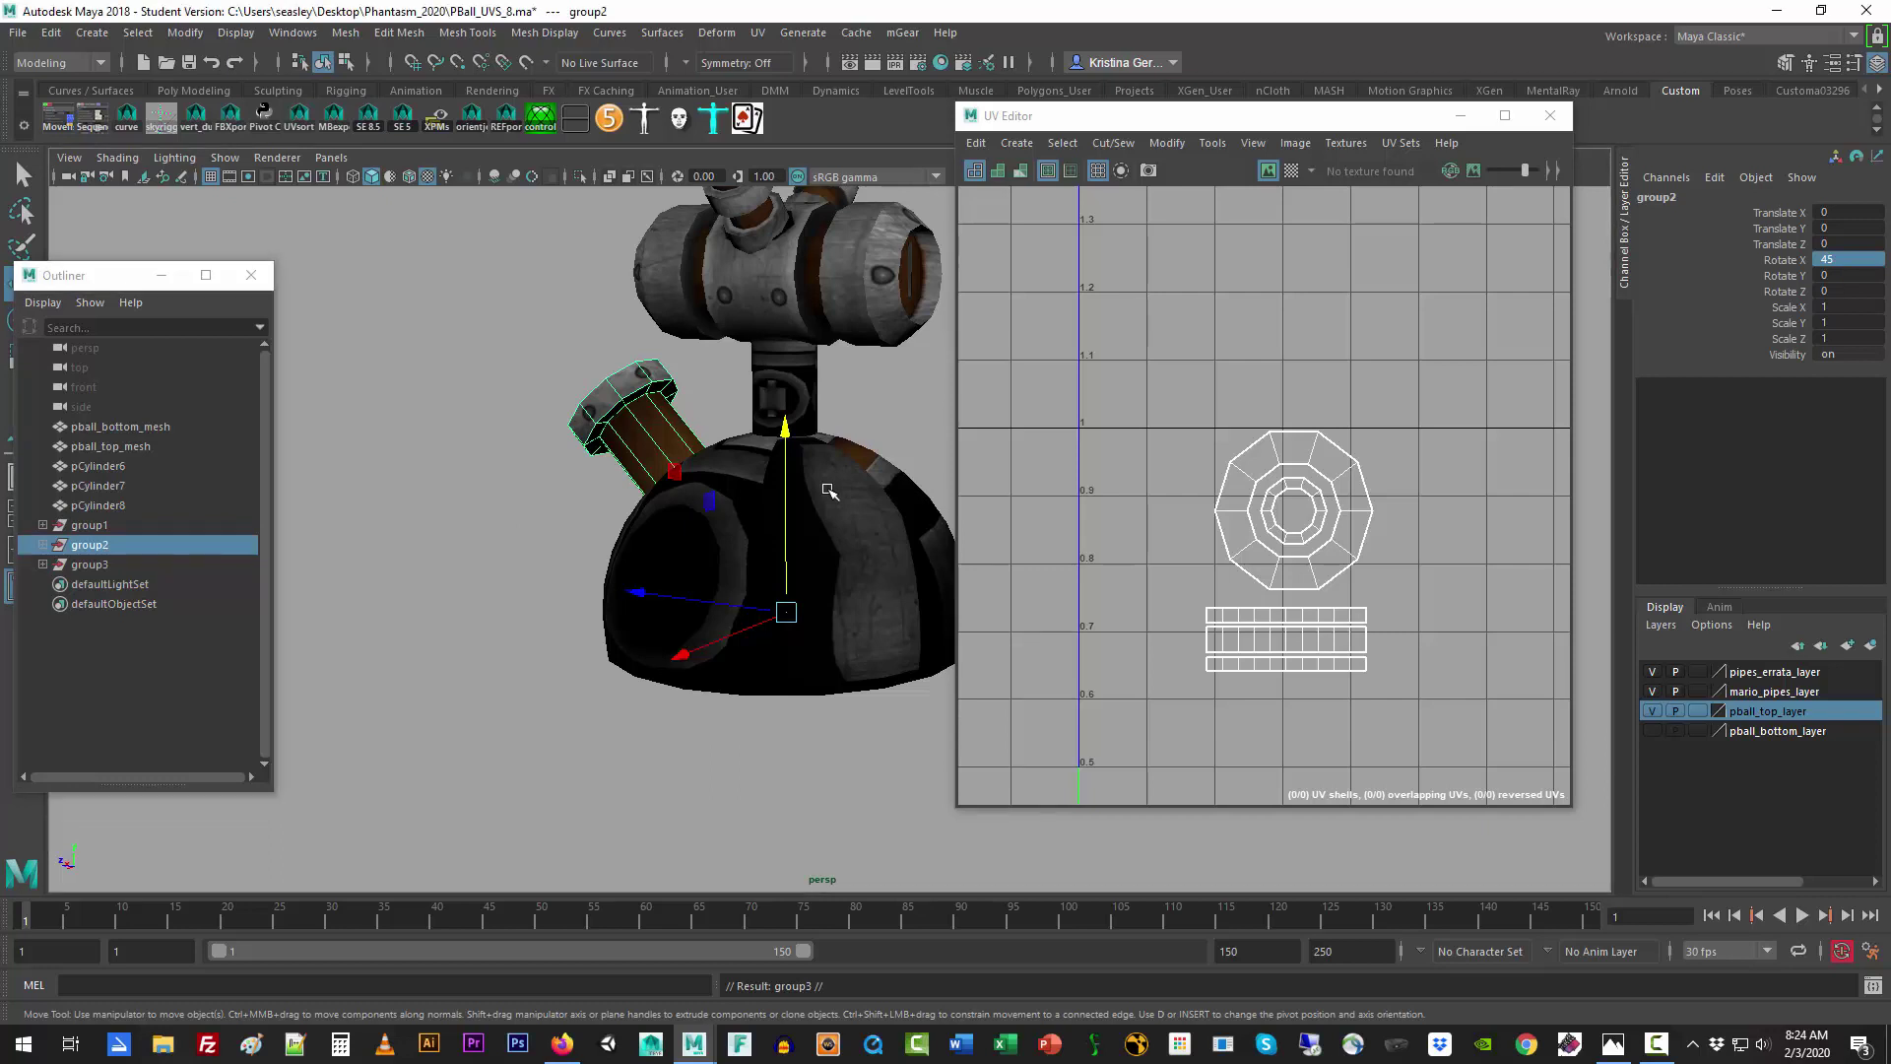
left_click(1858, 277)
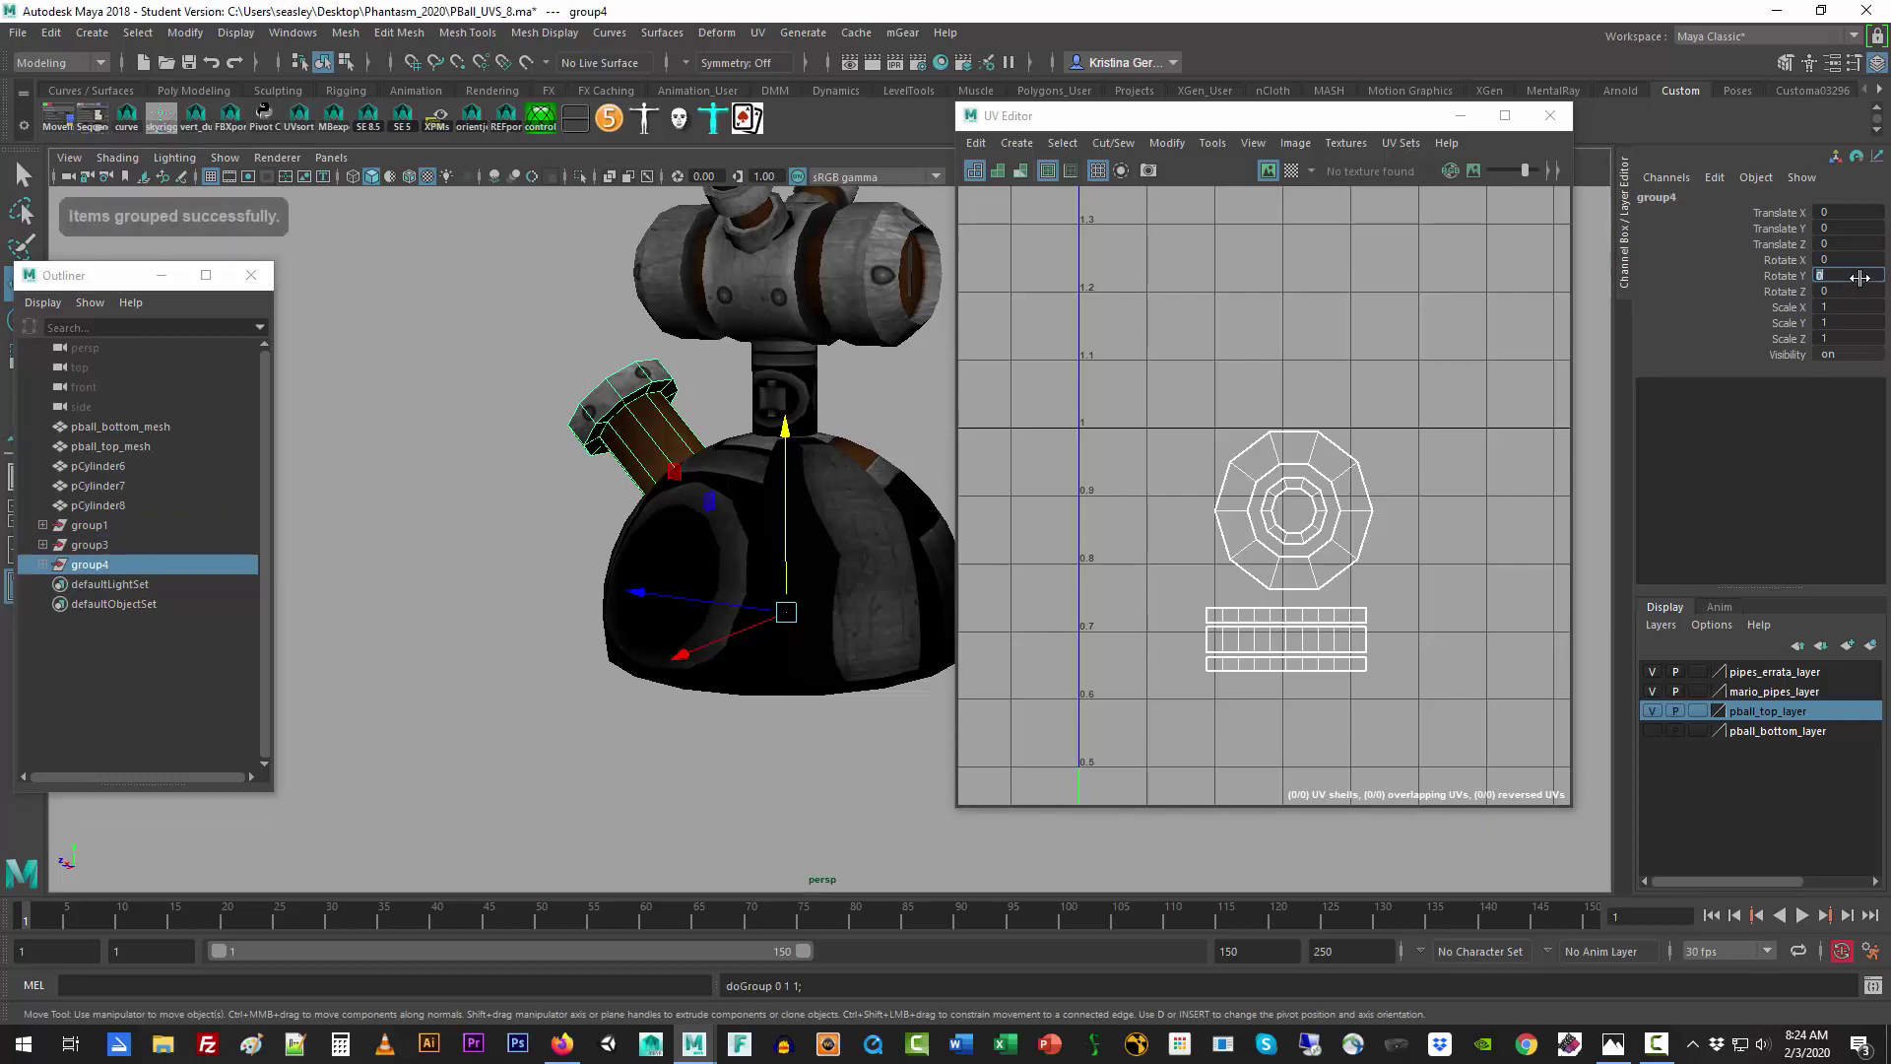
type("120")
key("Return")
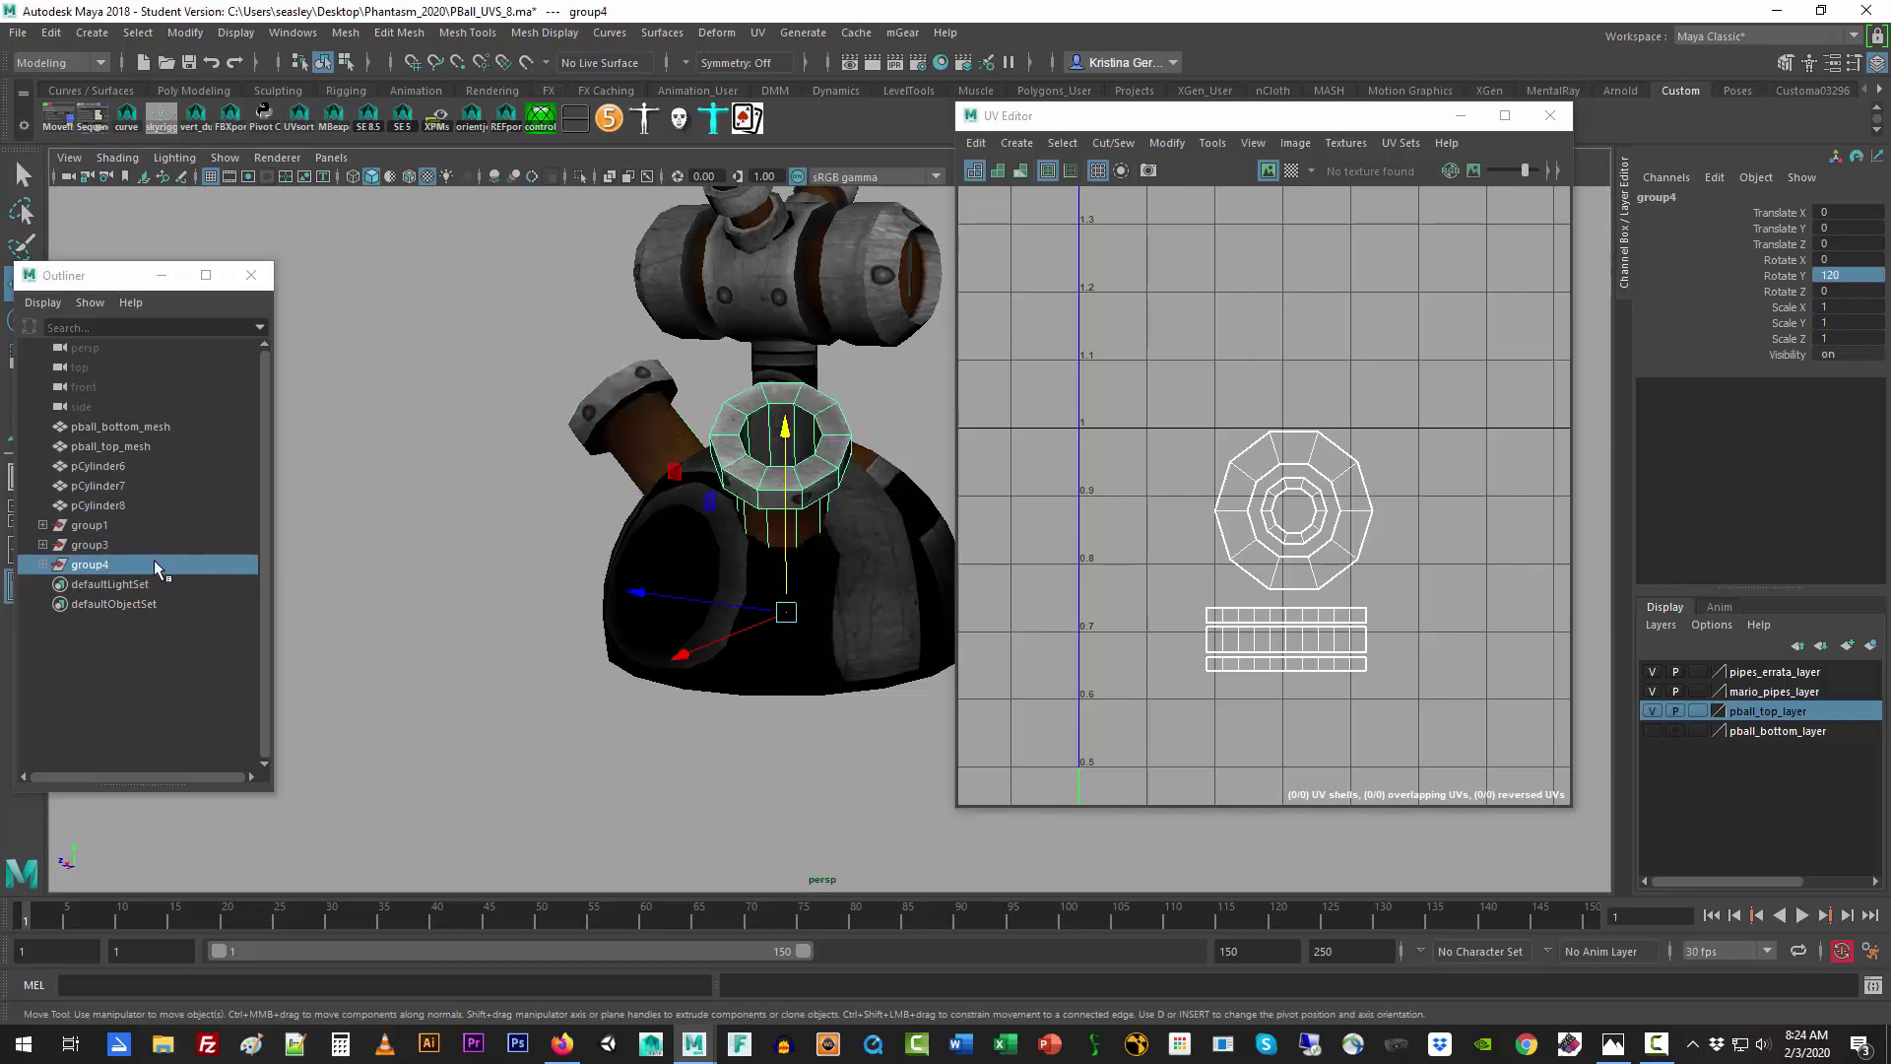
Step: Wrap group3 in a new parent group, set its Rotate Y to -120 and clear the selection
left_click(85, 548)
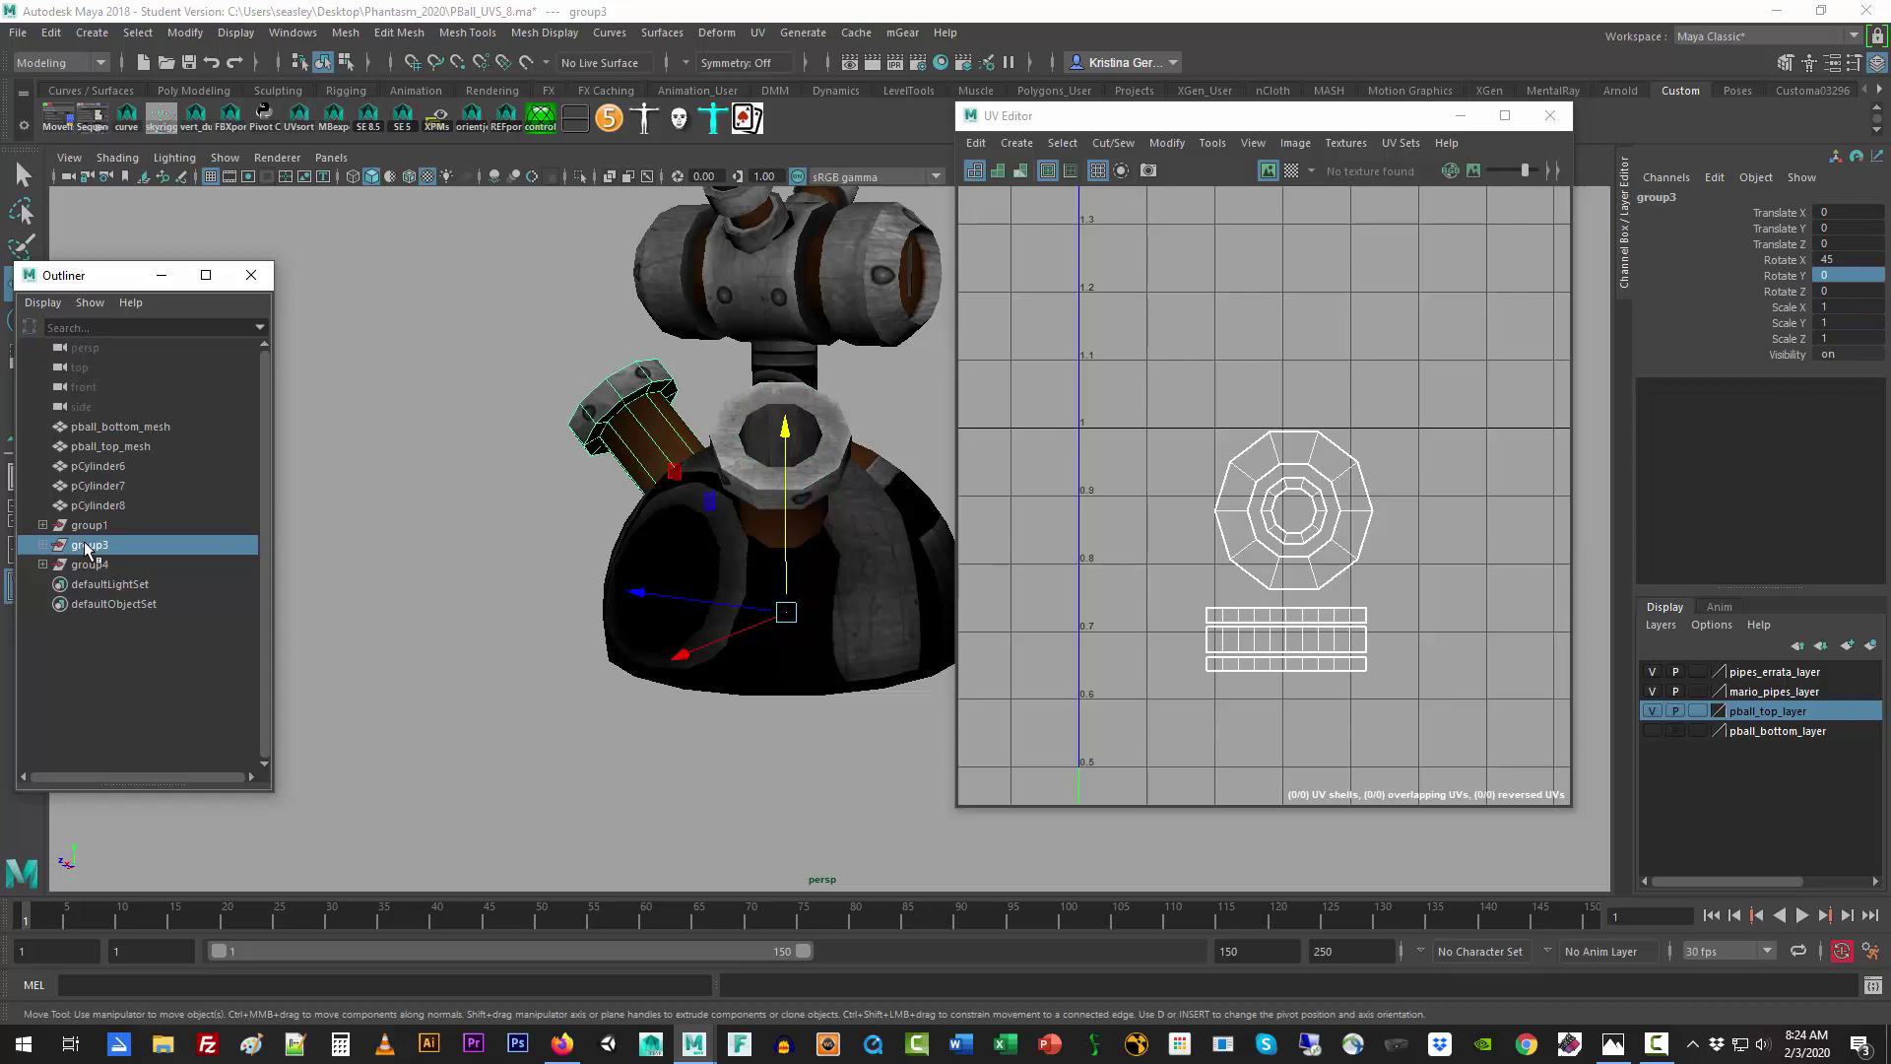
key("ctrl+g")
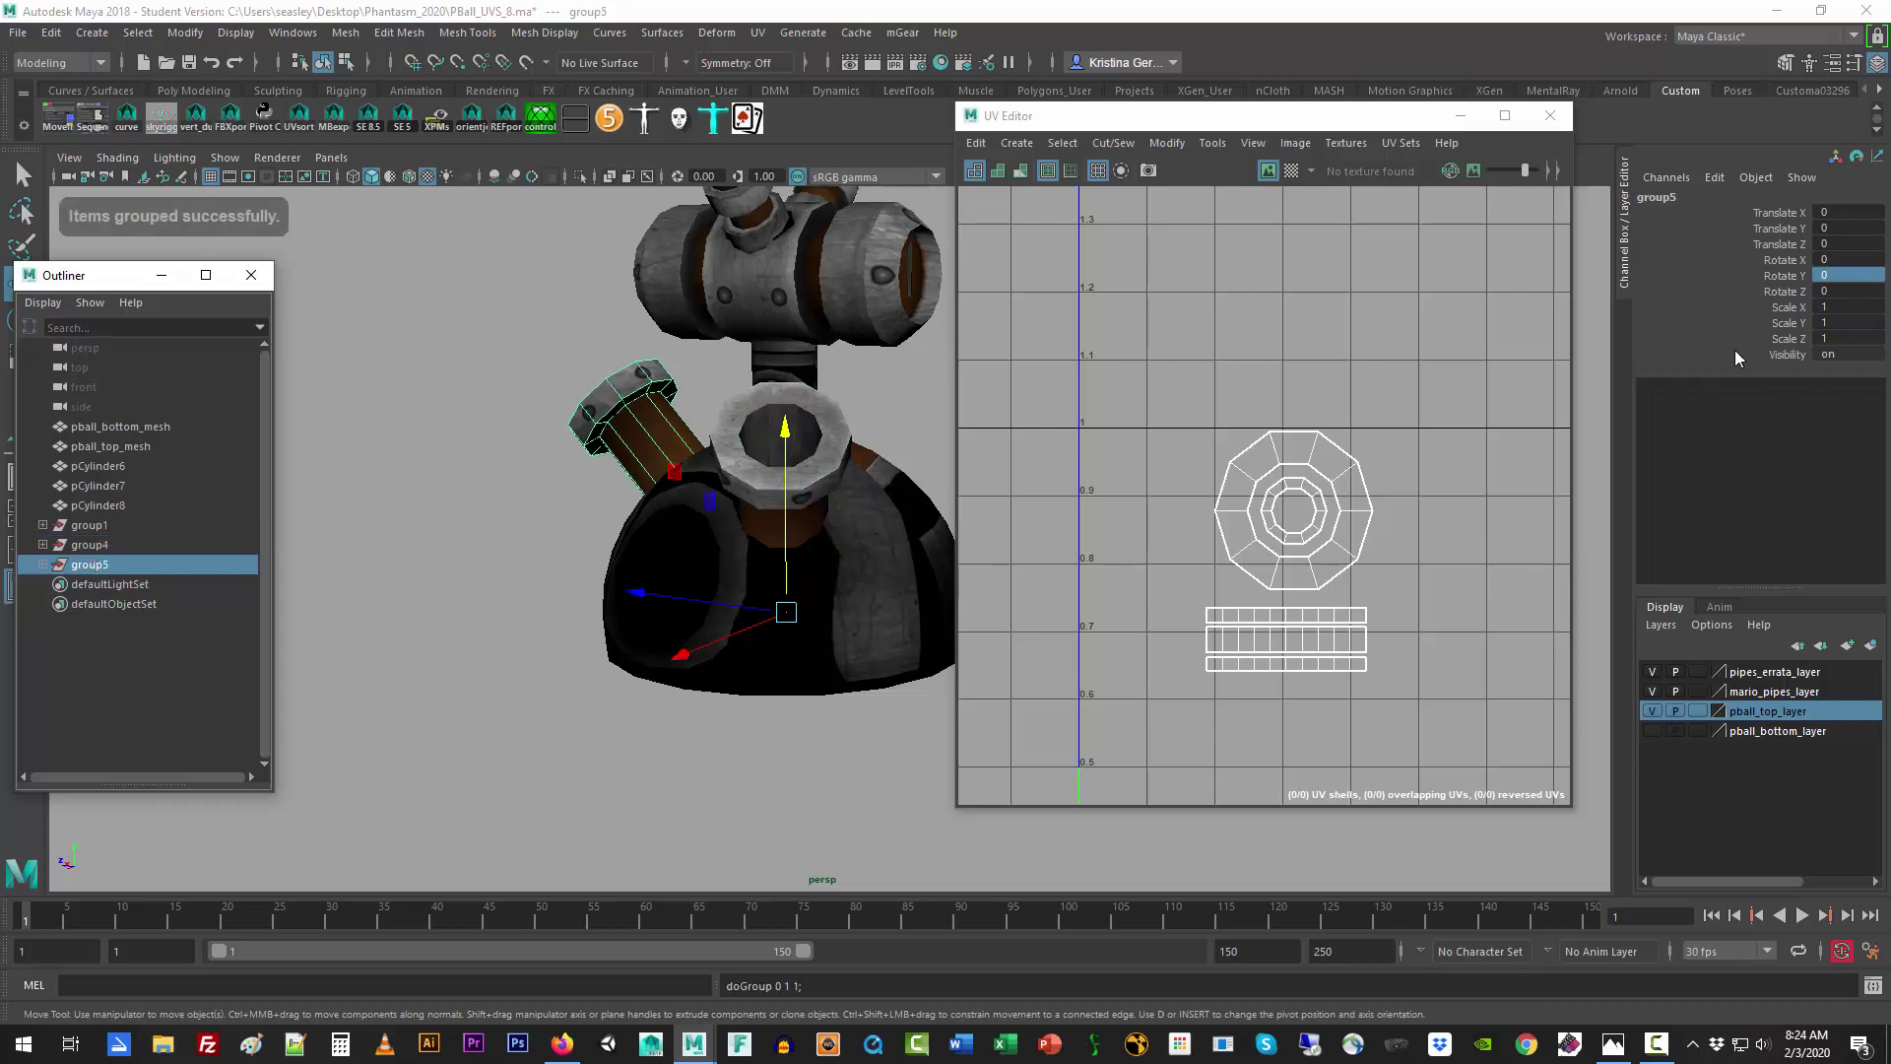
left_click(1859, 275)
type("-12")
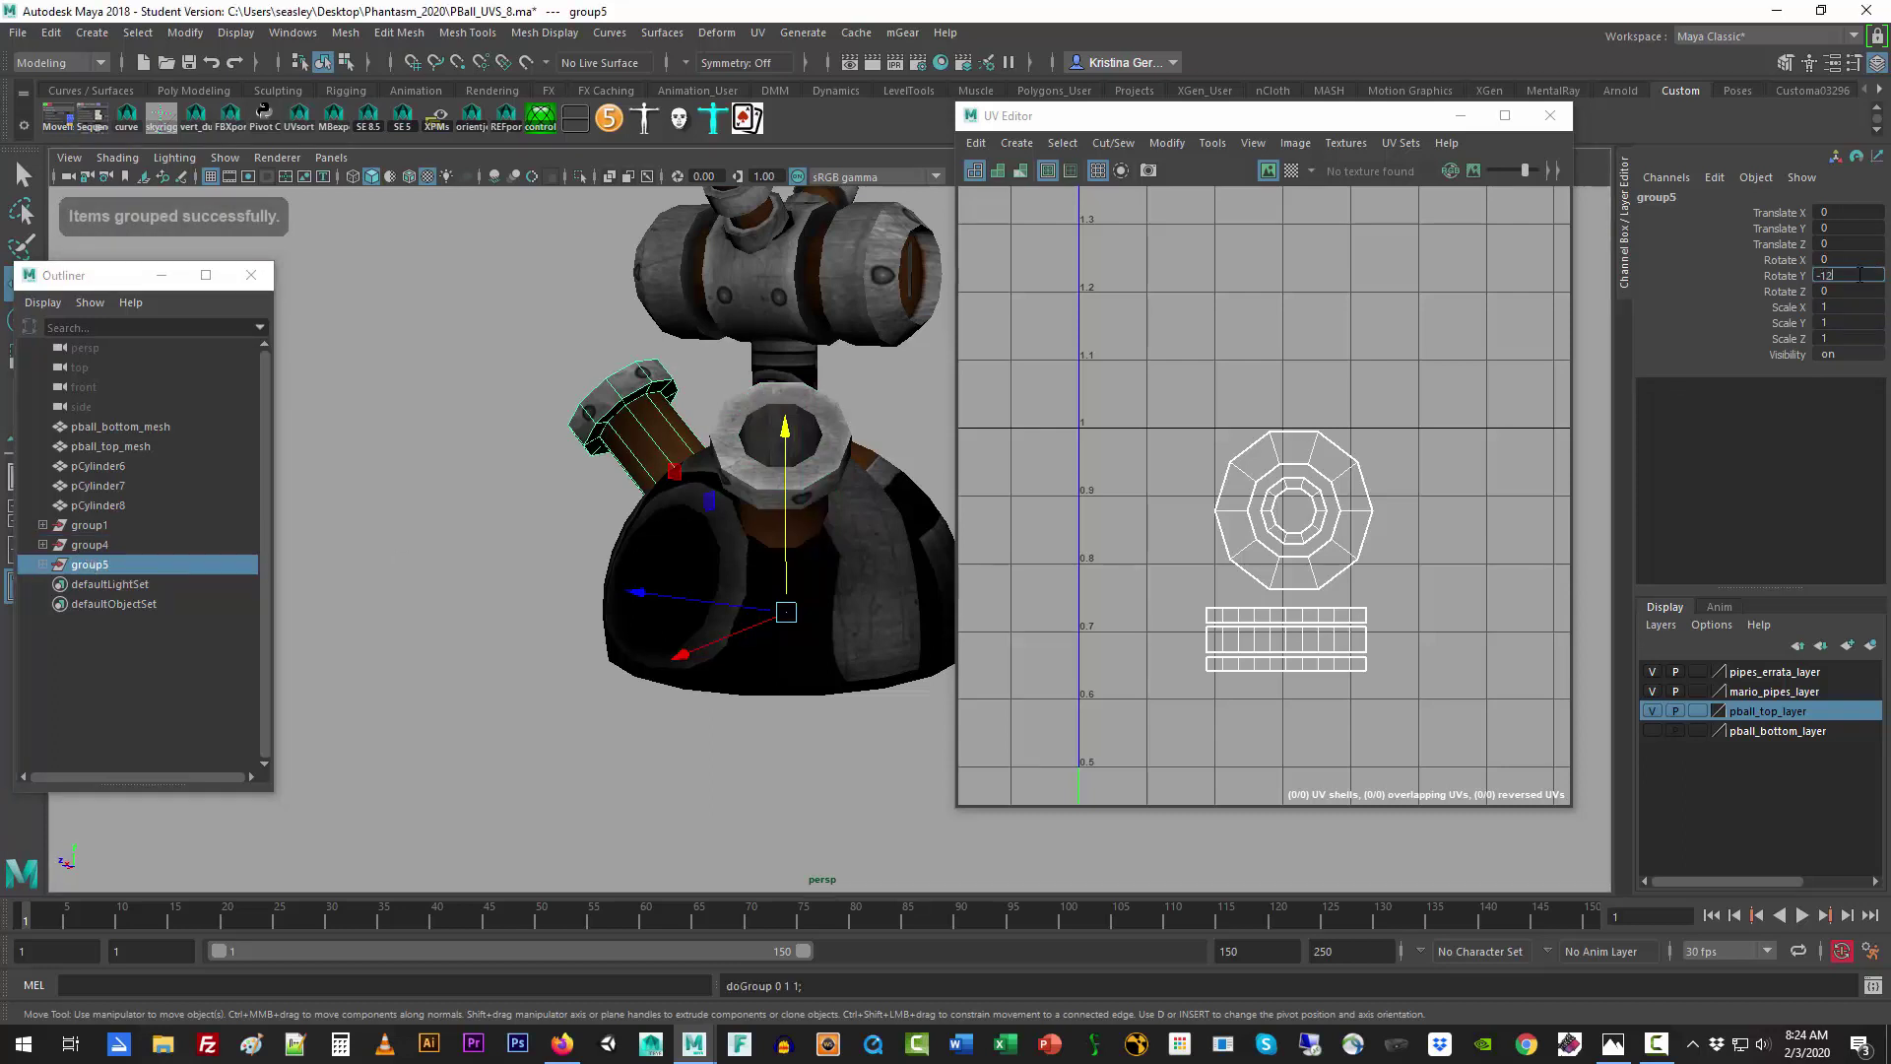
type("0")
key("Return")
left_click(819, 809)
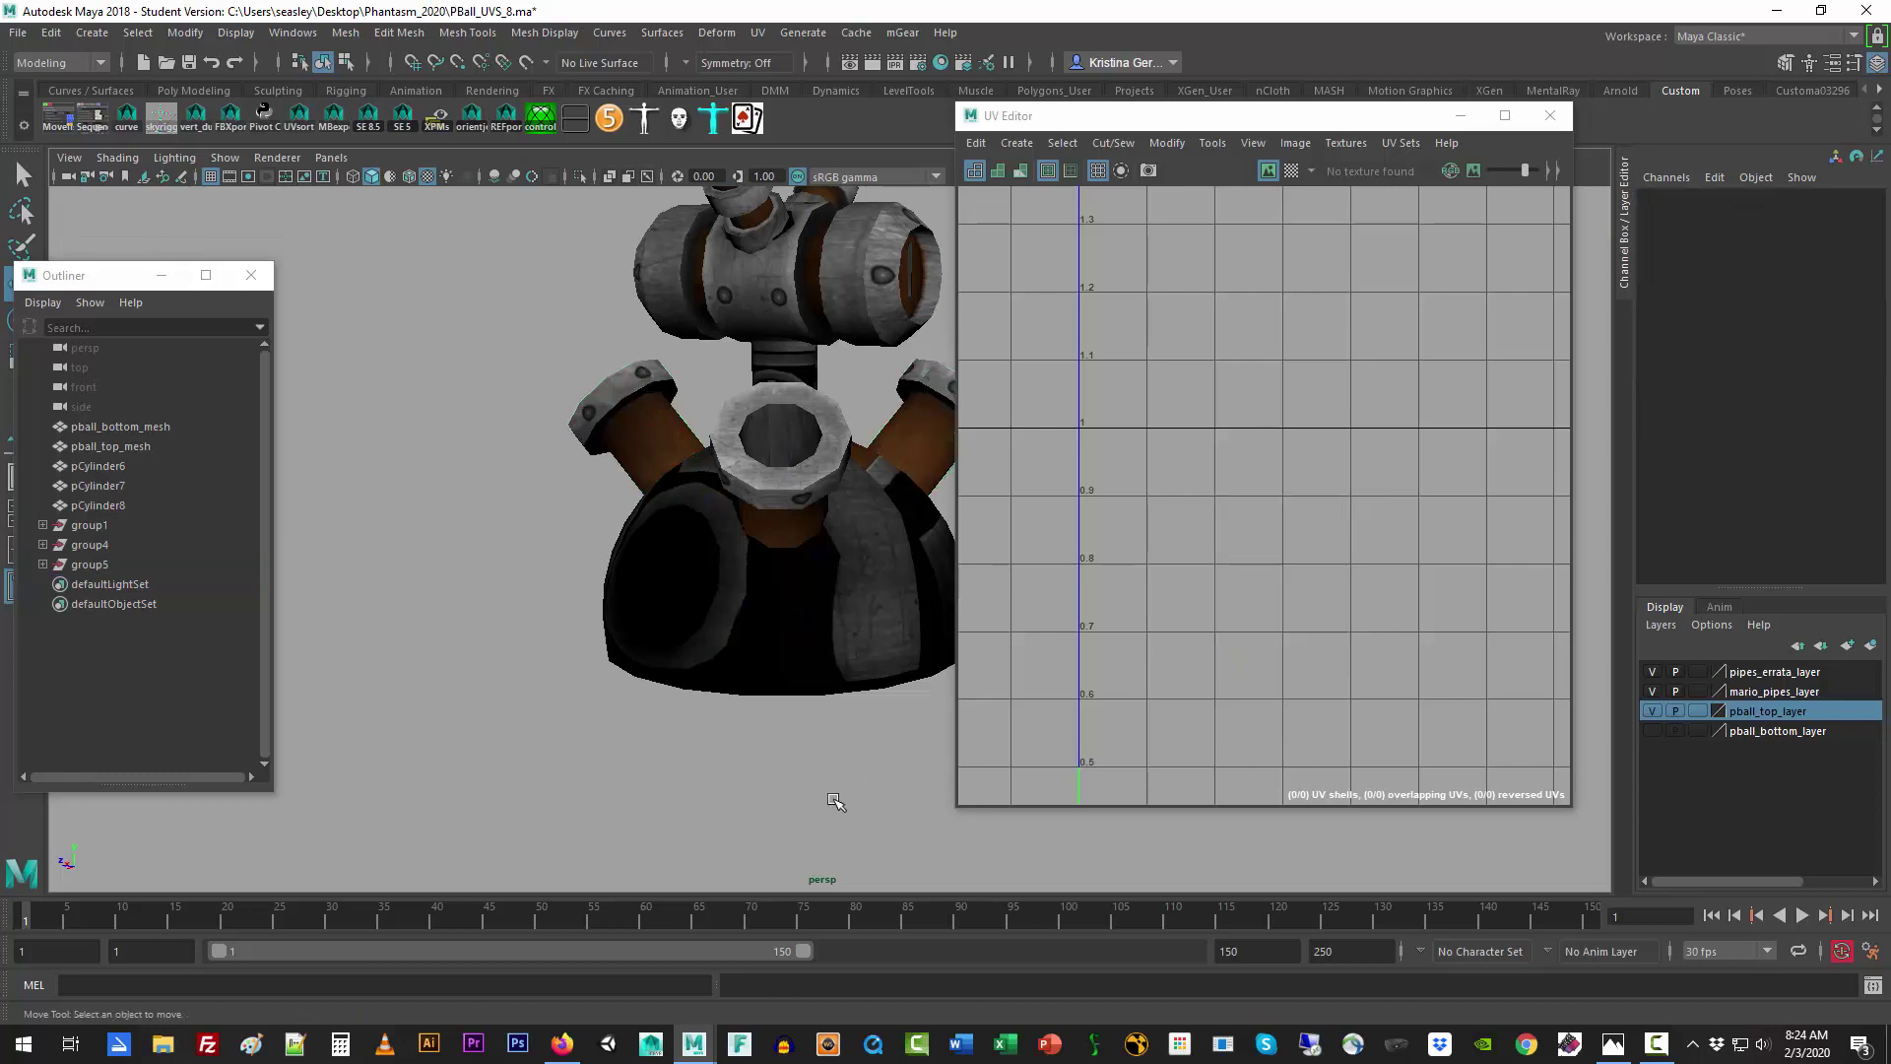
Step: Hide mario_pipes_layer and pipes_errata_layer, leaving pball_top_mesh selected for UV work
left_click_drag(836, 802, 641, 791, "alt")
left_click(735, 680)
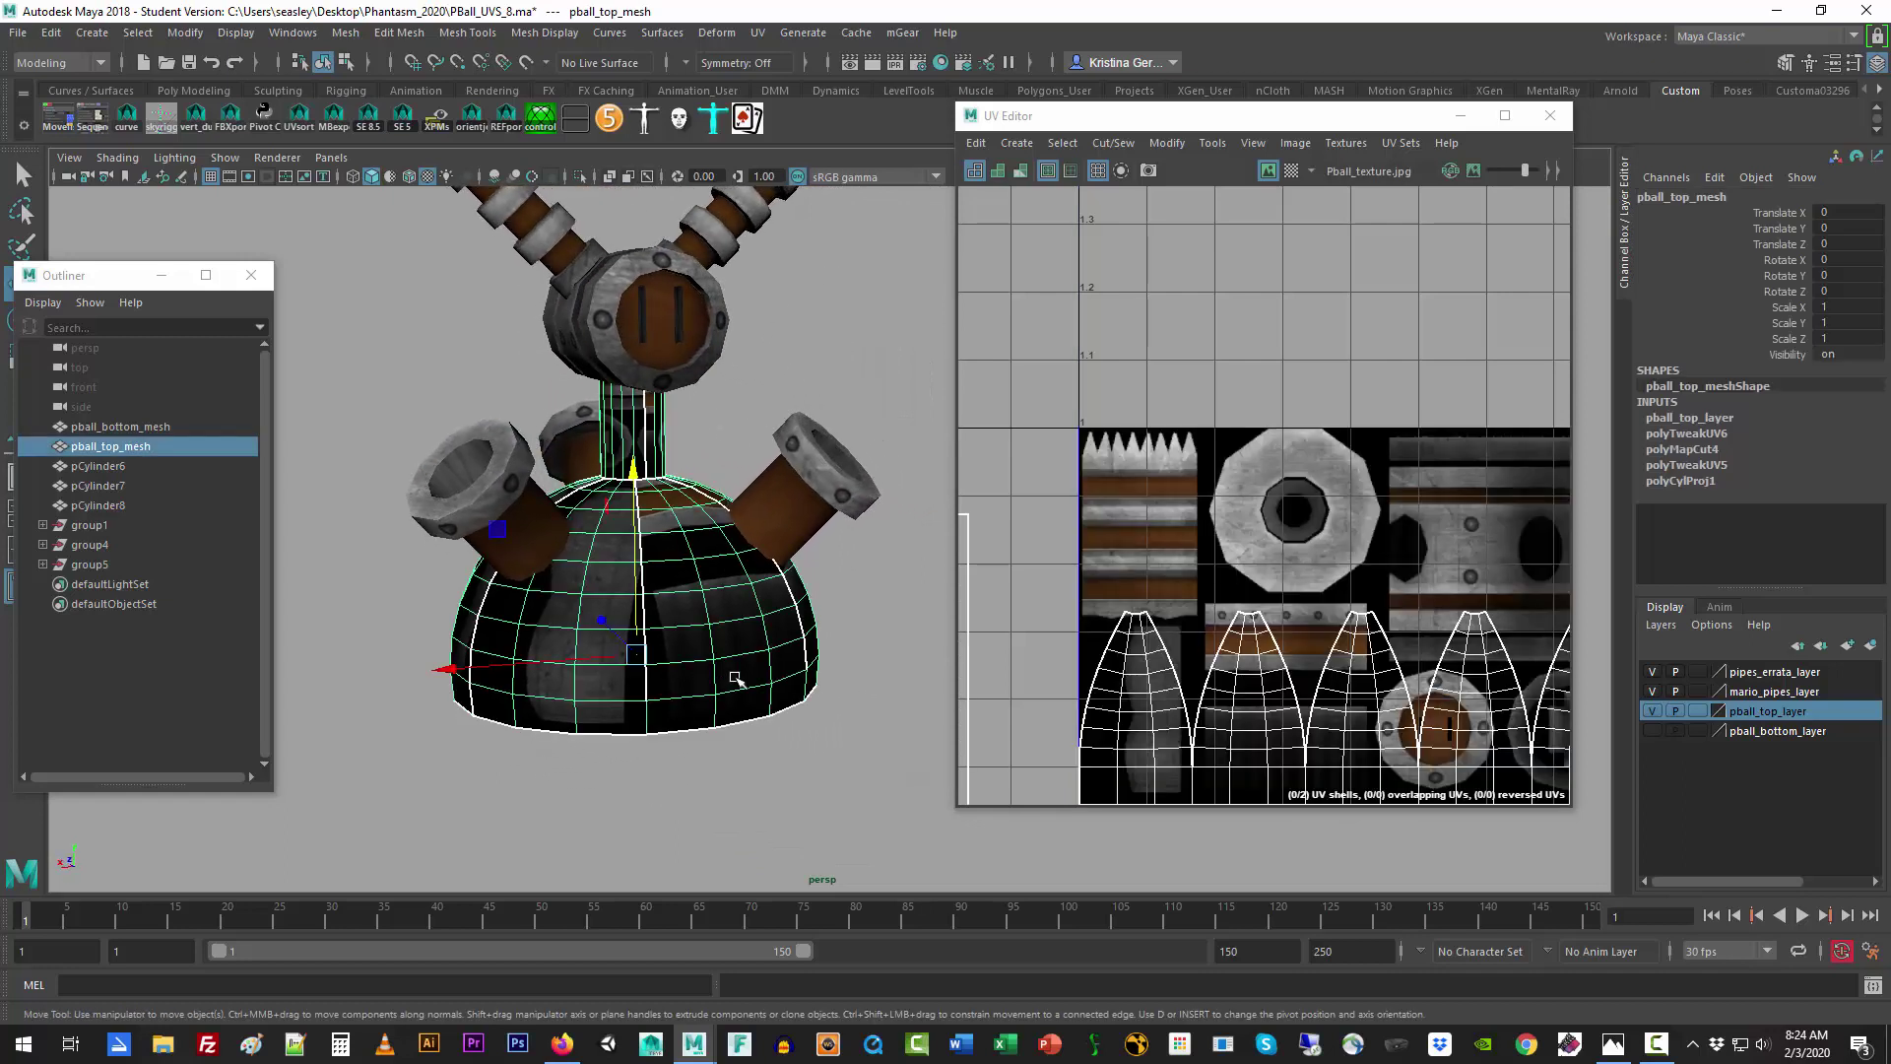
left_click(1652, 691)
left_click(1652, 670)
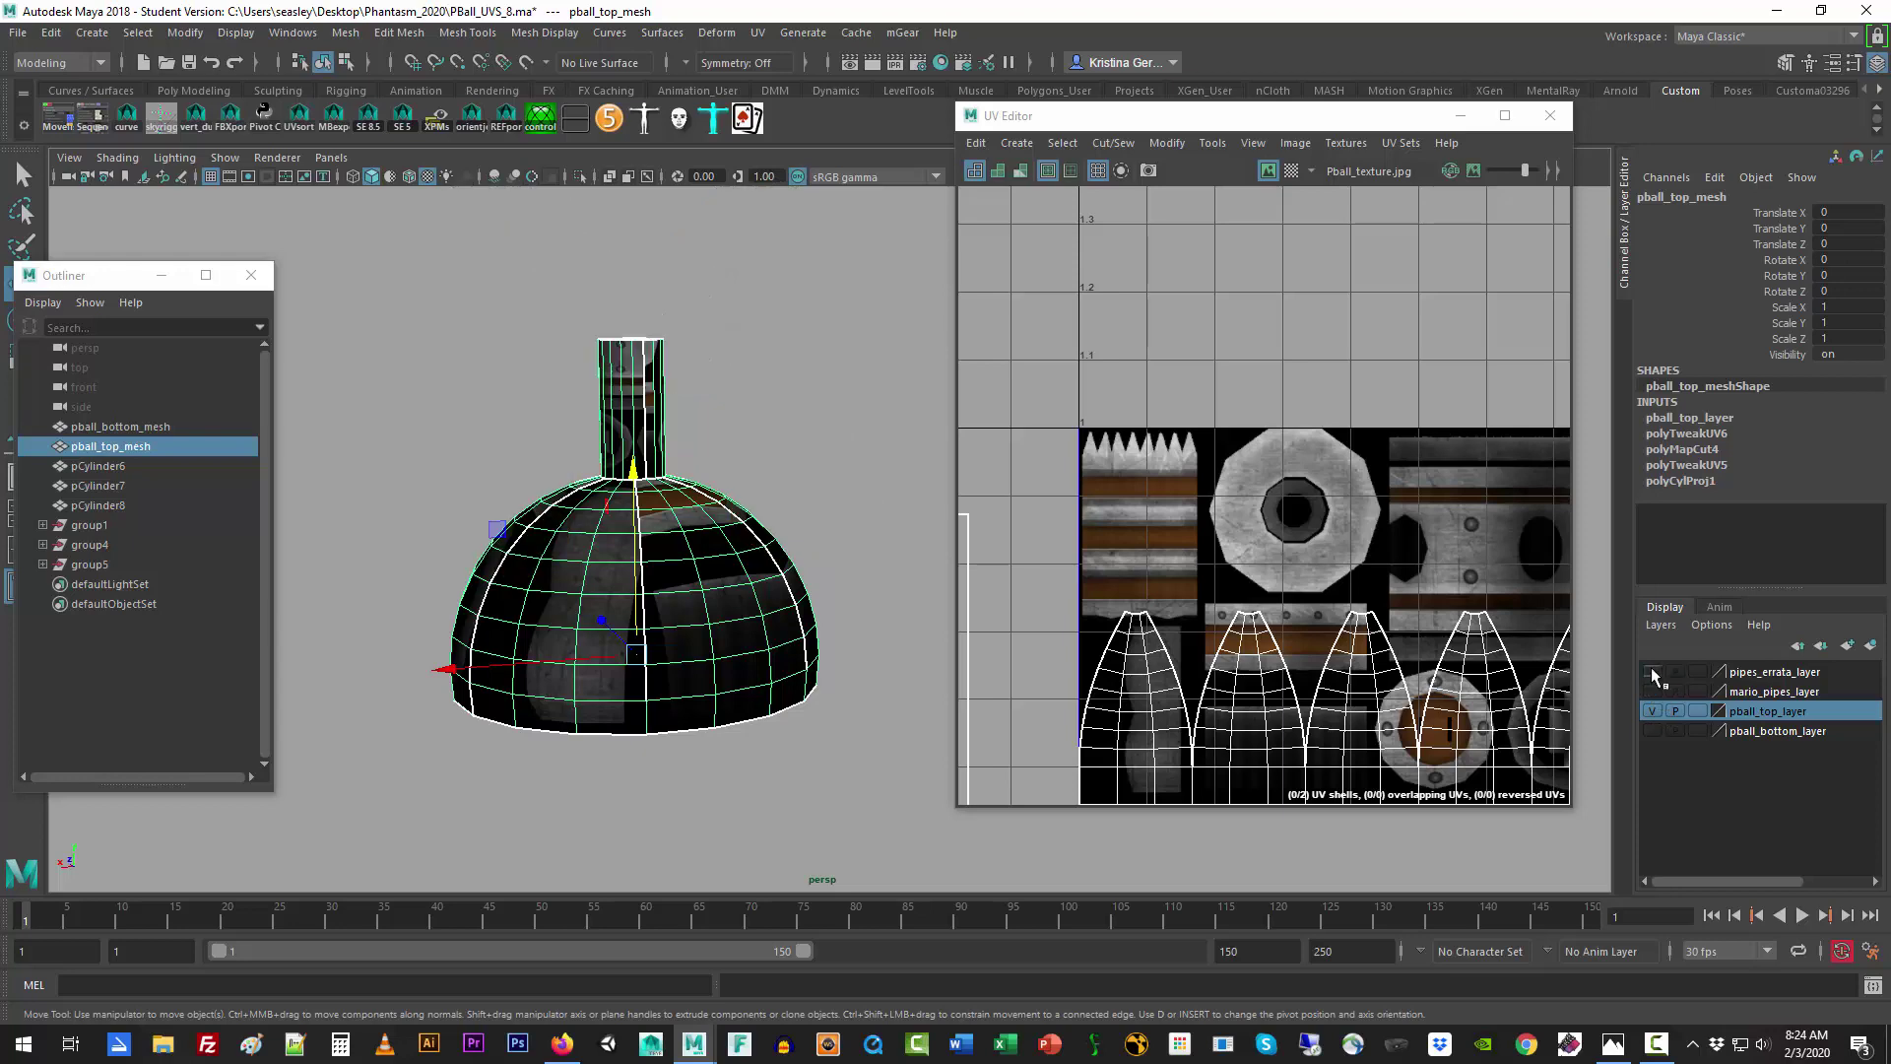
left_click(844, 401)
left_click(702, 535)
Step: Cut the dome's UV shell at the middle vertical edge of its base strip, splitting the six petals into two halves
middle_click_drag(1309, 652, 1172, 452, "alt")
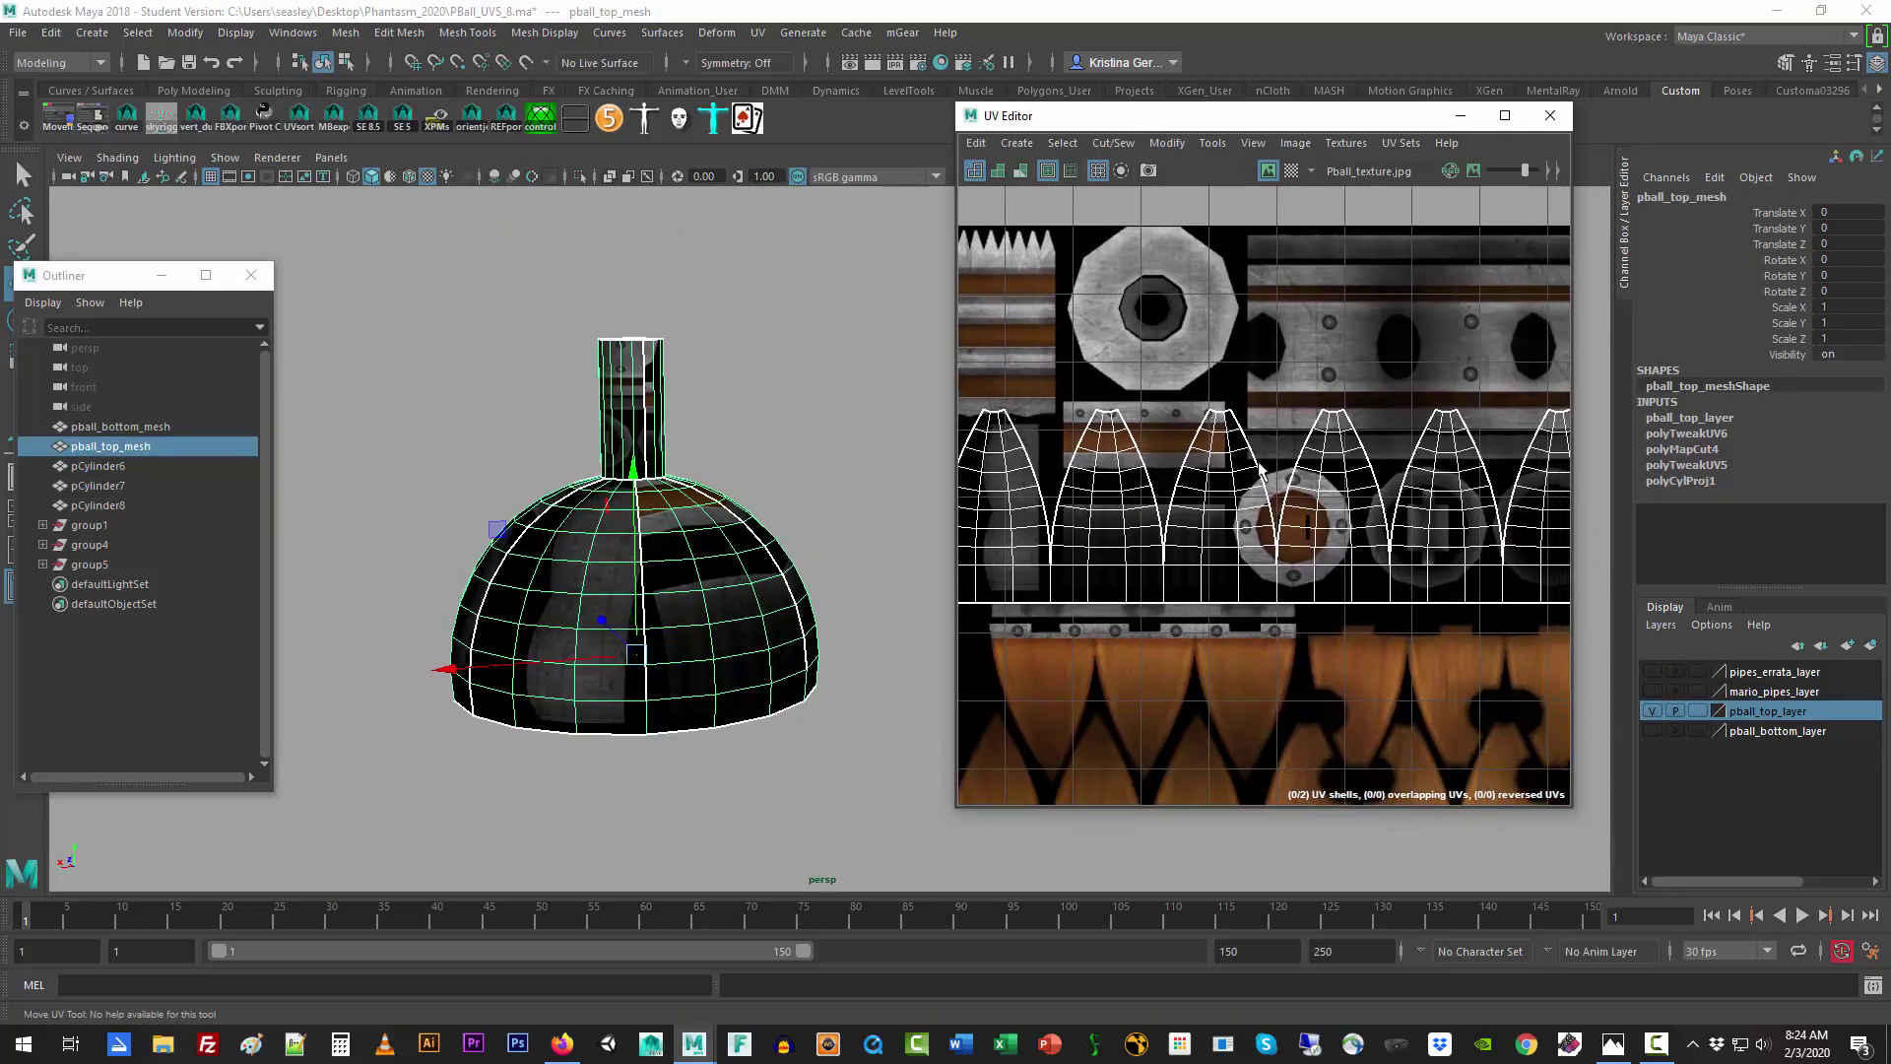
scroll(1261, 464, "down", 3)
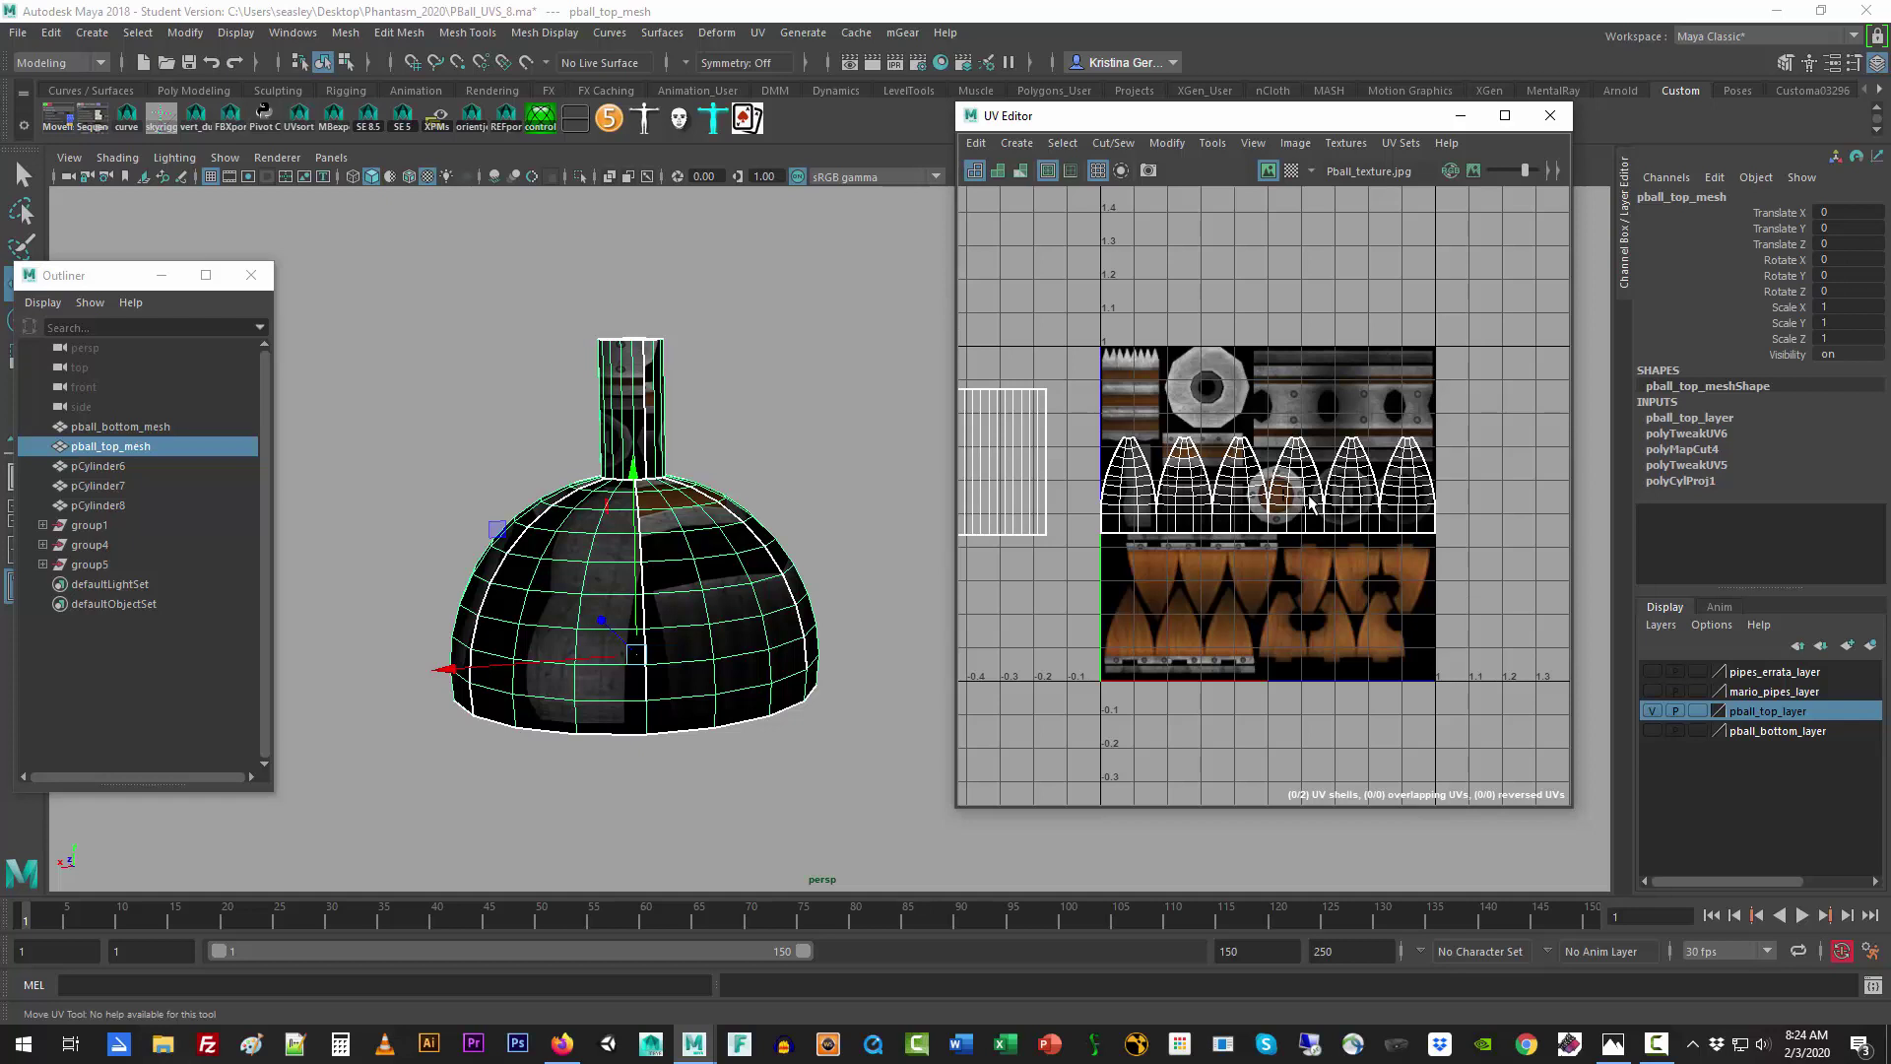
right_click_drag(1311, 502, 1133, 392)
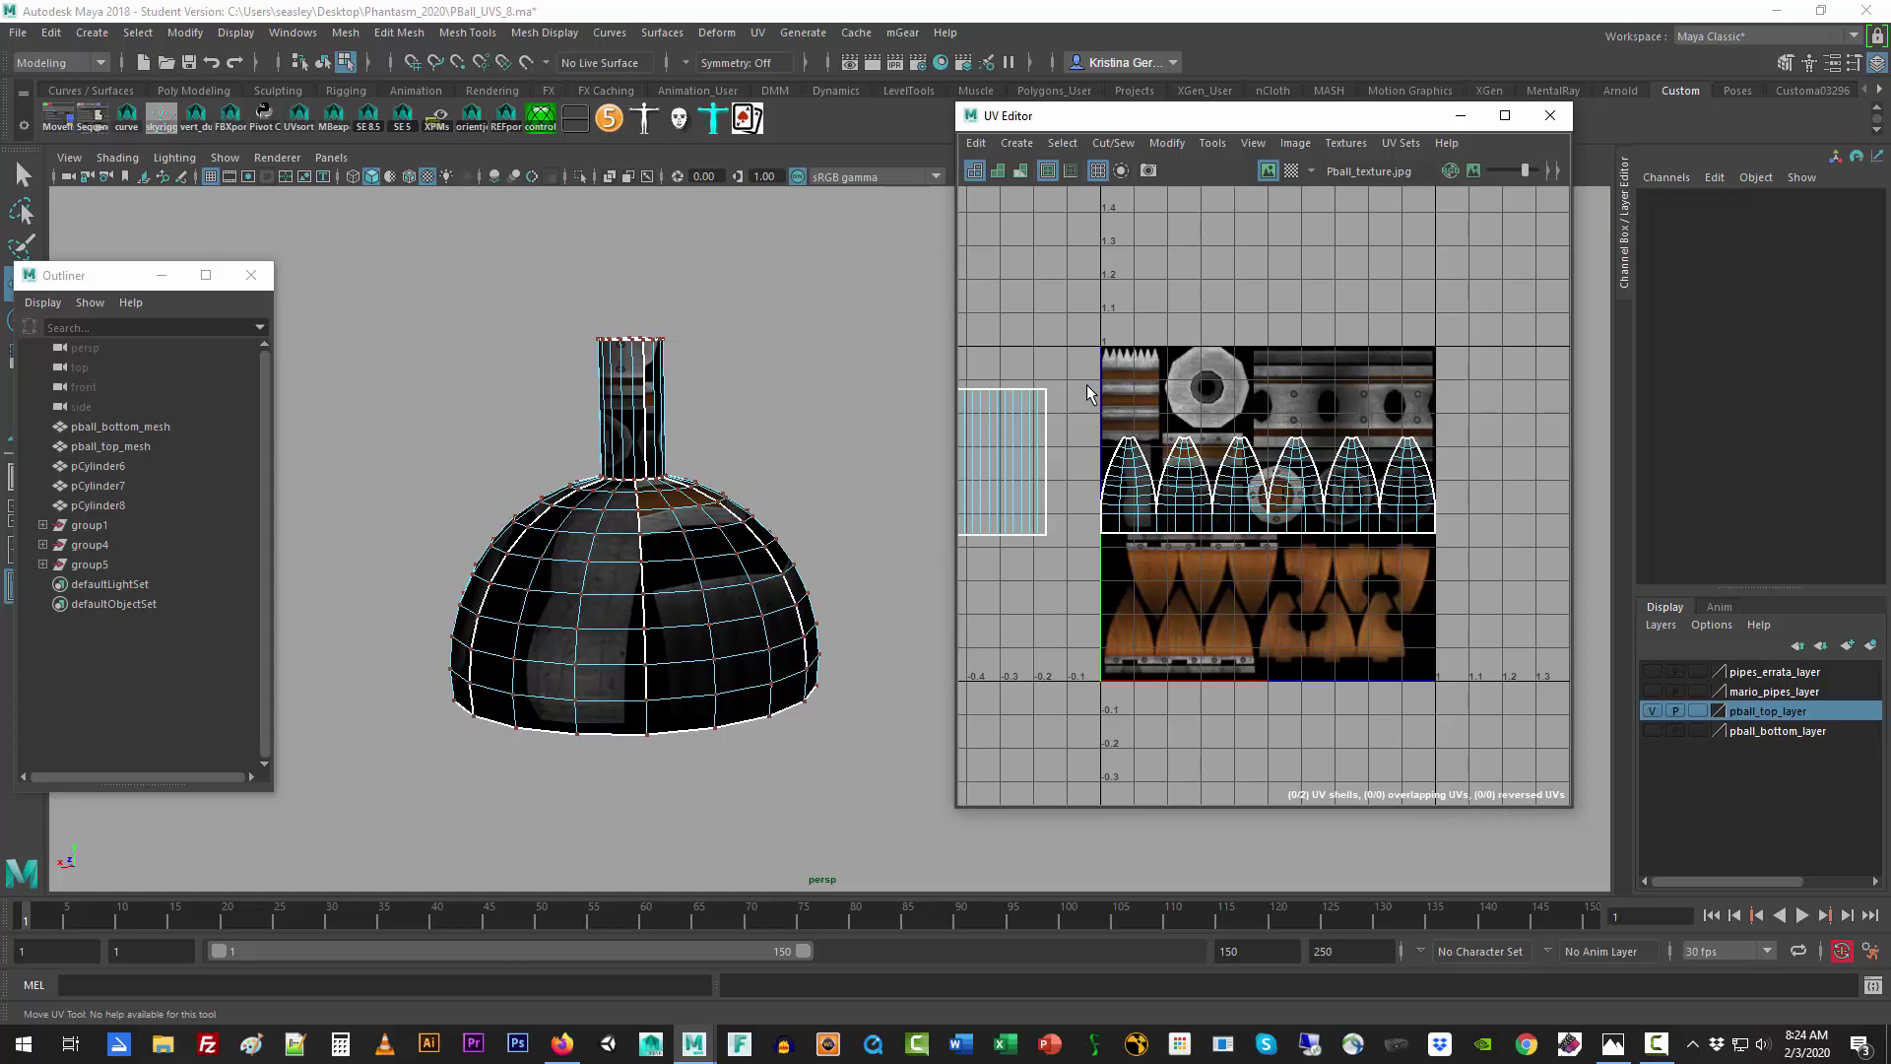
right_click_drag(1271, 528, 1274, 474)
left_click(1268, 520)
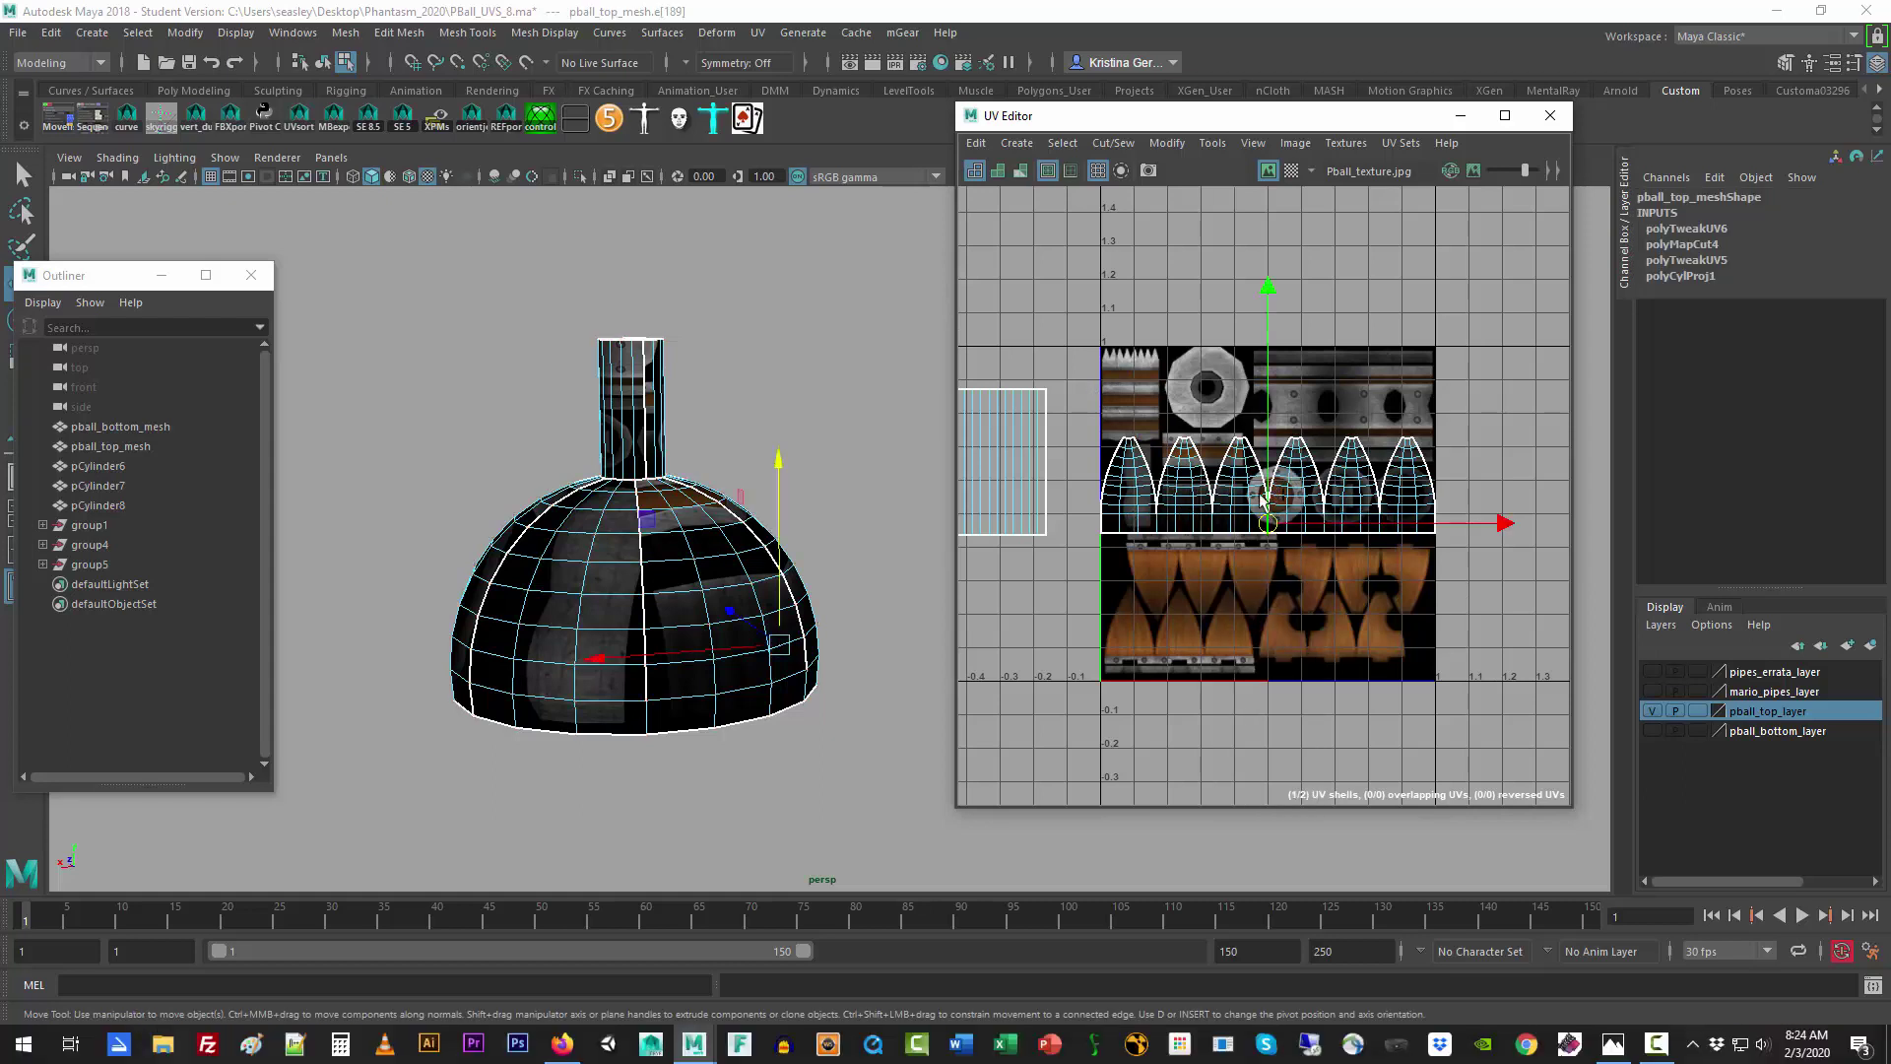
left_click(1101, 144)
left_click(1142, 246)
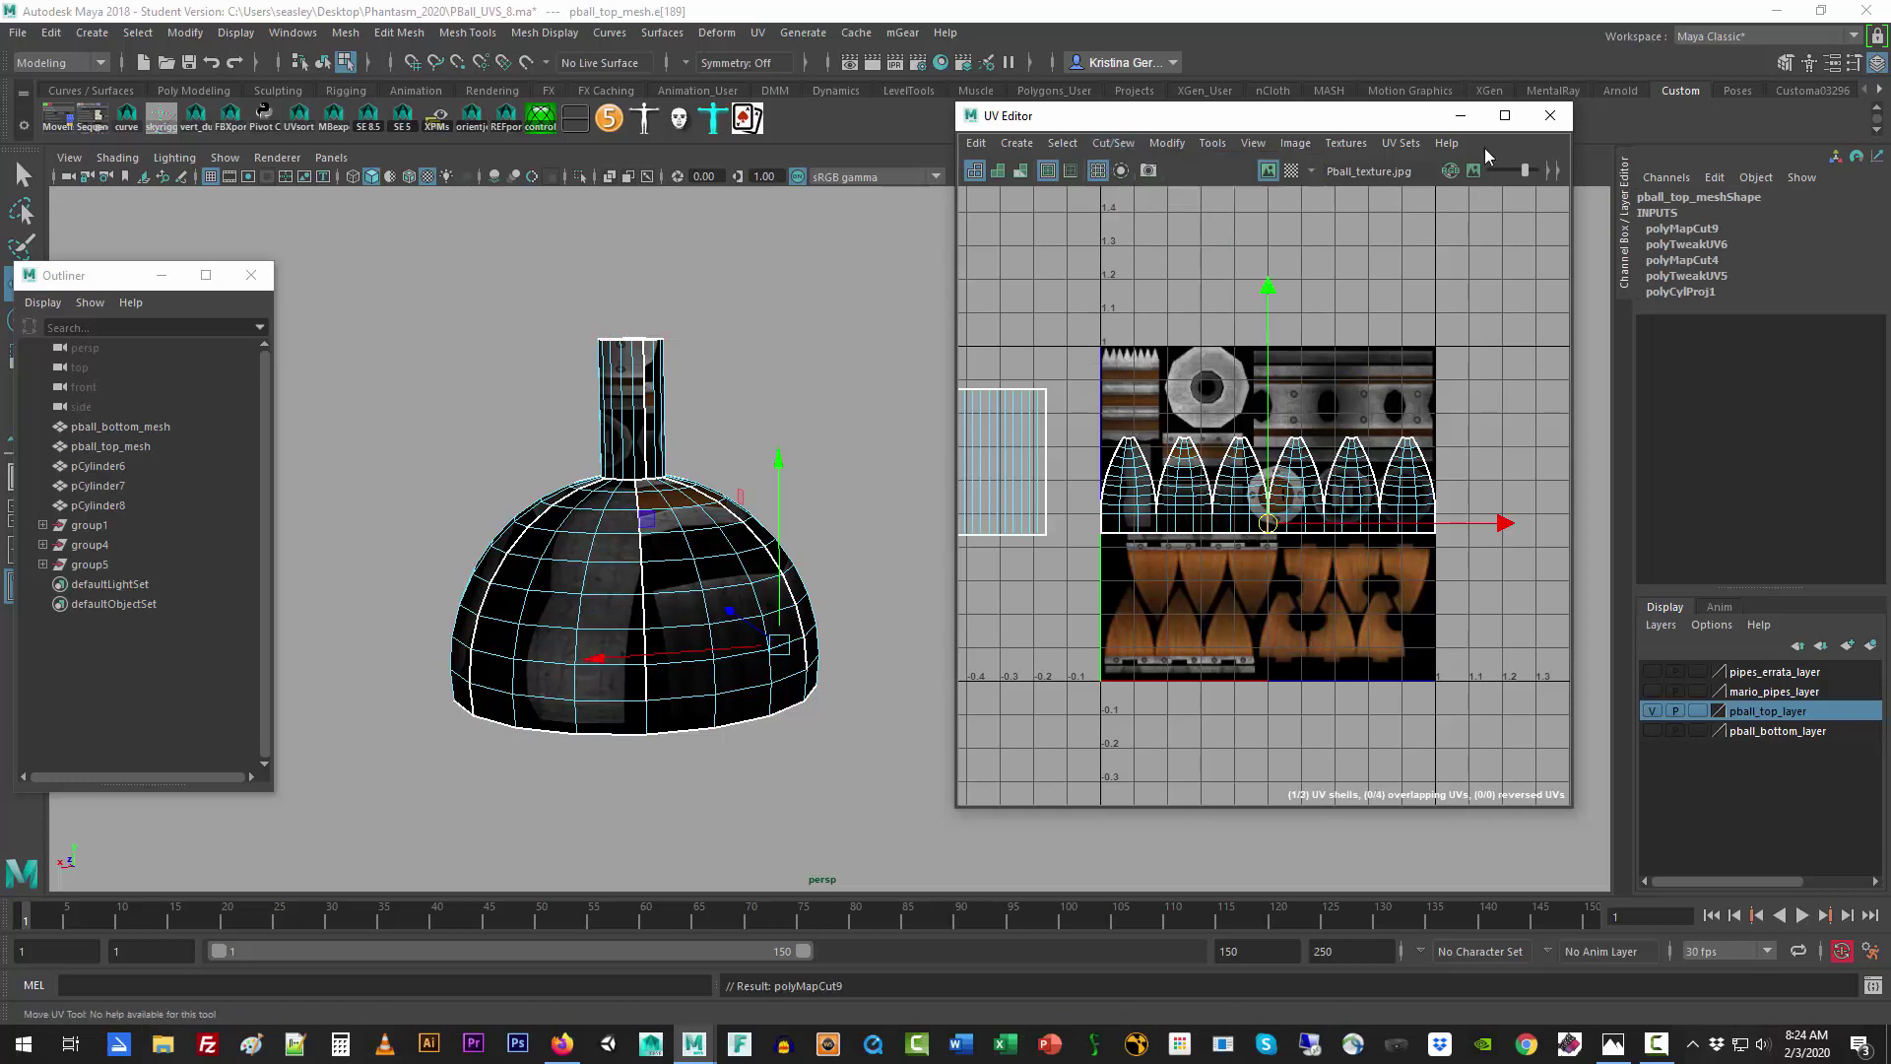
Step: Maximize the UV Editor and move the right three-petal shell down onto the wooden panels with round cutouts
left_click(1504, 115)
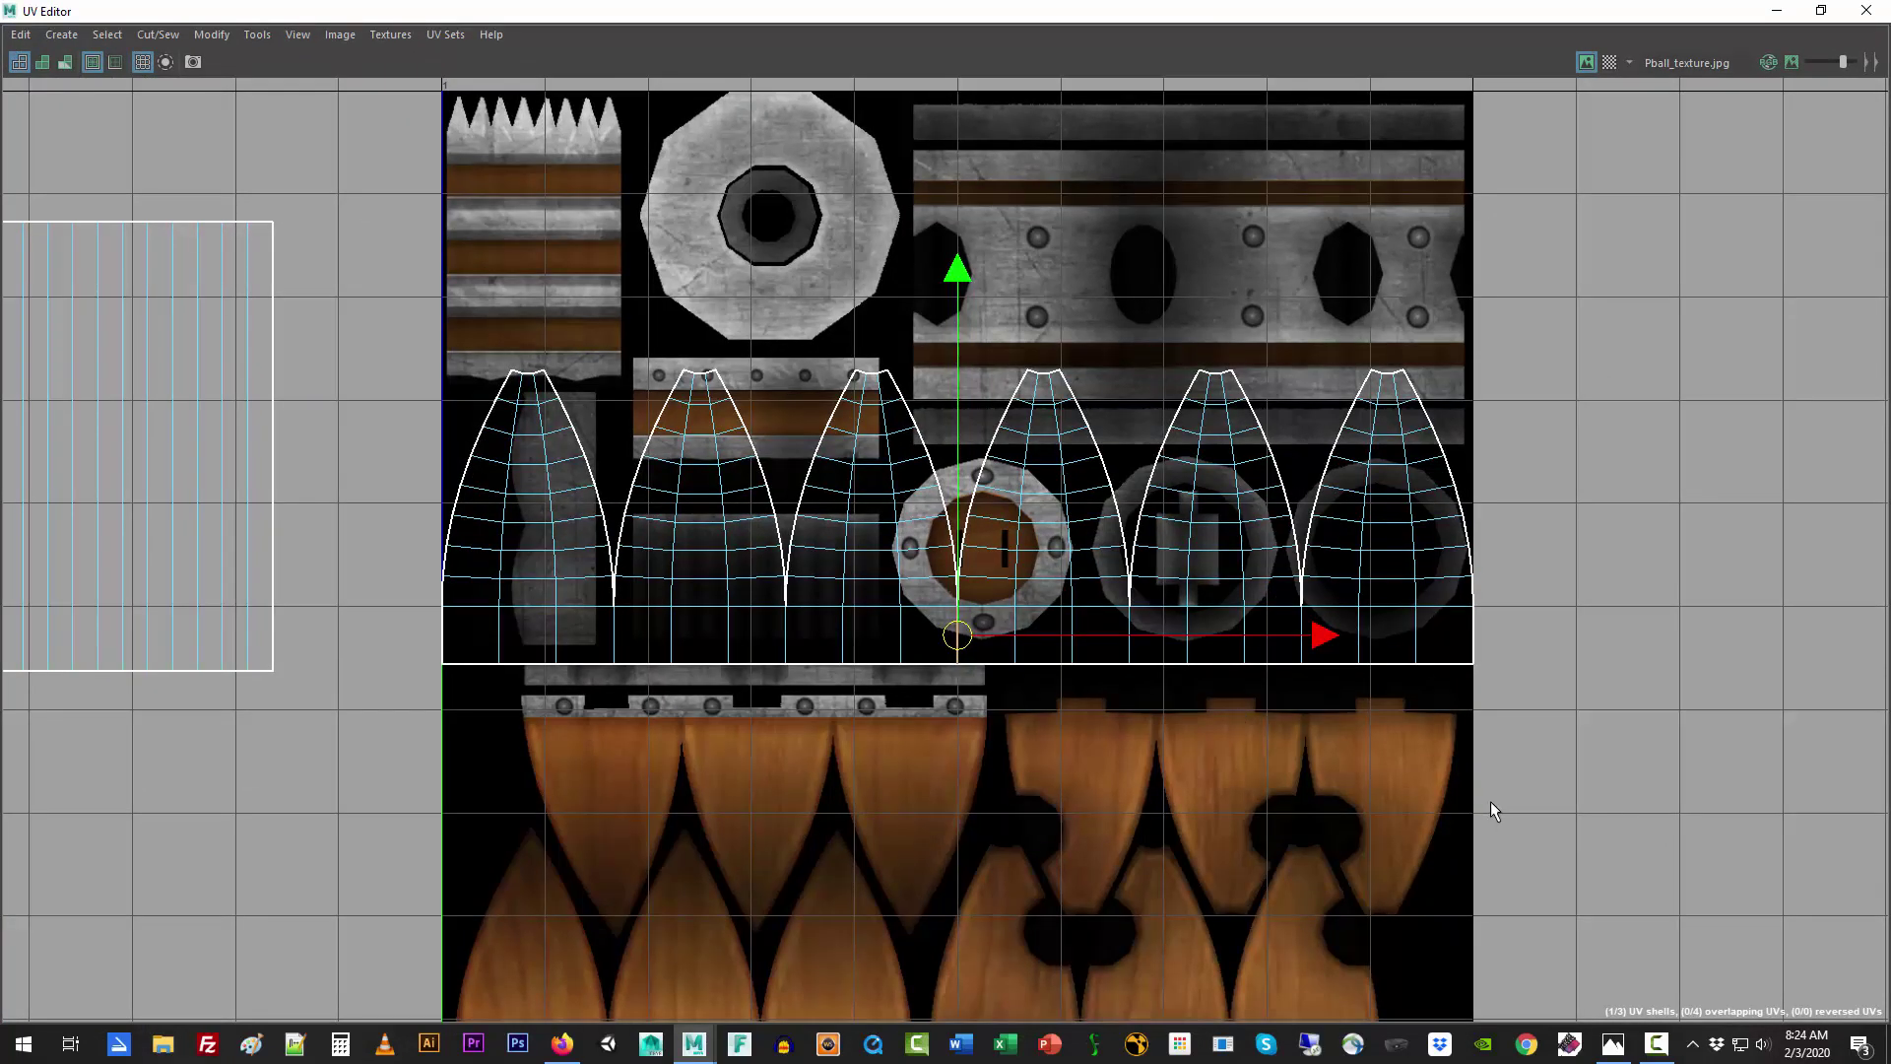
middle_click_drag(1491, 801, 1490, 612, "alt")
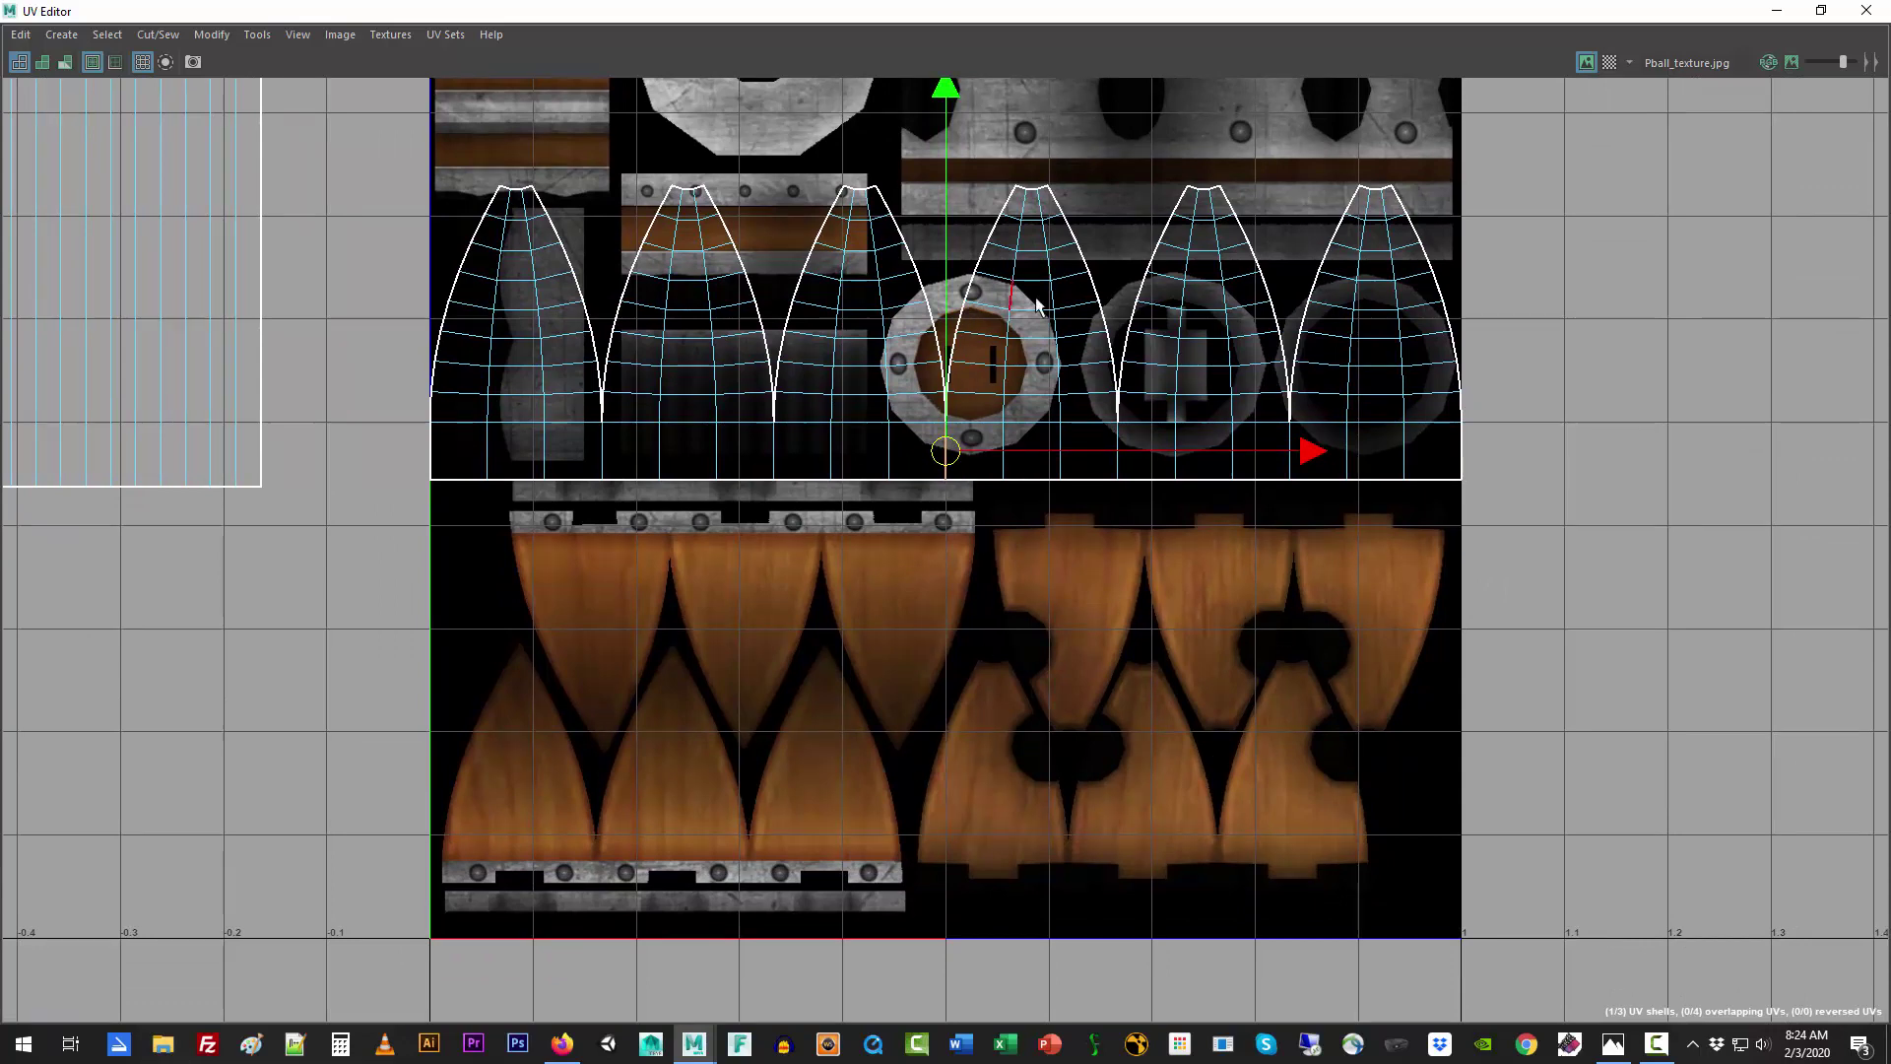
mouse_move(1035, 298)
right_mouse_down()
mouse_move(1095, 297)
mouse_move(1047, 279)
right_mouse_up()
left_click(1093, 292)
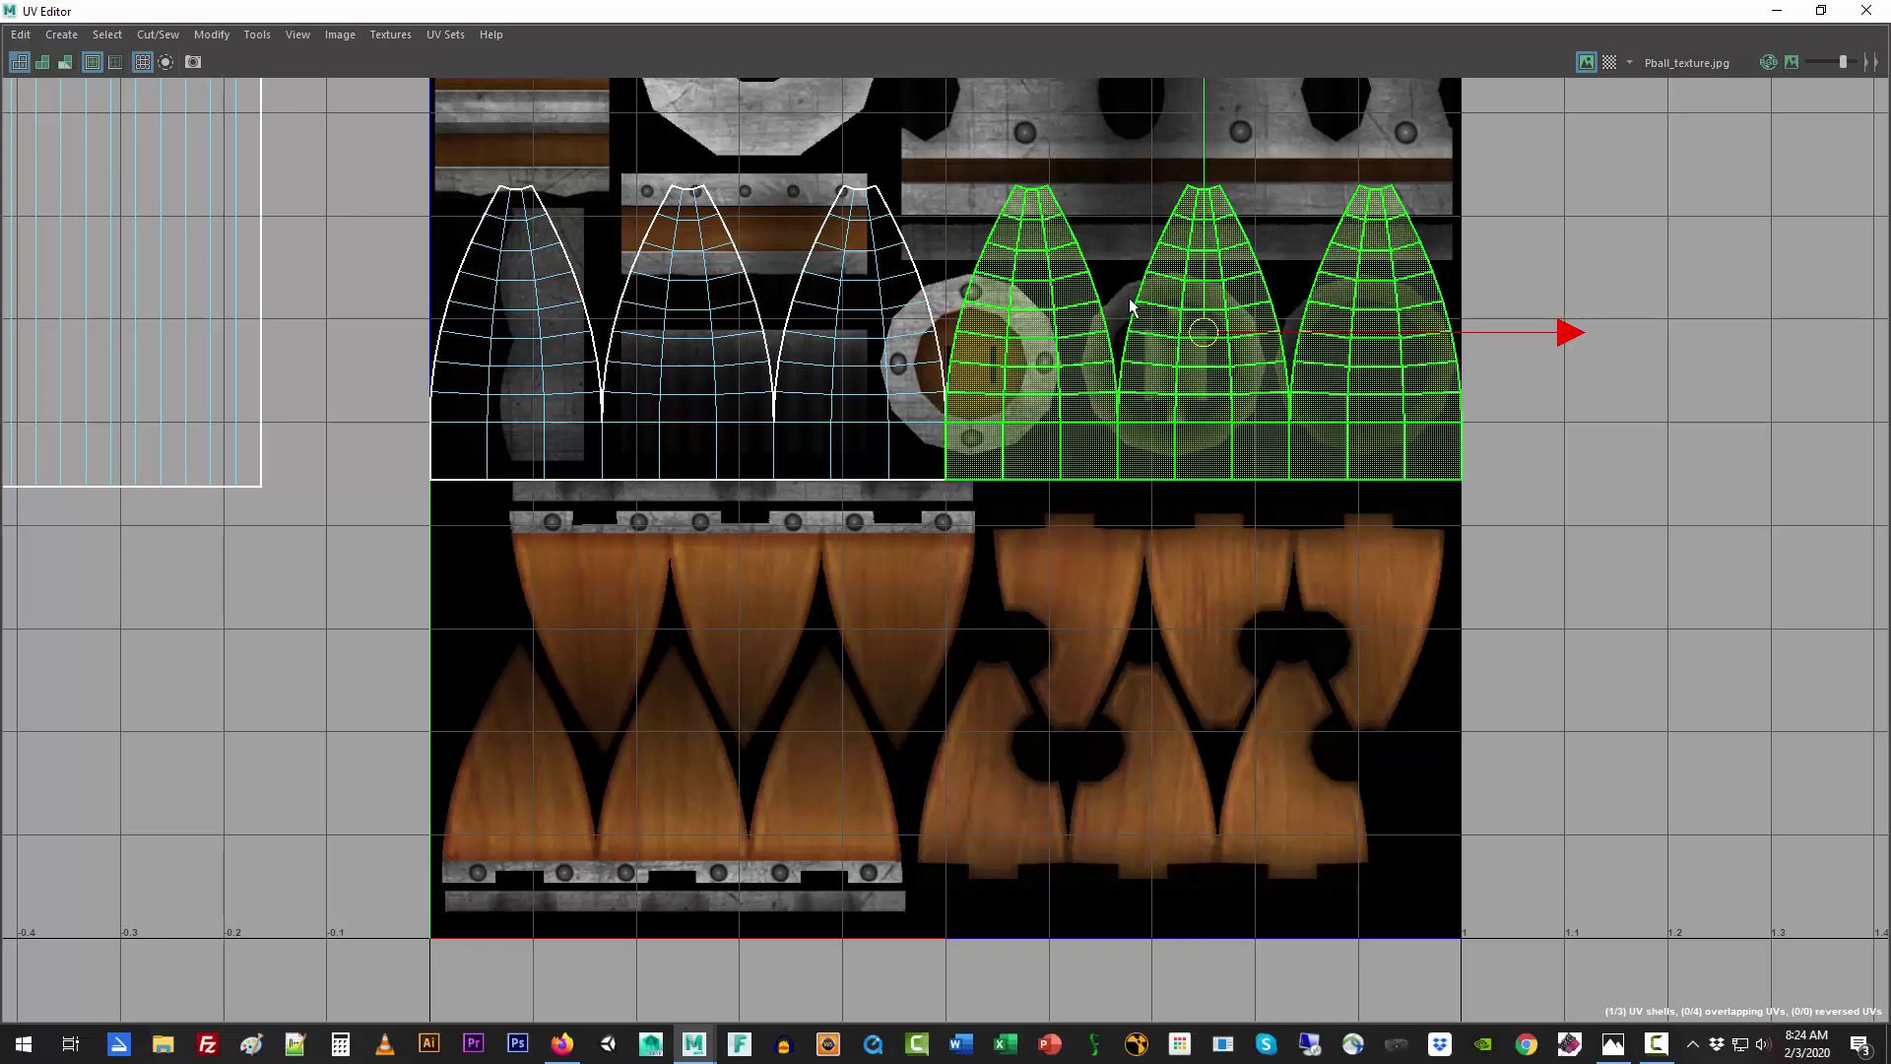
left_click_drag(1203, 168, 1168, 558)
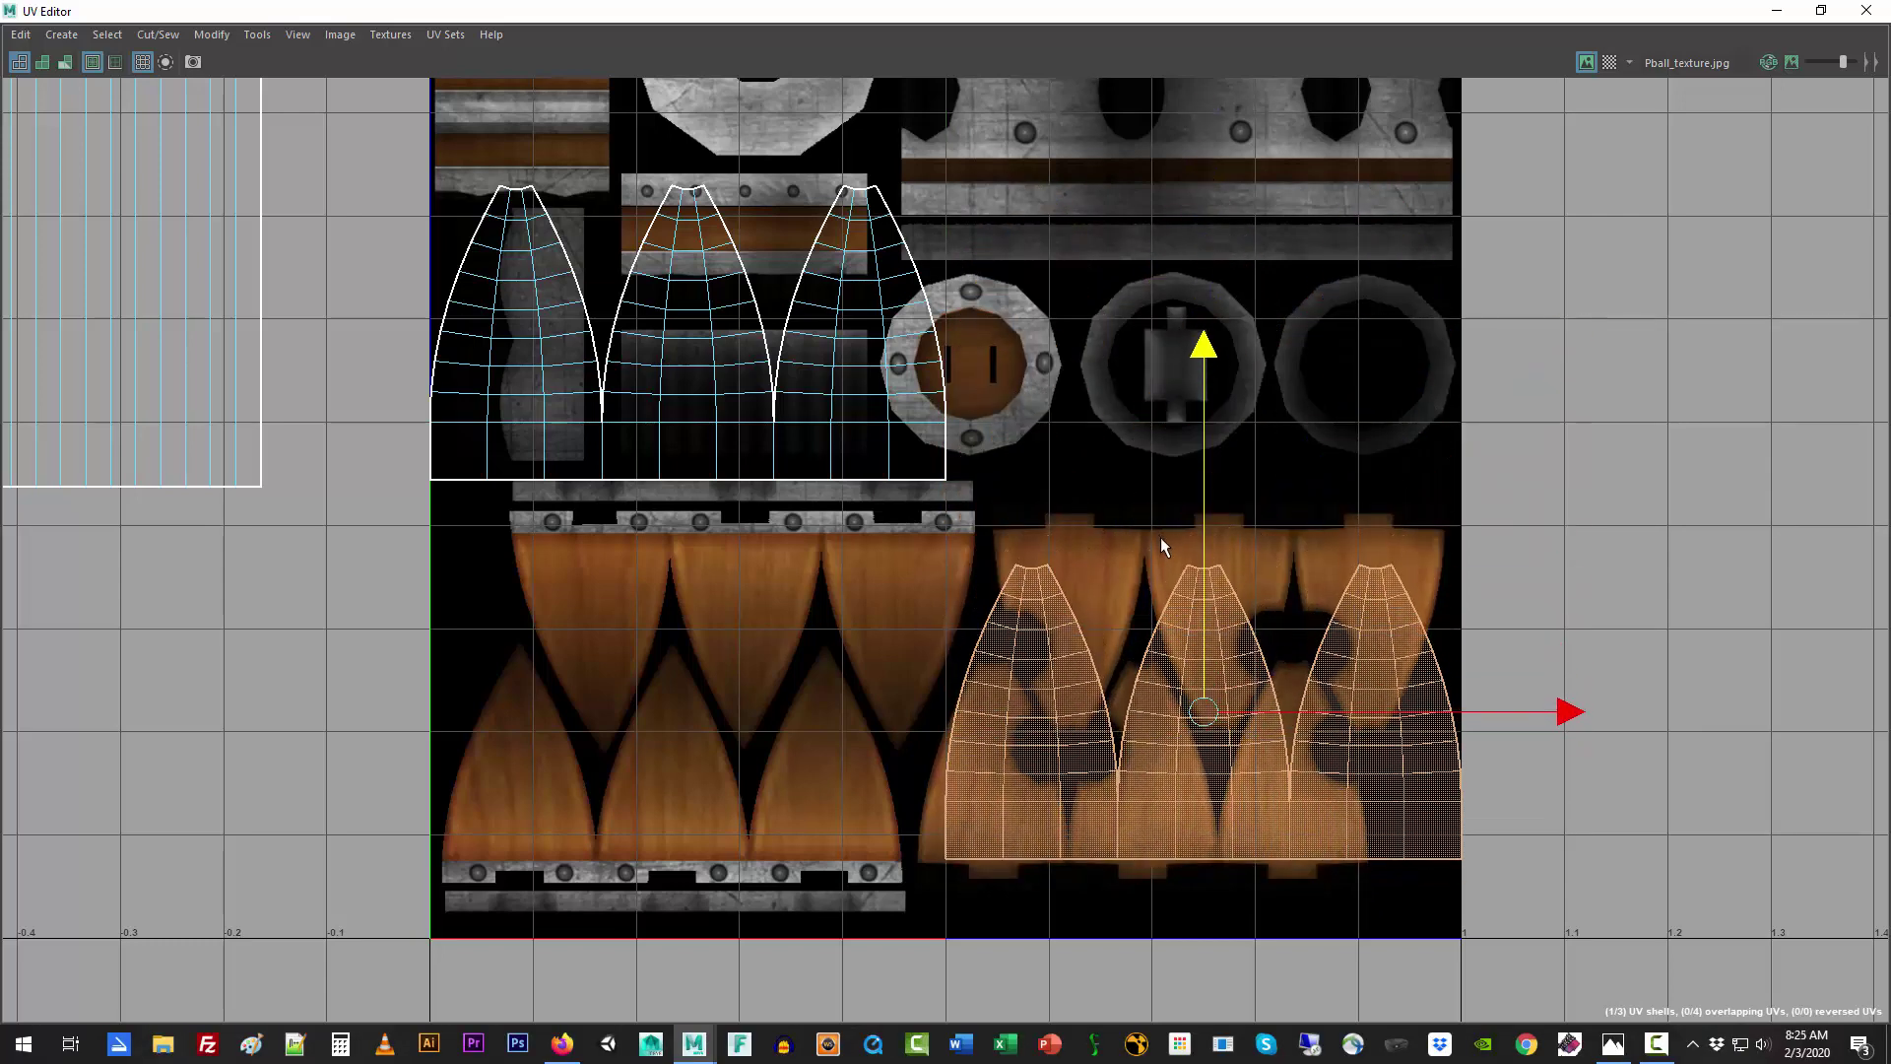
Step: Scale and reposition the three-petal shell so it roughly fits the lower row of wooden panels with round cutouts
key("r")
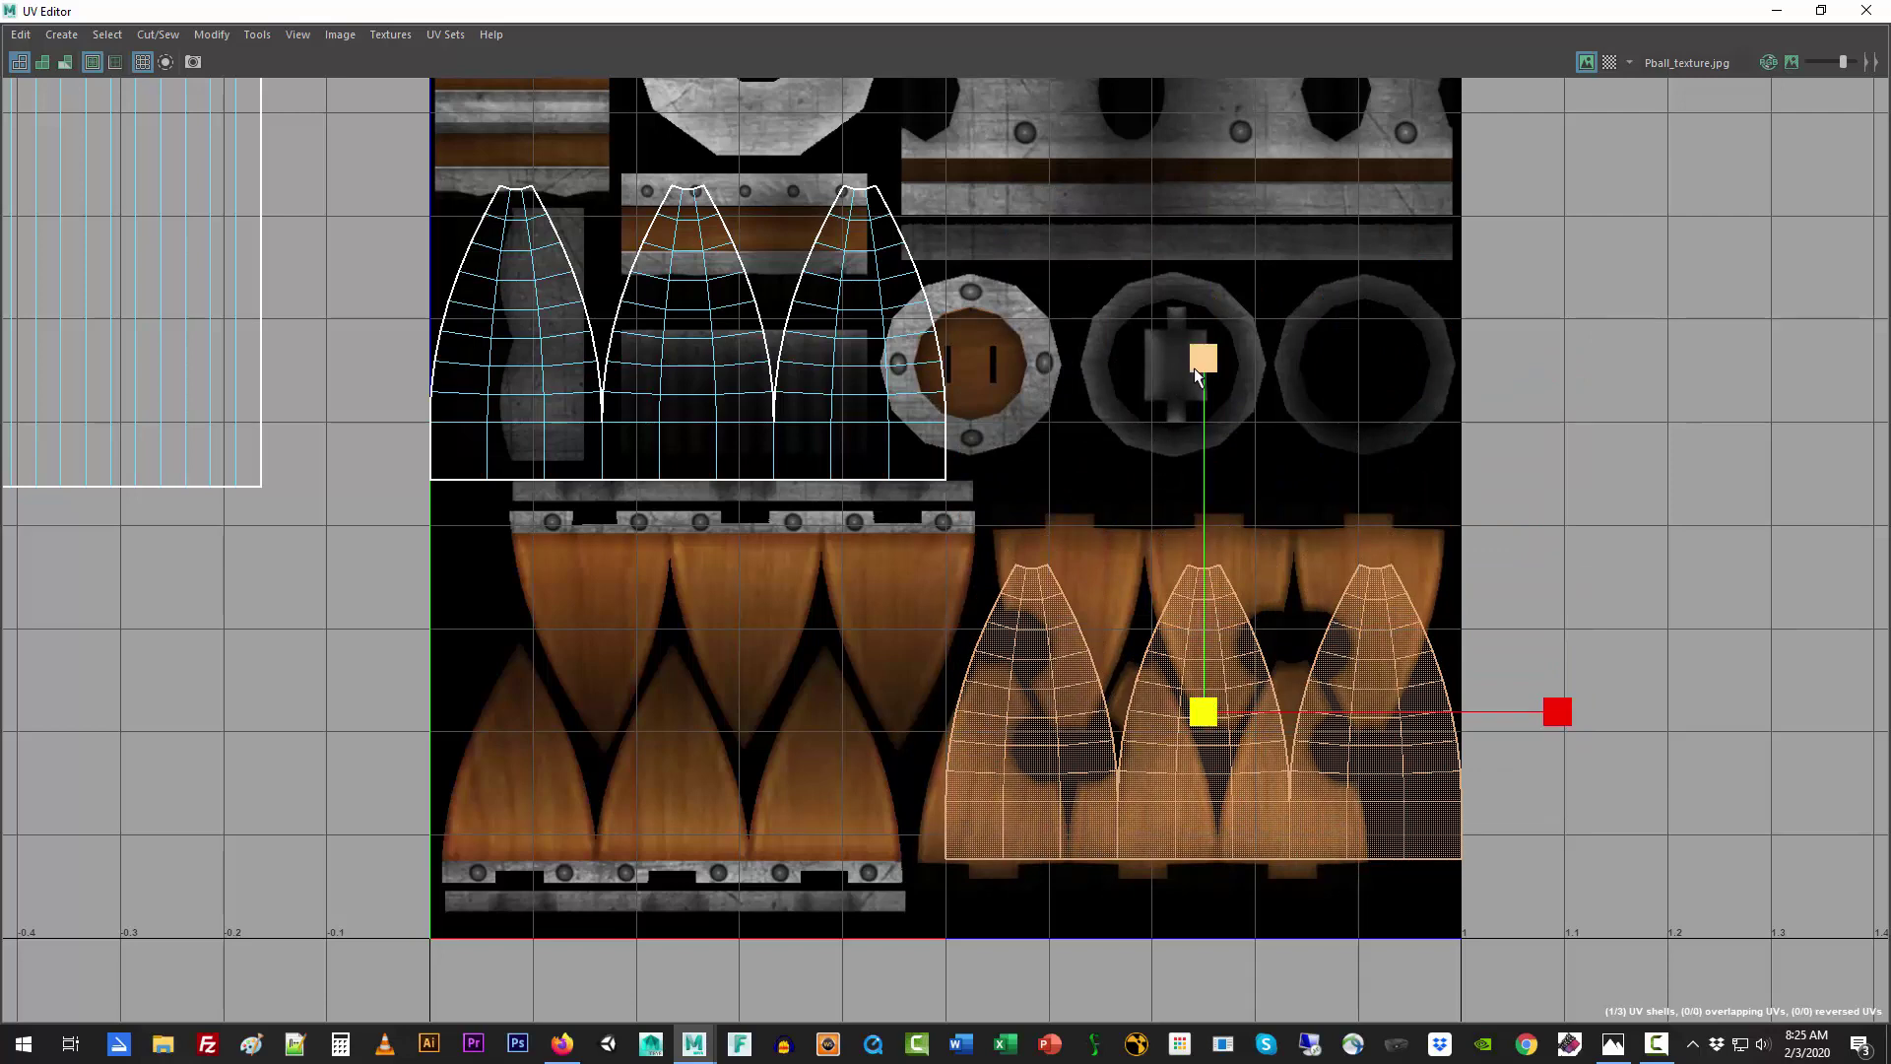
left_click_drag(1198, 374, 1196, 515)
key("w")
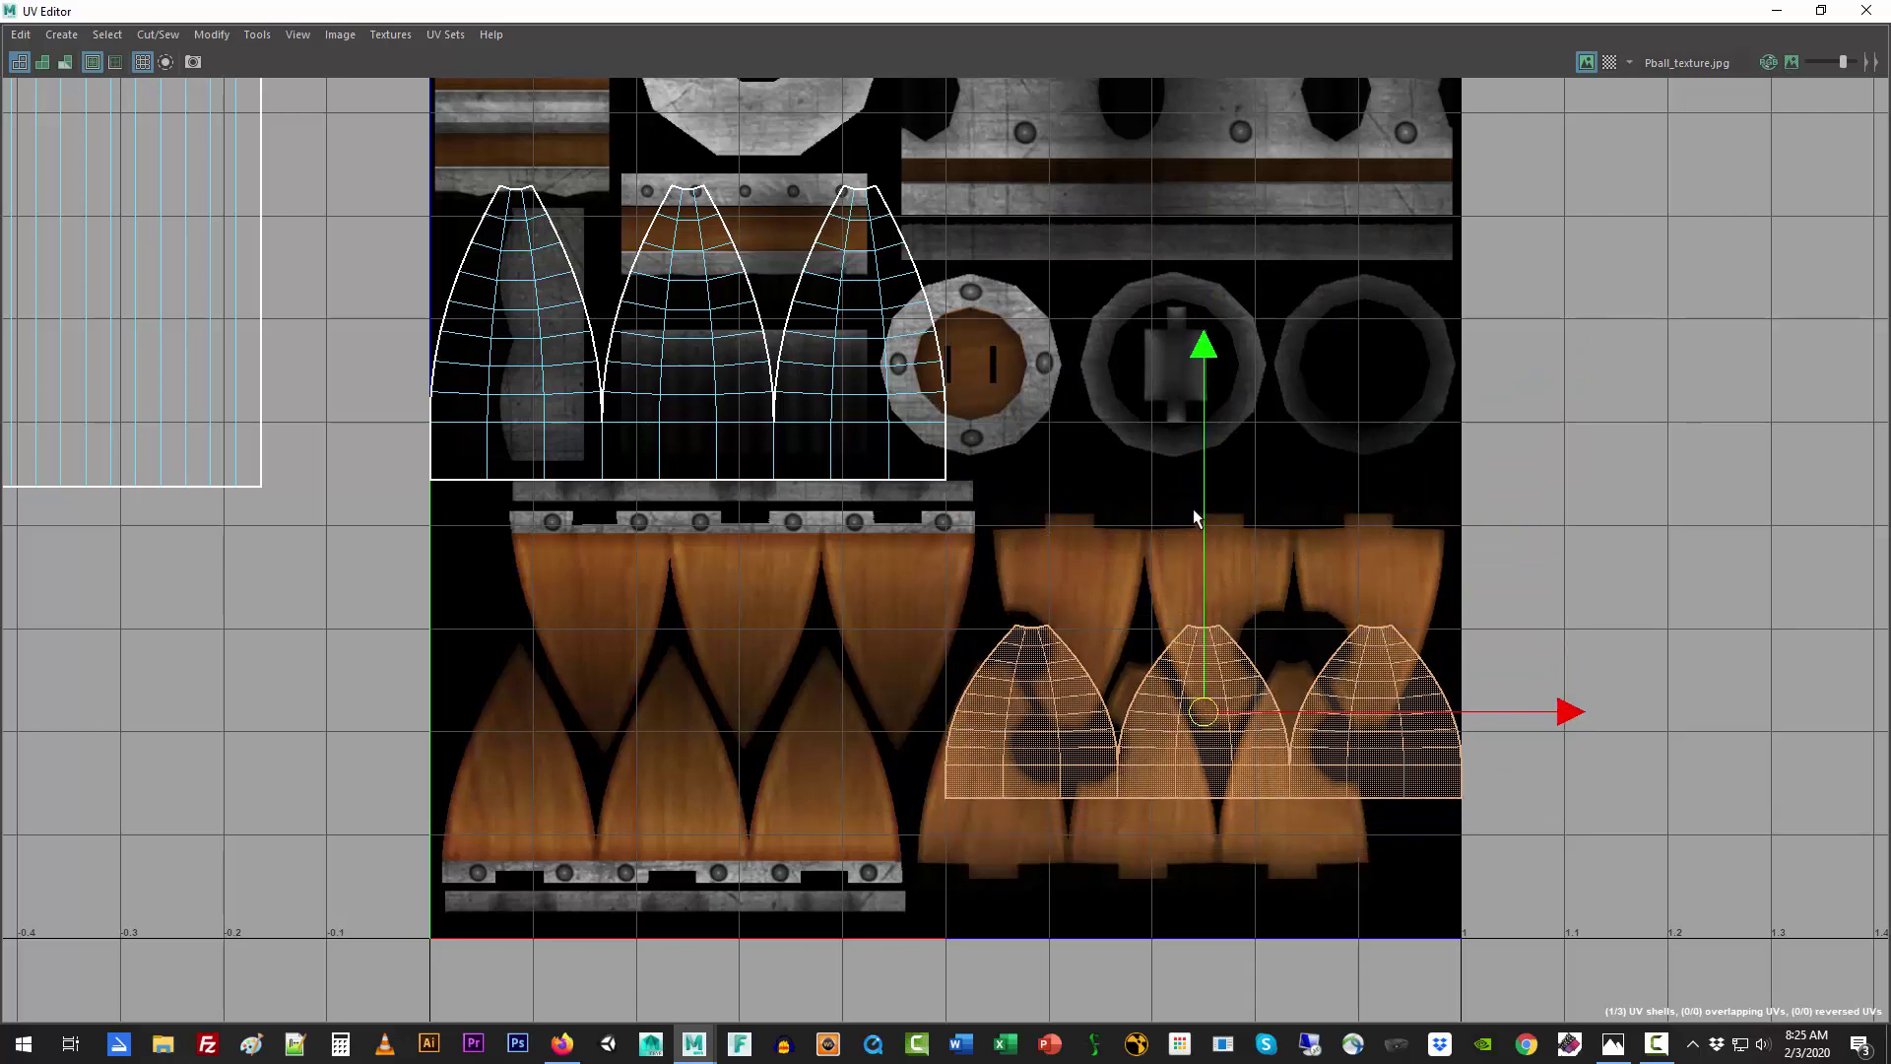
left_click_drag(1203, 711, 1168, 777)
key("r")
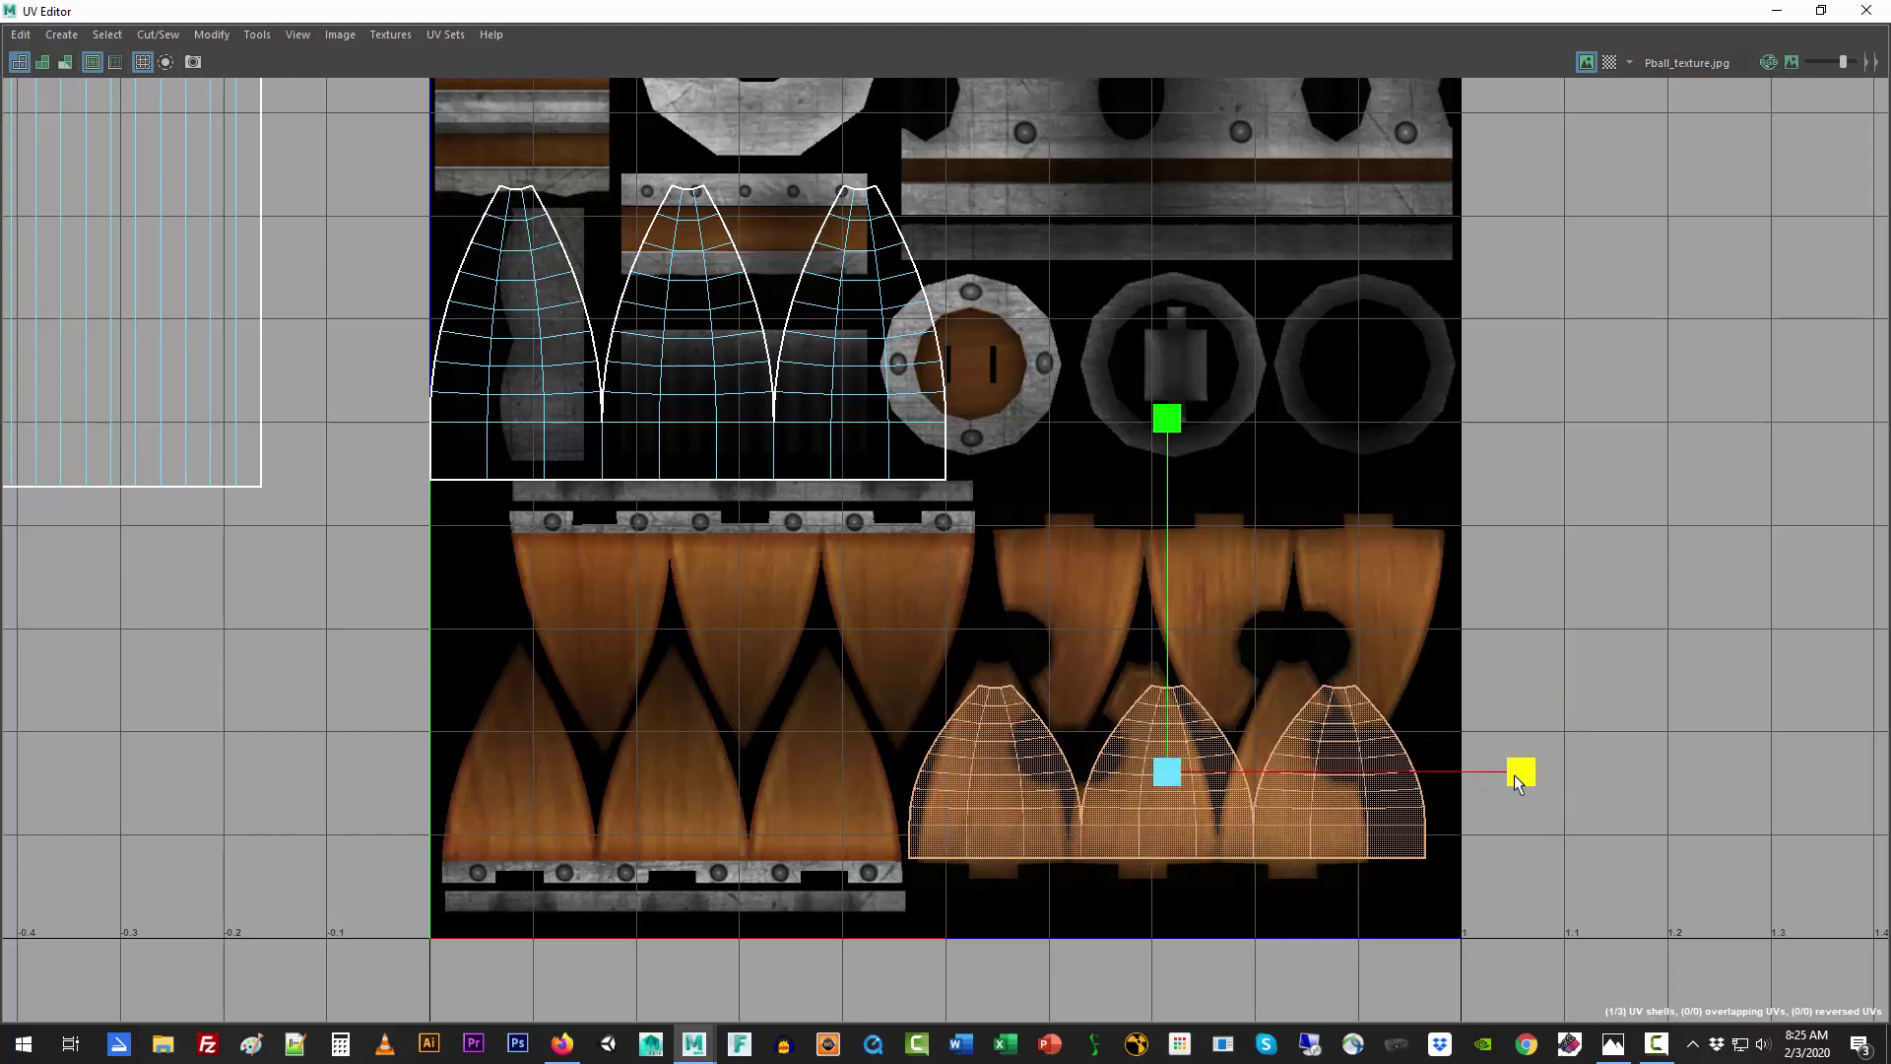
left_click_drag(1514, 776, 1432, 794)
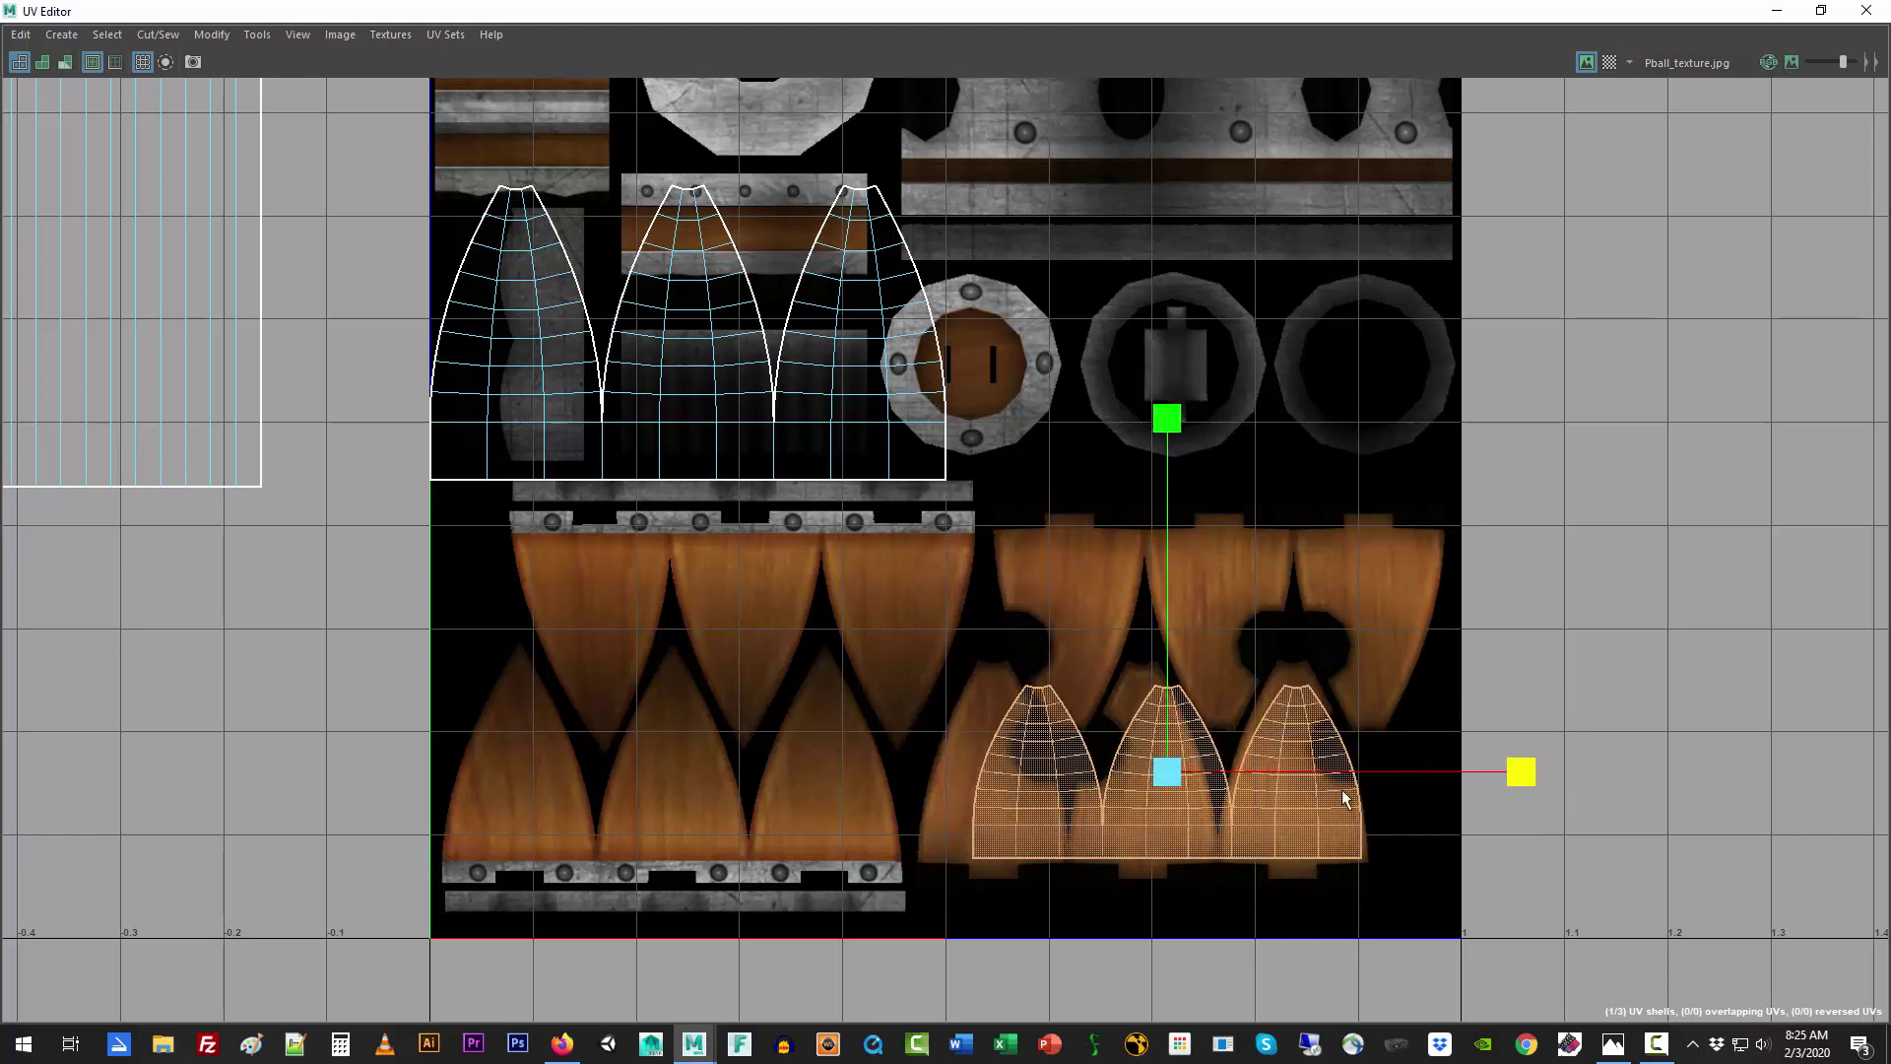
key("w")
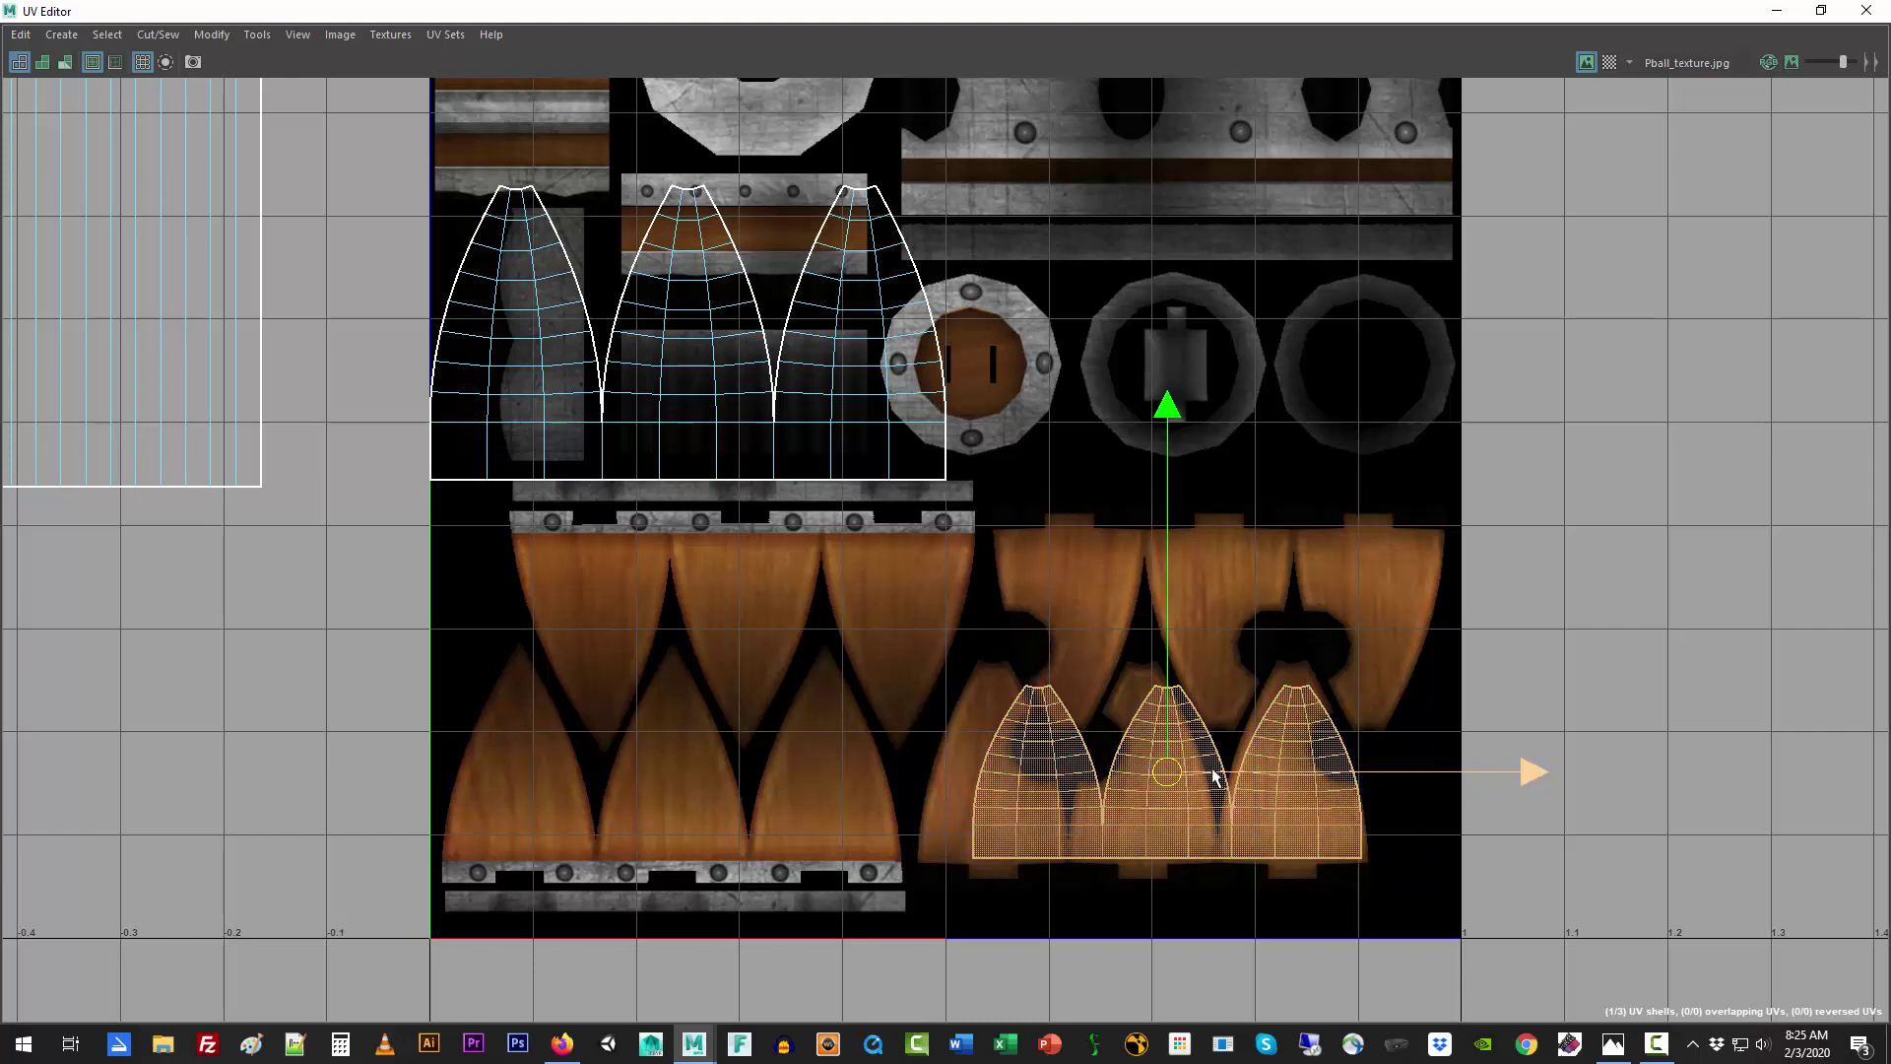
left_click_drag(1215, 777, 1188, 781)
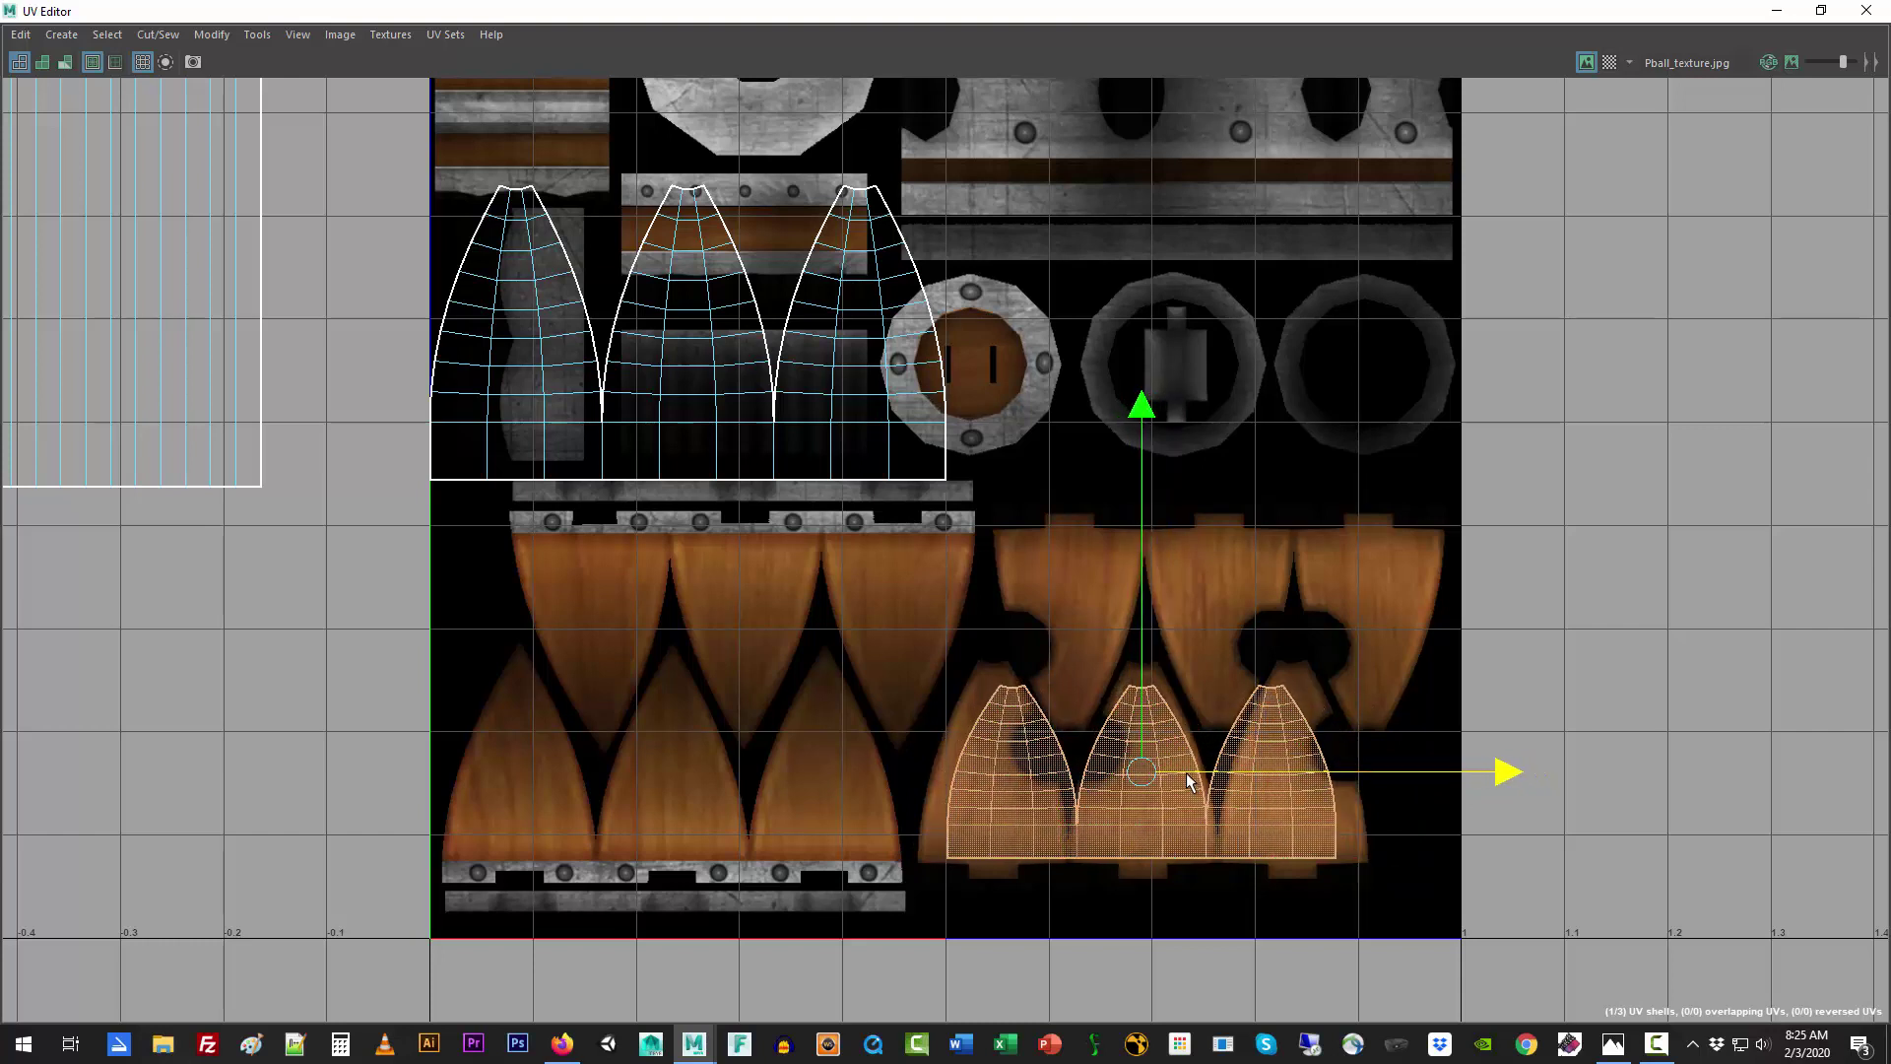
key("r")
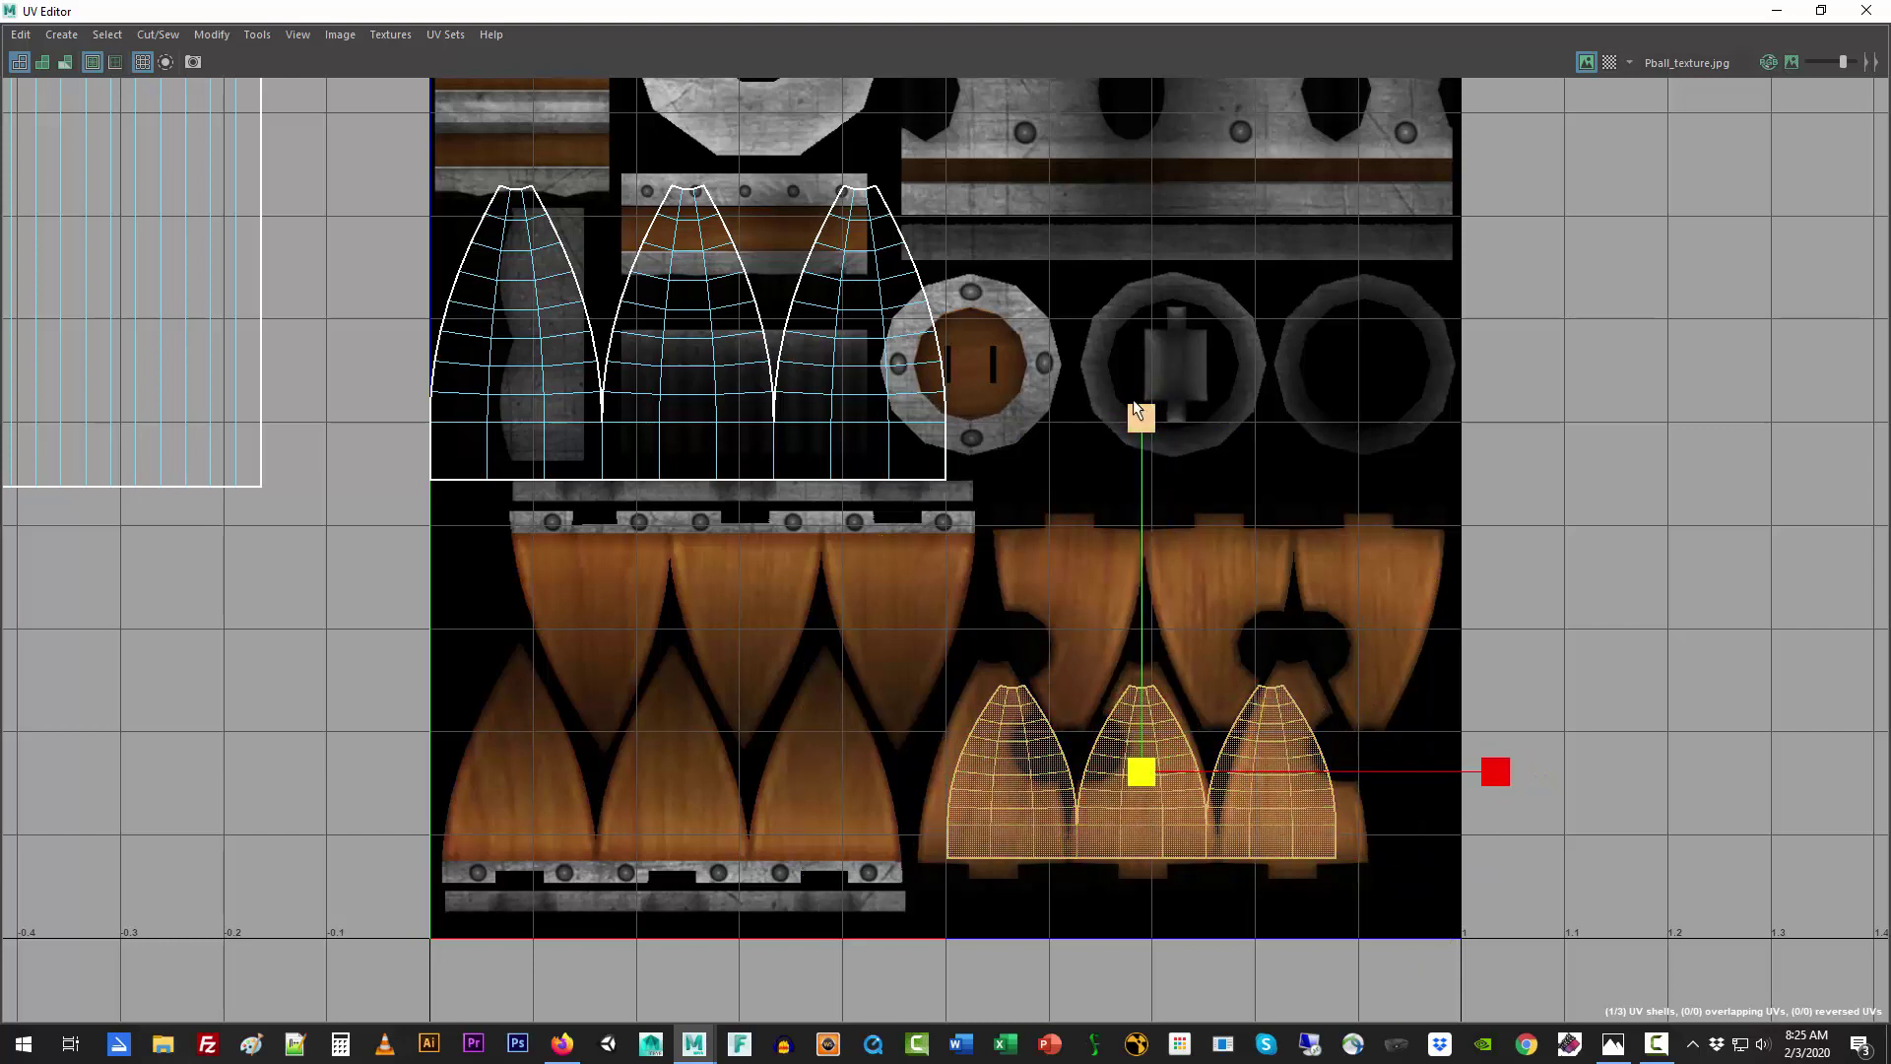
left_click_drag(1141, 417, 1138, 396)
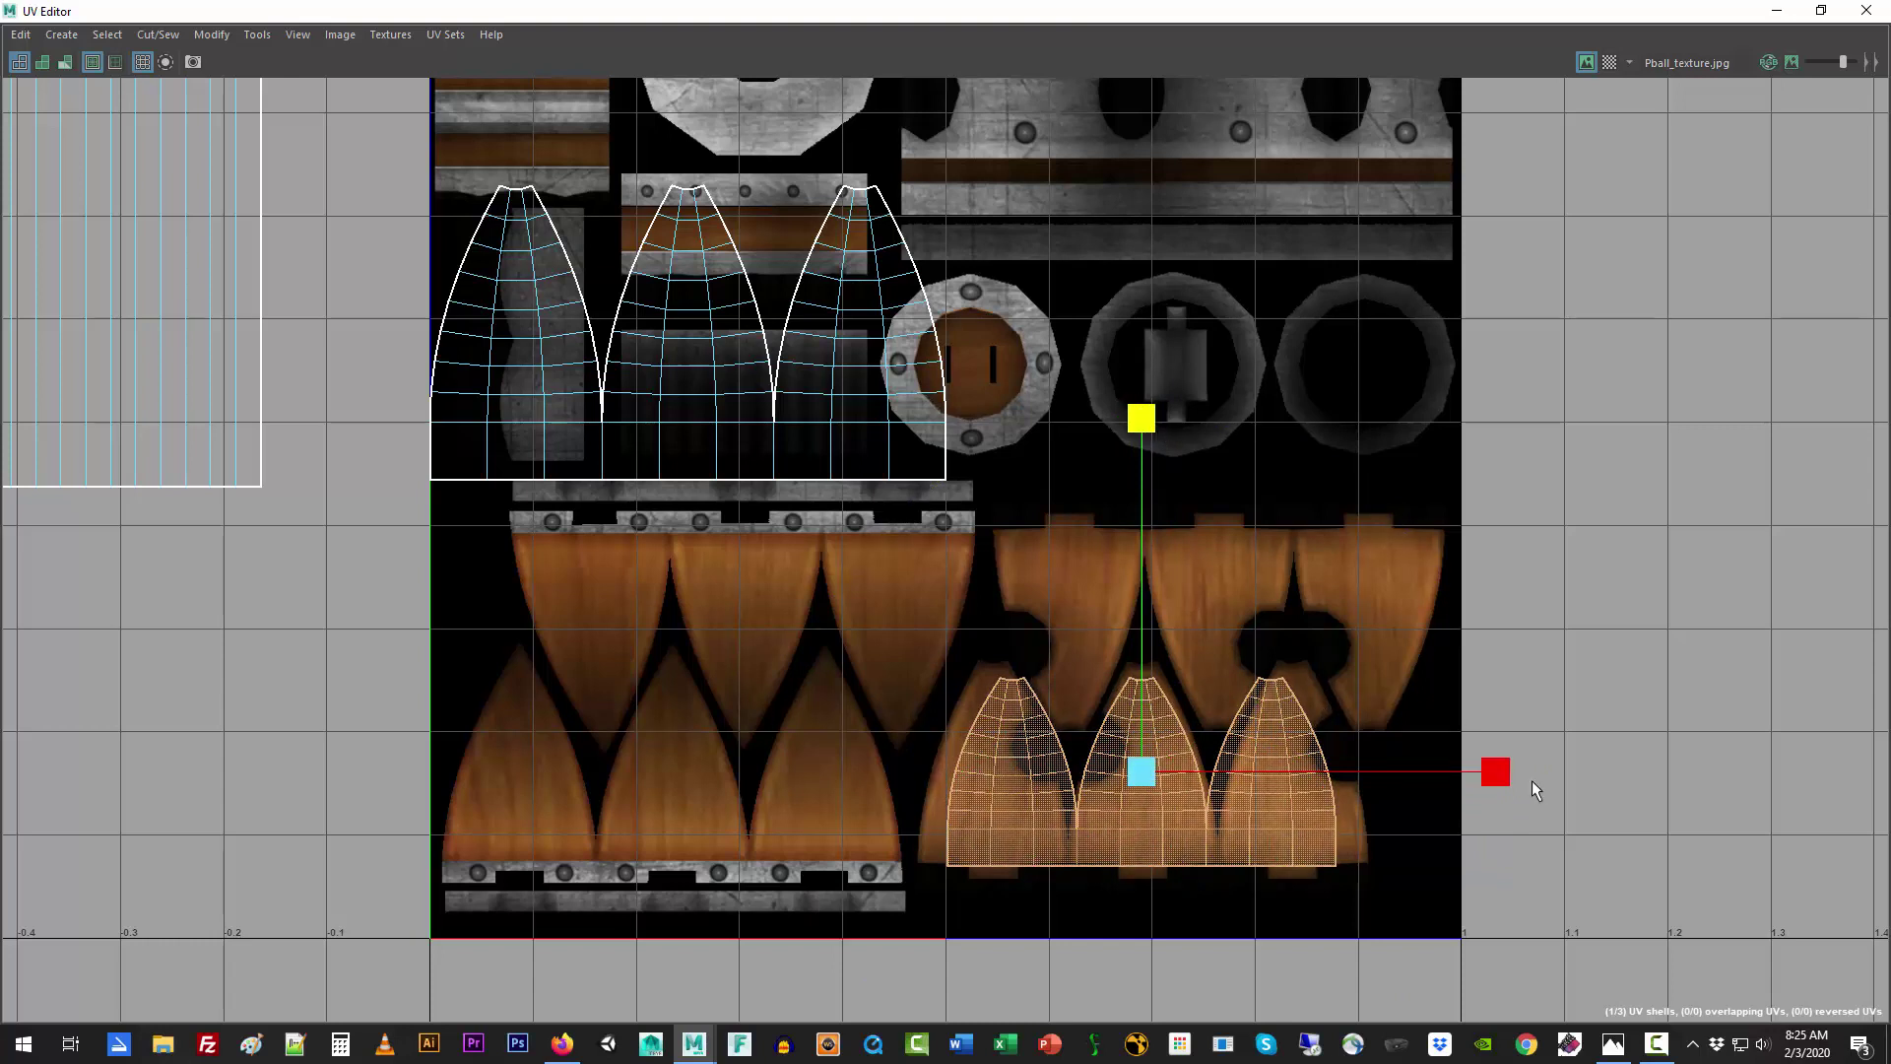
left_click_drag(1501, 775, 1544, 778)
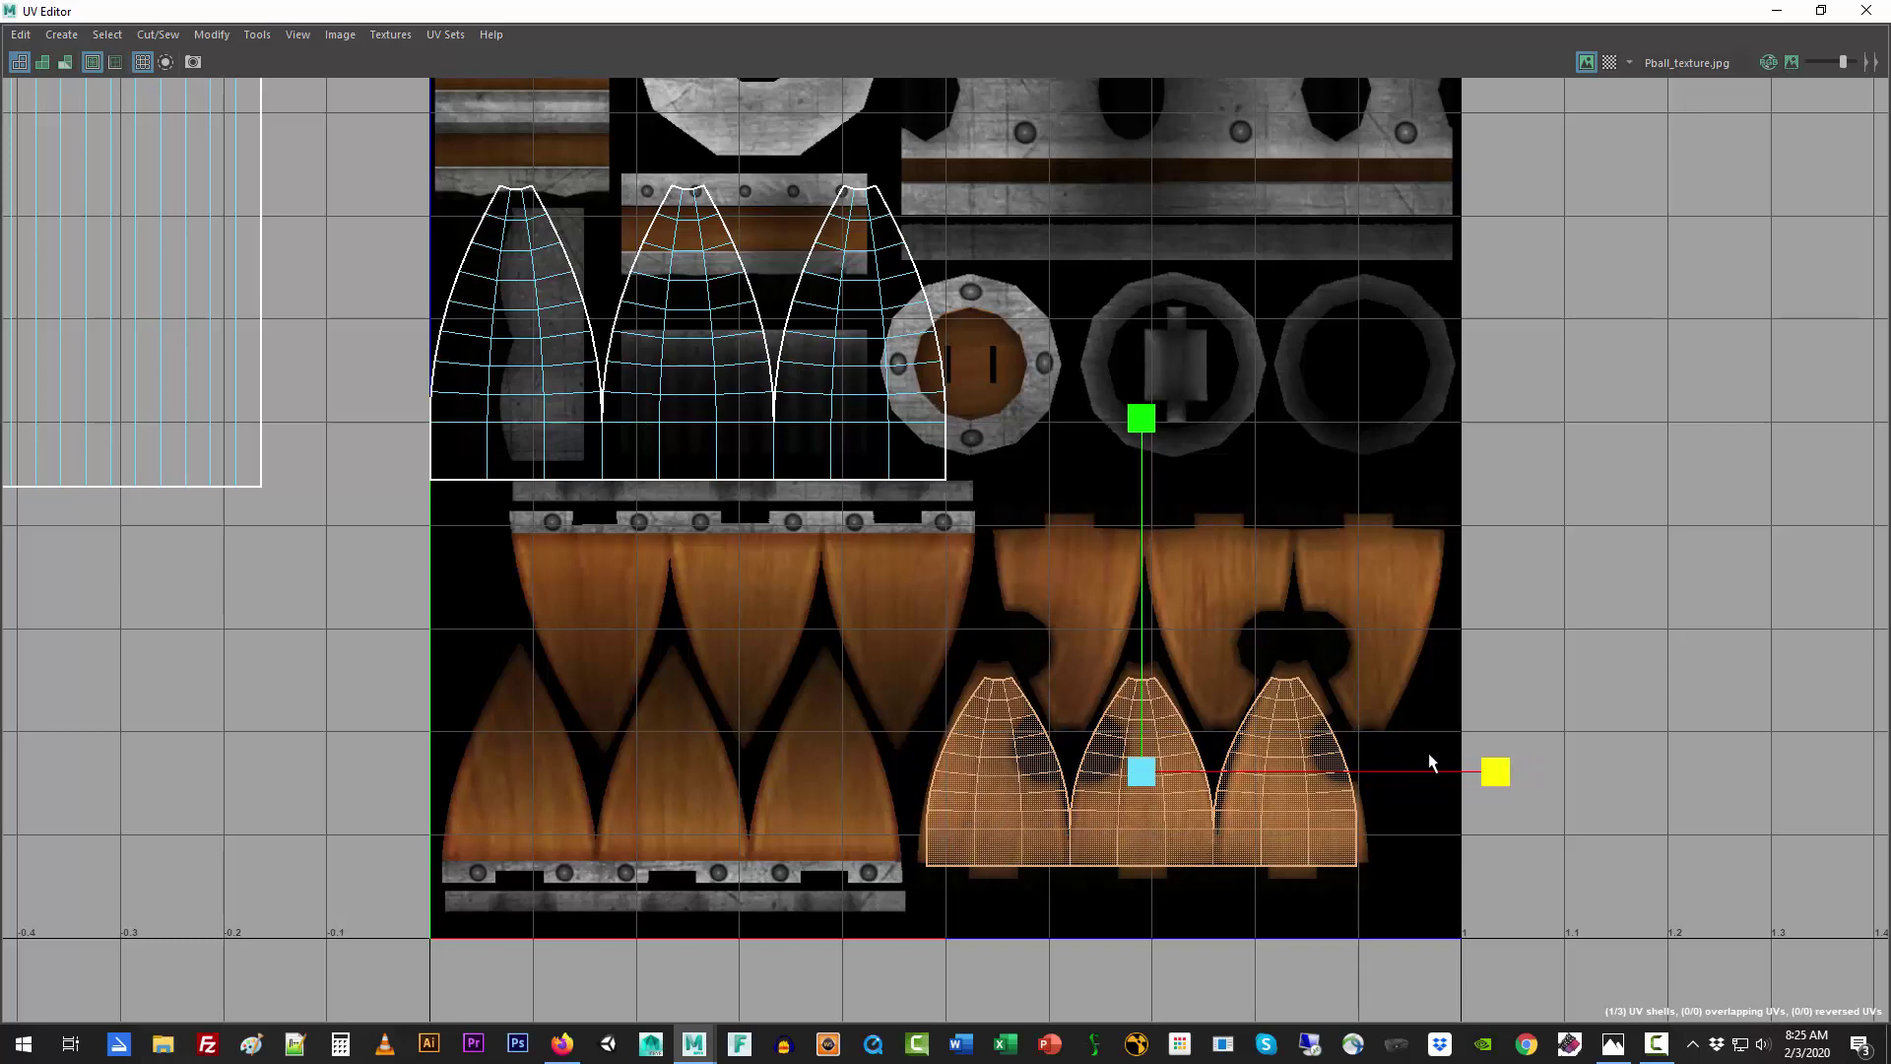
Step: Cut the two base edges joining the three petals so that each petal becomes its own UV shell
key("f")
left_click(1744, 567)
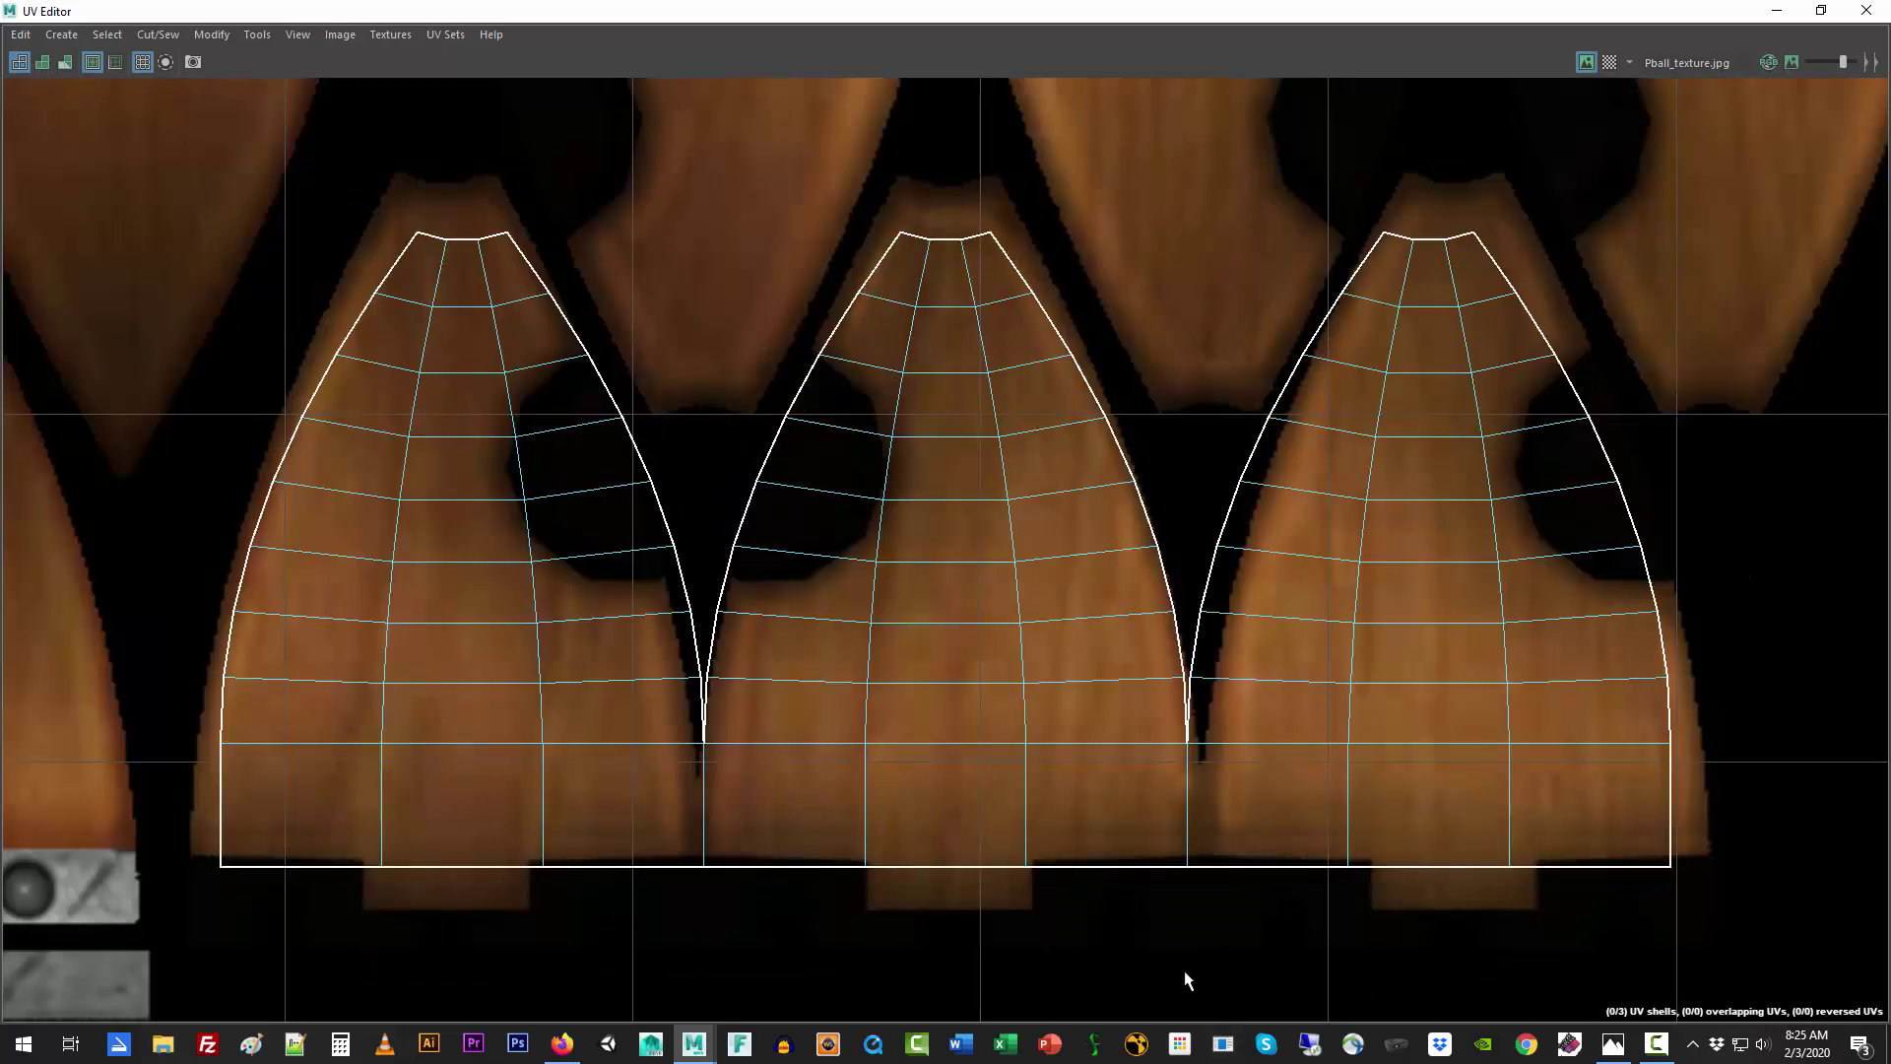
right_click(1204, 873)
right_click_drag(1212, 752, 1210, 718)
left_click(1190, 792)
left_click(706, 820, "shift")
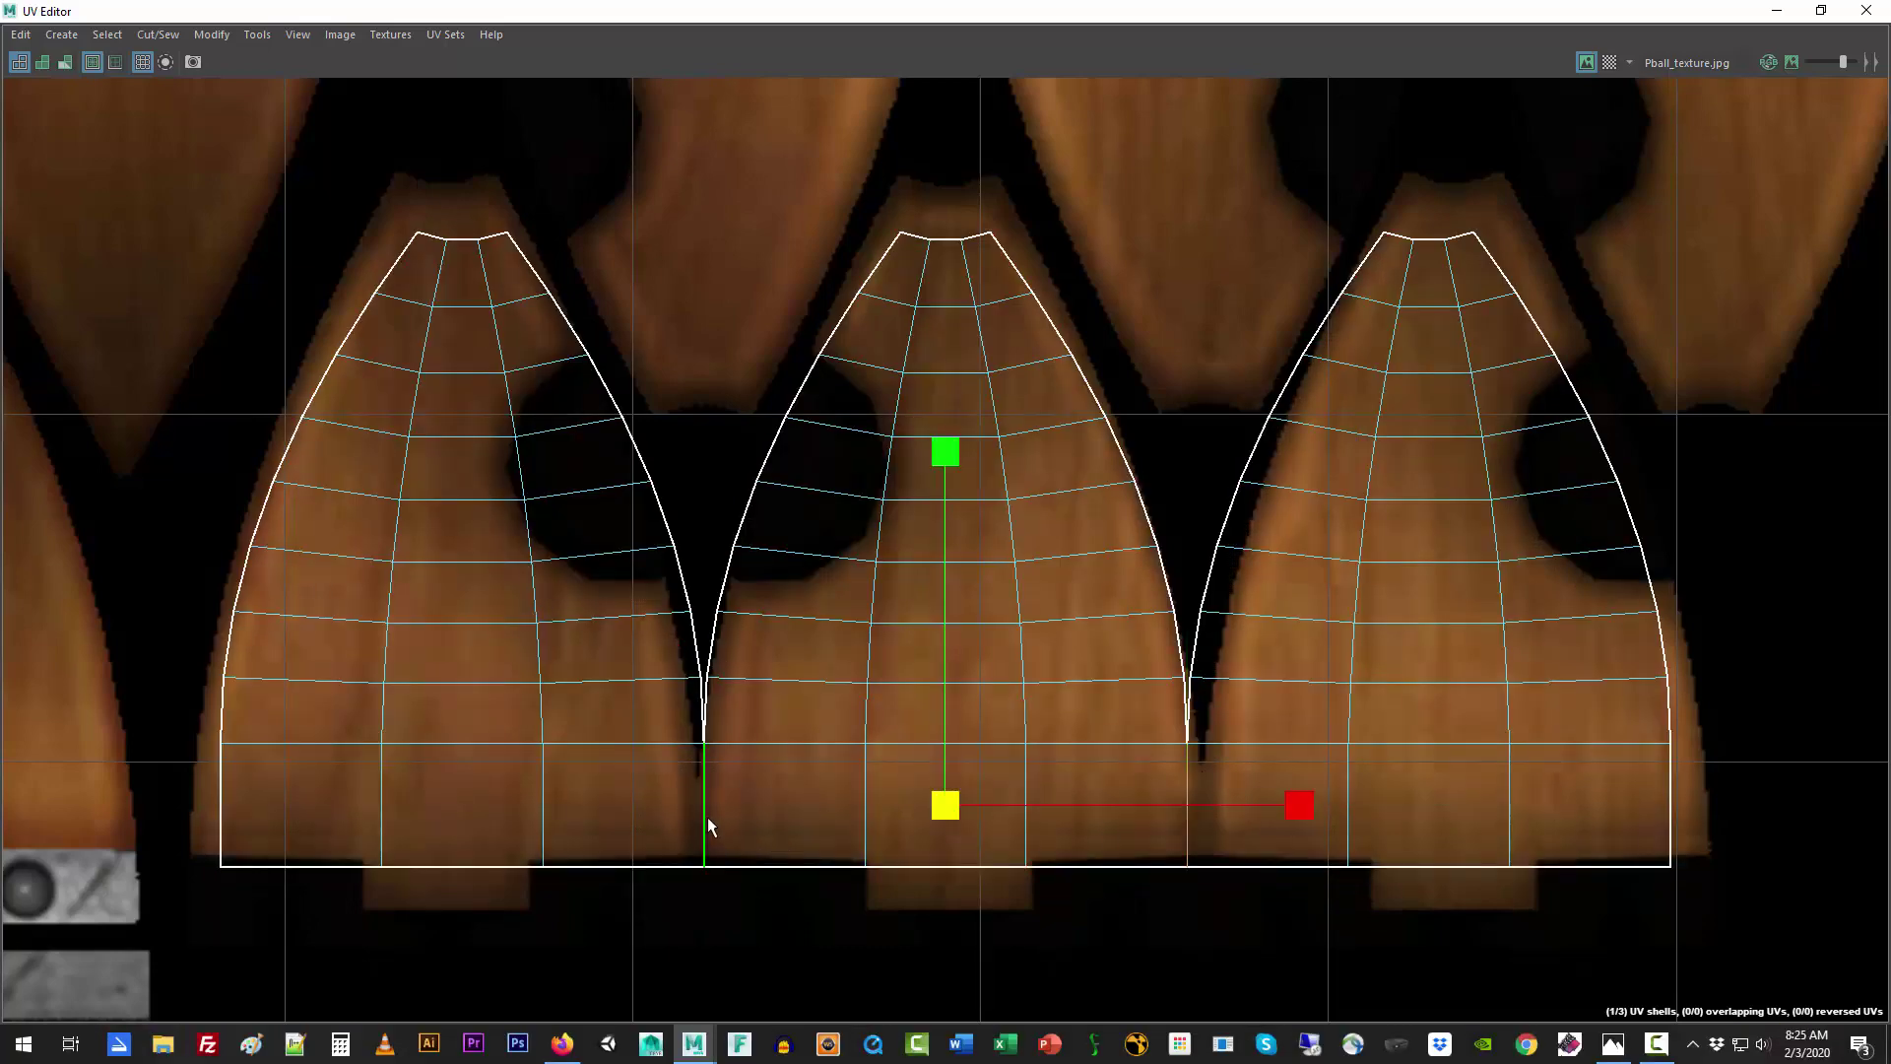
left_click(155, 34)
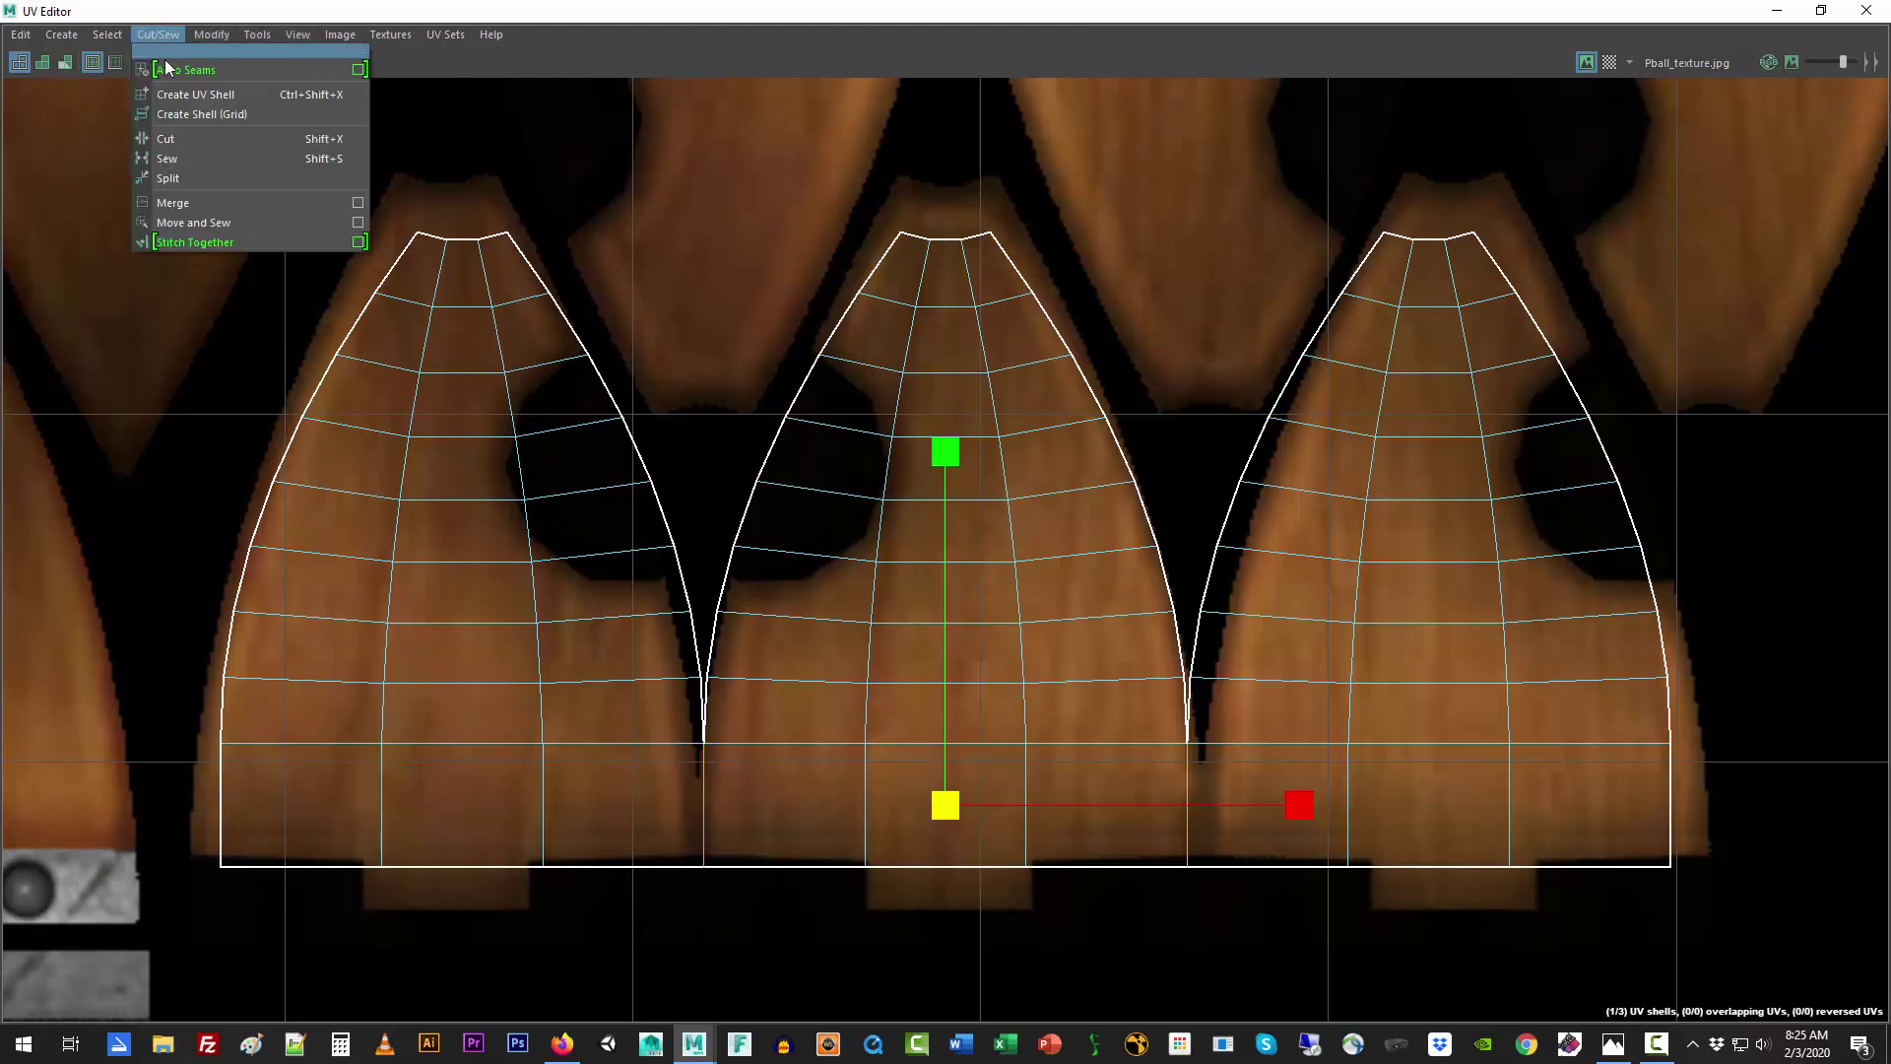
left_click(192, 139)
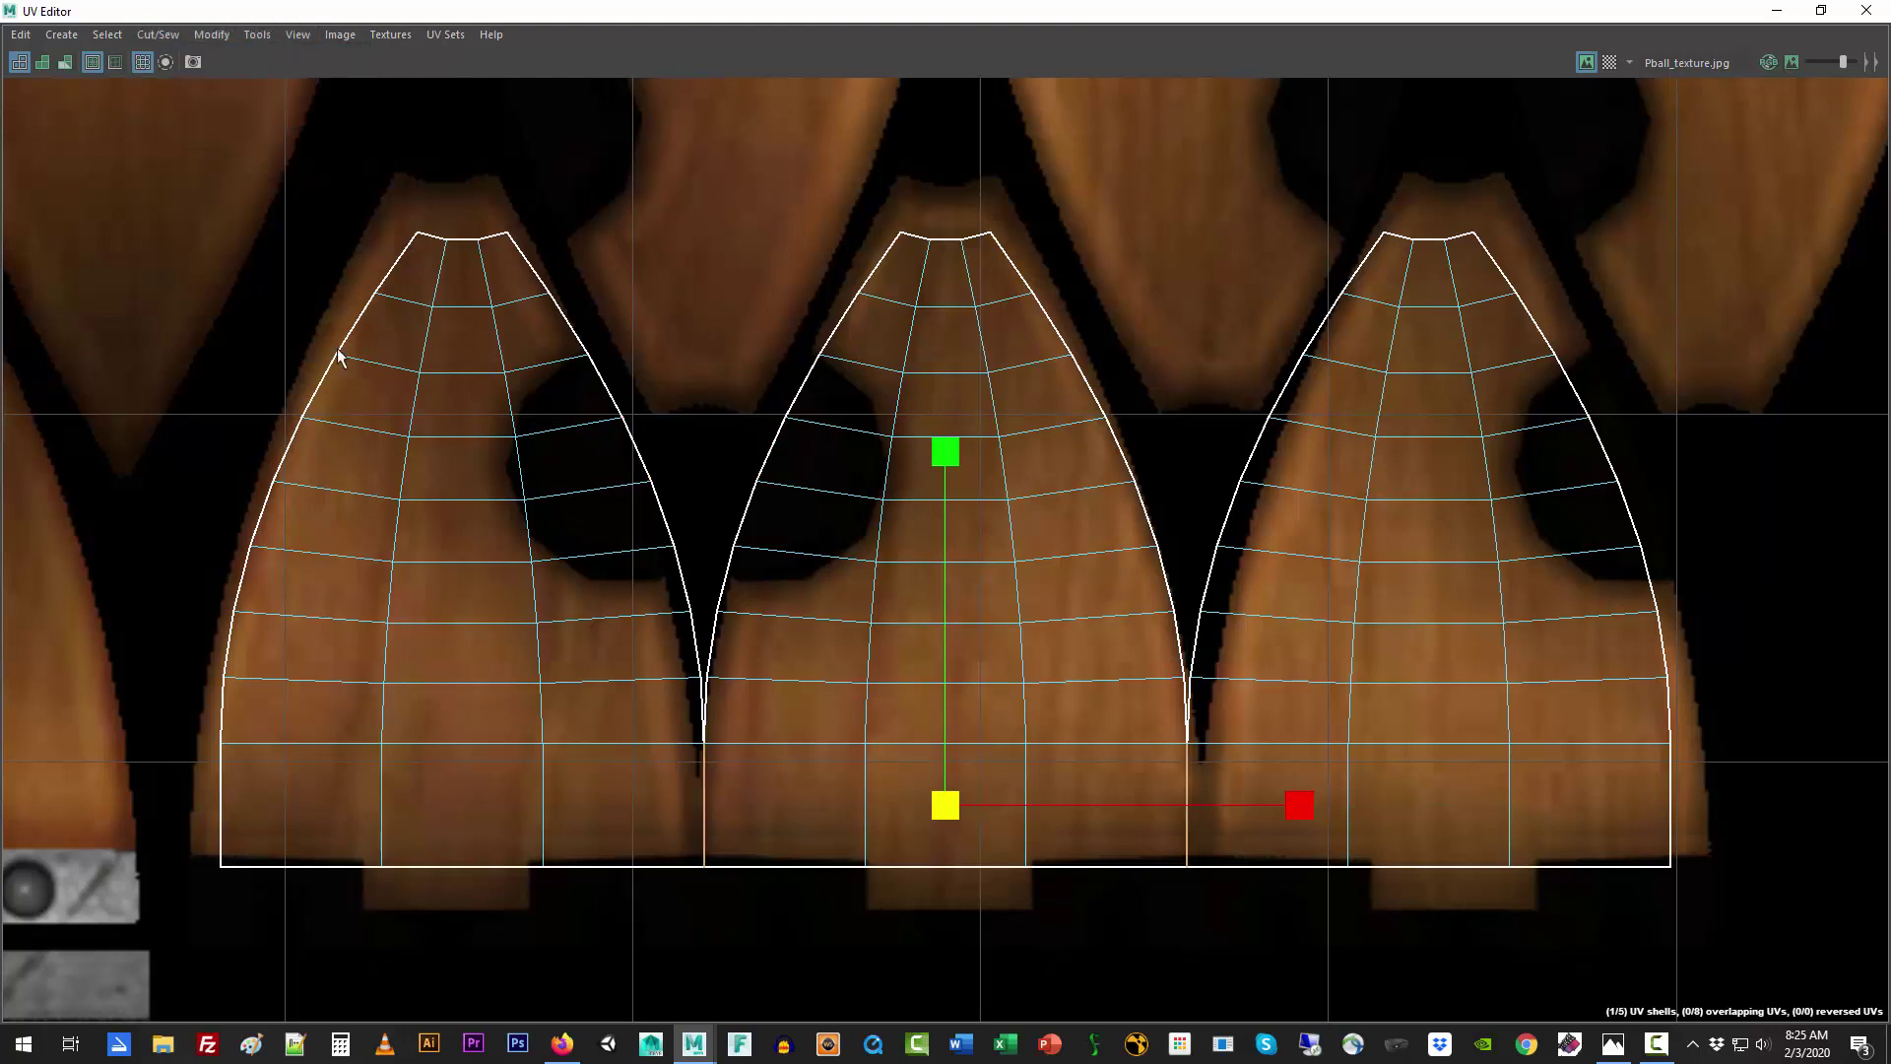
Step: Move each of the three separated petal shells sideways so it centers on its own lower wooden panel
mouse_move(436, 507)
right_mouse_down()
mouse_move(517, 514)
mouse_move(404, 488)
right_mouse_up()
left_click(430, 500)
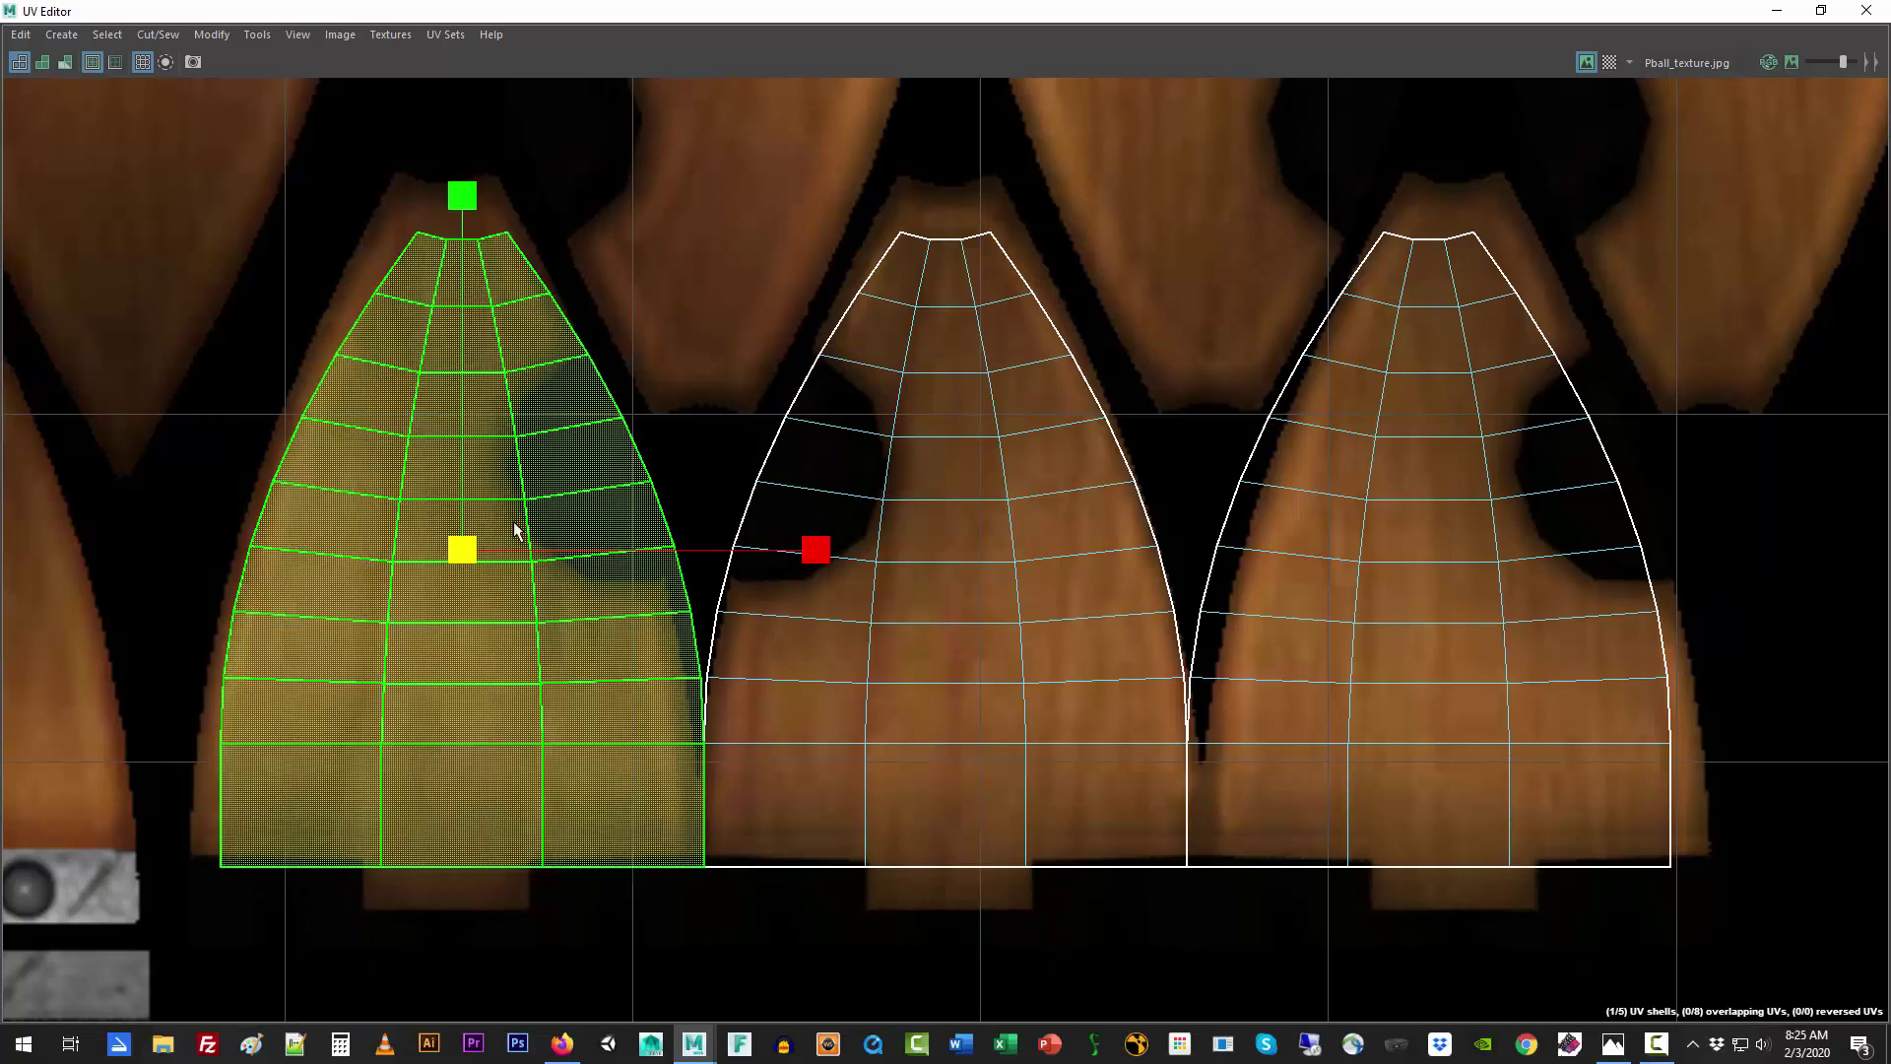
key("w")
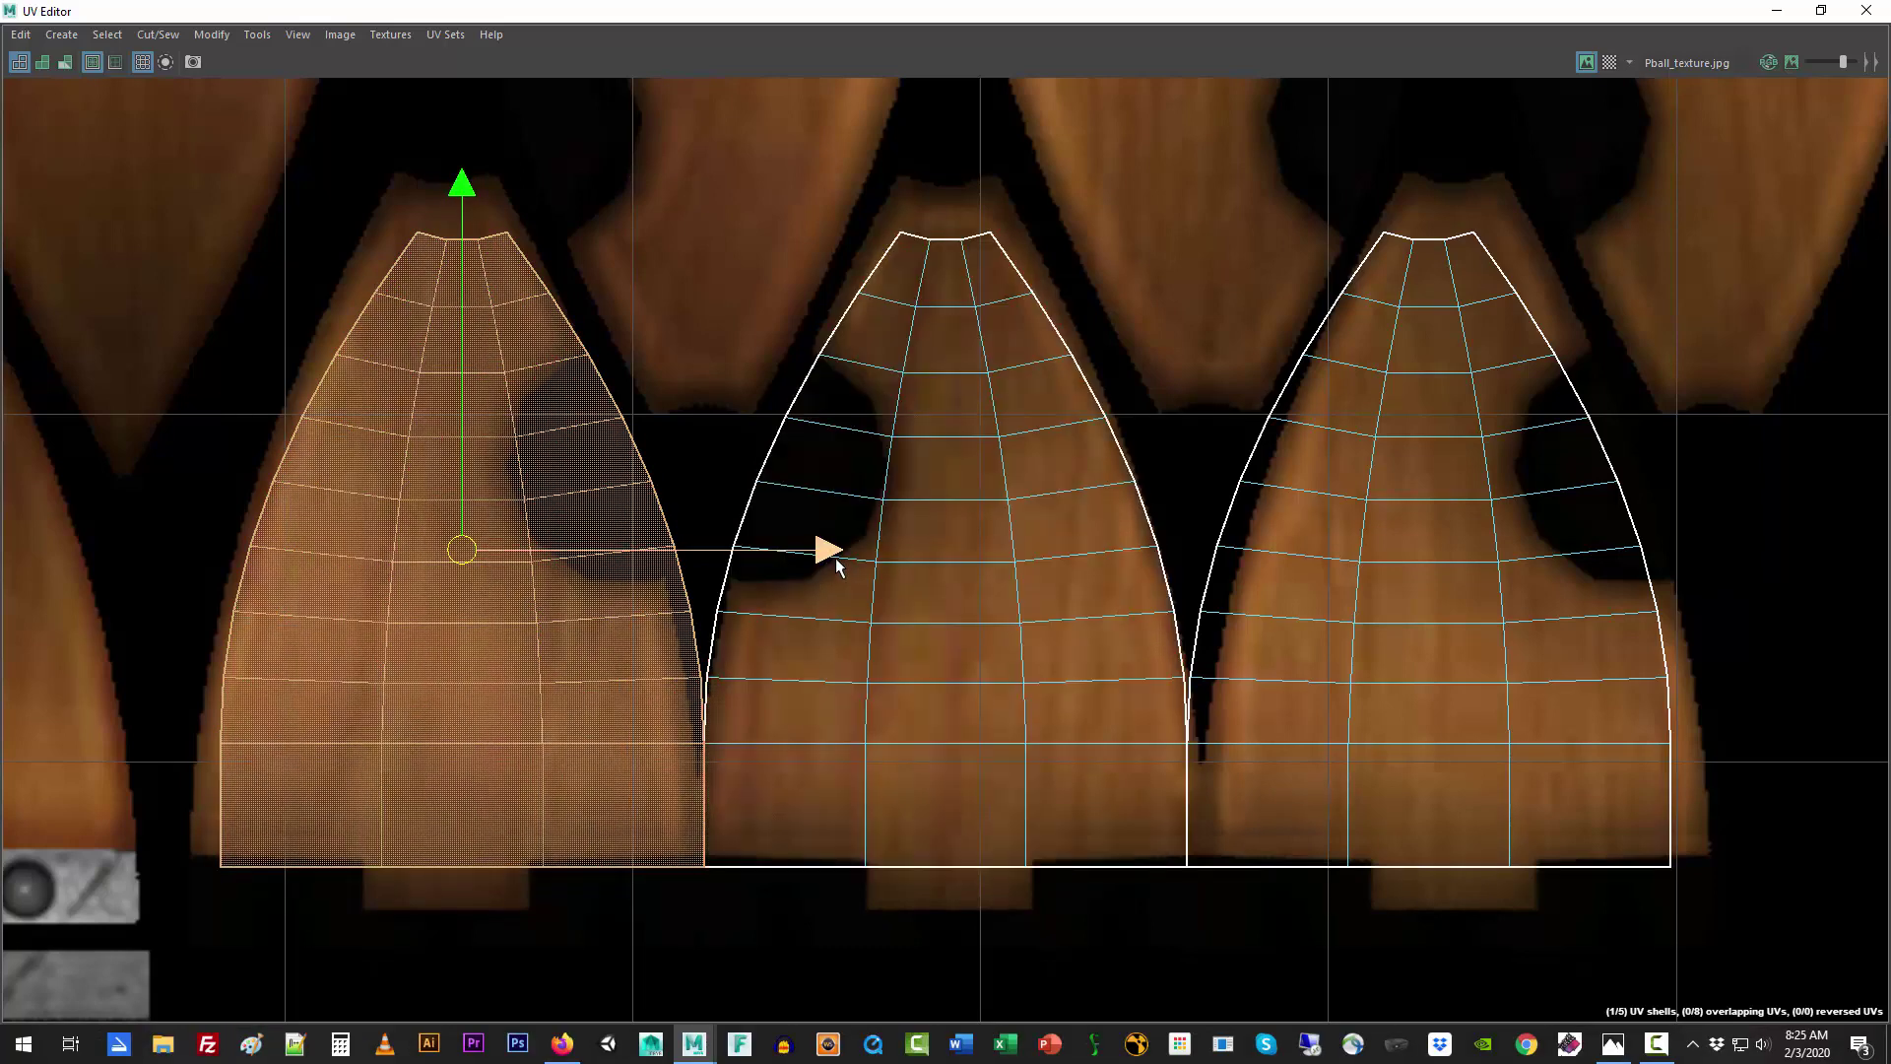
mouse_move(805, 551)
left_mouse_down()
mouse_move(788, 550)
mouse_move(806, 552)
left_mouse_up()
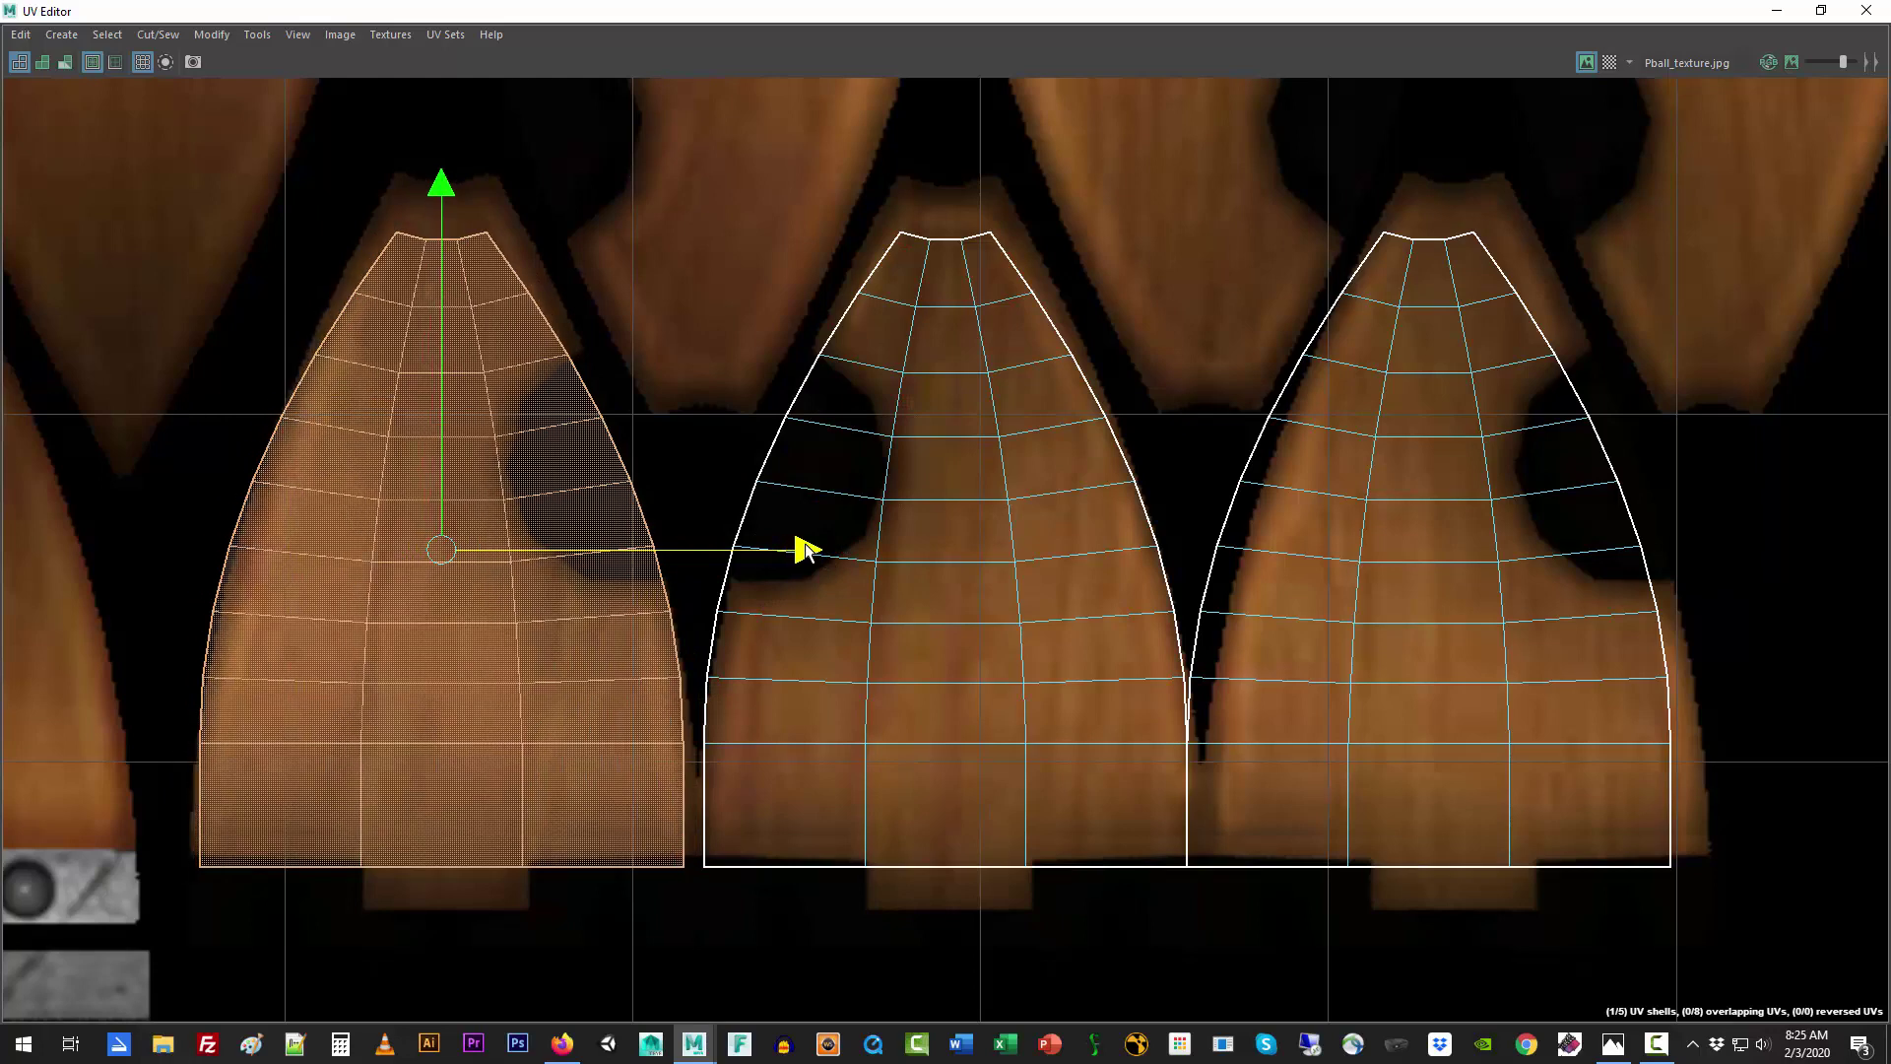
left_click(927, 667)
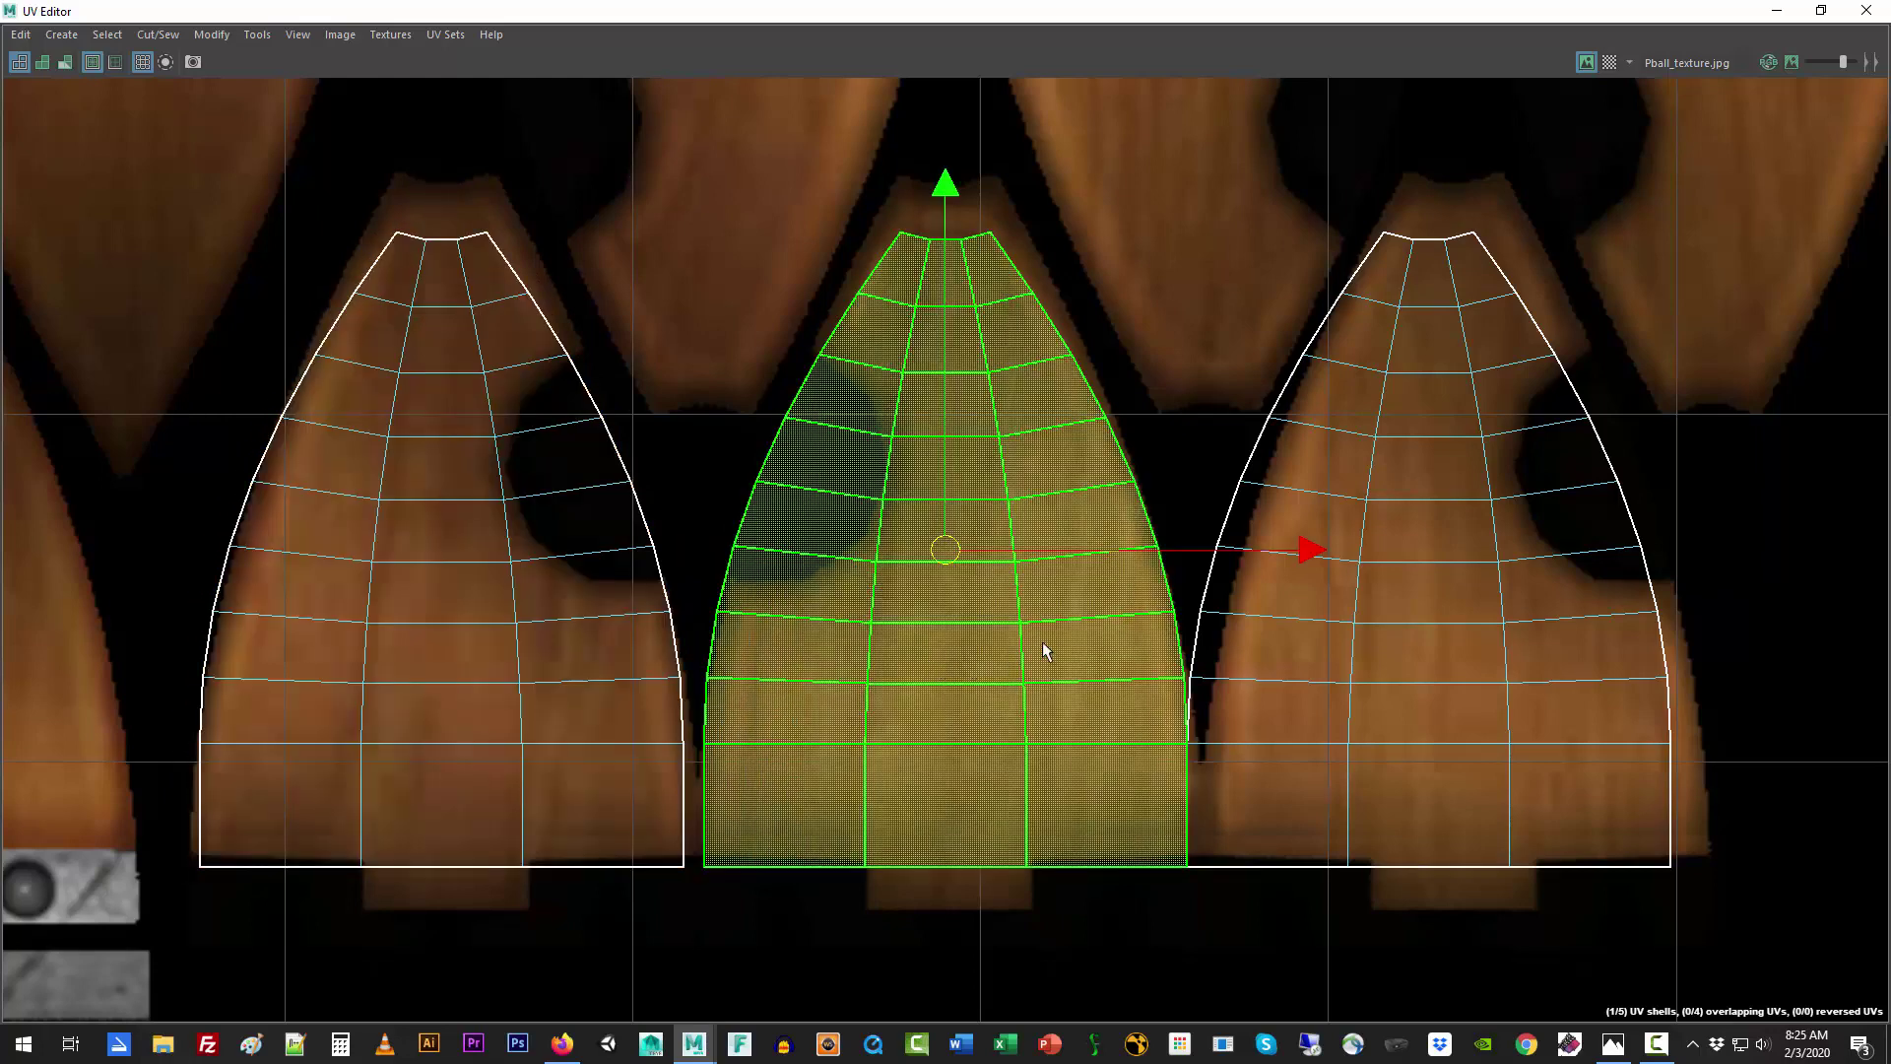
left_click_drag(1306, 549, 1320, 555)
left_click(1409, 595)
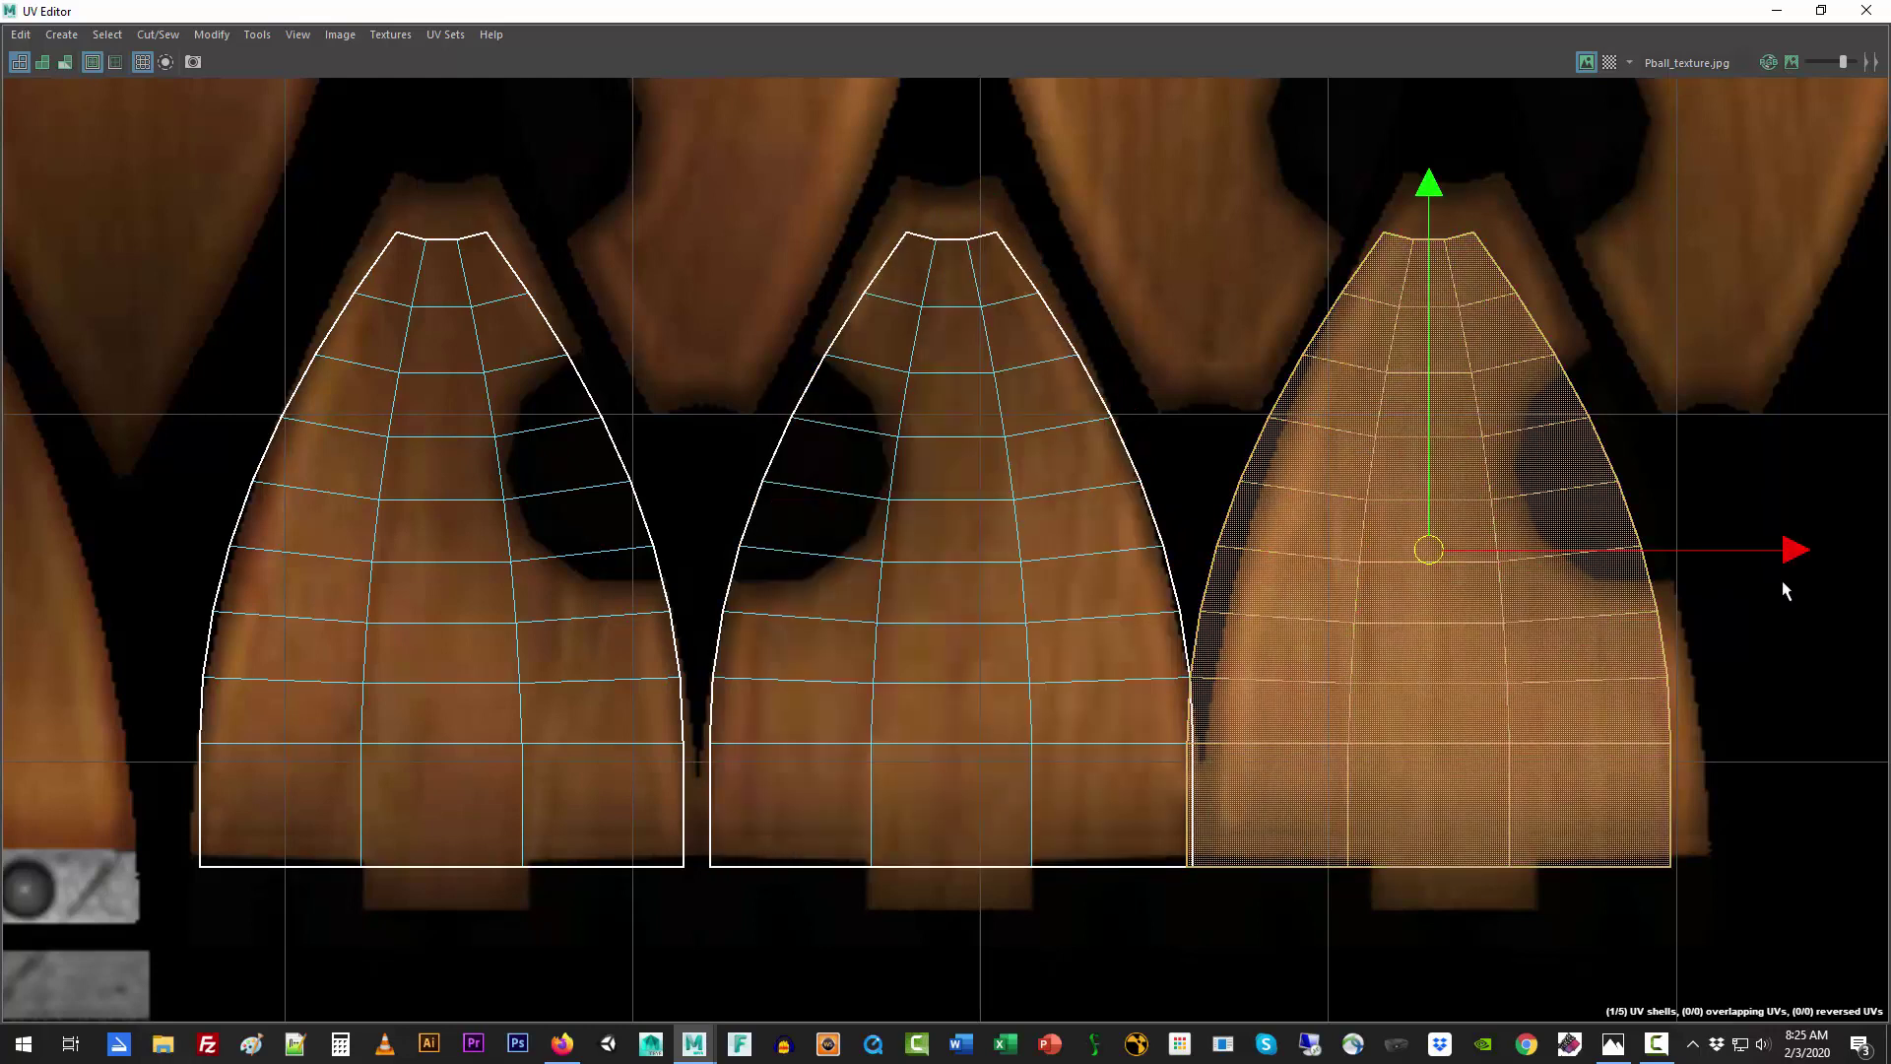
left_click_drag(1791, 548, 1823, 554)
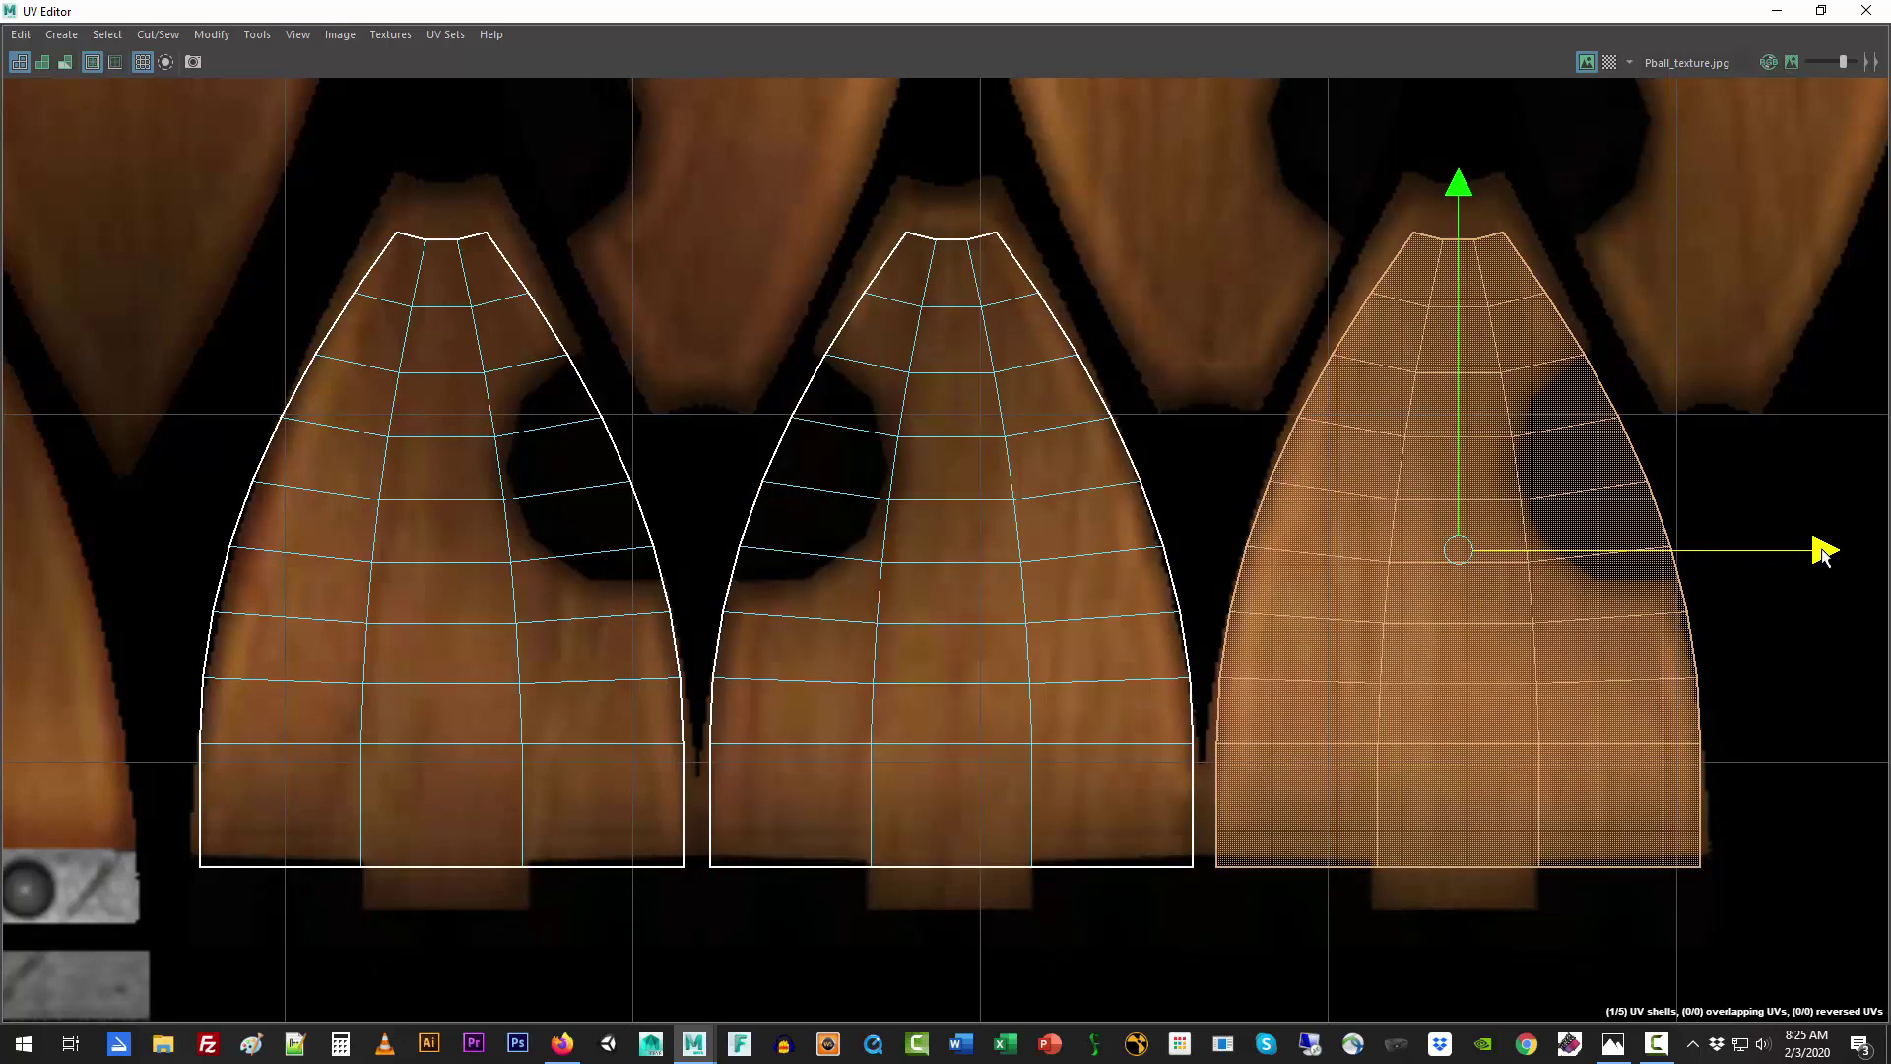
Step: Select all three lower petal shells and scale them slightly narrower horizontally
left_click(853, 694, "shift")
left_click(710, 679, "shift")
left_click(692, 677, "shift")
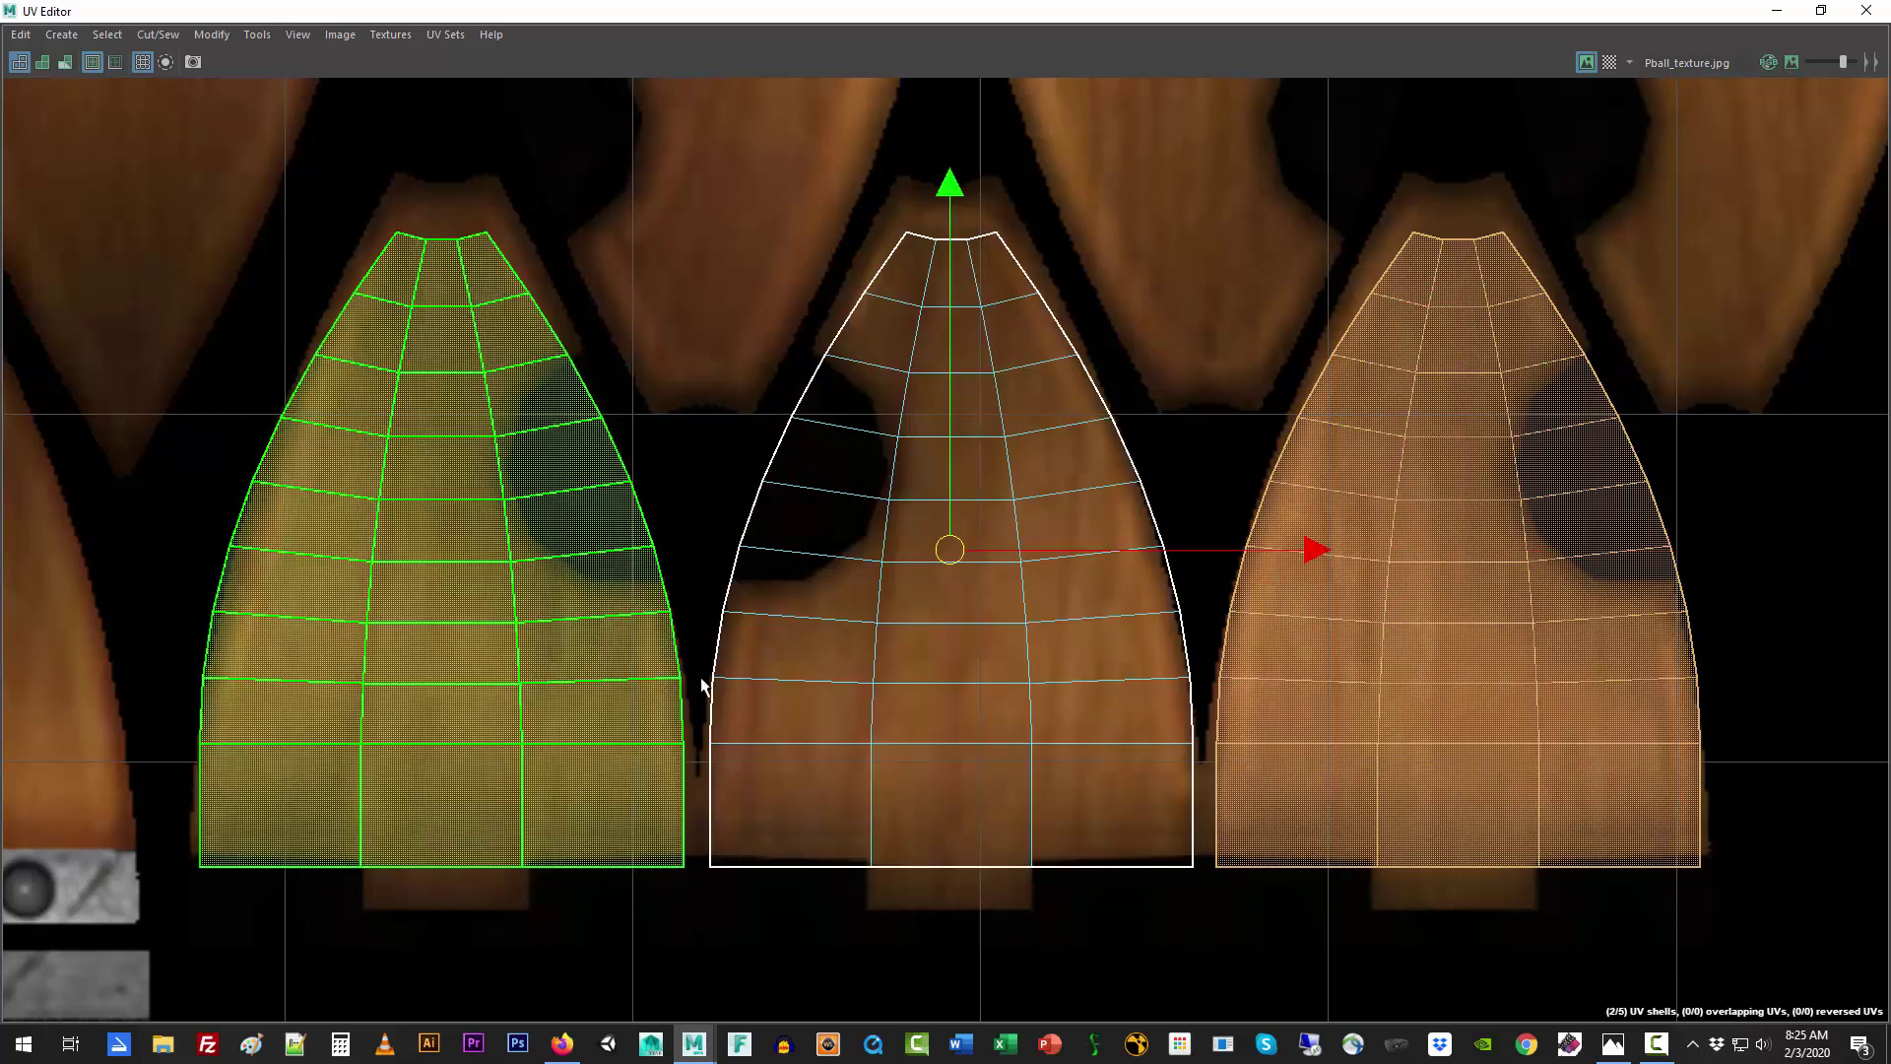
left_click(813, 681, "shift")
key("r")
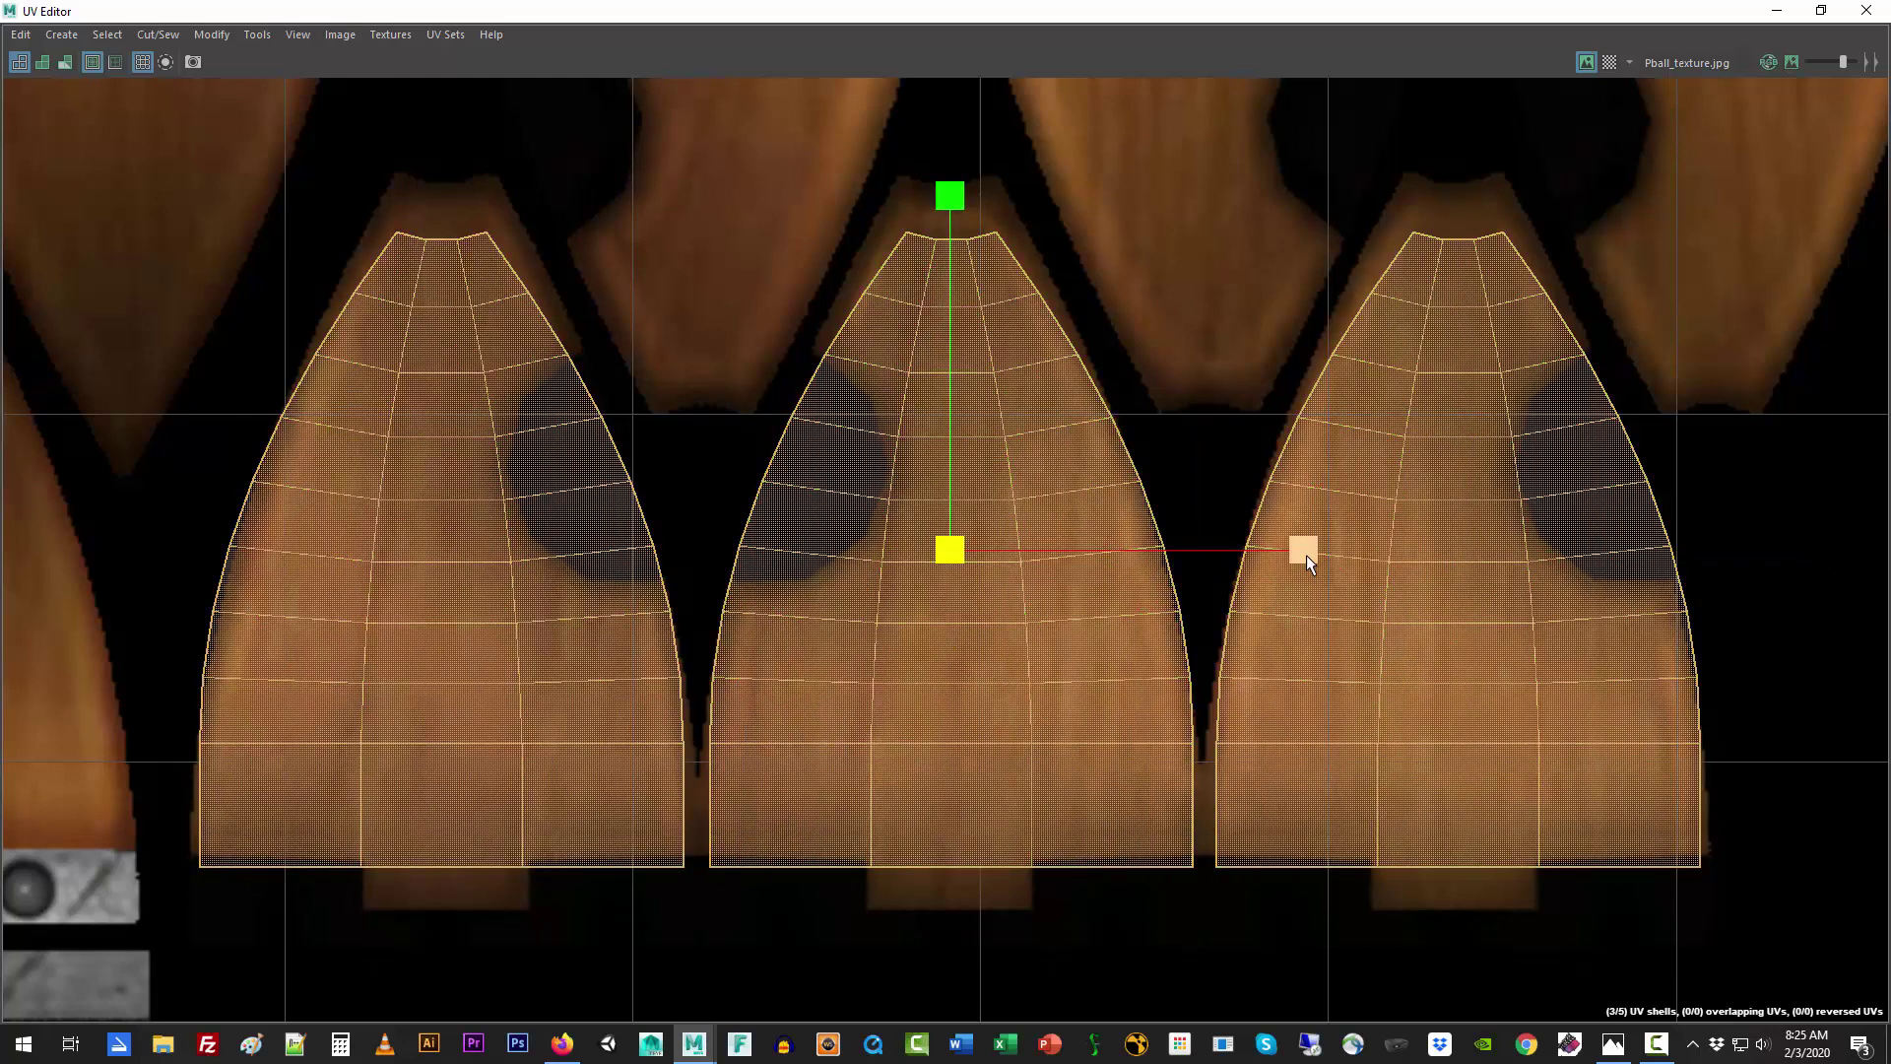
left_click_drag(1306, 554, 1279, 554)
key("w")
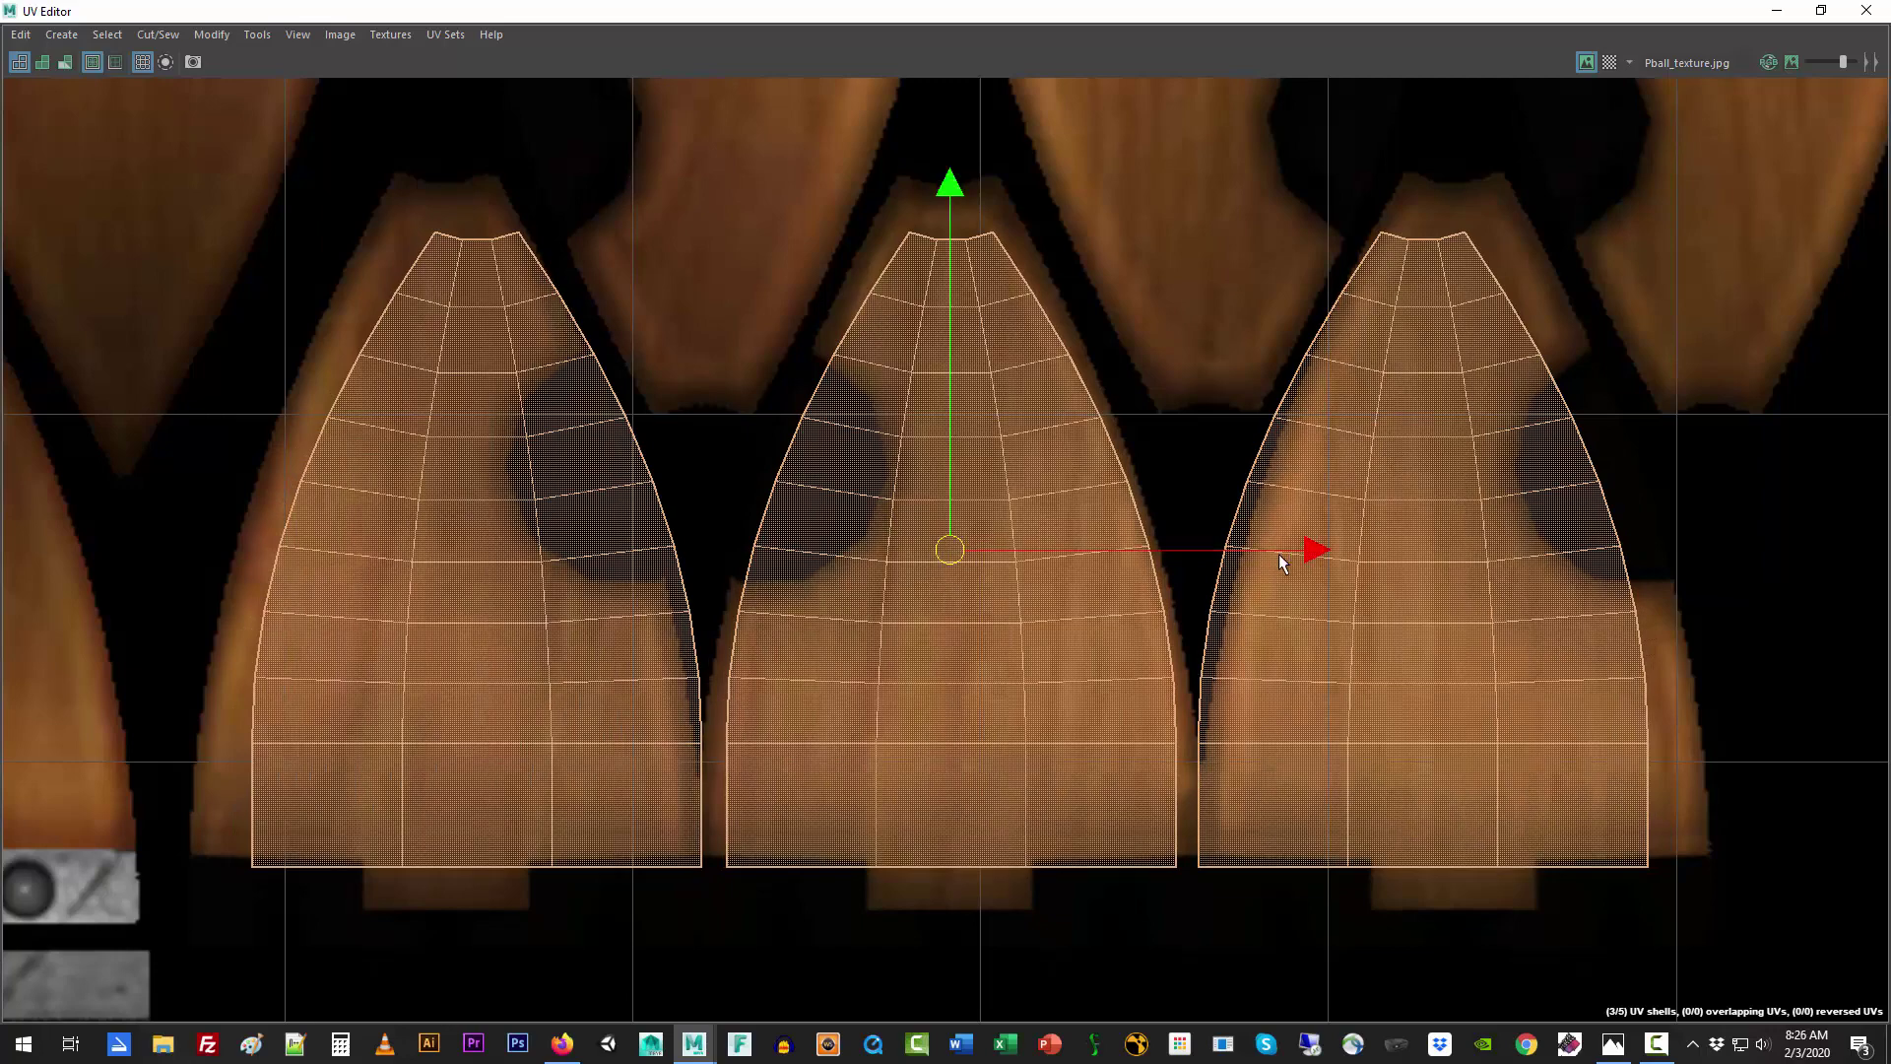
Step: Reposition the two outer petal shells horizontally, moving each outward so it sits inside its wooden panel
right_click_drag(1069, 618, 1001, 589)
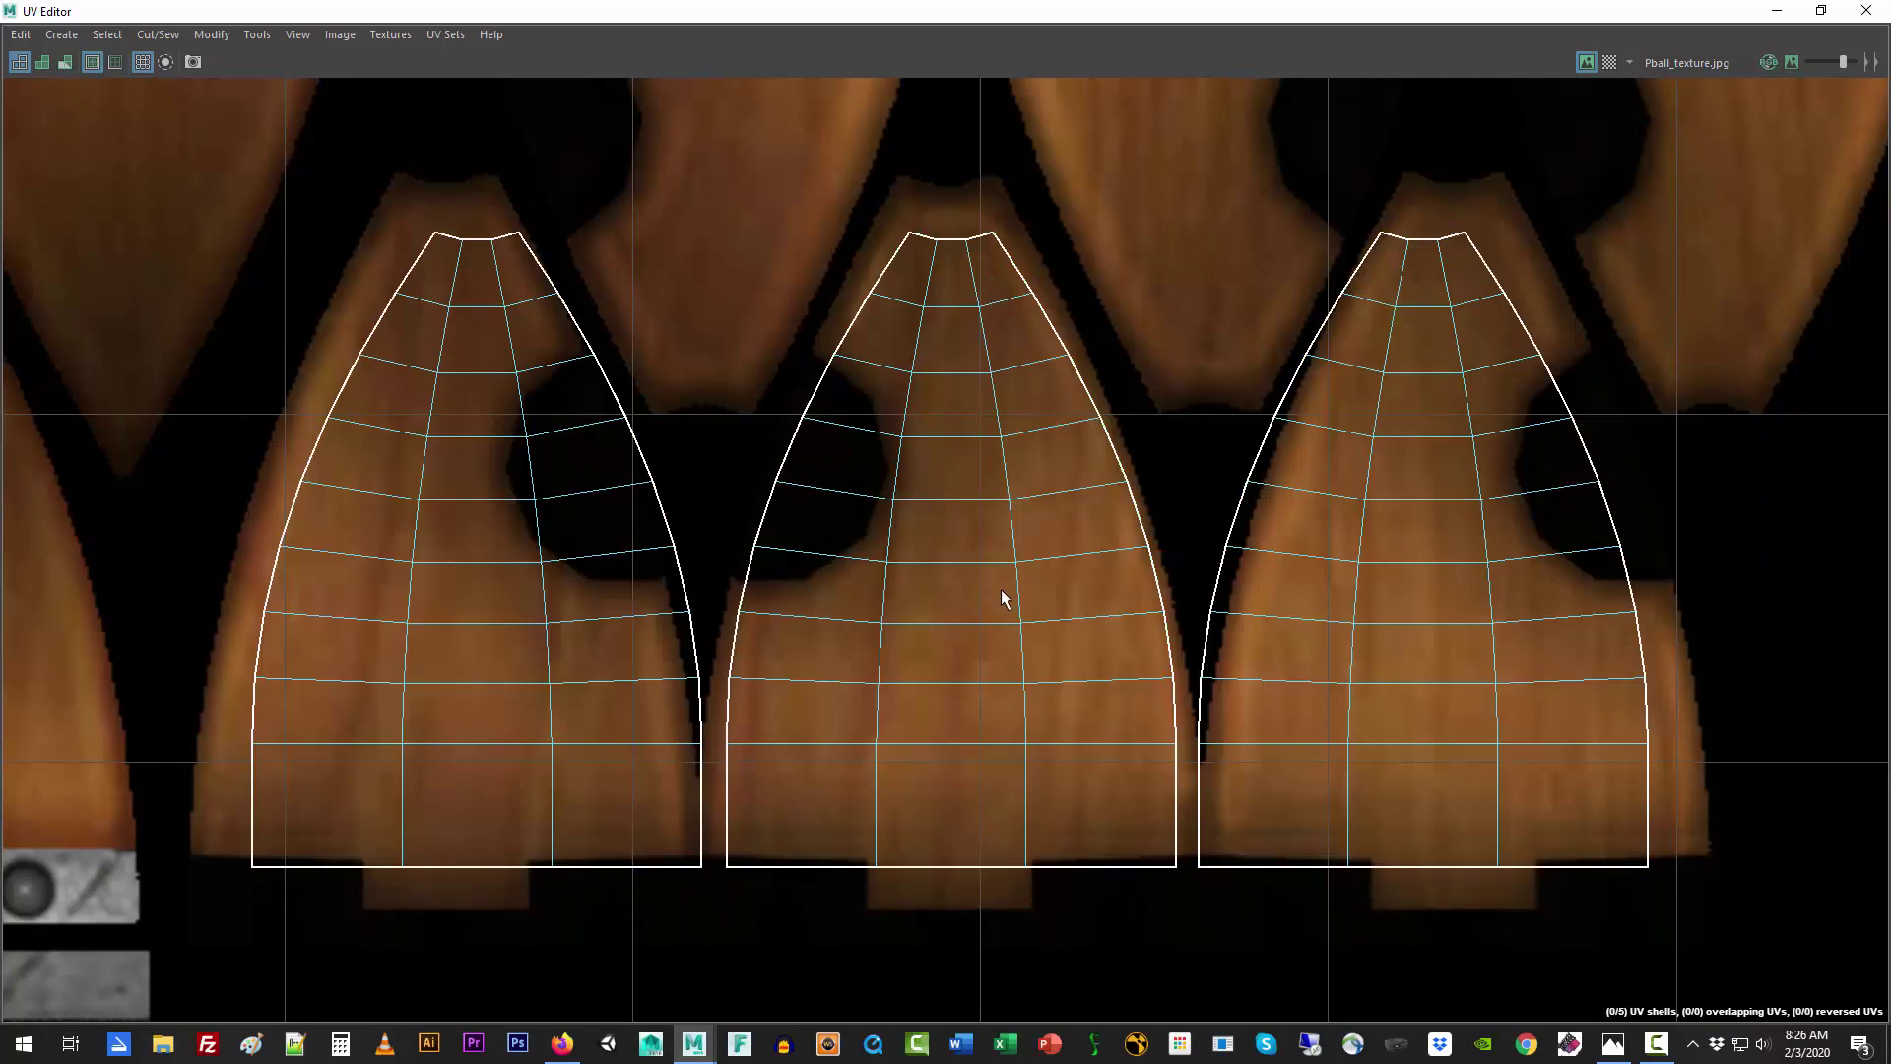
left_click(613, 627)
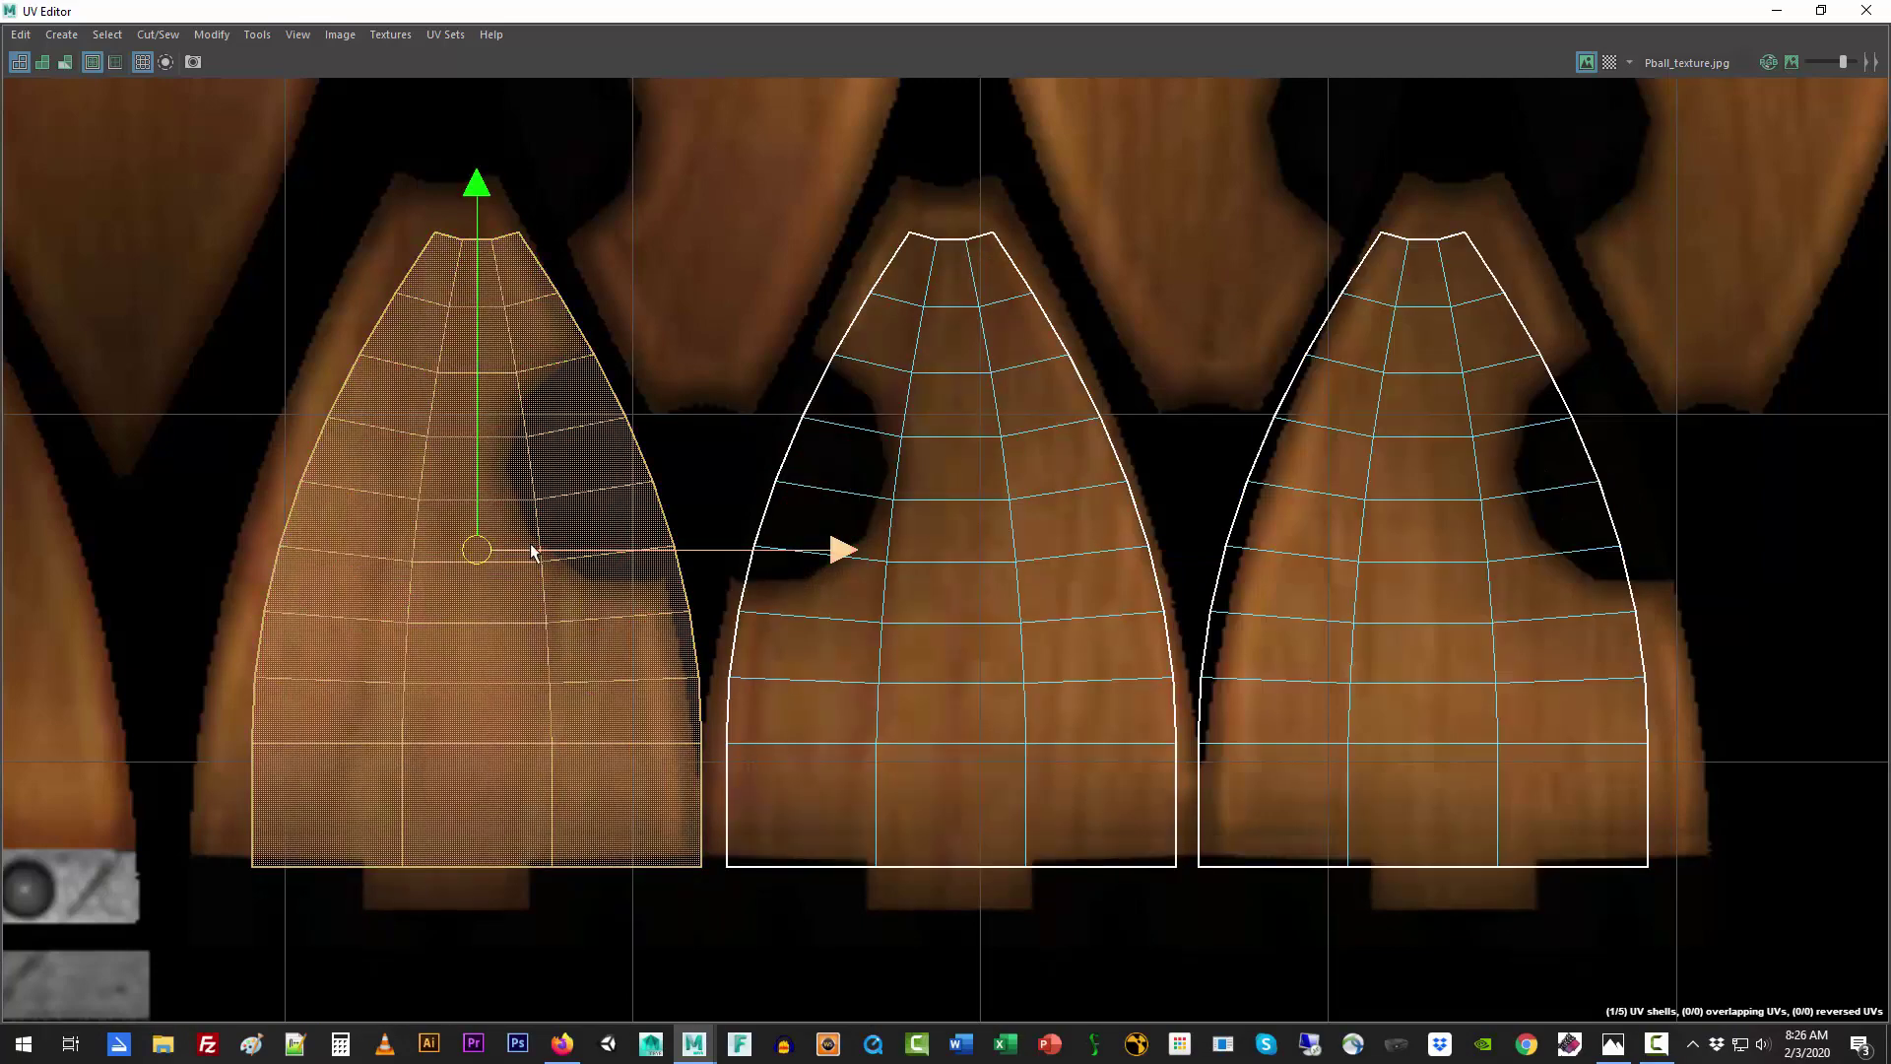
left_click_drag(534, 552, 503, 555)
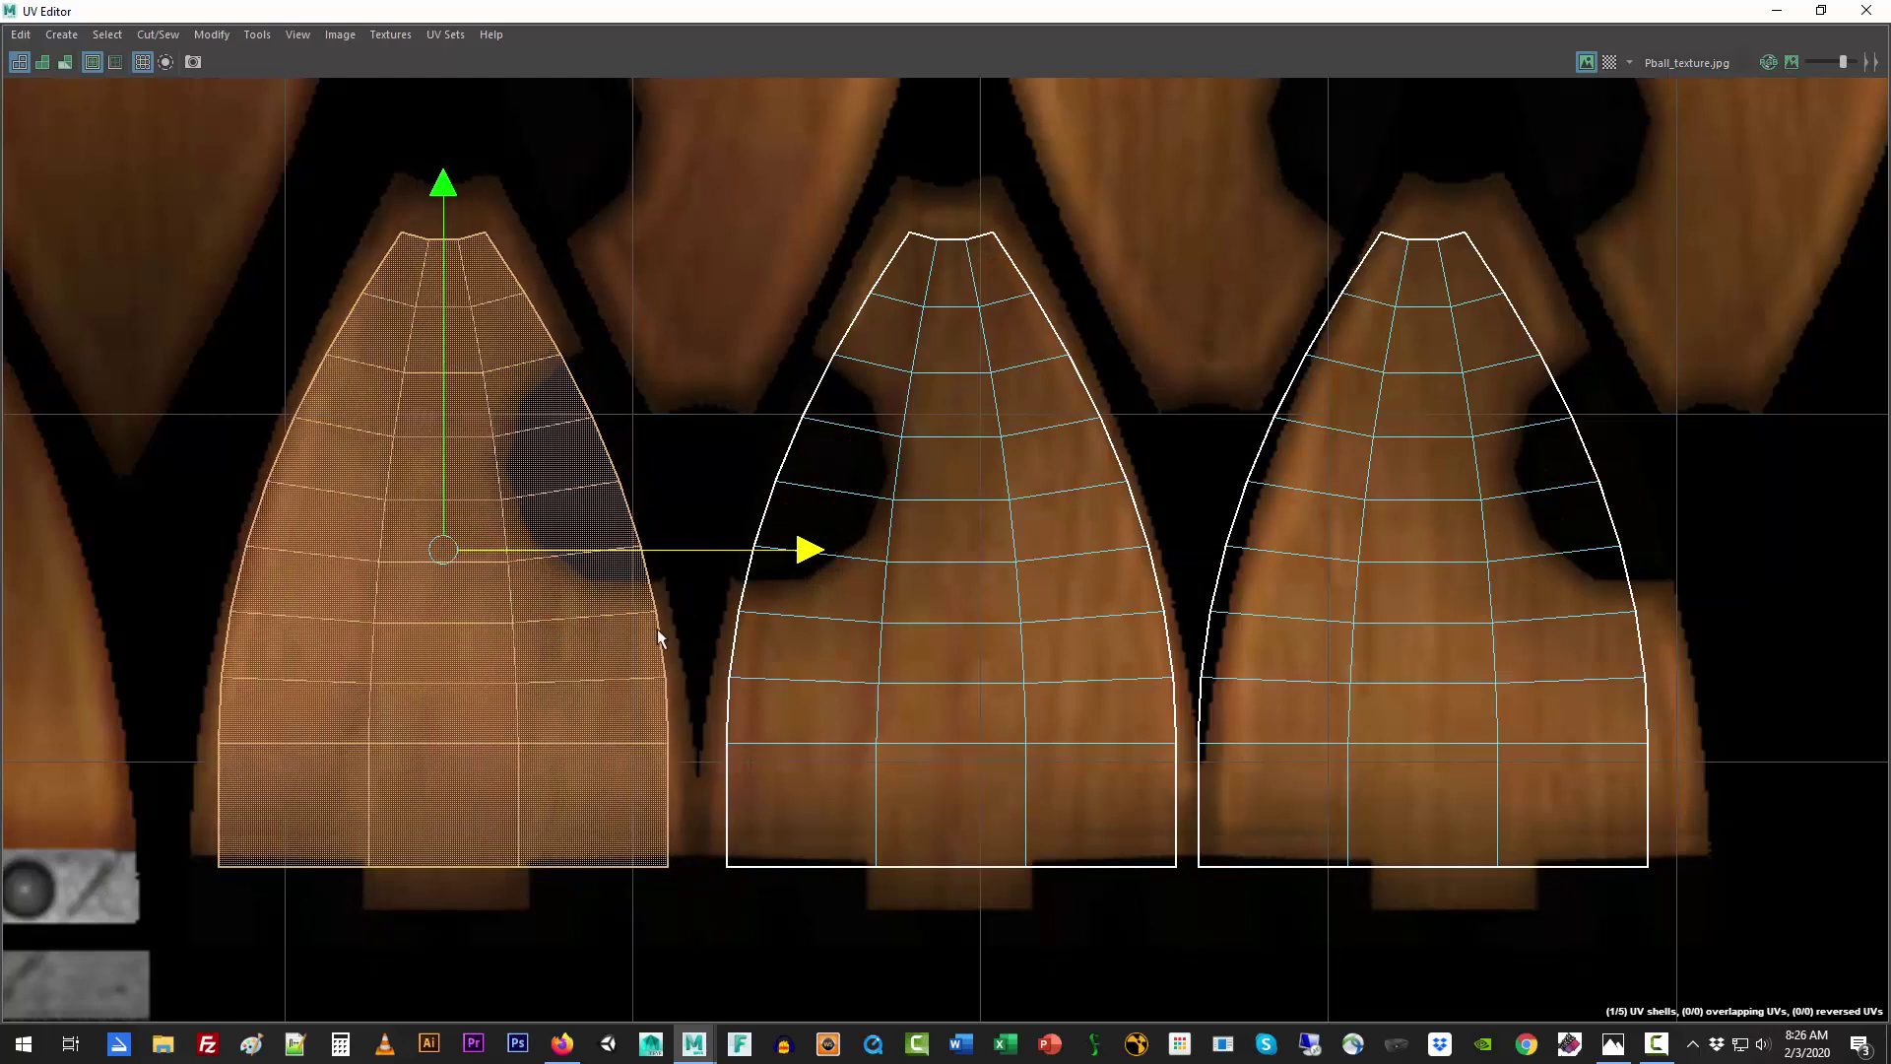
left_click(920, 715)
left_click(1411, 672)
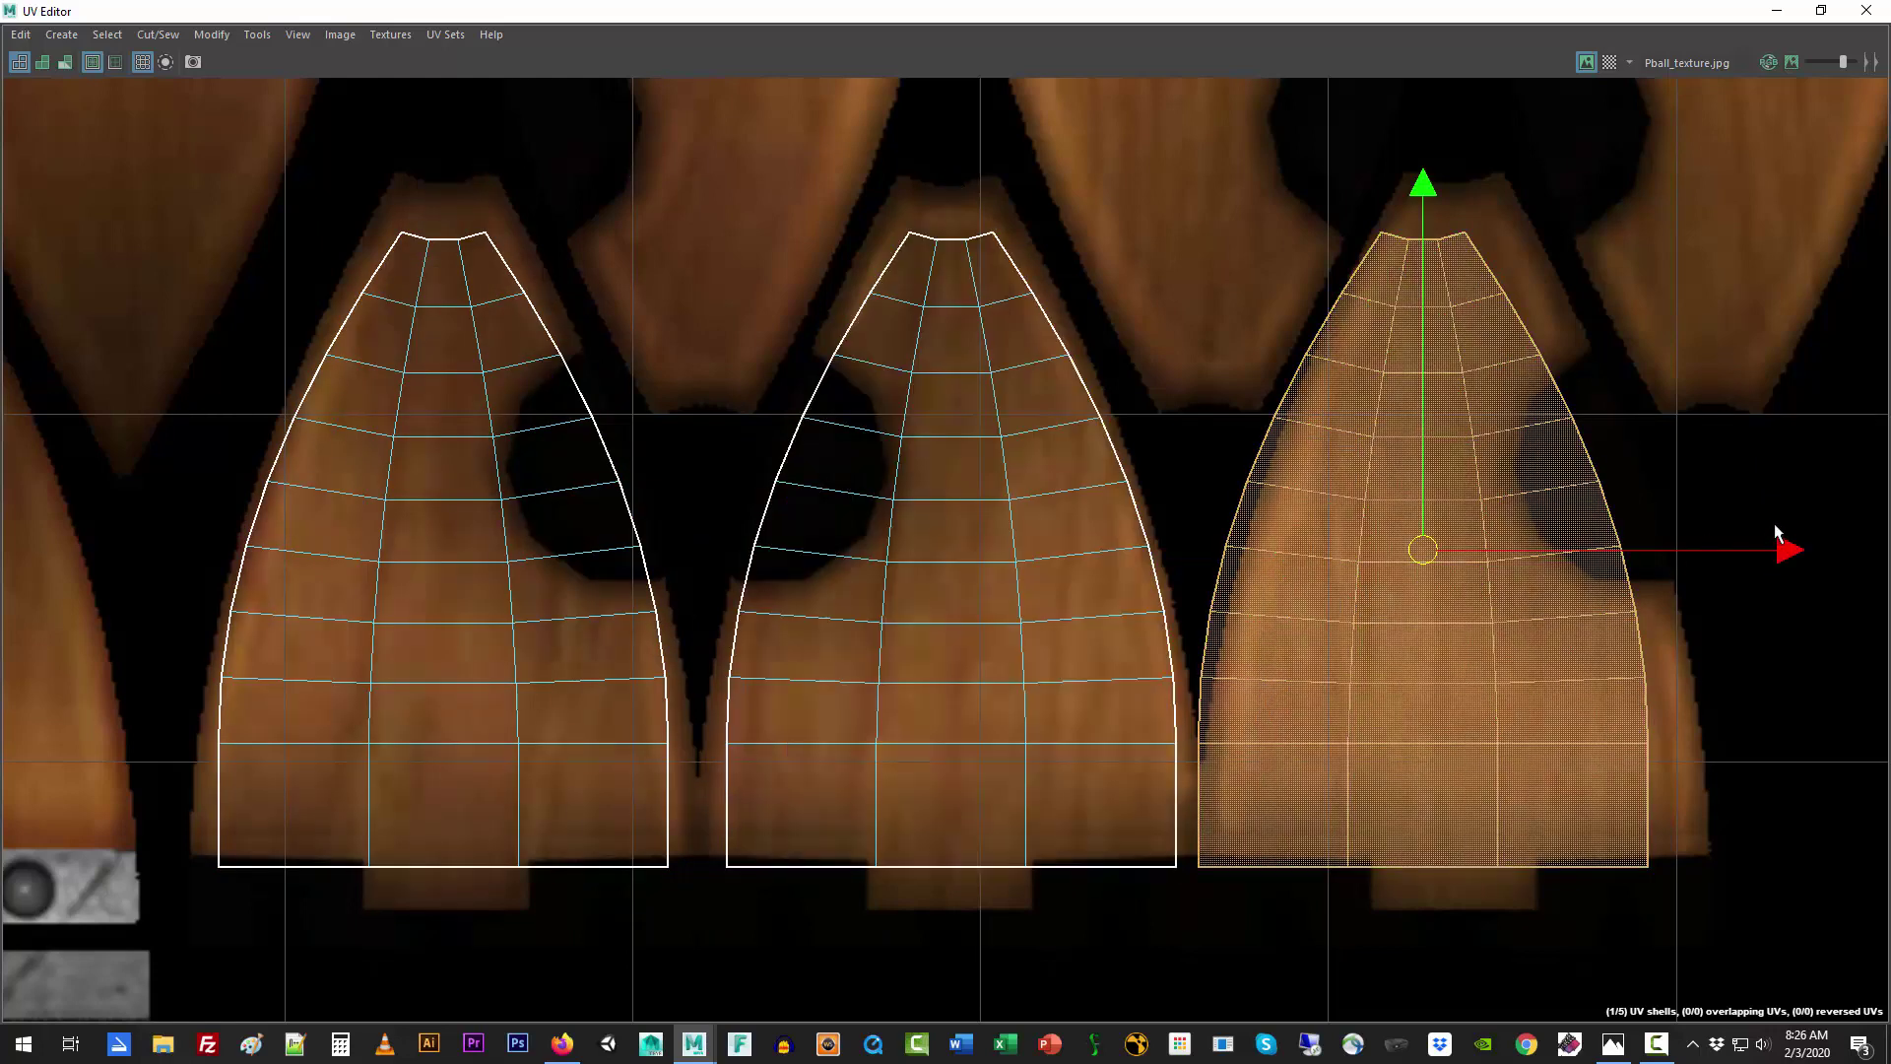
left_click_drag(1789, 549, 1816, 554)
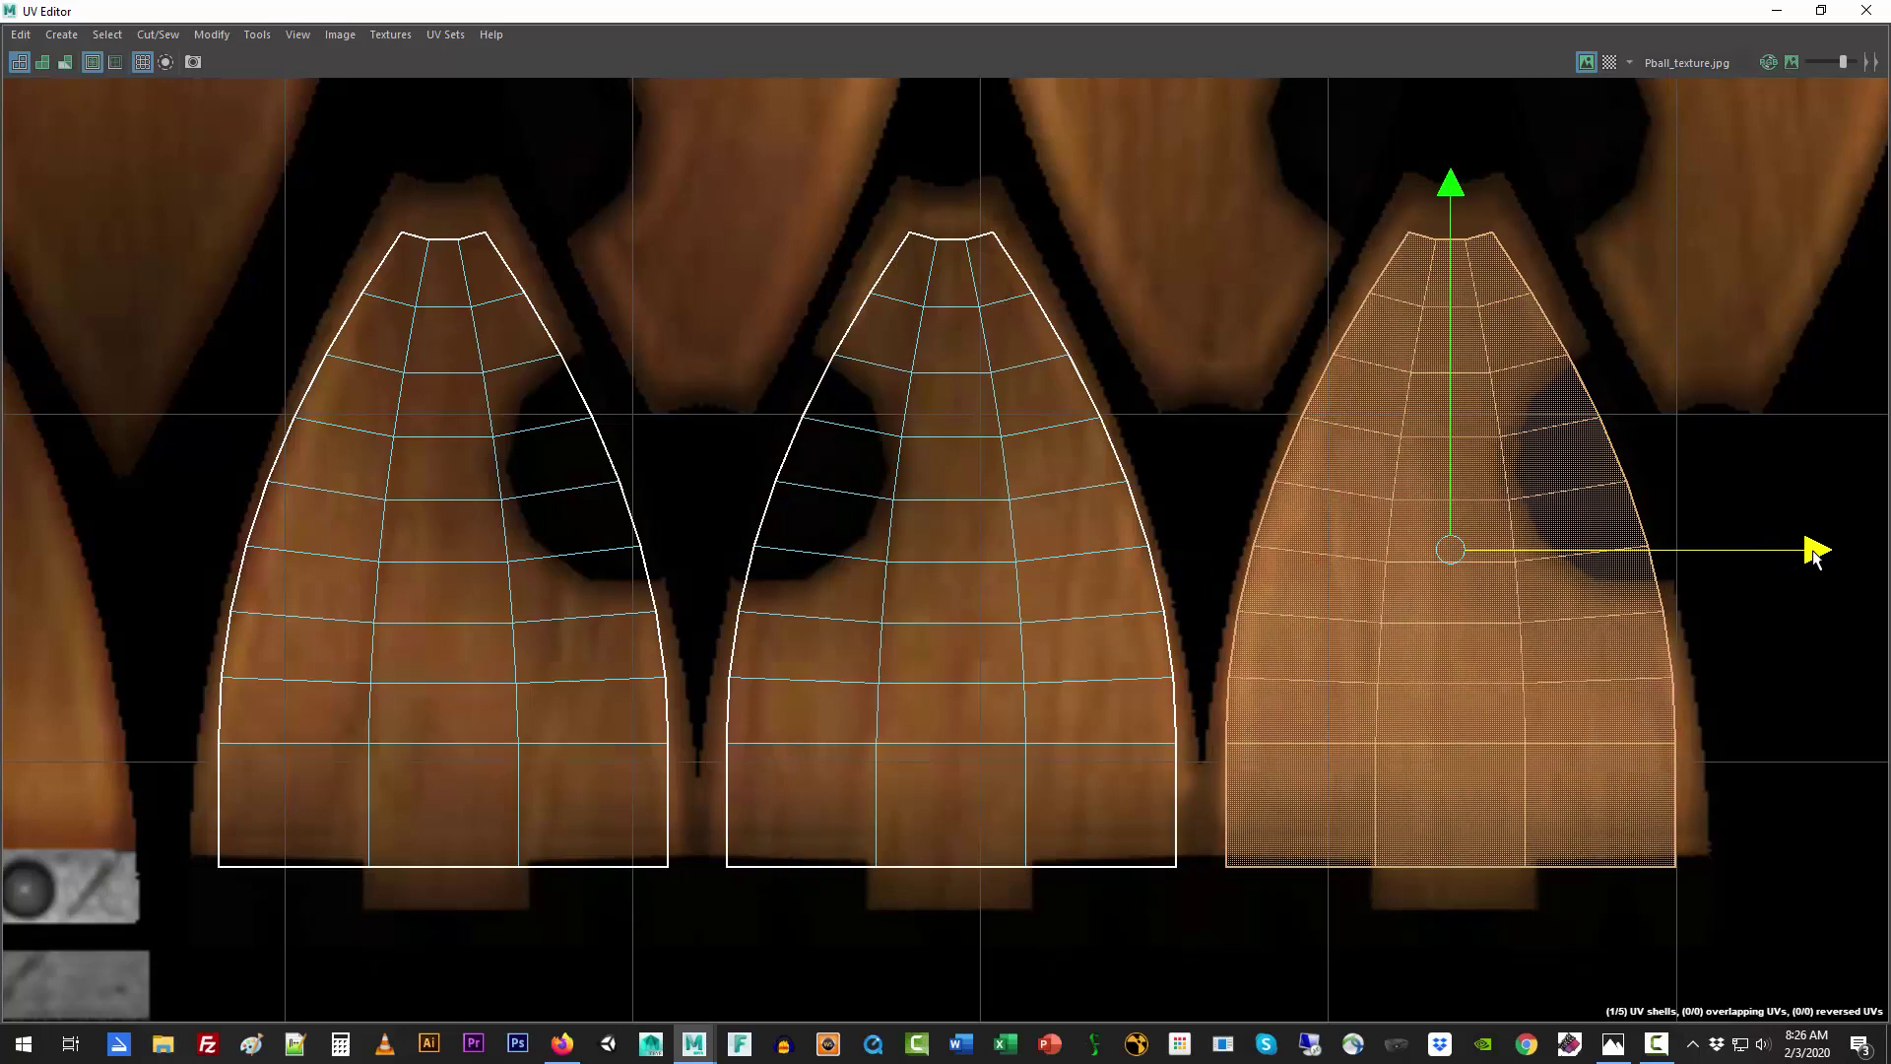
Step: Select the three lower petal shells together and raise them slightly so their bases stay within the wooden panels, then deselect them
left_click(773, 693, "shift")
left_click(634, 599, "shift")
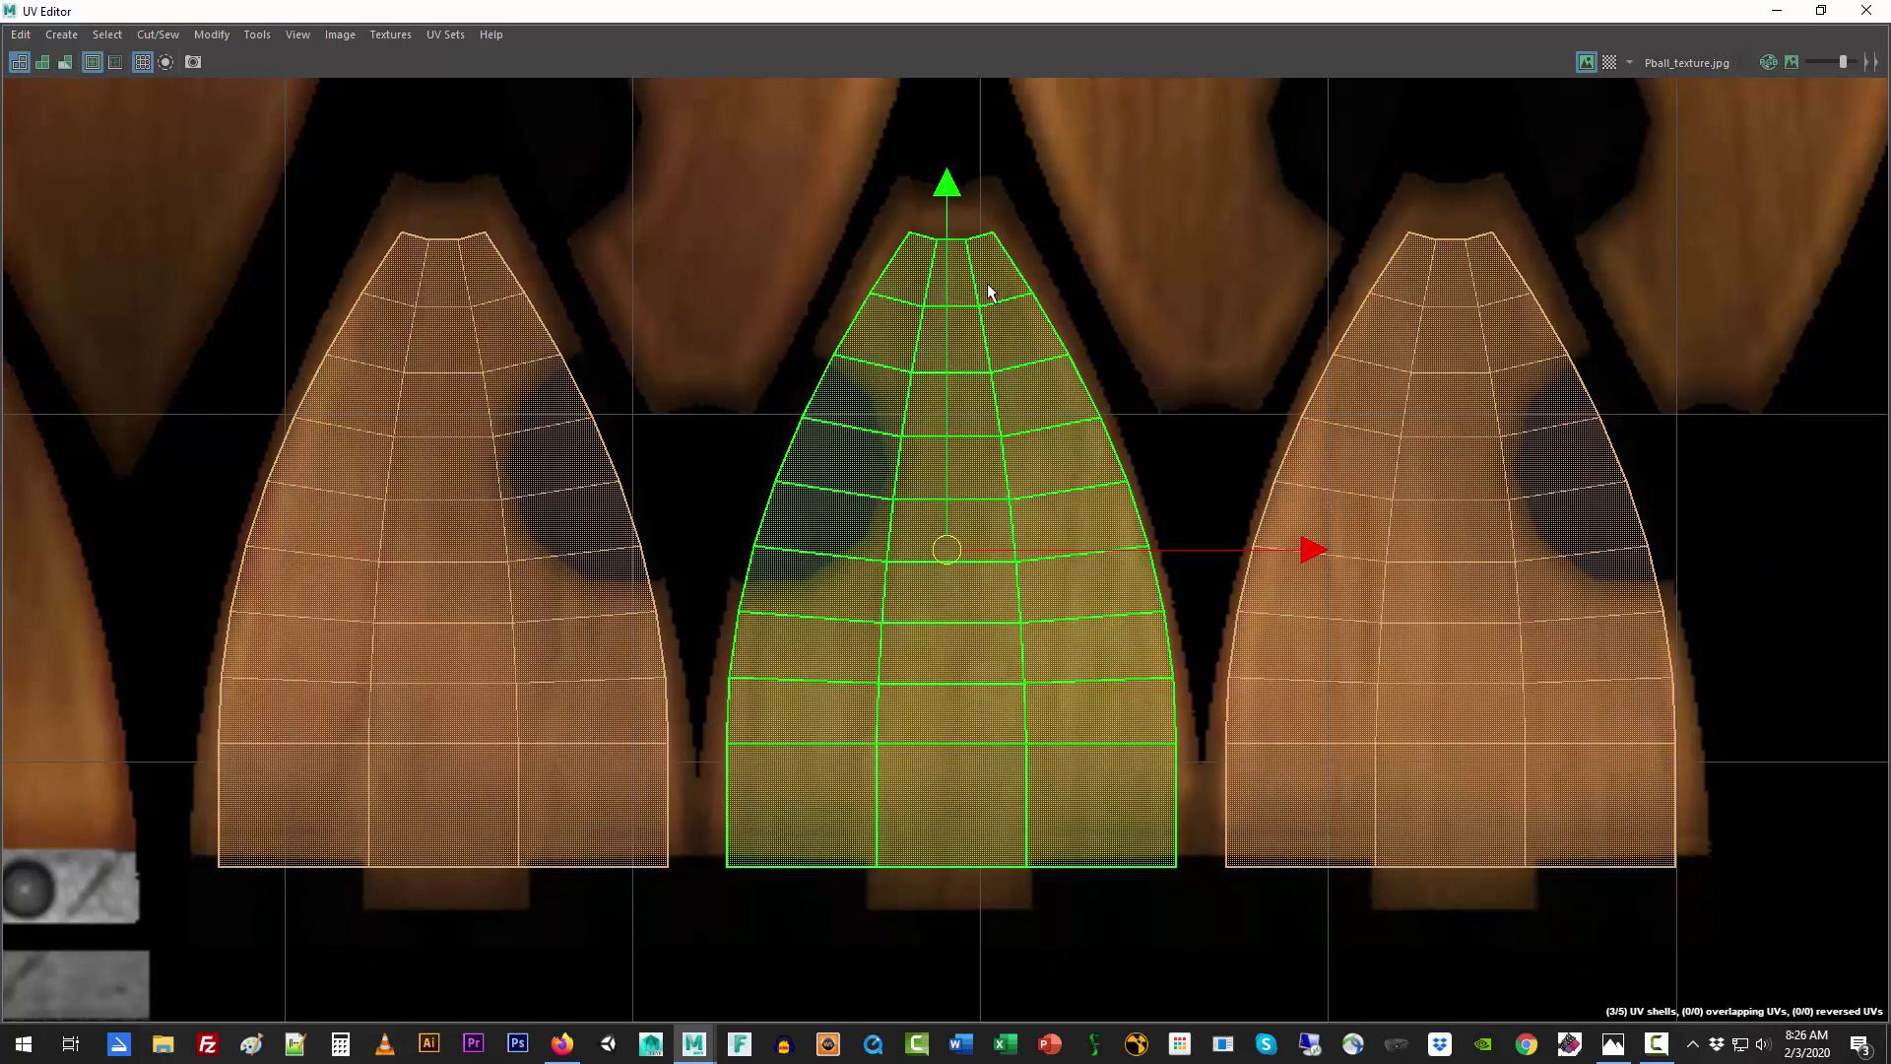
mouse_move(954, 189)
left_mouse_down()
mouse_move(957, 158)
mouse_move(963, 175)
left_mouse_up()
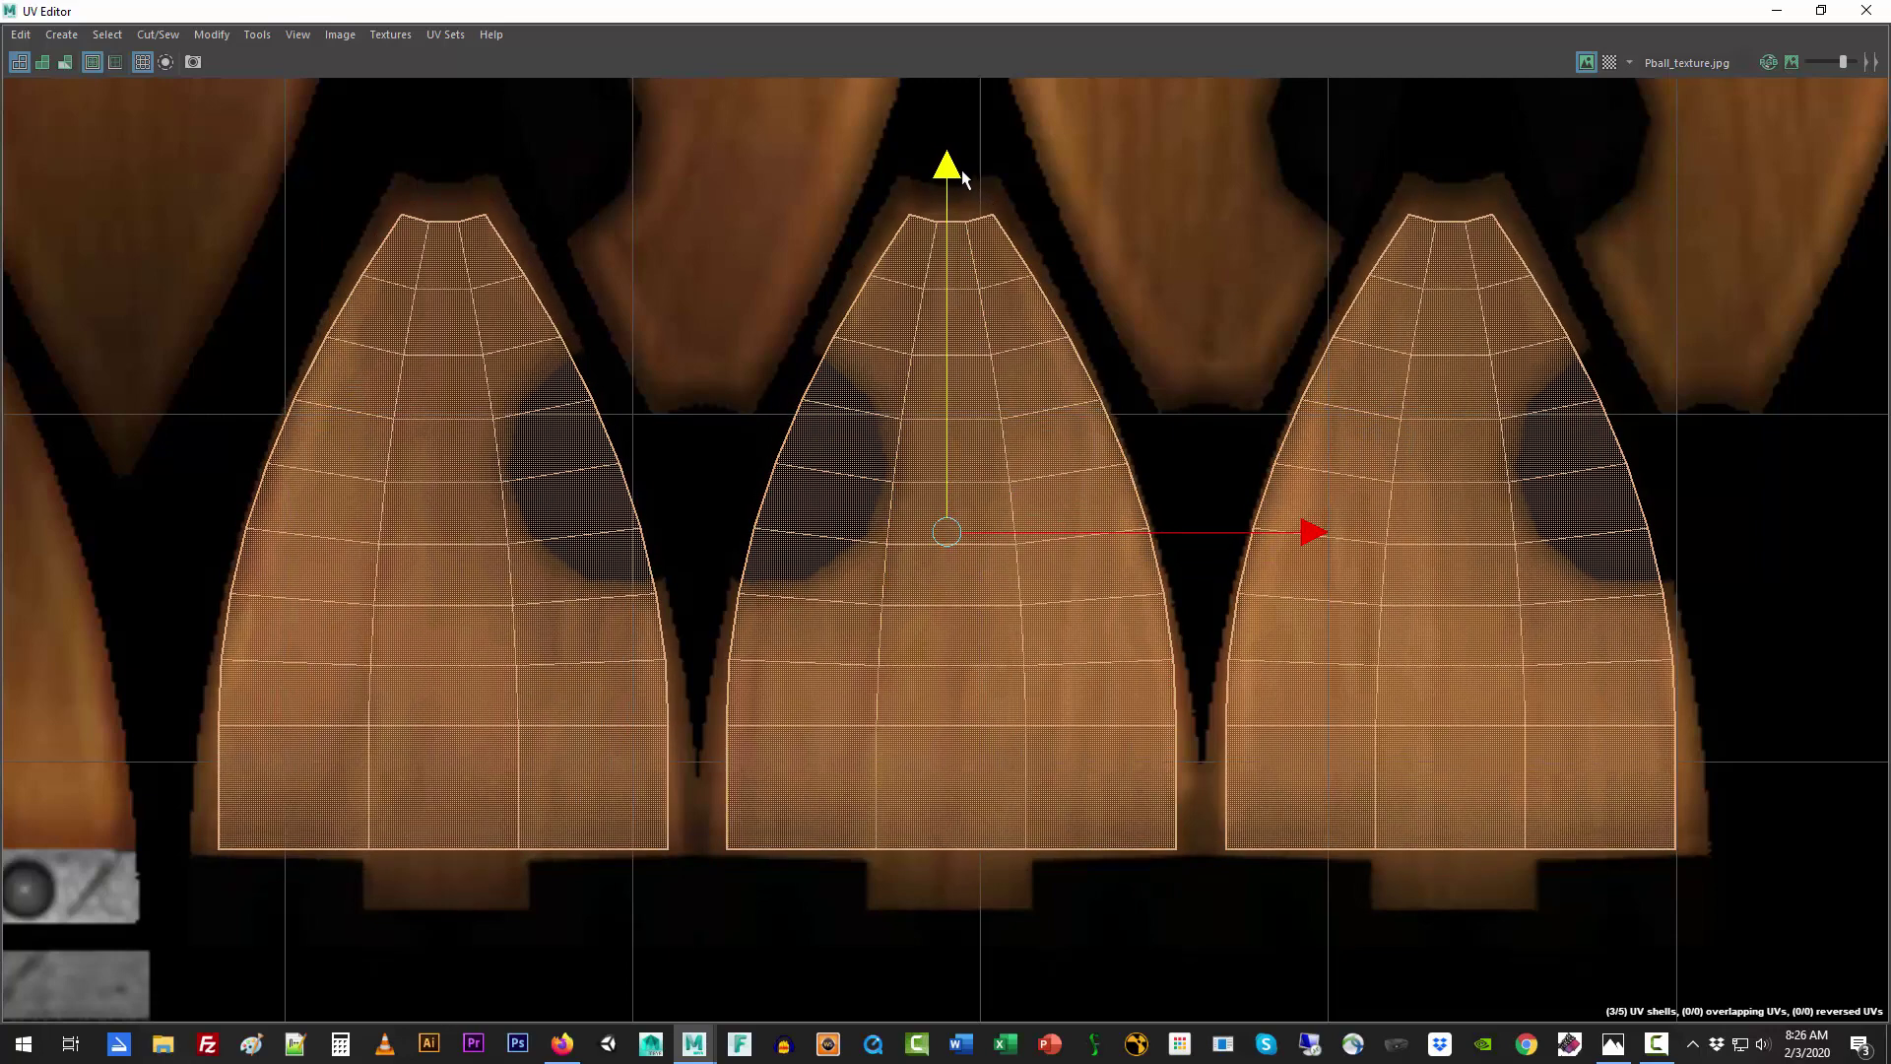
left_click(1120, 365)
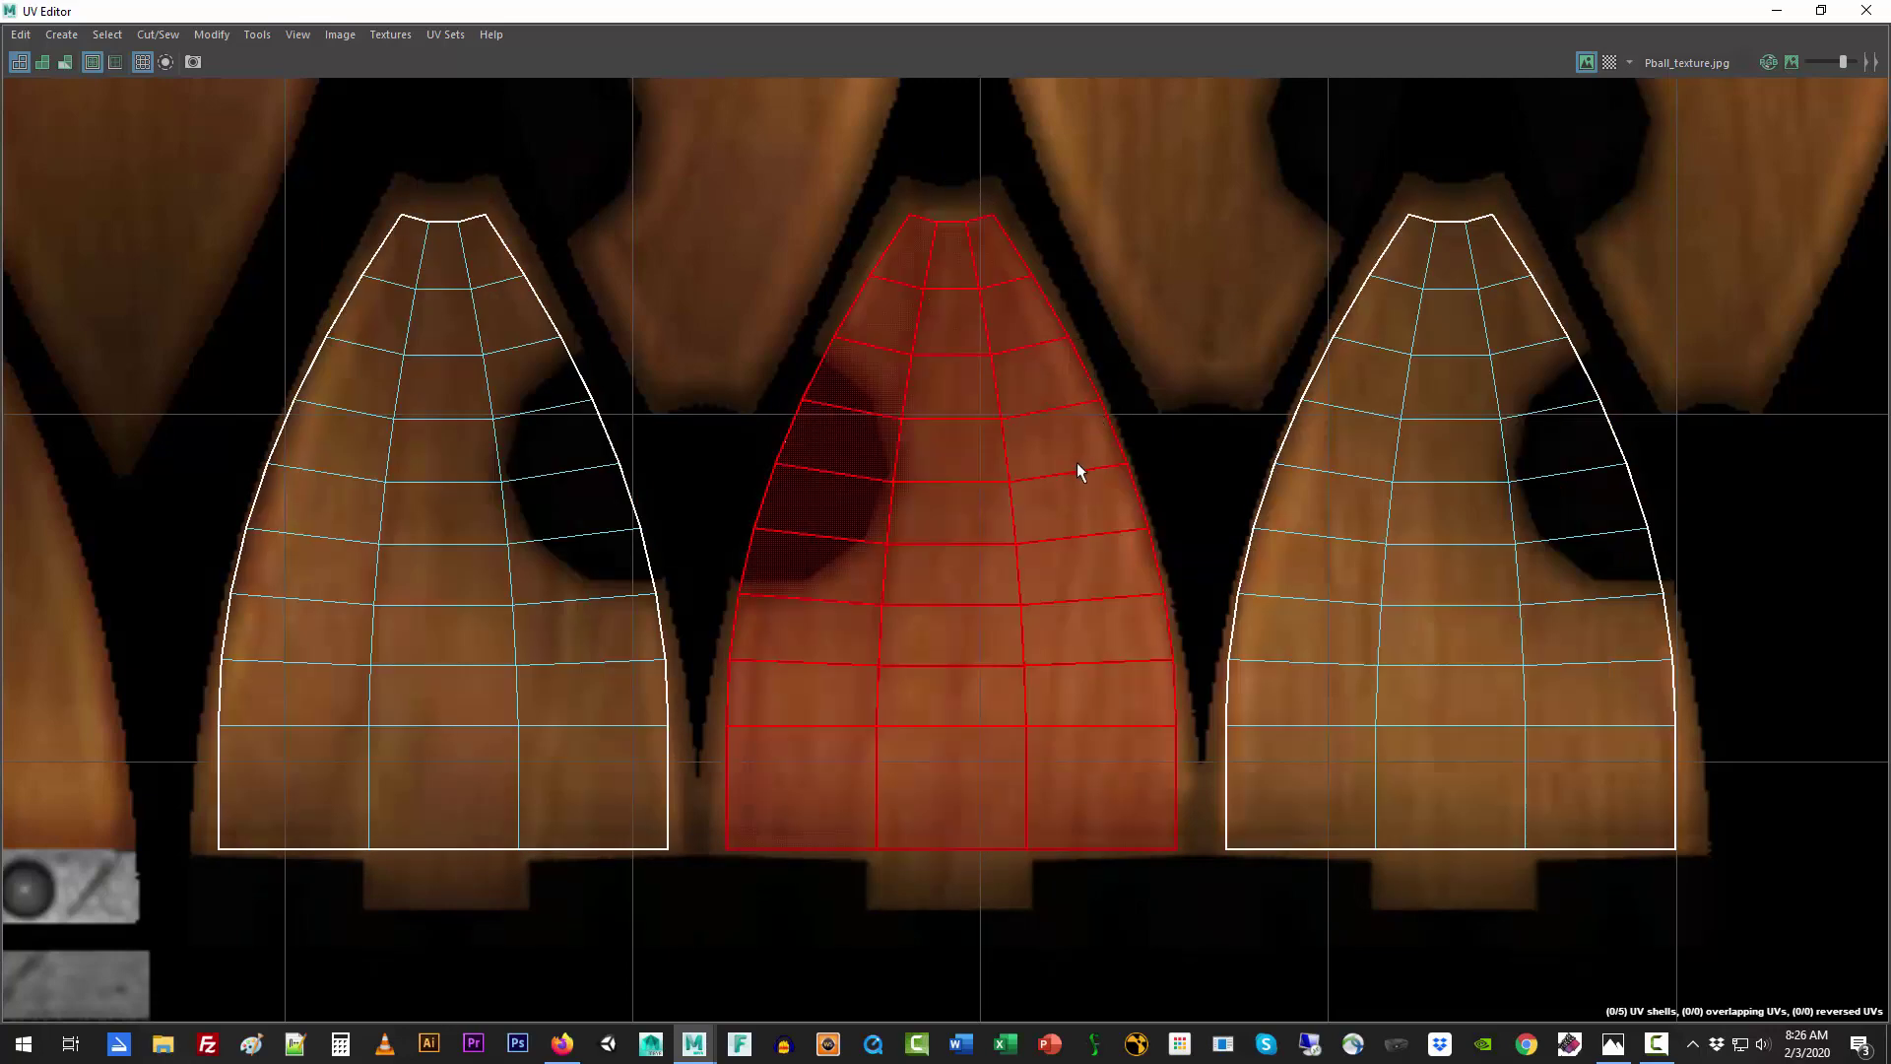
Step: Restore the UV Editor to its smaller window and examine the wood texture on pball_top_mesh from several sides
left_click(1820, 10)
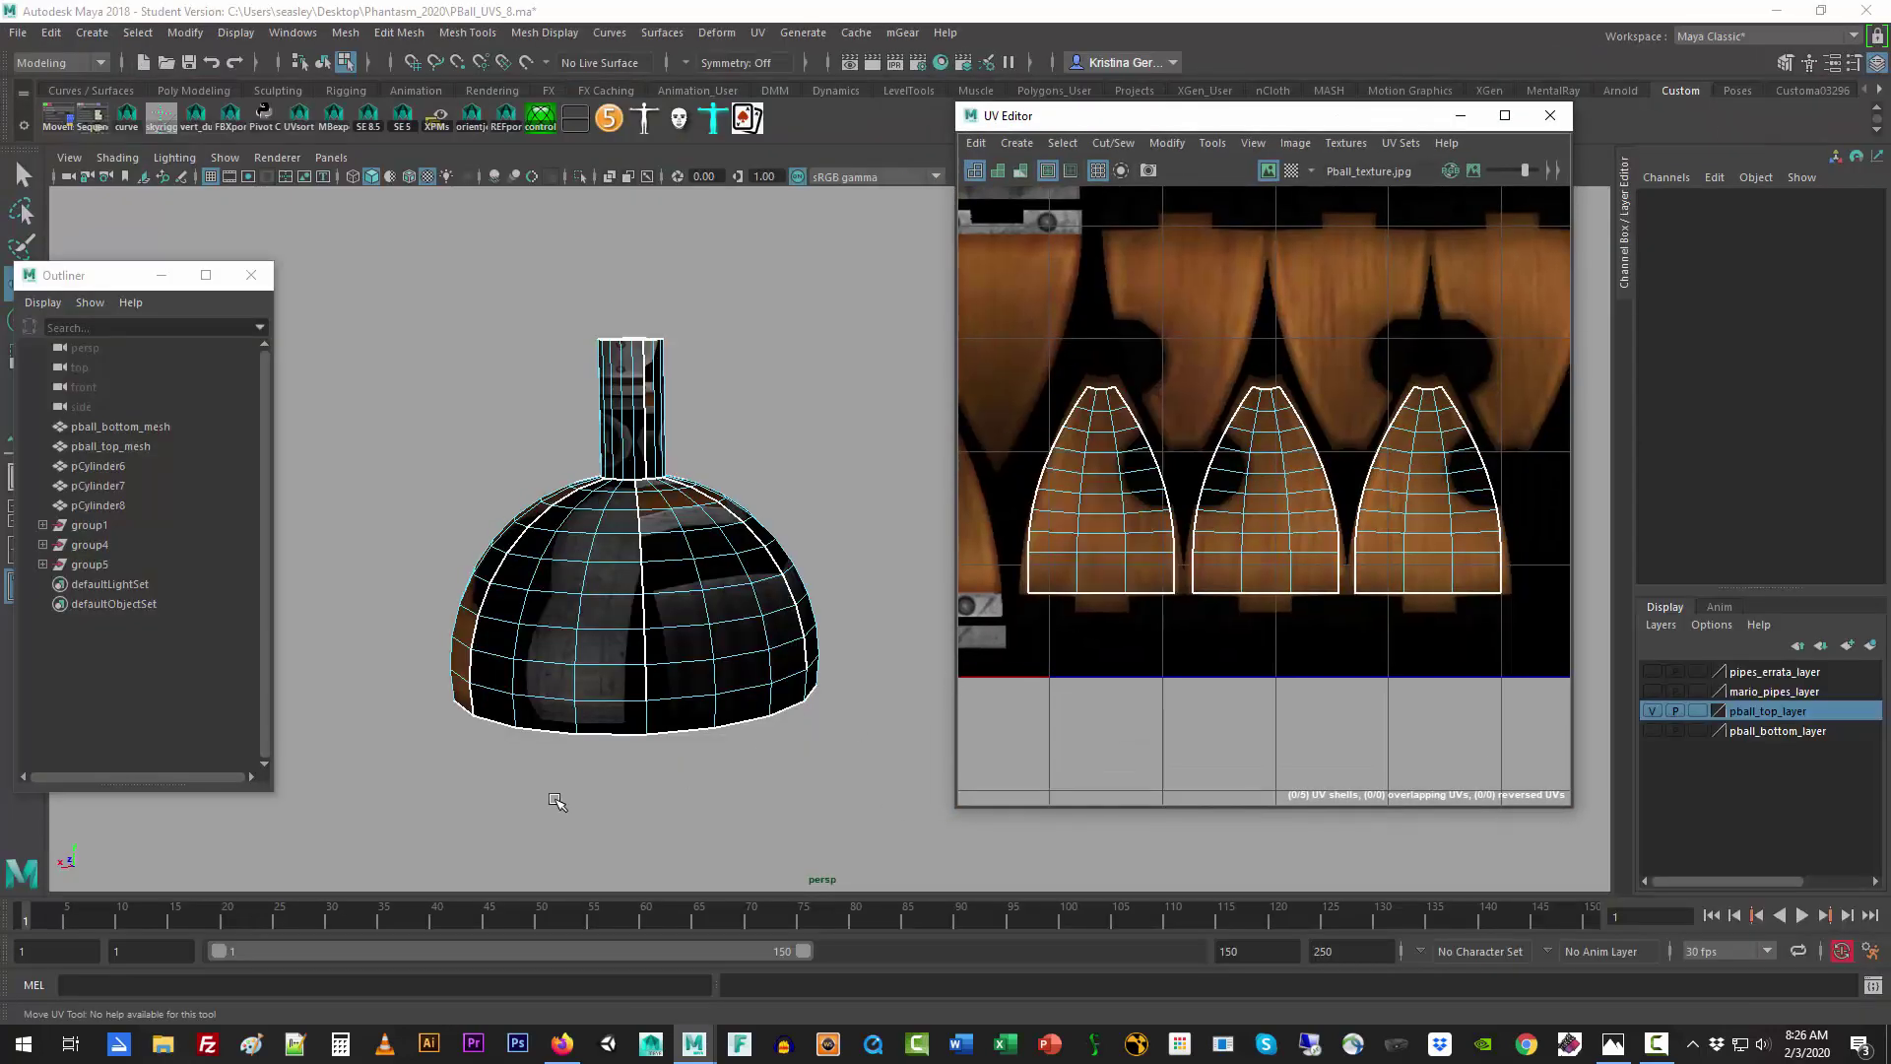
left_click_drag(433, 753, 570, 726, "alt")
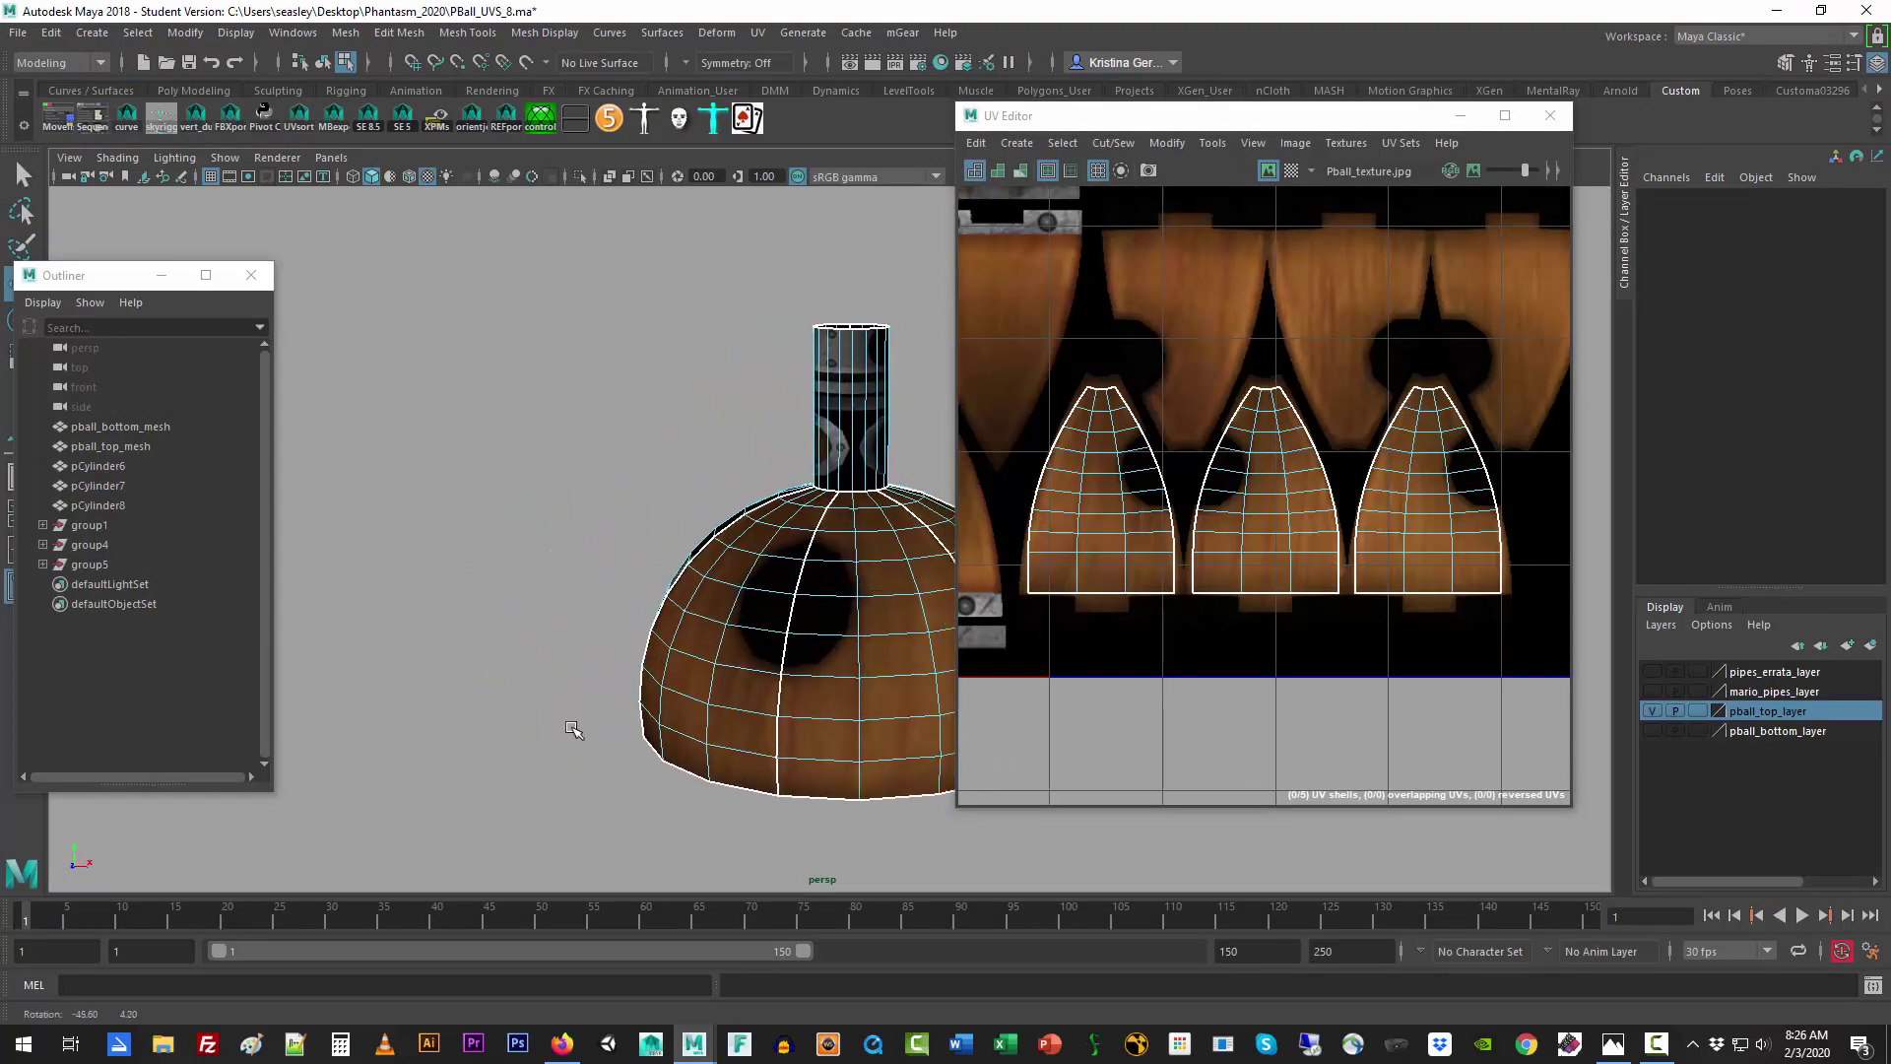
right_click_drag(853, 500, 936, 482)
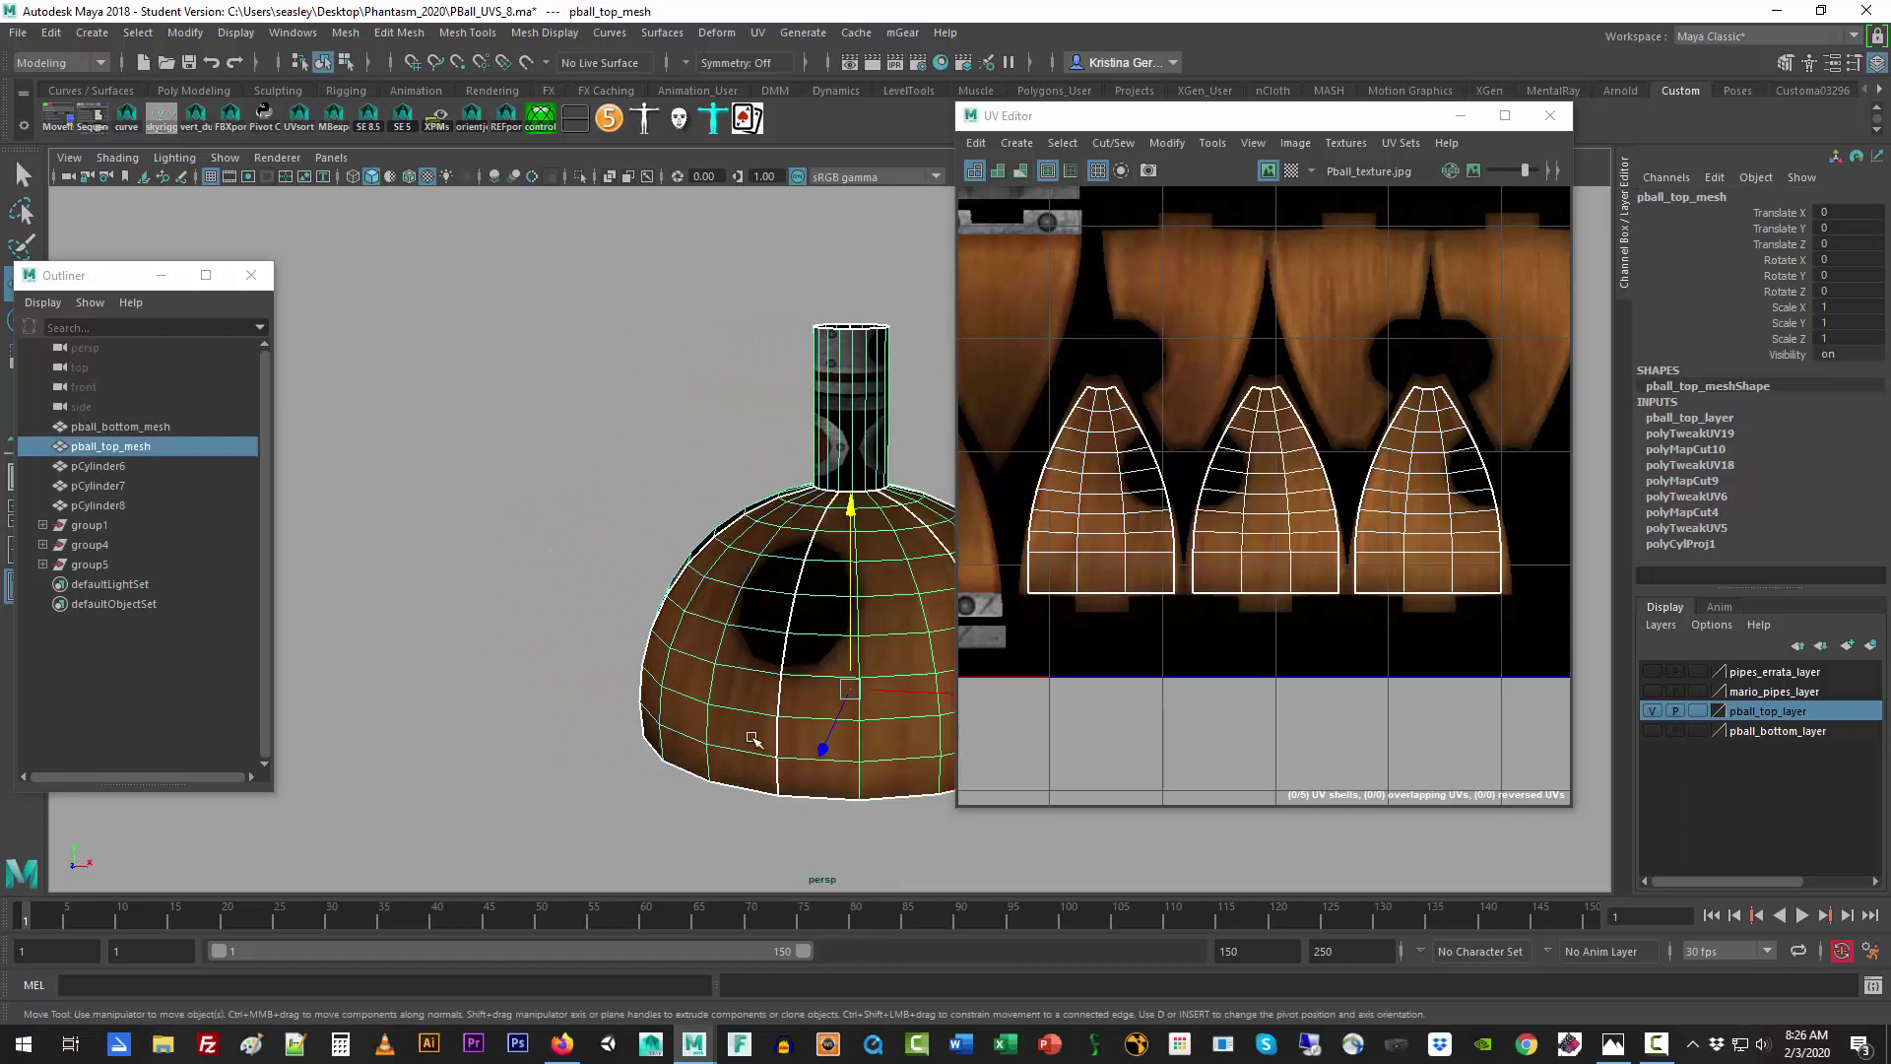
left_click(450, 614)
left_click_drag(743, 726, 659, 528, "alt")
left_click(689, 544)
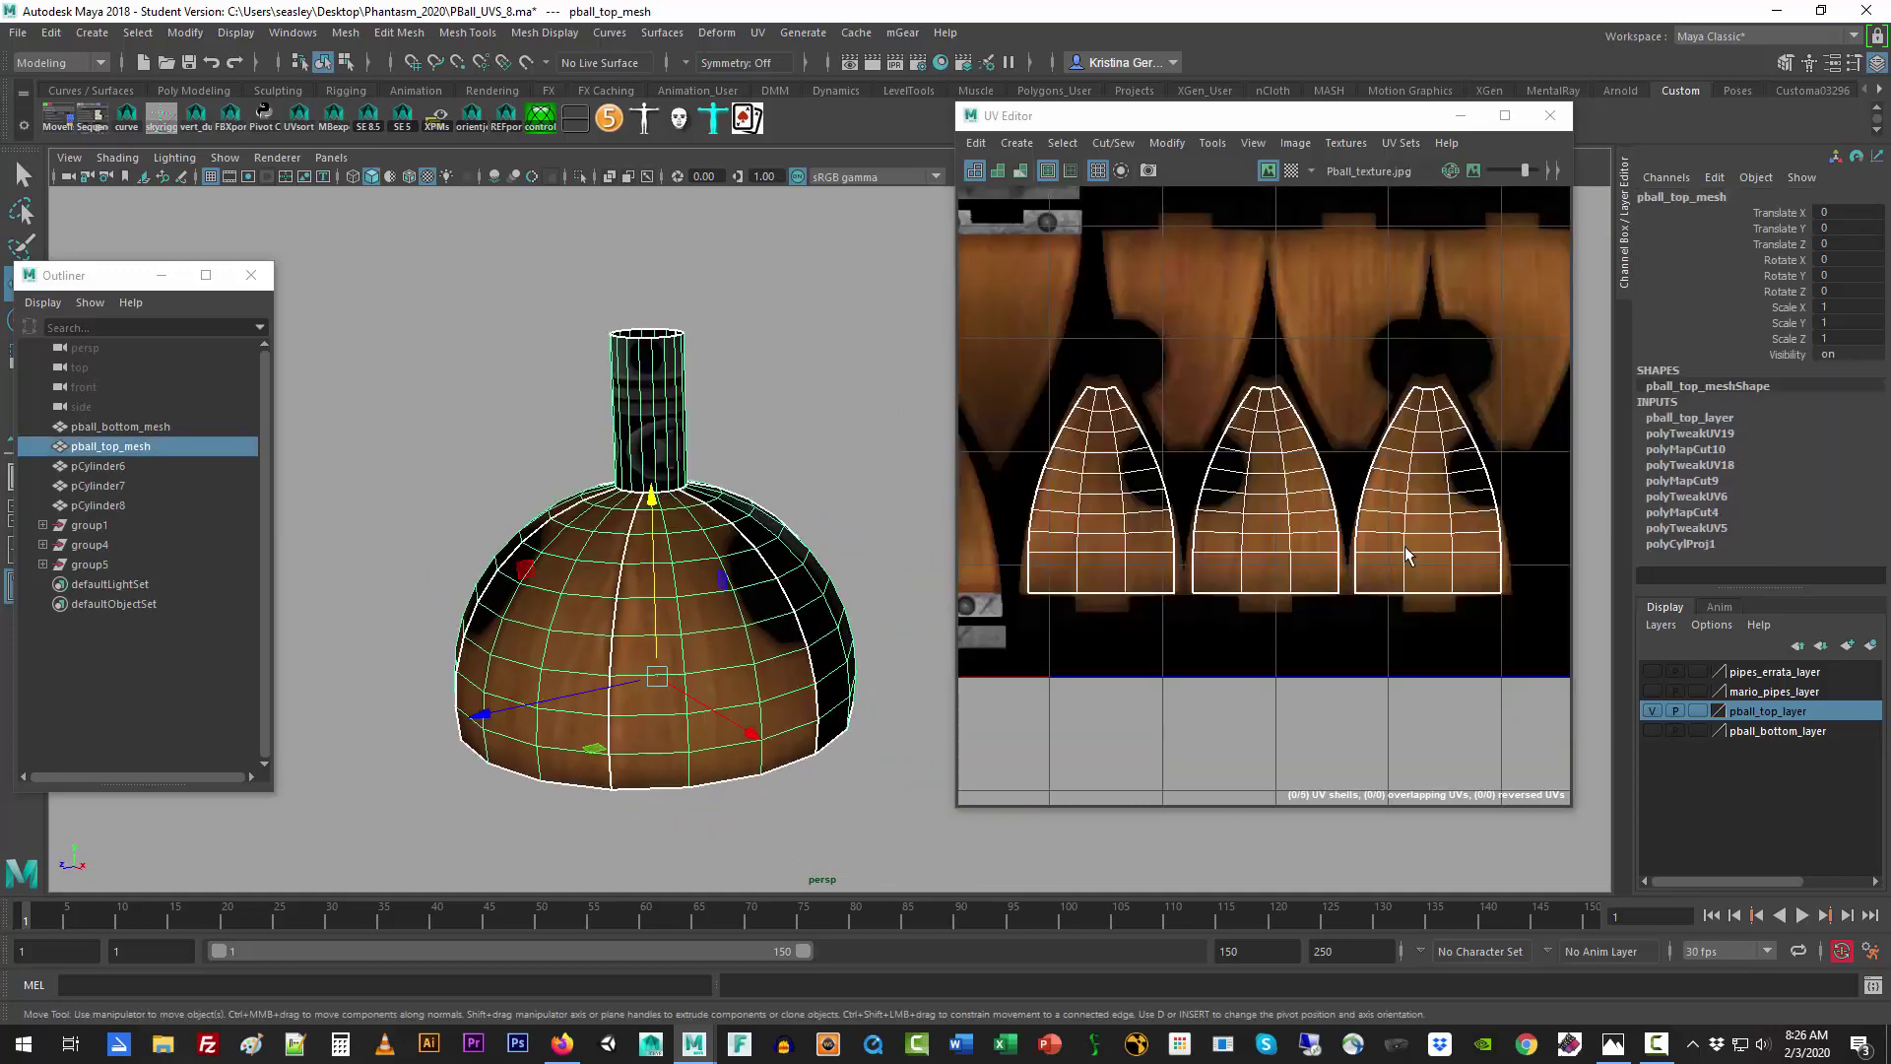
Step: Select the remaining three-petal shell and turn on step snap for the Rotate UV Tool with a 90-degree increment
scroll(1407, 554, "down", 5)
right_click_drag(1232, 394, 1148, 366)
left_click(1172, 367)
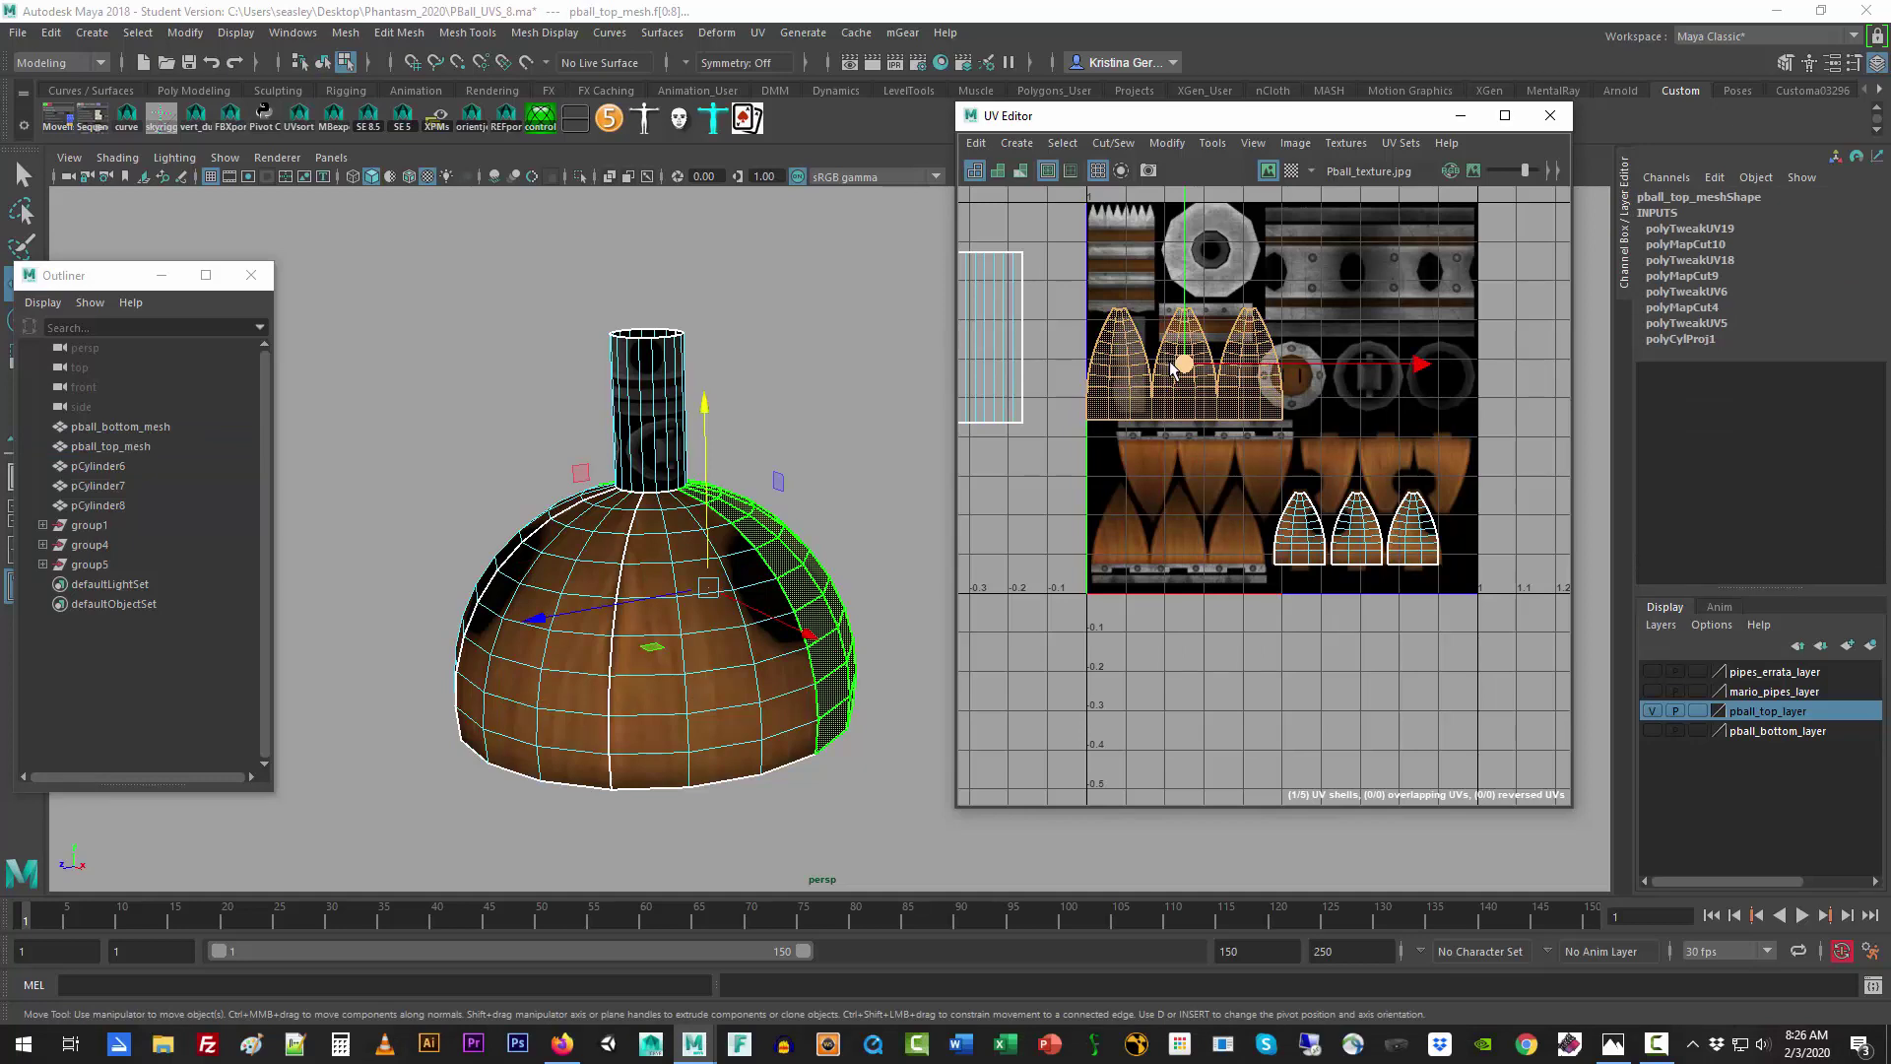
key("e")
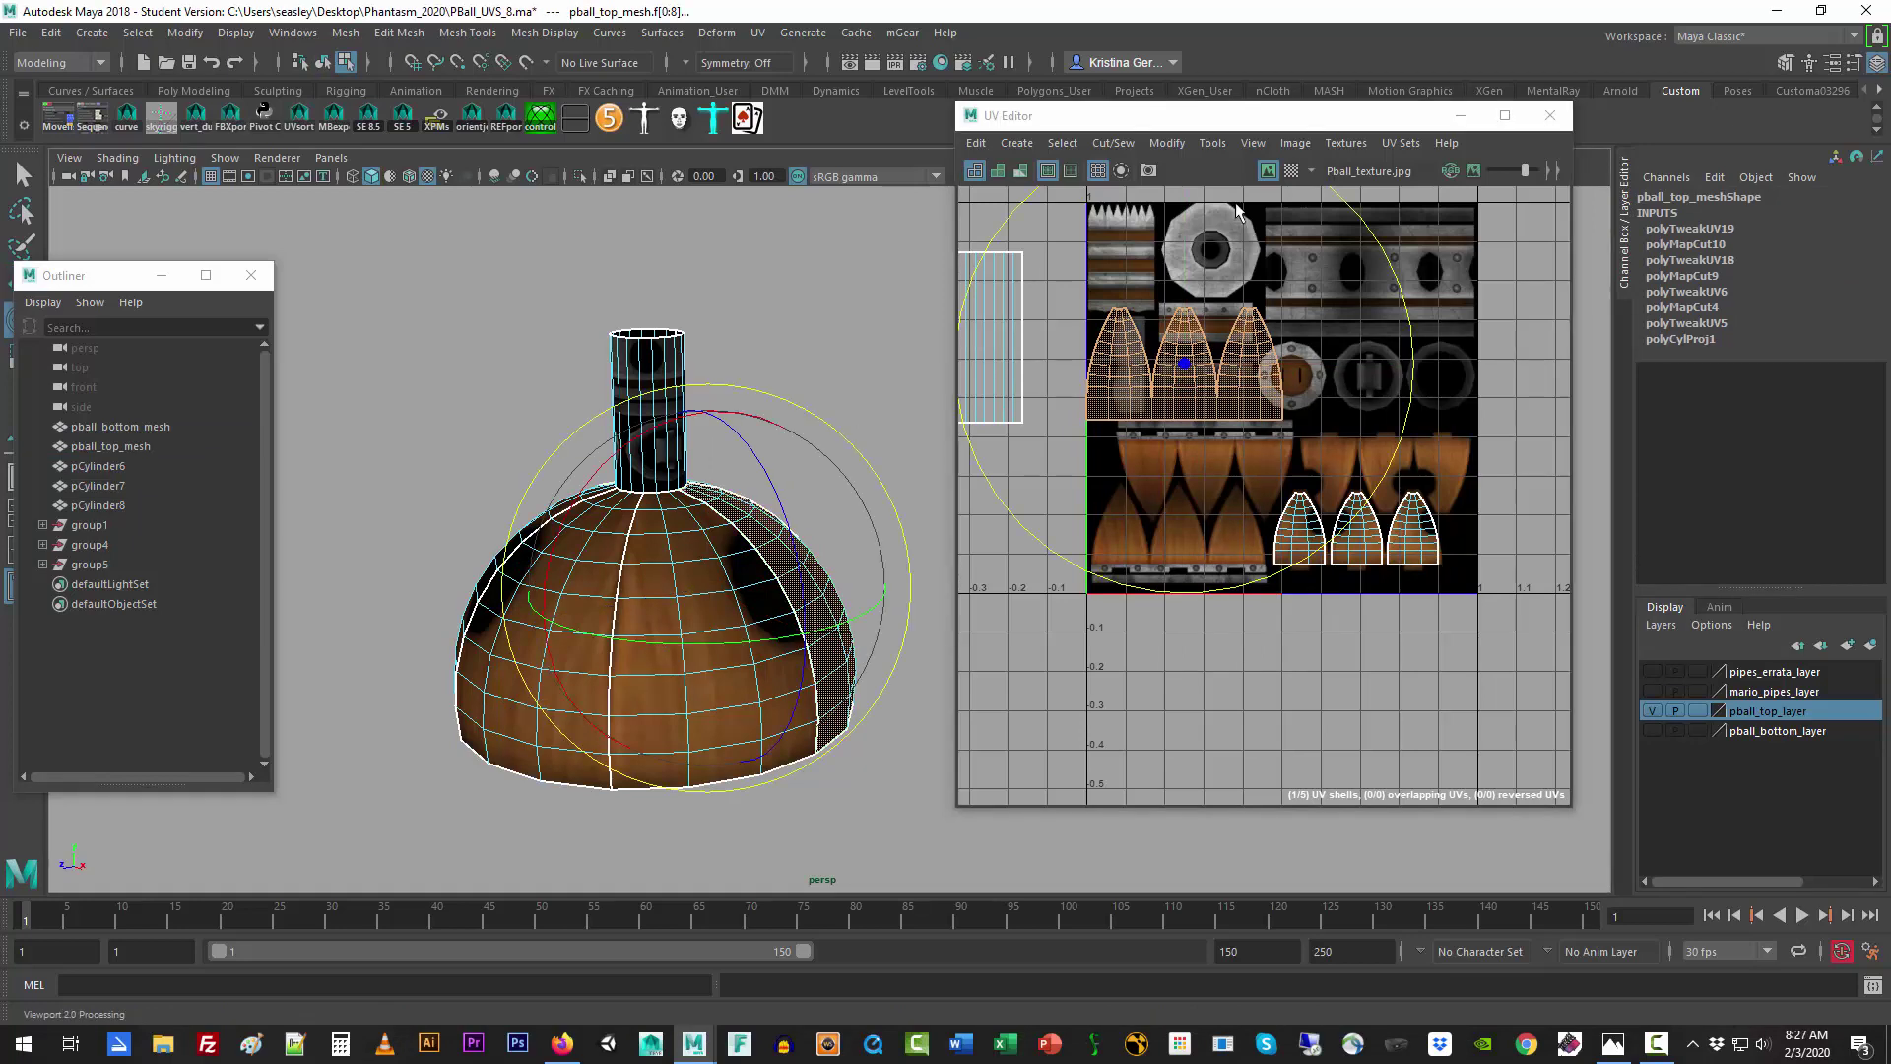
left_click(1217, 145)
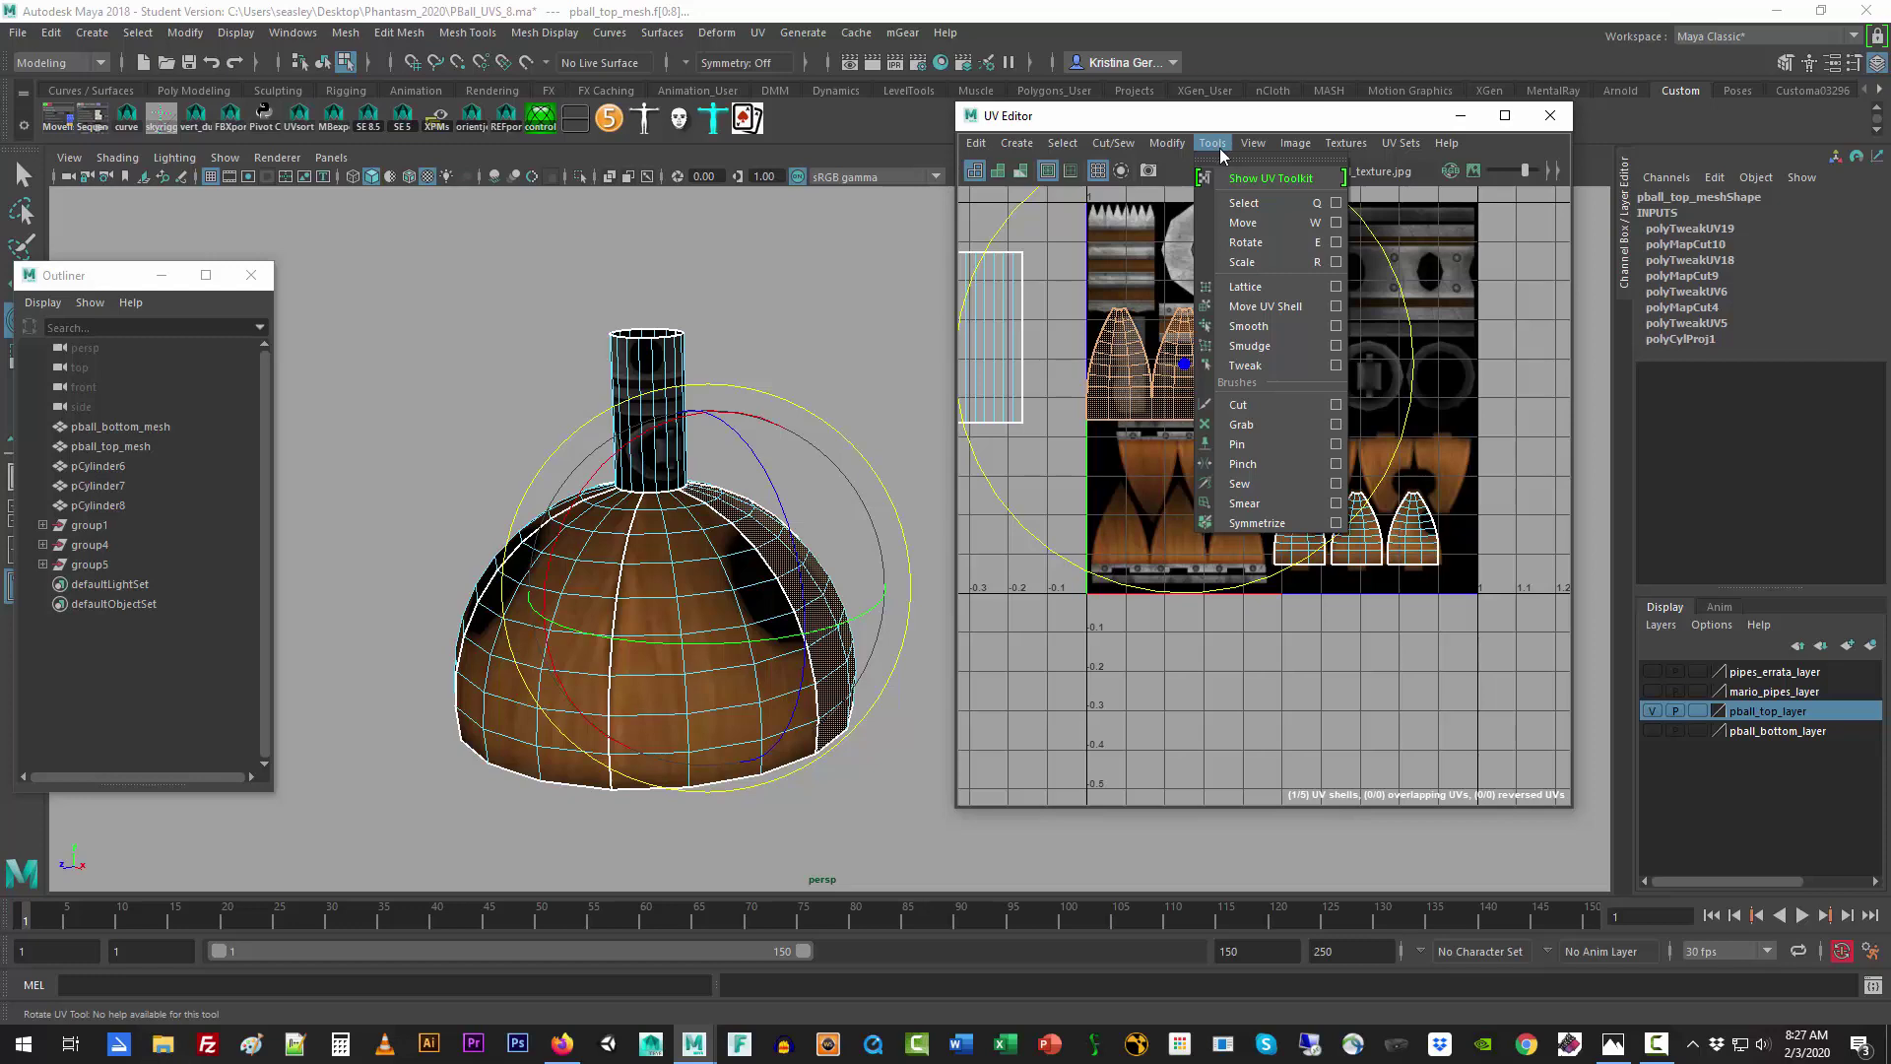
left_click(1336, 242)
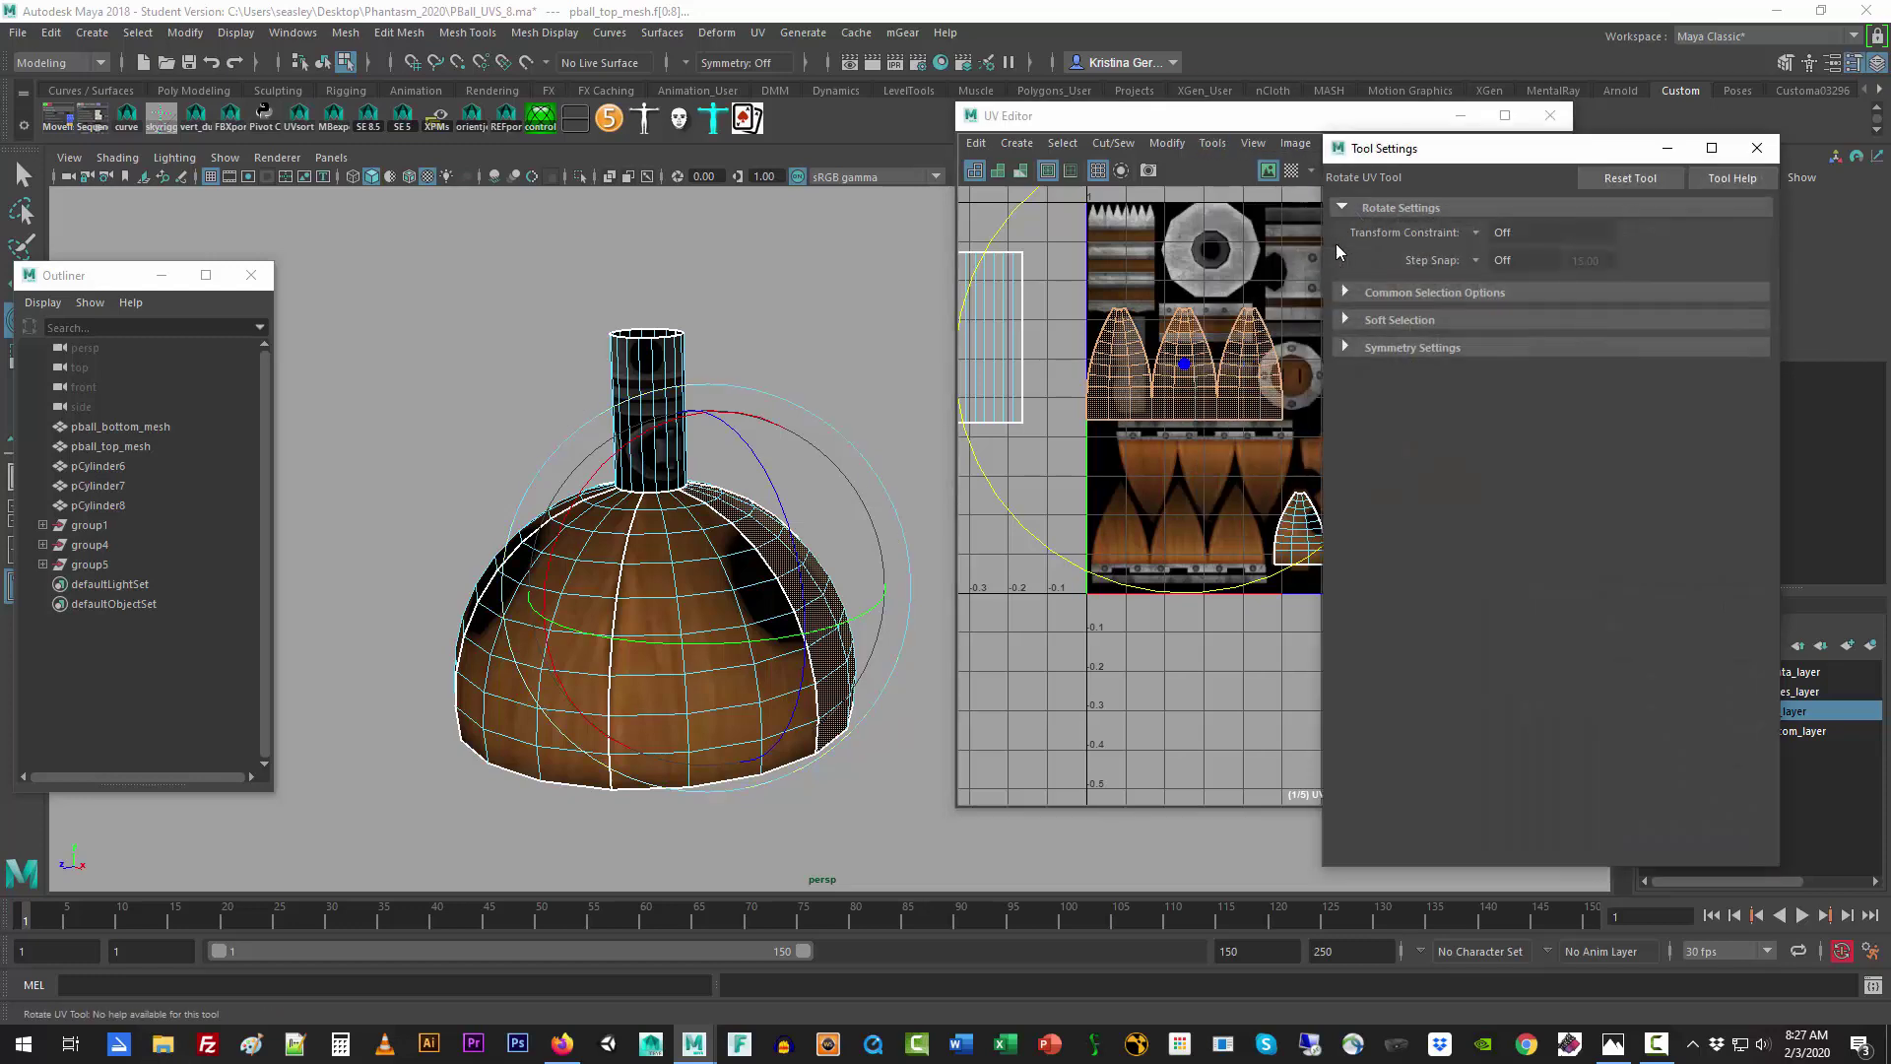
left_click(1477, 260)
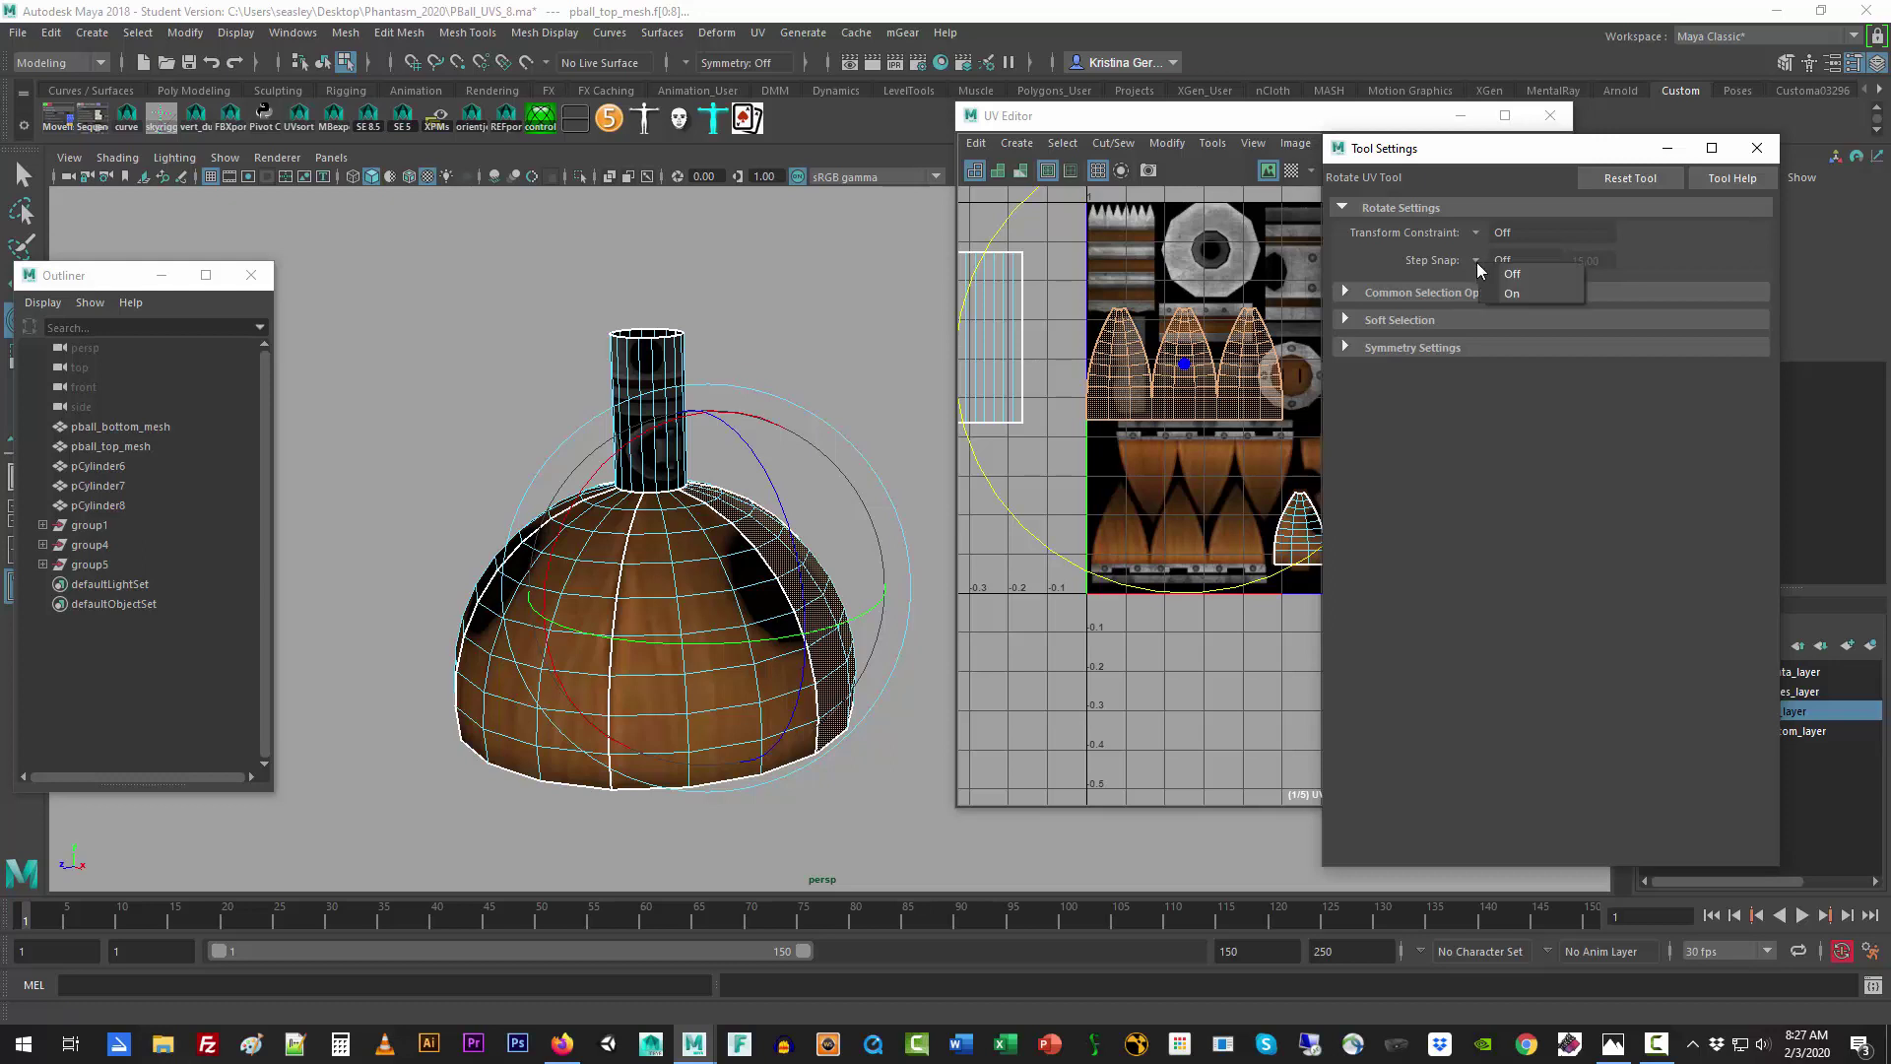
left_click(1513, 292)
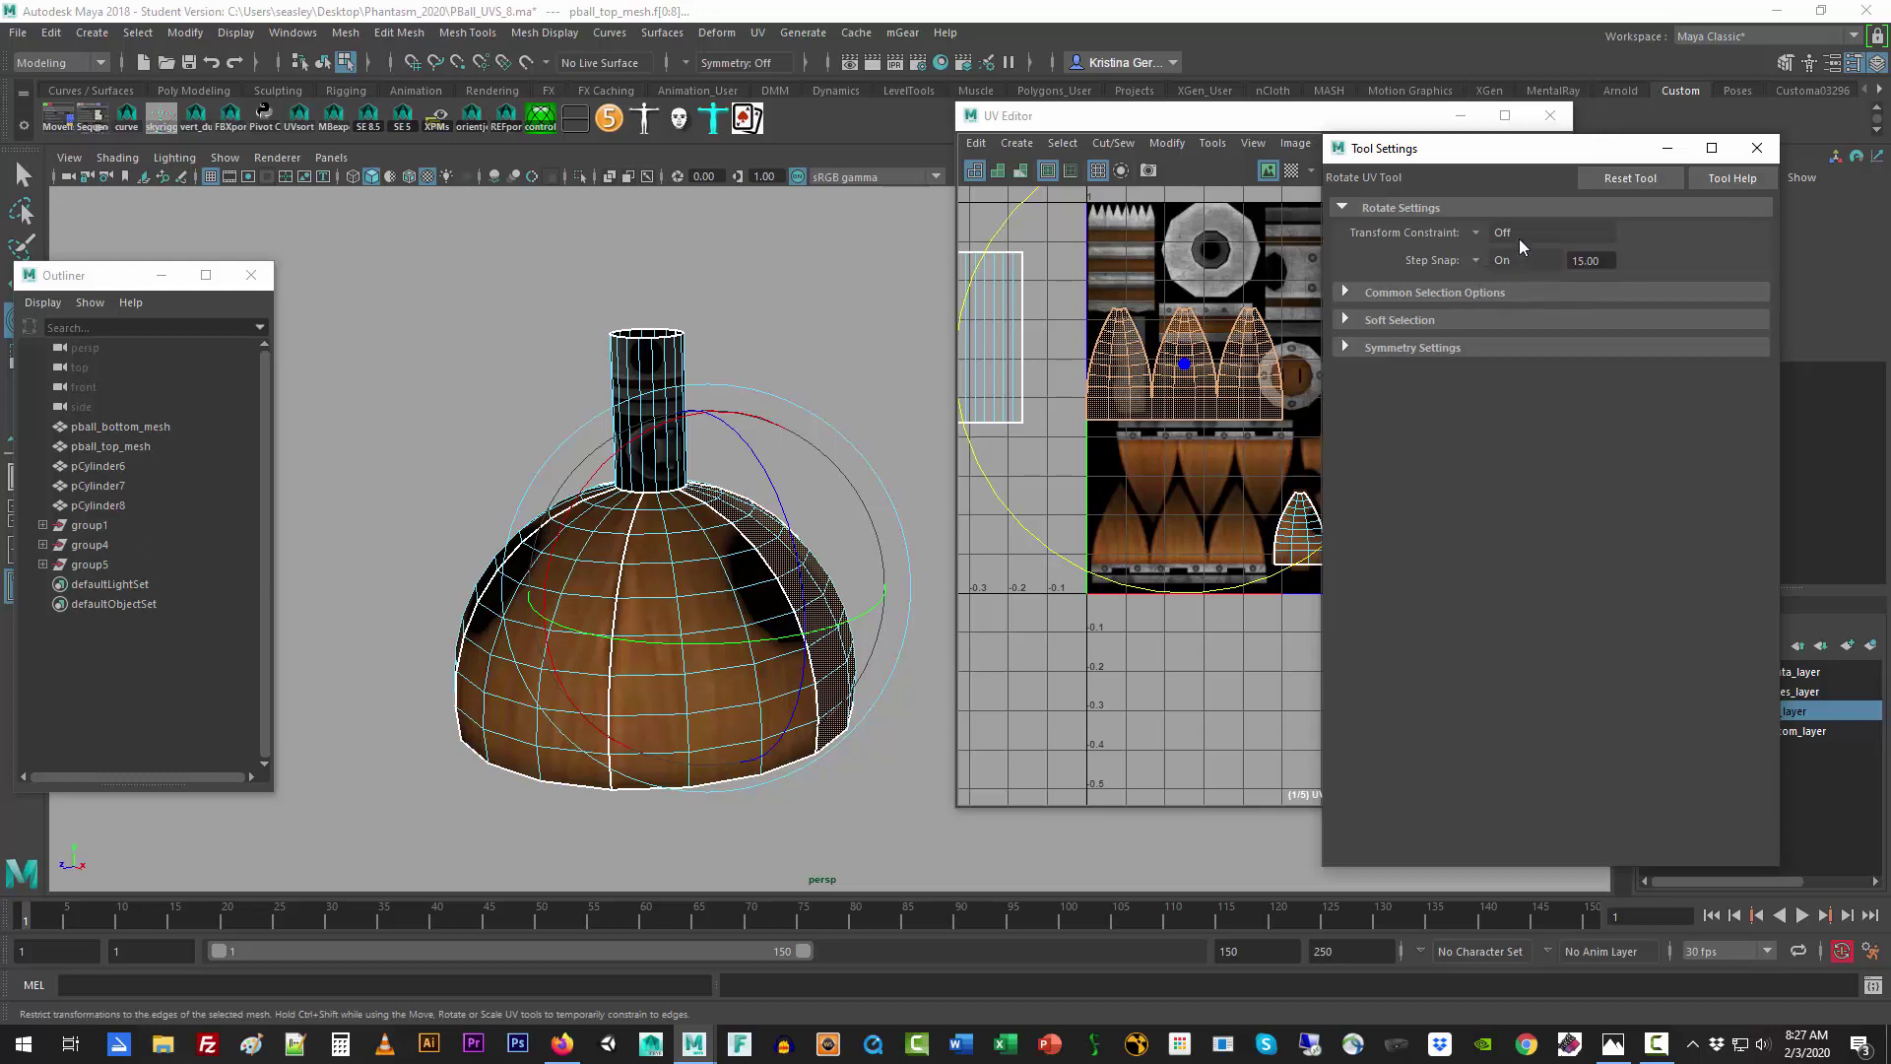
left_click(1589, 262)
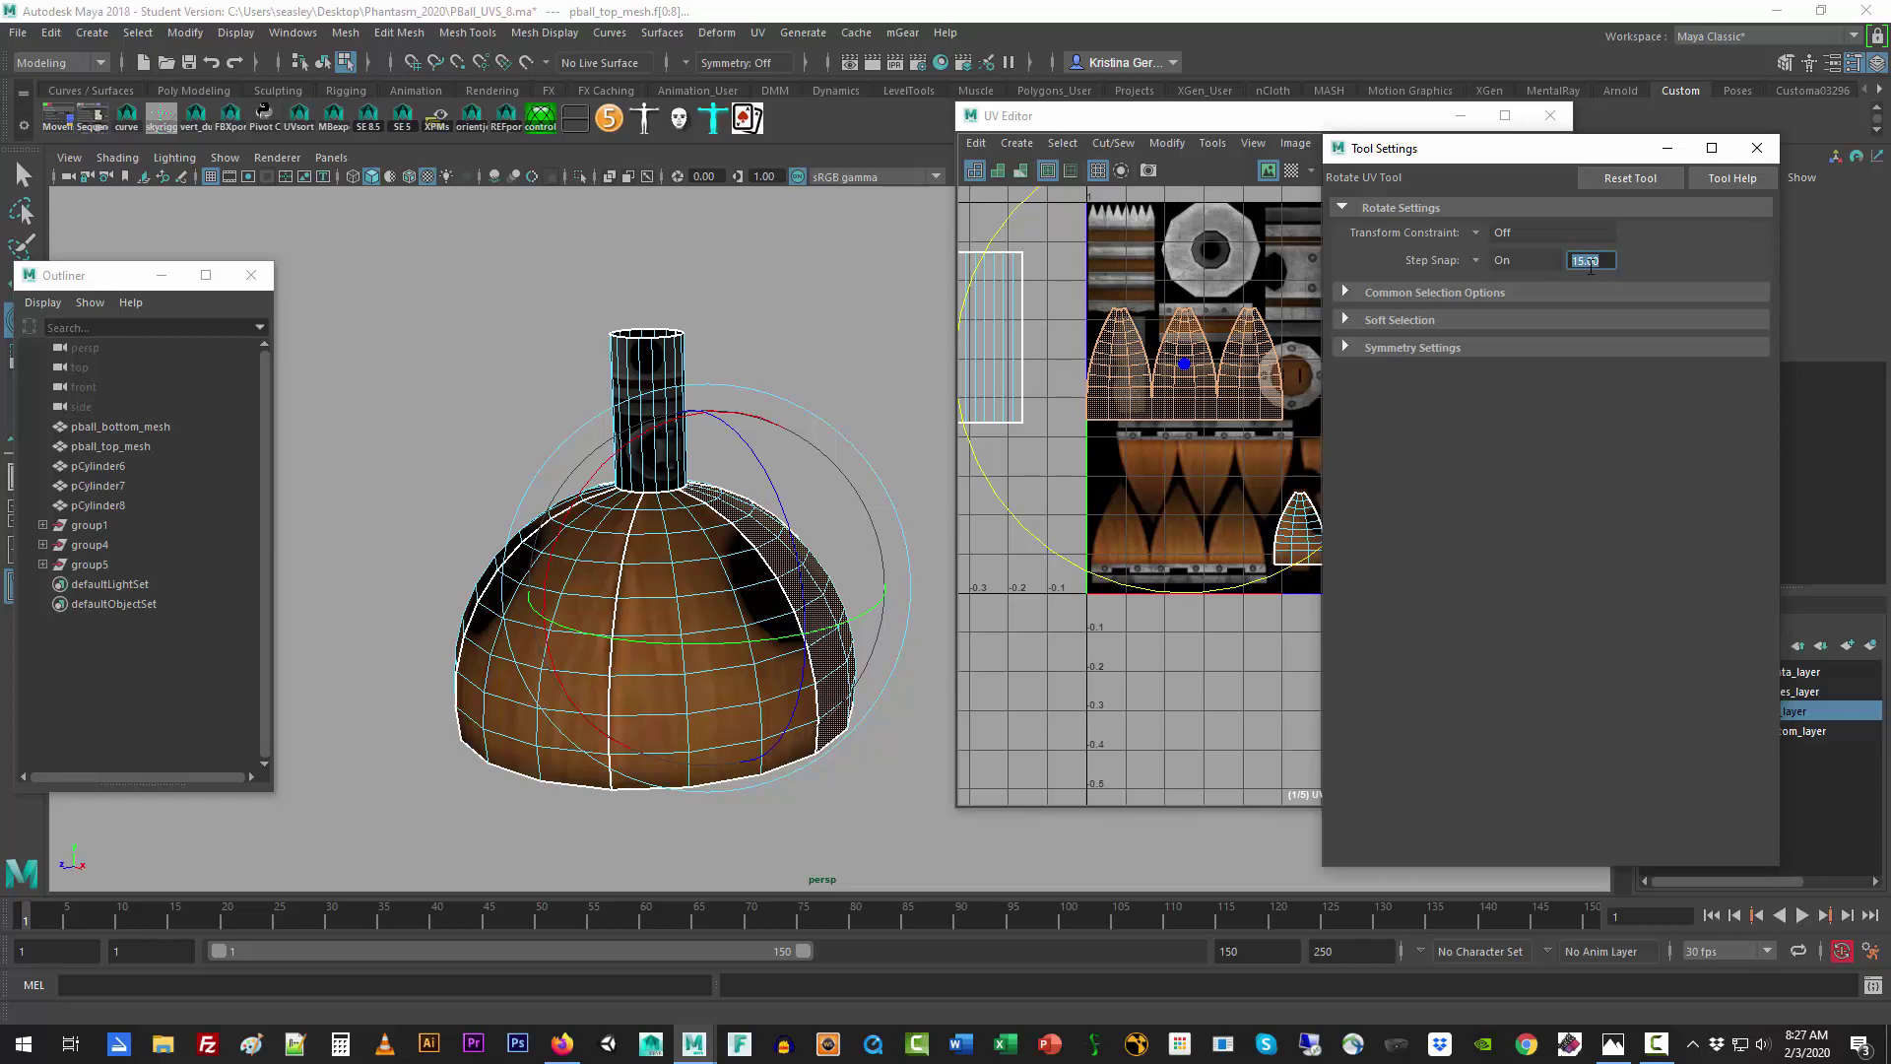
Step: Rotate the remaining three-petal shell 180 degrees and move it onto the upper row of wooden panels with round cutouts
left_click(1399, 118)
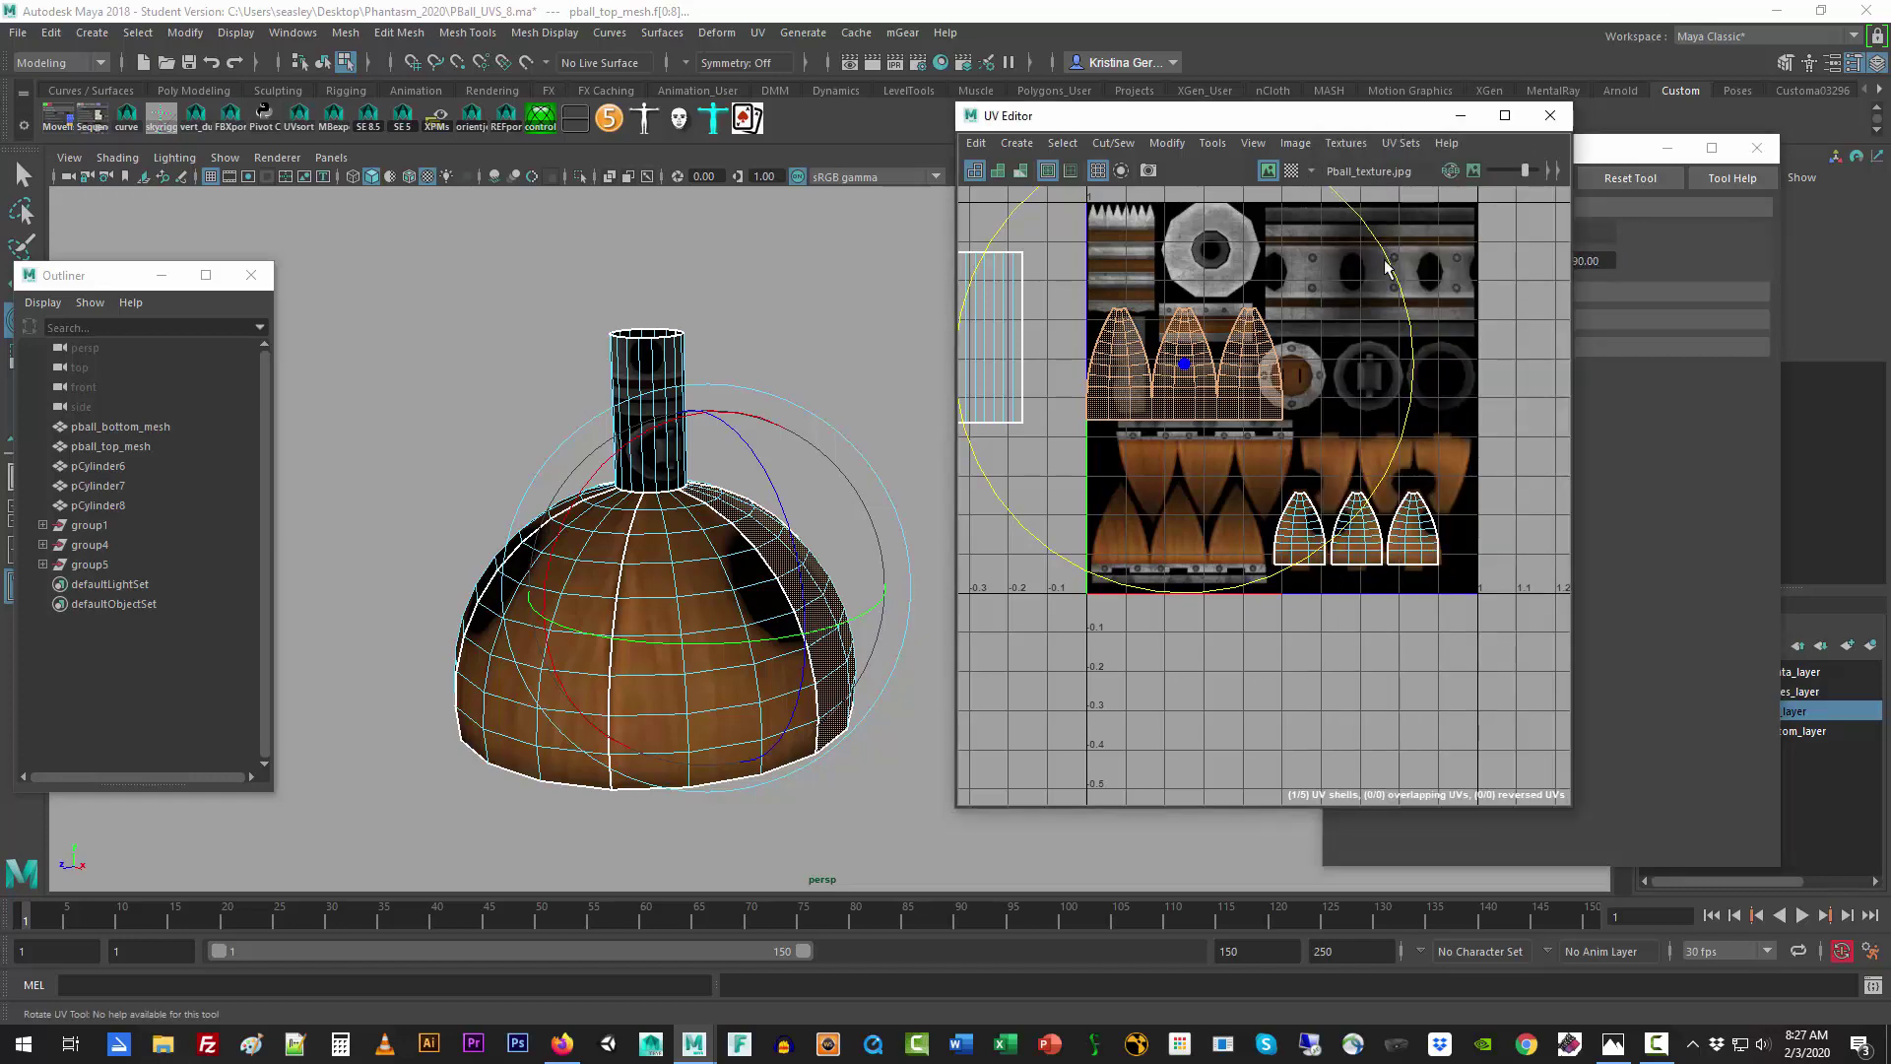
left_click_drag(1386, 268, 1062, 487)
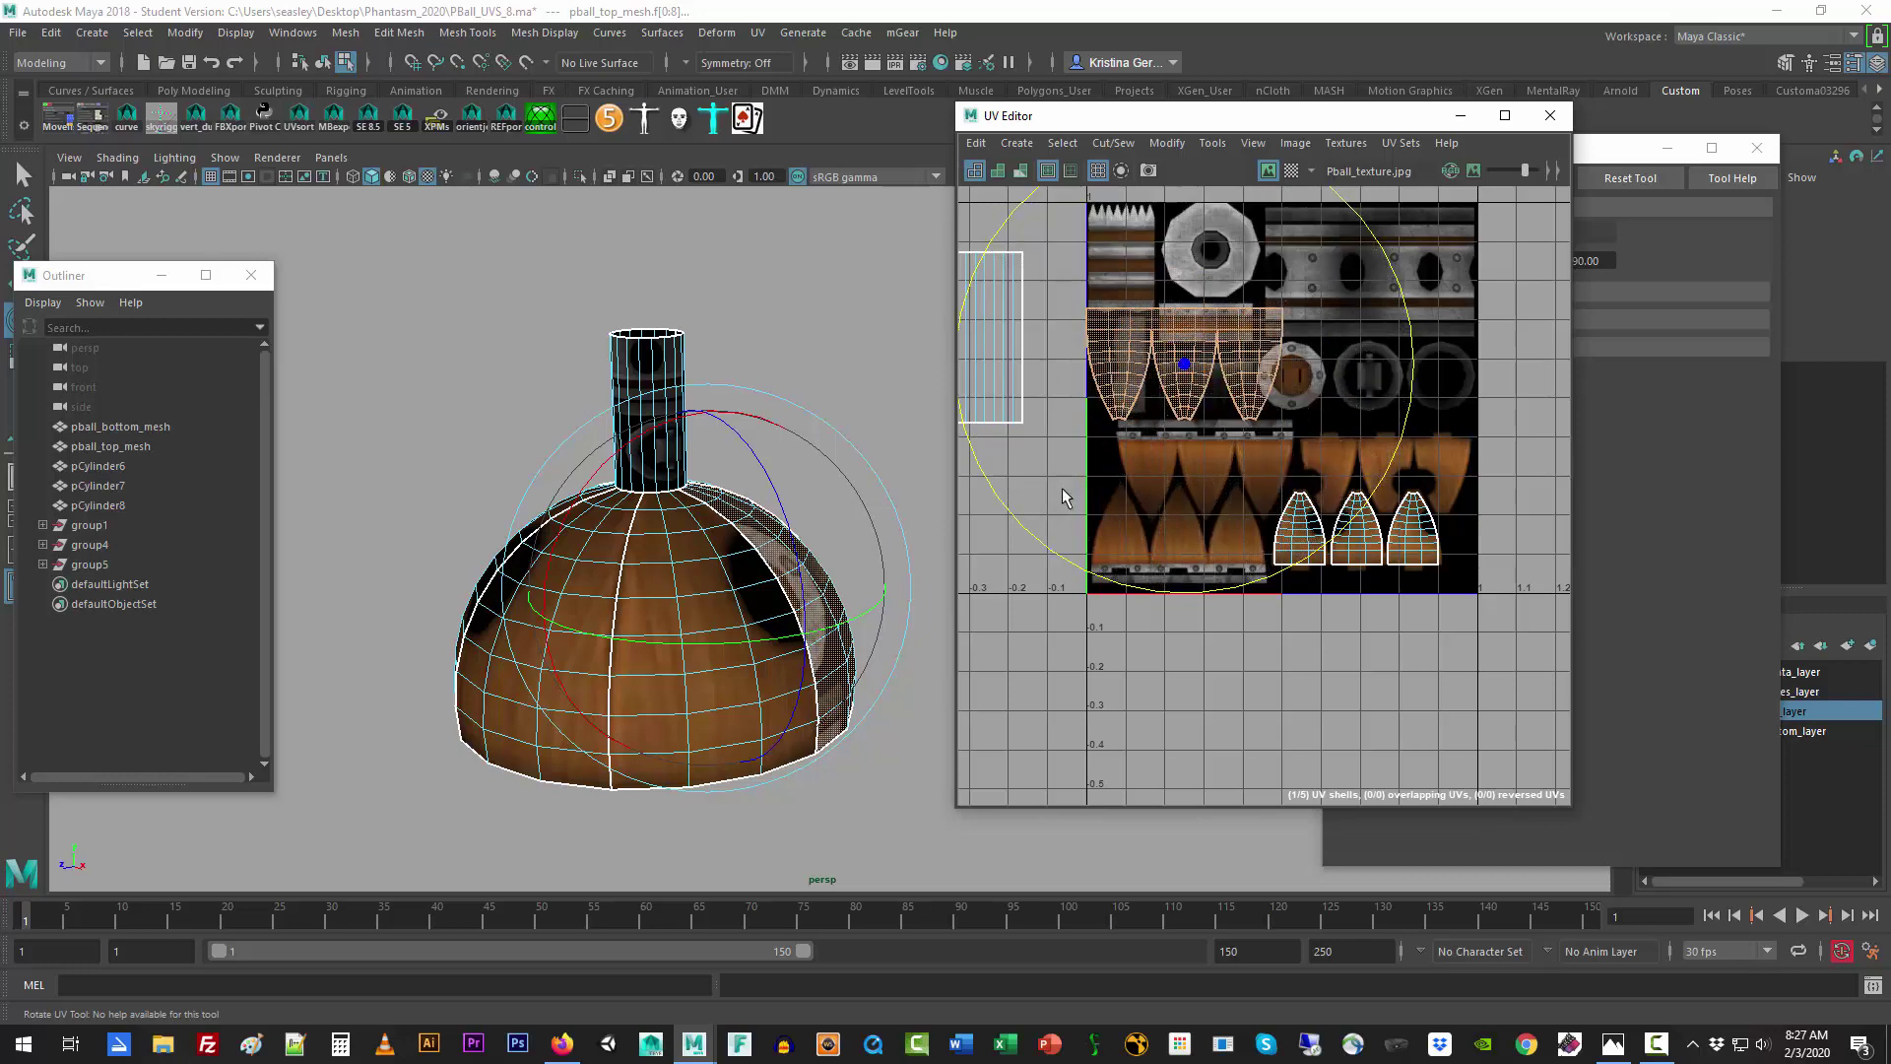
key("w")
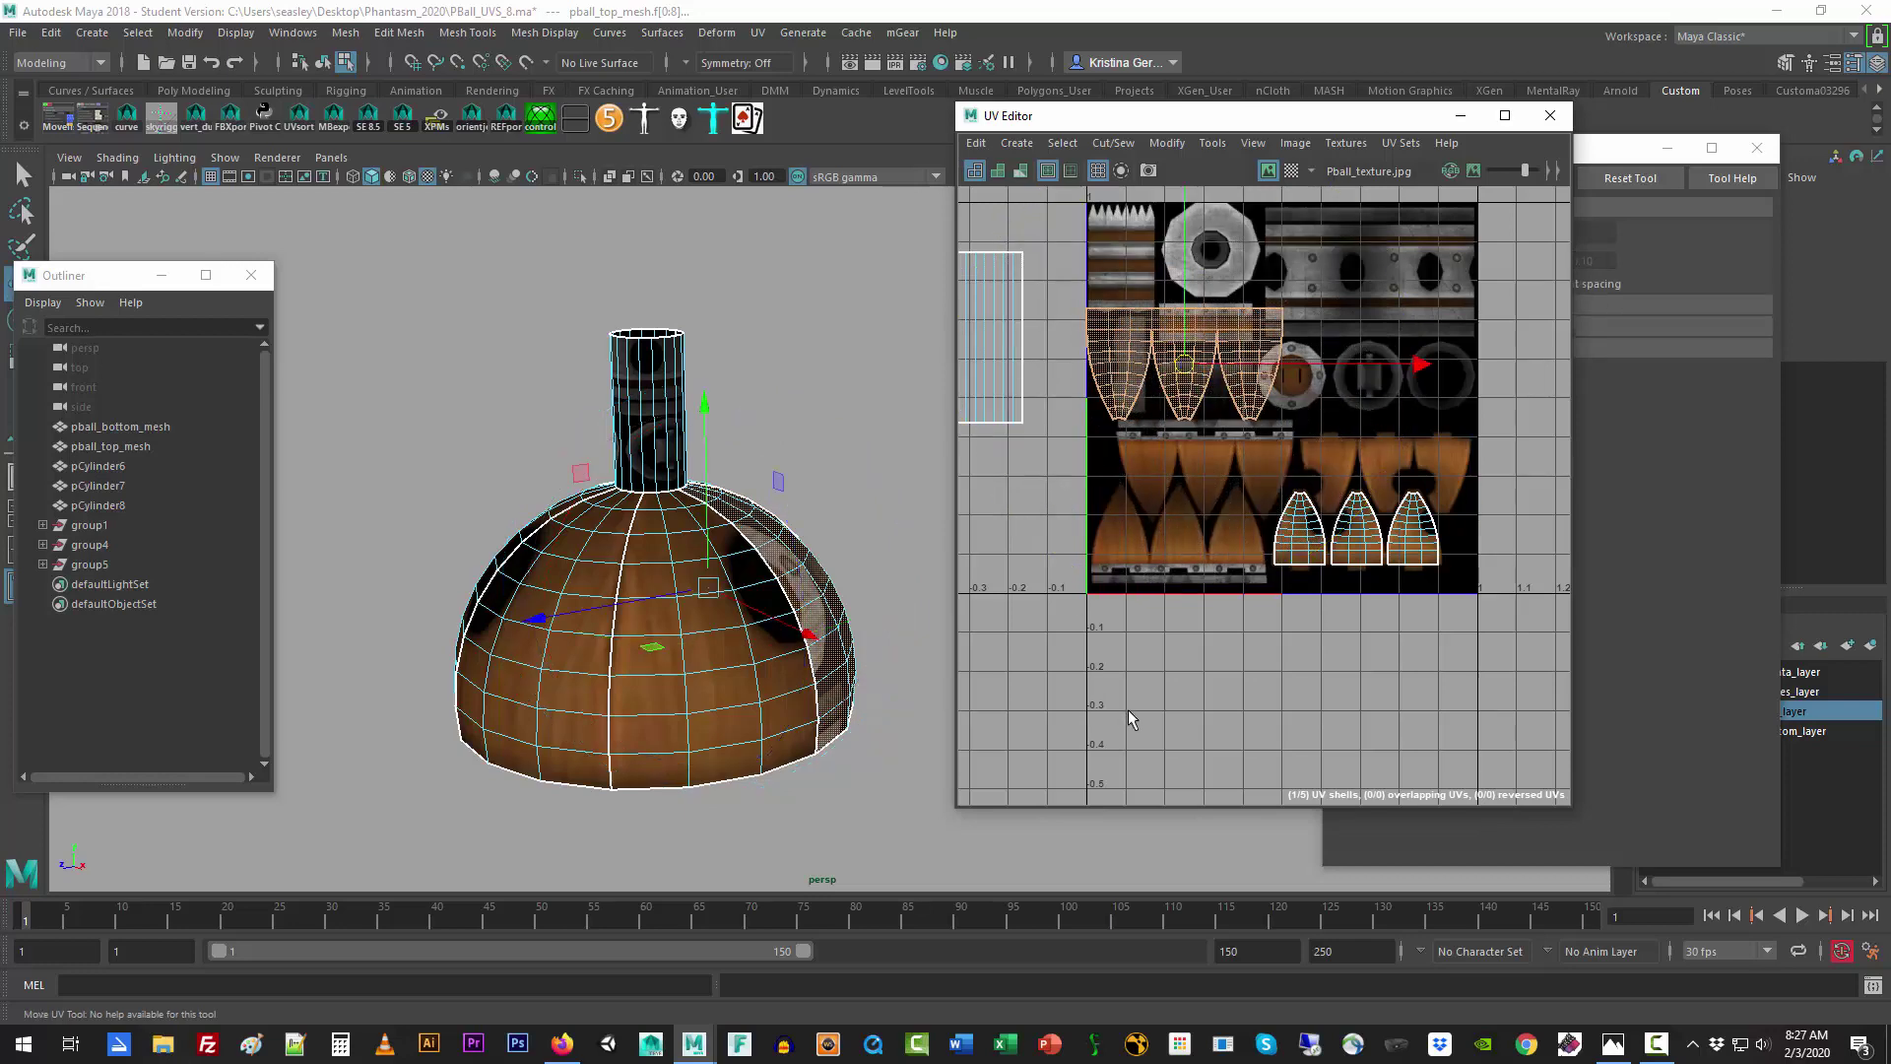
left_click_drag(1185, 369, 1406, 497)
key("f")
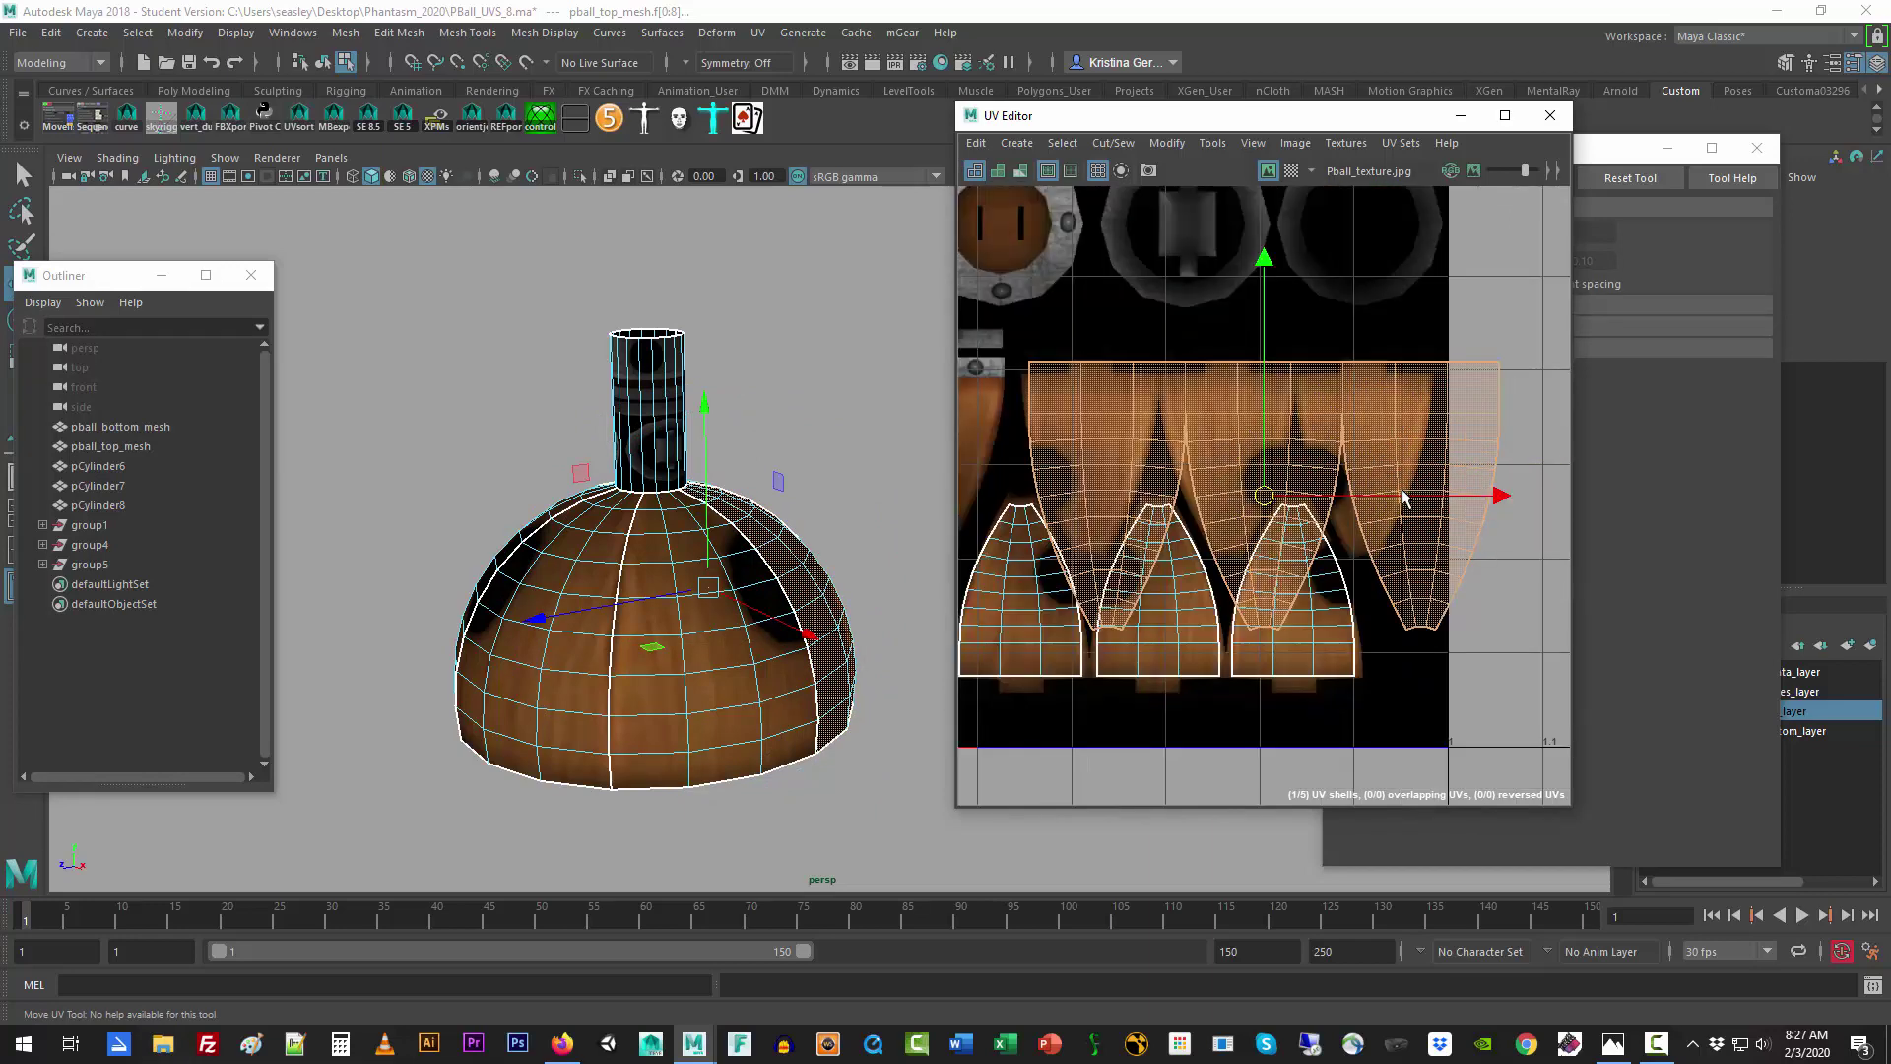
Step: Scale the three-petal shell uniformly and raise it to fit the height of the upper wooden panels, maximizing the UV Editor for accuracy
key("r")
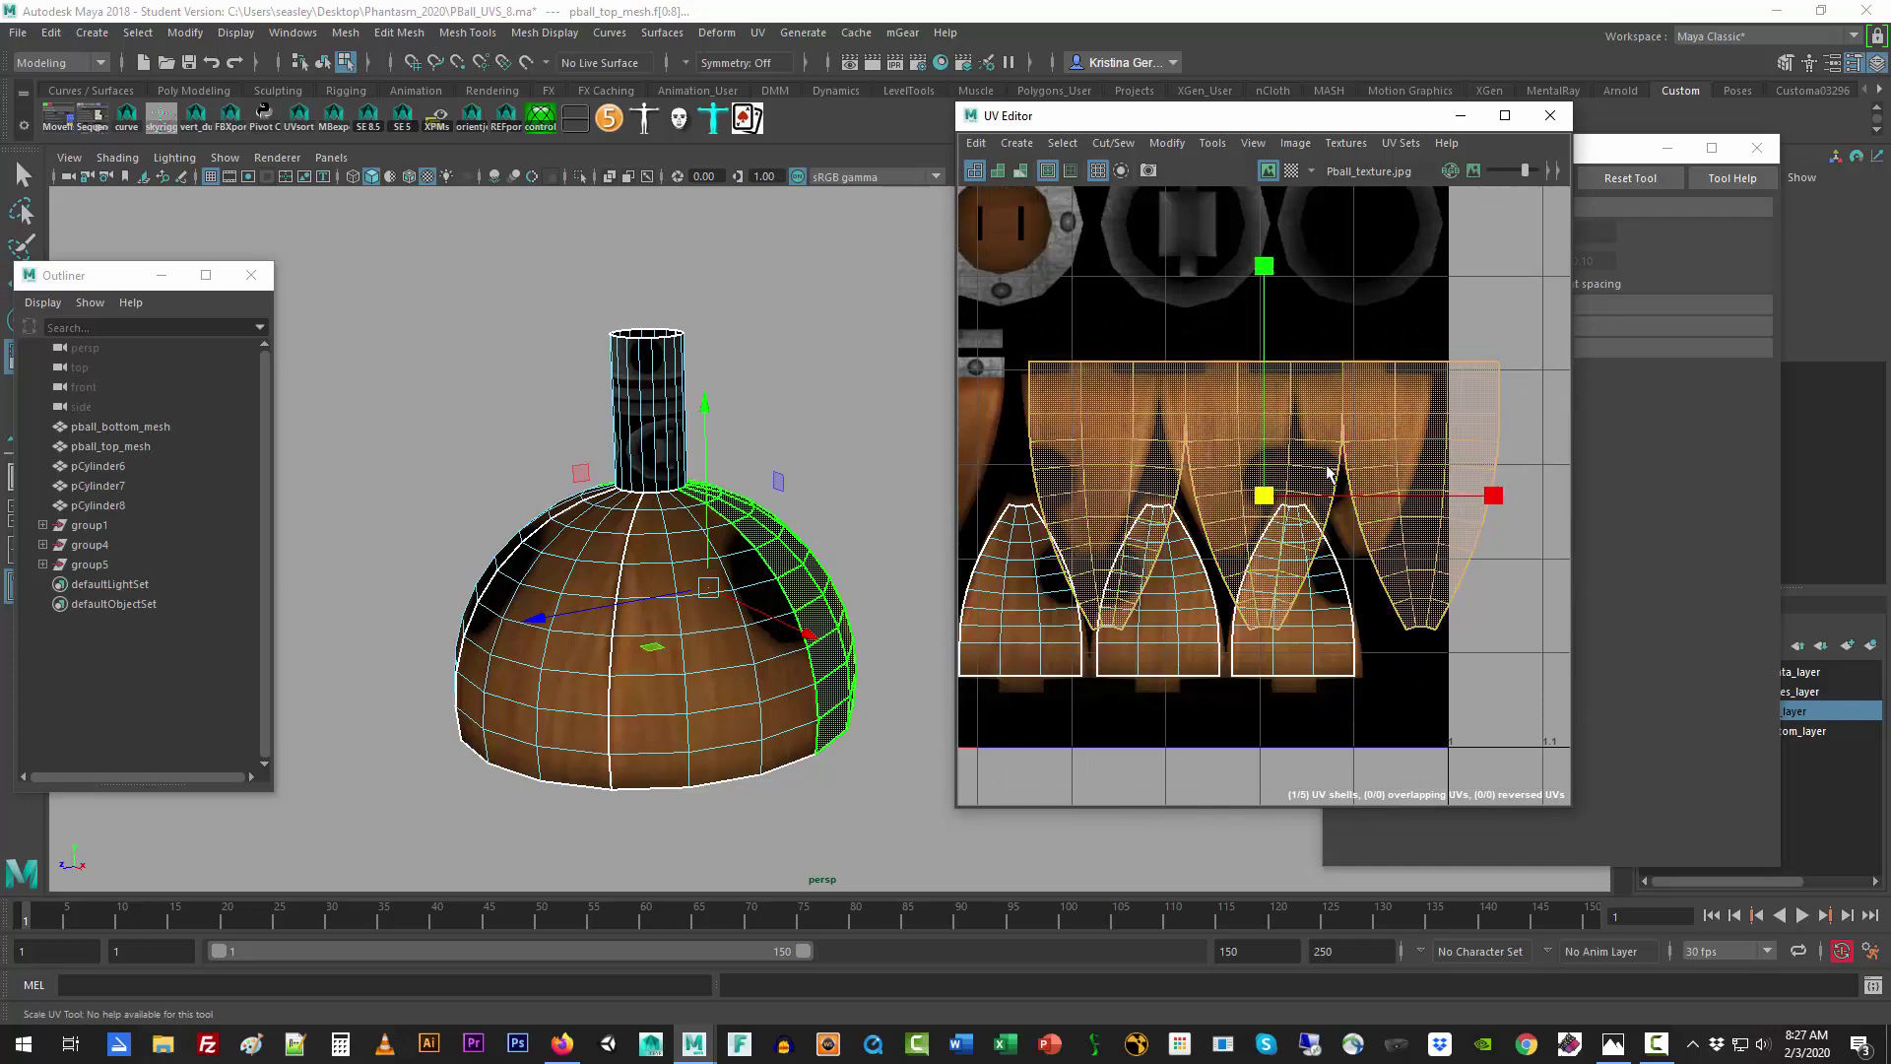
left_click_drag(1266, 496, 1165, 541)
key("w")
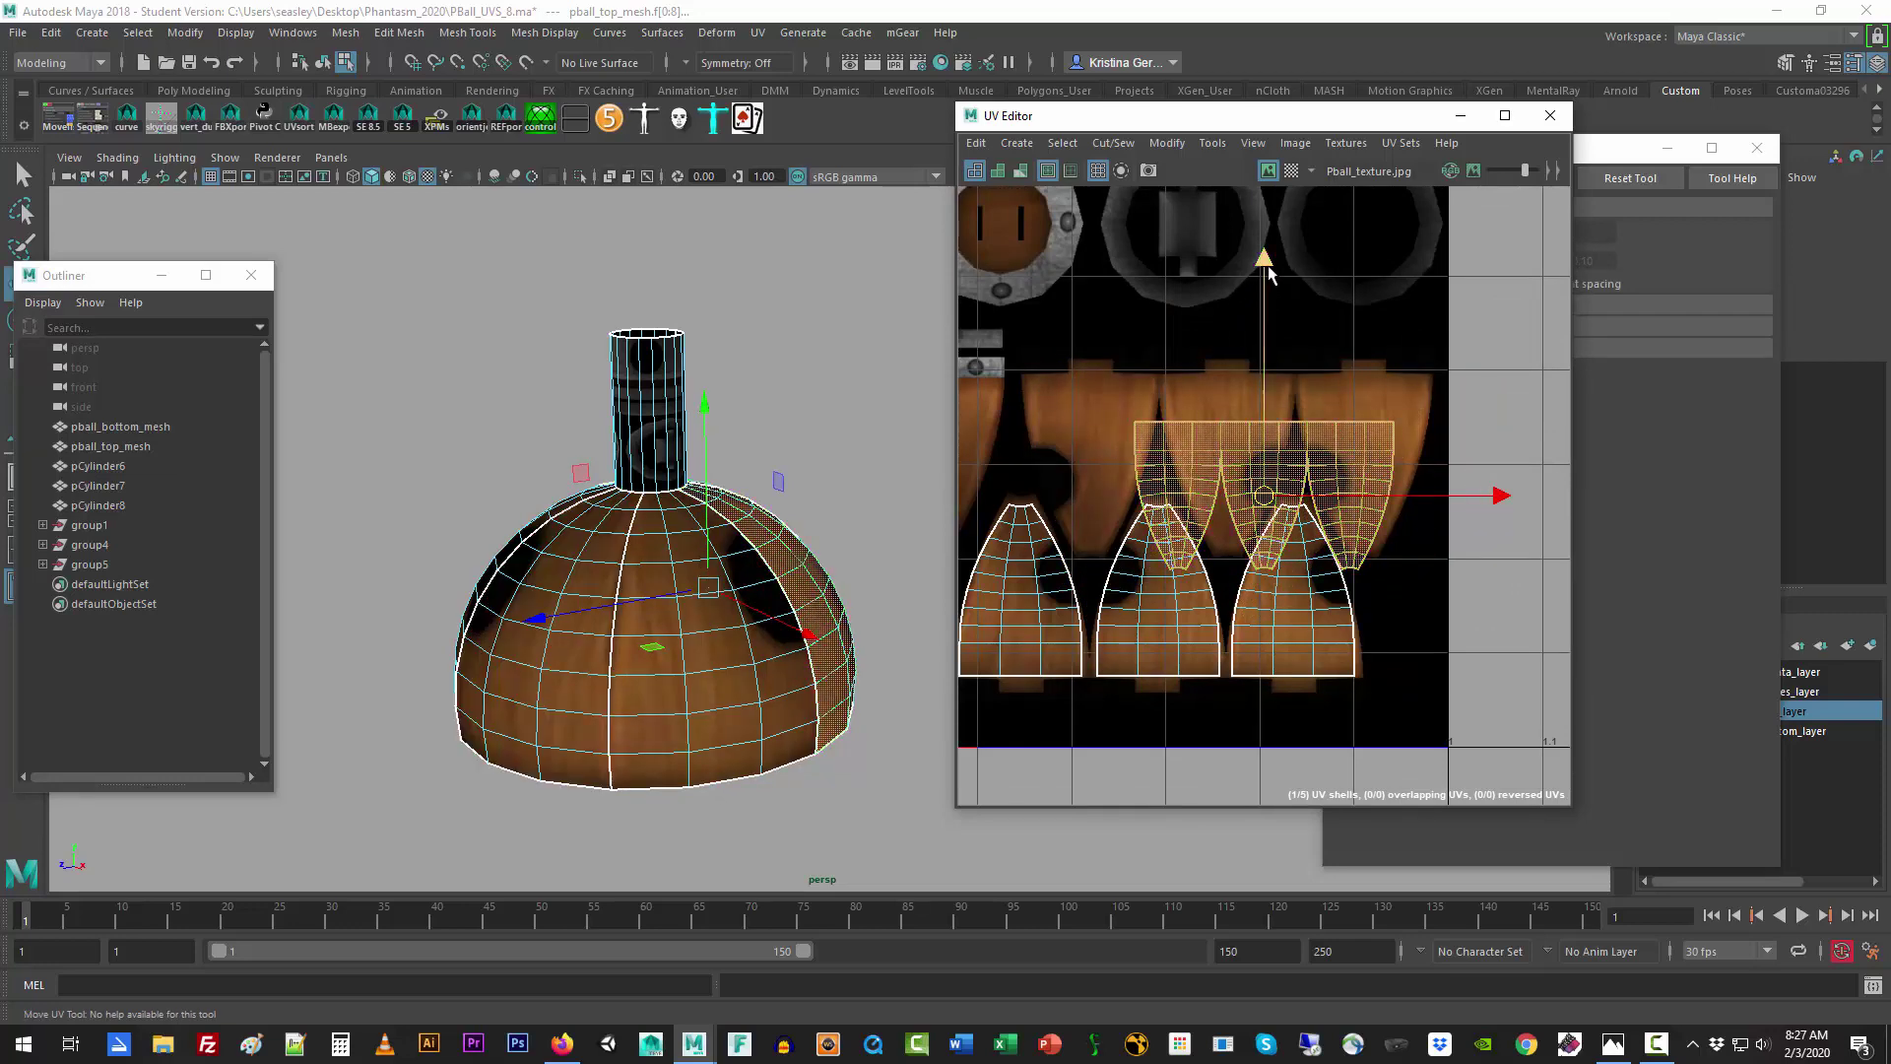
left_click_drag(1266, 261, 1269, 230)
key("r")
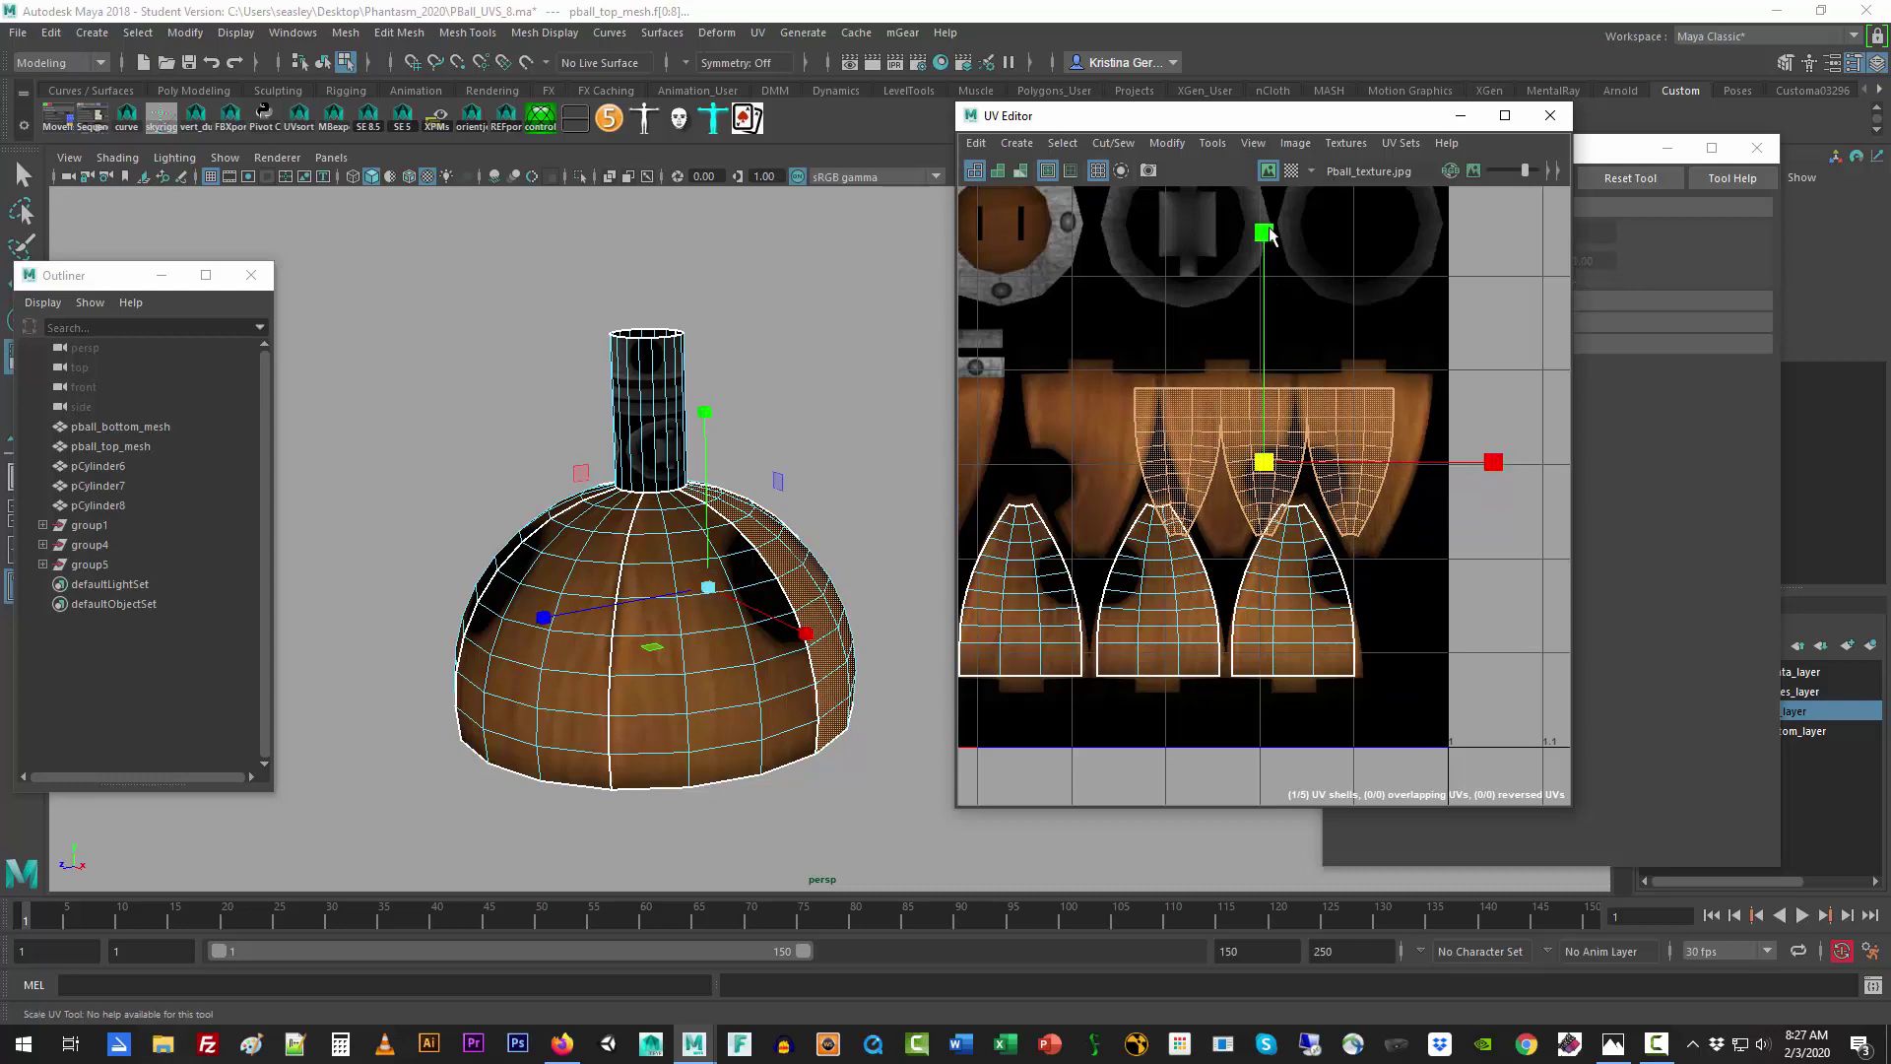
double_click(1376, 128)
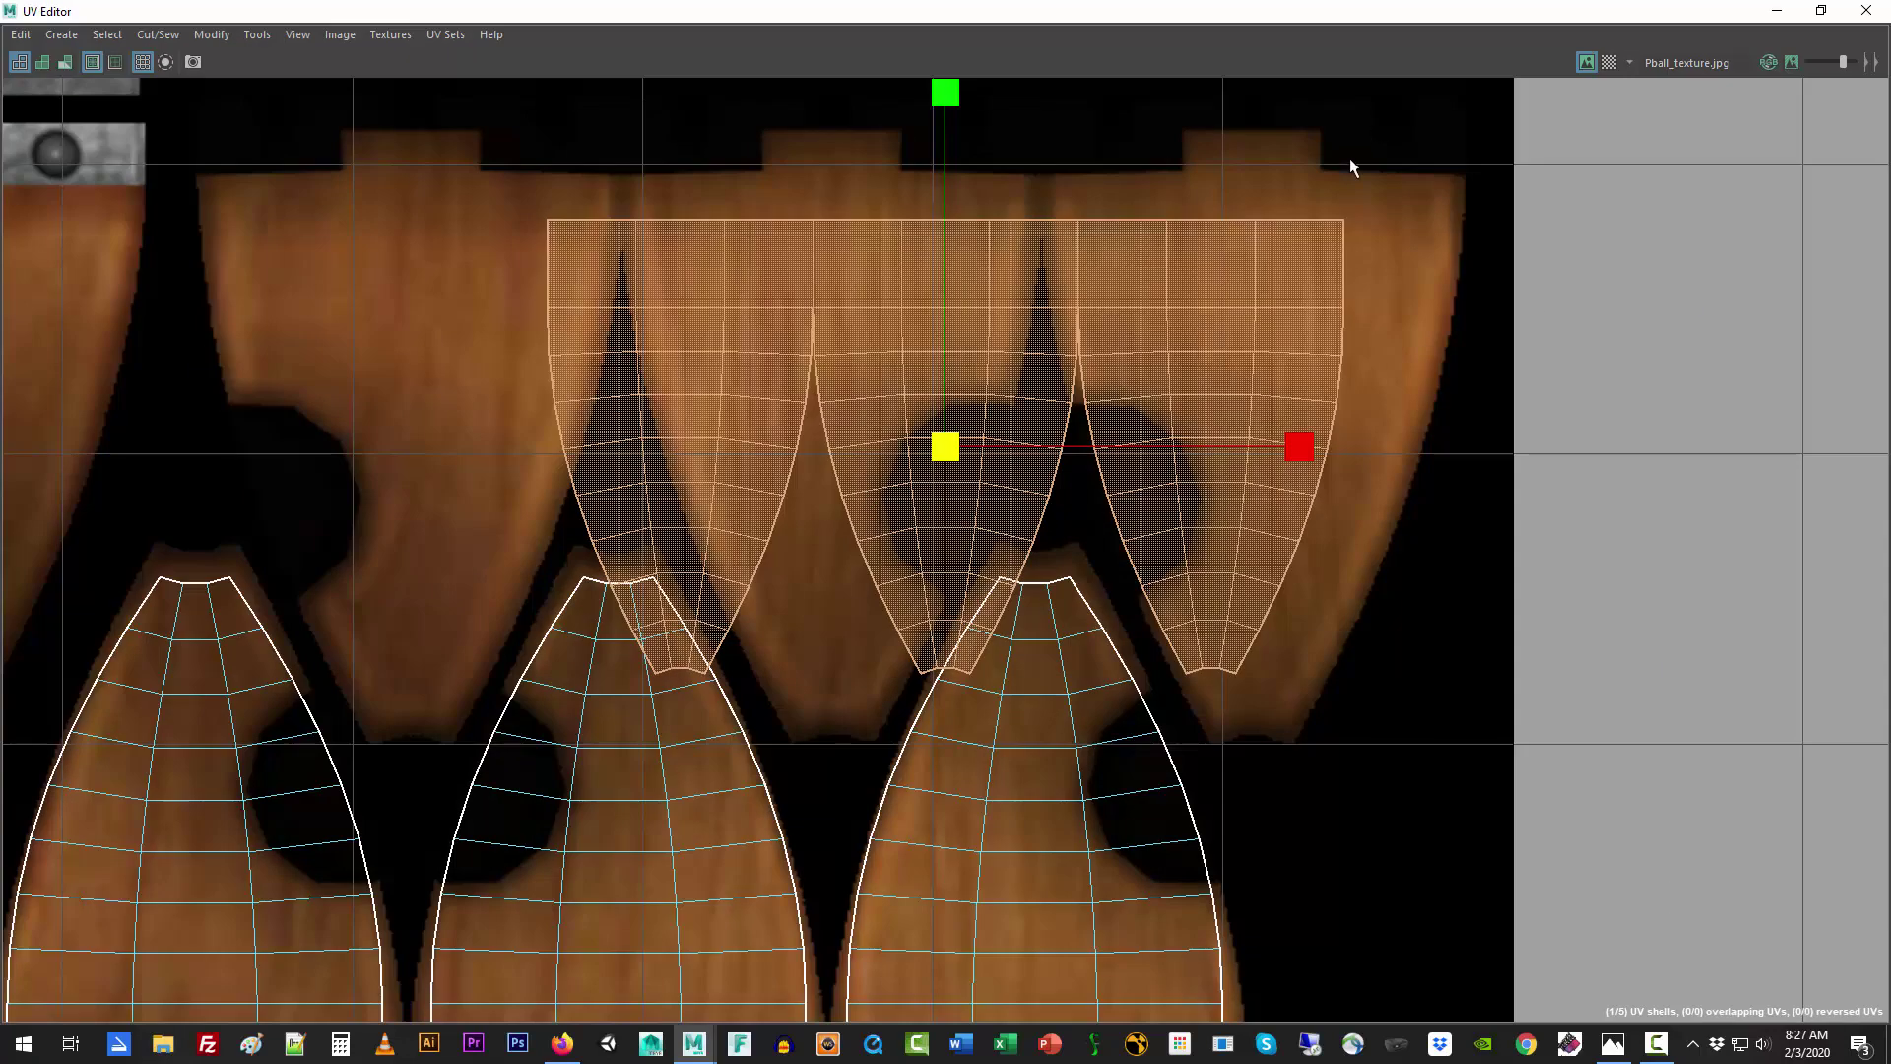
left_click_drag(1010, 440, 1011, 440)
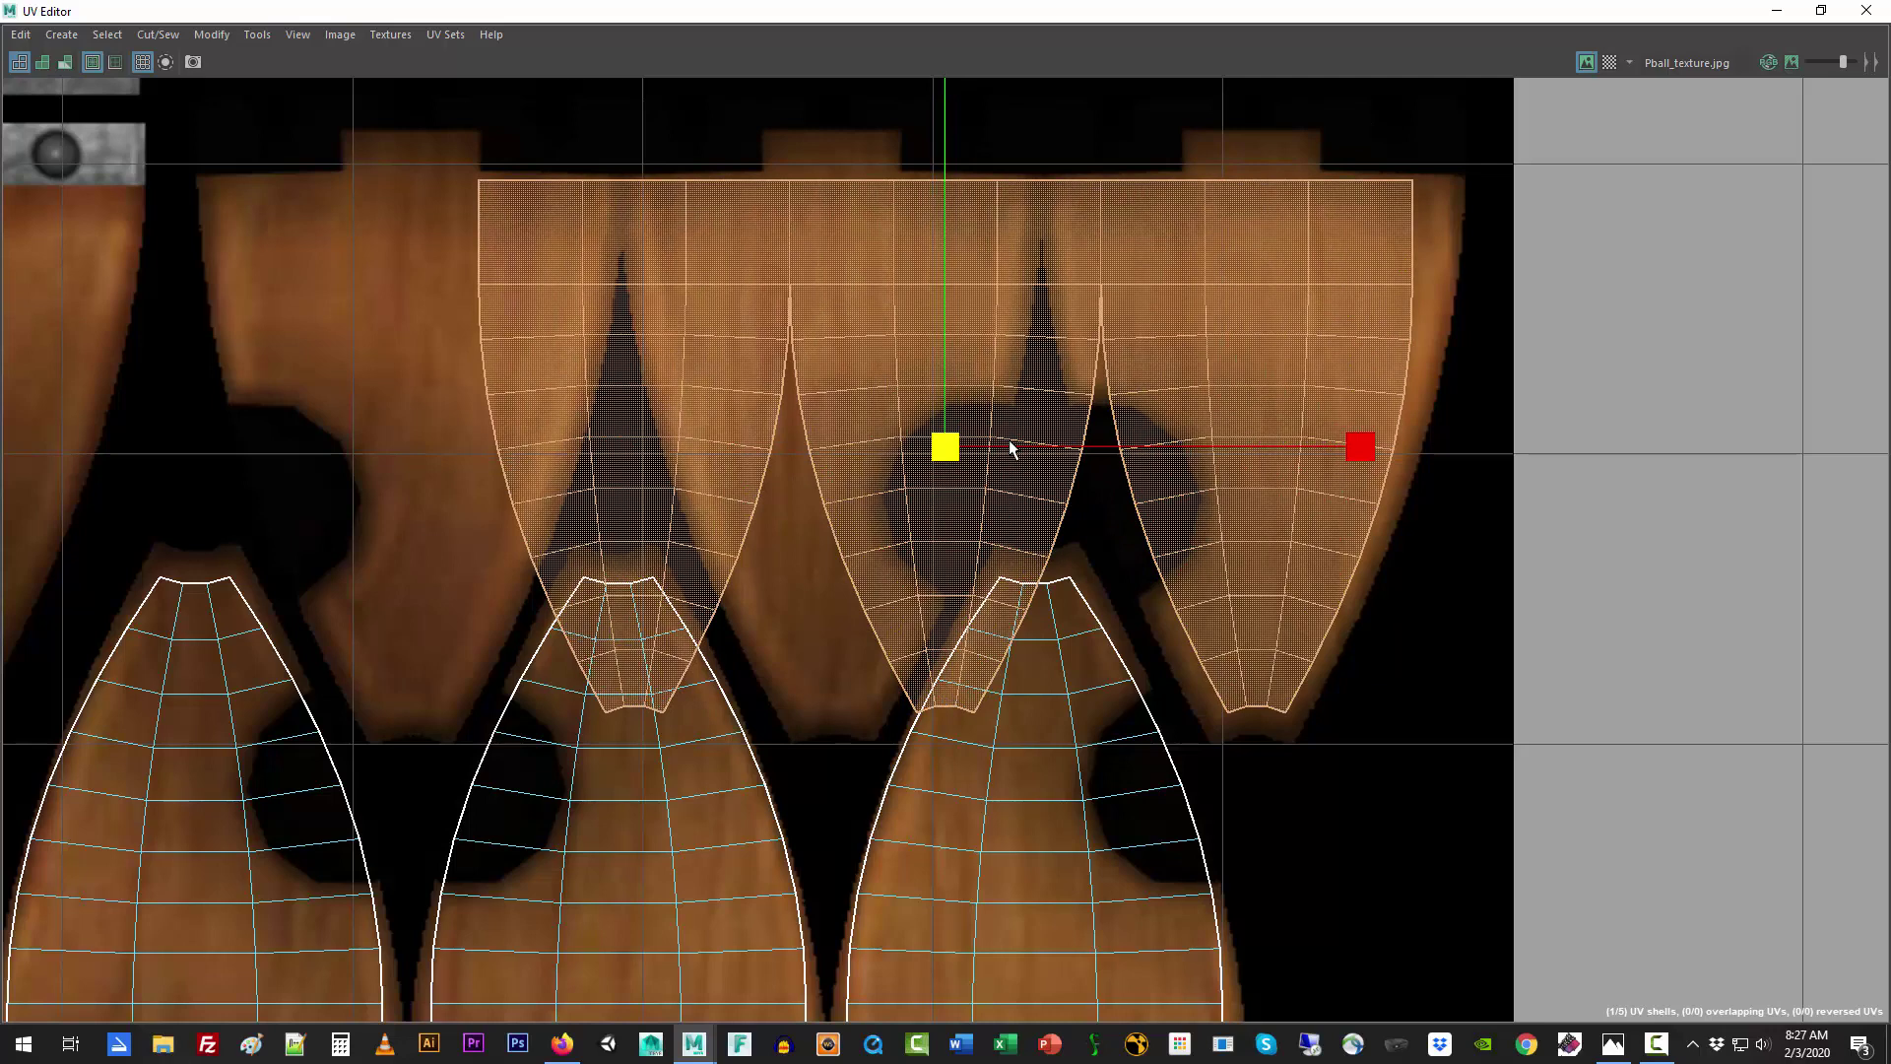
left_click_drag(1009, 439, 1009, 439)
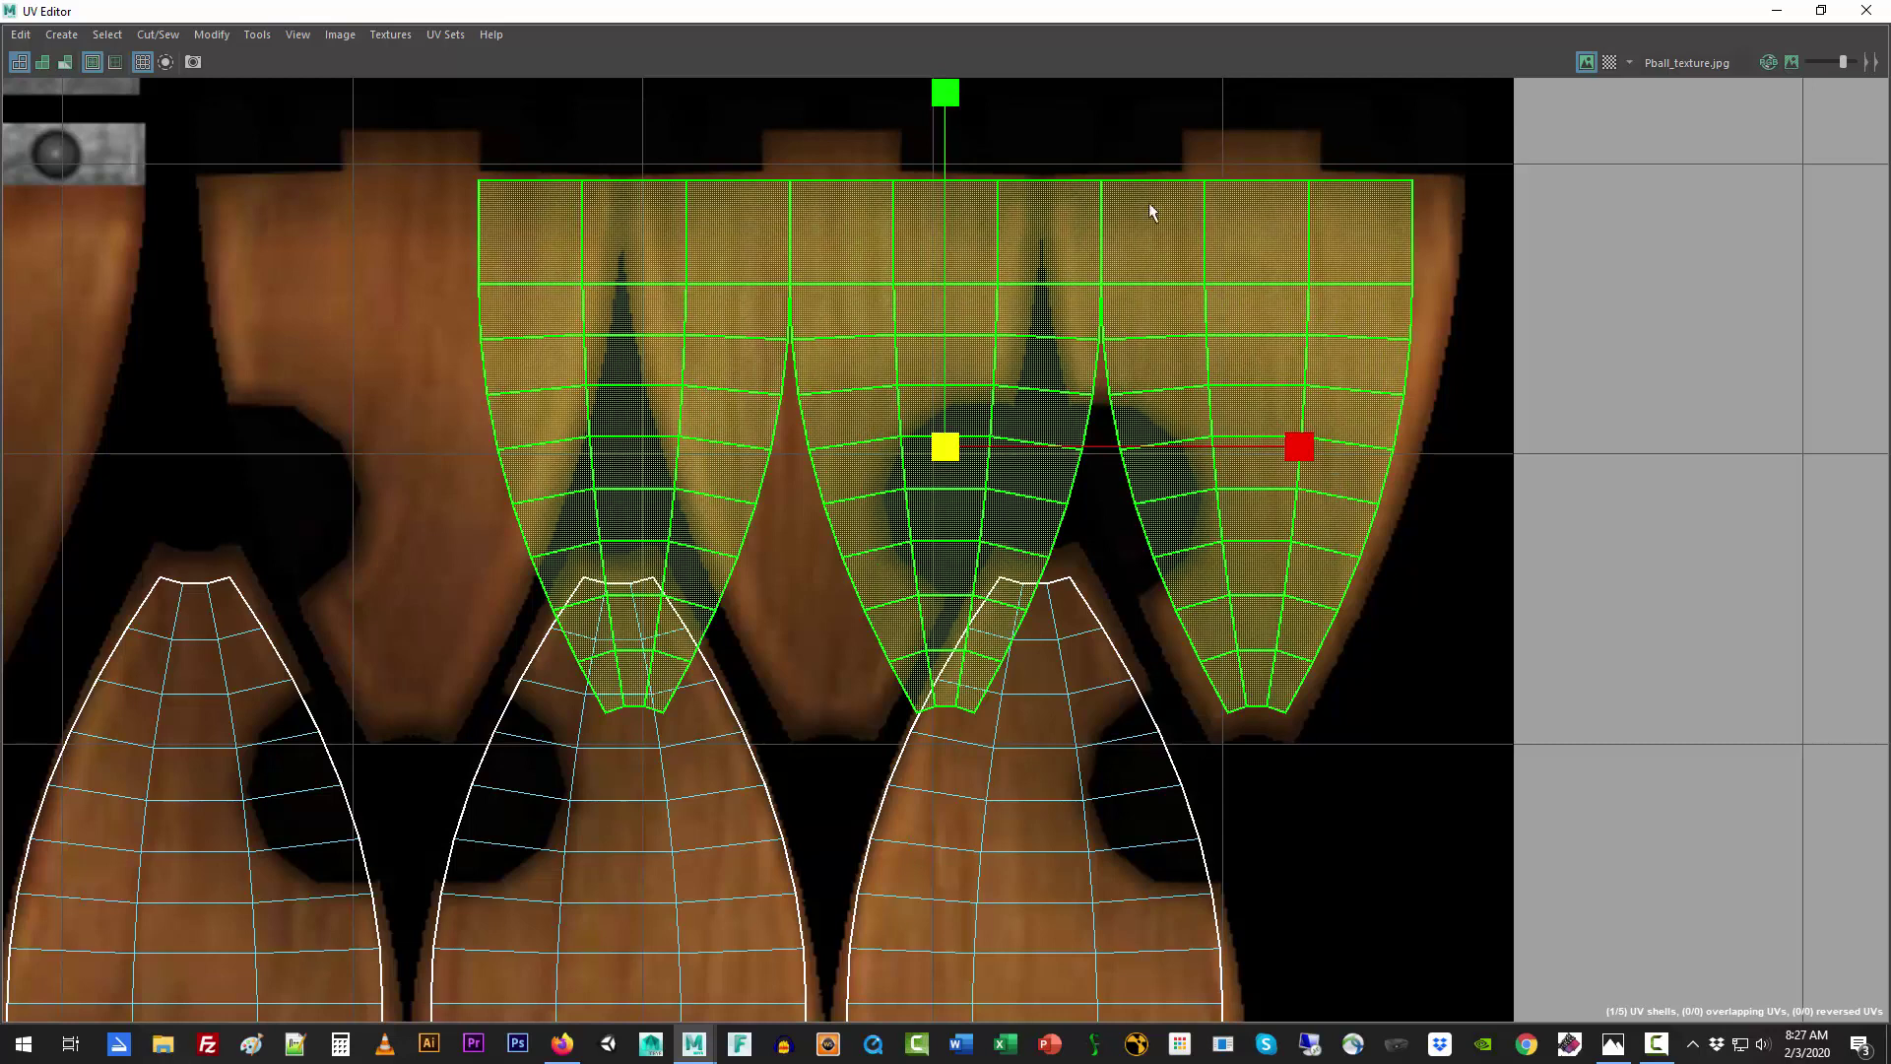
right_click_drag(1103, 209, 1107, 167)
left_click(1104, 229)
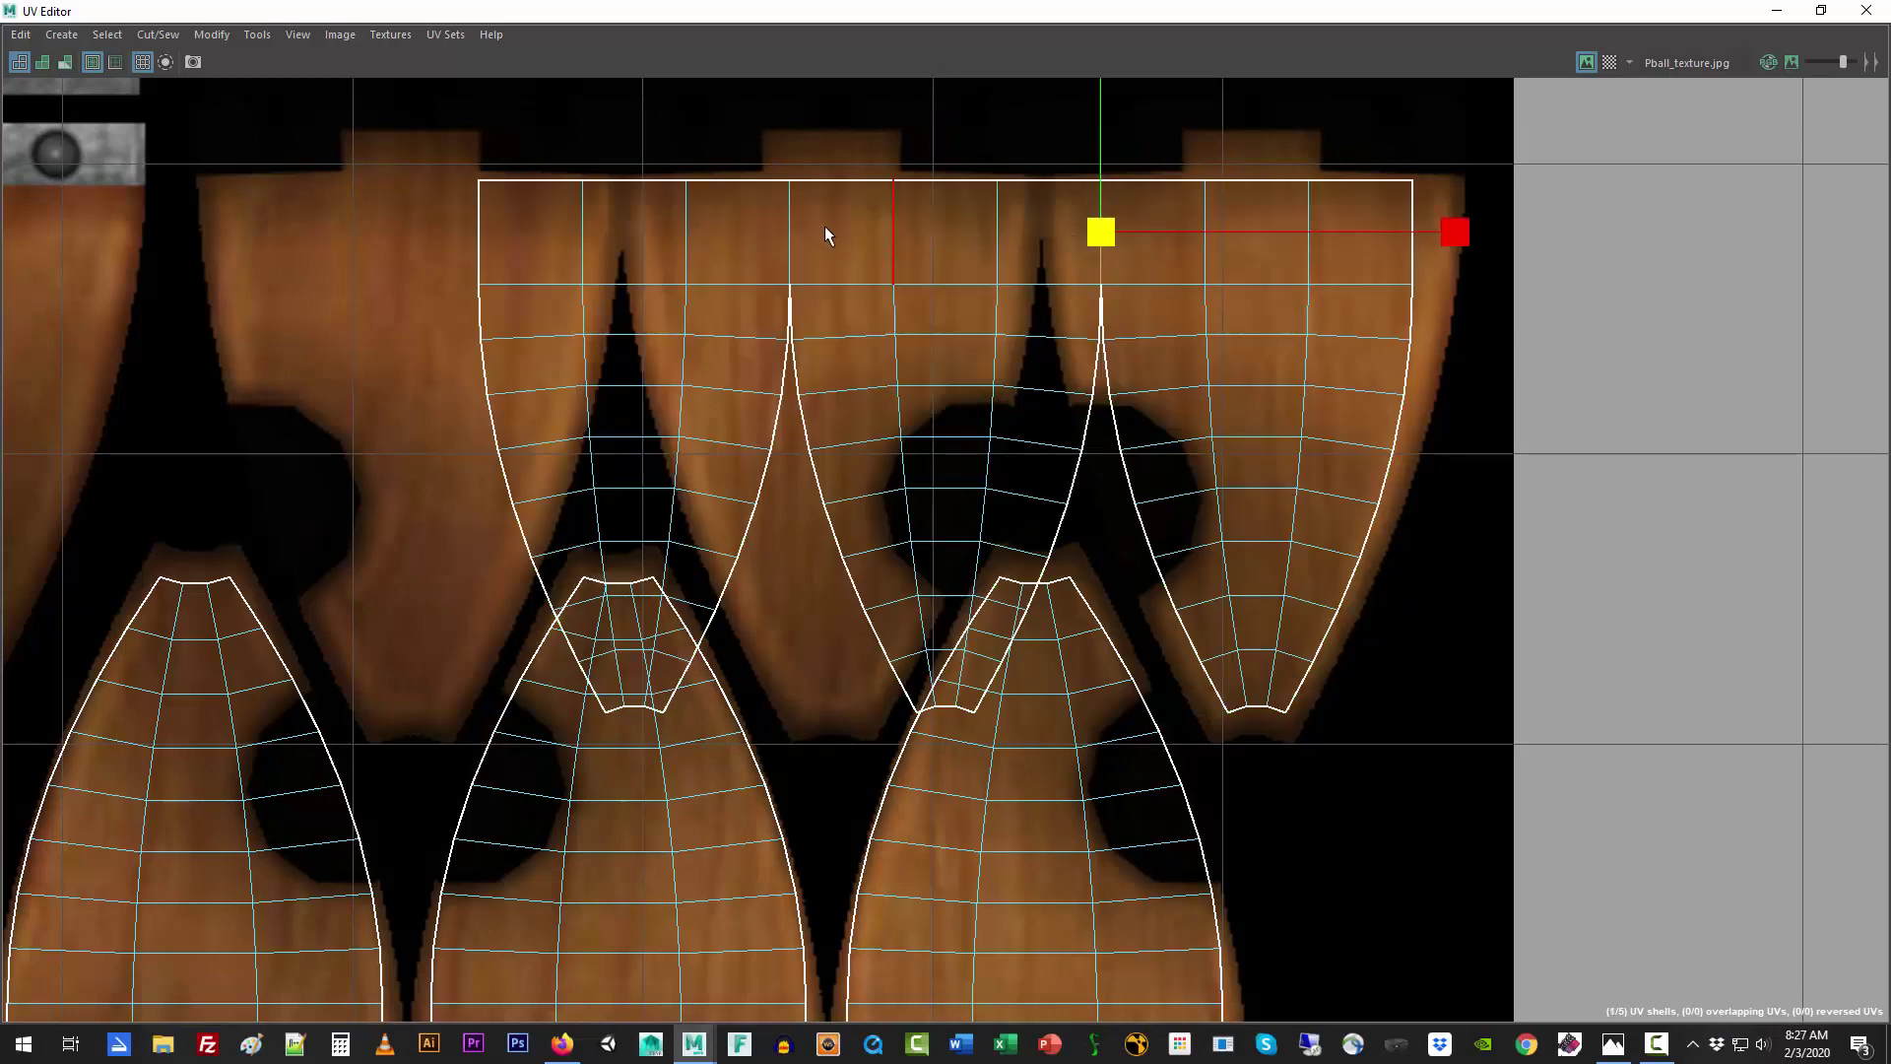
left_click(790, 232, "shift")
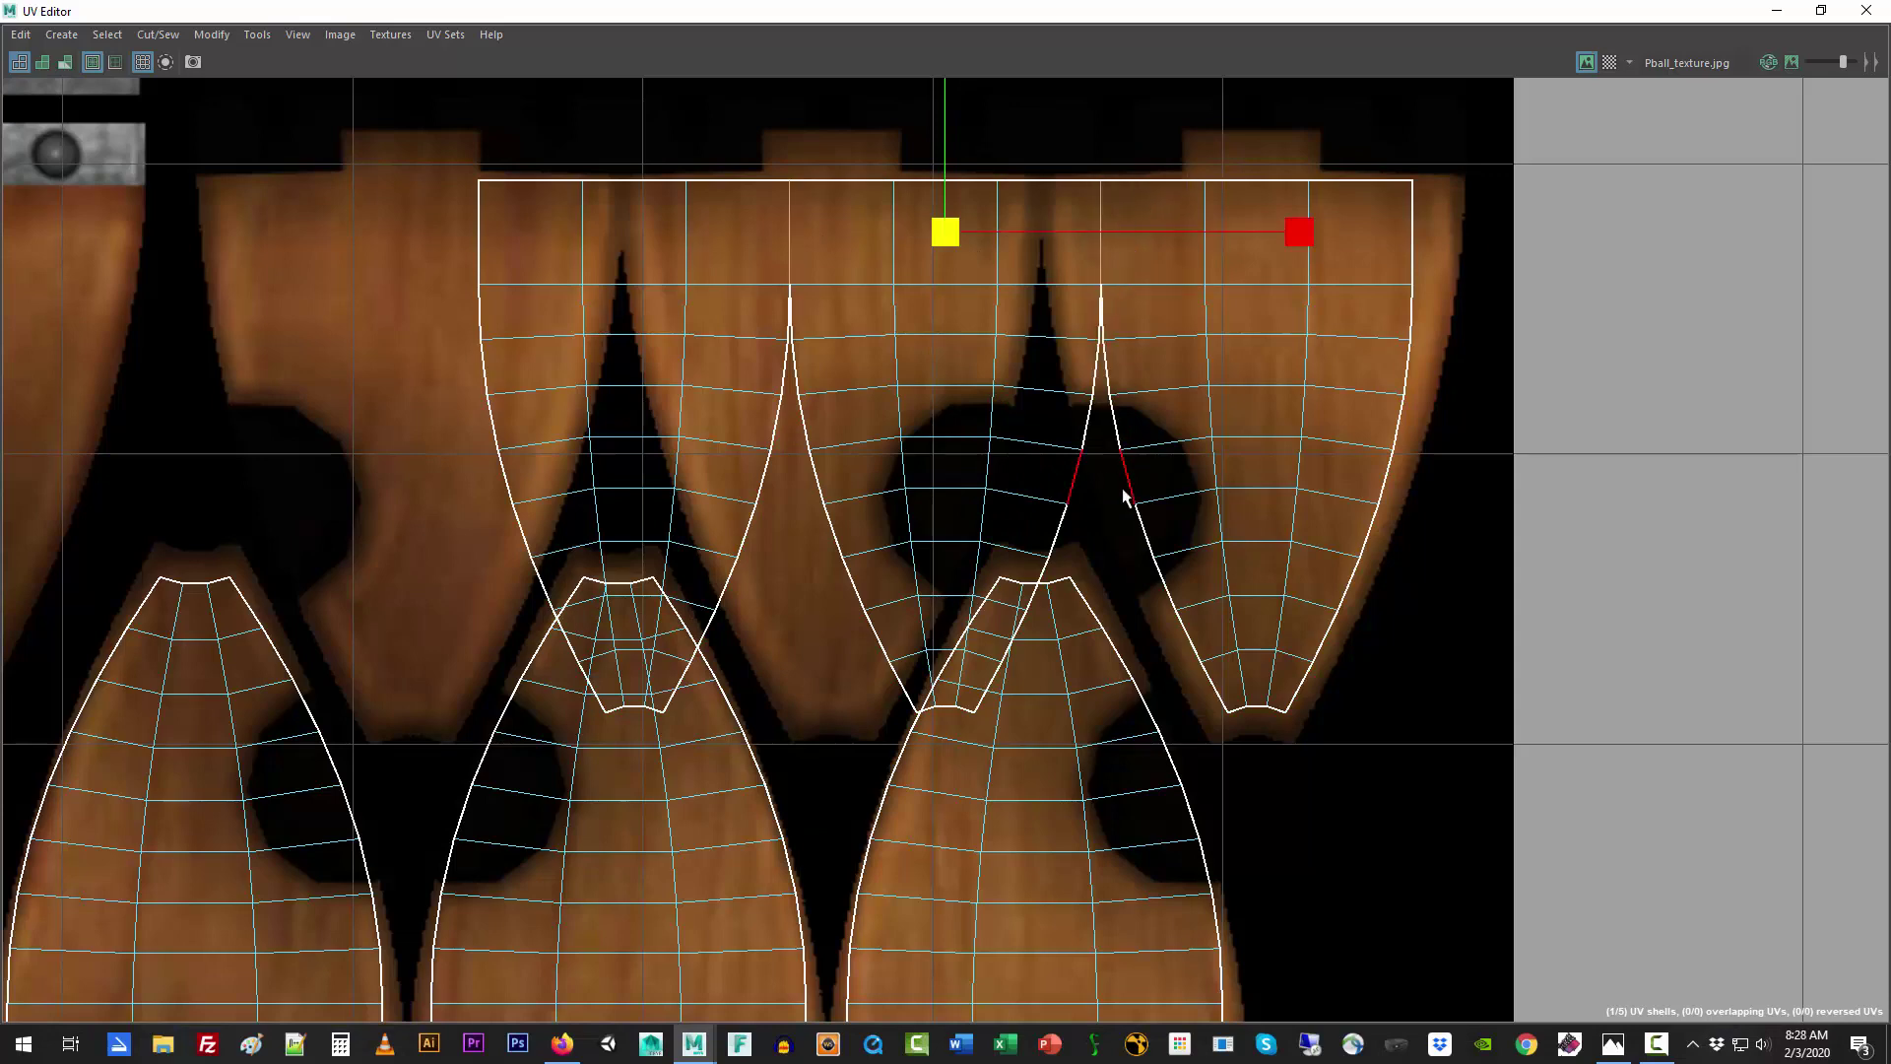
Step: Widen the three-petal shell horizontally and shift it so its rightmost petal fits the last upper wooden panel
right_click_drag(1192, 294, 1163, 273)
left_click(1170, 276)
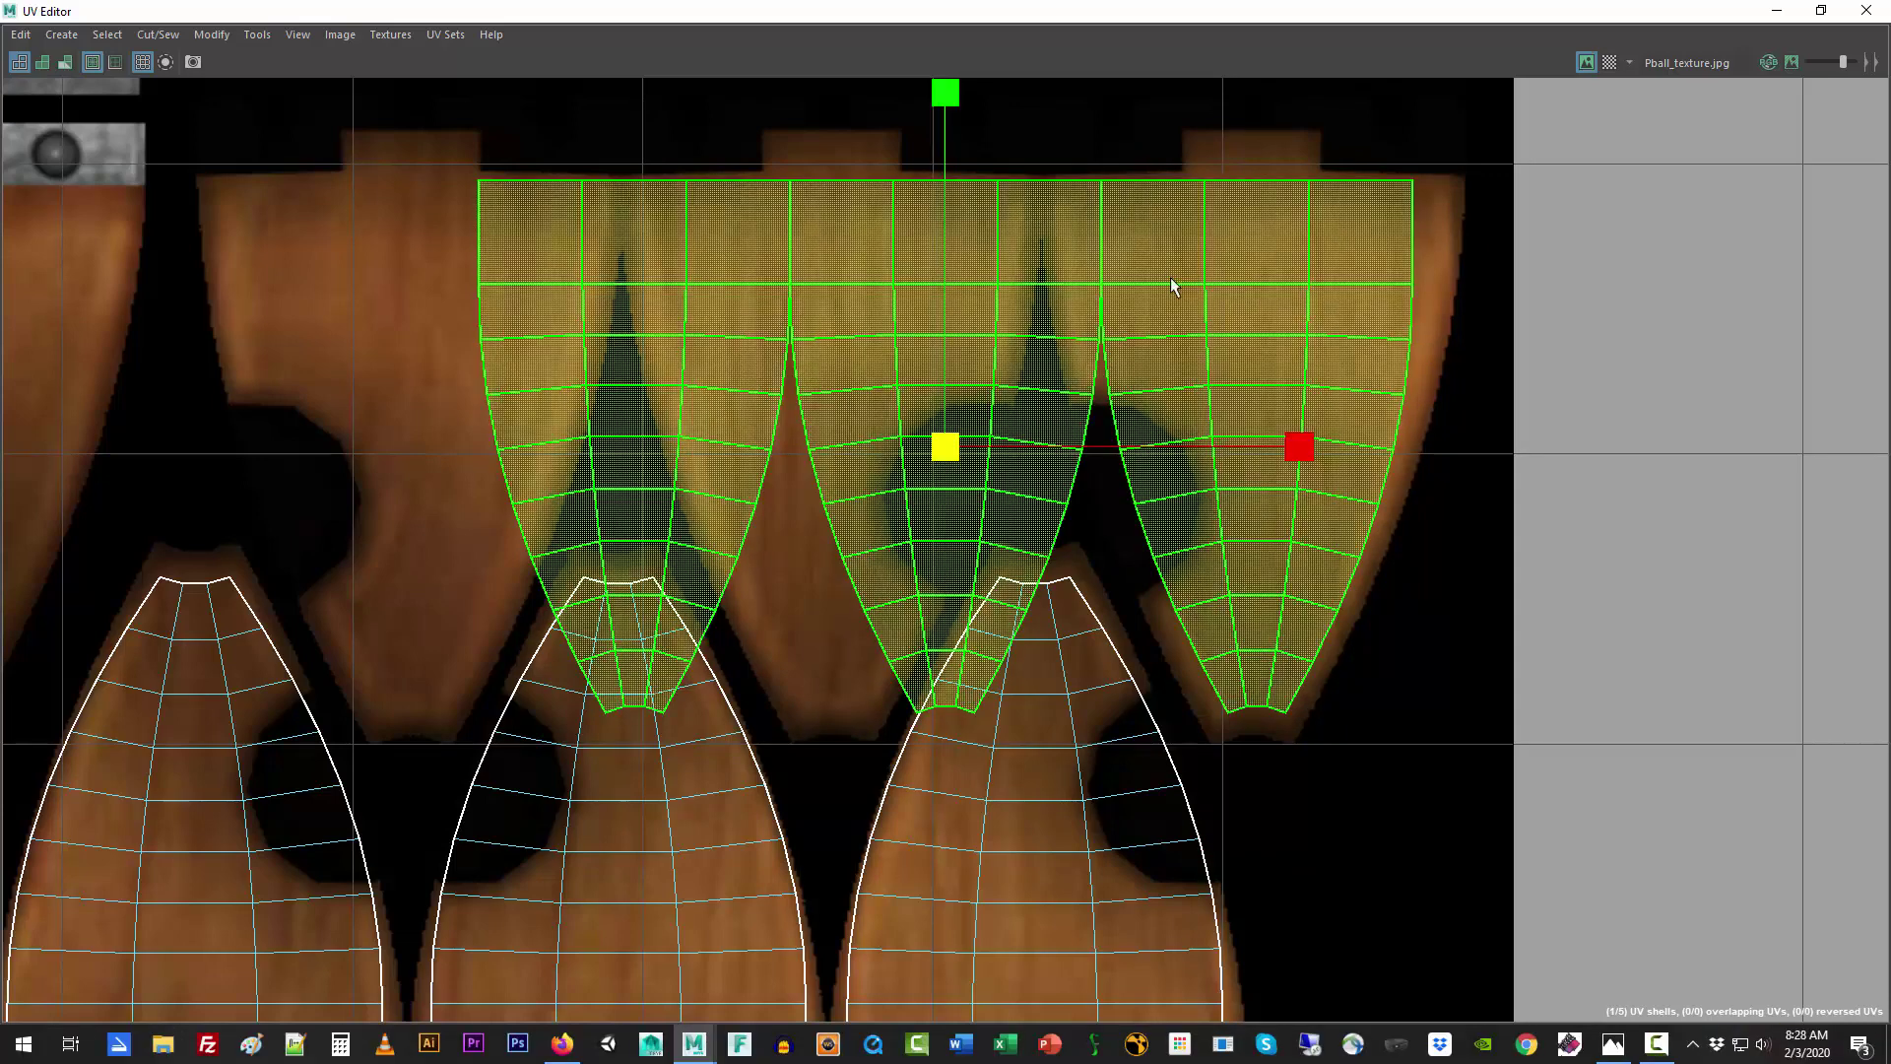
mouse_move(1302, 438)
left_mouse_down()
mouse_move(1338, 436)
mouse_move(1271, 449)
left_mouse_up()
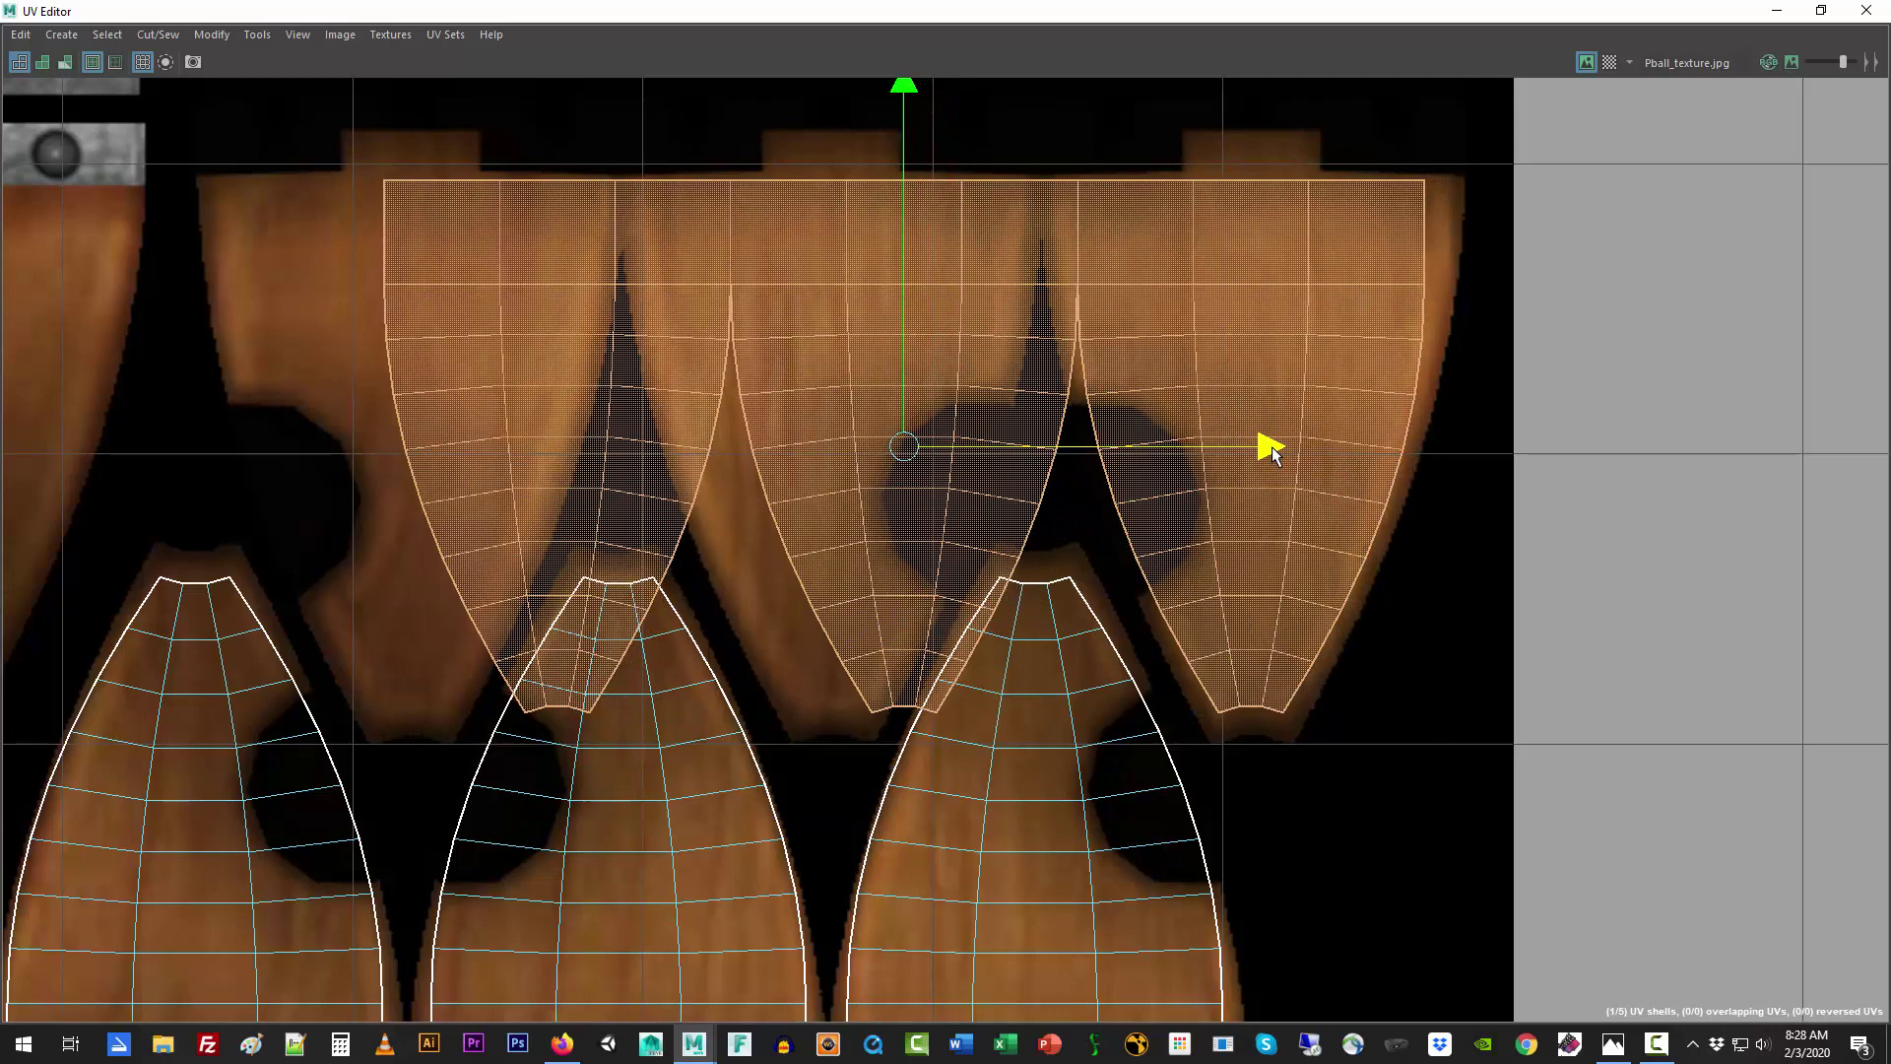
Step: Cut the upper shell into three separate petals along the two short vertical edges that join them at the base
right_click_drag(1079, 222, 1078, 183)
left_click(1078, 202)
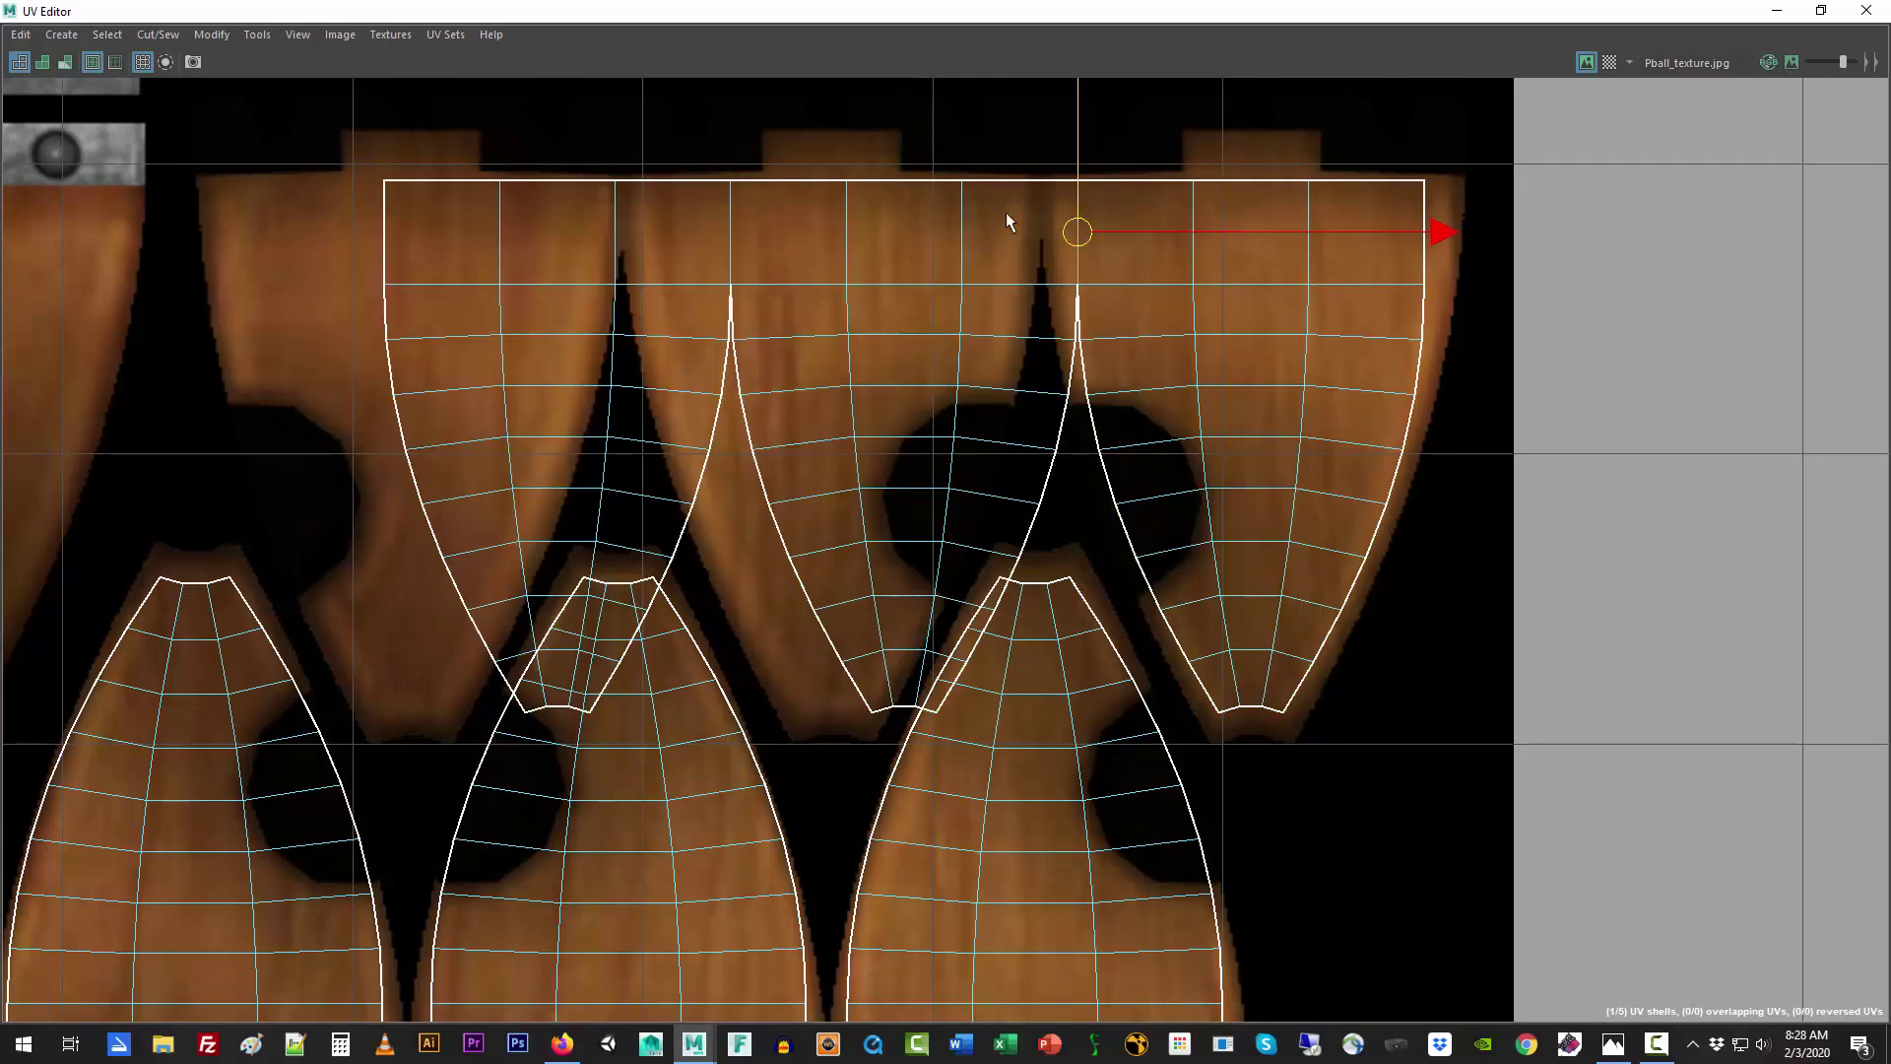
left_click(730, 223, "shift")
left_click(161, 36)
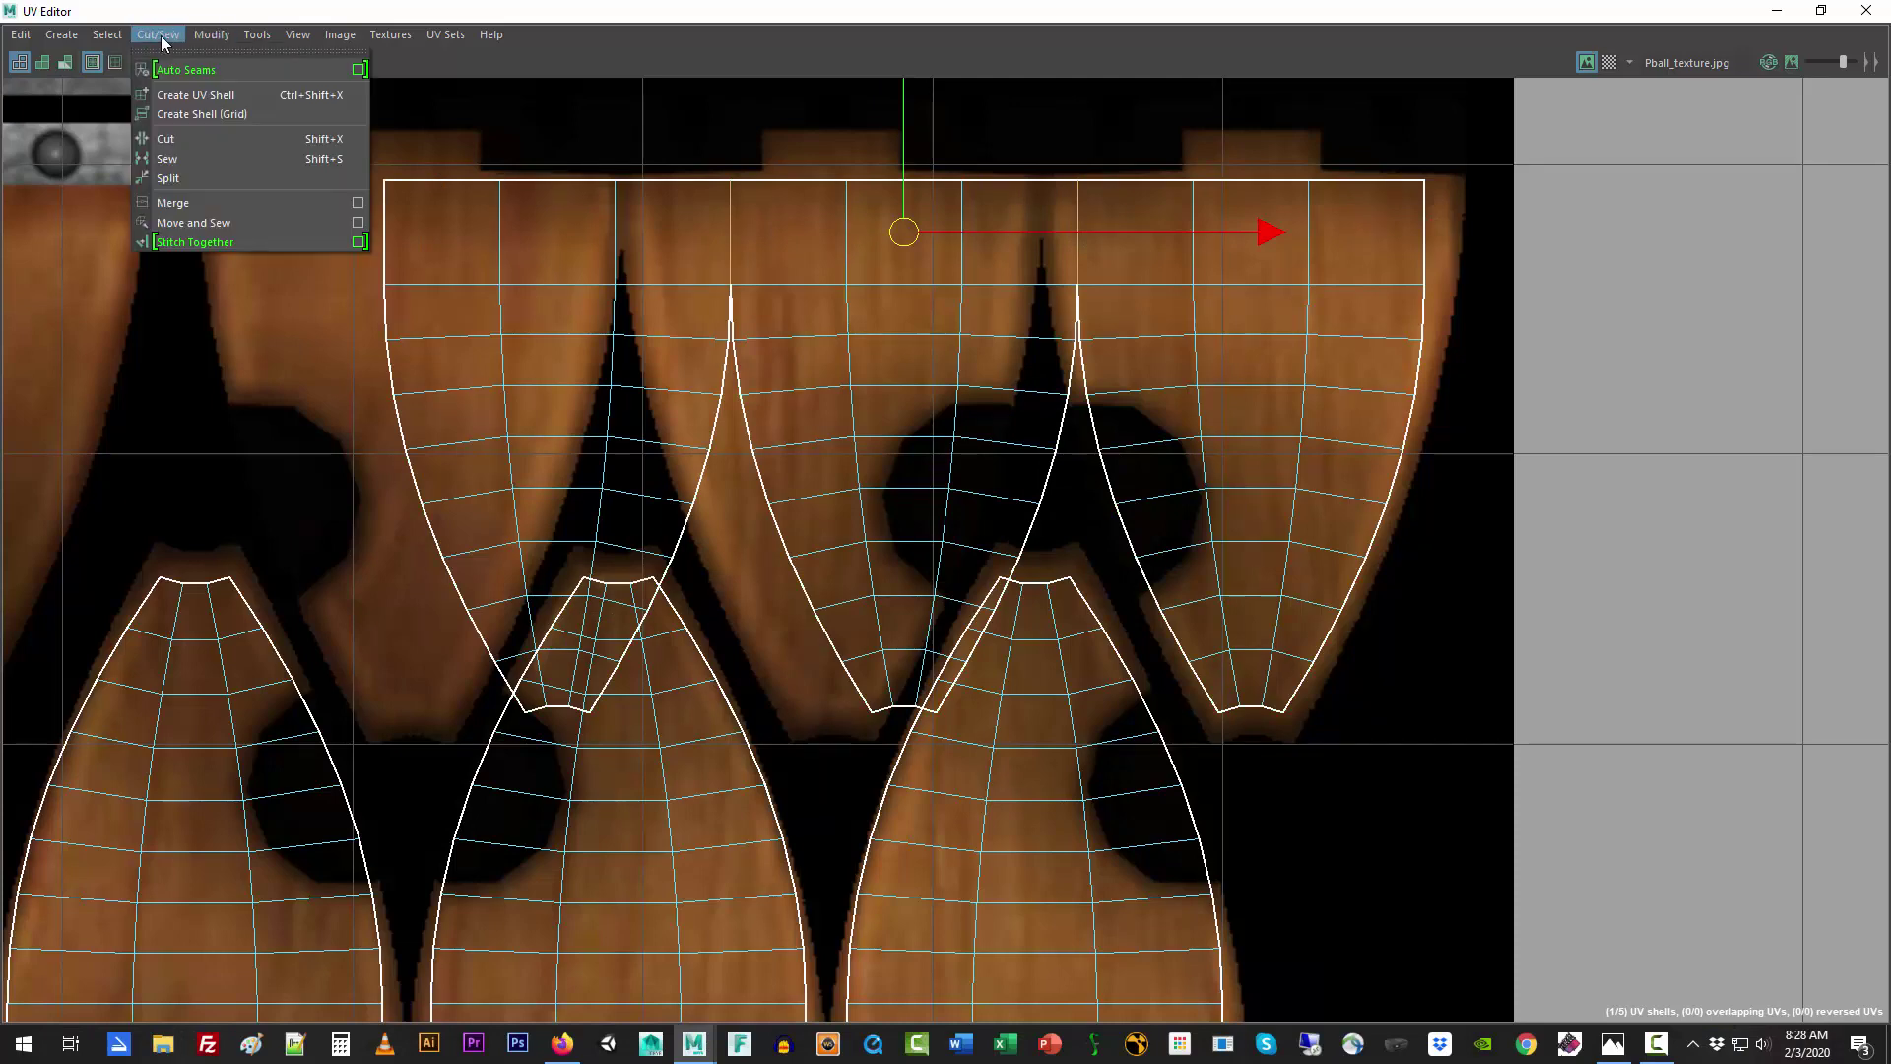
left_click(185, 134)
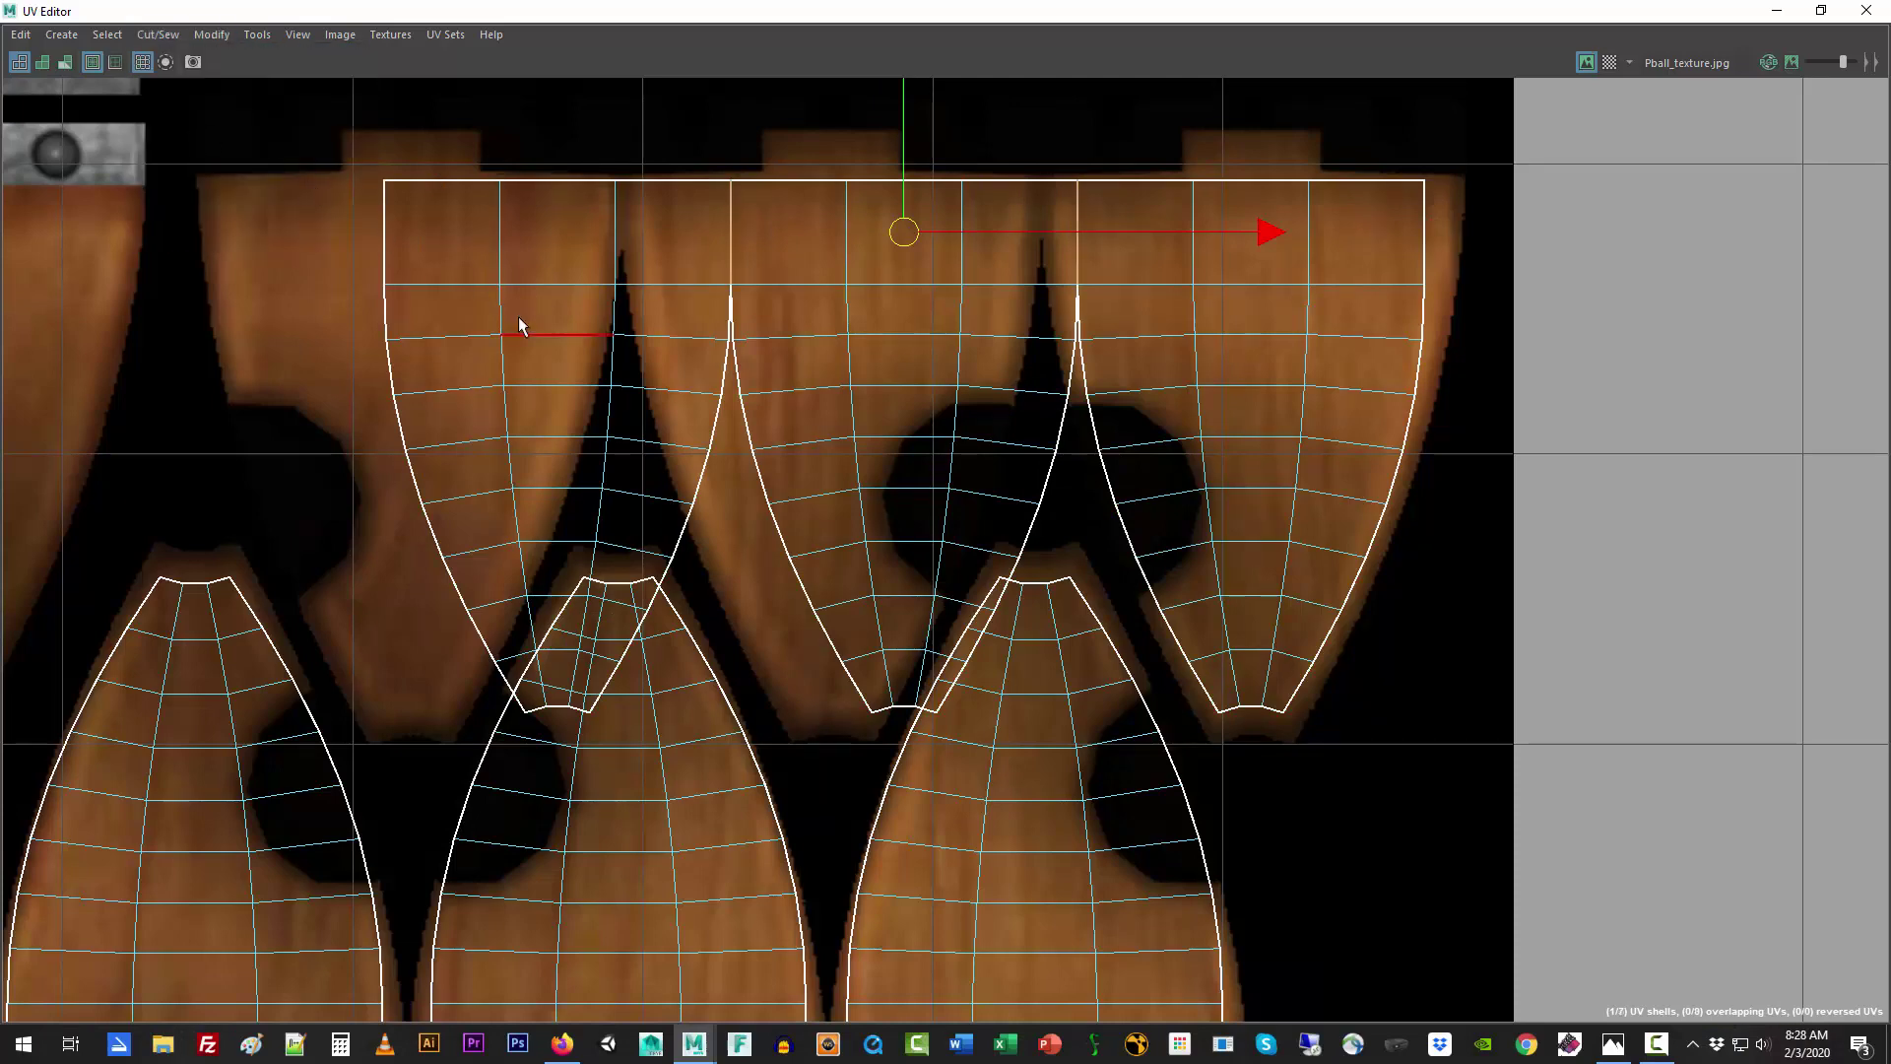
Step: Move the left and middle upper petal shells horizontally so each is centred on its own wooden panel
right_click_drag(518, 316, 495, 300)
left_click(518, 297)
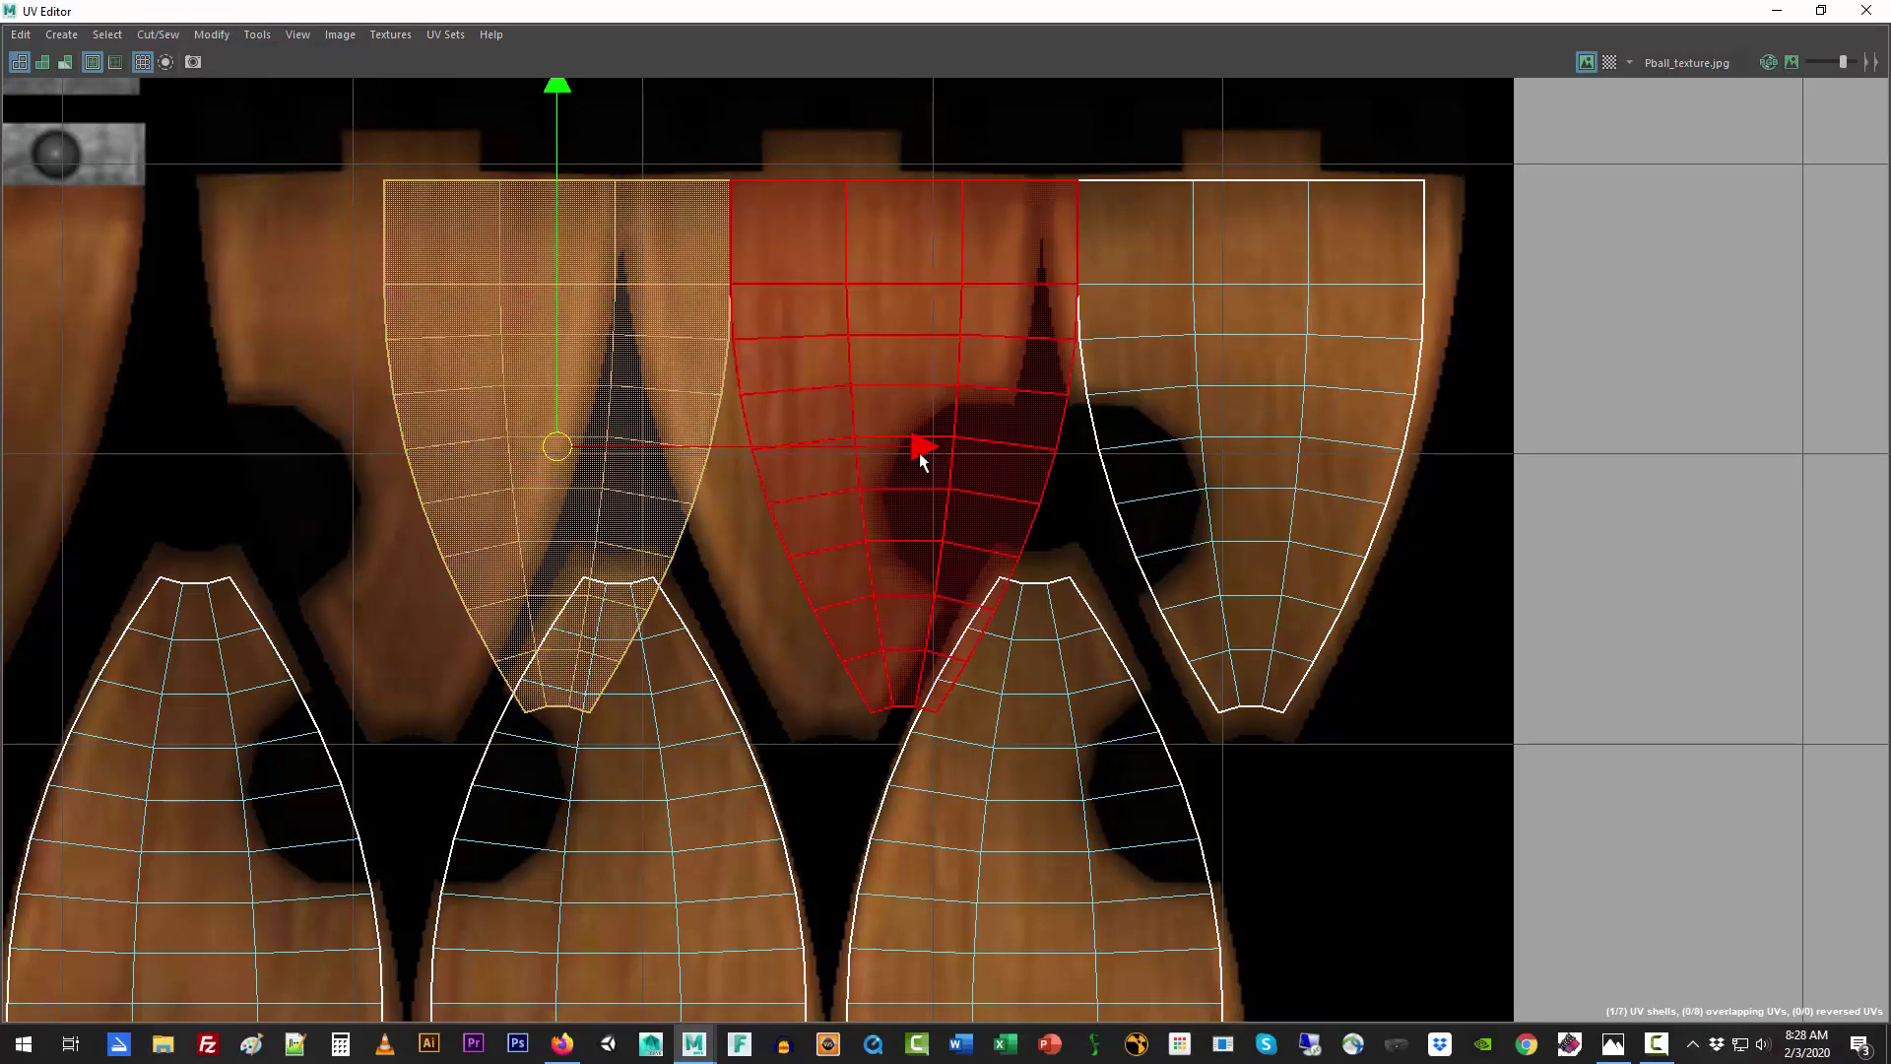
left_click_drag(920, 446, 777, 446)
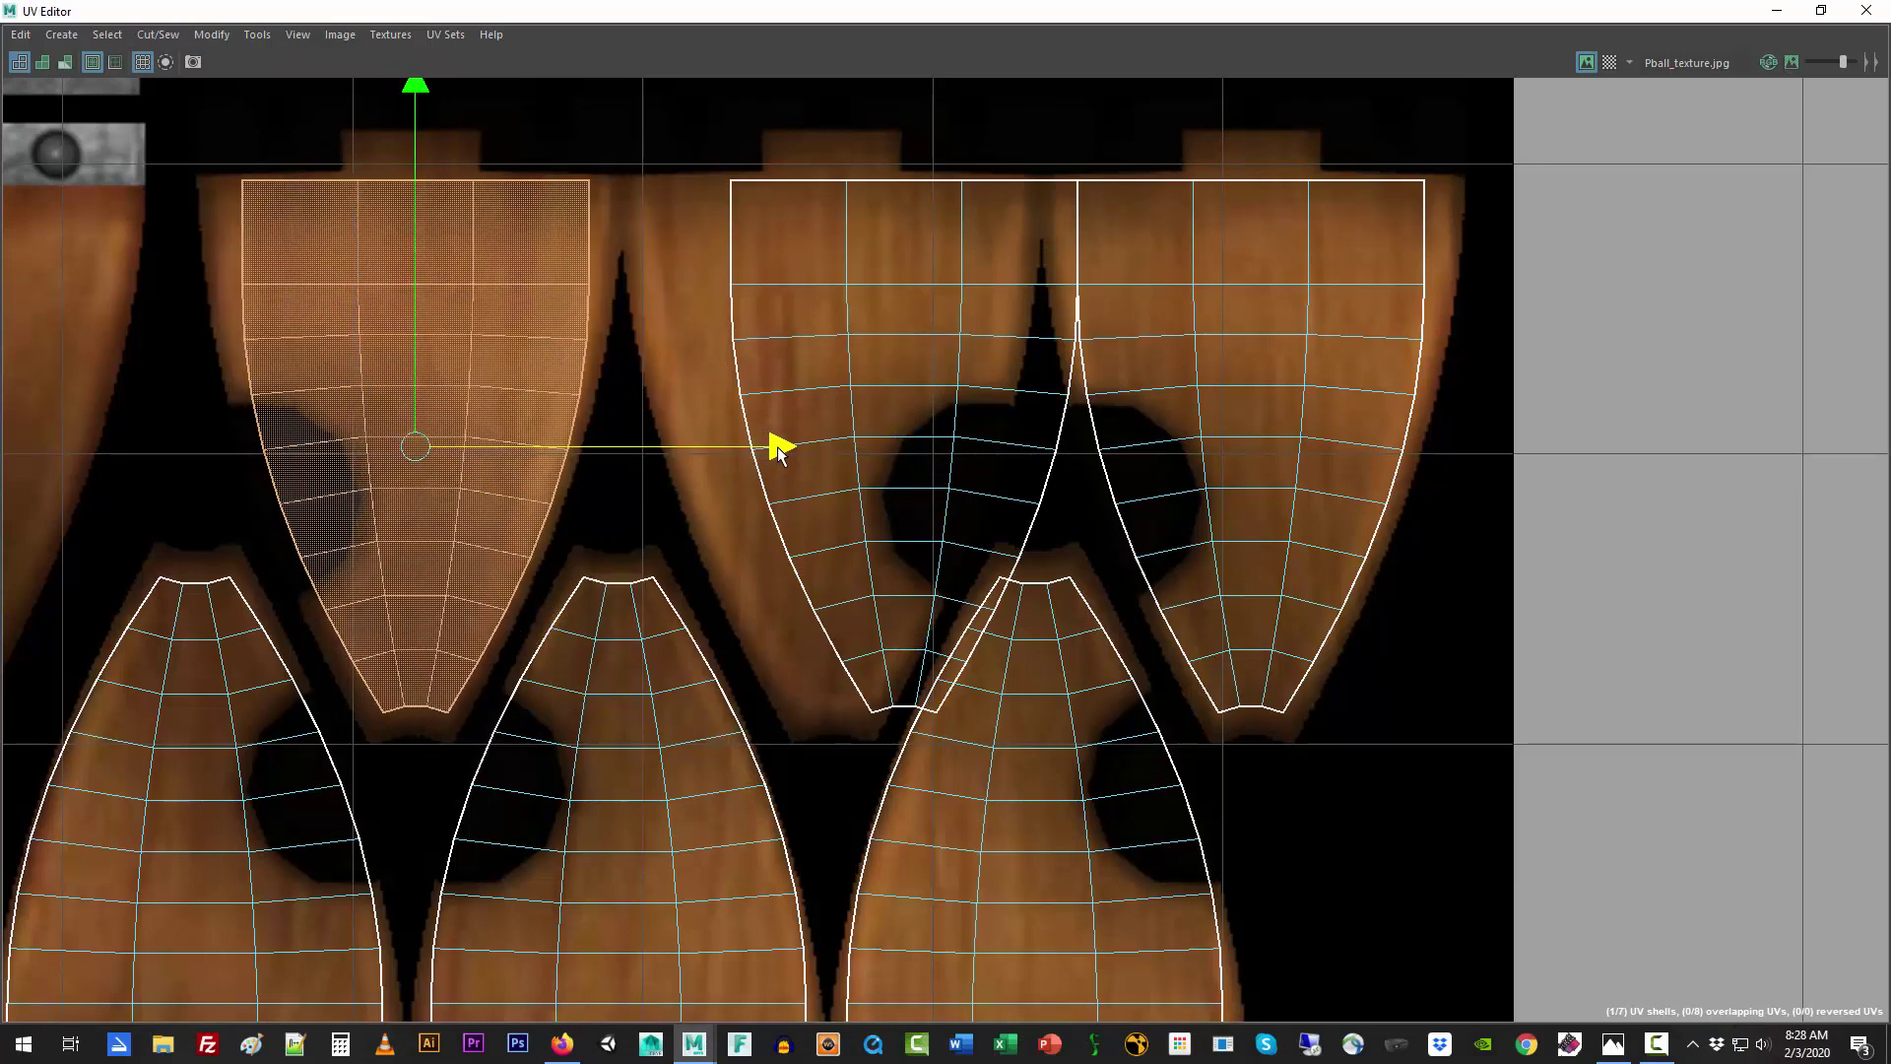
left_click(870, 435)
left_click_drag(1287, 446, 1192, 457)
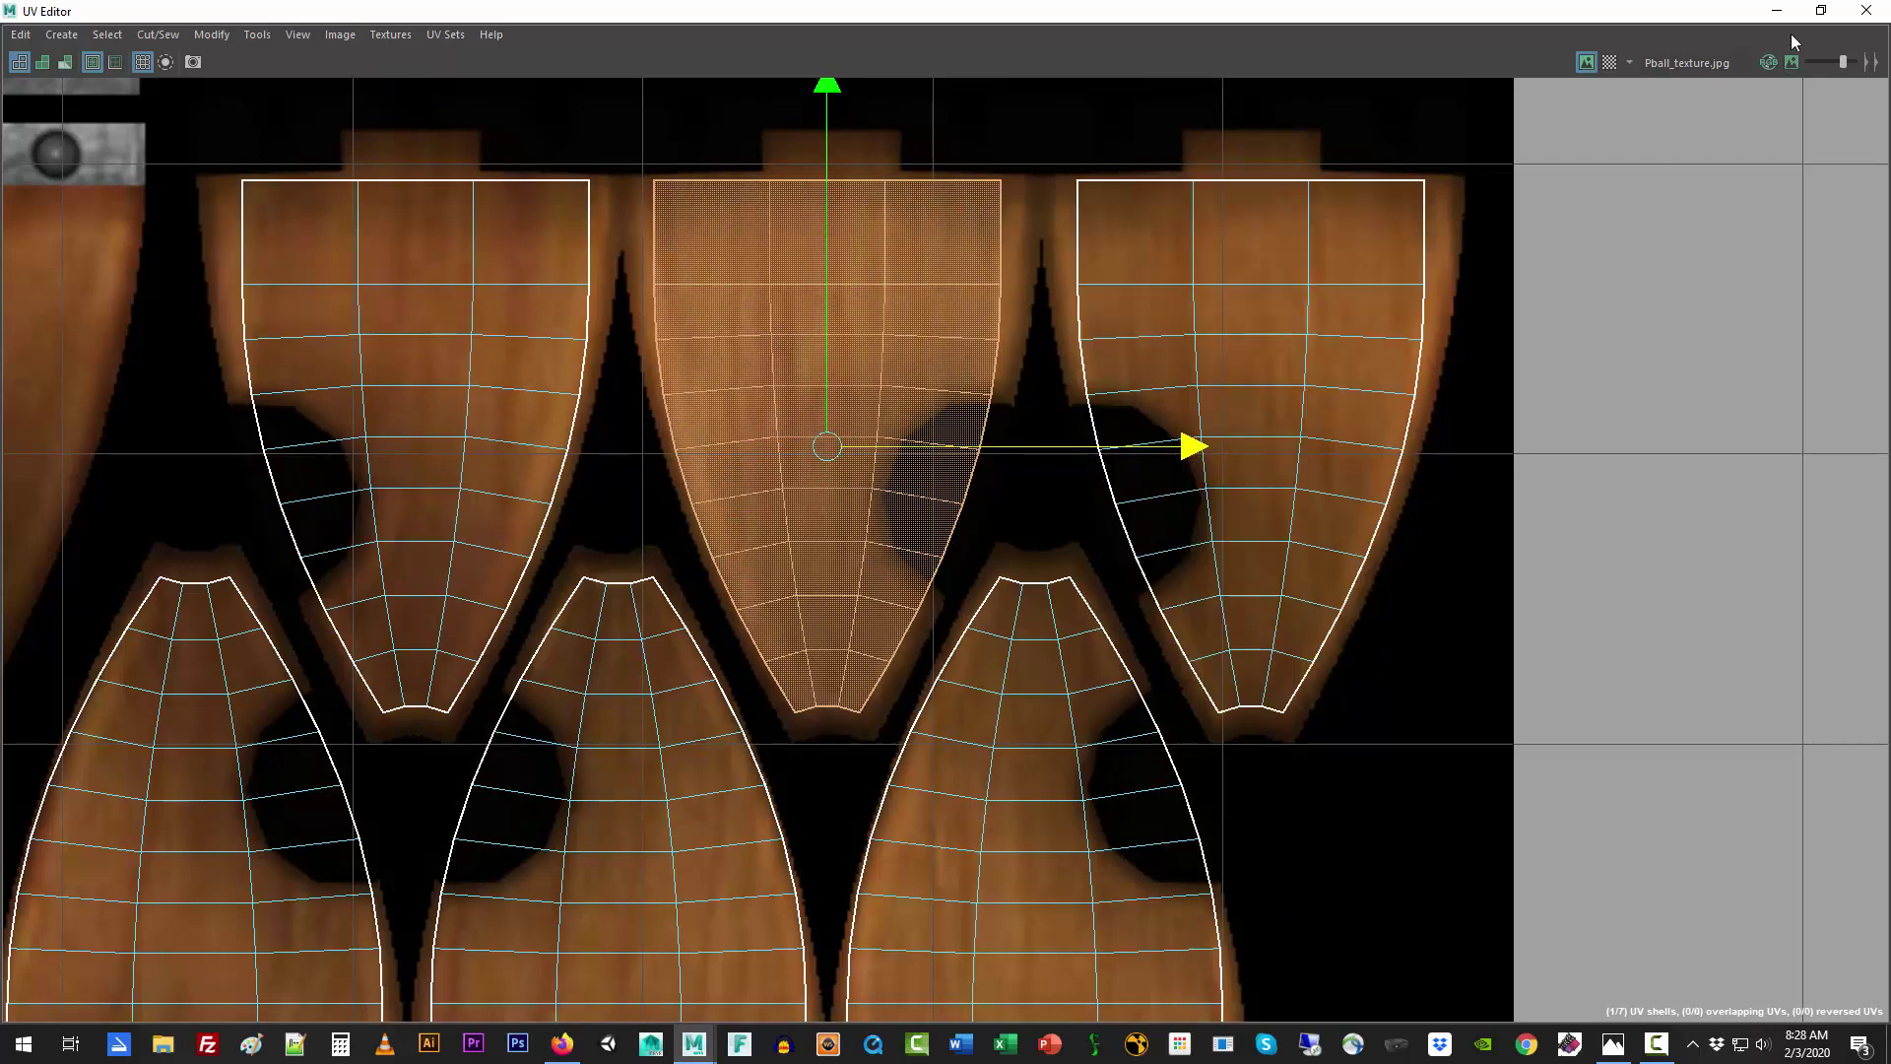
Step: Restore the UV Editor to its smaller window, return pball_top_mesh to object mode and examine the wood texture around the dome
left_click(1821, 10)
left_click(423, 447)
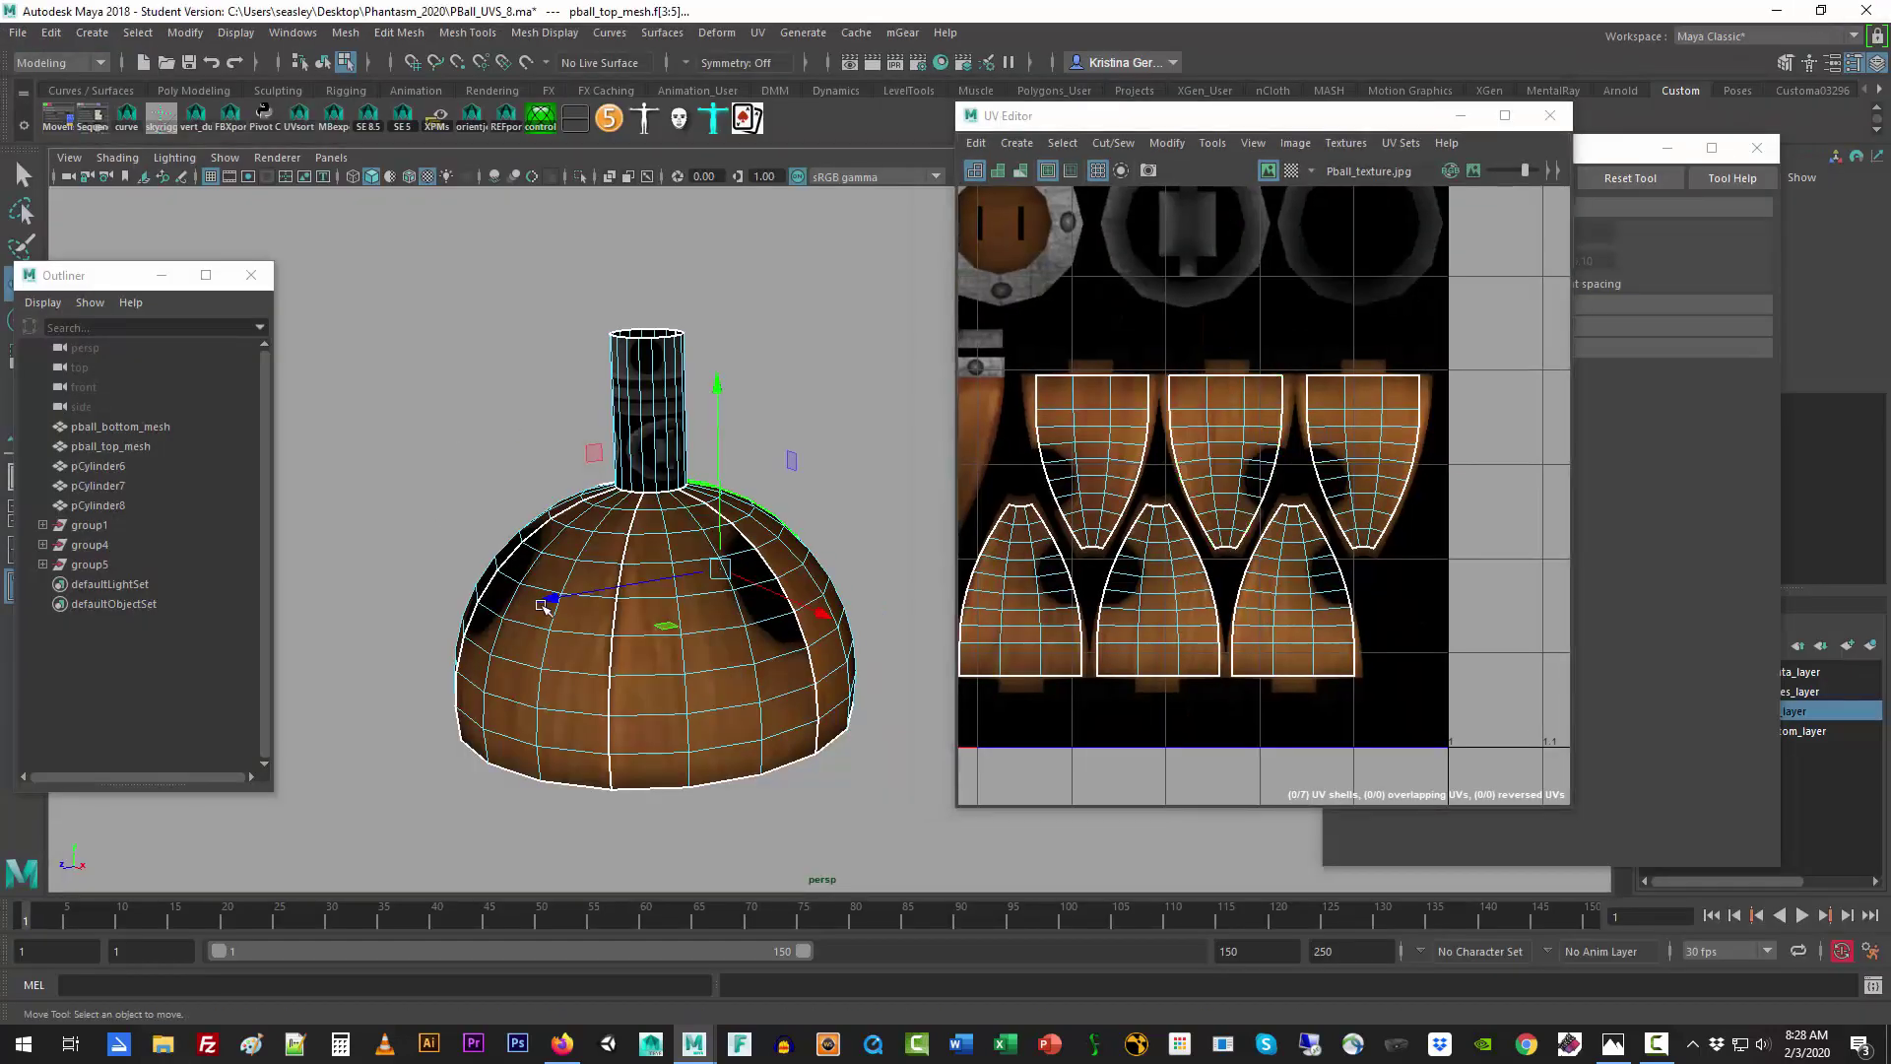
right_click_drag(631, 501, 724, 473)
left_click(562, 621)
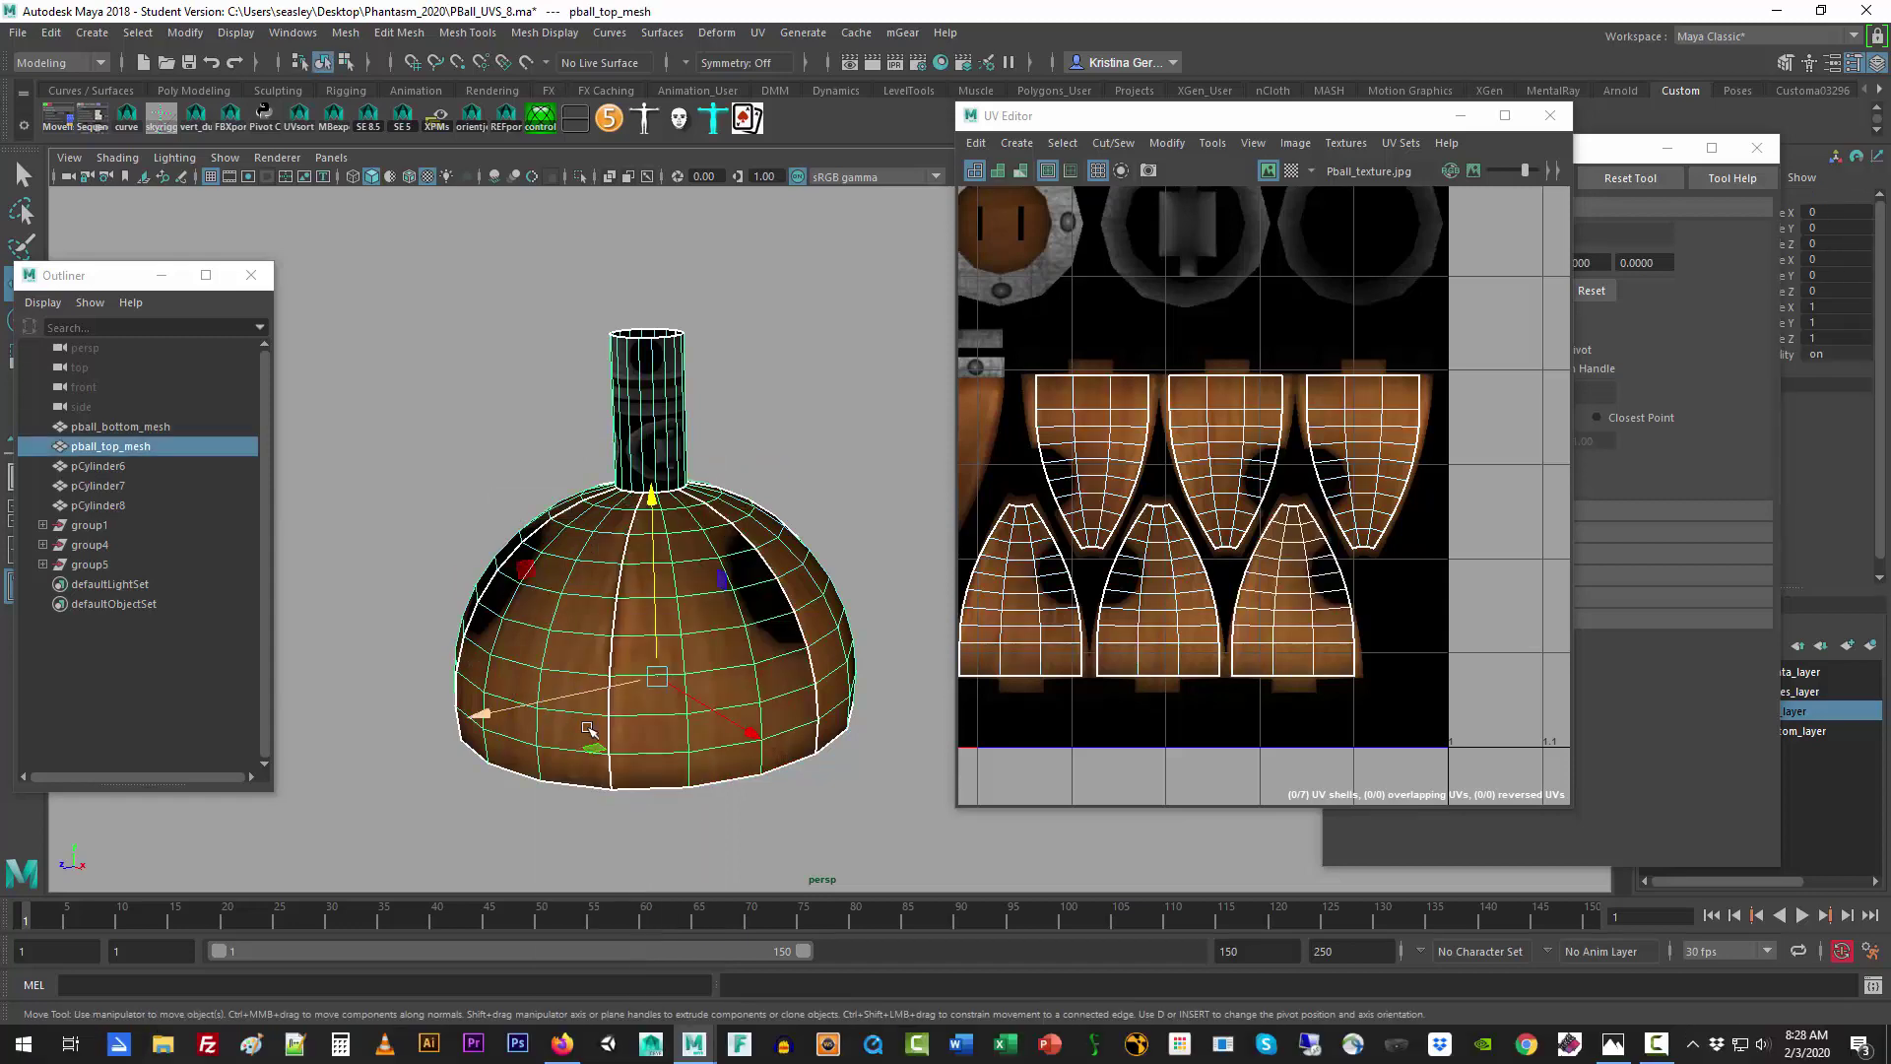
left_click_drag(746, 717, 906, 755, "alt")
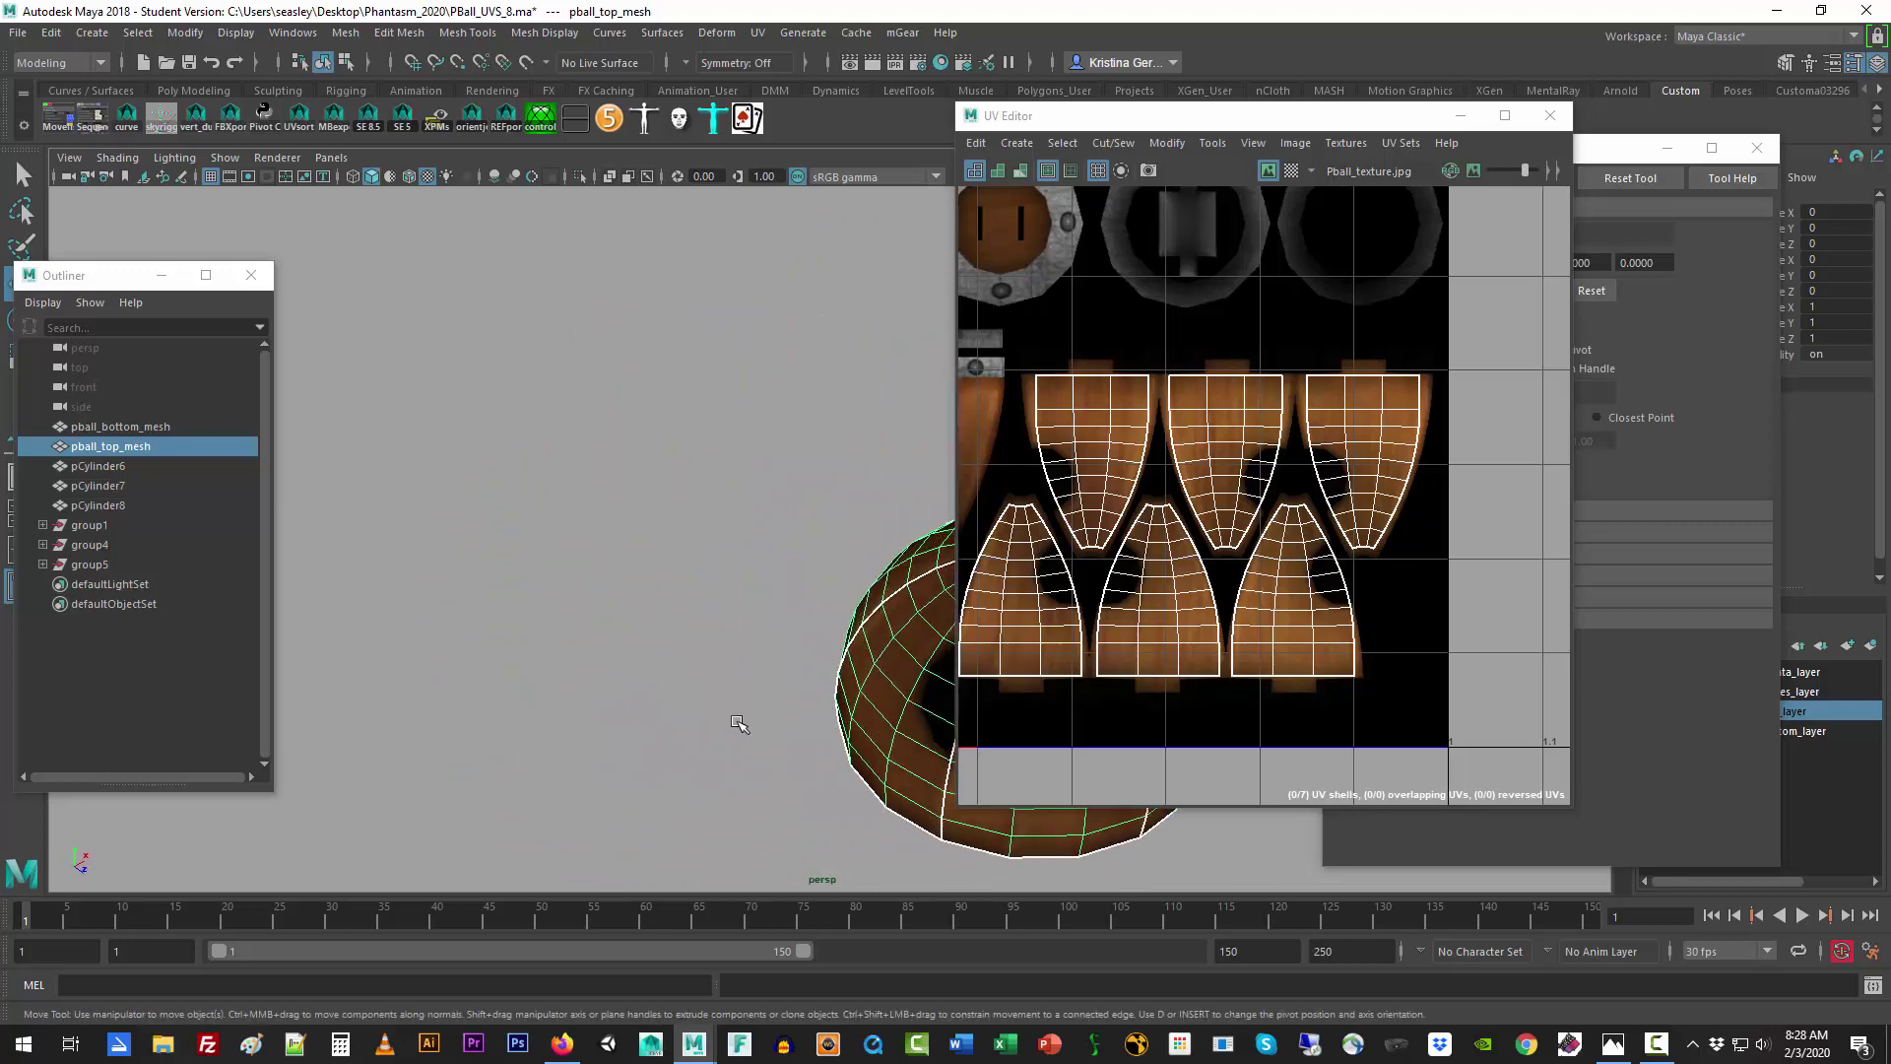
middle_click_drag(739, 724, 483, 627, "alt")
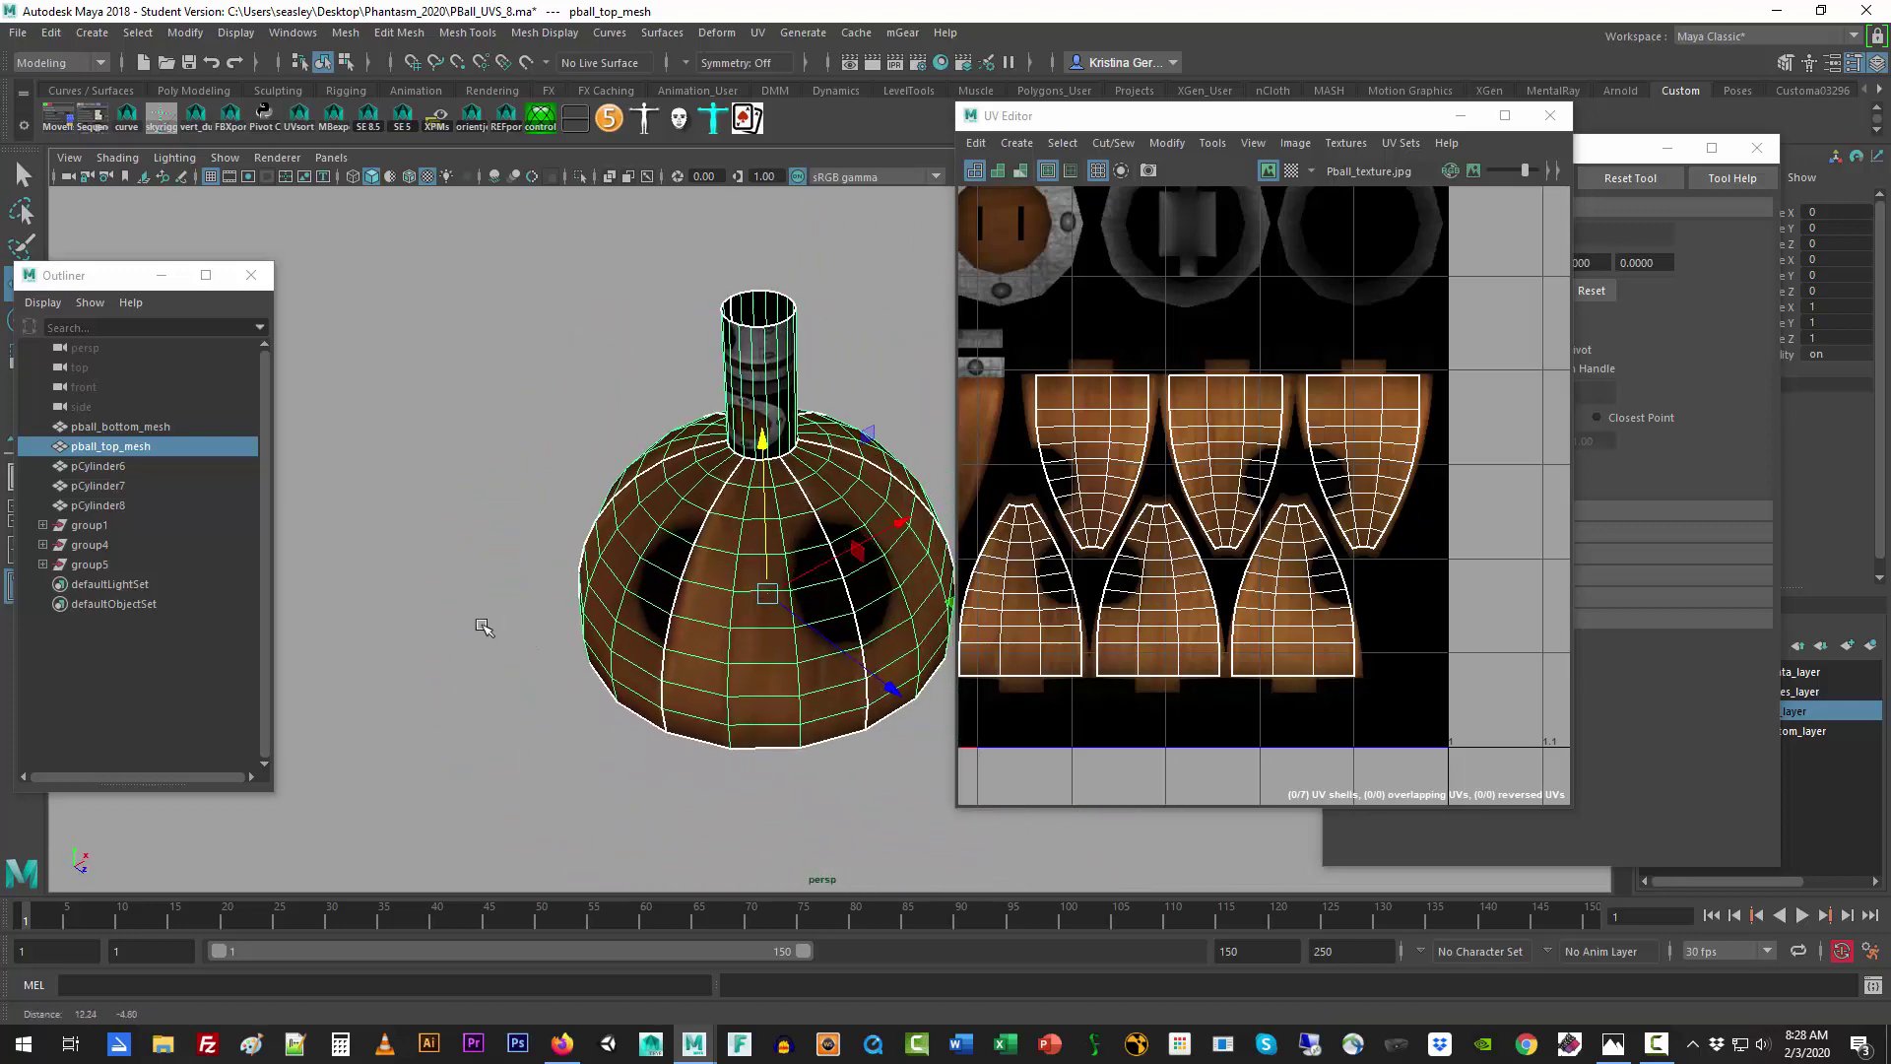
Step: Switch pball_top_mesh to face selection and examine from several sides how the round cutouts line up across neighbouring petals
right_click(731, 658)
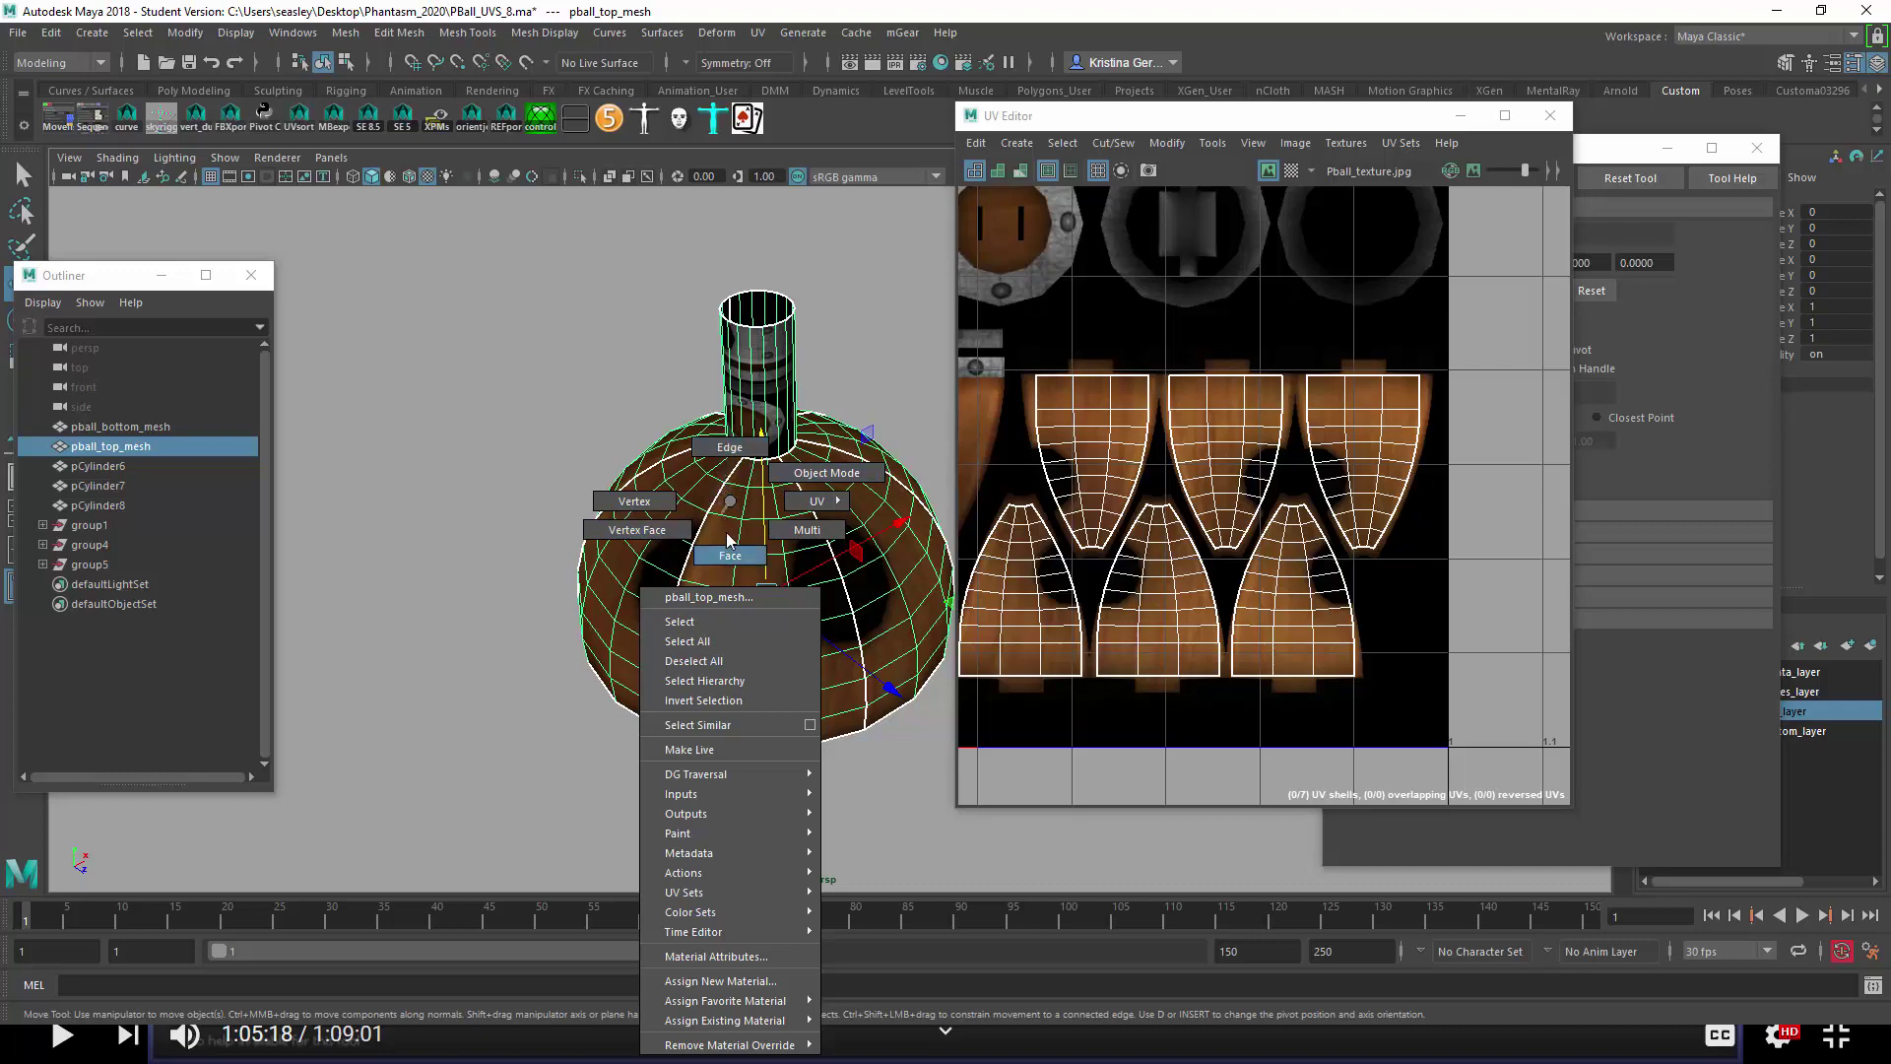
left_click(825, 609)
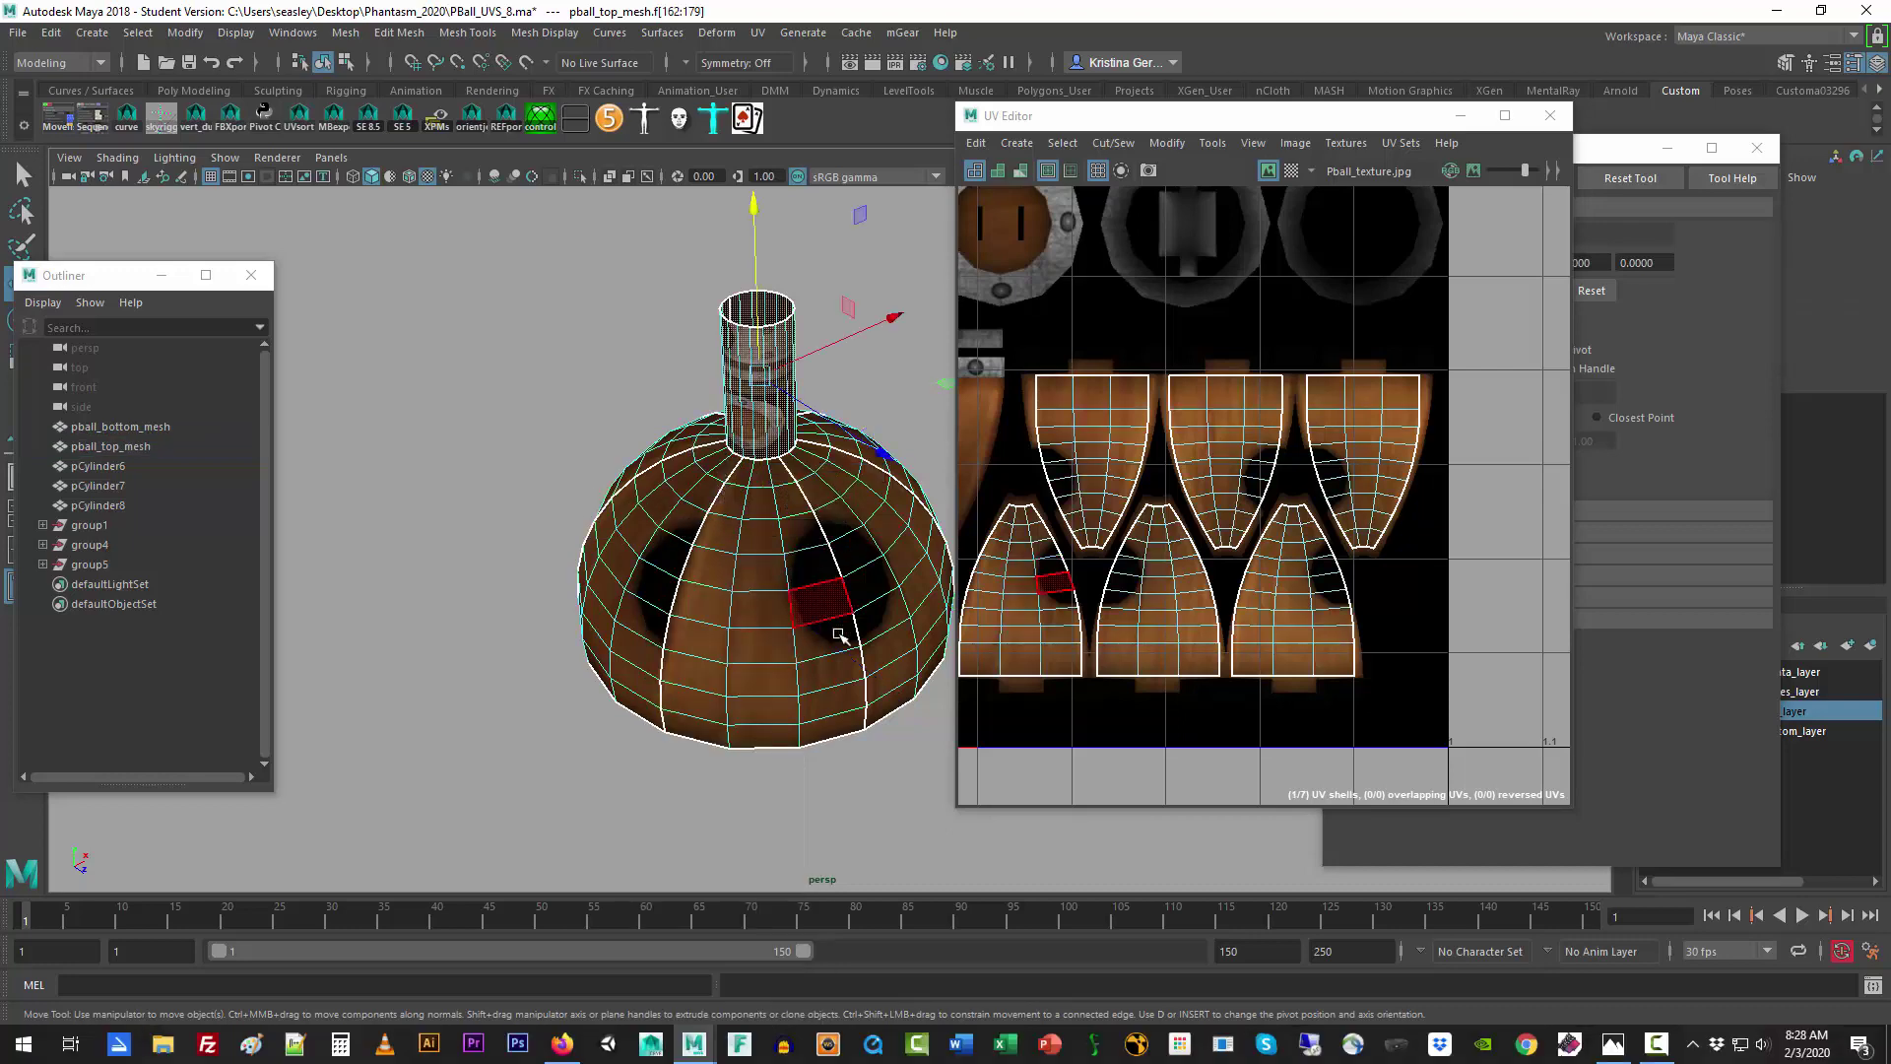
left_click_drag(707, 640, 777, 630, "alt")
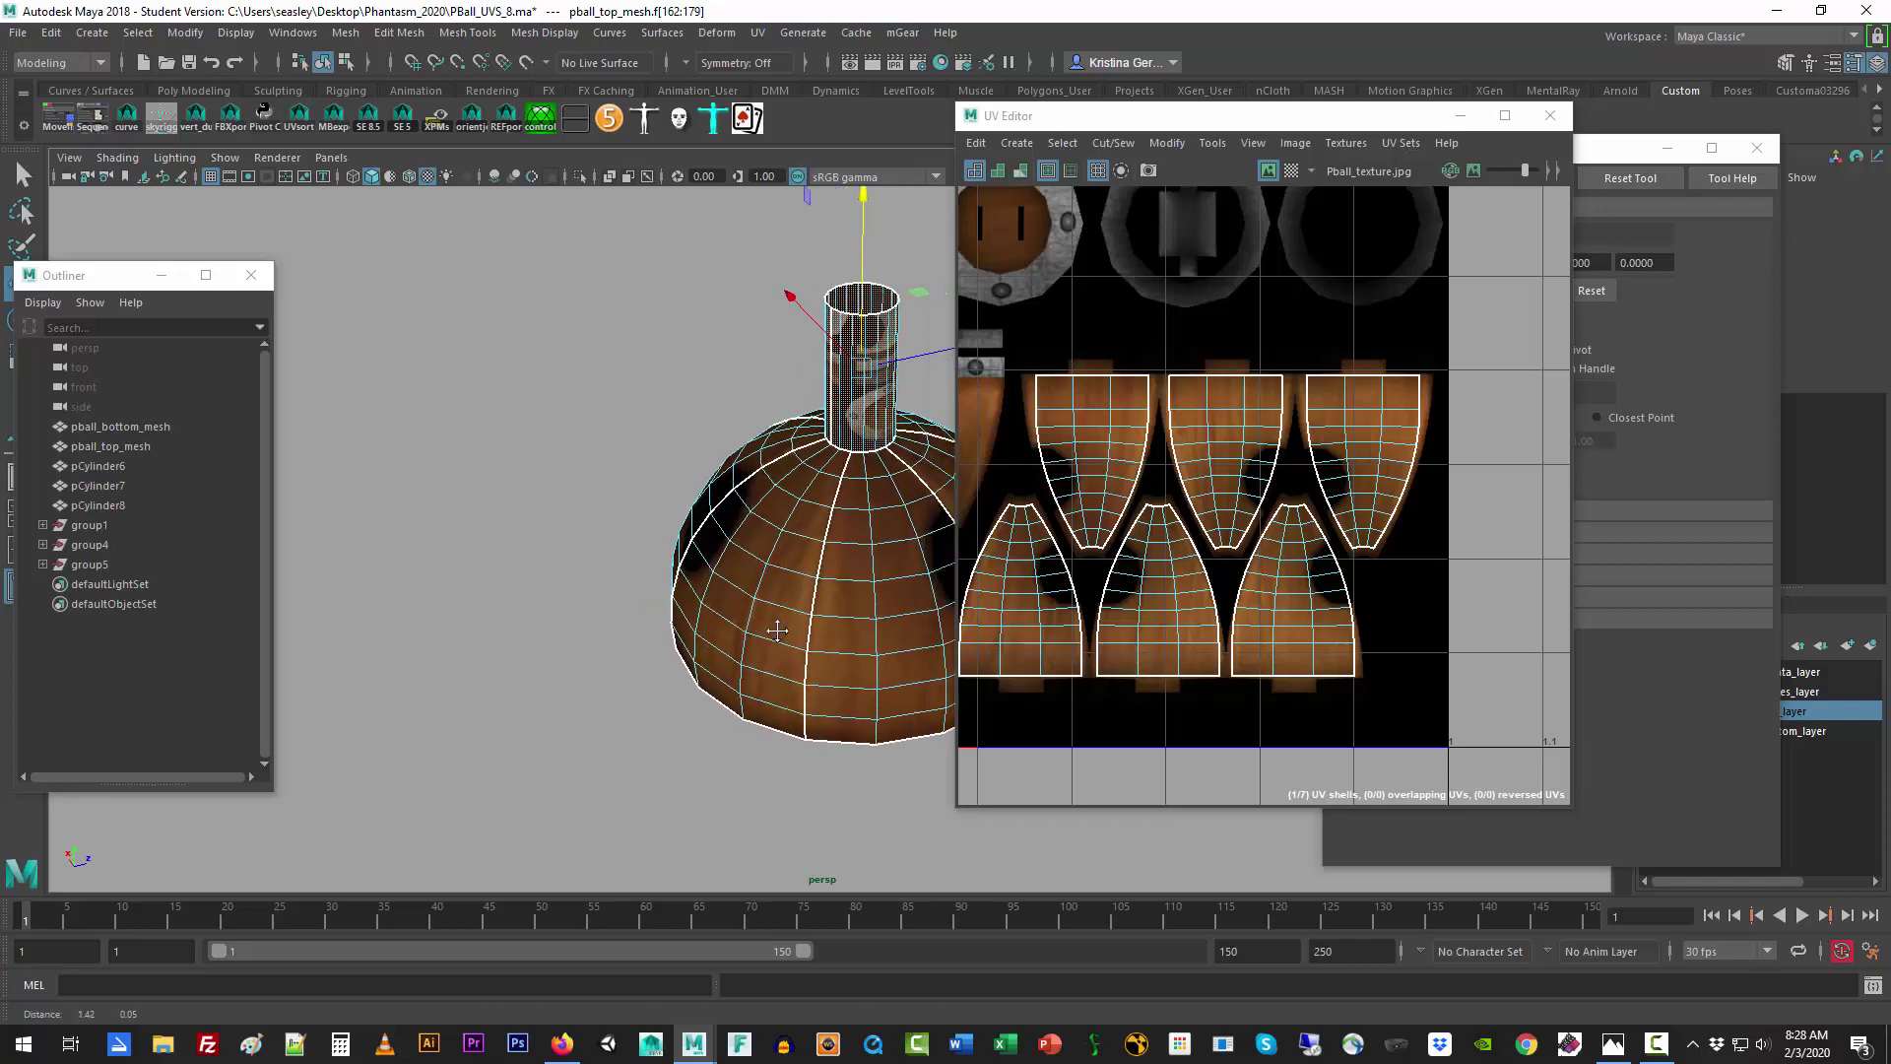
middle_click_drag(777, 630, 547, 591, "alt")
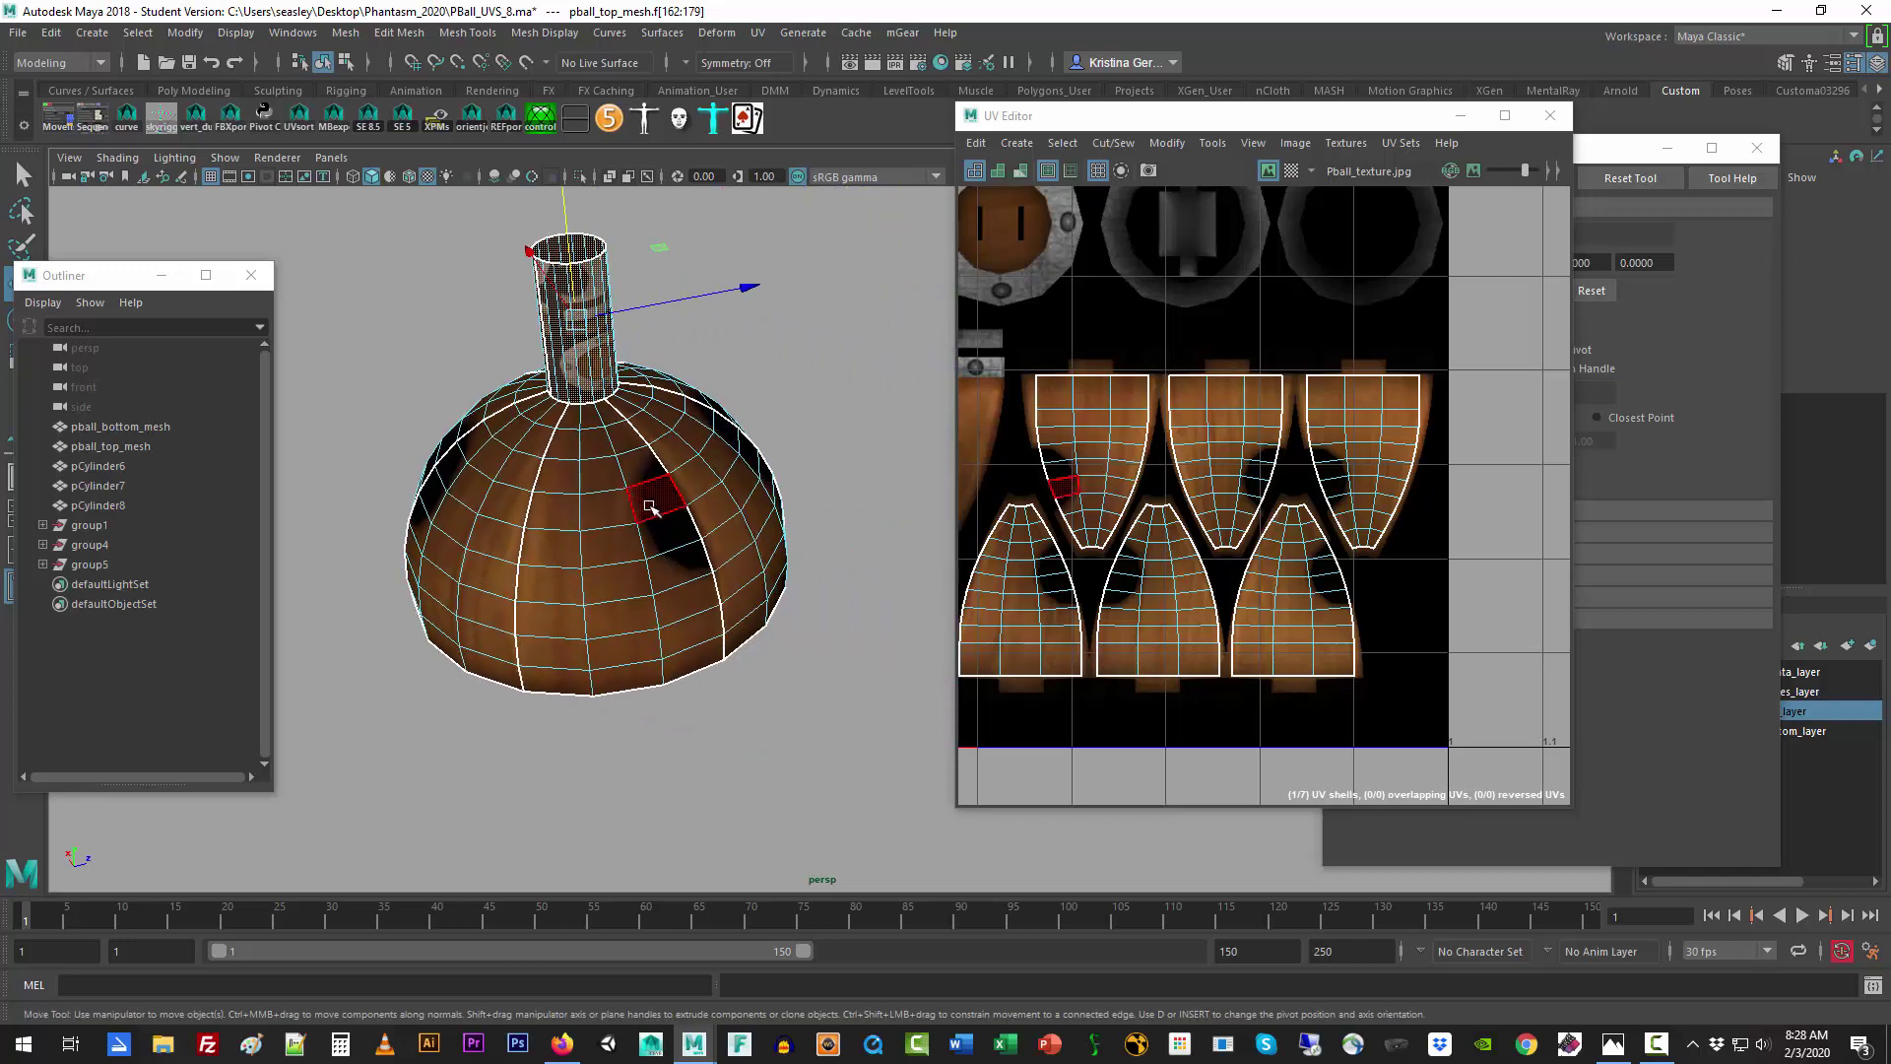
left_click_drag(722, 575, 579, 534, "alt")
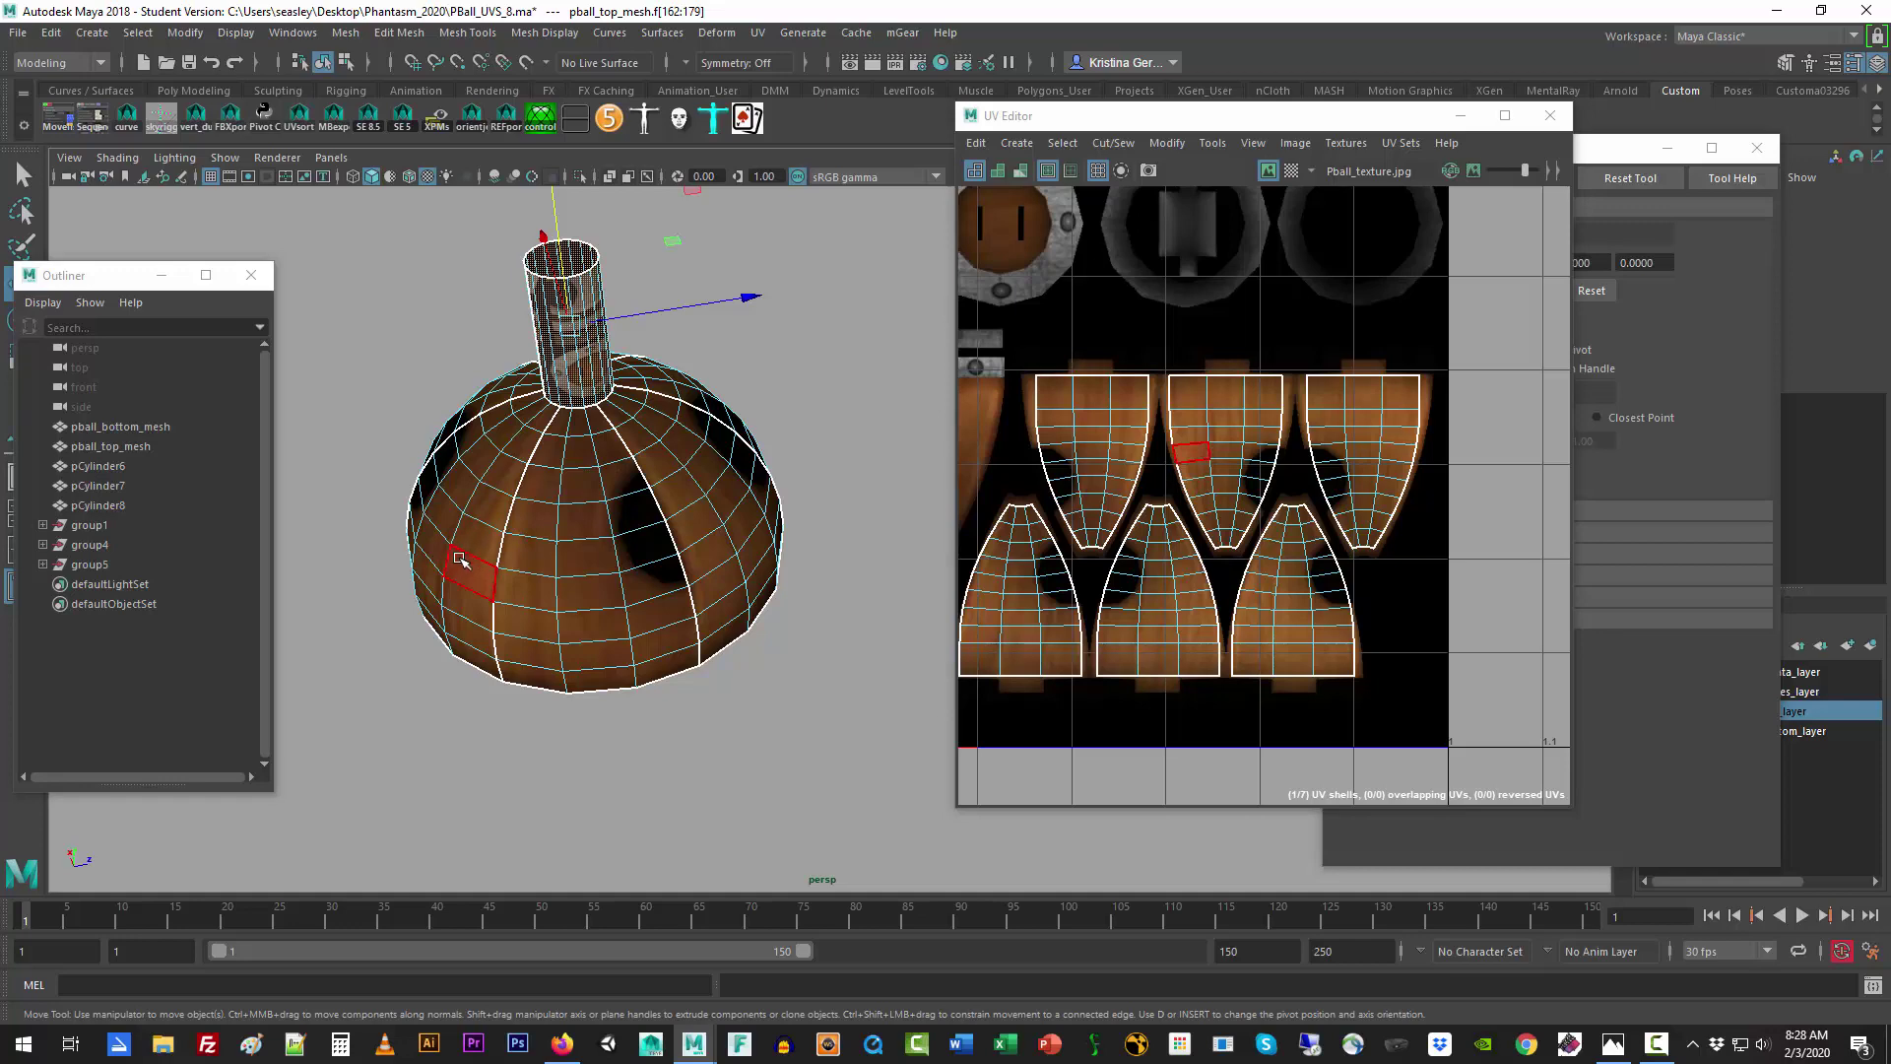
left_click_drag(460, 560, 537, 562, "alt")
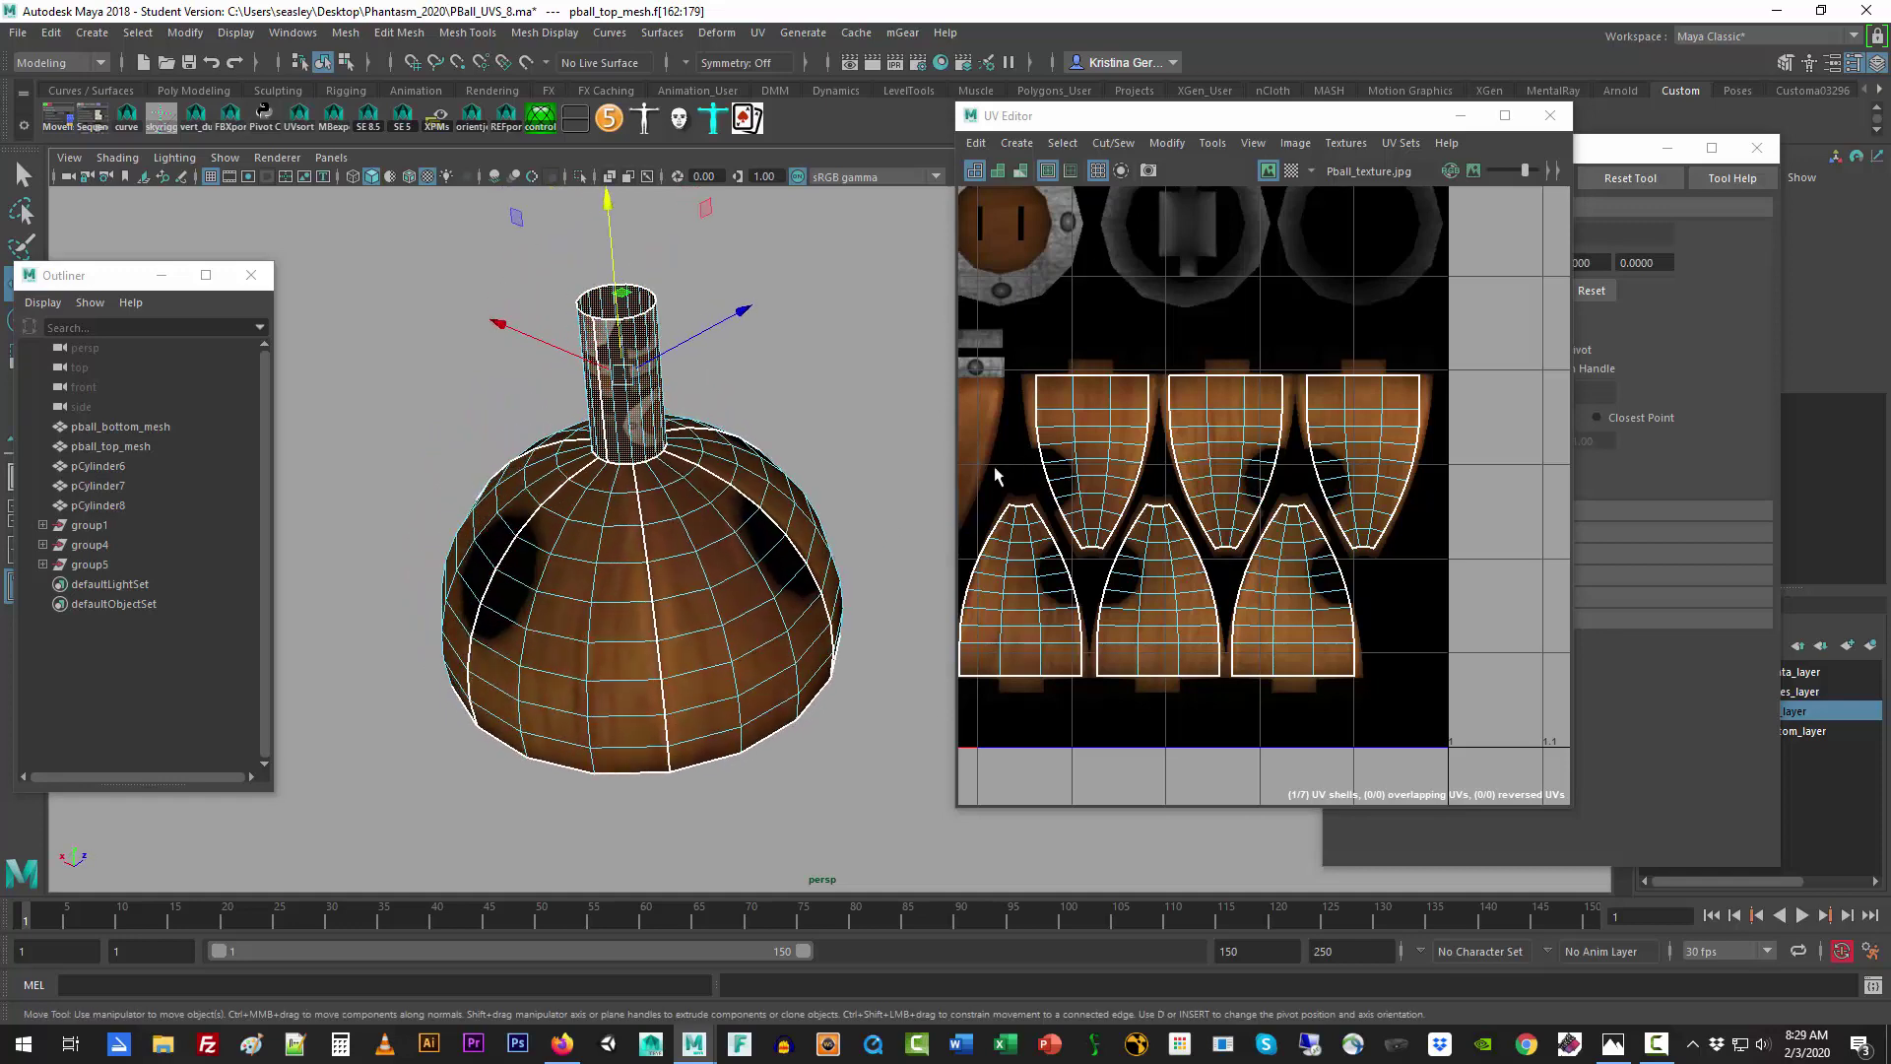
mouse_move(670, 548)
left_mouse_down("alt")
mouse_move(788, 540)
mouse_move(659, 540)
left_mouse_up("alt")
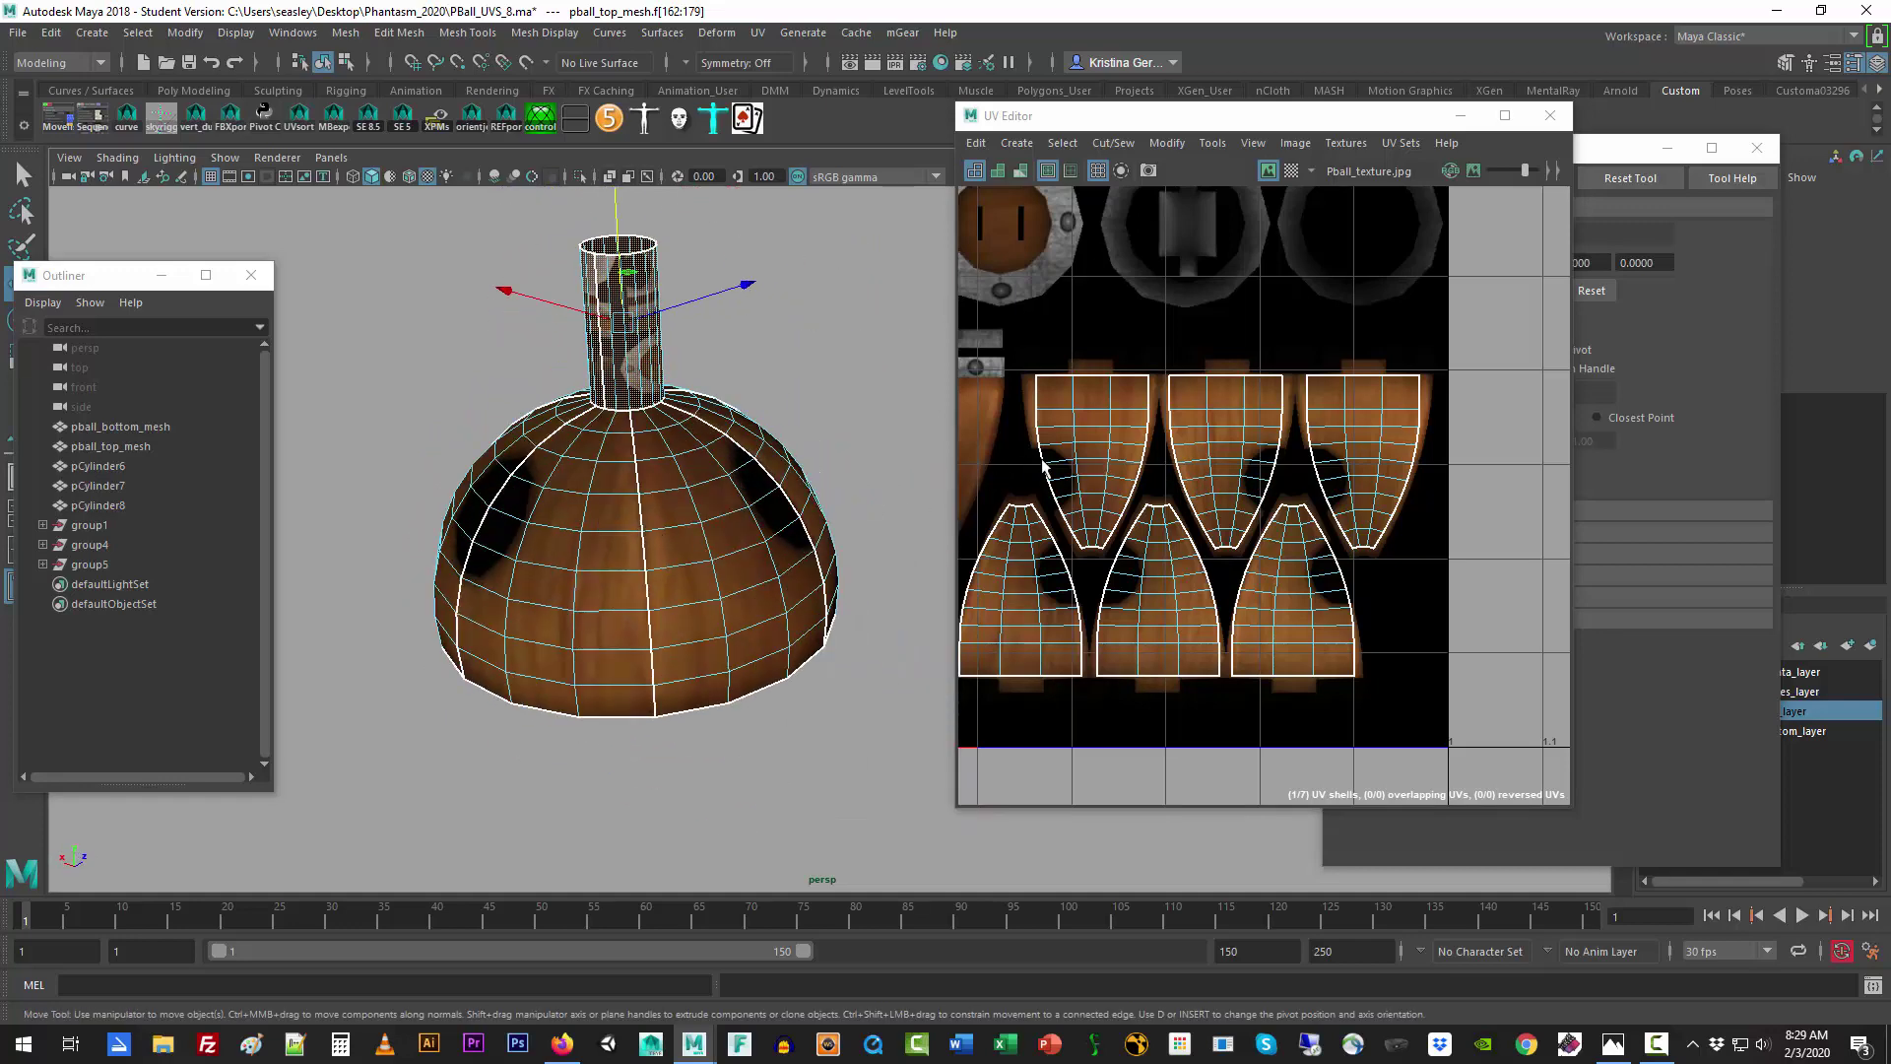
Step: Widen the upper-left petal shell slightly to fill more of its wooden panel, then restore the UV Editor to its smaller window
right_click_drag(1113, 428, 1185, 433)
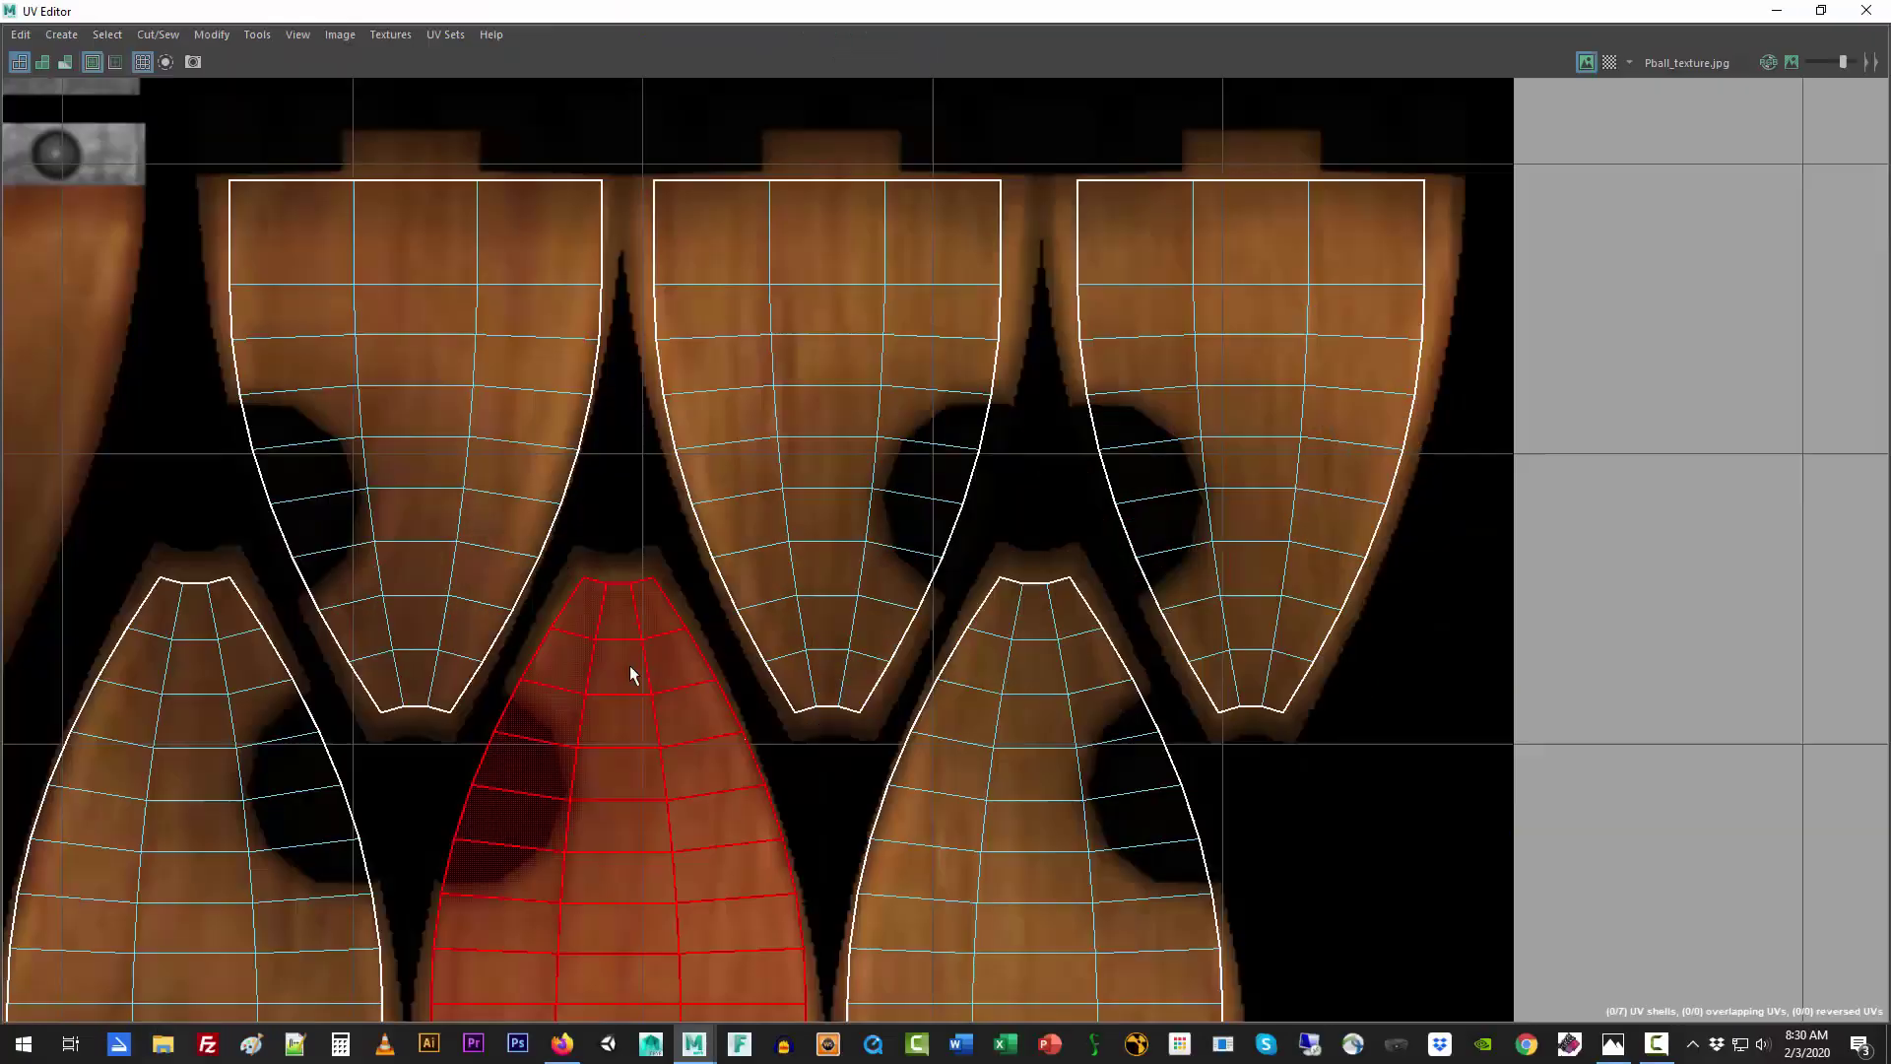
left_click(499, 461)
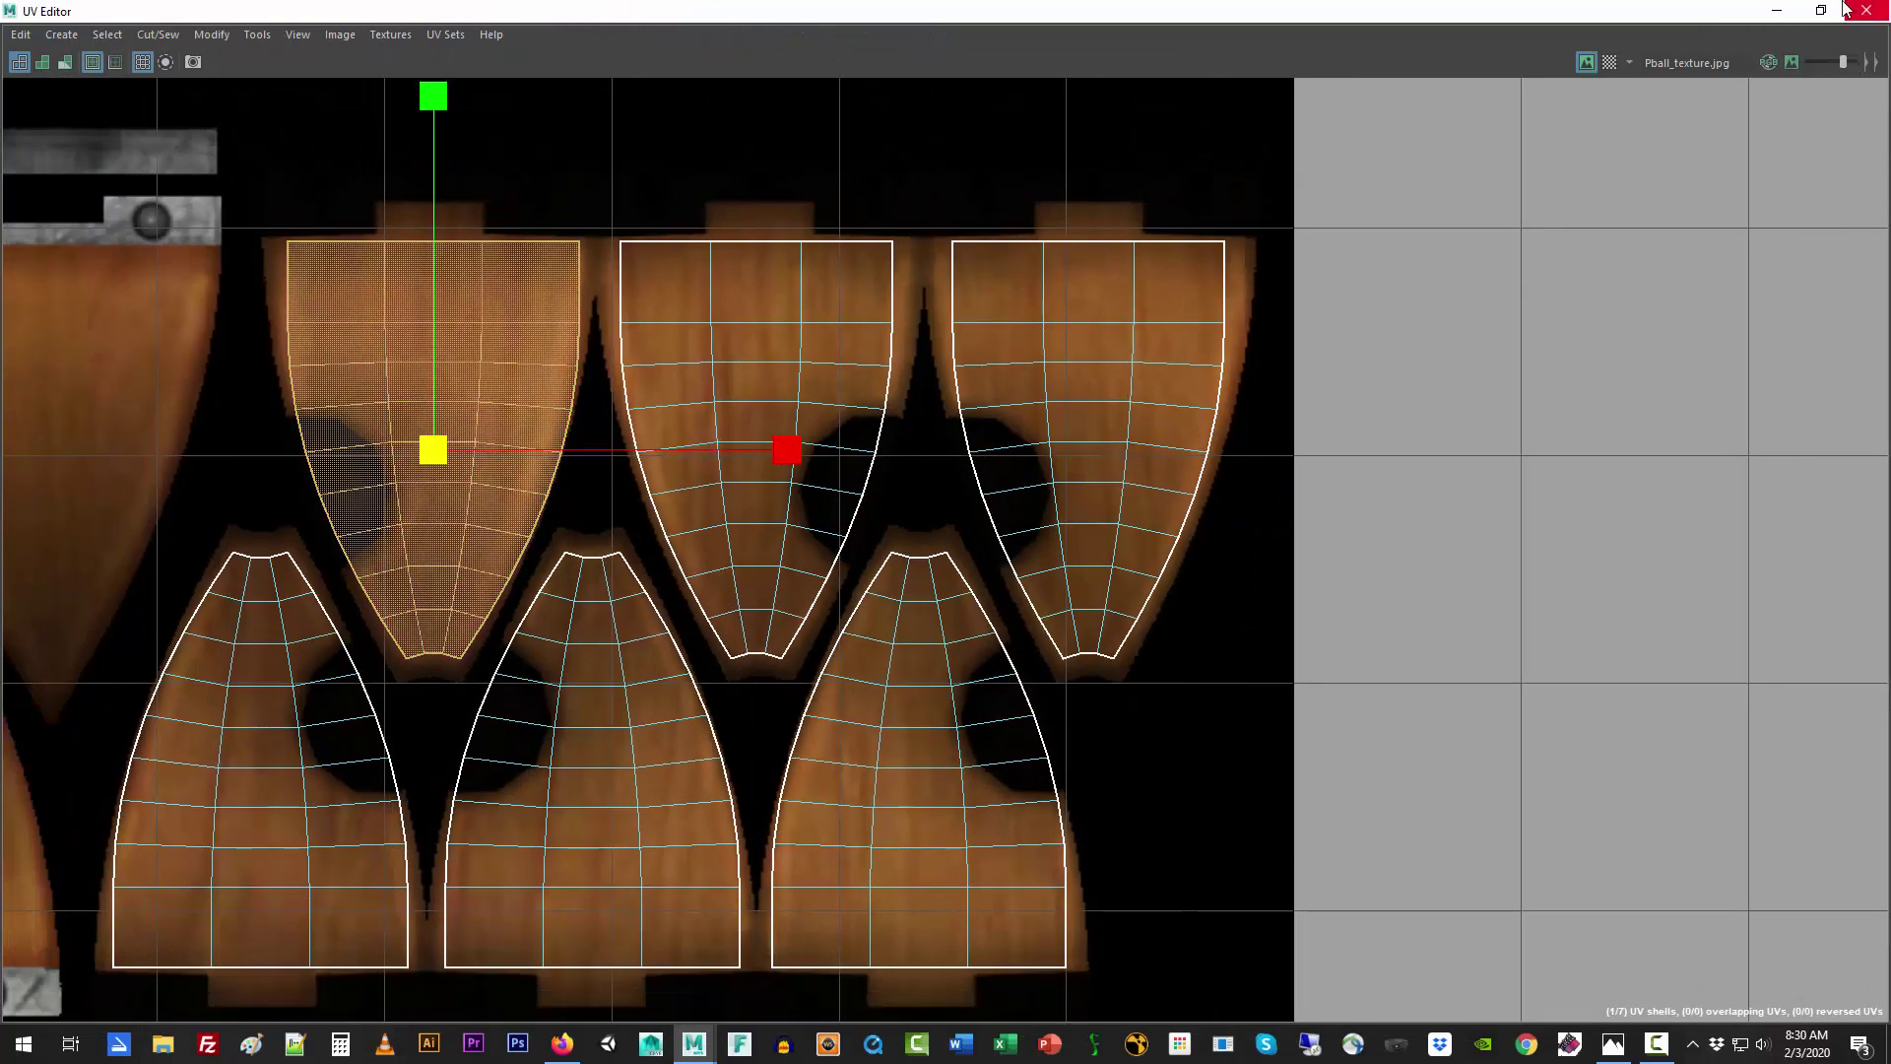
left_click(1805, 12)
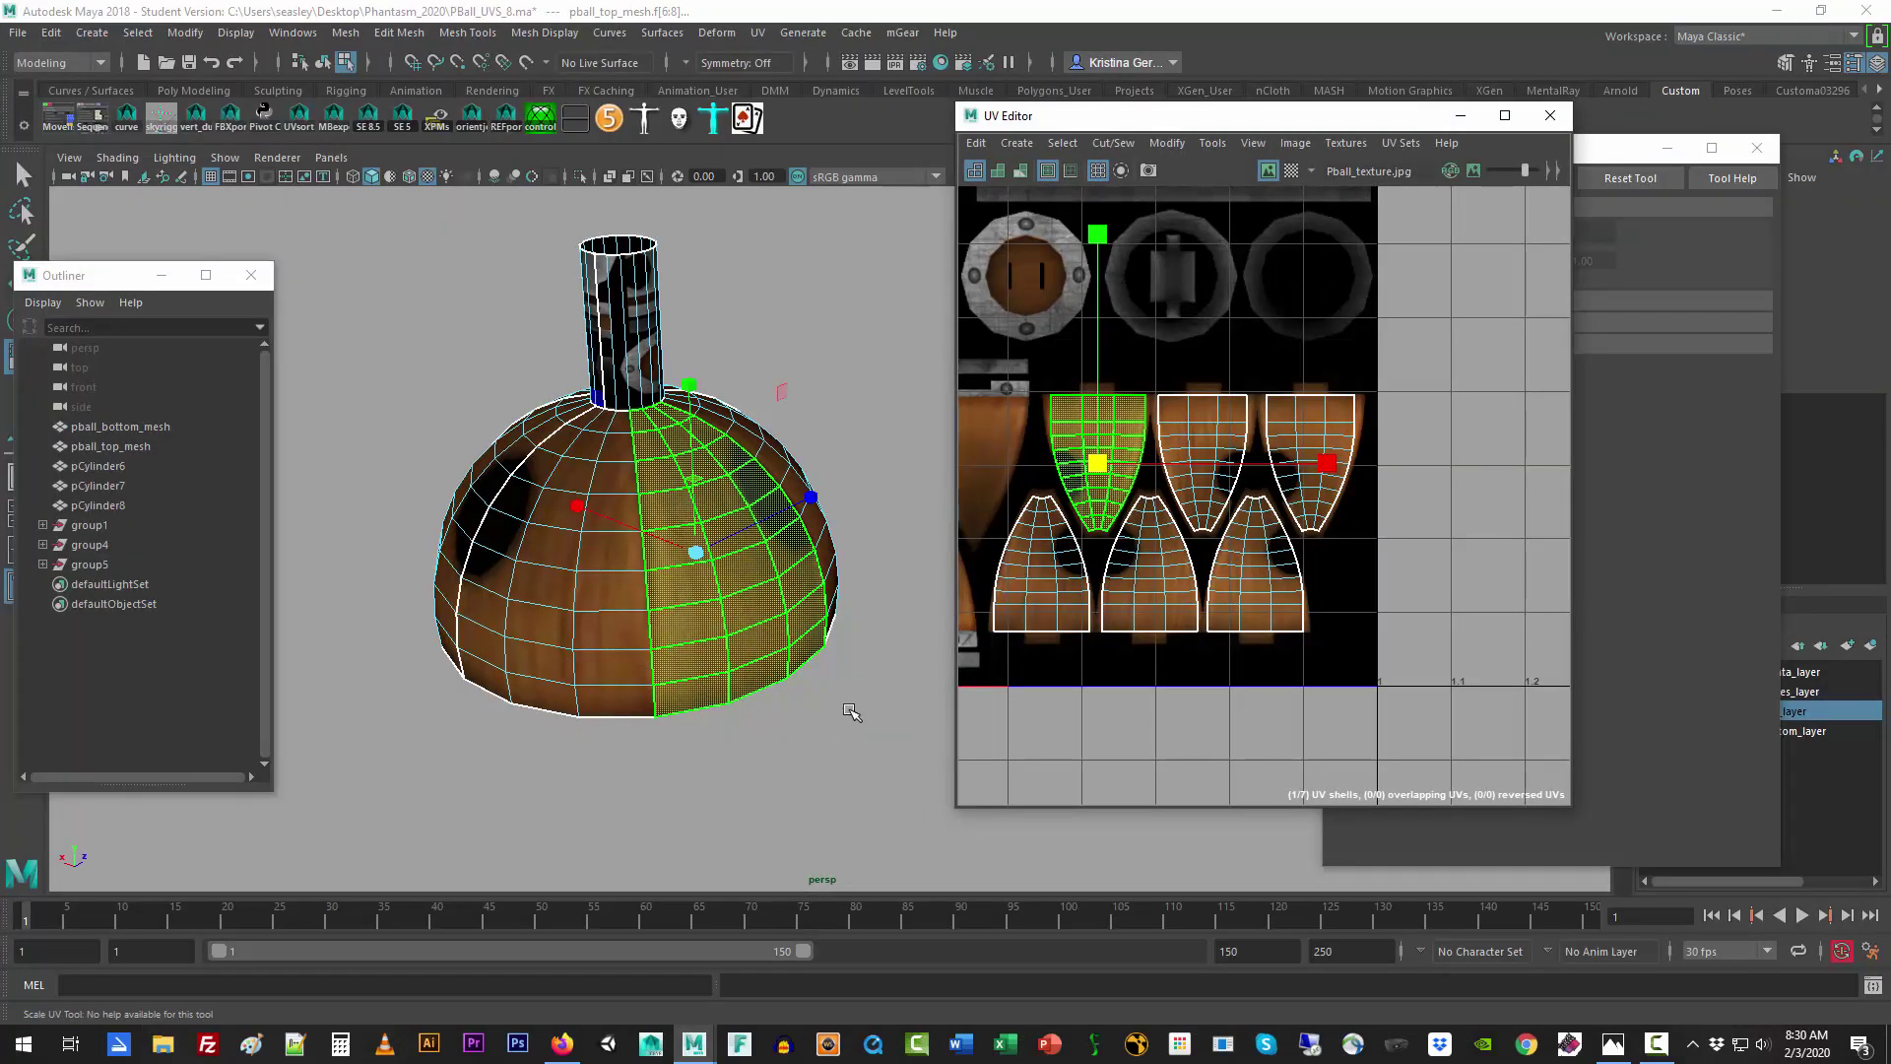
Step: Examine which dome section each upper petal shell covers and how its cutout meets the neighbouring petal's cutout
key("r")
left_click_drag(746, 727, 652, 727, "alt")
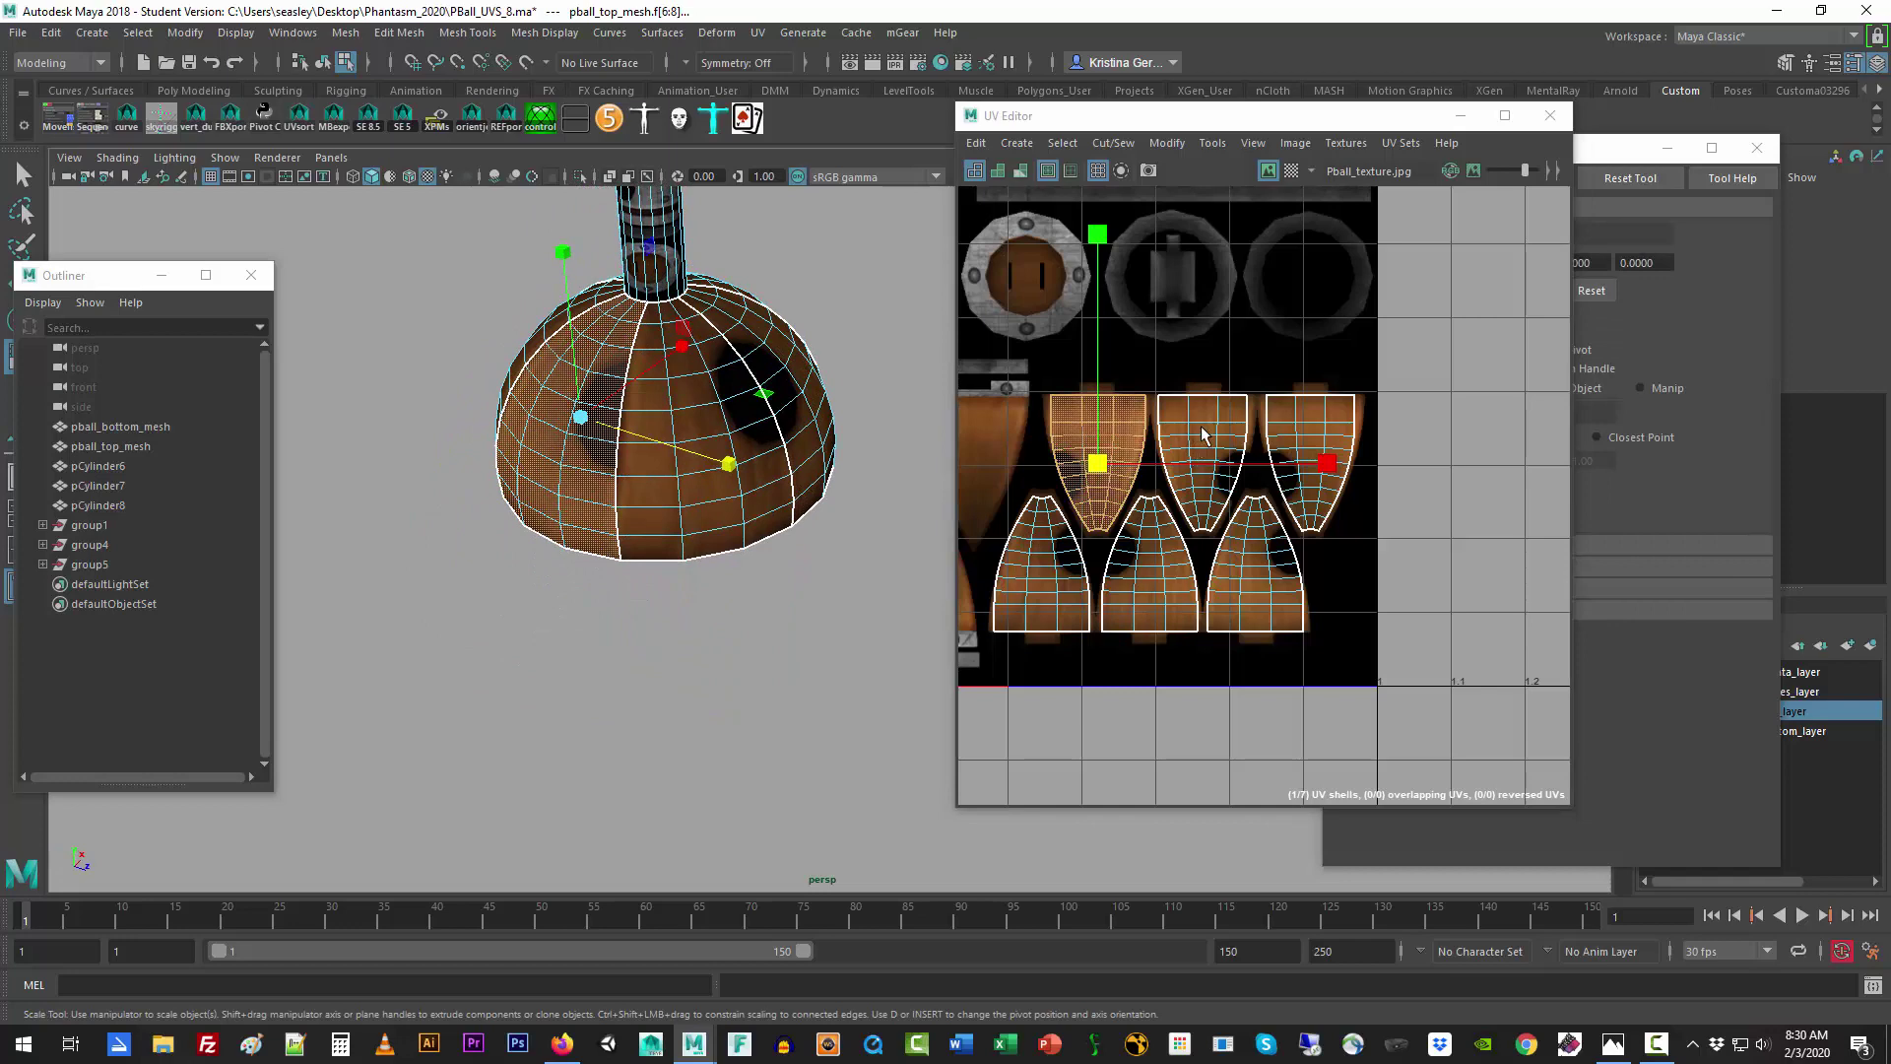
right_click_drag(1103, 406, 1114, 473)
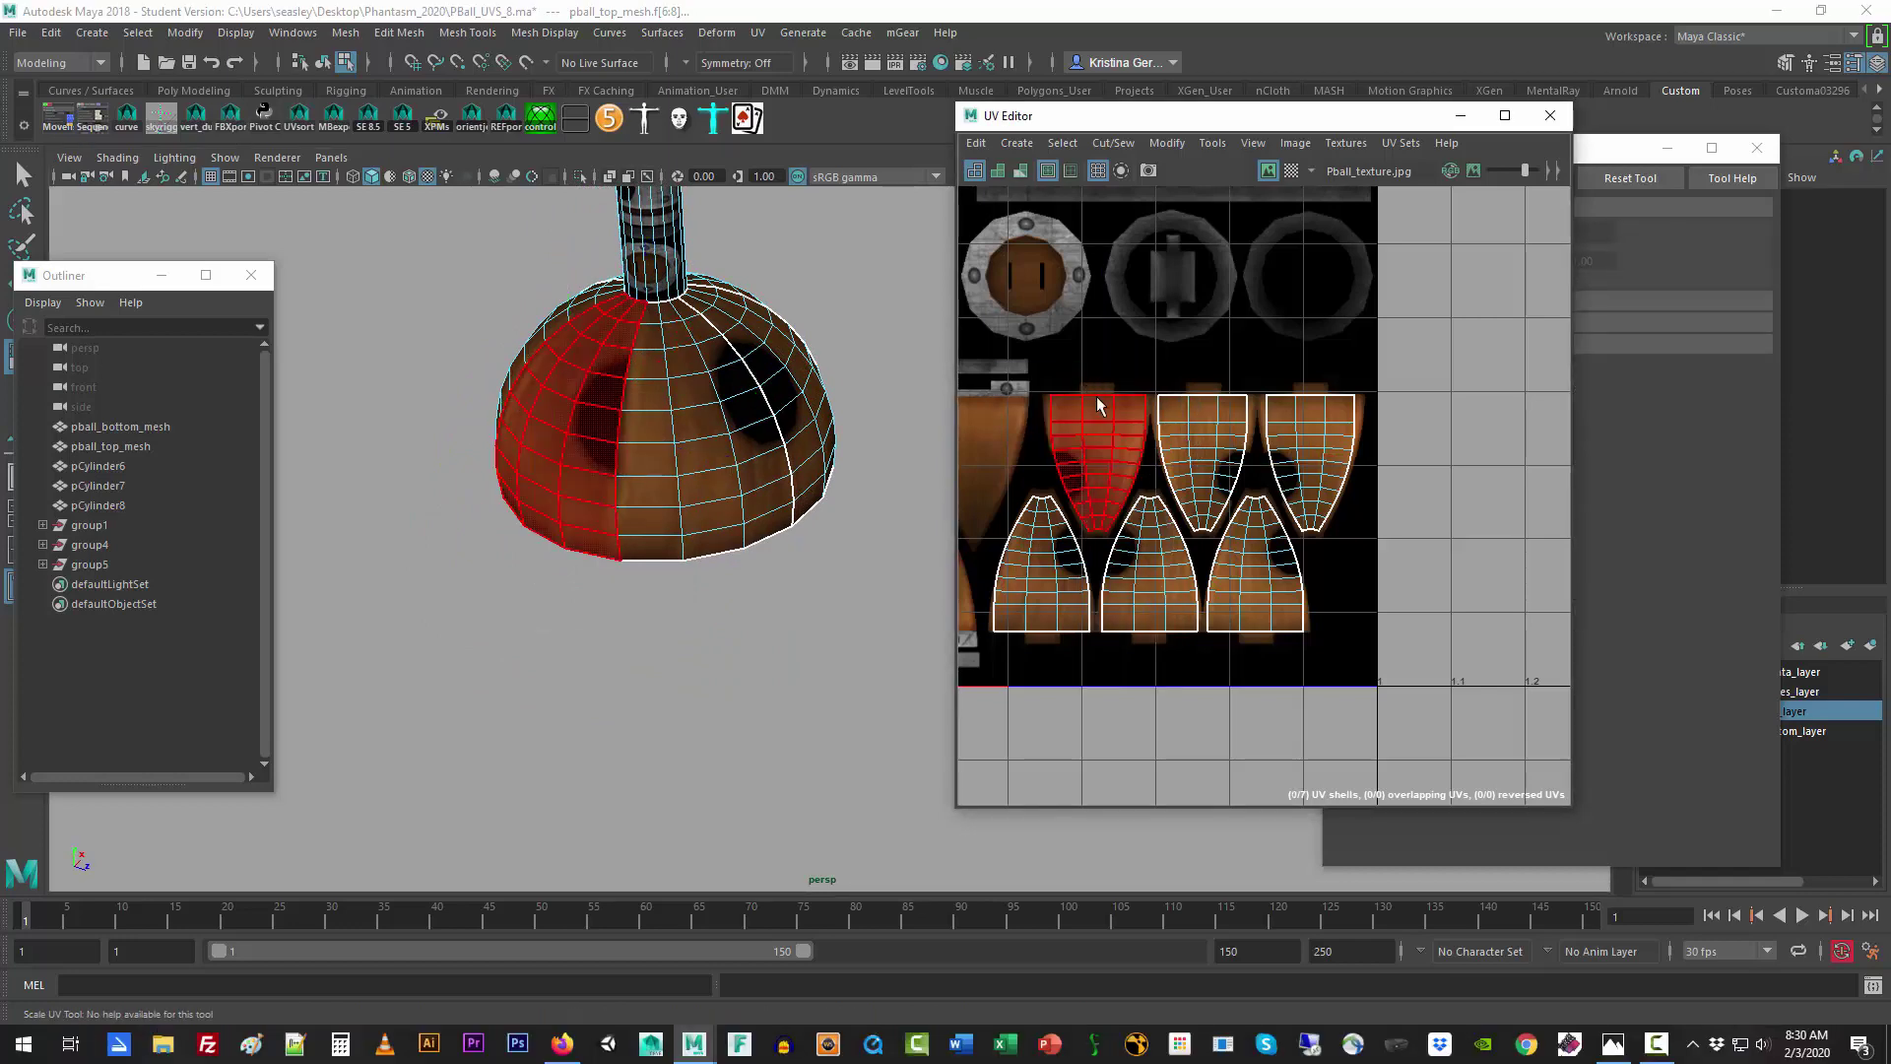
left_click(1222, 423)
left_click(1311, 427)
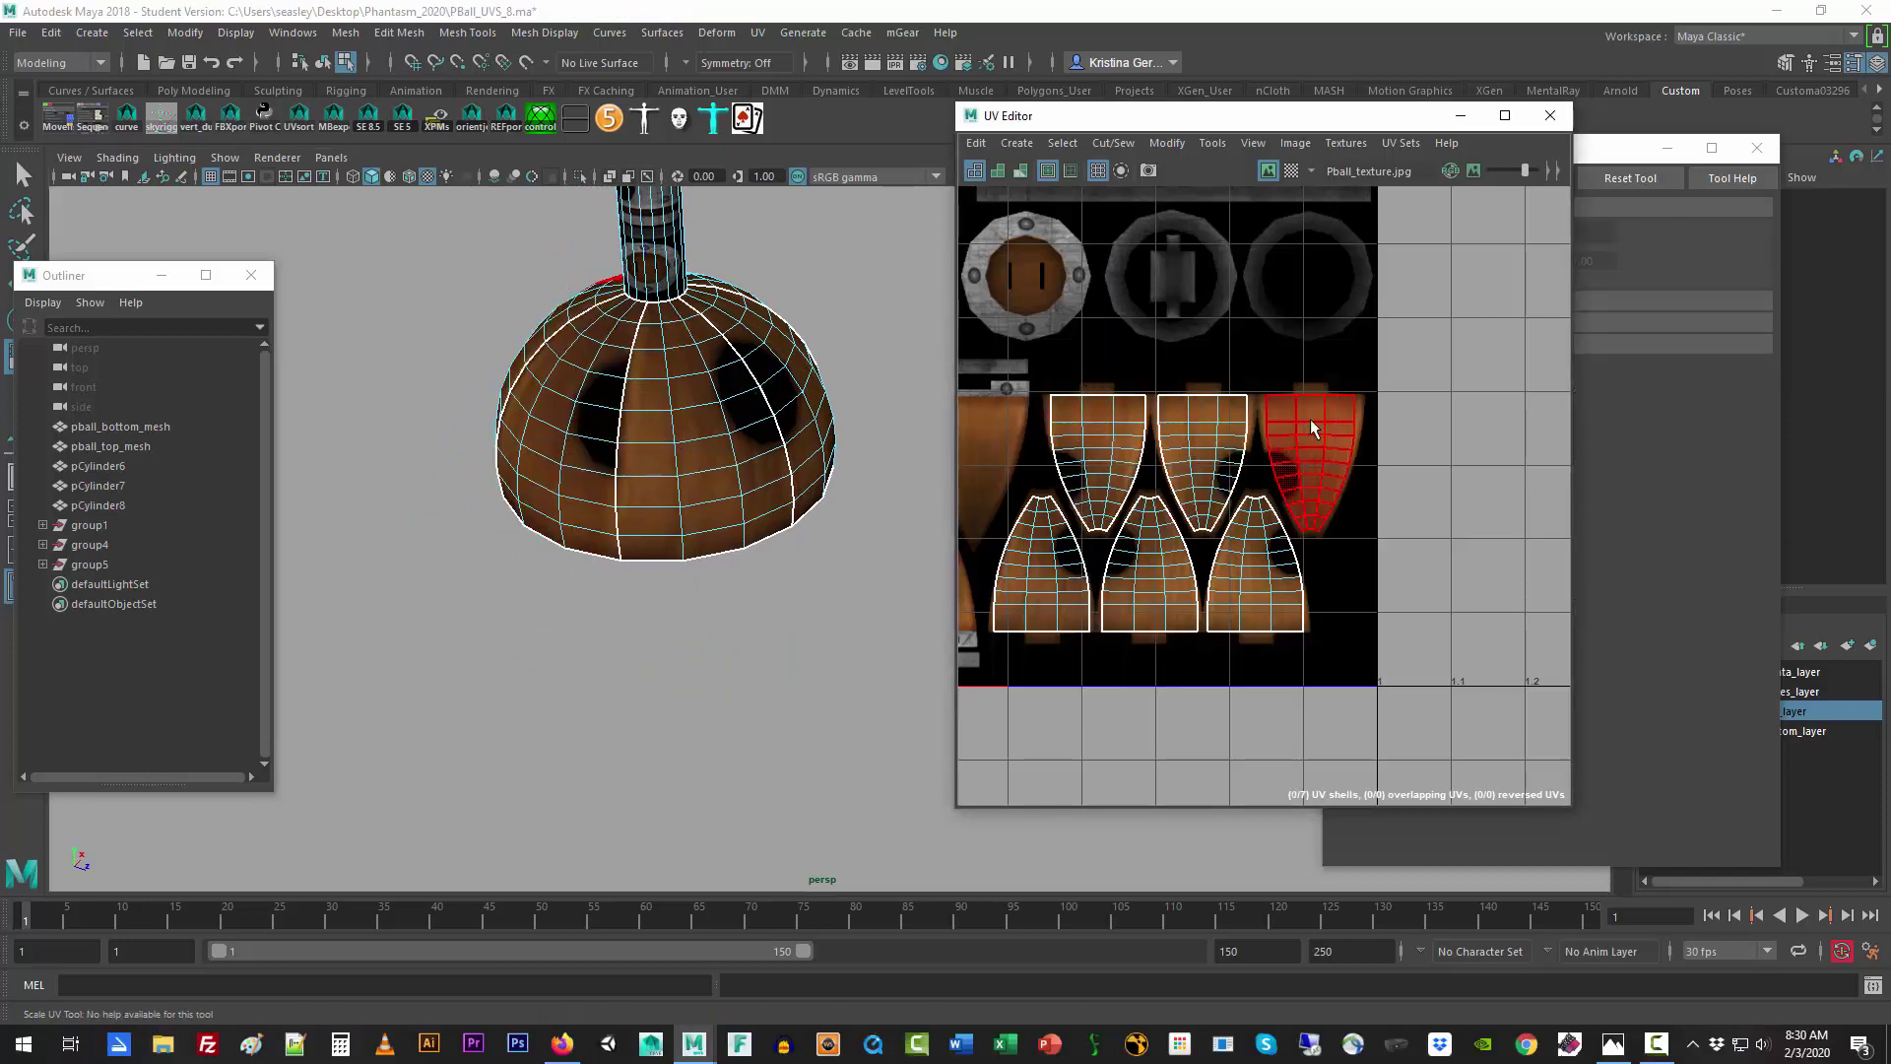
left_click(486, 536)
left_click_drag(464, 570, 692, 564, "alt")
left_click(697, 624)
key("super")
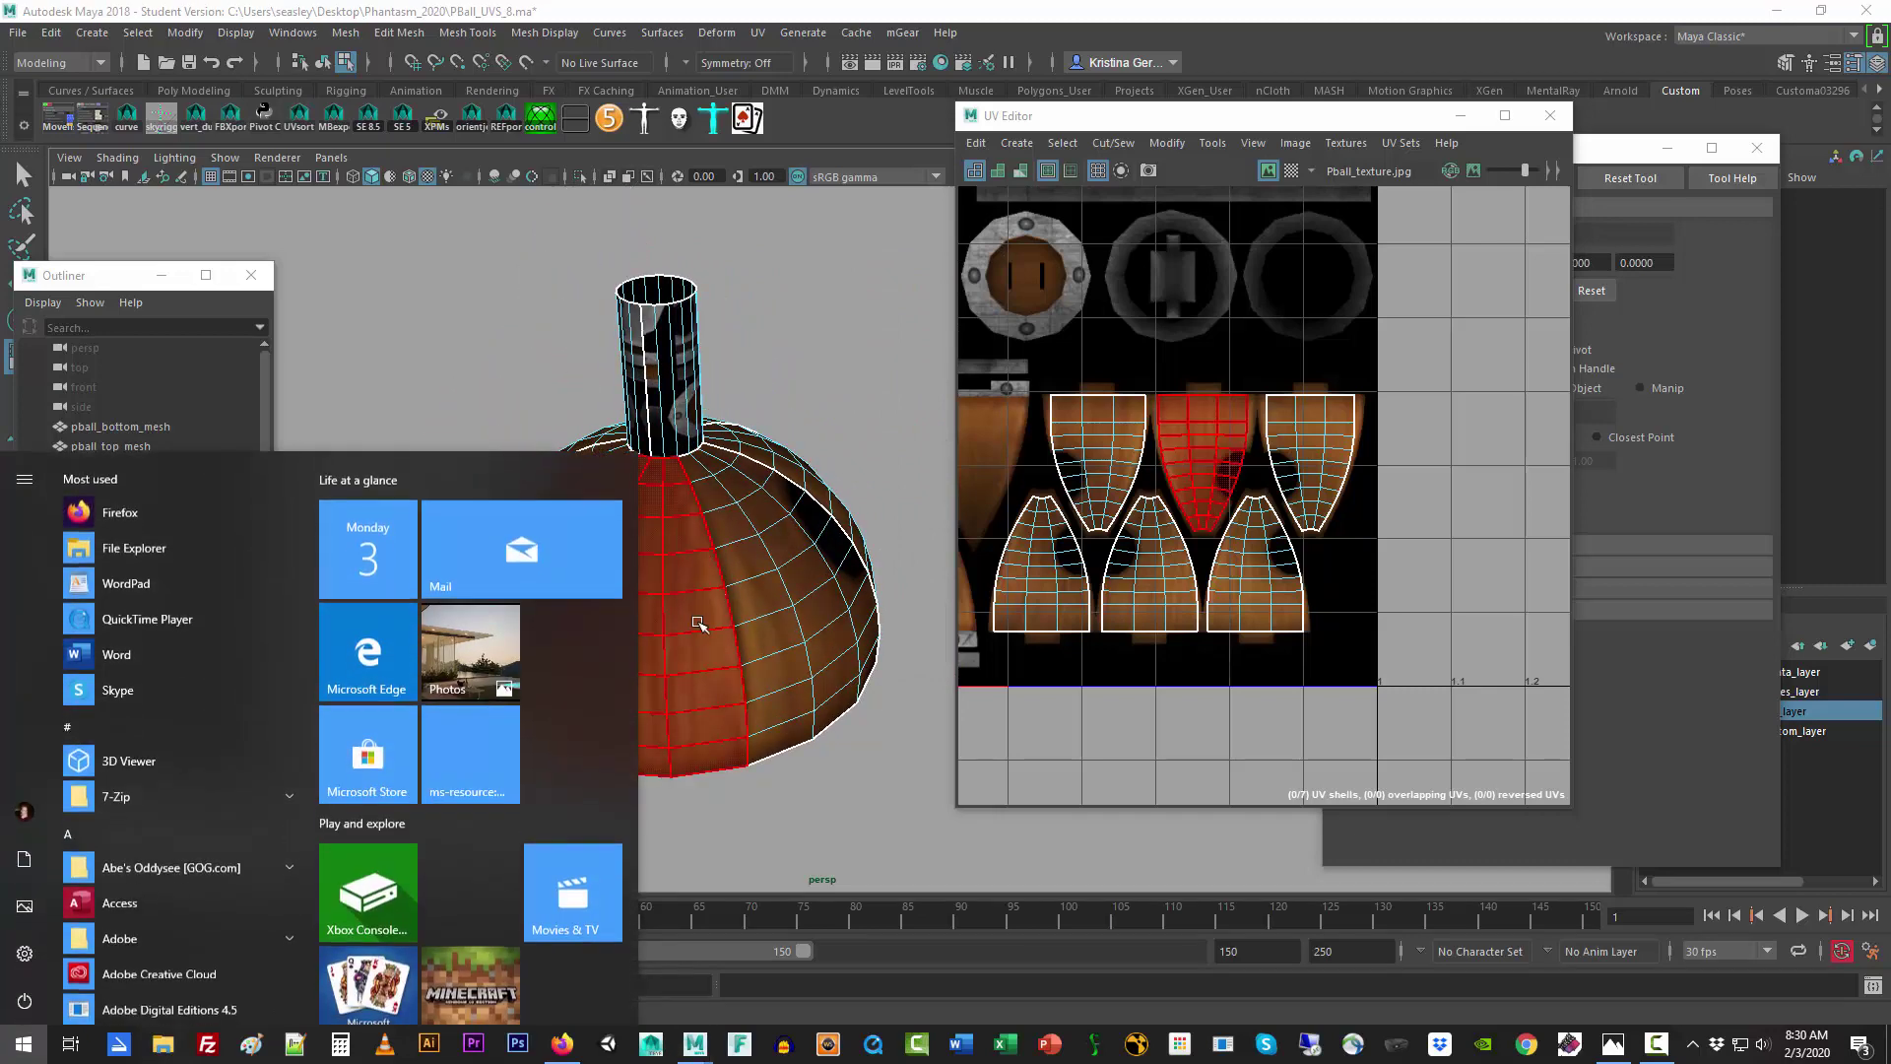
key("super")
left_click(753, 560)
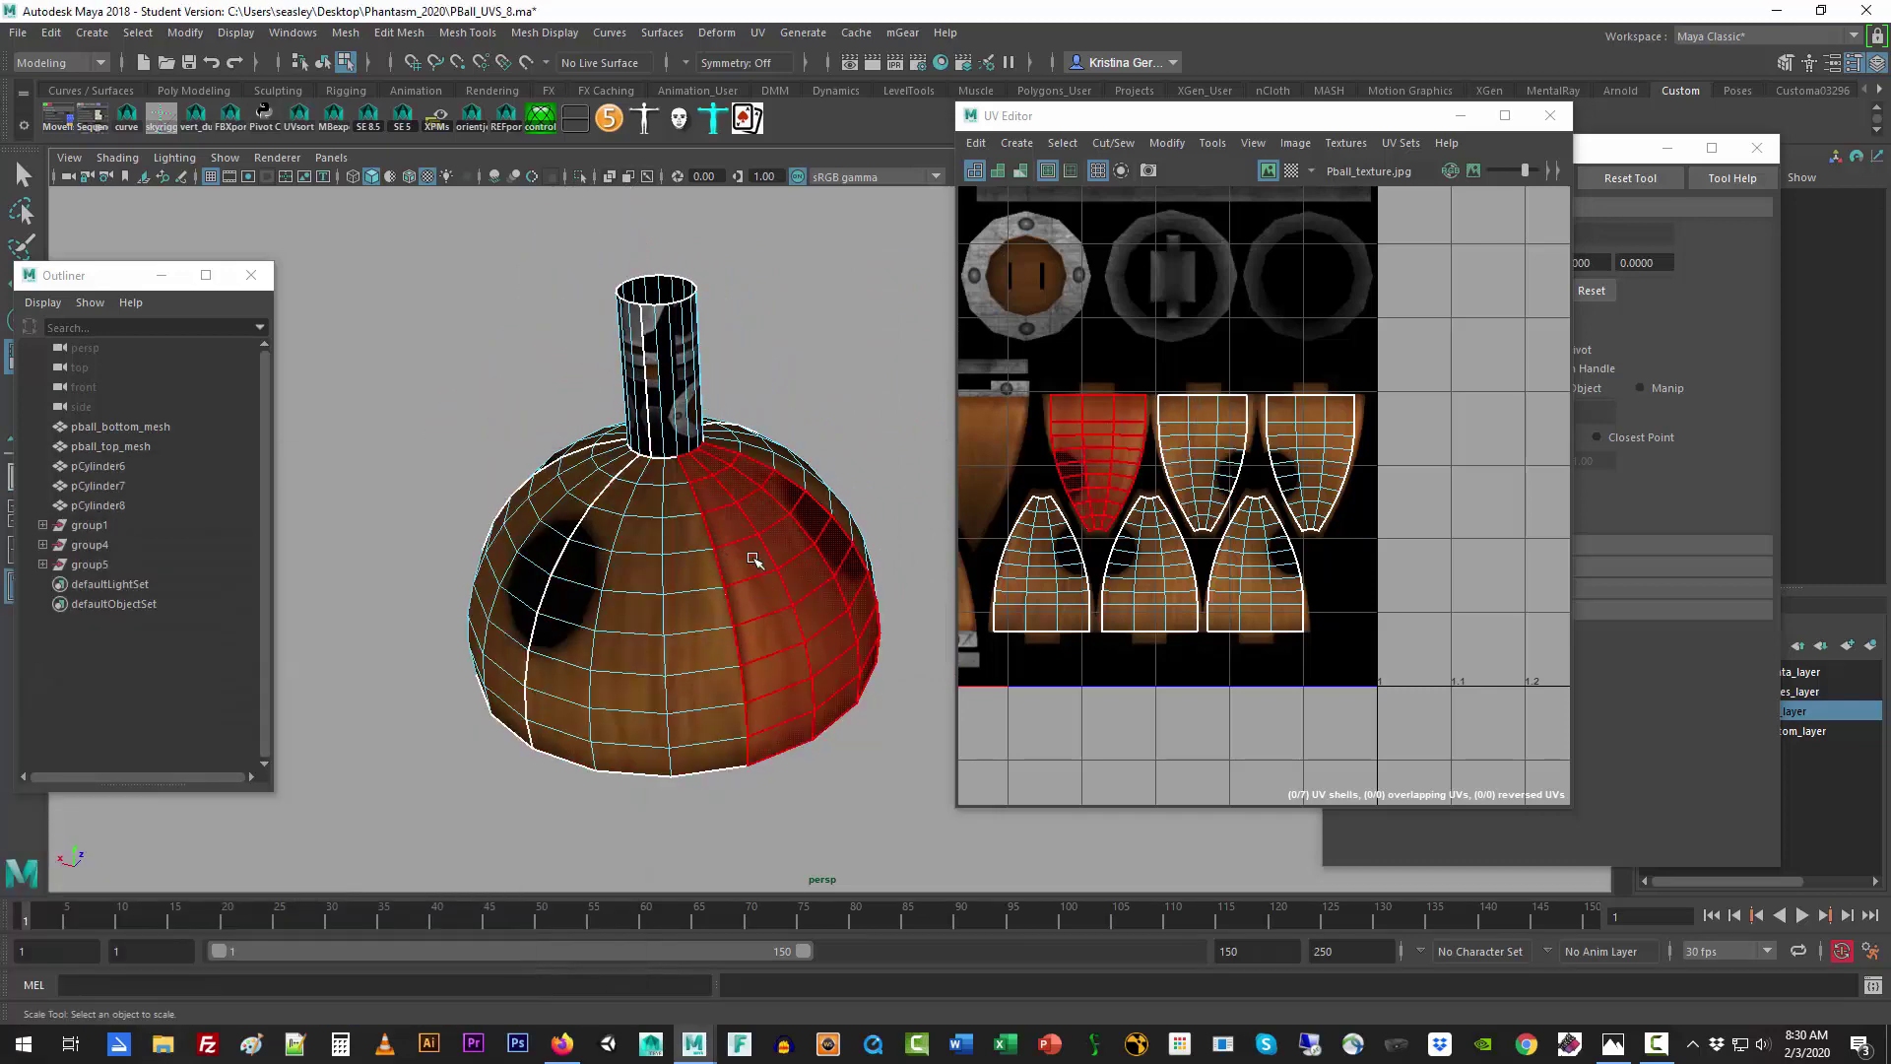
Step: Swap the middle and right upper petal shells between their wooden panels, parking the middle shell outside the texture during the exchange
left_click(701, 640)
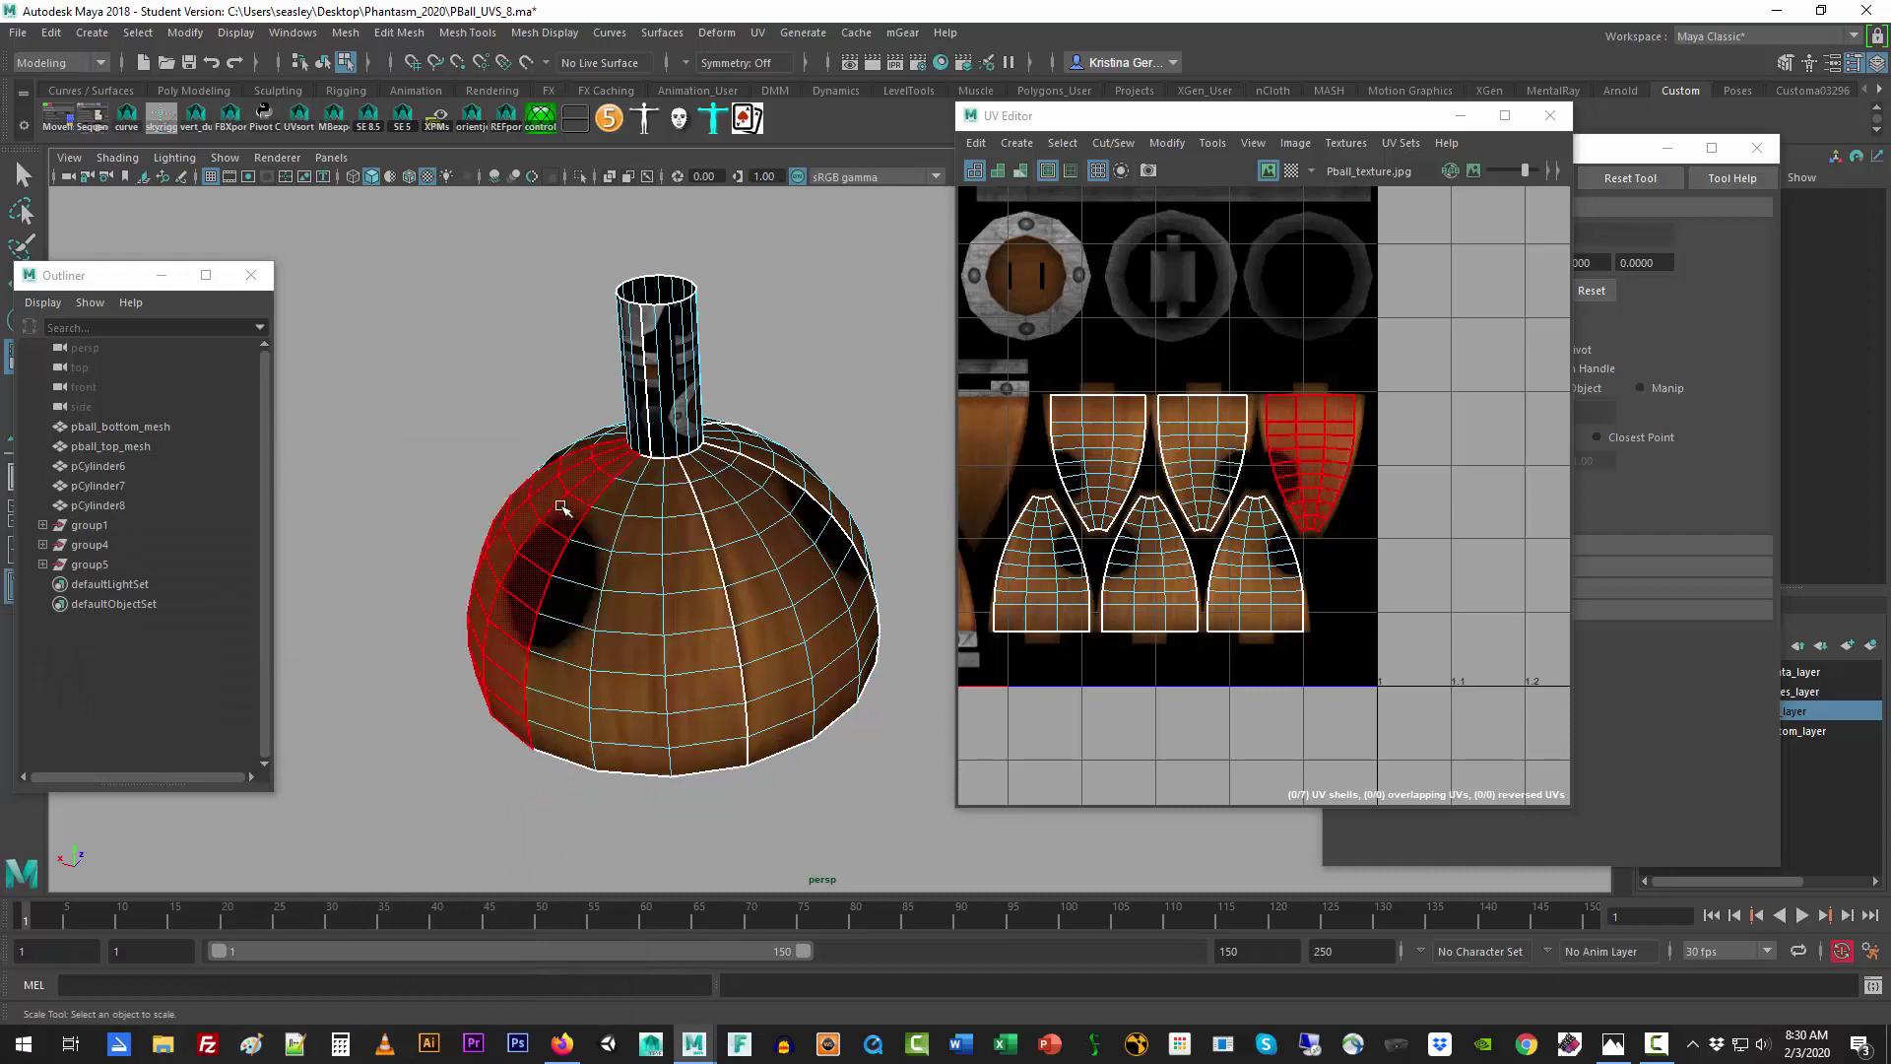
middle_click_drag(574, 612, 651, 537, "alt")
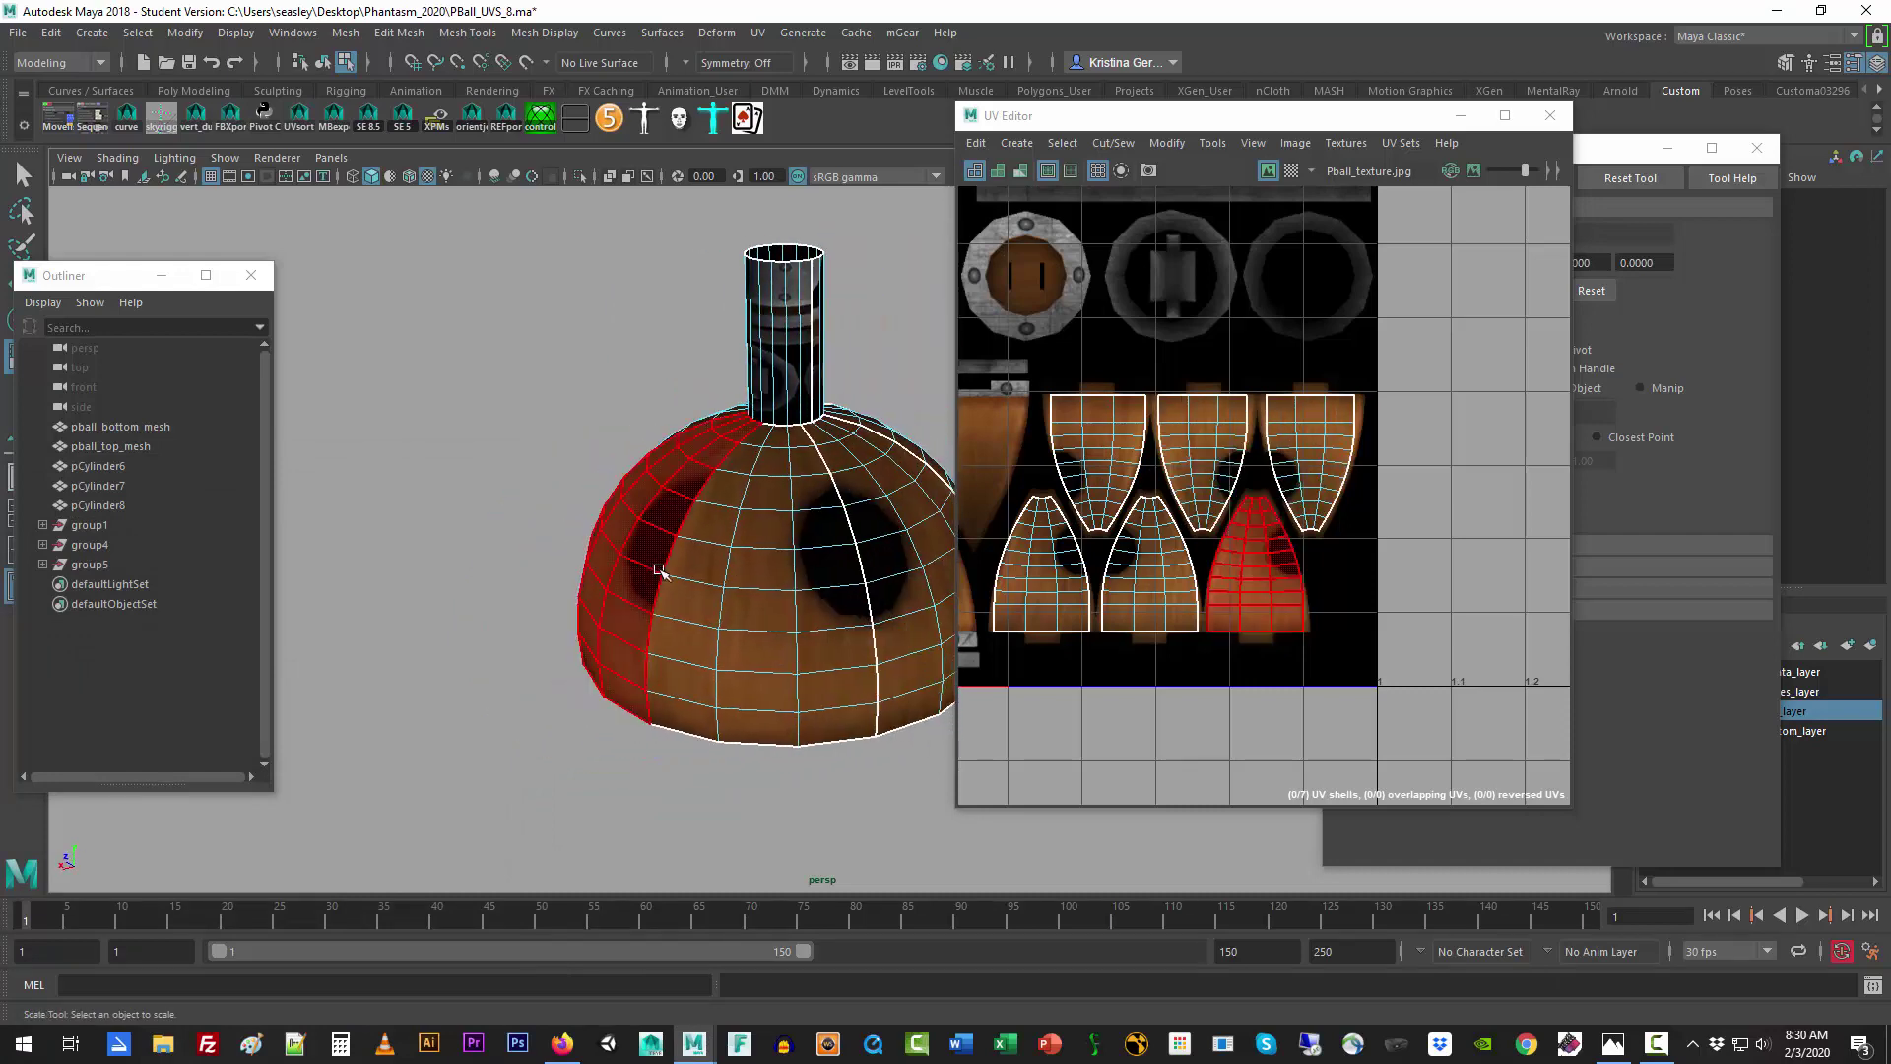
left_click_drag(649, 533, 752, 545, "alt")
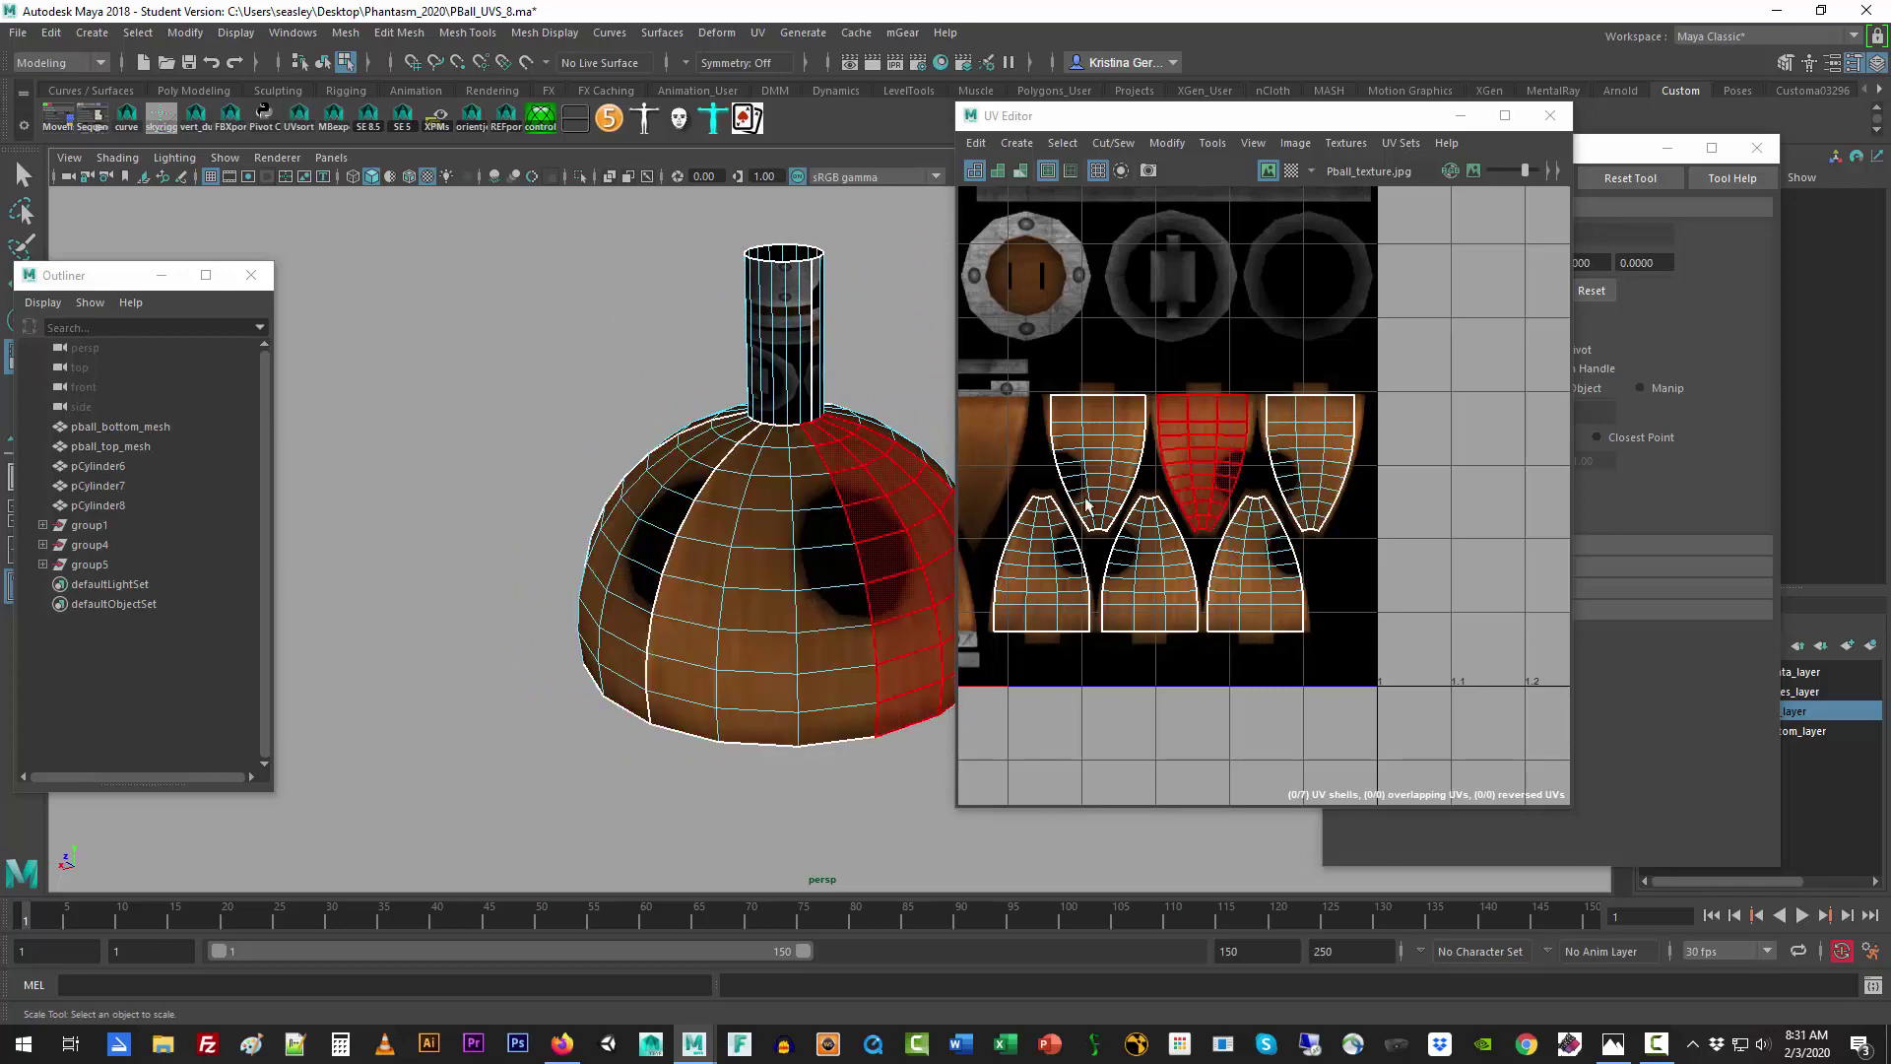
left_click(1225, 466)
key("w")
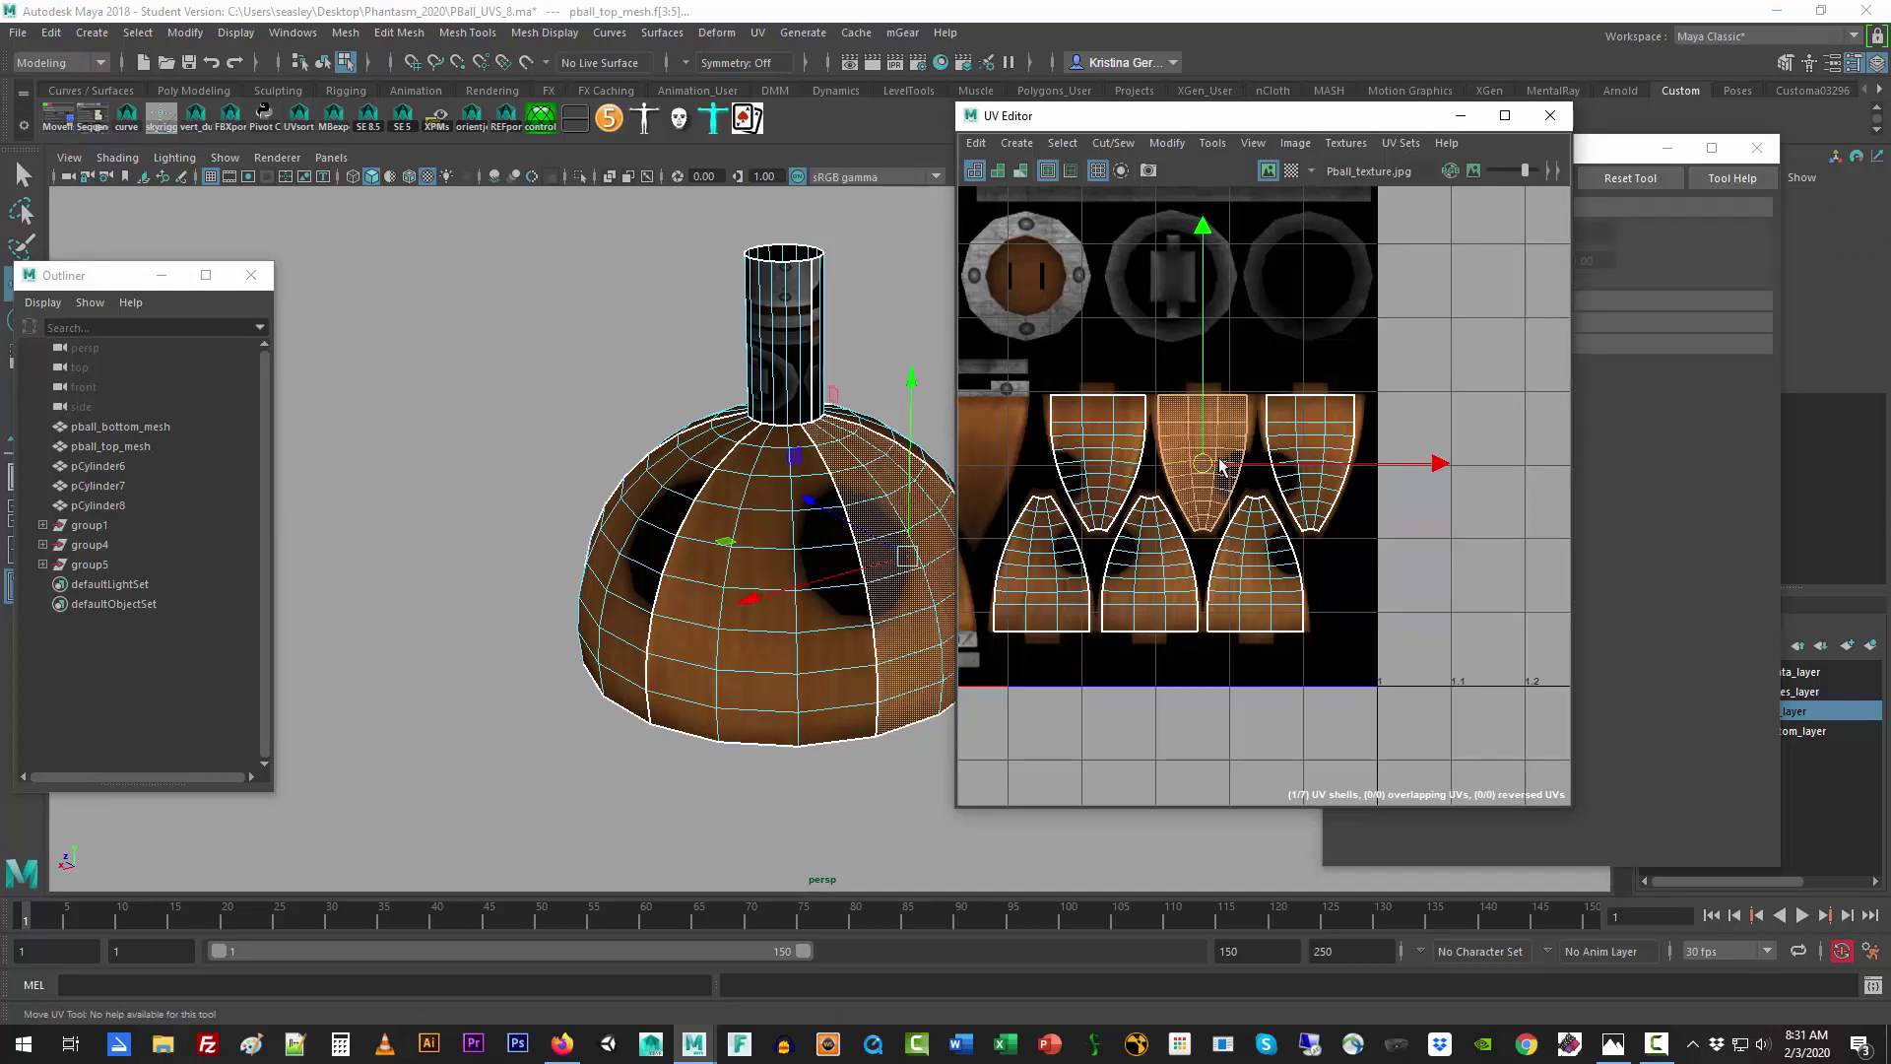
left_click_drag(1229, 471, 1277, 471)
left_click(1320, 468)
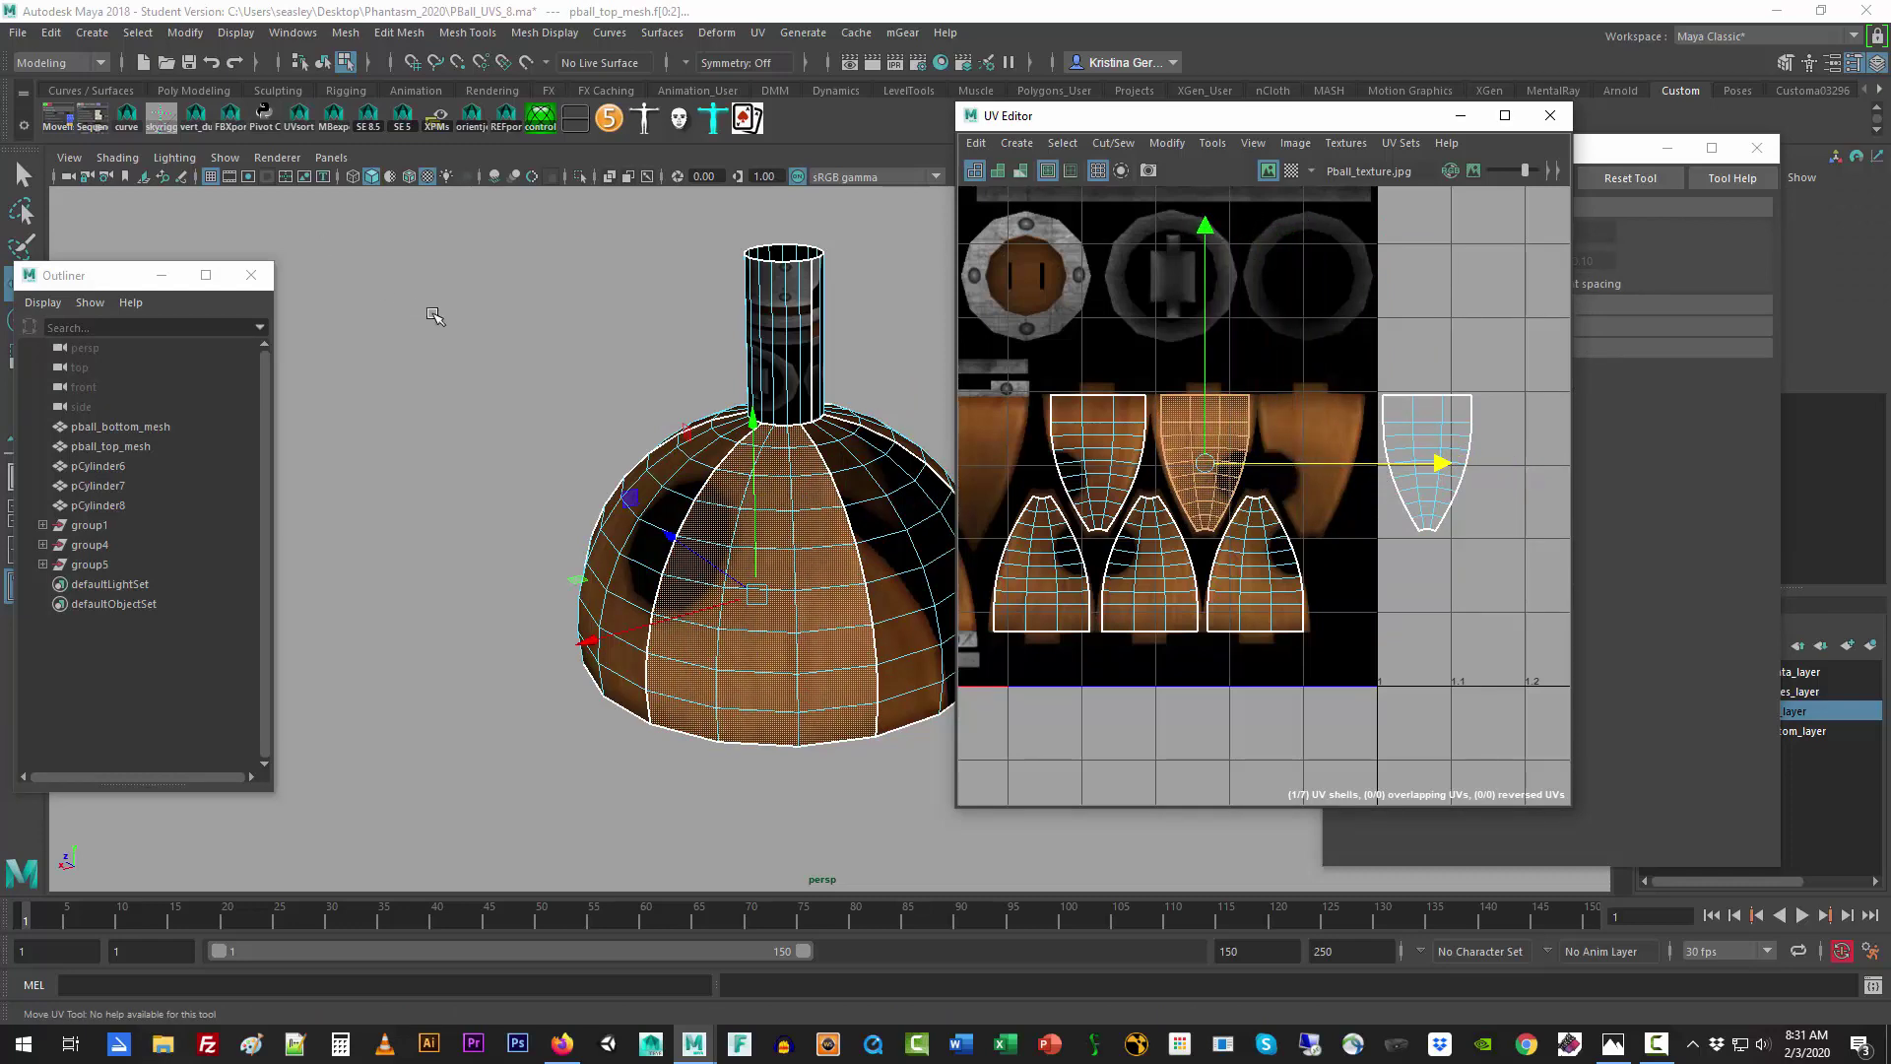
left_click(434, 316)
left_click(1414, 458)
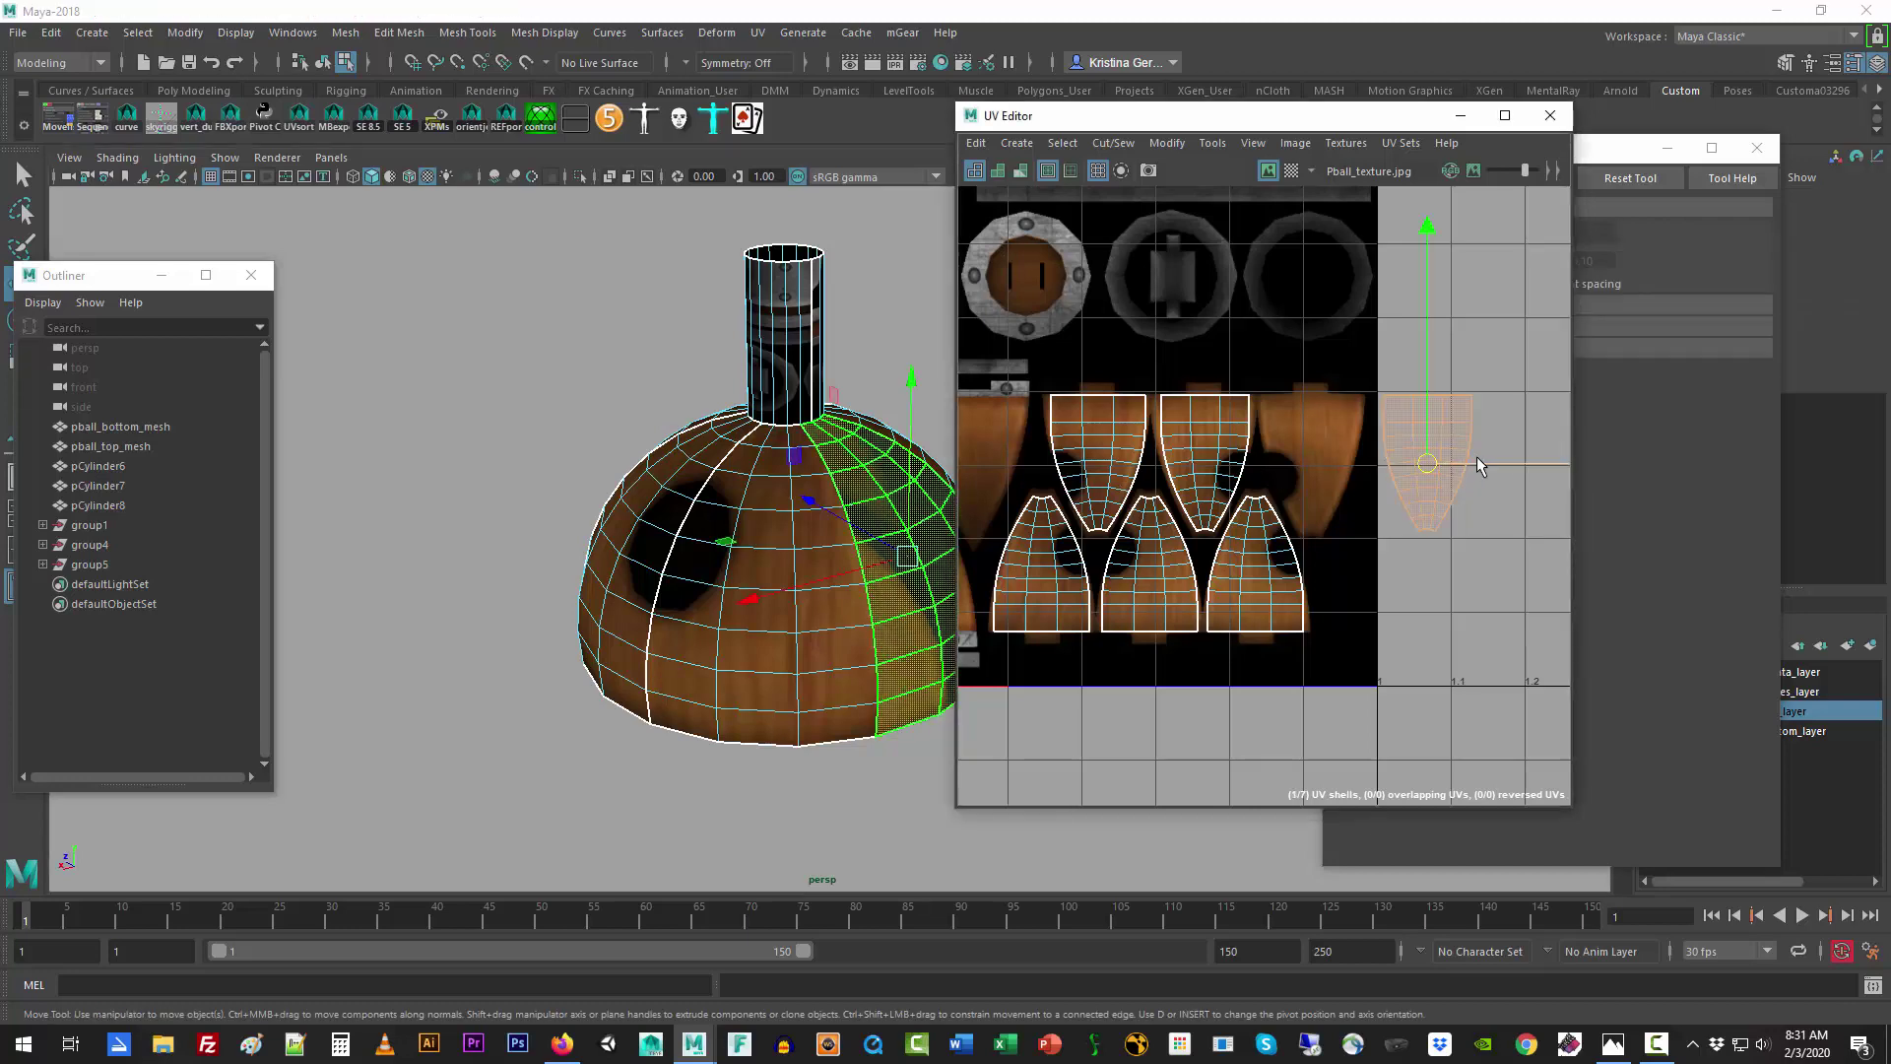
left_click_drag(1498, 465, 1383, 458)
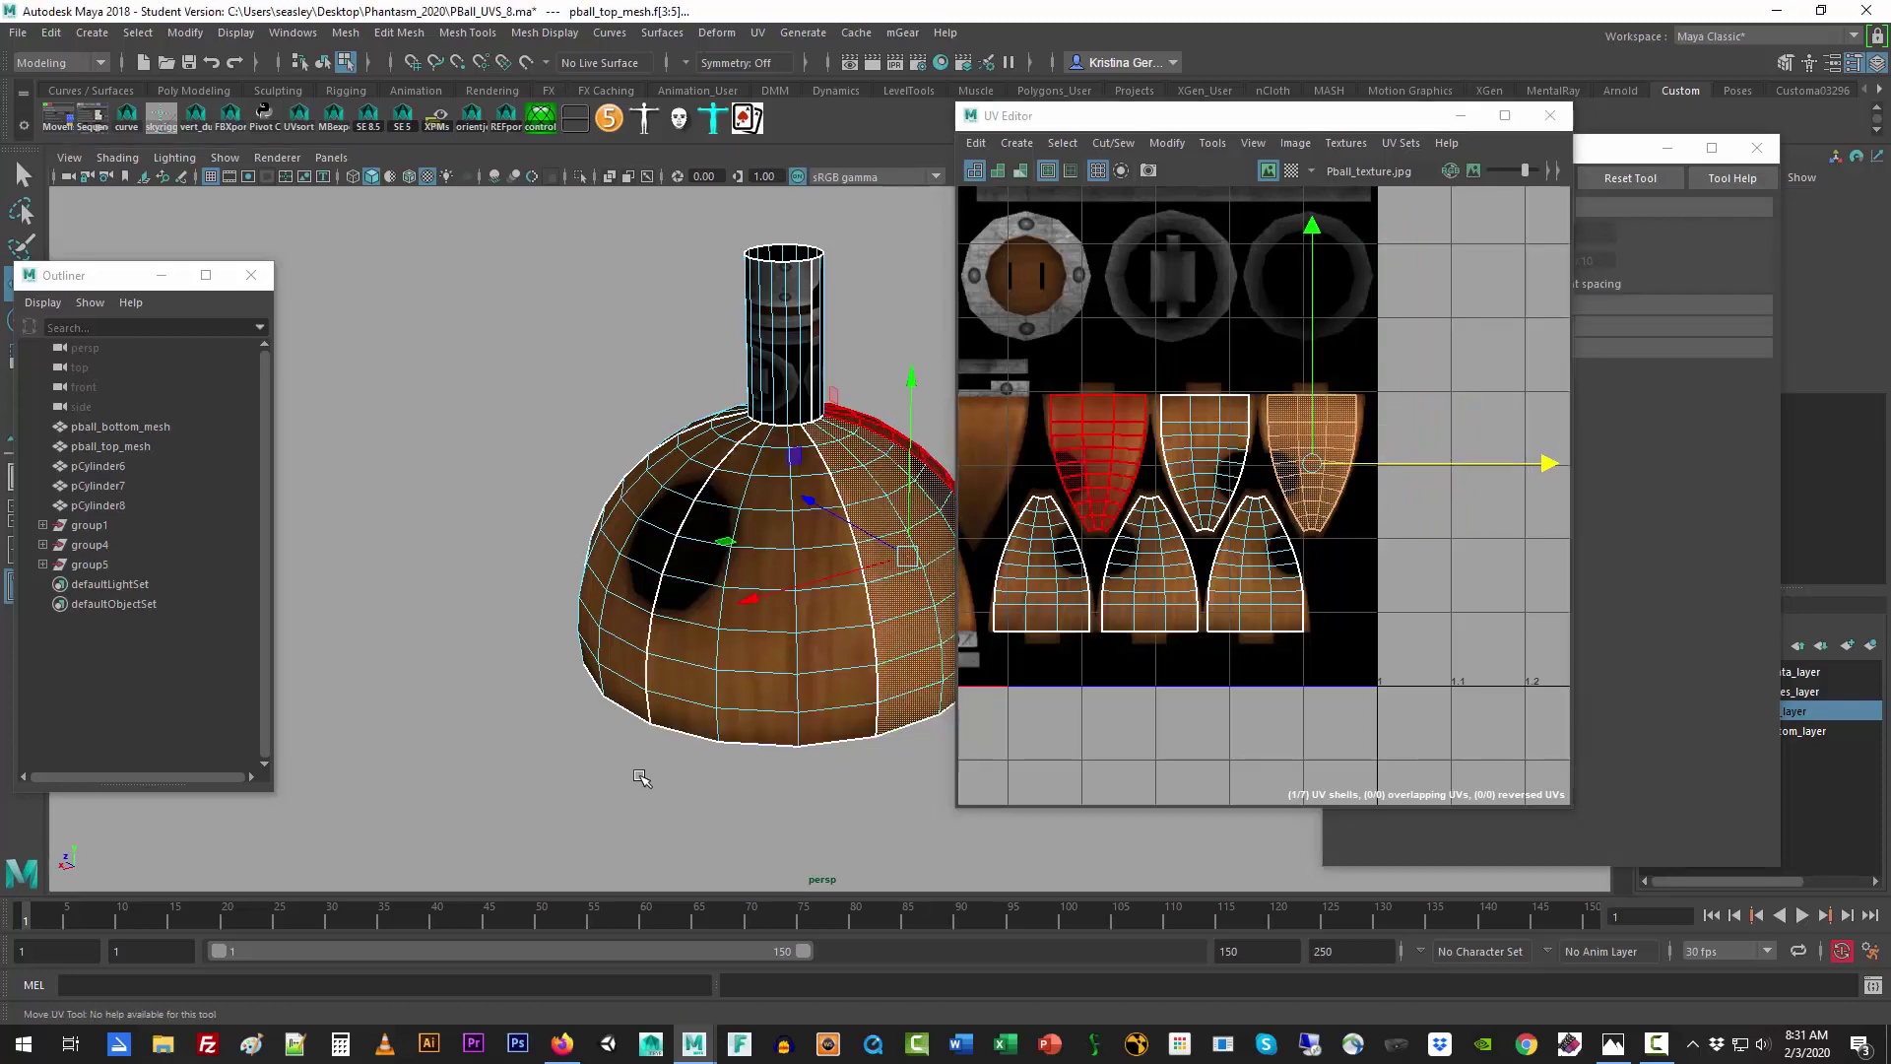
Step: Try placing the upper-left petal shell on the upper-right wooden panel and check its cutout against the neighbouring dome sections
left_click_drag(642, 776, 486, 778, "alt")
left_click(608, 730)
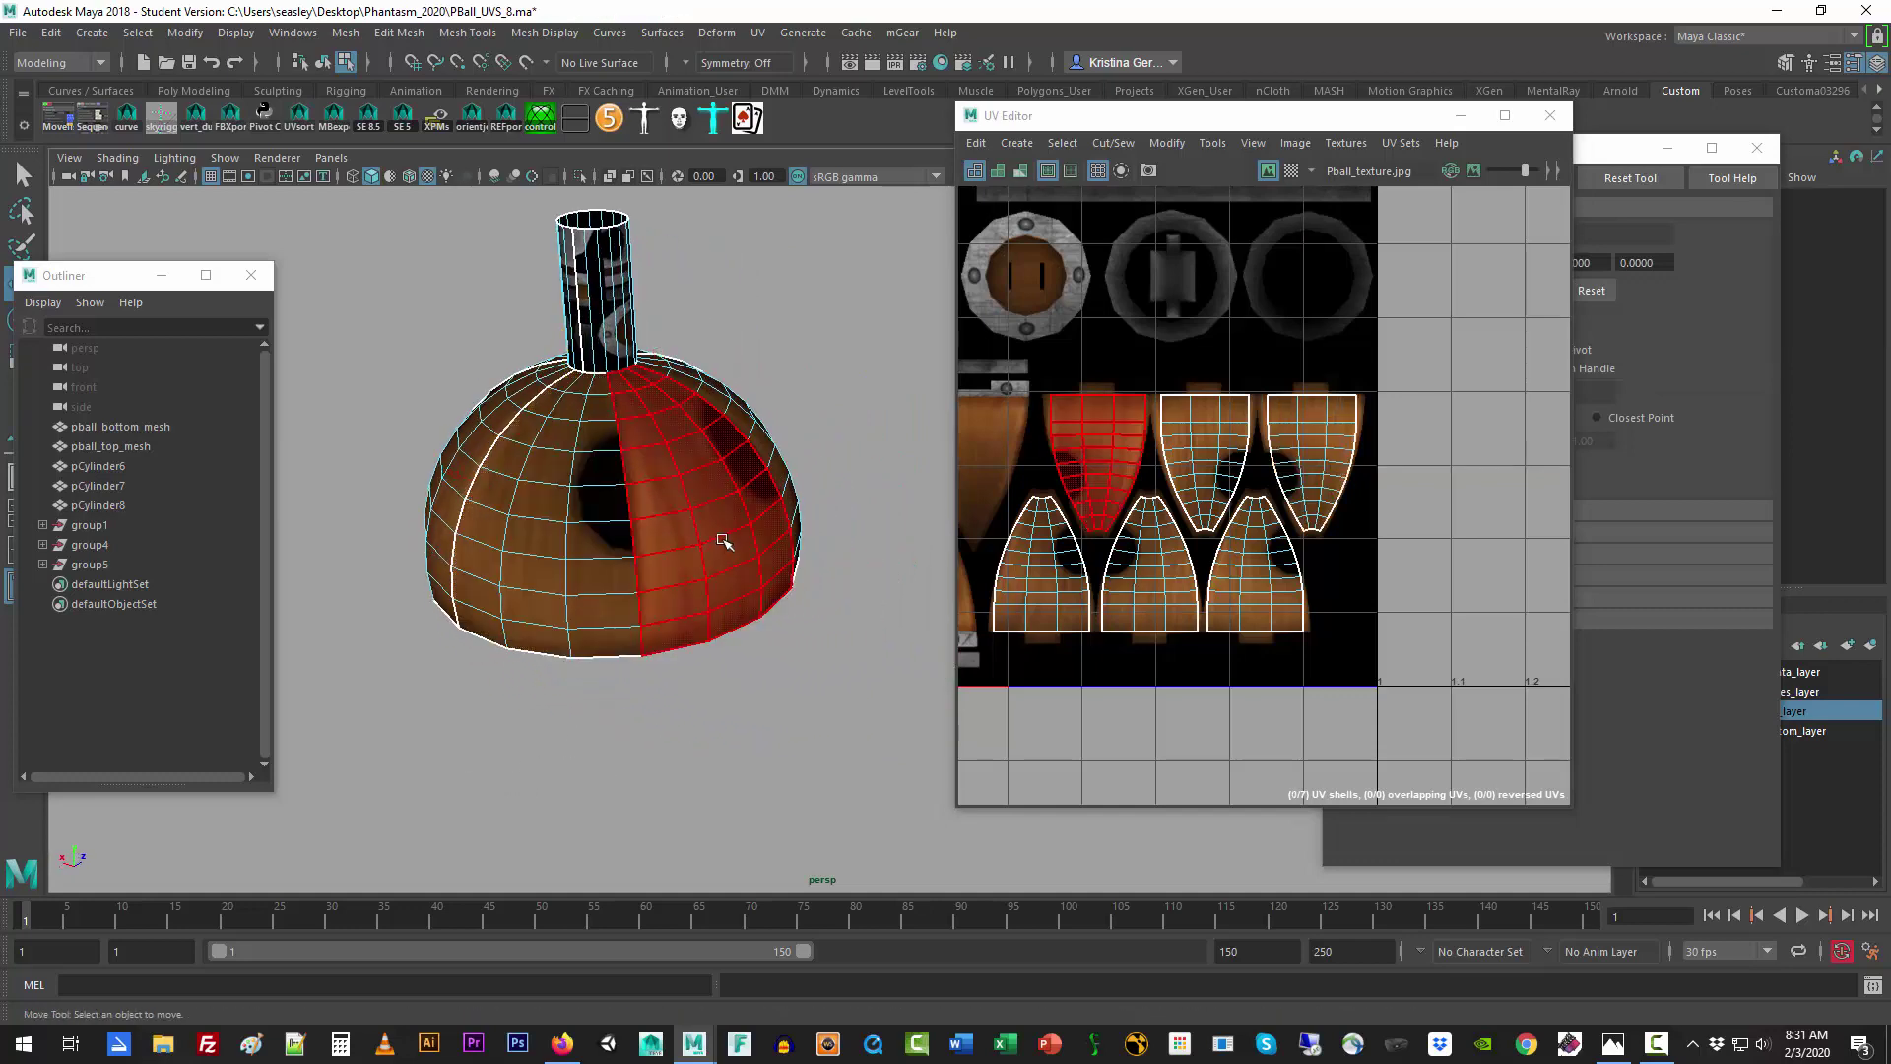
left_click(724, 541)
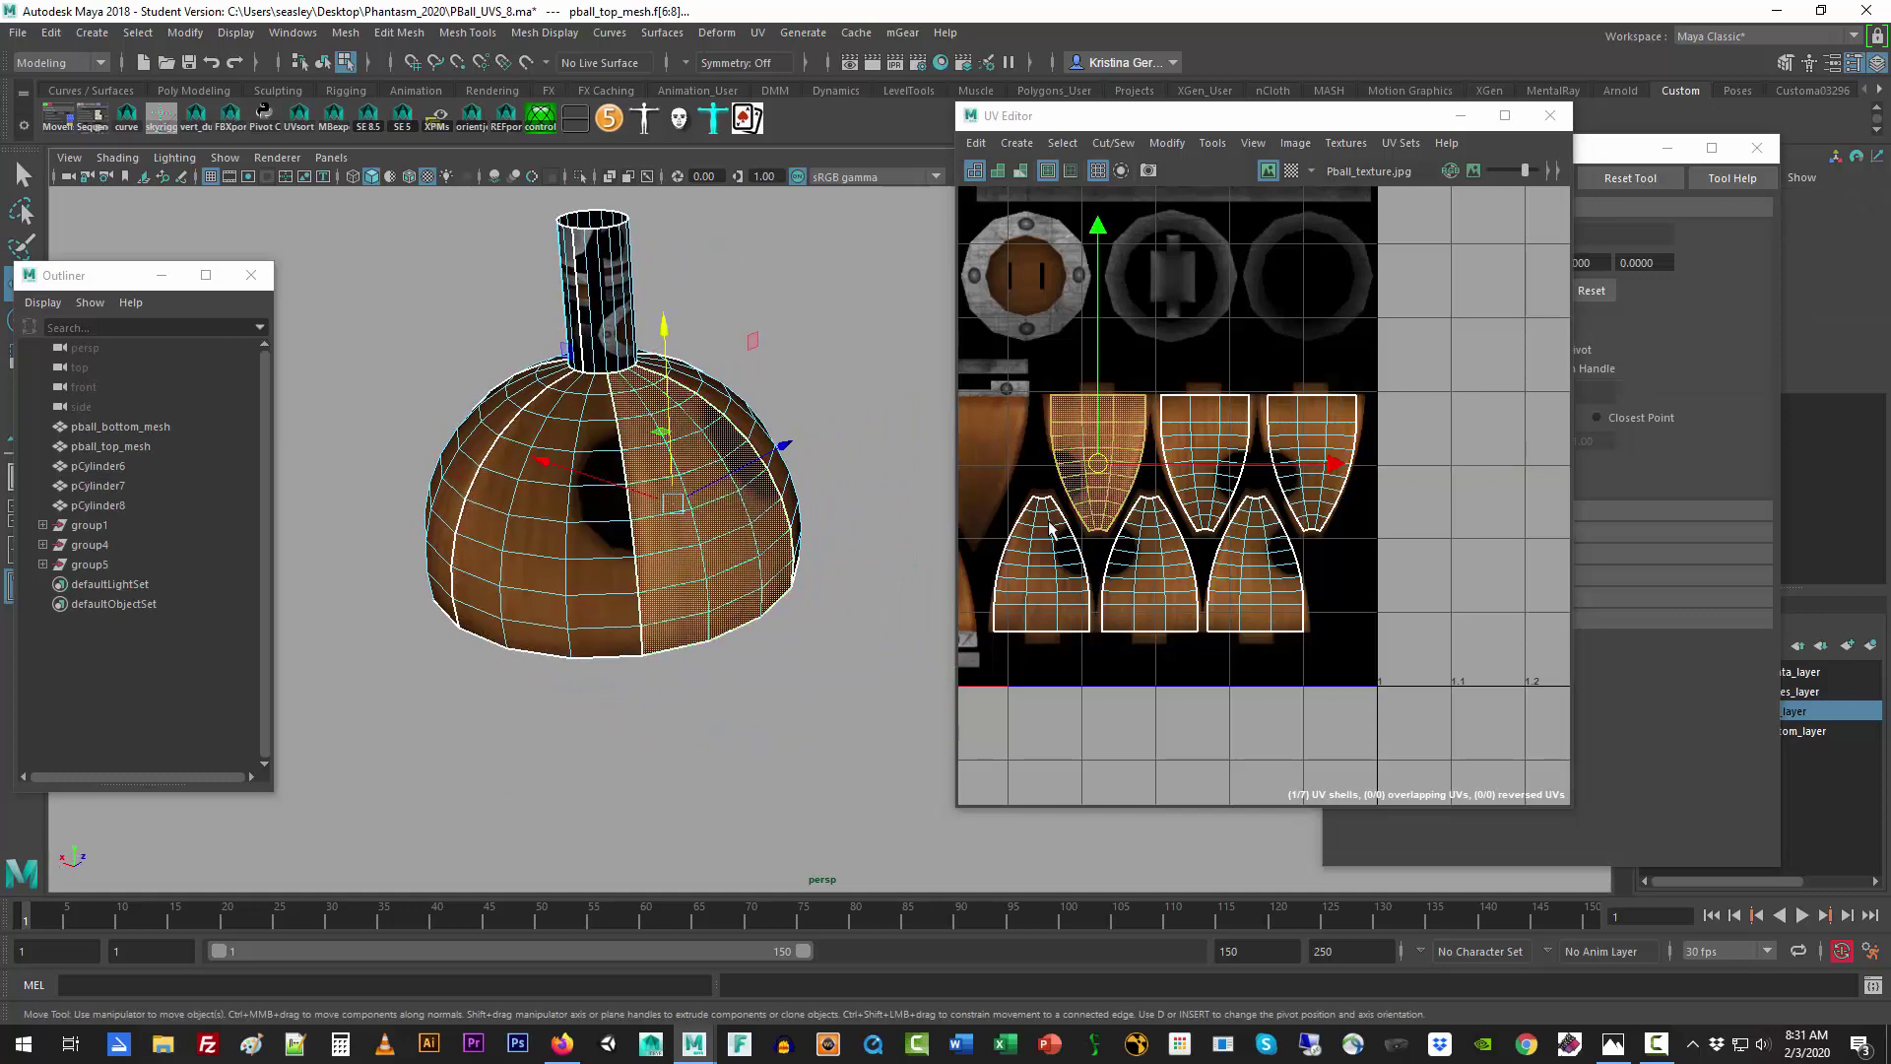
left_click_drag(1157, 471, 1367, 467)
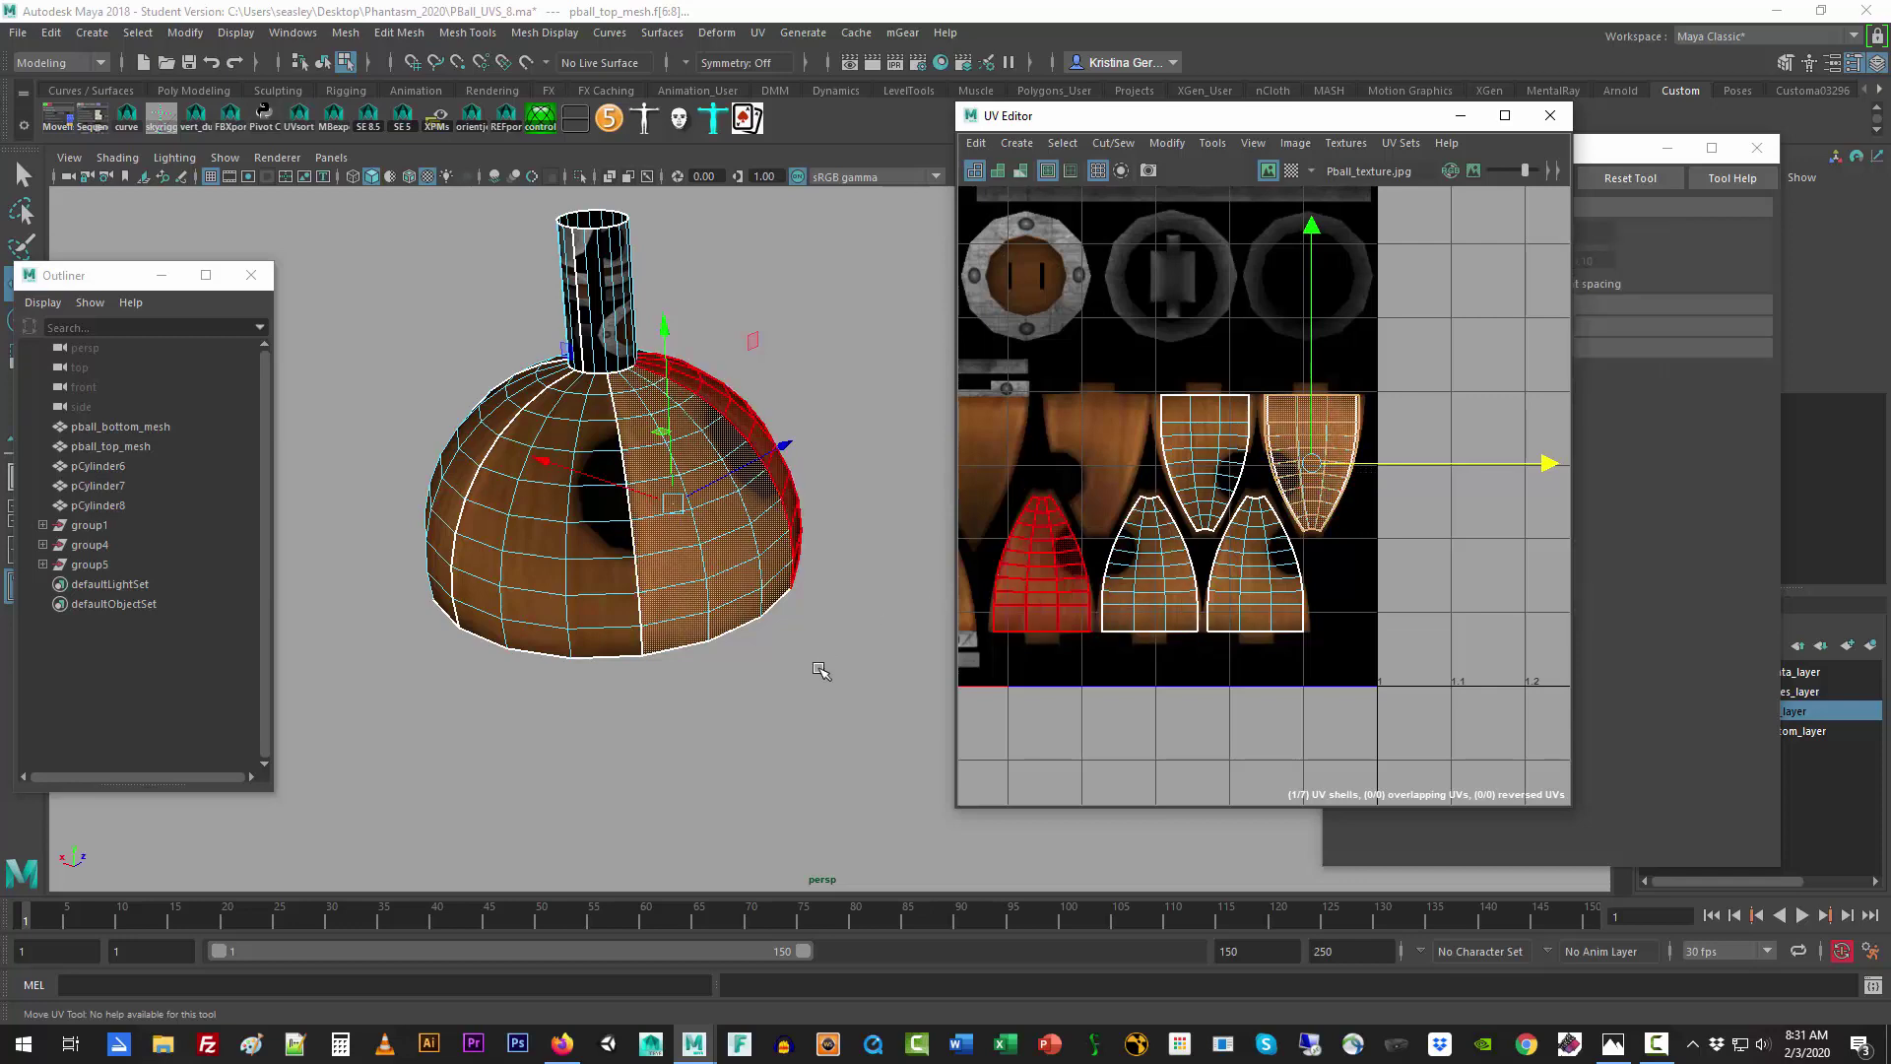
left_click_drag(824, 667, 758, 675, "alt")
left_click(759, 675)
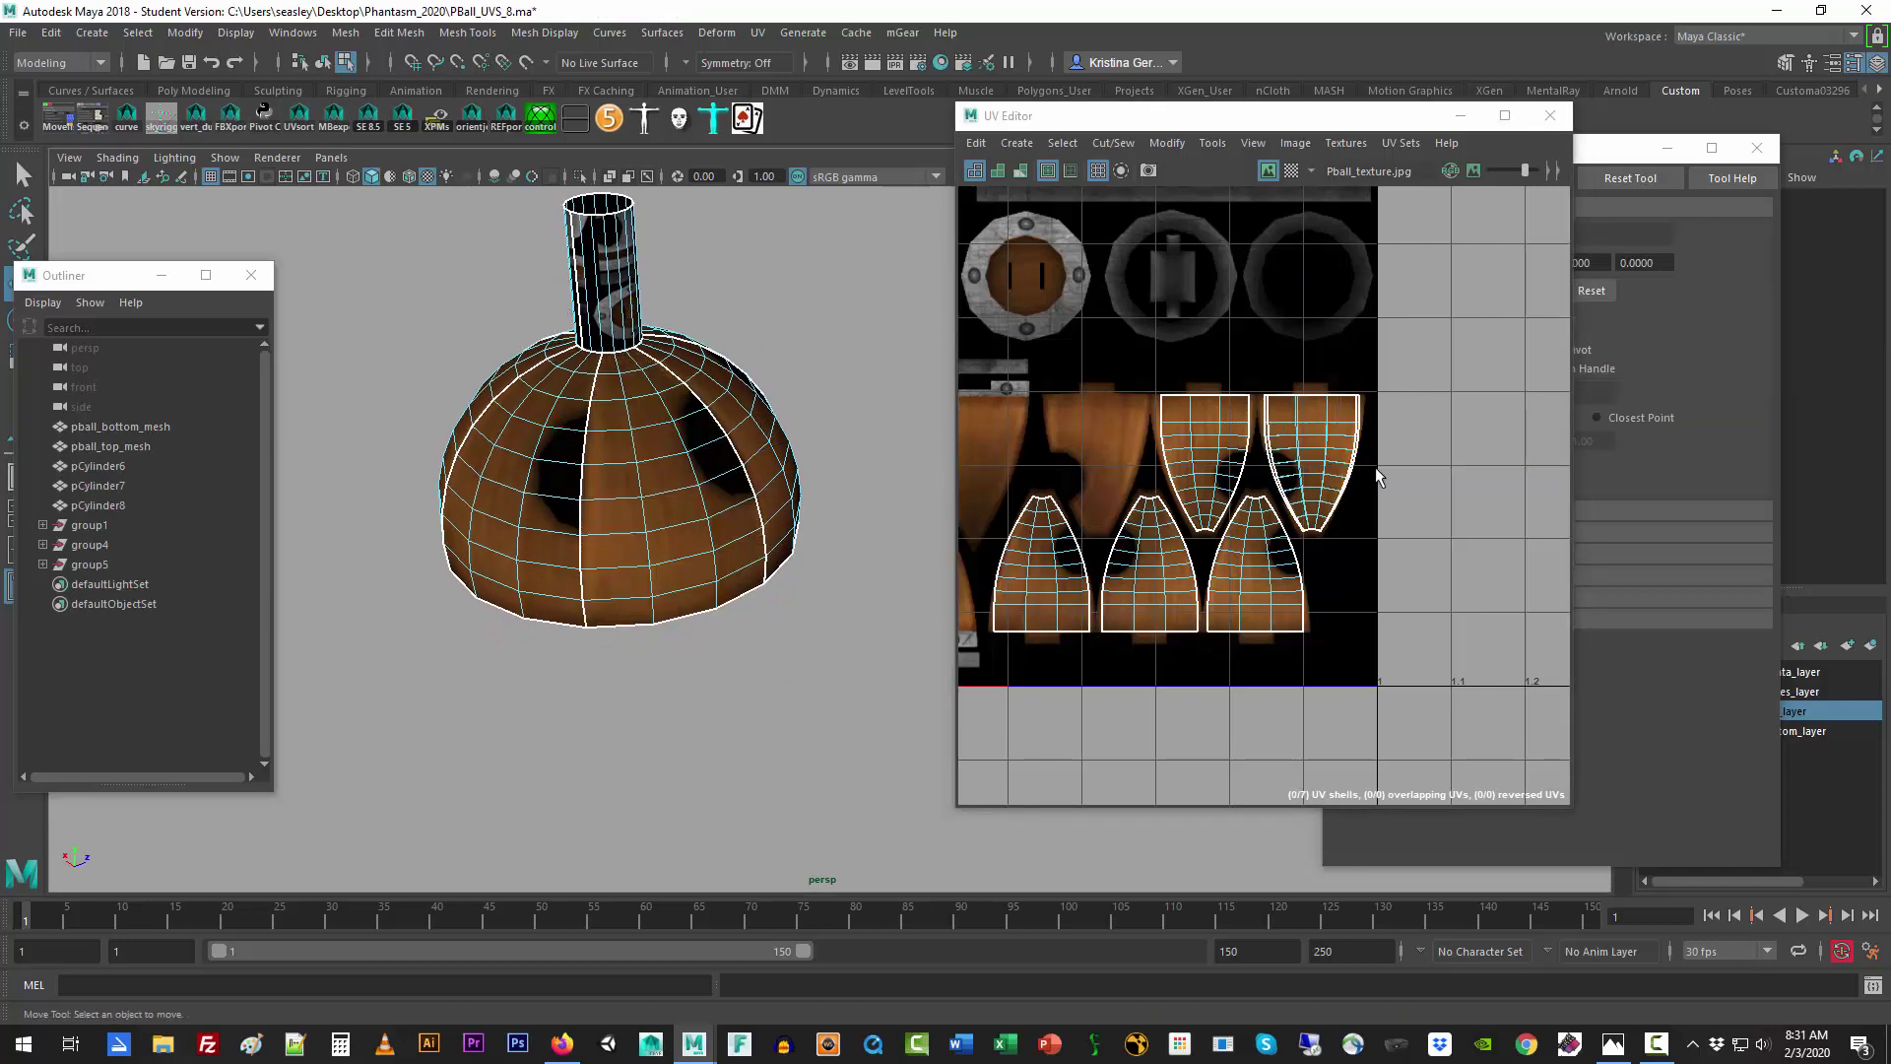
Step: Stack the f[6:8] petal shell over the middle upper panel's shell, then return to object mode and examine the dome
left_click(1335, 476)
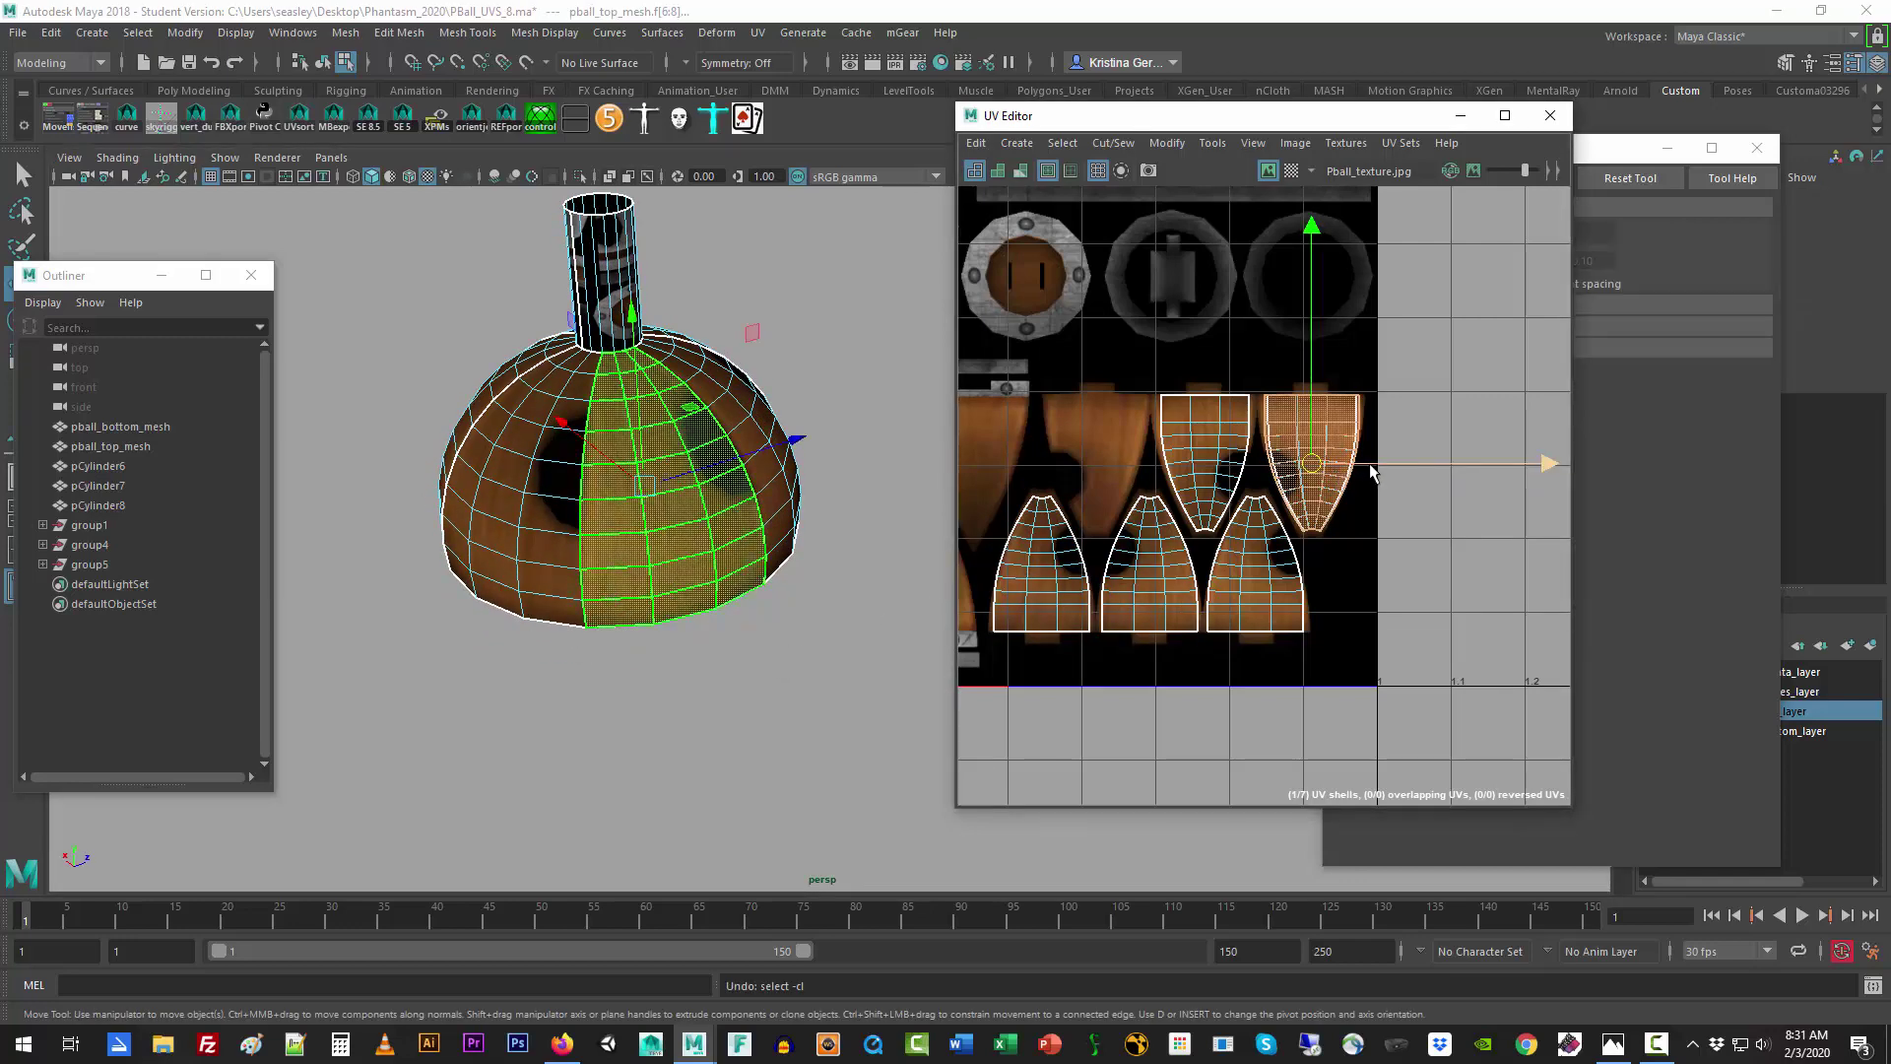
left_click_drag(1370, 466, 1266, 470)
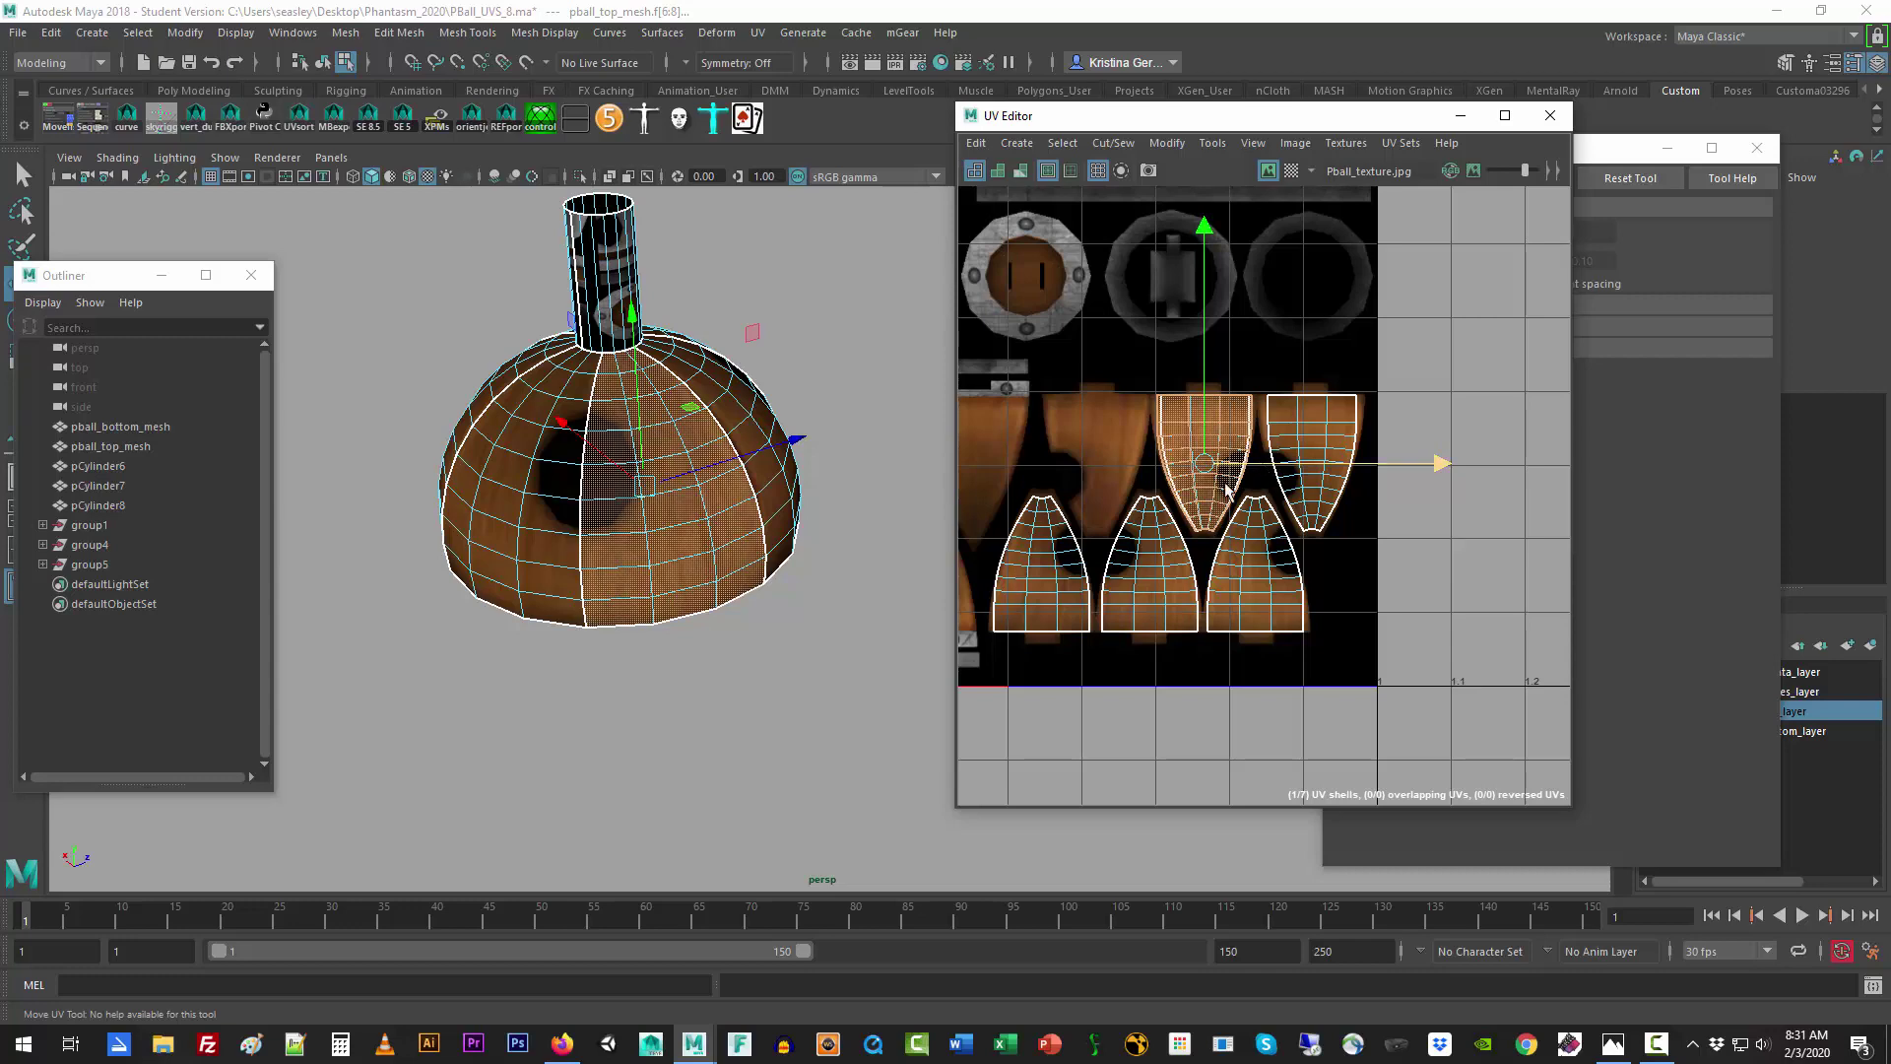
right_click_drag(687, 392, 734, 365)
left_click(727, 725)
left_click_drag(684, 727, 751, 698, "alt")
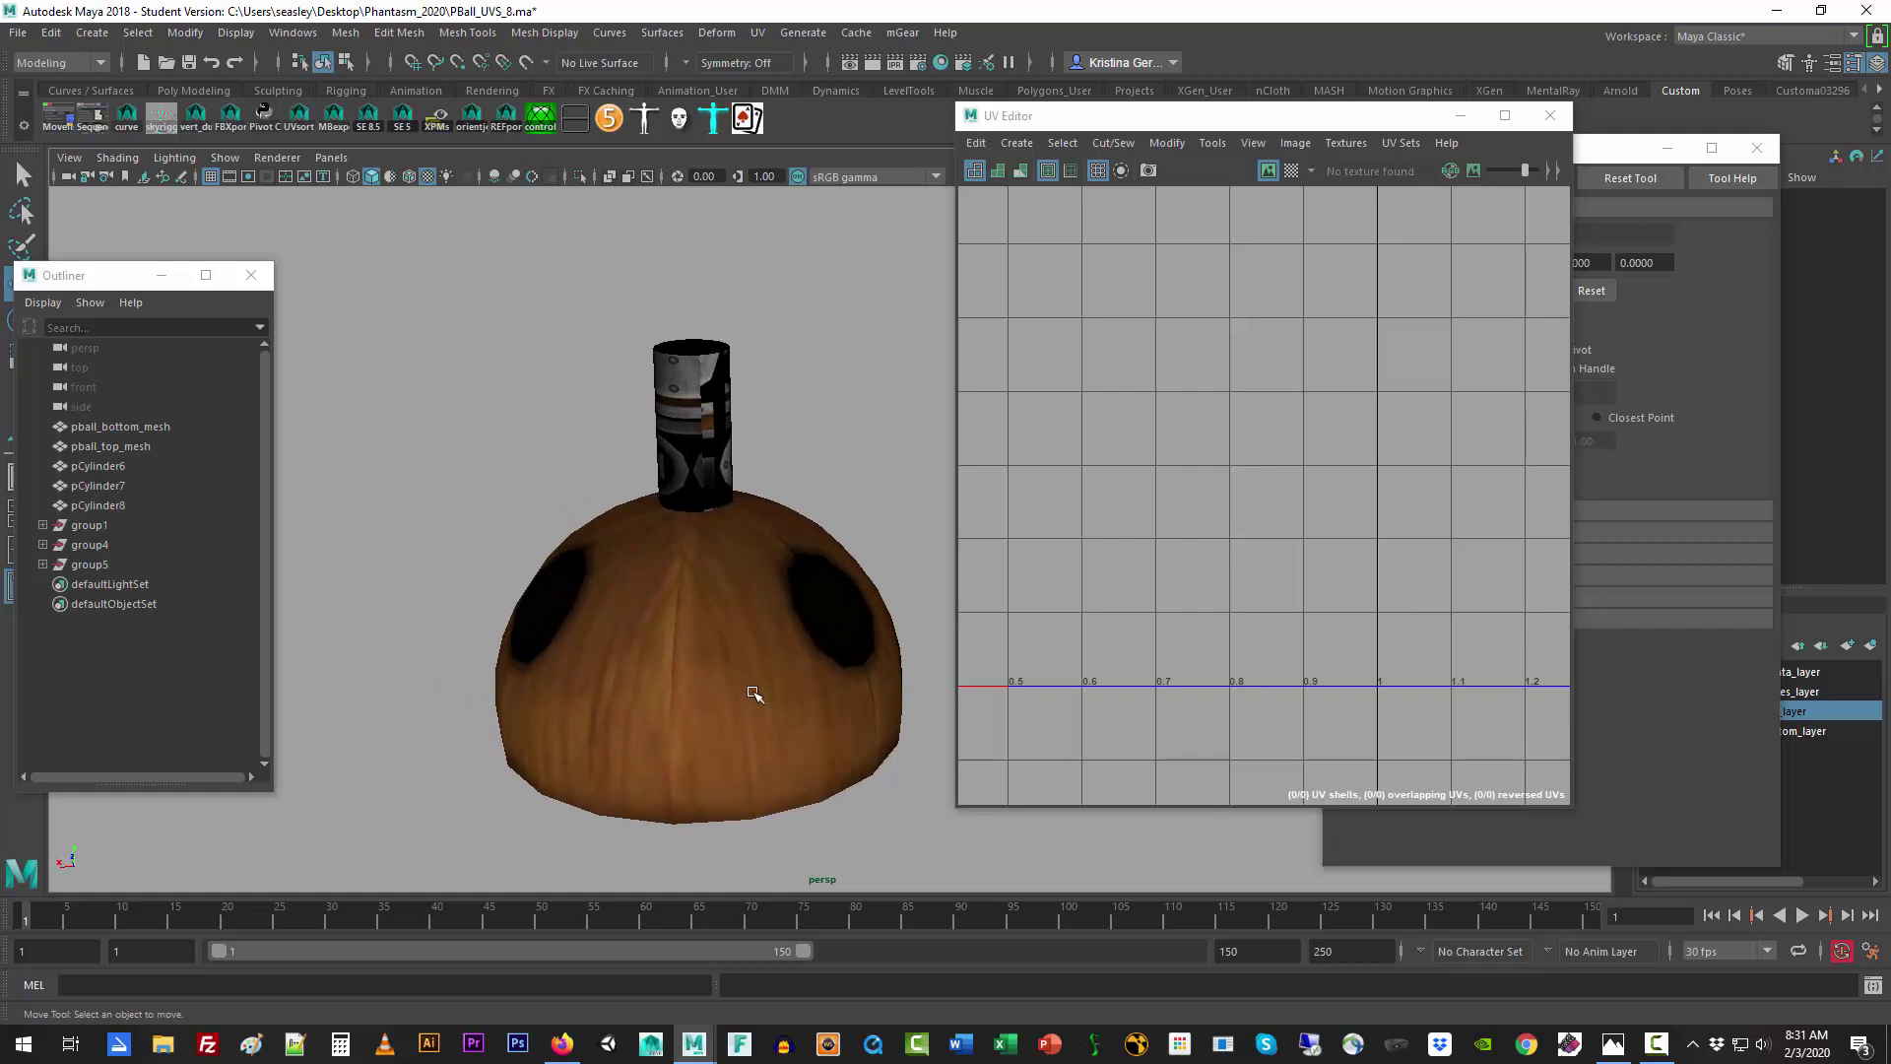
Step: Select the UV shell of the vertical neck cylinder on pball_top_mesh, located outside the texture area
left_click(713, 459)
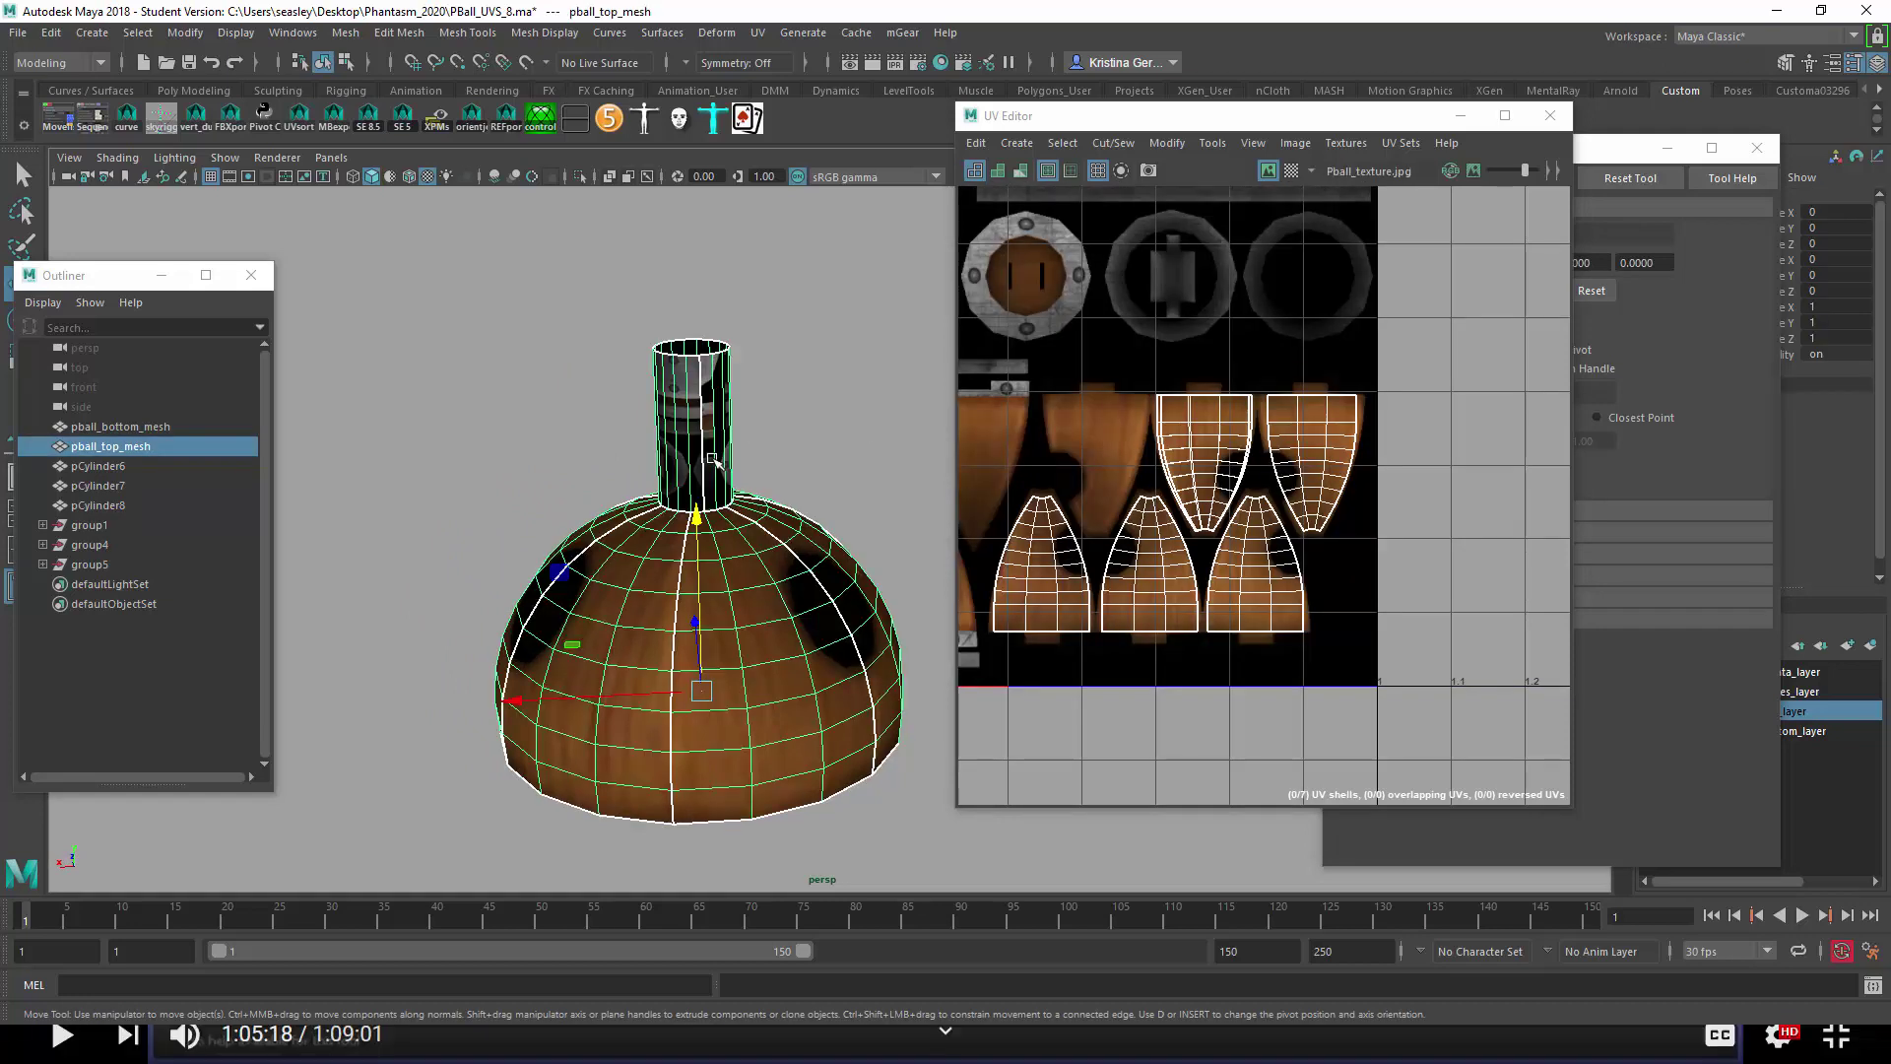
right_click(713, 459)
right_click_drag(707, 461, 965, 455)
right_click(717, 407)
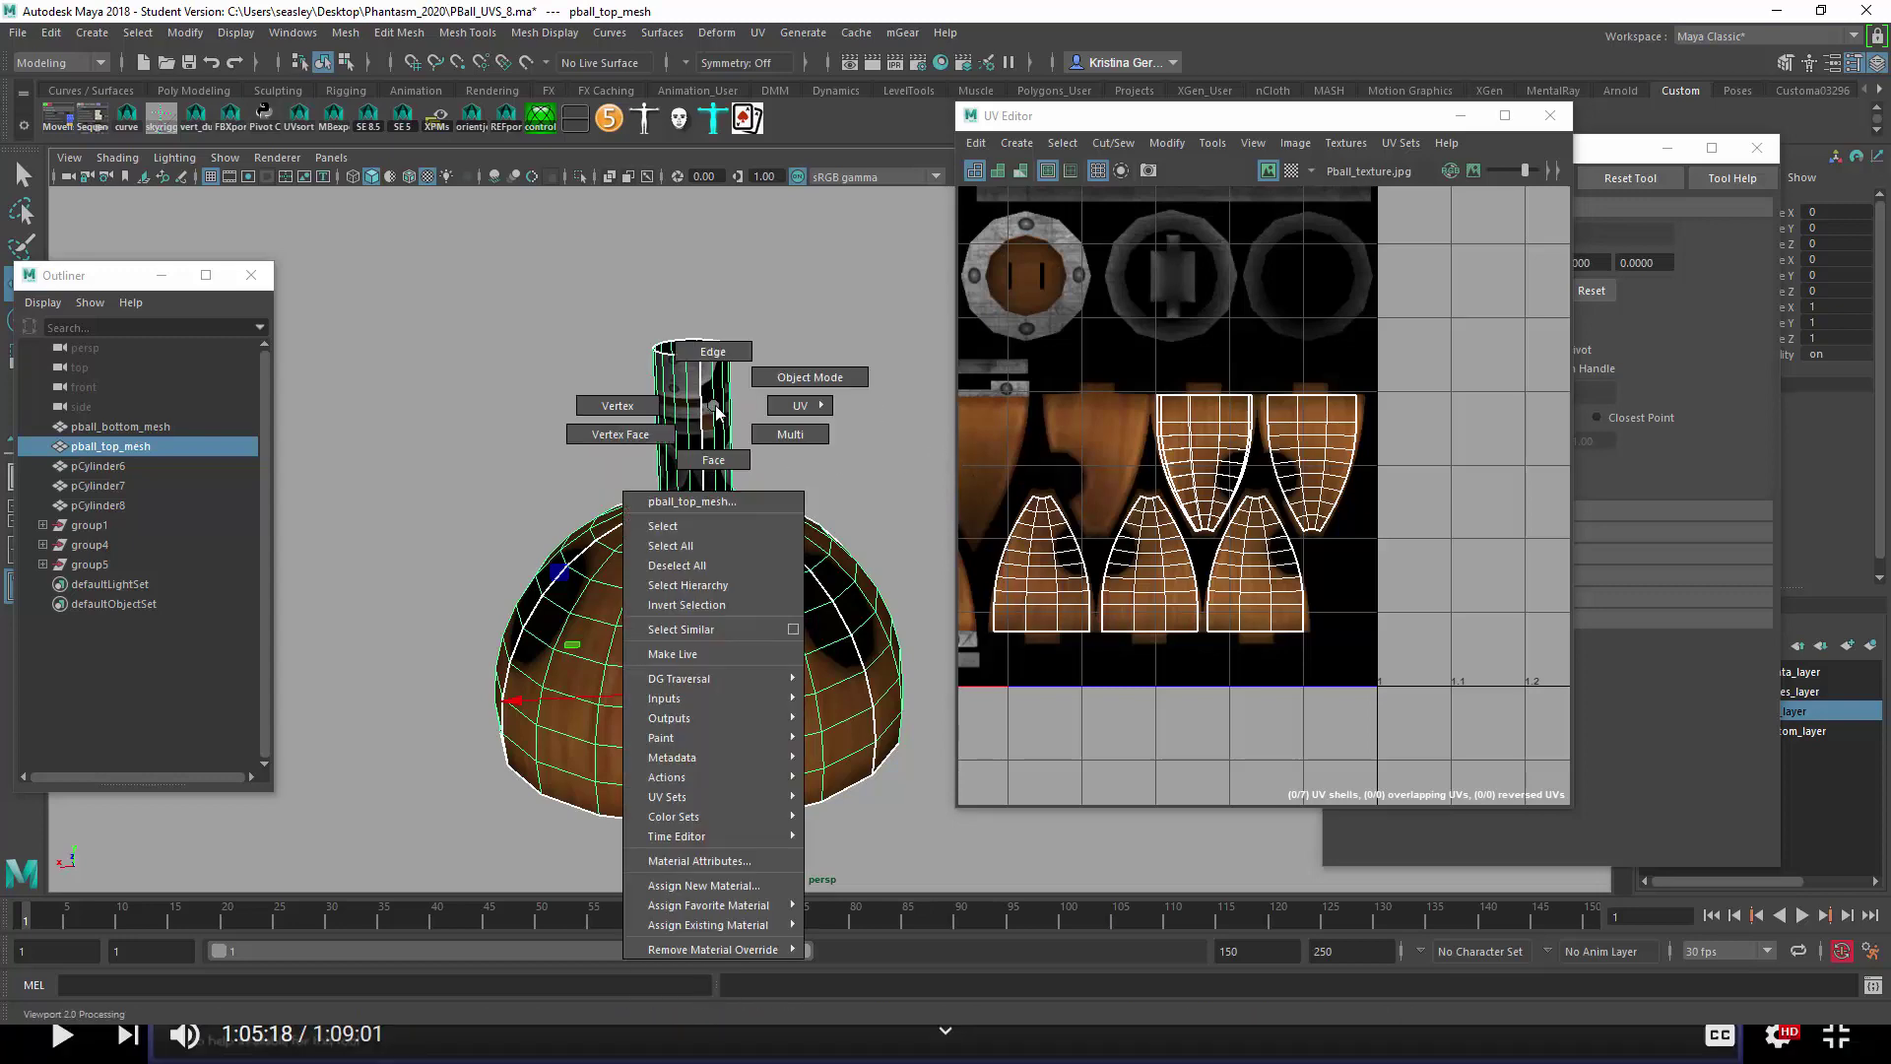
right_click_drag(736, 407, 808, 397)
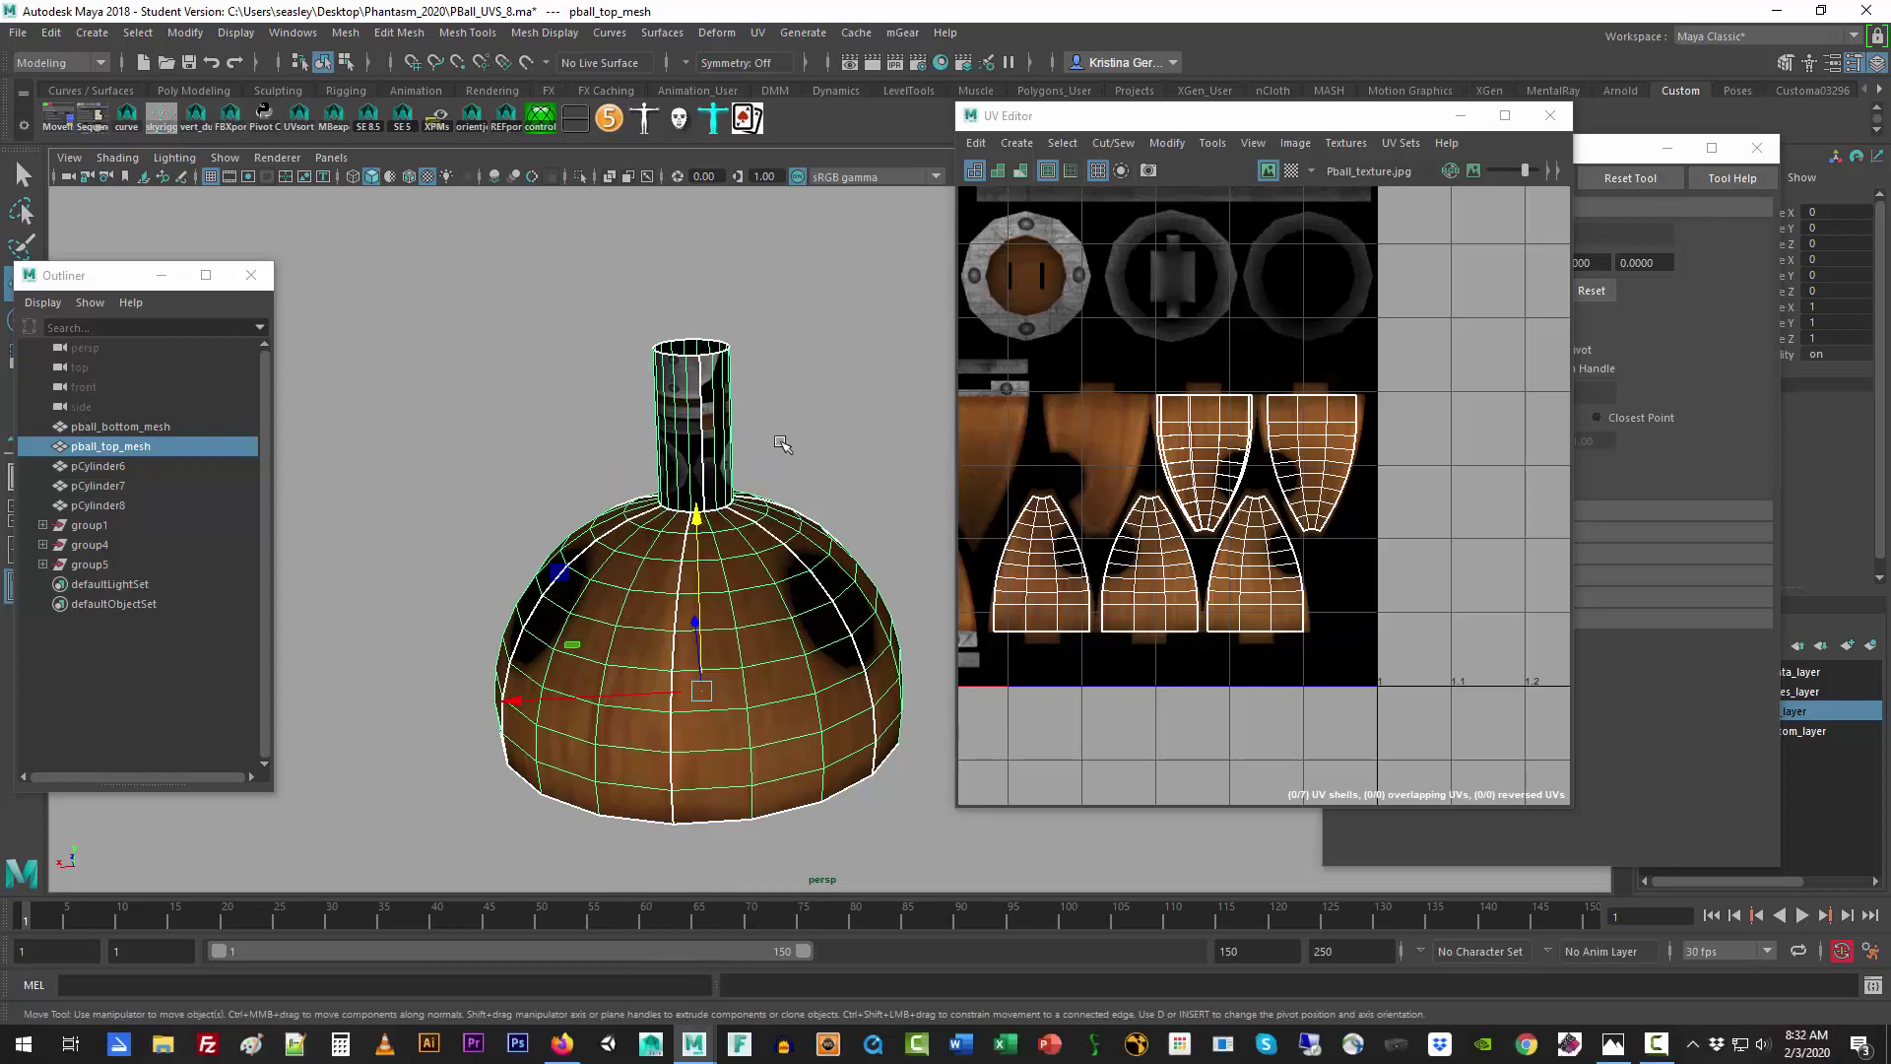
scroll(1124, 512, "down", 8)
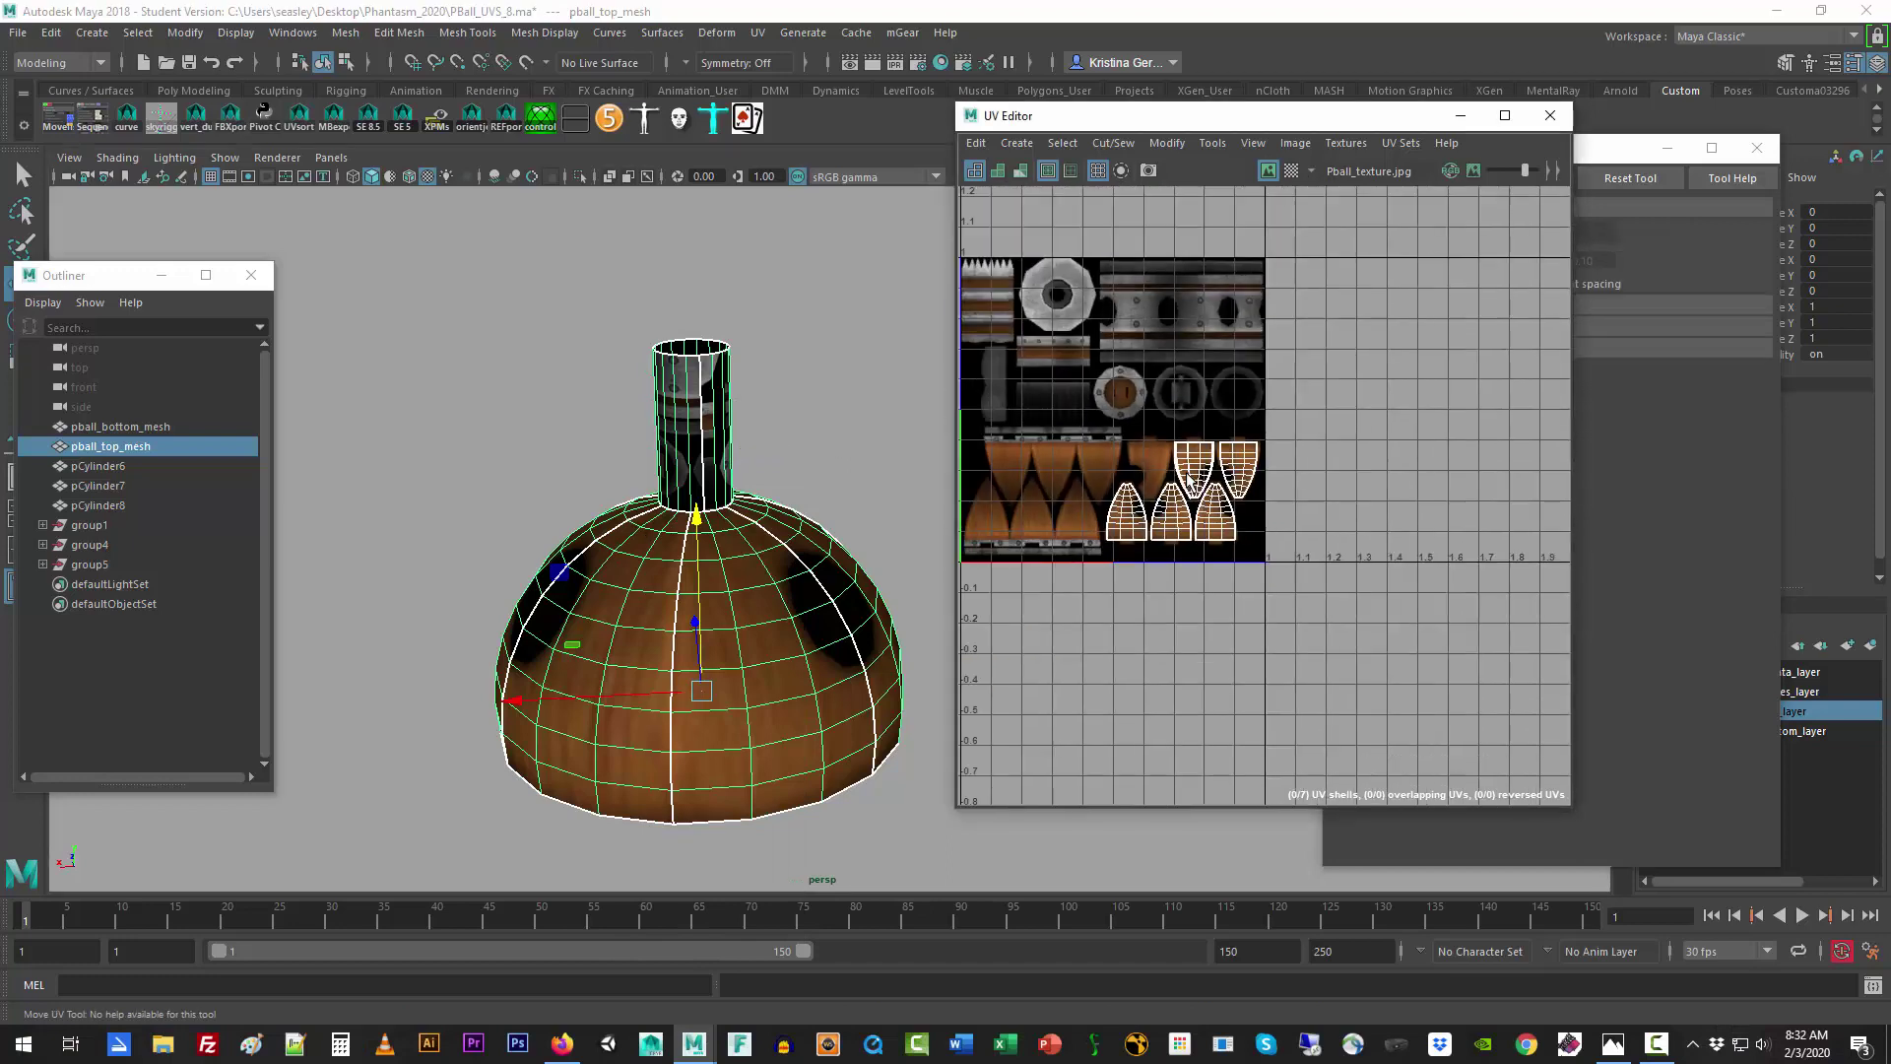
right_click_drag(1043, 445, 962, 409)
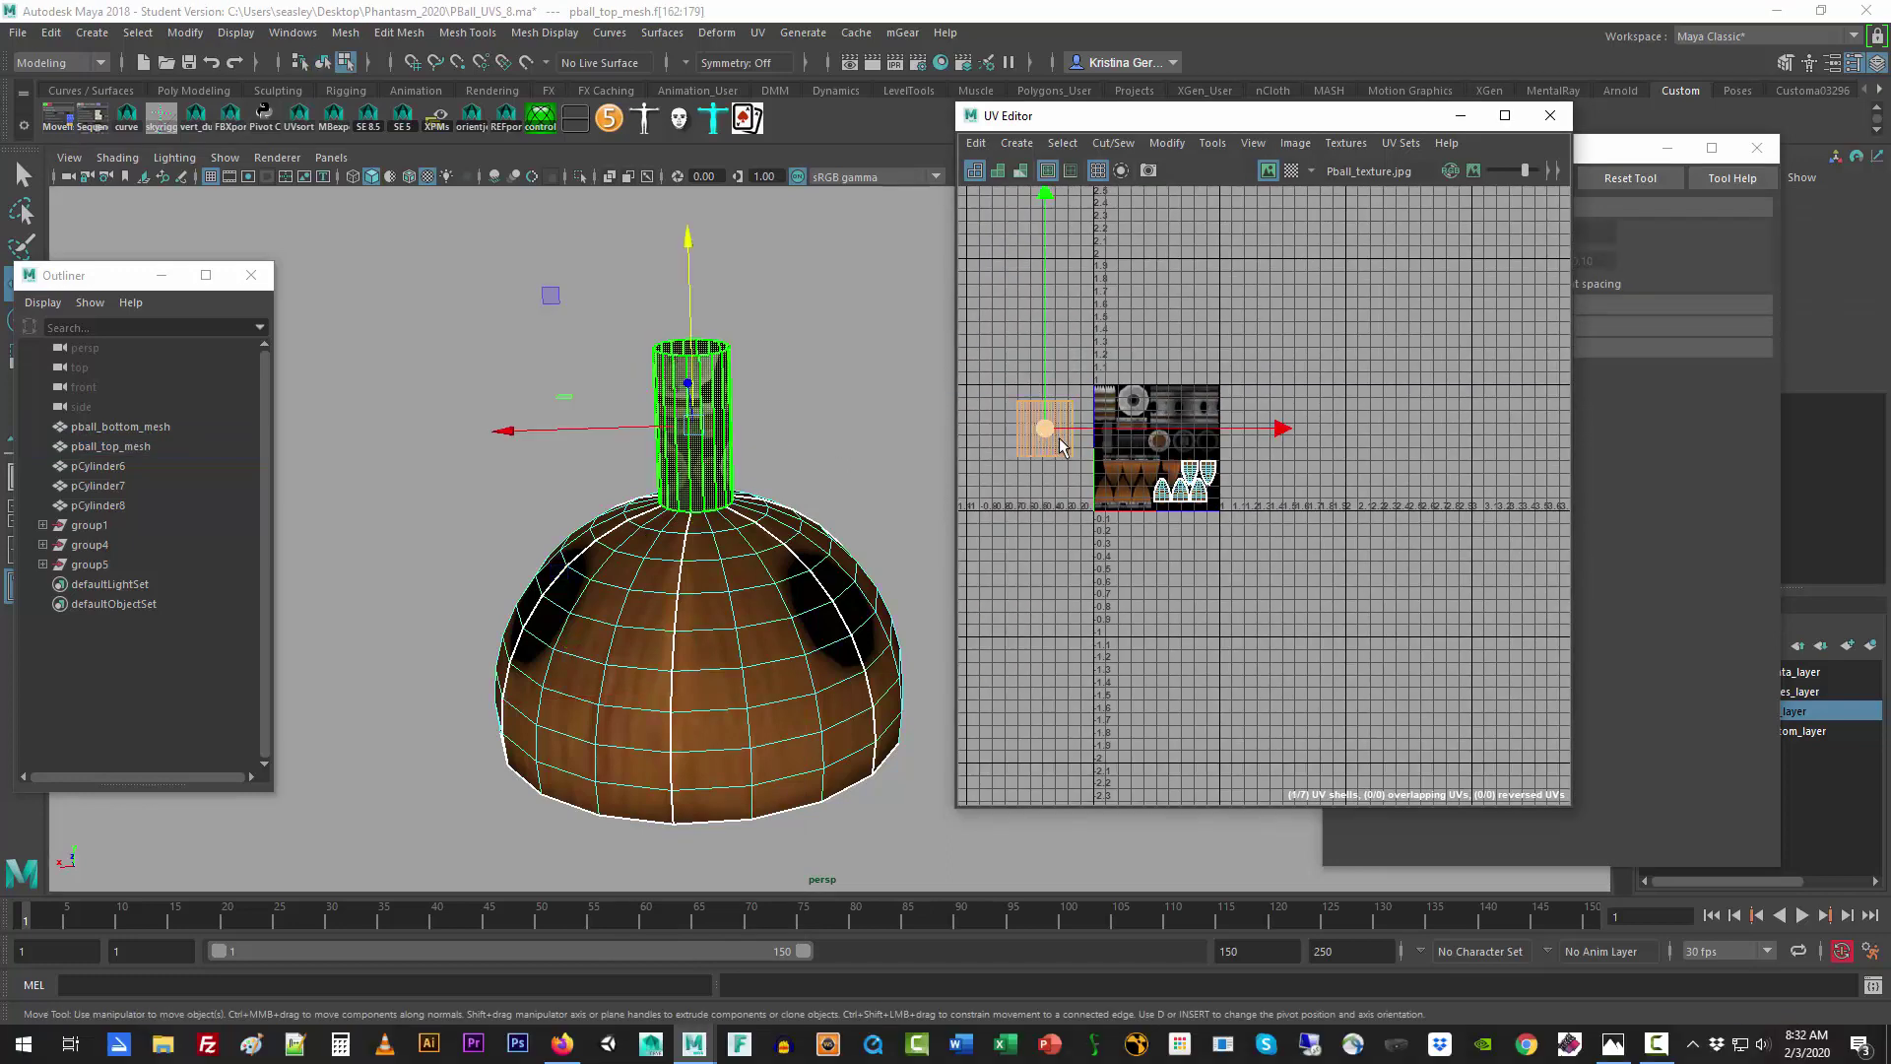
Step: Maximize the UV Editor and move and scale the neck's UV shell to fit inside the dark grey rectangular panel of the texture
left_click(1504, 115)
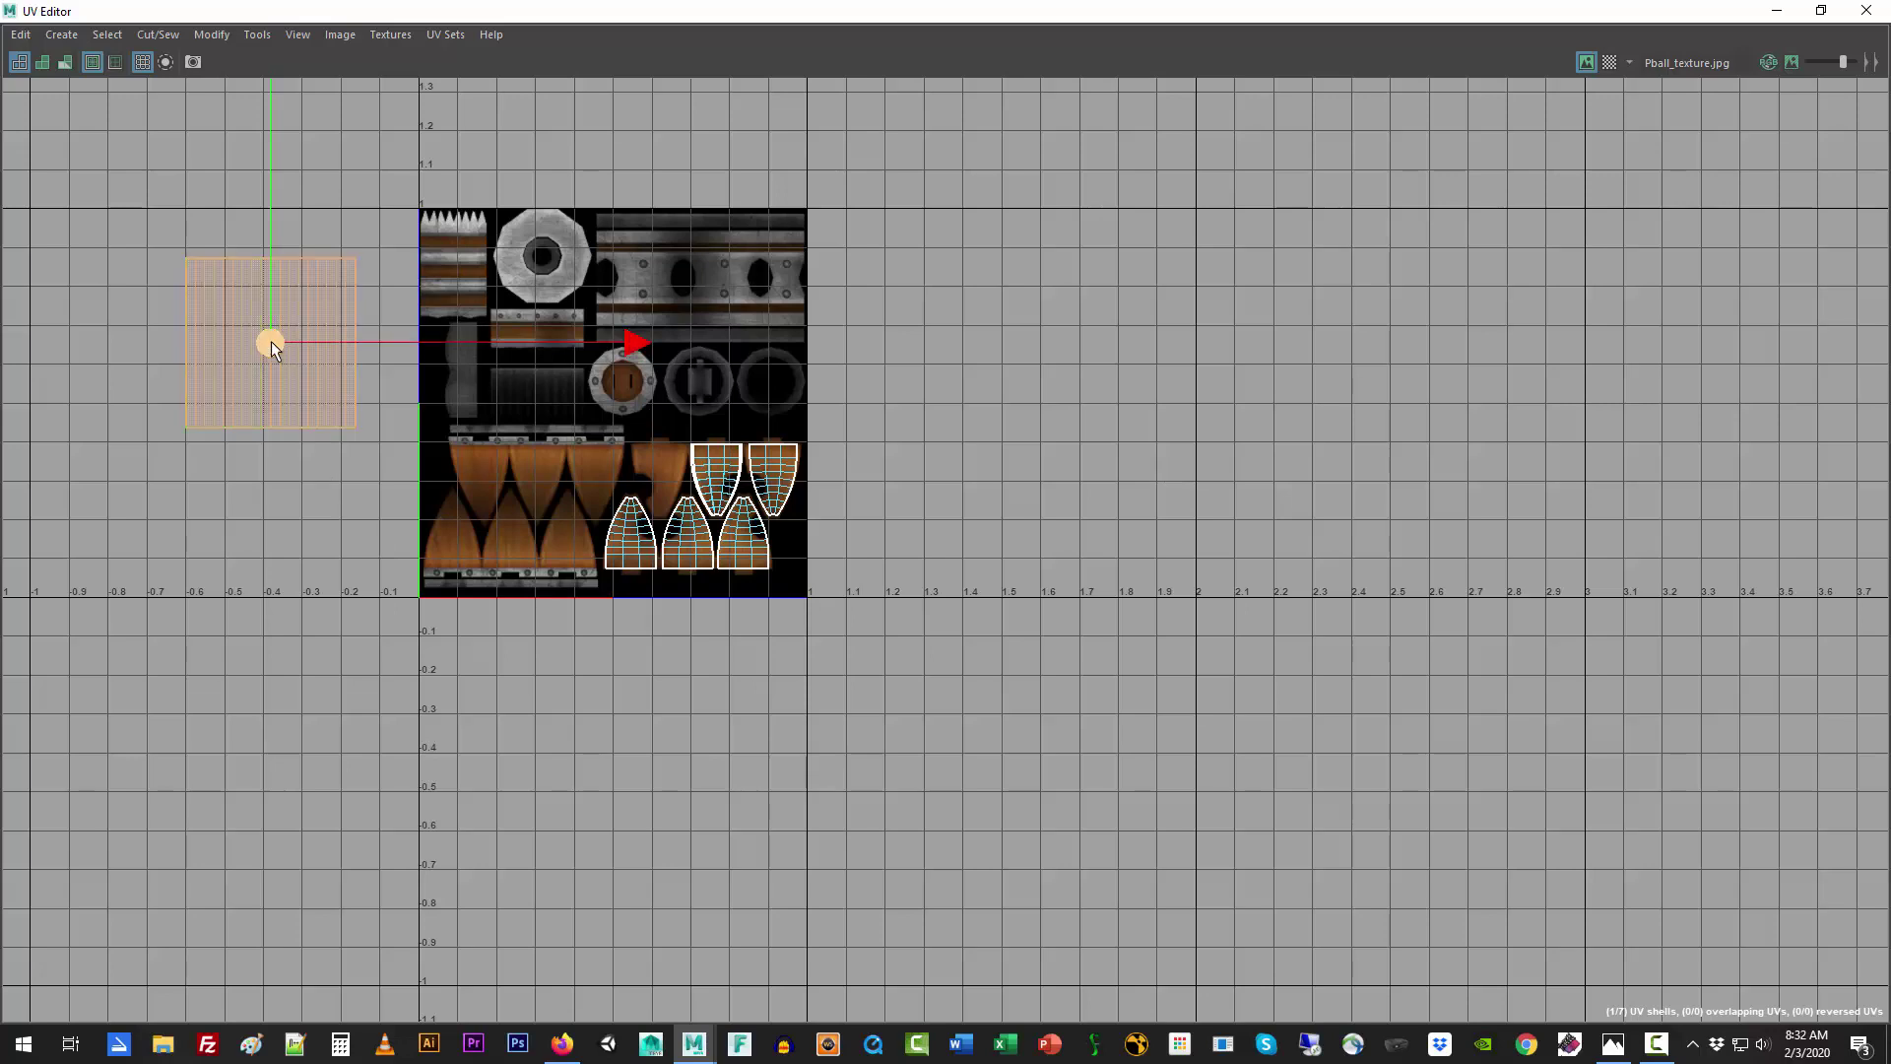
left_click_drag(270, 341, 538, 400)
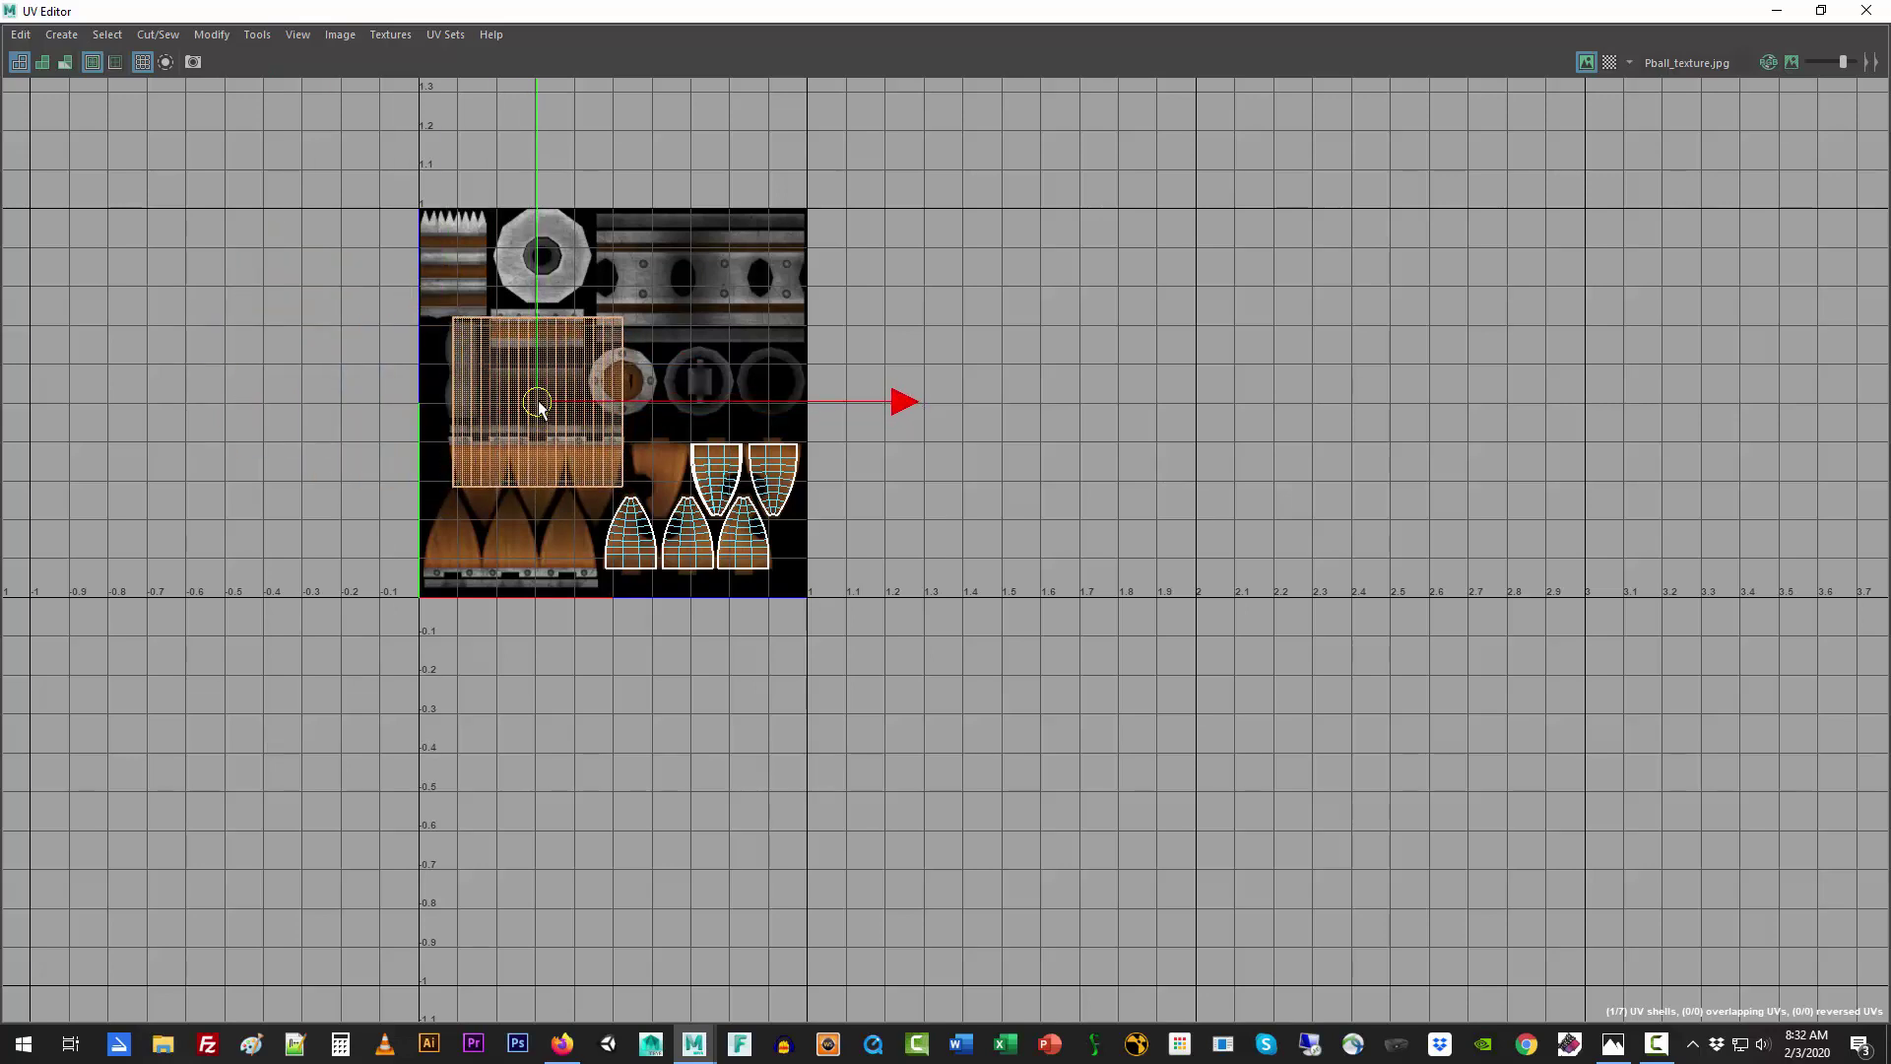
key("f")
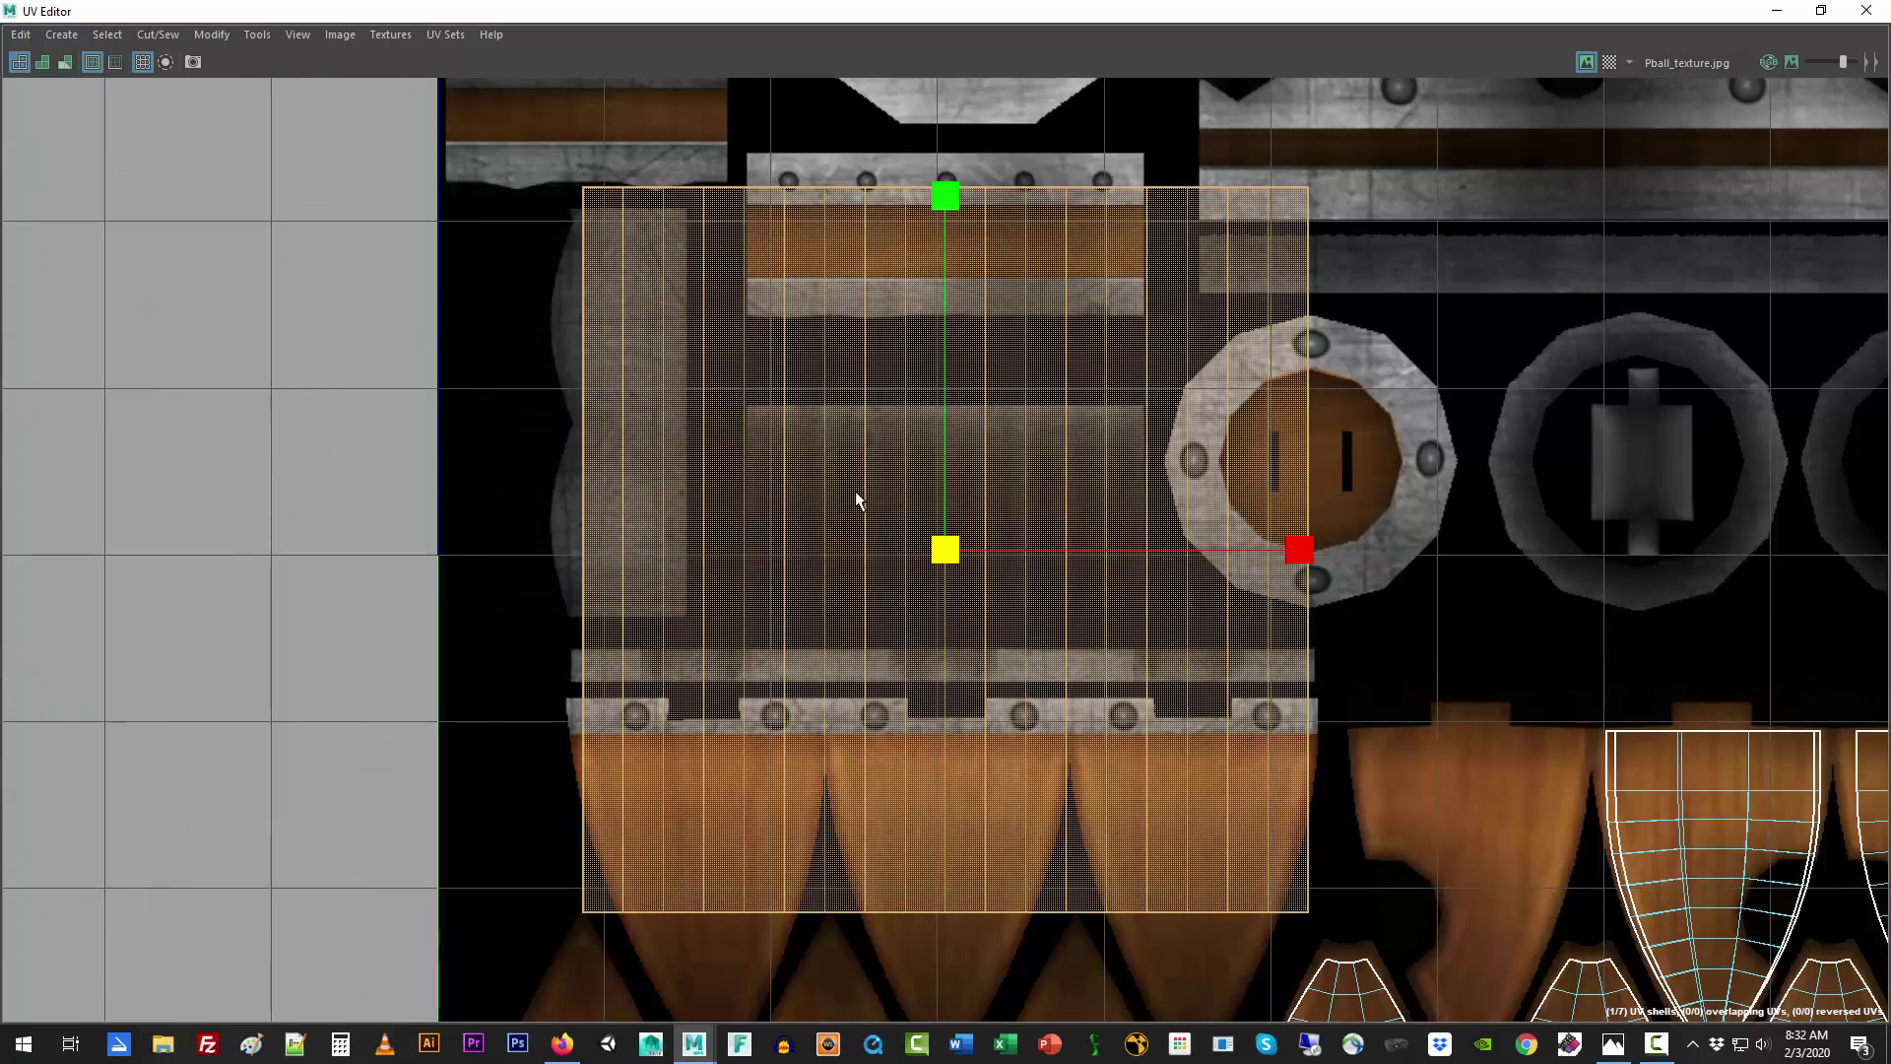
left_click_drag(946, 195, 967, 439)
left_click_drag(1299, 550, 1112, 566)
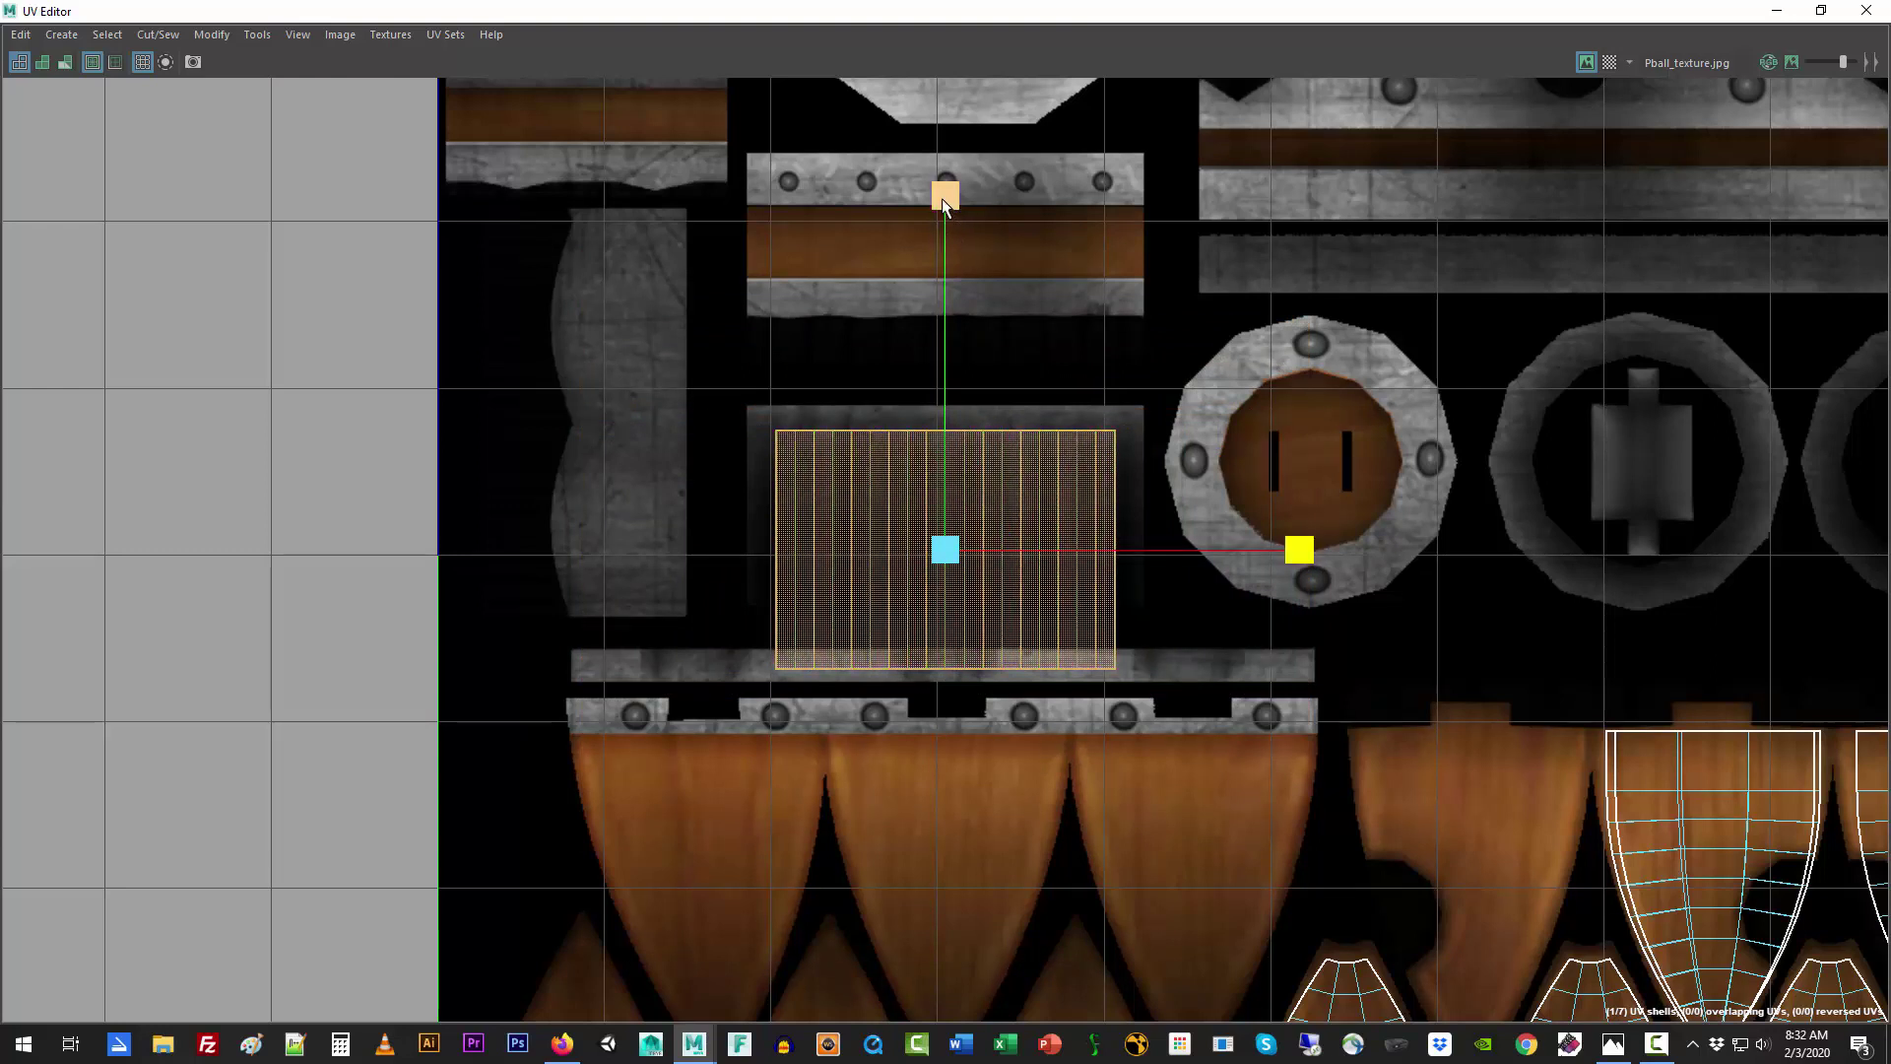
left_click_drag(942, 198, 948, 154)
key("w")
scroll(1280, 536, "down", 2)
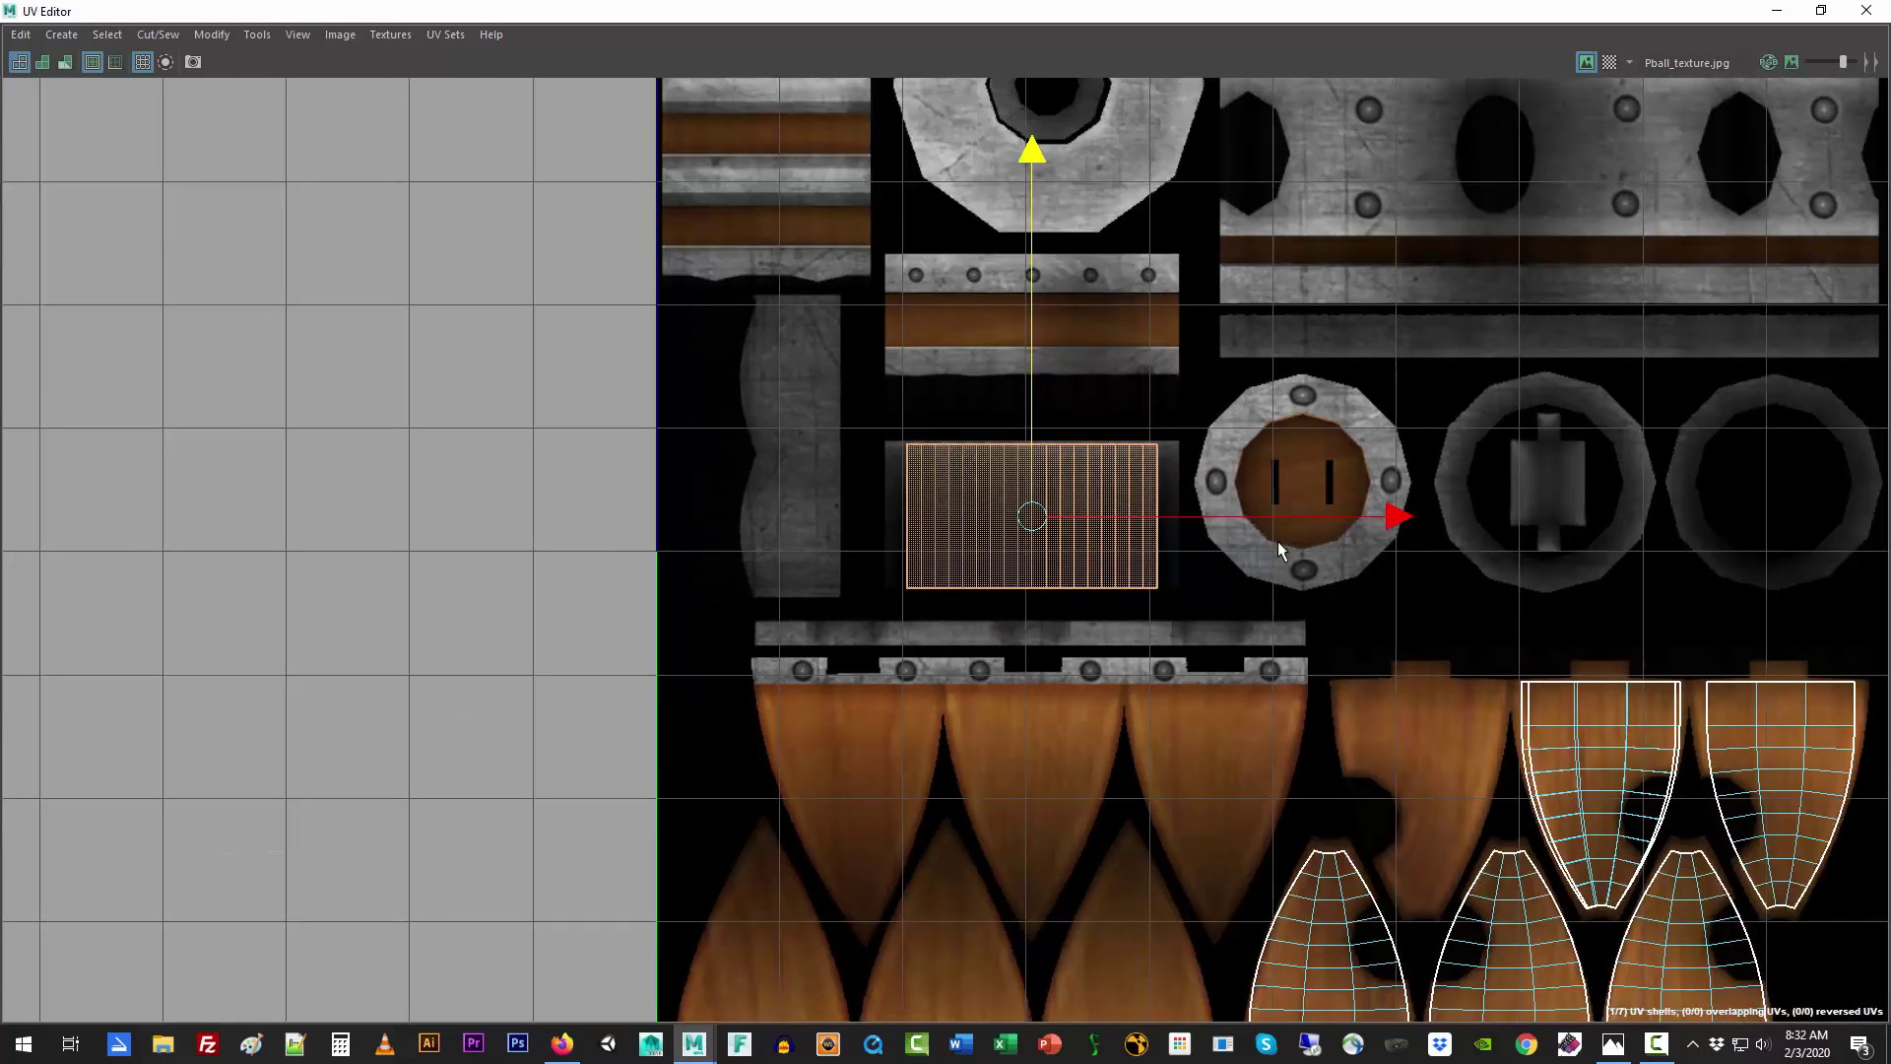
scroll(1279, 540, "down", 3)
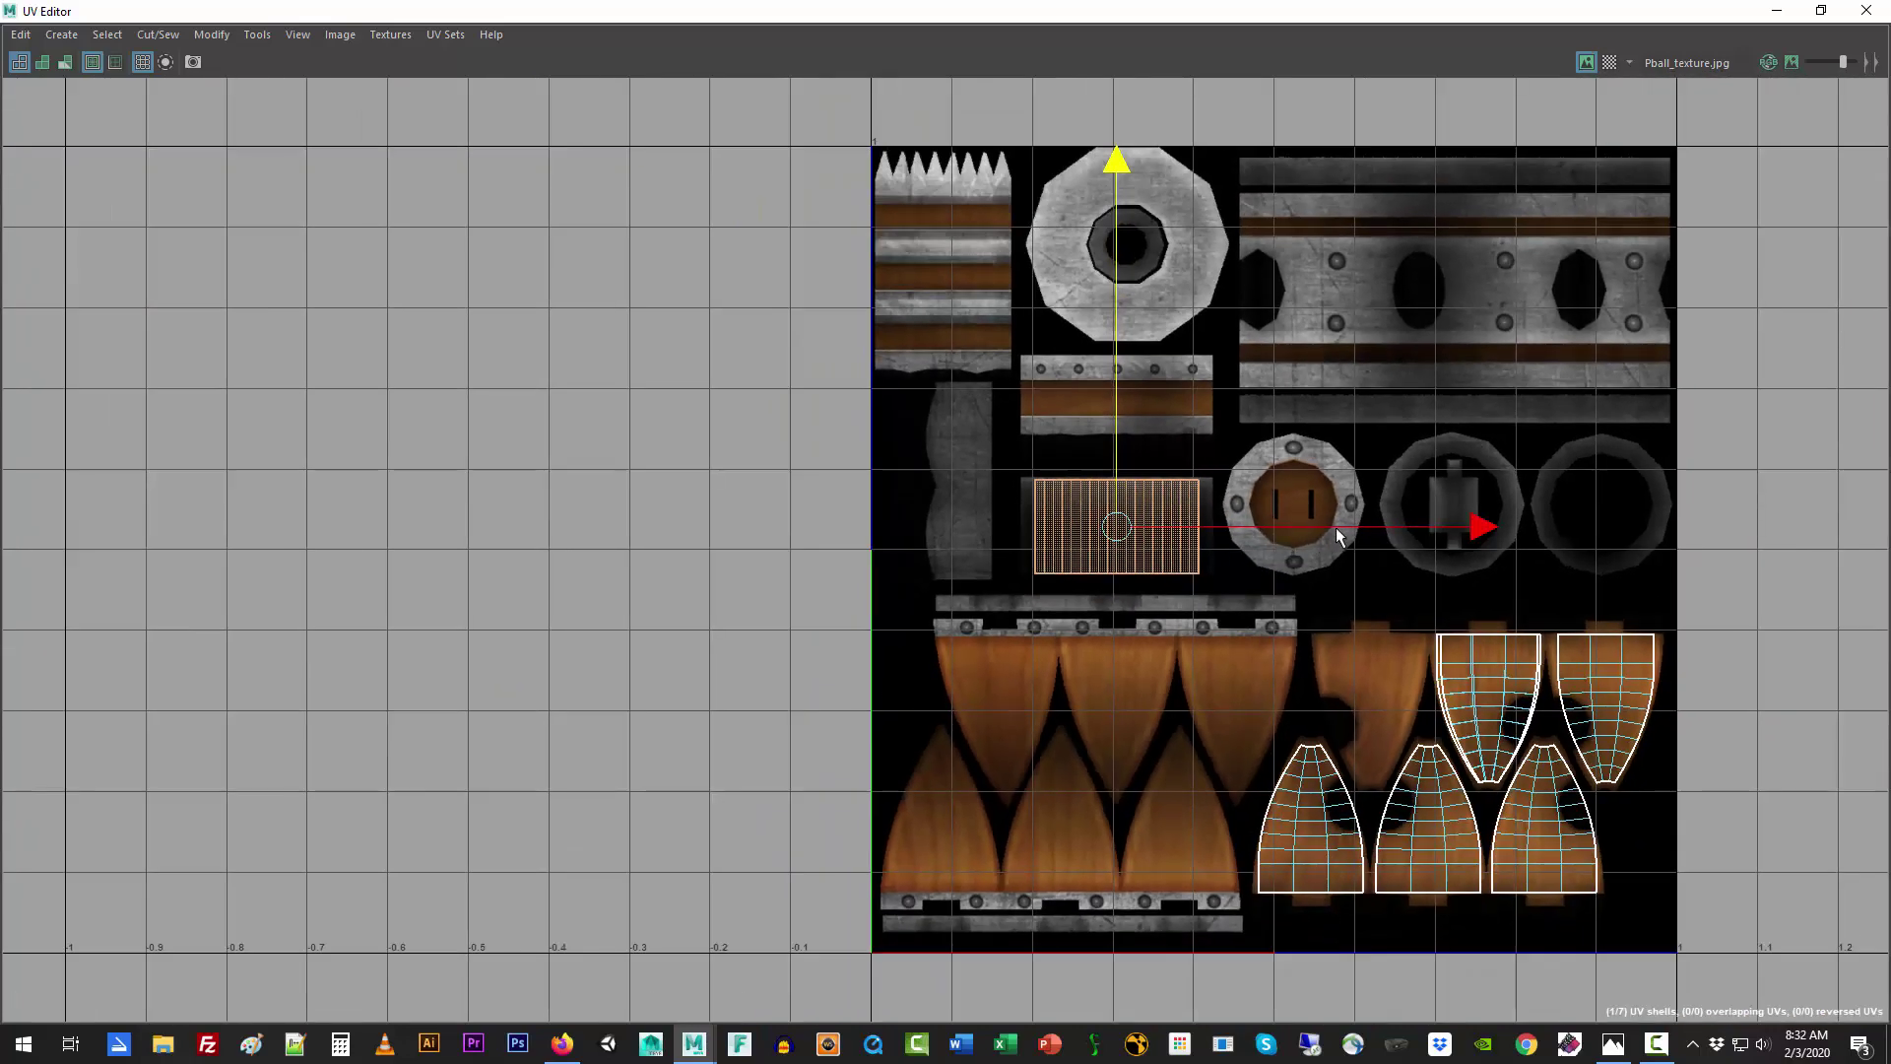
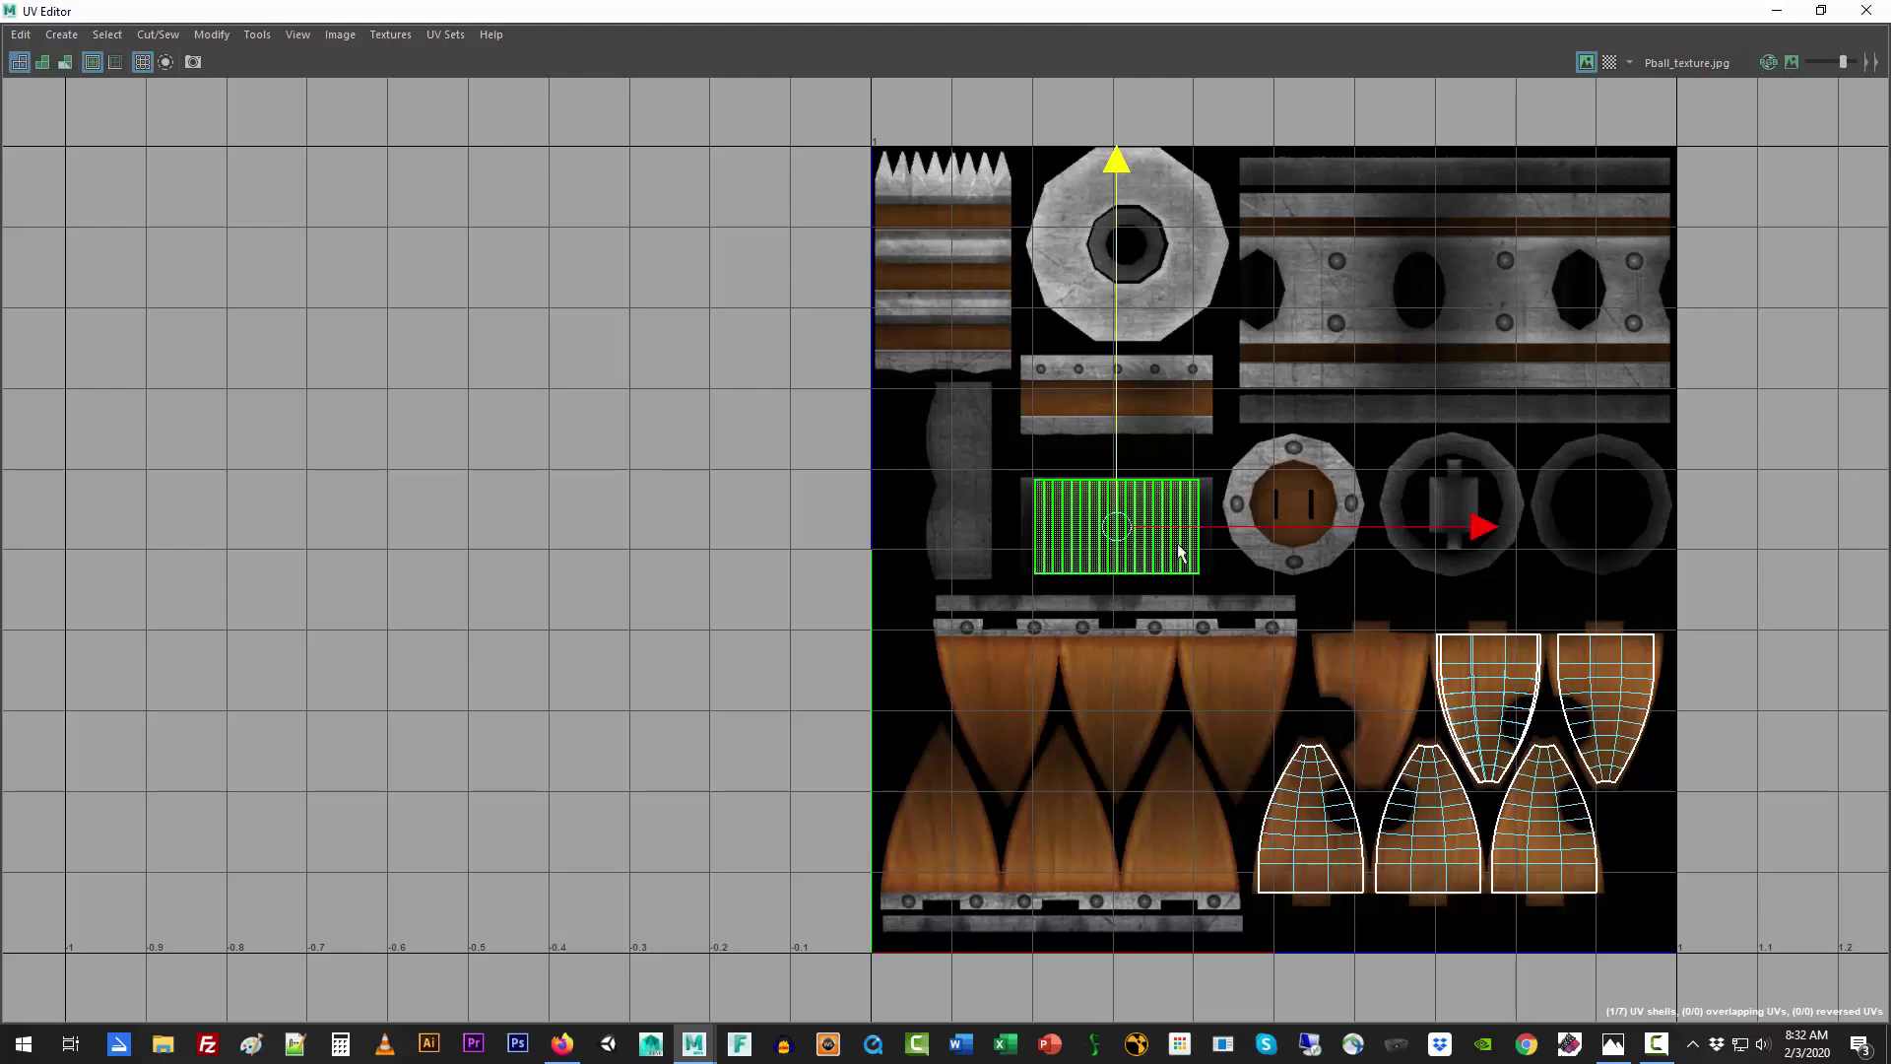
left_click(1267, 435)
Step: Restore the UV Editor to its smaller window and return pball_top_mesh to object mode with nothing selected
left_click(1820, 12)
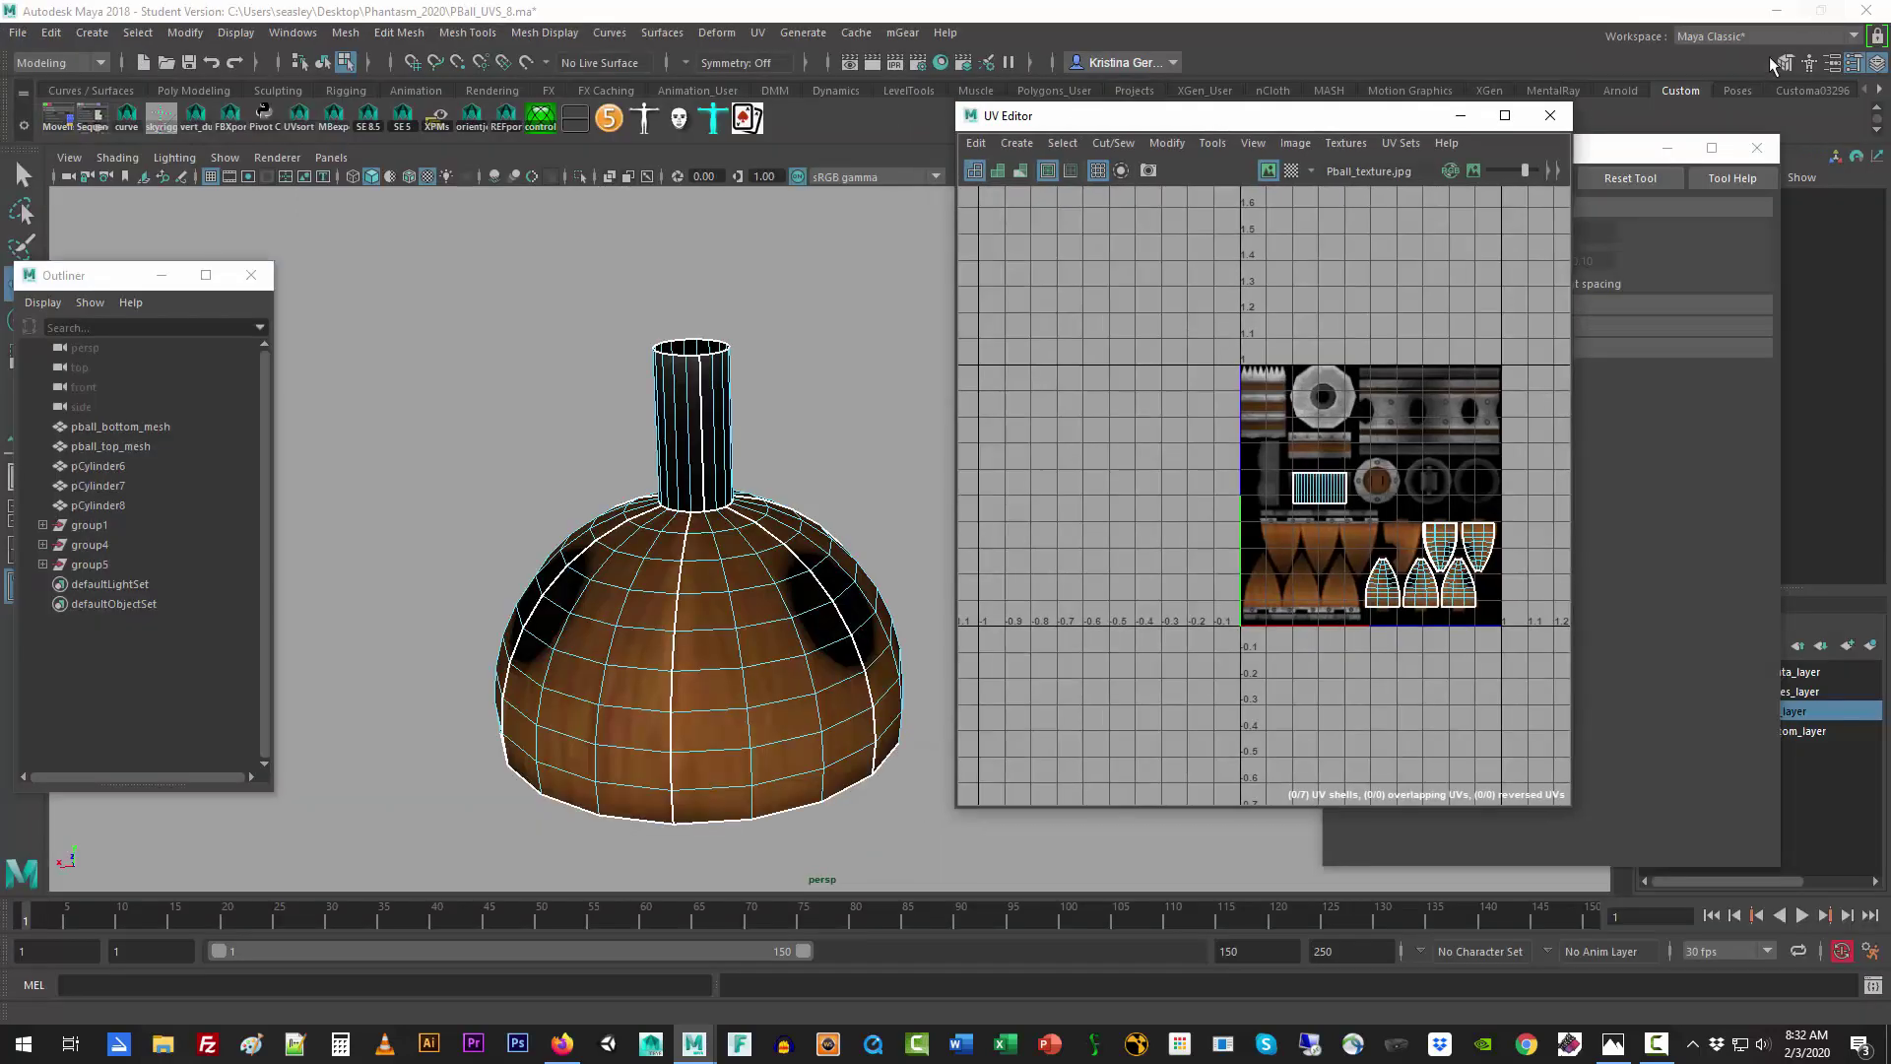
left_click(698, 421)
right_click_drag(698, 421, 766, 391)
left_click(801, 390)
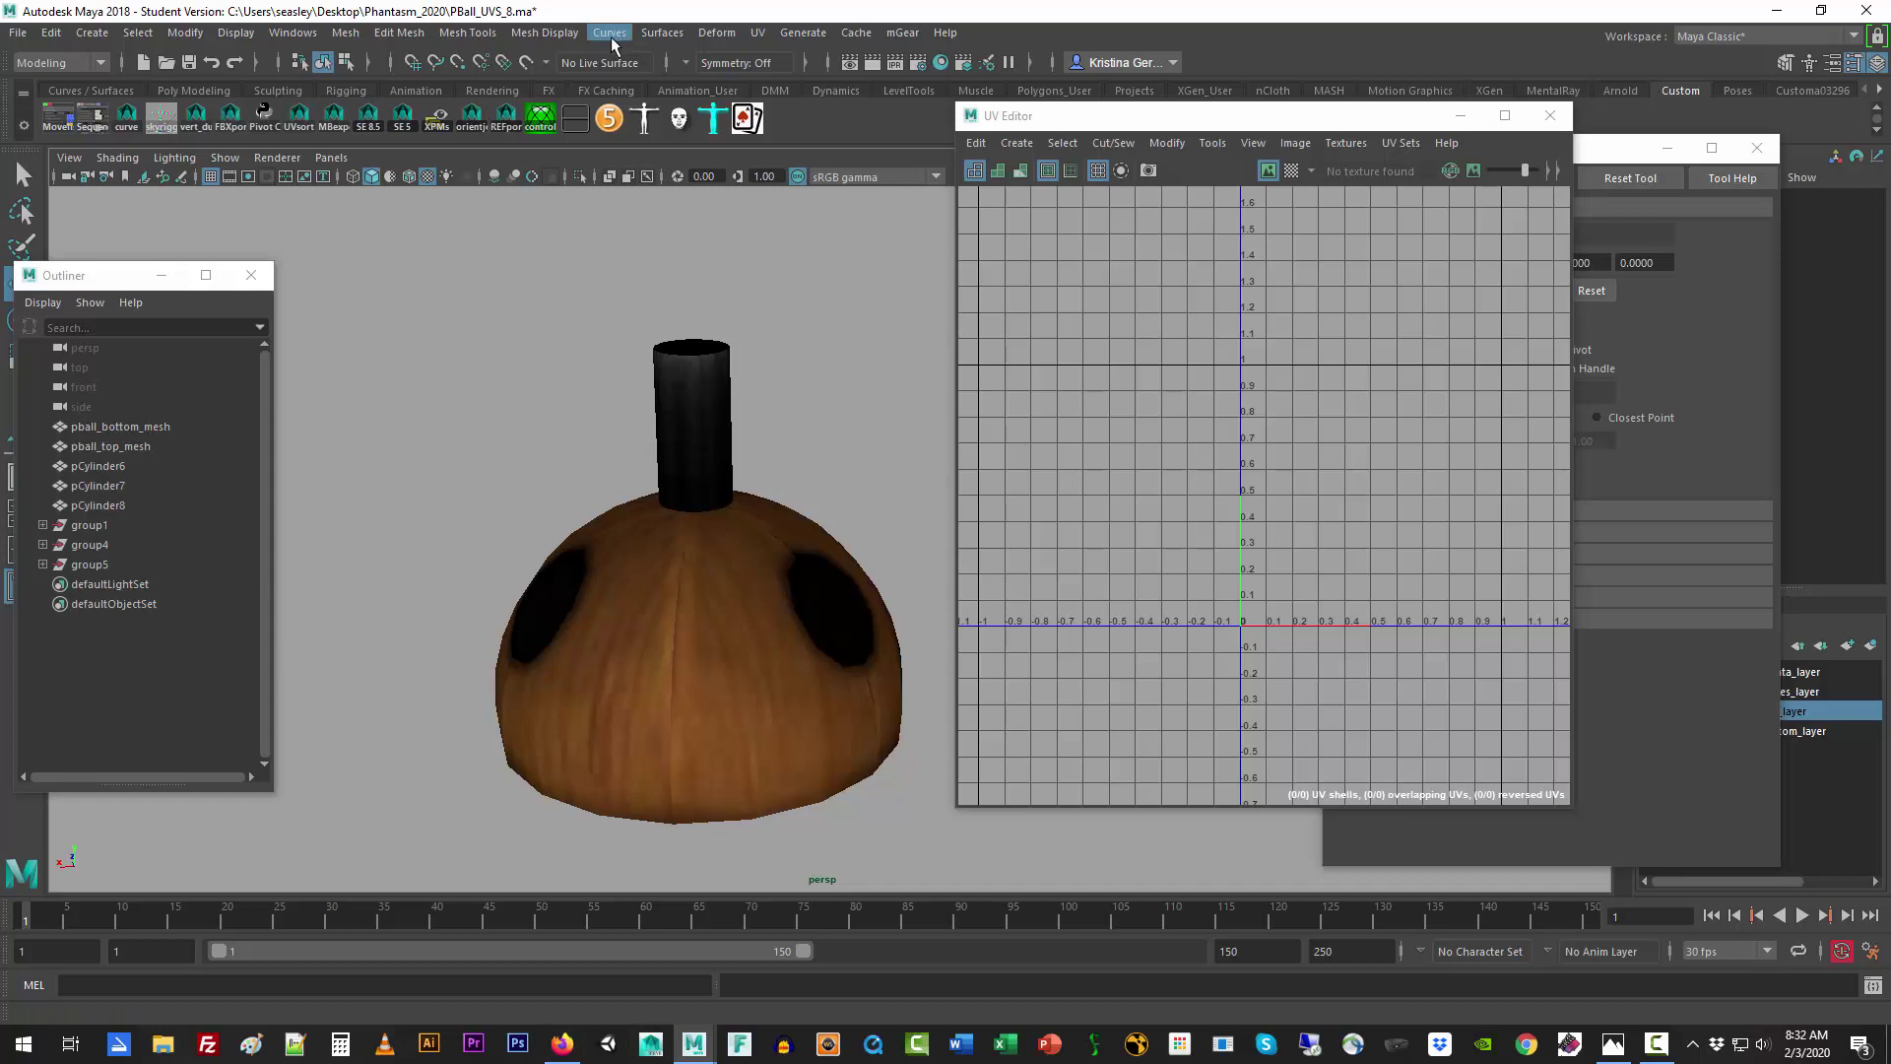
Step: Close the tool settings and UV Editor windows, and make mario_pipes_layer and pipes_errata_layer visible
left_click(1730, 144)
left_click(1757, 148)
left_click(1550, 117)
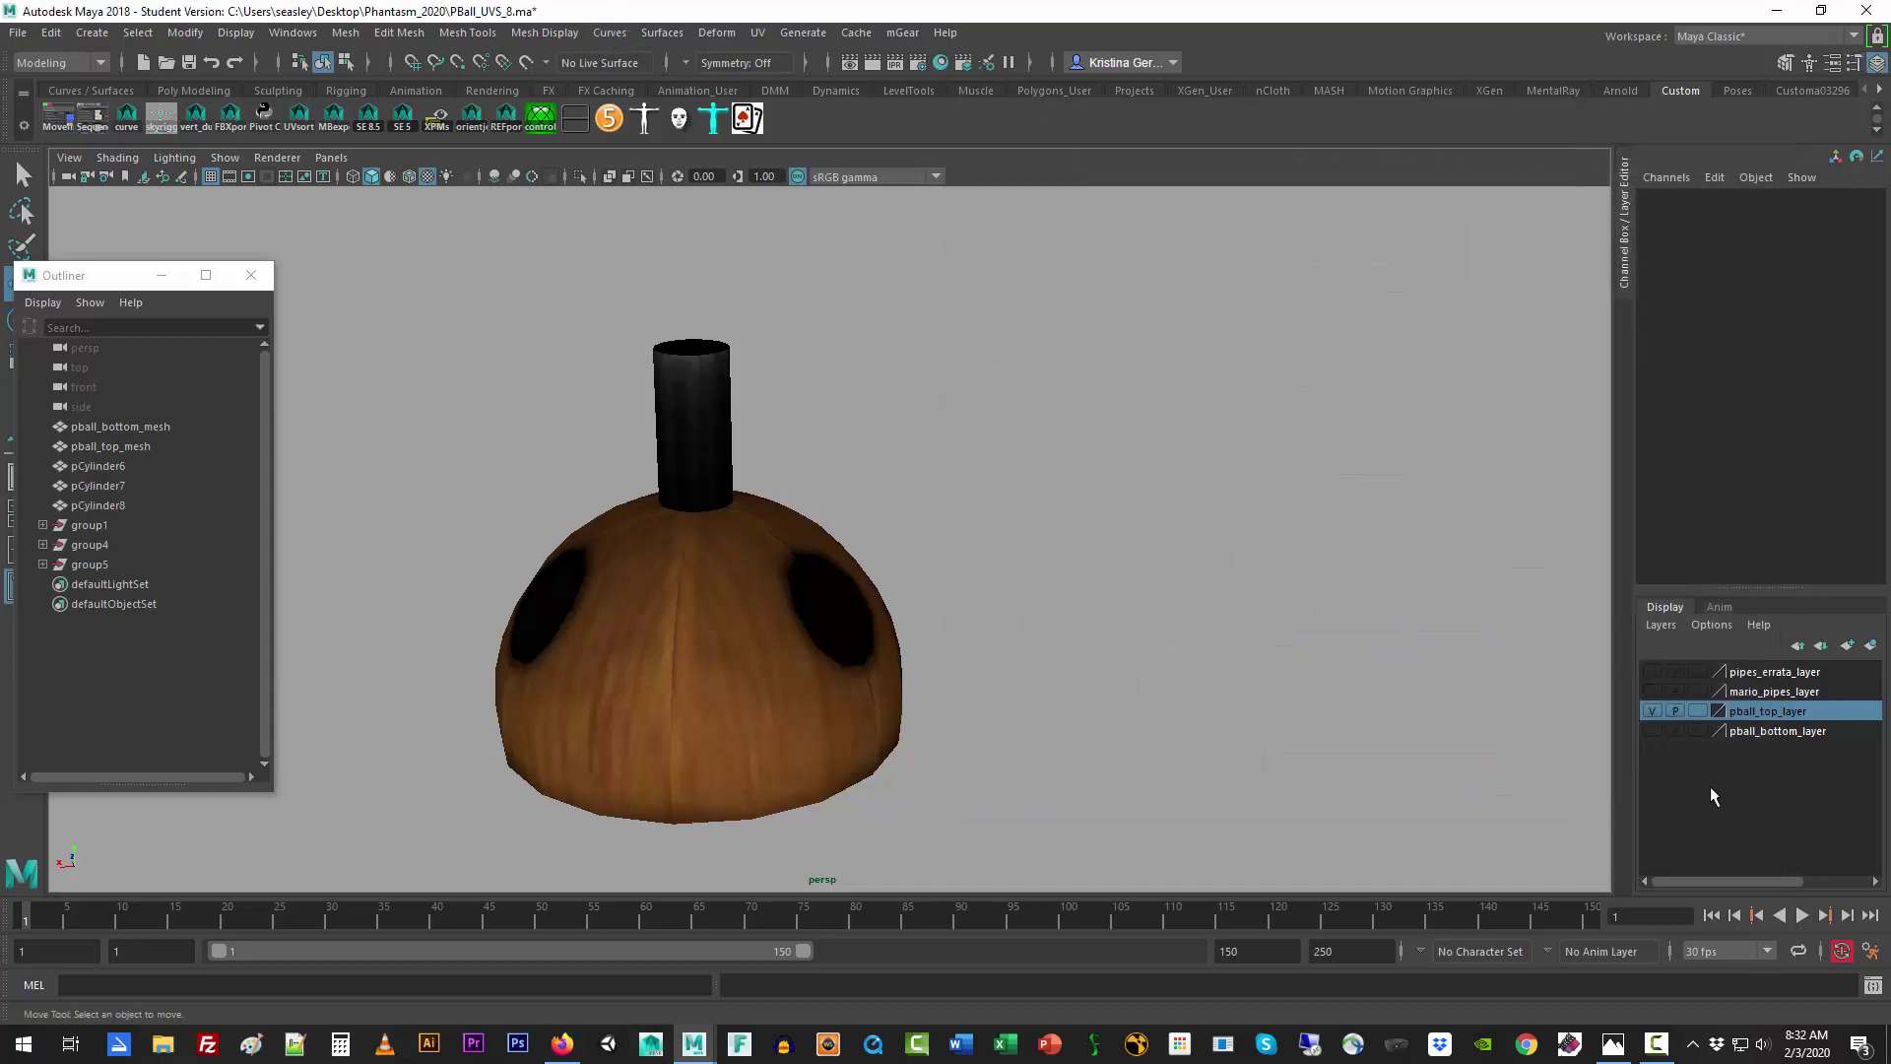
left_click(1655, 687)
left_click(1653, 675)
scroll(1300, 702, "down", 4)
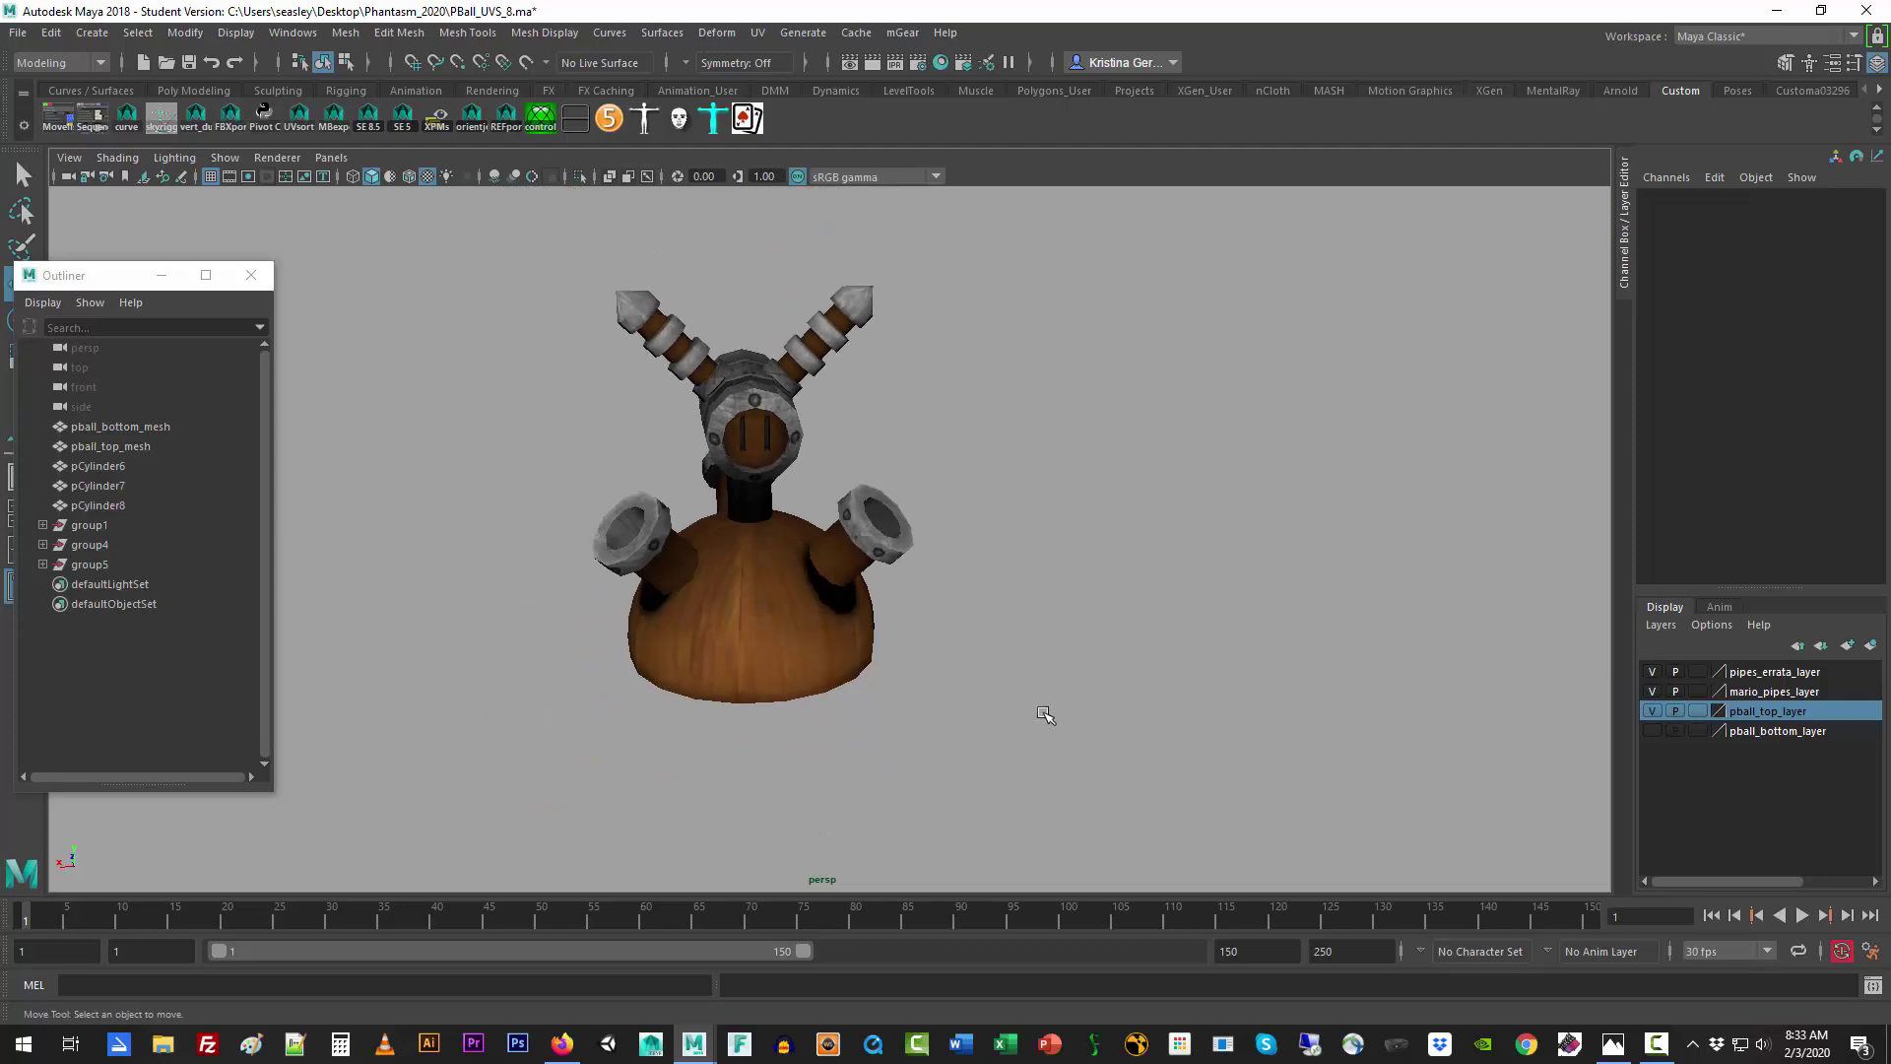
Step: Lower group1, group4 and group5 together to a Translate Y of -2.121, seating the three pipes deeper in the dome's cutouts
left_click_drag(1032, 704, 1068, 694, "alt")
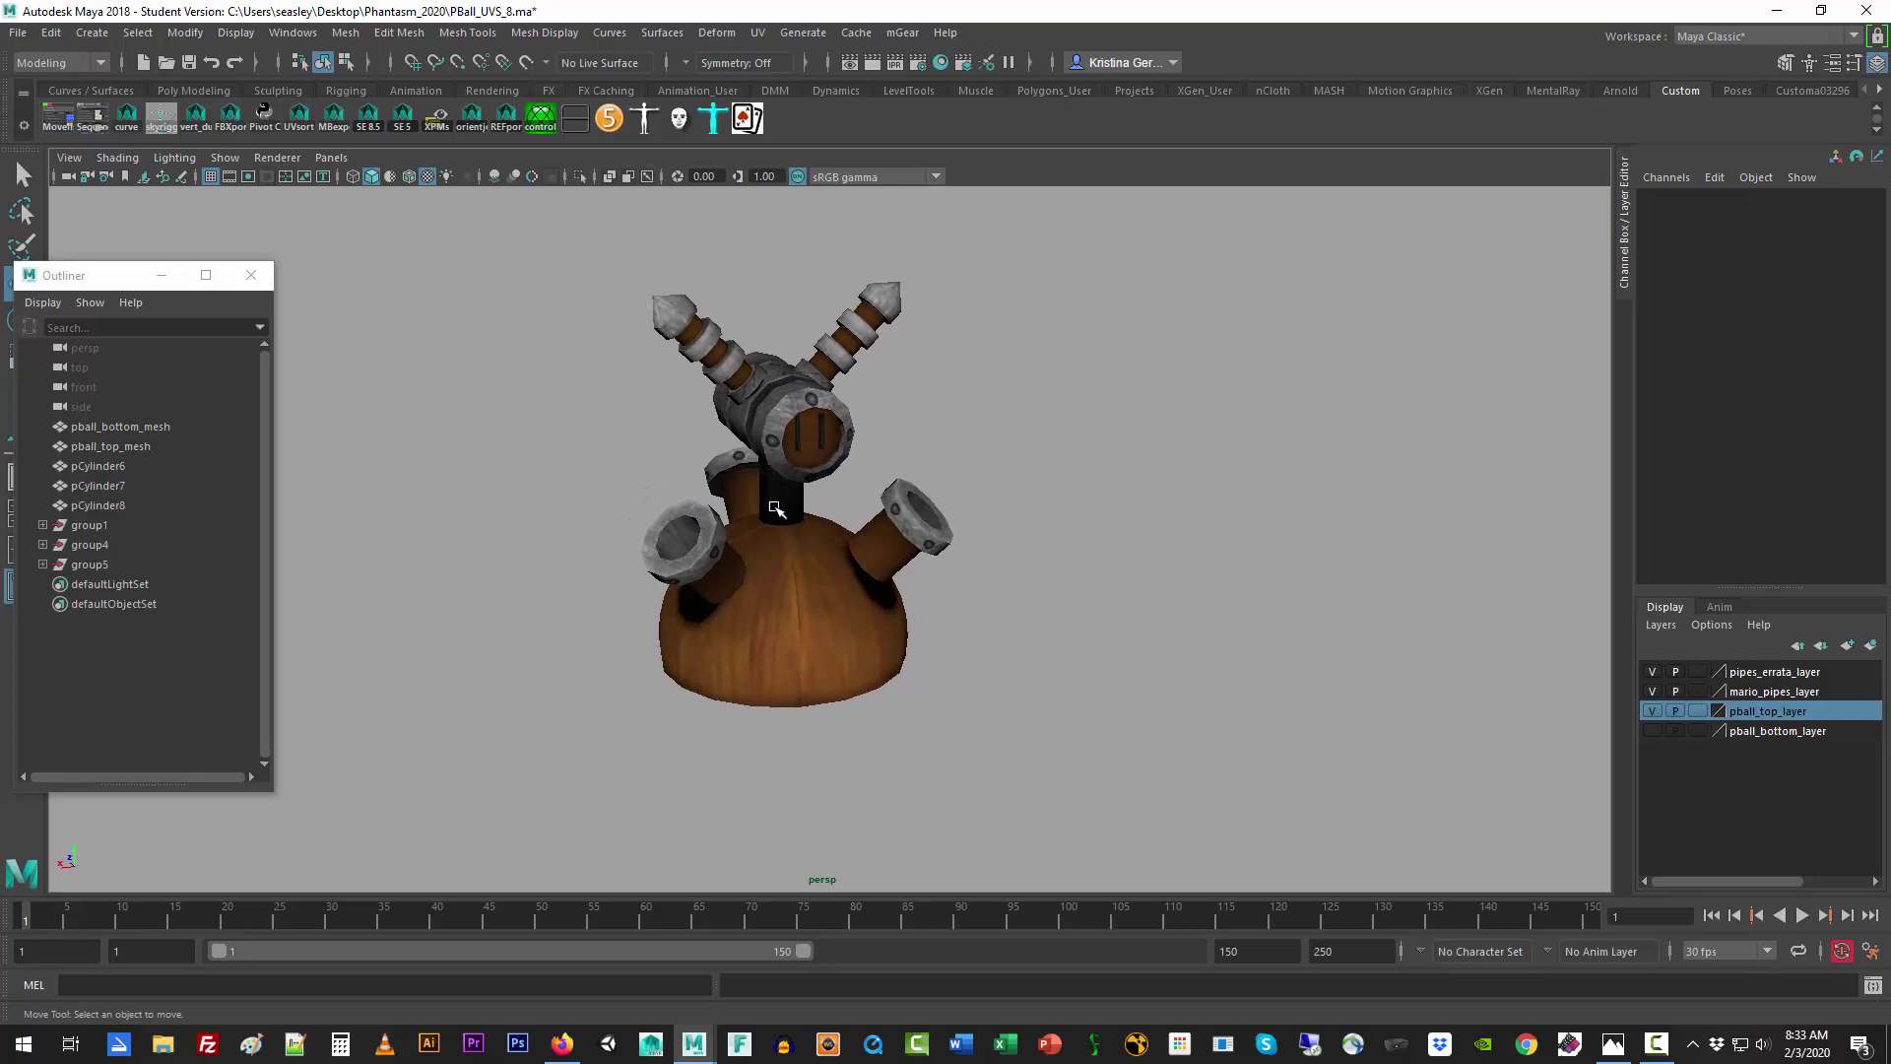
left_click_drag(775, 510, 886, 510, "alt")
left_click(953, 510)
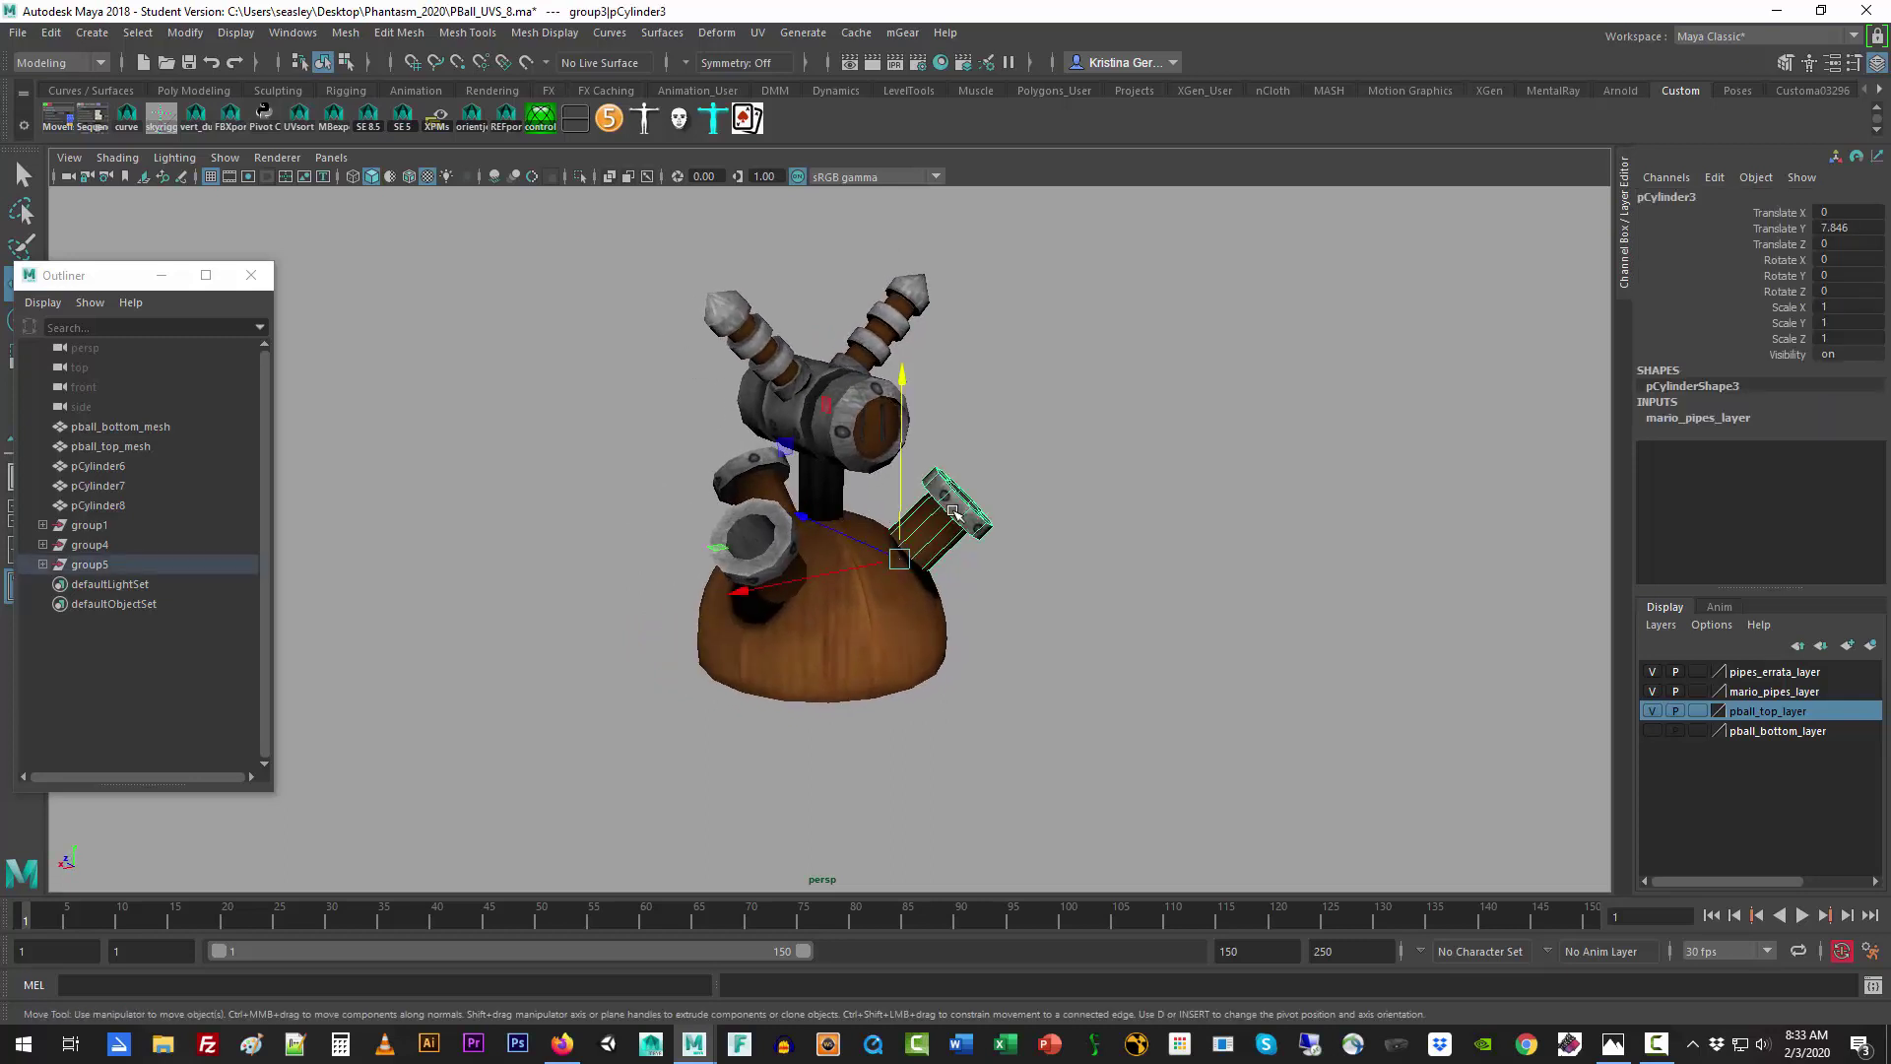
left_click_drag(139, 534, 146, 557)
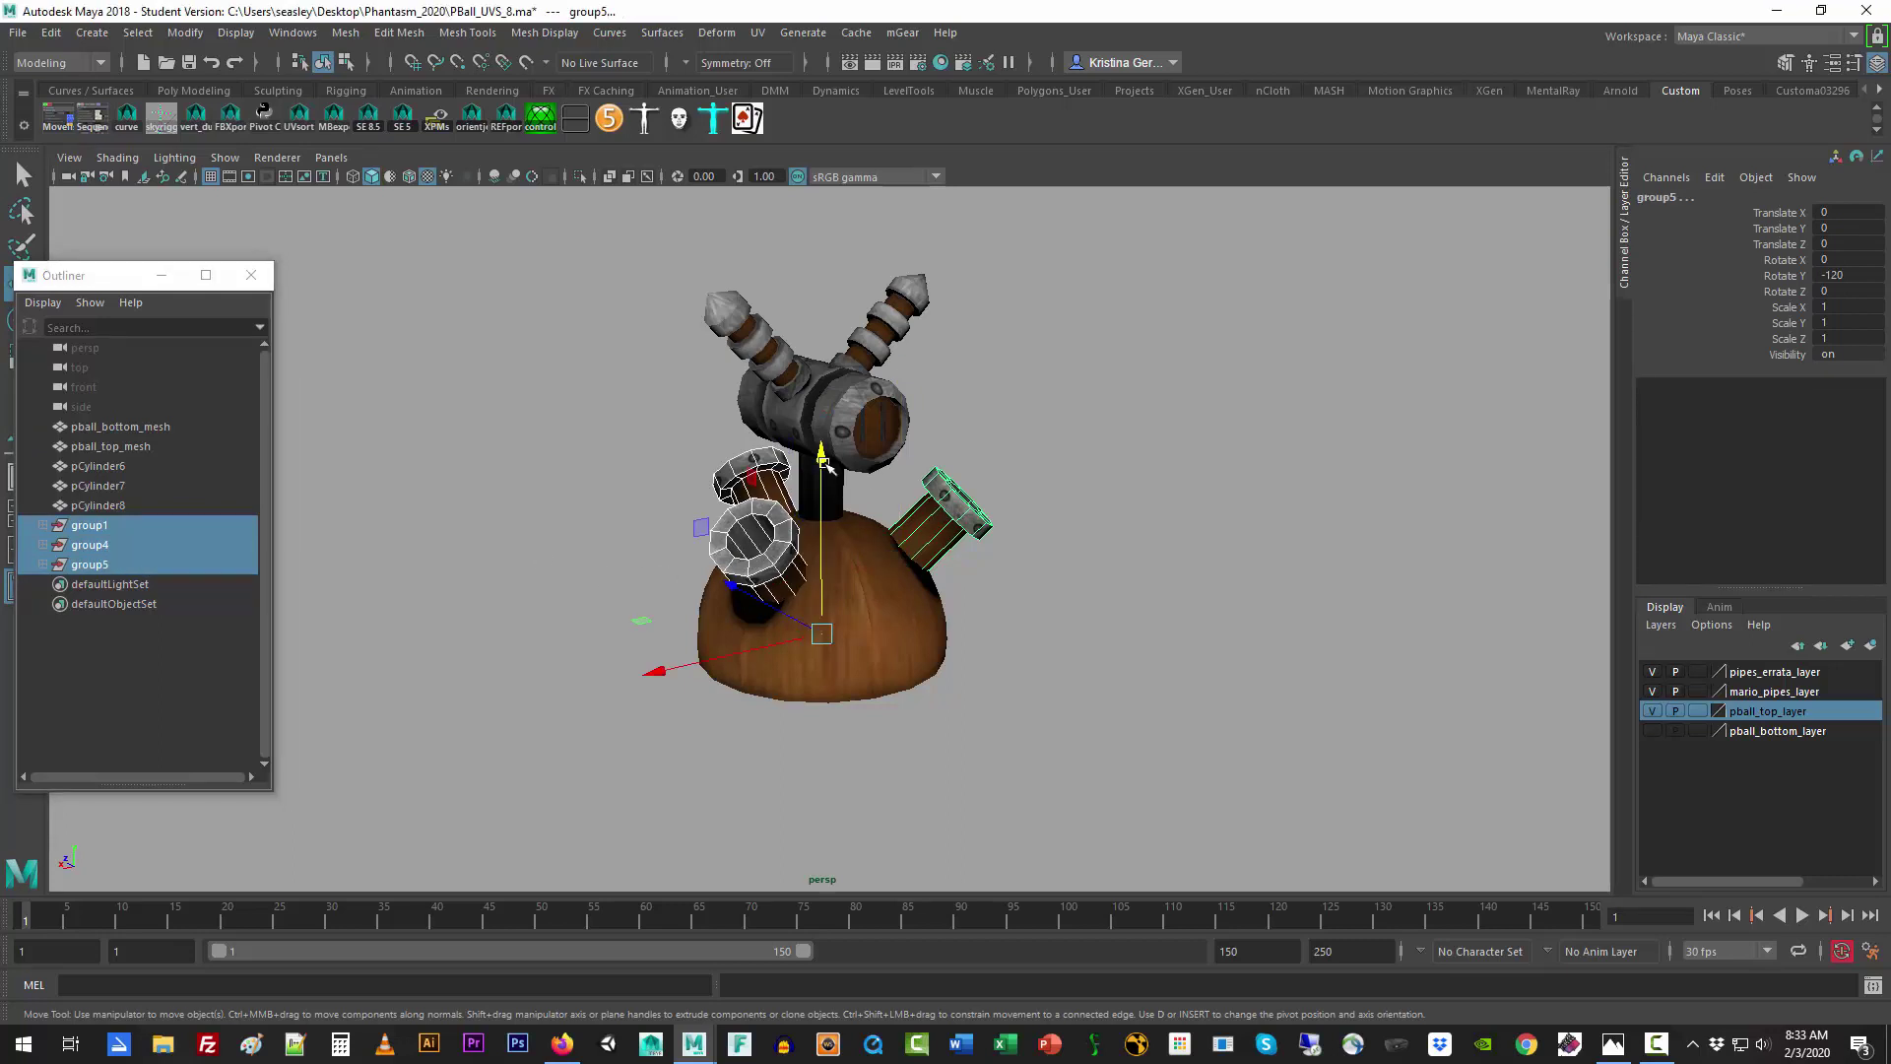
left_click_drag(823, 463, 370, 500)
left_click_drag(733, 596, 662, 590, "alt")
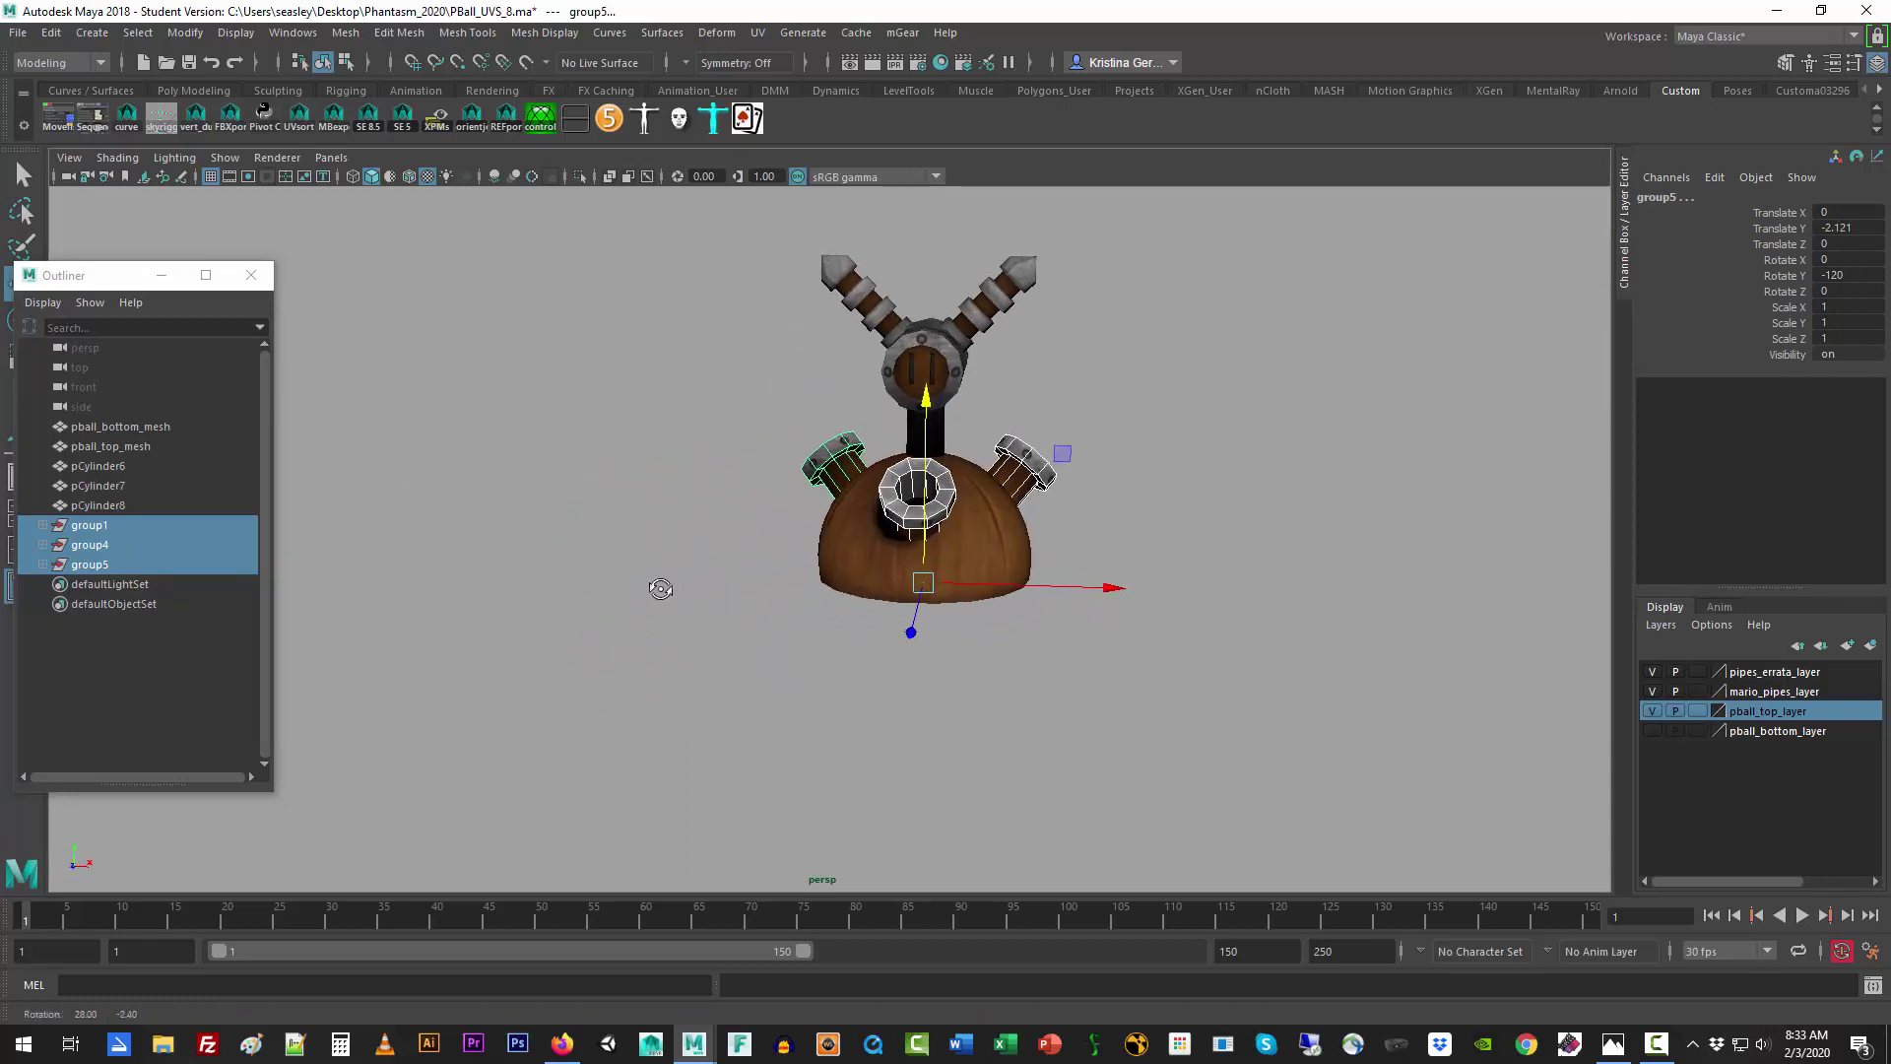
left_click(861, 572)
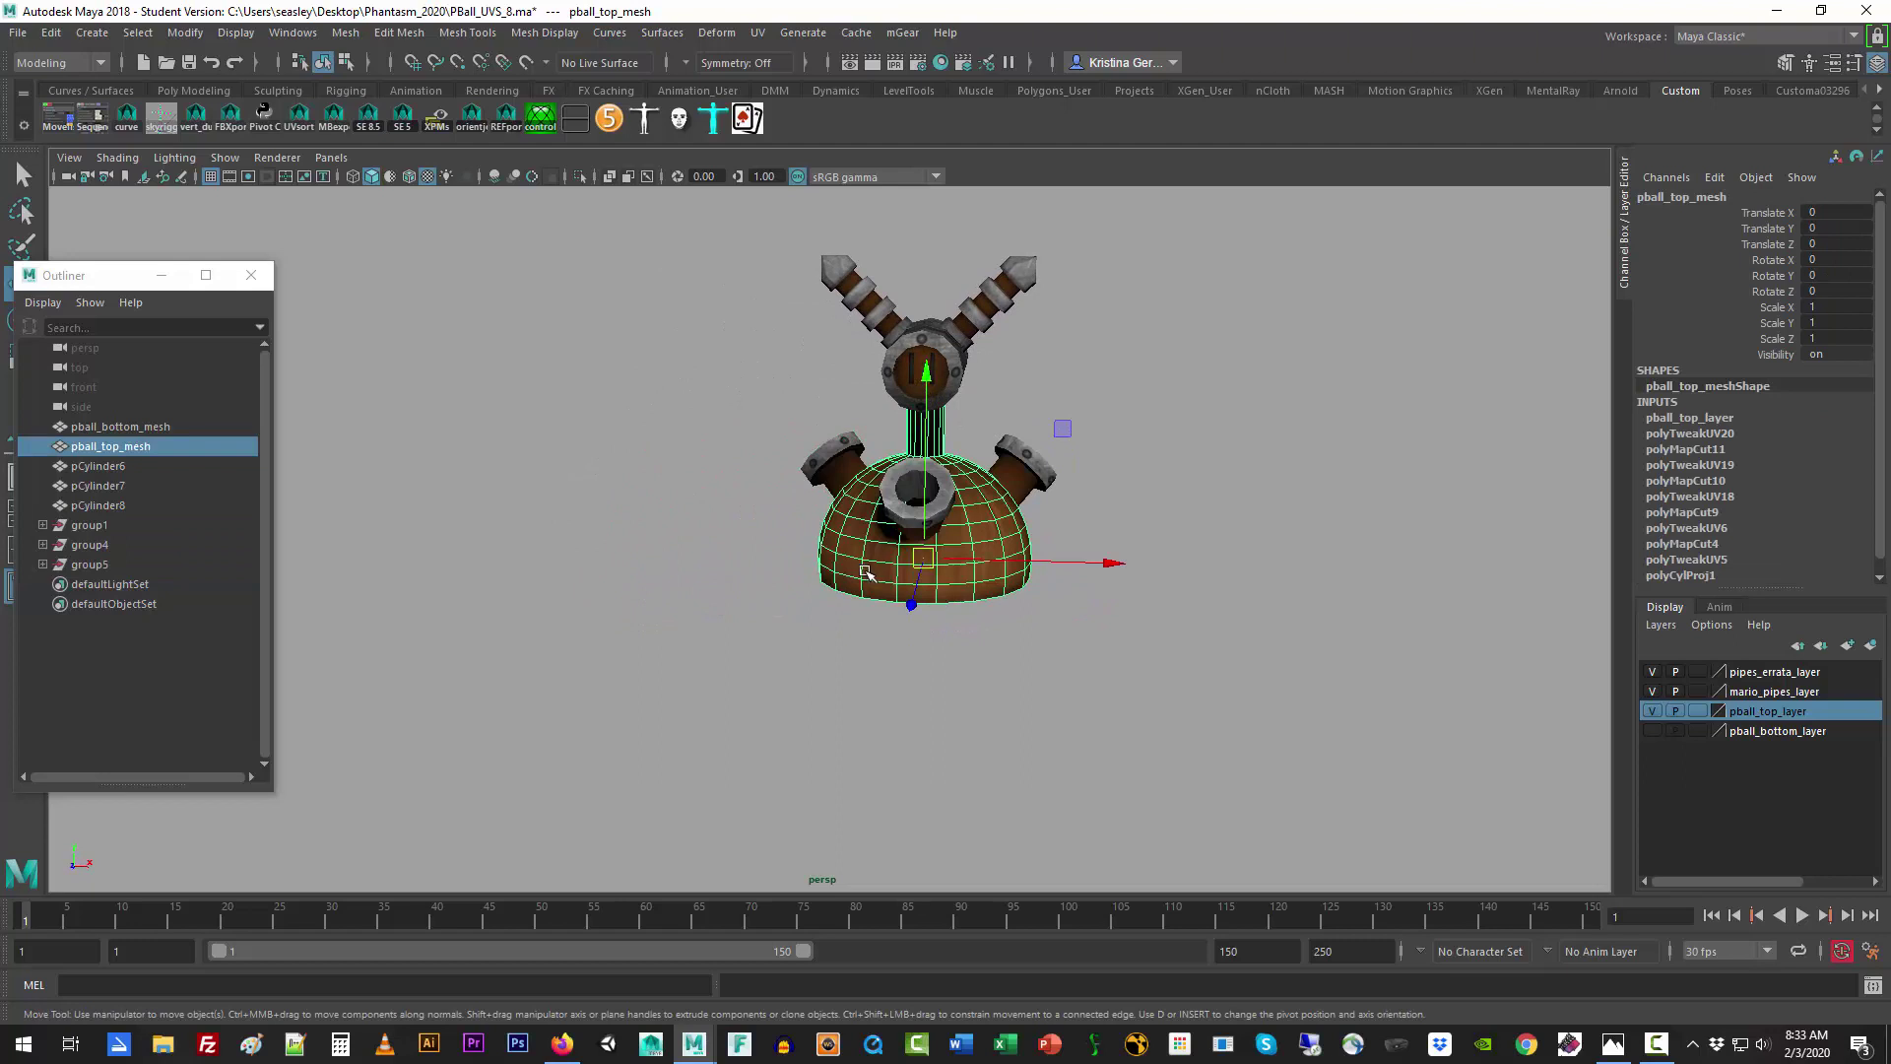
Step: Rotate pball_top_mesh about its Y axis to 8.905 degrees so the dome lines up with the pipes, and deselect it
key("e")
left_click_drag(944, 605, 975, 604)
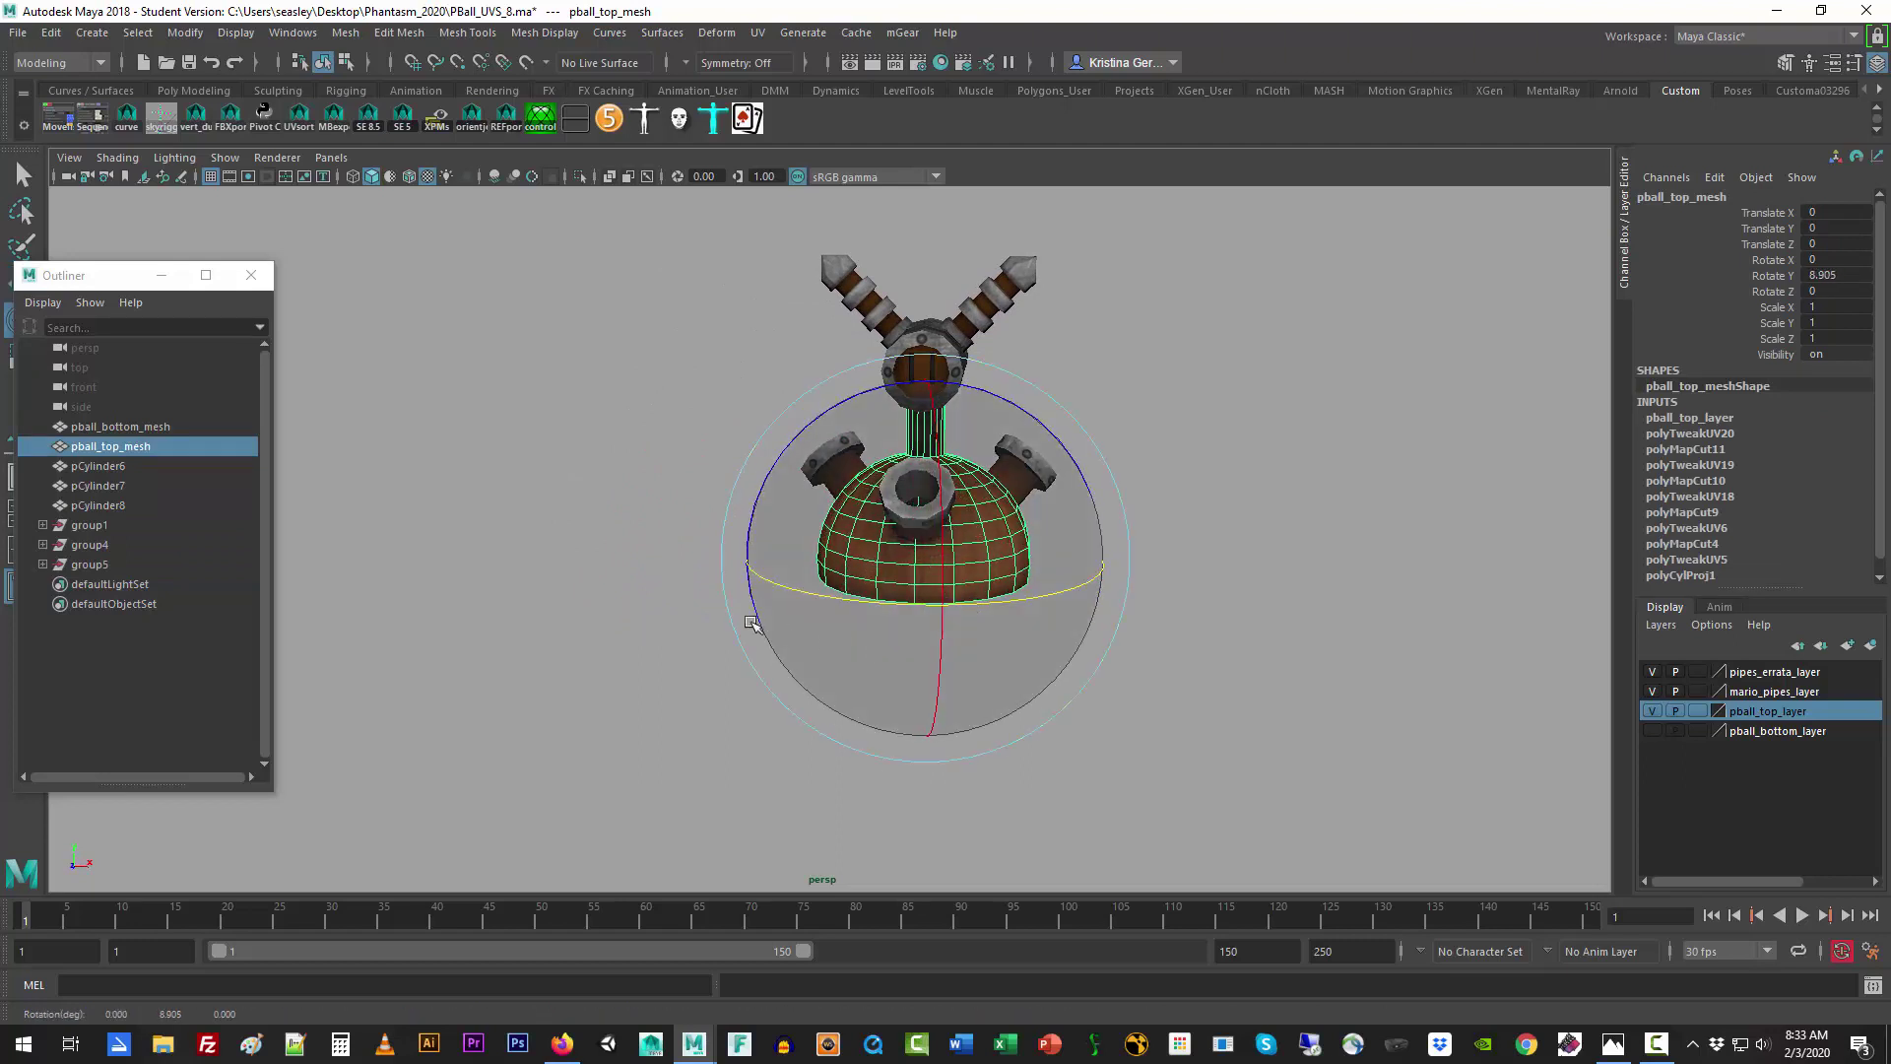
left_click(634, 617)
scroll(624, 617, "up", 4)
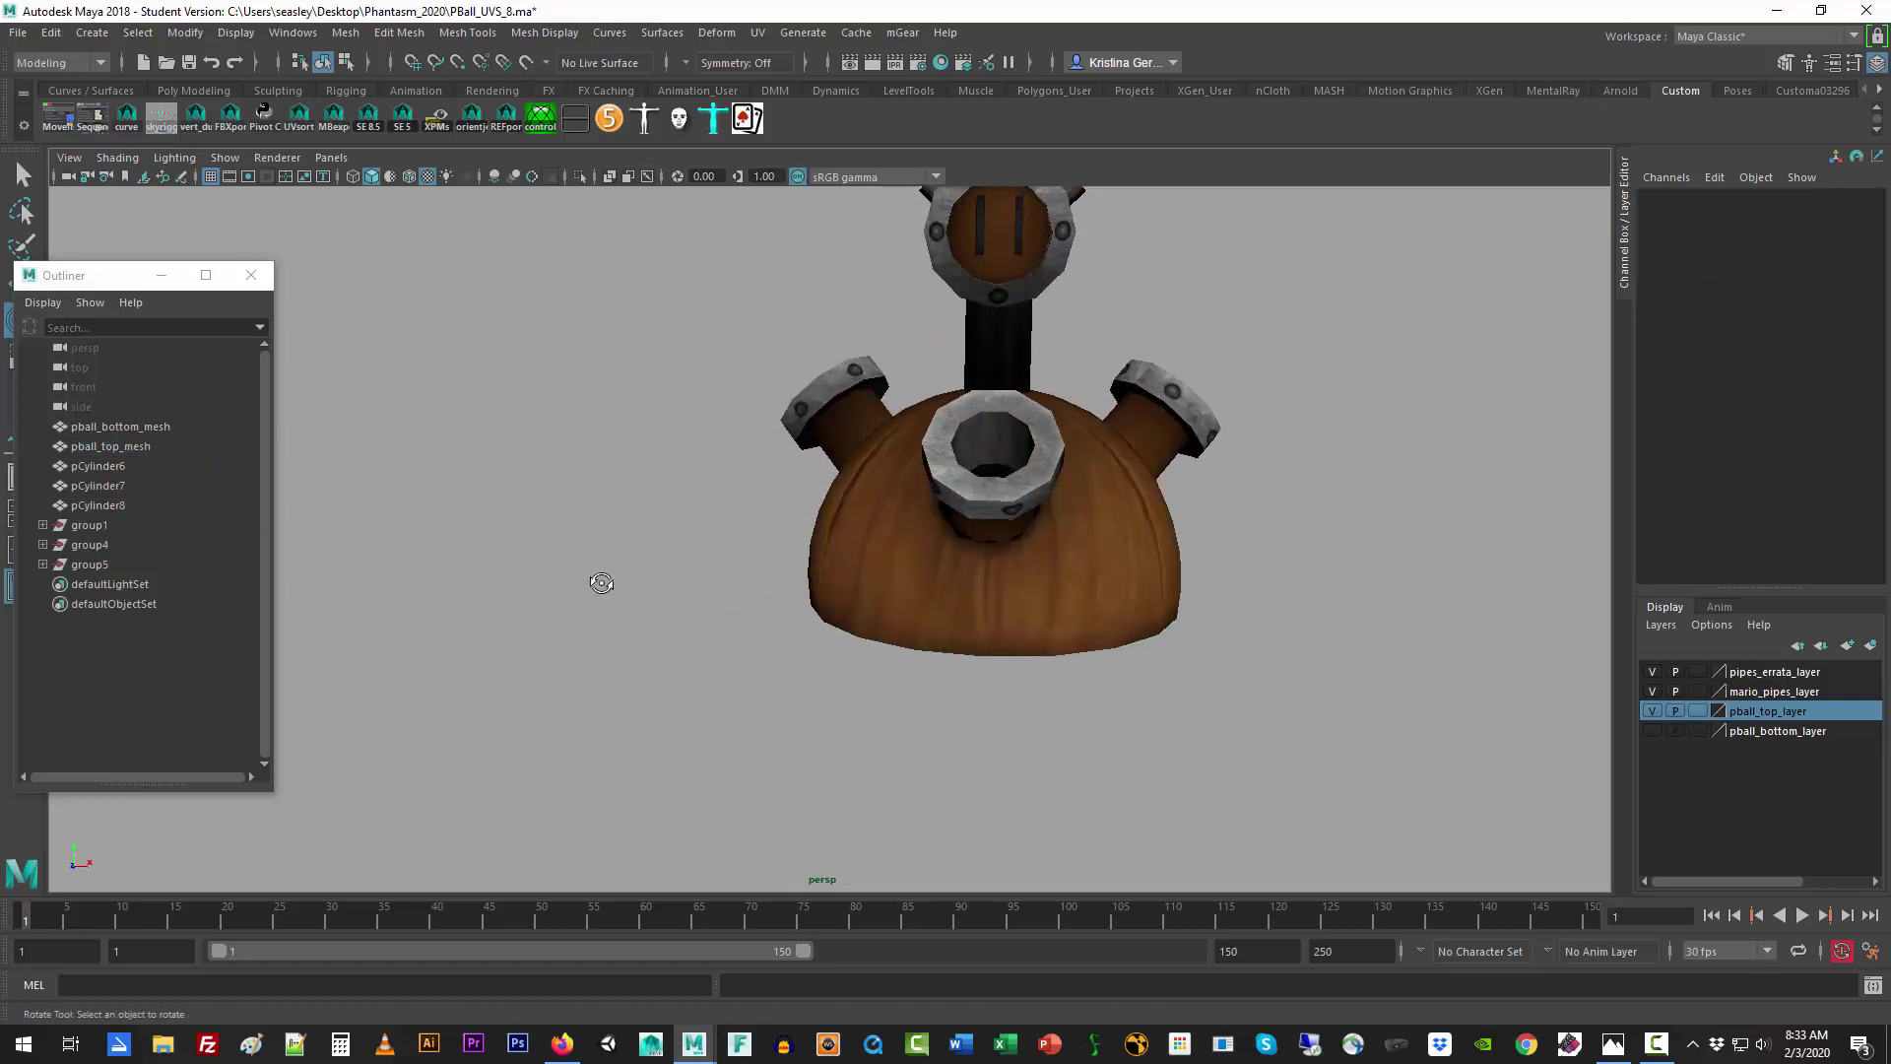
left_click_drag(599, 583, 770, 668, "alt")
scroll(754, 591, "down", 4)
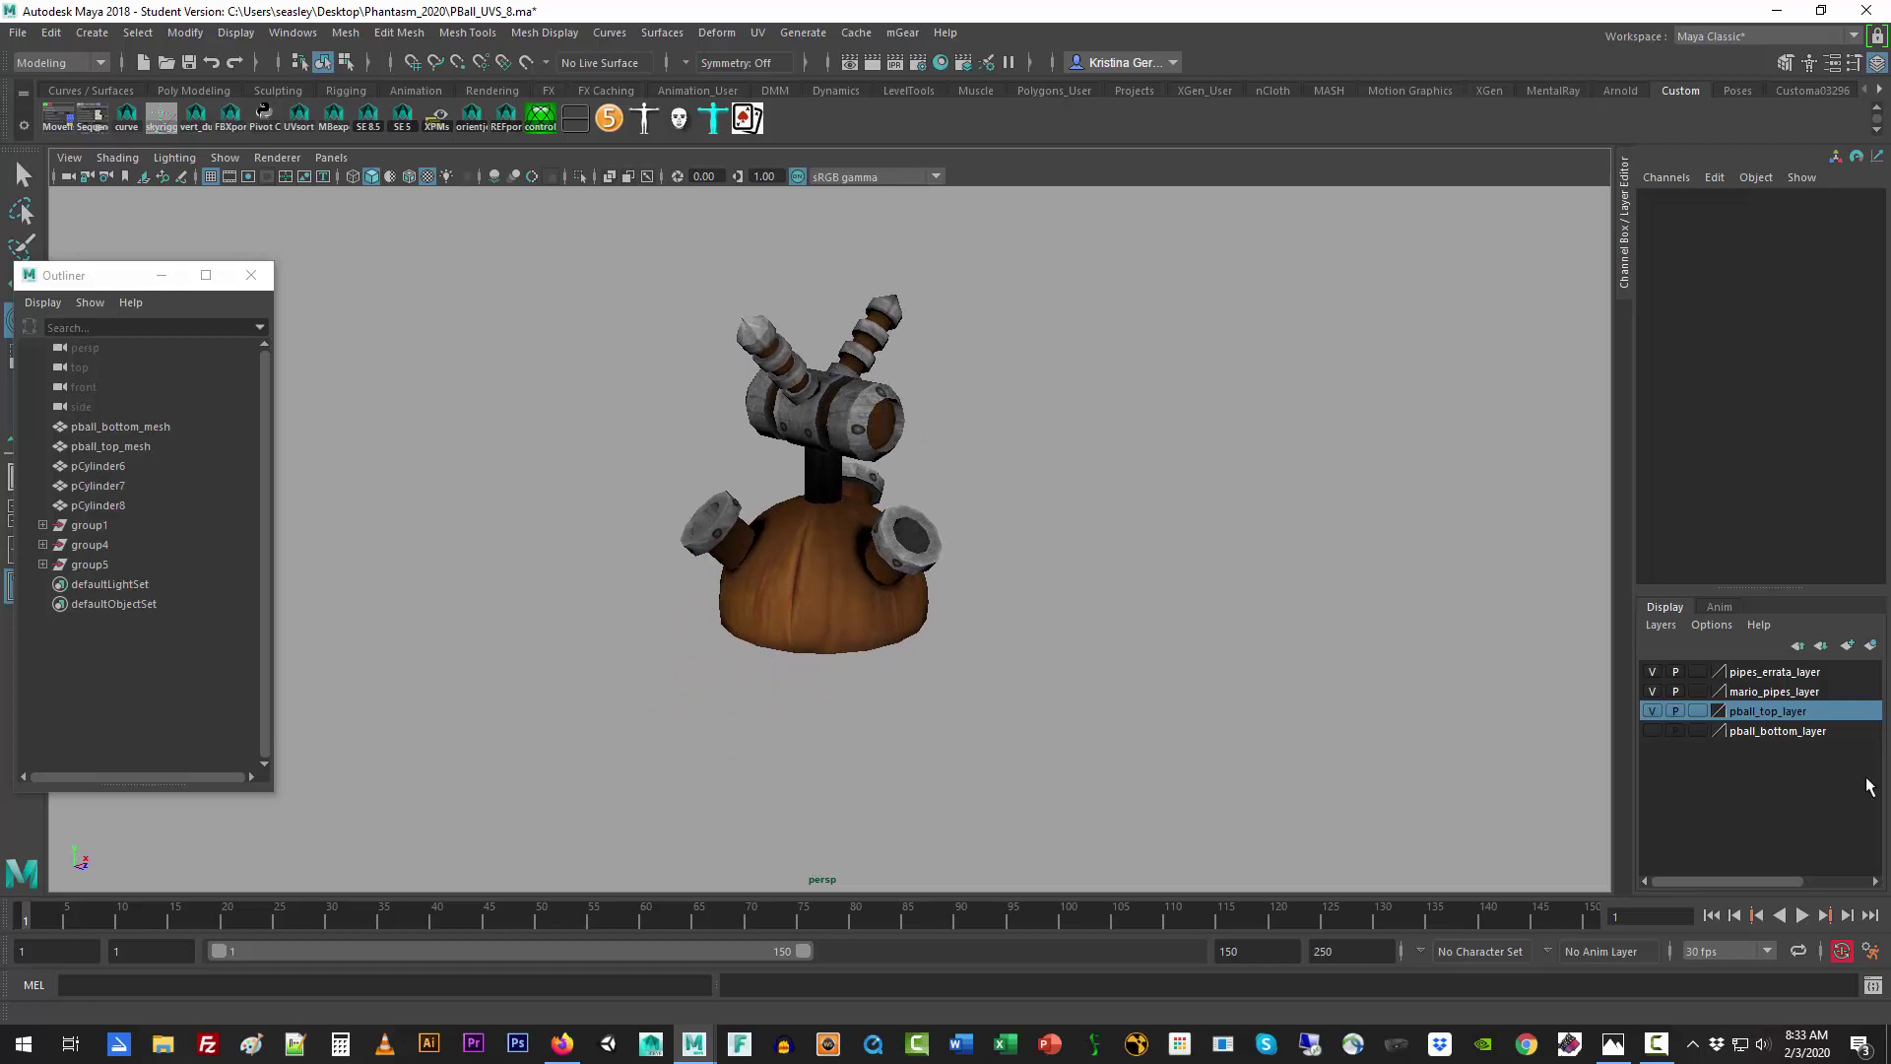
Step: Show pball_bottom_layer, hide pball_top_layer, mario_pipes_layer and pipes_errata_layer, and select and frame pball_bottom_mesh
left_click(1653, 730)
left_click(1653, 711)
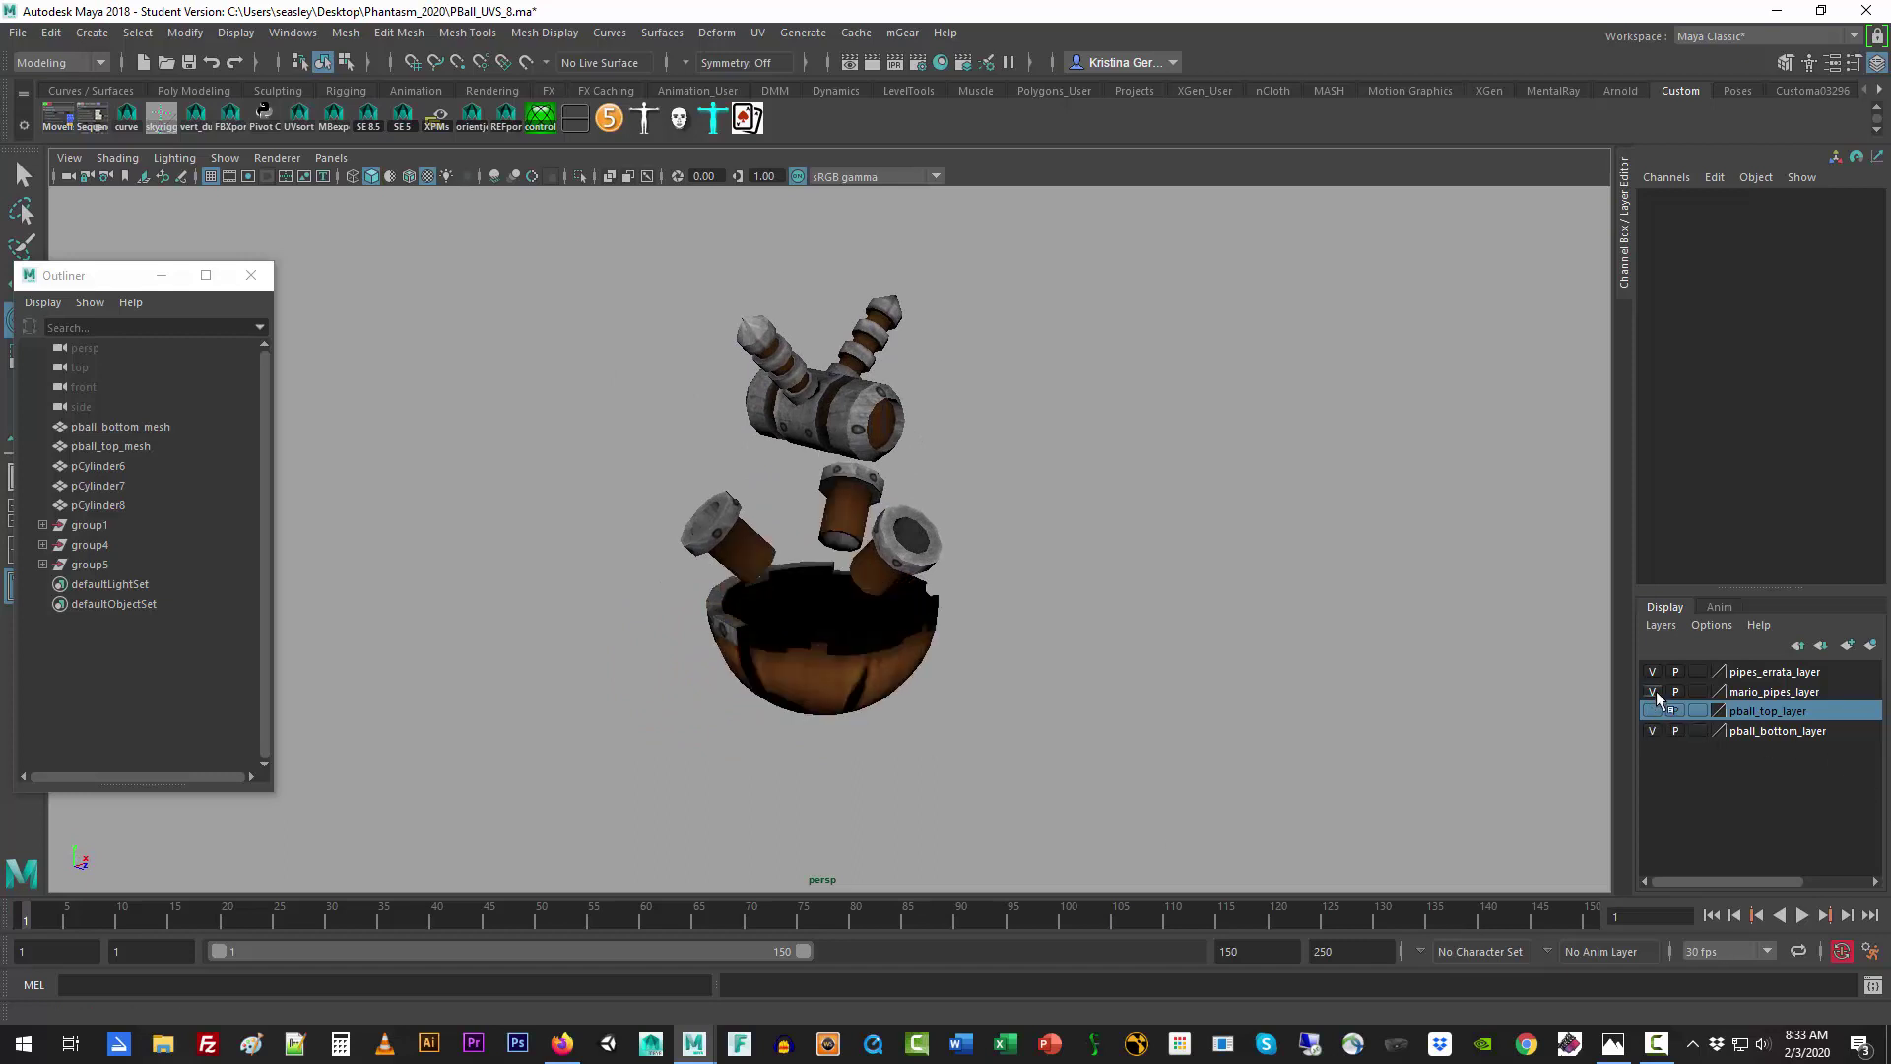
left_click(1653, 691)
left_click(1653, 674)
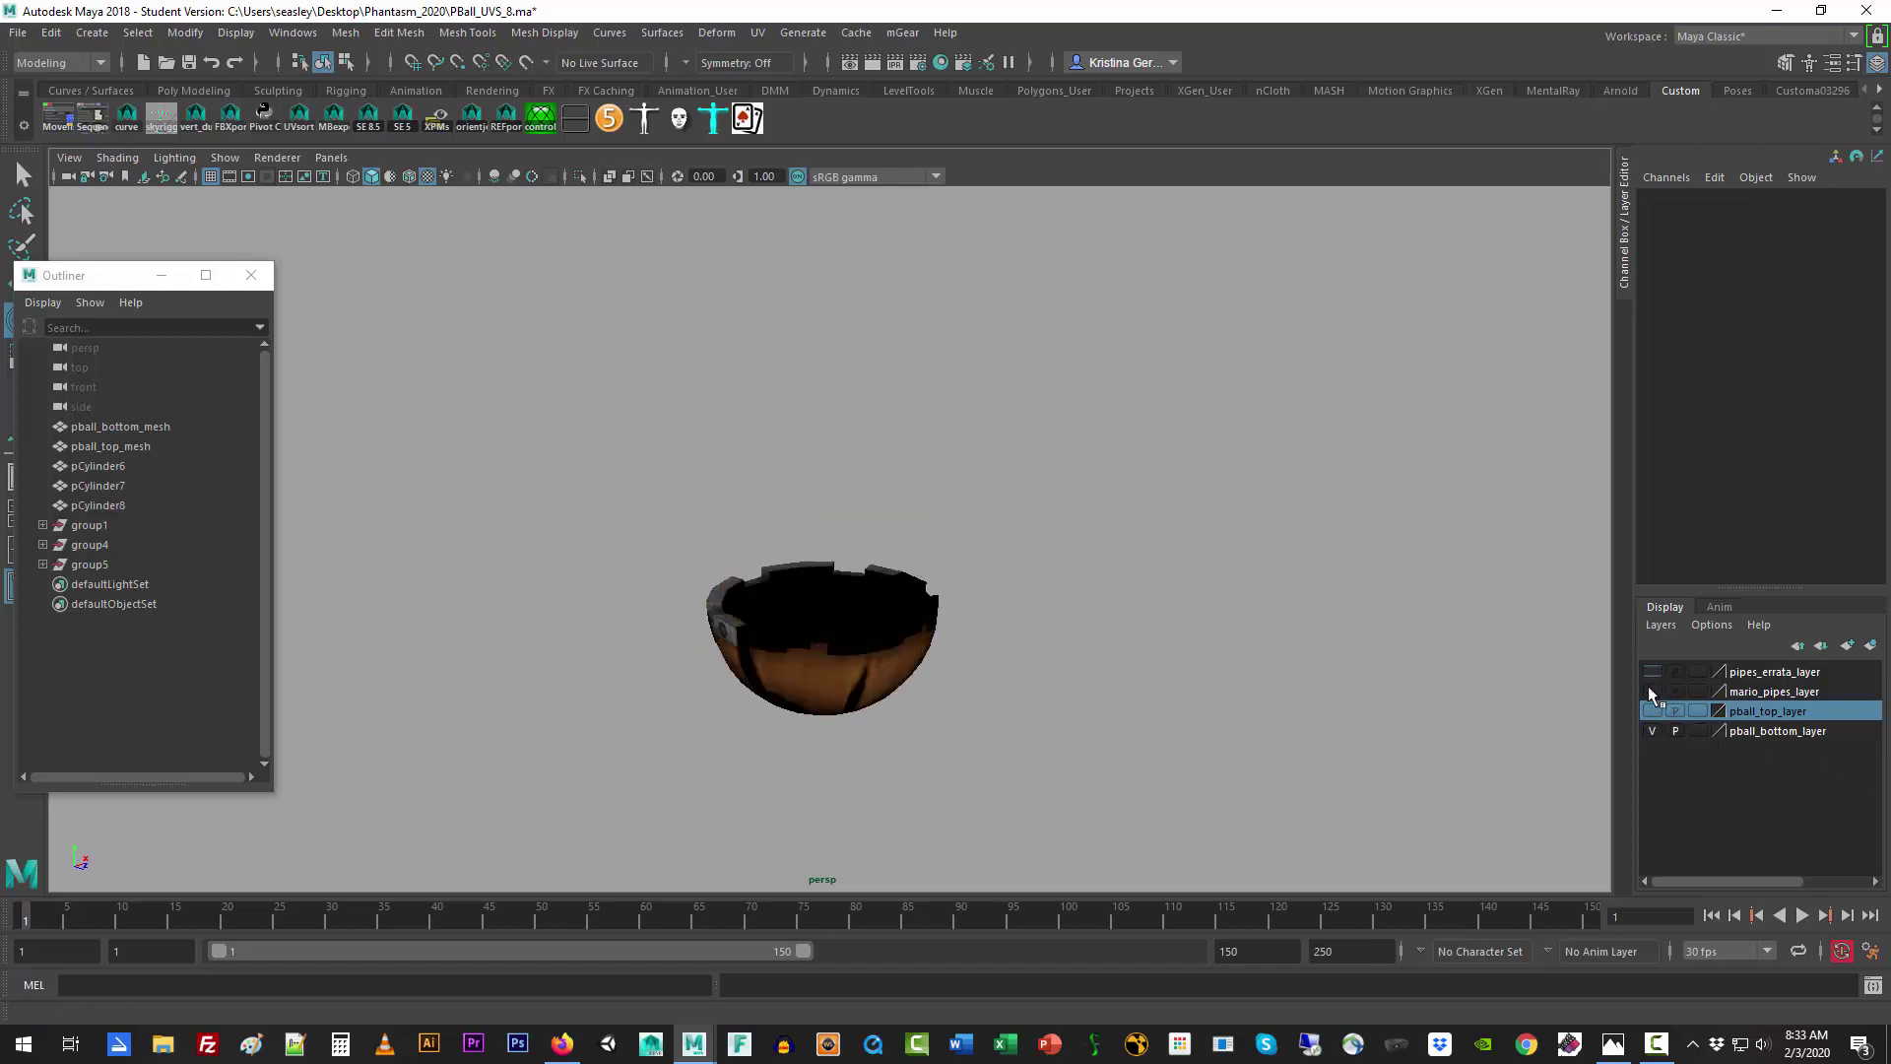
left_click(872, 690)
key("f")
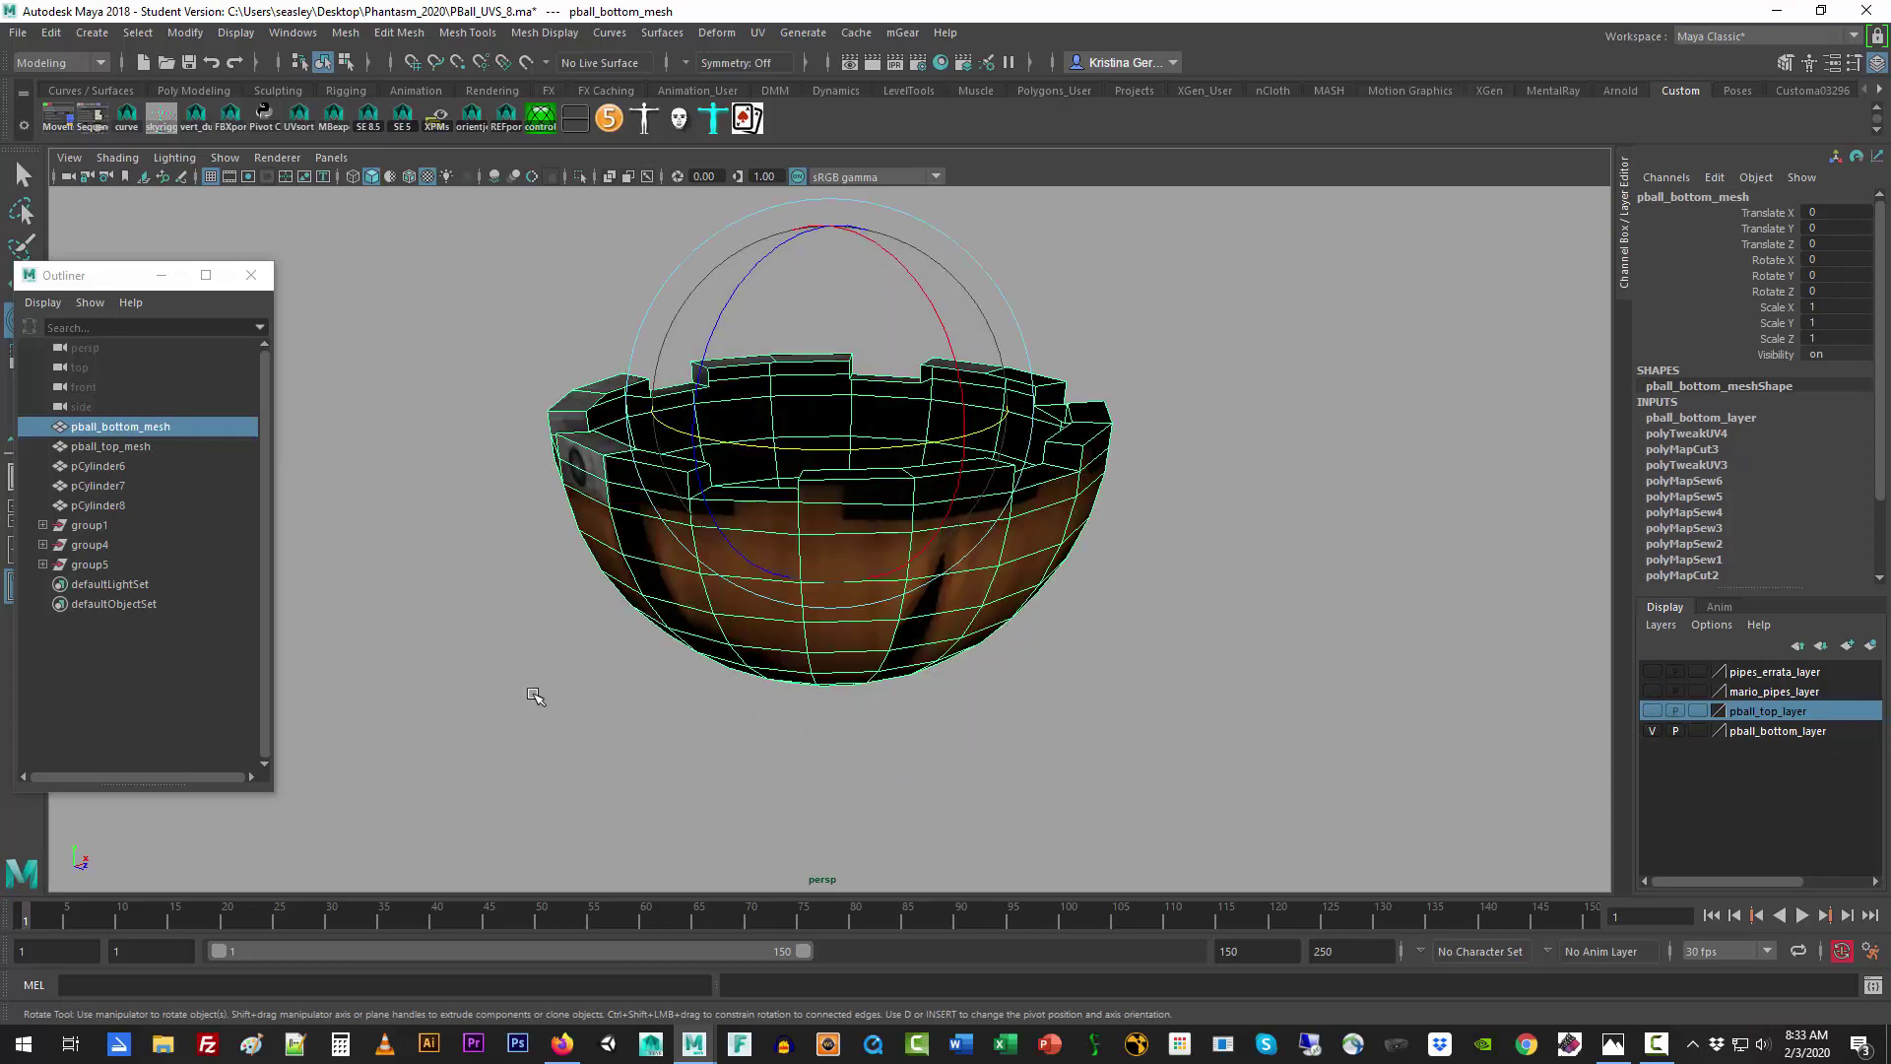
mouse_move(532, 688)
left_mouse_down("alt")
mouse_move(490, 700)
mouse_move(739, 684)
mouse_move(548, 706)
left_mouse_up("alt")
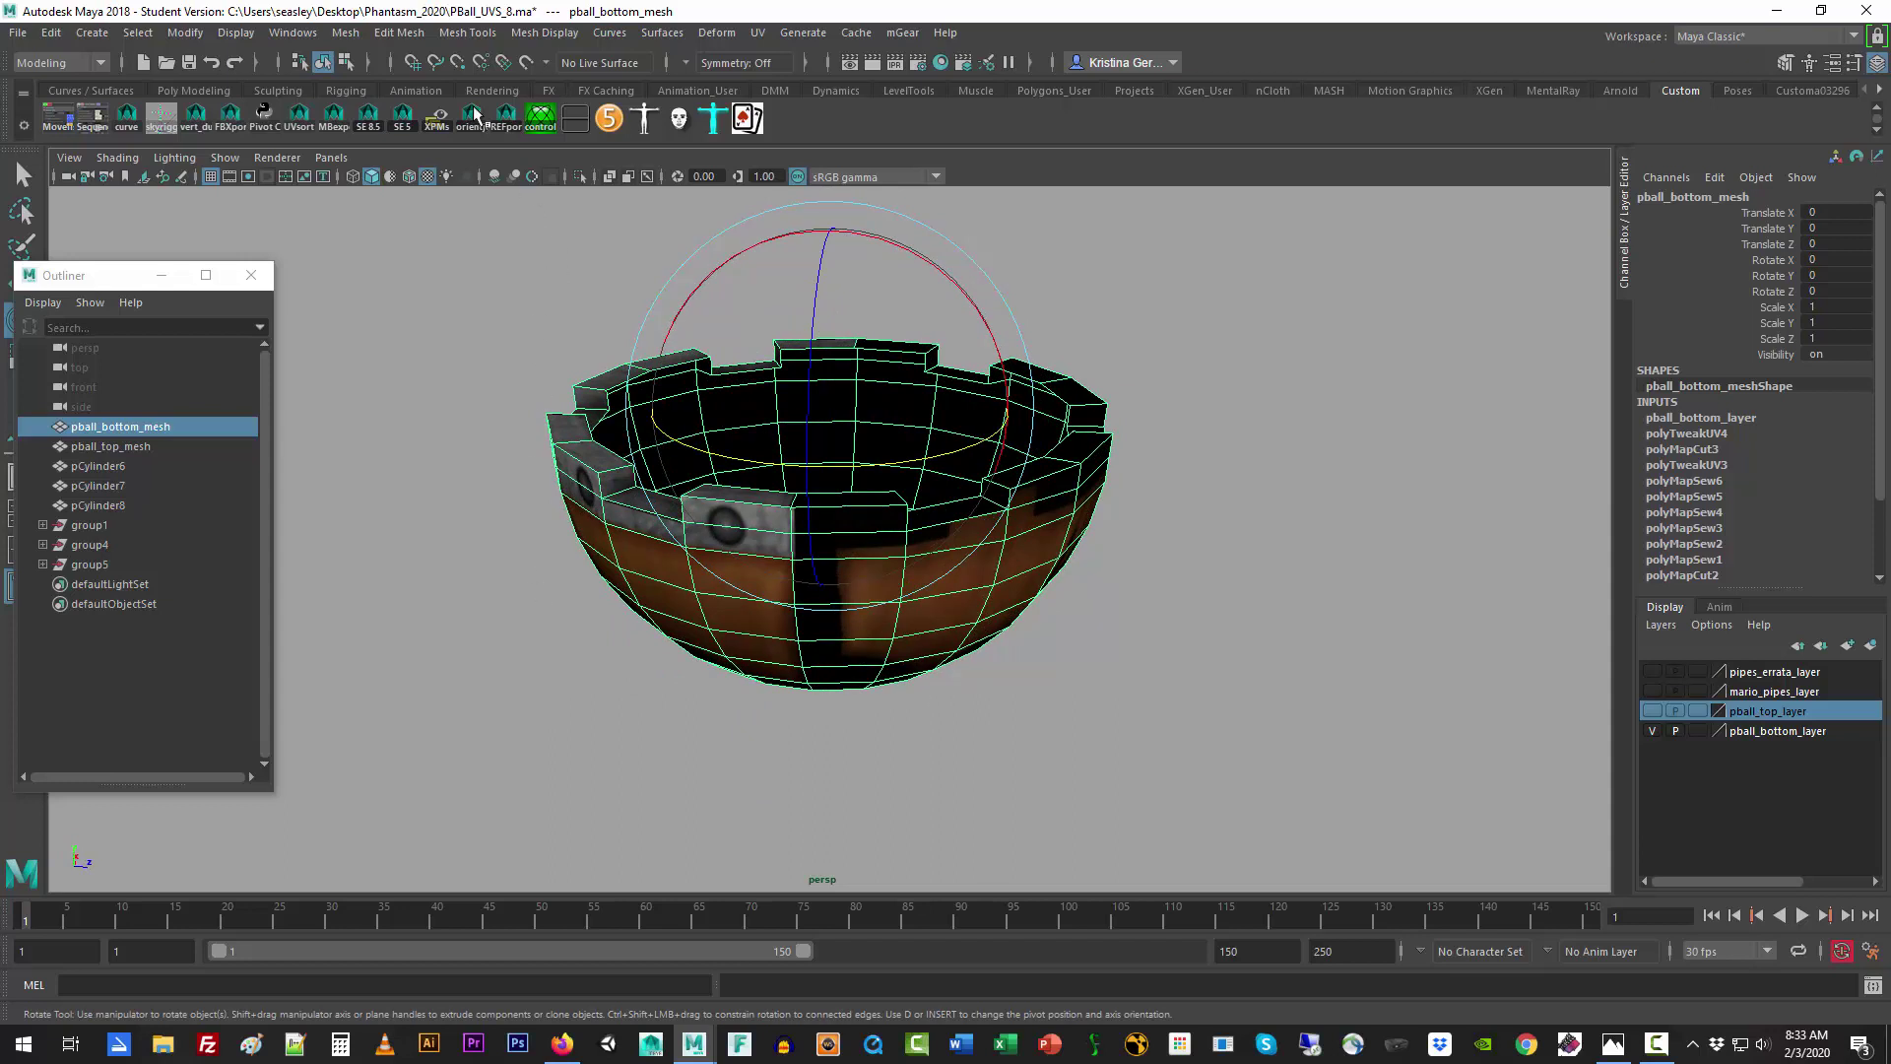
Step: Open the UV Editor for pball_bottom_mesh without the UV Toolkit and maximize it around the six petals
left_click(293, 33)
mouse_move(390, 115)
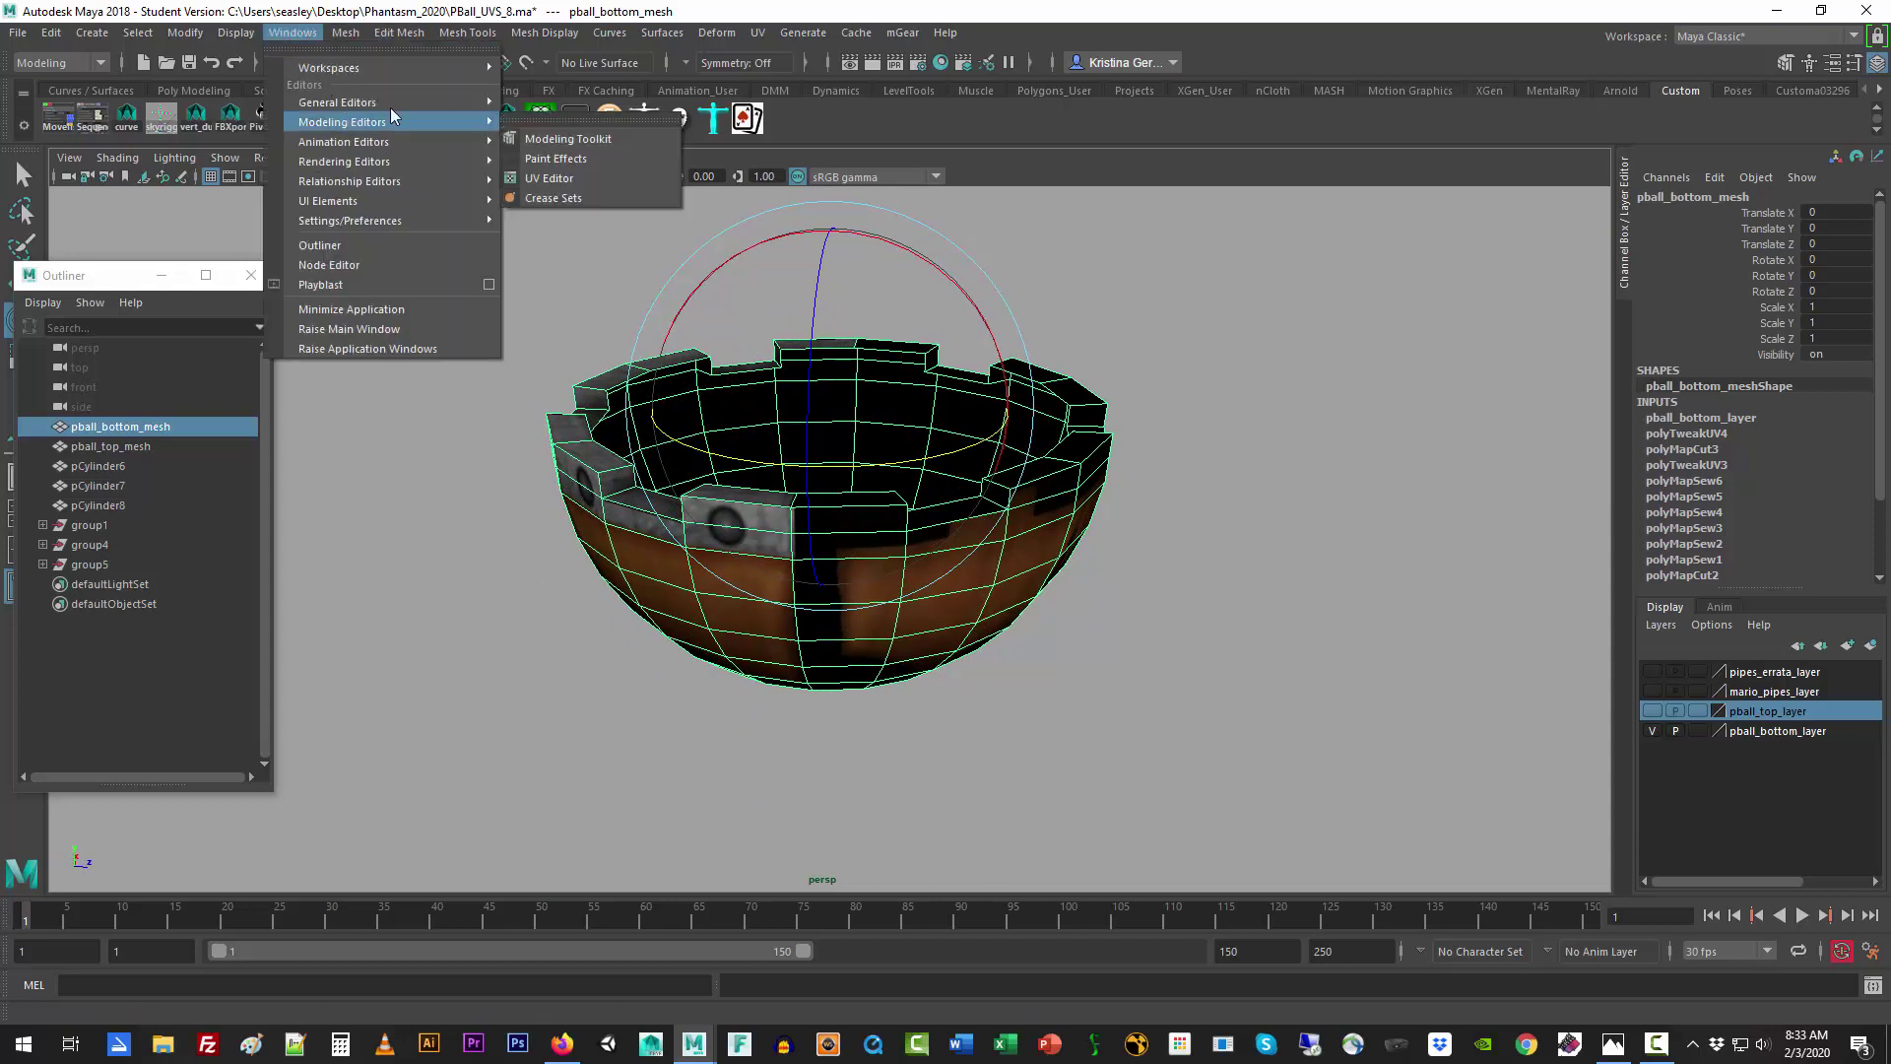
left_click(588, 179)
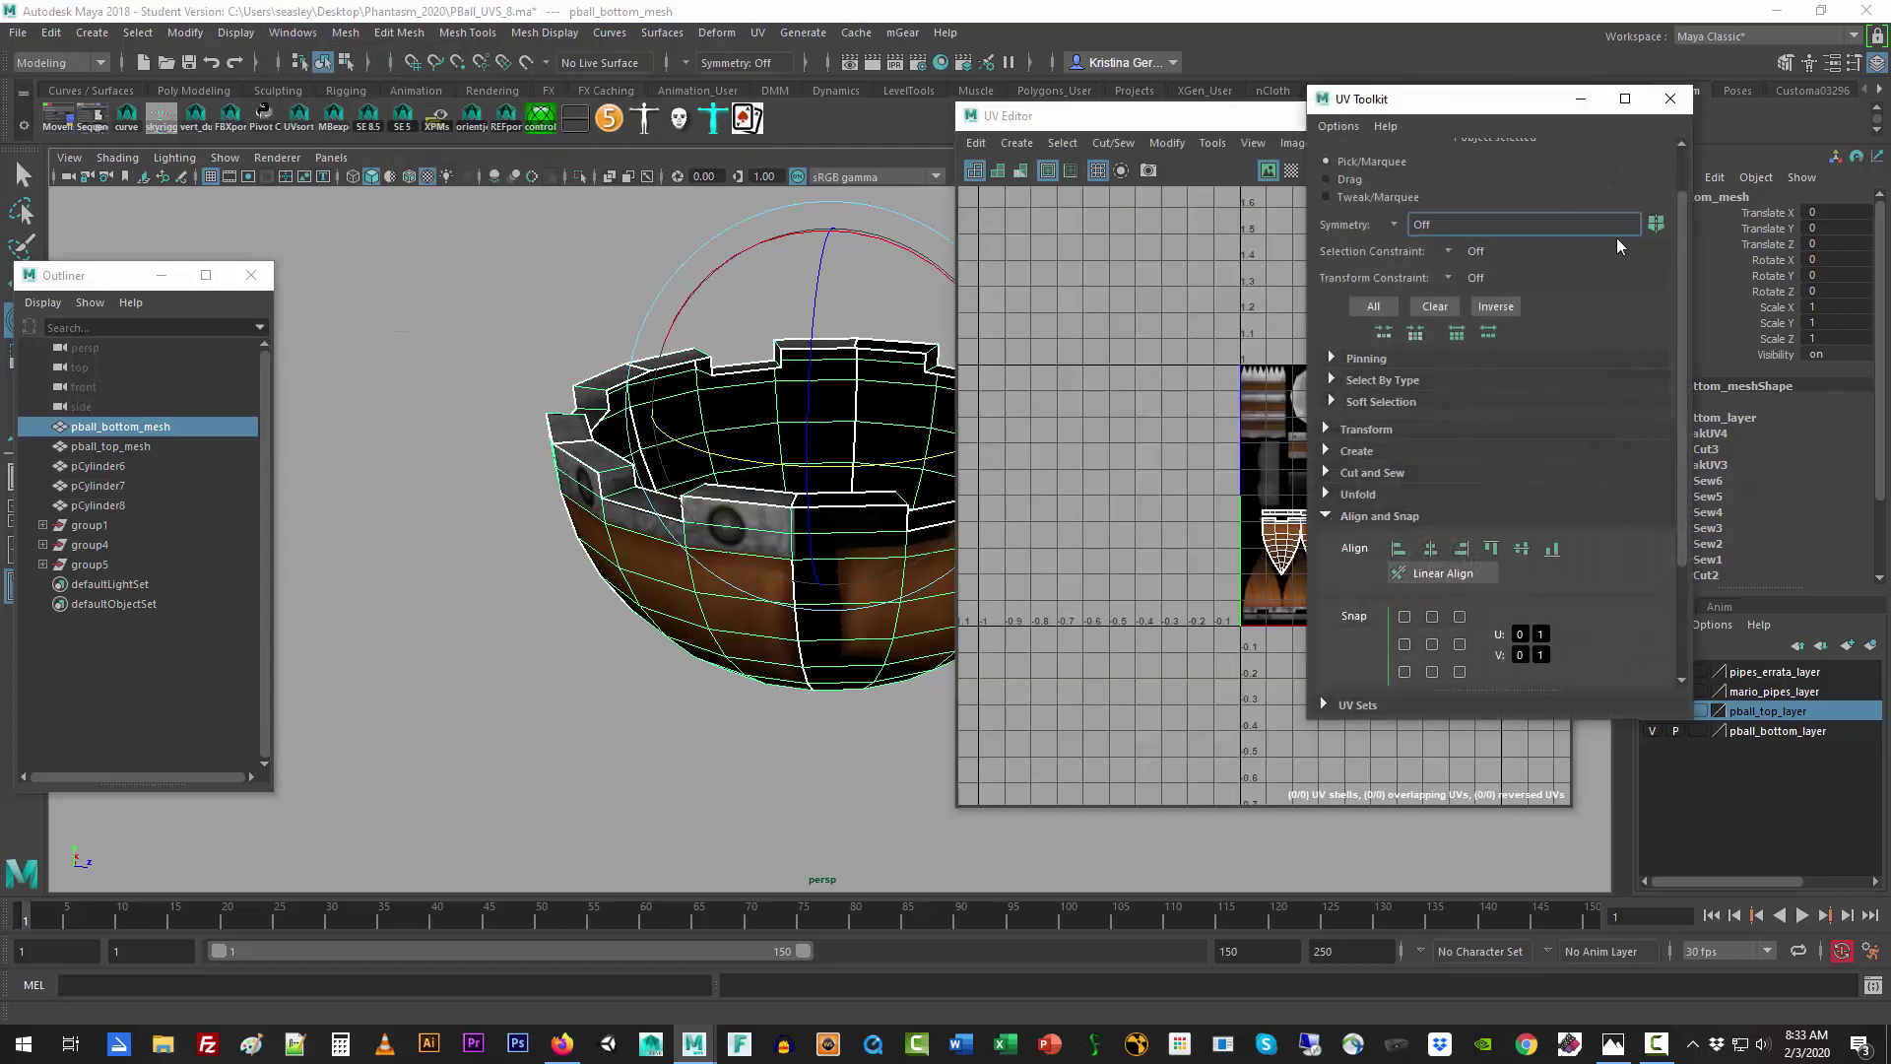
left_click(1669, 98)
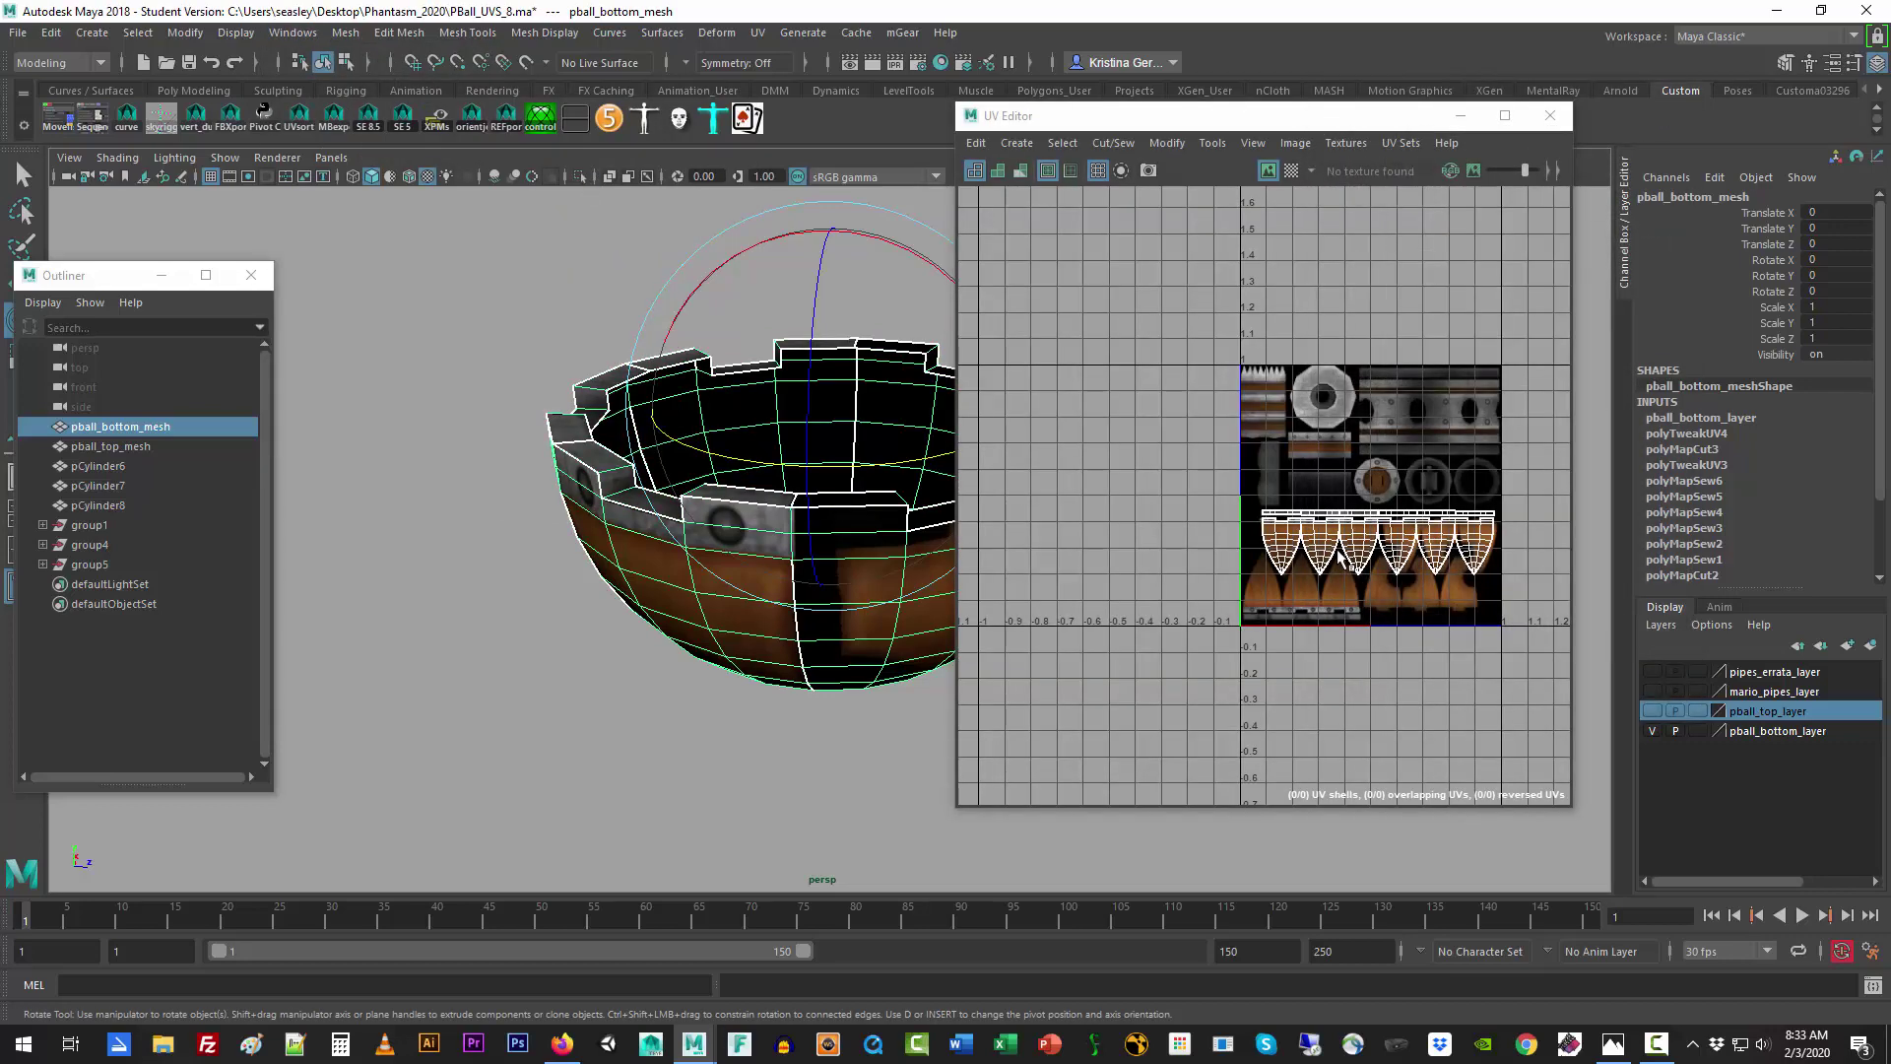
scroll(1338, 552, "down", 3)
scroll(1341, 556, "up", 6)
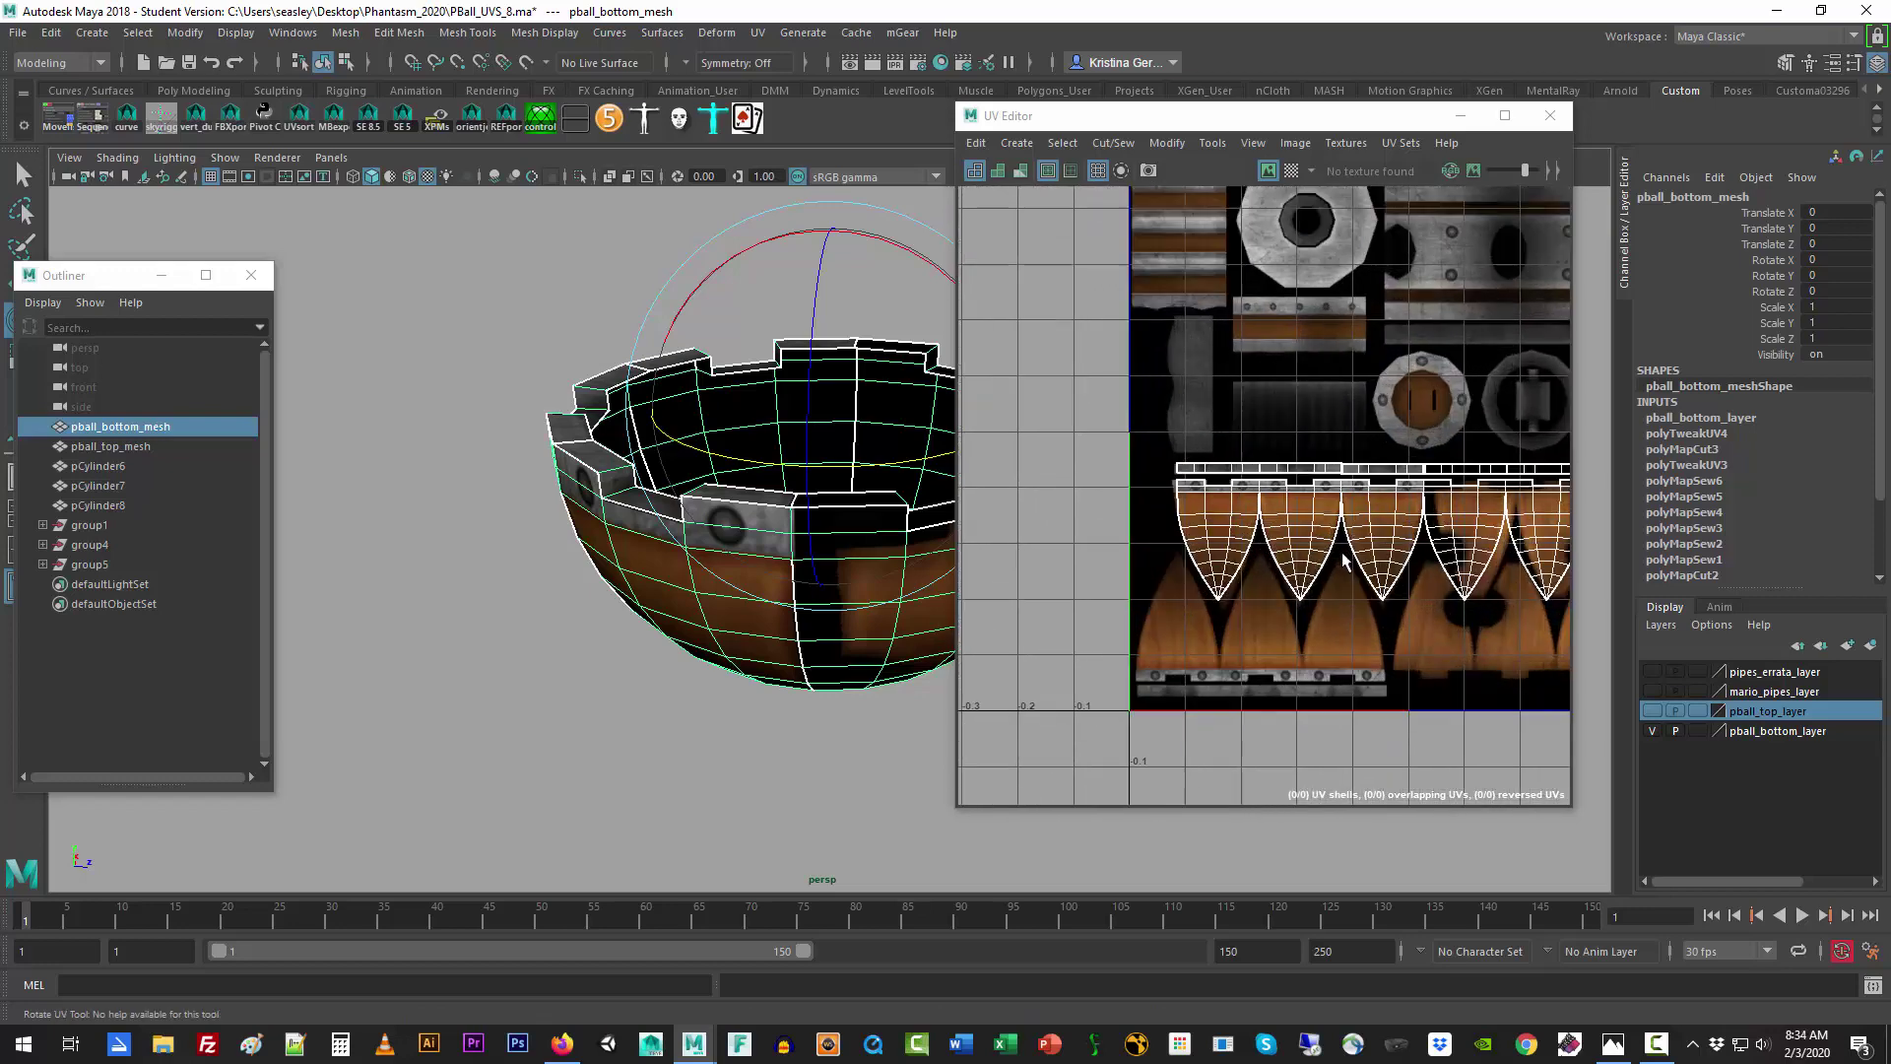
middle_click_drag(1389, 582, 1227, 535, "alt")
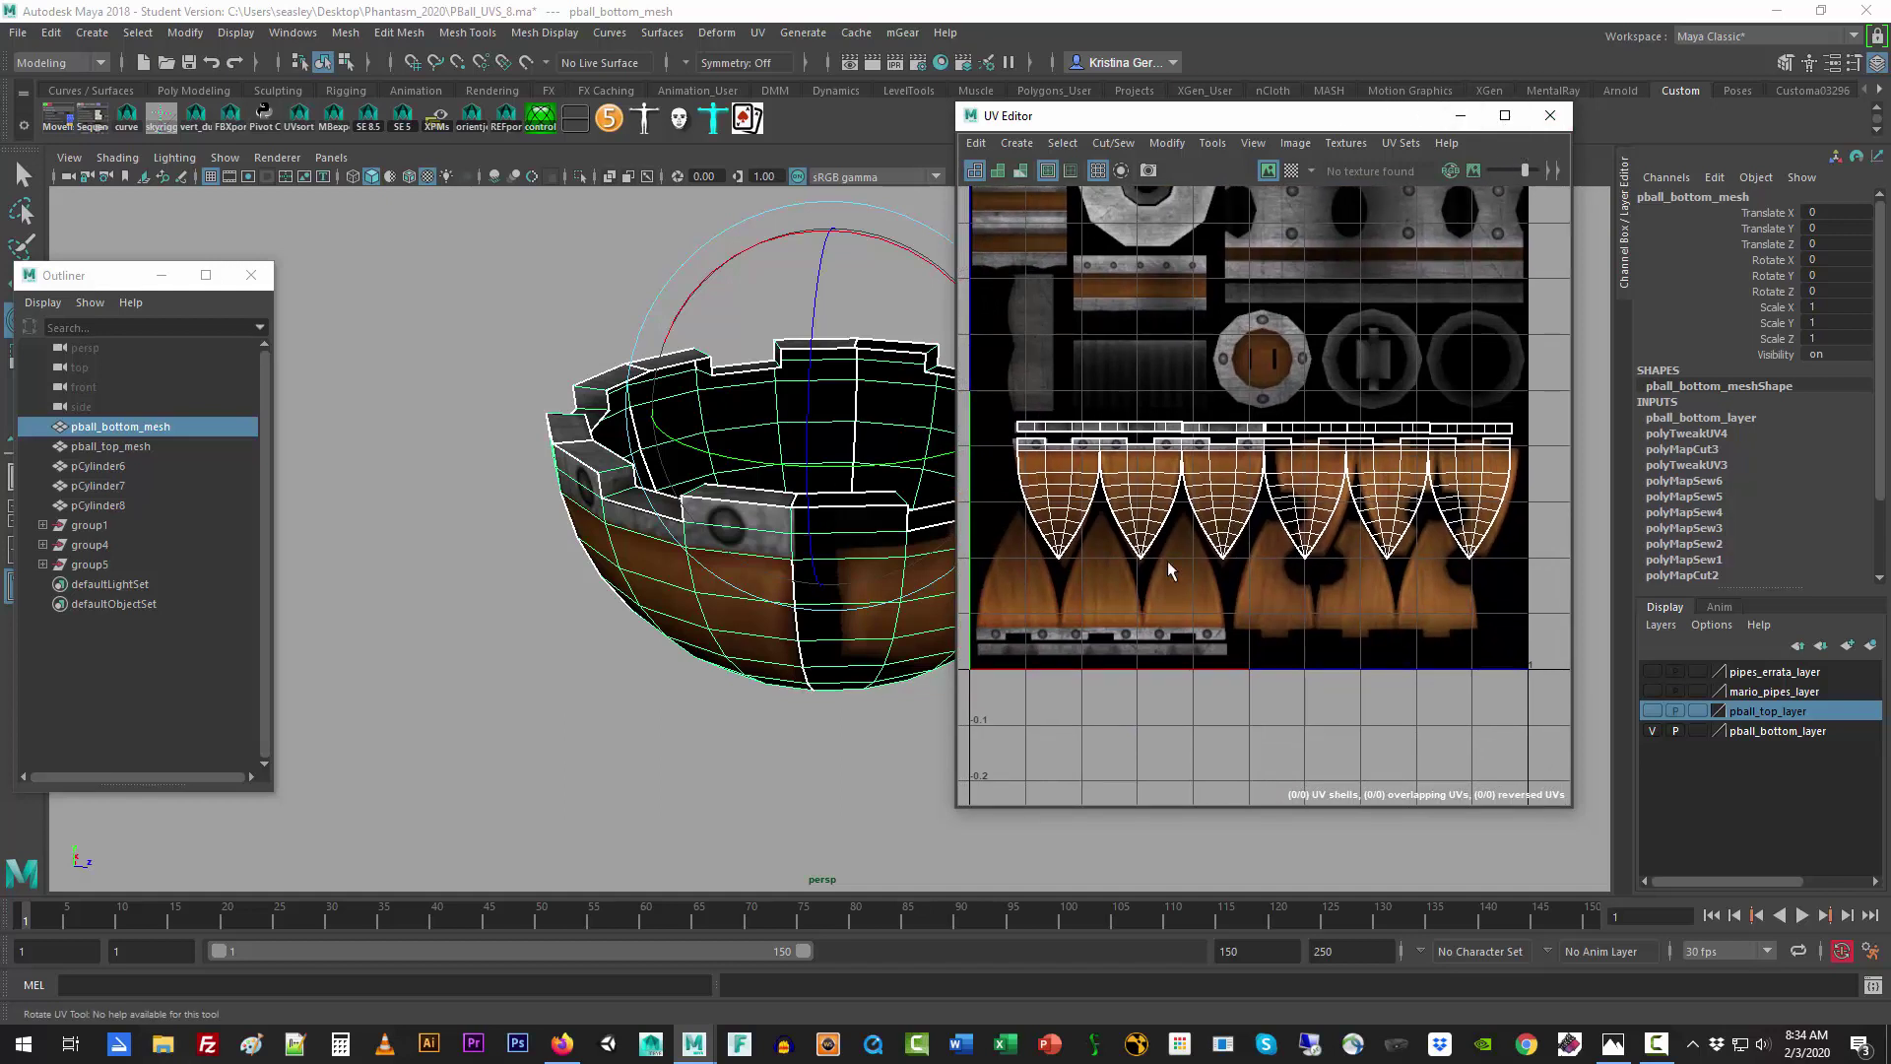
left_click(1505, 115)
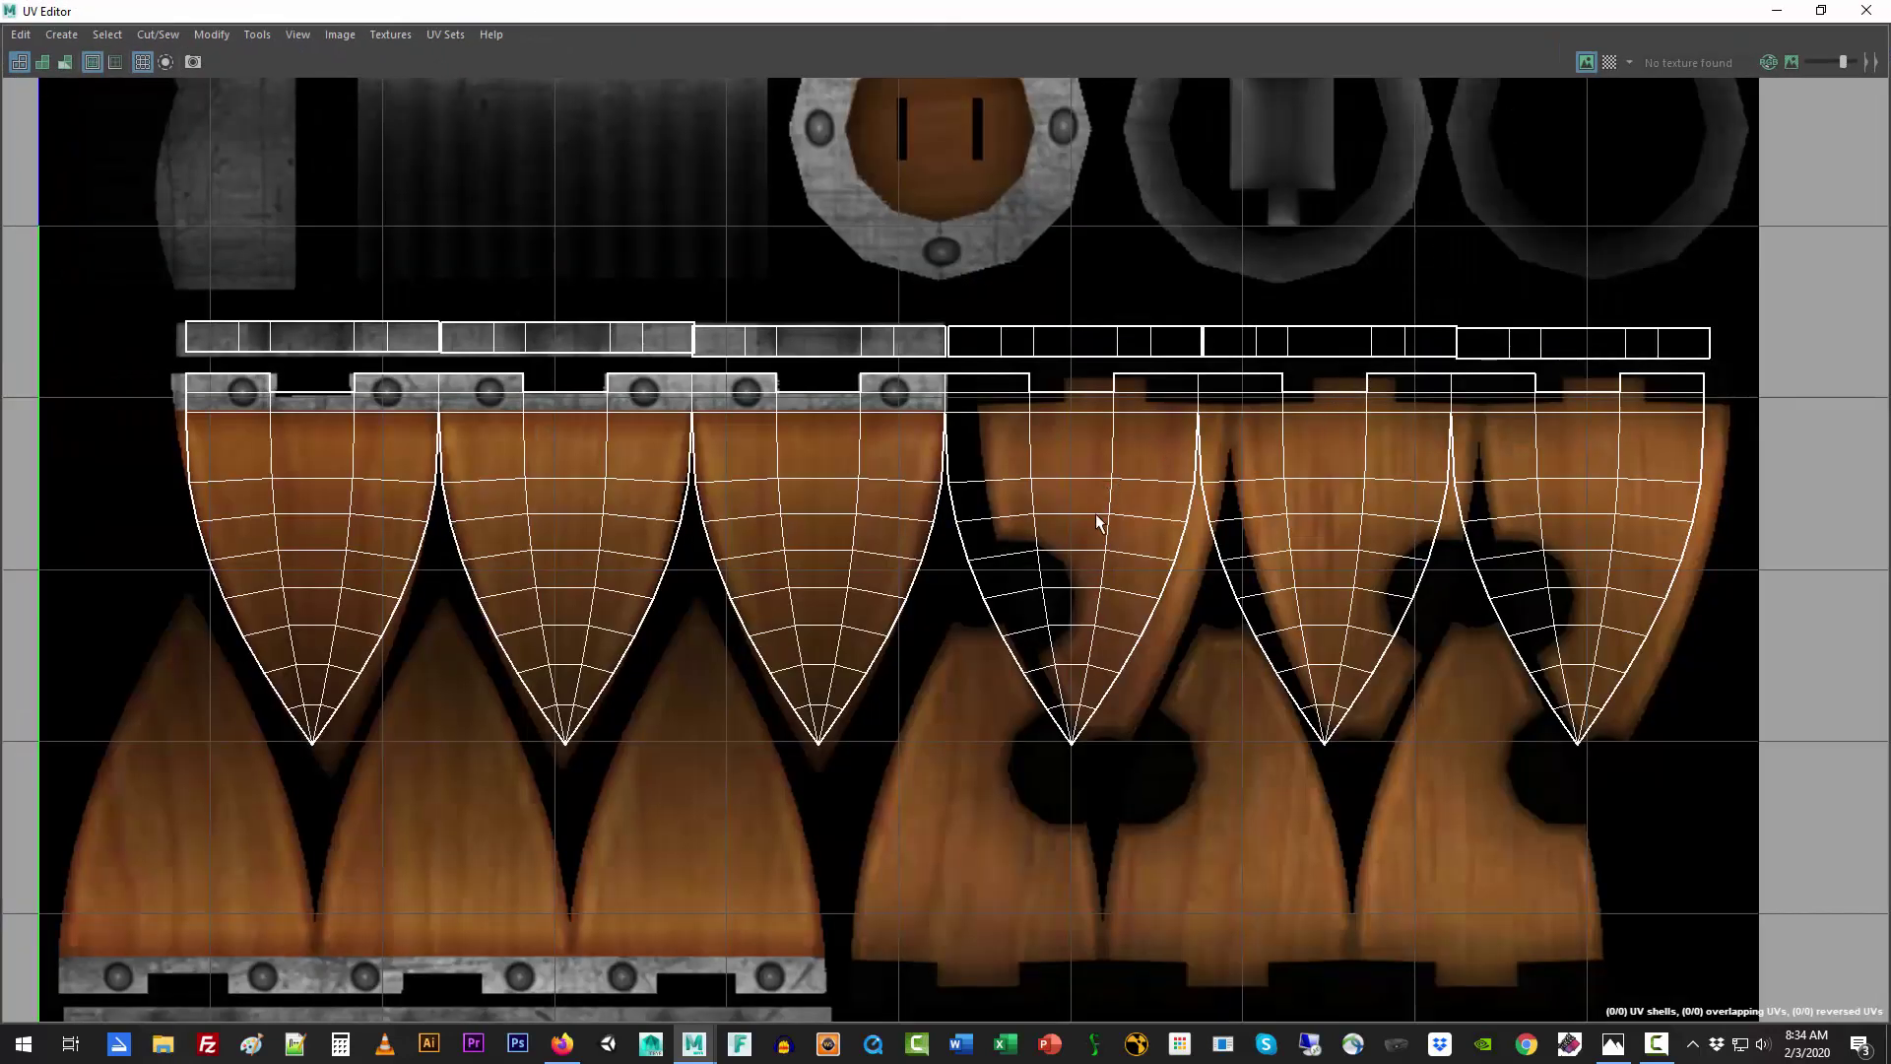
middle_click_drag(1038, 742, 1043, 666, "alt")
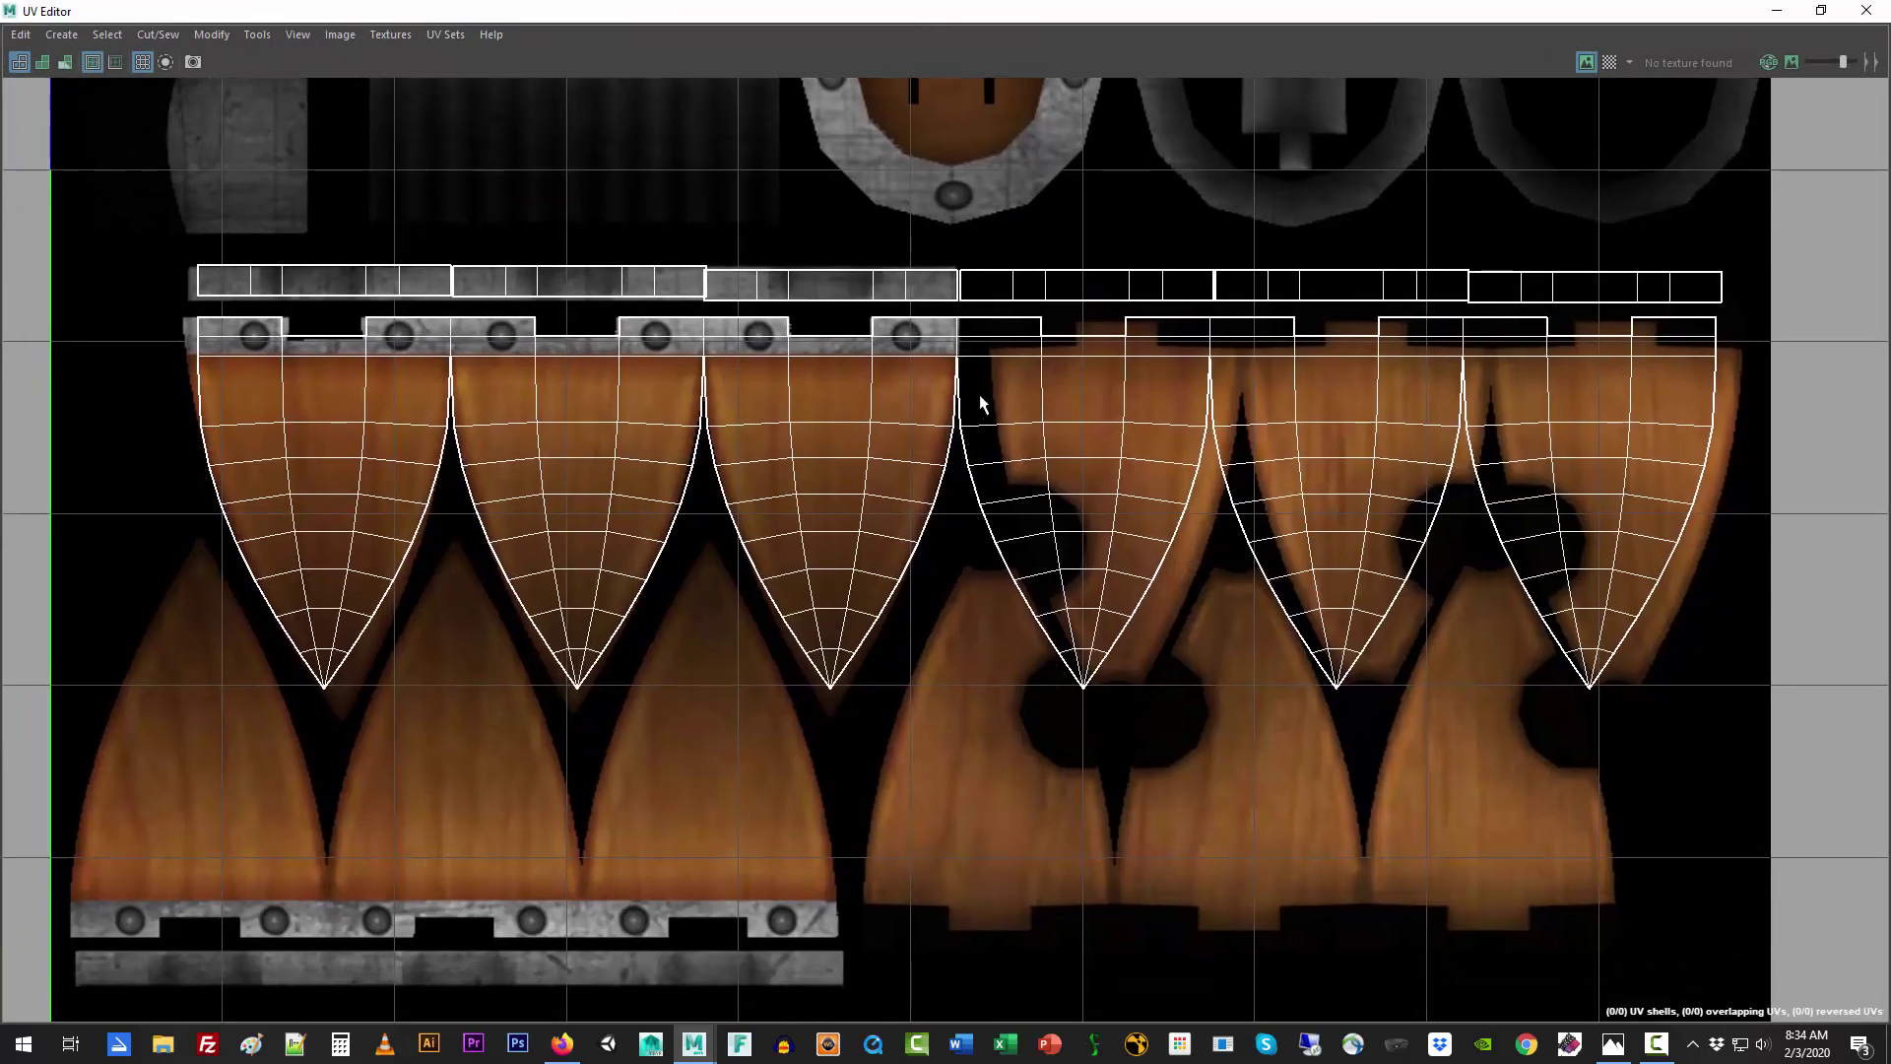
Step: Cut the UVs along the two short rim edges between the third and fourth petals of pball_bottom_mesh
right_click_drag(962, 382, 960, 318)
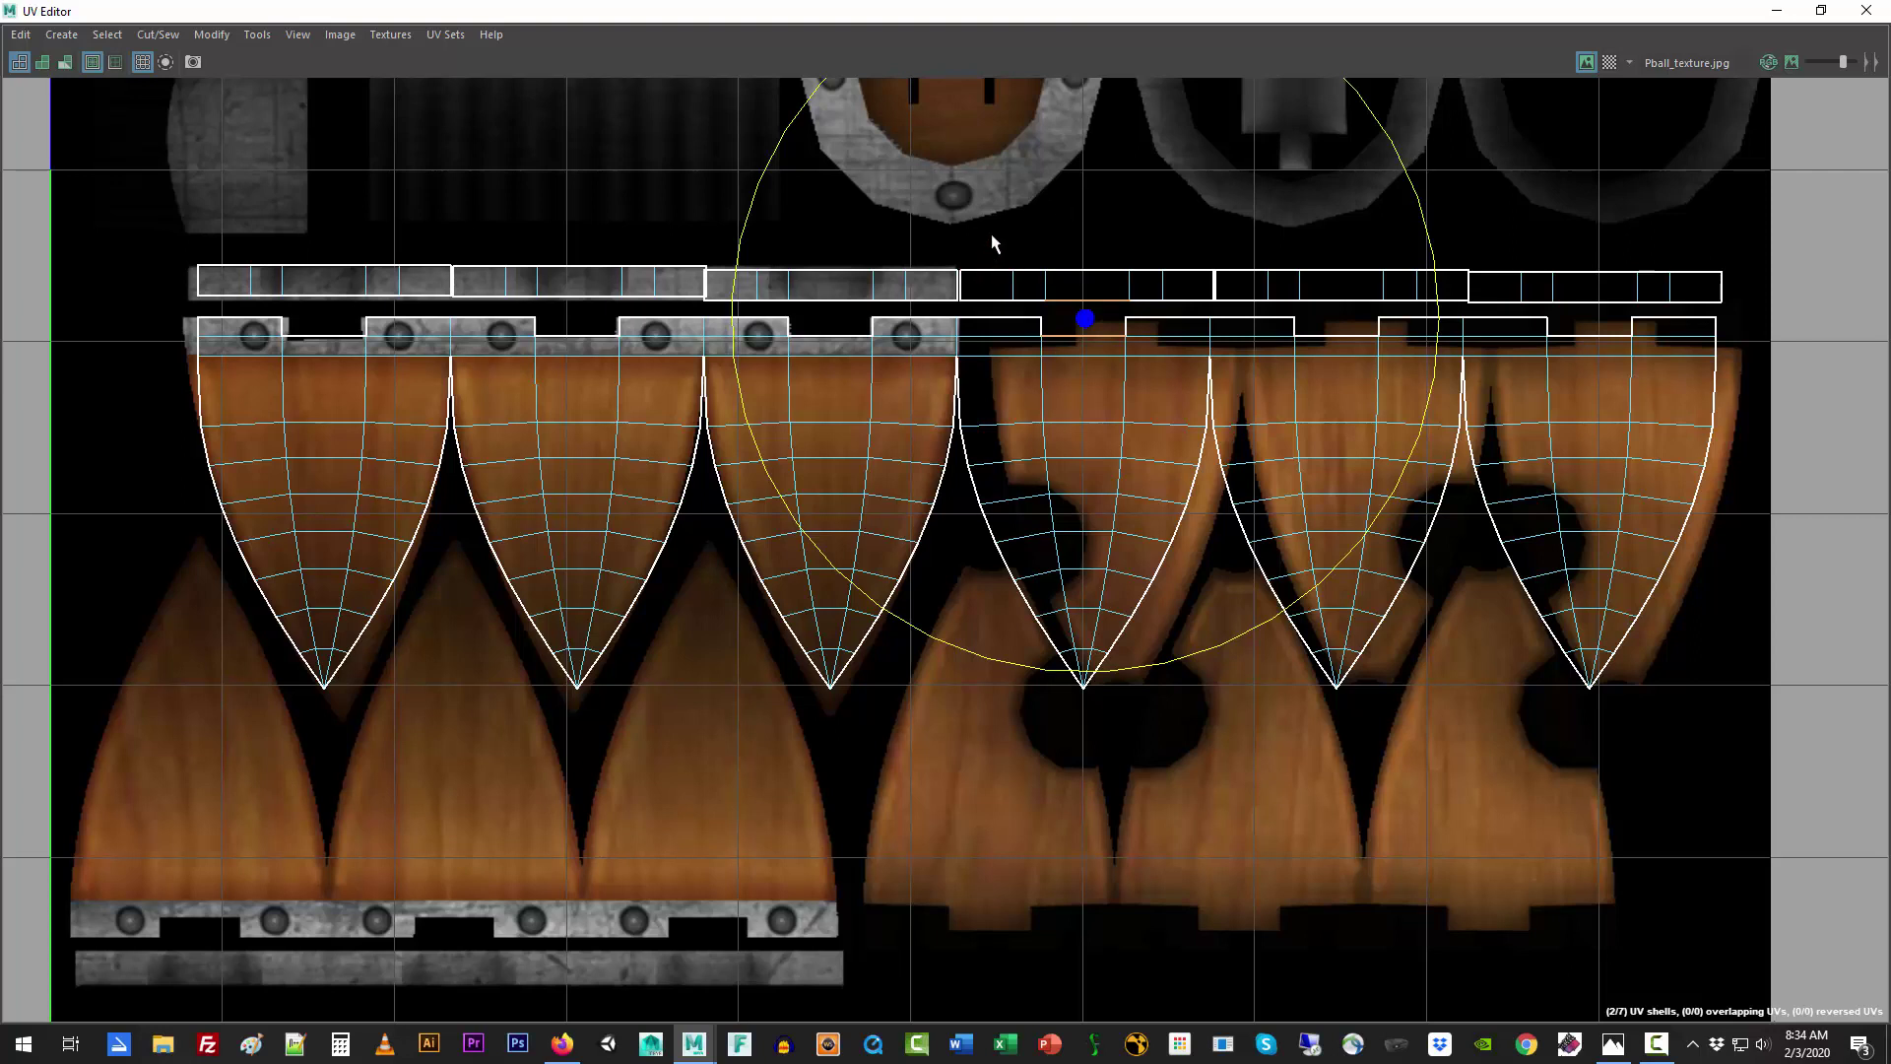
left_click(676, 197)
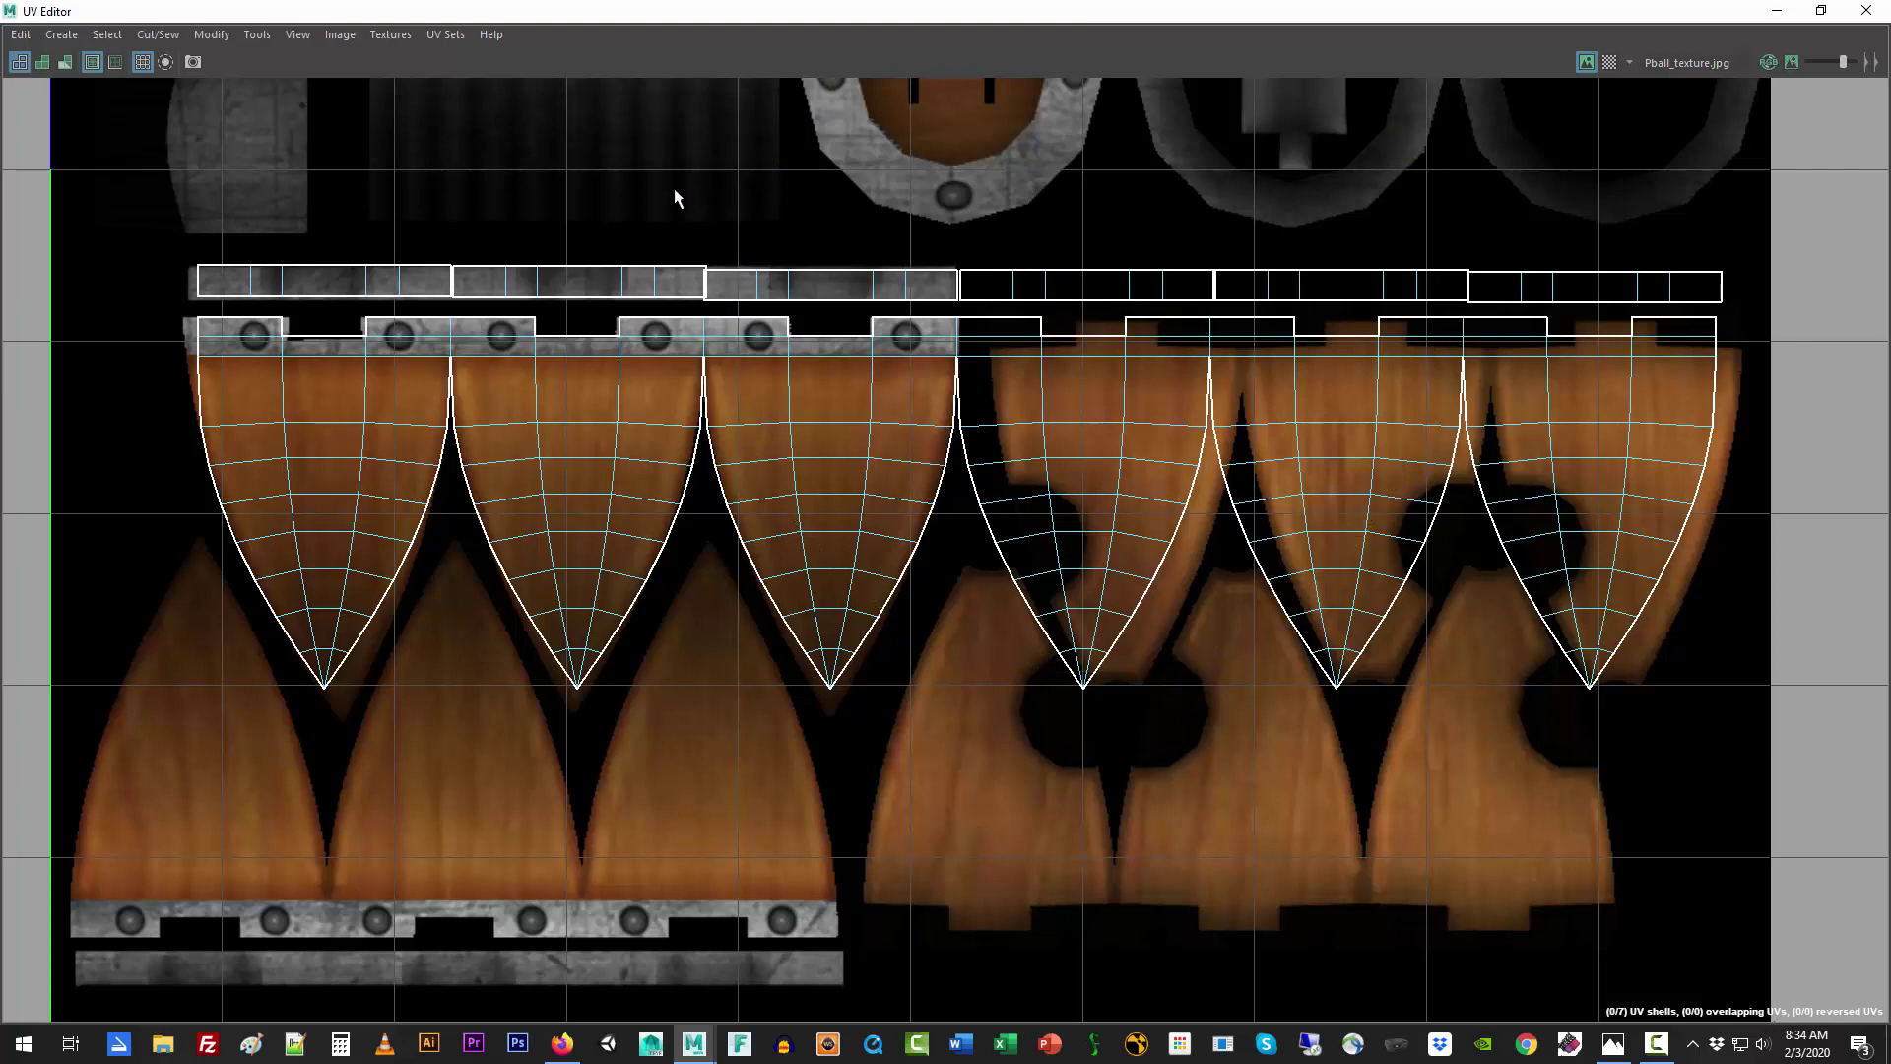
right_click_drag(957, 324, 962, 276)
left_click(958, 328)
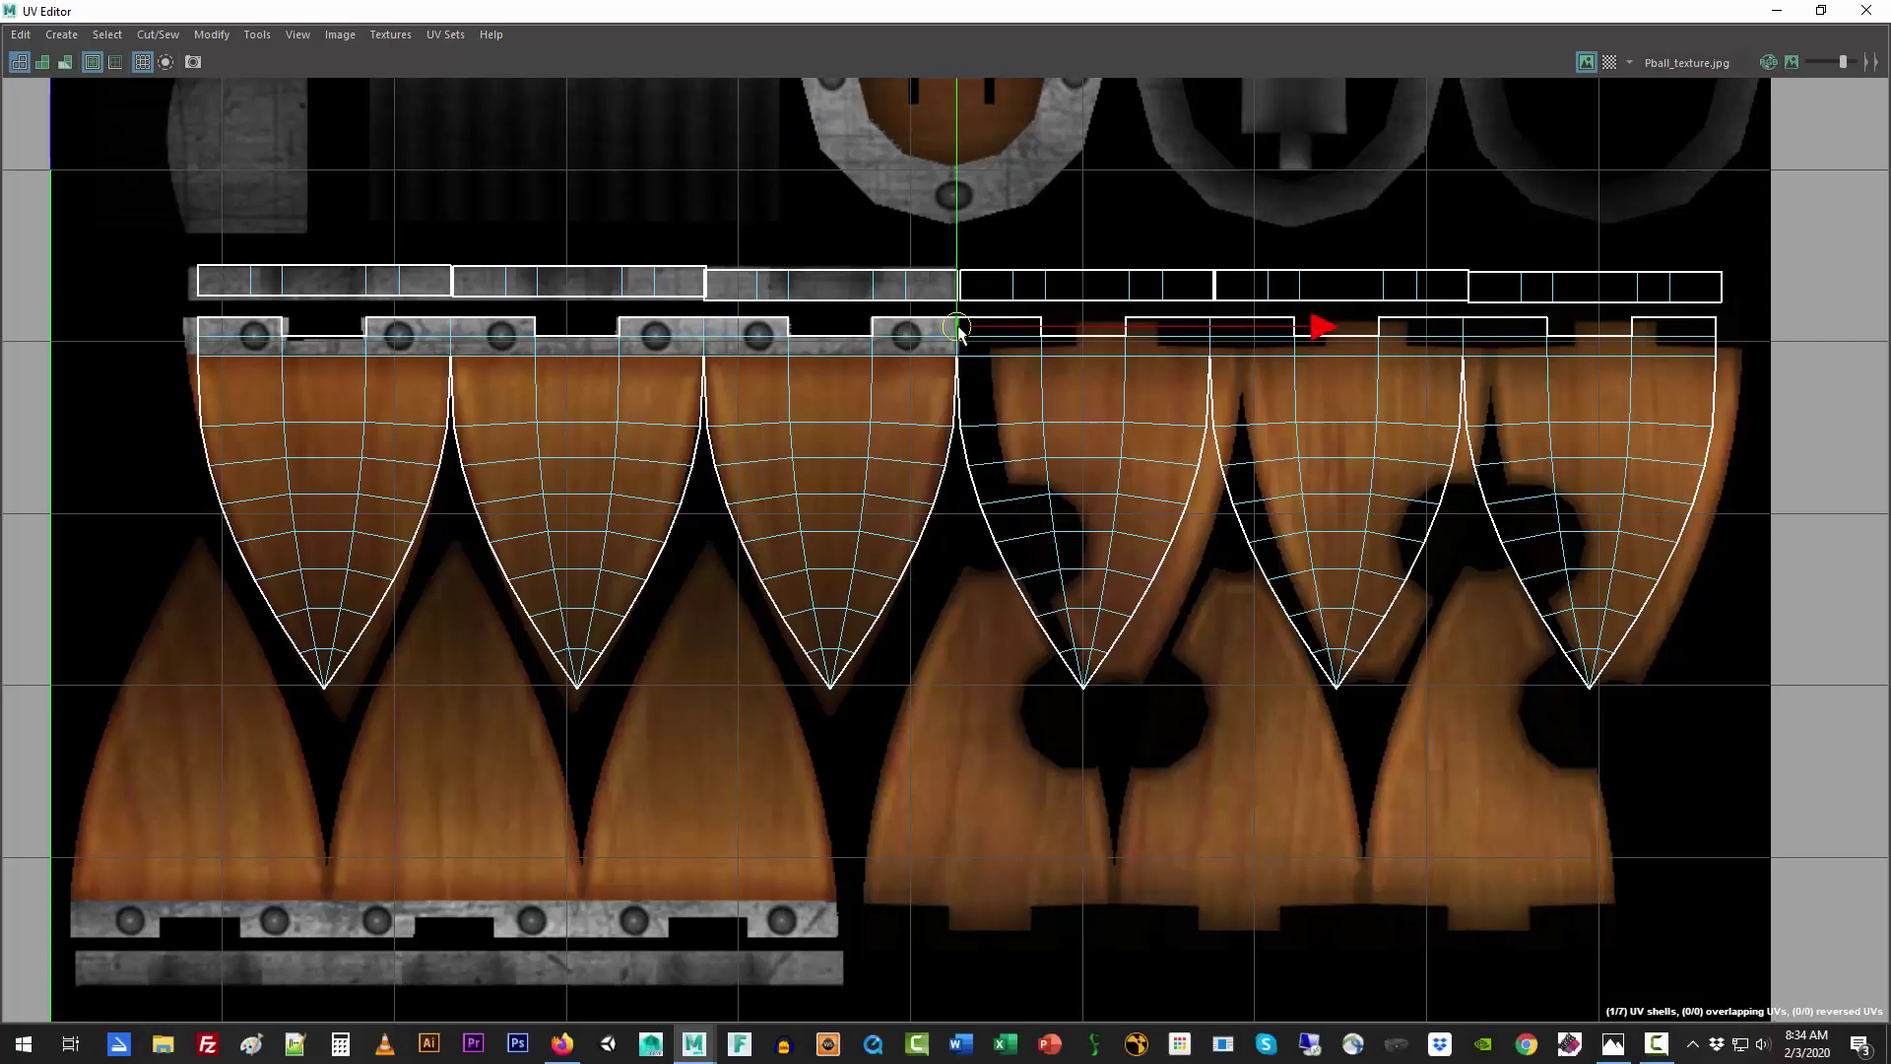
left_click(958, 346, "shift")
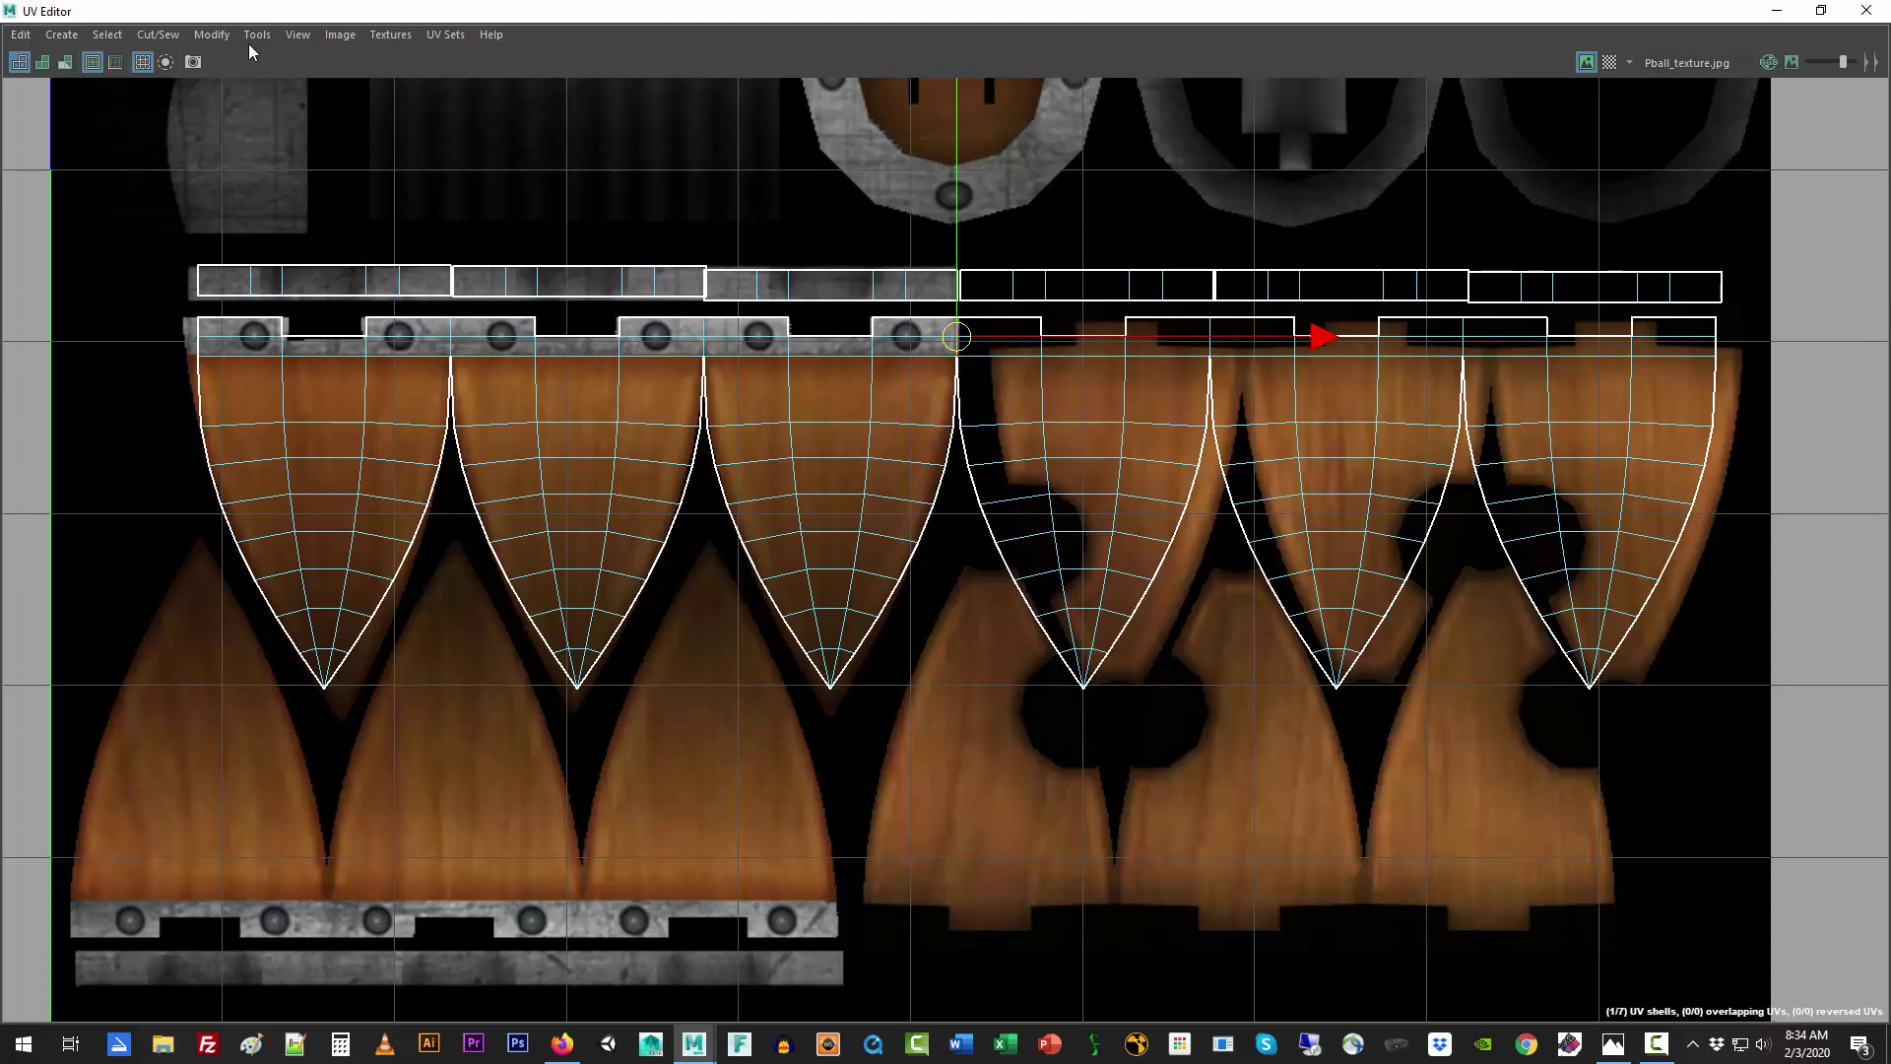
left_click(157, 35)
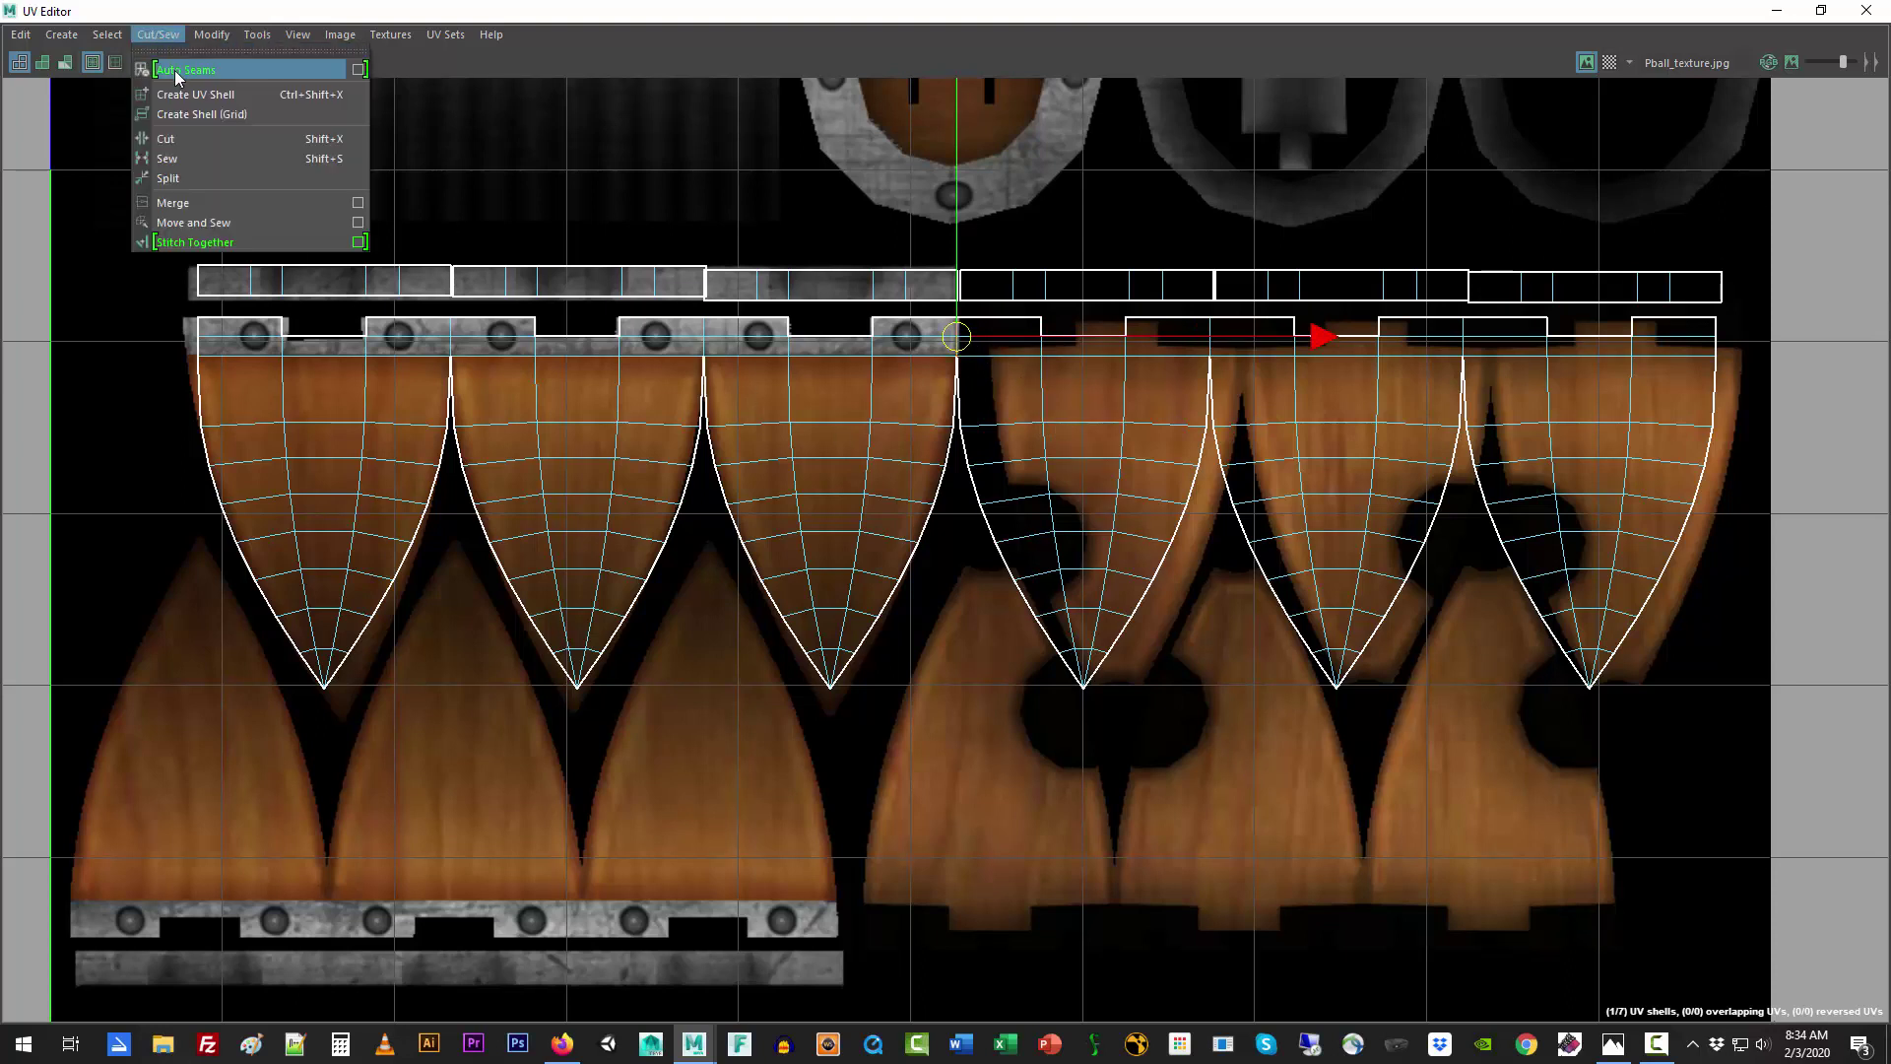
left_click(180, 137)
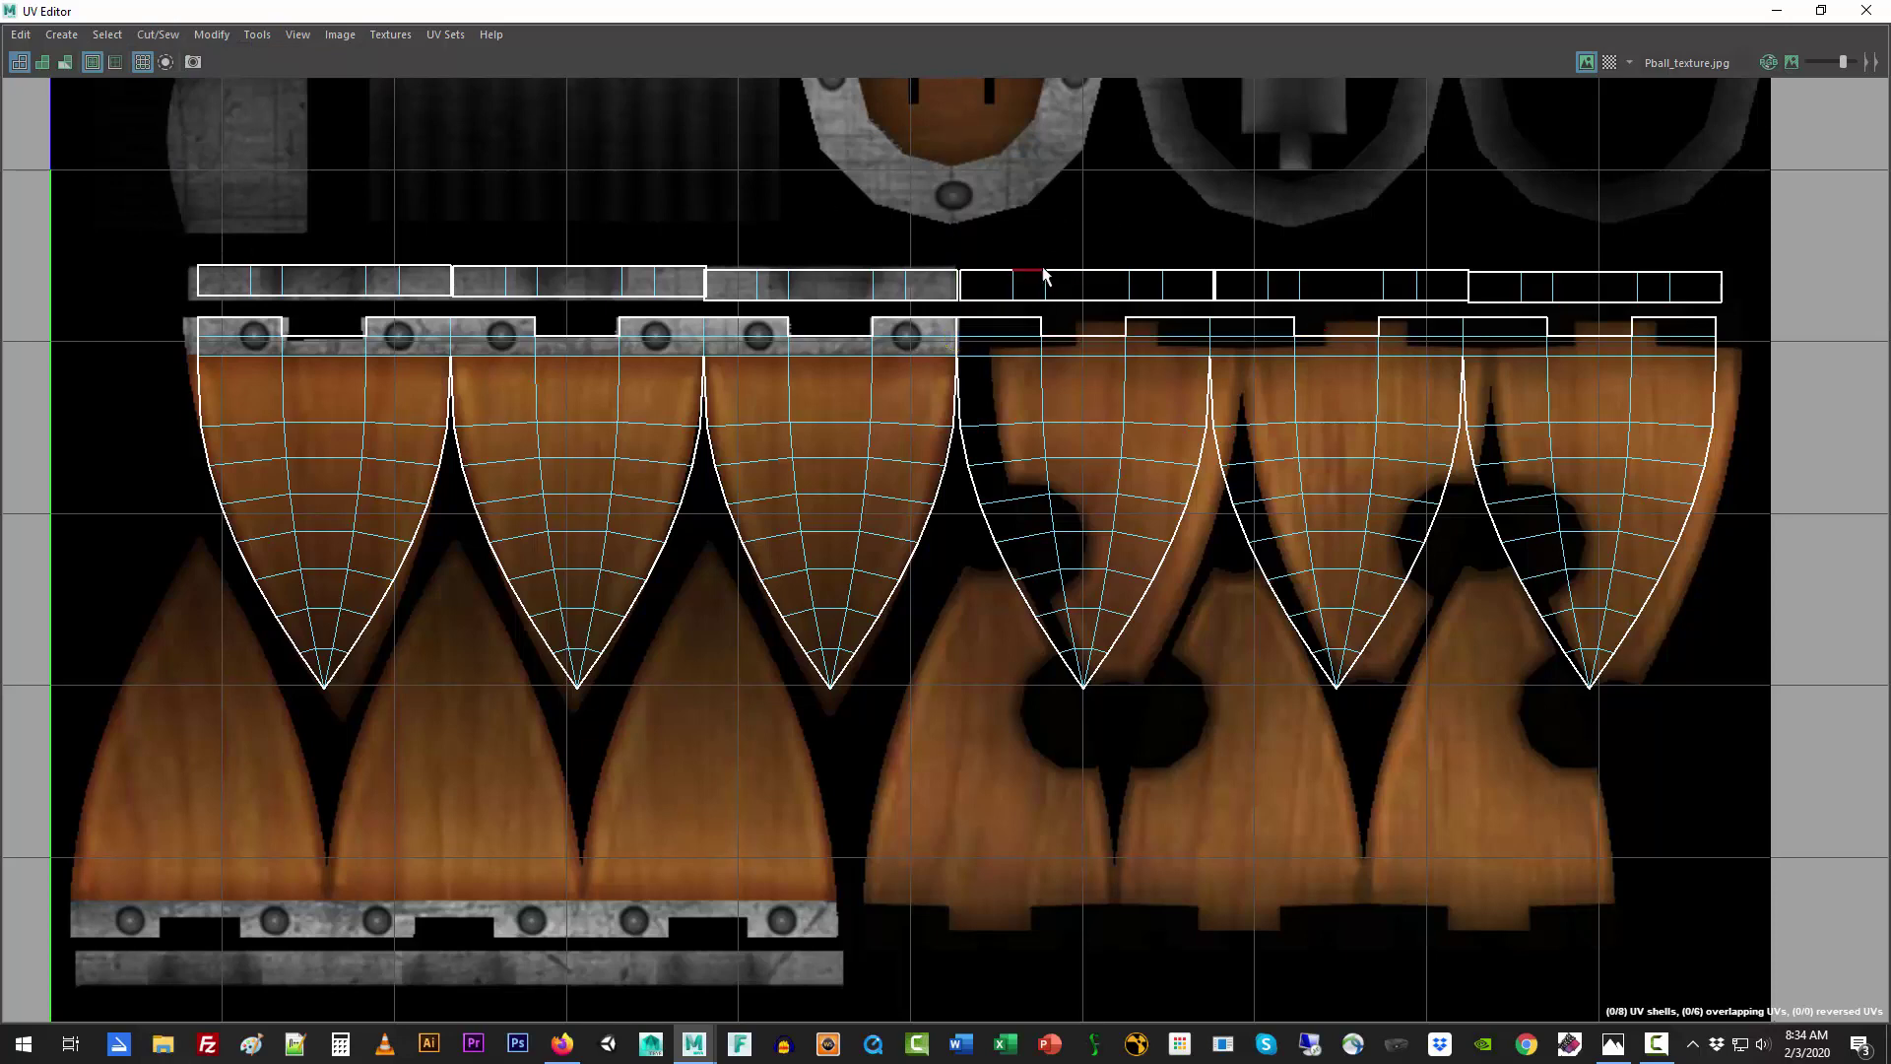
Step: Move the fourth to sixth petals and their rim strips horizontally to overlap the first three on the riveted wood texture
right_click_drag(1129, 410, 1069, 372)
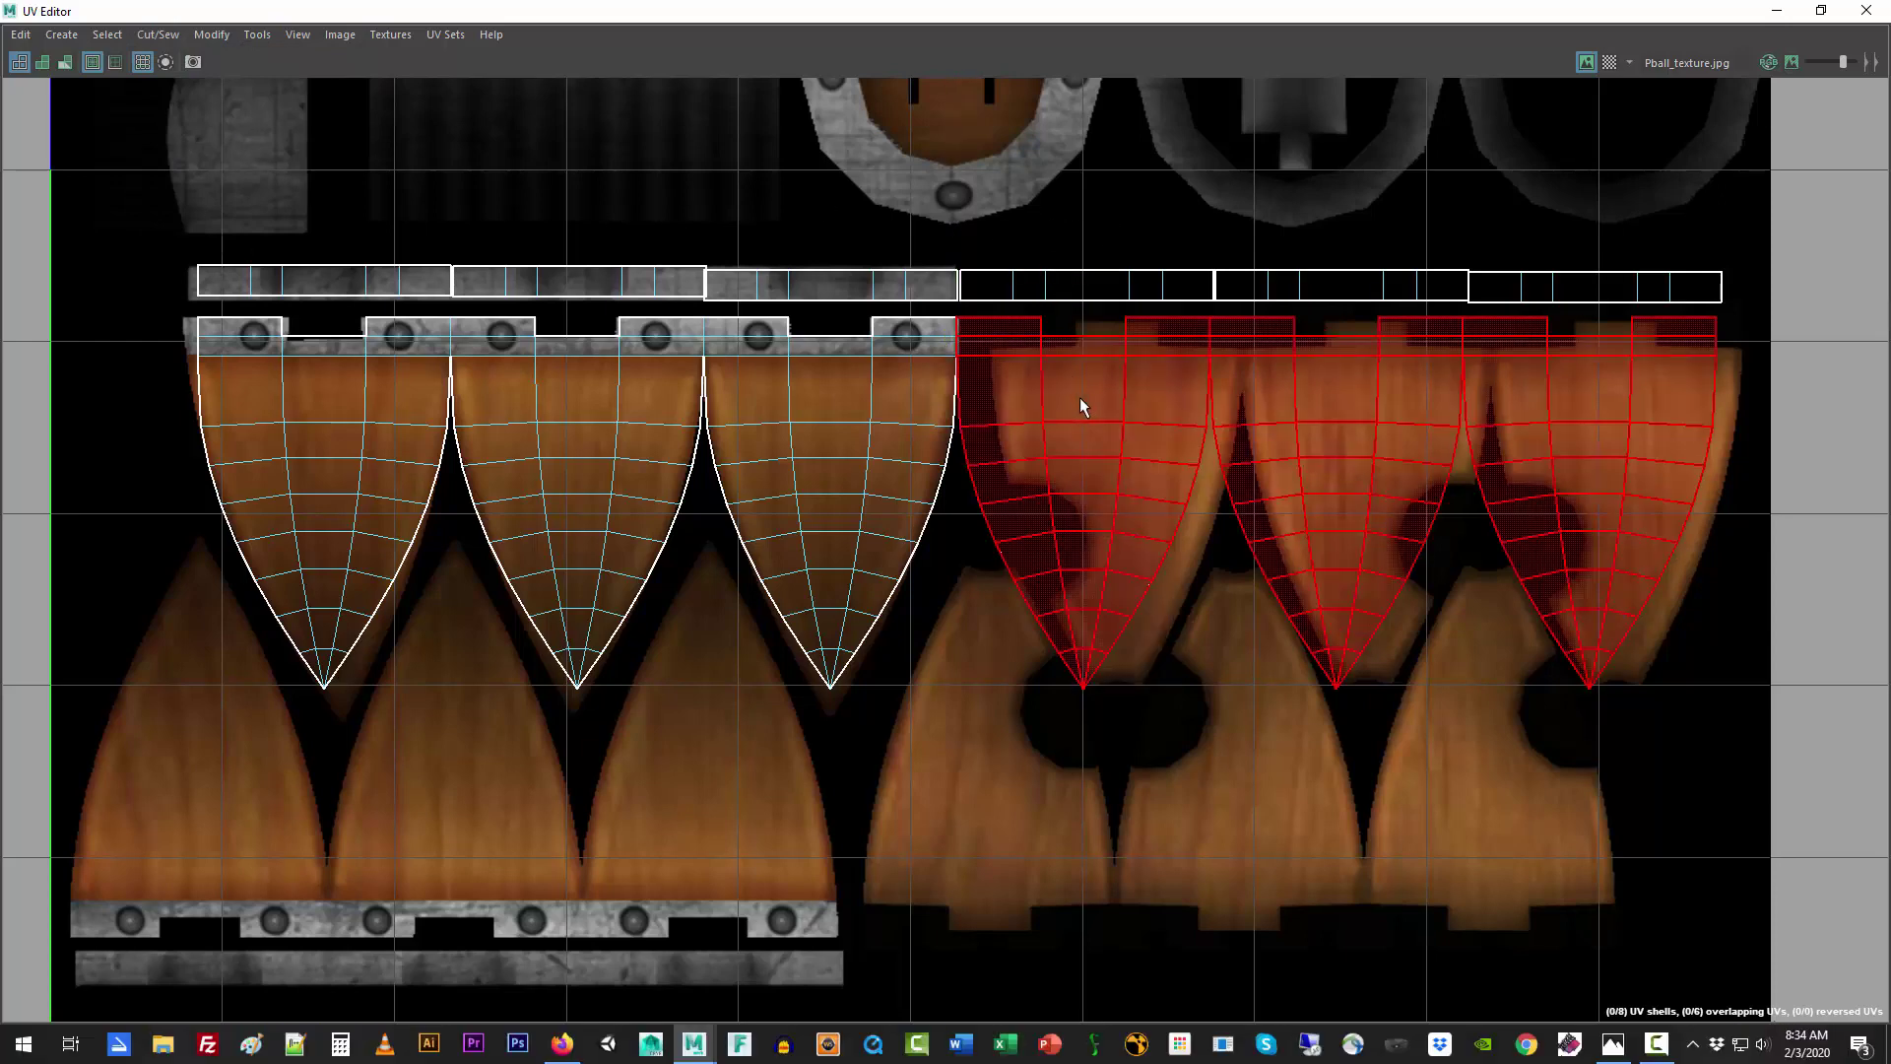
left_click_drag(1089, 233, 1510, 570)
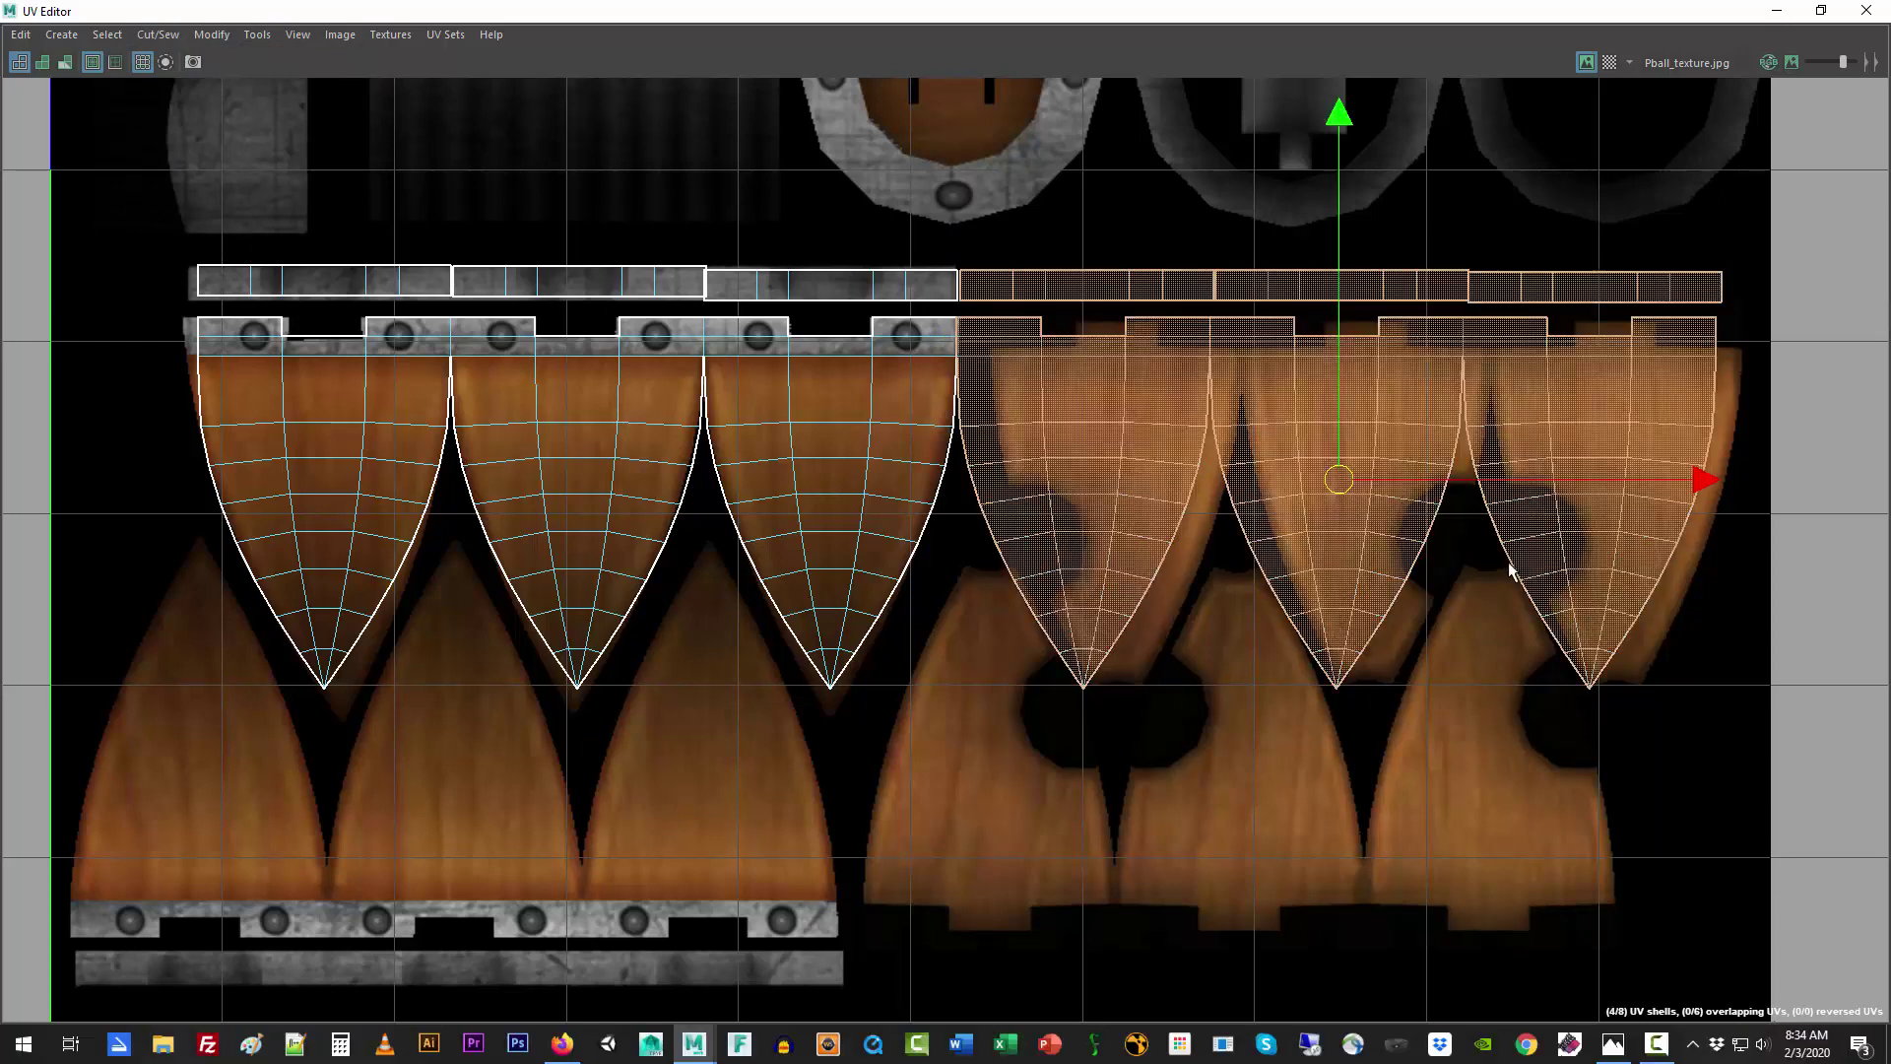
left_click_drag(1702, 480, 933, 548)
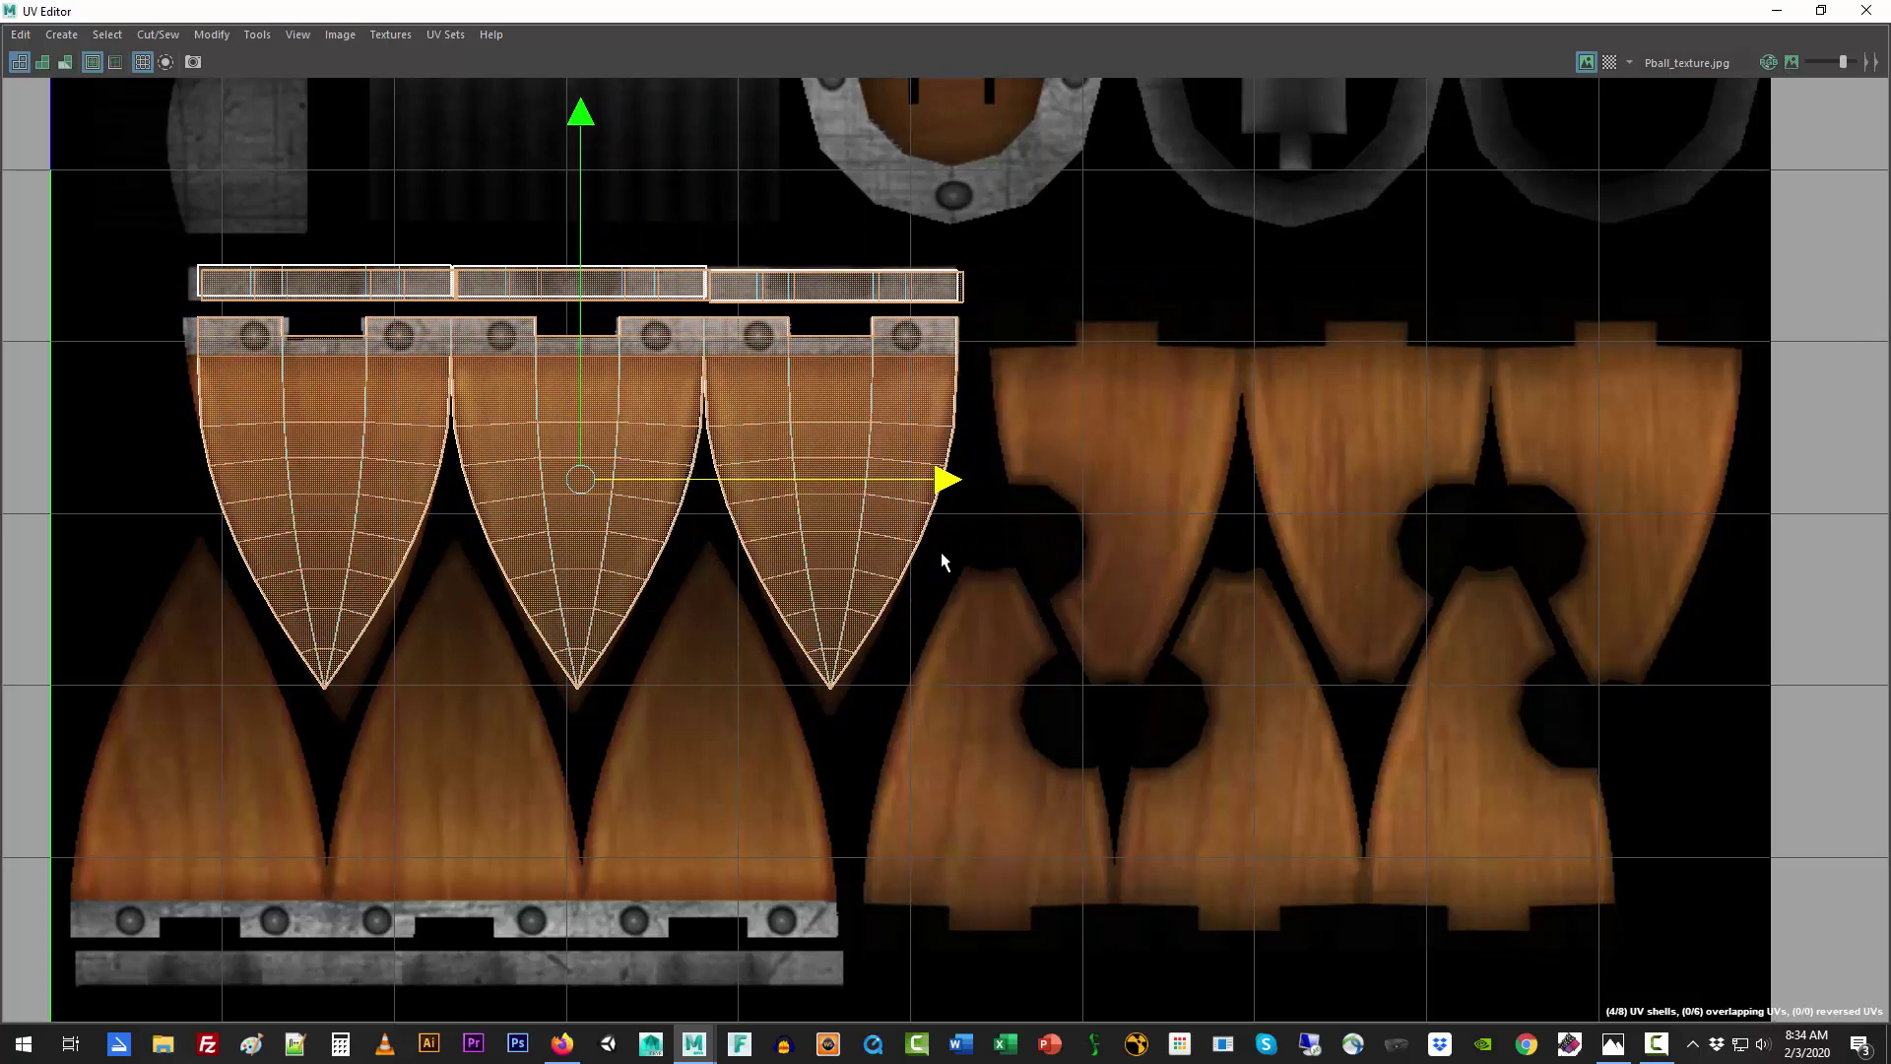
left_click(1035, 322)
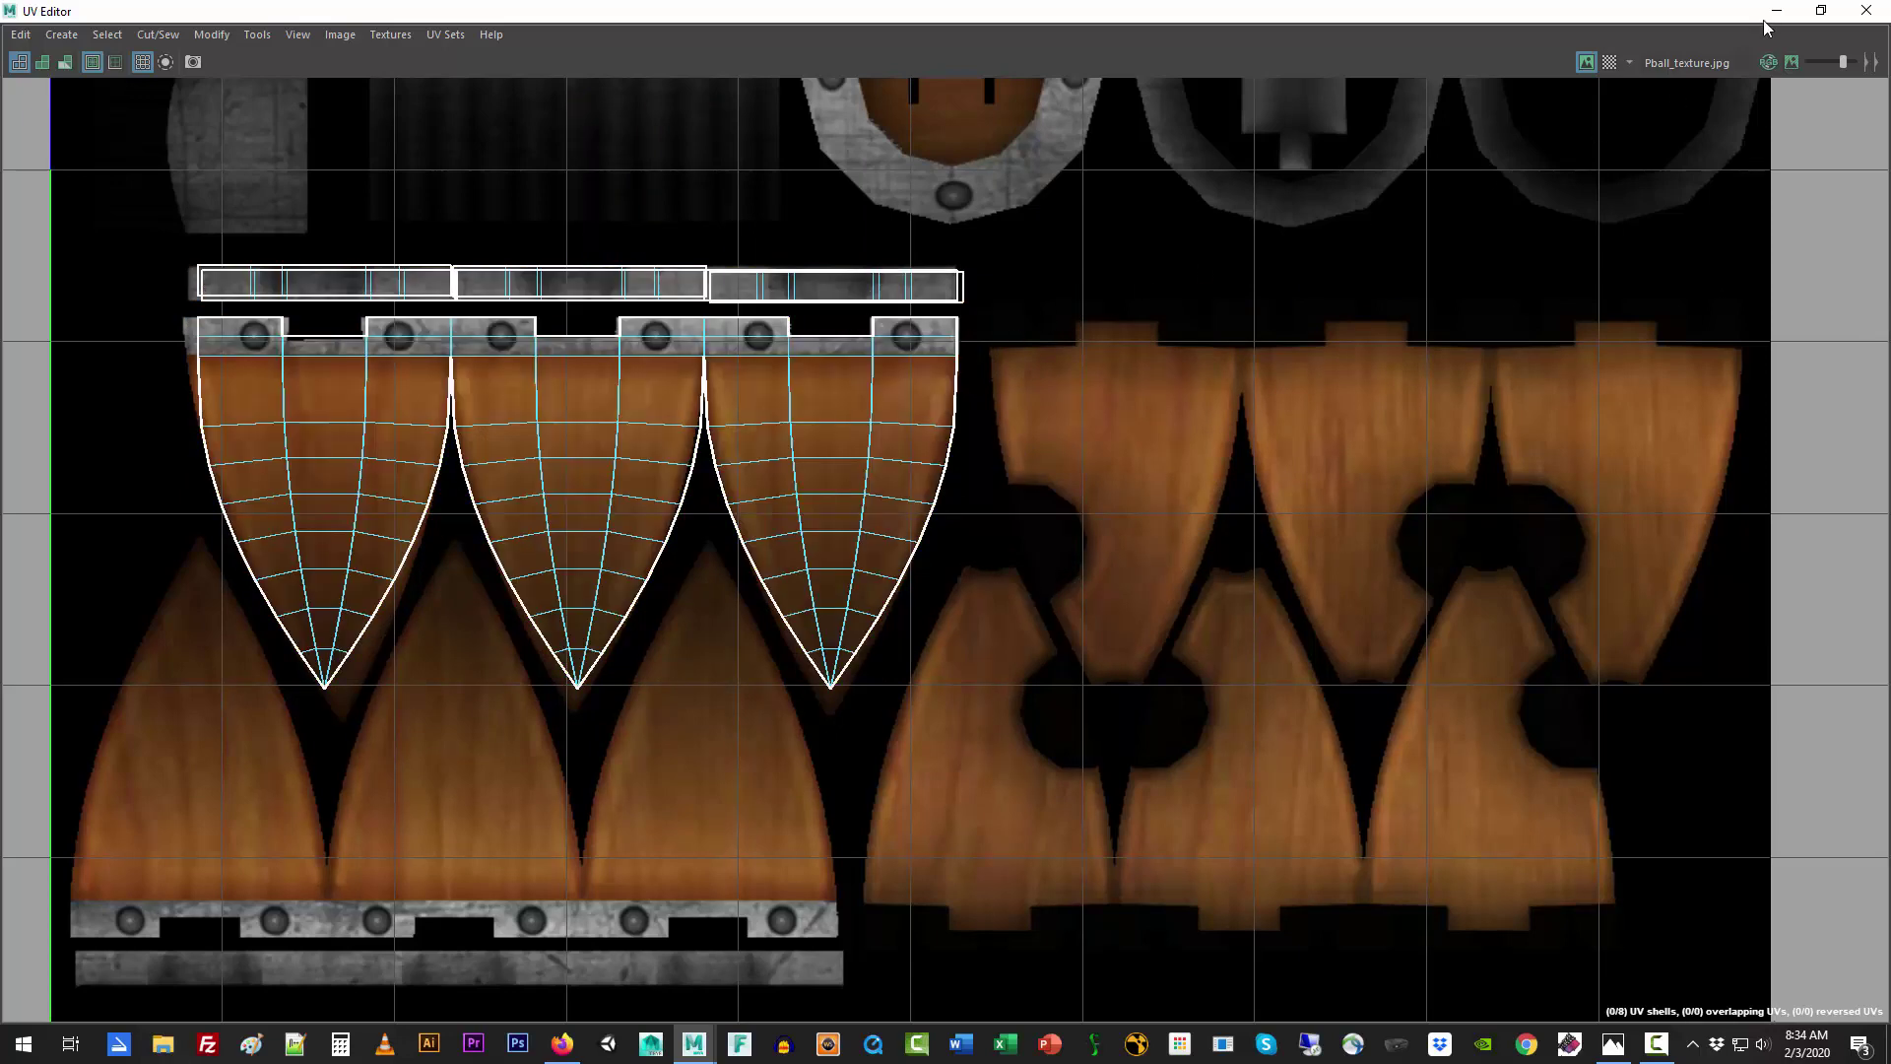
Step: Restore and close the UV Editor, return pball_bottom_mesh to object mode with nothing selected, and inspect the bowl's texture seams
left_click(1821, 11)
left_click(732, 704)
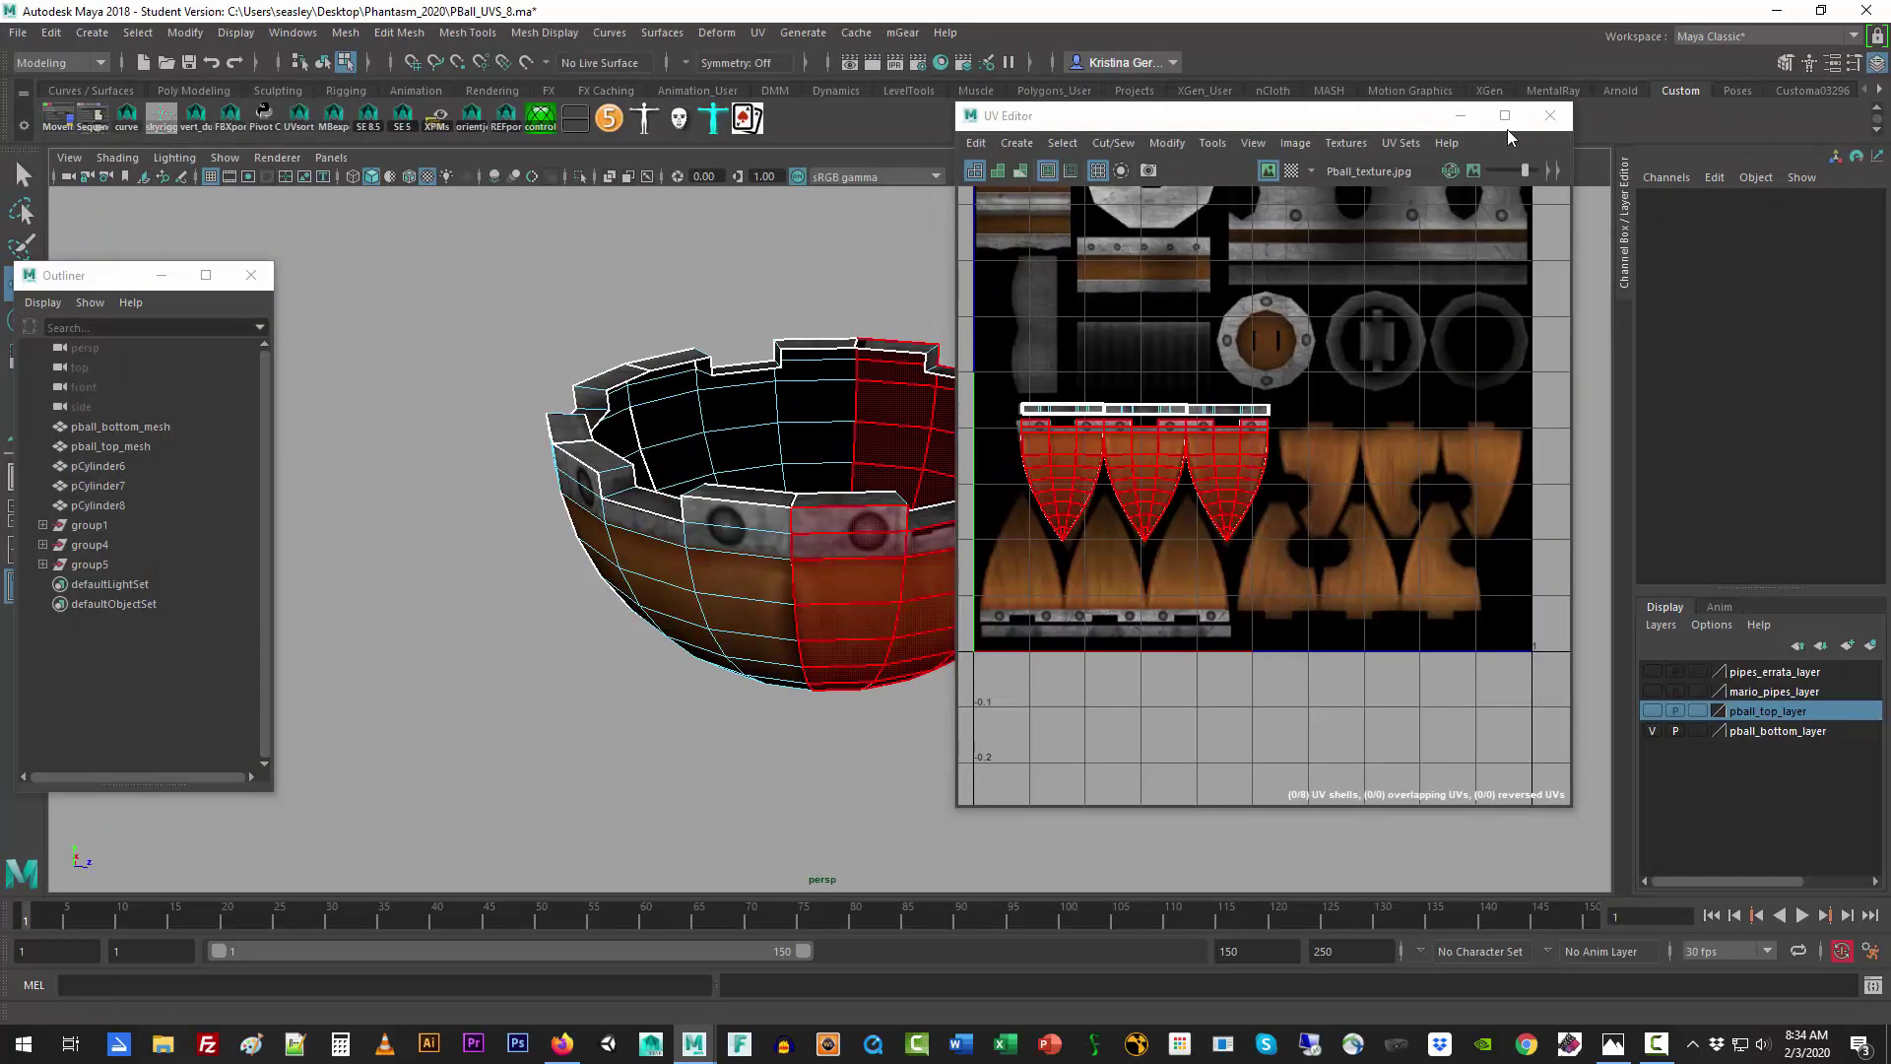
left_click(1549, 116)
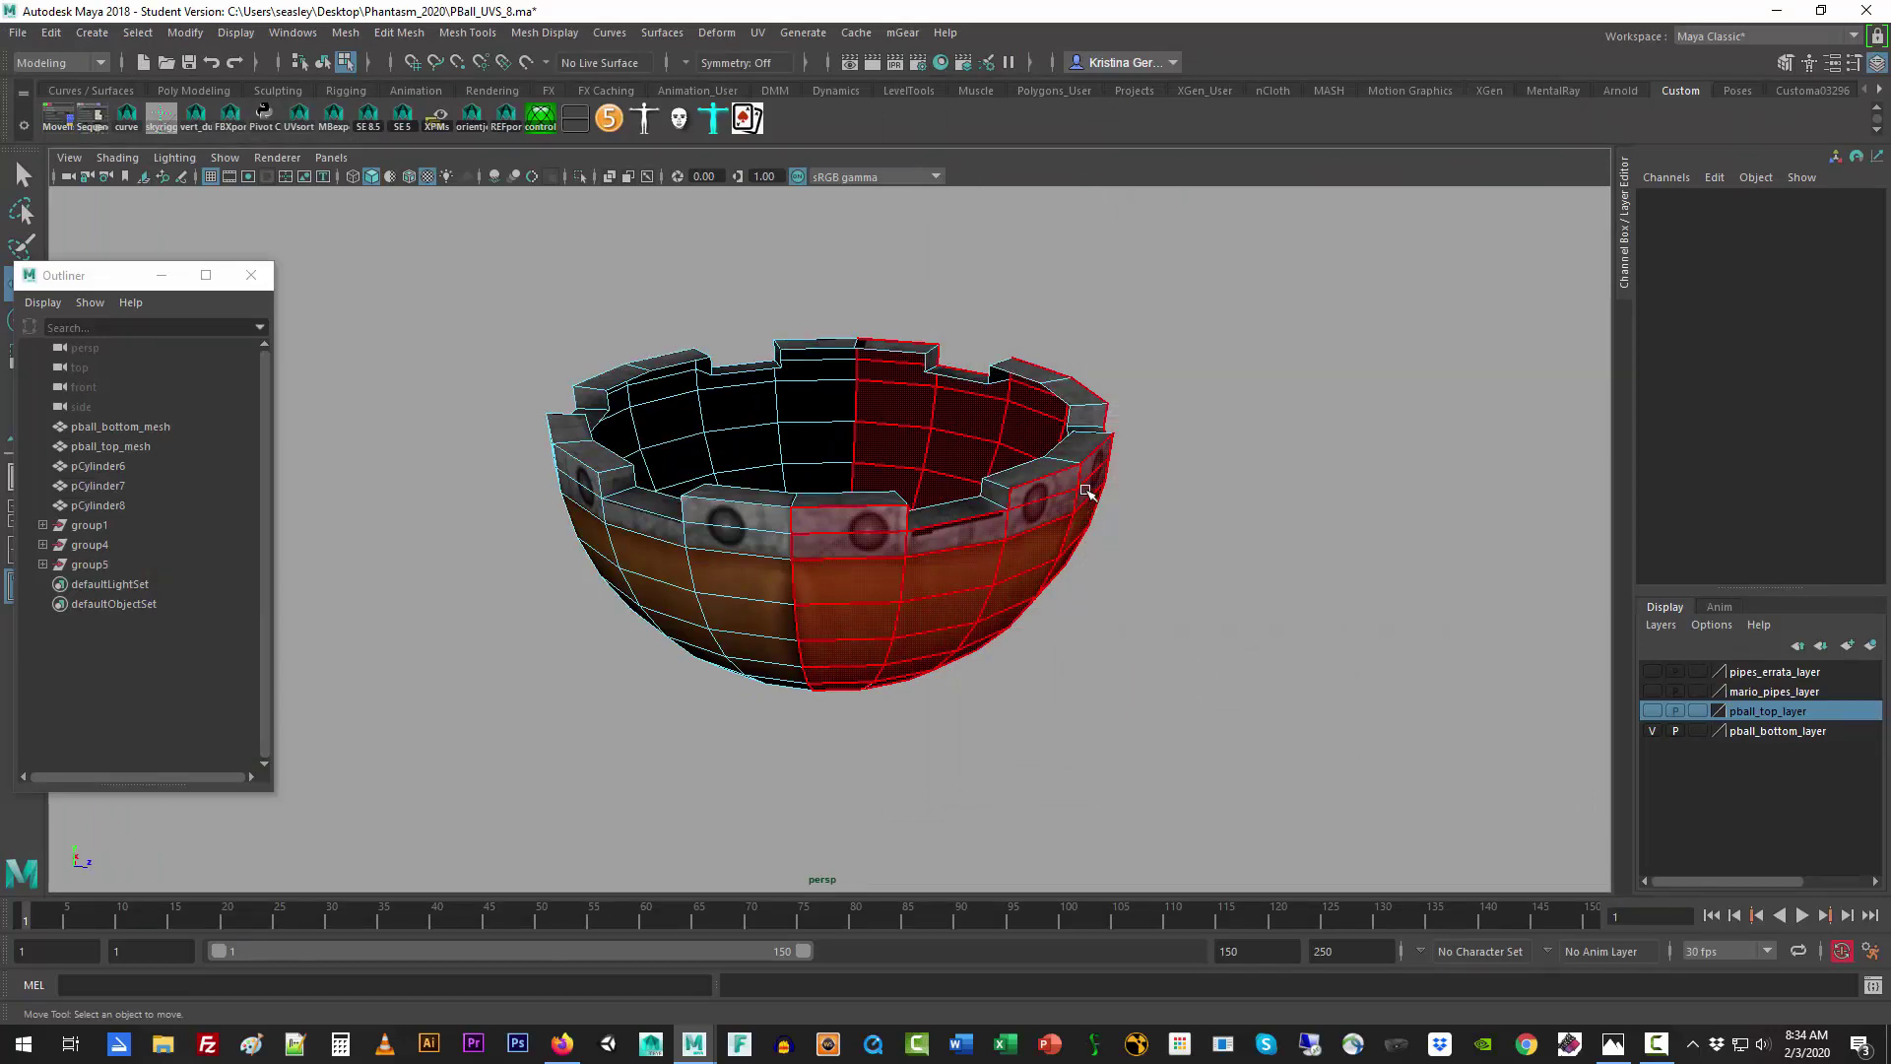
right_click_drag(1085, 491, 1207, 453)
left_click(1194, 516)
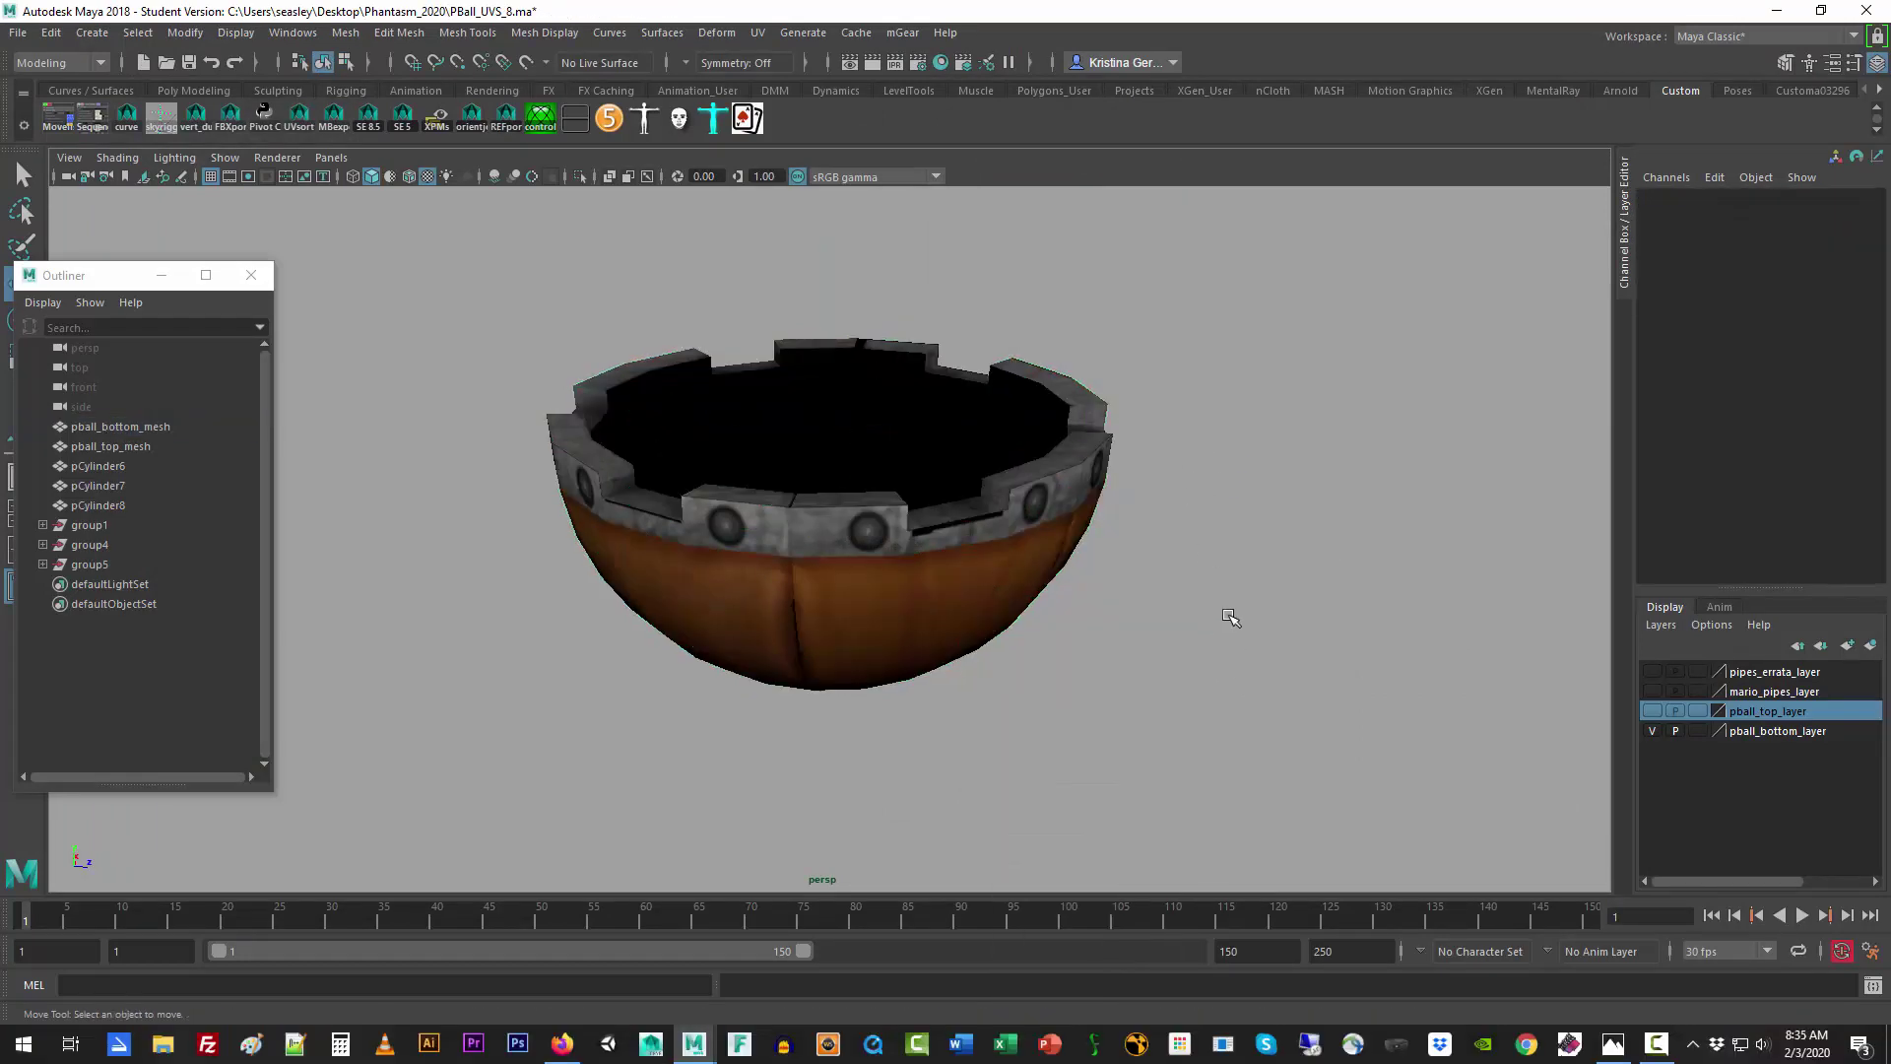
left_click_drag(1232, 616, 847, 601, "alt")
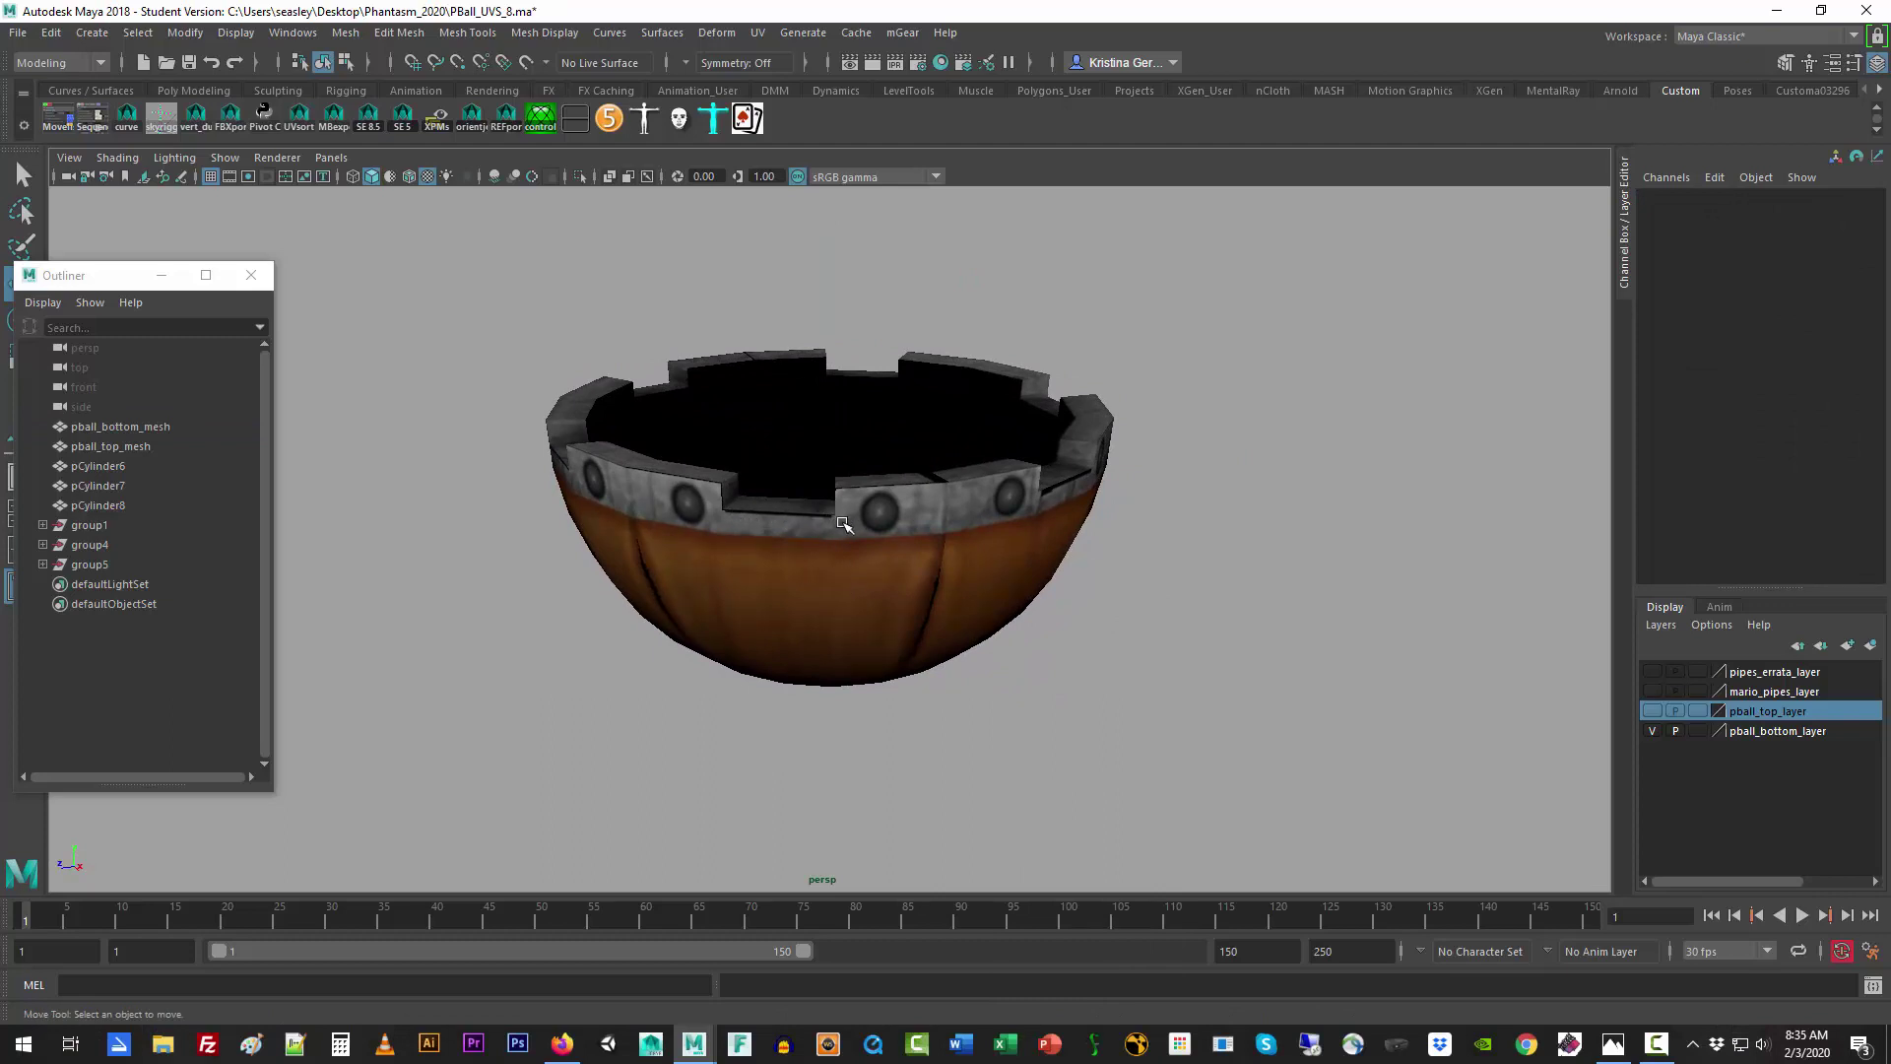
left_click_drag(843, 523, 963, 565, "alt")
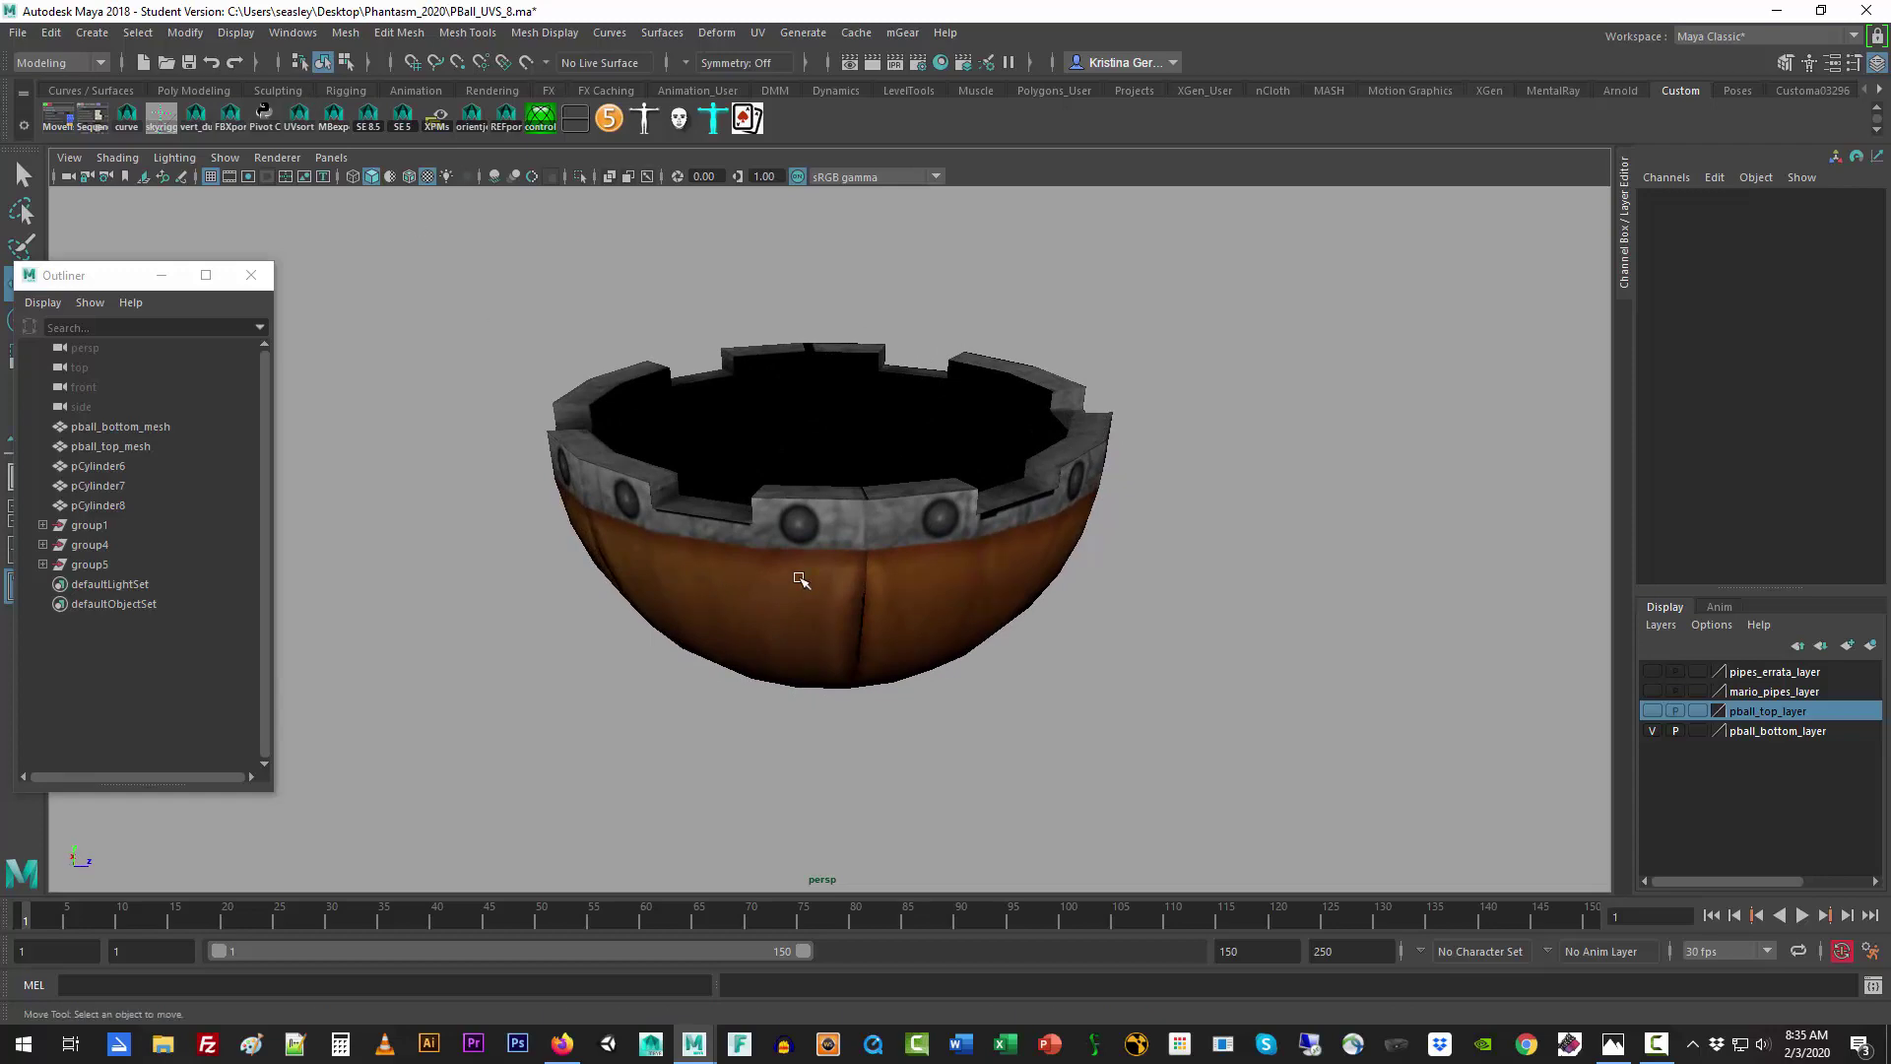
Step: Open the UV Editor for pball_bottom_mesh without the UV Toolkit and maximize it around the rim and petals
left_click(800, 581)
left_click(293, 33)
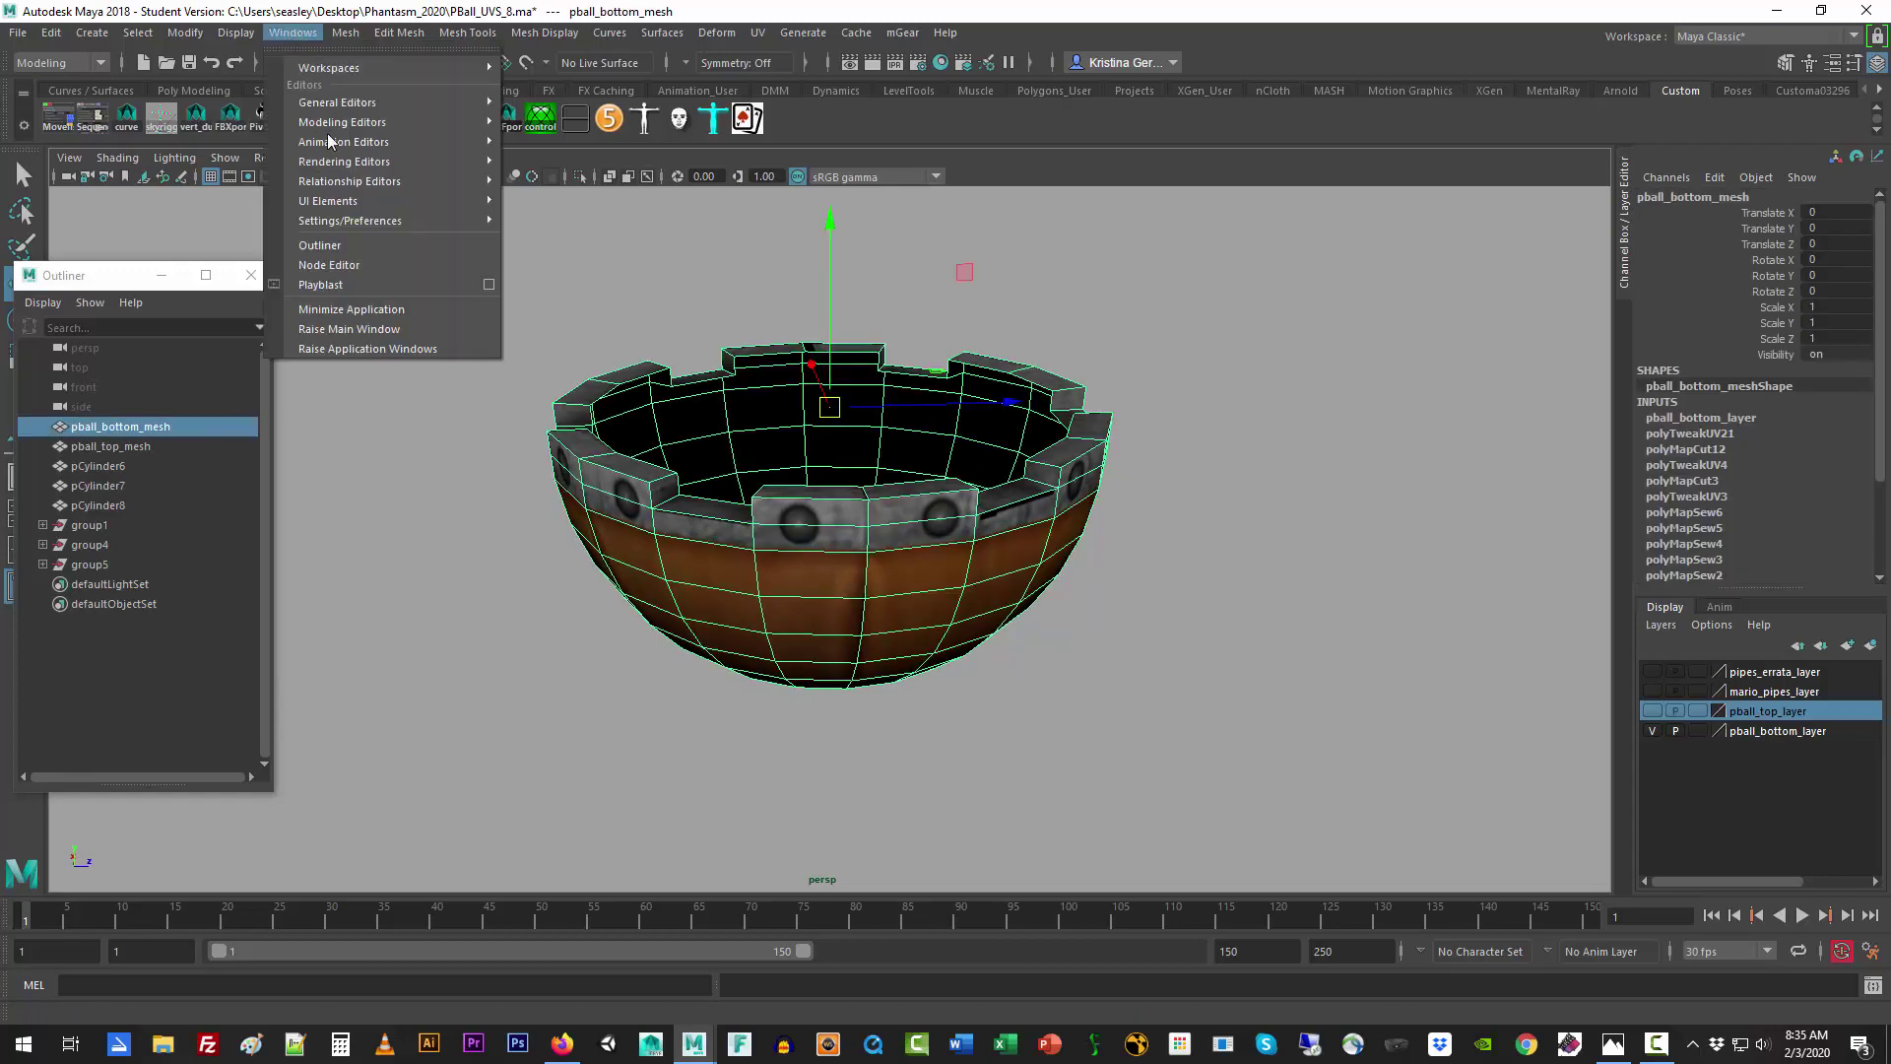
mouse_move(340, 123)
left_click(609, 162)
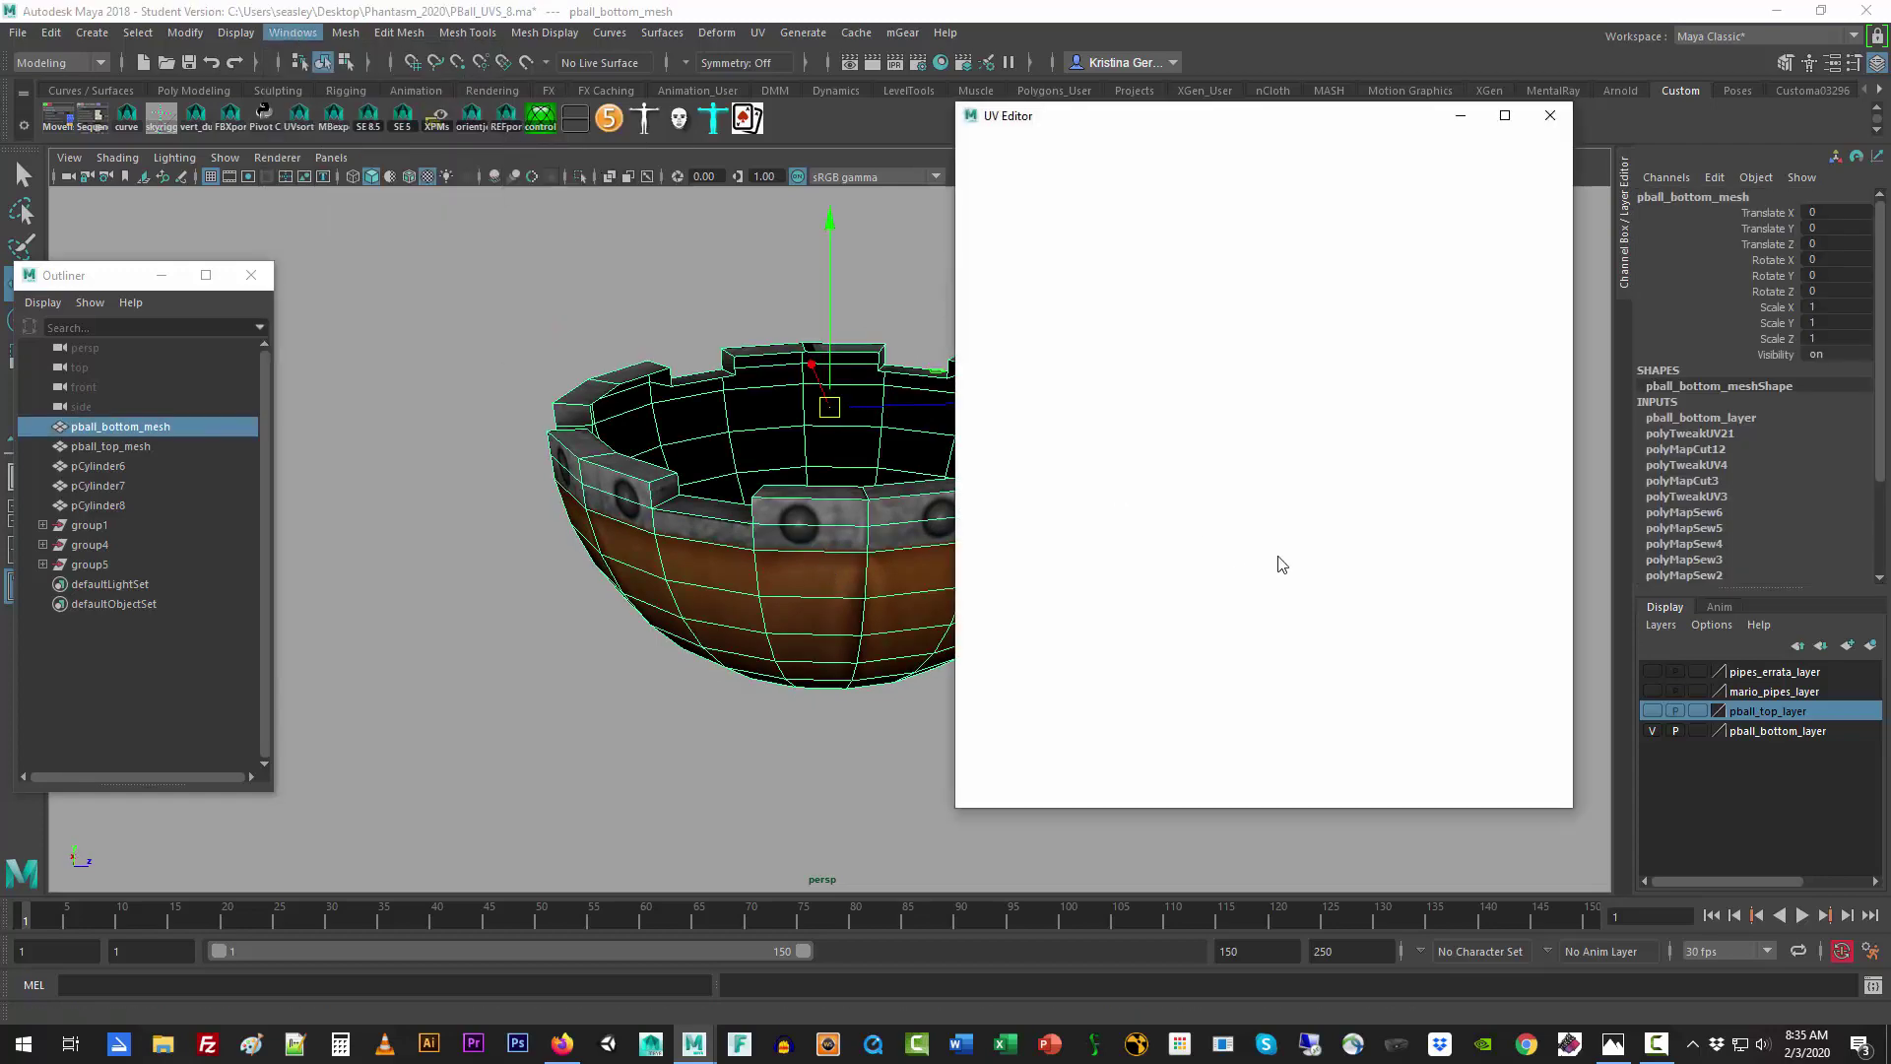
left_click(1671, 100)
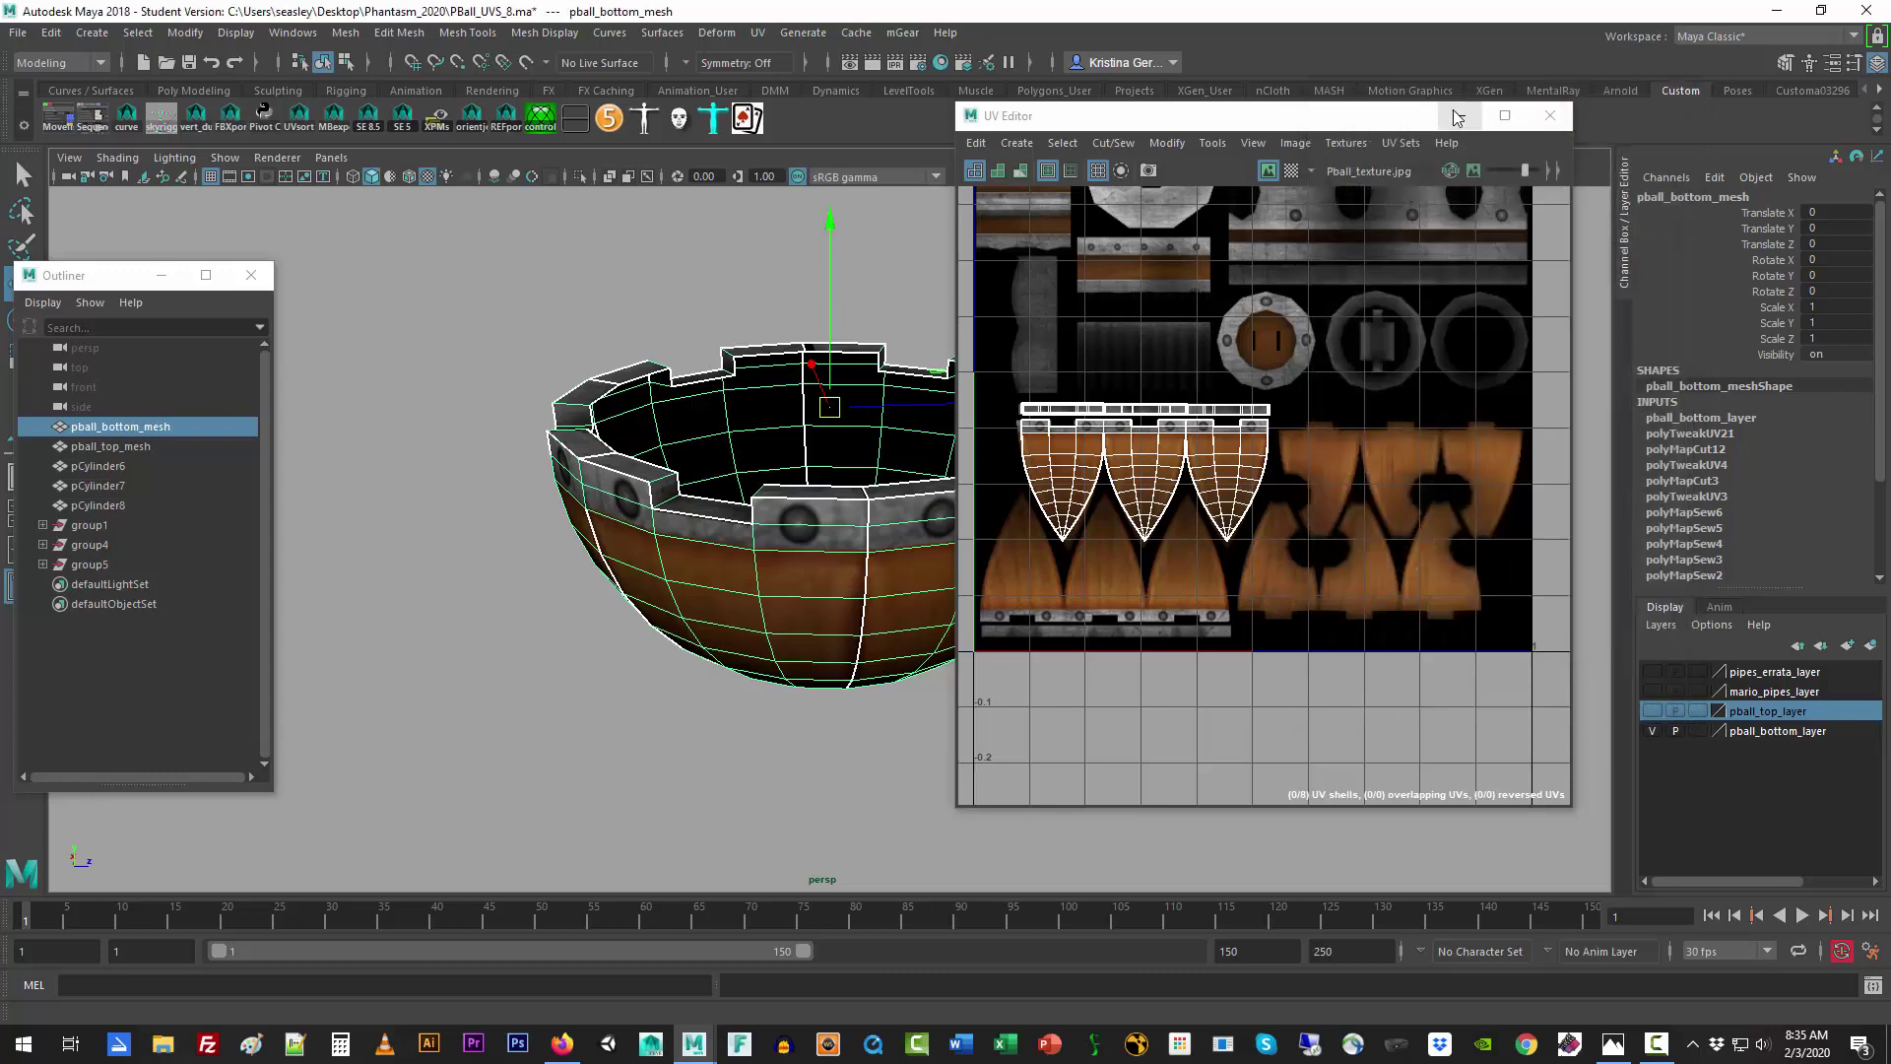
left_click(1505, 115)
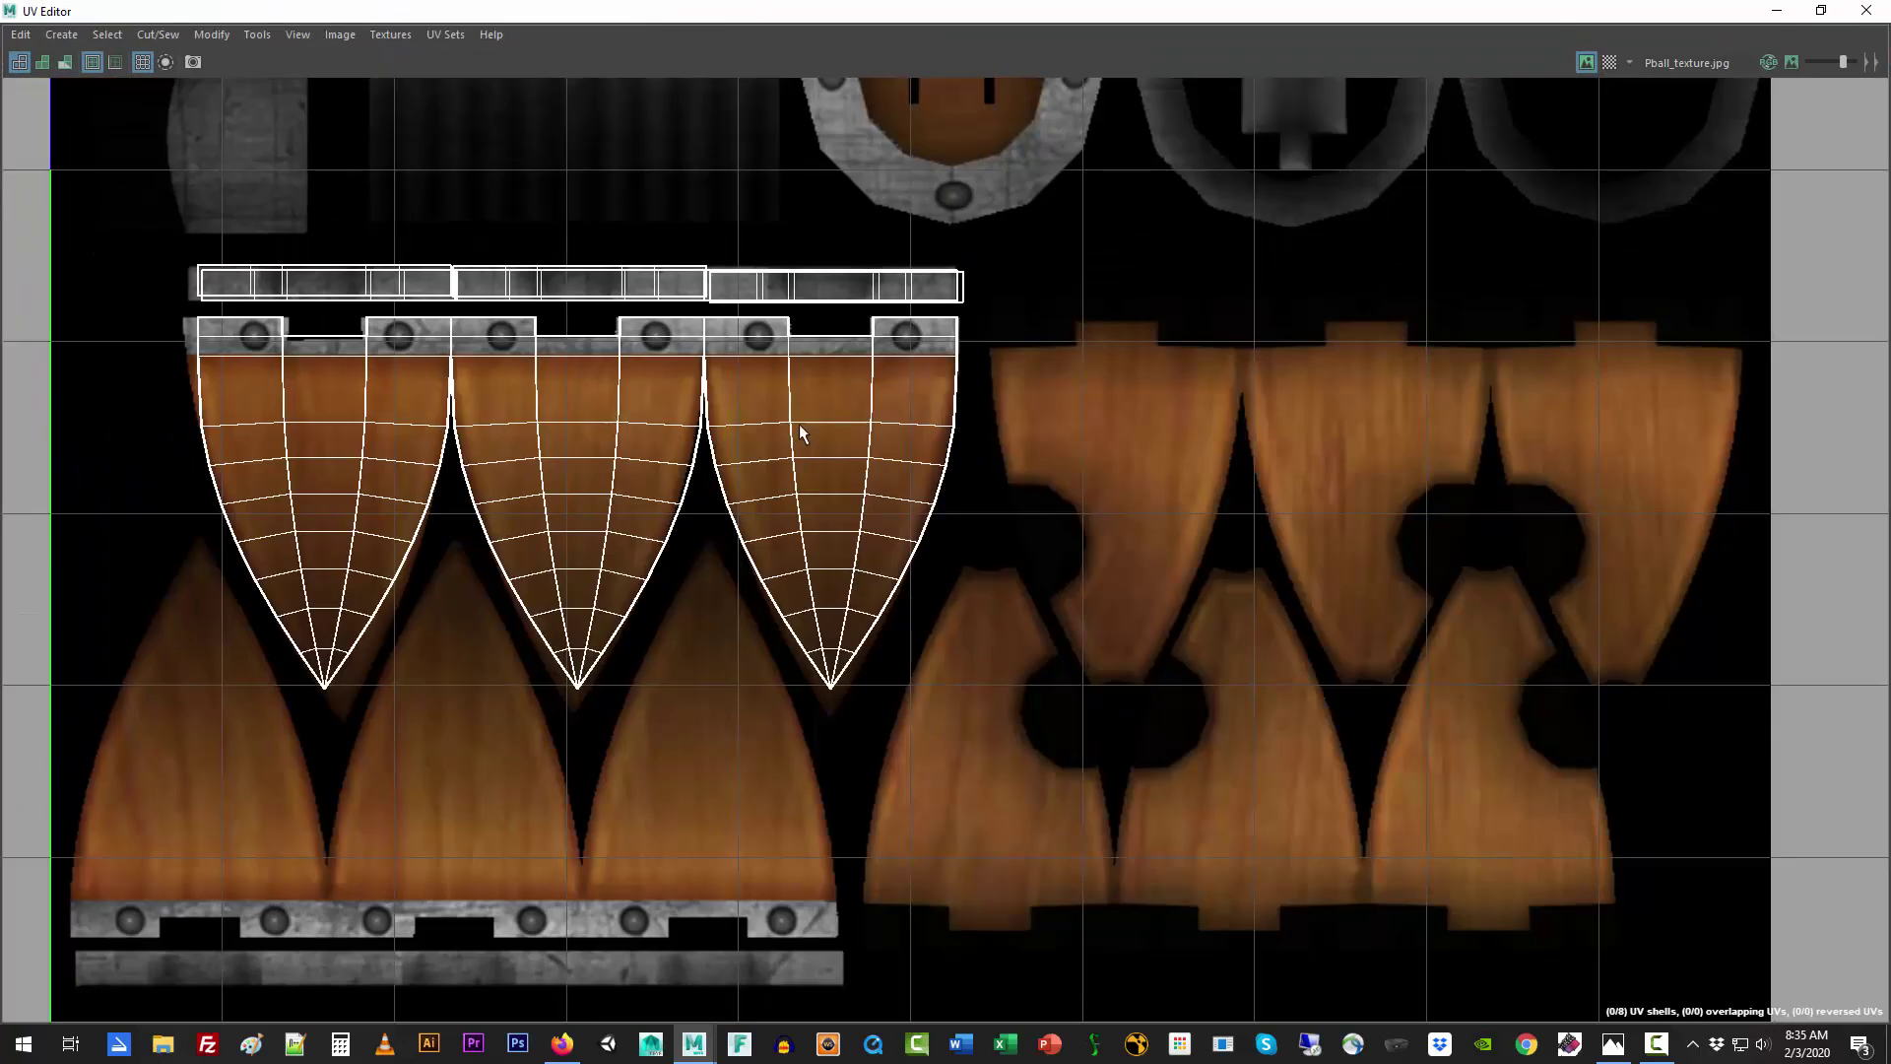
scroll(862, 538, "up", 5)
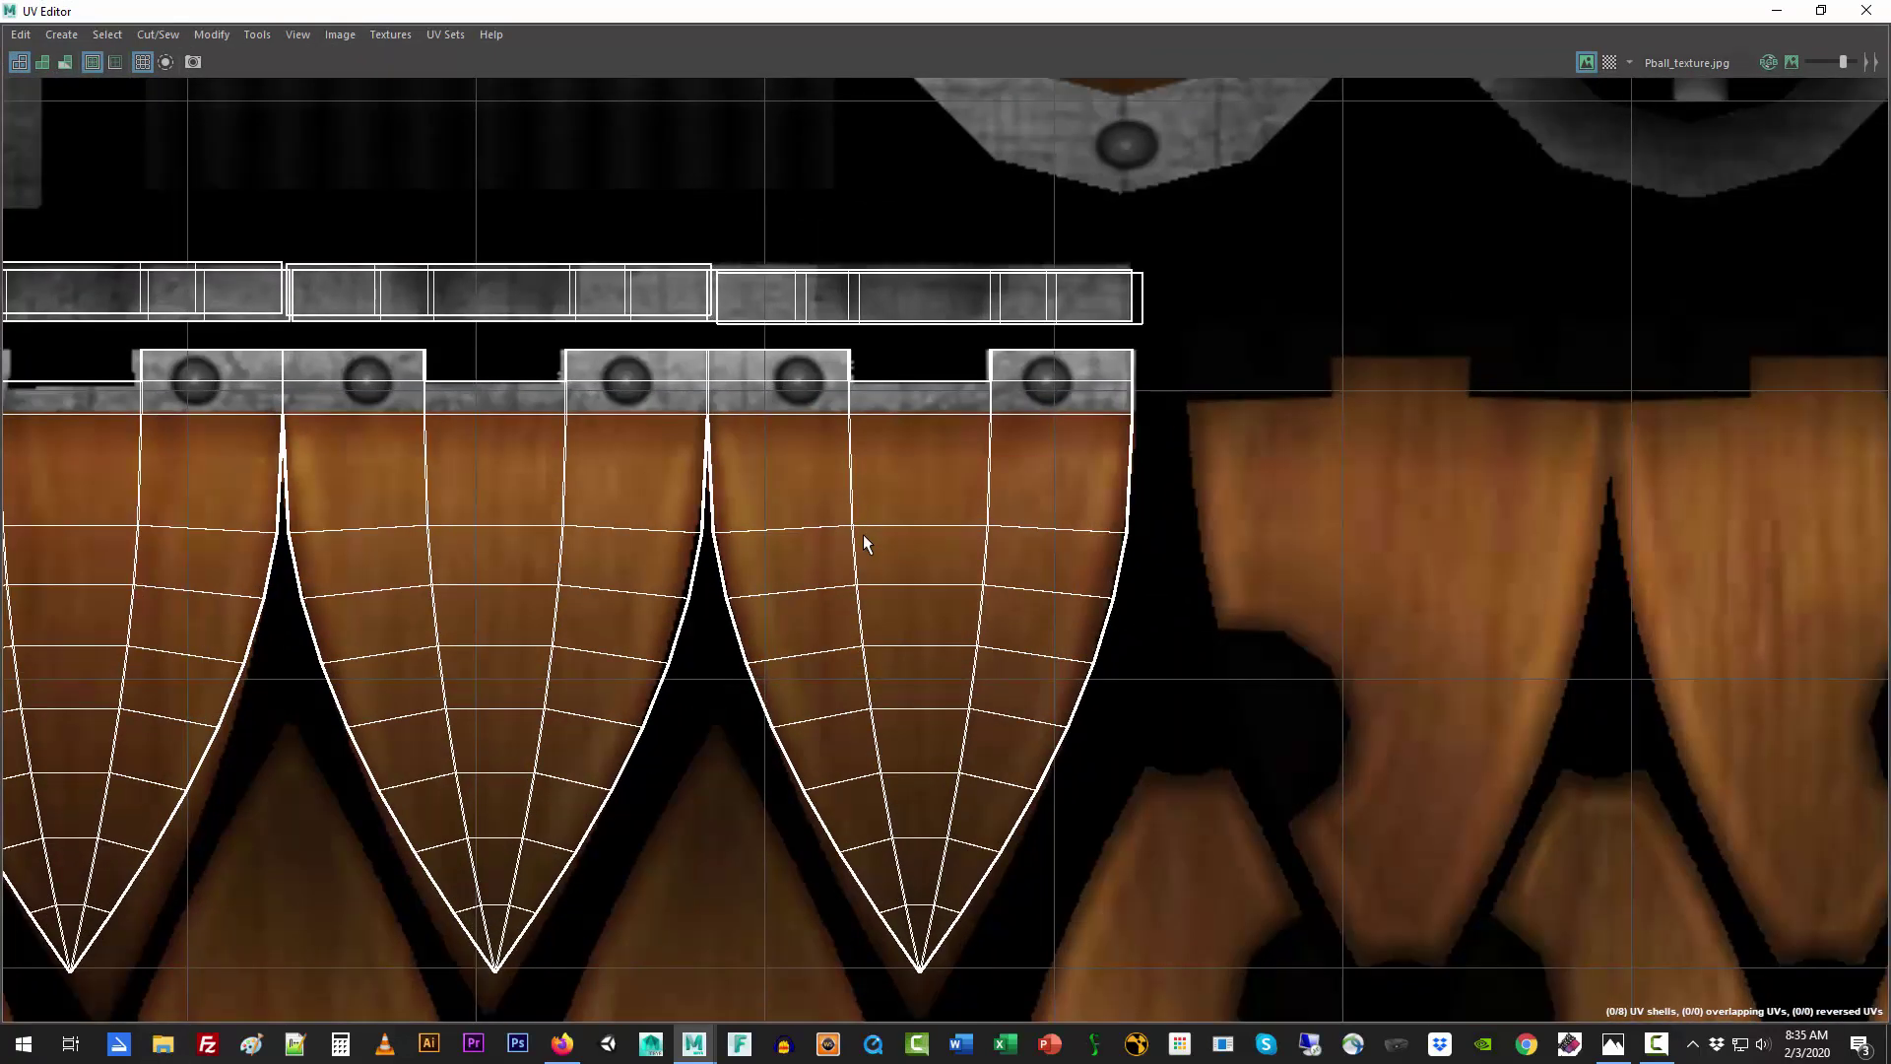
Step: Select the row of UVs at notch level across the three petals' rim and nudge it vertically to match the texture's notches
right_click_drag(922, 380, 922, 329)
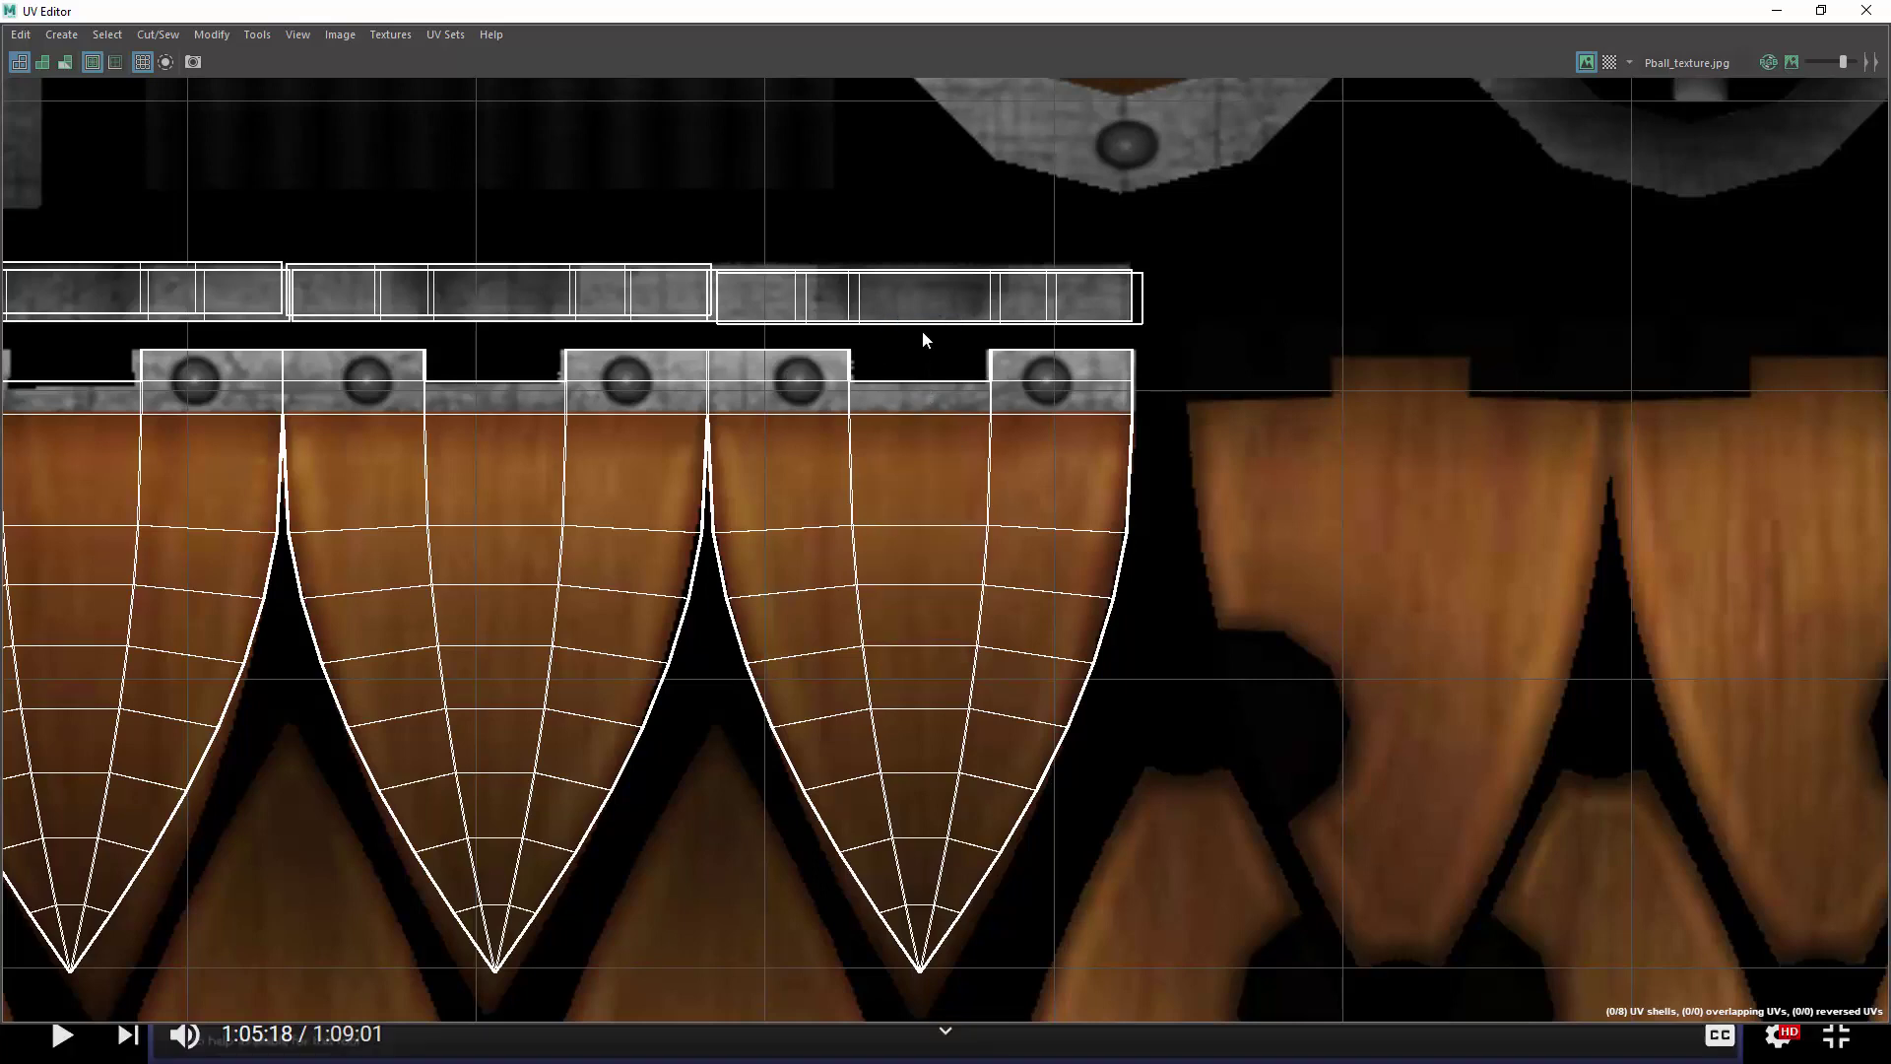
left_click(923, 382)
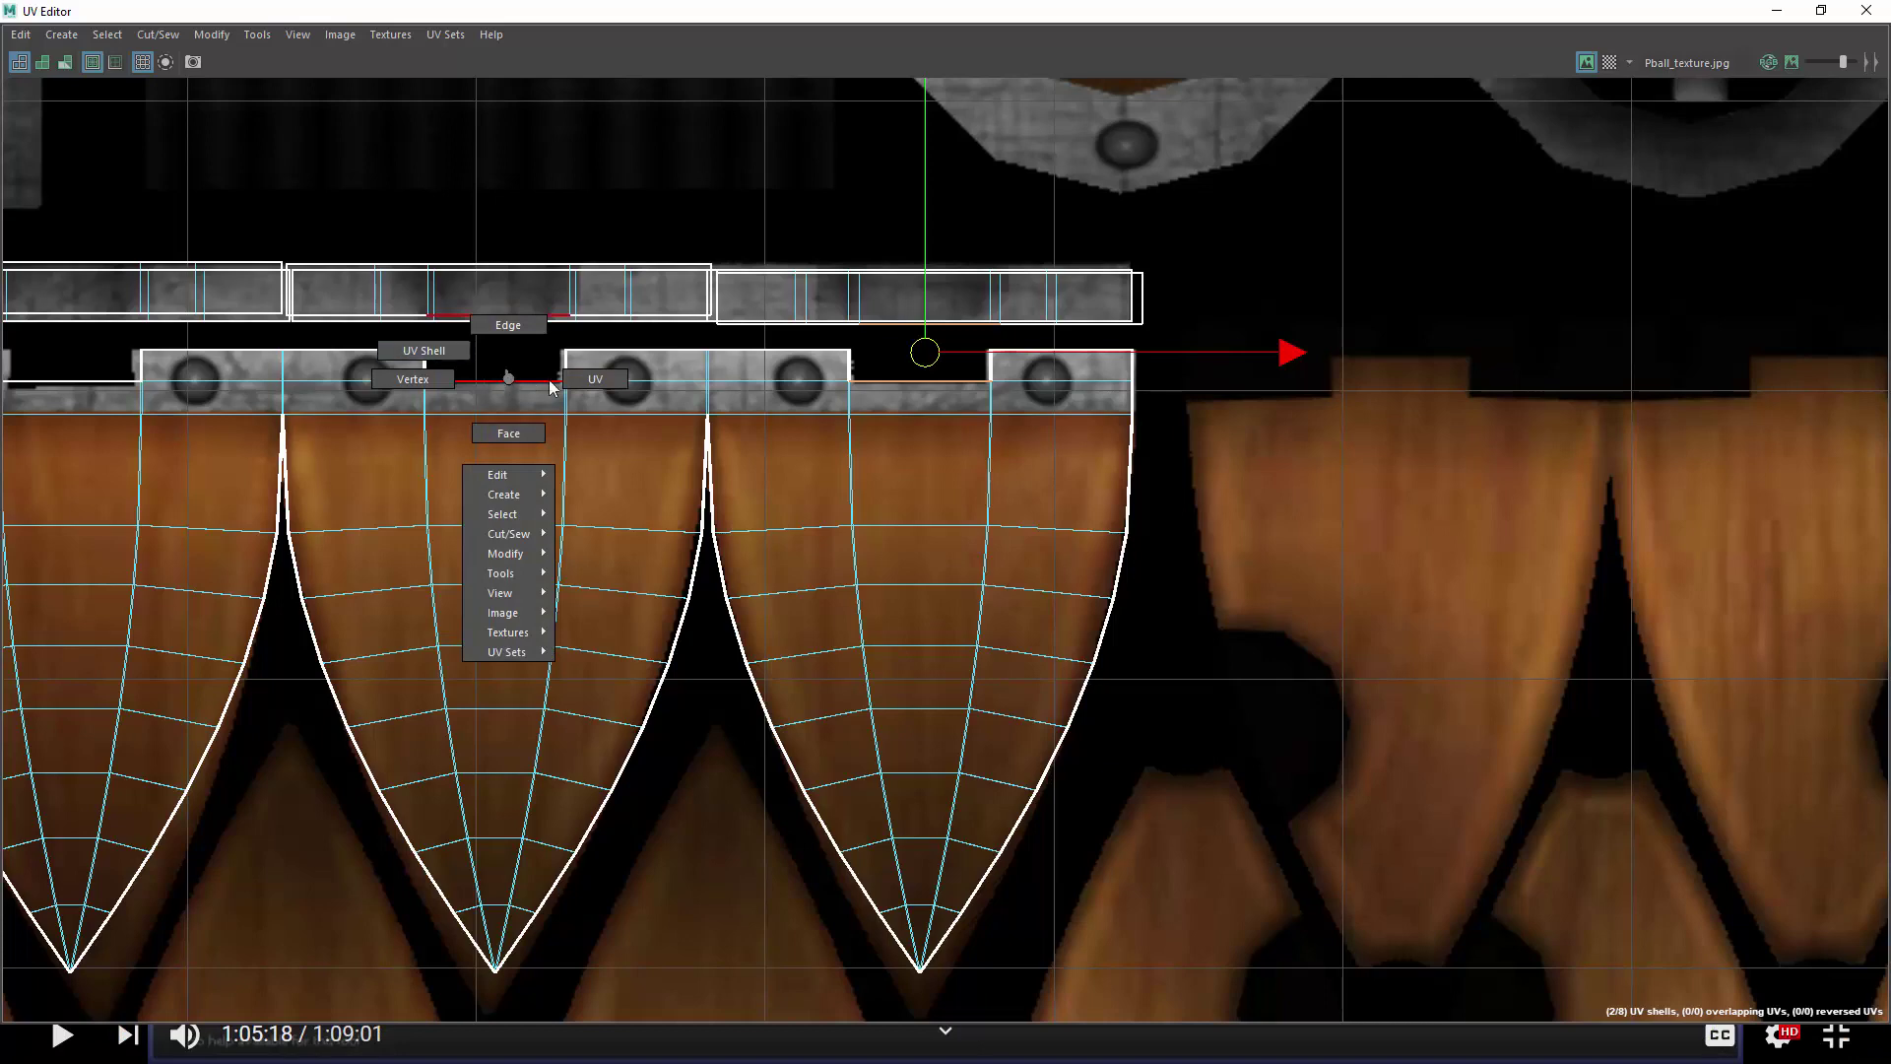
right_click_drag(550, 387, 589, 382)
scroll(565, 484, "down", 3)
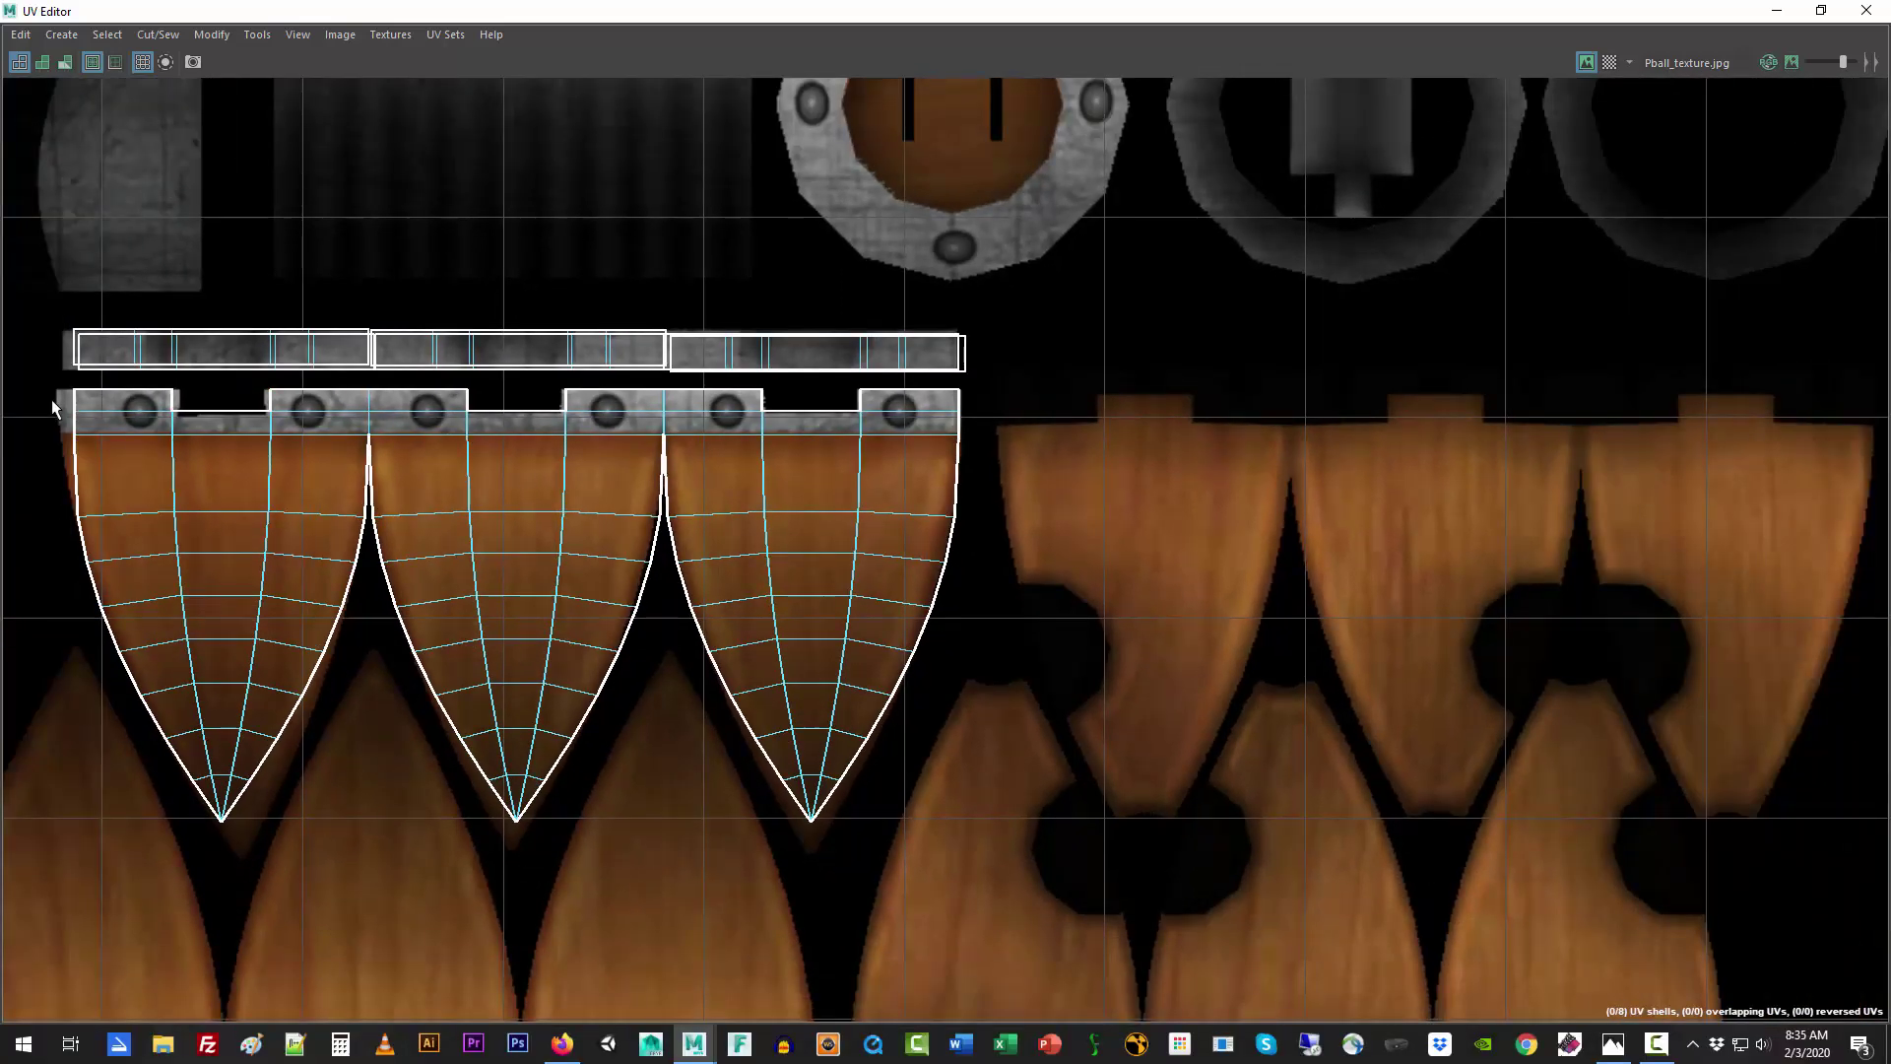
left_click_drag(53, 405, 1027, 419)
Step: Restore the UV Editor window, return pball_bottom_mesh to object mode with nothing selected, and check the rim texture
left_click(1820, 10)
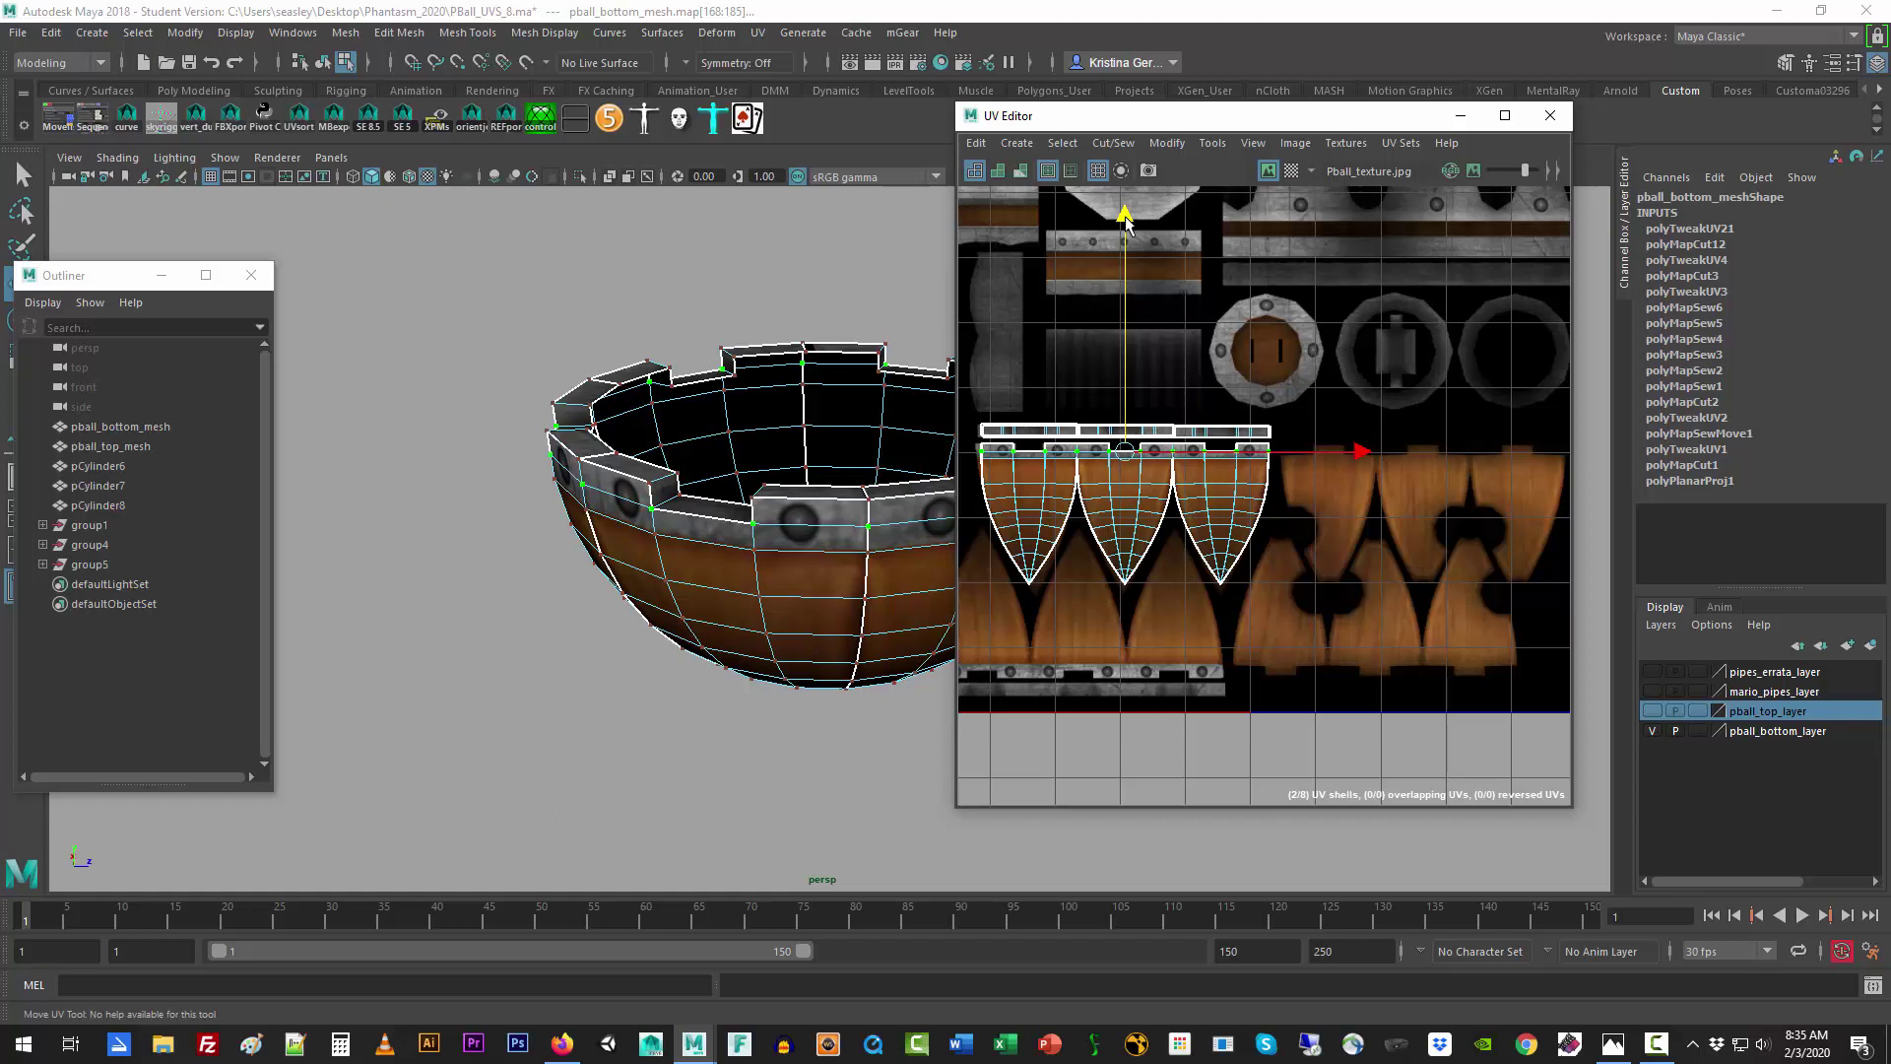
left_click(827, 310)
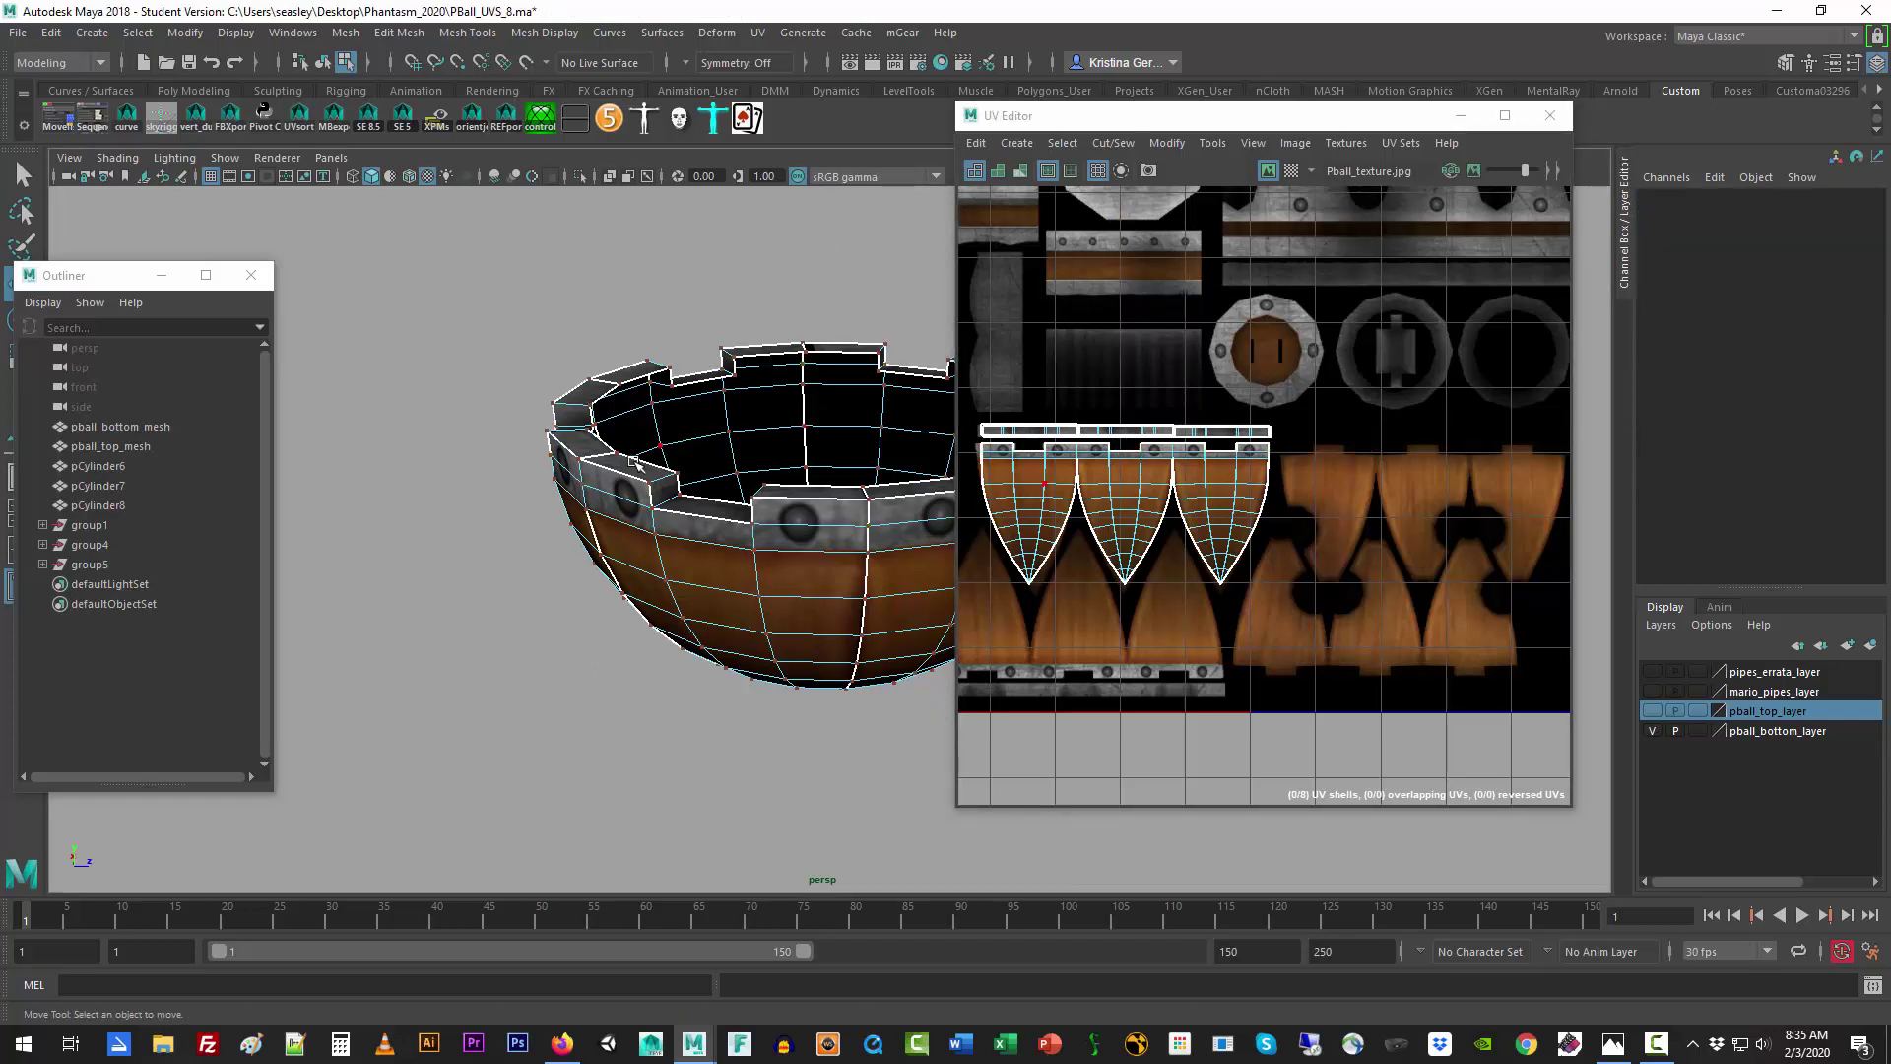
right_click_drag(640, 461, 603, 296)
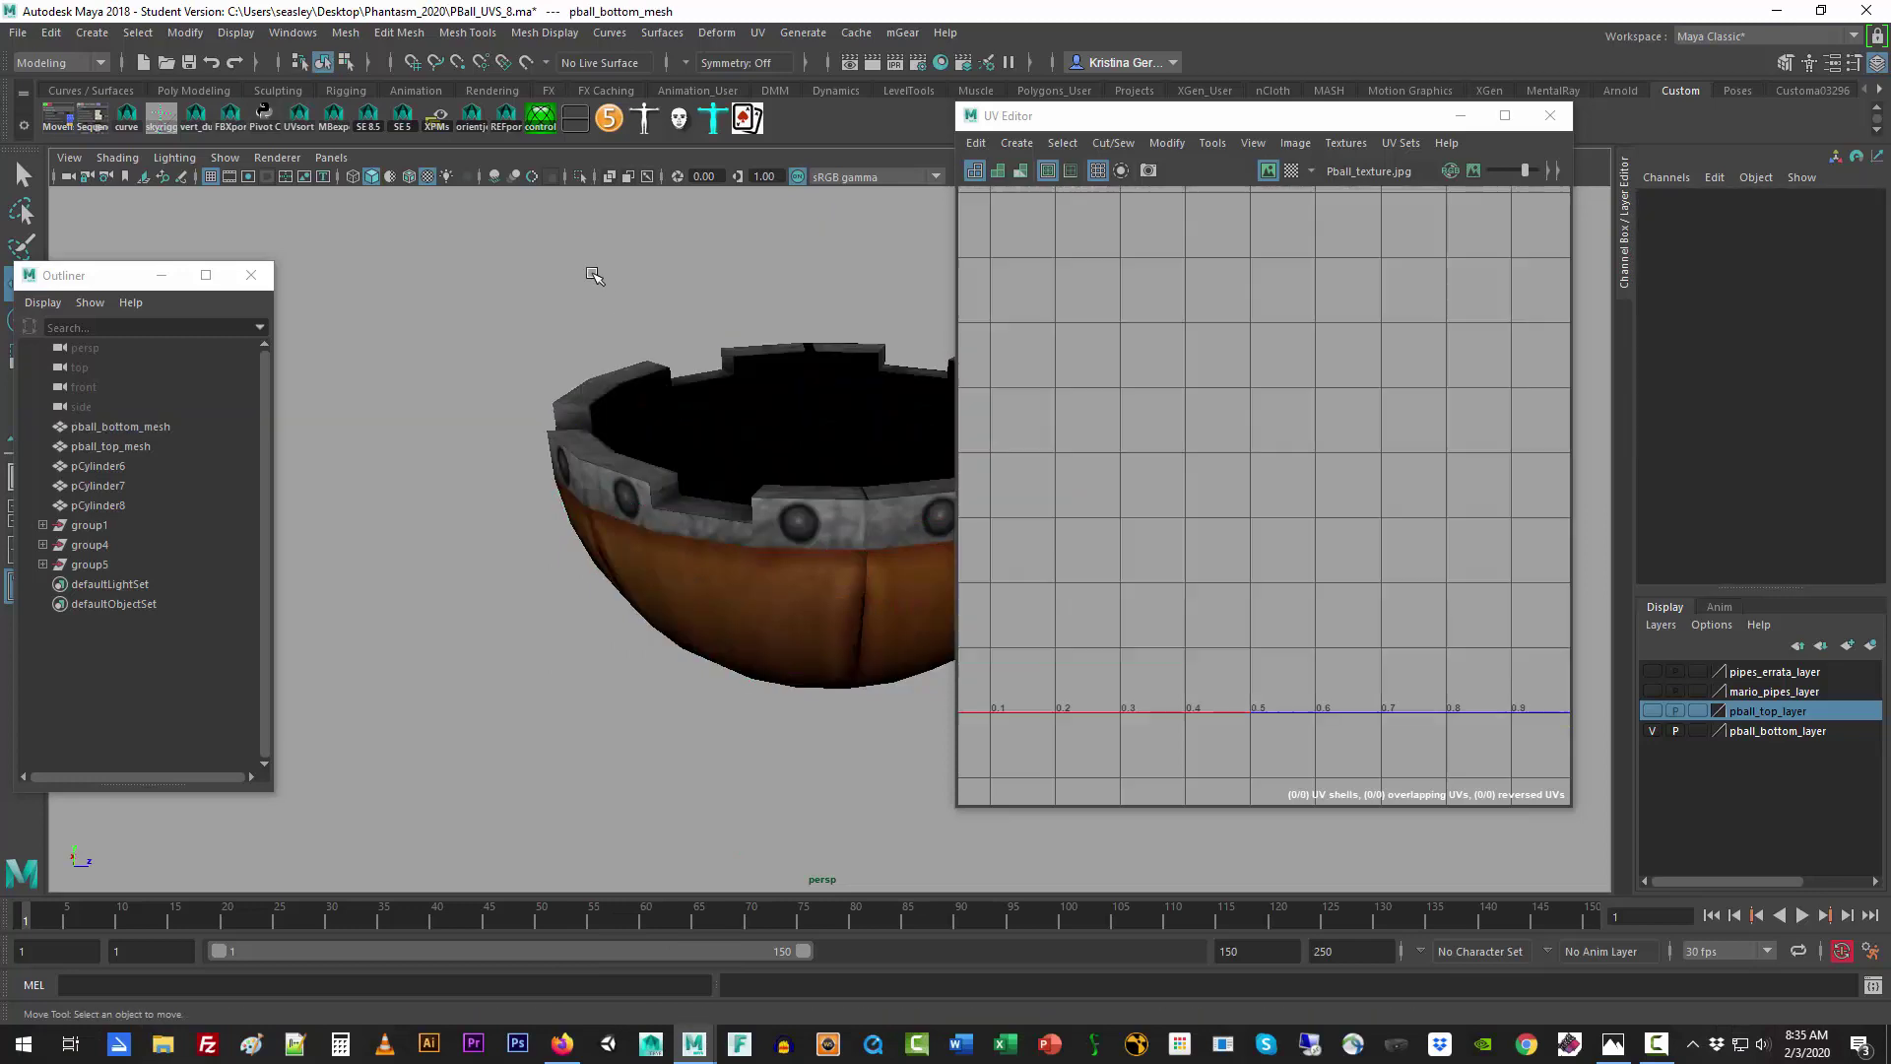
left_click(601, 284)
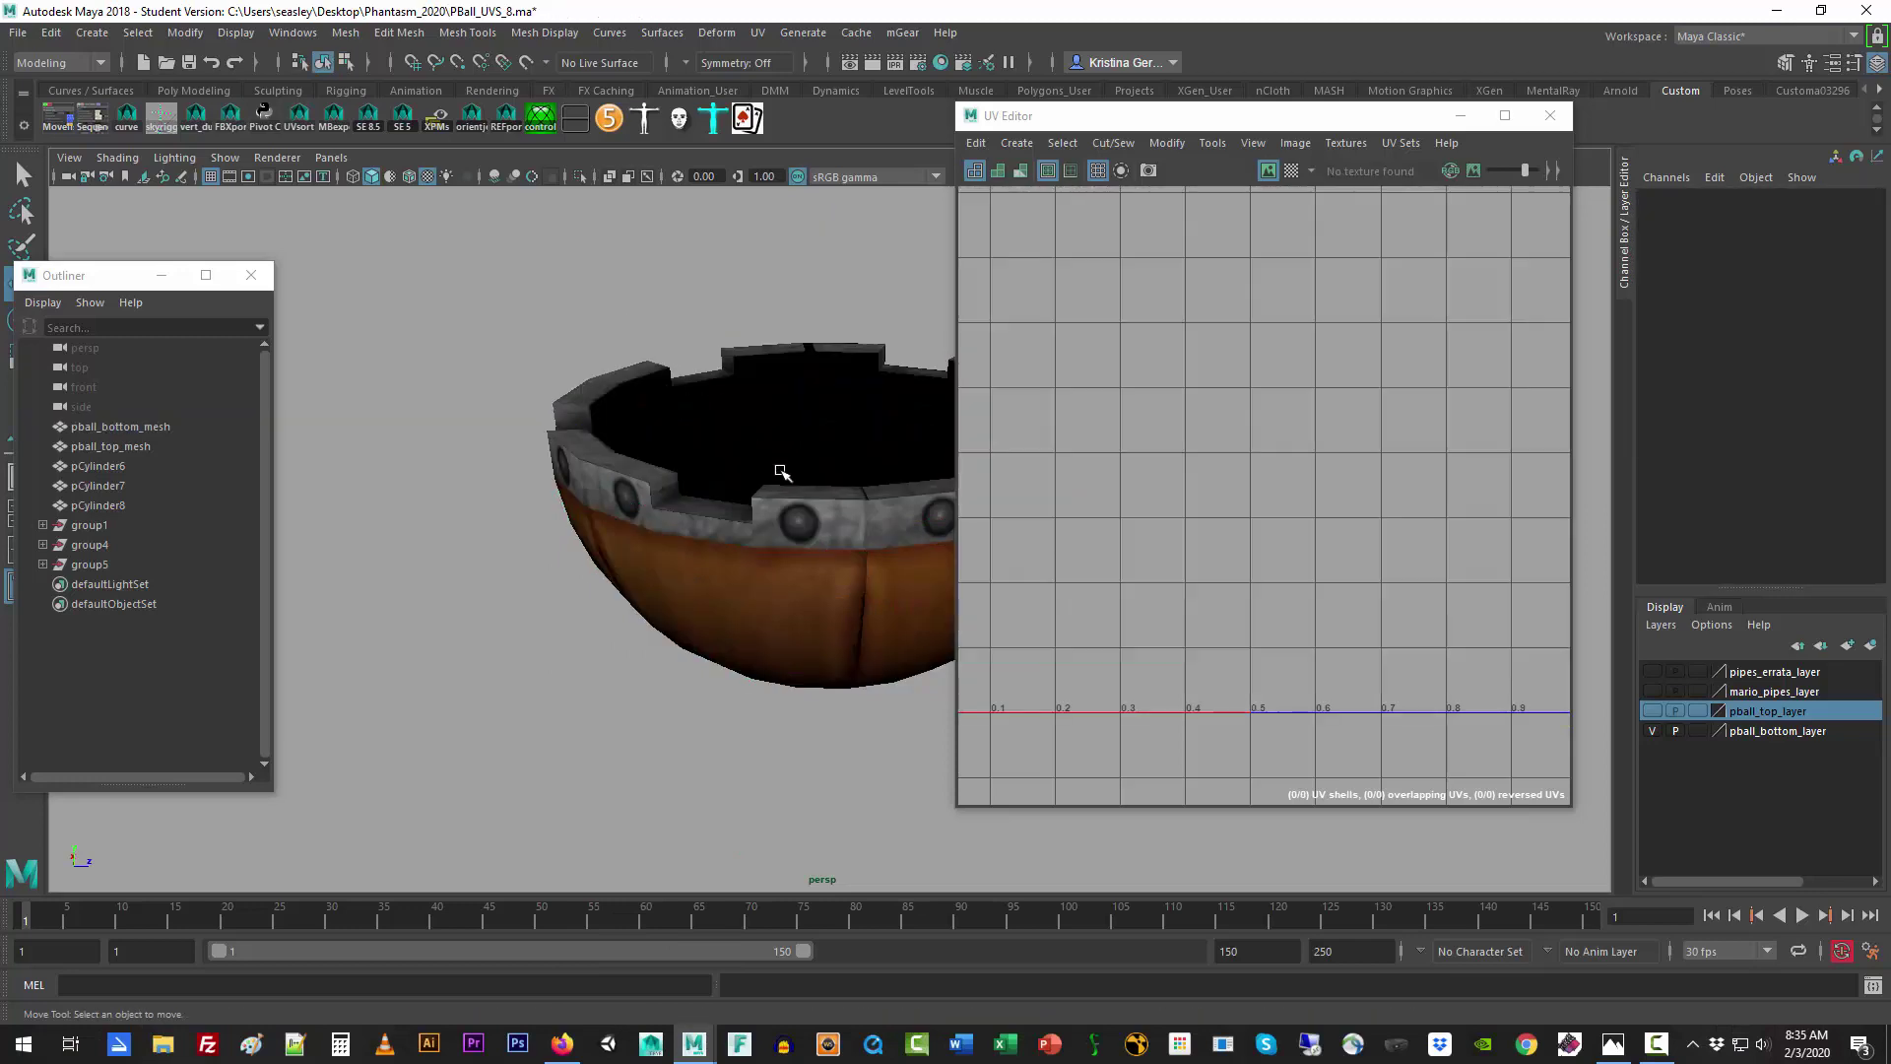
Step: Maximize the mesh's UV layout and scale one of the two overlapping rim strip shells above the third petal slightly smaller
left_click(874, 566)
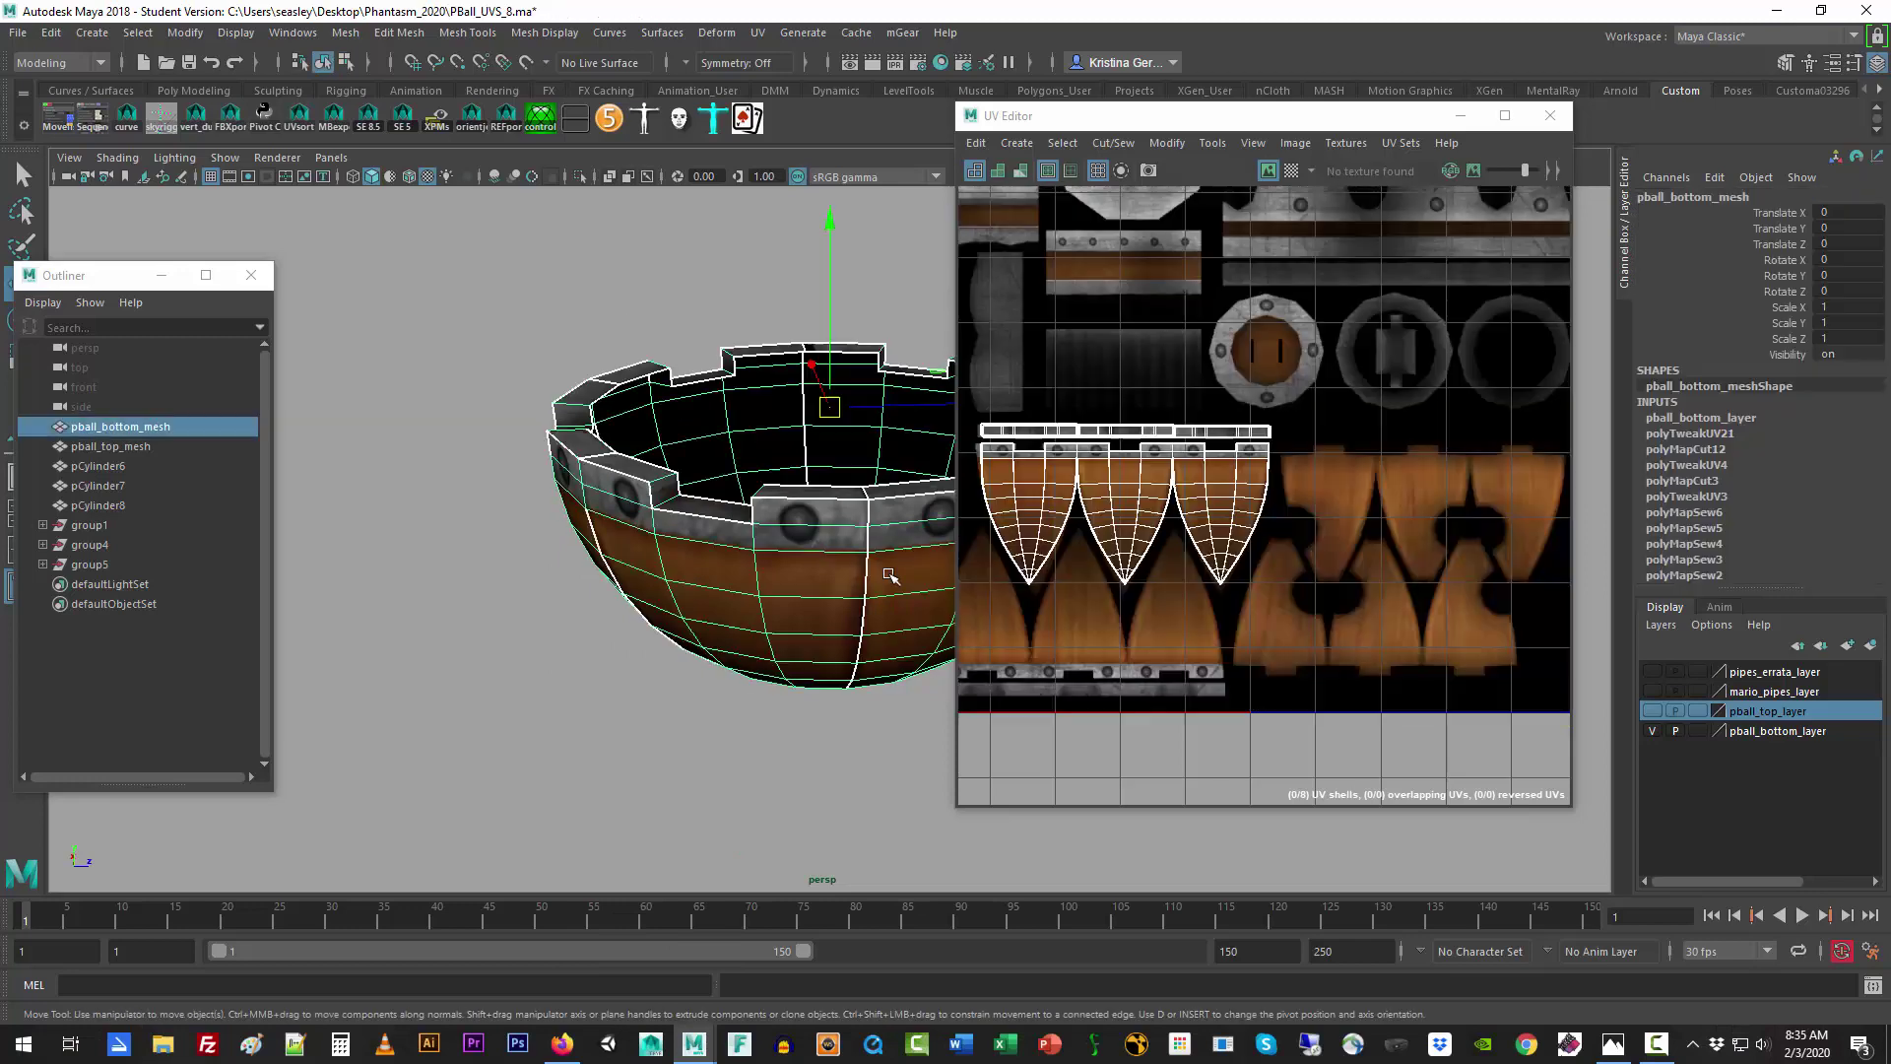
left_click(1507, 117)
scroll(899, 490, "up", 1)
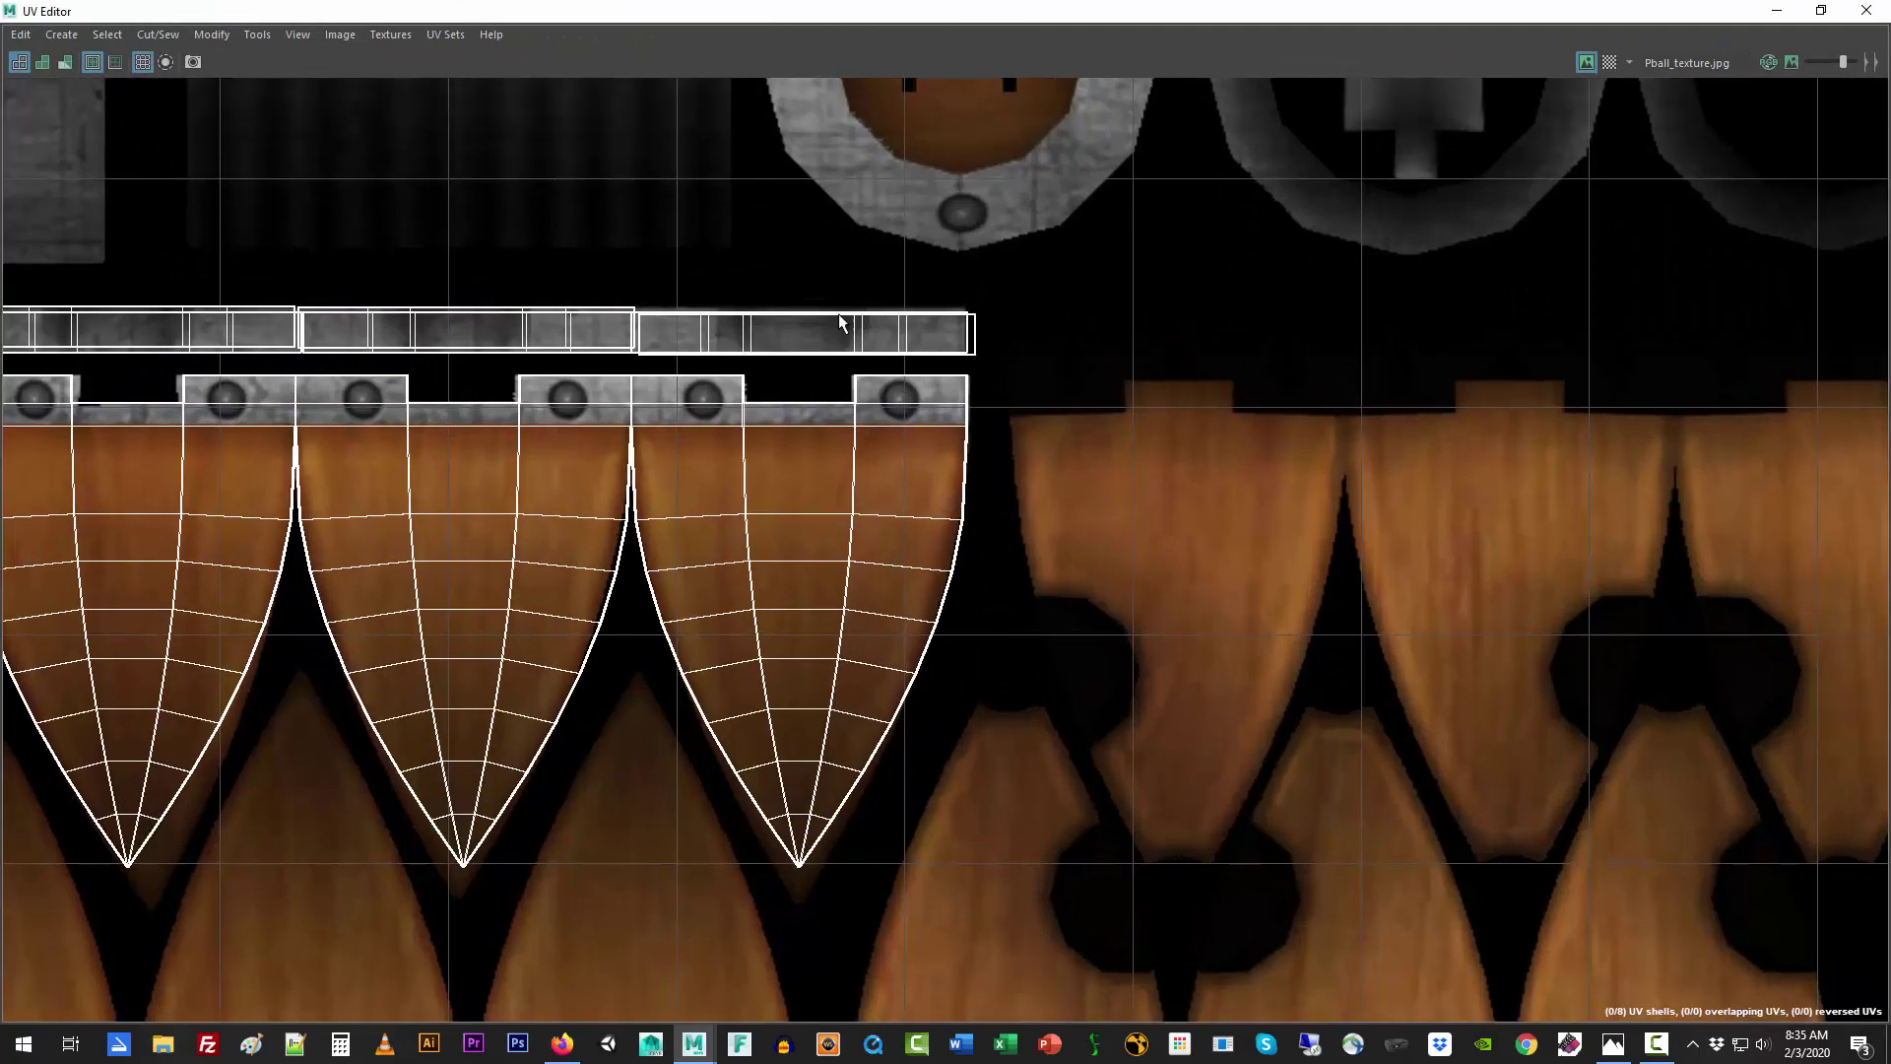
right_click_drag(837, 329, 772, 329)
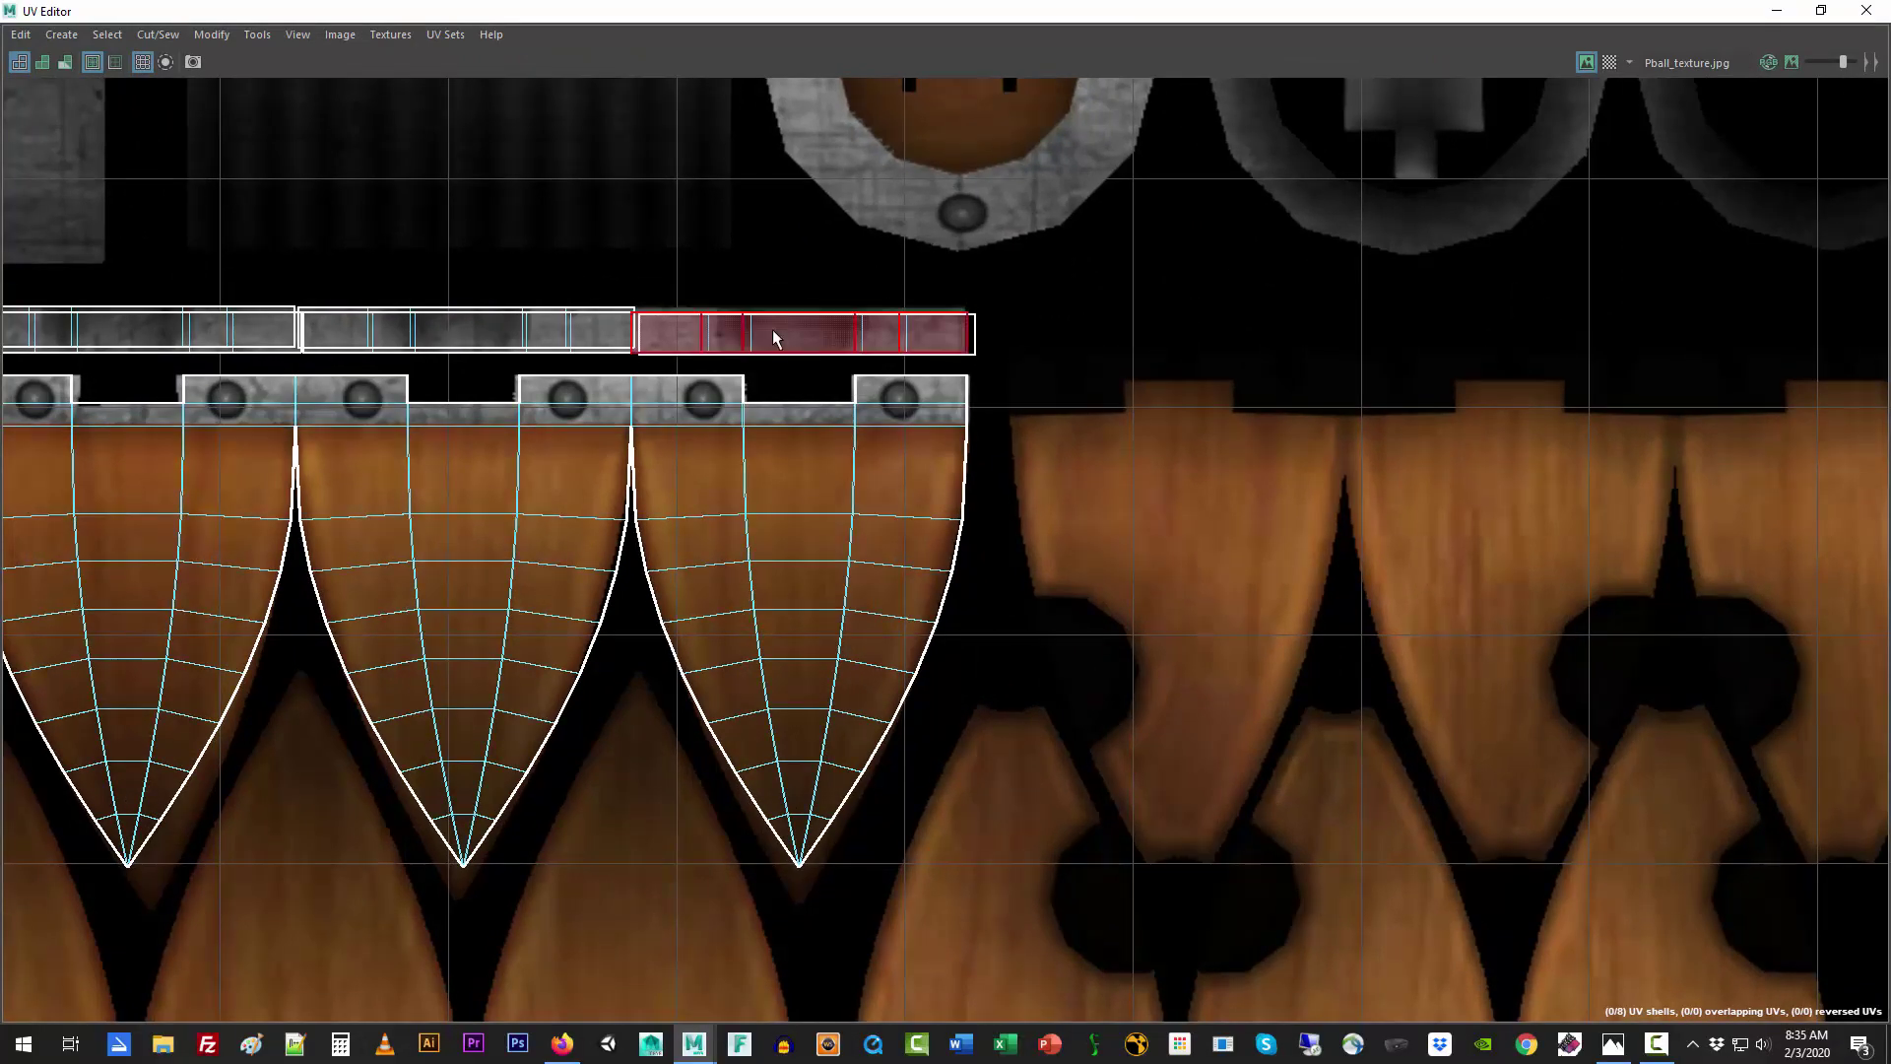
left_click(786, 345)
scroll(786, 345, "up", 6)
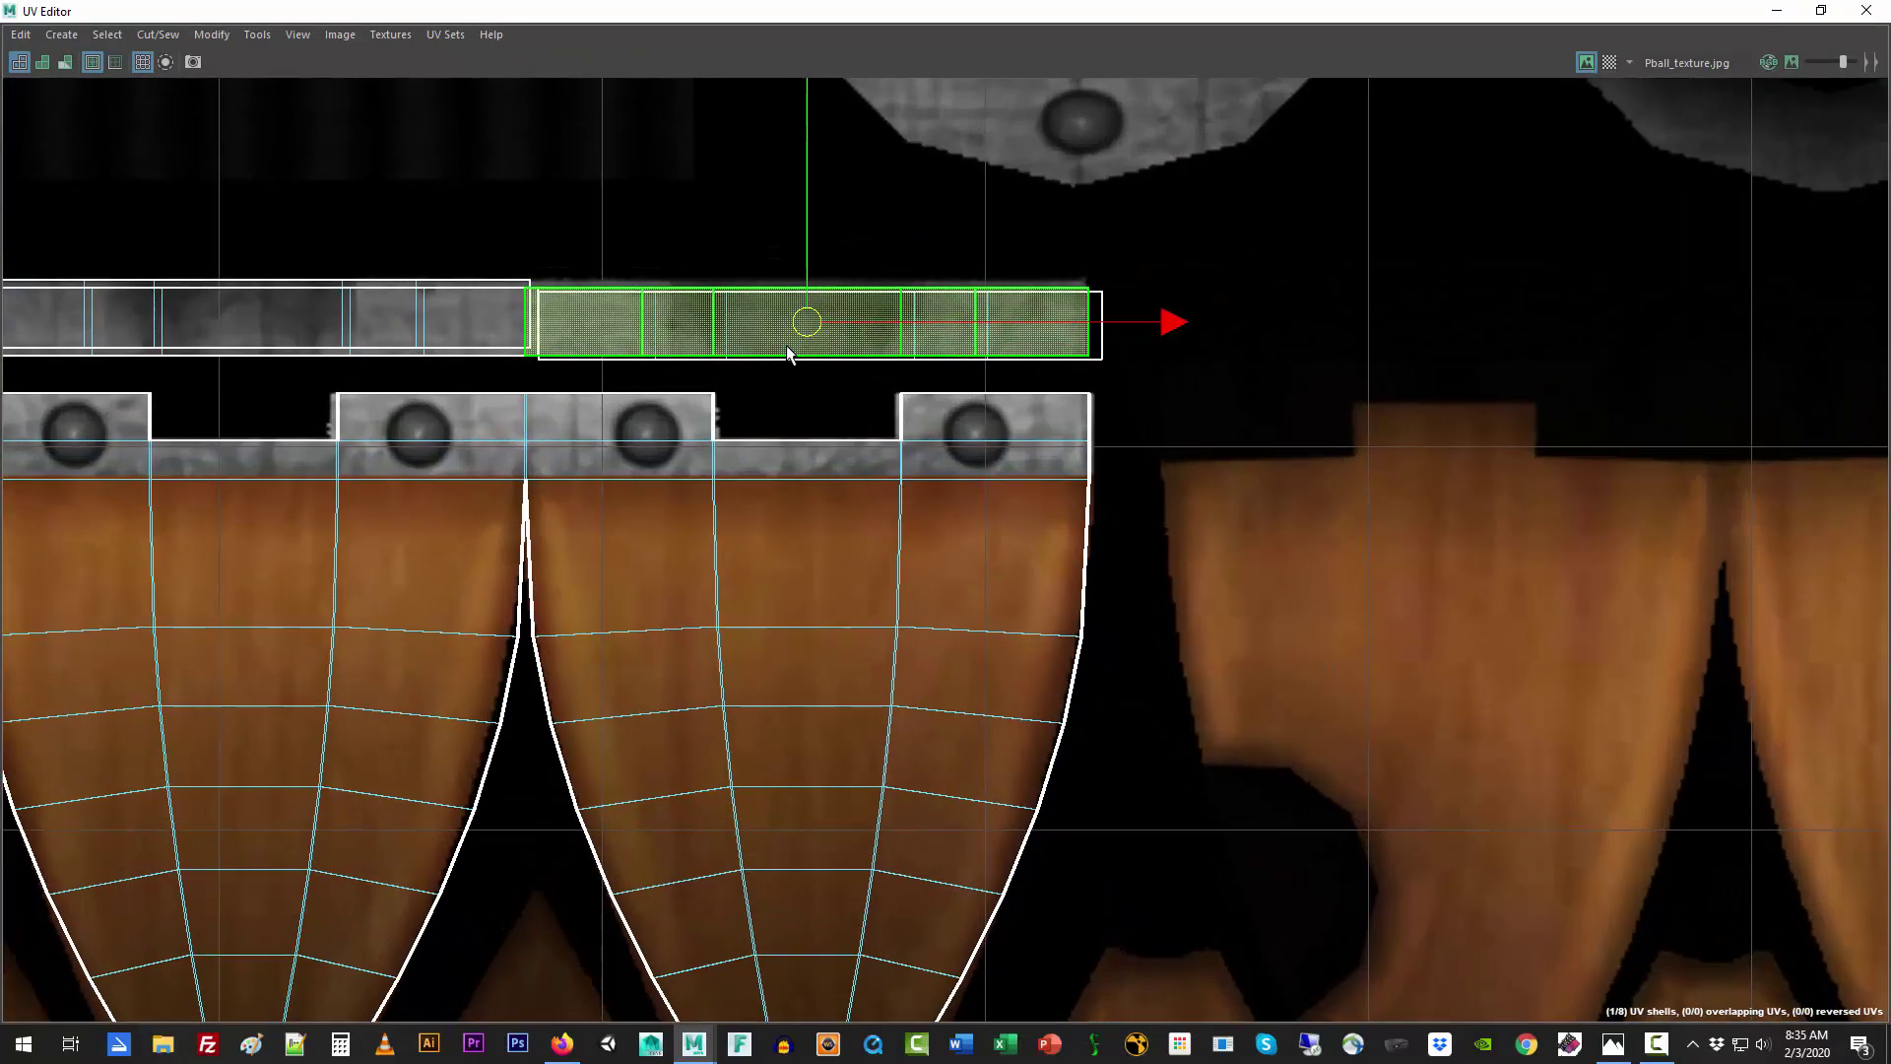
key("r")
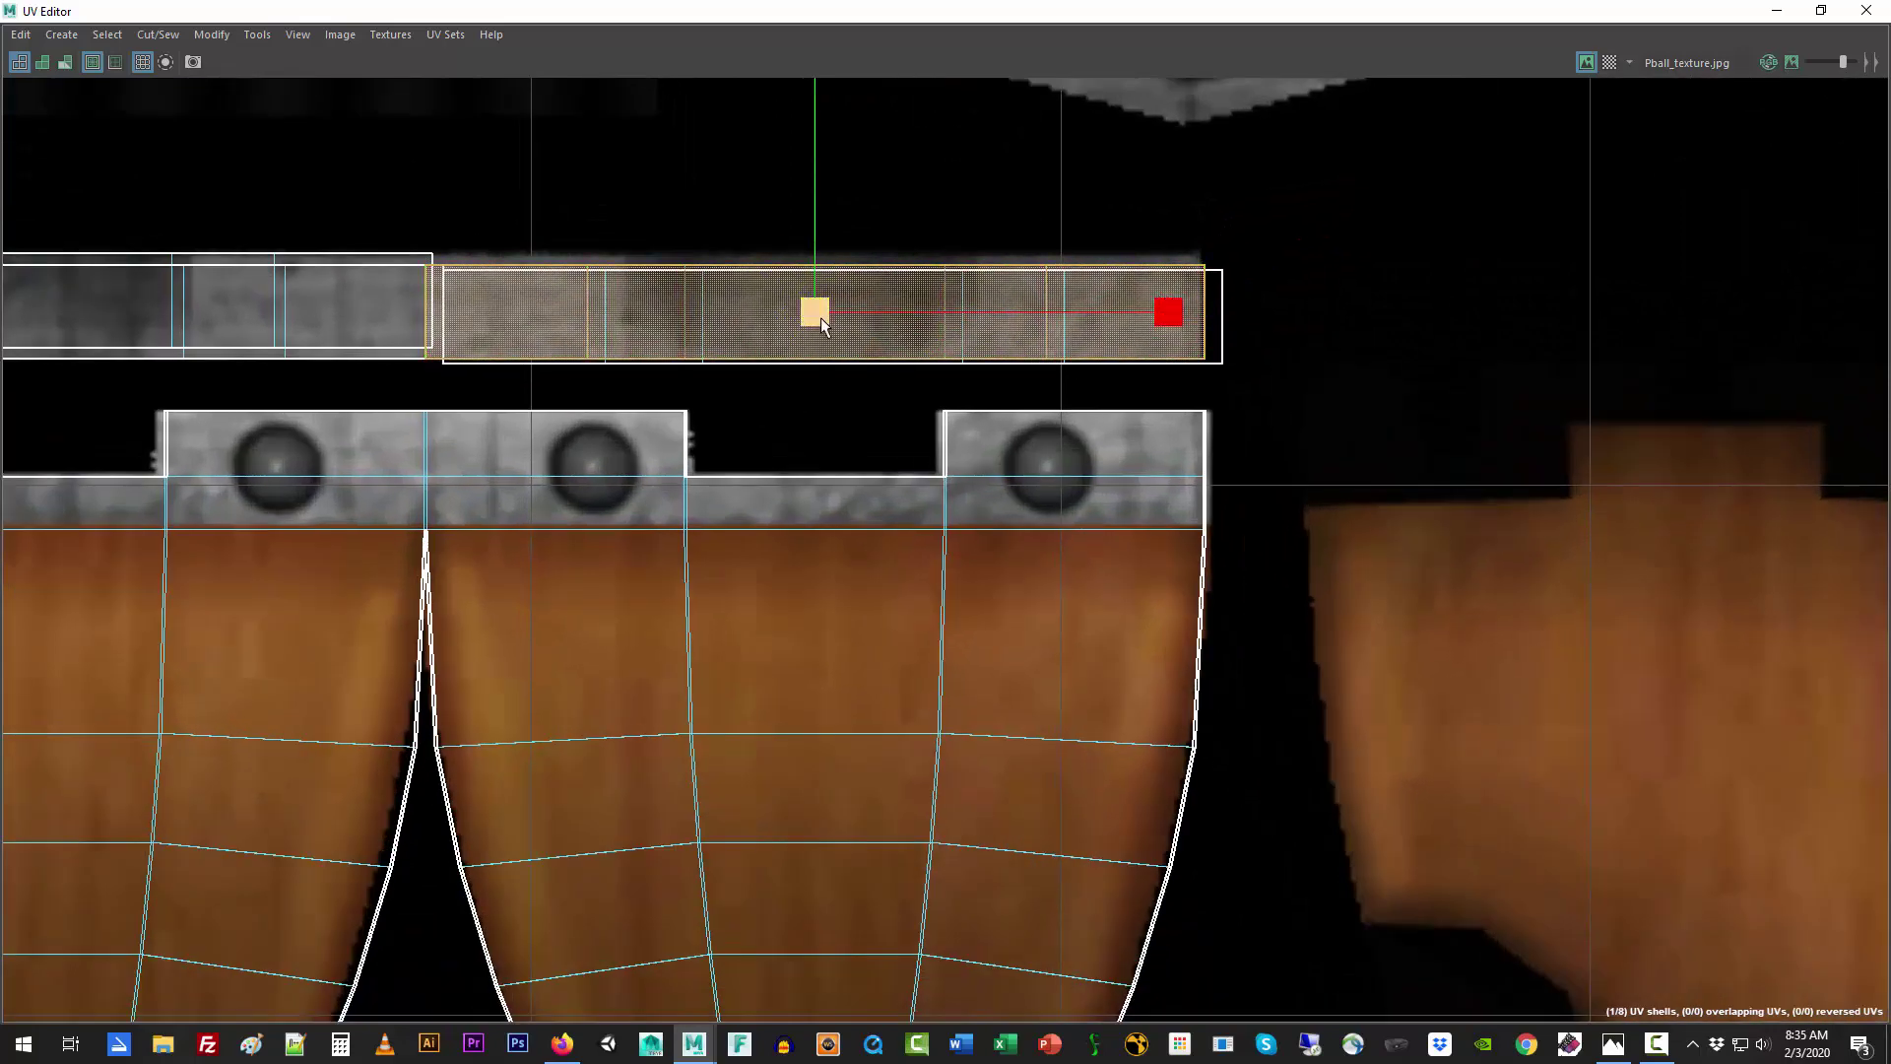
left_click_drag(1168, 307, 1161, 313)
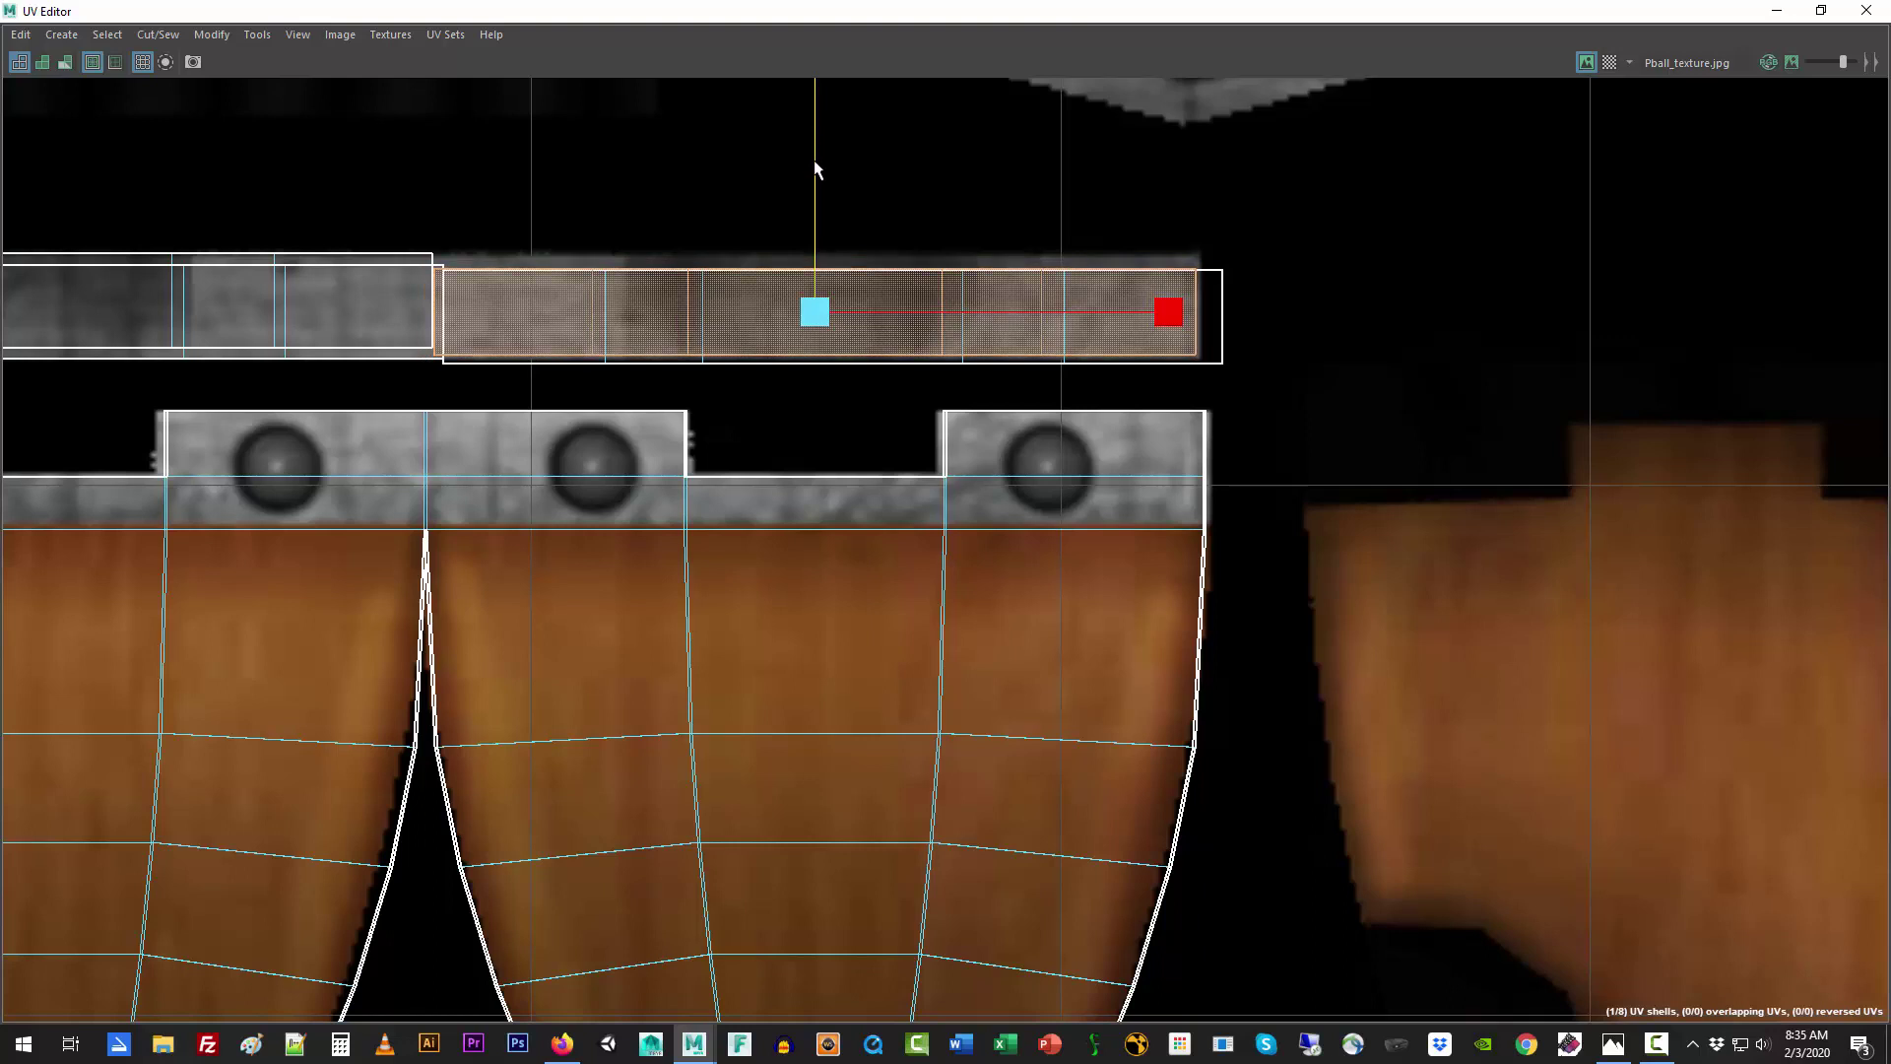
Step: Scale the other rim strip shell above the third petal narrower and move it over its counterpart on the grey metal strip
left_click_drag(1172, 312, 1210, 322)
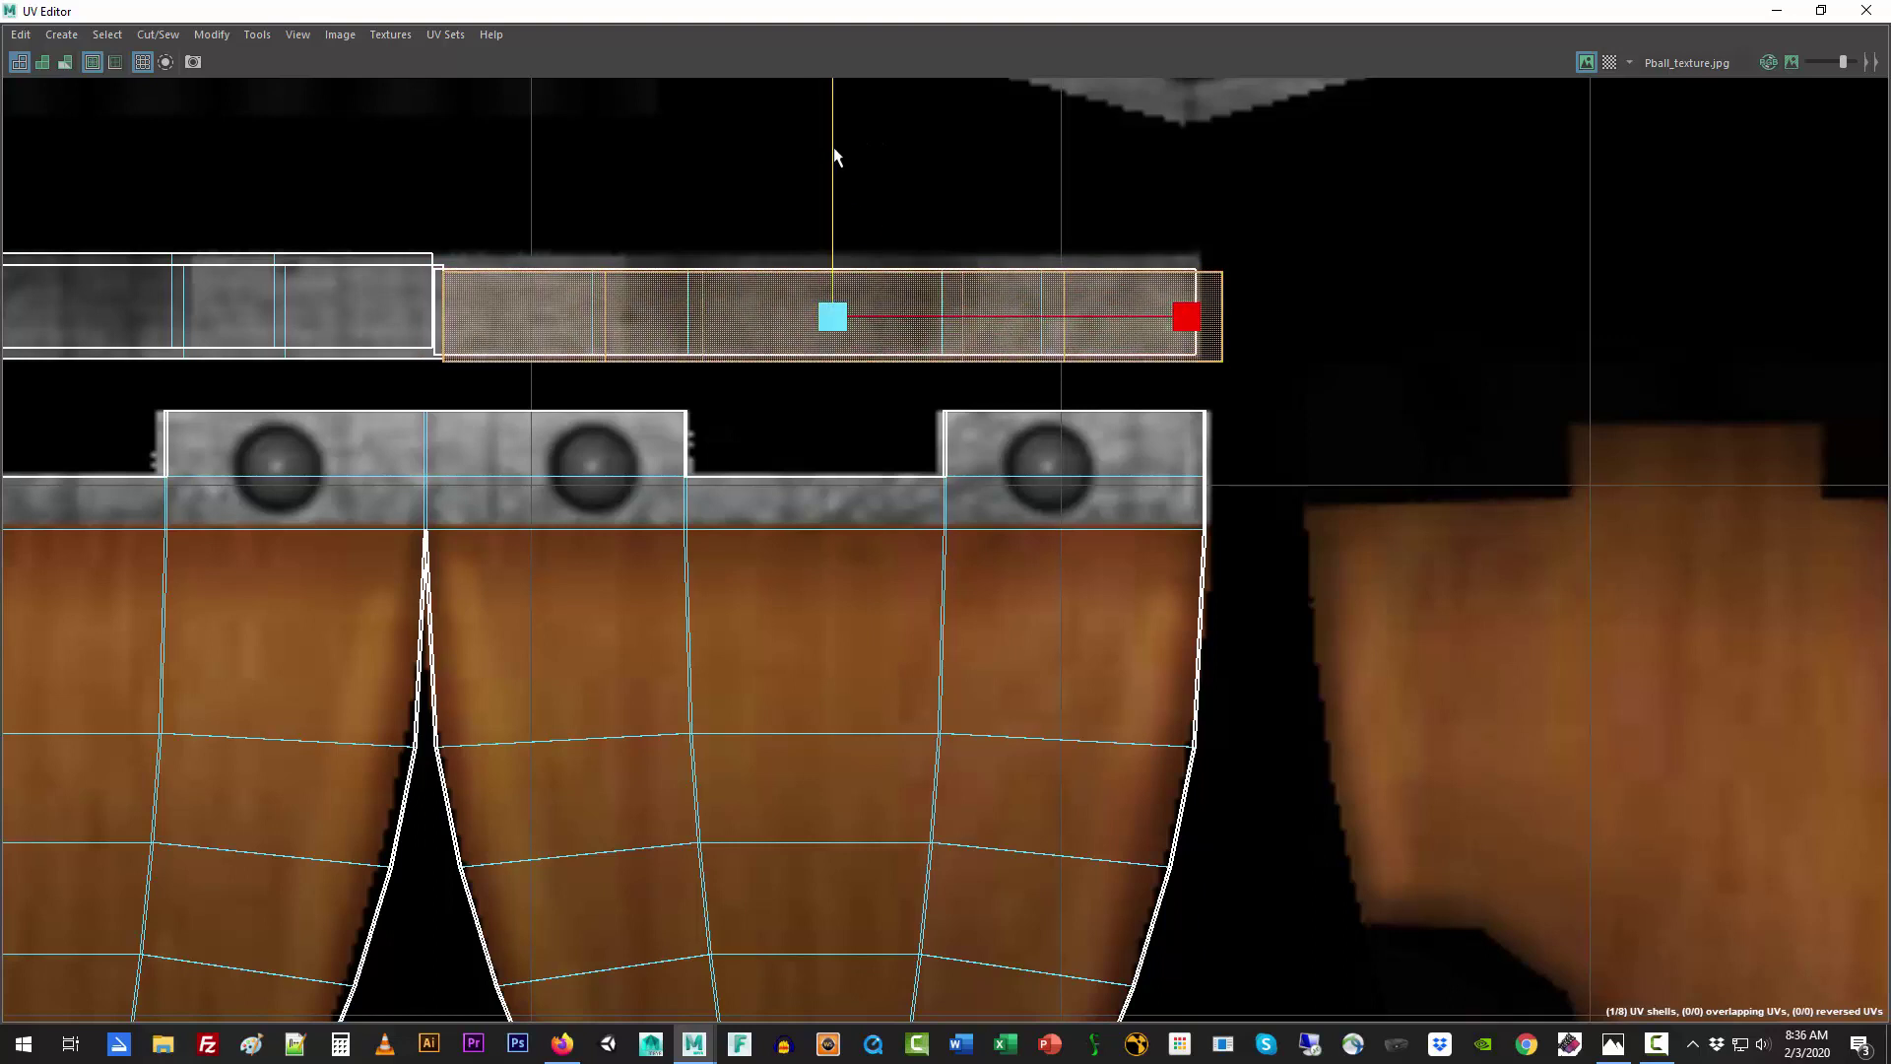
left_click_drag(1175, 309, 1157, 317)
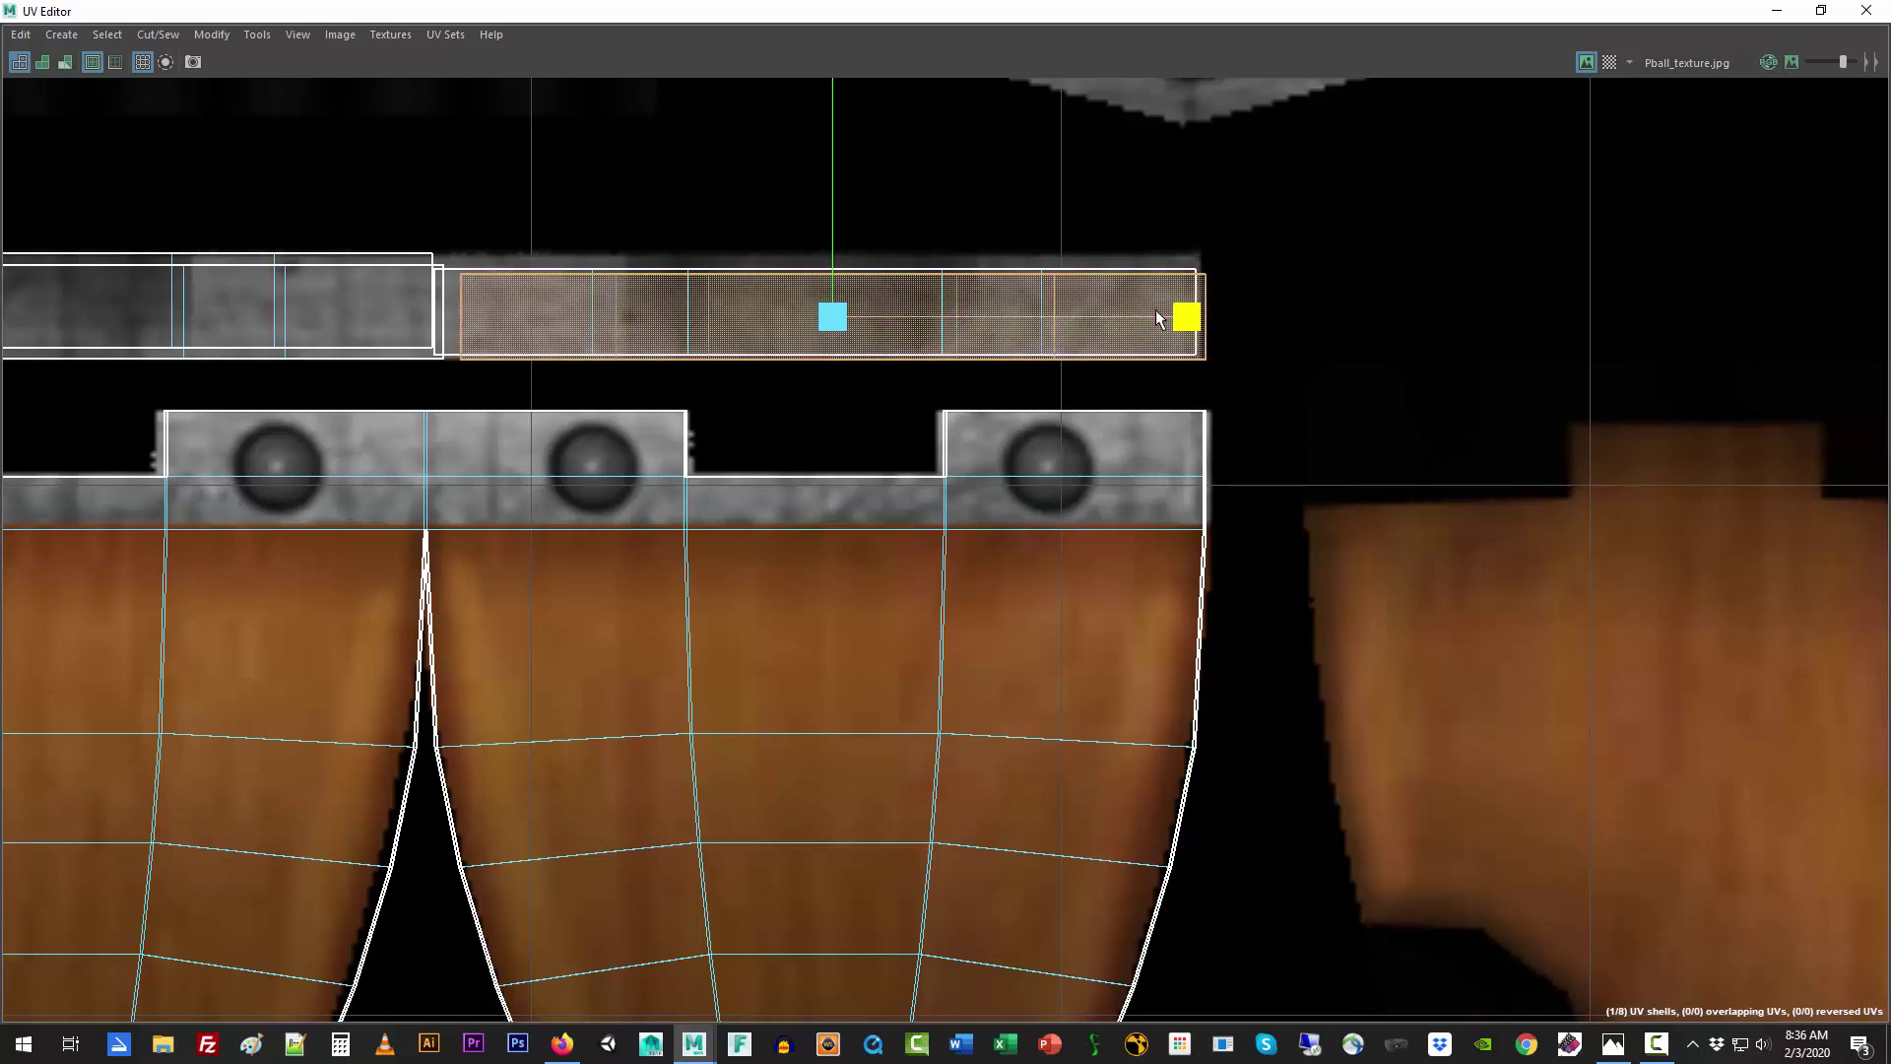
key("w")
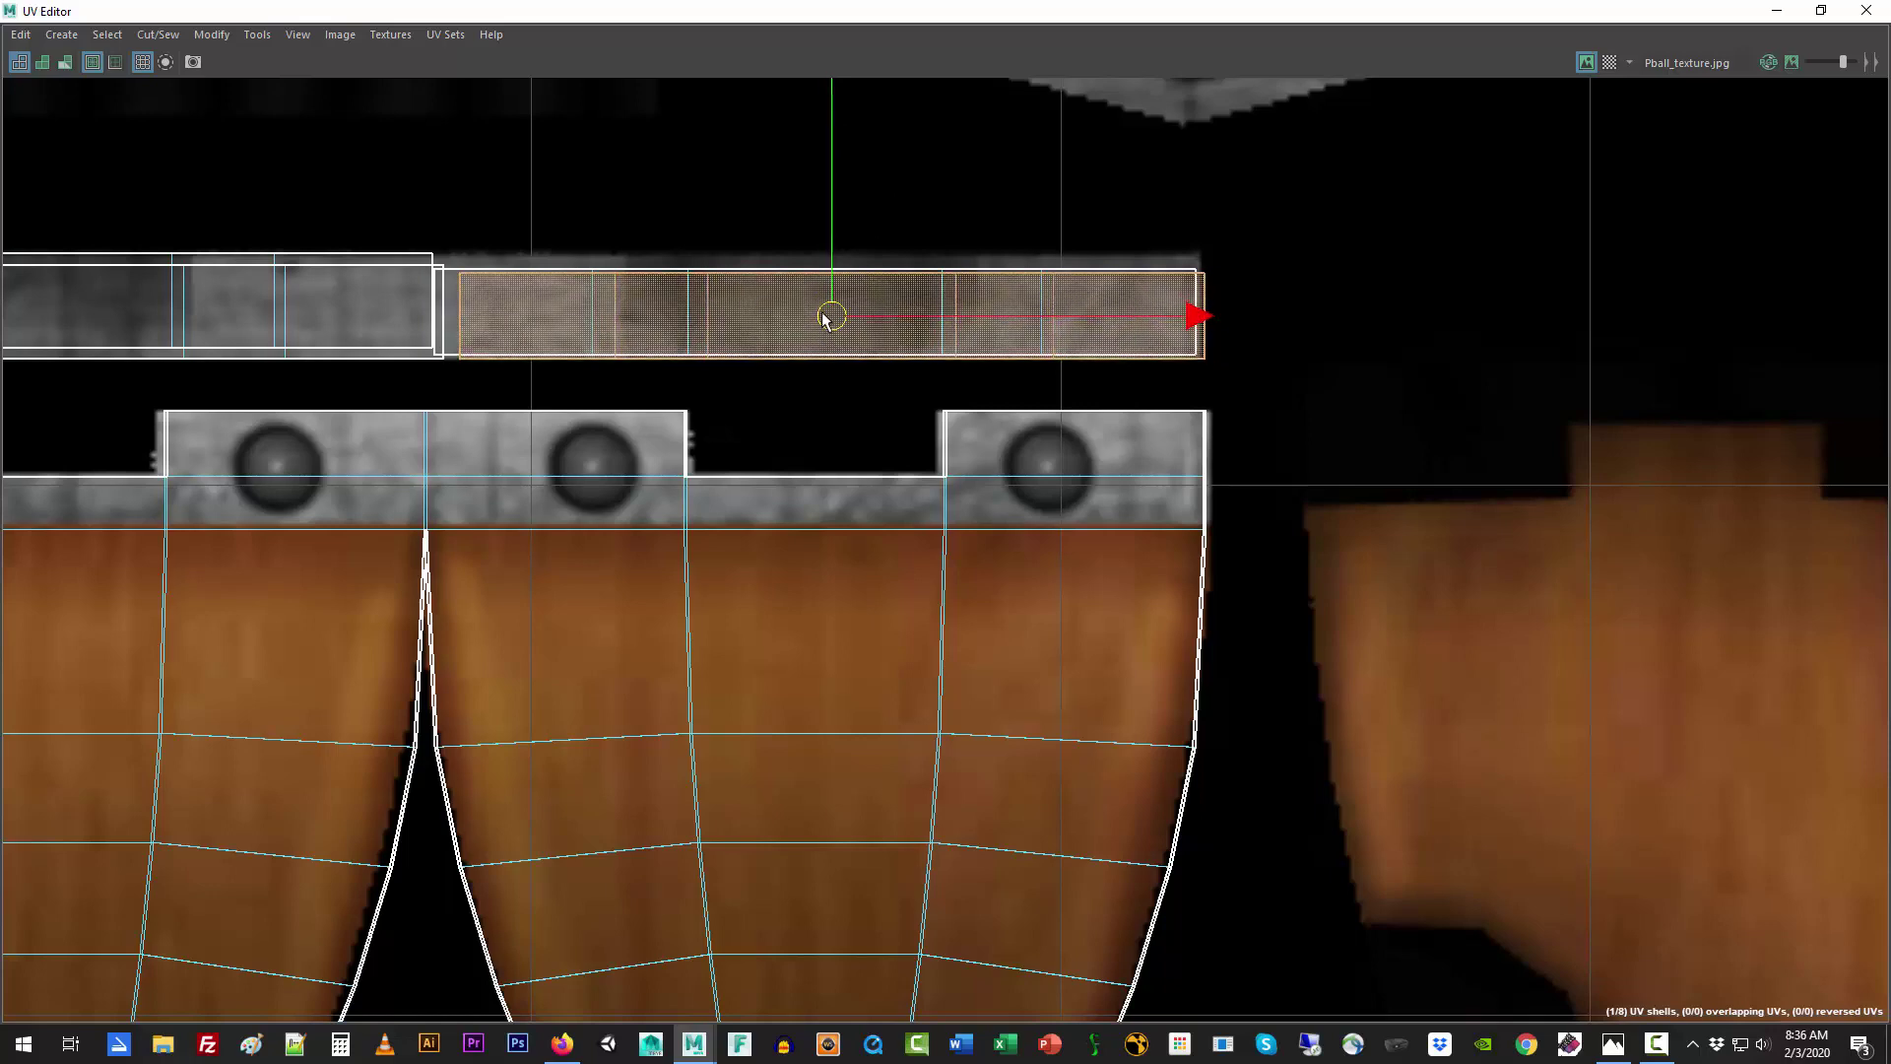
left_click_drag(832, 310, 819, 308)
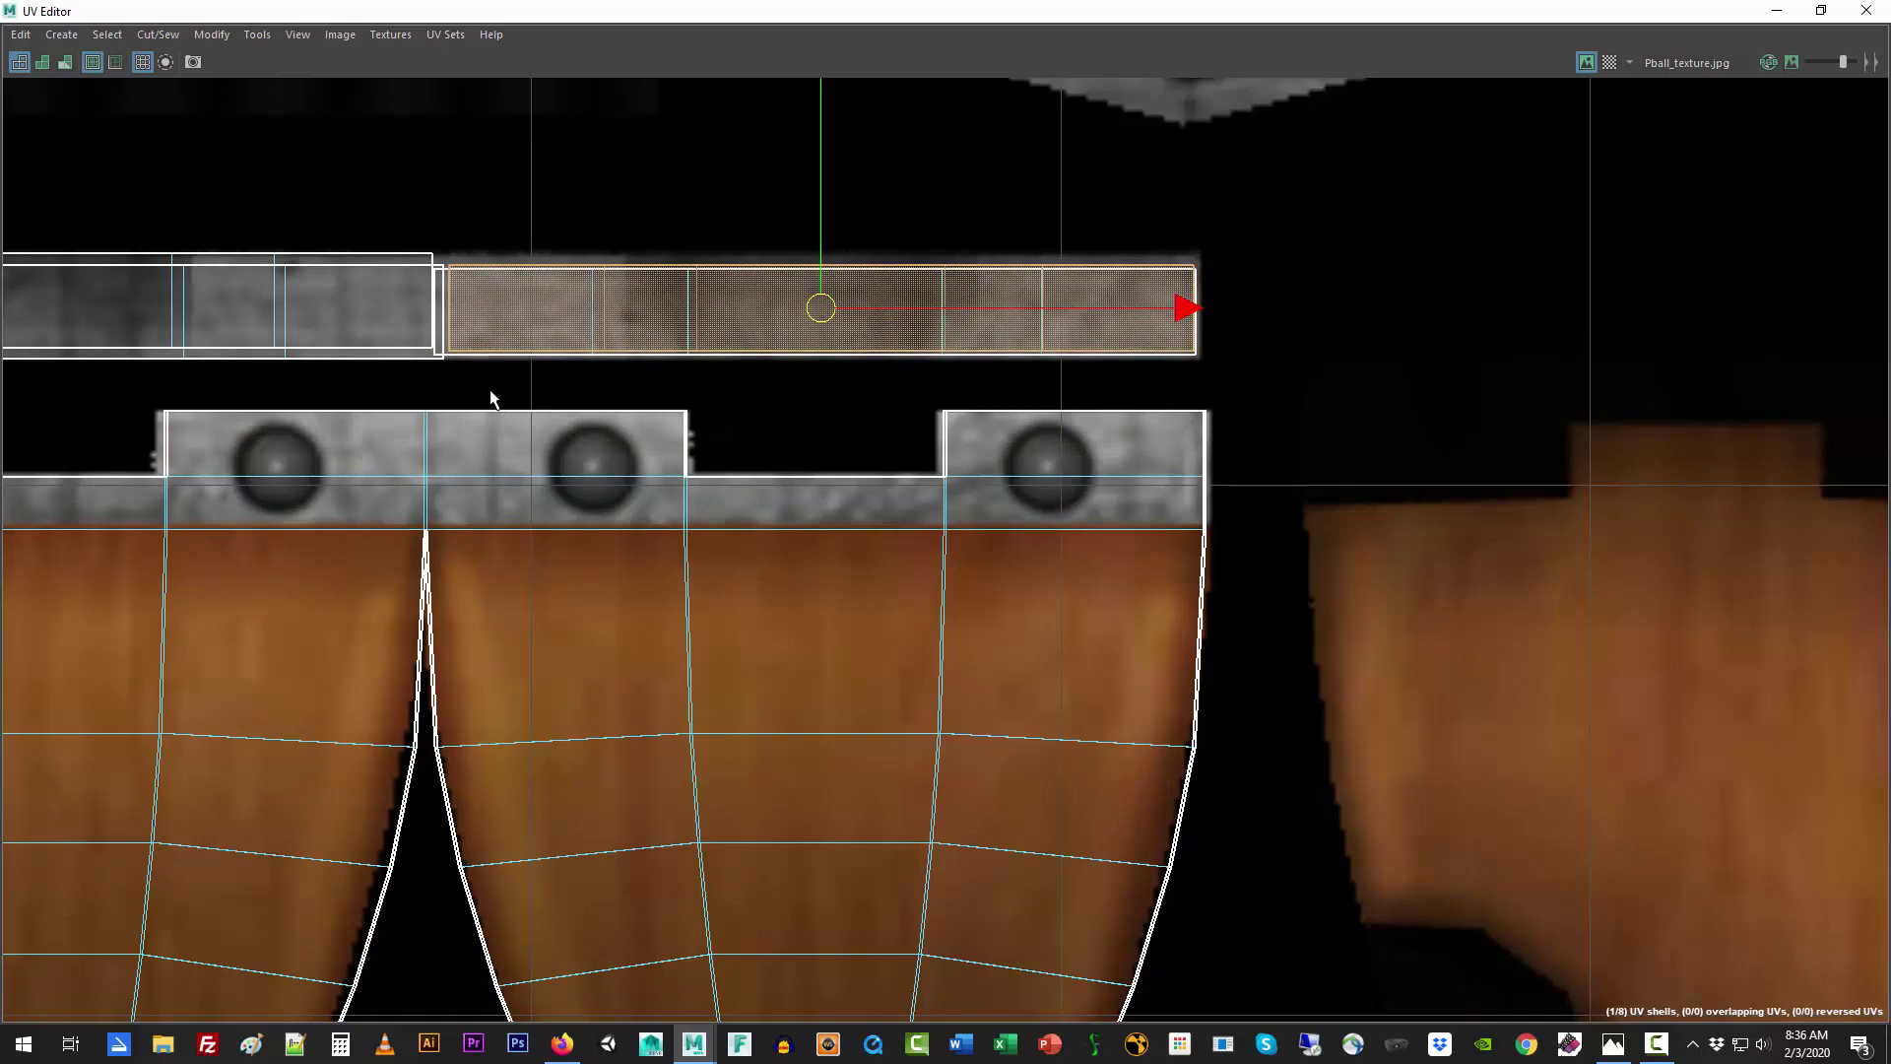
Step: Move one of the overlapping rim strip shells above the second petal to fit the grey metal strip
middle_click_drag(451, 386, 1468, 457, "alt")
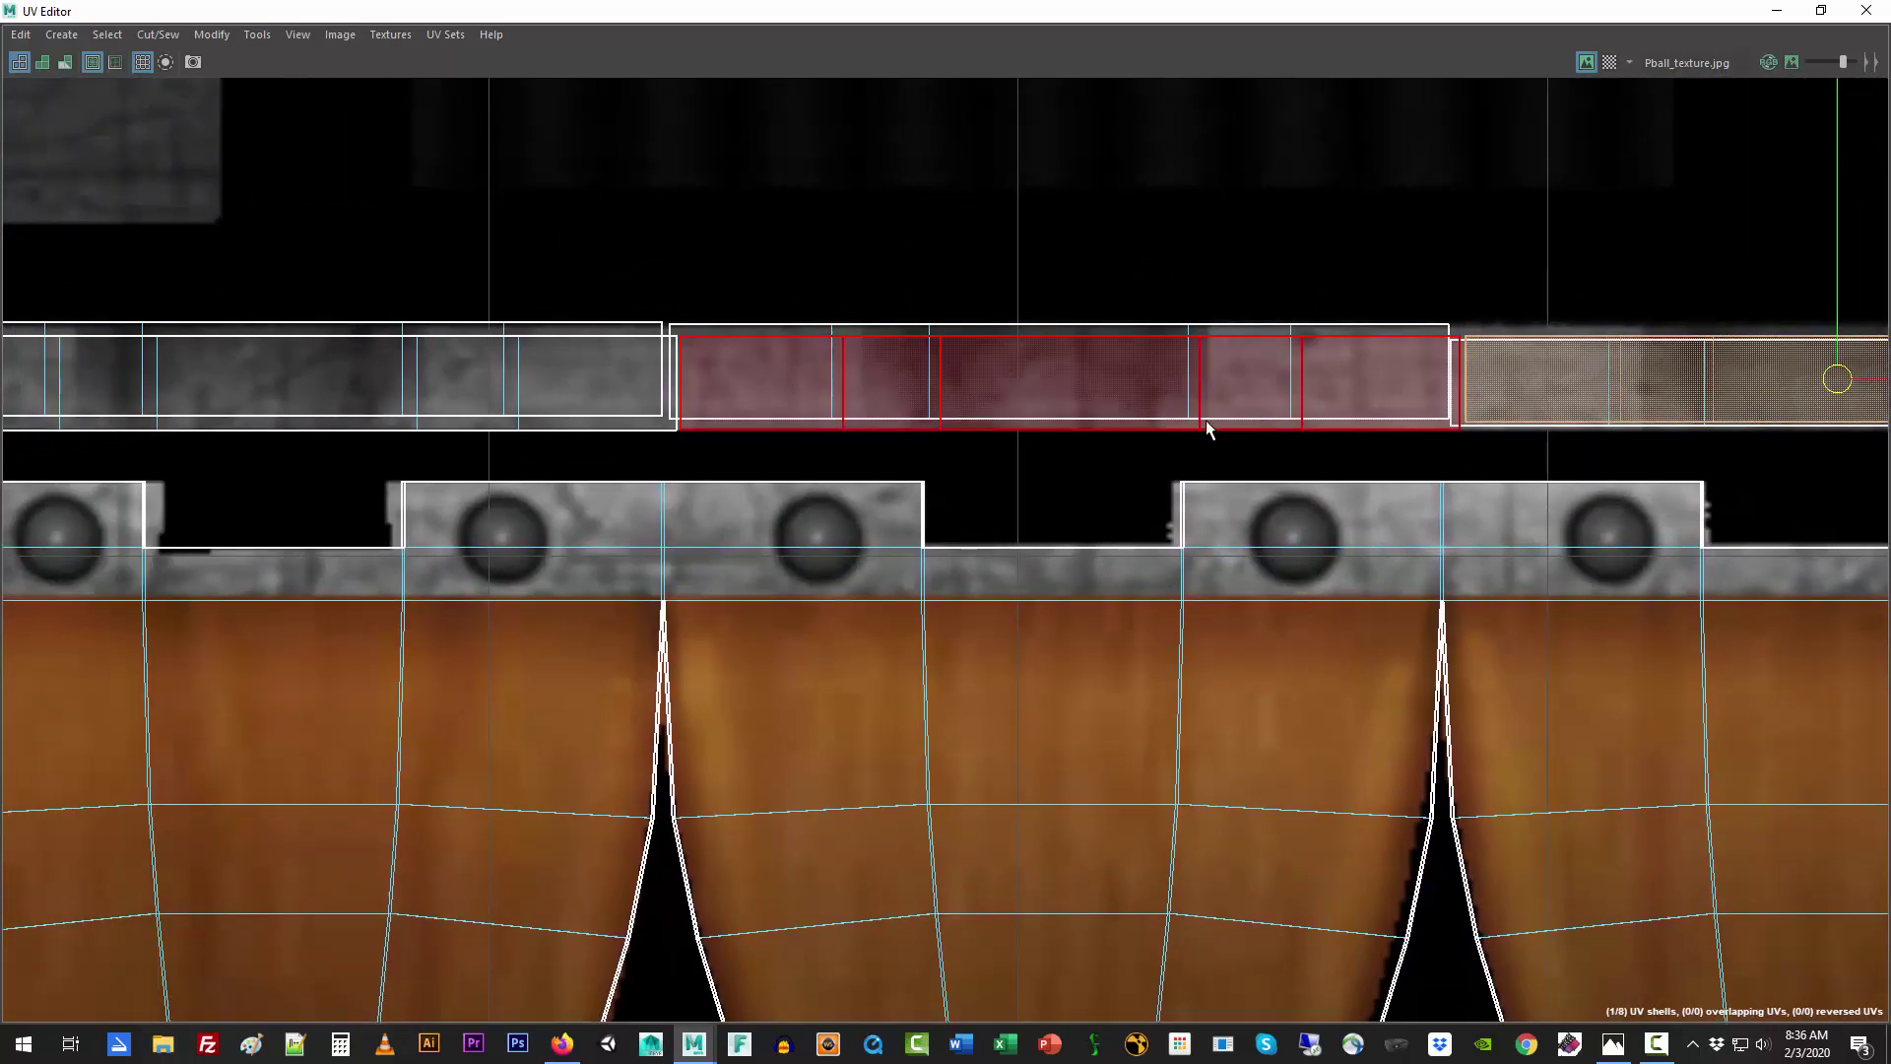
left_click(1194, 421)
left_click_drag(1058, 372, 1062, 379)
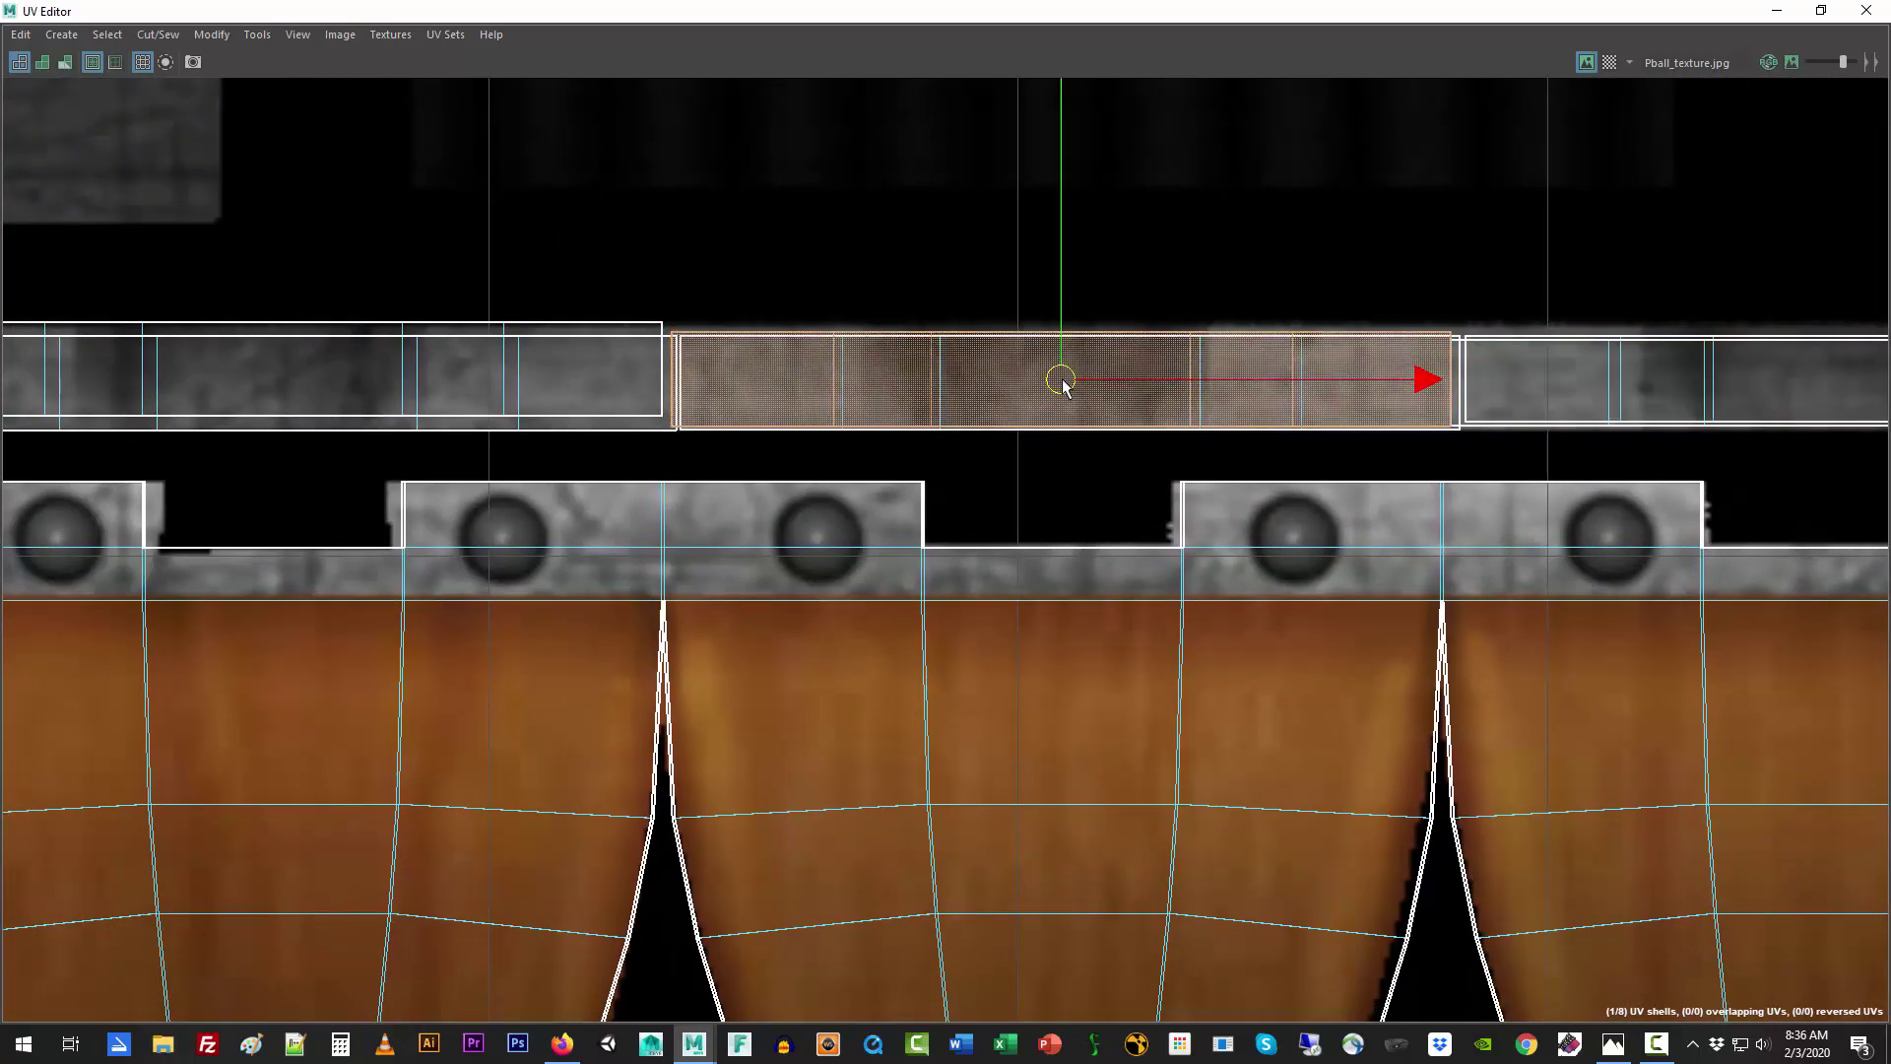
Step: Move both rim strip shells above the first petal onto the start of the grey metal strip, stacked on each other
left_click(453, 372)
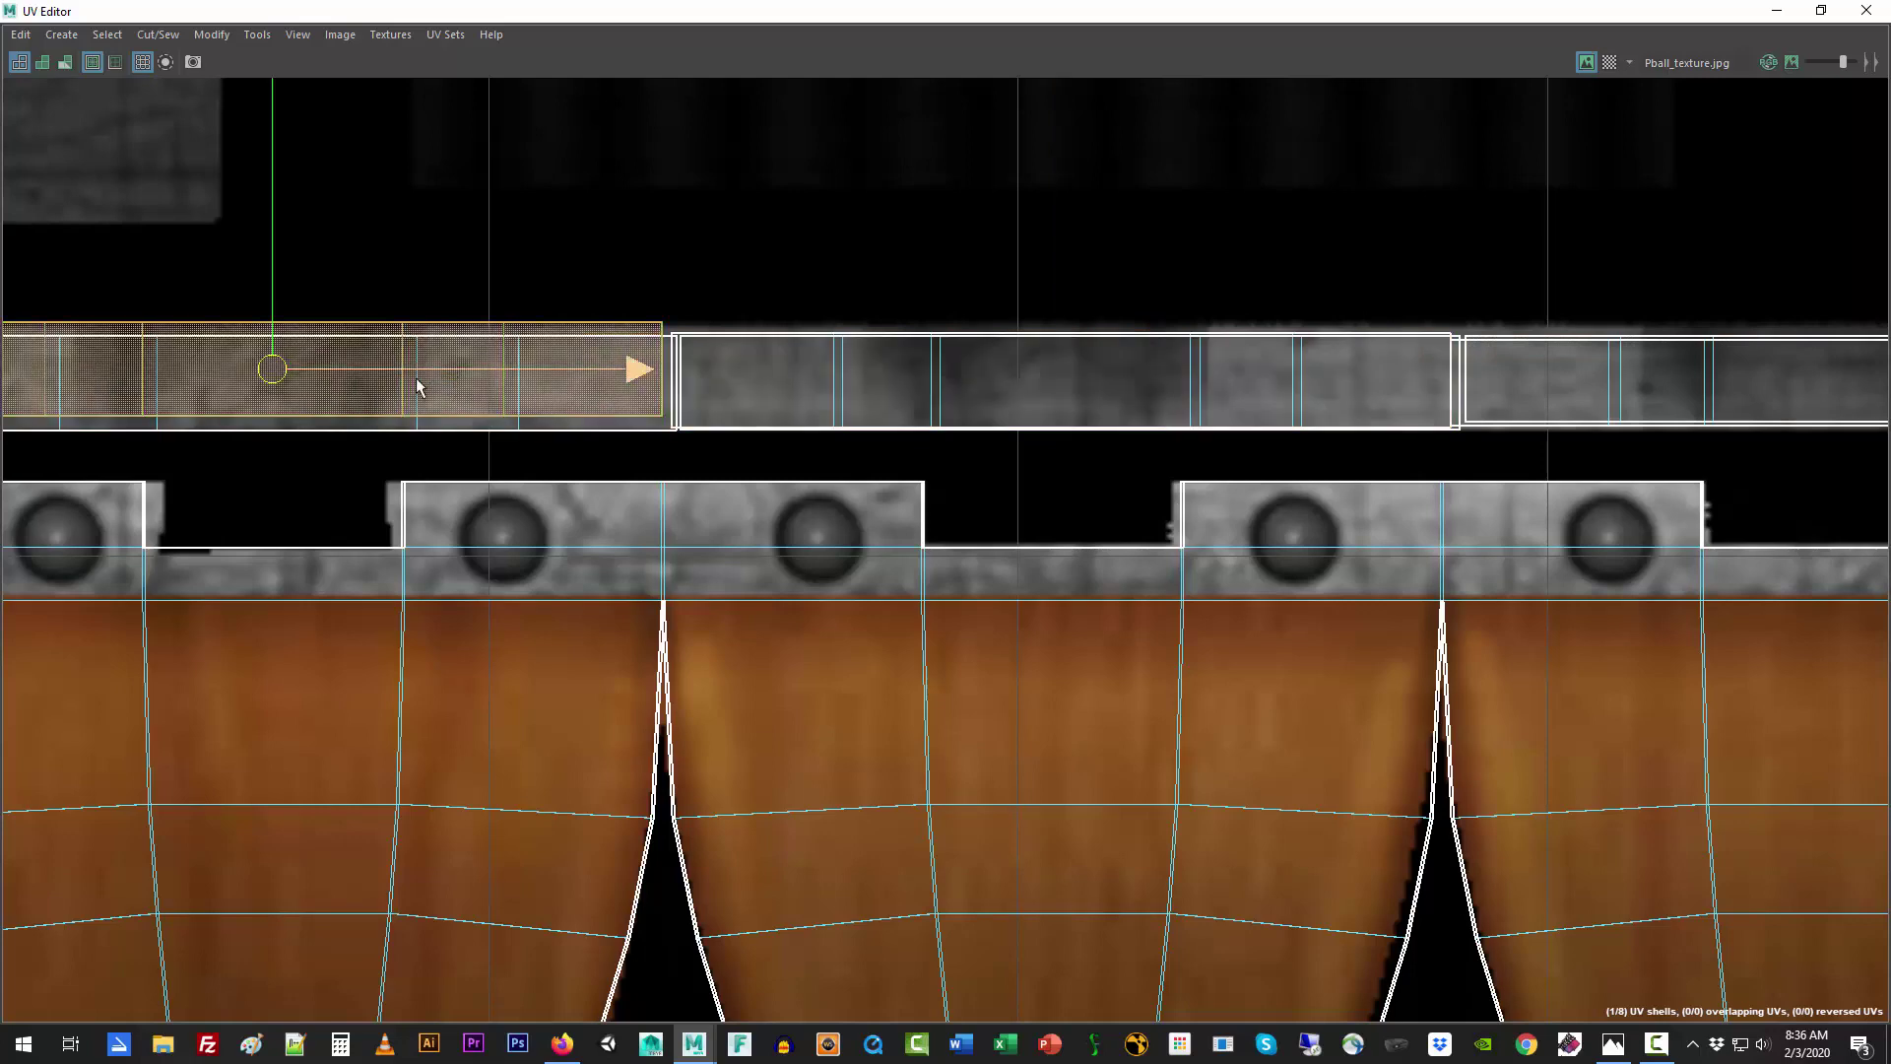
middle_click_drag(547, 436, 1182, 483, "alt")
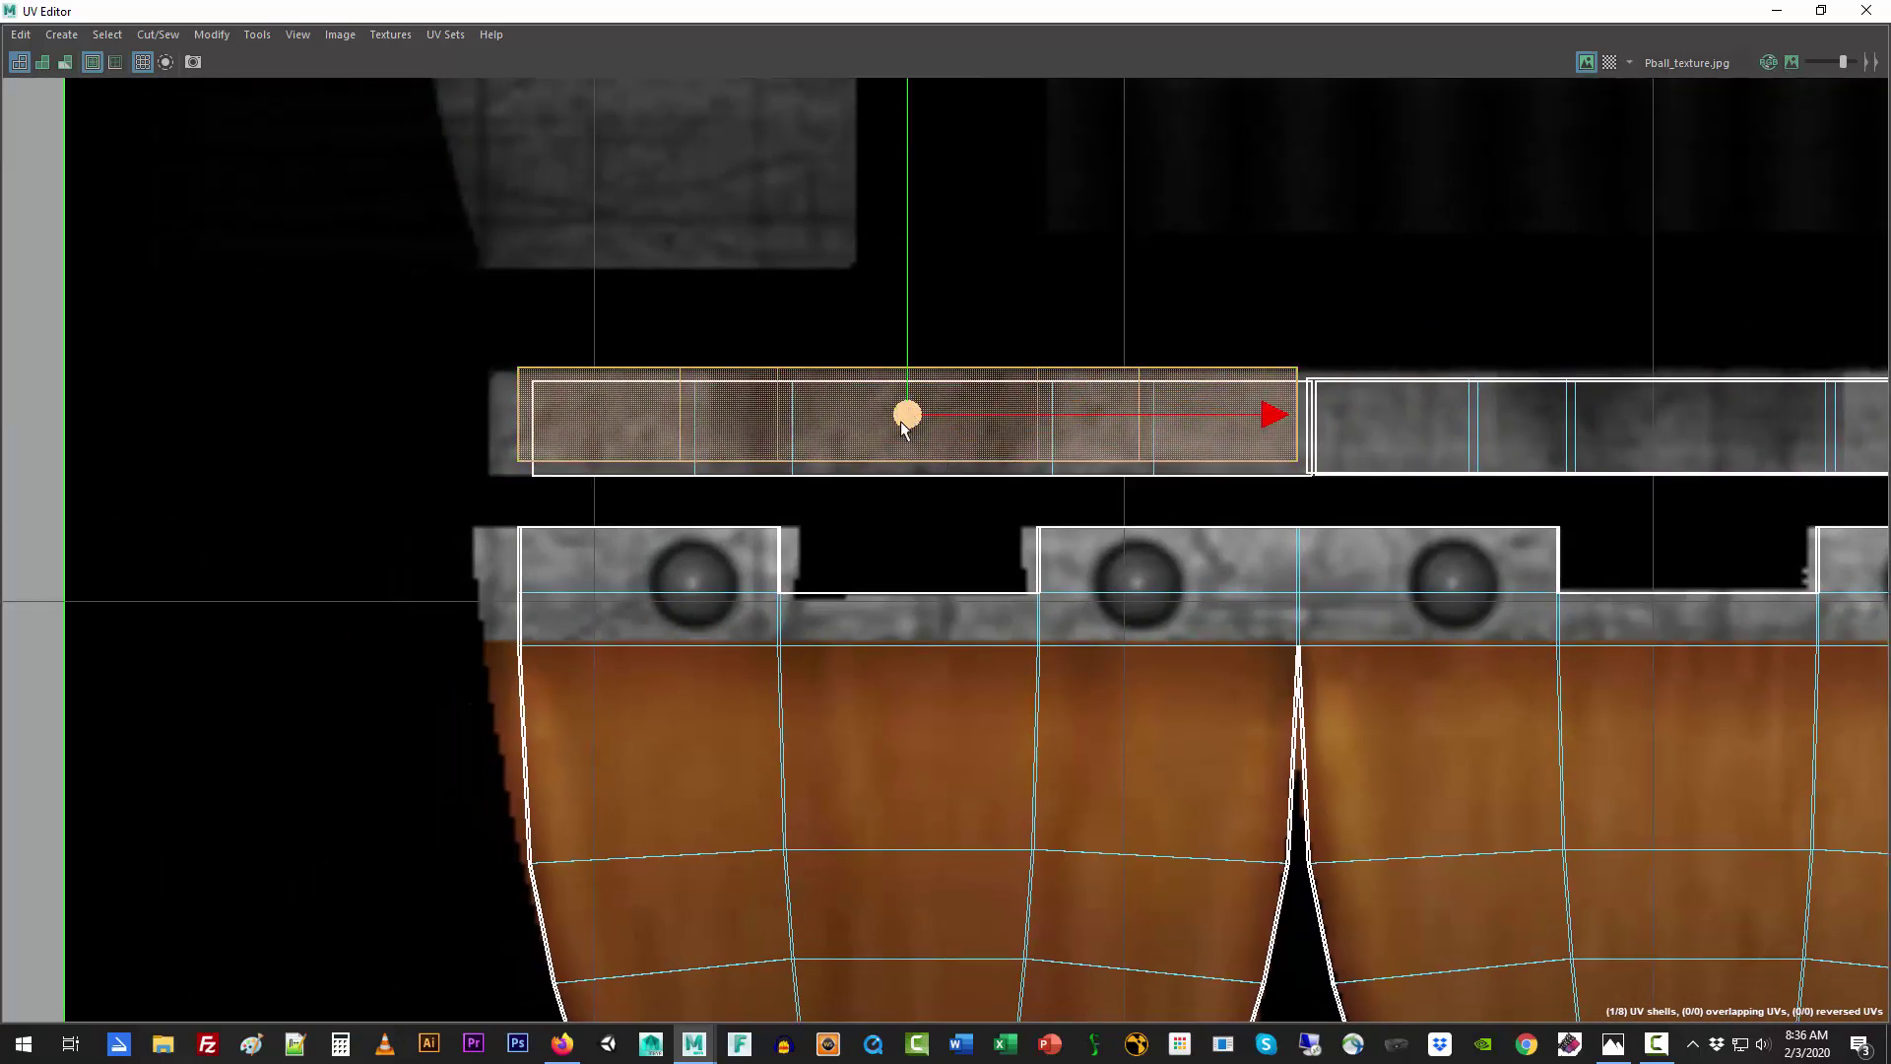
left_click_drag(908, 417, 895, 430)
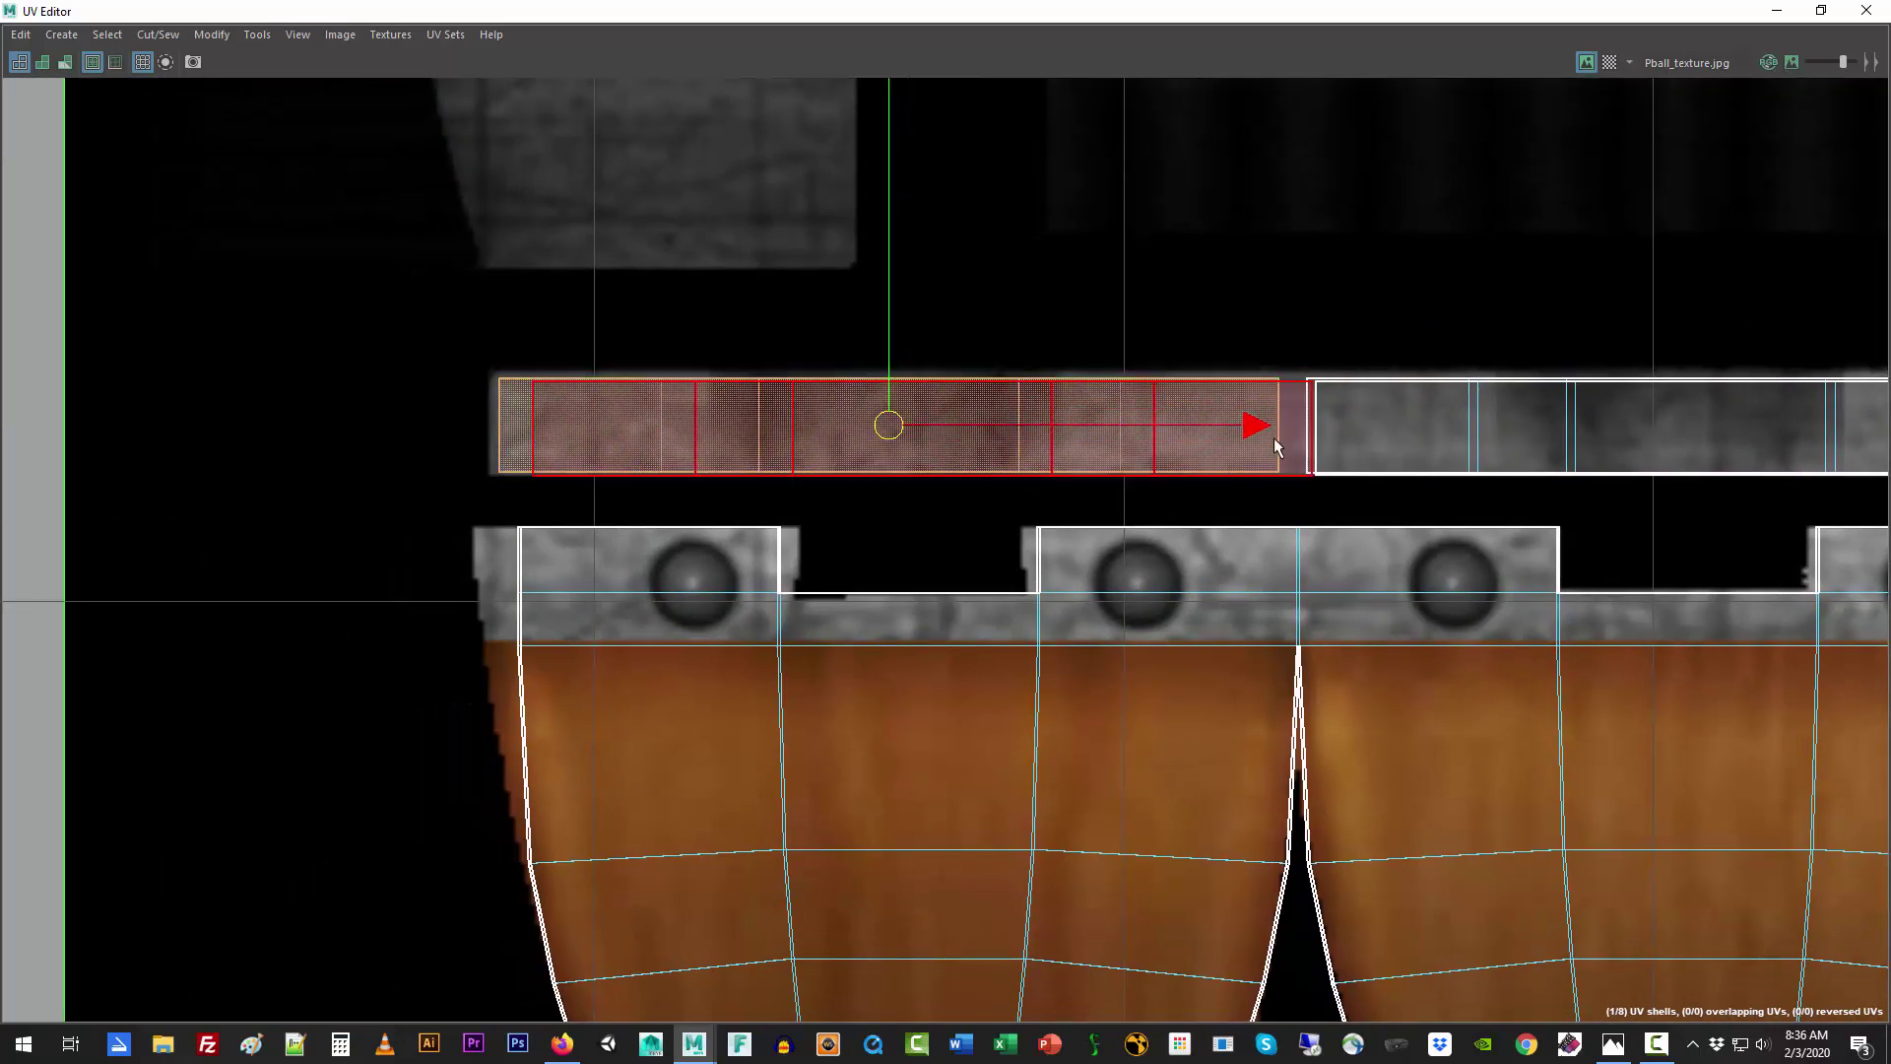
left_click_drag(1274, 438, 1292, 440)
key("ctrl+z")
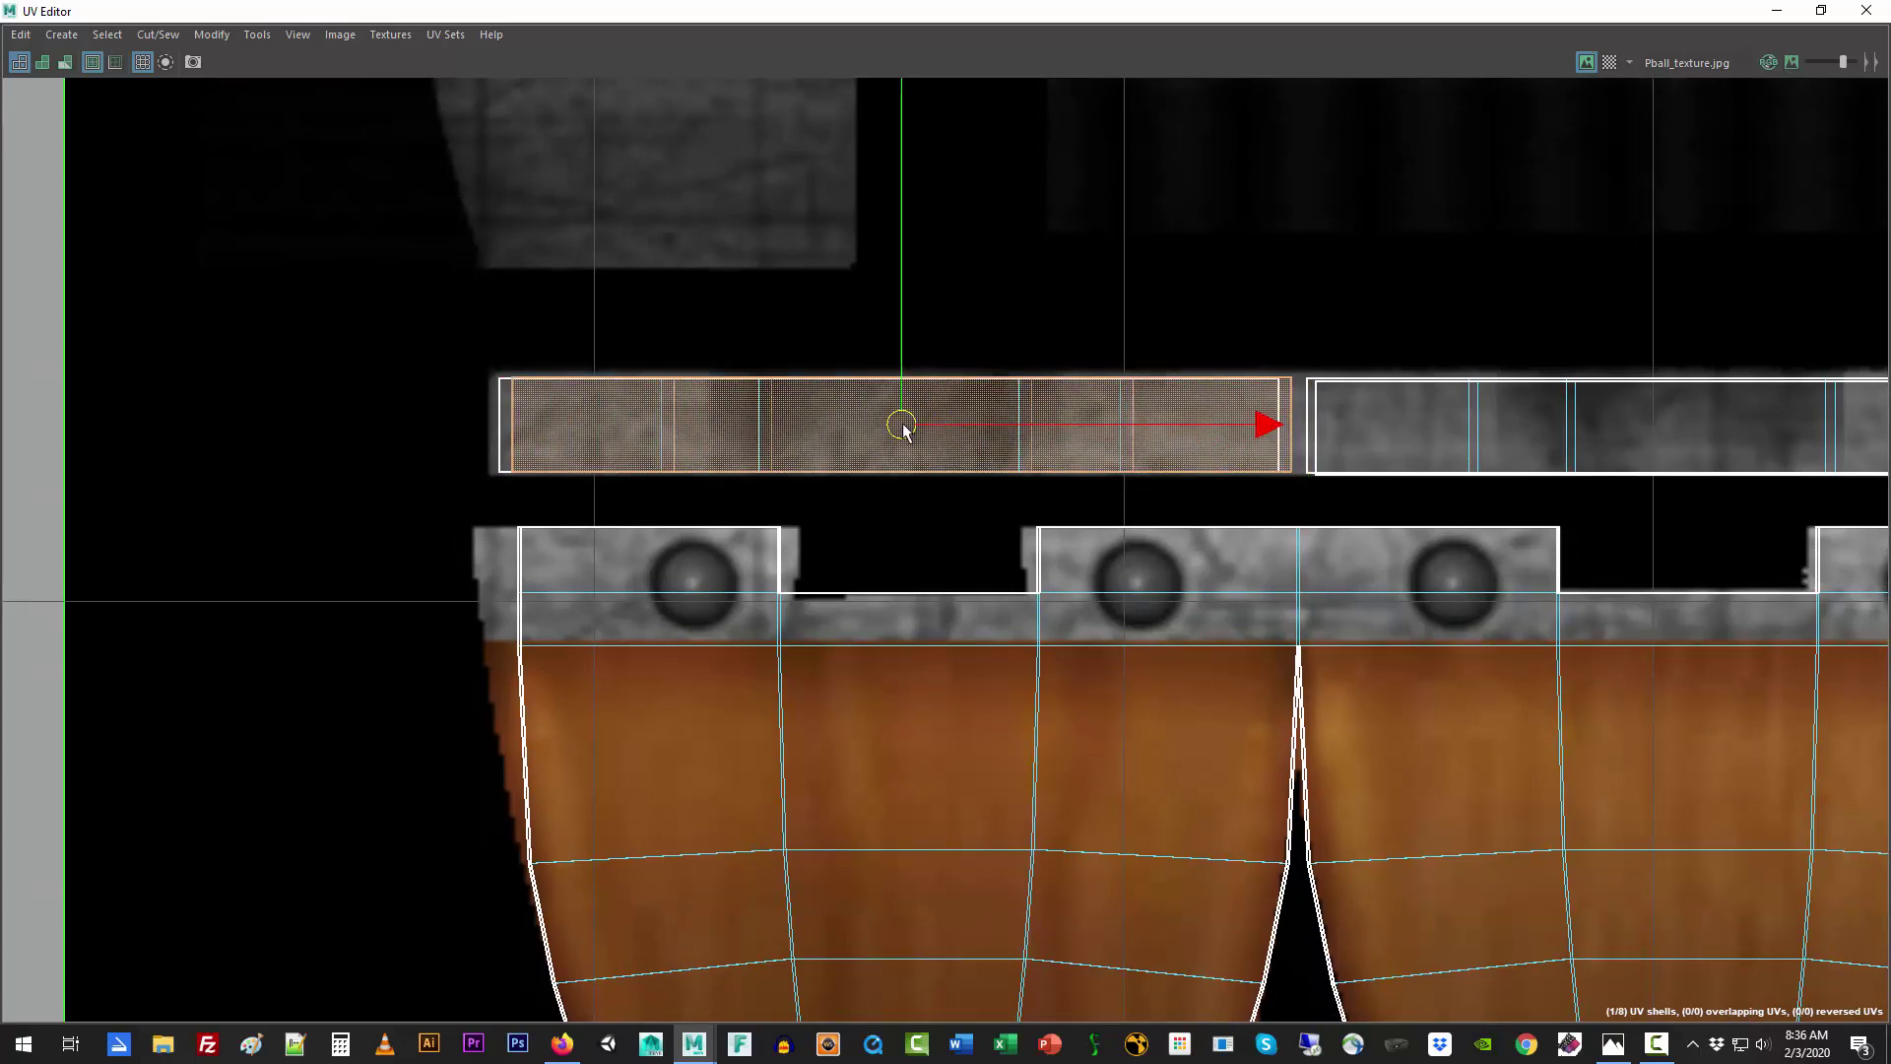
Step: Nudge the remaining offset rim strip shell above the second petal into line with its overlapping counterpart
left_click(1452, 435)
left_click_drag(1703, 426, 1692, 431)
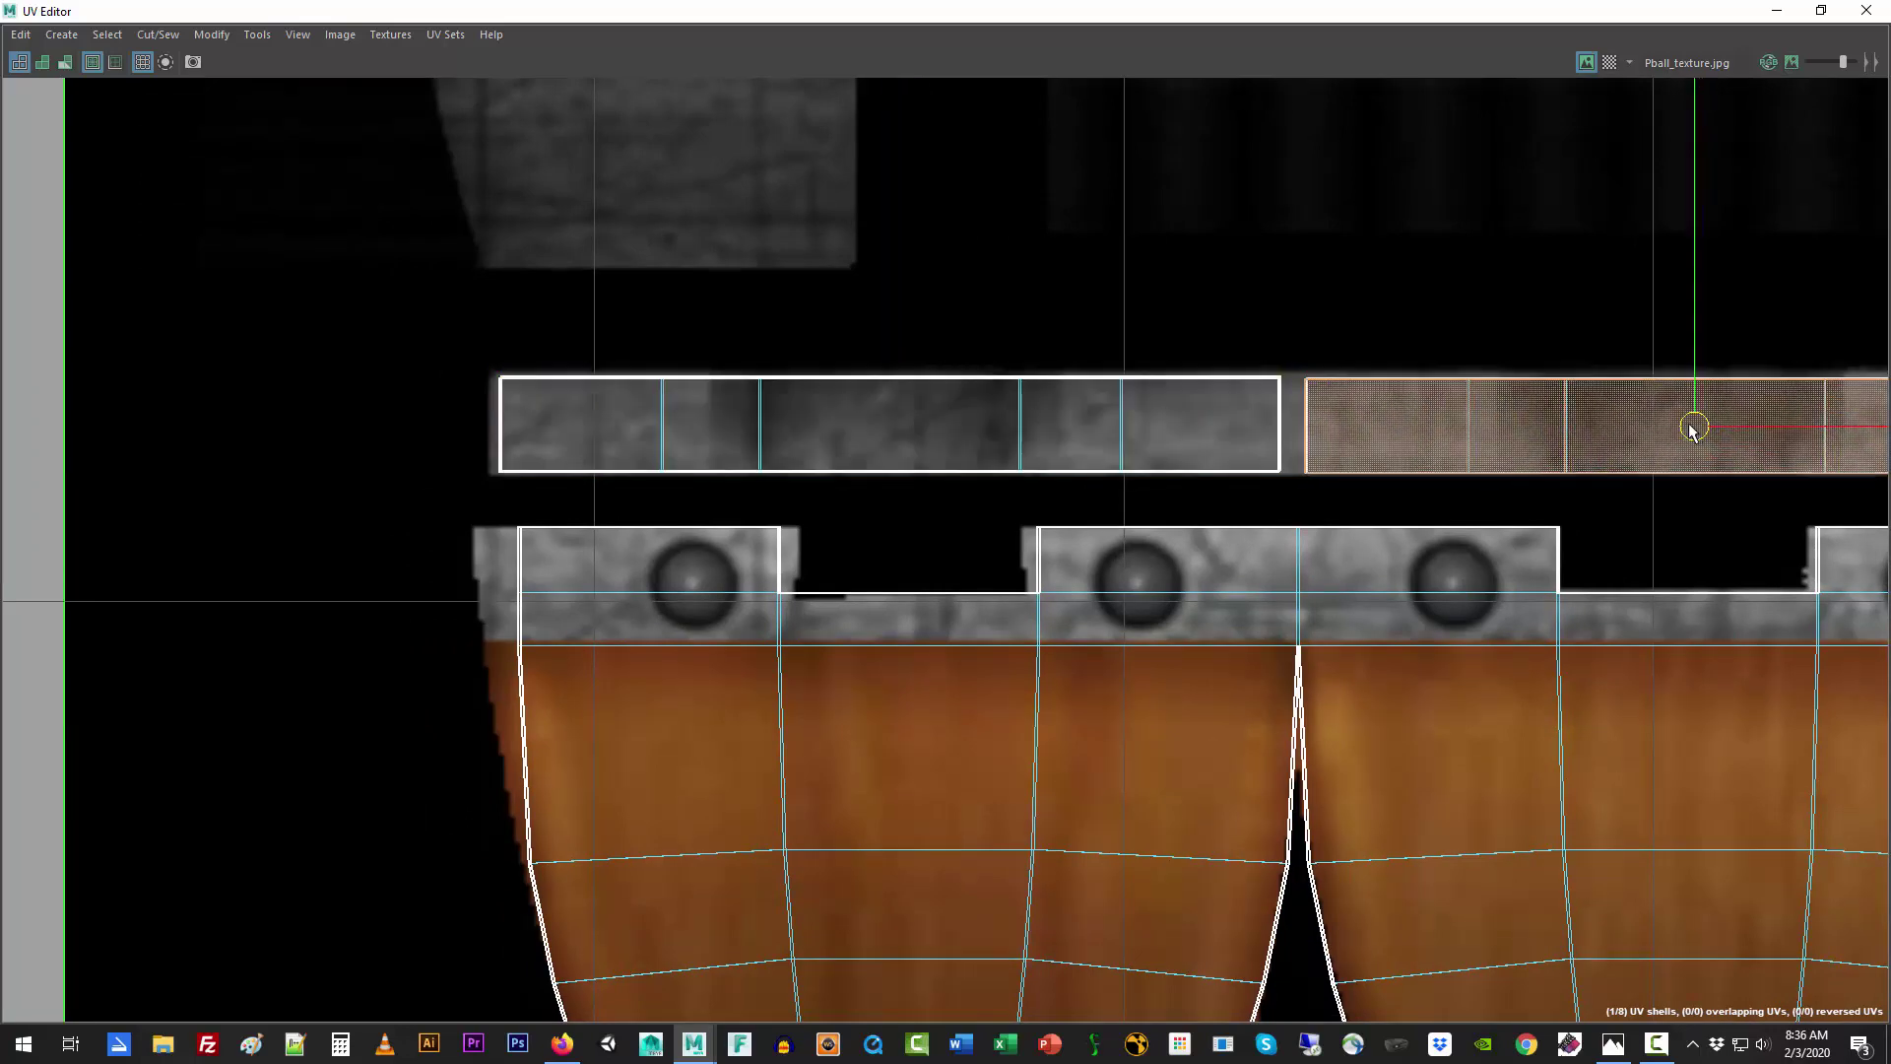
middle_click_drag(1666, 469, 1464, 271, "alt")
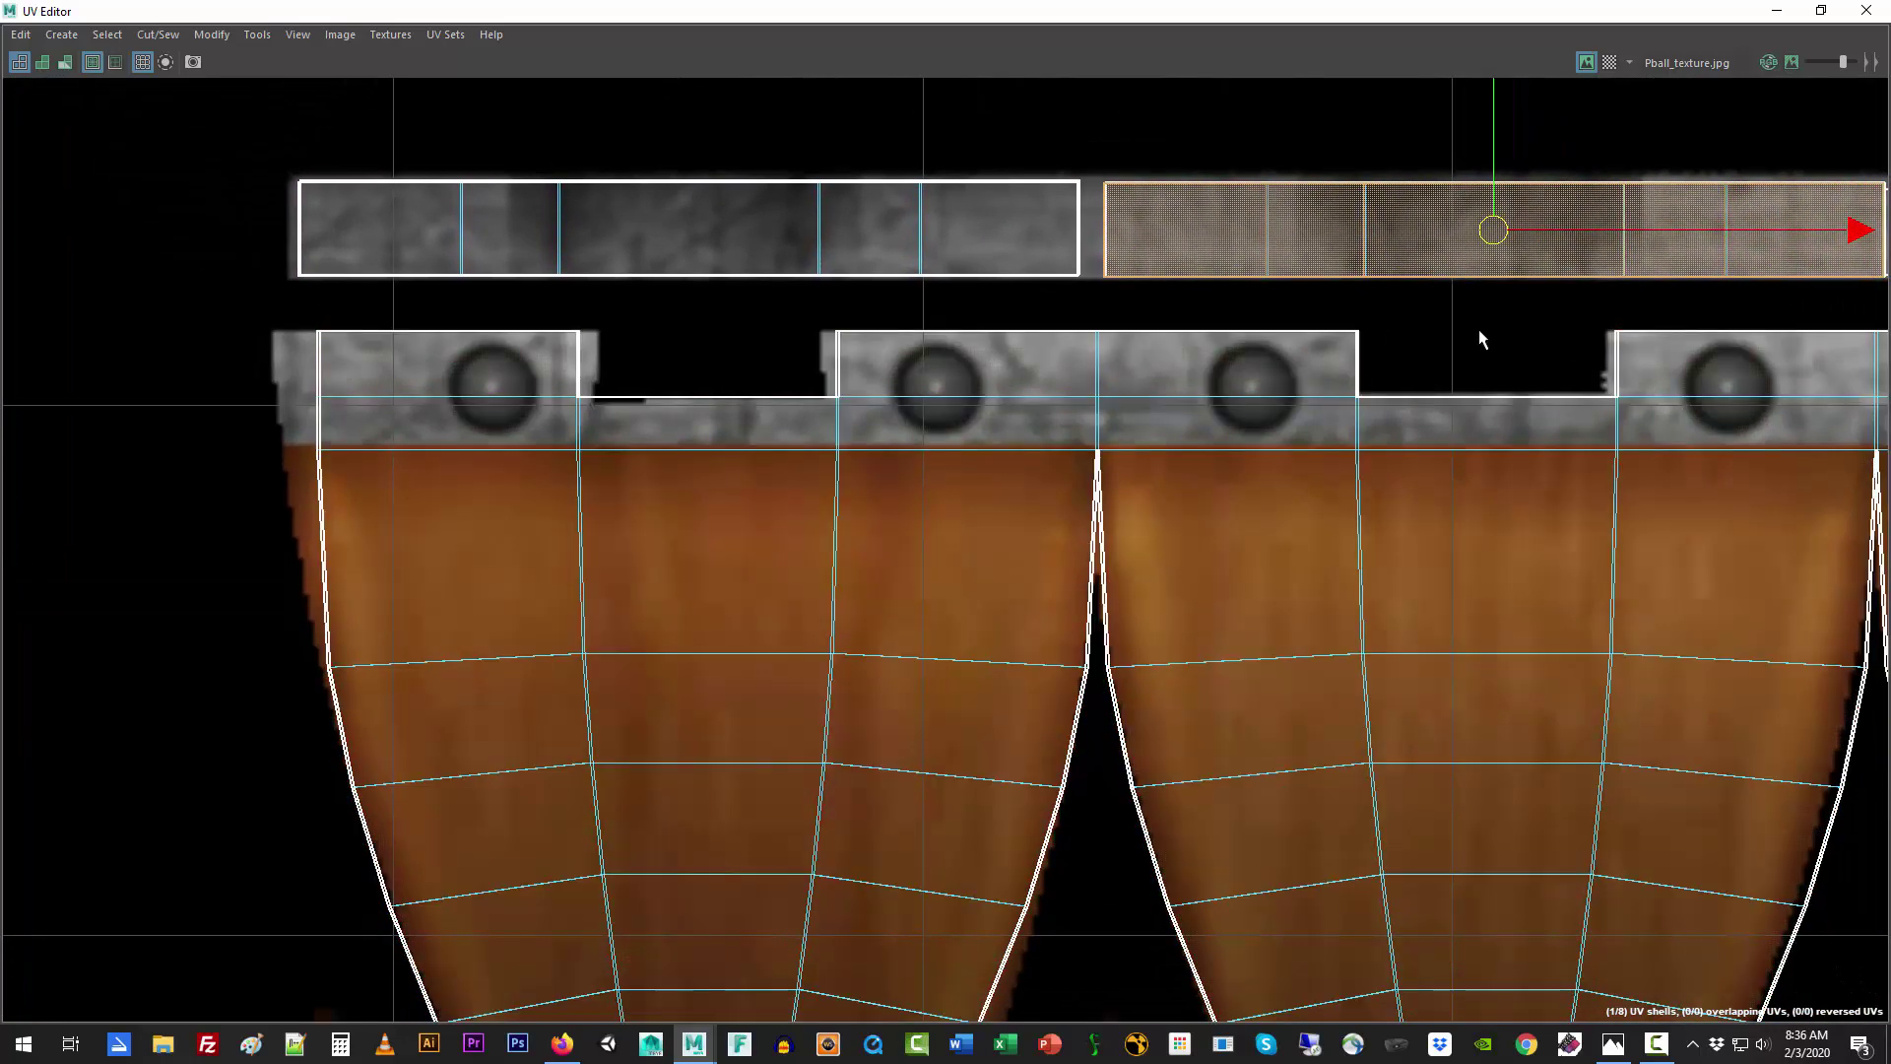
Step: Select all rim UVs across the three petals, nudge them slightly down on the riveted metal band, and restore the UV Editor window
scroll(1481, 339, "down", 4)
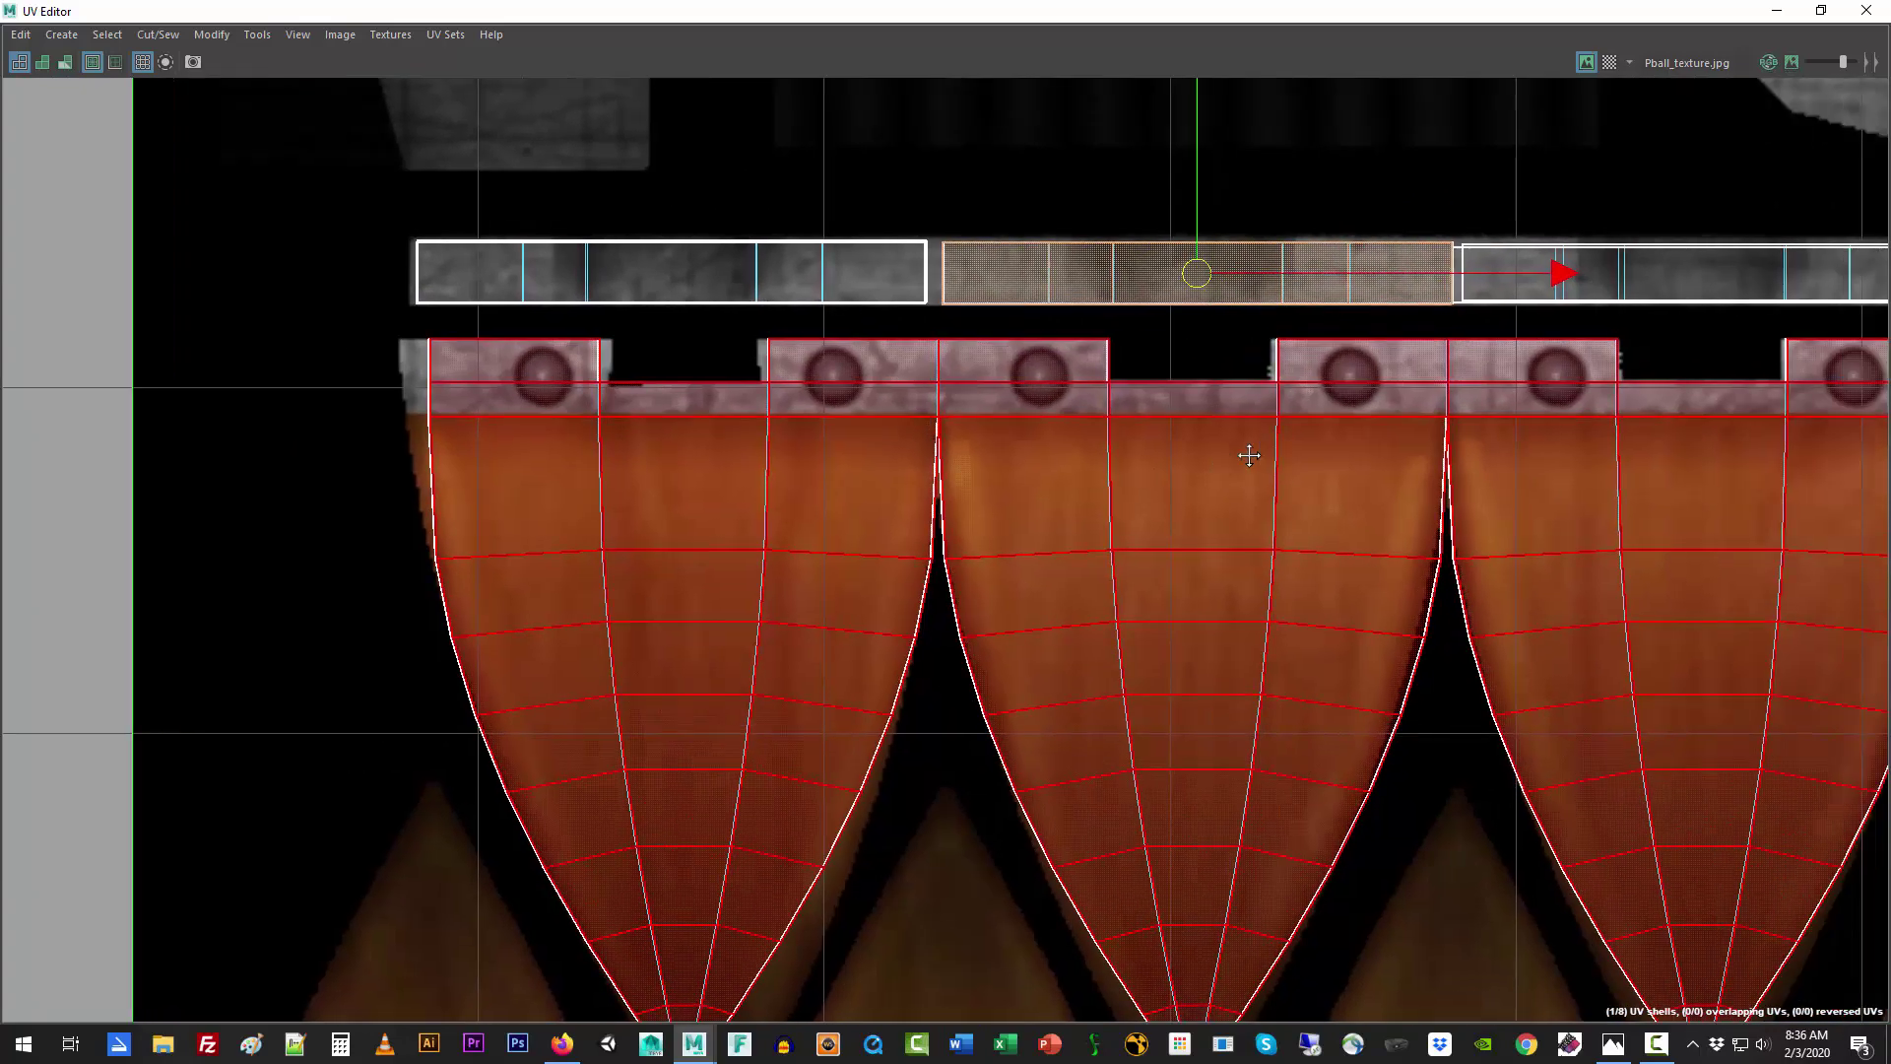
scroll(1261, 451, "down", 2)
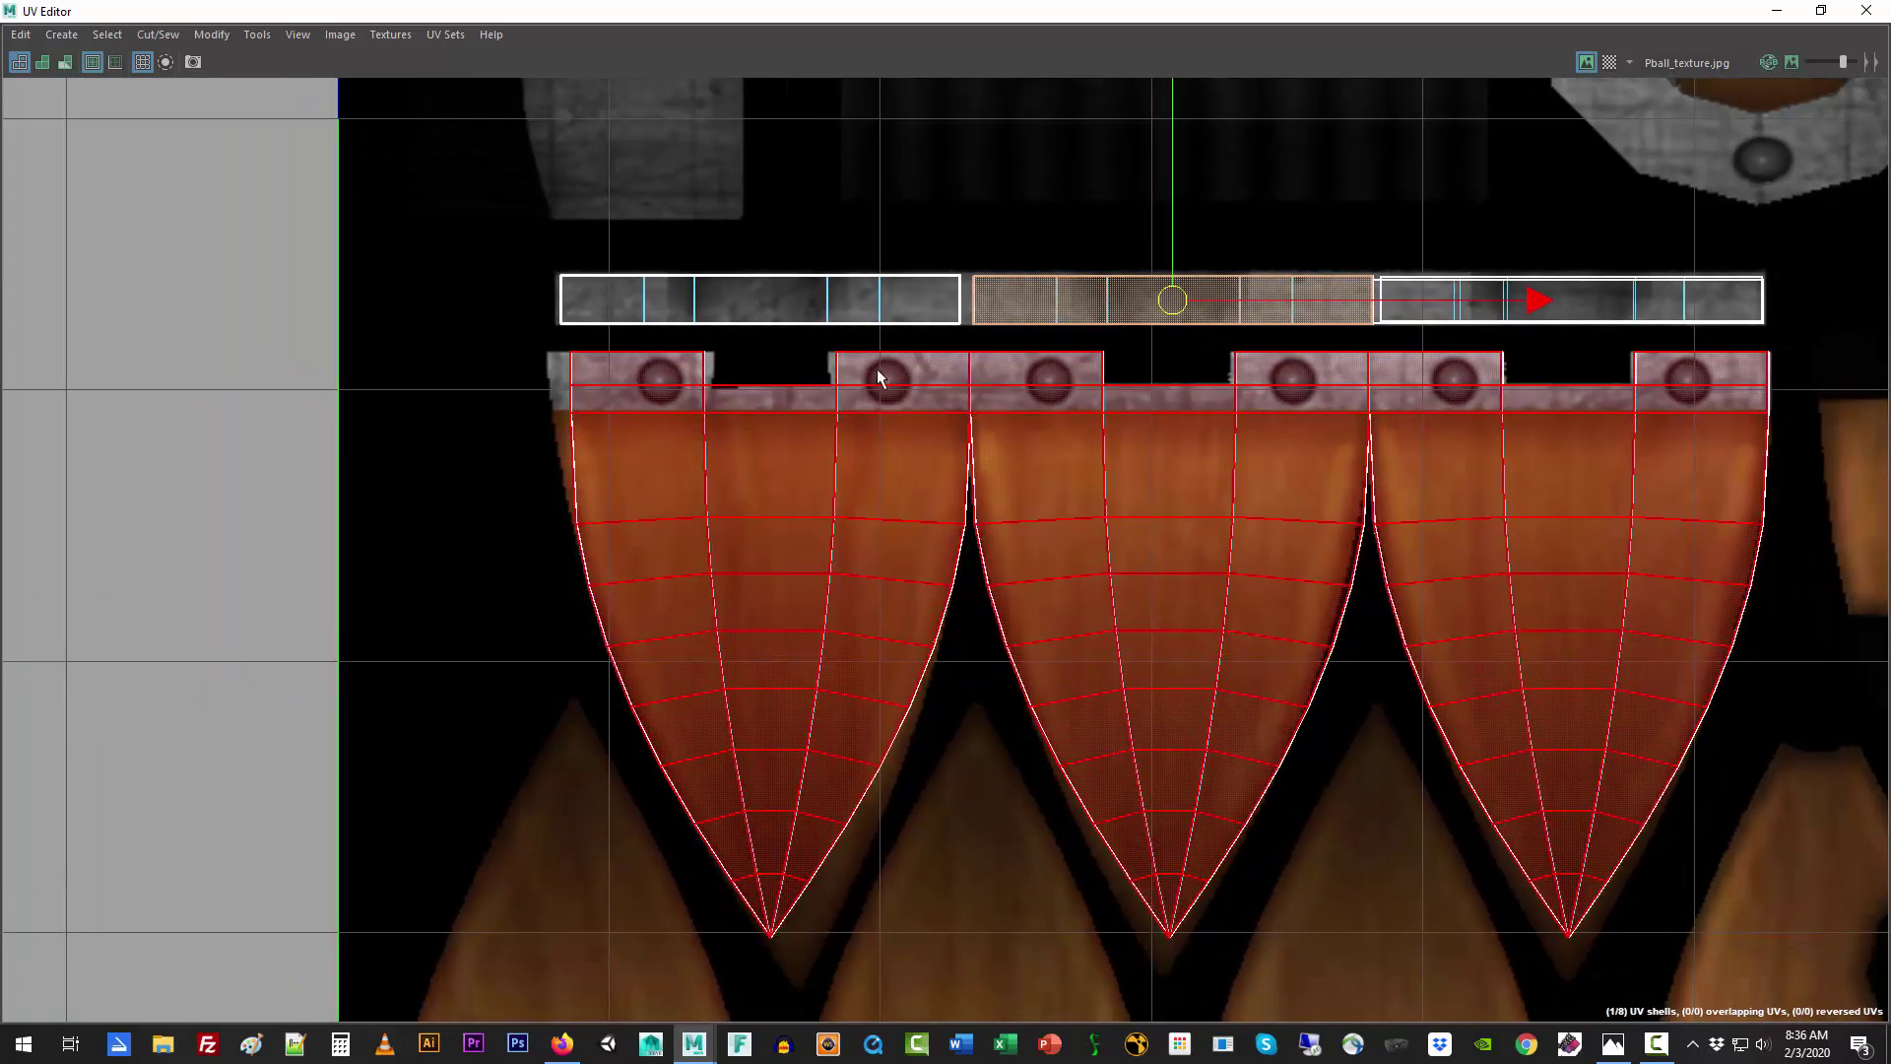
right_click_drag(879, 357, 983, 363)
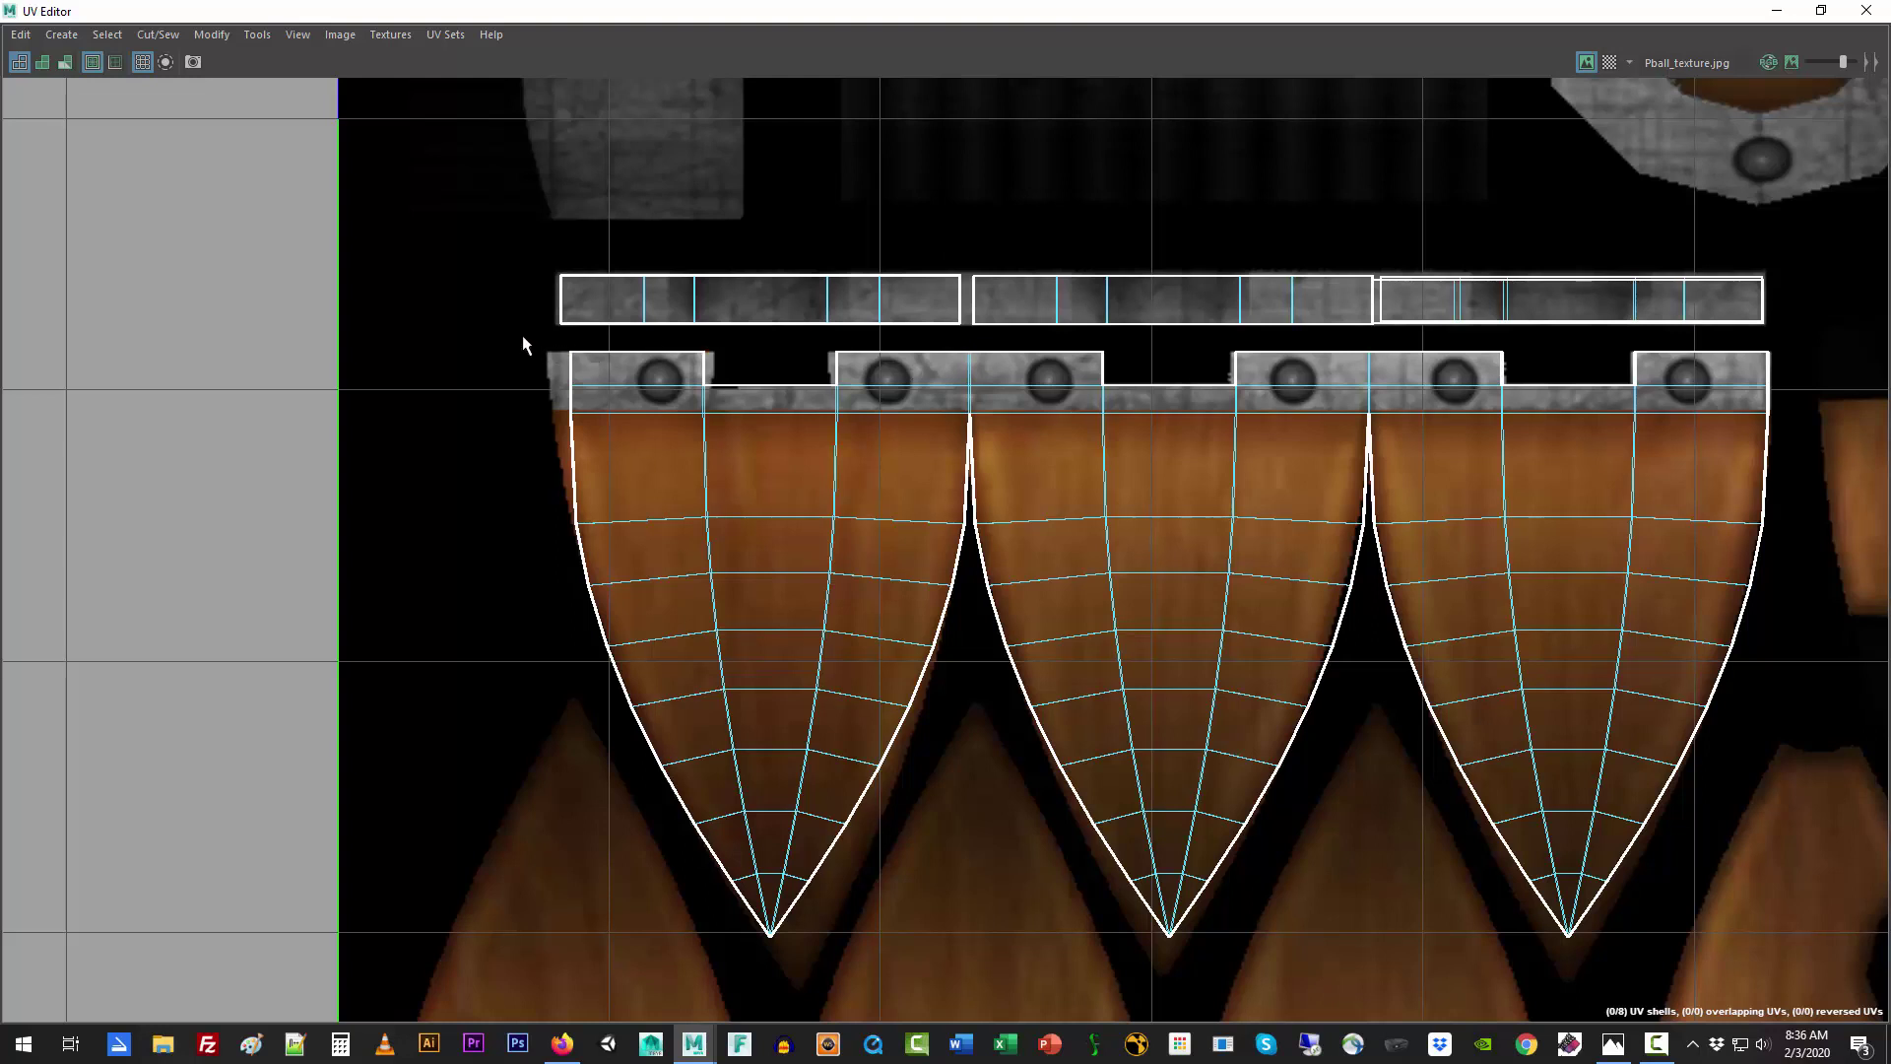
left_click_drag(523, 344, 1808, 480)
left_click_drag(1173, 145, 1172, 148)
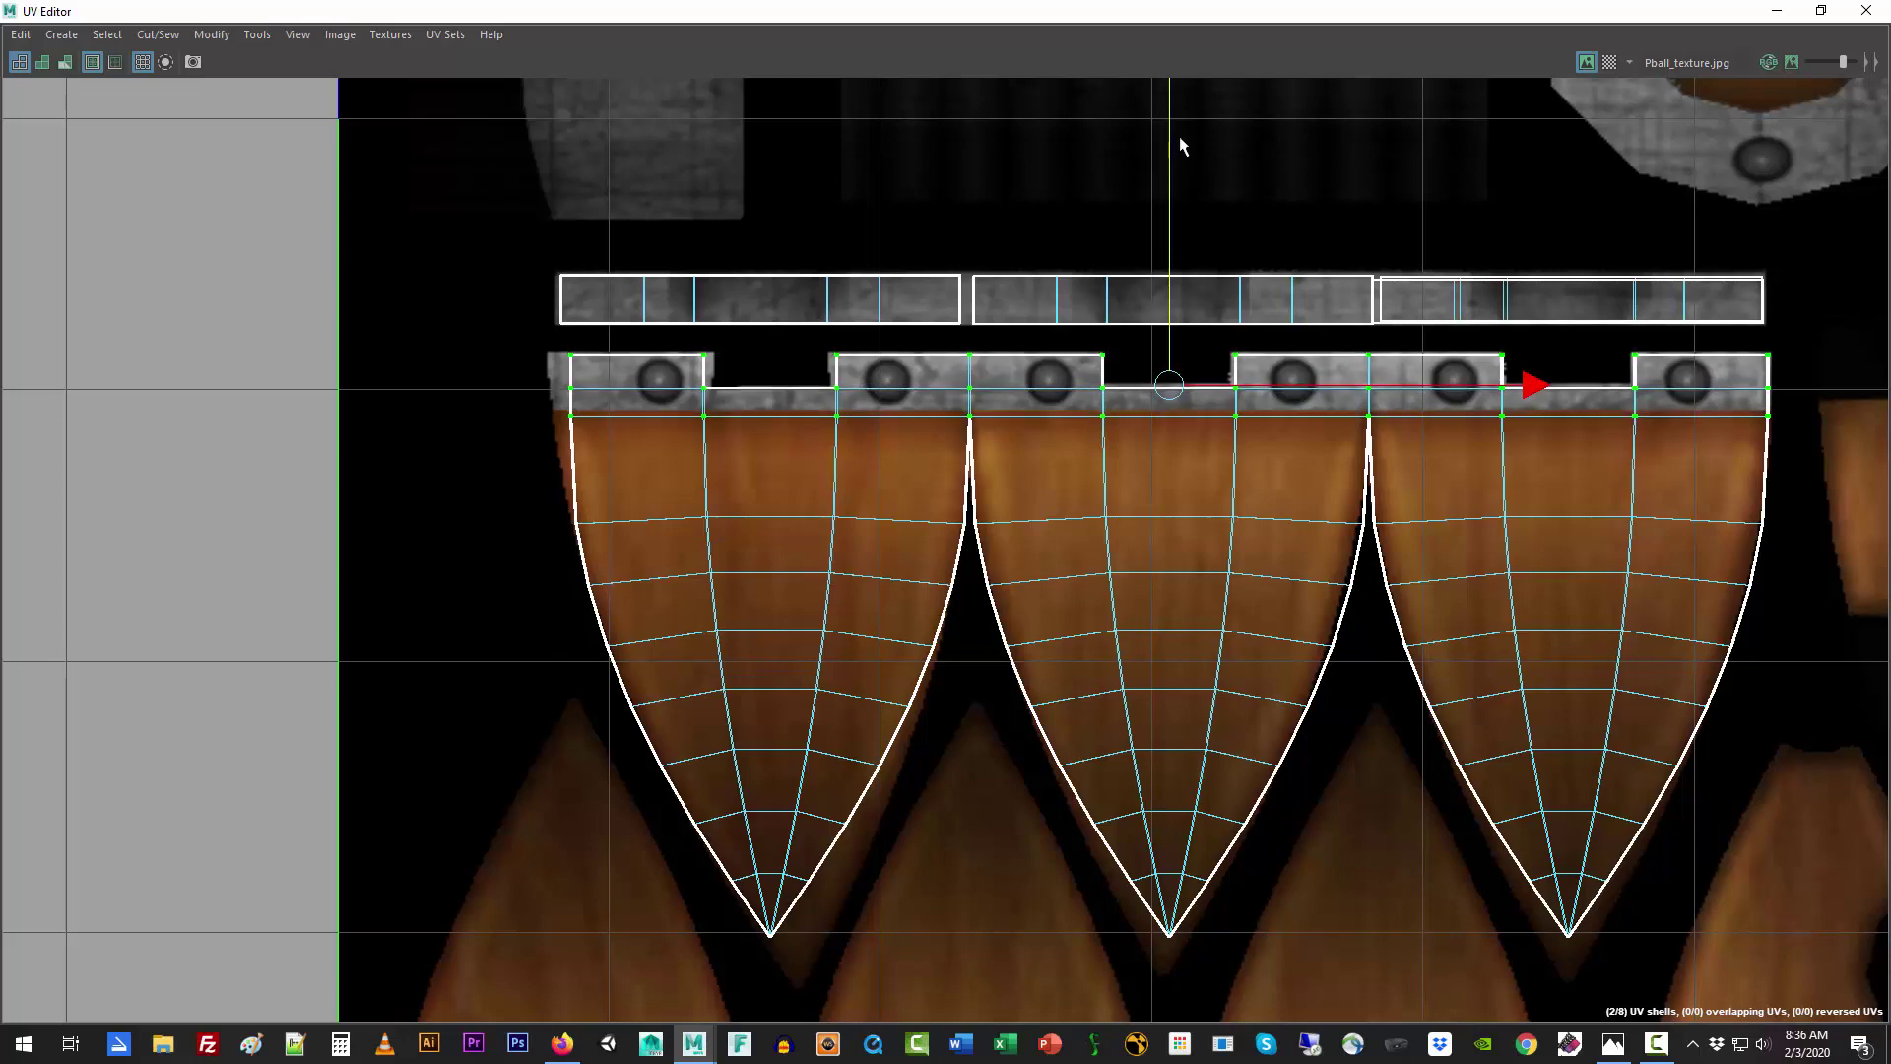
left_click(1820, 10)
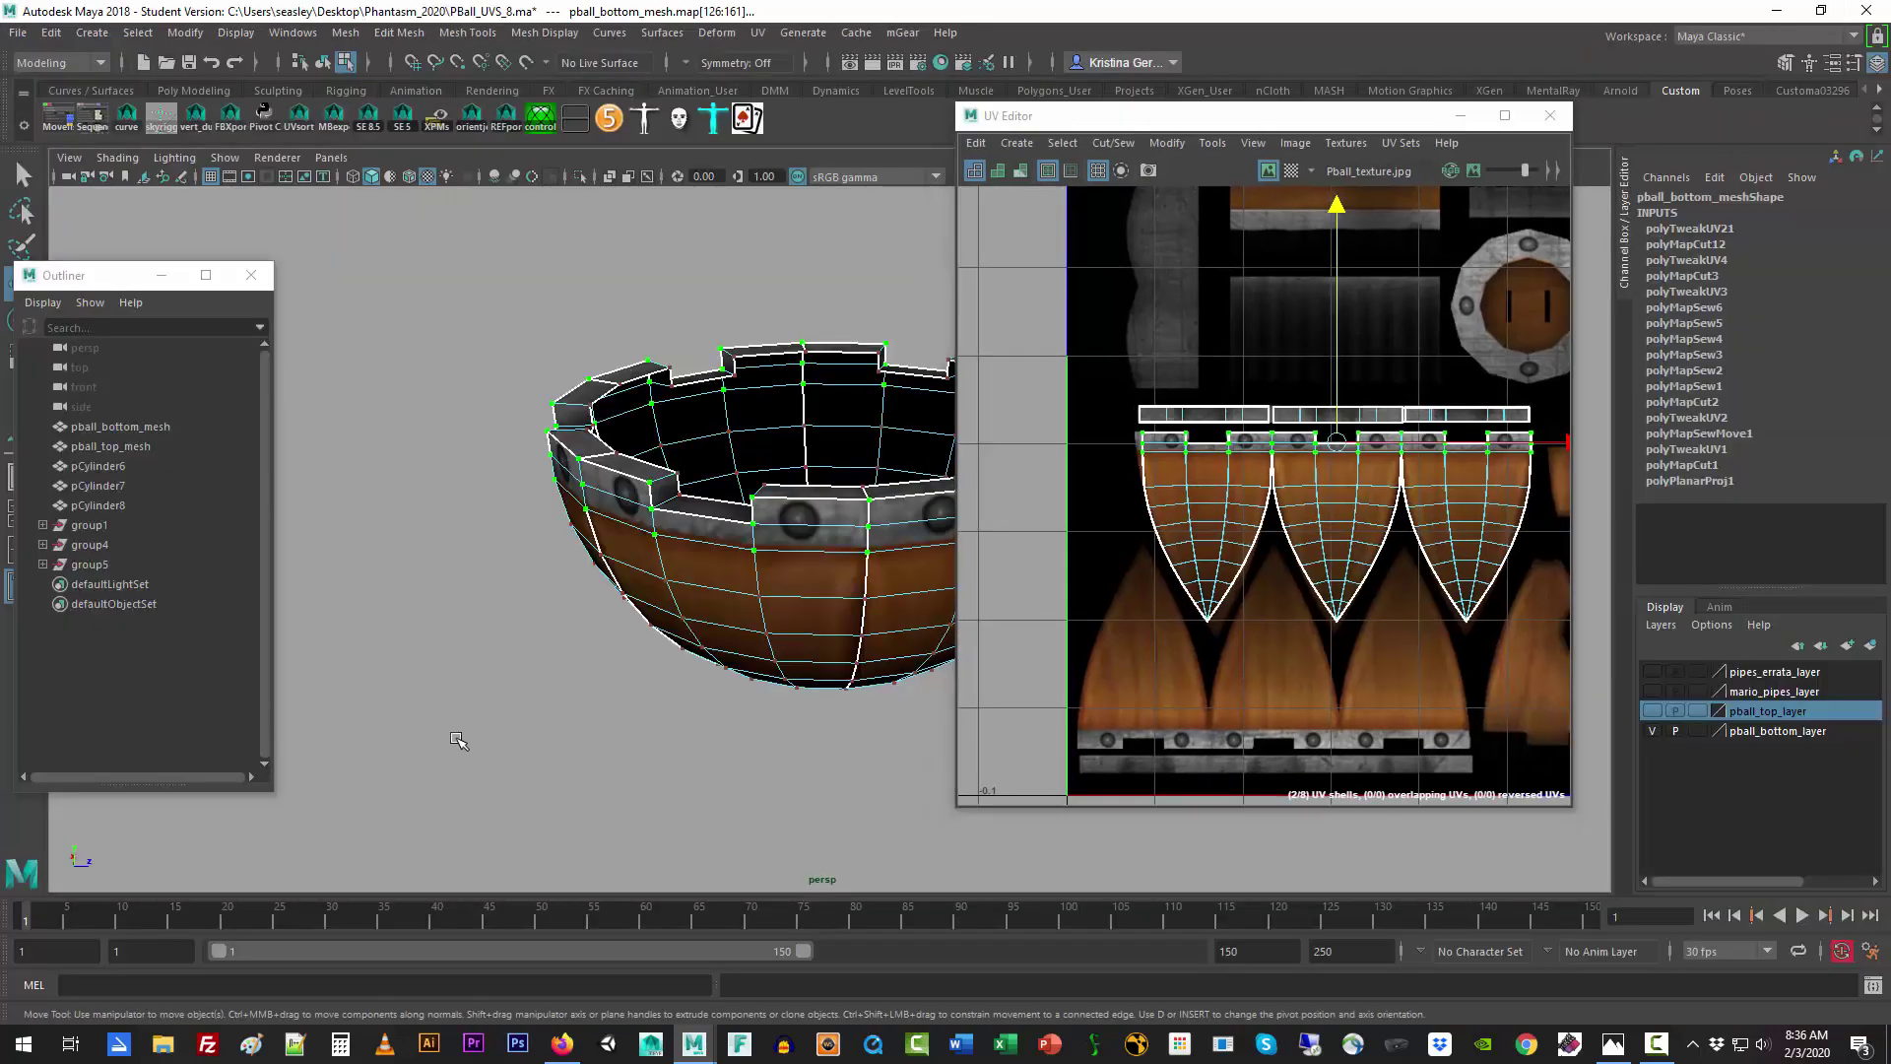
Step: Return the bowl mesh to object mode, deselect it, close the UV Editor and inspect the bowl's textured wood and rim
right_click_drag(726, 642, 880, 485)
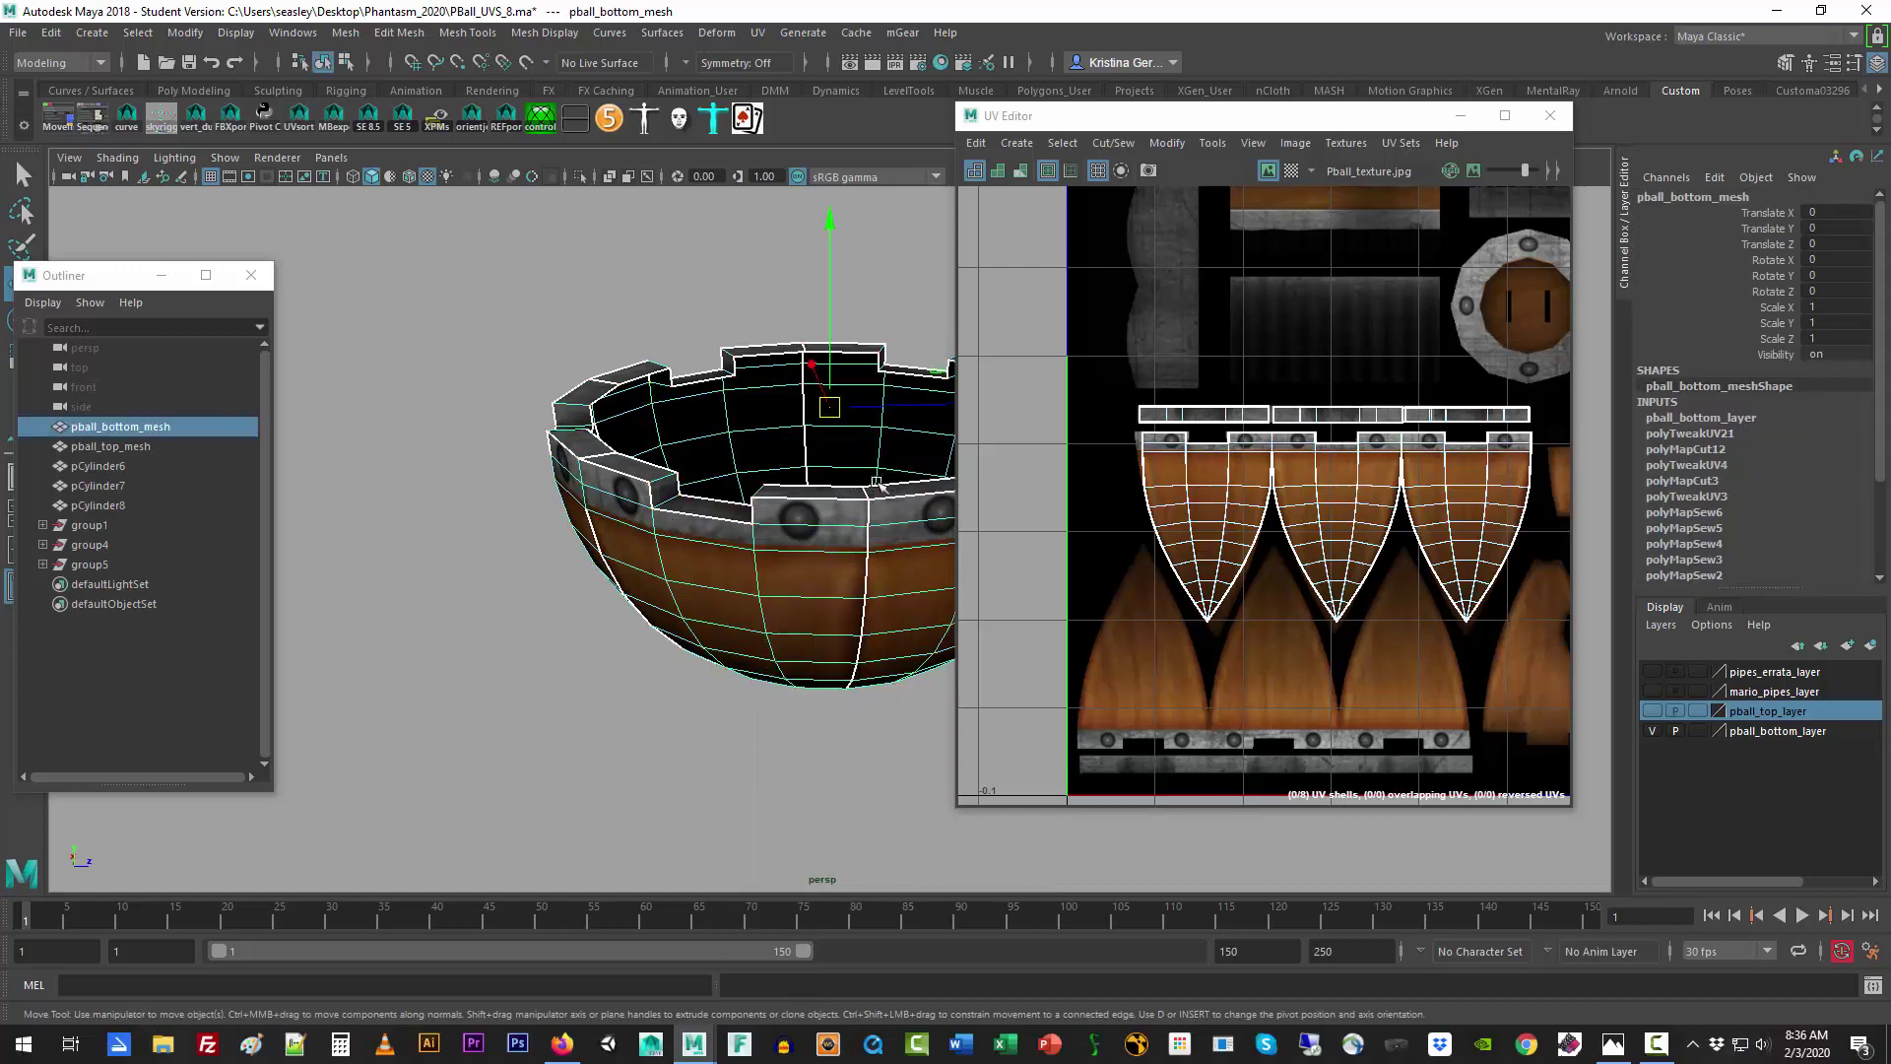
left_click(614, 717)
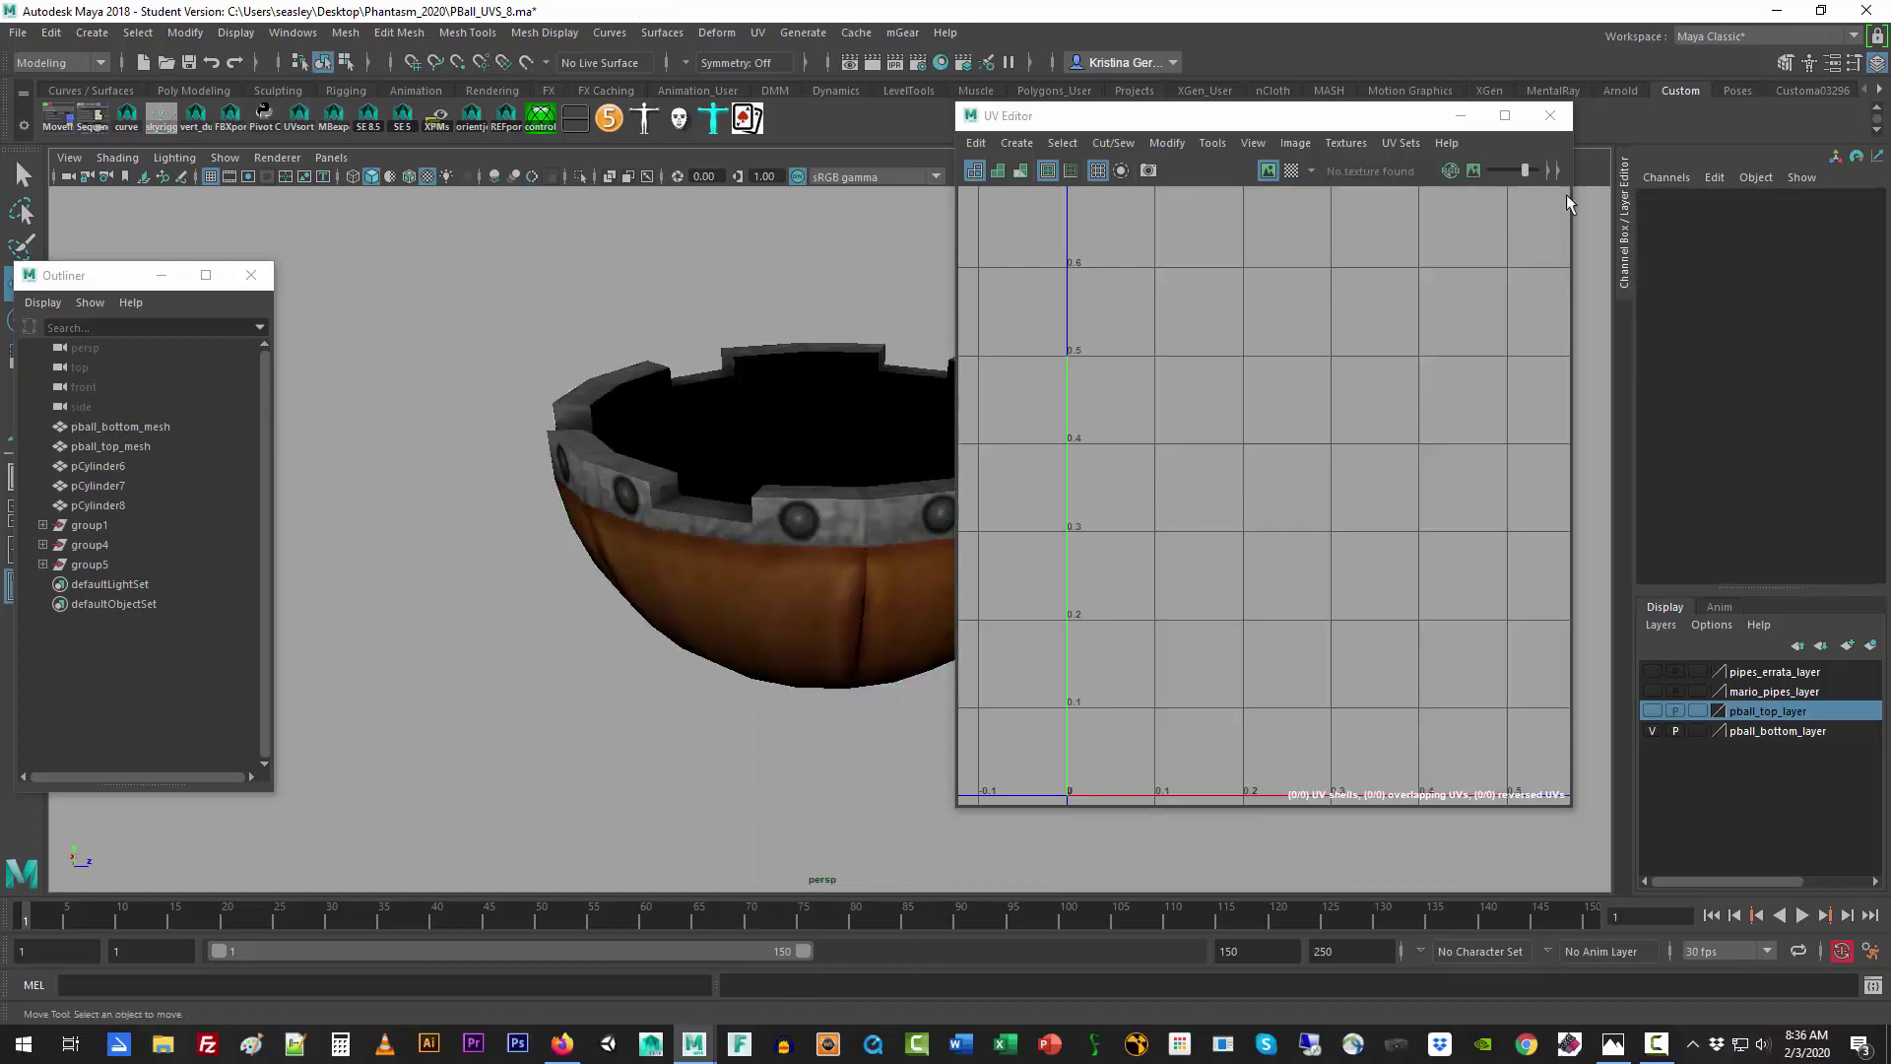
left_click(1550, 116)
left_click_drag(748, 795, 1064, 645, "alt")
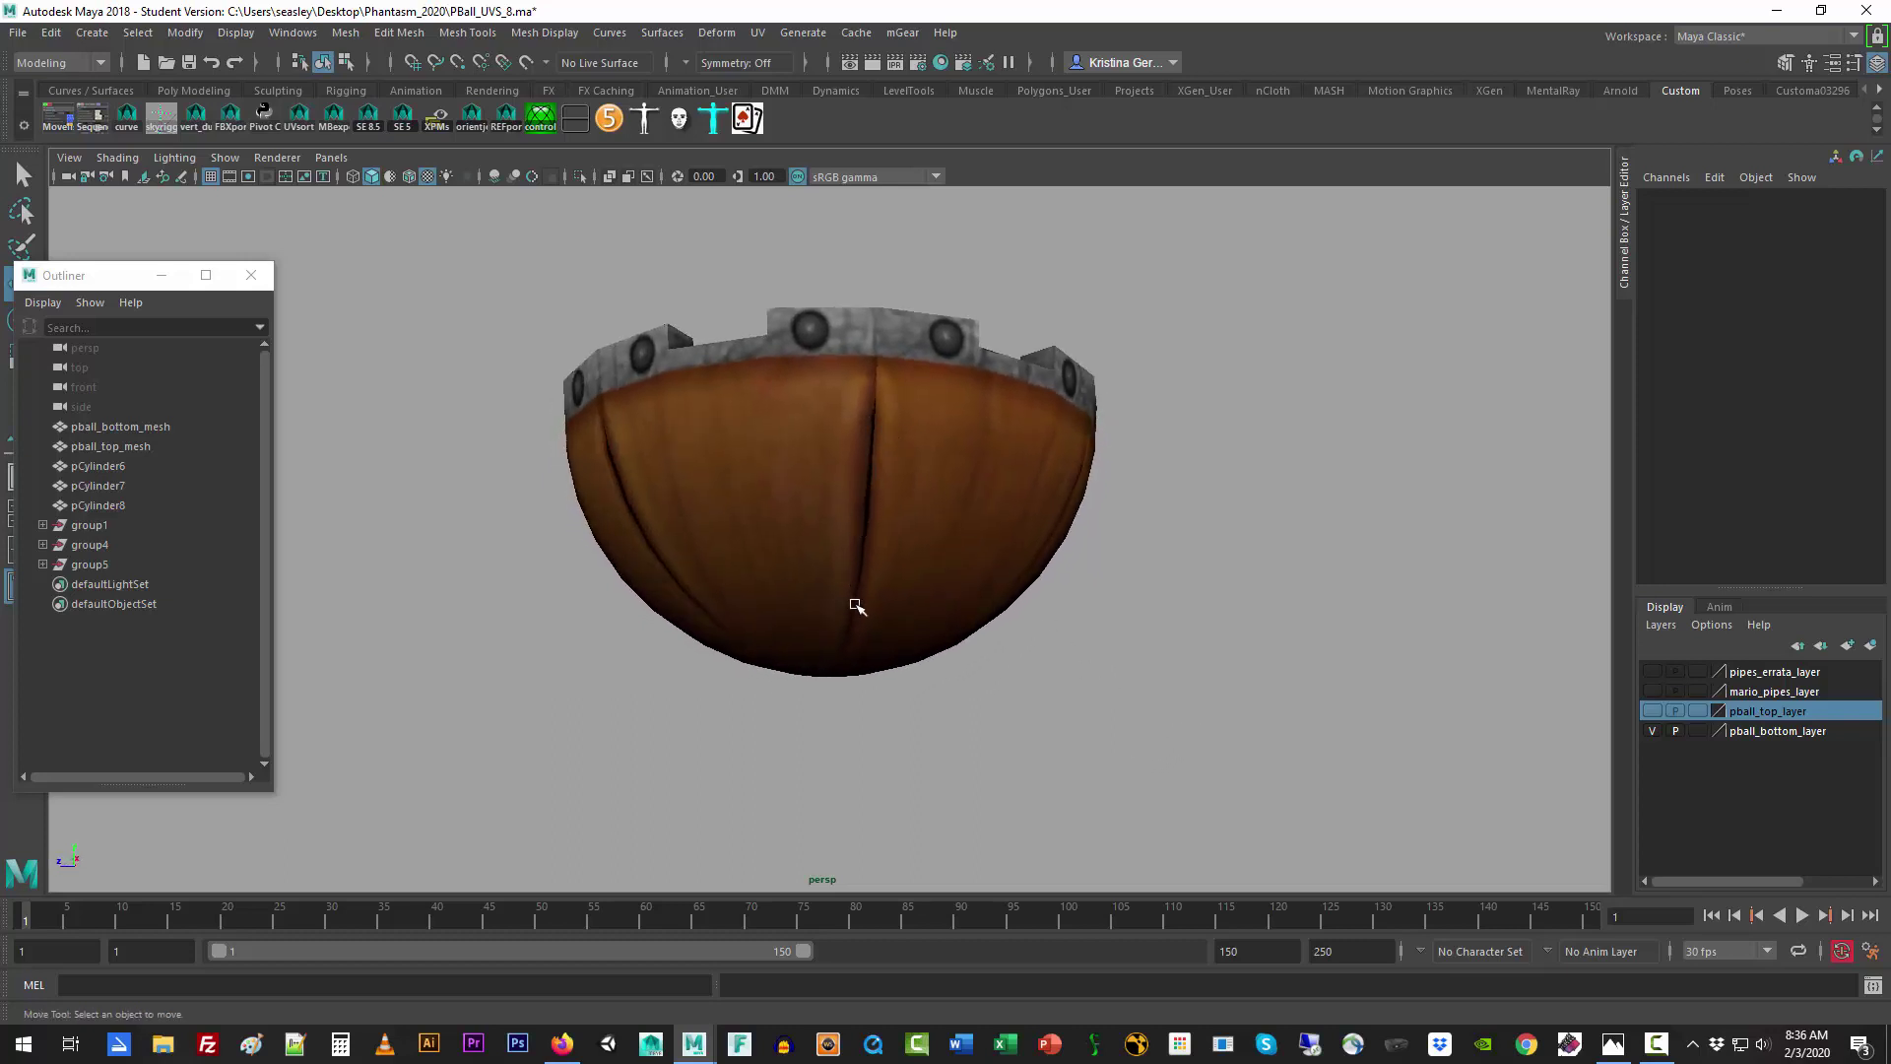
left_click_drag(1099, 682, 1015, 768, "alt")
Step: Show pball_top_layer, mario_pipes_layer and pipes_errata_layer, and inspect the whole textured model
left_click(1652, 709)
left_click(1654, 689)
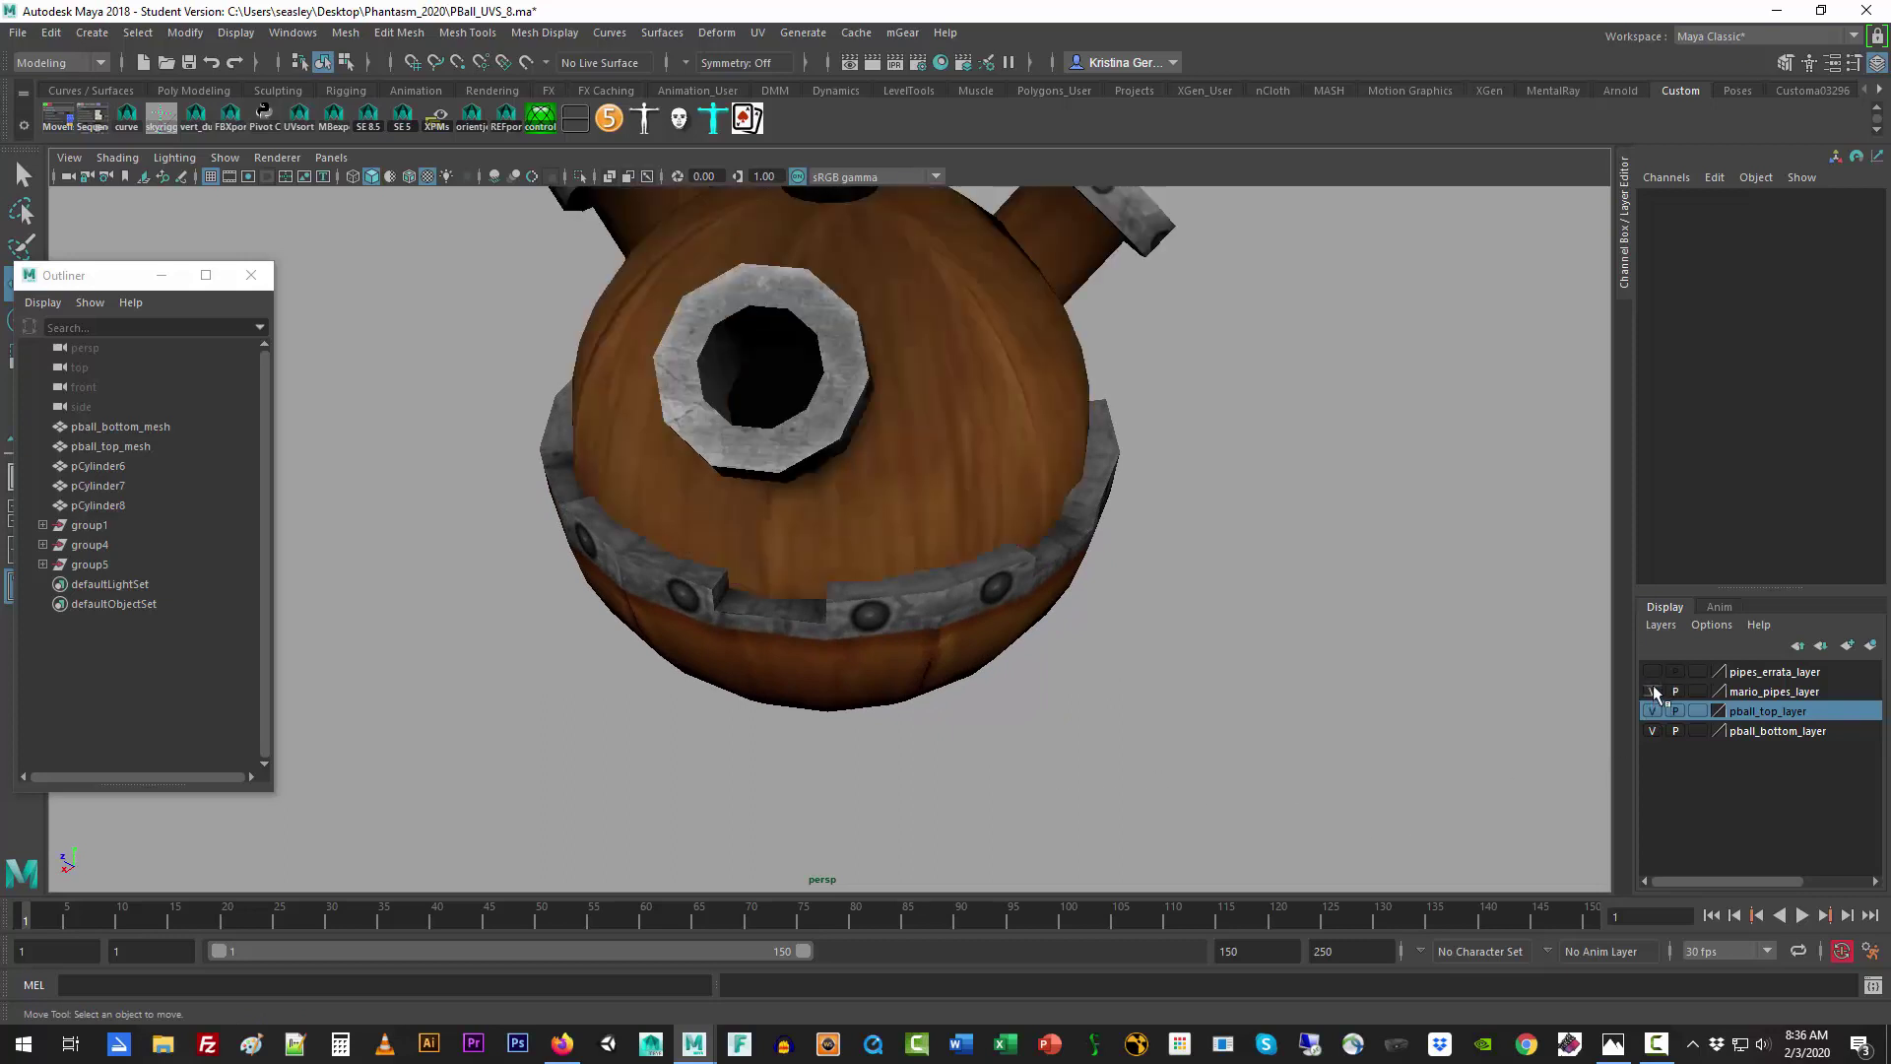
left_click_drag(1321, 689, 1074, 709, "alt")
scroll(1353, 661, "down", 5)
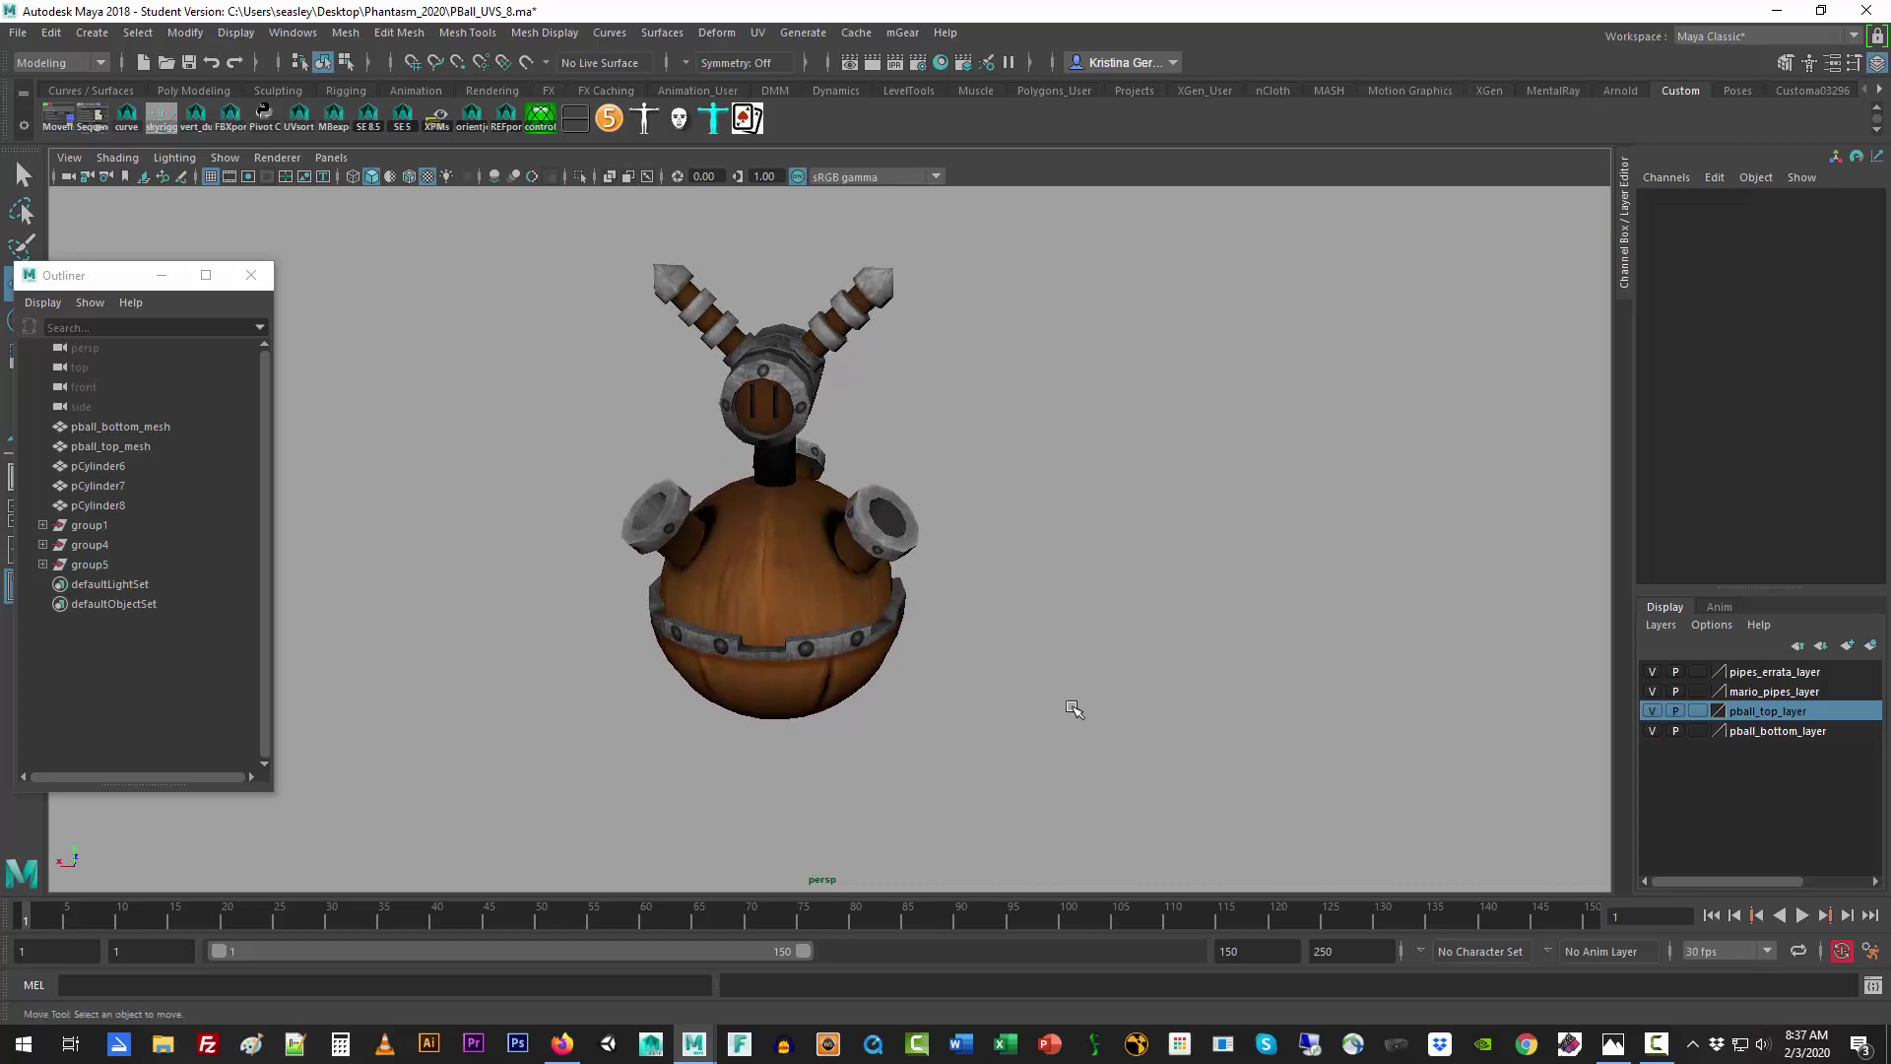
left_click_drag(1033, 727, 1133, 704, "alt")
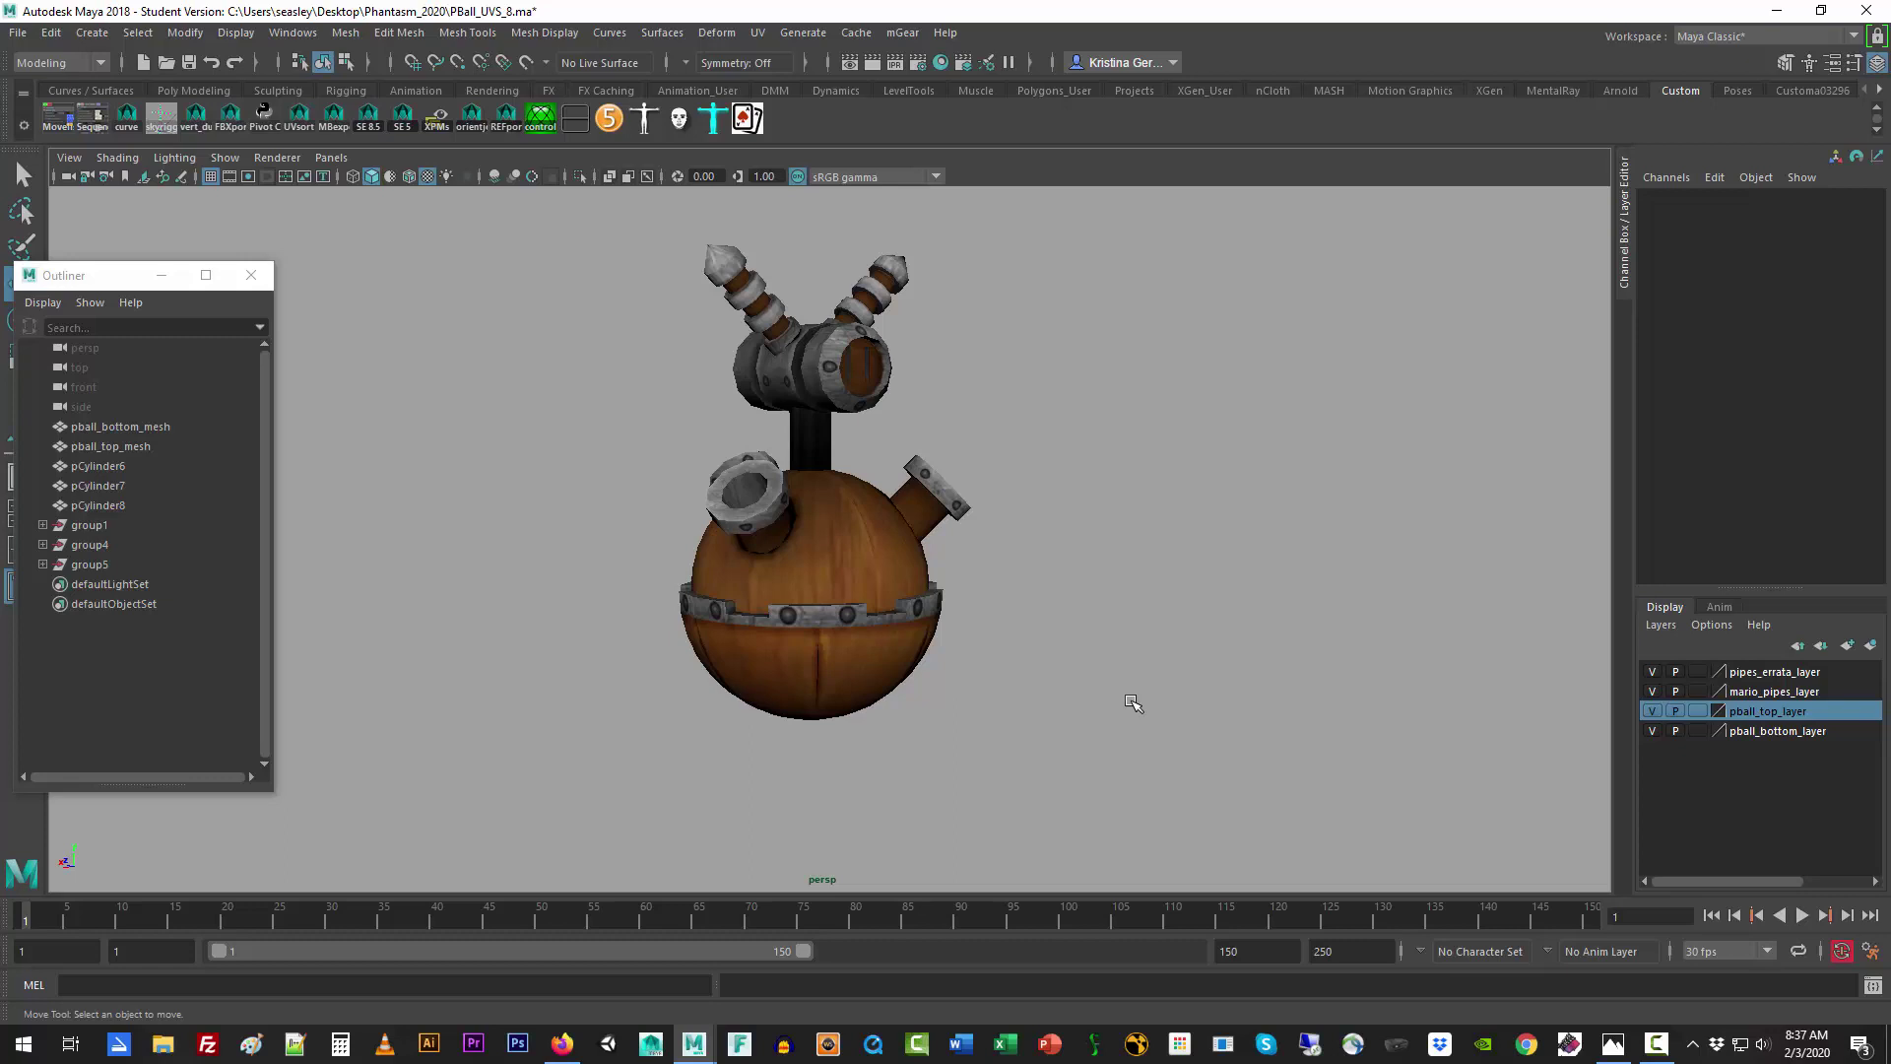
Step: Select pball_top_mesh and open the UV Editor for it, closing the UV Toolkit
left_click(806, 458)
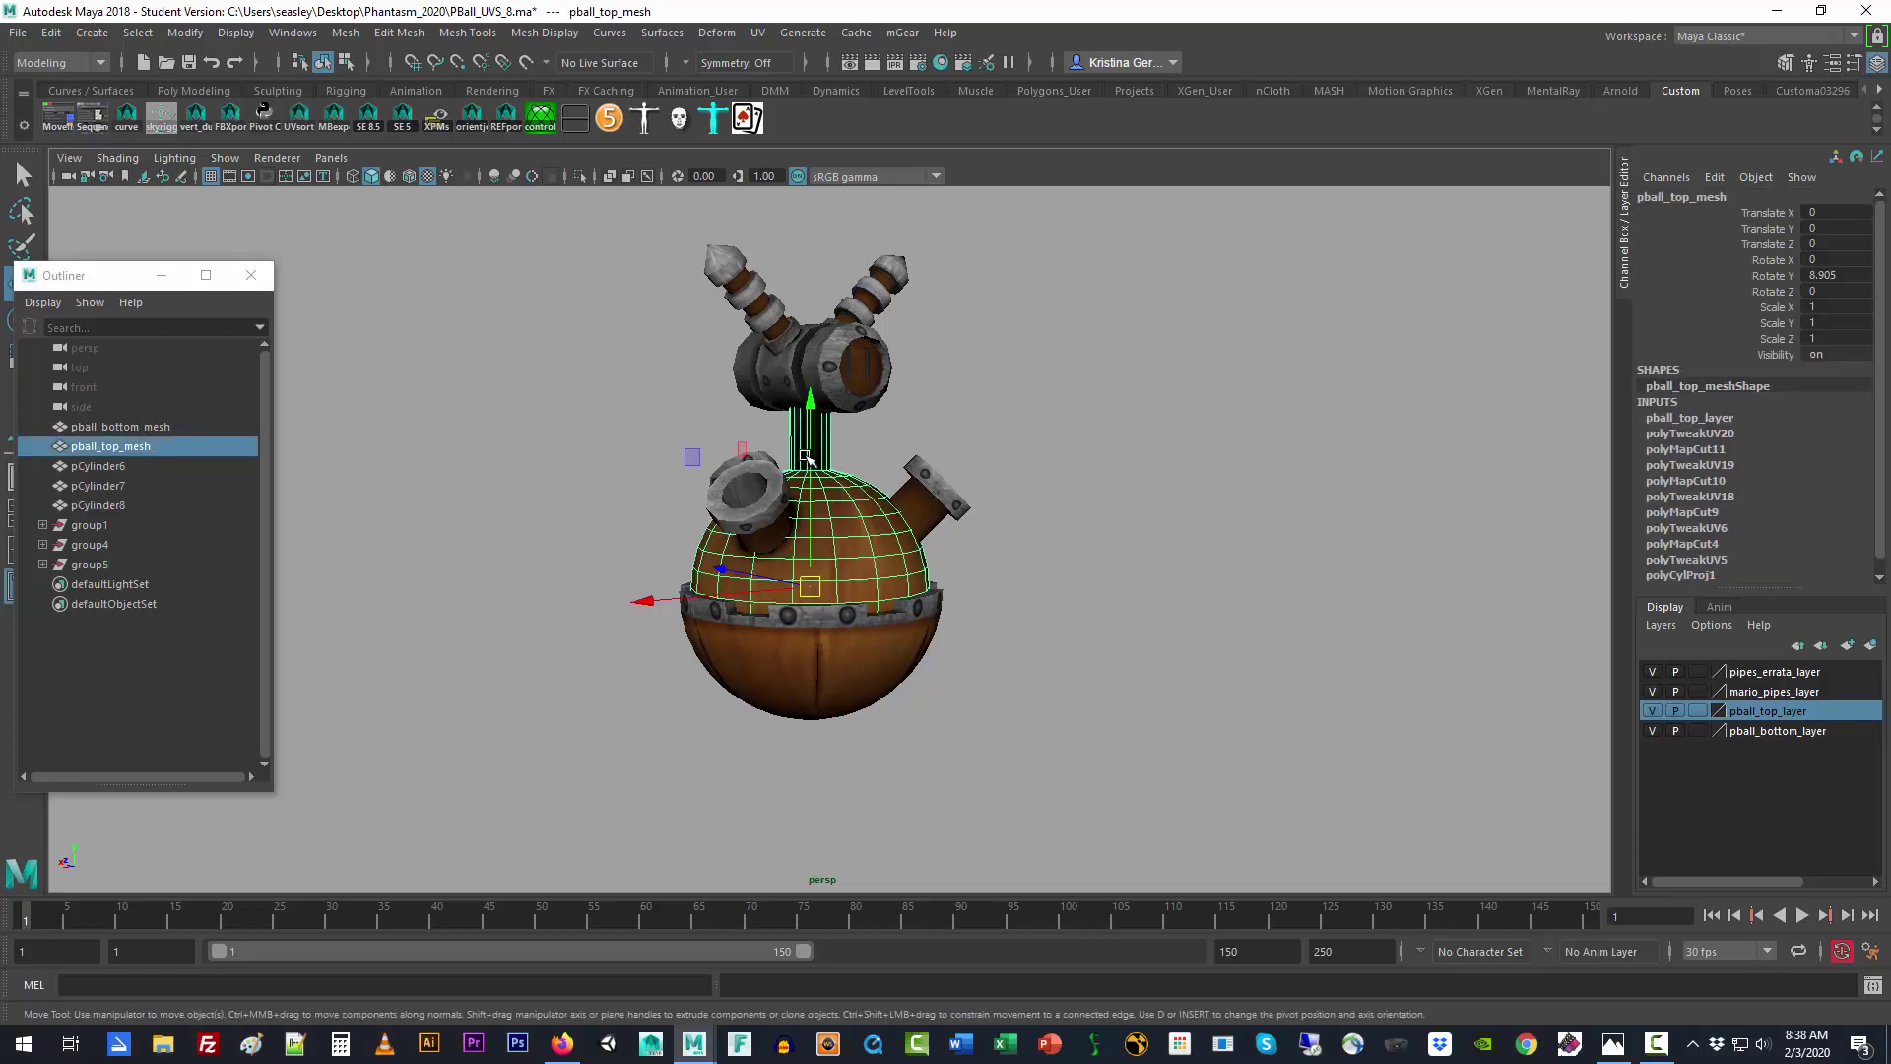
right_click(806, 459)
left_click(294, 34)
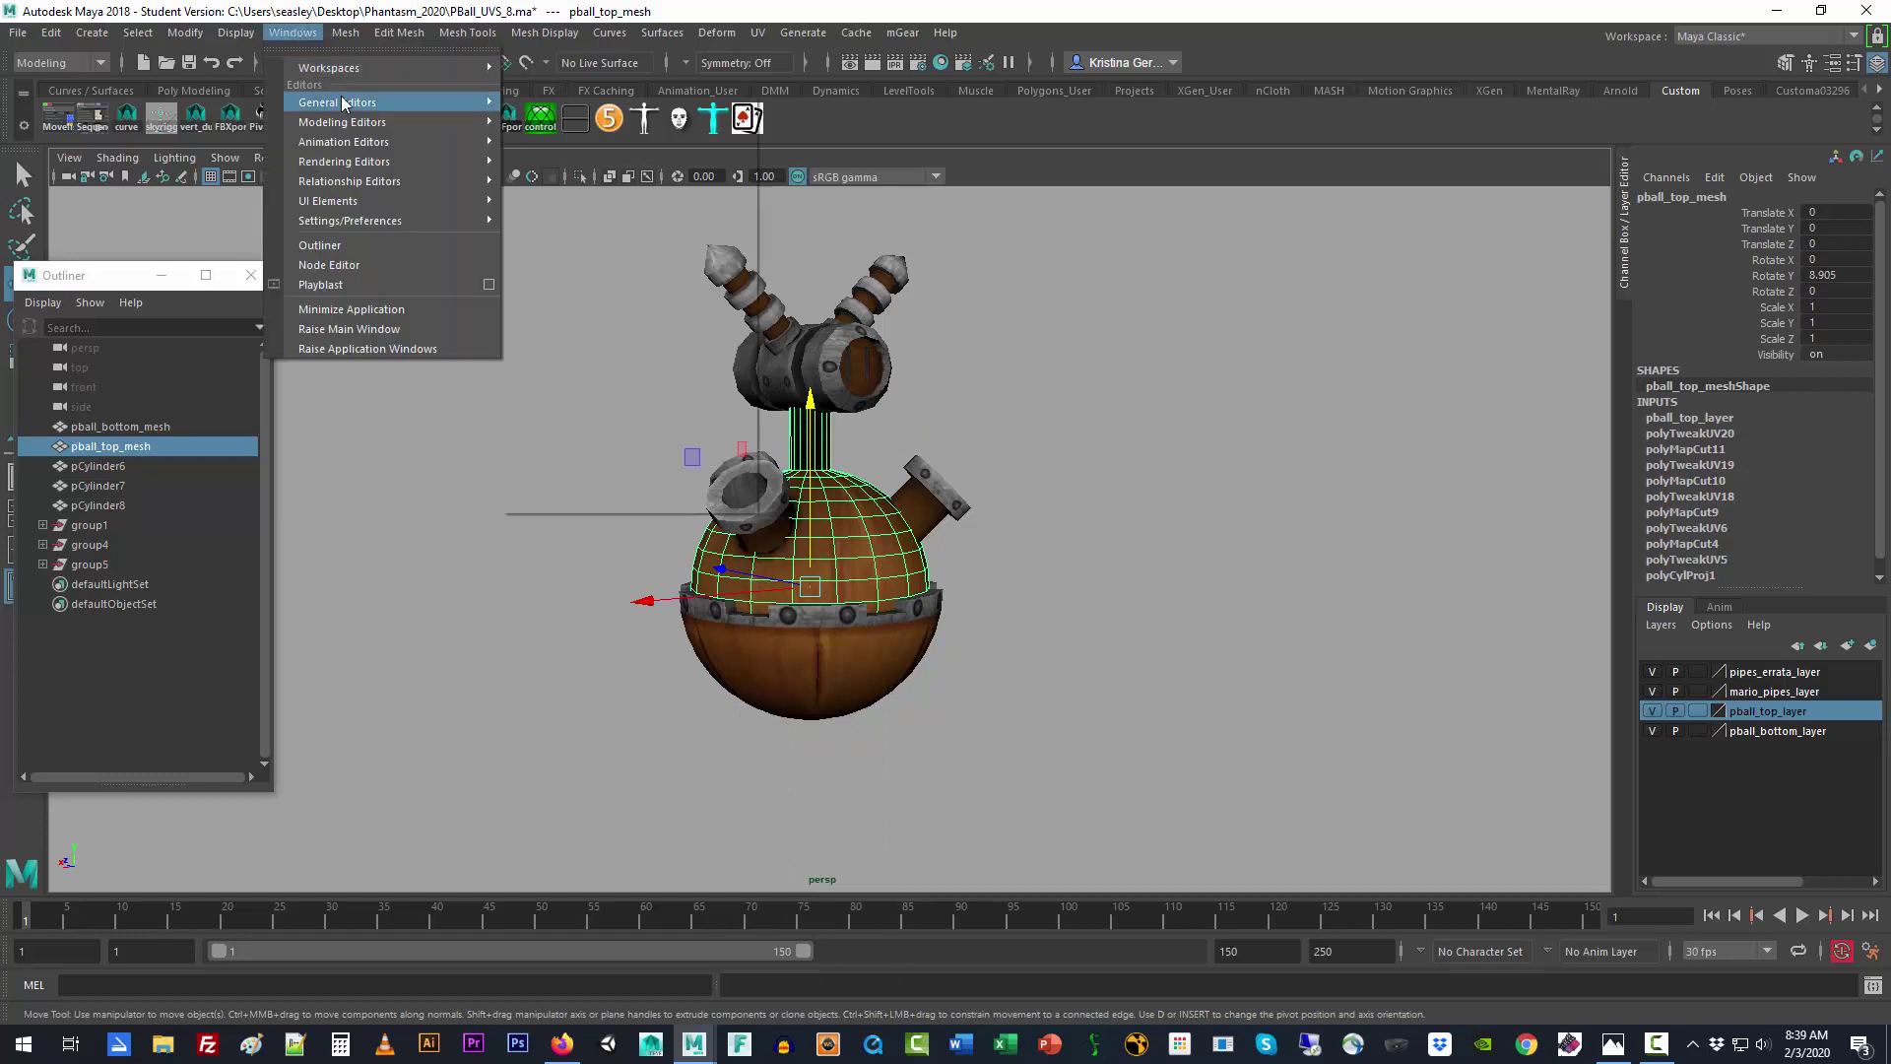
mouse_move(351, 122)
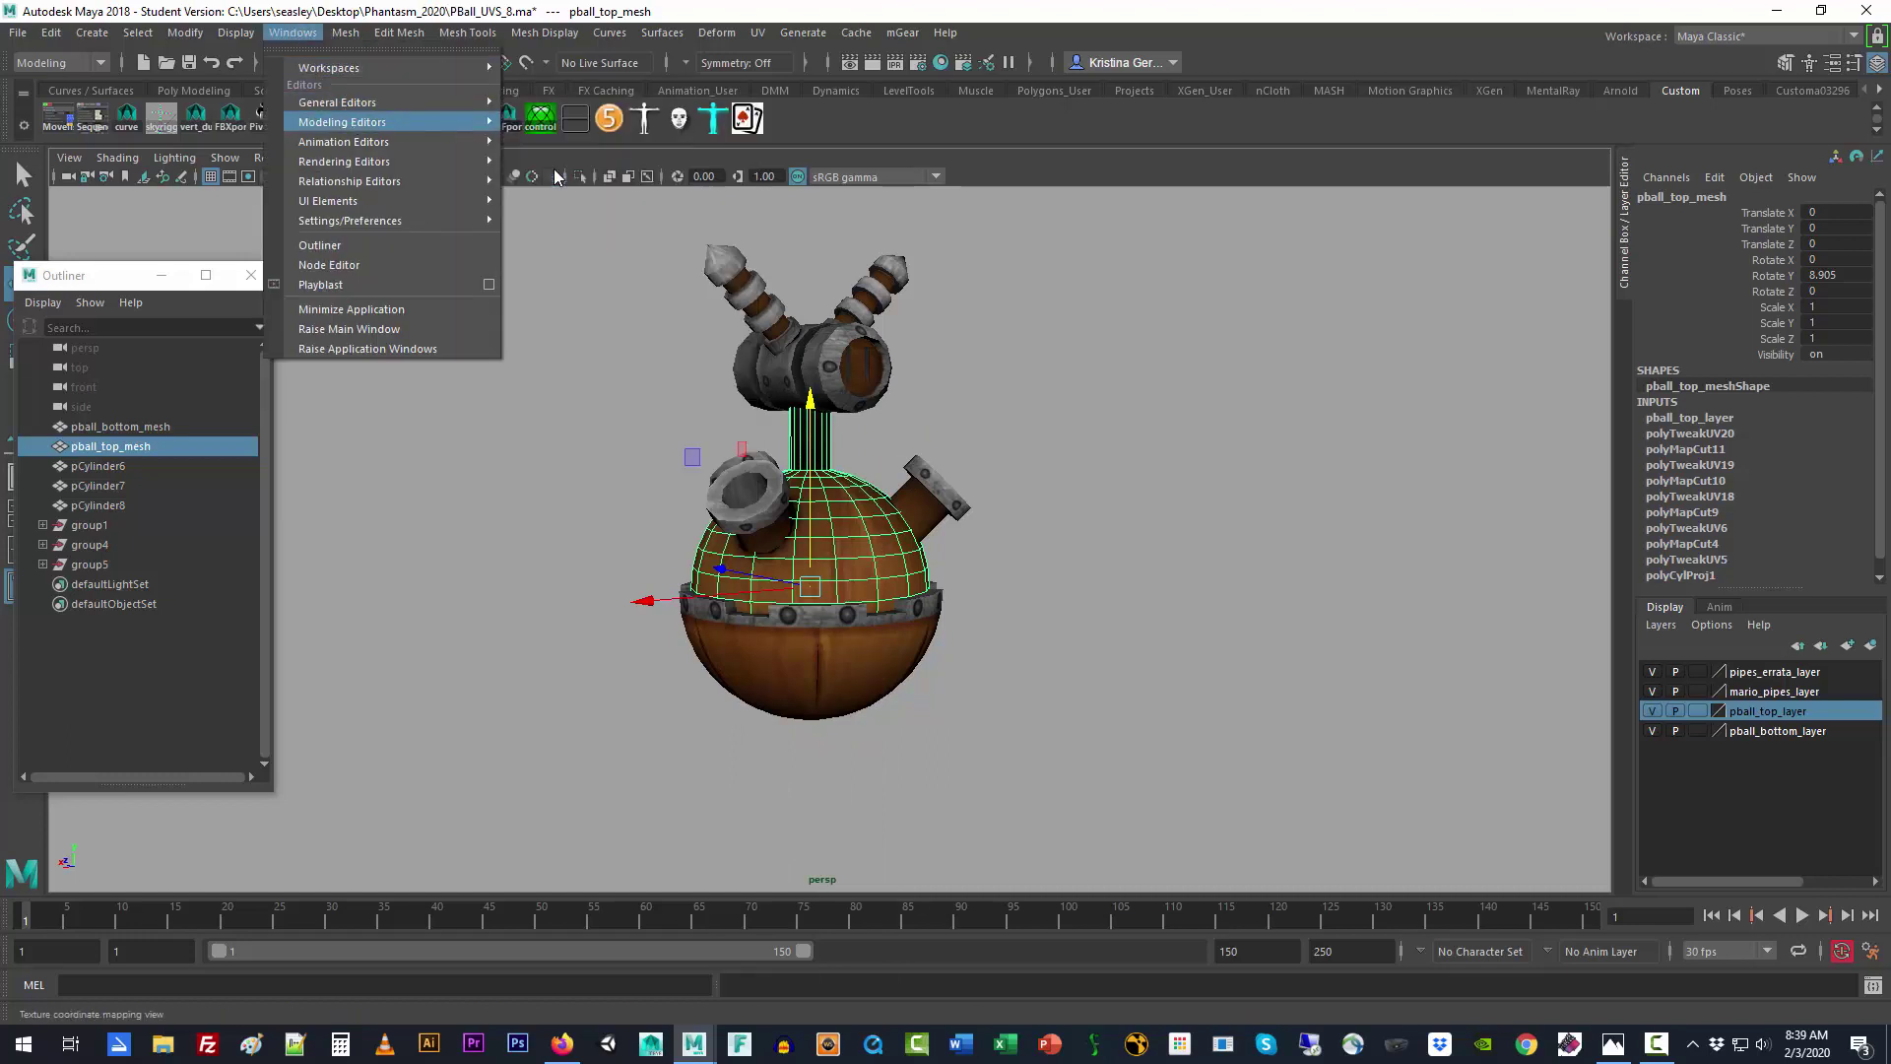
left_click(557, 179)
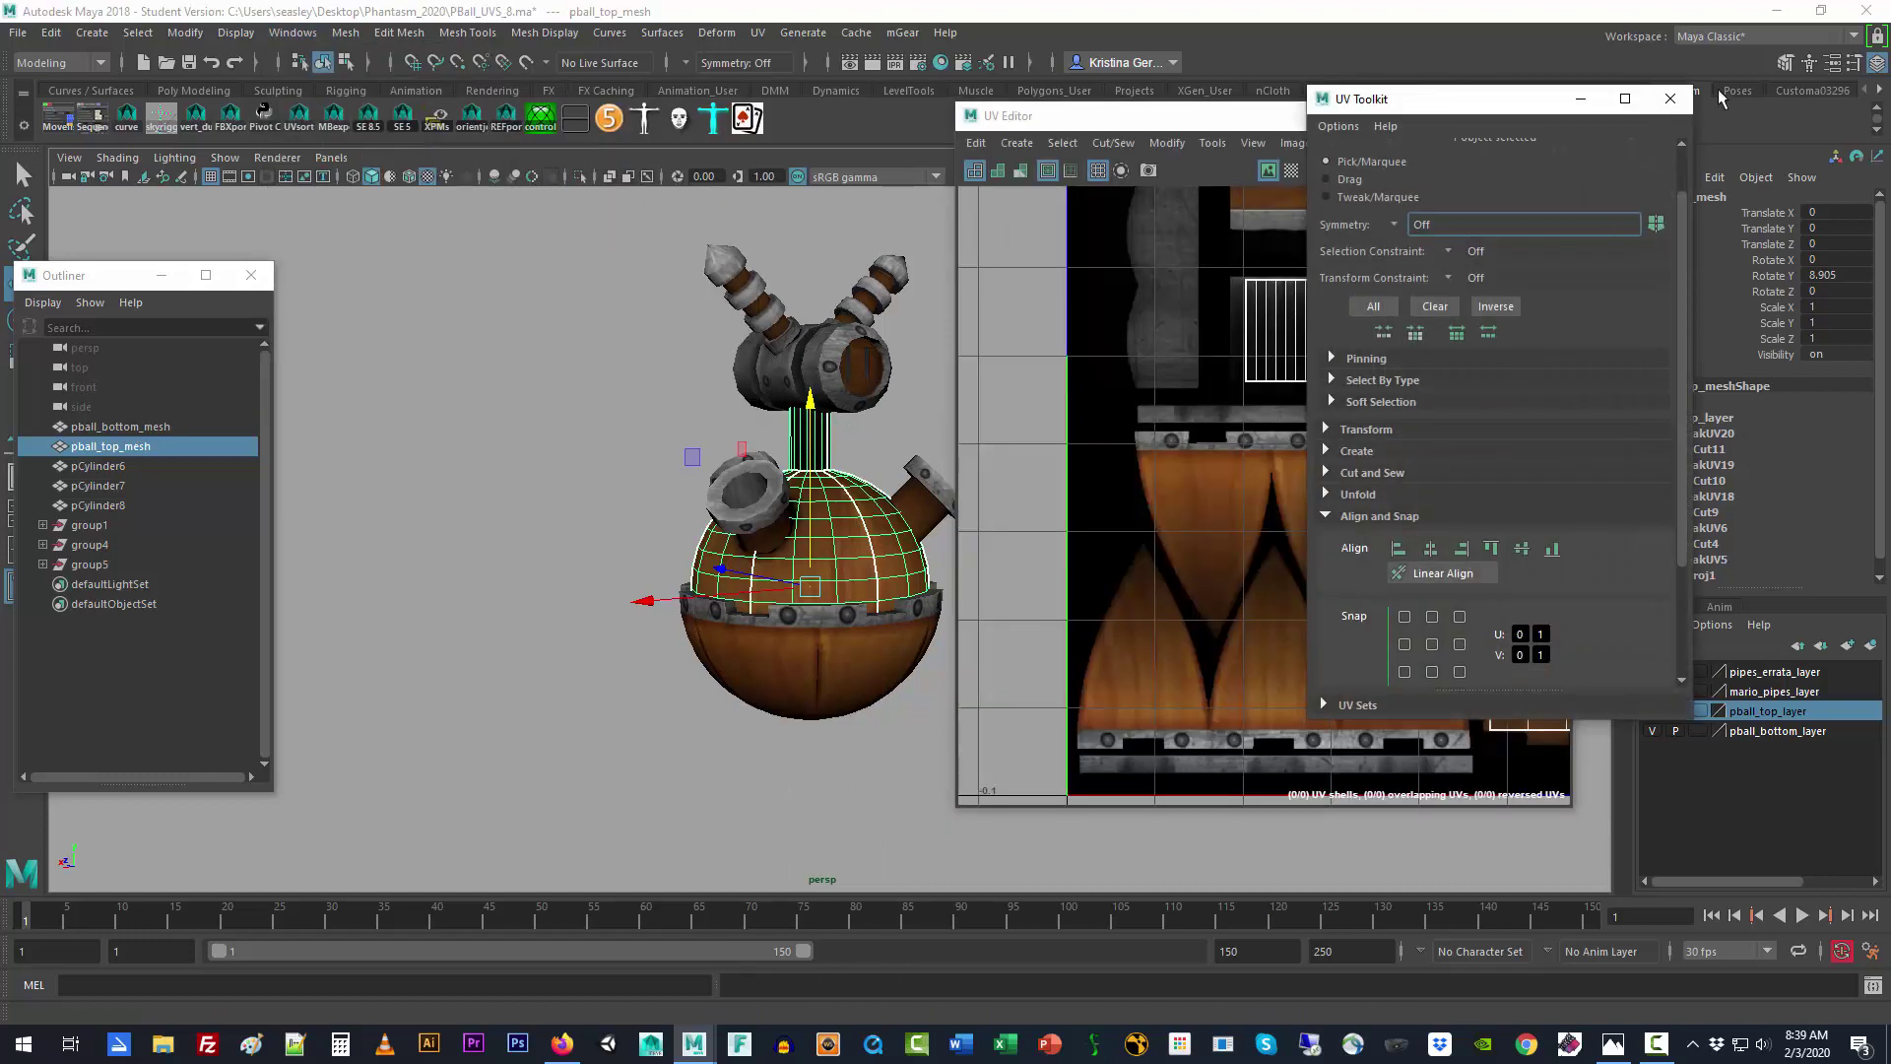
left_click(1670, 98)
Step: Select all UVs of the dome's neck shell and move them up onto the riveted metal and wood band
right_click(1361, 337)
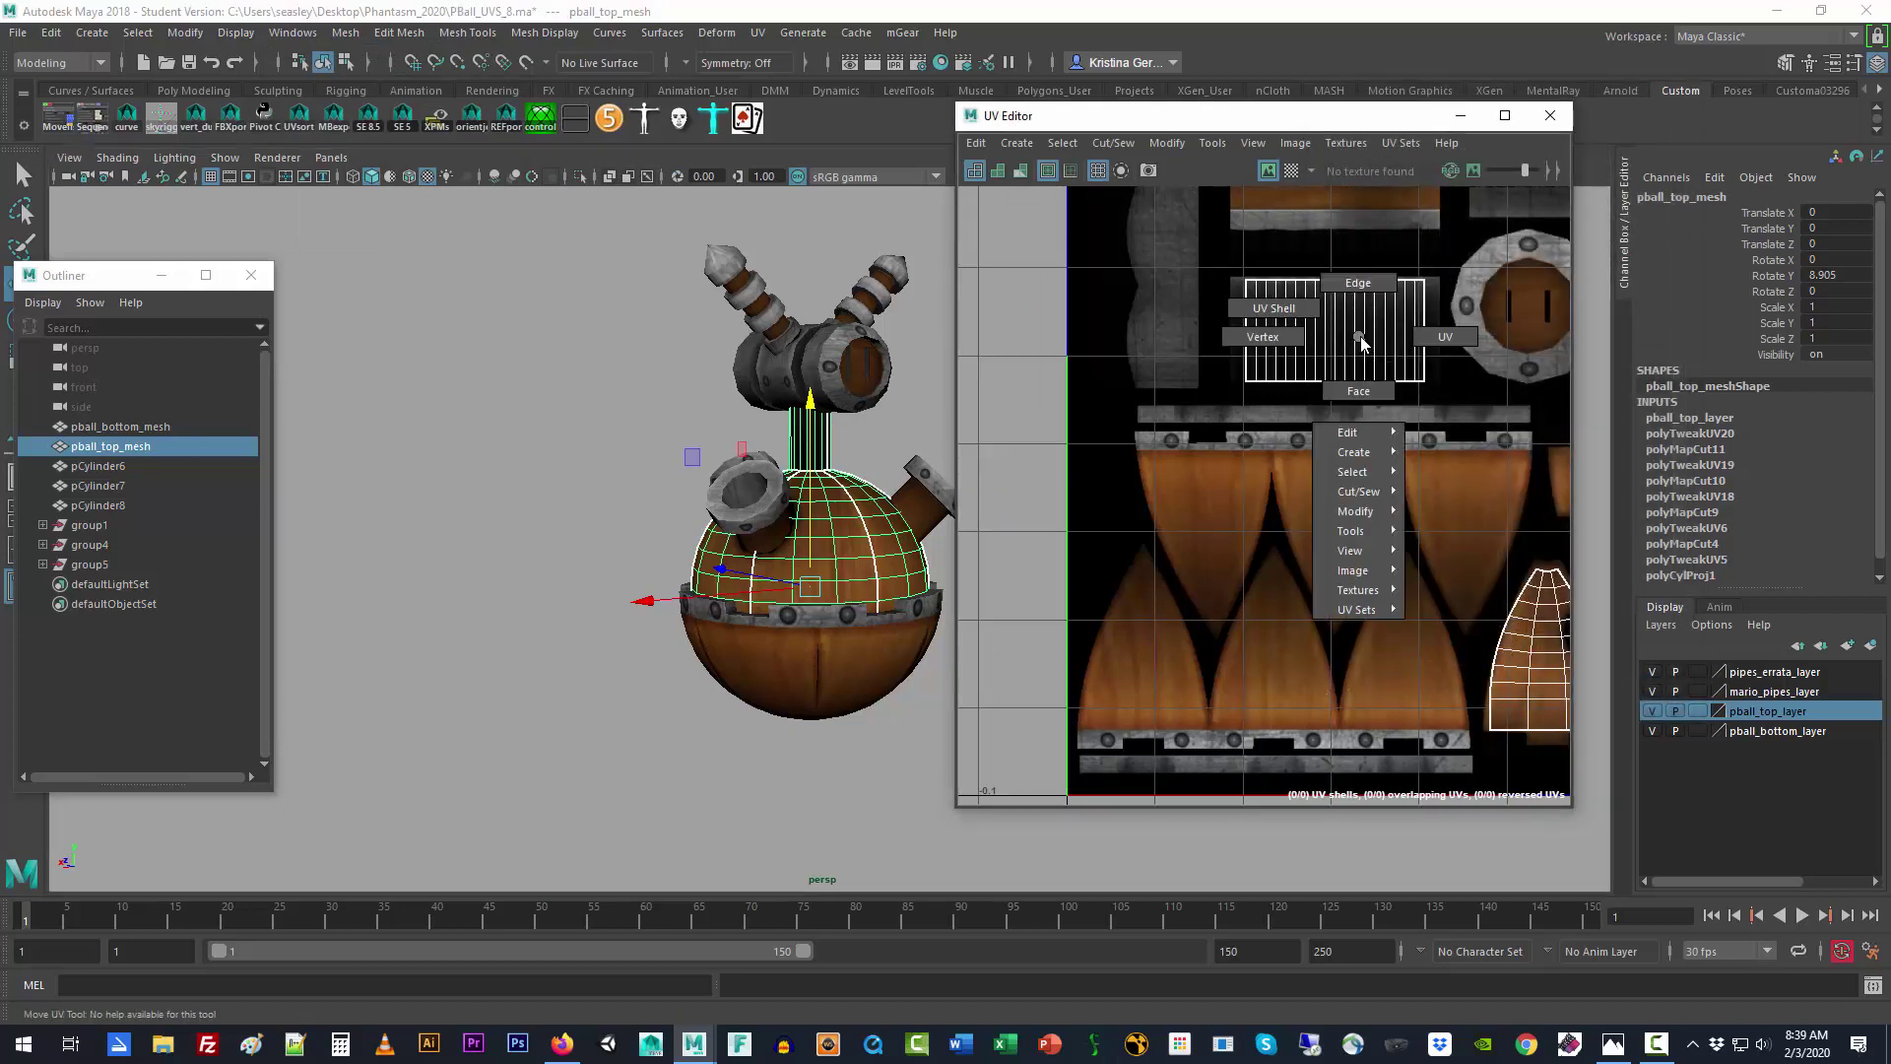
right_click_drag(1372, 343, 1445, 337)
left_click_drag(1228, 270, 1460, 402)
key("w")
middle_click_drag(1484, 361, 1395, 633, "alt")
left_click_drag(1249, 369, 1249, 228)
key("f")
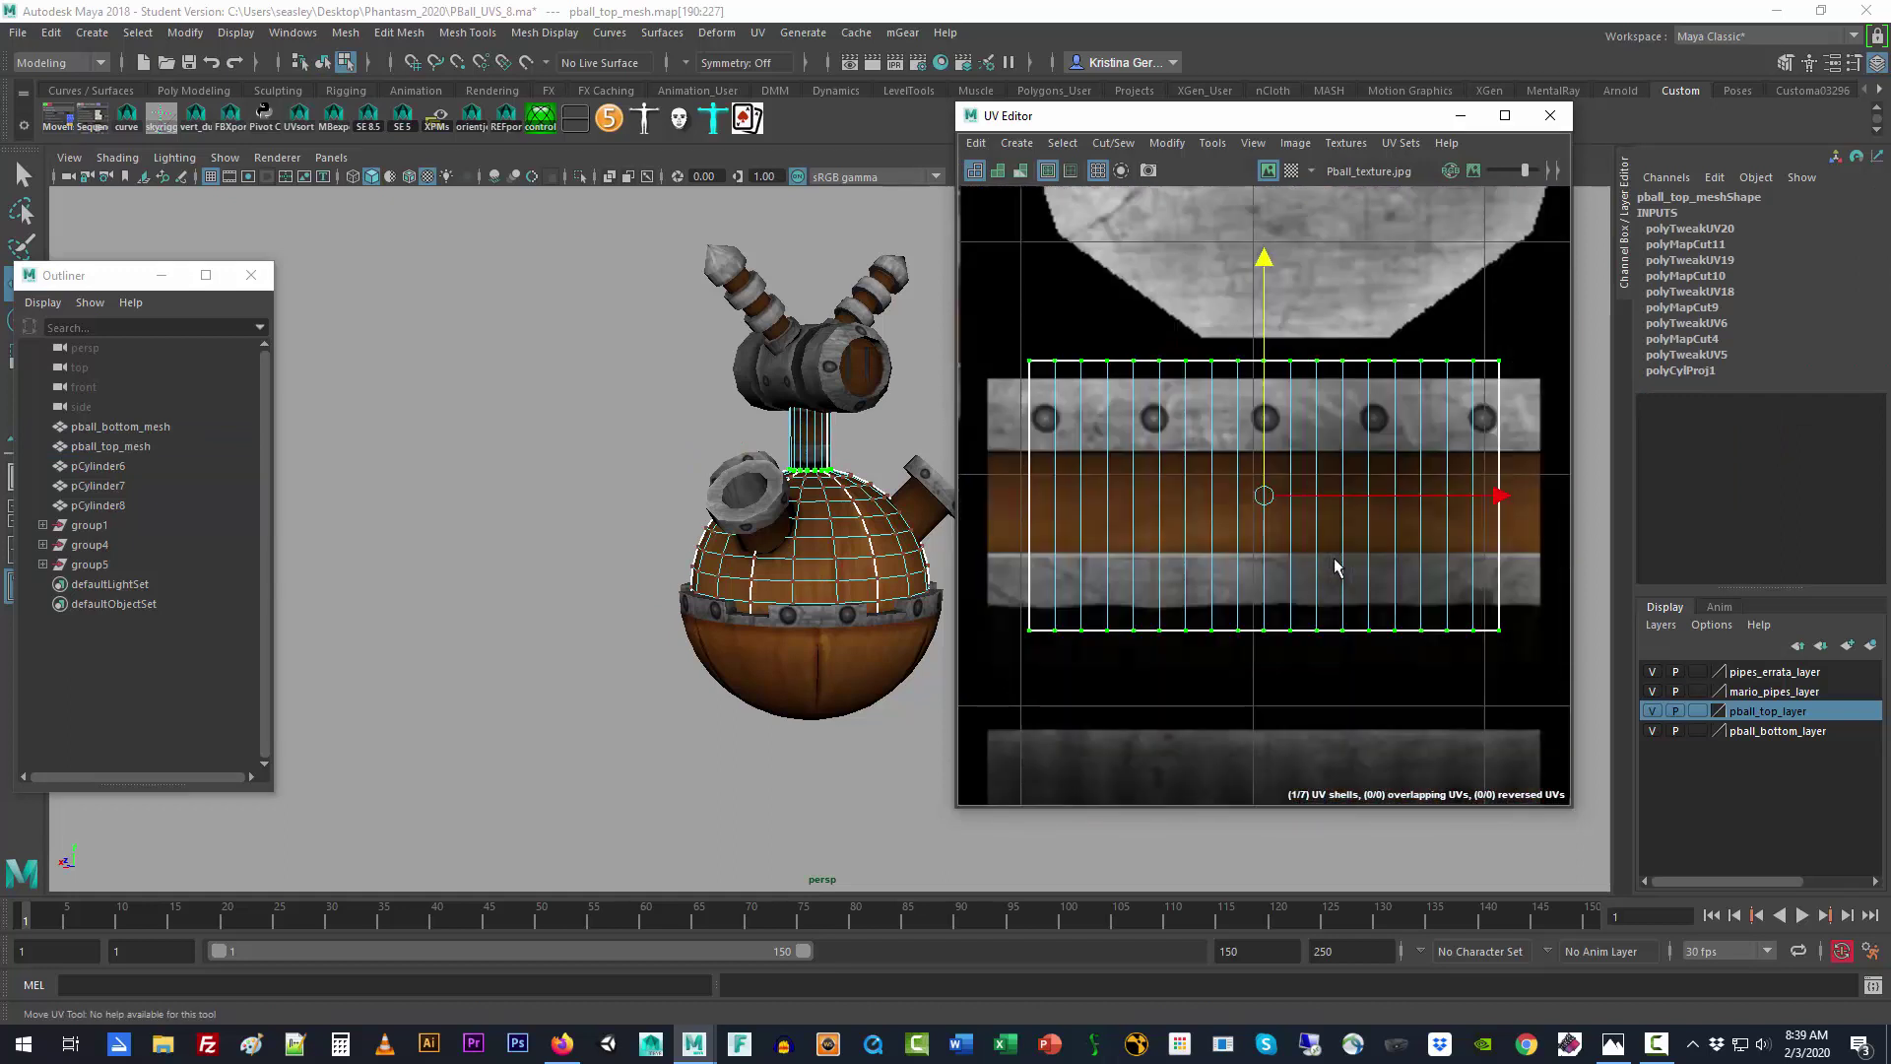
Step: Scale the neck's UV shell vertically and horizontally to fit the full extent of the riveted metal and wood band
key("r")
left_click_drag(1264, 266, 1260, 318)
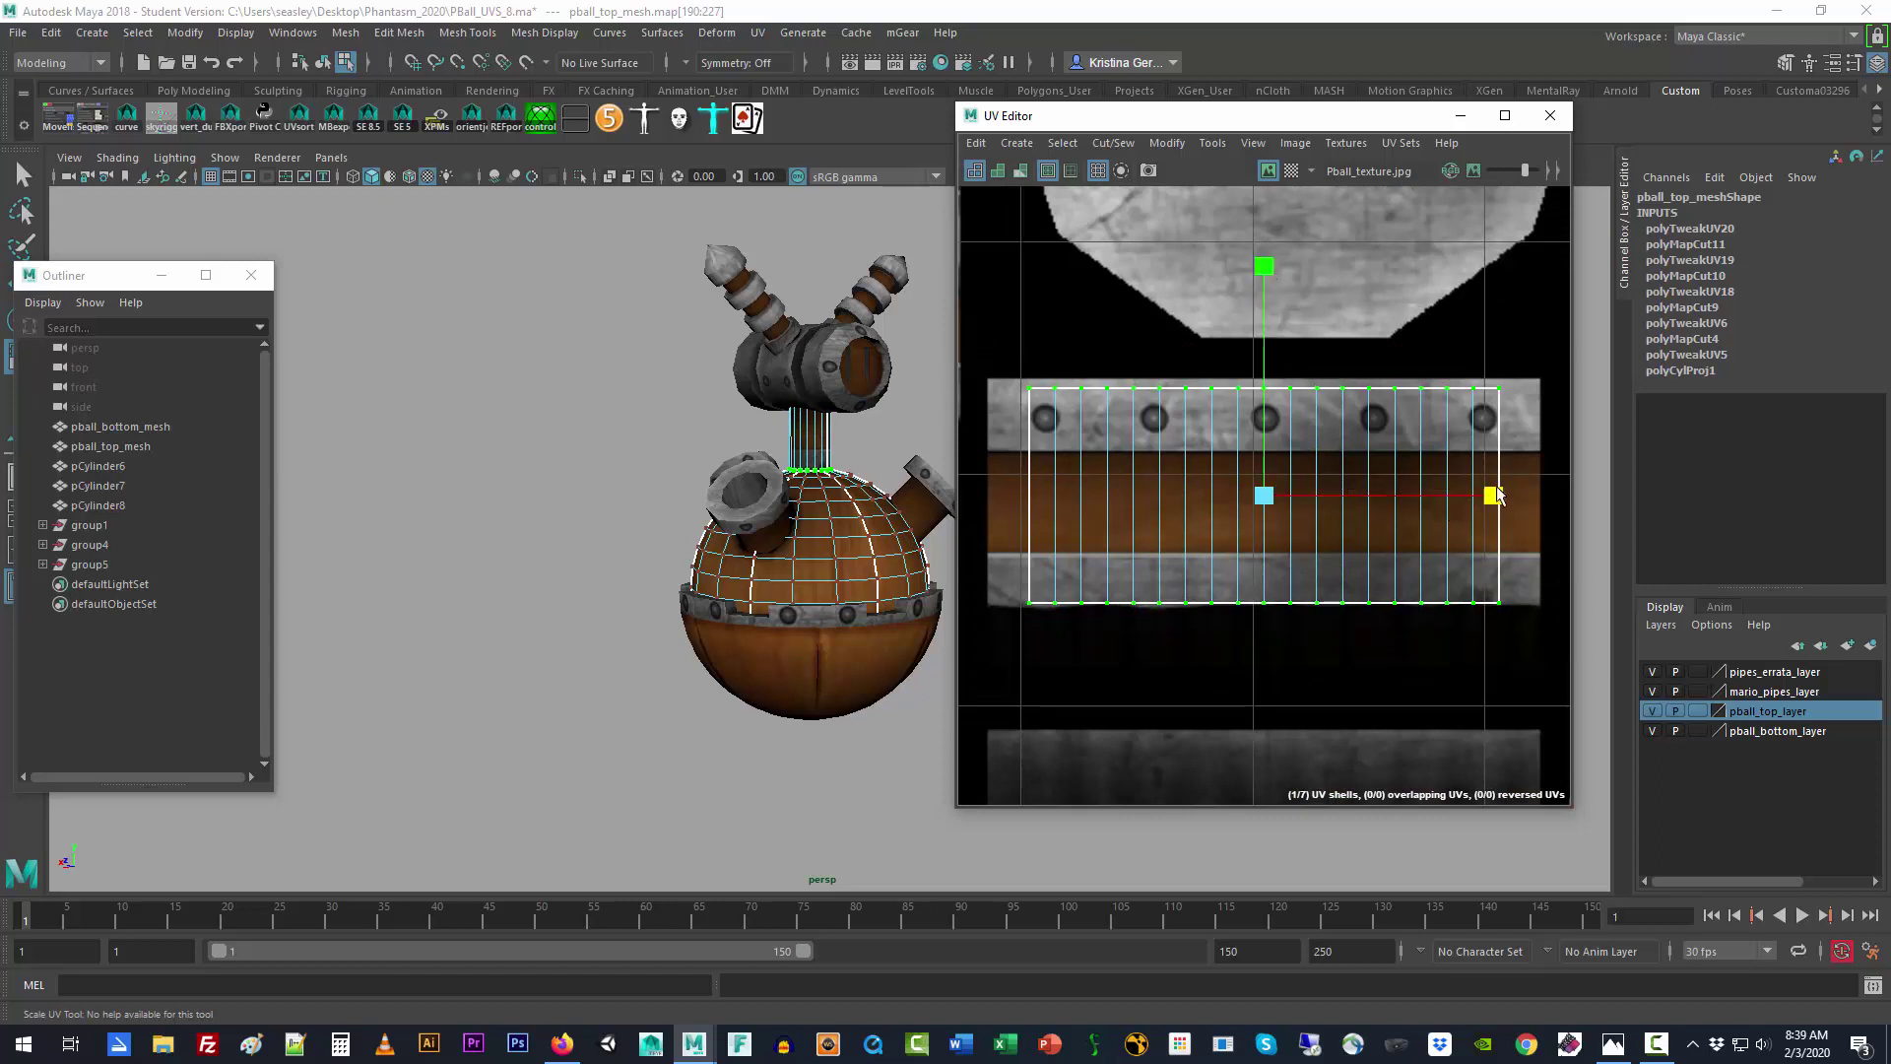
left_click_drag(1494, 495, 1532, 496)
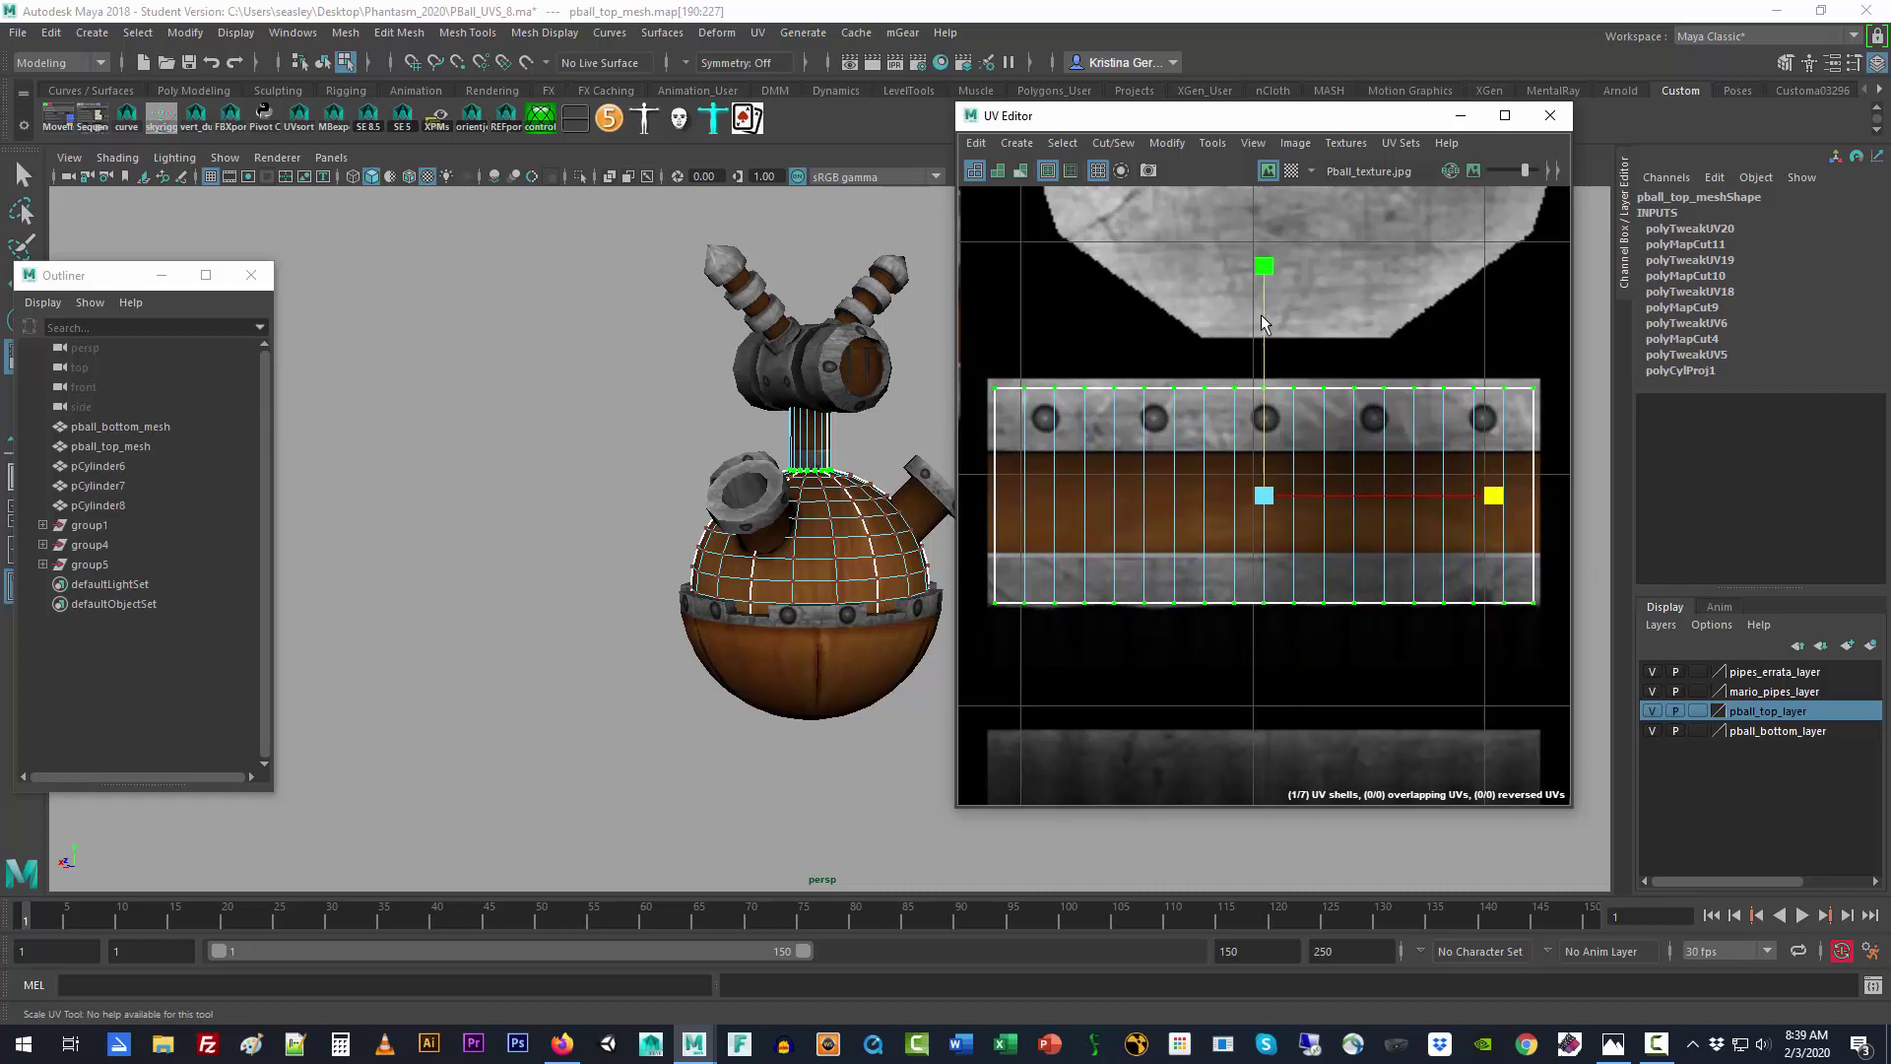
left_click_drag(1264, 268, 1264, 258)
key("w")
Step: Return pball_top_mesh to object mode, deselect it and inspect the neck's new texture
left_click(564, 461)
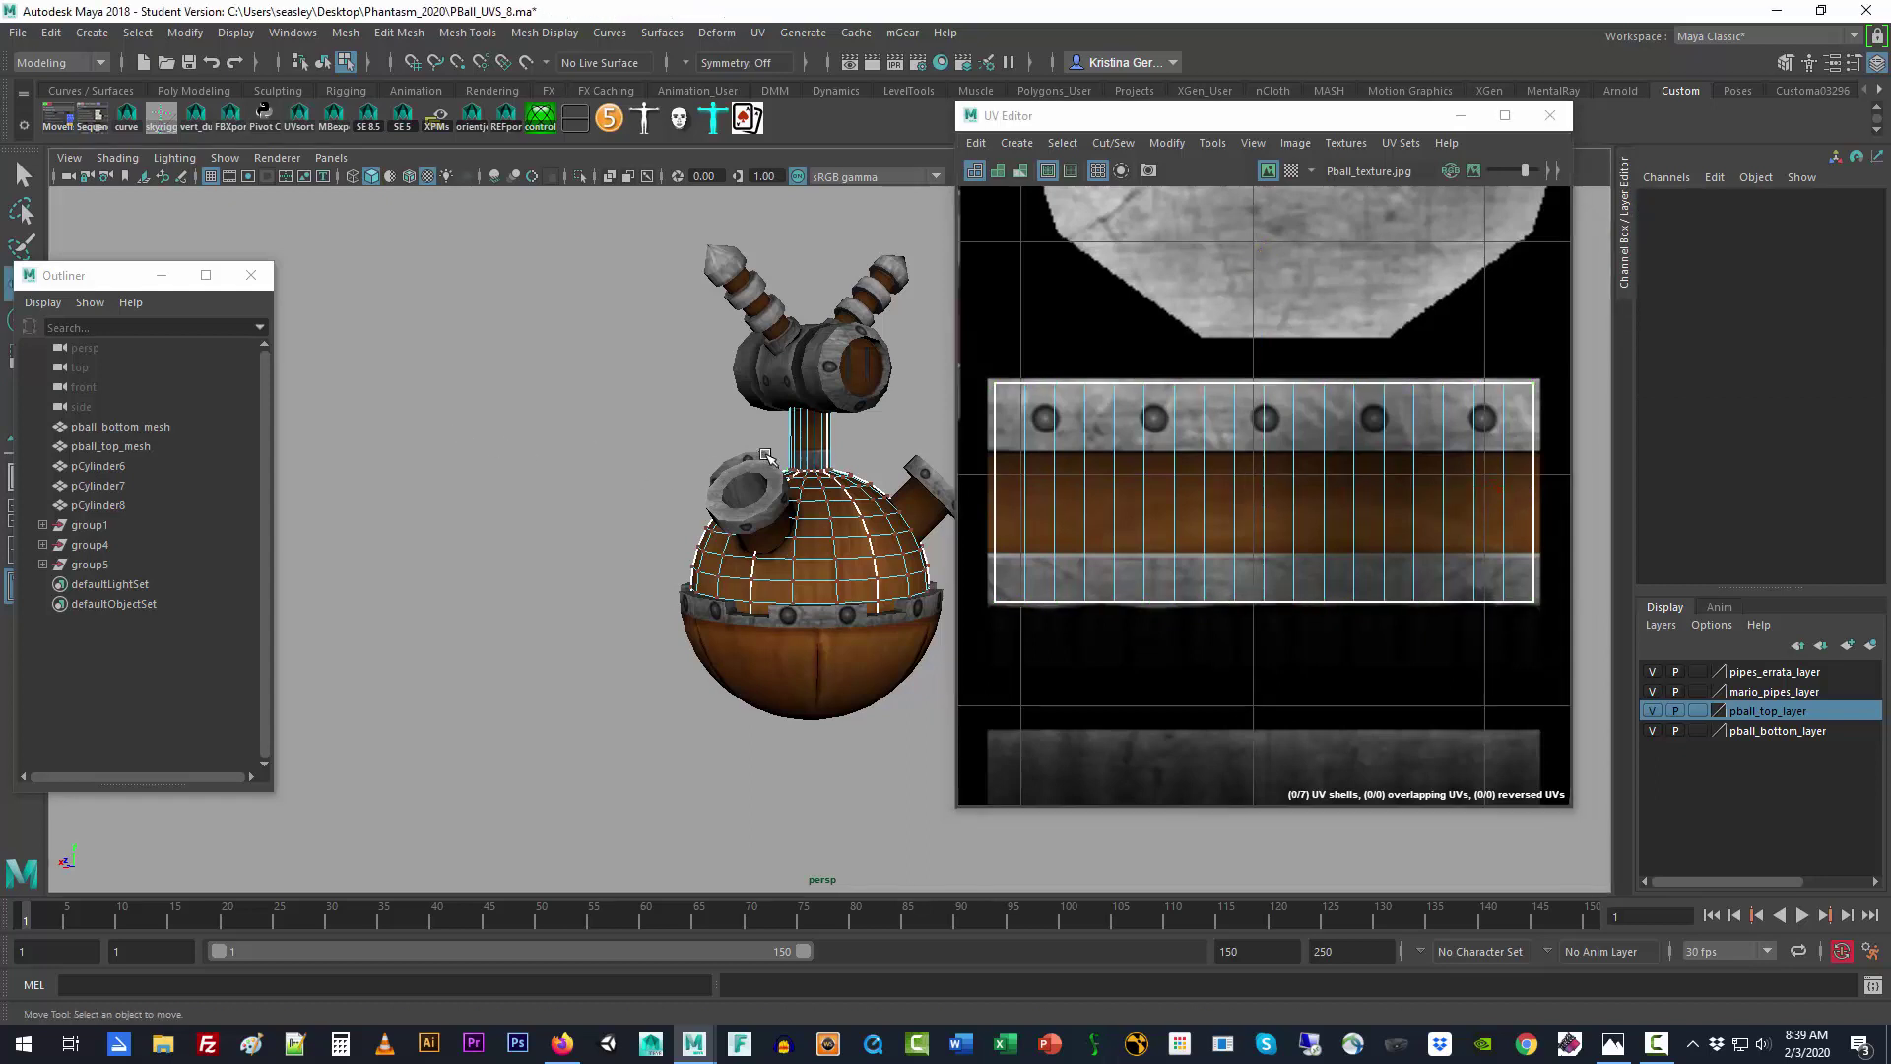
right_click_drag(816, 444, 872, 426)
left_click(877, 438)
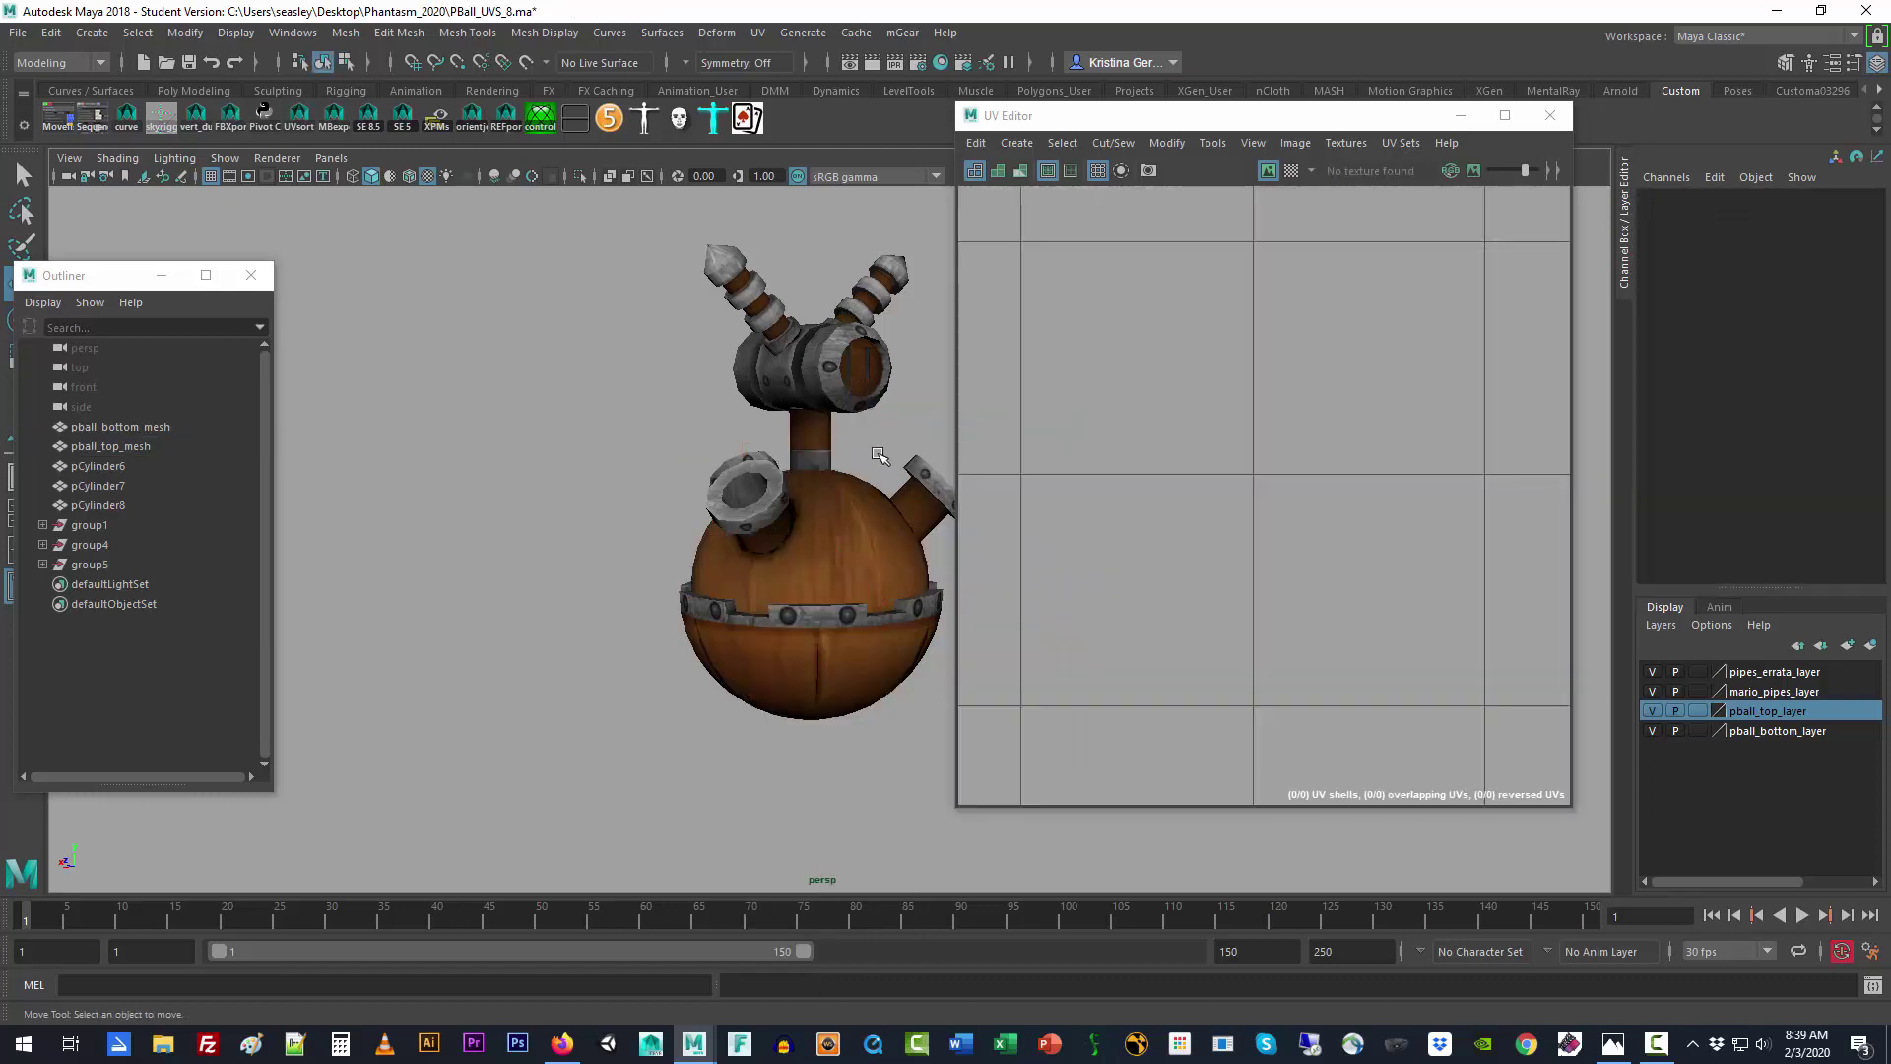
left_click_drag(876, 443, 727, 456, "alt")
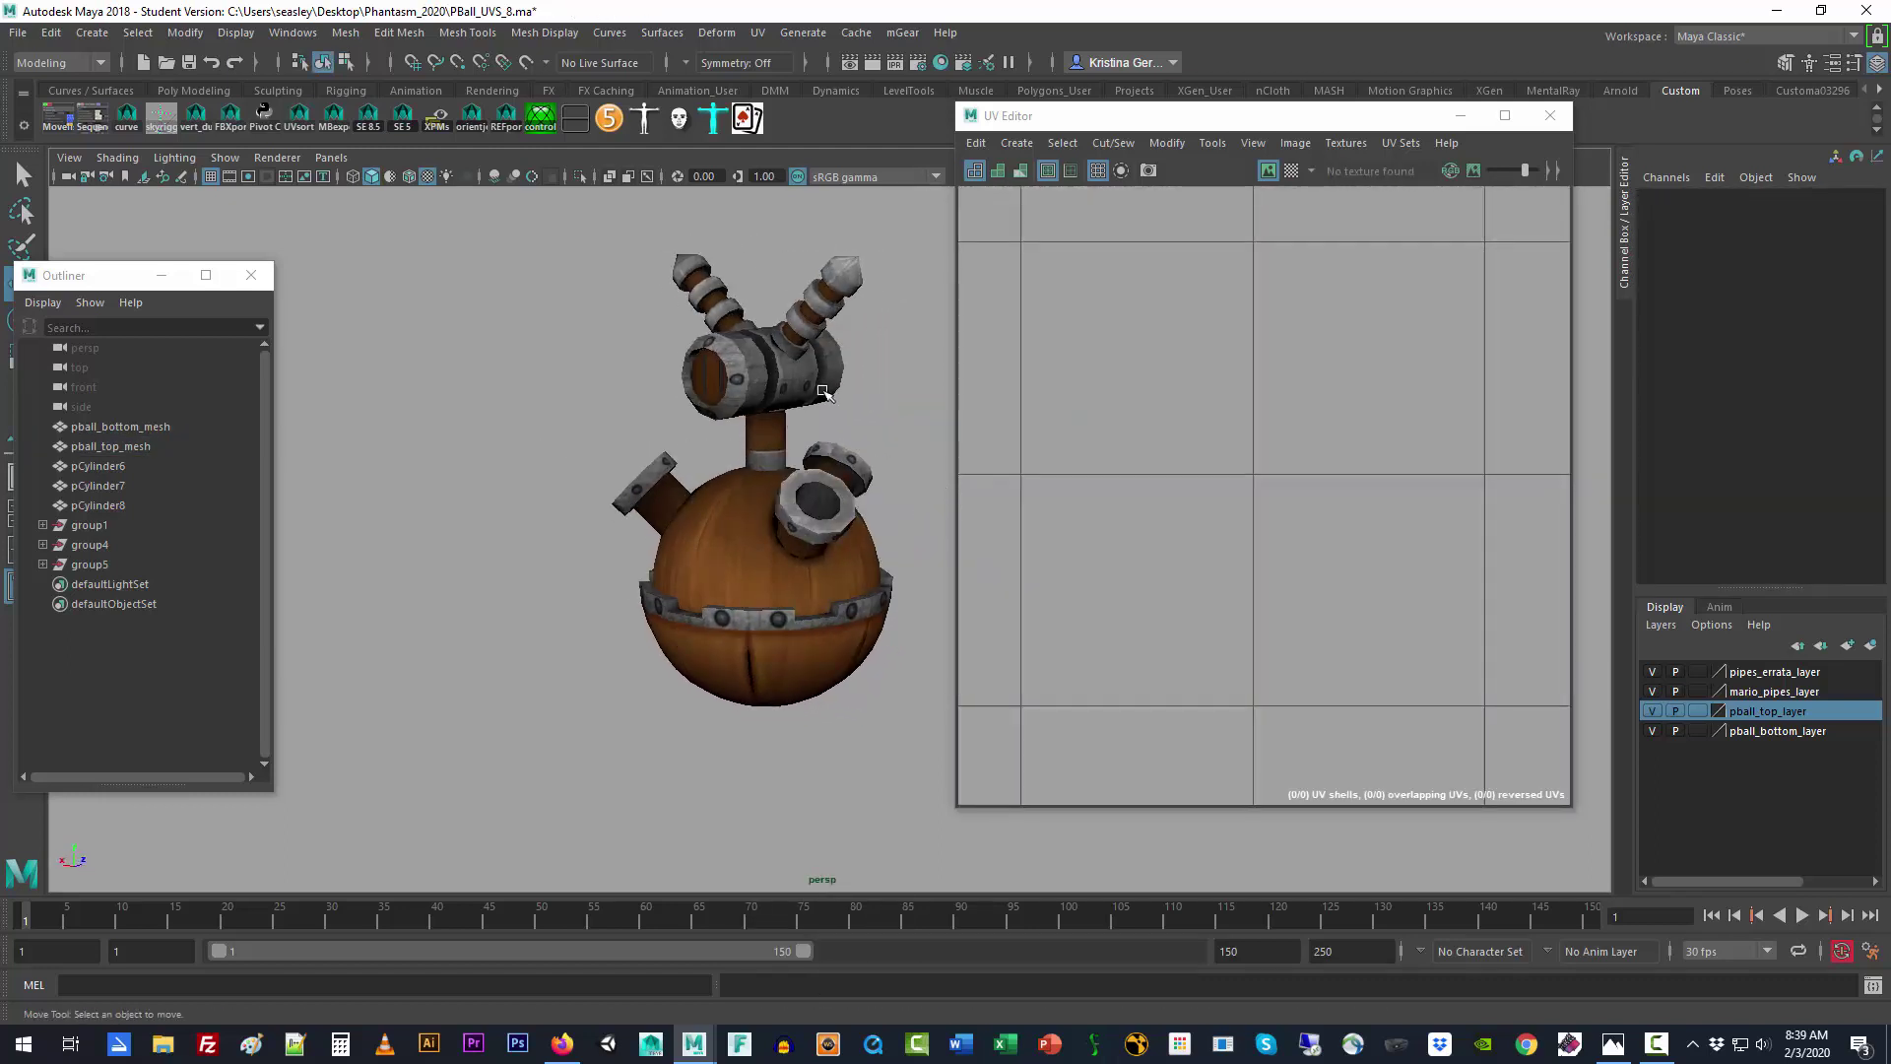
Step: Select pCylinder6, pCylinder7 and pCylinder8 together and raise them slightly to expose the neck's upper metal band
left_click(827, 392)
left_click(845, 306, "shift")
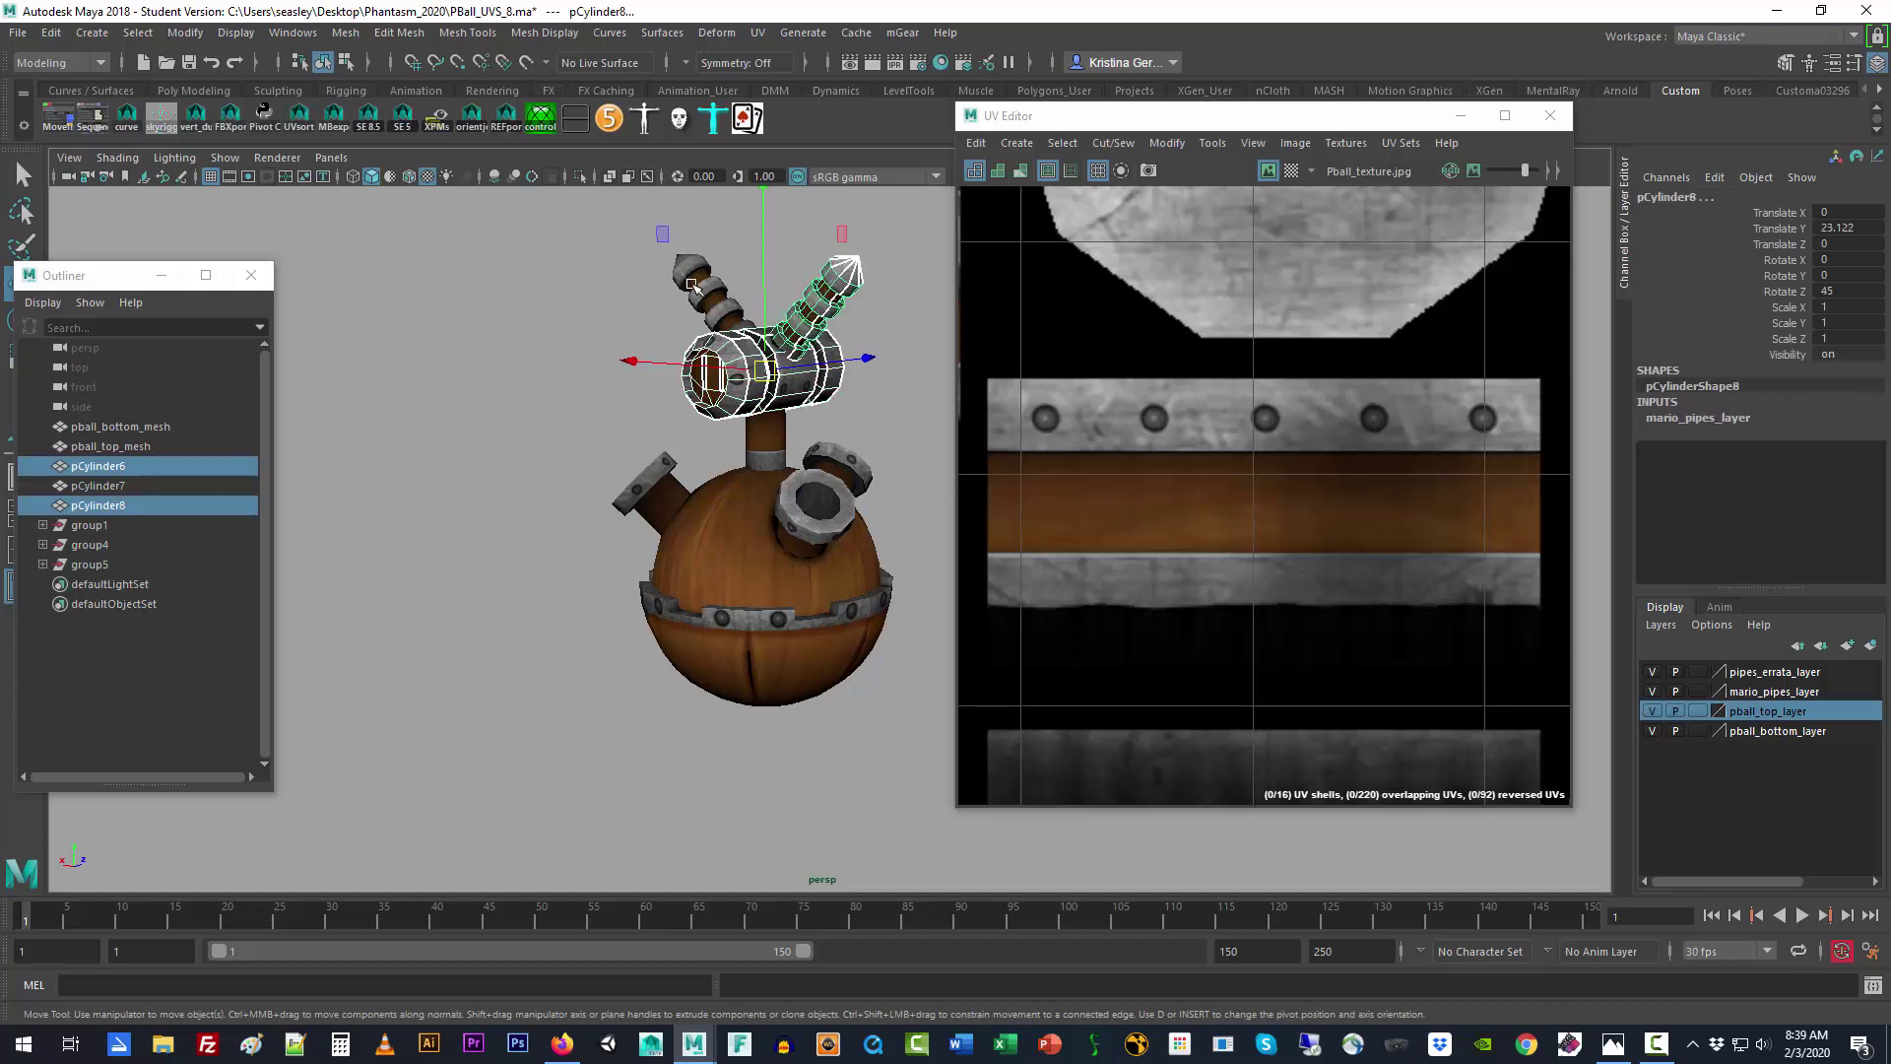
left_click(693, 286, "shift")
left_click_drag(764, 270, 767, 238)
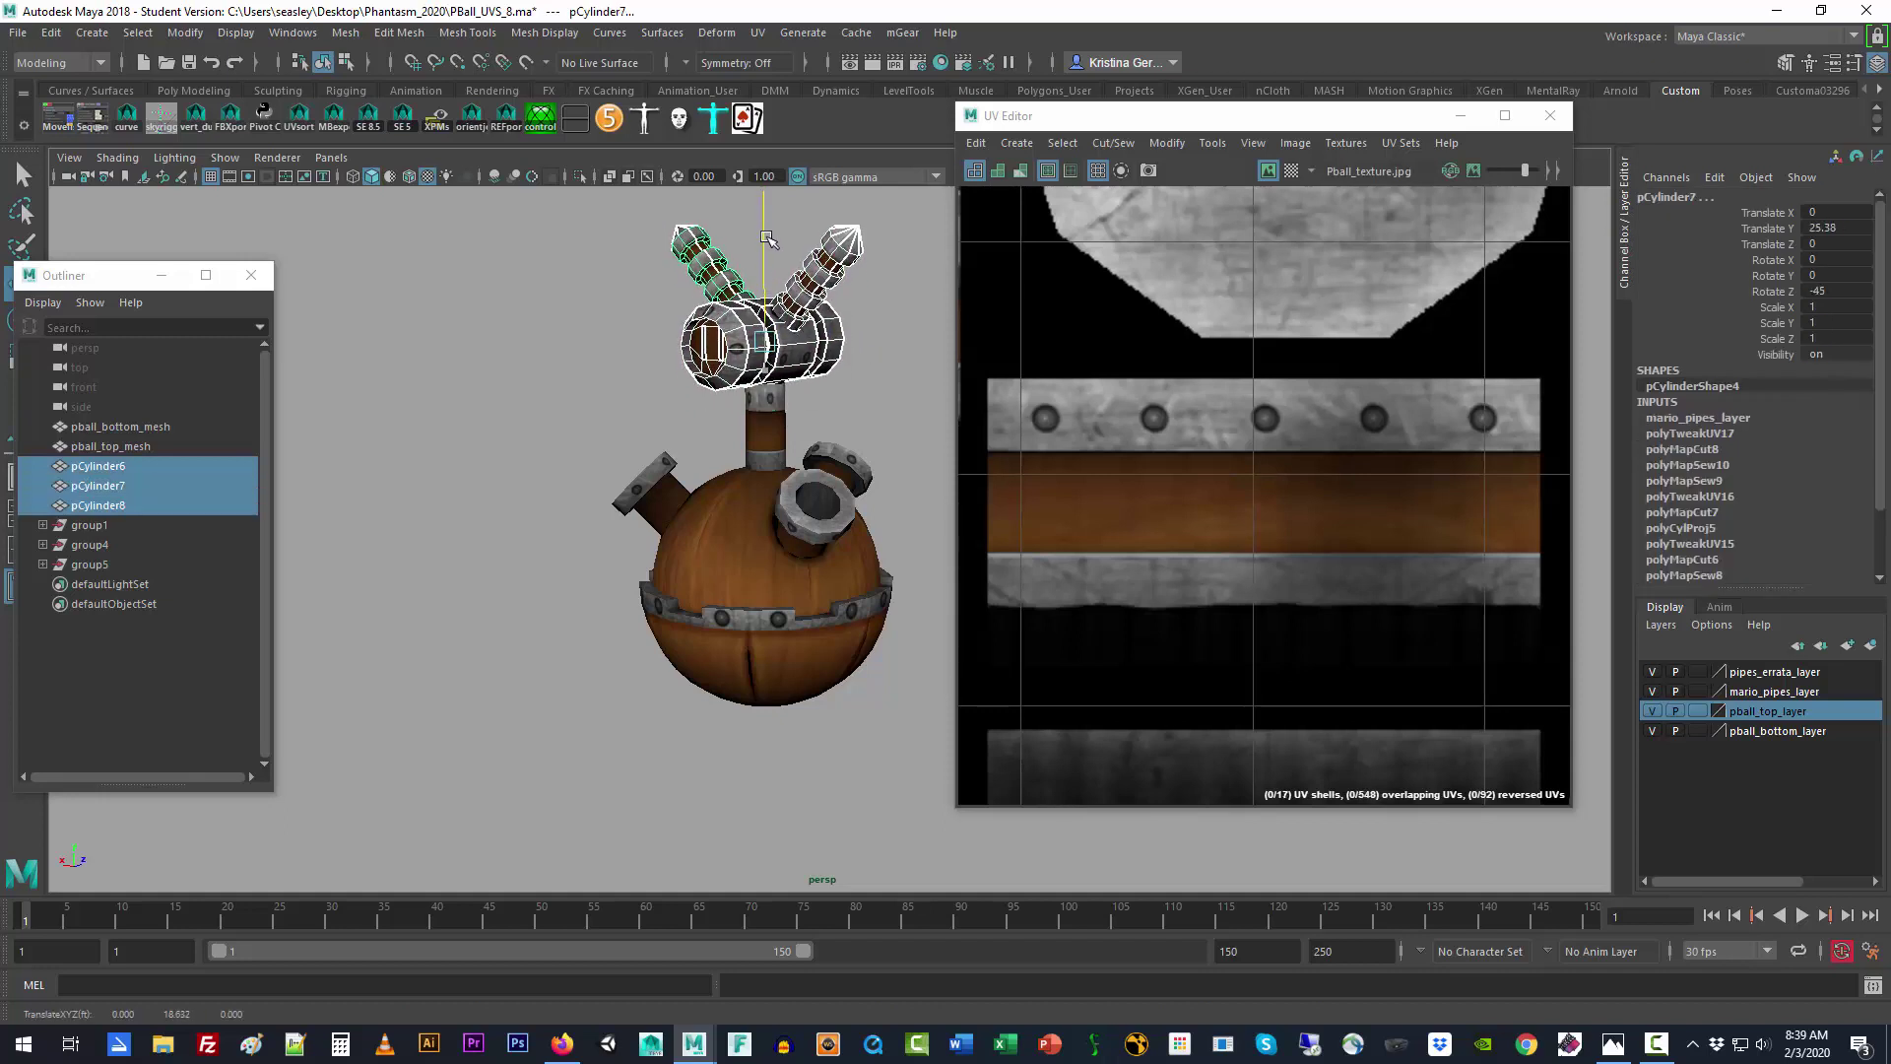
left_click(542, 631)
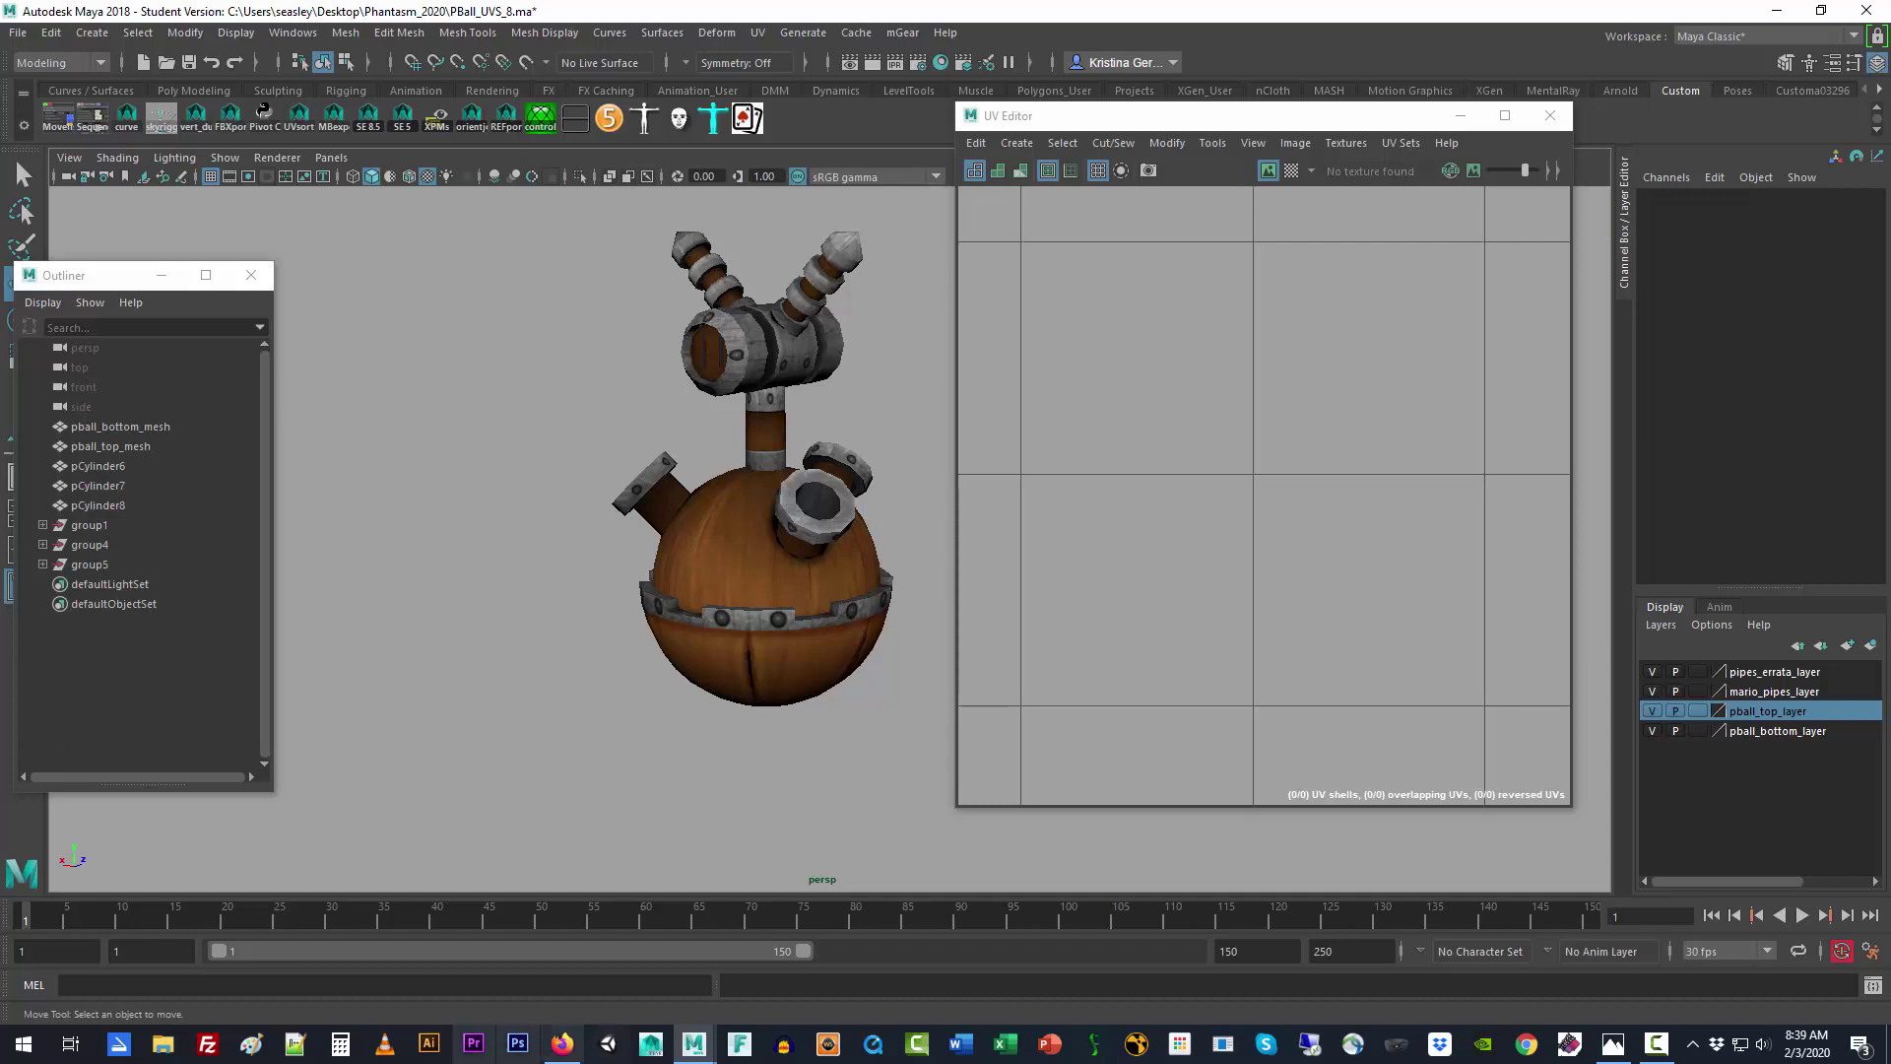
Step: Save the scene as PBall_UVS_9.ma in the Phantasm_2020 folder, accepting the student version notice
left_click(18, 33)
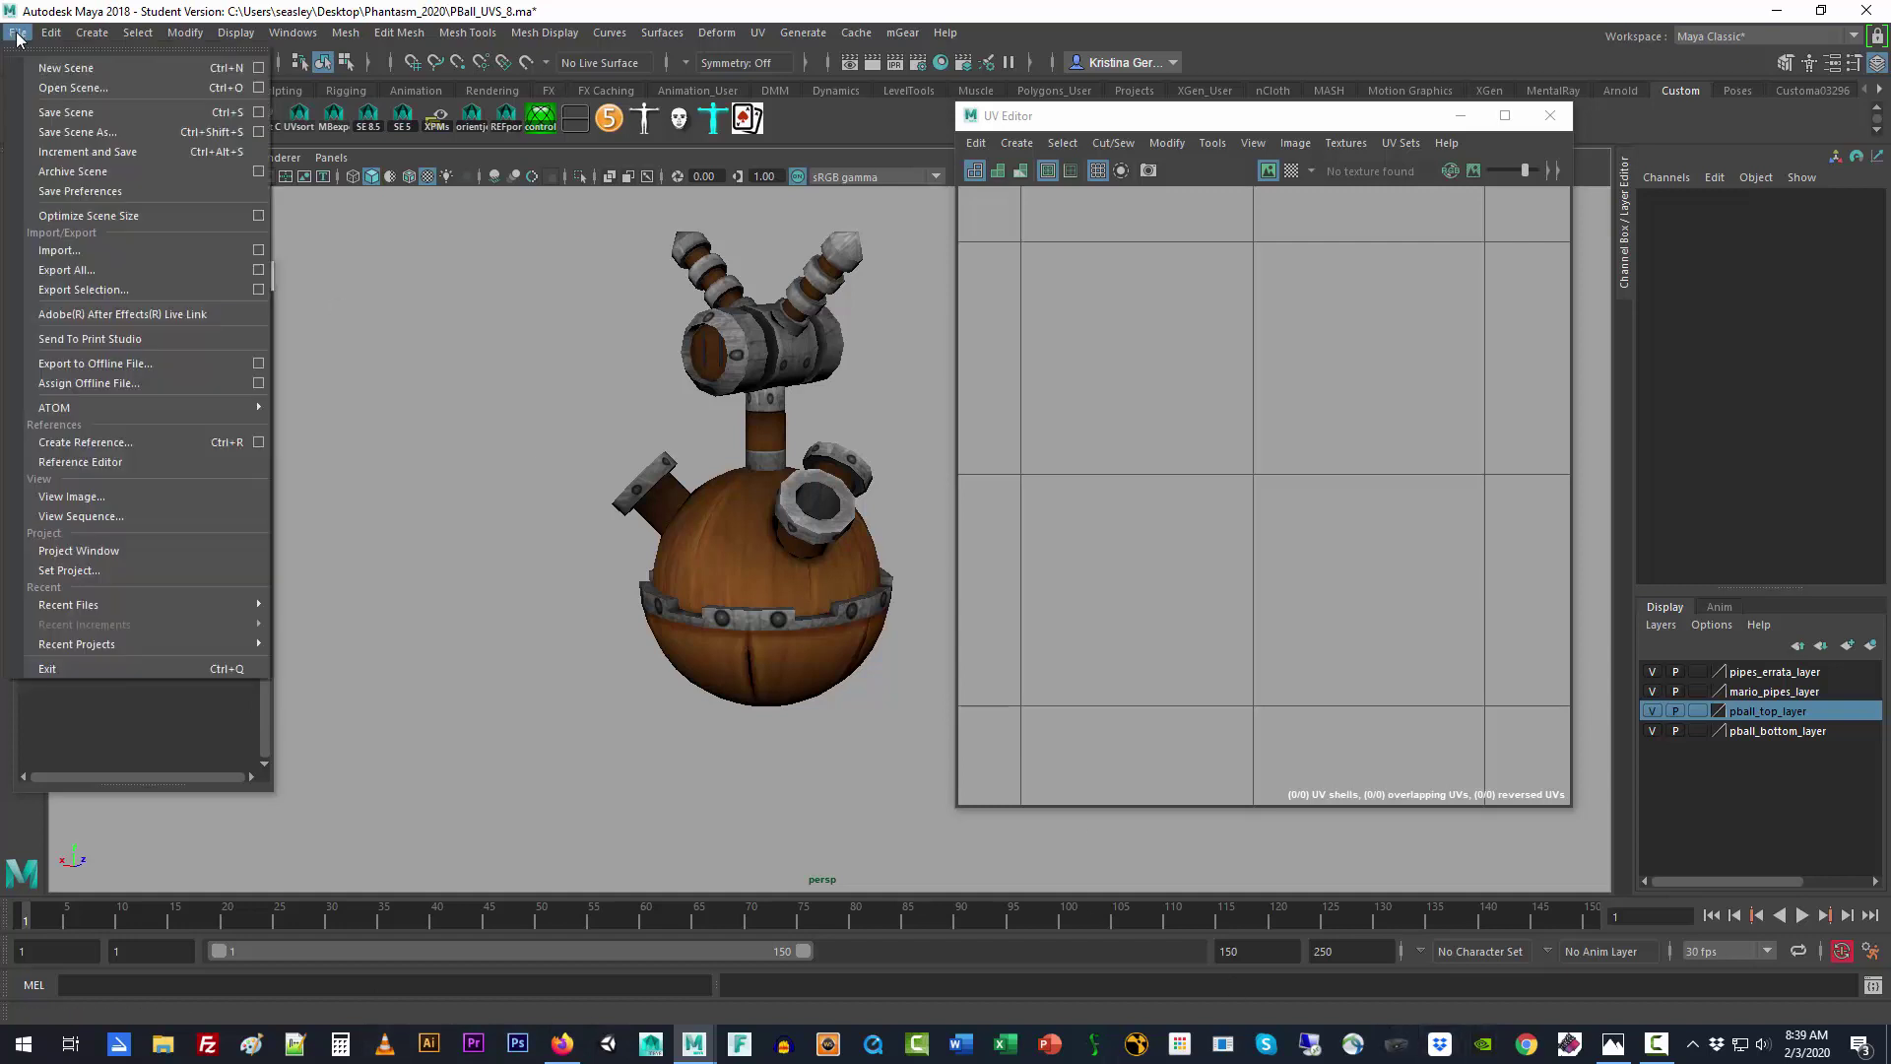
left_click(69, 132)
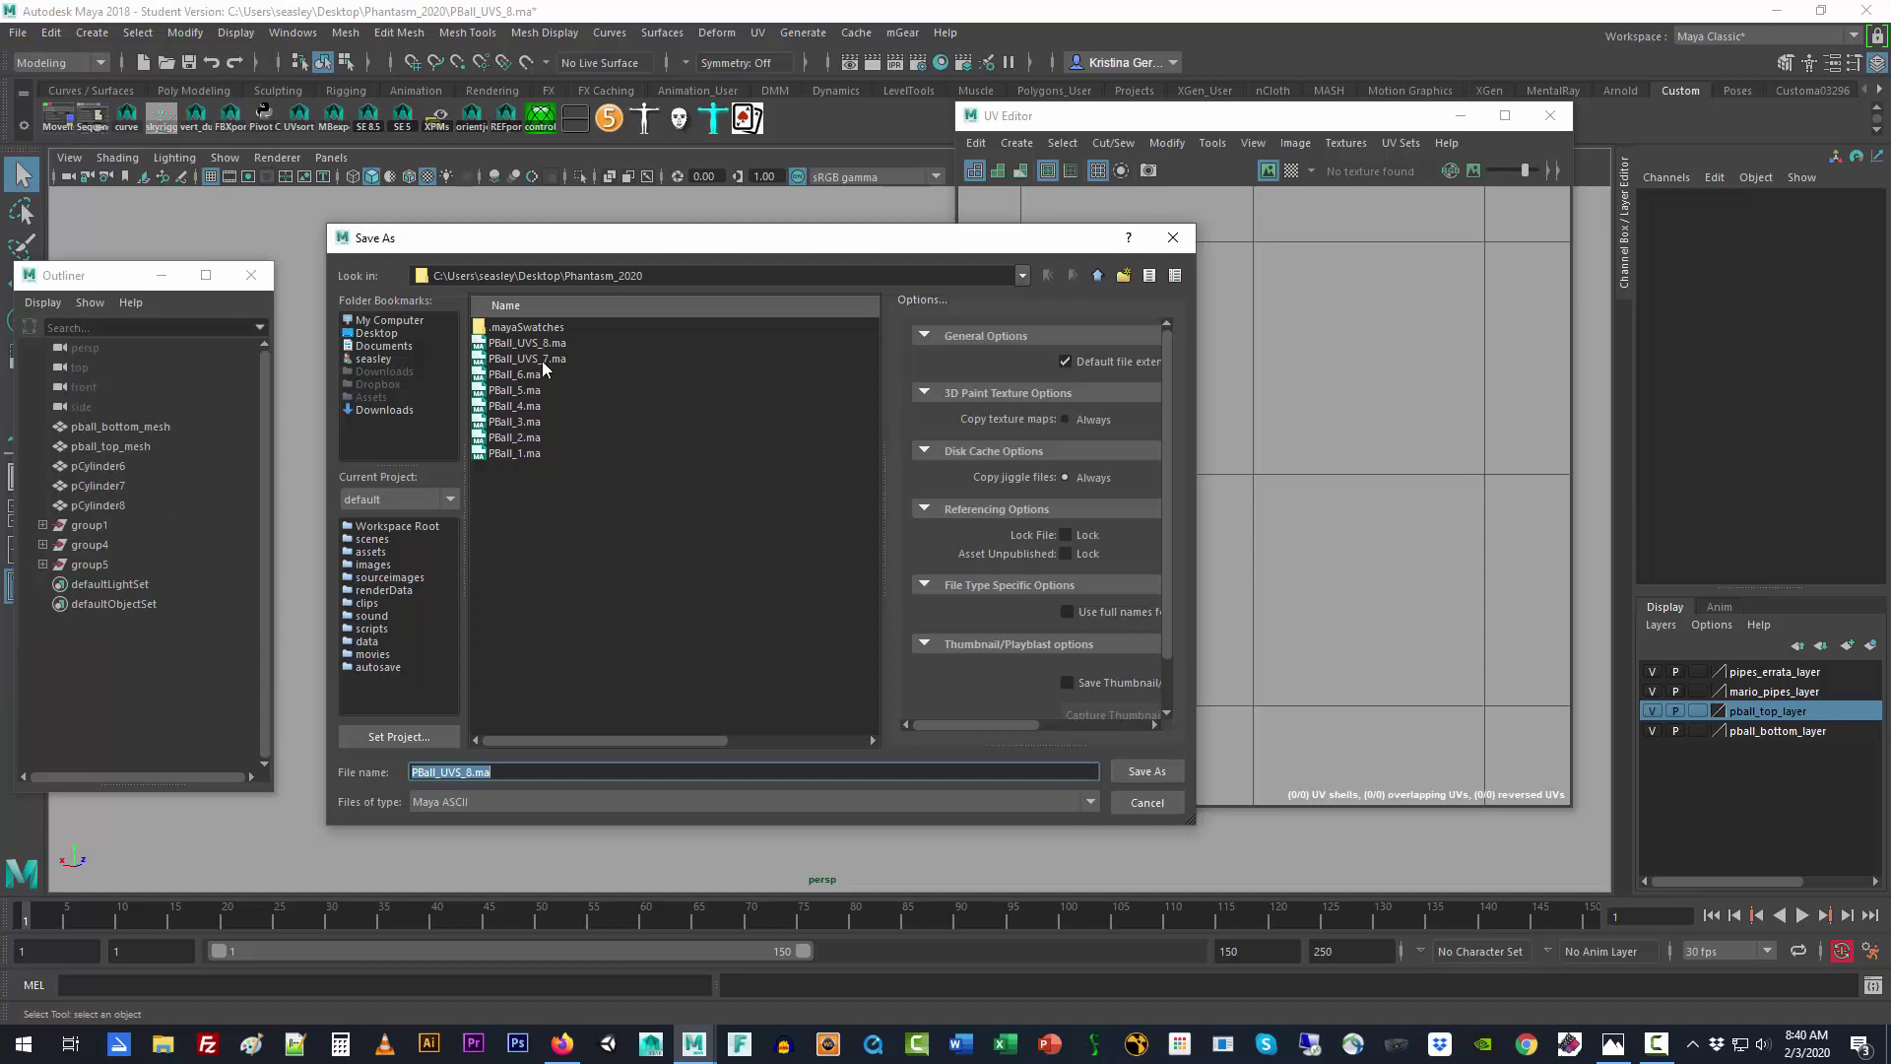
left_click(541, 358)
left_click(471, 771)
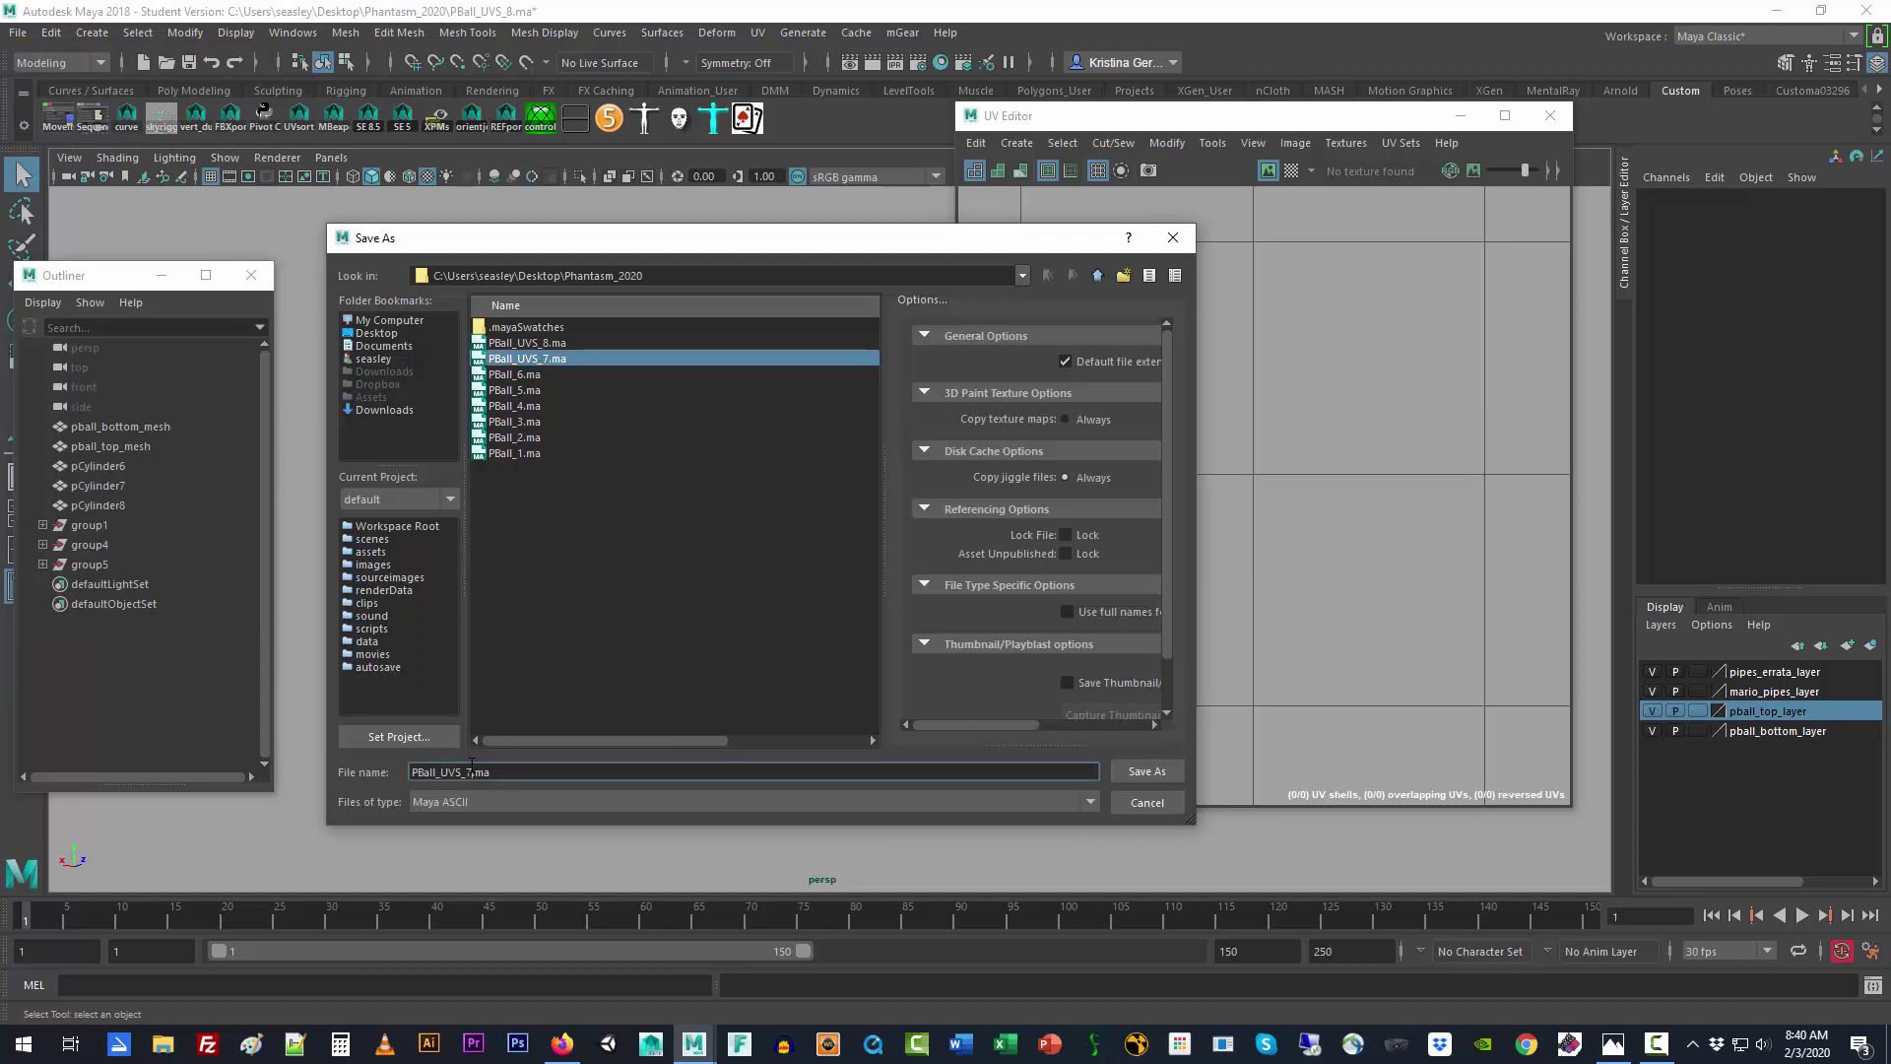
key("Delete")
key("Return")
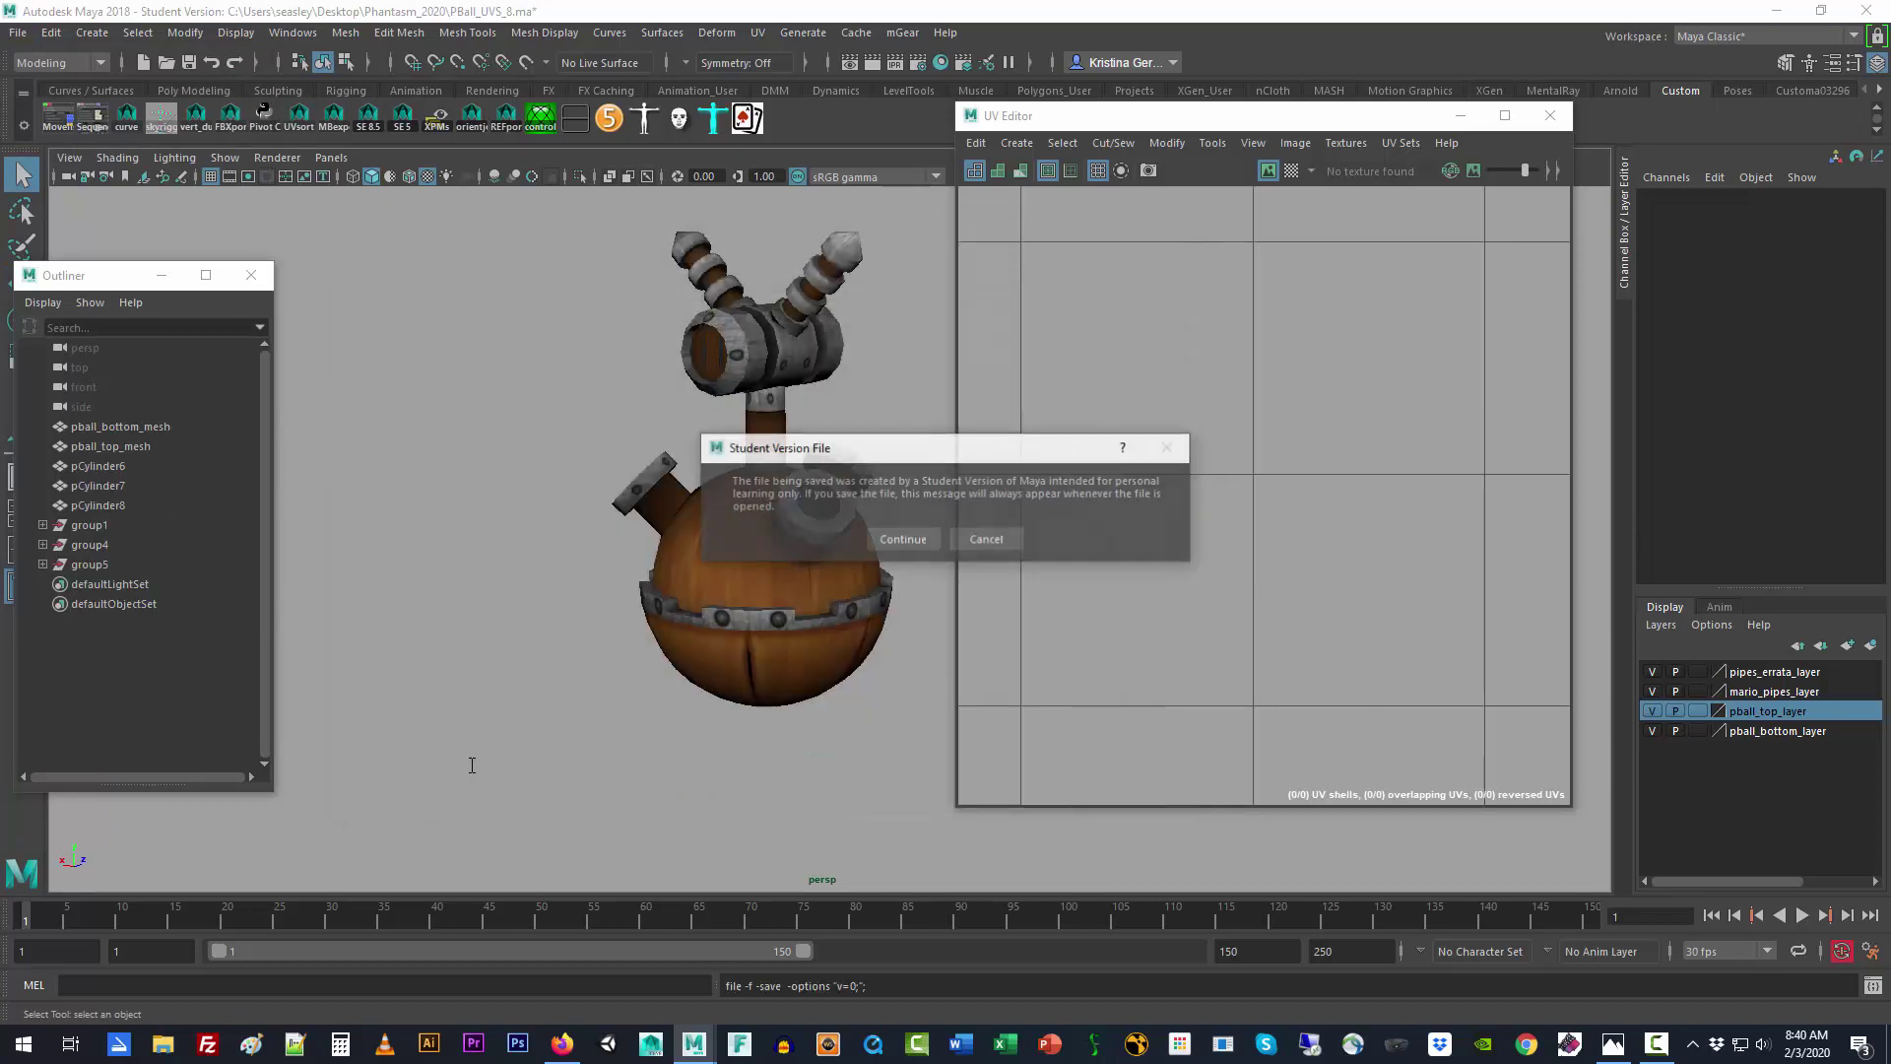
left_click(923, 539)
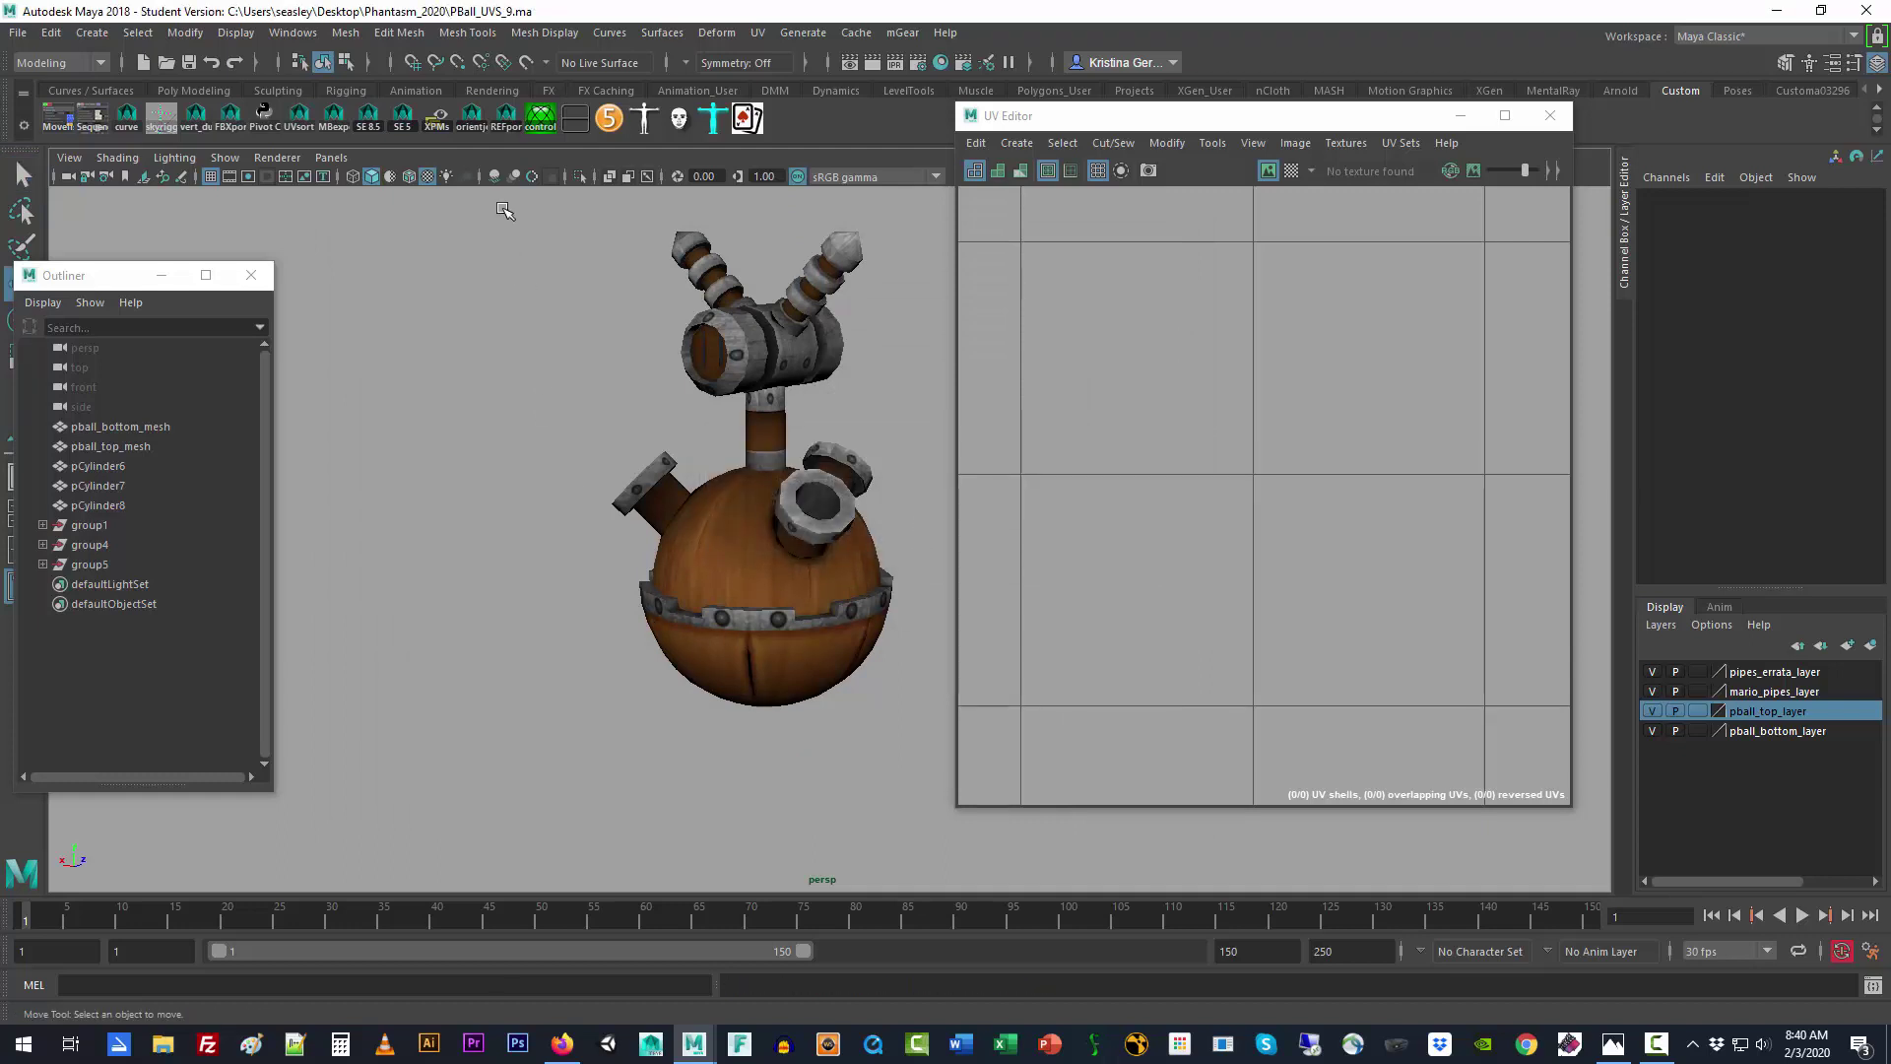
Step: Select all parts of the model and combine them into a single mesh
left_click_drag(529, 197, 918, 753)
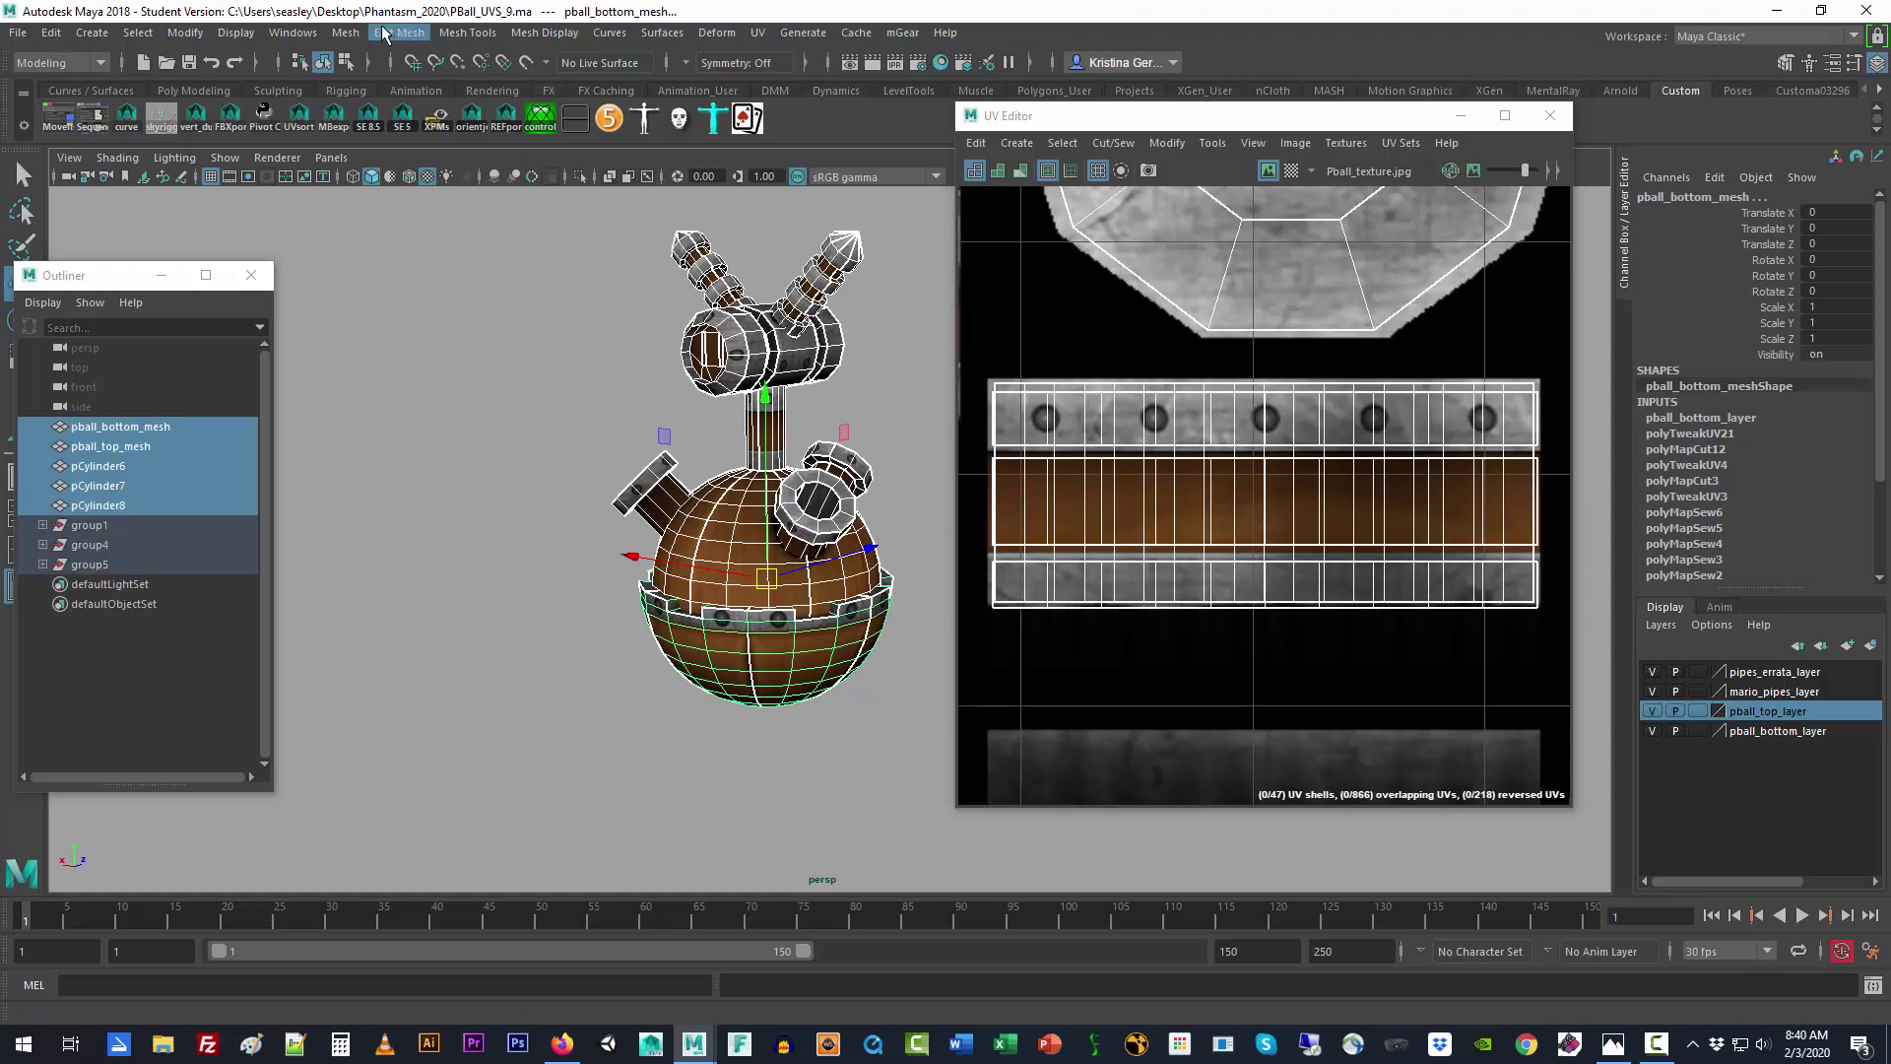
left_click(346, 32)
left_click(390, 104)
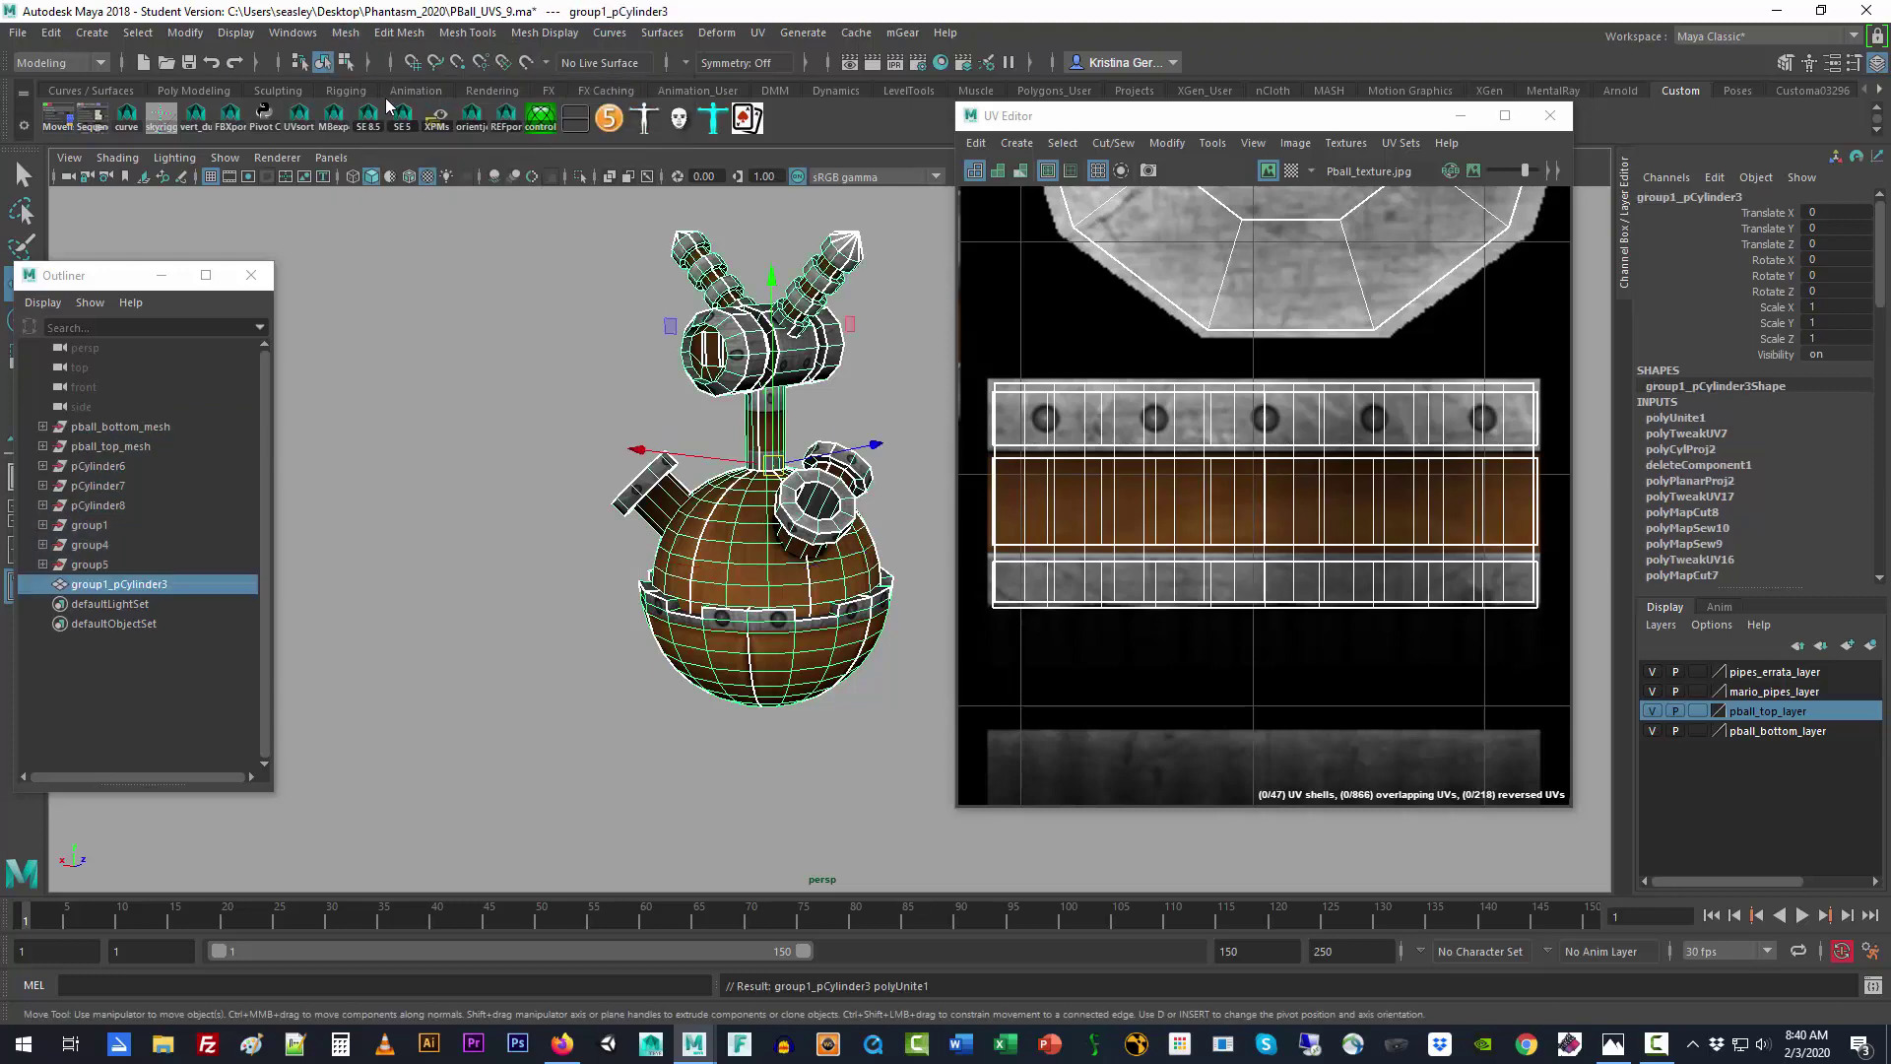
Step: Delete the combined mesh's history and remove the leftover pCylinder8, group4 and group5 nodes
left_click(51, 32)
mouse_move(116, 275)
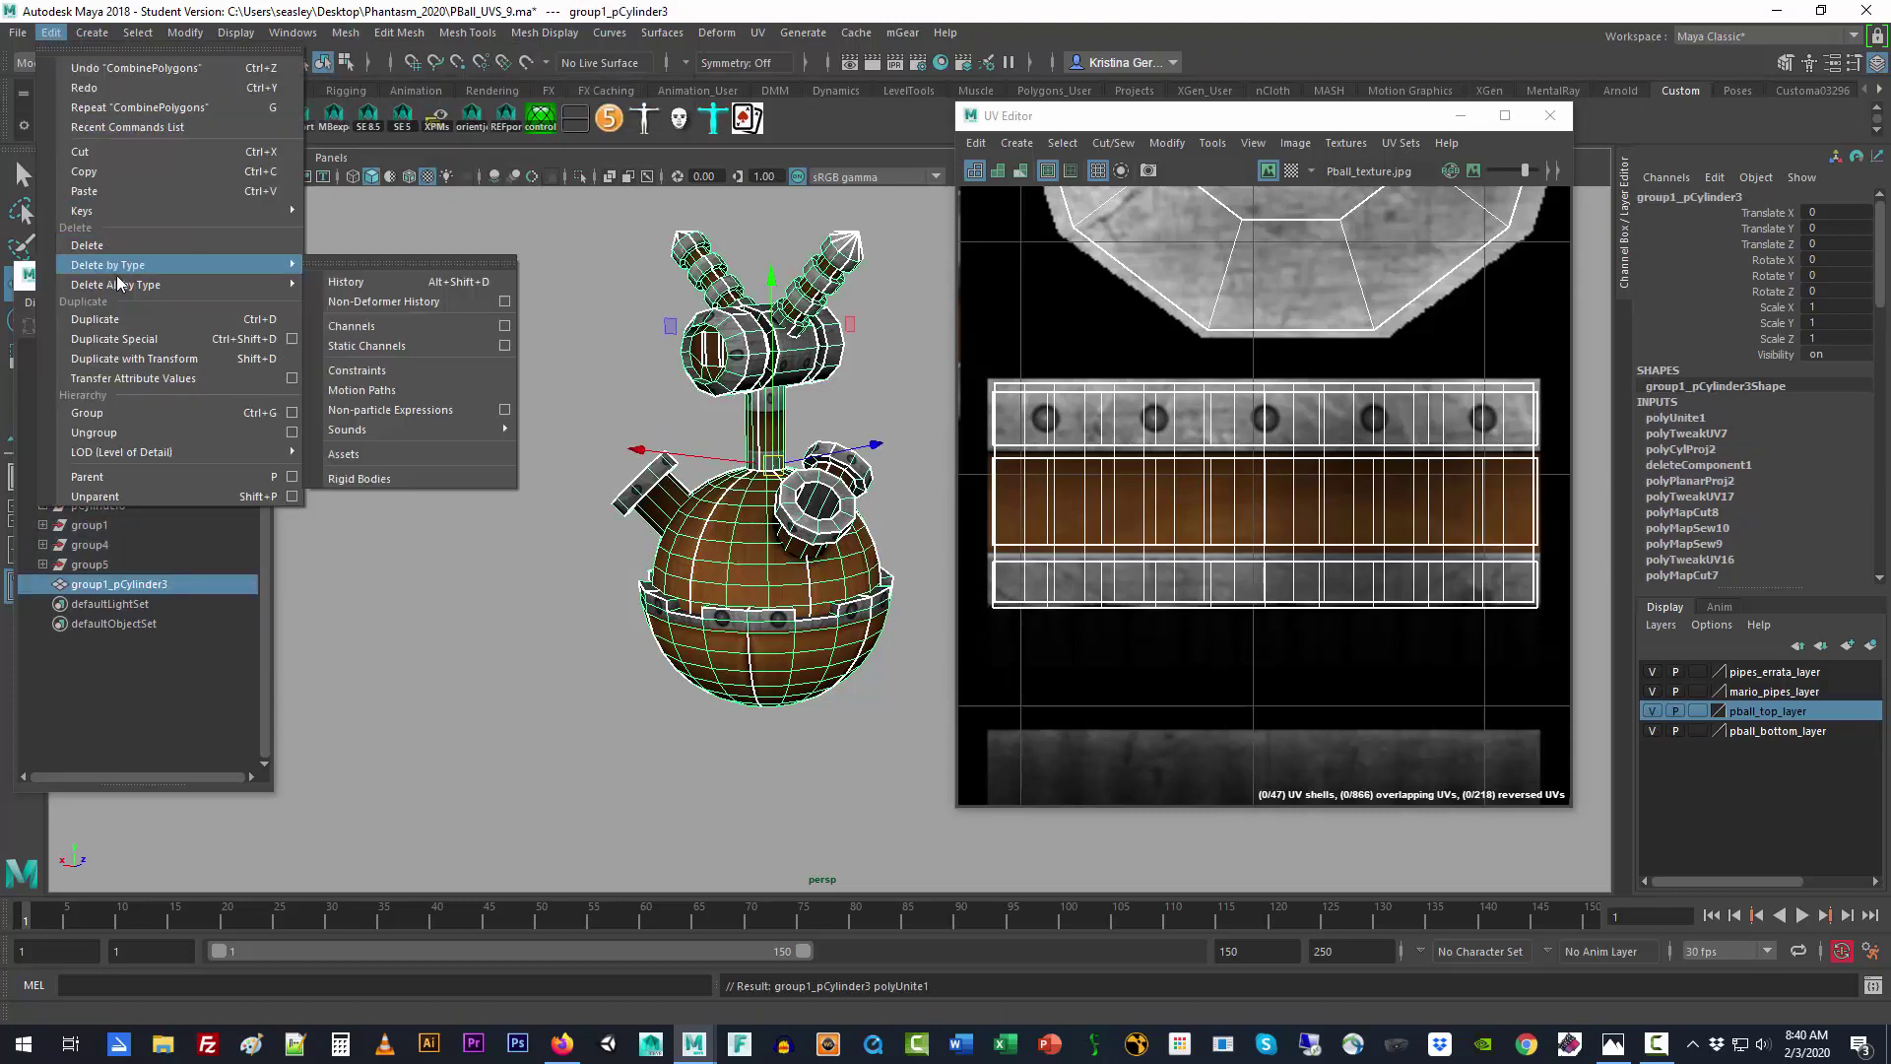
left_click(367, 308)
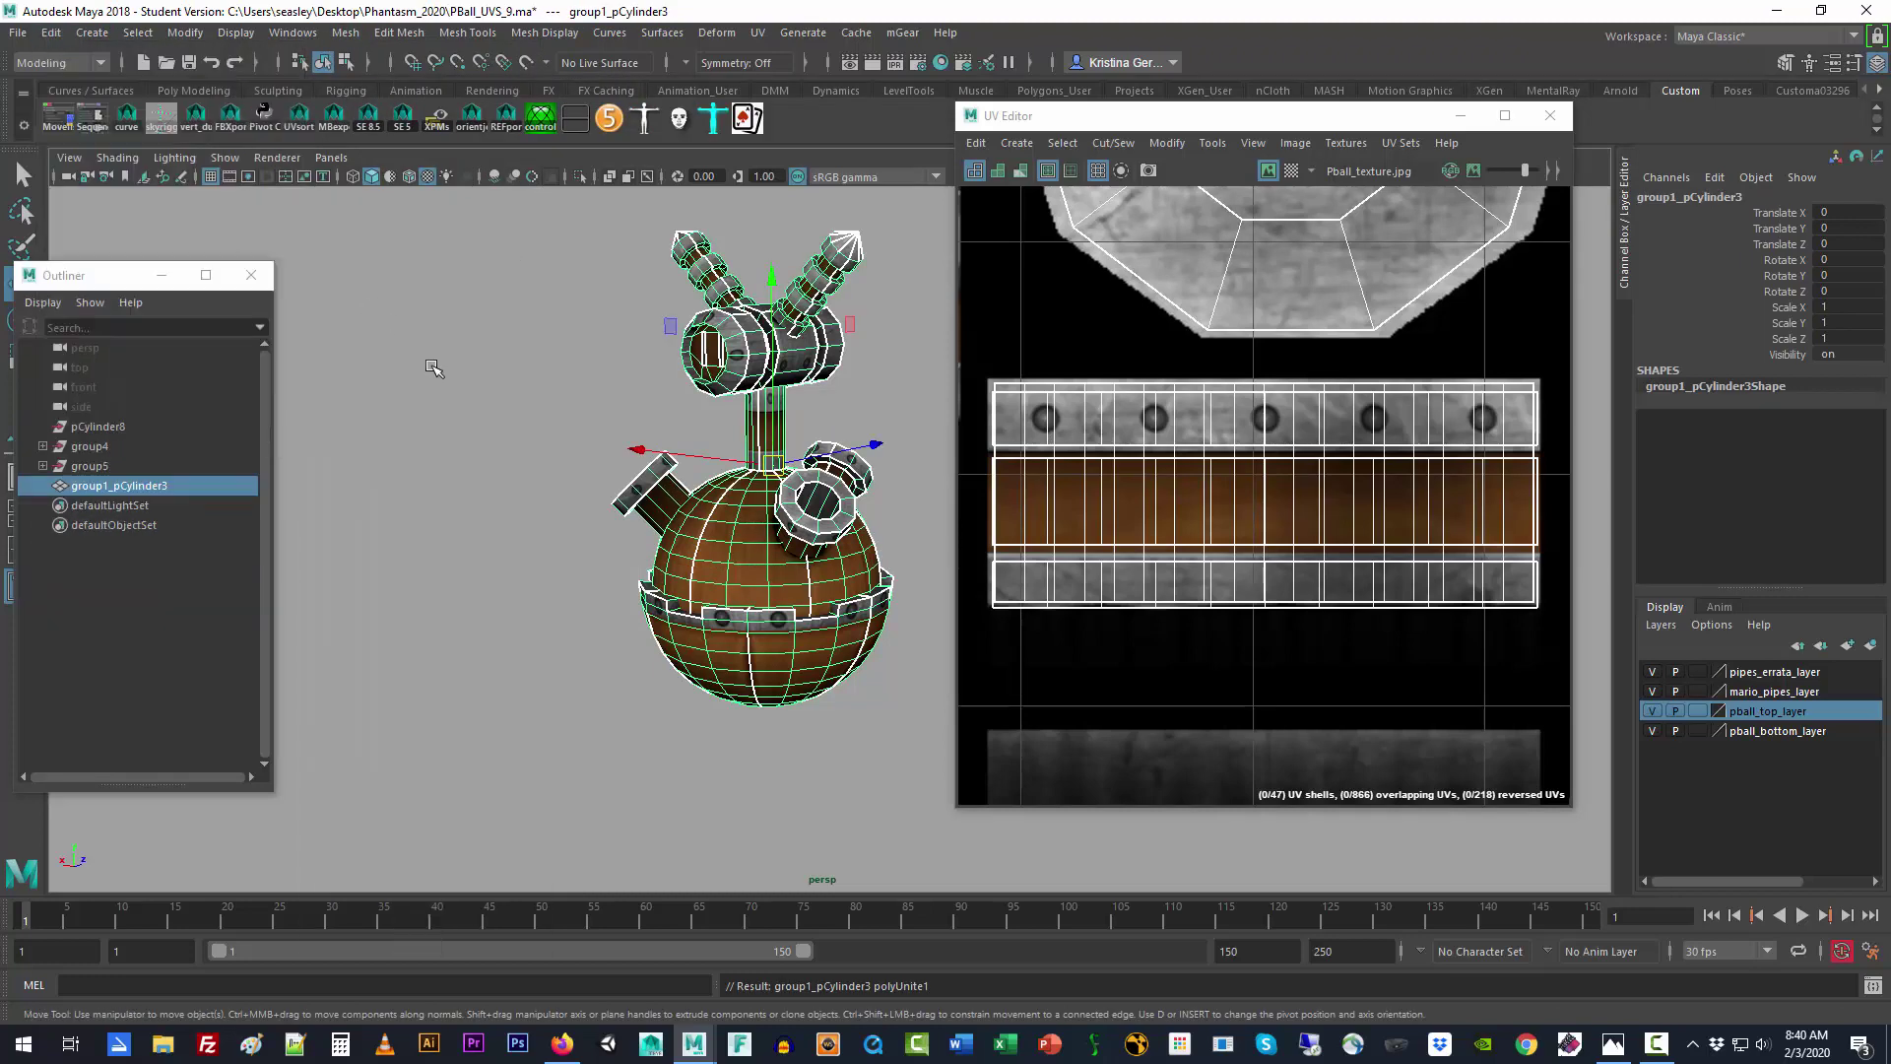
left_click_drag(106, 434, 104, 463)
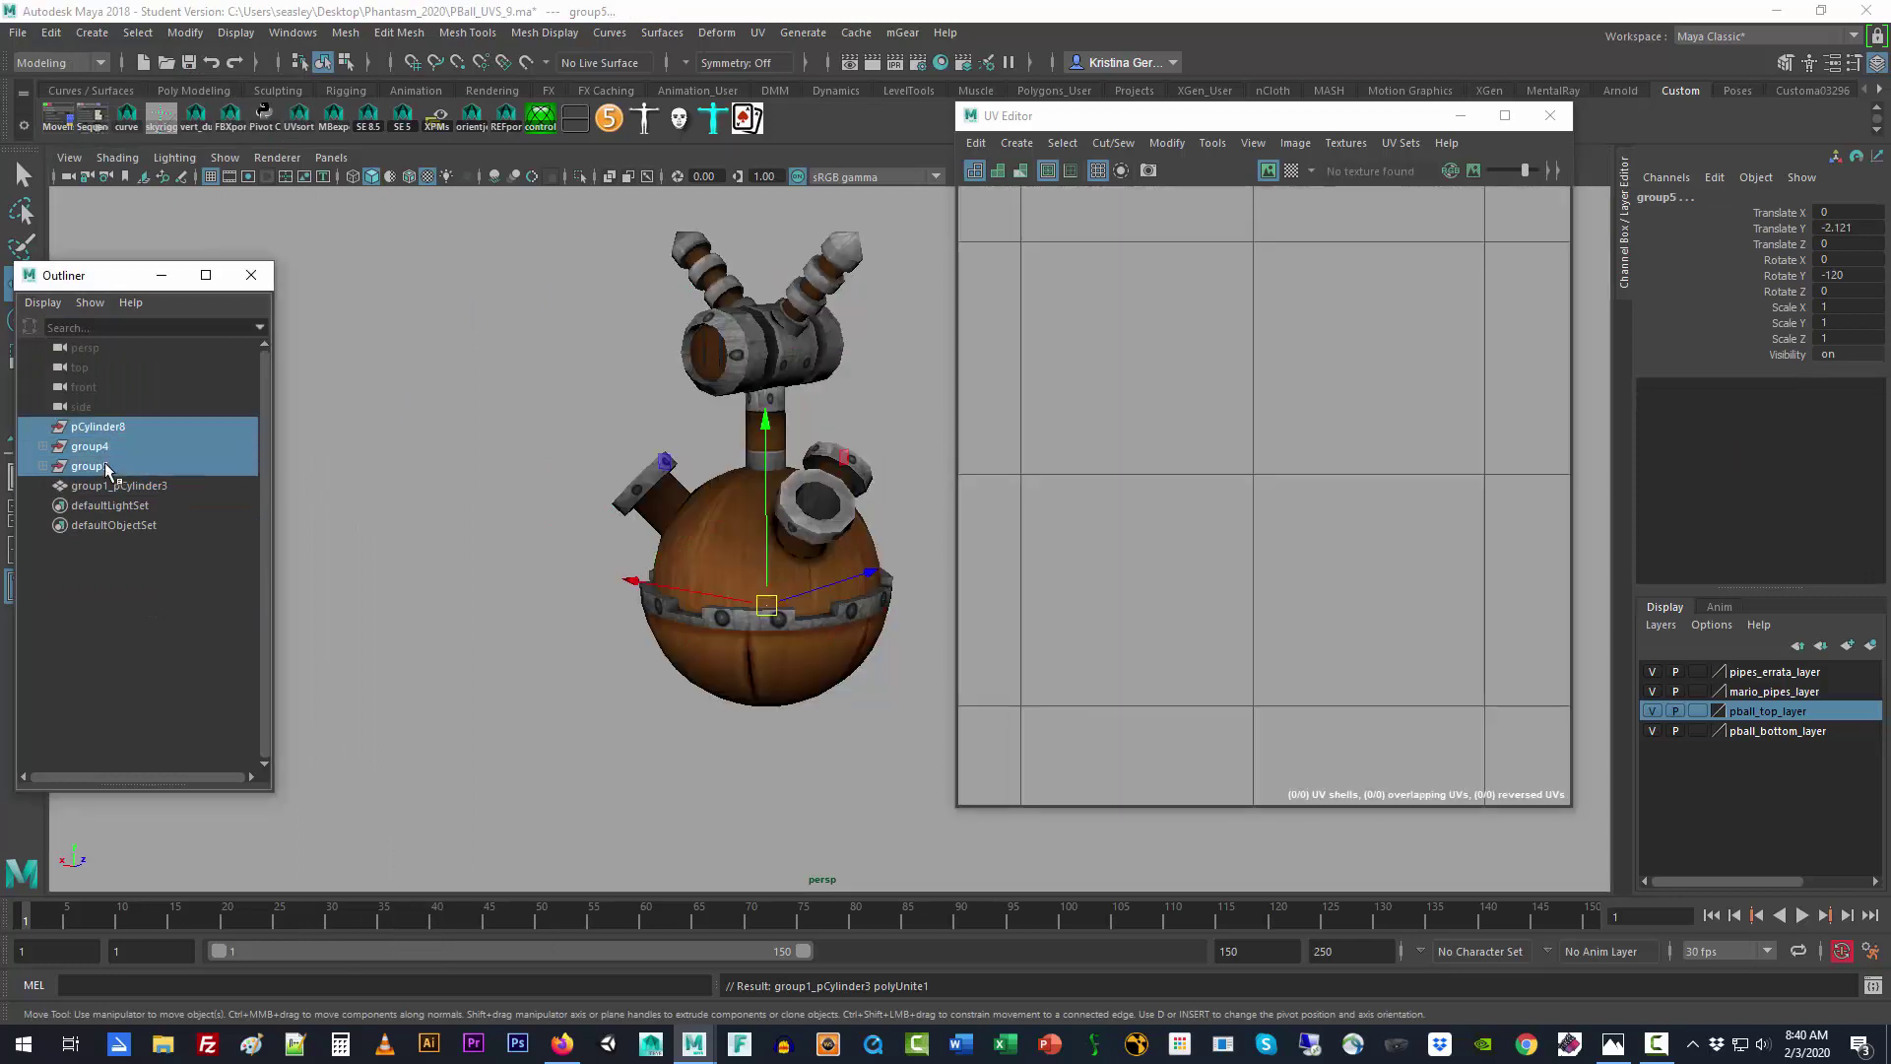
key("Delete")
Step: Rename the combined mesh phantasm_ball_mesh, close the Outliner and deselect the mesh
double_click(120, 427)
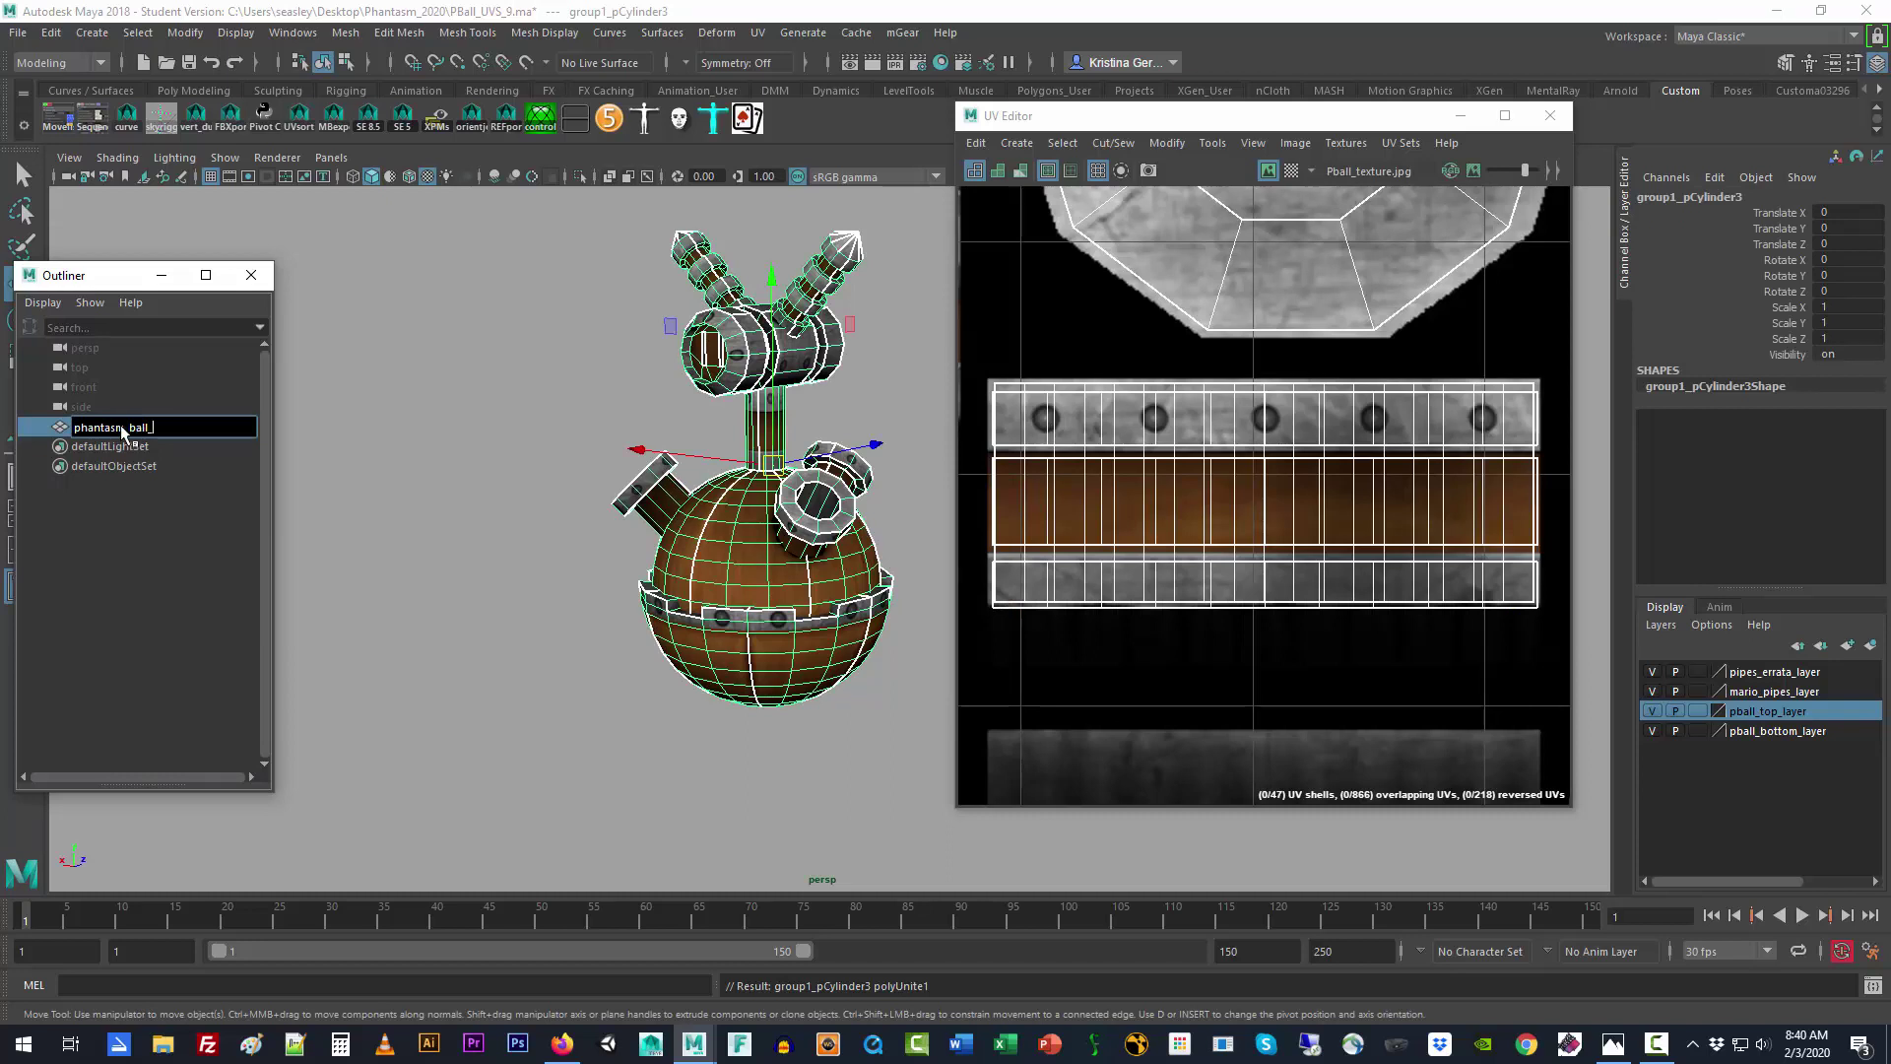
type("phantasm_ball_mesh")
key("Return")
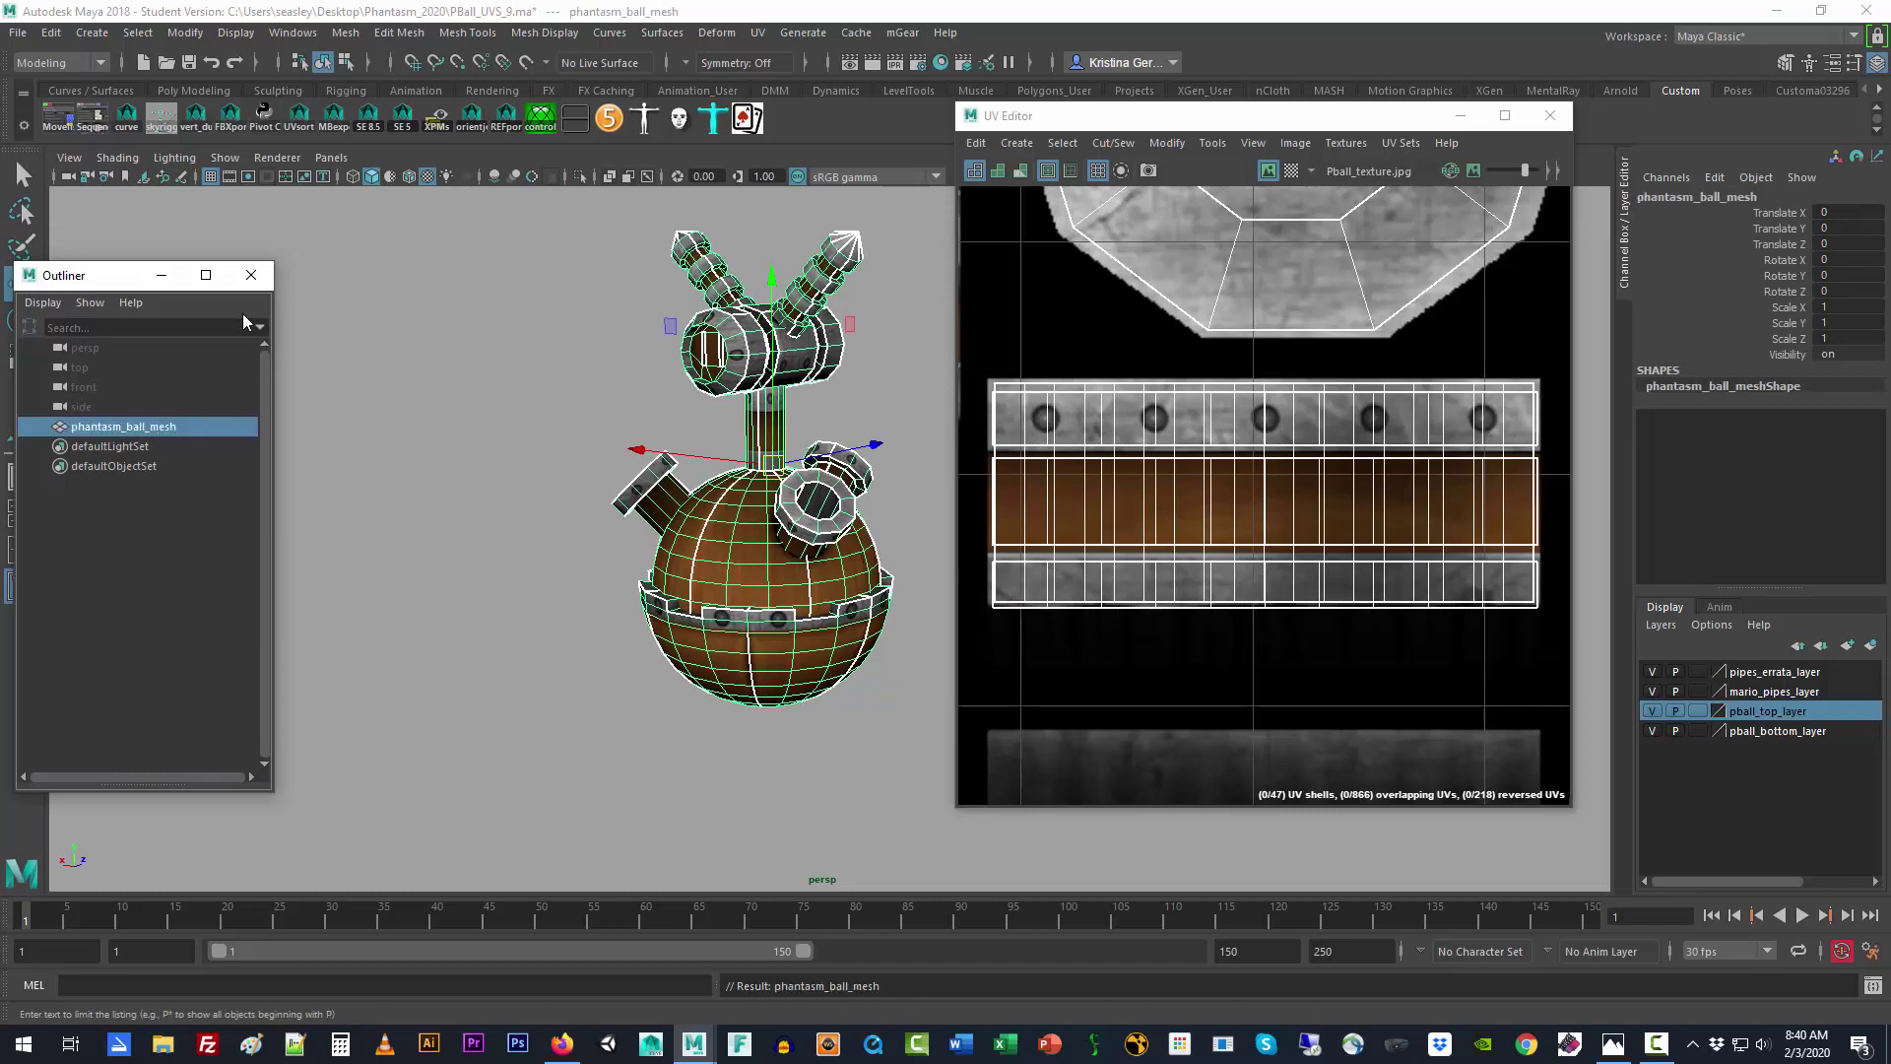
left_click(258, 283)
left_click(368, 427)
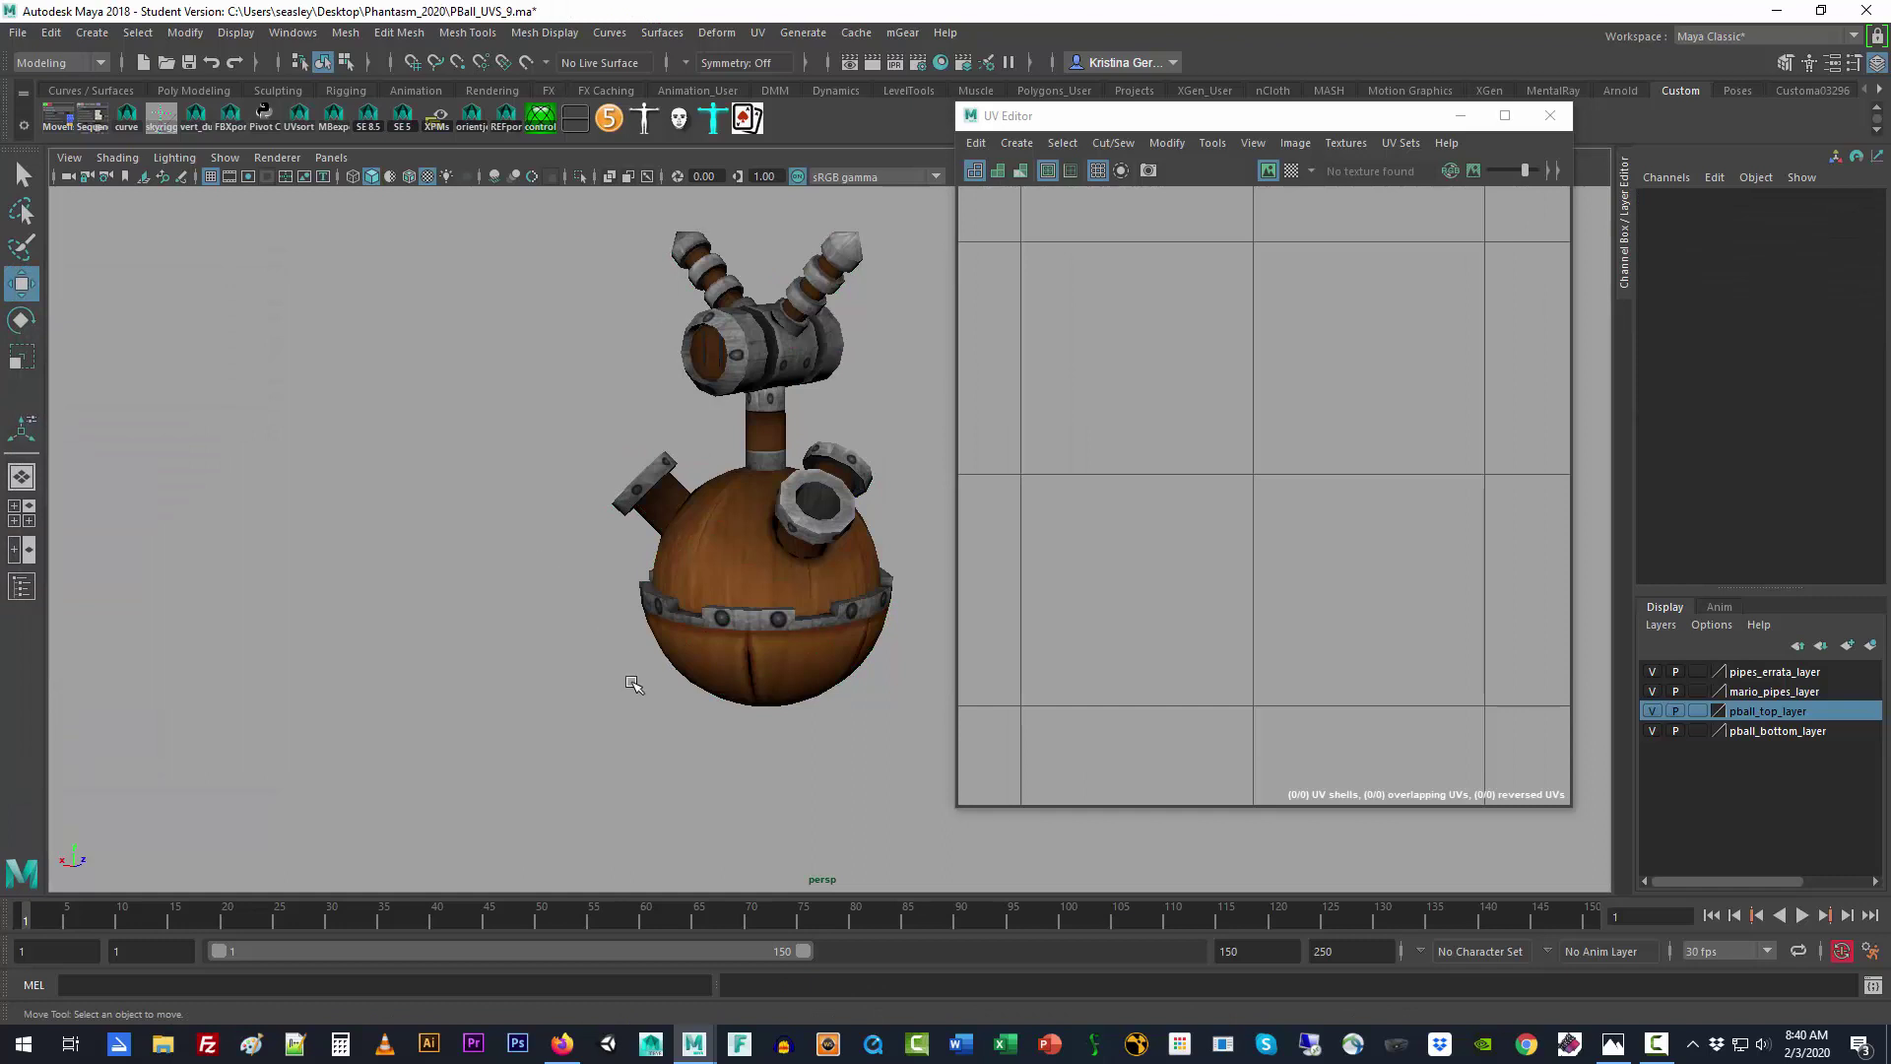
Step: Frame the whole model in the perspective view and turn on the grid display
key("a")
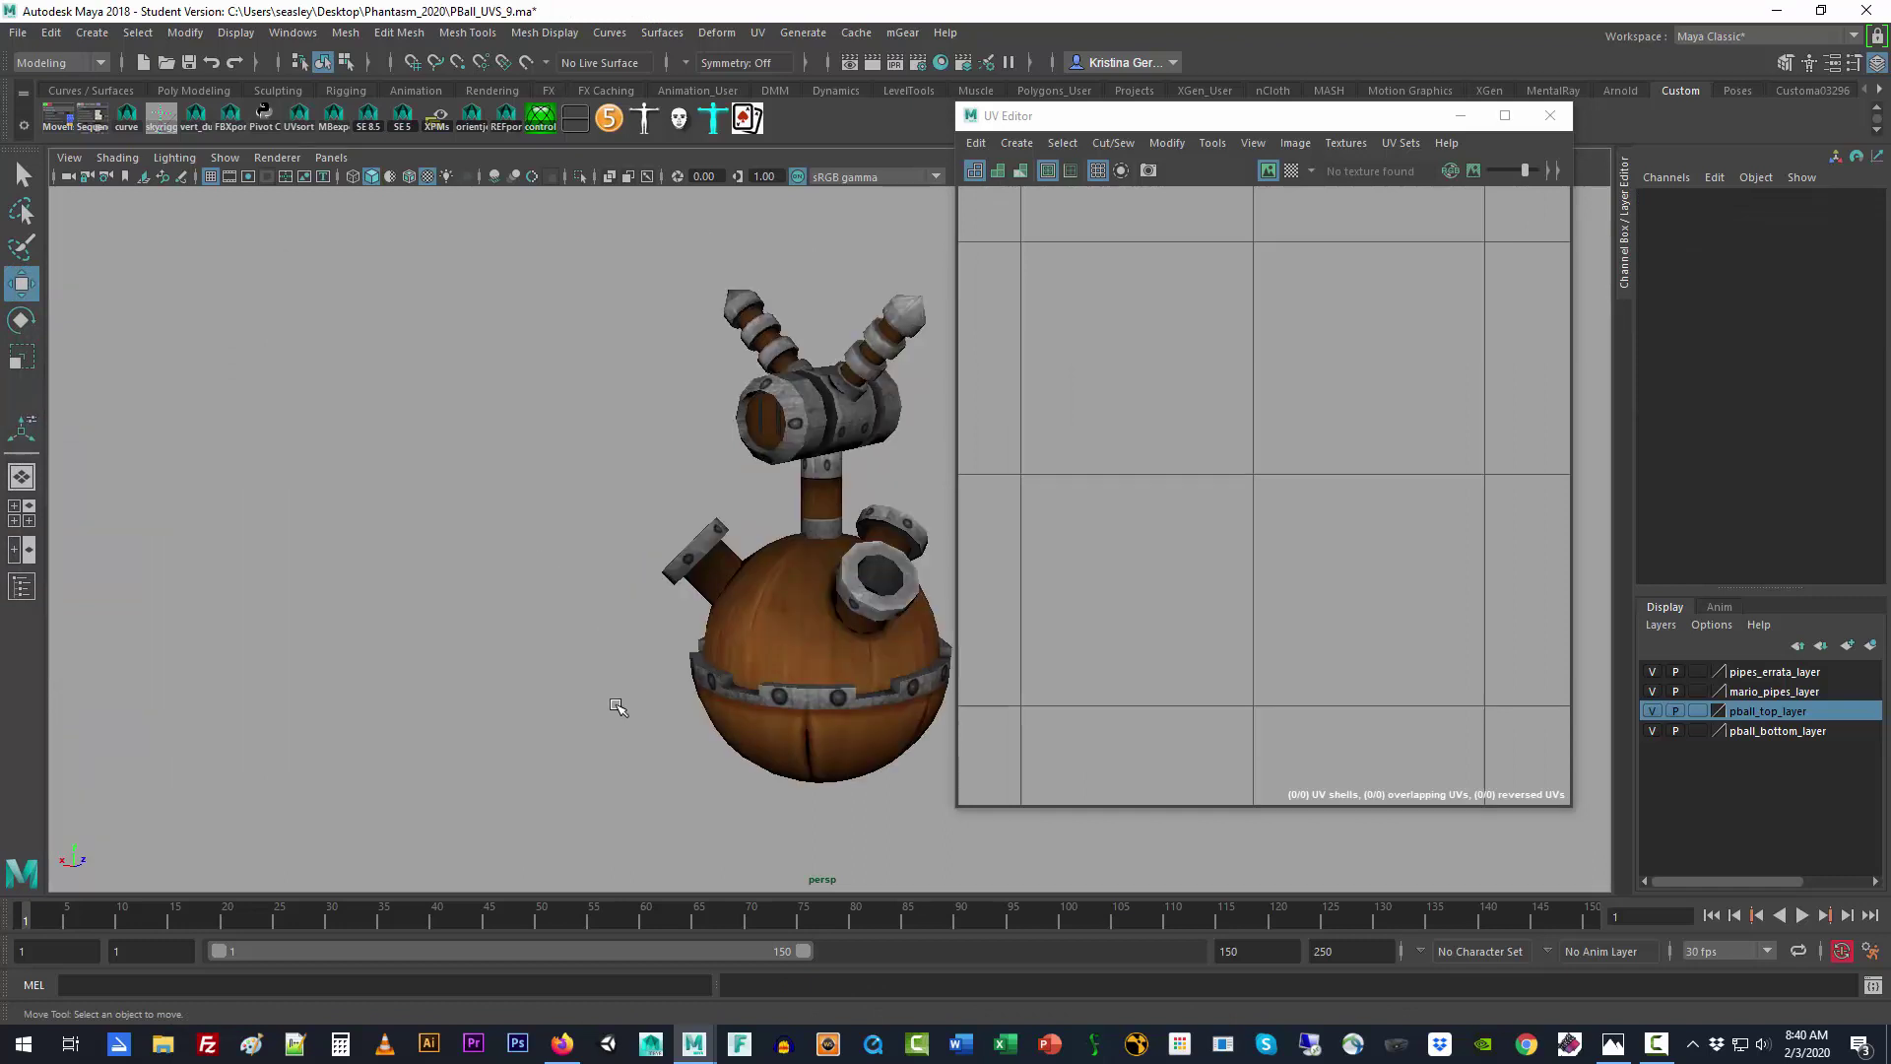
left_click(244, 33)
left_click(274, 83)
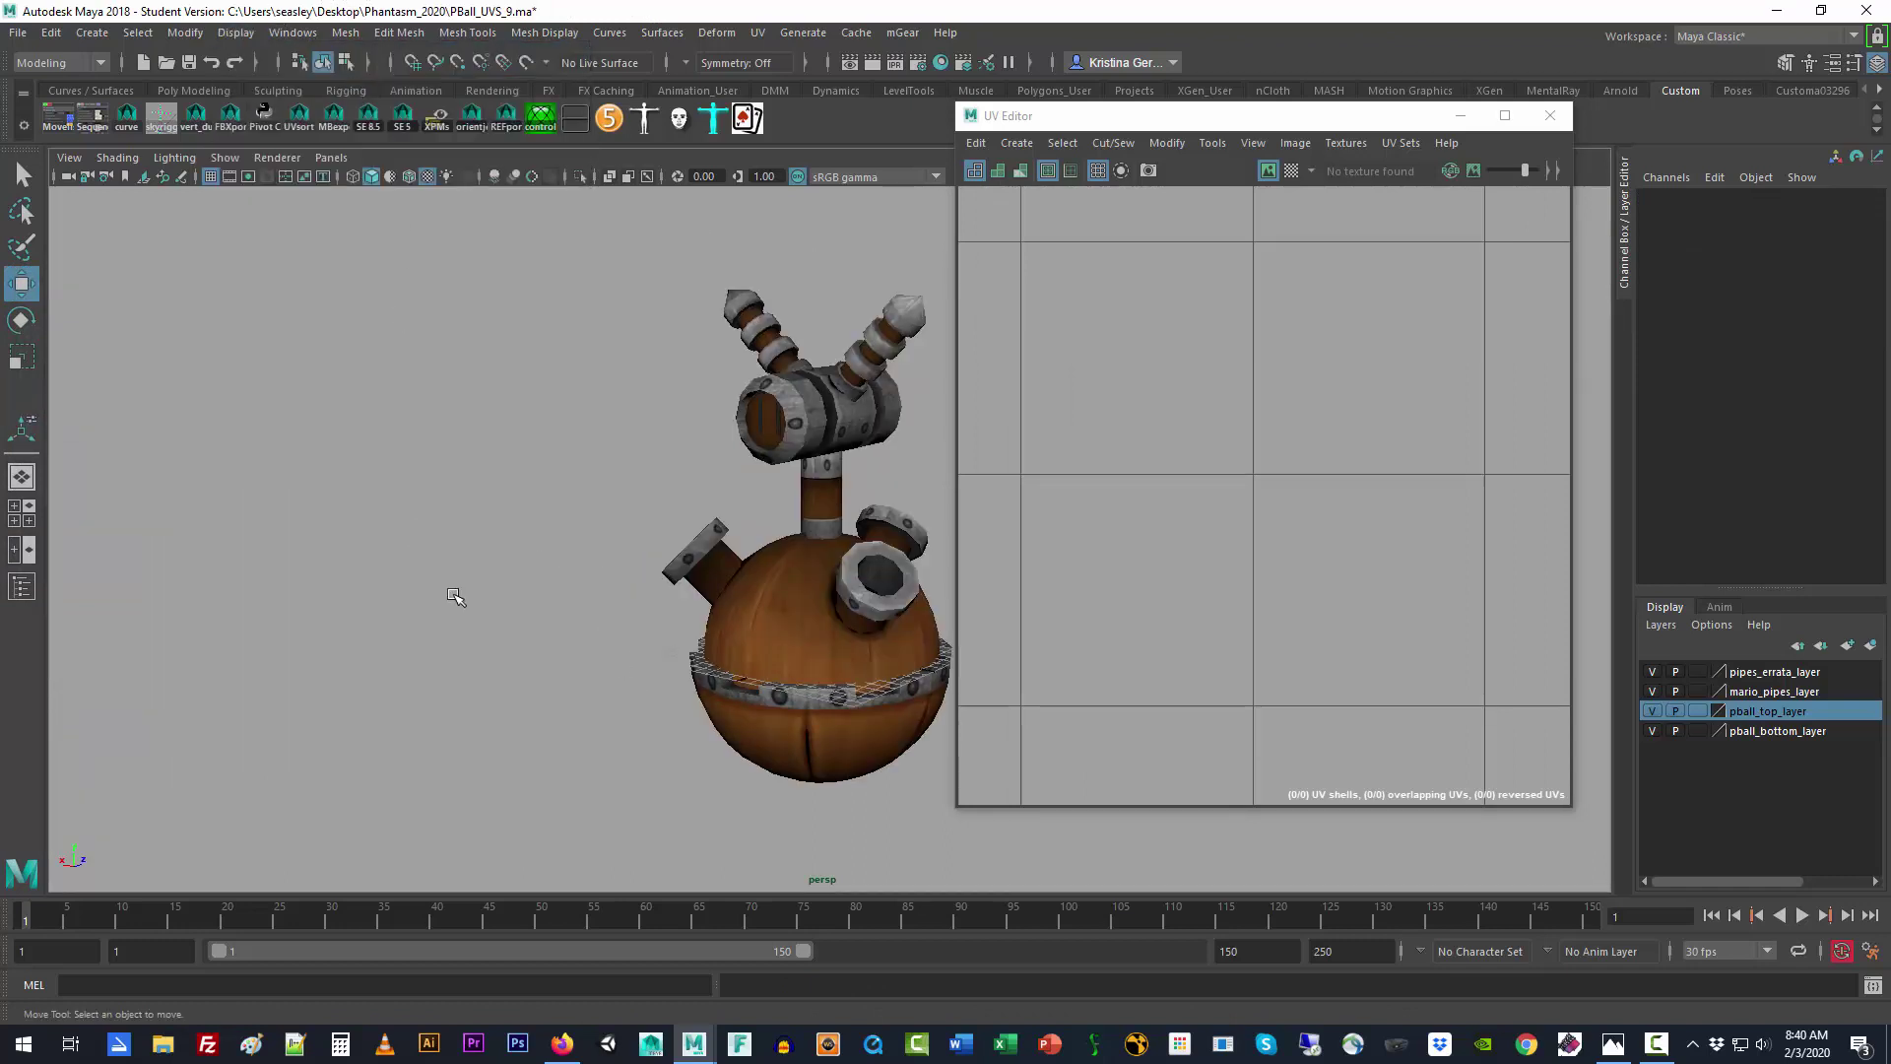
Step: Delete the pball_top_layer and pipes_errata_layer display layers
key("super")
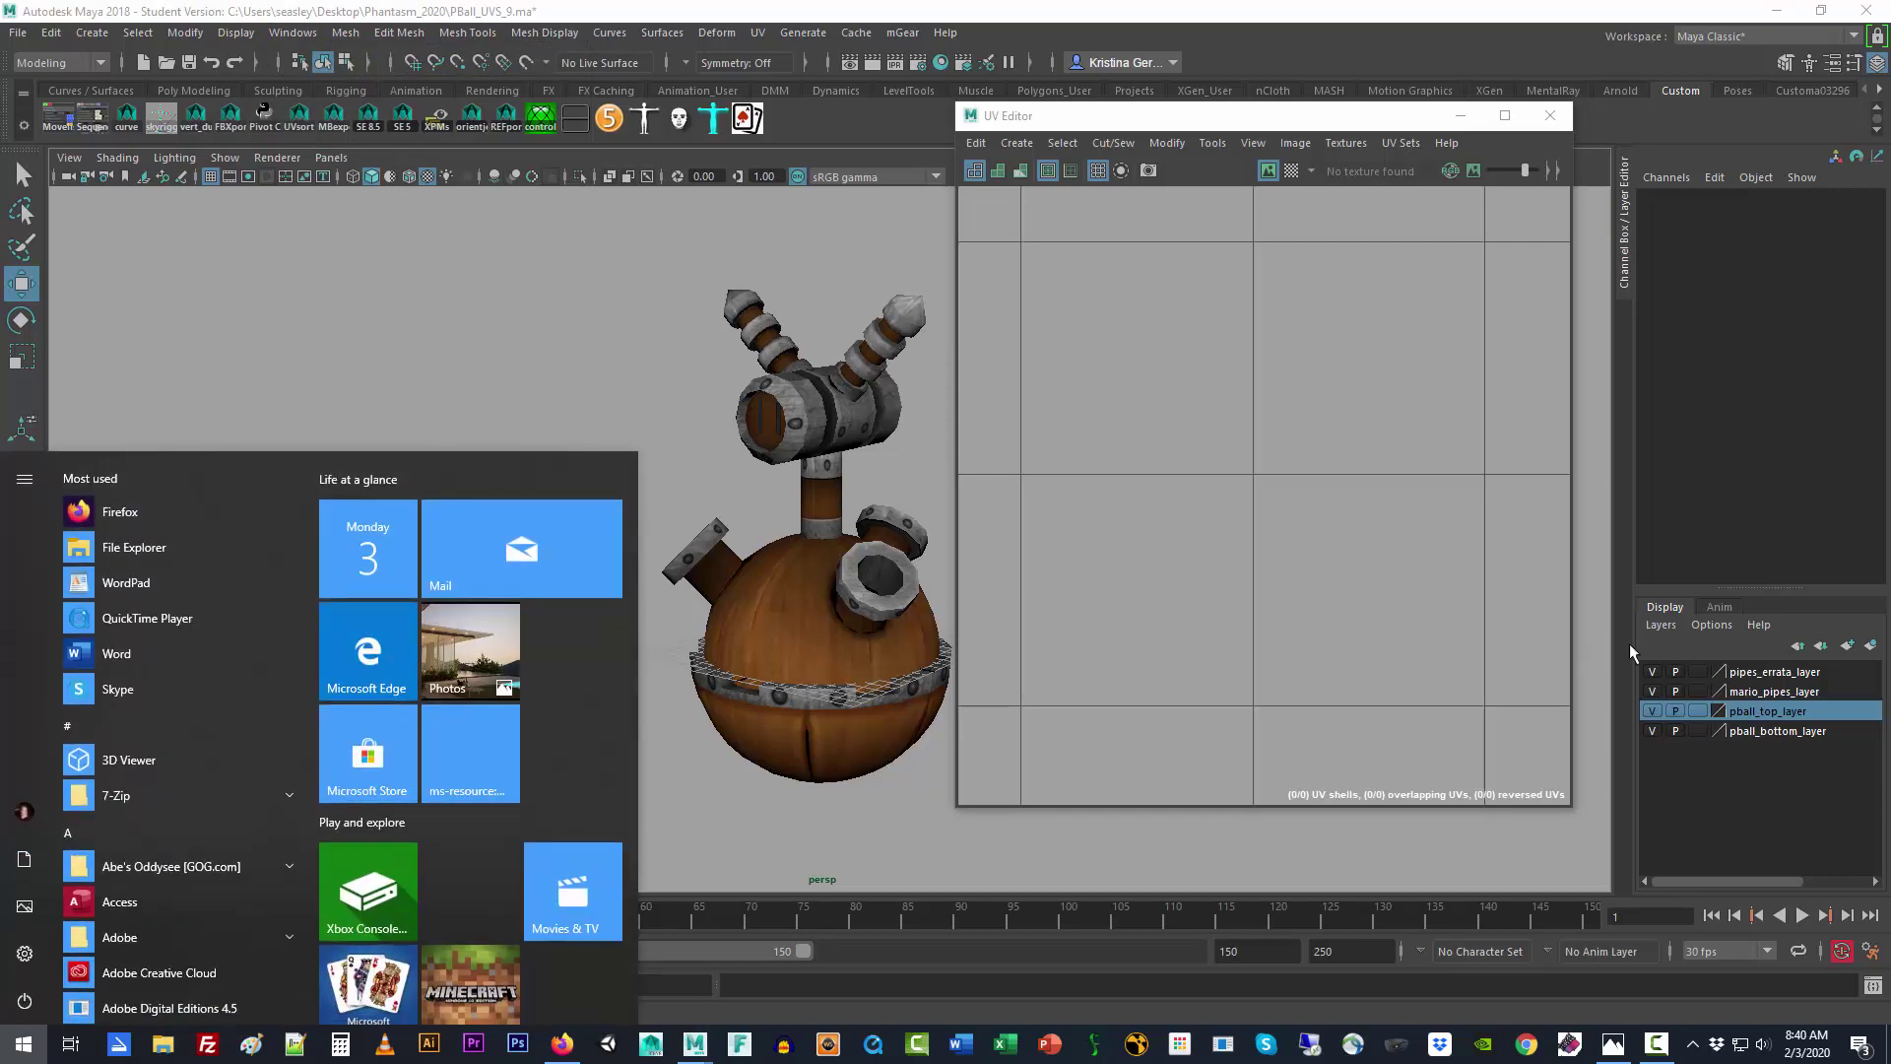
key("super")
left_click(1665, 626)
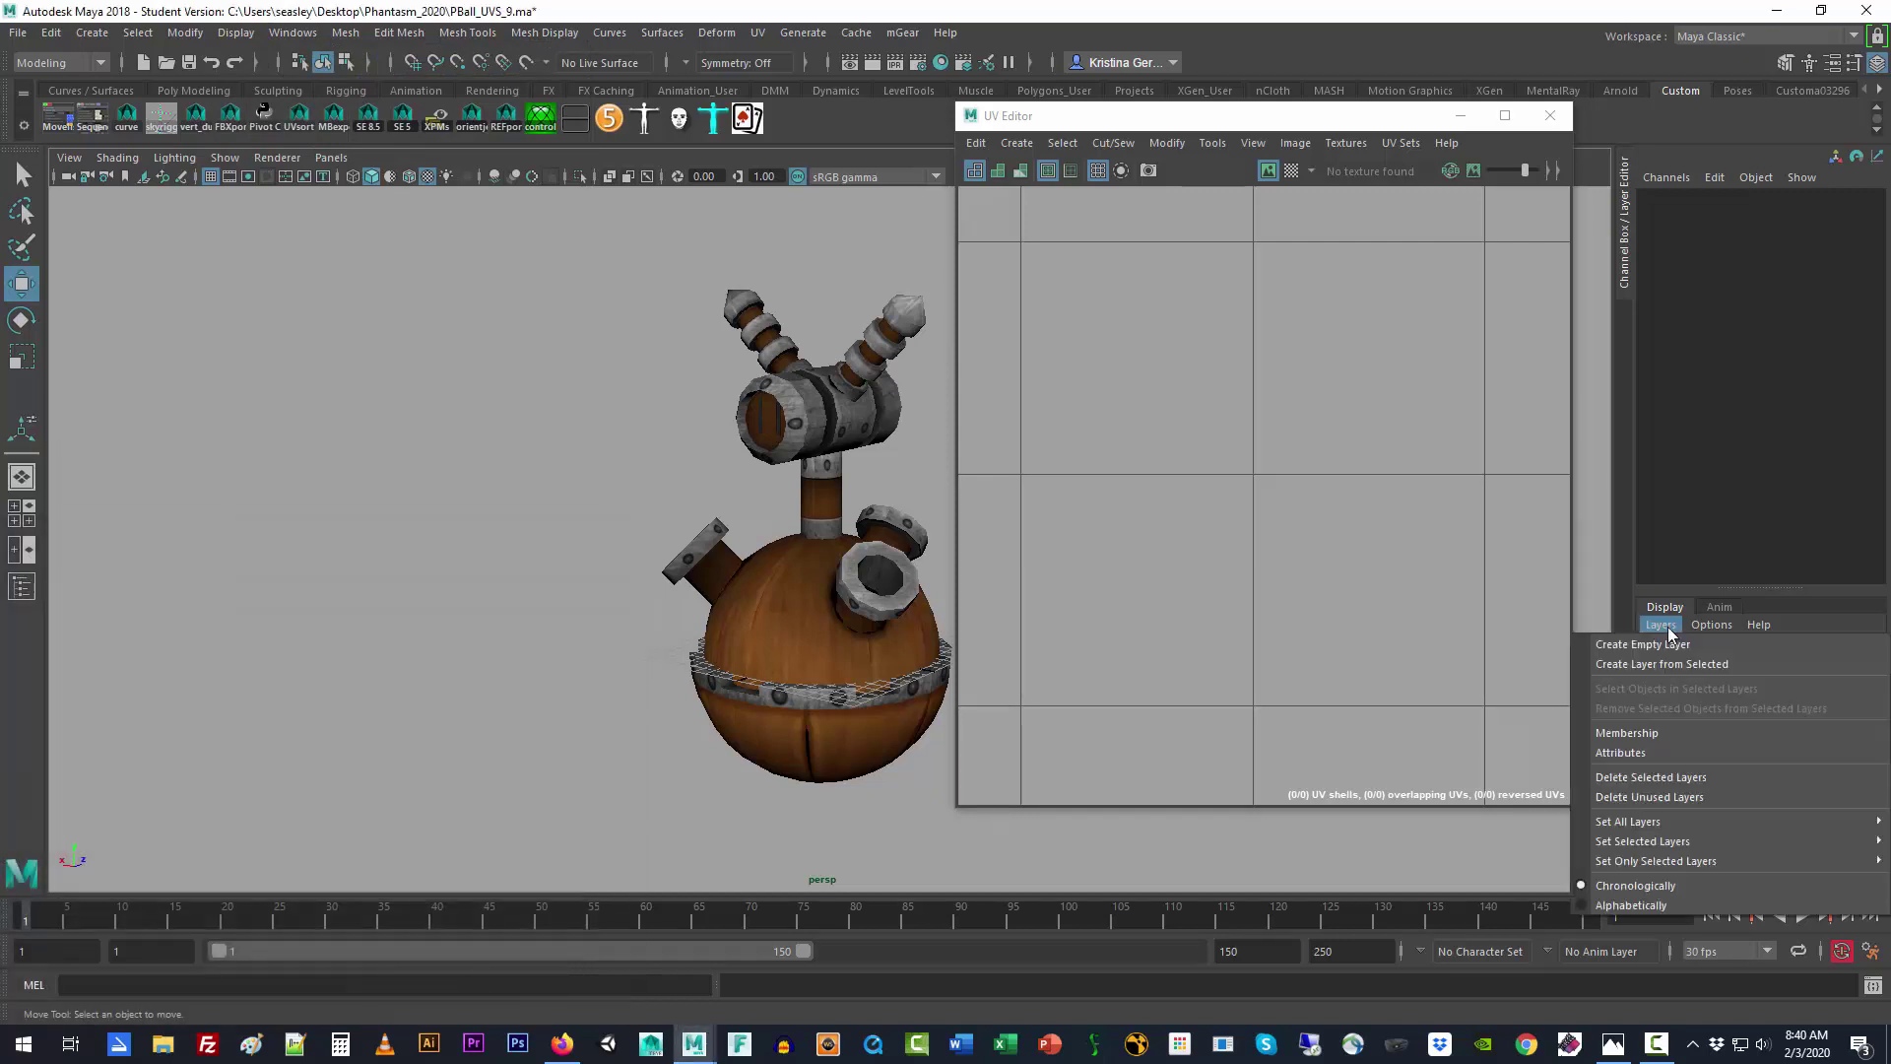
left_click(1679, 777)
left_click(1769, 673)
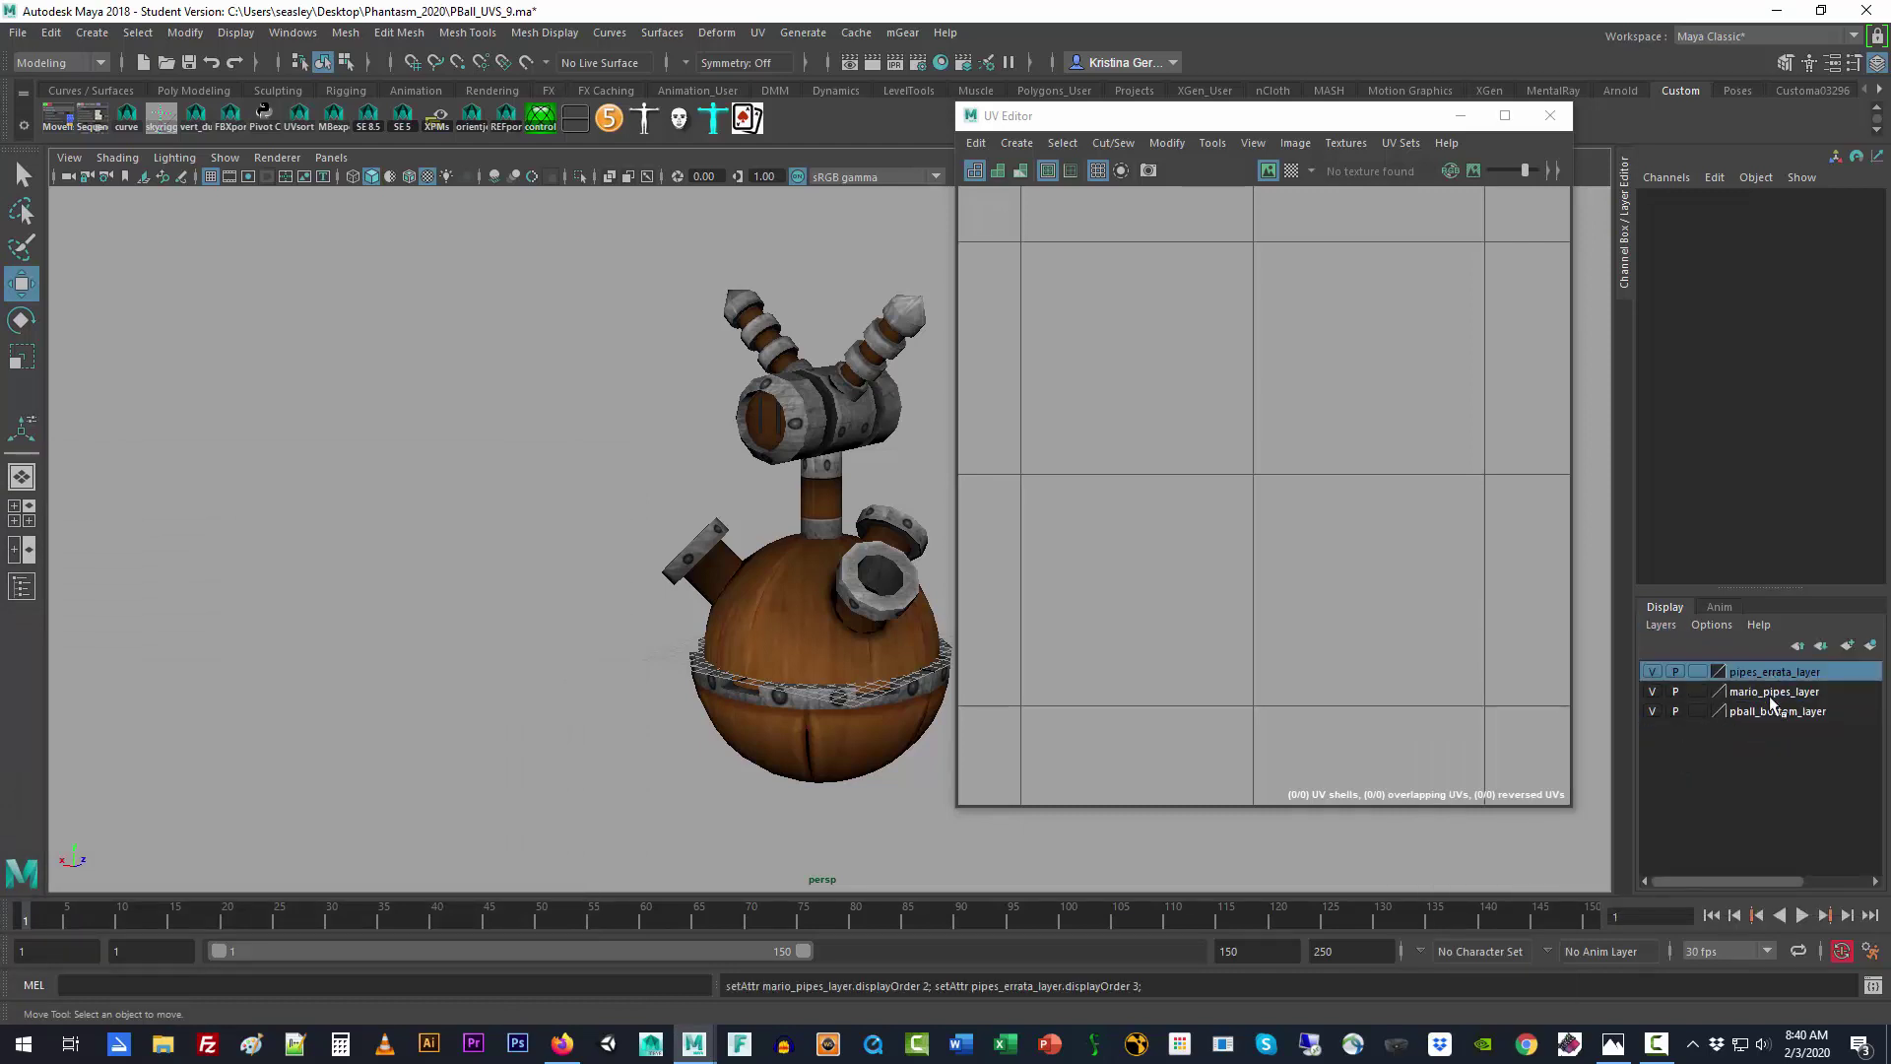
left_click(1665, 626)
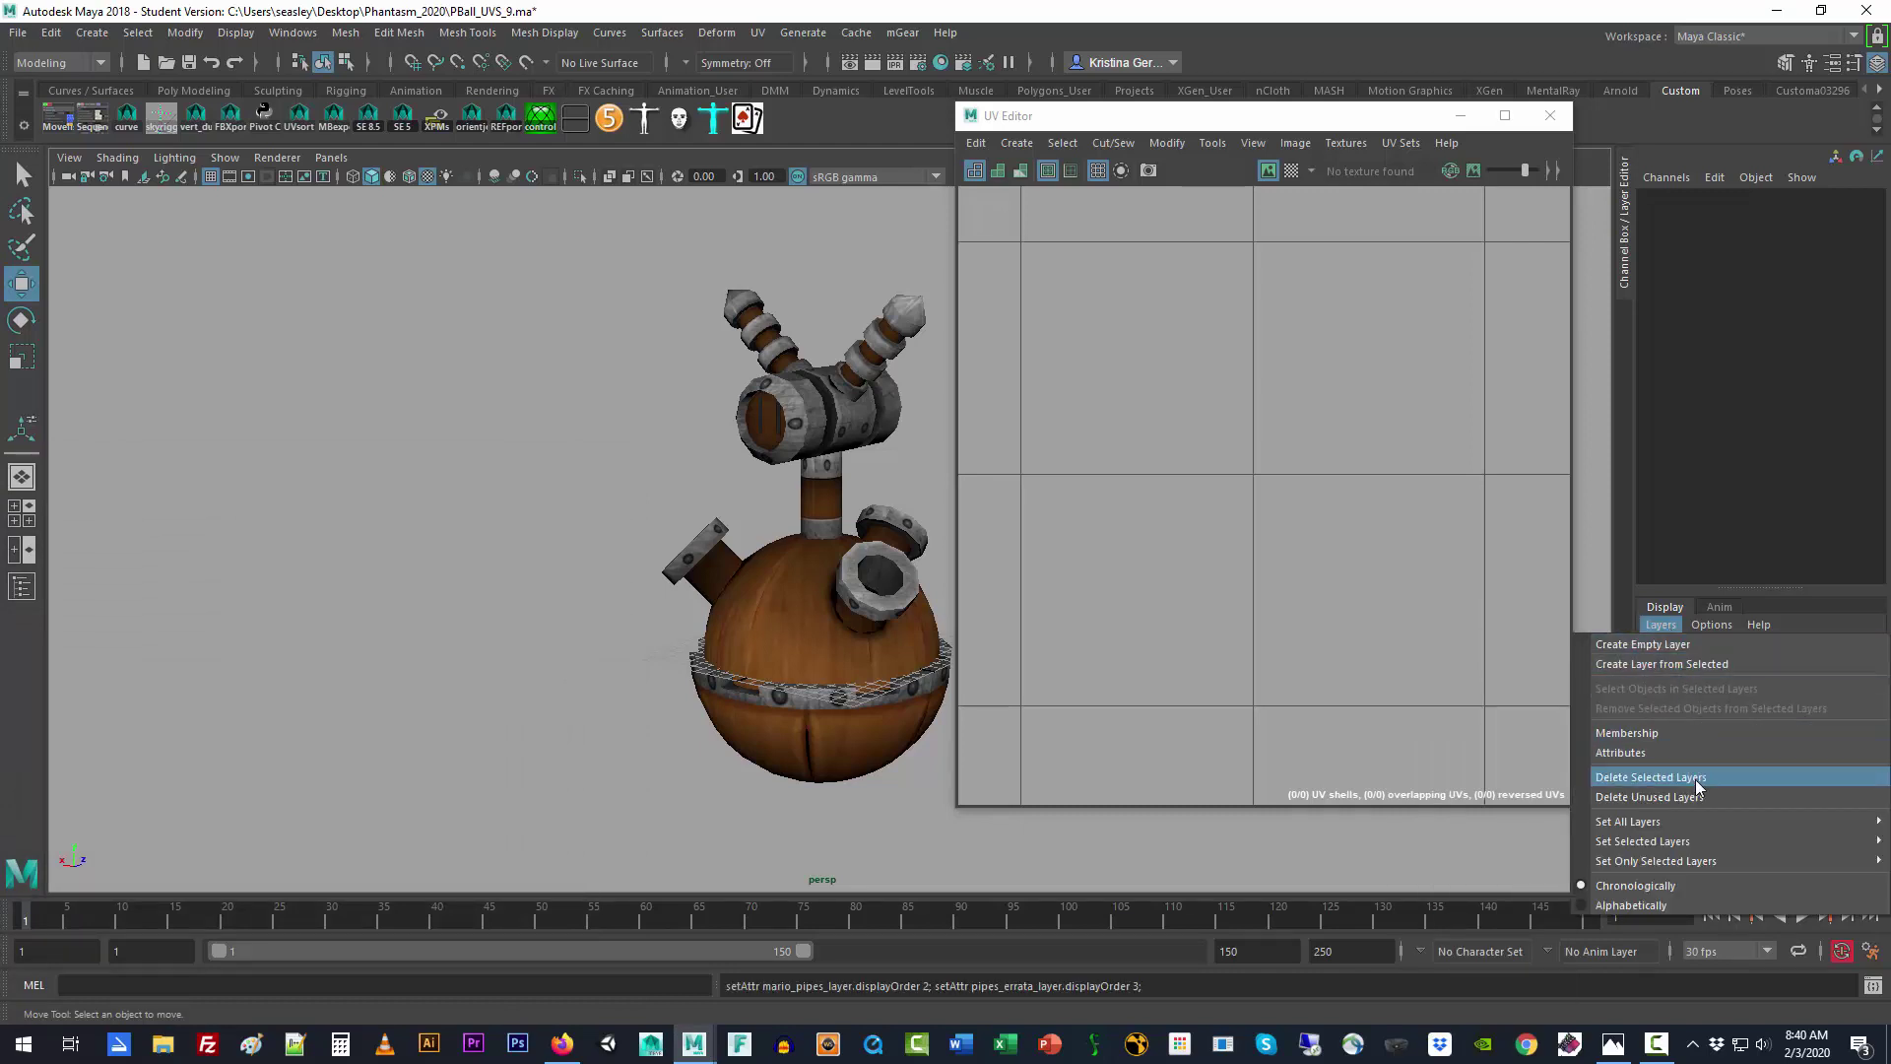
left_click(1687, 776)
Step: Delete the remaining mario_pipes_layer and pball_bottom_layer display layers
left_click(1764, 674)
left_click(1662, 625)
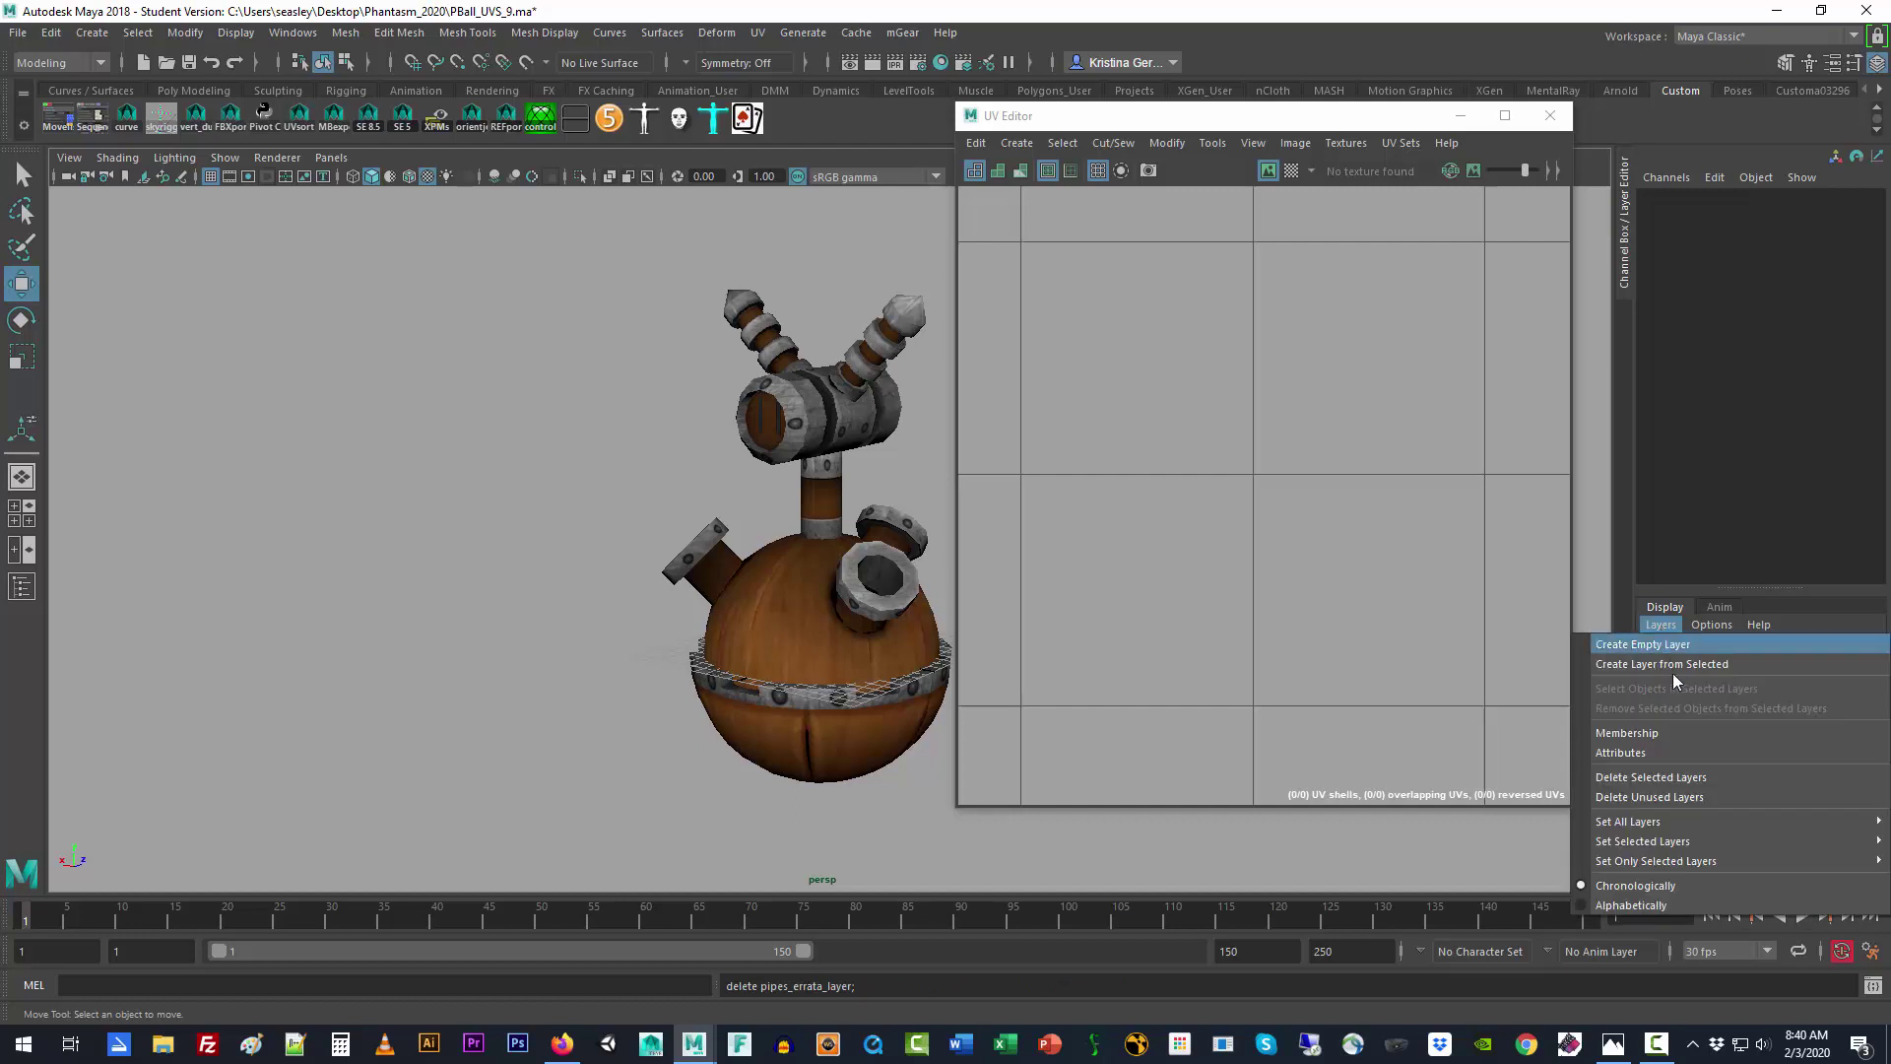
left_click(1679, 781)
left_click(1752, 672)
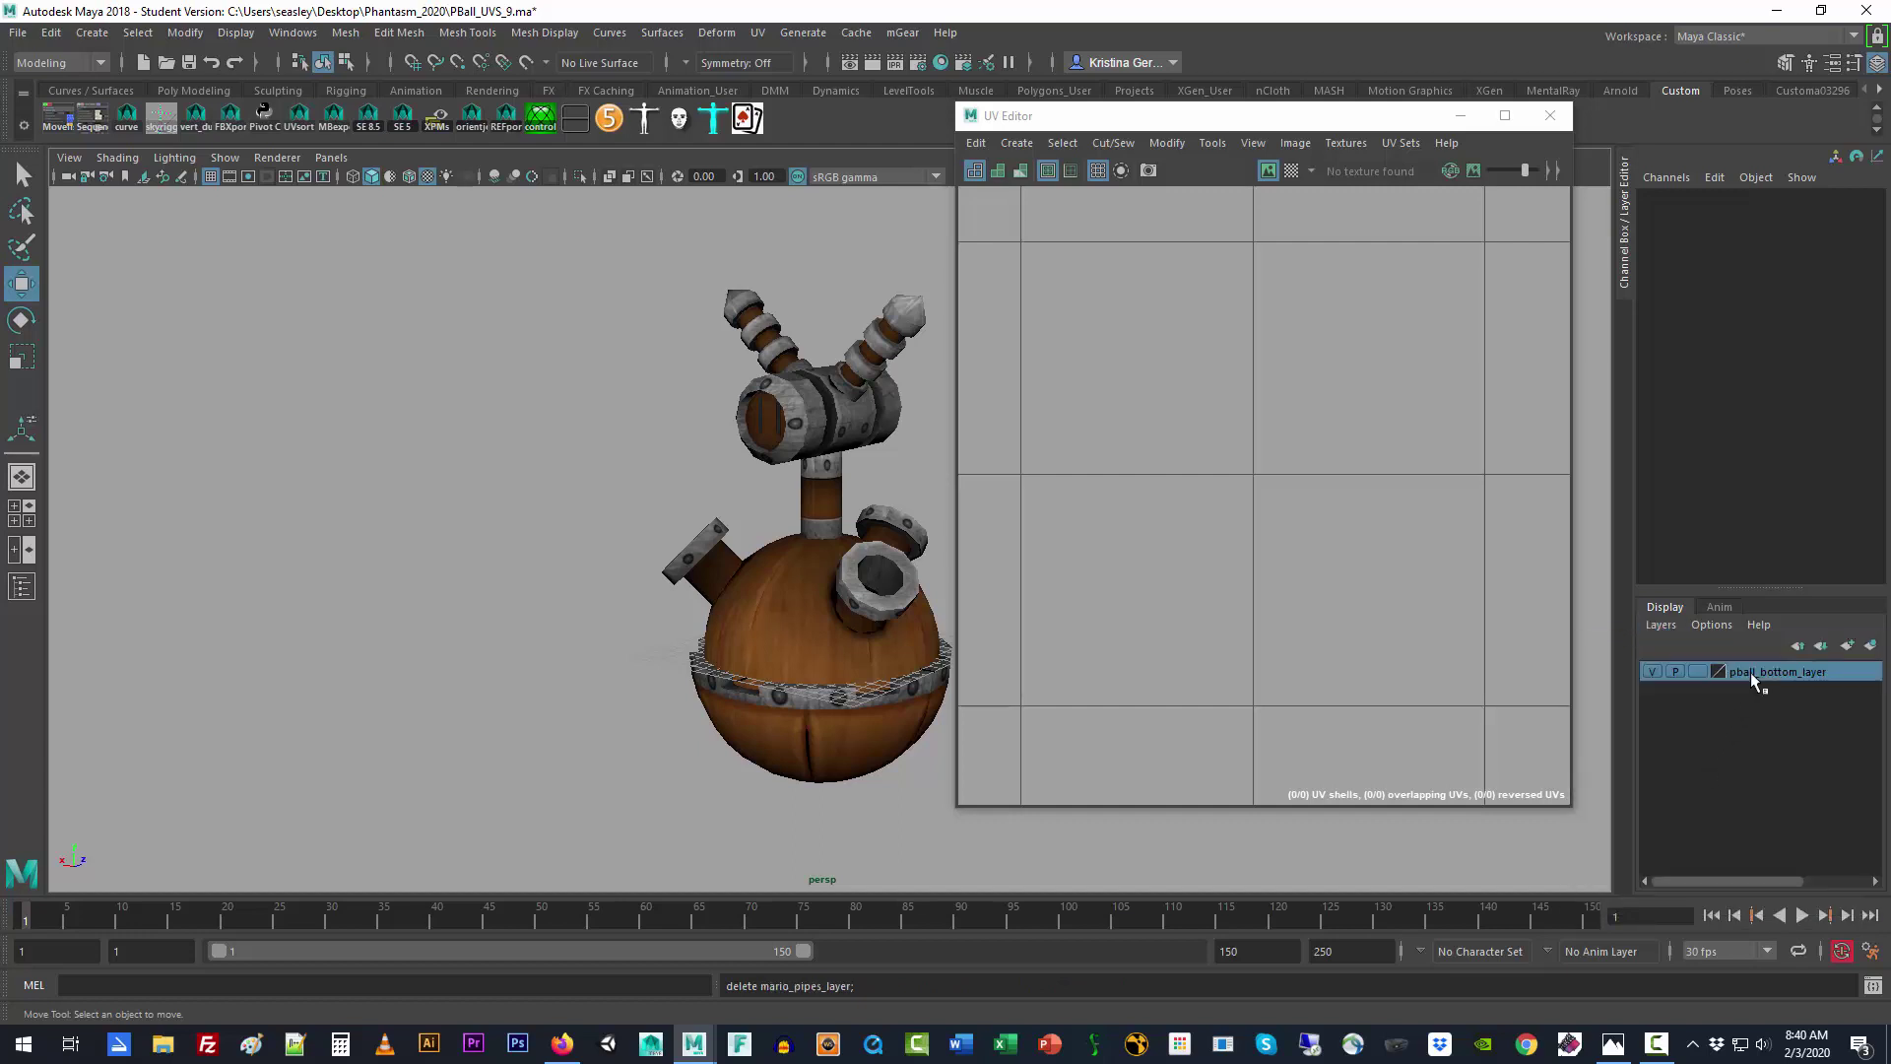
left_click(1665, 627)
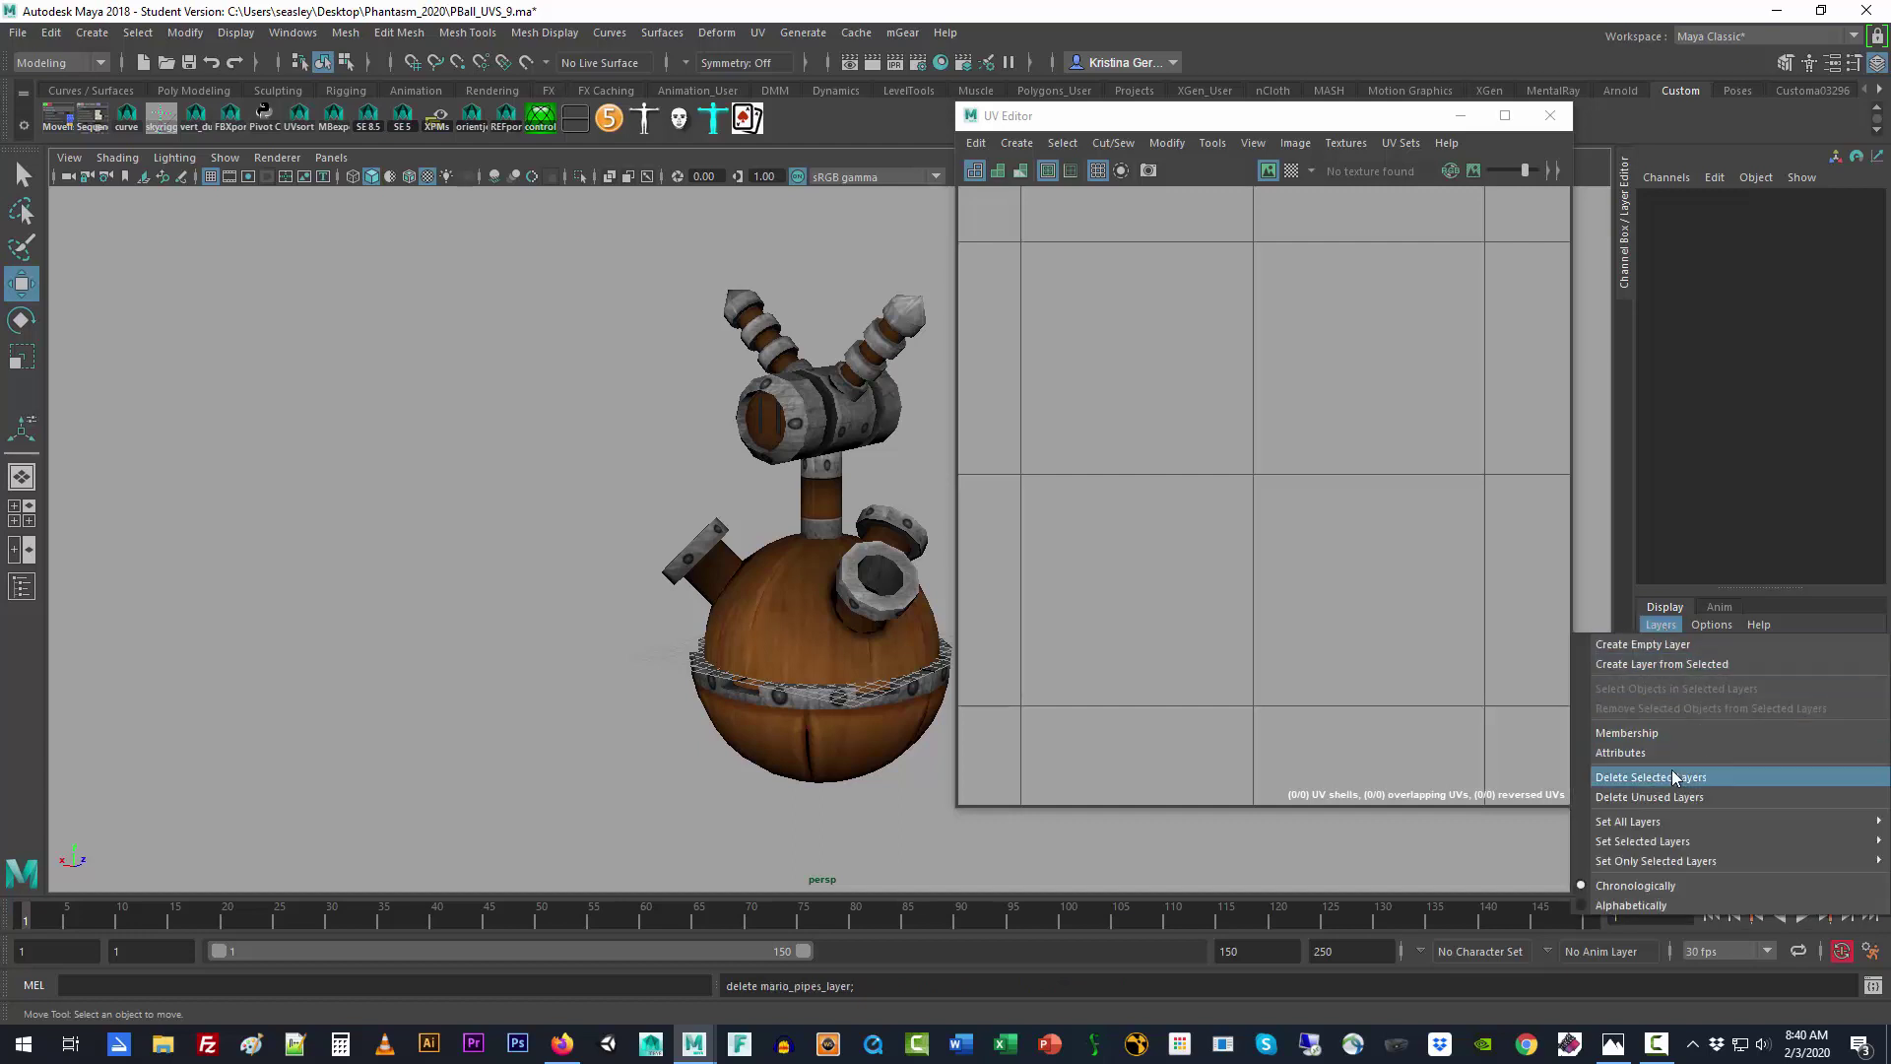
left_click(1671, 772)
Step: Check the combined mesh's UVs against the texture, then close the UV Editor and deselect the mesh
left_click(747, 587)
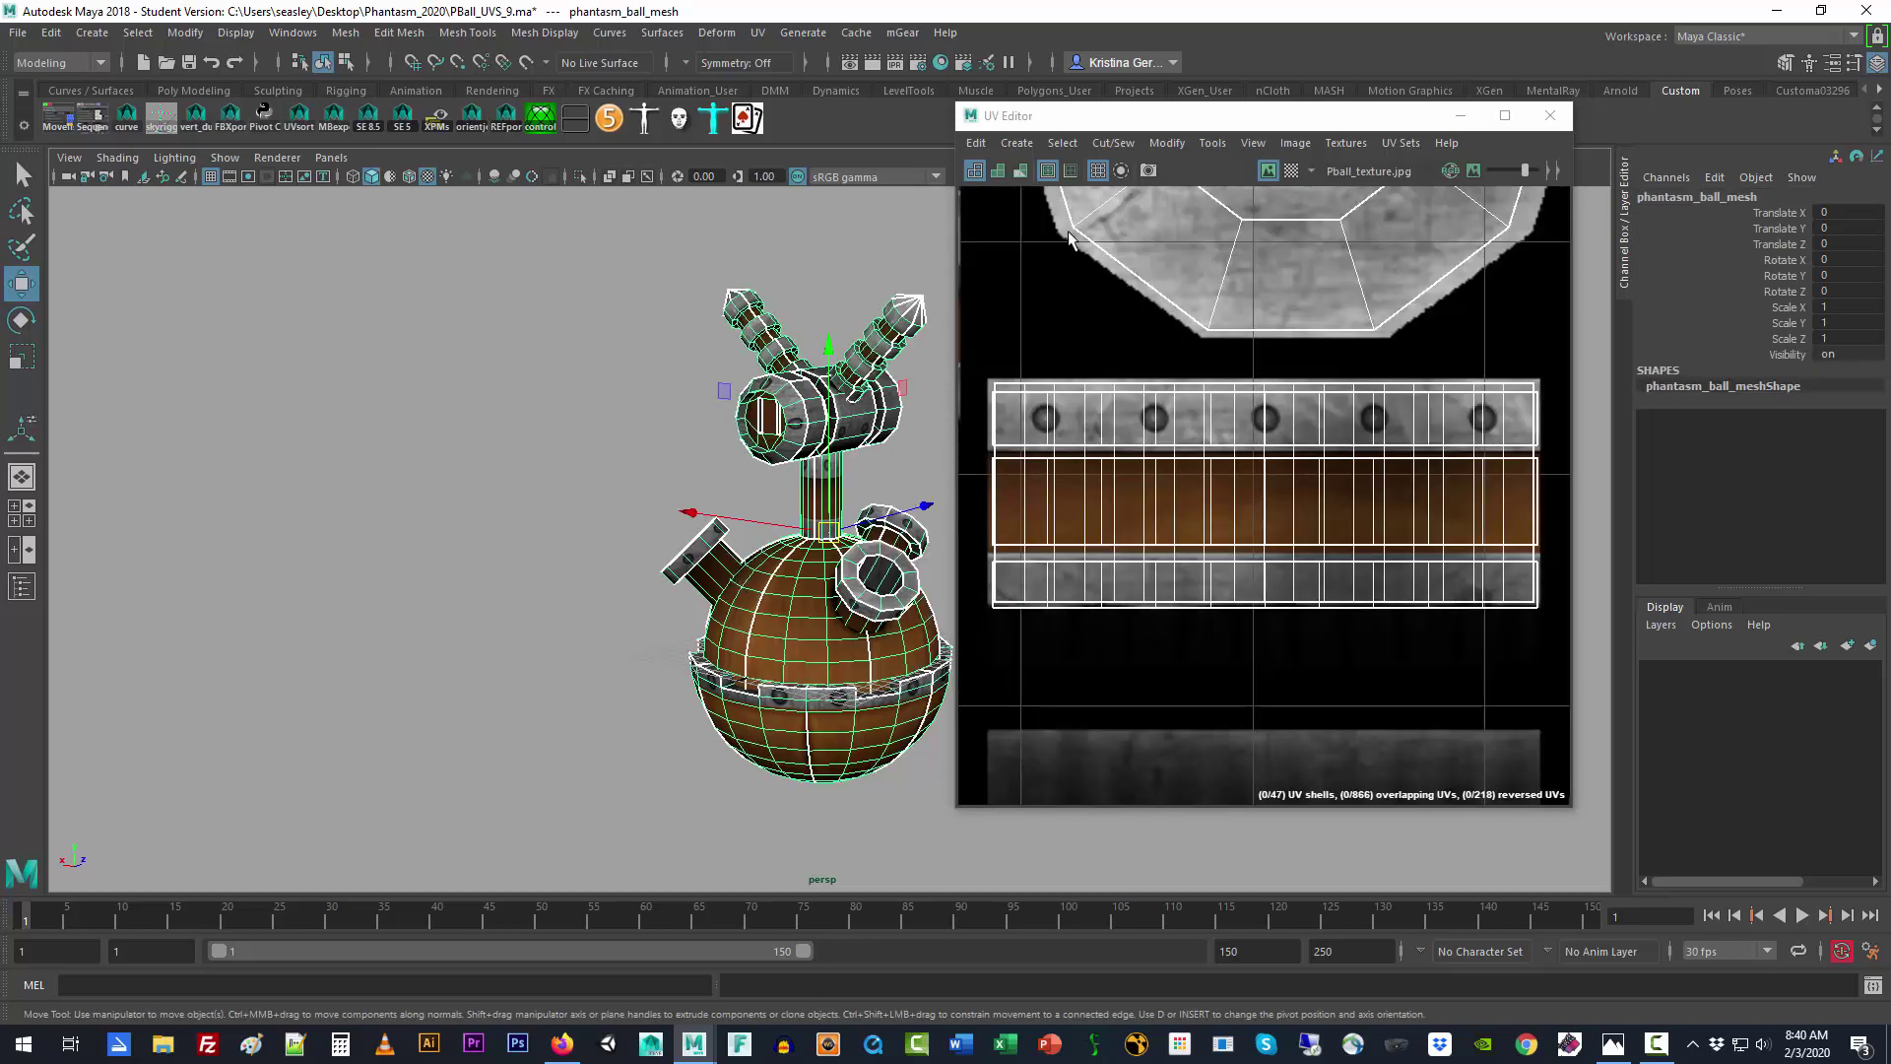
left_click(1550, 117)
left_click(1343, 473)
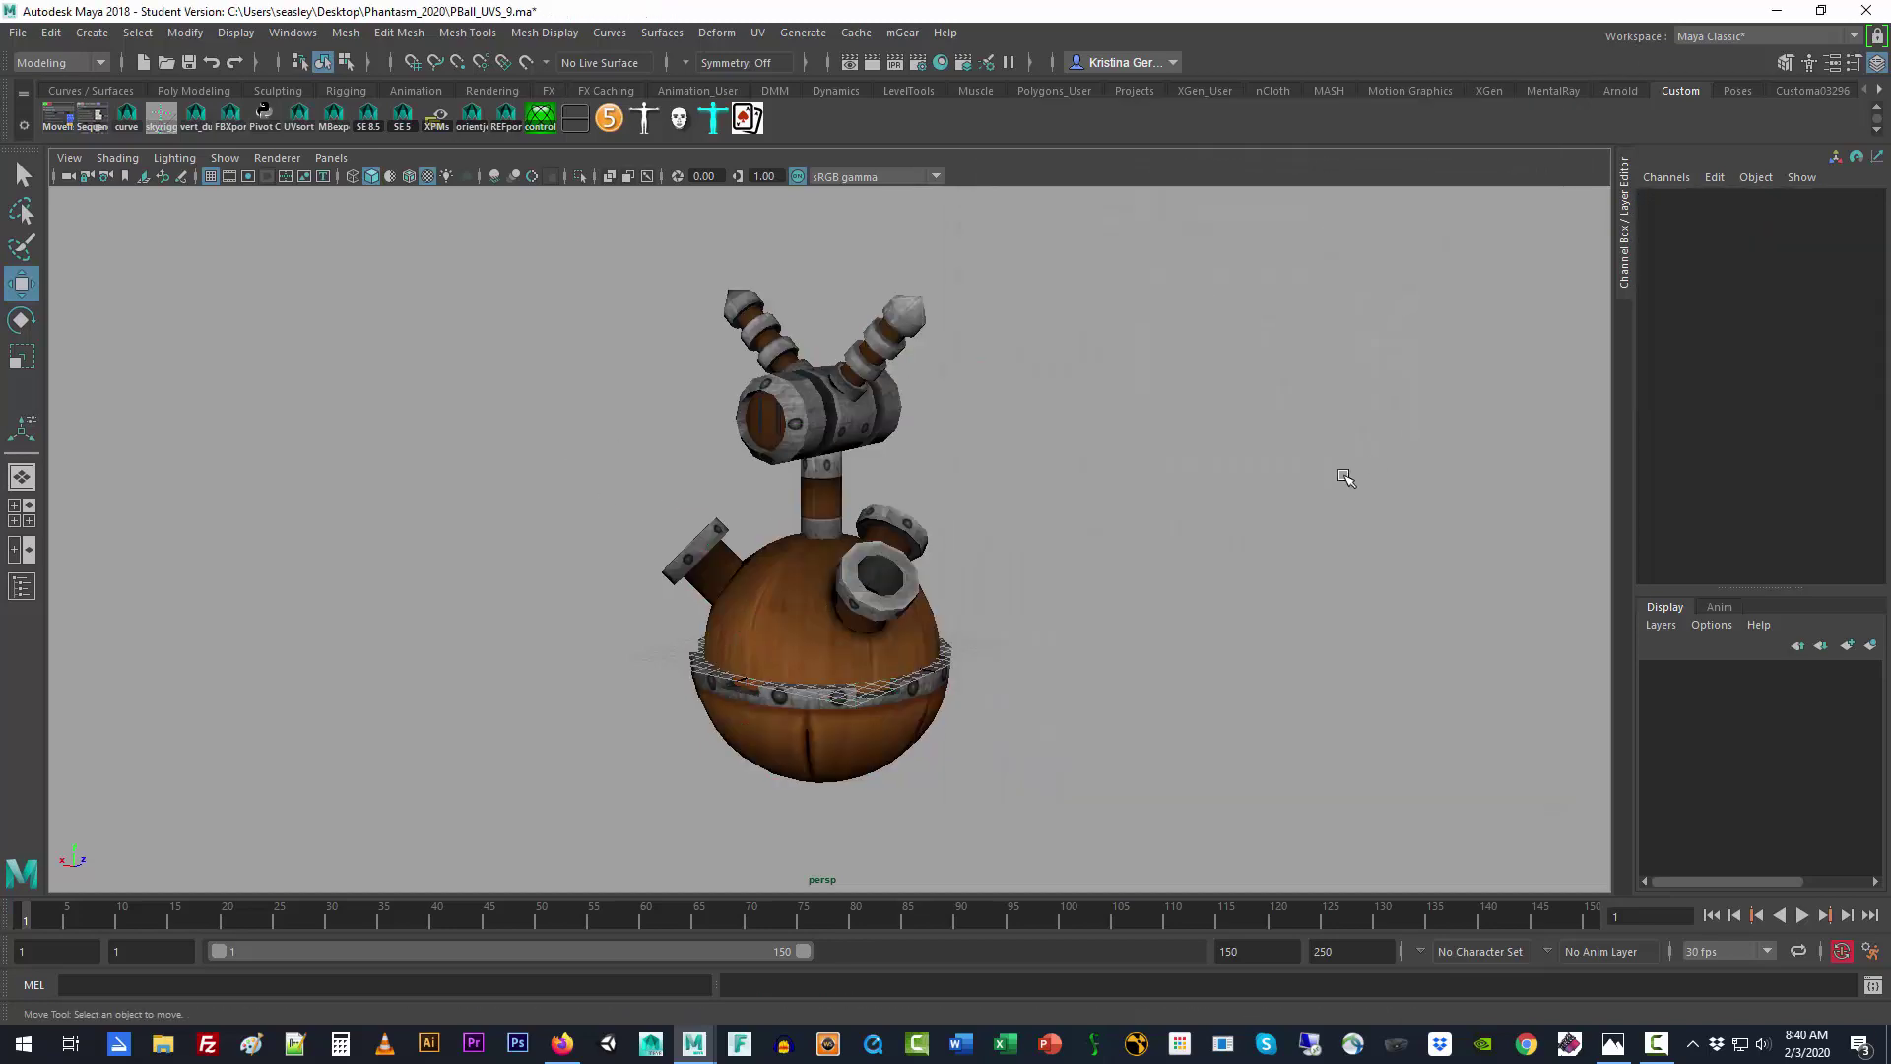
Step: Inspect the properties of the pball_shader material in the Hypershade, then close the Hypershade
key("ctrl+z")
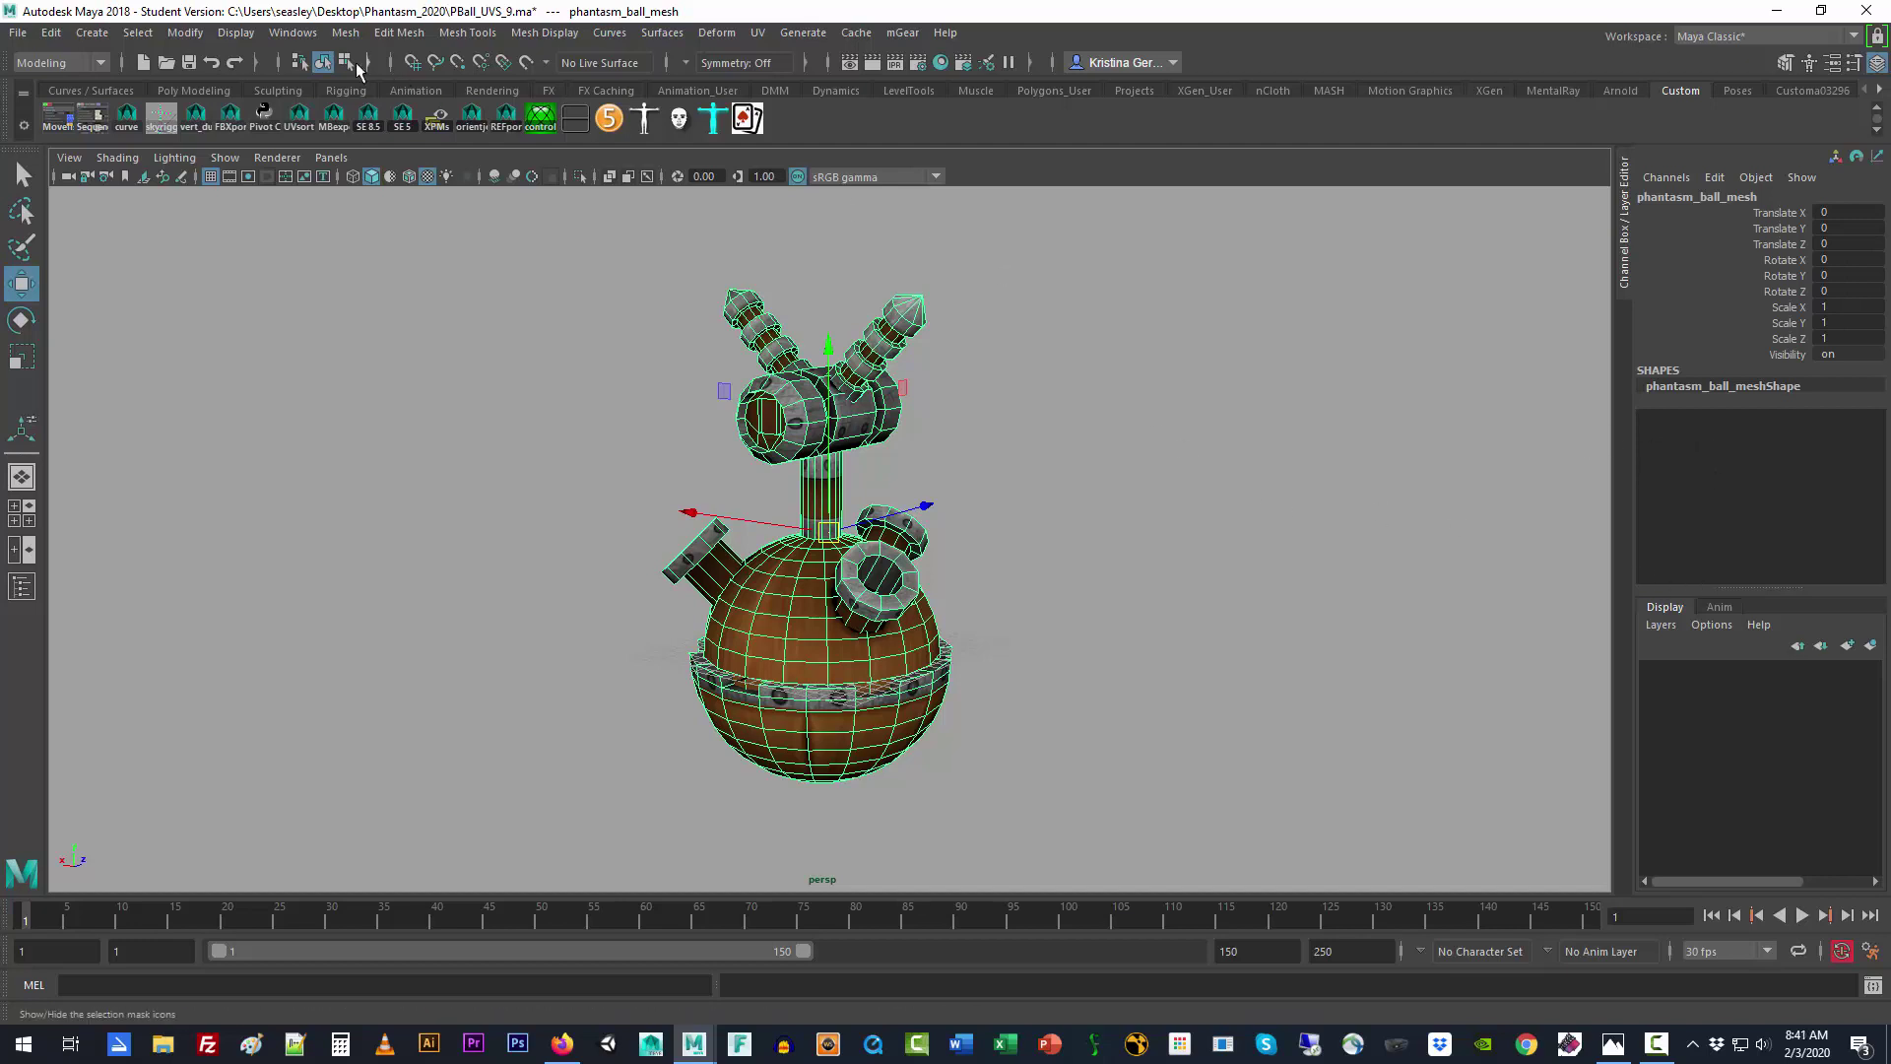
left_click(292, 40)
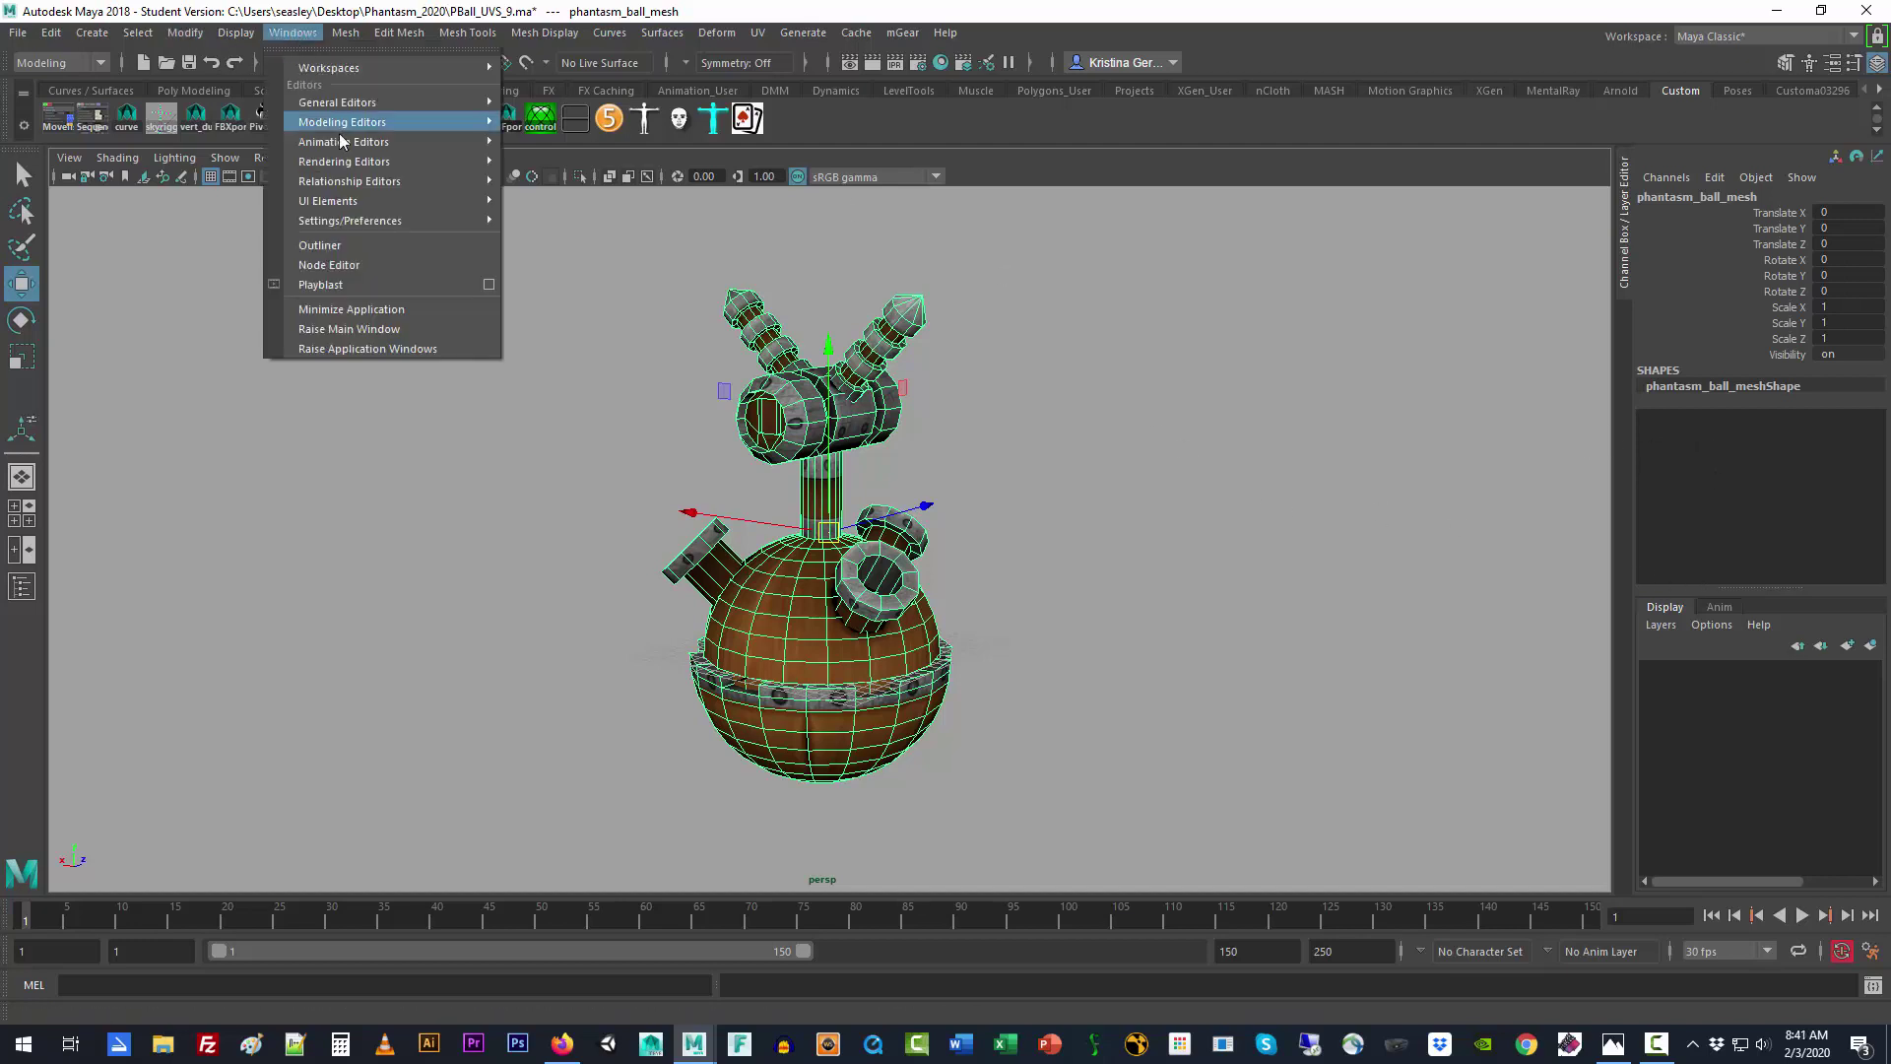
mouse_move(345, 122)
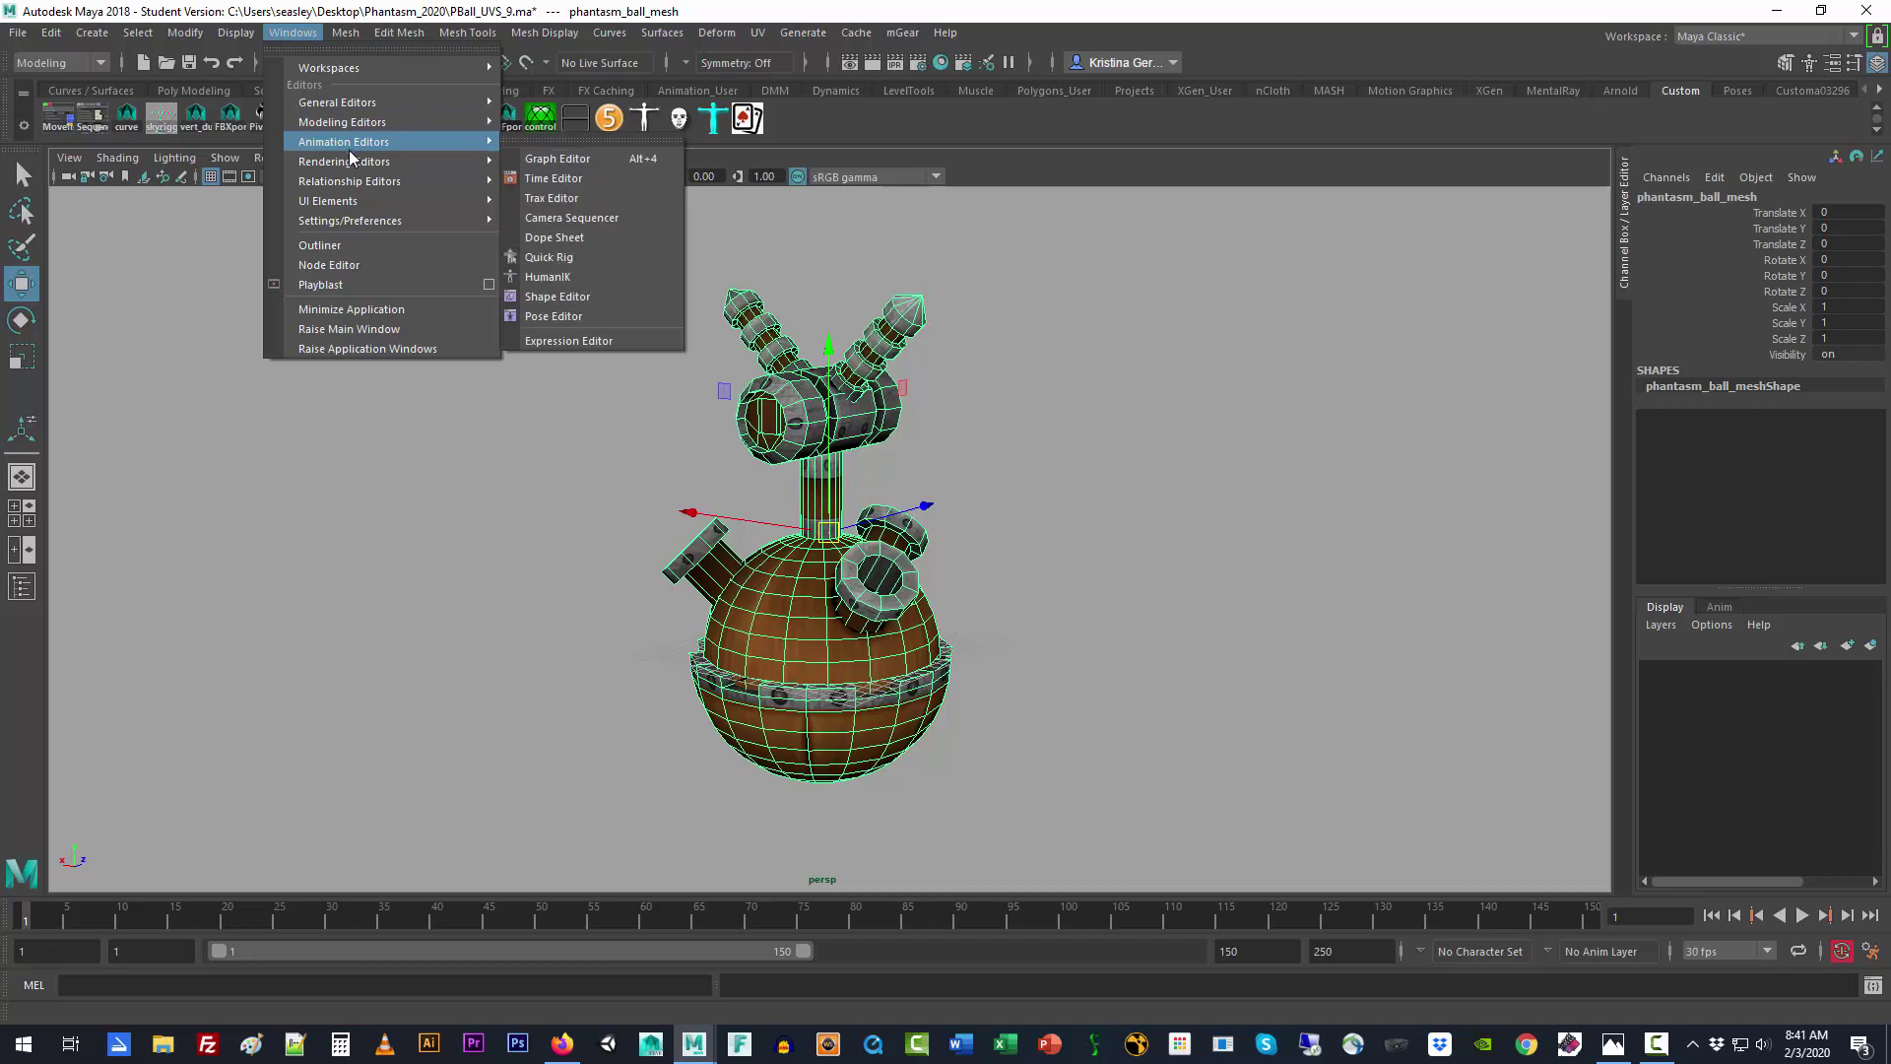
mouse_move(347, 162)
left_click(557, 217)
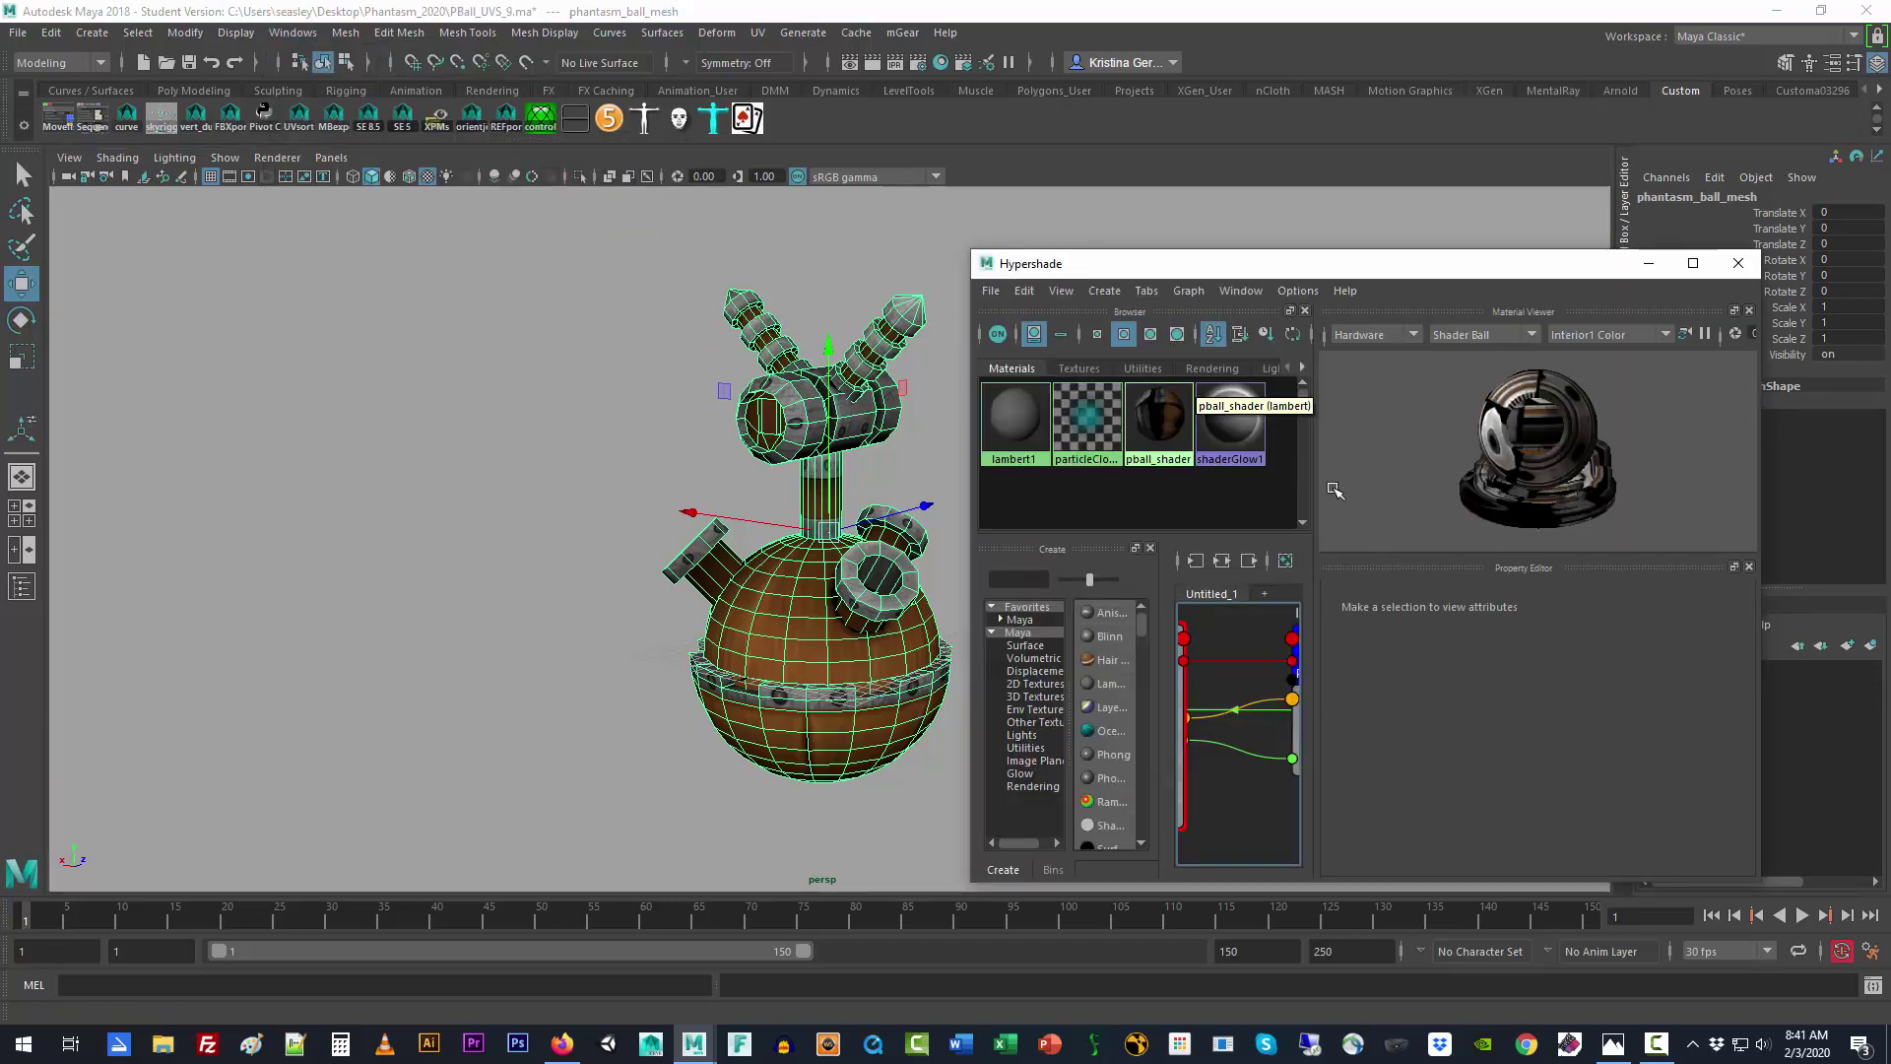
left_click(1151, 424)
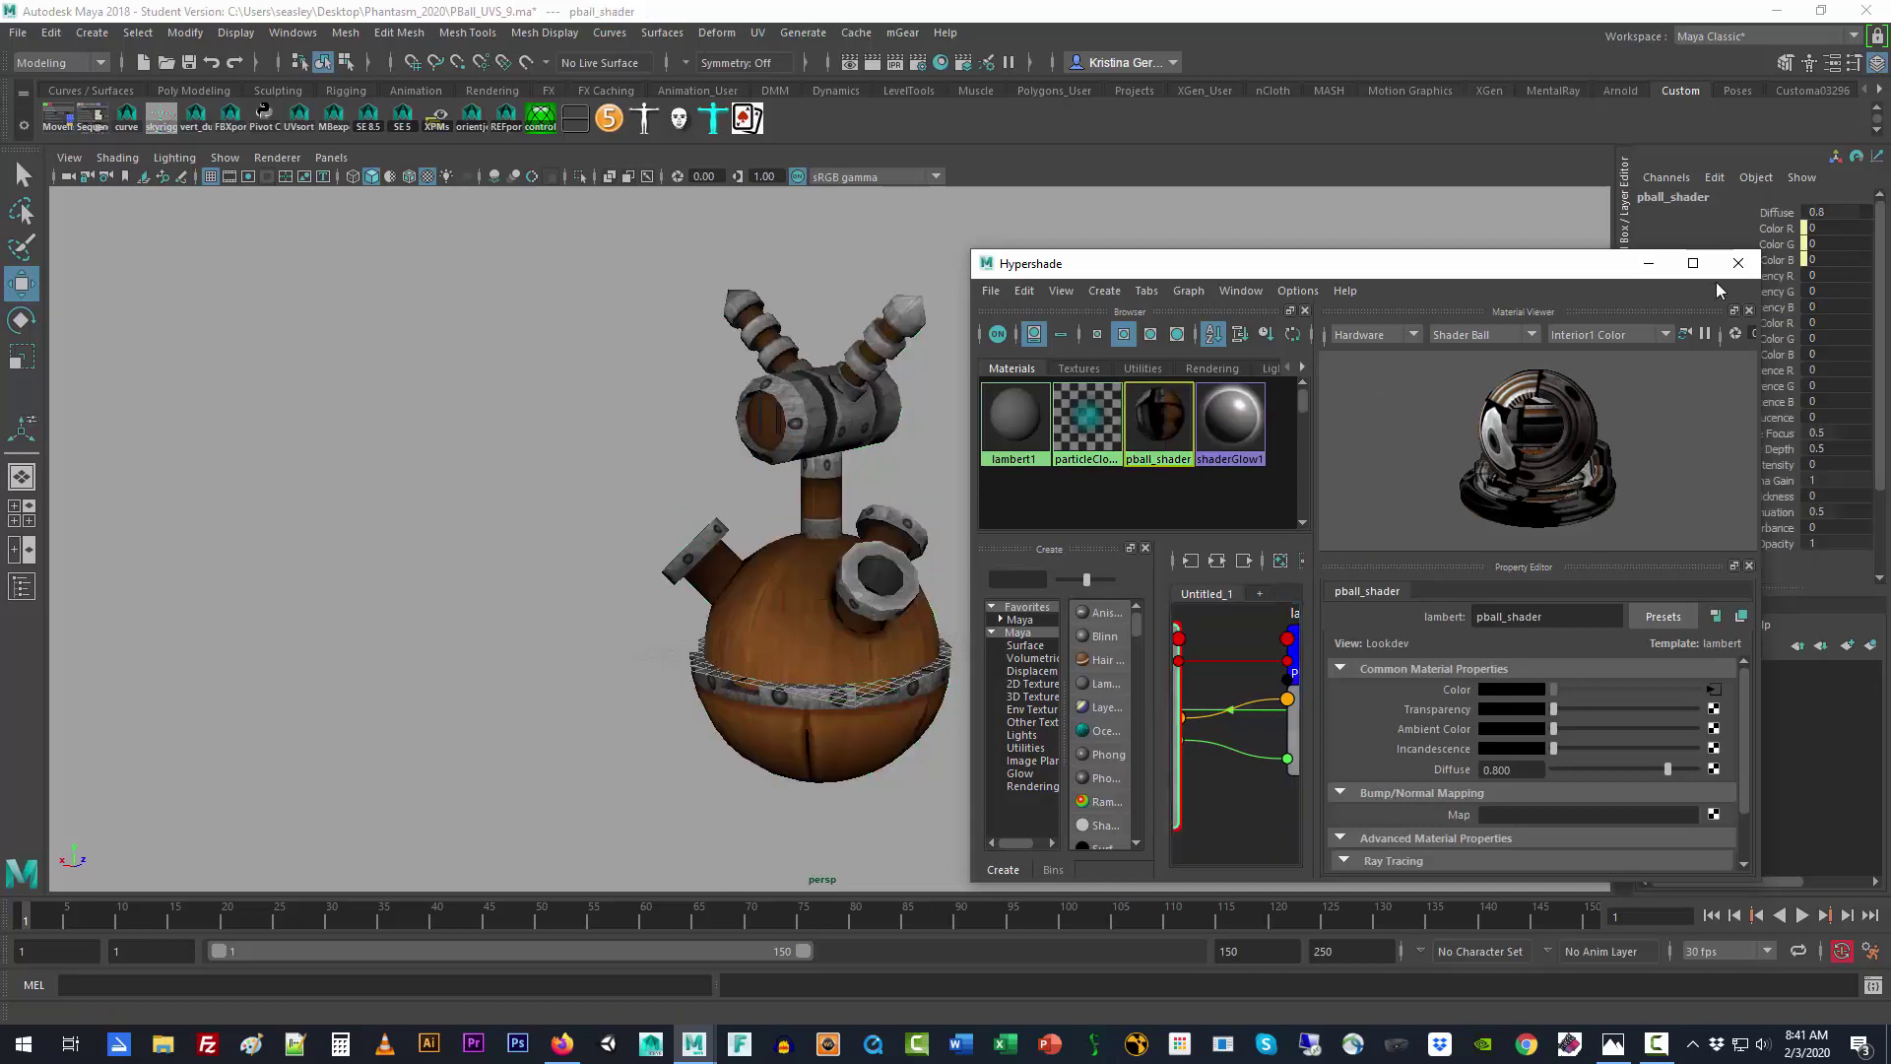
left_click(1738, 263)
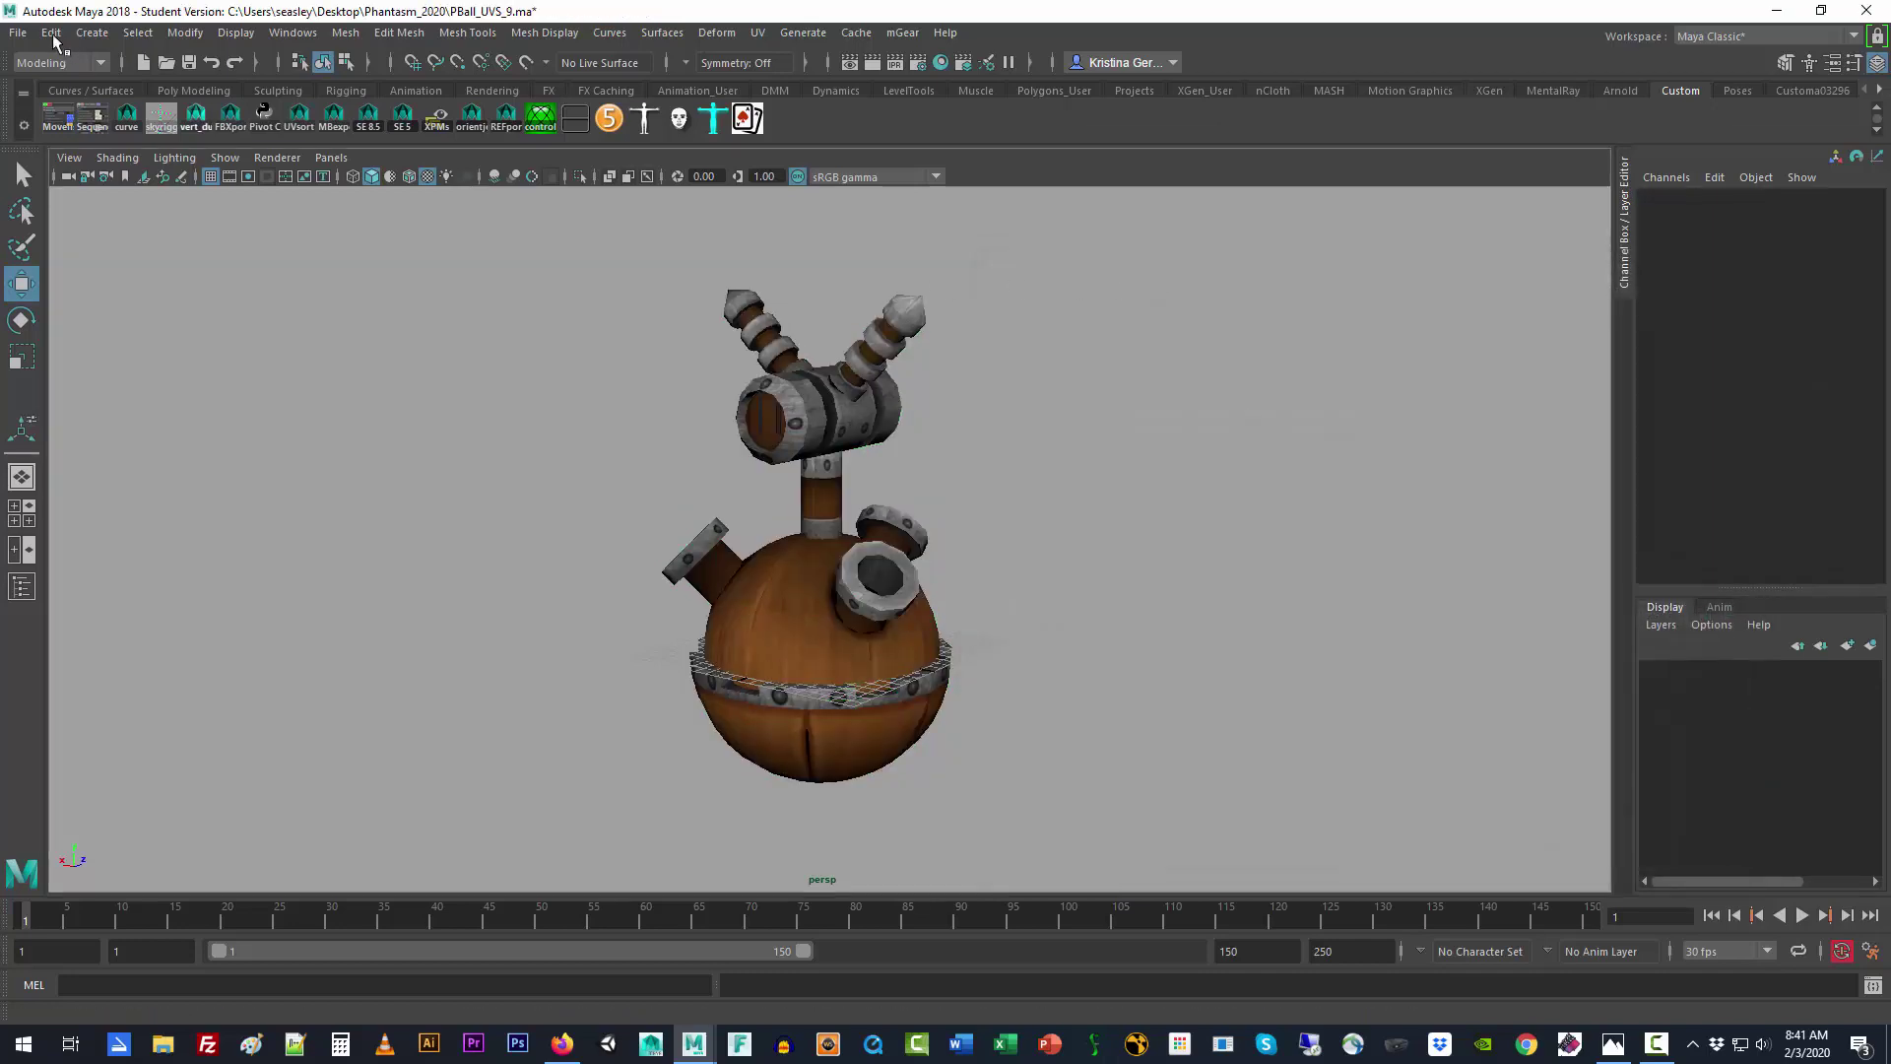
Step: Save the scene as a new Maya ASCII file in the Phantasm_2020 folder, named Pball_ followed by the author's first and last name
left_click(18, 33)
left_click(77, 131)
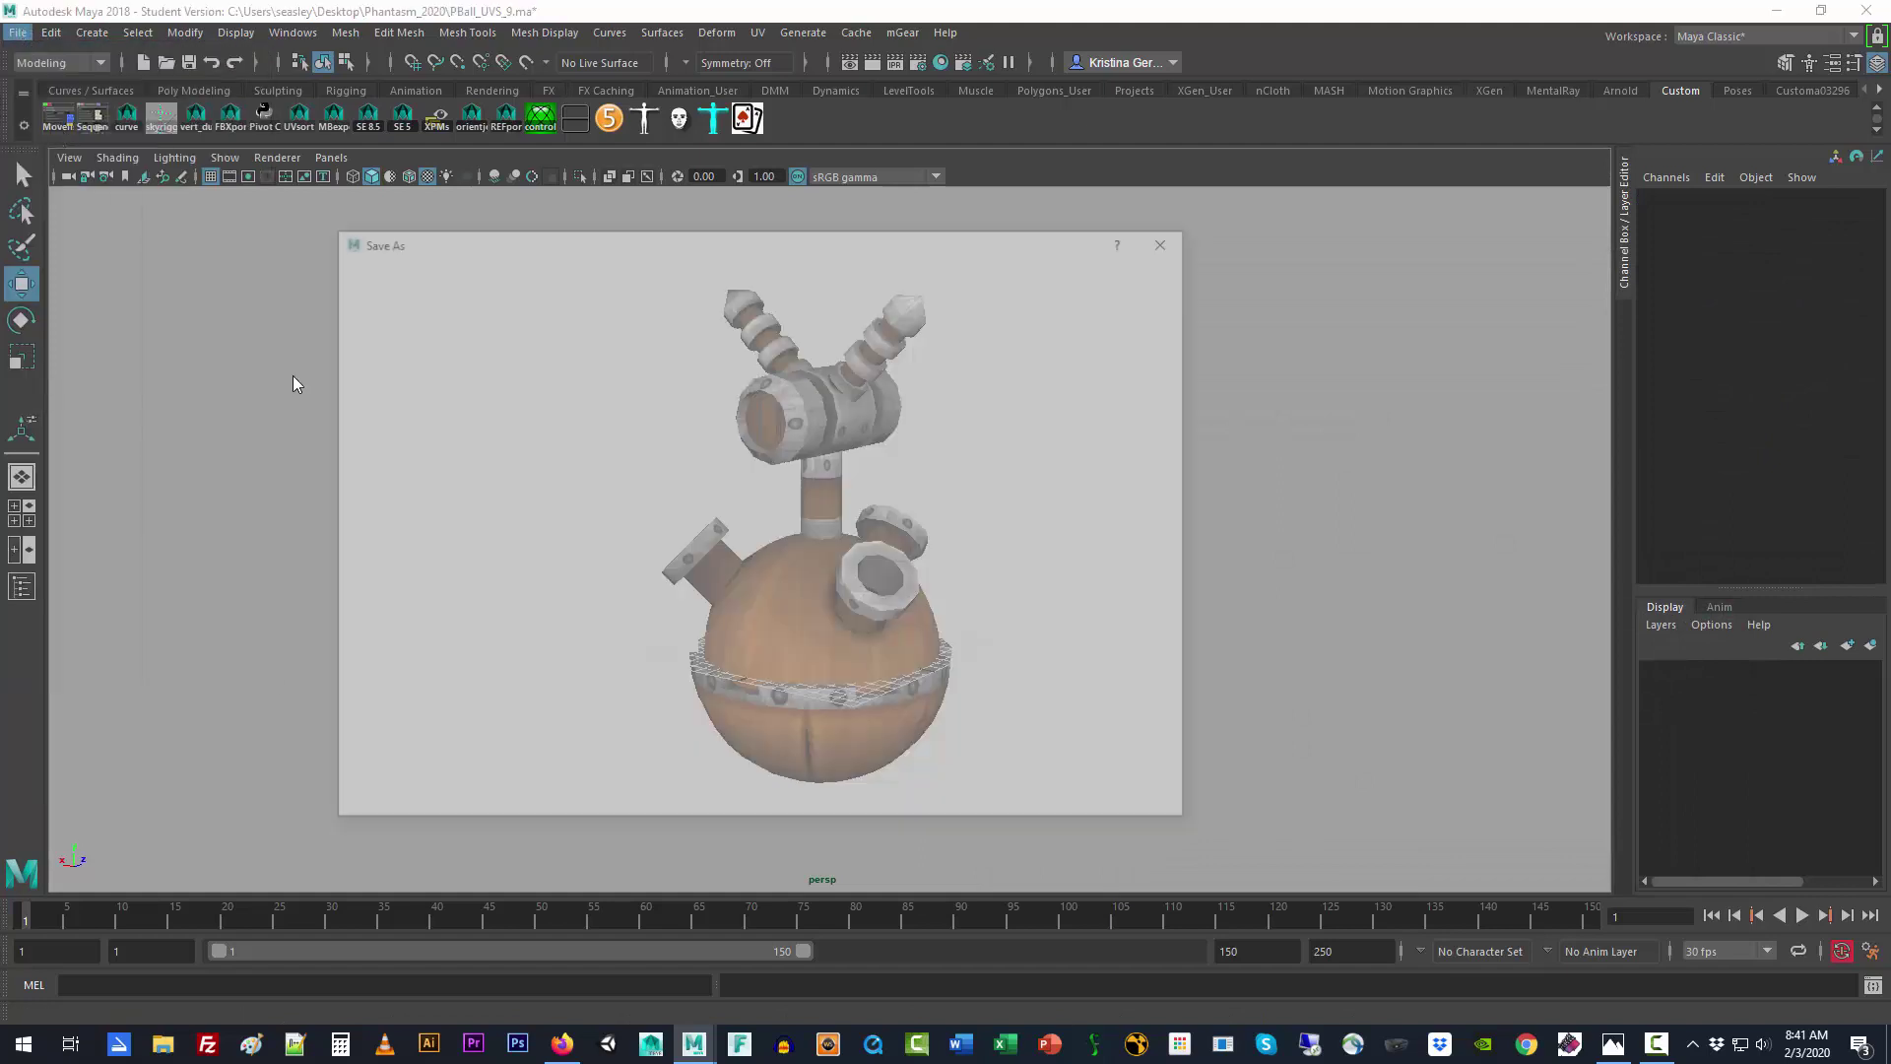
left_click(528, 373)
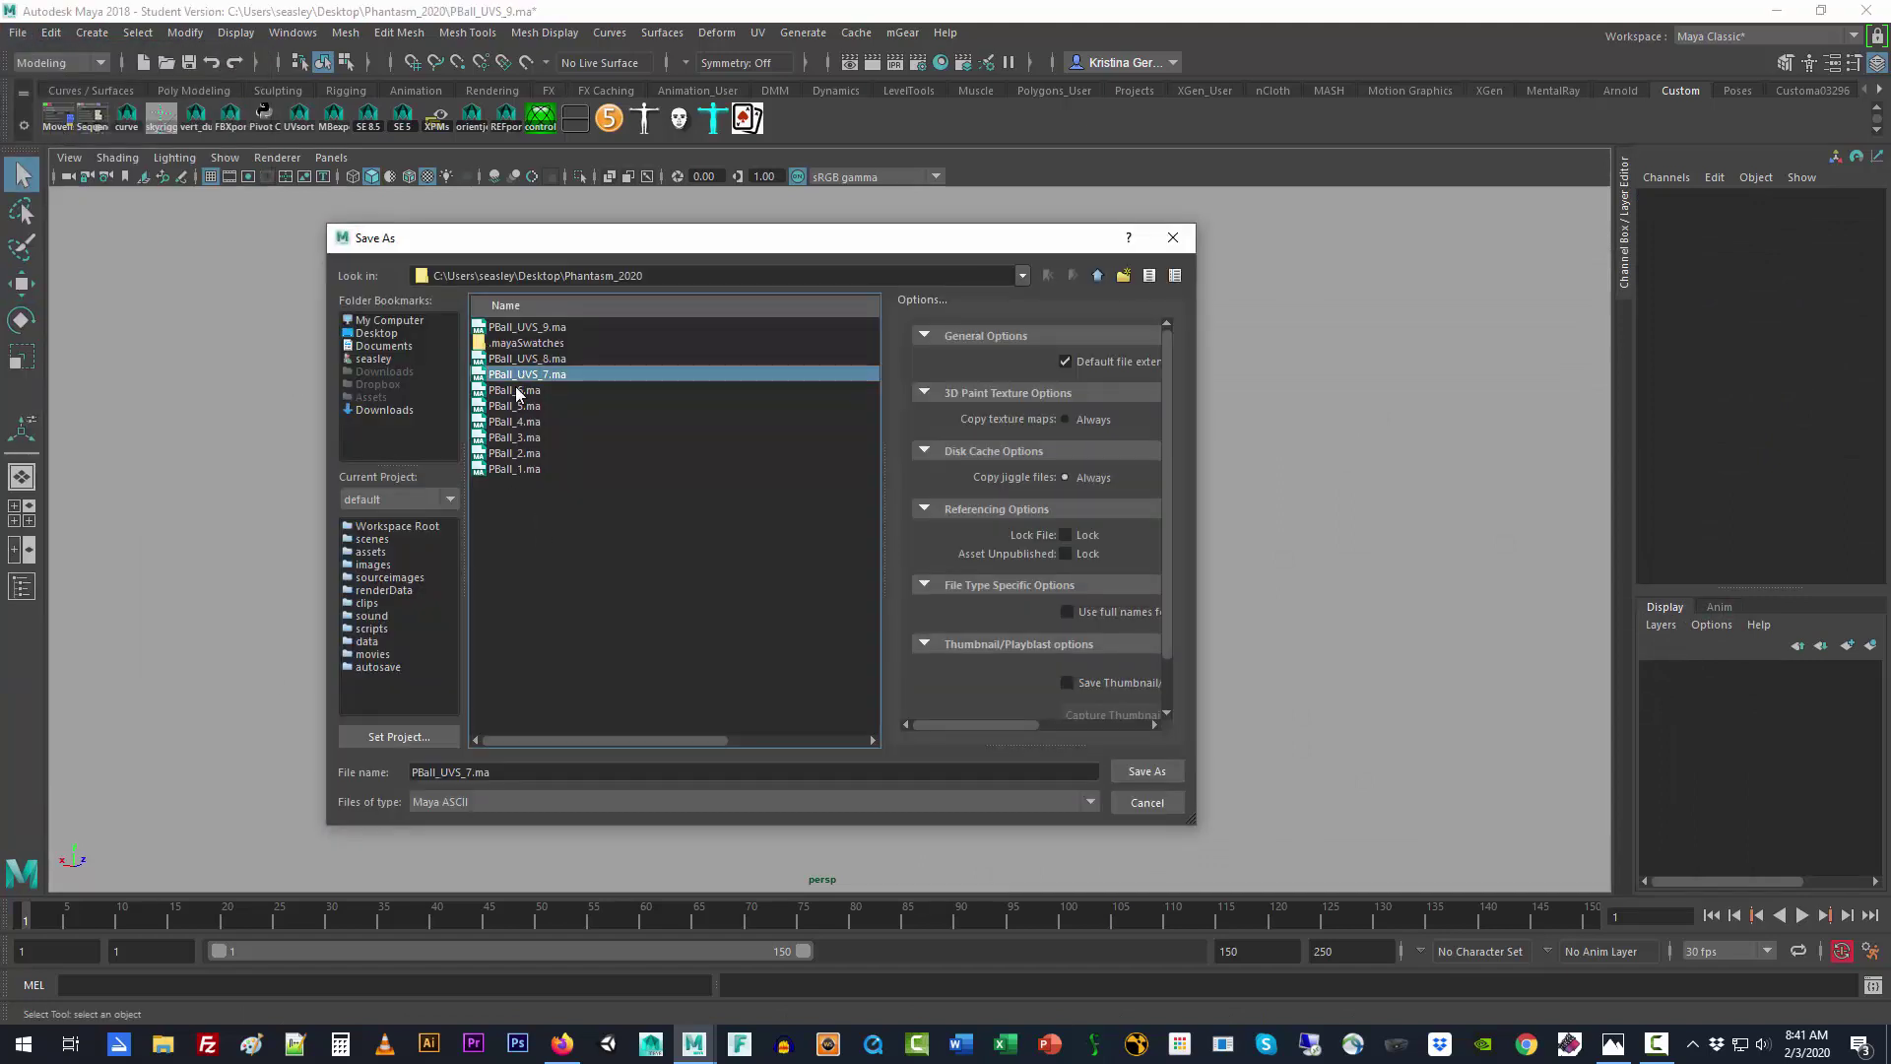
left_click(542, 327)
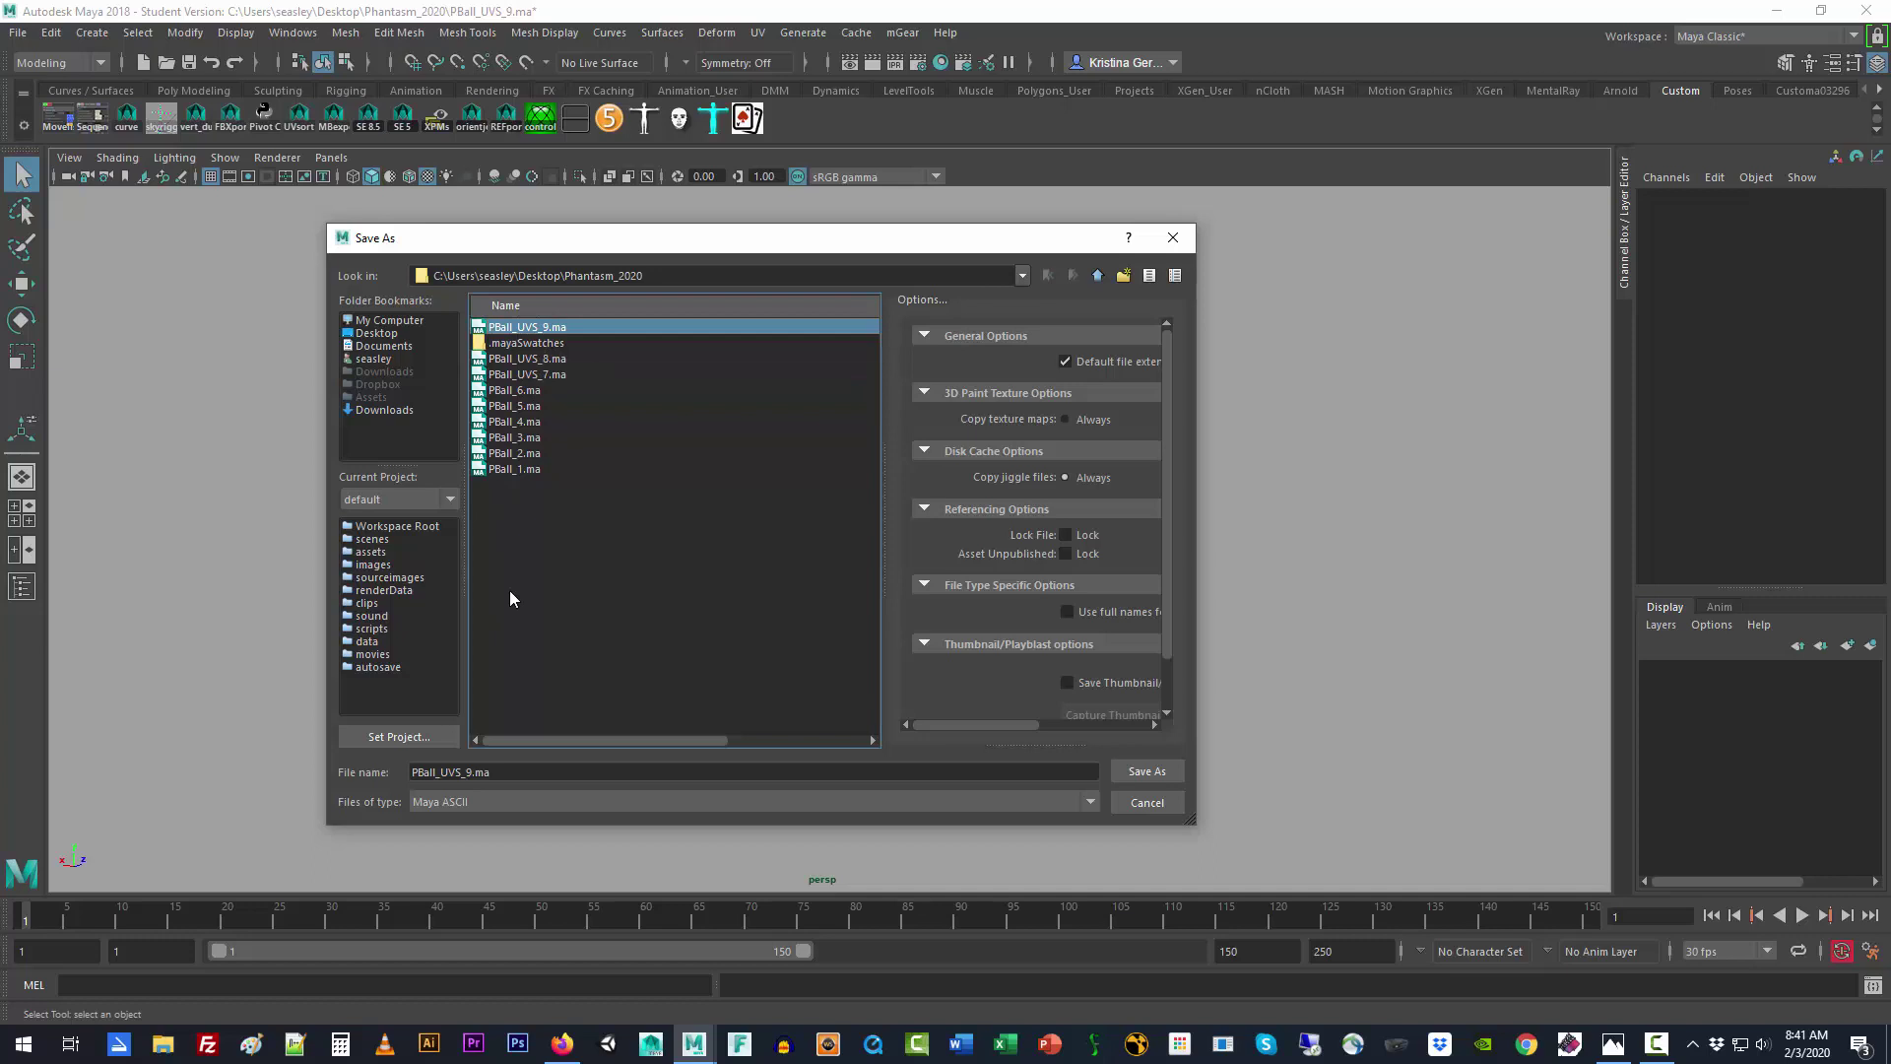
left_click(475, 773)
key("BackSpace")
key("BackSpace")
key("BackSpace")
key("BackSpace")
key("BackSpace")
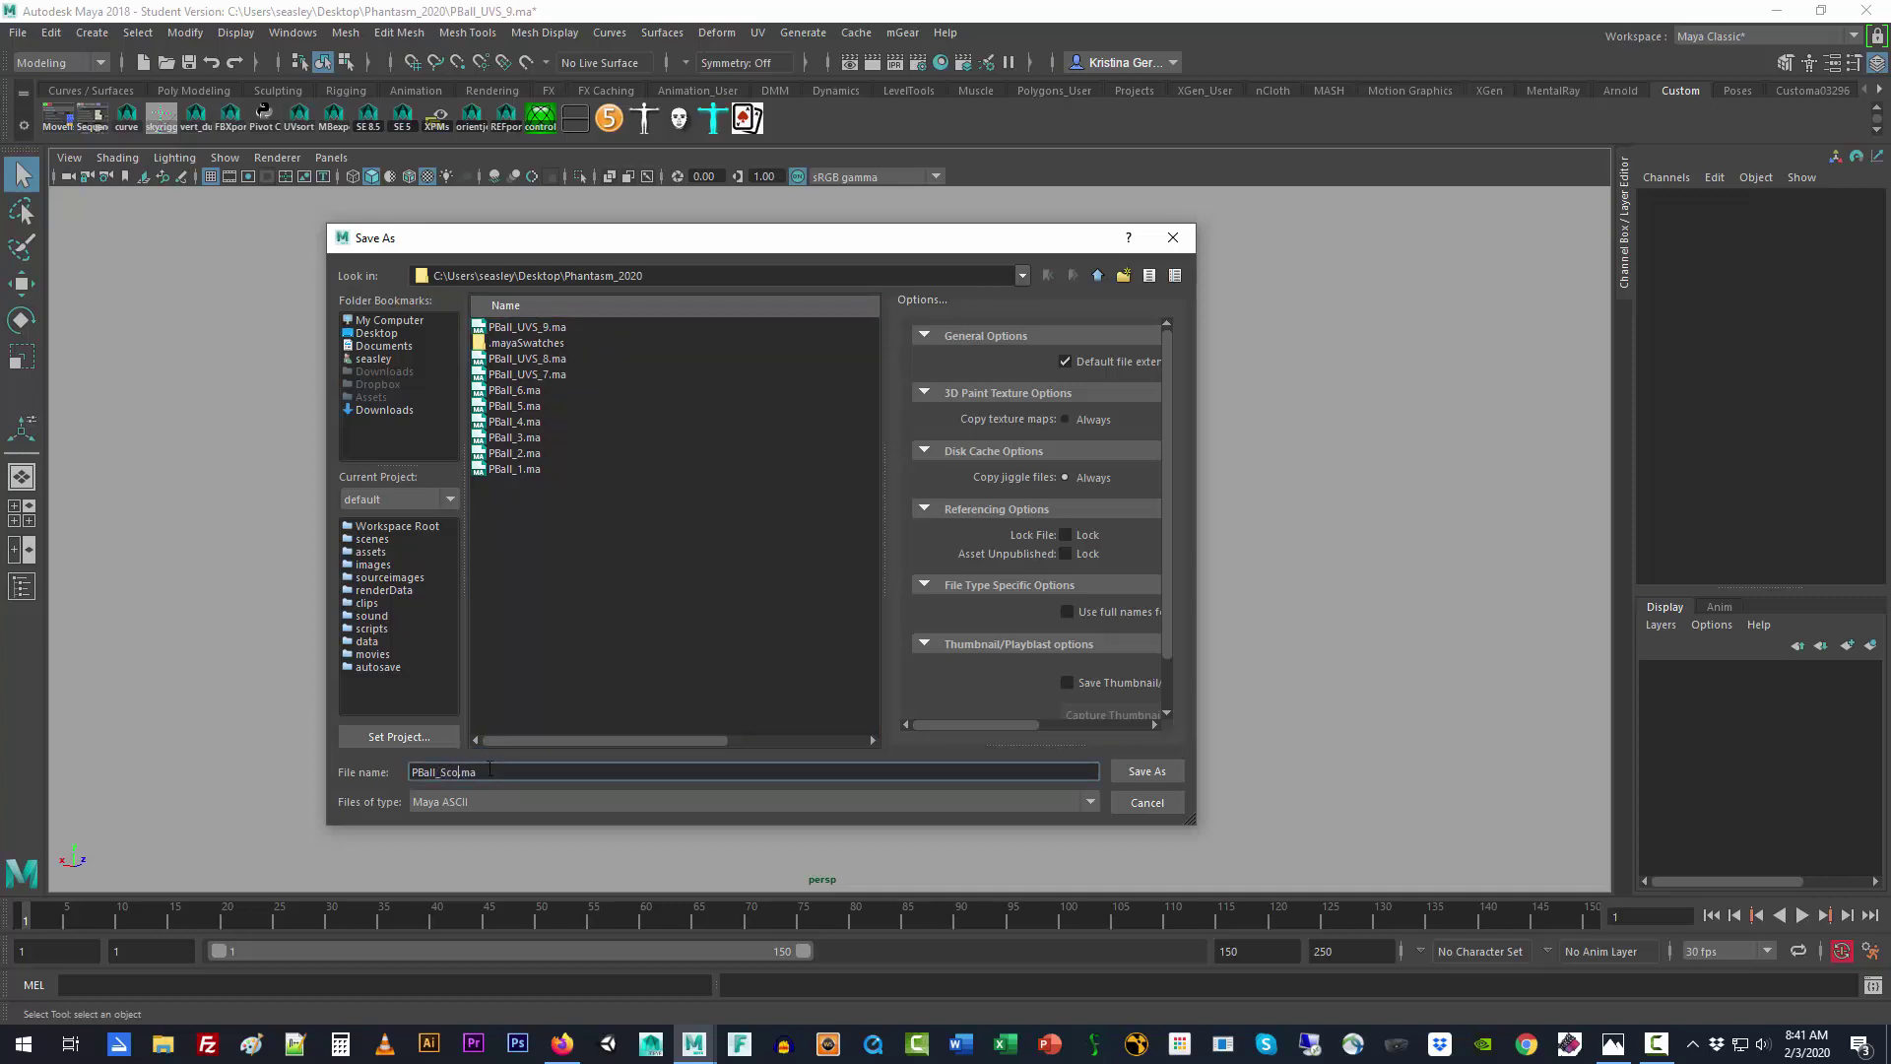
key("BackSpace")
key("BackSpace")
key("BackSpace")
key("BackSpace")
key("BackSpace")
key("BackSpace")
key("BackSpace")
key("BackSpace")
key("BackSpace")
type("Pball_Scott_Easley")
key("Return")
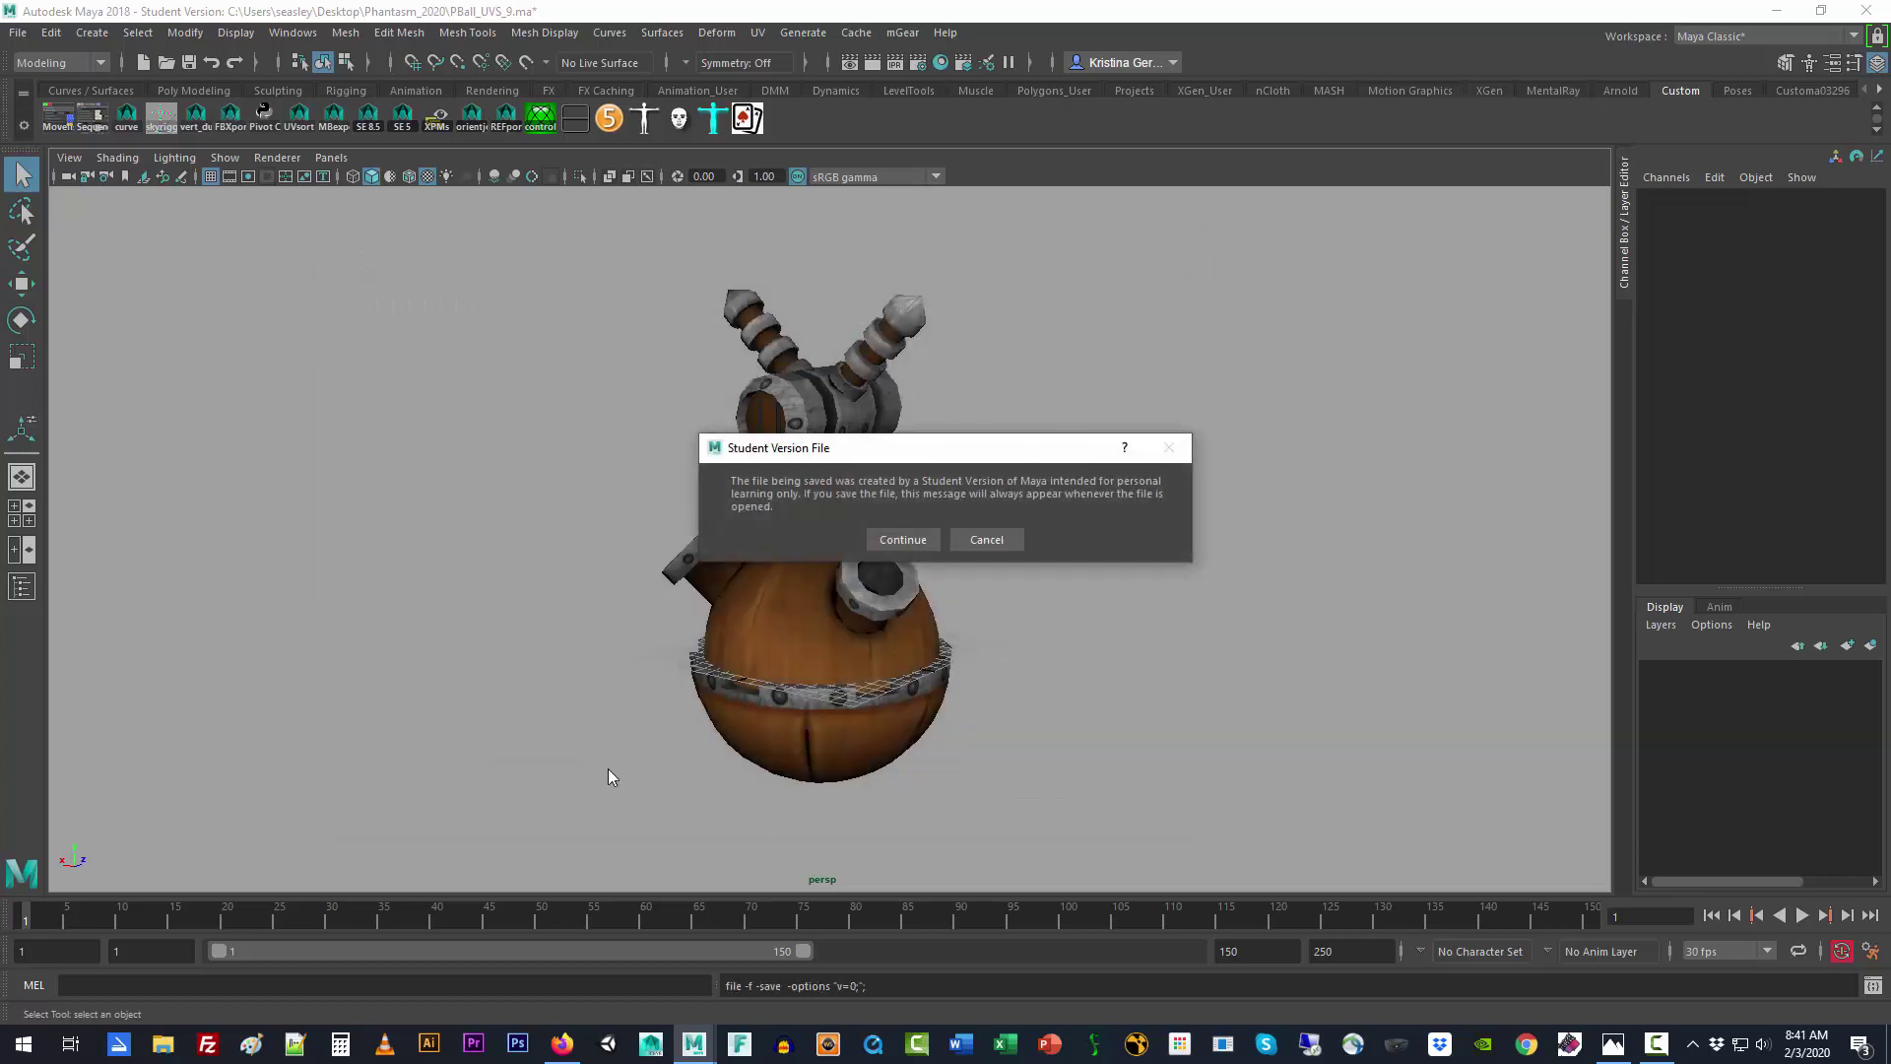
left_click(902, 542)
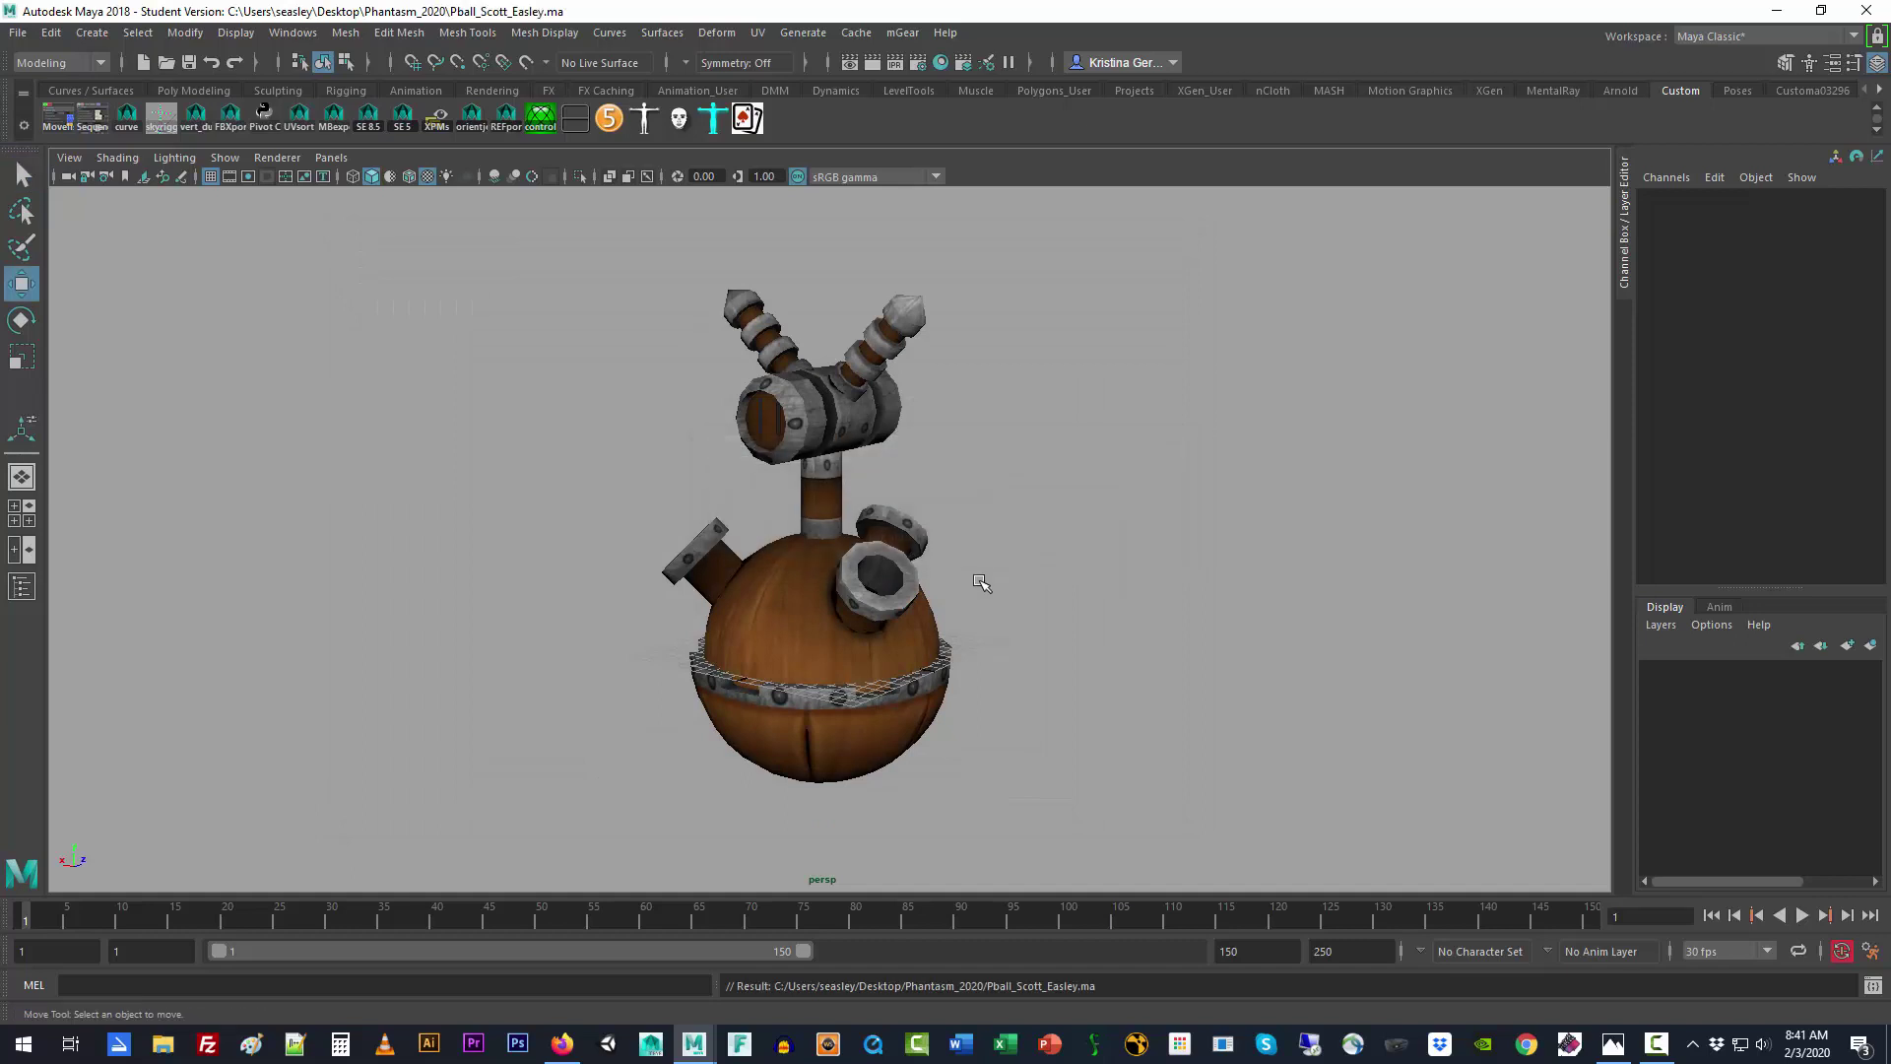